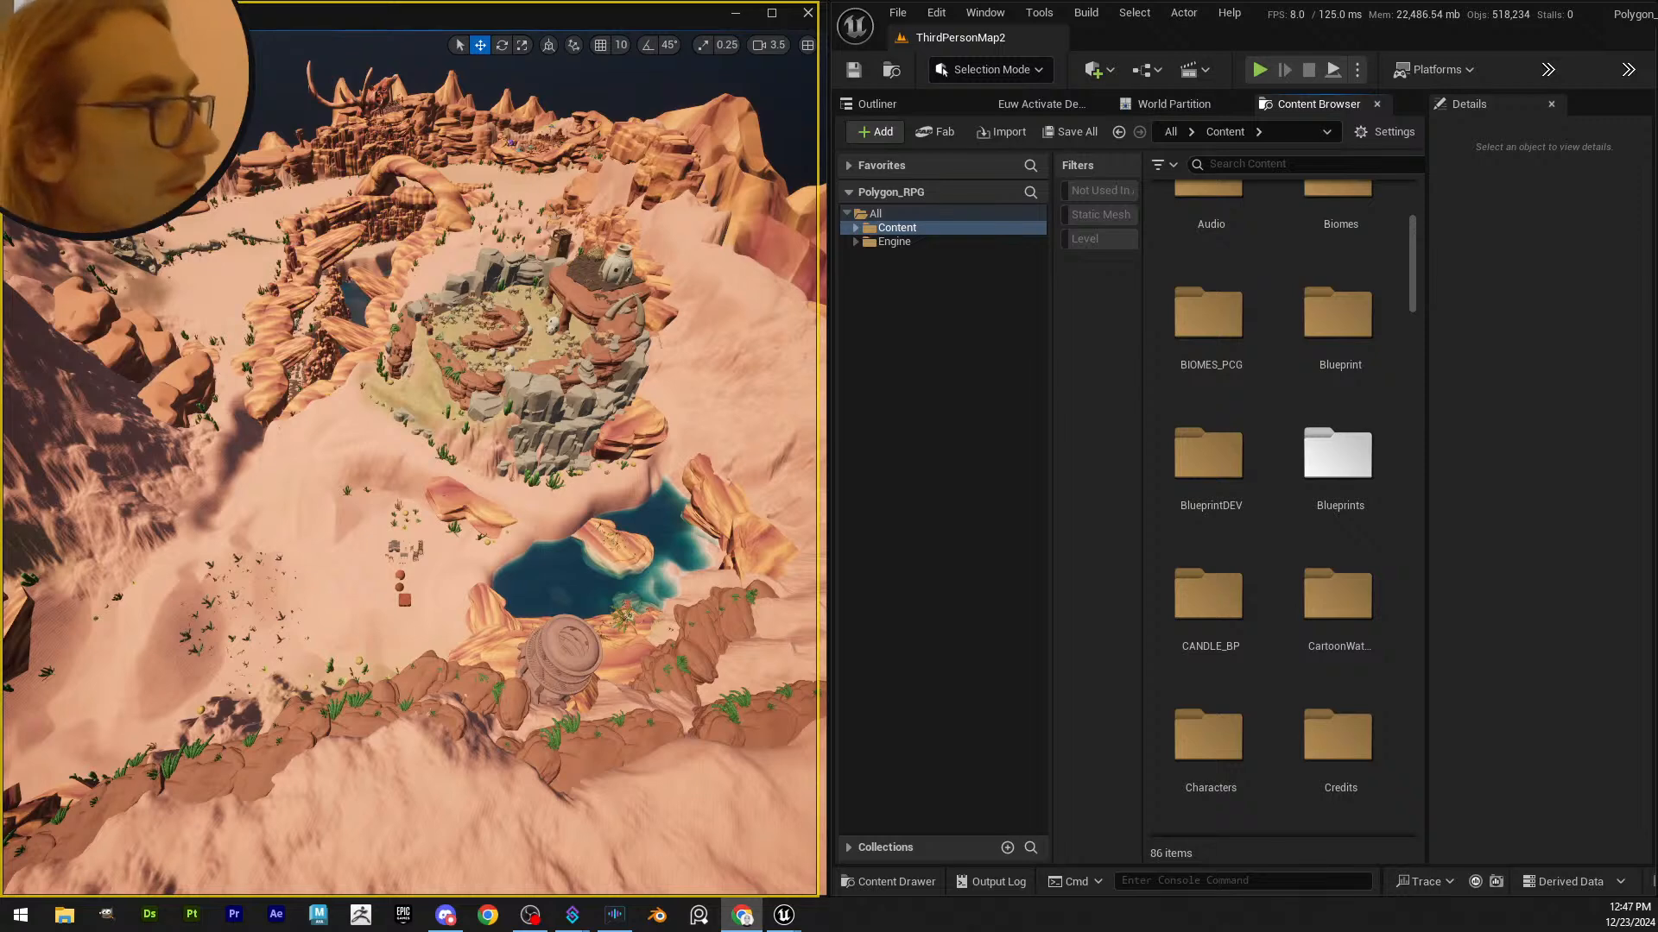
- Start a play test of the level from the orange cactus cliff overlooking the canyon
{"action": "key", "text": "alt+Tab"}
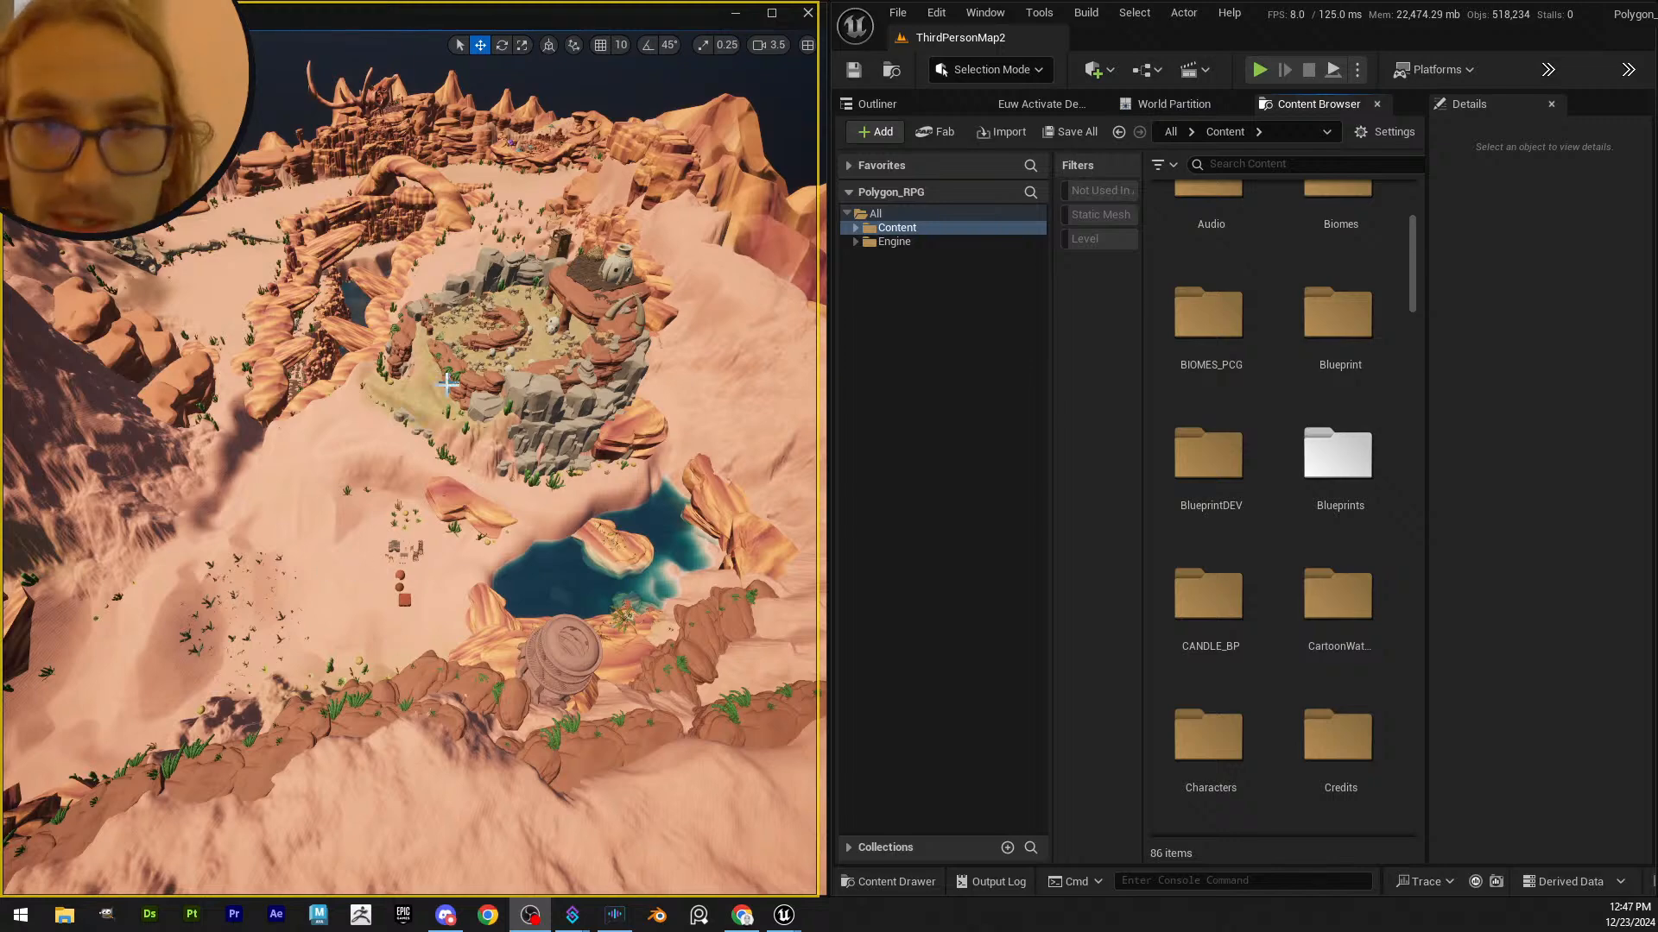
{"action": "key", "text": "alt+Tab"}
{"action": "scroll", "coordinate": [410, 462], "scroll_direction": "down", "scroll_amount": 3}
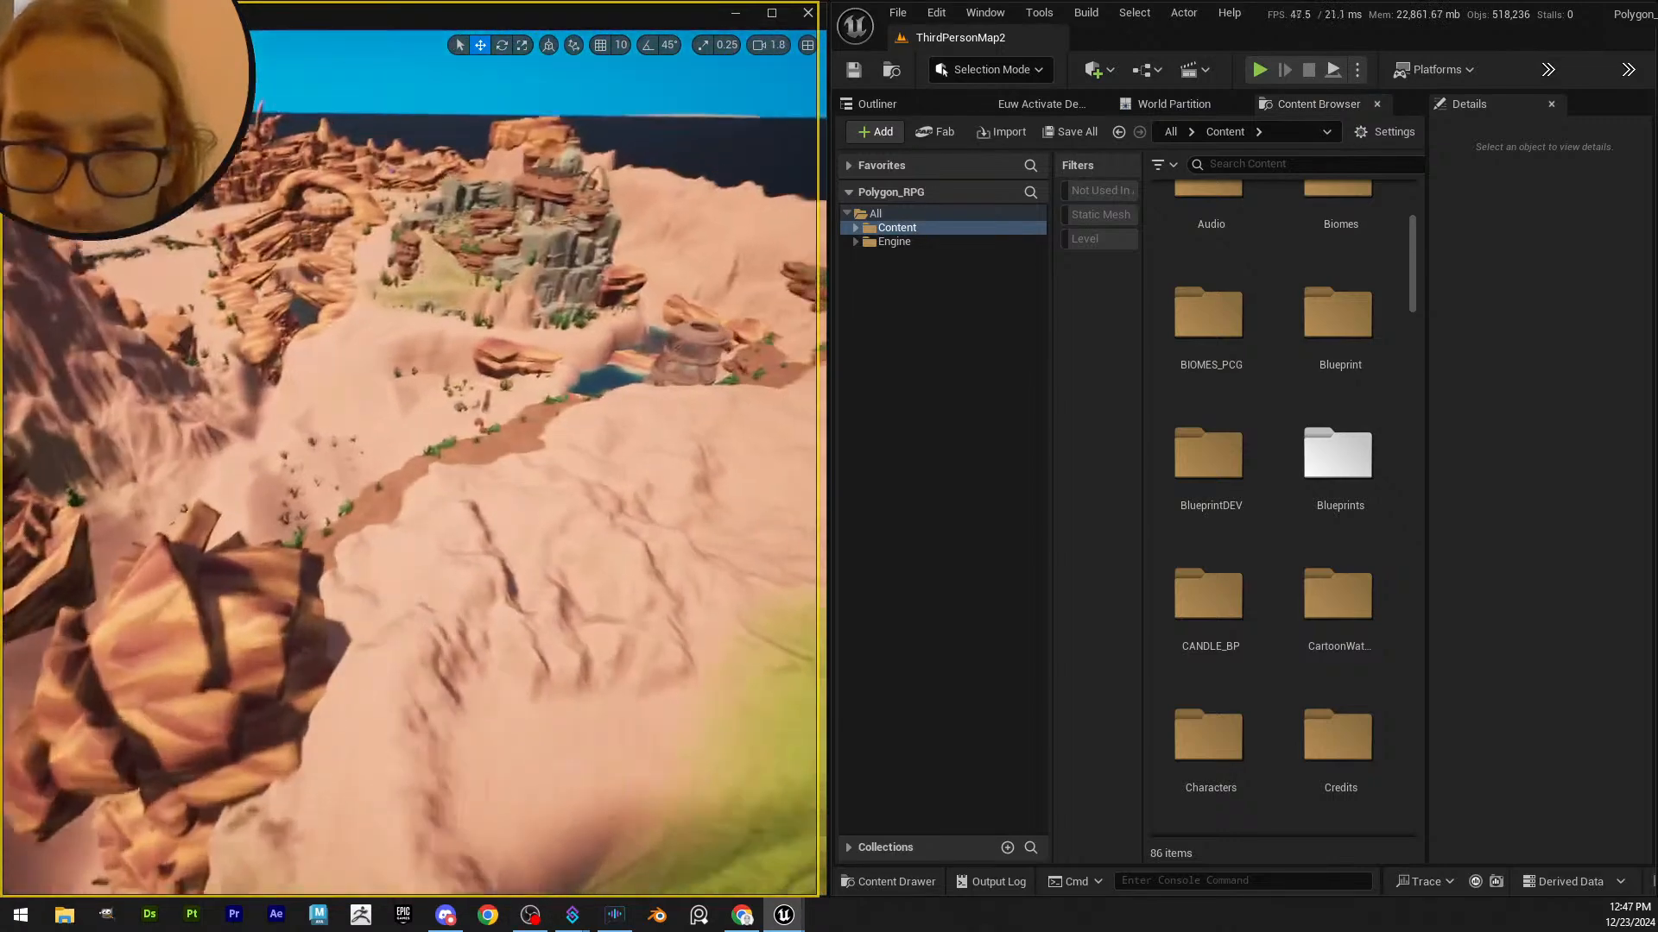
{"action": "right_click_drag", "start_coordinate": [410, 462], "coordinate": [562, 629]}
{"action": "scroll", "coordinate": [410, 462], "scroll_direction": "down", "scroll_amount": 1}
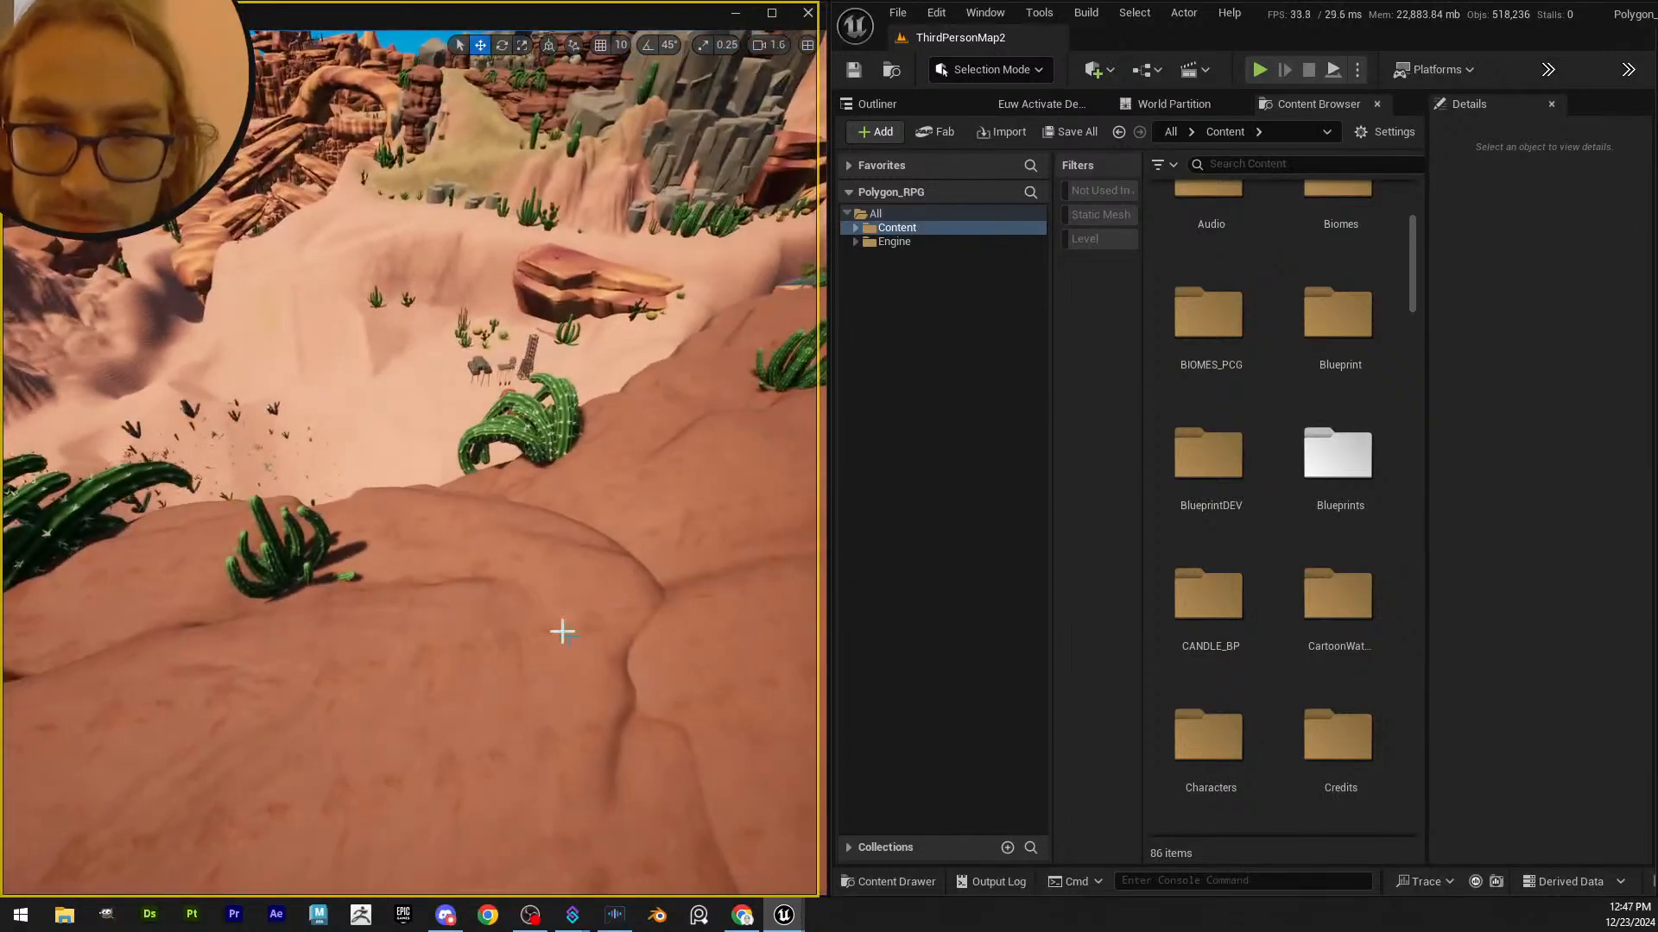
{"action": "right_click", "coordinate": [436, 528]}
{"action": "left_click", "coordinate": [501, 846]}
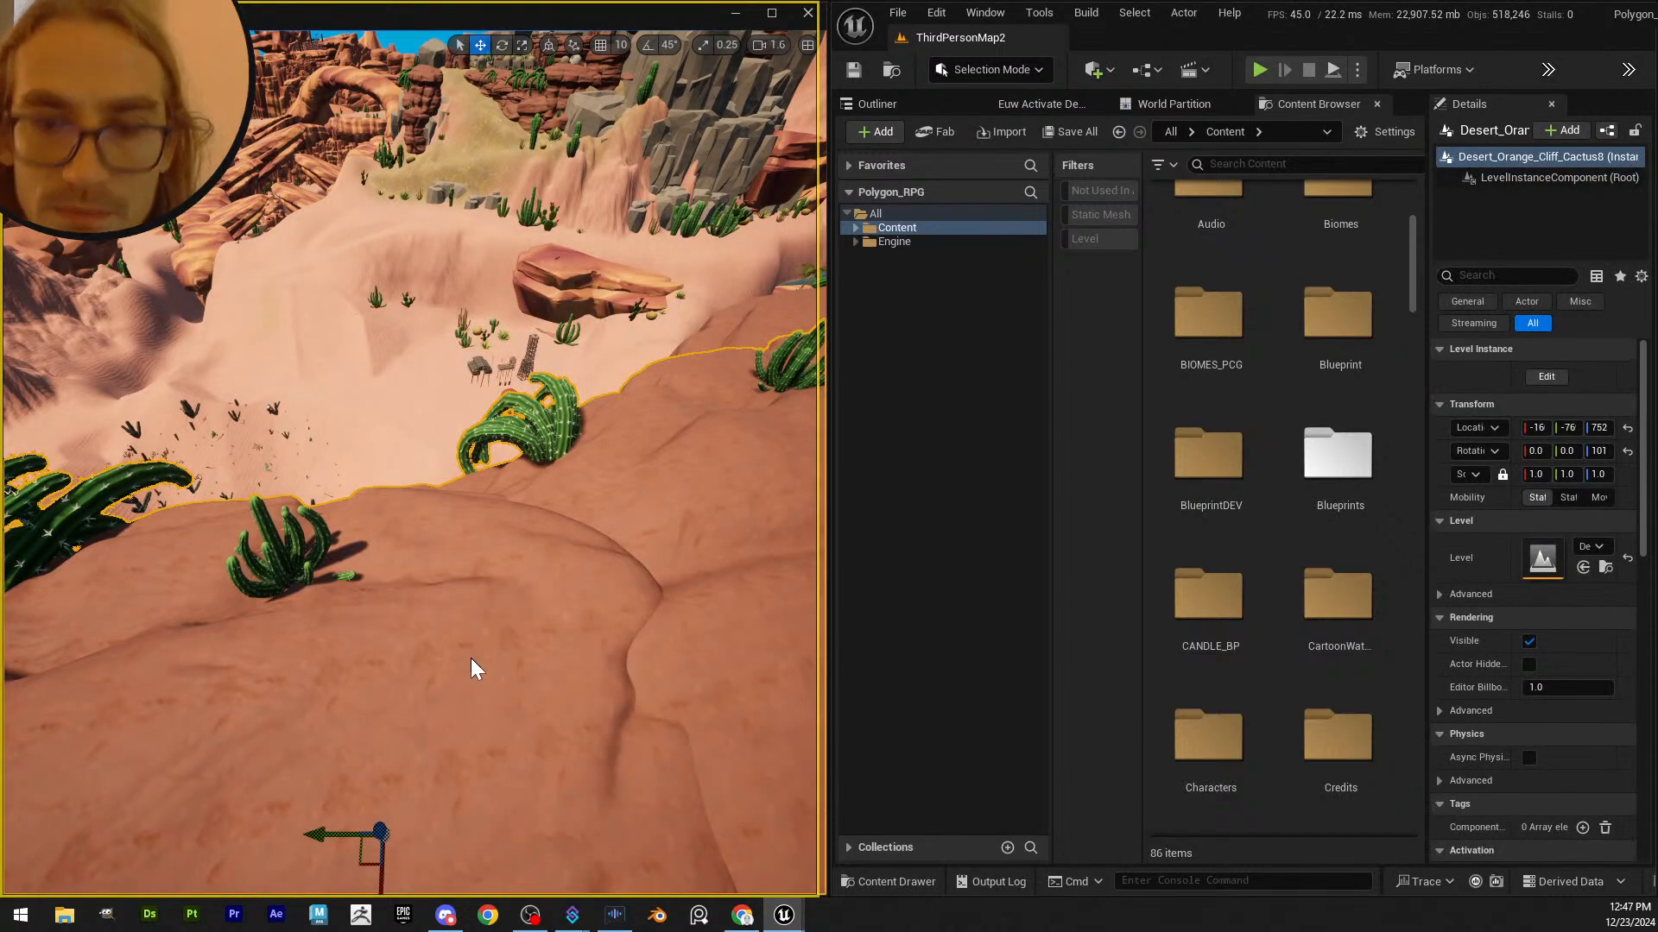
{"action": "key", "text": "alt+p"}
- Run the character along the cliff and jump down between the rocks to the sandy canyon floor to examine the terrain
{"action": "key", "text": "w"}
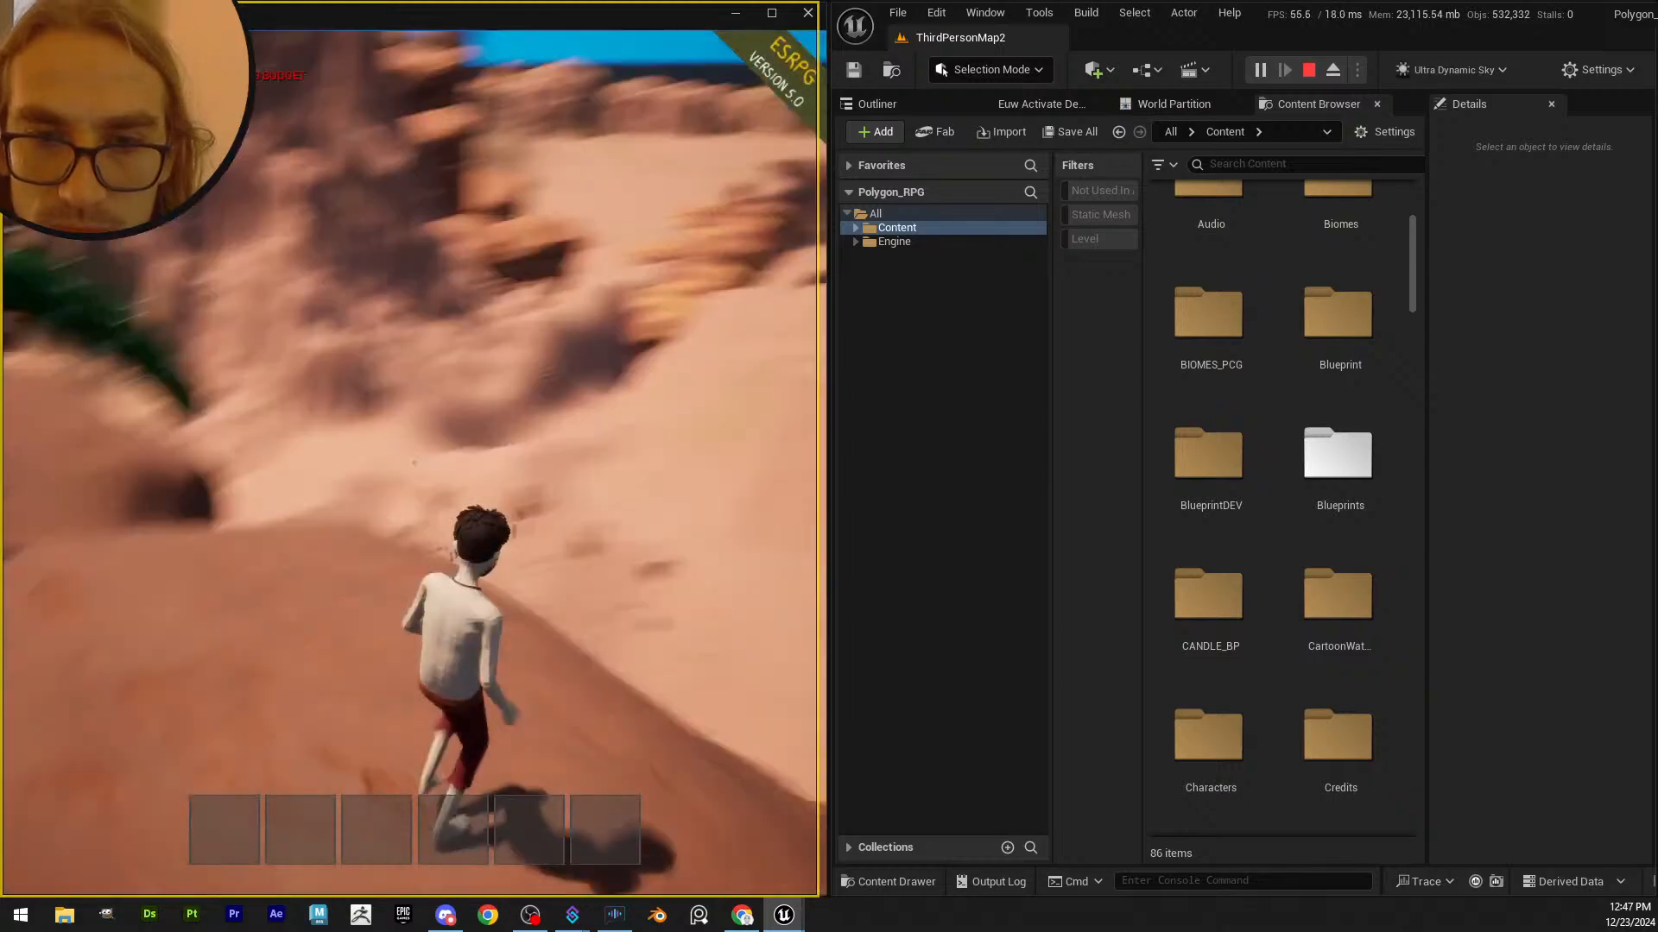
{"action": "key", "text": "w"}
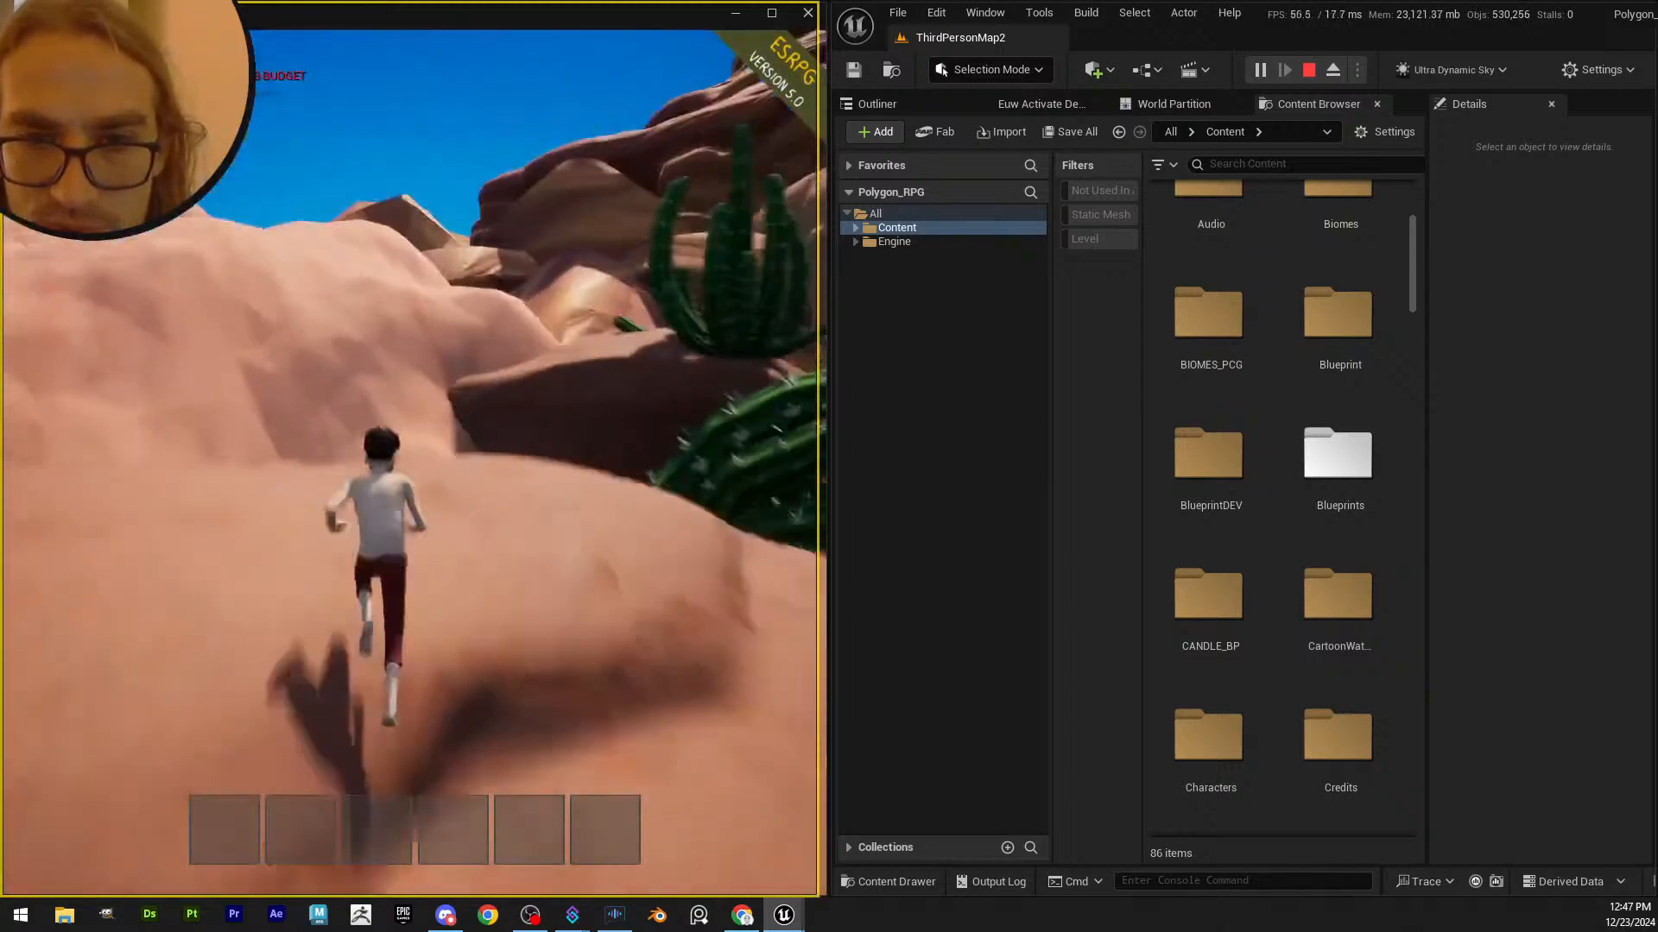
{"action": "key", "text": "w"}
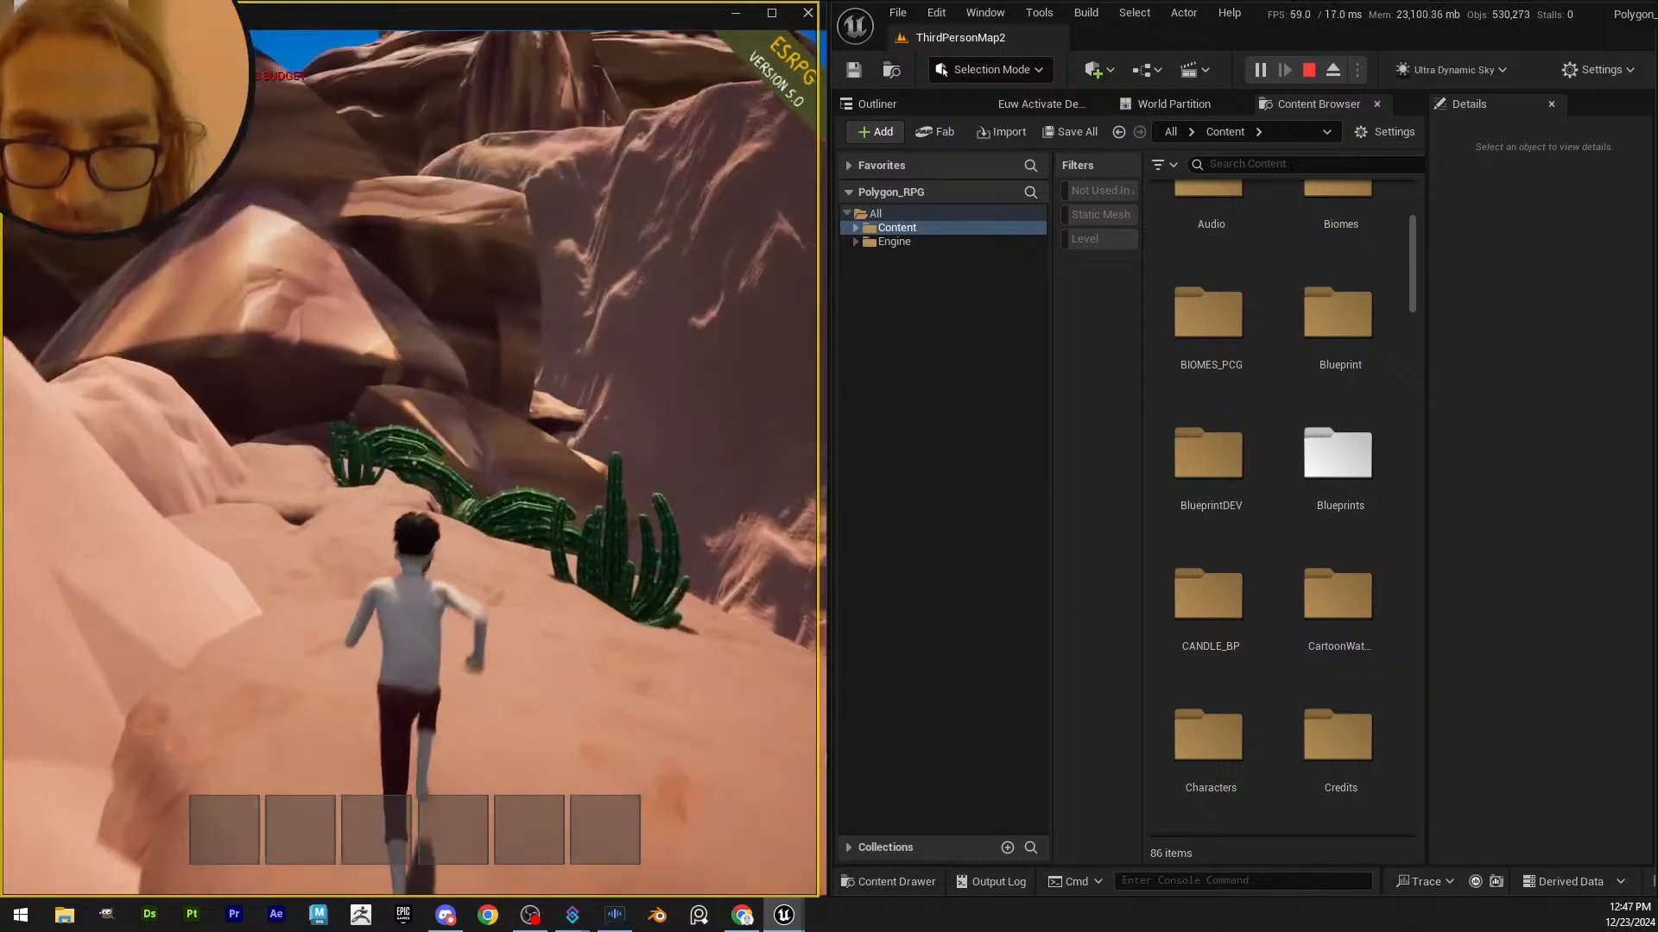
{"action": "key", "text": "w"}
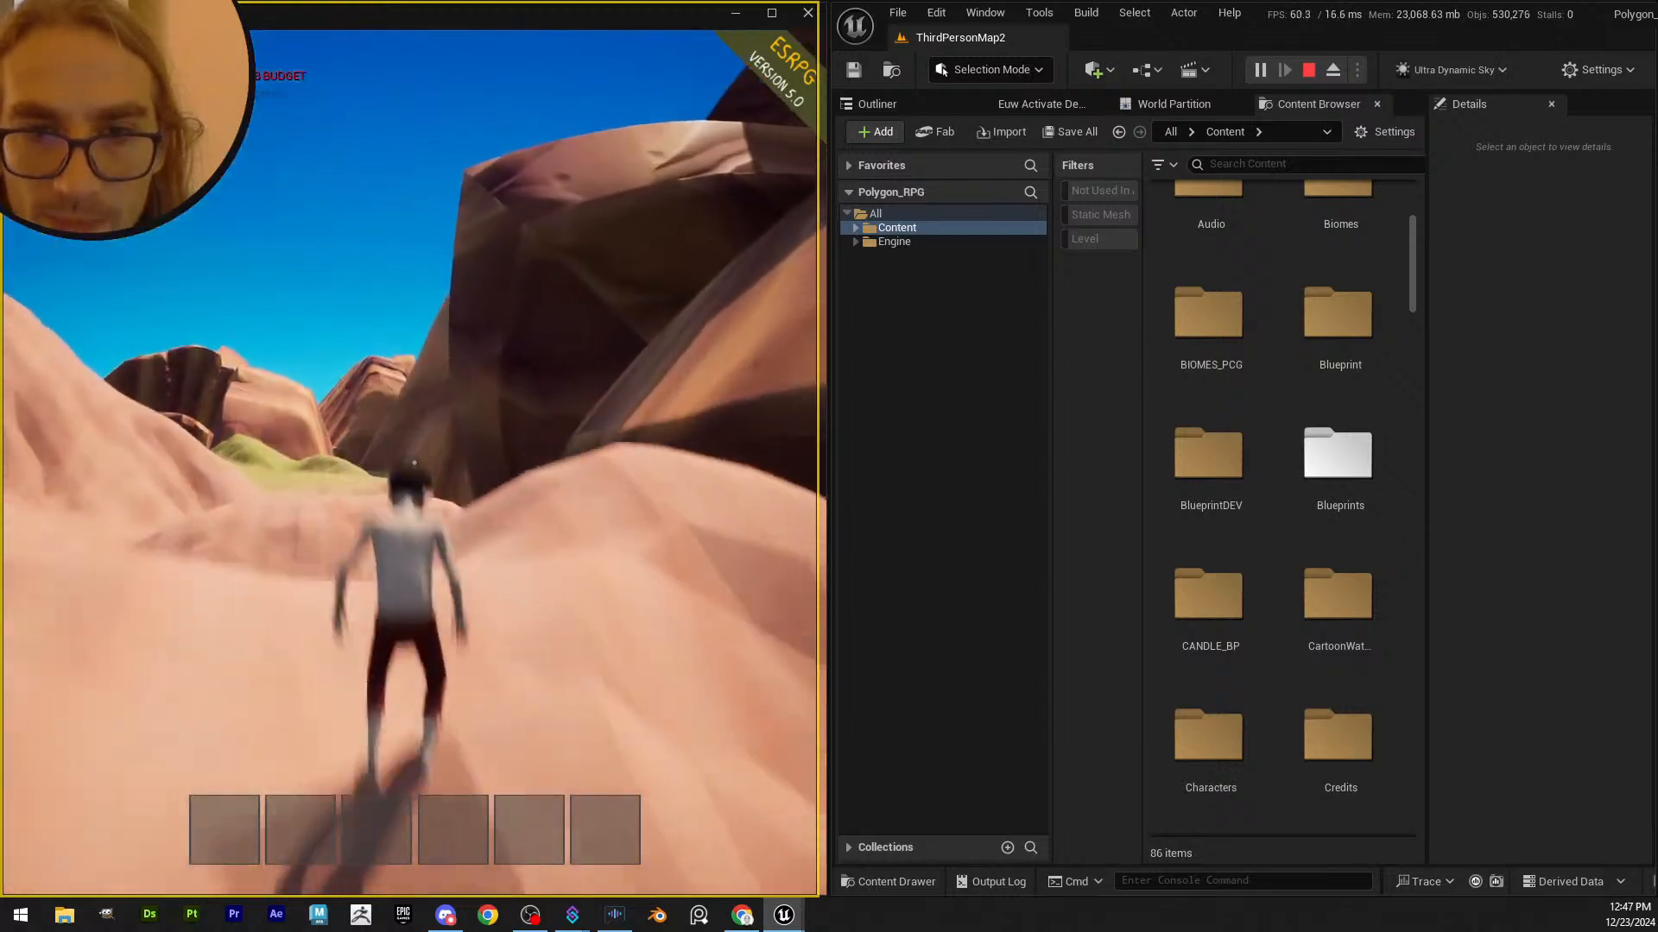
{"action": "key", "text": "w"}
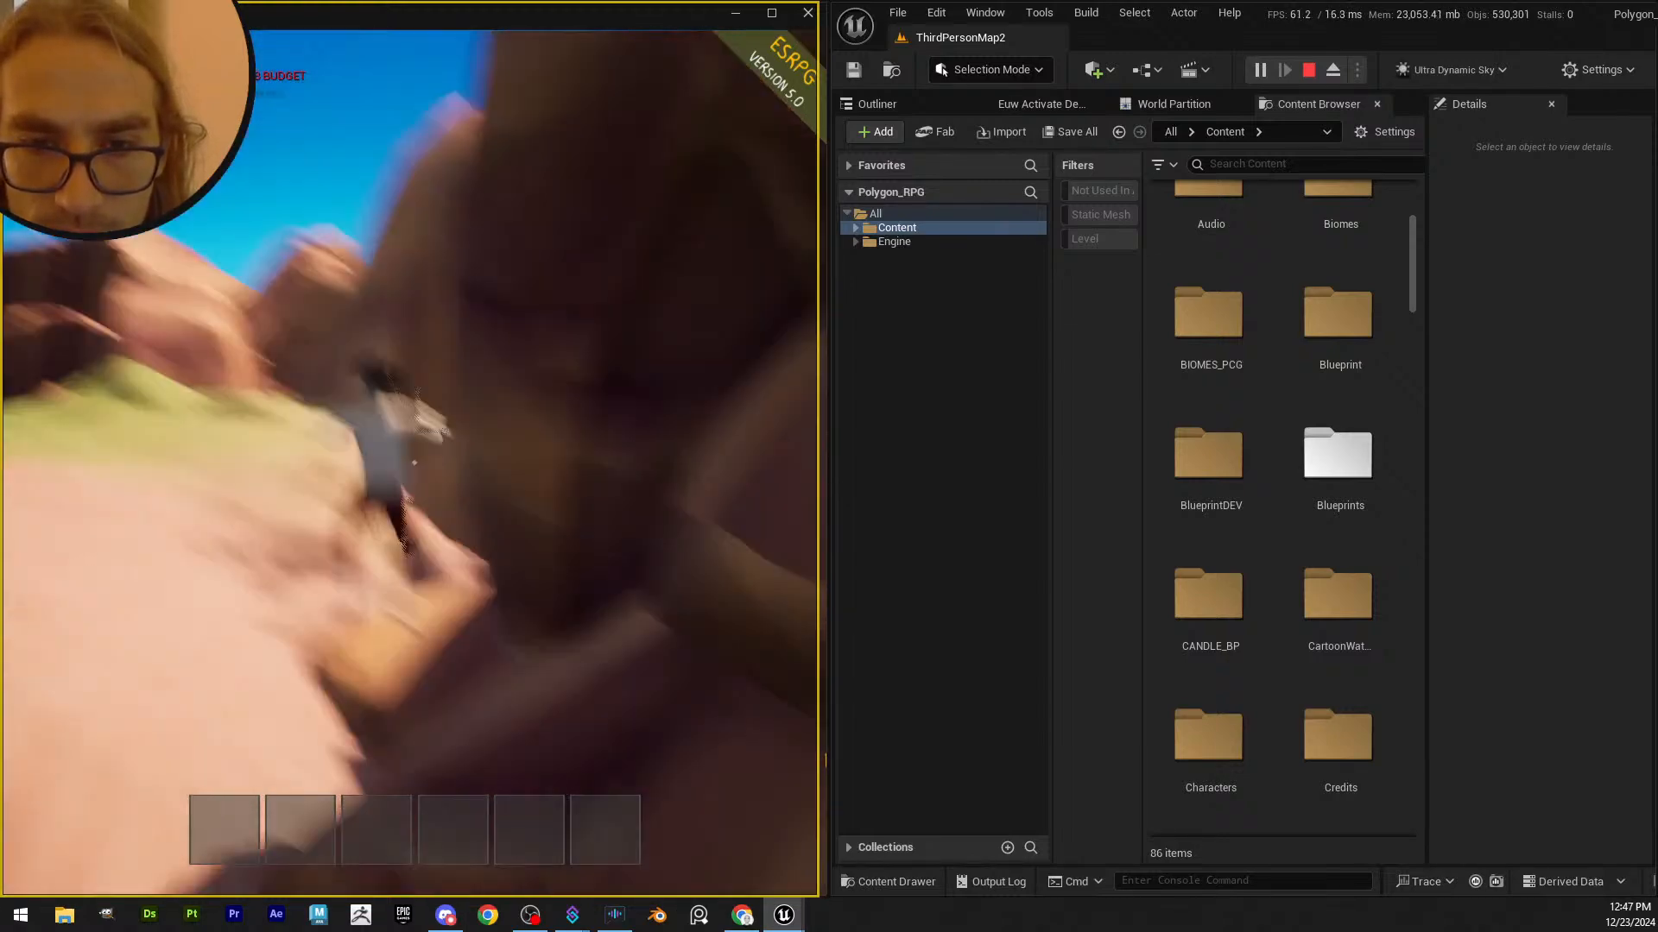
{"action": "key", "text": "w"}
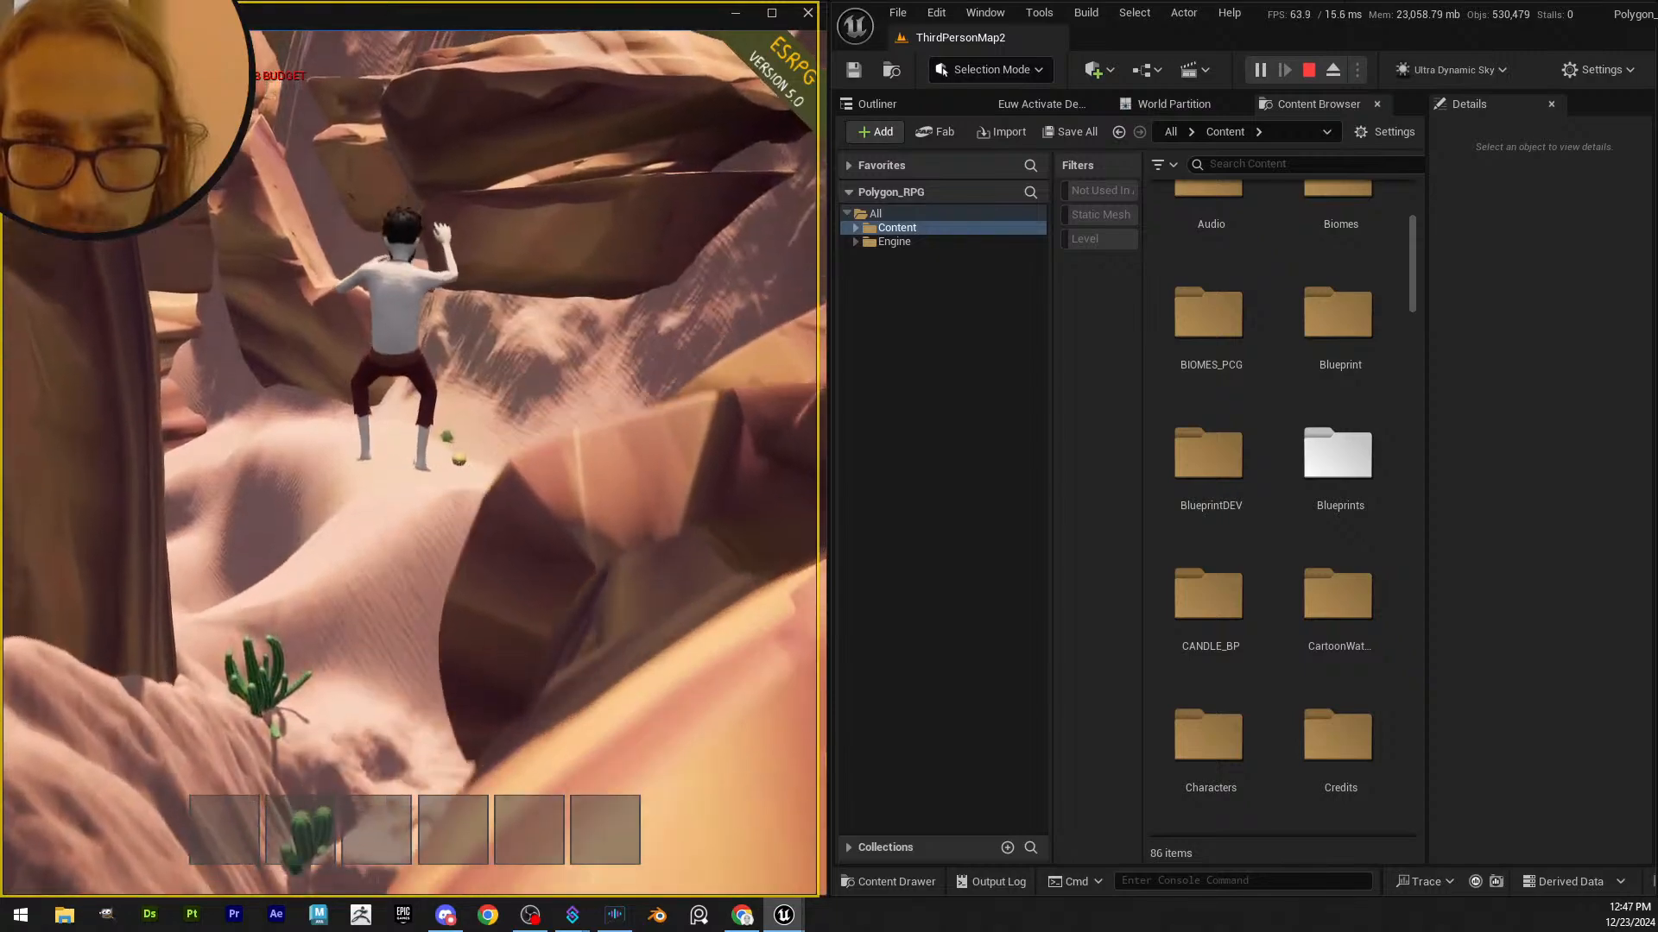
{"action": "key", "text": "w"}
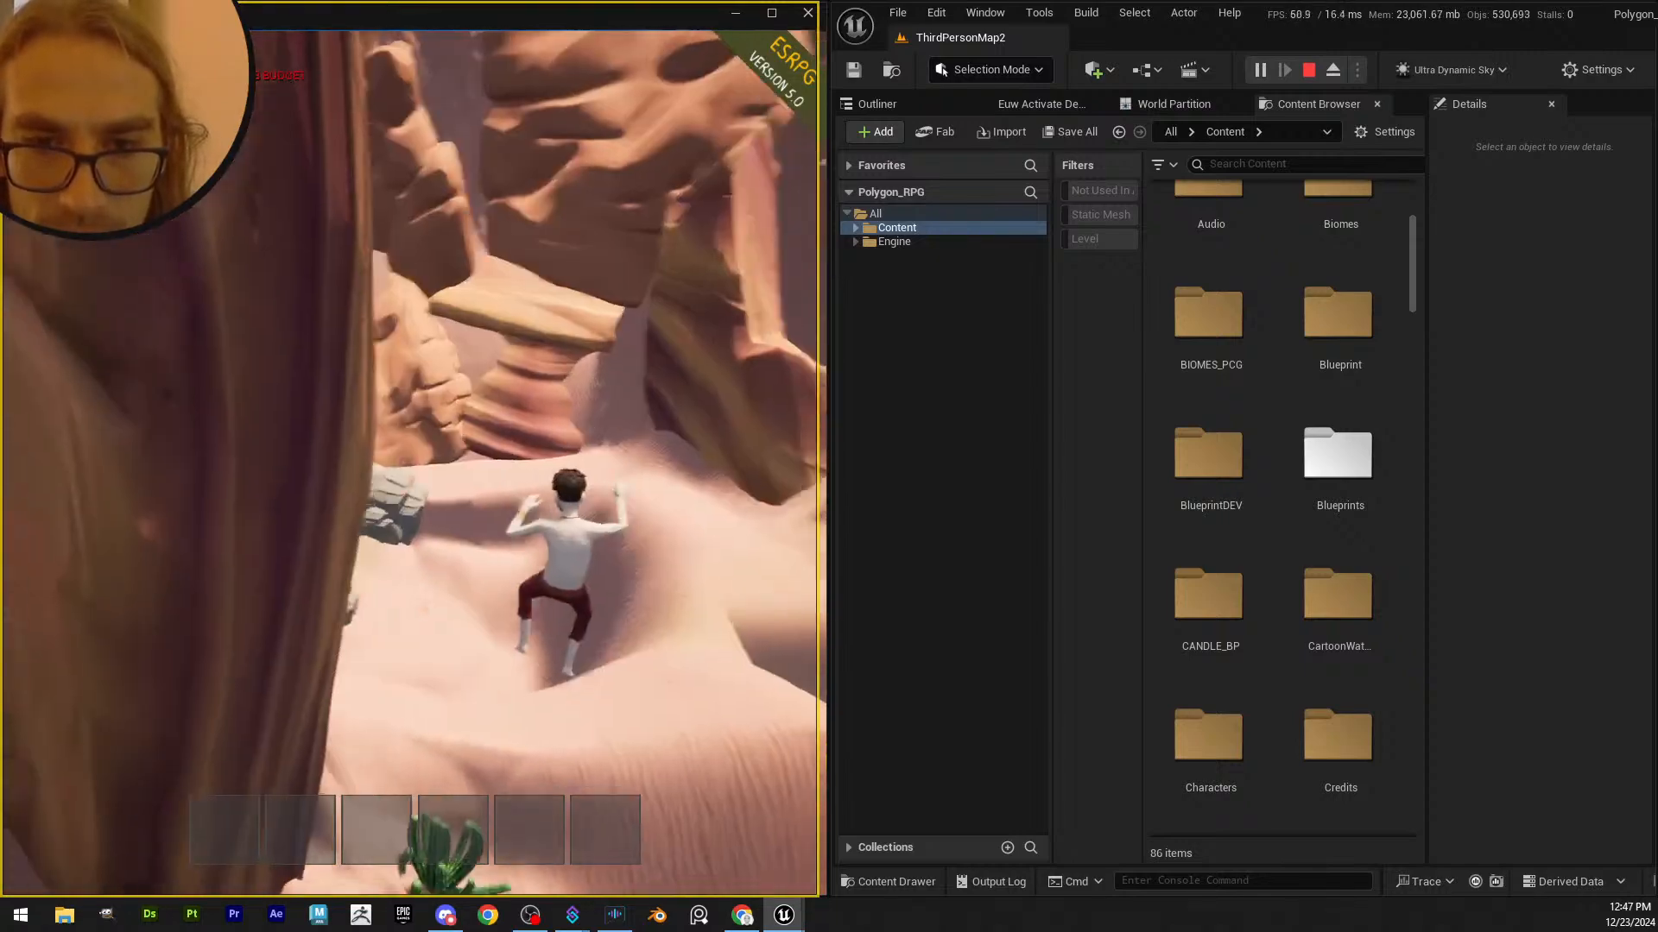
{"action": "key", "text": "w"}
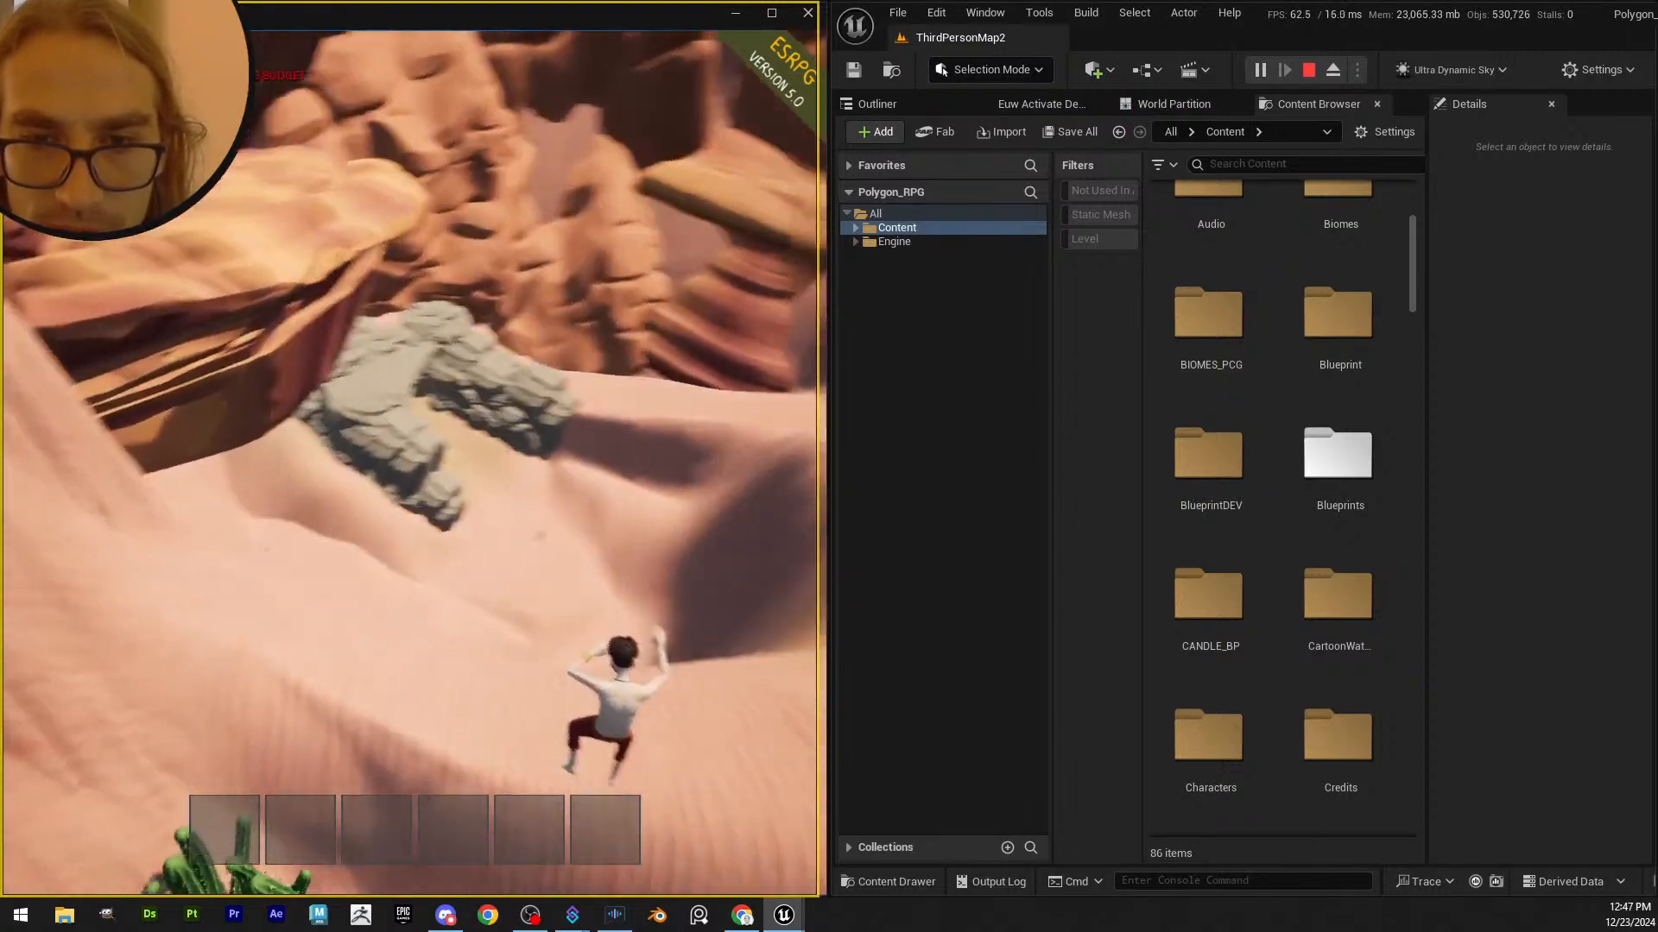
{"action": "key", "text": "w"}
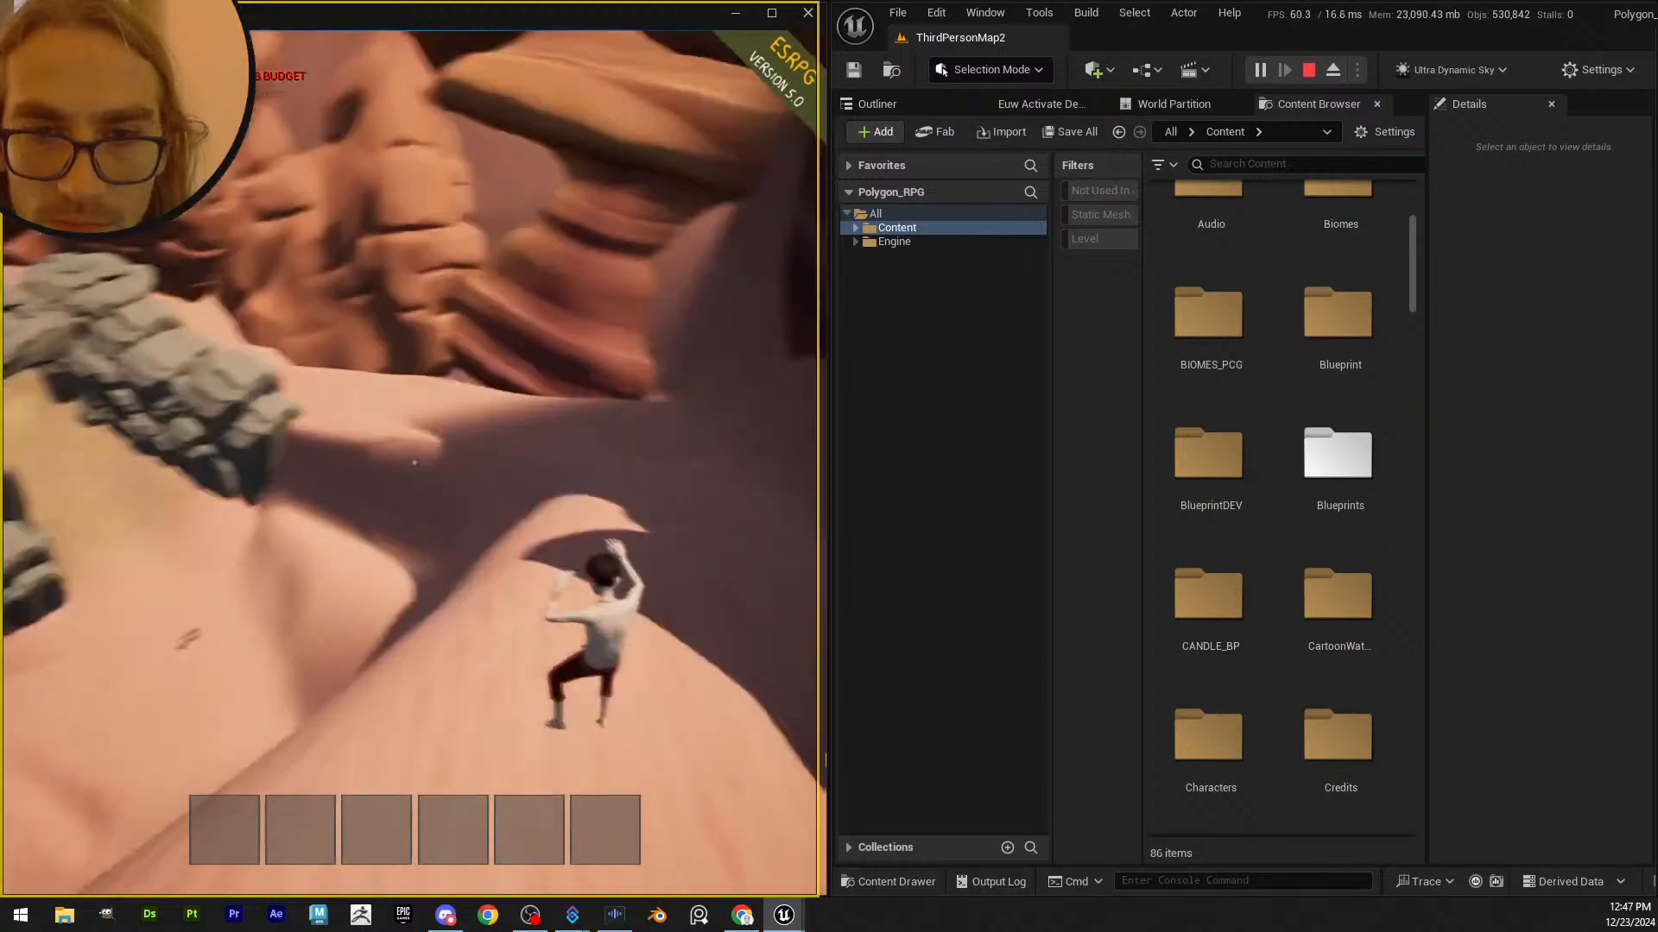
- Run the character over the dune and through the shaded valley past the agave and barrel cactus to inspect the landscape
{"action": "key", "text": "w"}
{"action": "key", "text": "w"}
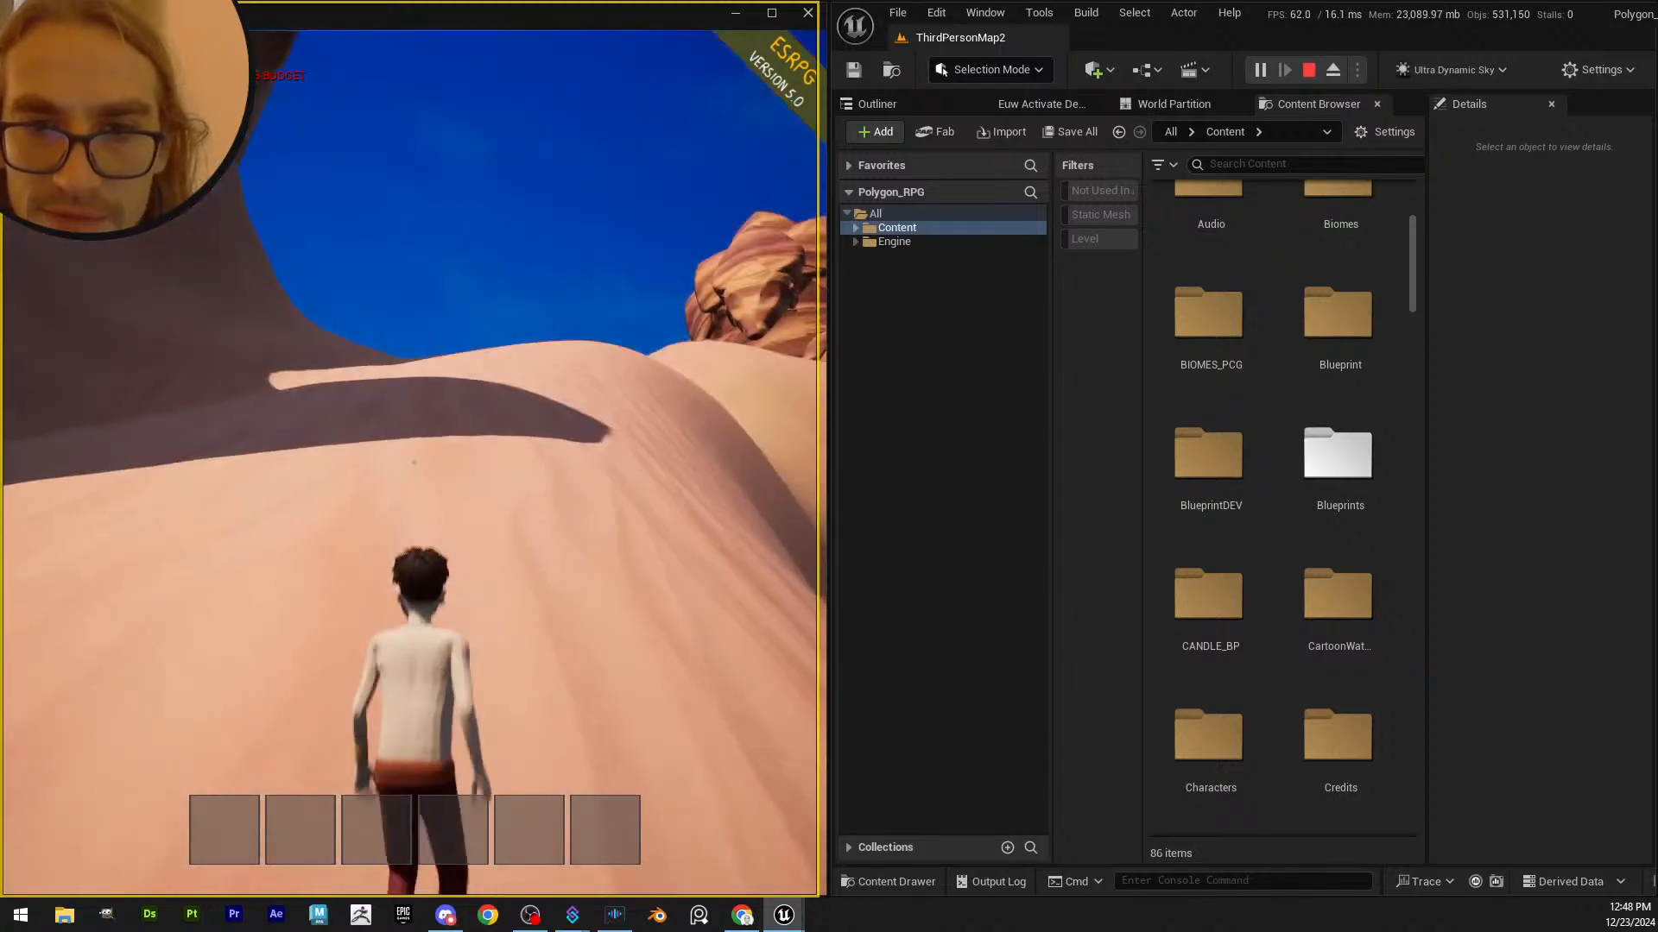
{"action": "key", "text": "w"}
{"action": "key", "text": "w"}
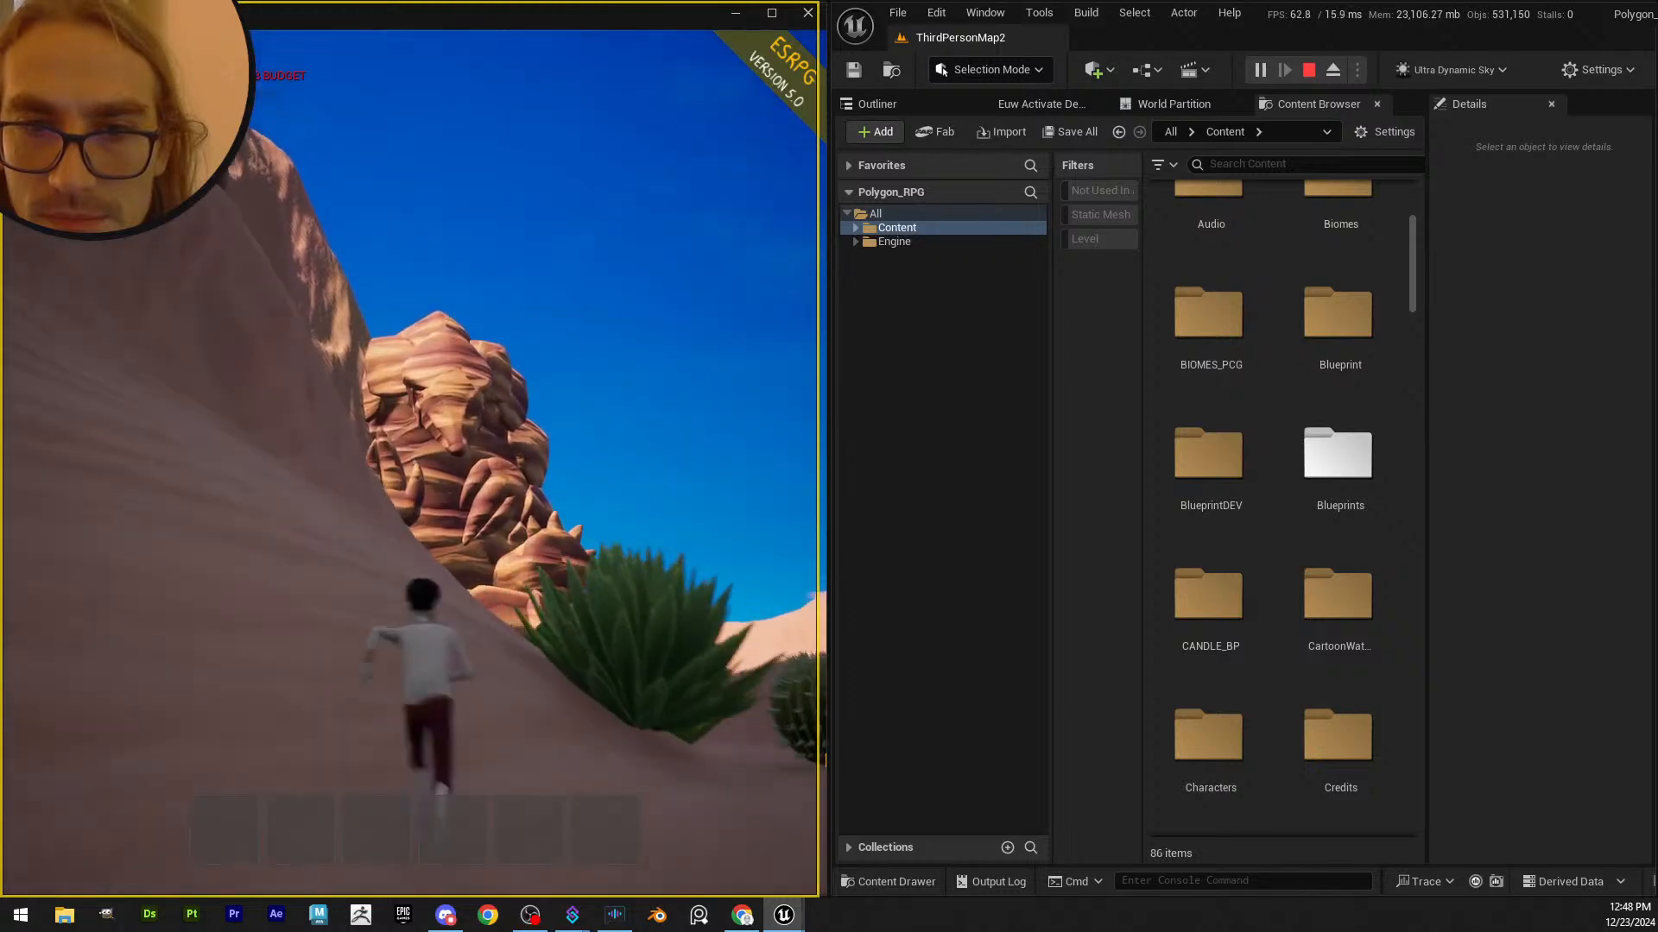
{"action": "key", "text": "w"}
{"action": "key", "text": "w"}
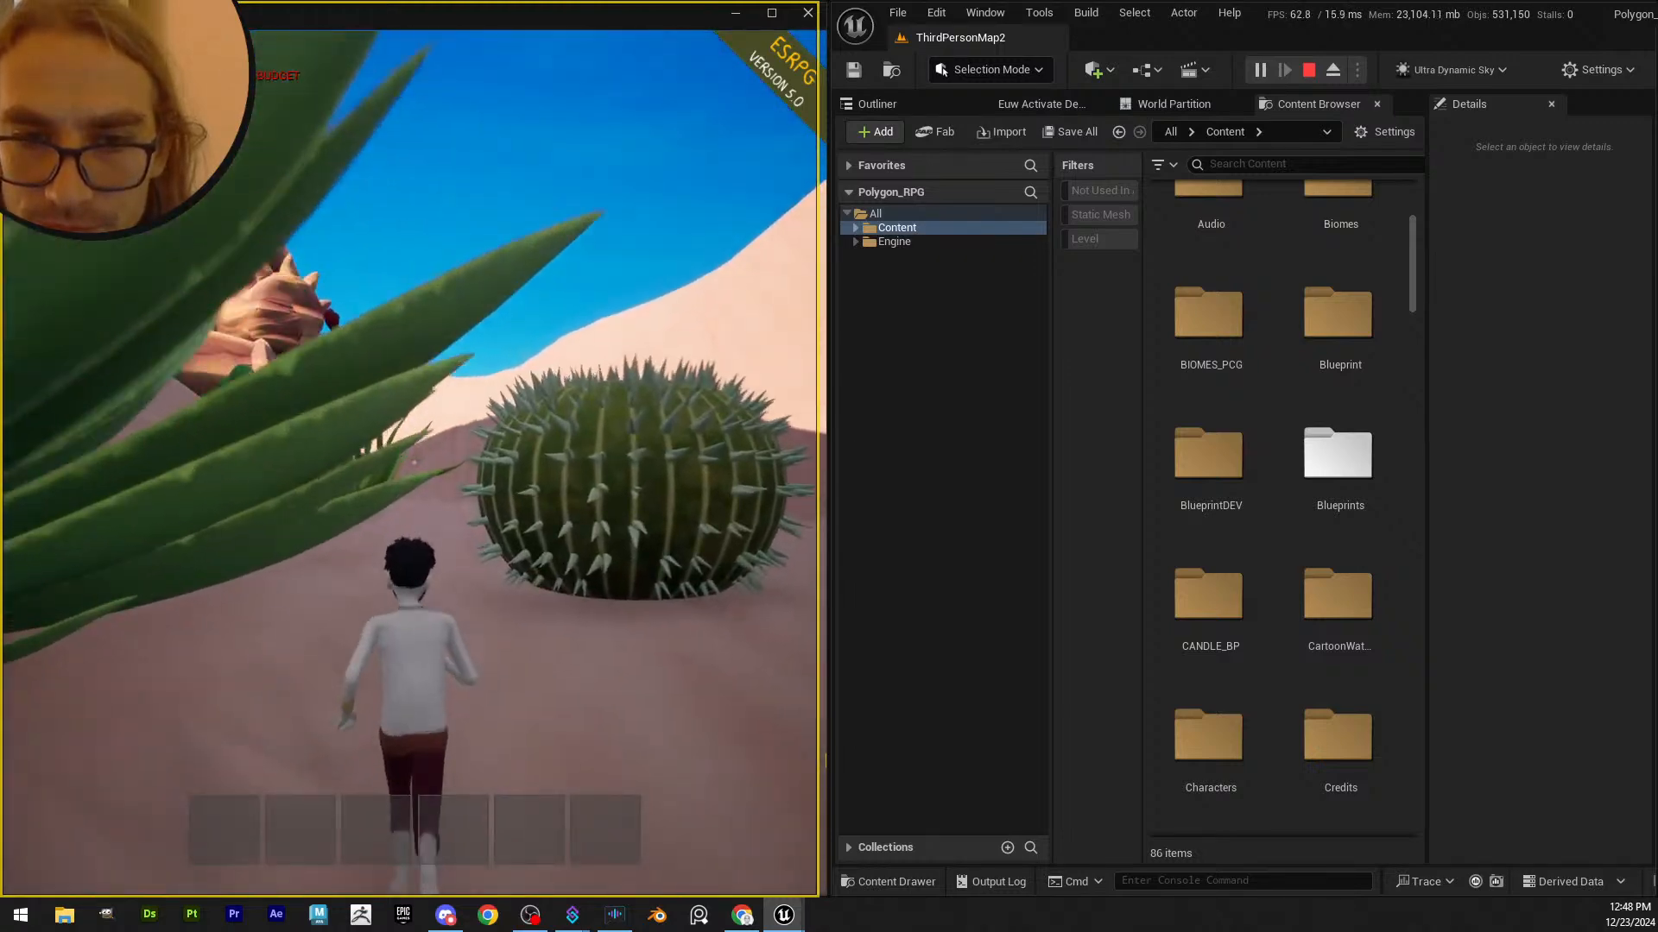
{"action": "key", "text": "w"}
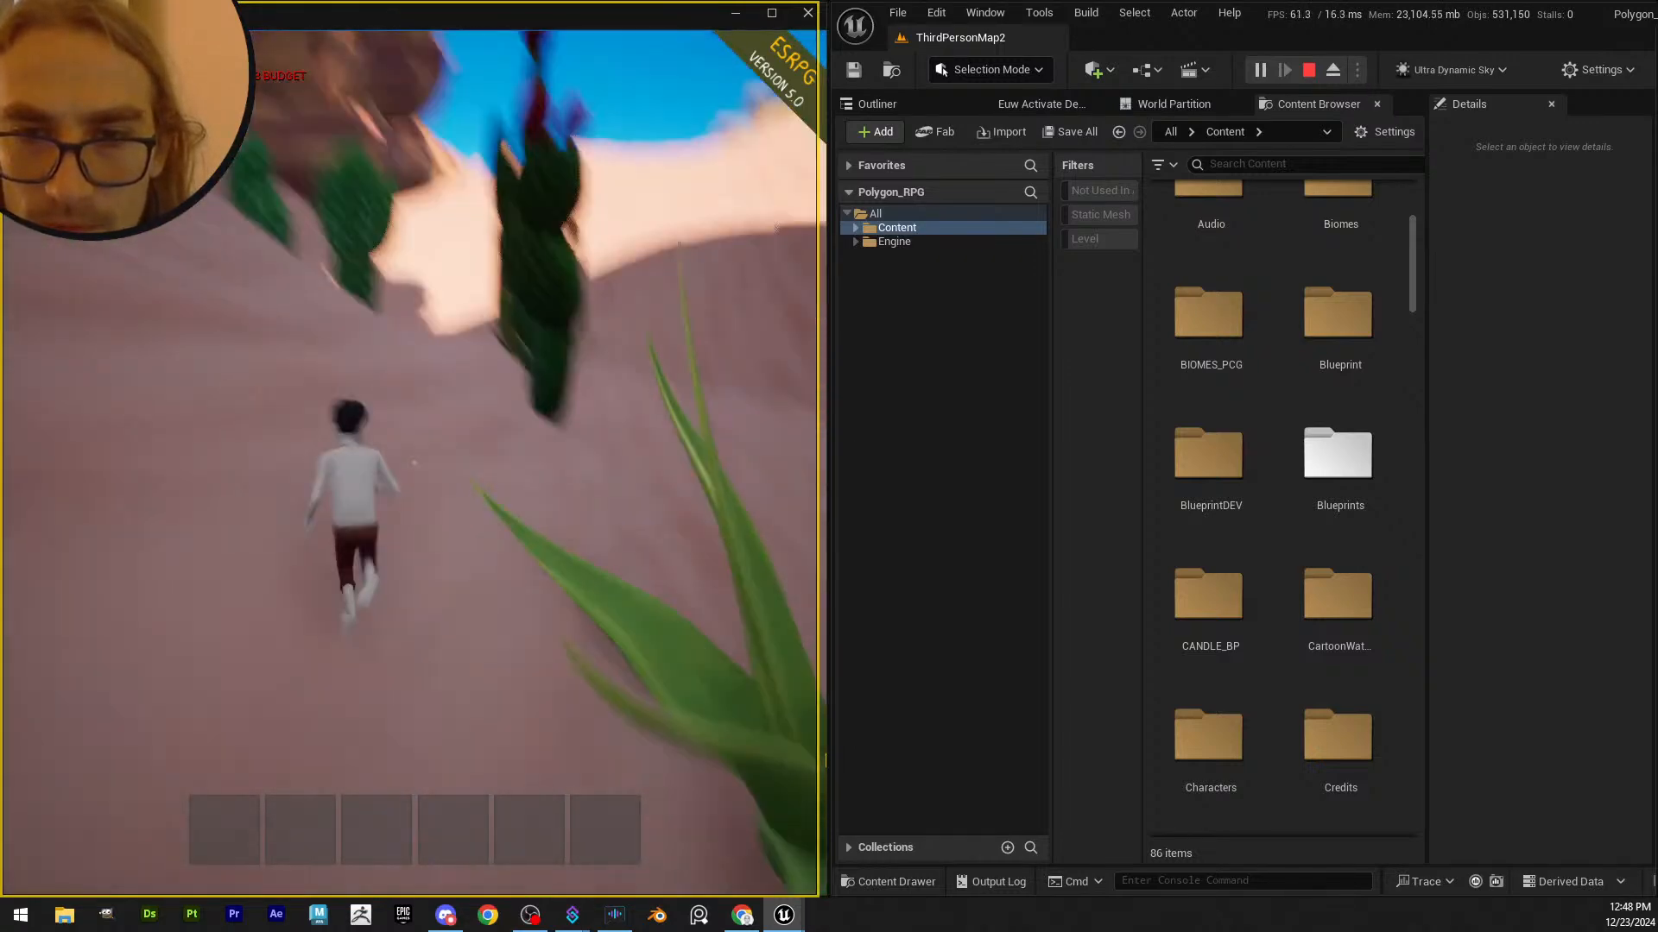
{"action": "key", "text": "w"}
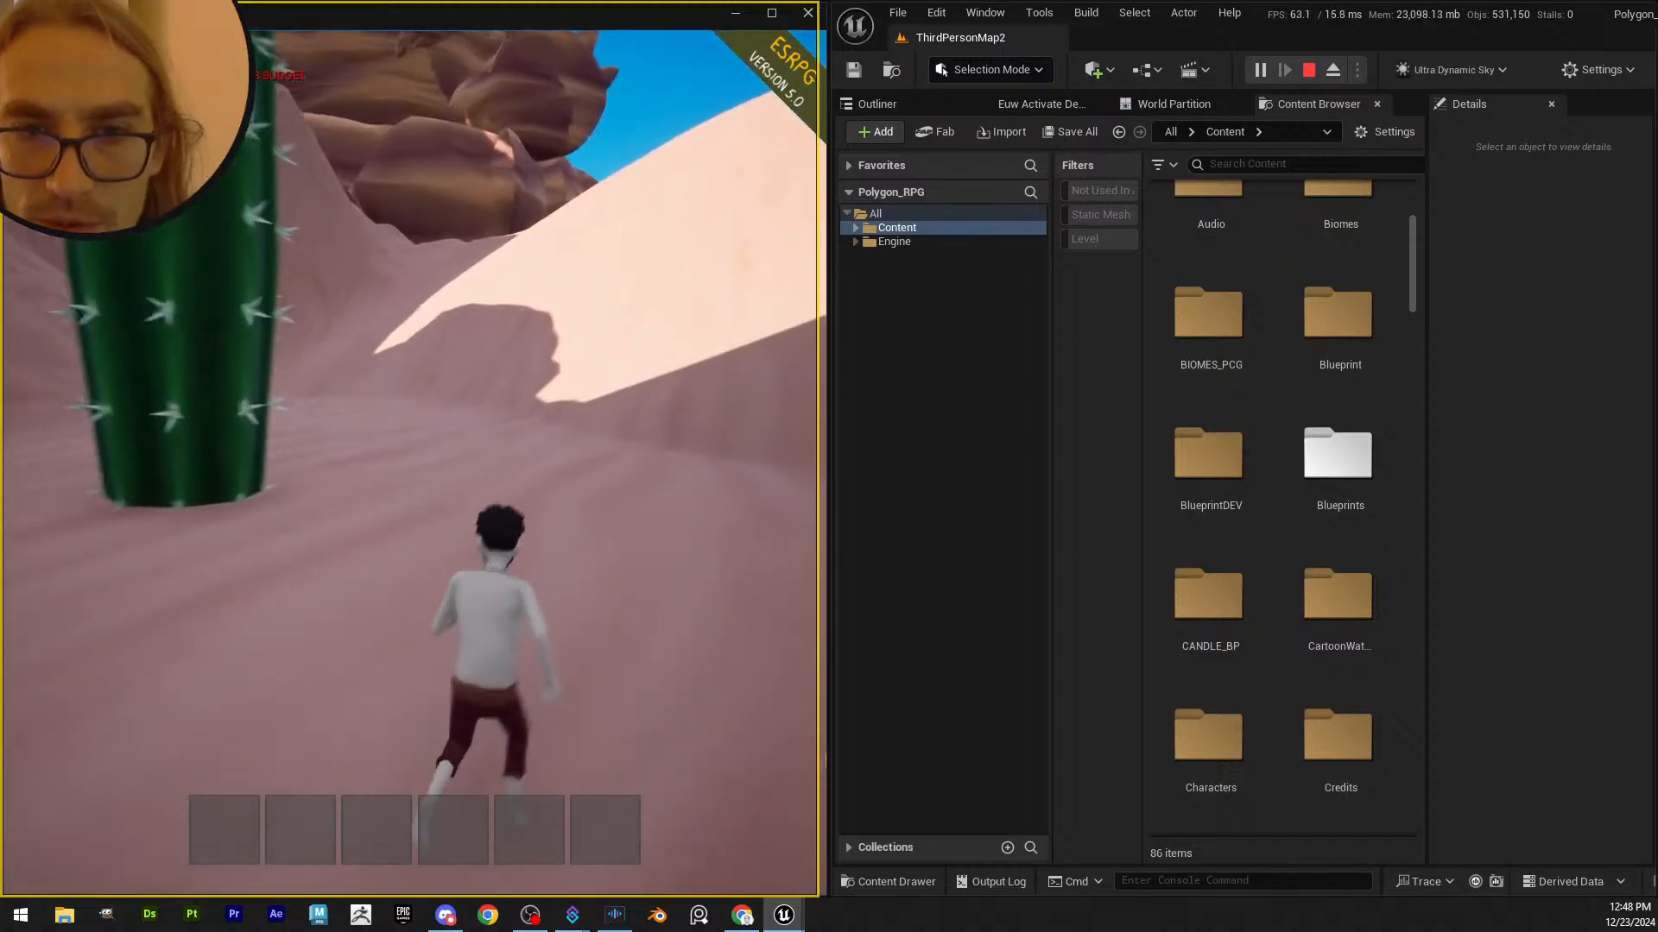
{"action": "key", "text": "w"}
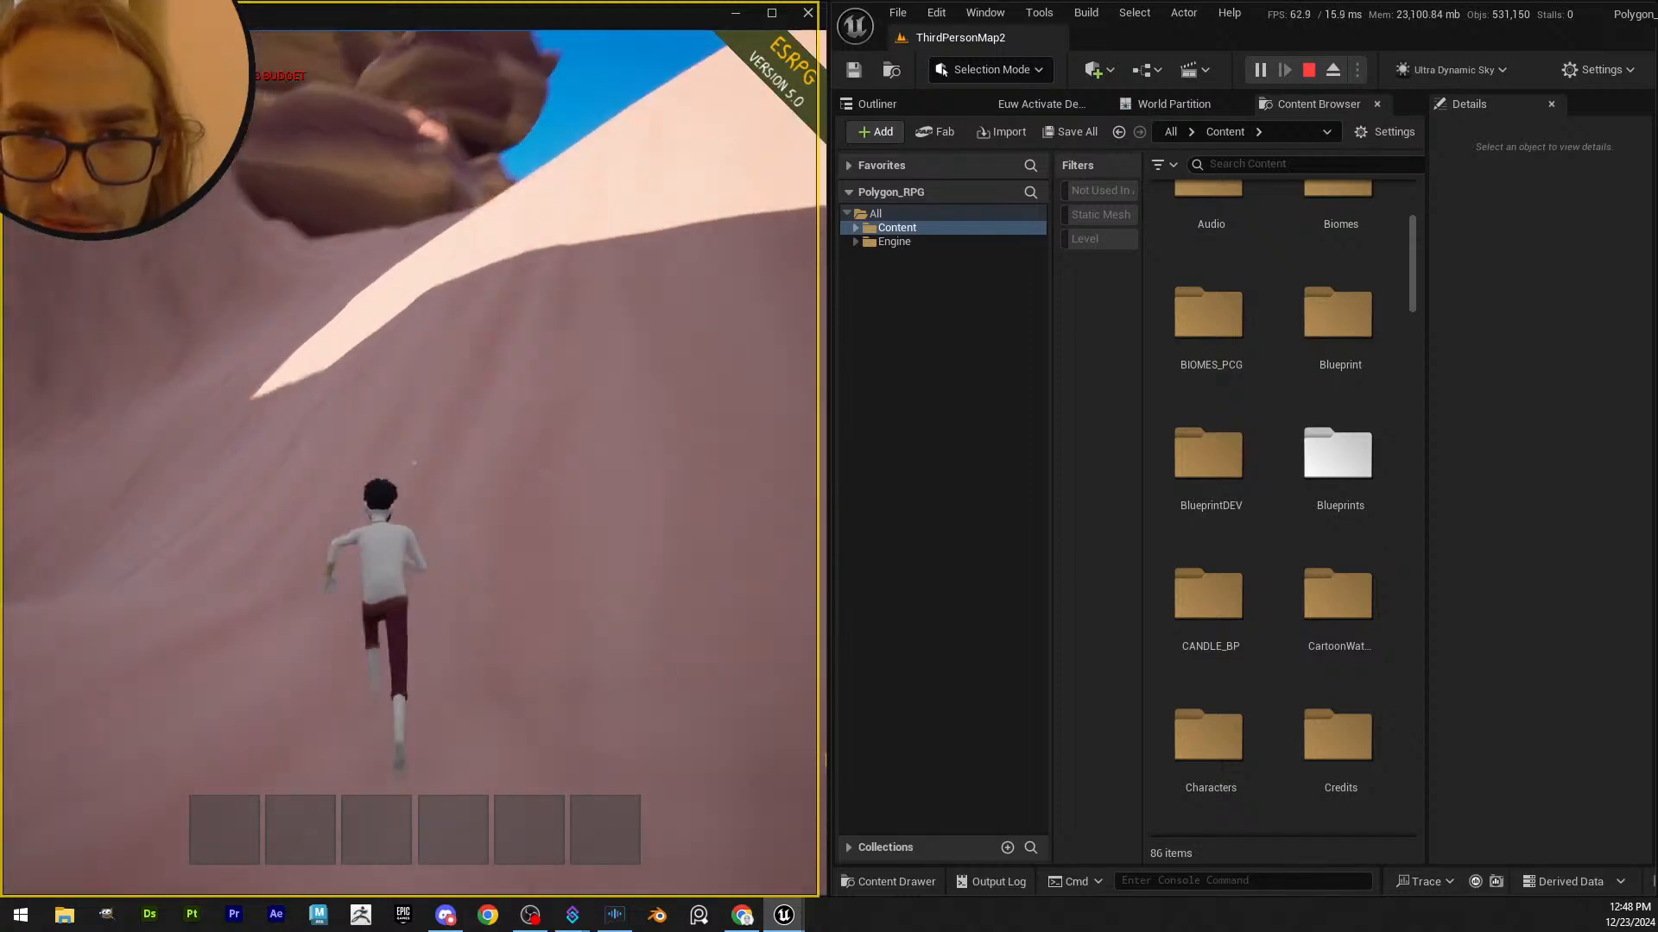
- Follow the sandy valley and climb the shaded slope toward the tall red-flowered cactus to inspect the open desert
{"action": "key", "text": "w"}
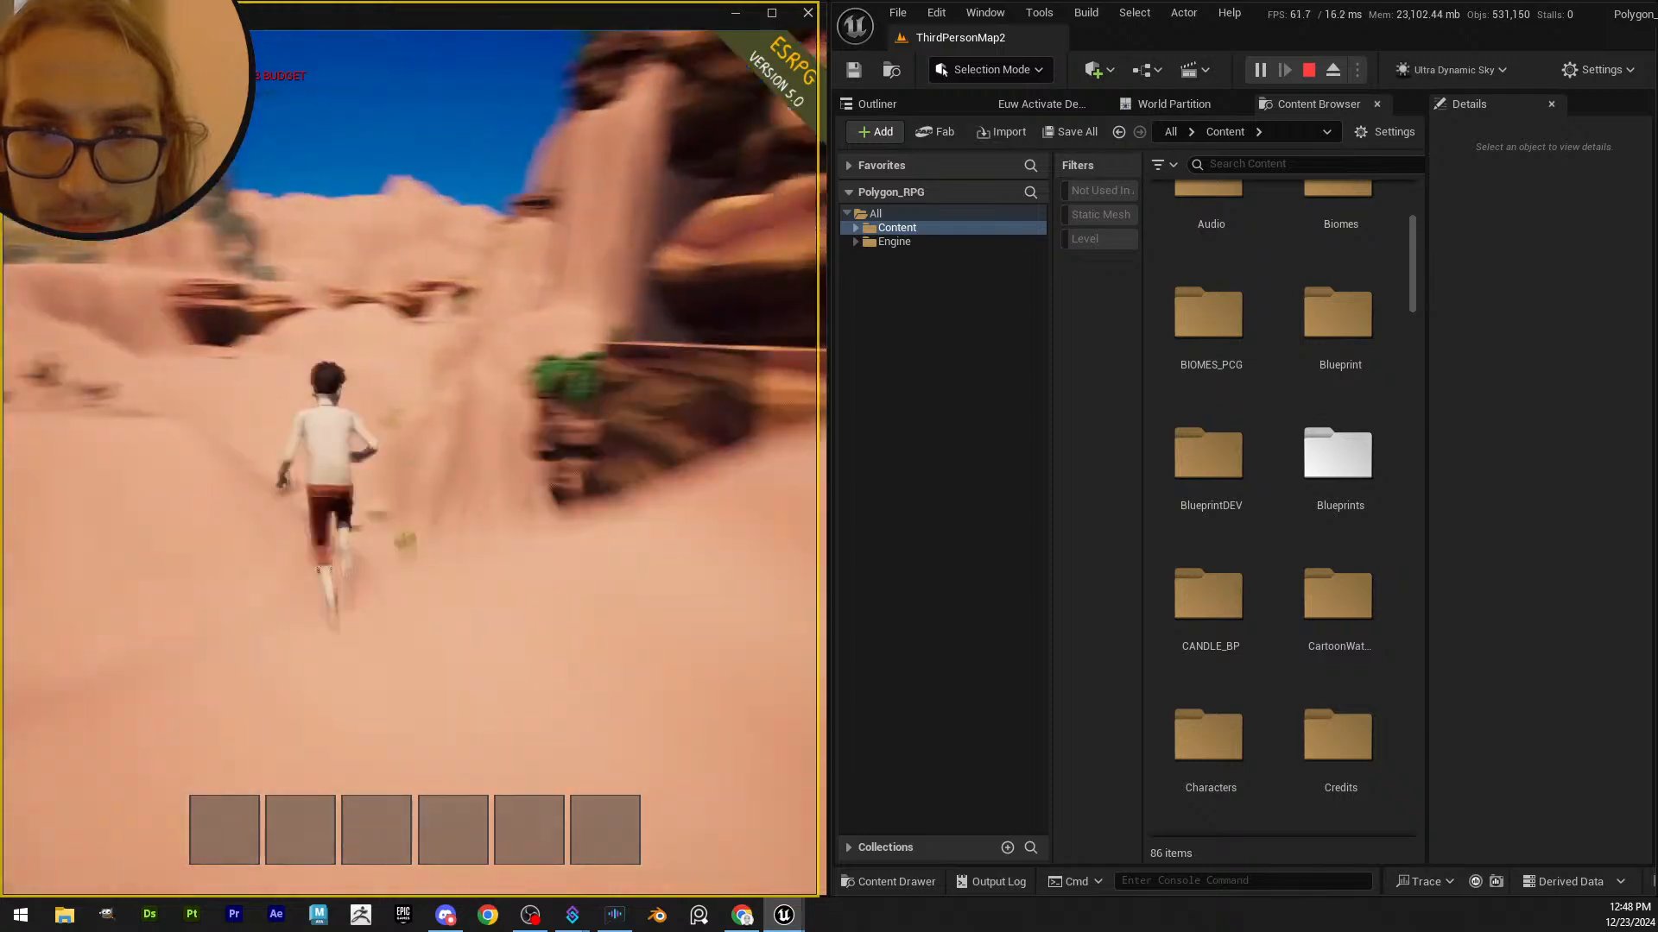
{"action": "key", "text": "w"}
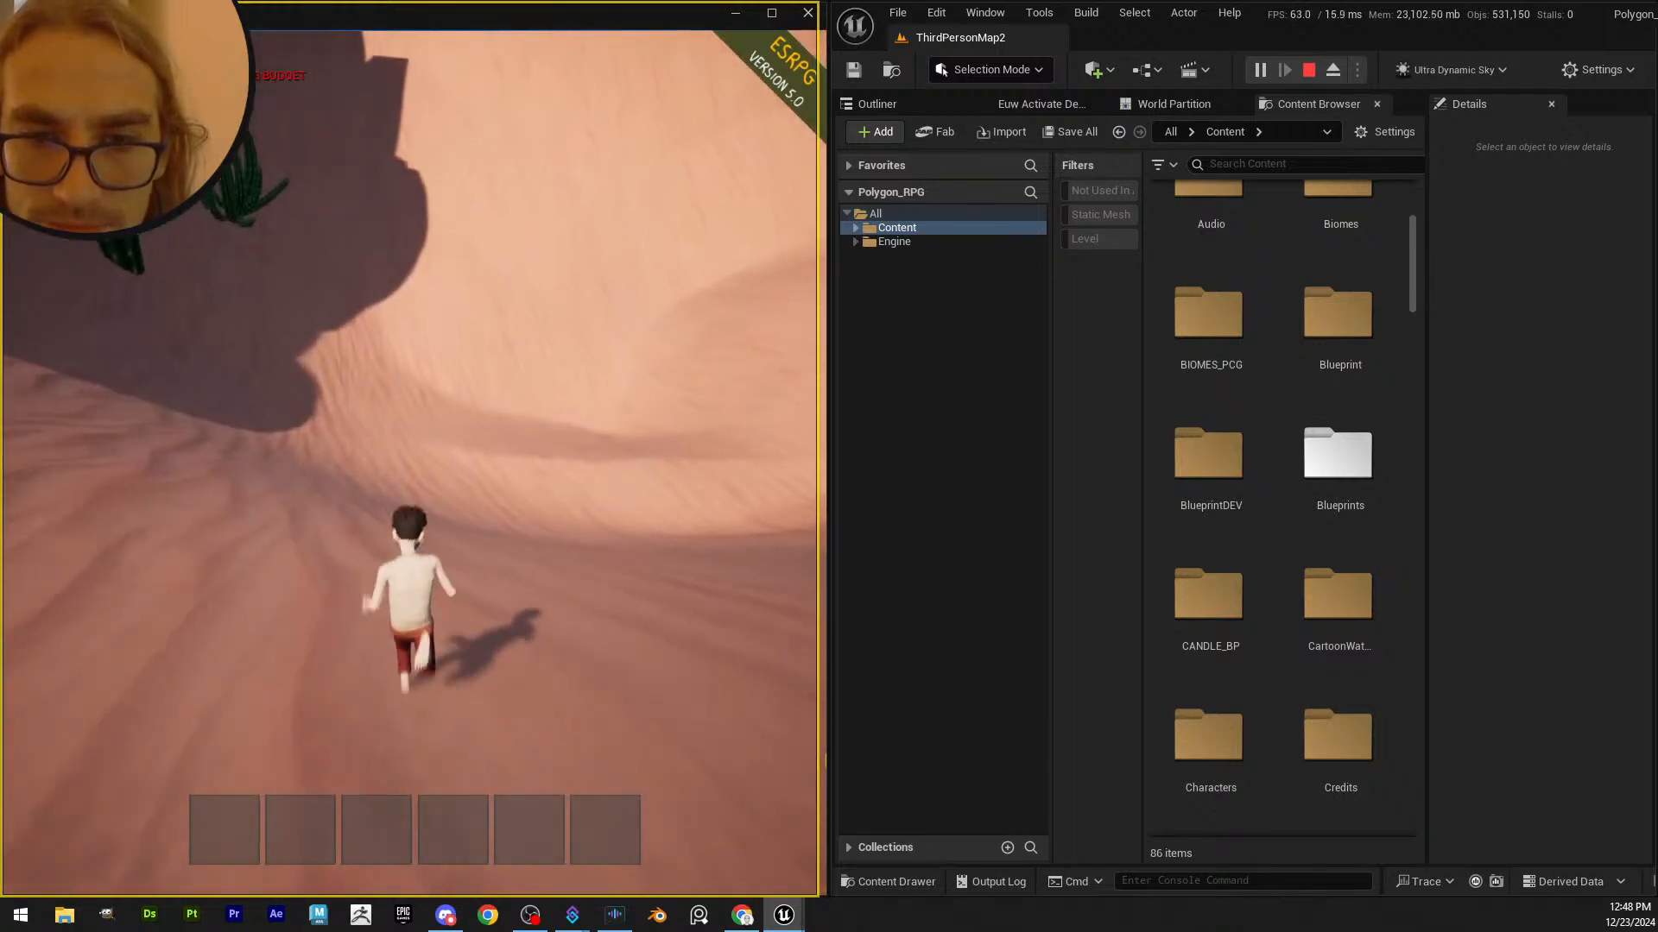
{"action": "key", "text": "w"}
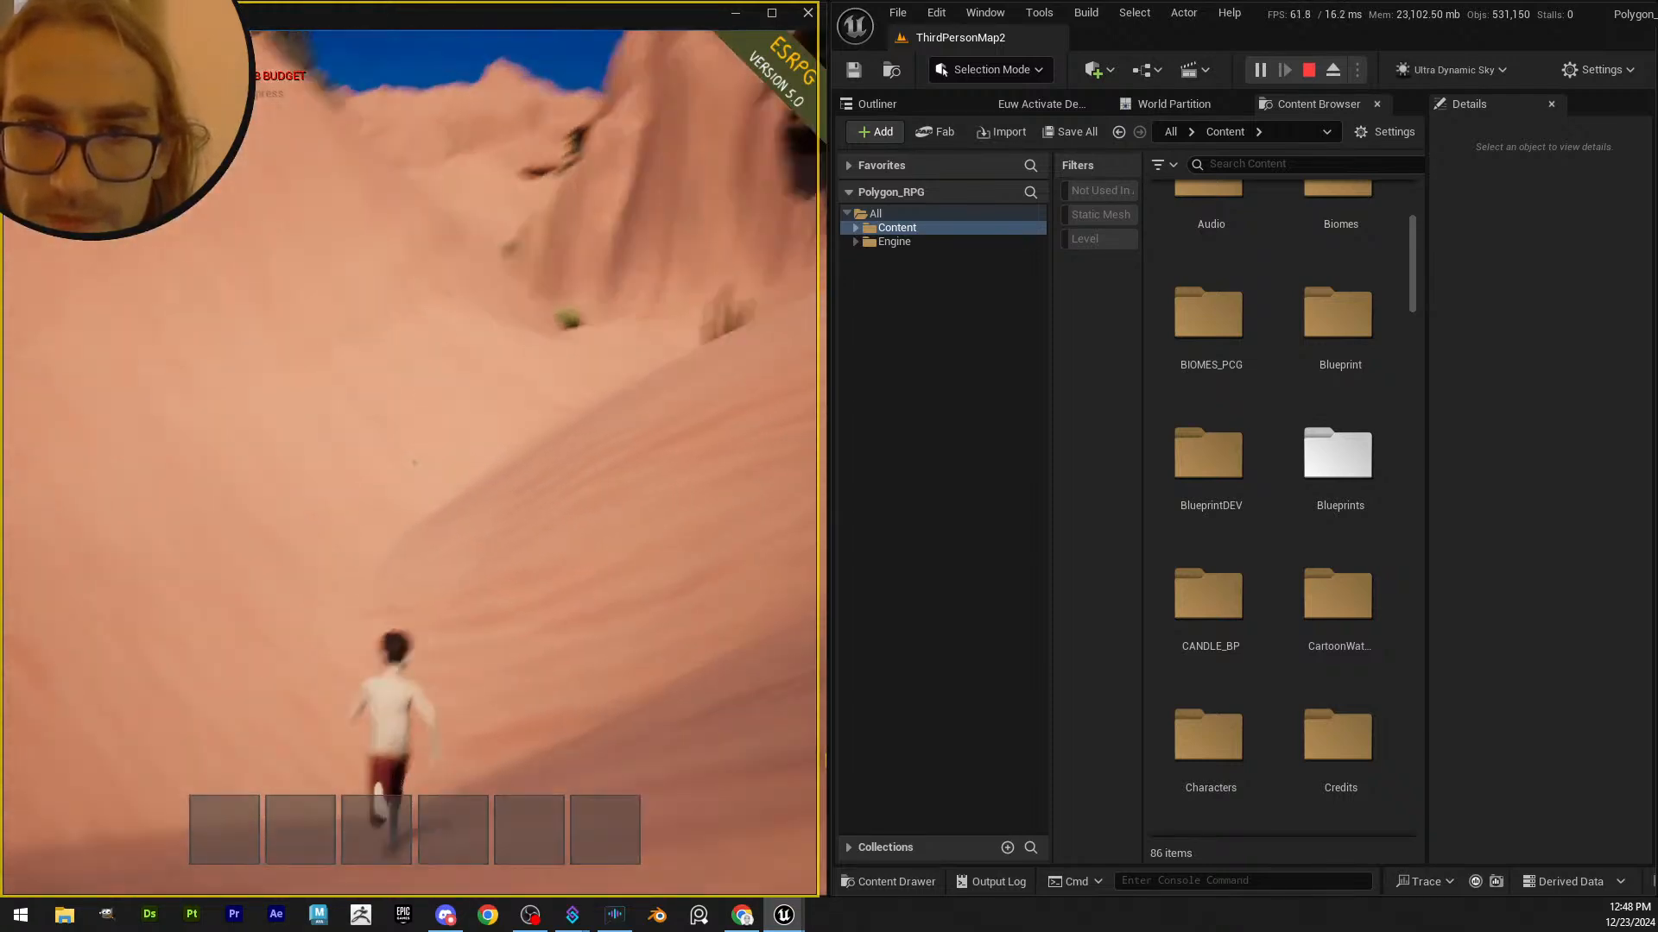
{"action": "key", "text": "w"}
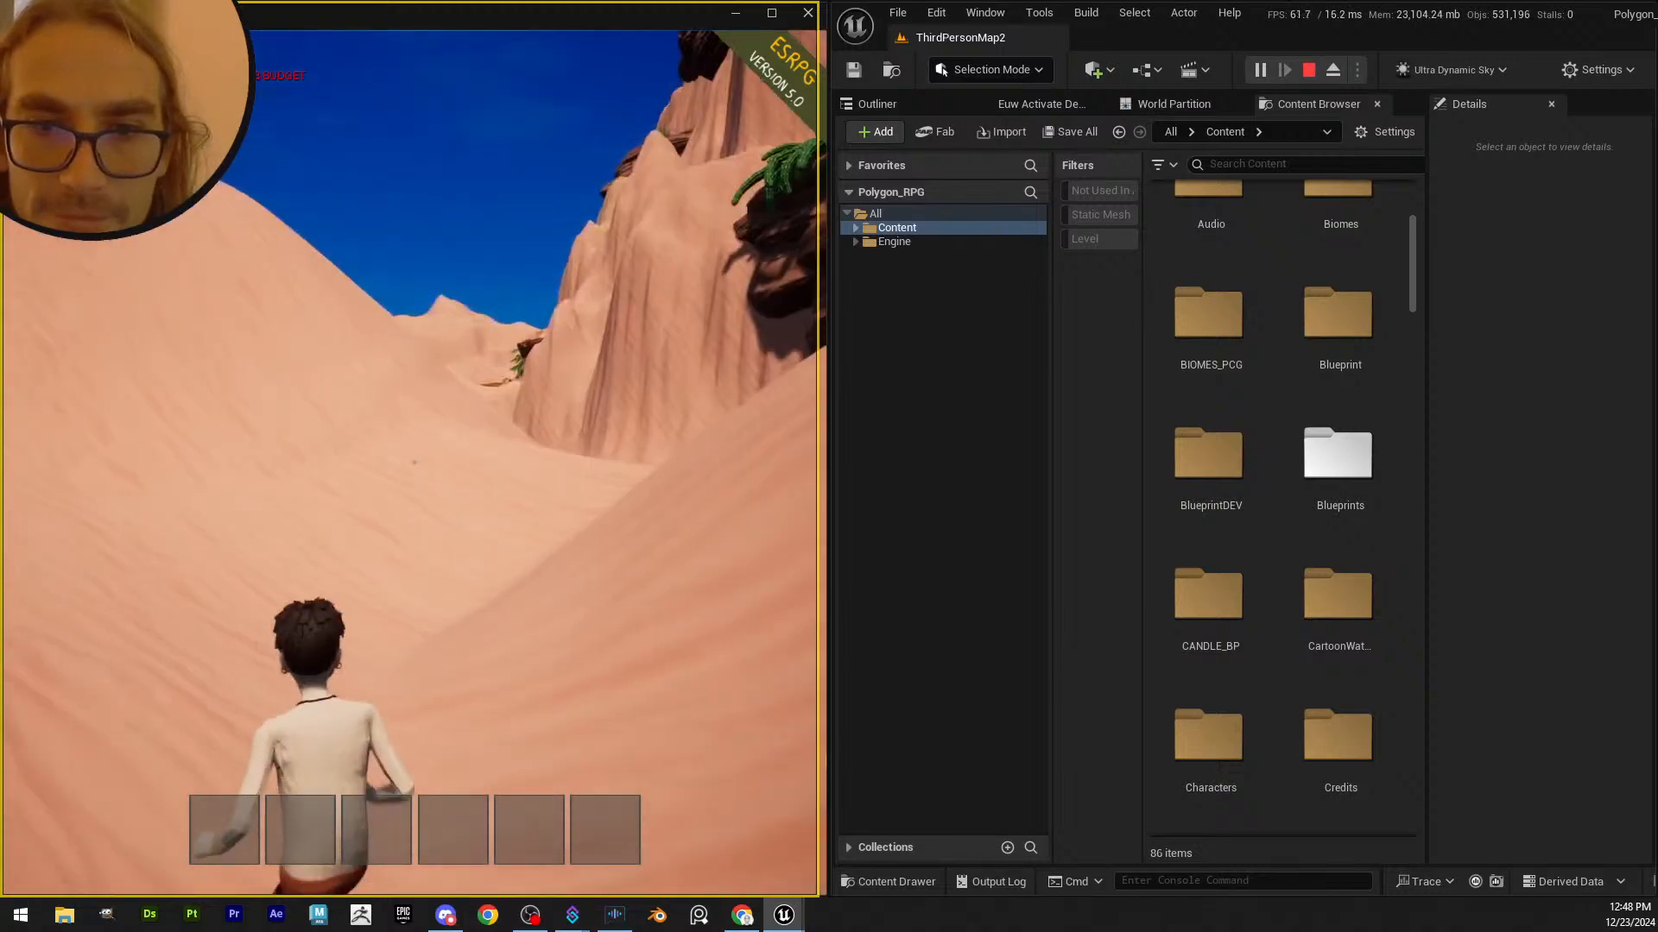
{"action": "key", "text": "w"}
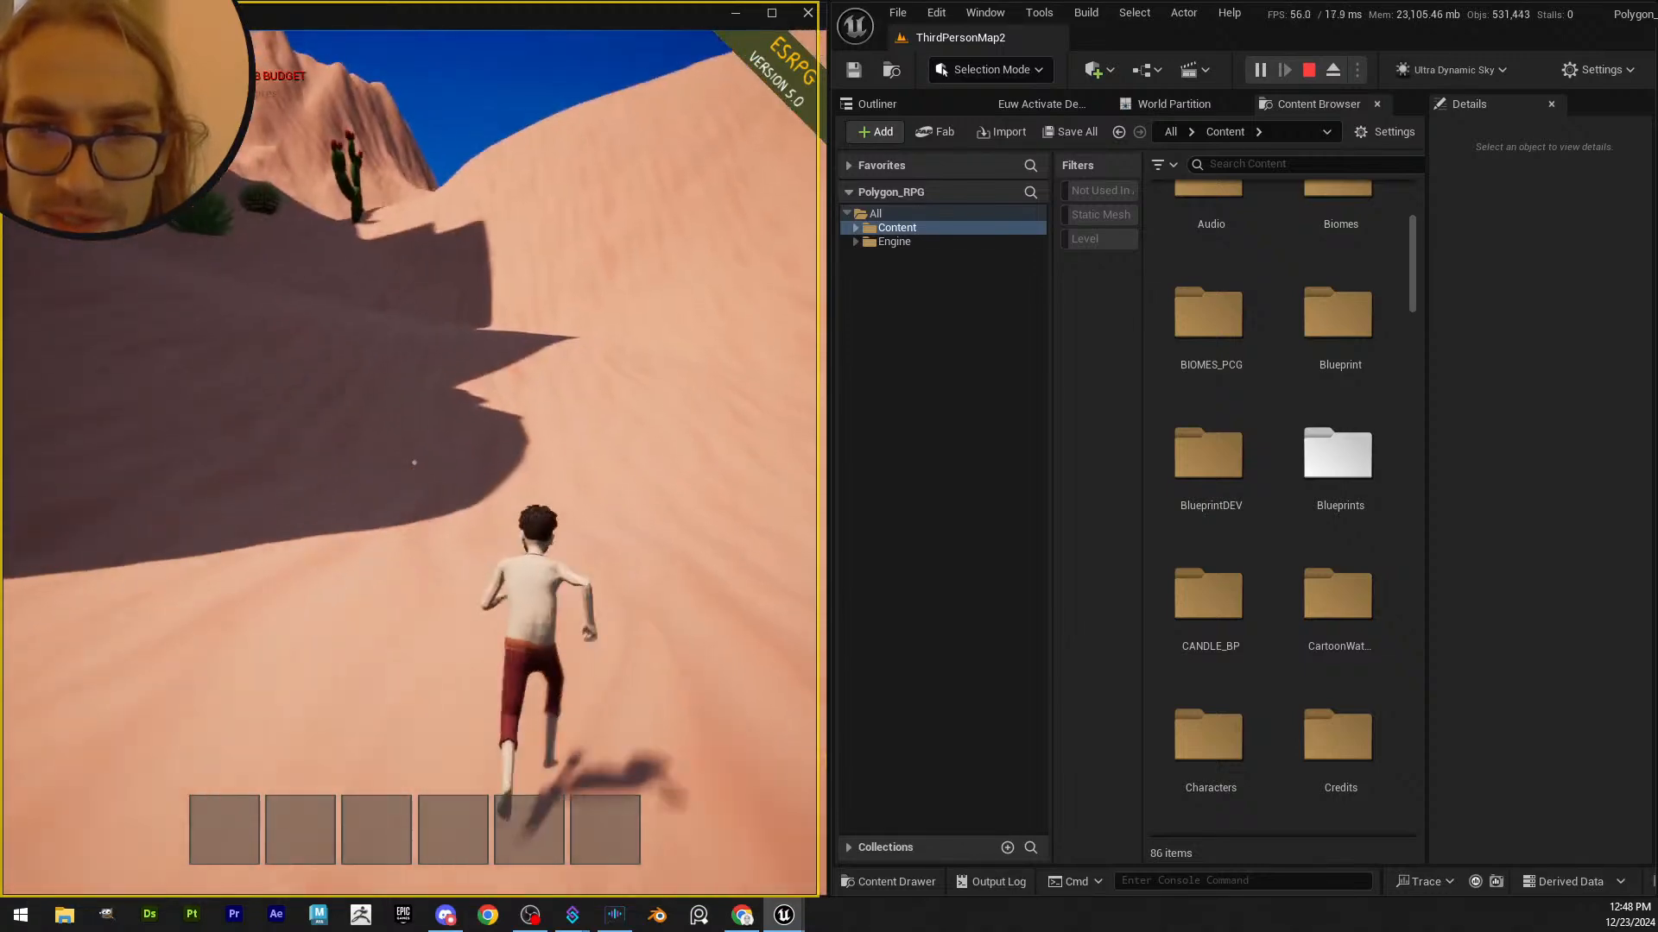
{"action": "key", "text": "w"}
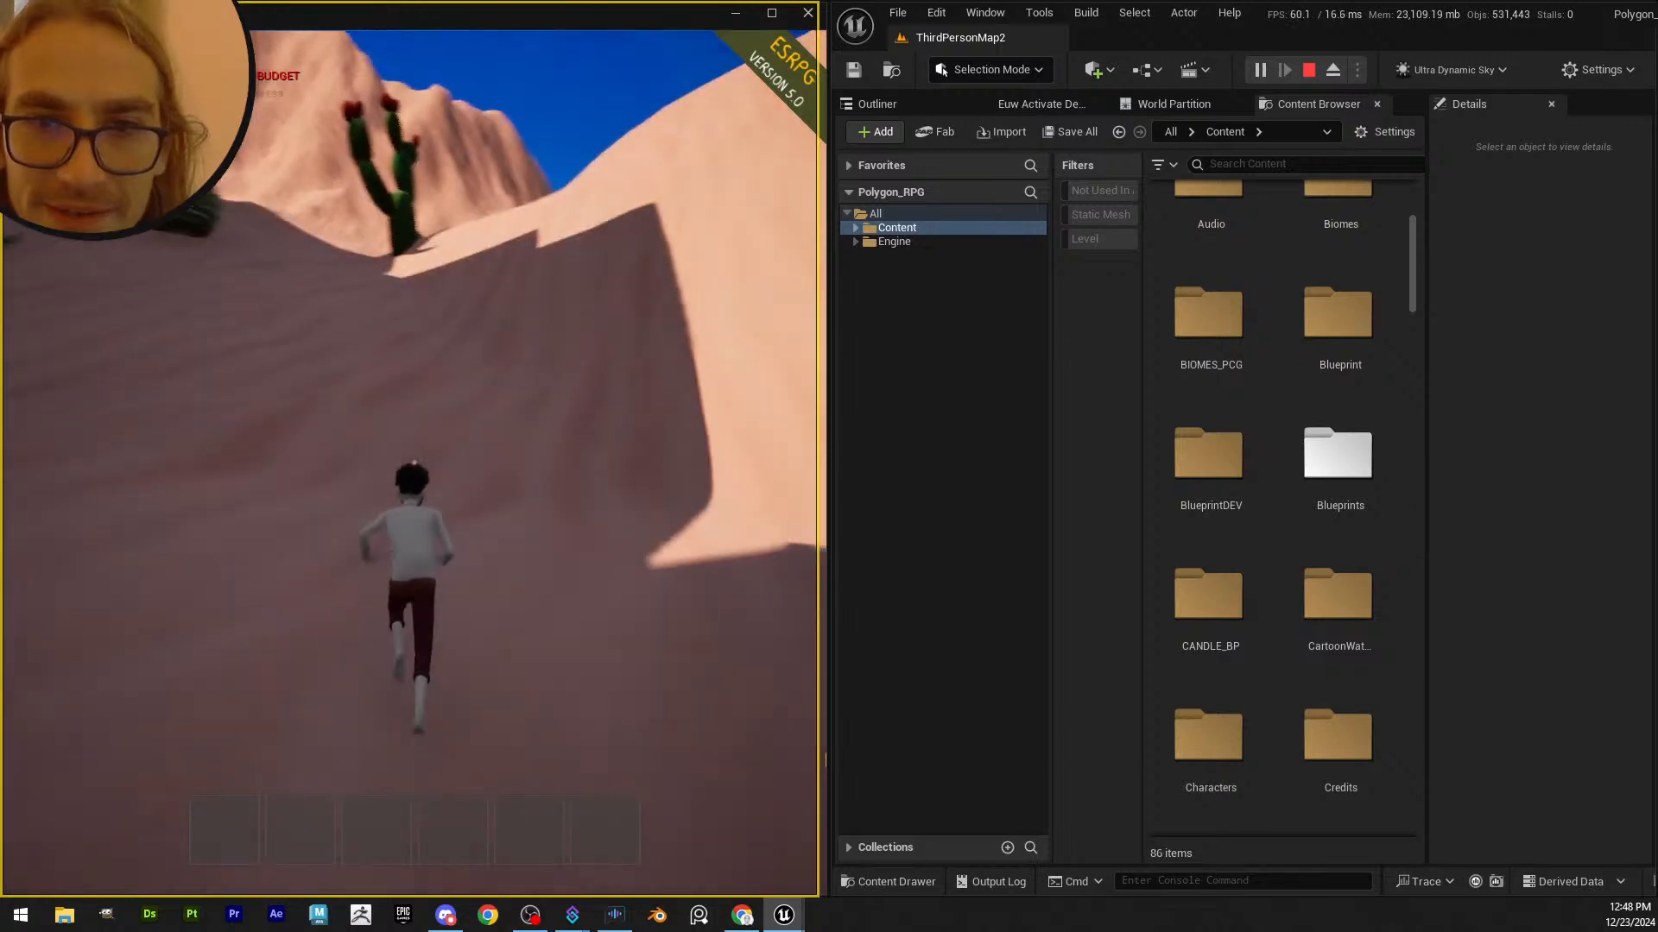
{"action": "key", "text": "w"}
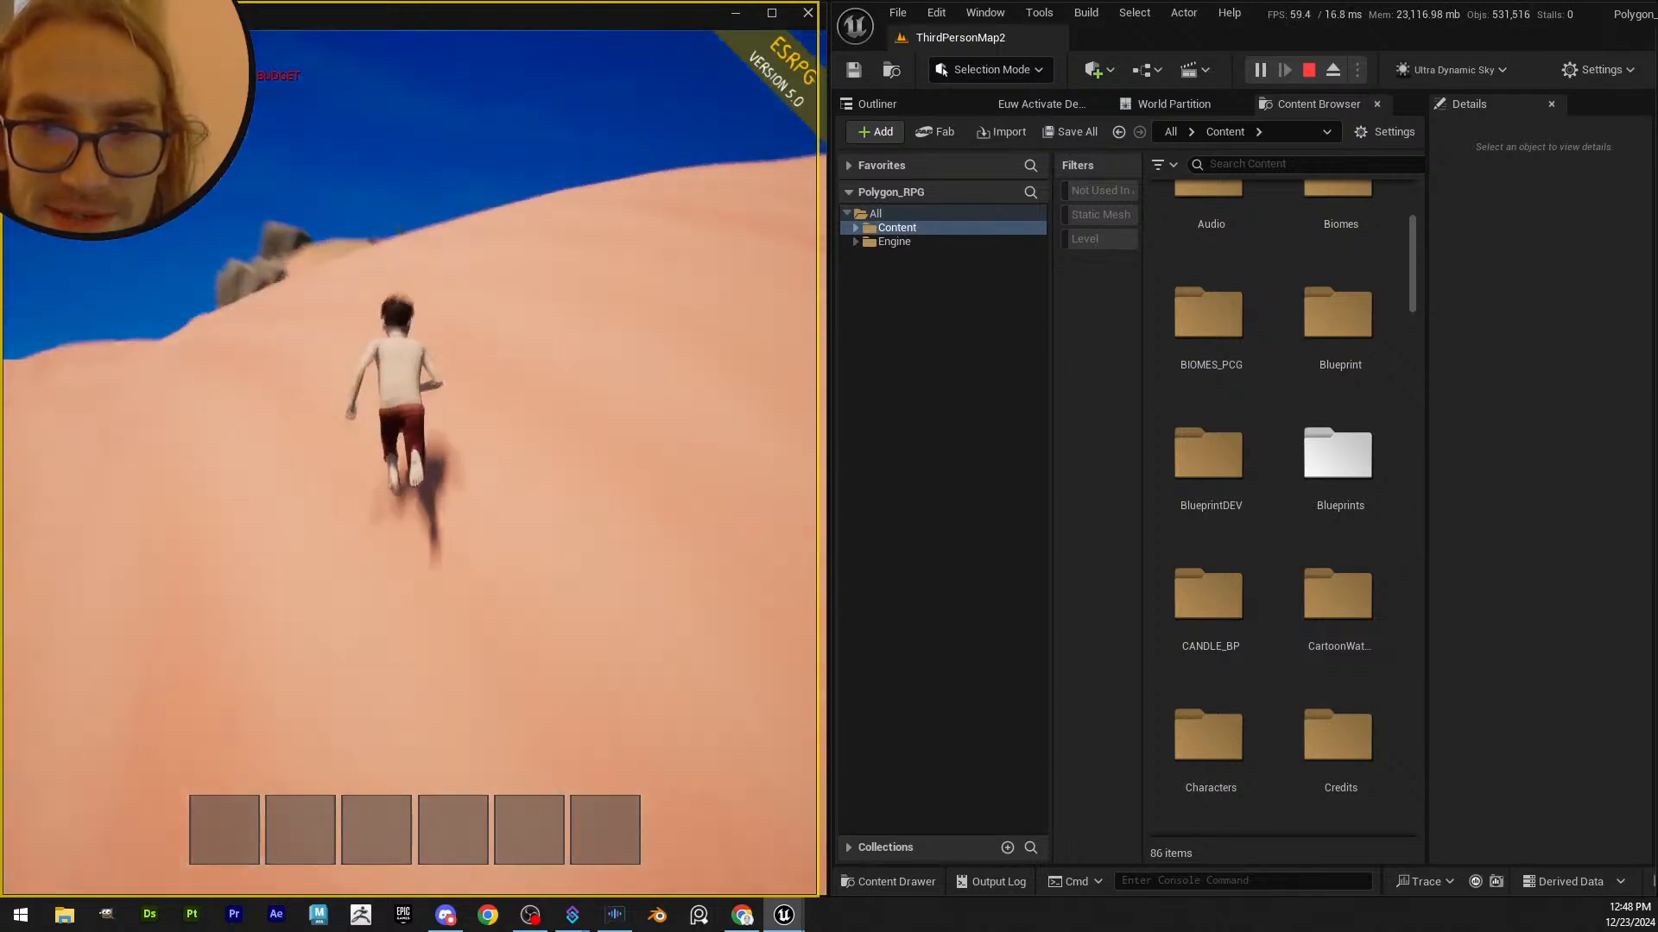
- Run the character up the large dune to the undead snake enemy on the crest and attack it
{"action": "key", "text": "w"}
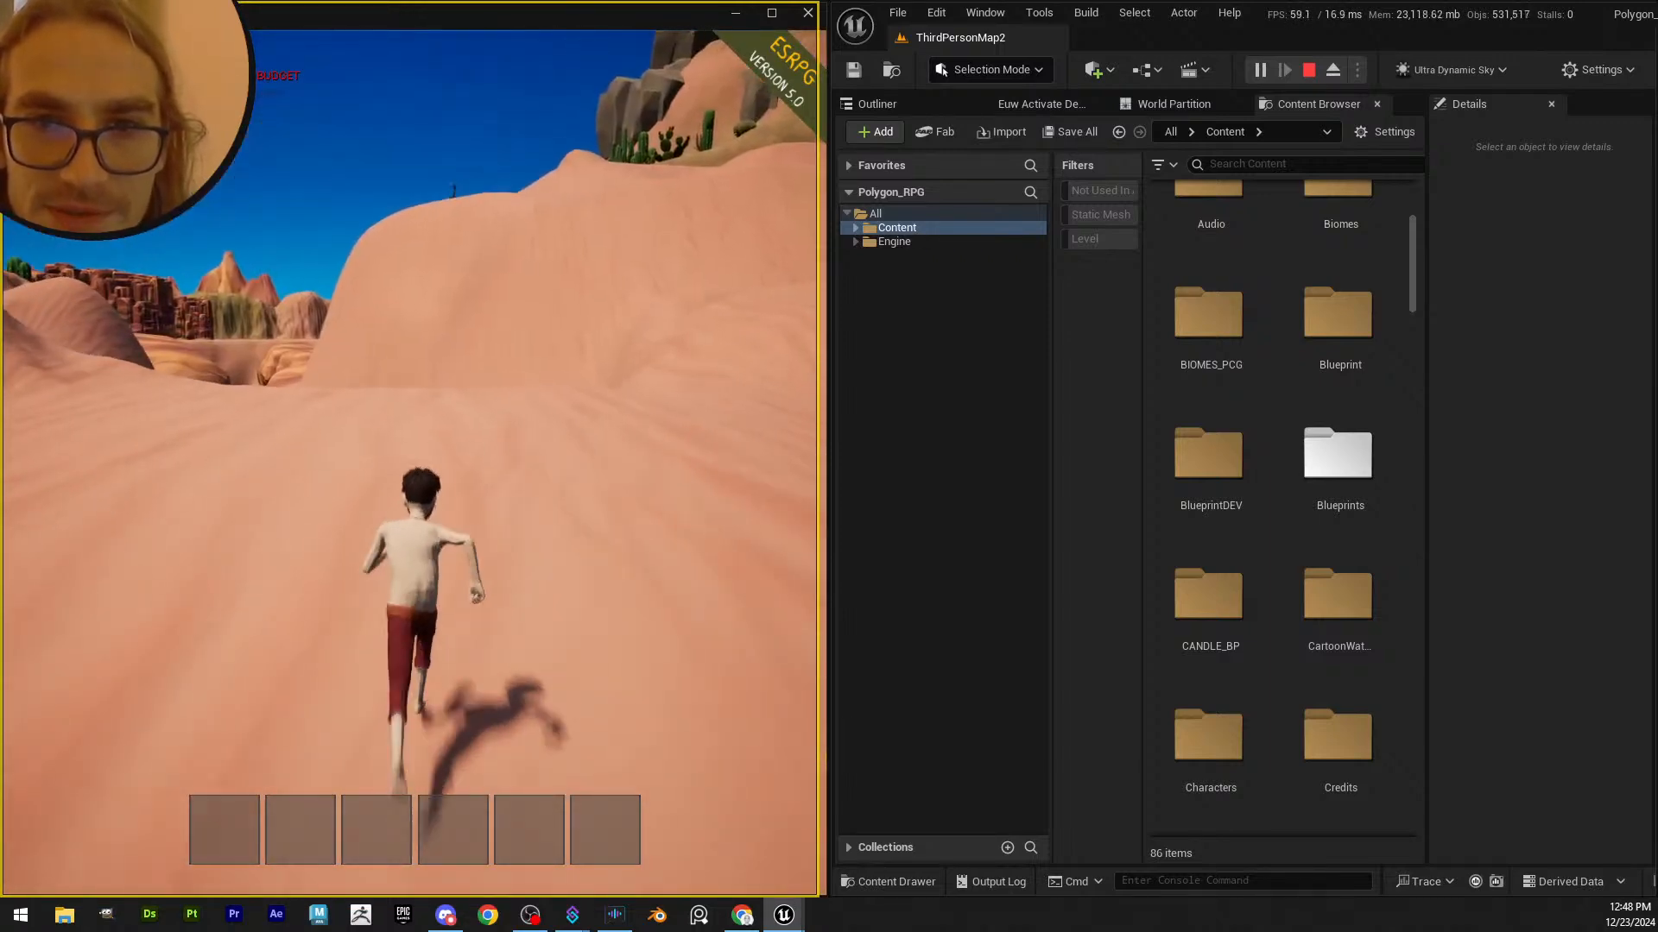
{"action": "key", "text": "w"}
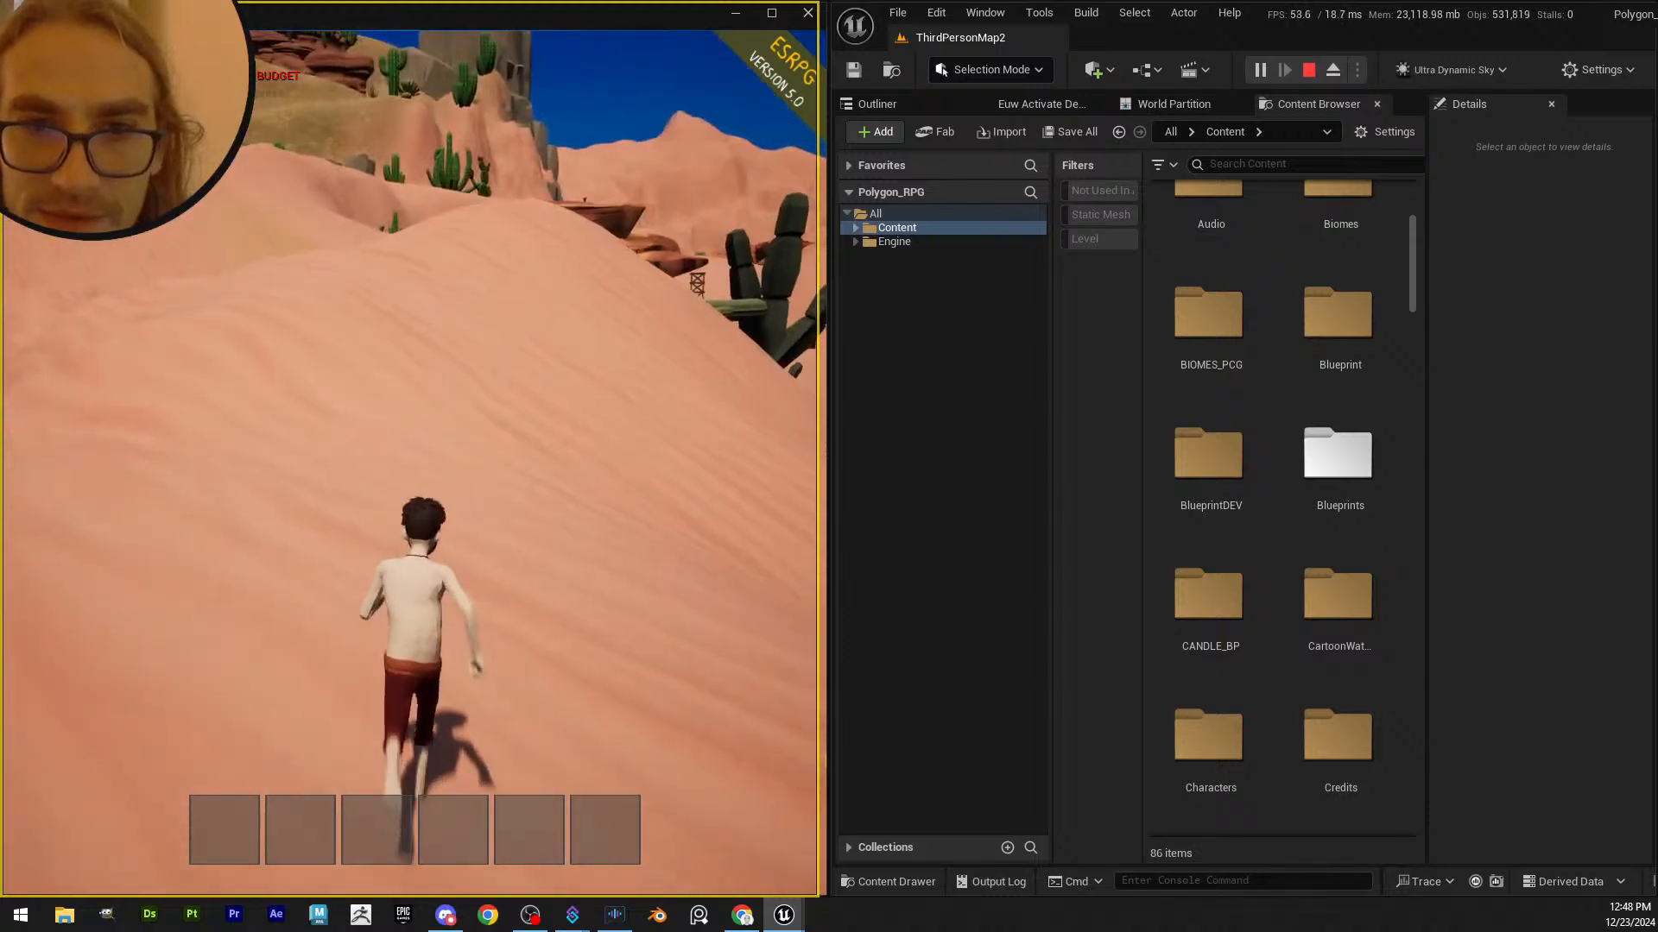
{"action": "key", "text": "w"}
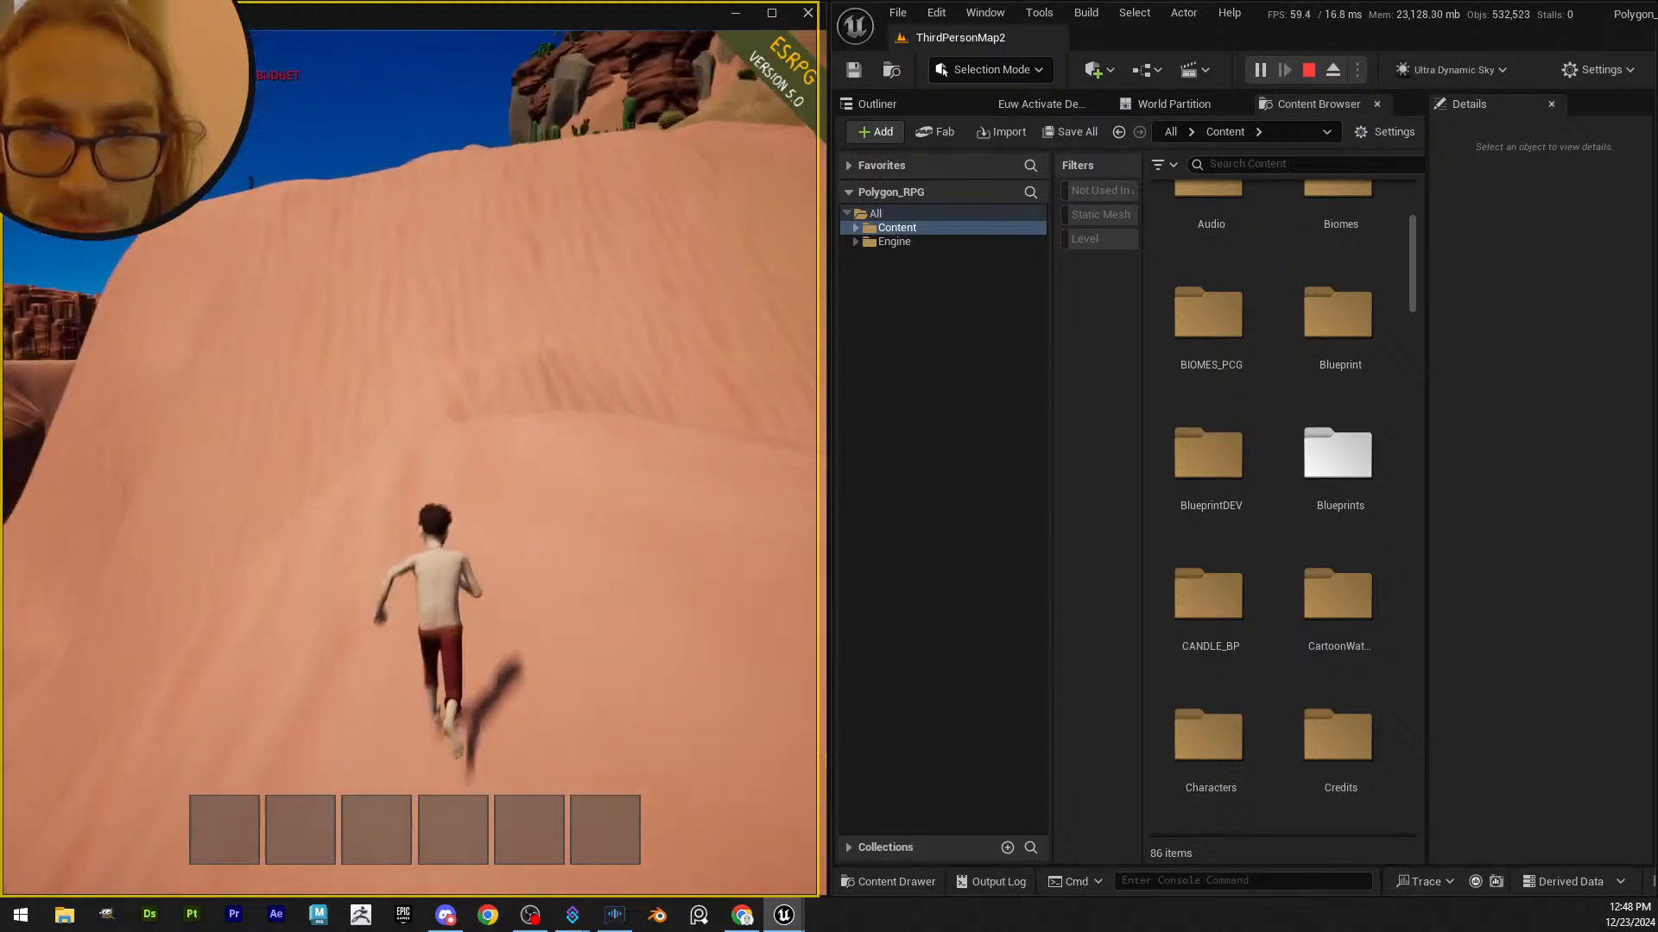
{"action": "key", "text": "w"}
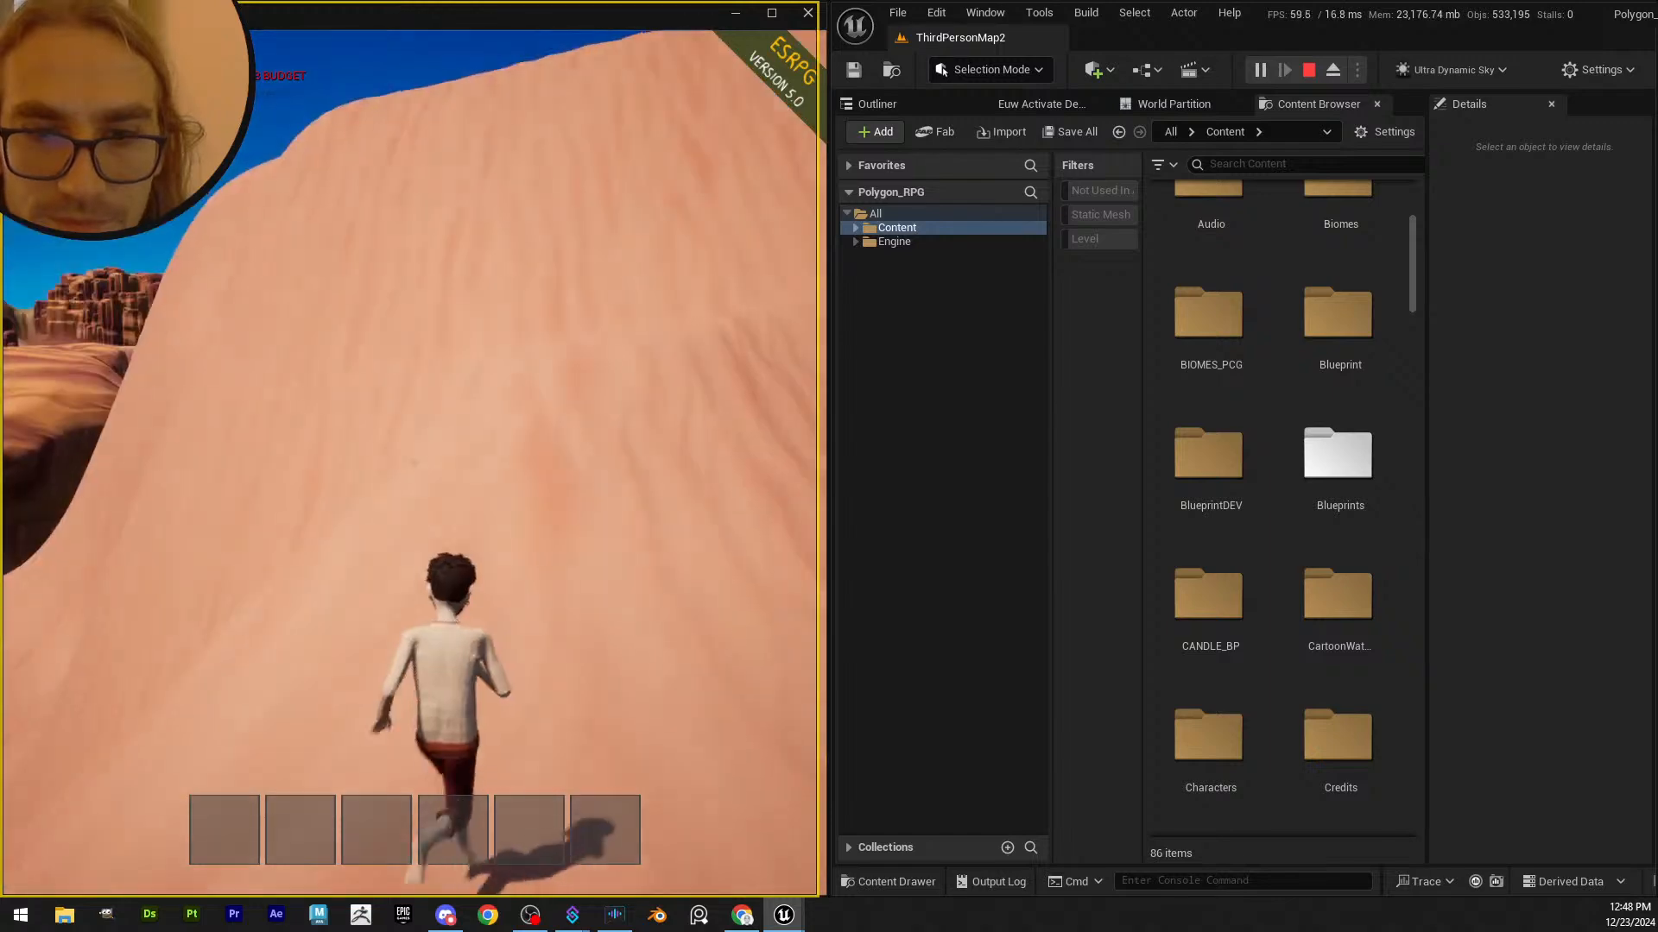
{"action": "key", "text": "w"}
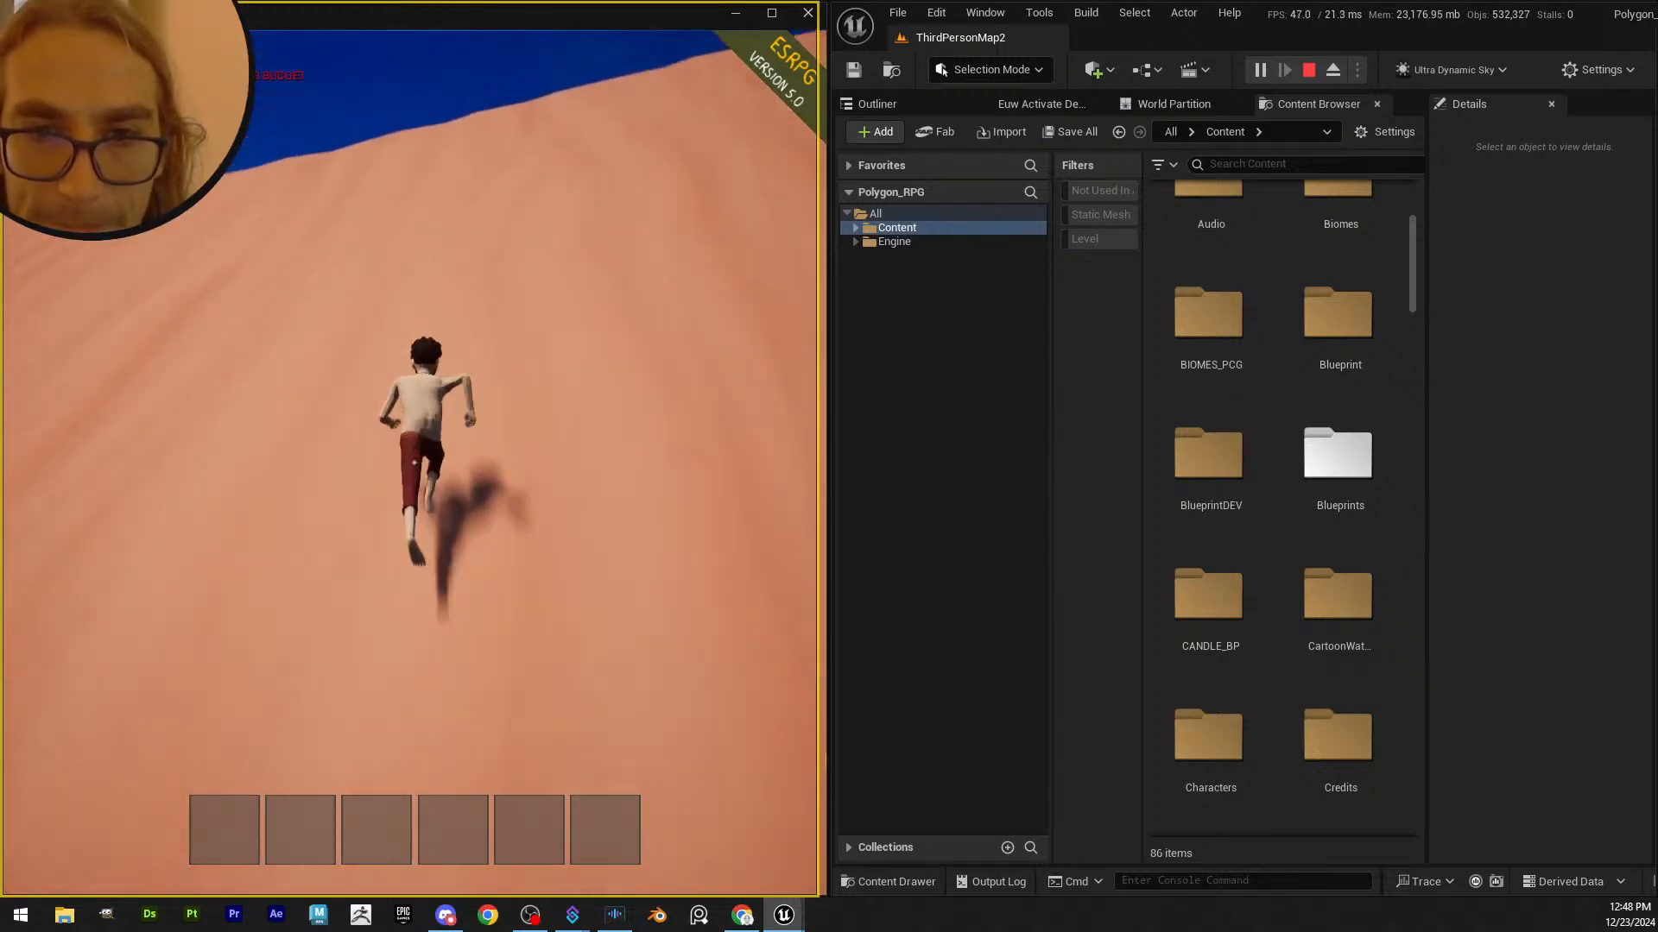
{"action": "key", "text": "w"}
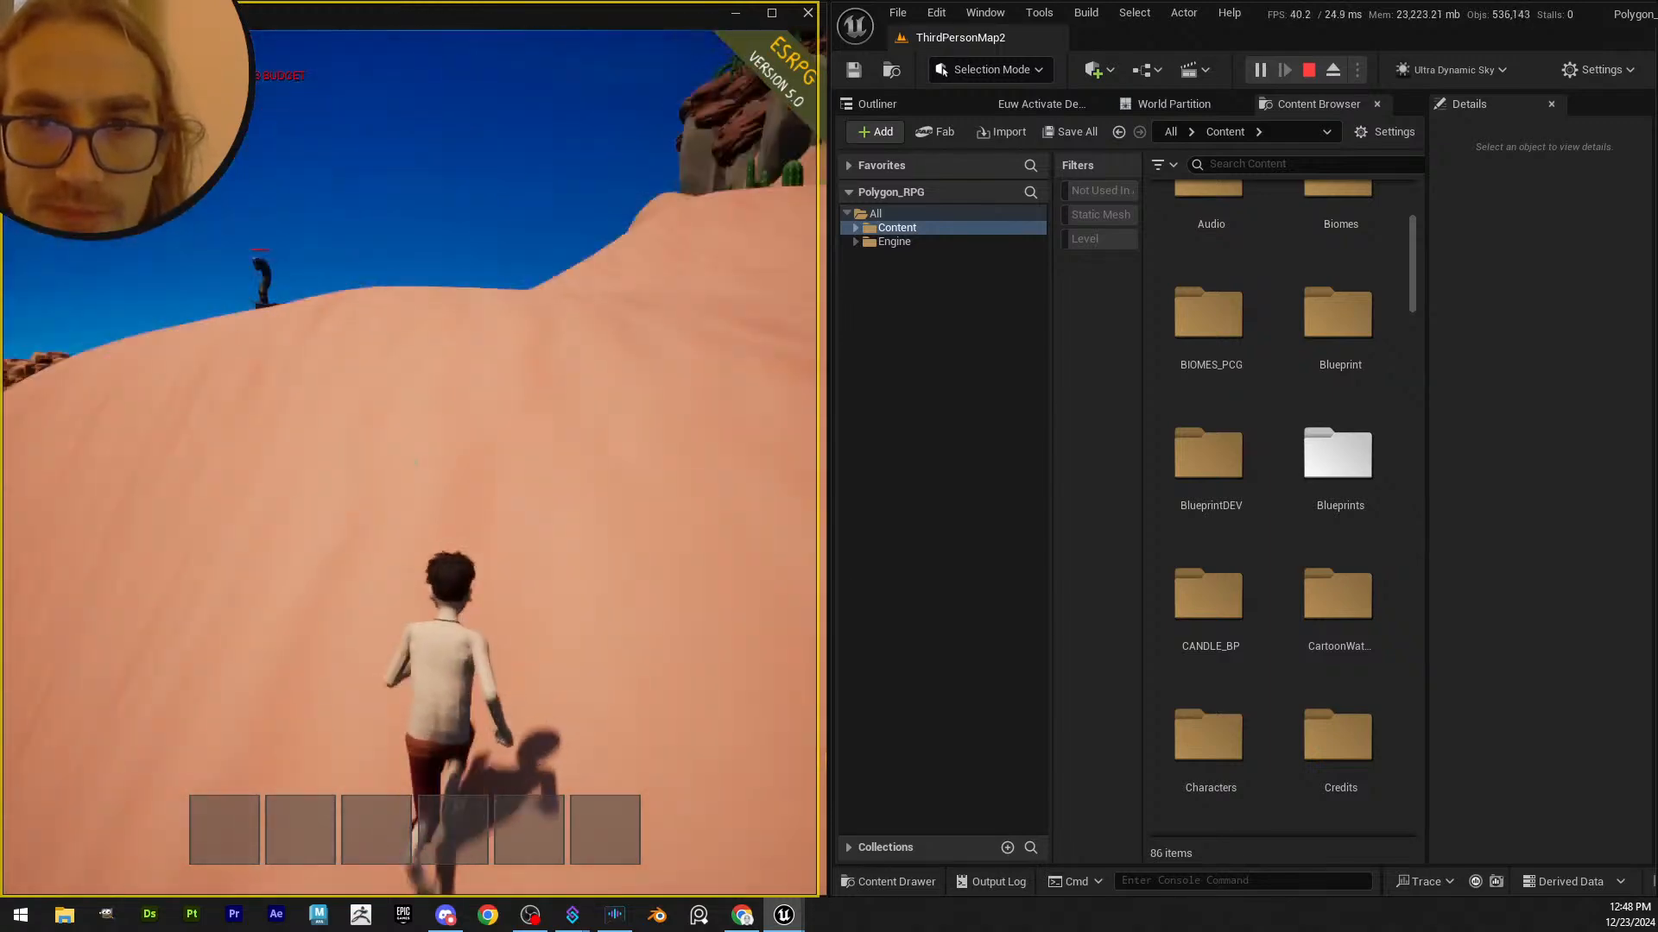
{"action": "key", "text": "w"}
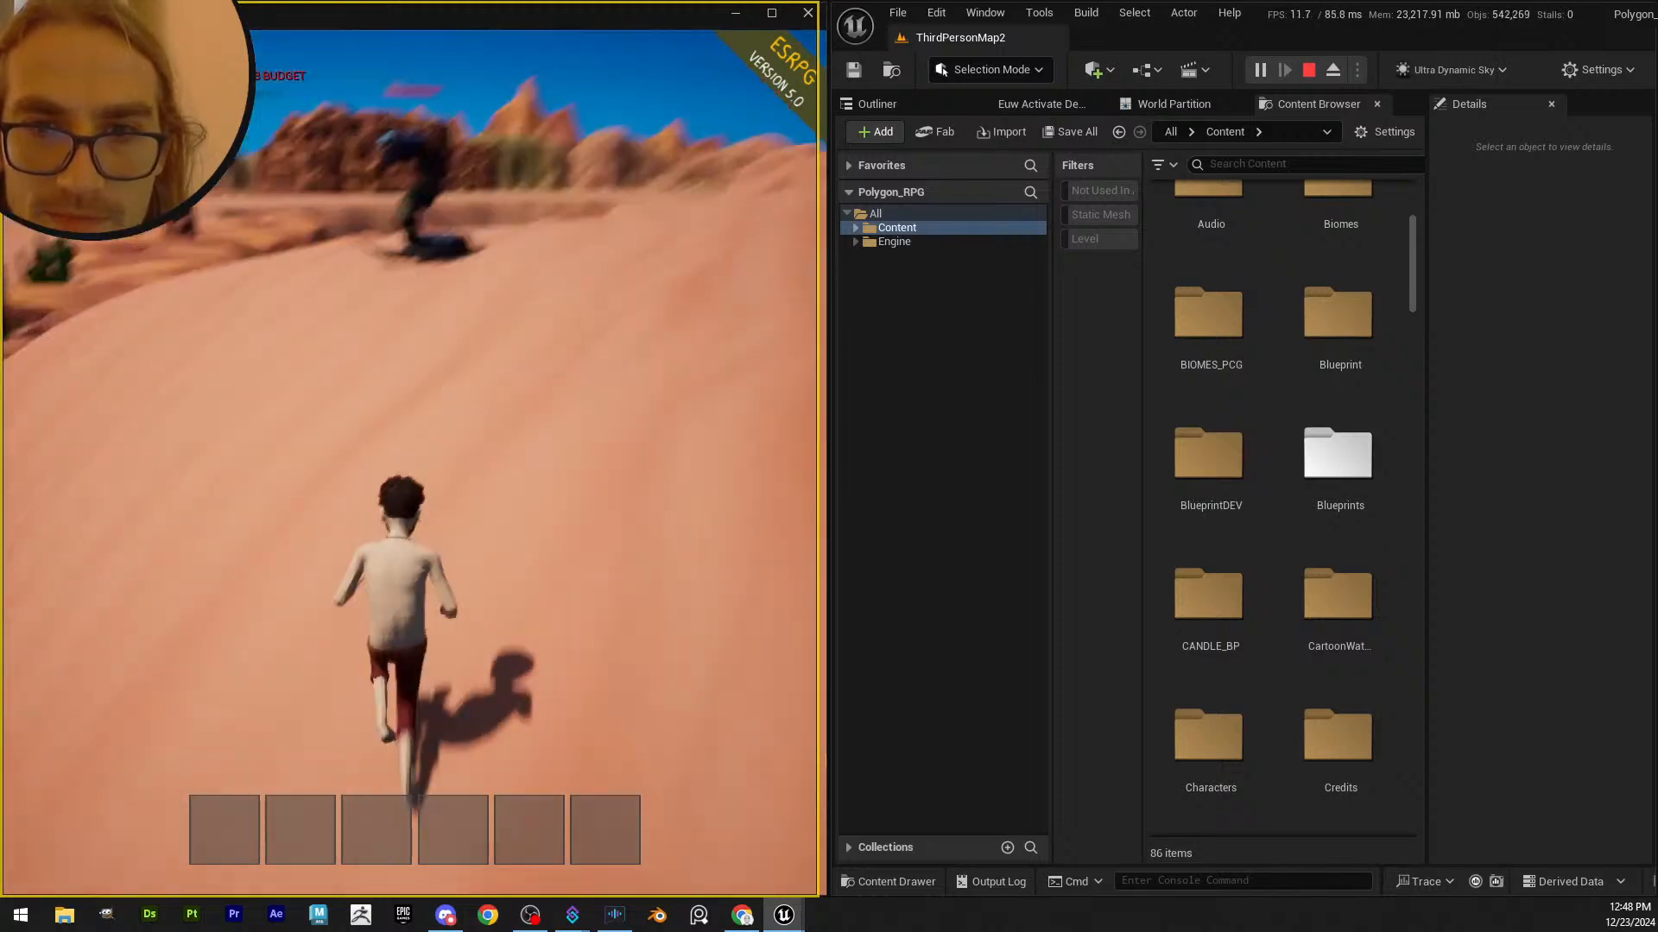
{"action": "key", "text": "w"}
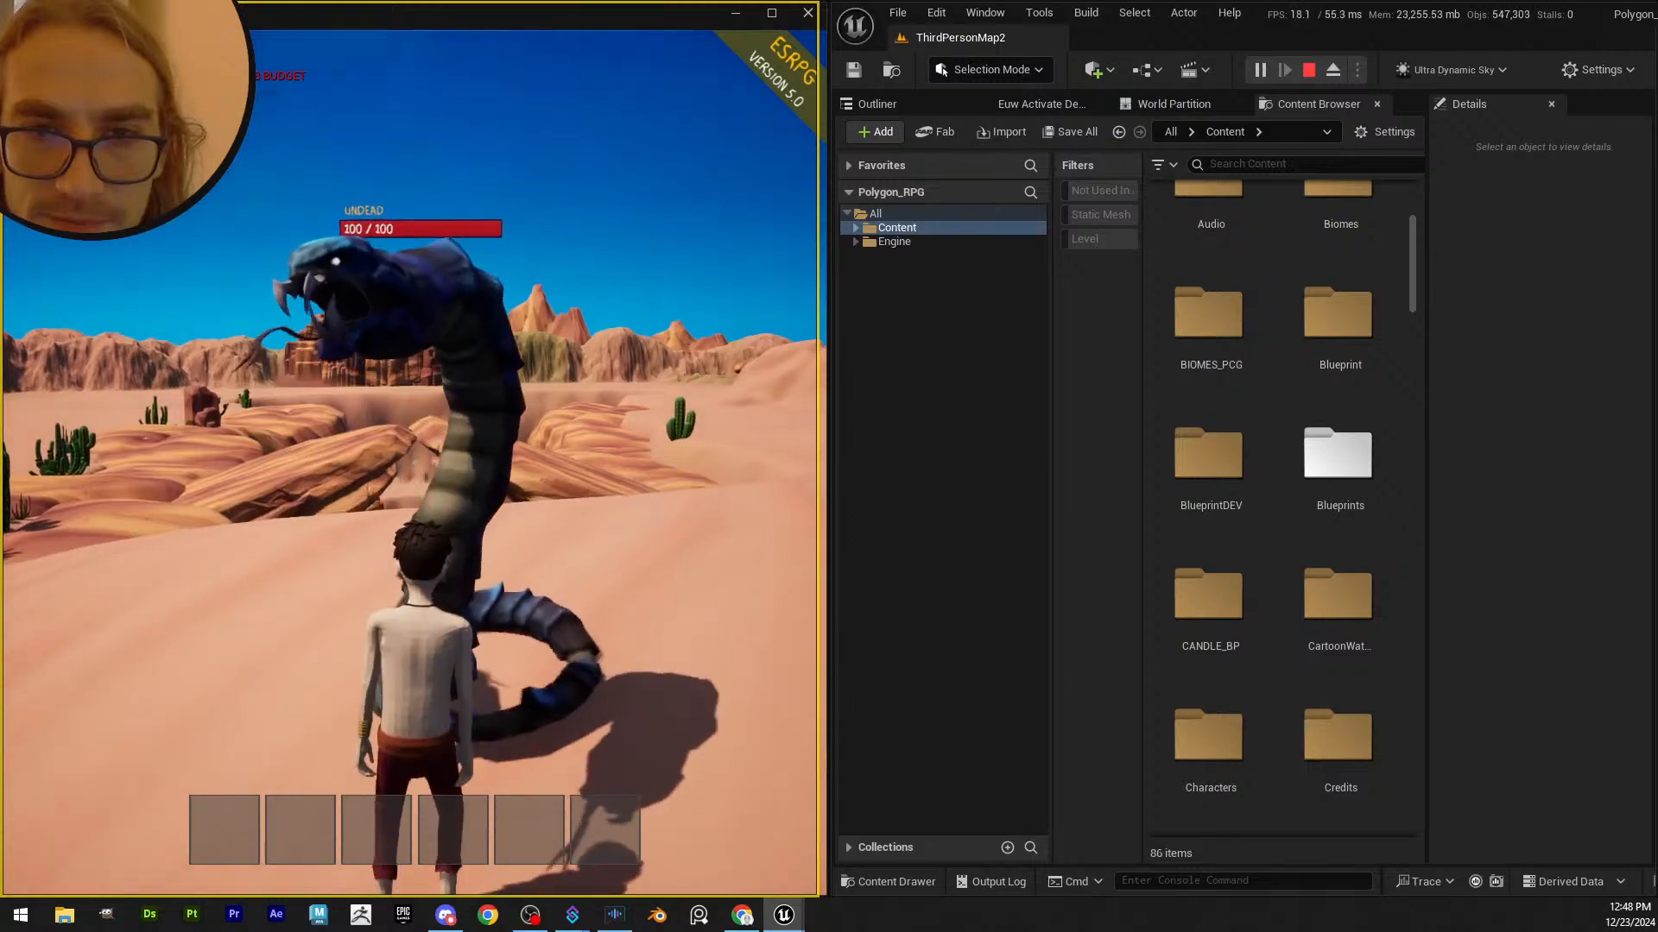
{"action": "left_click", "coordinate": [414, 463]}
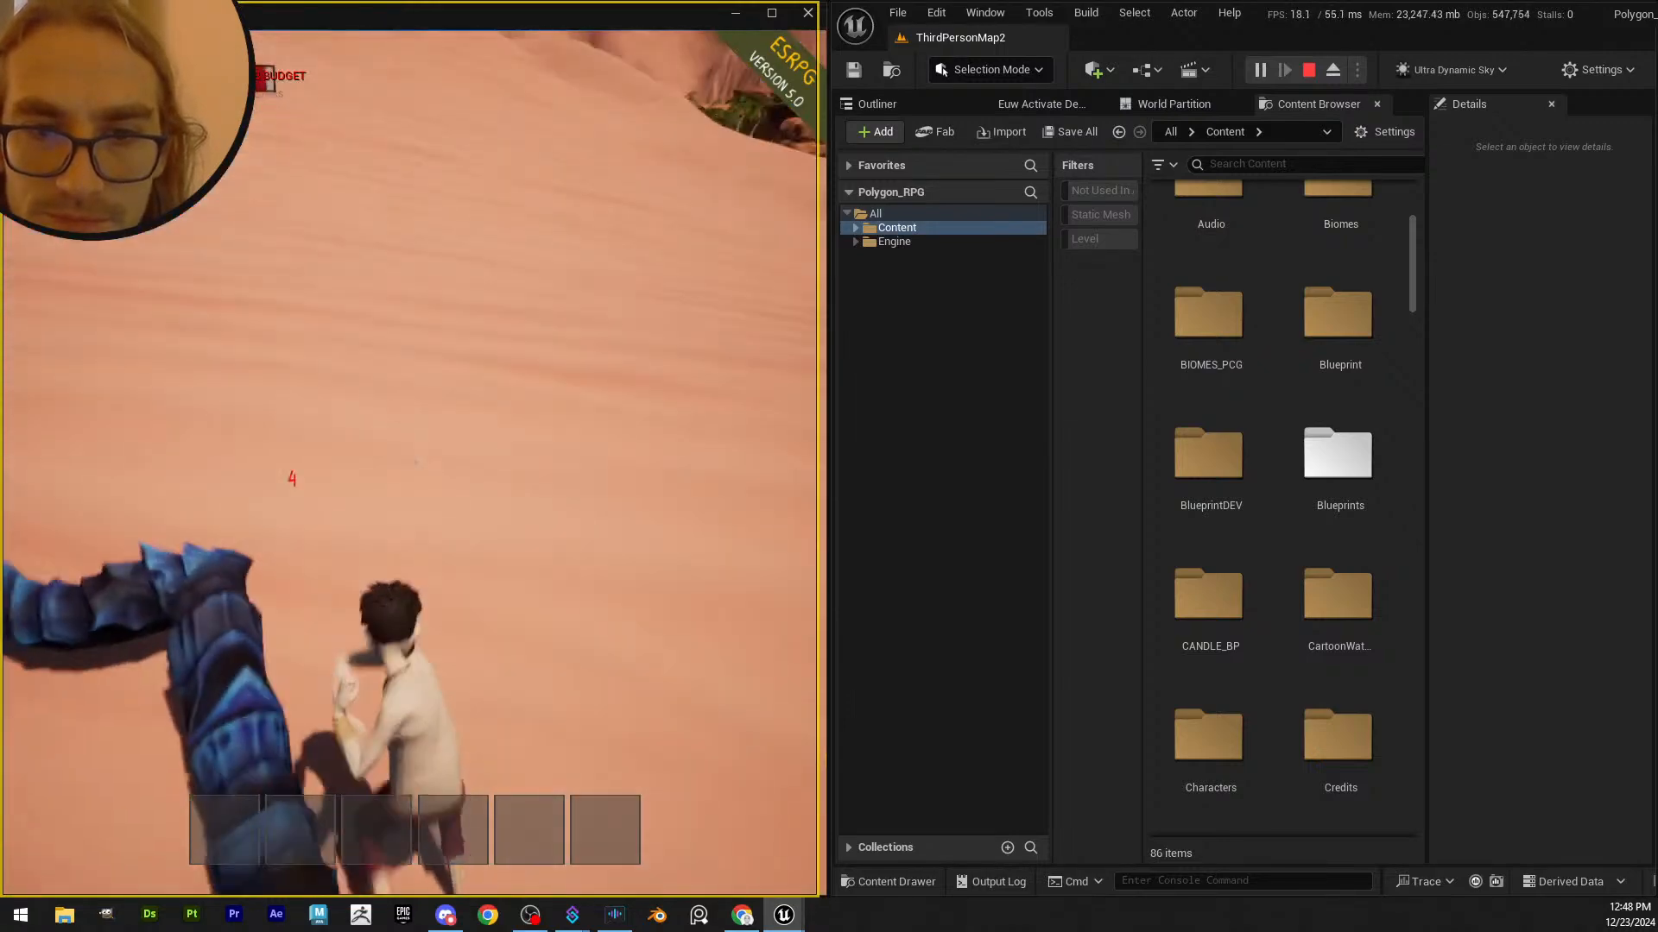
- Strike the undead snake on the dune repeatedly from close range to test melee hits and its reactions
{"action": "left_click", "coordinate": [413, 463]}
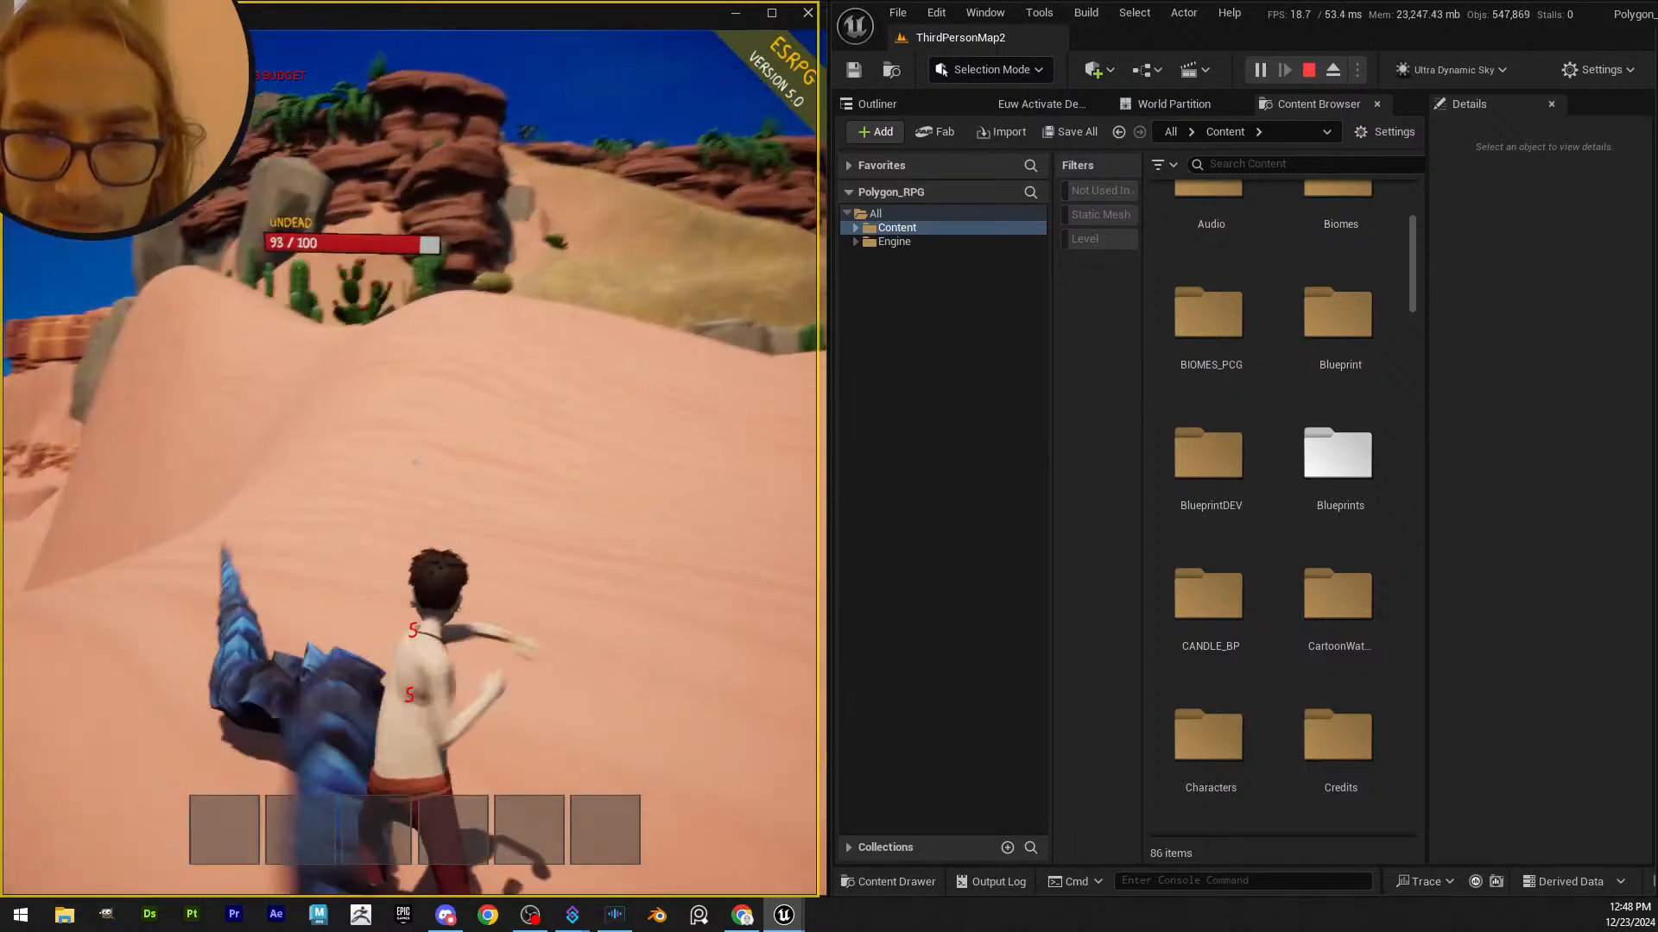
{"action": "left_click", "coordinate": [413, 463]}
{"action": "left_click", "coordinate": [414, 463]}
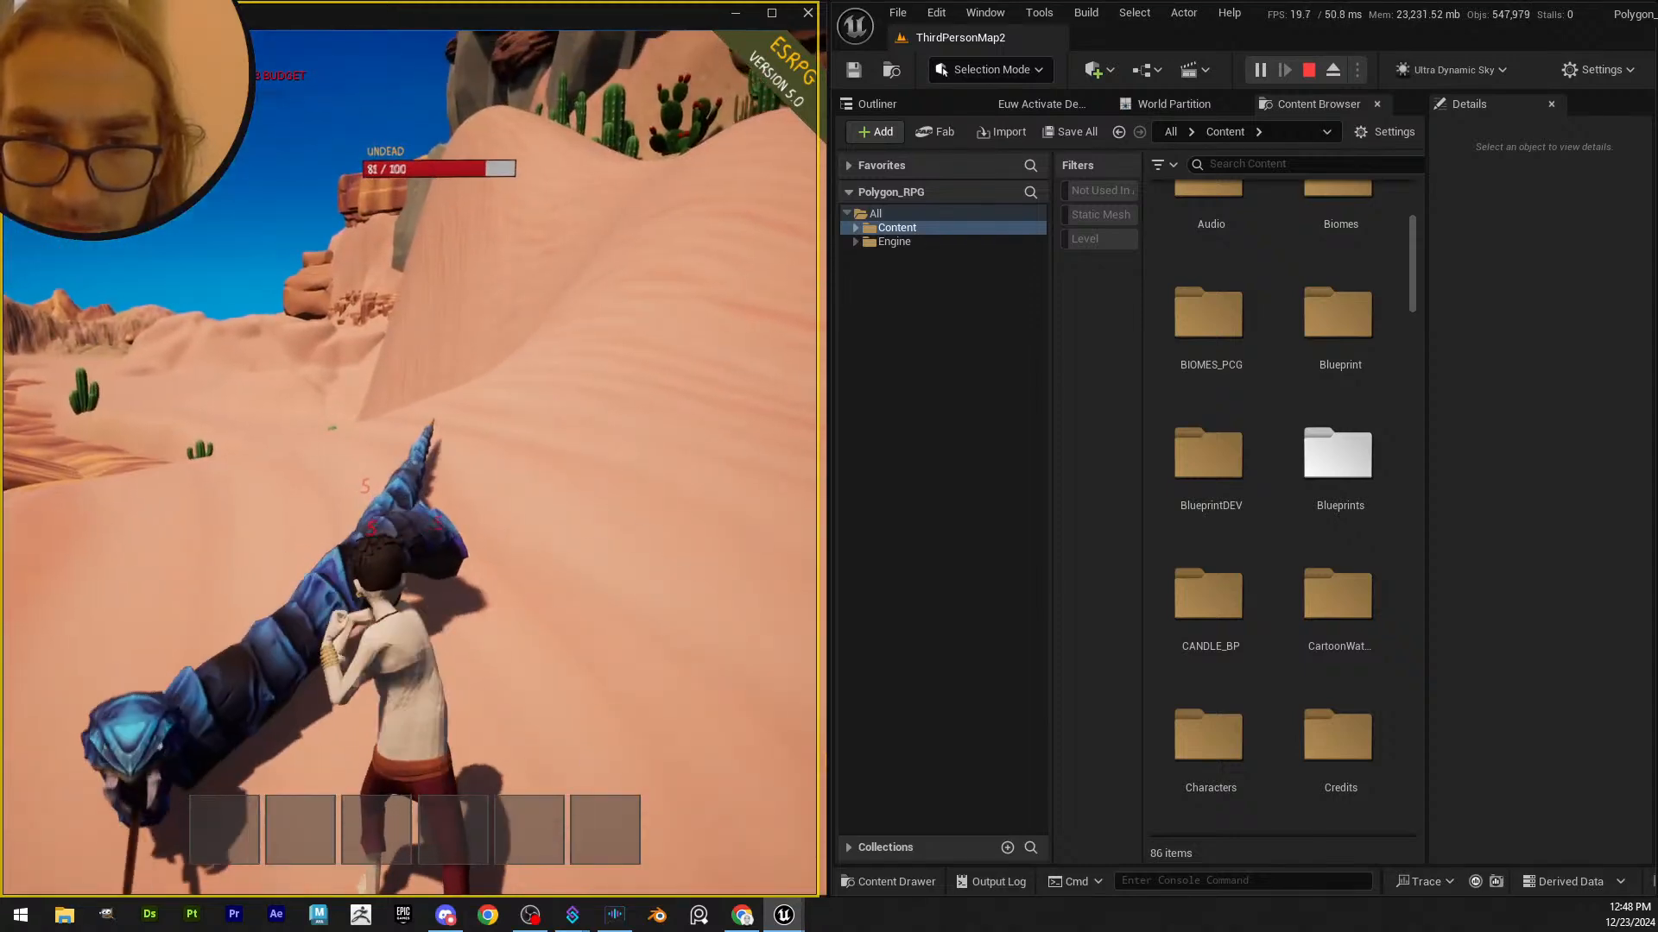
{"action": "left_click", "coordinate": [413, 462]}
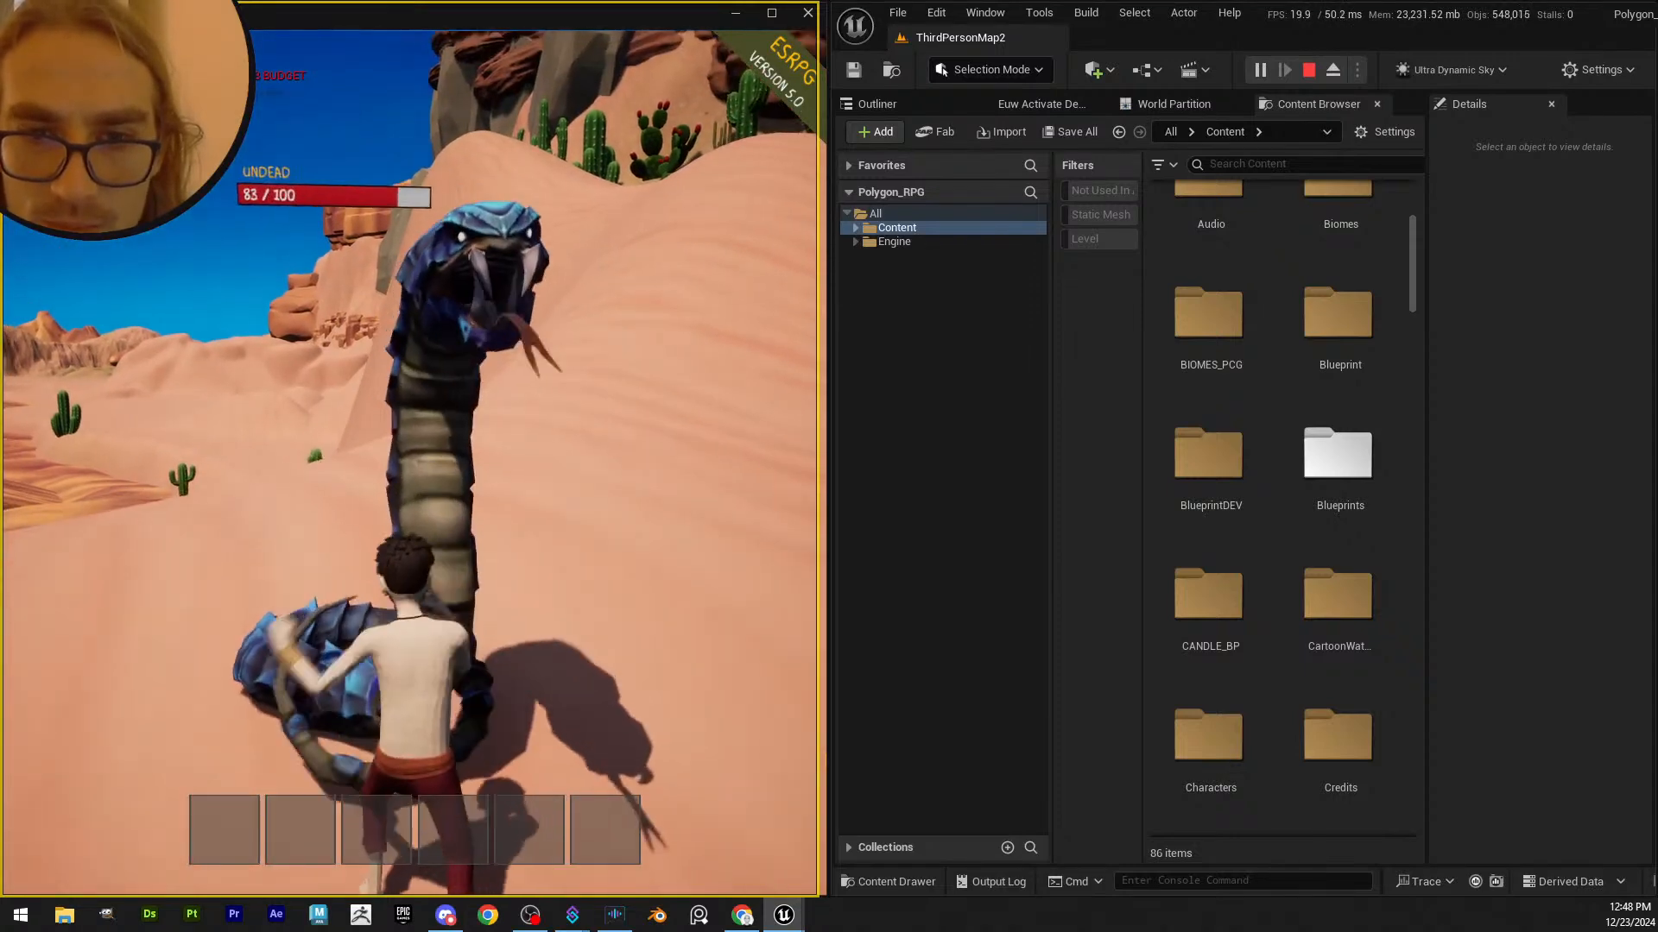
{"action": "left_click", "coordinate": [413, 462]}
{"action": "left_click", "coordinate": [413, 462]}
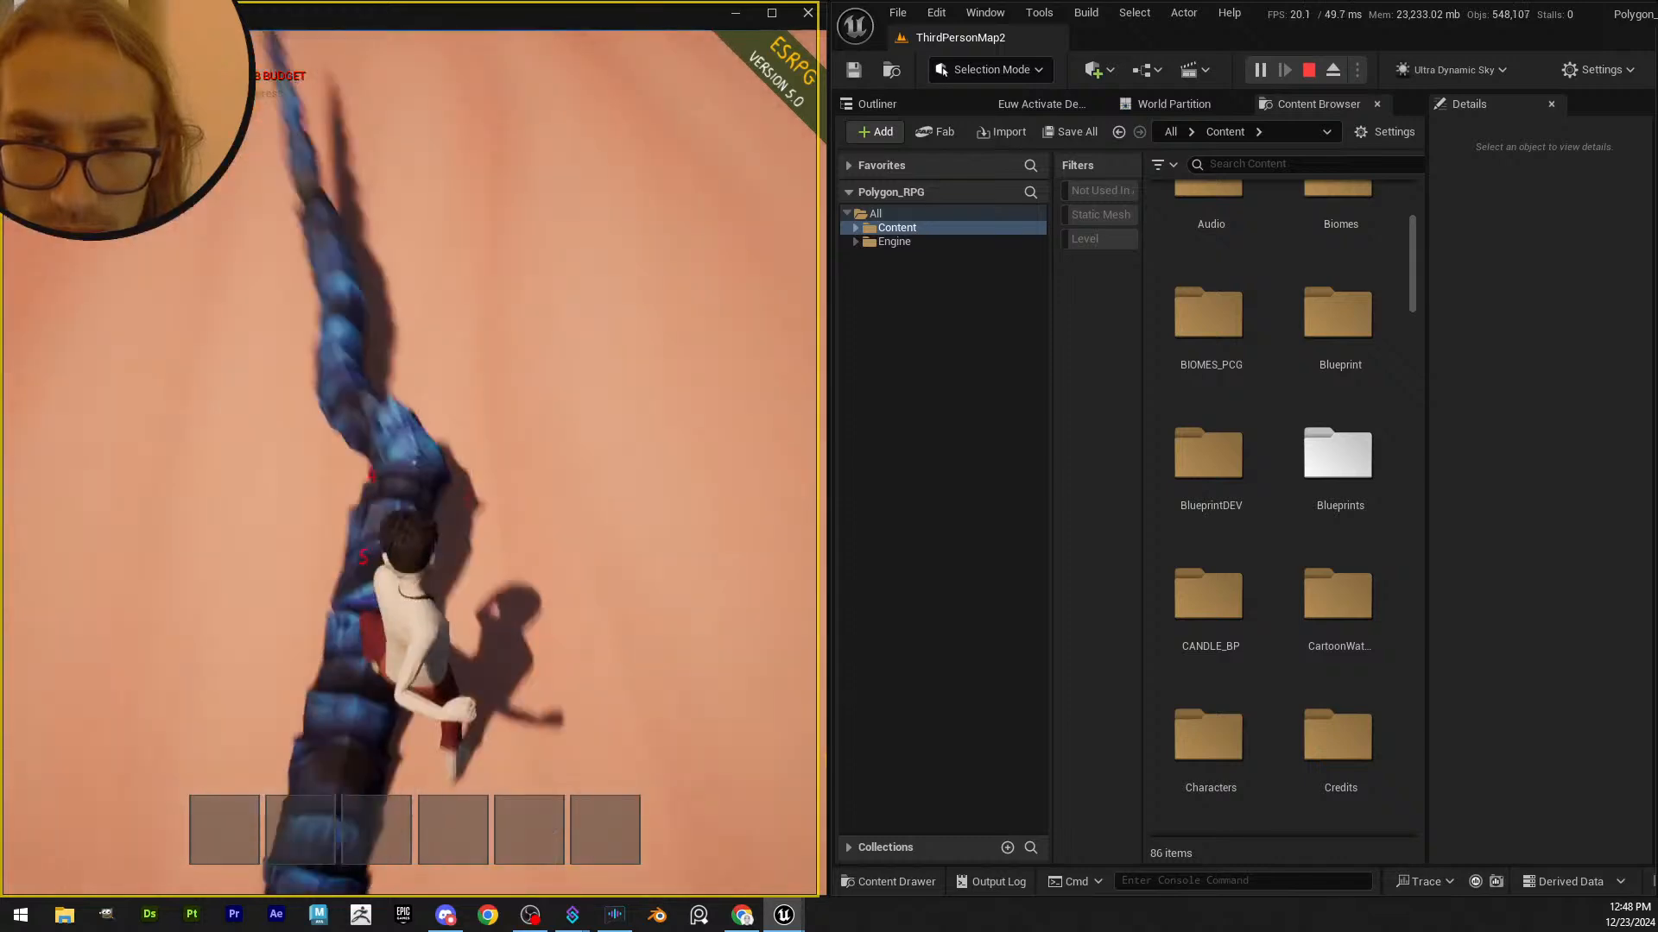
{"action": "left_click", "coordinate": [413, 463]}
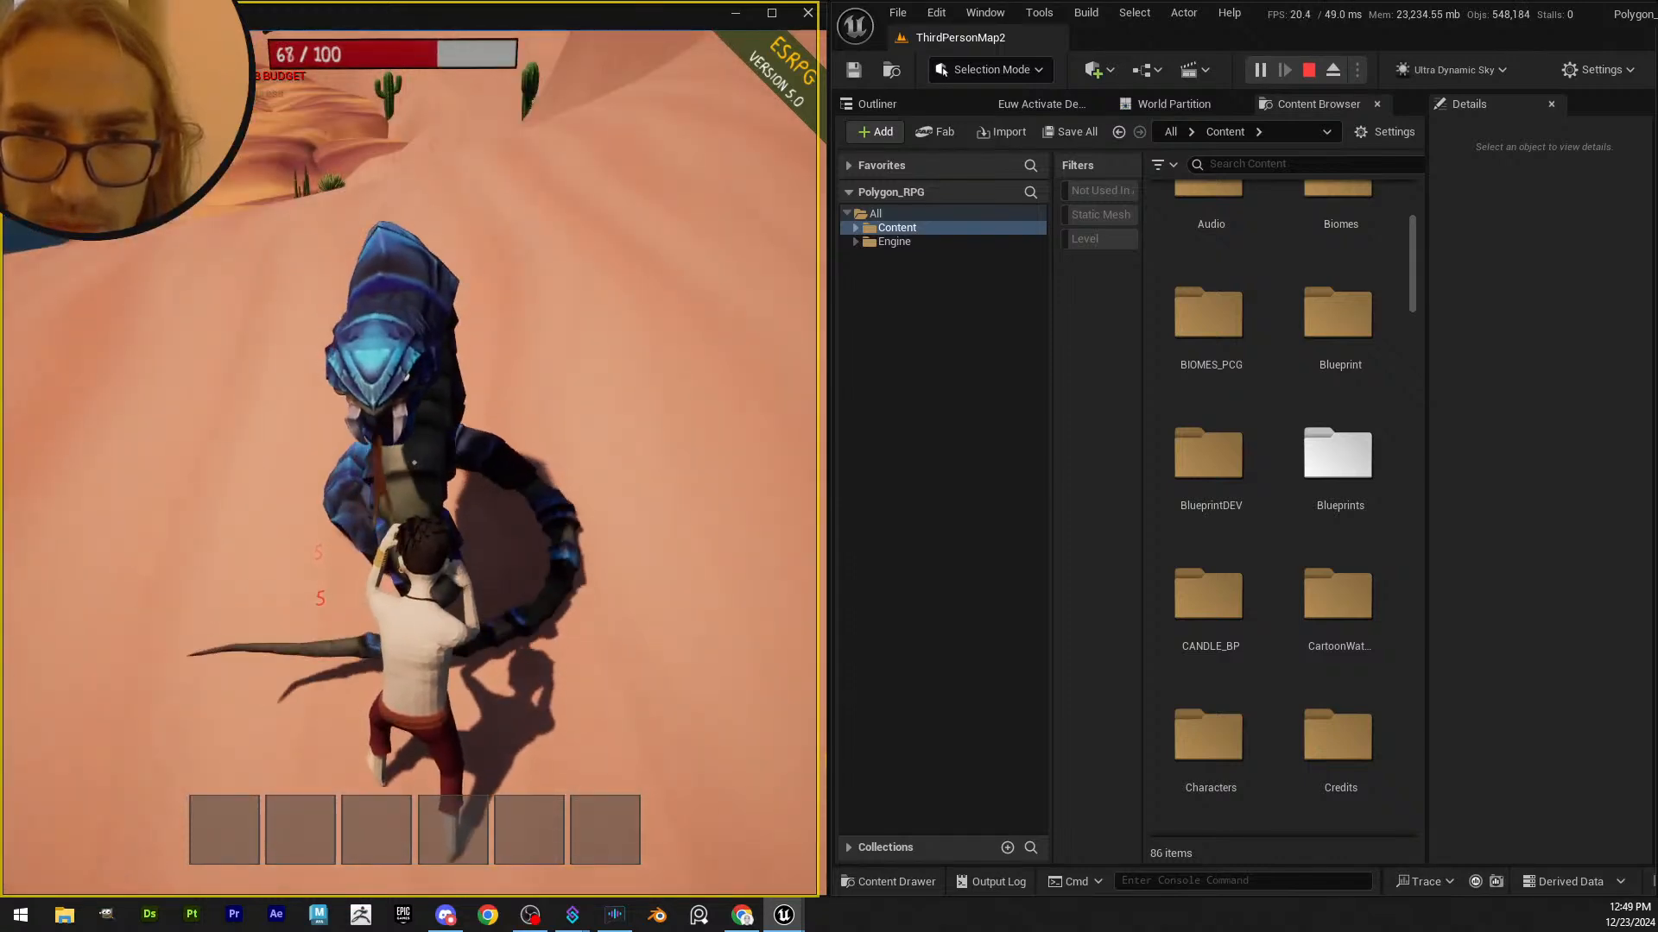
- Back the character away from the snake and approach it again to examine its idle movement from different distances
{"action": "key", "text": "s"}
{"action": "key", "text": "d"}
{"action": "key", "text": "s"}
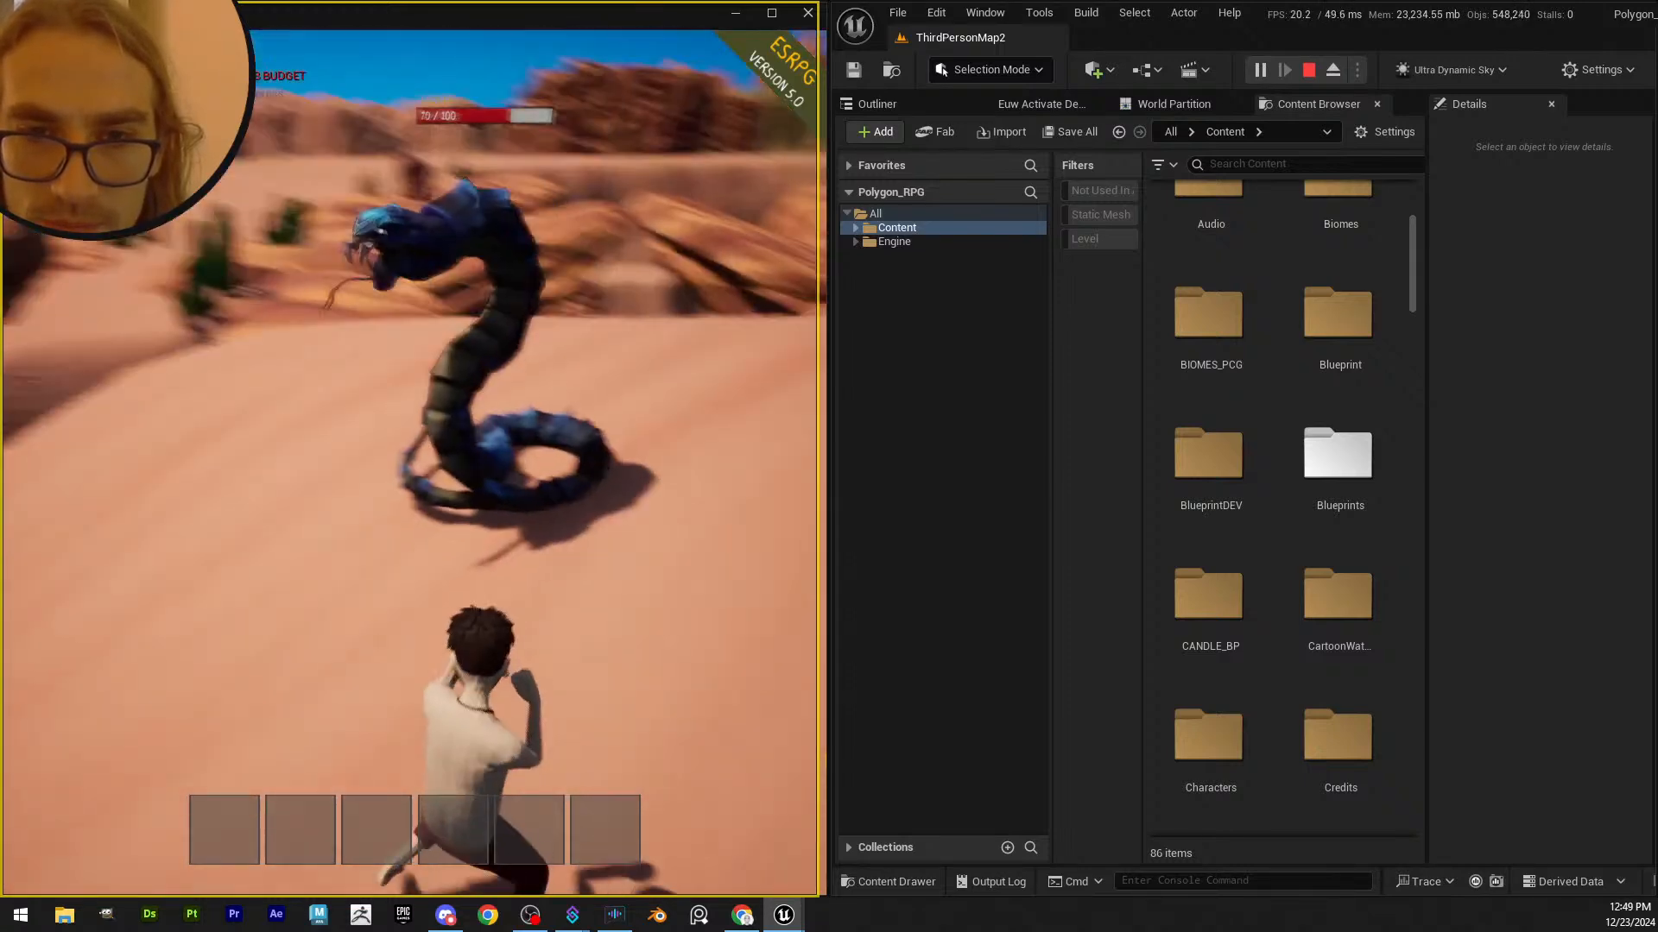
{"action": "key", "text": "w"}
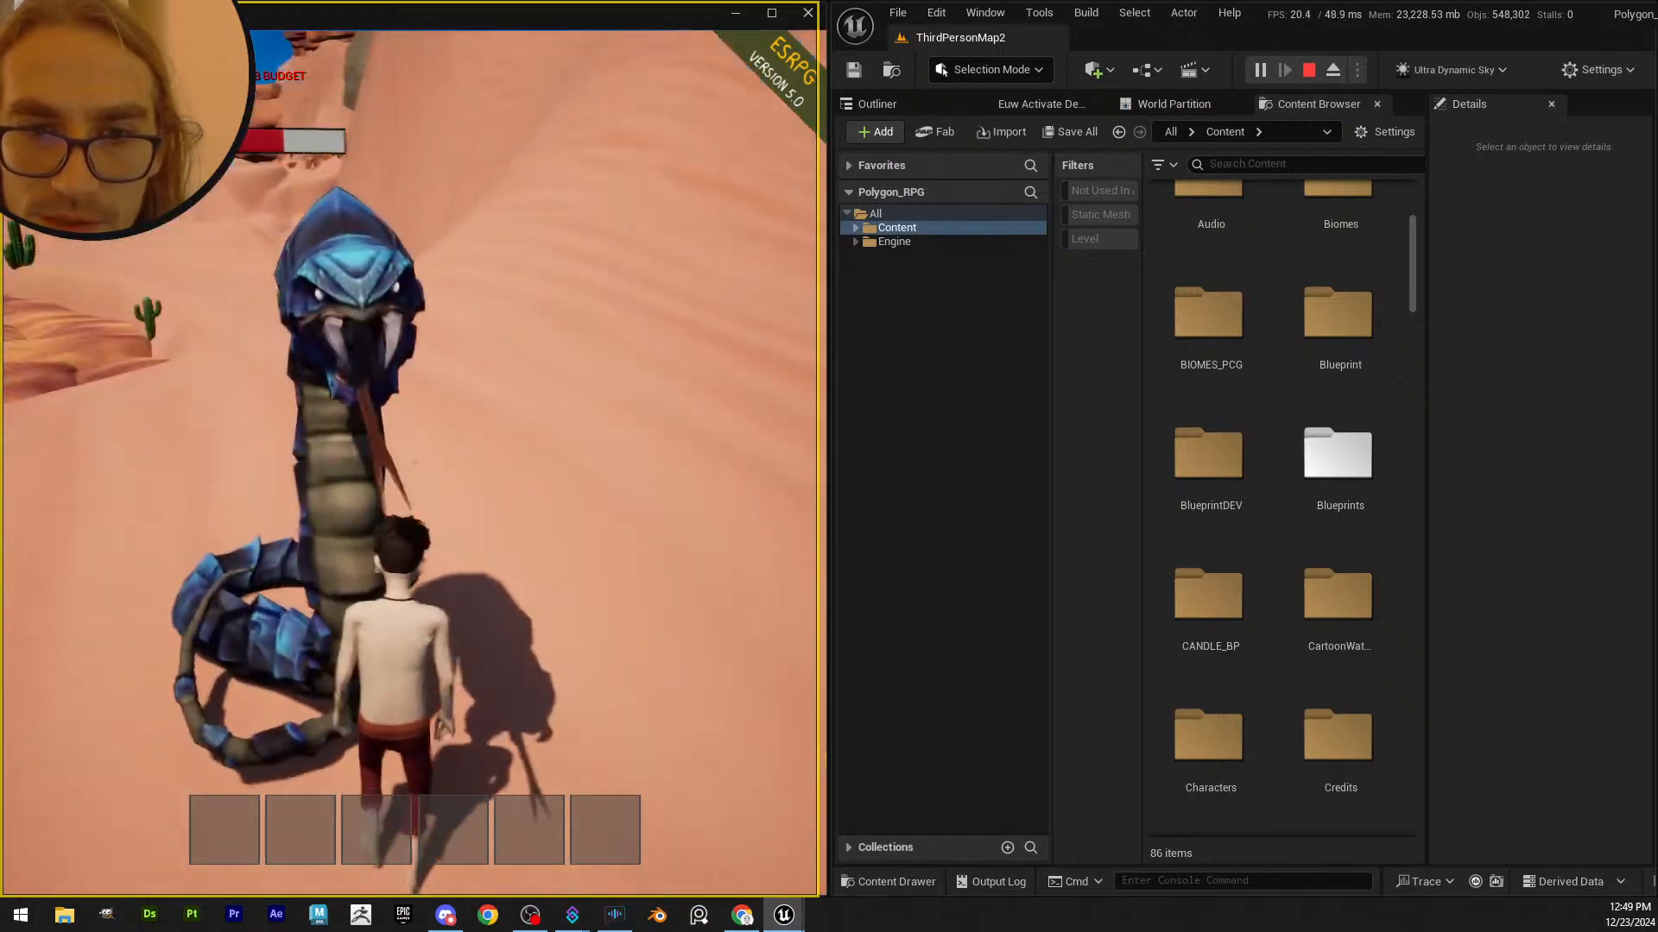
{"action": "key", "text": "s"}
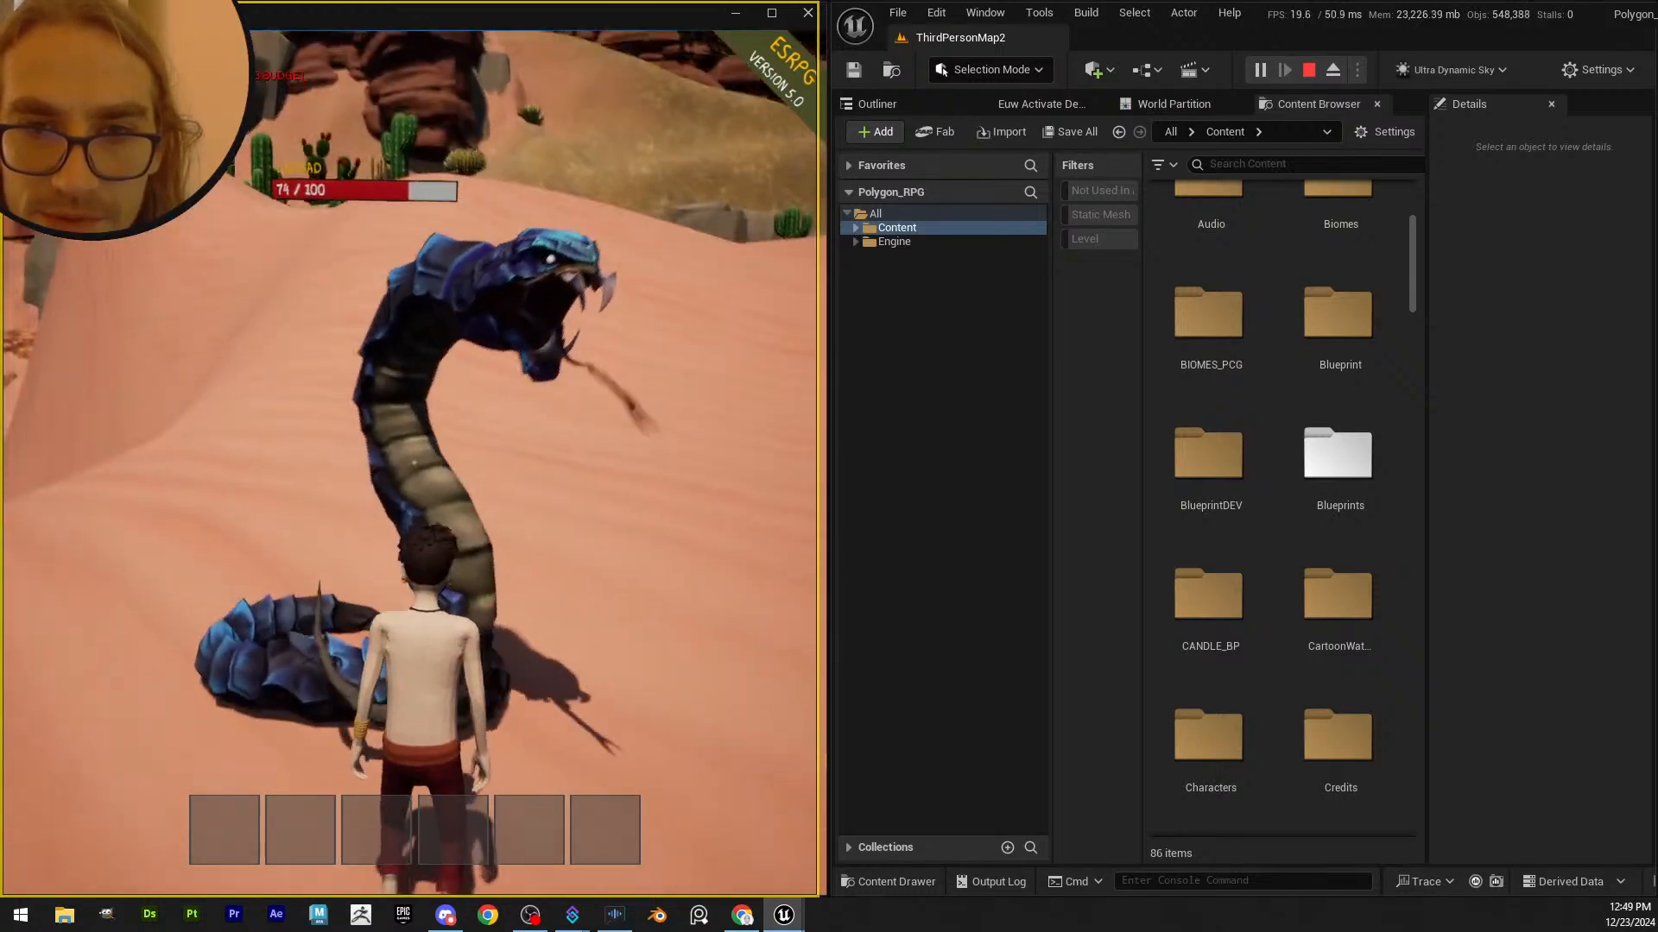
{"action": "key", "text": "w"}
{"action": "key", "text": "s"}
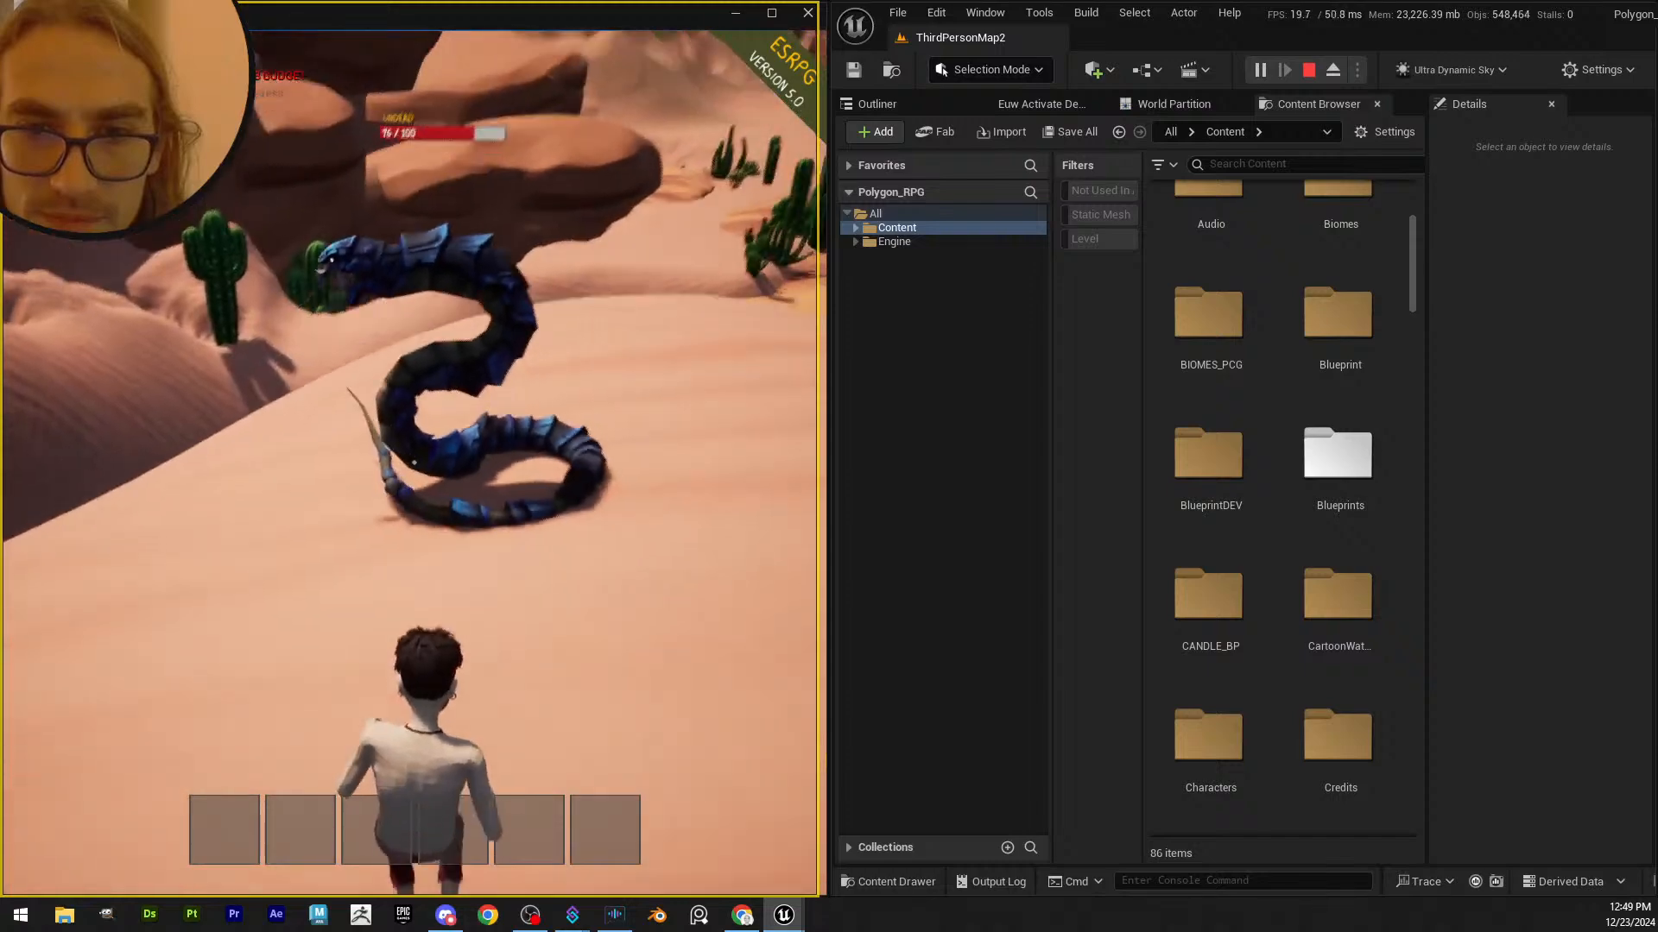
{"action": "key", "text": "w"}
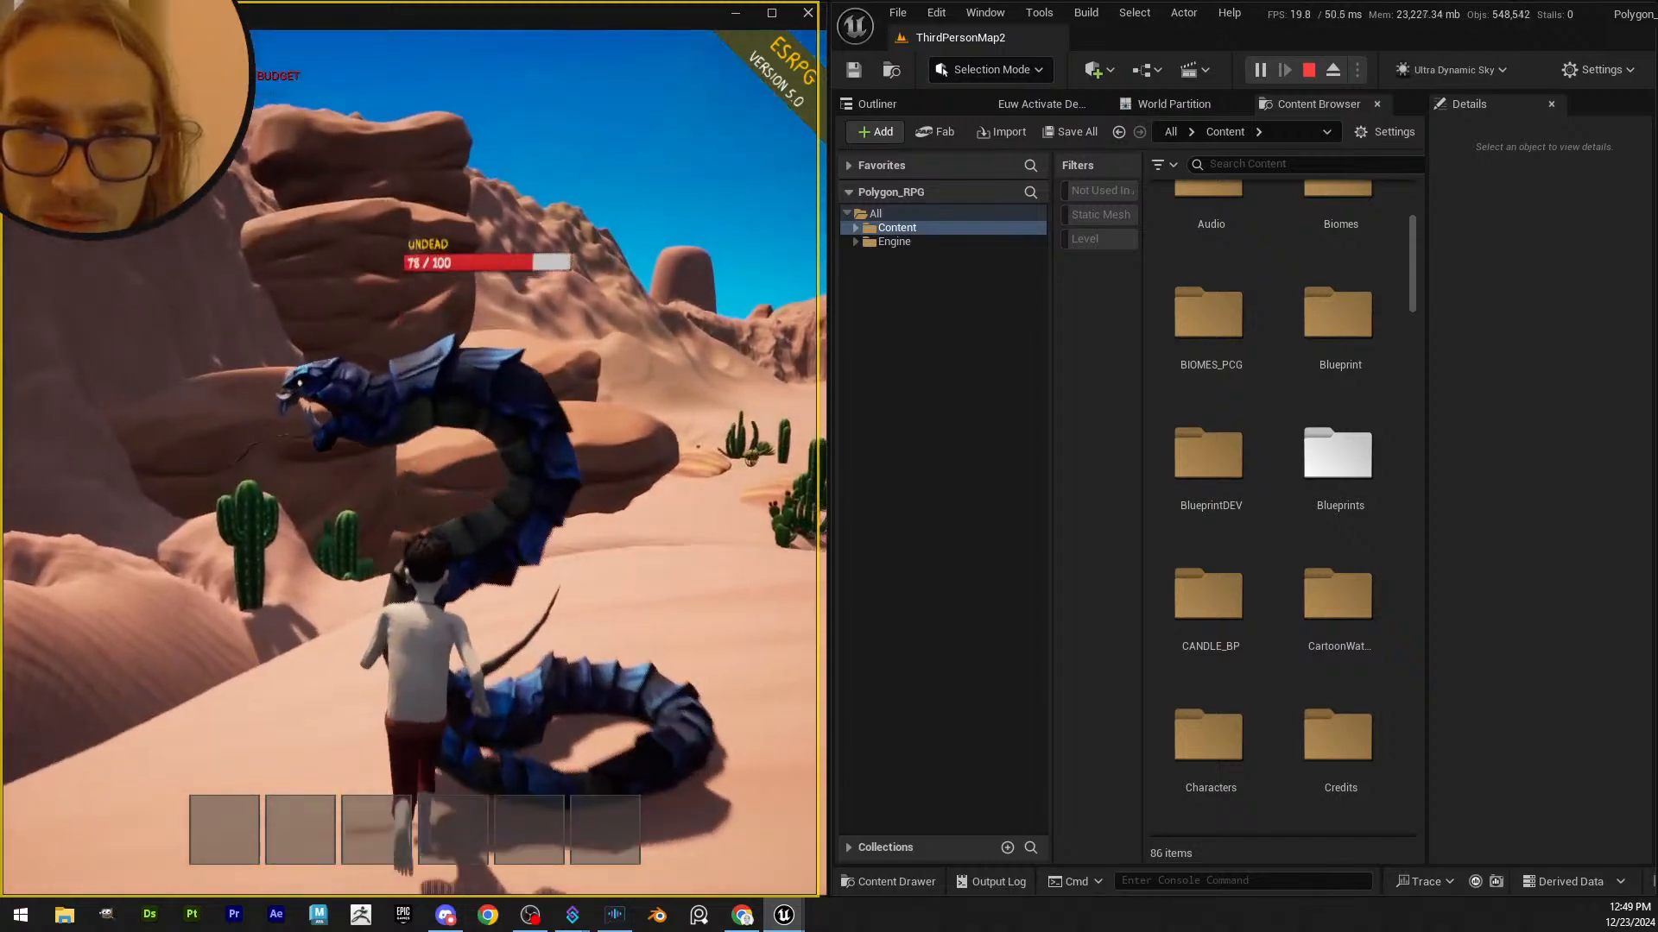
- Move the character around the snake on the dune crest to inspect it from several sides
{"action": "key", "text": "w"}
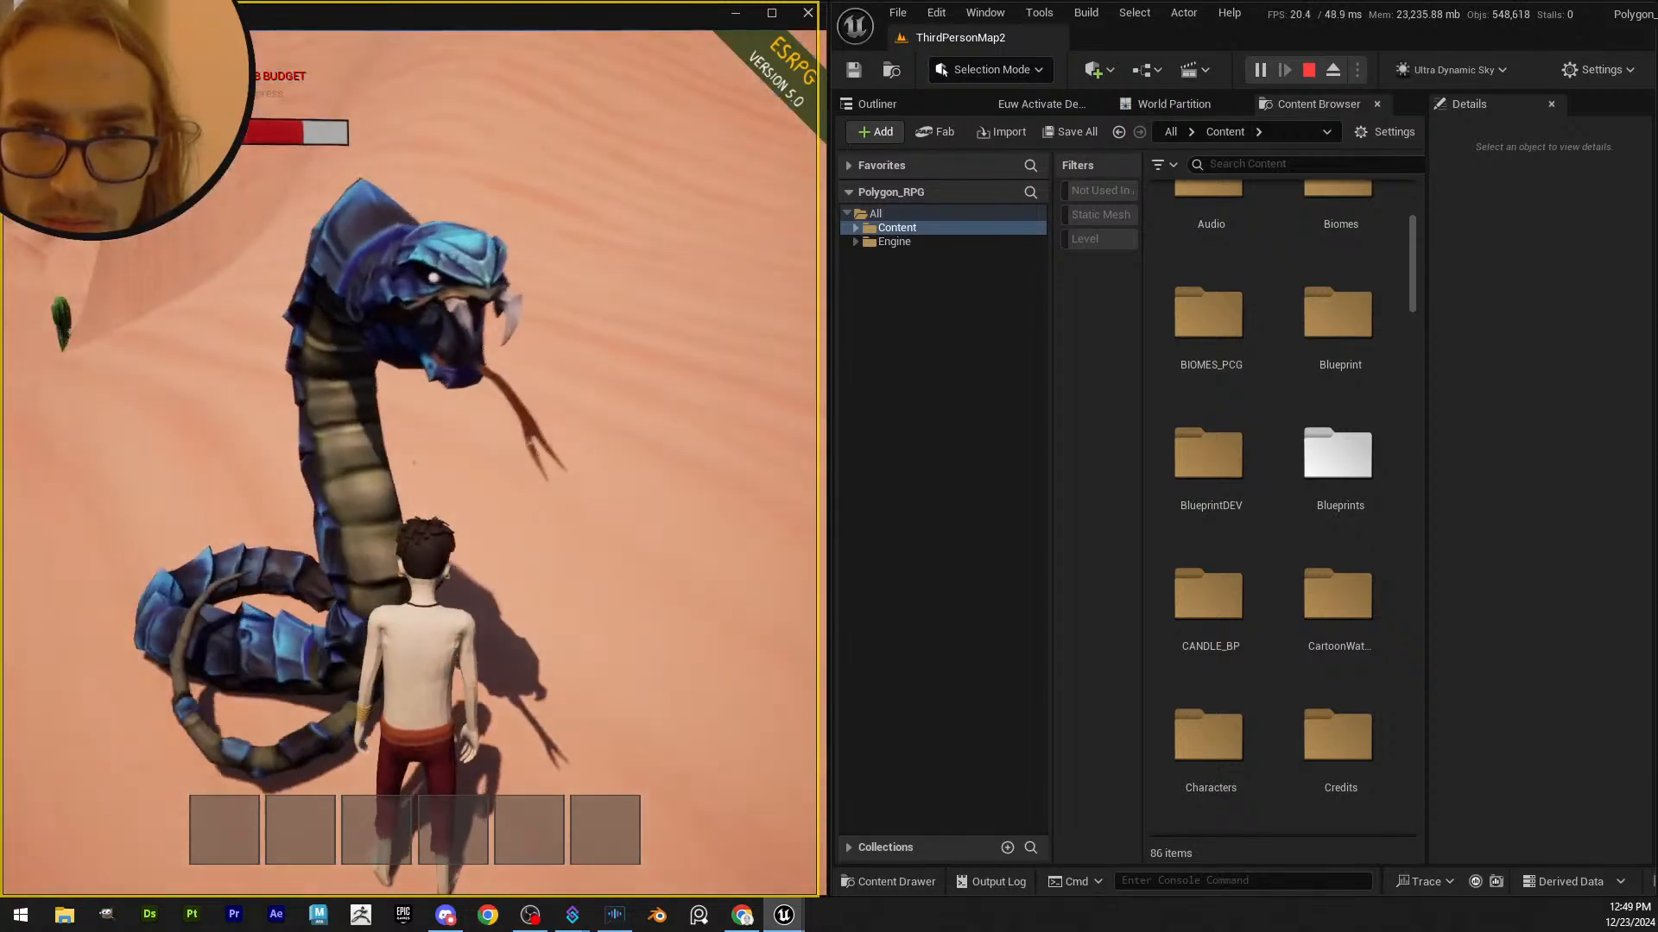
{"action": "key", "text": "w"}
{"action": "key", "text": "w"}
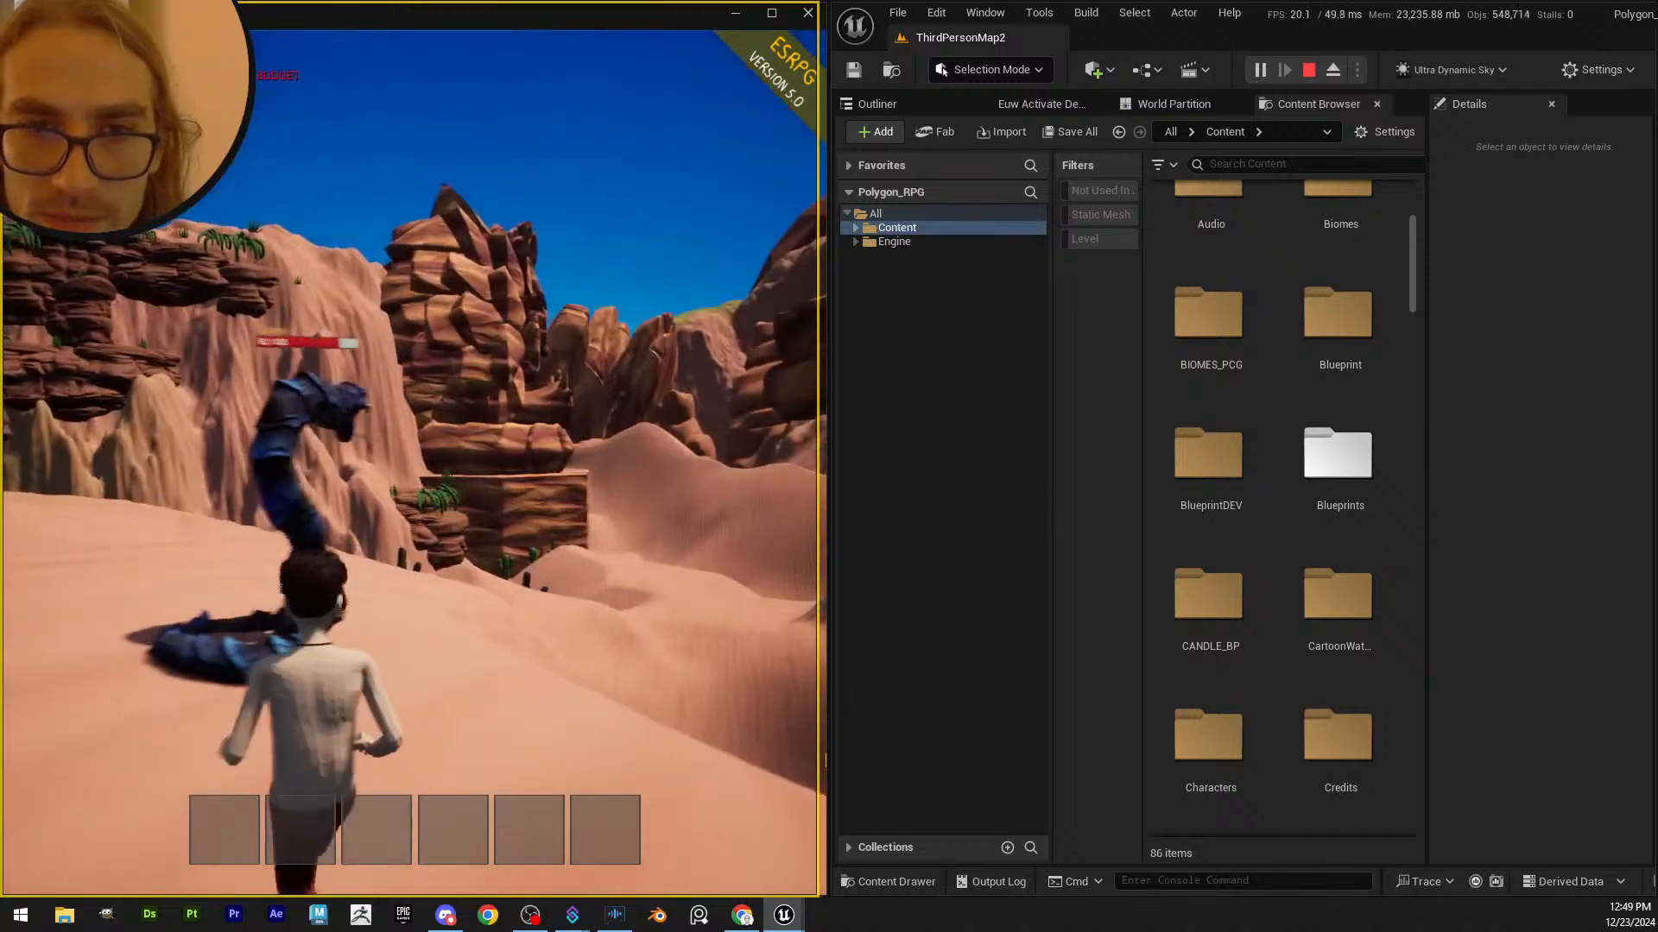
{"action": "key", "text": "w"}
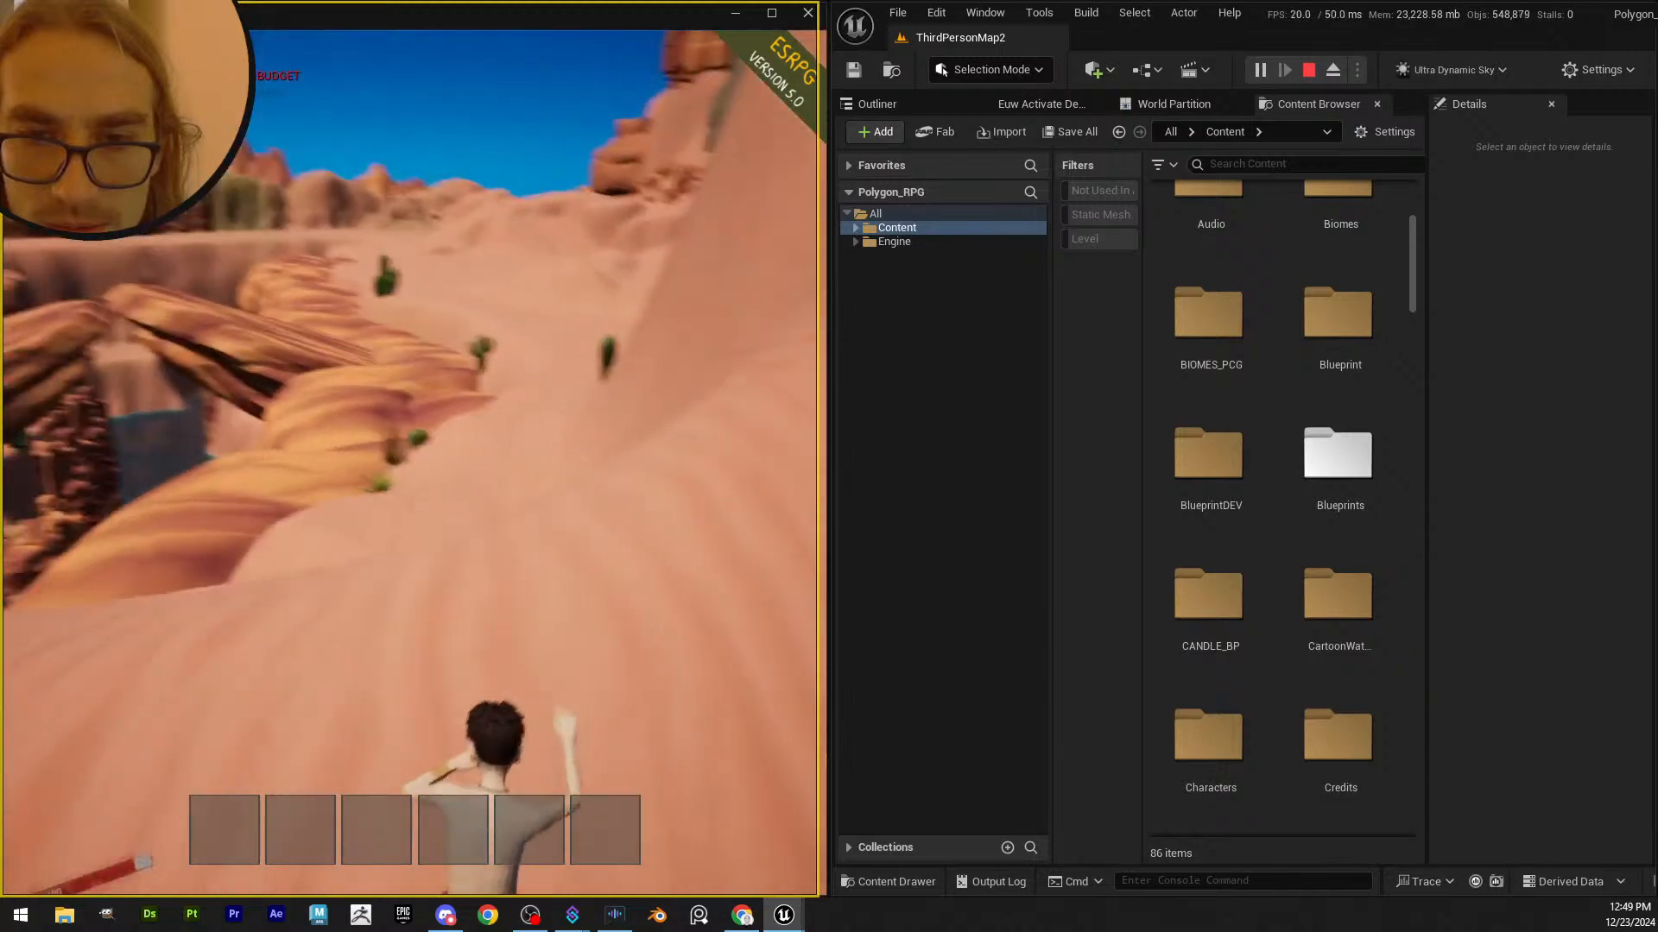
{"action": "key", "text": "w"}
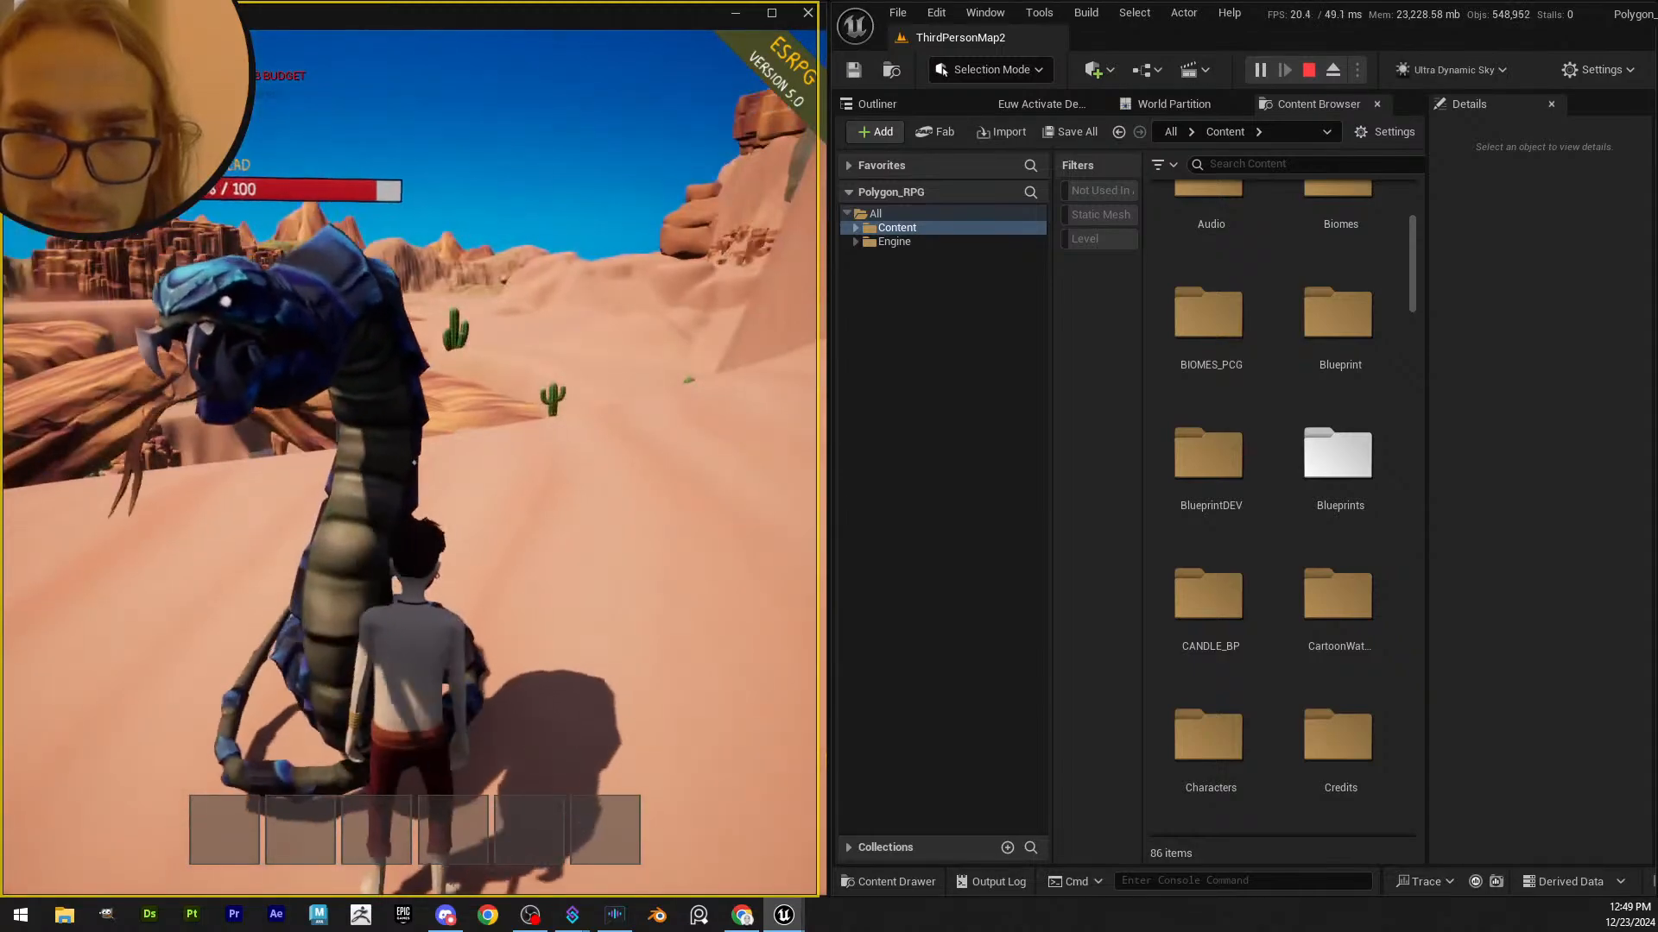
{"action": "key", "text": "s"}
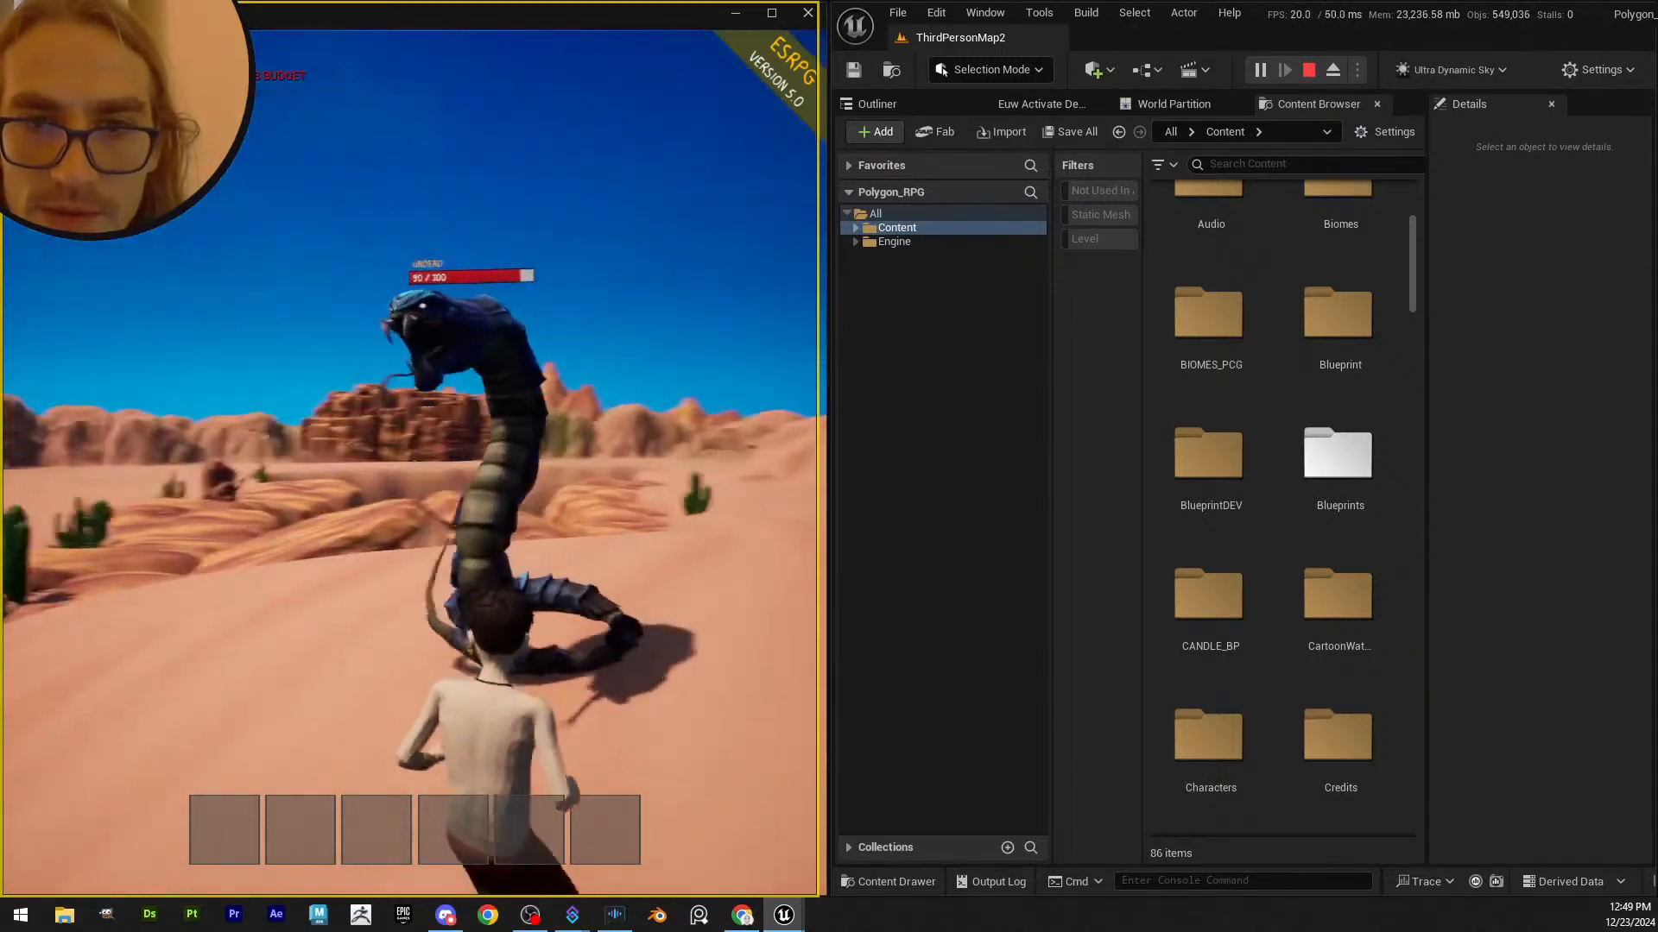
{"action": "key", "text": "w"}
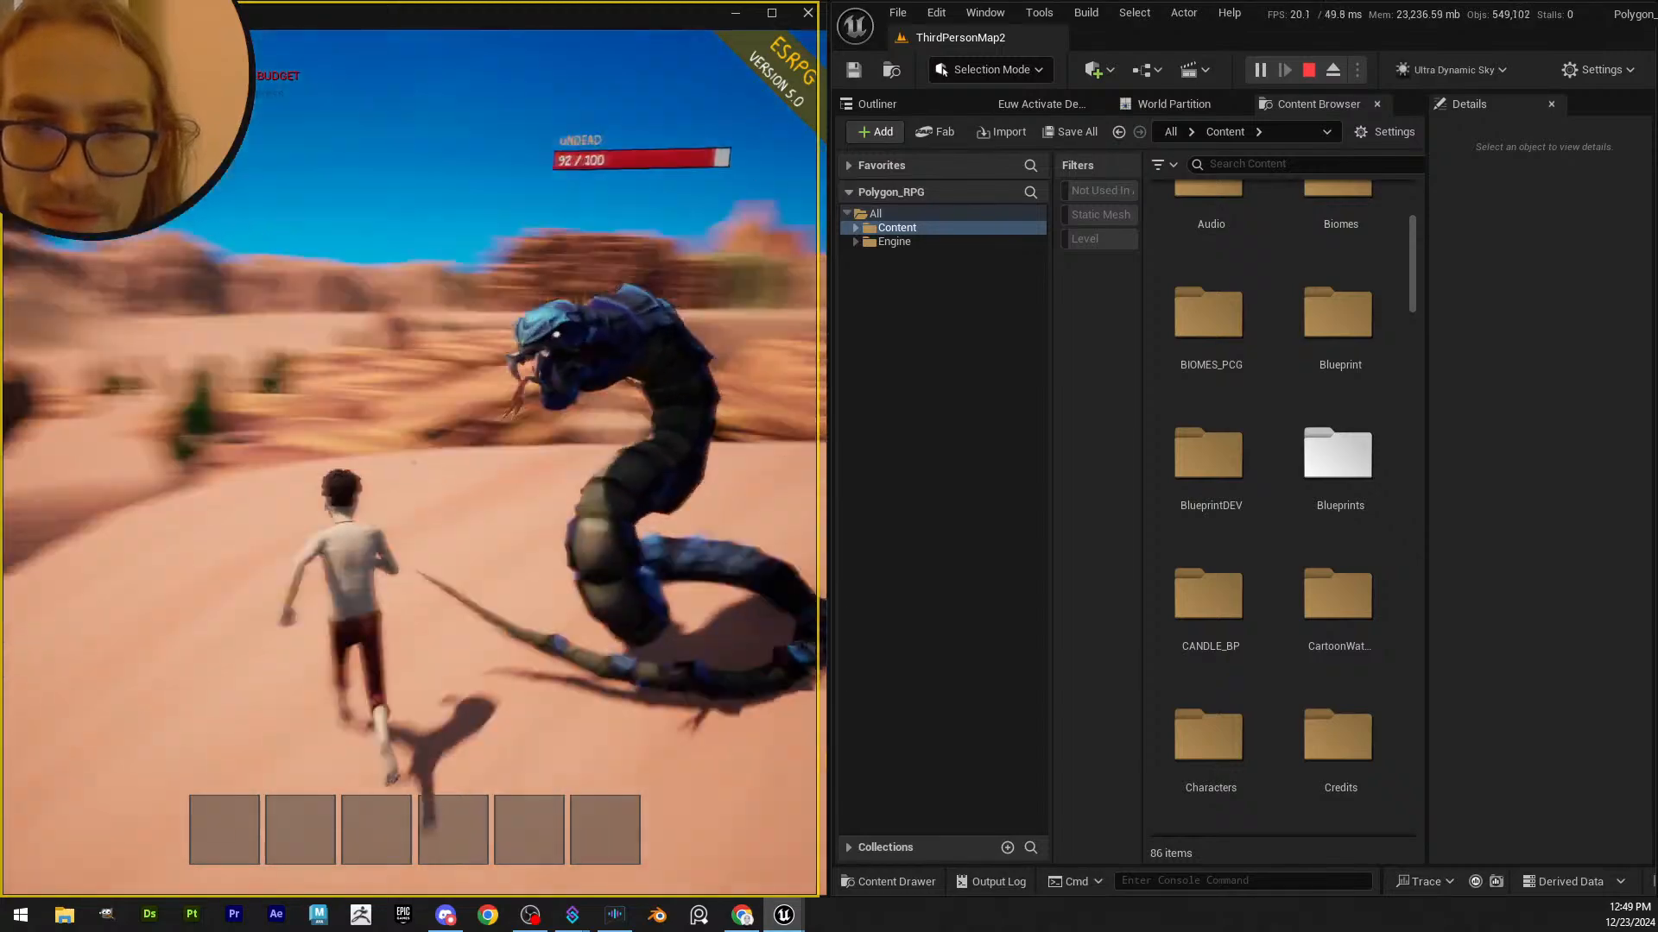
- Run past the snake, approach it again across the open sand, and attack it to test its hit reaction
{"action": "key", "text": "w"}
{"action": "left_click", "coordinate": [412, 462]}
{"action": "left_click", "coordinate": [412, 462]}
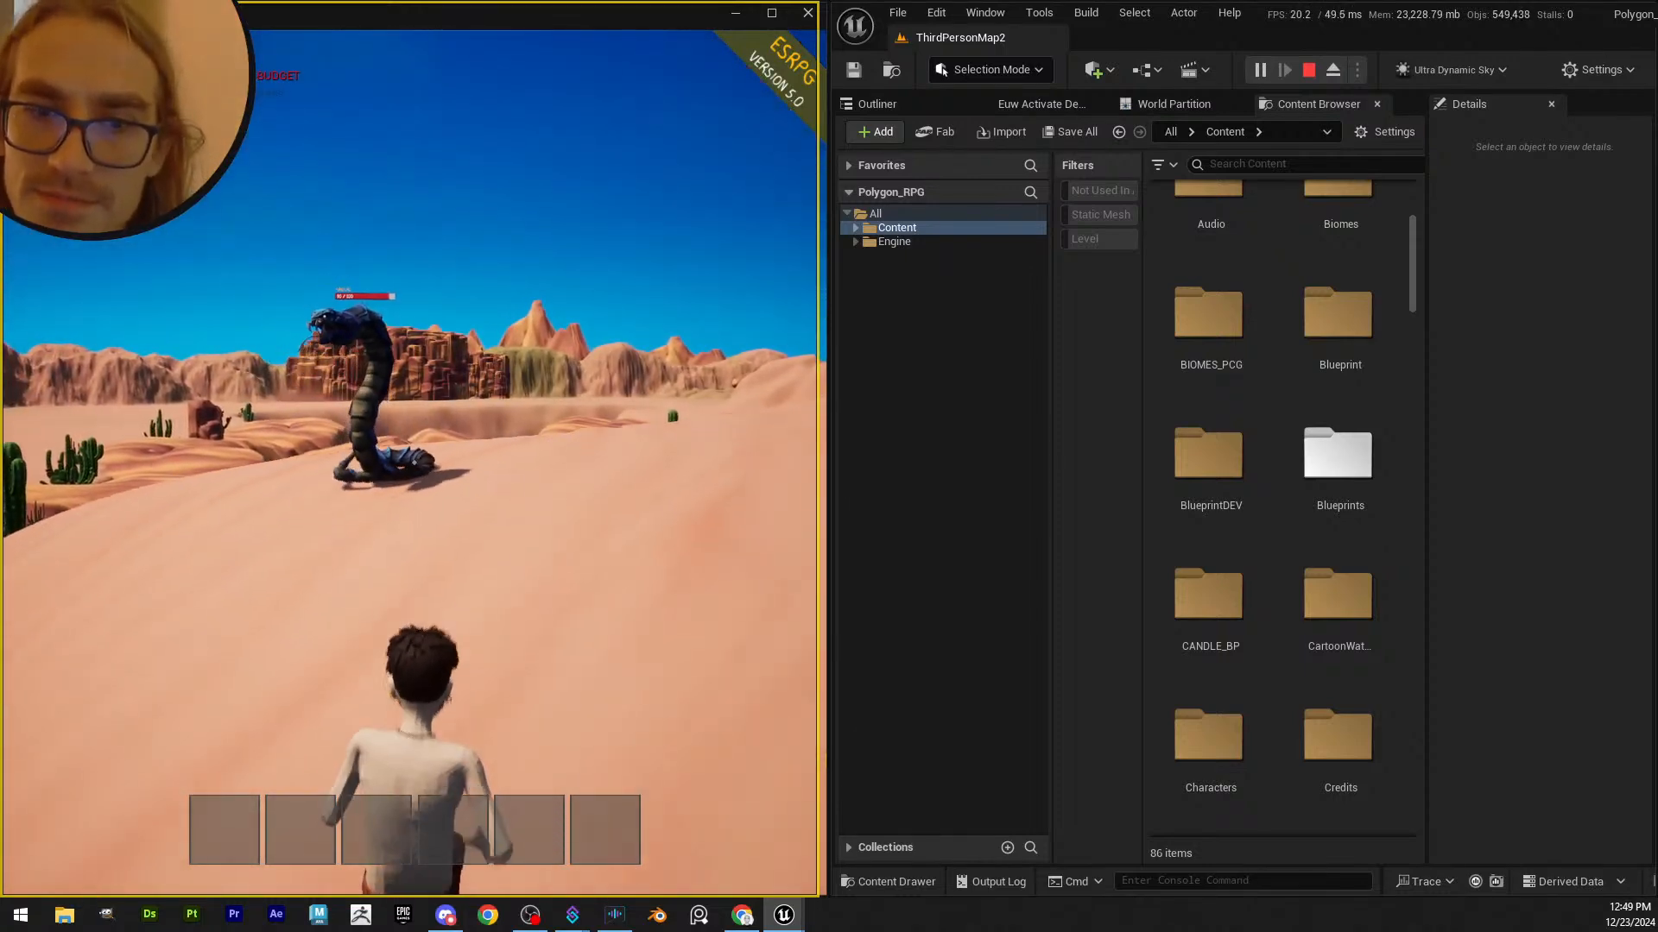
{"action": "key", "text": "w"}
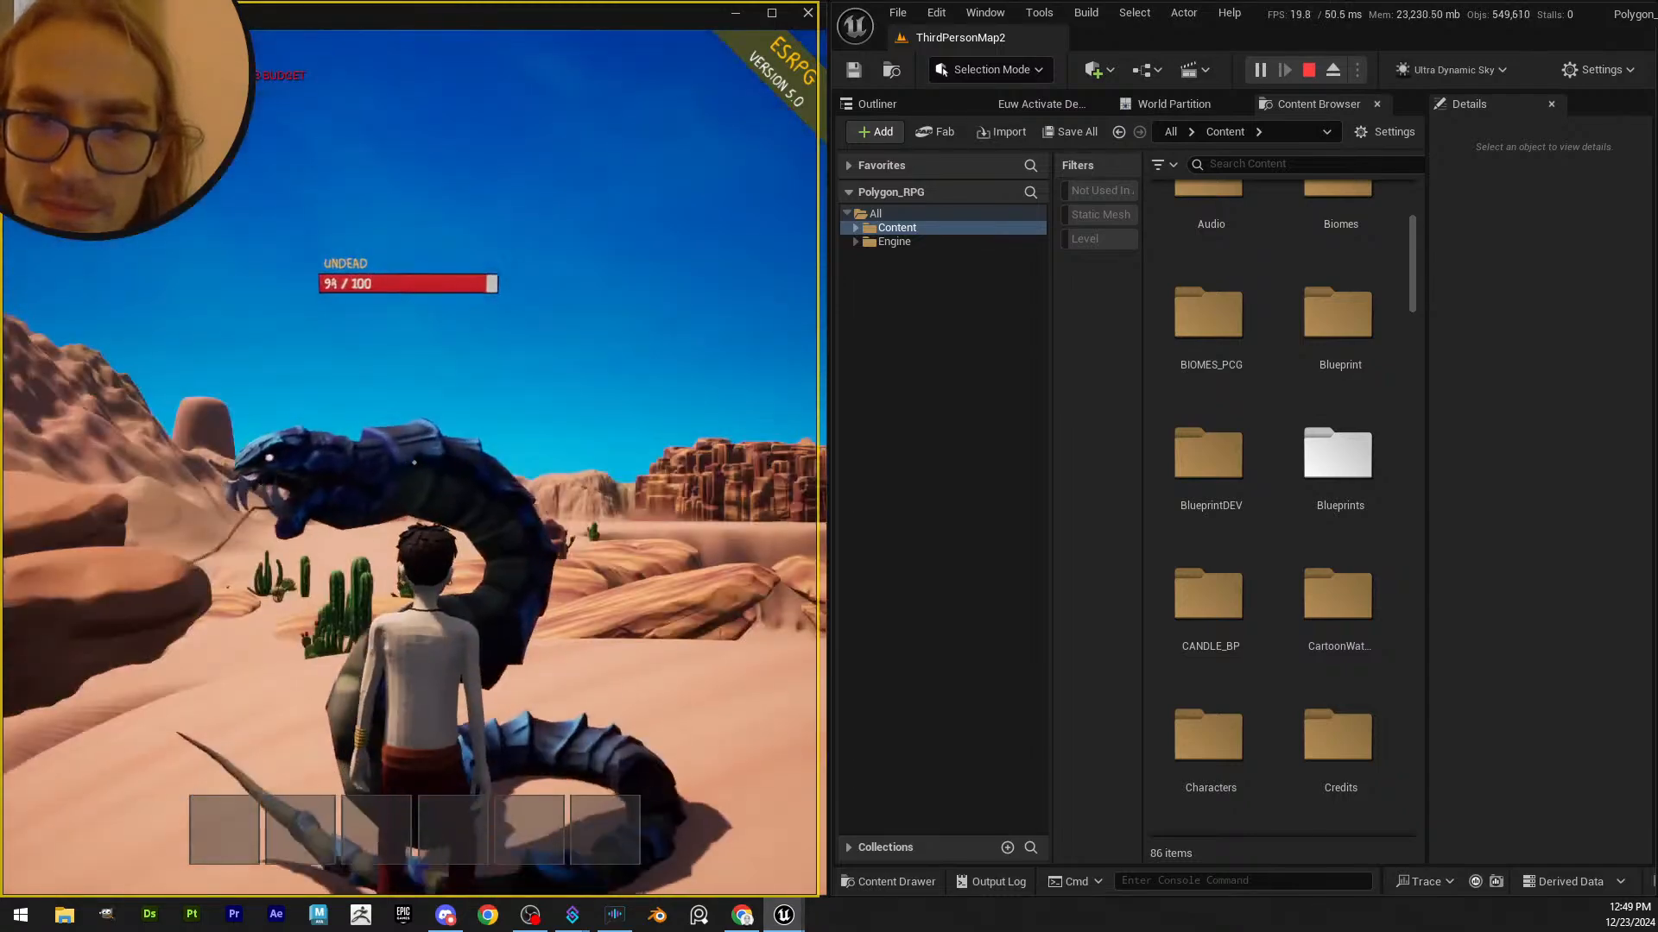
{"action": "key", "text": "w"}
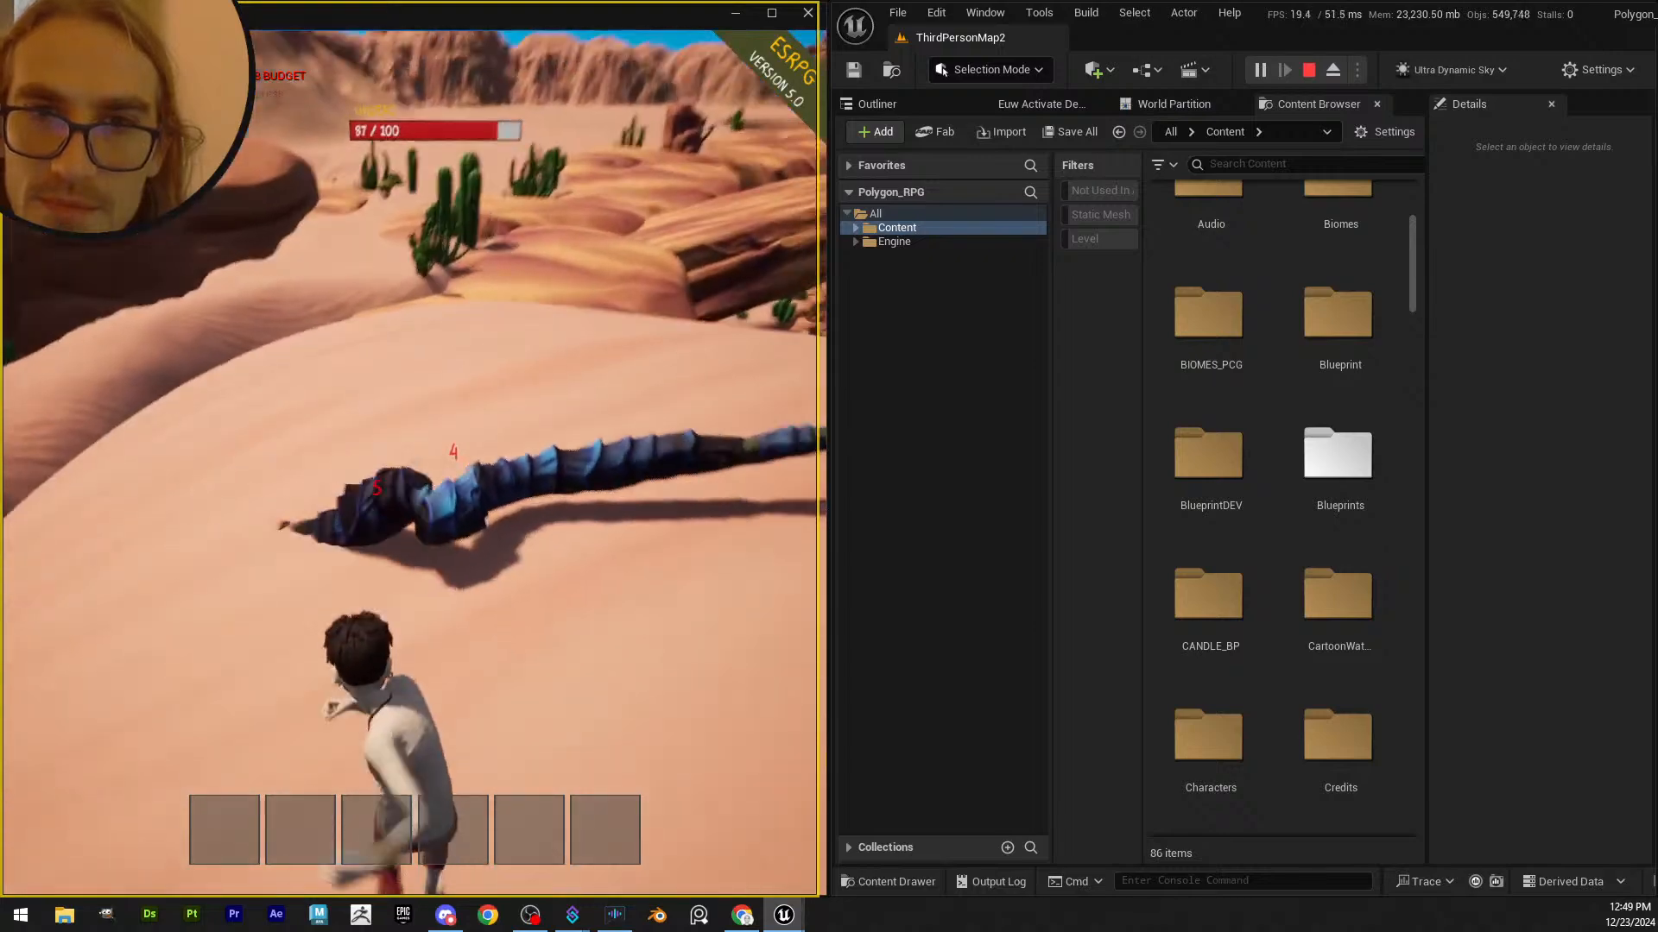
{"action": "key", "text": "w"}
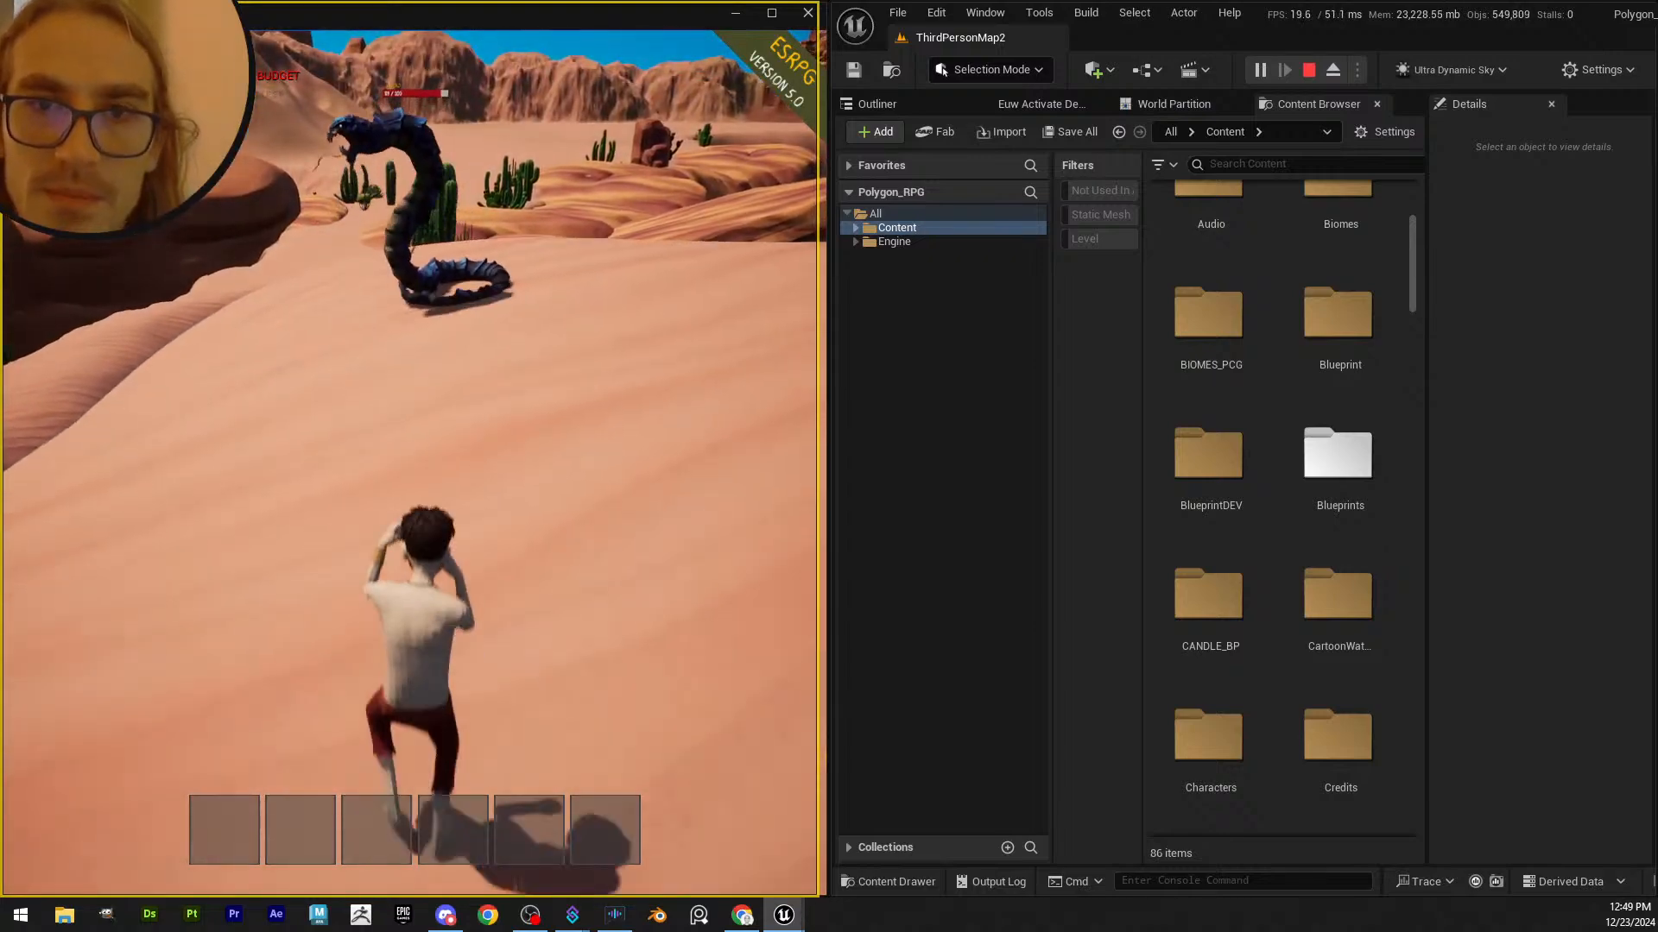
- Run across the dune beside the rock arches, strike the snake again, and step back from it
{"action": "key", "text": "w"}
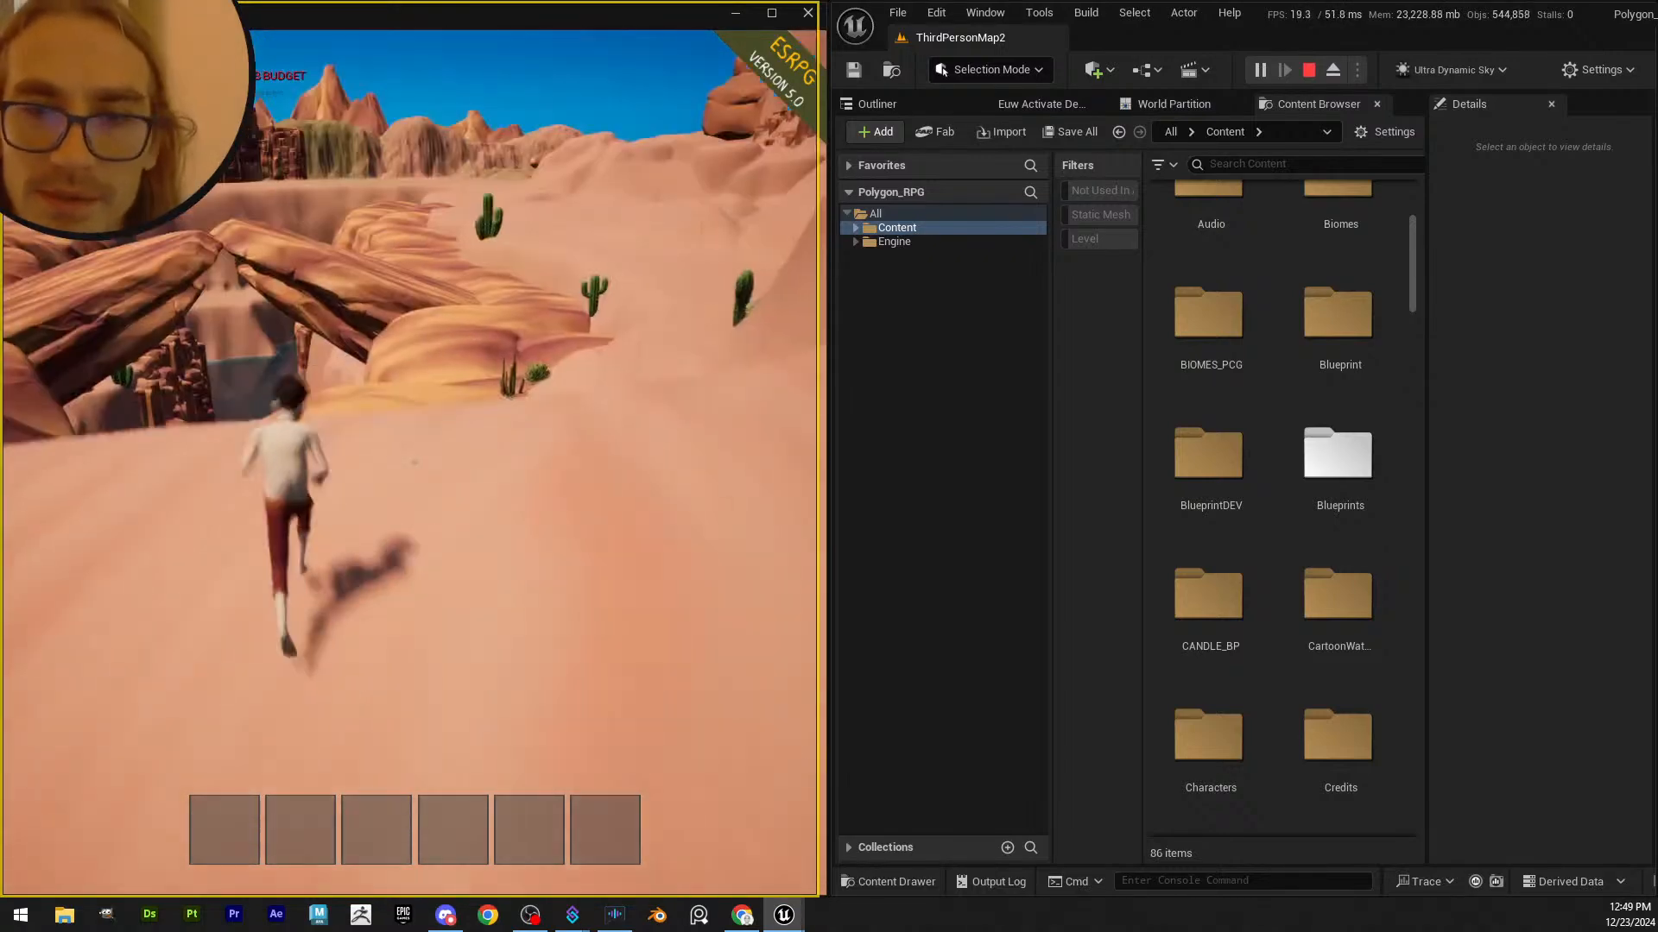
{"action": "key", "text": "w"}
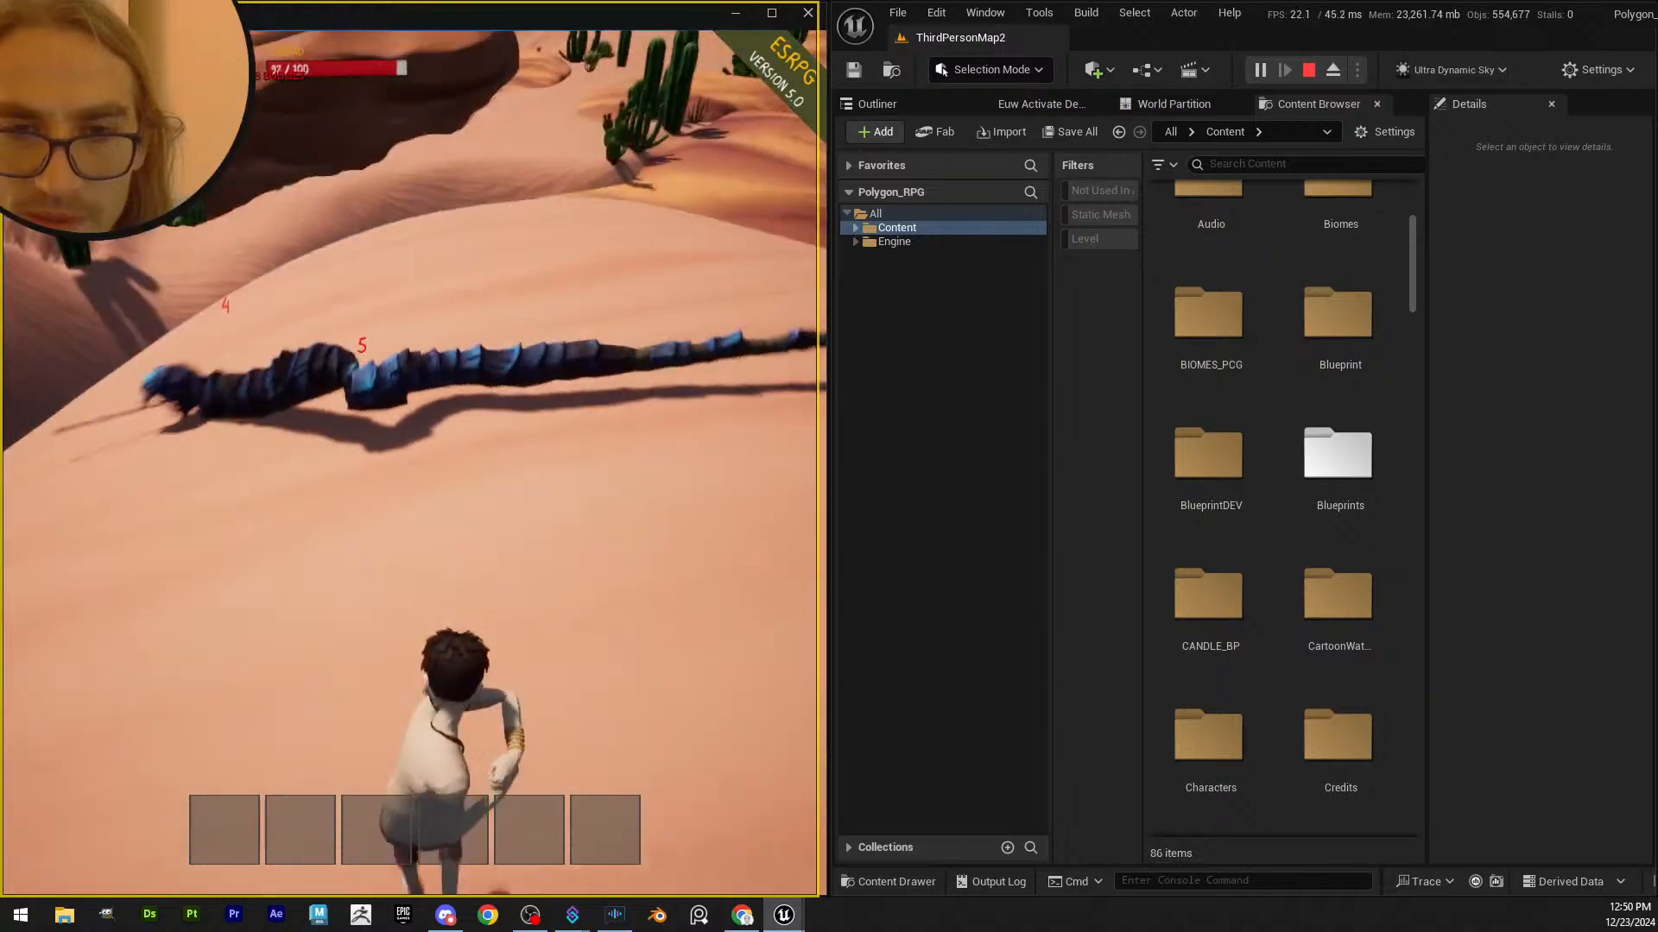
{"action": "key", "text": "w"}
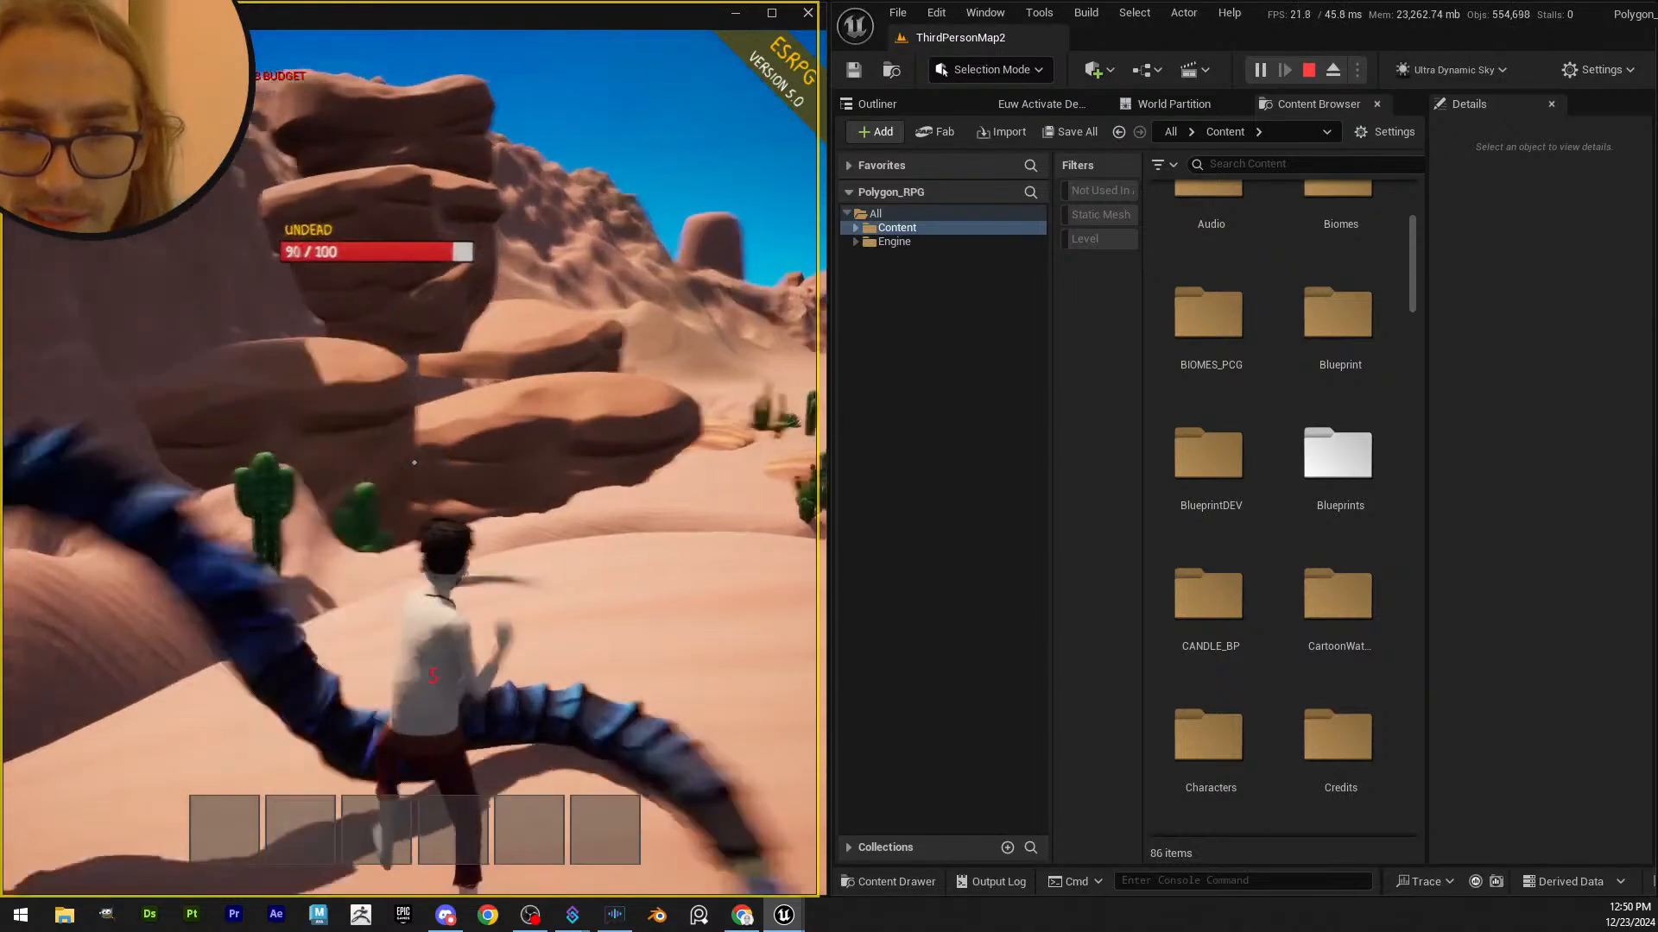
{"action": "key", "text": "s"}
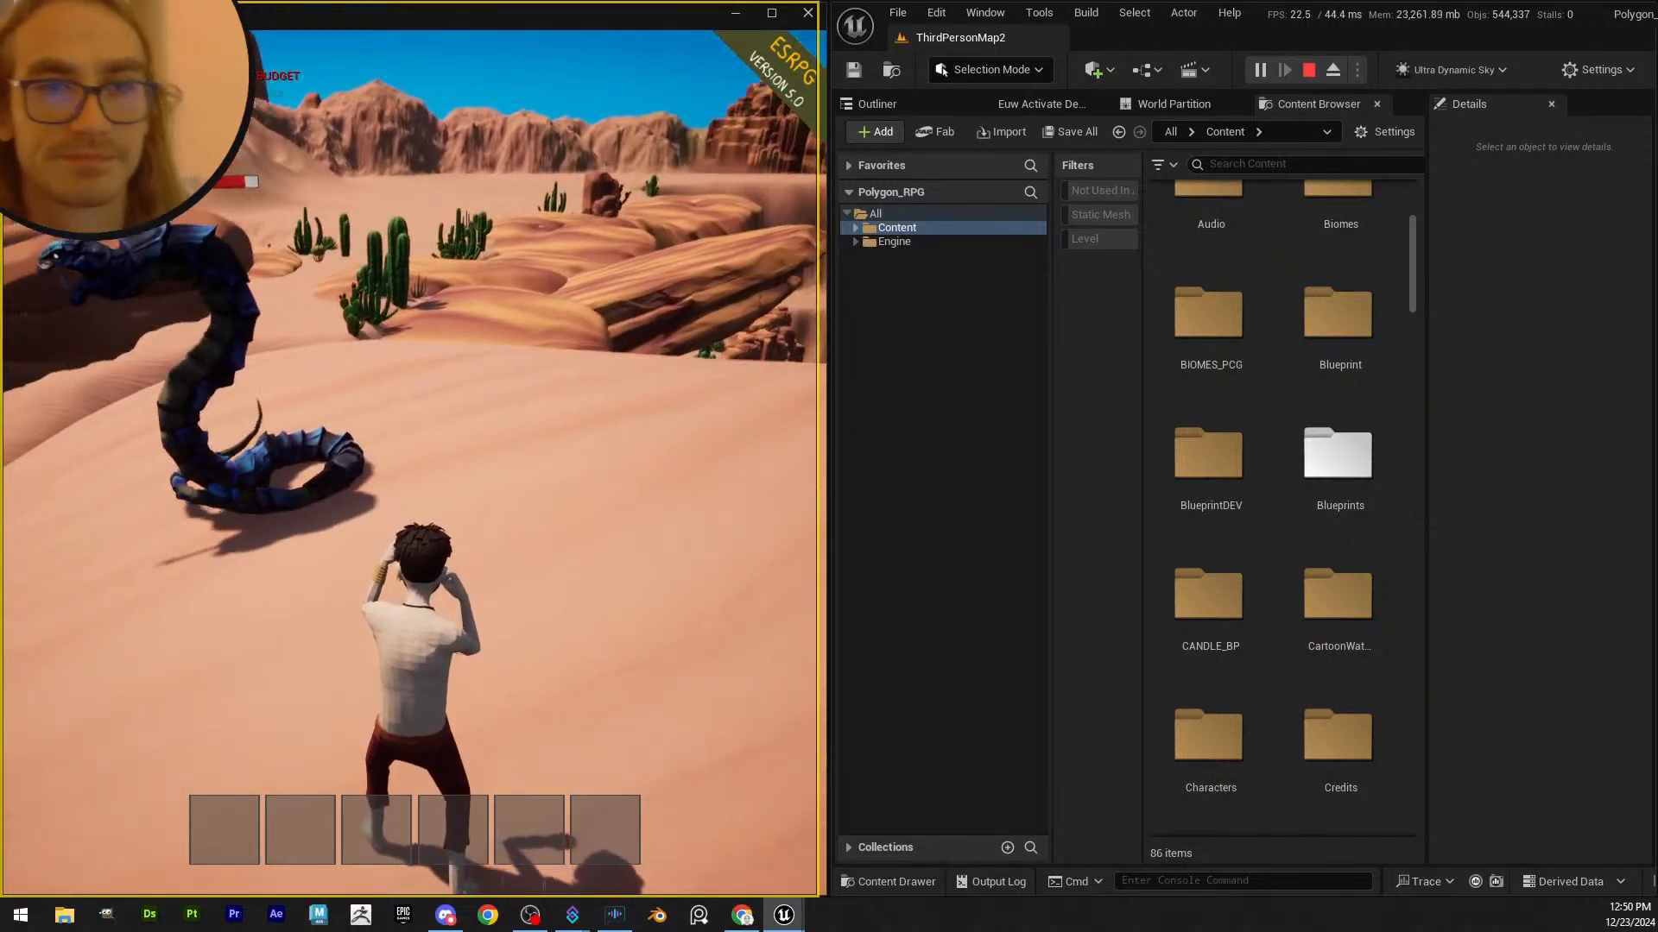
- Stop the play session and open the message log for the errors reported while playing in the editor
{"action": "key", "text": "Escape"}
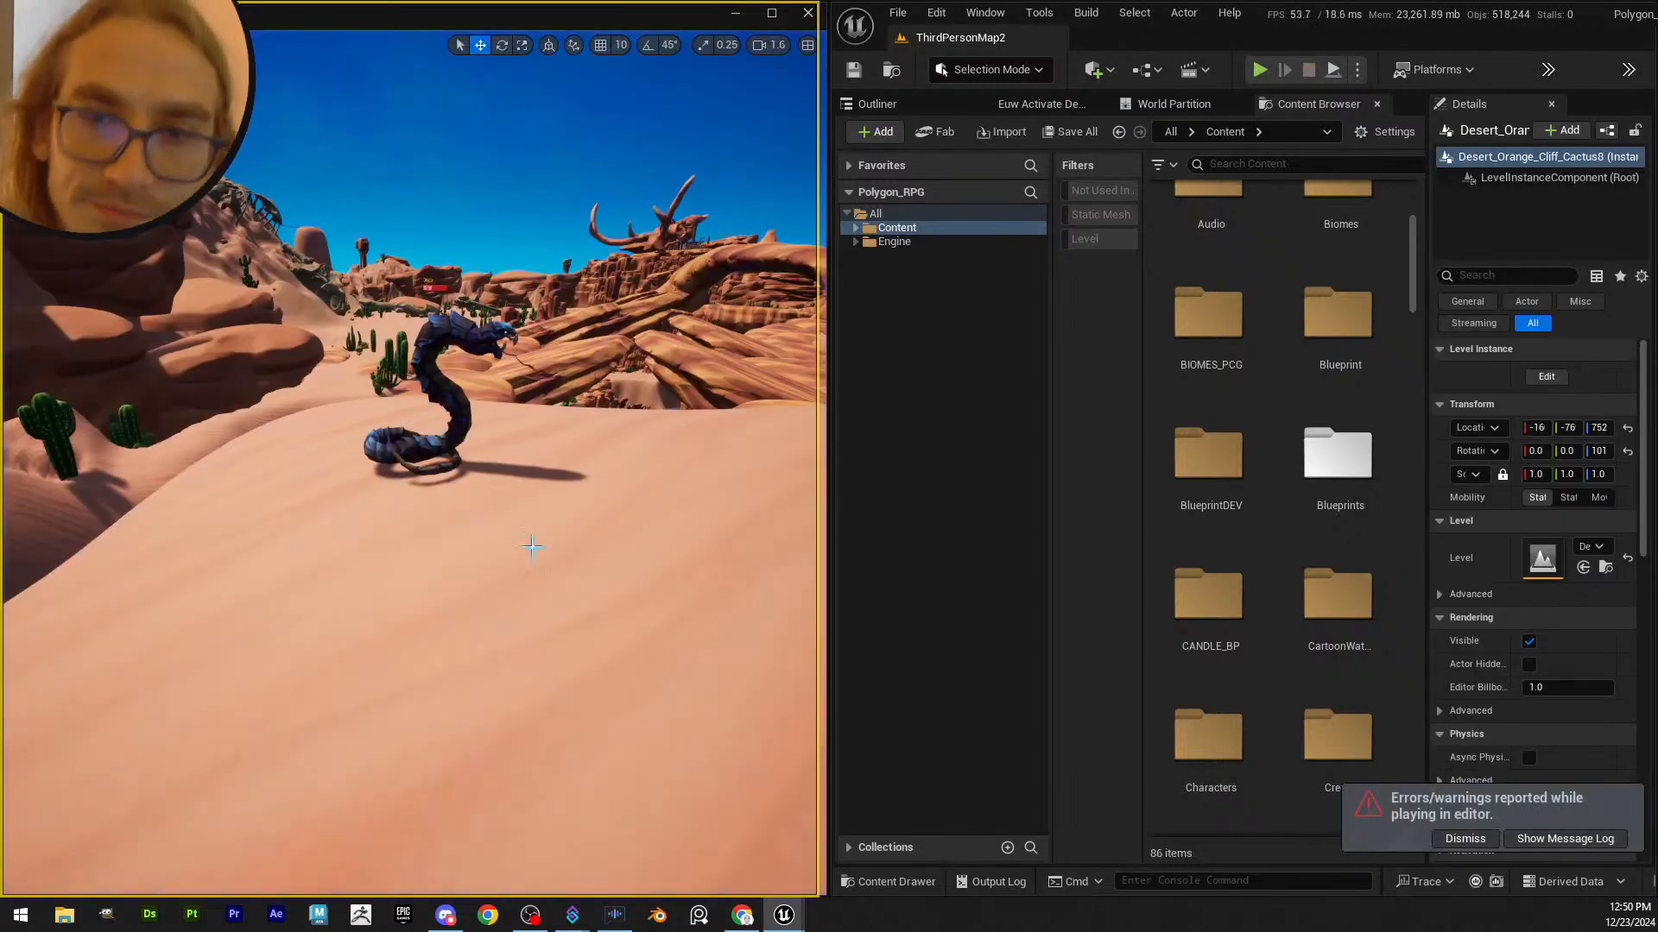
{"action": "key", "text": "Escape"}
{"action": "left_click", "coordinate": [473, 337]}
{"action": "mouse_move", "coordinate": [473, 337]}
{"action": "right_mouse_down"}
{"action": "mouse_move", "coordinate": [518, 362]}
{"action": "mouse_move", "coordinate": [536, 346]}
{"action": "mouse_move", "coordinate": [500, 328]}
{"action": "right_mouse_up"}
{"action": "left_click", "coordinate": [1564, 838]}
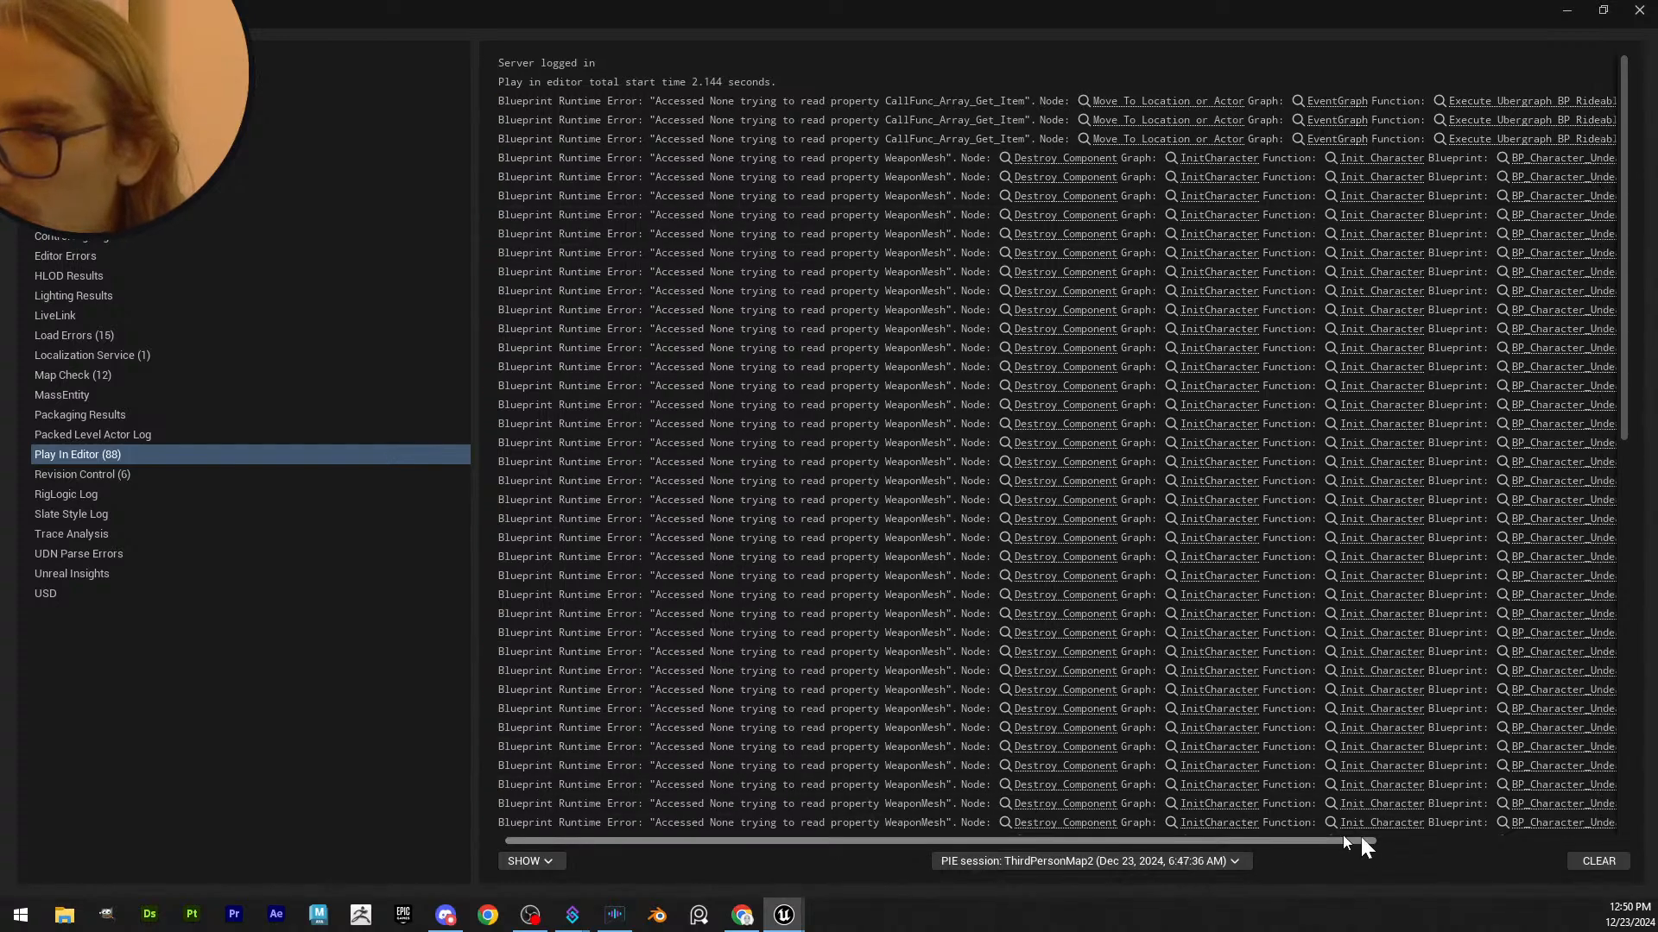
- Trace the WeaponMesh error to the Destroy Component node in BP_Character_Undead's InitCharacter, examine the surrounding nodes, and close the blueprint
{"action": "left_click_drag", "start_coordinate": [1360, 839], "coordinate": [1195, 752]}
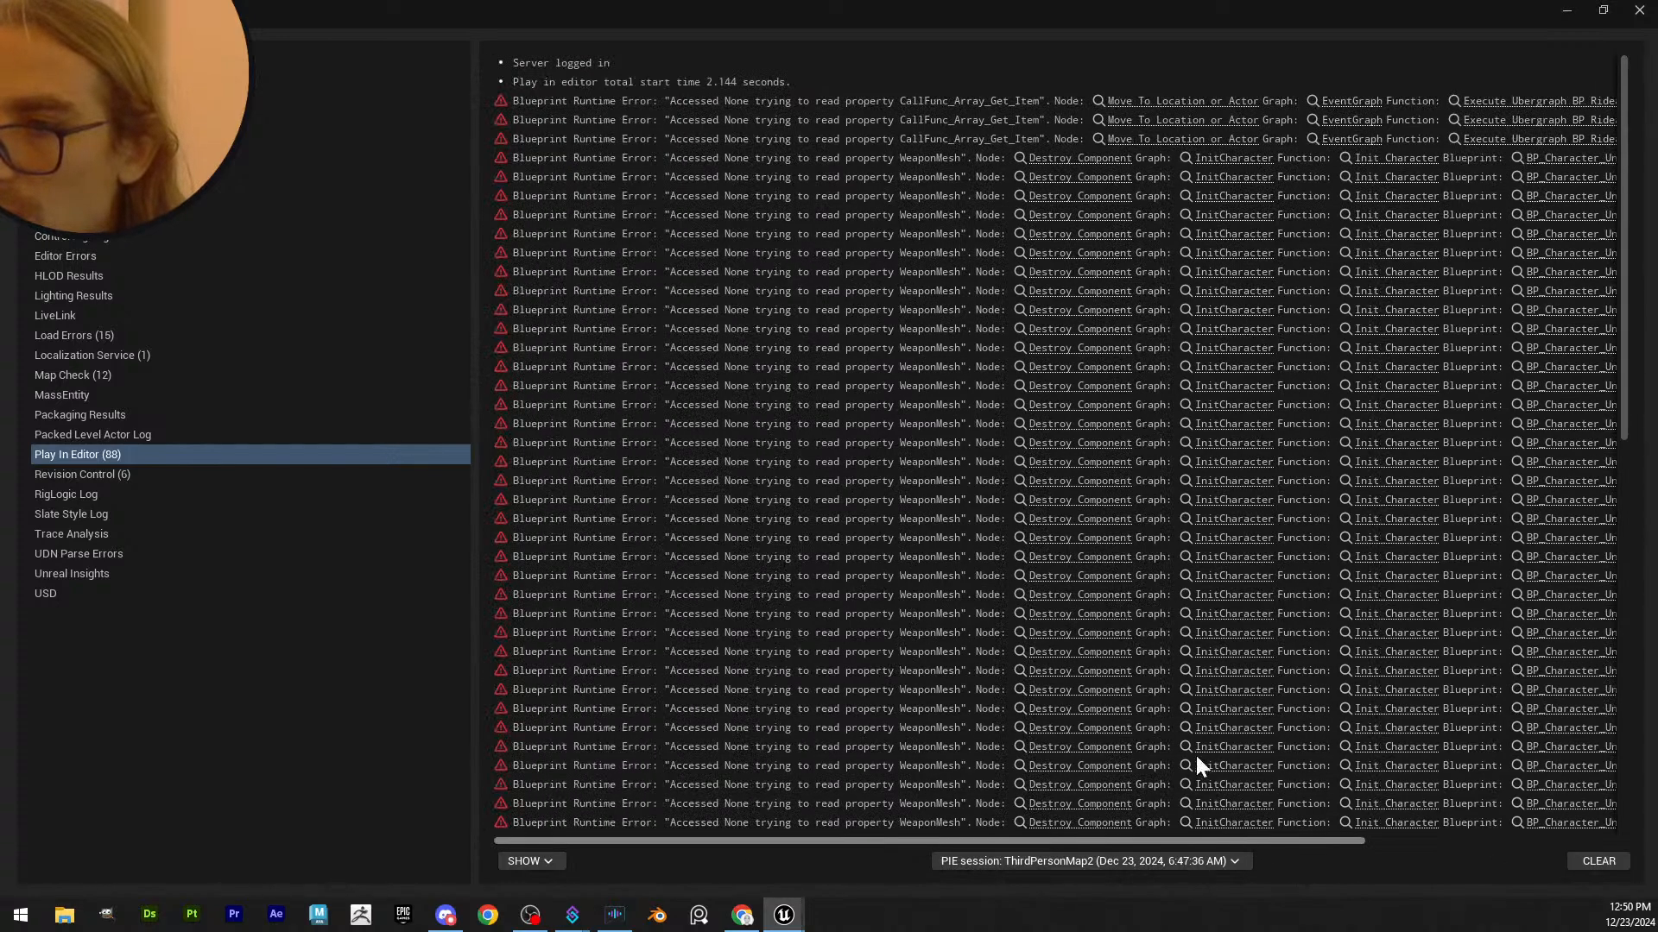
{"action": "left_click", "coordinate": [1075, 160]}
{"action": "scroll", "coordinate": [608, 262], "scroll_direction": "up", "scroll_amount": 2}
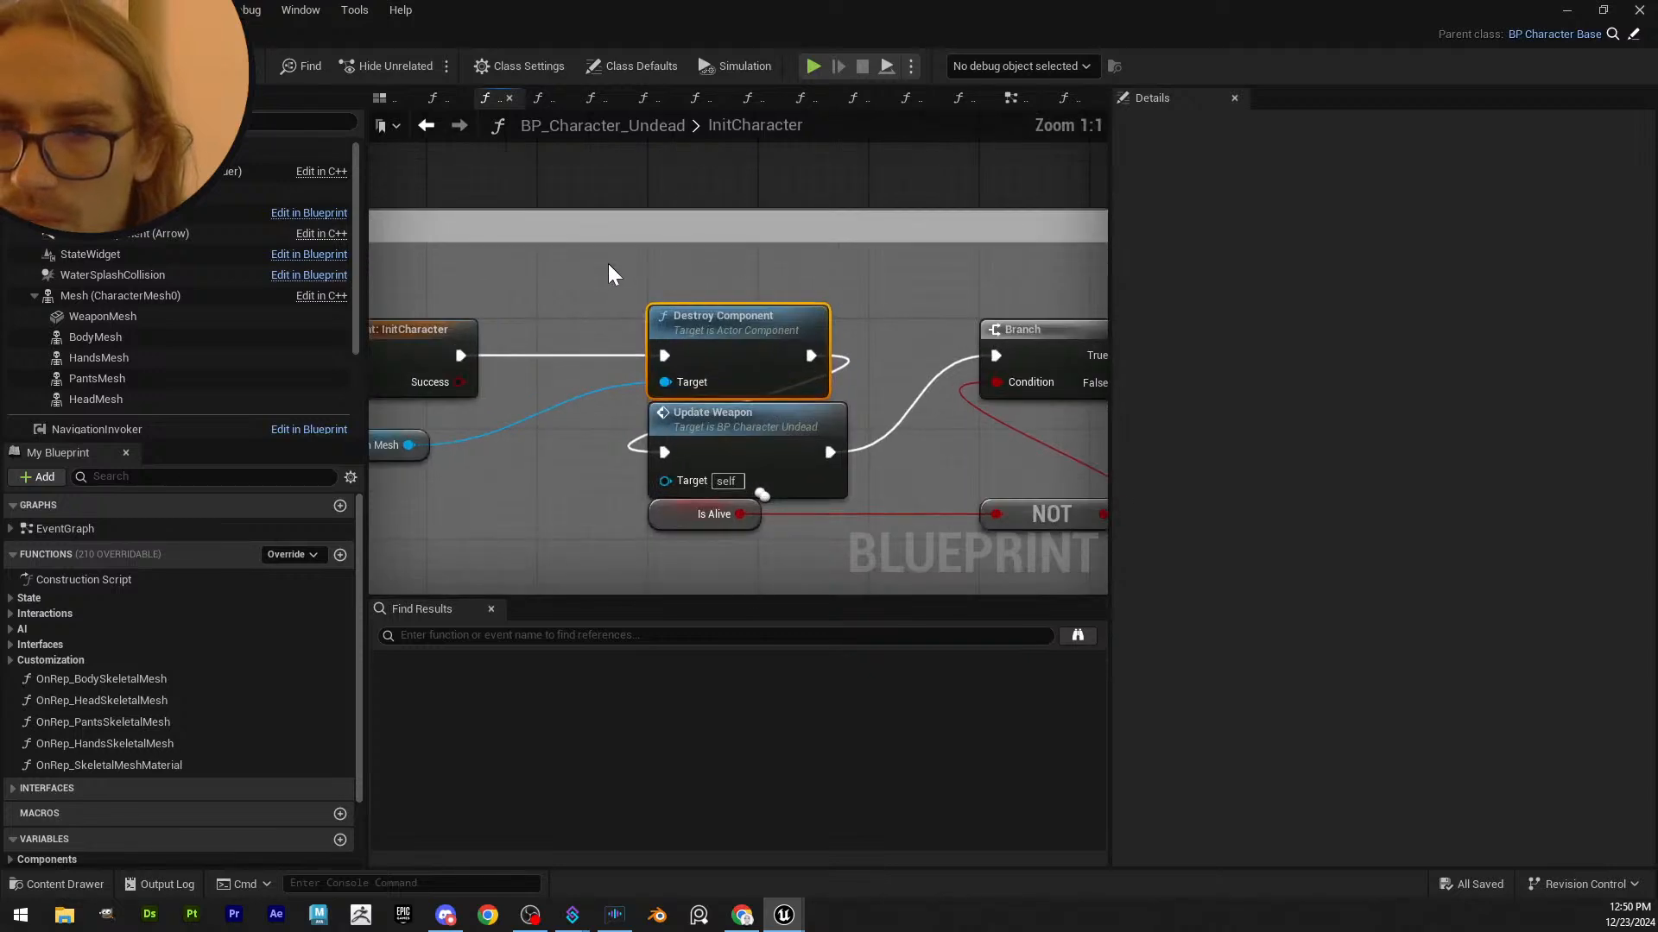
{"action": "right_click_drag", "start_coordinate": [608, 262], "coordinate": [746, 268]}
{"action": "scroll", "coordinate": [816, 272], "scroll_direction": "down", "scroll_amount": 1}
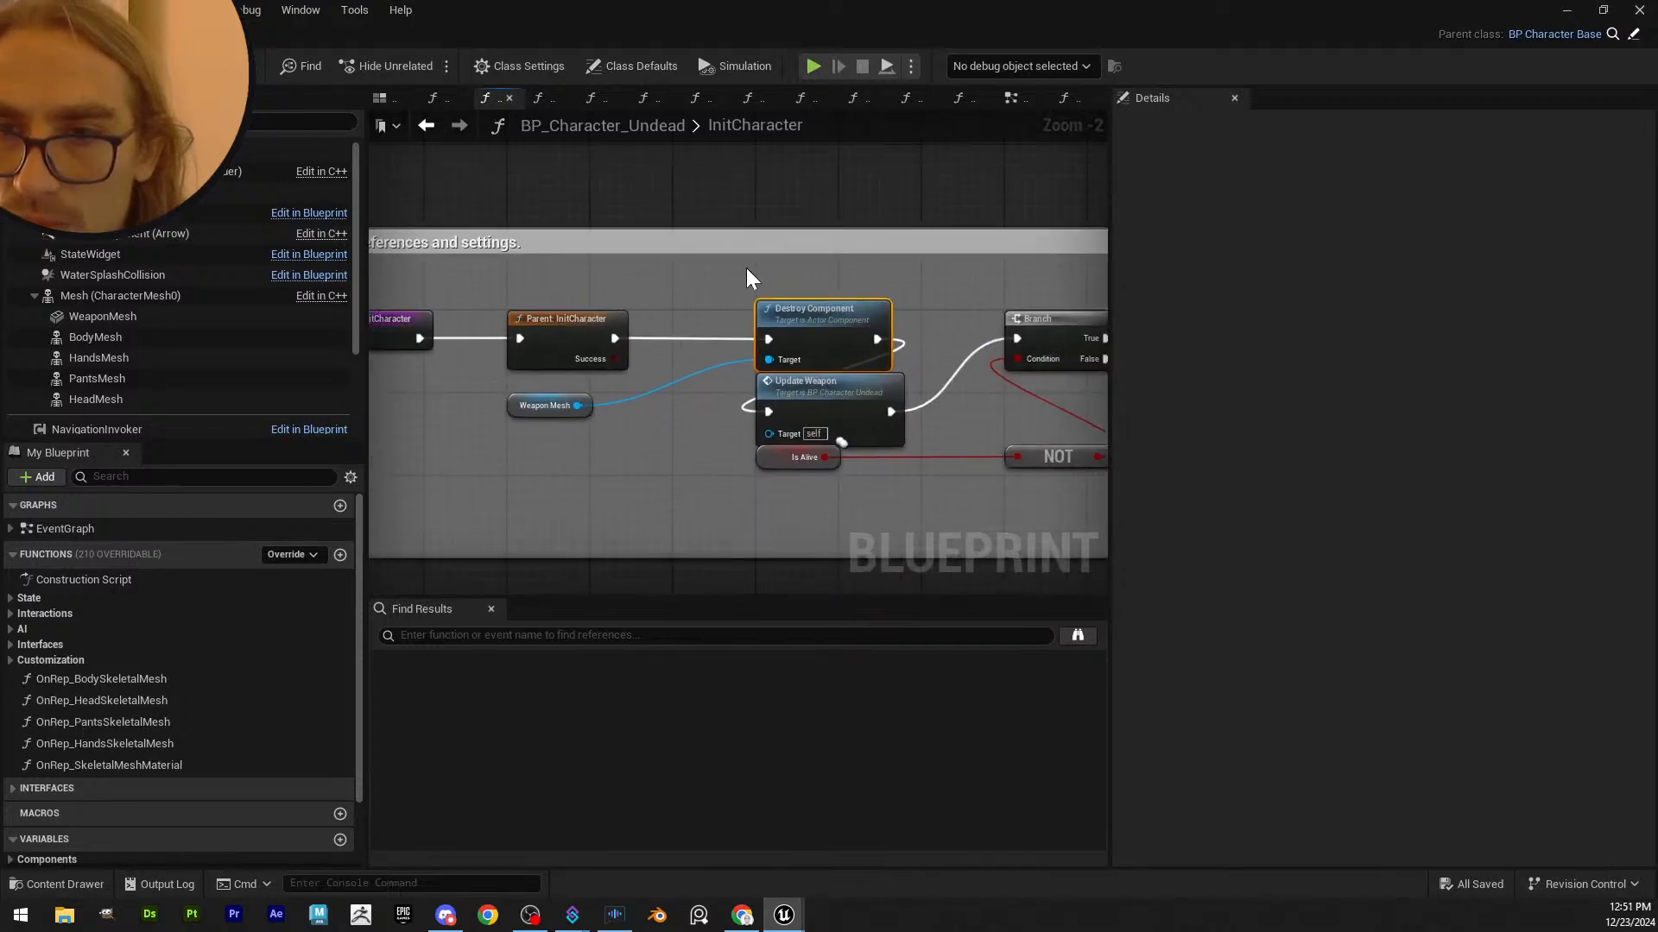
{"action": "scroll", "coordinate": [760, 274], "scroll_direction": "down", "scroll_amount": 1}
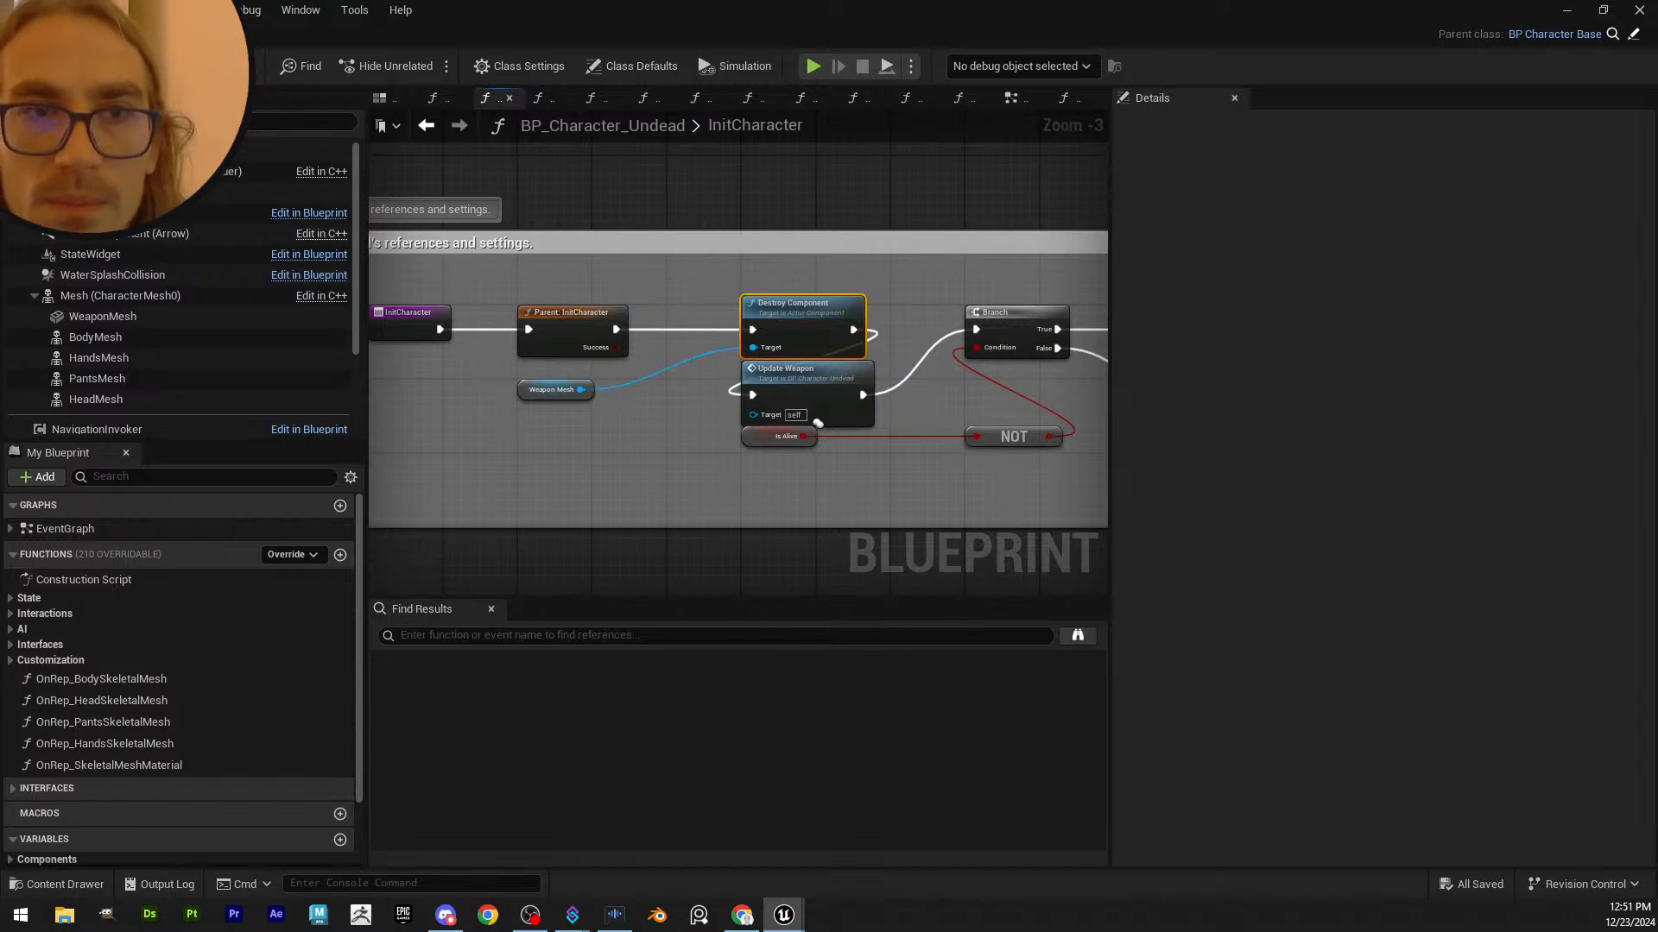
{"action": "right_click_drag", "start_coordinate": [977, 266], "coordinate": [848, 309]}
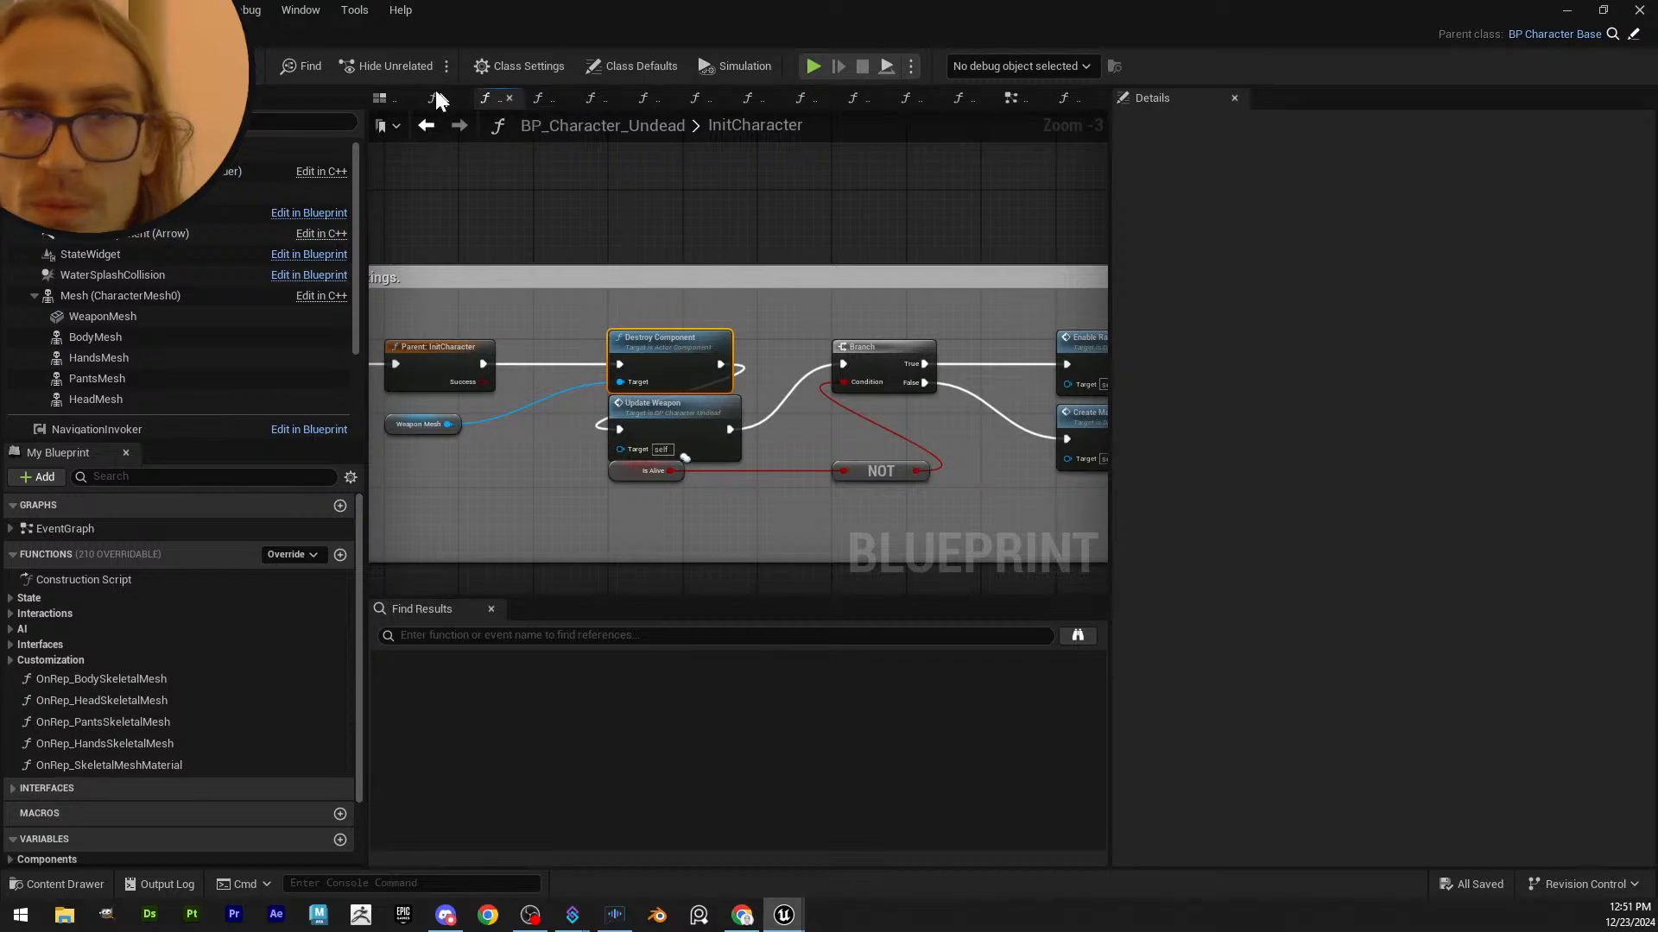
{"action": "left_click", "coordinate": [1638, 10]}
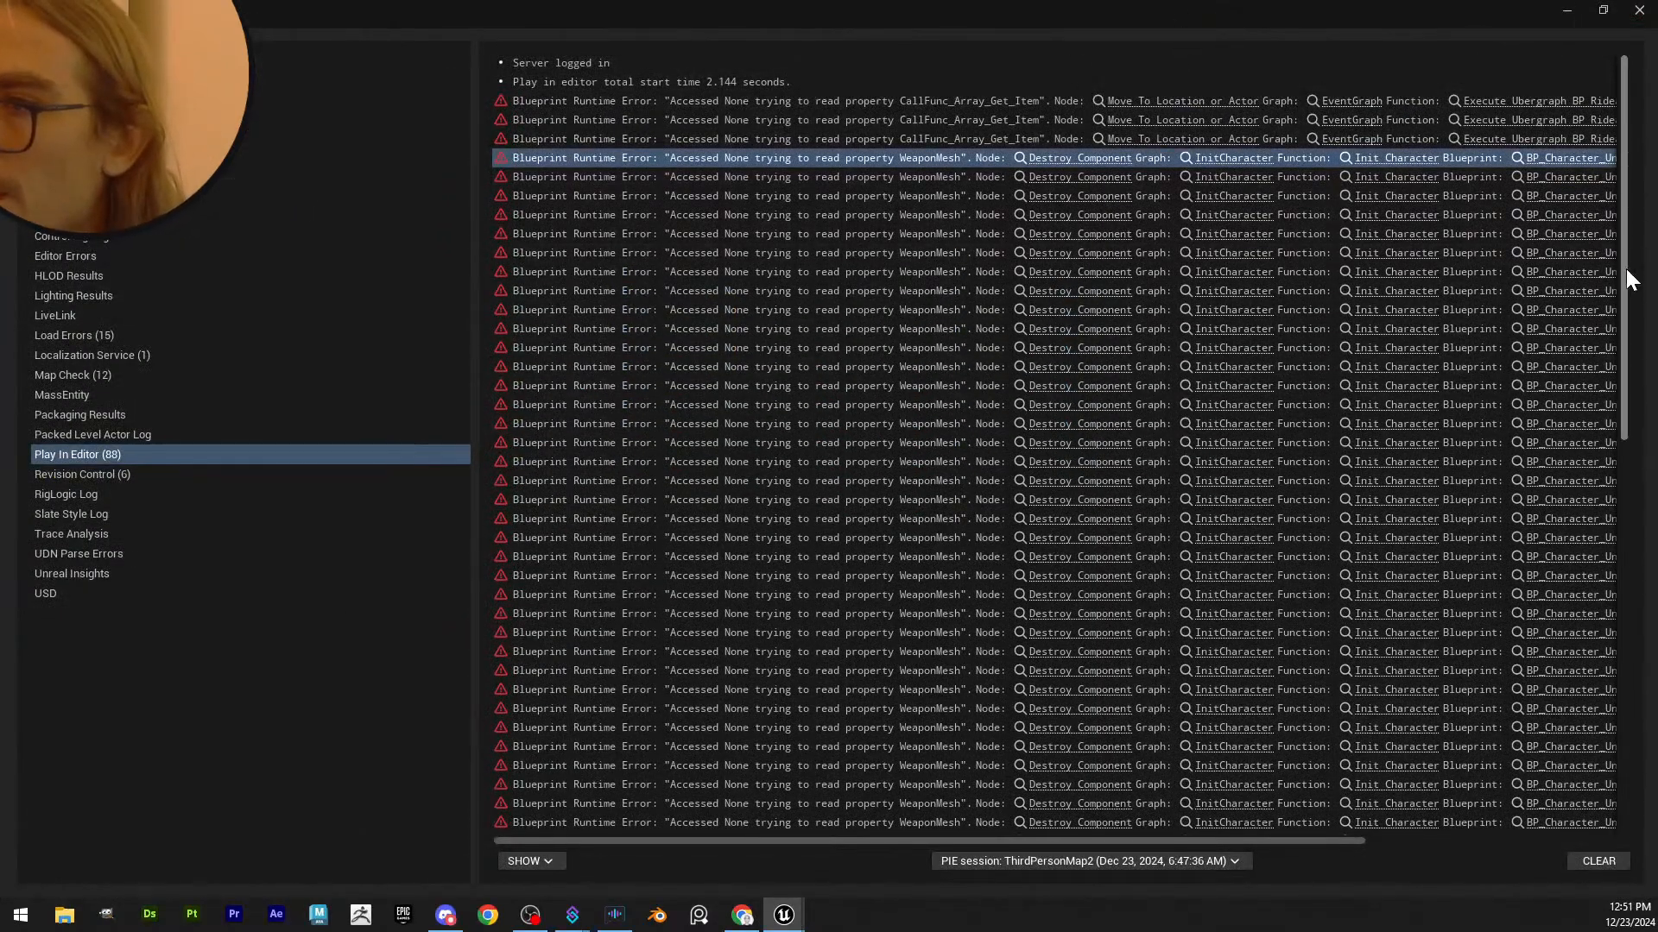
- Review the play-in-editor errors down to the end of the list, close the message log, and save the level
{"action": "left_click_drag", "start_coordinate": [1621, 285], "coordinate": [1609, 723]}
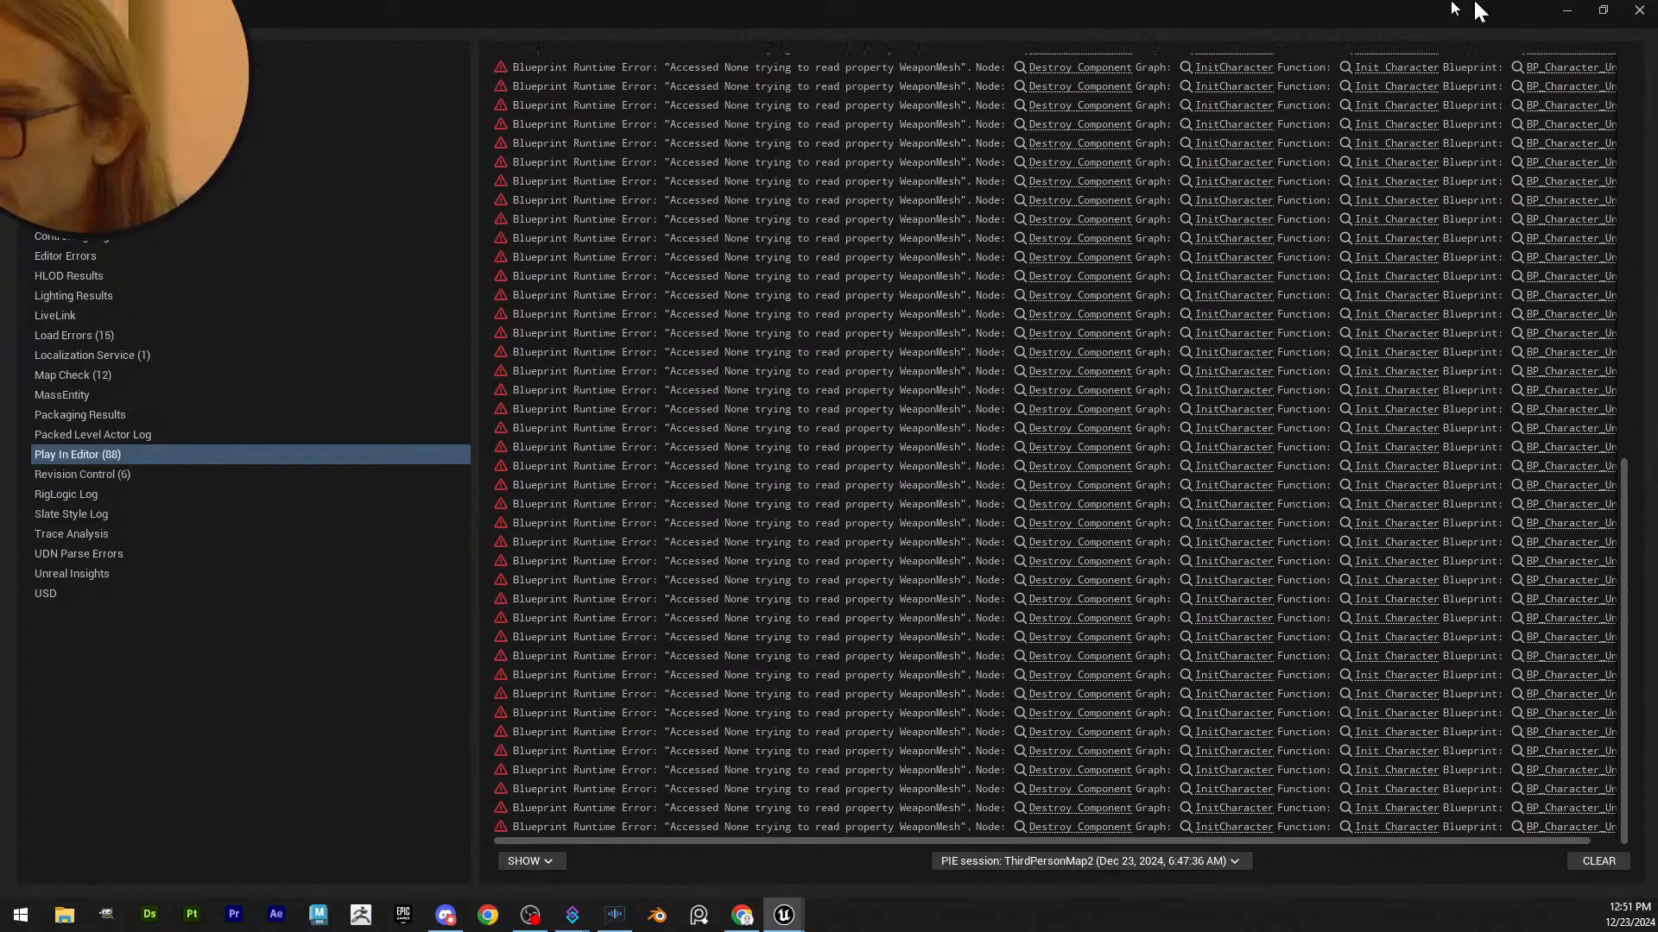
{"action": "left_click", "coordinate": [1641, 10]}
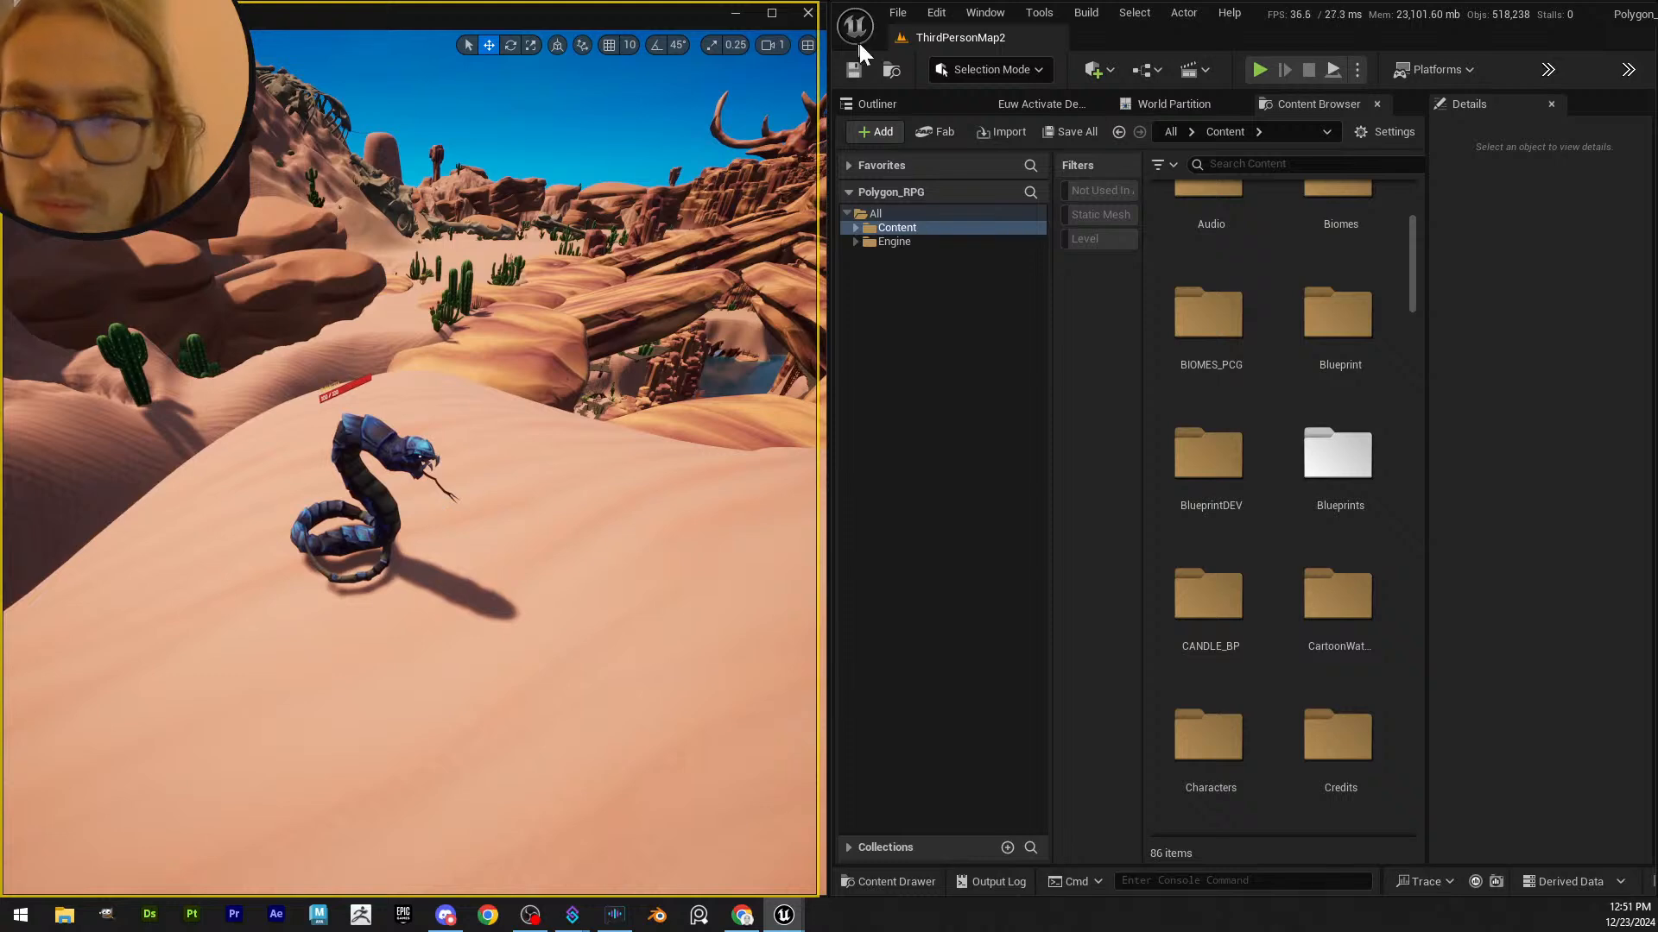
{"action": "left_click", "coordinate": [852, 74]}
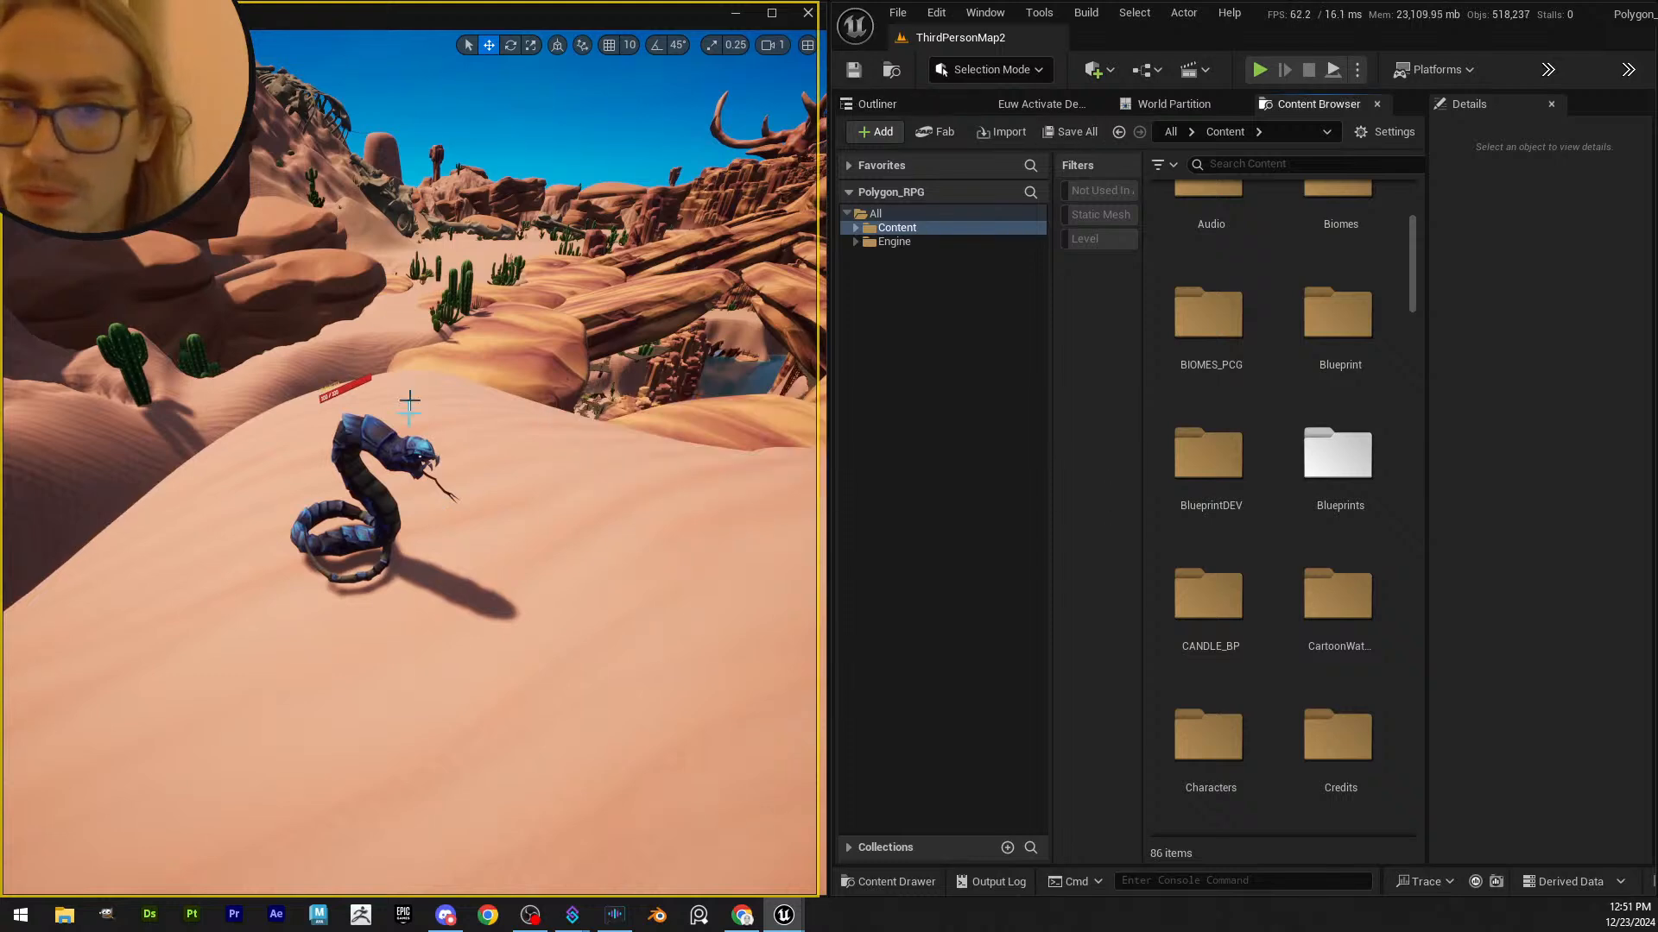
- Switch to landscape sculpting and smooth away the sharp dark crease in the sand valley with the Smooth tool
{"action": "scroll", "coordinate": [345, 432], "scroll_direction": "up", "scroll_amount": 2}
{"action": "right_click_drag", "start_coordinate": [380, 428], "coordinate": [536, 463]}
{"action": "key", "text": "w"}
{"action": "scroll", "coordinate": [330, 480], "scroll_direction": "down", "scroll_amount": 2}
{"action": "scroll", "coordinate": [317, 475], "scroll_direction": "up", "scroll_amount": 1}
{"action": "scroll", "coordinate": [335, 468], "scroll_direction": "up", "scroll_amount": 6}
{"action": "left_click", "coordinate": [802, 341]}
{"action": "left_click", "coordinate": [991, 69]}
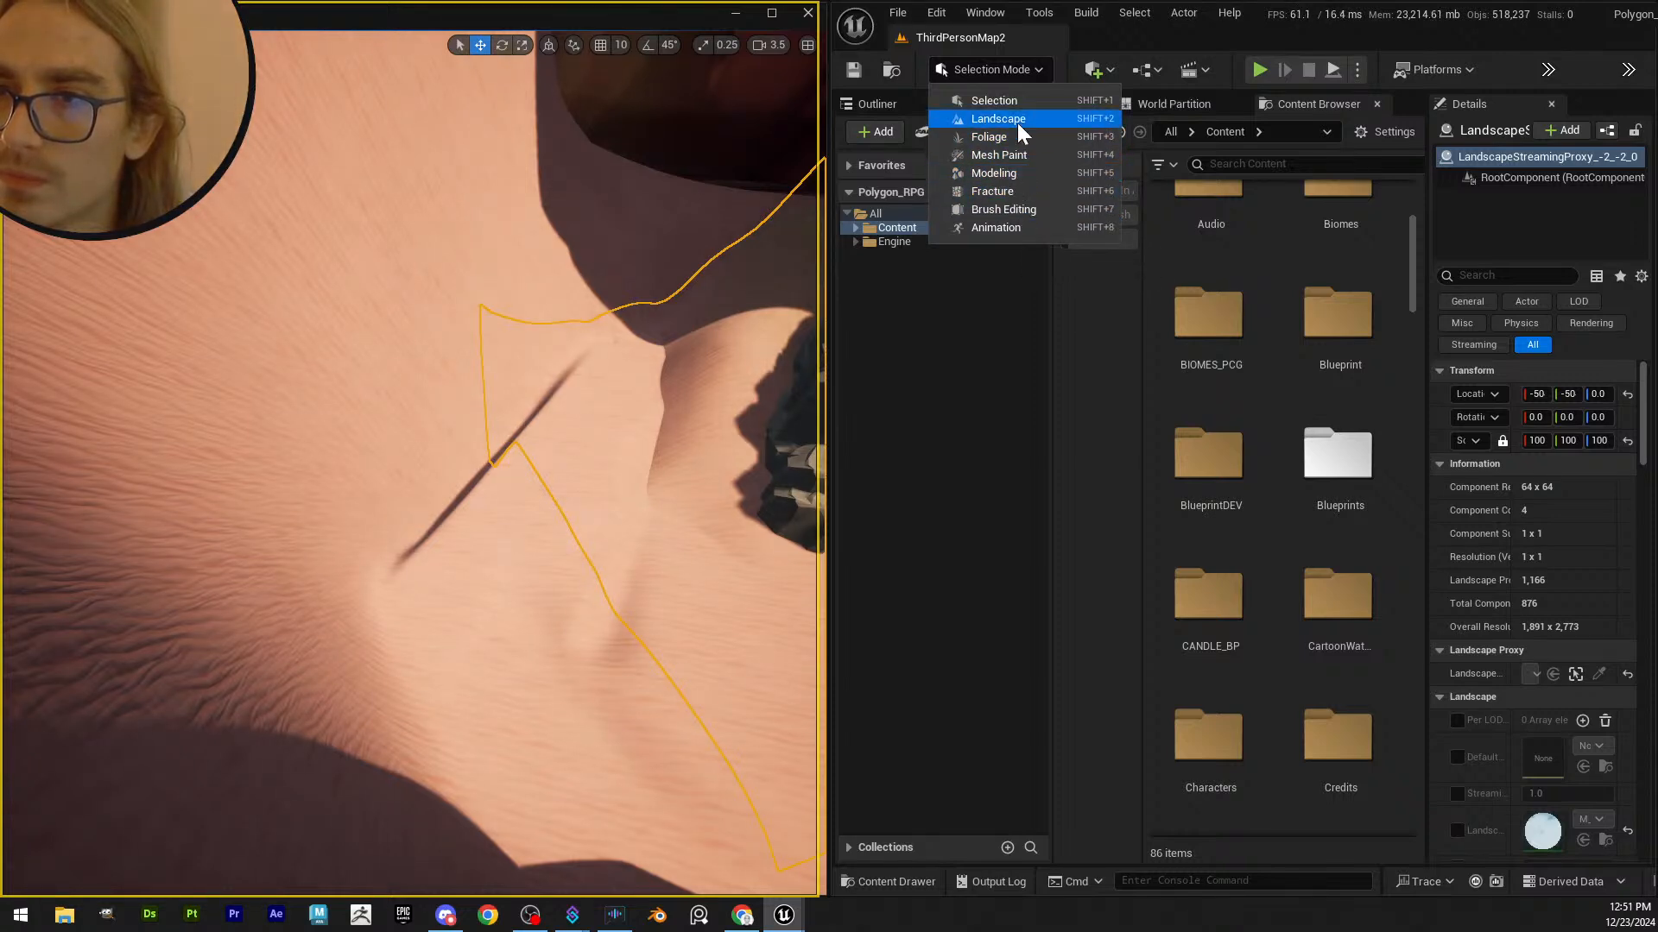
{"action": "left_click", "coordinate": [335, 416]}
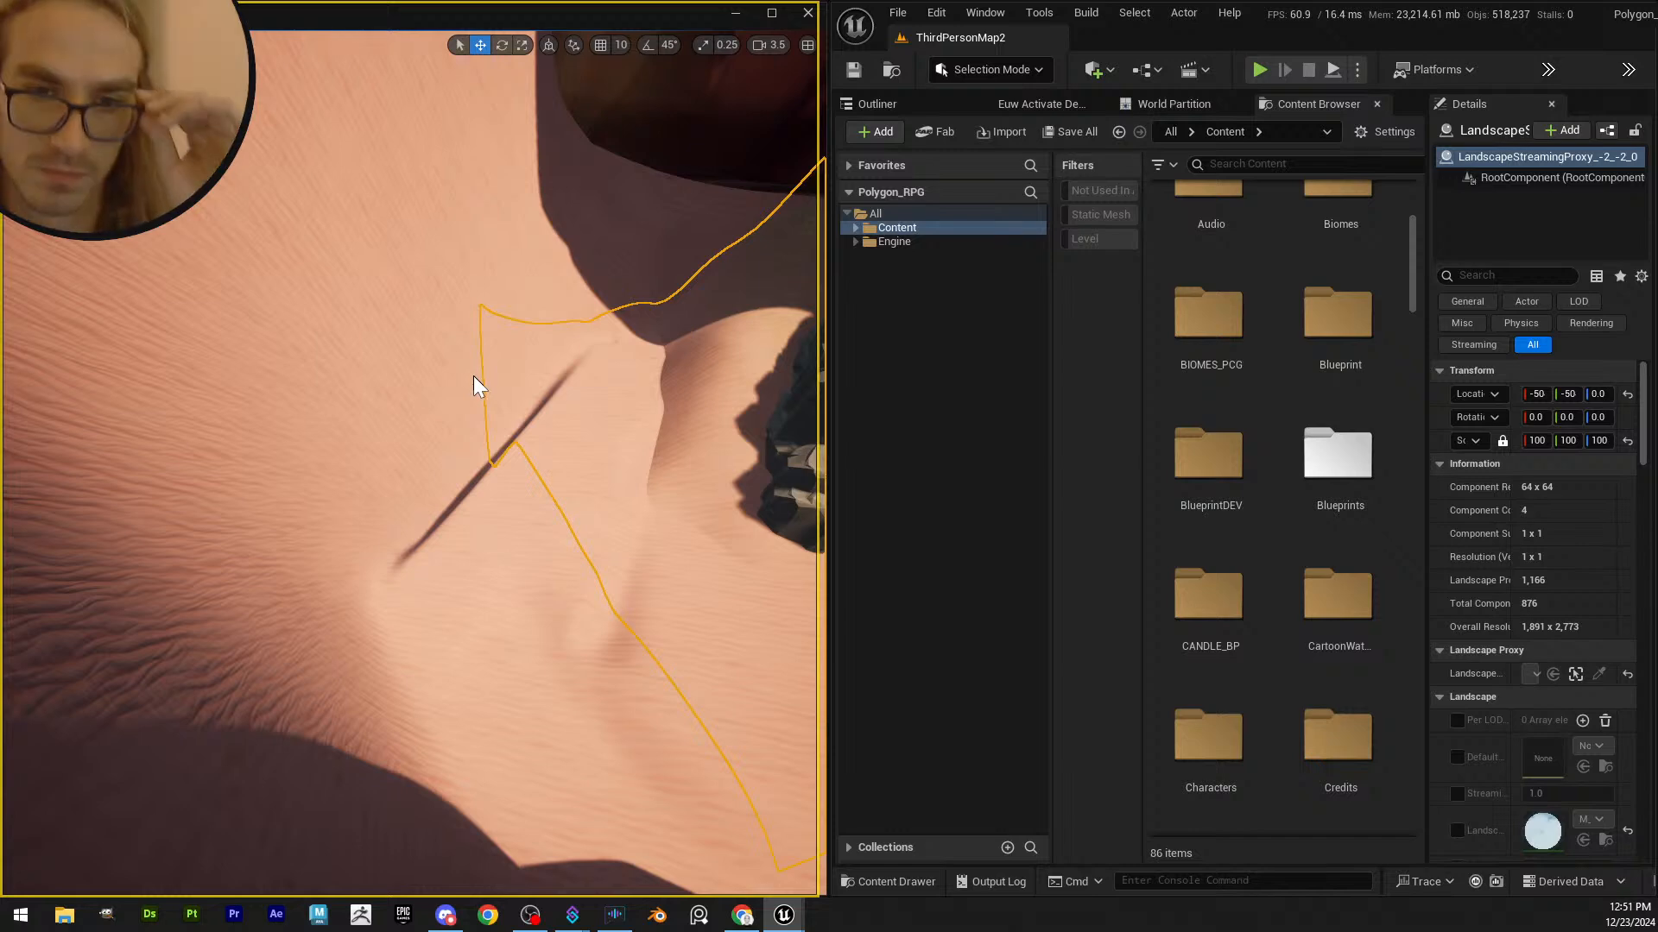
{"action": "key", "text": "shift+2"}
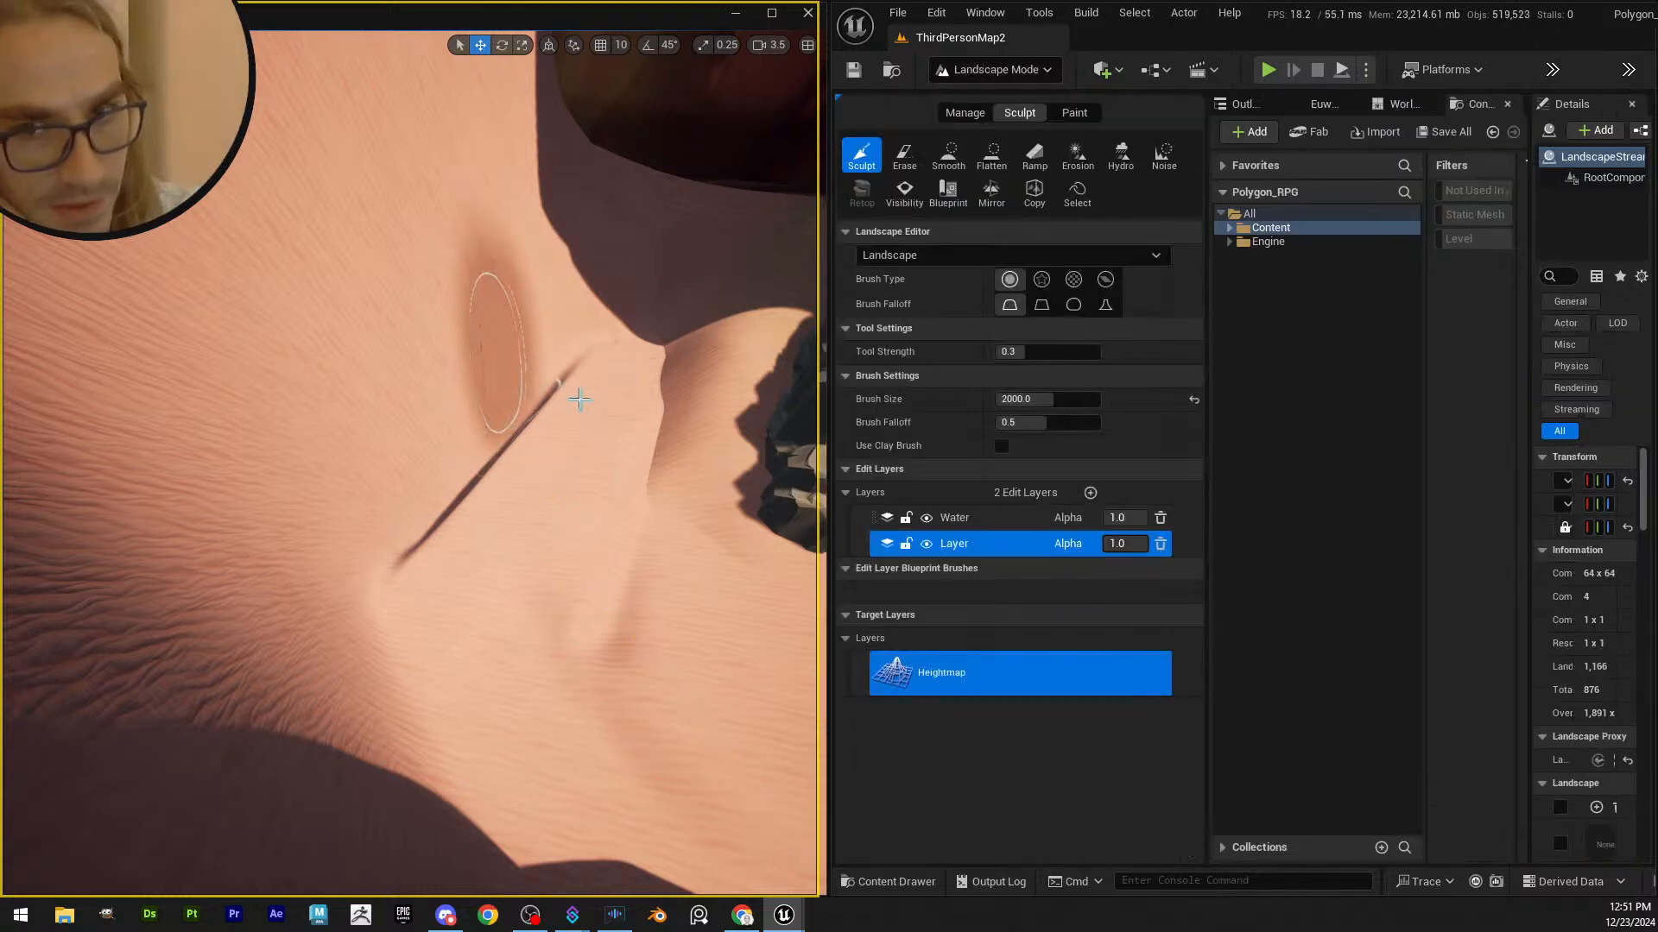
{"action": "left_click", "coordinate": [948, 156]}
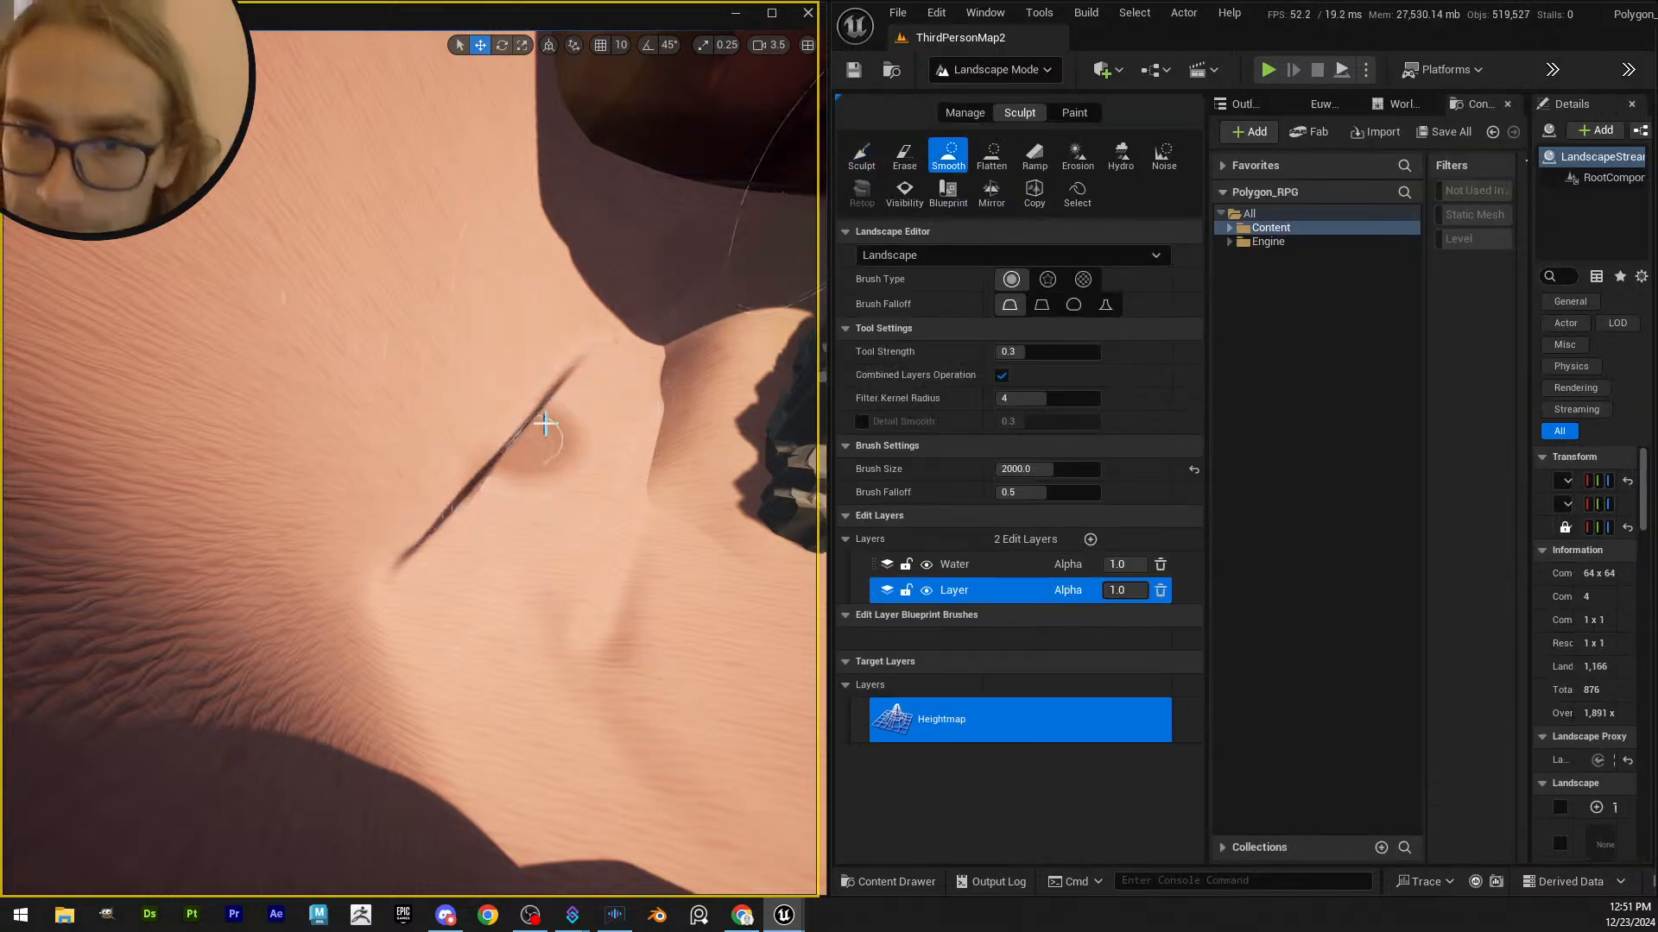
{"action": "mouse_move", "coordinate": [506, 427]}
{"action": "left_mouse_down"}
{"action": "mouse_move", "coordinate": [518, 437]}
{"action": "mouse_move", "coordinate": [407, 556]}
{"action": "mouse_move", "coordinate": [470, 455]}
{"action": "mouse_move", "coordinate": [555, 373]}
{"action": "mouse_move", "coordinate": [525, 433]}
{"action": "mouse_move", "coordinate": [566, 422]}
{"action": "mouse_move", "coordinate": [529, 408]}
{"action": "mouse_move", "coordinate": [544, 432]}
{"action": "mouse_move", "coordinate": [485, 444]}
{"action": "mouse_move", "coordinate": [531, 446]}
{"action": "mouse_move", "coordinate": [500, 532]}
{"action": "mouse_move", "coordinate": [581, 530]}
{"action": "mouse_move", "coordinate": [599, 465]}
{"action": "mouse_move", "coordinate": [524, 412]}
{"action": "mouse_move", "coordinate": [503, 457]}
{"action": "mouse_move", "coordinate": [736, 453]}
{"action": "mouse_move", "coordinate": [520, 522]}
{"action": "left_mouse_up"}
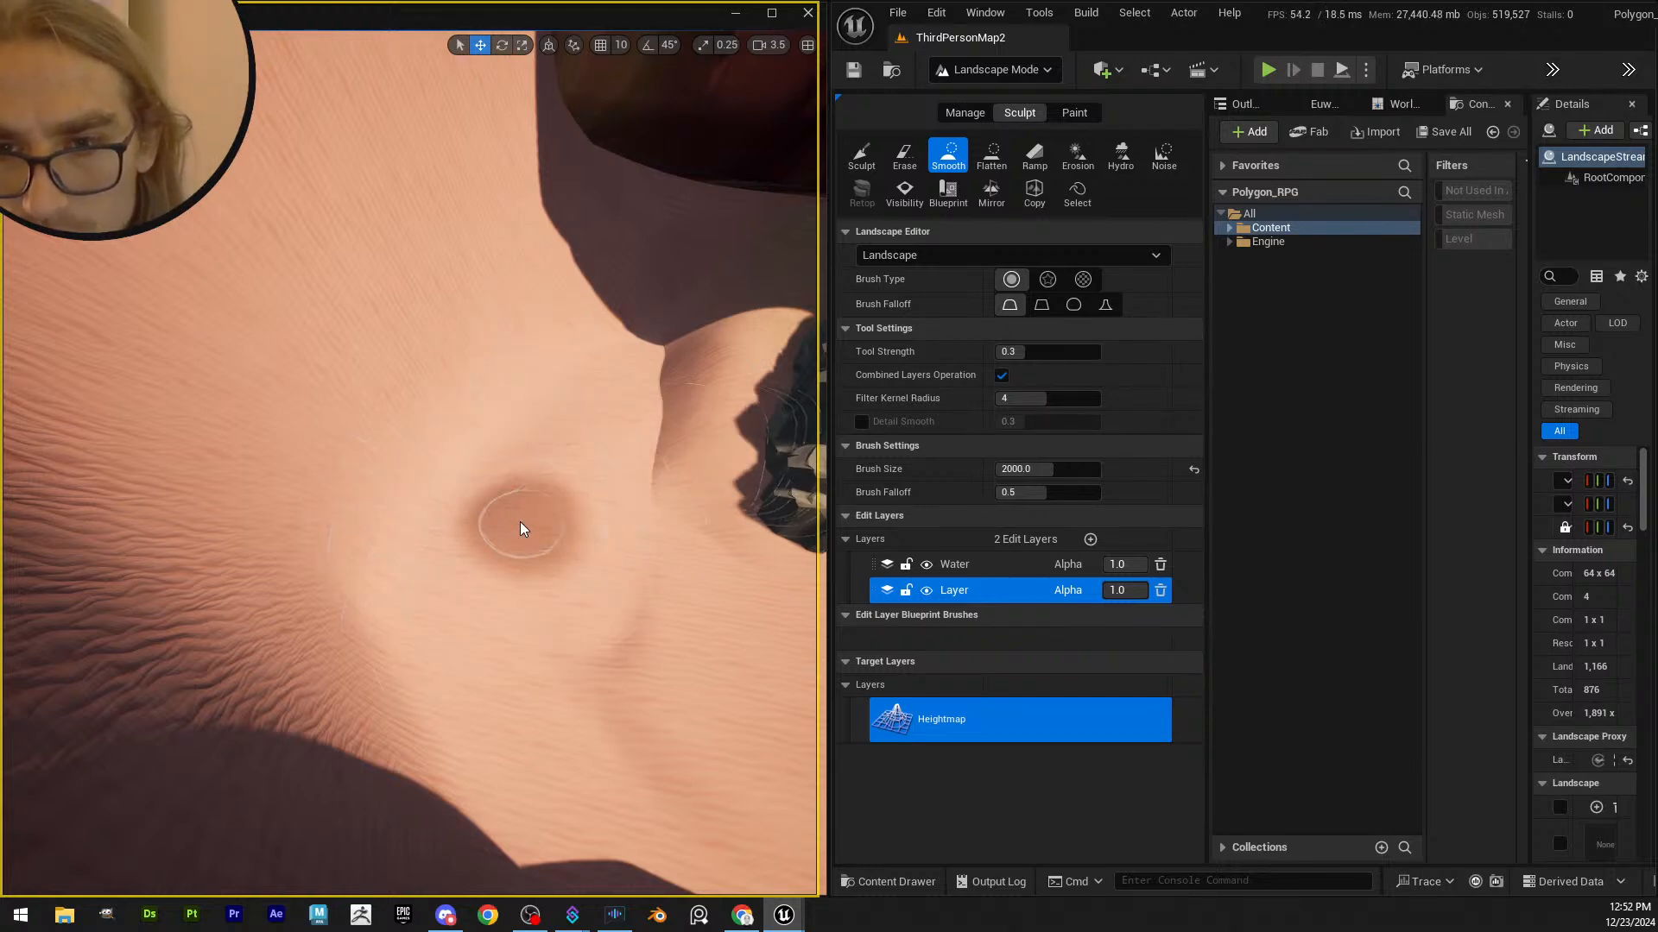
- Smooth the sand valley floor leading to the rock arches and the shaded dune slope beside them
{"action": "mouse_move", "coordinate": [520, 521]}
{"action": "right_mouse_down"}
{"action": "mouse_move", "coordinate": [596, 441]}
{"action": "mouse_move", "coordinate": [553, 552]}
{"action": "mouse_move", "coordinate": [522, 562]}
{"action": "right_mouse_up"}
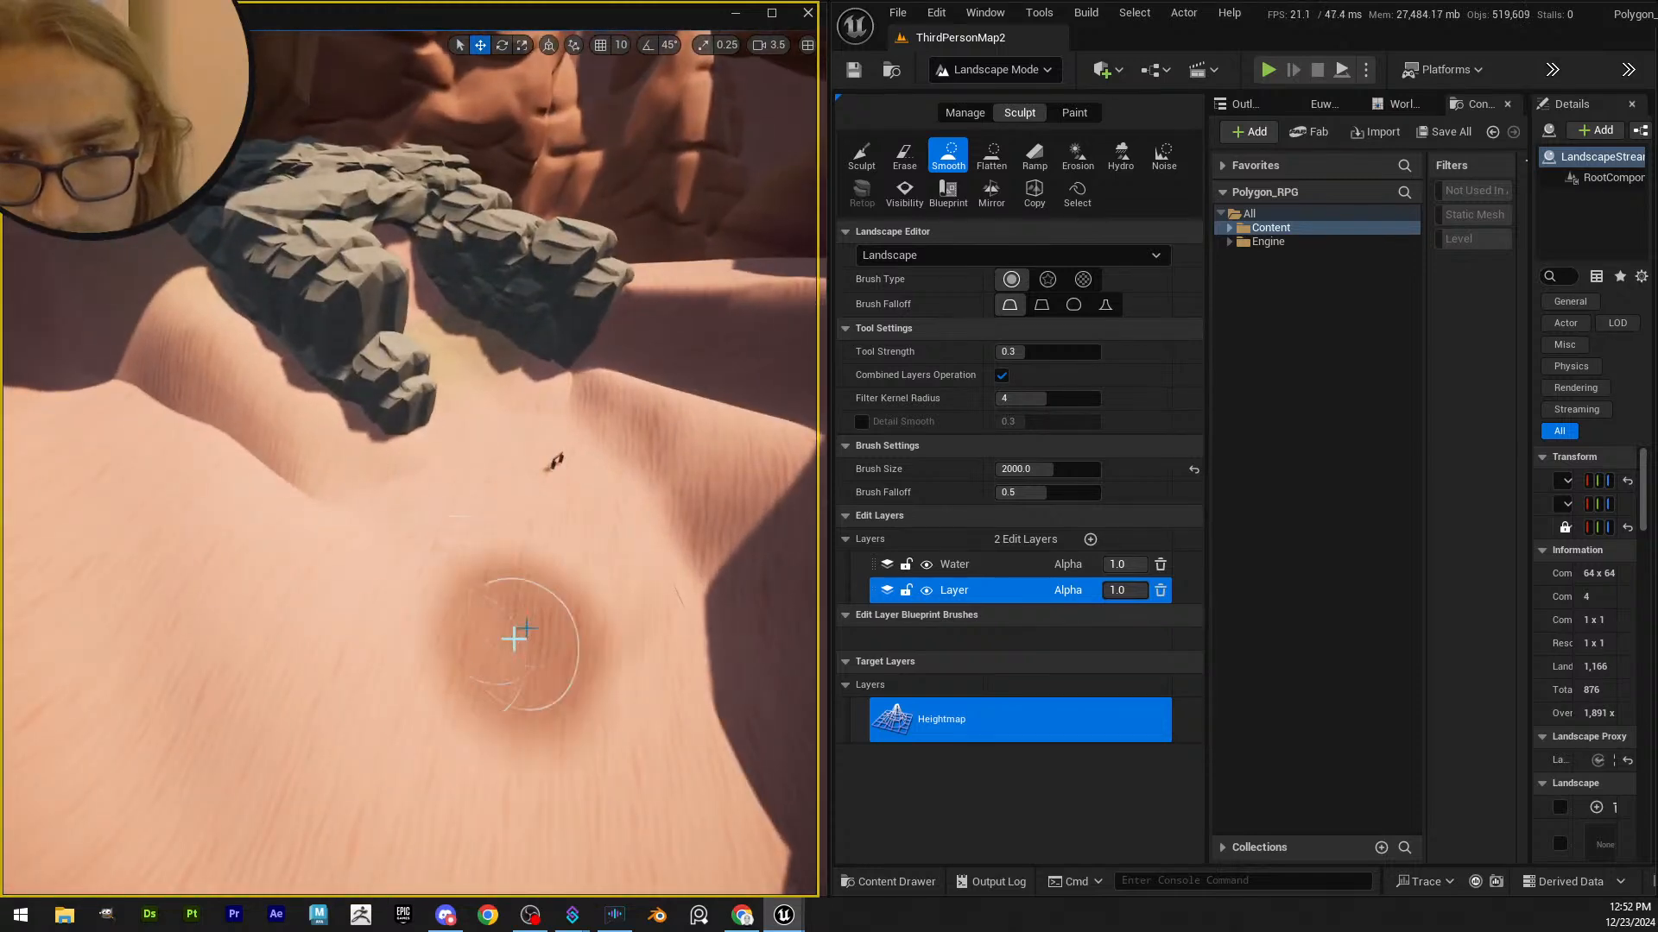
{"action": "mouse_move", "coordinate": [470, 511]}
{"action": "right_mouse_down"}
{"action": "mouse_move", "coordinate": [518, 492]}
{"action": "mouse_move", "coordinate": [470, 511]}
{"action": "right_mouse_up"}
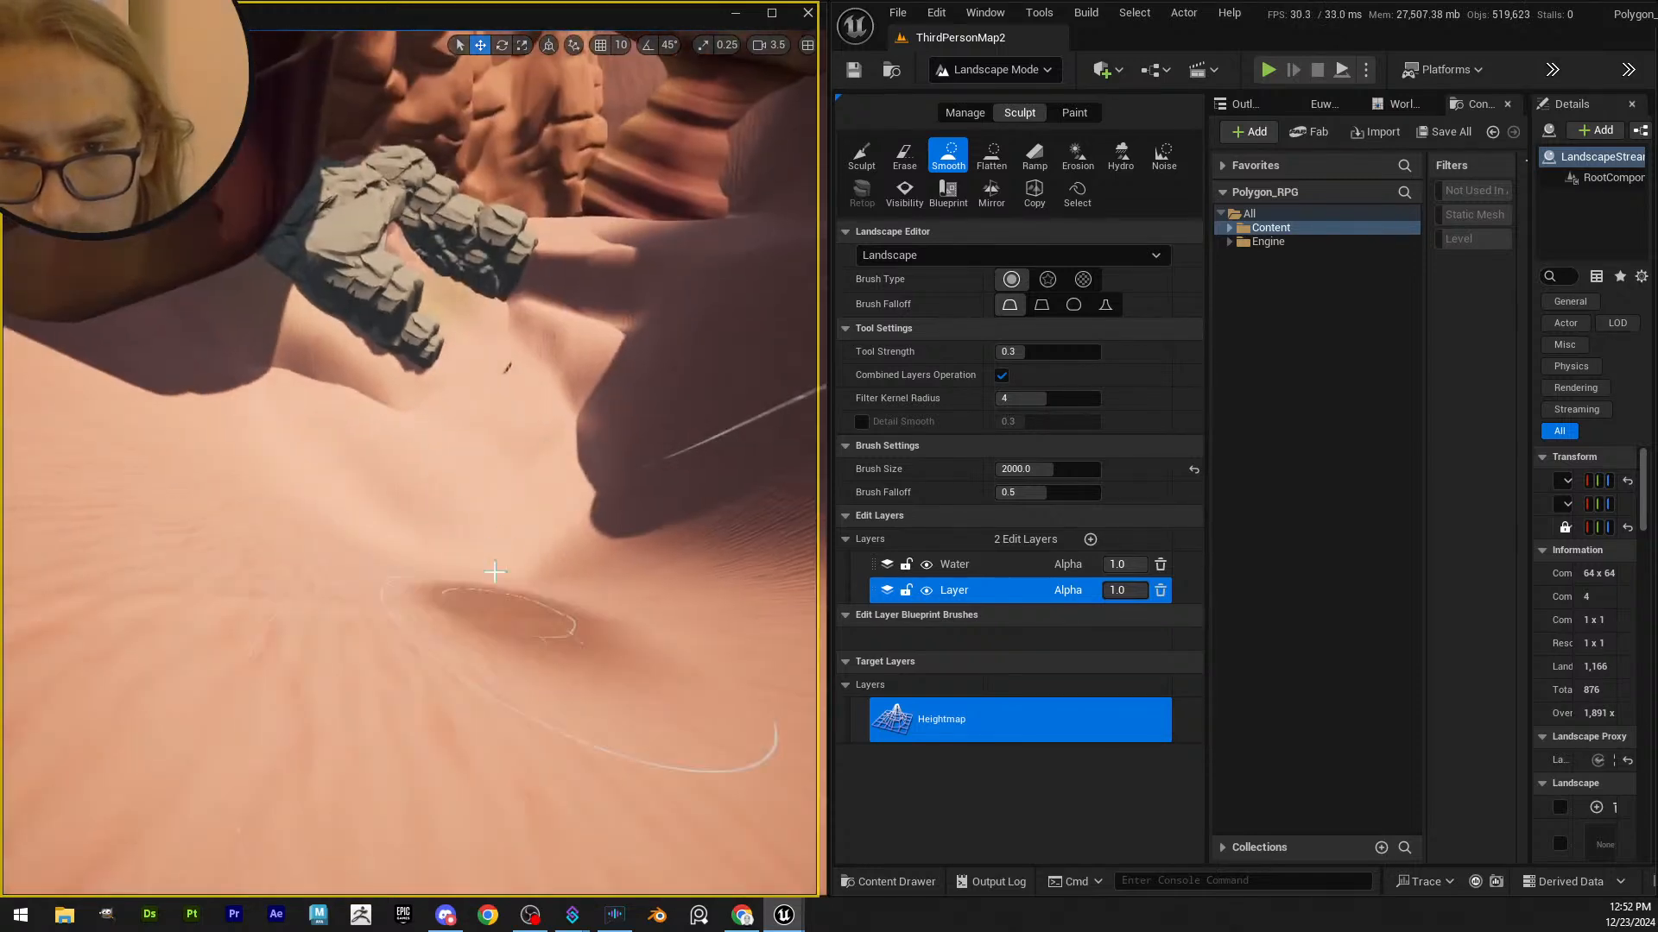
{"action": "mouse_move", "coordinate": [470, 511]}
{"action": "left_mouse_down"}
{"action": "mouse_move", "coordinate": [329, 466]}
{"action": "mouse_move", "coordinate": [537, 451]}
{"action": "left_mouse_up"}
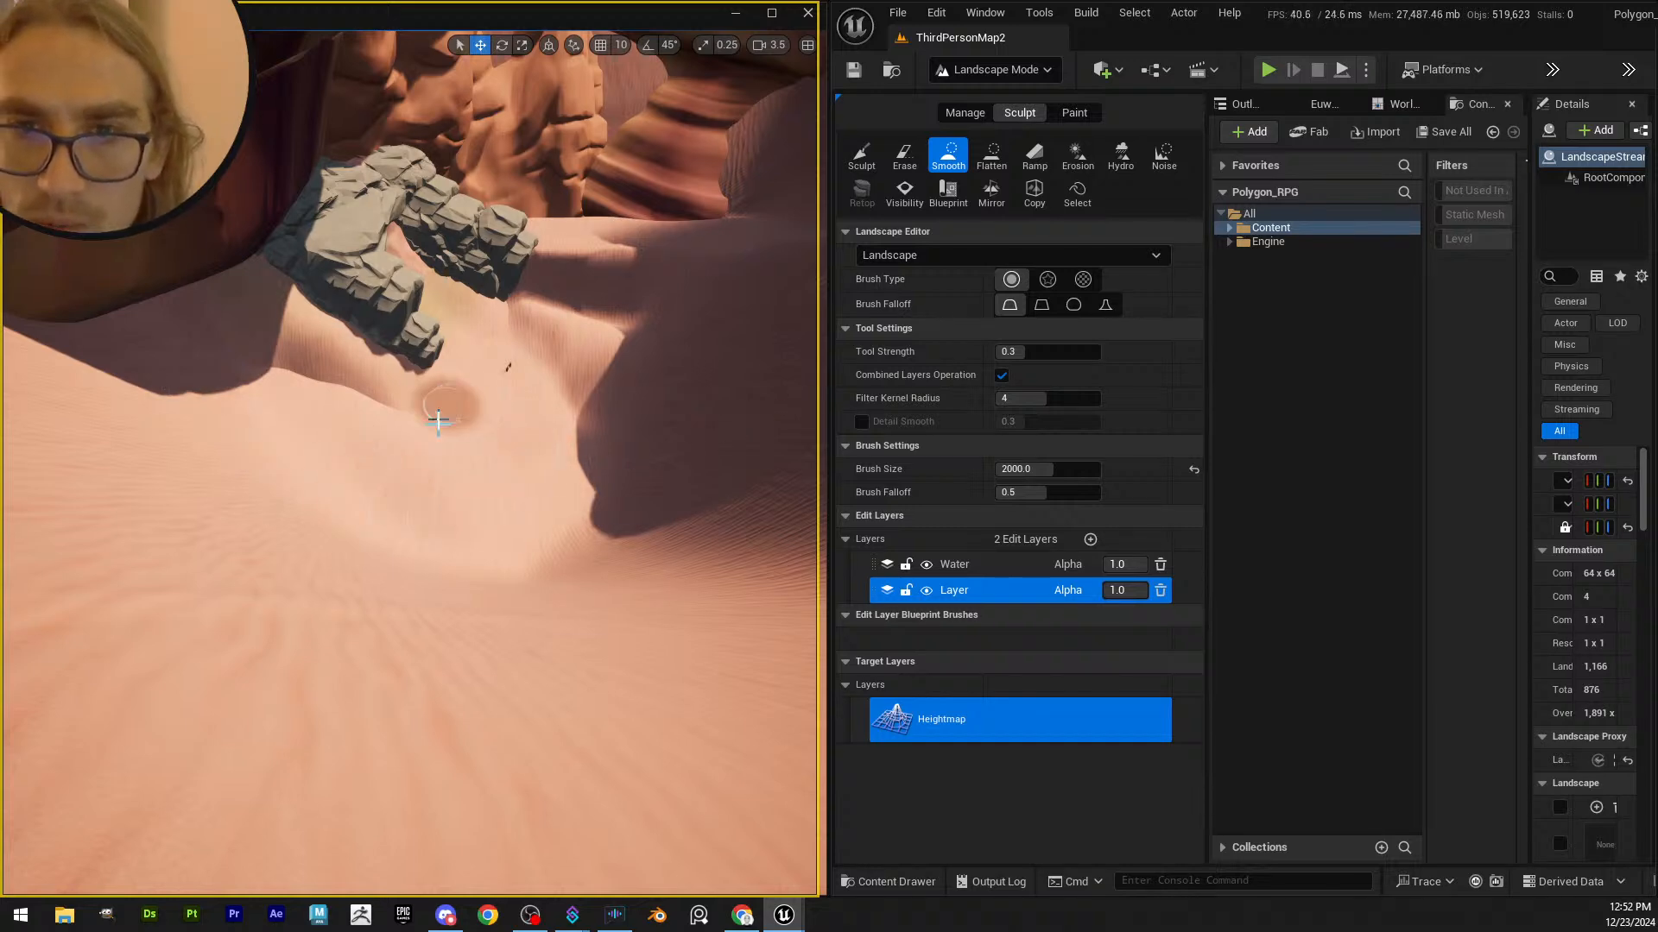
{"action": "mouse_move", "coordinate": [432, 418]}
{"action": "right_mouse_down"}
{"action": "mouse_move", "coordinate": [380, 432]}
{"action": "mouse_move", "coordinate": [415, 432]}
{"action": "mouse_move", "coordinate": [547, 563]}
{"action": "mouse_move", "coordinate": [480, 555]}
{"action": "mouse_move", "coordinate": [430, 587]}
{"action": "mouse_move", "coordinate": [416, 440]}
{"action": "right_mouse_up"}
{"action": "scroll", "coordinate": [414, 432], "scroll_direction": "up", "scroll_amount": 1}
{"action": "scroll", "coordinate": [423, 518], "scroll_direction": "down", "scroll_amount": 1}
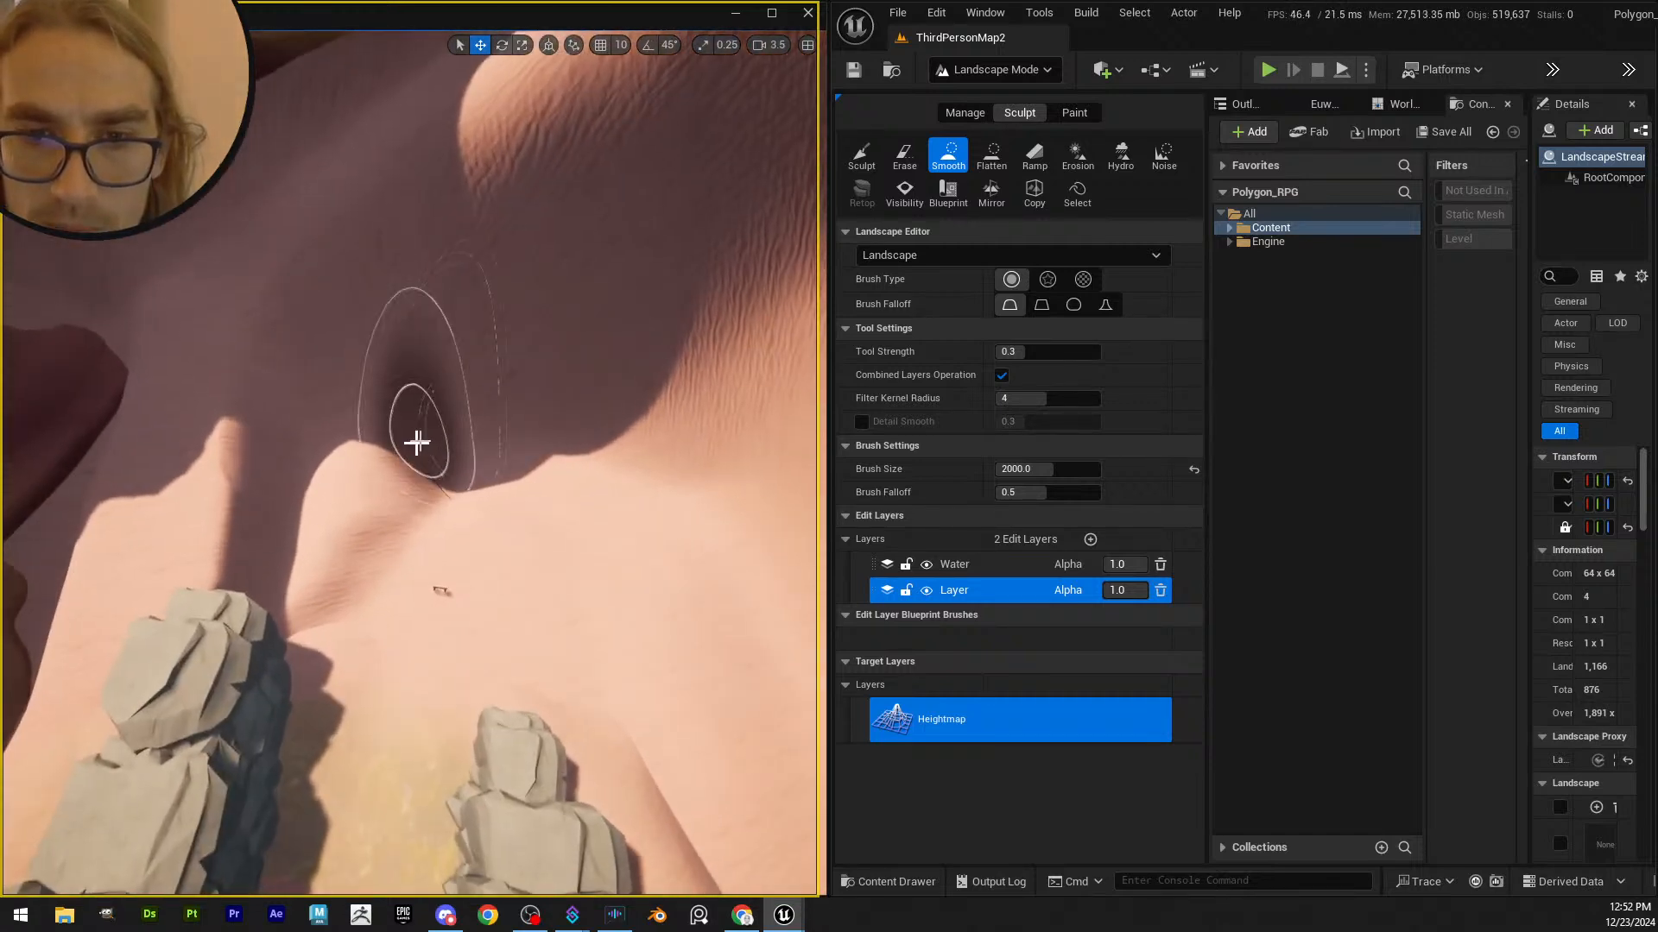
{"action": "left_click_drag", "start_coordinate": [416, 441], "coordinate": [455, 443]}
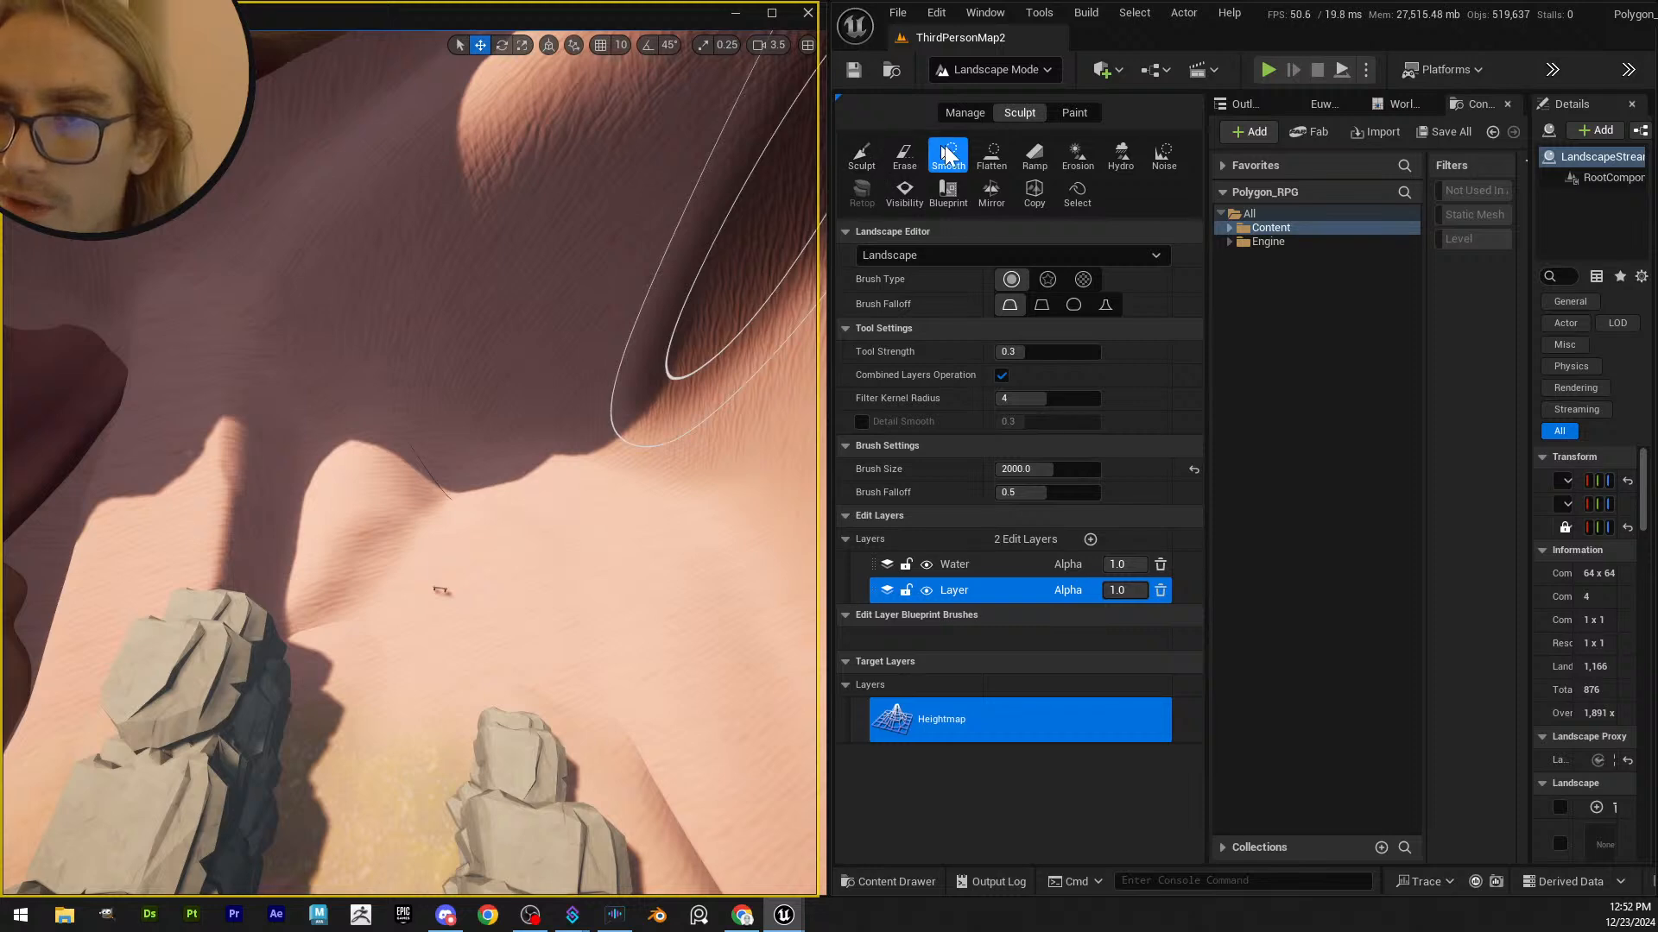
- Create a landscape ramp across the sand just in front of the two rock arches, up to the dune crest
{"action": "left_click", "coordinate": [1030, 157]}
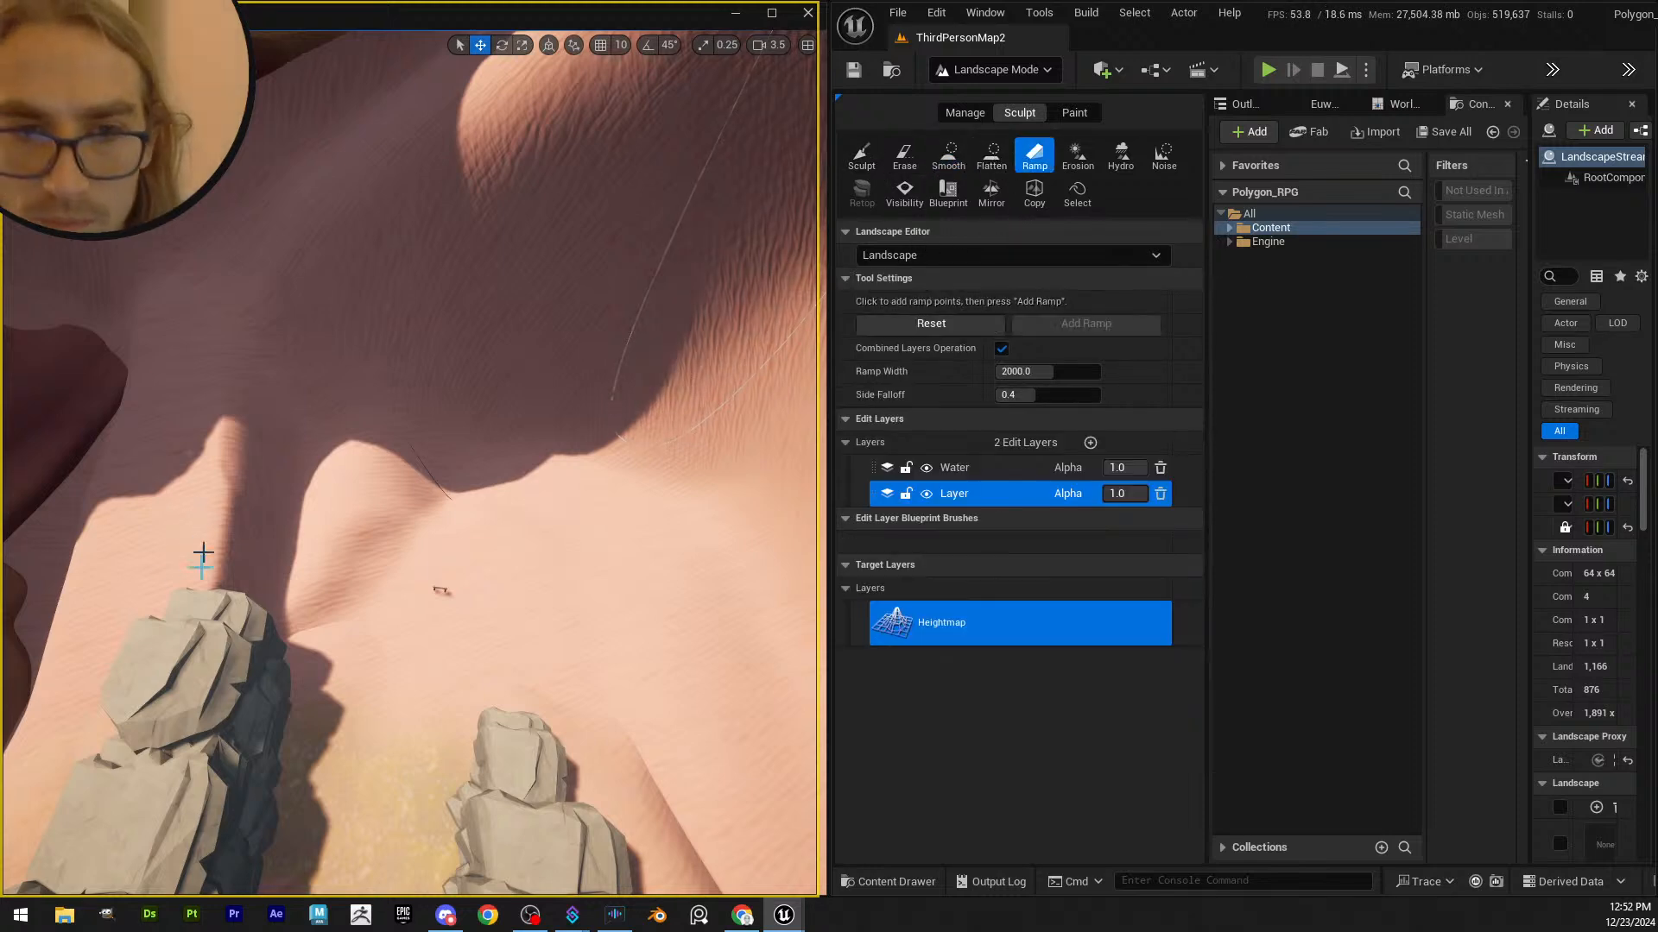
{"action": "left_click", "coordinate": [532, 644]}
{"action": "right_click_drag", "start_coordinate": [525, 586], "coordinate": [373, 437]}
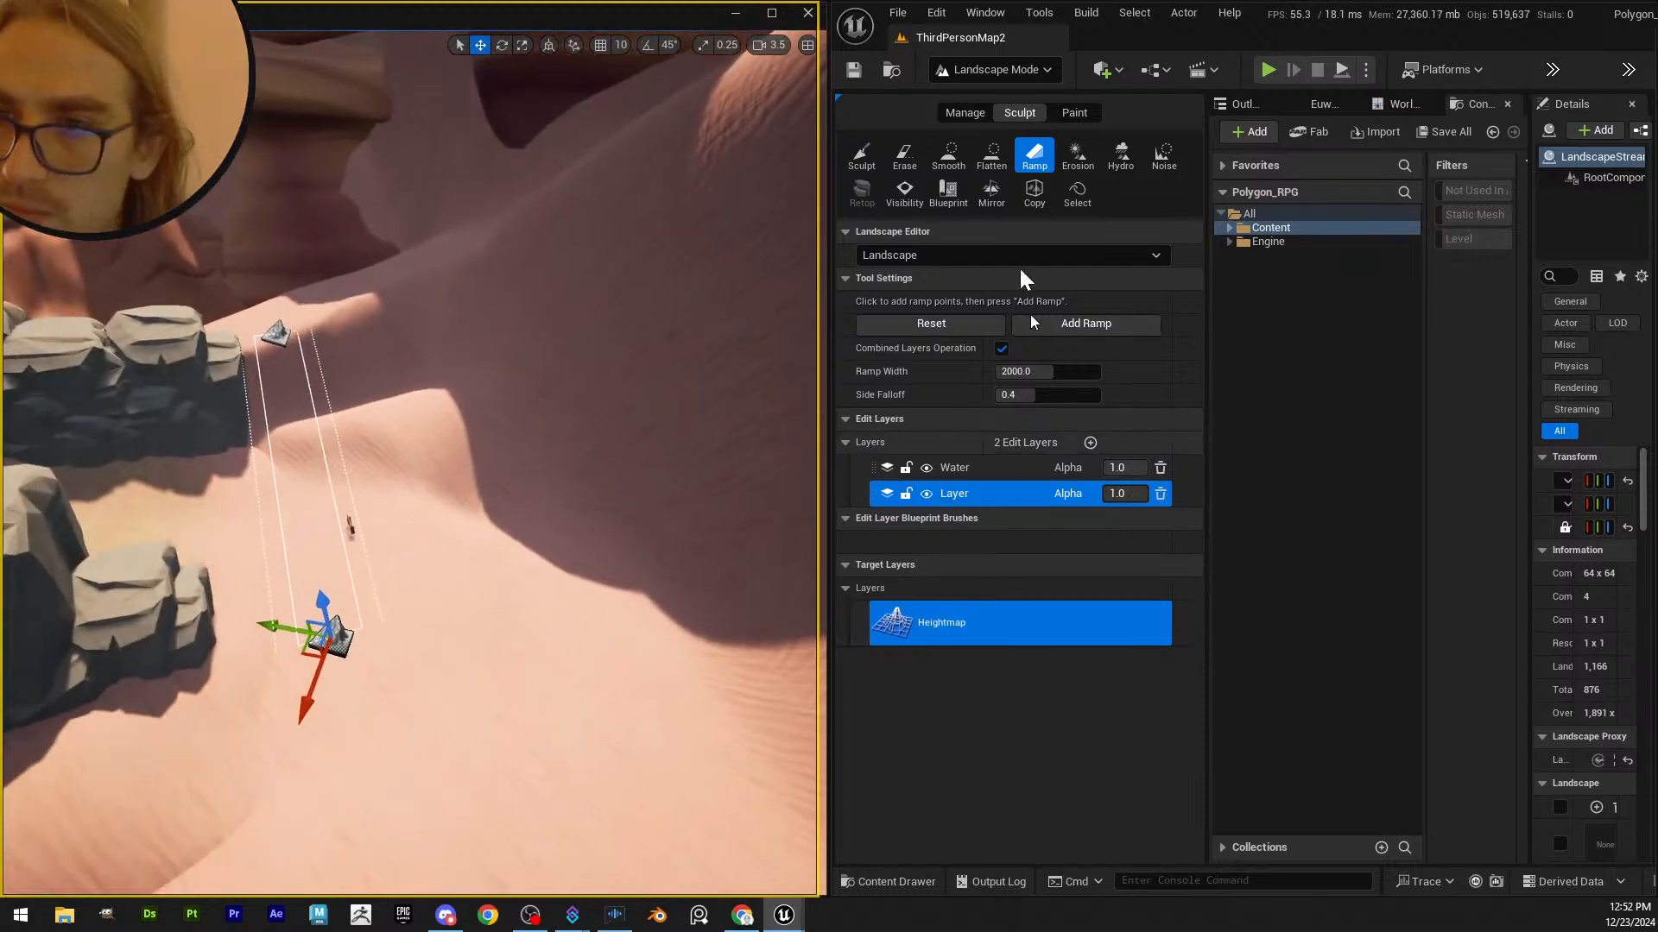
{"action": "left_click", "coordinate": [1084, 323]}
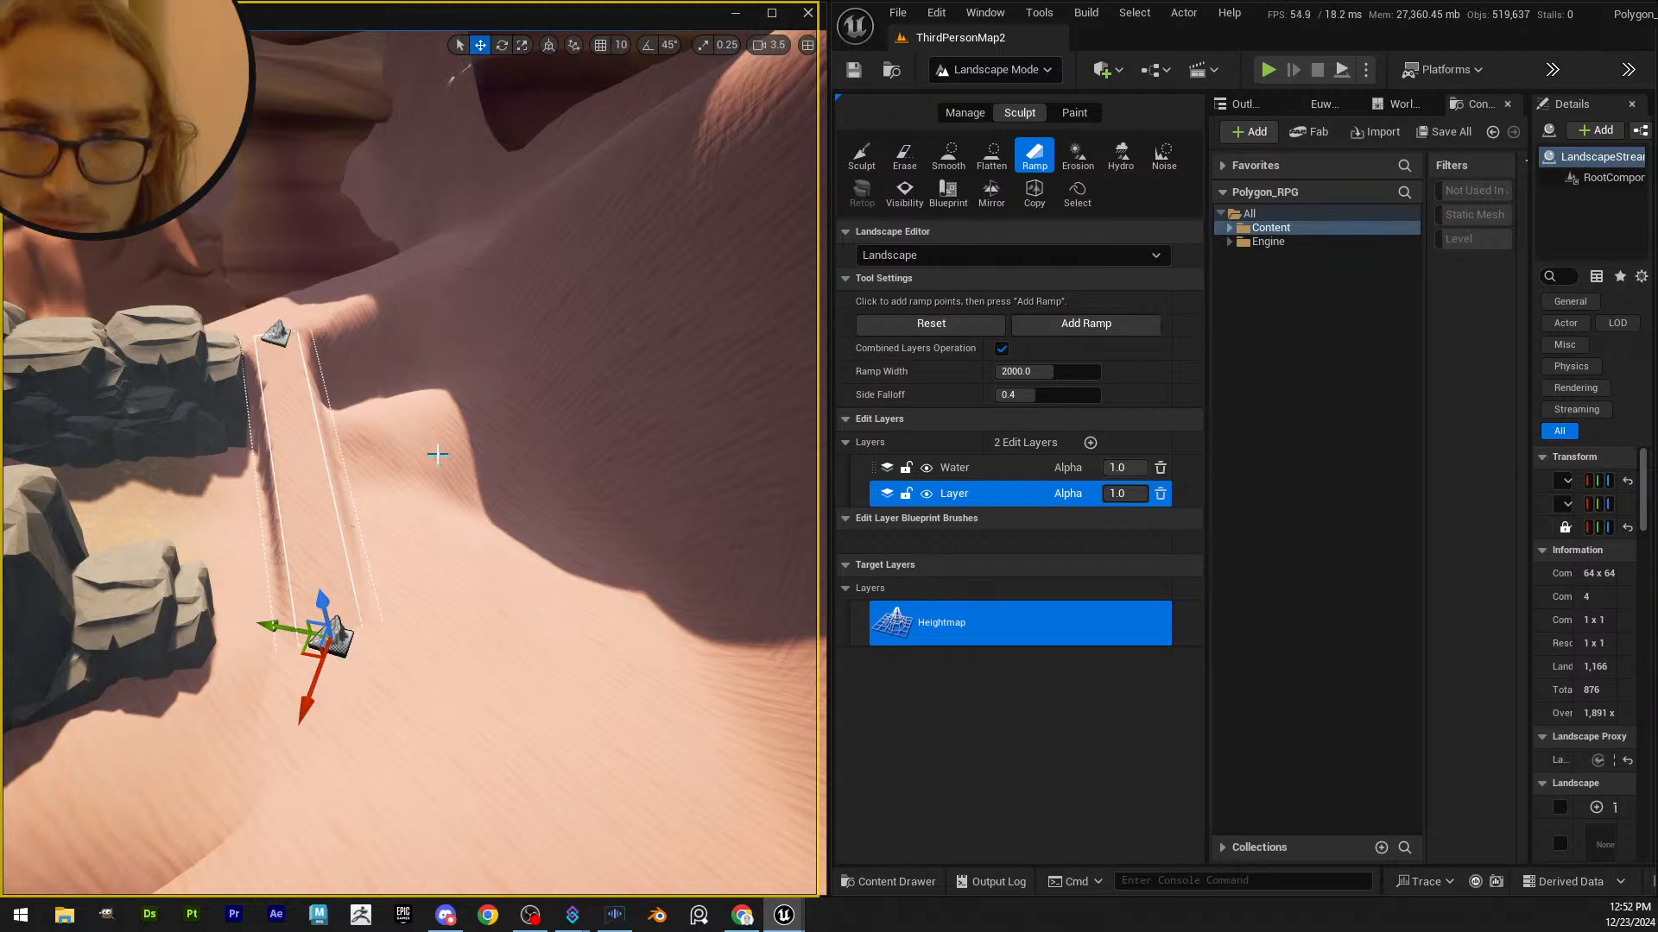
- Widen the ramp to about 3102 and apply it to the landscape again
{"action": "right_click_drag", "start_coordinate": [437, 455], "coordinate": [343, 510]}
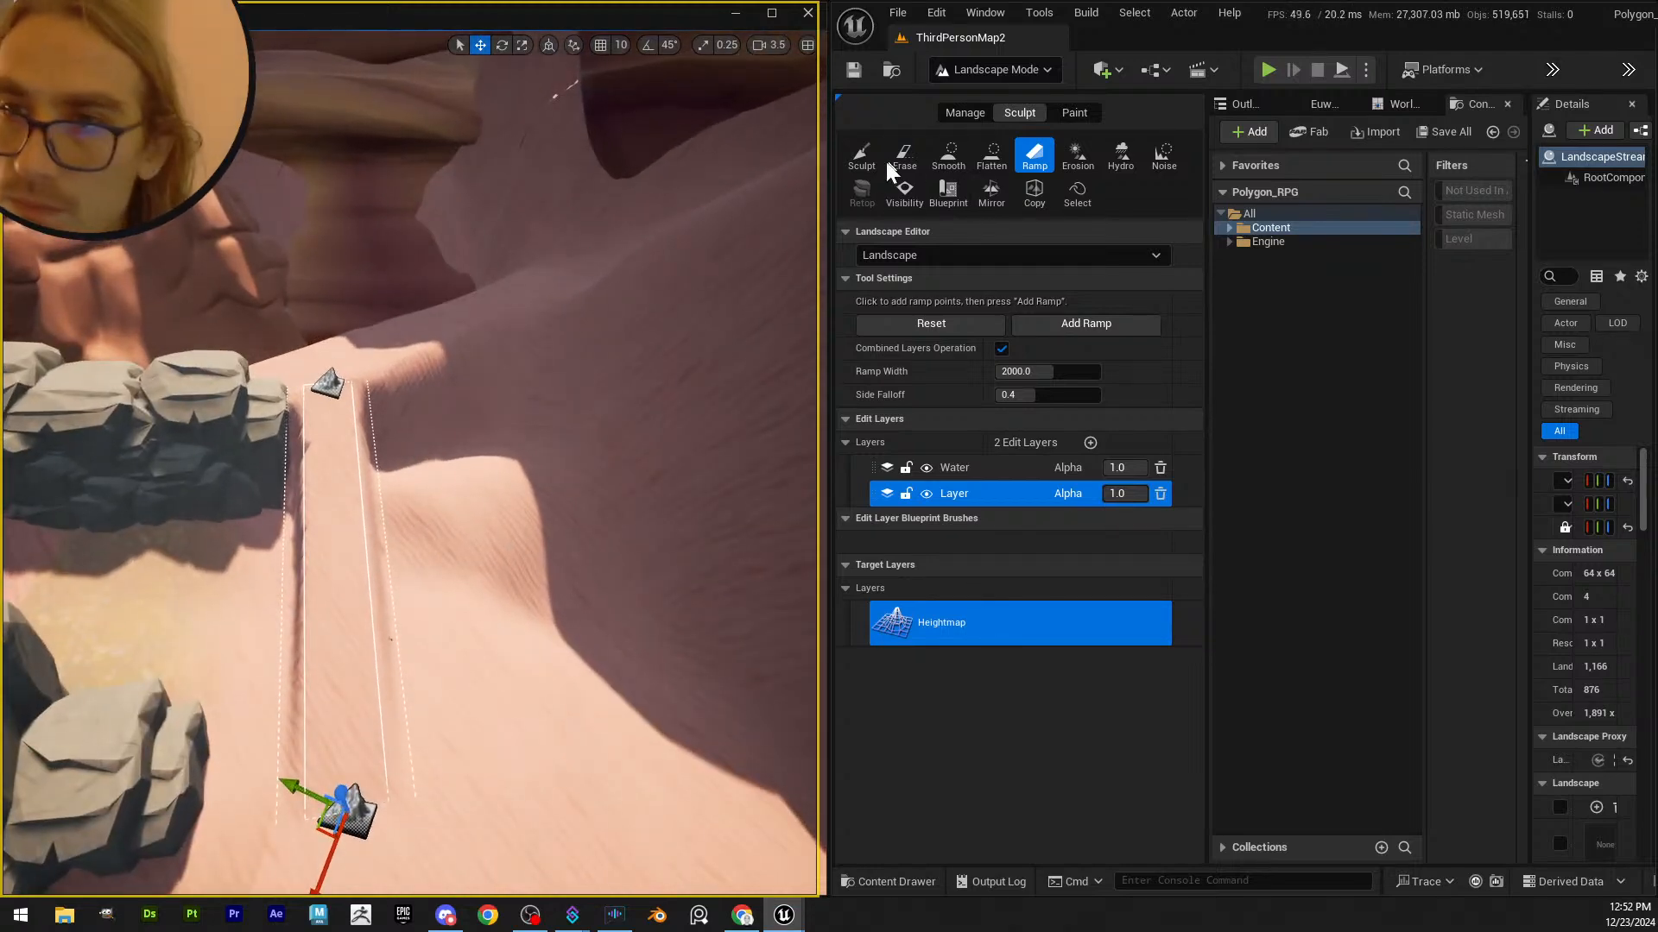
{"action": "left_click_drag", "start_coordinate": [1047, 371], "coordinate": [1104, 371]}
{"action": "left_click", "coordinate": [1051, 330]}
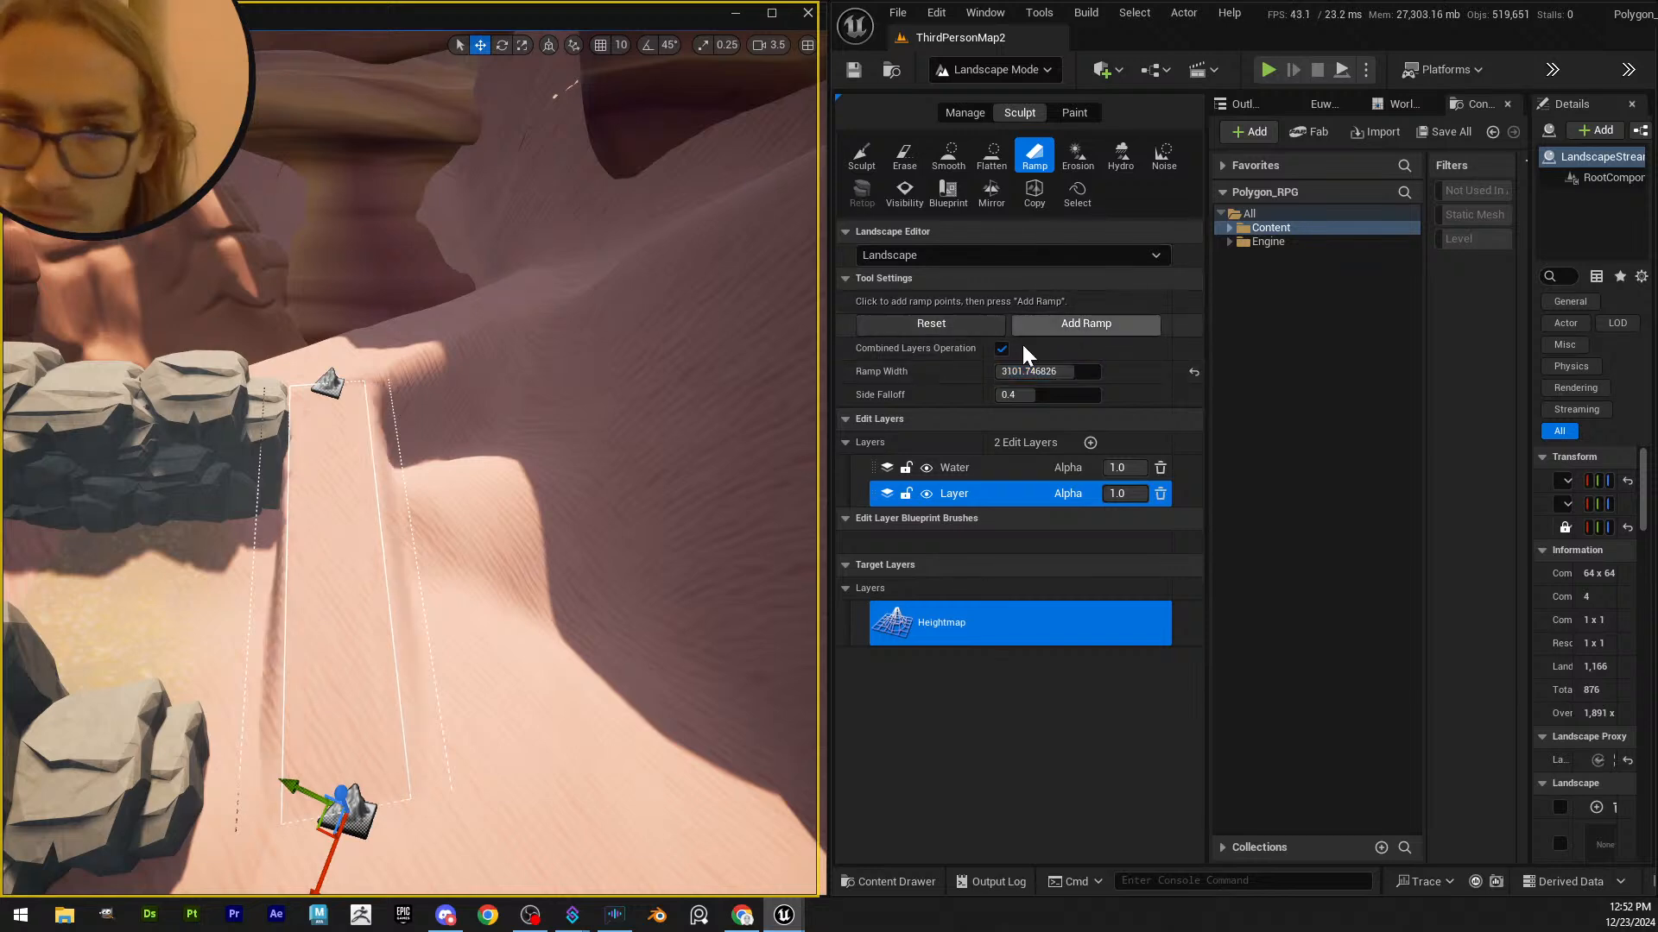
- Smooth the ramp's hard edges so that it blends into the surrounding dunes beside the rock arches
{"action": "right_click_drag", "start_coordinate": [418, 562], "coordinate": [267, 536]}
{"action": "mouse_move", "coordinate": [410, 466]}
{"action": "right_mouse_down"}
{"action": "mouse_move", "coordinate": [402, 509]}
{"action": "mouse_move", "coordinate": [423, 527]}
{"action": "mouse_move", "coordinate": [587, 535]}
{"action": "mouse_move", "coordinate": [638, 570]}
{"action": "mouse_move", "coordinate": [429, 481]}
{"action": "right_mouse_up"}
{"action": "left_click", "coordinate": [948, 159]}
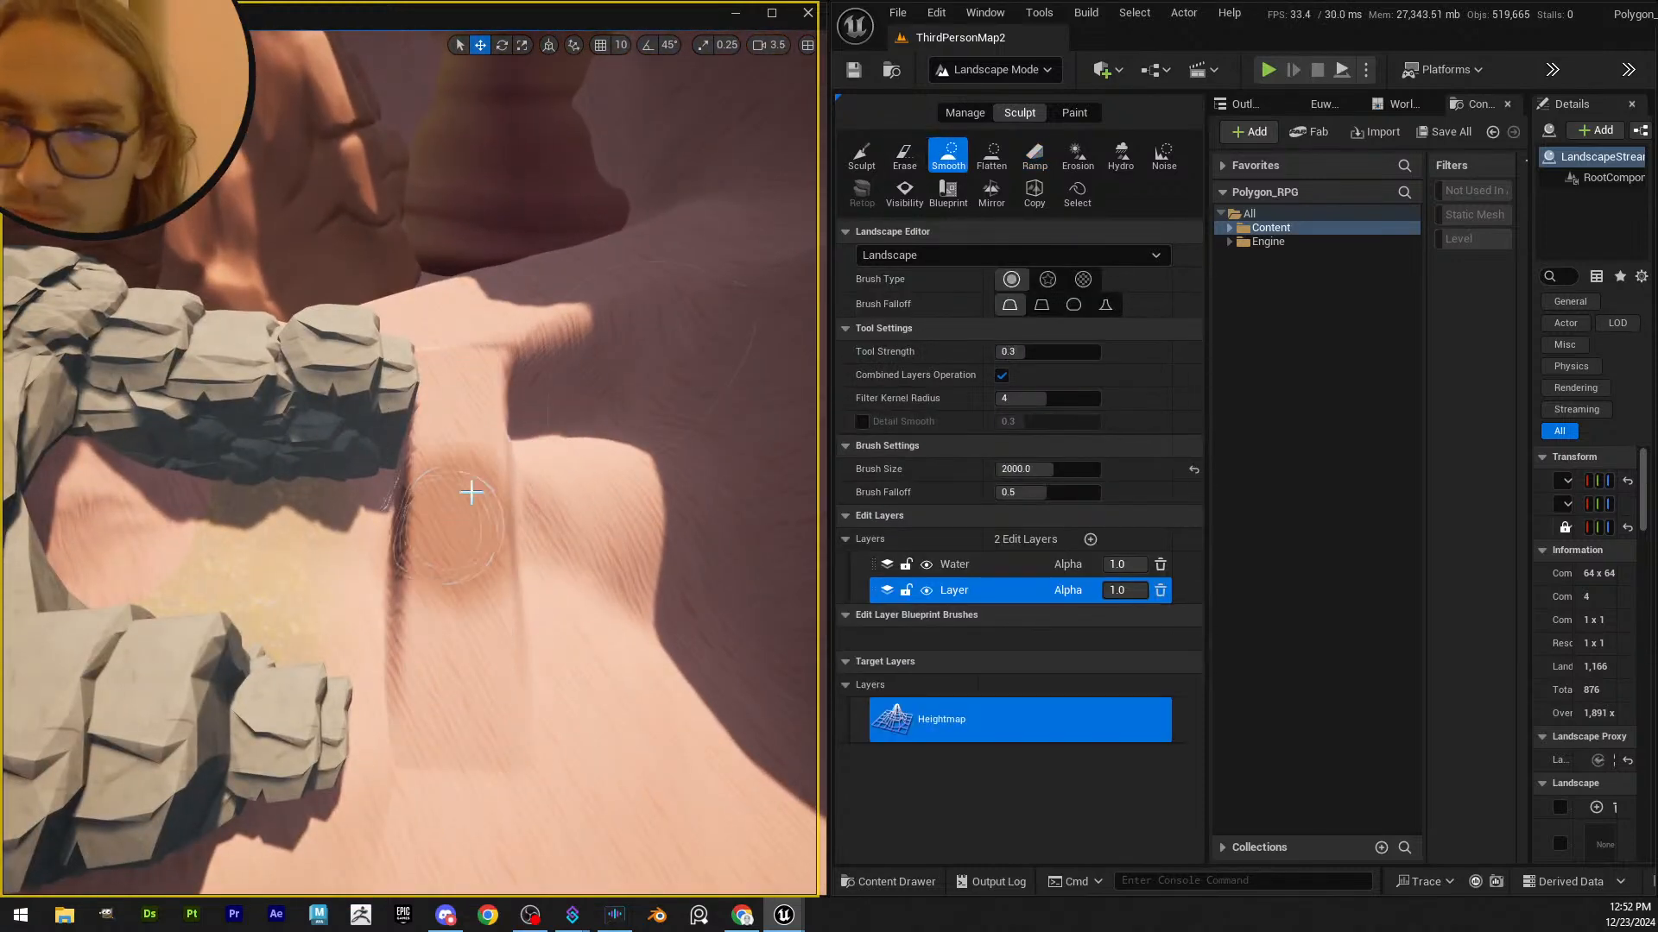
{"action": "mouse_move", "coordinate": [474, 484]}
{"action": "left_mouse_down"}
{"action": "mouse_move", "coordinate": [396, 544]}
{"action": "mouse_move", "coordinate": [397, 740]}
{"action": "mouse_move", "coordinate": [340, 696]}
{"action": "mouse_move", "coordinate": [385, 493]}
{"action": "mouse_move", "coordinate": [518, 622]}
{"action": "mouse_move", "coordinate": [547, 429]}
{"action": "mouse_move", "coordinate": [522, 648]}
{"action": "left_mouse_up"}
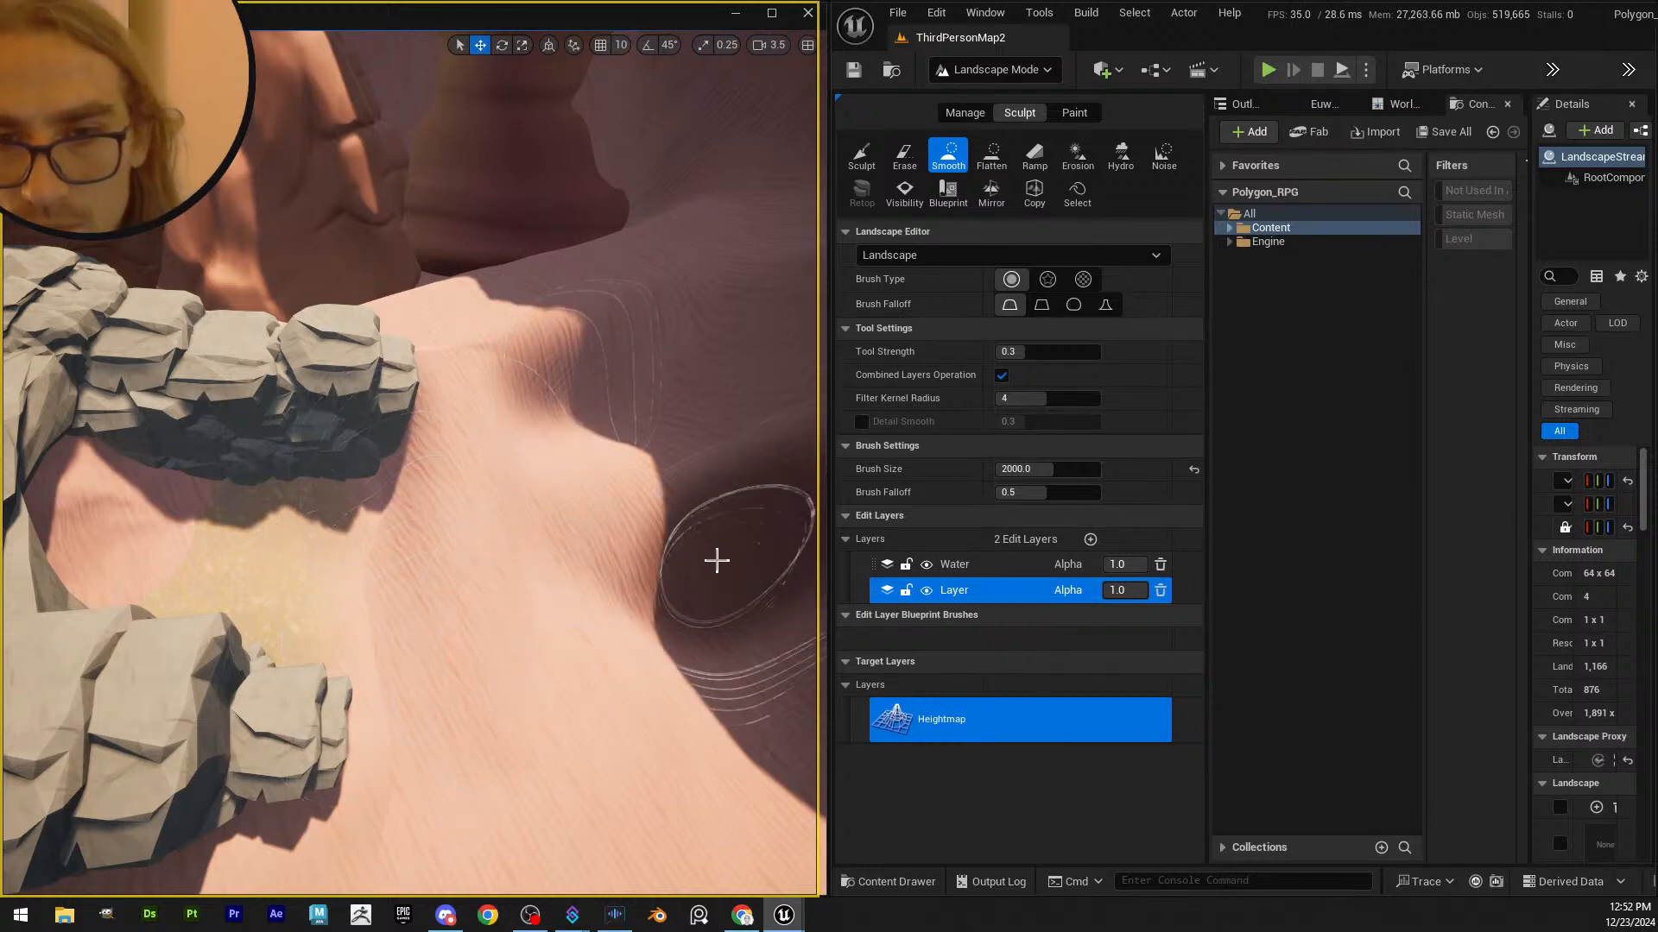
{"action": "right_click_drag", "start_coordinate": [714, 559], "coordinate": [391, 681]}
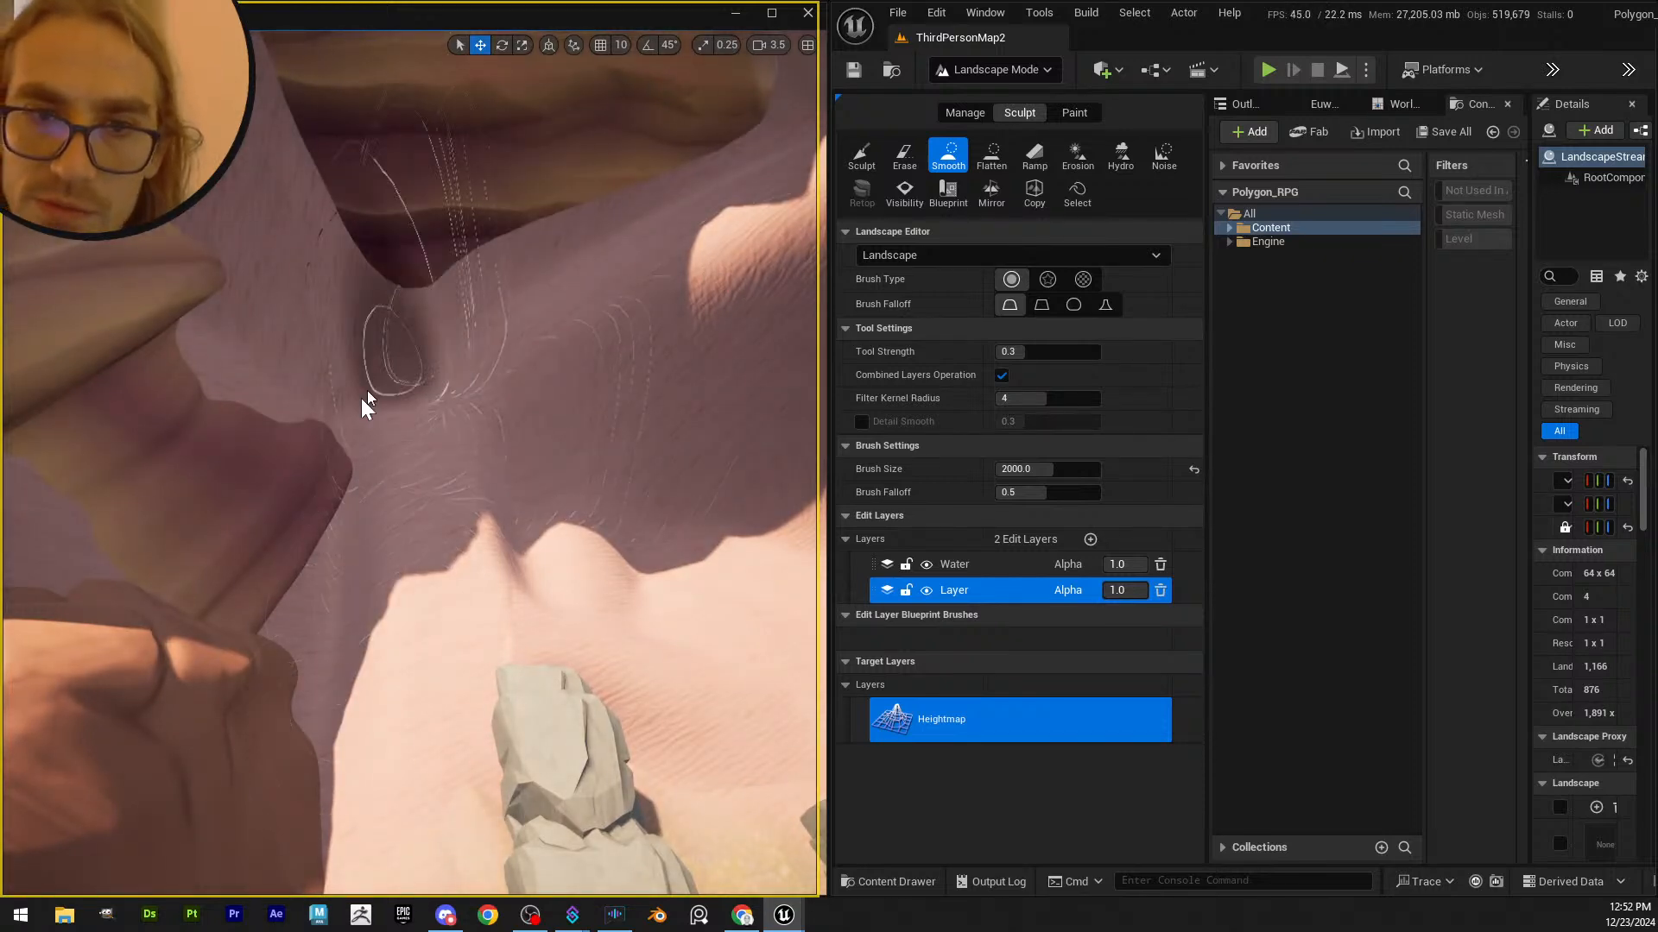
{"action": "right_click_drag", "start_coordinate": [363, 399], "coordinate": [393, 432]}
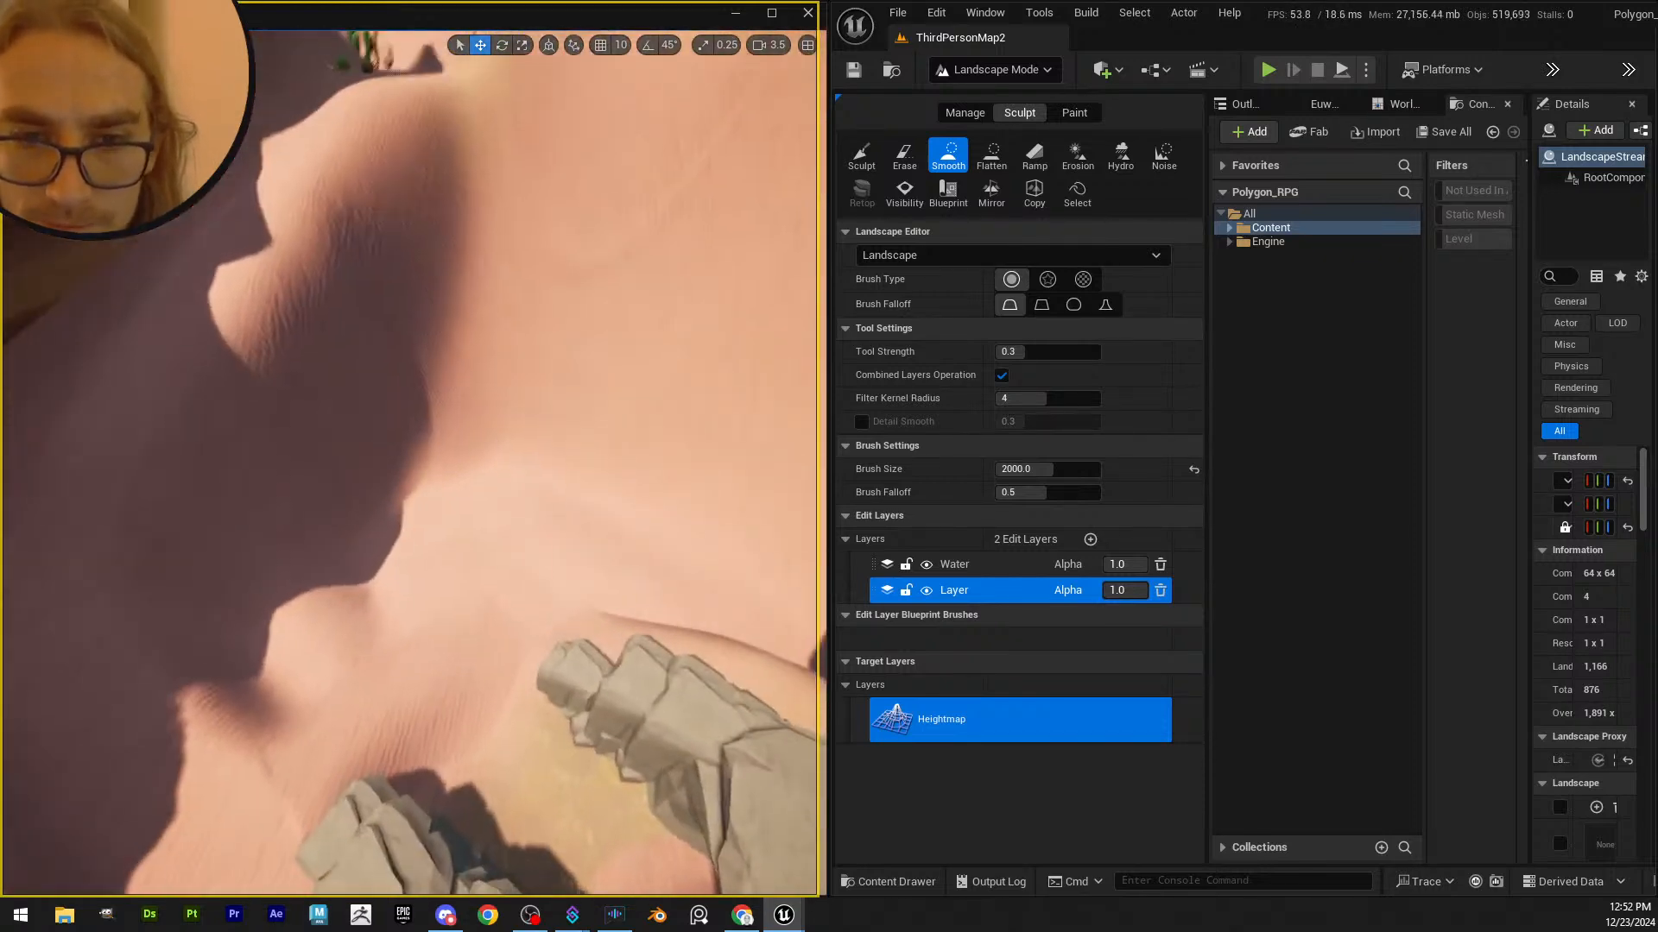
{"action": "mouse_move", "coordinate": [461, 538]}
{"action": "right_mouse_down"}
{"action": "mouse_move", "coordinate": [406, 638]}
{"action": "mouse_move", "coordinate": [444, 544]}
{"action": "right_mouse_up"}
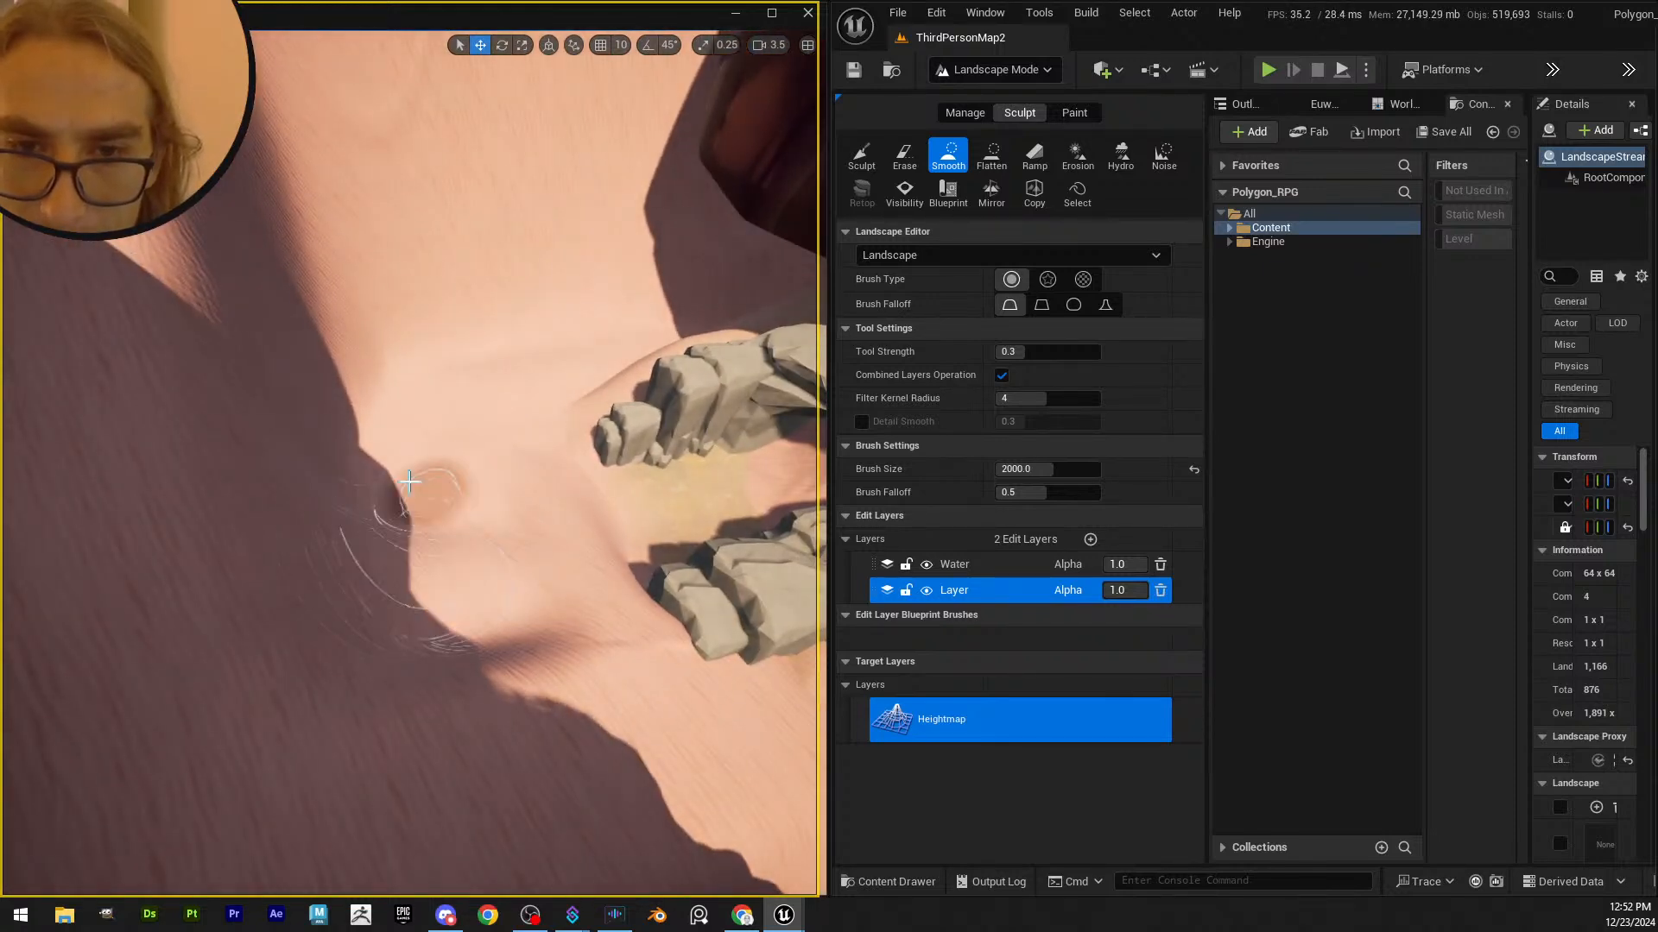
{"action": "mouse_move", "coordinate": [371, 481]}
{"action": "right_mouse_down"}
{"action": "mouse_move", "coordinate": [388, 371]}
{"action": "mouse_move", "coordinate": [525, 351]}
{"action": "mouse_move", "coordinate": [496, 346]}
{"action": "mouse_move", "coordinate": [503, 452]}
{"action": "right_mouse_up"}
{"action": "mouse_move", "coordinate": [441, 596]}
{"action": "right_mouse_down"}
{"action": "mouse_move", "coordinate": [359, 609]}
{"action": "mouse_move", "coordinate": [341, 669]}
{"action": "mouse_move", "coordinate": [496, 636]}
{"action": "right_mouse_up"}
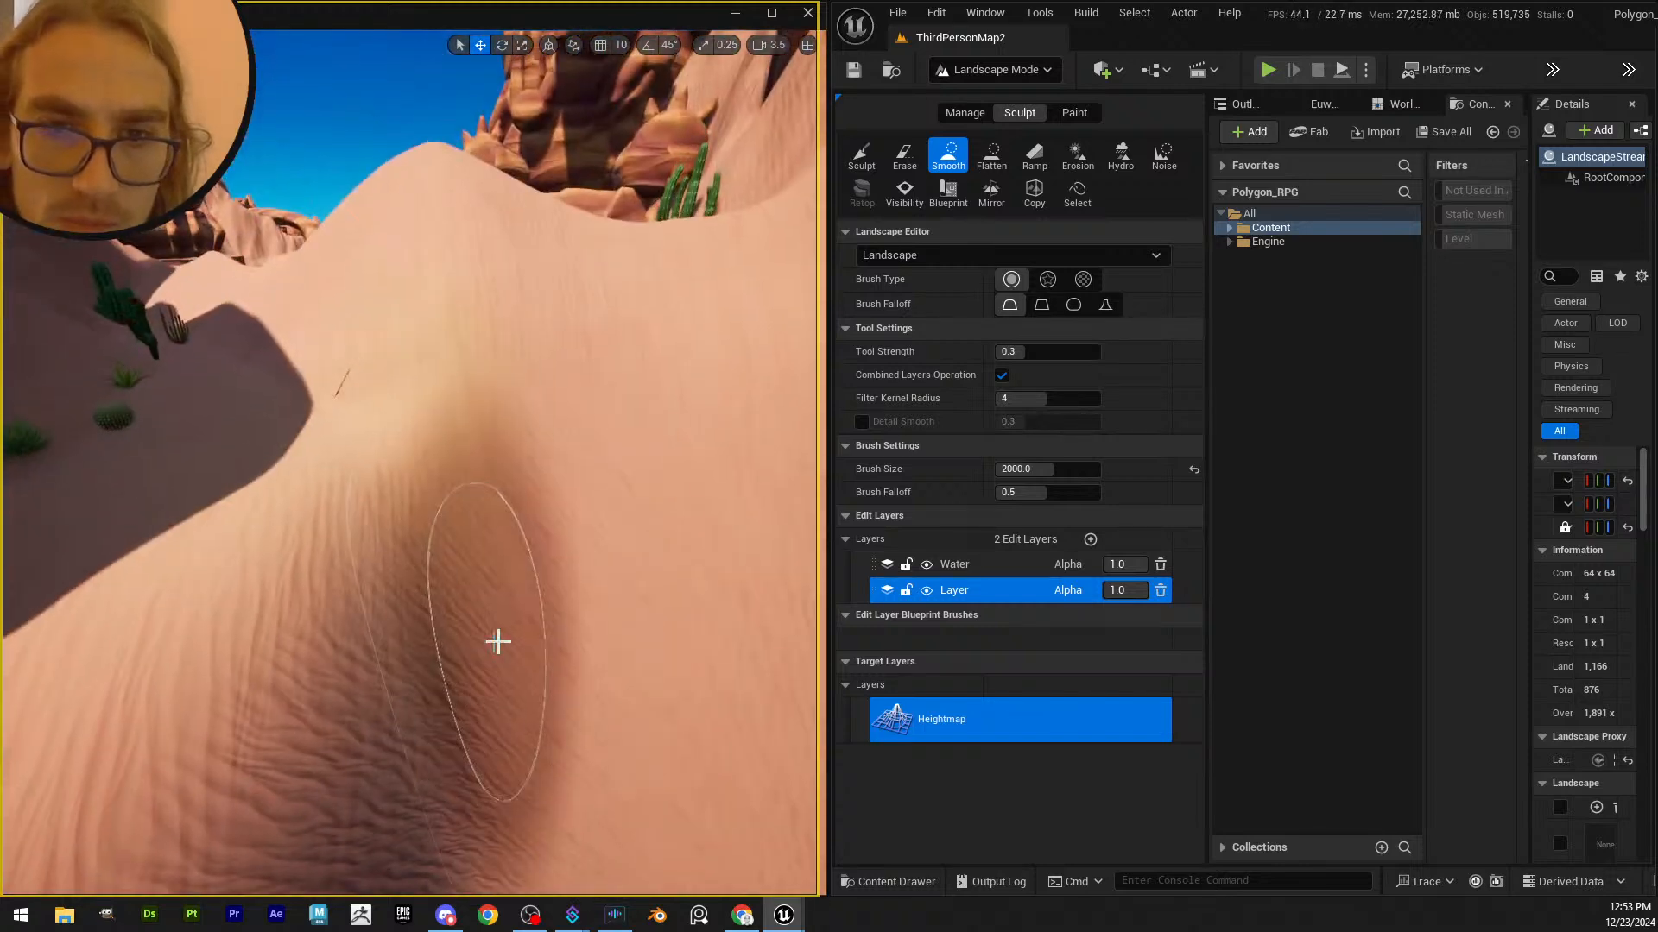
- Return to Selection mode, rebuild the outdated landscape Nanite meshes, and save all modified level content
{"action": "left_click", "coordinate": [991, 69]}
{"action": "left_click", "coordinate": [974, 90]}
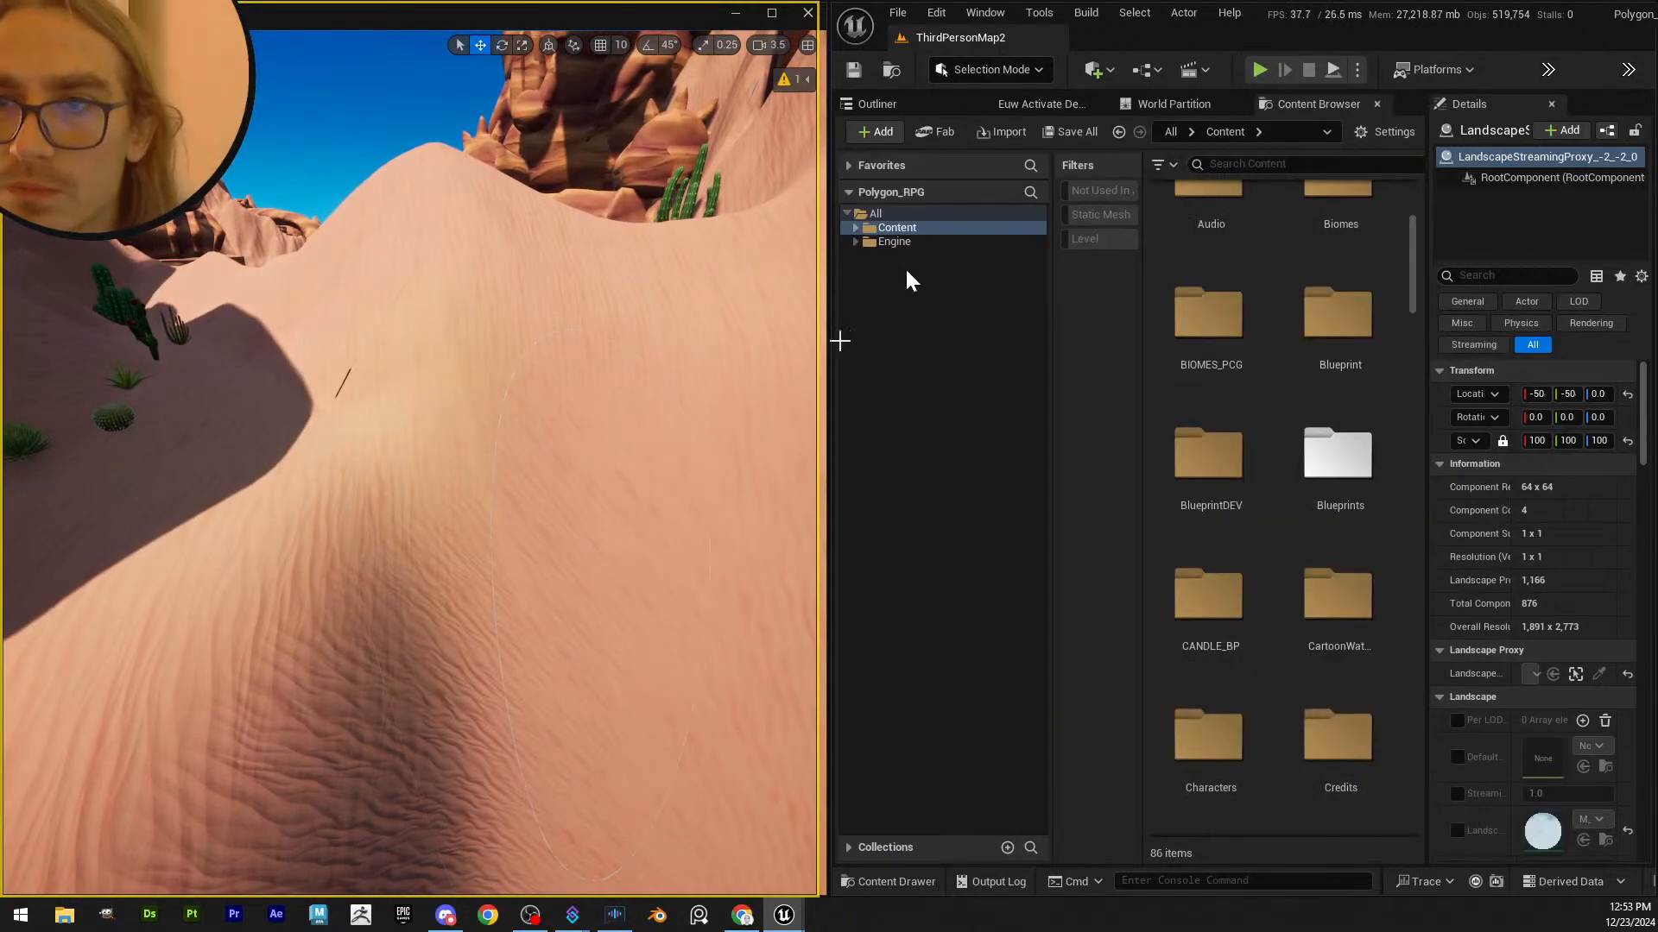
{"action": "left_click", "coordinate": [785, 77]}
{"action": "left_click", "coordinate": [764, 113]}
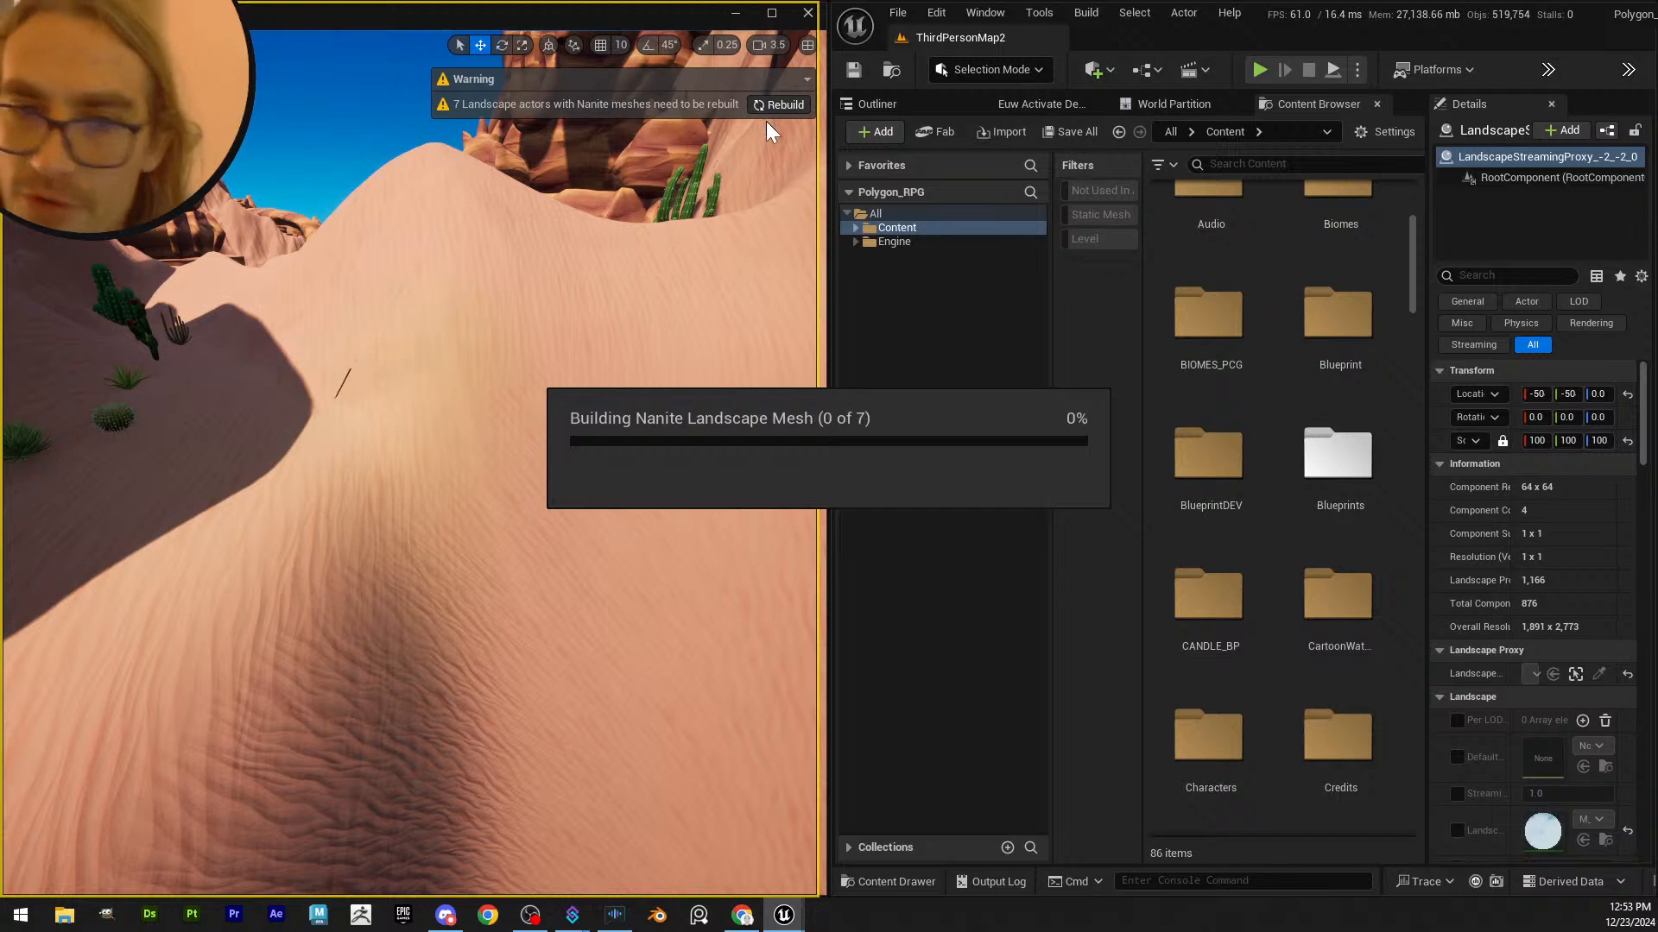
{"action": "left_click", "coordinate": [1069, 132]}
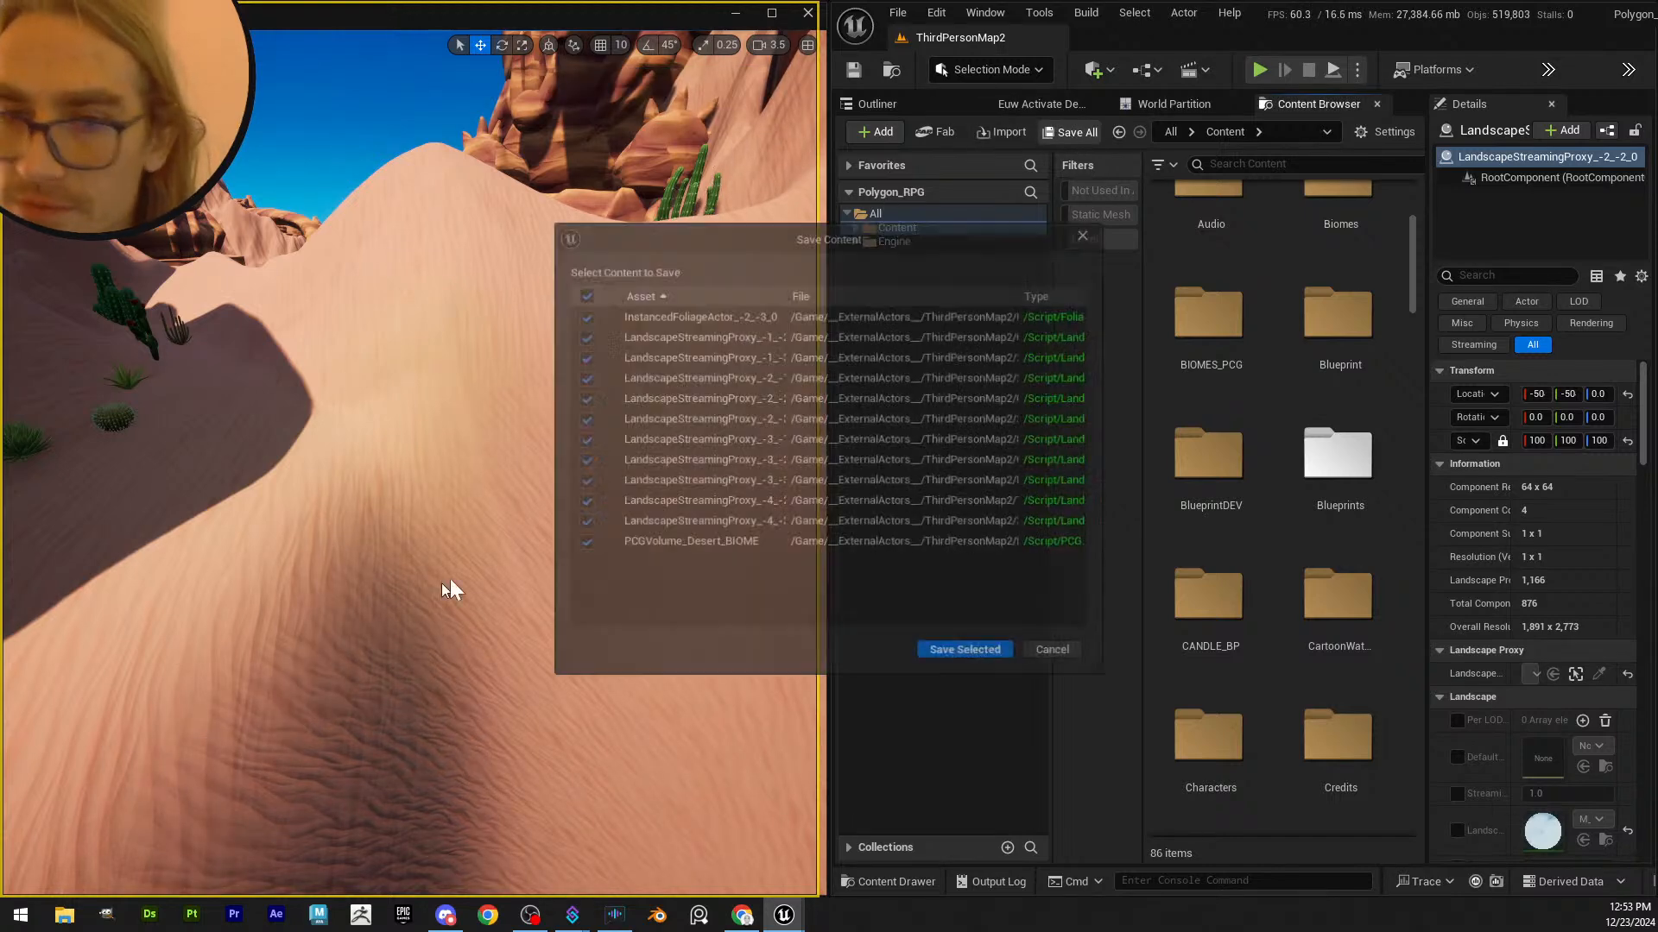
{"action": "left_click", "coordinate": [959, 657]}
- Smooth the rough sand ridge next to the grey rock arch with the landscape Smooth tool
{"action": "right_click_drag", "start_coordinate": [483, 481], "coordinate": [463, 425]}
{"action": "scroll", "coordinate": [485, 510], "scroll_direction": "down", "scroll_amount": 2}
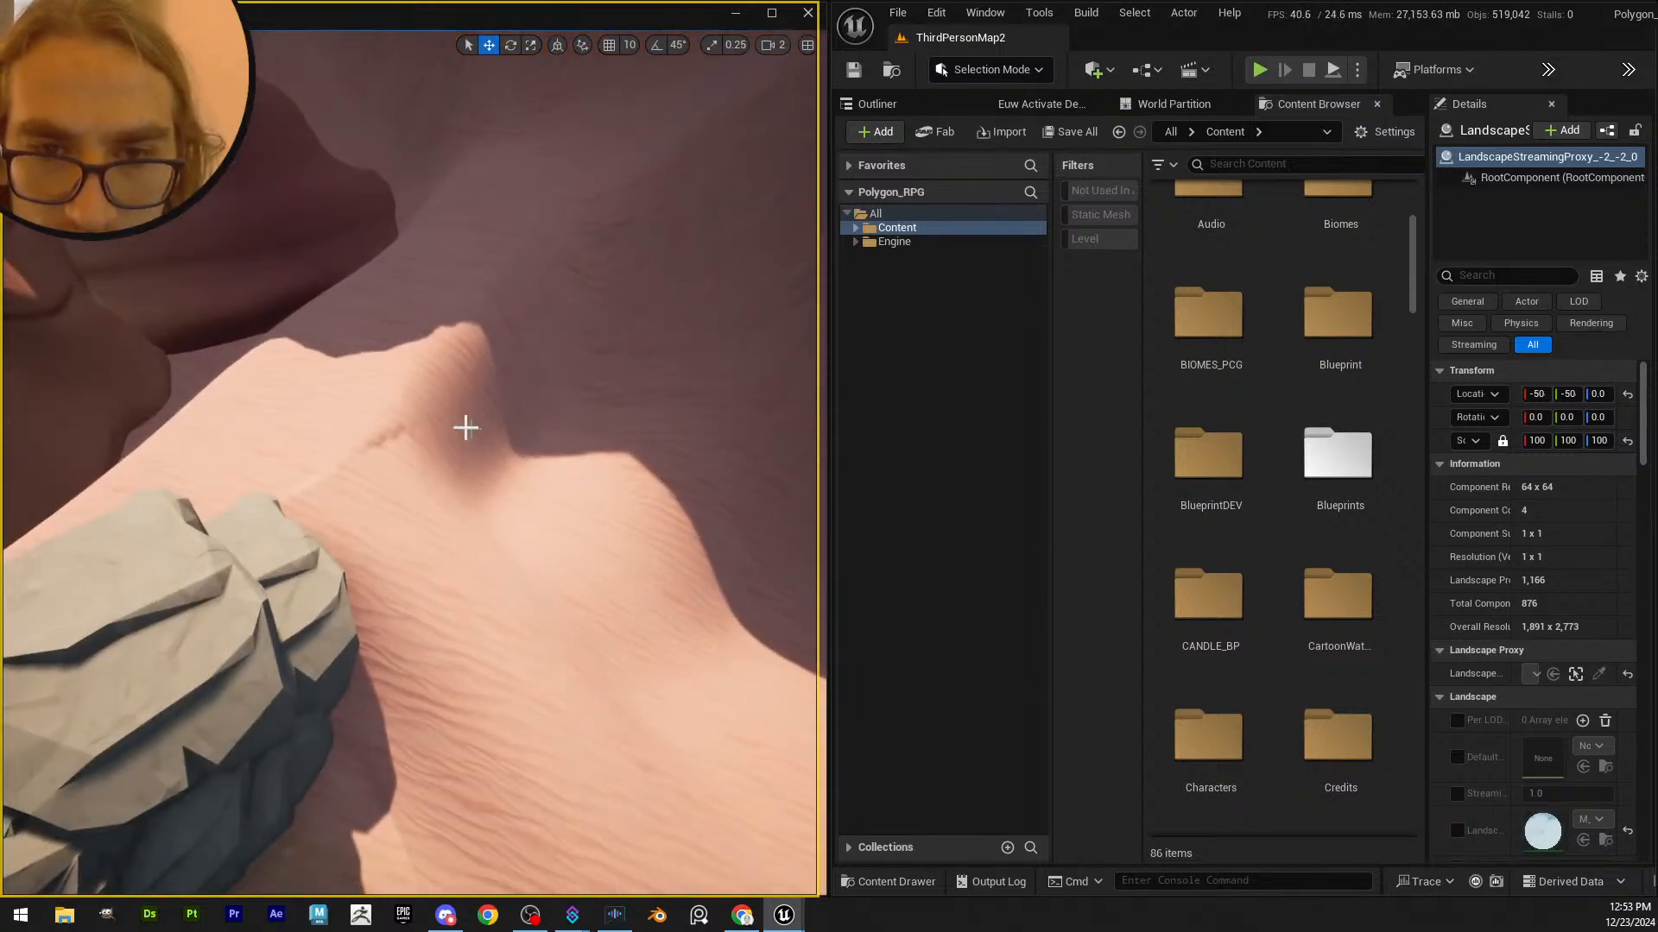
{"action": "left_click", "coordinate": [610, 260]}
{"action": "left_click", "coordinate": [991, 69]}
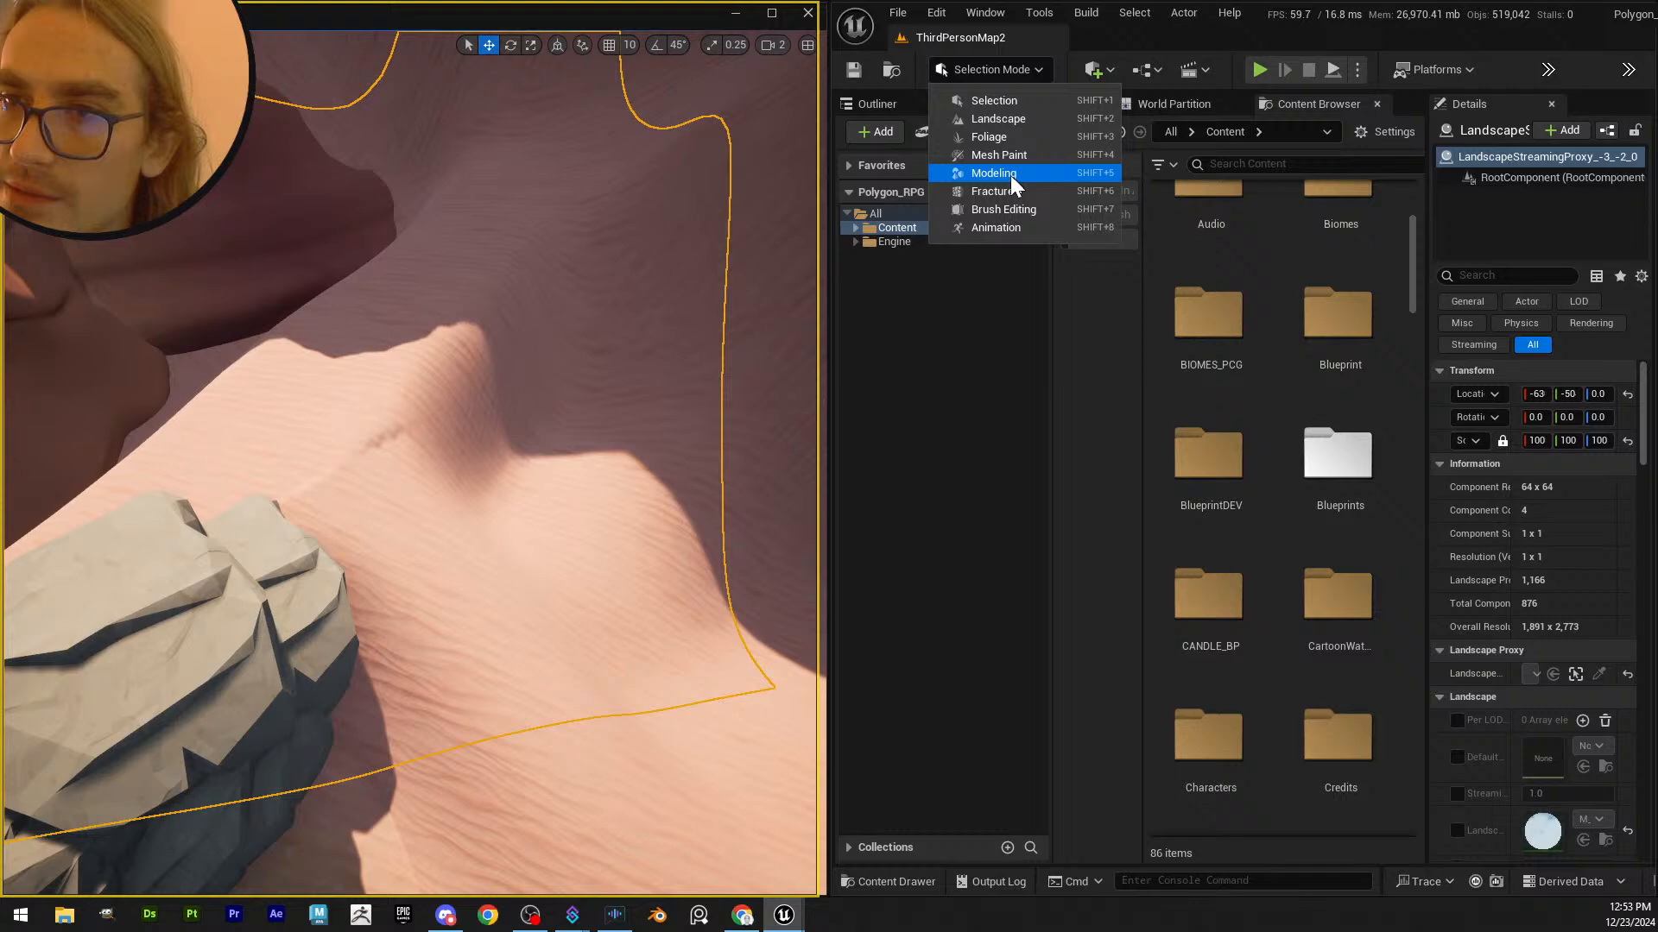
{"action": "left_click", "coordinate": [1028, 123]}
{"action": "mouse_move", "coordinate": [435, 459]}
{"action": "left_mouse_down"}
{"action": "mouse_move", "coordinate": [400, 448]}
{"action": "mouse_move", "coordinate": [492, 344]}
{"action": "mouse_move", "coordinate": [481, 543]}
{"action": "left_mouse_up"}
{"action": "right_click_drag", "start_coordinate": [481, 542], "coordinate": [552, 469]}
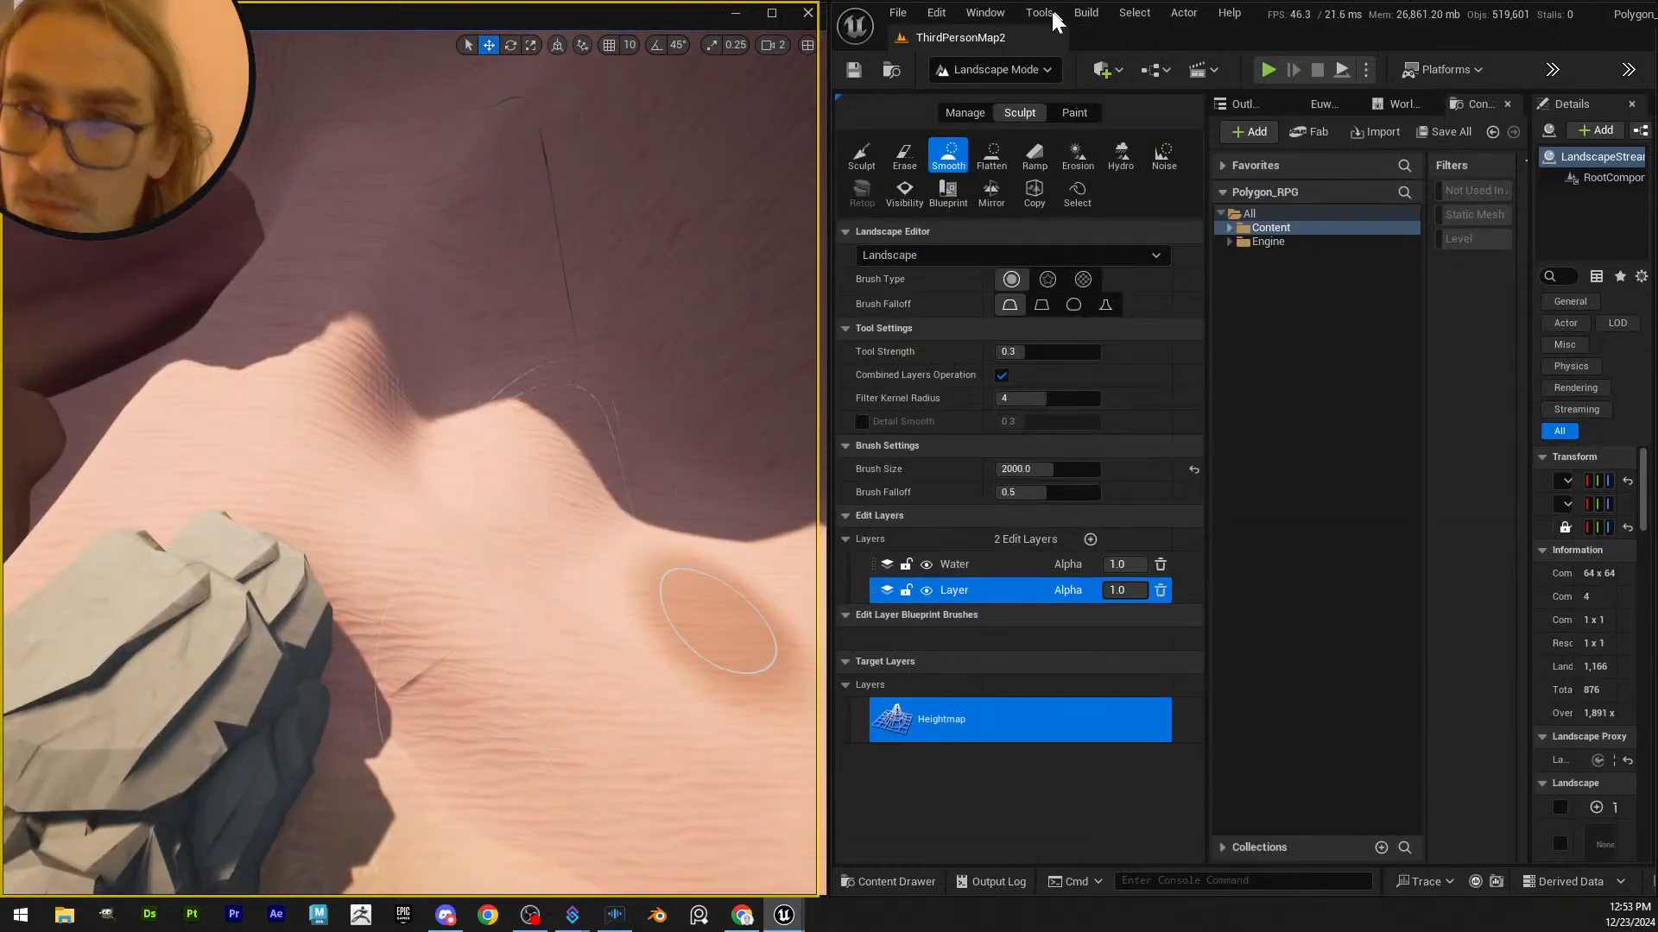
- Leave landscape editing, rebuild the remaining landscape Nanite mesh, and save the landscape tile and PCGVolume_Desert_BIOME
{"action": "left_click", "coordinate": [975, 70]}
{"action": "left_click", "coordinate": [982, 90]}
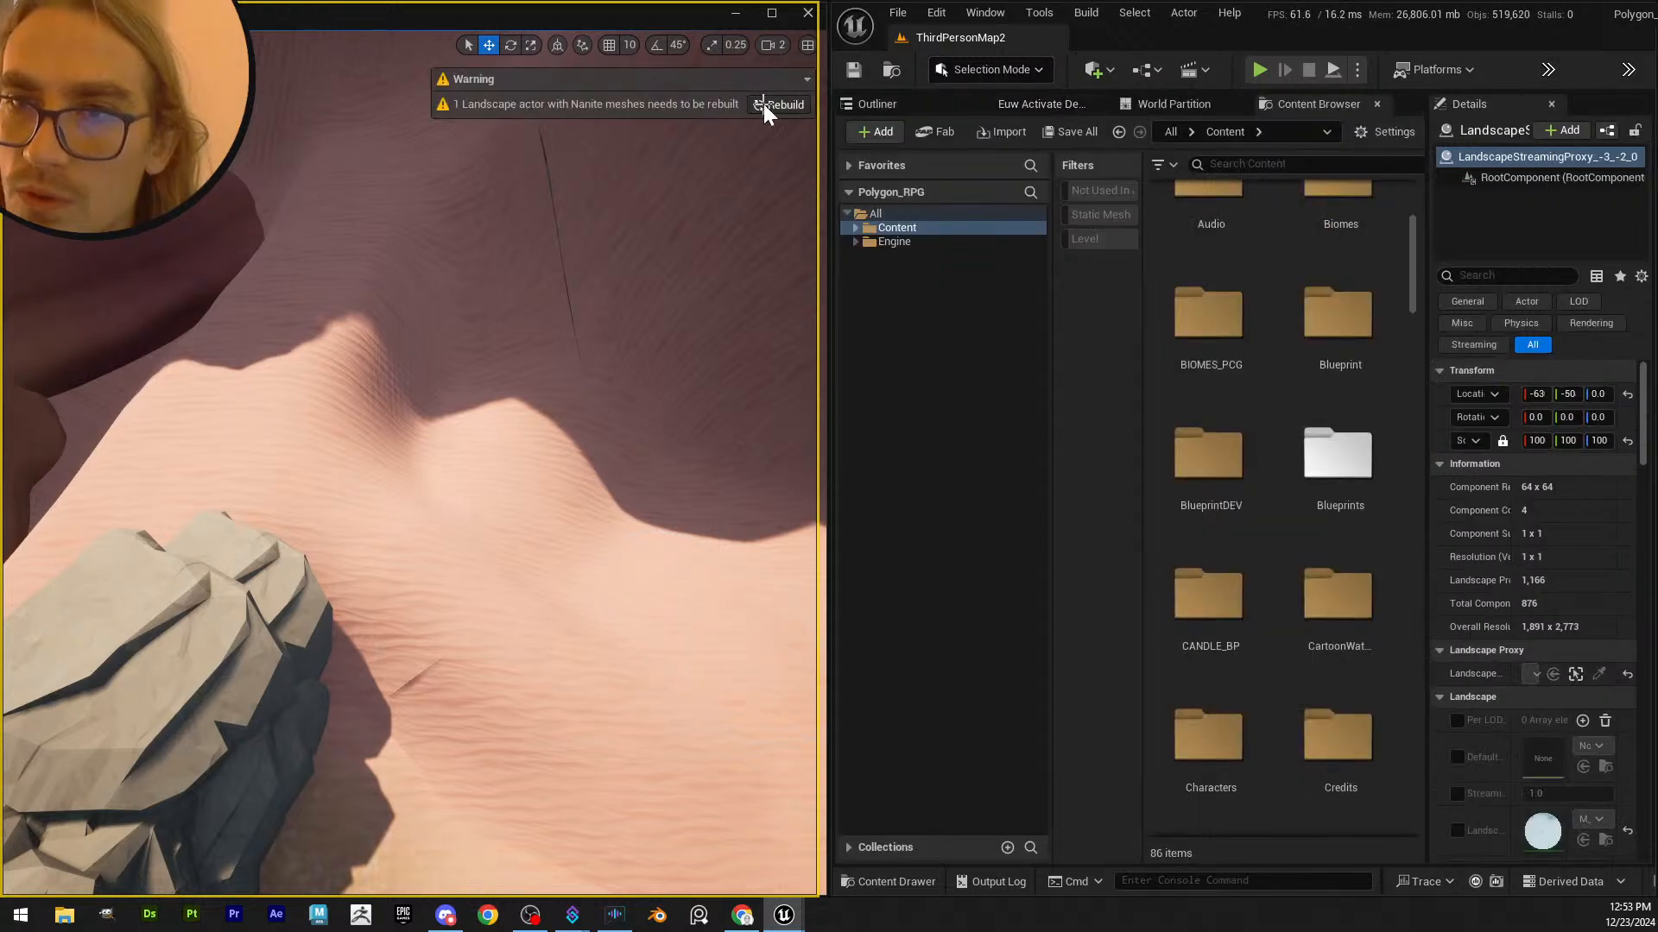
{"action": "left_click", "coordinate": [767, 104]}
{"action": "left_click", "coordinate": [1071, 133]}
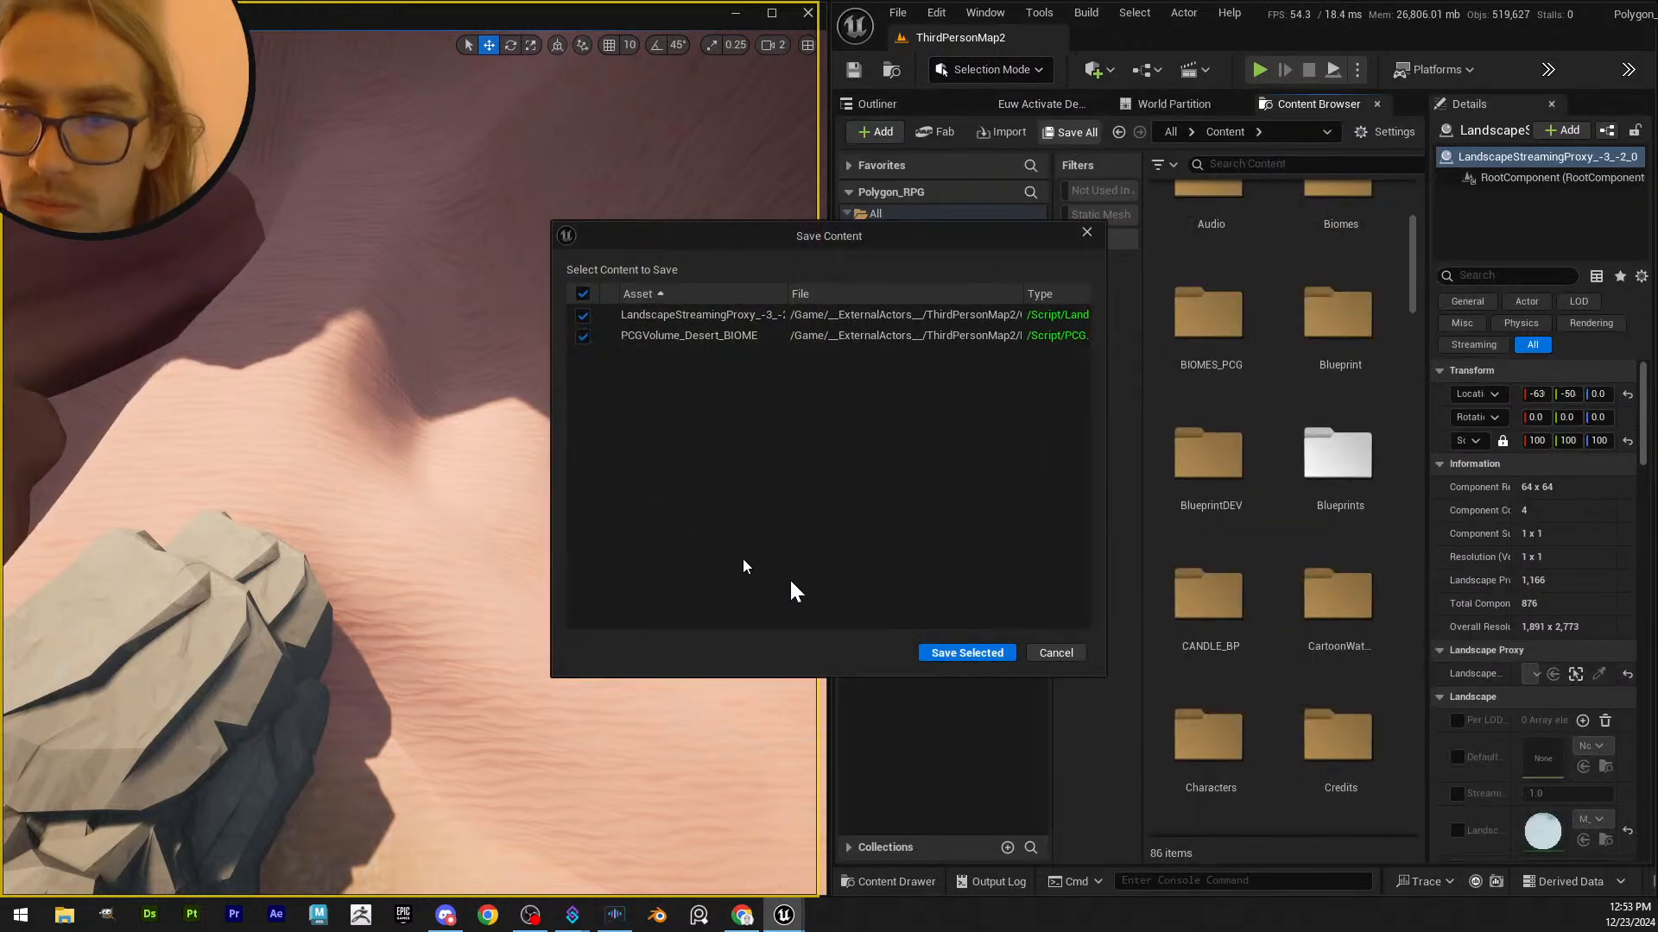
{"action": "left_click", "coordinate": [961, 656]}
- Expand the project's Environment content and search its Desert folder for "mine" assets
{"action": "right_click_drag", "start_coordinate": [602, 370], "coordinate": [638, 393]}
{"action": "scroll", "coordinate": [574, 401], "scroll_direction": "up", "scroll_amount": 3}
{"action": "scroll", "coordinate": [626, 389], "scroll_direction": "down", "scroll_amount": 1}
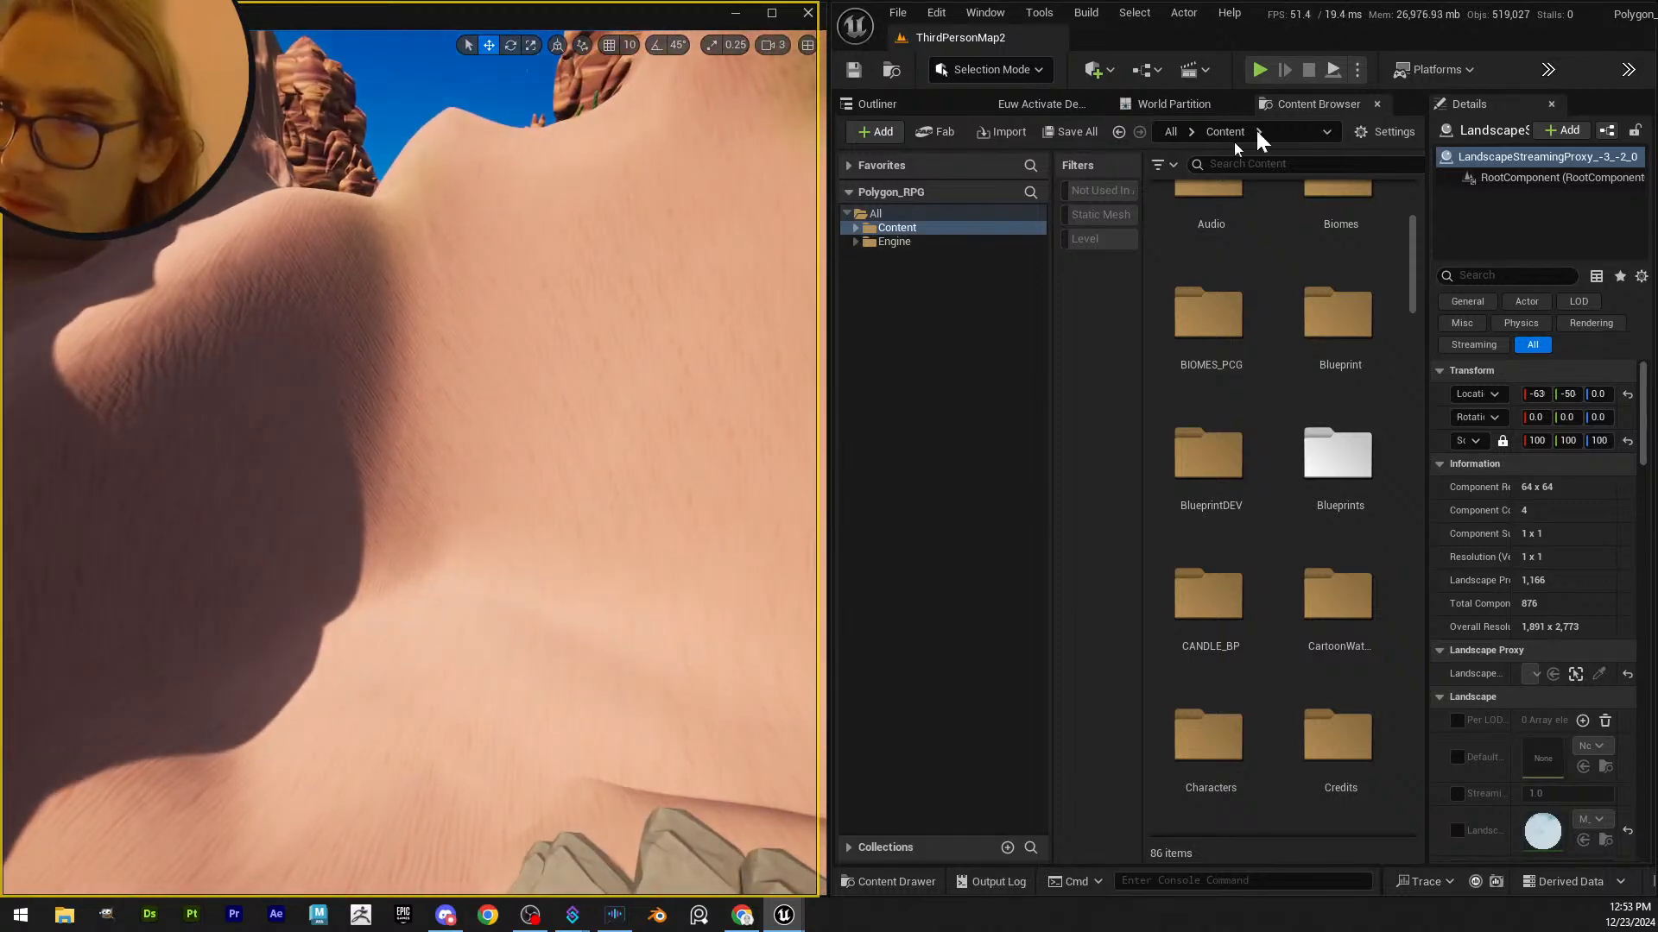
{"action": "double_click", "coordinate": [865, 232]}
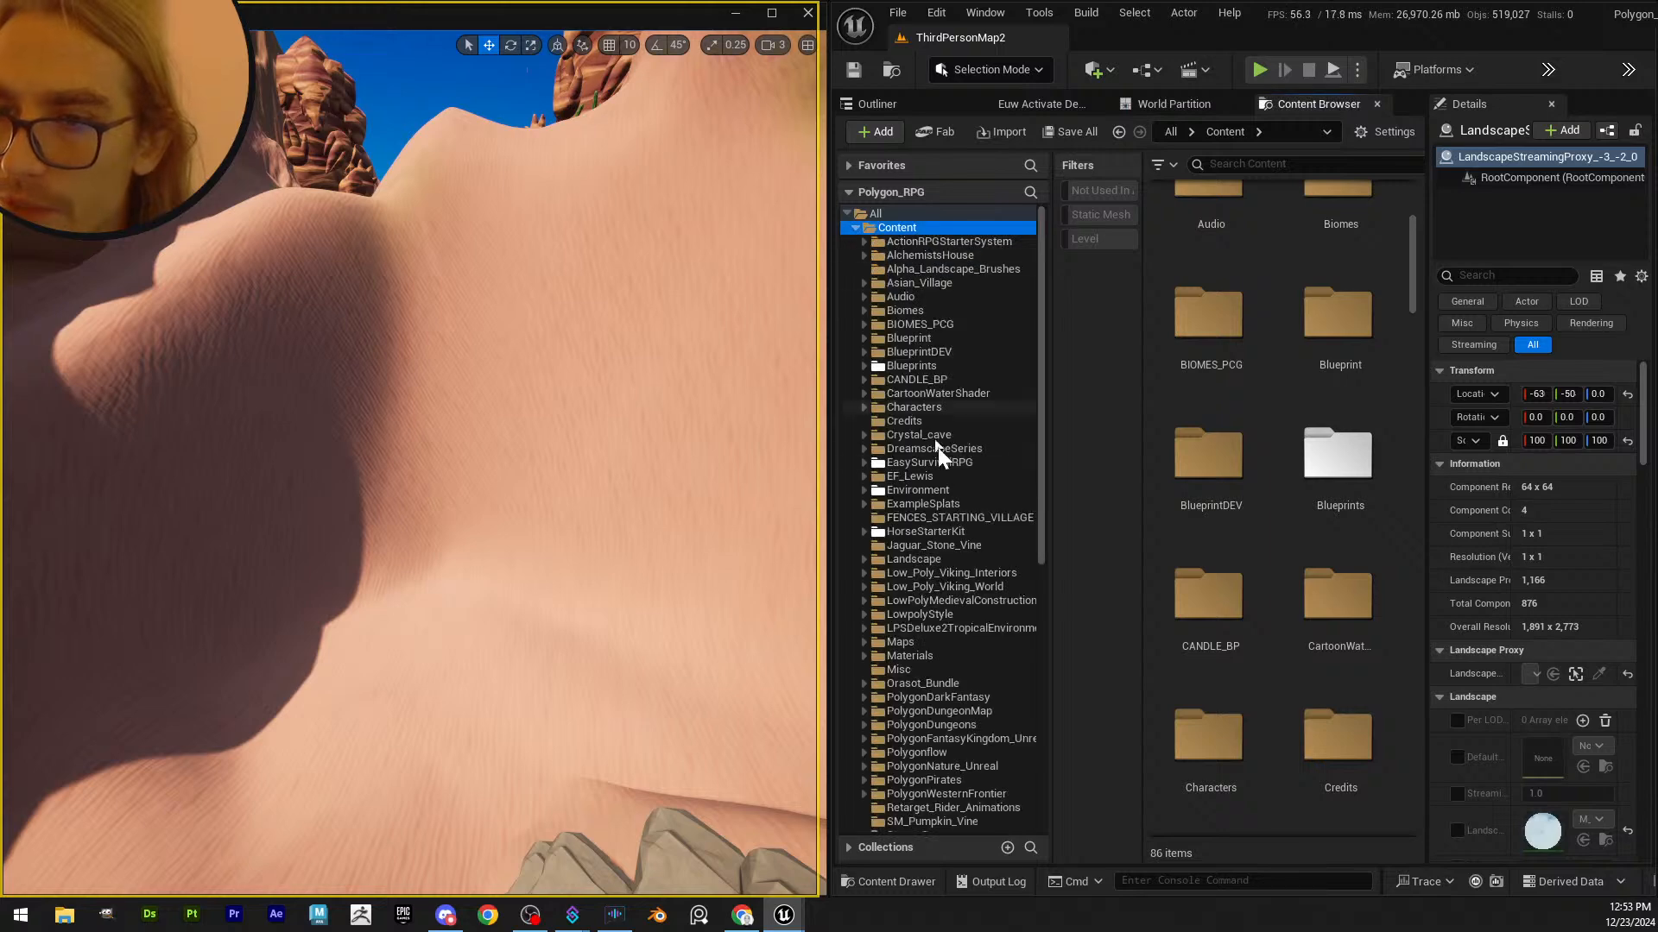
{"action": "left_click", "coordinate": [921, 490]}
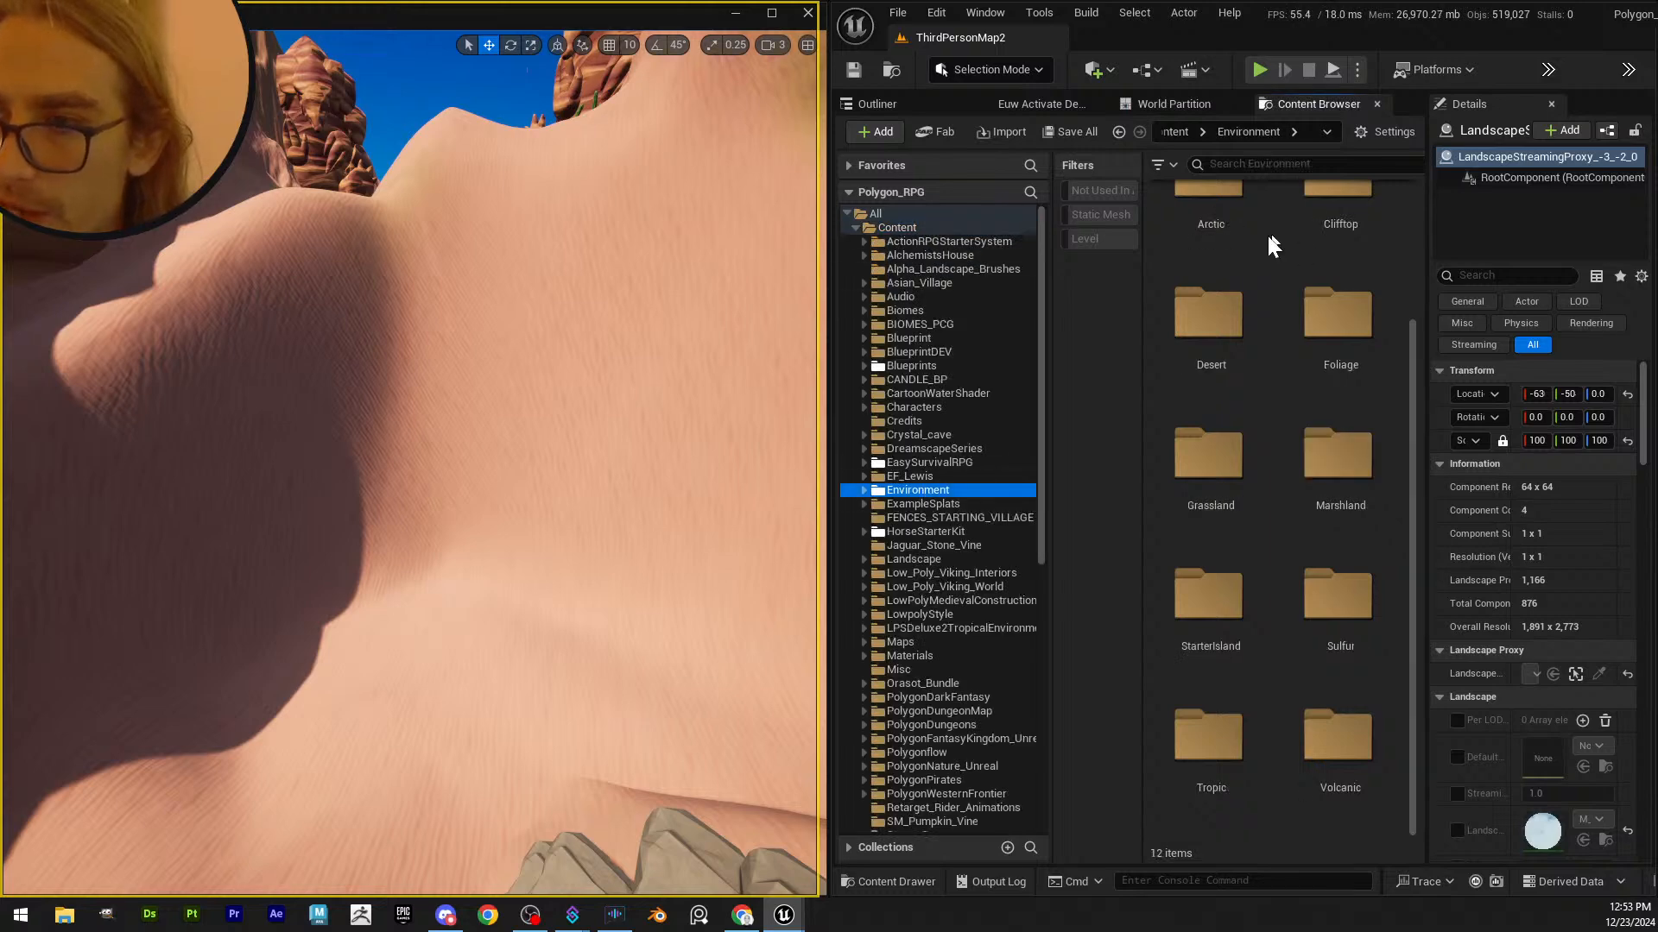
{"action": "left_click", "coordinate": [863, 490]}
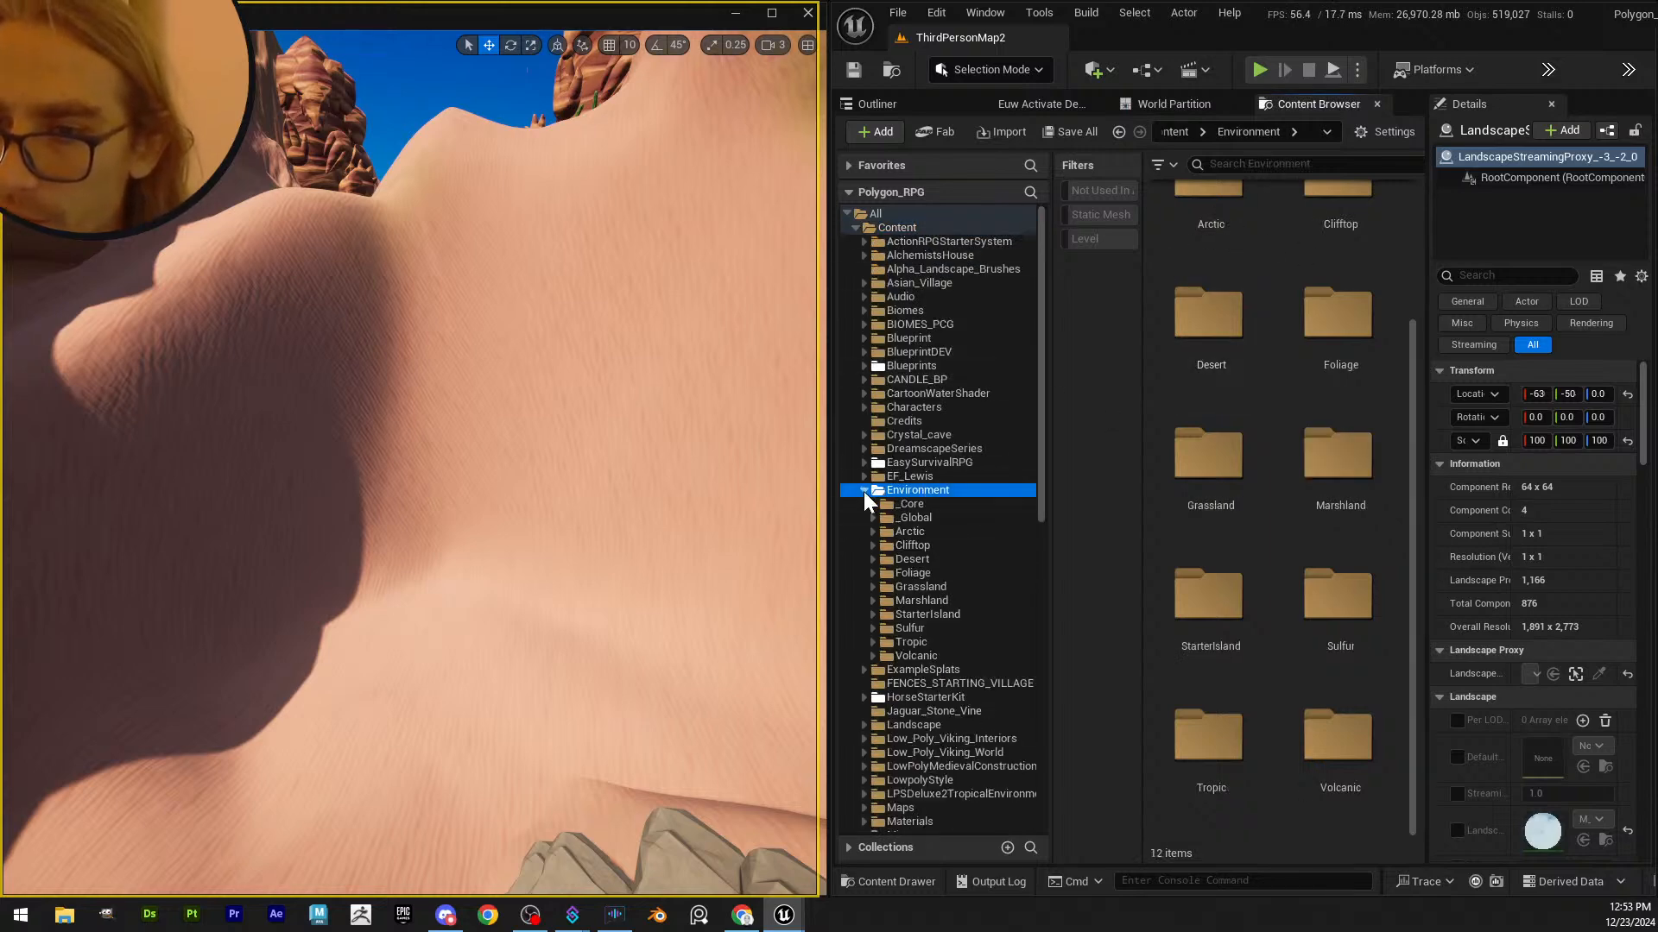
{"action": "left_click", "coordinate": [1234, 165]}
{"action": "type", "text": "mi"}
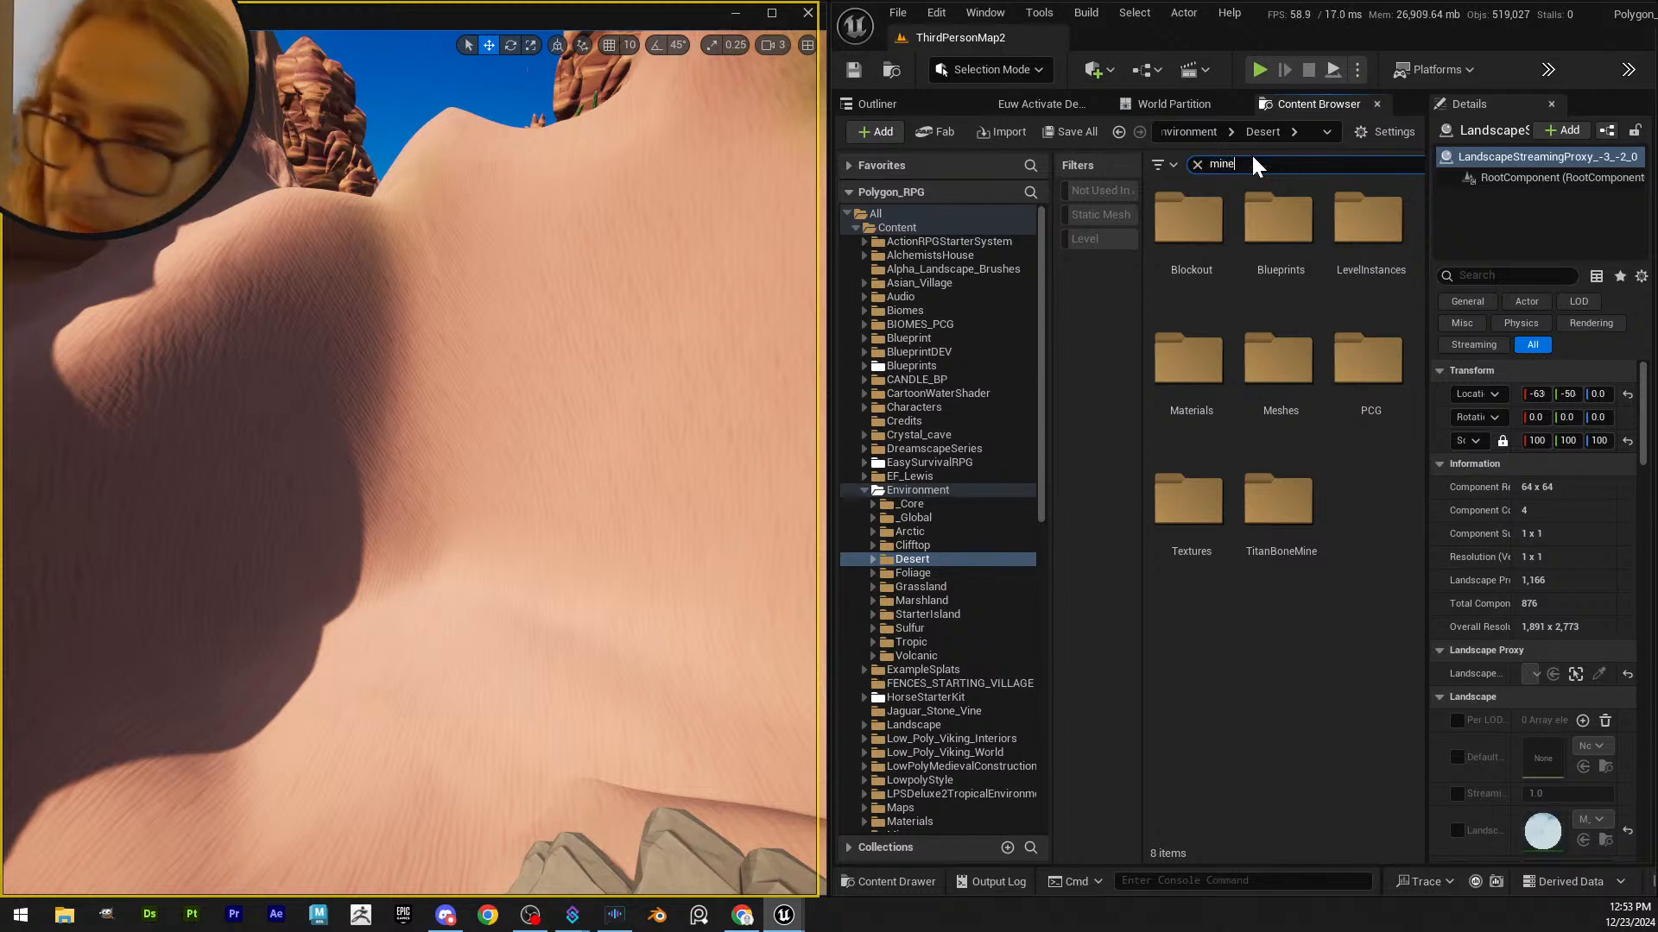
{"action": "type", "text": "ne"}
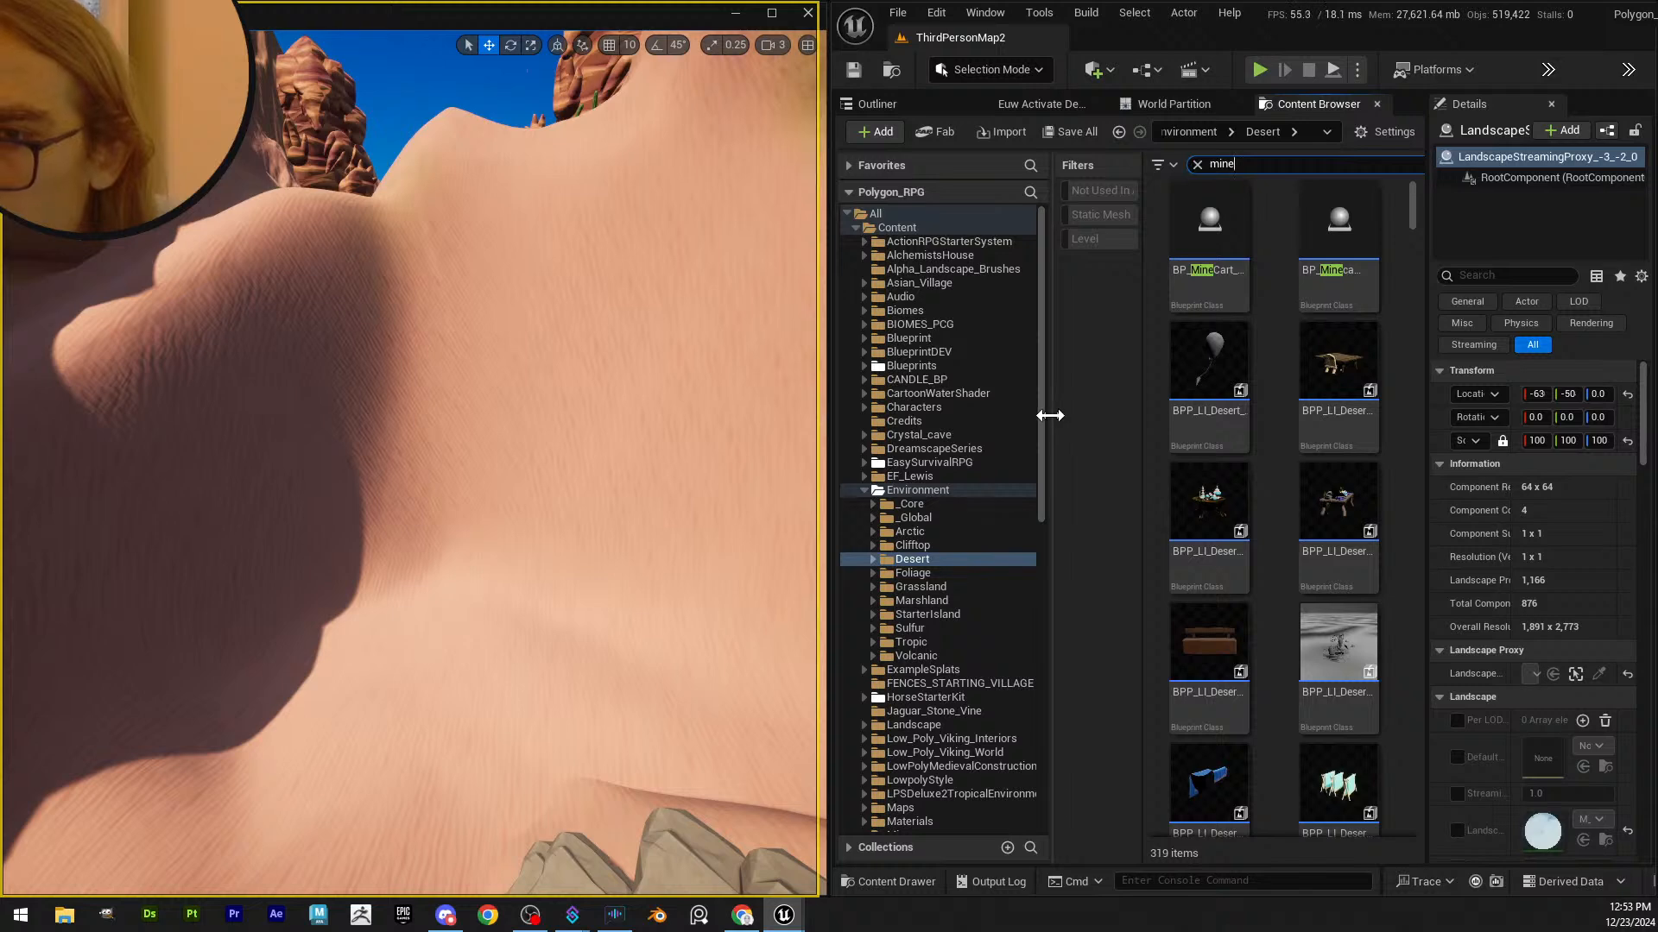
- Widen the asset view and examine the "mine" results in the Desert folder, from the prop blueprints through the ground-set levels
{"action": "left_click_drag", "start_coordinate": [1050, 415], "coordinate": [991, 406]}
{"action": "scroll", "coordinate": [1328, 540], "scroll_direction": "down", "scroll_amount": 3}
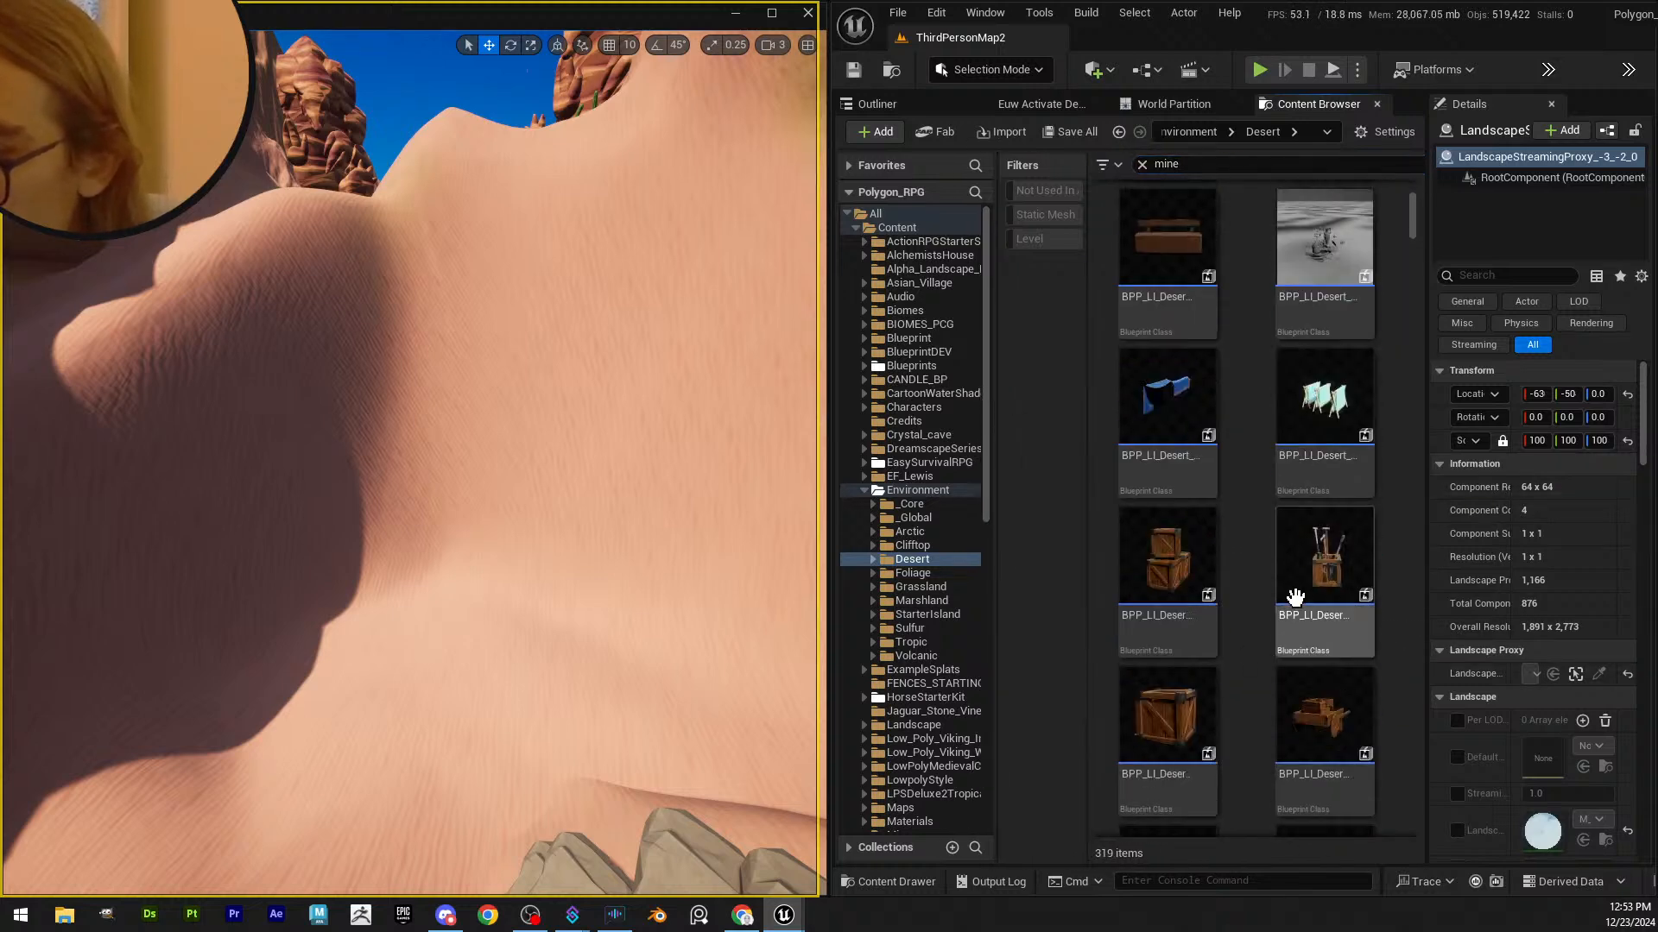
{"action": "scroll", "coordinate": [1295, 597], "scroll_direction": "down", "scroll_amount": 10}
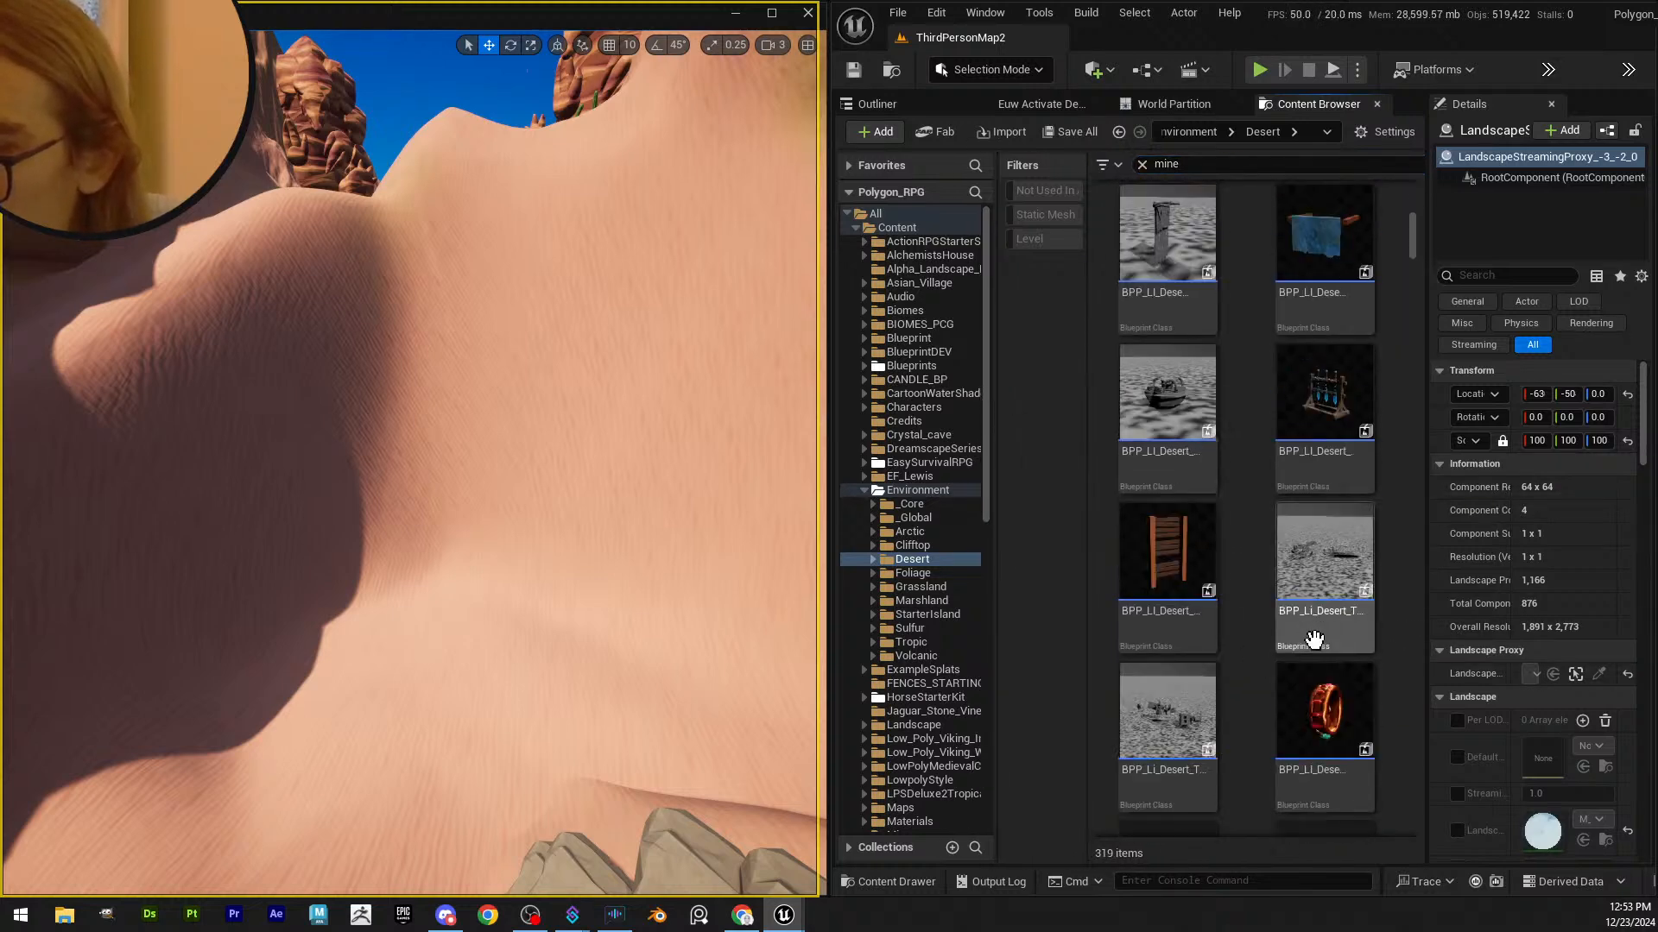
{"action": "scroll", "coordinate": [1313, 639], "scroll_direction": "down", "scroll_amount": 3}
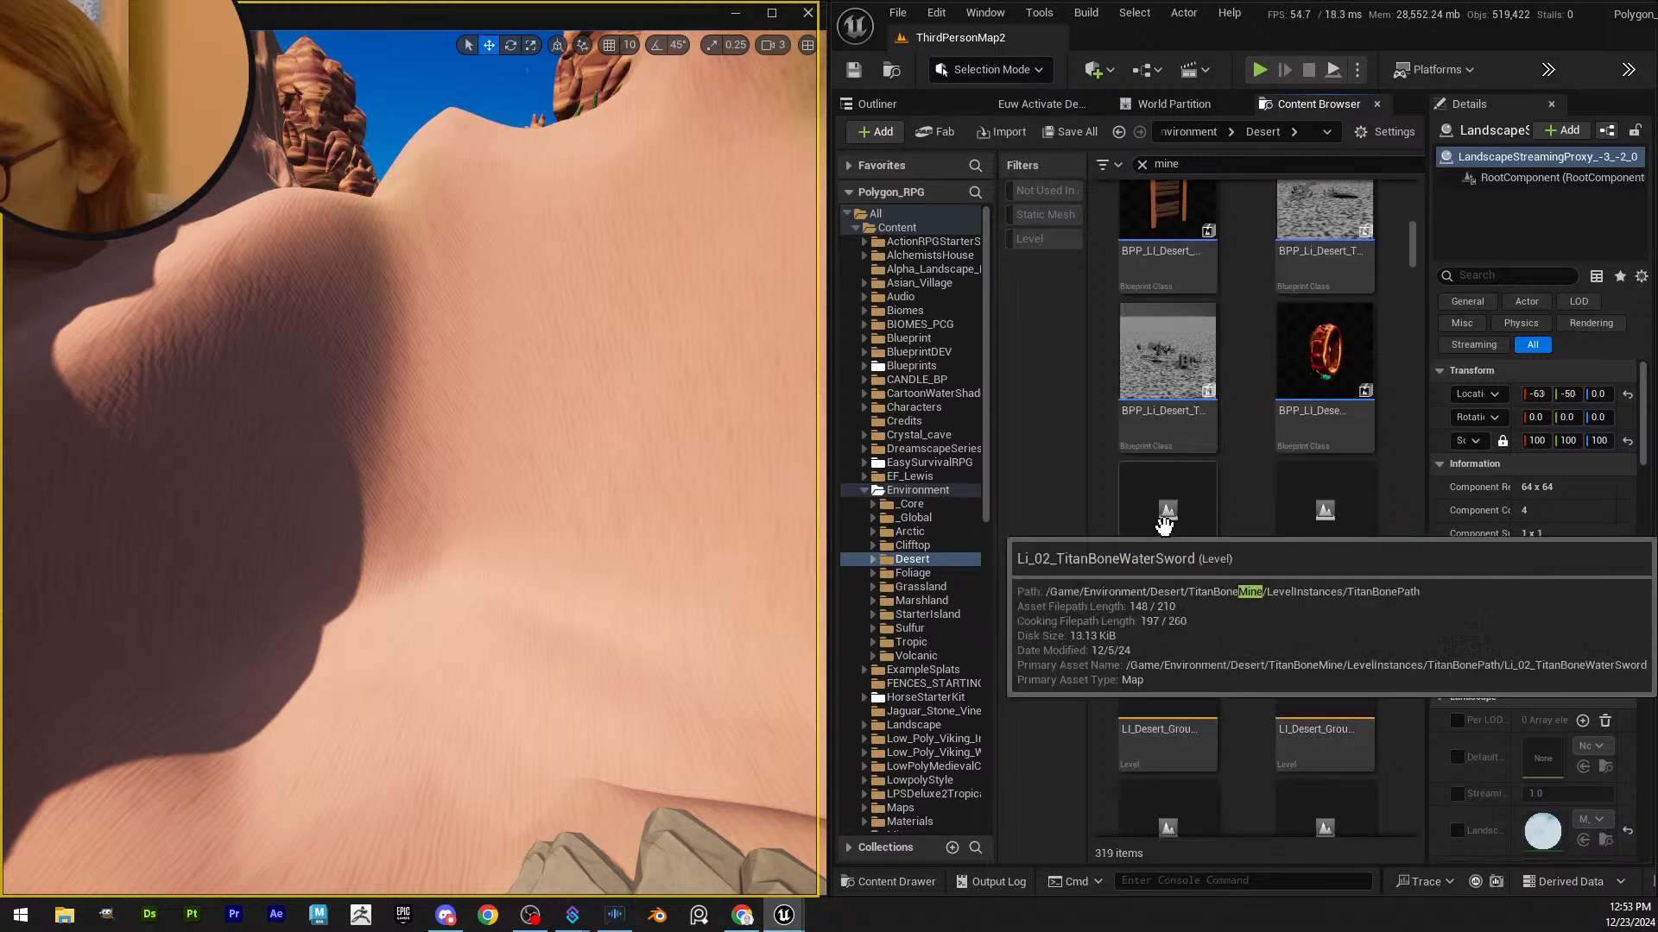
{"action": "scroll", "coordinate": [1163, 524], "scroll_direction": "down", "scroll_amount": 2}
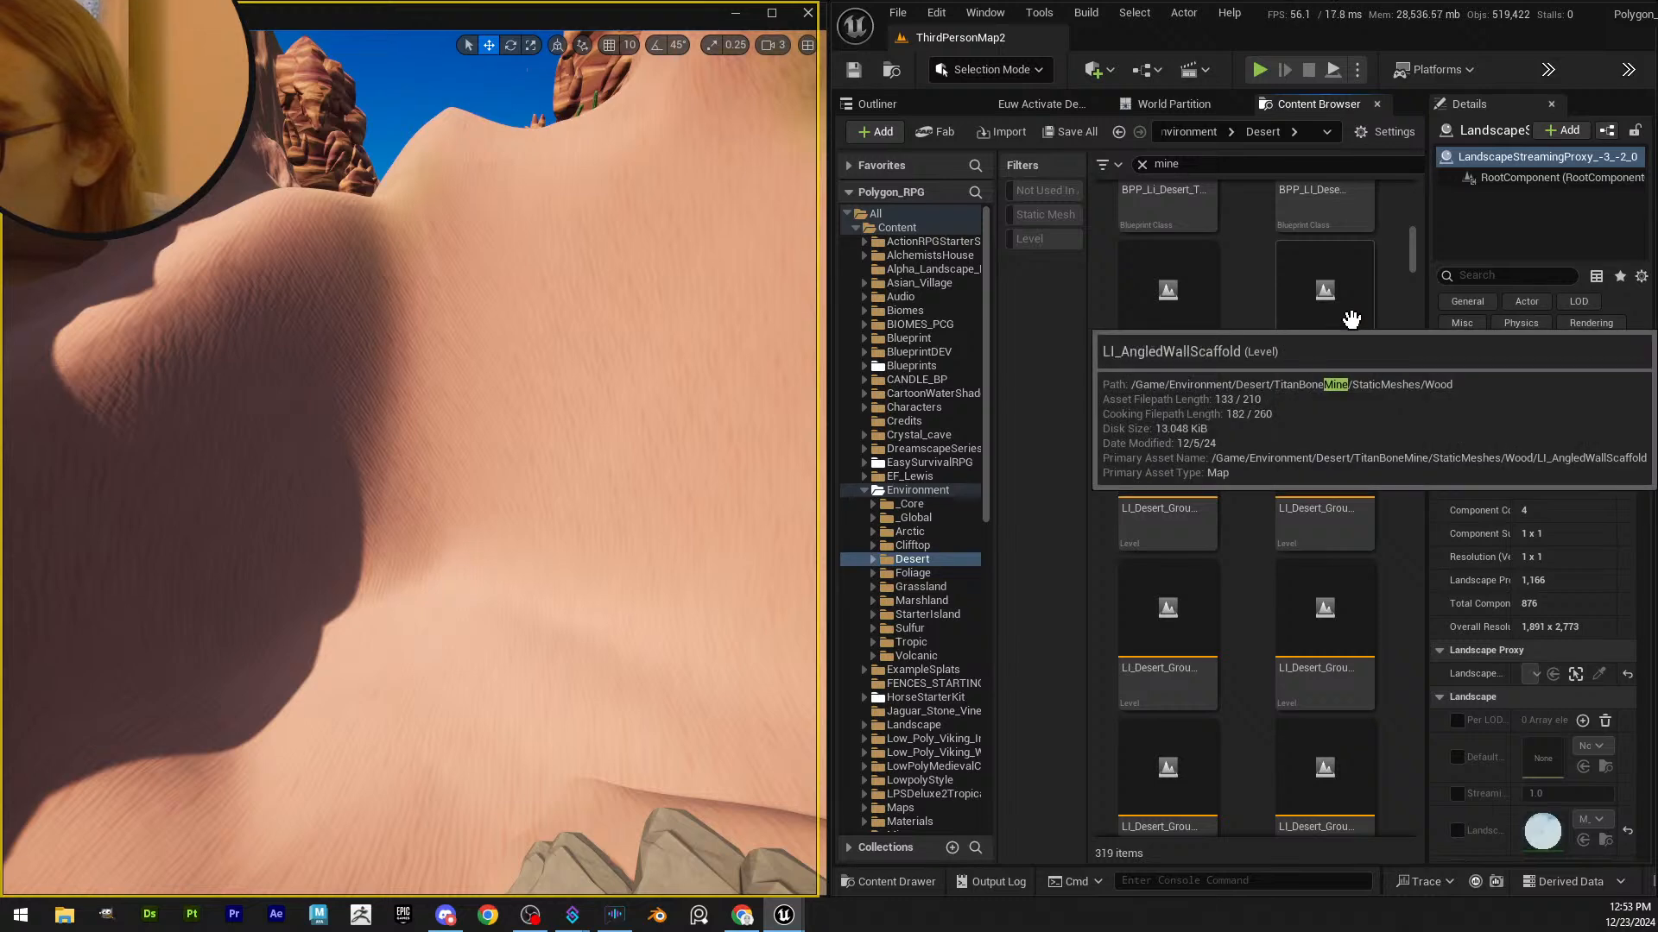
{"action": "scroll", "coordinate": [1169, 518], "scroll_direction": "down", "scroll_amount": 1}
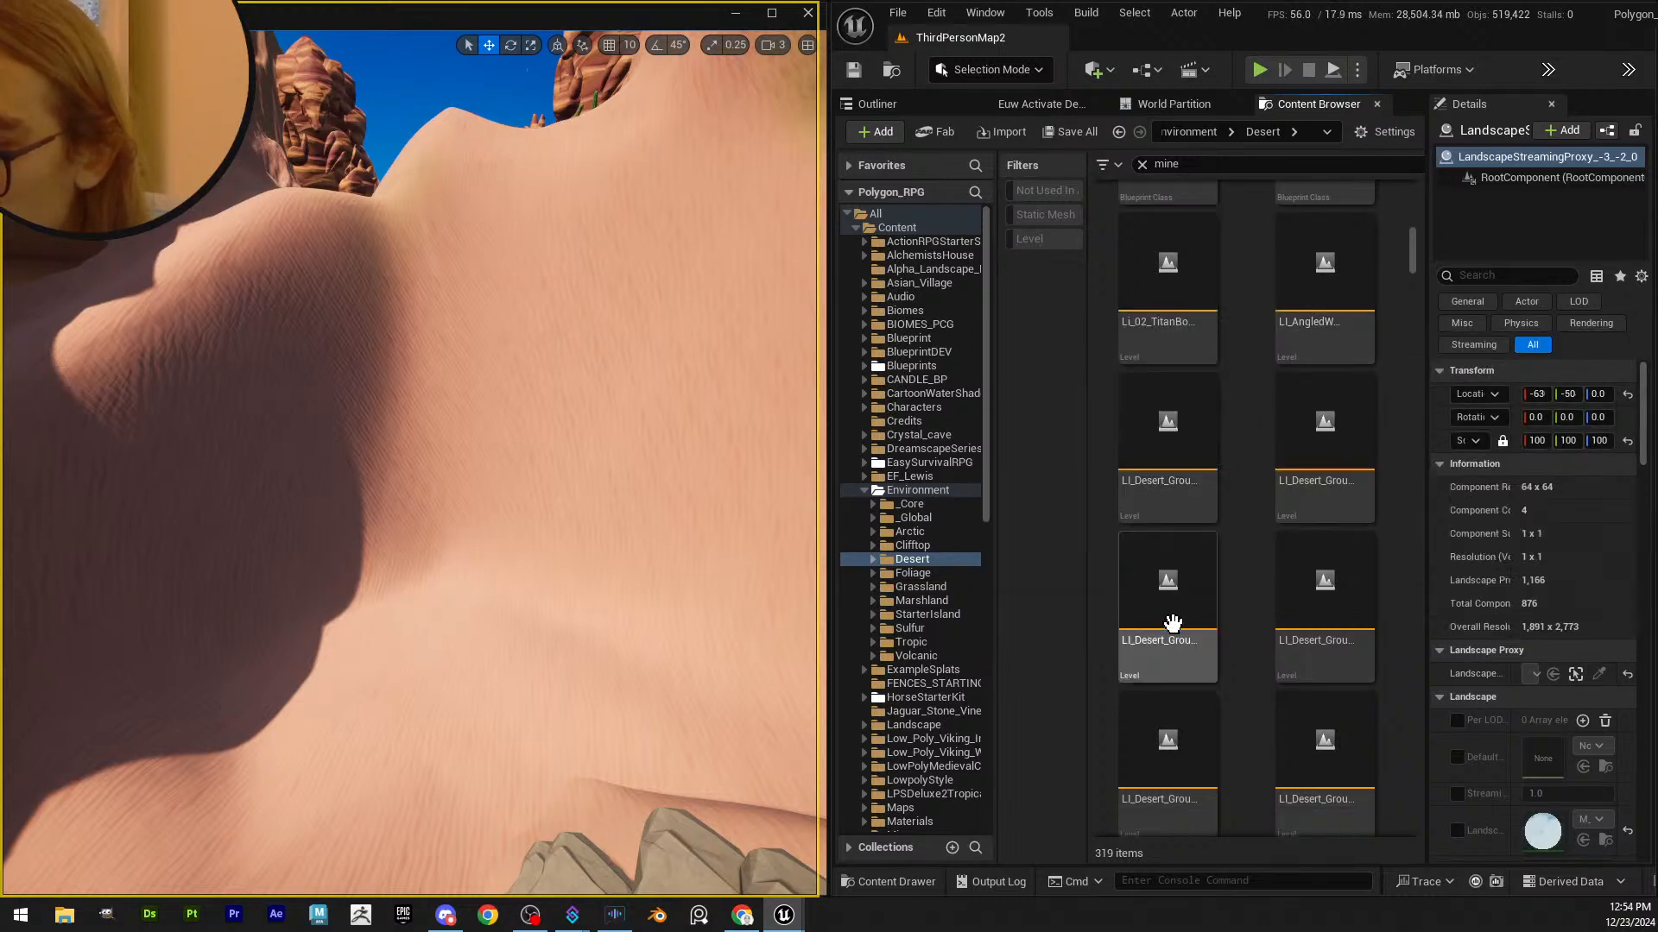
{"action": "scroll", "coordinate": [1252, 580], "scroll_direction": "down", "scroll_amount": 6}
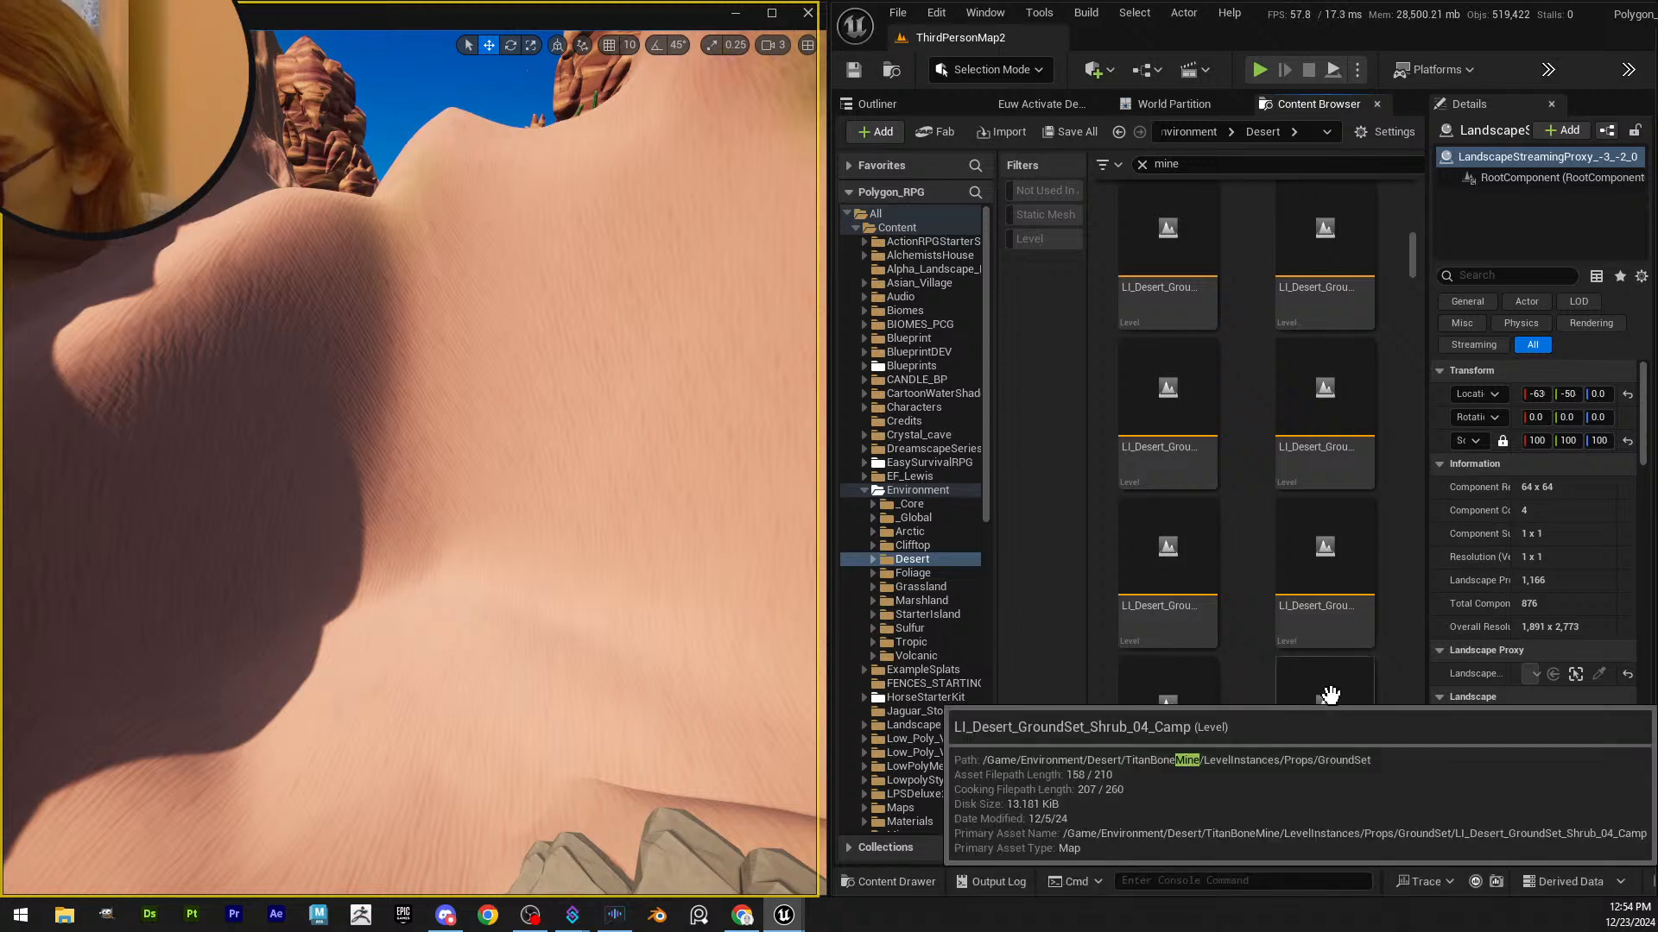
{"action": "scroll", "coordinate": [1330, 690], "scroll_direction": "down", "scroll_amount": 2}
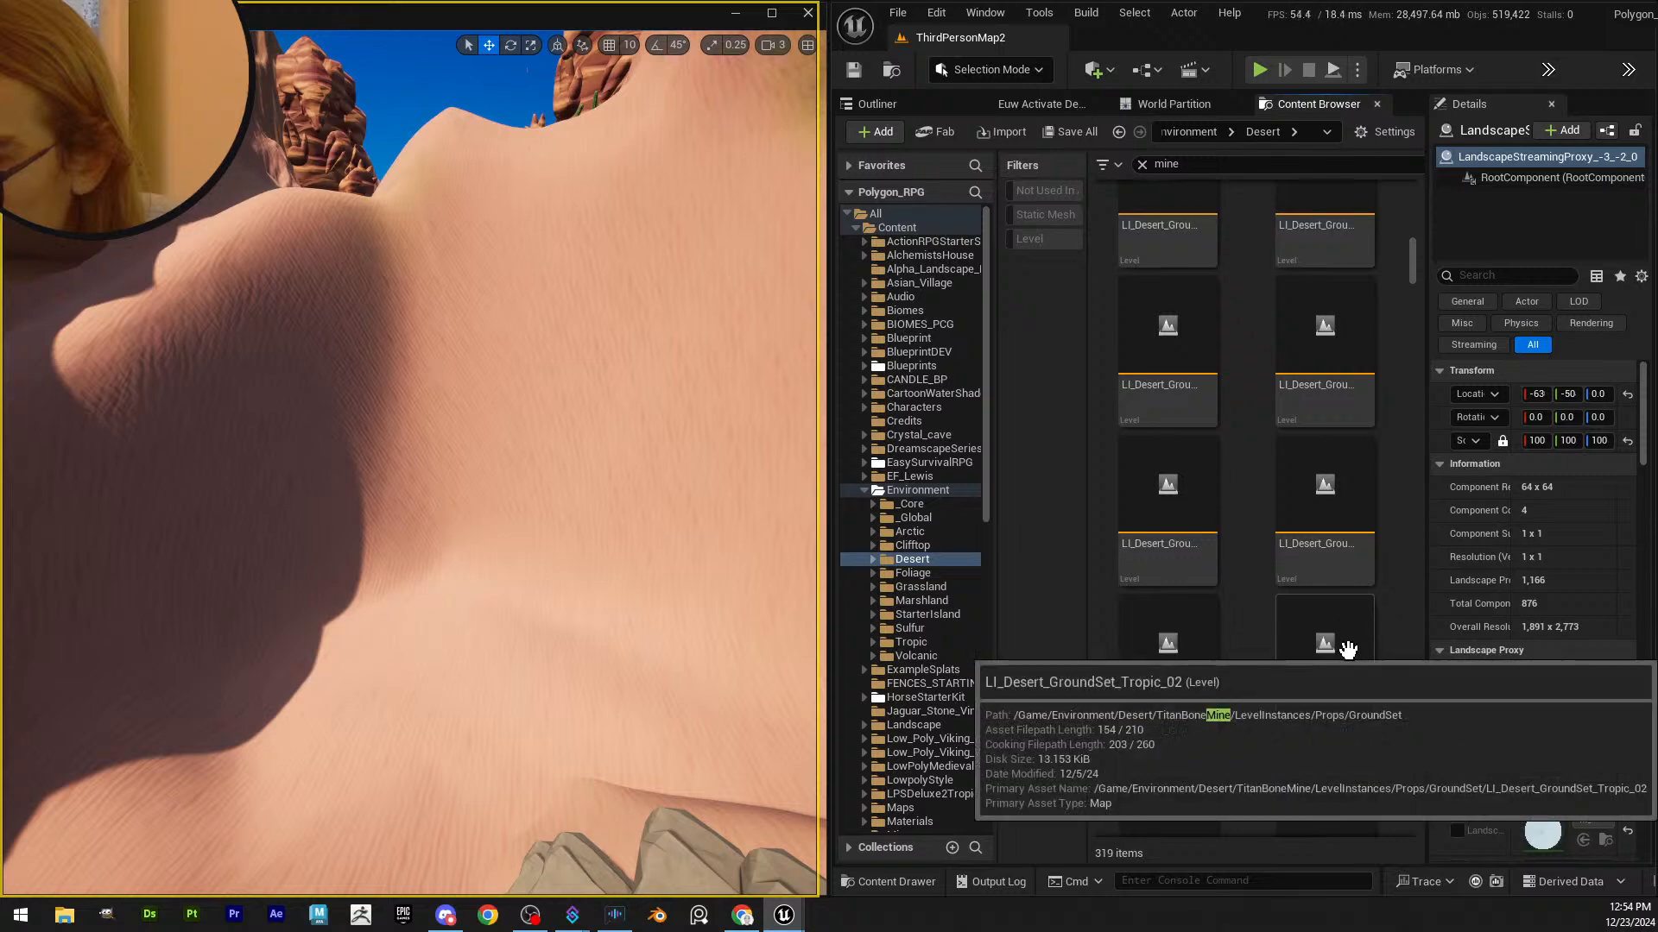
{"action": "mouse_move", "coordinate": [1172, 667]}
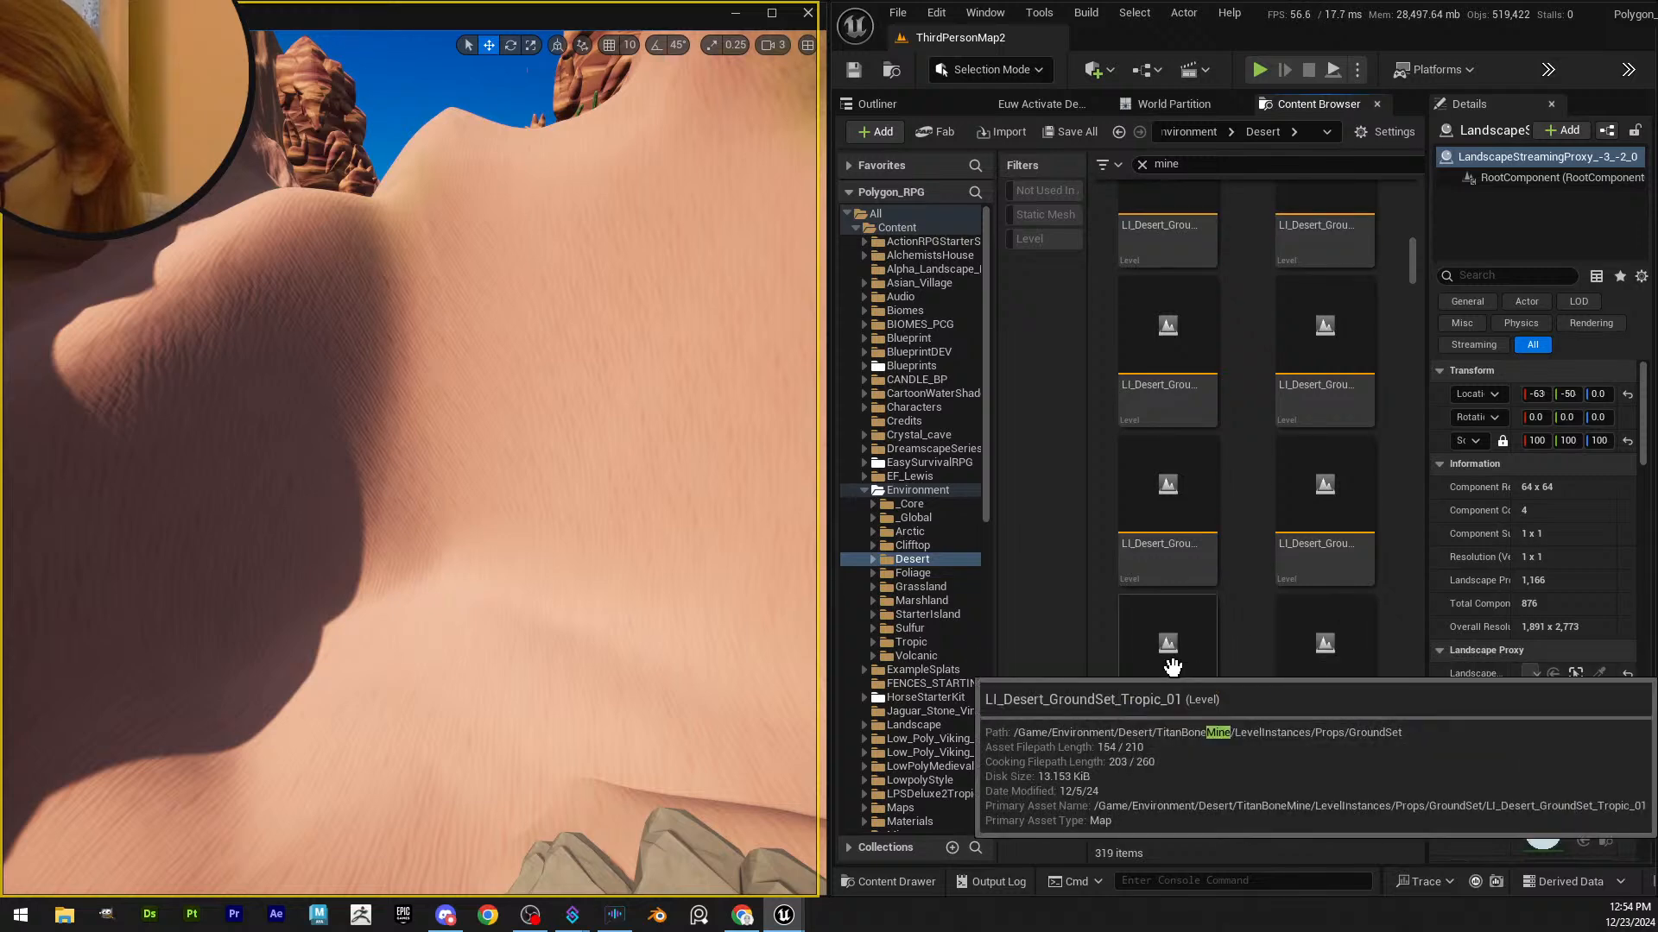
{"action": "scroll", "coordinate": [1313, 689], "scroll_direction": "down", "scroll_amount": 1}
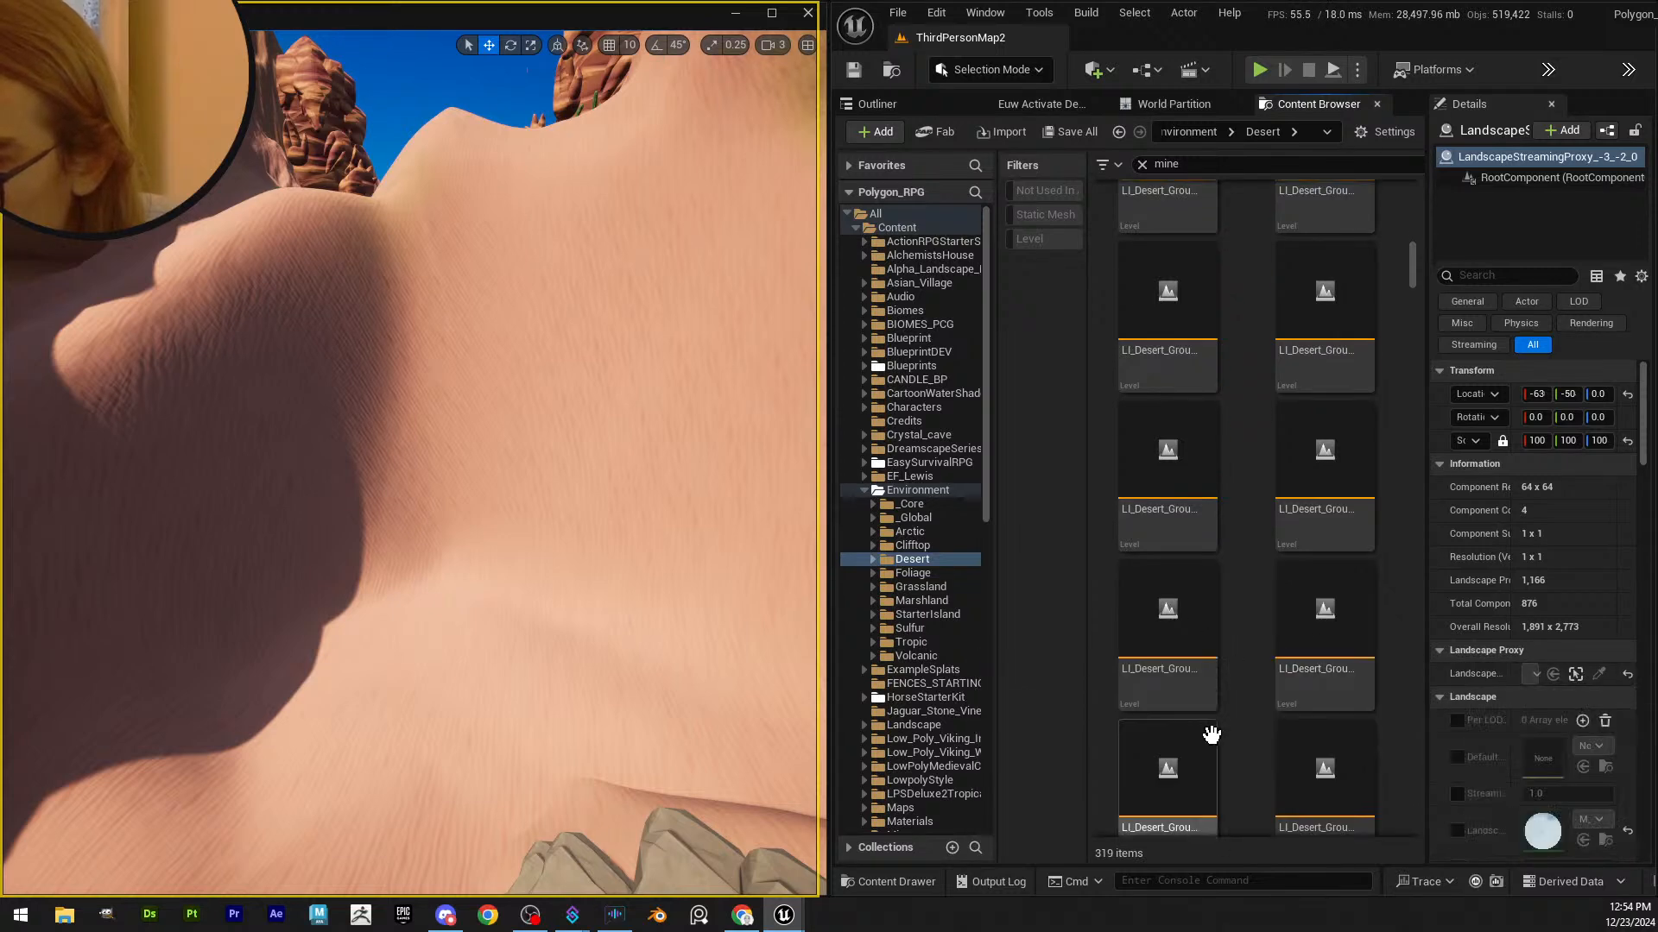
{"action": "scroll", "coordinate": [1325, 685], "scroll_direction": "down", "scroll_amount": 1}
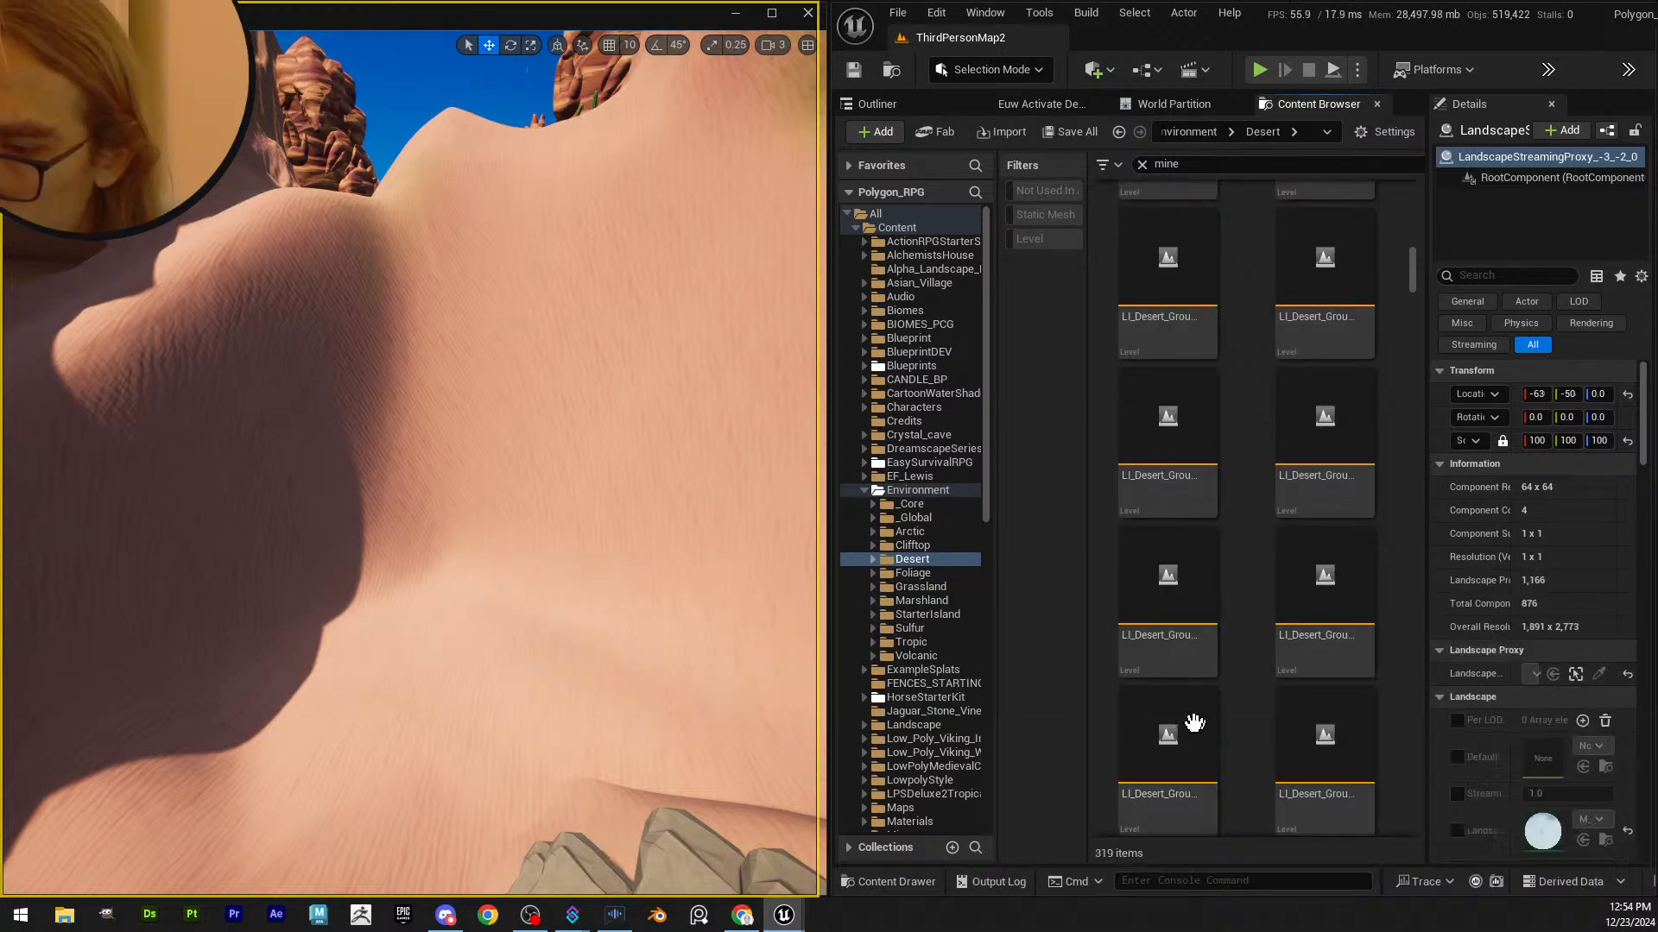
{"action": "mouse_move", "coordinate": [1178, 723]}
{"action": "scroll", "coordinate": [1254, 689], "scroll_direction": "down", "scroll_amount": 1}
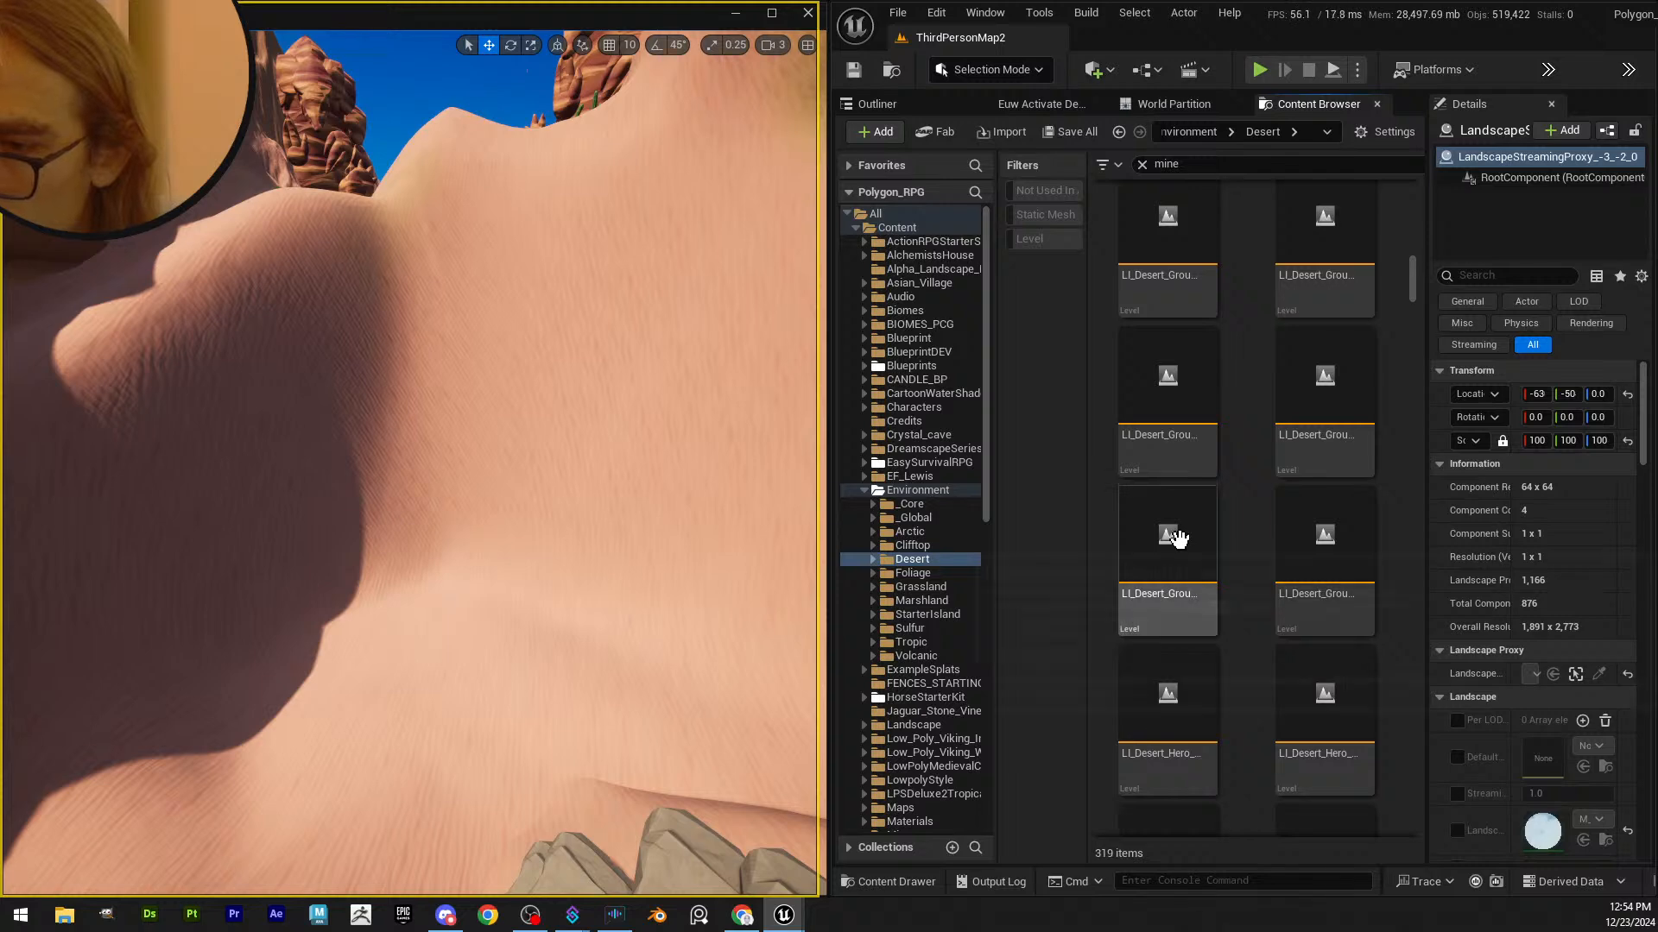
{"action": "scroll", "coordinate": [1293, 529], "scroll_direction": "down", "scroll_amount": 1}
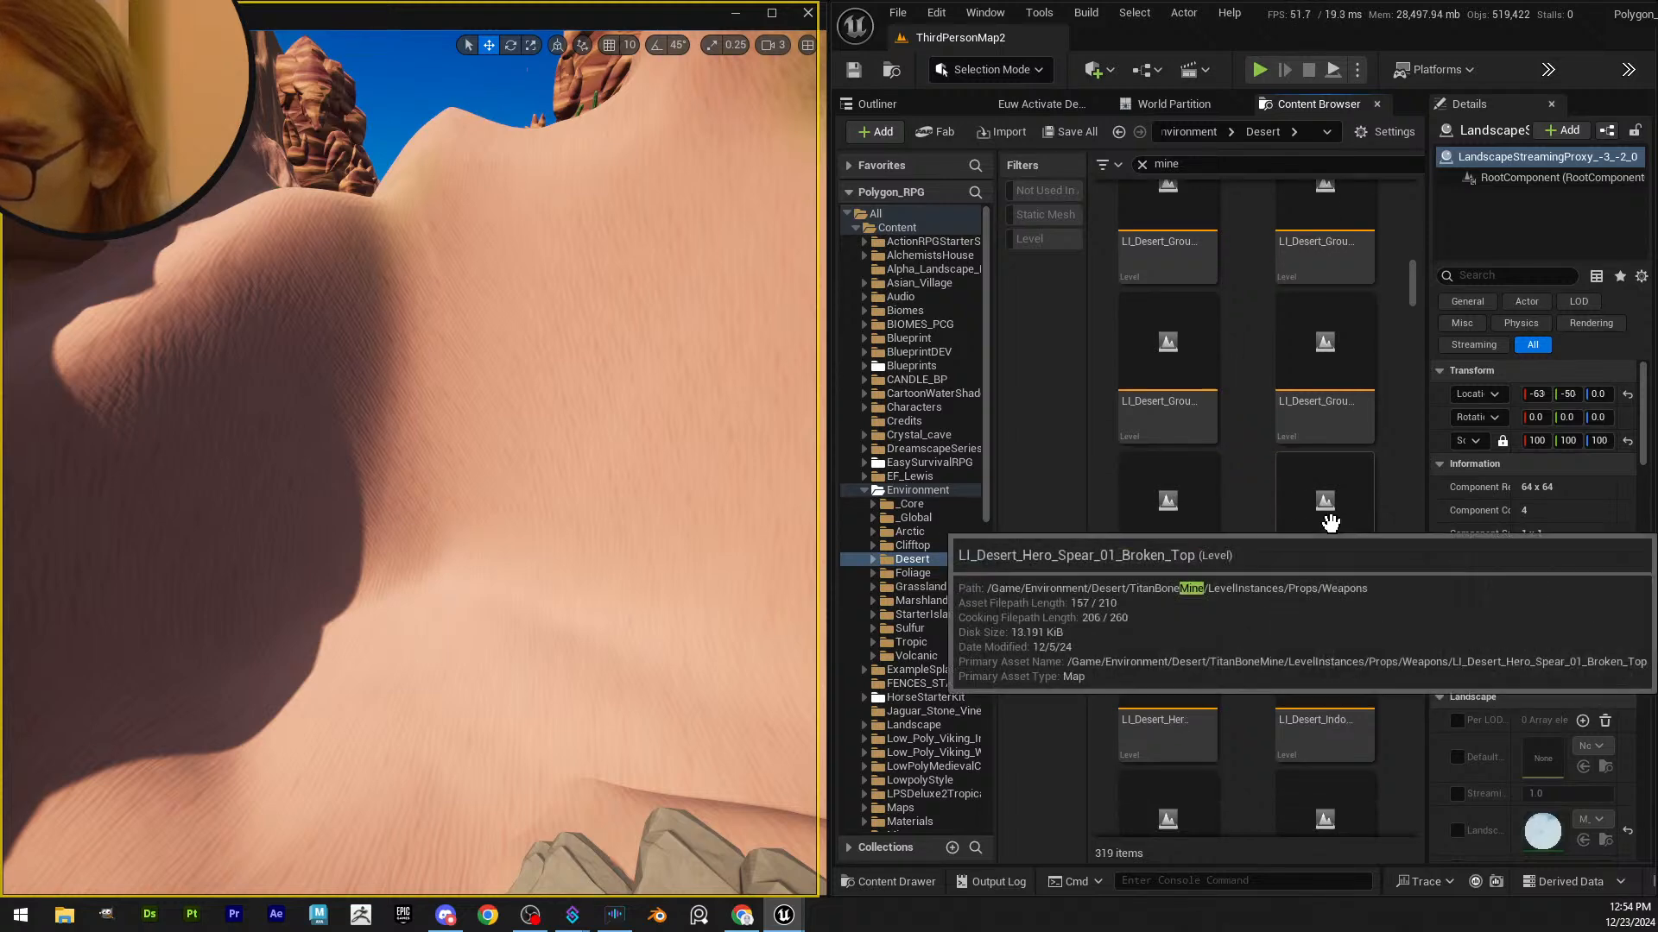
{"action": "scroll", "coordinate": [1199, 555], "scroll_direction": "down", "scroll_amount": 1}
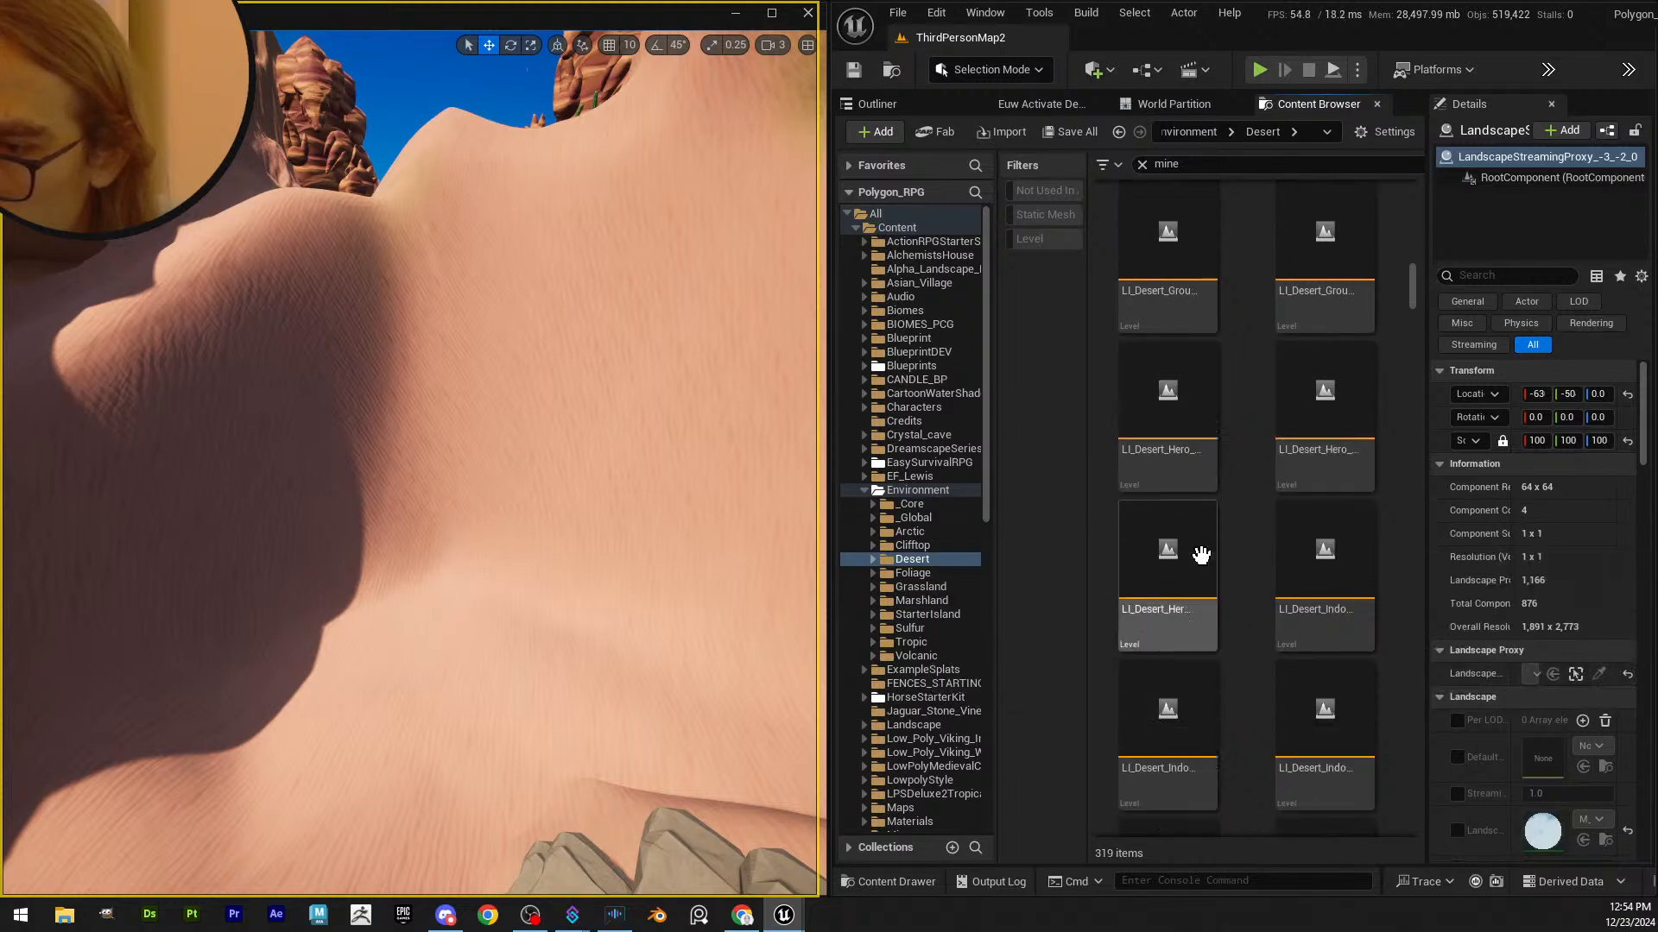
- Change the asset thumbnail size and check the names of the outdoor tent, party and ground-set levels in the Desert results
{"action": "scroll", "coordinate": [1278, 570], "scroll_direction": "down", "scroll_amount": 8}
{"action": "scroll", "coordinate": [1278, 567], "scroll_direction": "down", "scroll_amount": 2, "text": "ctrl"}
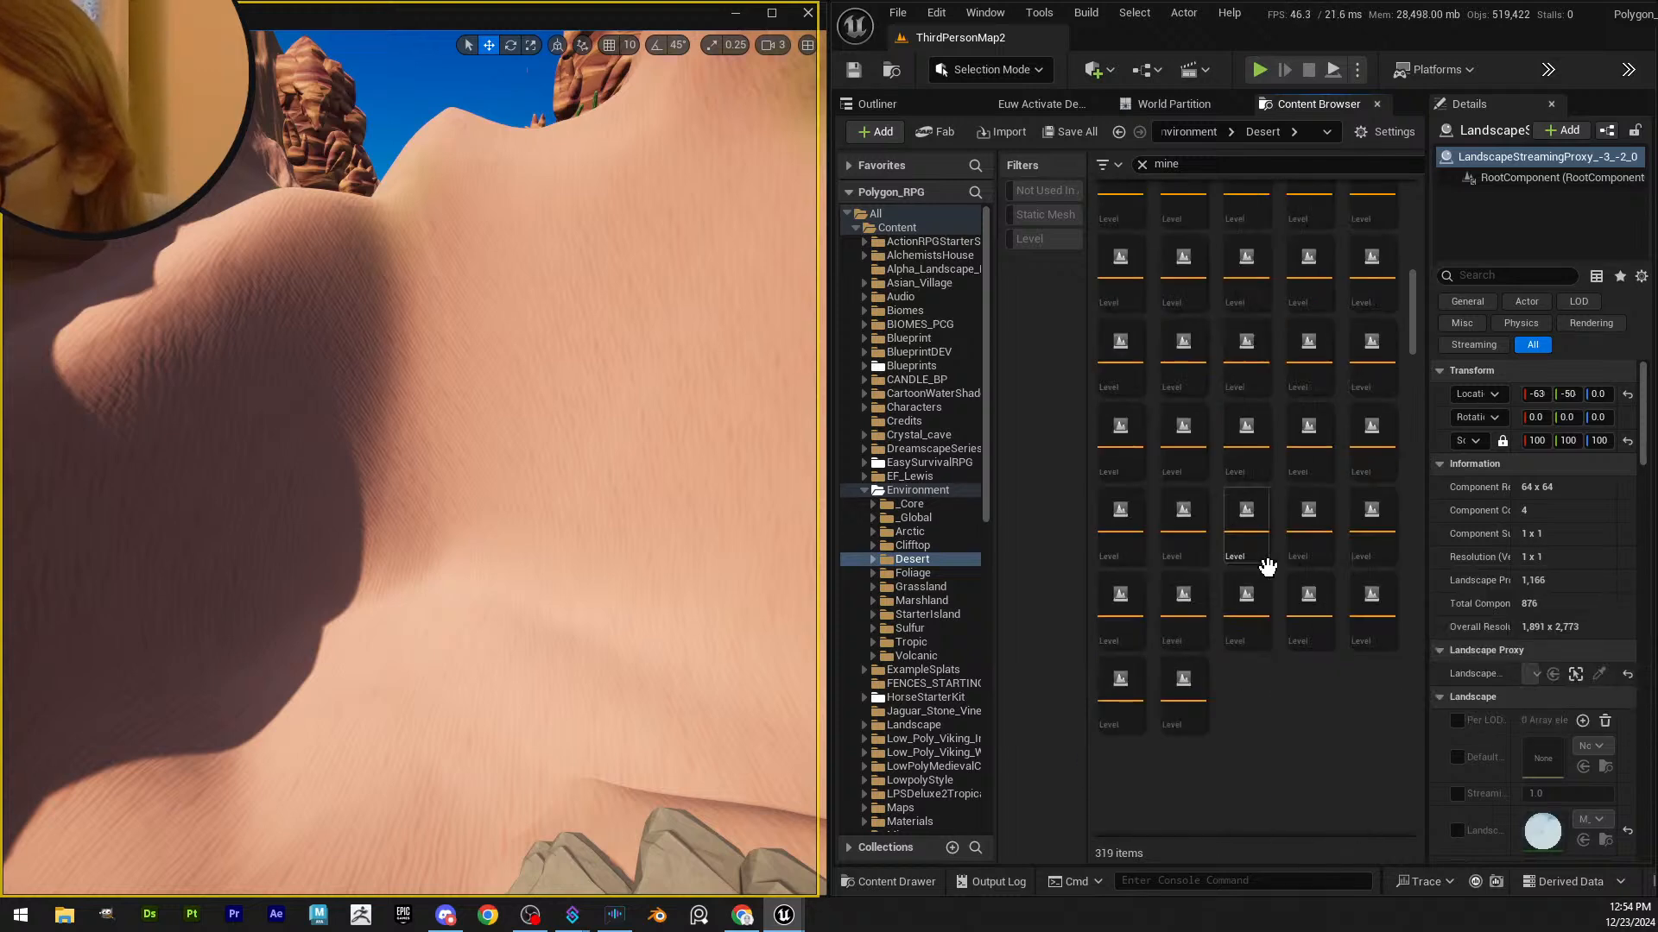
{"action": "mouse_move", "coordinate": [1115, 673]}
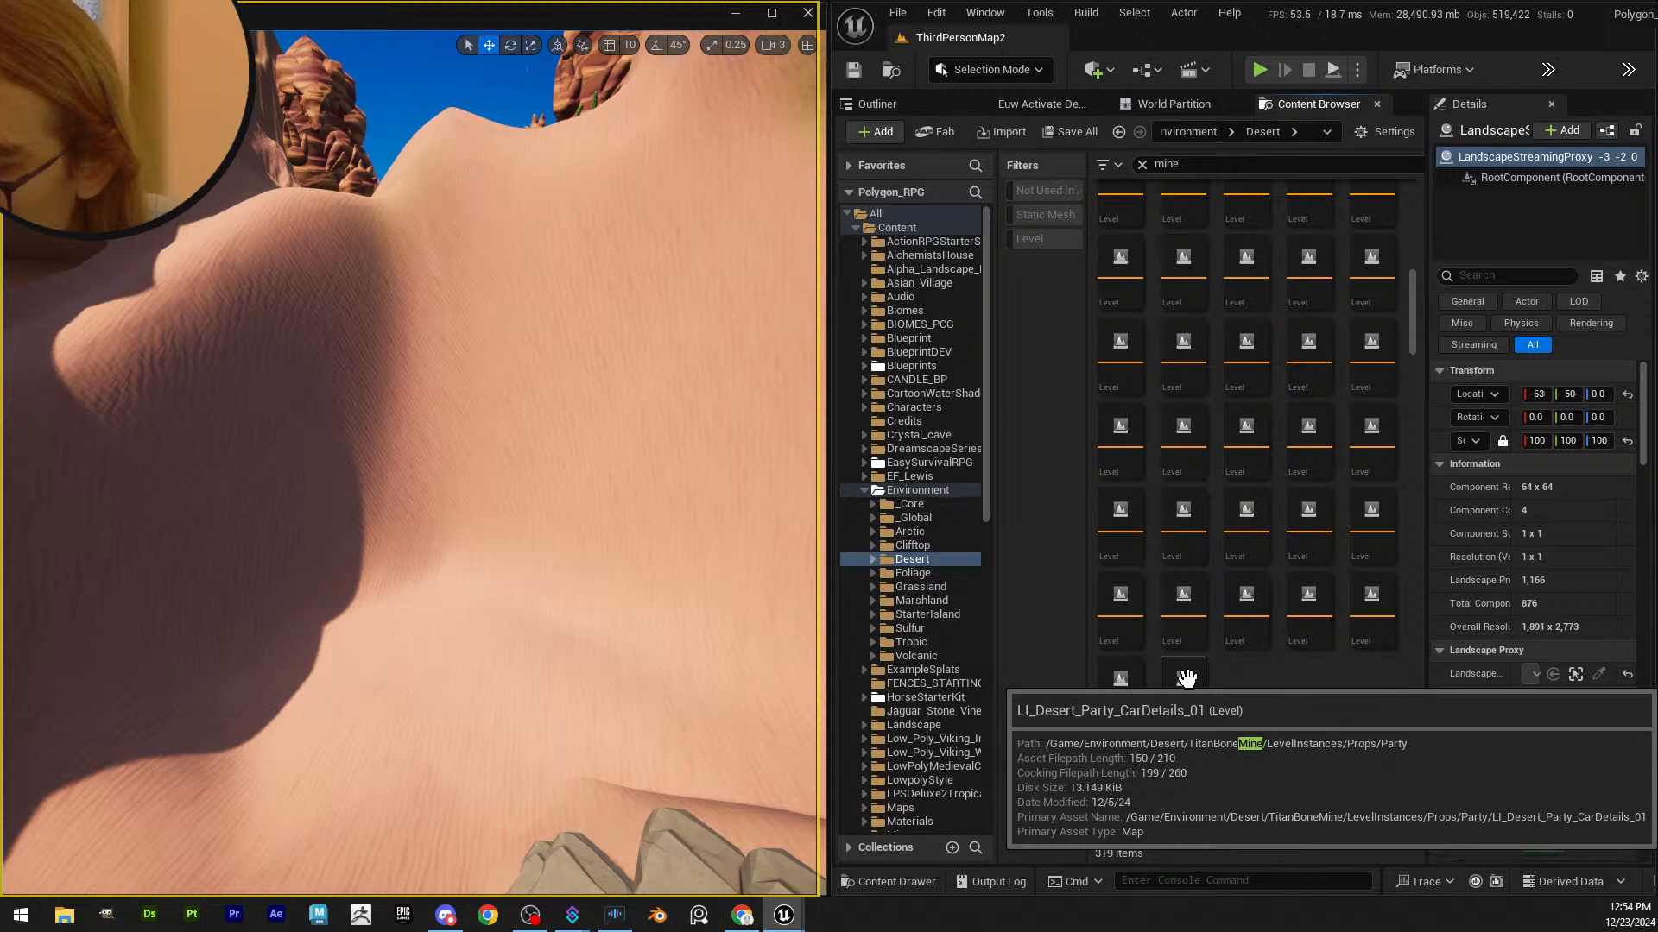
{"action": "mouse_move", "coordinate": [1373, 614]}
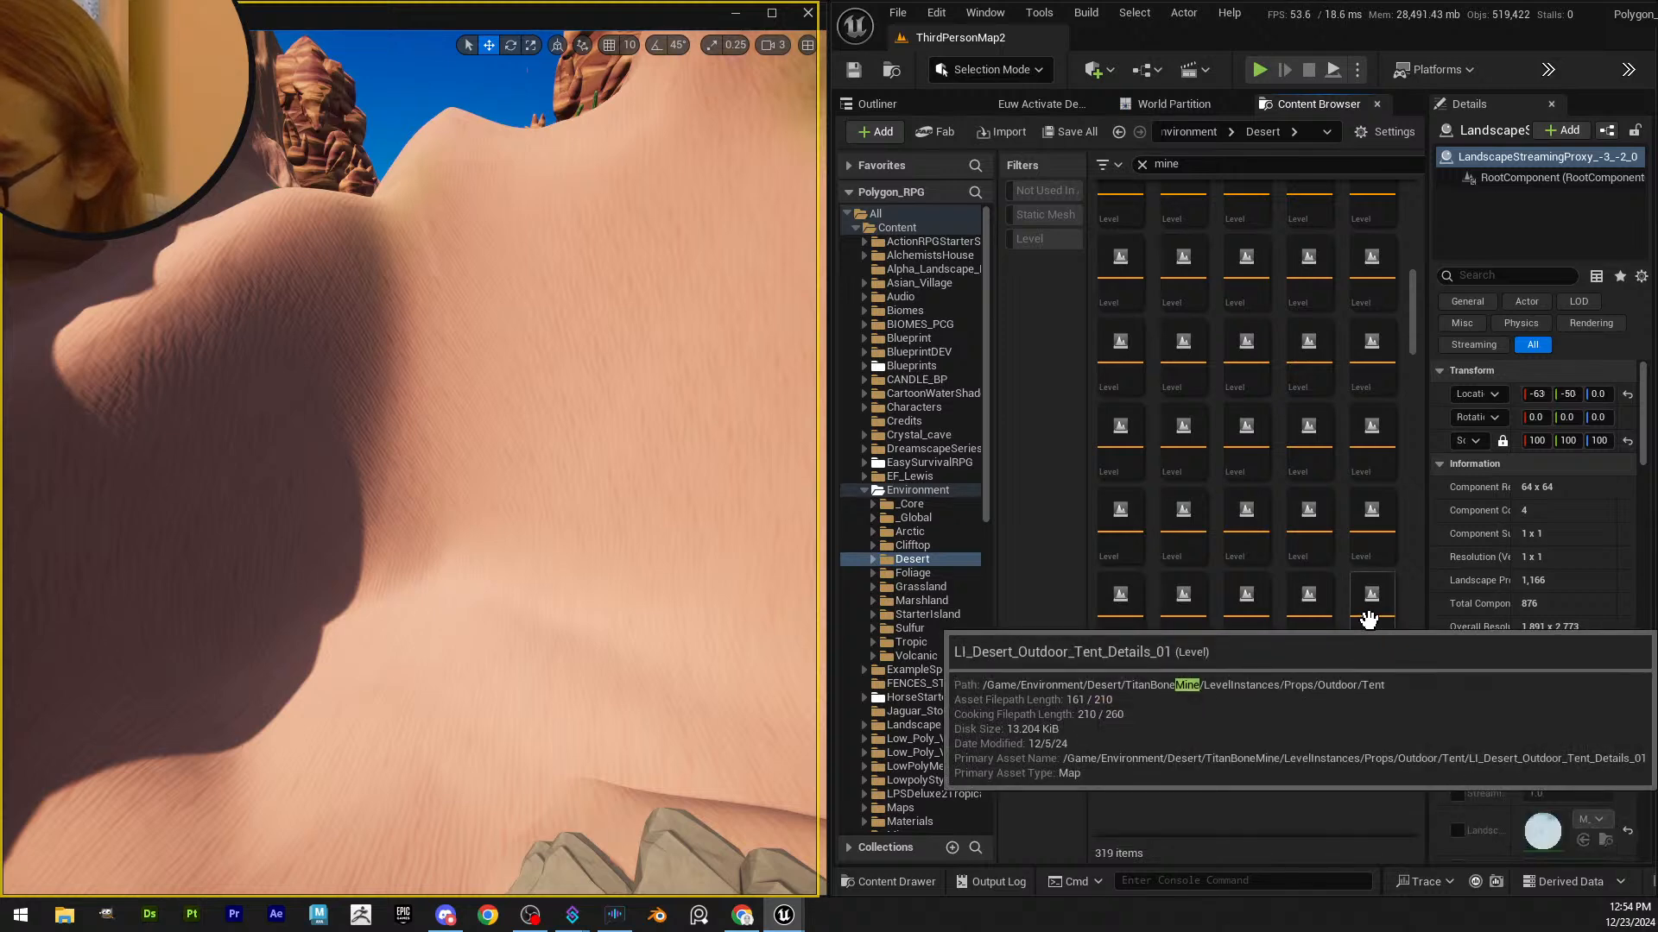
{"action": "mouse_move", "coordinate": [1257, 607]}
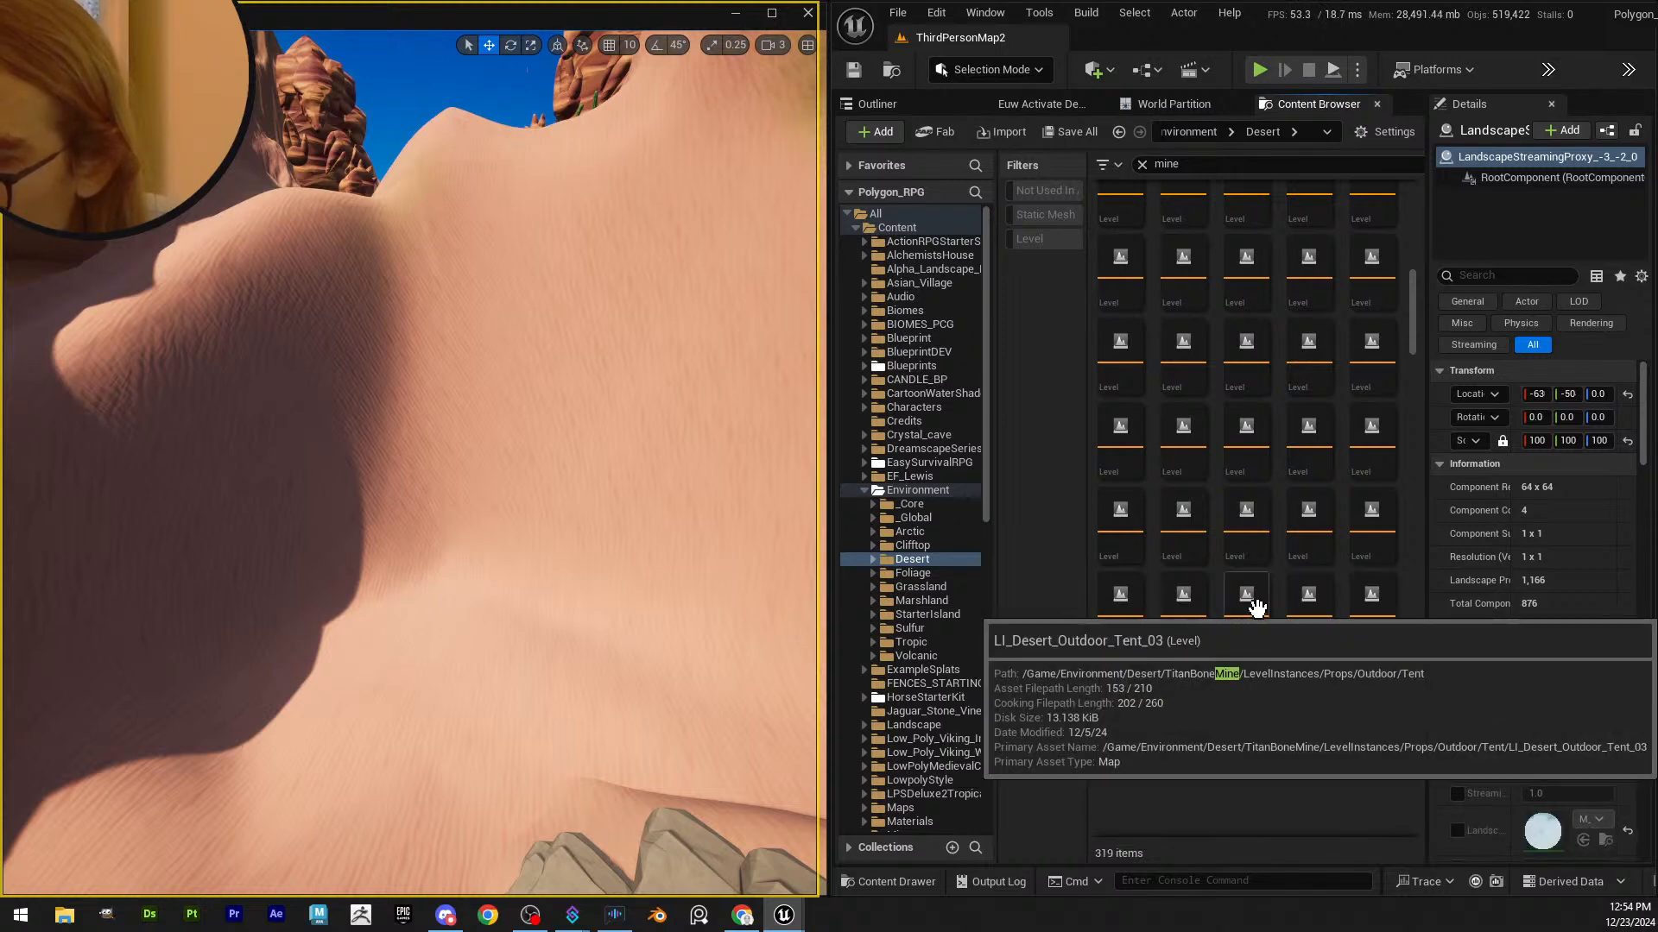
{"action": "scroll", "coordinate": [1260, 527], "scroll_direction": "up", "scroll_amount": 3, "text": "ctrl"}
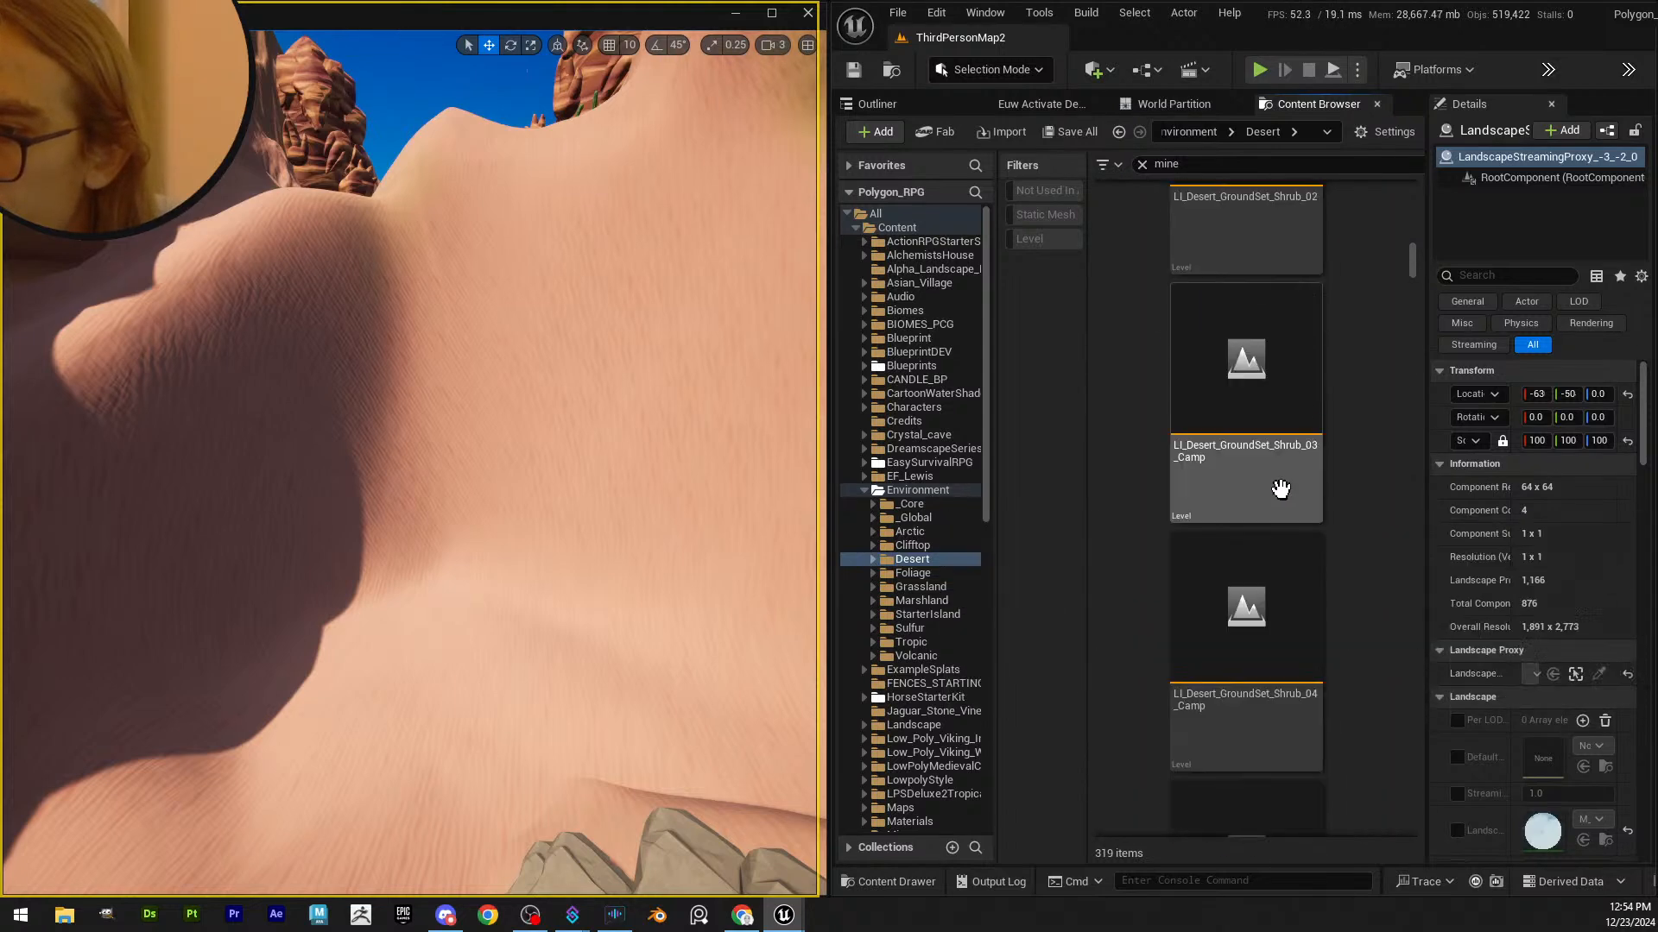
{"action": "scroll", "coordinate": [1280, 489], "scroll_direction": "up", "scroll_amount": 5}
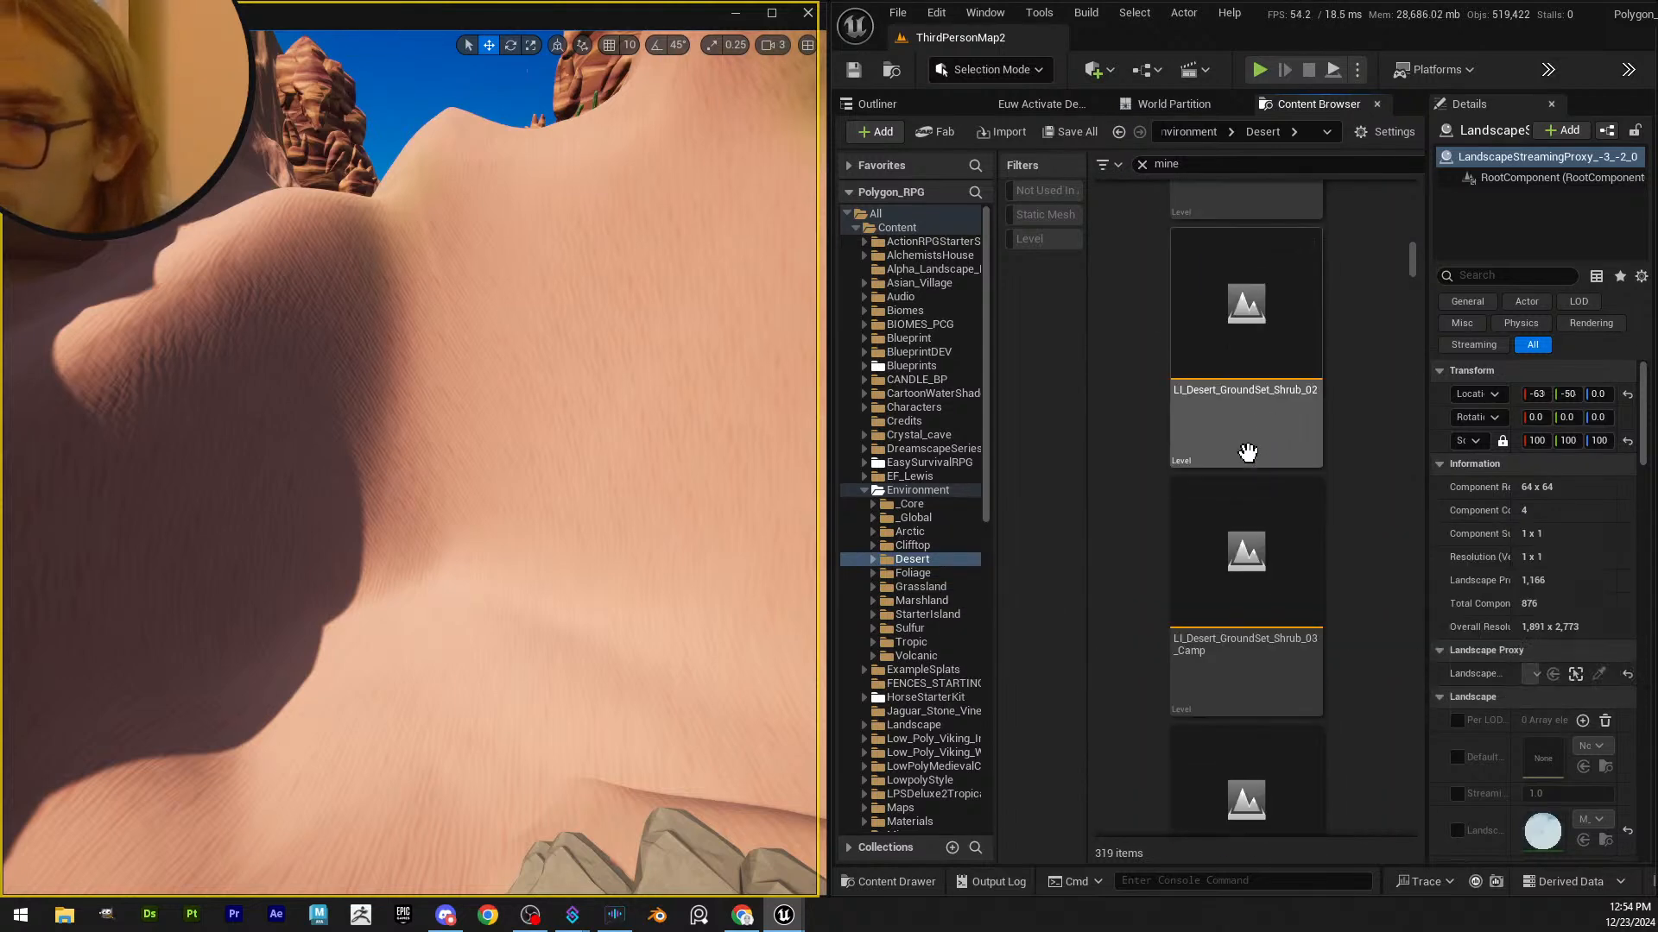
- Search the Desert folder for "mines", restore the "mine" search and look through its blueprint and level assets again
{"action": "left_click", "coordinate": [1228, 166]}
{"action": "type", "text": "s"}
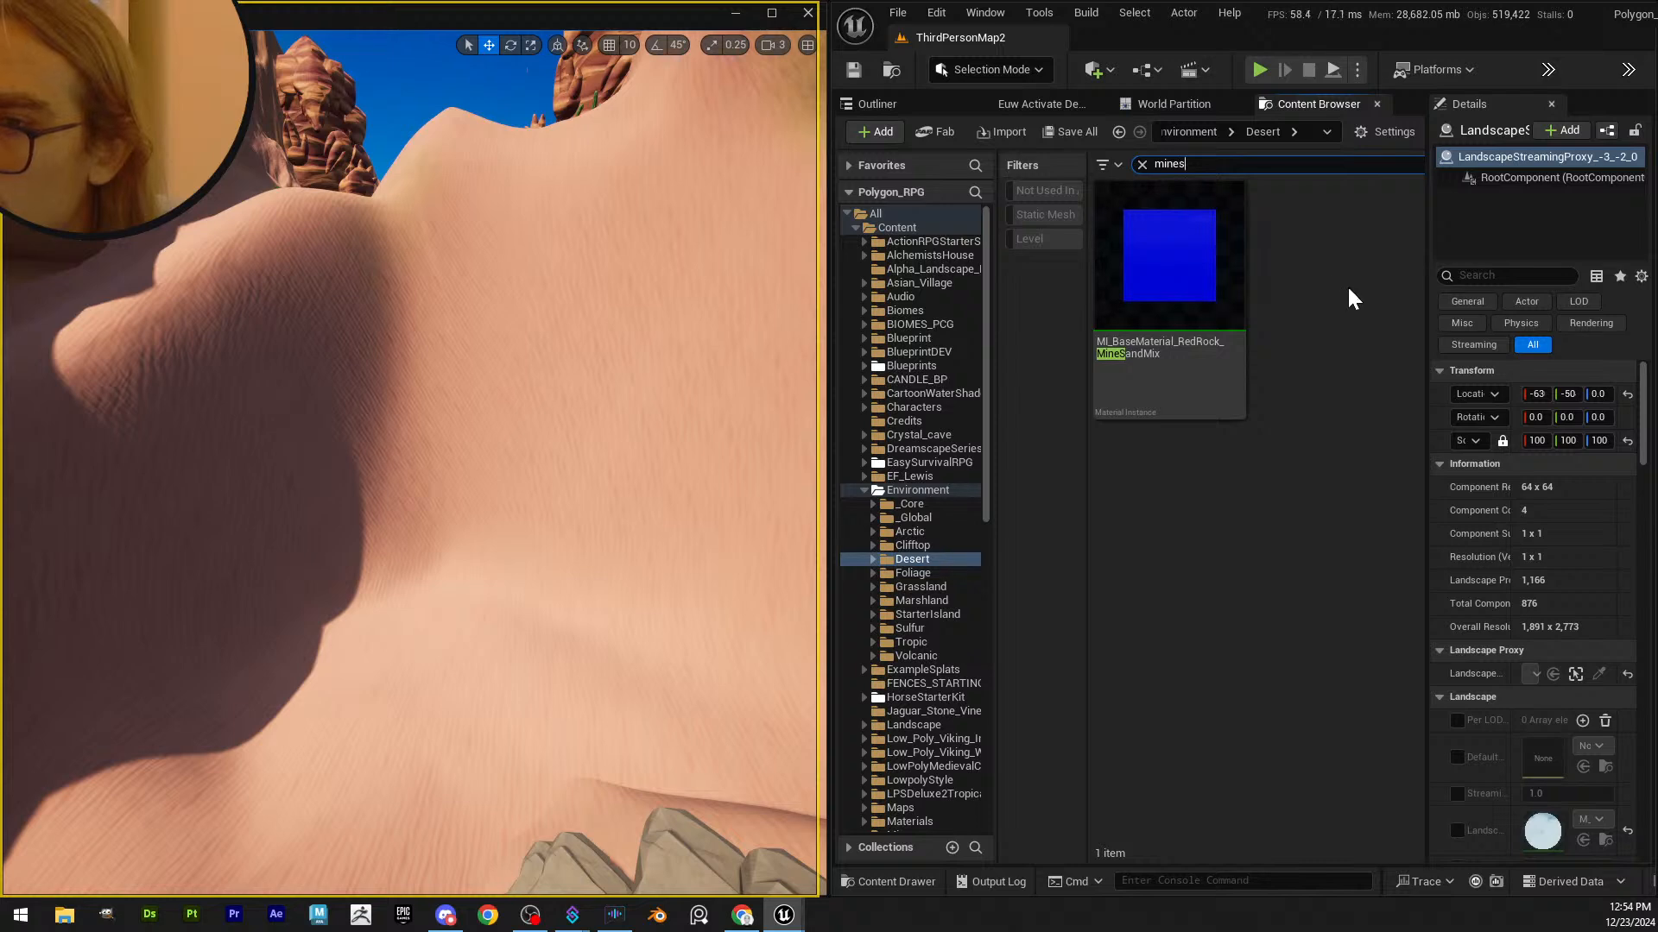
{"action": "key", "text": "BackSpace"}
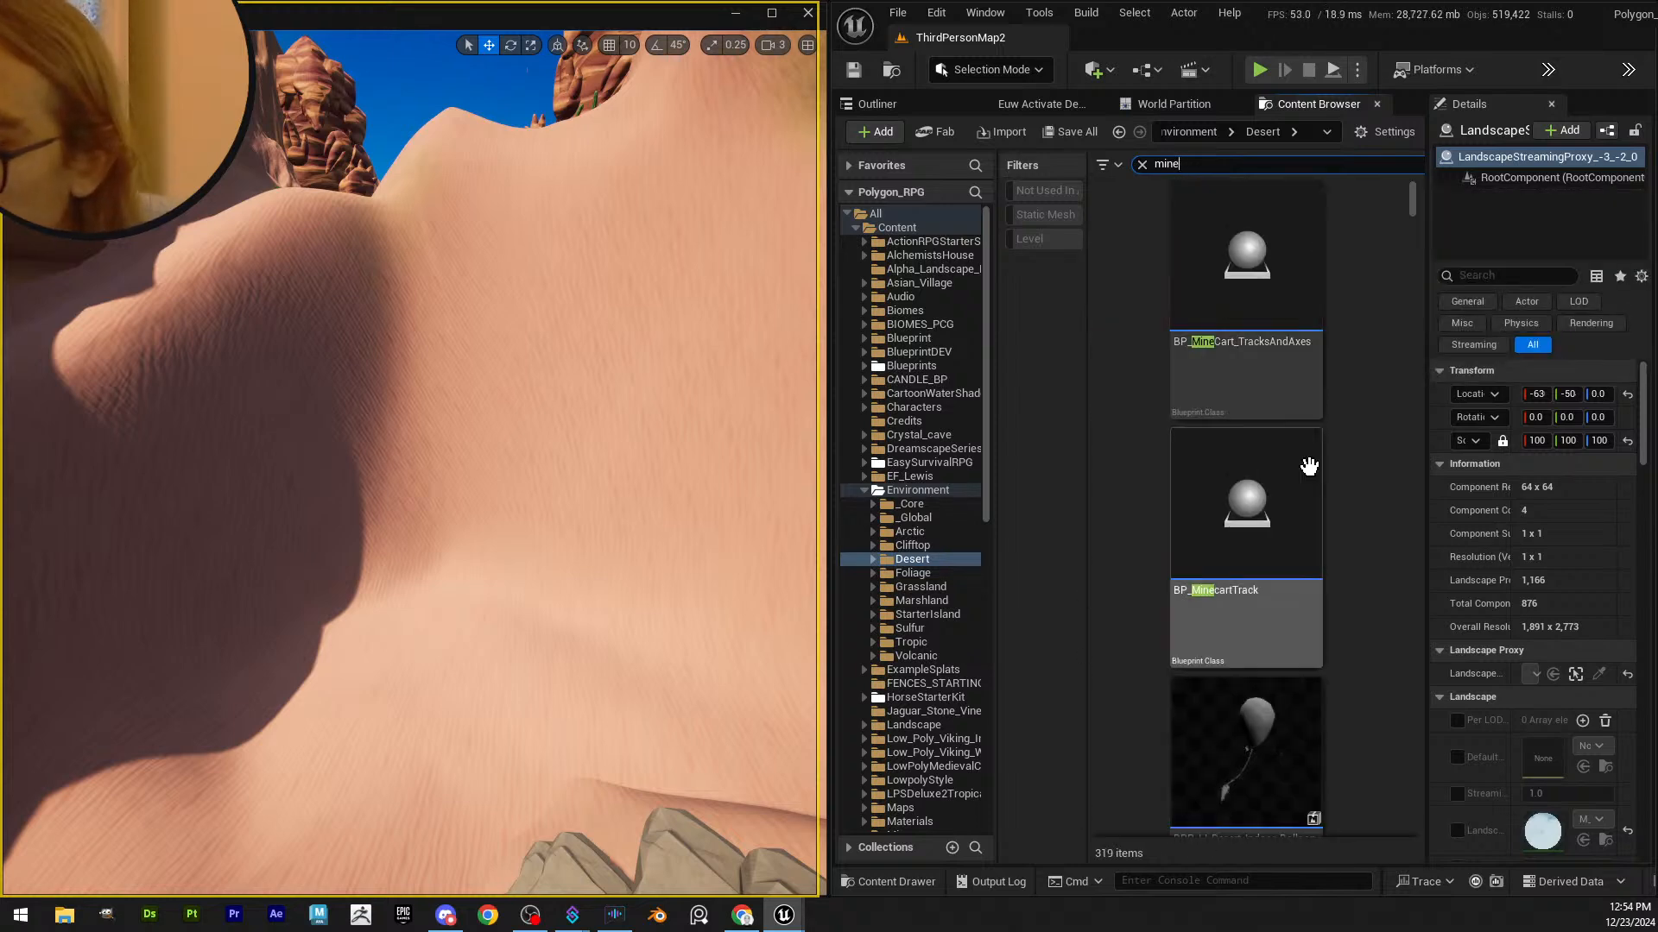
{"action": "scroll", "coordinate": [1334, 479], "scroll_direction": "down", "scroll_amount": 1, "text": "ctrl"}
{"action": "scroll", "coordinate": [1352, 587], "scroll_direction": "down", "scroll_amount": 9}
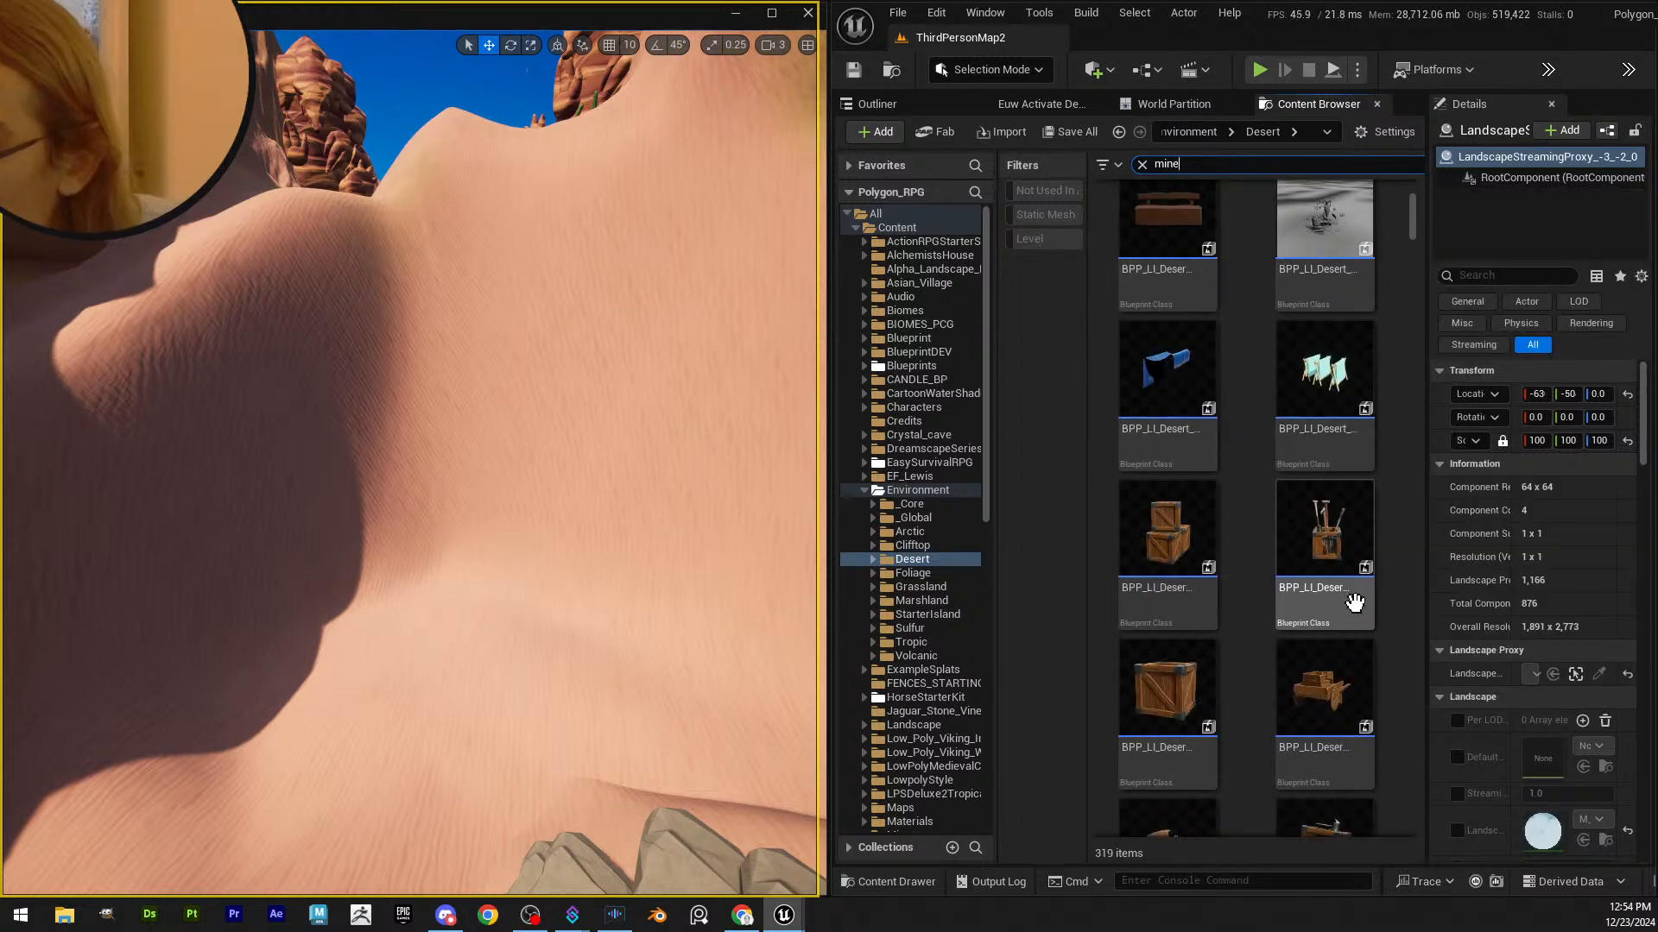
{"action": "scroll", "coordinate": [1384, 435], "scroll_direction": "down", "scroll_amount": 7}
{"action": "left_click_drag", "start_coordinate": [1411, 240], "coordinate": [1407, 261]}
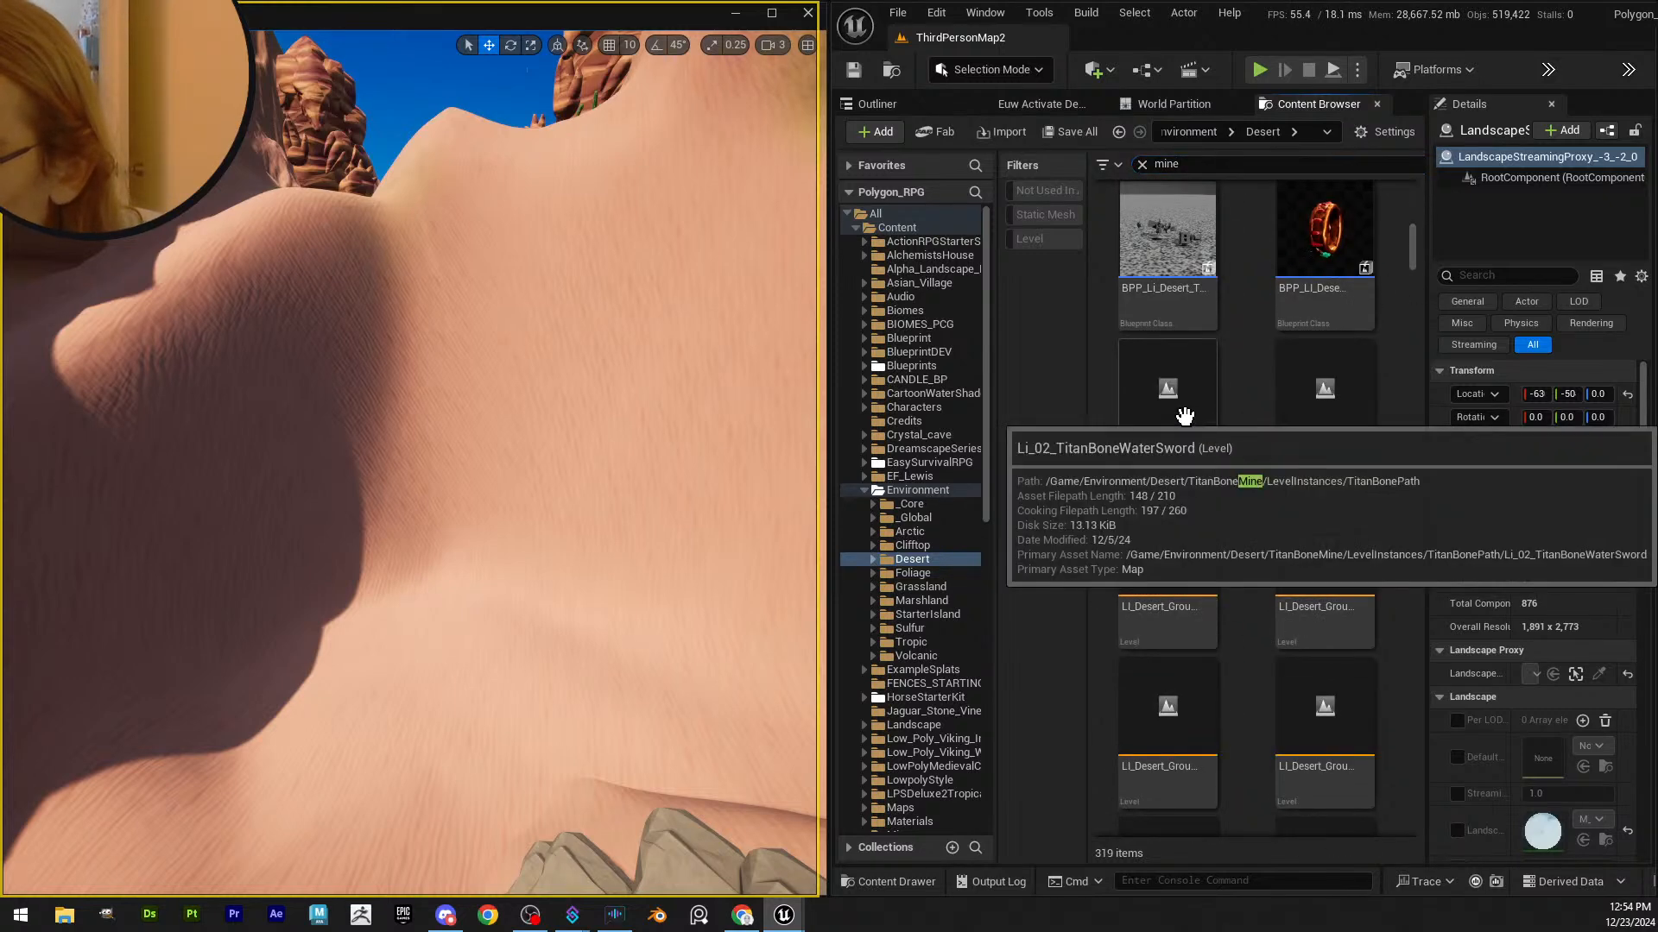
- Widen the "mine" search to the whole Environment folder and inspect the Clifftop mine levels, including IL_Mines_Blockout and IL_Mines_TownBuildings
{"action": "left_click", "coordinate": [914, 493]}
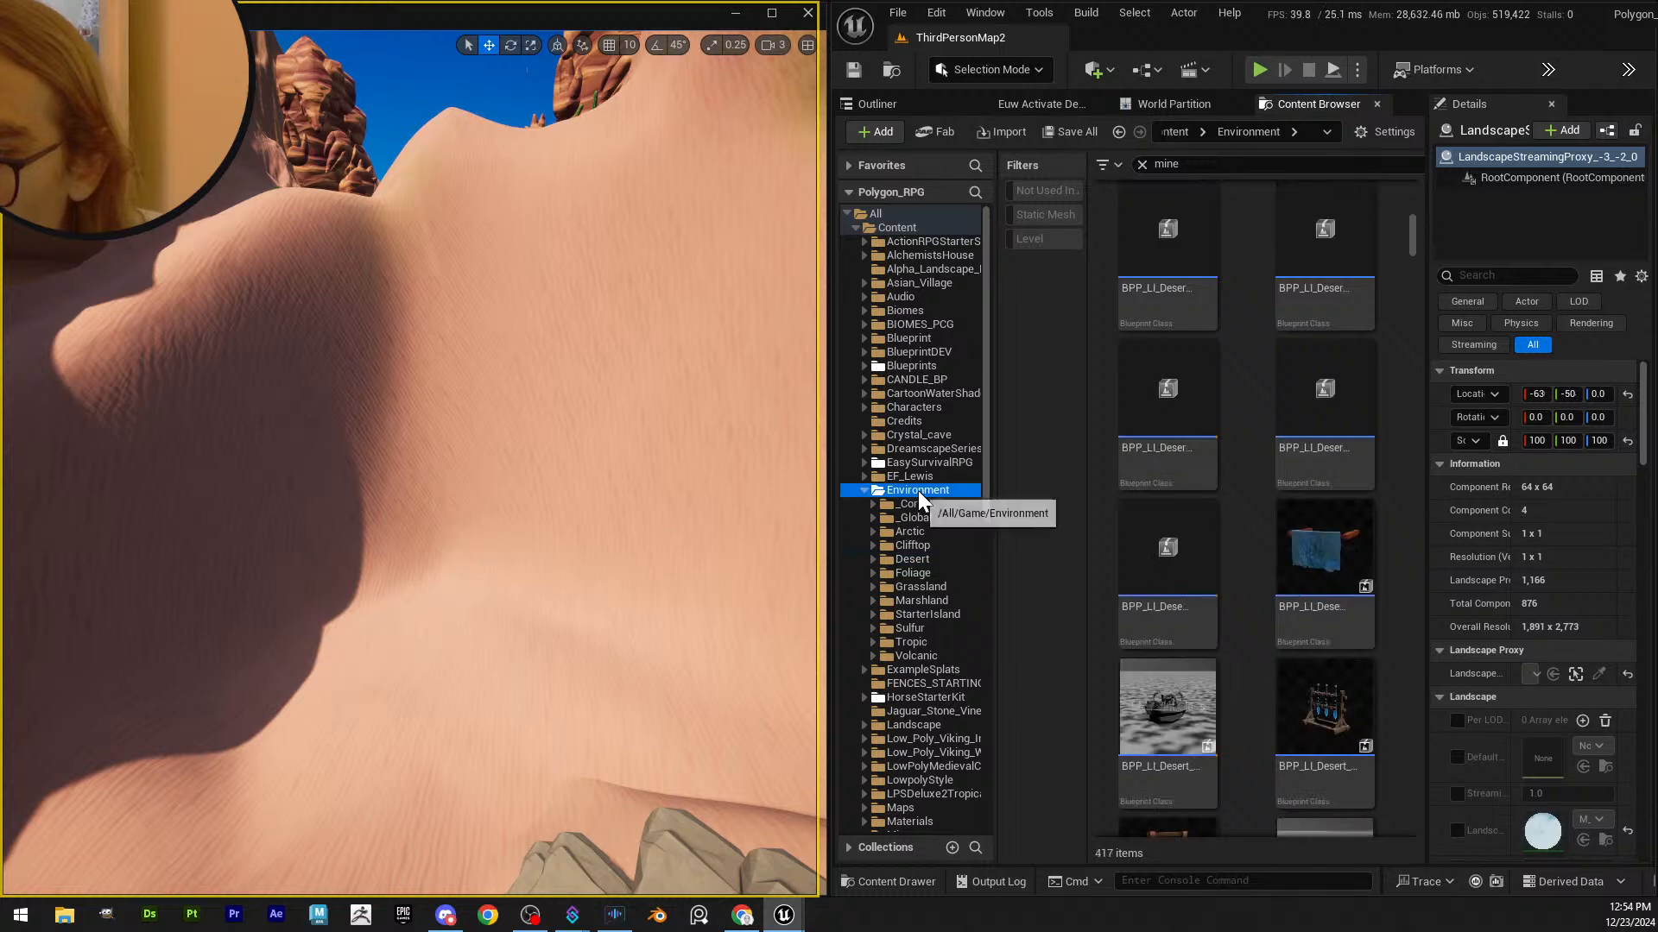
{"action": "scroll", "coordinate": [1297, 605], "scroll_direction": "down", "scroll_amount": 10}
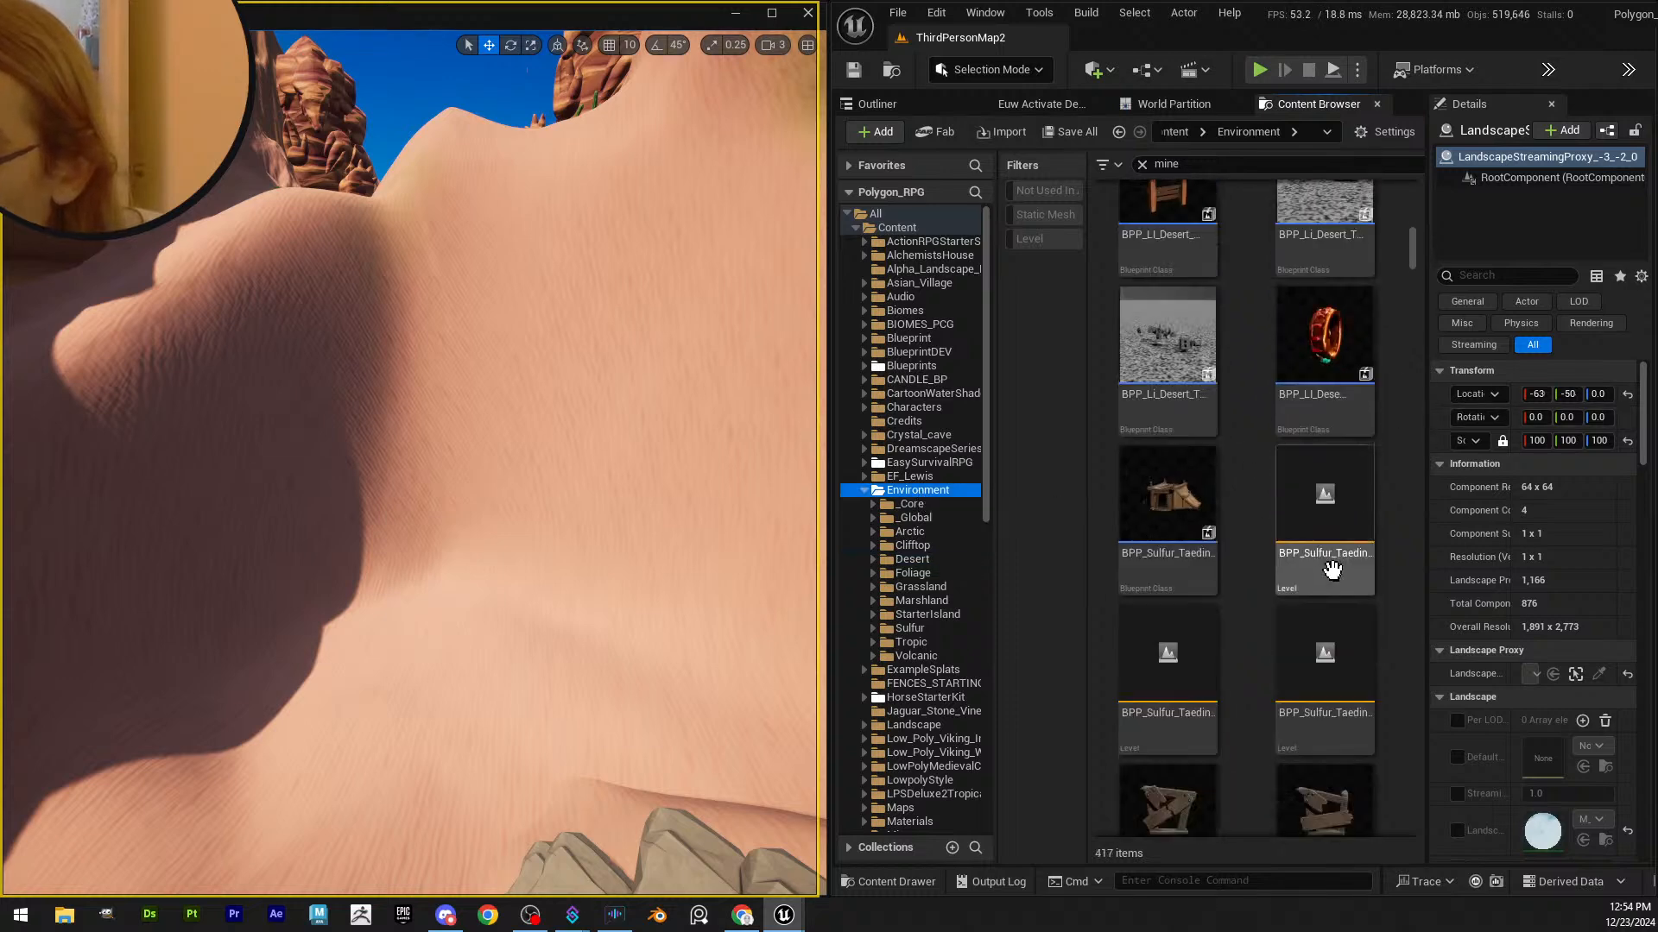
{"action": "scroll", "coordinate": [1293, 560], "scroll_direction": "down", "scroll_amount": 5}
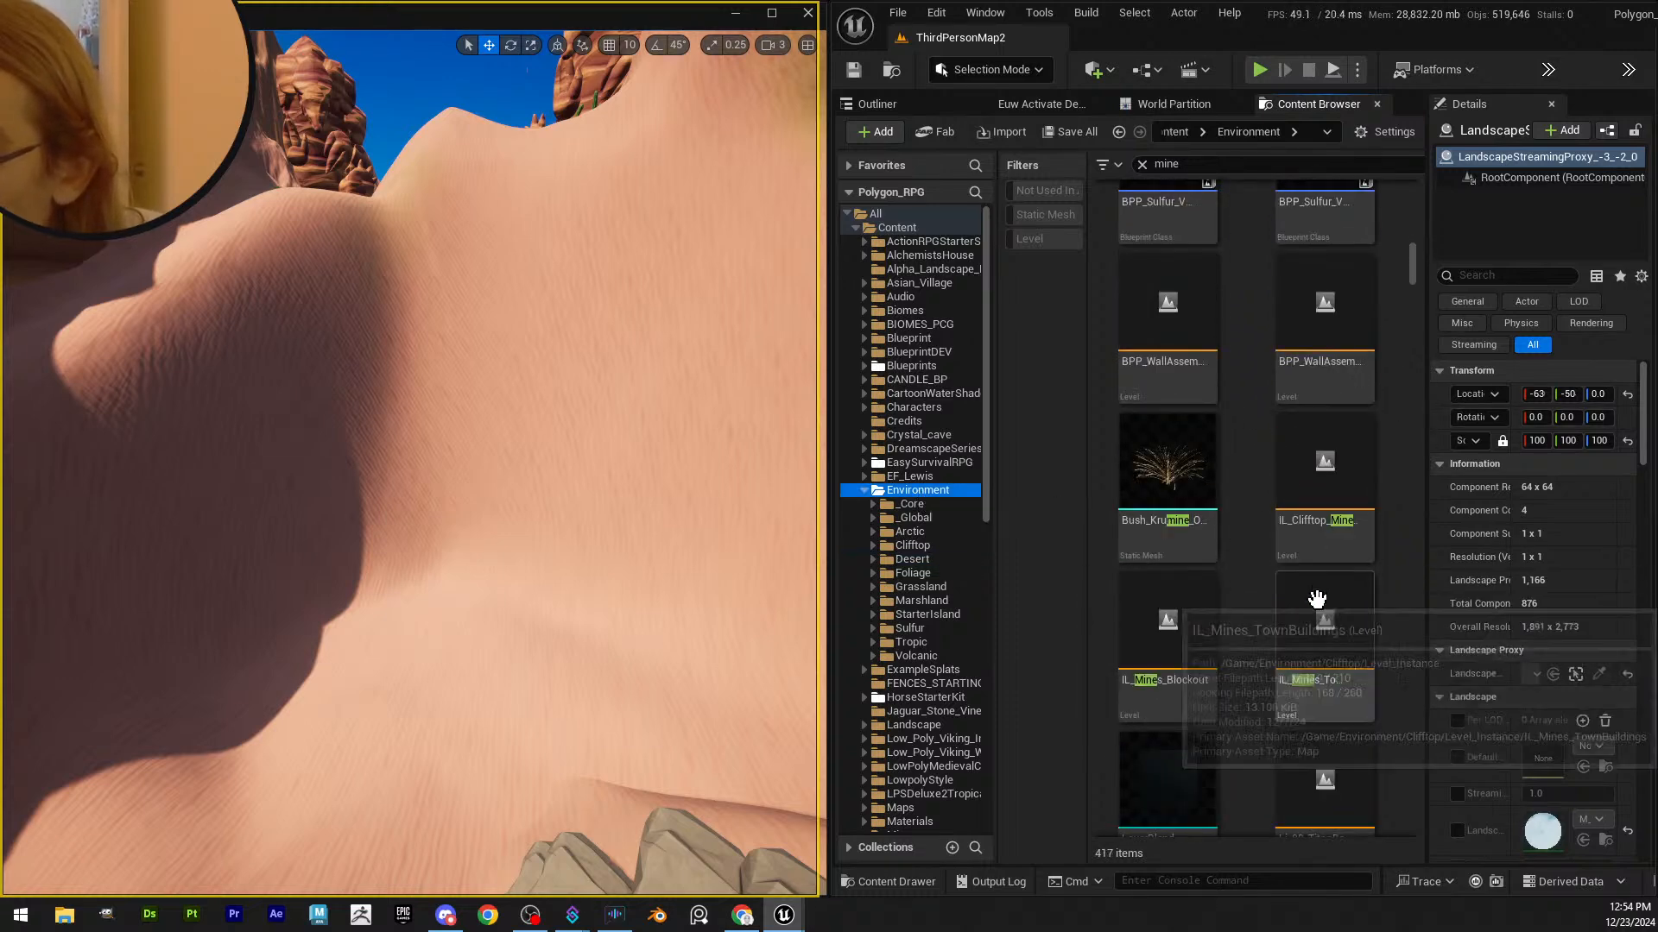
{"action": "mouse_move", "coordinate": [1368, 405]}
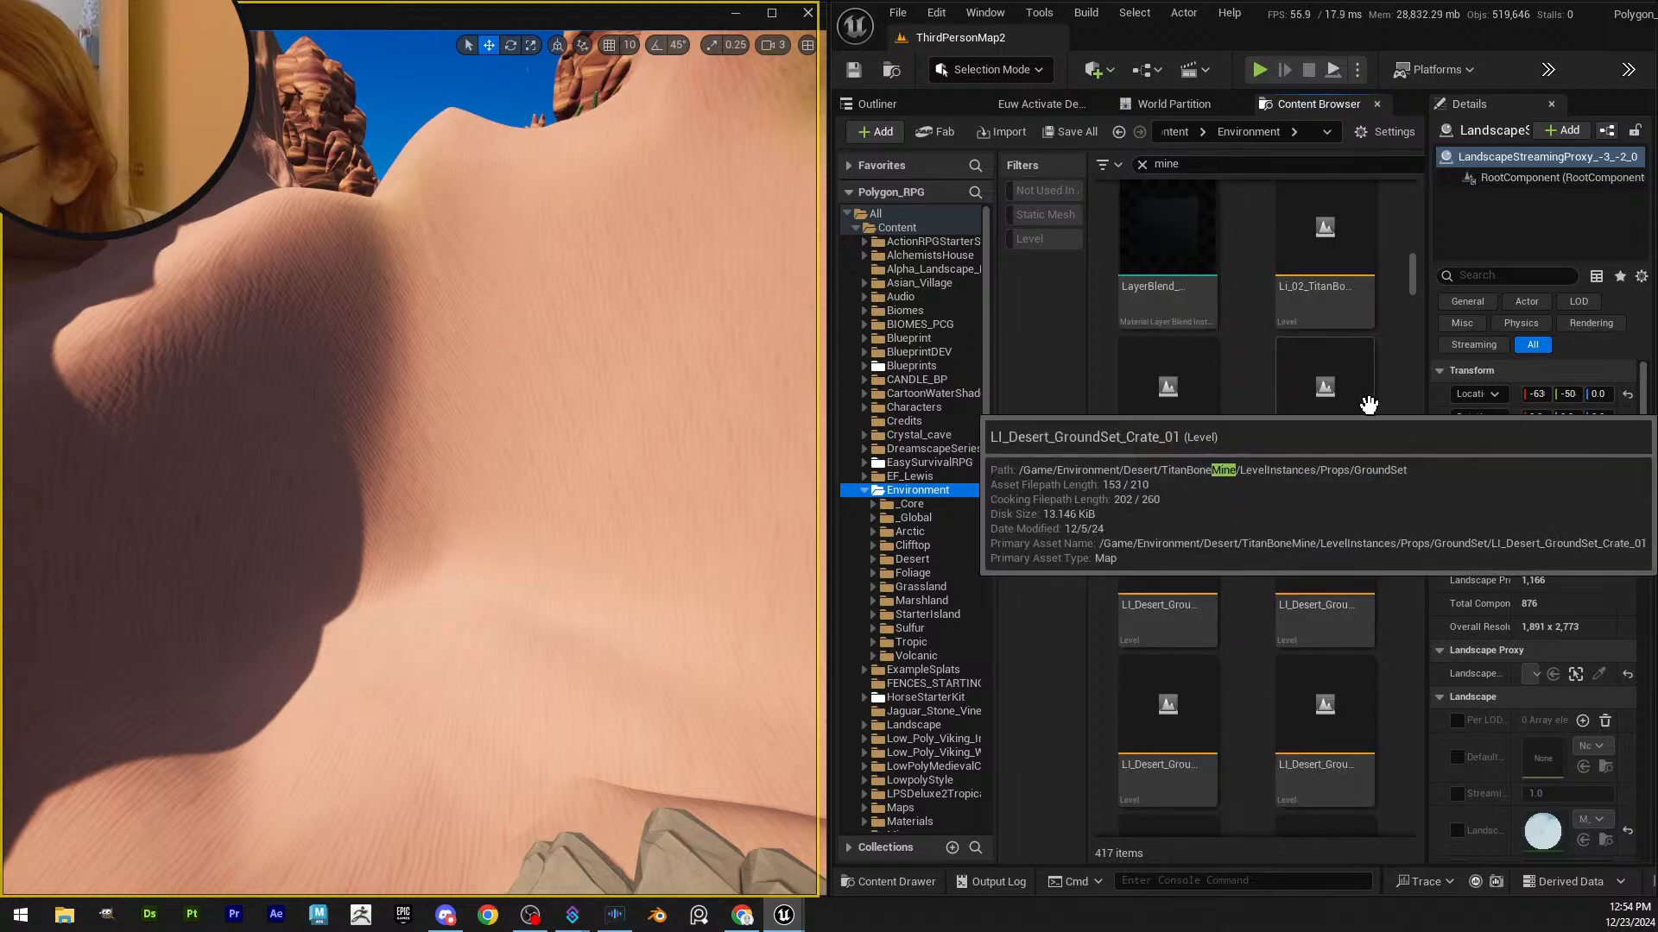
{"action": "scroll", "coordinate": [1362, 414], "scroll_direction": "up", "scroll_amount": 2}
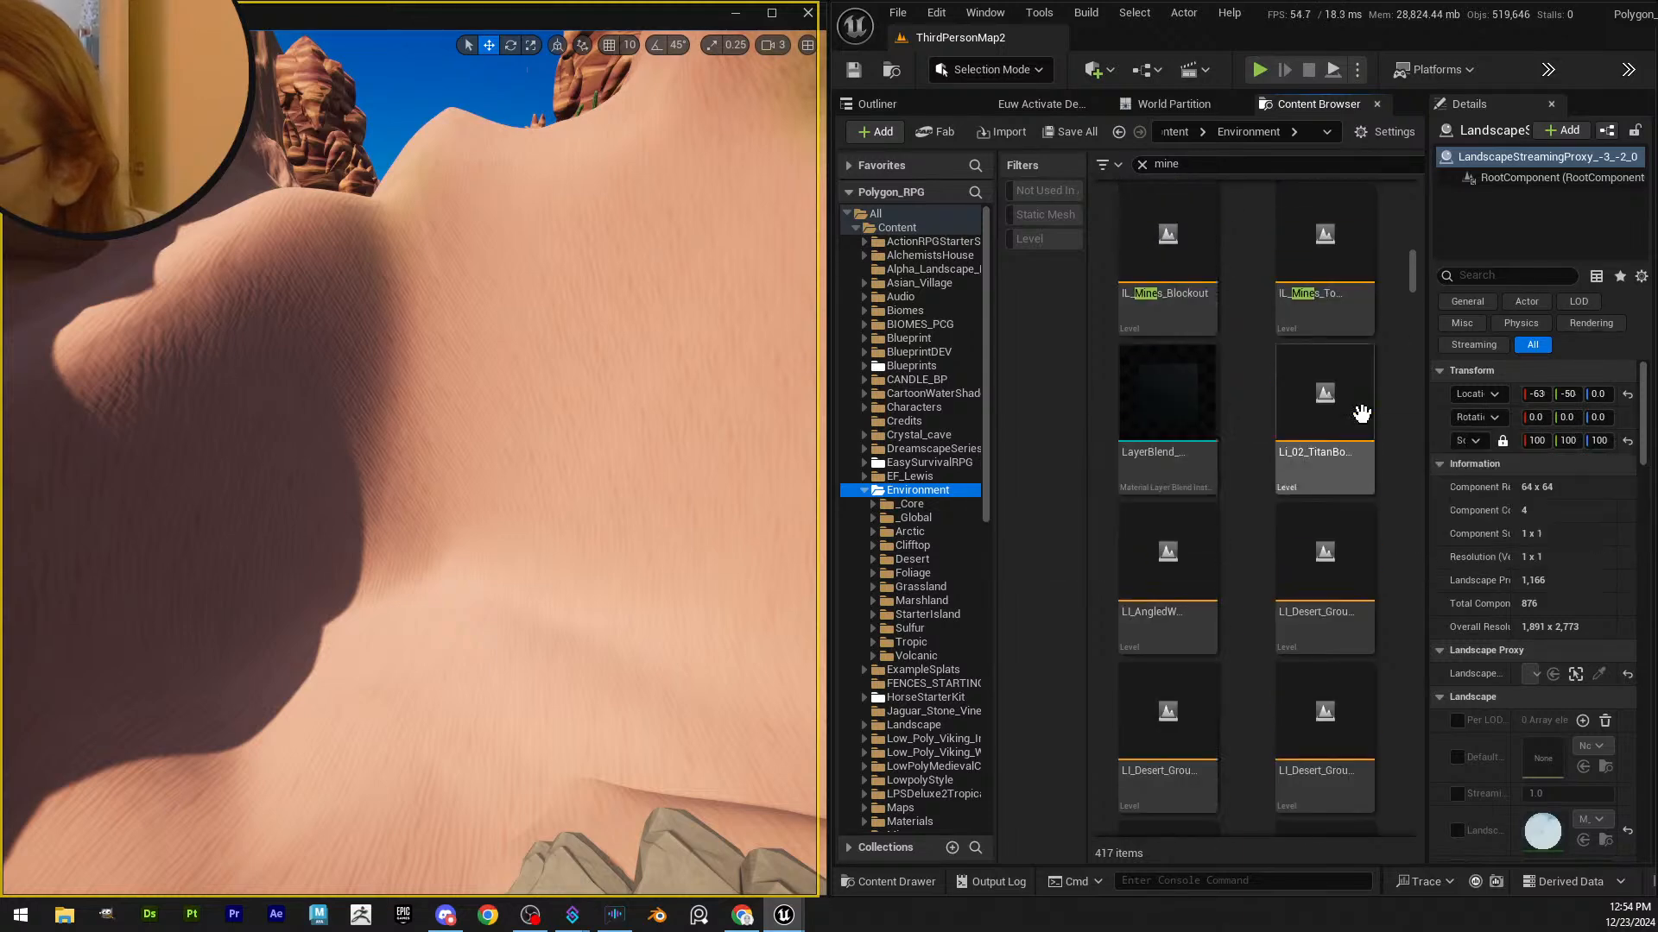
{"action": "mouse_move", "coordinate": [1349, 371]}
{"action": "scroll", "coordinate": [1351, 367], "scroll_direction": "up", "scroll_amount": 1}
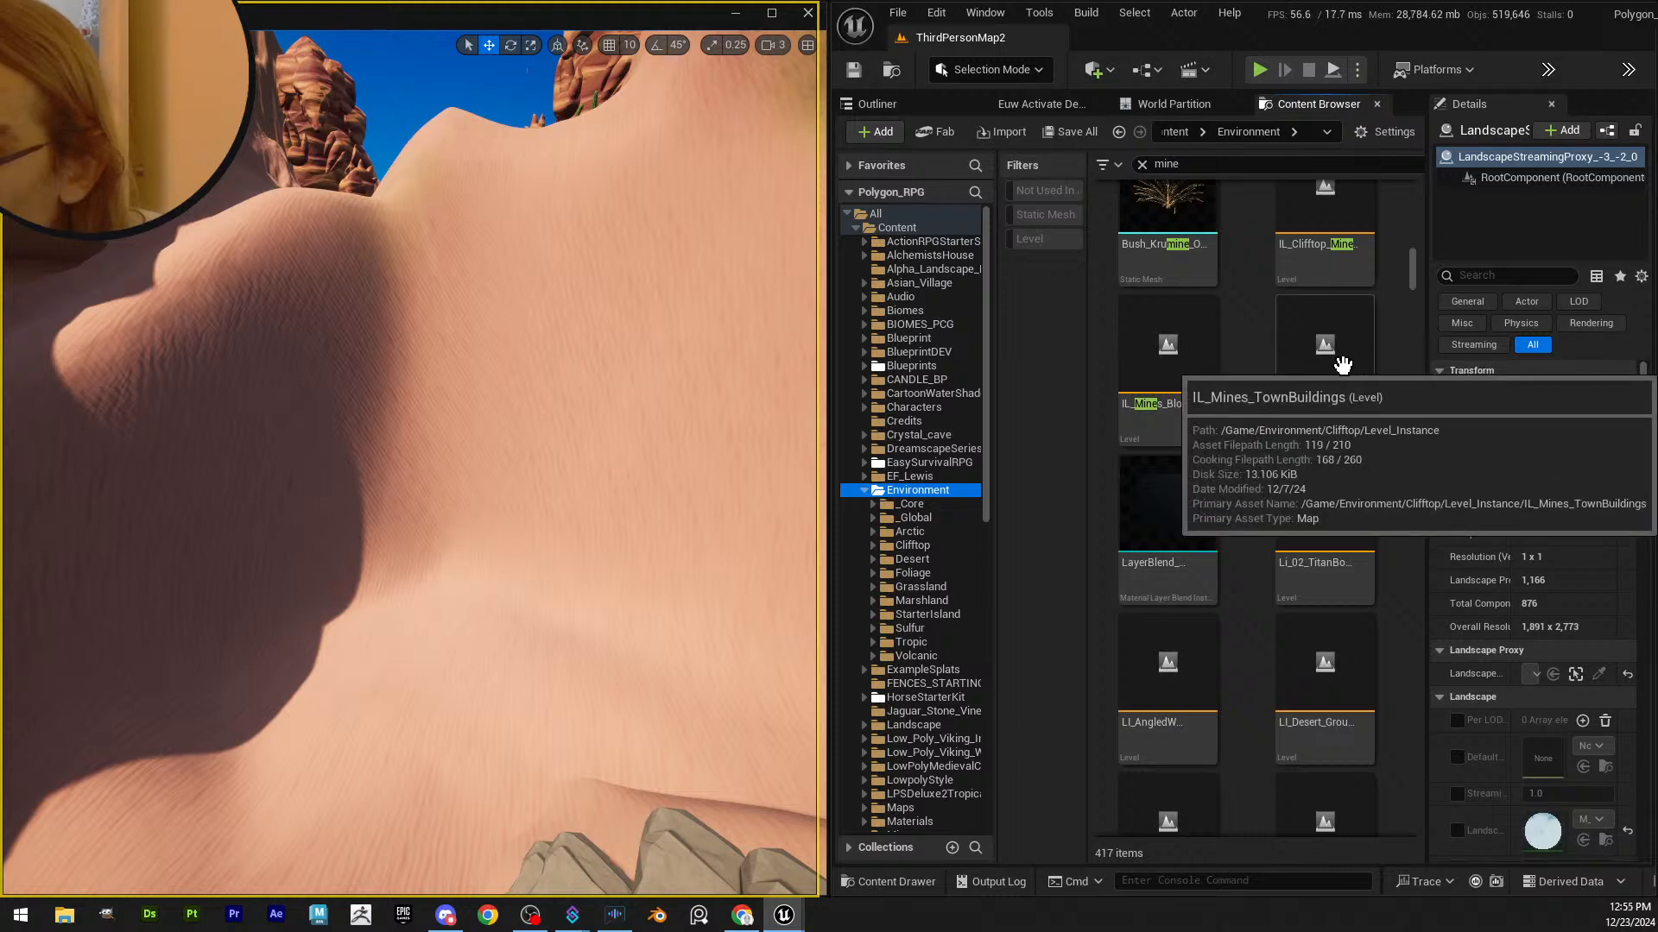
{"action": "mouse_move", "coordinate": [1181, 368]}
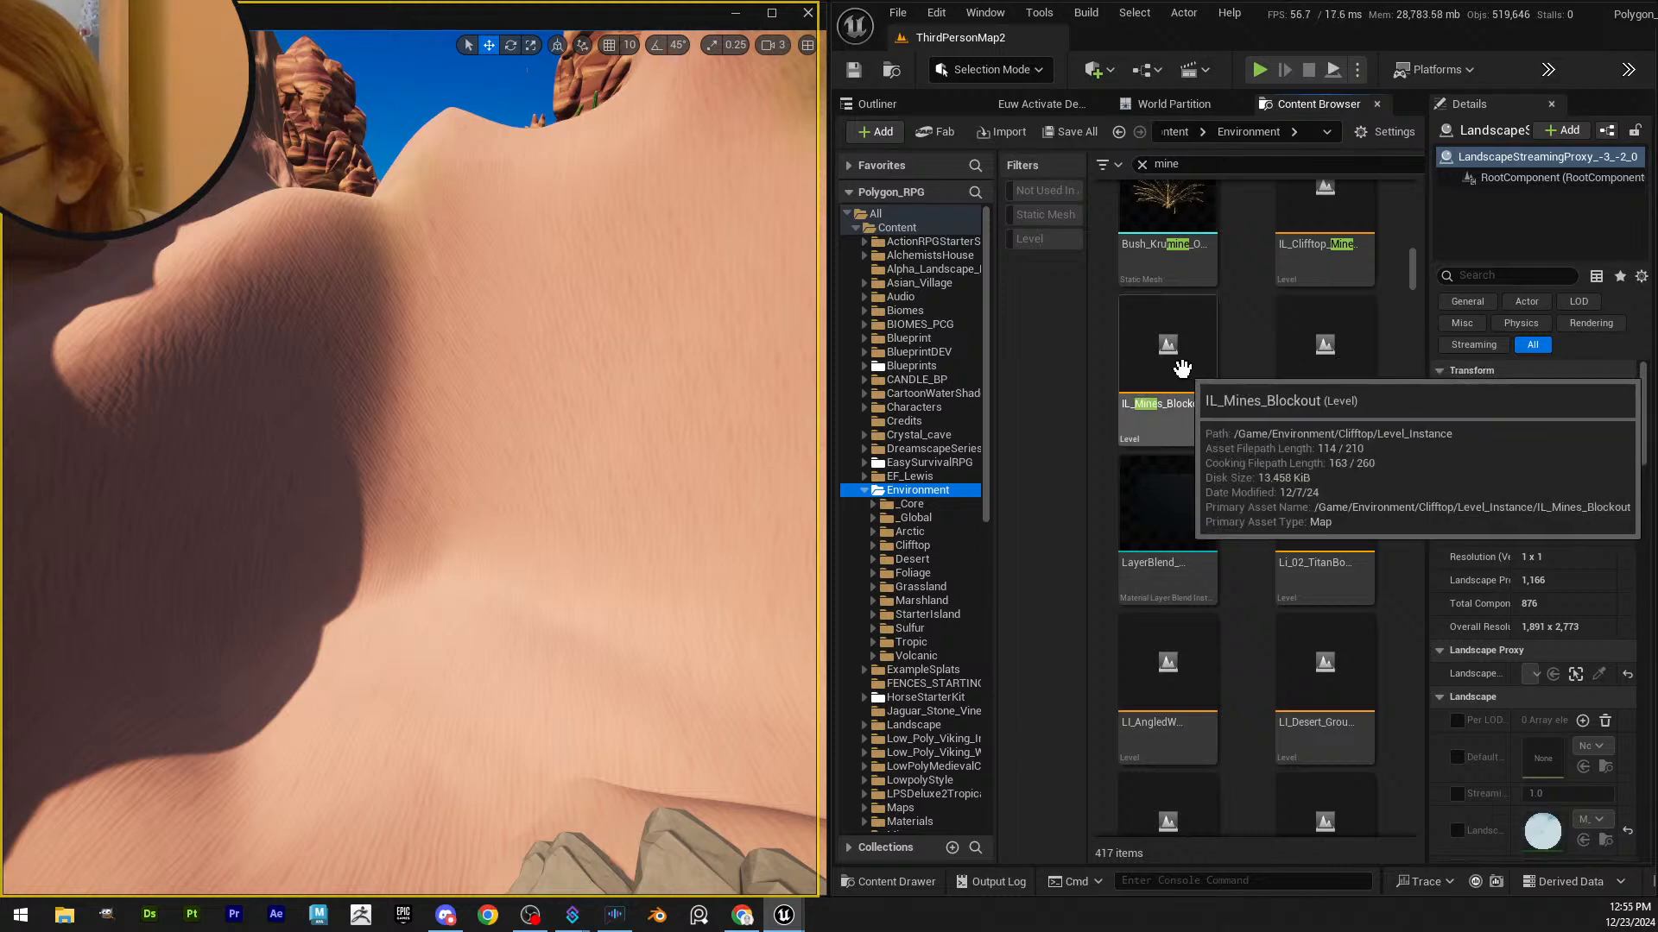
{"action": "scroll", "coordinate": [1321, 364], "scroll_direction": "up", "scroll_amount": 1}
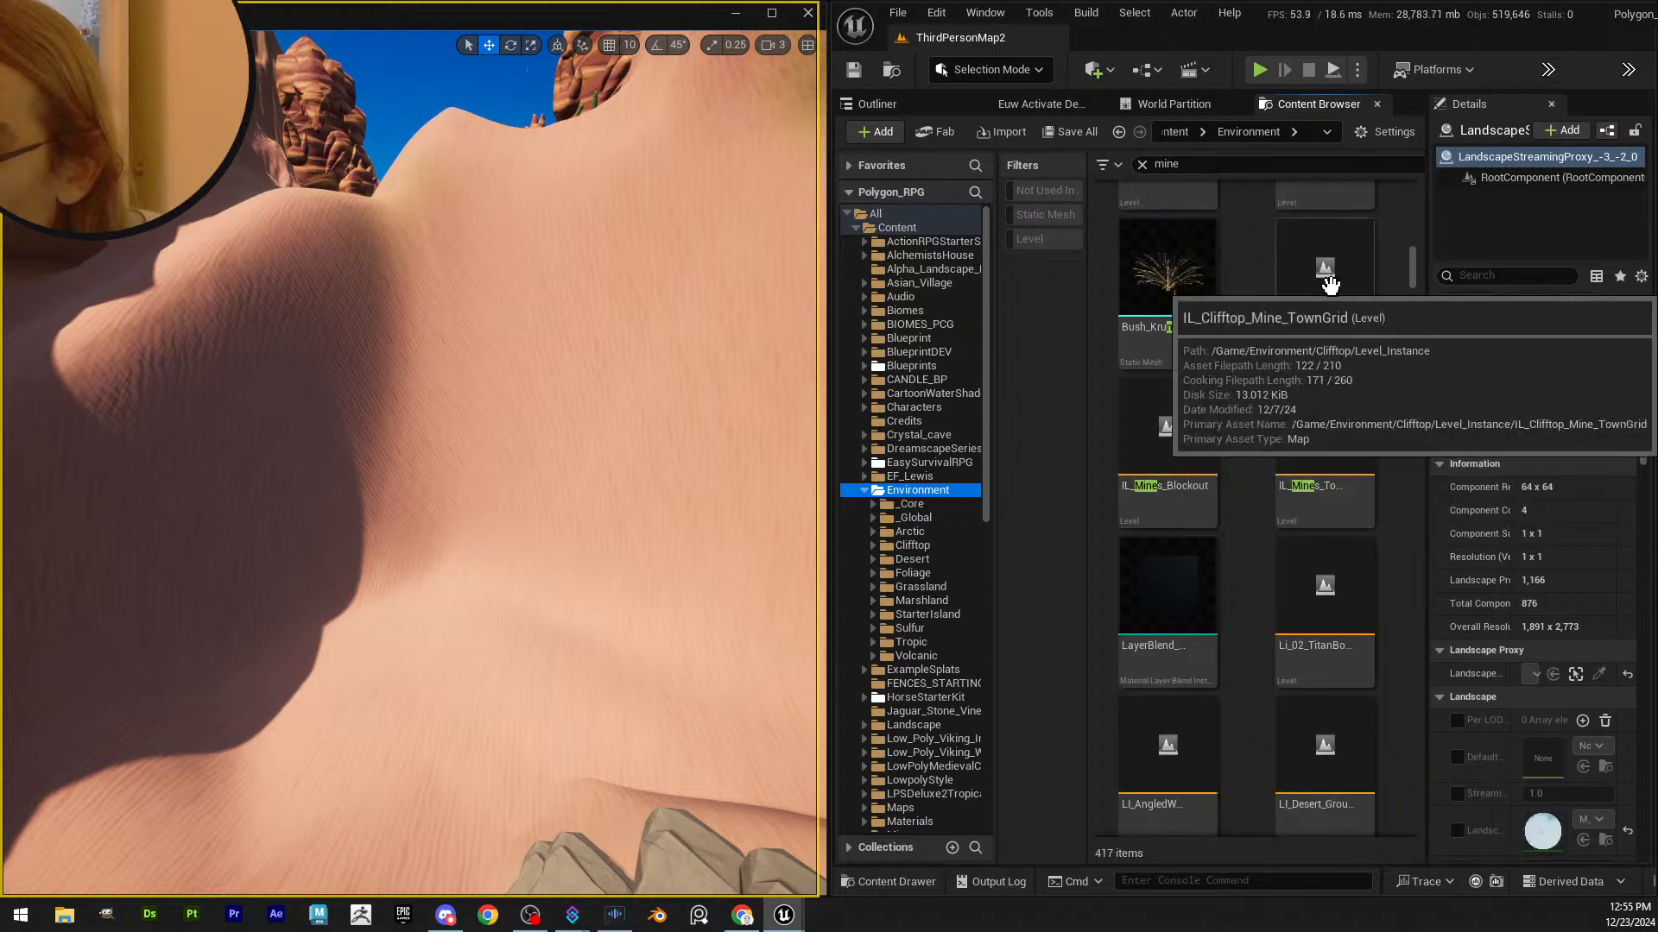
- Place an instance of the IL_Mines_Blockout level on the sand beside the grey rocks
{"action": "left_click", "coordinate": [1162, 430]}
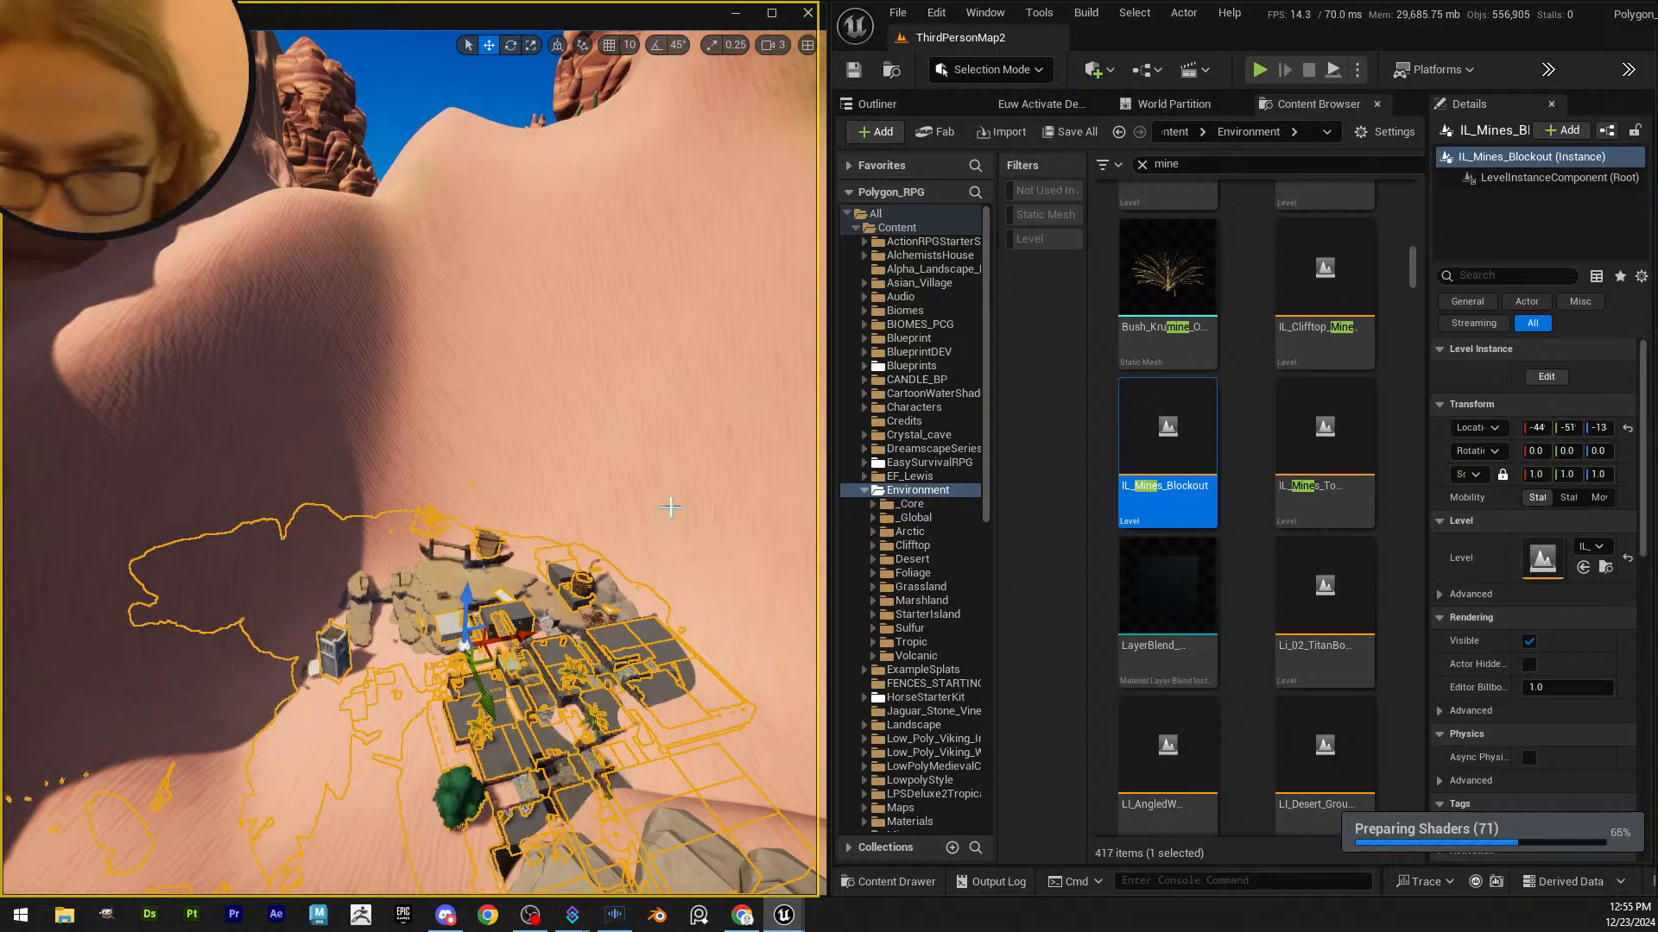
{"action": "right_click_drag", "start_coordinate": [581, 544], "coordinate": [570, 639]}
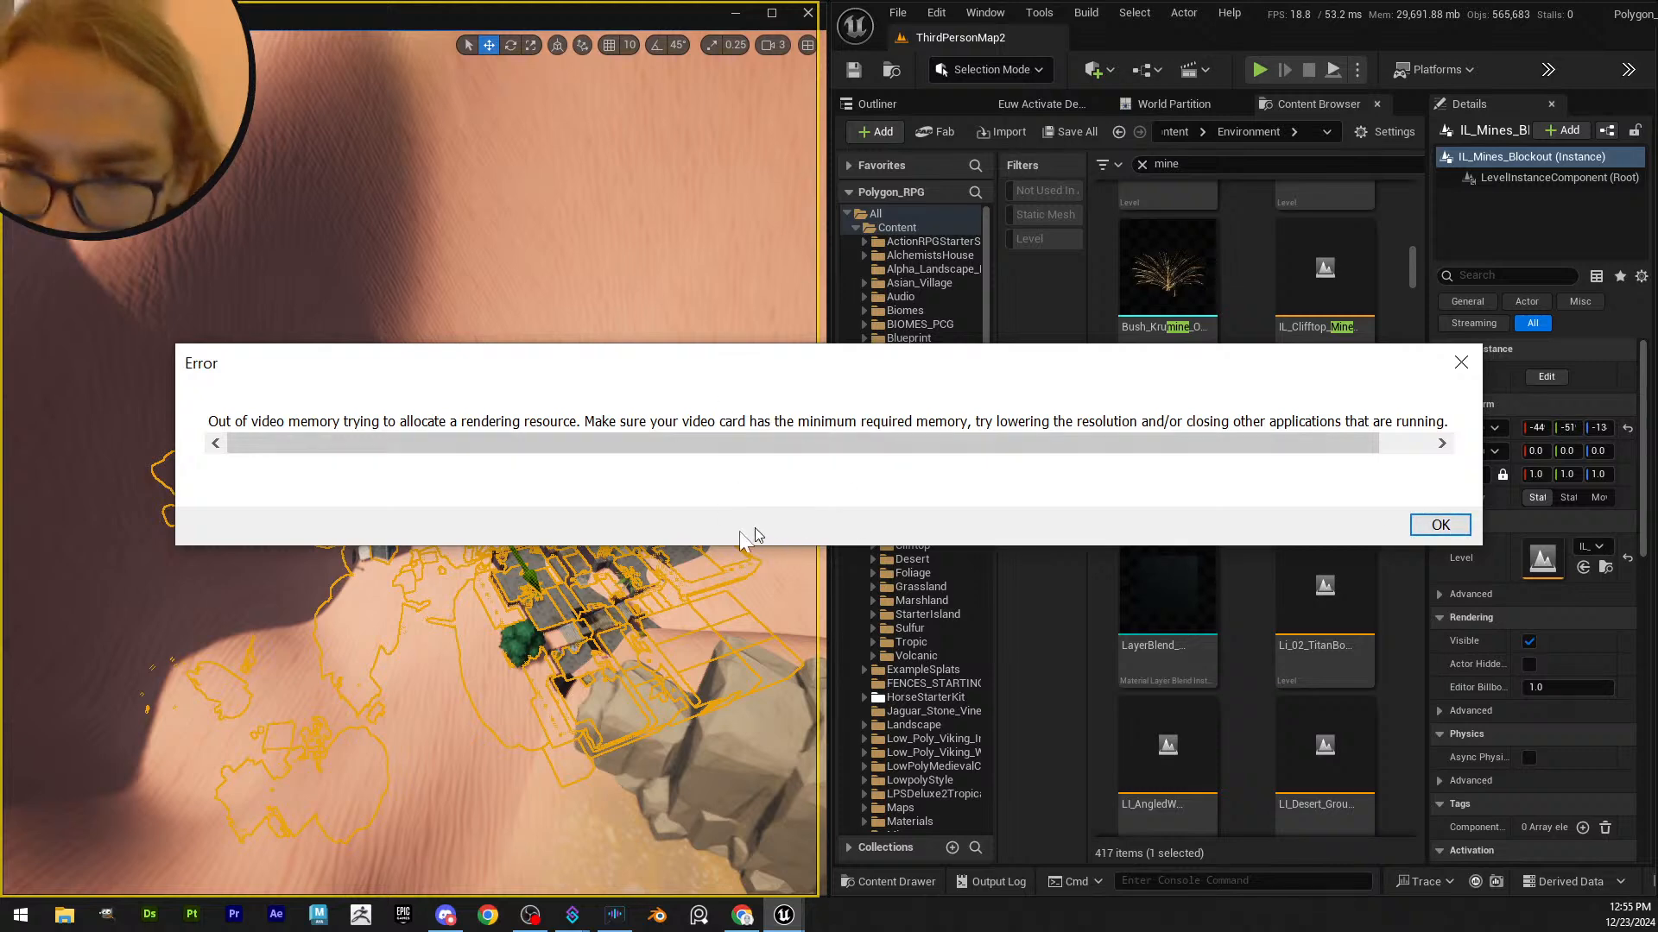
- Dismiss the out-of-video-memory error and relaunch the Unreal Editor
{"action": "left_click", "coordinate": [1435, 524]}
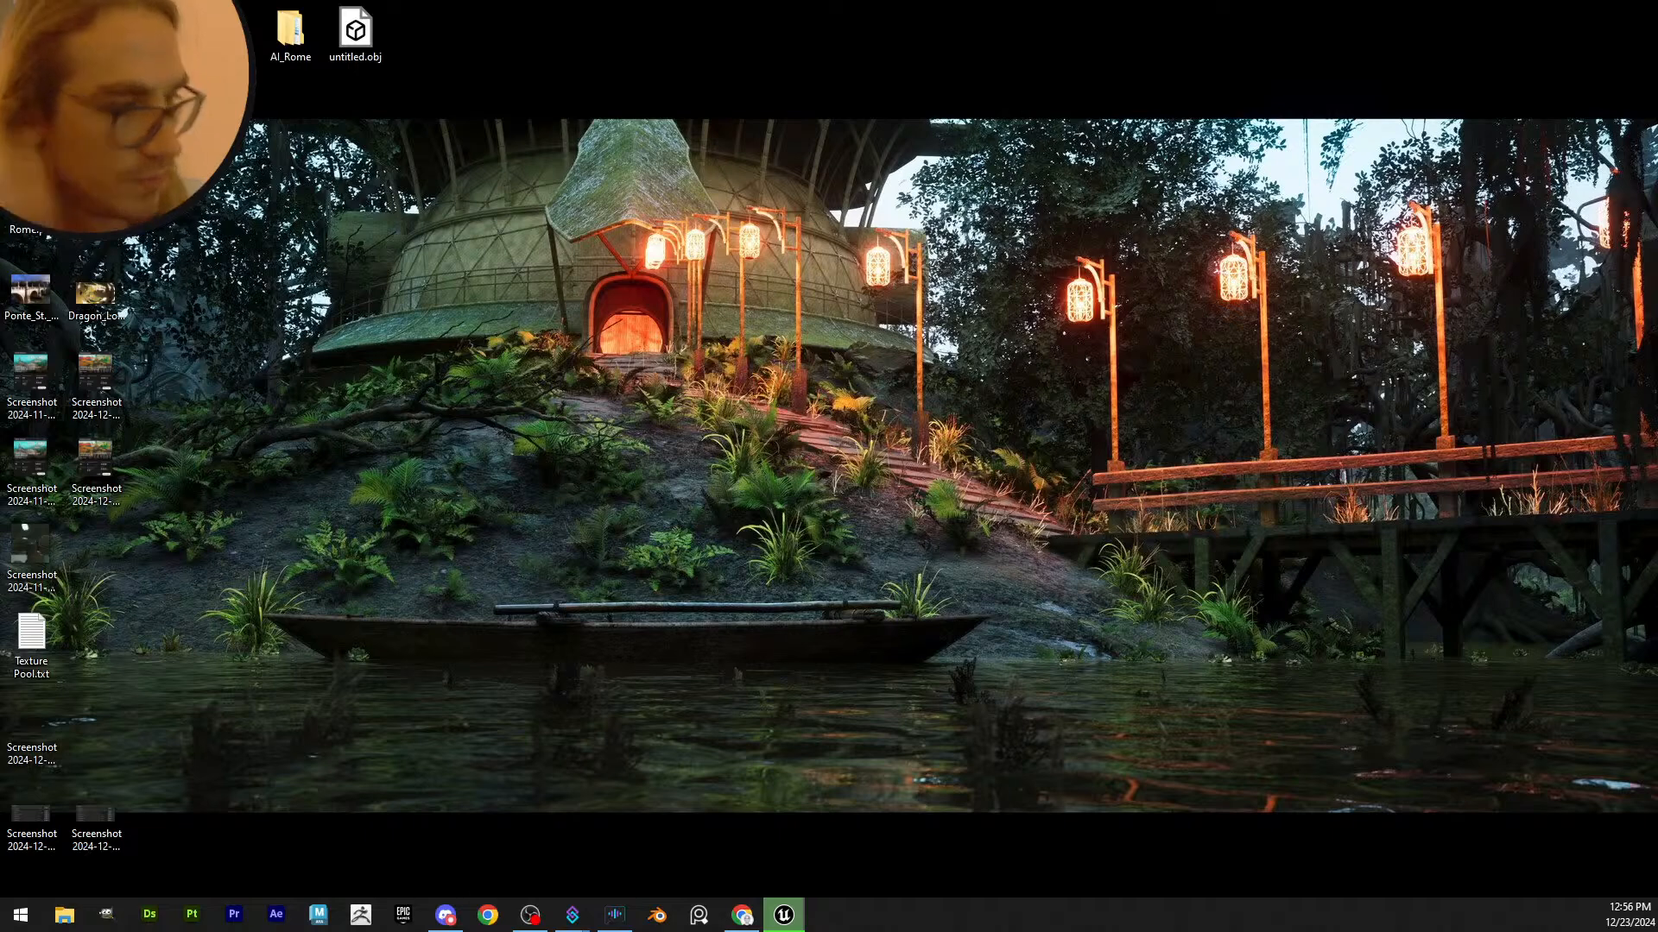
{"action": "left_click", "coordinate": [784, 915]}
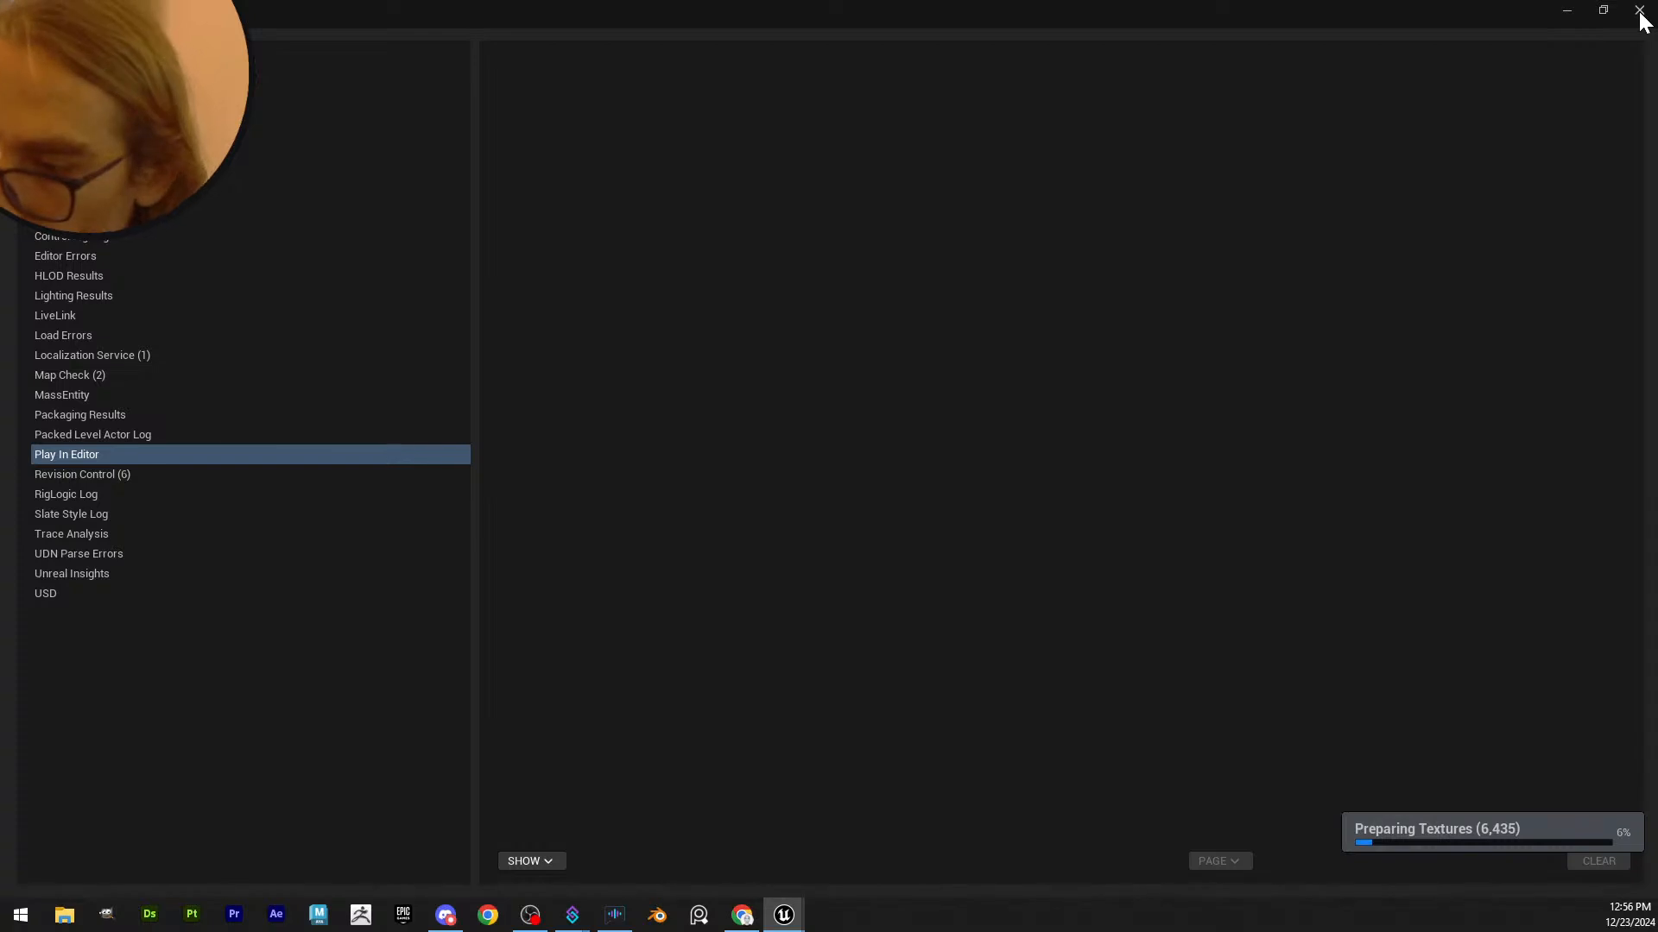
- Close the Message Log and fit the main editor window to the right half of the screen
{"action": "double_click", "coordinate": [1407, 18]}
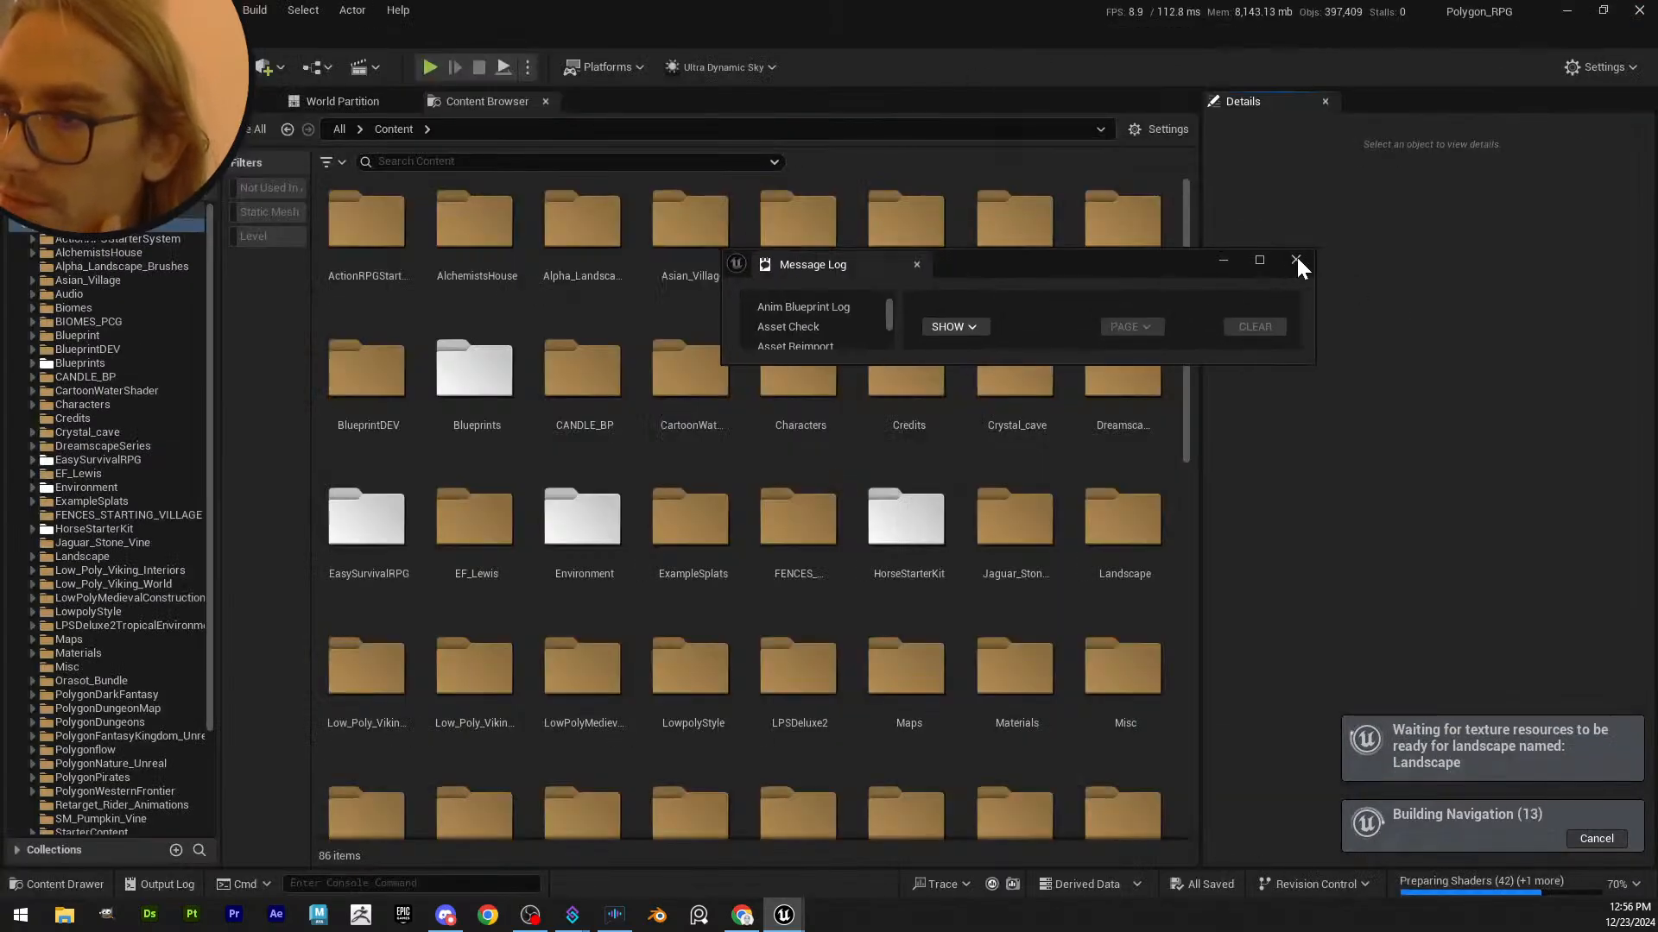
{"action": "left_click", "coordinate": [1294, 259]}
{"action": "left_click_drag", "start_coordinate": [1131, 10], "coordinate": [1645, 300]}
- Open a level viewport in its own window filling the left half of the screen, showing the sand beside the grey rocks
{"action": "left_click", "coordinate": [985, 12]}
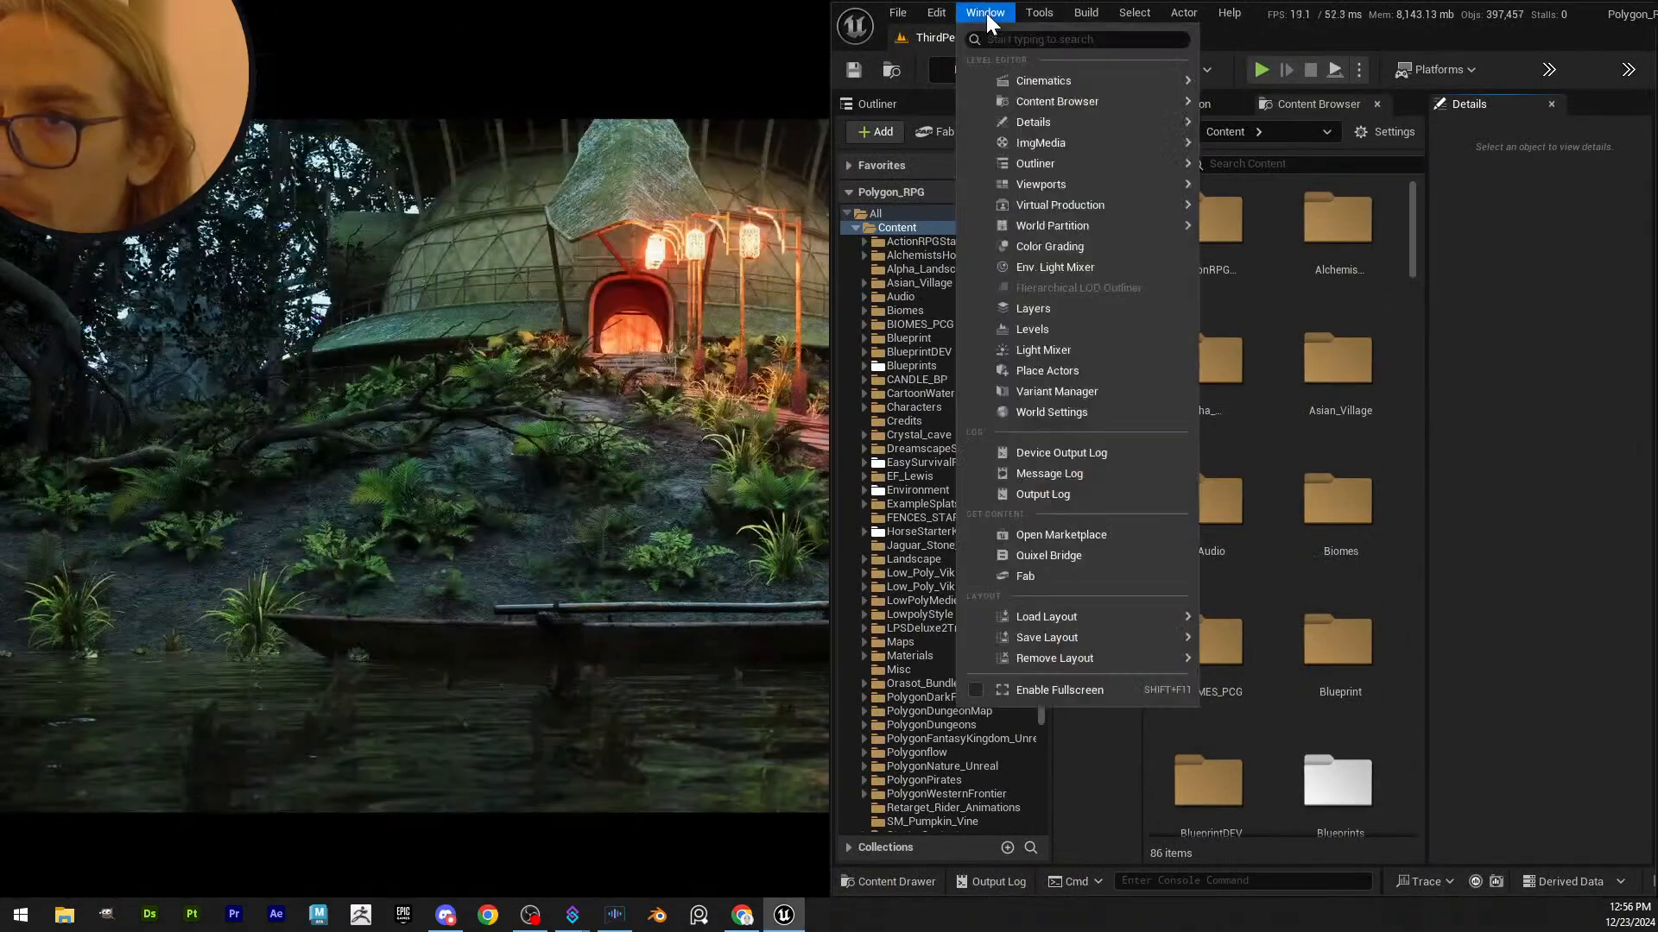
{"action": "mouse_move", "coordinate": [1067, 188]}
{"action": "left_click", "coordinate": [1267, 191]}
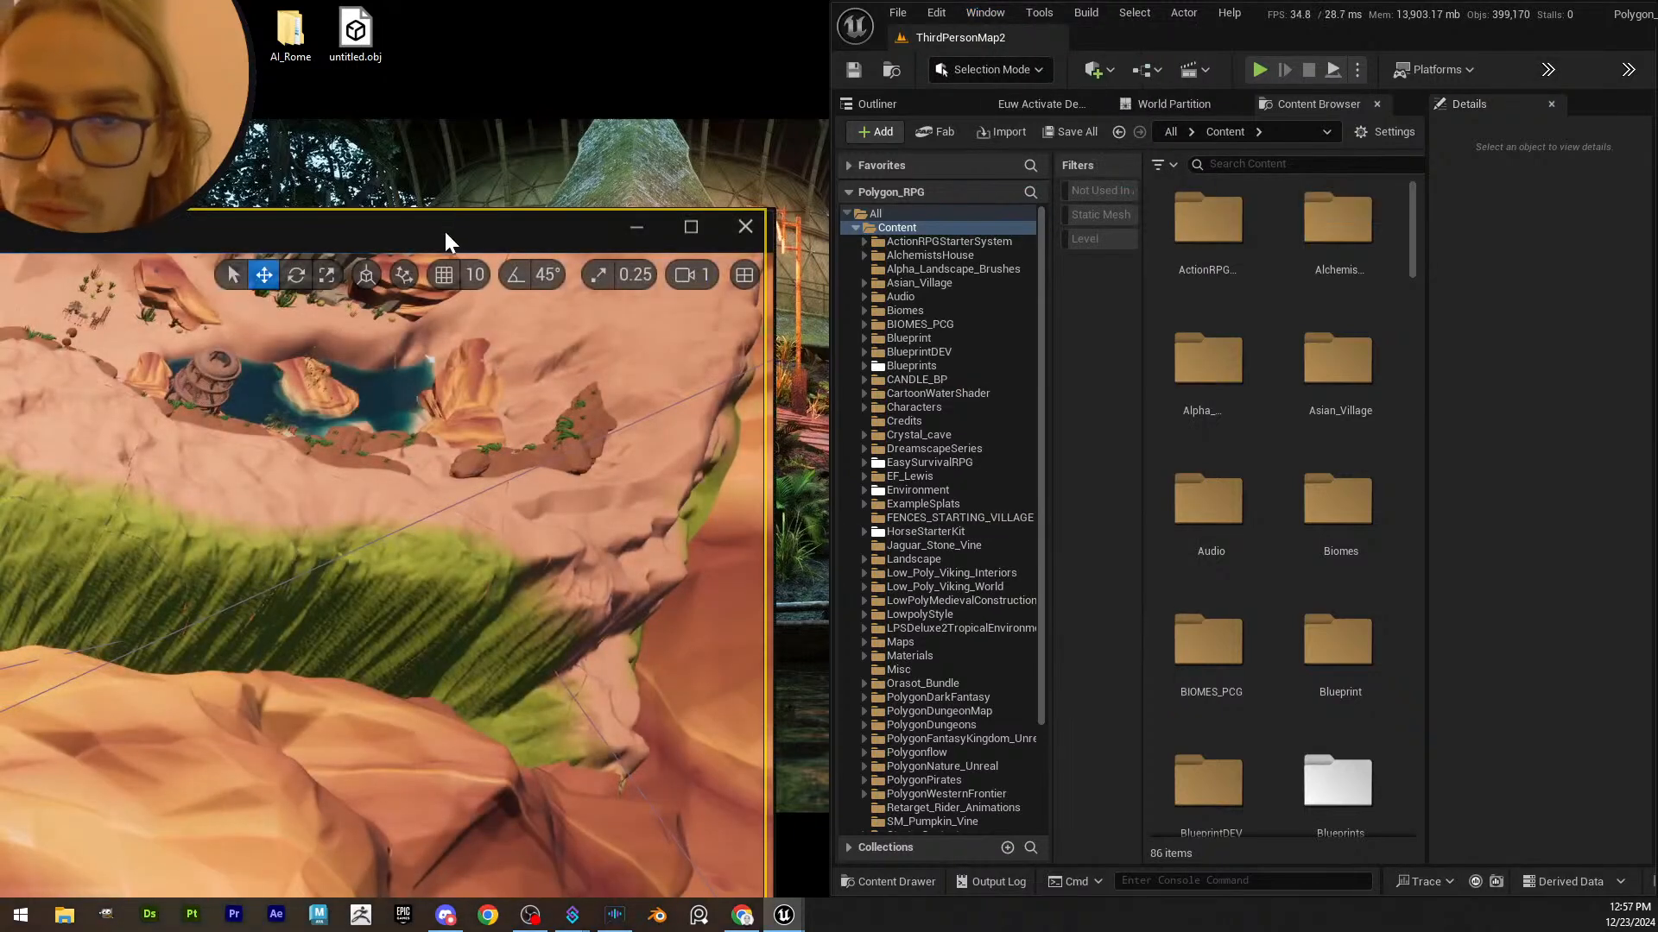
{"action": "left_click_drag", "start_coordinate": [443, 228], "coordinate": [1, 113]}
{"action": "left_click_drag", "start_coordinate": [535, 429], "coordinate": [552, 397]}
{"action": "left_click_drag", "start_coordinate": [235, 485], "coordinate": [237, 466]}
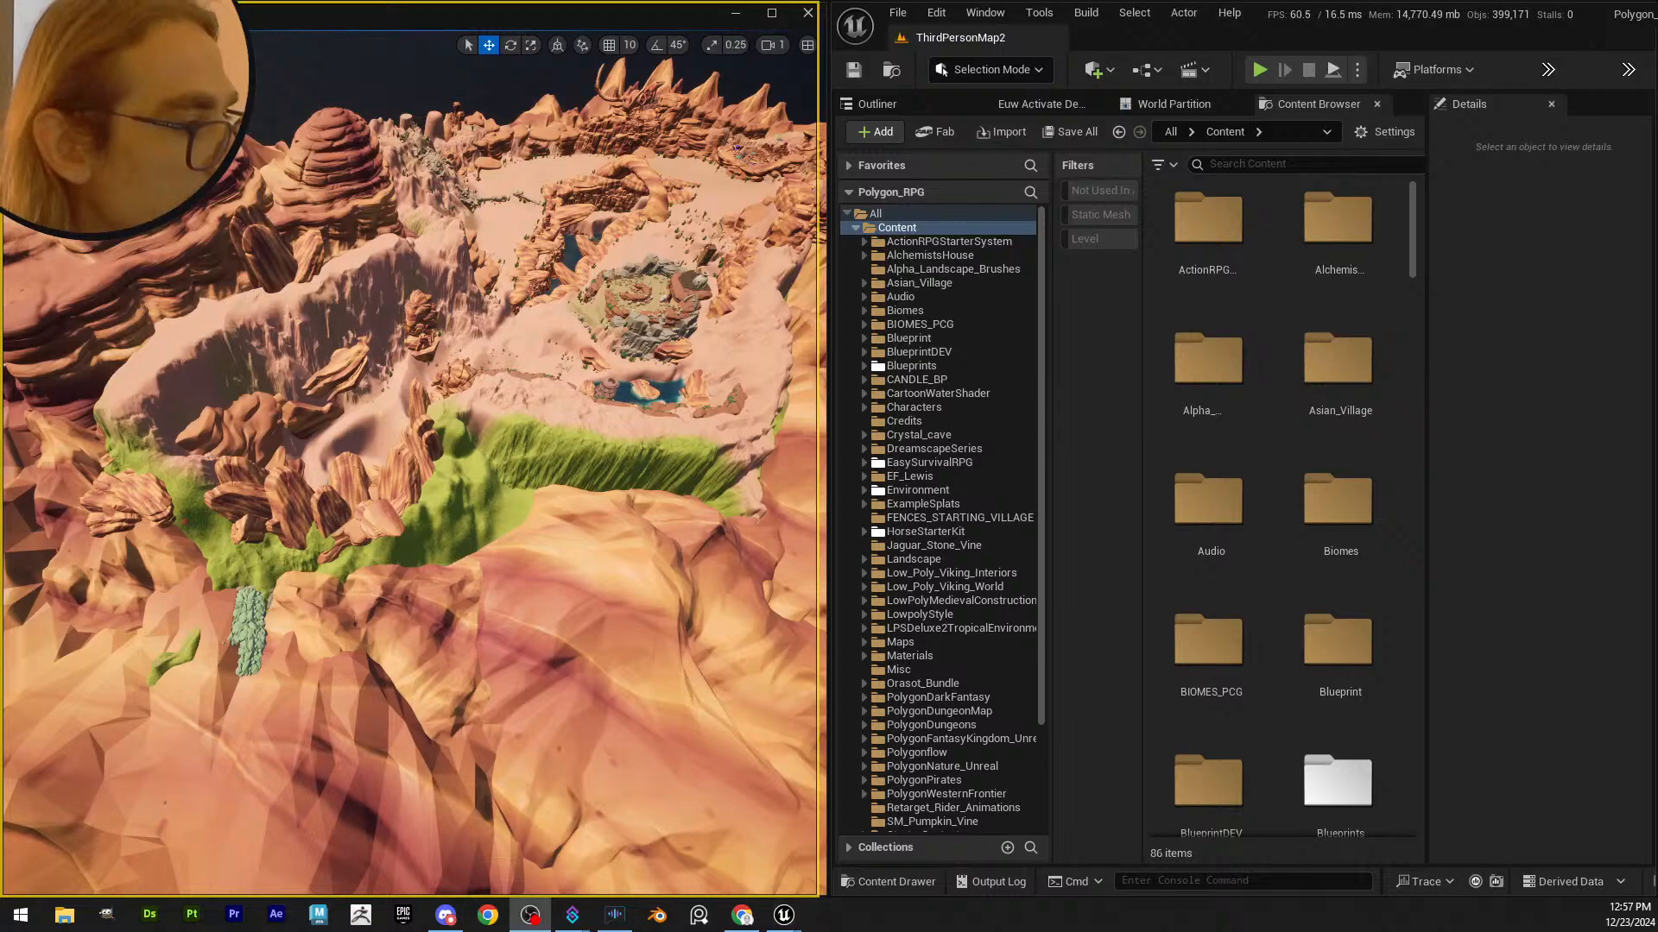
{"action": "right_click_drag", "start_coordinate": [410, 466], "coordinate": [442, 393]}
{"action": "scroll", "coordinate": [419, 449], "scroll_direction": "up", "scroll_amount": 5}
{"action": "scroll", "coordinate": [428, 427], "scroll_direction": "down", "scroll_amount": 3}
{"action": "scroll", "coordinate": [433, 414], "scroll_direction": "down", "scroll_amount": 2}
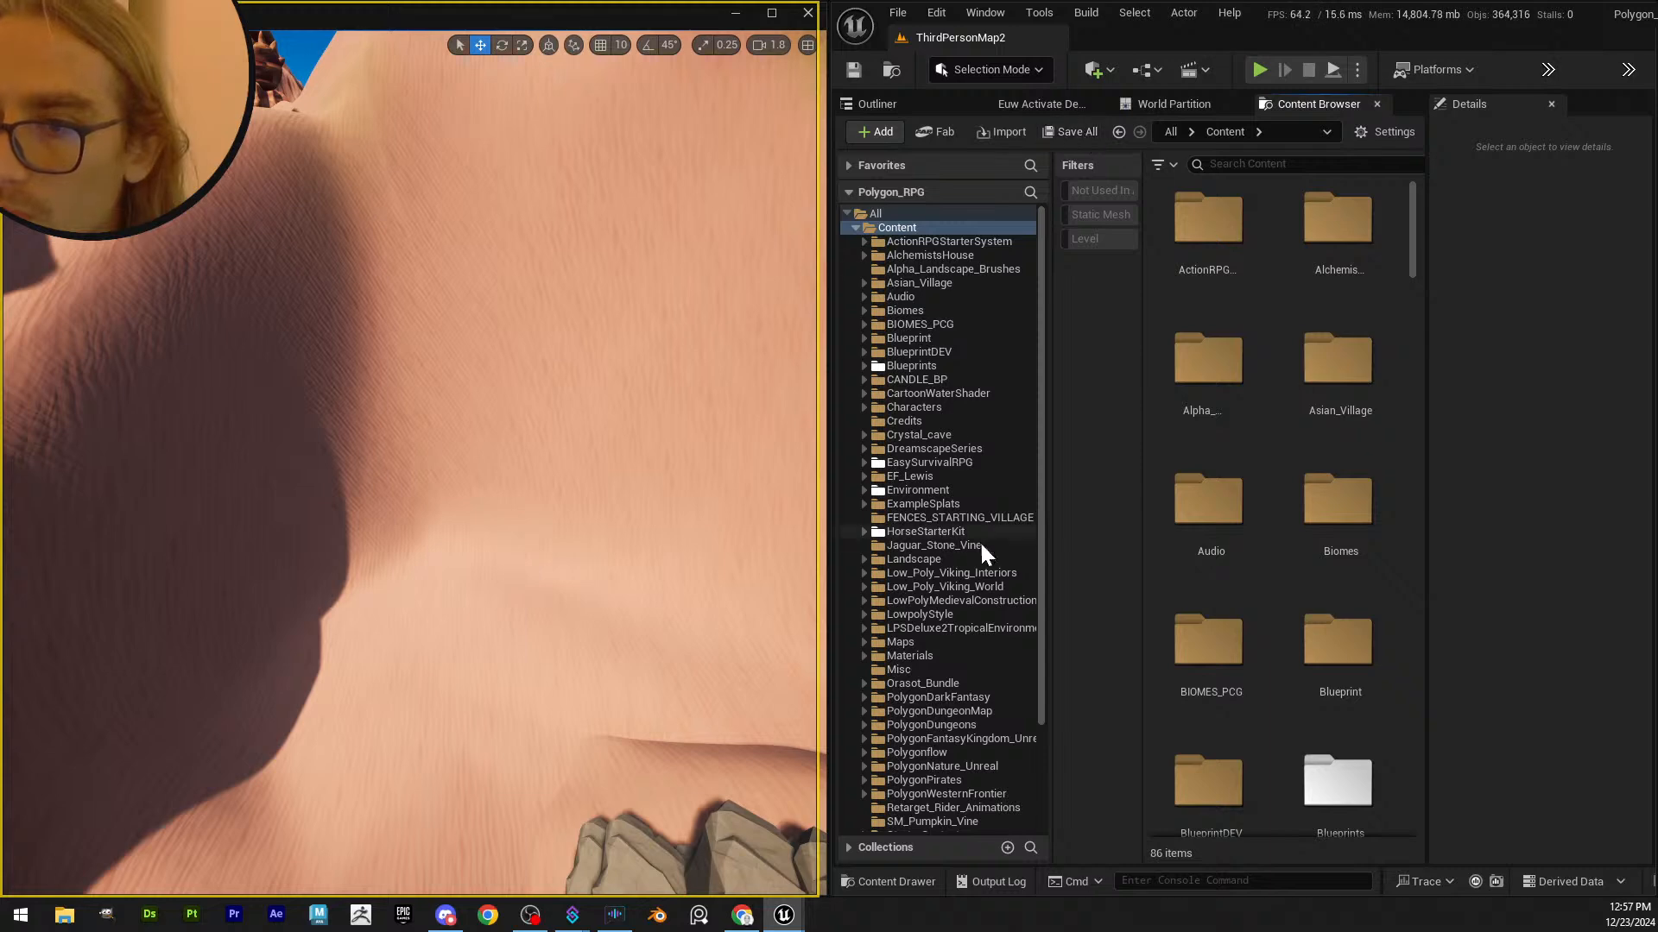
- Search the Volcanic folder inside Environment for "mine"
{"action": "left_click", "coordinate": [861, 462]}
{"action": "left_click", "coordinate": [862, 460]}
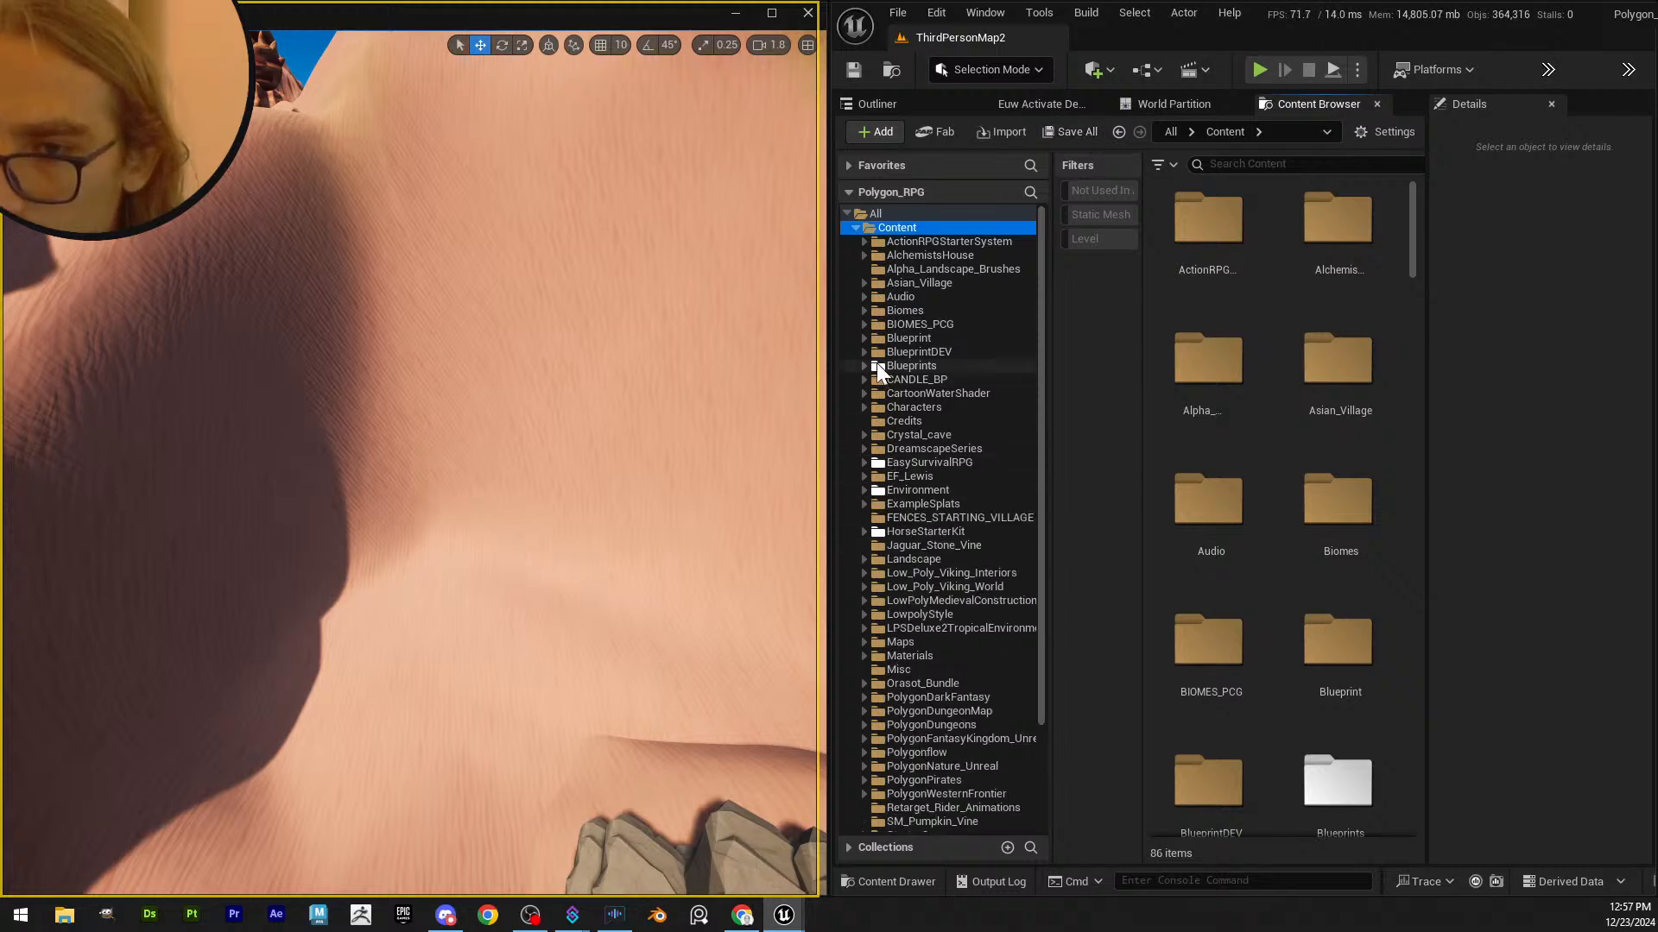
{"action": "left_click", "coordinate": [864, 490]}
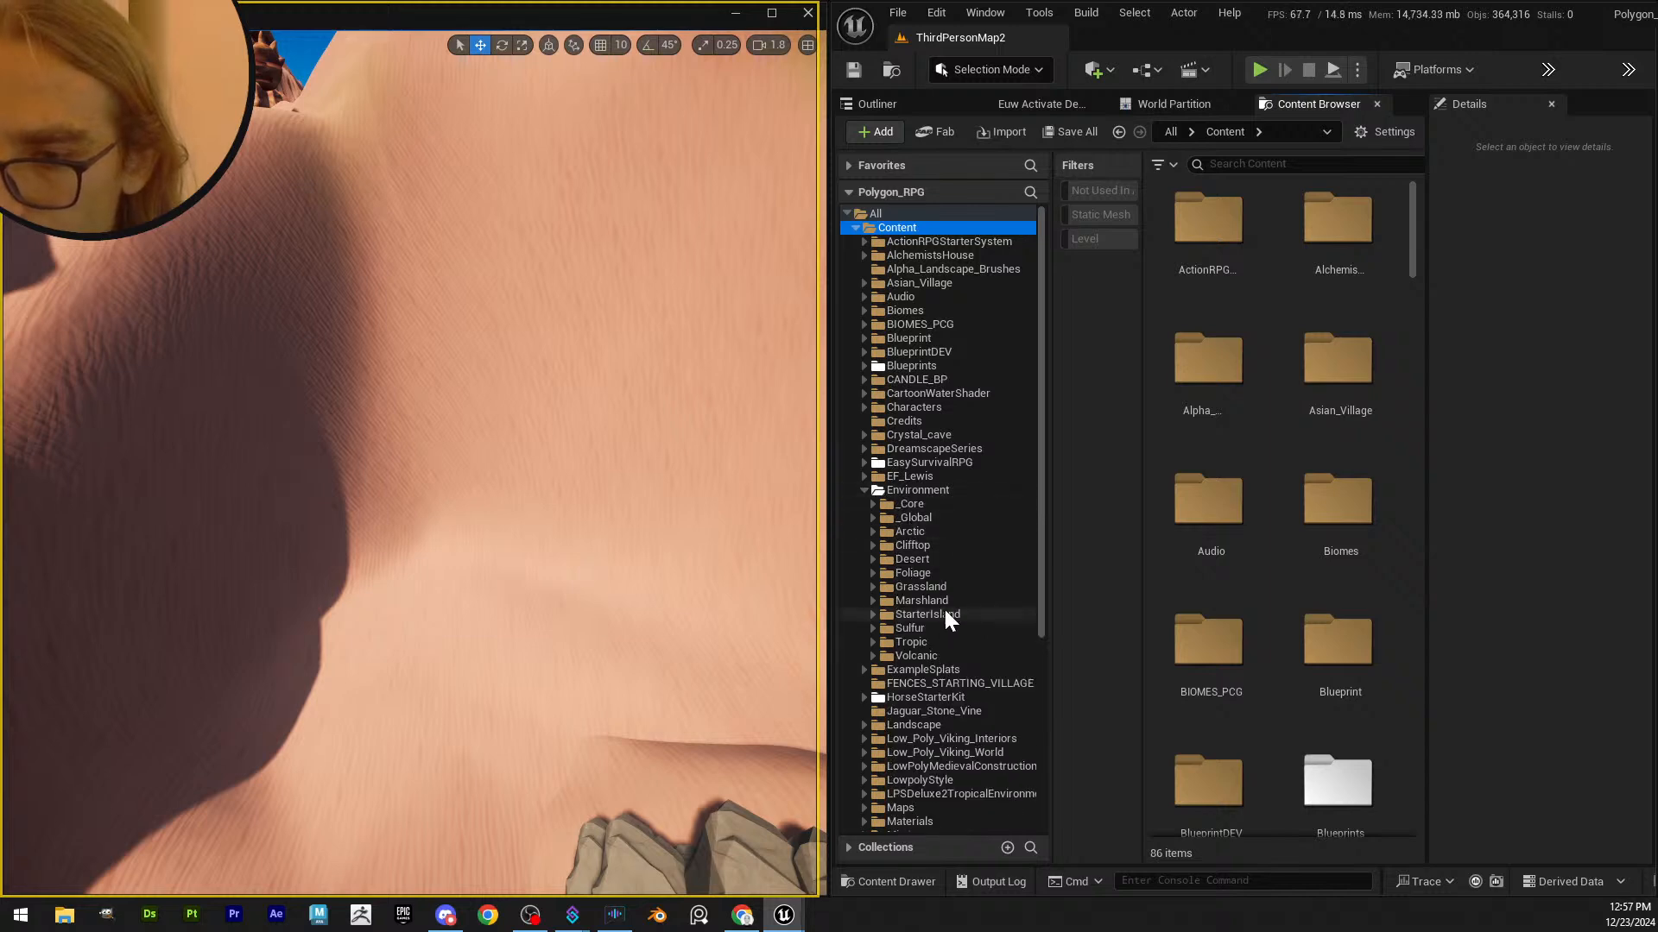
{"action": "left_click", "coordinate": [945, 656]}
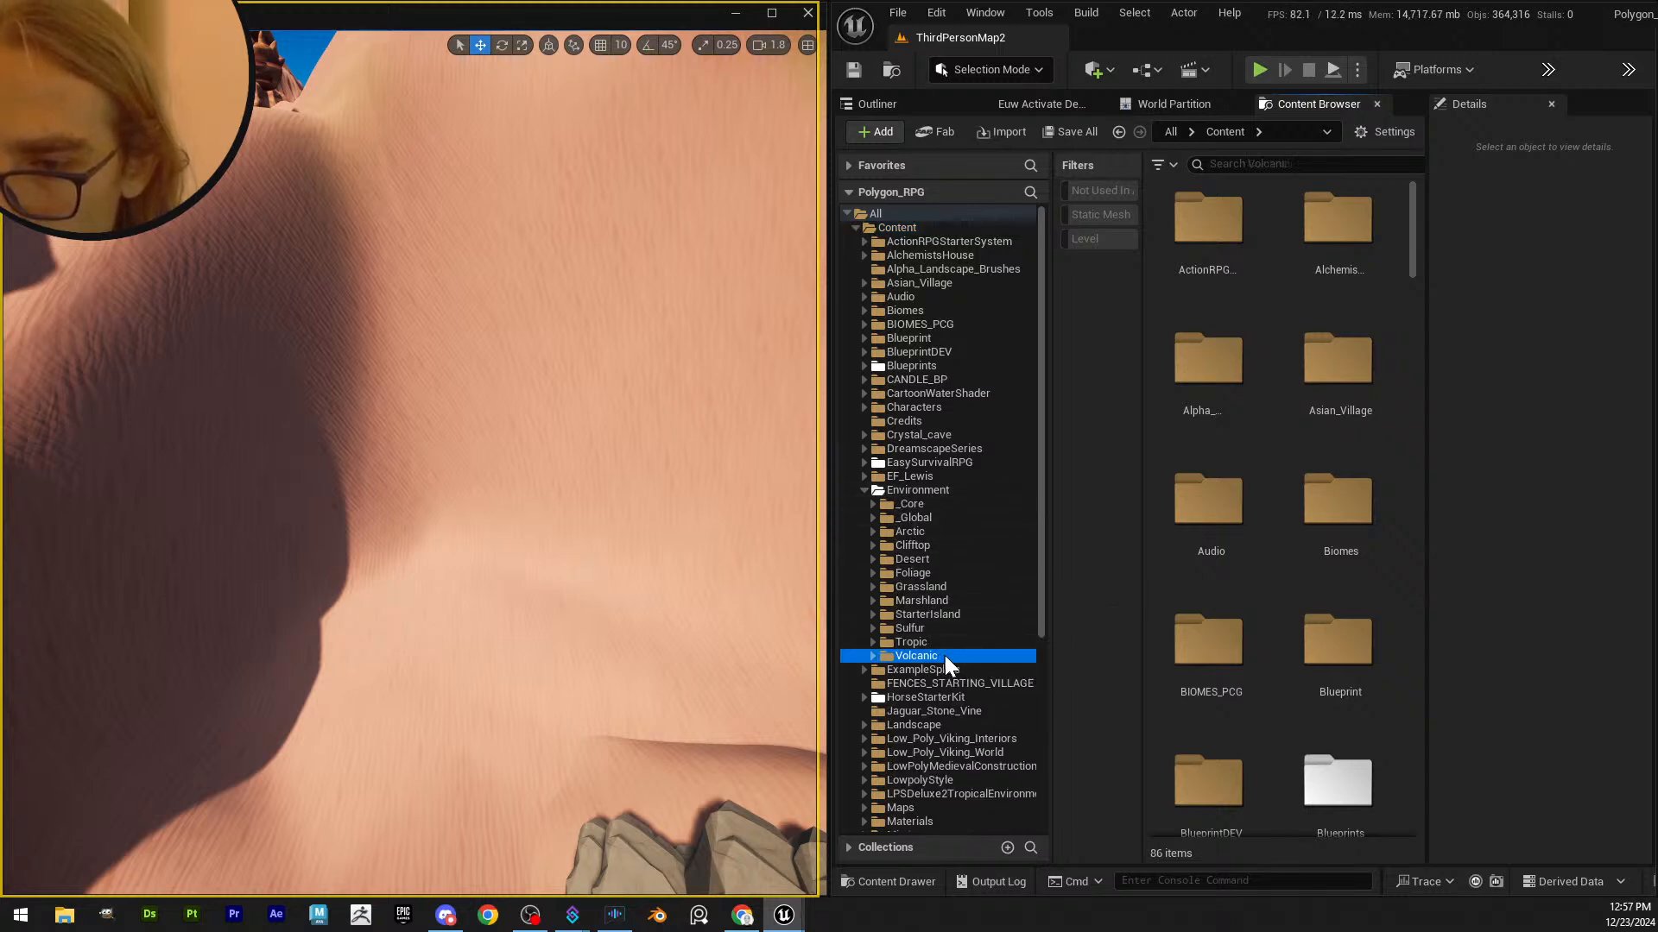
{"action": "left_click", "coordinate": [1255, 163]}
{"action": "type", "text": "mi"}
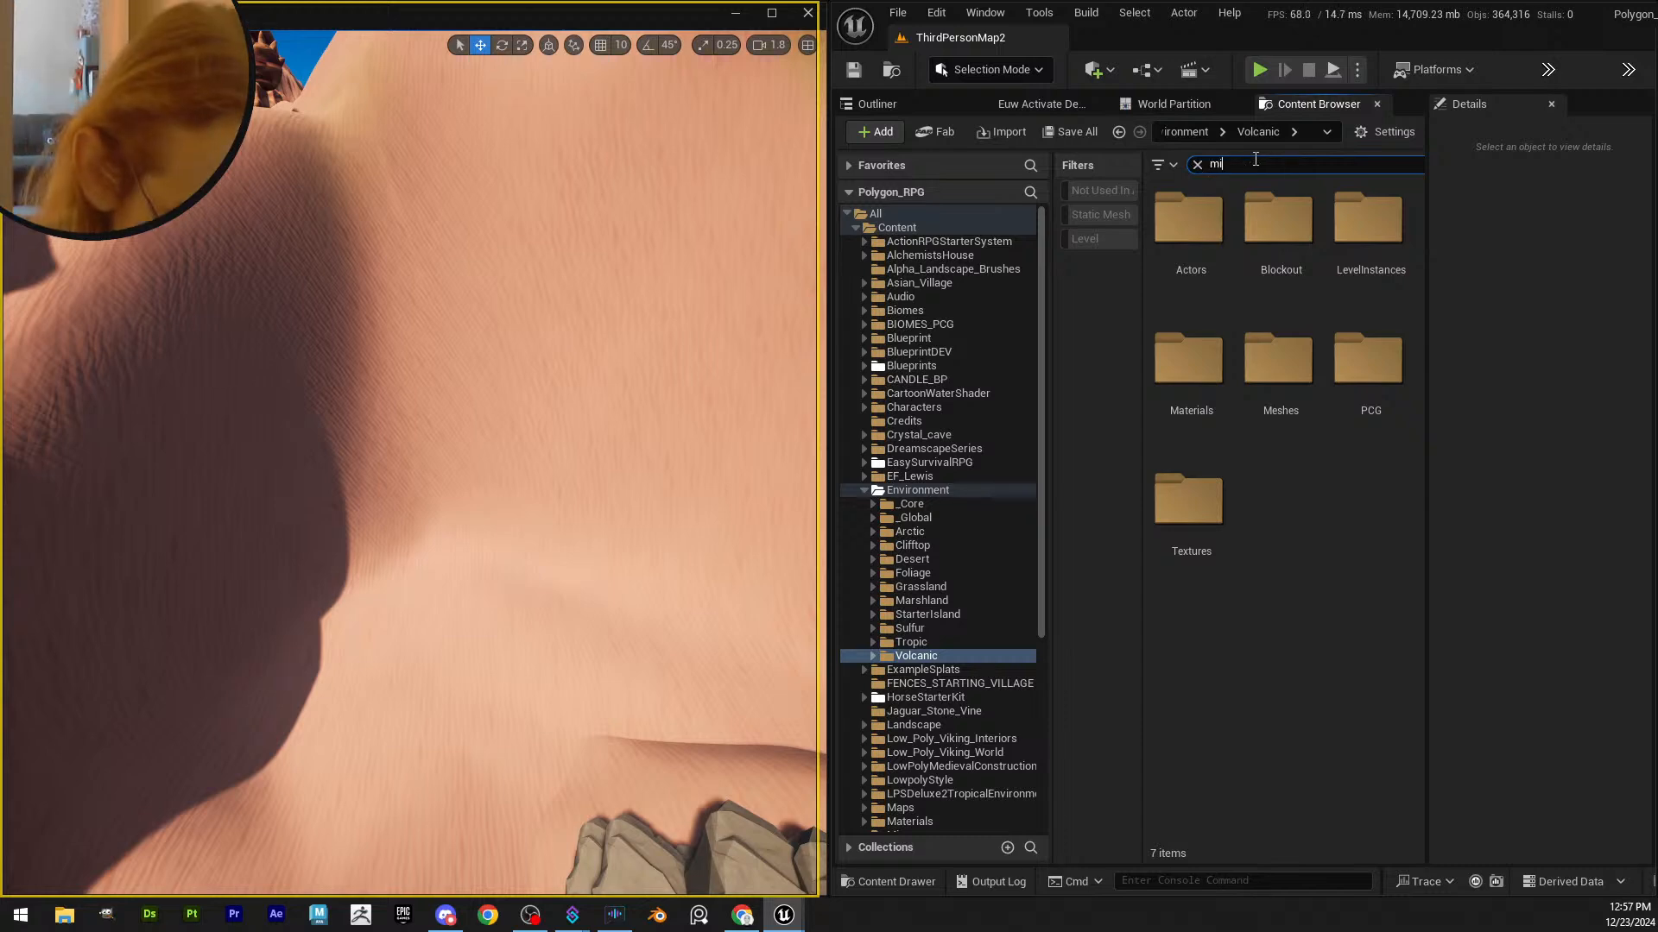
{"action": "type", "text": "ne"}
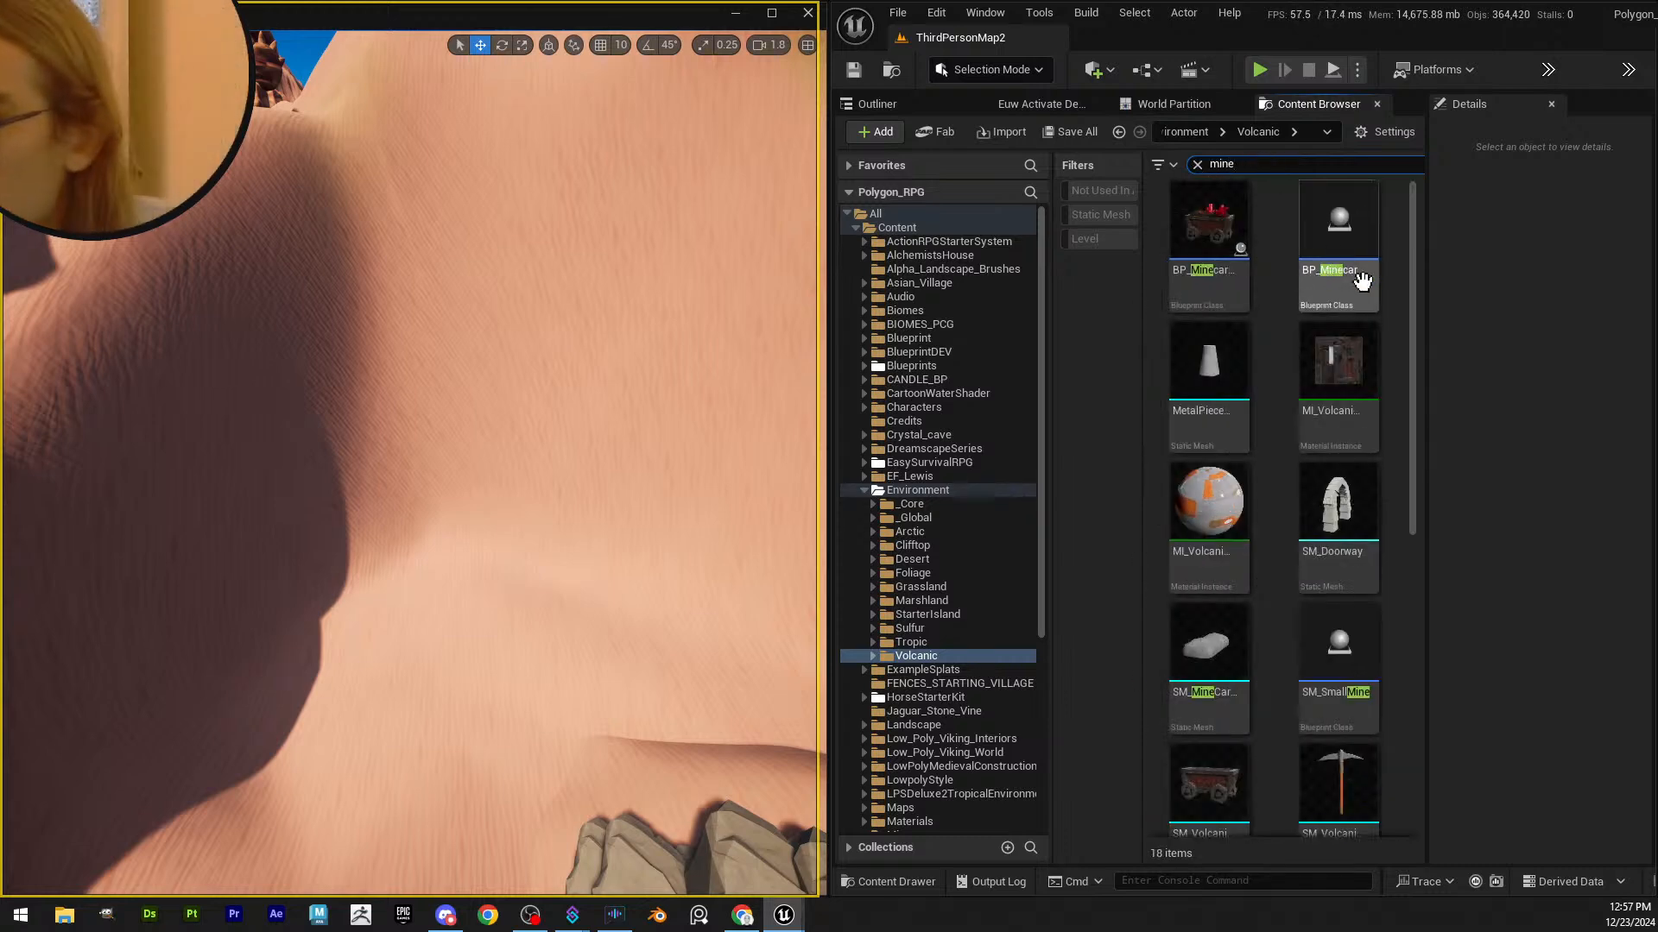
- Try the Volcanic search with "mines", return it to "mine" and look through all the matching assets
{"action": "type", "text": "s"}
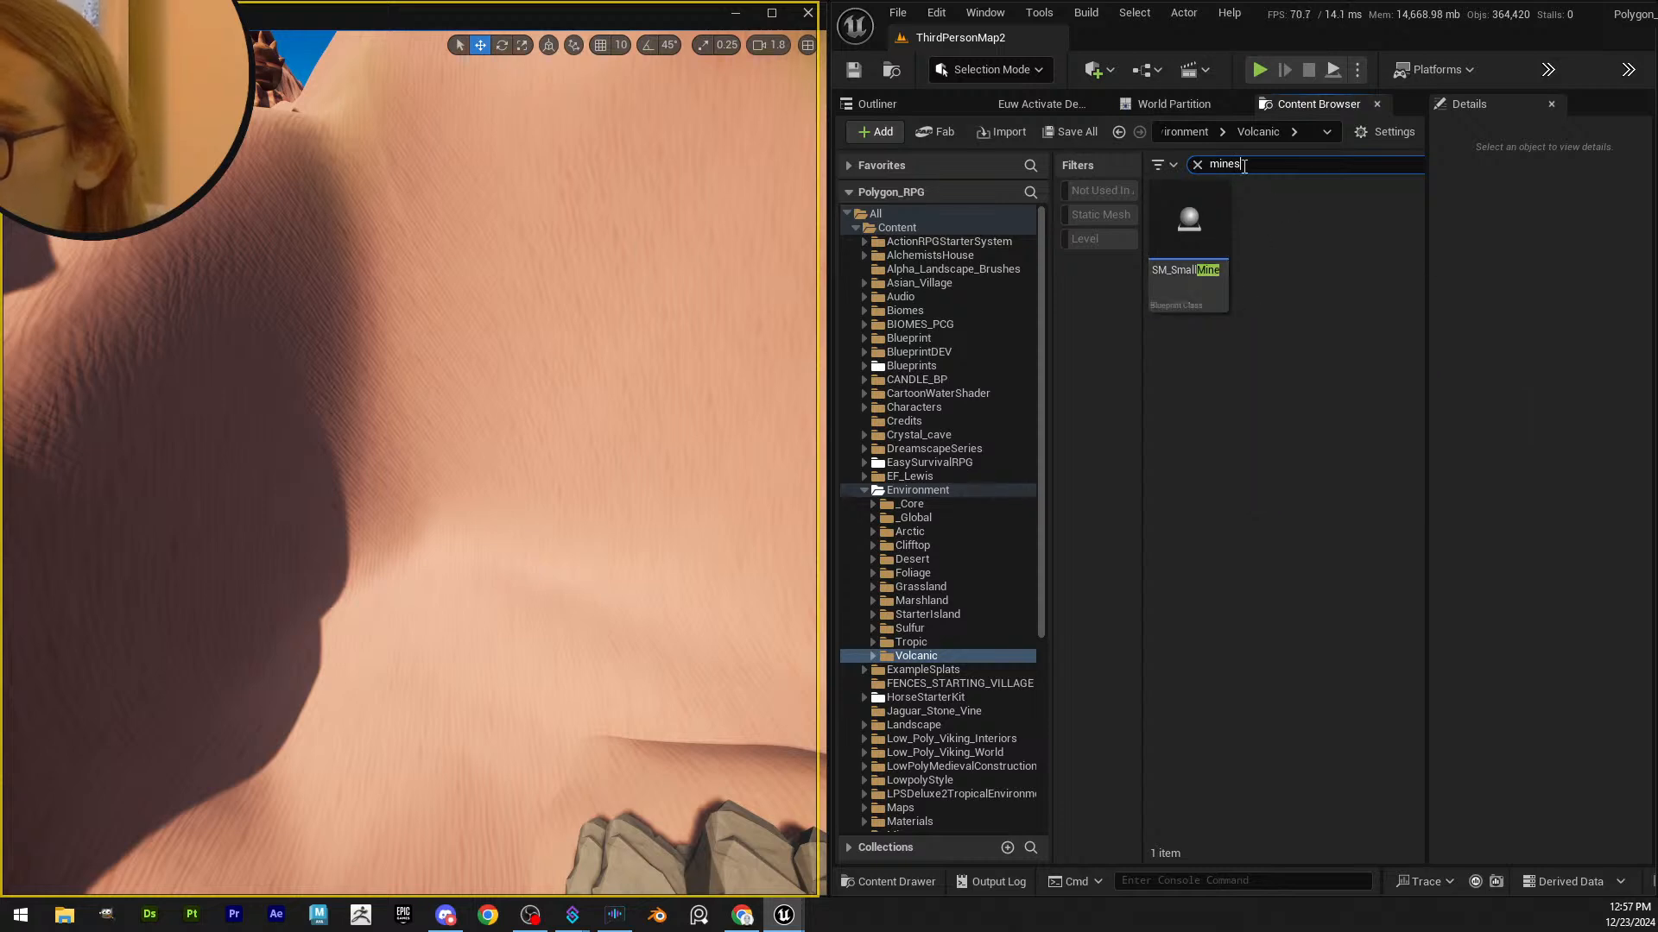
{"action": "key", "text": "BackSpace"}
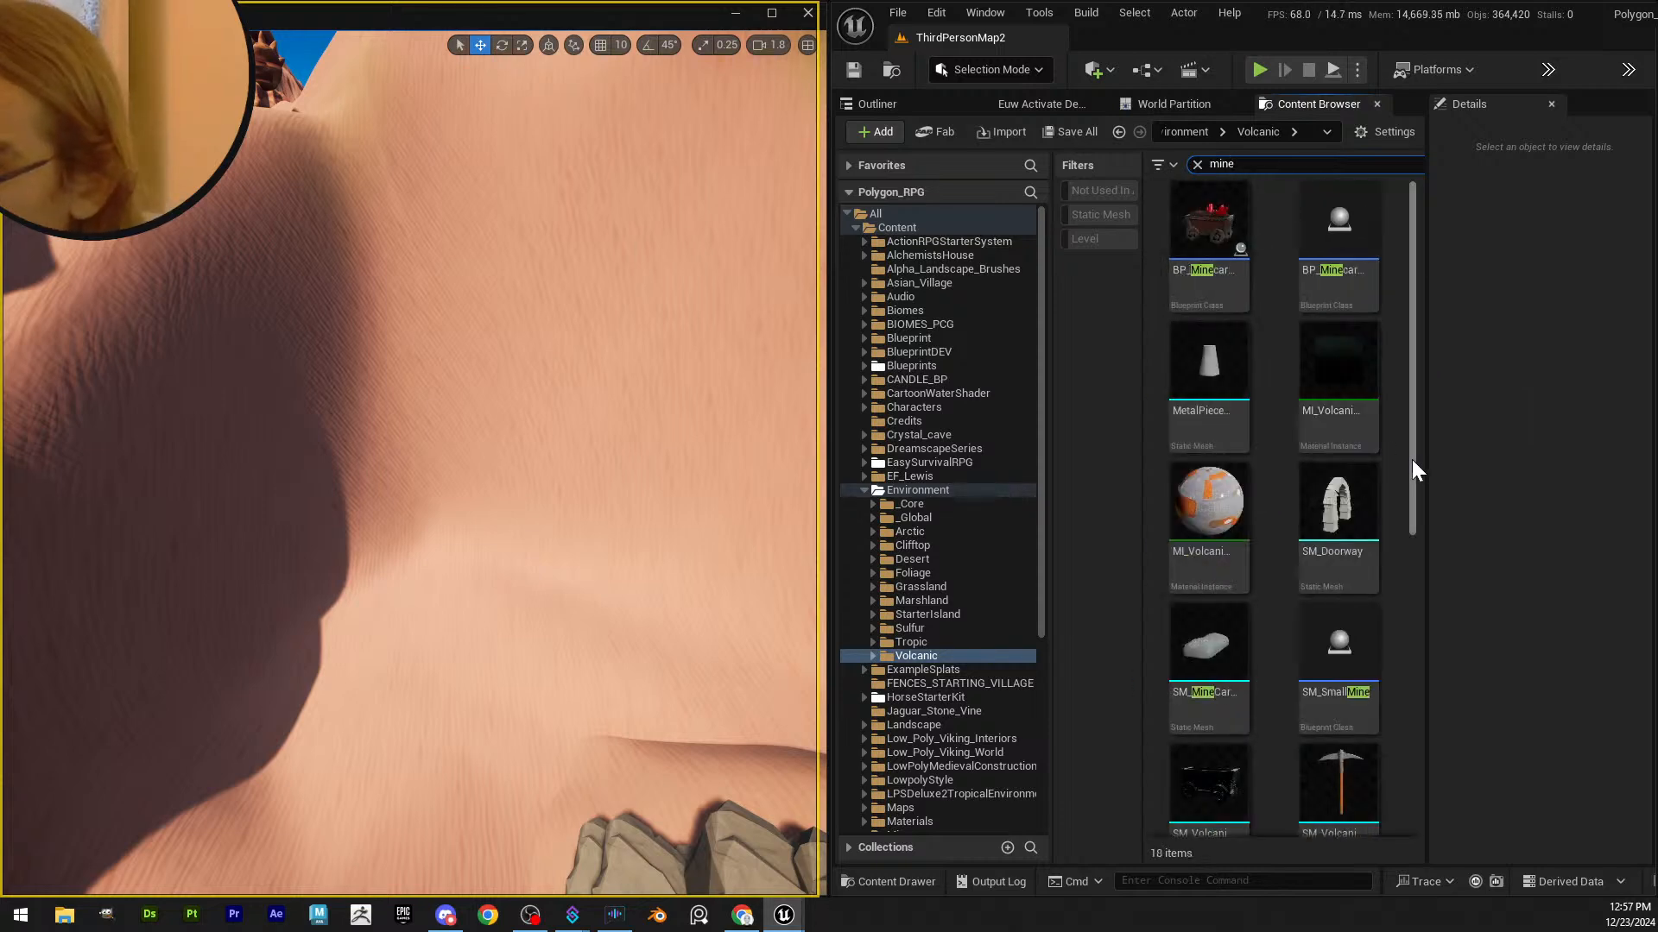
{"action": "left_click_drag", "start_coordinate": [1412, 459], "coordinate": [1387, 815]}
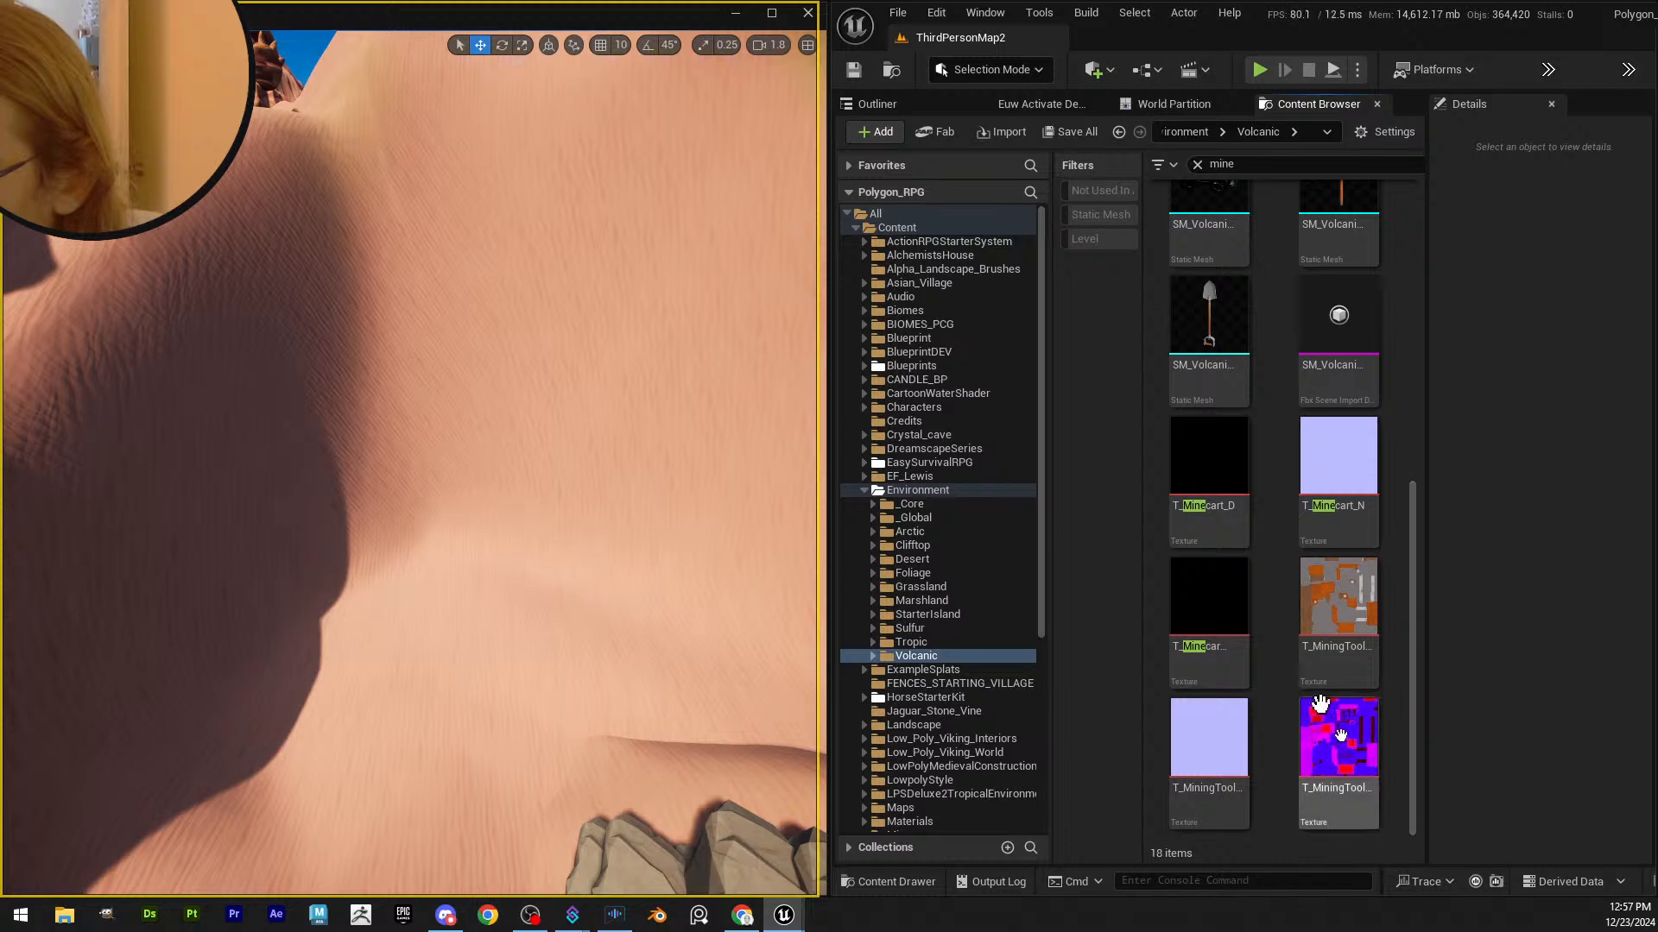
{"action": "scroll", "coordinate": [1320, 463], "scroll_direction": "up", "scroll_amount": 10}
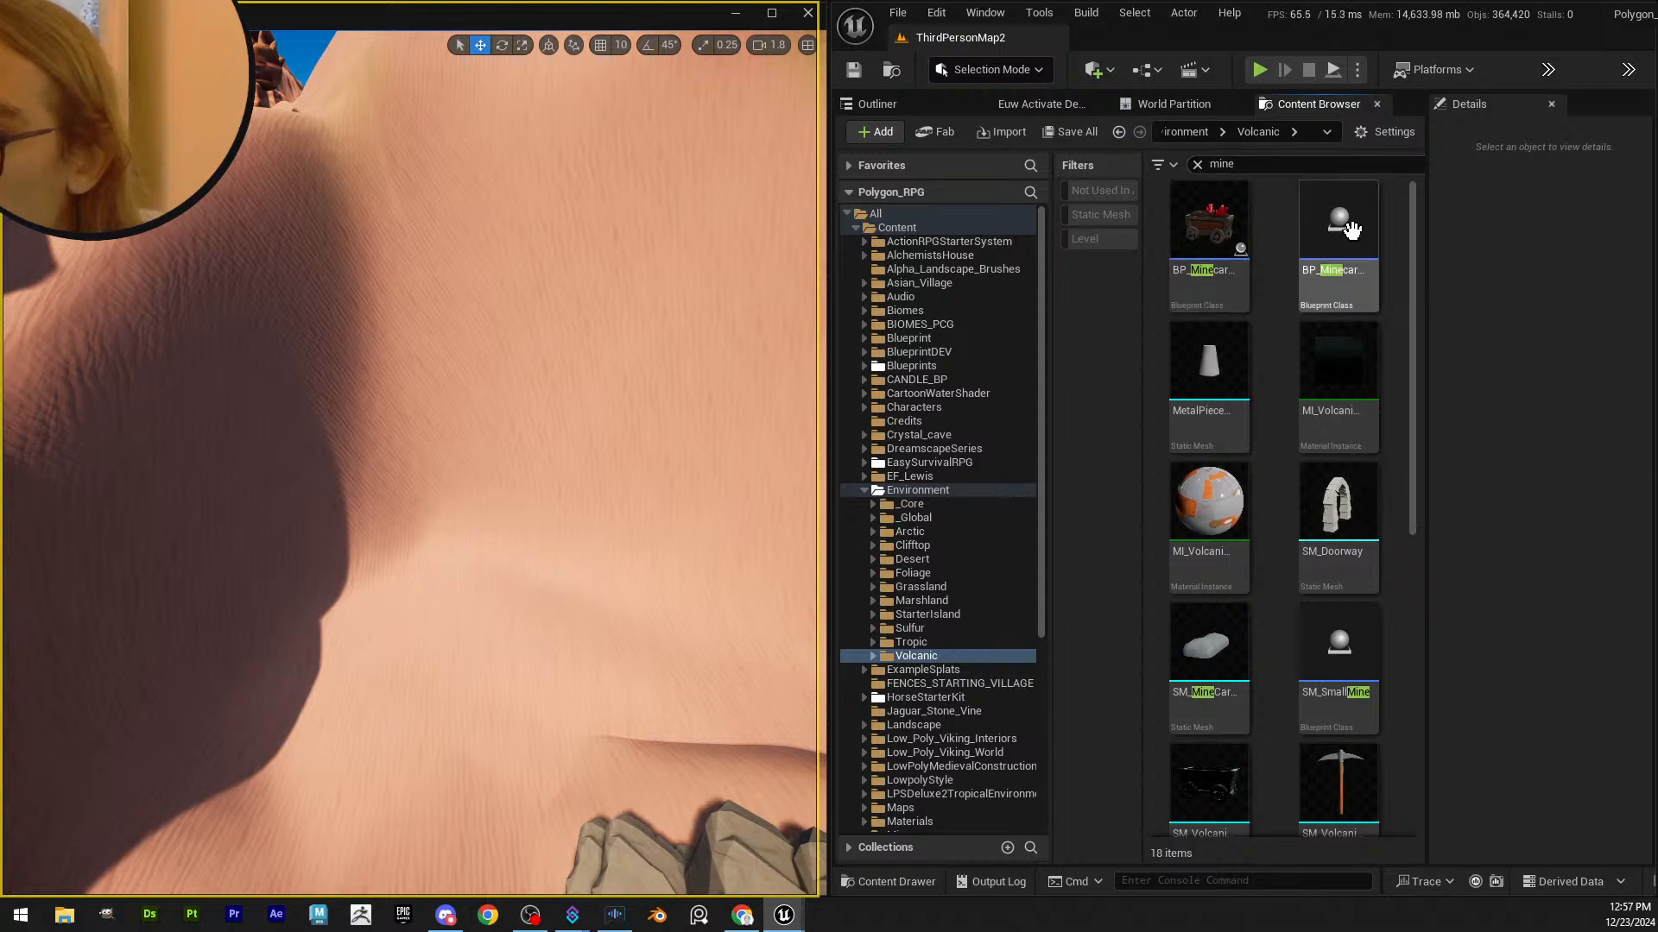
{"action": "mouse_move", "coordinate": [1351, 230]}
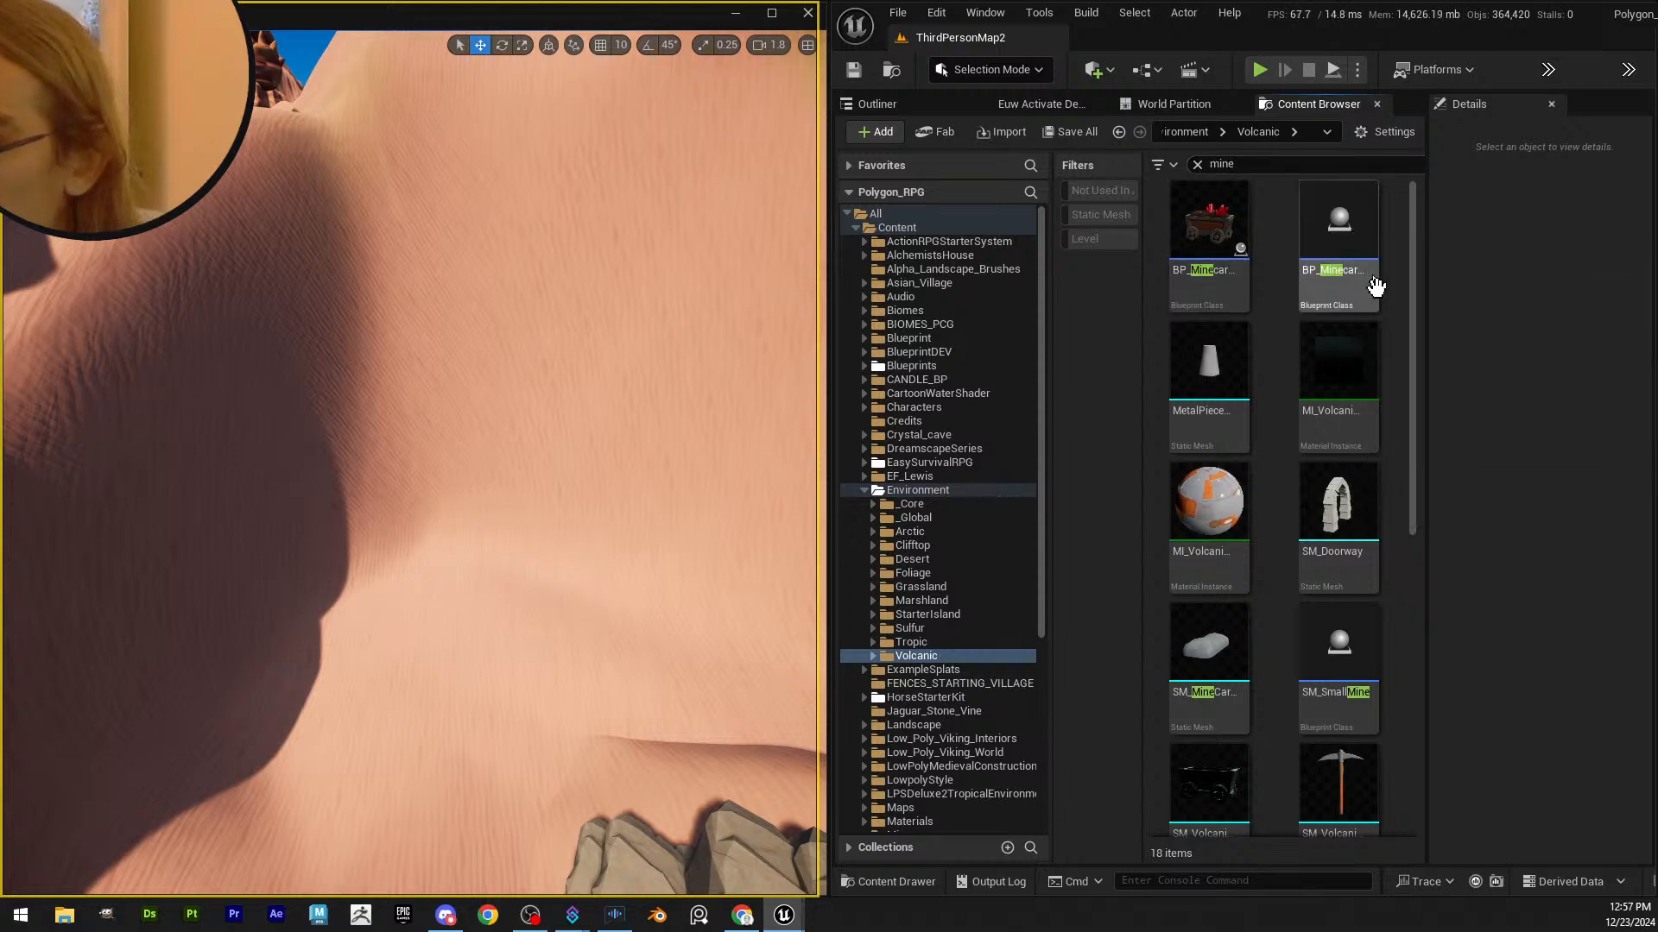
{"action": "mouse_move", "coordinate": [1348, 383]}
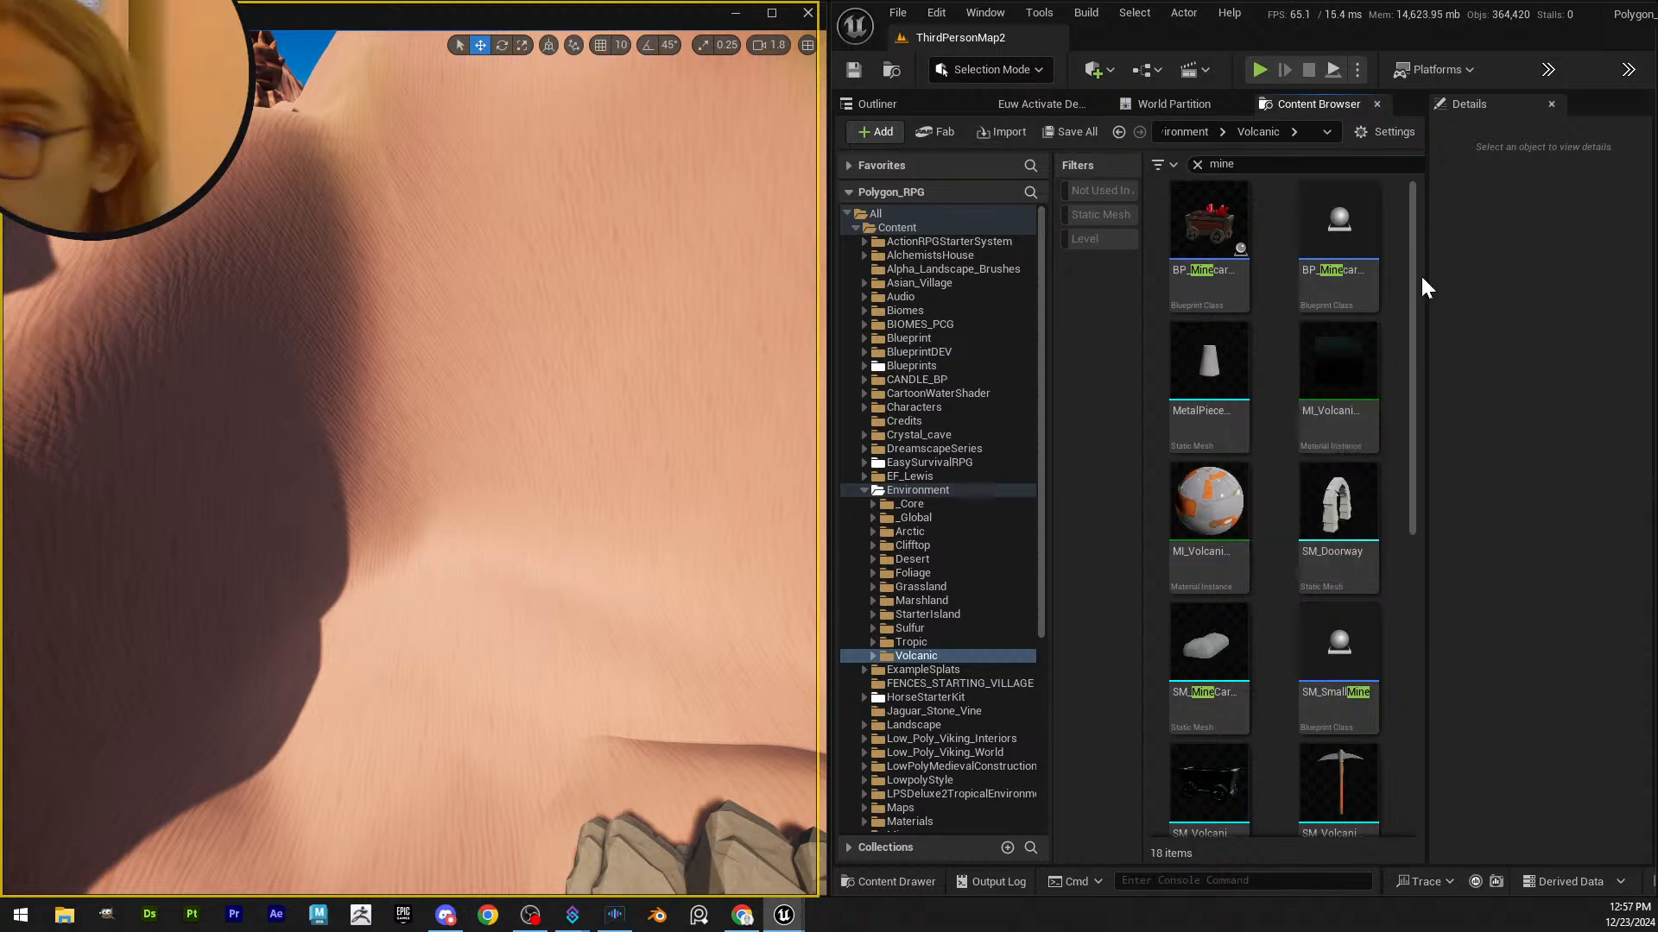
- Narrow the Volcanic search to "mines" and inspect the SM_SmallMineShaft blueprint in its 3D preview, closing it again
{"action": "key", "text": "s"}
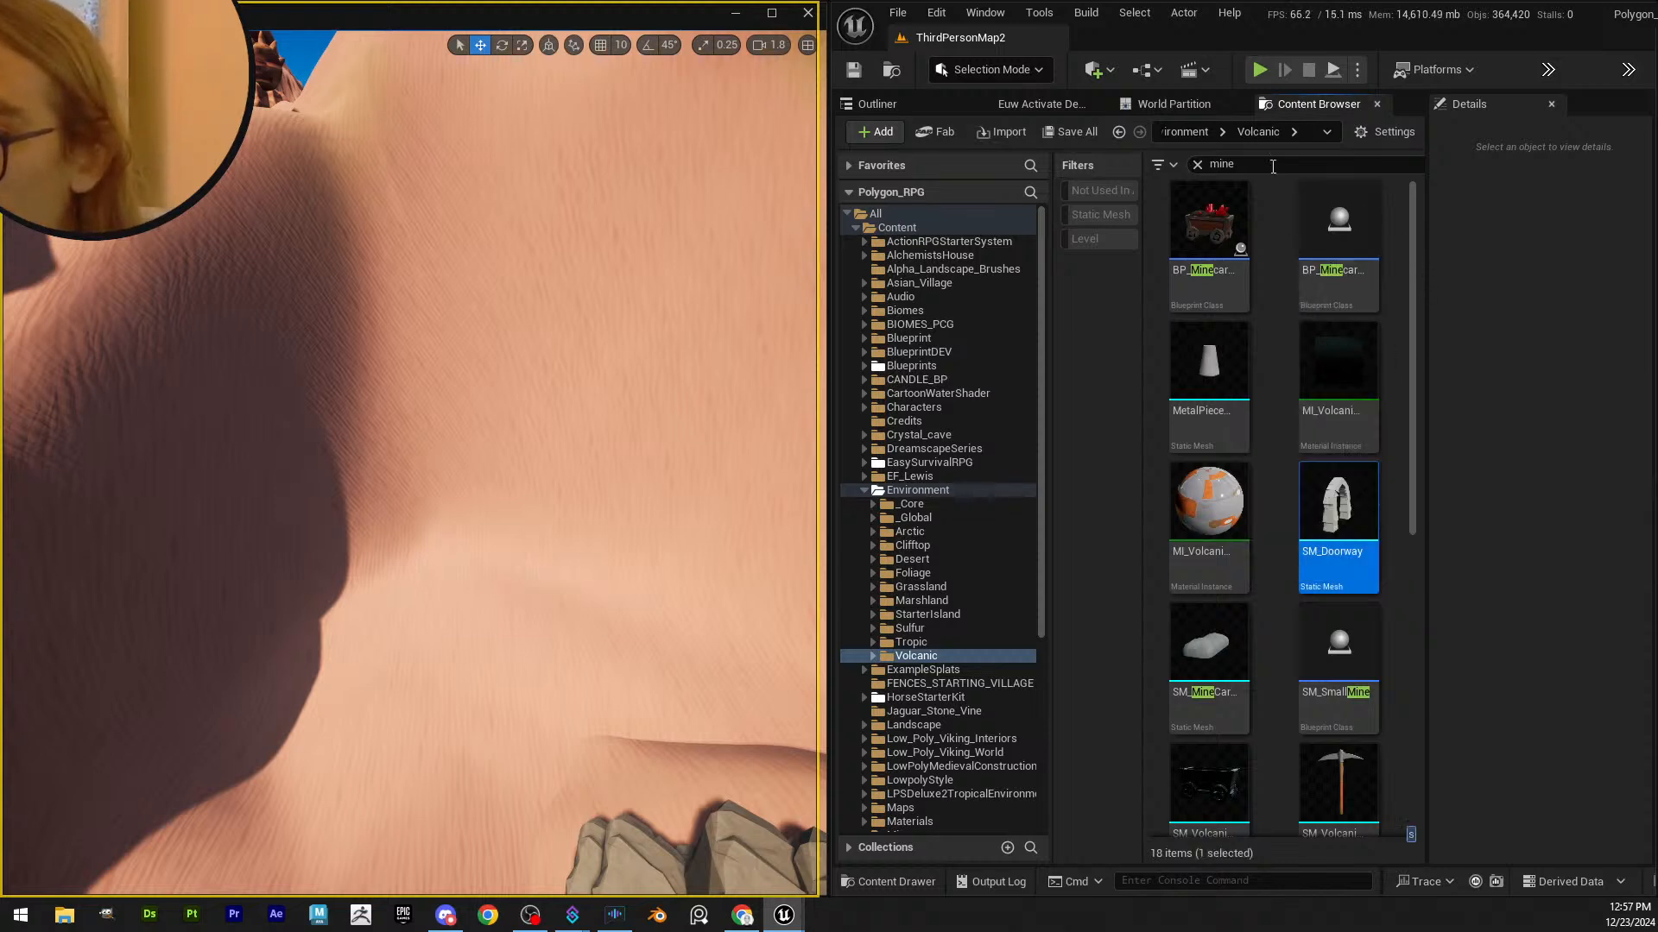
{"action": "left_click", "coordinate": [1256, 164]}
{"action": "type", "text": "s"}
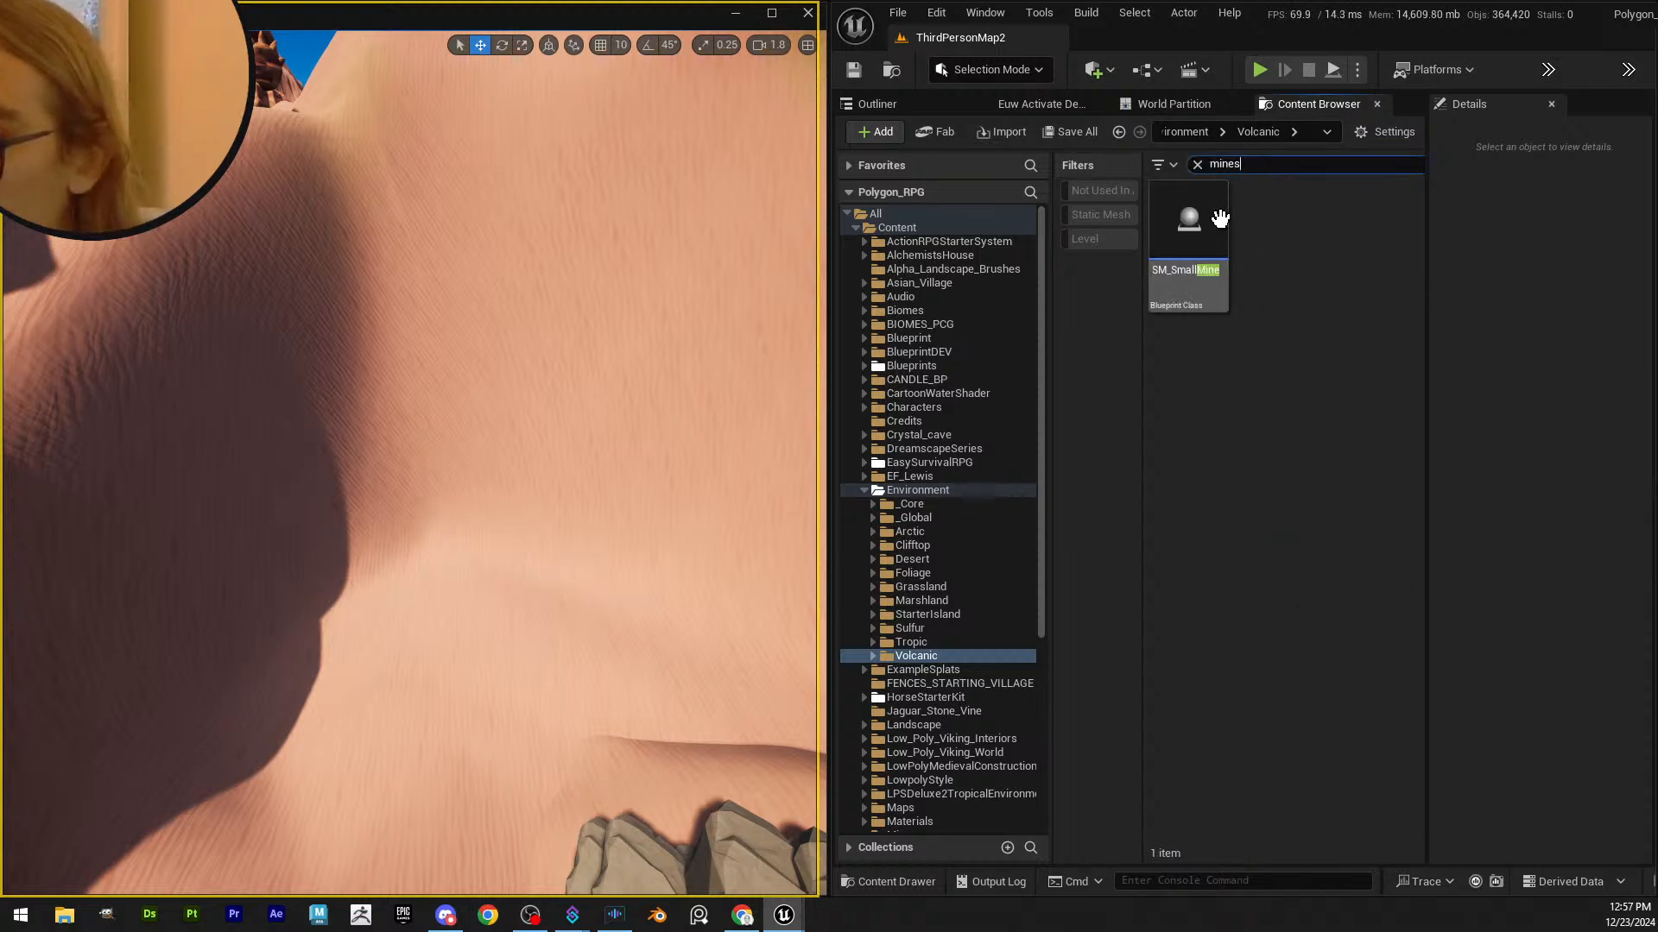
{"action": "mouse_move", "coordinate": [1220, 217]}
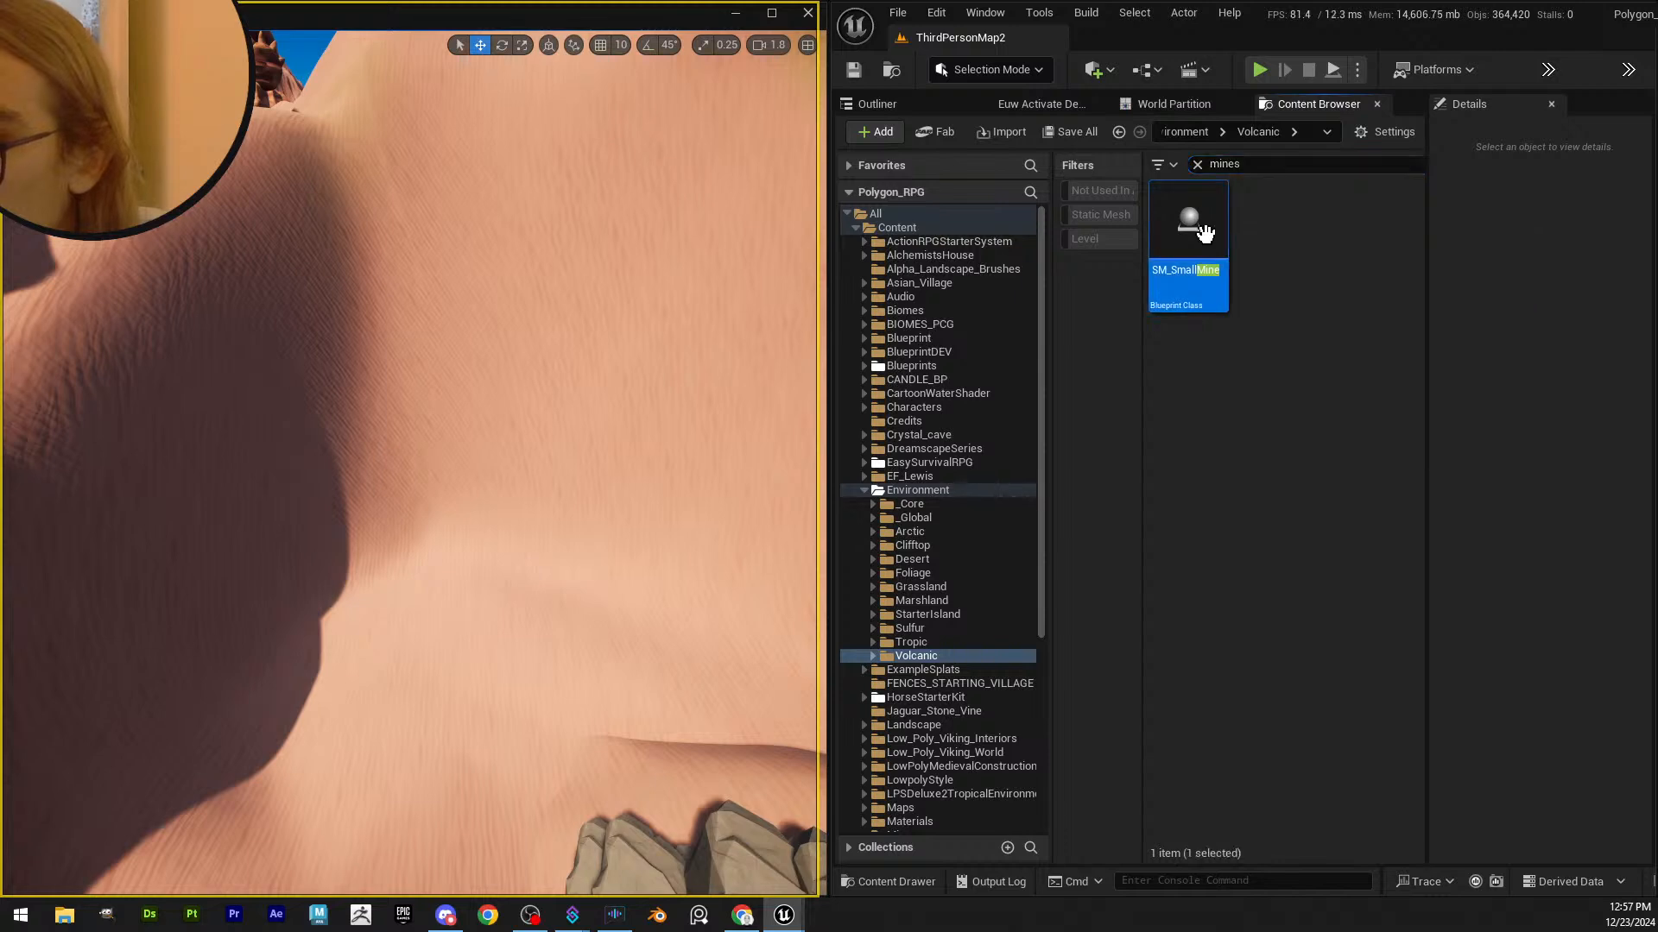
{"action": "left_click_drag", "start_coordinate": [1219, 259], "coordinate": [1248, 285]}
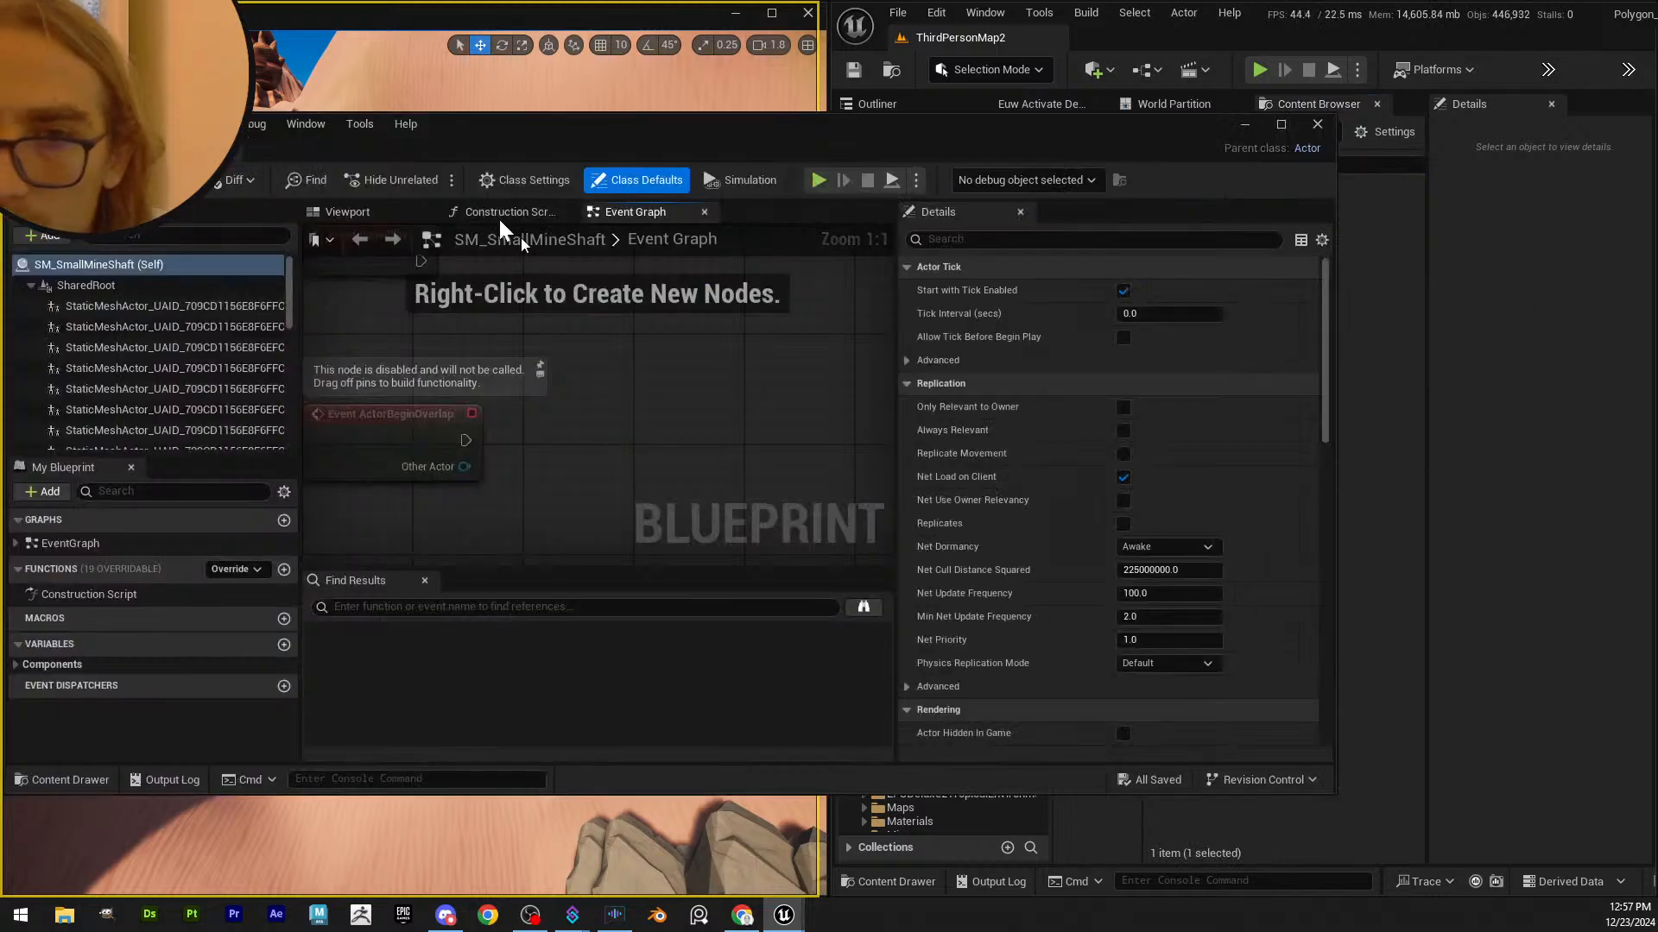
{"action": "left_click", "coordinate": [350, 213]}
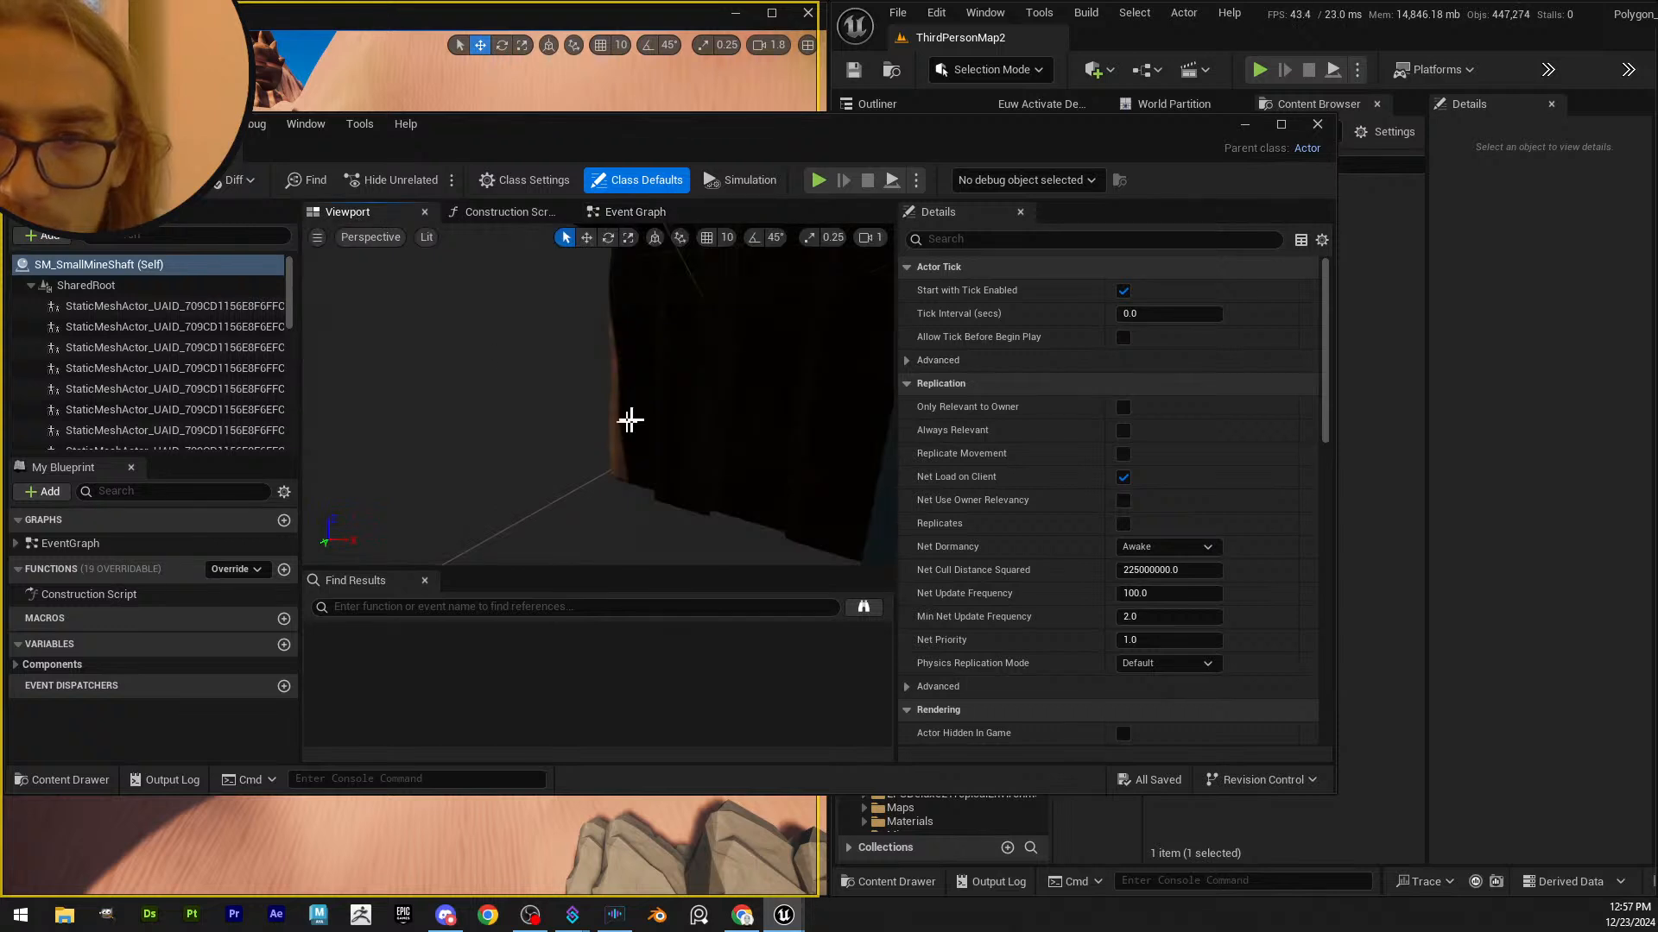
{"action": "right_click_drag", "start_coordinate": [681, 415], "coordinate": [639, 415]}
{"action": "key", "text": "w"}
{"action": "key", "text": "s"}
{"action": "left_click", "coordinate": [1317, 124]}
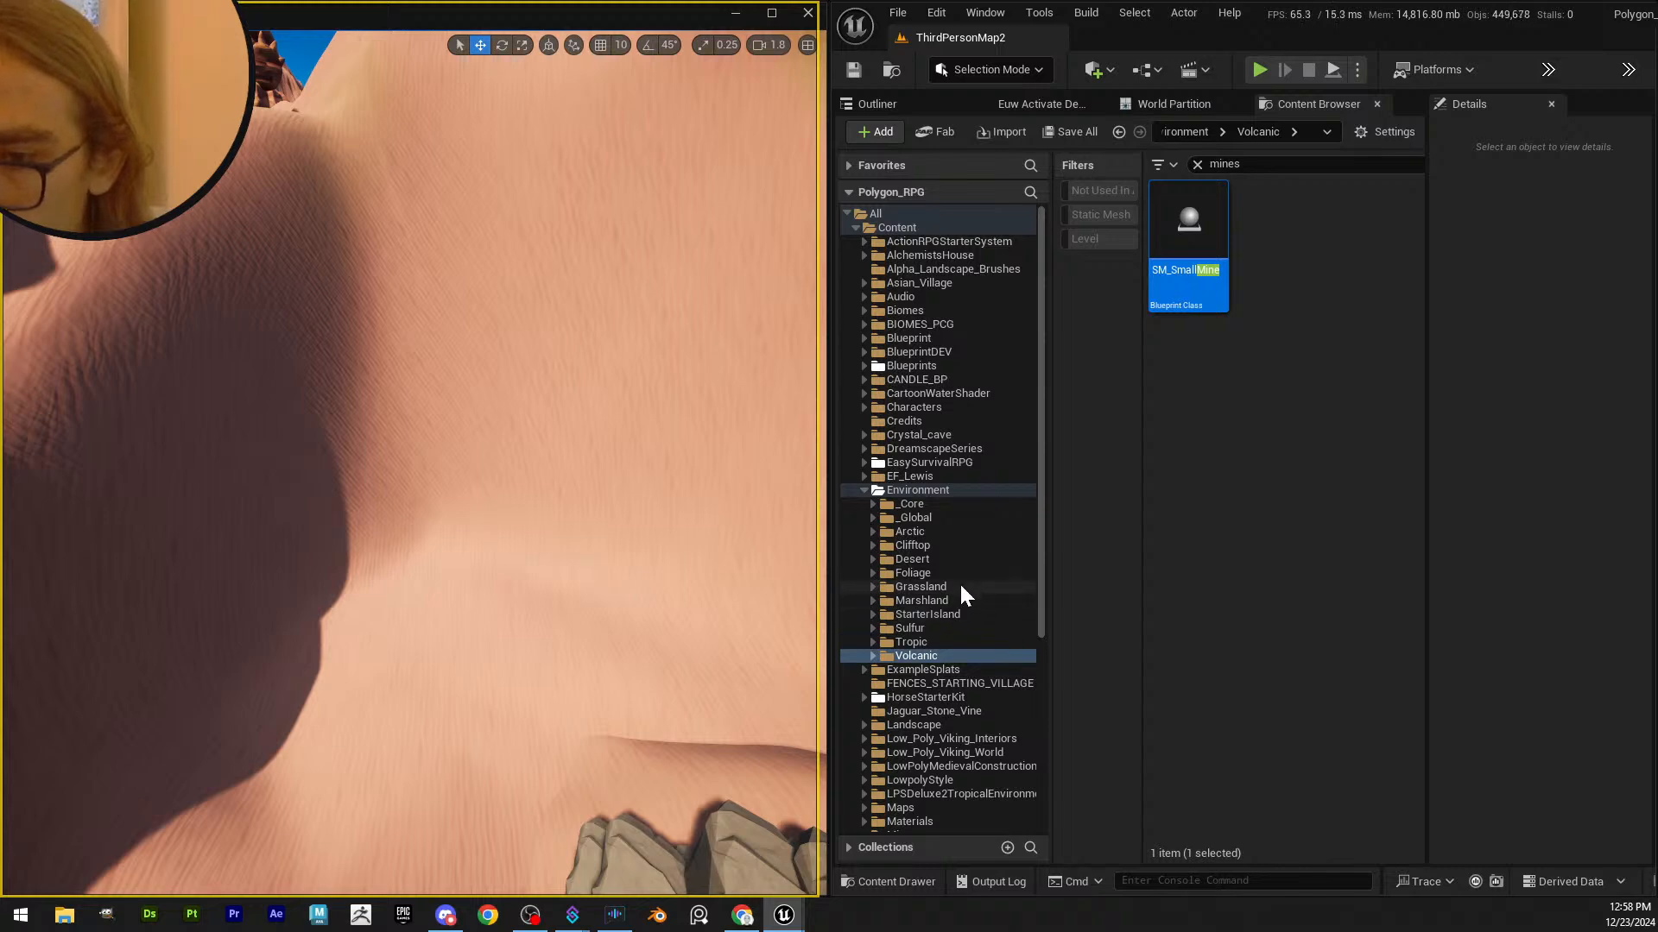
- Widen the "mines" search to the whole Environment folder and examine the wall assembly, IL_Mines and Sulfur level assets
{"action": "left_click", "coordinate": [920, 491]}
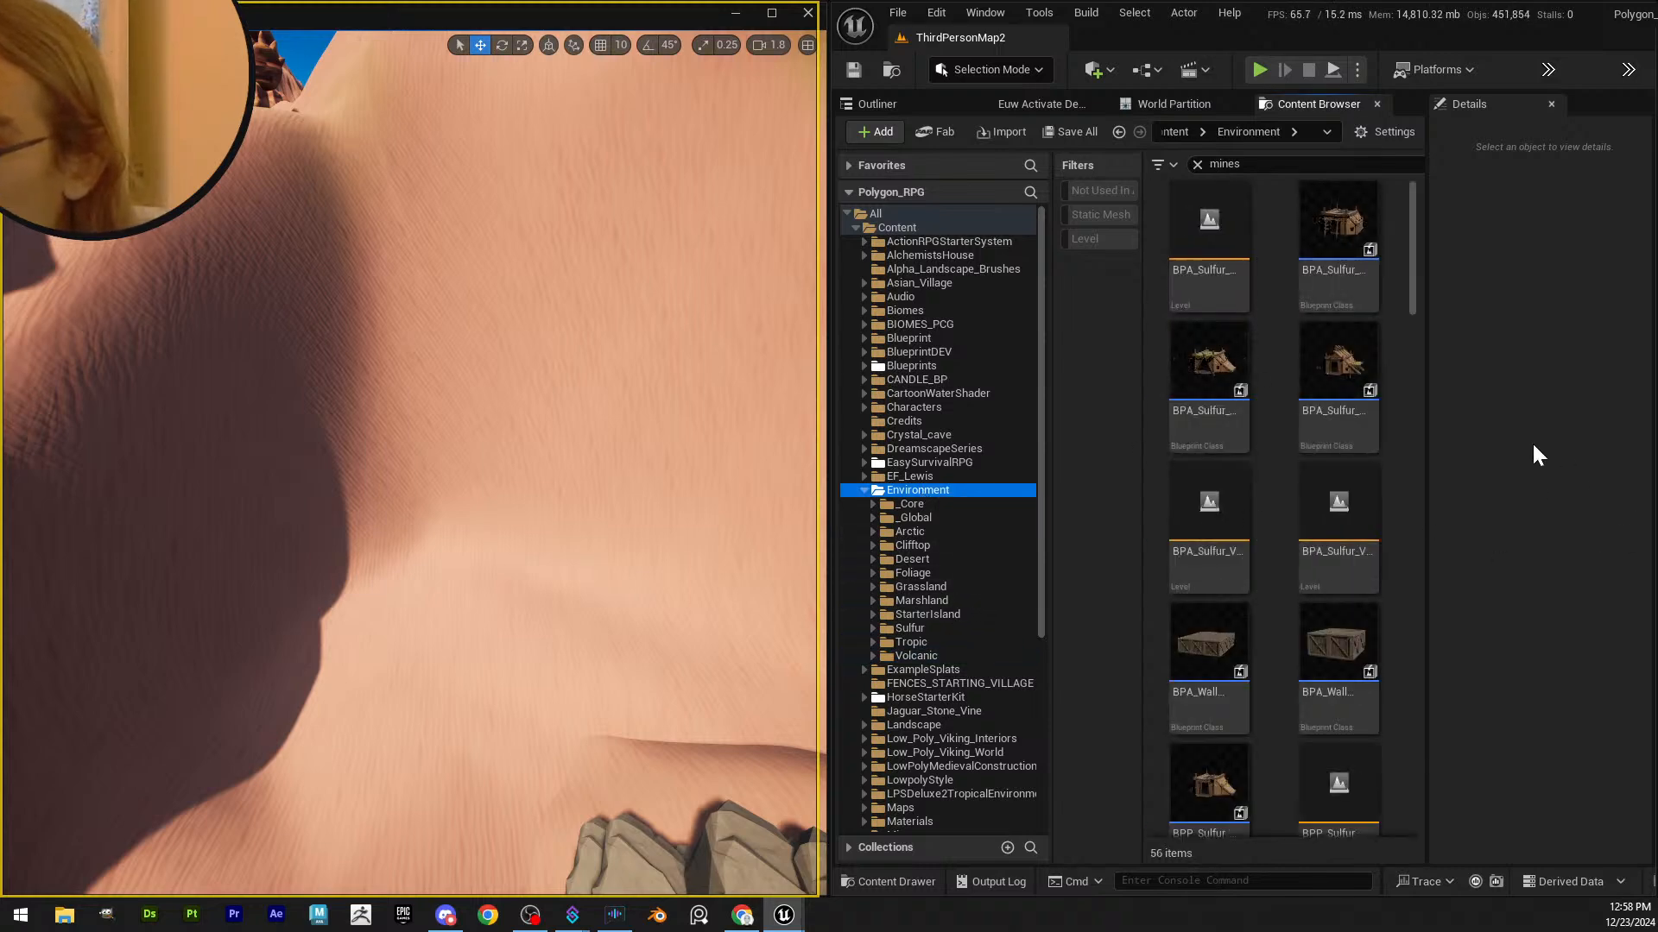
{"action": "scroll", "coordinate": [1350, 588], "scroll_direction": "down", "scroll_amount": 5}
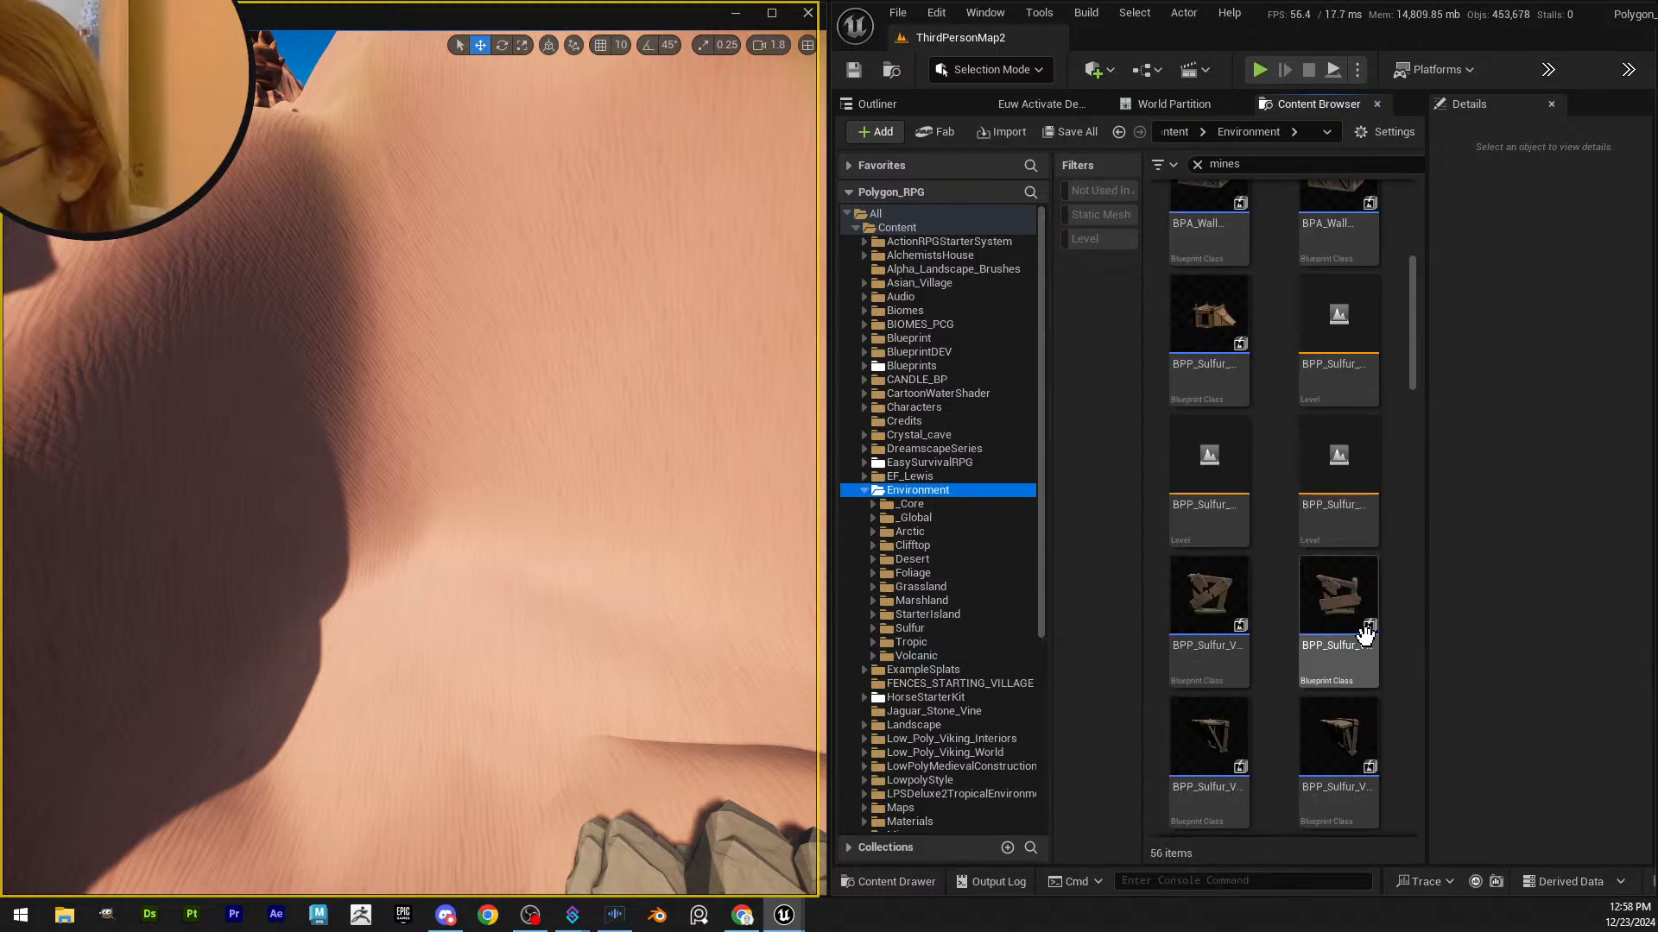
{"action": "scroll", "coordinate": [1361, 622], "scroll_direction": "down", "scroll_amount": 5}
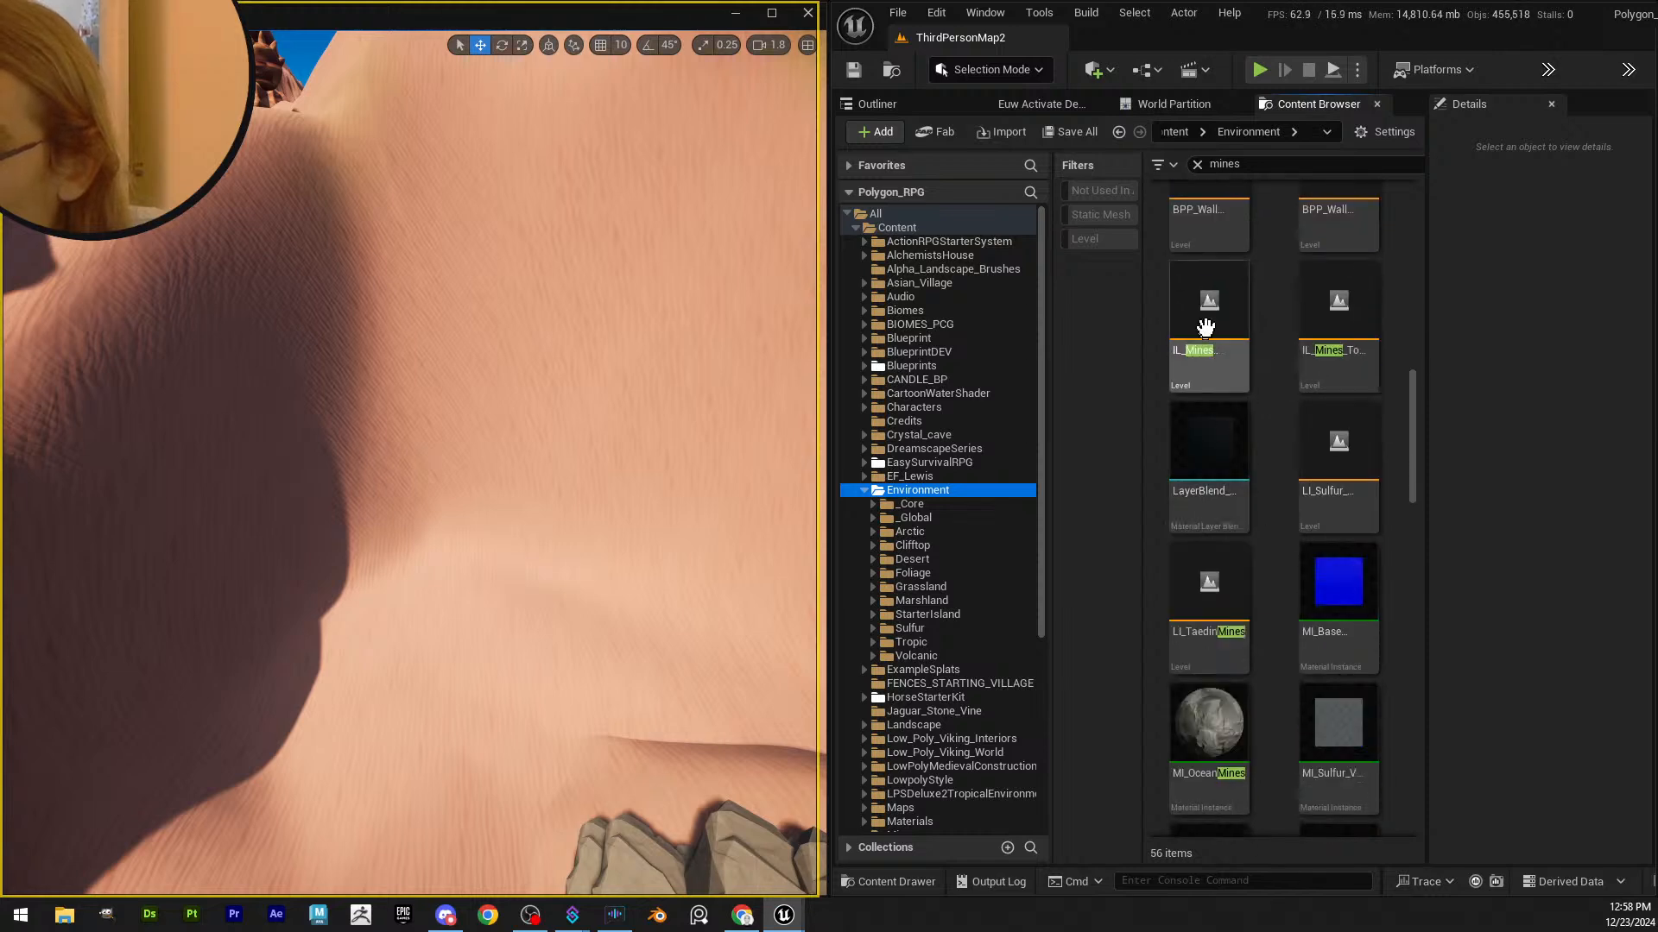
{"action": "mouse_move", "coordinate": [1206, 324]}
{"action": "scroll", "coordinate": [1325, 382], "scroll_direction": "up", "scroll_amount": 1}
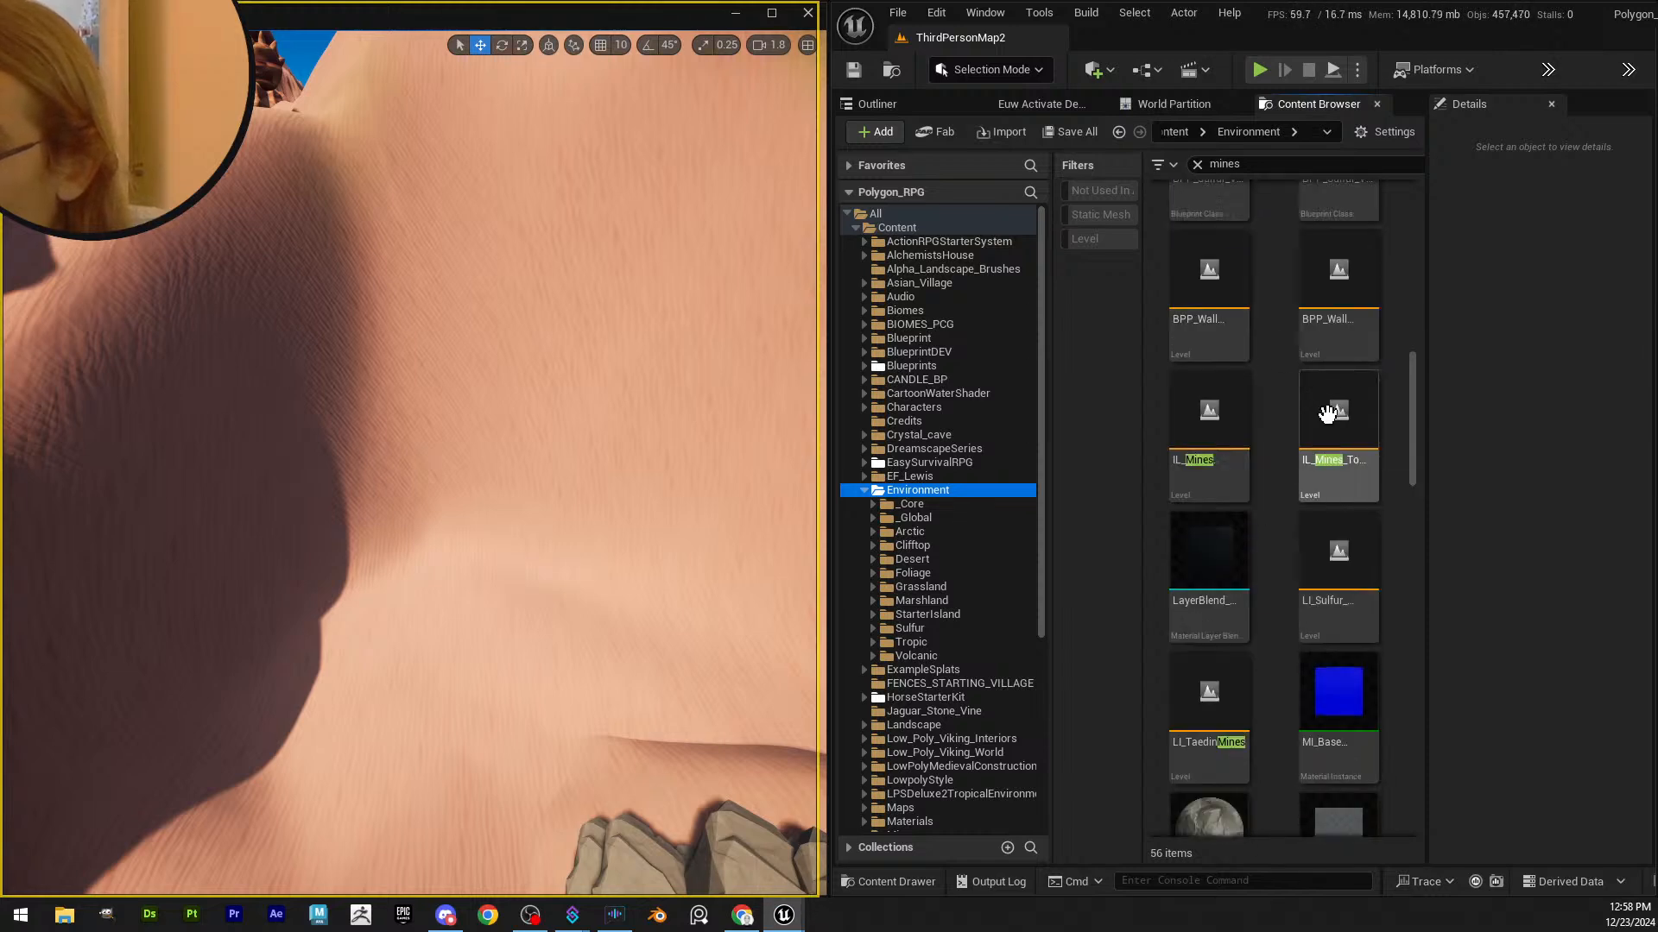
{"action": "mouse_move", "coordinate": [1327, 414]}
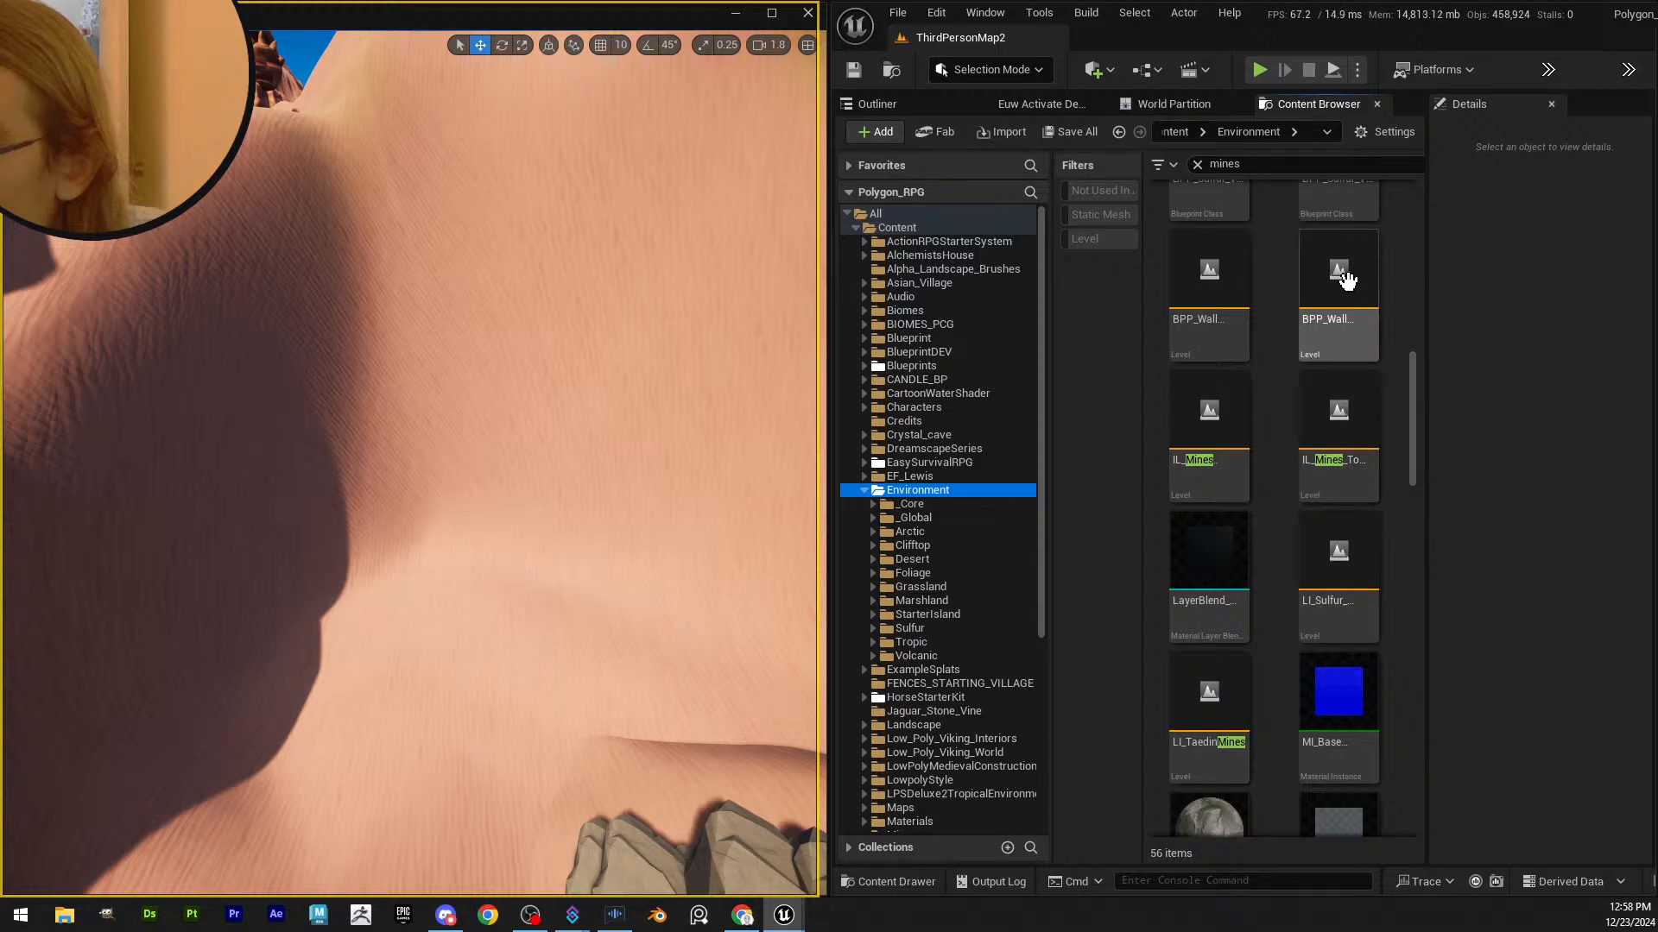
{"action": "mouse_move", "coordinate": [1347, 278]}
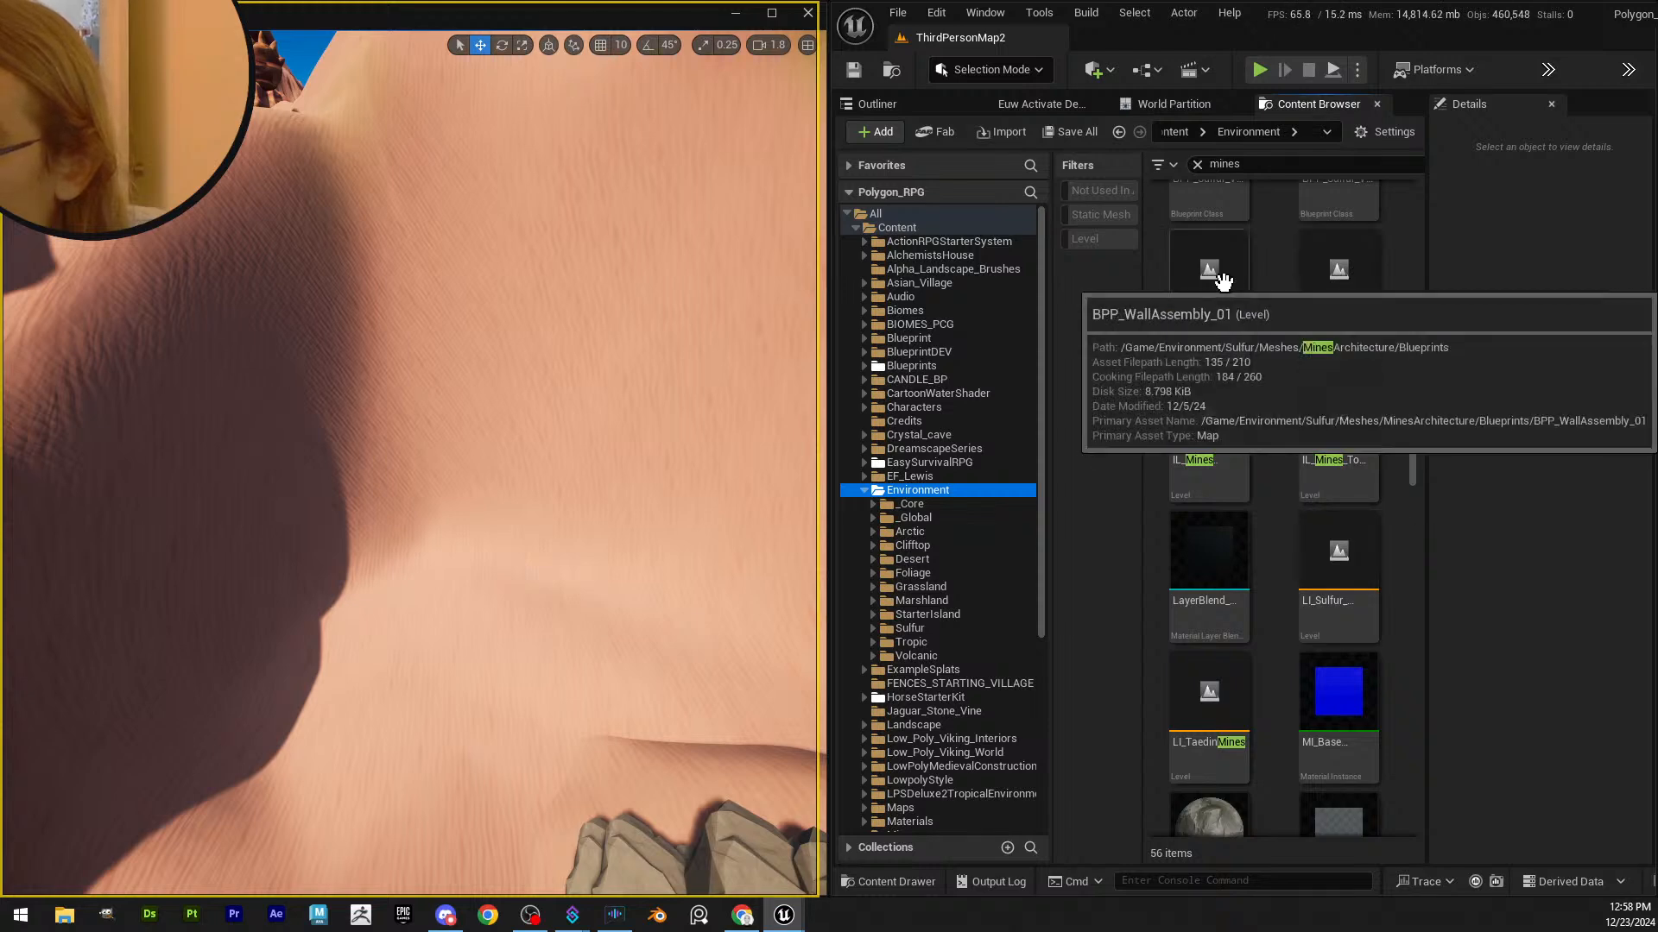
{"action": "mouse_move", "coordinate": [1348, 559]}
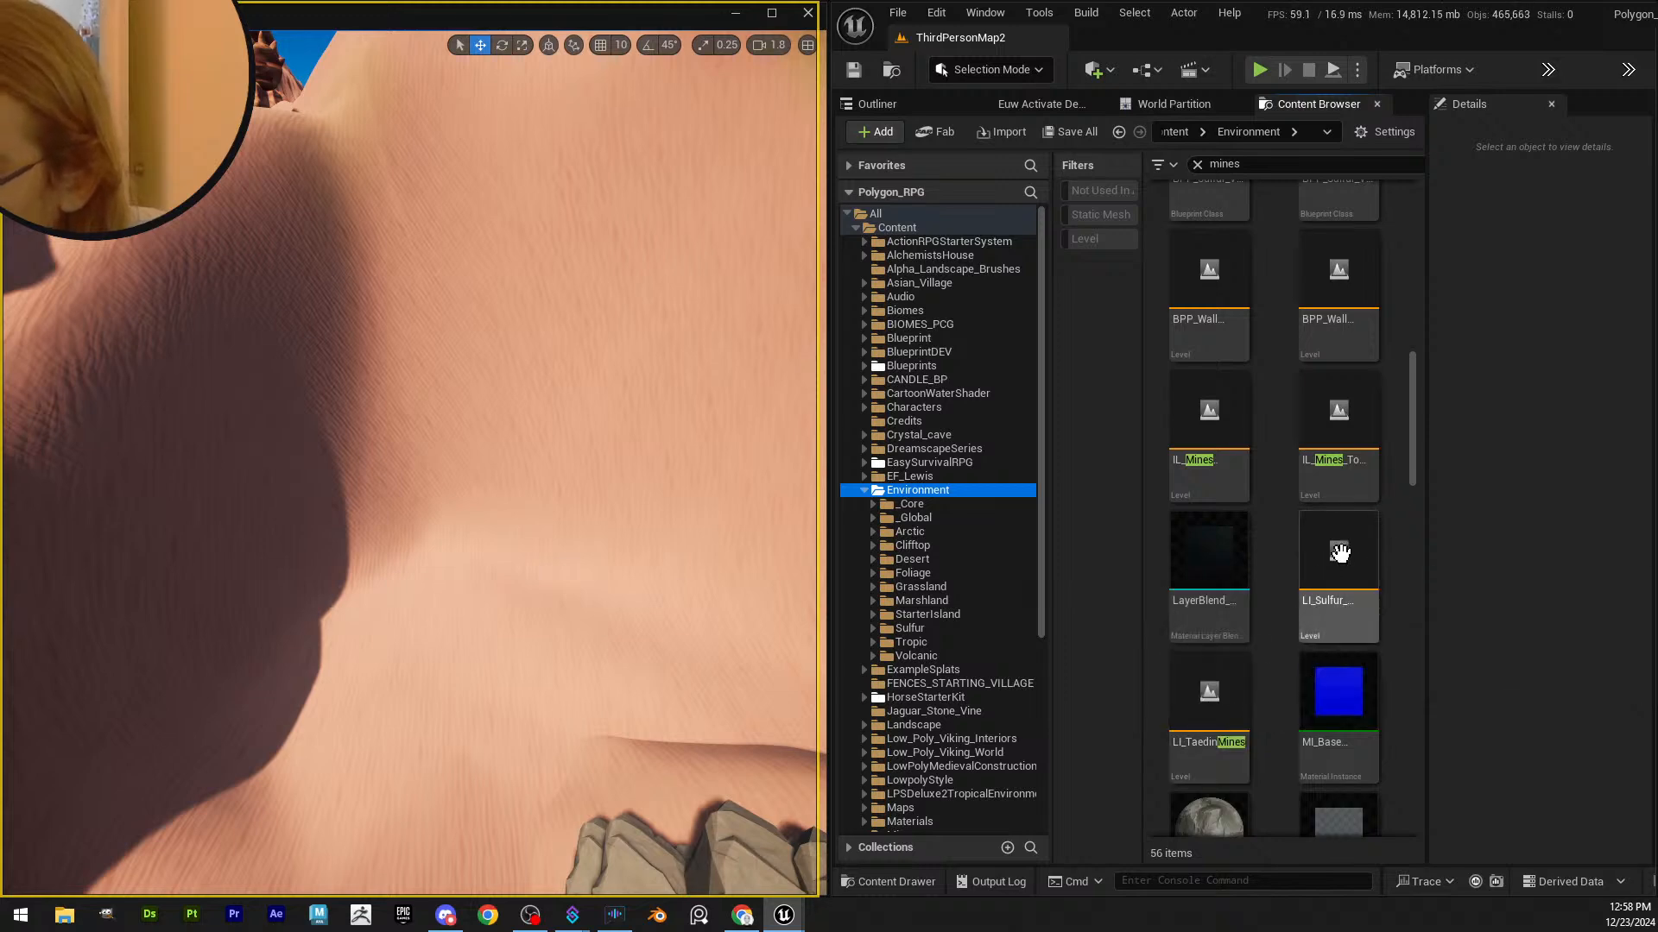
- Place an instance of the LI_Sulfur_TaedinMines_SetDressing level on the sand beside the grey rocks
{"action": "left_click", "coordinate": [1343, 552]}
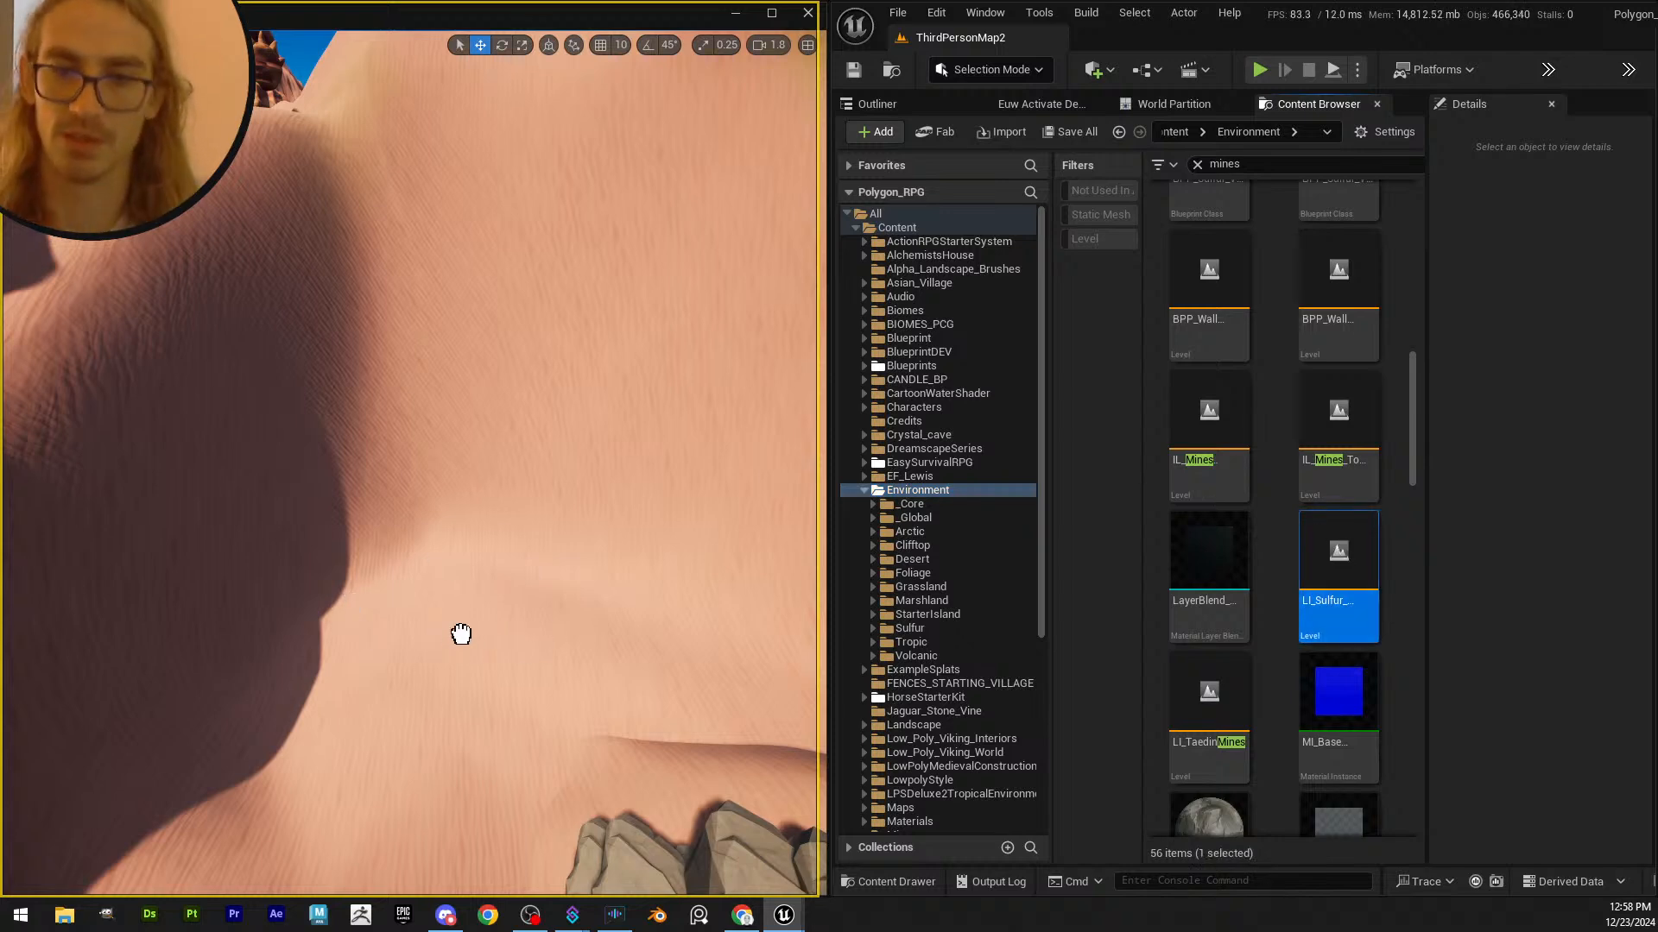
{"action": "left_click_drag", "start_coordinate": [461, 635], "coordinate": [463, 633]}
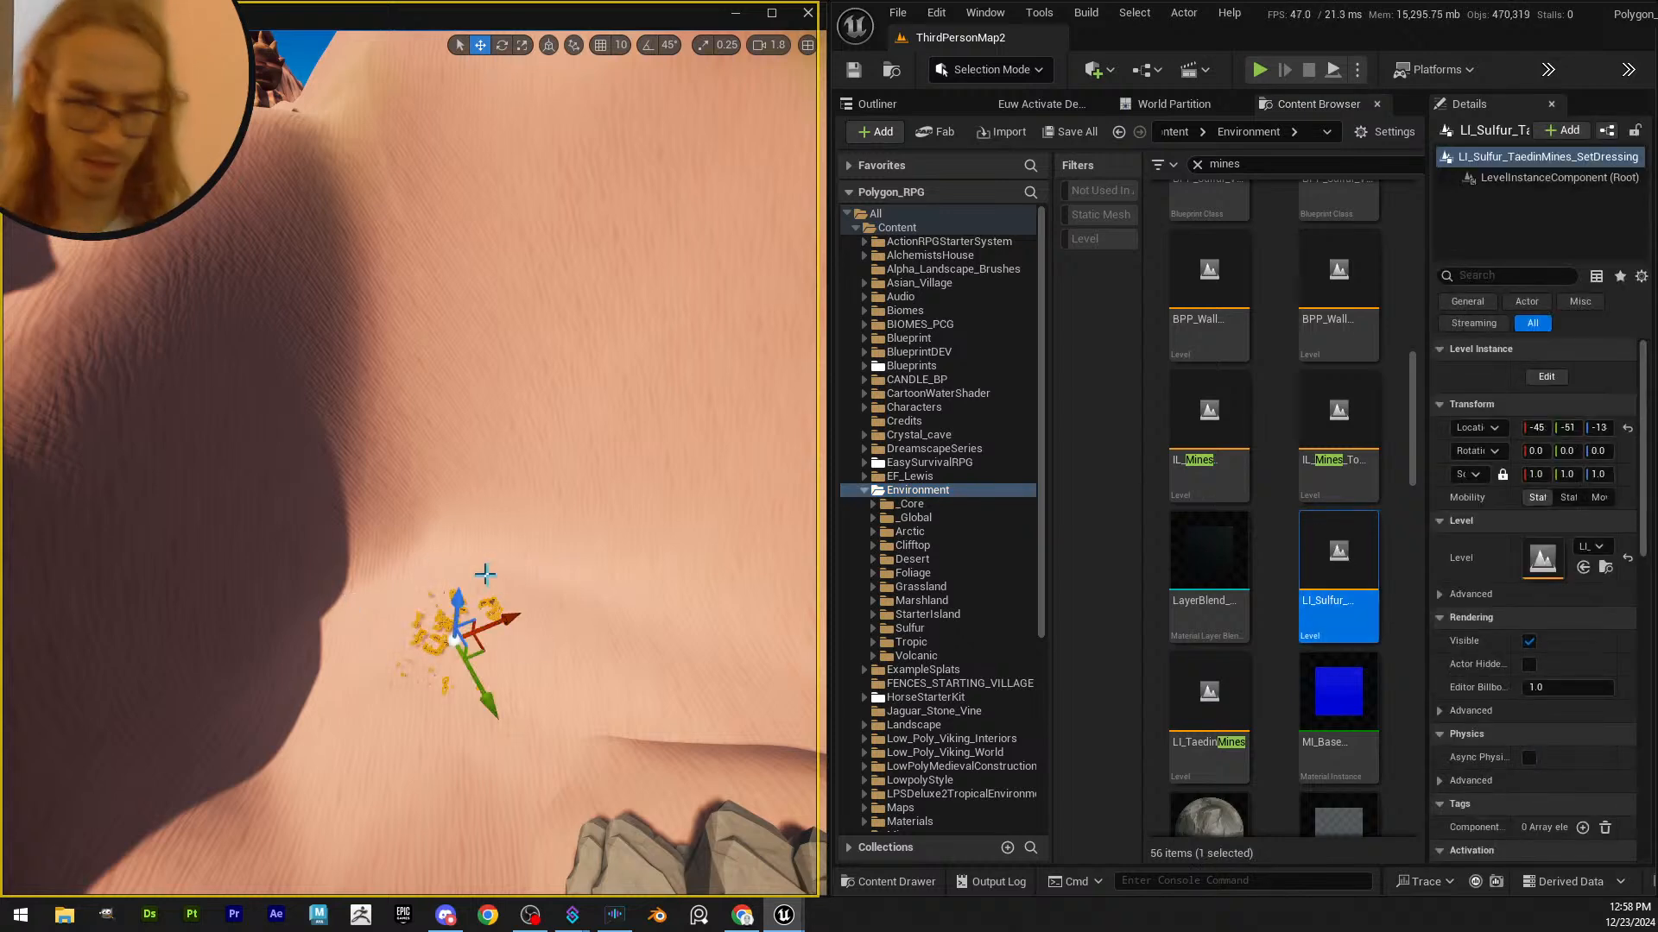
- Inspect the placed Taedin mines set dressing from close up and delete the instance from the level
{"action": "mouse_move", "coordinate": [484, 574]}
{"action": "right_mouse_down"}
{"action": "mouse_move", "coordinate": [491, 604]}
{"action": "mouse_move", "coordinate": [535, 610]}
{"action": "mouse_move", "coordinate": [587, 534]}
{"action": "mouse_move", "coordinate": [570, 552]}
{"action": "mouse_move", "coordinate": [511, 532]}
{"action": "mouse_move", "coordinate": [611, 546]}
{"action": "mouse_move", "coordinate": [515, 547]}
{"action": "mouse_move", "coordinate": [500, 561]}
{"action": "mouse_move", "coordinate": [526, 584]}
{"action": "mouse_move", "coordinate": [486, 580]}
{"action": "right_mouse_up"}
{"action": "key", "text": "w"}
{"action": "scroll", "coordinate": [487, 581], "scroll_direction": "down", "scroll_amount": 4}
{"action": "key", "text": "w"}
{"action": "scroll", "coordinate": [536, 610], "scroll_direction": "down", "scroll_amount": 4}
{"action": "key", "text": "s"}
{"action": "key", "text": "a"}
{"action": "key", "text": "w"}
{"action": "key", "text": "w"}
{"action": "key", "text": "w"}
{"action": "key", "text": "w"}
{"action": "key", "text": "a"}
{"action": "scroll", "coordinate": [596, 542], "scroll_direction": "down", "scroll_amount": 2}
{"action": "key", "text": "w"}
{"action": "key", "text": "s"}
{"action": "scroll", "coordinate": [505, 558], "scroll_direction": "up", "scroll_amount": 3}
{"action": "key", "text": "w"}
{"action": "key", "text": "s"}
{"action": "scroll", "coordinate": [518, 585], "scroll_direction": "up", "scroll_amount": 3}
{"action": "key", "text": "Delete"}
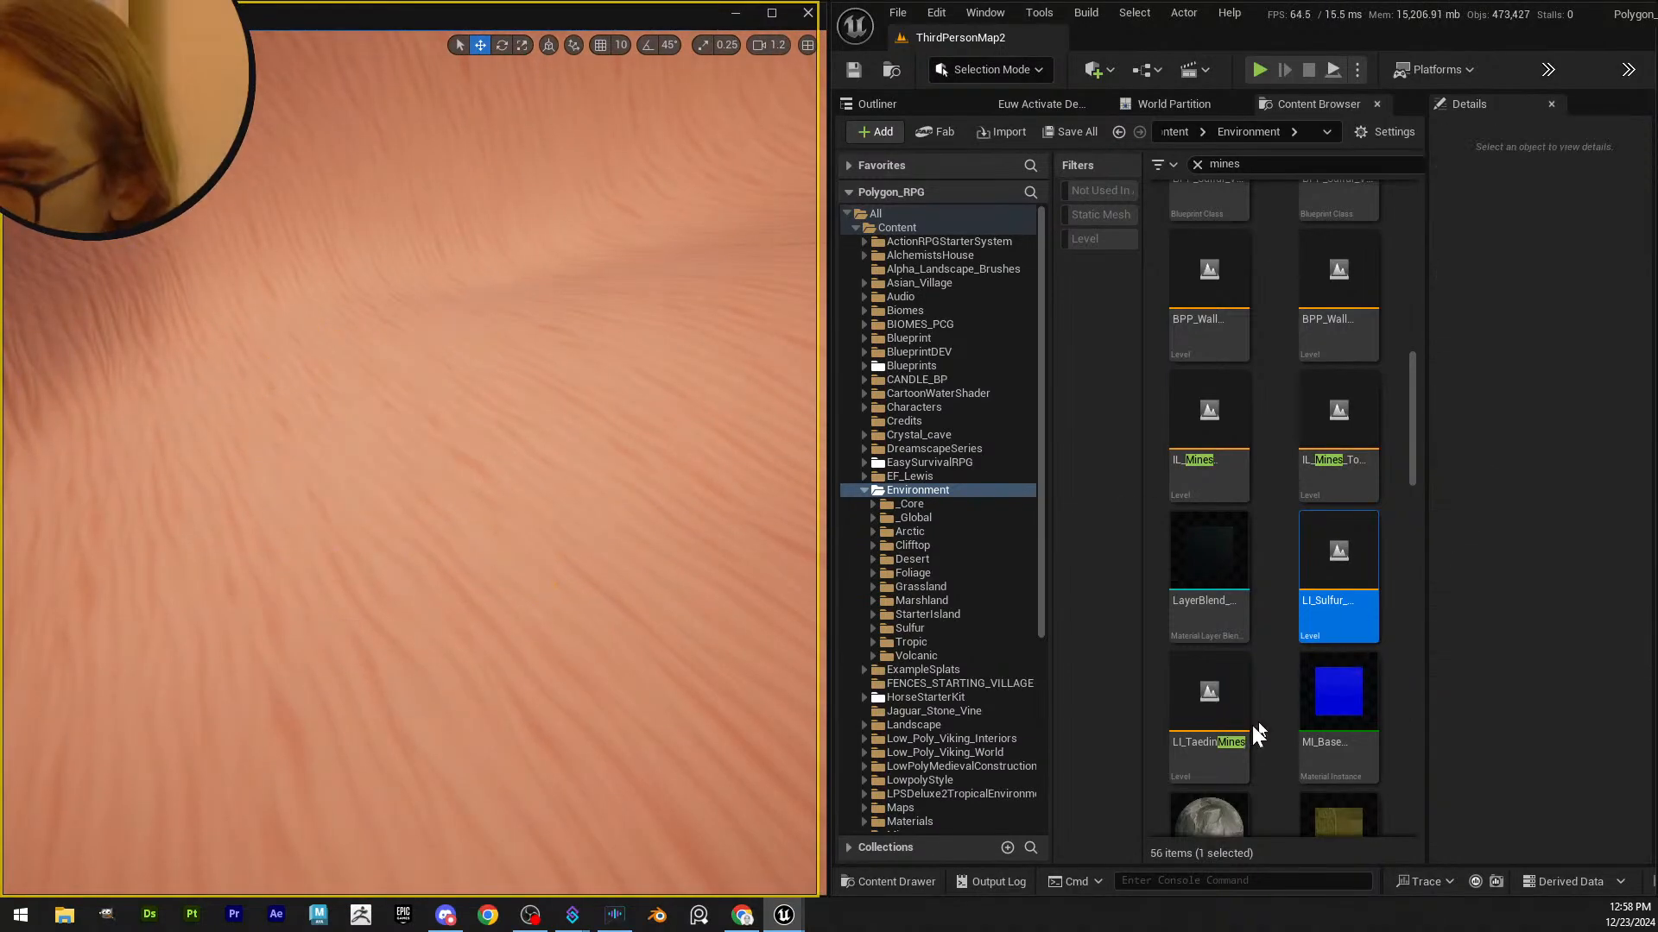
- Place an instance of the LI_TaedinMinesBlockout level on the dunes and survey its layout from above
{"action": "left_click", "coordinate": [1228, 731]}
{"action": "left_click_drag", "start_coordinate": [1226, 733], "coordinate": [446, 395]}
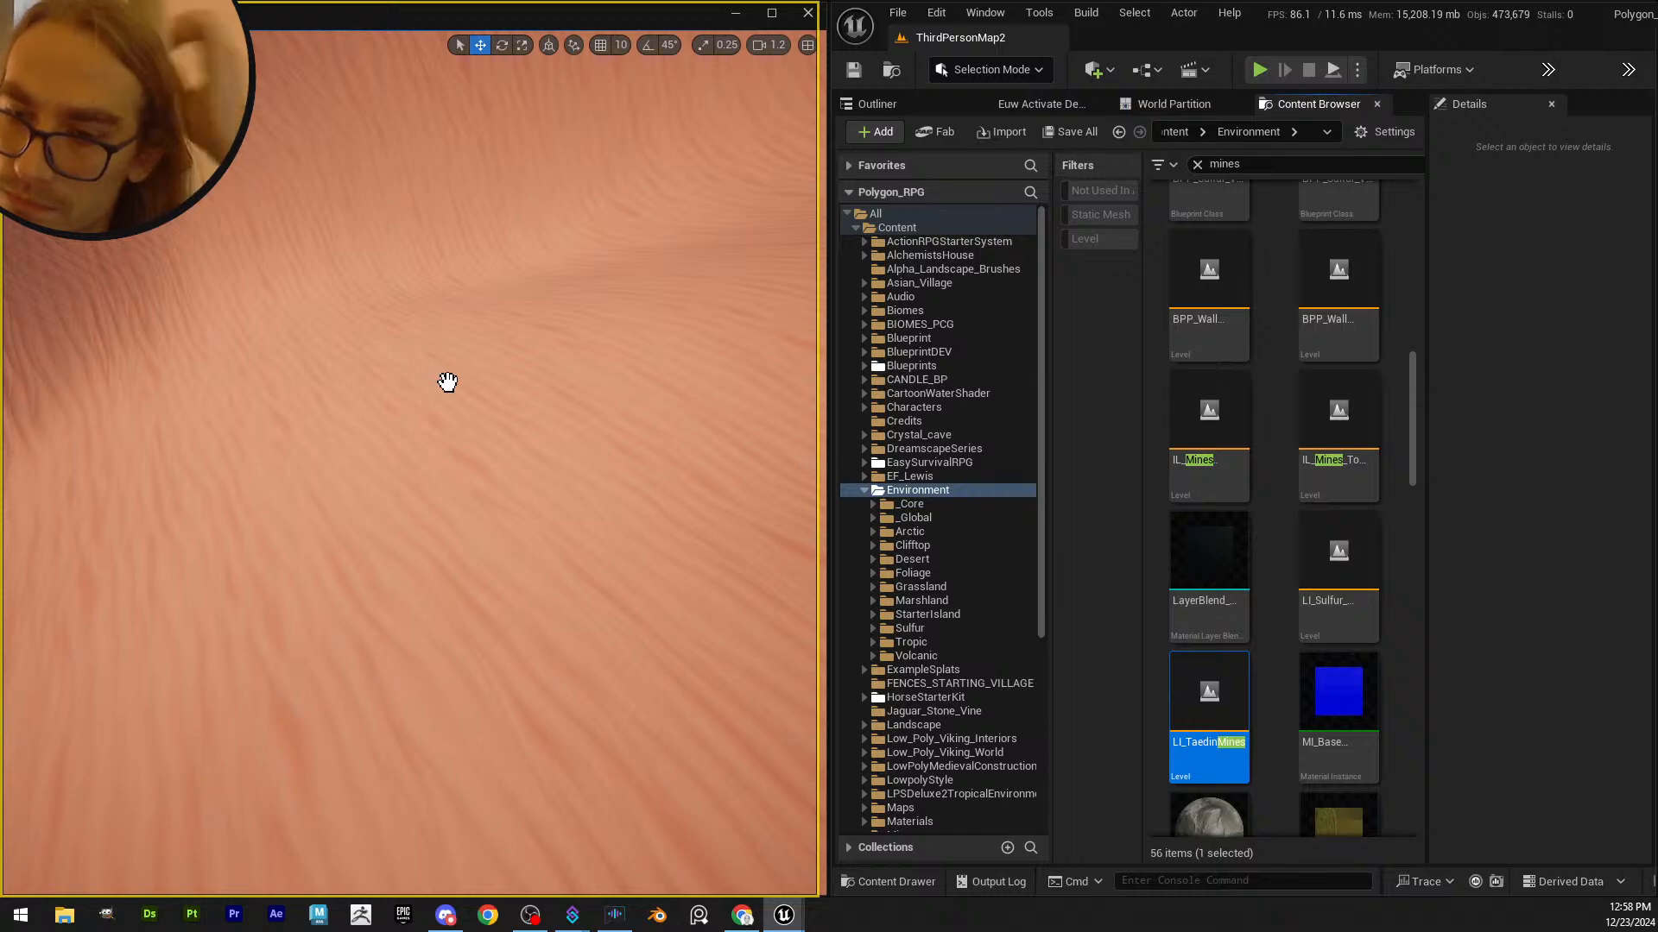
{"action": "left_click_drag", "start_coordinate": [448, 382], "coordinate": [477, 418]}
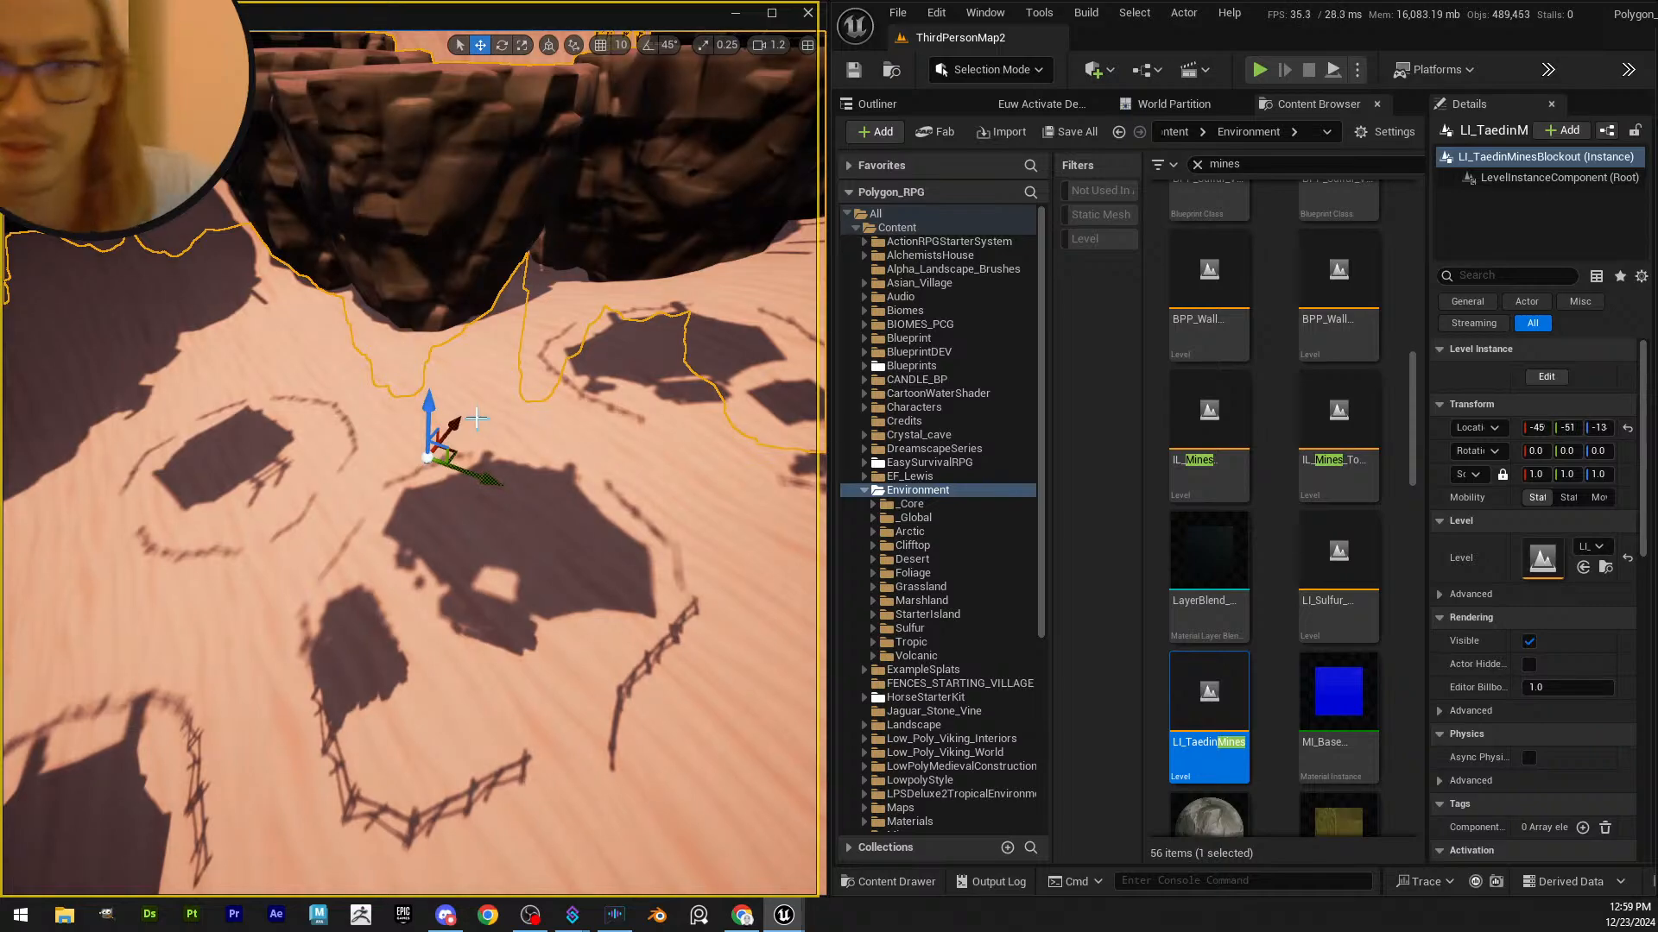
{"action": "key", "text": "s"}
{"action": "right_click_drag", "start_coordinate": [476, 418], "coordinate": [296, 343]}
{"action": "scroll", "coordinate": [480, 361], "scroll_direction": "up", "scroll_amount": 1}
{"action": "key", "text": "w"}
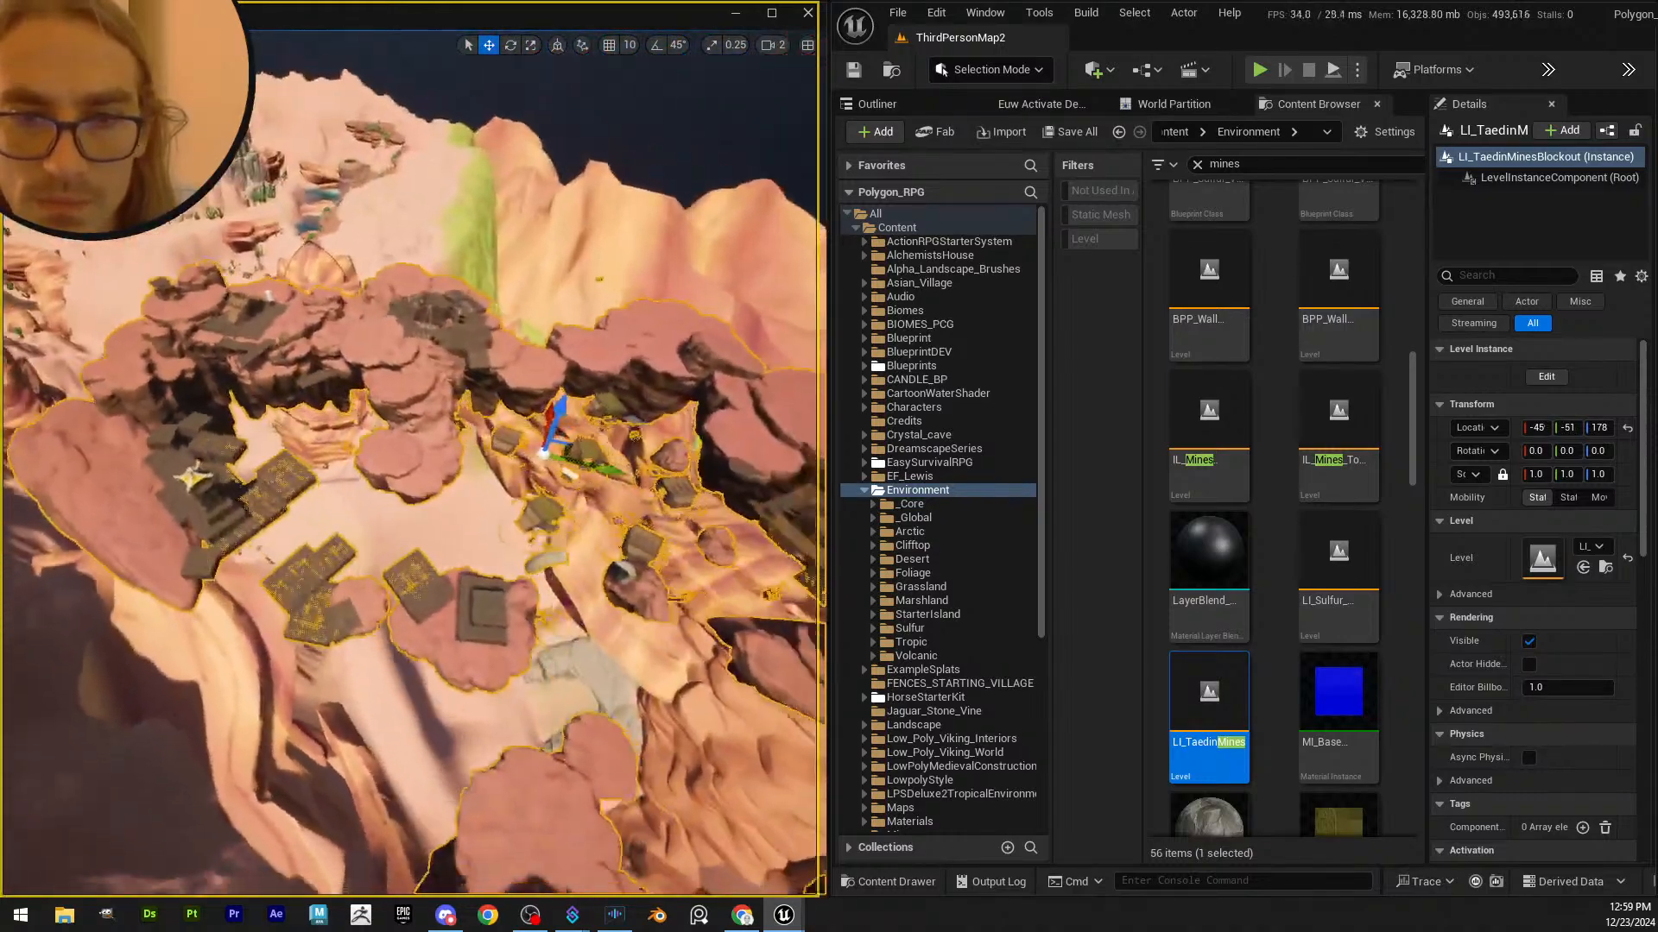
- Raise the LI_TaedinMinesBlockout instance above the dunes, deselect it and inspect the sand beneath it
{"action": "scroll", "coordinate": [397, 216], "scroll_direction": "up", "scroll_amount": 1}
{"action": "right_click_drag", "start_coordinate": [415, 466], "coordinate": [353, 6]}
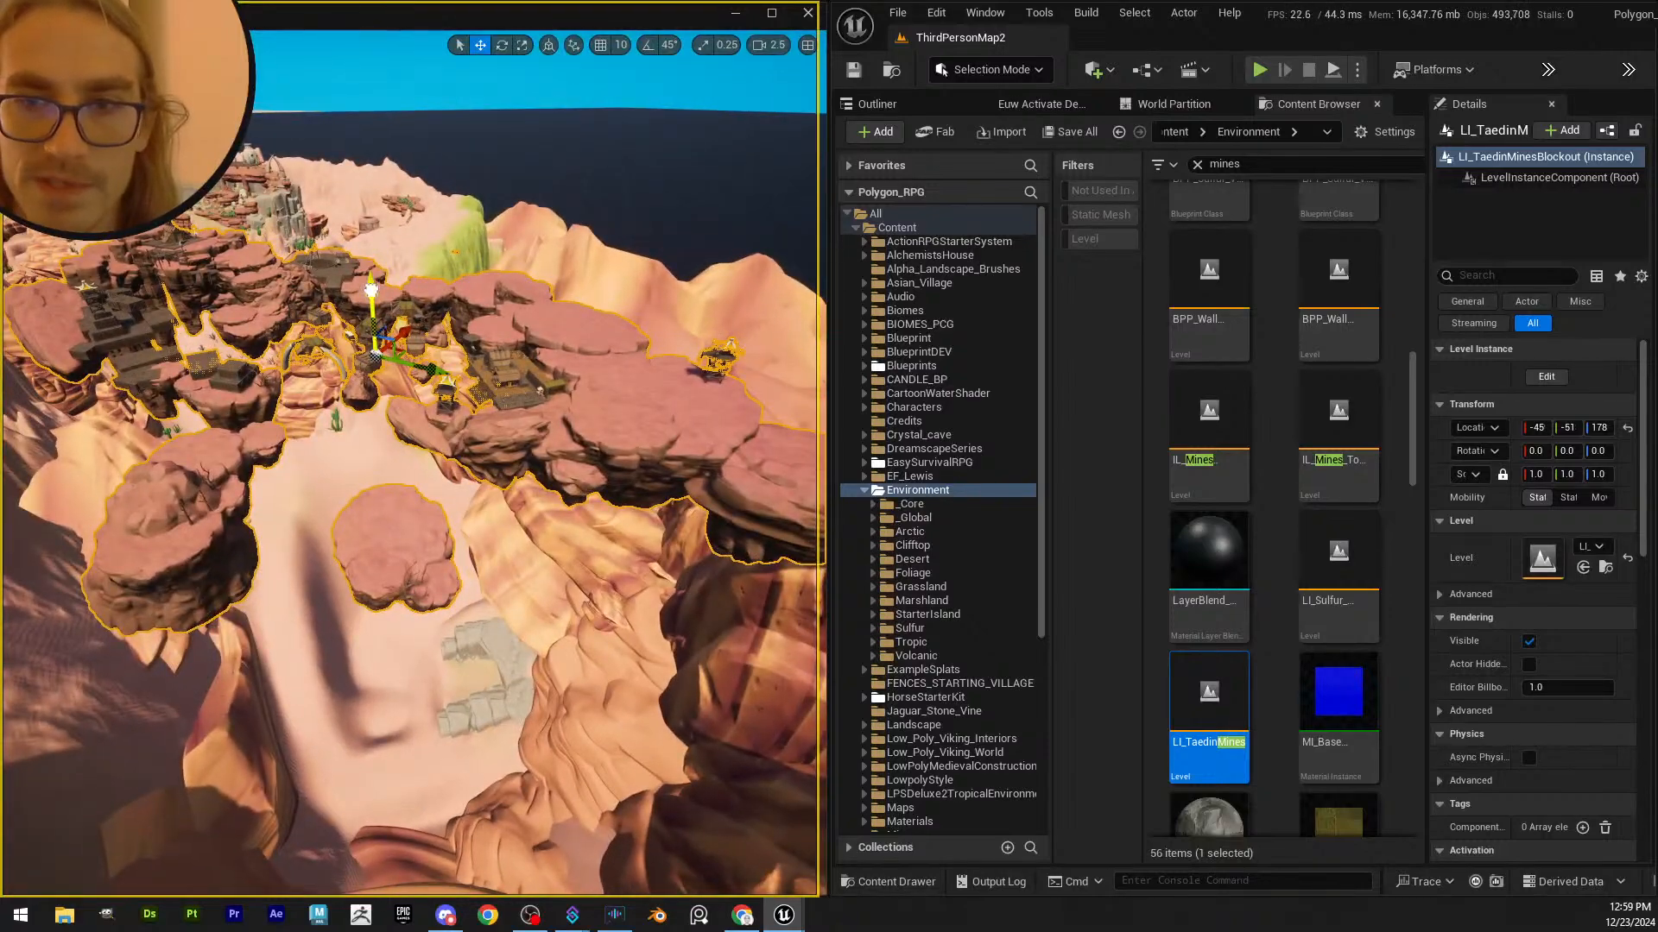
{"action": "left_click_drag", "start_coordinate": [372, 290], "coordinate": [369, 99]}
{"action": "right_click_drag", "start_coordinate": [368, 100], "coordinate": [302, 90]}
{"action": "key", "text": "Escape"}
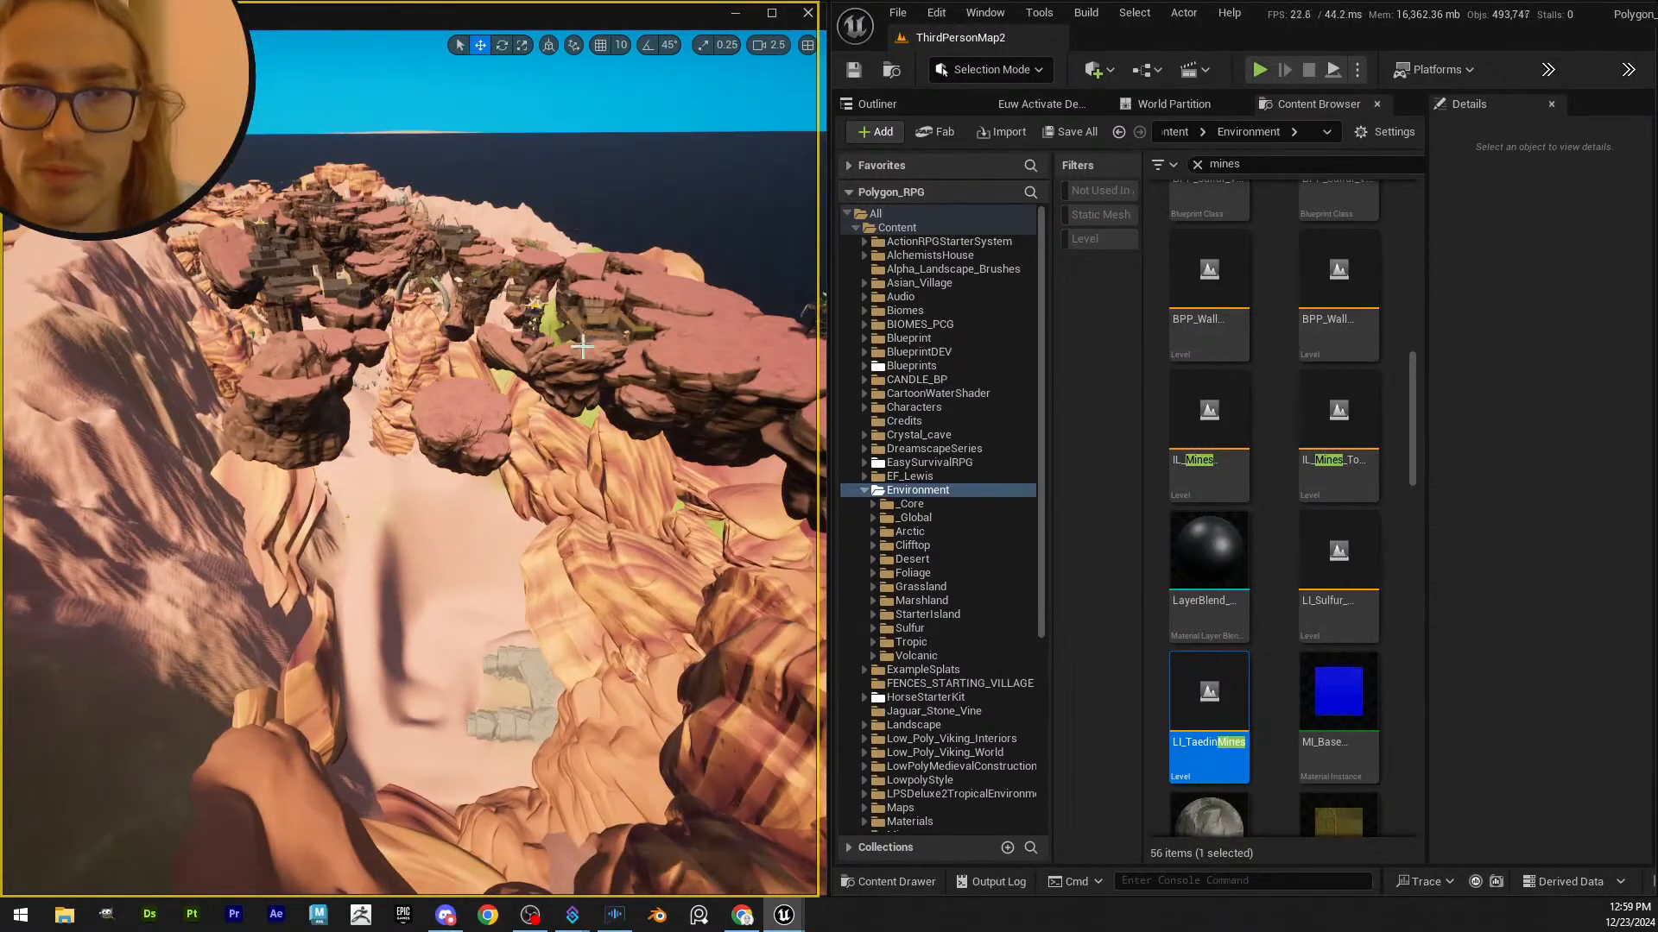
{"action": "right_click_drag", "start_coordinate": [582, 346], "coordinate": [580, 436]}
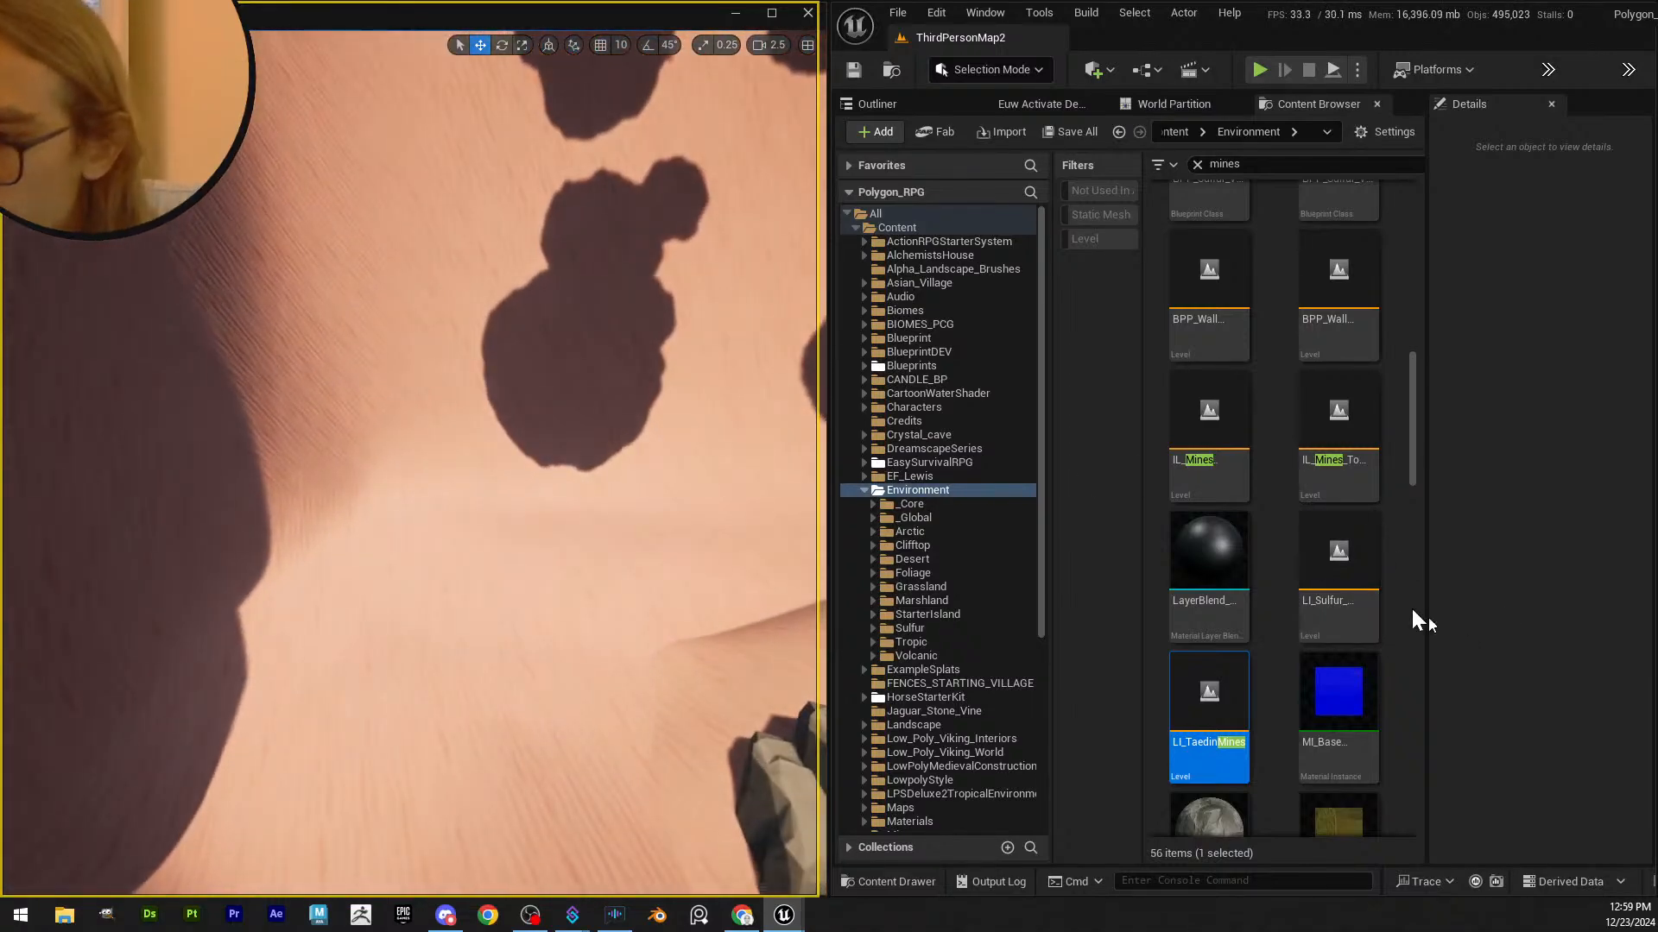
- Look through the "mines" search results from the IL_Mines levels down to the meshes and textures and back
{"action": "left_click", "coordinate": [1313, 425]}
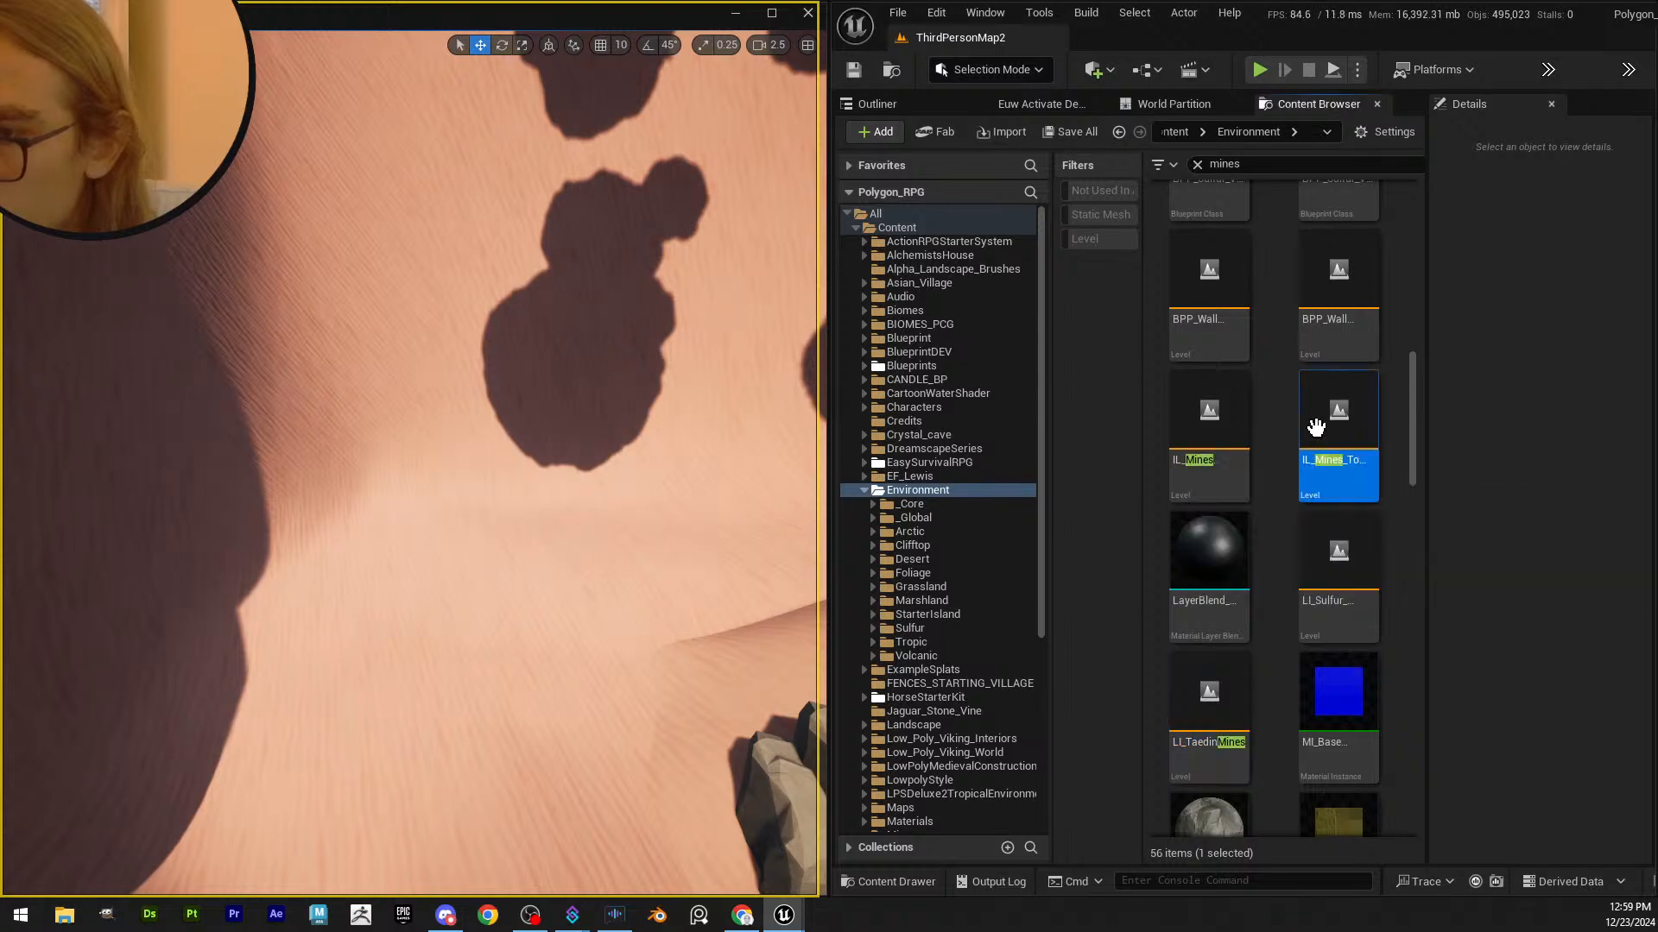
{"action": "left_click", "coordinate": [1227, 427]}
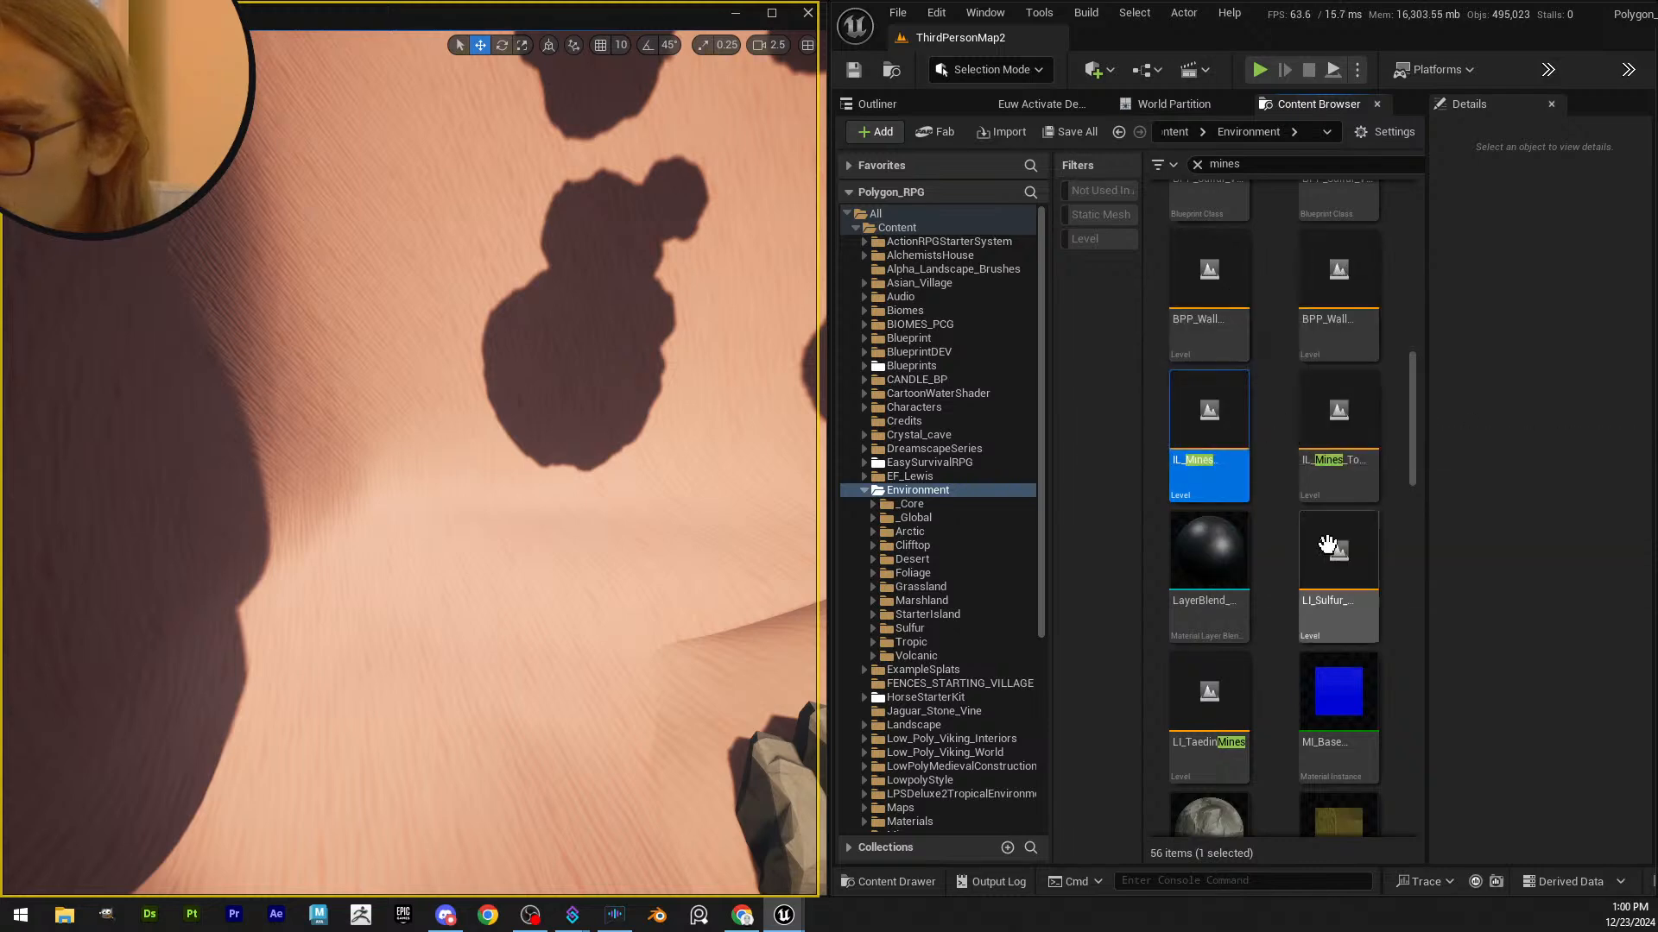
{"action": "scroll", "coordinate": [1334, 389], "scroll_direction": "down", "scroll_amount": 4}
{"action": "scroll", "coordinate": [1349, 557], "scroll_direction": "down", "scroll_amount": 14}
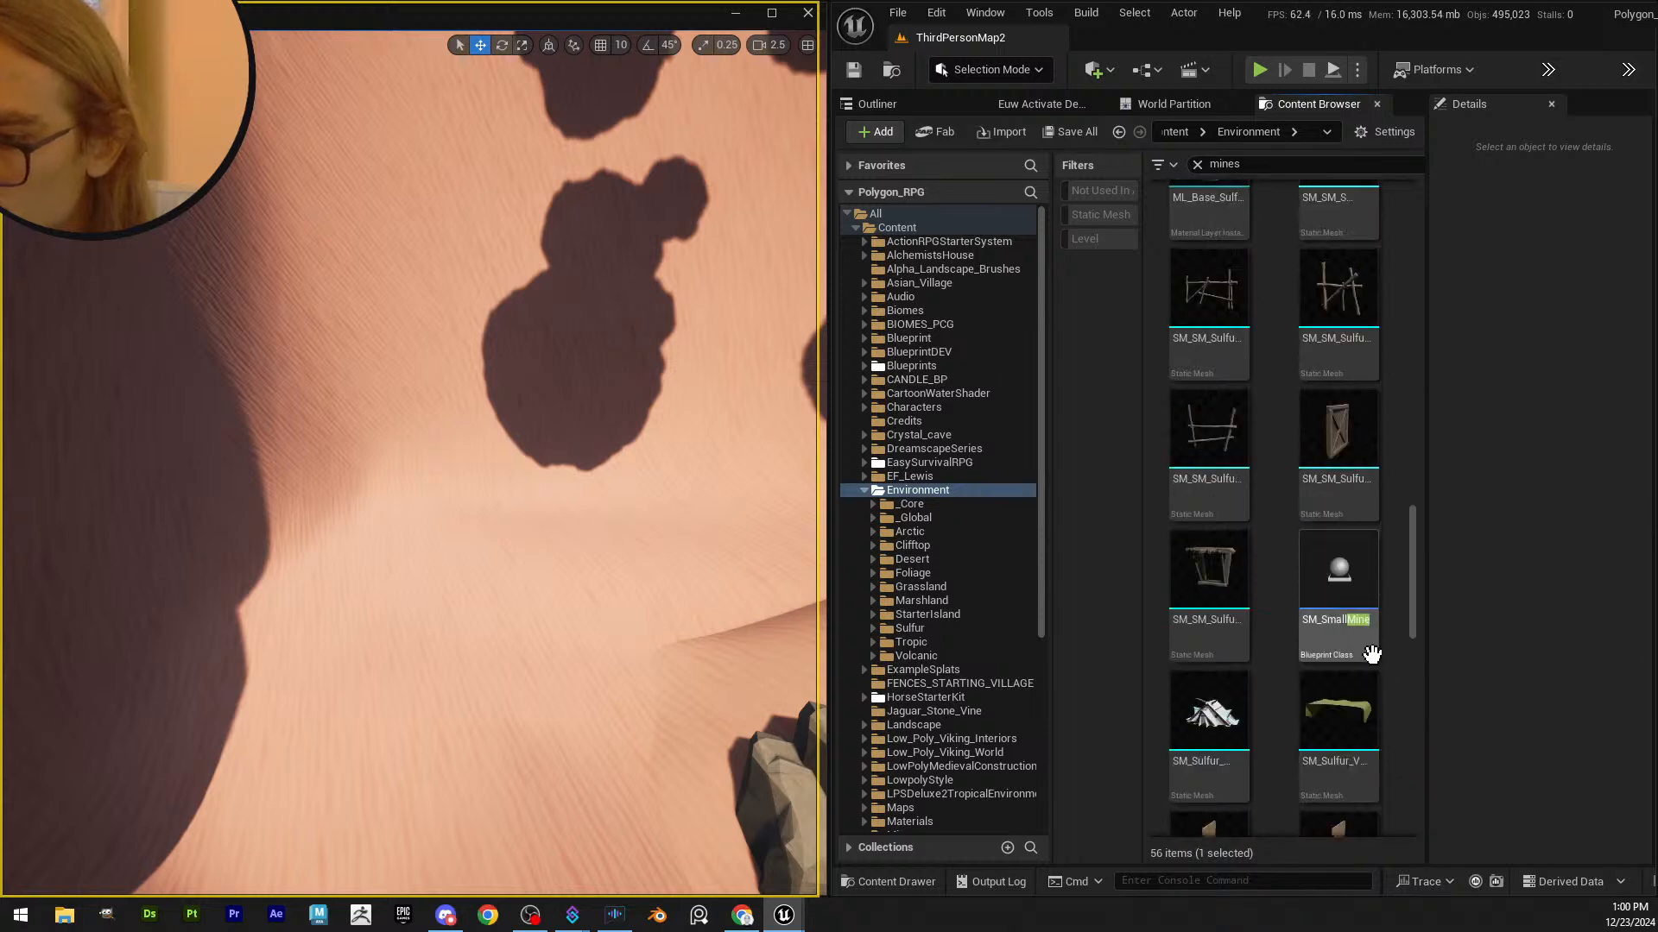
{"action": "scroll", "coordinate": [1360, 648], "scroll_direction": "down", "scroll_amount": 3}
{"action": "scroll", "coordinate": [1324, 637], "scroll_direction": "up", "scroll_amount": 5}
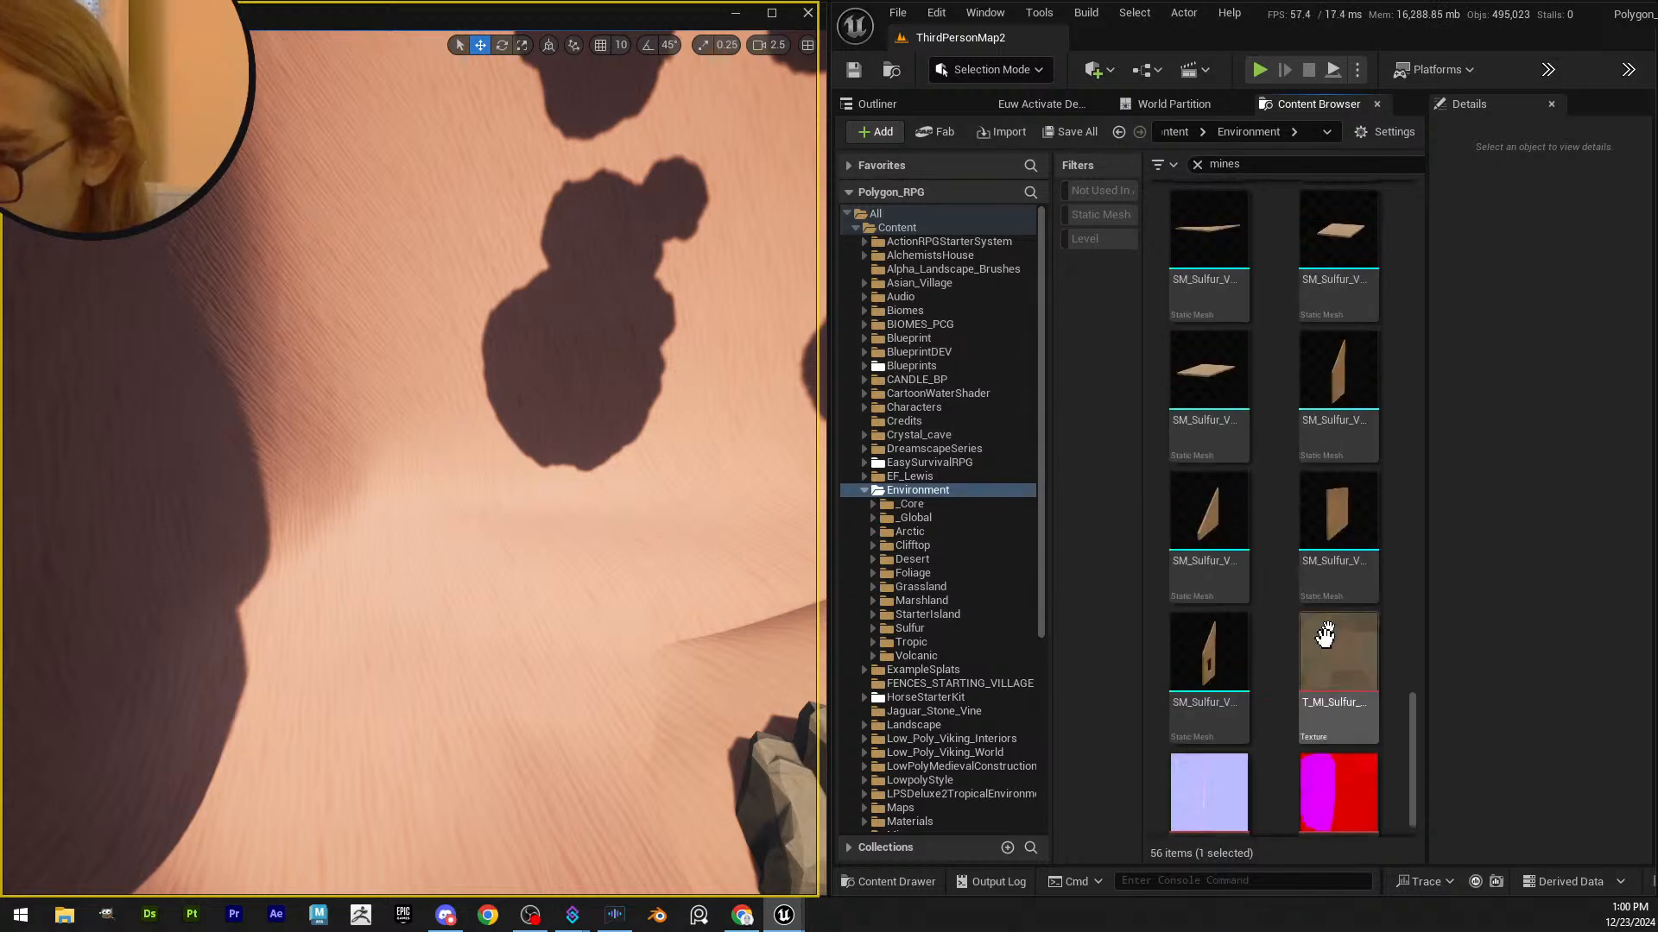
{"action": "scroll", "coordinate": [1319, 532], "scroll_direction": "up", "scroll_amount": 7}
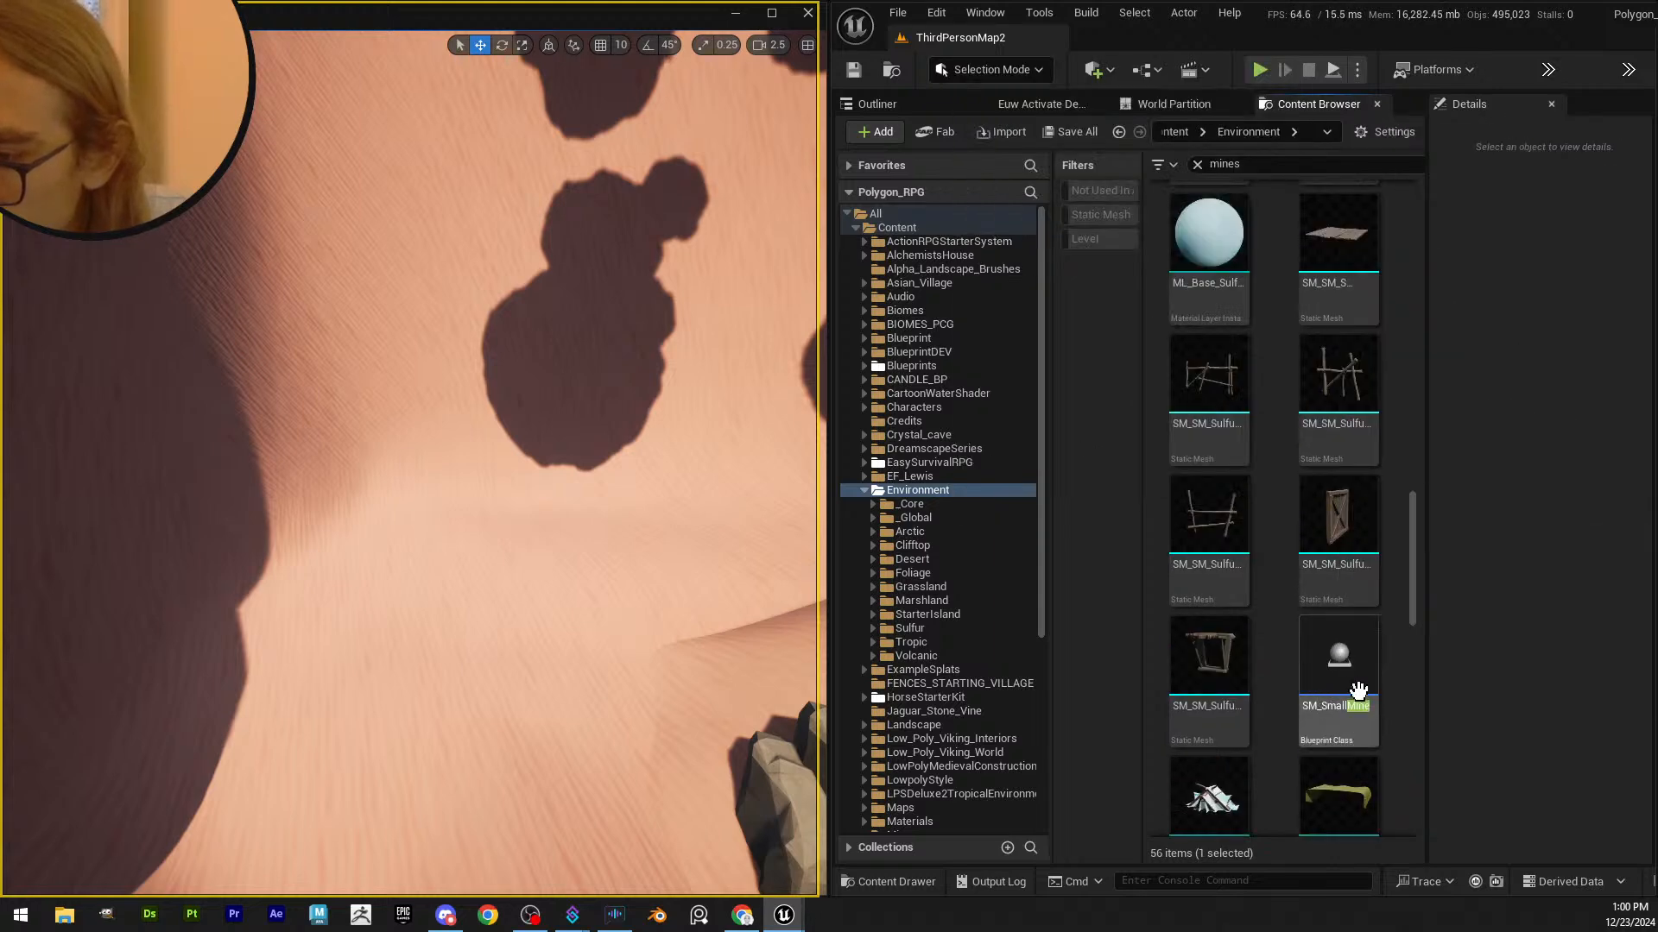
{"action": "scroll", "coordinate": [1276, 638], "scroll_direction": "up", "scroll_amount": 2}
{"action": "scroll", "coordinate": [1276, 637], "scroll_direction": "up", "scroll_amount": 7}
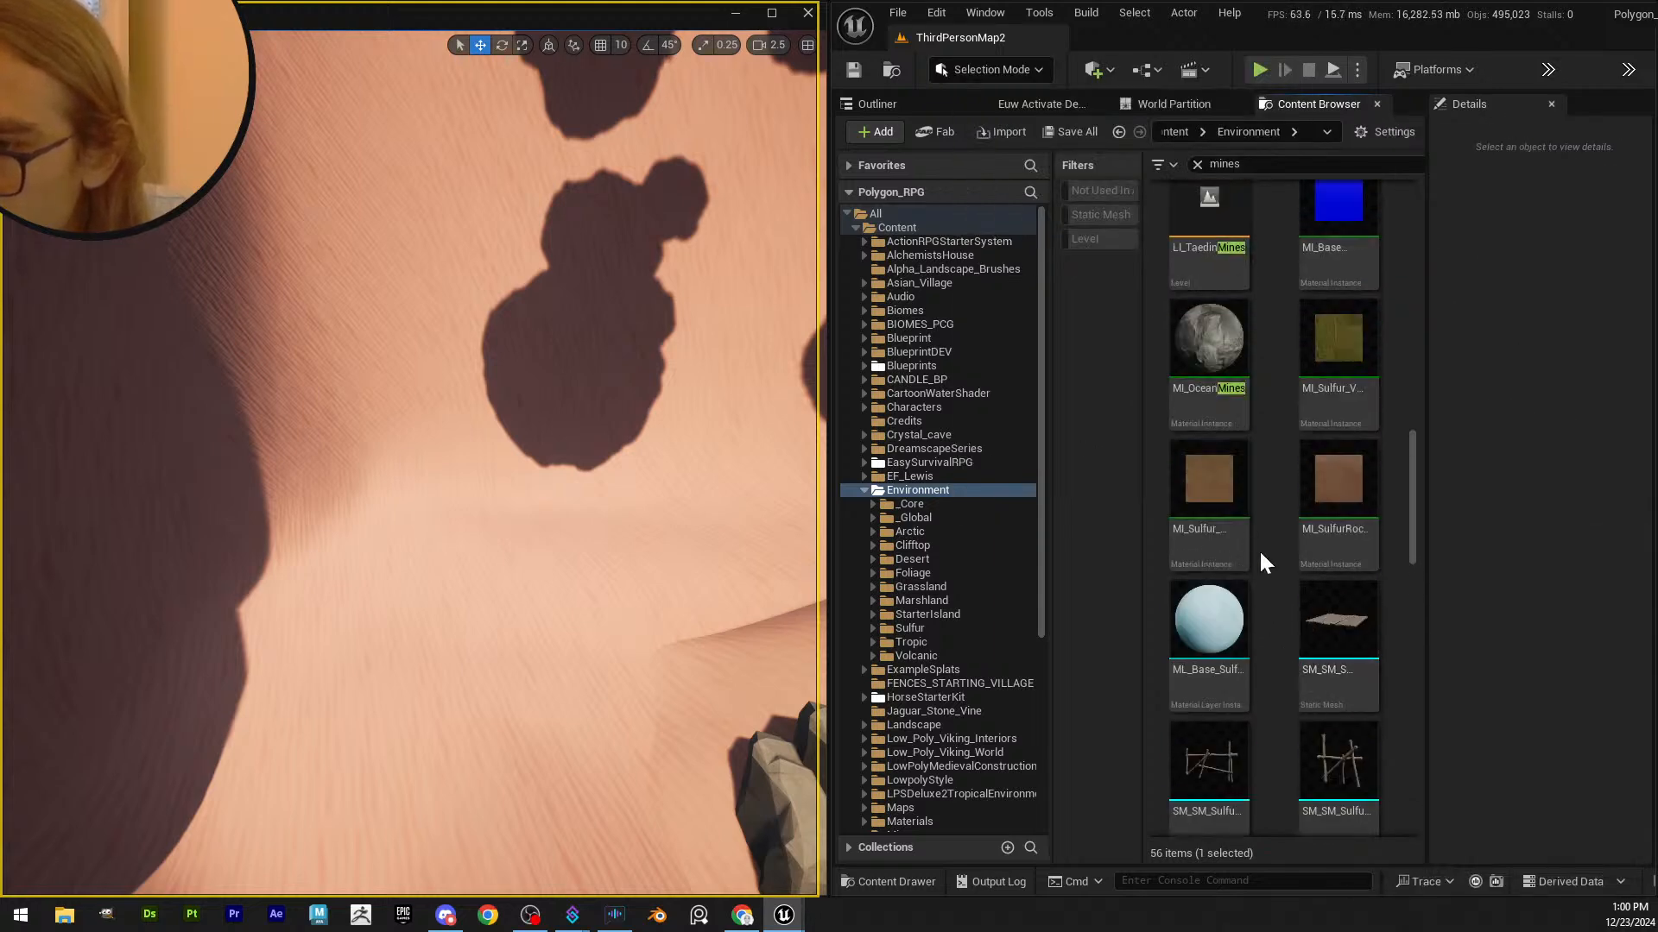
{"action": "scroll", "coordinate": [1269, 592], "scroll_direction": "up", "scroll_amount": 4}
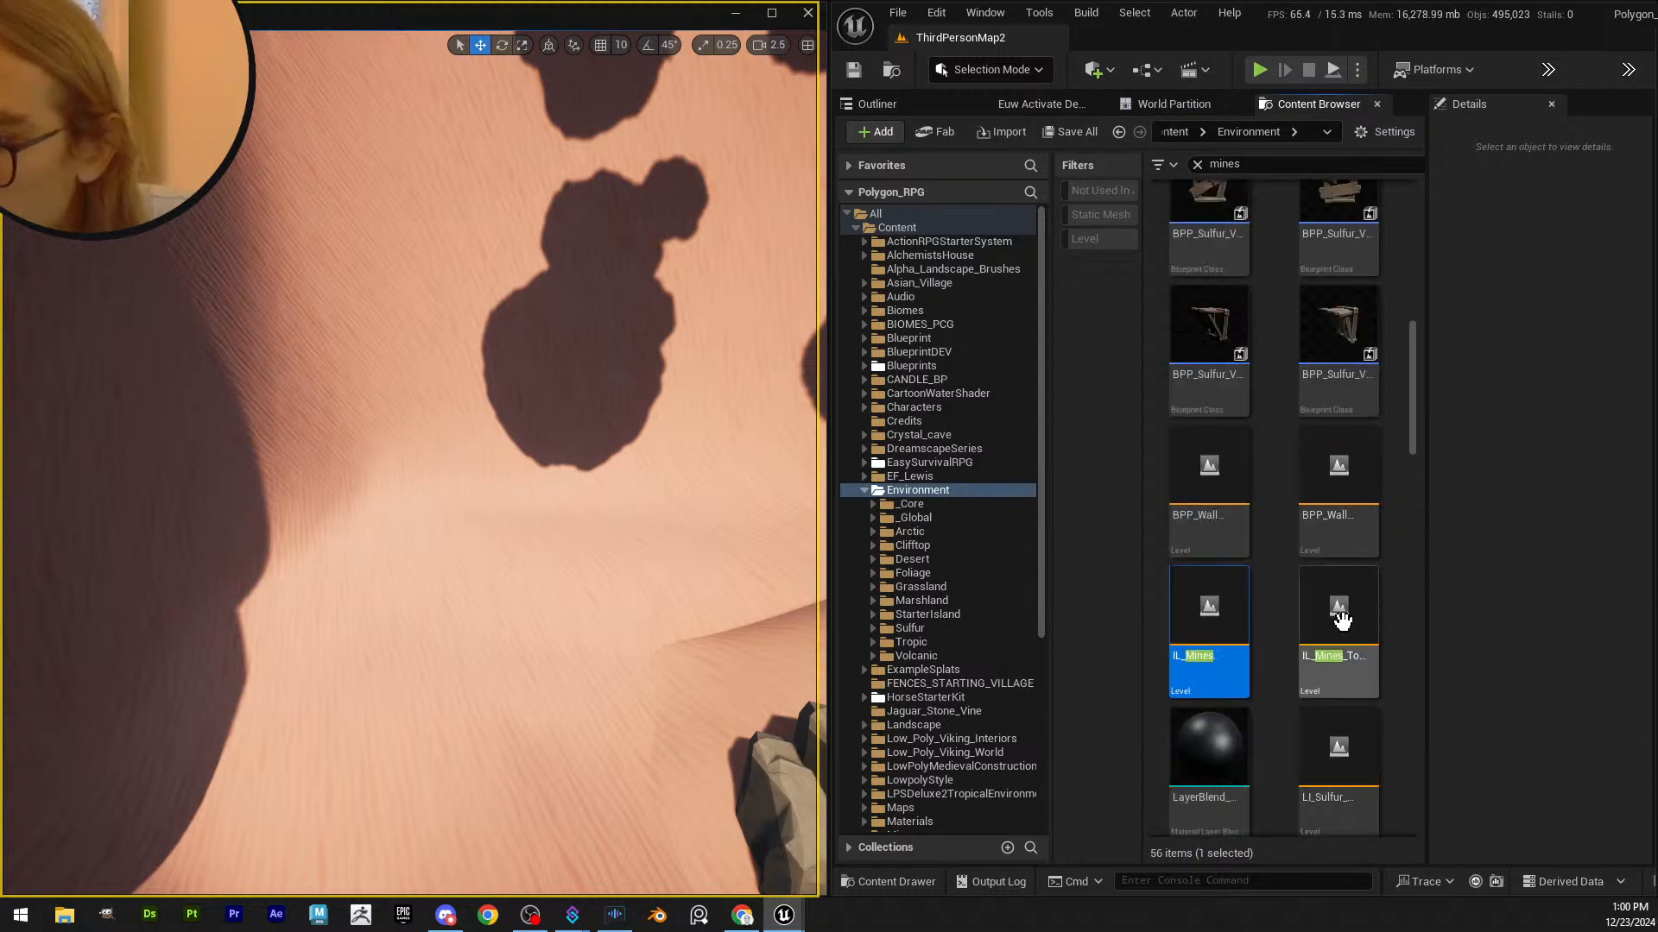
- Check the asset details of the IL_Mines_TownBuildings, BPP_WallAssembly_02 and BPP_Sulfur_TaedinMines_VillageHouse_05 levels
{"action": "mouse_move", "coordinate": [1342, 616]}
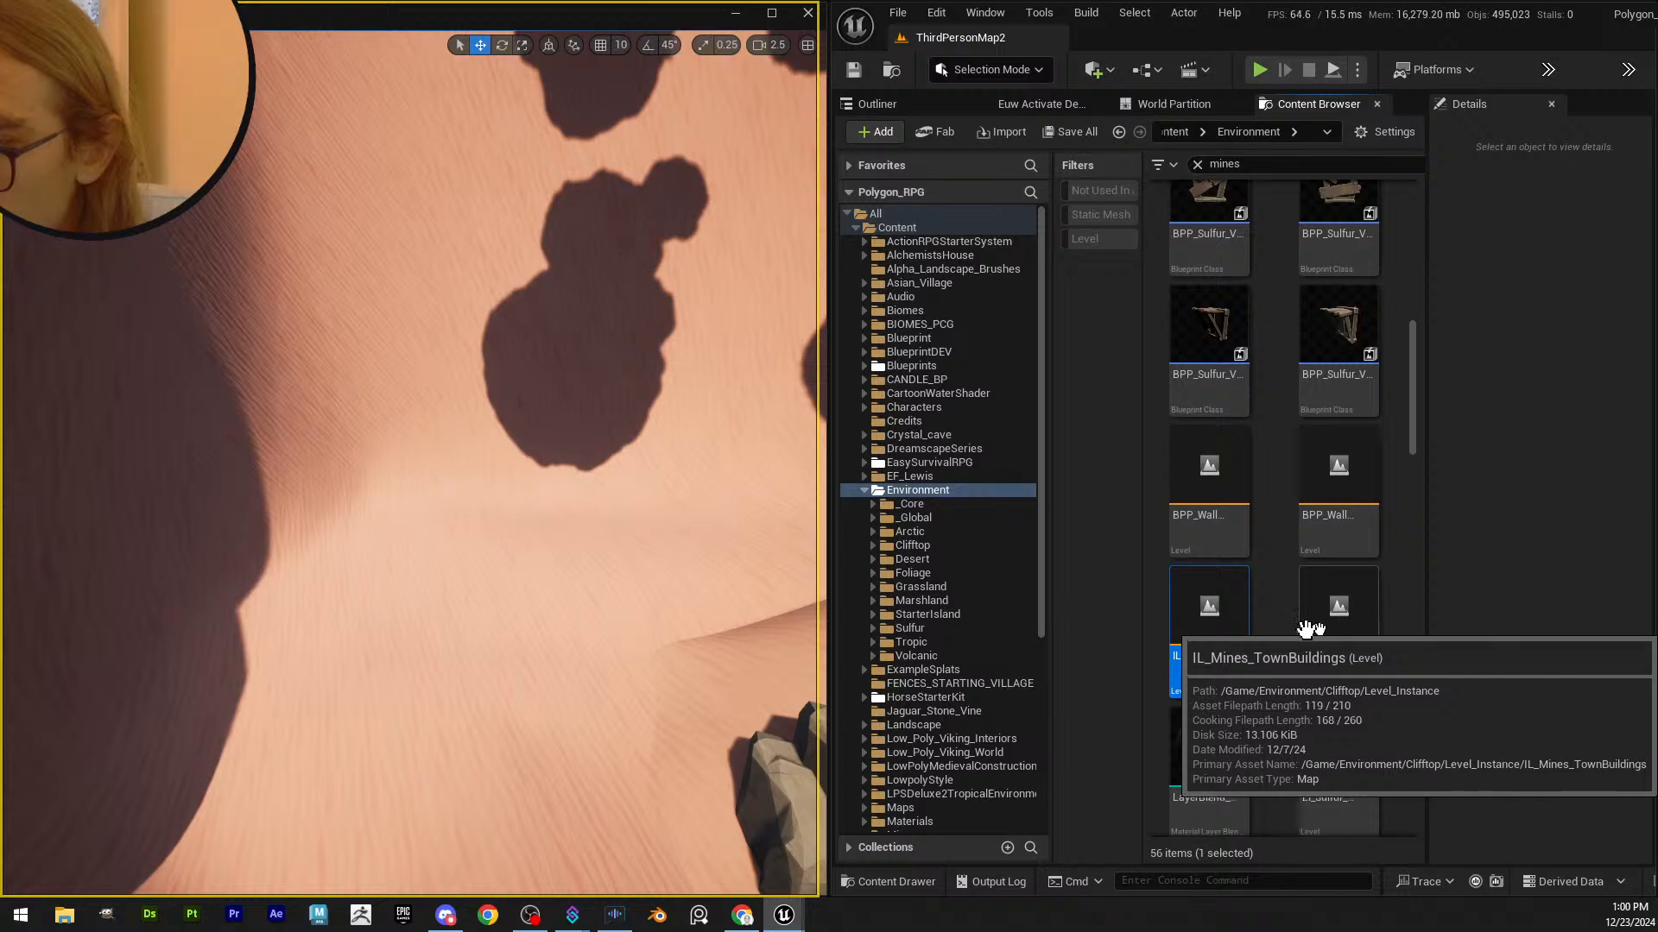
{"action": "mouse_move", "coordinate": [1213, 619]}
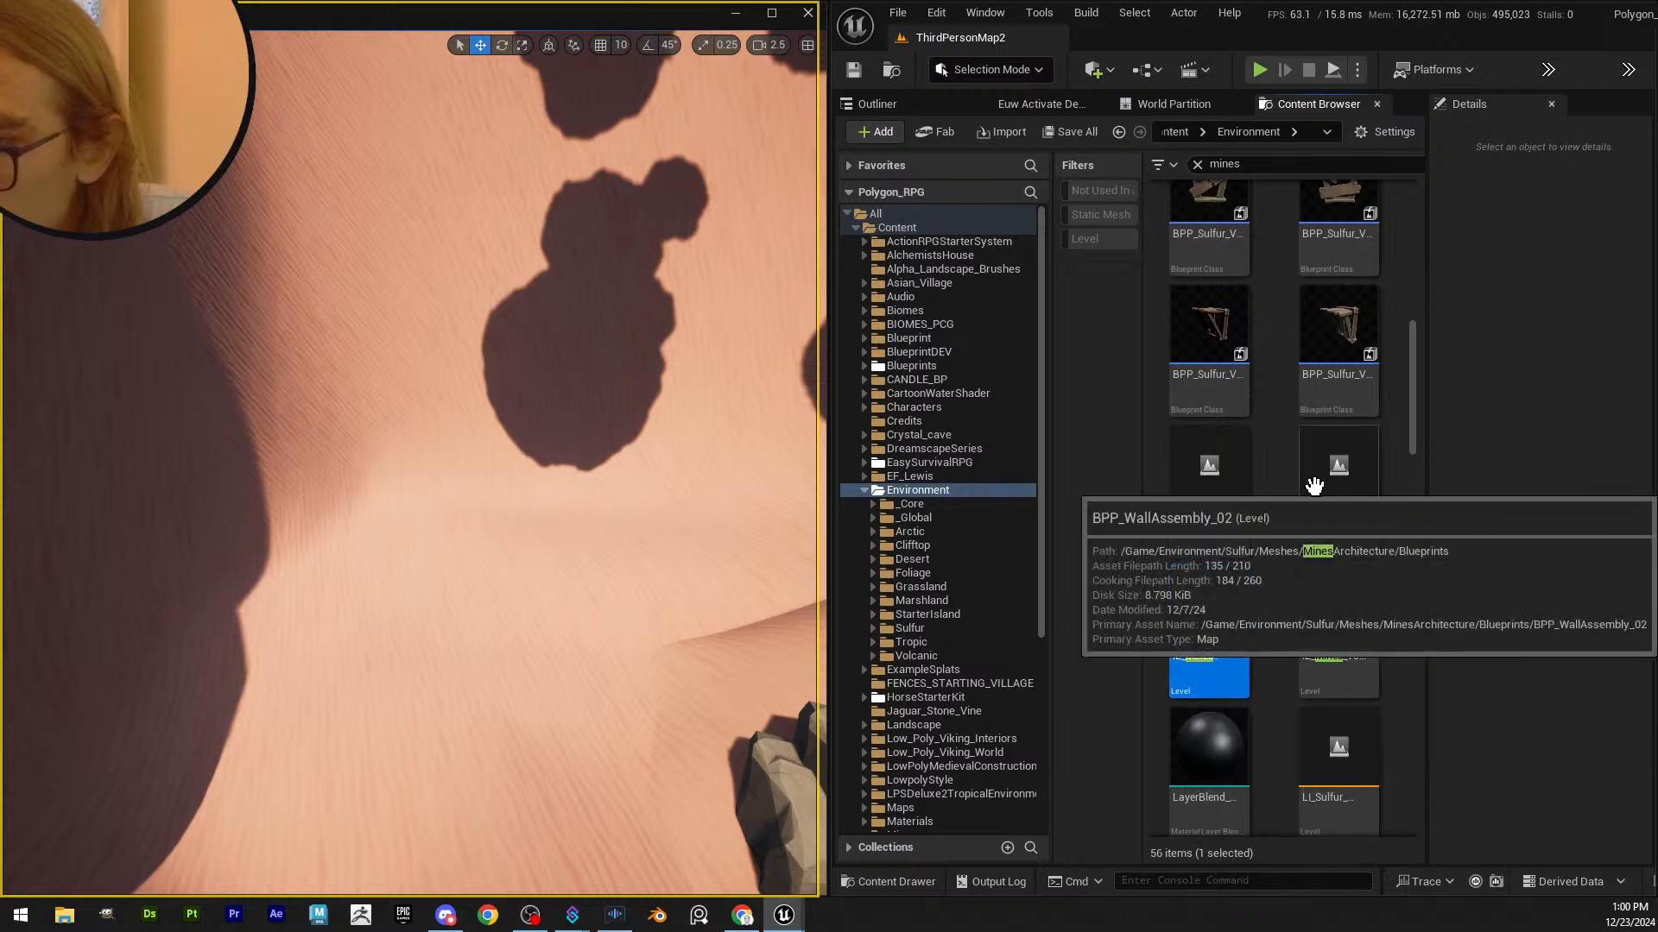
{"action": "scroll", "coordinate": [1297, 493], "scroll_direction": "up", "scroll_amount": 3}
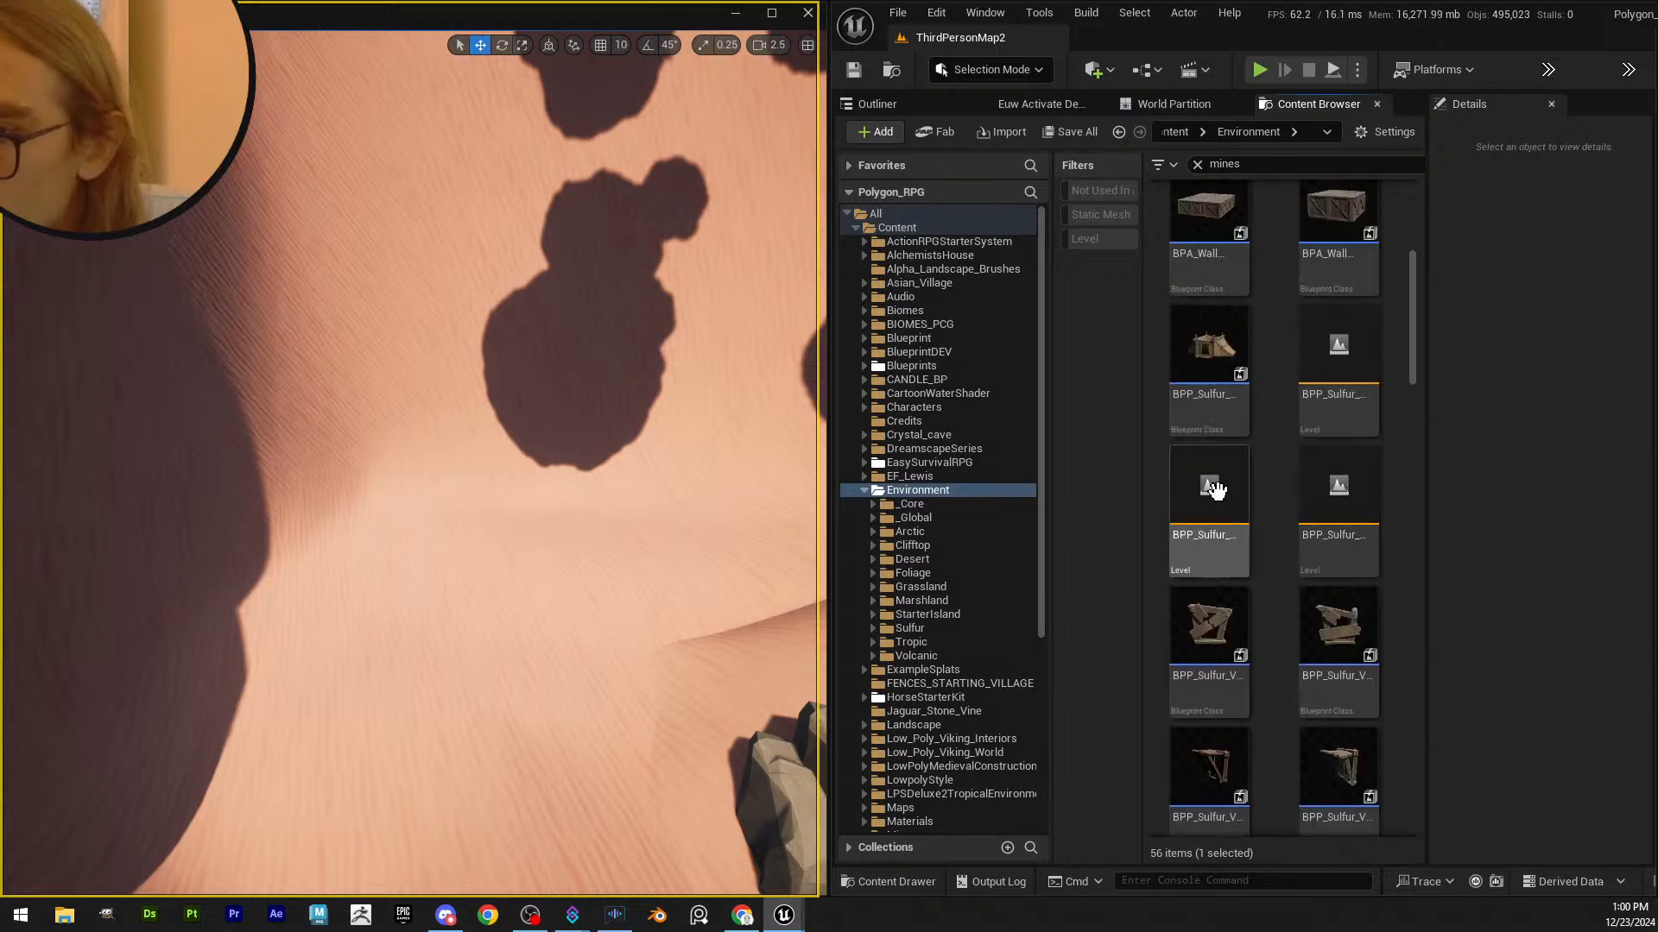
{"action": "mouse_move", "coordinate": [1215, 490]}
{"action": "mouse_move", "coordinate": [1356, 520]}
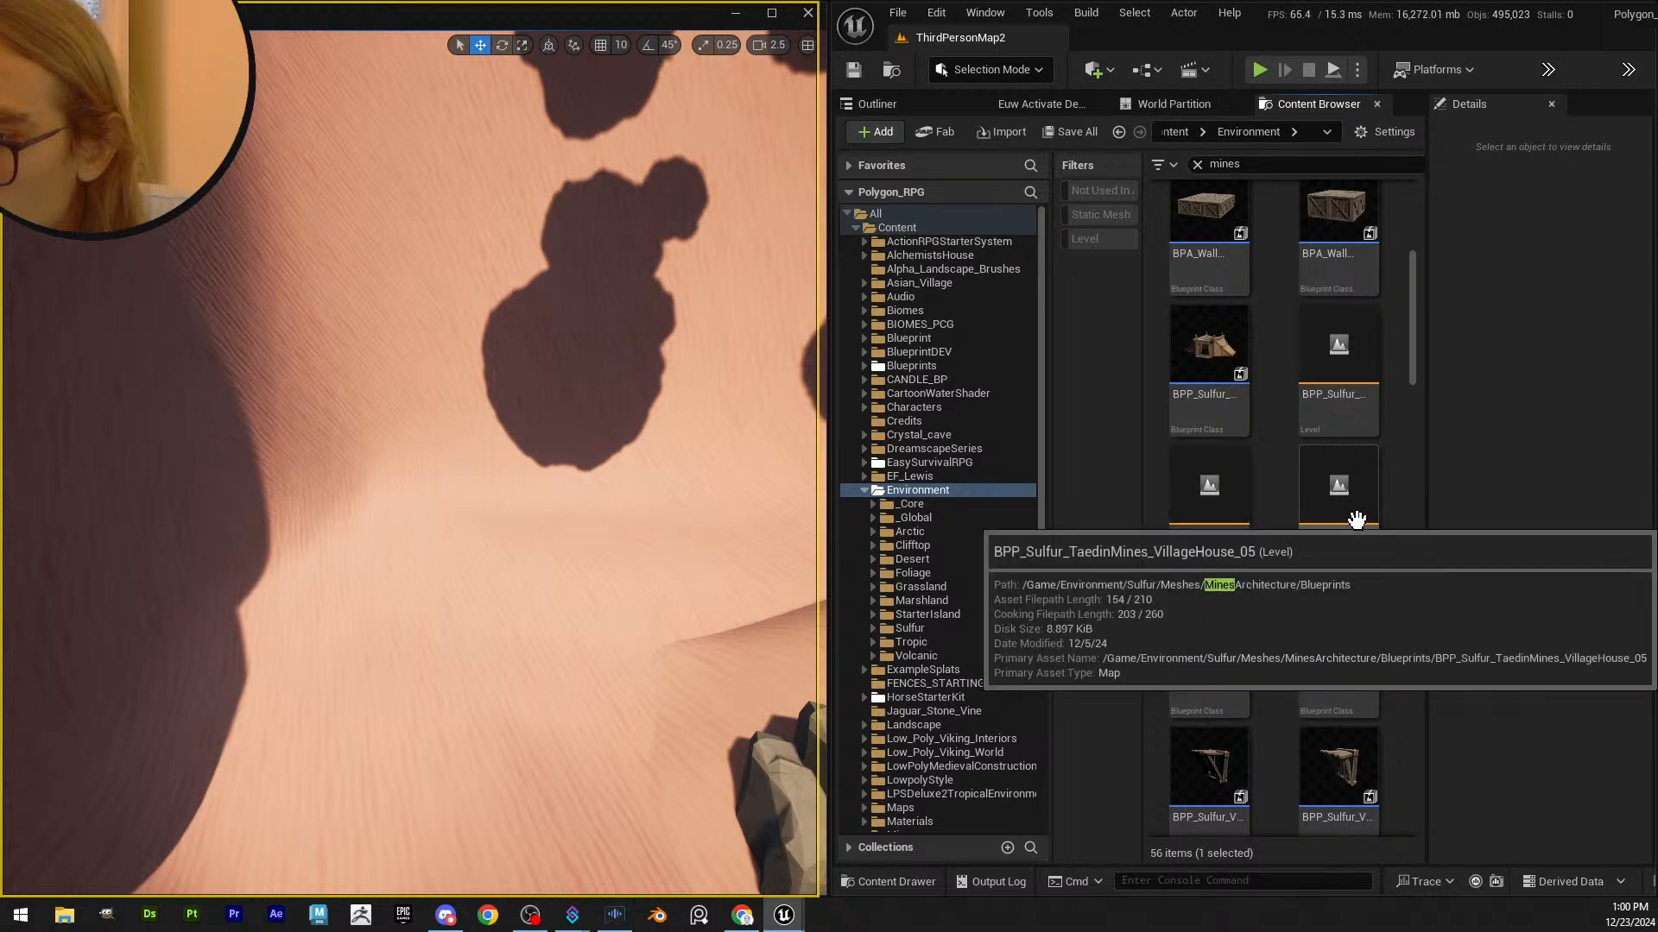
- Place an instance of the BPP_WallAssembly_01 level on the sand, inspect it and delete it from the level
{"action": "scroll", "coordinate": [1313, 604], "scroll_direction": "down", "scroll_amount": 4}
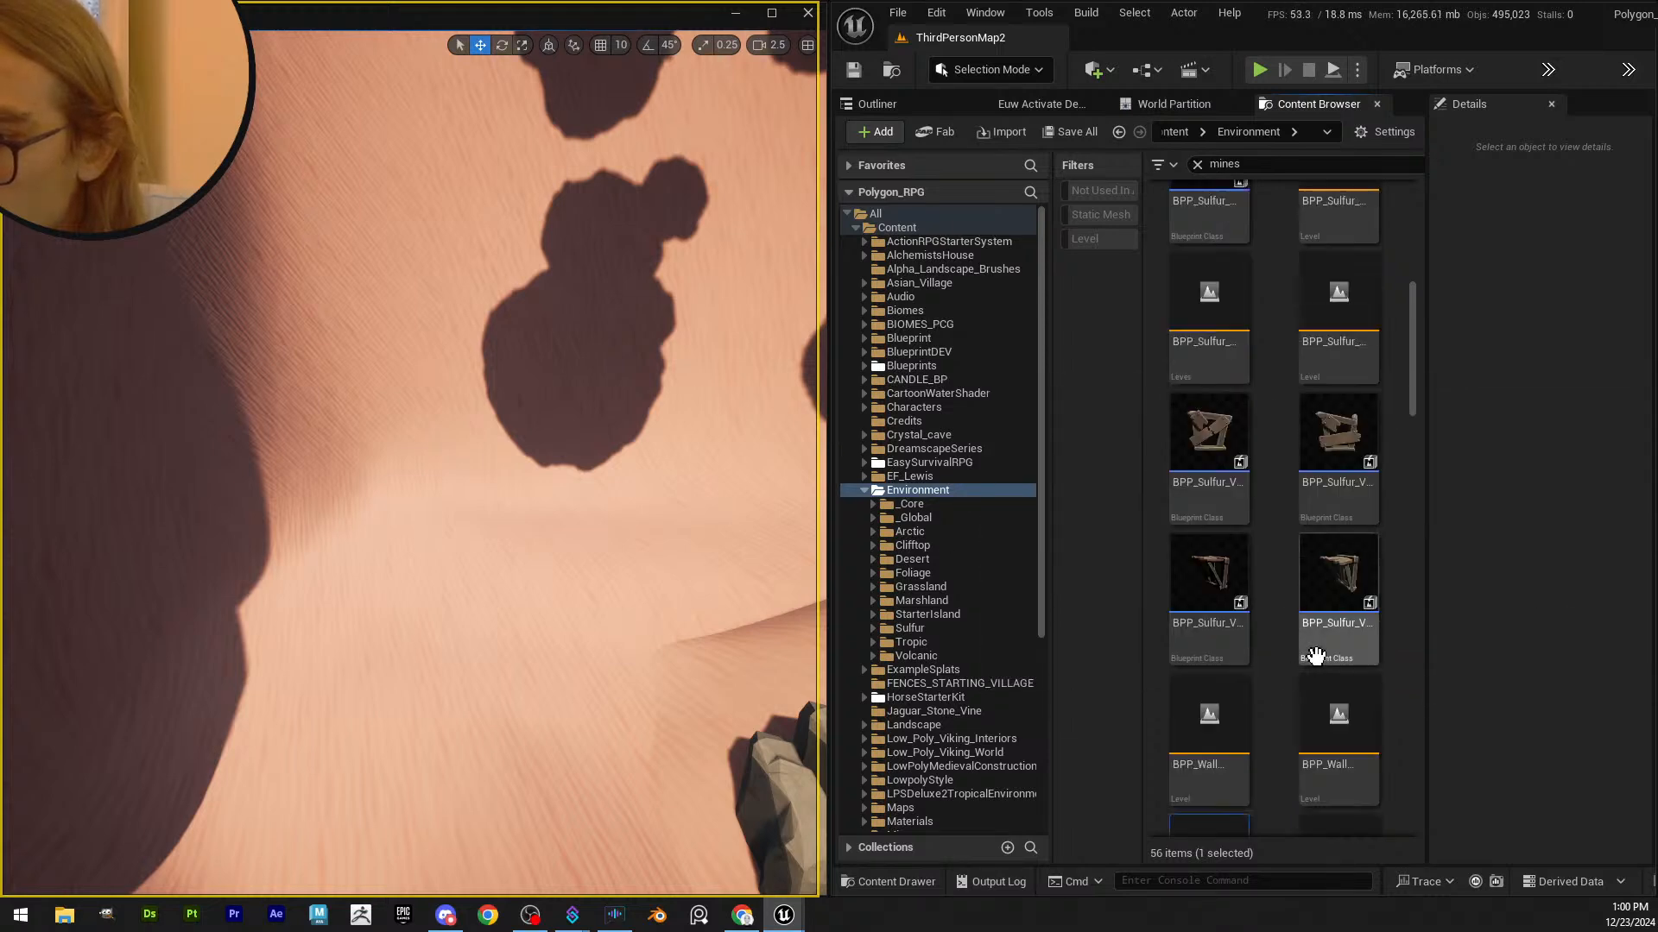
{"action": "left_click", "coordinate": [1229, 408]}
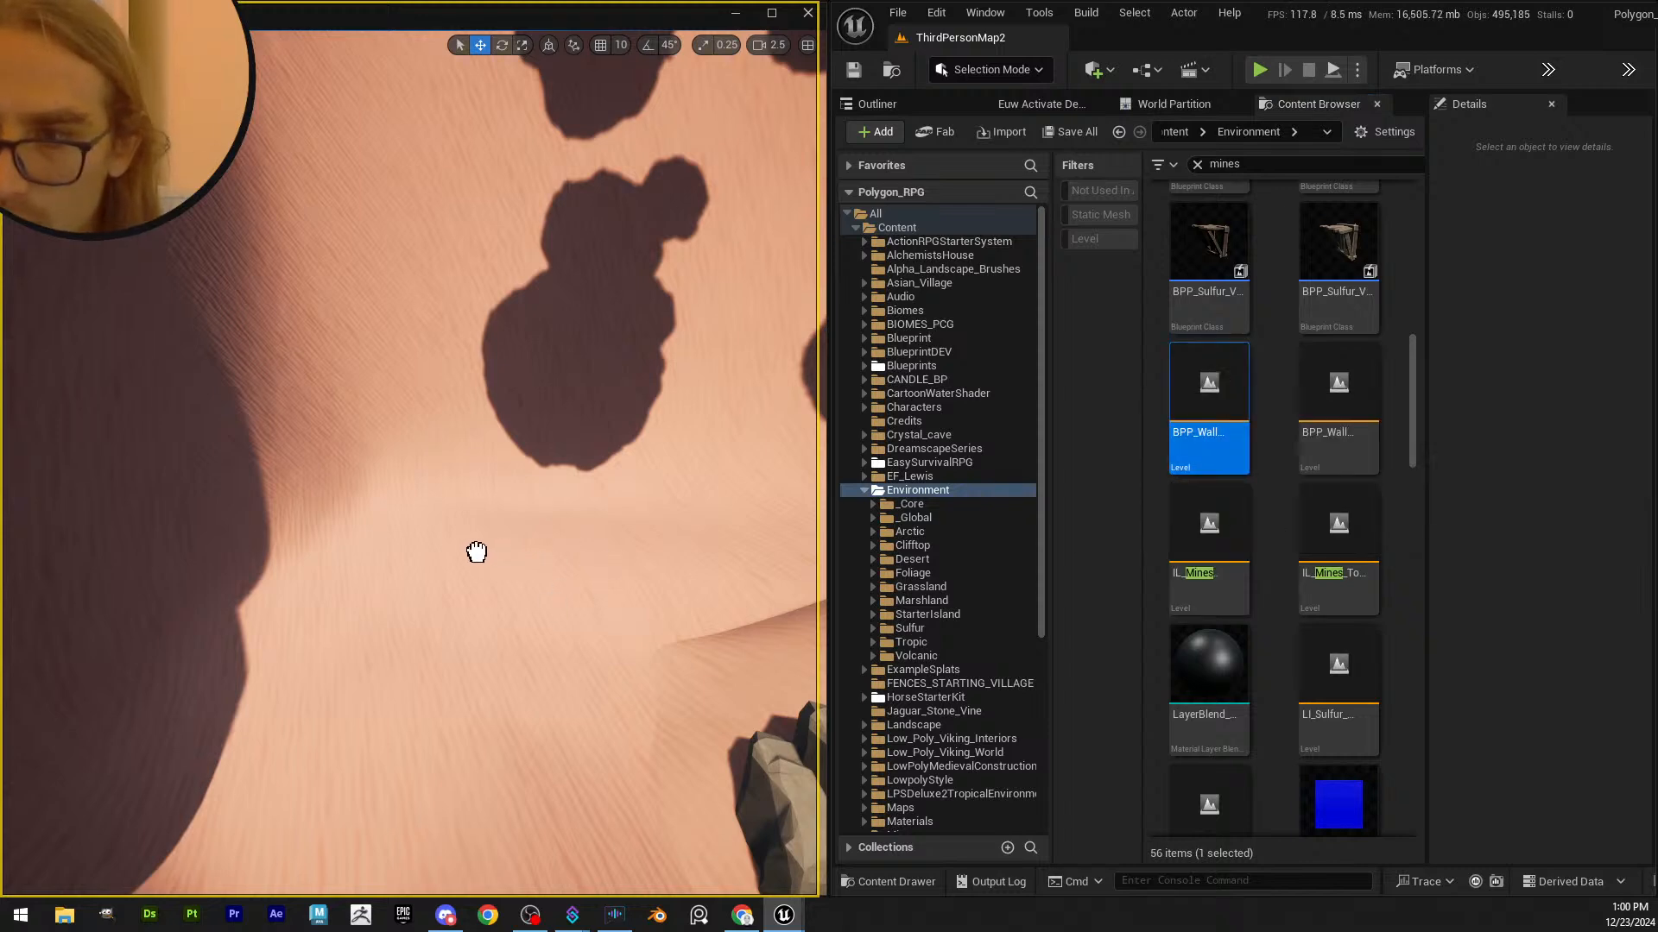
{"action": "left_click_drag", "start_coordinate": [481, 559], "coordinate": [477, 555]}
{"action": "right_click_drag", "start_coordinate": [526, 528], "coordinate": [419, 402]}
{"action": "key", "text": "w"}
{"action": "scroll", "coordinate": [544, 519], "scroll_direction": "down", "scroll_amount": 2}
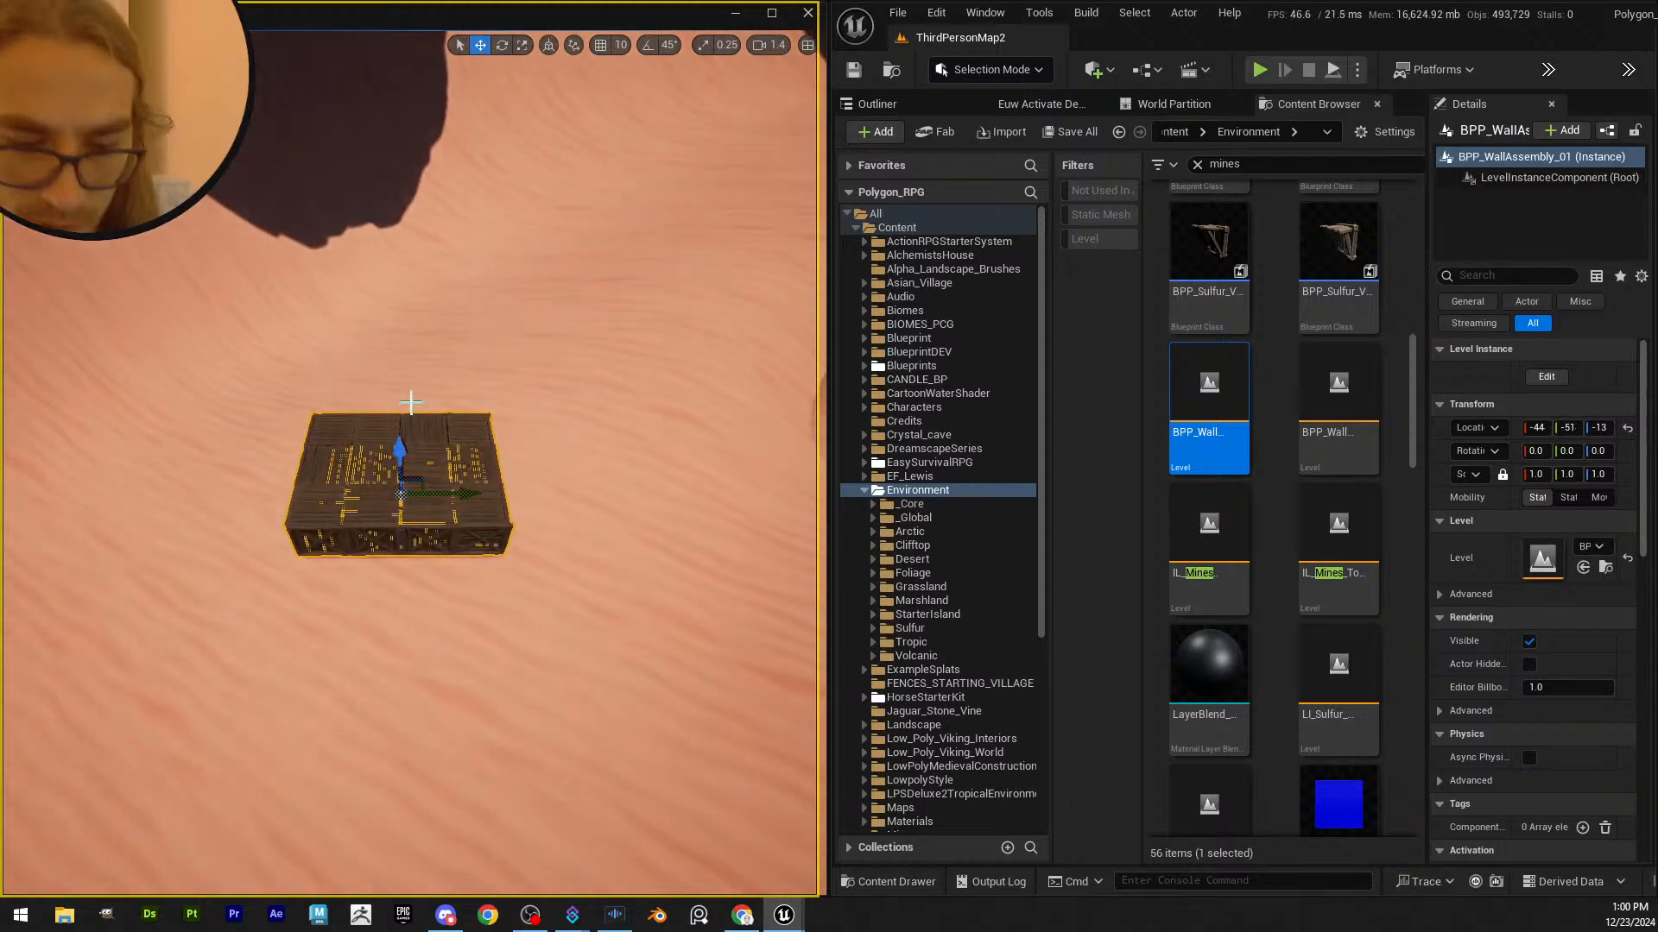
{"action": "key", "text": "Delete"}
- Try to place the IL_Mines_Blockout level on the sand and dismiss the error dialog
{"action": "left_click", "coordinate": [1338, 401]}
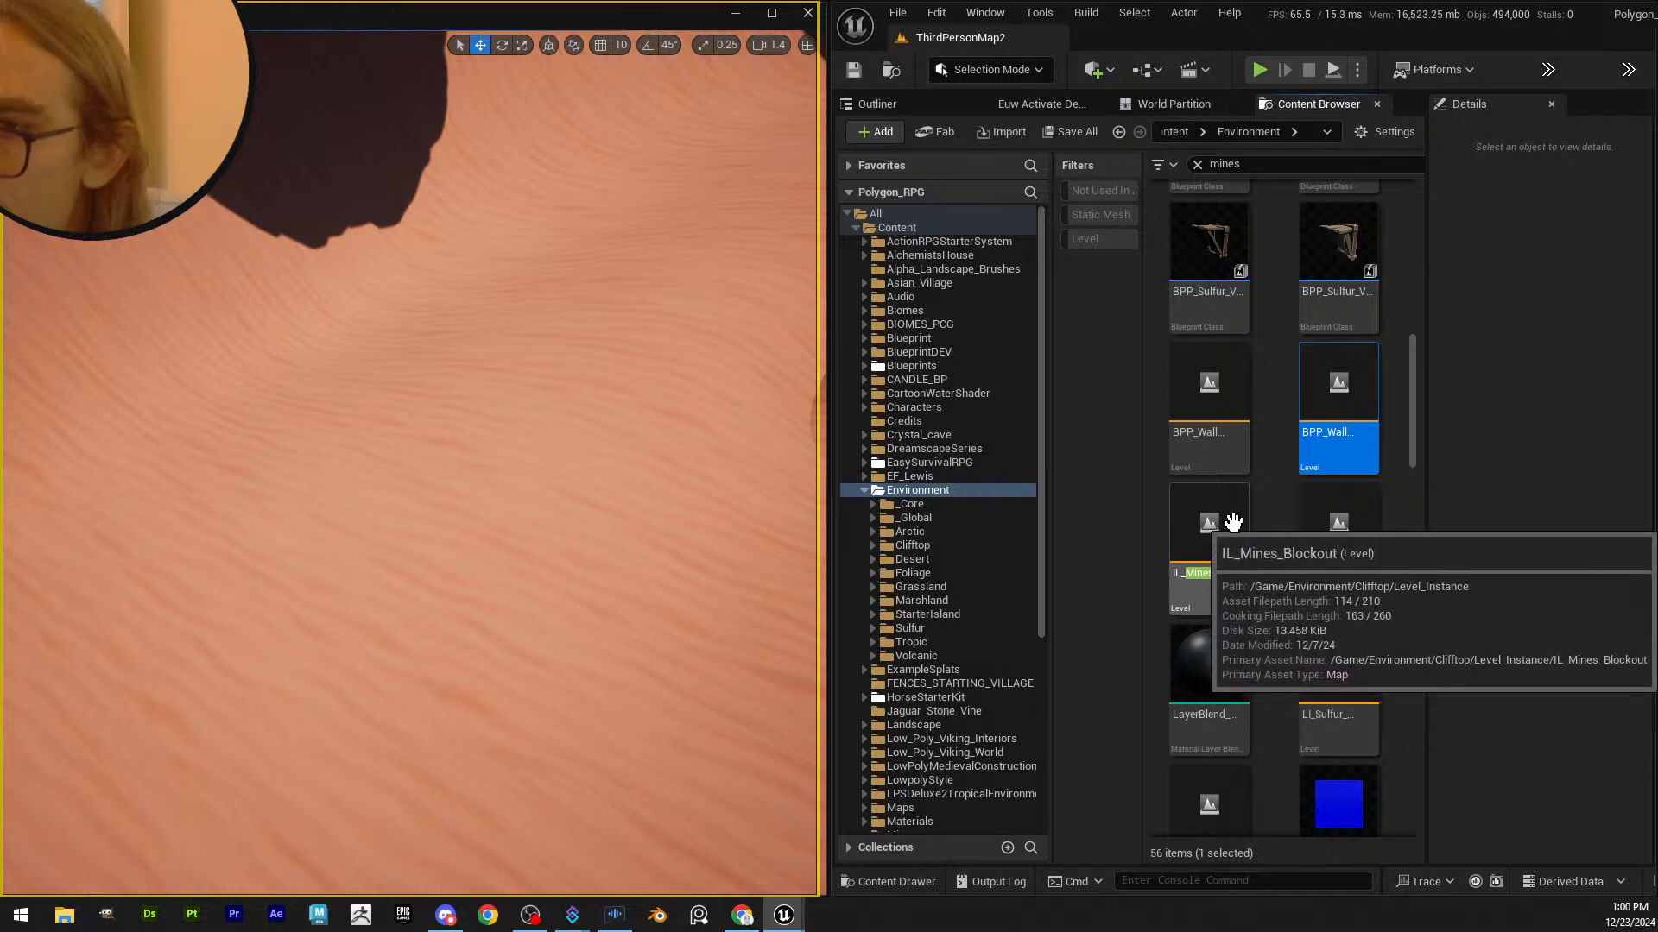
{"action": "left_click", "coordinate": [1225, 546]}
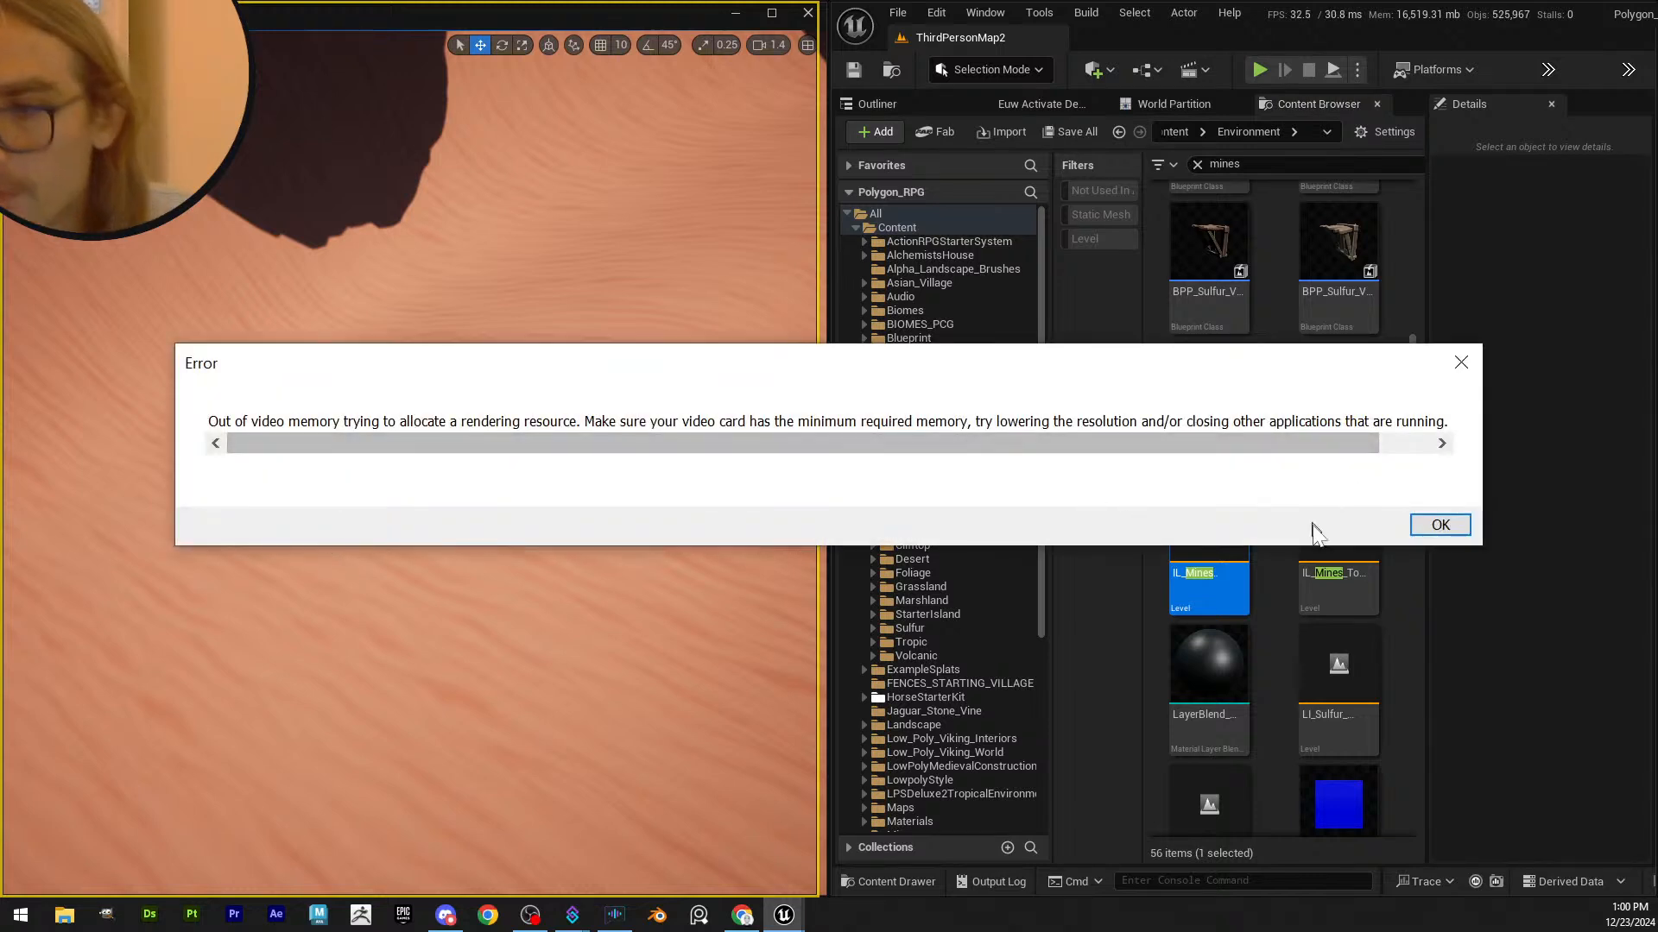
{"action": "left_click", "coordinate": [1439, 525]}
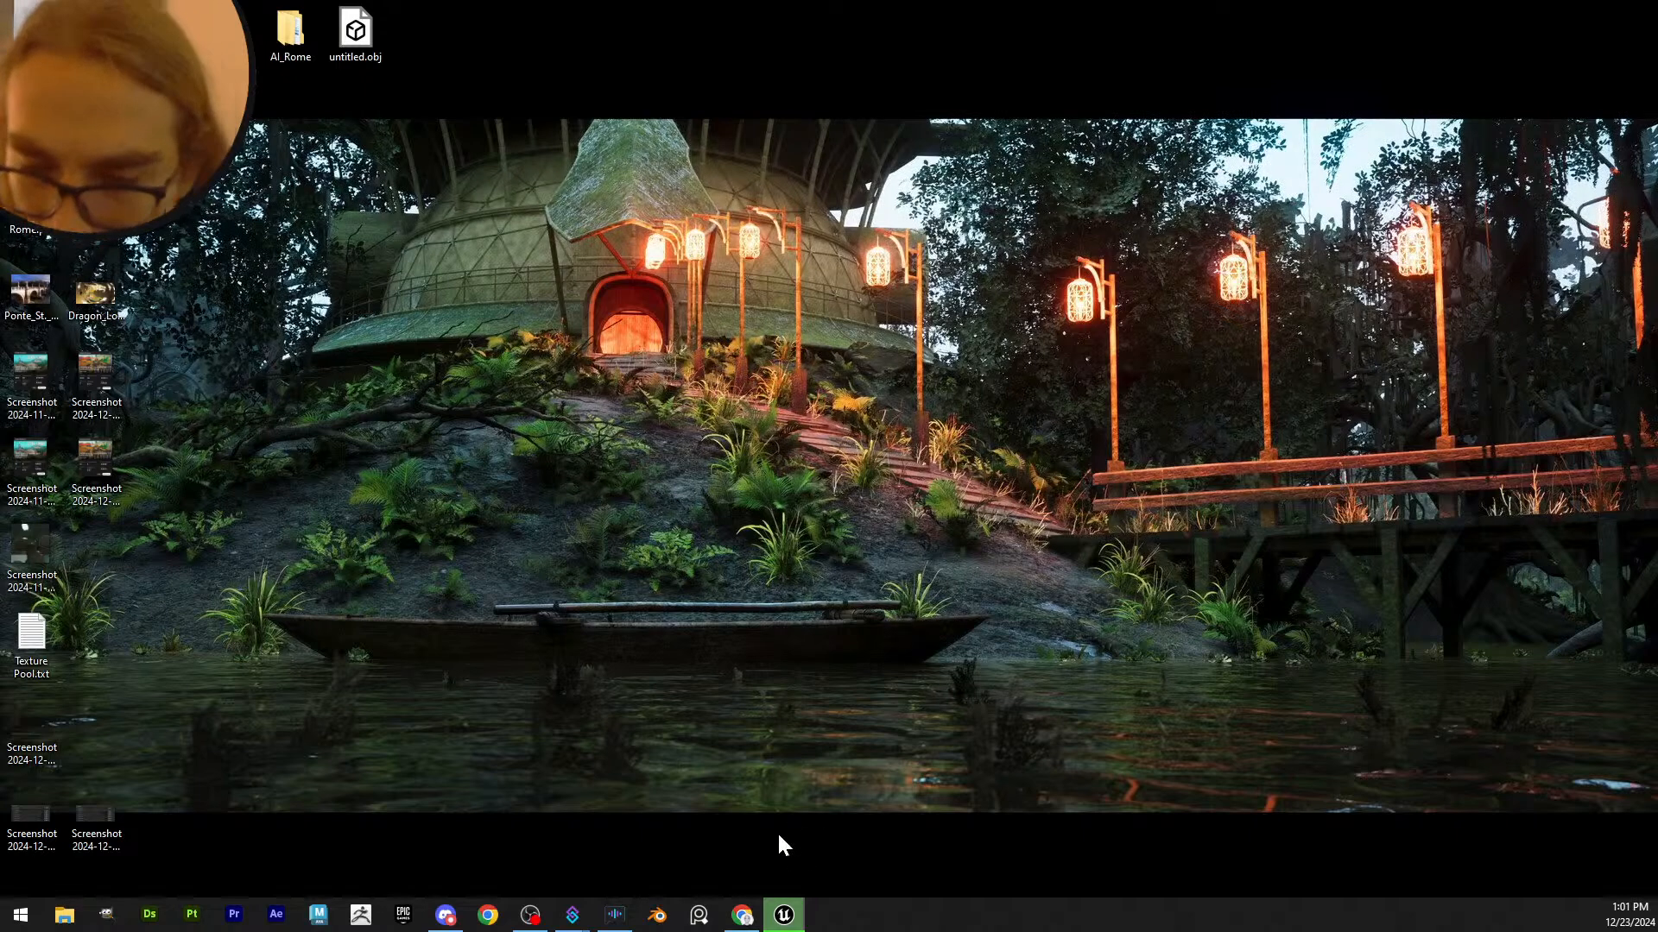
- Restore the Message Log and reopened project windows from full-screen size and move the project window aside
{"action": "mouse_move", "coordinate": [803, 922]}
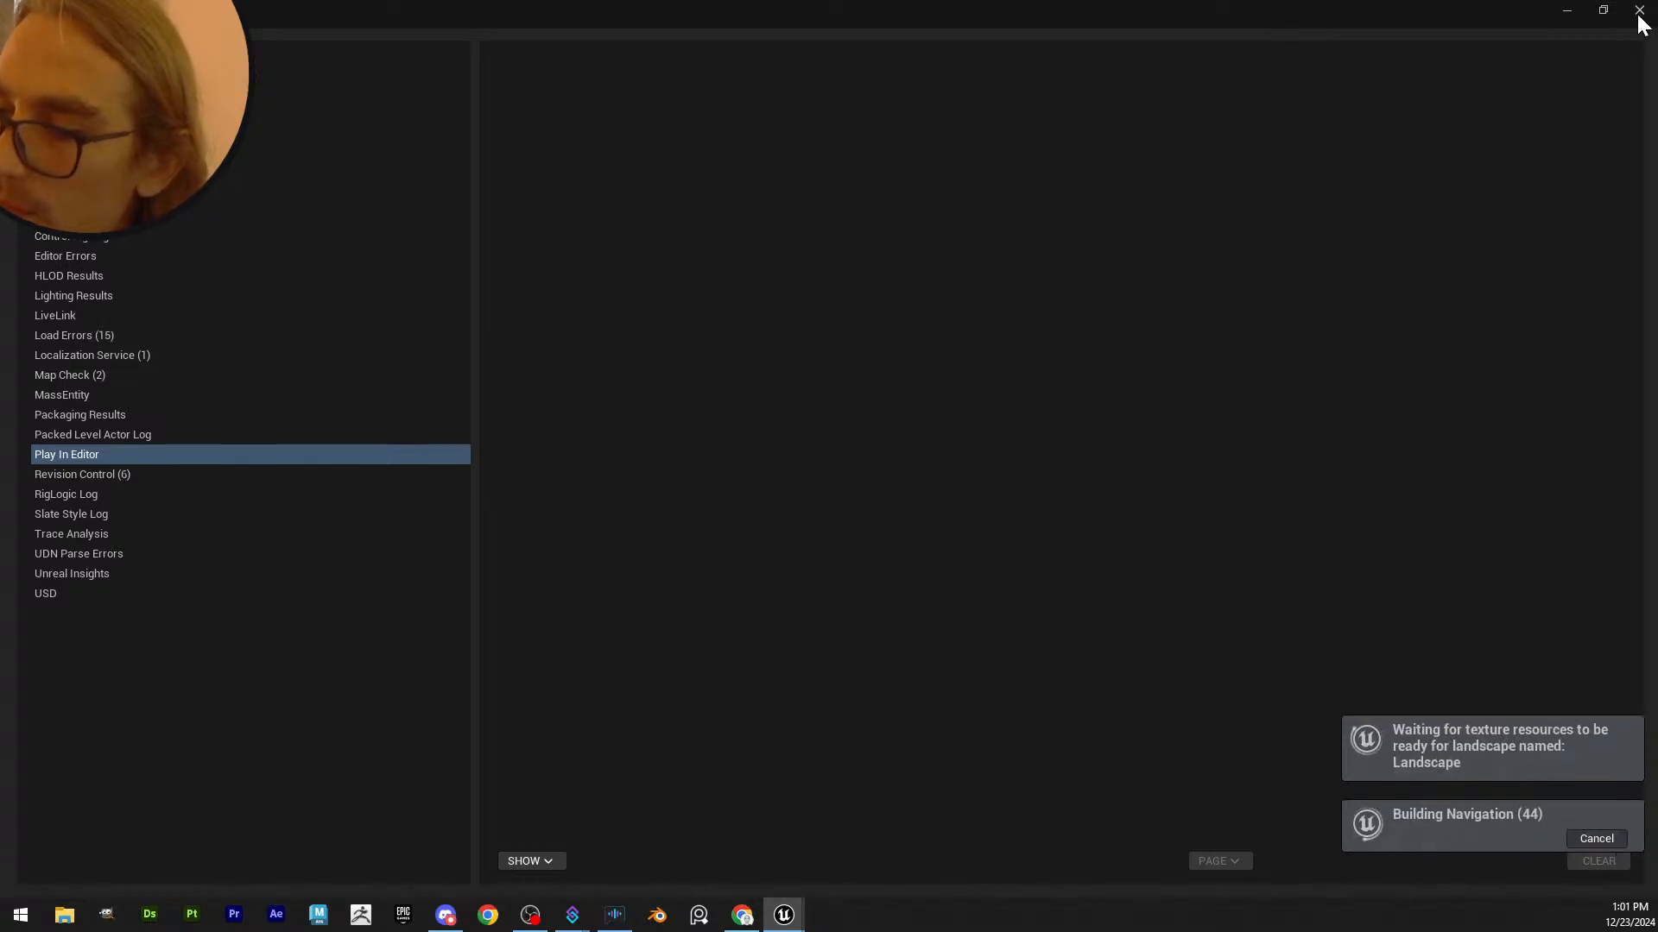
{"action": "double_click", "coordinate": [1441, 12]}
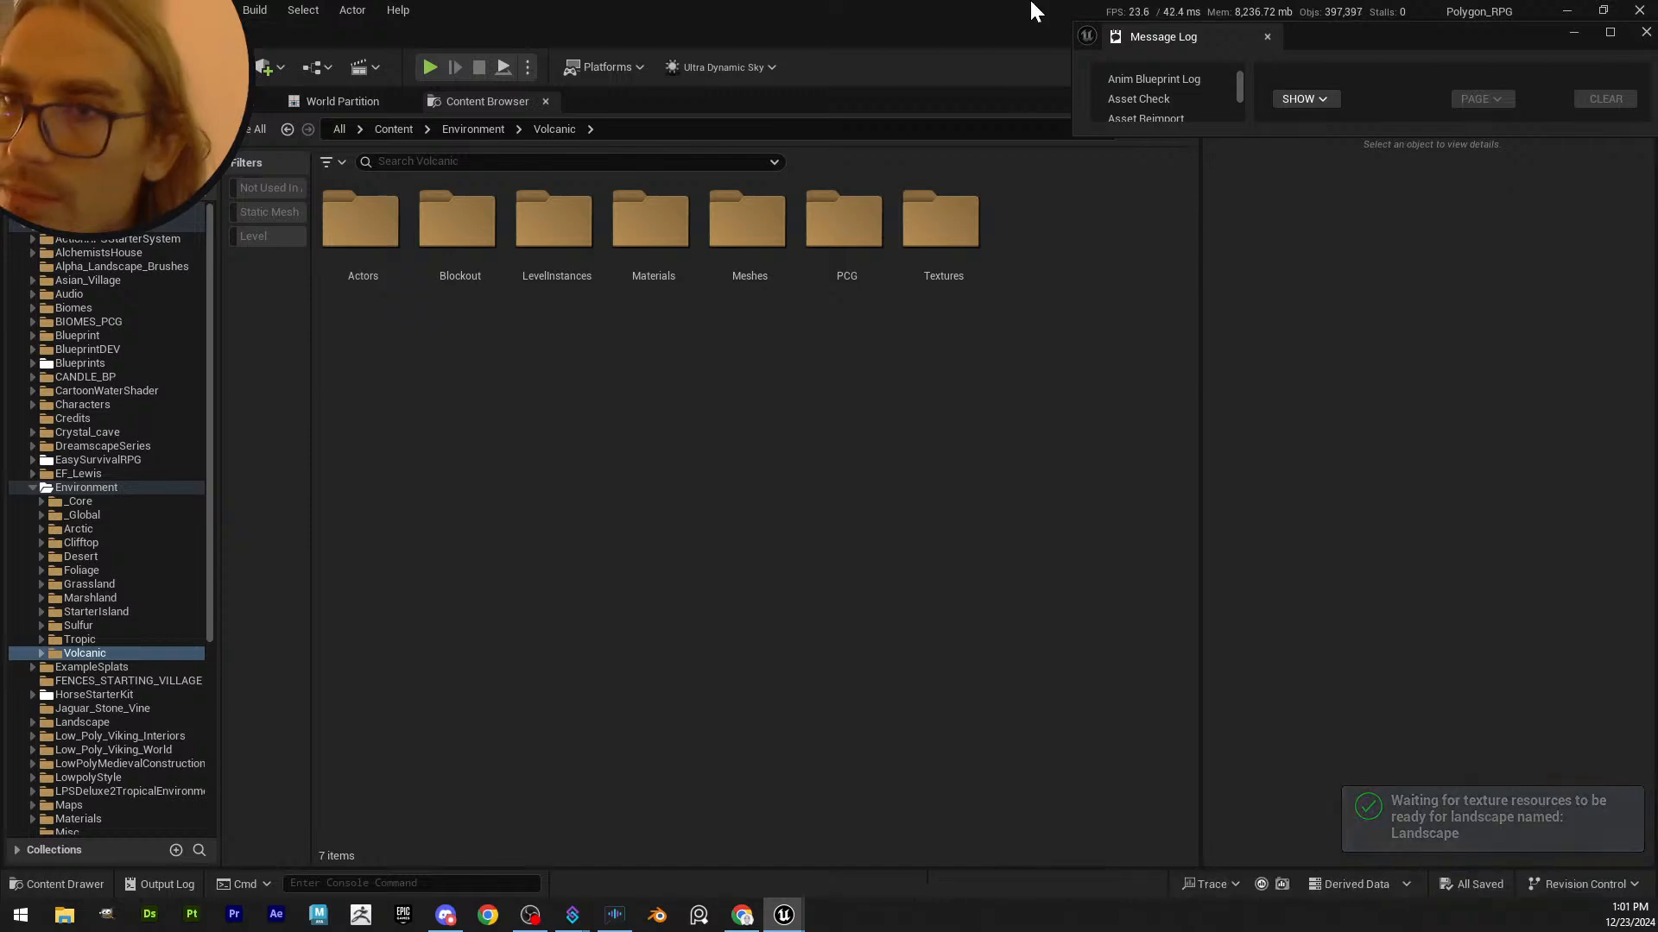
{"action": "double_click", "coordinate": [1033, 12]}
{"action": "left_click_drag", "start_coordinate": [927, 80], "coordinate": [1184, 254]}
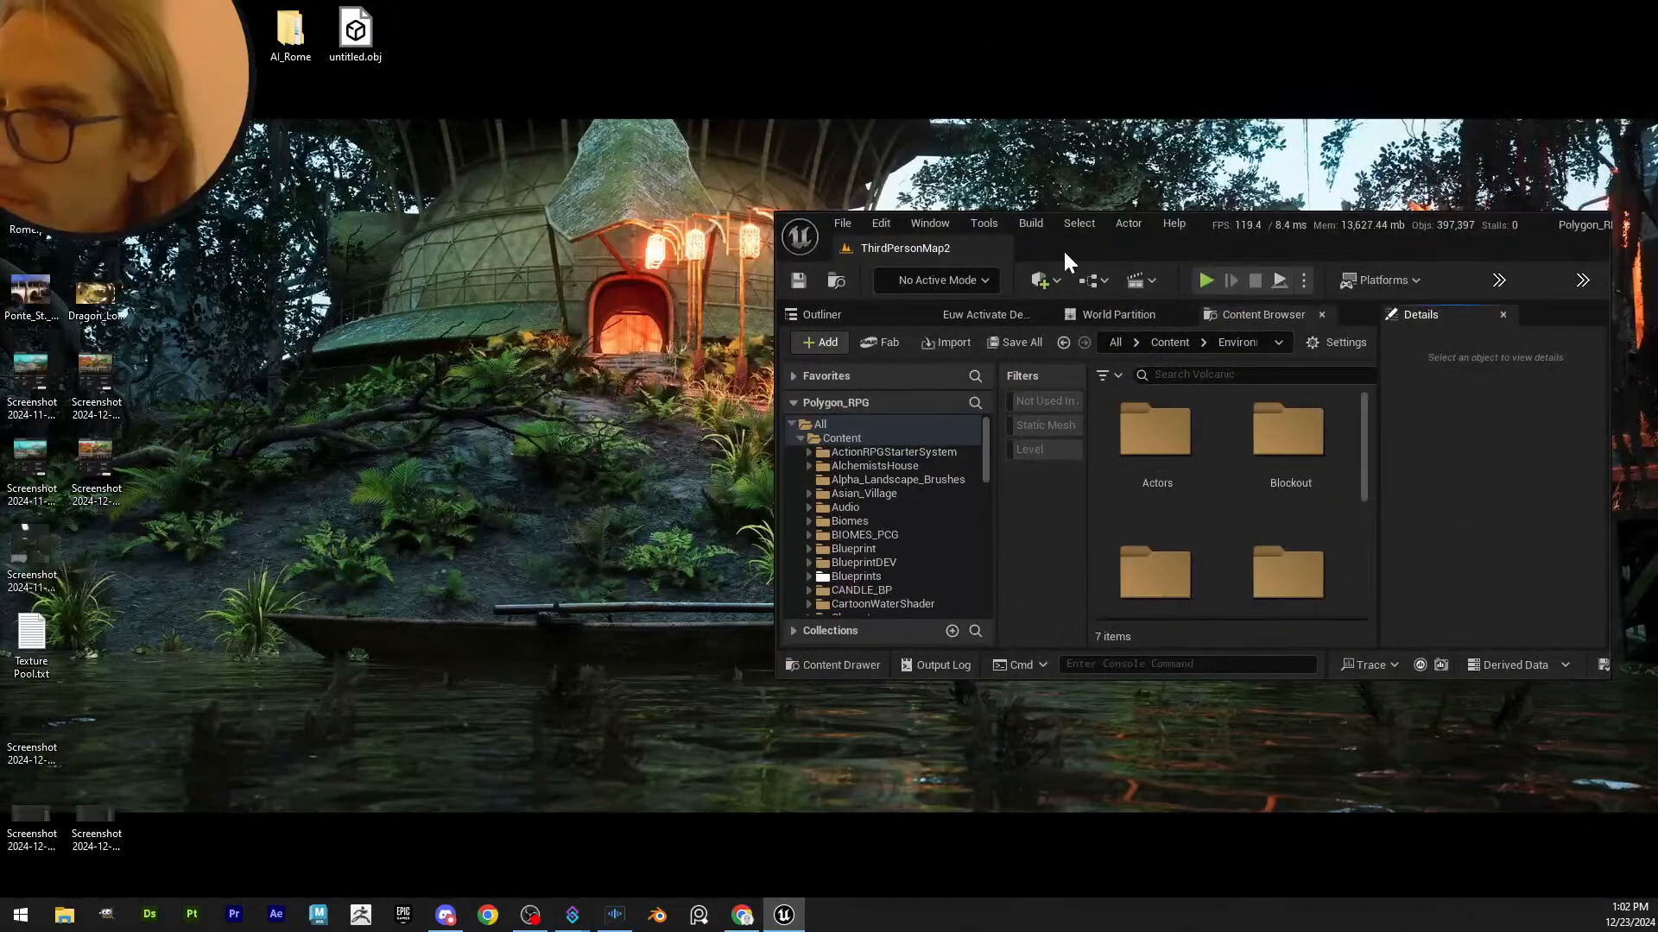
- Open a separate level viewport and tile it side by side with the main editor window across the screen
{"action": "left_click", "coordinate": [930, 225]}
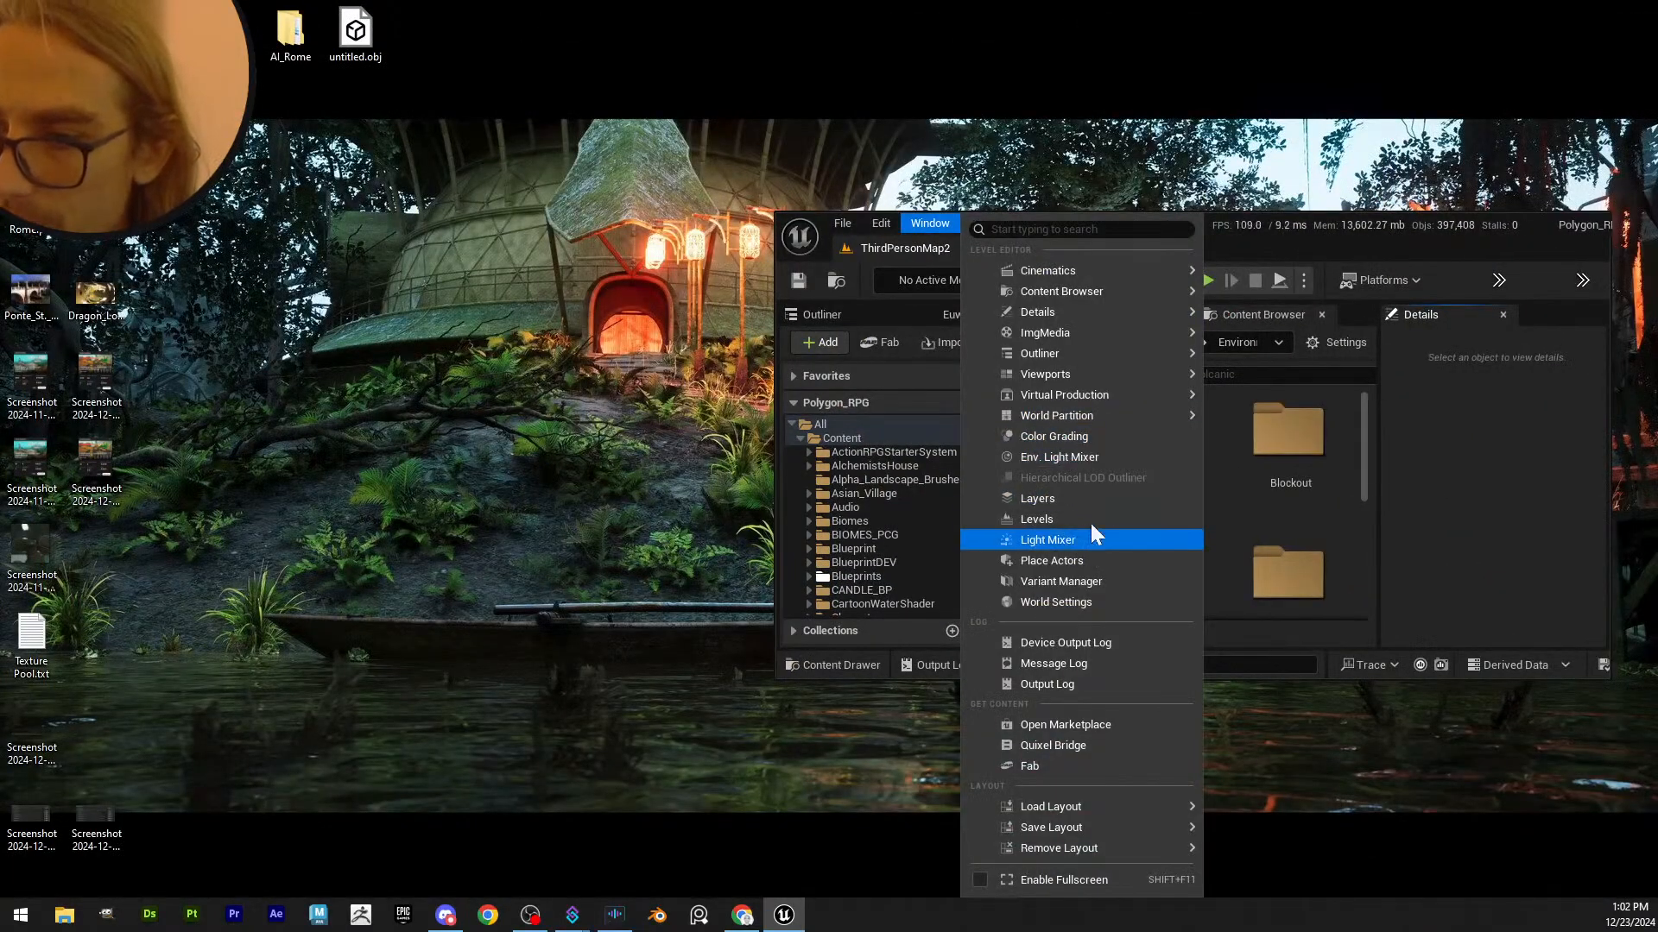
{"action": "mouse_move", "coordinate": [1095, 376]}
{"action": "left_click", "coordinate": [1274, 381]}
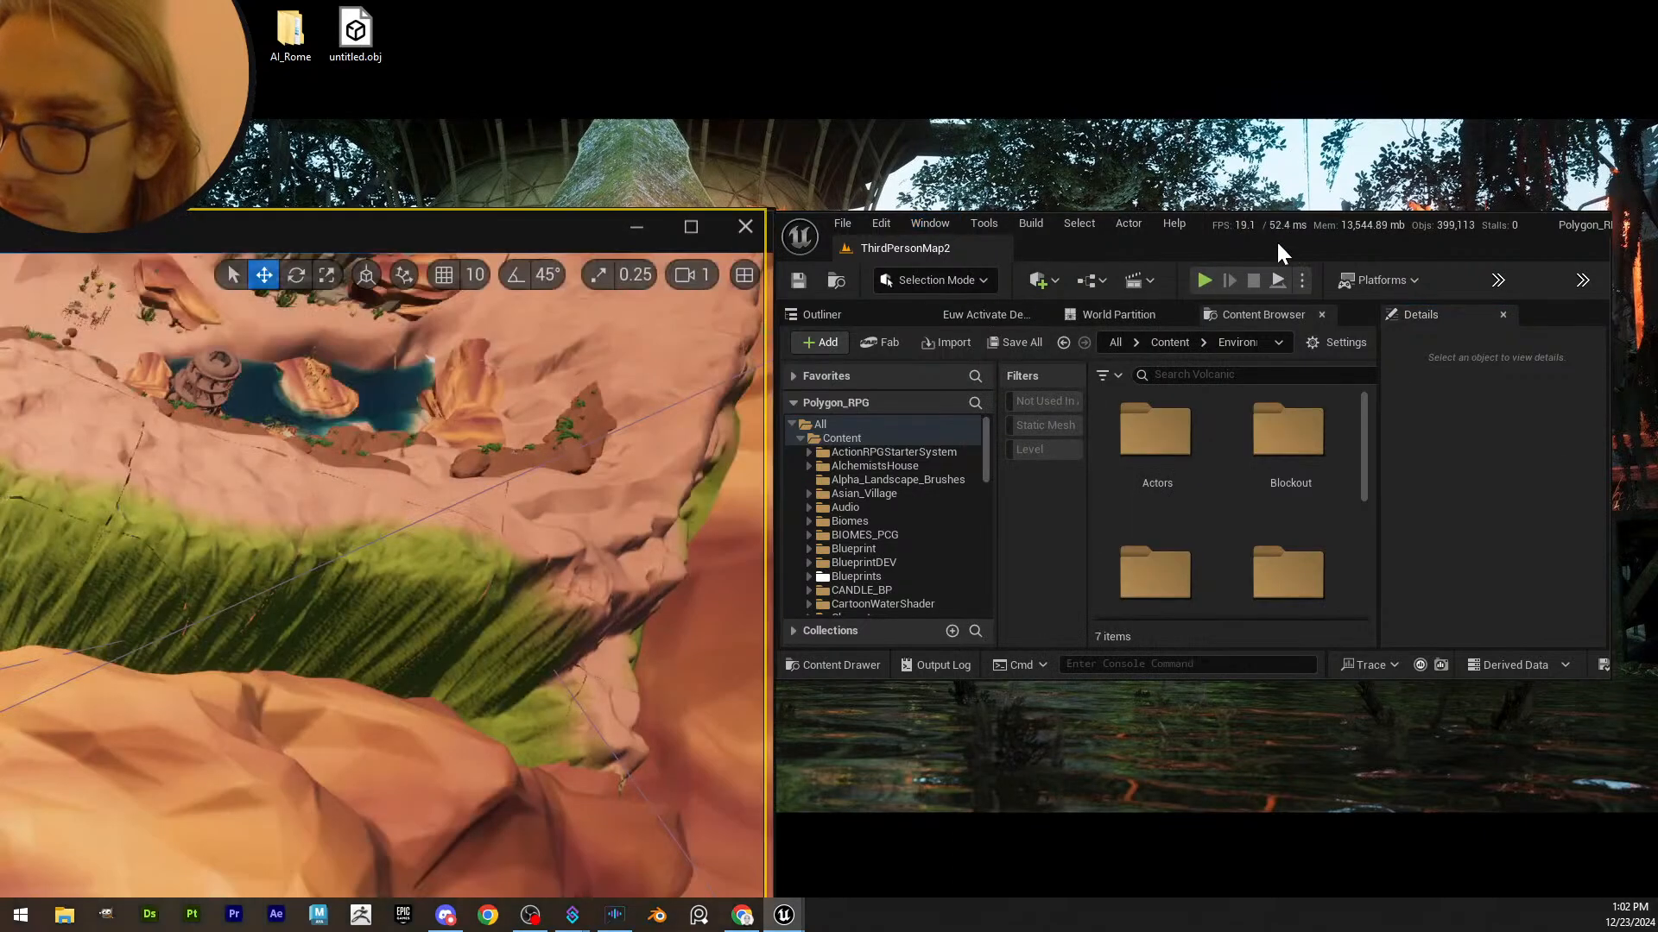
{"action": "left_click_drag", "start_coordinate": [1276, 242], "coordinate": [1654, 296]}
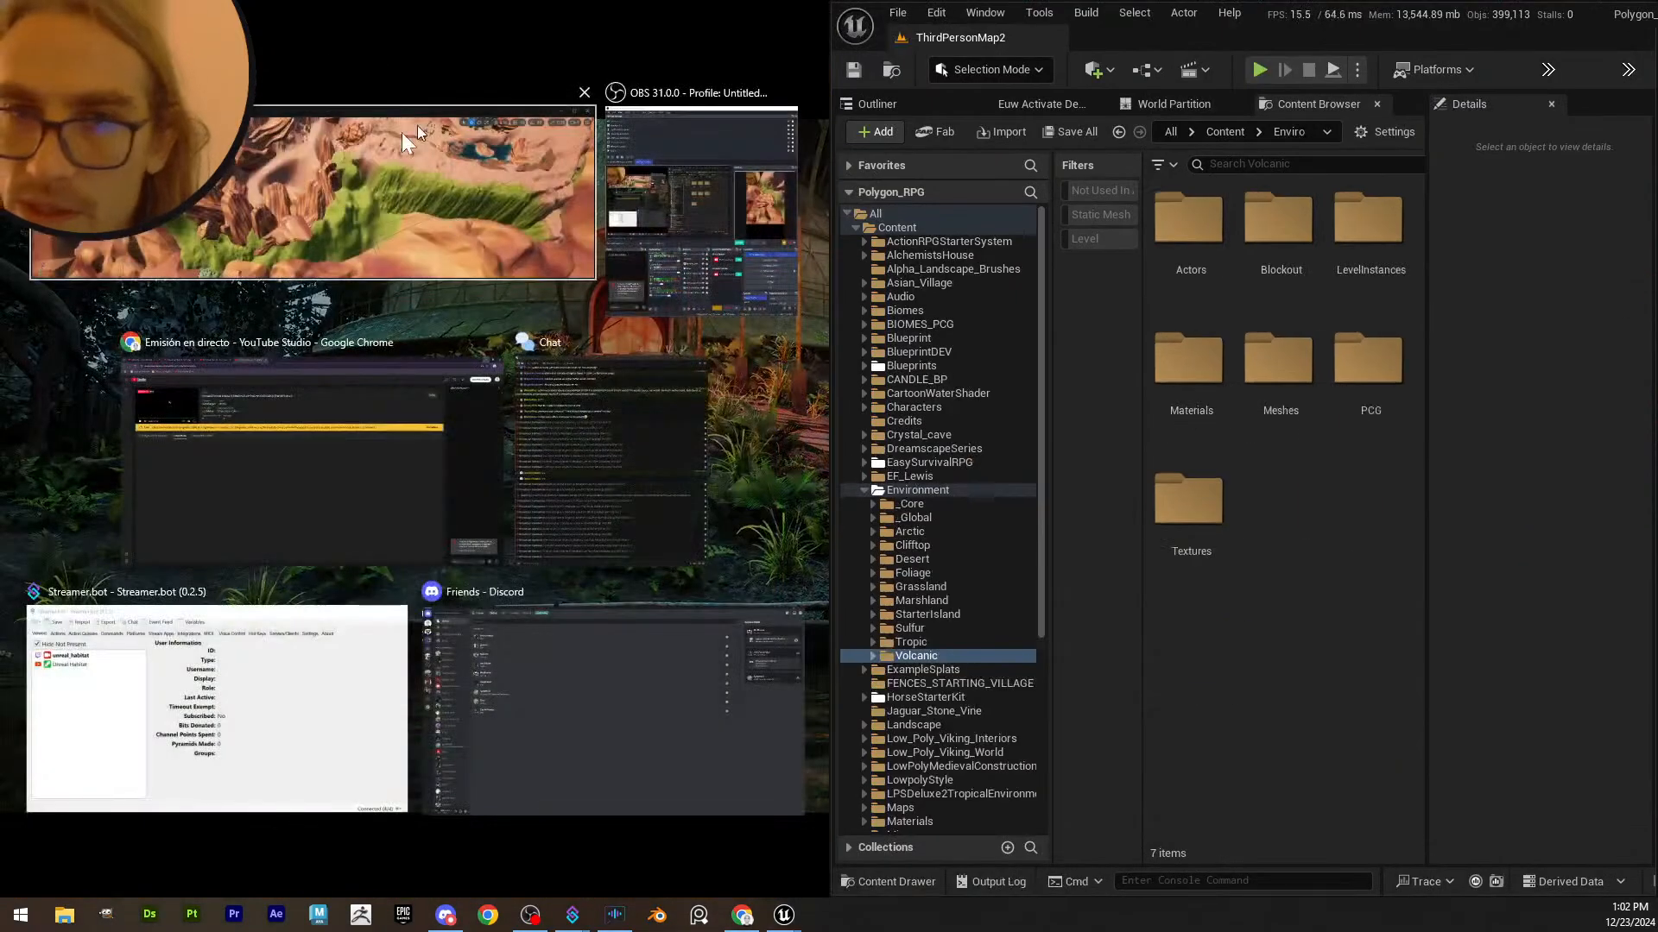
{"action": "left_click", "coordinate": [401, 132]}
- Fly across the landscape back to the sandy dune area beside the grey rocks
{"action": "scroll", "coordinate": [569, 234], "scroll_direction": "up", "scroll_amount": 3}
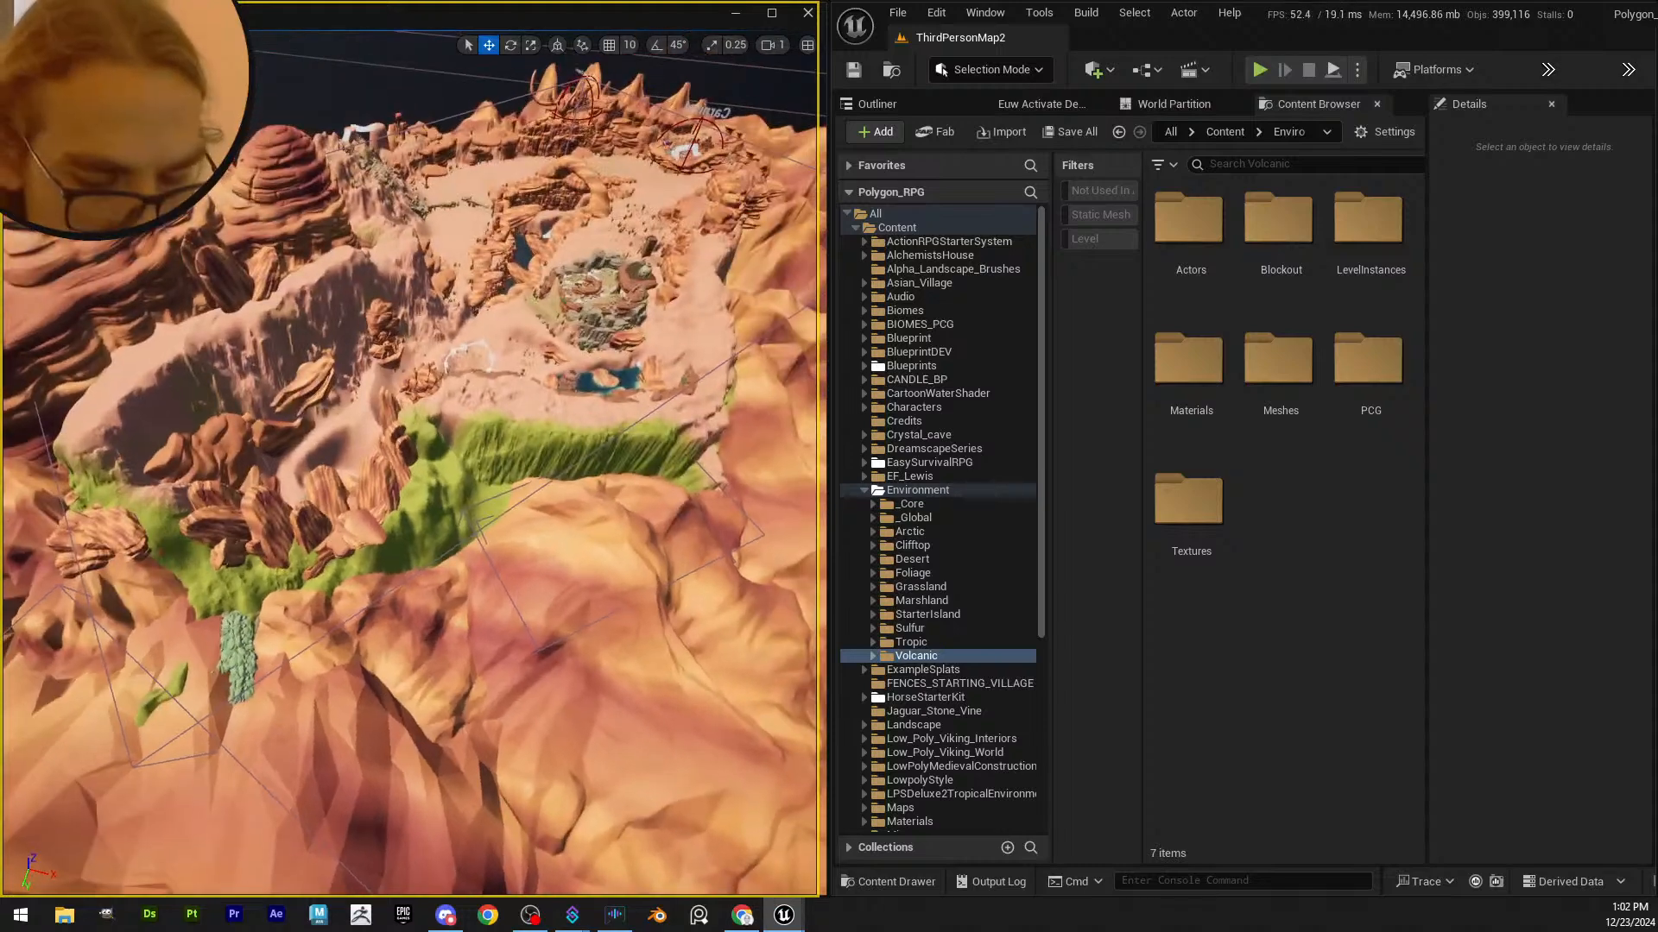
{"action": "key", "text": "w"}
{"action": "scroll", "coordinate": [567, 238], "scroll_direction": "up", "scroll_amount": 5}
{"action": "right_click_drag", "start_coordinate": [570, 235], "coordinate": [499, 274]}
{"action": "key", "text": "w"}
{"action": "scroll", "coordinate": [504, 272], "scroll_direction": "down", "scroll_amount": 3}
{"action": "scroll", "coordinate": [488, 259], "scroll_direction": "down", "scroll_amount": 1}
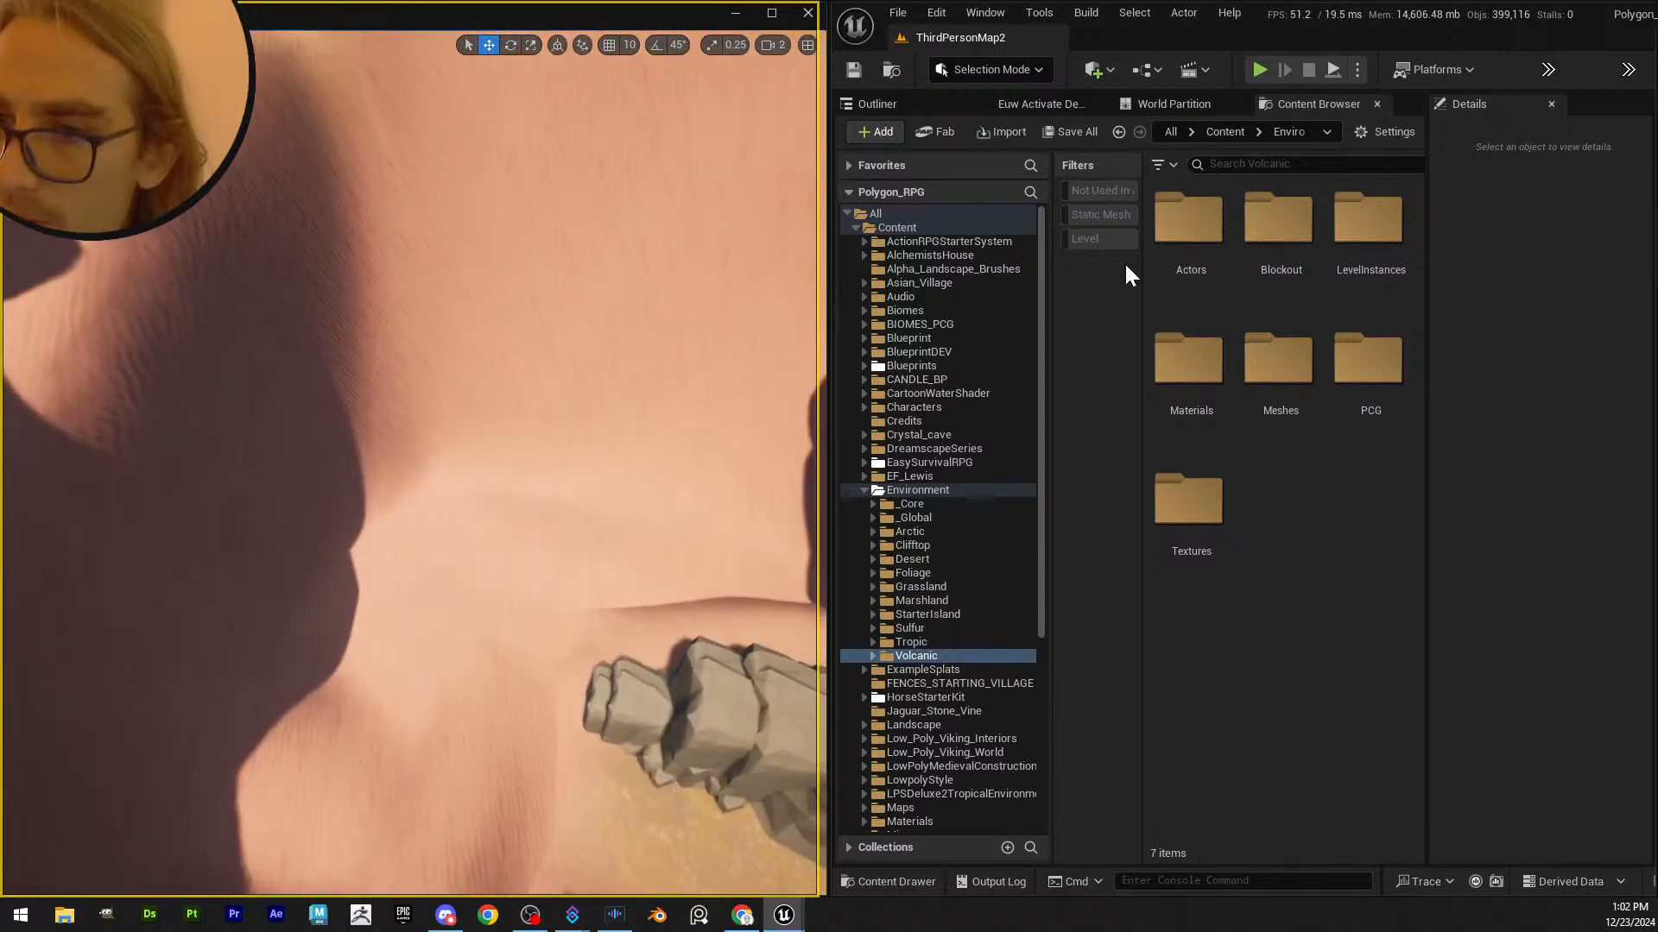
- Search the whole Environment folder for "mines"
{"action": "left_click", "coordinate": [932, 490]}
{"action": "left_click", "coordinate": [1243, 169]}
{"action": "type", "text": "min"}
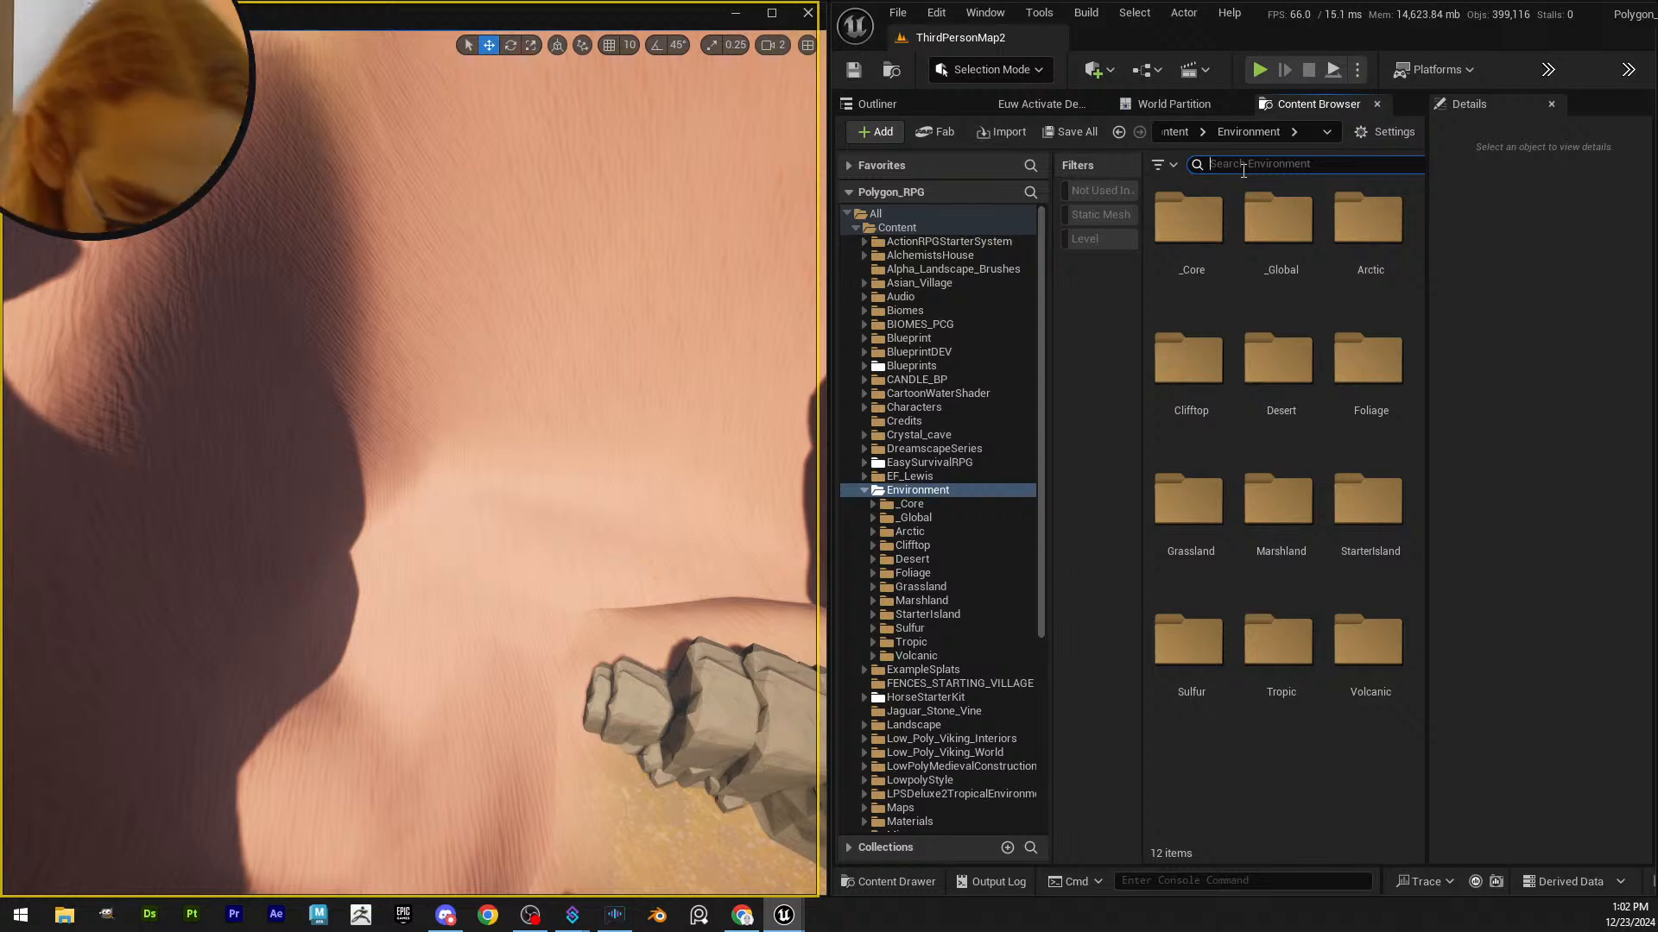
{"action": "type", "text": "e"}
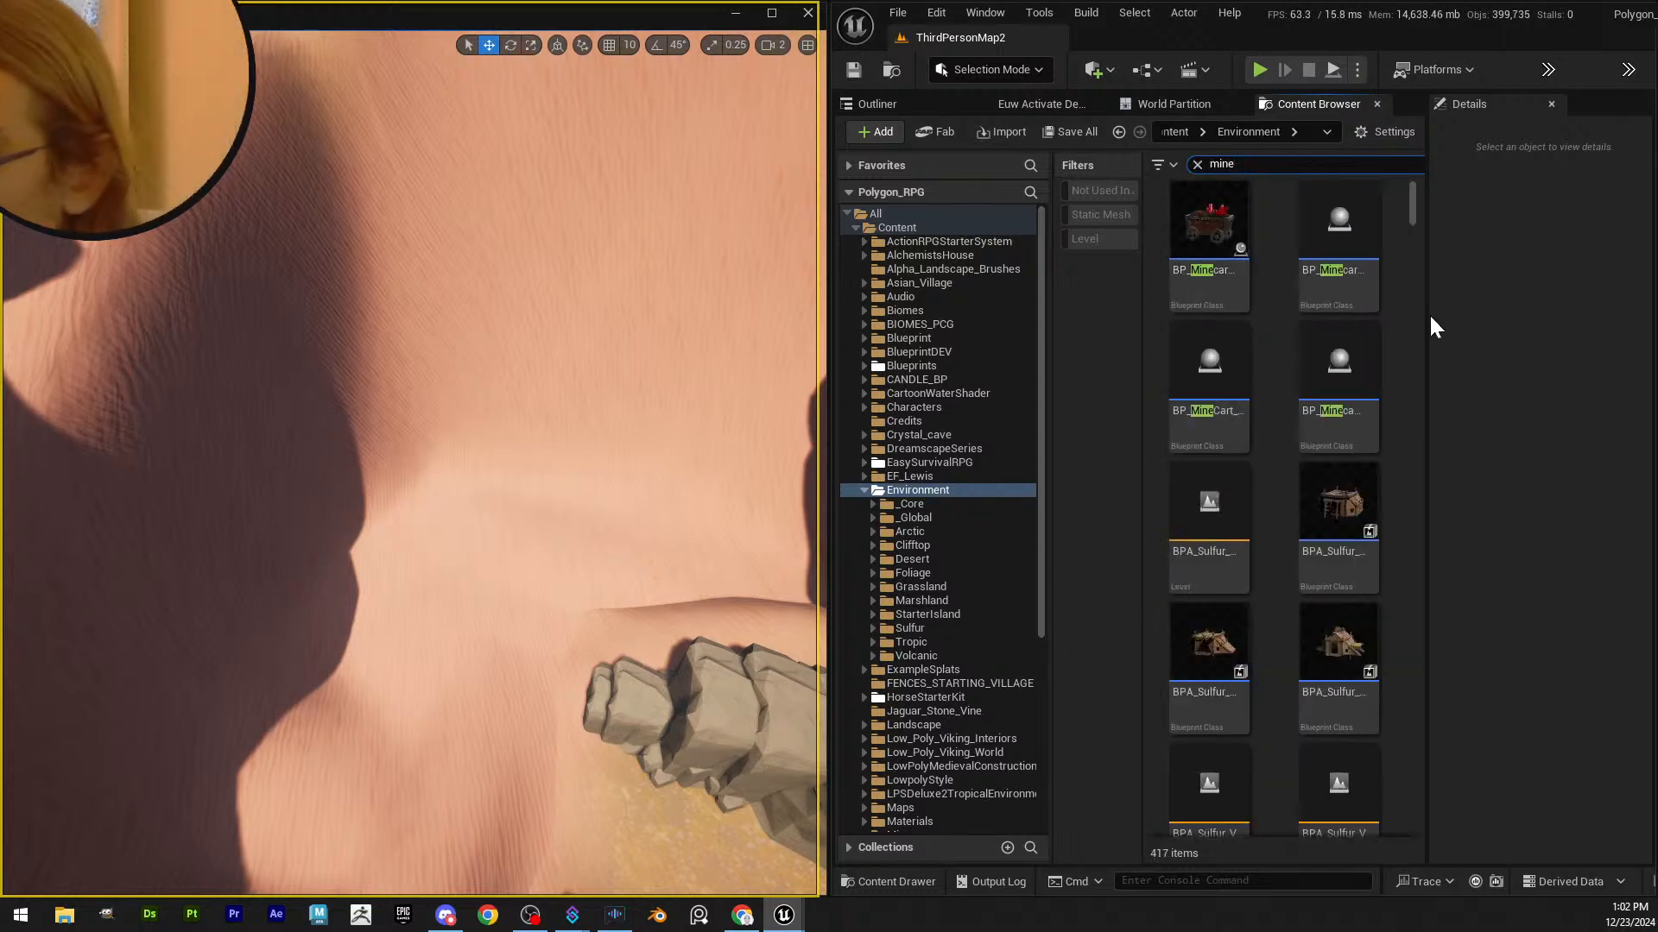
{"action": "type", "text": "s"}
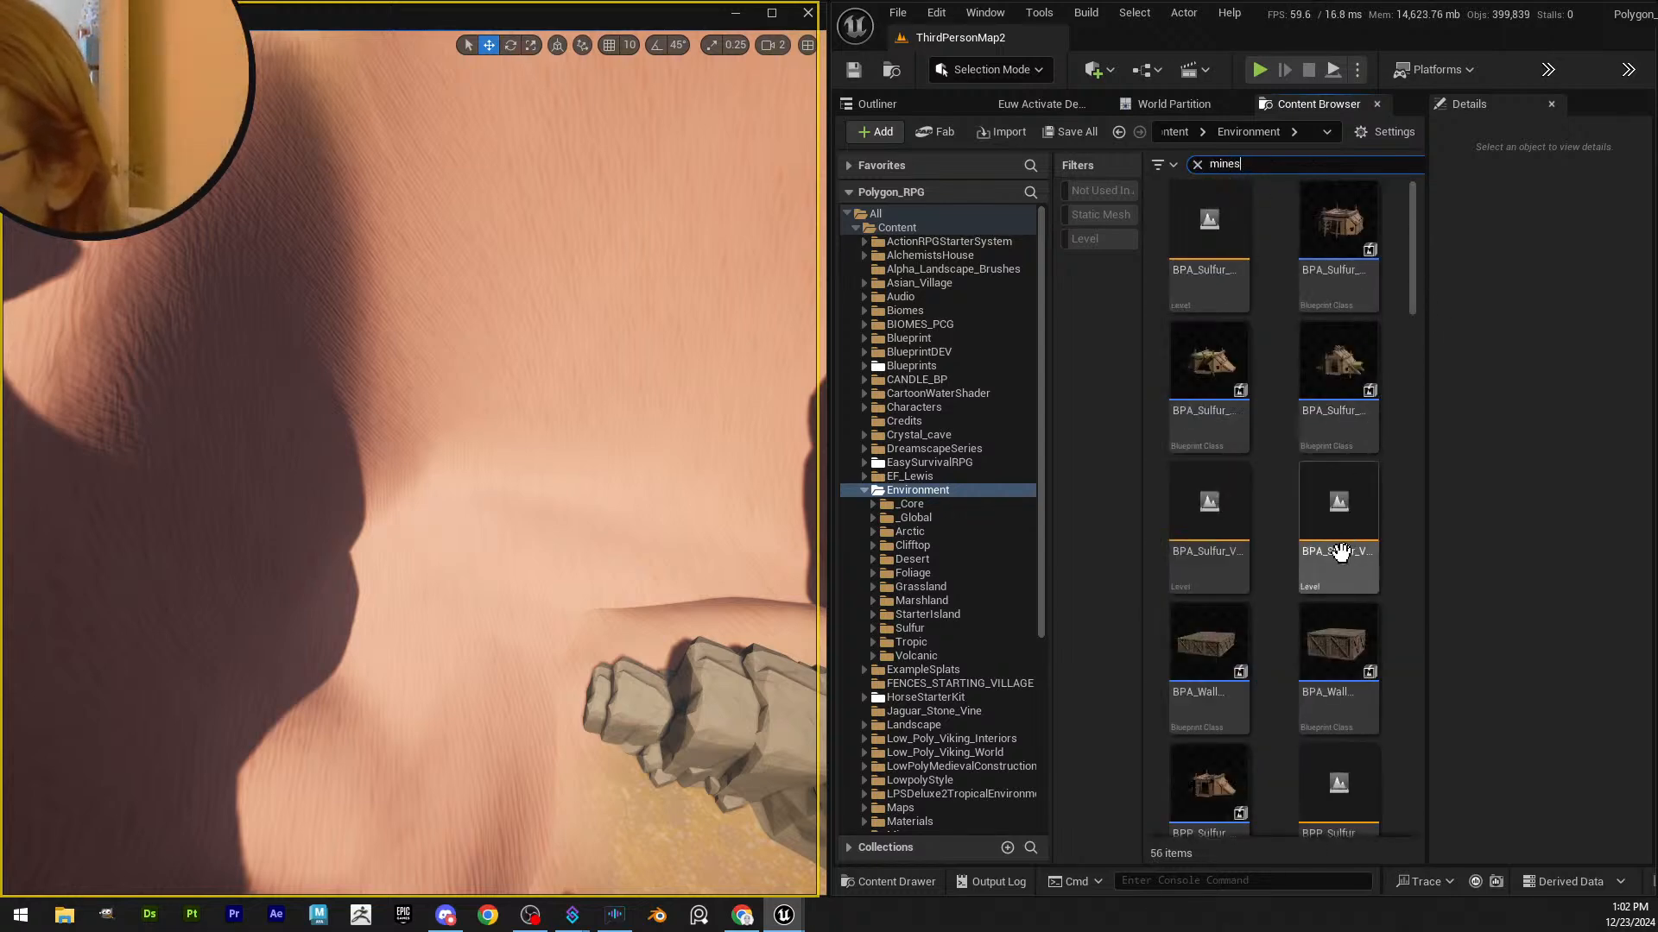
- Find the LI_TaedinMinesBlockout level among the mines results and place it in the sandy dune area beside the grey rocks
{"action": "scroll", "coordinate": [1350, 555], "scroll_direction": "down", "scroll_amount": 4}
{"action": "scroll", "coordinate": [1313, 598], "scroll_direction": "down", "scroll_amount": 6}
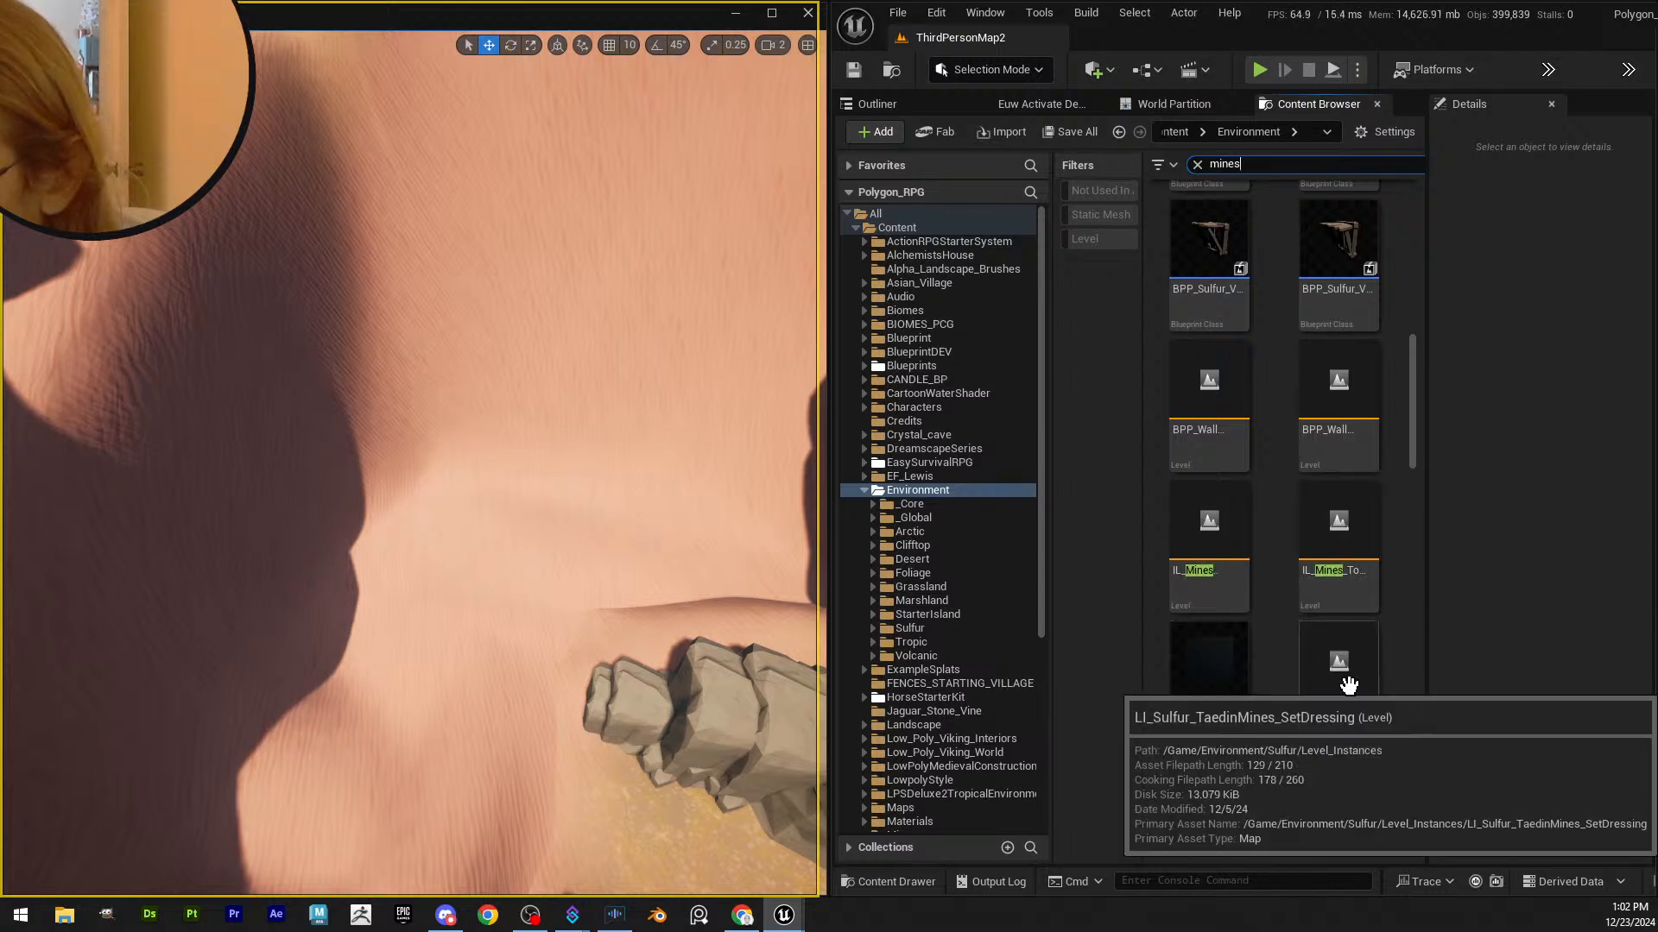
{"action": "left_click", "coordinate": [1332, 603]}
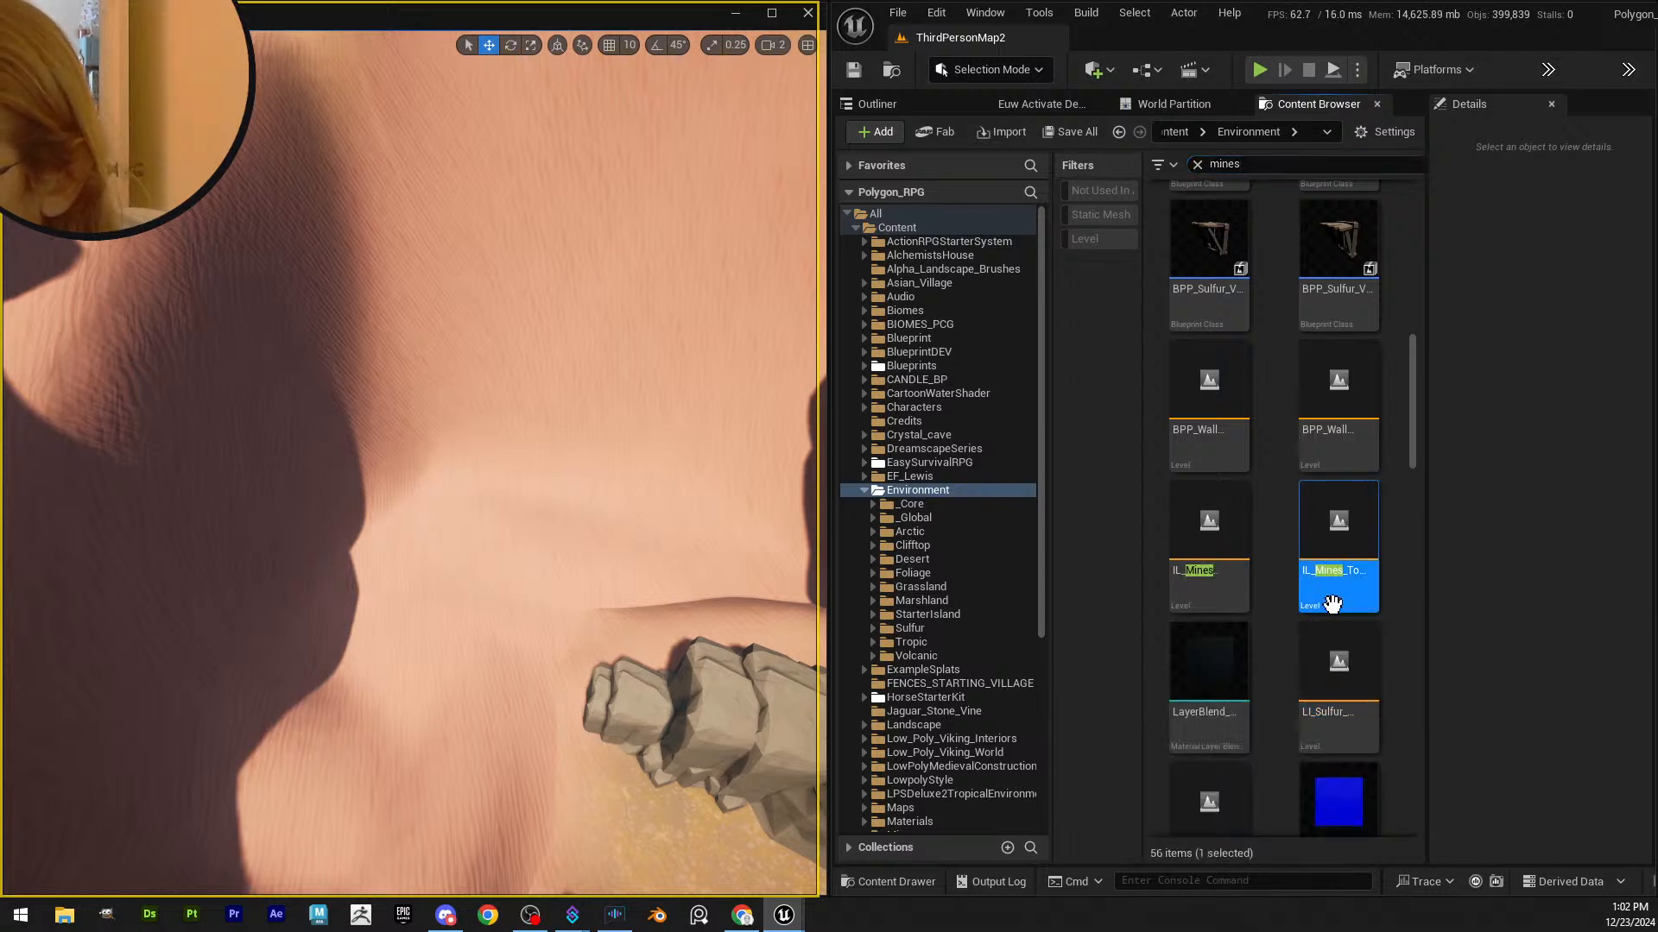
{"action": "scroll", "coordinate": [1295, 679], "scroll_direction": "down", "scroll_amount": 1}
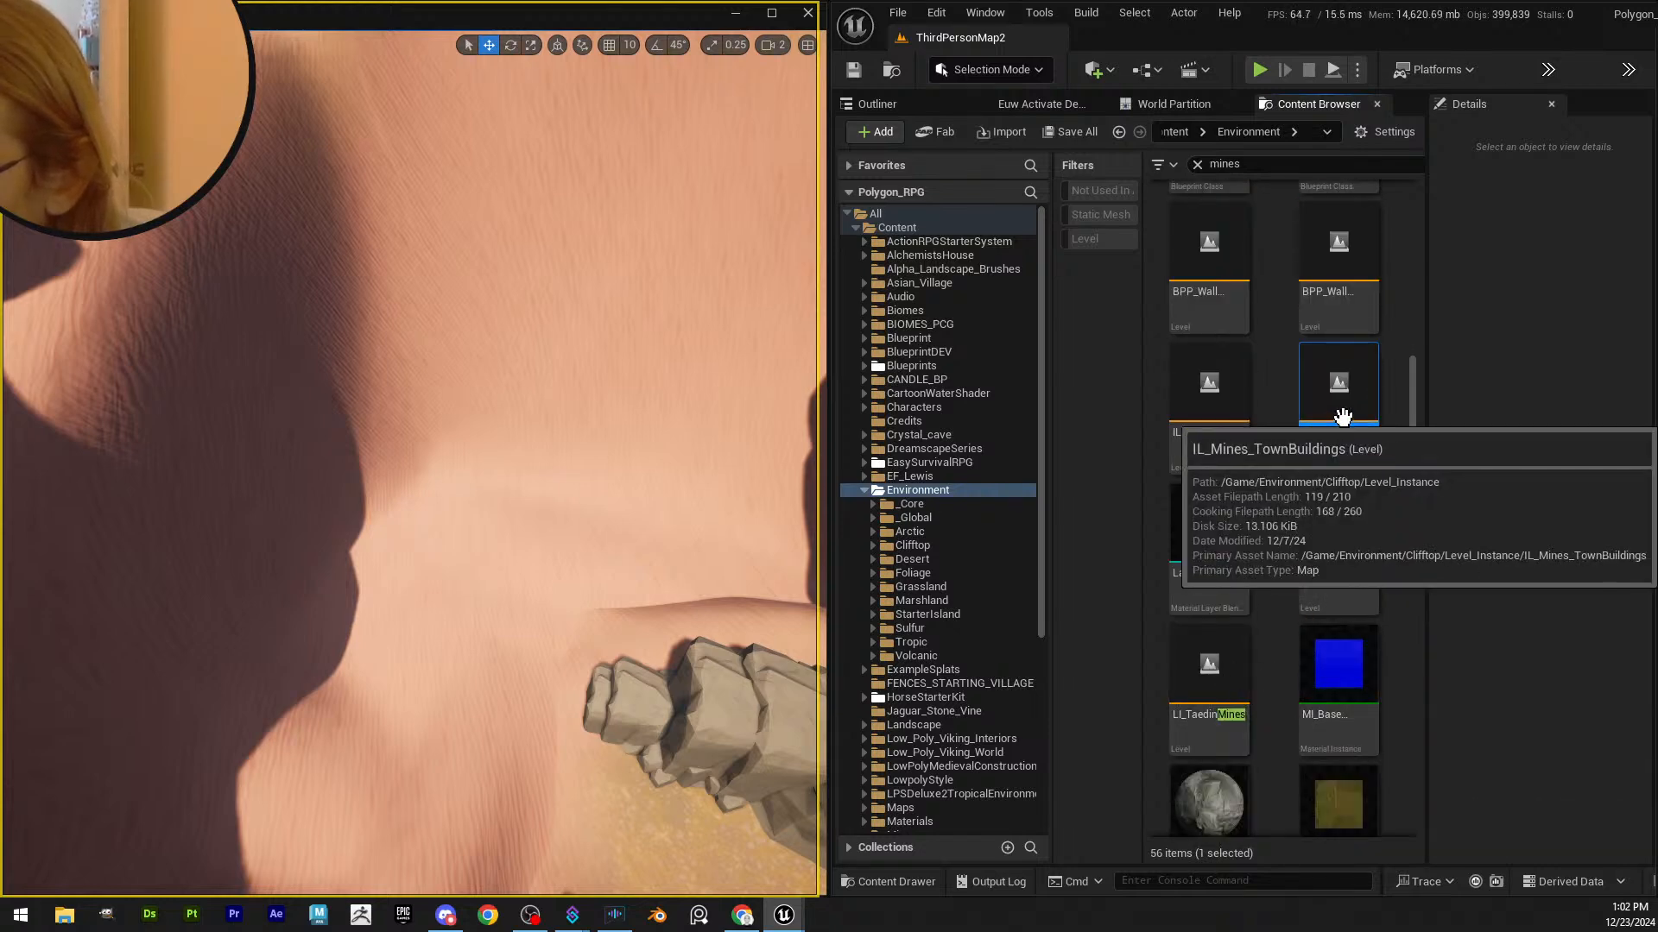
{"action": "left_click", "coordinate": [1215, 667]}
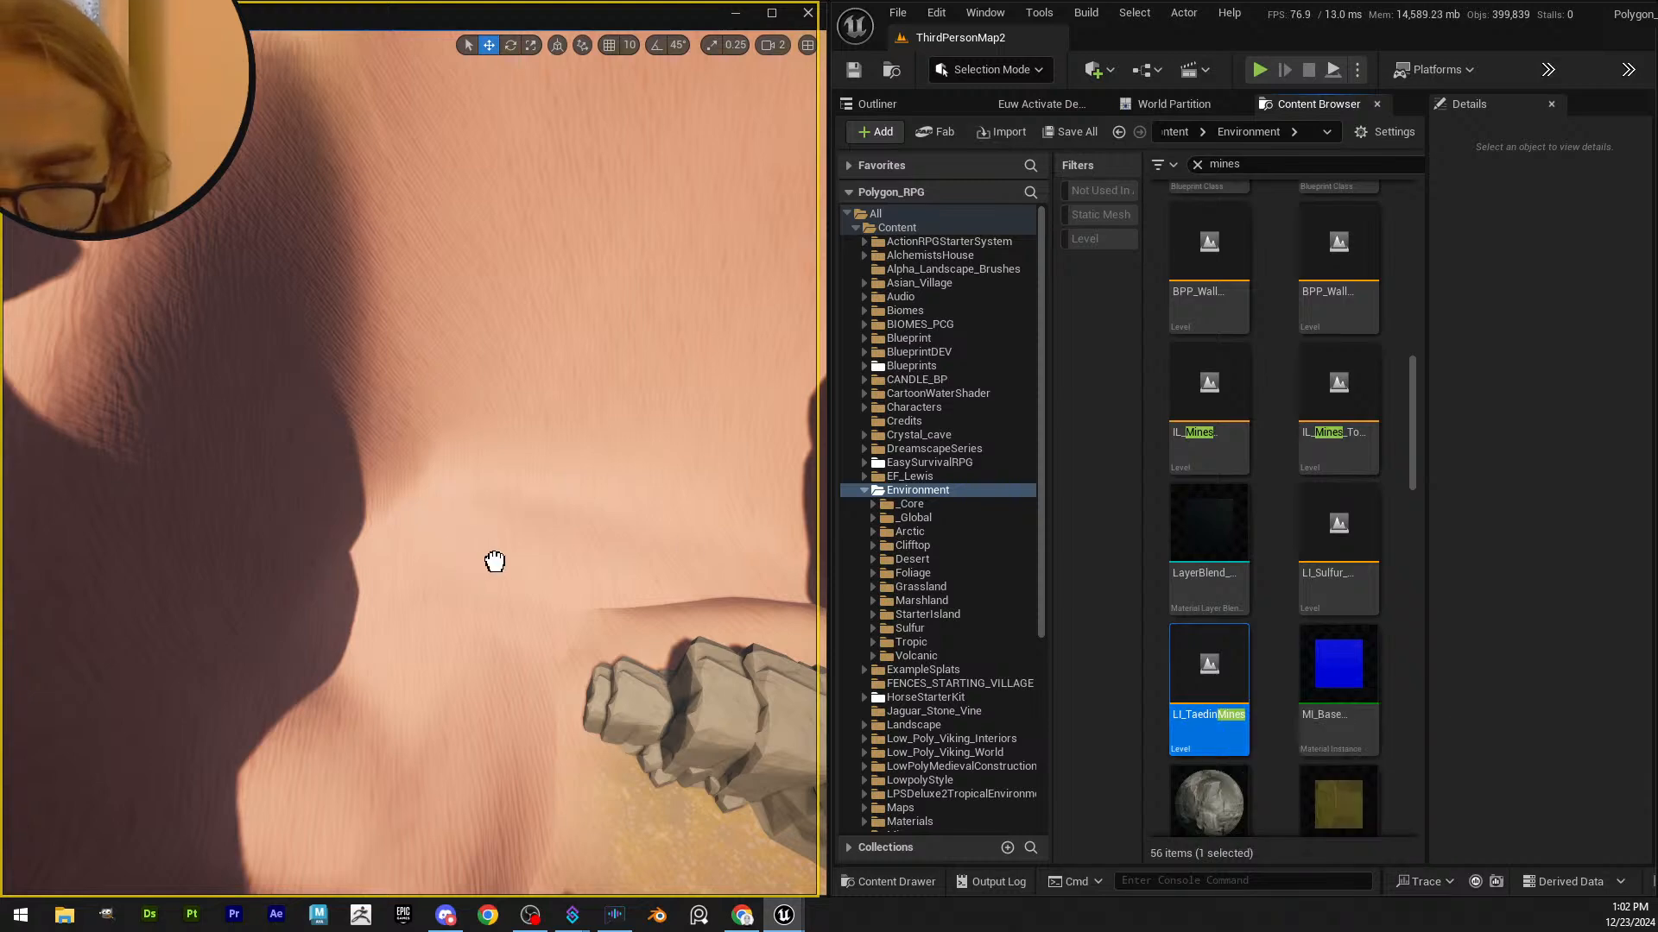
{"action": "left_click_drag", "start_coordinate": [494, 562], "coordinate": [495, 563]}
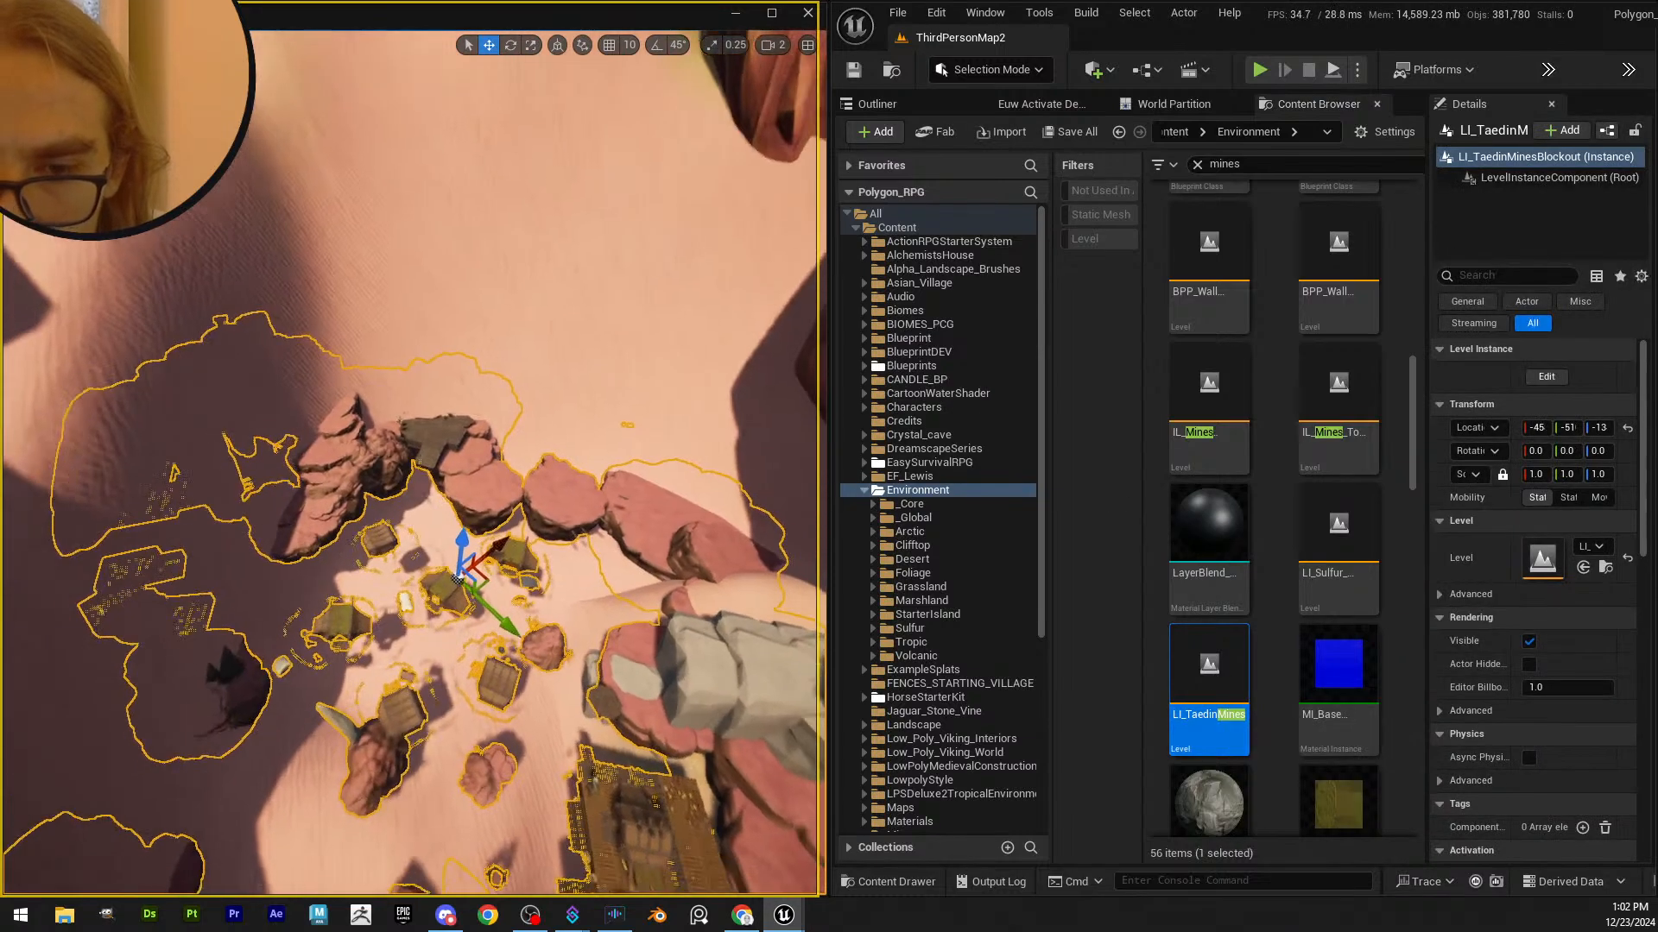
- Raise the mines level instance above the sand and turn it about its vertical axis
{"action": "scroll", "coordinate": [495, 563], "scroll_direction": "up", "scroll_amount": 1}
{"action": "right_click_drag", "start_coordinate": [495, 563], "coordinate": [494, 563]}
{"action": "left_click_drag", "start_coordinate": [488, 480], "coordinate": [494, 345]}
{"action": "right_click_drag", "start_coordinate": [494, 345], "coordinate": [452, 553]}
{"action": "key", "text": "e"}
{"action": "left_click_drag", "start_coordinate": [436, 516], "coordinate": [332, 514]}
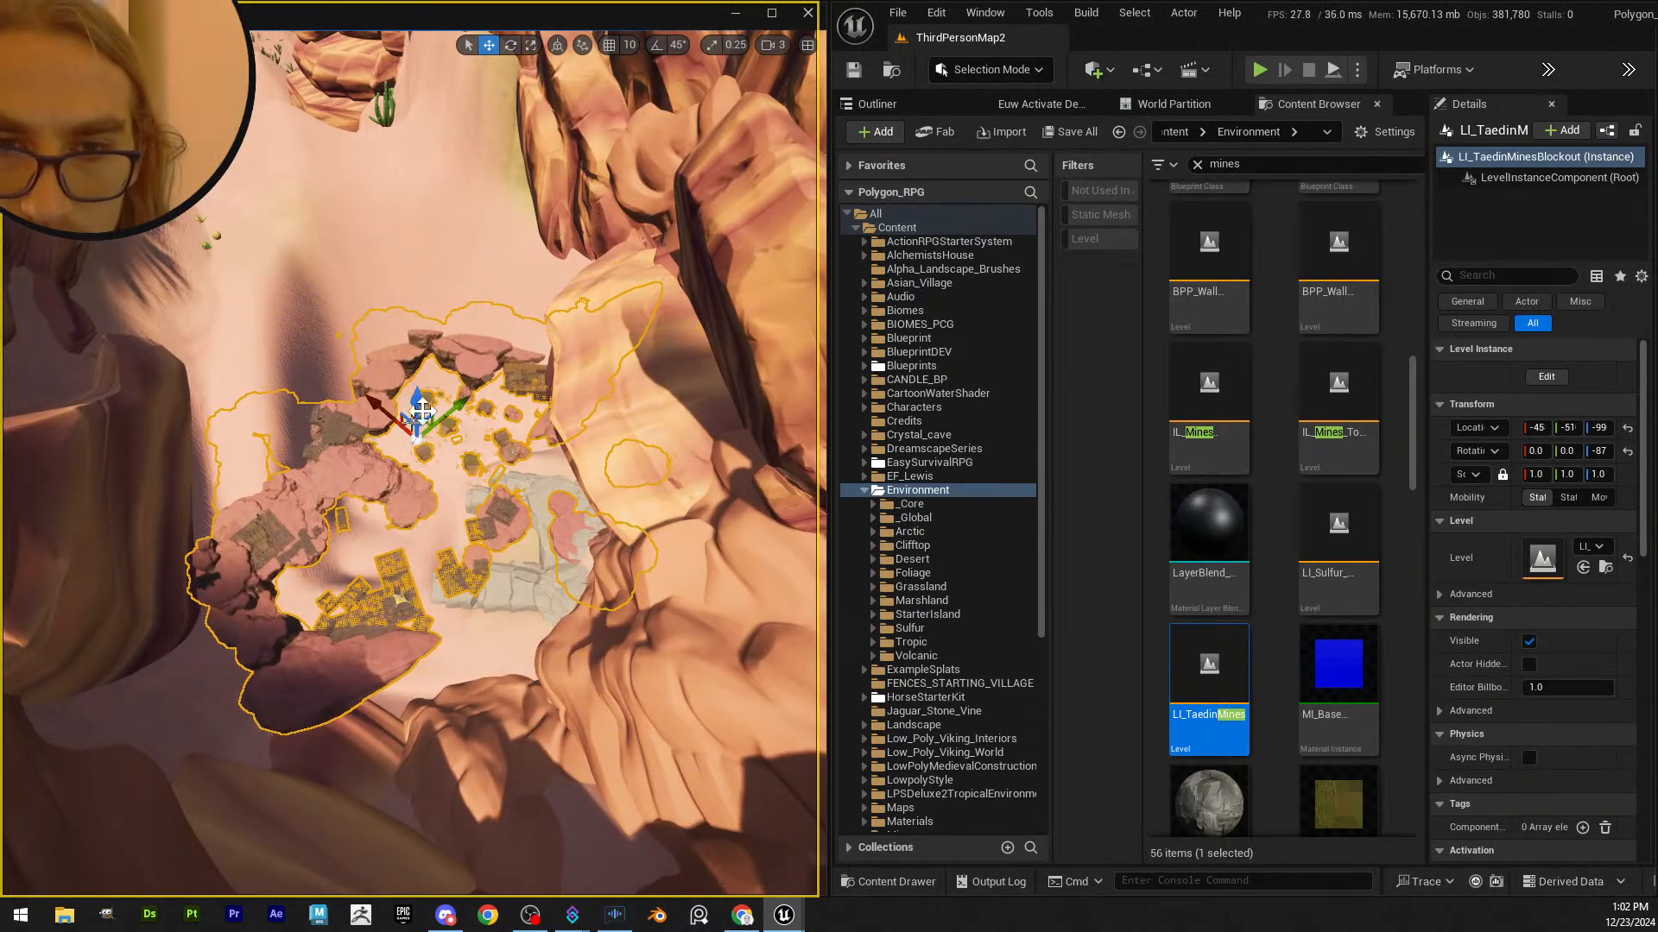
- Shift the mines instance across the valley and rotate it further to line up with the surrounding cliffs
{"action": "left_click_drag", "start_coordinate": [417, 395], "coordinate": [490, 278]}
{"action": "right_click_drag", "start_coordinate": [481, 341], "coordinate": [436, 448]}
{"action": "key", "text": "e"}
{"action": "left_click_drag", "start_coordinate": [510, 462], "coordinate": [460, 460]}
{"action": "key", "text": "w"}
{"action": "left_click_drag", "start_coordinate": [471, 381], "coordinate": [333, 366]}
{"action": "right_click_drag", "start_coordinate": [333, 366], "coordinate": [315, 385]}
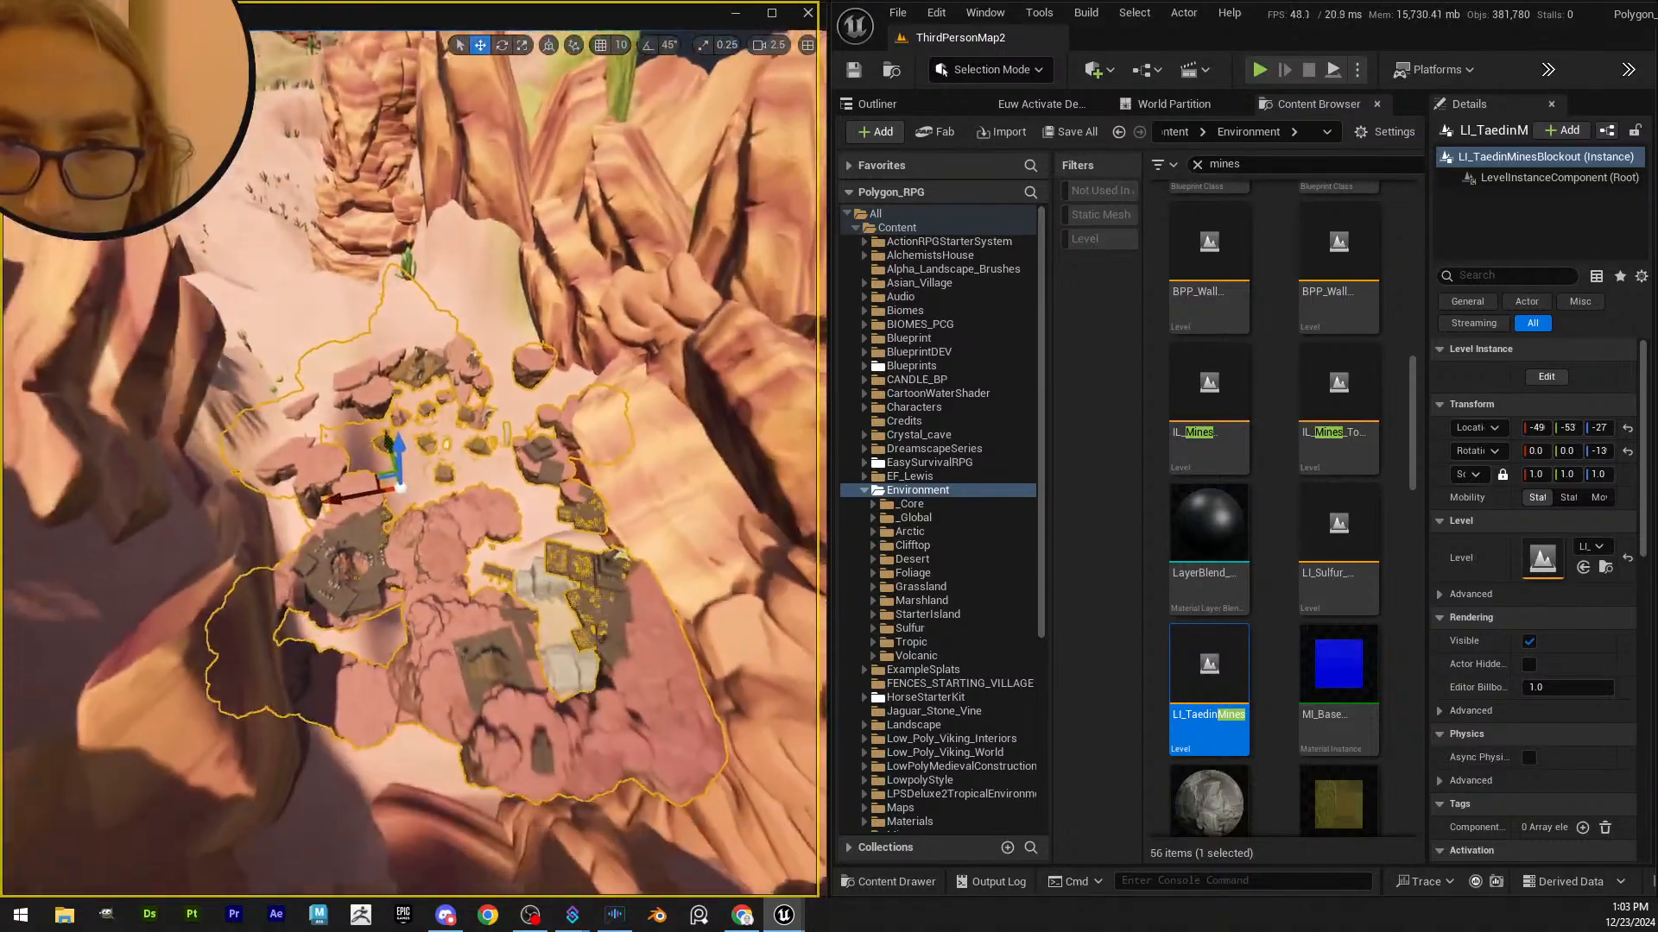
- Lift the mines instance higher so its rock platforms sit up among the cliffs
{"action": "left_click_drag", "start_coordinate": [400, 435], "coordinate": [354, 76]}
{"action": "scroll", "coordinate": [362, 190], "scroll_direction": "up", "scroll_amount": 2}
{"action": "right_click_drag", "start_coordinate": [354, 76], "coordinate": [485, 426]}
{"action": "left_click_drag", "start_coordinate": [400, 359], "coordinate": [396, 284]}
{"action": "right_click_drag", "start_coordinate": [396, 283], "coordinate": [432, 427]}
- Select a striped desert rock formation near the mines and locate its material in the Desert Materials folder
{"action": "left_click", "coordinate": [759, 480]}
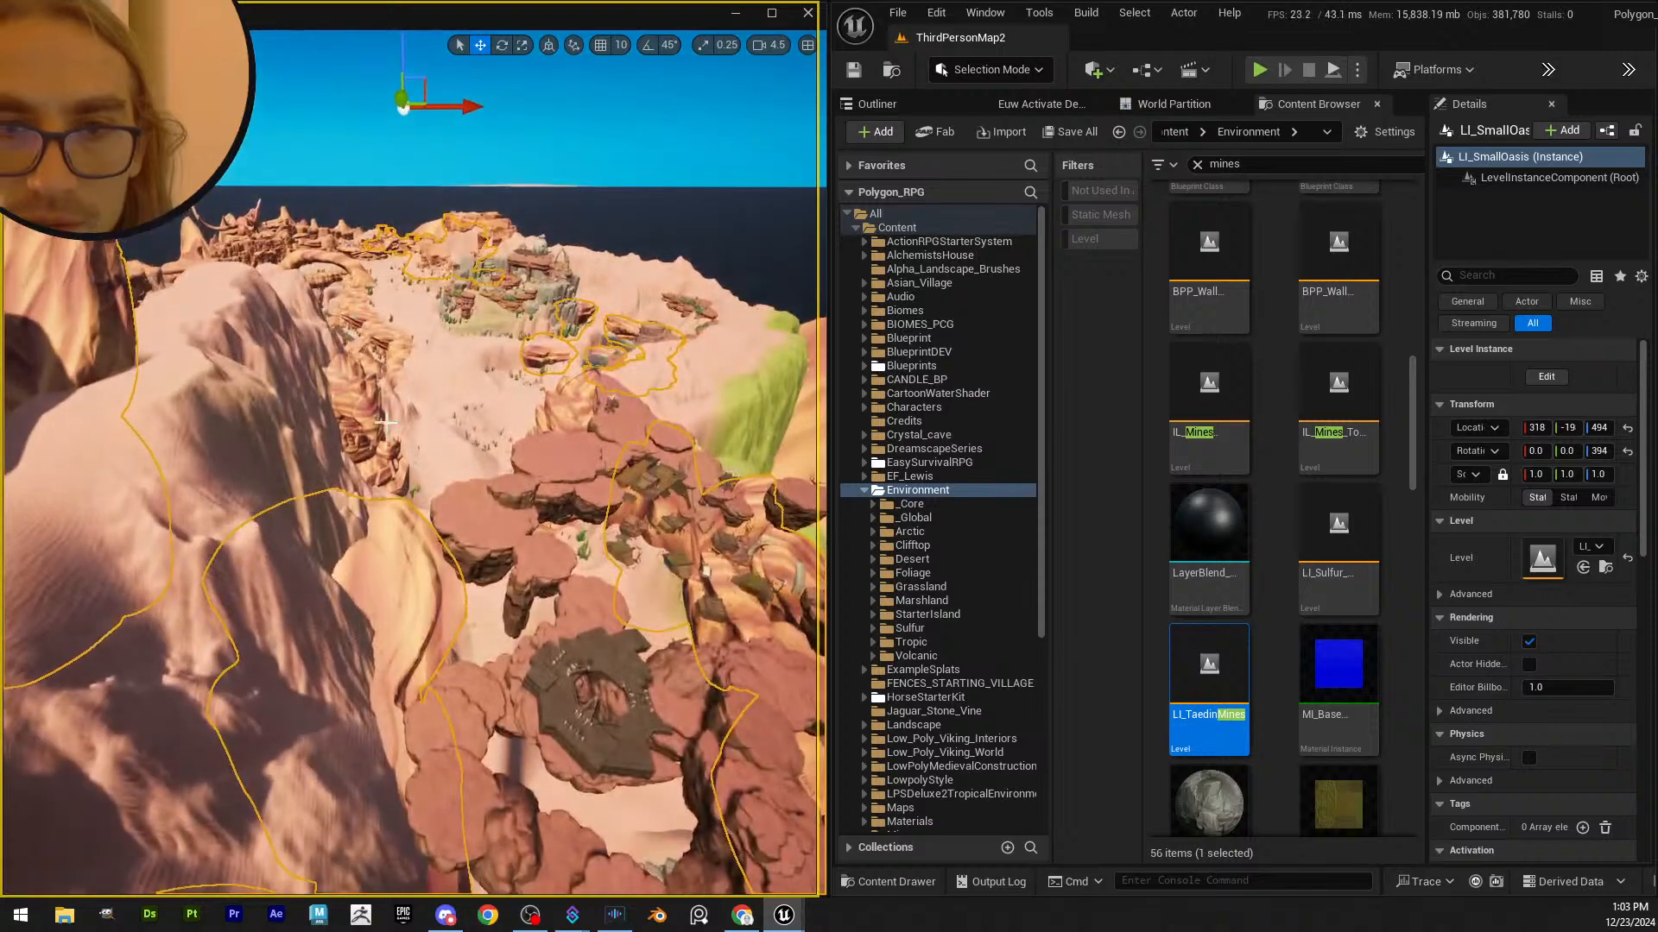
{"action": "left_click", "coordinate": [363, 432]}
{"action": "left_click", "coordinate": [1592, 629]}
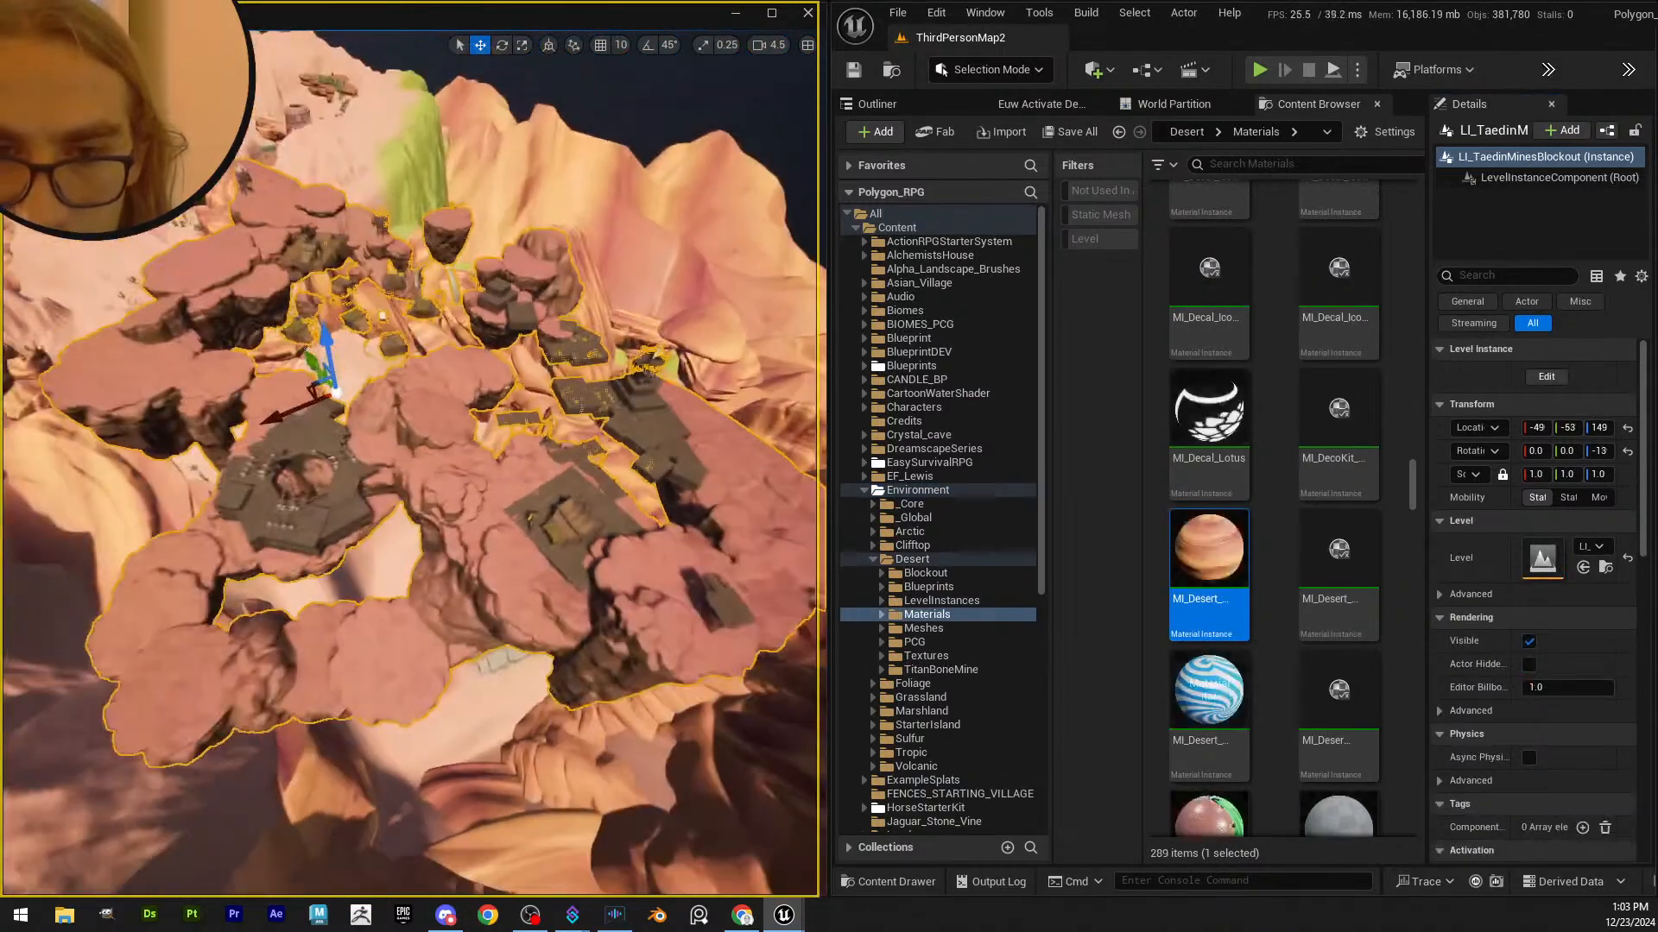
- Open the LI_TaedinMinesBlockout level instance for editing
{"action": "right_click", "coordinate": [473, 515]}
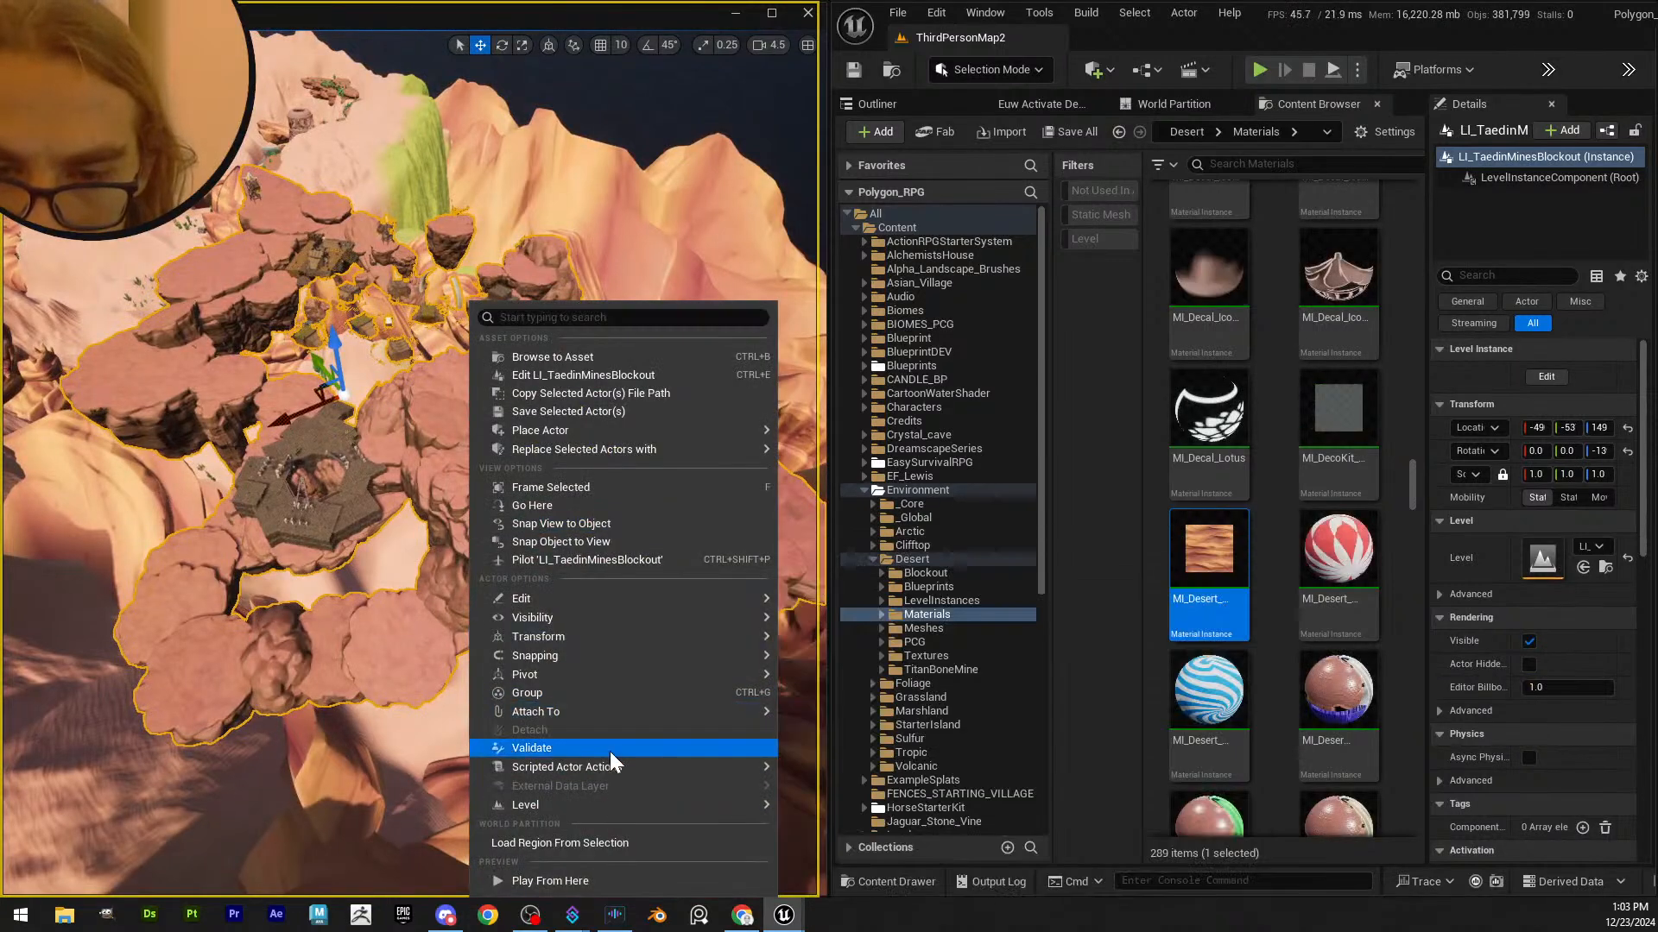
{"action": "mouse_move", "coordinate": [627, 806]}
{"action": "left_click", "coordinate": [809, 806]}
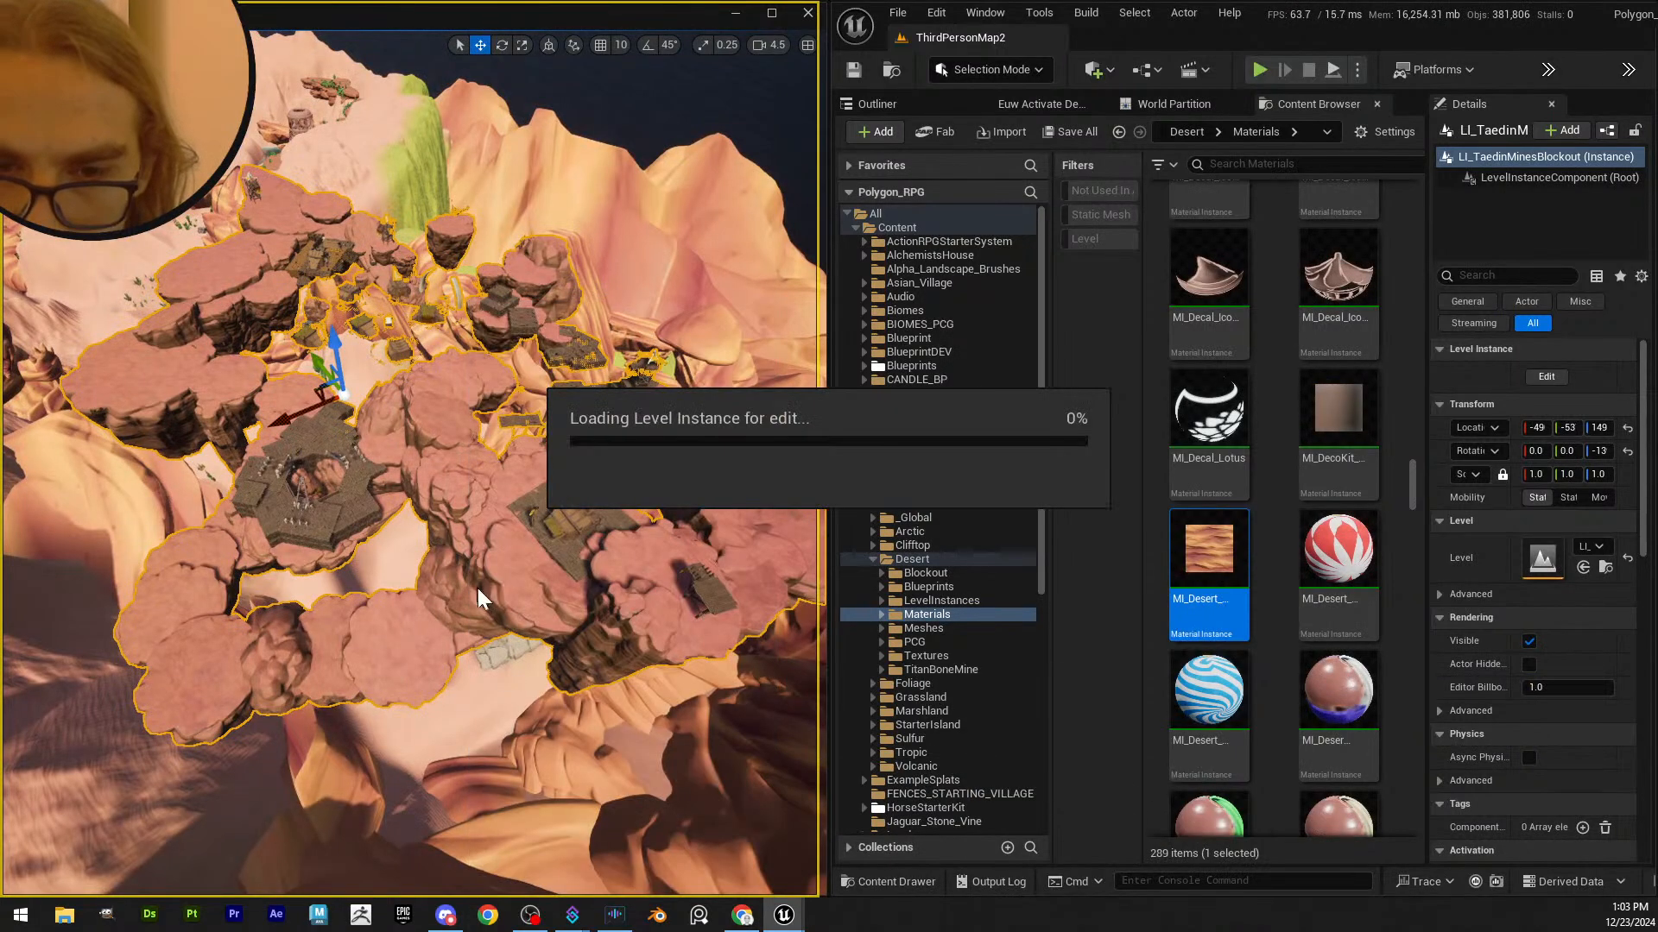
- Replace the material of Large_Rock_51 at the front of the mines with the selected striped desert material
{"action": "left_click", "coordinate": [463, 454]}
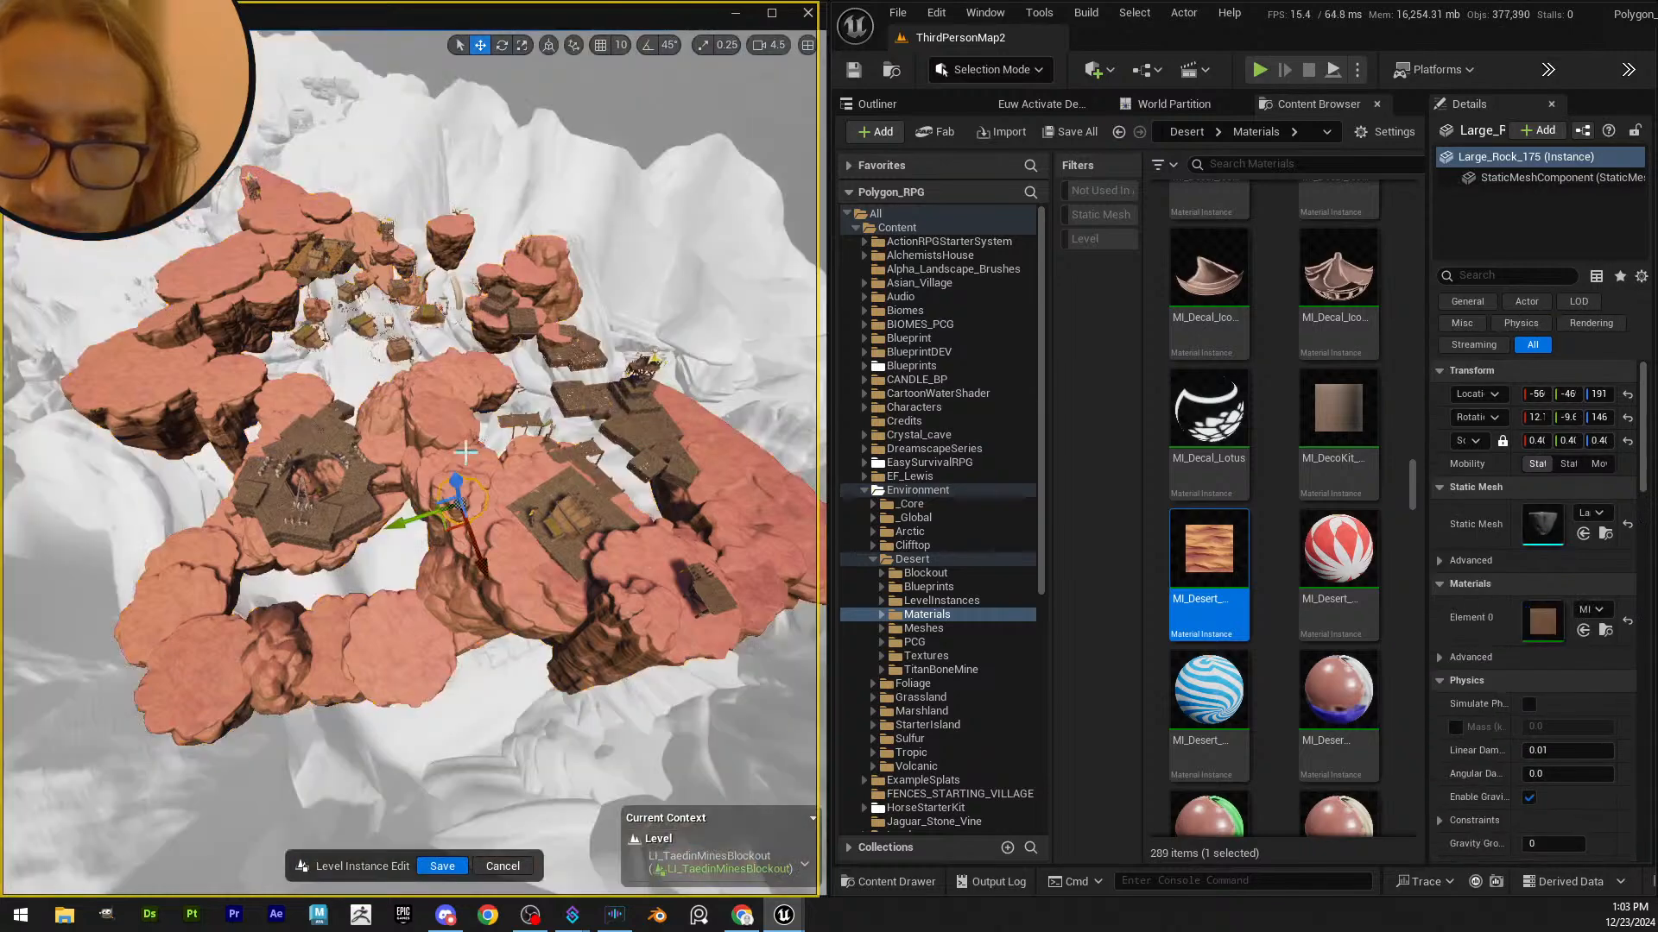
{"action": "left_click", "coordinate": [498, 548]}
{"action": "key", "text": "f"}
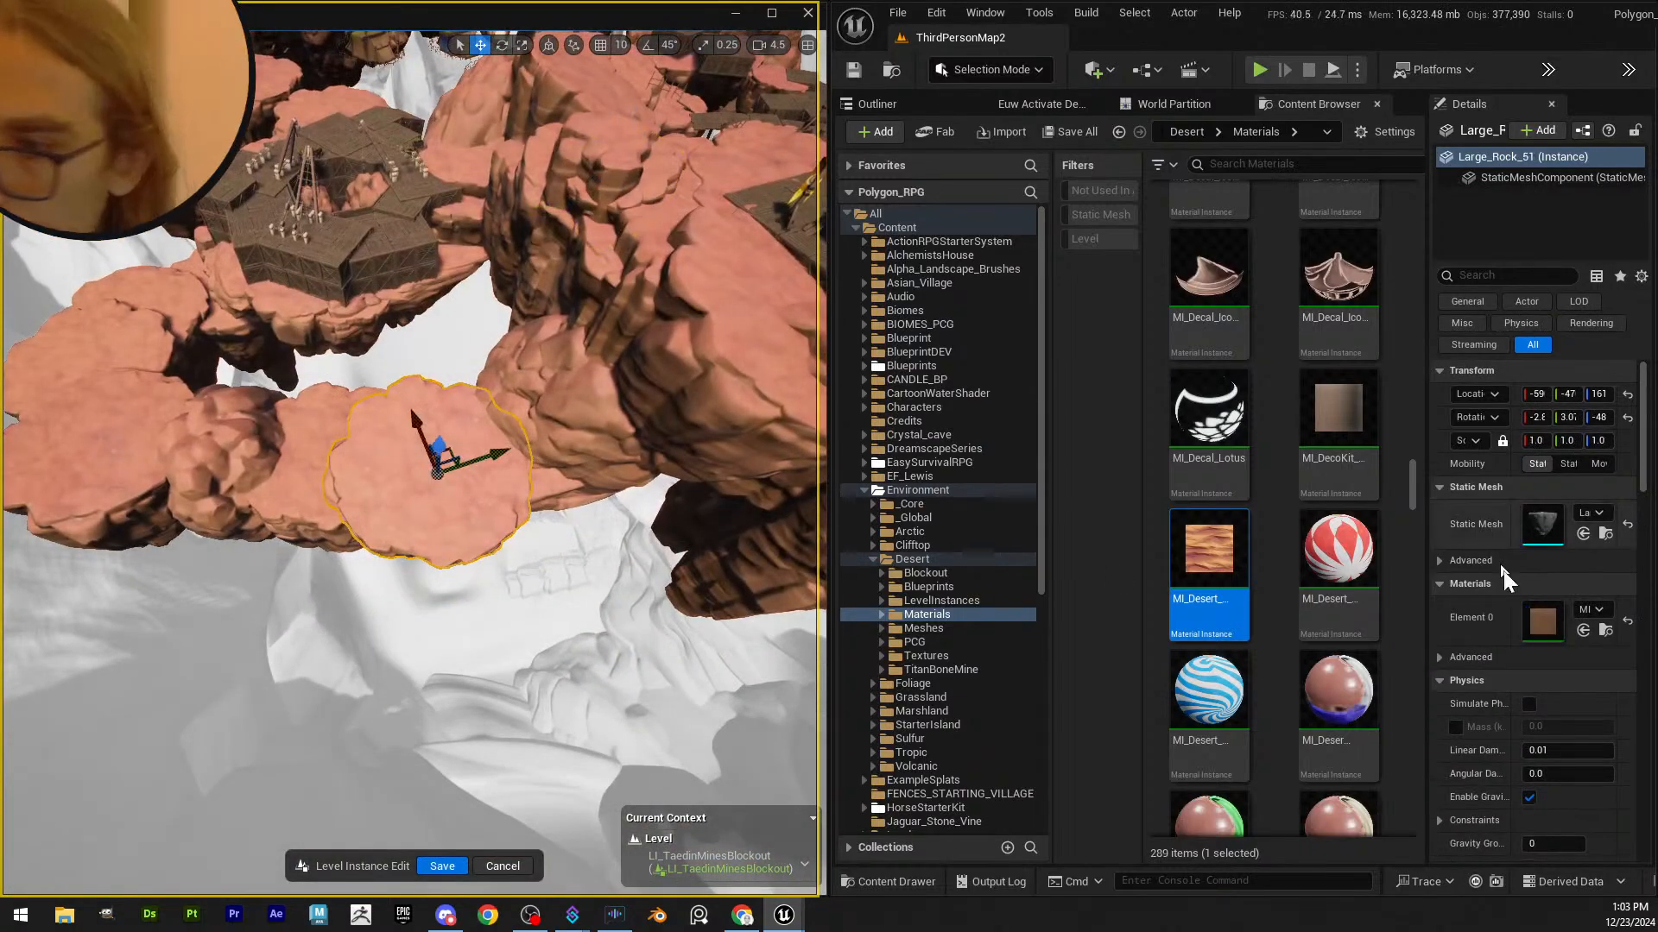
{"action": "left_click", "coordinate": [1584, 630]}
{"action": "right_click_drag", "start_coordinate": [432, 466], "coordinate": [441, 389]}
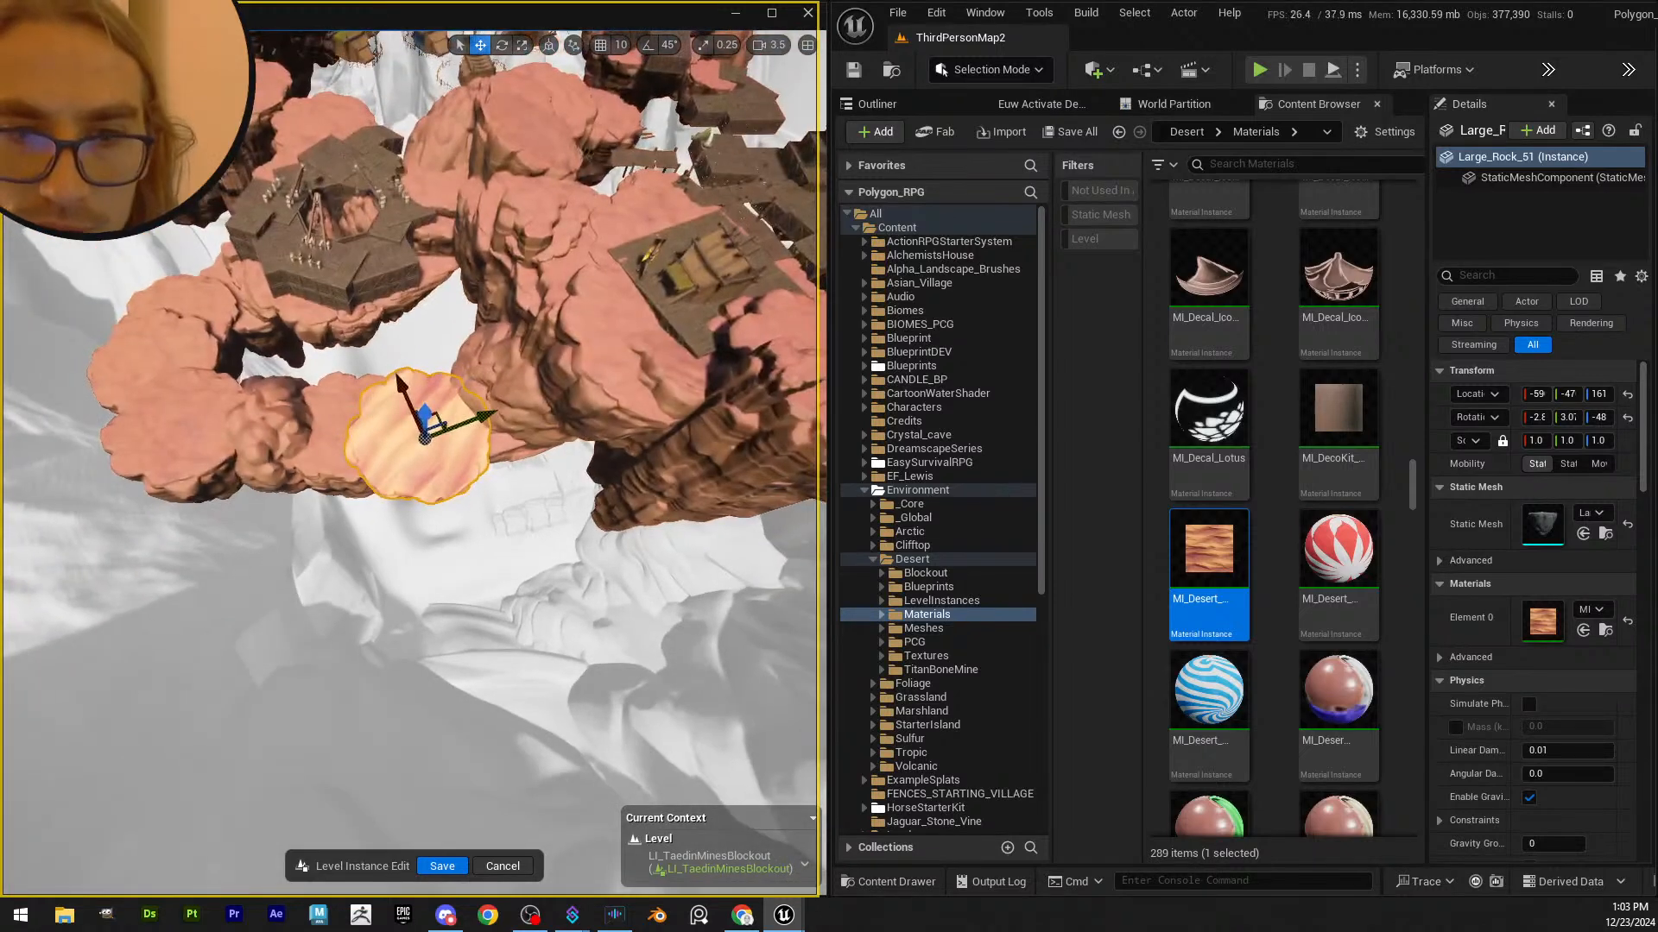
- Apply the striped desert material to the rocks adjoining Large_Rock_51 along the front of the mines
{"action": "left_click", "coordinate": [249, 421], "text": "ctrl"}
{"action": "left_click", "coordinate": [190, 346], "text": "ctrl"}
{"action": "left_click", "coordinate": [287, 326], "text": "ctrl"}
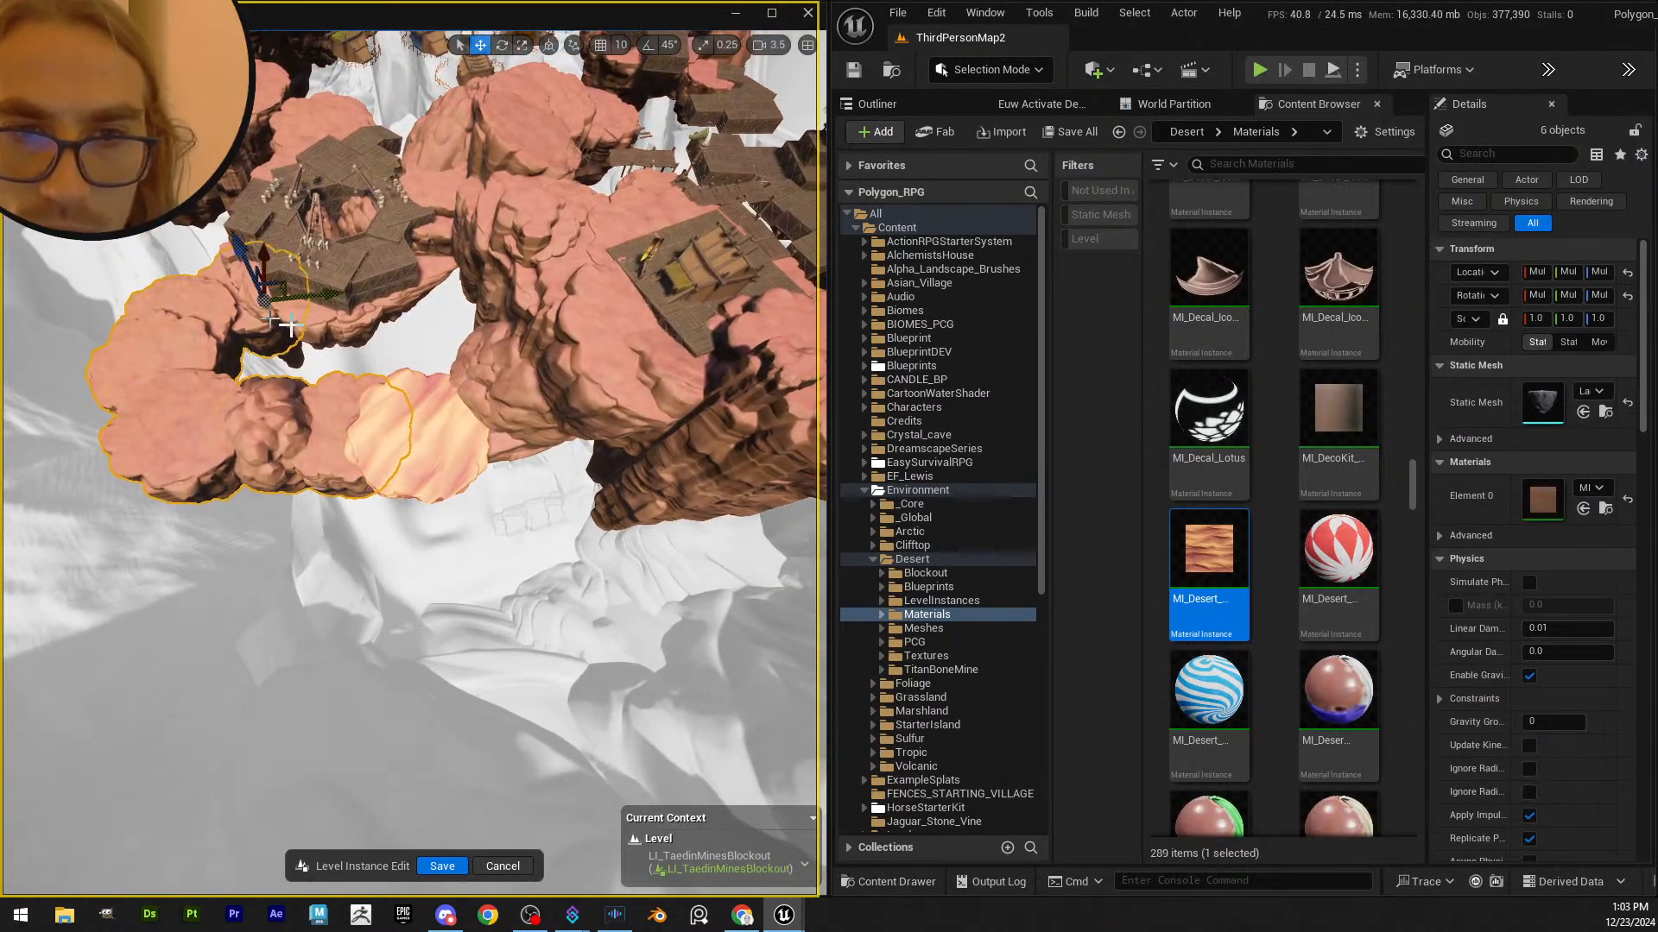
{"action": "left_click", "coordinate": [1581, 509]}
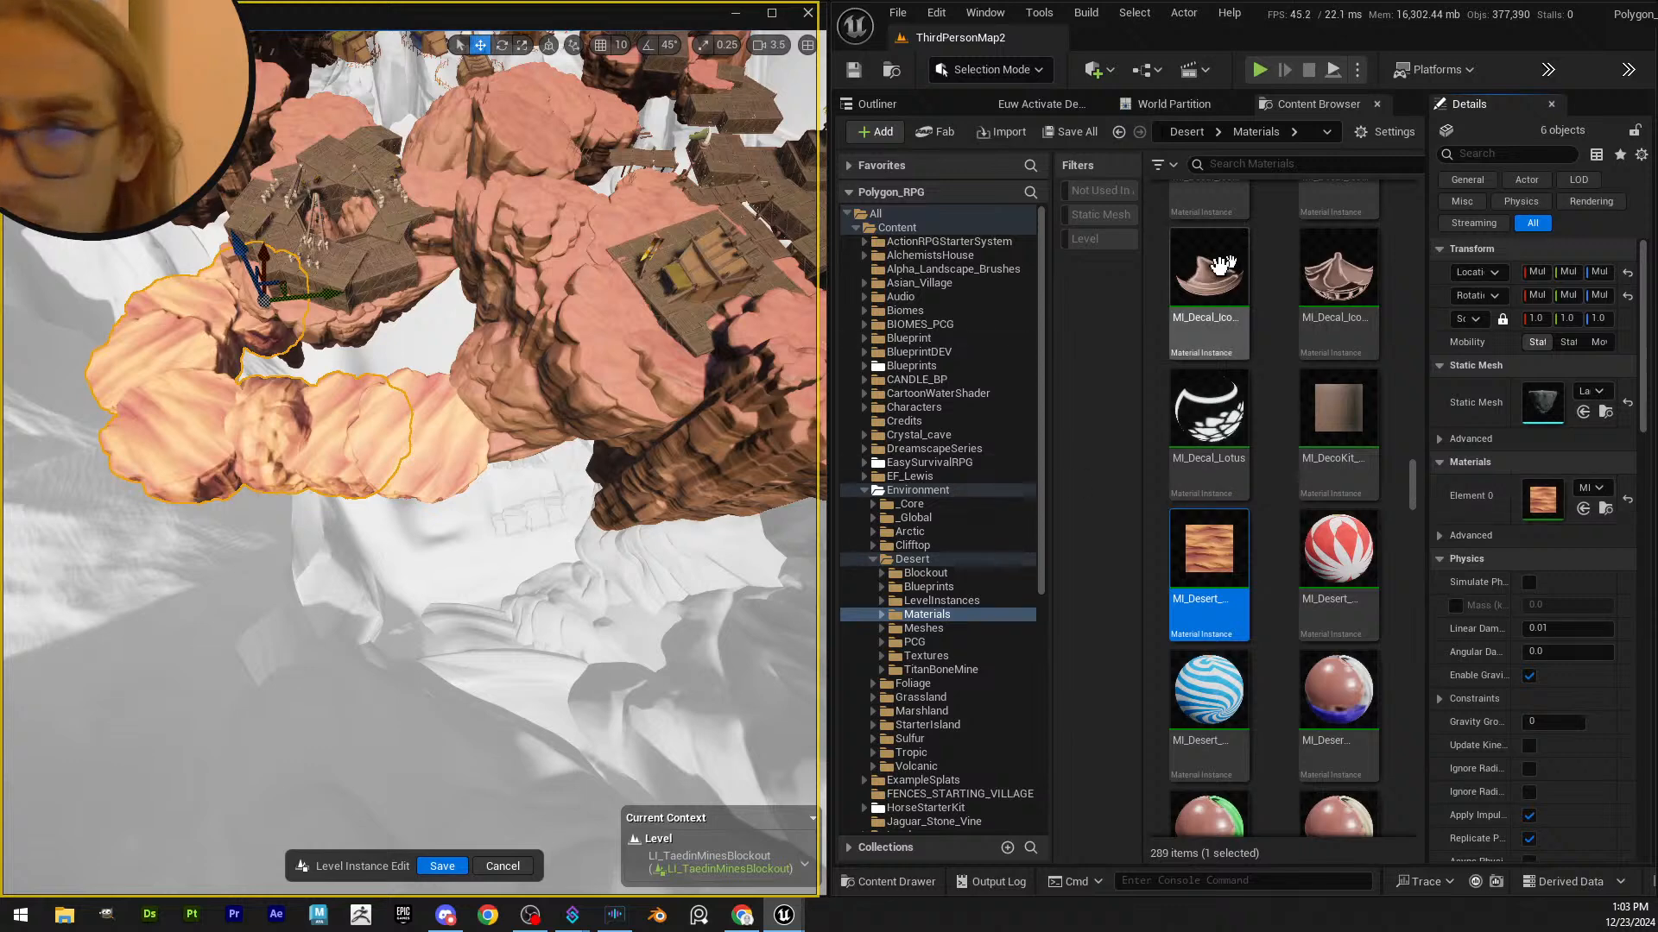
- Filter the scene's actors by "rock" and select all terrain rocks from Large_Rock_02 to Med_Rock_03_Blockout24 in the mines level
{"action": "left_click", "coordinate": [941, 102]}
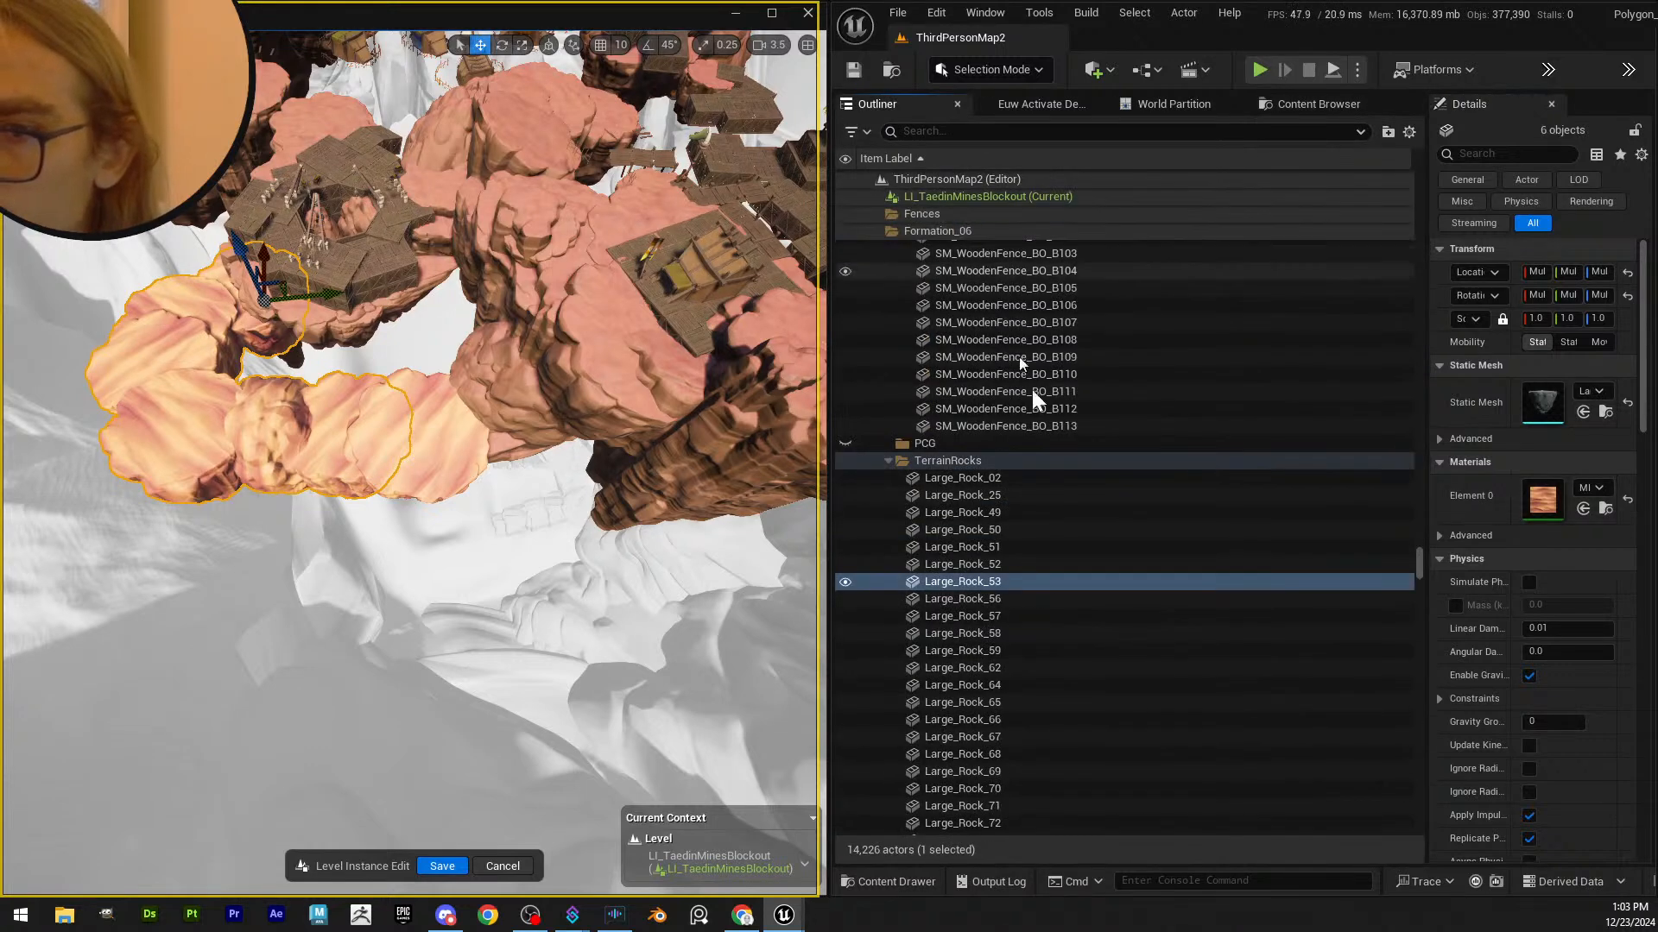
{"action": "left_click", "coordinate": [969, 128]}
{"action": "type", "text": "rock"}
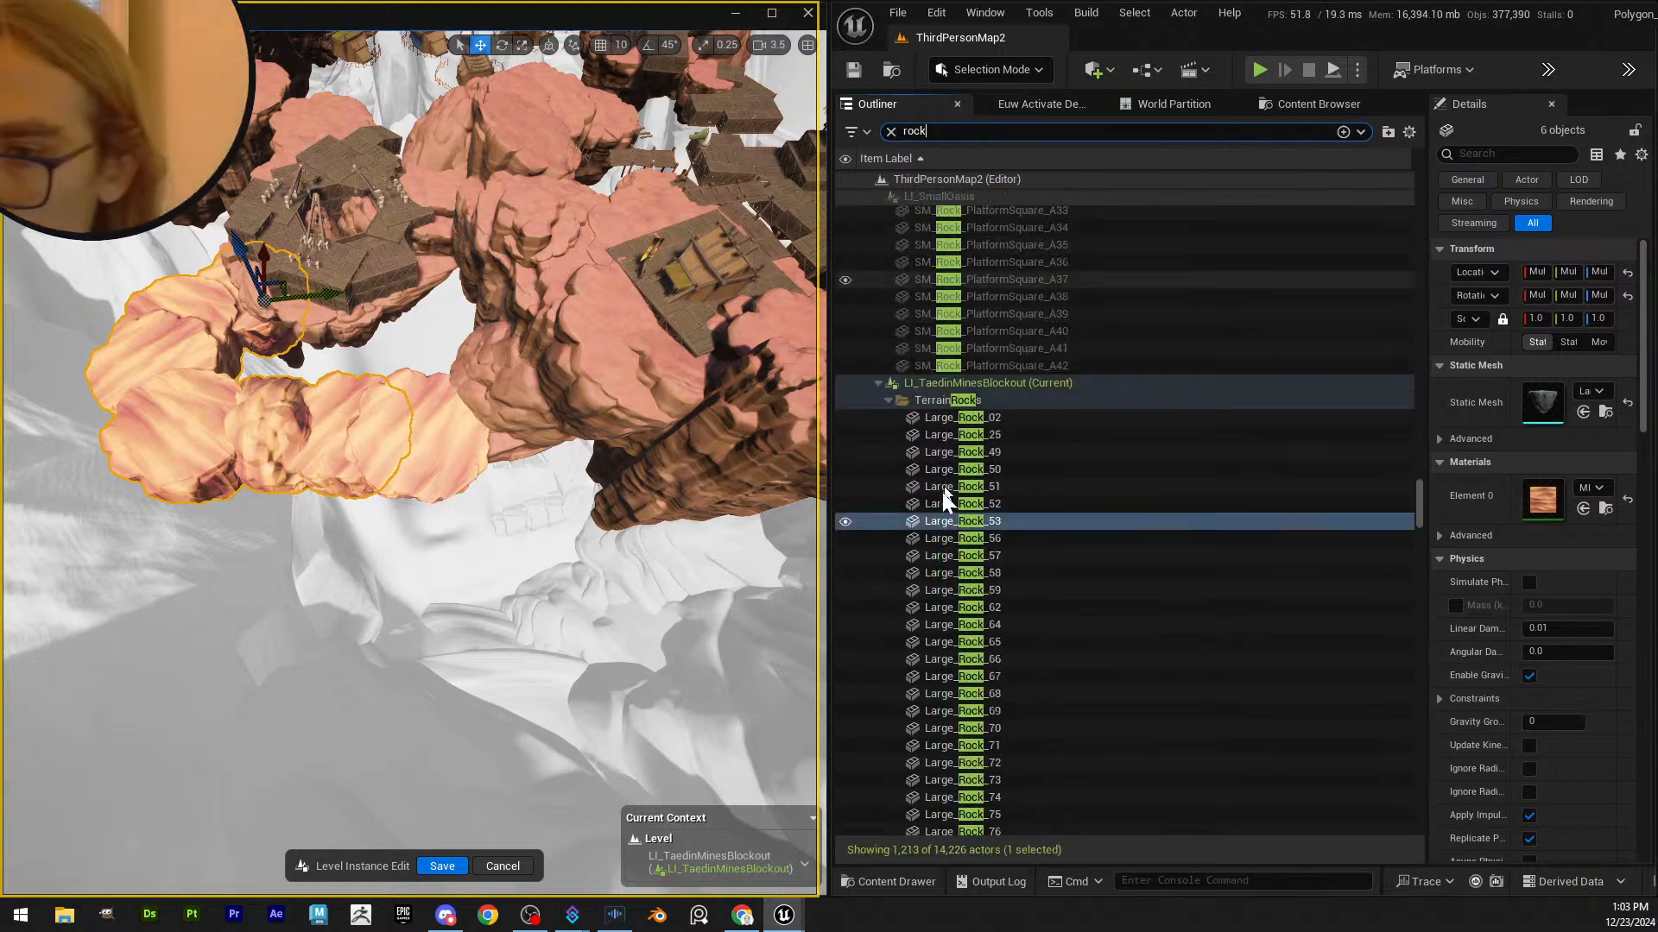
{"action": "left_click", "coordinate": [1014, 420]}
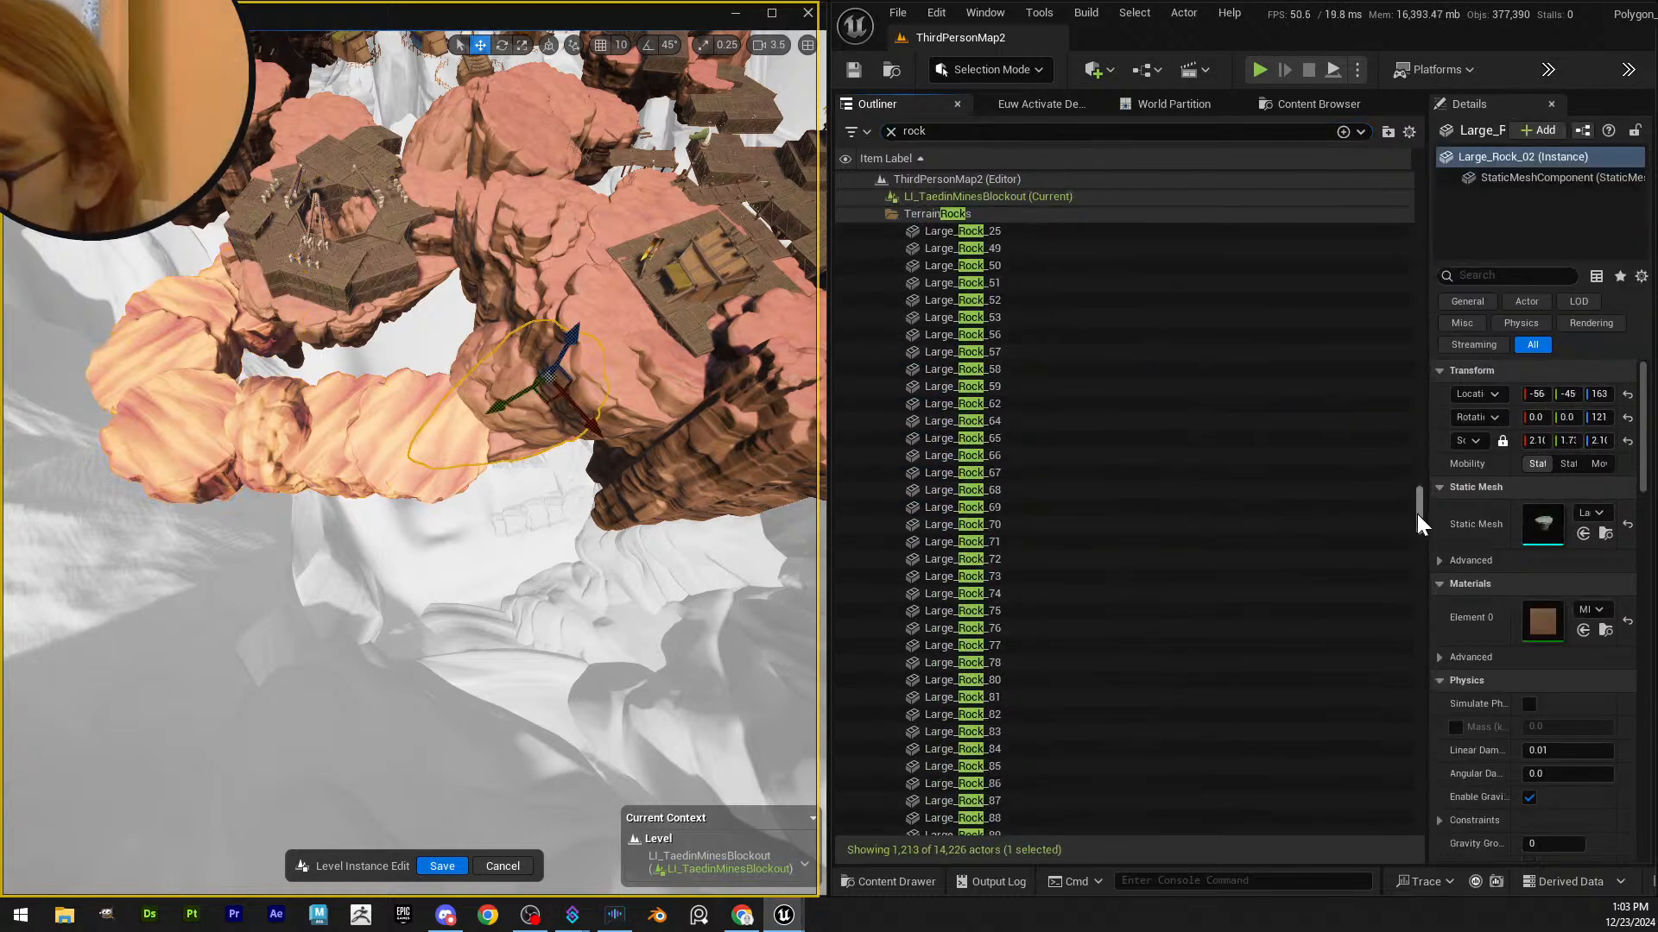
{"action": "left_click_drag", "start_coordinate": [1416, 515], "coordinate": [1397, 563]}
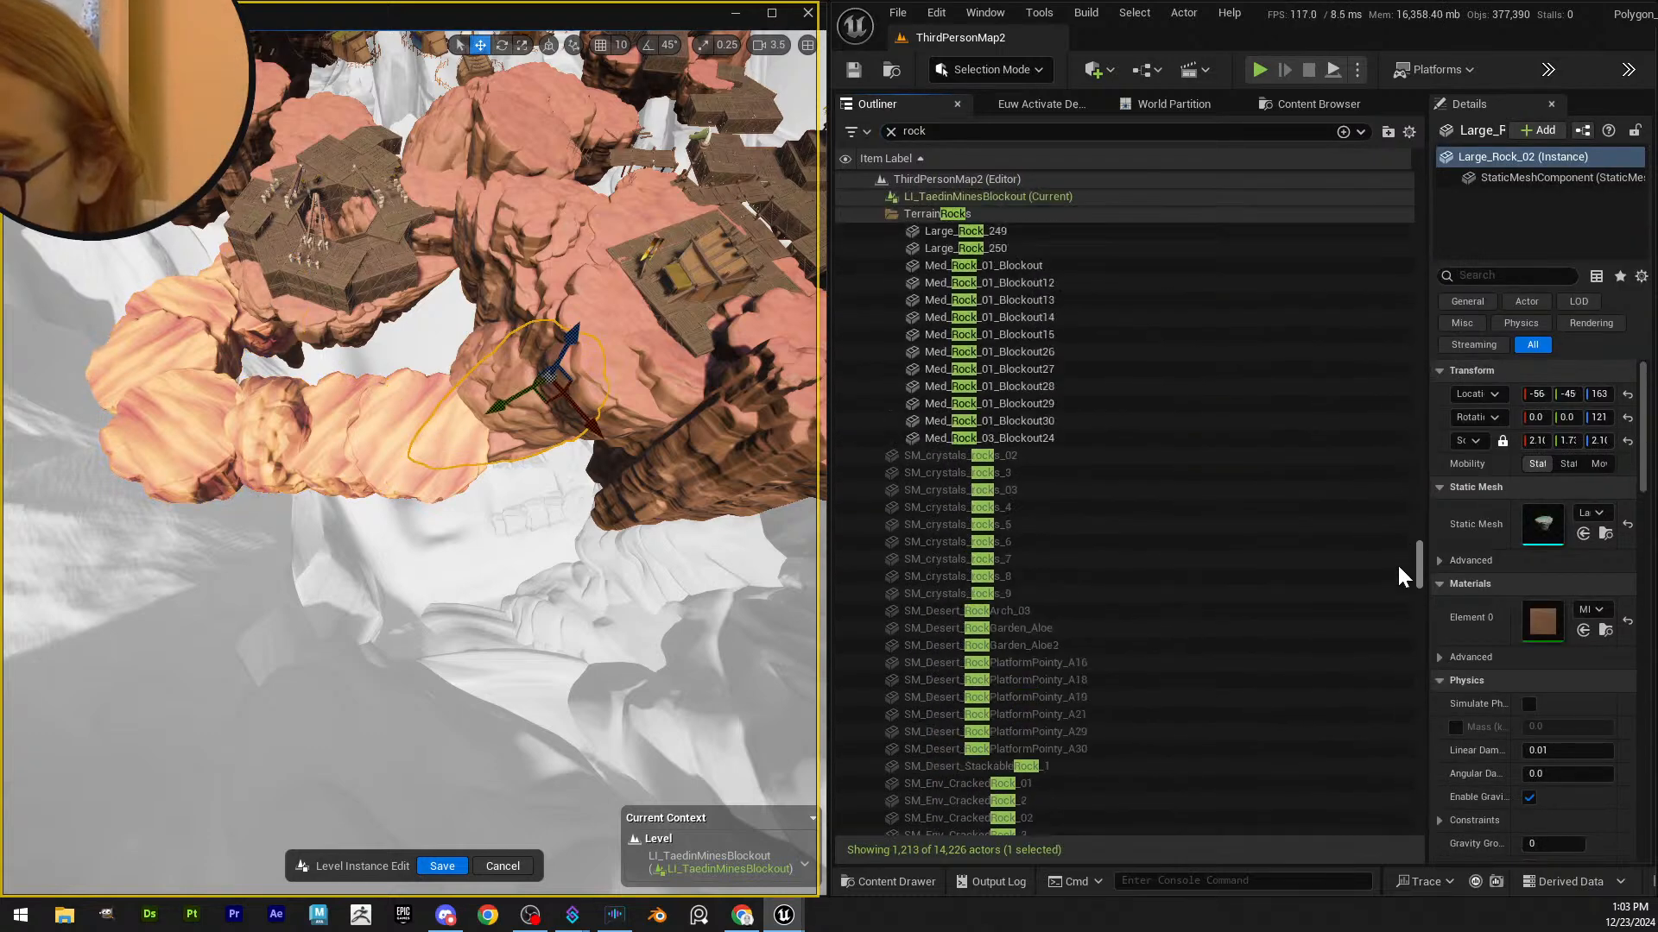
{"action": "left_click", "coordinate": [1035, 438], "text": "shift"}
{"action": "scroll", "coordinate": [1075, 540], "scroll_direction": "up", "scroll_amount": 4}
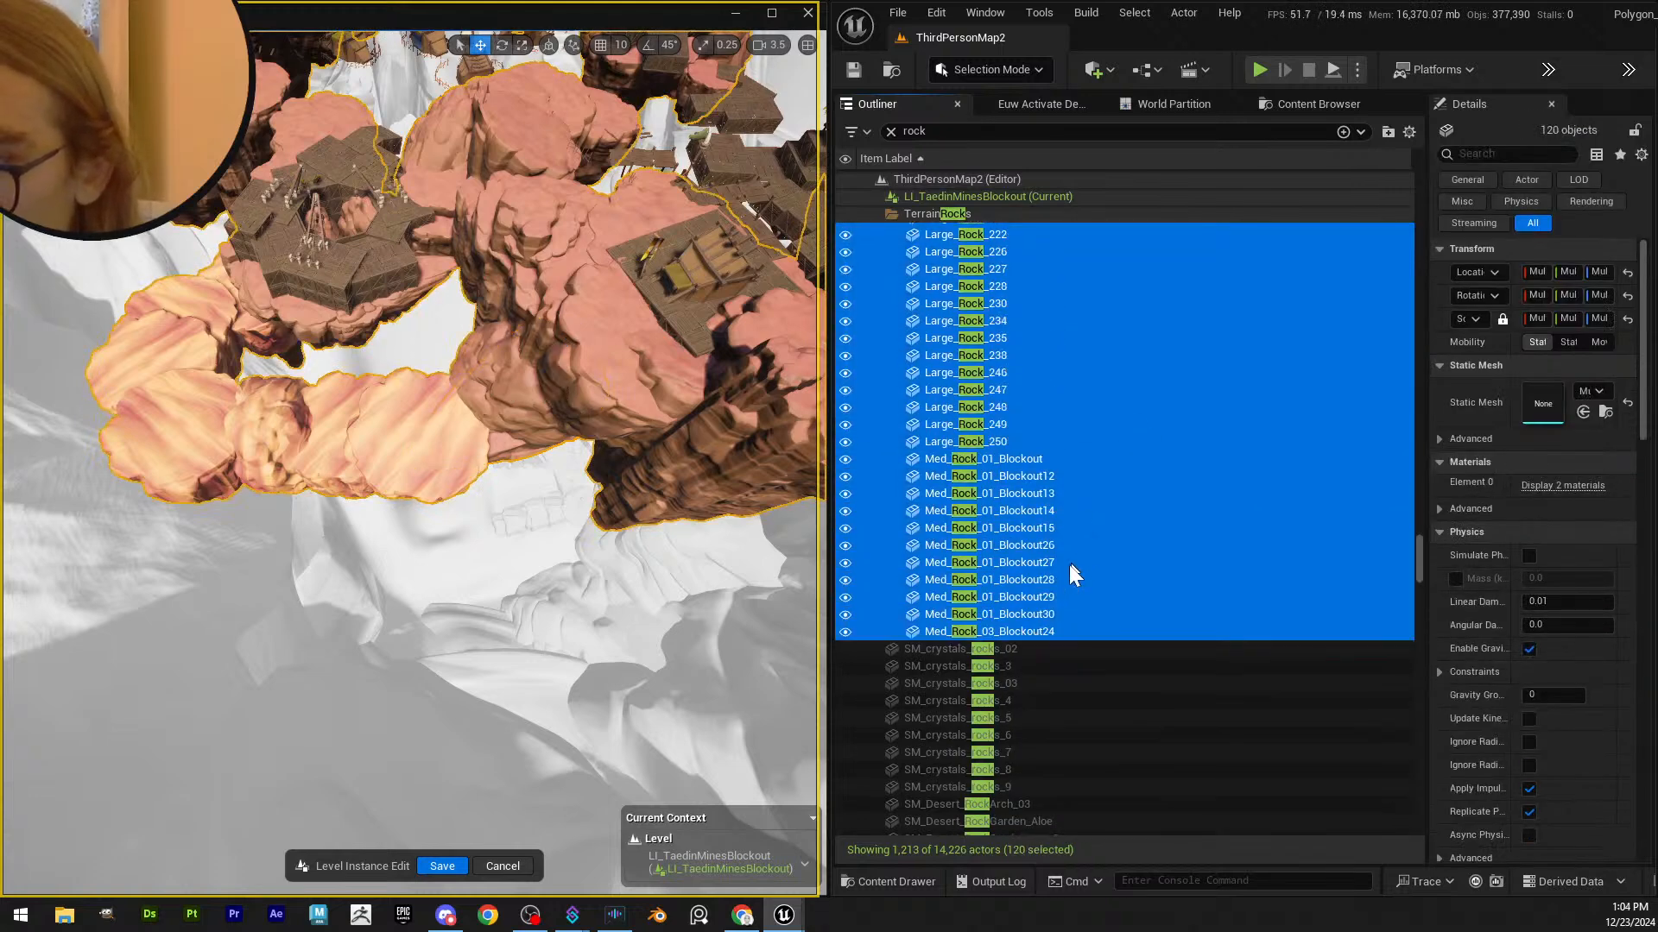
{"action": "scroll", "coordinate": [1069, 483], "scroll_direction": "up", "scroll_amount": 4}
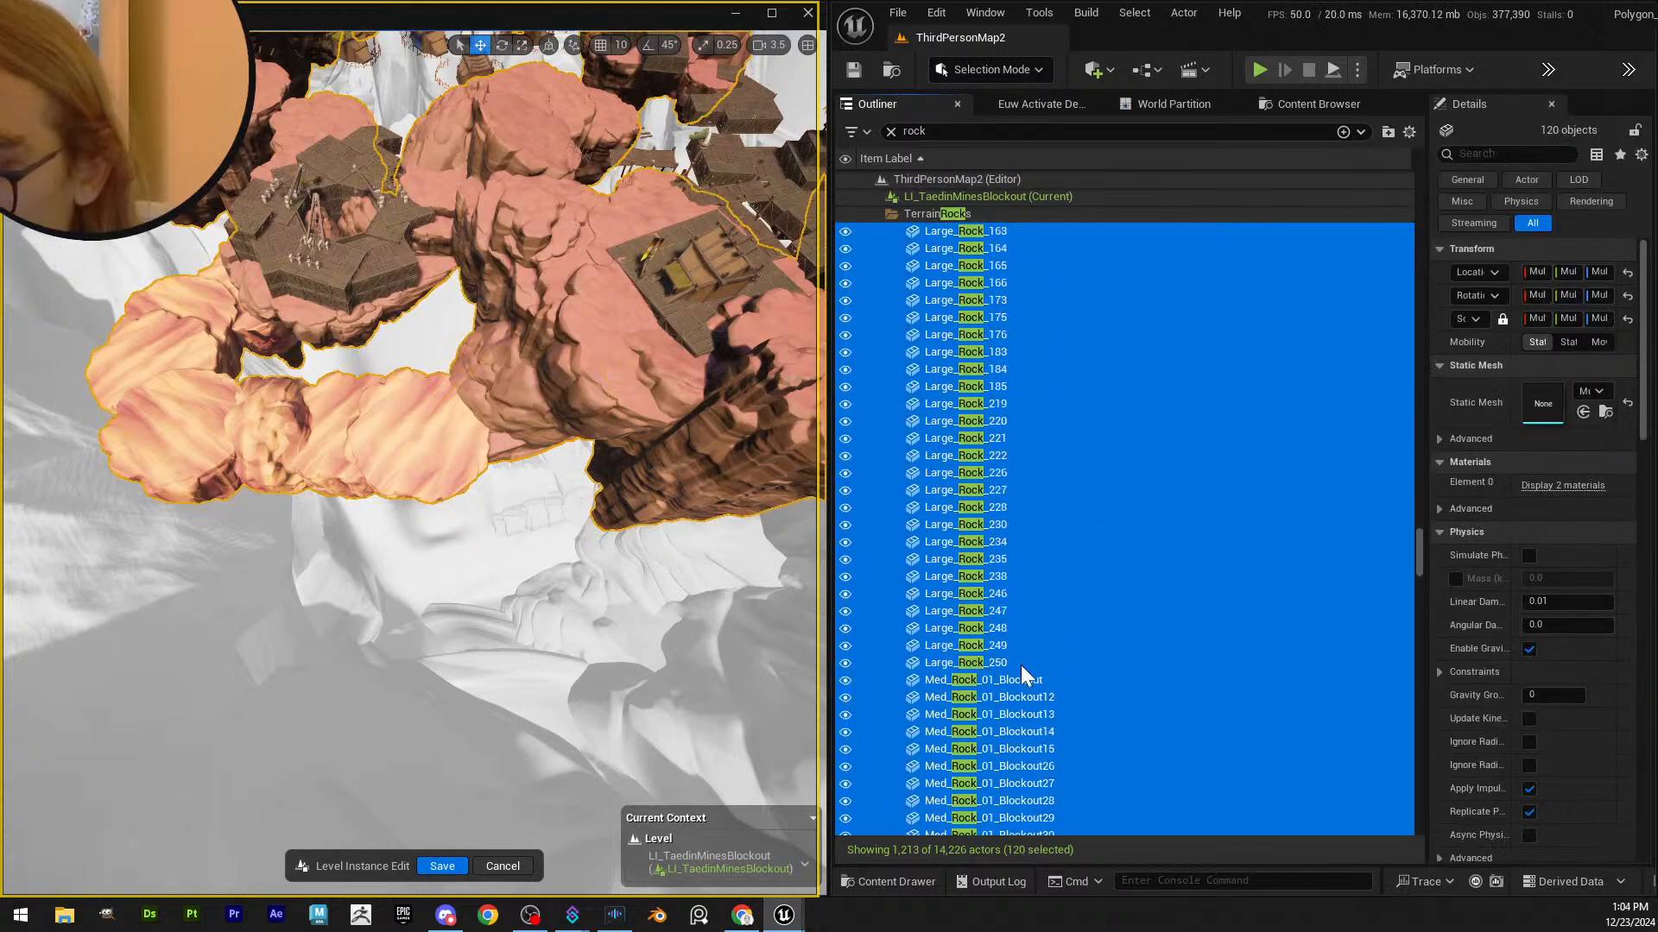
- Replace the brown material on the selected terrain rocks with the striped desert material and save the level instance
{"action": "left_click", "coordinate": [1532, 488]}
{"action": "left_click", "coordinate": [1585, 580]}
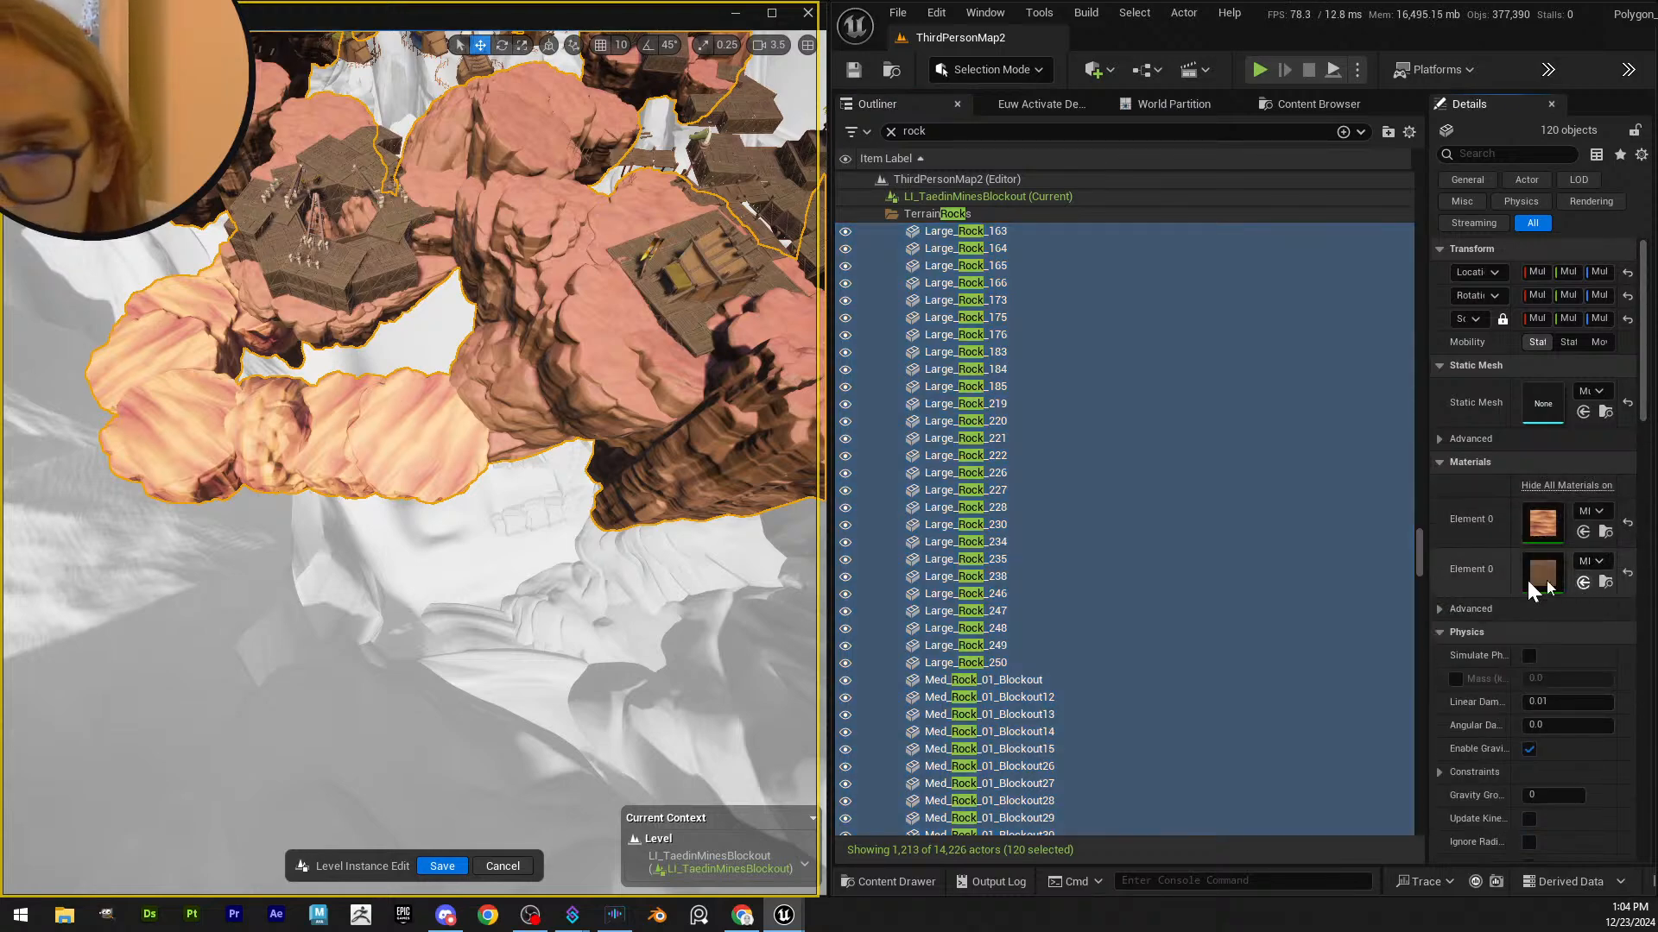
{"action": "scroll", "coordinate": [518, 458], "scroll_direction": "down", "scroll_amount": 5}
{"action": "key", "text": "Escape"}
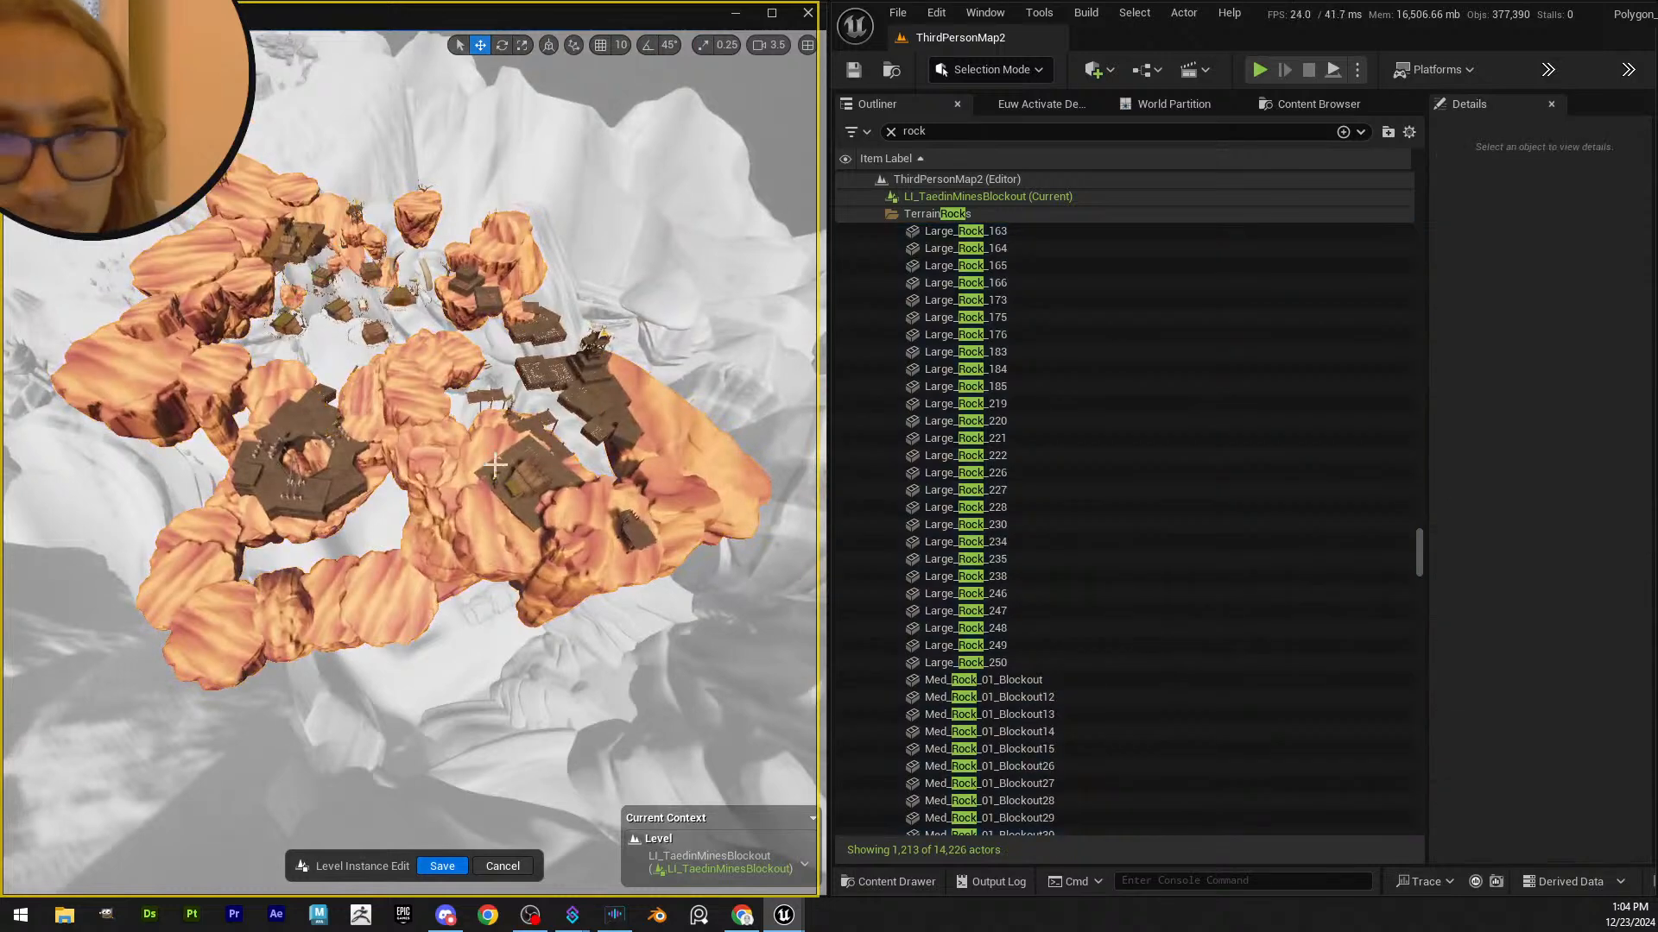
{"action": "right_click_drag", "start_coordinate": [495, 465], "coordinate": [480, 483]}
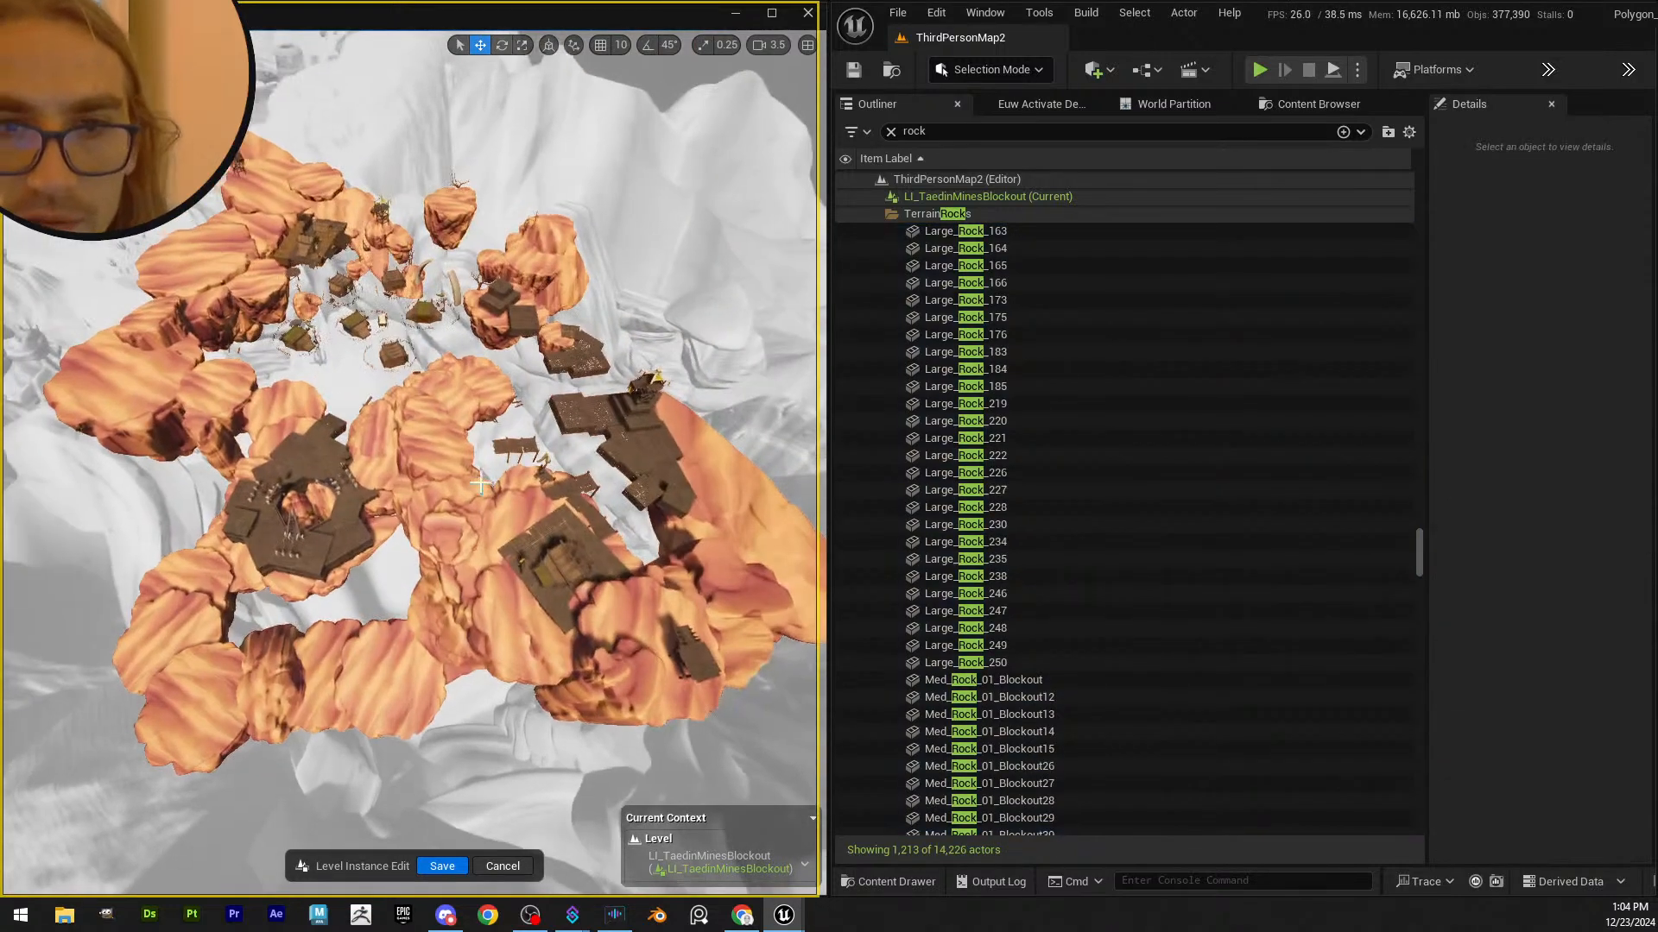
{"action": "left_click", "coordinate": [443, 866]}
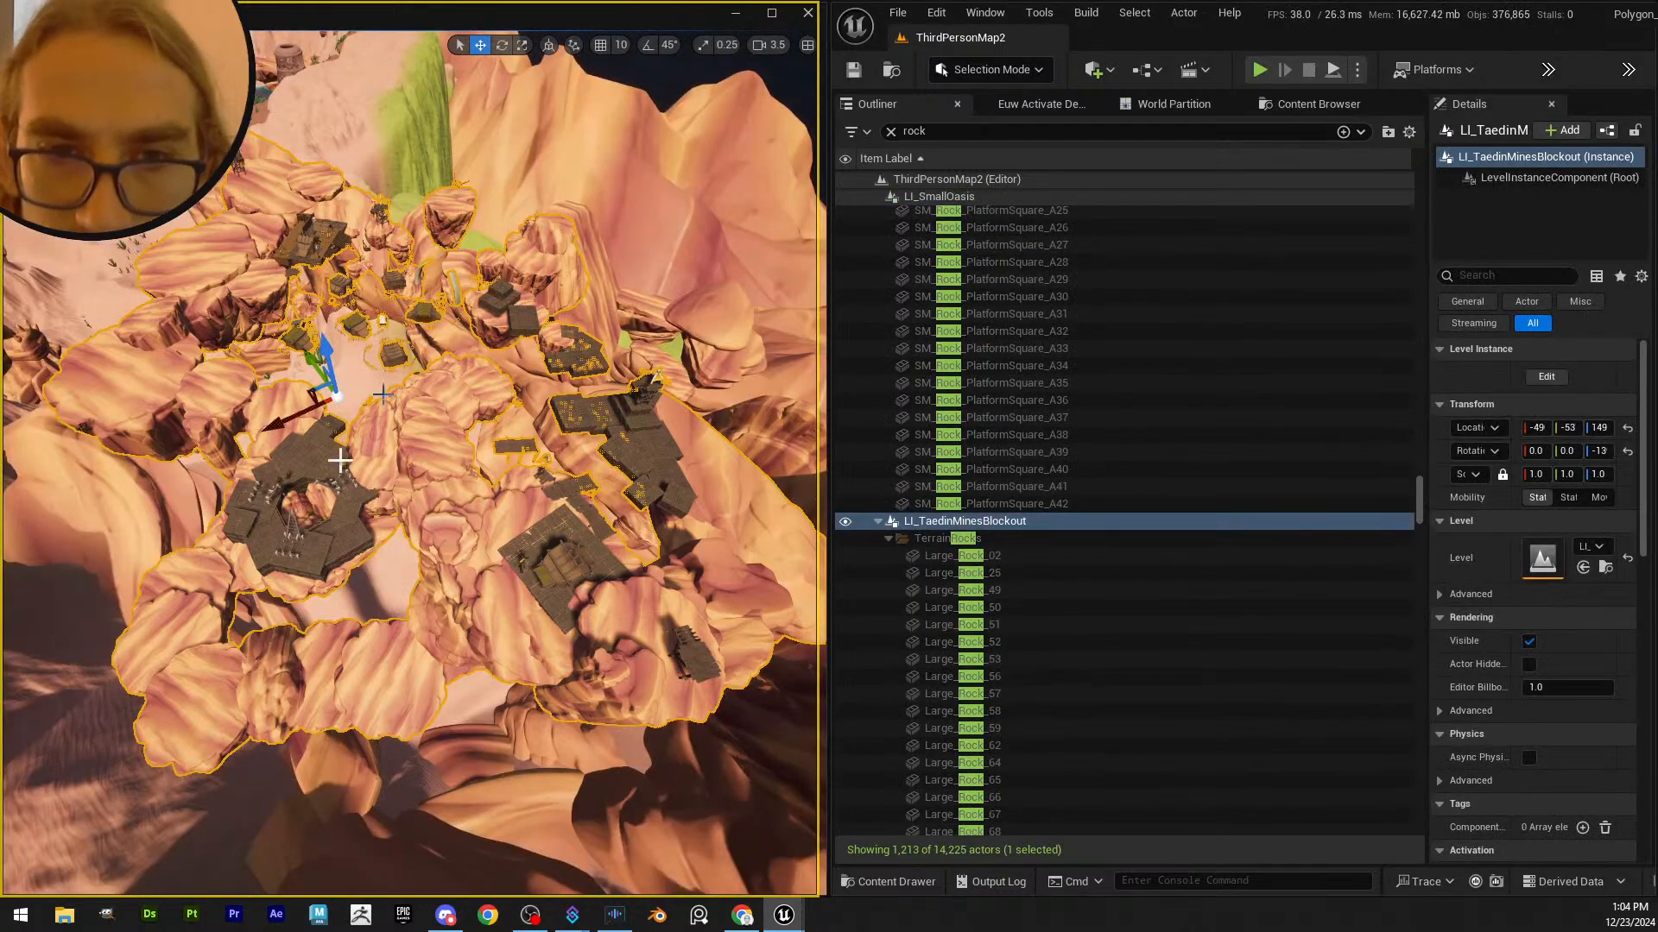
- Examine from several angles how the retextured mines blend with the surrounding desert cliffs
{"action": "key", "text": "w"}
{"action": "right_click_drag", "start_coordinate": [340, 460], "coordinate": [343, 380]}
{"action": "key", "text": "Escape"}
{"action": "scroll", "coordinate": [340, 460], "scroll_direction": "down", "scroll_amount": 5}
{"action": "scroll", "coordinate": [354, 372], "scroll_direction": "up", "scroll_amount": 1}
{"action": "scroll", "coordinate": [345, 375], "scroll_direction": "up", "scroll_amount": 1}
{"action": "scroll", "coordinate": [345, 376], "scroll_direction": "up", "scroll_amount": 1}
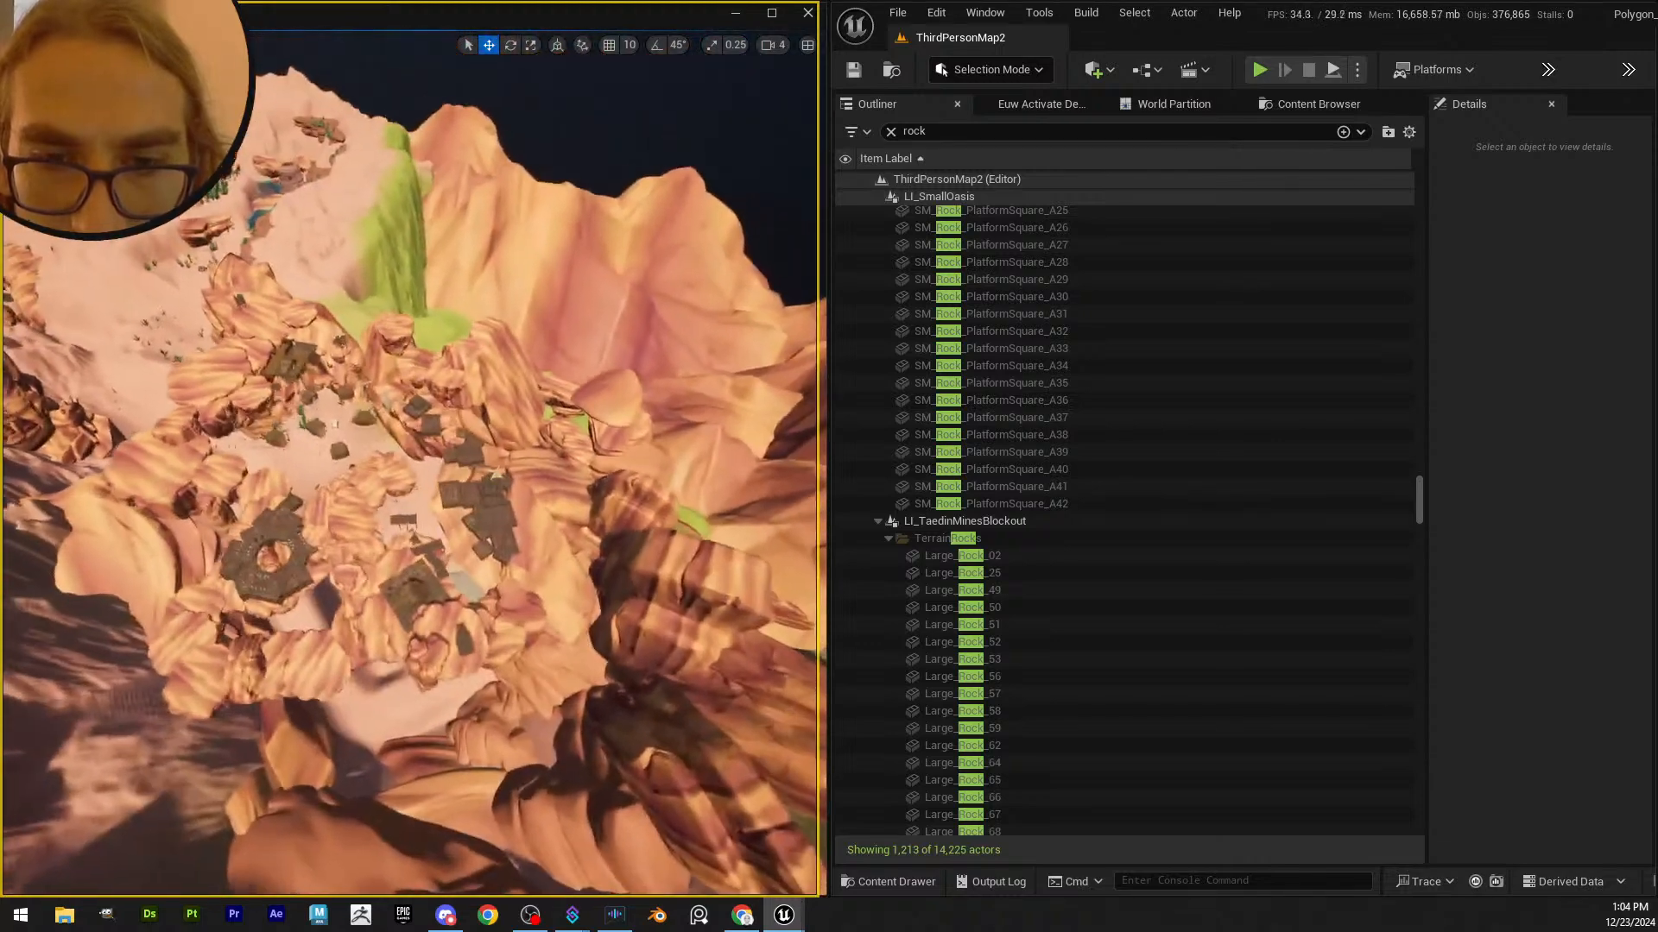
{"action": "right_click_drag", "start_coordinate": [389, 440], "coordinate": [388, 439]}
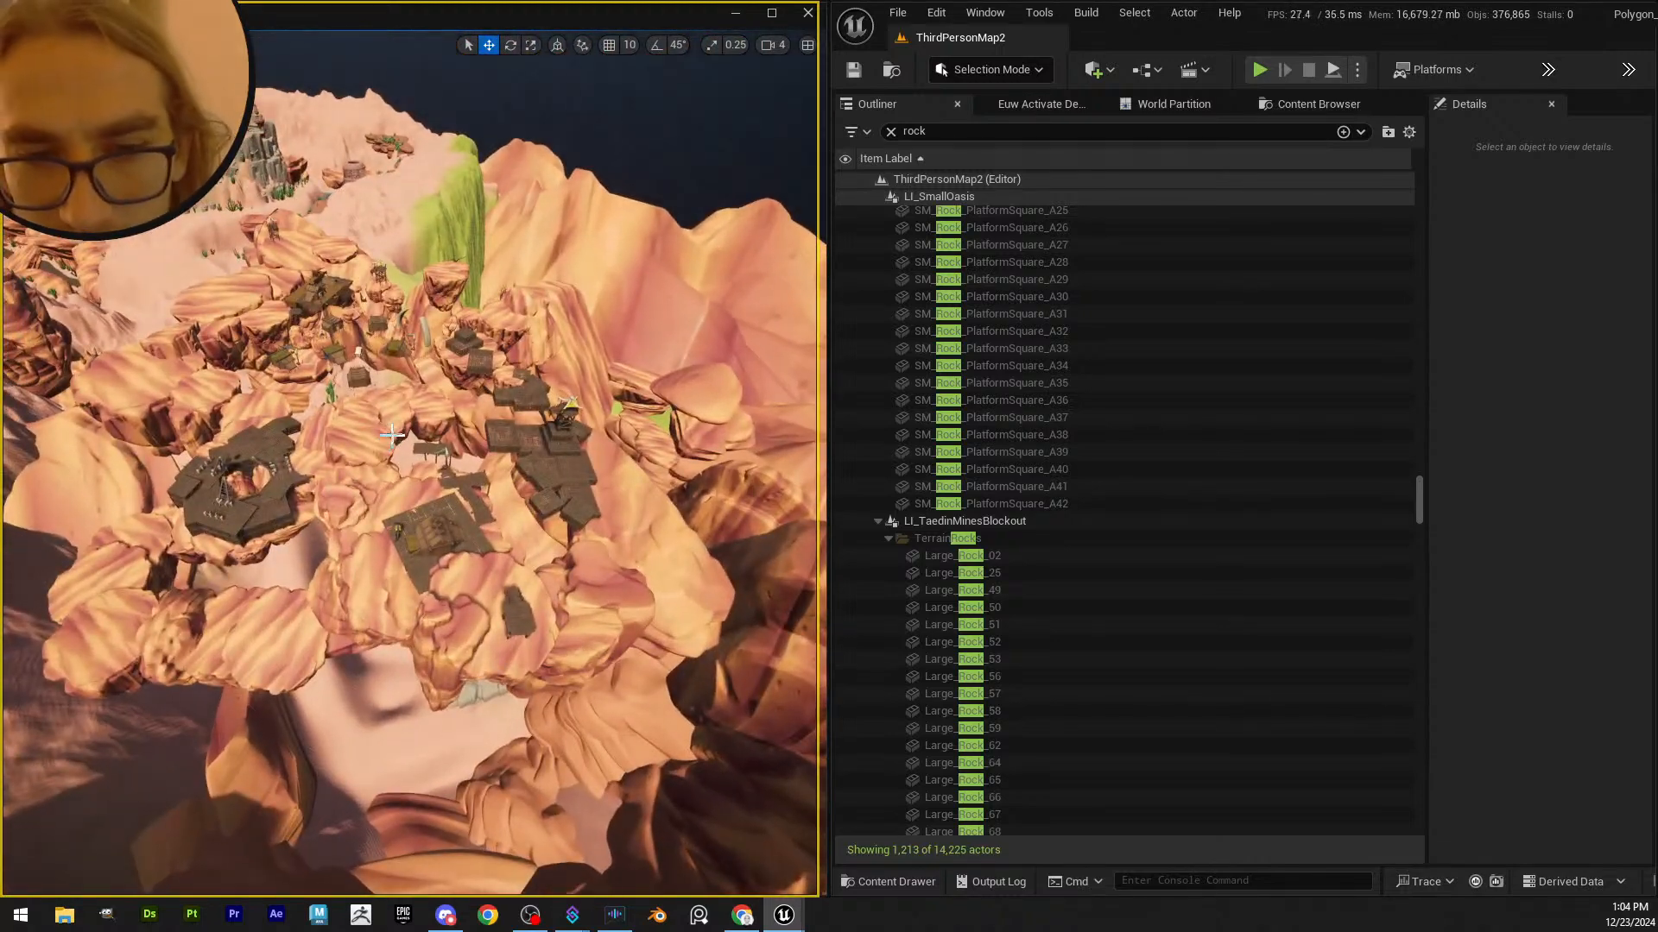
{"action": "key", "text": "ctrl+z"}
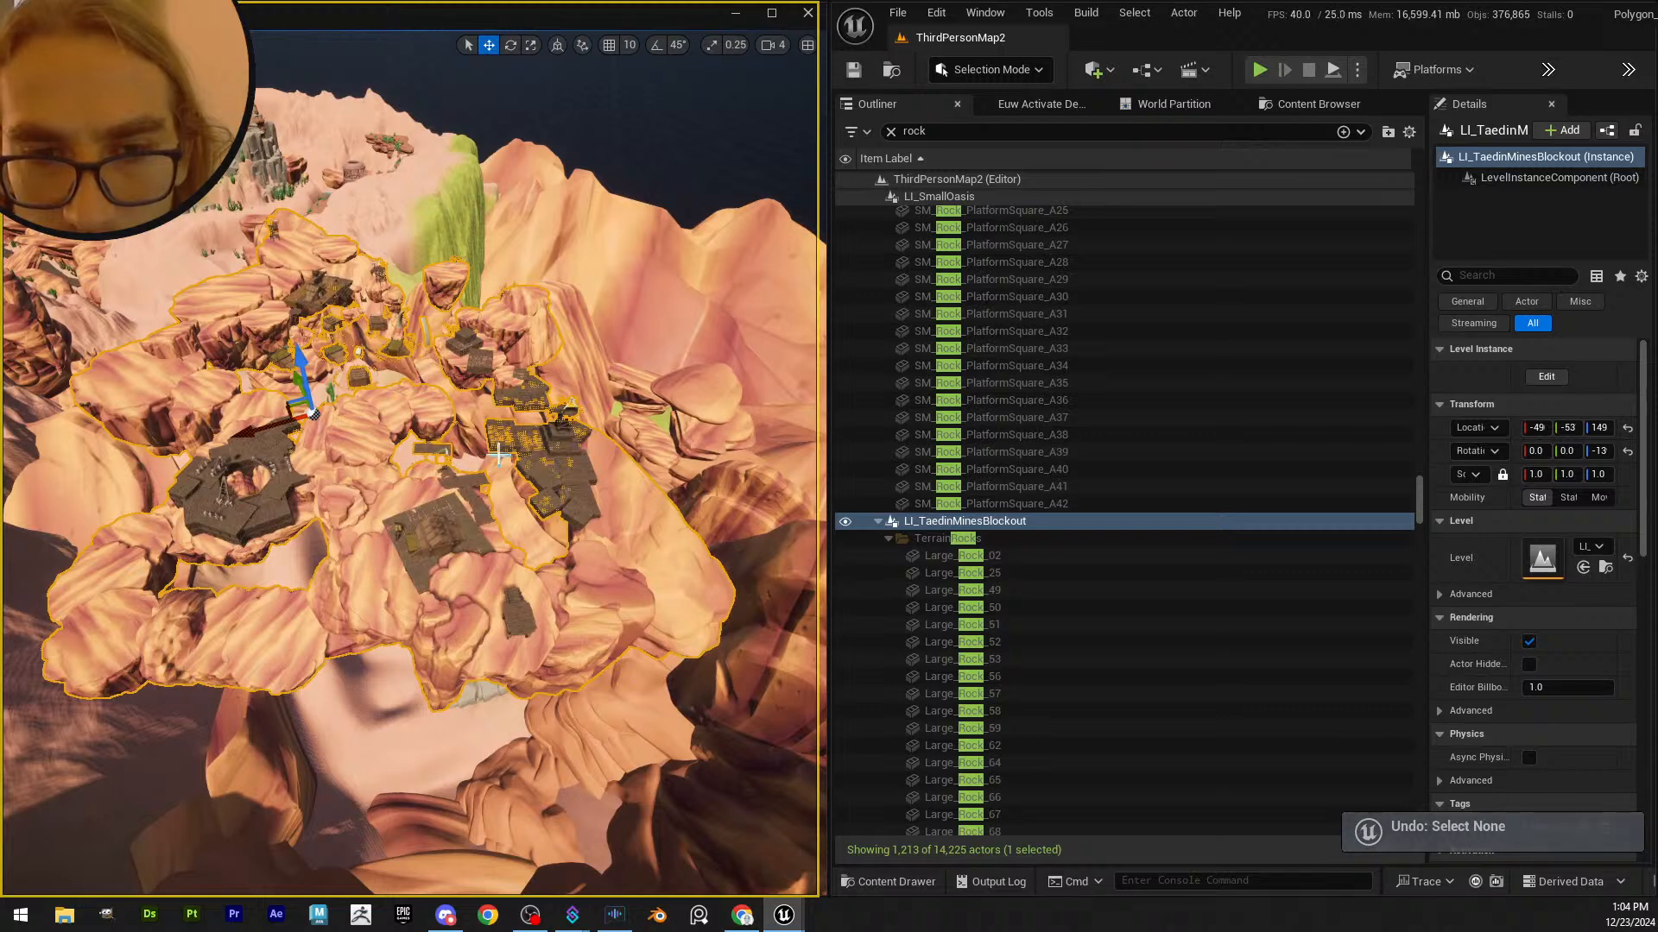
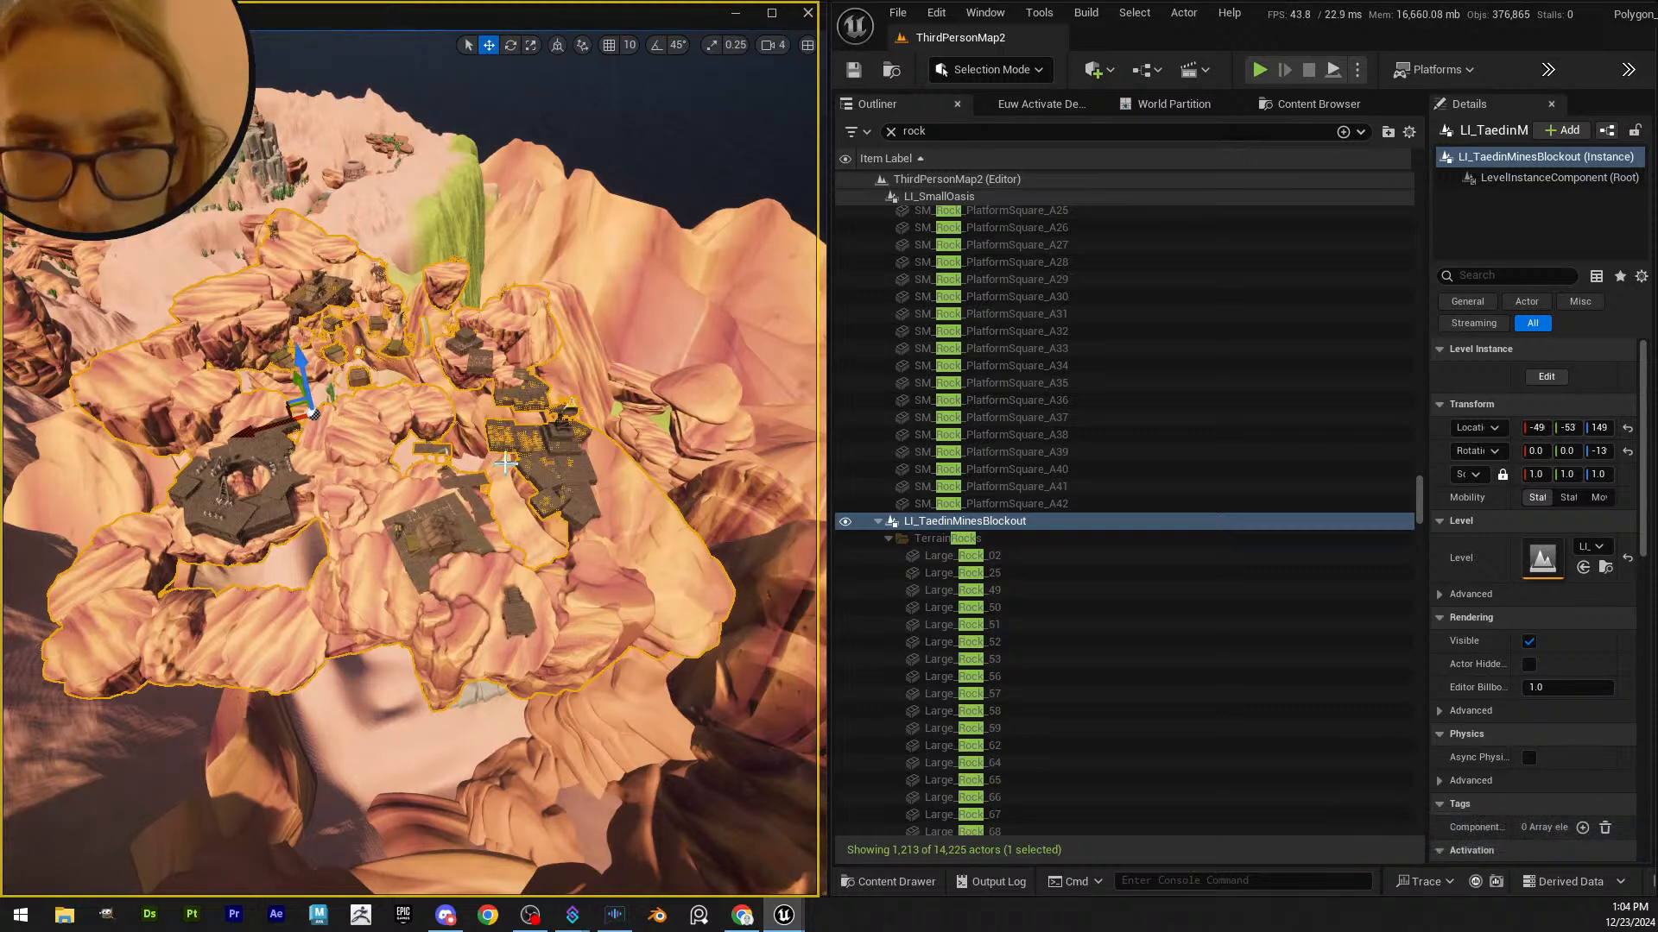
{"action": "scroll", "coordinate": [505, 464], "scroll_direction": "up", "scroll_amount": 5}
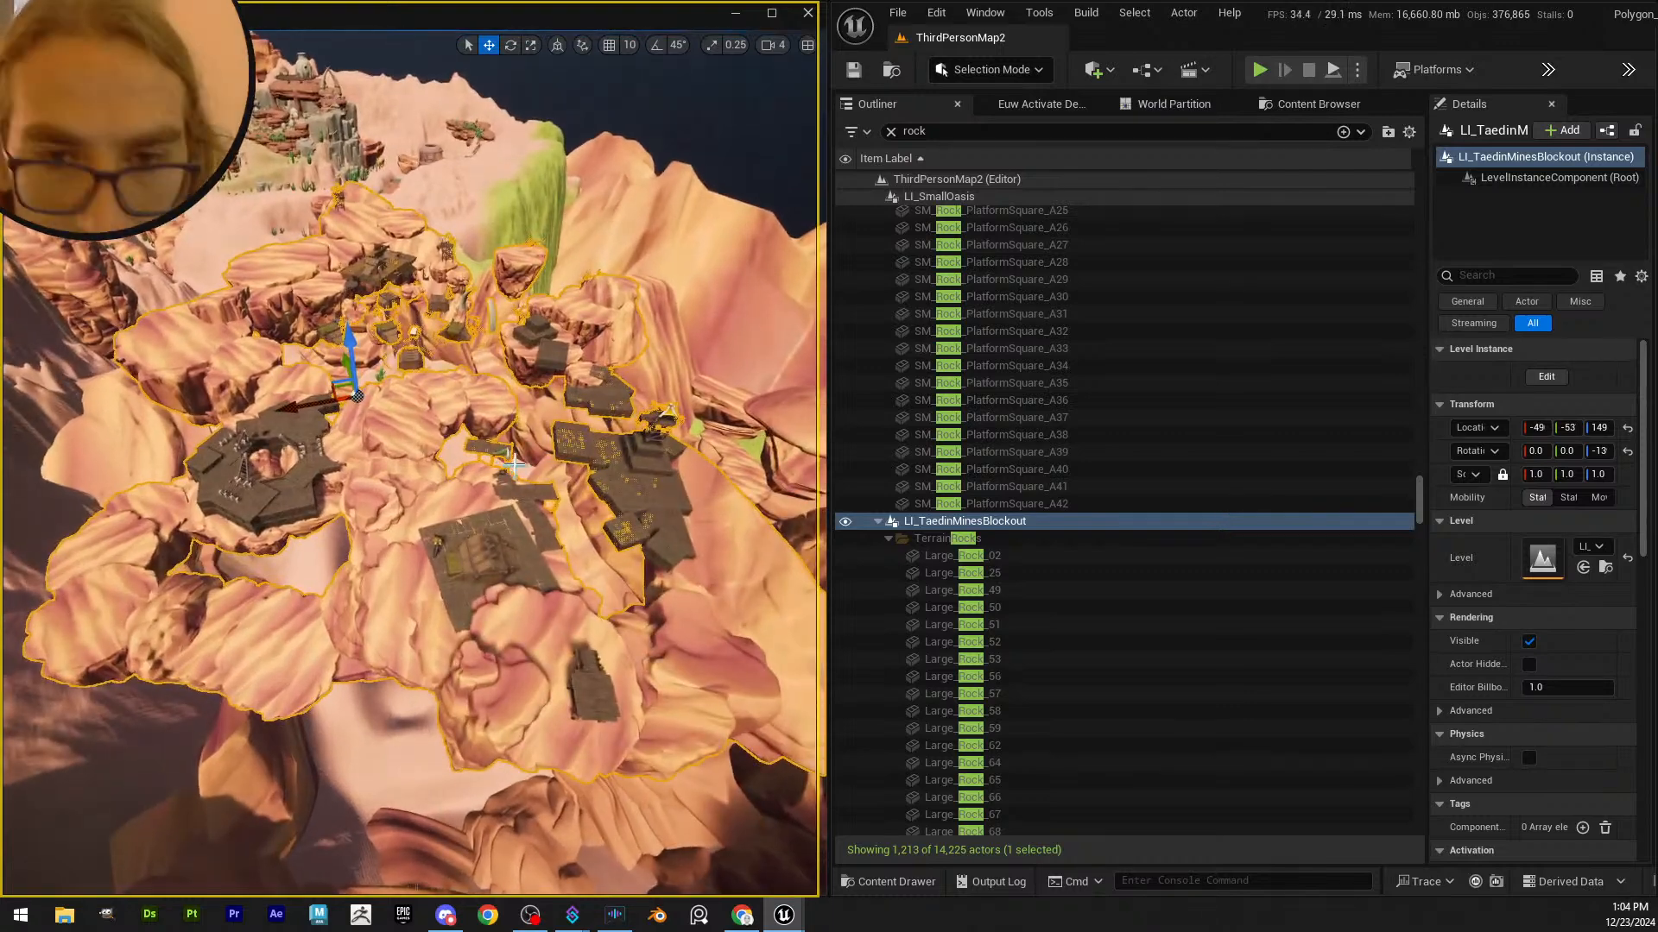
{"action": "right_click_drag", "start_coordinate": [459, 477], "coordinate": [453, 458]}
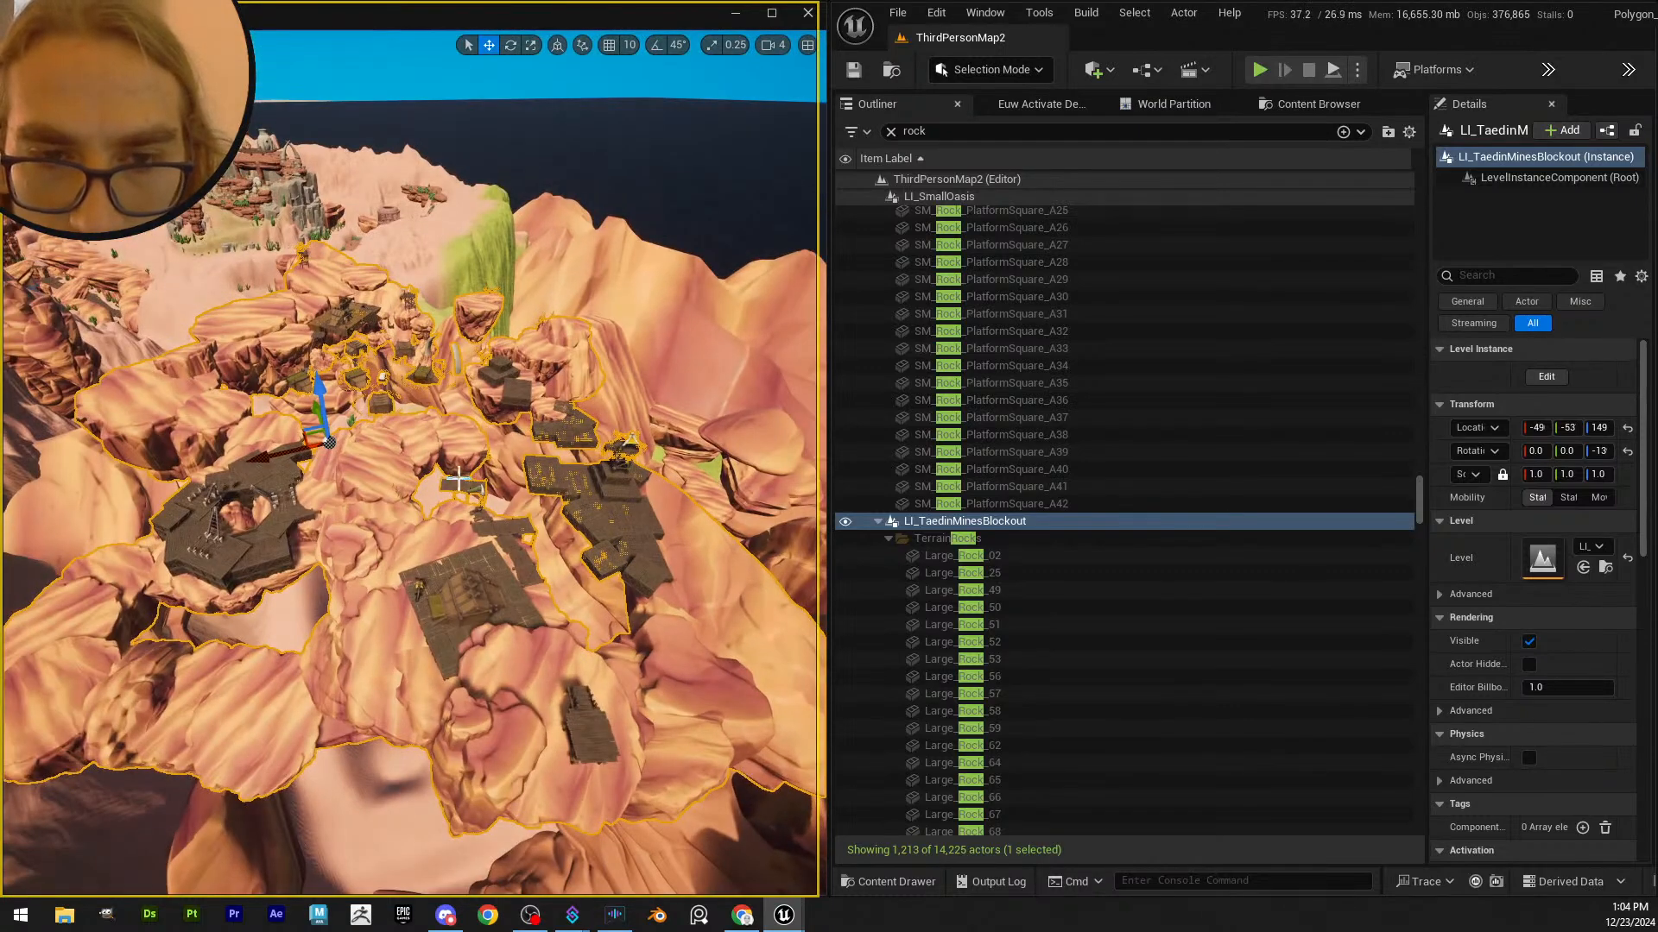
- Reopen the LI_TaedinMinesBlockout level instance for editing from the rock beside the central wooden platform
{"action": "left_click", "coordinate": [370, 538]}
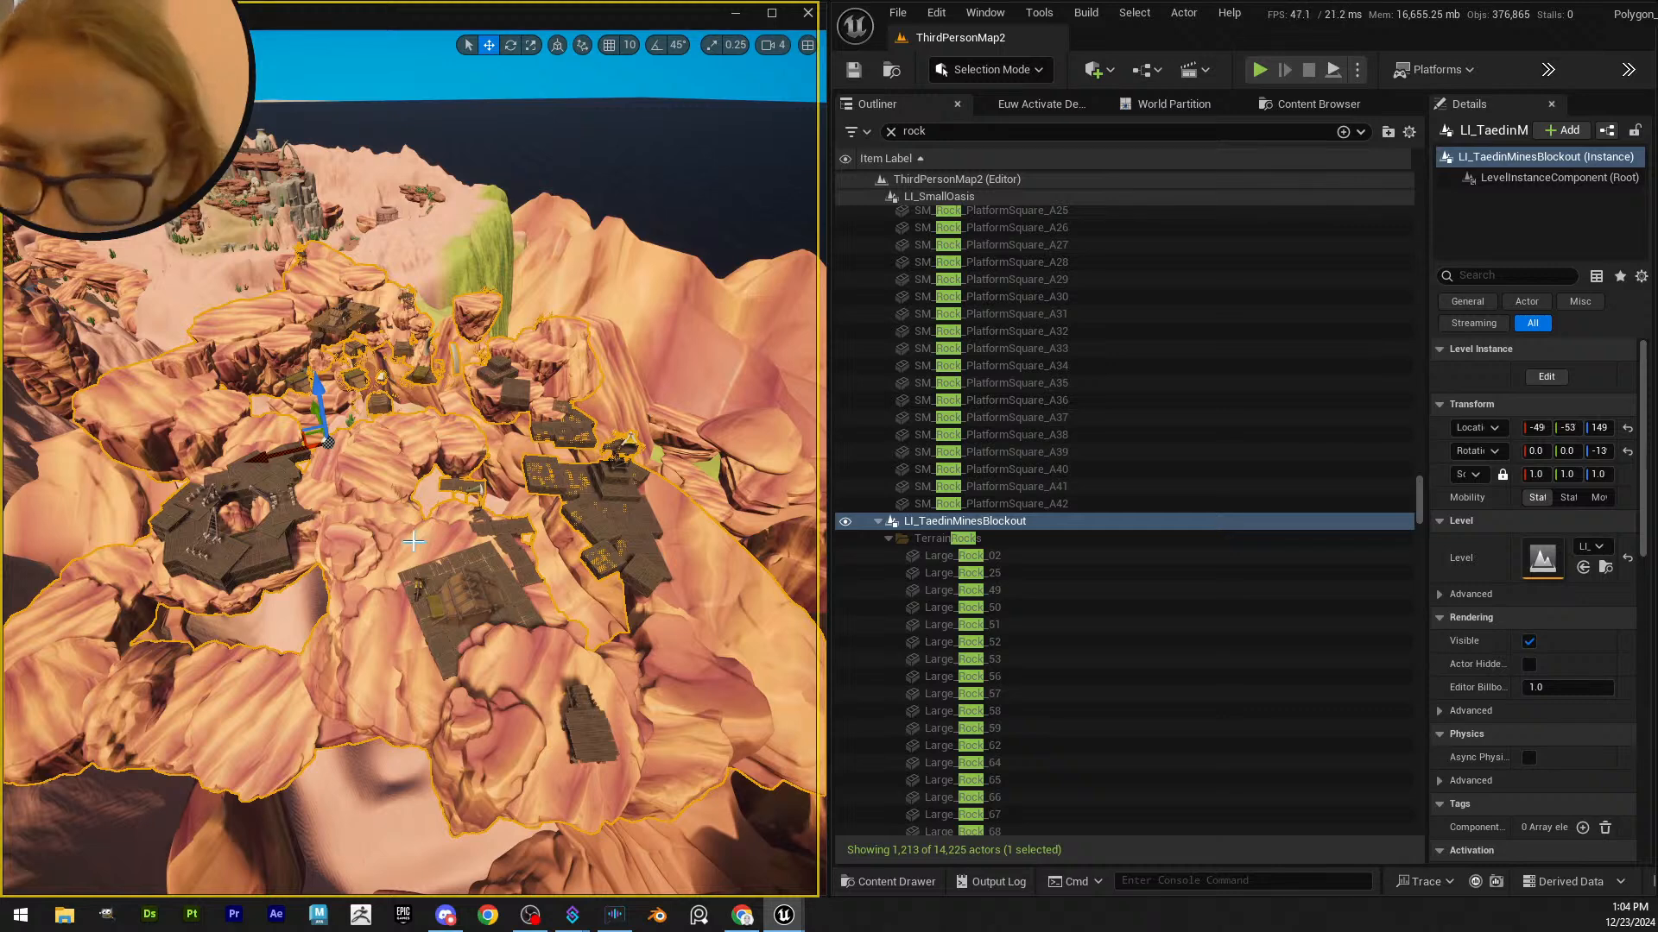
{"action": "right_click", "coordinate": [385, 557]}
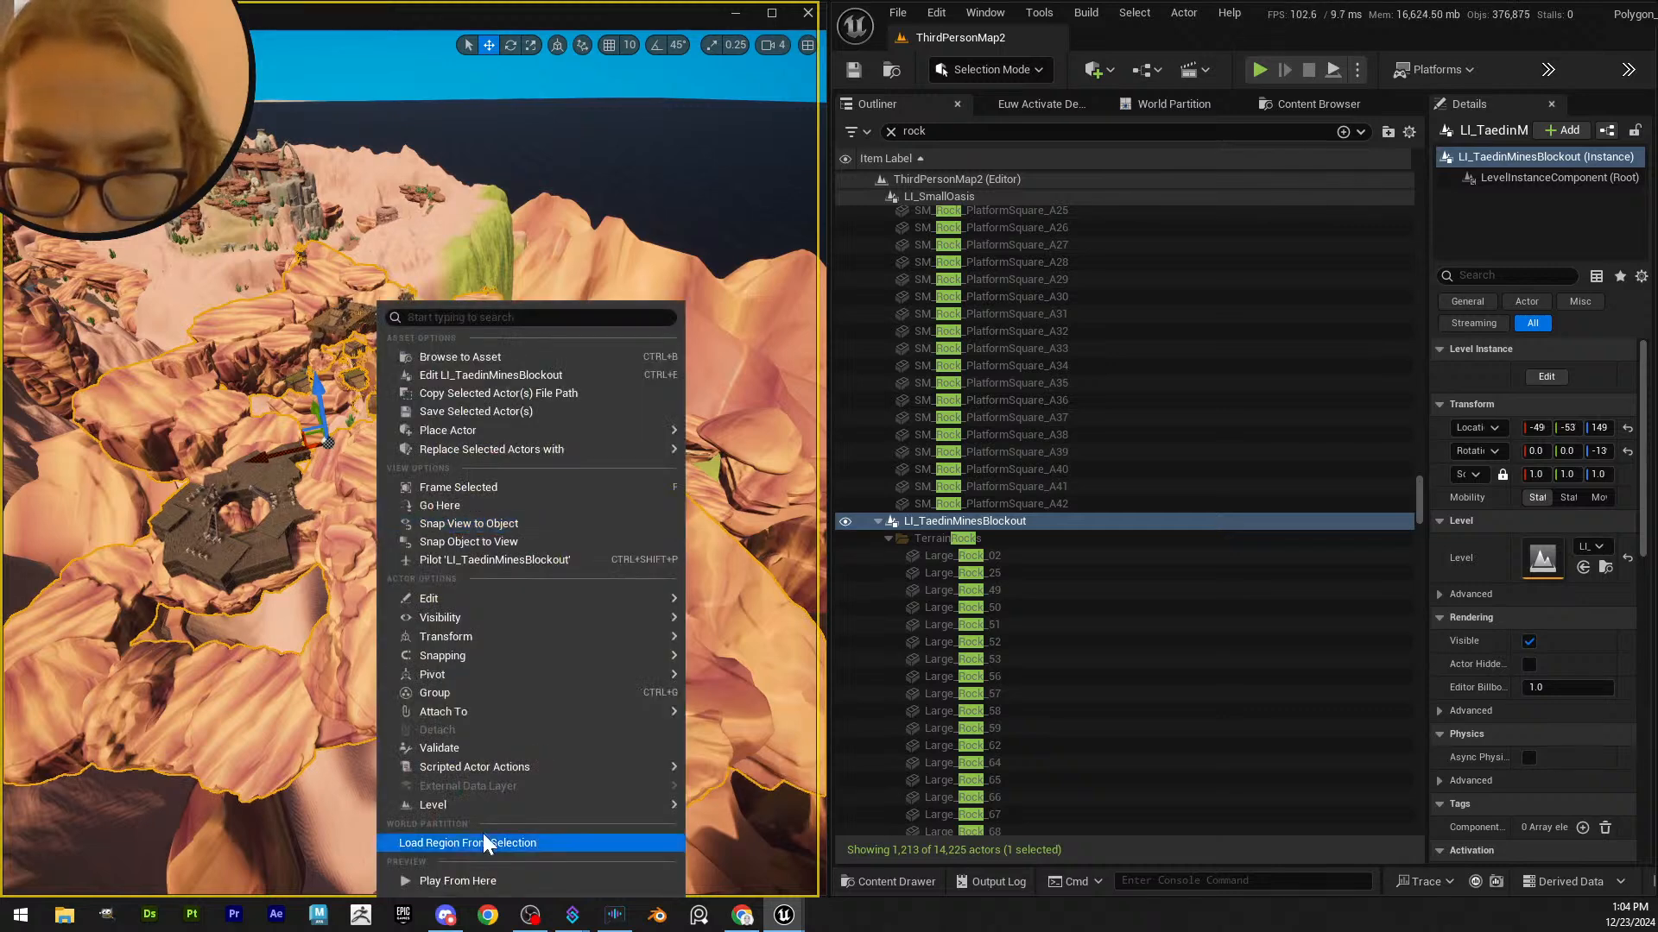
{"action": "mouse_move", "coordinate": [665, 805]}
{"action": "left_click", "coordinate": [731, 808]}
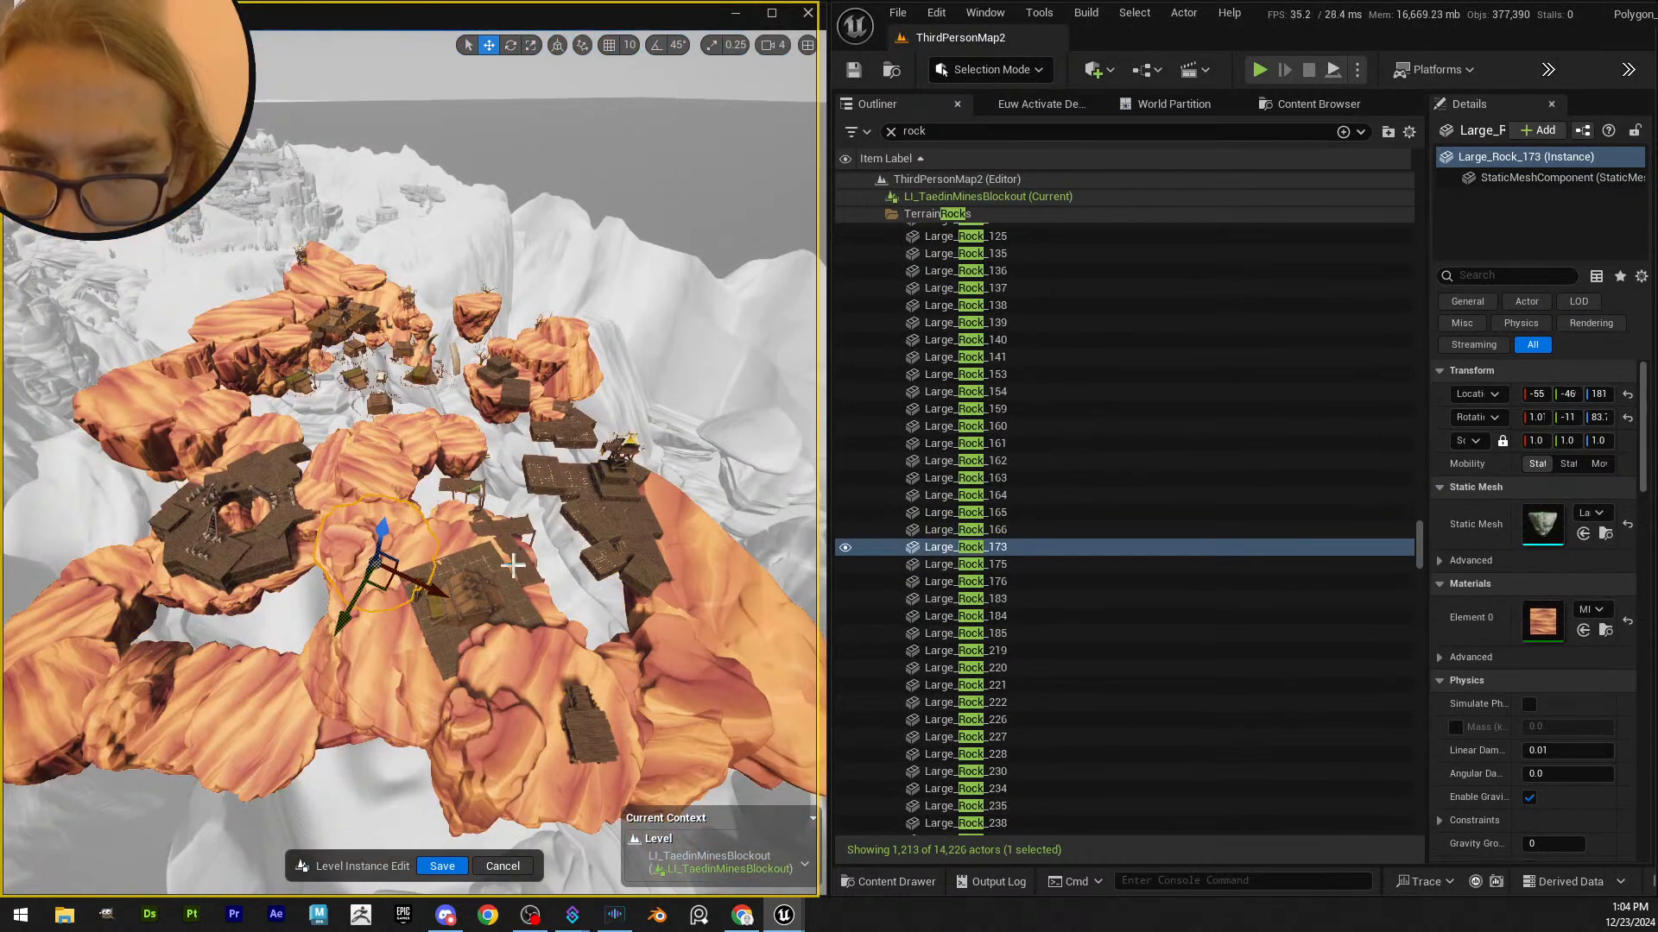
- Select all terrain rocks from Large_Rock_02 to Med_Rock_03_Blockout24 in the LI_TaedinMinesBlockout level instance
{"action": "right_click_drag", "start_coordinate": [510, 486], "coordinate": [513, 485]}
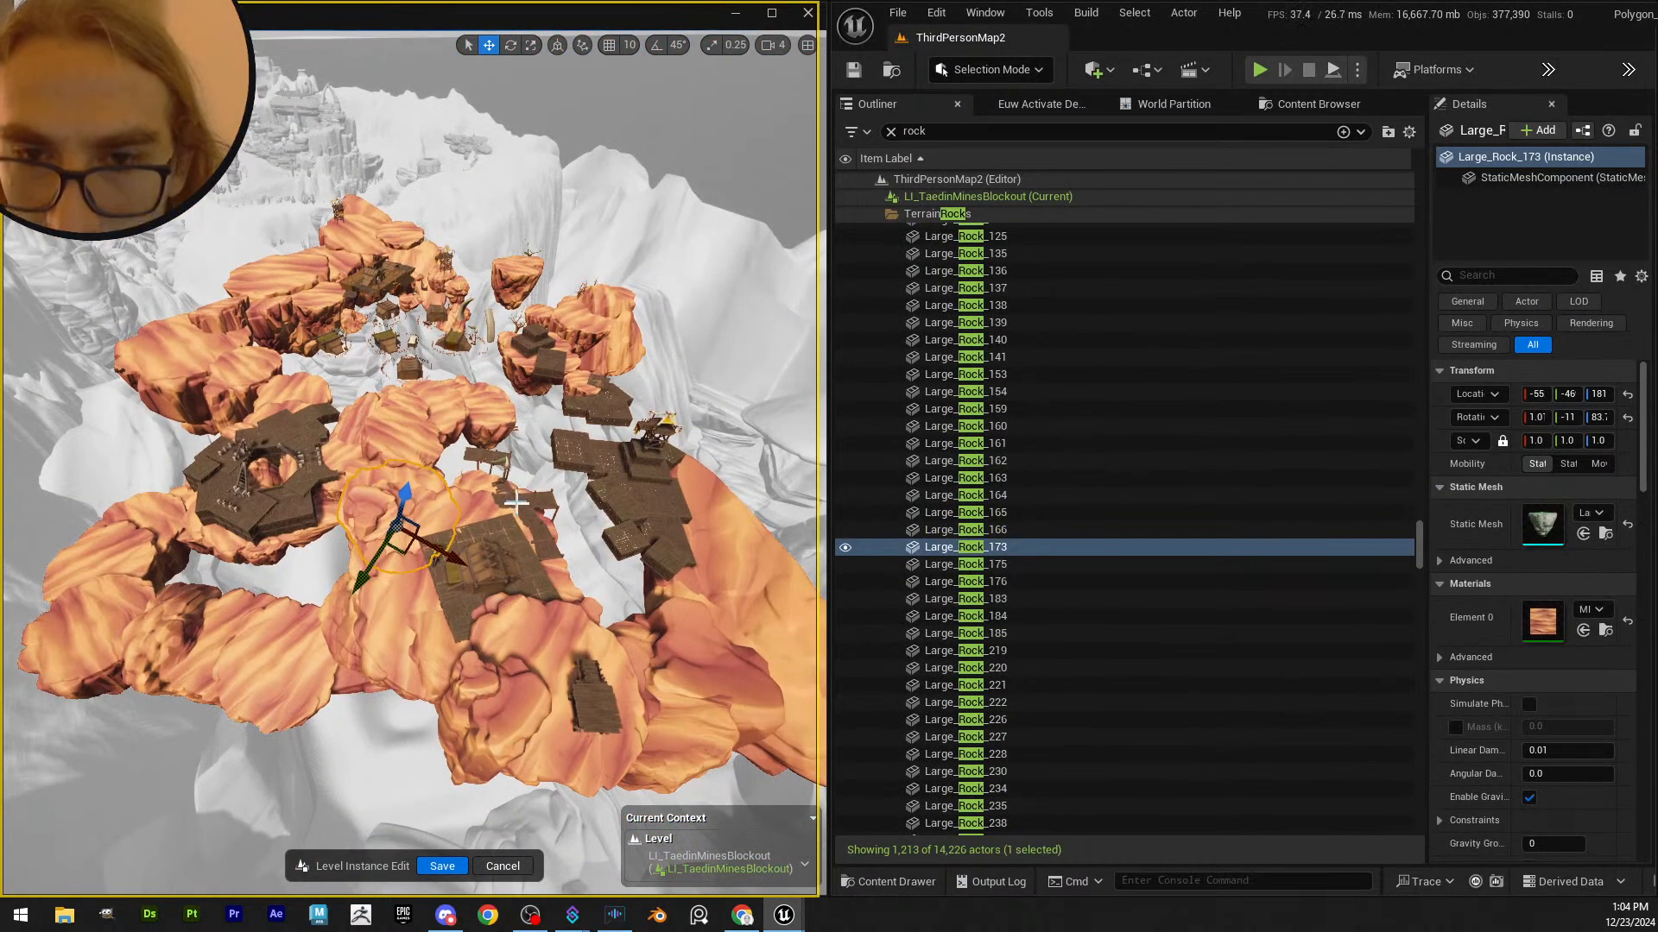
{"action": "left_click", "coordinate": [429, 445]}
{"action": "key", "text": "ctrl+z"}
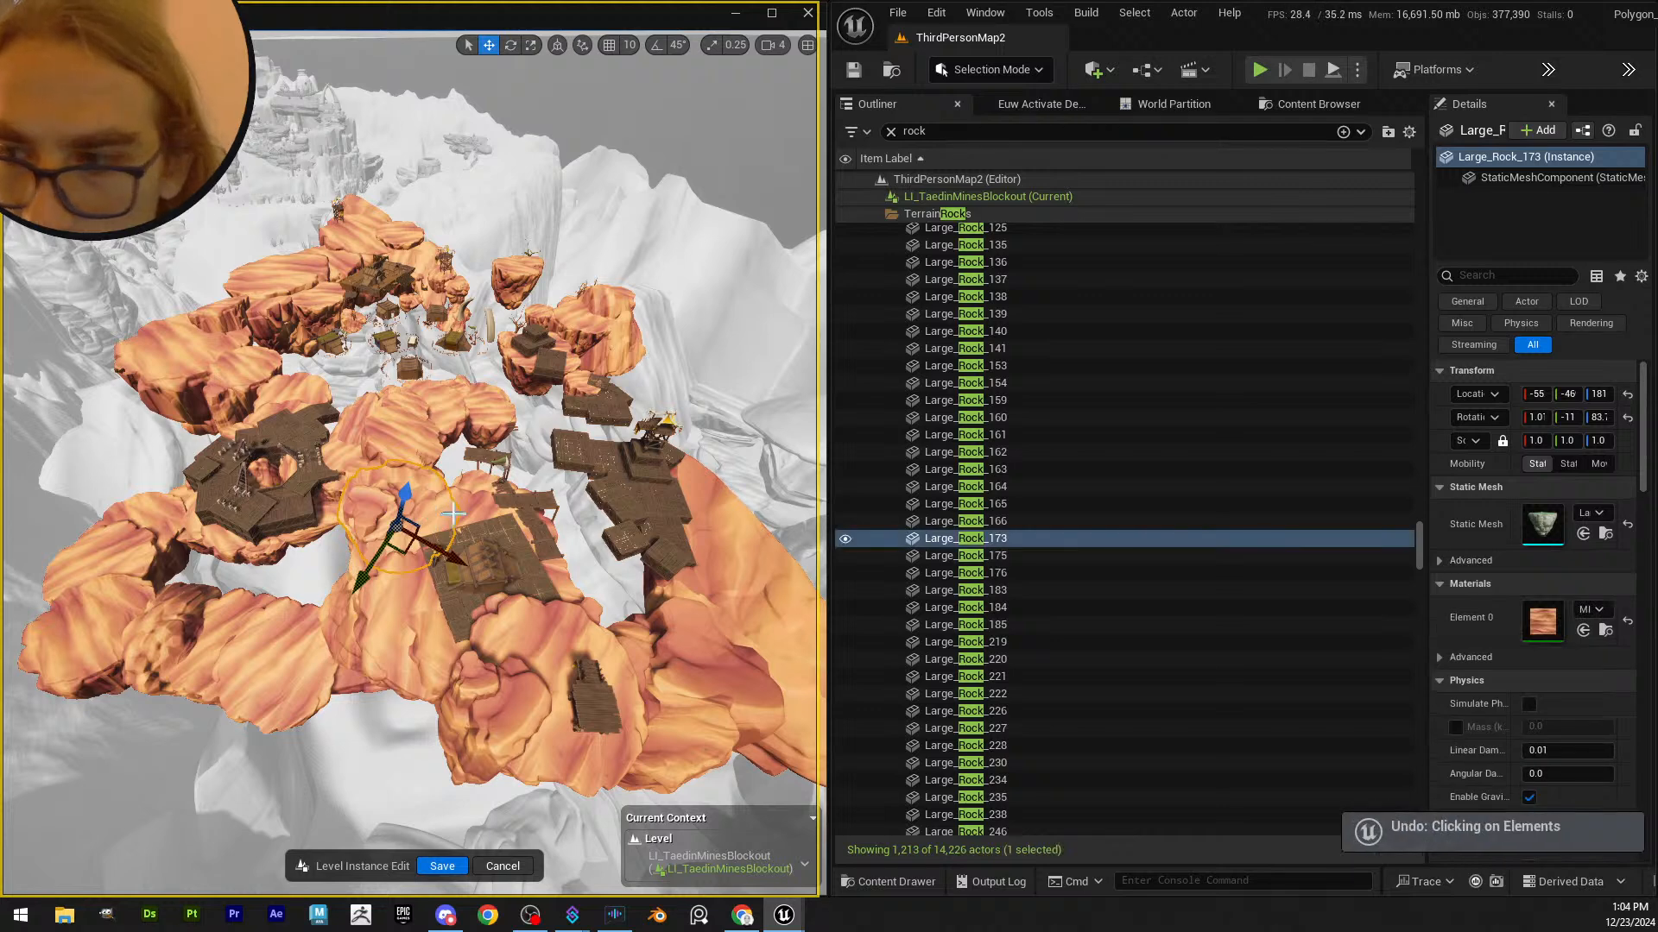
{"action": "scroll", "coordinate": [1038, 278], "scroll_direction": "up", "scroll_amount": 7}
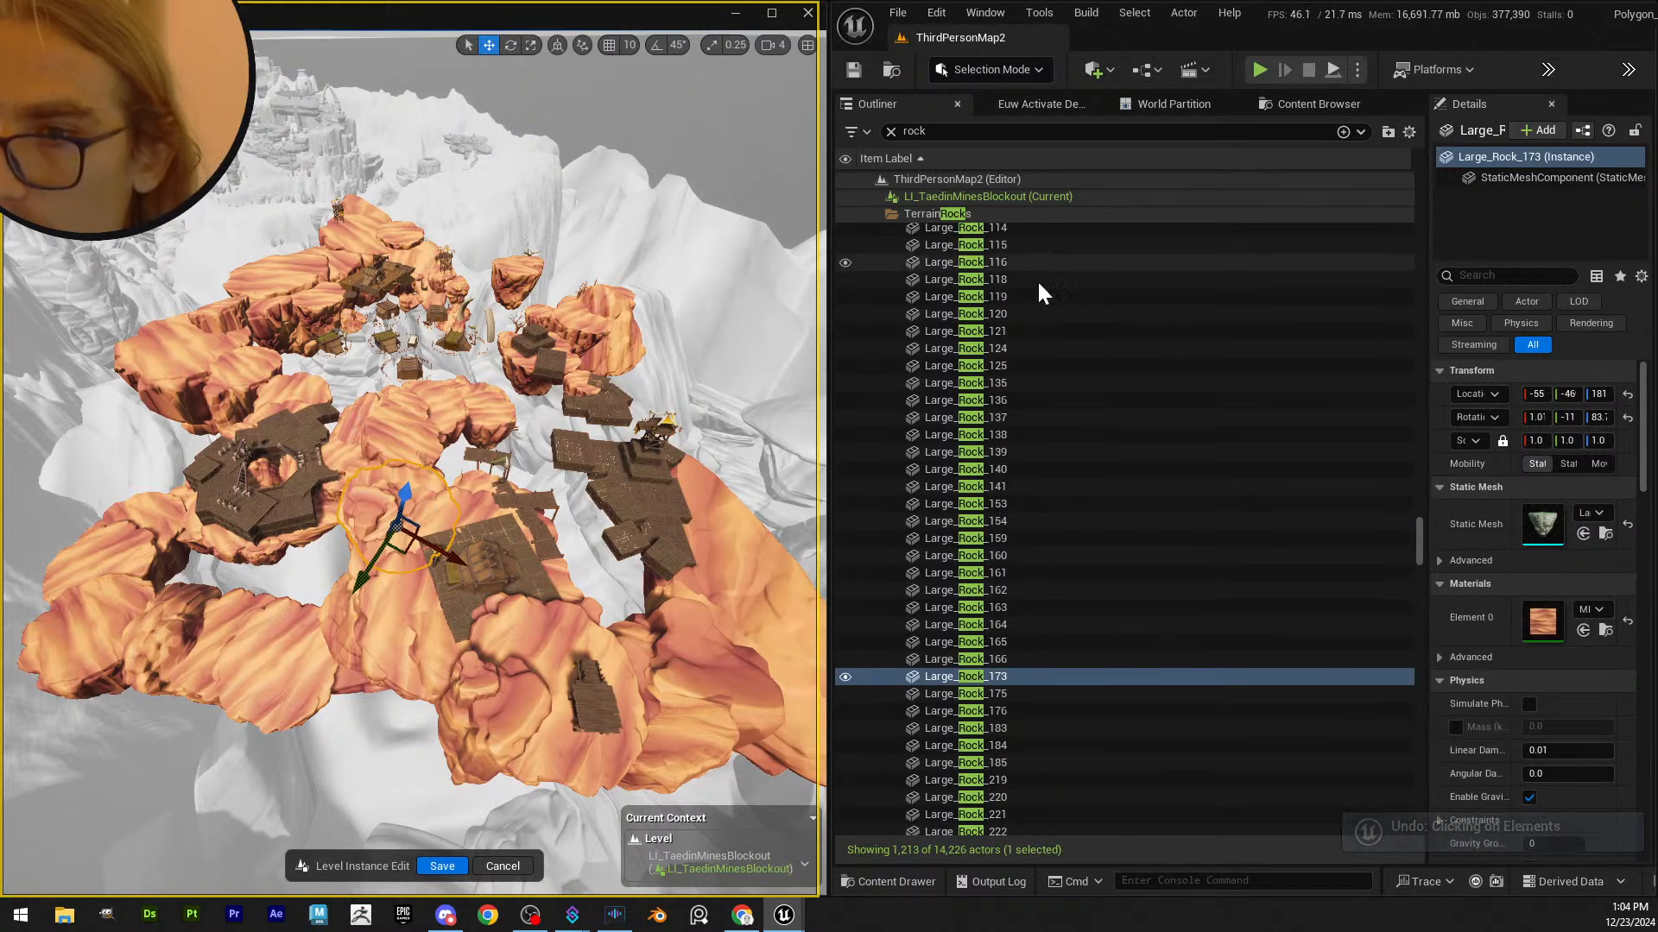
{"action": "scroll", "coordinate": [1019, 315], "scroll_direction": "up", "scroll_amount": 10}
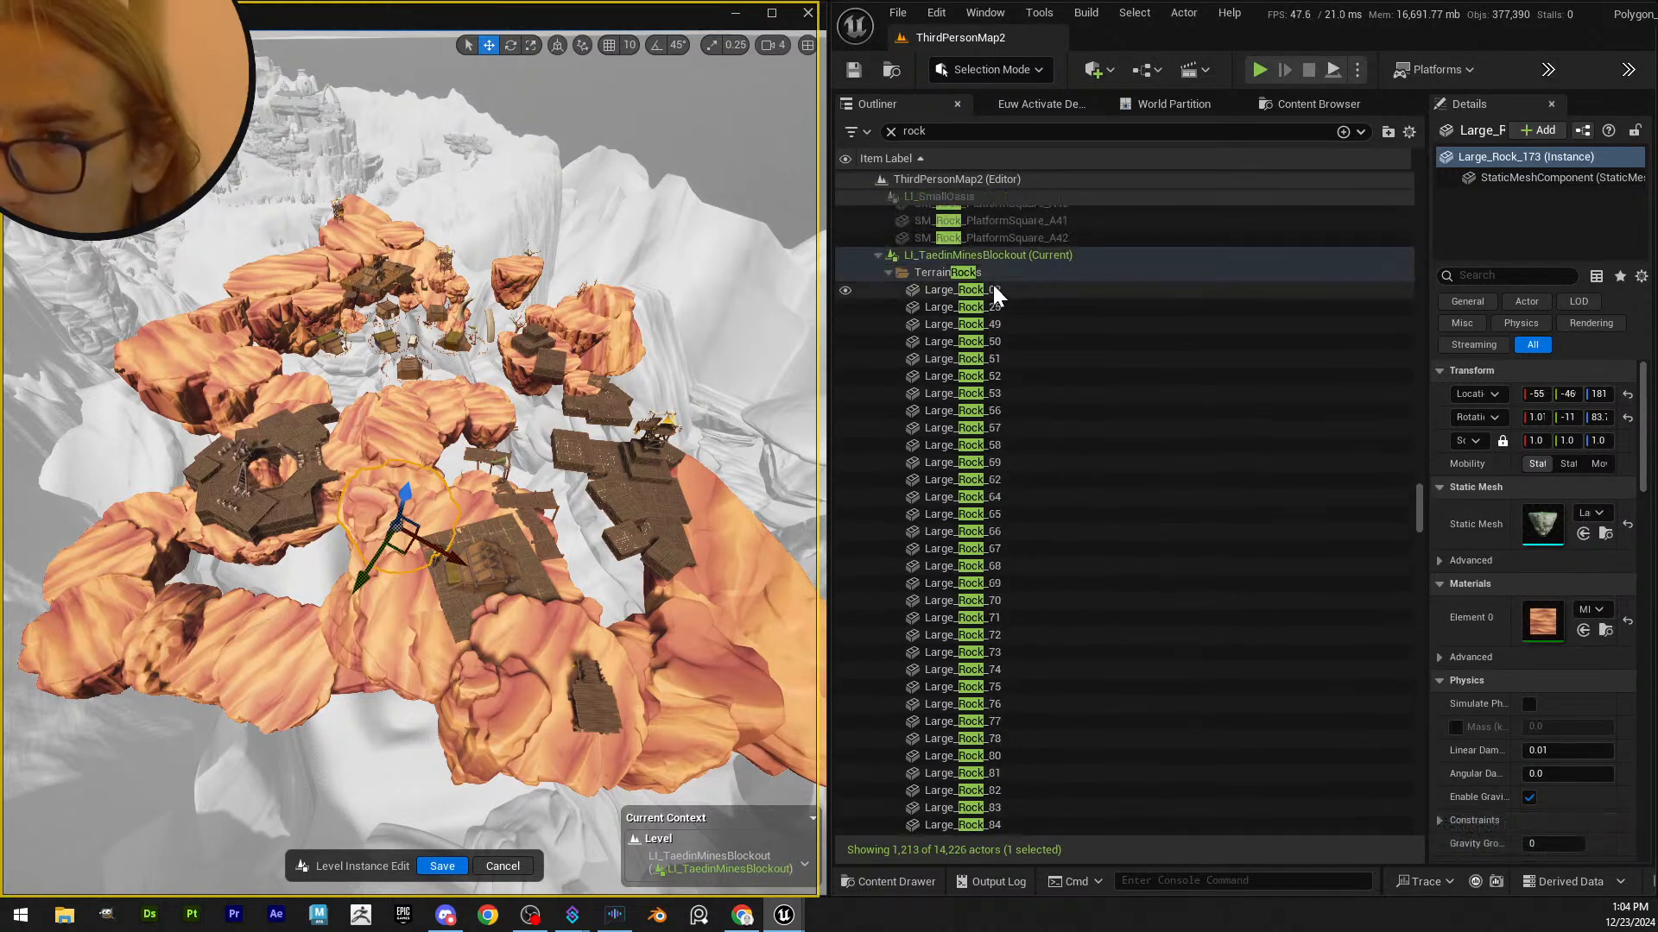
{"action": "left_click", "coordinate": [991, 293]}
{"action": "scroll", "coordinate": [1210, 536], "scroll_direction": "down", "scroll_amount": 15}
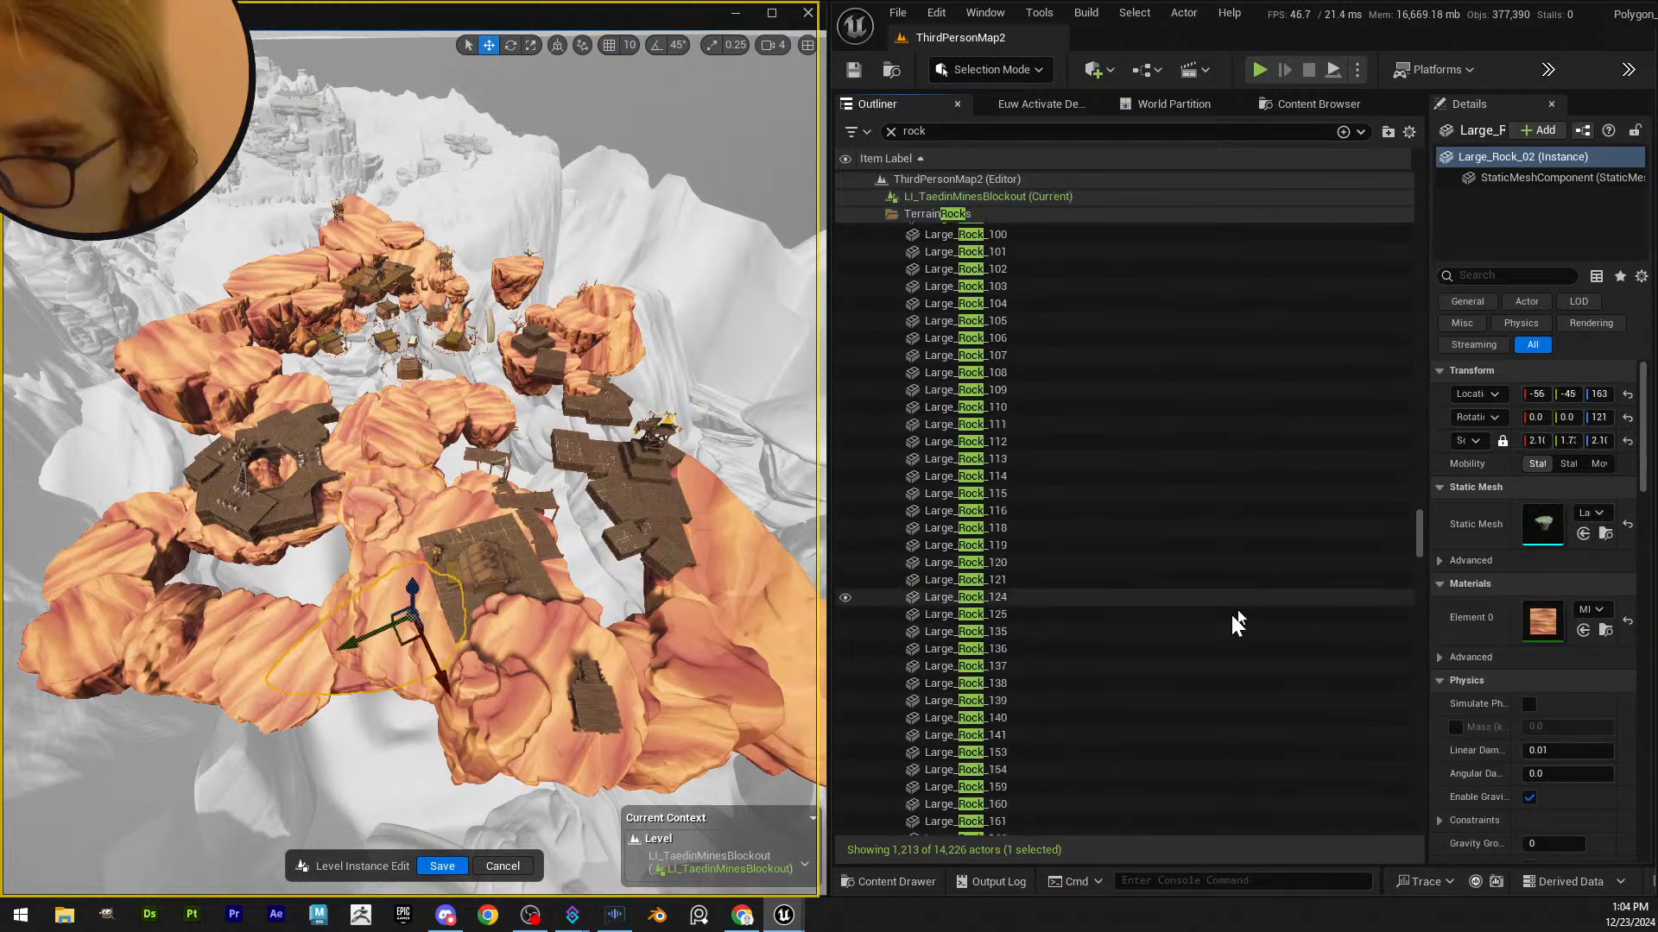
{"action": "scroll", "coordinate": [1152, 683], "scroll_direction": "down", "scroll_amount": 9}
{"action": "left_click", "coordinate": [1055, 510], "text": "shift"}
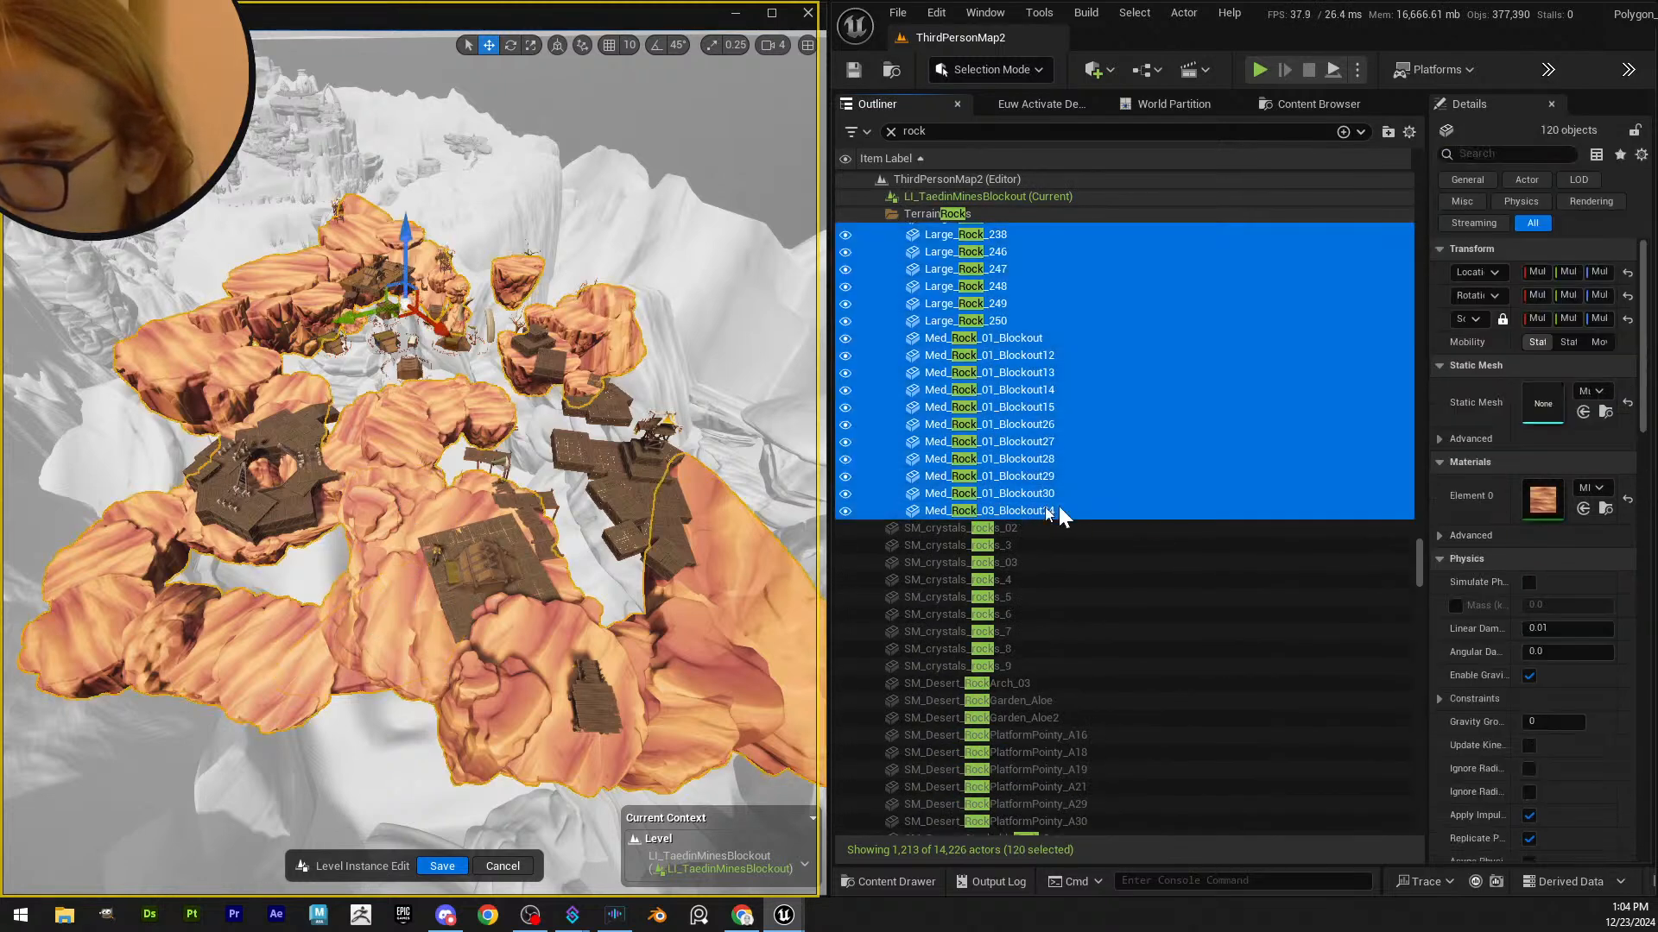
- Try the original default materials on the selected terrain rocks and undo the change
{"action": "left_click", "coordinate": [1591, 505]}
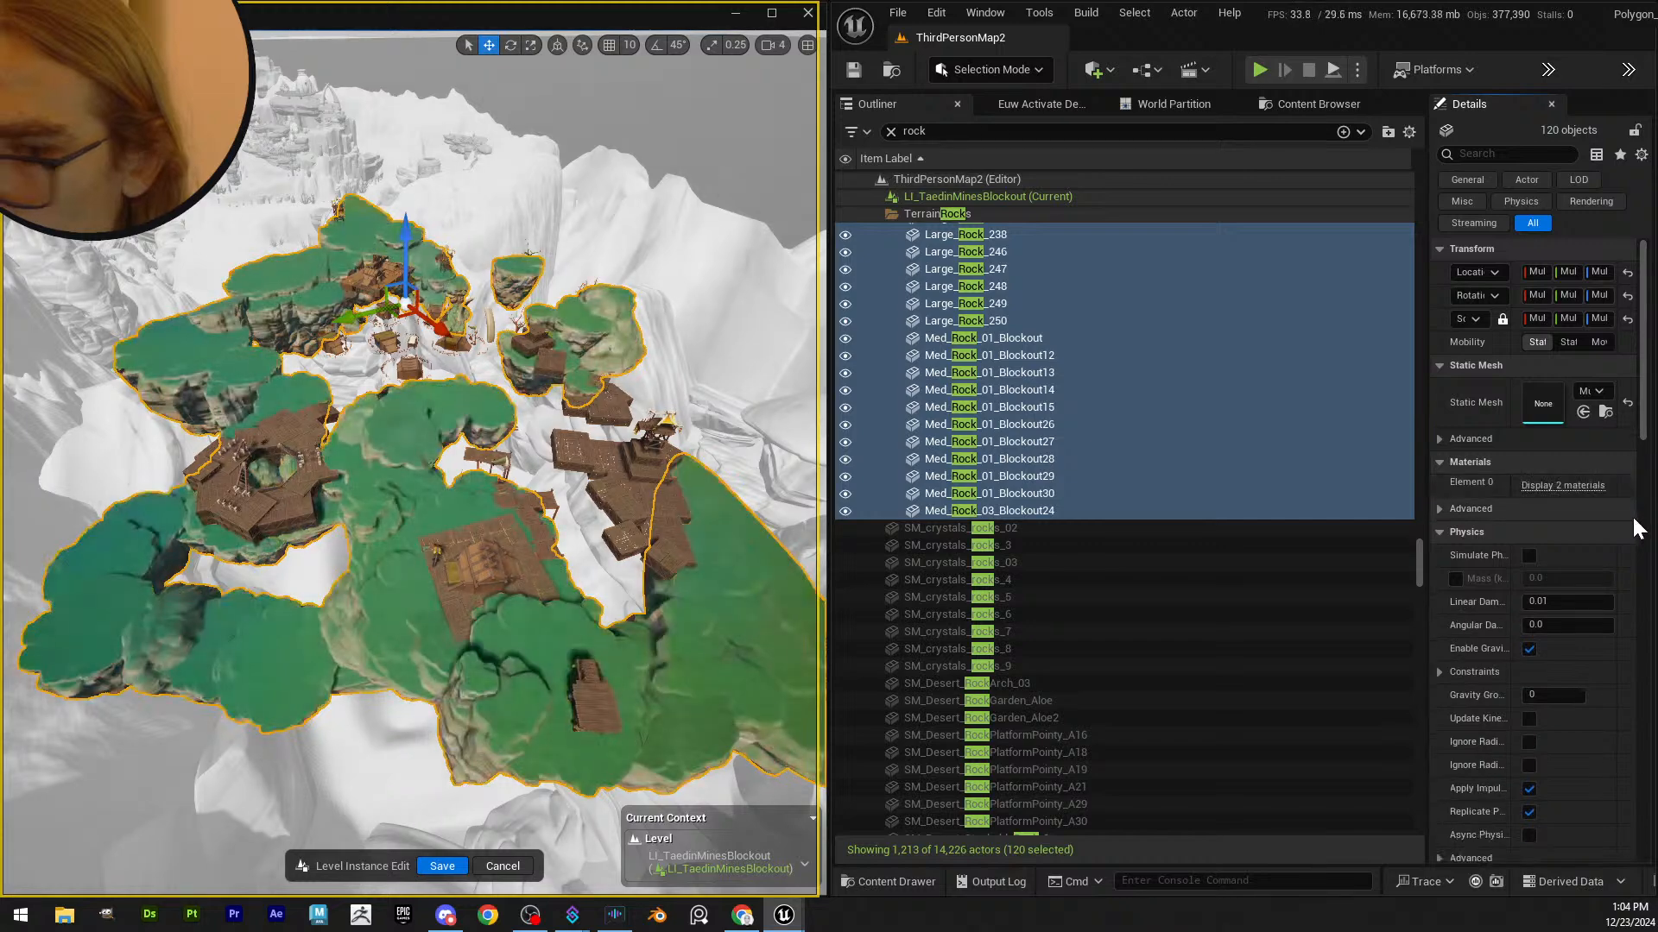
{"action": "left_click", "coordinate": [1562, 486]}
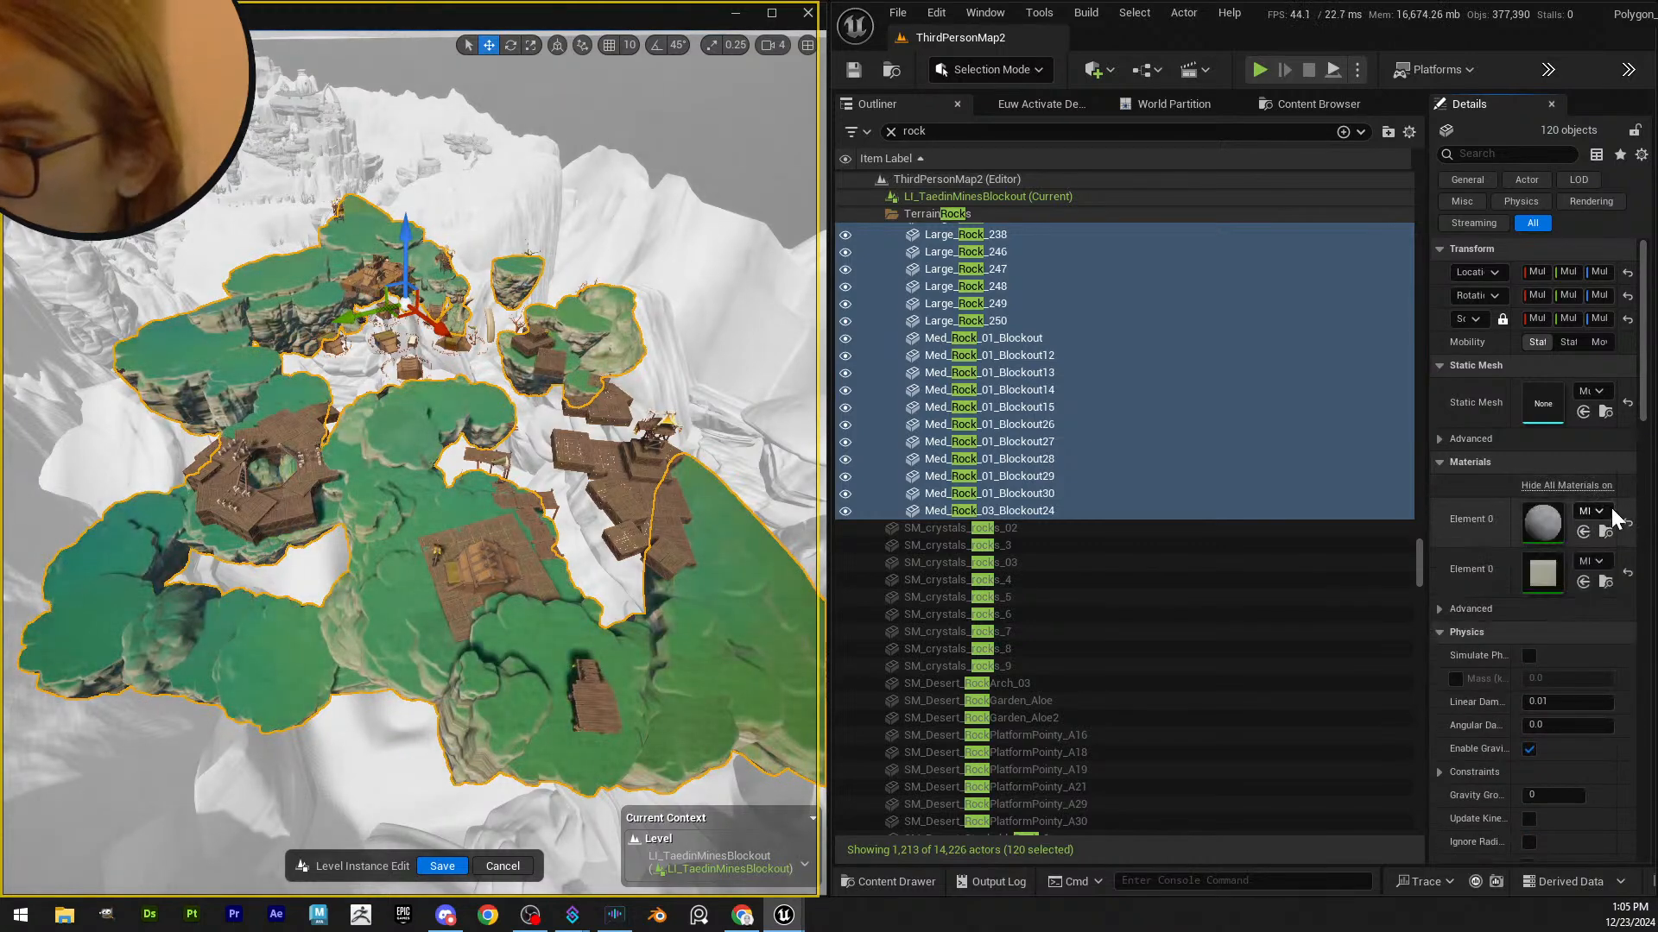
{"action": "mouse_move", "coordinate": [650, 429]}
{"action": "right_mouse_down"}
{"action": "mouse_move", "coordinate": [645, 479]}
{"action": "mouse_move", "coordinate": [666, 477]}
{"action": "mouse_move", "coordinate": [615, 404]}
{"action": "mouse_move", "coordinate": [644, 425]}
{"action": "right_mouse_up"}
{"action": "key", "text": "ctrl+z"}
{"action": "key", "text": "w"}
{"action": "scroll", "coordinate": [652, 432], "scroll_direction": "down", "scroll_amount": 3}
{"action": "key", "text": "s"}
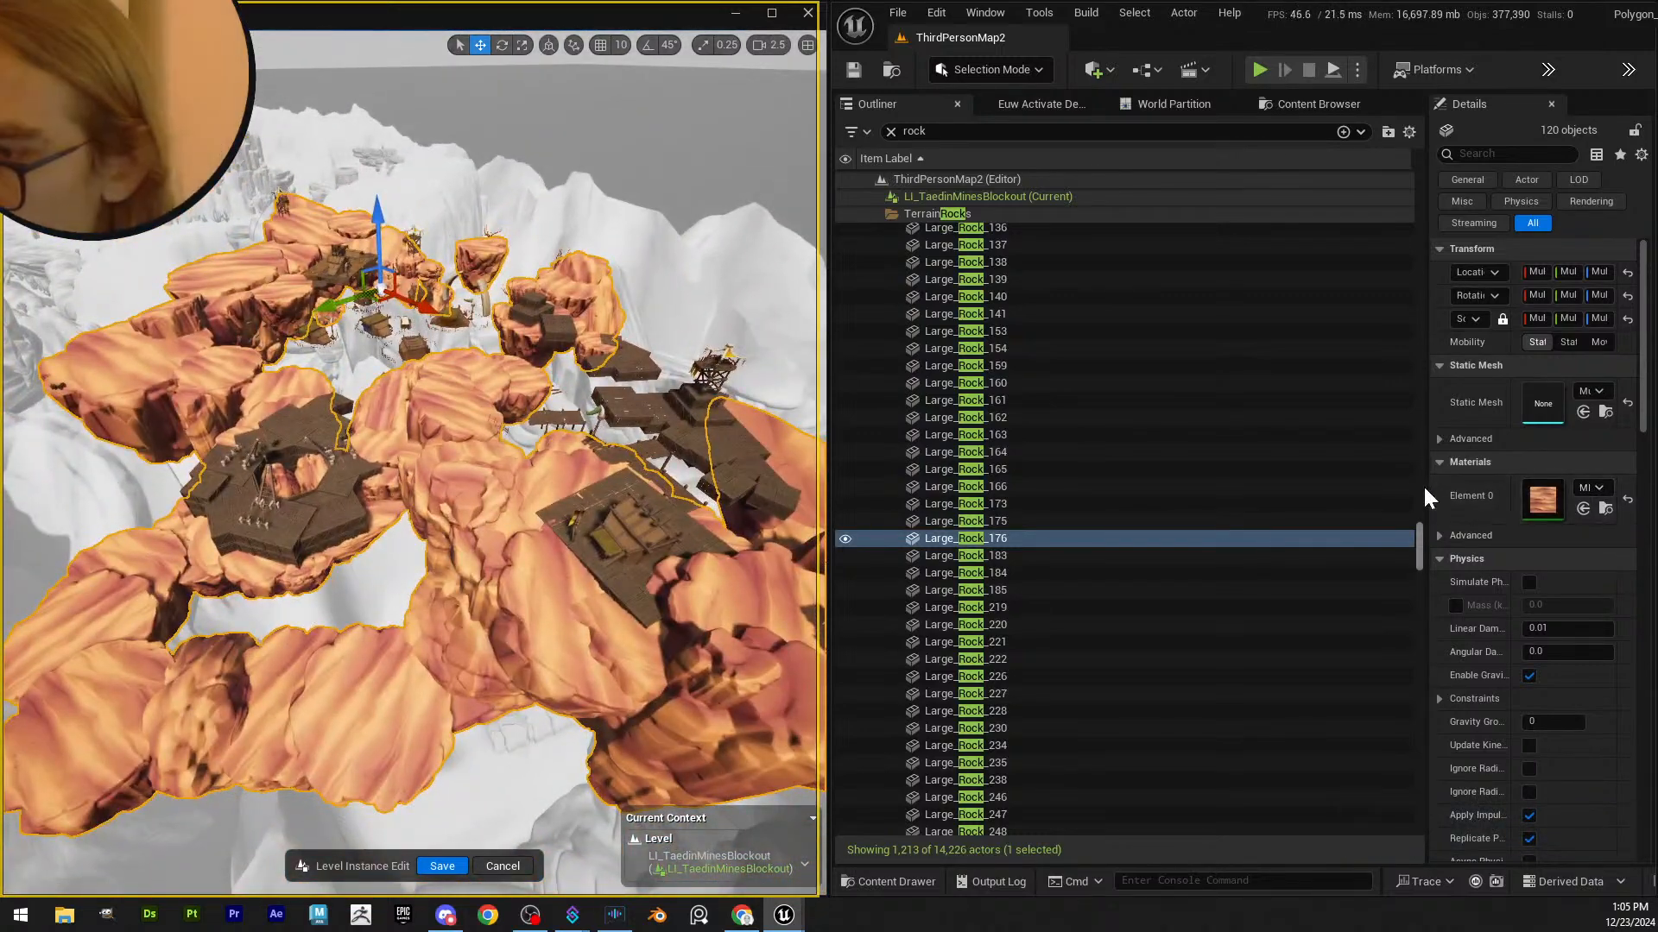
- Find rock materials by "rock" and try MI_Desert_Sandstone_Rock01 on the selected terrain rocks
{"action": "left_click_drag", "start_coordinate": [1425, 488], "coordinate": [1251, 487]}
{"action": "left_click", "coordinate": [1525, 468]}
{"action": "left_click", "coordinate": [1525, 468]}
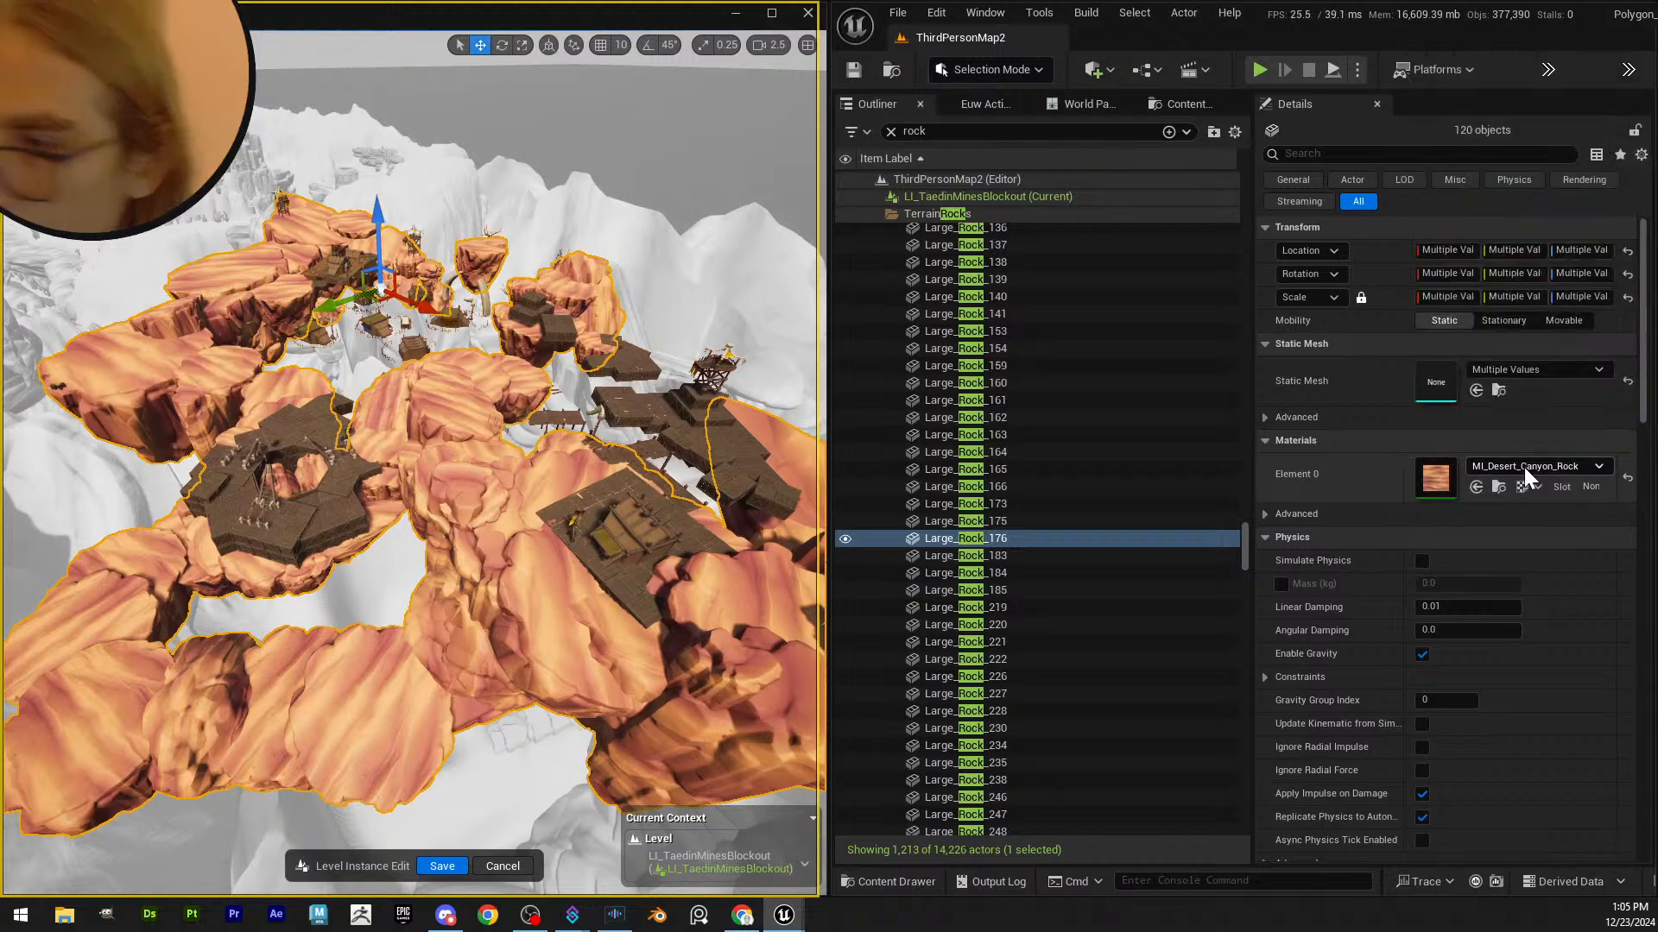
{"action": "left_click", "coordinate": [1525, 468]}
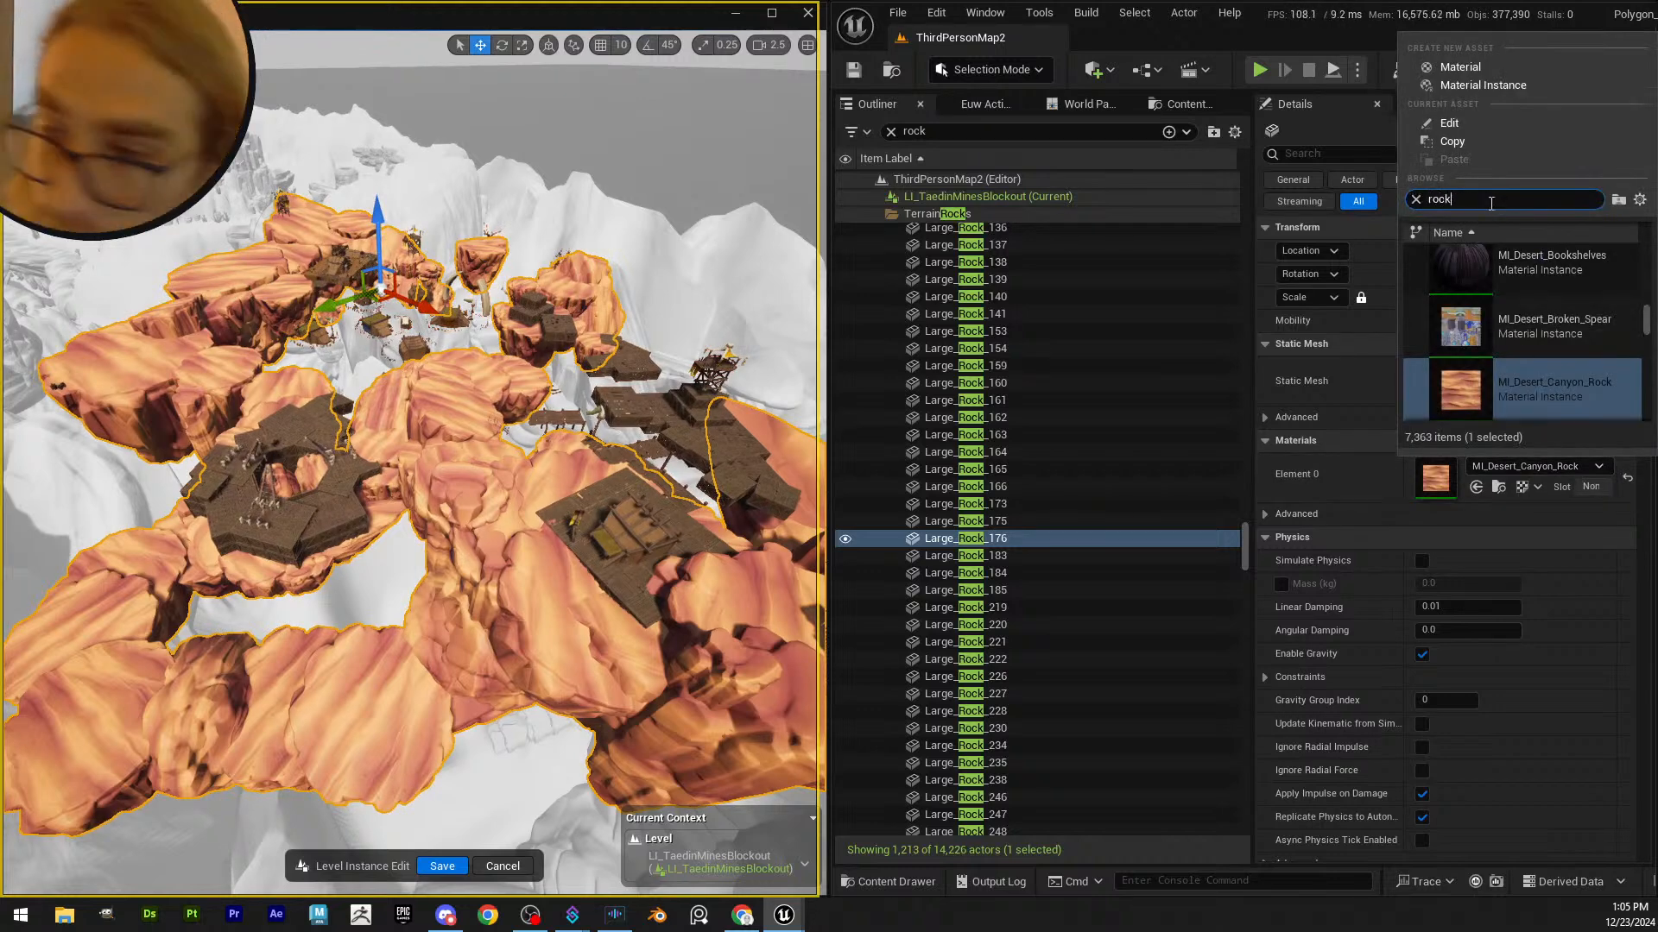
{"action": "scroll", "coordinate": [1557, 326], "scroll_direction": "down", "scroll_amount": 5}
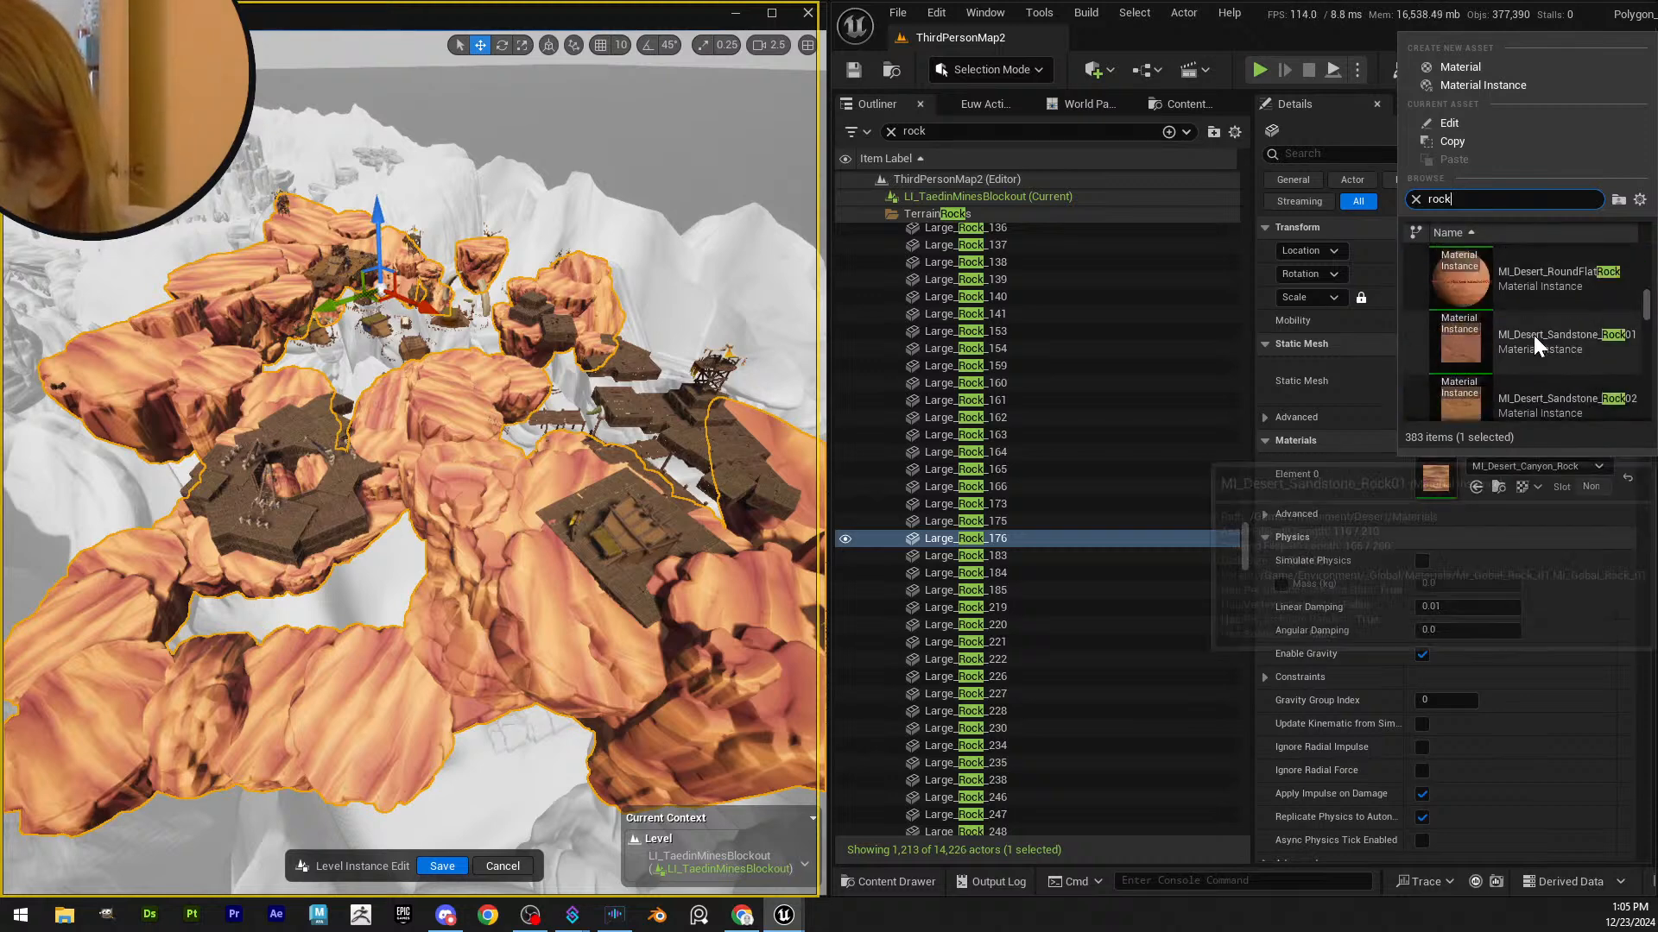
{"action": "left_click", "coordinate": [1533, 335]}
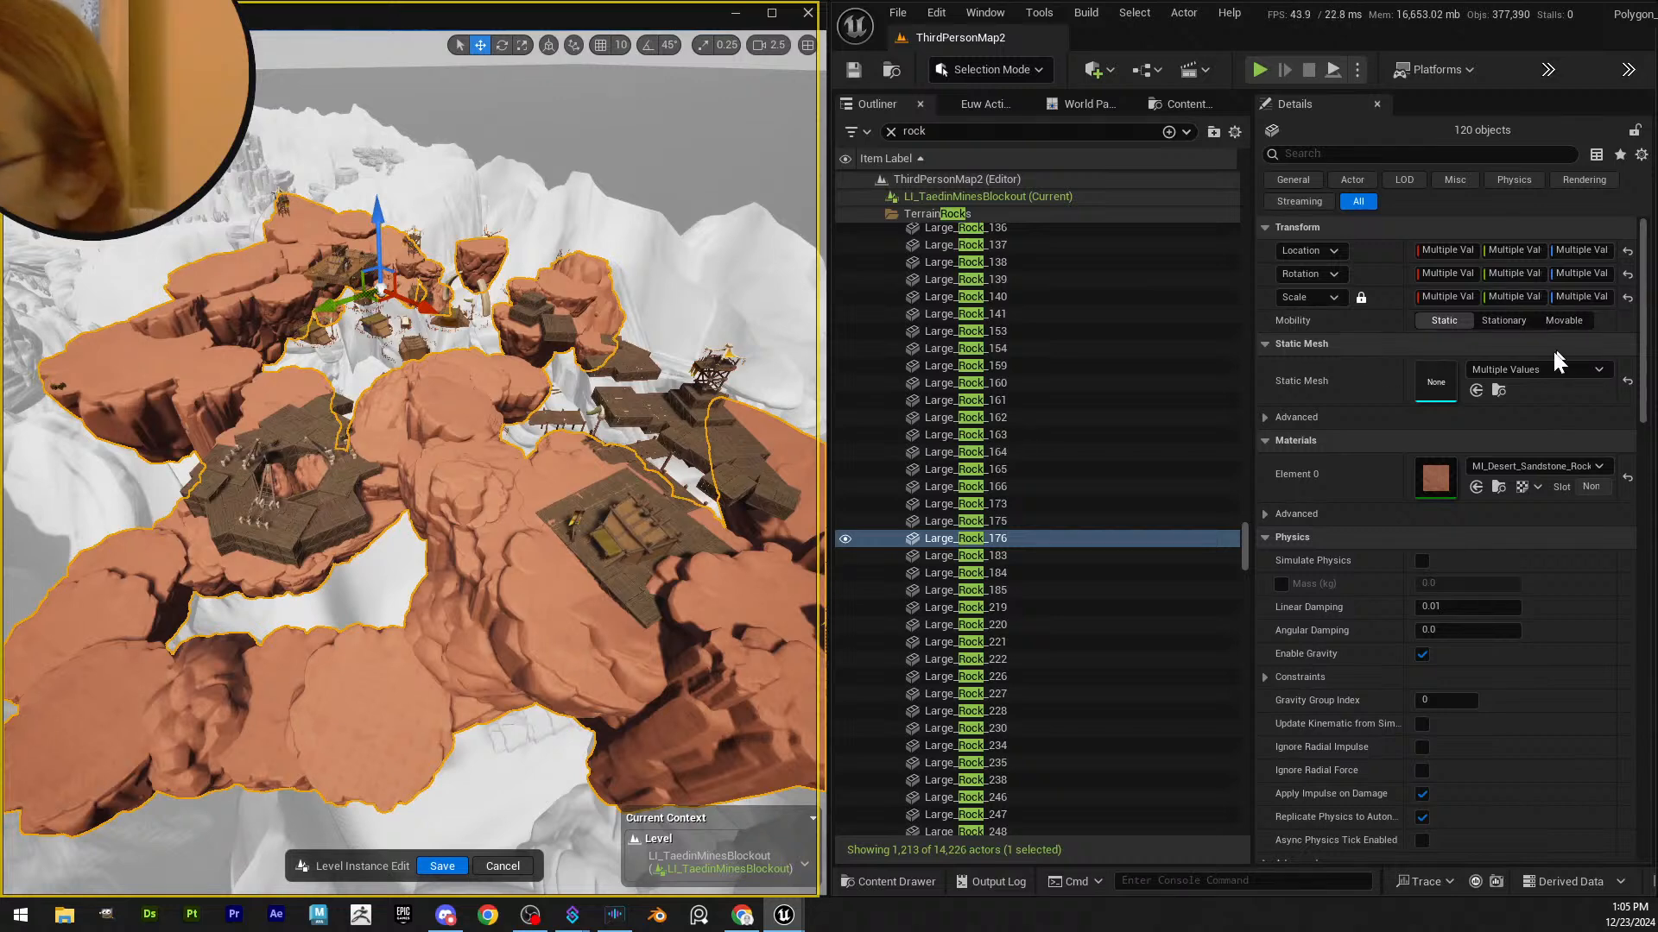
- Try a darker red MI_Desert_Sandstone_Rock variant on the selected terrain rocks
{"action": "left_click", "coordinate": [1542, 366]}
{"action": "left_click", "coordinate": [1542, 366]}
{"action": "left_click", "coordinate": [1547, 471]}
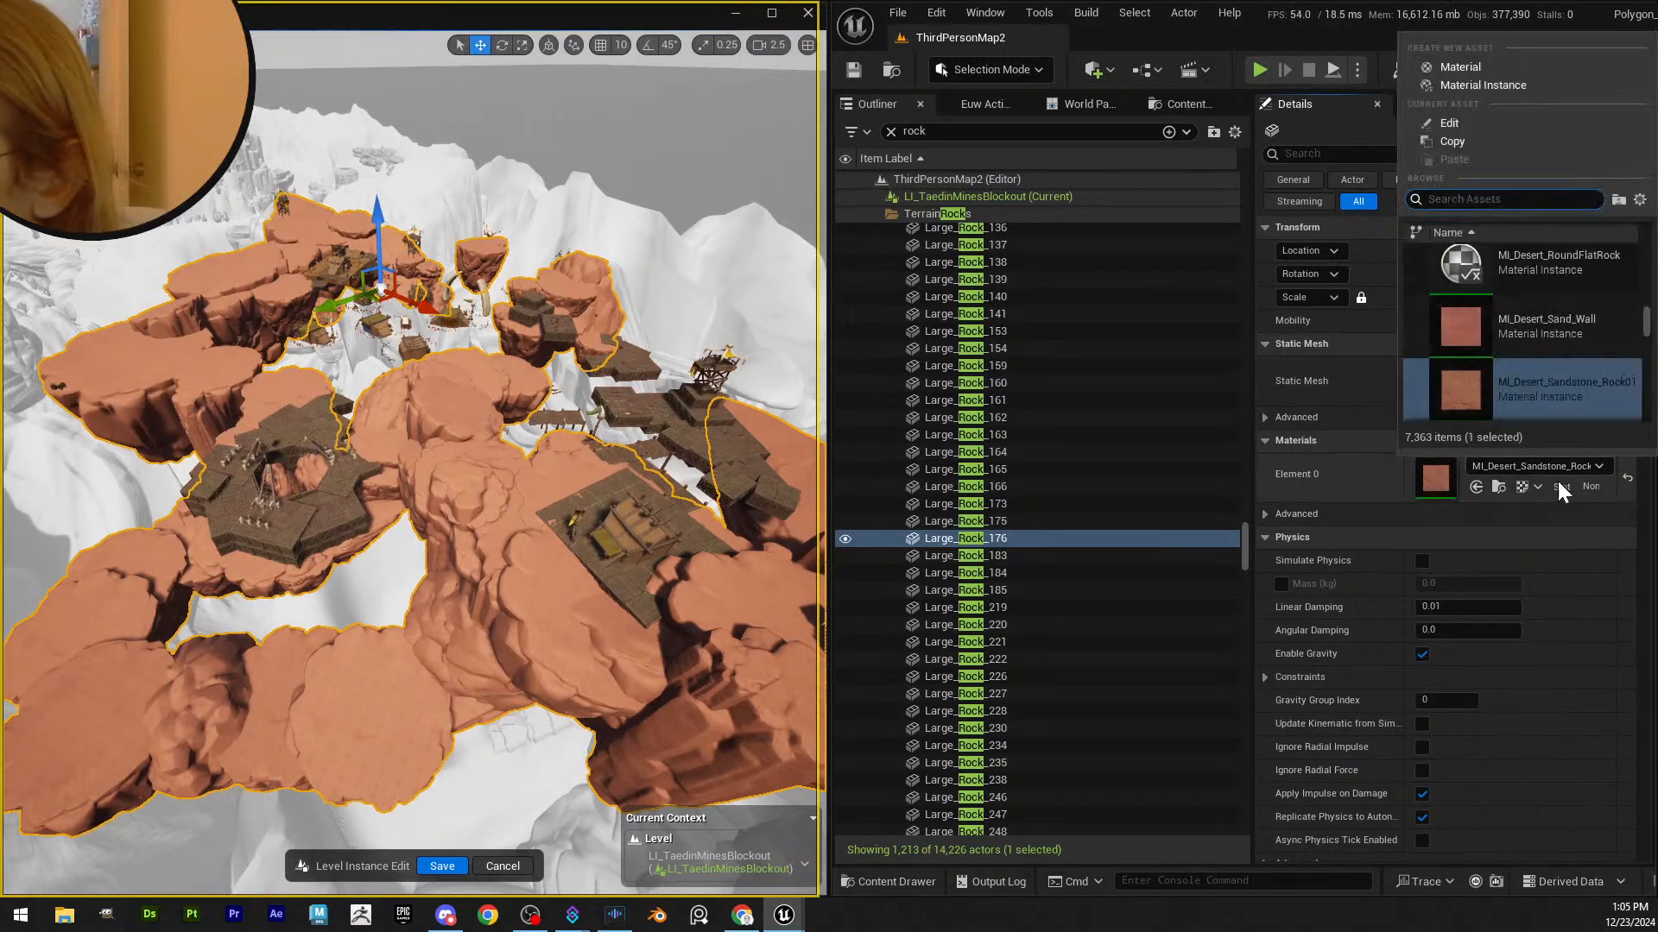
{"action": "left_click", "coordinate": [1541, 390]}
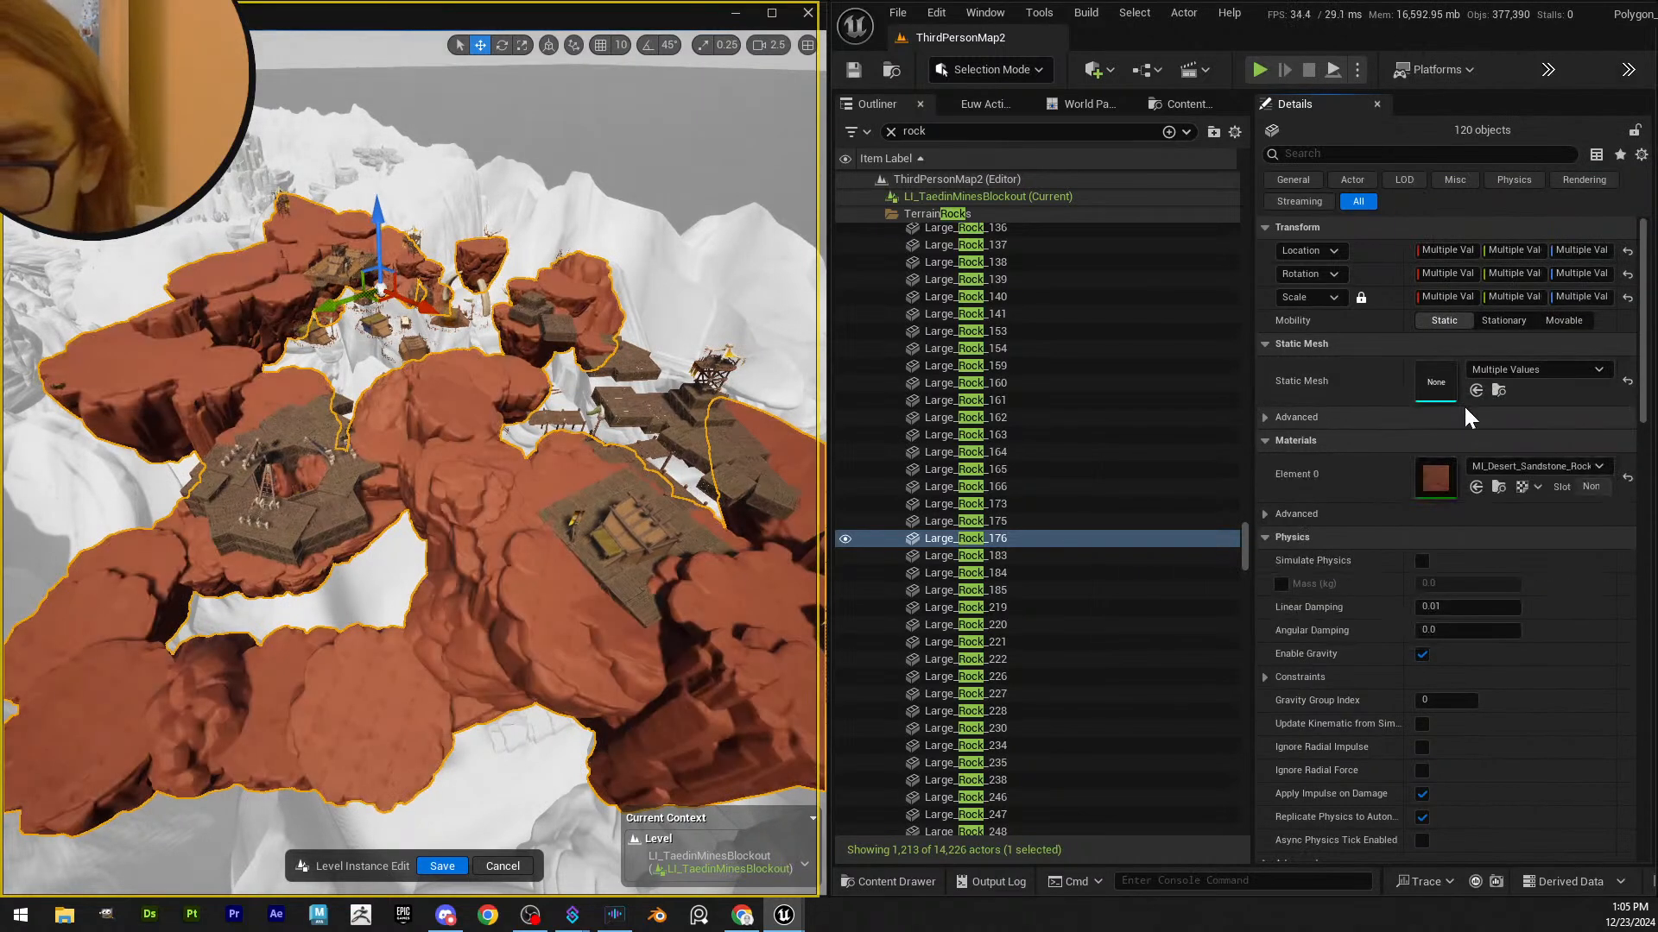
- Try the MI_Desert_ShrubBare_Dark material on the selected terrain rocks
{"action": "left_click", "coordinate": [1533, 468]}
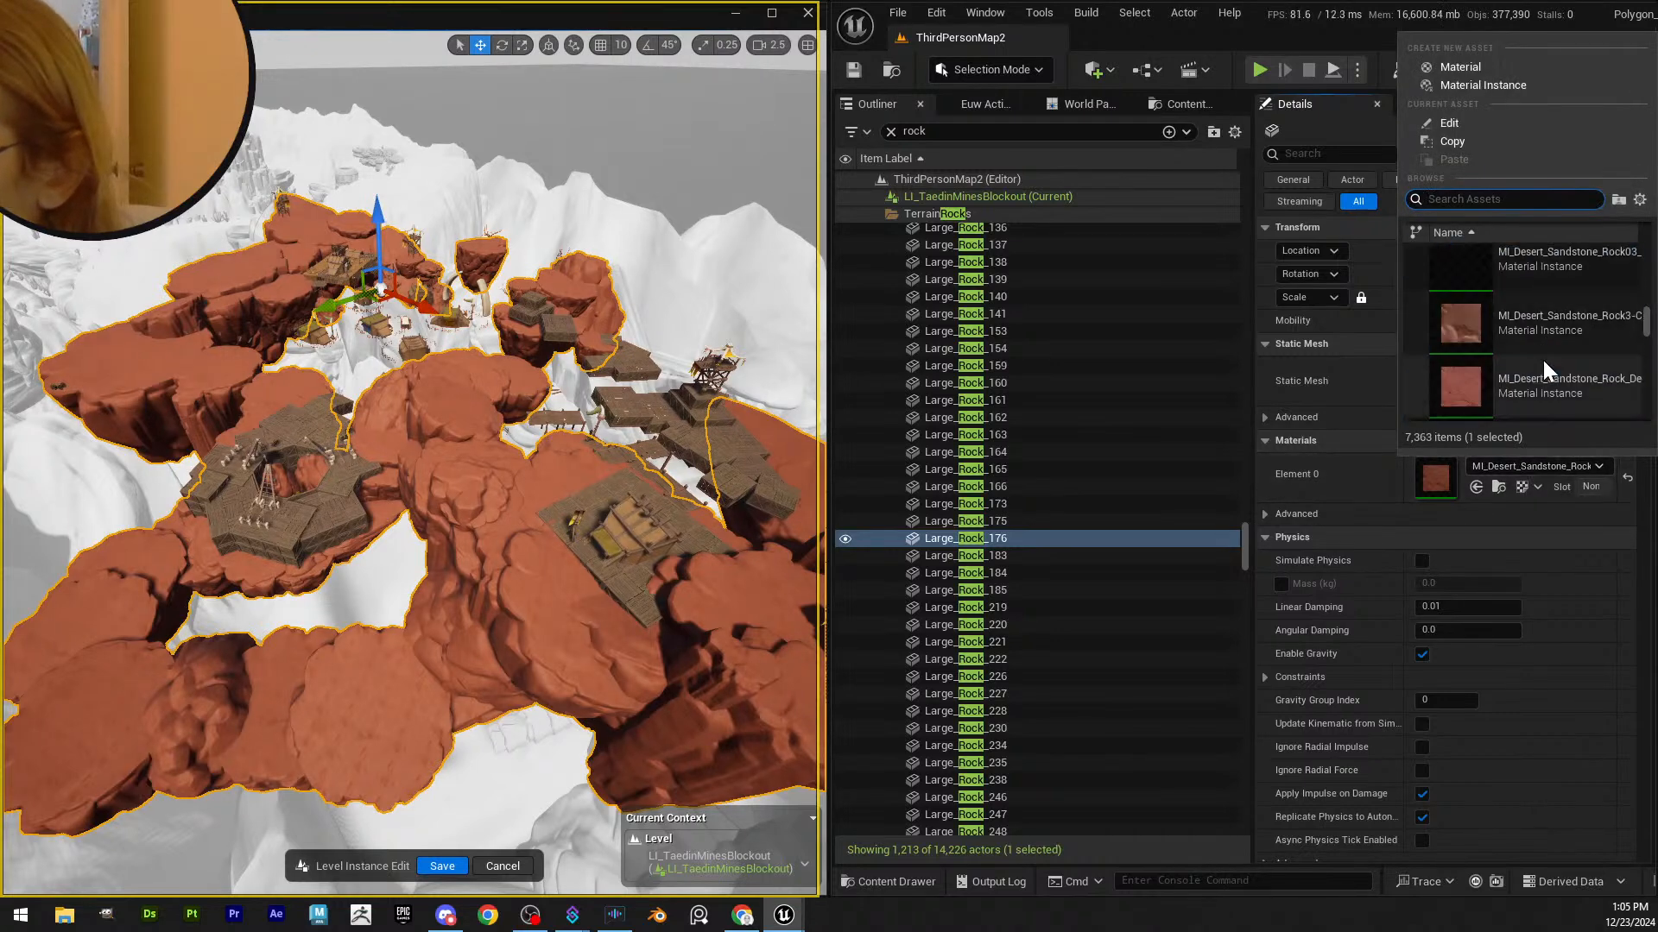
{"action": "scroll", "coordinate": [1541, 360], "scroll_direction": "down", "scroll_amount": 5}
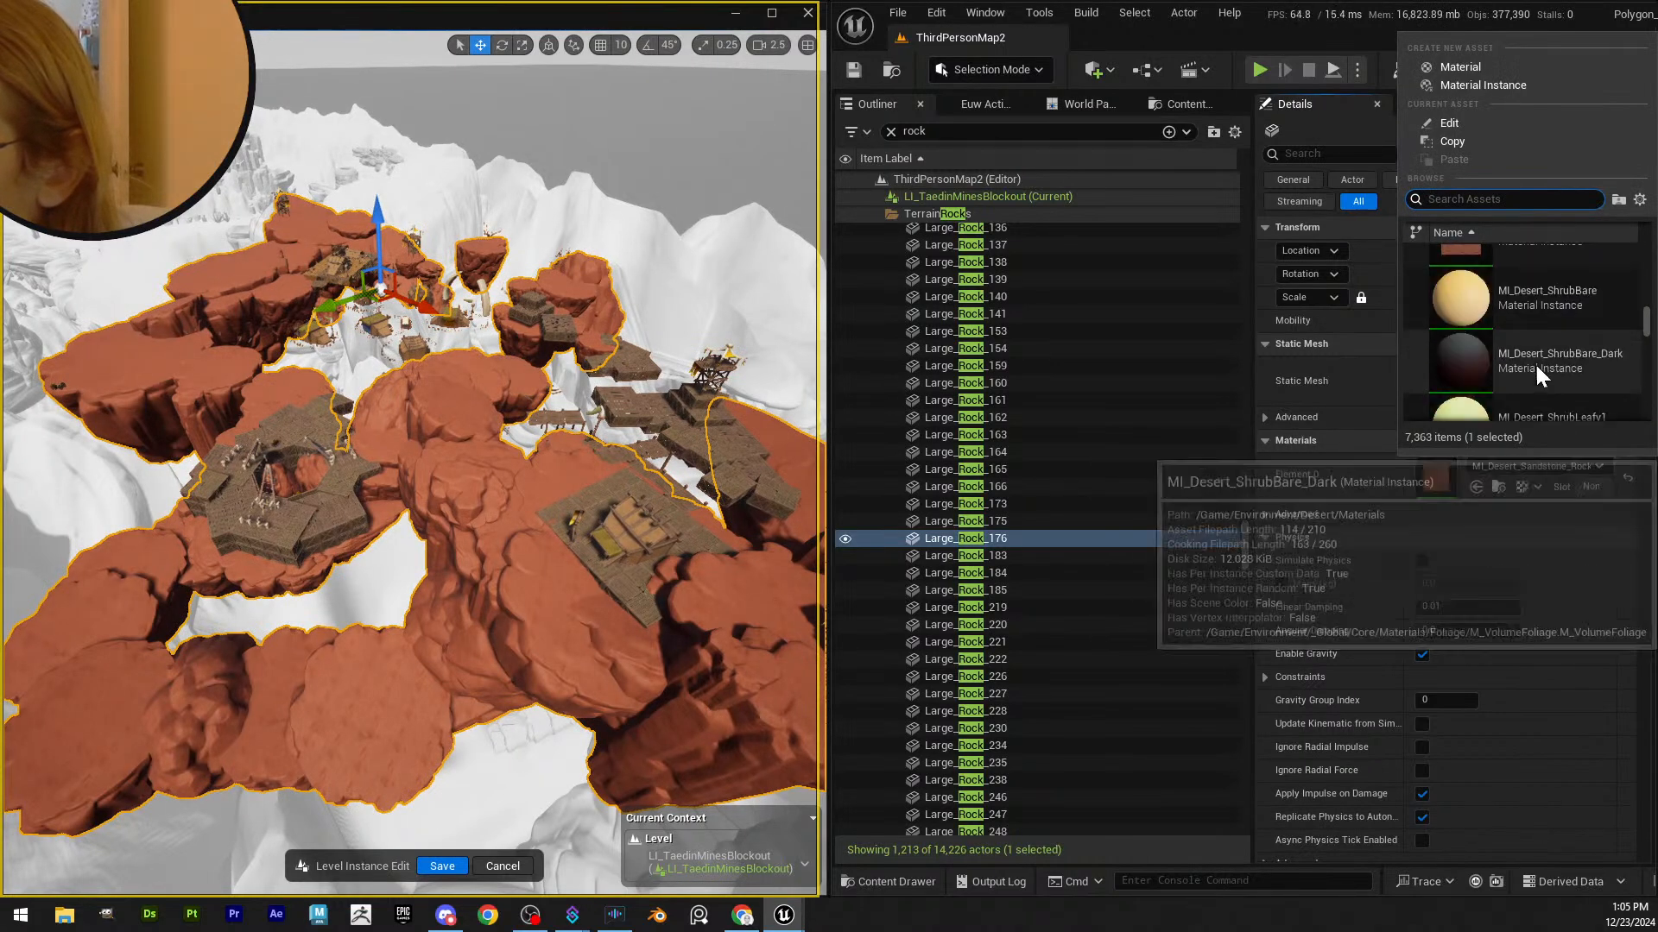
{"action": "scroll", "coordinate": [1541, 363], "scroll_direction": "down", "scroll_amount": 3}
{"action": "scroll", "coordinate": [1548, 362], "scroll_direction": "up", "scroll_amount": 4}
{"action": "scroll", "coordinate": [1548, 362], "scroll_direction": "down", "scroll_amount": 1}
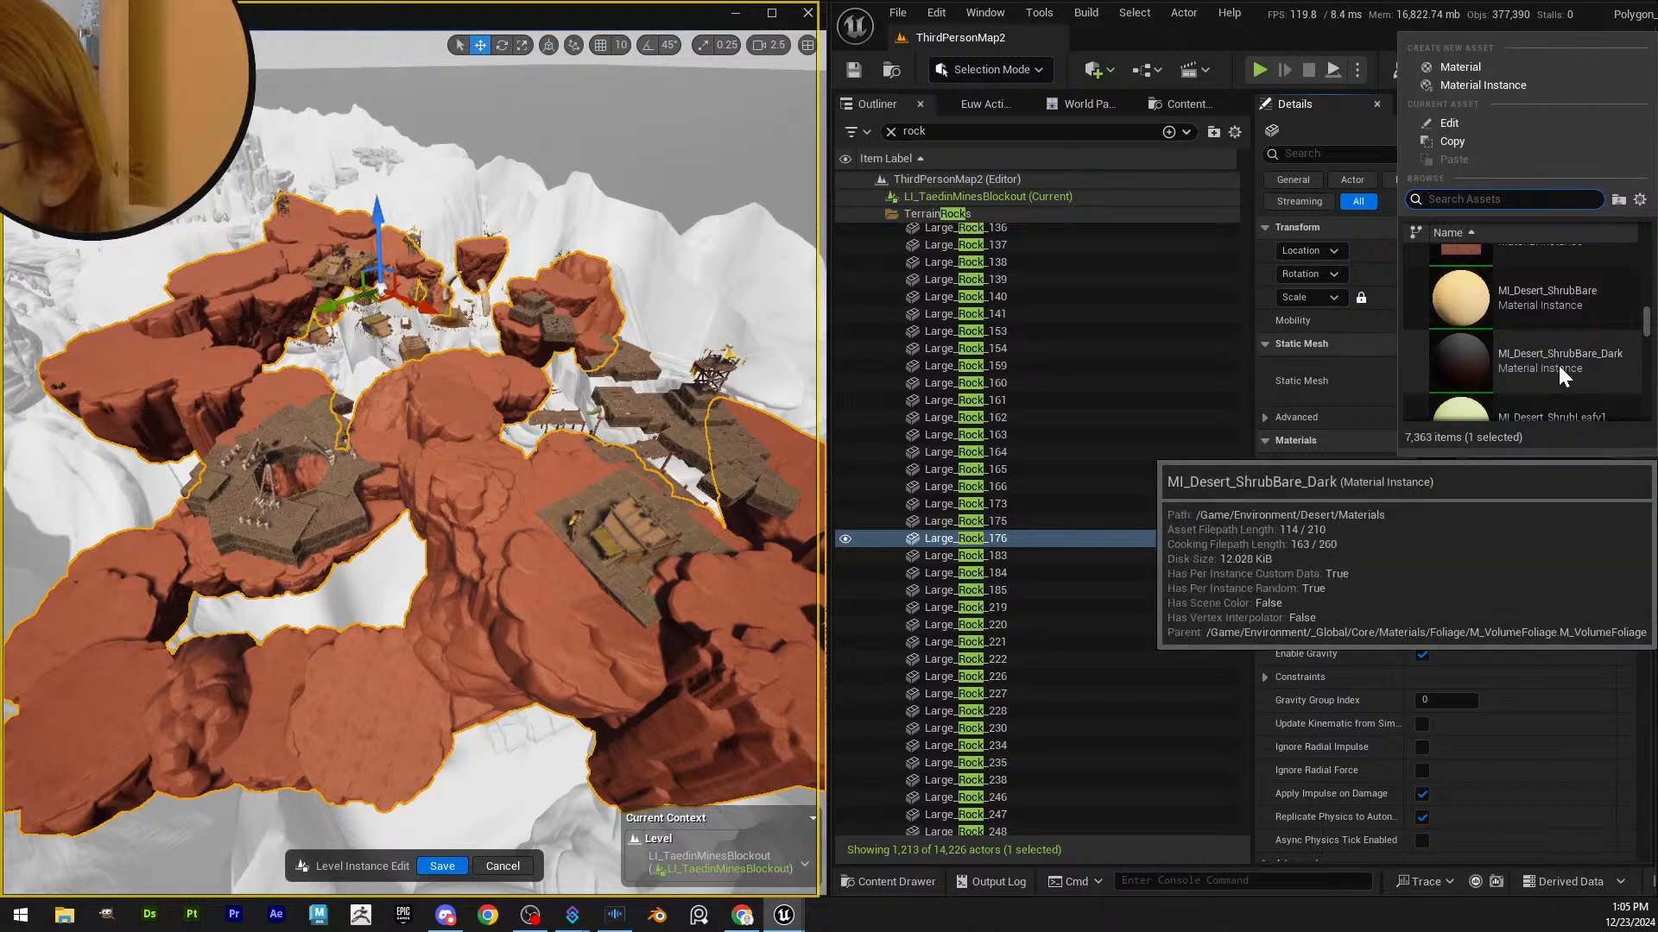
{"action": "left_click", "coordinate": [1556, 356]}
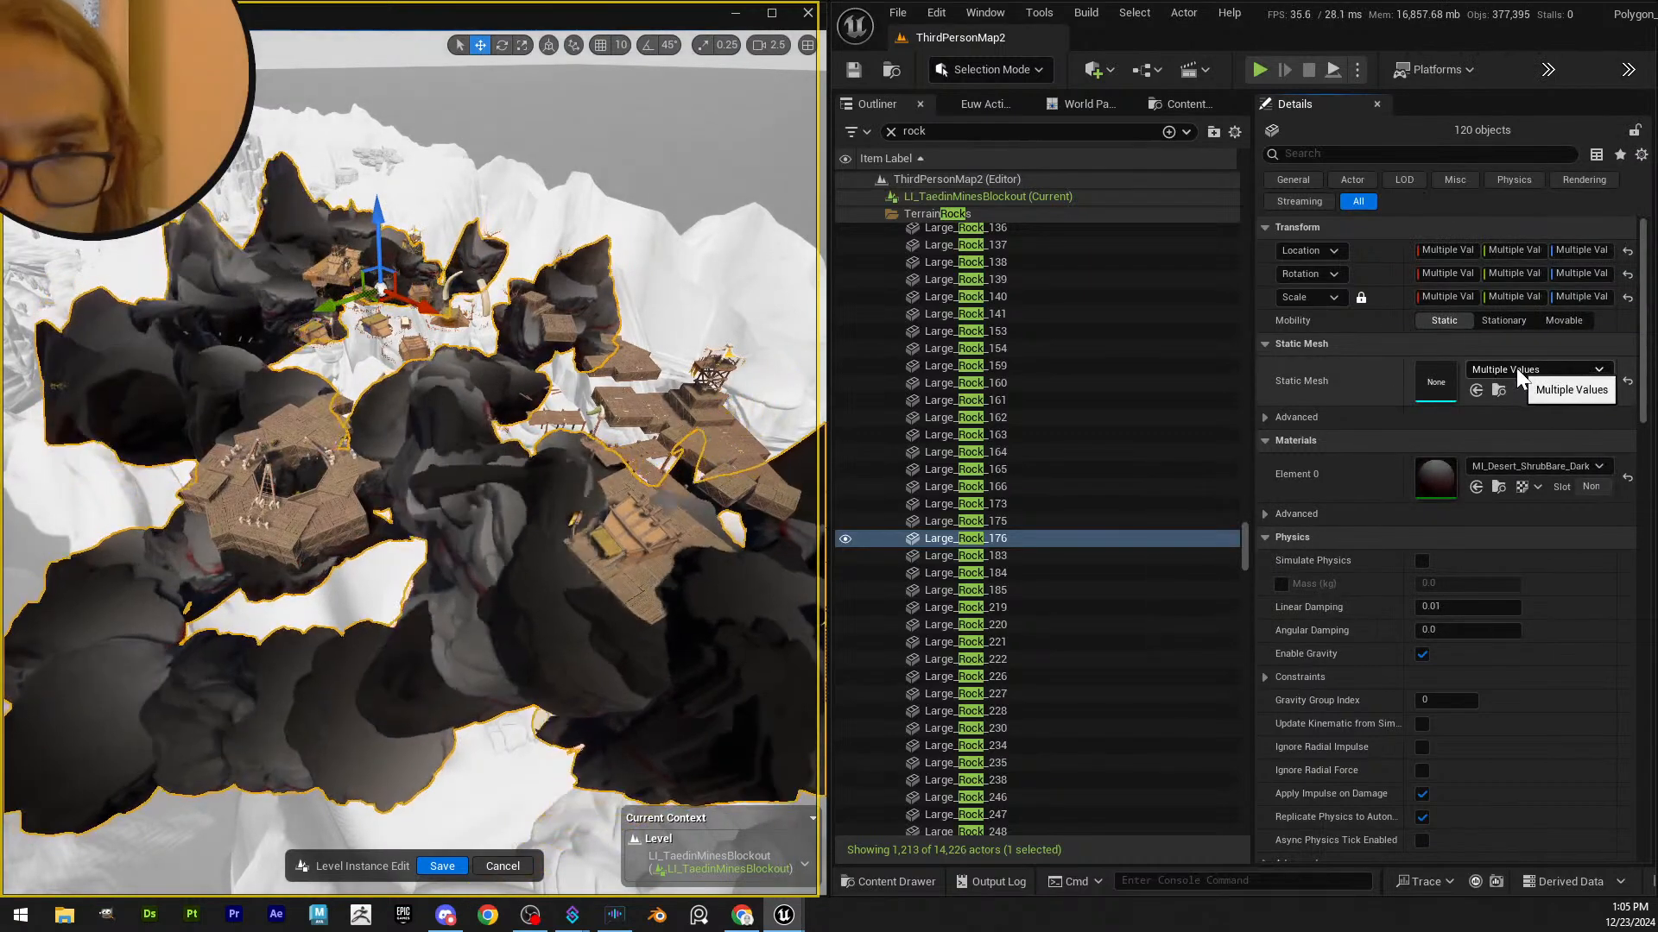
- Look through the materials matching "rock" and assign MI_LavaRockTillingV1 to the selected terrain rocks
{"action": "left_click", "coordinate": [1535, 466]}
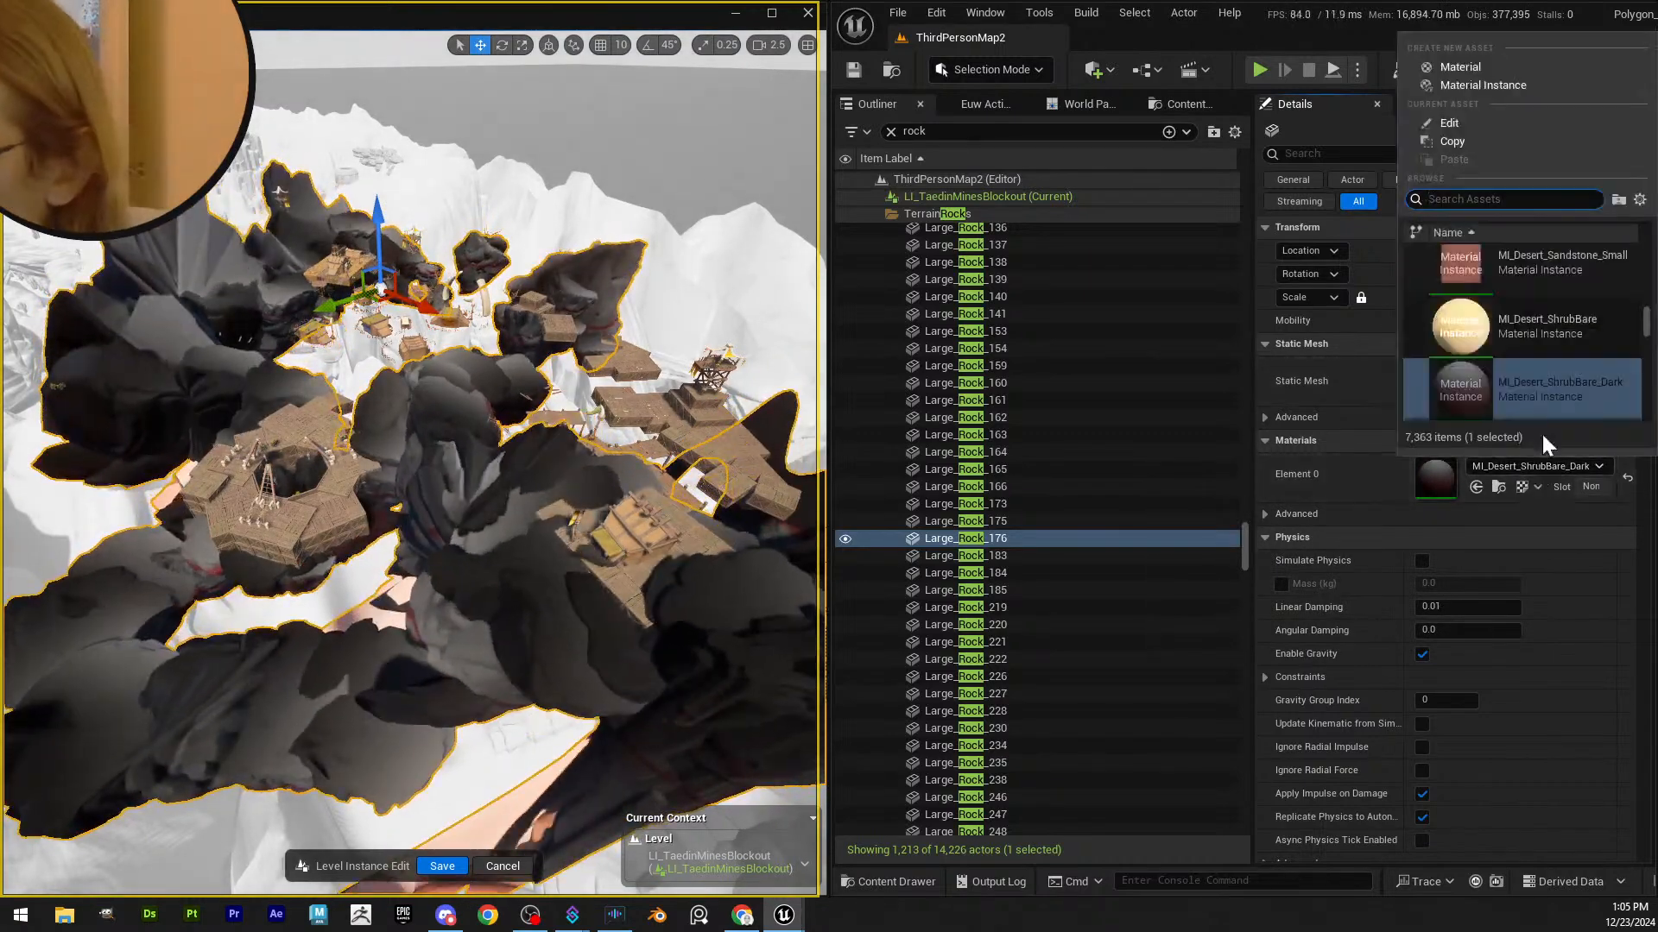
{"action": "type", "text": "rock"}
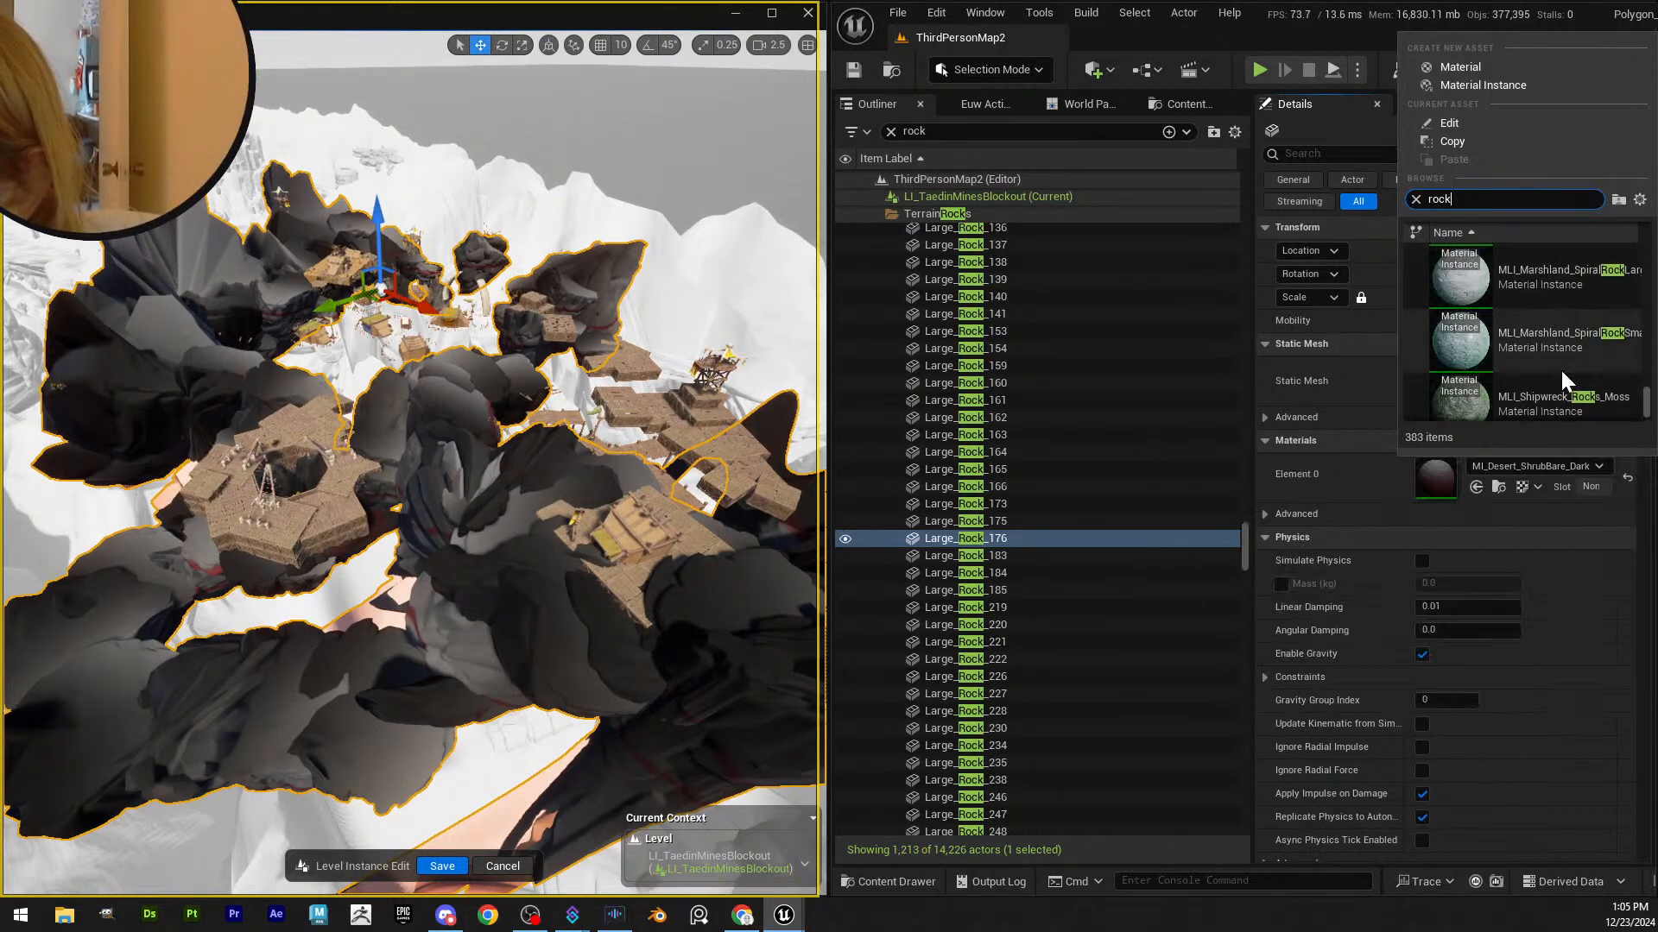
{"action": "scroll", "coordinate": [1561, 370], "scroll_direction": "down", "scroll_amount": 6}
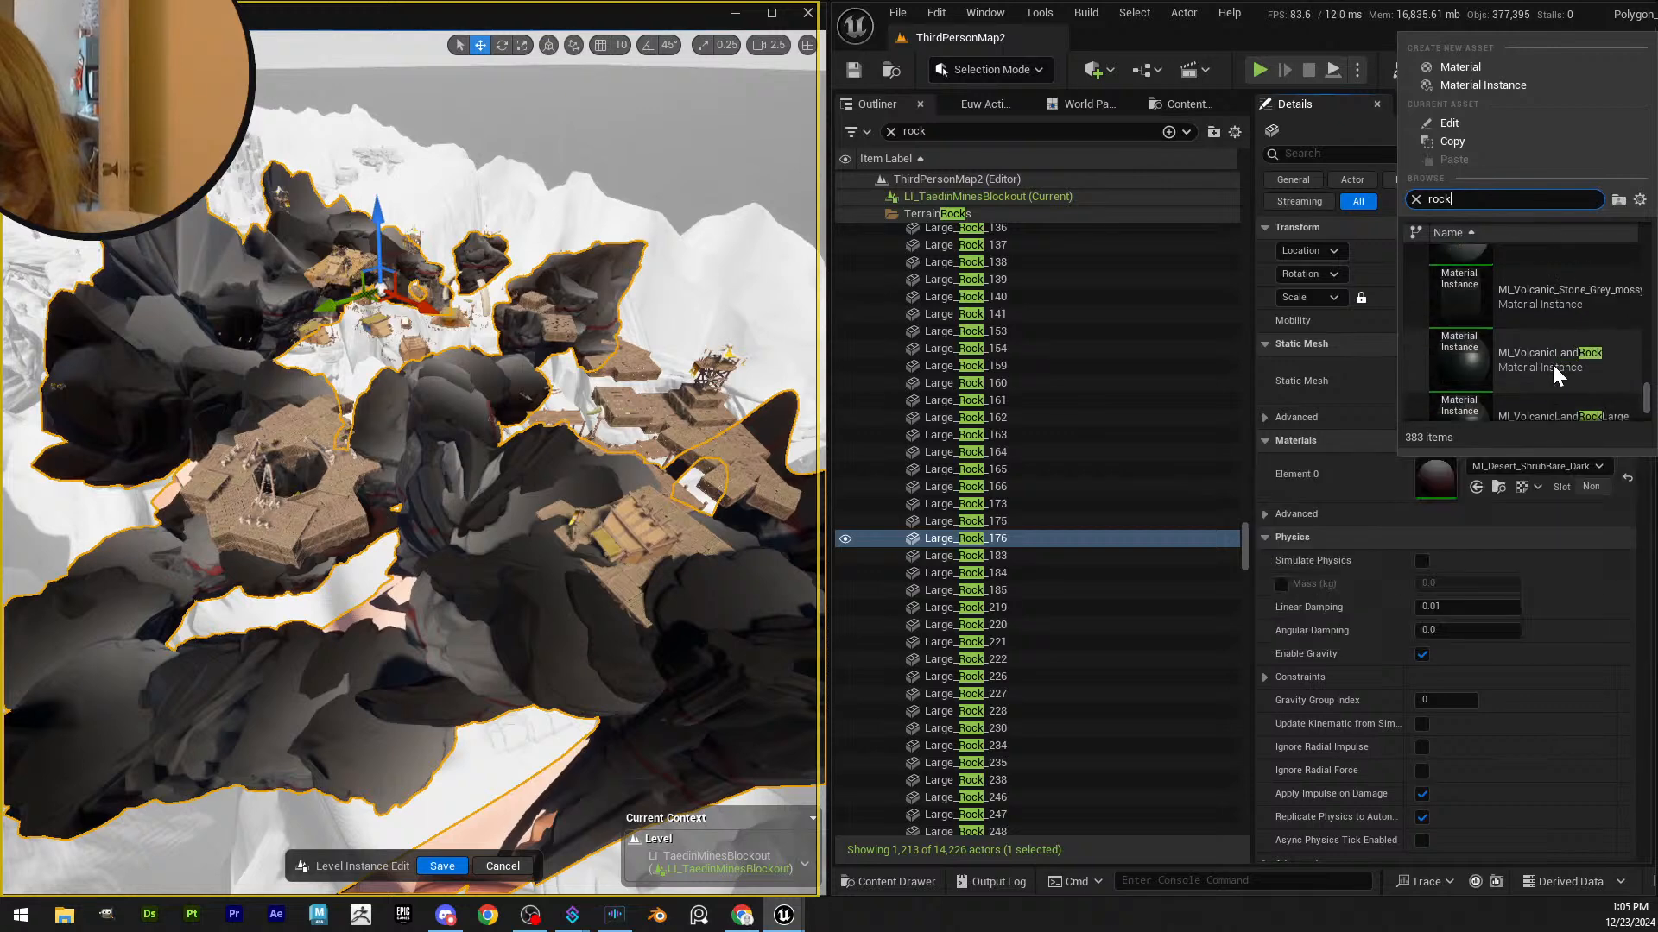
{"action": "scroll", "coordinate": [1552, 364], "scroll_direction": "up", "scroll_amount": 4}
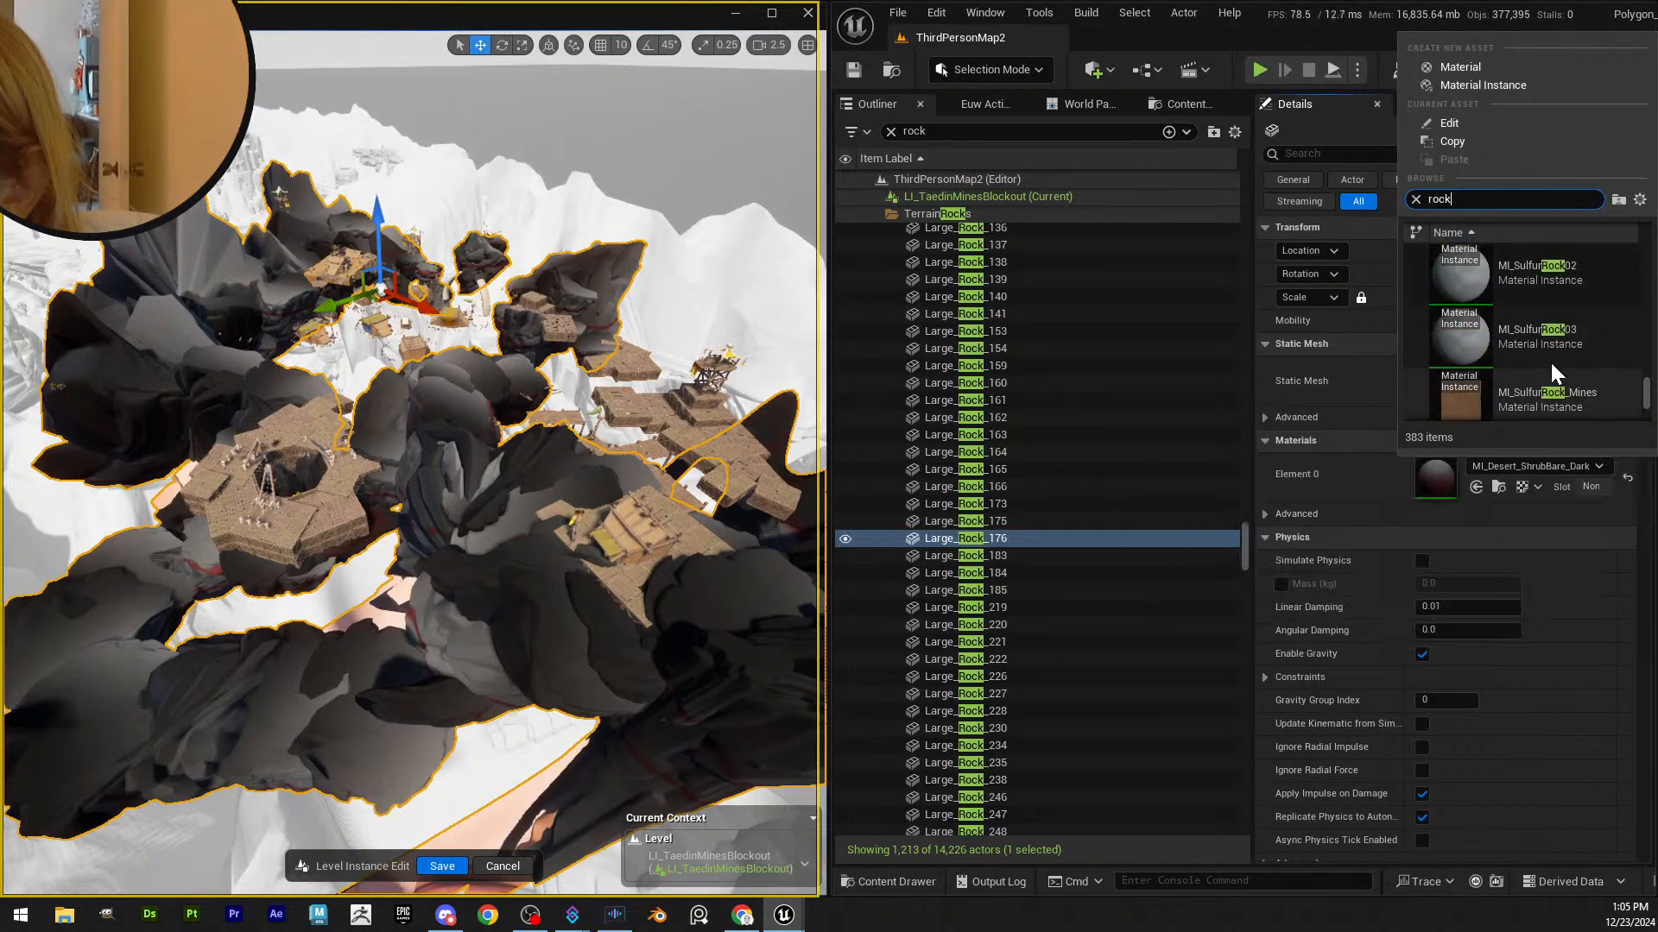
{"action": "scroll", "coordinate": [1551, 360], "scroll_direction": "up", "scroll_amount": 3}
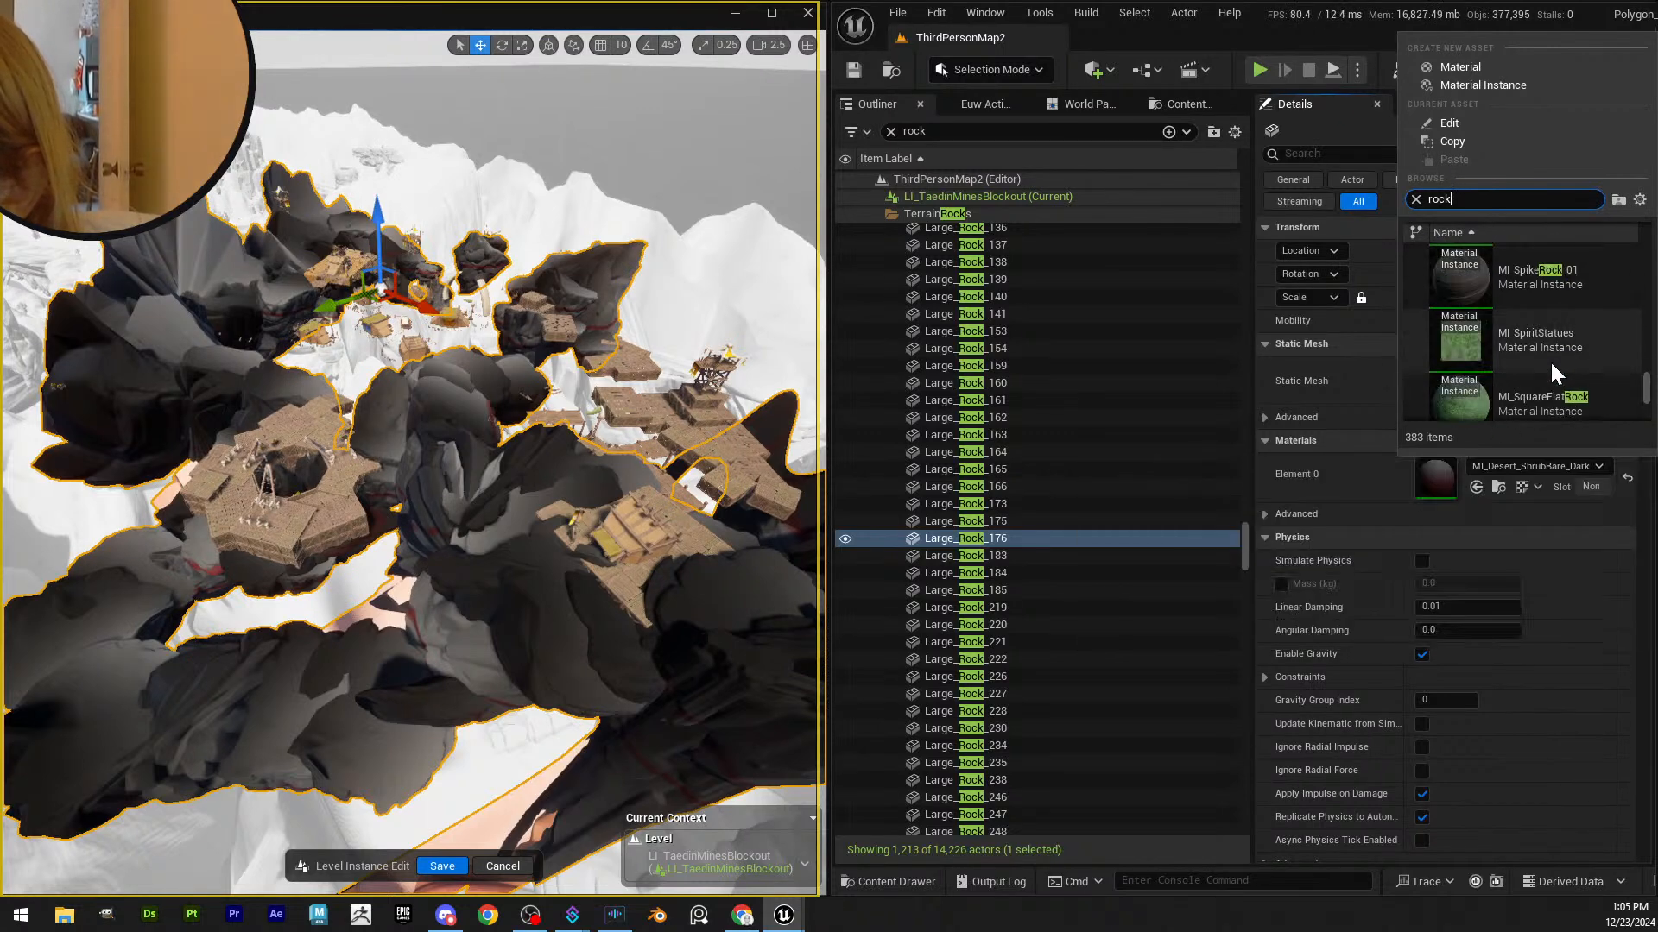
{"action": "scroll", "coordinate": [1549, 360], "scroll_direction": "up", "scroll_amount": 5}
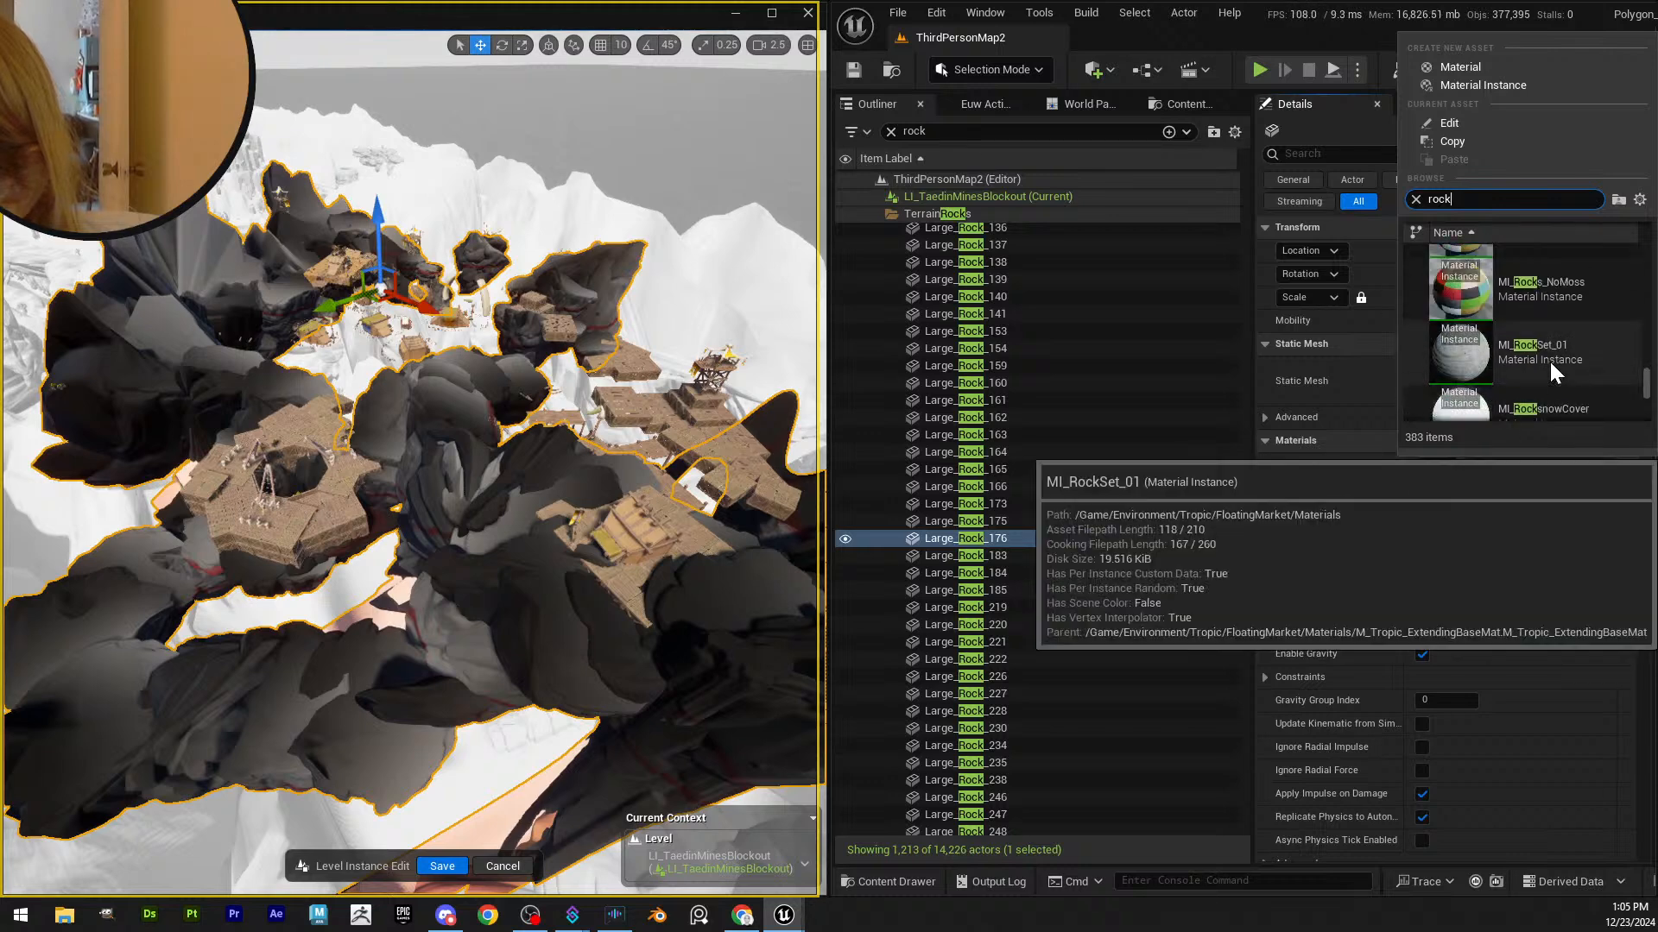
{"action": "scroll", "coordinate": [1549, 359], "scroll_direction": "up", "scroll_amount": 4}
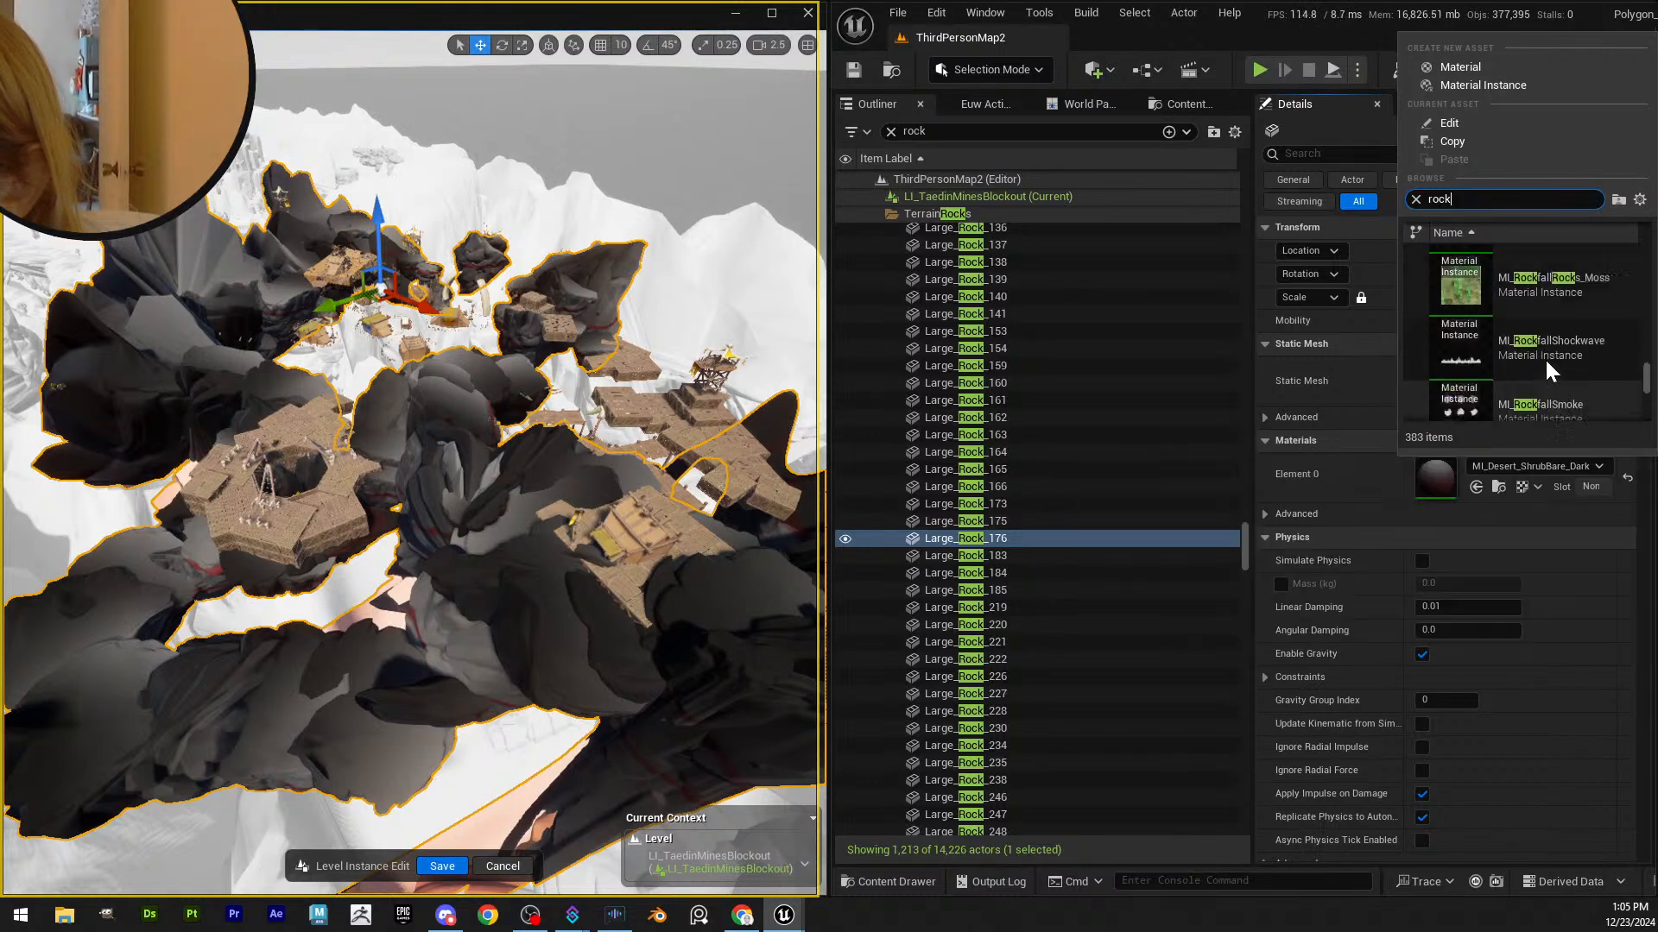
{"action": "scroll", "coordinate": [1545, 357], "scroll_direction": "up", "scroll_amount": 4}
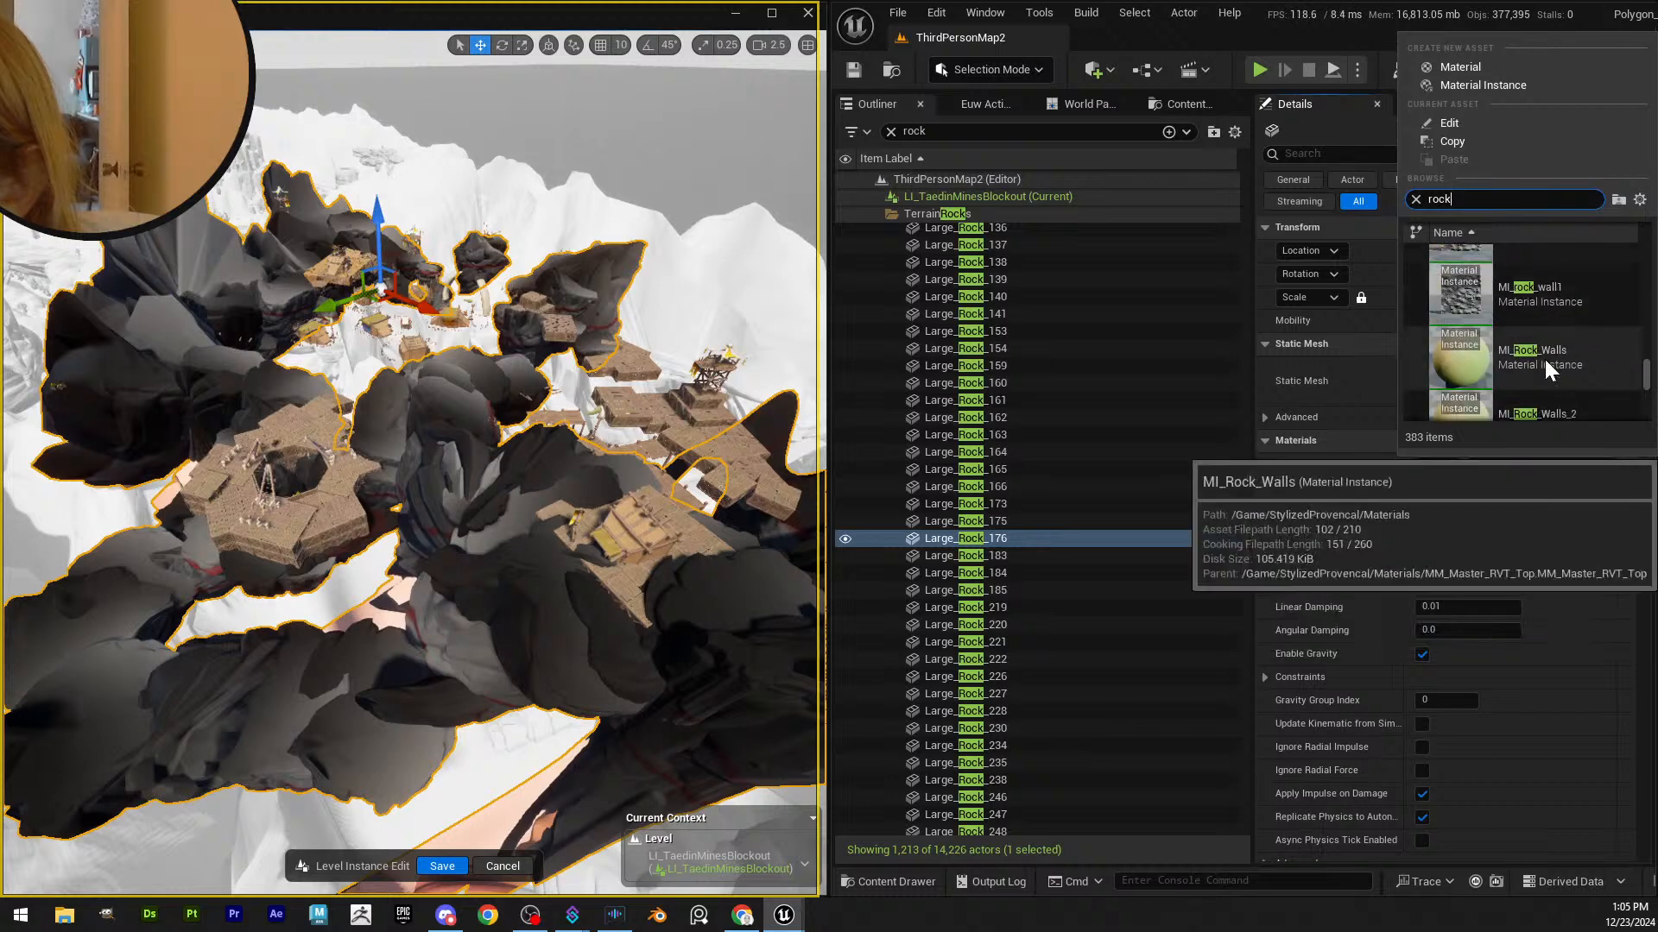
{"action": "scroll", "coordinate": [1546, 359], "scroll_direction": "up", "scroll_amount": 5}
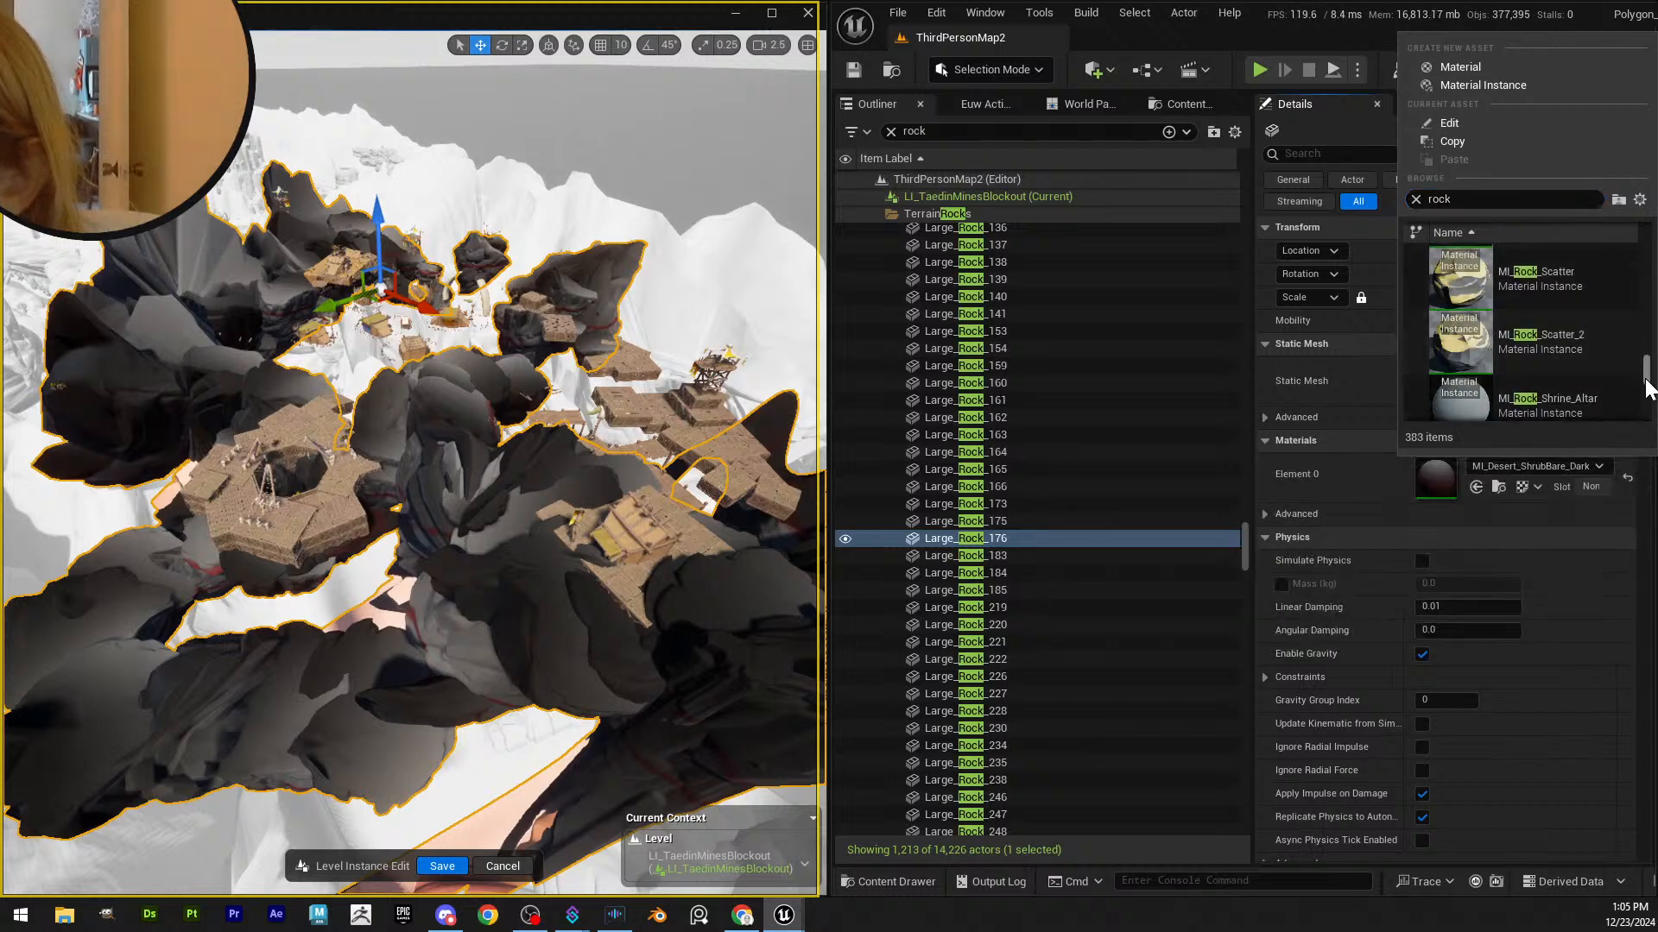
{"action": "left_click_drag", "start_coordinate": [1647, 388], "coordinate": [1653, 350]}
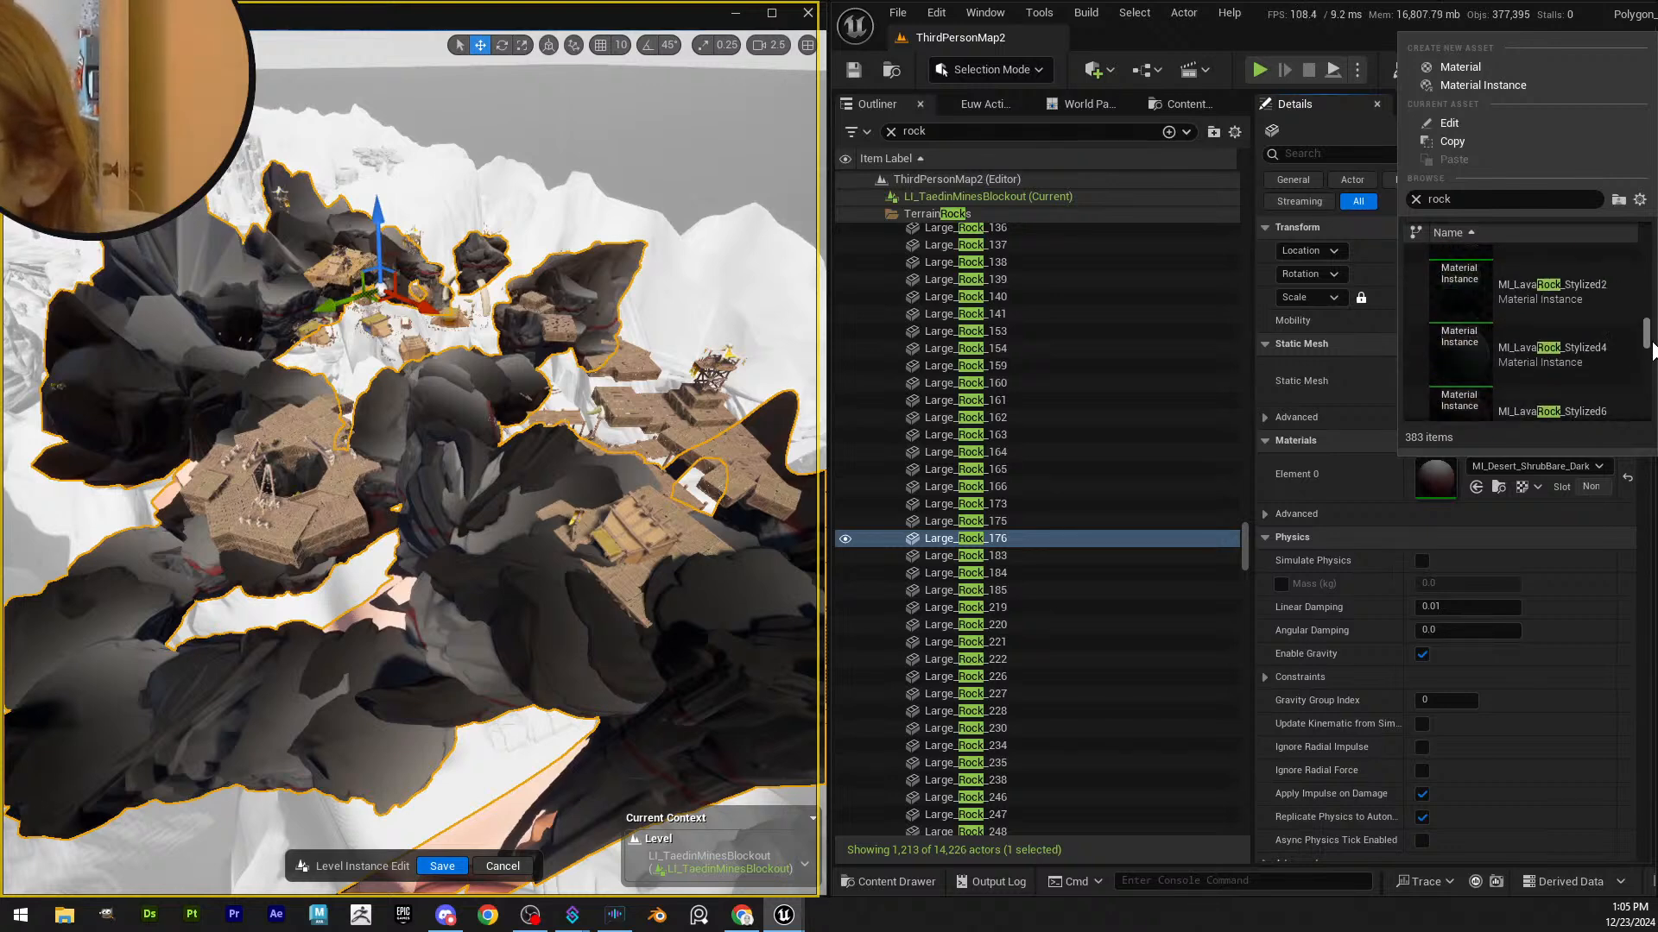
{"action": "scroll", "coordinate": [1554, 332], "scroll_direction": "down", "scroll_amount": 3}
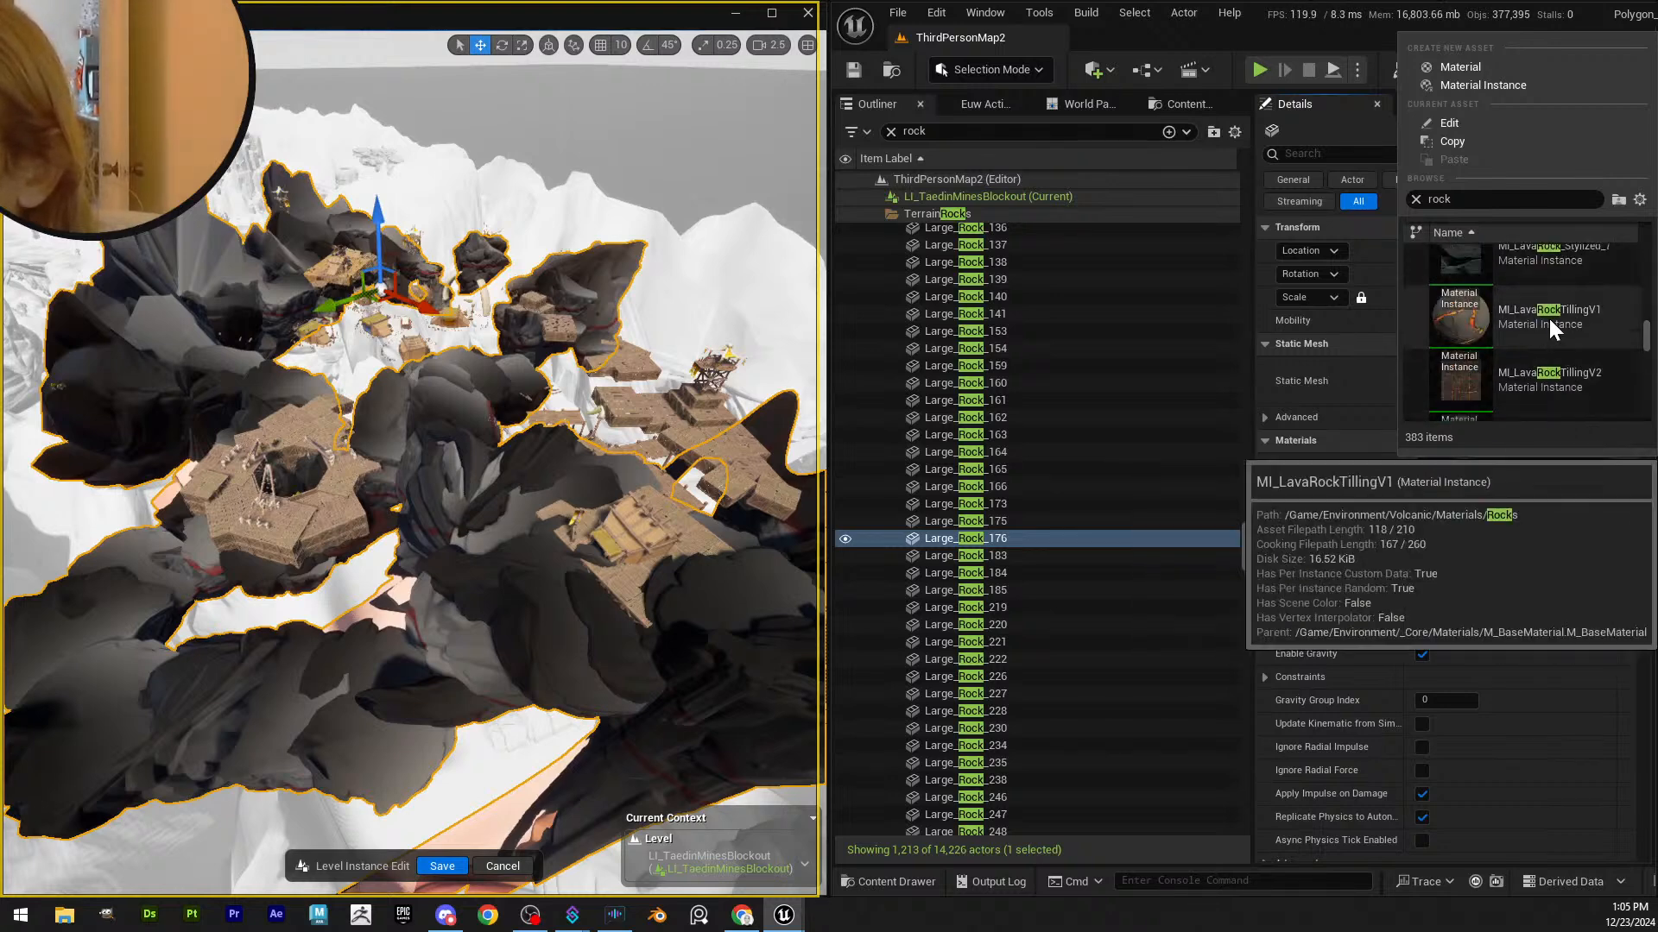
{"action": "left_click", "coordinate": [1549, 321]}
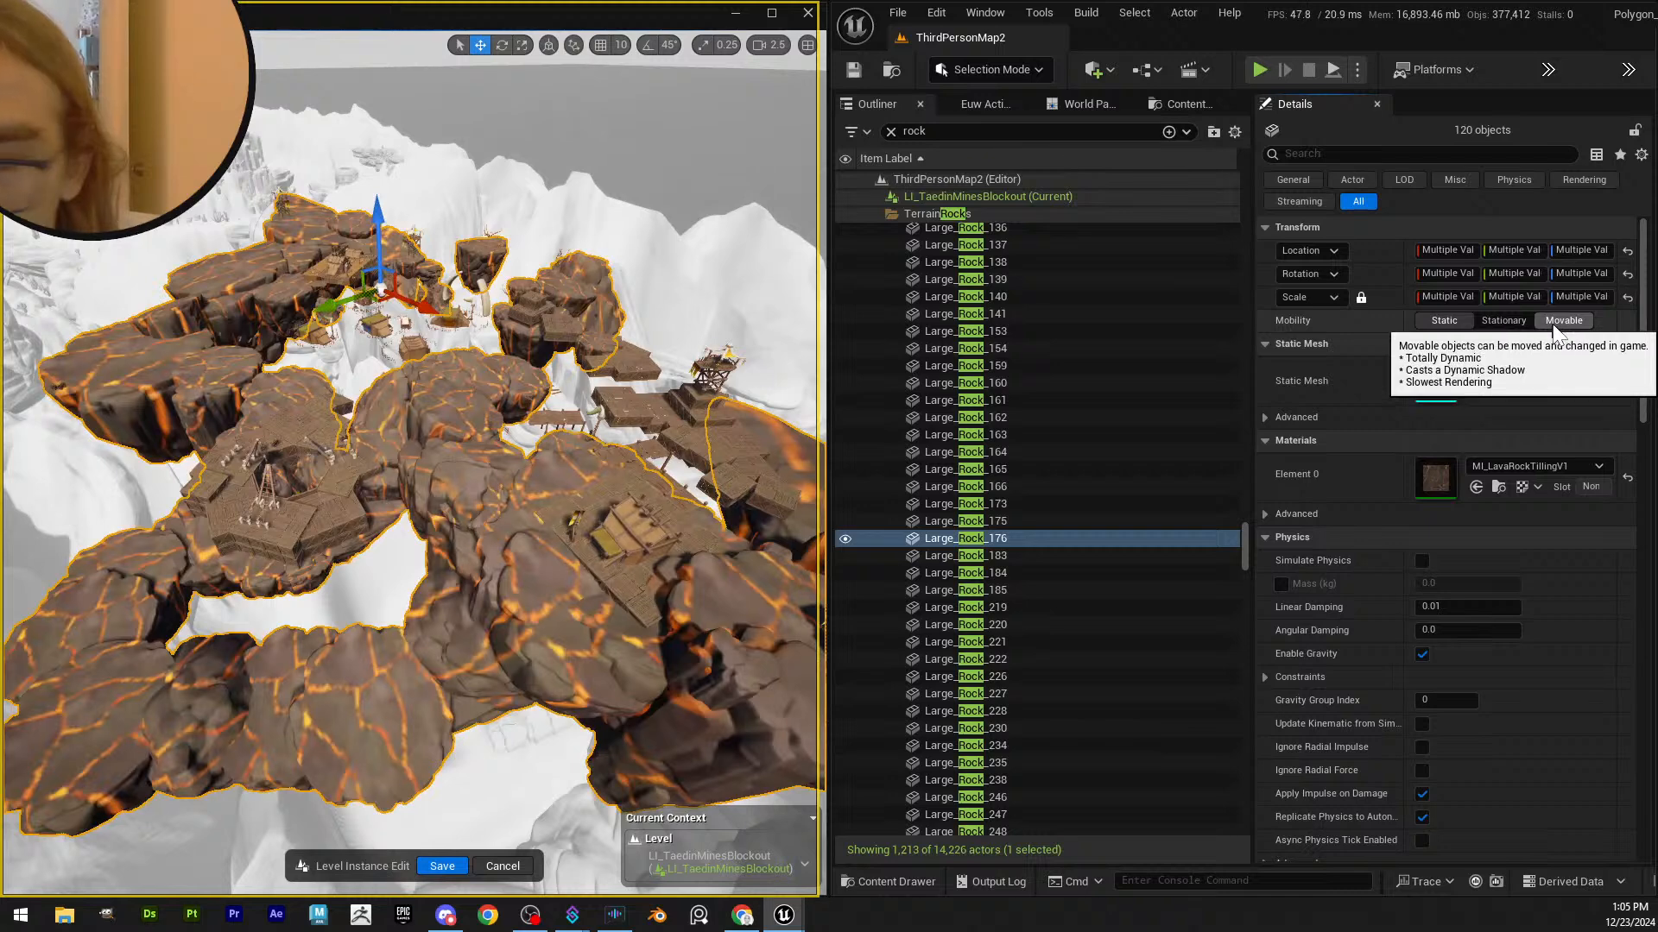
- Look through the unfiltered material list for a rock material that suits the selected terrain rocks
{"action": "left_click", "coordinate": [1543, 466]}
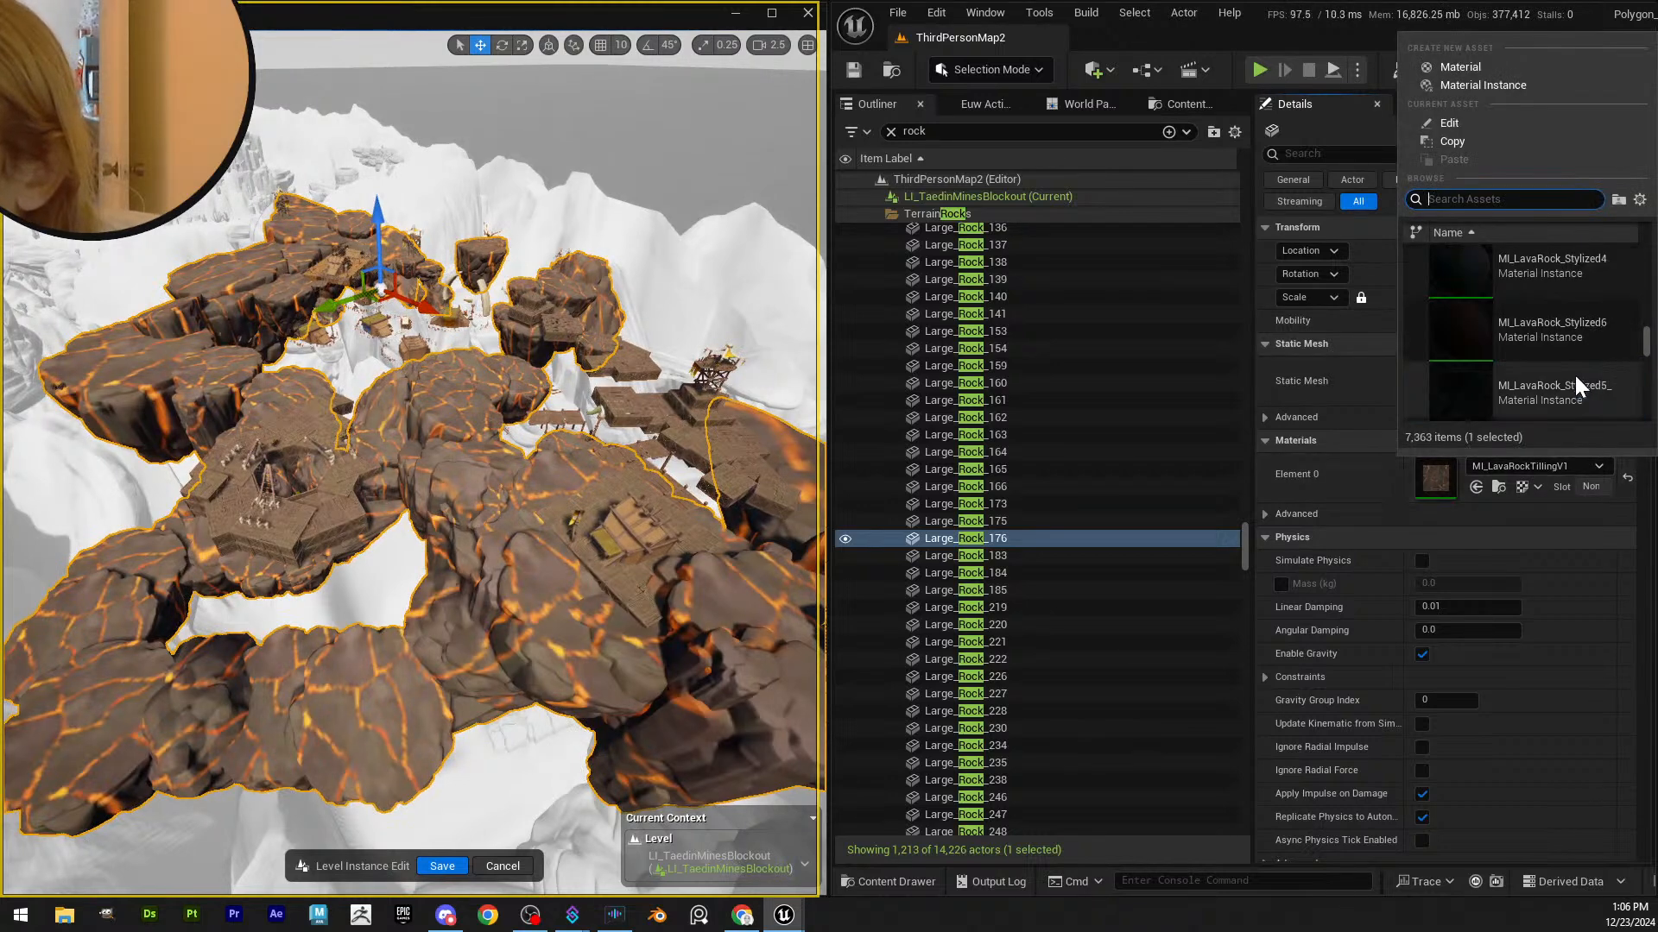
{"action": "scroll", "coordinate": [1561, 364], "scroll_direction": "up", "scroll_amount": 3}
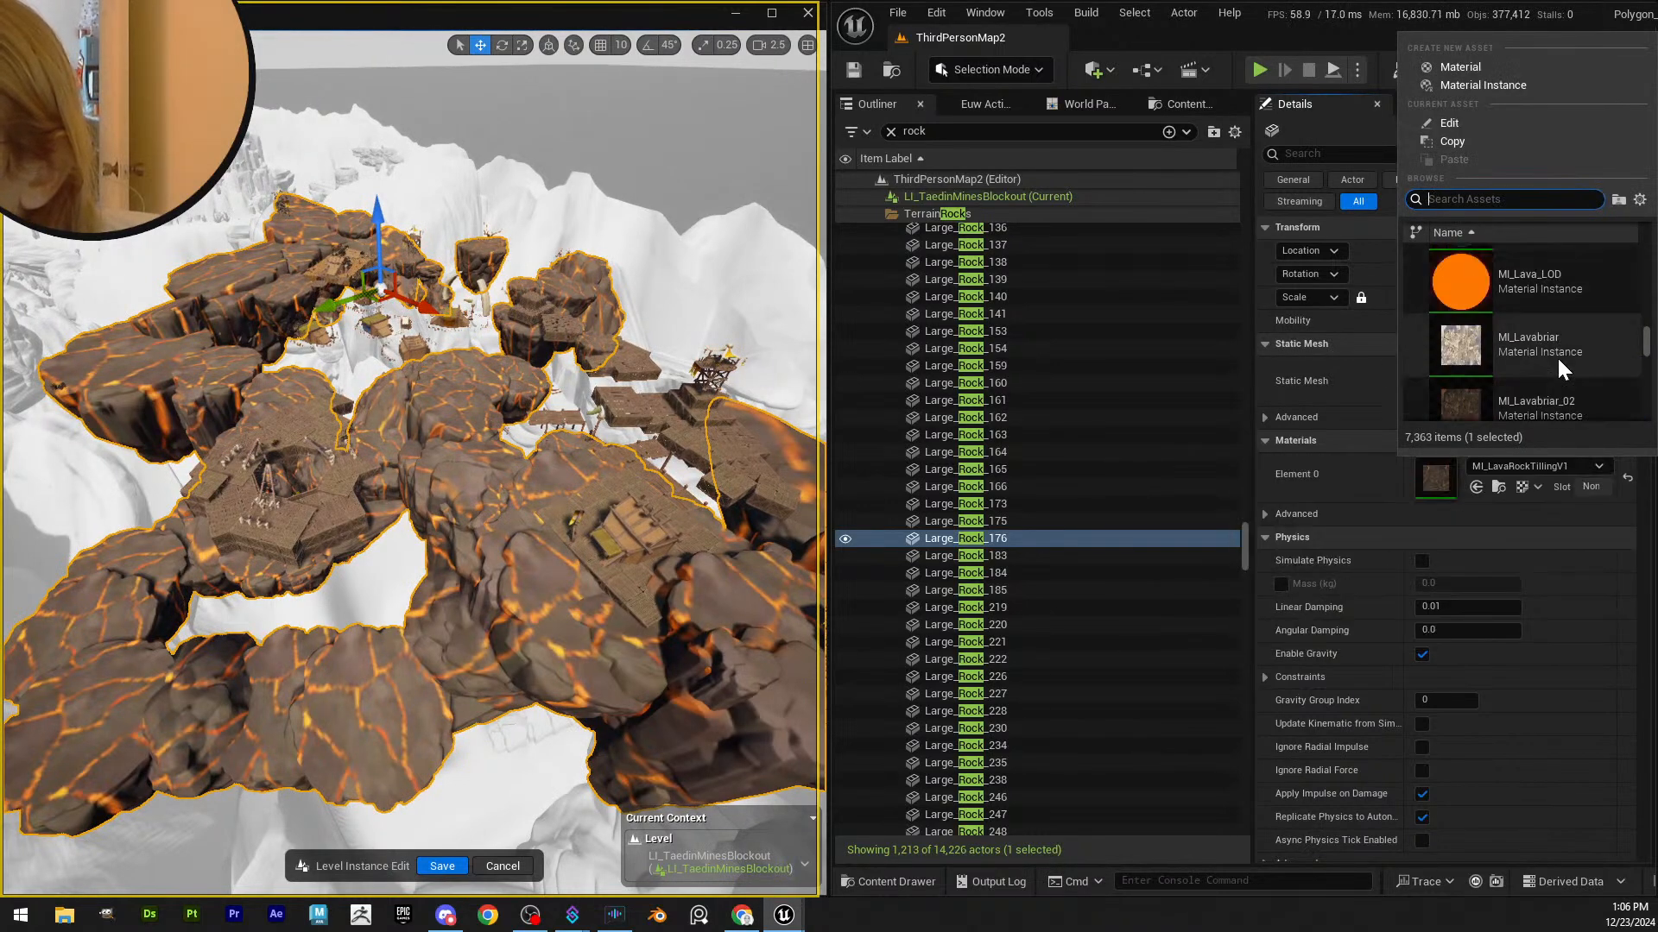
{"action": "scroll", "coordinate": [1557, 355], "scroll_direction": "up", "scroll_amount": 5}
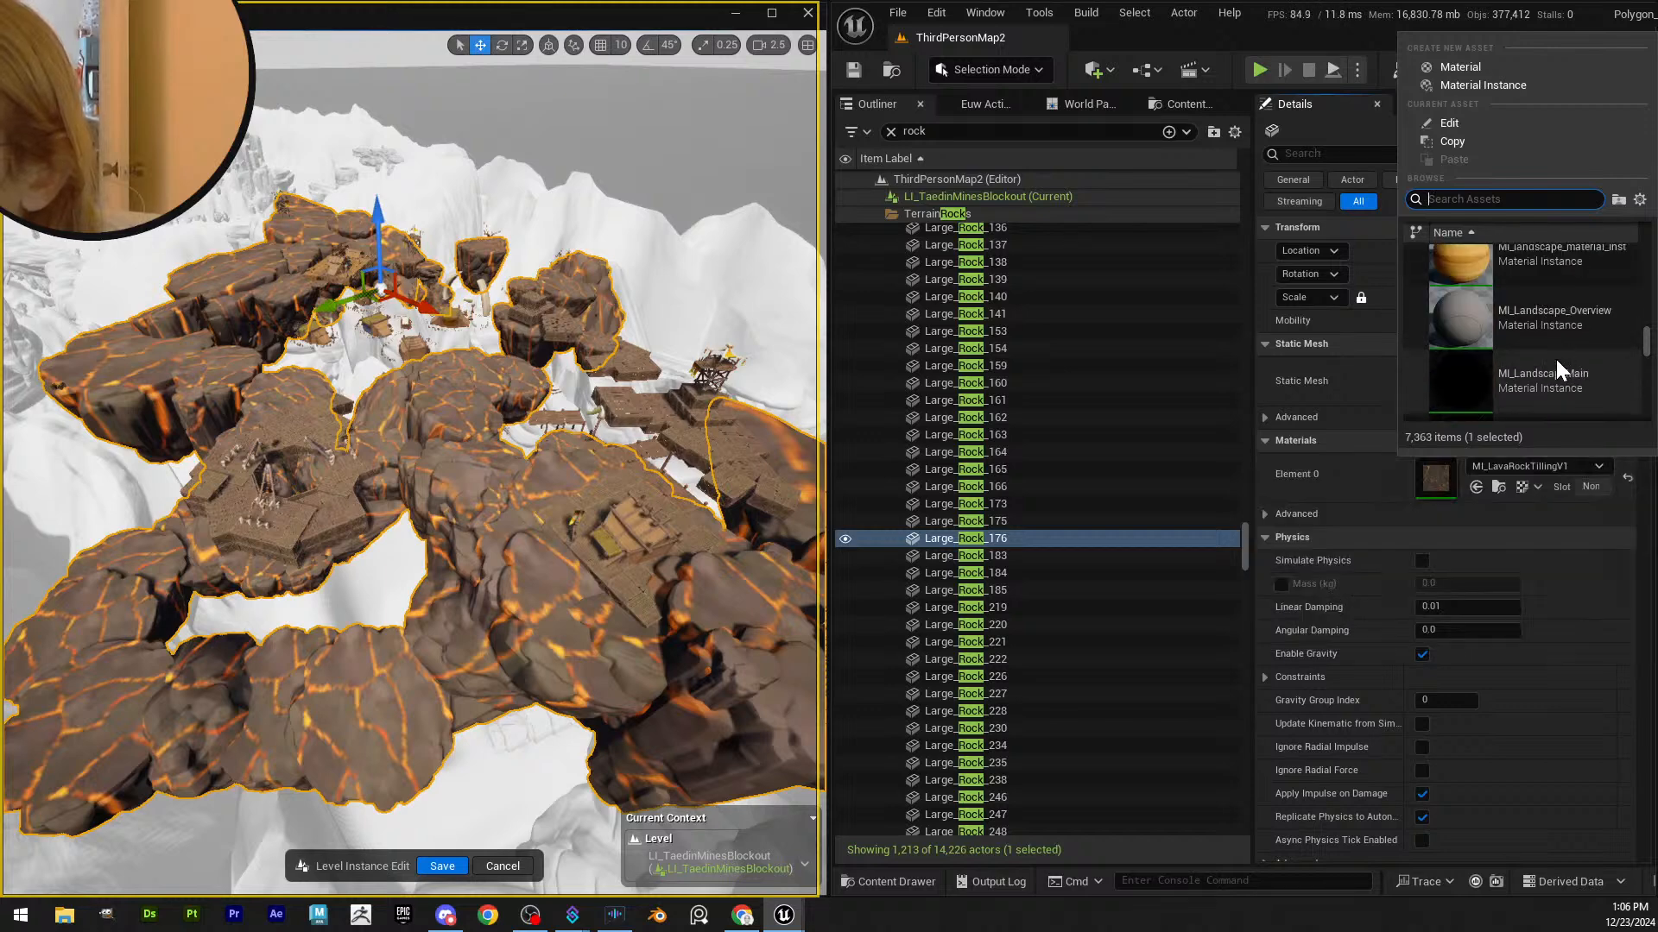
{"action": "scroll", "coordinate": [1555, 359], "scroll_direction": "up", "scroll_amount": 4}
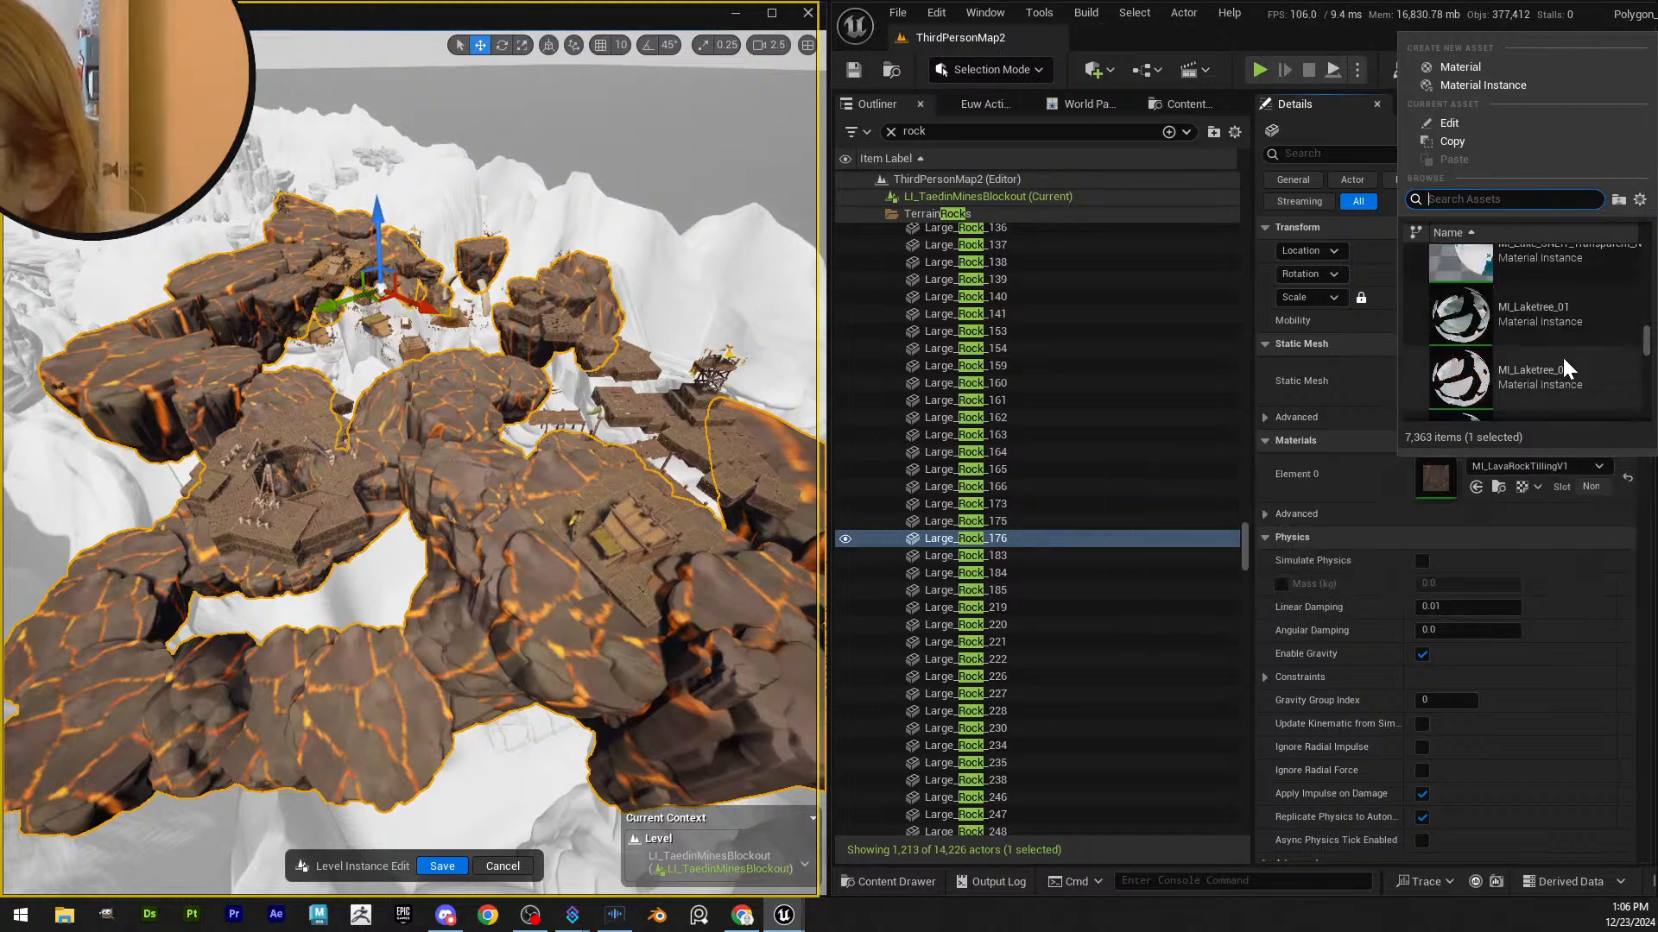
{"action": "scroll", "coordinate": [1562, 357], "scroll_direction": "up", "scroll_amount": 5}
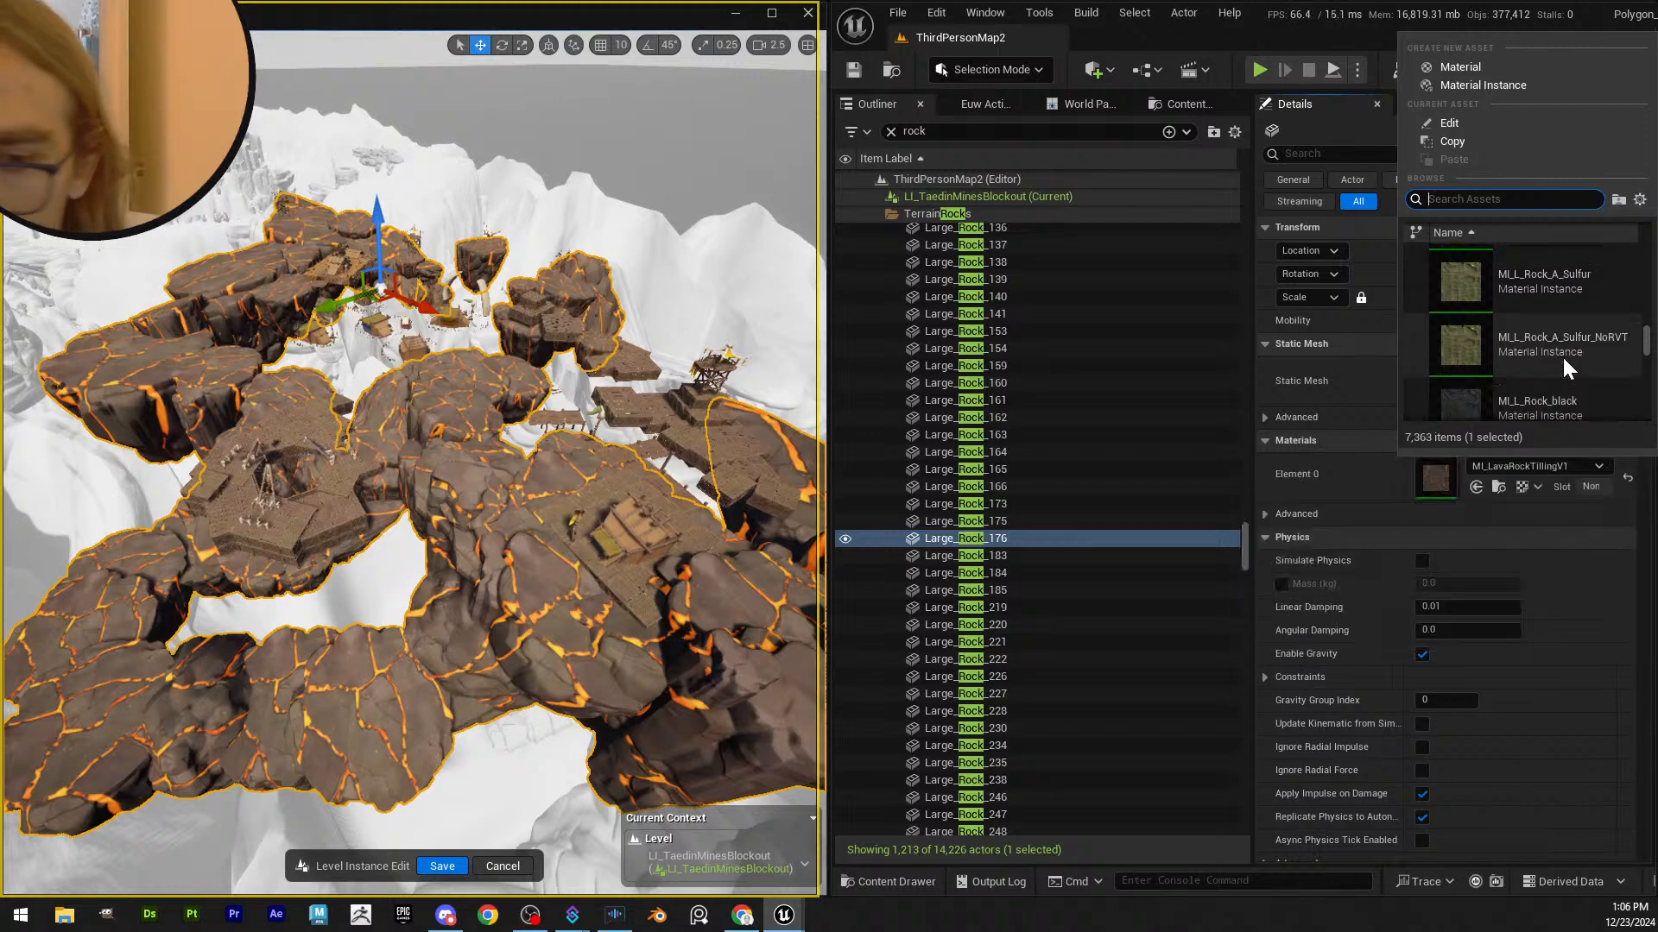
{"action": "scroll", "coordinate": [1562, 355], "scroll_direction": "up", "scroll_amount": 5}
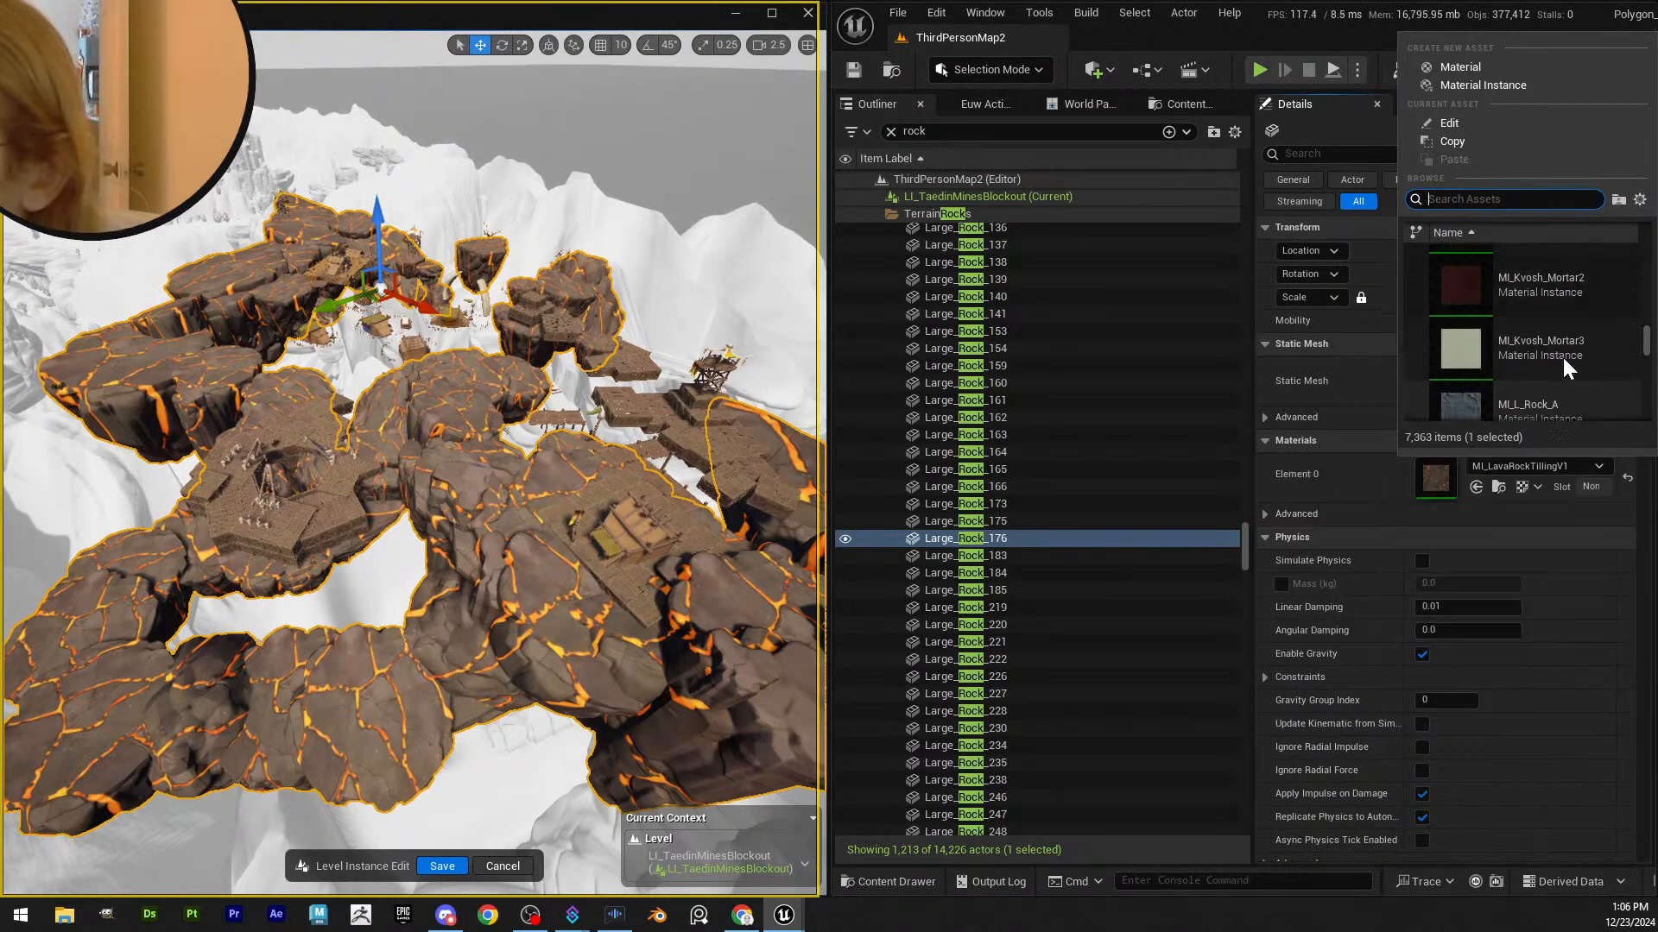
{"action": "scroll", "coordinate": [1562, 349], "scroll_direction": "up", "scroll_amount": 5}
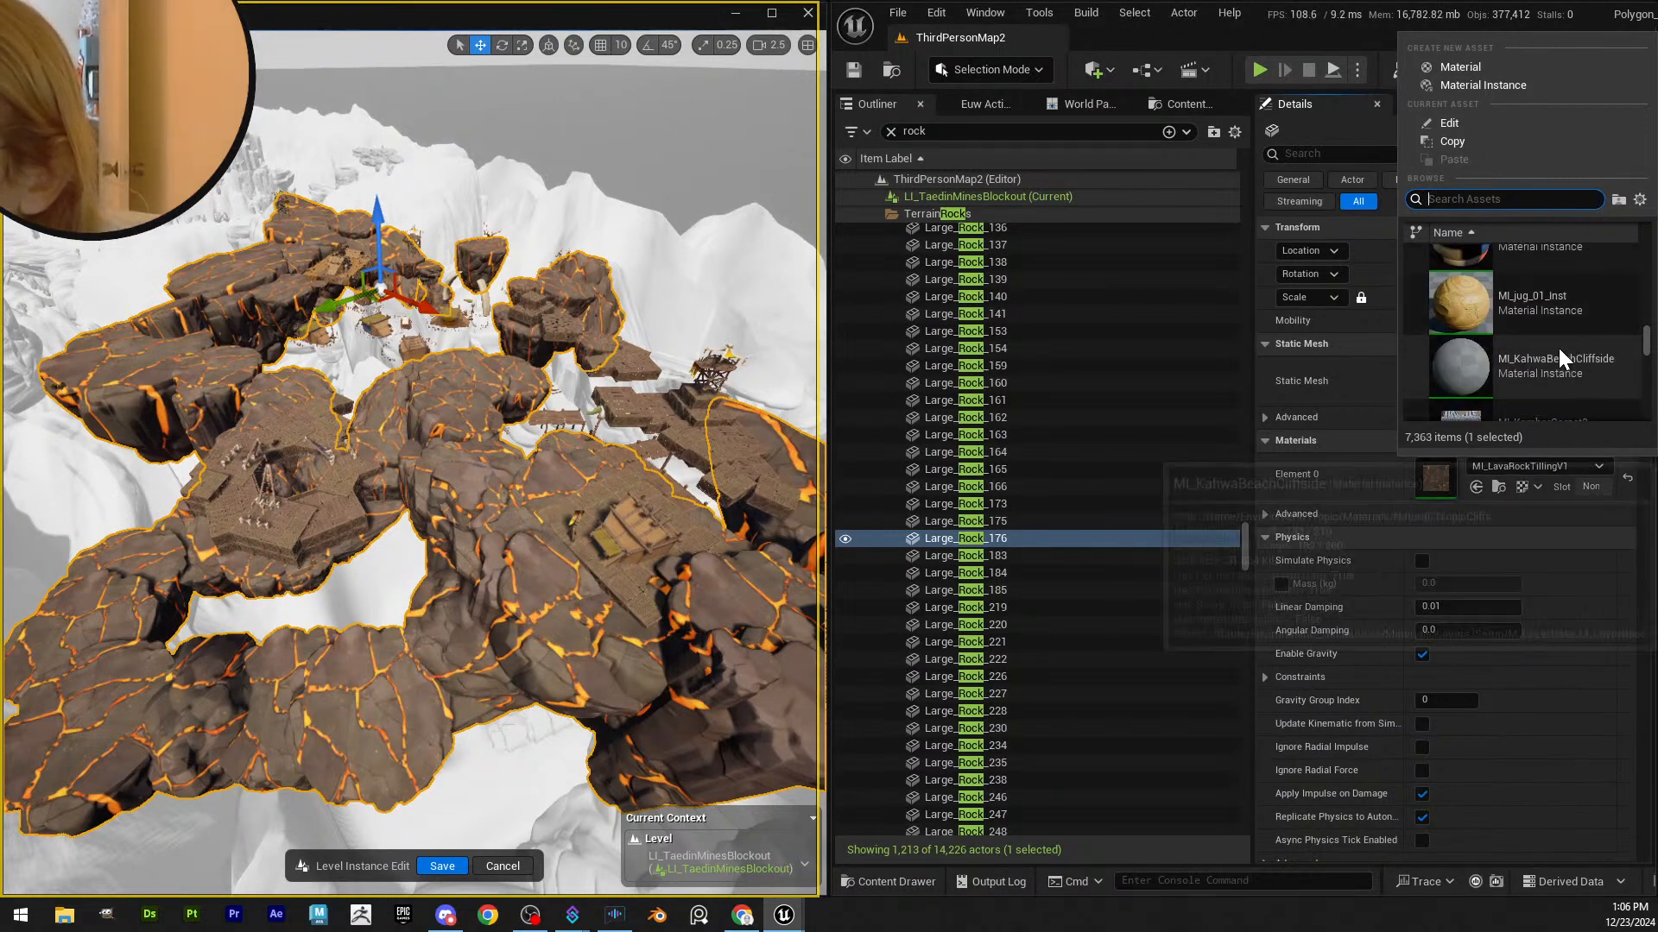
{"action": "scroll", "coordinate": [1554, 345], "scroll_direction": "up", "scroll_amount": 5}
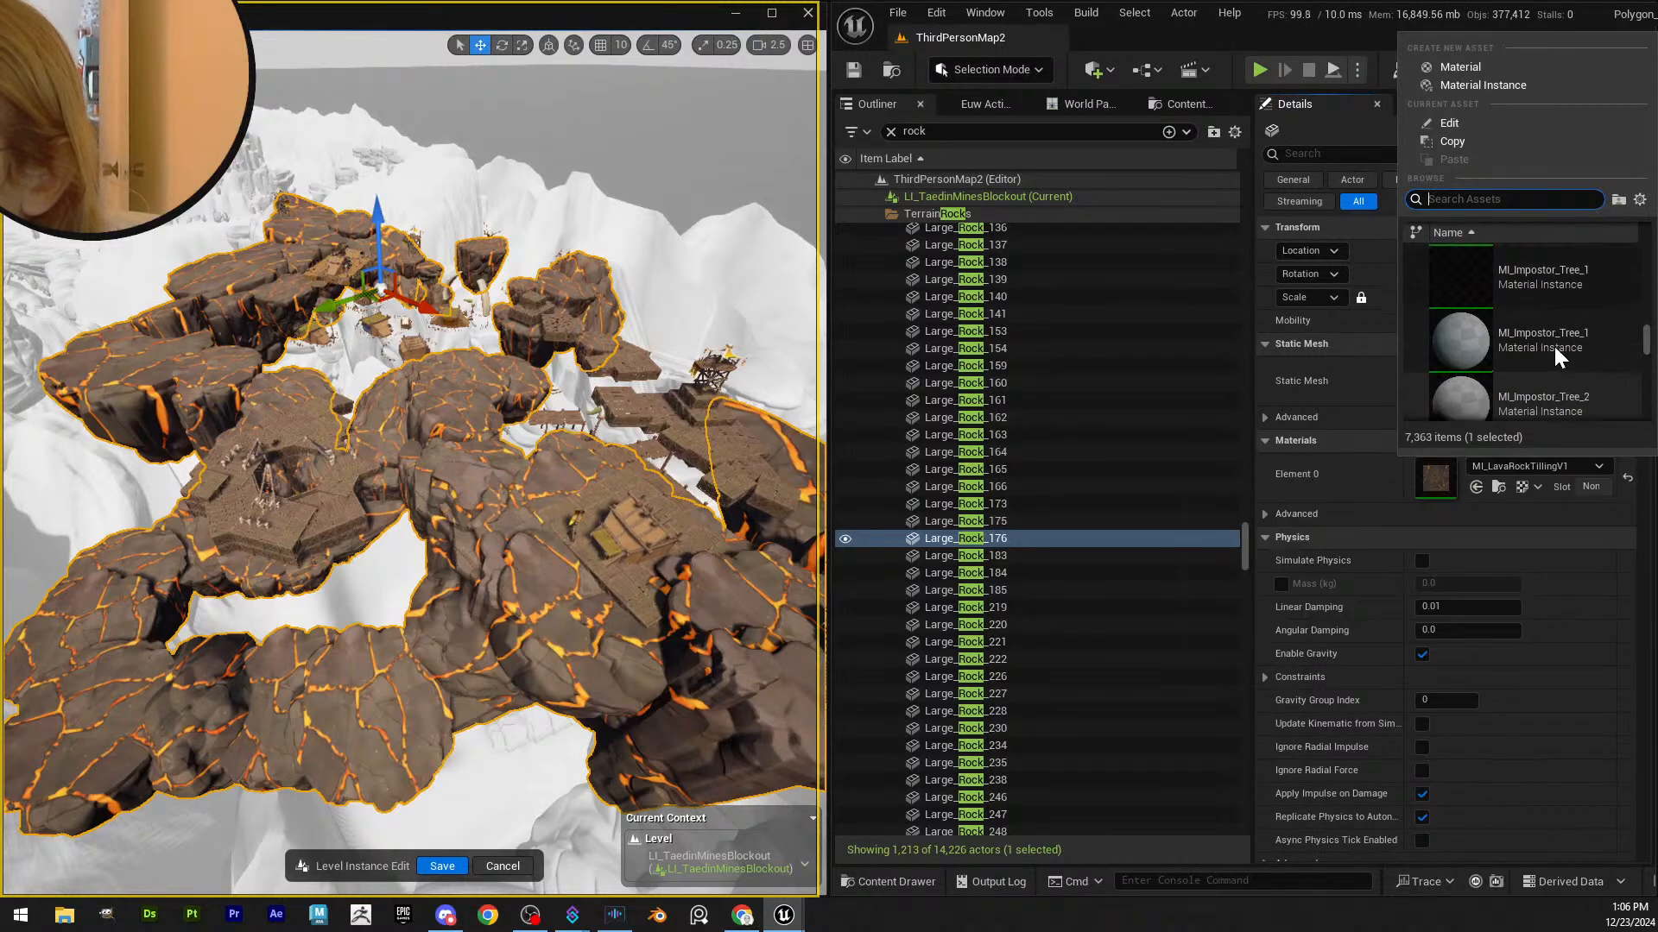
{"action": "left_click_drag", "start_coordinate": [1651, 349], "coordinate": [1627, 380]}
{"action": "scroll", "coordinate": [1538, 374], "scroll_direction": "down", "scroll_amount": 15}
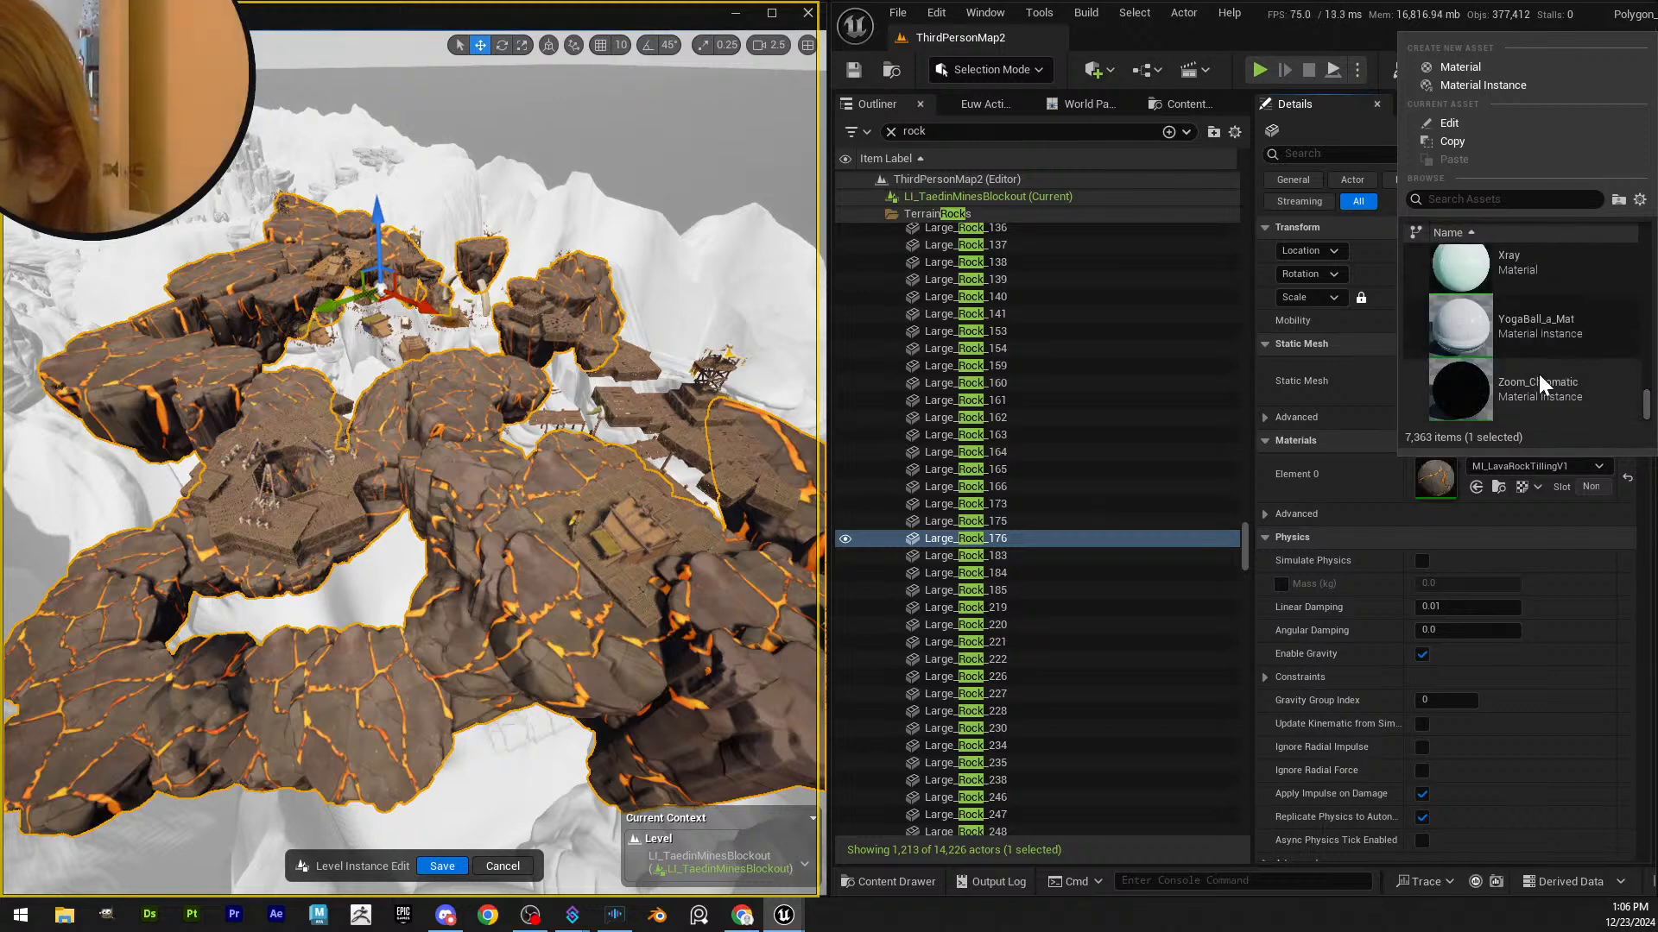
{"action": "scroll", "coordinate": [1525, 332], "scroll_direction": "down", "scroll_amount": 3}
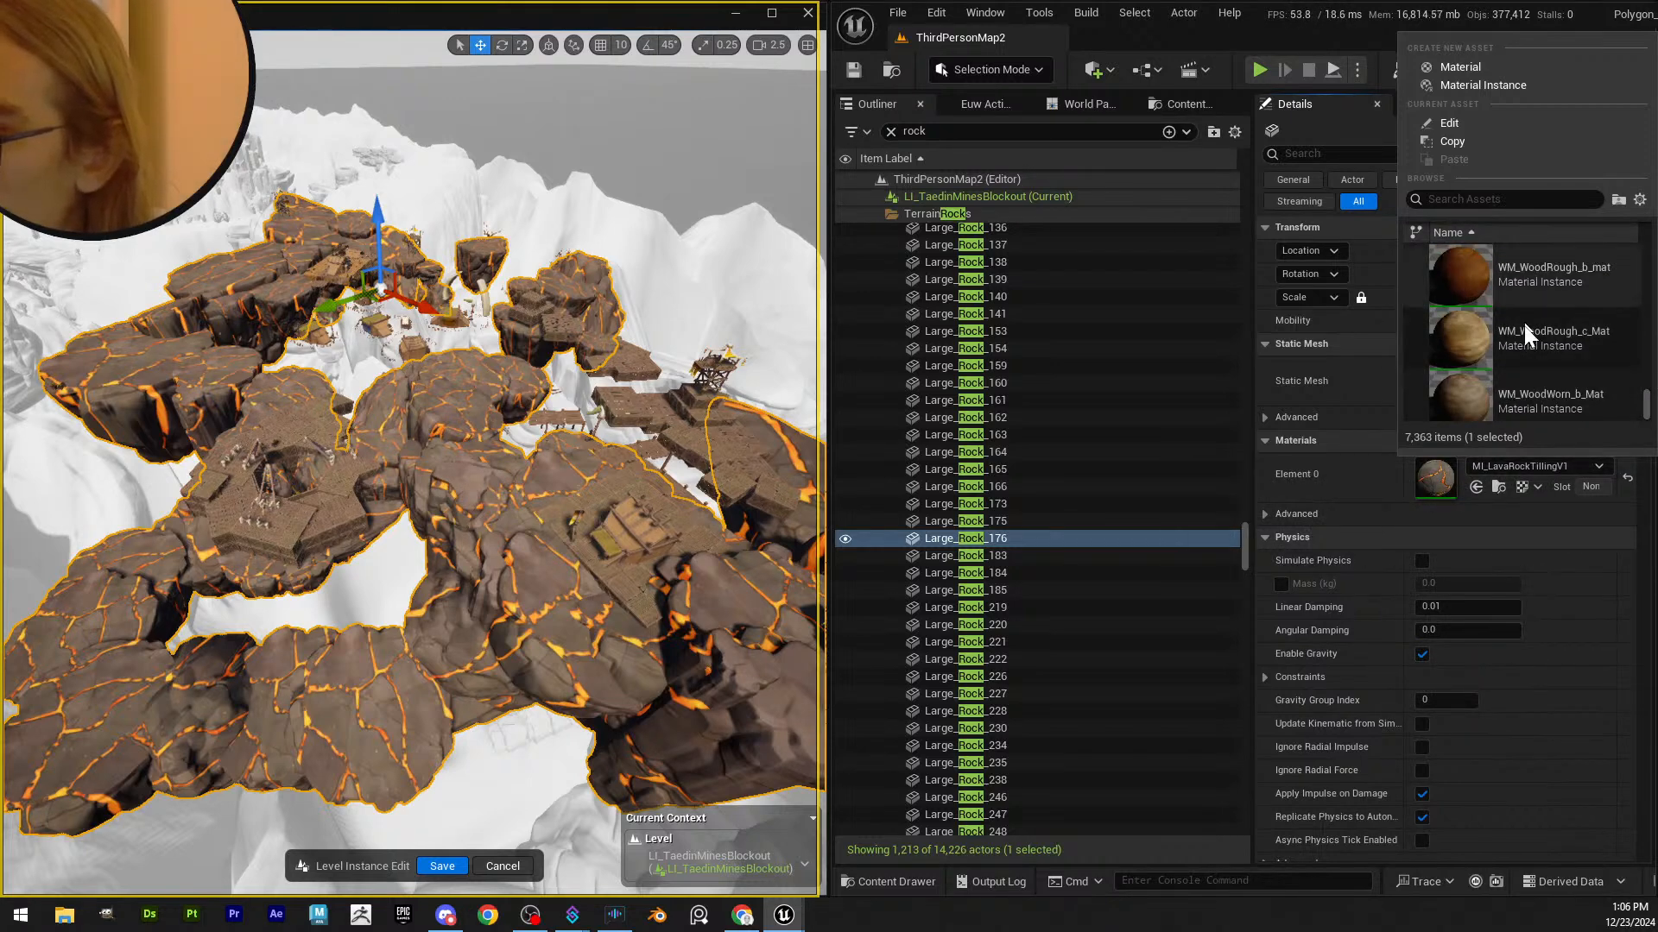
- Search the materials for "rock" and assign MI_SulfurRock_Mines to the selected terrain rocks
{"action": "left_click", "coordinate": [1489, 200]}
{"action": "type", "text": "rock"}
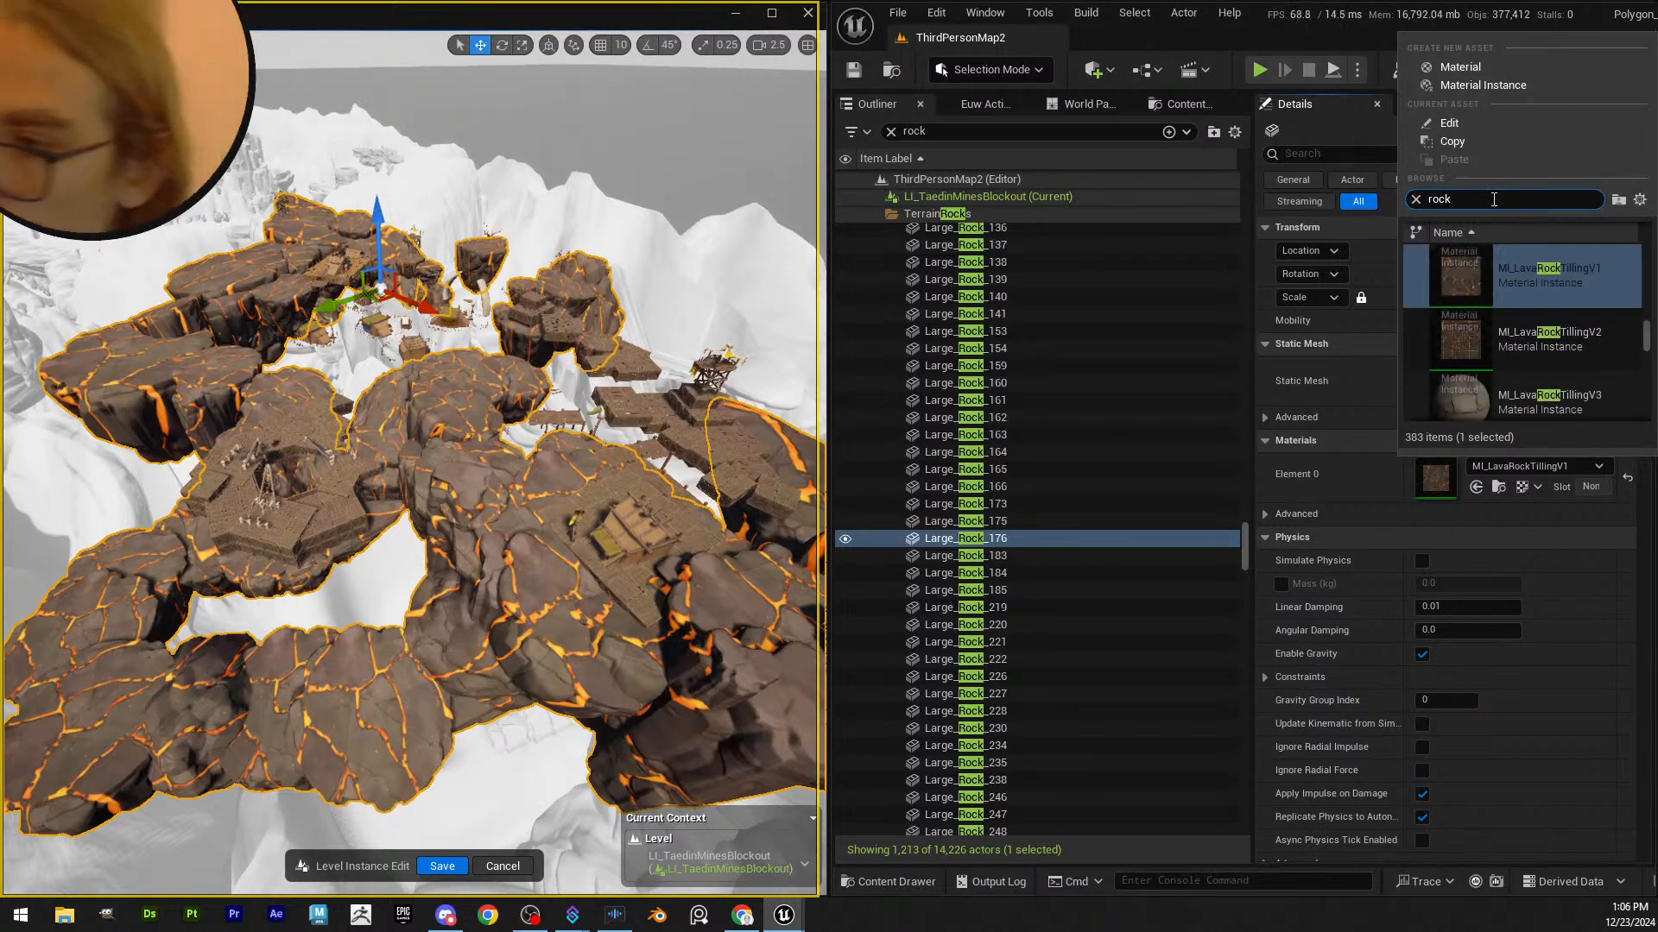
{"action": "scroll", "coordinate": [1545, 350], "scroll_direction": "down", "scroll_amount": 5}
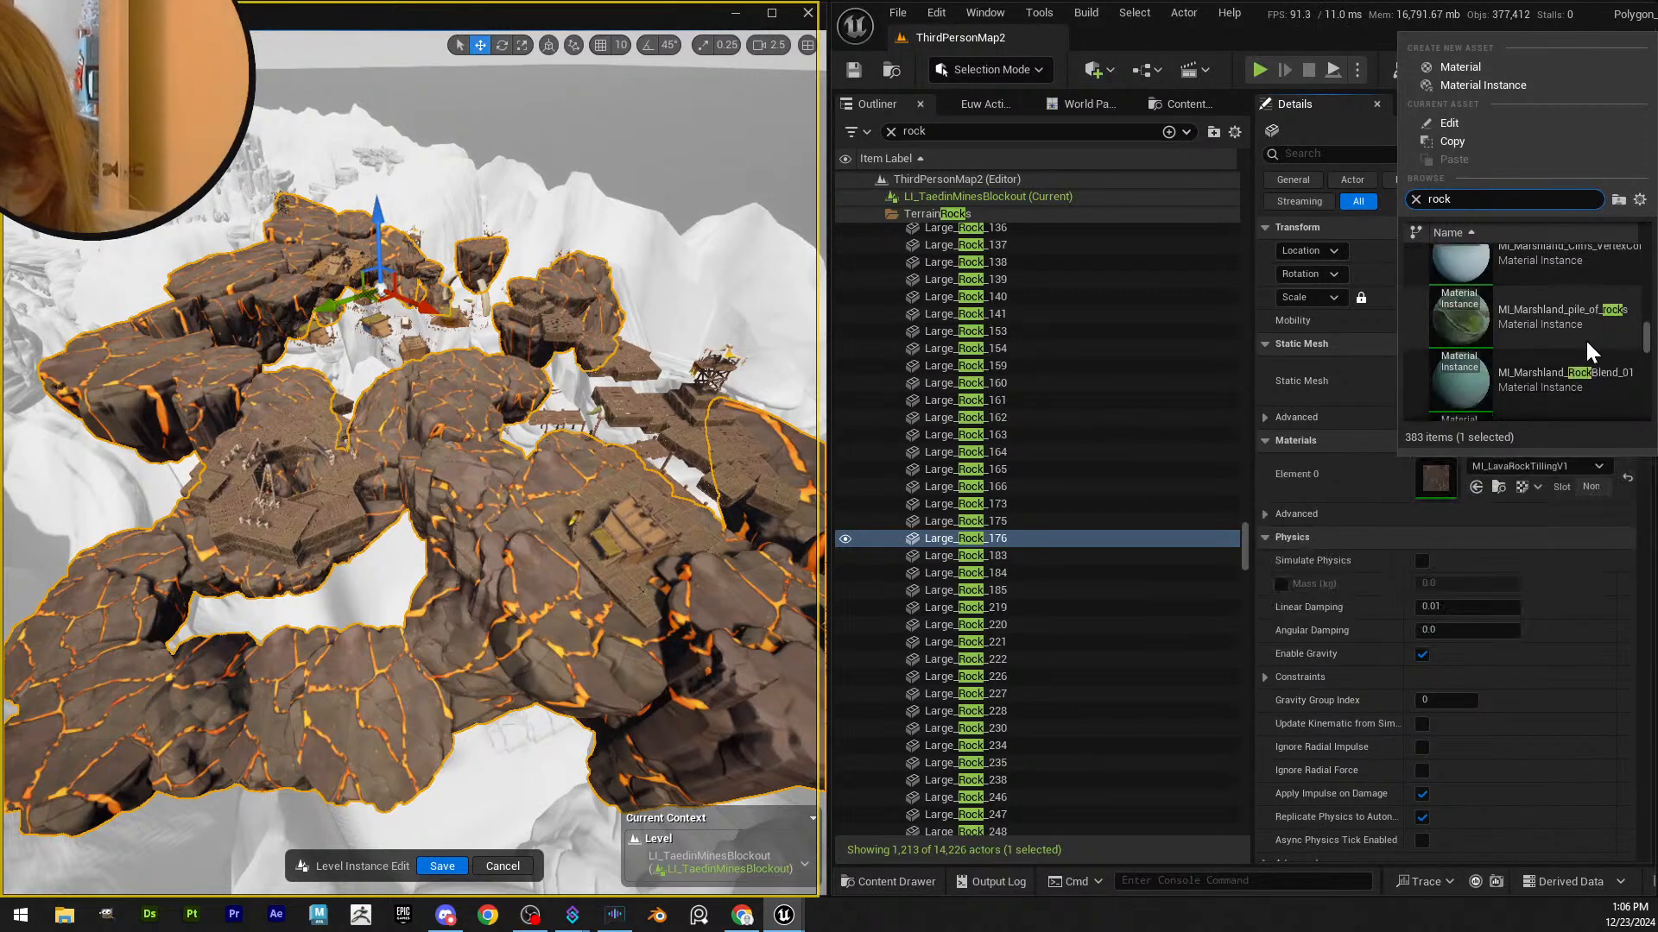
{"action": "scroll", "coordinate": [1585, 345], "scroll_direction": "down", "scroll_amount": 5}
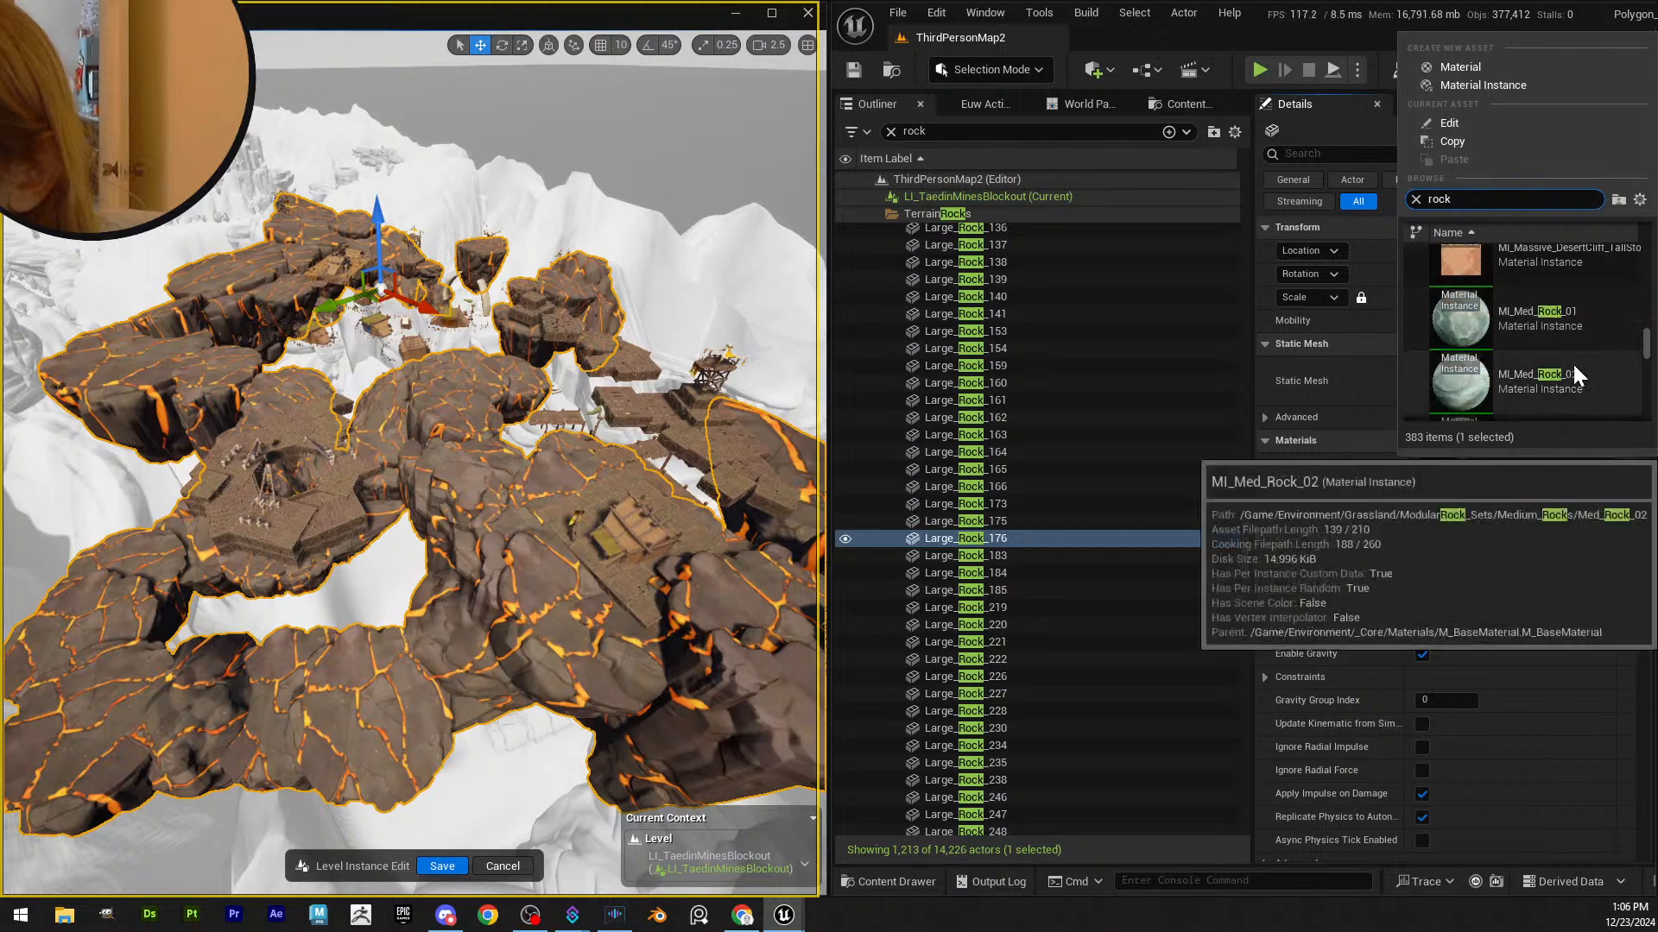
{"action": "scroll", "coordinate": [1572, 362], "scroll_direction": "down", "scroll_amount": 5}
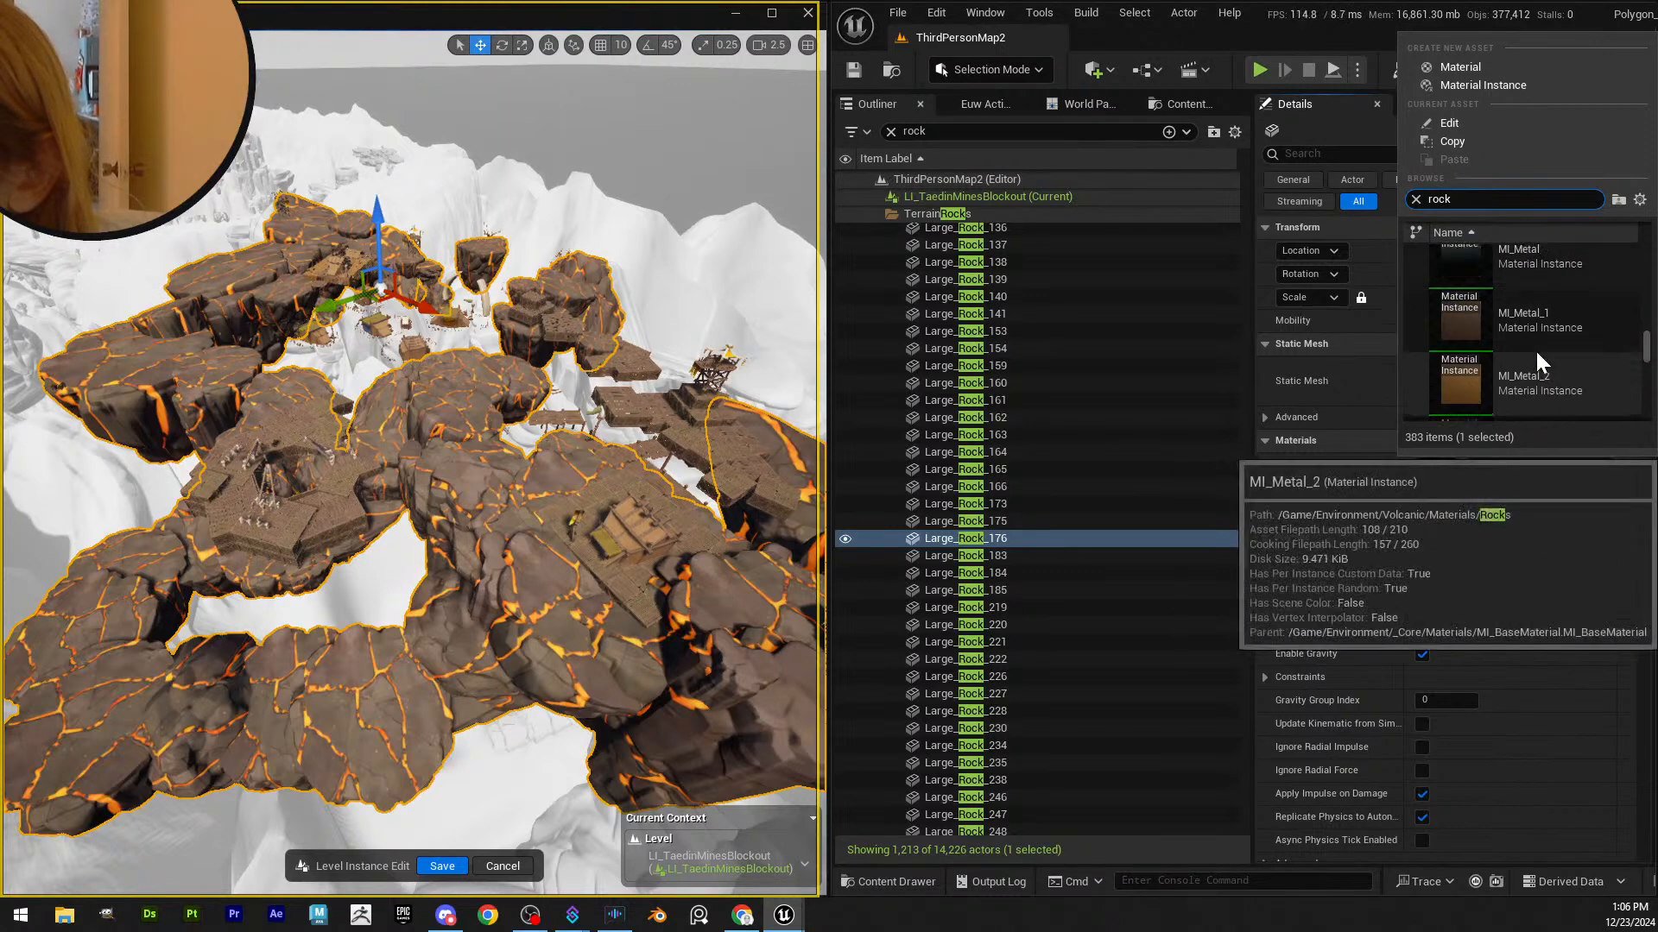
{"action": "scroll", "coordinate": [1571, 385], "scroll_direction": "down", "scroll_amount": 5}
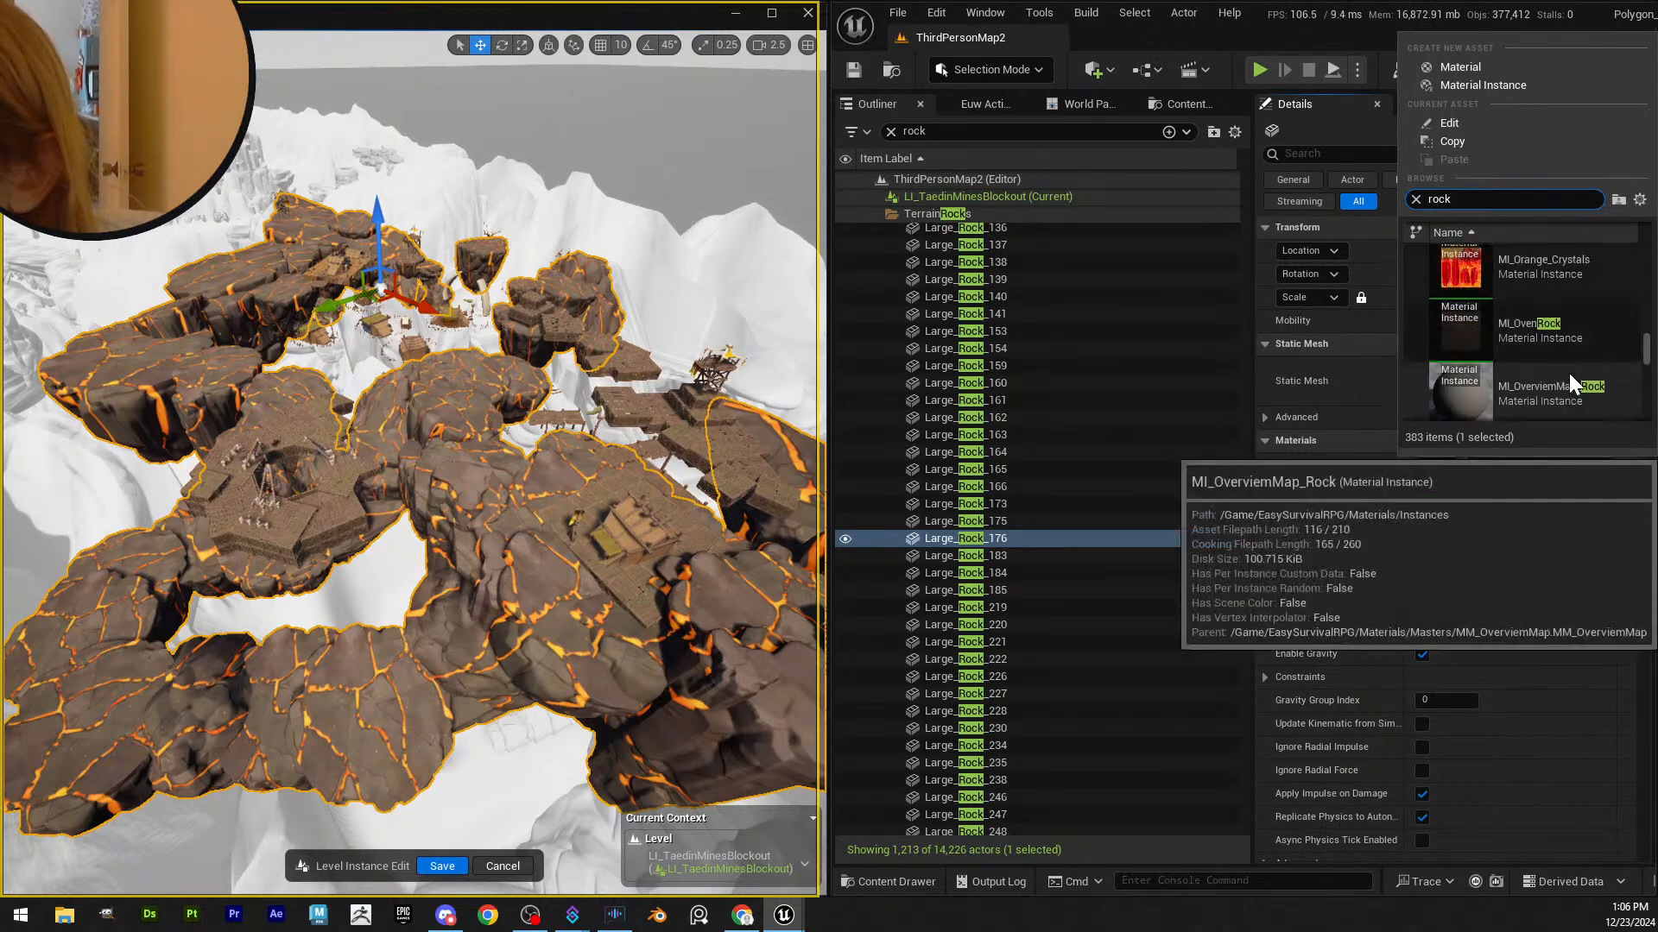
{"action": "scroll", "coordinate": [1567, 373], "scroll_direction": "down", "scroll_amount": 3}
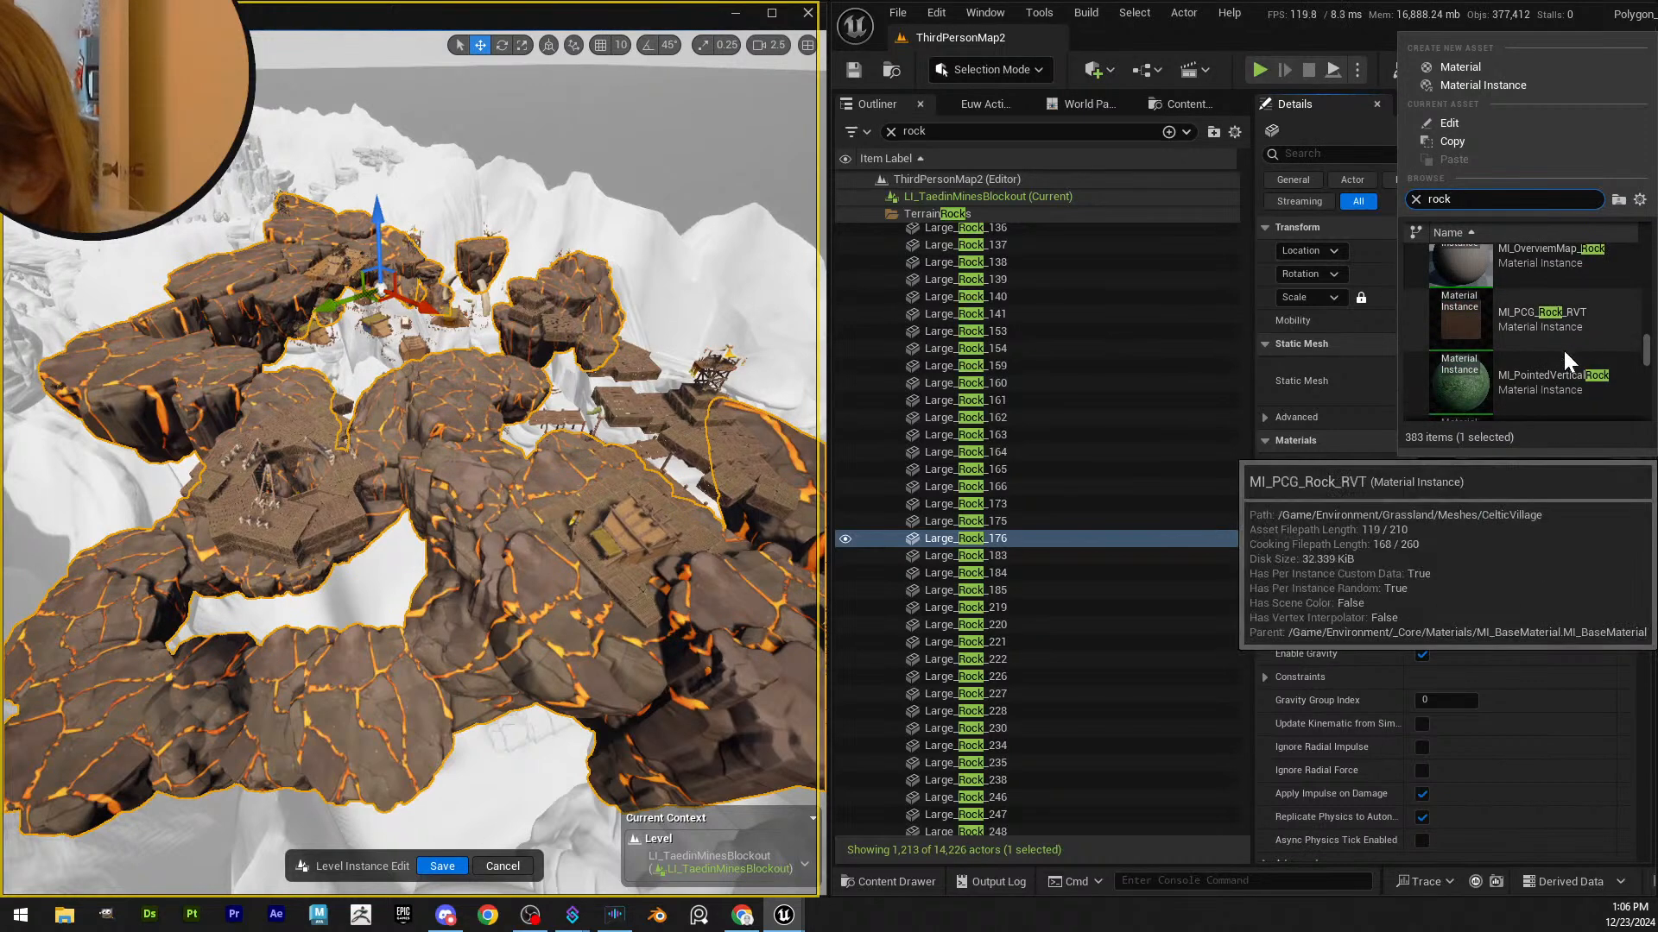
{"action": "scroll", "coordinate": [1563, 358], "scroll_direction": "down", "scroll_amount": 5}
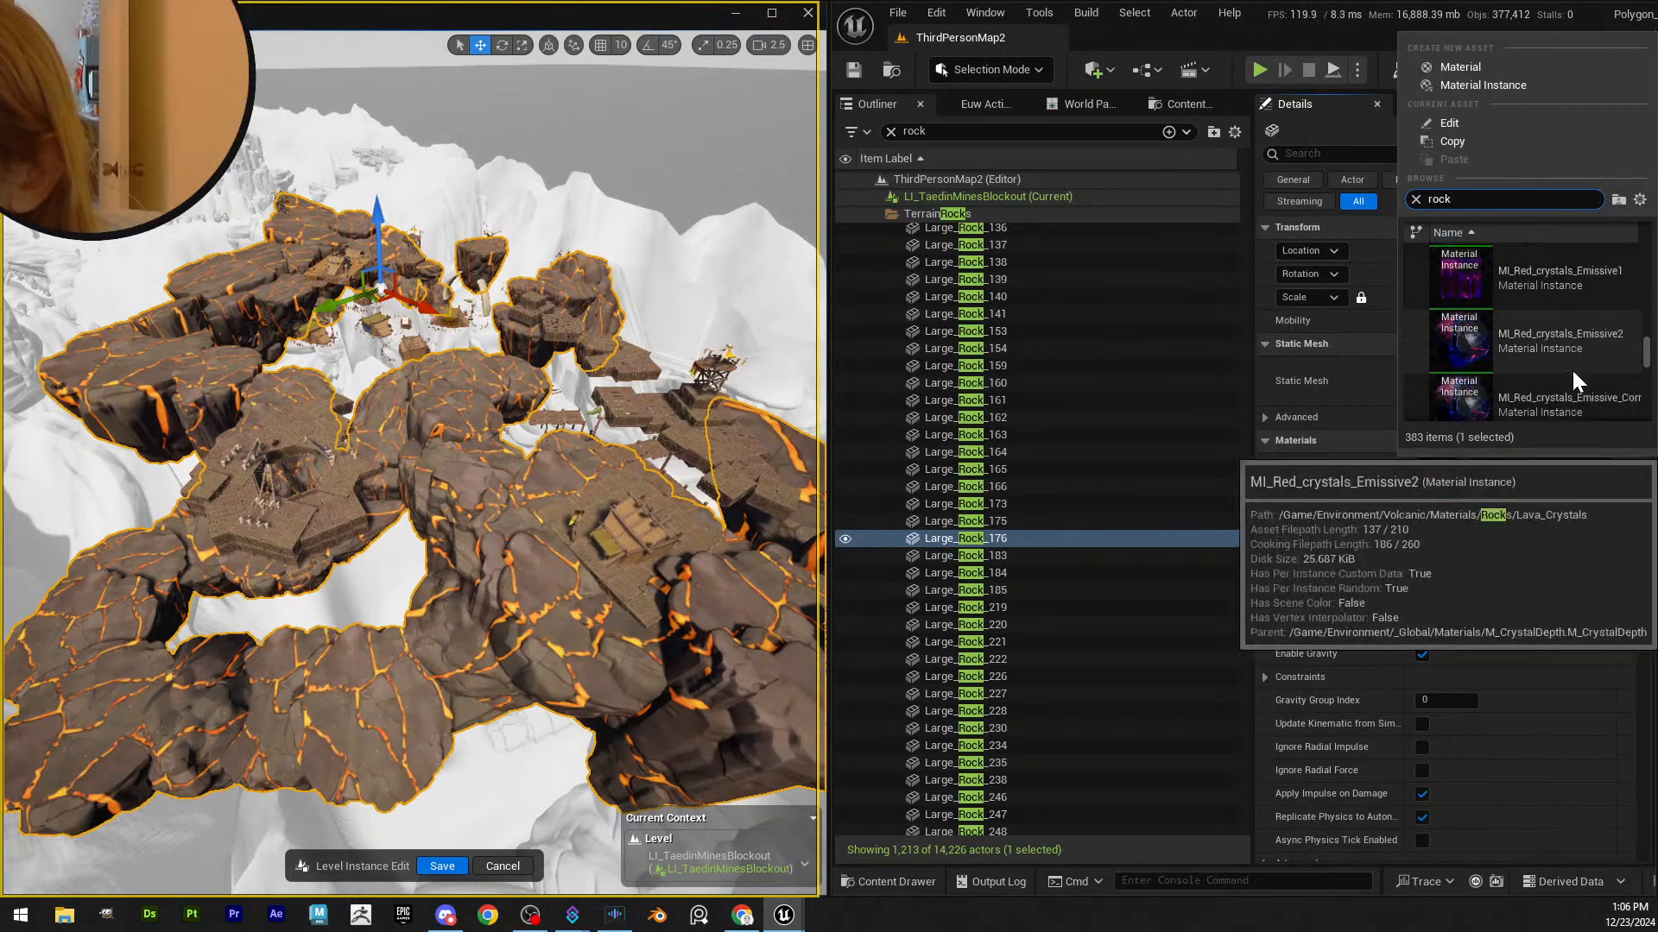
{"action": "scroll", "coordinate": [1571, 366], "scroll_direction": "down", "scroll_amount": 6}
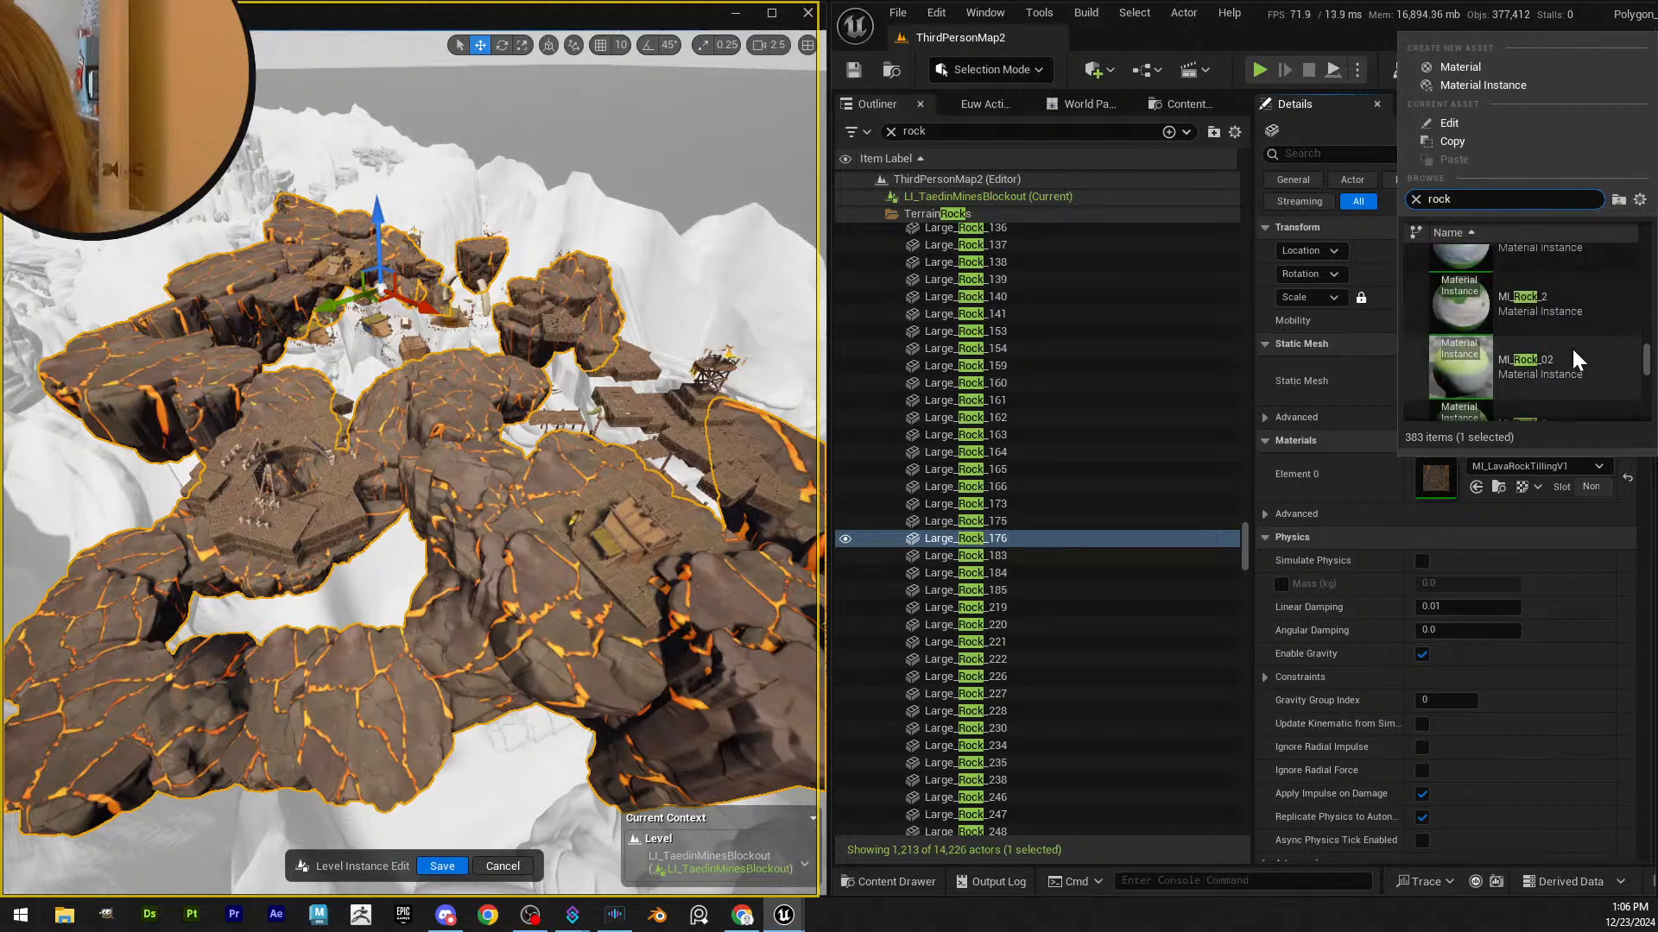
{"action": "scroll", "coordinate": [1573, 345], "scroll_direction": "down", "scroll_amount": 5}
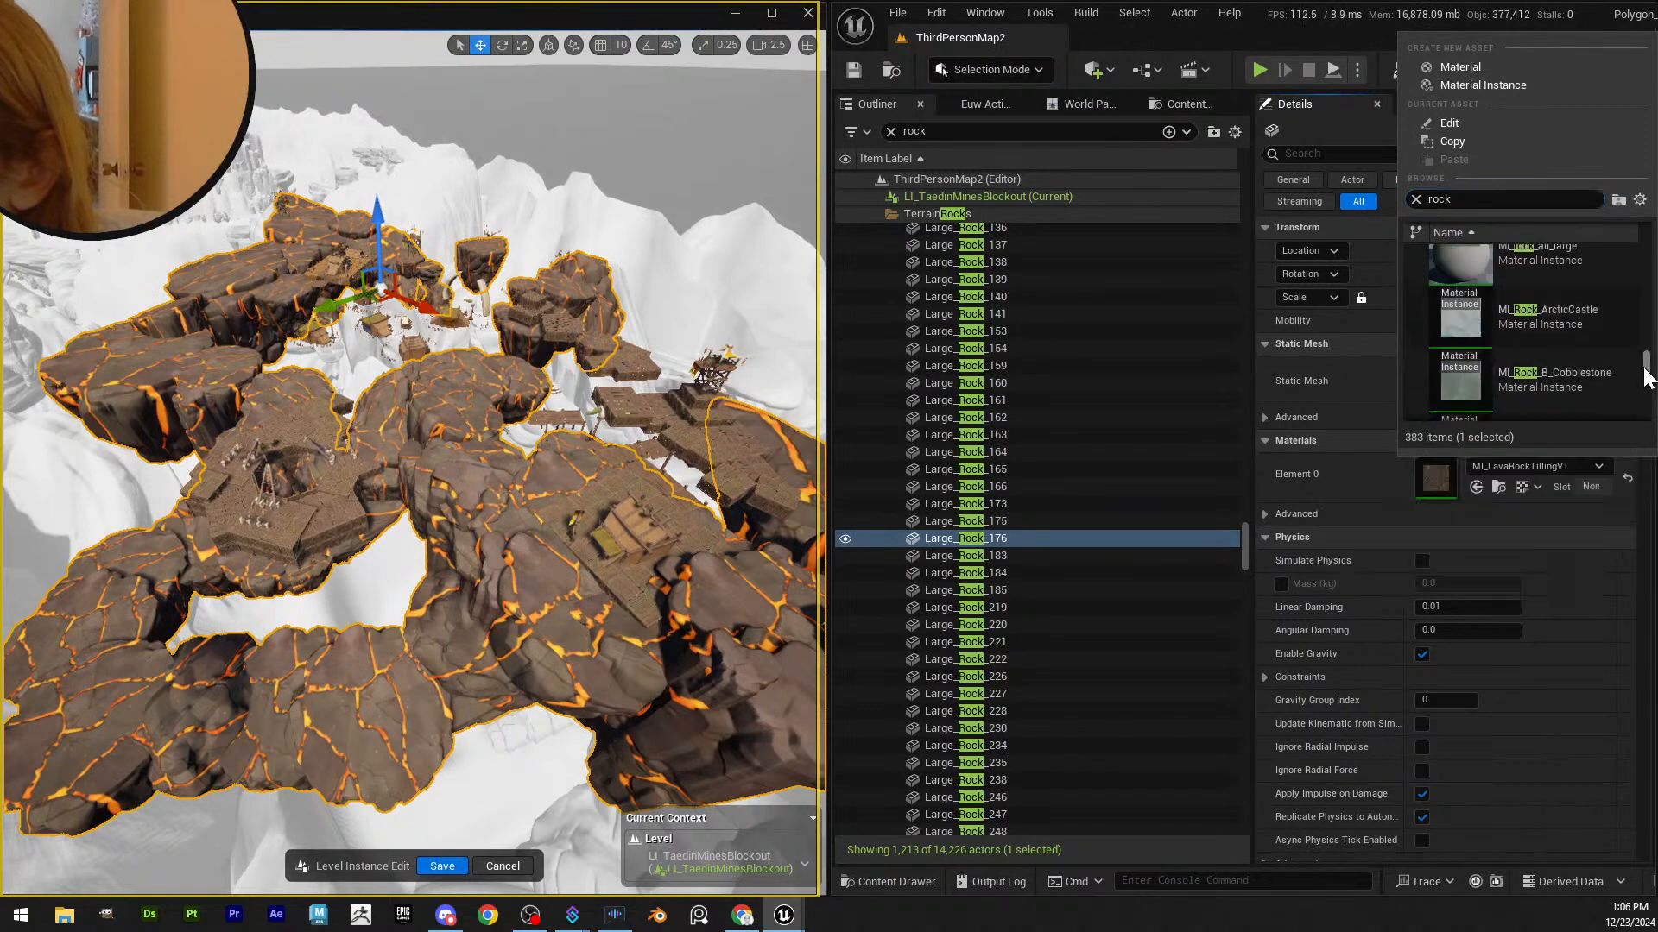
{"action": "left_click_drag", "start_coordinate": [1645, 377], "coordinate": [1648, 401]}
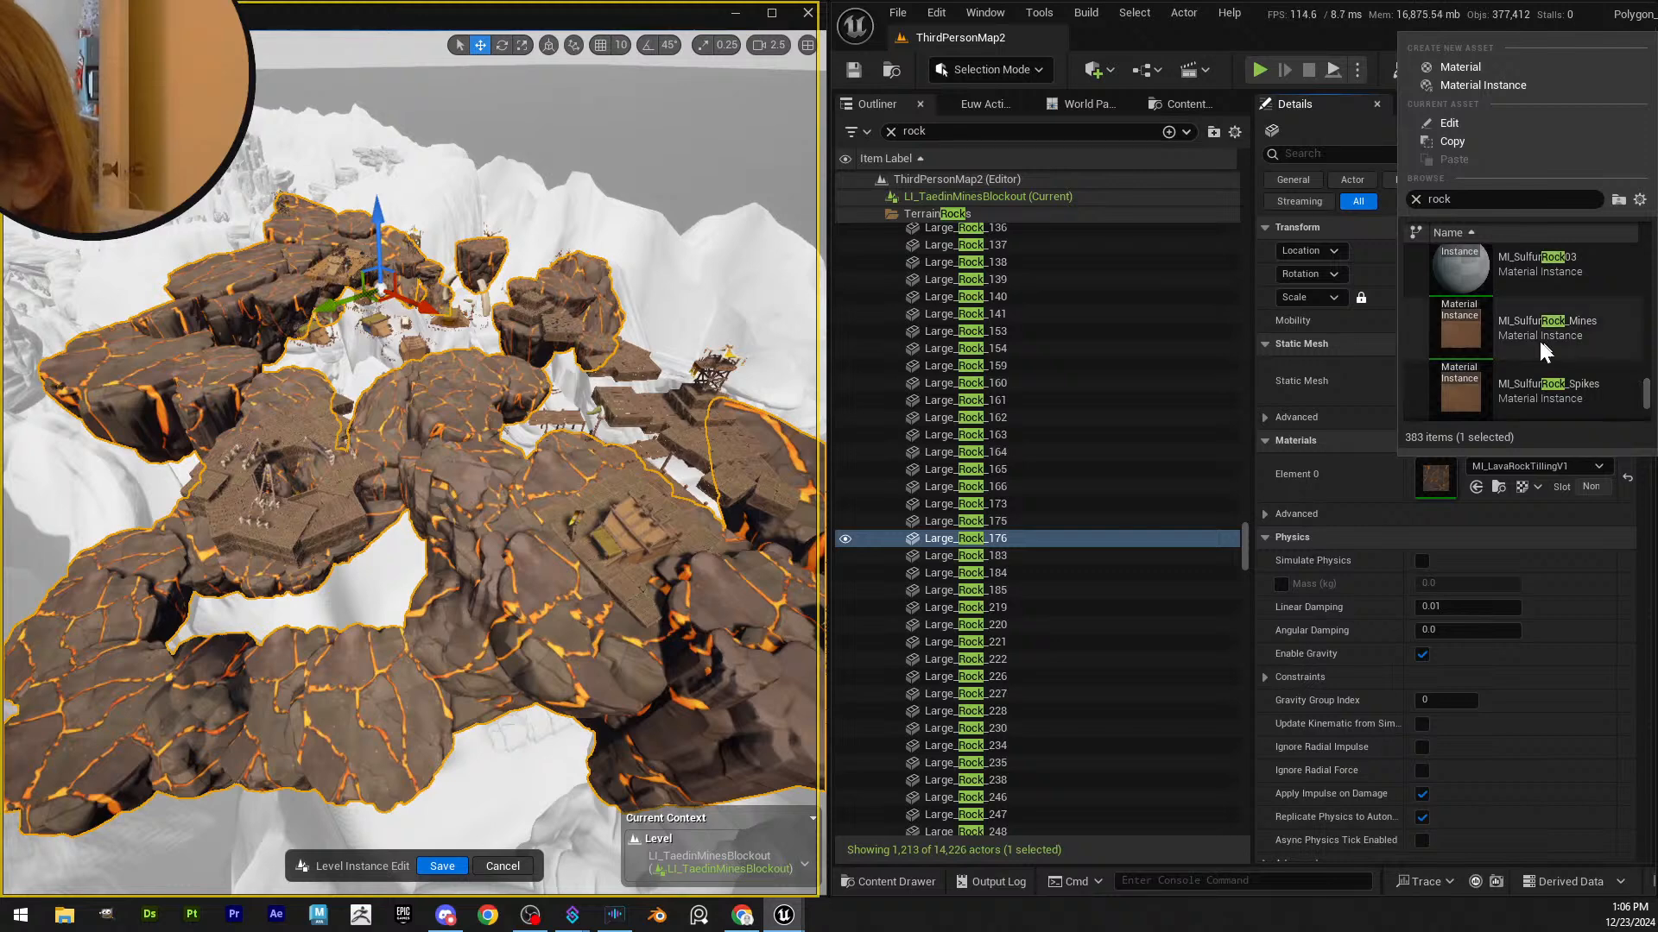
{"action": "left_click", "coordinate": [1512, 333]}
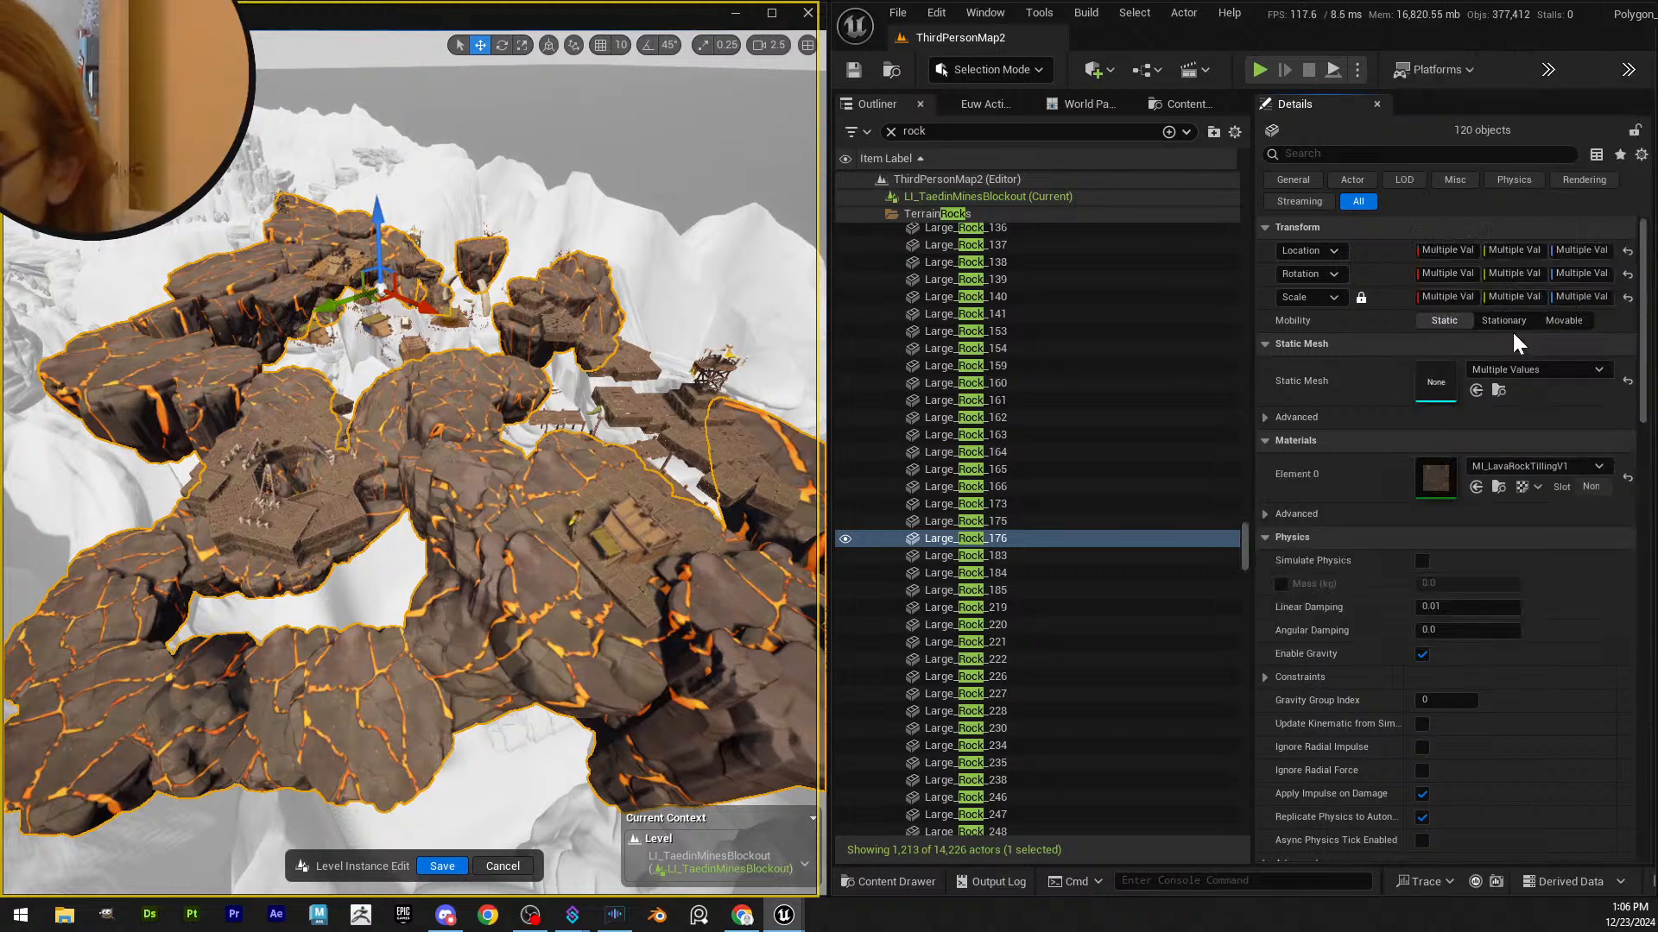
- Save the level instance edit, clear the selection and inspect the mines' rocks against the surrounding desert
{"action": "right_click_drag", "start_coordinate": [427, 398], "coordinate": [424, 897]}
{"action": "scroll", "coordinate": [425, 483], "scroll_direction": "up", "scroll_amount": 1}
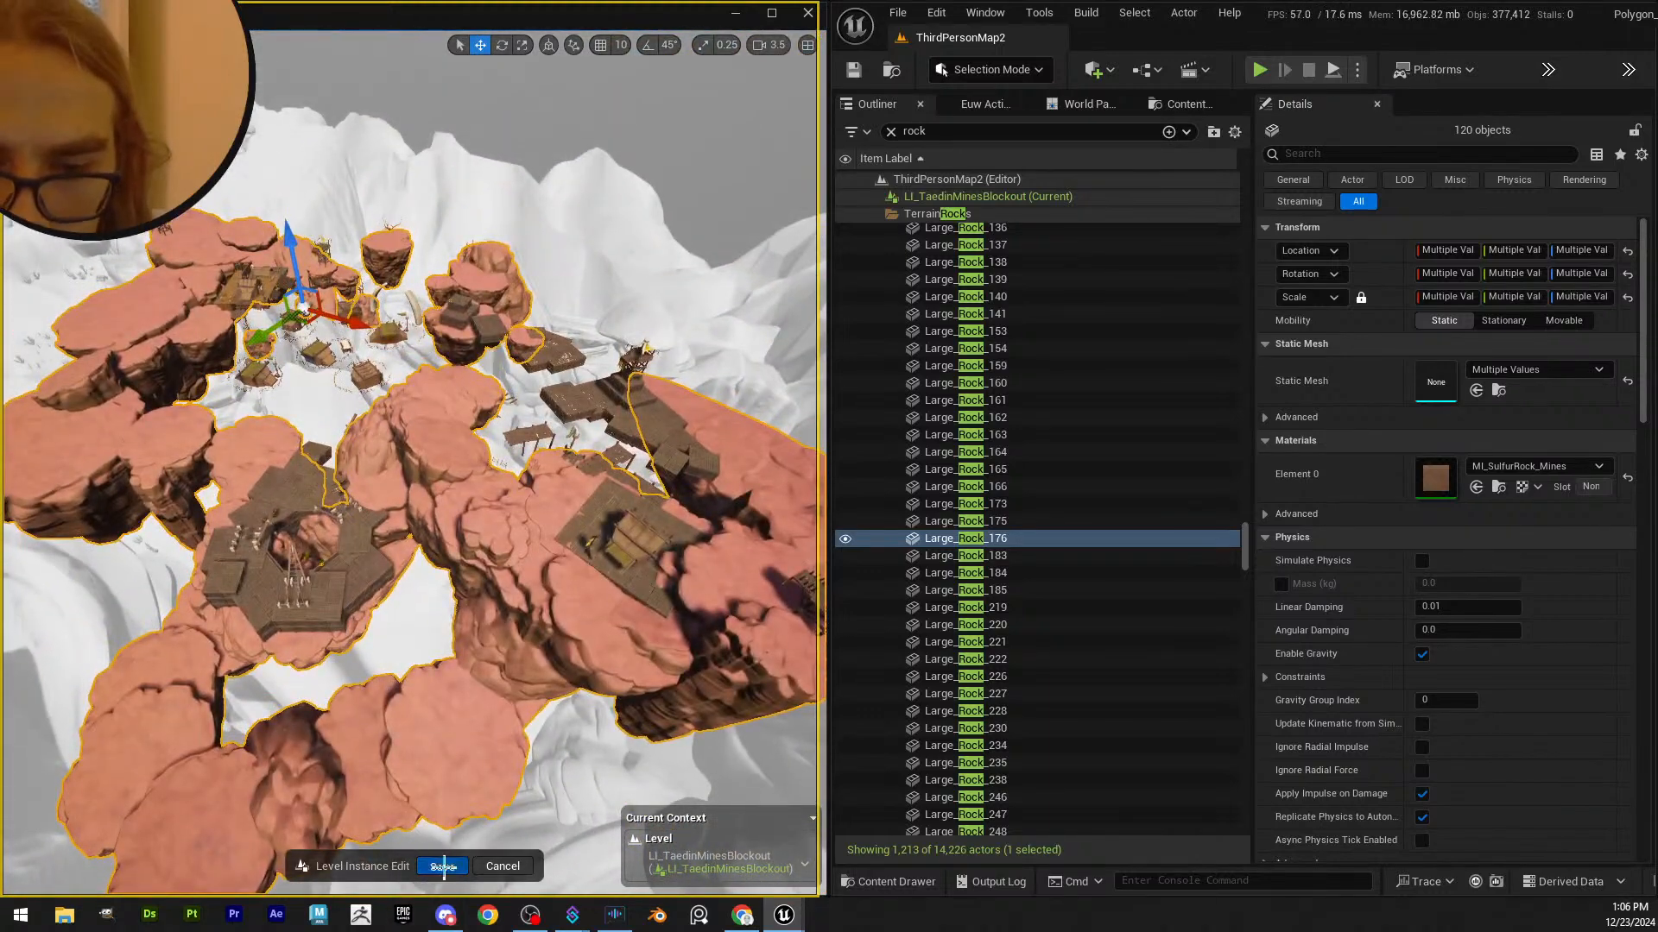
{"action": "left_click", "coordinate": [442, 866]}
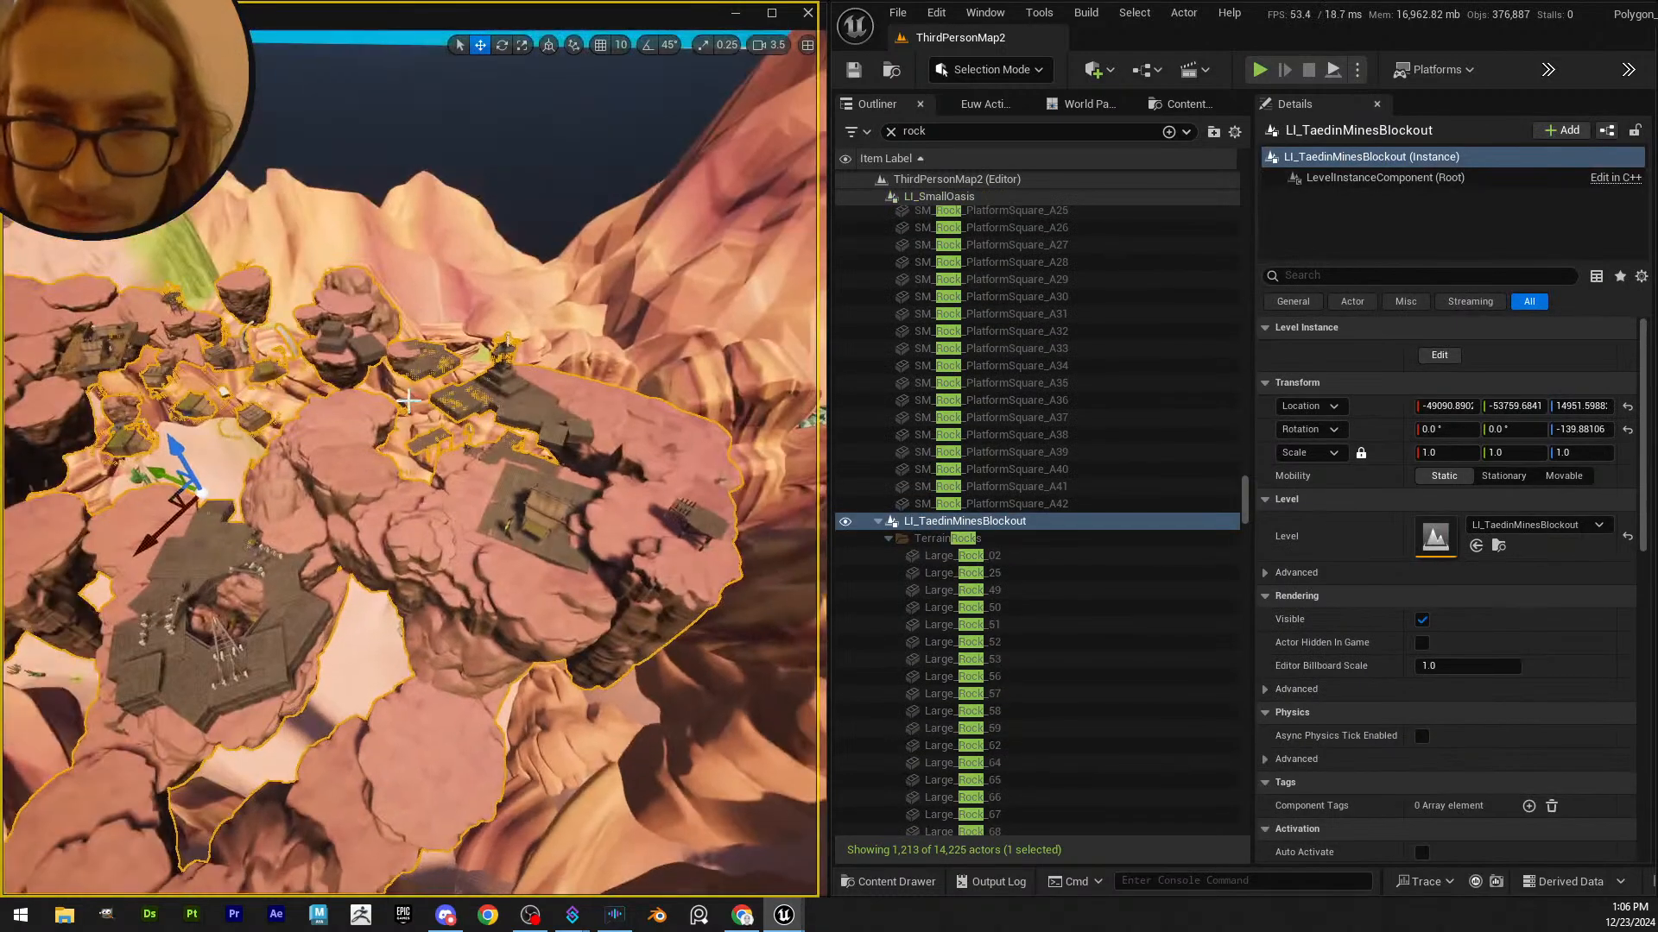
{"action": "key", "text": "Escape"}
{"action": "right_click_drag", "start_coordinate": [409, 401], "coordinate": [322, 503]}
{"action": "scroll", "coordinate": [268, 345], "scroll_direction": "down", "scroll_amount": 3}
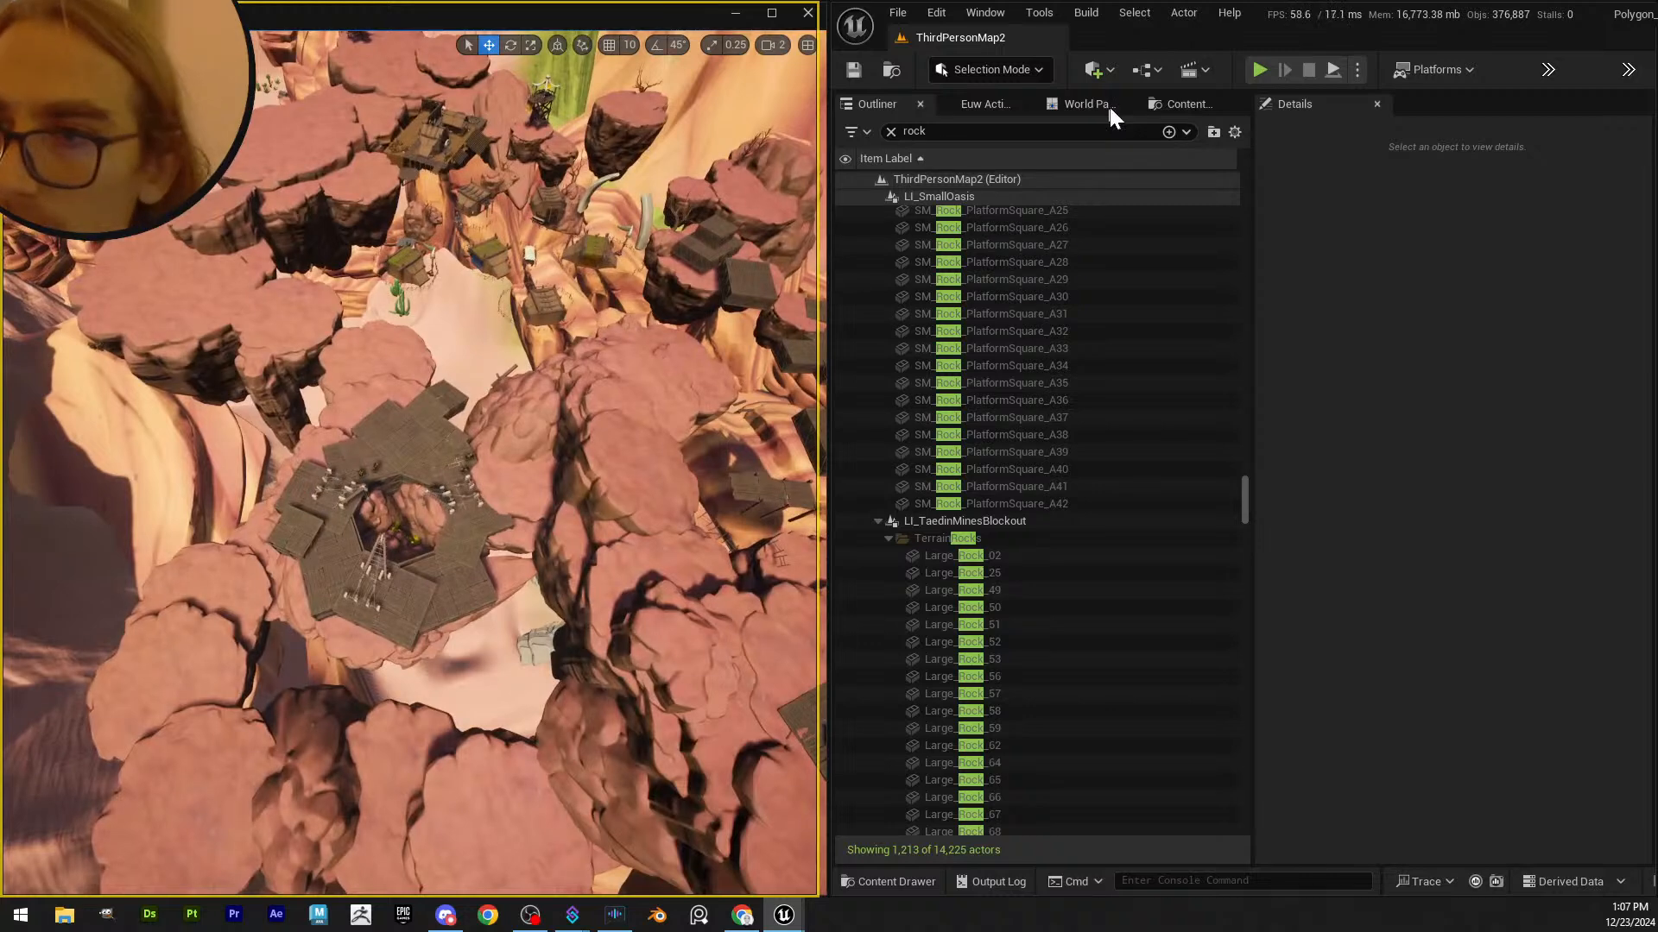
- Open the LI_TaedinMinesBlockout level instance for editing again
{"action": "right_click", "coordinate": [524, 496]}
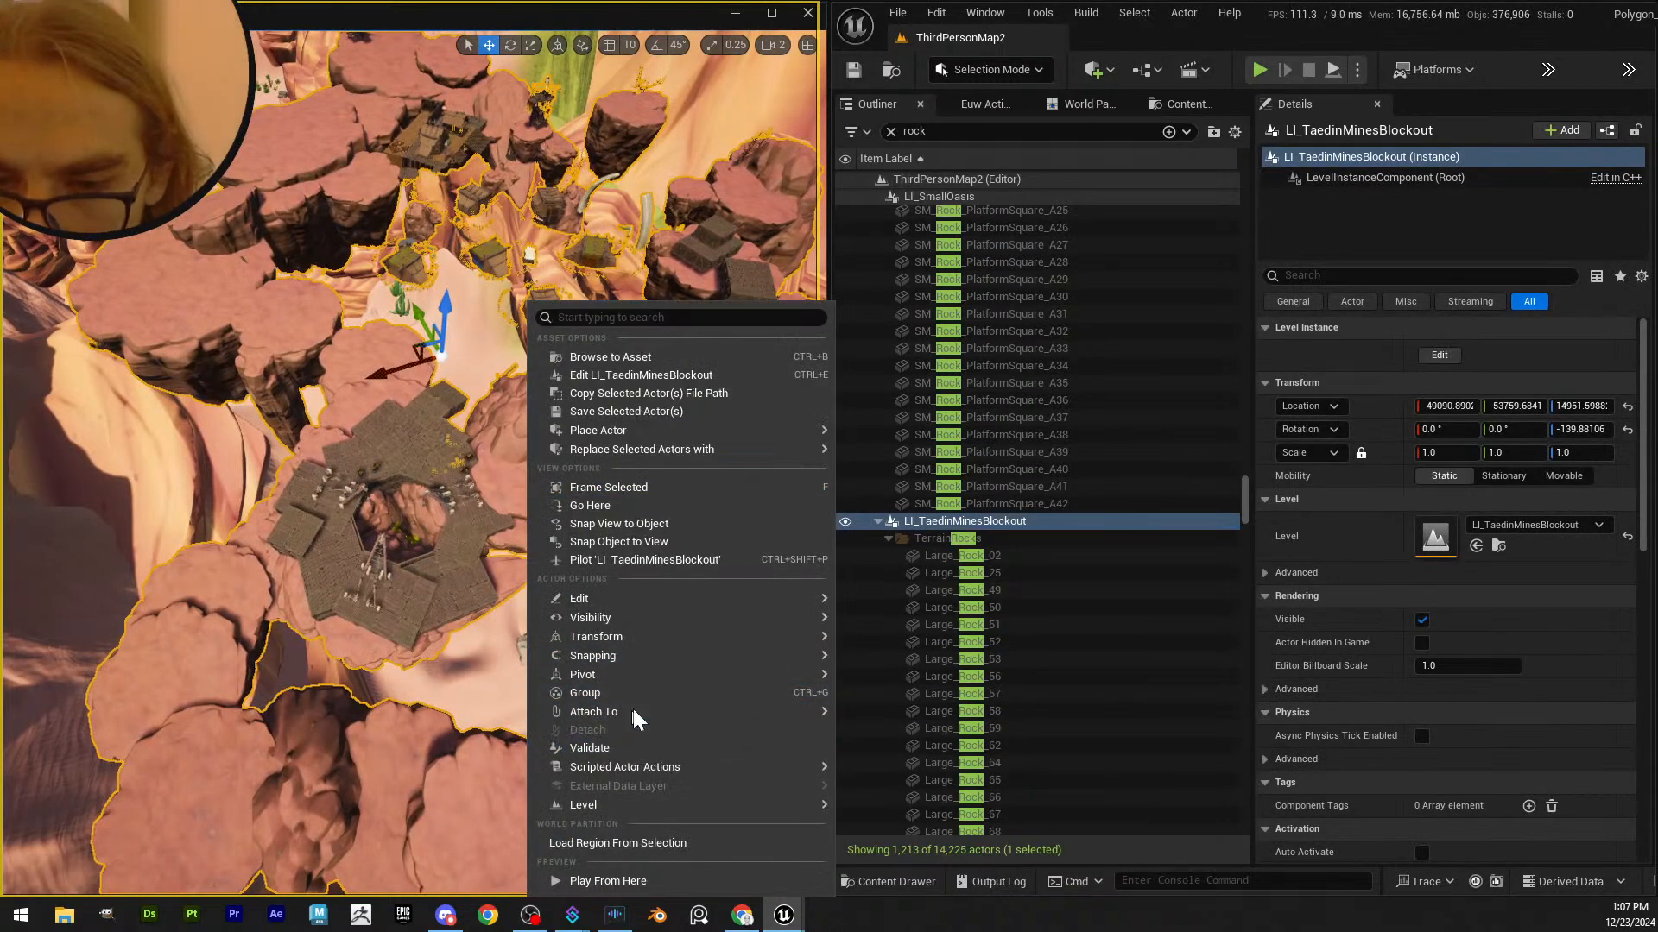
{"action": "mouse_move", "coordinate": [631, 804]}
{"action": "left_click", "coordinate": [886, 810]}
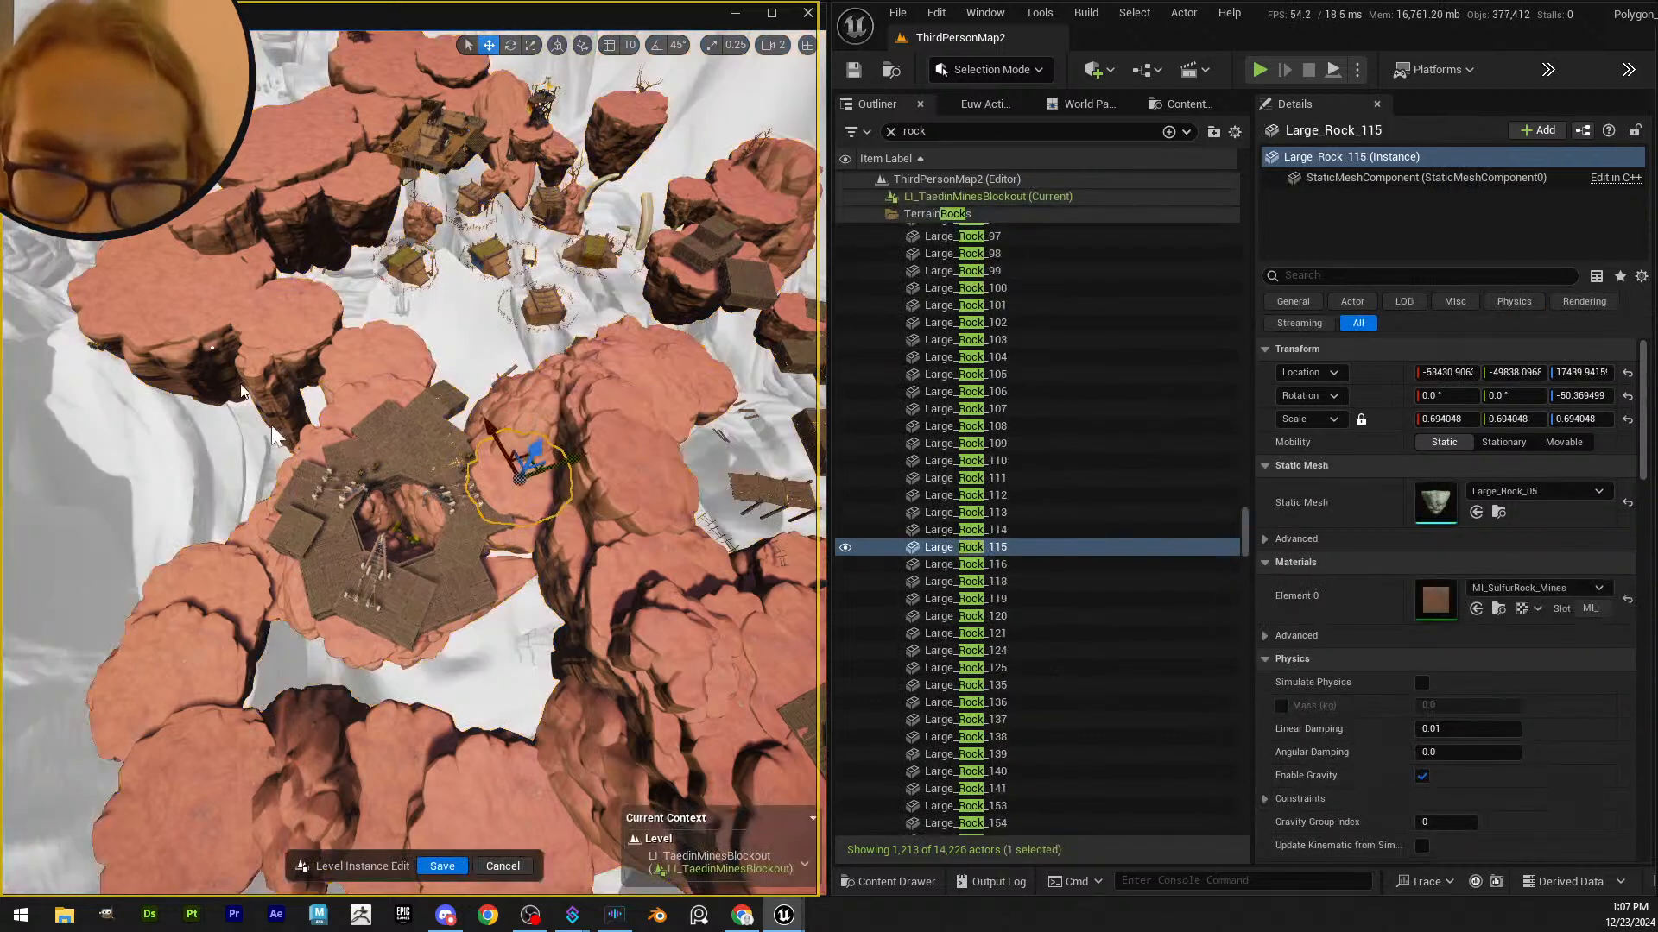
- Try to select the octagonal mine platform with its surrounding rocks, adjusting individual rocks in the selection
{"action": "left_click_drag", "start_coordinate": [536, 690], "coordinate": [545, 683], "text": "ctrl+alt"}
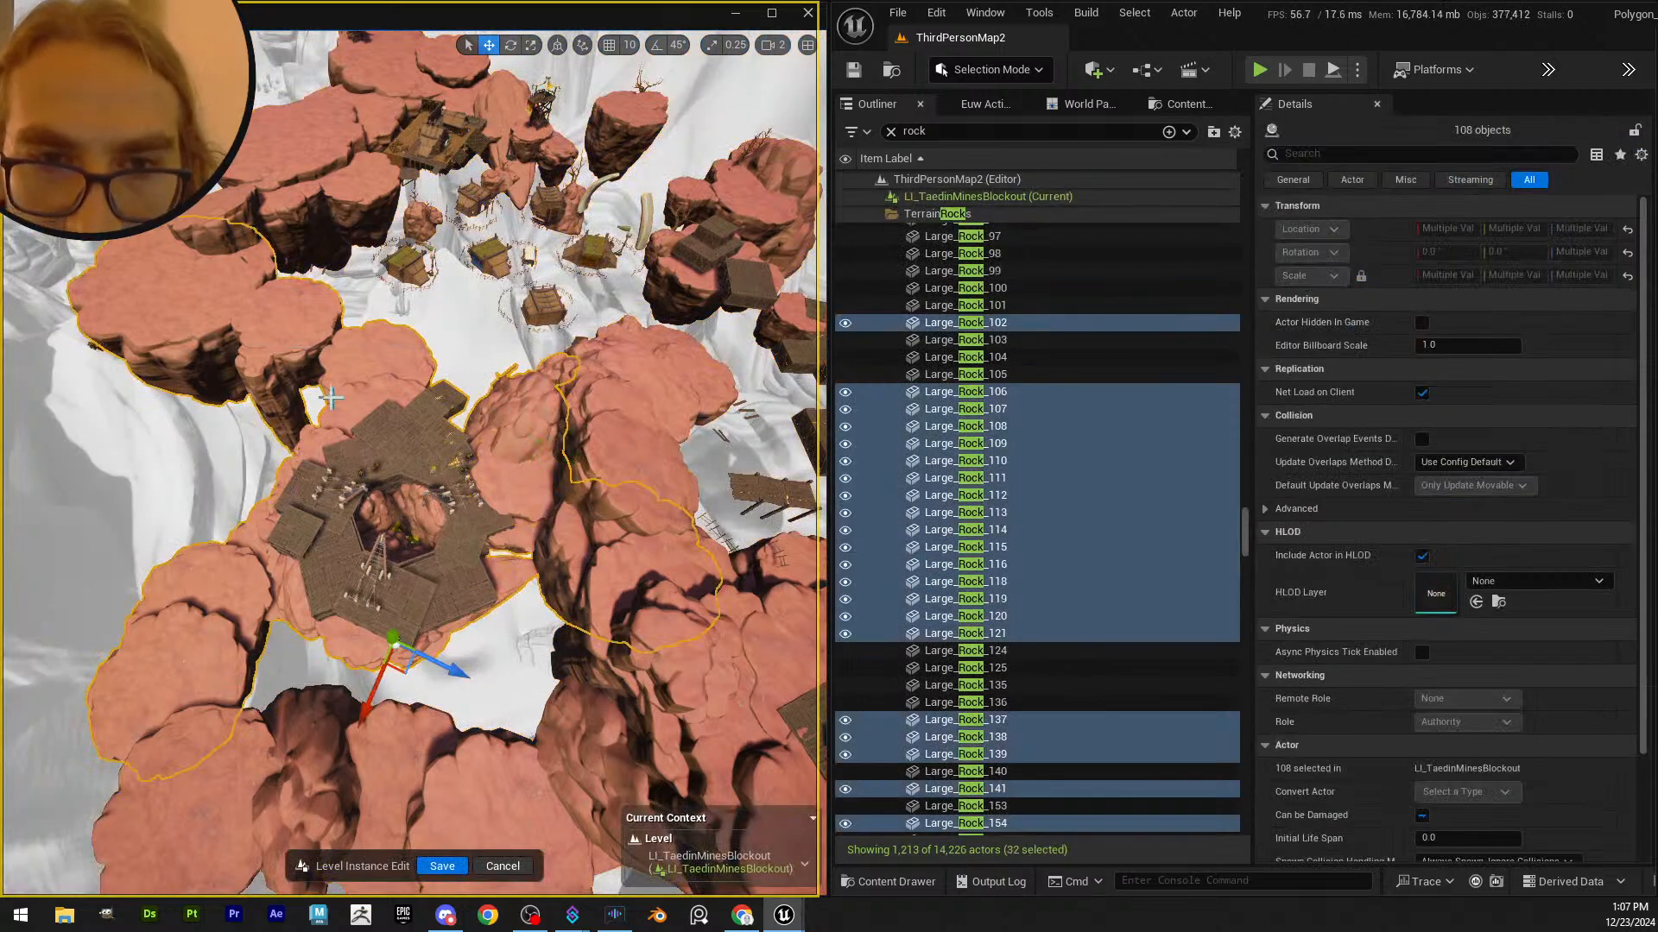
{"action": "left_click", "coordinate": [178, 708], "text": "ctrl"}
{"action": "left_click", "coordinate": [209, 778], "text": "ctrl"}
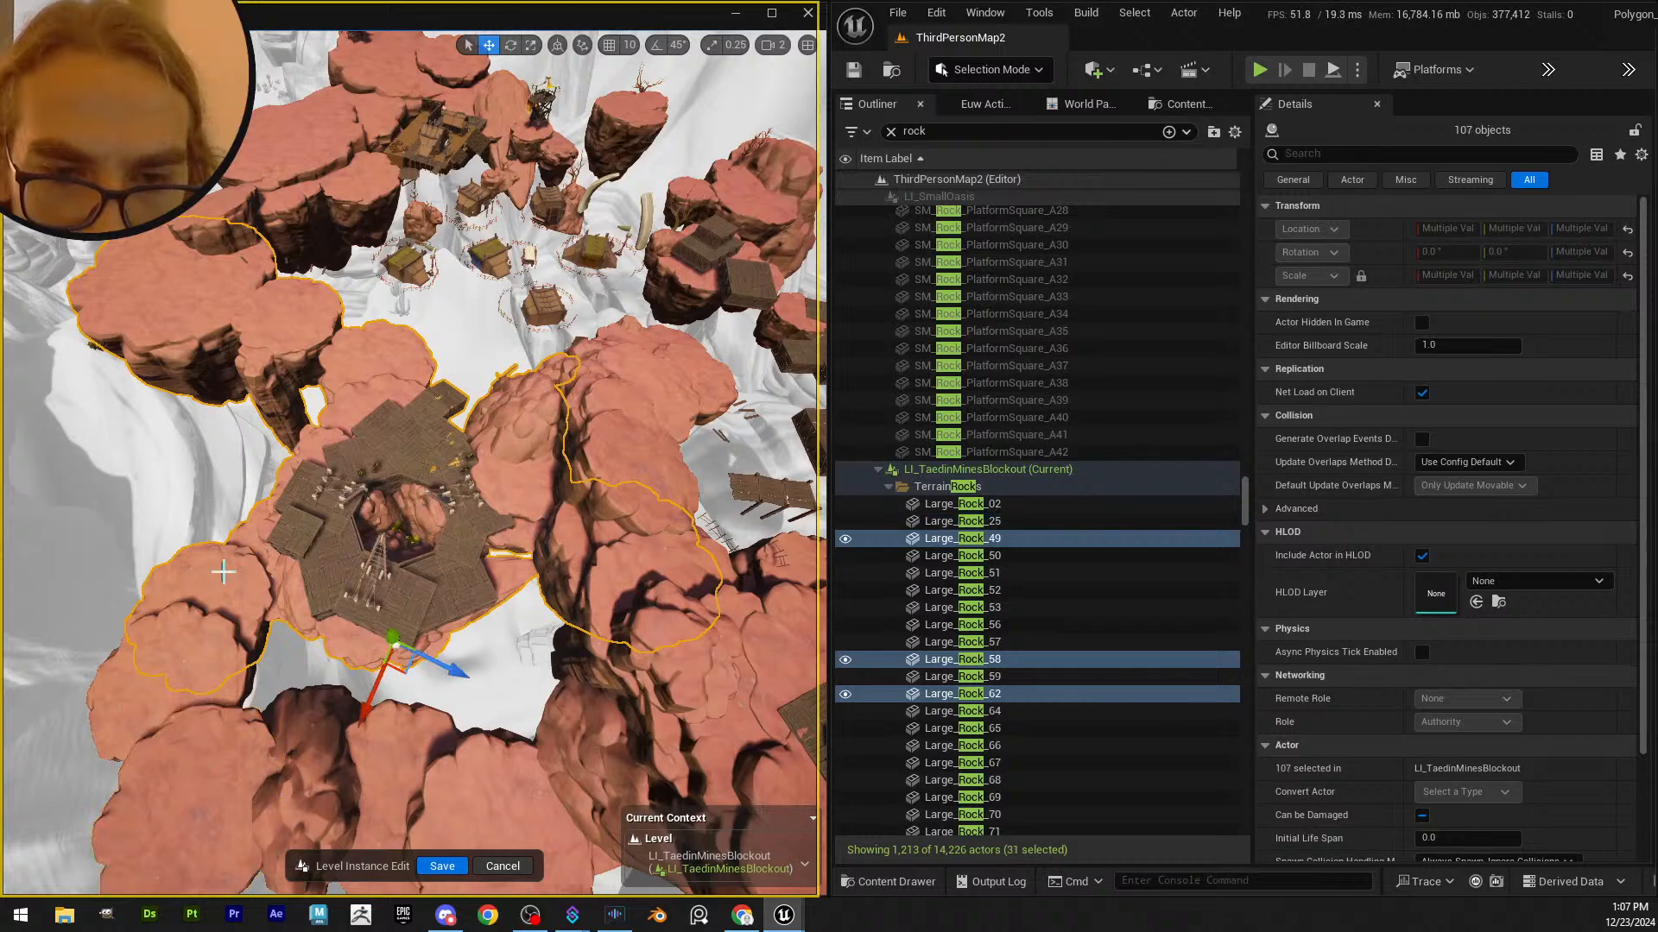
{"action": "left_click", "coordinate": [663, 615], "text": "ctrl"}
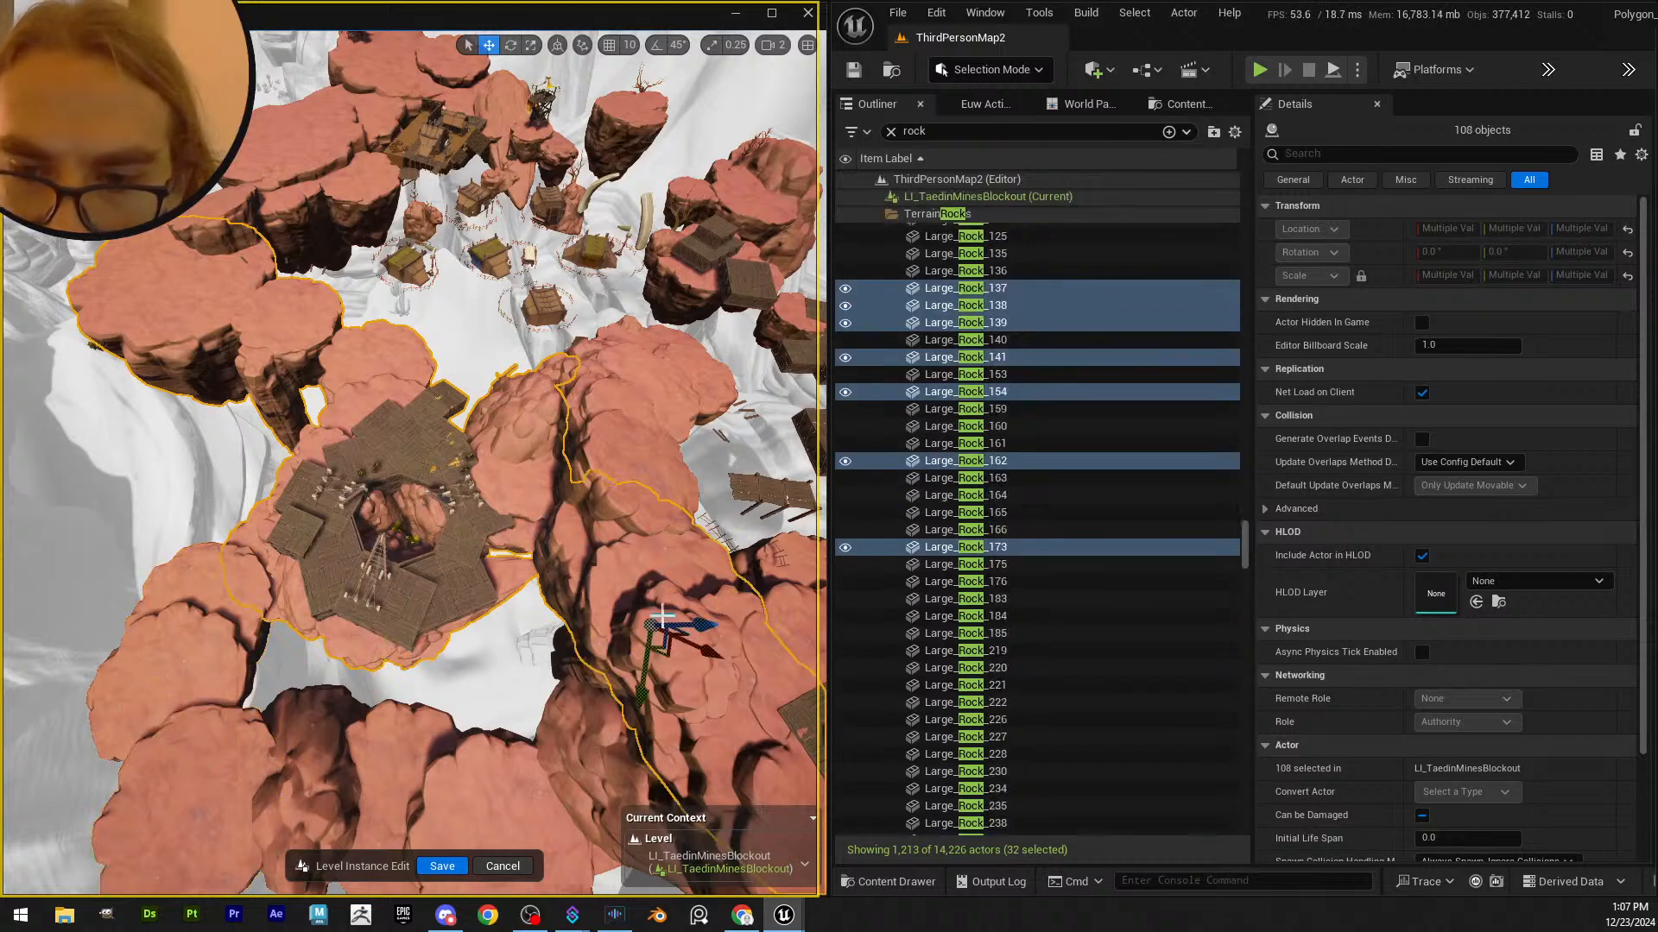
{"action": "scroll", "coordinate": [653, 557], "scroll_direction": "up", "scroll_amount": 2}
{"action": "left_click", "coordinate": [688, 552], "text": "ctrl"}
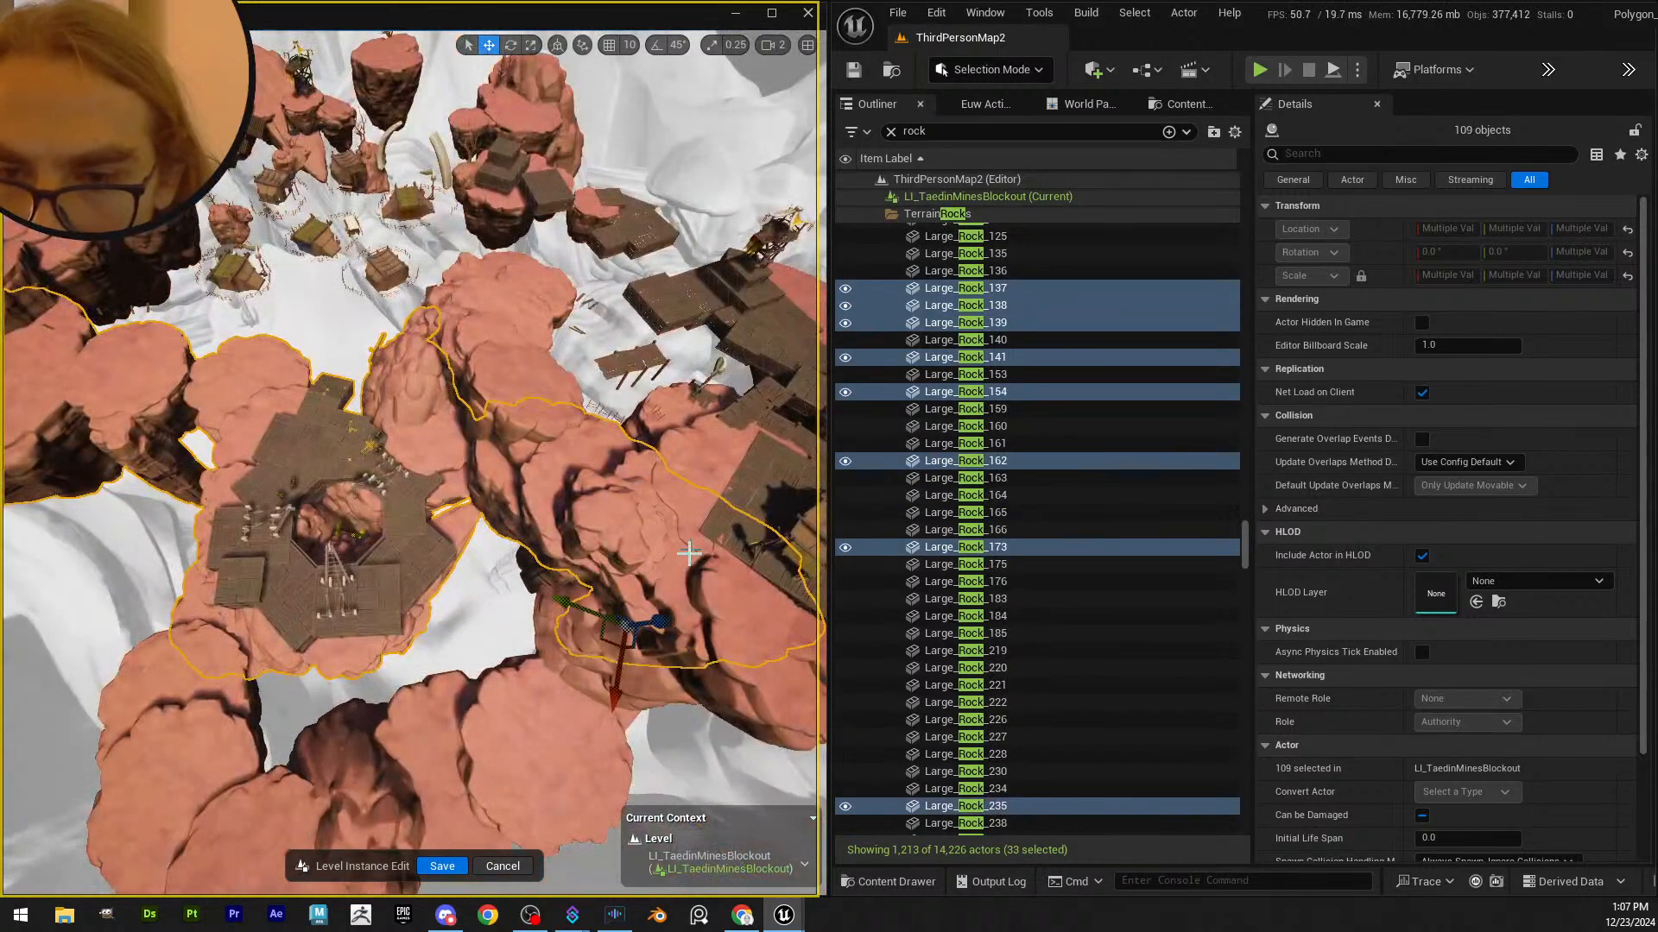
{"action": "left_click", "coordinate": [763, 662], "text": "ctrl"}
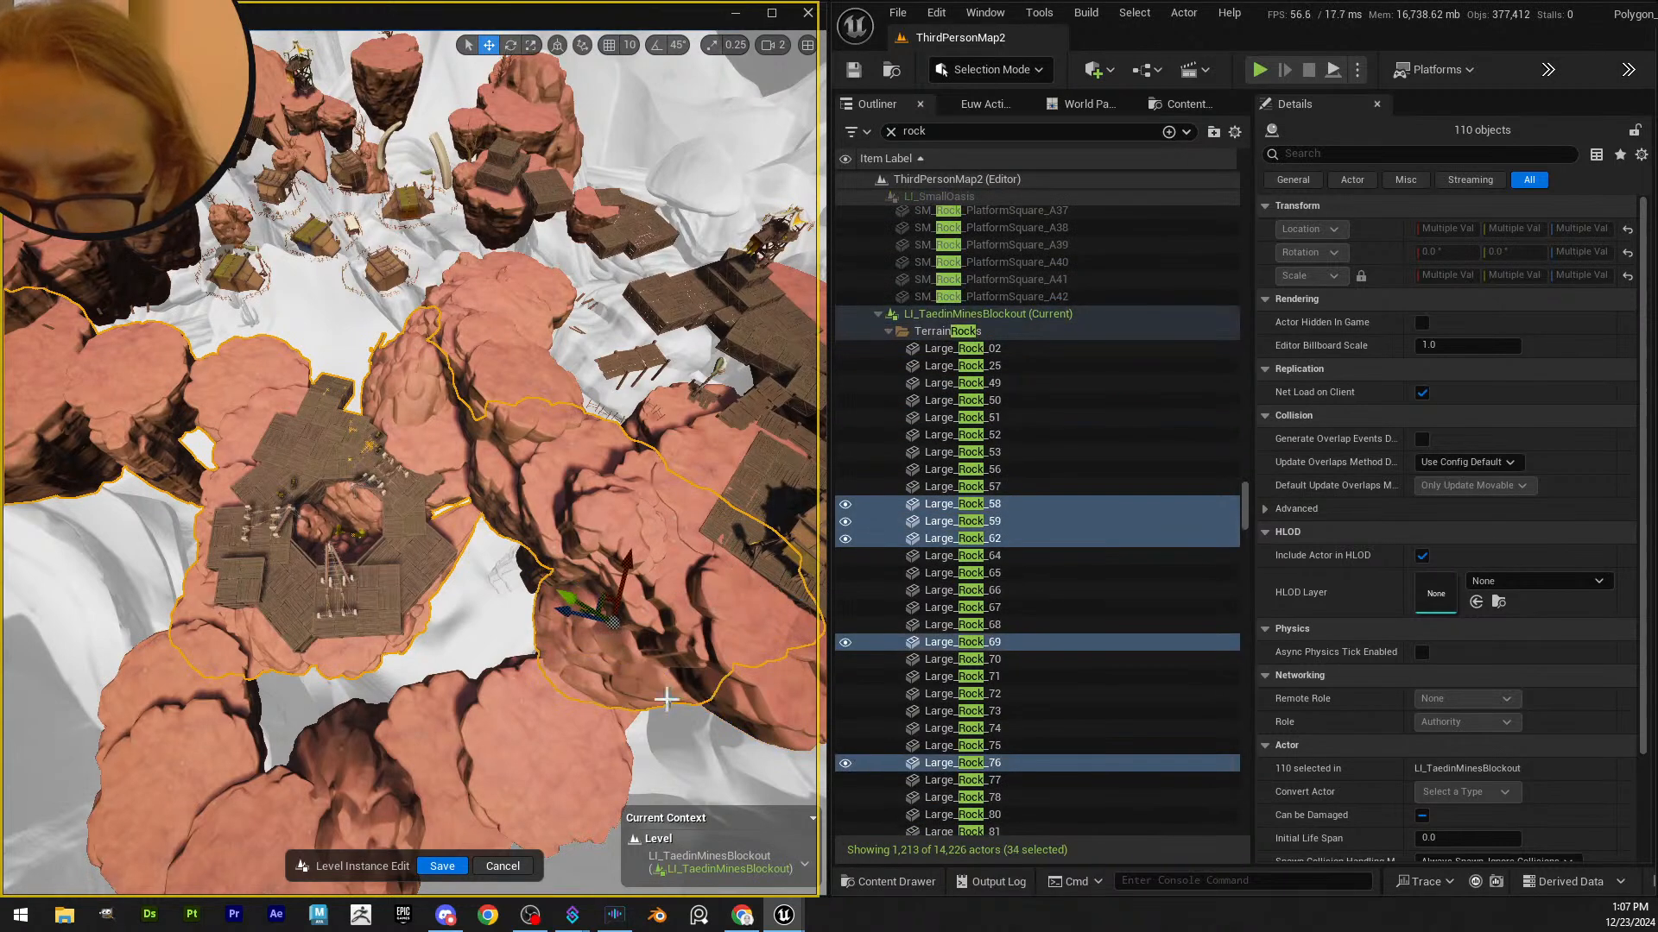
{"action": "left_click_drag", "start_coordinate": [640, 667], "coordinate": [638, 679]}
{"action": "key", "text": "ctrl+z"}
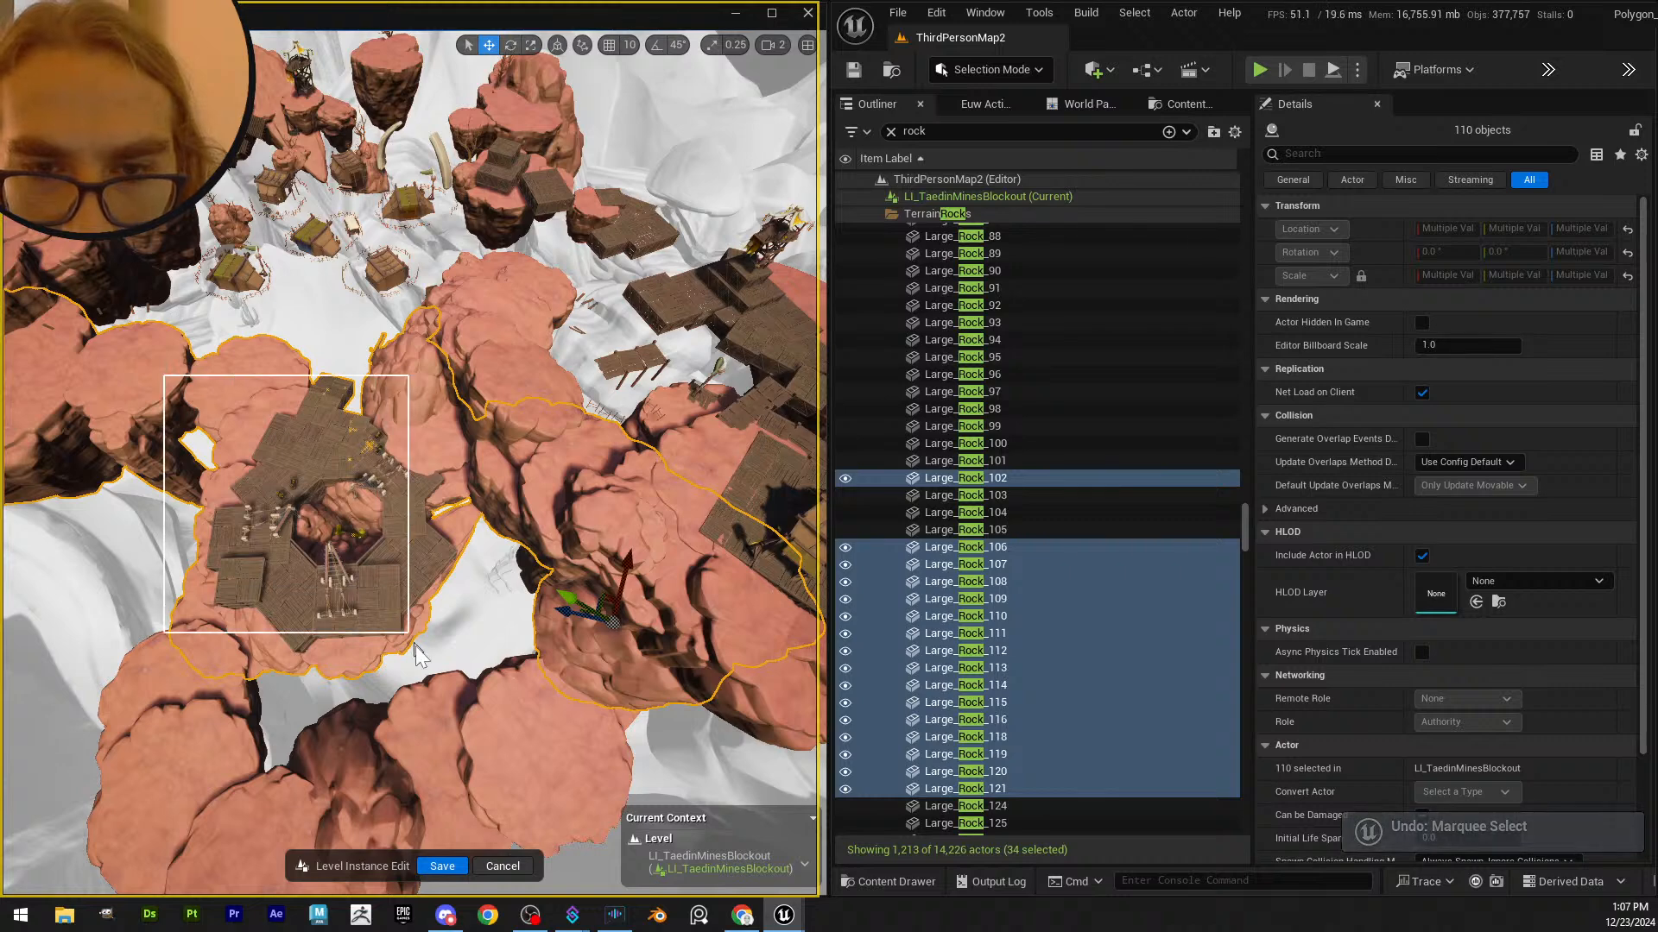
- Trim the selection around the octagonal mine platform by excluding outlying rocks from the neighbouring ridge
{"action": "left_click_drag", "start_coordinate": [463, 660], "coordinate": [464, 661], "text": "ctrl+alt"}
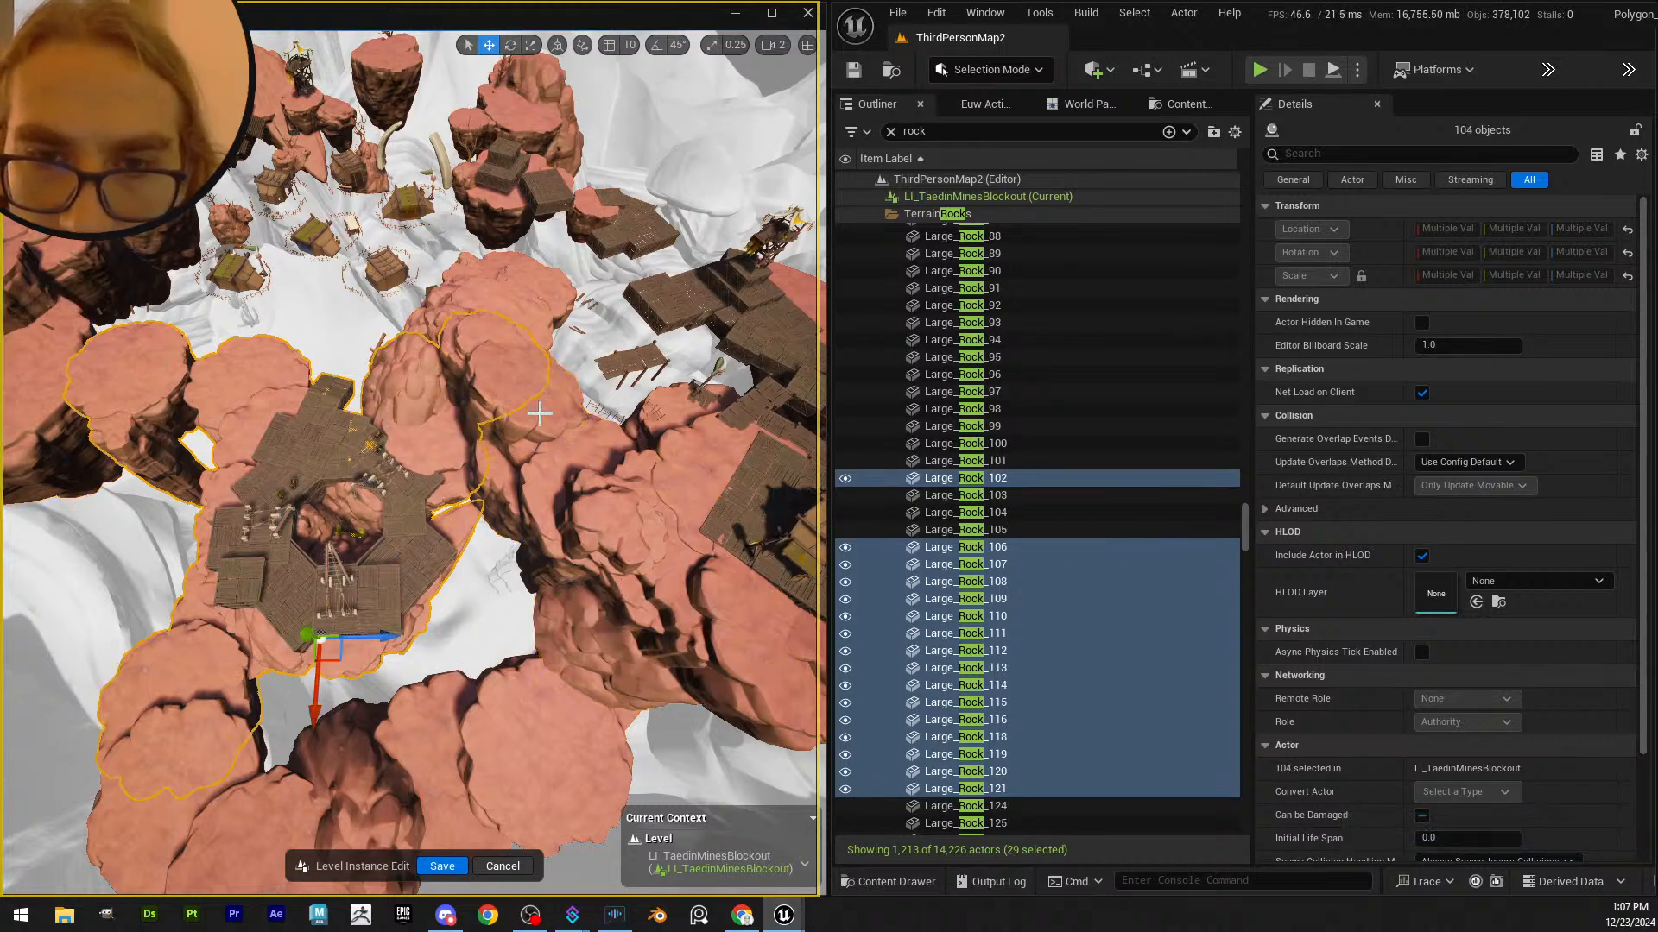
{"action": "left_click", "coordinate": [466, 342], "text": "ctrl"}
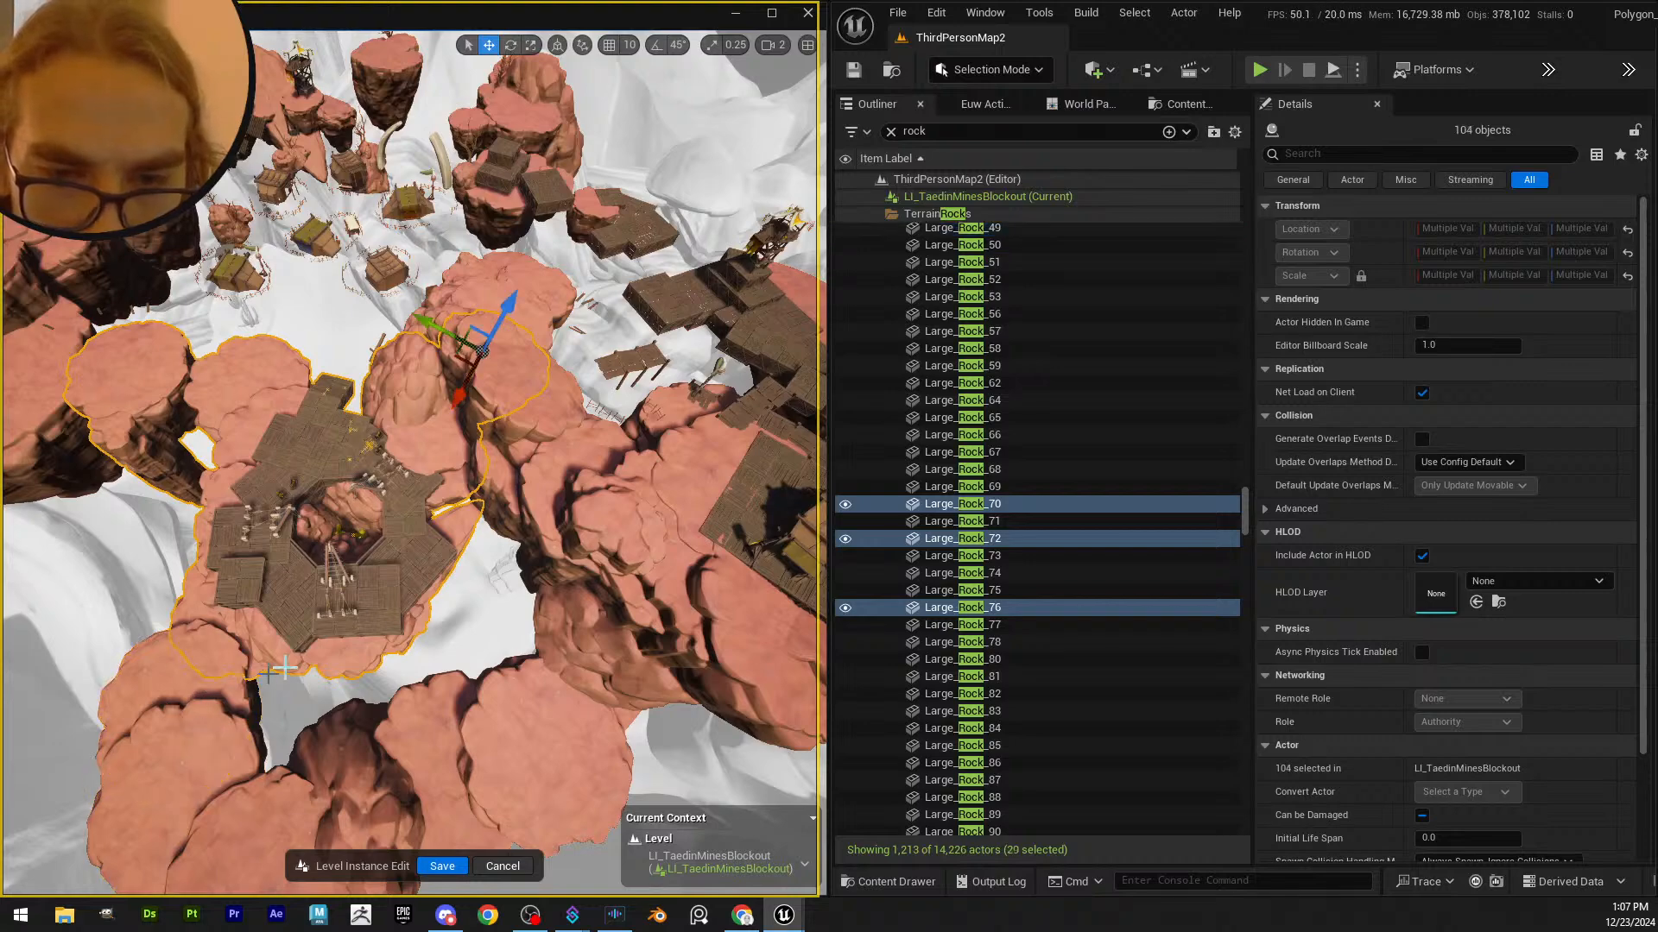
{"action": "right_click_drag", "start_coordinate": [574, 426], "coordinate": [578, 429]}
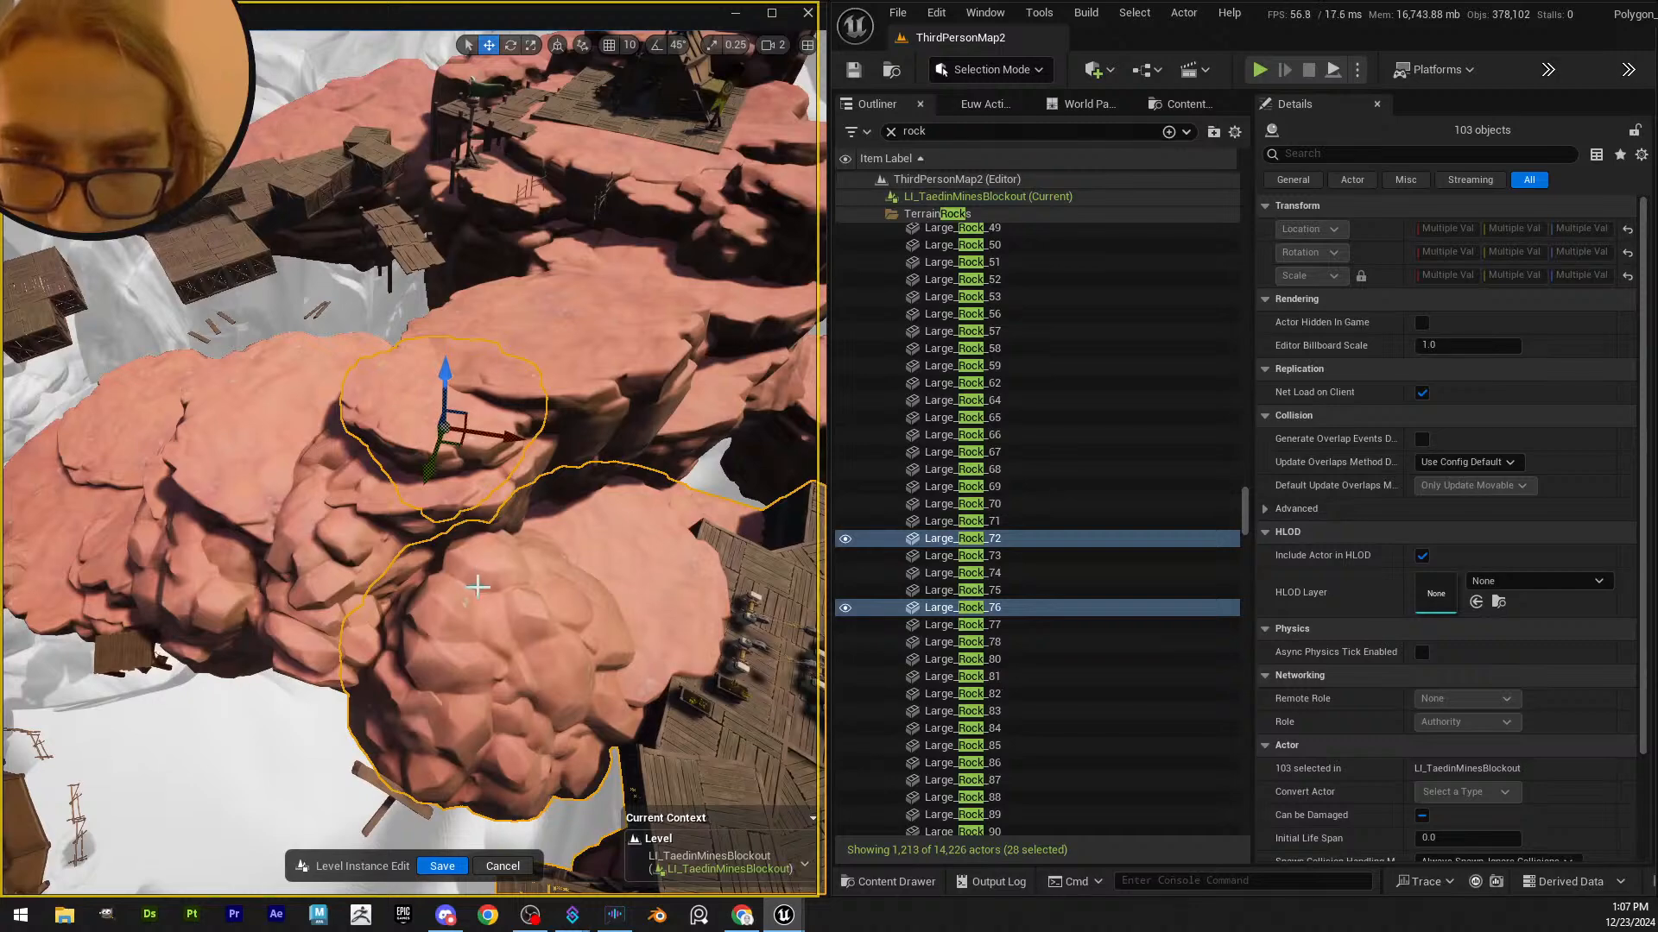
{"action": "right_click_drag", "start_coordinate": [466, 493], "coordinate": [425, 500]}
{"action": "scroll", "coordinate": [424, 500], "scroll_direction": "up", "scroll_amount": 1}
- Try to lower the selected platform group out of the surrounding rocks, and undo each move
{"action": "left_click_drag", "start_coordinate": [537, 310], "coordinate": [515, 491]}
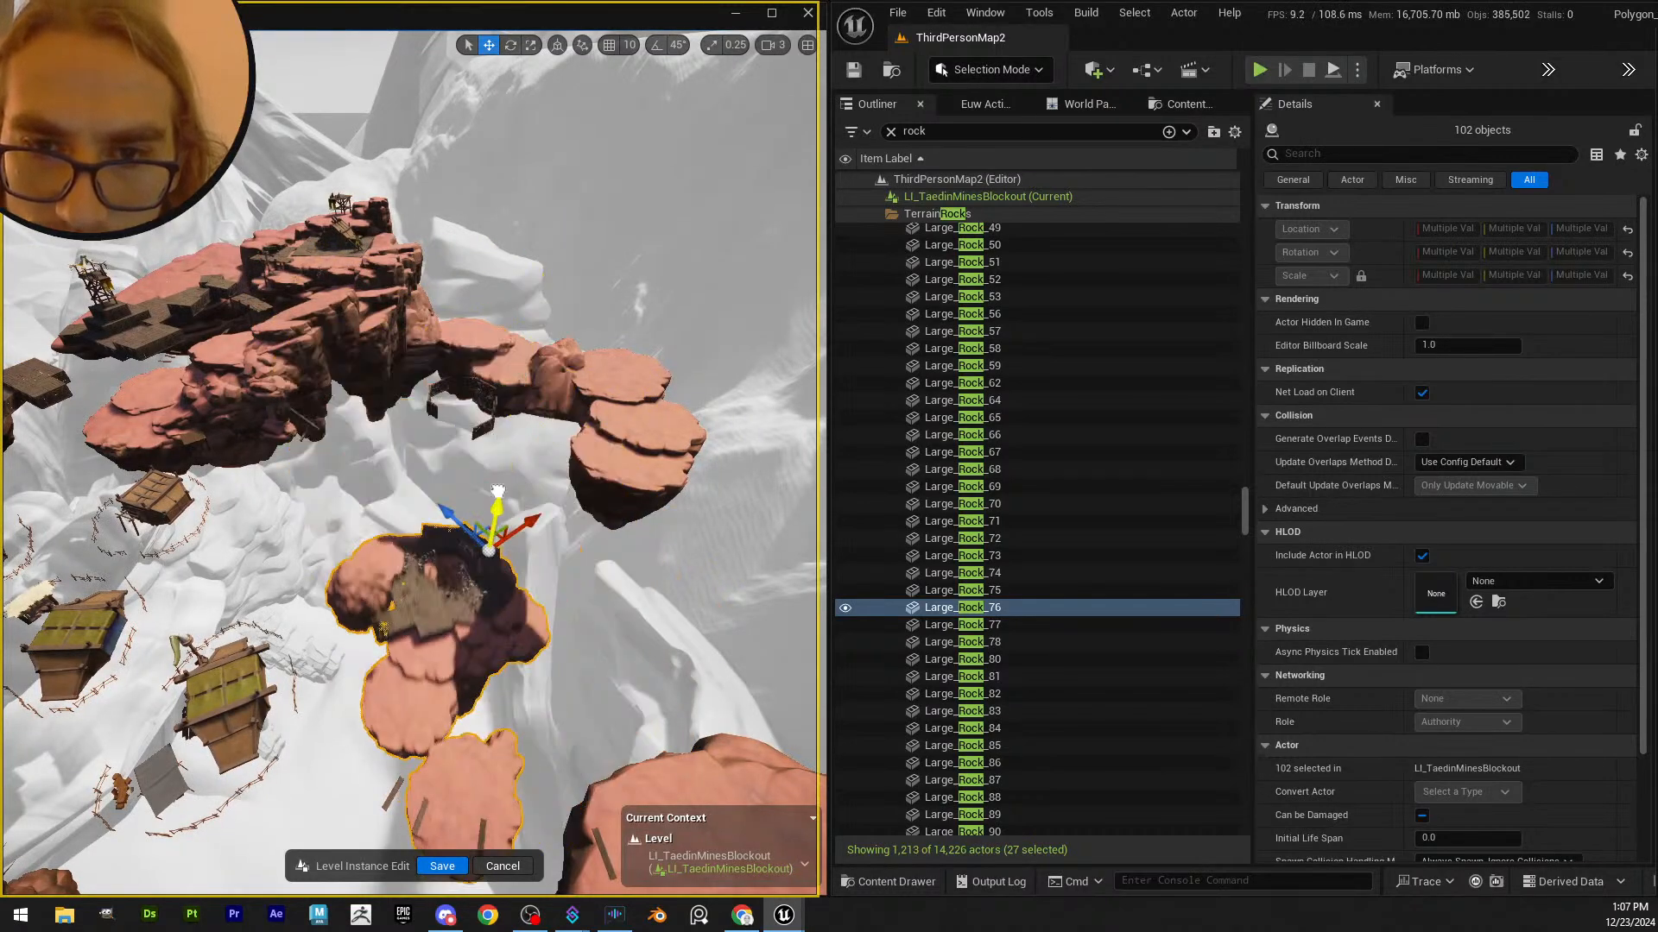
{"action": "key", "text": "ctrl+z"}
{"action": "key", "text": "f"}
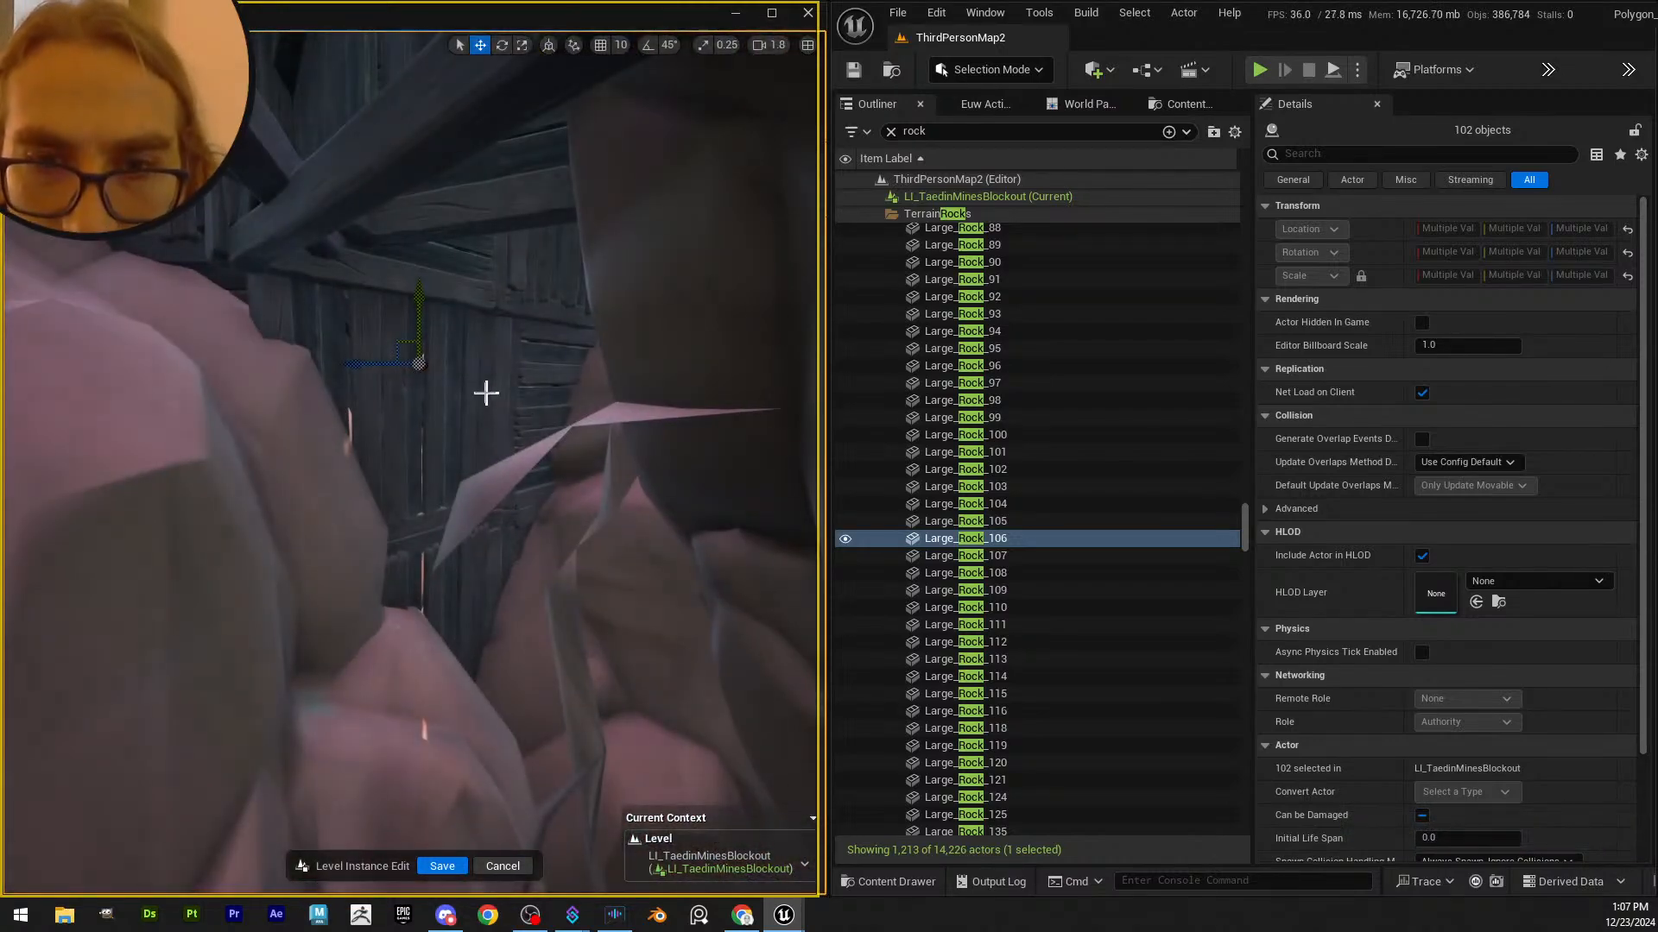
{"action": "key", "text": "s"}
{"action": "scroll", "coordinate": [520, 400], "scroll_direction": "up", "scroll_amount": 3}
{"action": "right_click_drag", "start_coordinate": [520, 400], "coordinate": [521, 399]}
{"action": "left_click_drag", "start_coordinate": [449, 390], "coordinate": [439, 471]}
{"action": "key", "text": "w"}
{"action": "right_click_drag", "start_coordinate": [438, 471], "coordinate": [408, 489]}
{"action": "key", "text": "s"}
{"action": "key", "text": "ctrl+z"}
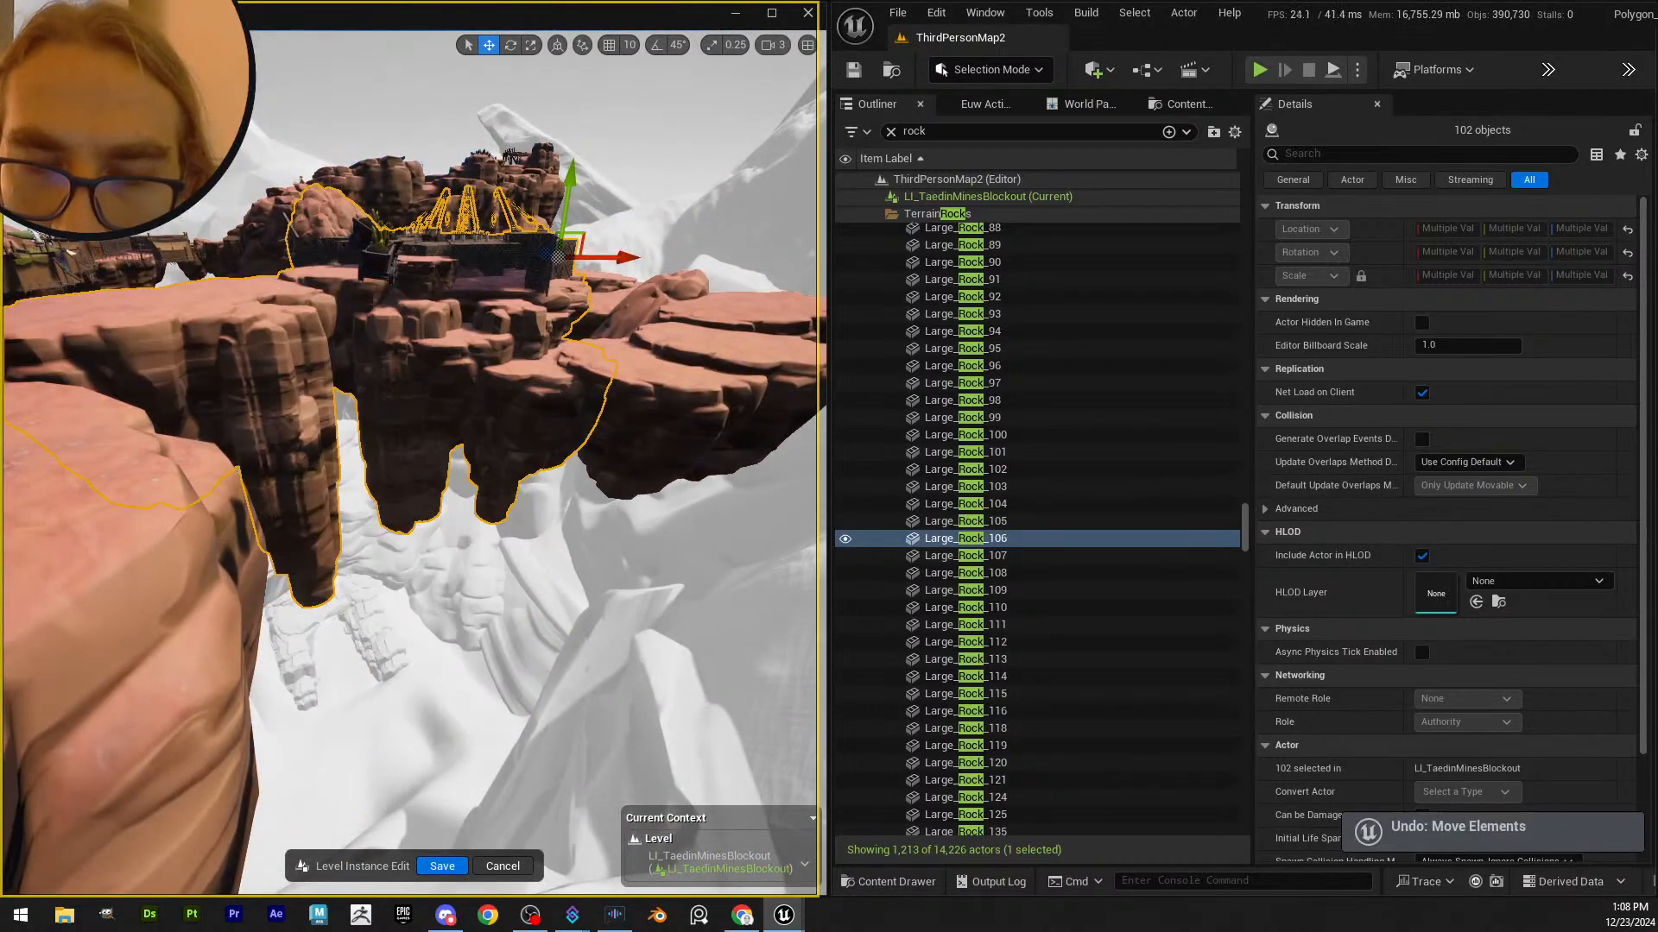
- Refine the platform selection by dropping outlying rocks and including the large rock adjoining the platform
{"action": "right_click_drag", "start_coordinate": [472, 438], "coordinate": [472, 437]}
{"action": "left_click", "coordinate": [206, 512], "text": "ctrl"}
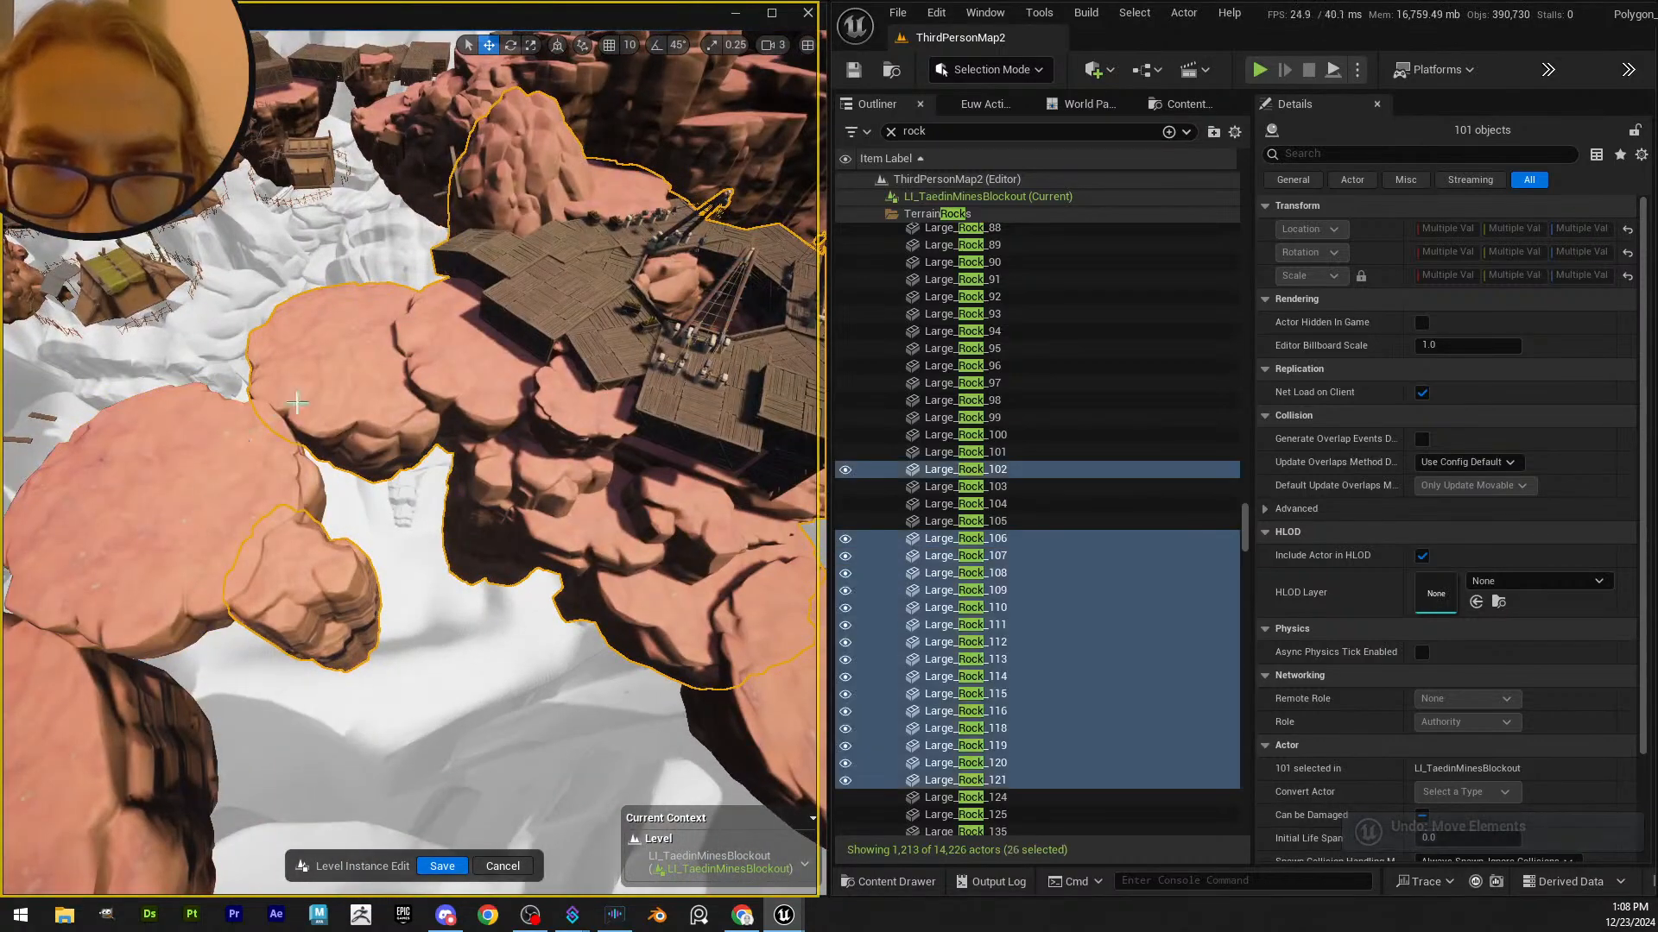
{"action": "left_click", "coordinate": [356, 387], "text": "ctrl"}
{"action": "right_click_drag", "start_coordinate": [427, 421], "coordinate": [426, 421]}
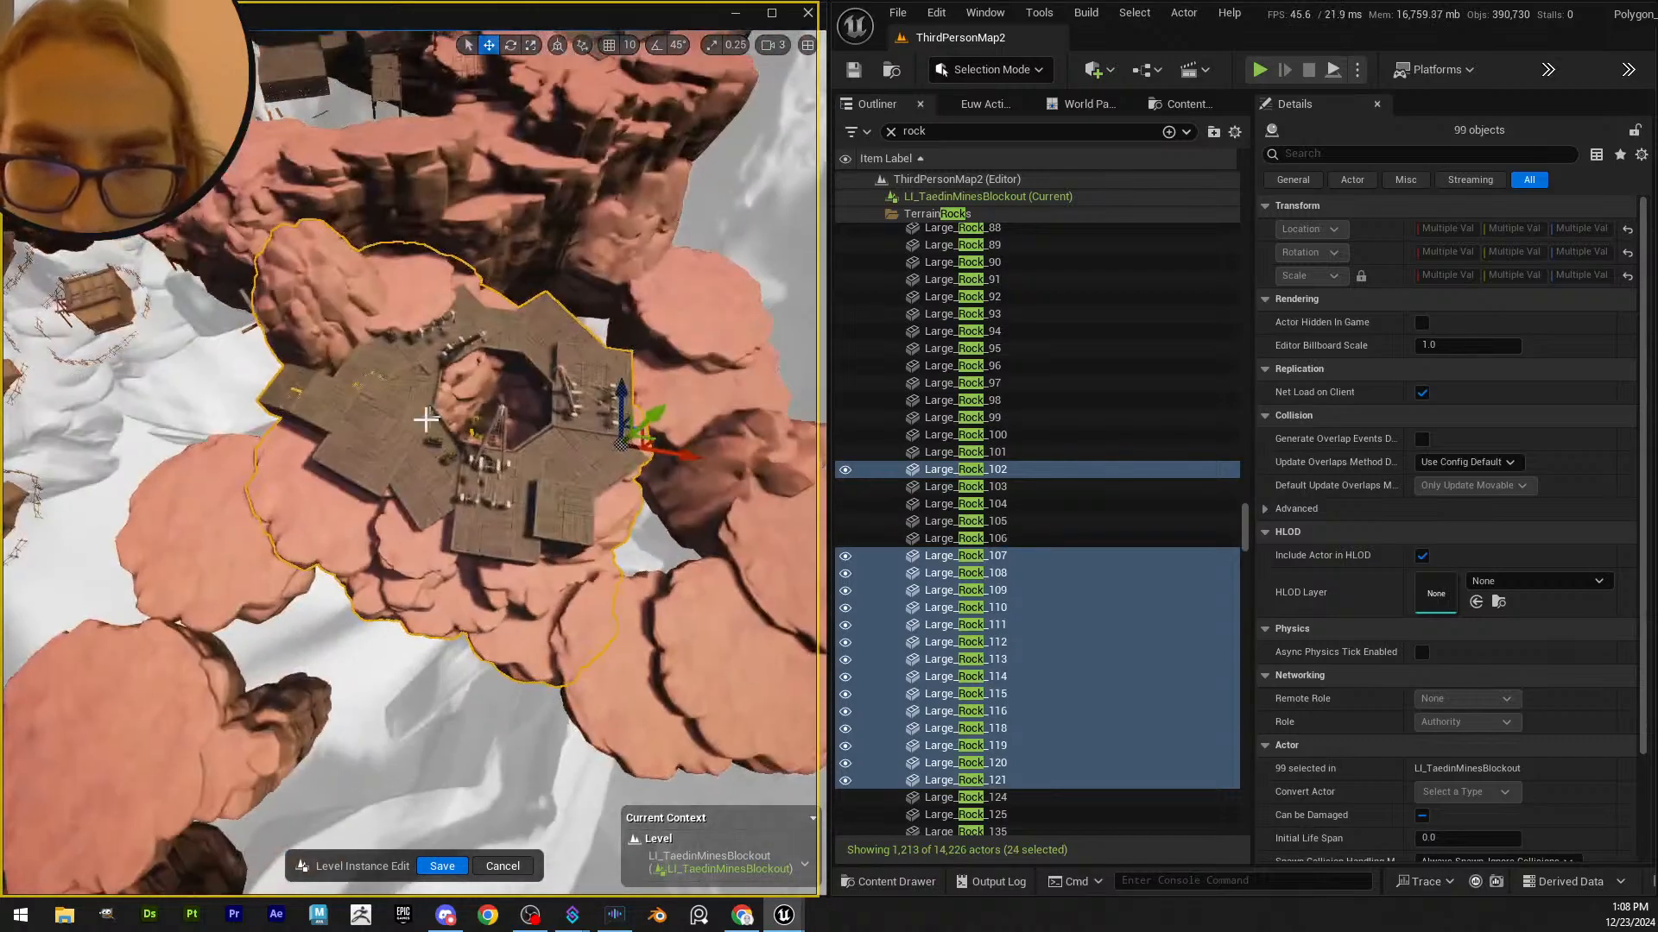
{"action": "left_click", "coordinate": [205, 551], "text": "ctrl"}
{"action": "right_click_drag", "start_coordinate": [205, 551], "coordinate": [206, 551]}
{"action": "scroll", "coordinate": [205, 551], "scroll_direction": "down", "scroll_amount": 2}
{"action": "scroll", "coordinate": [205, 551], "scroll_direction": "up", "scroll_amount": 4}
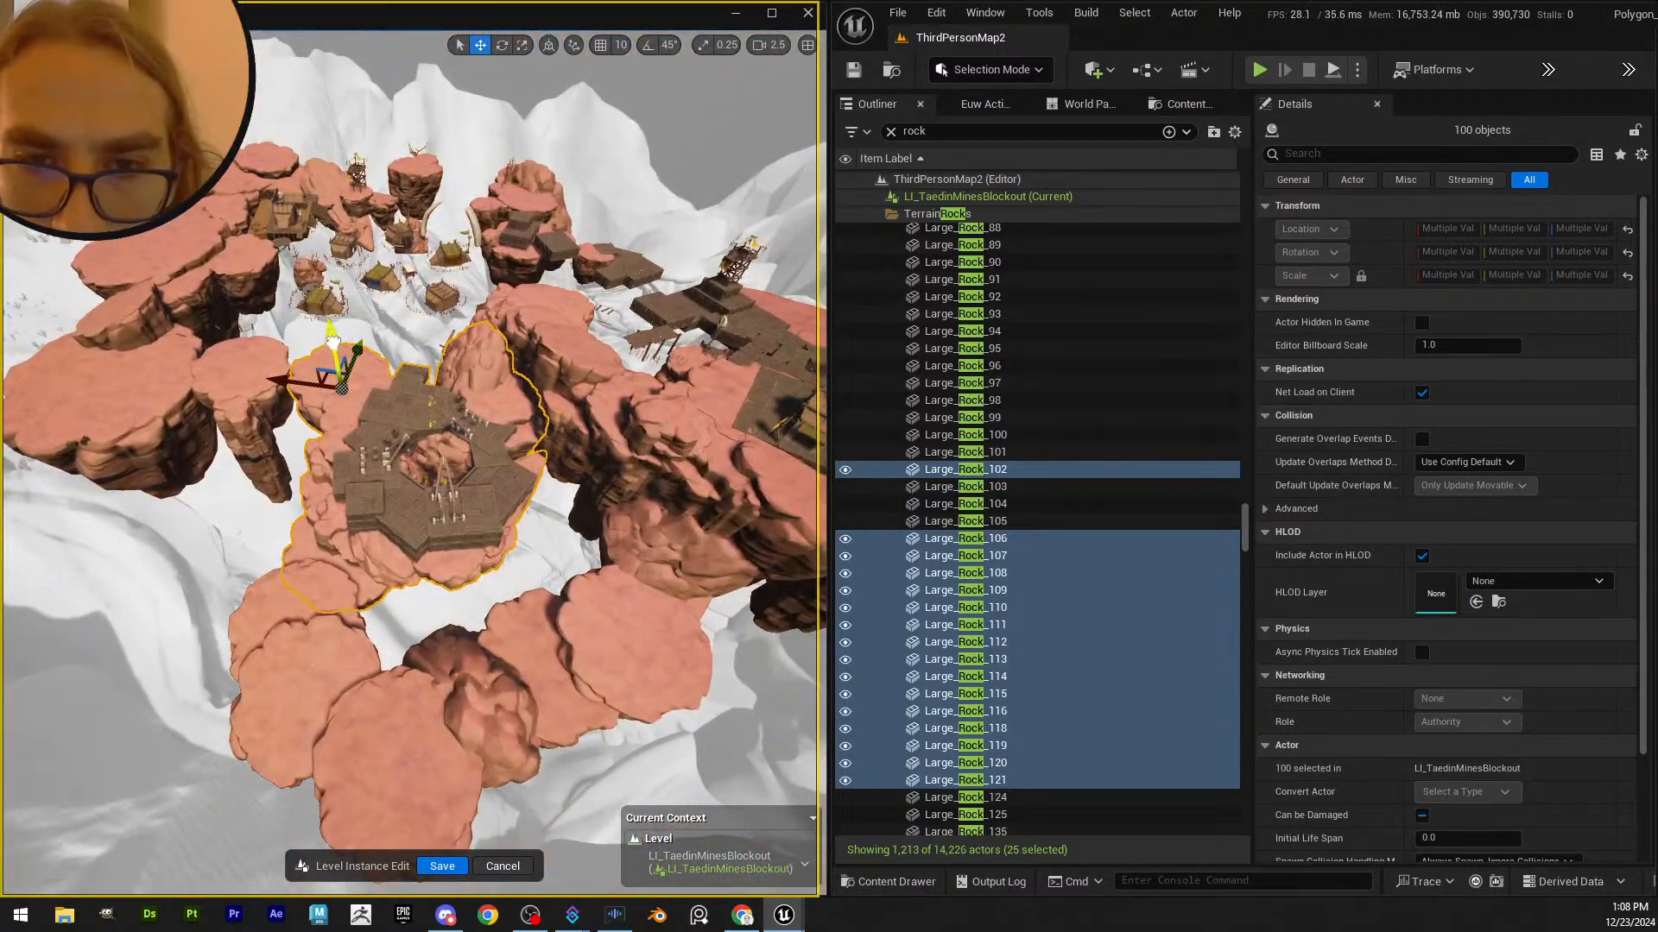
- Try to move the refined platform and rock selection vertically, and undo the move each time
{"action": "left_click_drag", "start_coordinate": [333, 339], "coordinate": [292, 386]}
{"action": "right_click_drag", "start_coordinate": [646, 404], "coordinate": [646, 404]}
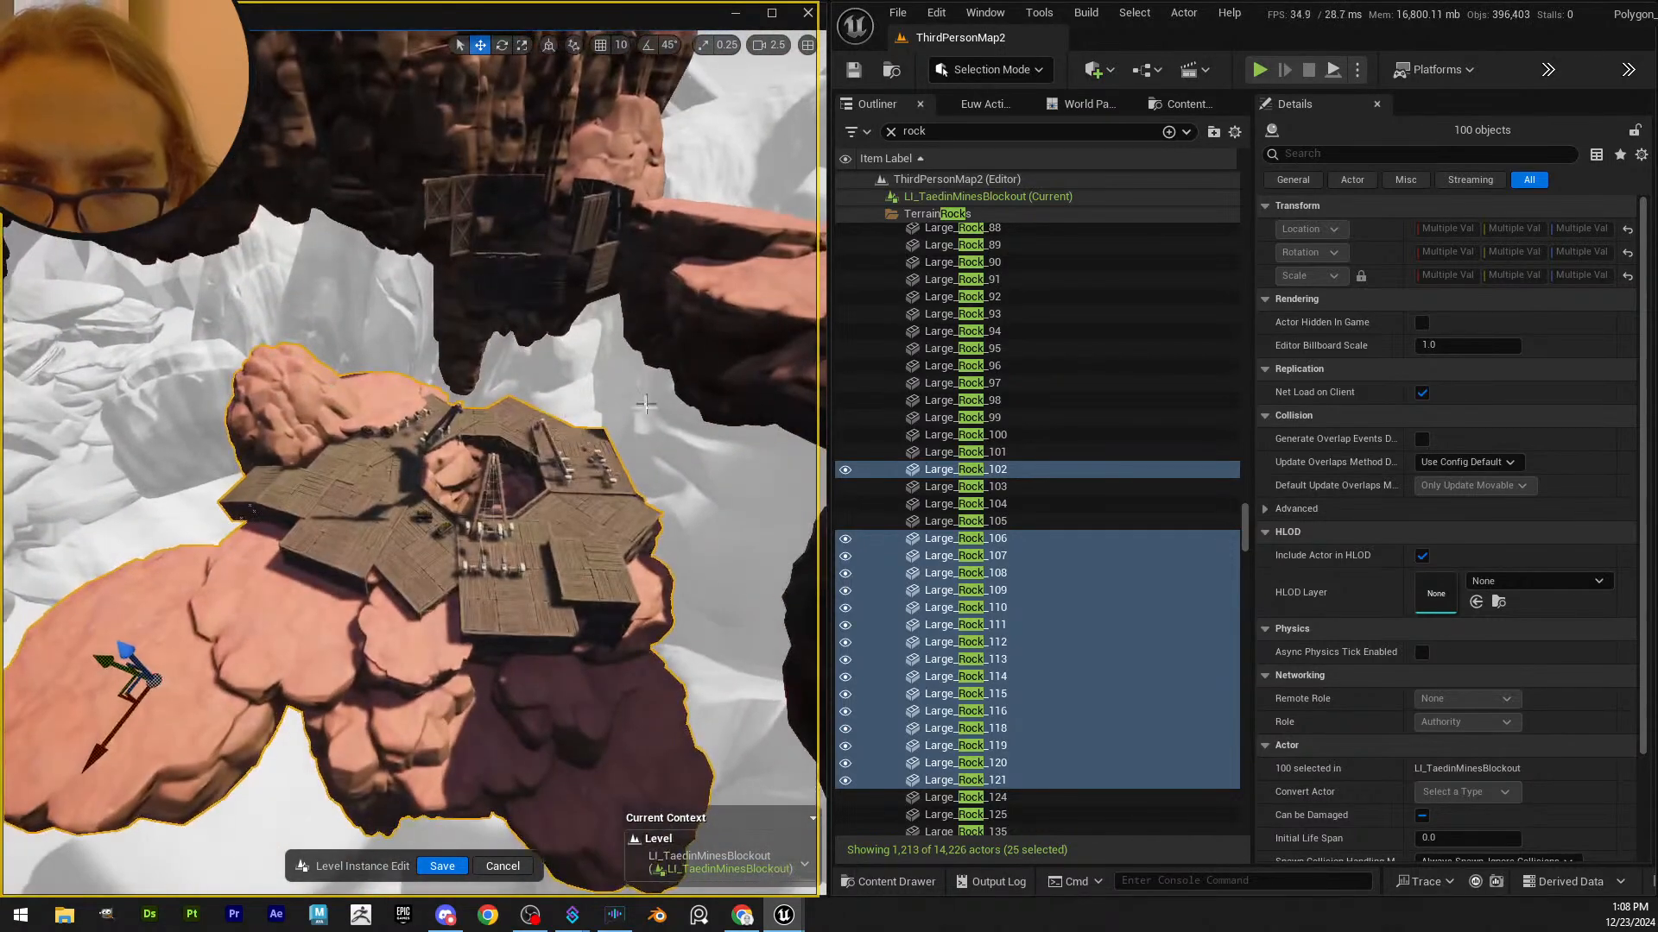
{"action": "key", "text": "ctrl+z"}
{"action": "key", "text": "s"}
{"action": "right_click_drag", "start_coordinate": [594, 302], "coordinate": [594, 302]}
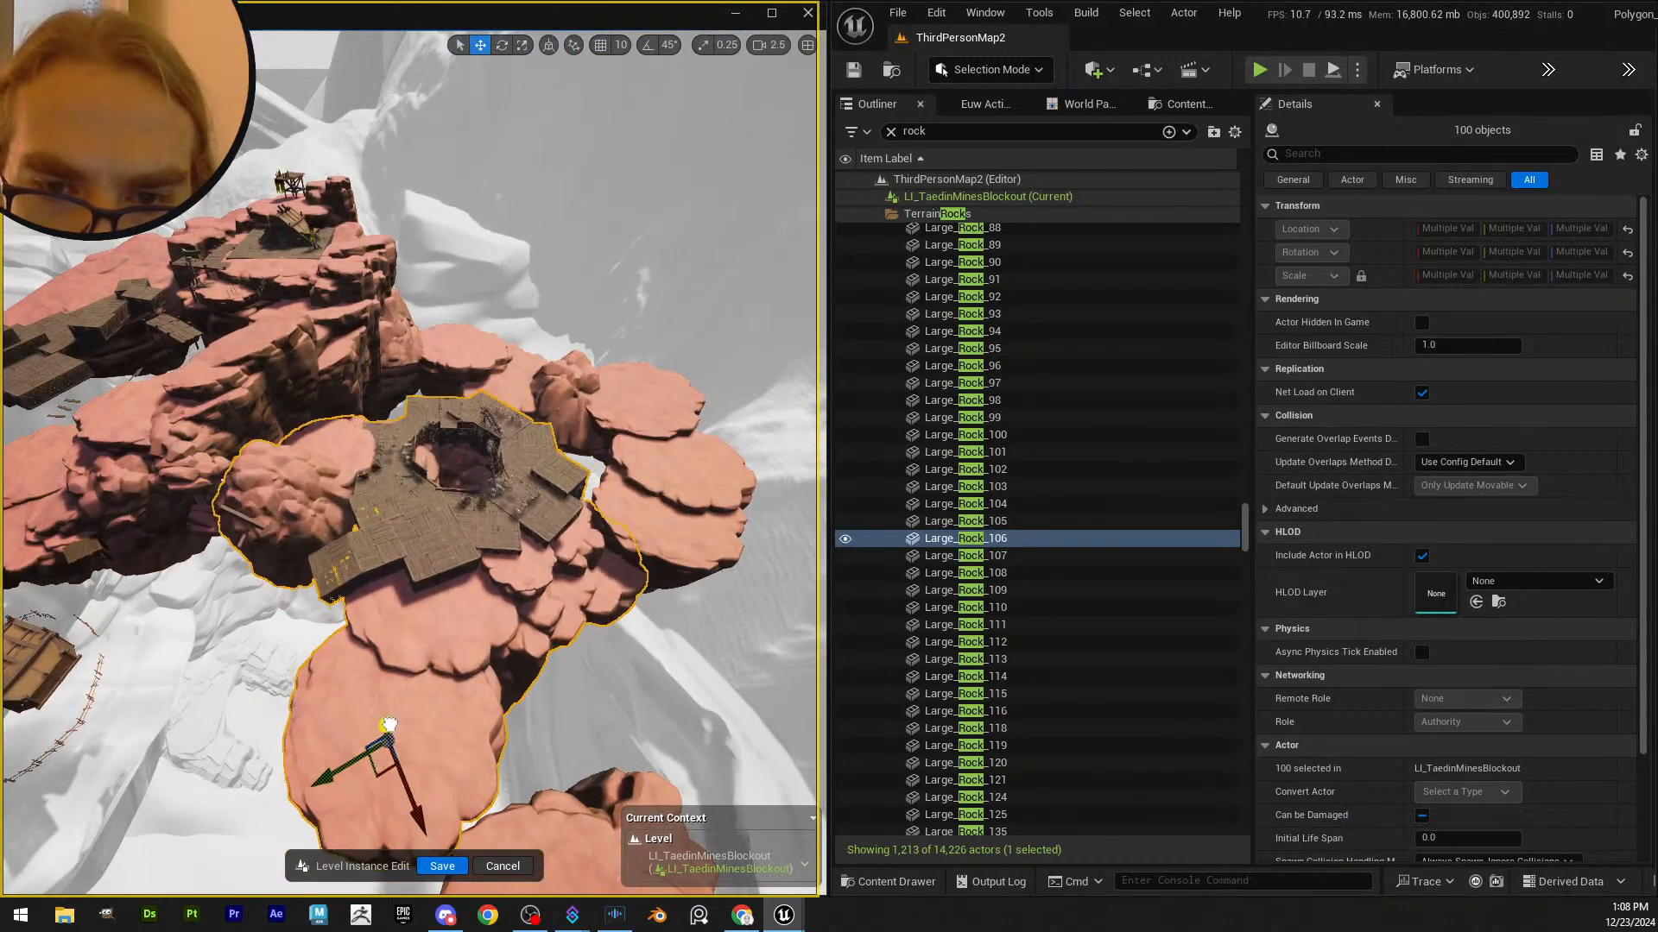
{"action": "key", "text": "a"}
{"action": "right_click_drag", "start_coordinate": [395, 691], "coordinate": [395, 692]}
{"action": "key", "text": "w"}
{"action": "key", "text": "d"}
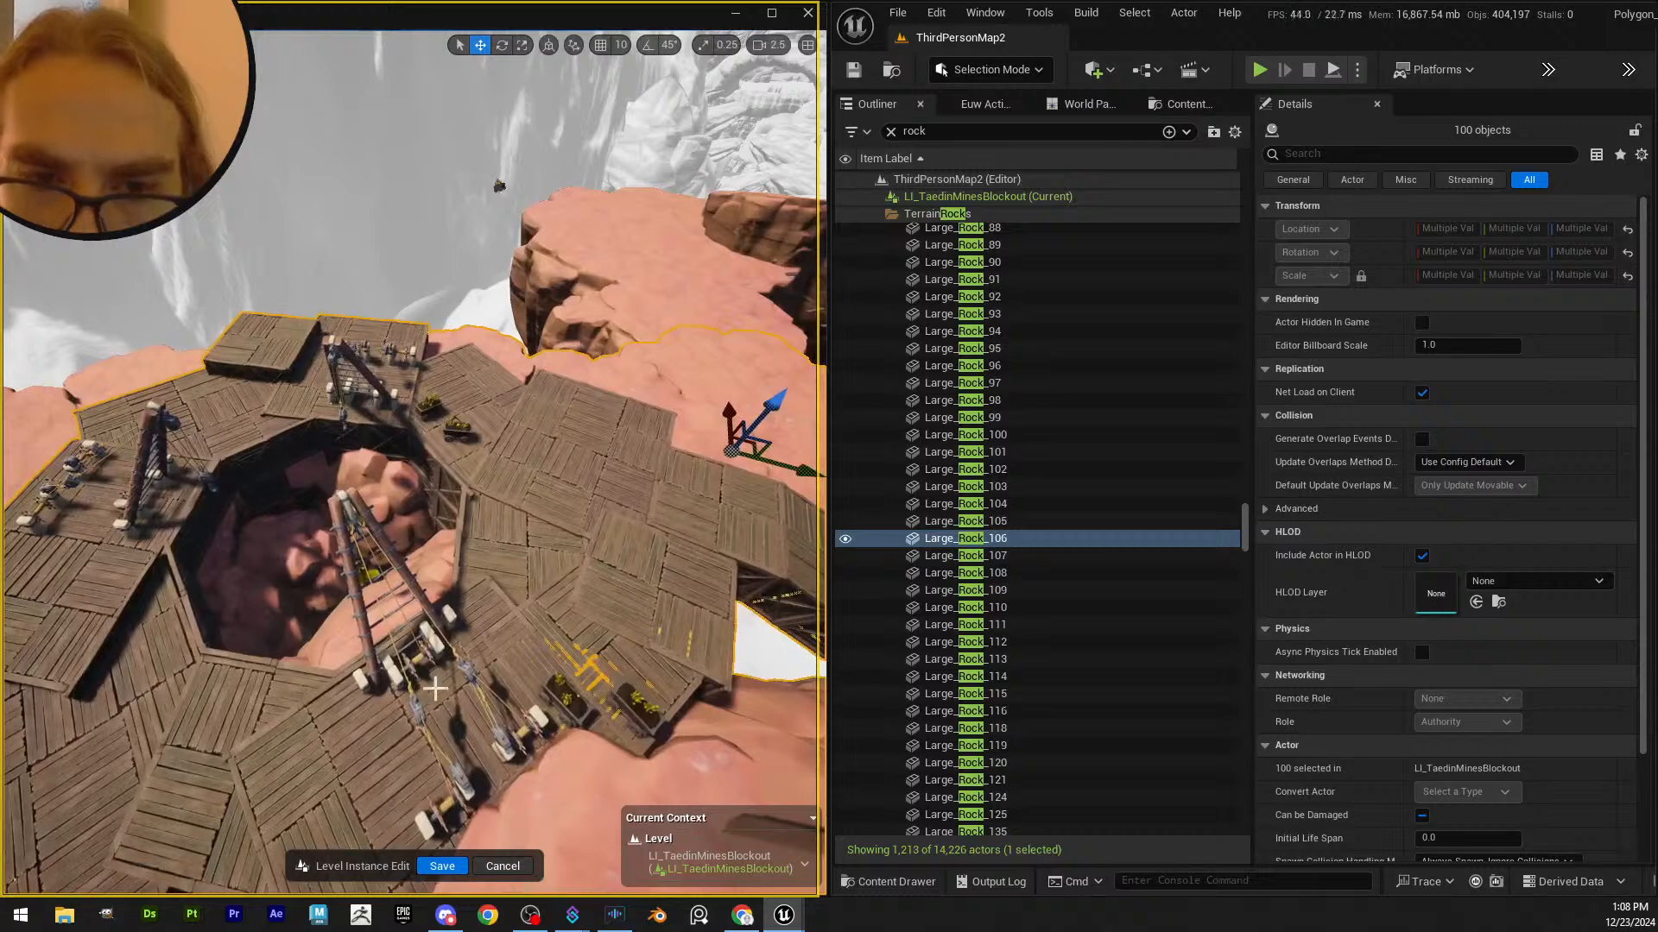
{"action": "key", "text": "ctrl+z"}
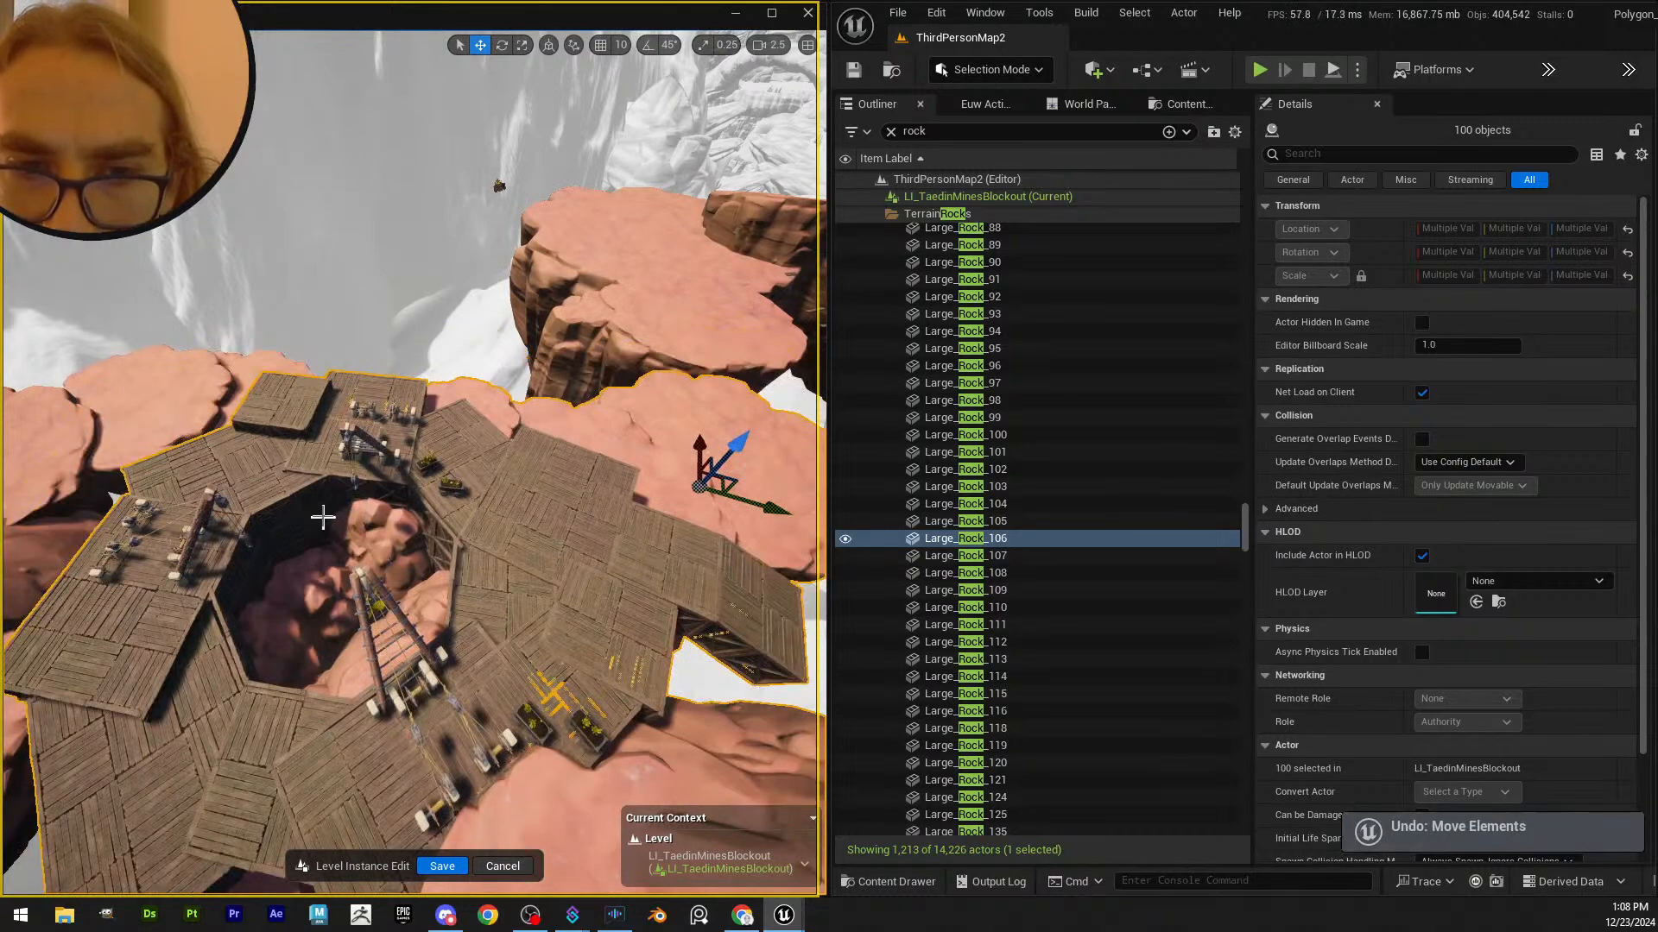
- Add the unselected wooden wall pieces lining the platform's octagonal pit to the selection
{"action": "right_click_drag", "start_coordinate": [271, 401], "coordinate": [271, 401]}
{"action": "key", "text": "w"}
{"action": "scroll", "coordinate": [272, 402], "scroll_direction": "down", "scroll_amount": 3}
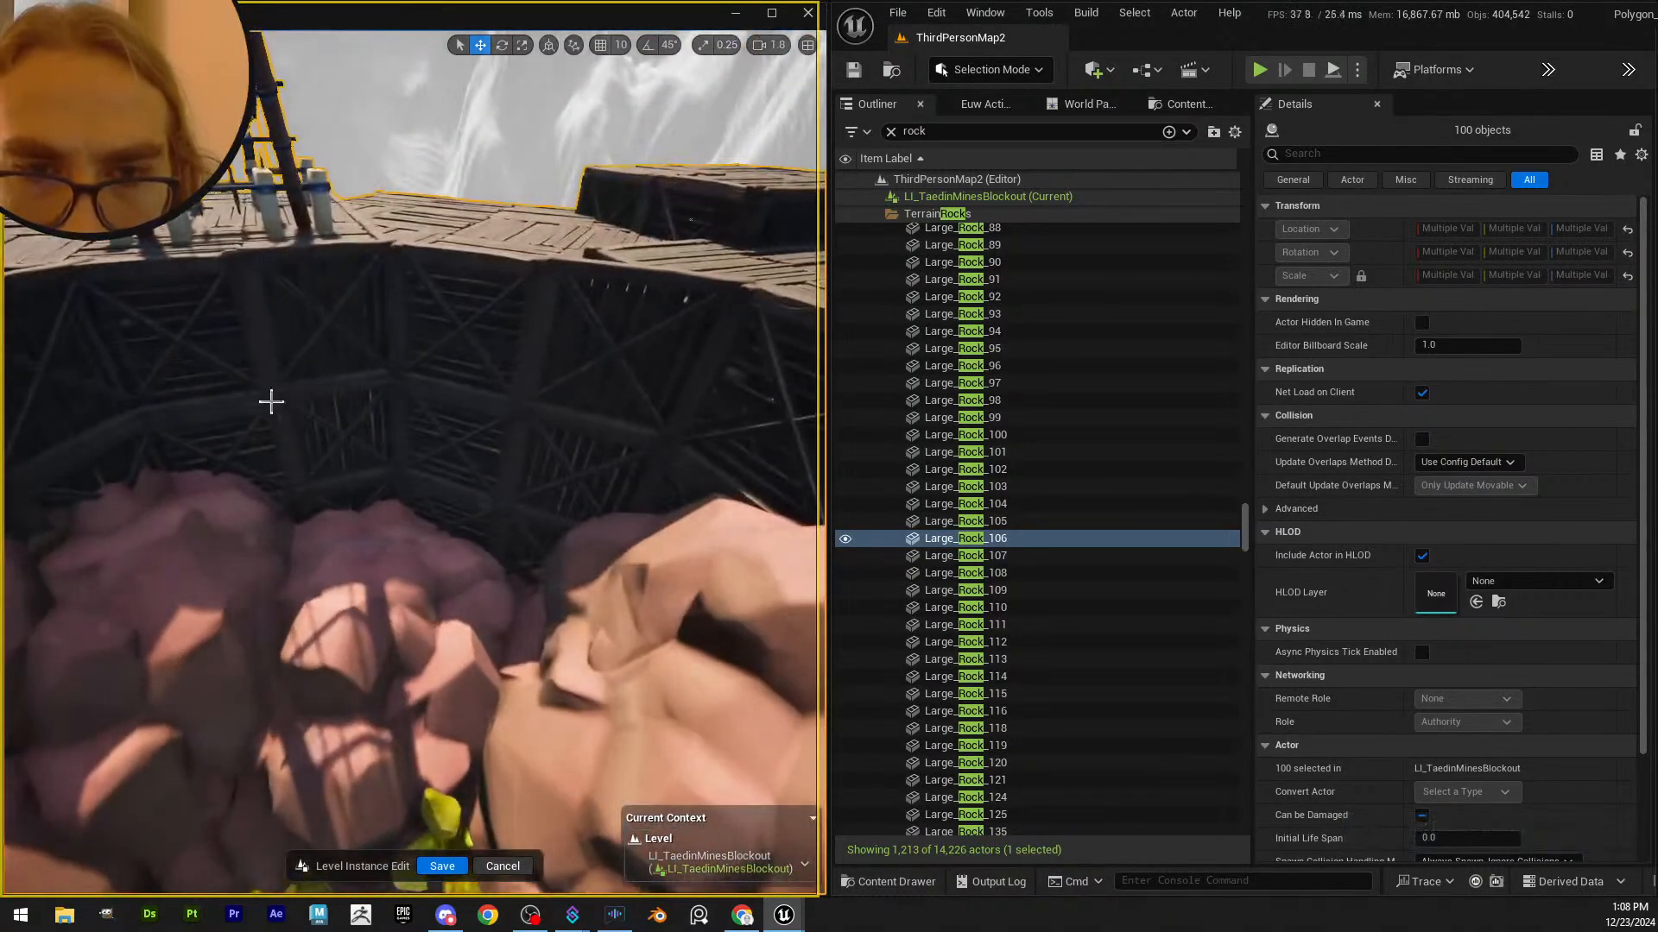
{"action": "left_click", "coordinate": [269, 431], "text": "ctrl"}
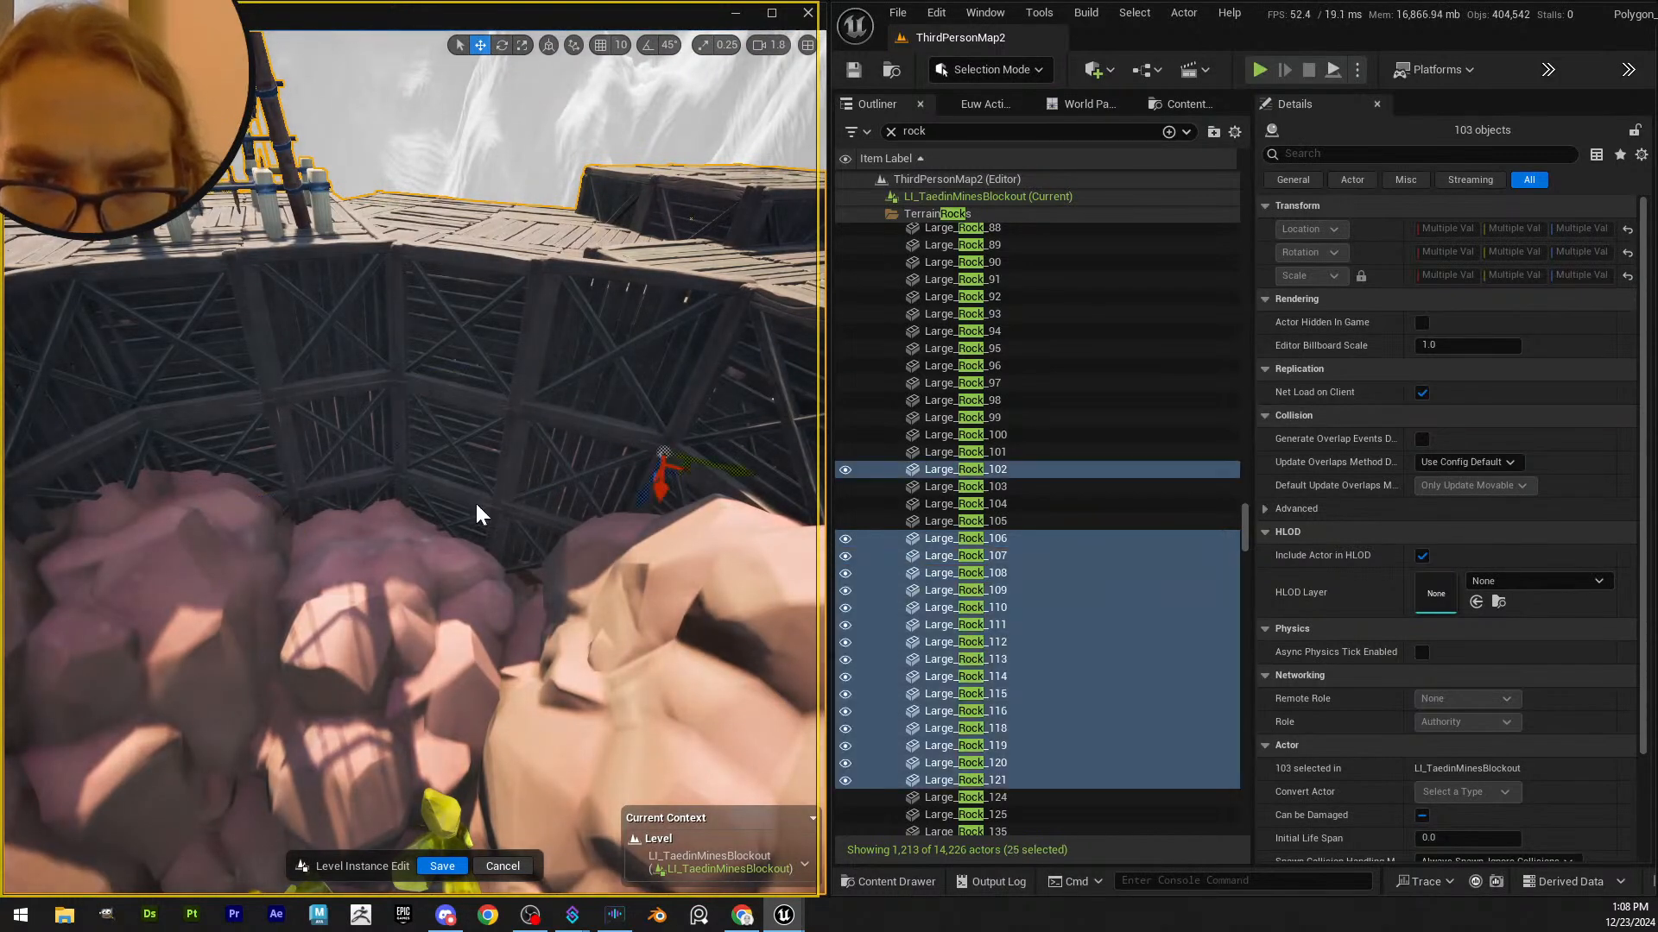
{"action": "right_click_drag", "start_coordinate": [543, 478], "coordinate": [509, 484]}
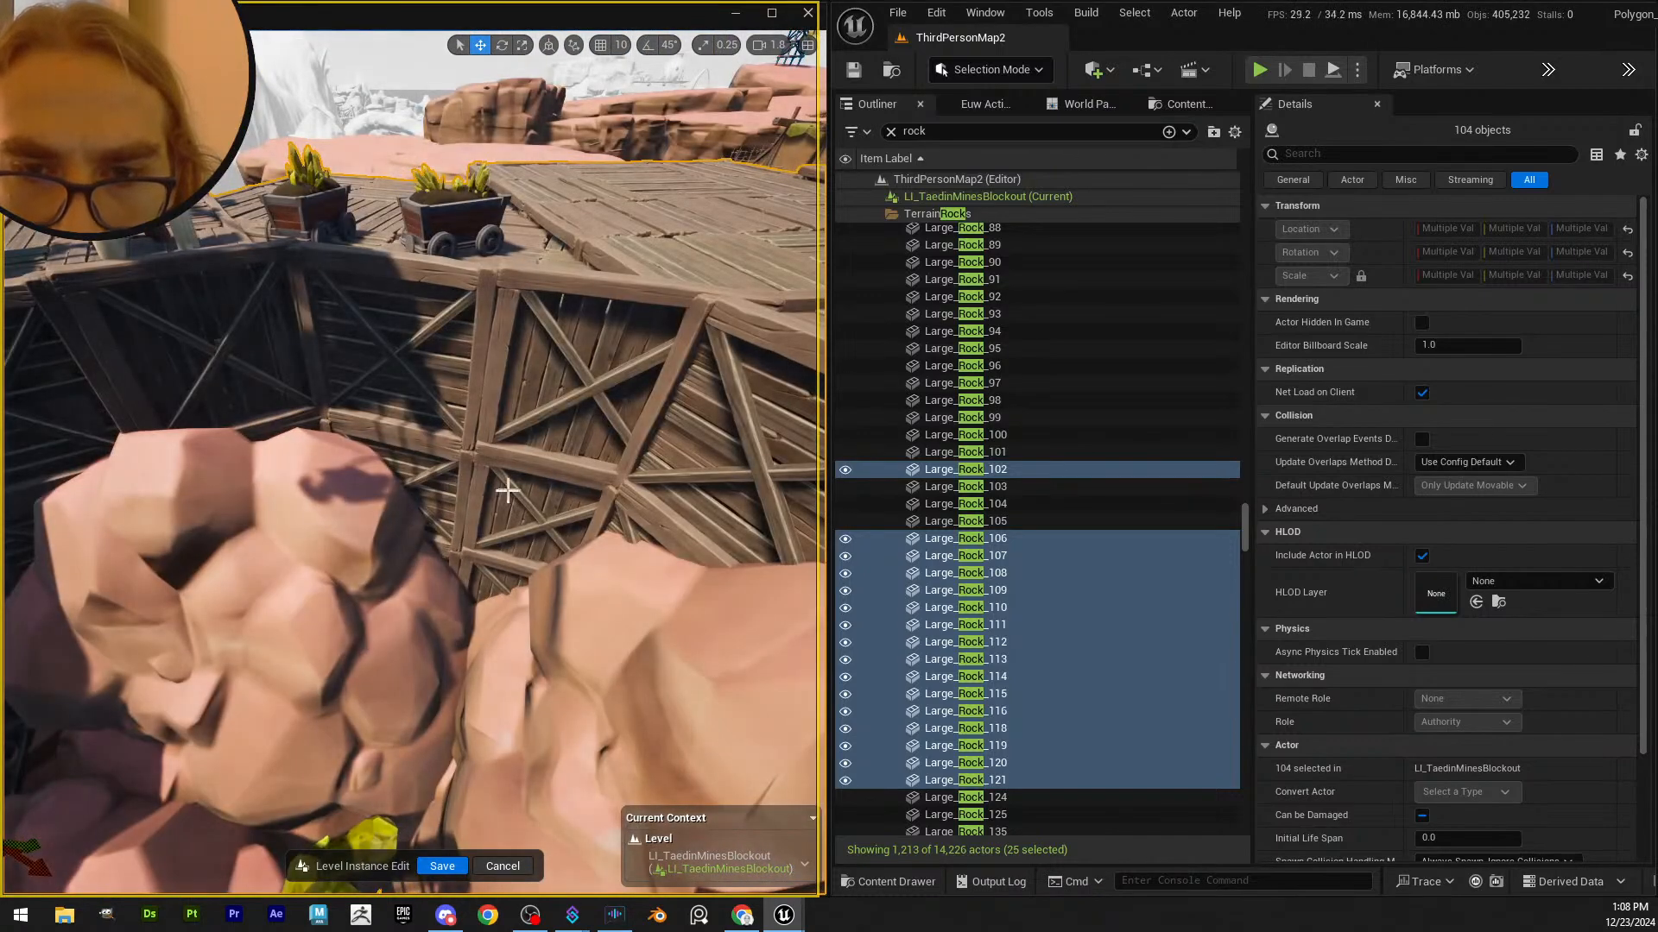
{"action": "right_click_drag", "start_coordinate": [423, 525], "coordinate": [656, 311]}
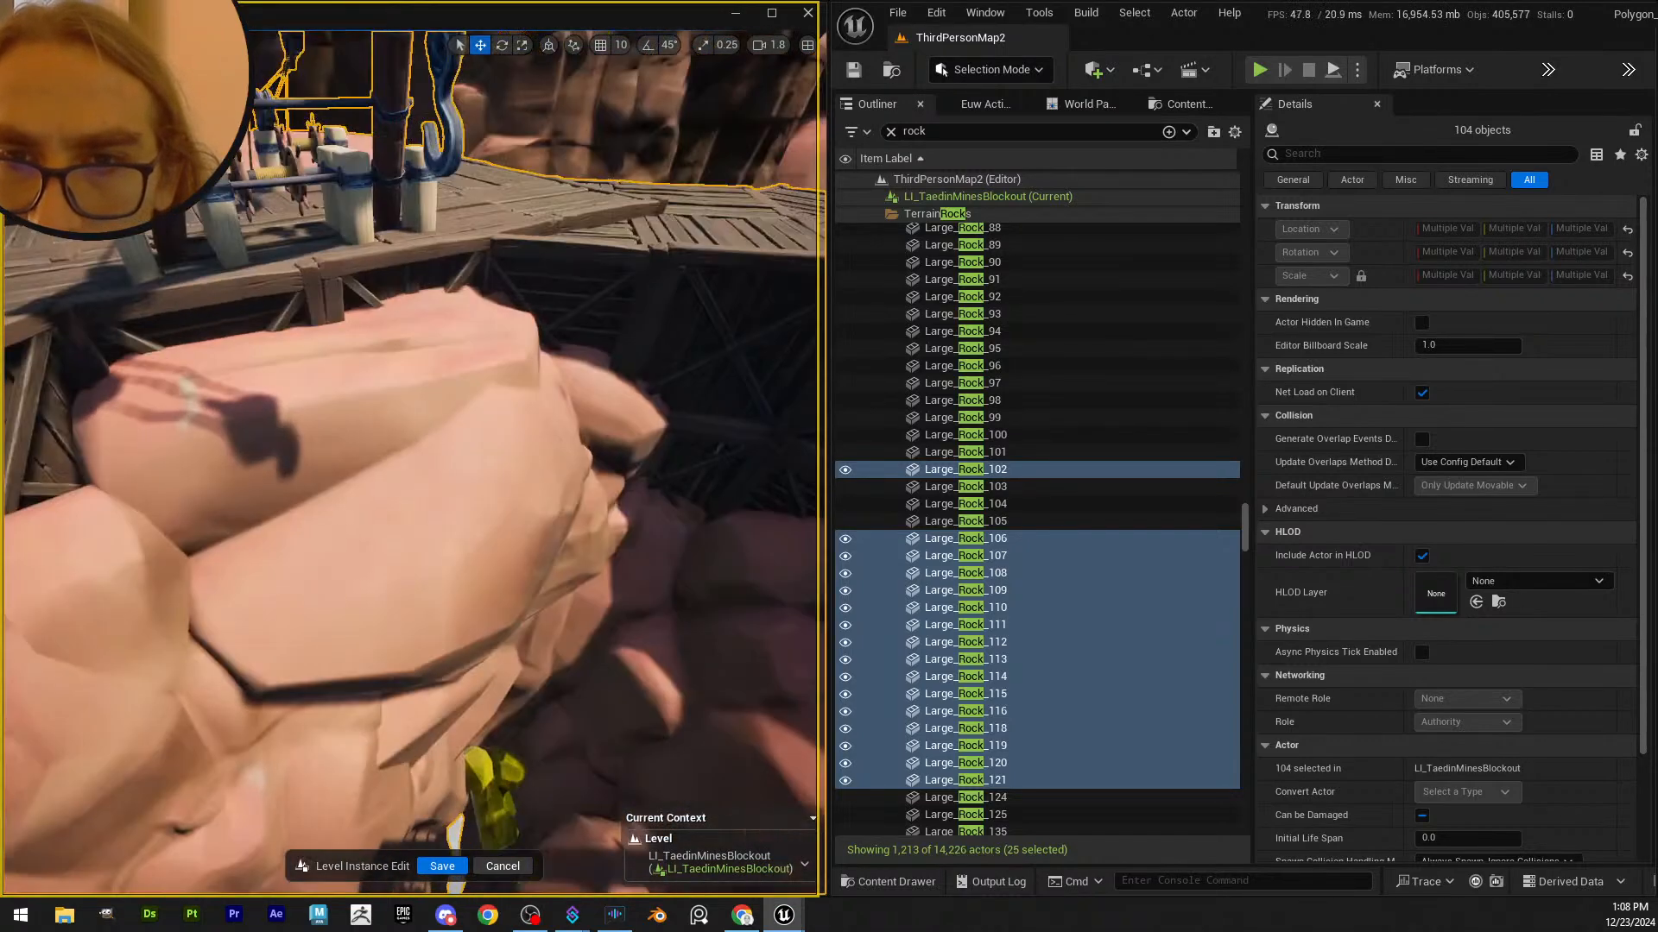
{"action": "right_click_drag", "start_coordinate": [512, 421], "coordinate": [630, 326]}
{"action": "mouse_move", "coordinate": [457, 362]}
{"action": "right_mouse_down"}
{"action": "mouse_move", "coordinate": [518, 345]}
{"action": "mouse_move", "coordinate": [466, 373]}
{"action": "right_mouse_up"}
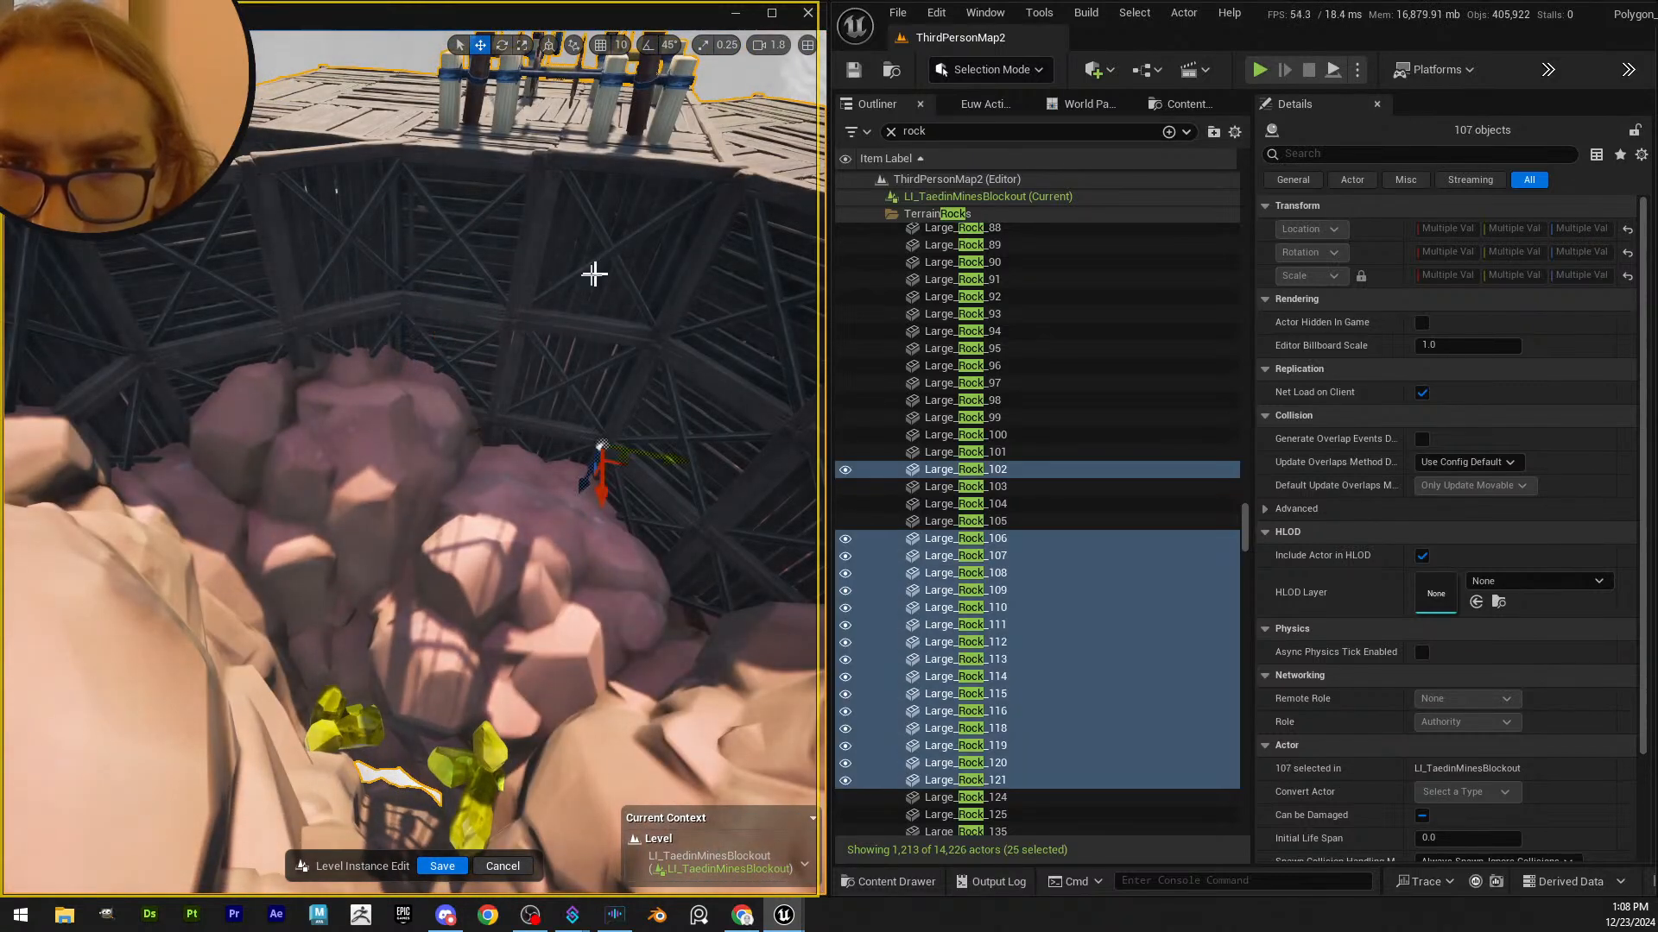
{"action": "right_click_drag", "start_coordinate": [594, 274], "coordinate": [643, 406]}
- Try to lower the platform group together with its added pit walls, and undo the move
{"action": "scroll", "coordinate": [593, 274], "scroll_direction": "up", "scroll_amount": 5}
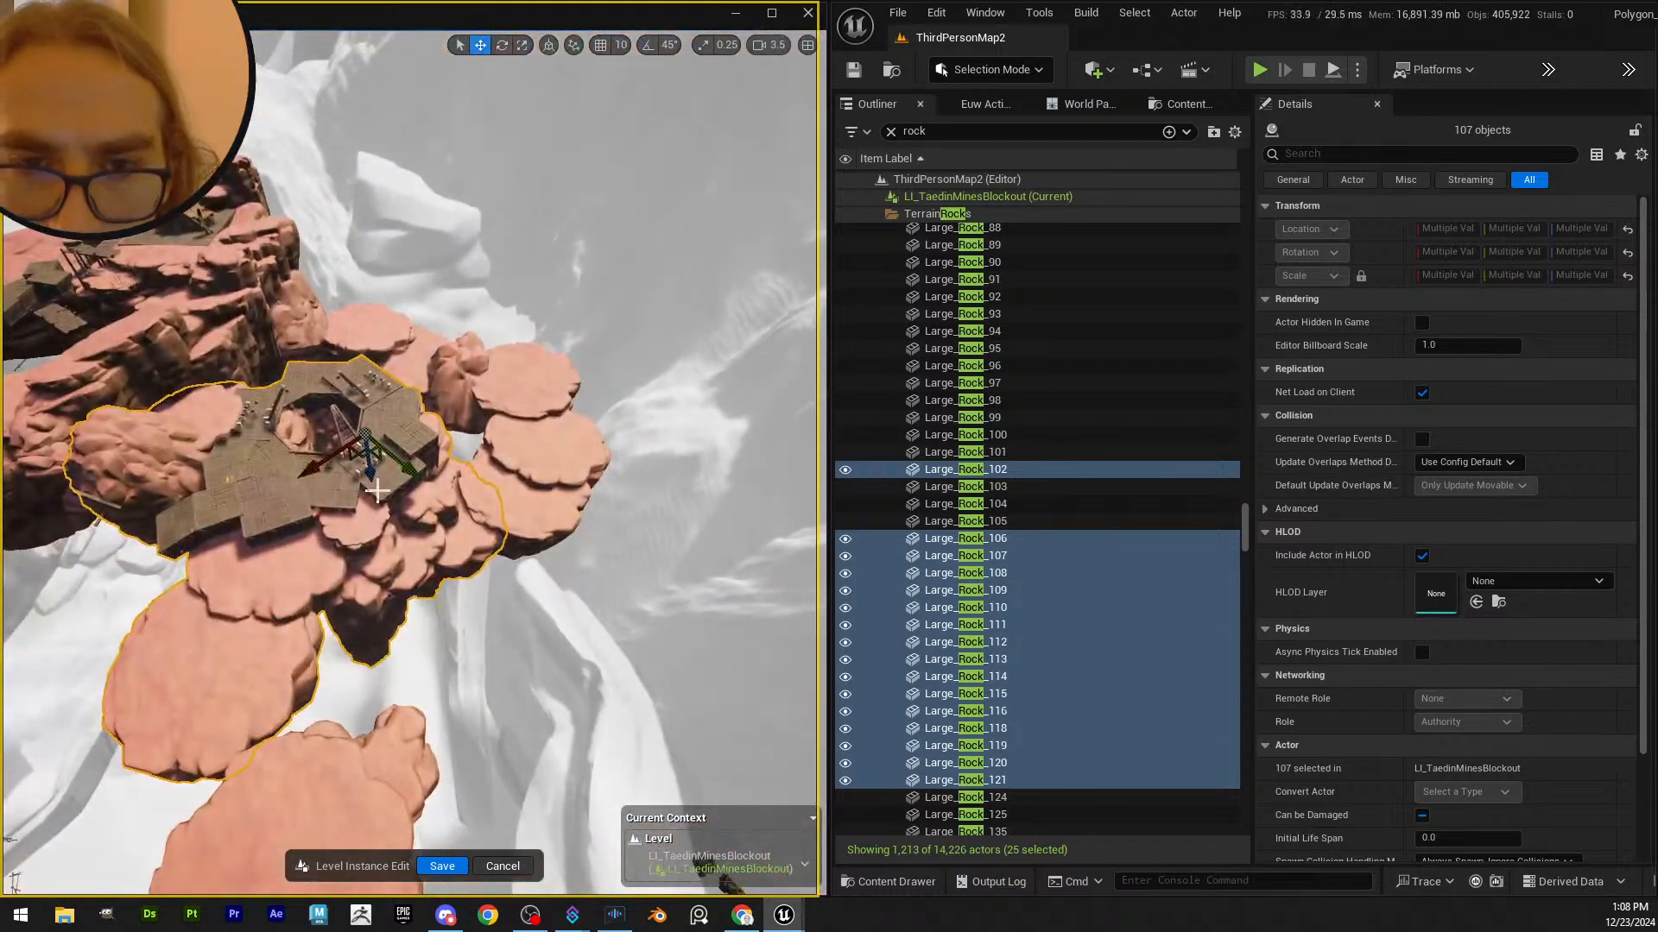
{"action": "right_click_drag", "start_coordinate": [410, 449], "coordinate": [354, 615]}
{"action": "scroll", "coordinate": [406, 415], "scroll_direction": "down", "scroll_amount": 2}
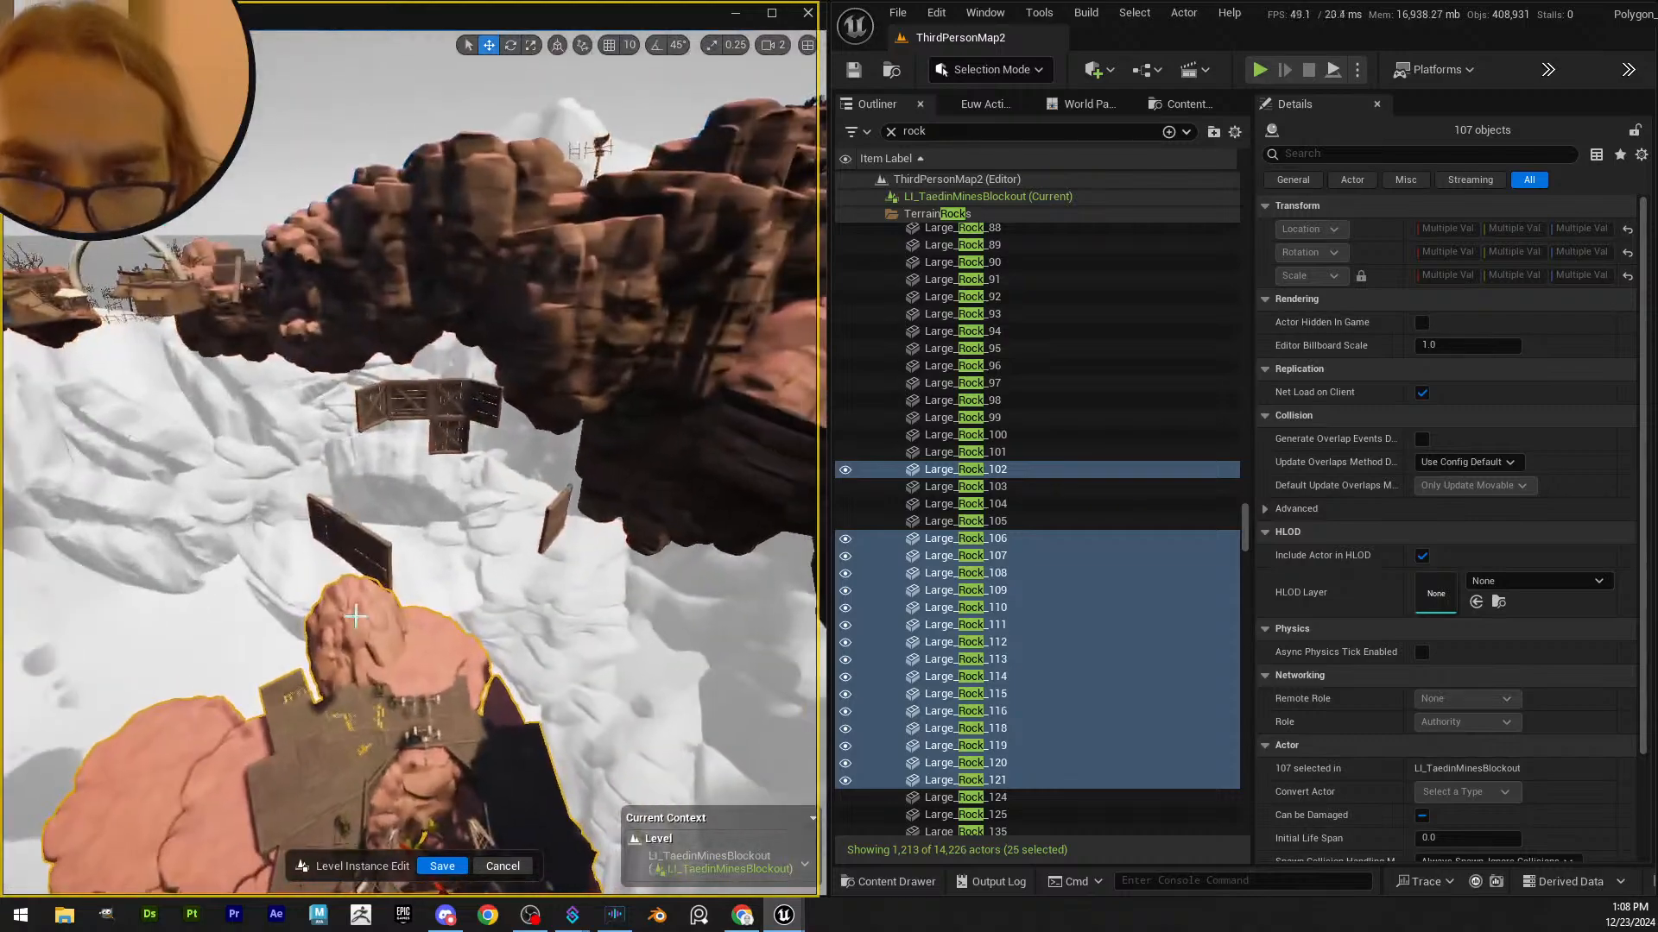
{"action": "key", "text": "ctrl+z"}
- Move the platform group away from the main mine rocks and down to the open canyon floor
{"action": "right_click_drag", "start_coordinate": [428, 493], "coordinate": [516, 743]}
{"action": "scroll", "coordinate": [423, 622], "scroll_direction": "down", "scroll_amount": 1}
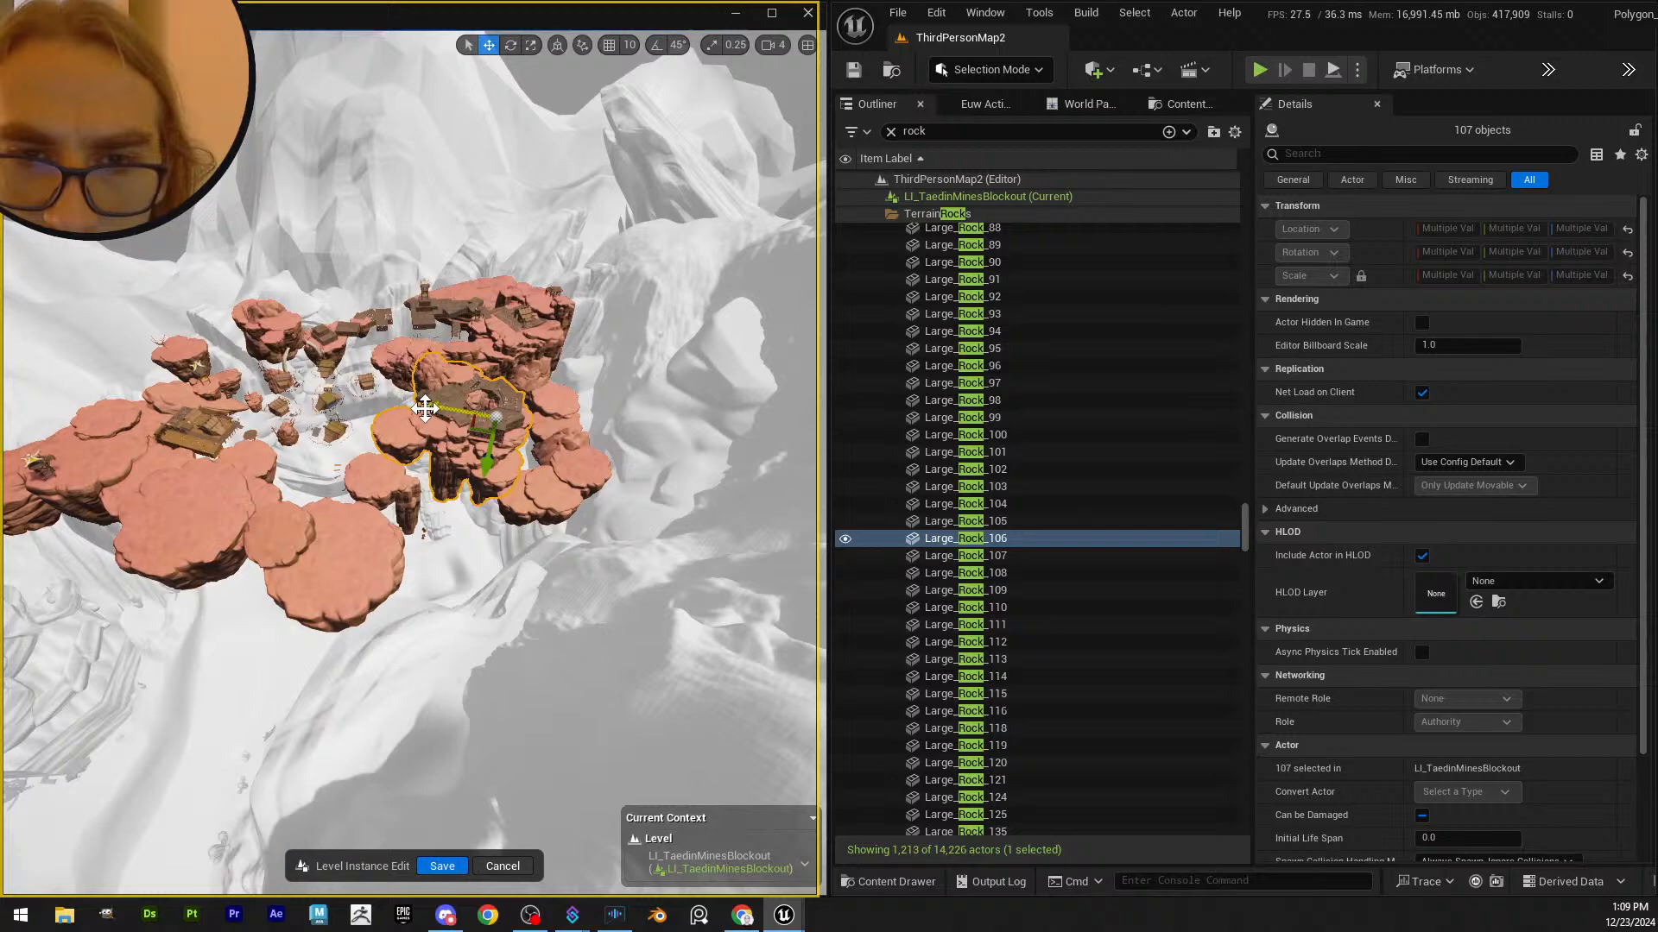
{"action": "left_click_drag", "start_coordinate": [425, 408], "coordinate": [219, 388]}
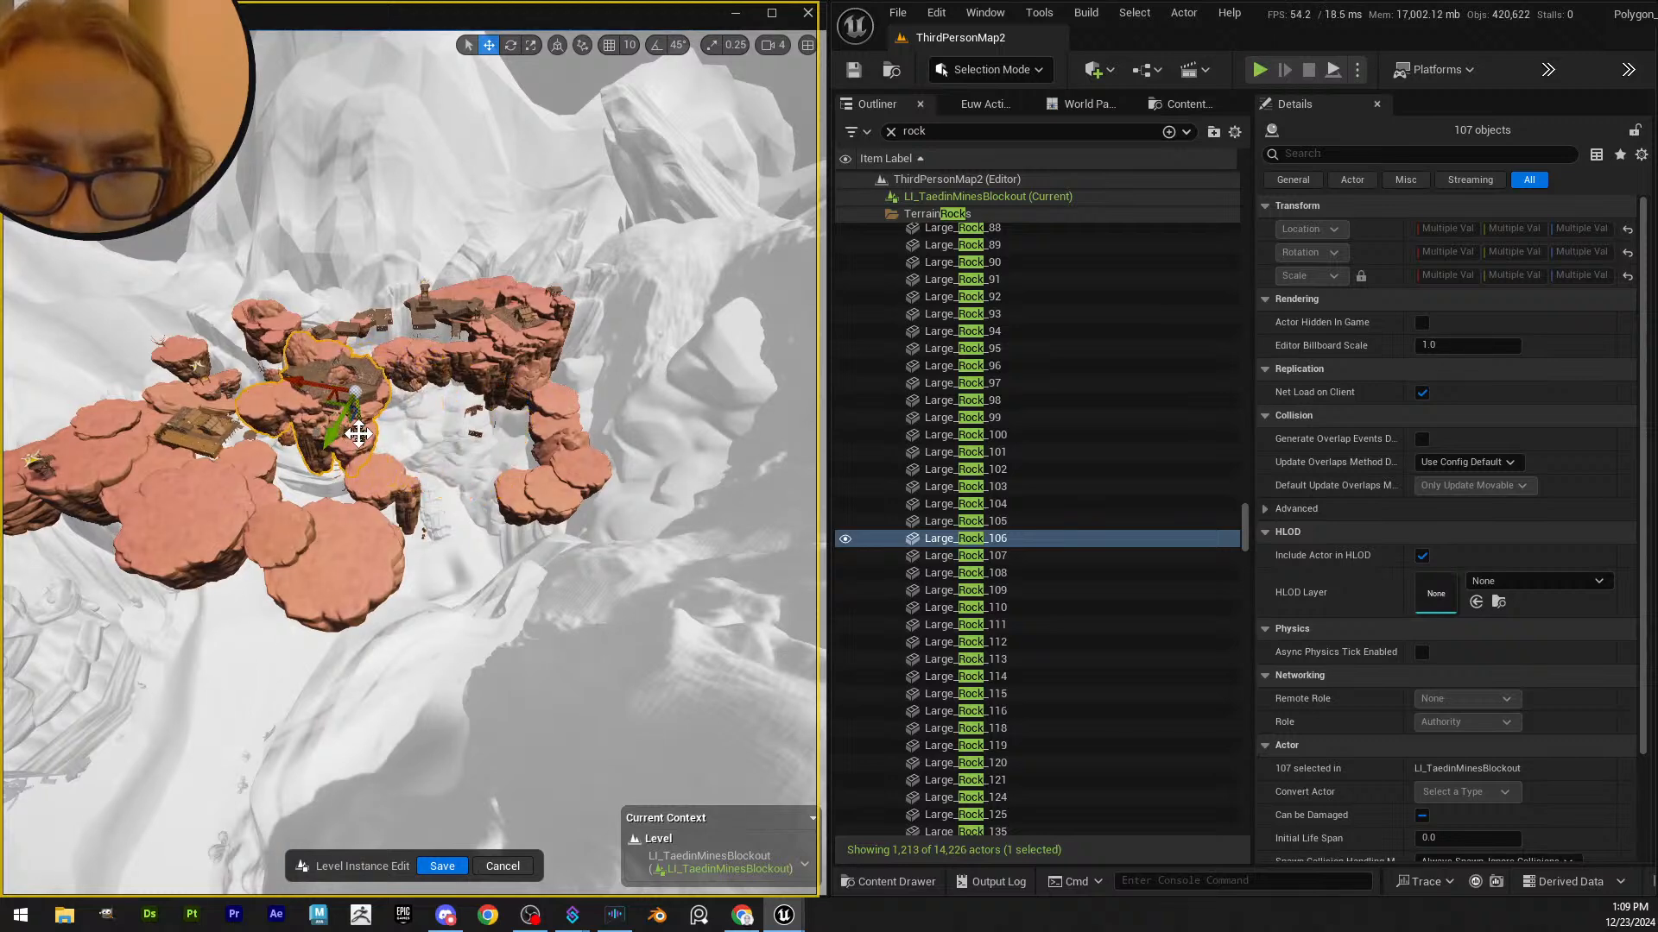
{"action": "left_click_drag", "start_coordinate": [359, 433], "coordinate": [386, 587]}
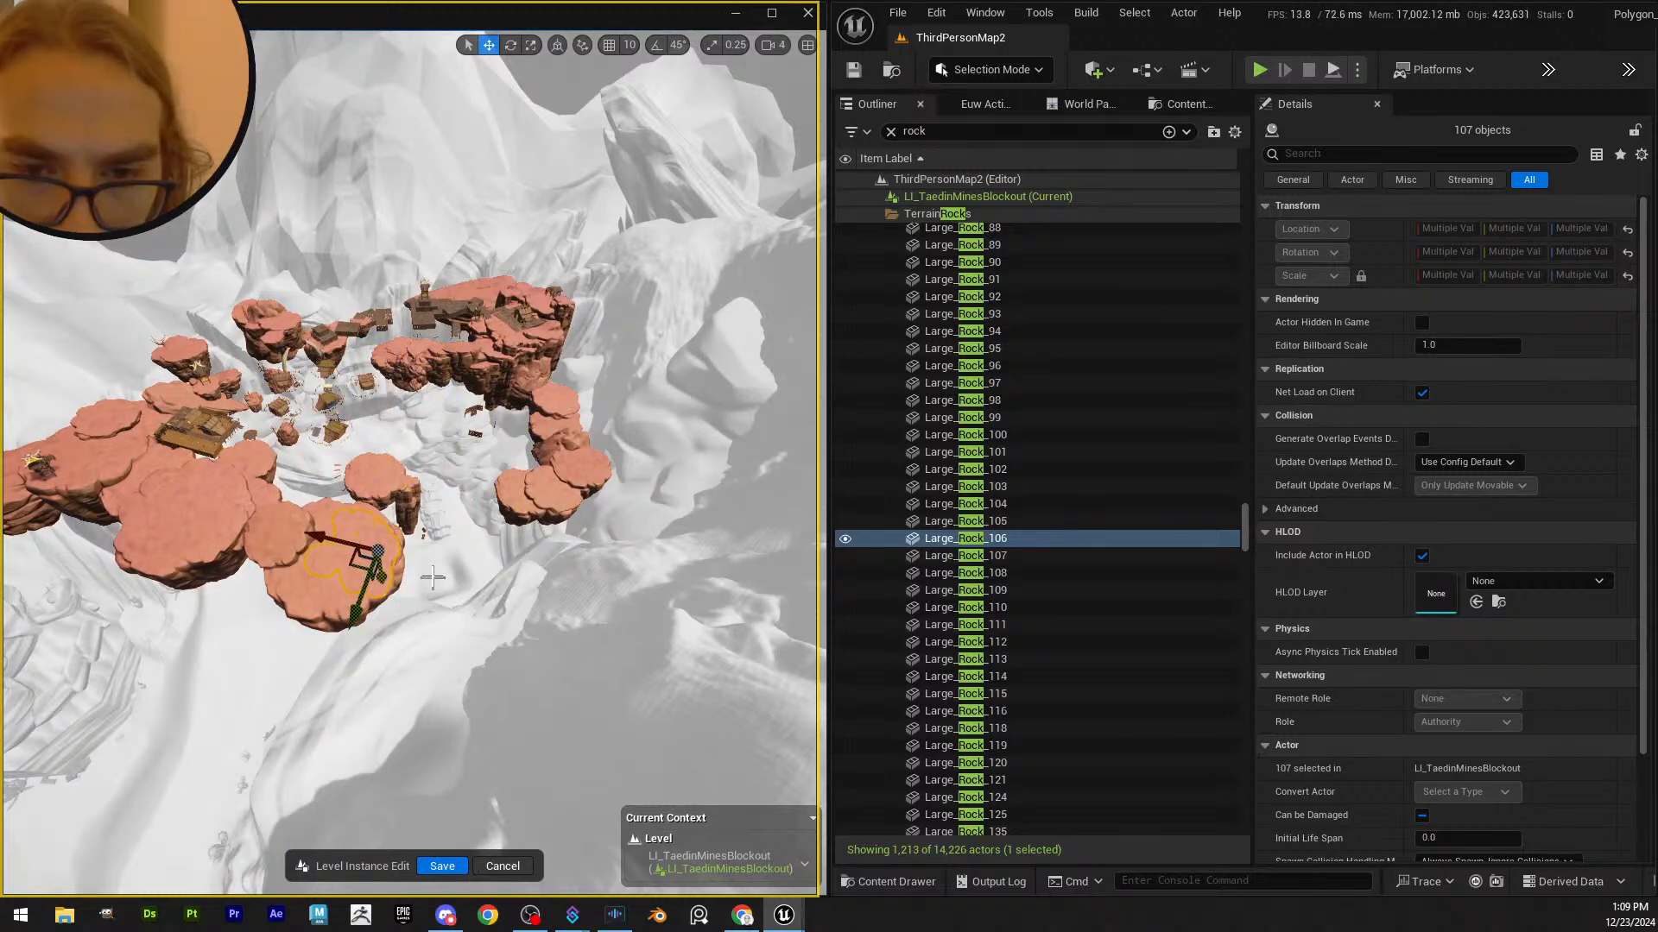
{"action": "key", "text": "f"}
{"action": "scroll", "coordinate": [528, 570], "scroll_direction": "up", "scroll_amount": 3}
{"action": "right_click_drag", "start_coordinate": [528, 571], "coordinate": [373, 454]}
{"action": "left_click_drag", "start_coordinate": [351, 496], "coordinate": [390, 695]}
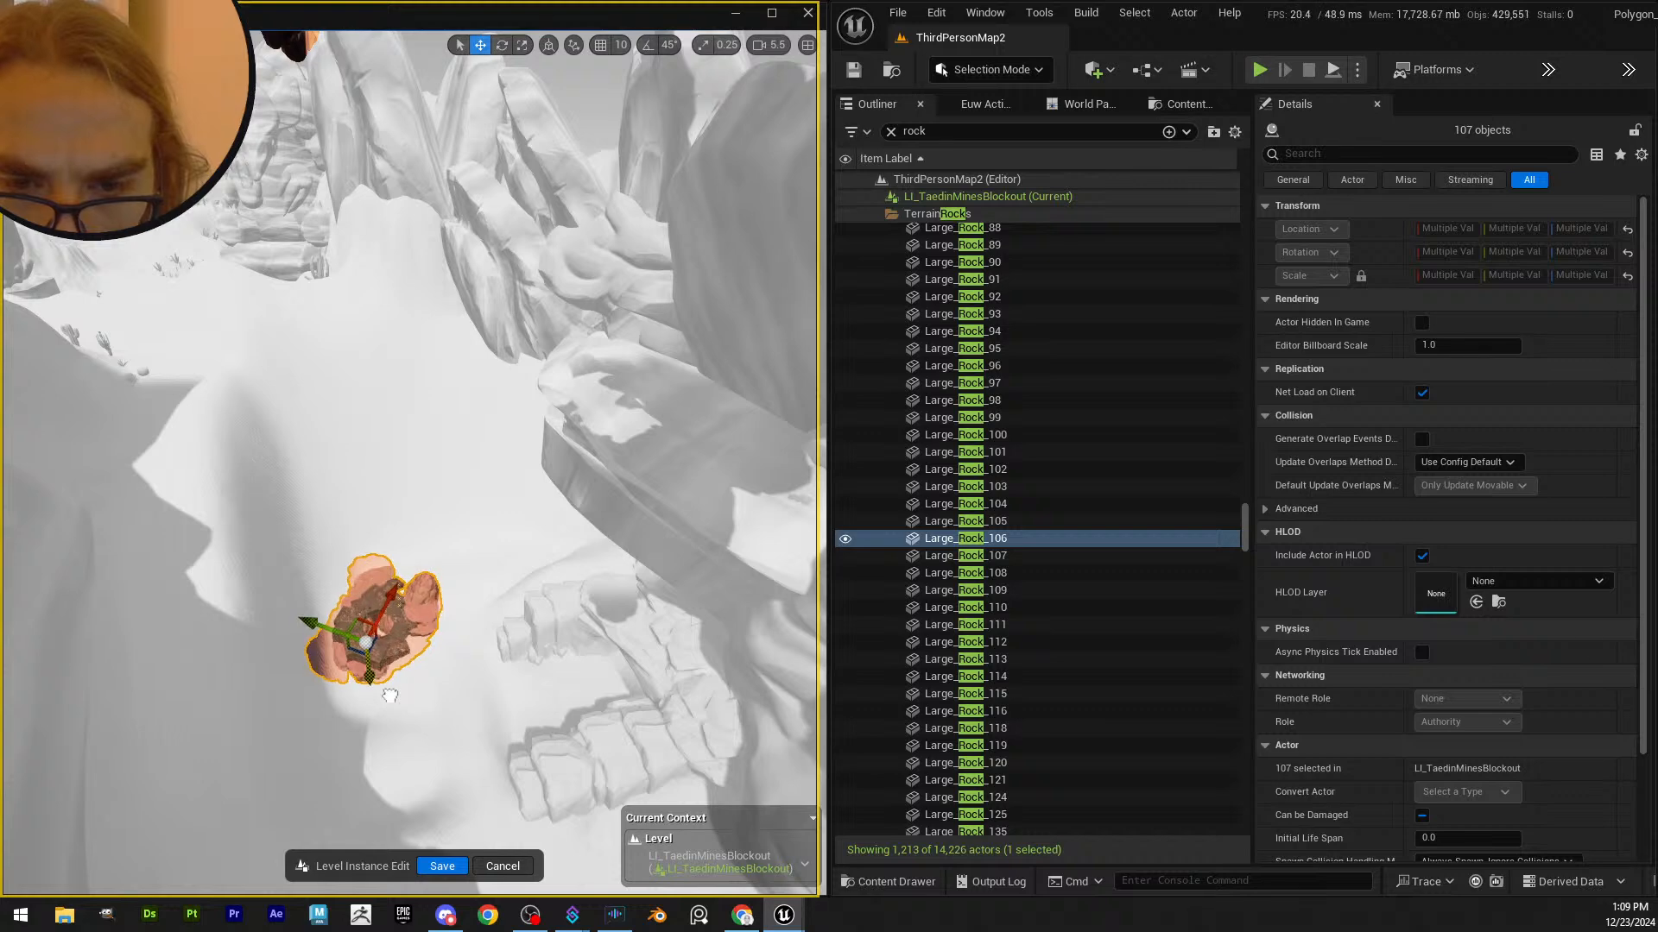
- Reposition the platform group horizontally along the canyon floor, close to the canyon's end
{"action": "right_click_drag", "start_coordinate": [455, 673], "coordinate": [512, 631]}
{"action": "key", "text": "f"}
{"action": "key", "text": "s"}
{"action": "scroll", "coordinate": [512, 631], "scroll_direction": "down", "scroll_amount": 2}
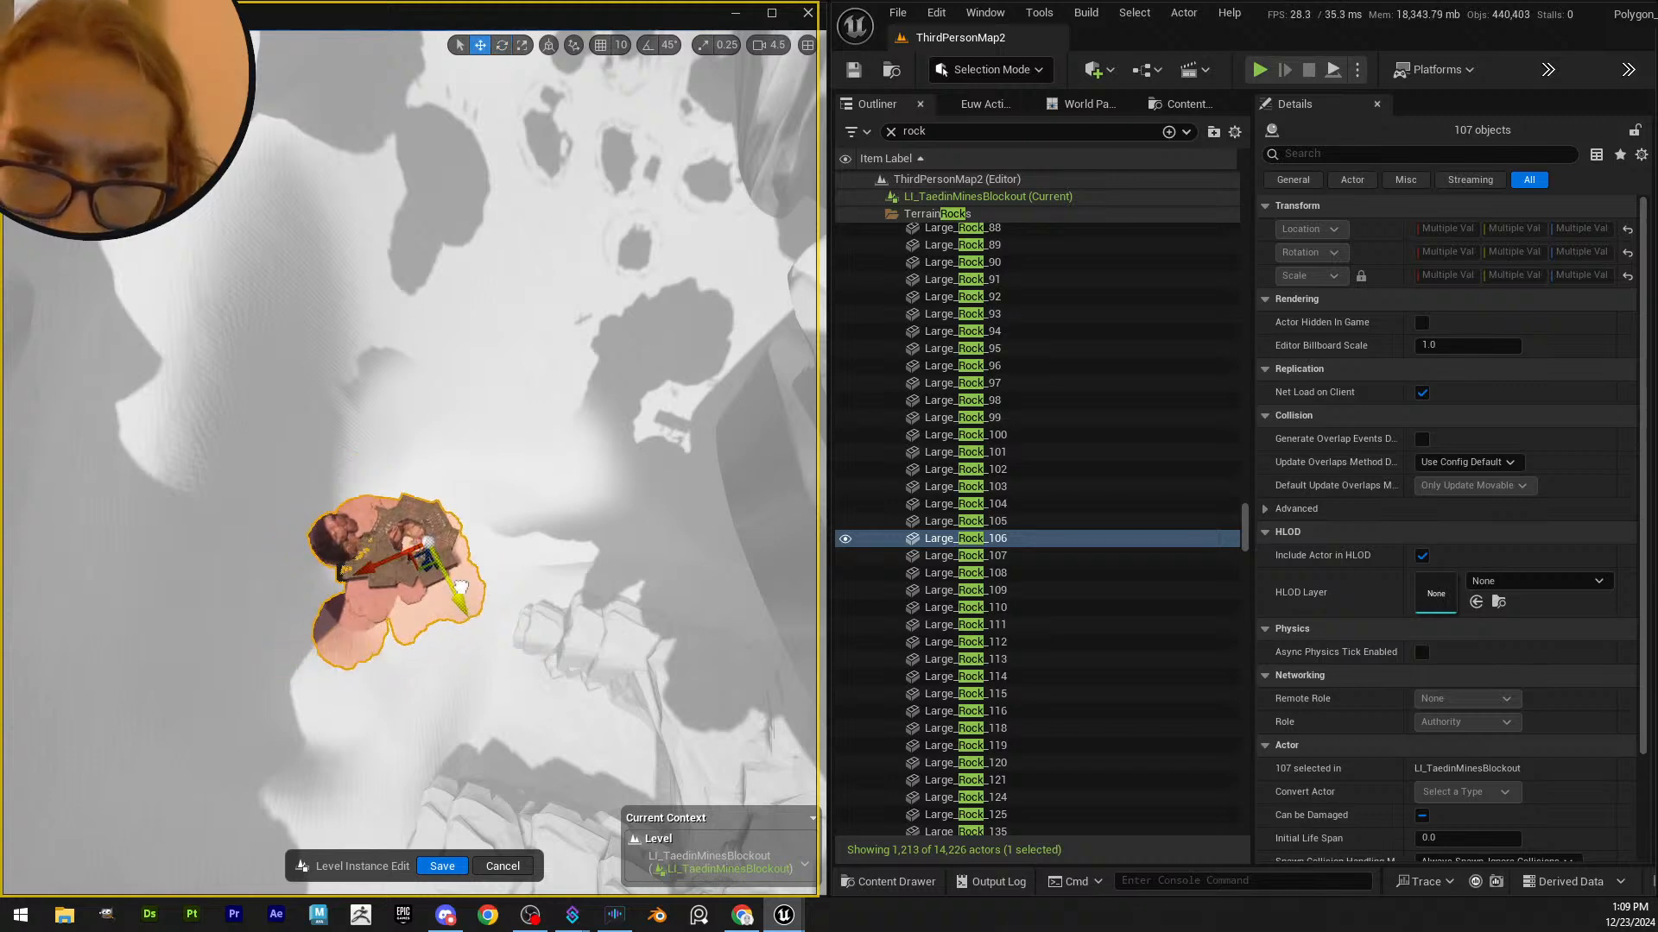
{"action": "key", "text": "f"}
{"action": "key", "text": "s"}
{"action": "scroll", "coordinate": [502, 488], "scroll_direction": "down", "scroll_amount": 3}
{"action": "right_click_drag", "start_coordinate": [502, 488], "coordinate": [553, 449]}
{"action": "key", "text": "w"}
{"action": "key", "text": "s"}
- Rotate the platform group about its vertical axis, shift it sideways, and turn it about -13 degrees more
{"action": "key", "text": "e"}
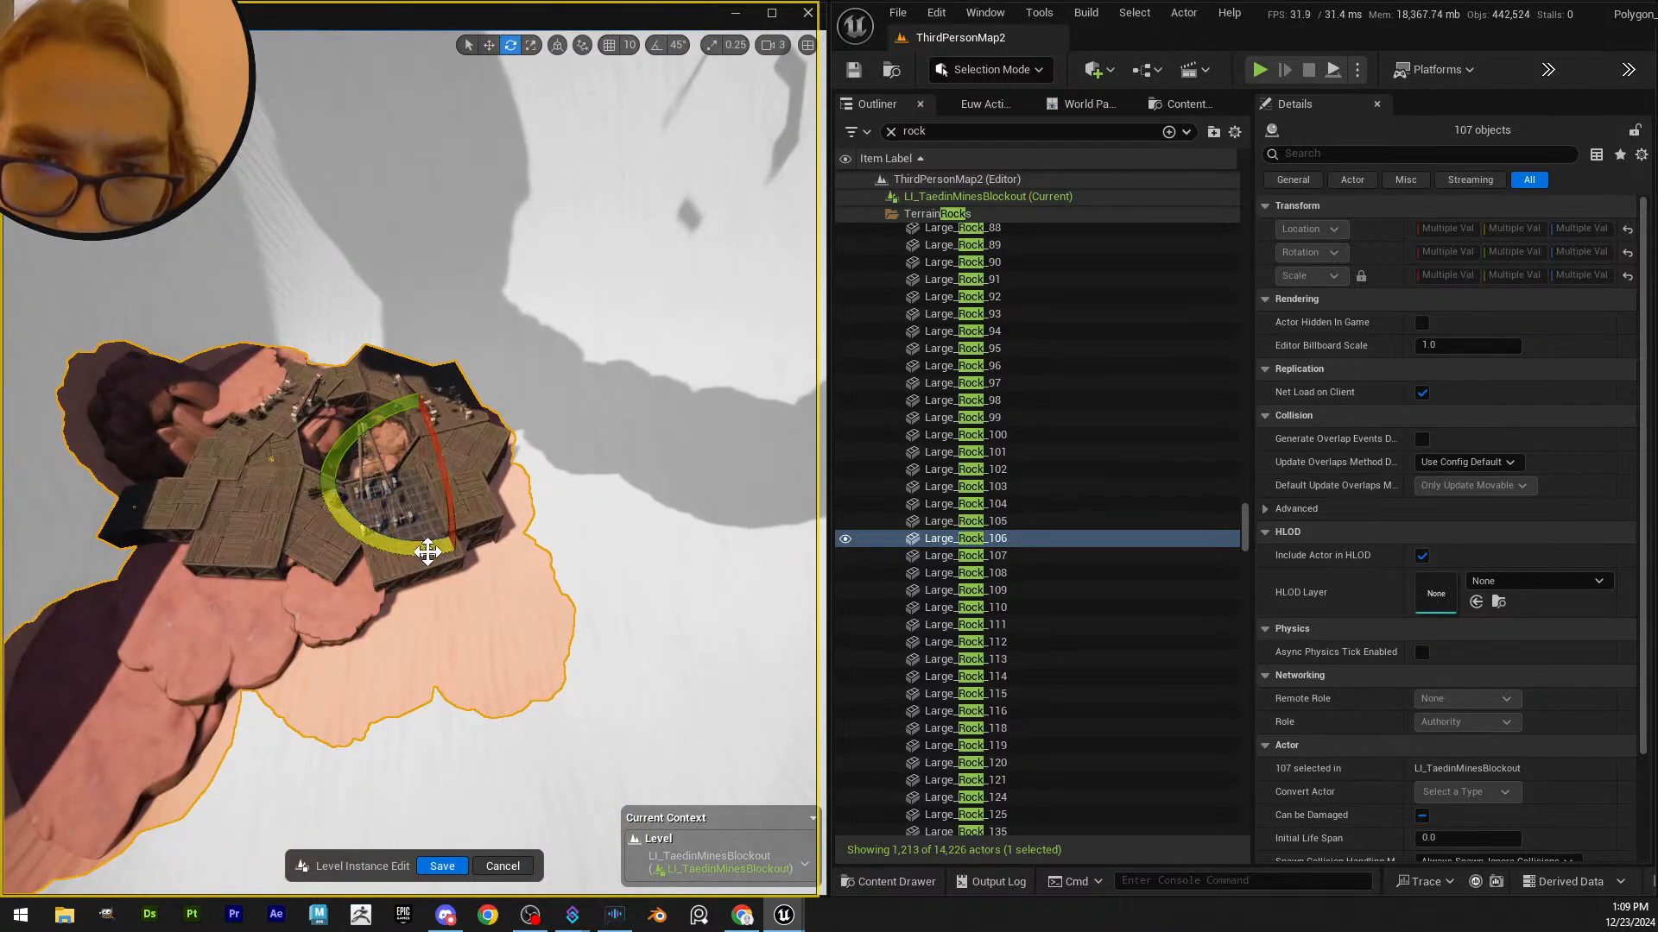
{"action": "left_click_drag", "start_coordinate": [426, 548], "coordinate": [339, 577]}
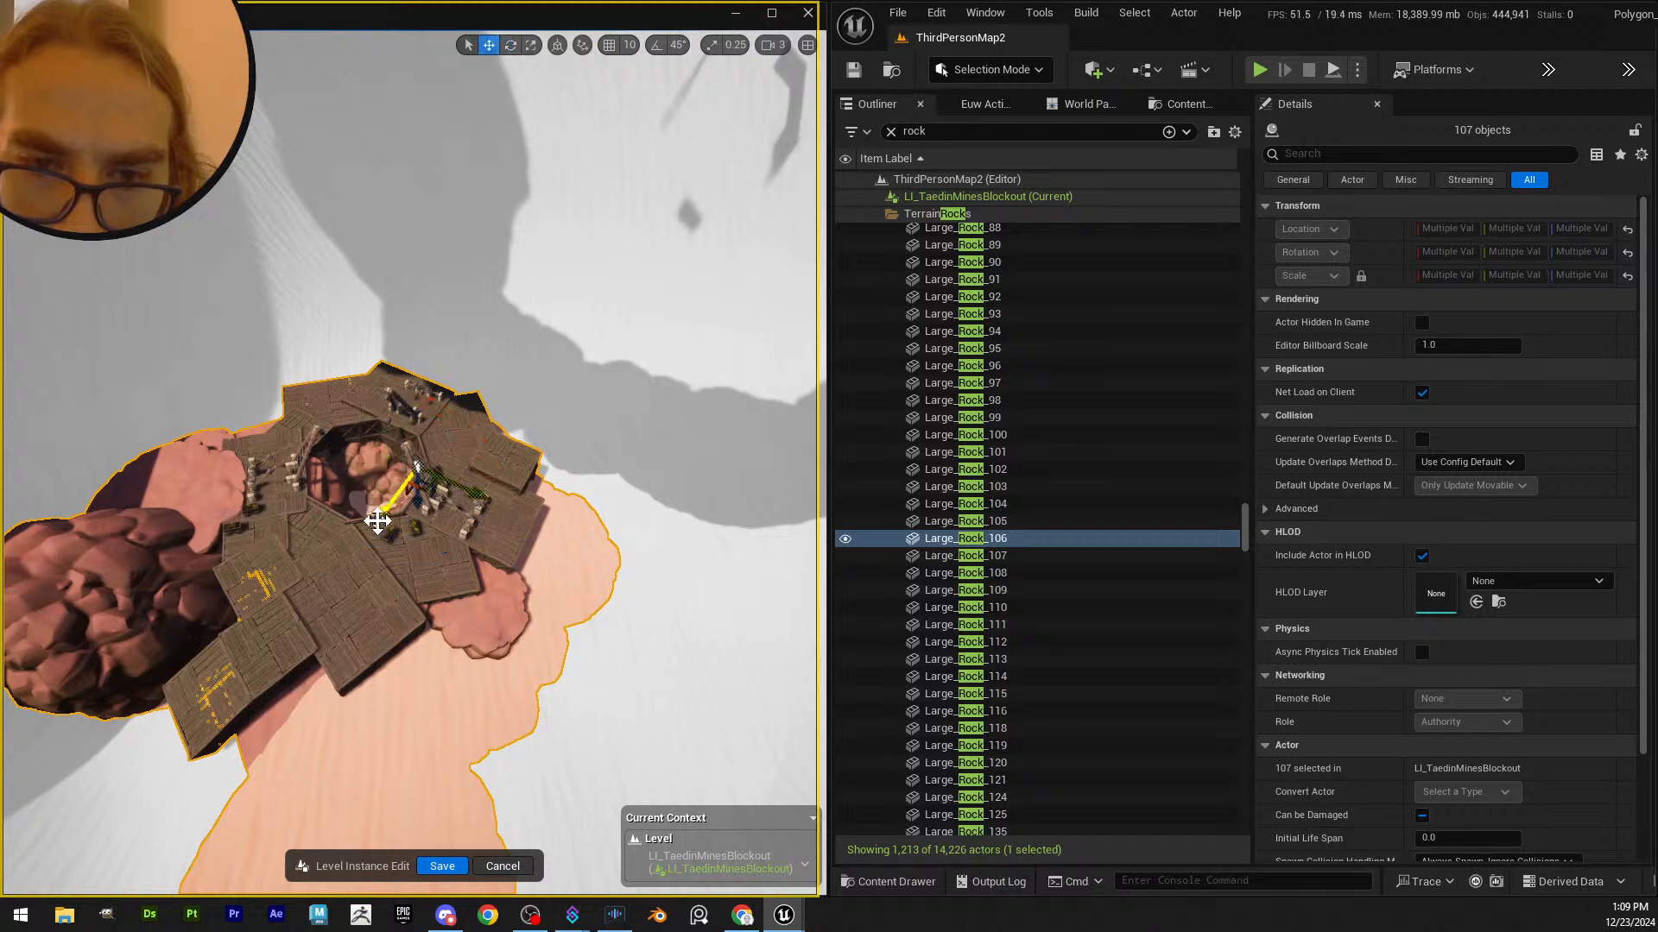
{"action": "left_click_drag", "start_coordinate": [381, 512], "coordinate": [486, 440]}
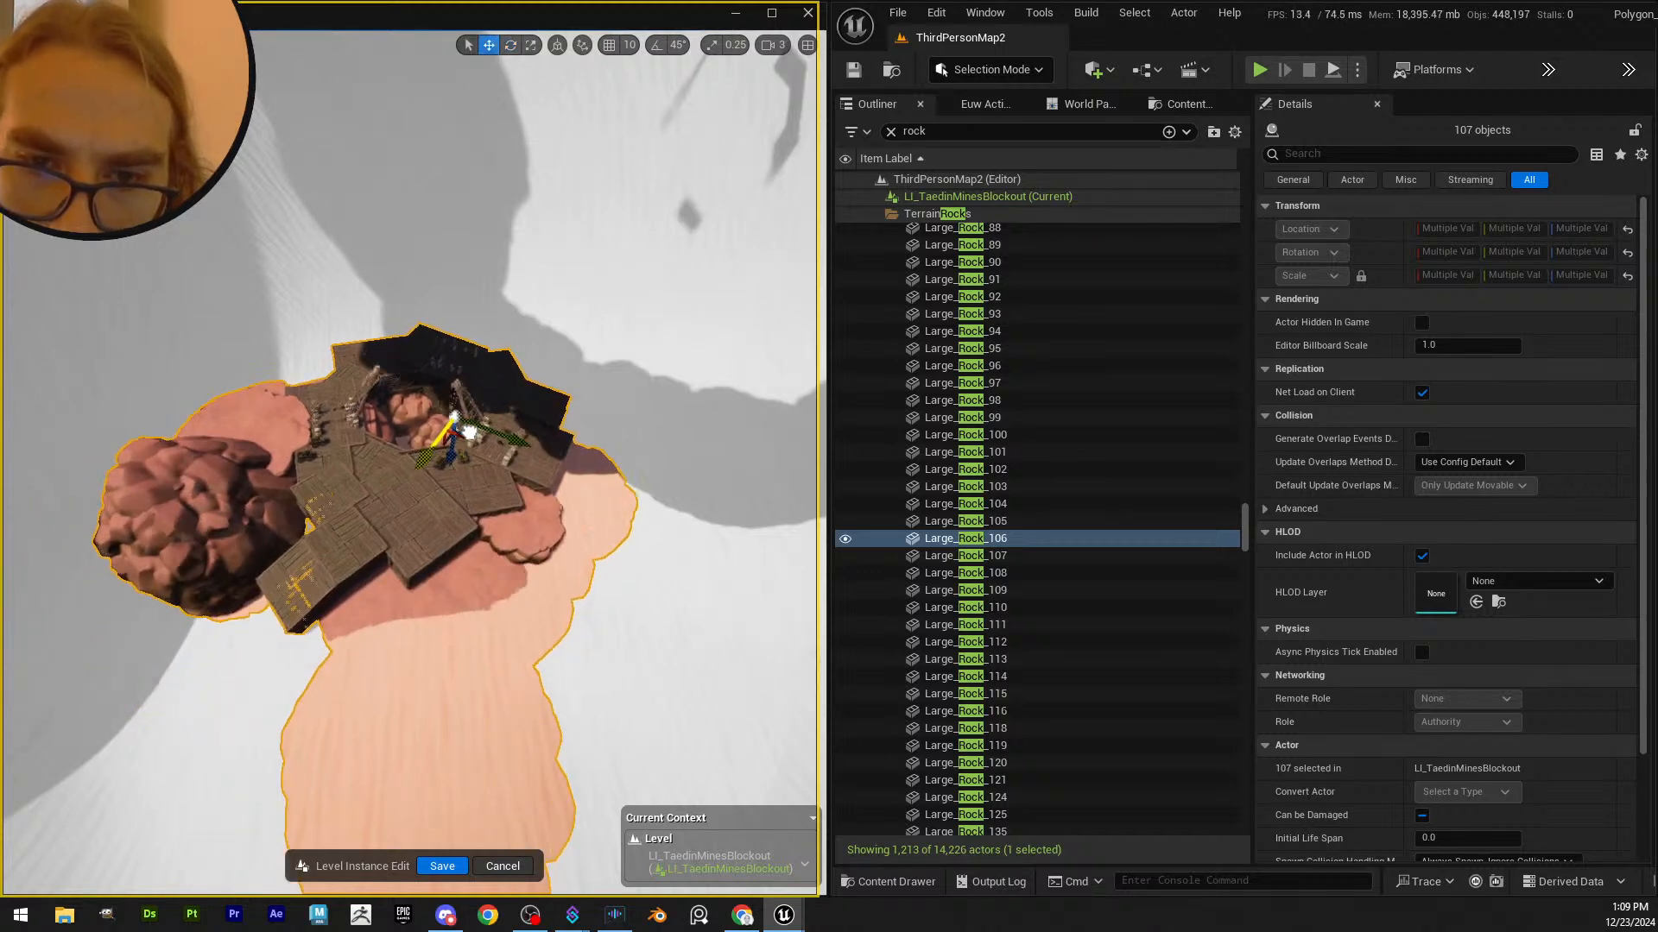
{"action": "mouse_move", "coordinate": [486, 440]}
{"action": "right_mouse_down"}
{"action": "mouse_move", "coordinate": [467, 405]}
{"action": "mouse_move", "coordinate": [481, 425]}
{"action": "right_mouse_up"}
{"action": "key", "text": "e"}
{"action": "left_click_drag", "start_coordinate": [399, 423], "coordinate": [388, 432]}
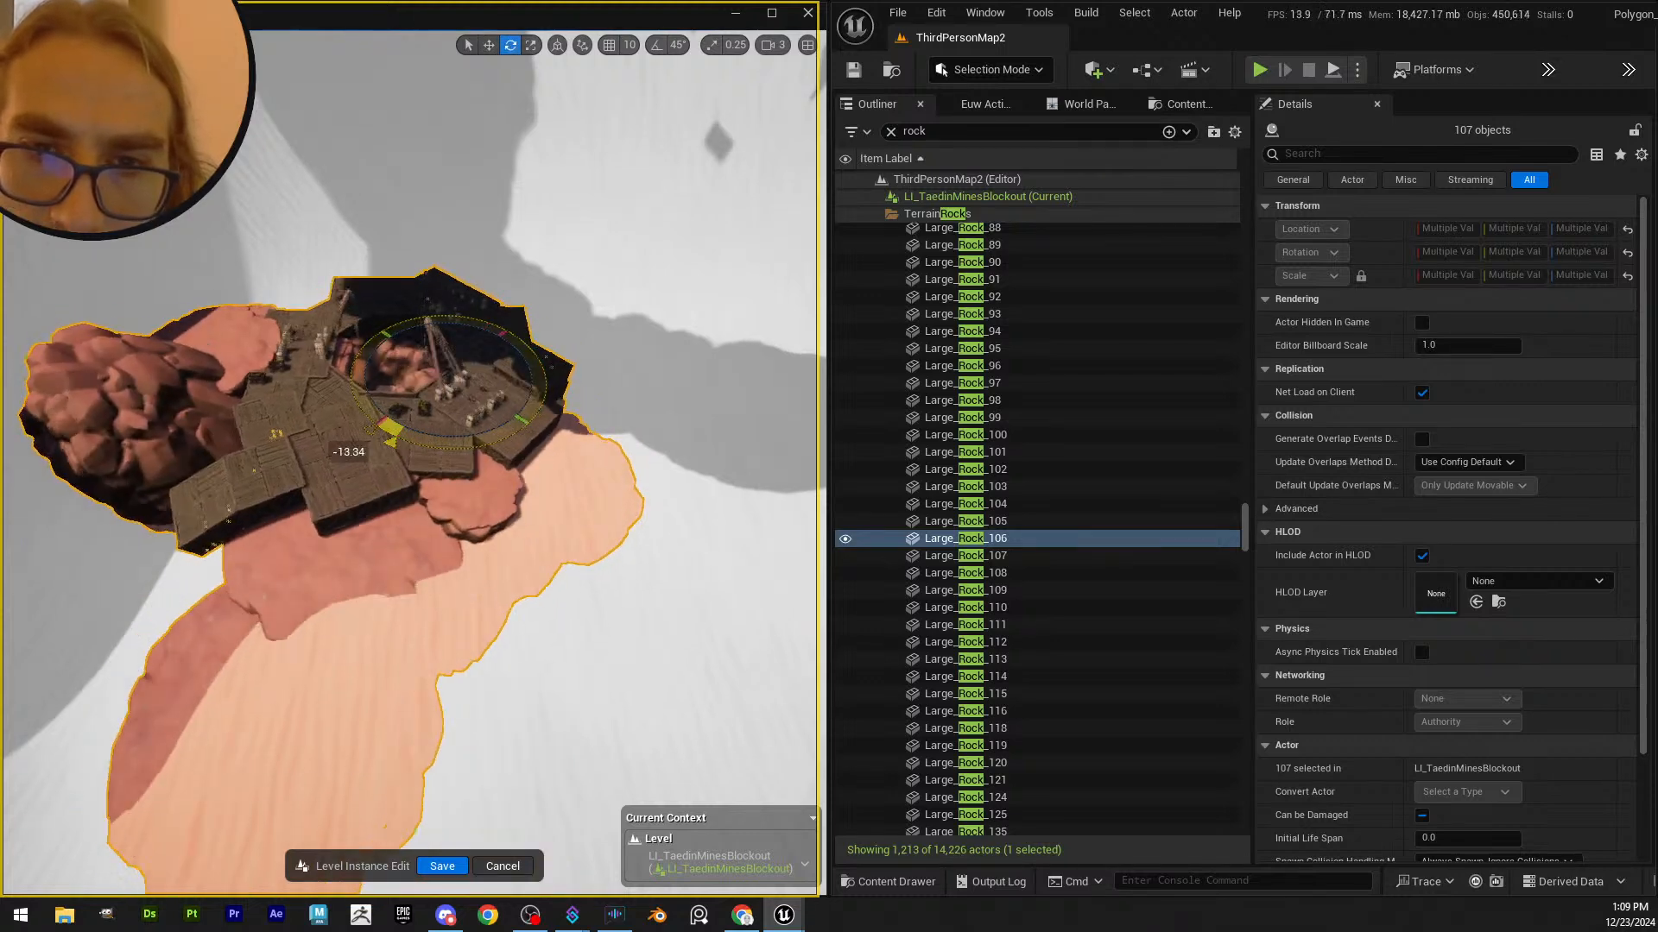
- Raise the platform group slightly so that its supporting rocks sit above the canyon floor
{"action": "right_click_drag", "start_coordinate": [389, 432], "coordinate": [388, 432]}
{"action": "scroll", "coordinate": [388, 431], "scroll_direction": "up", "scroll_amount": 1}
{"action": "right_click_drag", "start_coordinate": [499, 394], "coordinate": [499, 394]}
{"action": "key", "text": "w"}
{"action": "scroll", "coordinate": [458, 492], "scroll_direction": "up", "scroll_amount": 6}
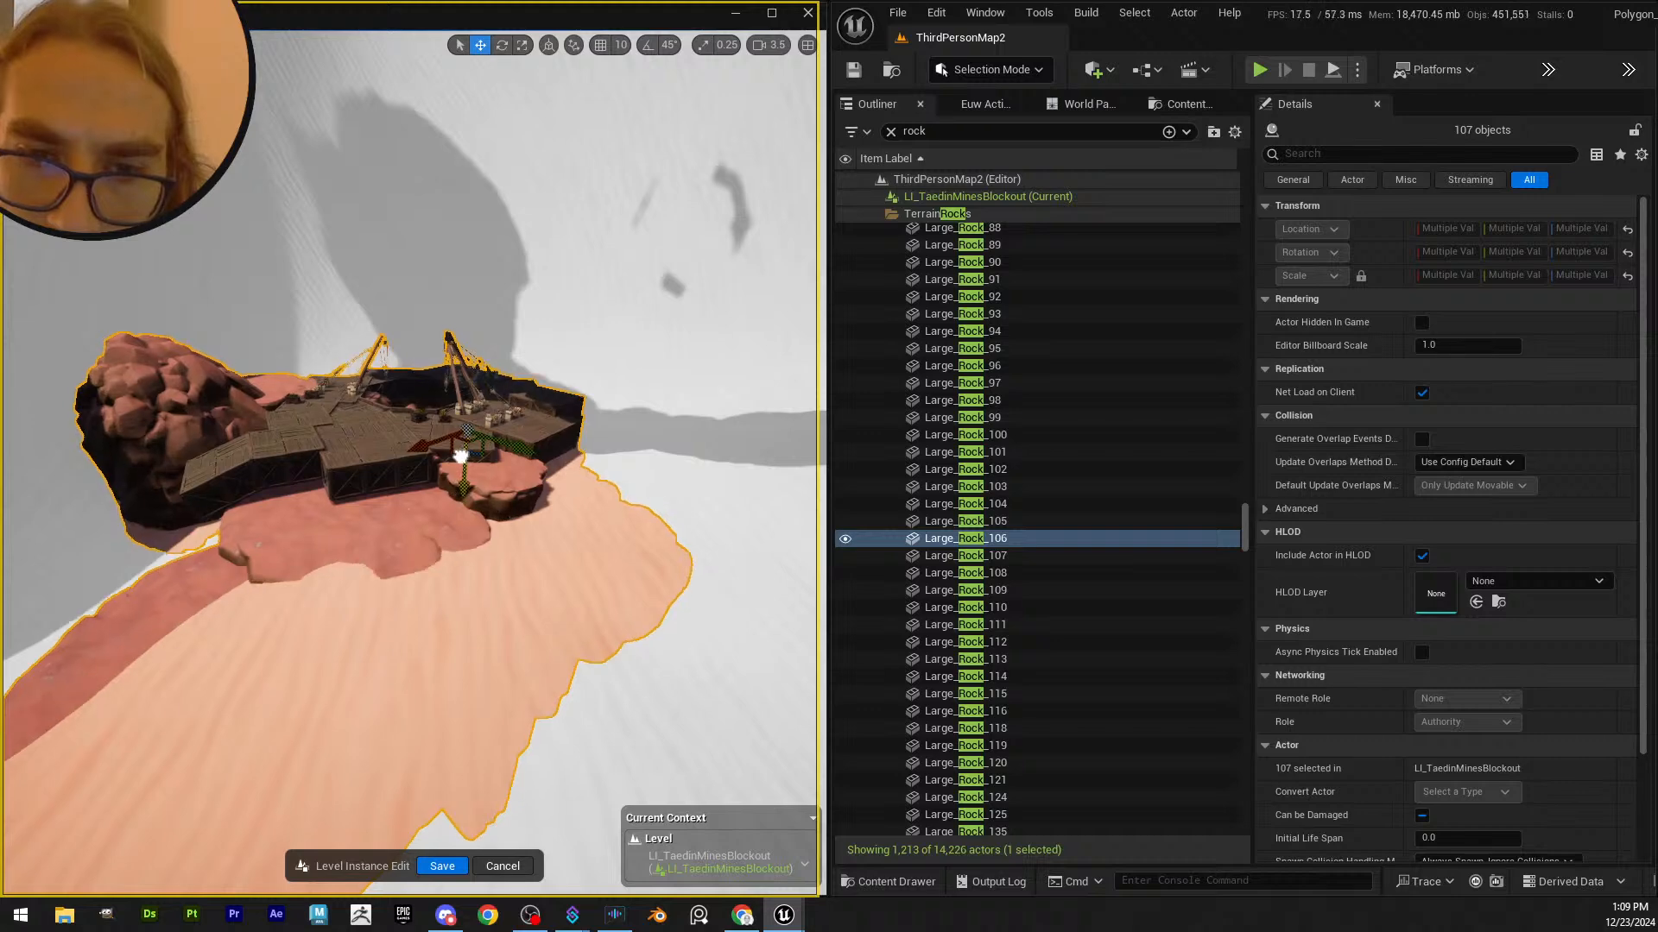
{"action": "right_click_drag", "start_coordinate": [468, 407], "coordinate": [468, 415]}
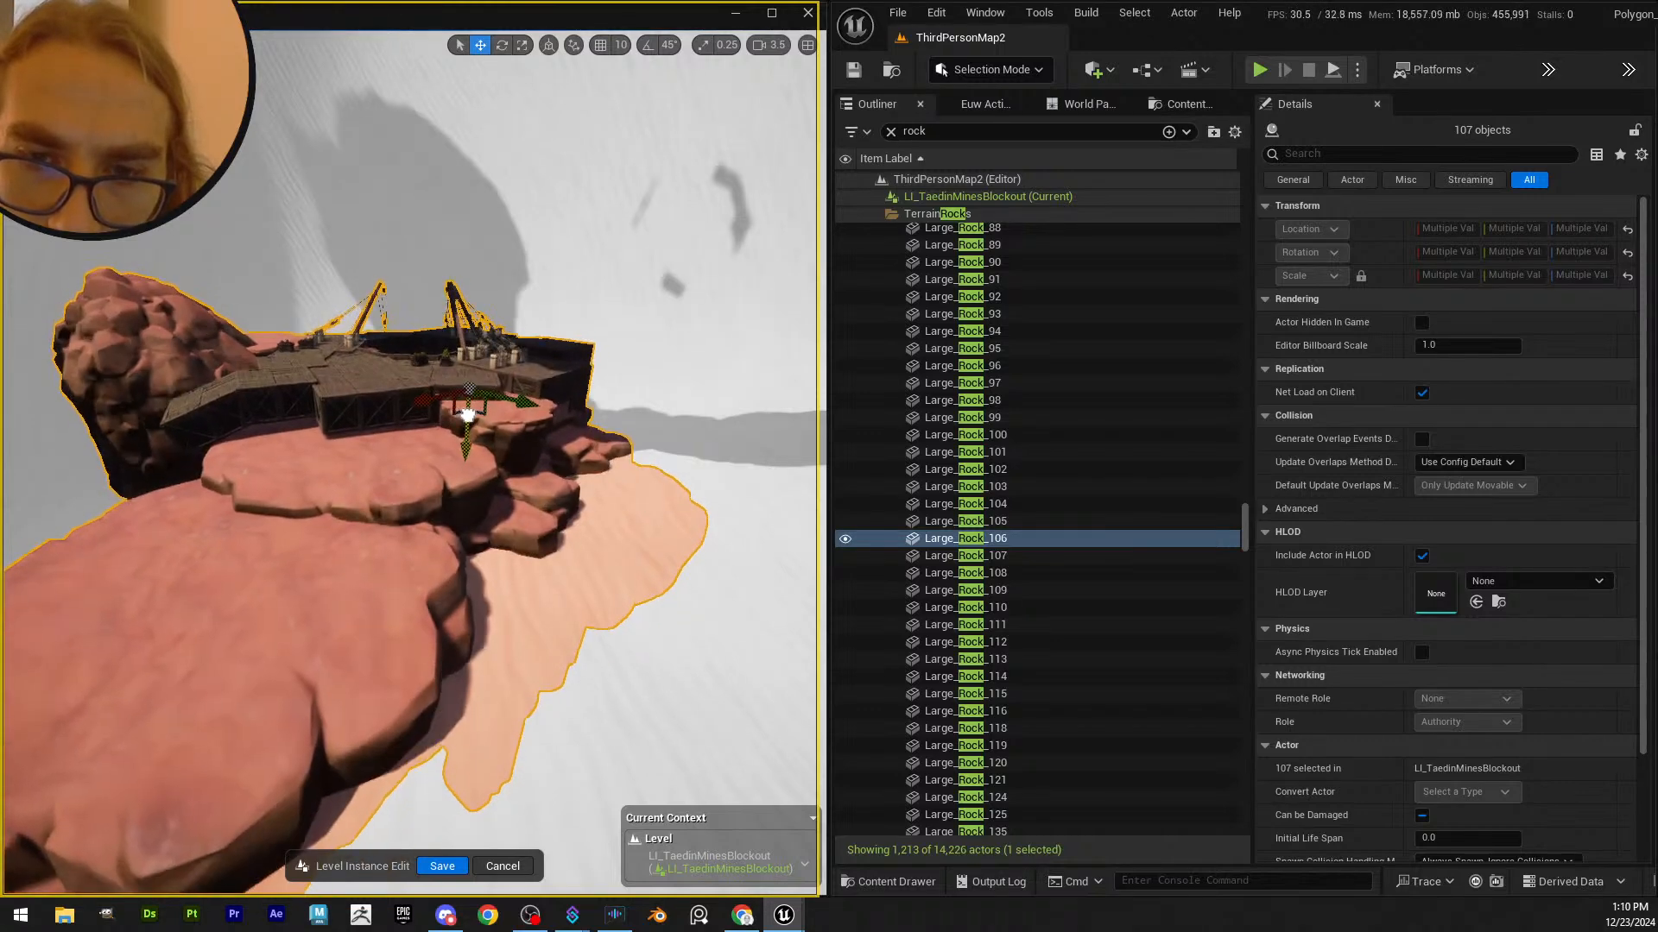
{"action": "scroll", "coordinate": [467, 415], "scroll_direction": "down", "scroll_amount": 8}
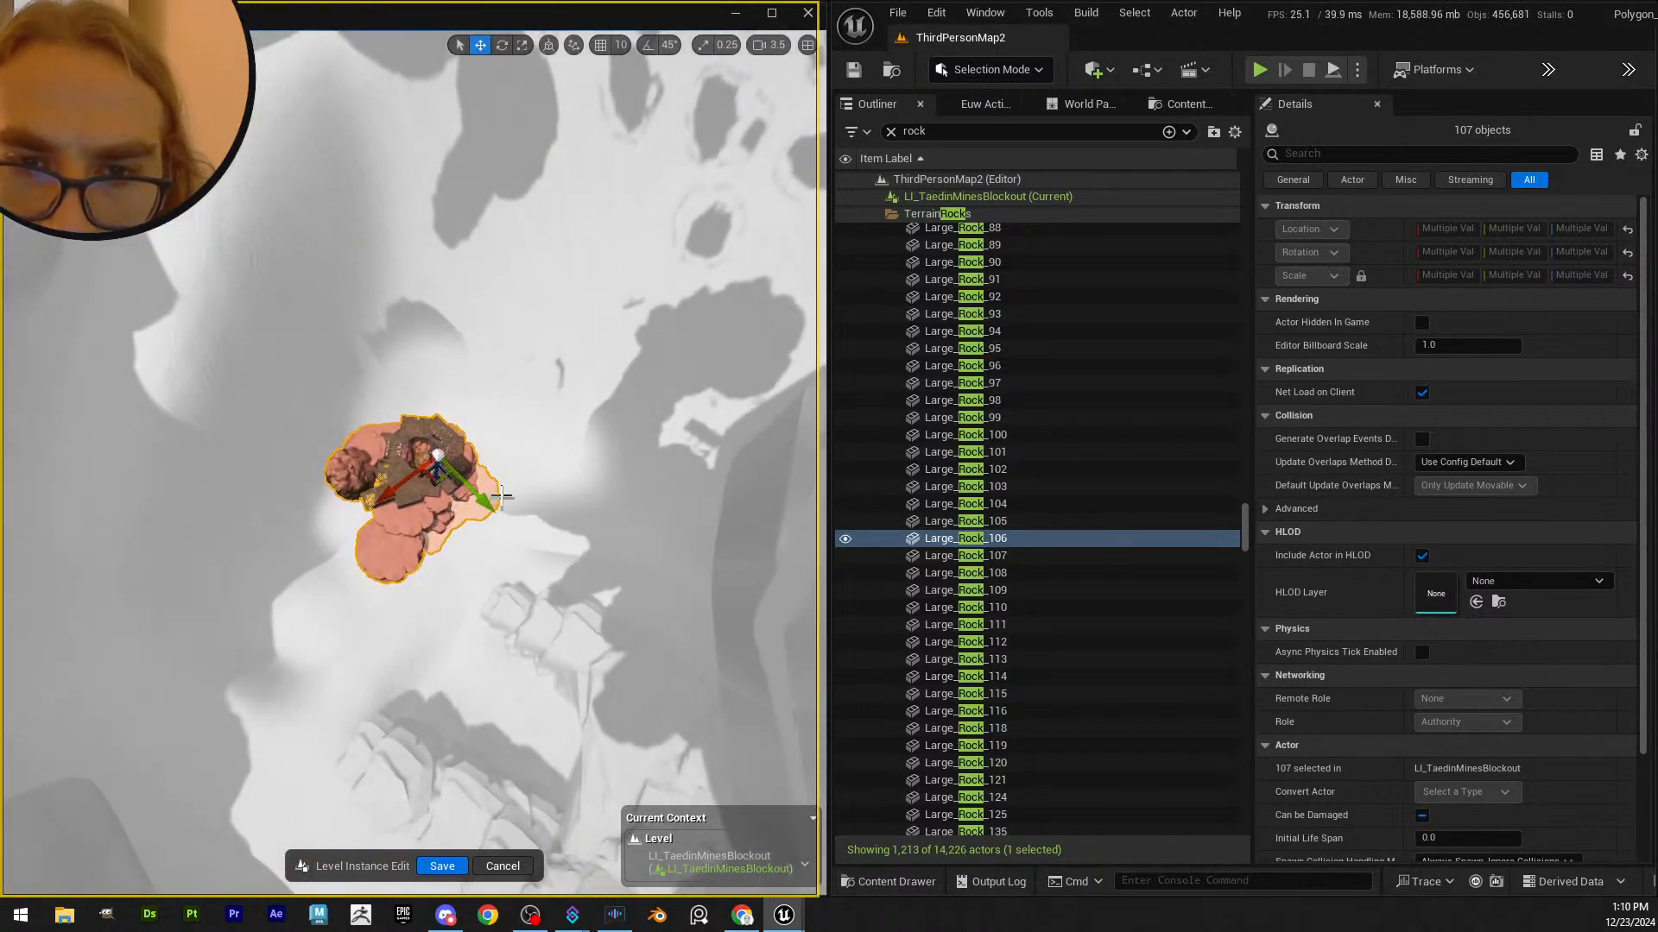
- Delete all the leftover wooden mine wall pieces floating between the cliffs above the canyon
{"action": "right_click_drag", "start_coordinate": [490, 505], "coordinate": [363, 349]}
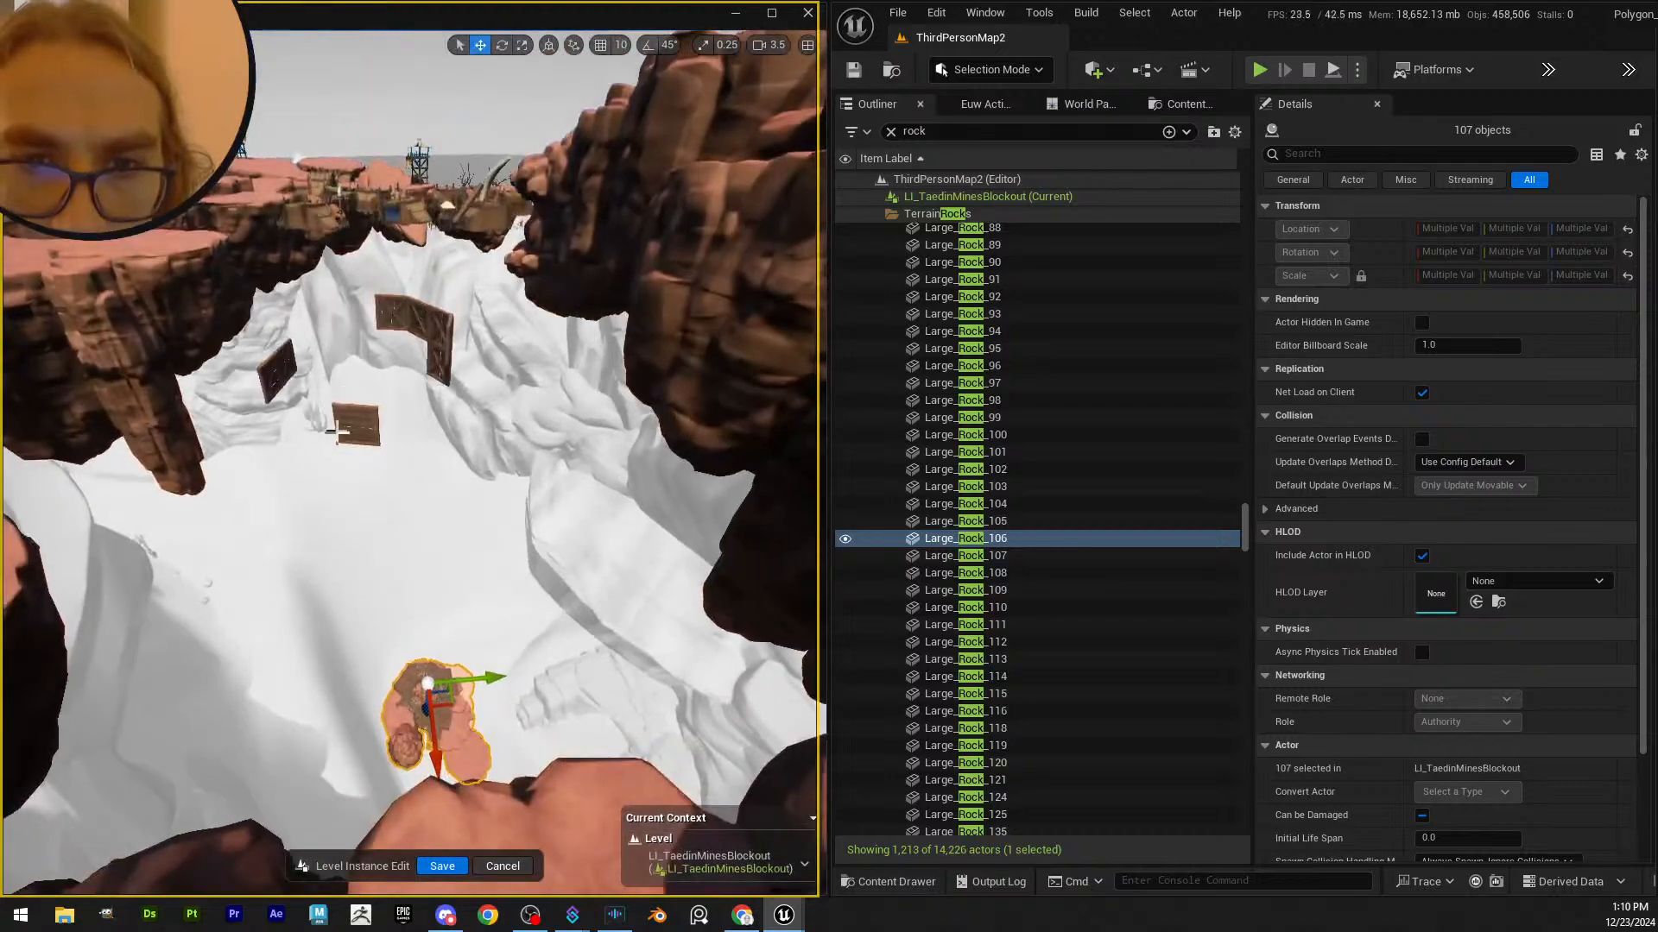
{"action": "left_click", "coordinate": [326, 352]}
{"action": "left_click", "coordinate": [278, 372], "text": "ctrl"}
{"action": "left_click", "coordinate": [391, 329], "text": "ctrl"}
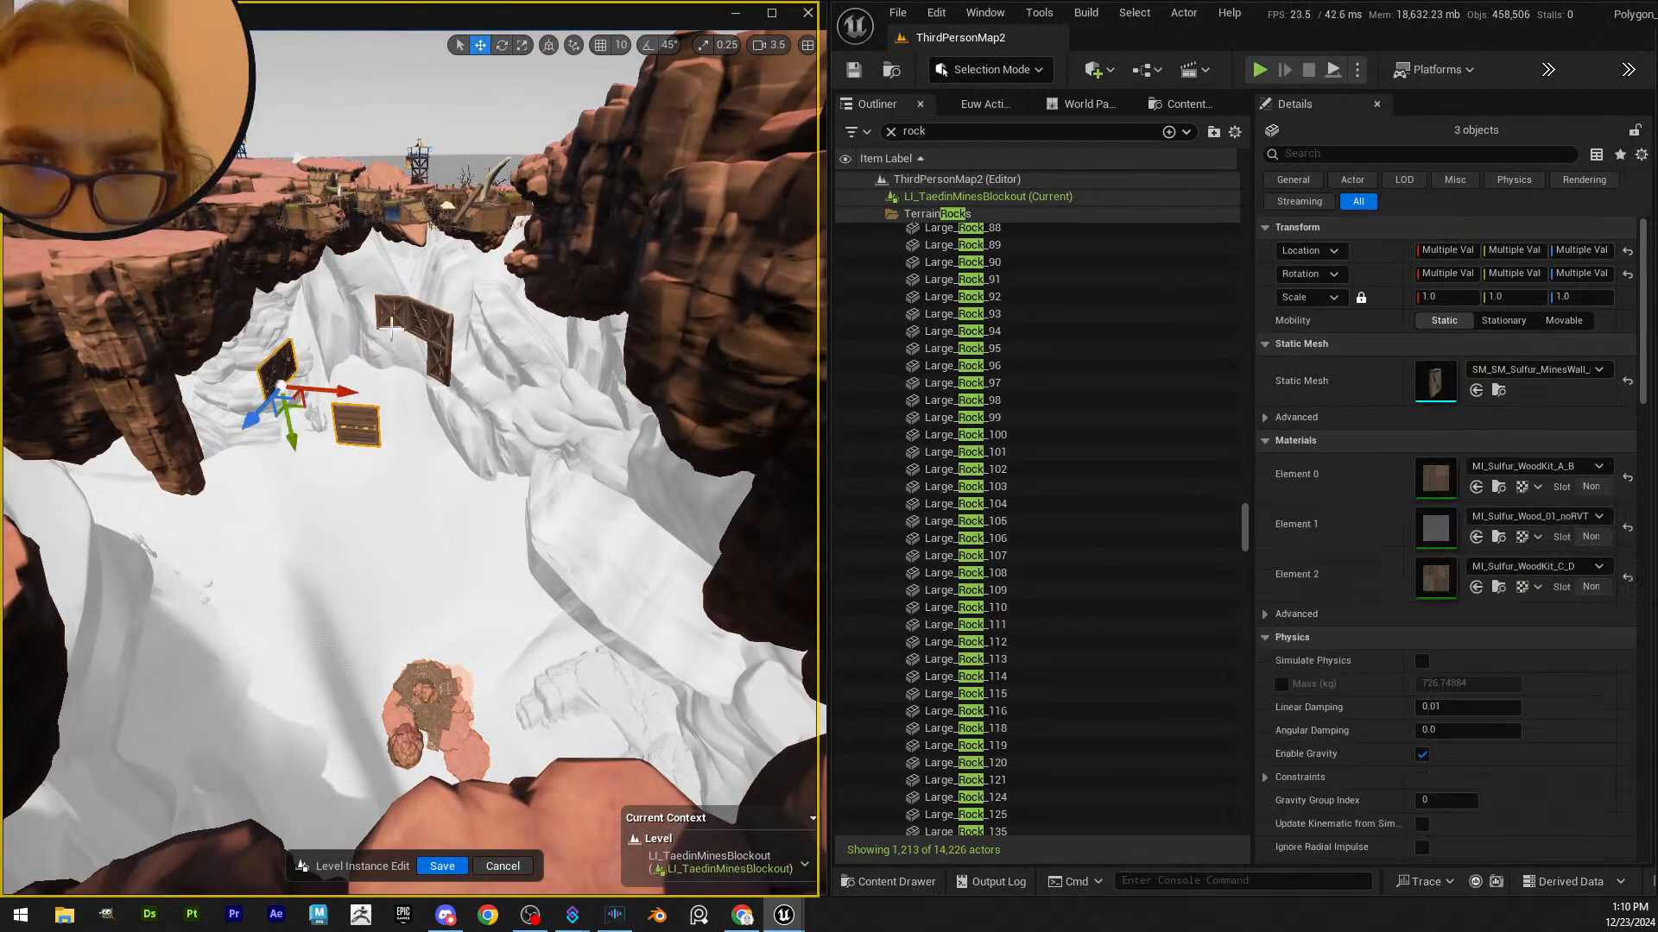
{"action": "left_click", "coordinate": [420, 317], "text": "ctrl"}
{"action": "left_click", "coordinate": [429, 329], "text": "ctrl"}
{"action": "left_click", "coordinate": [443, 353], "text": "ctrl"}
{"action": "right_click_drag", "start_coordinate": [475, 358], "coordinate": [410, 306]}
{"action": "key", "text": "w"}
{"action": "scroll", "coordinate": [431, 359], "scroll_direction": "down", "scroll_amount": 1}
{"action": "key", "text": "d"}
{"action": "left_click", "coordinate": [423, 385], "text": "ctrl"}
{"action": "left_click", "coordinate": [482, 331], "text": "ctrl"}
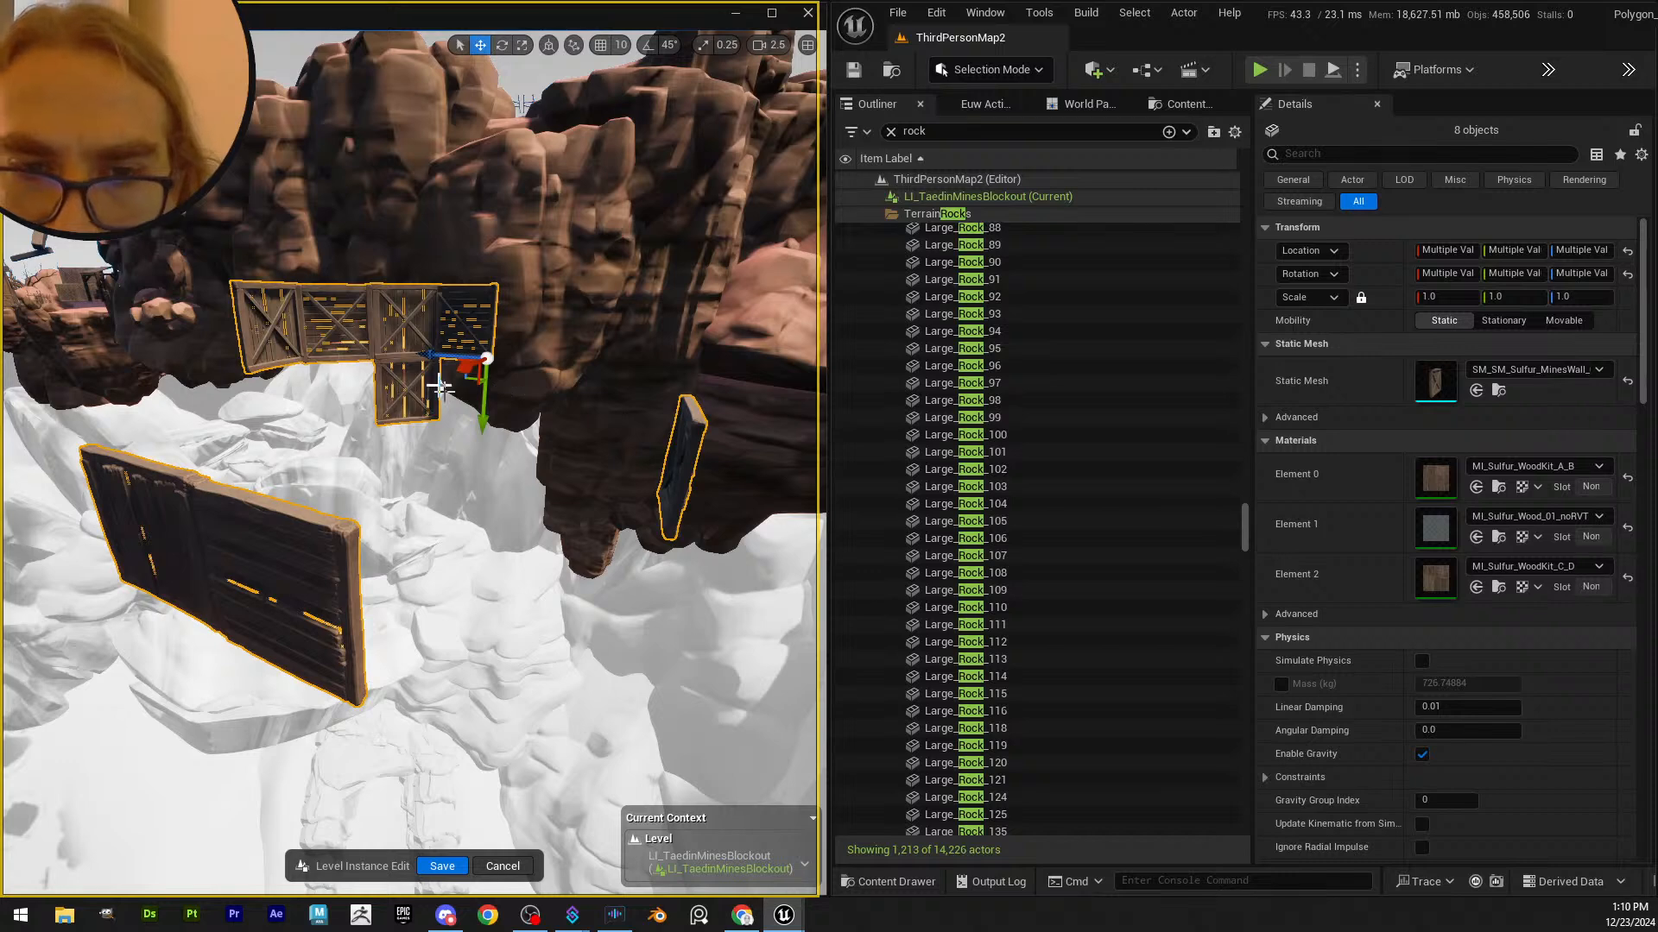
{"action": "key", "text": "Delete"}
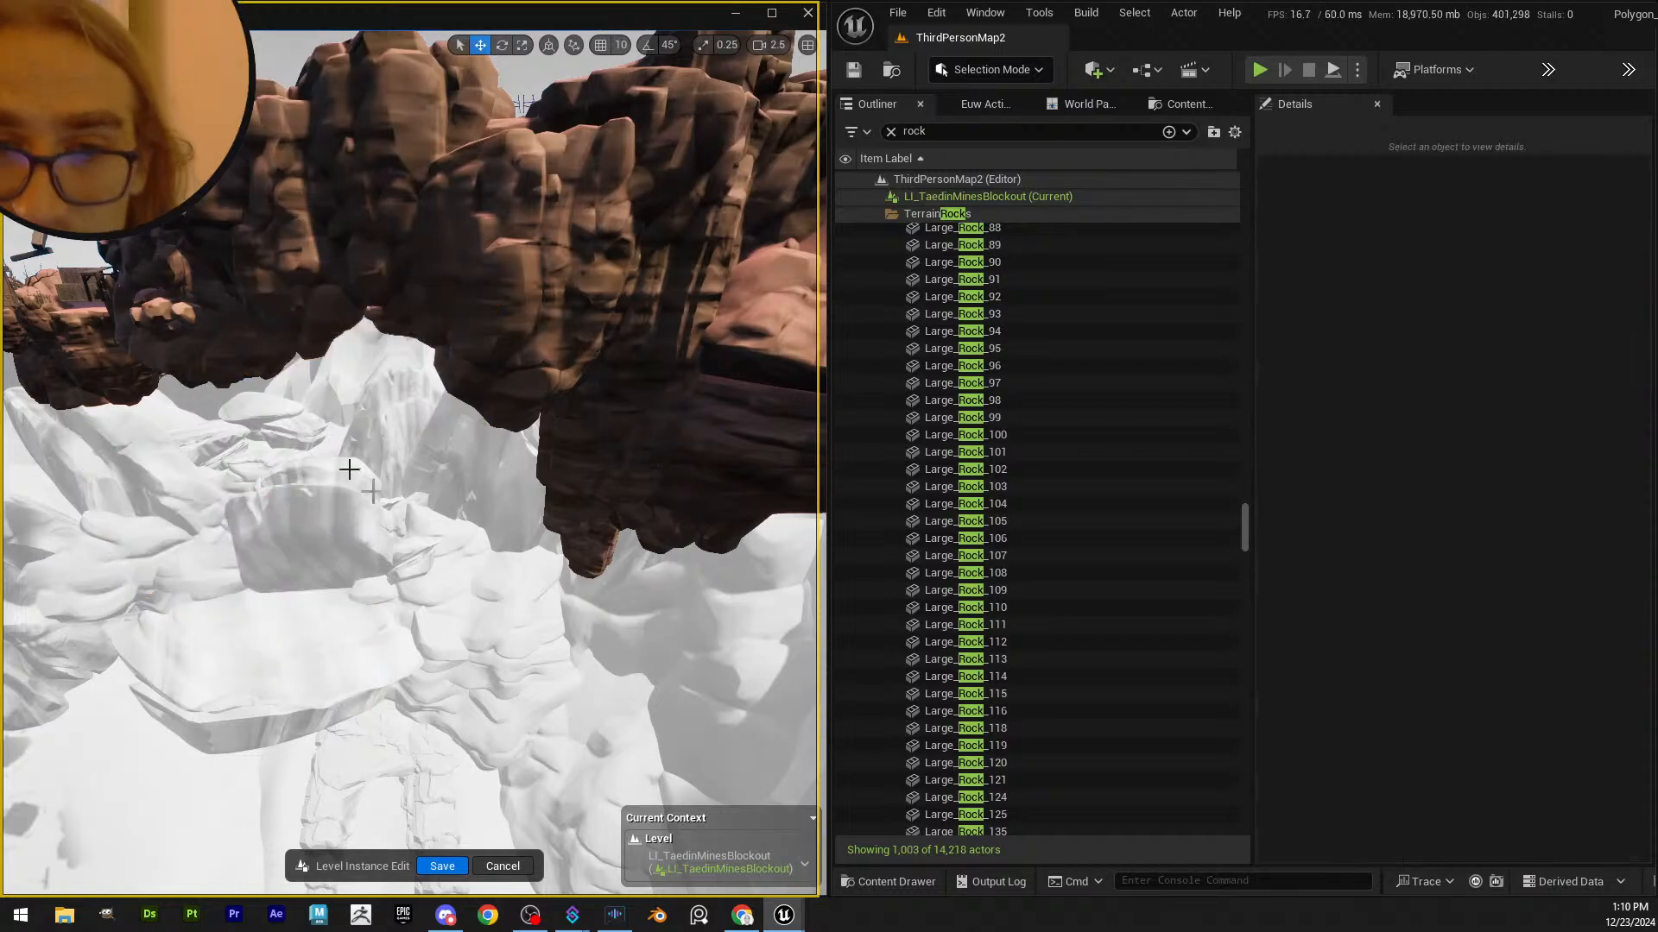
- Select the large C-shaped rock formation with its structures, leaving out the adjoining rock arm and the outlying wooden platform
{"action": "scroll", "coordinate": [362, 466], "scroll_direction": "up", "scroll_amount": 2}
{"action": "right_click_drag", "start_coordinate": [349, 469], "coordinate": [466, 407]}
{"action": "scroll", "coordinate": [389, 432], "scroll_direction": "down", "scroll_amount": 1}
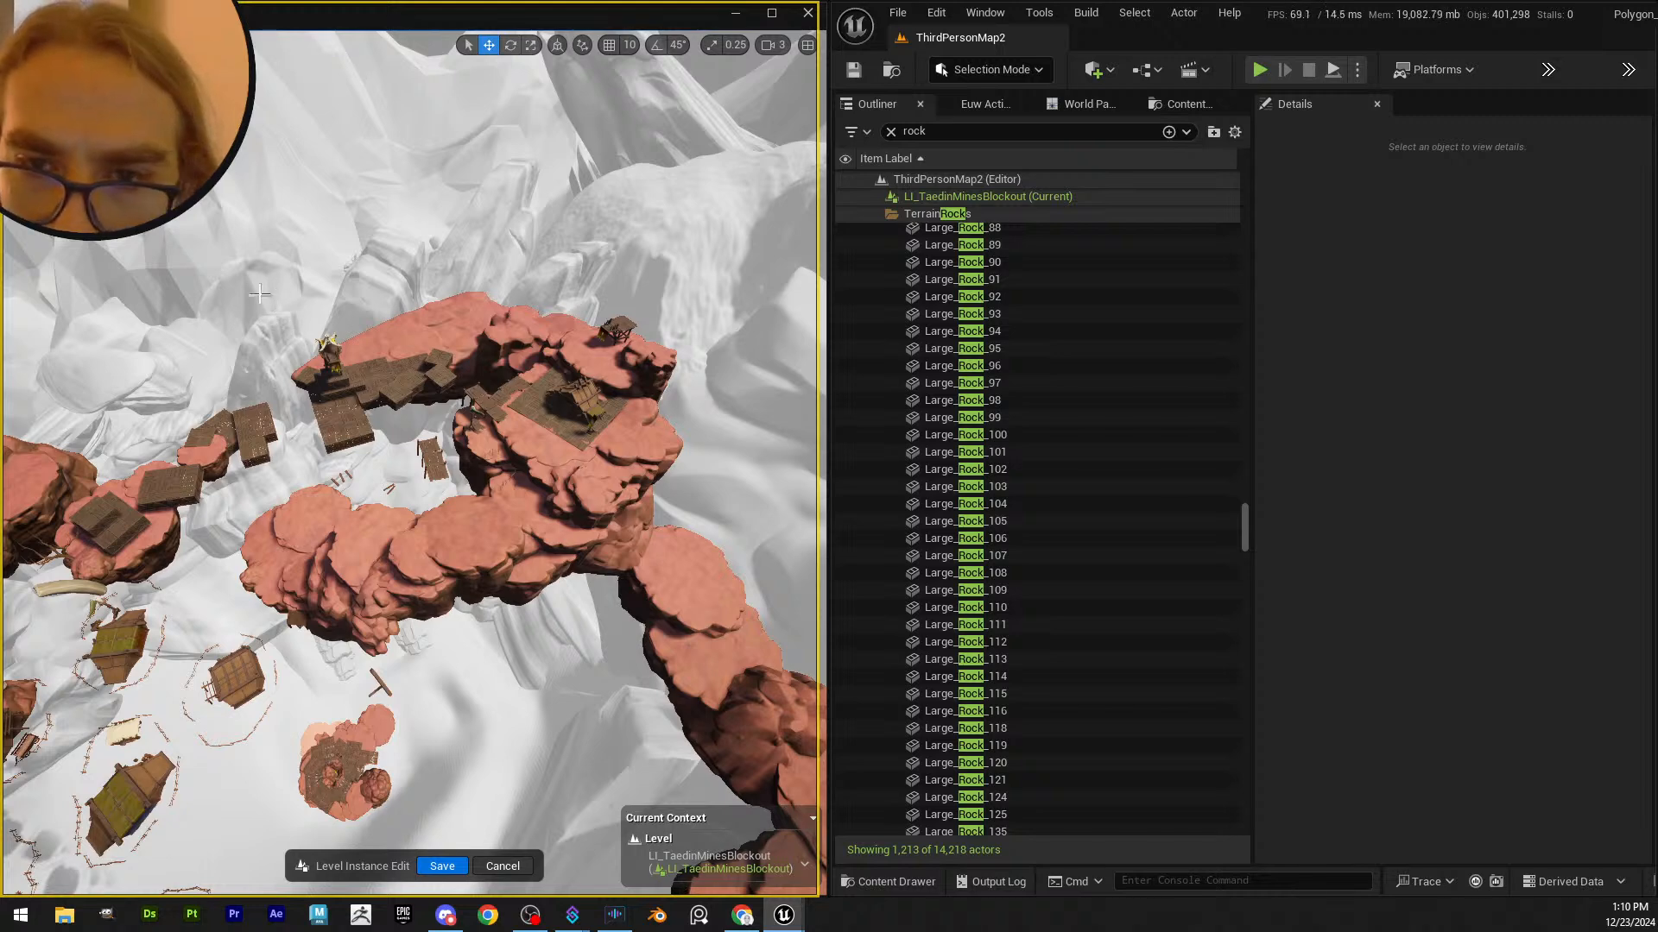
{"action": "left_click_drag", "start_coordinate": [259, 286], "coordinate": [667, 634], "text": "ctrl+alt"}
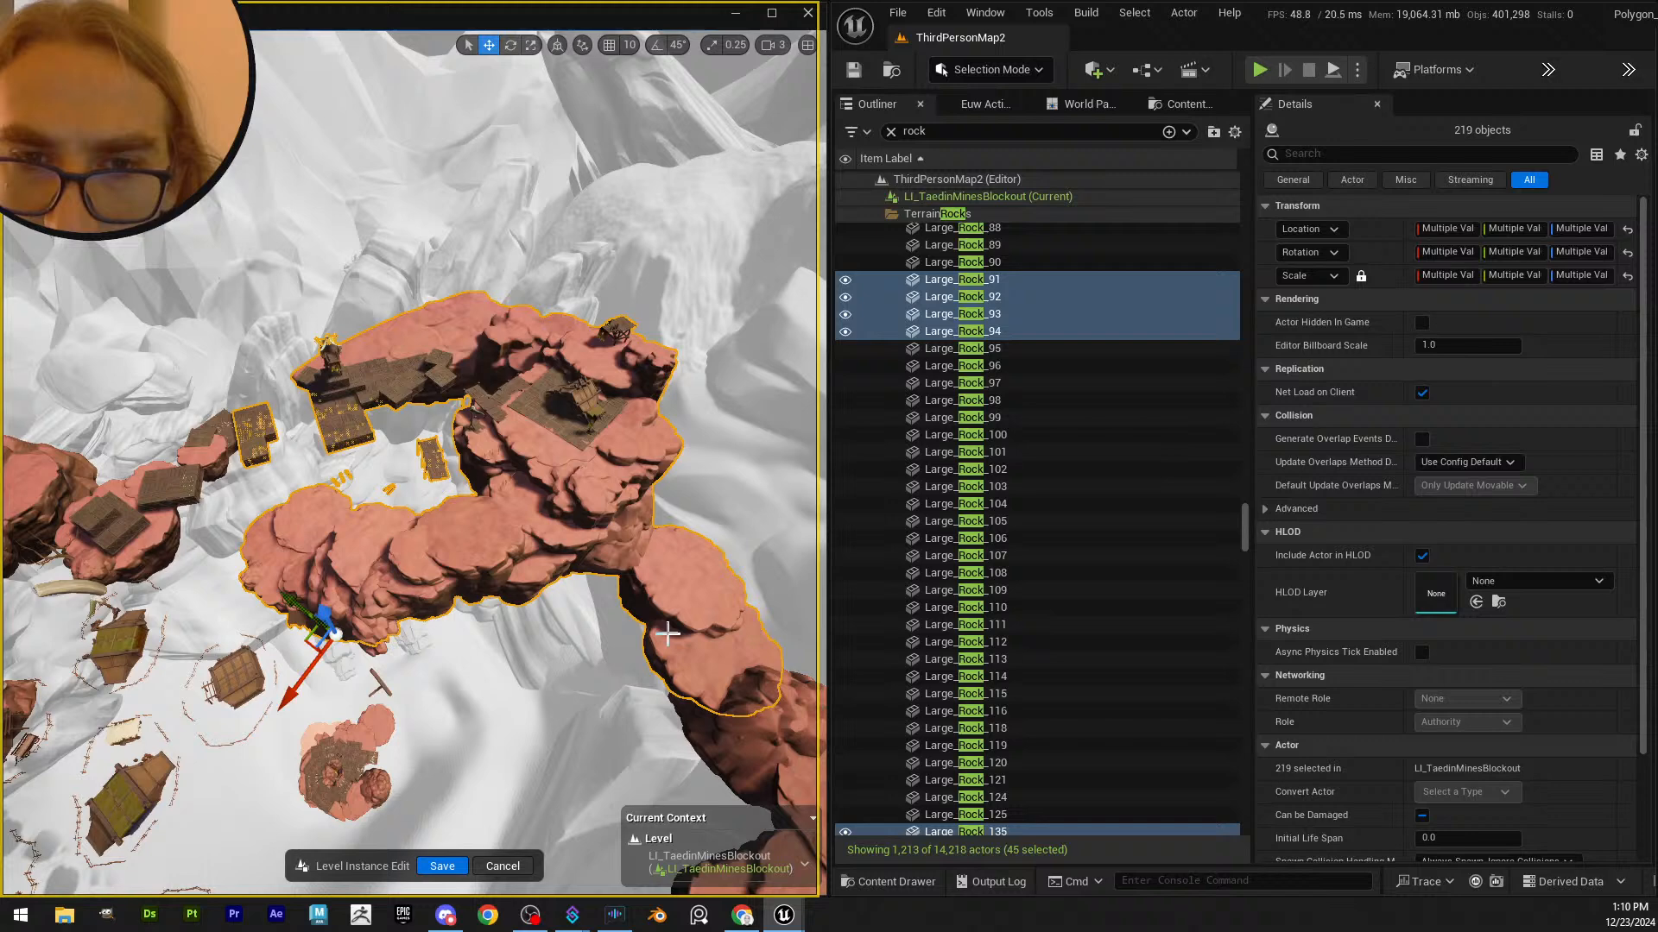
{"action": "left_click", "coordinate": [378, 648], "text": "ctrl"}
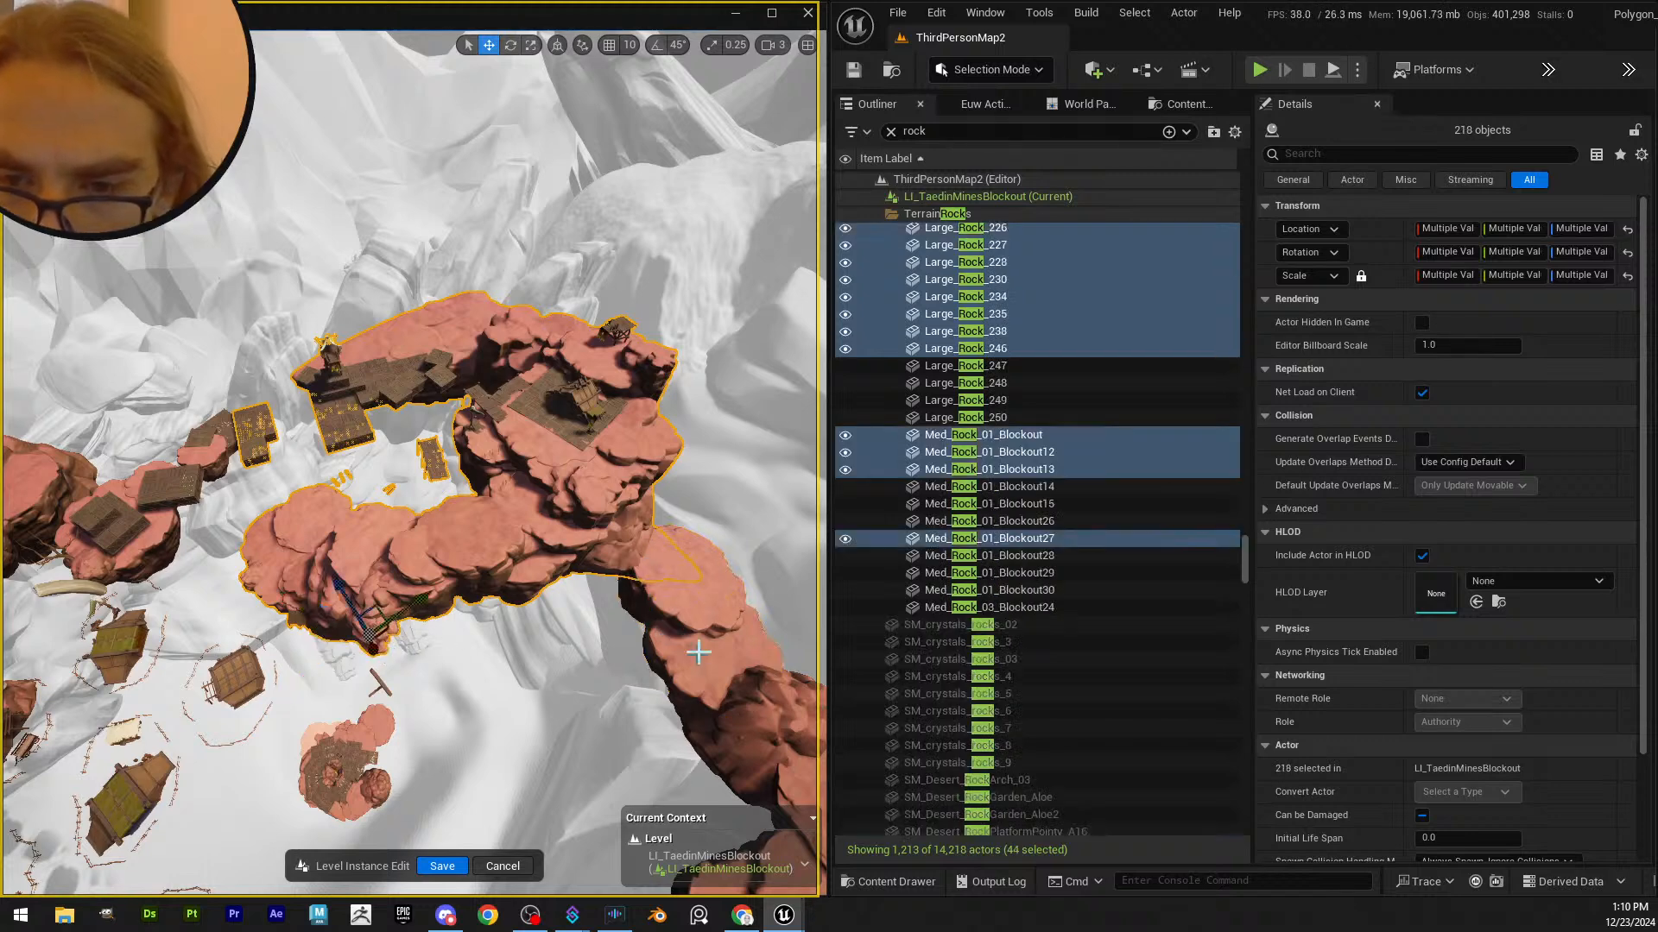
{"action": "left_click_drag", "start_coordinate": [536, 499], "coordinate": [508, 367], "text": "alt"}
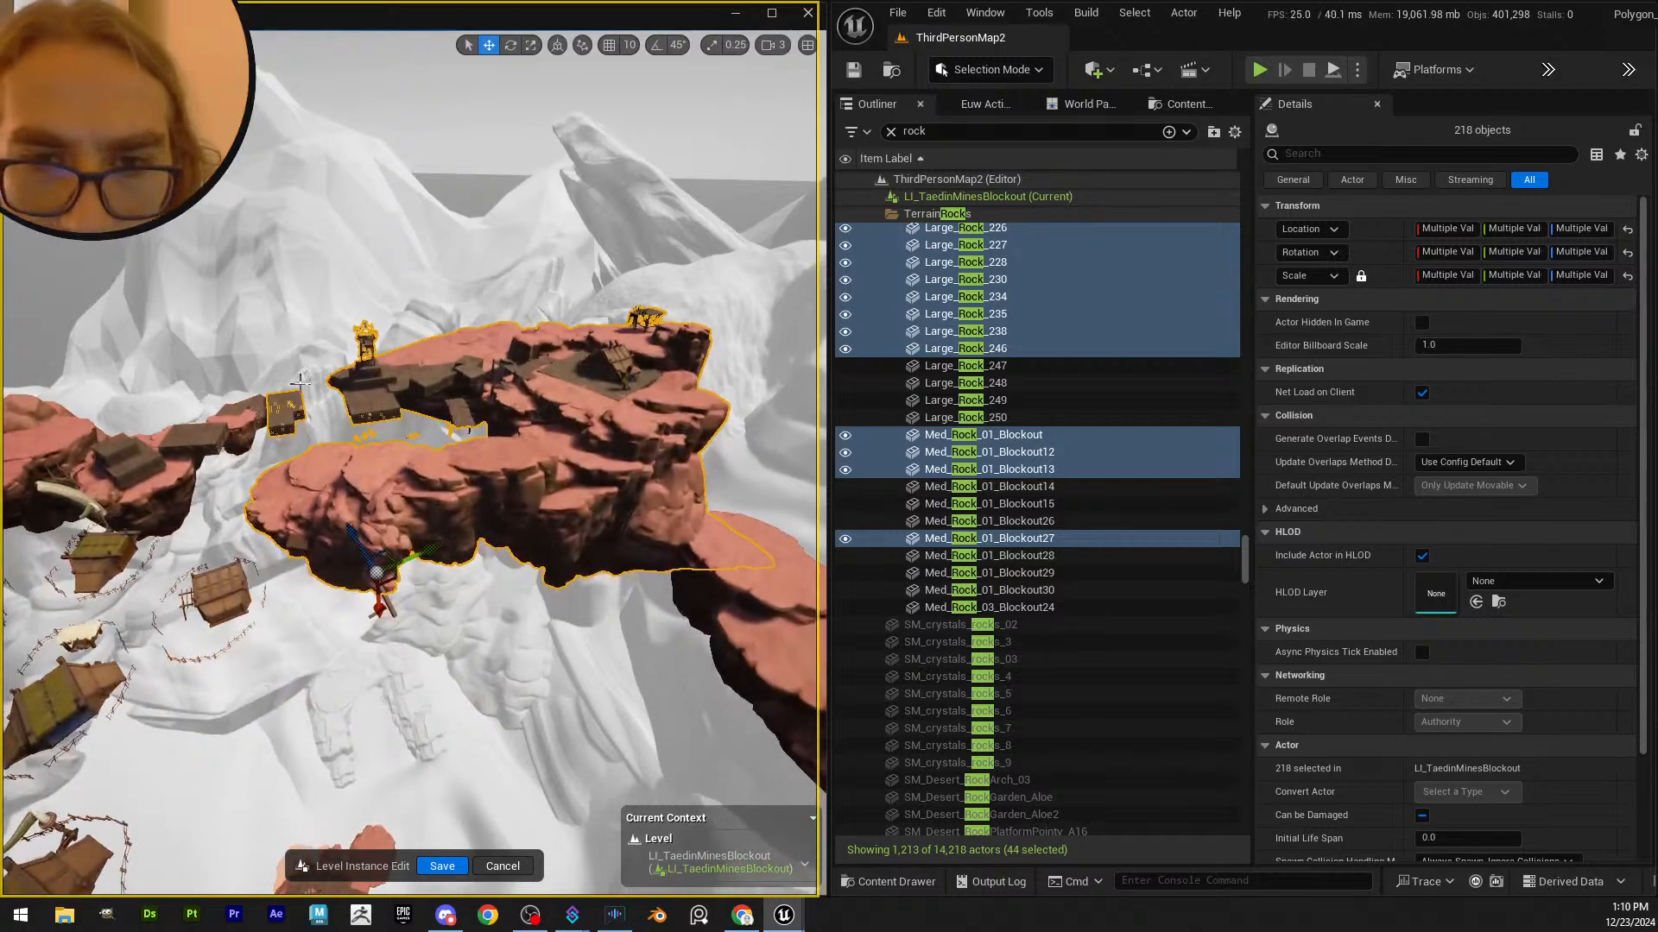
{"action": "left_click_drag", "start_coordinate": [329, 370], "coordinate": [339, 426], "text": "alt"}
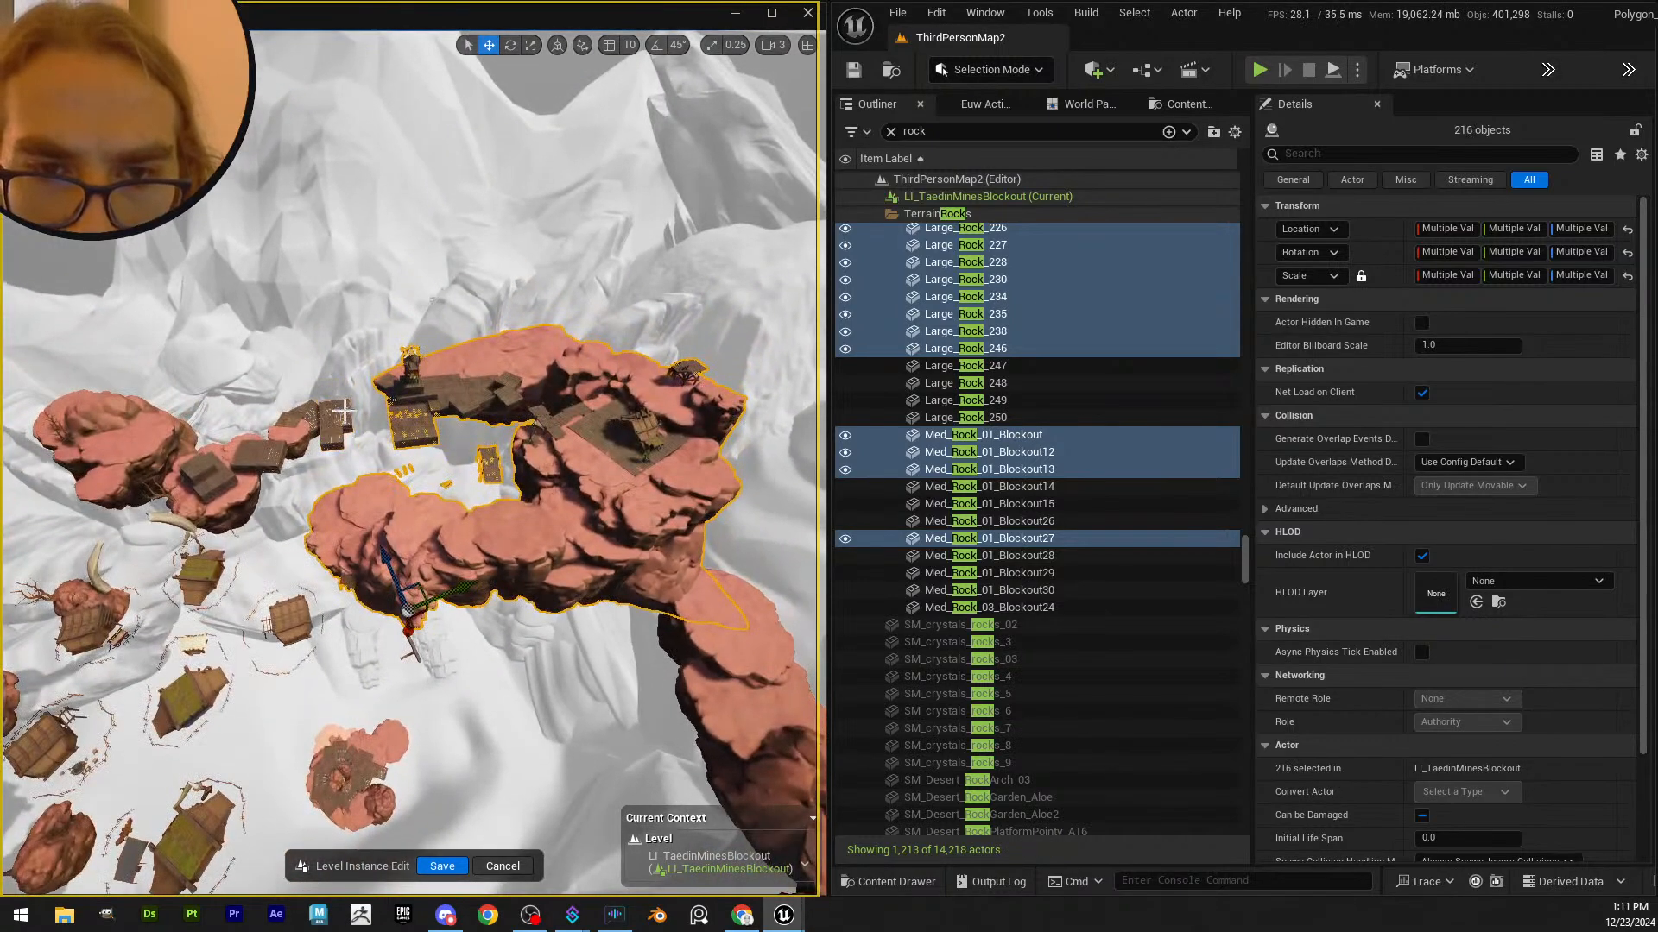
{"action": "left_click_drag", "start_coordinate": [494, 489], "coordinate": [435, 459], "text": "alt"}
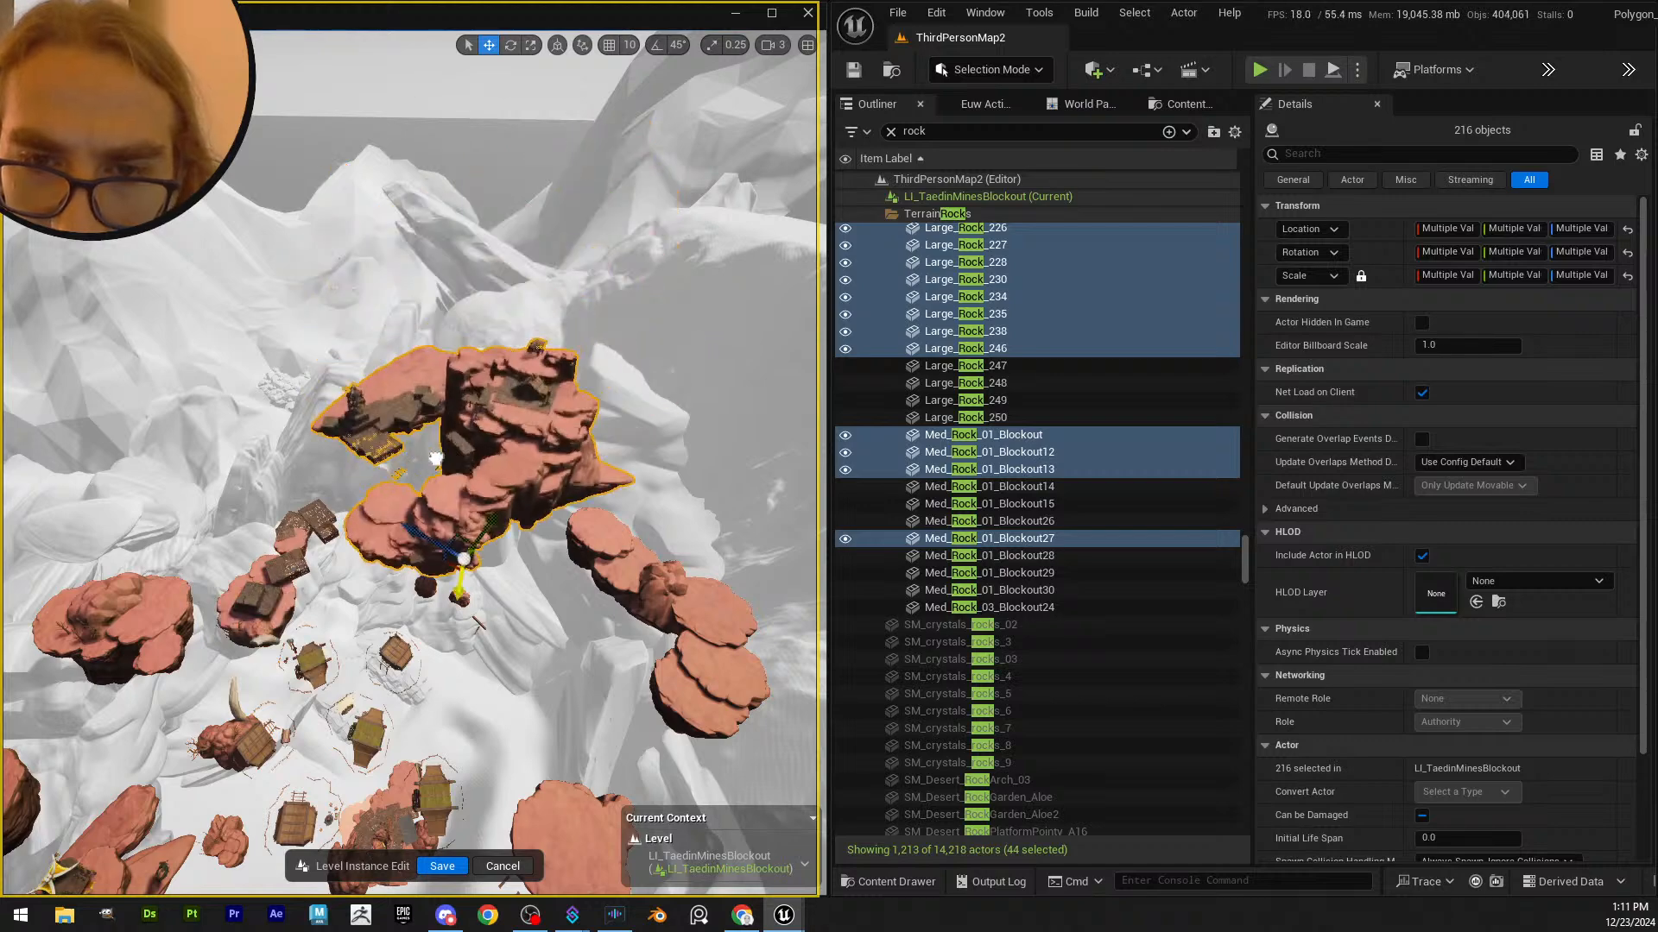
- Undo the trial moves of the selected C-shaped rock formation
{"action": "key", "text": "ctrl+z"}
{"action": "key", "text": "w"}
{"action": "right_click_drag", "start_coordinate": [448, 541], "coordinate": [559, 540]}
{"action": "key", "text": "ctrl+z"}
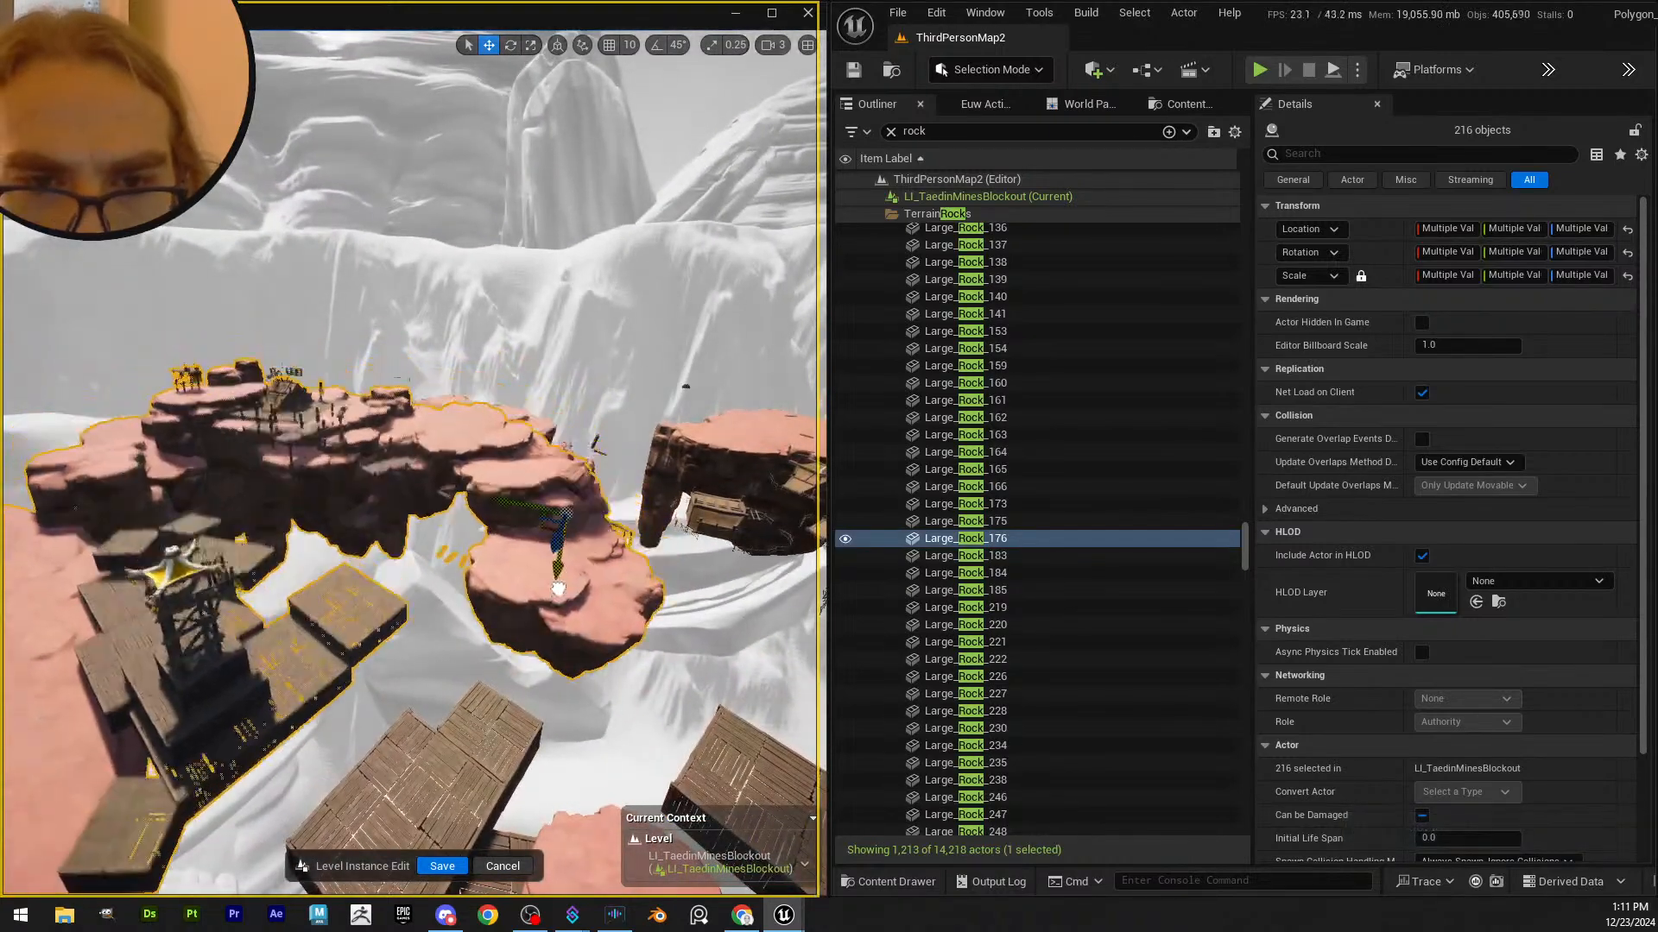
{"action": "key", "text": "w"}
{"action": "right_click_drag", "start_coordinate": [550, 622], "coordinate": [640, 635]}
{"action": "key", "text": "s"}
{"action": "scroll", "coordinate": [561, 614], "scroll_direction": "down", "scroll_amount": 1}
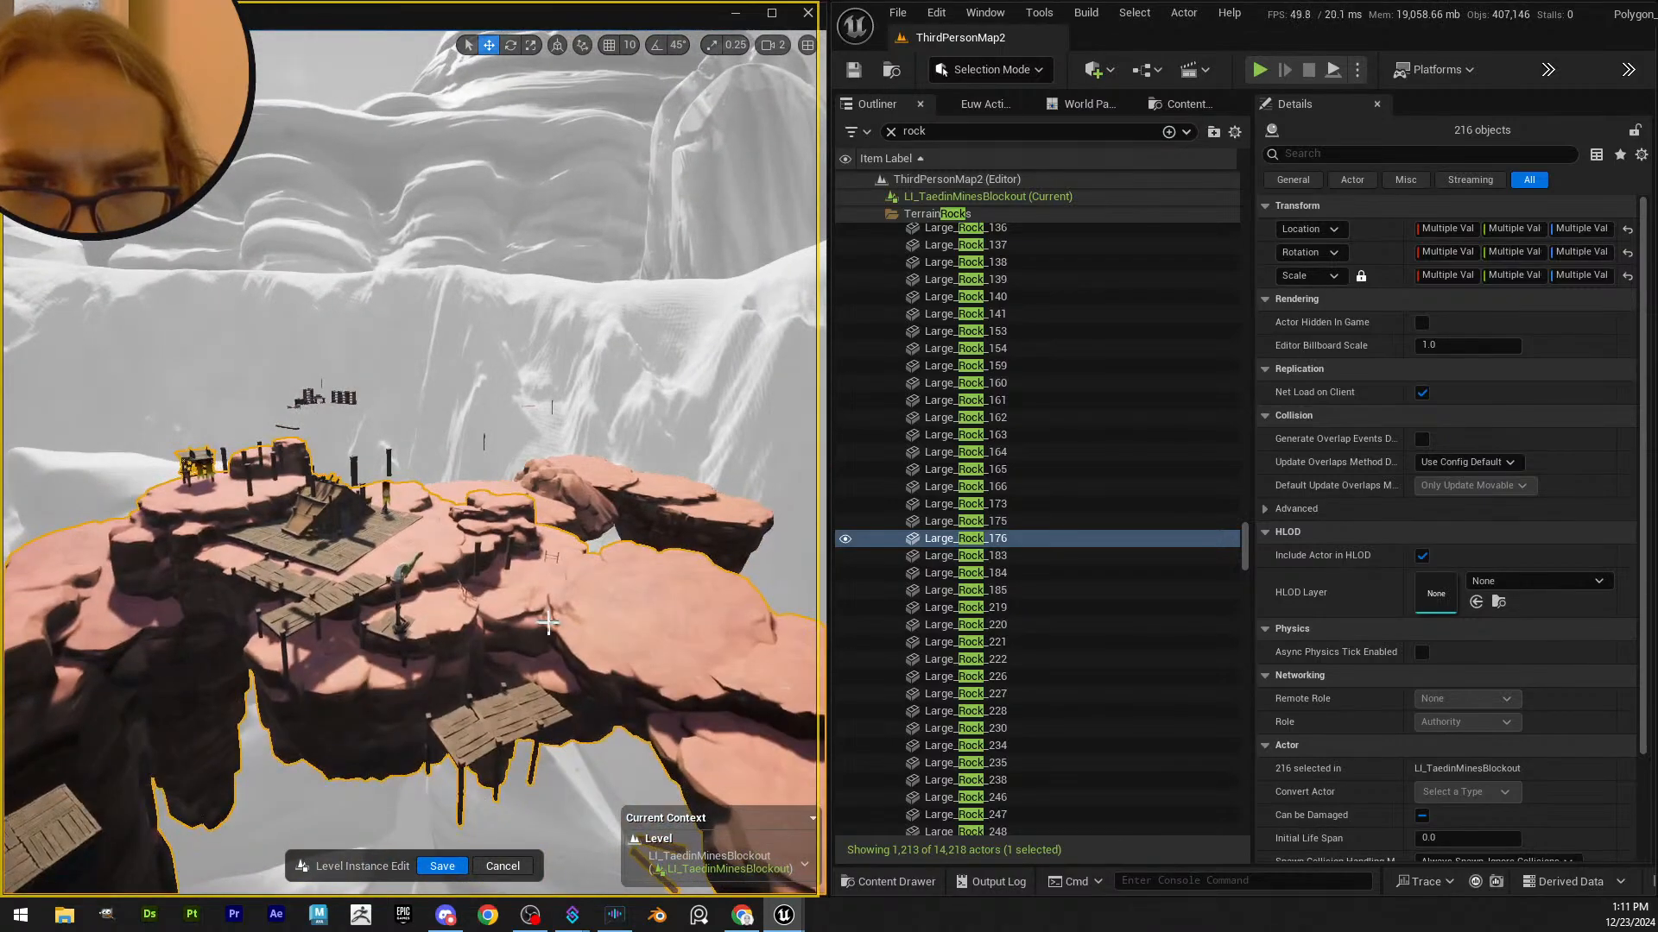
{"action": "key", "text": "ctrl+z"}
{"action": "key", "text": "s"}
{"action": "mouse_move", "coordinate": [503, 589]}
{"action": "right_mouse_down"}
{"action": "mouse_move", "coordinate": [552, 604]}
{"action": "mouse_move", "coordinate": [511, 599]}
{"action": "right_mouse_up"}
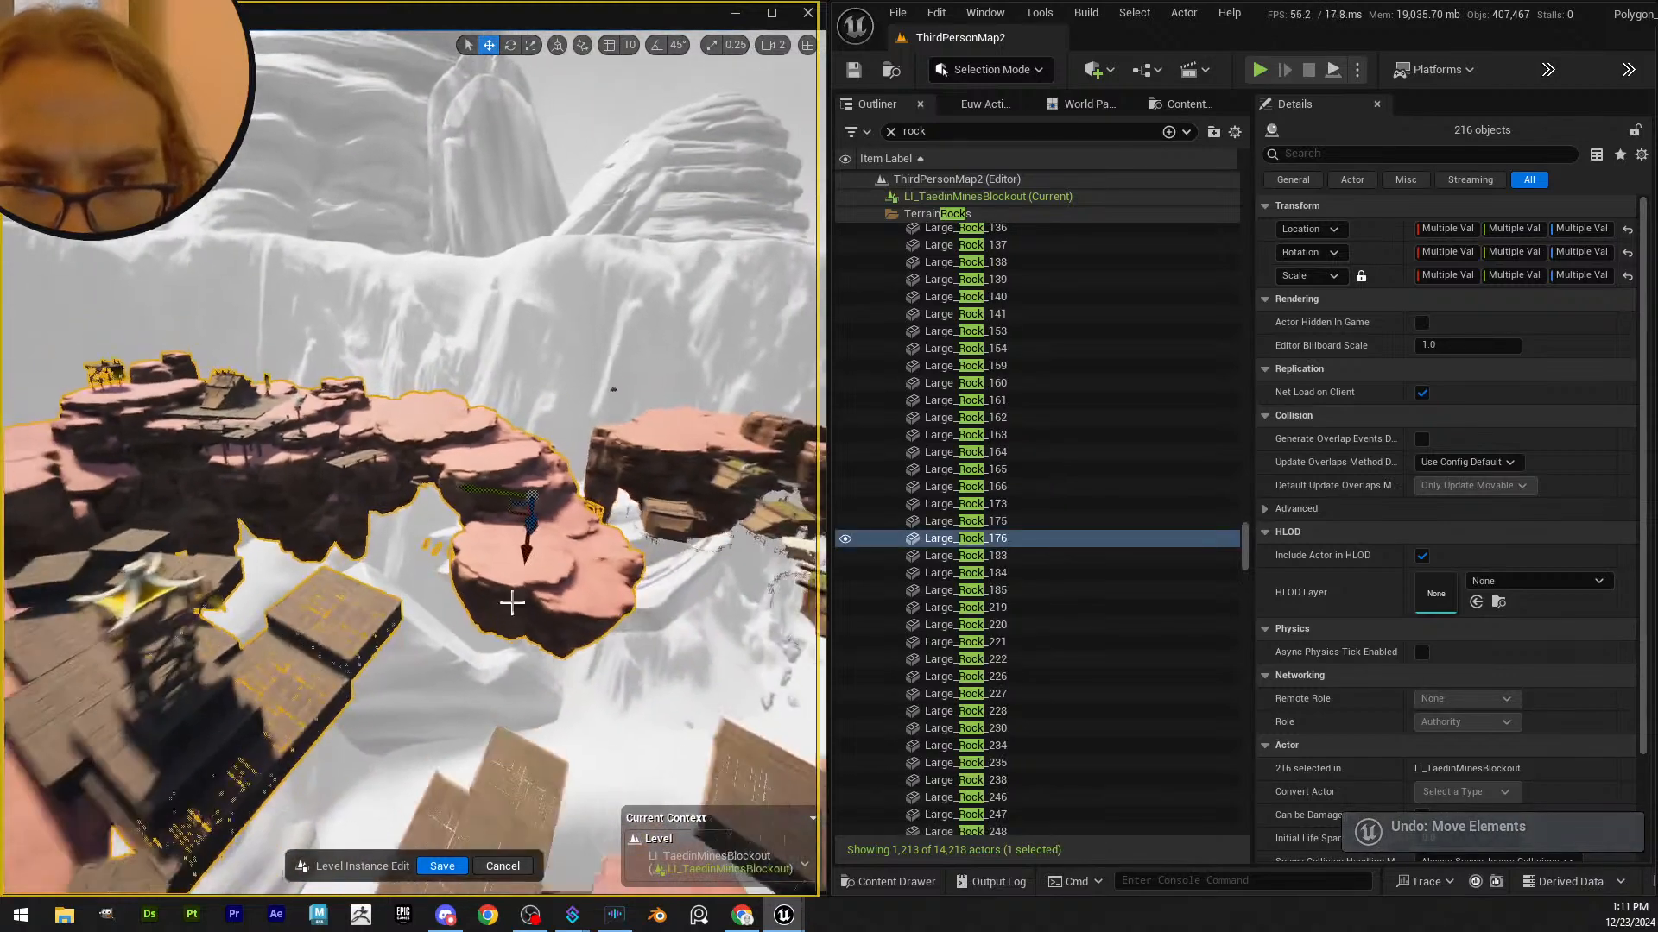
- Move the C-shaped rock formation away from the remaining mine rocks and down toward the octagonal platform on the canyon floor
{"action": "left_click_drag", "start_coordinate": [518, 553], "coordinate": [516, 588]}
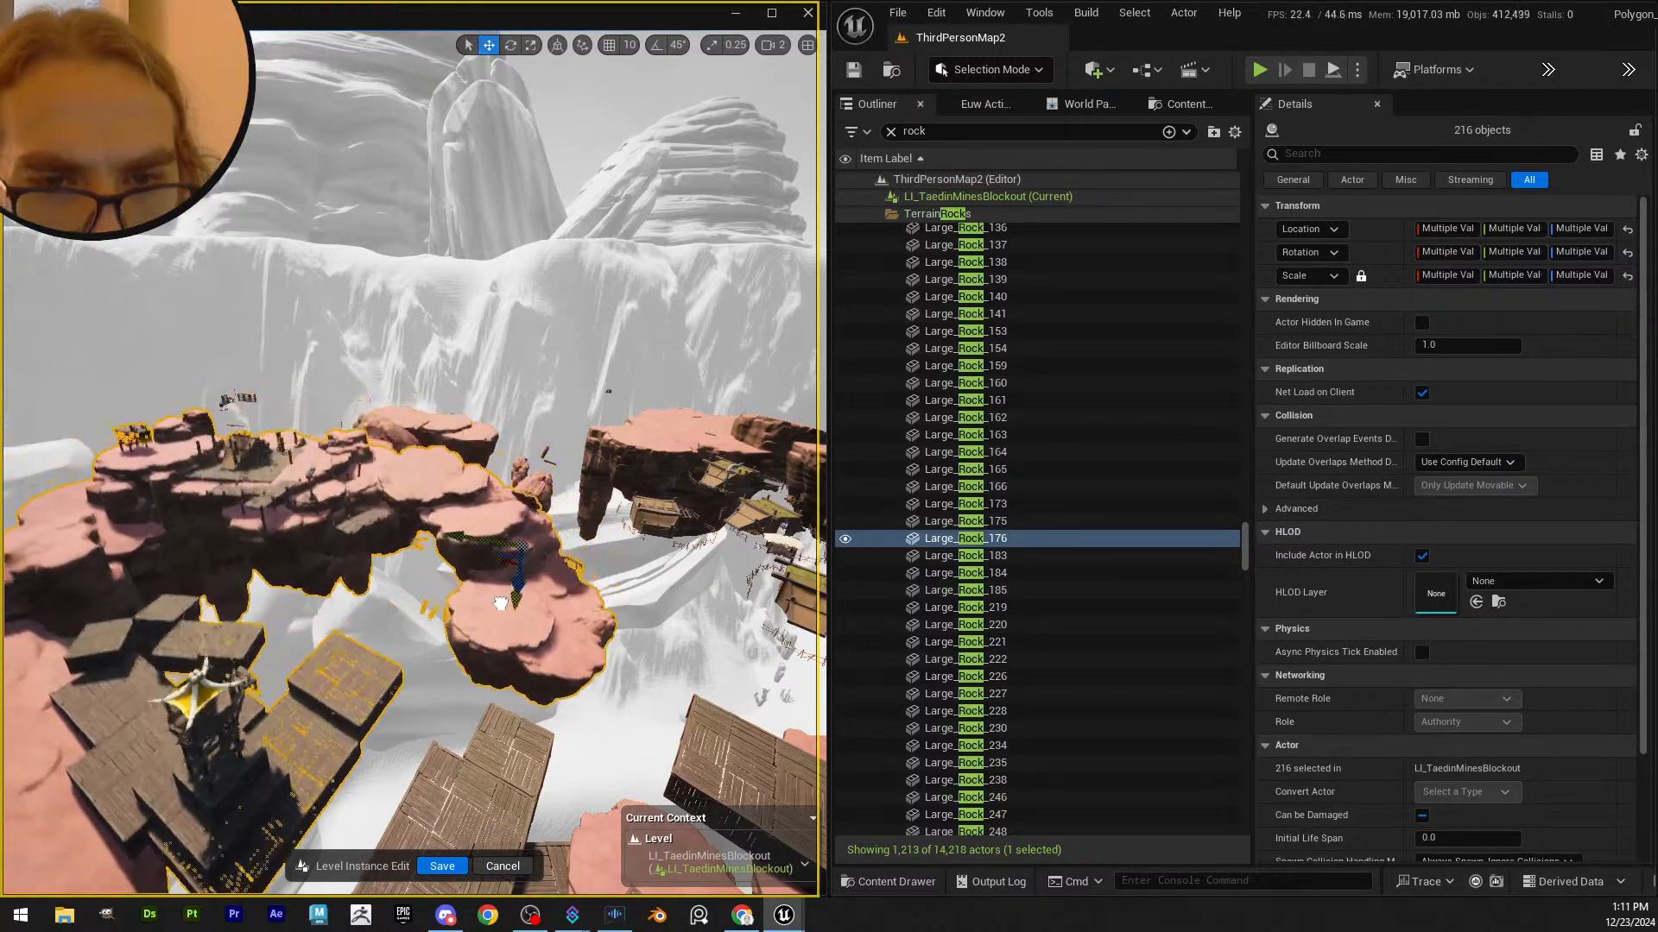
{"action": "left_click_drag", "start_coordinate": [501, 602], "coordinate": [463, 775]}
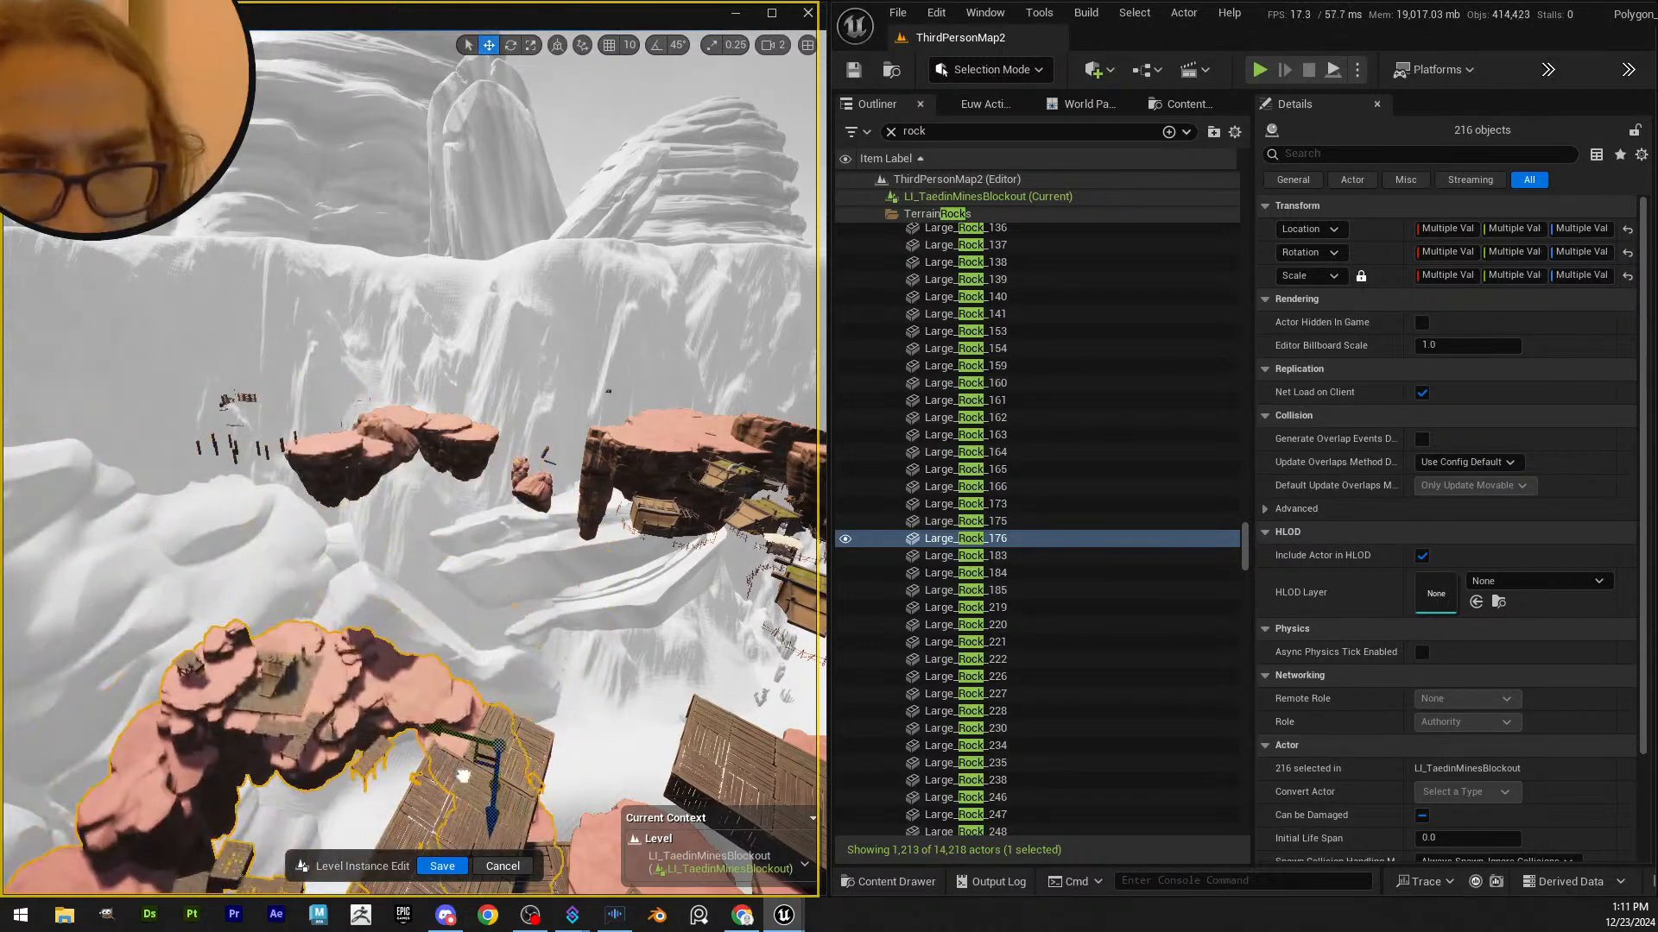
{"action": "right_click_drag", "start_coordinate": [535, 751], "coordinate": [542, 750]}
{"action": "scroll", "coordinate": [539, 753], "scroll_direction": "up", "scroll_amount": 1}
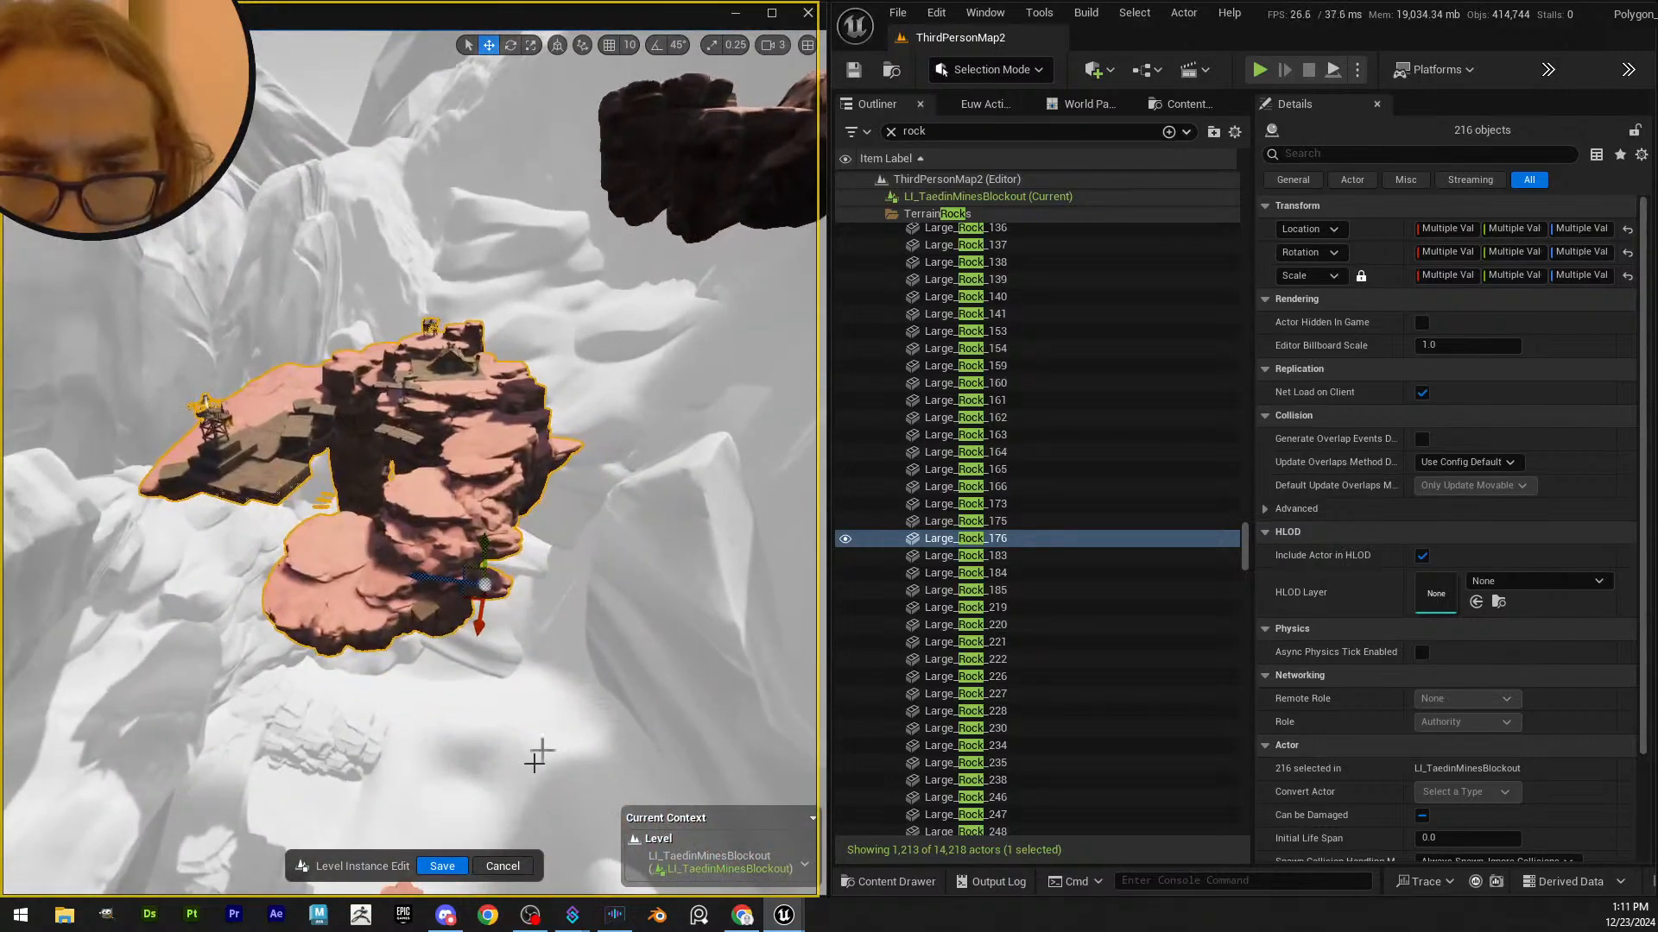
{"action": "left_click_drag", "start_coordinate": [476, 631], "coordinate": [445, 833]}
{"action": "right_click_drag", "start_coordinate": [466, 605], "coordinate": [483, 609]}
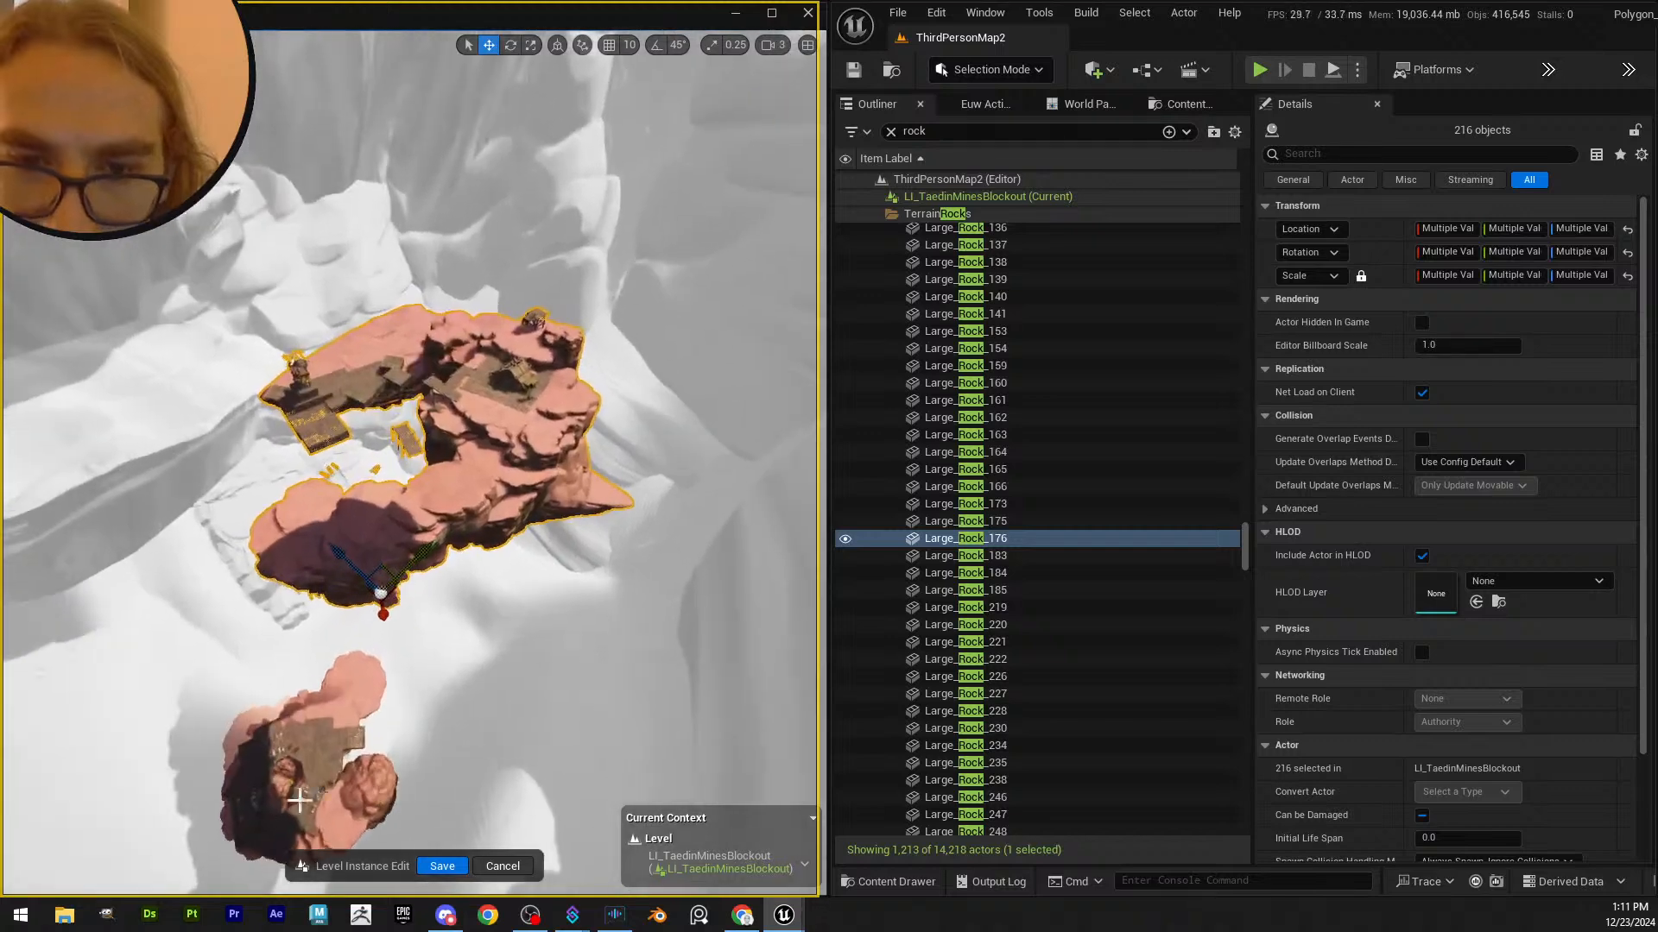
- Shift the selected rock-and-platform cluster across the canyon toward the cliff wall, beyond the smaller platform cluster
{"action": "left_click_drag", "start_coordinate": [415, 547], "coordinate": [696, 409]}
{"action": "right_click_drag", "start_coordinate": [696, 409], "coordinate": [621, 481]}
{"action": "key", "text": "e"}
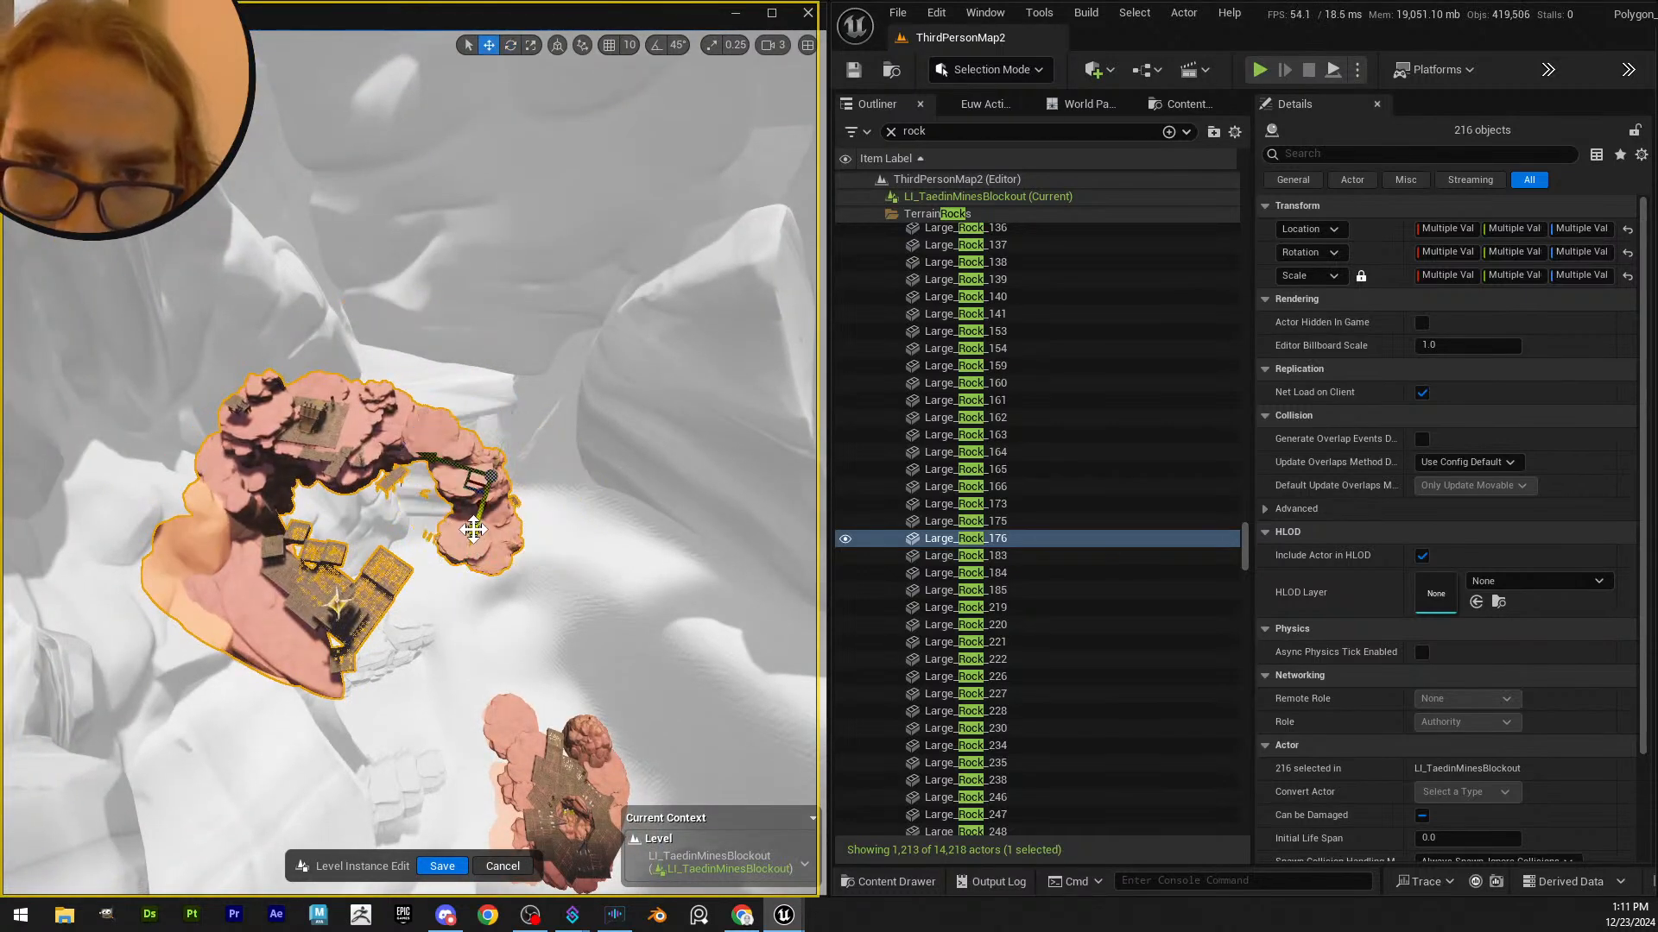
{"action": "right_click_drag", "start_coordinate": [578, 399], "coordinate": [563, 294]}
{"action": "left_click_drag", "start_coordinate": [609, 377], "coordinate": [586, 502]}
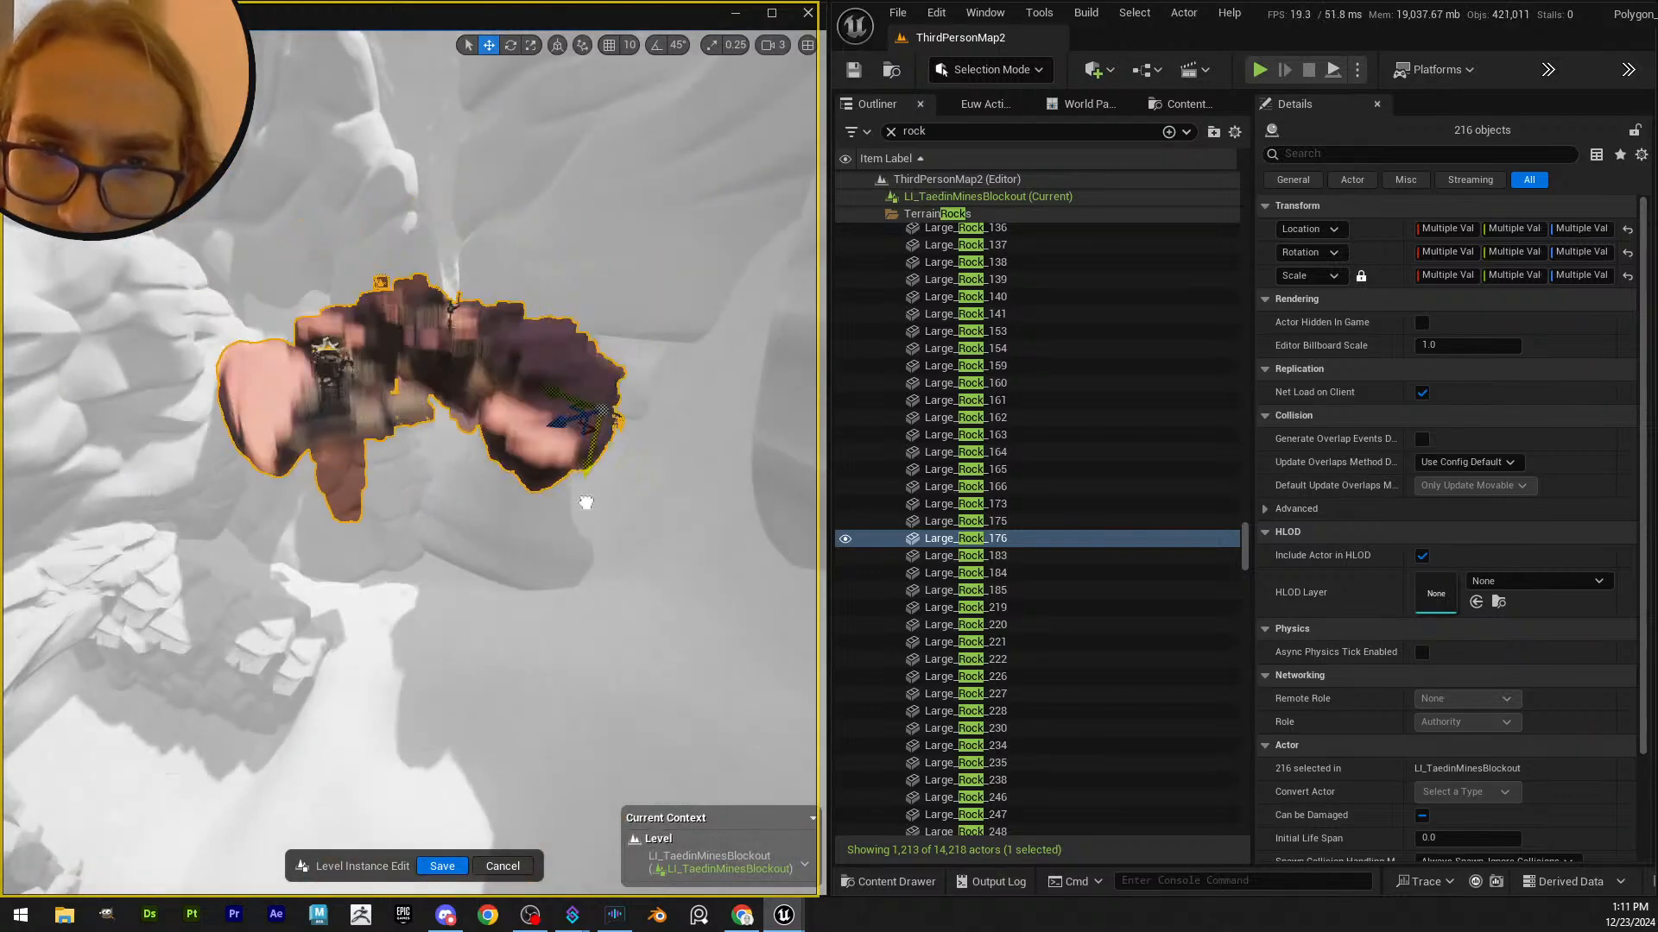
{"action": "right_click_drag", "start_coordinate": [599, 493], "coordinate": [426, 580]}
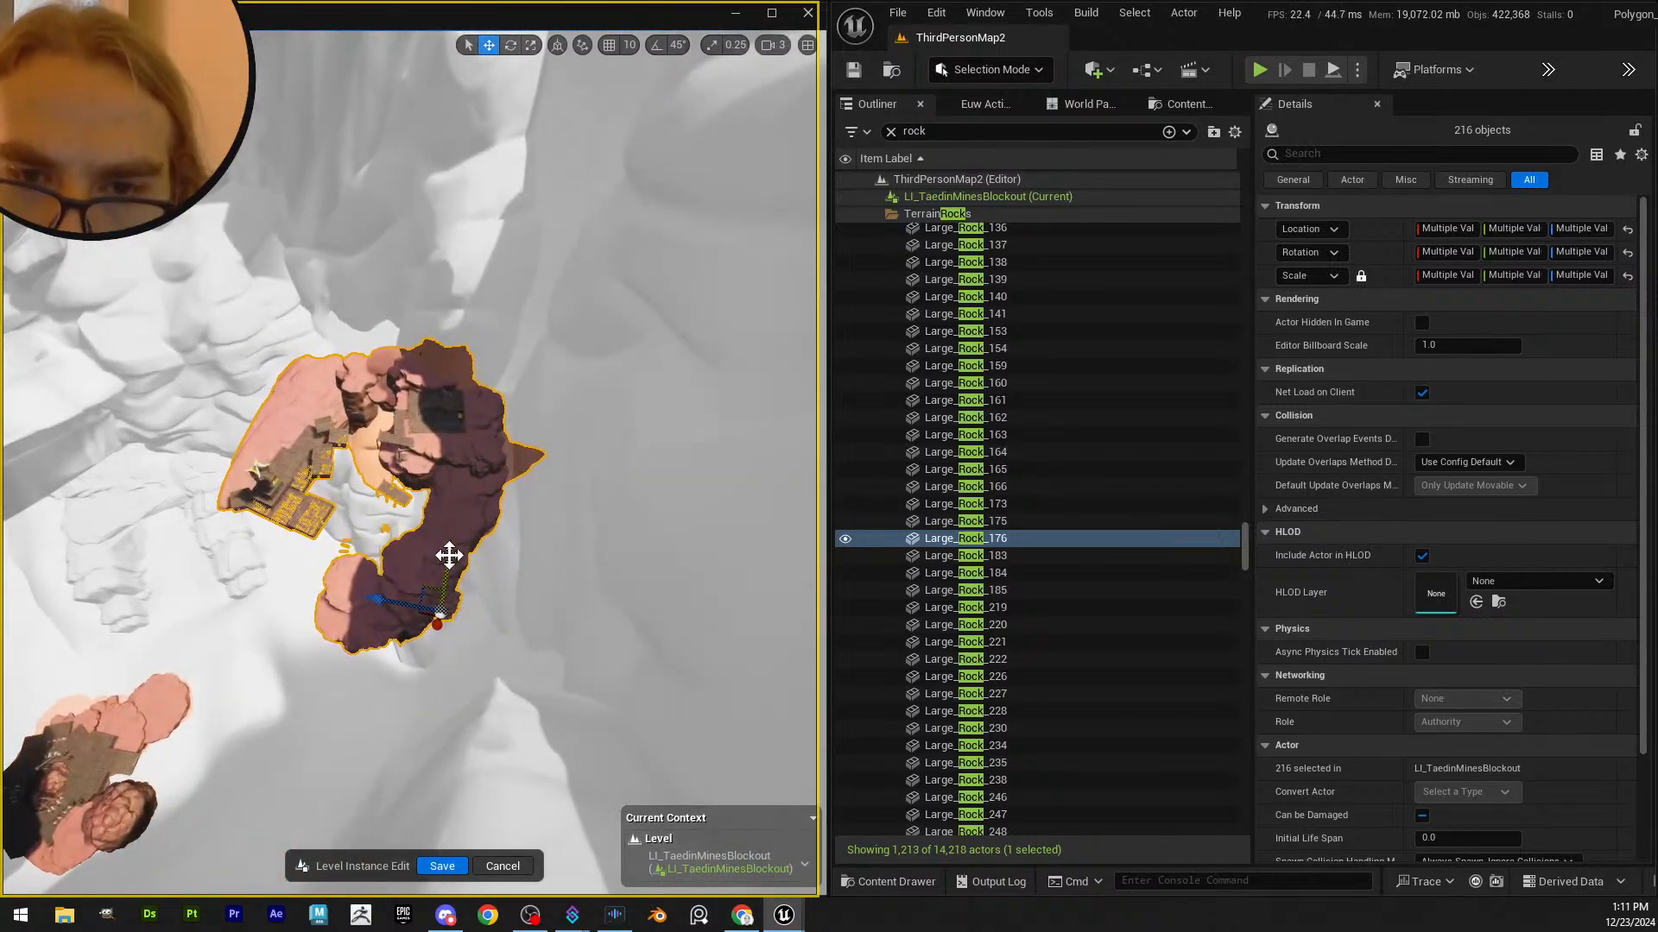
{"action": "left_click_drag", "start_coordinate": [441, 610], "coordinate": [415, 647]}
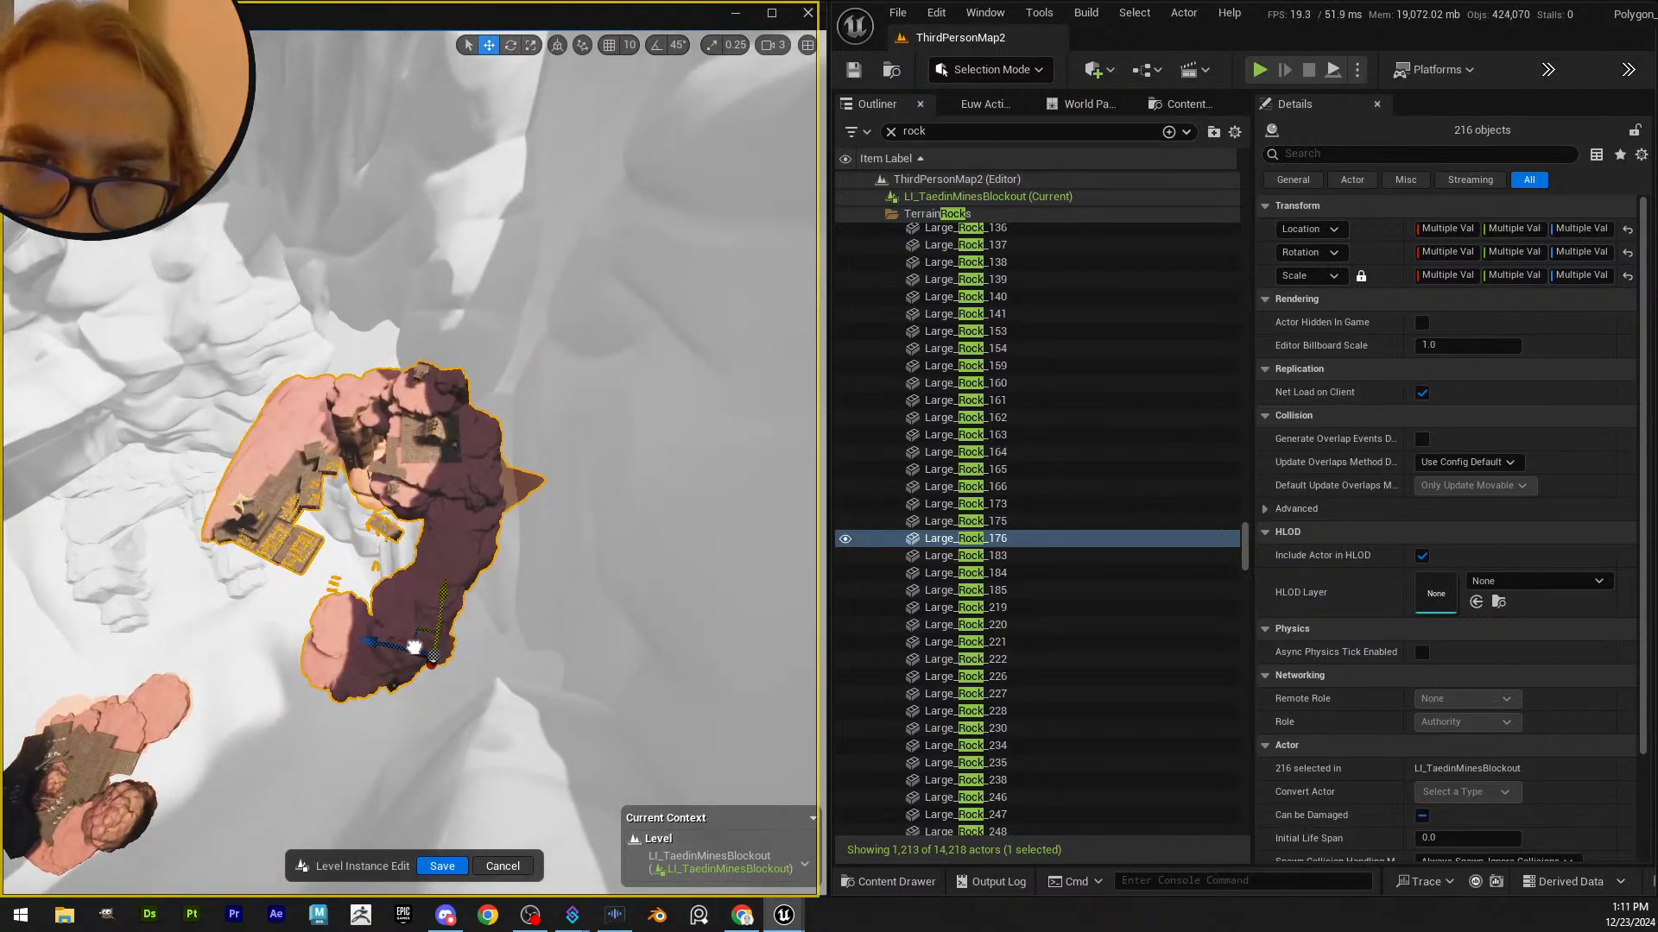
{"action": "right_click_drag", "start_coordinate": [415, 646], "coordinate": [528, 530]}
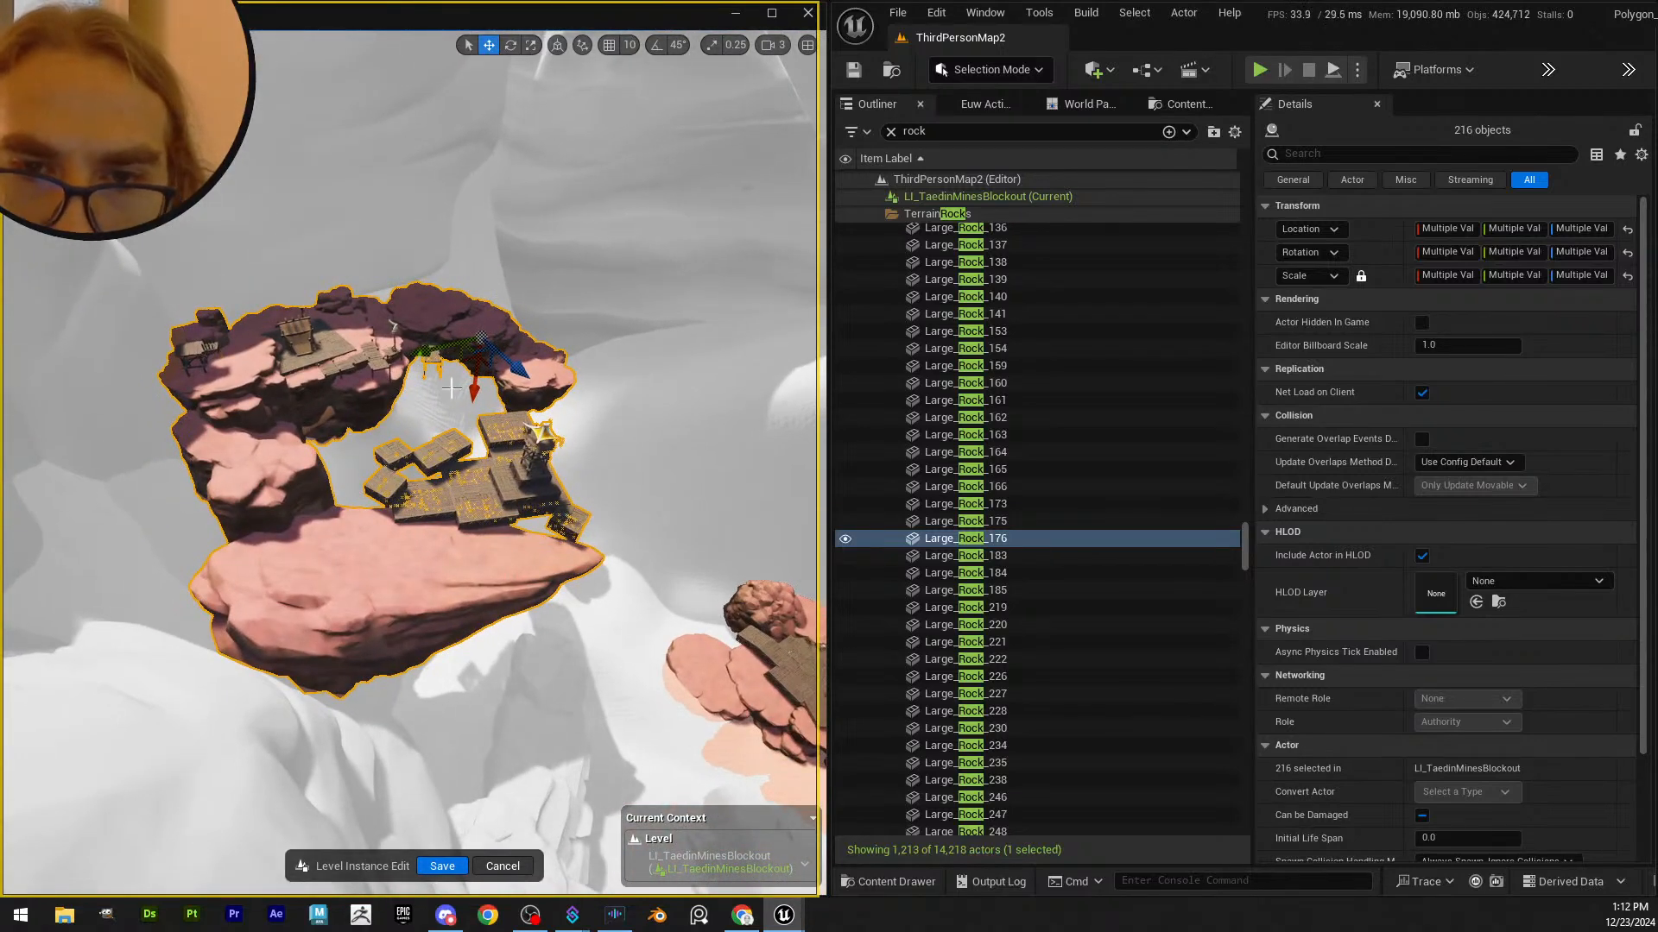
- Move the rock cluster, rotate it around its vertical axis and reposition it between the canyon walls
{"action": "left_click_drag", "start_coordinate": [425, 348], "coordinate": [536, 397]}
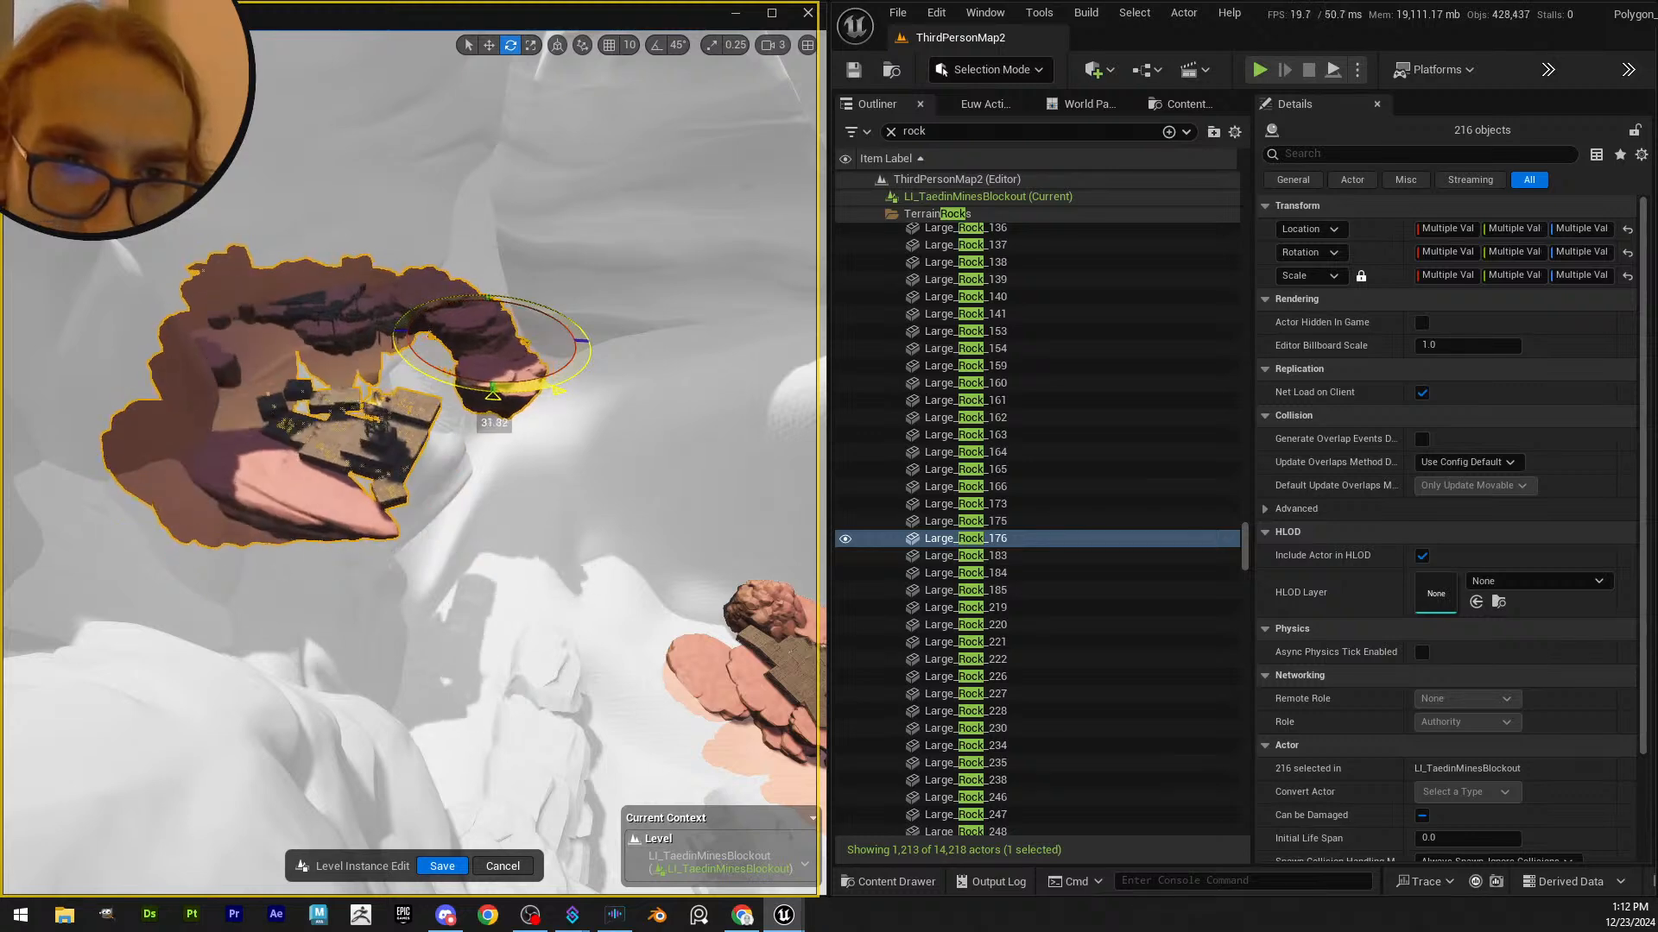
{"action": "scroll", "coordinate": [477, 365], "scroll_direction": "down", "scroll_amount": 3}
{"action": "key", "text": "w"}
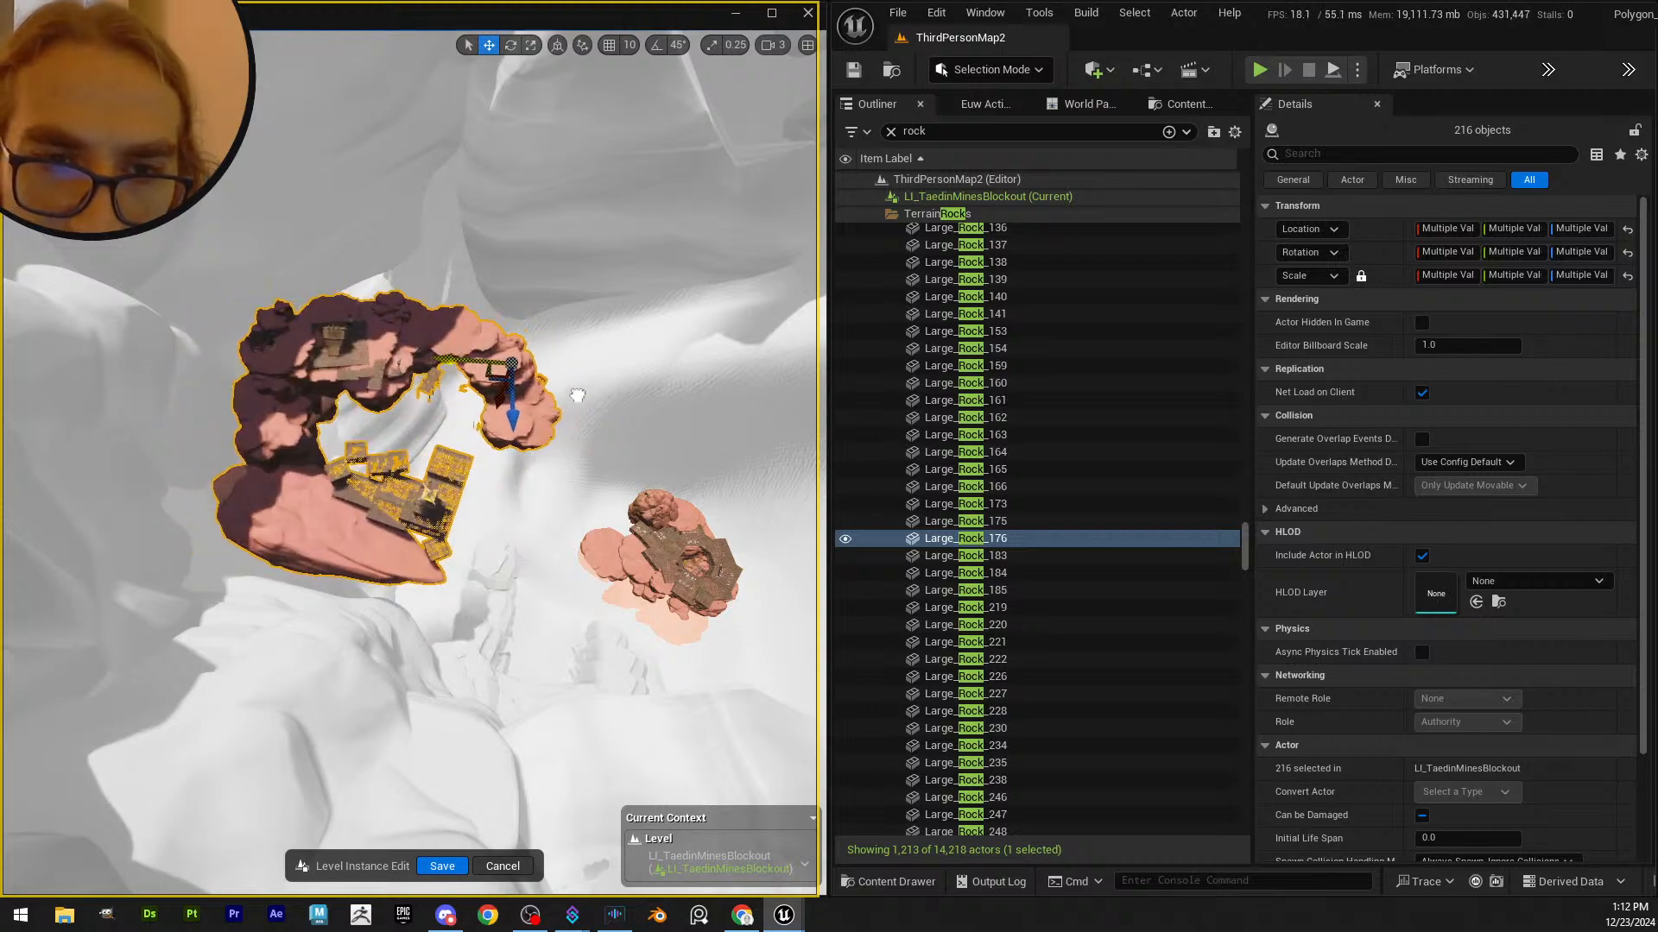
{"action": "left_click_drag", "start_coordinate": [576, 395], "coordinate": [401, 440], "text": "alt"}
{"action": "mouse_move", "coordinate": [518, 518]}
{"action": "right_mouse_down"}
{"action": "mouse_move", "coordinate": [509, 531]}
{"action": "mouse_move", "coordinate": [531, 509]}
{"action": "right_mouse_up"}
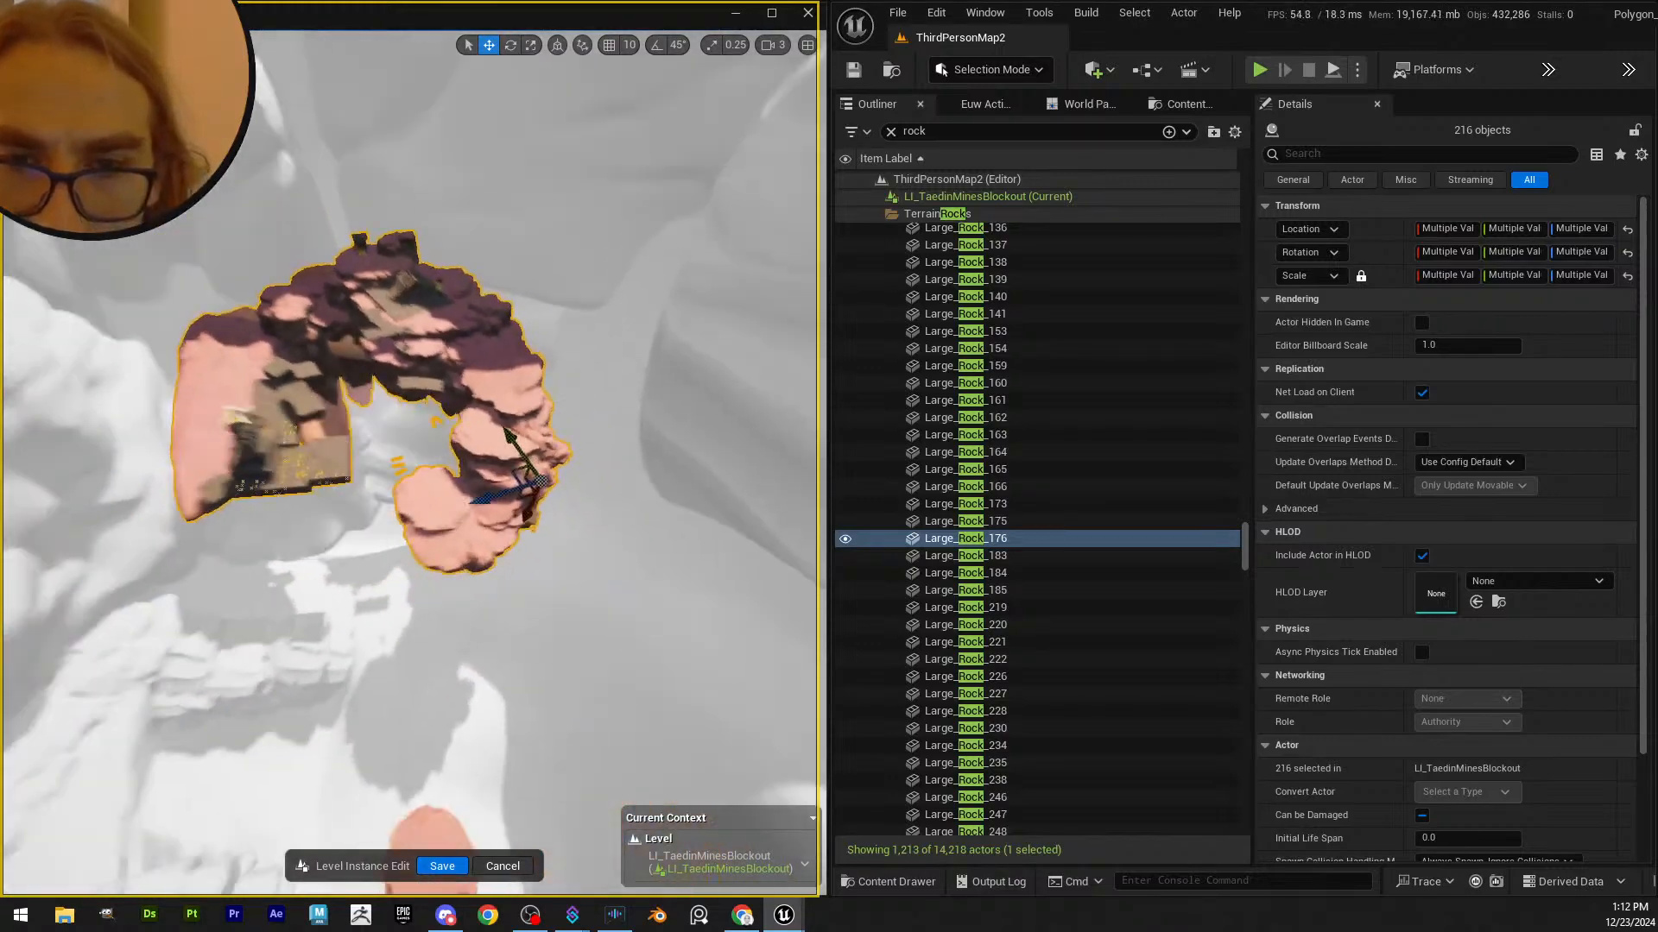
- Fine-tune the rock cluster's rotation and nudge it so its open side faces down the canyon
{"action": "key", "text": "e"}
{"action": "left_click_drag", "start_coordinate": [562, 573], "coordinate": [590, 474]}
{"action": "key", "text": "w"}
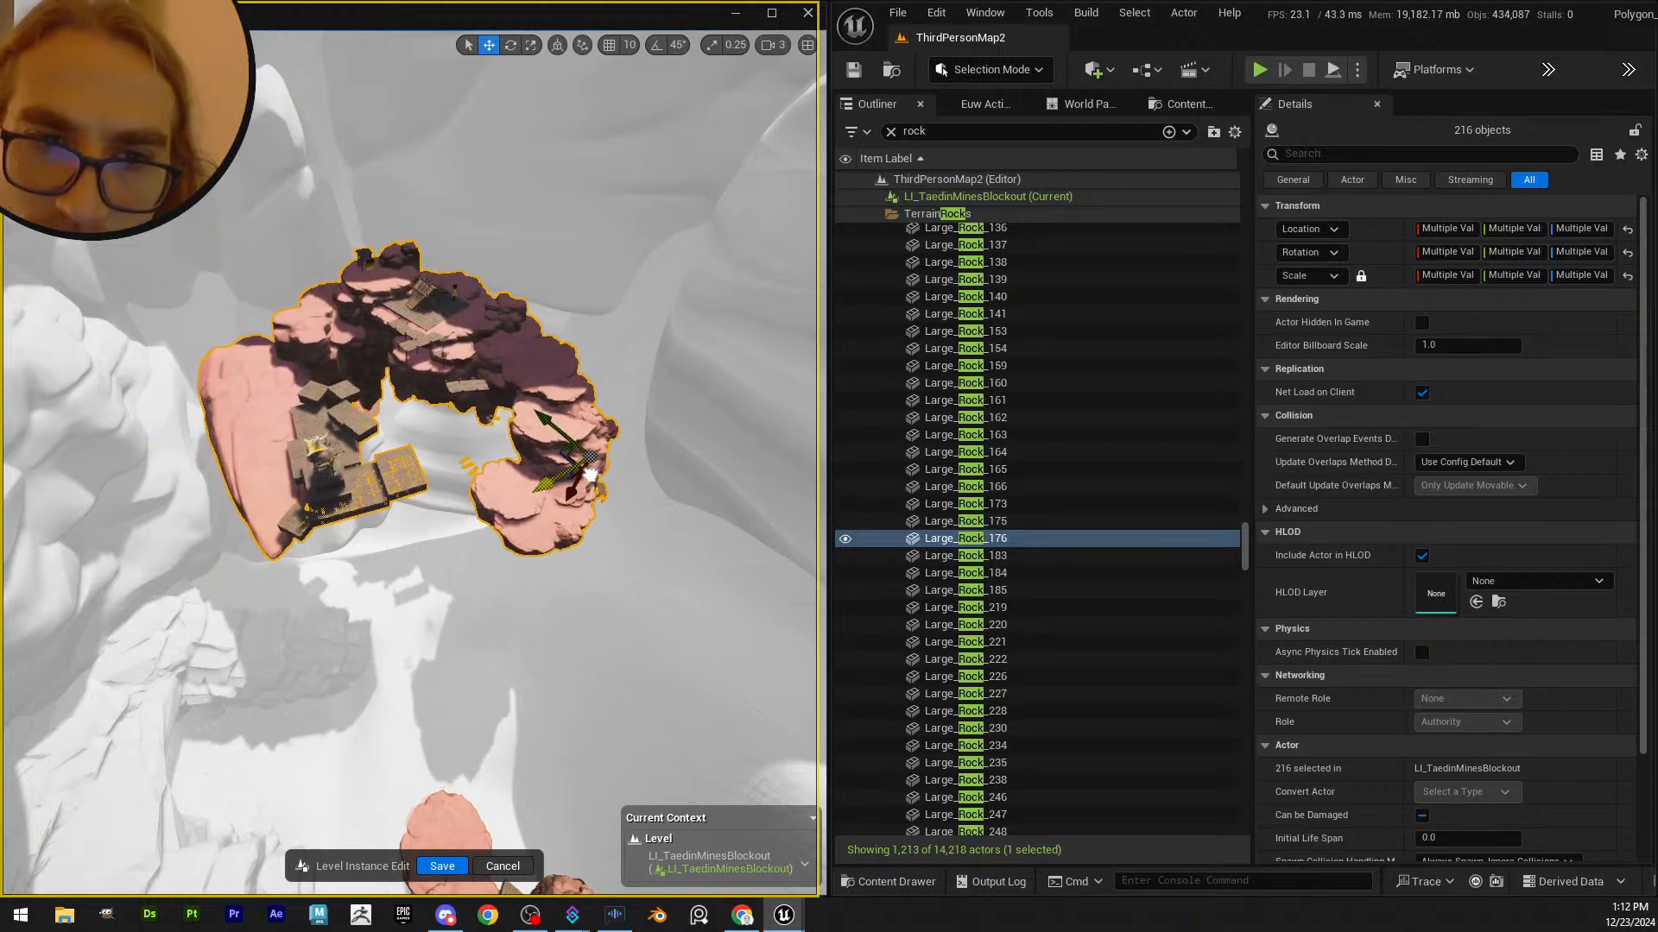
{"action": "mouse_move", "coordinate": [560, 475]}
{"action": "right_mouse_down"}
{"action": "mouse_move", "coordinate": [513, 527]}
{"action": "mouse_move", "coordinate": [561, 500]}
{"action": "right_mouse_up"}
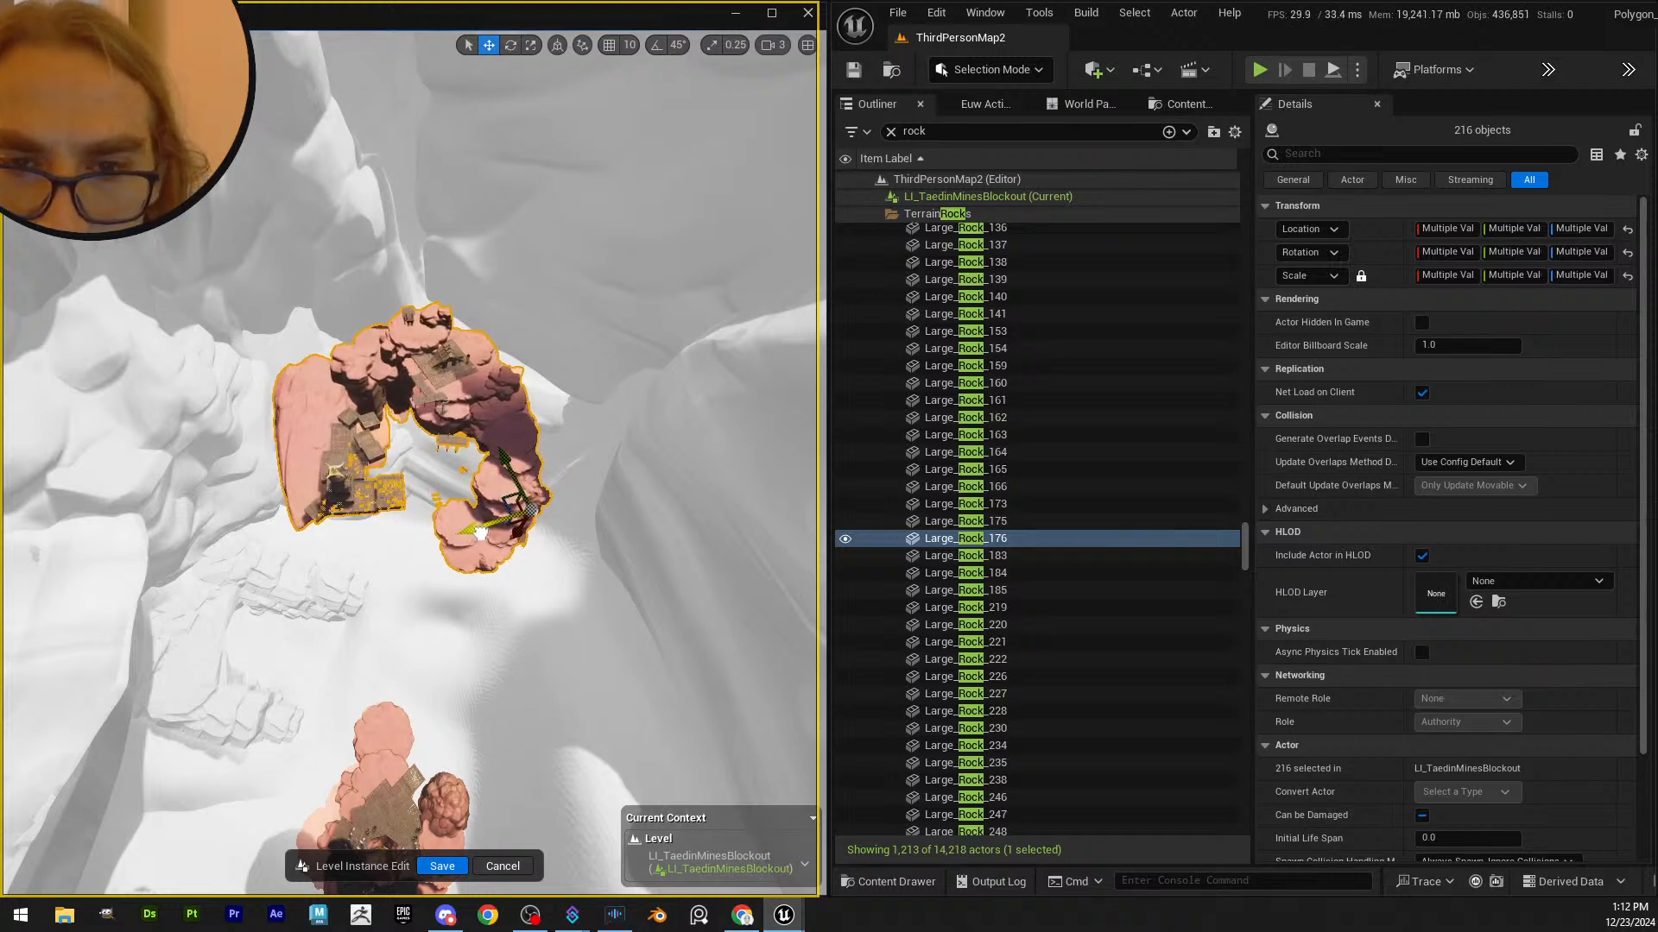
{"action": "right_click_drag", "start_coordinate": [480, 534], "coordinate": [510, 509]}
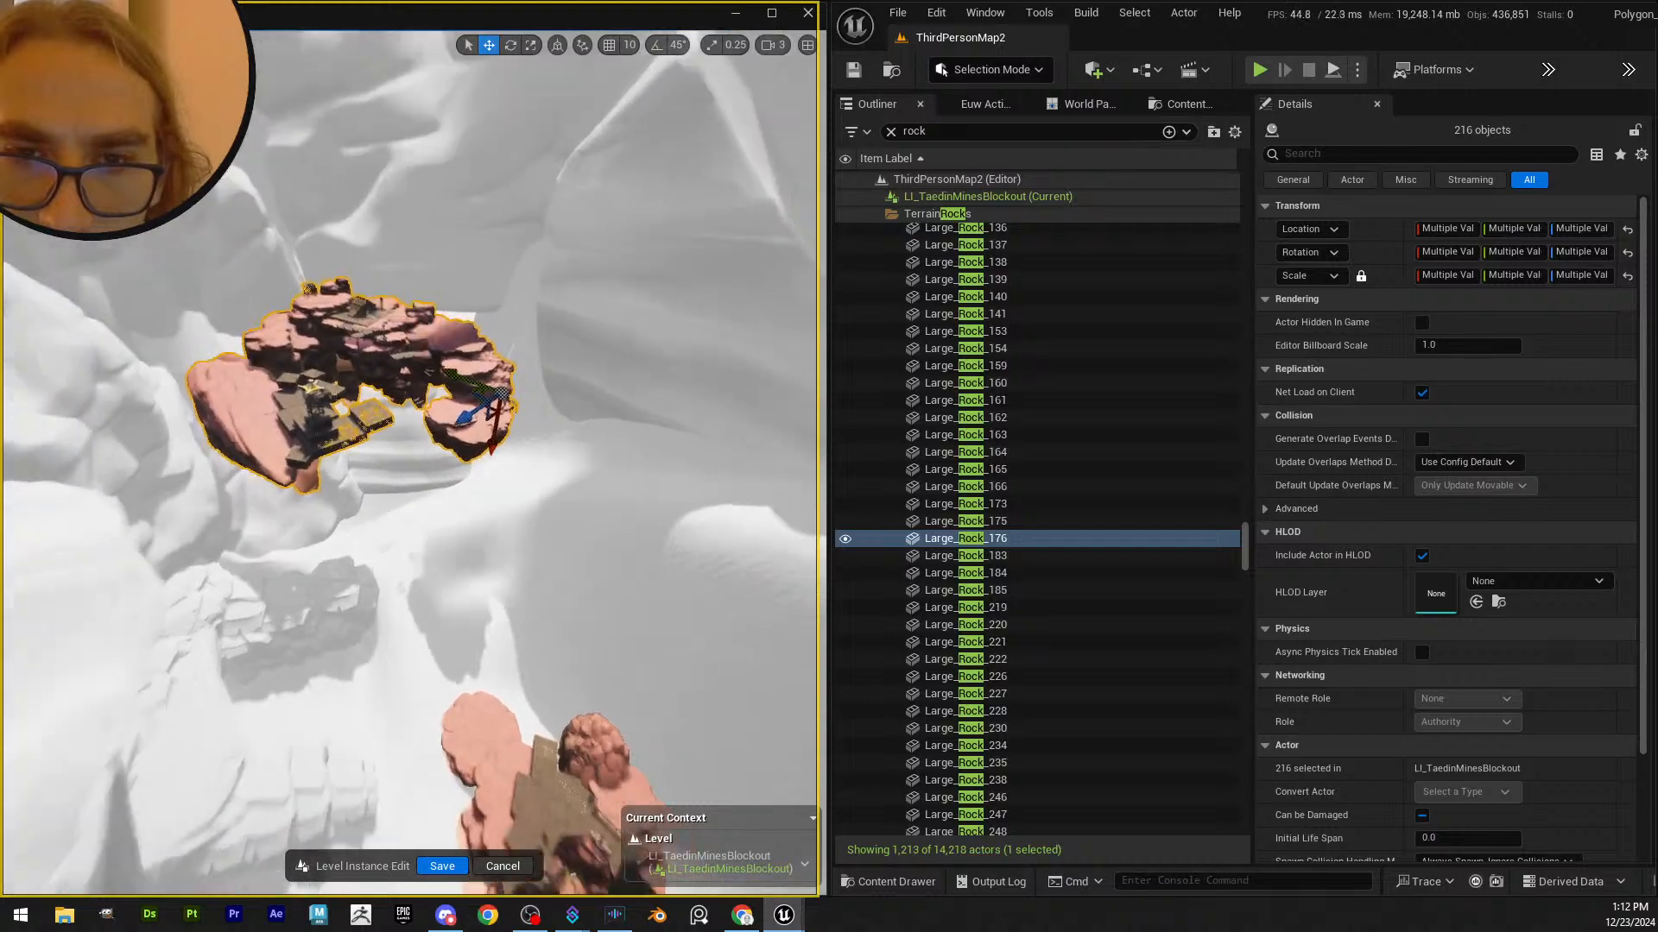
- Box-select the large rock plateaus around the wooden mine platform behind the tent camp, leaving out the stray foreground object
{"action": "right_click_drag", "start_coordinate": [411, 464], "coordinate": [699, 513]}
{"action": "scroll", "coordinate": [656, 457], "scroll_direction": "up", "scroll_amount": 1}
{"action": "right_click_drag", "start_coordinate": [659, 443], "coordinate": [504, 377]}
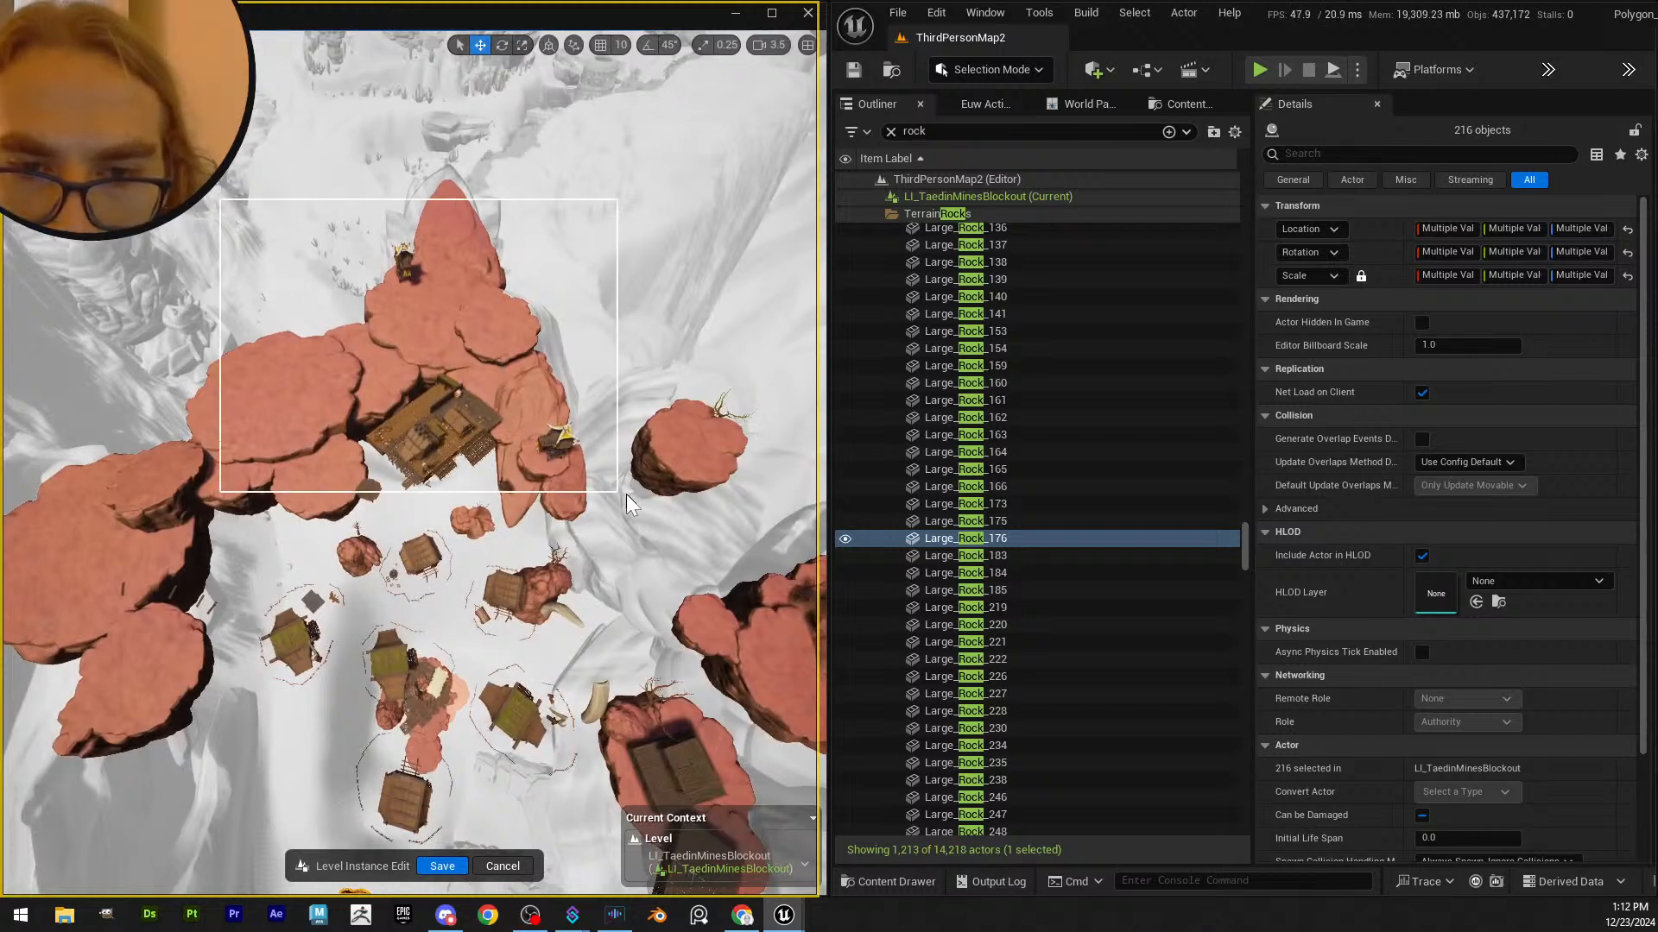
{"action": "left_click_drag", "start_coordinate": [625, 524], "coordinate": [590, 531]}
{"action": "right_click_drag", "start_coordinate": [590, 532], "coordinate": [590, 449]}
{"action": "right_click_drag", "start_coordinate": [438, 535], "coordinate": [439, 504]}
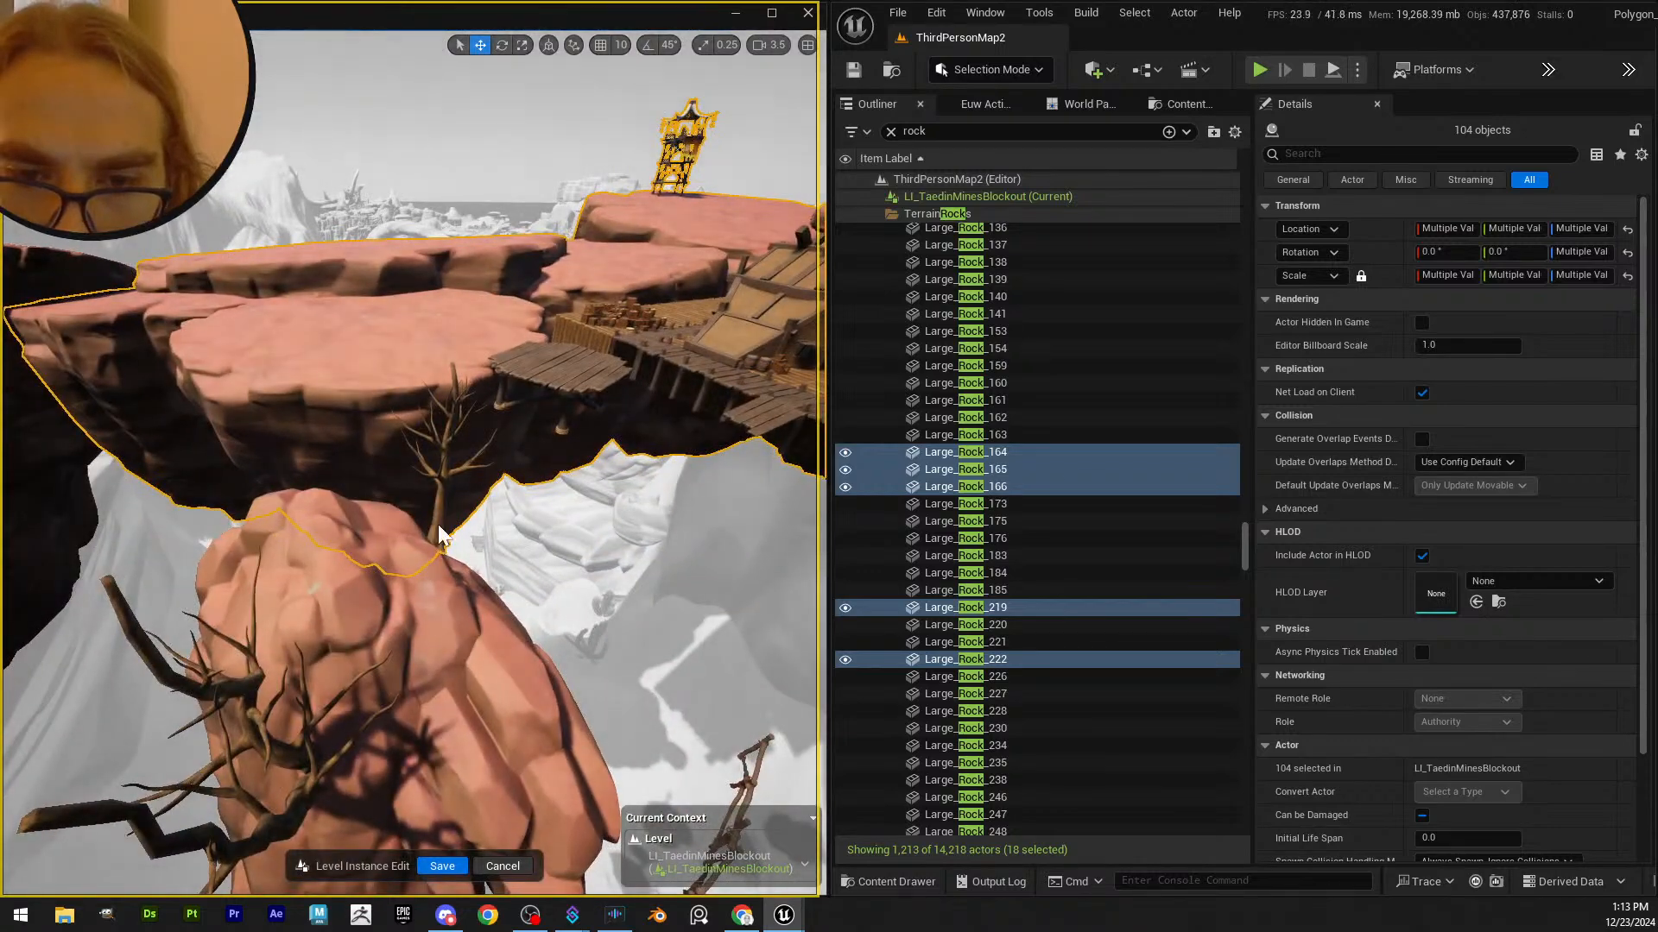
{"action": "key", "text": "f"}
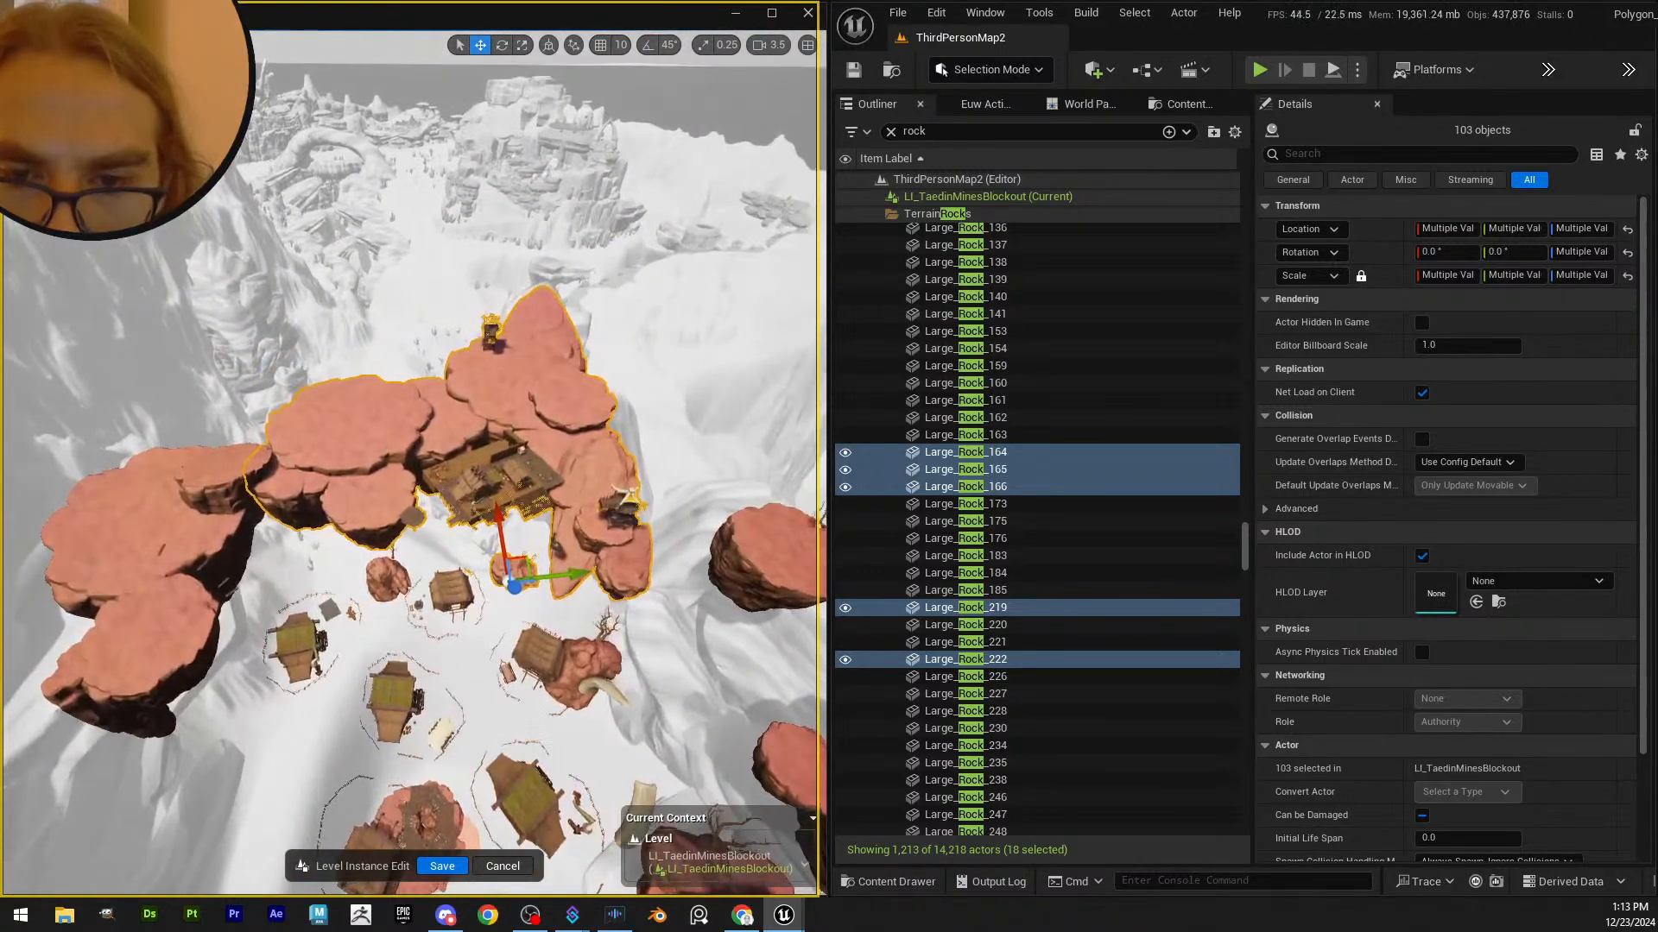
- Move the selected plateau cluster away from the tent camp into the canyon, beside the small platform cluster
{"action": "right_click_drag", "start_coordinate": [521, 639], "coordinate": [553, 574]}
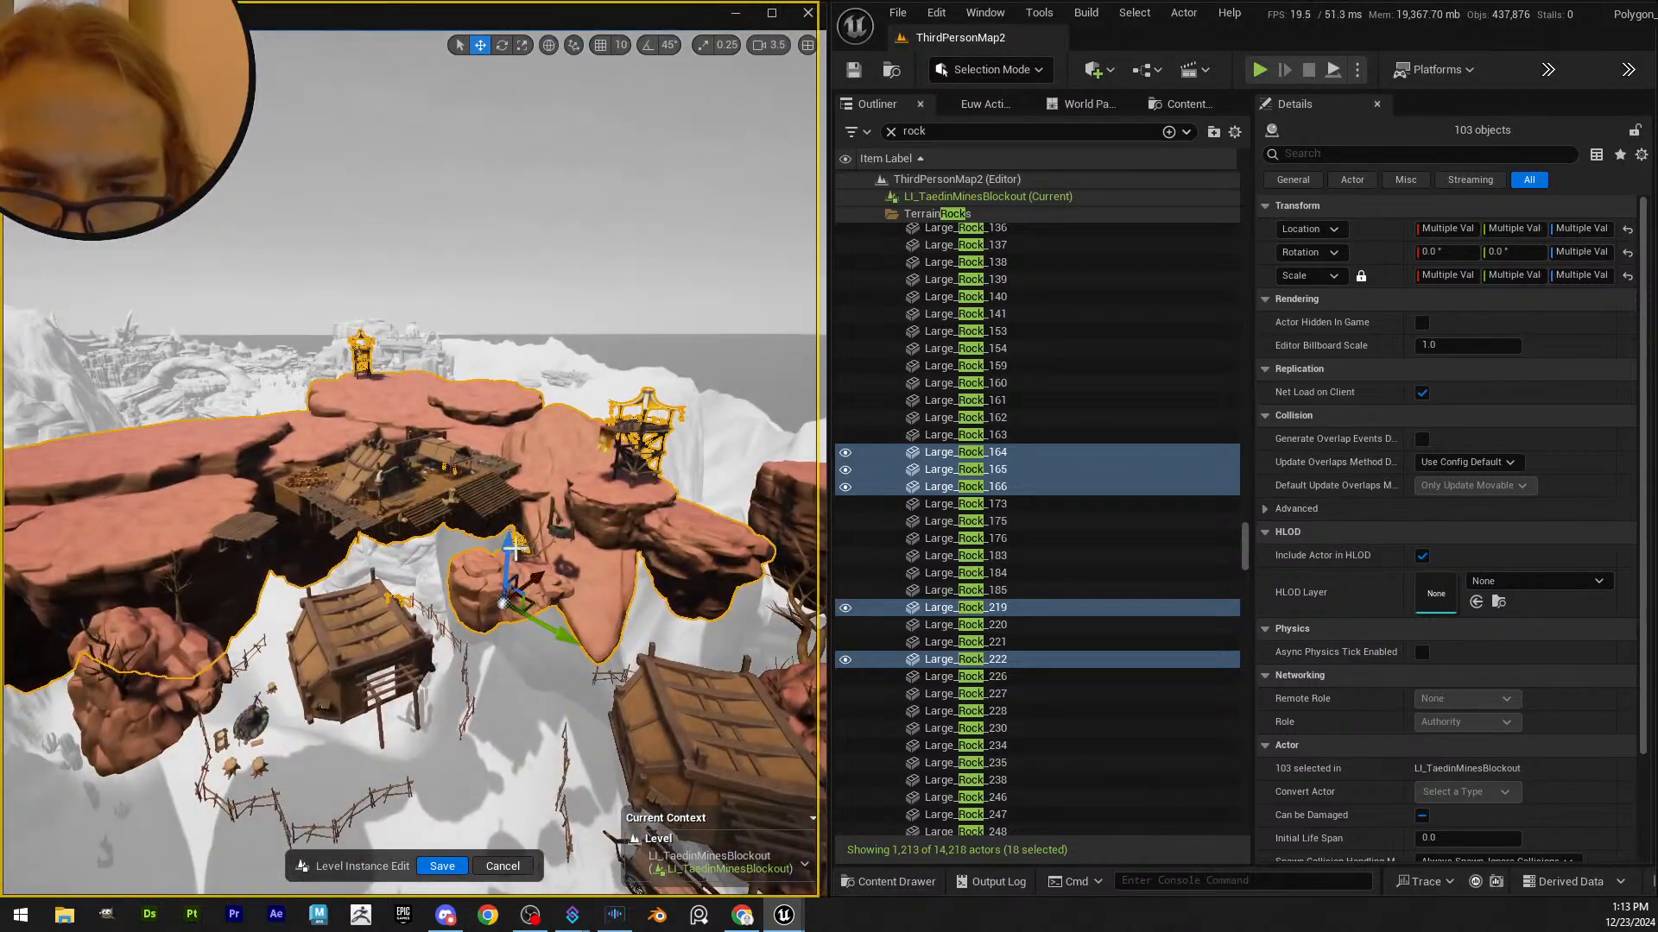
{"action": "left_click_drag", "start_coordinate": [515, 547], "coordinate": [416, 842]}
{"action": "right_click_drag", "start_coordinate": [566, 508], "coordinate": [536, 522]}
{"action": "key", "text": "e"}
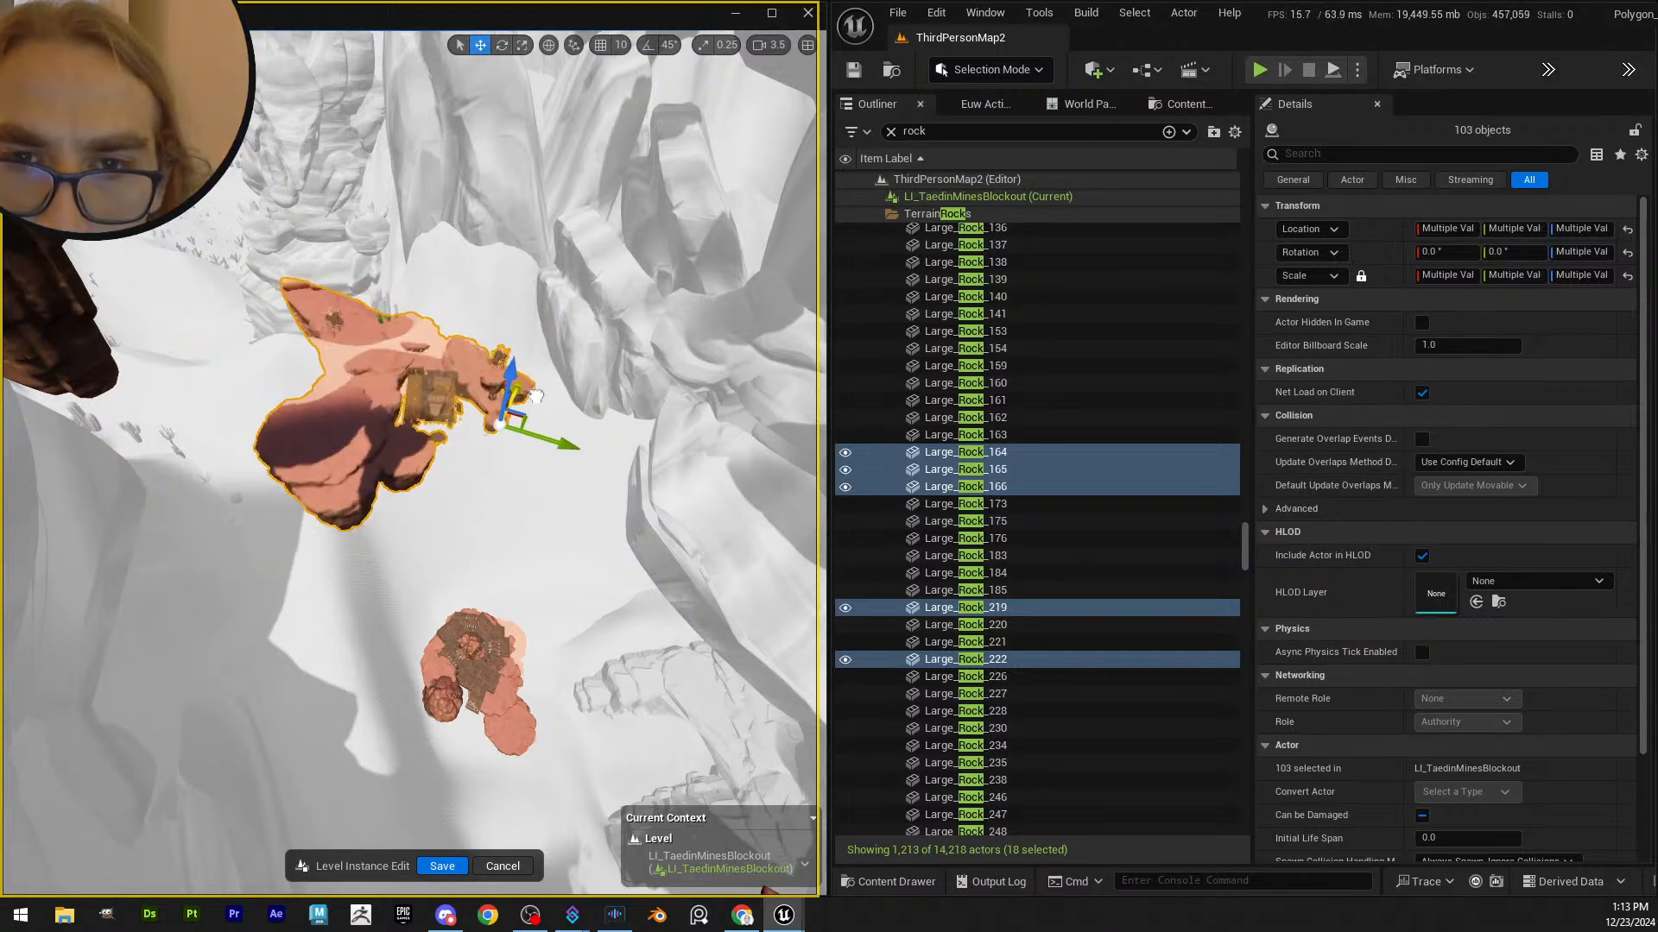
- Lower the plateau cluster in the canyon and rotate it slightly around its vertical axis to fit the walls
{"action": "right_click_drag", "start_coordinate": [536, 398], "coordinate": [362, 311]}
{"action": "left_click_drag", "start_coordinate": [440, 237], "coordinate": [440, 285]}
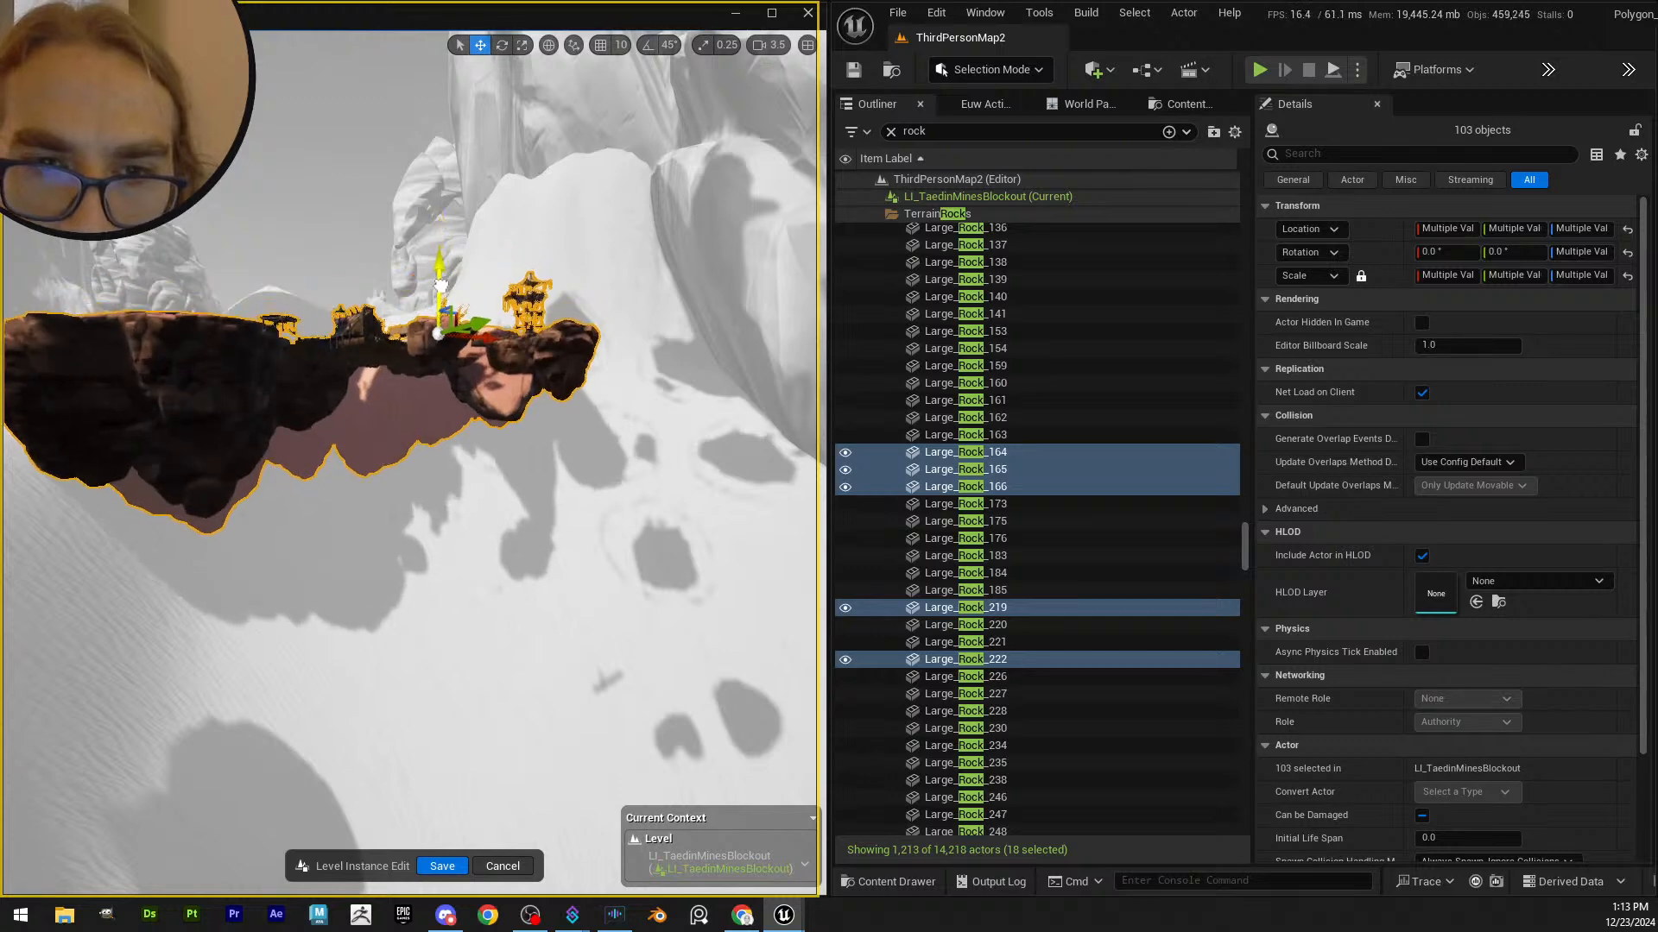
{"action": "right_click_drag", "start_coordinate": [440, 307], "coordinate": [518, 414]}
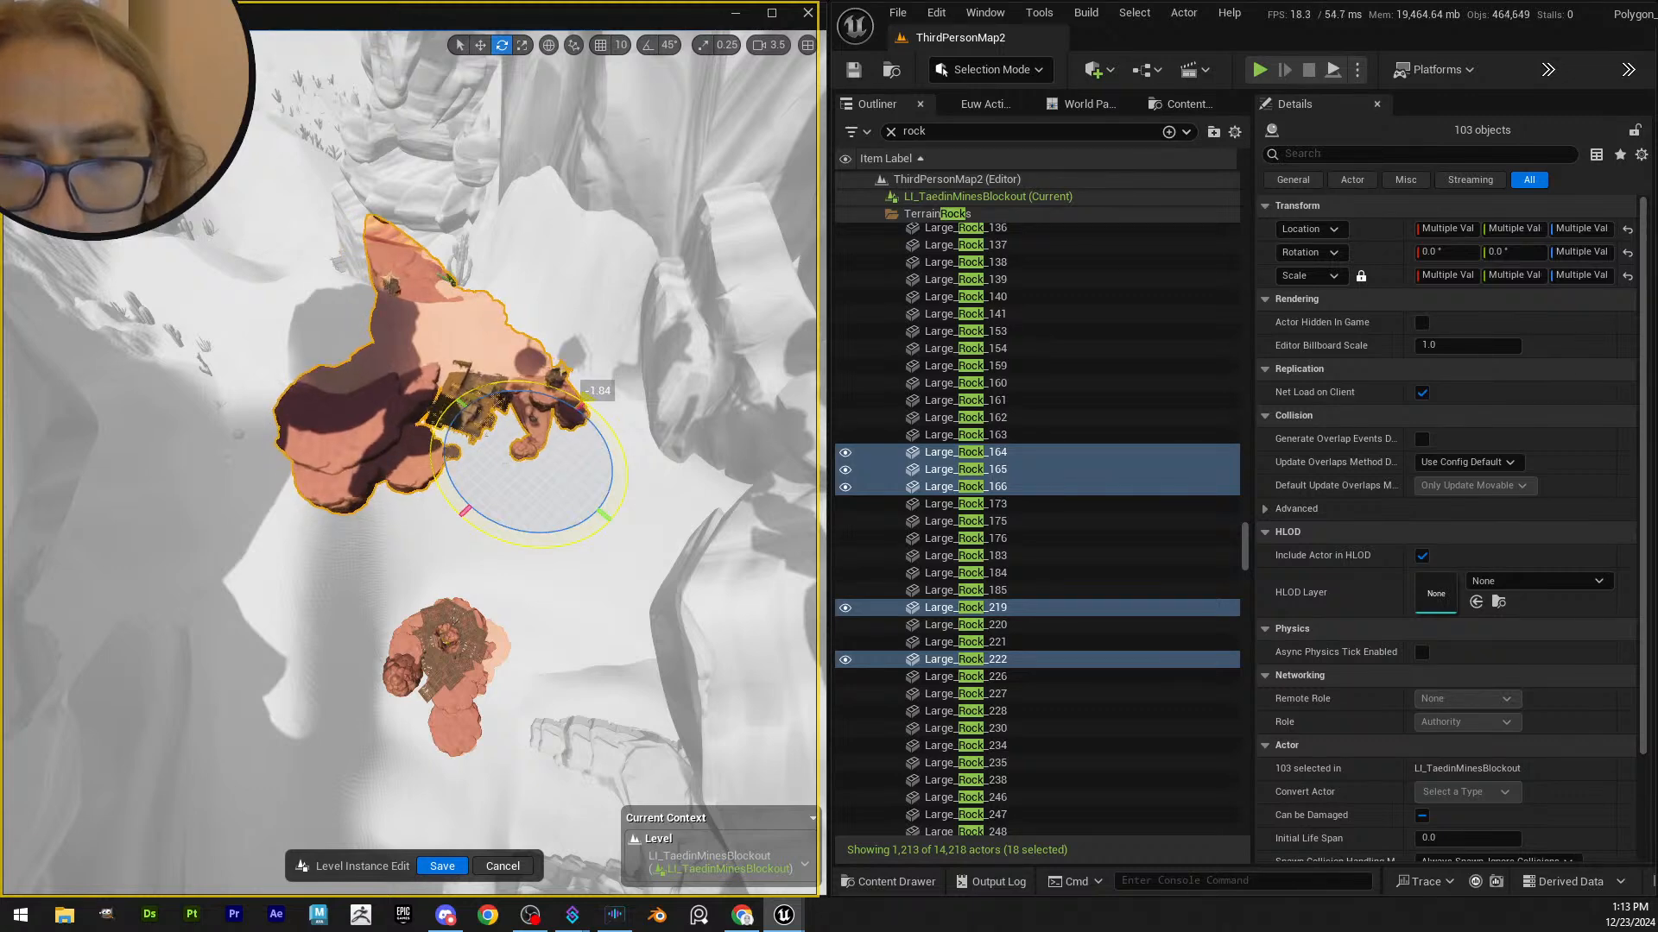
{"action": "right_click_drag", "start_coordinate": [565, 413], "coordinate": [544, 397]}
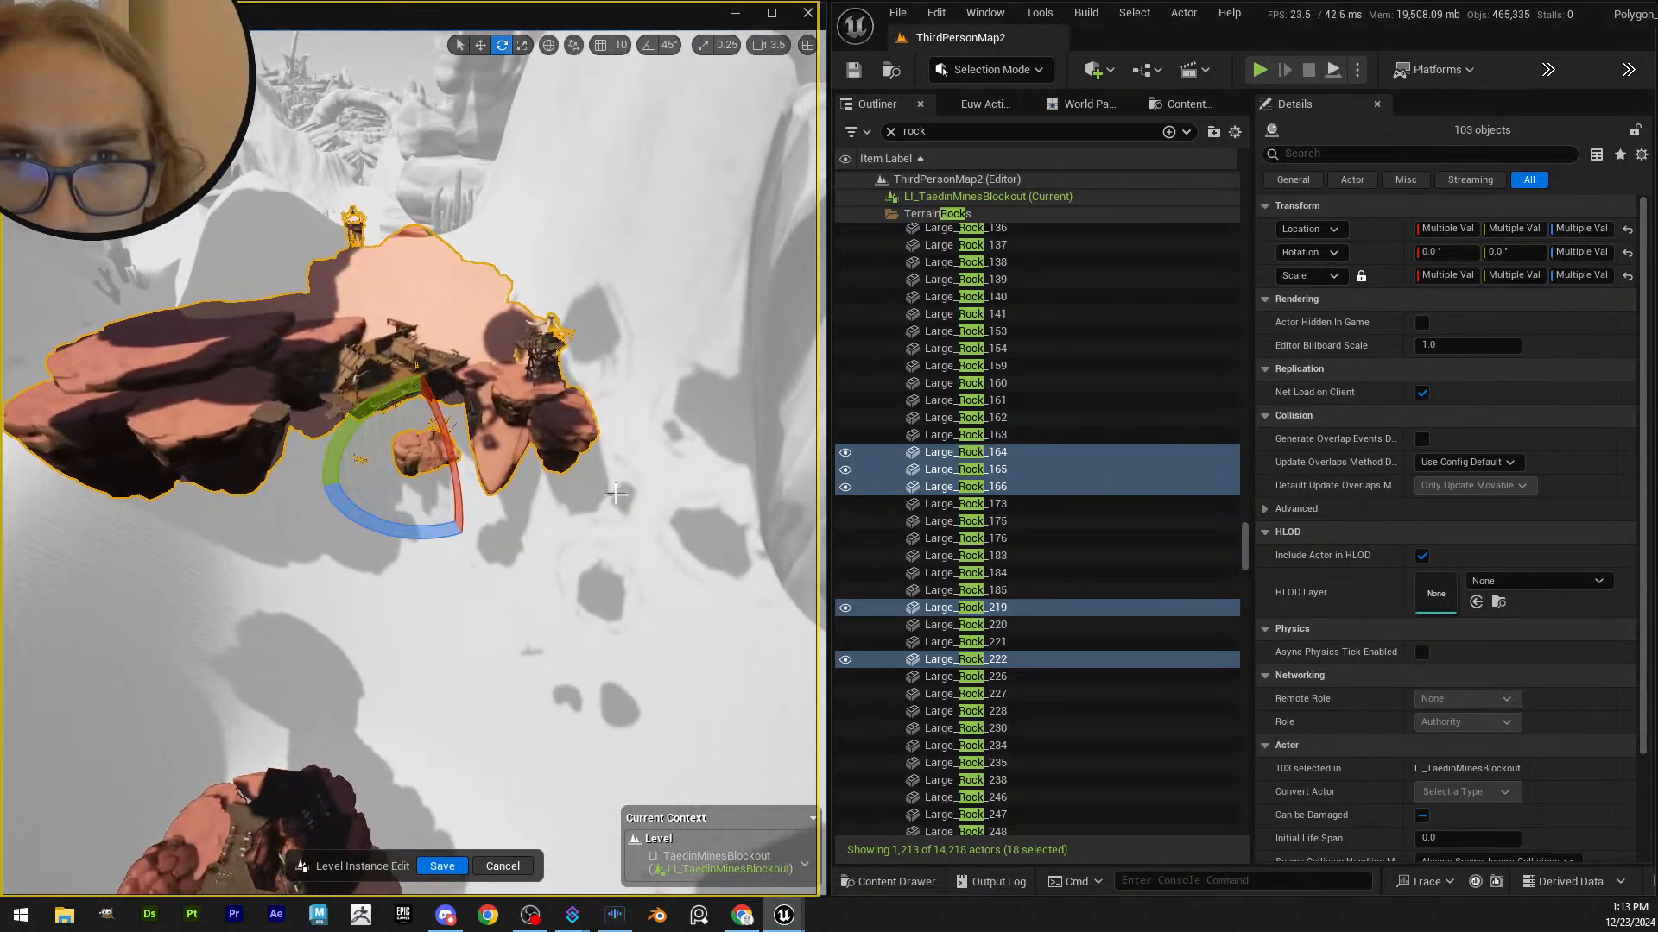
{"action": "right_click_drag", "start_coordinate": [616, 494], "coordinate": [553, 488]}
{"action": "right_click_drag", "start_coordinate": [421, 504], "coordinate": [420, 503]}
- Save the LI_TaedinMinesBlockout changes, leave its level instance editing, and save all modified assets
{"action": "key", "text": "ctrl+s"}
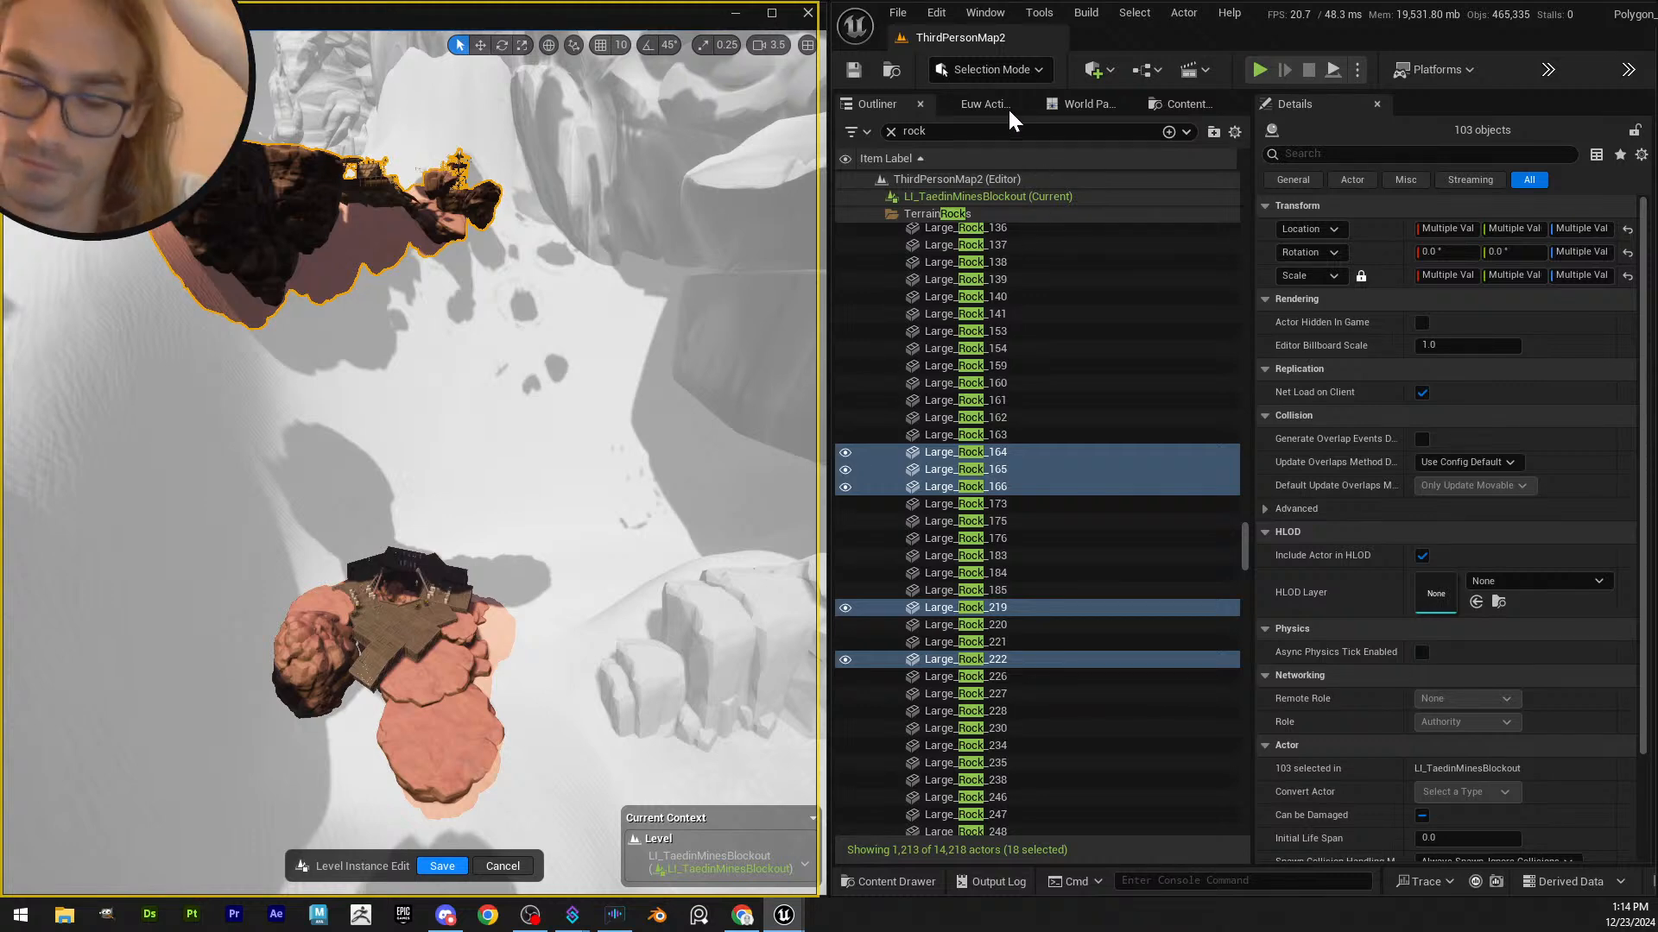
{"action": "left_click", "coordinate": [508, 712]}
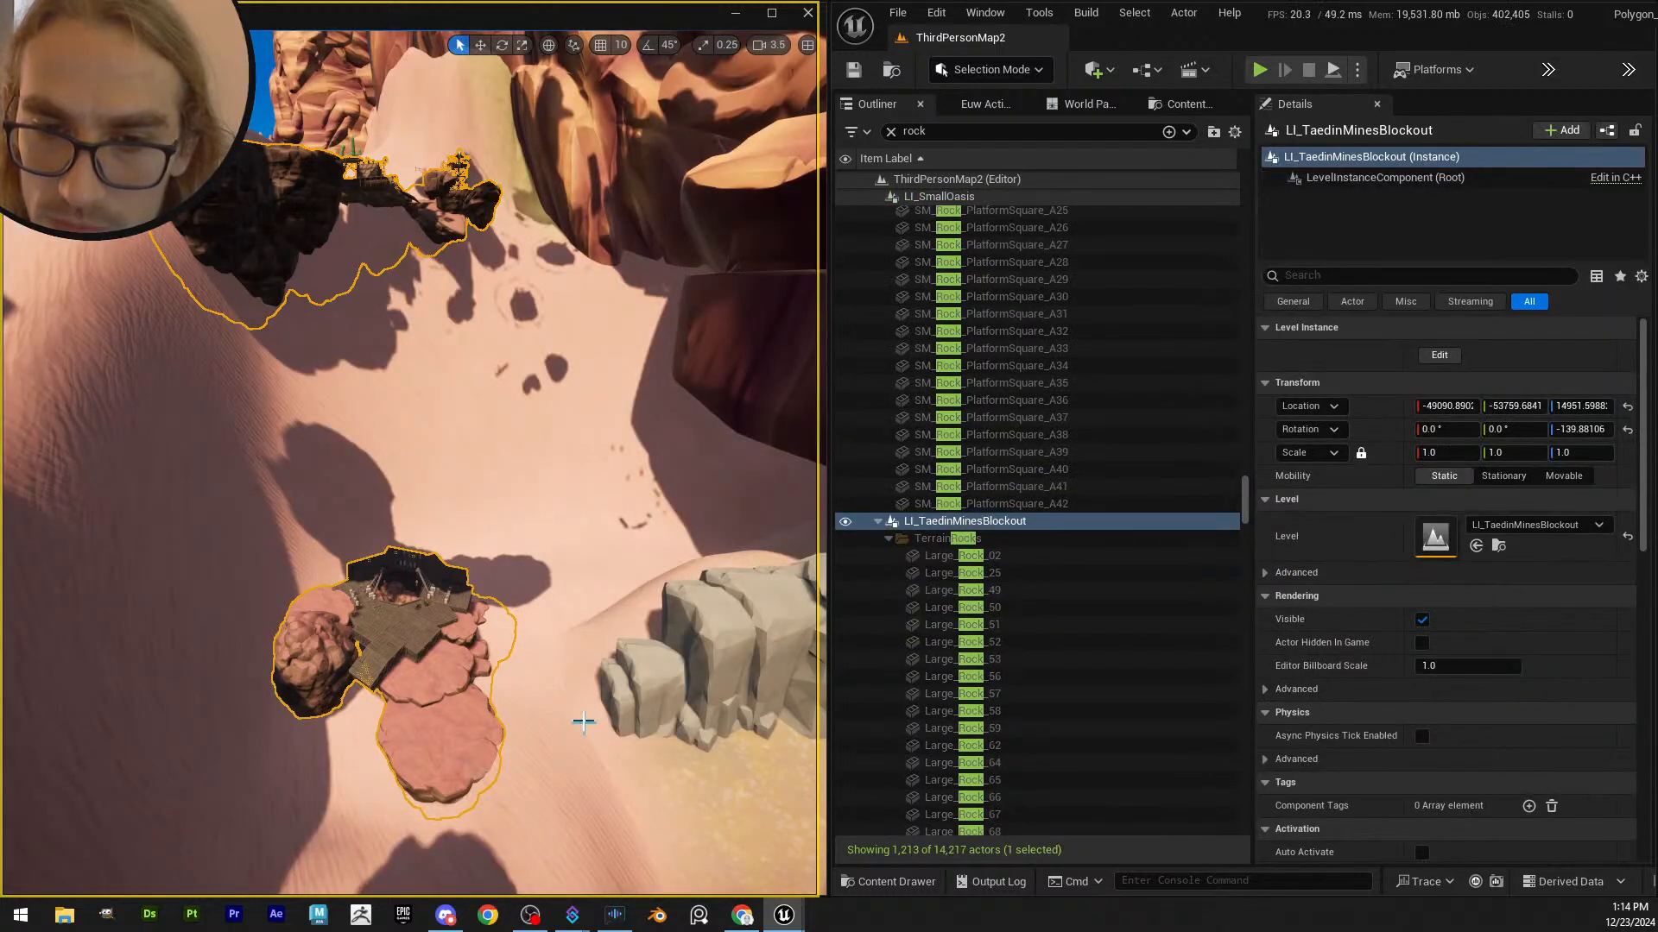
{"action": "left_click", "coordinate": [1181, 102]}
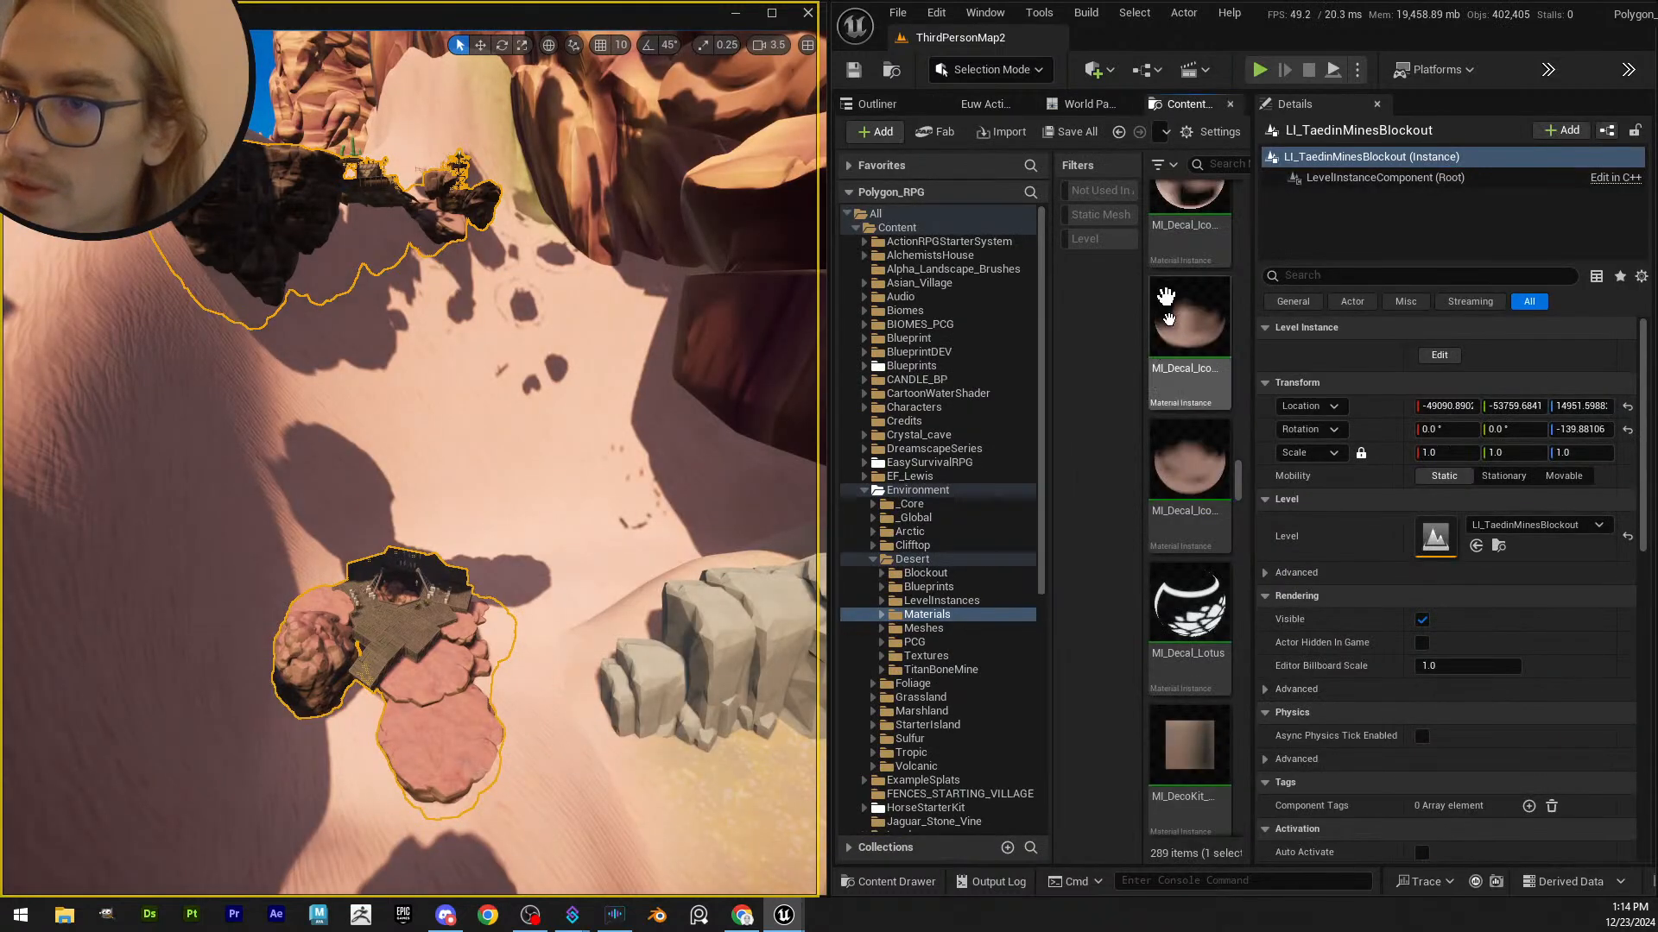
{"action": "left_click", "coordinate": [1069, 131]}
{"action": "left_click", "coordinate": [1004, 653]}
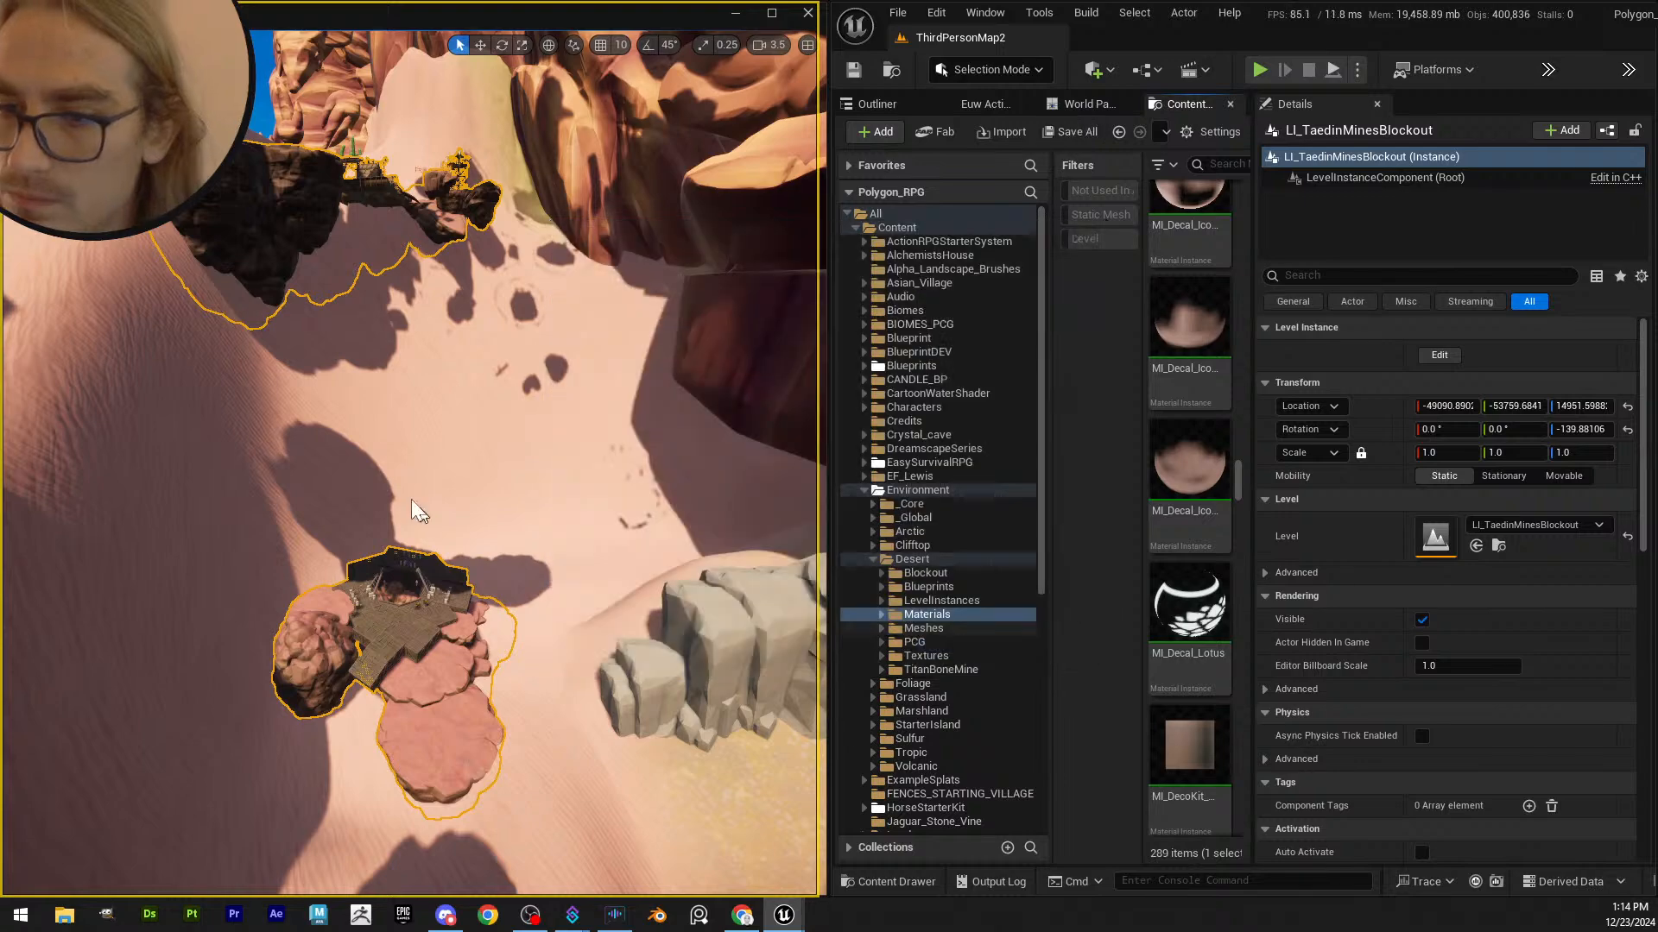
- Clear the selection and inspect the repositioned mine platforms and the tall canyon rocks from close up
{"action": "right_click_drag", "start_coordinate": [565, 364], "coordinate": [570, 252]}
{"action": "key", "text": "Escape"}
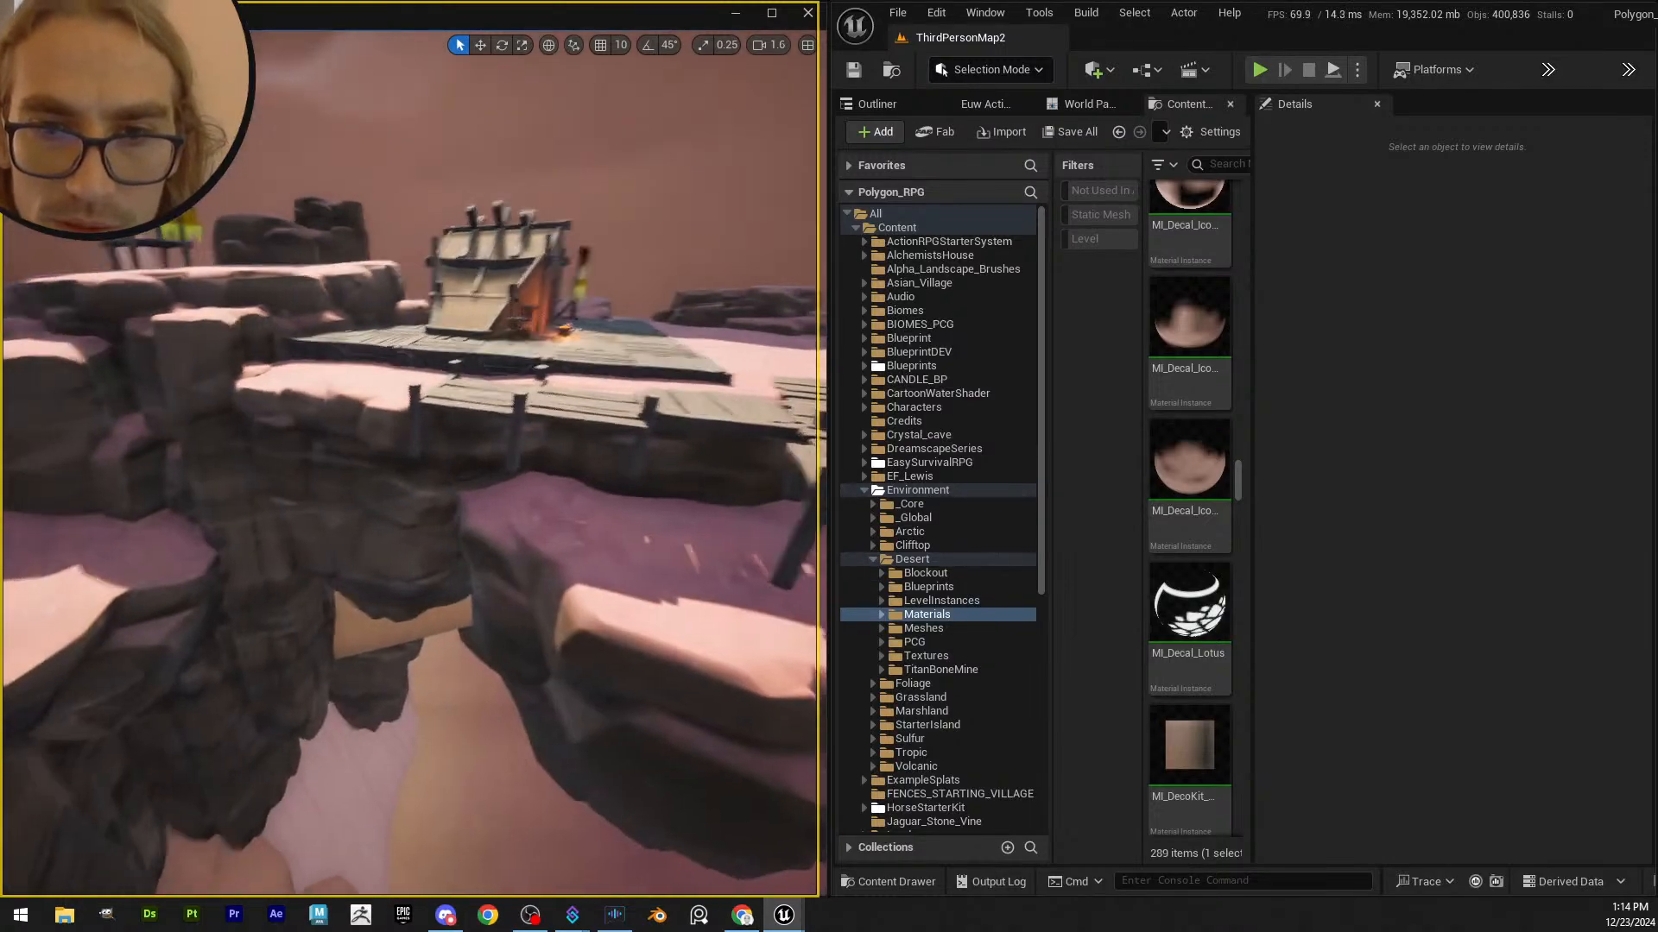
{"action": "key", "text": "w"}
{"action": "scroll", "coordinate": [411, 466], "scroll_direction": "up", "scroll_amount": 2}
{"action": "mouse_move", "coordinate": [410, 466]}
{"action": "right_mouse_down"}
{"action": "mouse_move", "coordinate": [483, 552]}
{"action": "mouse_move", "coordinate": [526, 509]}
{"action": "mouse_move", "coordinate": [509, 467]}
{"action": "mouse_move", "coordinate": [410, 474]}
{"action": "mouse_move", "coordinate": [432, 656]}
{"action": "mouse_move", "coordinate": [423, 328]}
{"action": "mouse_move", "coordinate": [510, 285]}
{"action": "mouse_move", "coordinate": [397, 481]}
{"action": "right_mouse_up"}
{"action": "key", "text": "e"}
{"action": "scroll", "coordinate": [410, 467], "scroll_direction": "up", "scroll_amount": 6}
{"action": "key", "text": "w"}
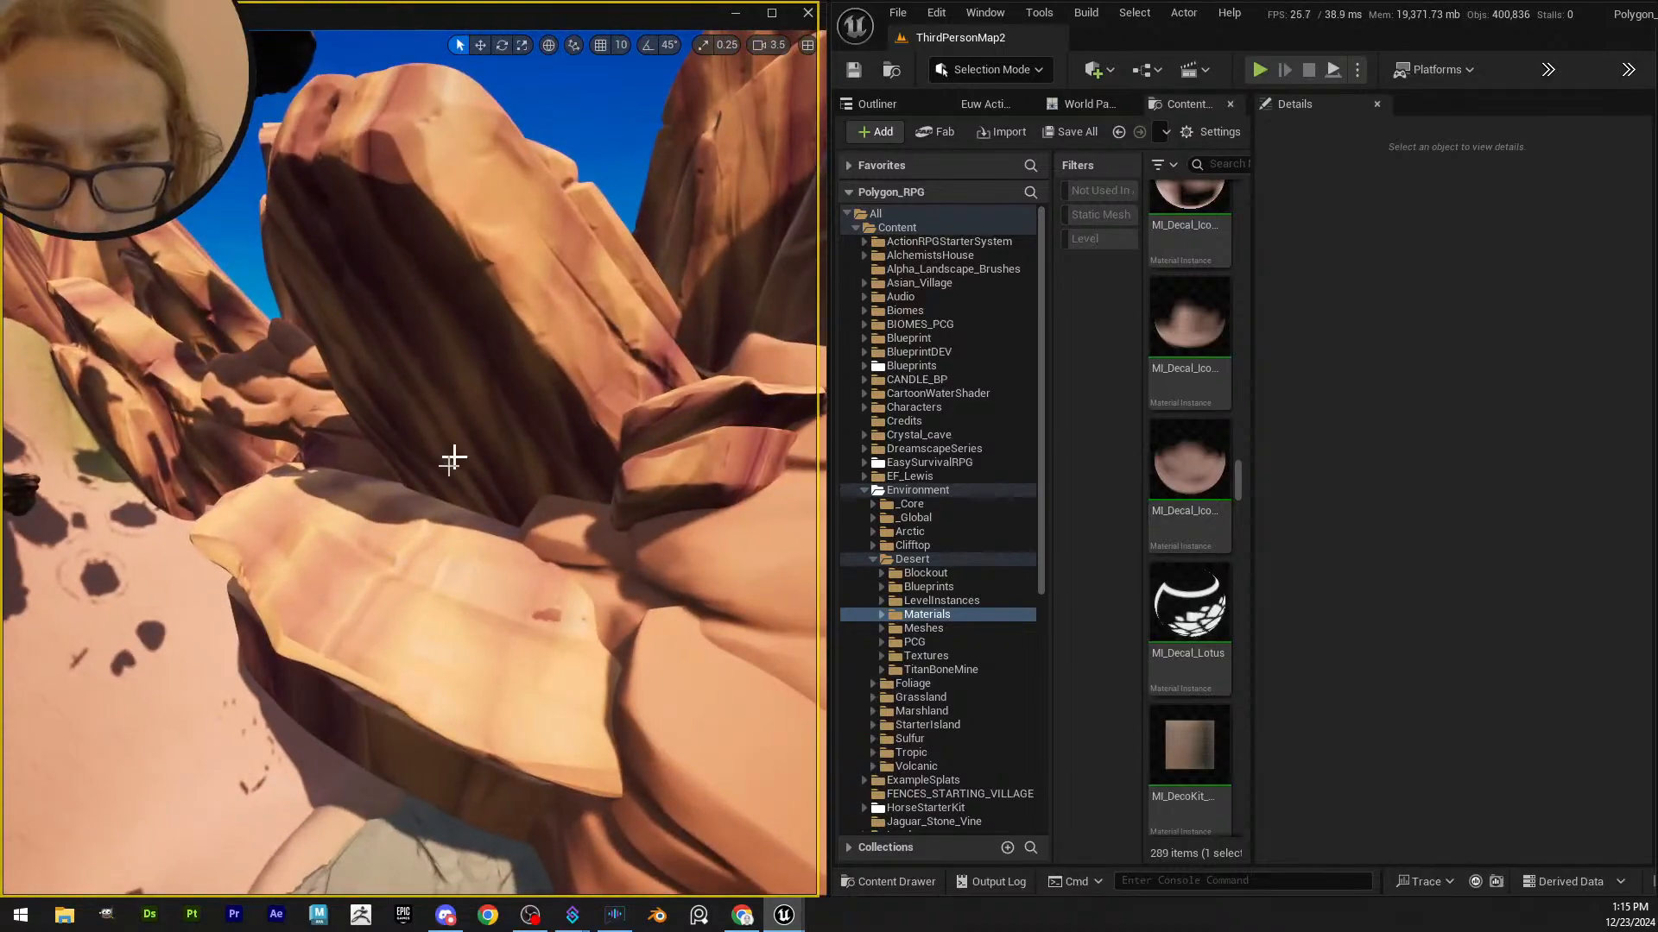
{"action": "key", "text": "w"}
{"action": "right_click_drag", "start_coordinate": [528, 462], "coordinate": [574, 471]}
{"action": "key", "text": "s"}
- Select the canyon's LI_SmallOasis level instance and open it for editing
{"action": "left_click", "coordinate": [581, 446]}
{"action": "key", "text": "w"}
{"action": "key", "text": "w"}
{"action": "key", "text": "s"}
{"action": "right_click_drag", "start_coordinate": [484, 319], "coordinate": [451, 303]}
{"action": "right_click", "coordinate": [444, 301]}
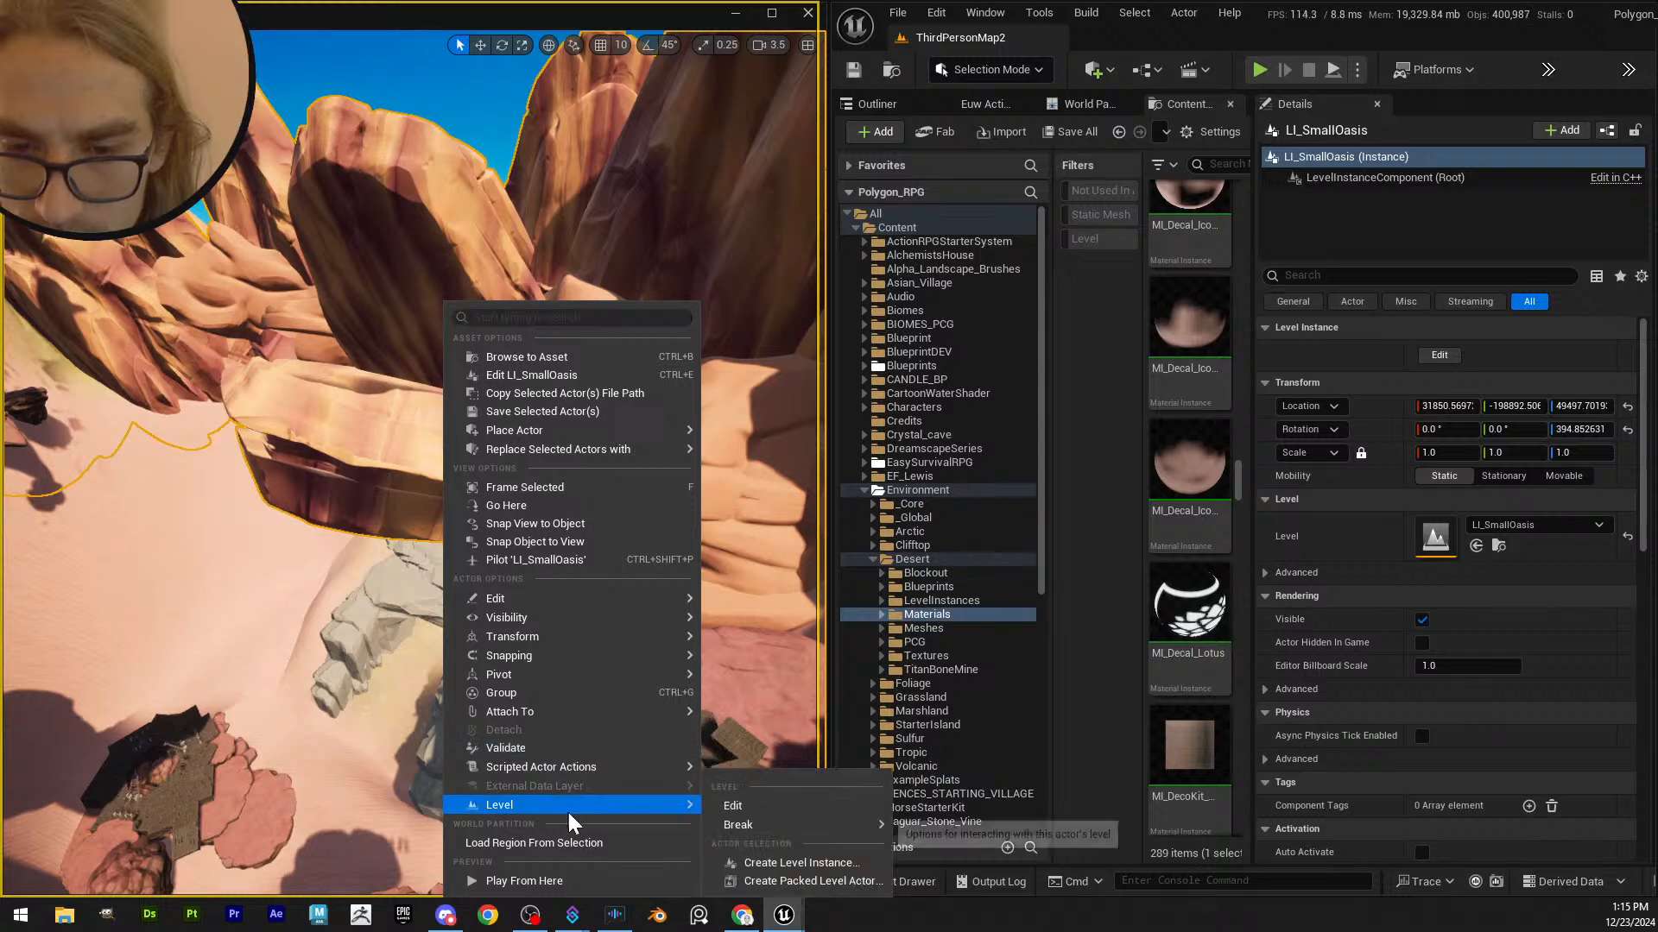
{"action": "left_click", "coordinate": [773, 808]}
- Lower the tall pointy rock slab to about Z -7583, turn it about its vertical axis, and shift it to about Y -47311
{"action": "left_click", "coordinate": [411, 369]}
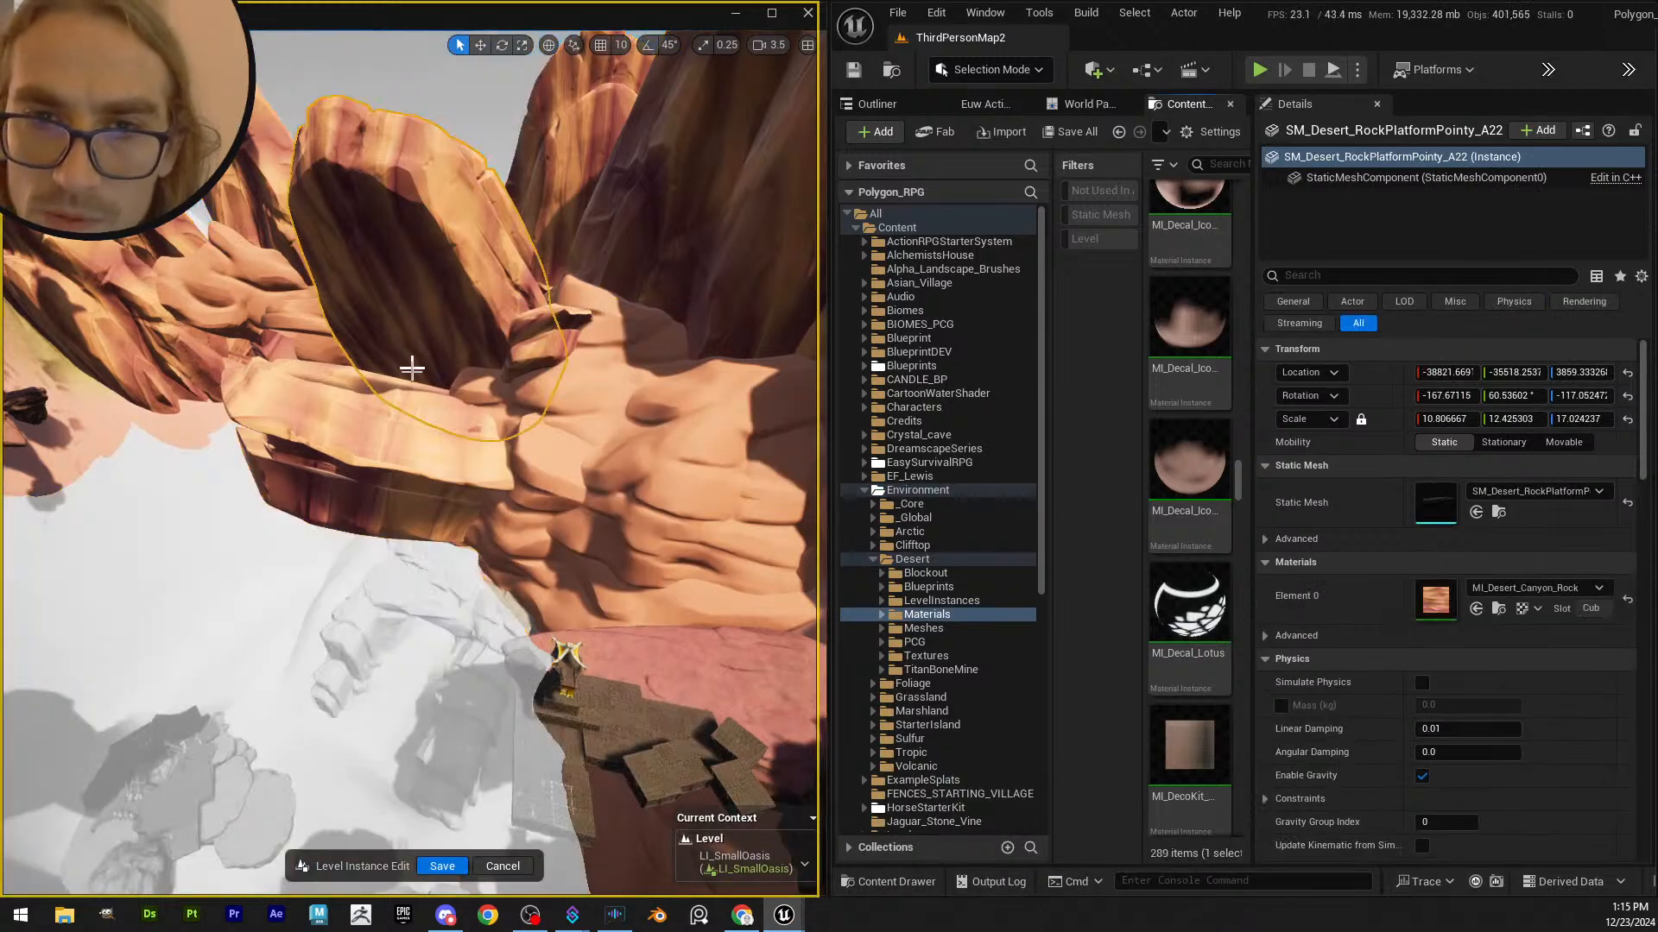
{"action": "left_click_drag", "start_coordinate": [467, 221], "coordinate": [386, 447]}
{"action": "right_click_drag", "start_coordinate": [387, 447], "coordinate": [369, 460]}
{"action": "key", "text": "e"}
{"action": "left_click_drag", "start_coordinate": [471, 521], "coordinate": [567, 507]}
{"action": "key", "text": "w"}
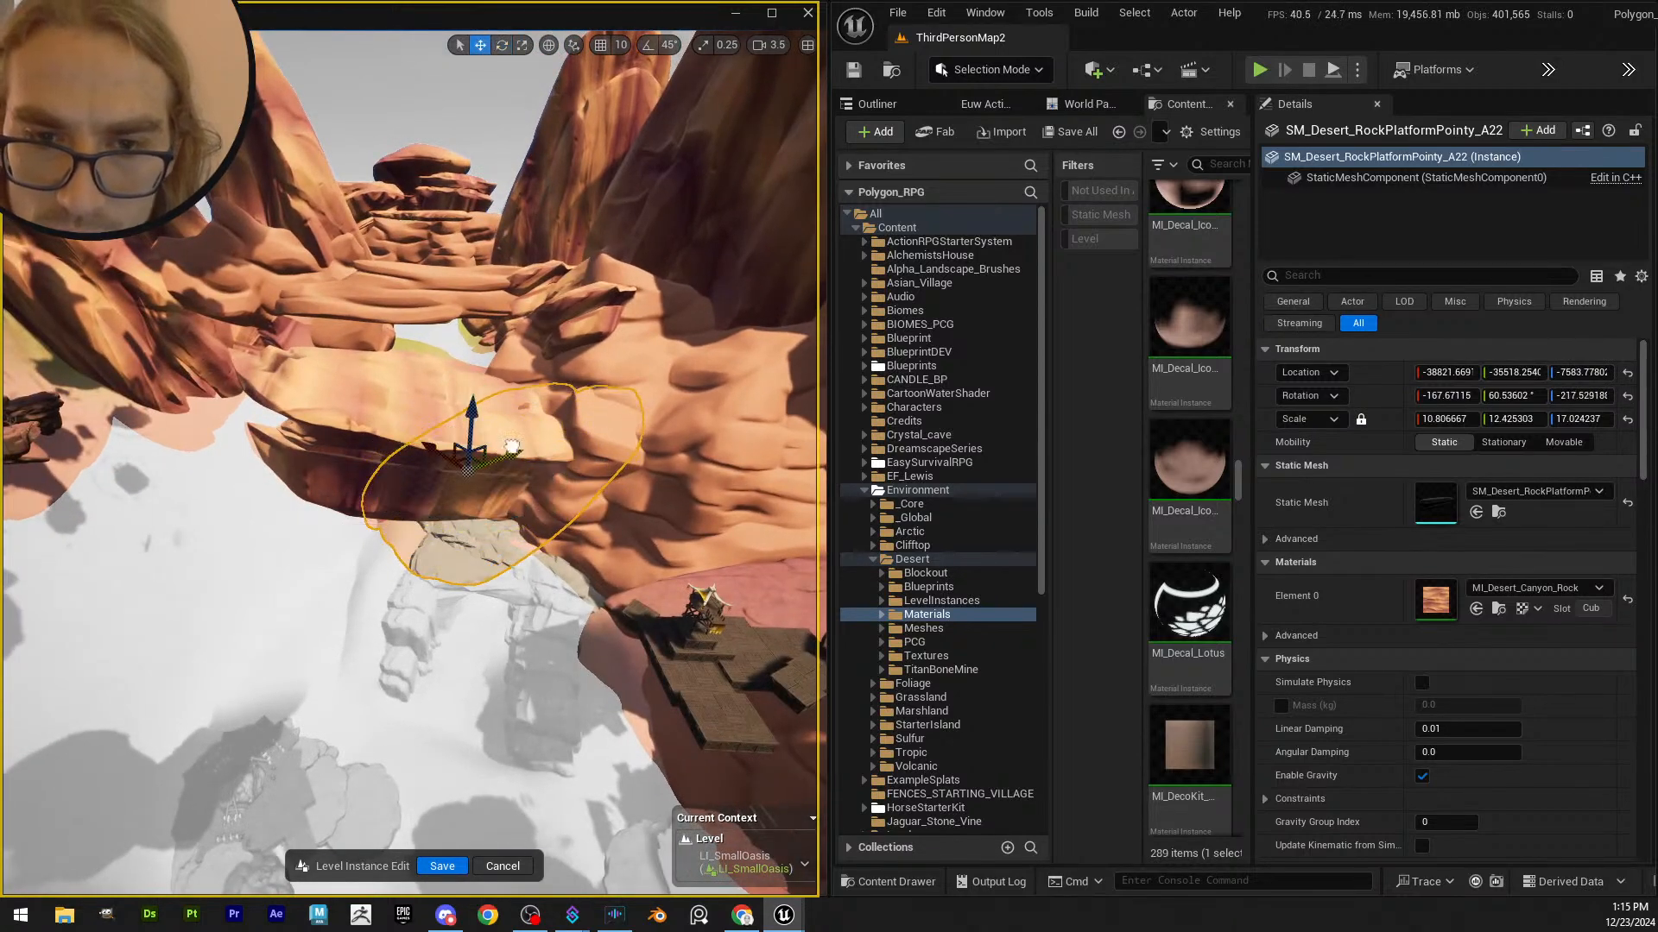
{"action": "left_click_drag", "start_coordinate": [512, 446], "coordinate": [316, 510]}
{"action": "mouse_move", "coordinate": [317, 509]}
{"action": "right_mouse_down"}
{"action": "mouse_move", "coordinate": [343, 529]}
{"action": "mouse_move", "coordinate": [328, 518]}
{"action": "right_mouse_up"}
- Tilt and turn the rock slab until it lies flat, at a rotation of about -8.4°, -1.7°, -144.4°
{"action": "key", "text": "e"}
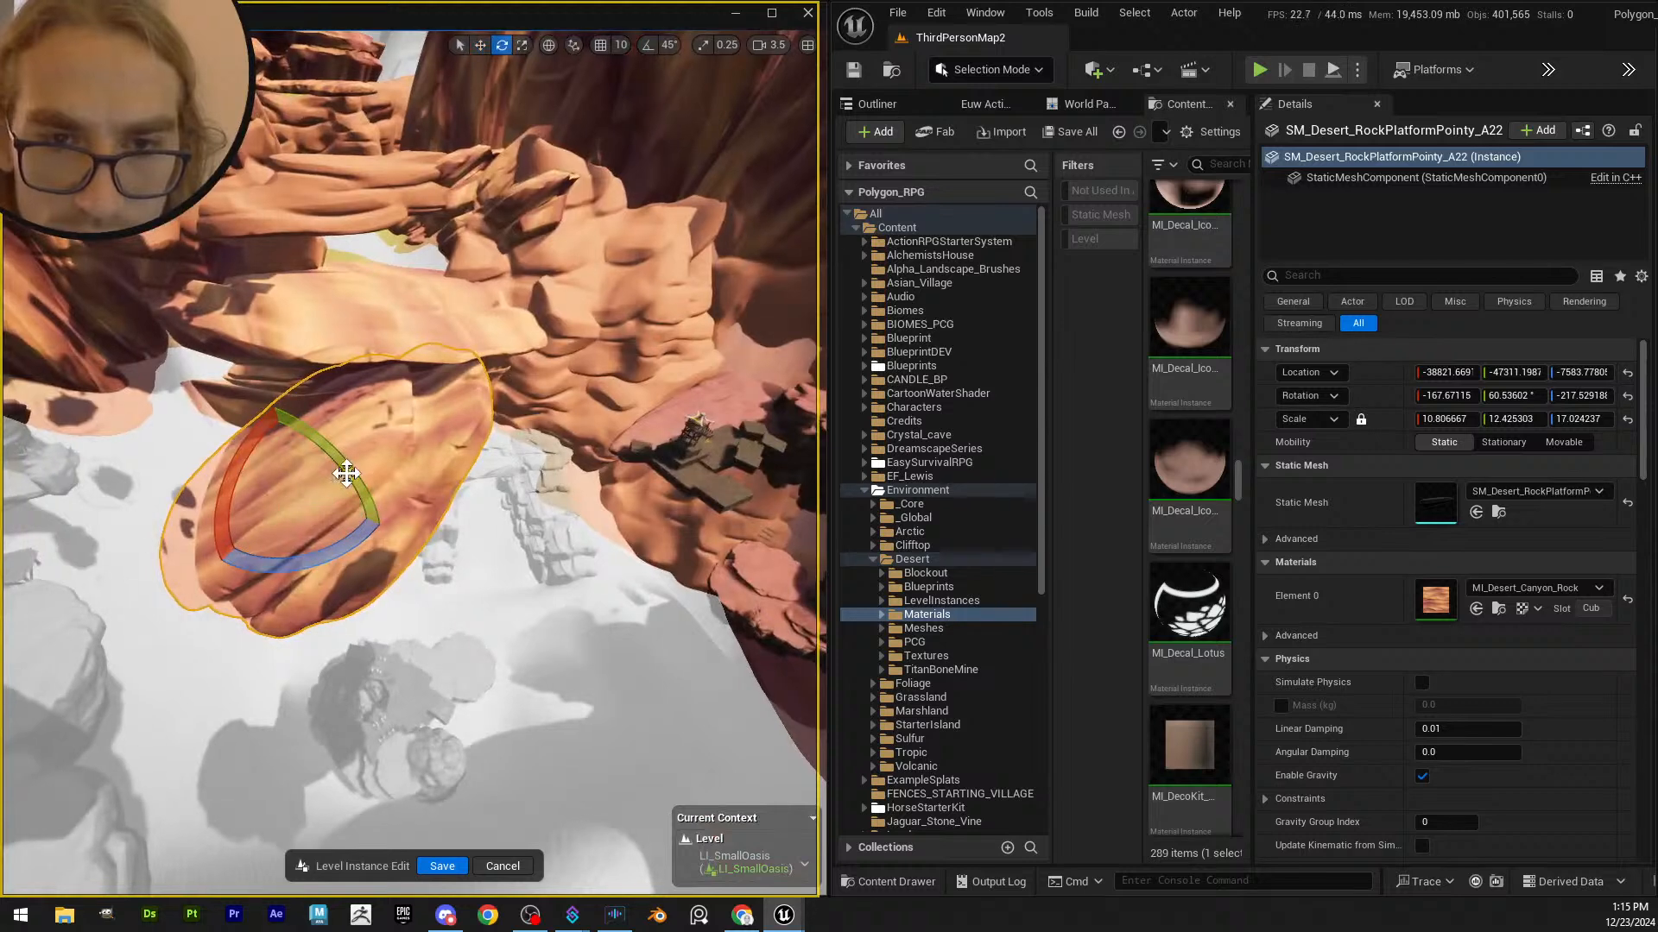
{"action": "left_click_drag", "start_coordinate": [346, 473], "coordinate": [212, 510]}
{"action": "left_click_drag", "start_coordinate": [232, 446], "coordinate": [210, 505]}
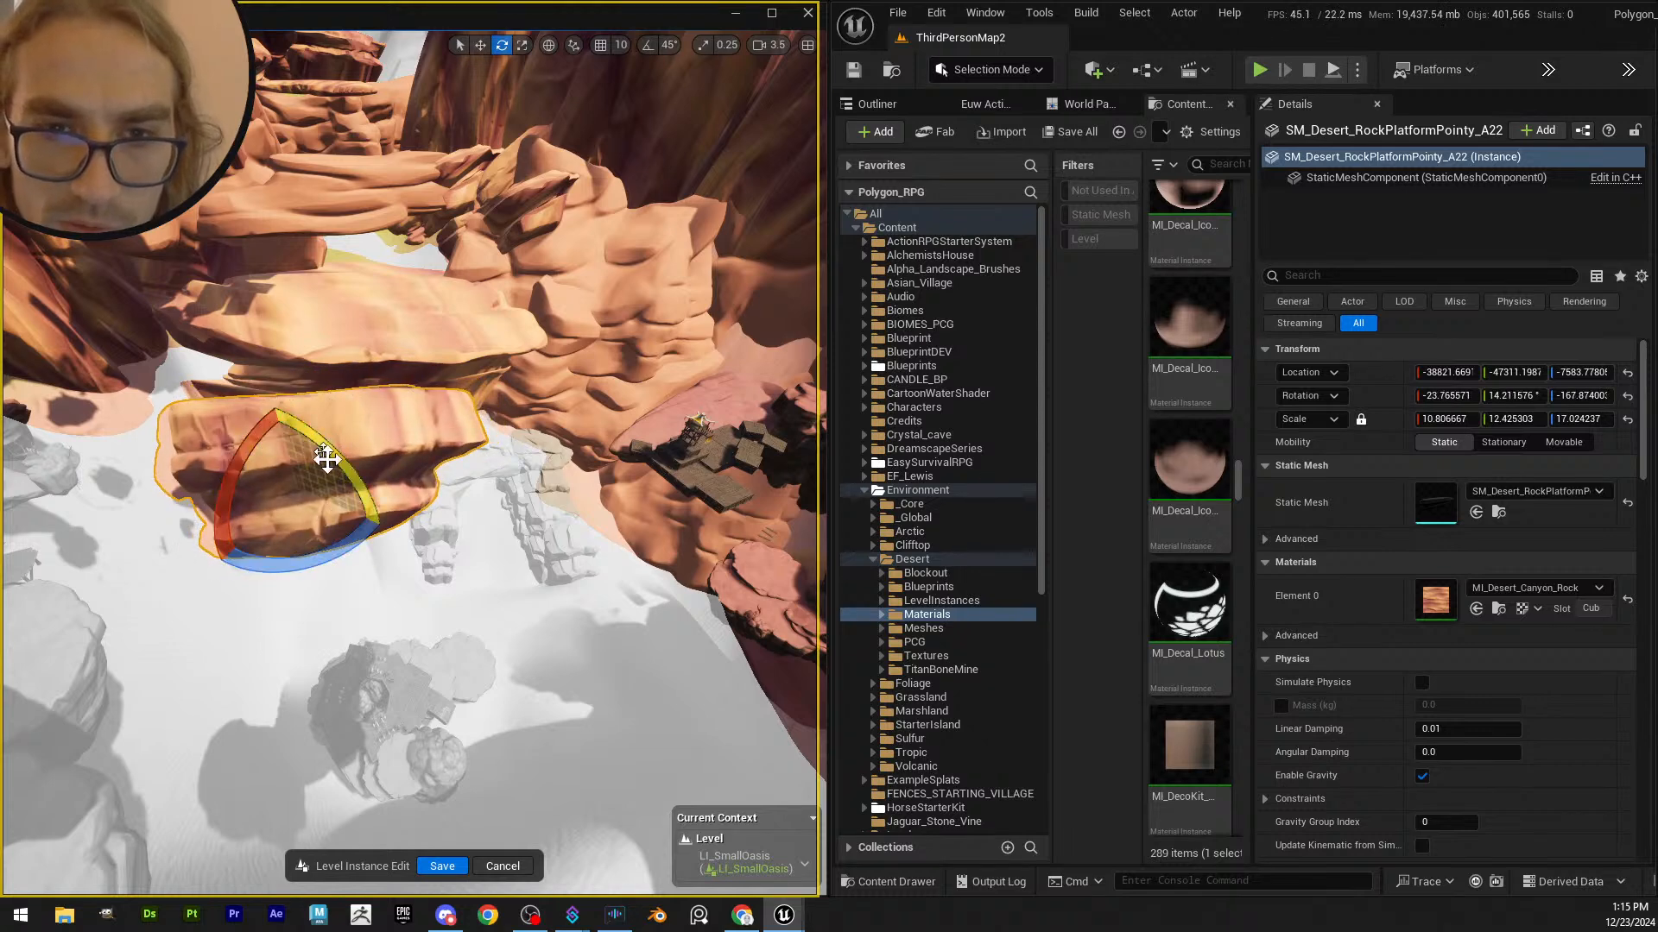
{"action": "left_click_drag", "start_coordinate": [326, 458], "coordinate": [268, 436]}
{"action": "left_click_drag", "start_coordinate": [374, 514], "coordinate": [269, 316]}
- Place the slab on the cliff ledge at about X -39828, Y -38626, Z -2019 and level its X rotation to about -0.3°
{"action": "right_click_drag", "start_coordinate": [269, 316], "coordinate": [355, 382]}
{"action": "left_click_drag", "start_coordinate": [355, 383], "coordinate": [433, 301]}
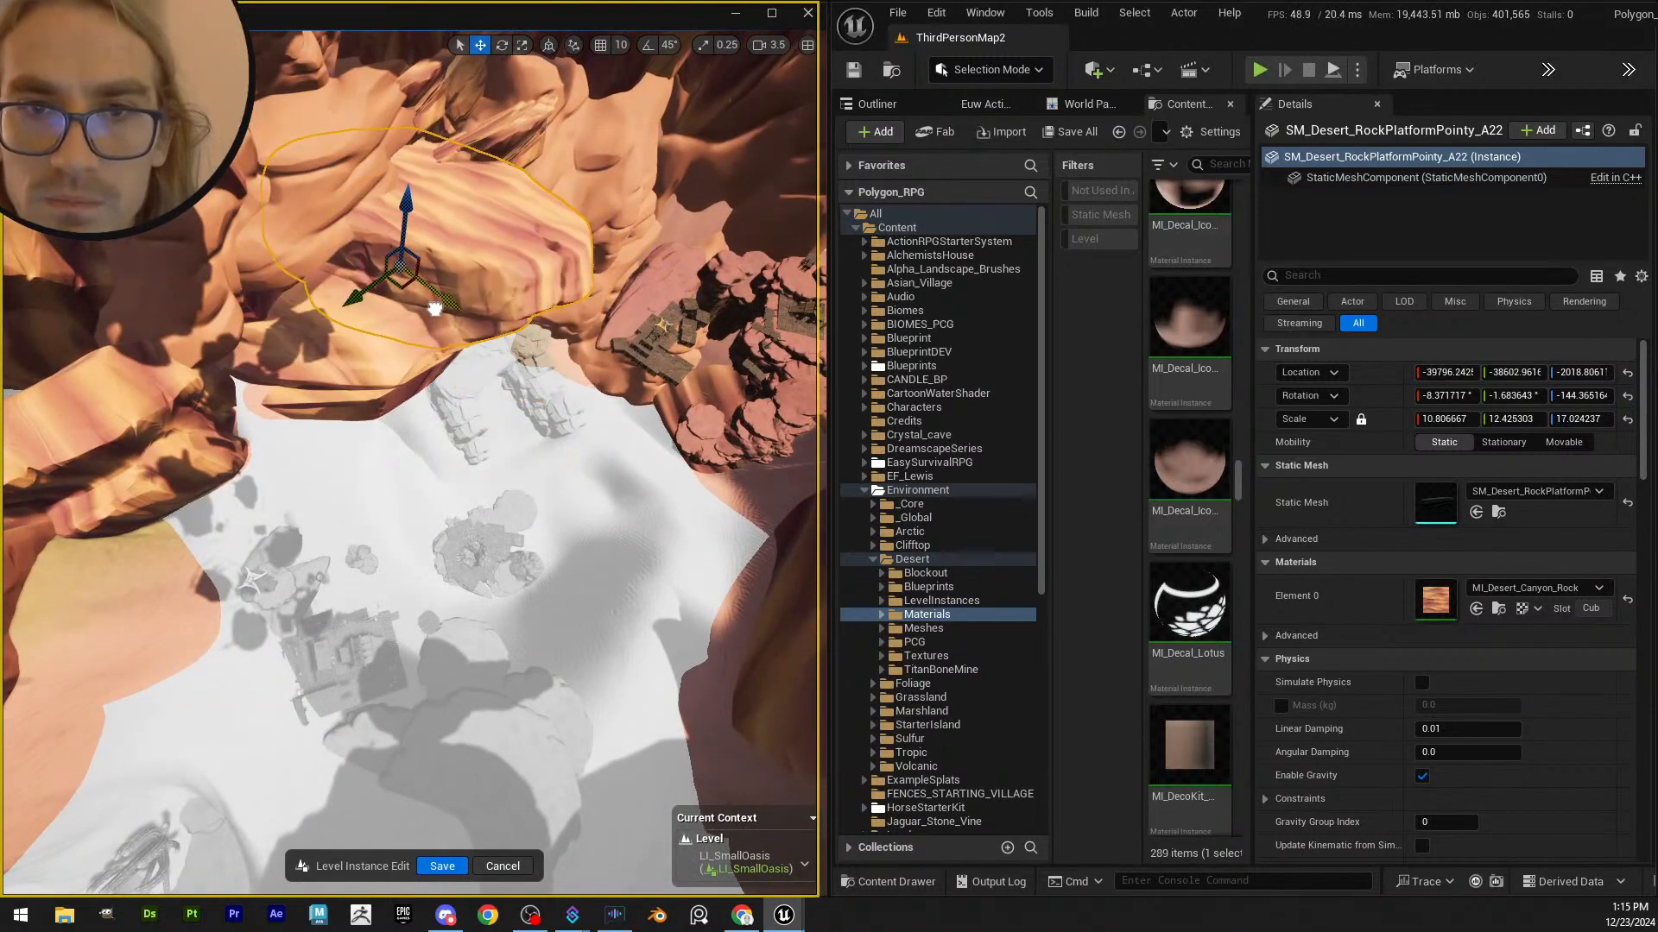
{"action": "right_click_drag", "start_coordinate": [433, 302], "coordinate": [400, 261]}
{"action": "key", "text": "e"}
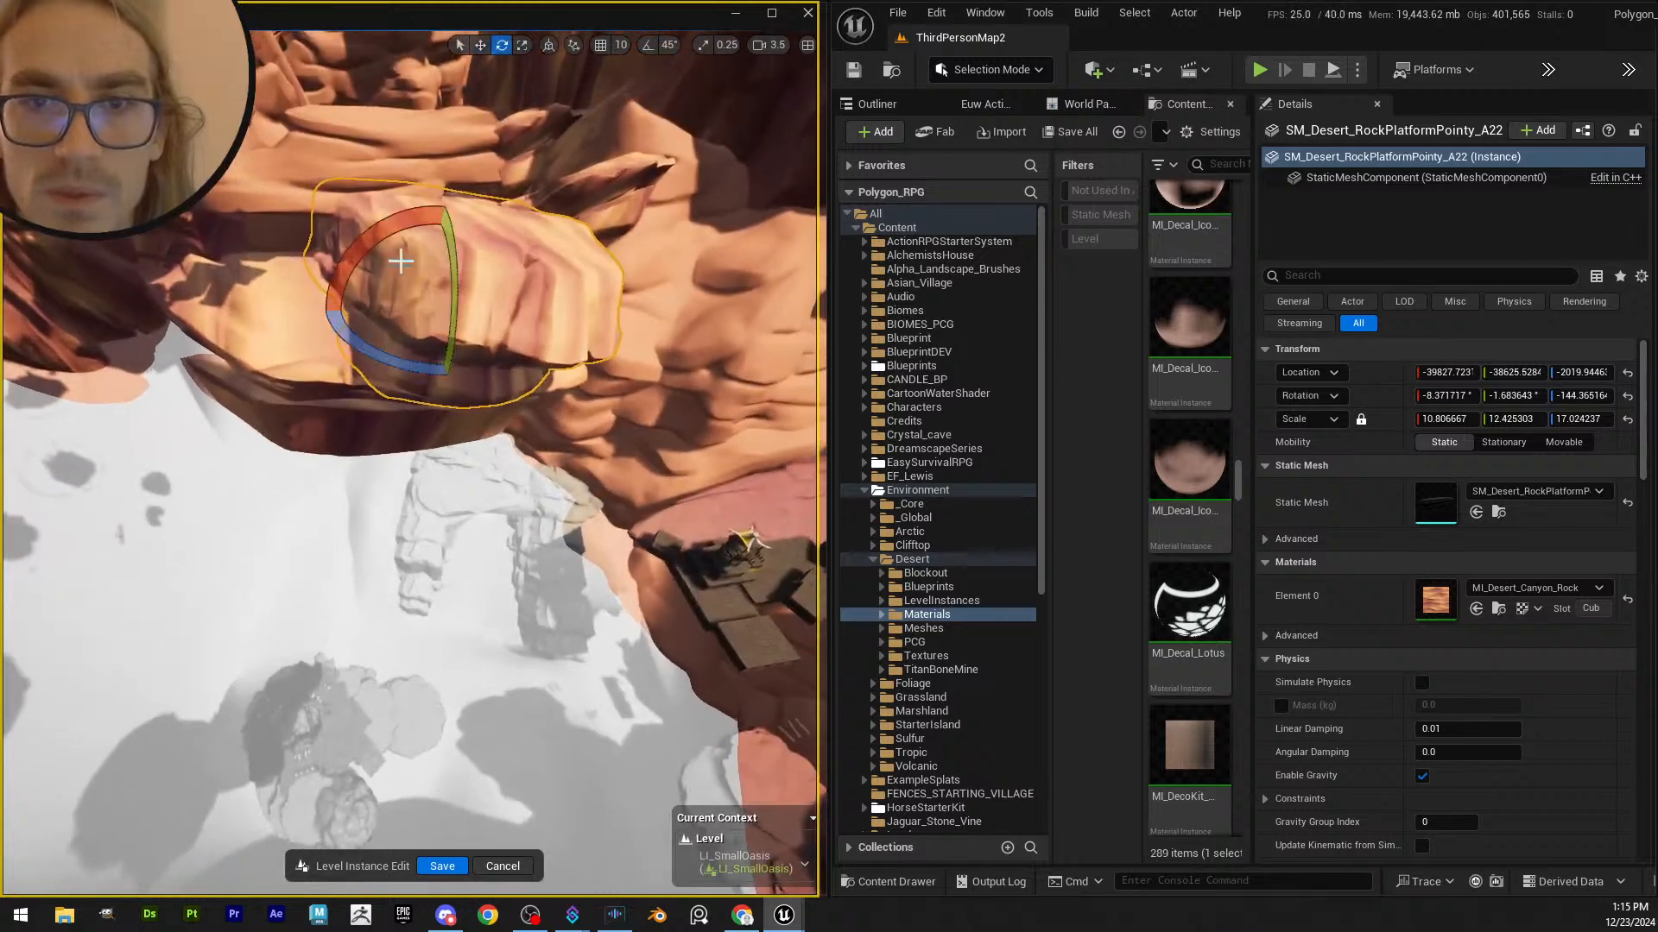
{"action": "left_click_drag", "start_coordinate": [358, 250], "coordinate": [342, 282]}
{"action": "right_click_drag", "start_coordinate": [341, 283], "coordinate": [436, 307]}
{"action": "key", "text": "w"}
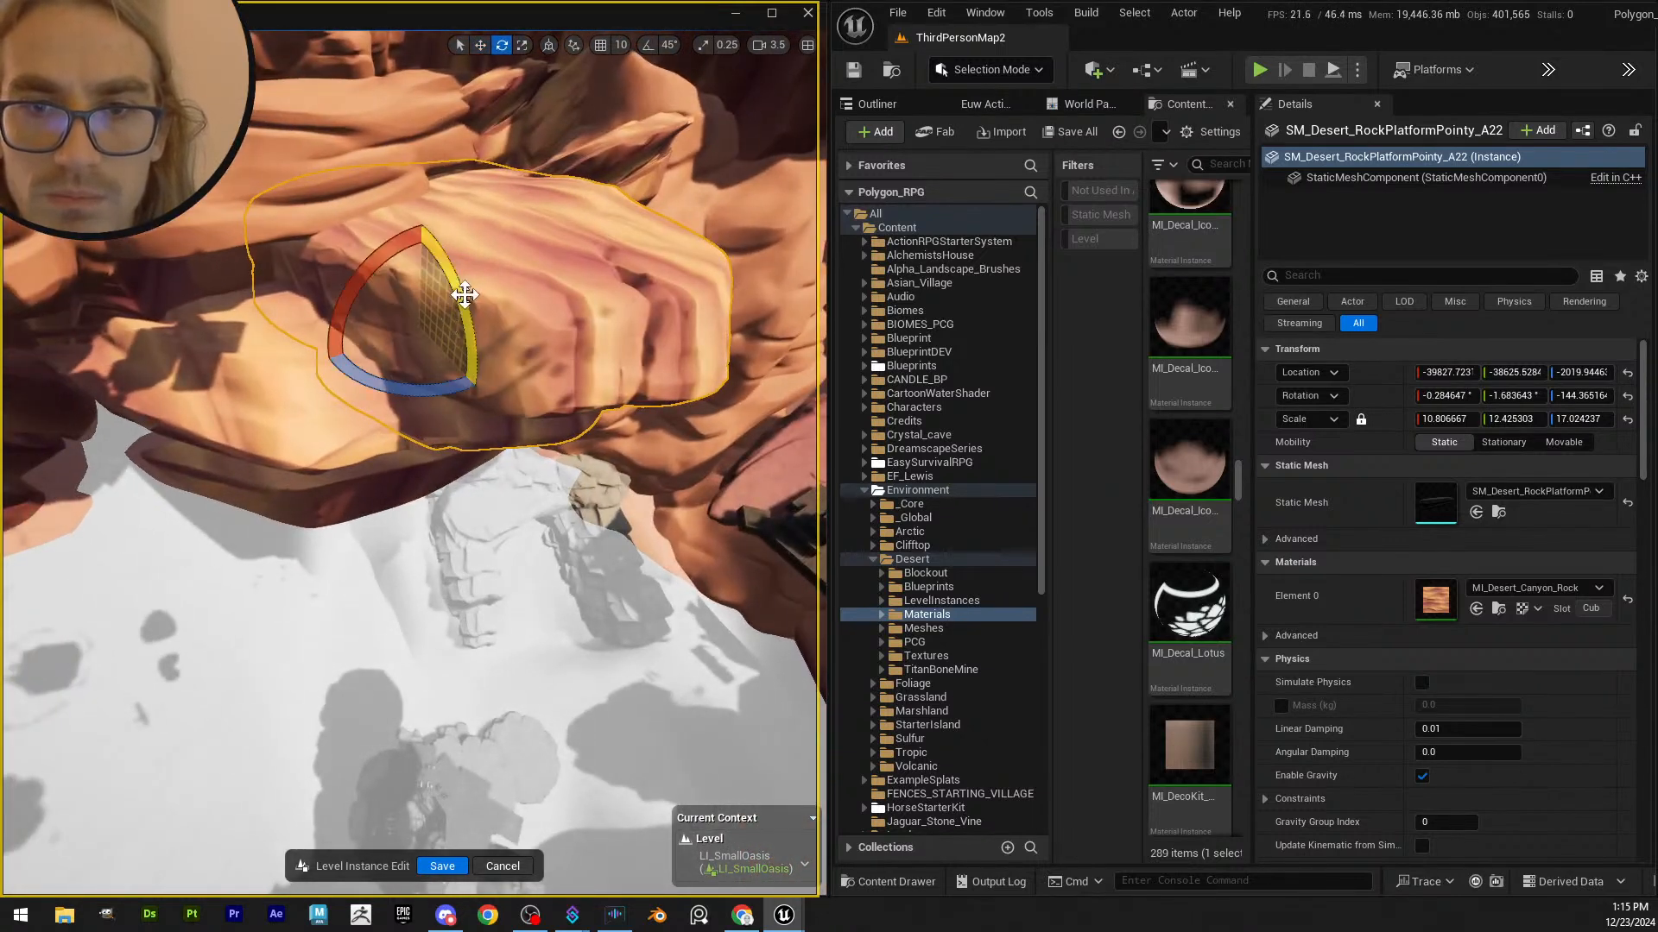
{"action": "left_click_drag", "start_coordinate": [464, 295], "coordinate": [471, 314]}
{"action": "right_click_drag", "start_coordinate": [471, 314], "coordinate": [488, 250]}
- Delete the two small rock platforms sticking out of the cliff behind the repositioned slab
{"action": "left_click", "coordinate": [572, 340]}
{"action": "left_click", "coordinate": [455, 277], "text": "ctrl"}
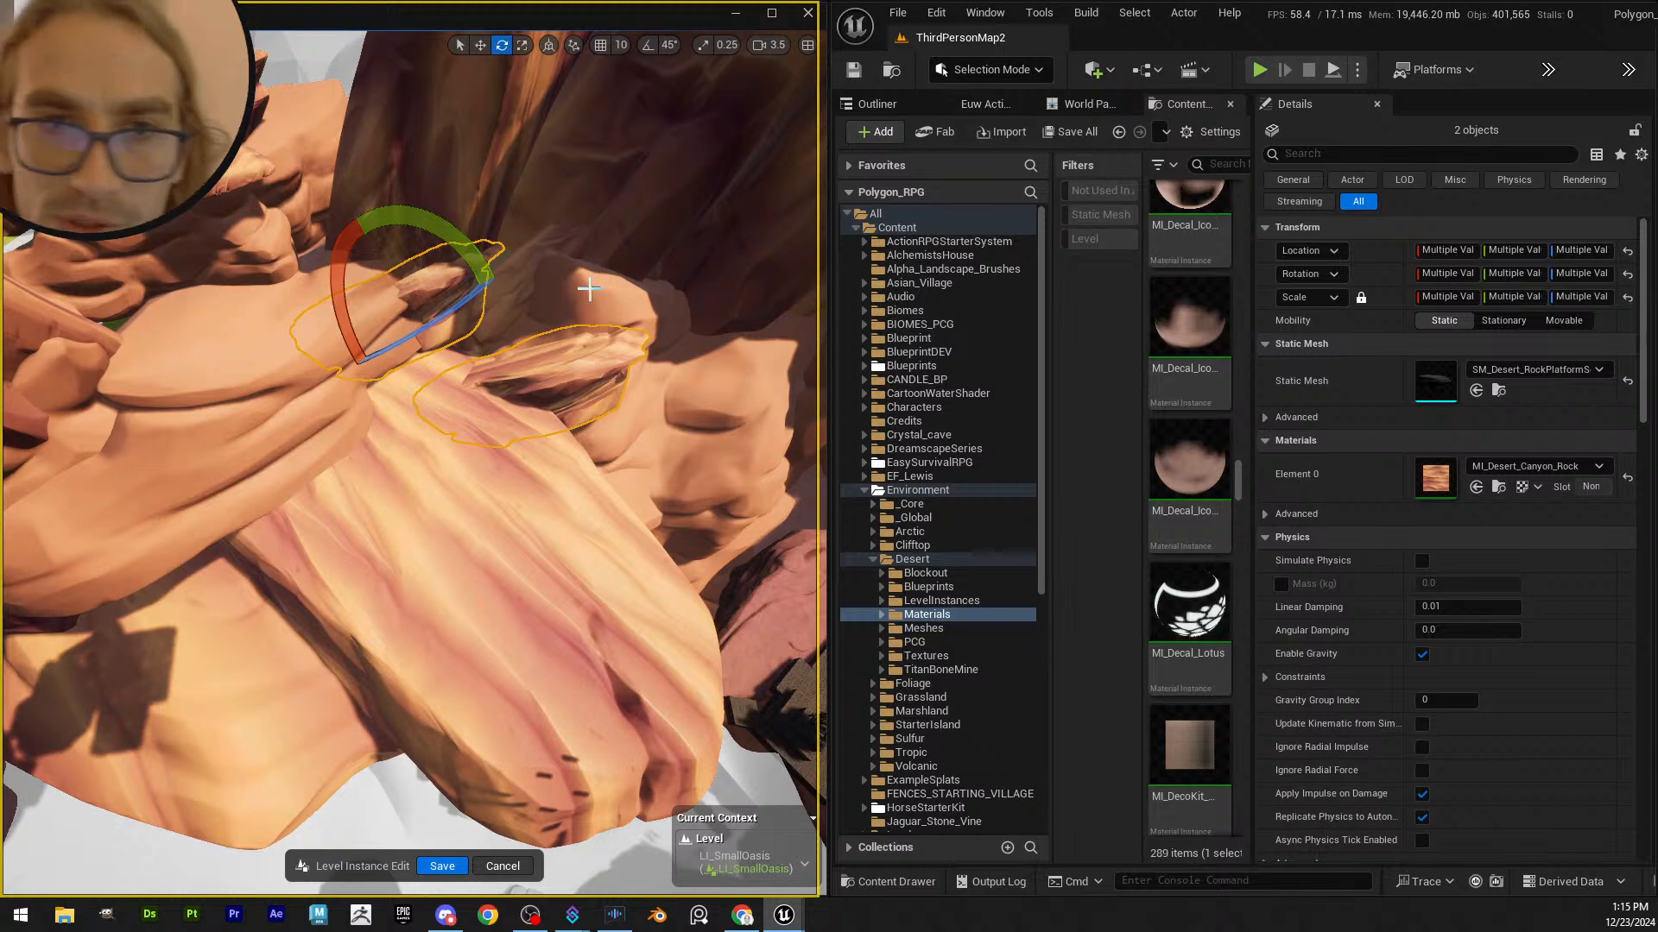
{"action": "key", "text": "Delete"}
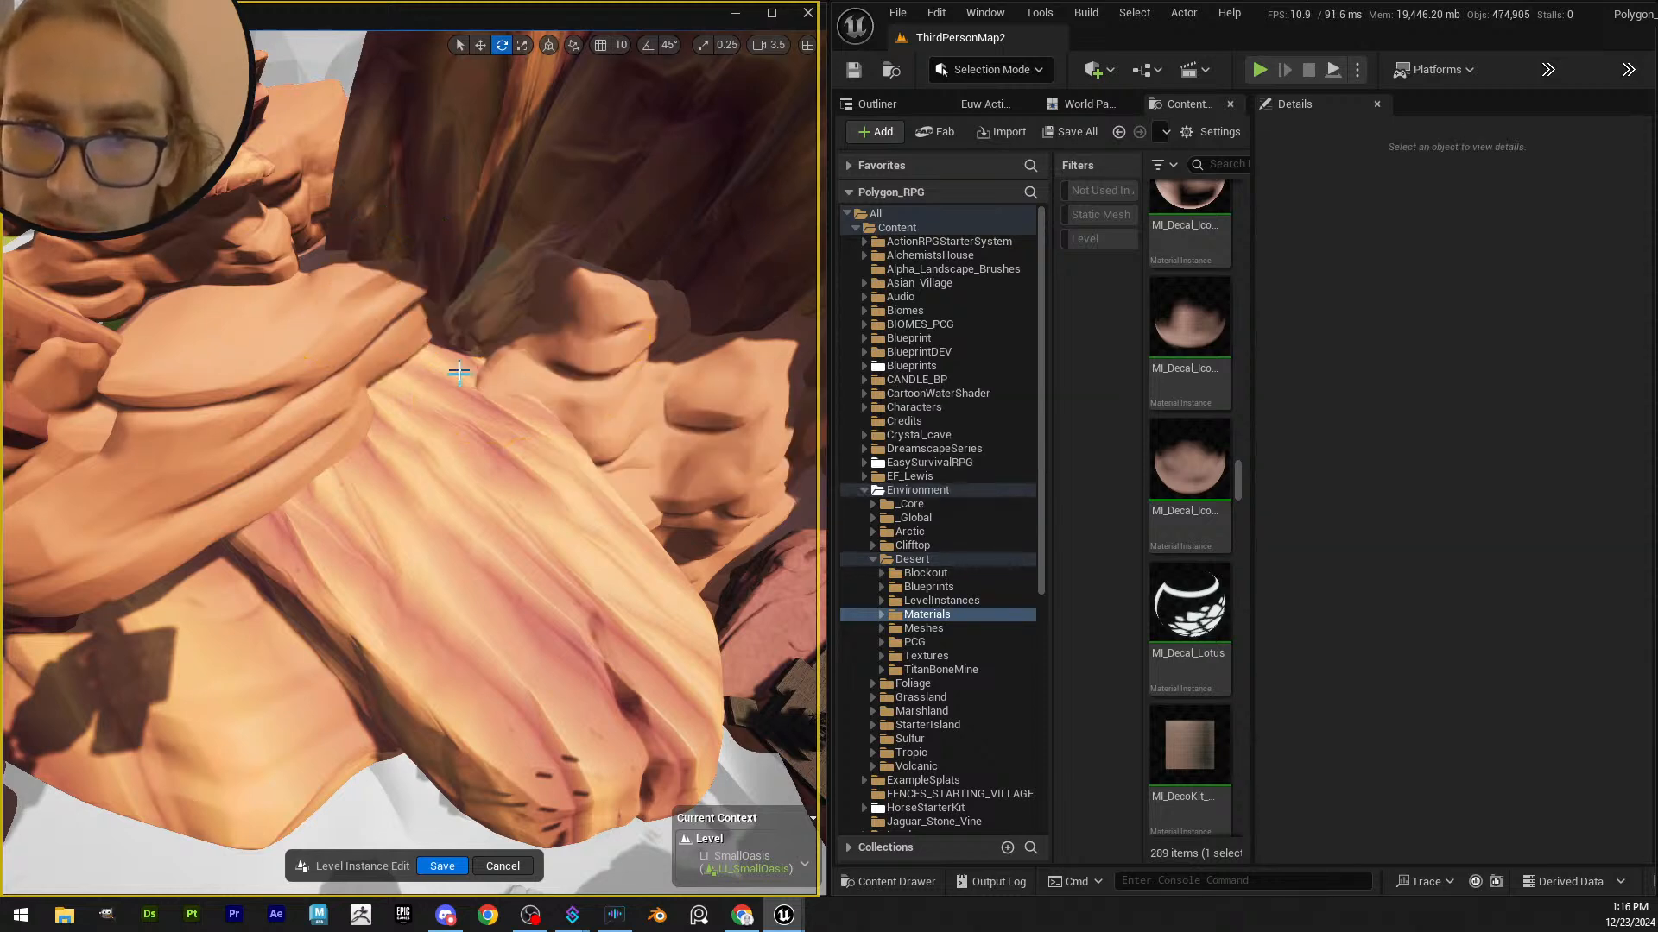
- Delete the four stacked canyon rock platforms in the gap behind the cliff ledge
{"action": "right_click_drag", "start_coordinate": [453, 369], "coordinate": [363, 232]}
{"action": "left_click", "coordinate": [331, 324]}
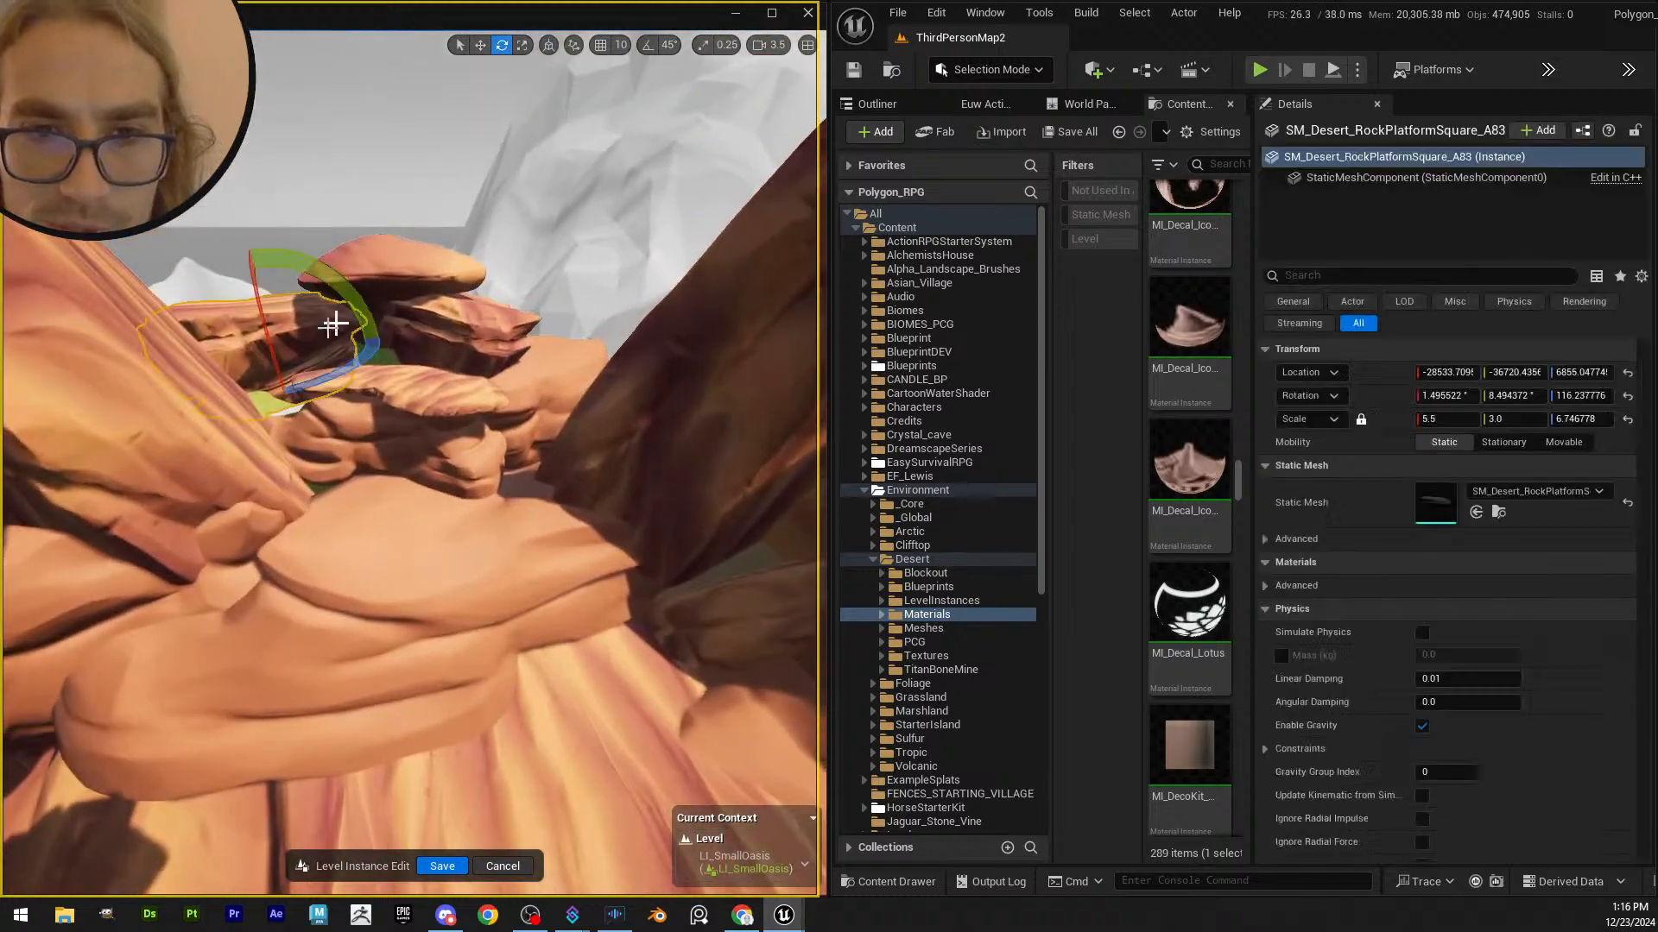
{"action": "left_click", "coordinate": [404, 270], "text": "shift"}
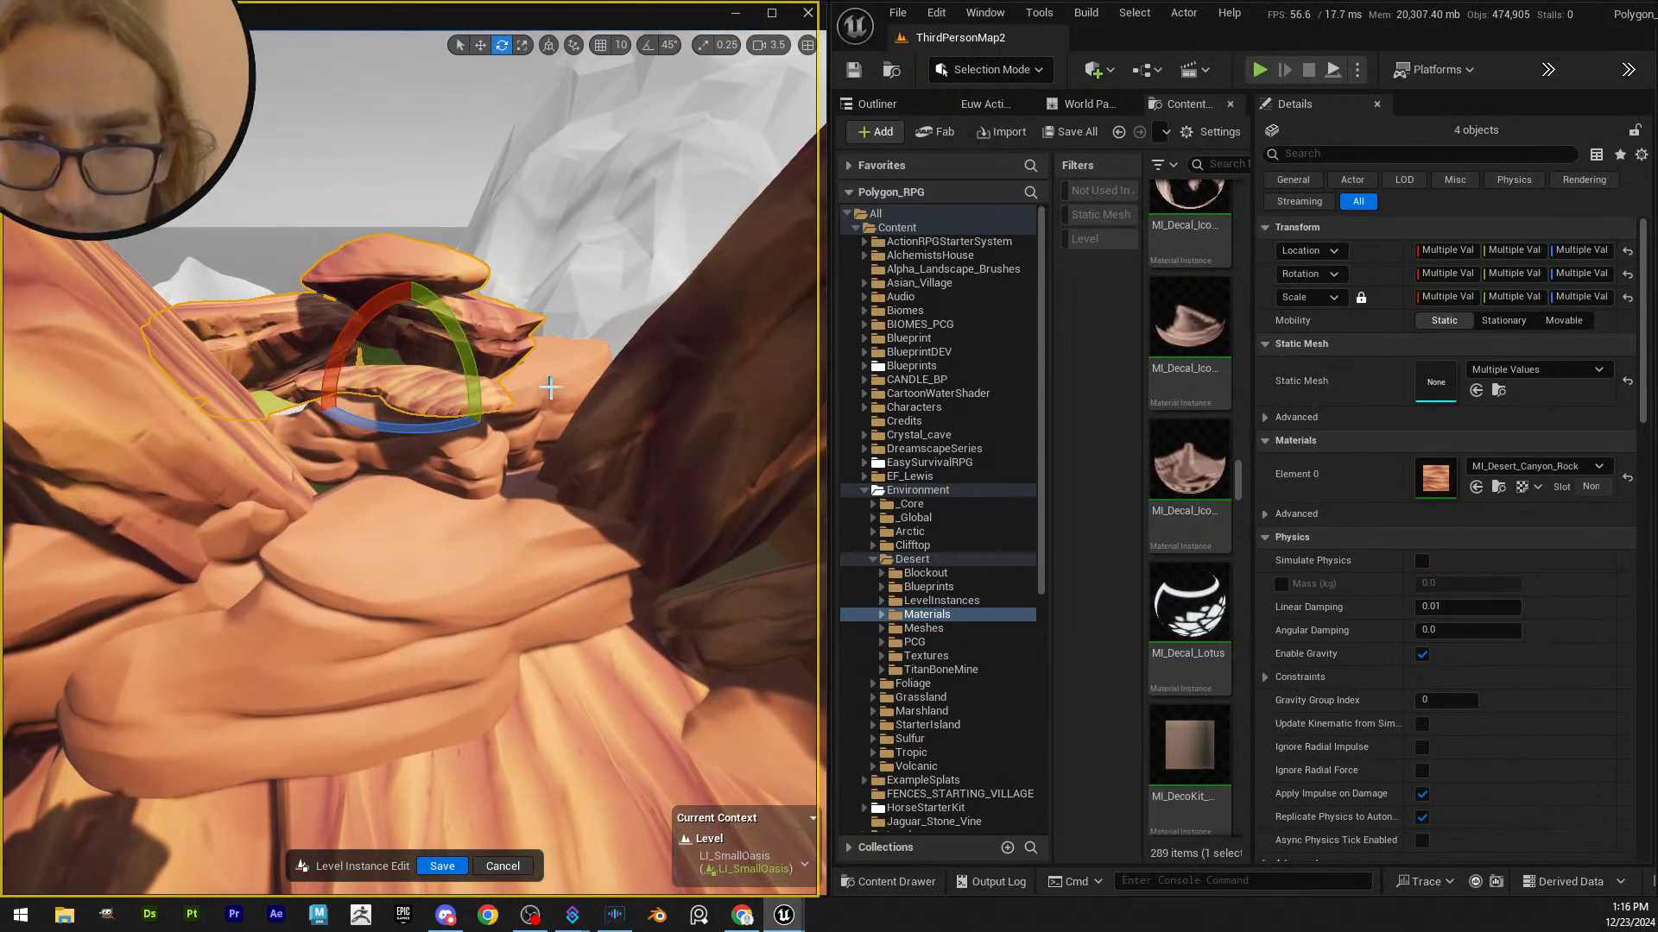
{"action": "key", "text": "Delete"}
- Delete the leaning rock slab in the middle of the row of pointed rocks behind the ledge
{"action": "right_click_drag", "start_coordinate": [511, 419], "coordinate": [405, 359]}
{"action": "right_click_drag", "start_coordinate": [402, 422], "coordinate": [402, 421]}
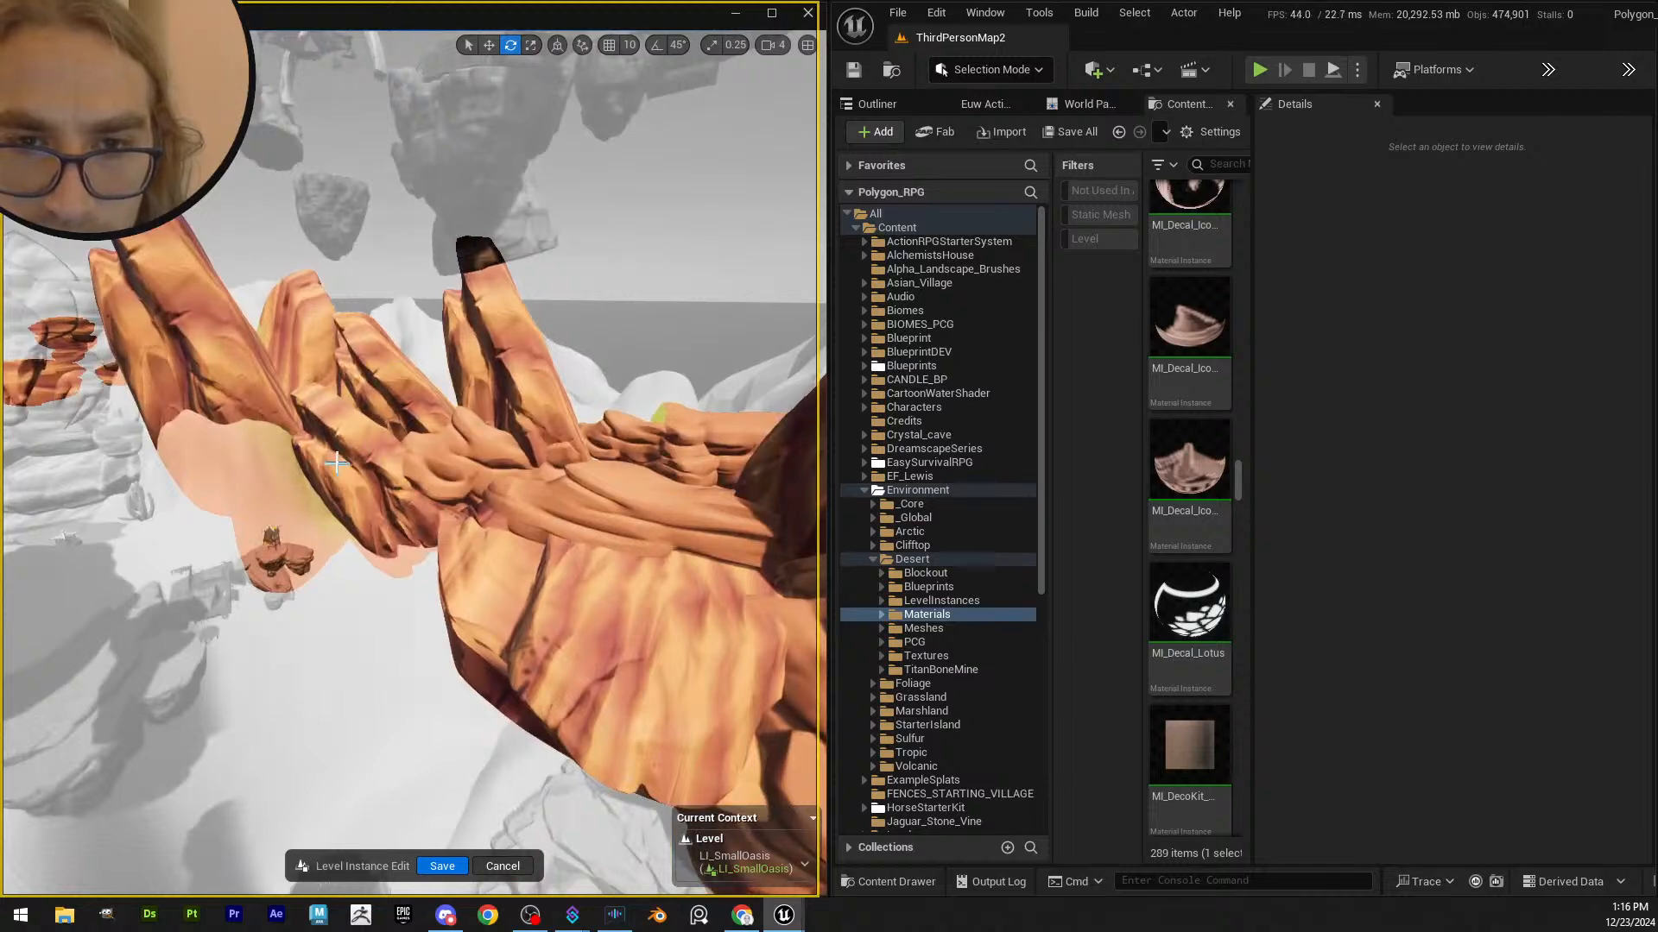
{"action": "left_click", "coordinate": [402, 378]}
{"action": "key", "text": "Escape"}
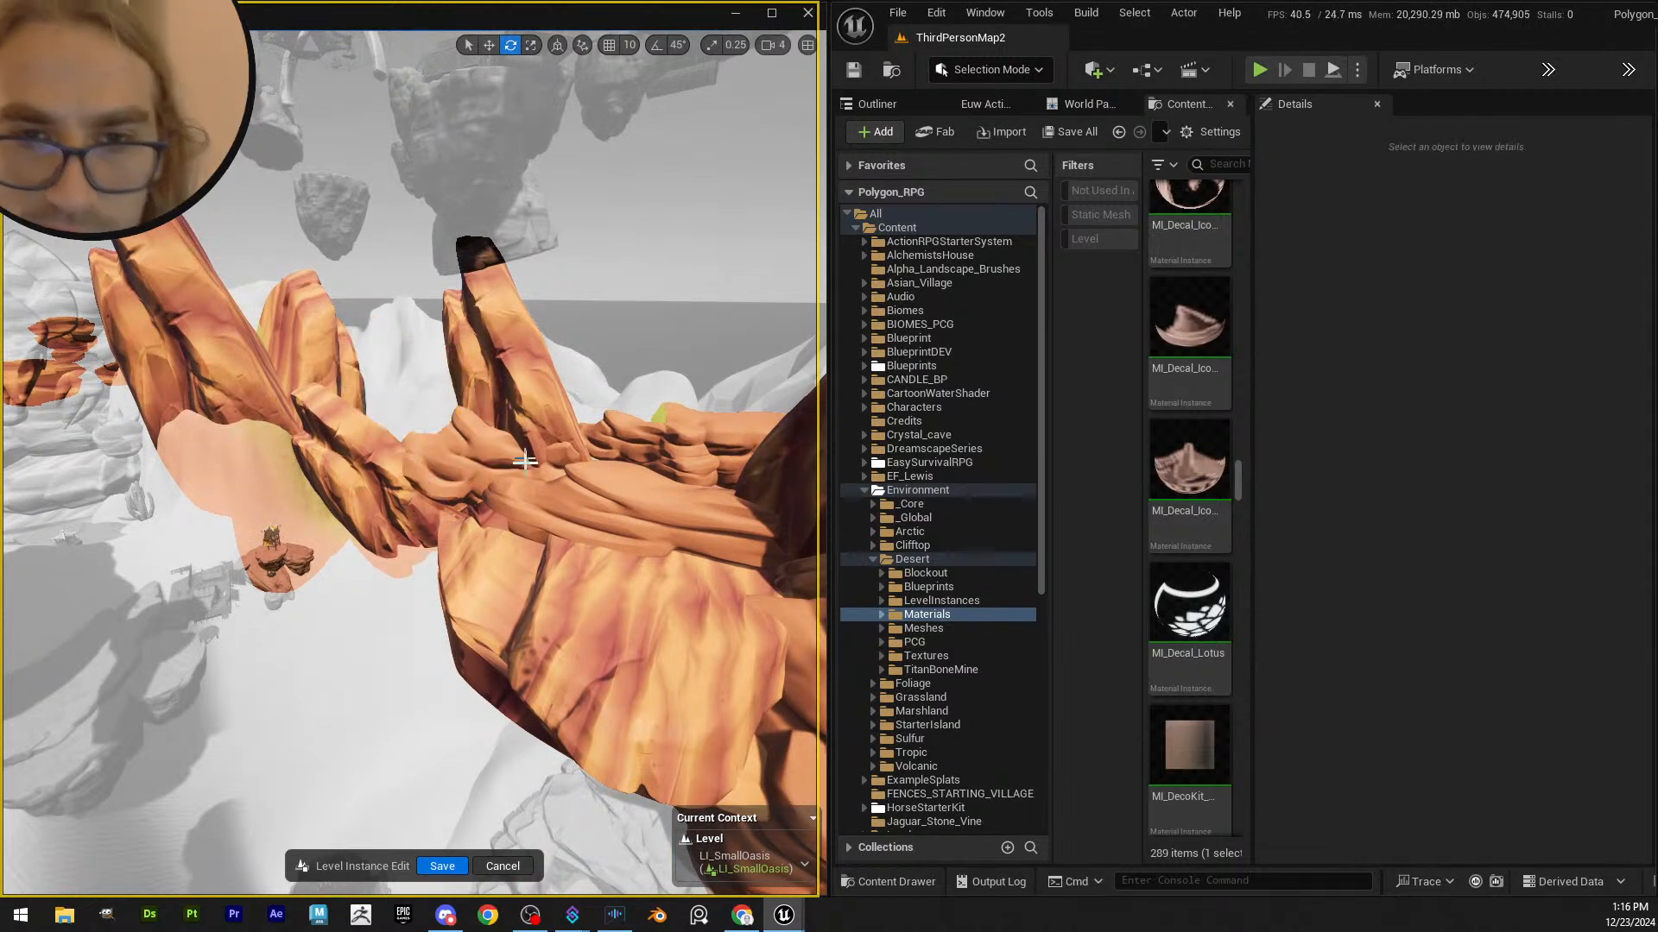
{"action": "right_click_drag", "start_coordinate": [526, 461], "coordinate": [515, 456]}
{"action": "right_click_drag", "start_coordinate": [385, 448], "coordinate": [385, 448]}
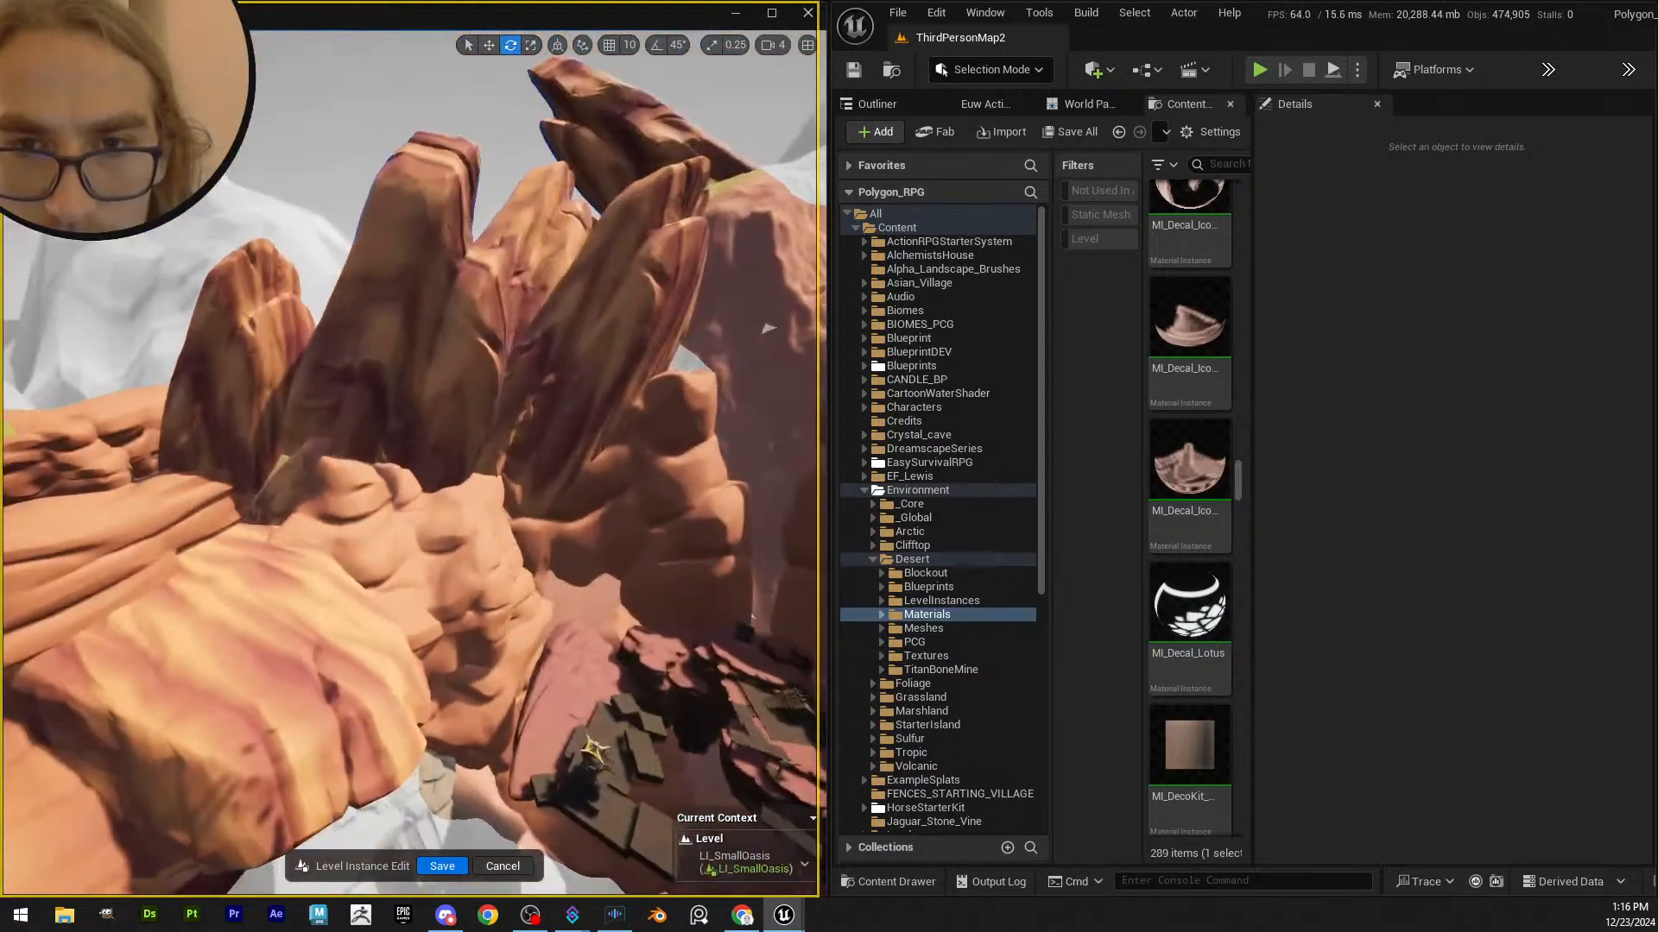
- Rotate the large square rock platform beneath the pointy slab to about -0.8°, 1.2°, -203.2°
{"action": "right_click_drag", "start_coordinate": [352, 325], "coordinate": [352, 324]}
{"action": "right_click_drag", "start_coordinate": [525, 444], "coordinate": [525, 444]}
{"action": "left_click", "coordinate": [604, 462]}
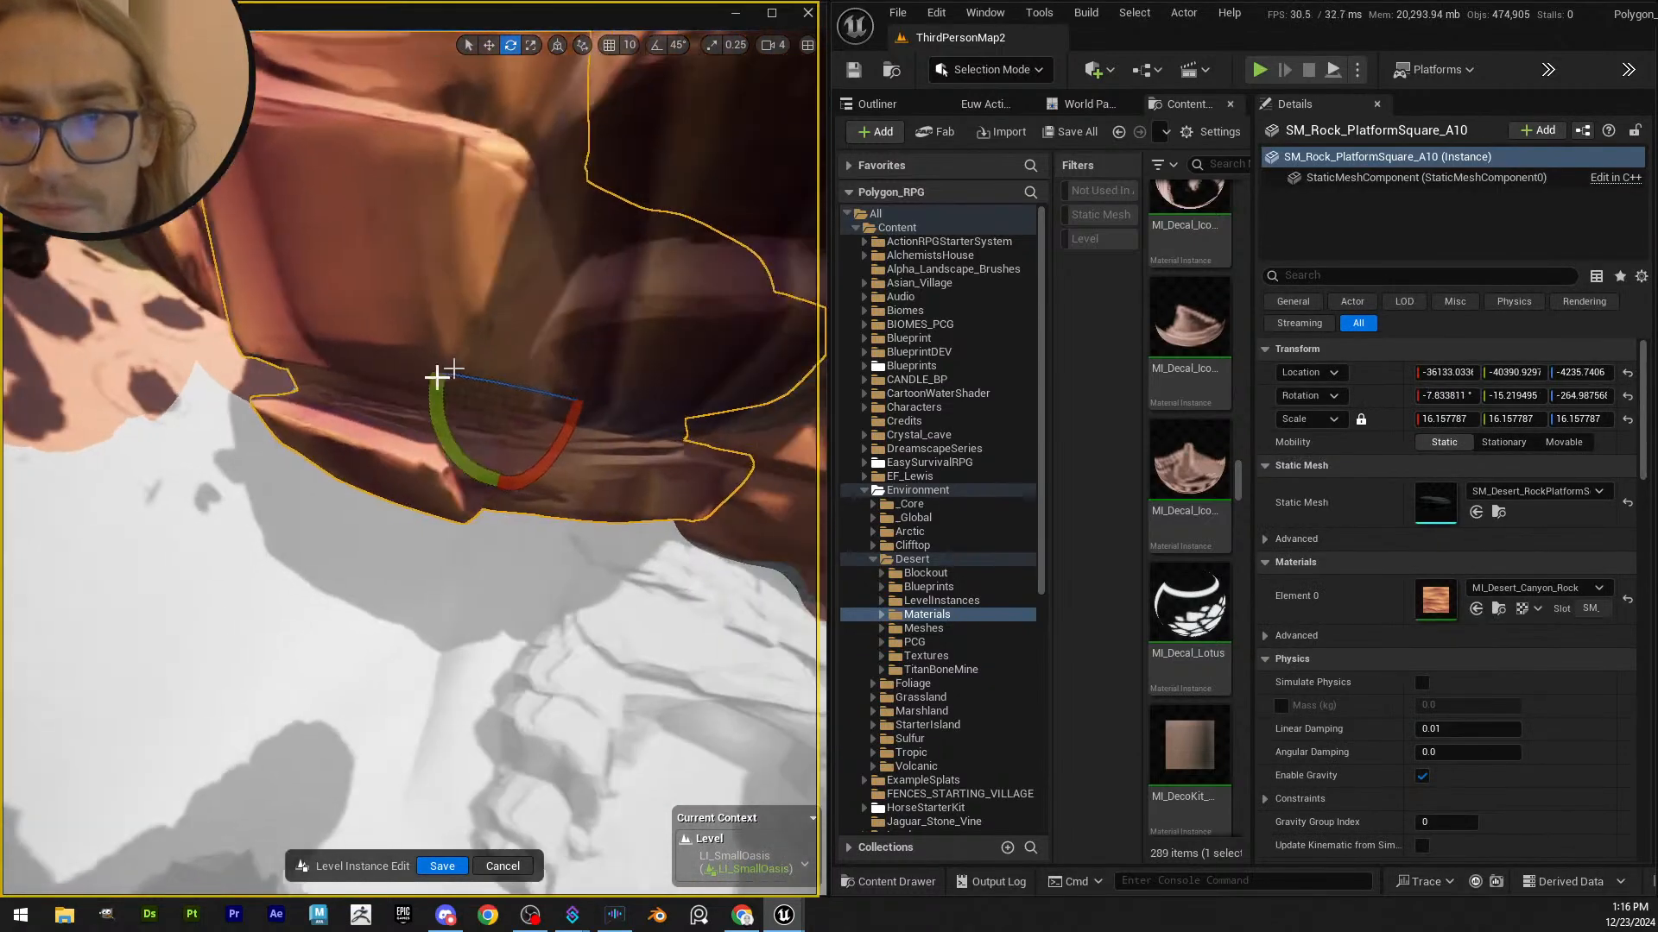
{"action": "right_click_drag", "start_coordinate": [593, 399], "coordinate": [593, 398]}
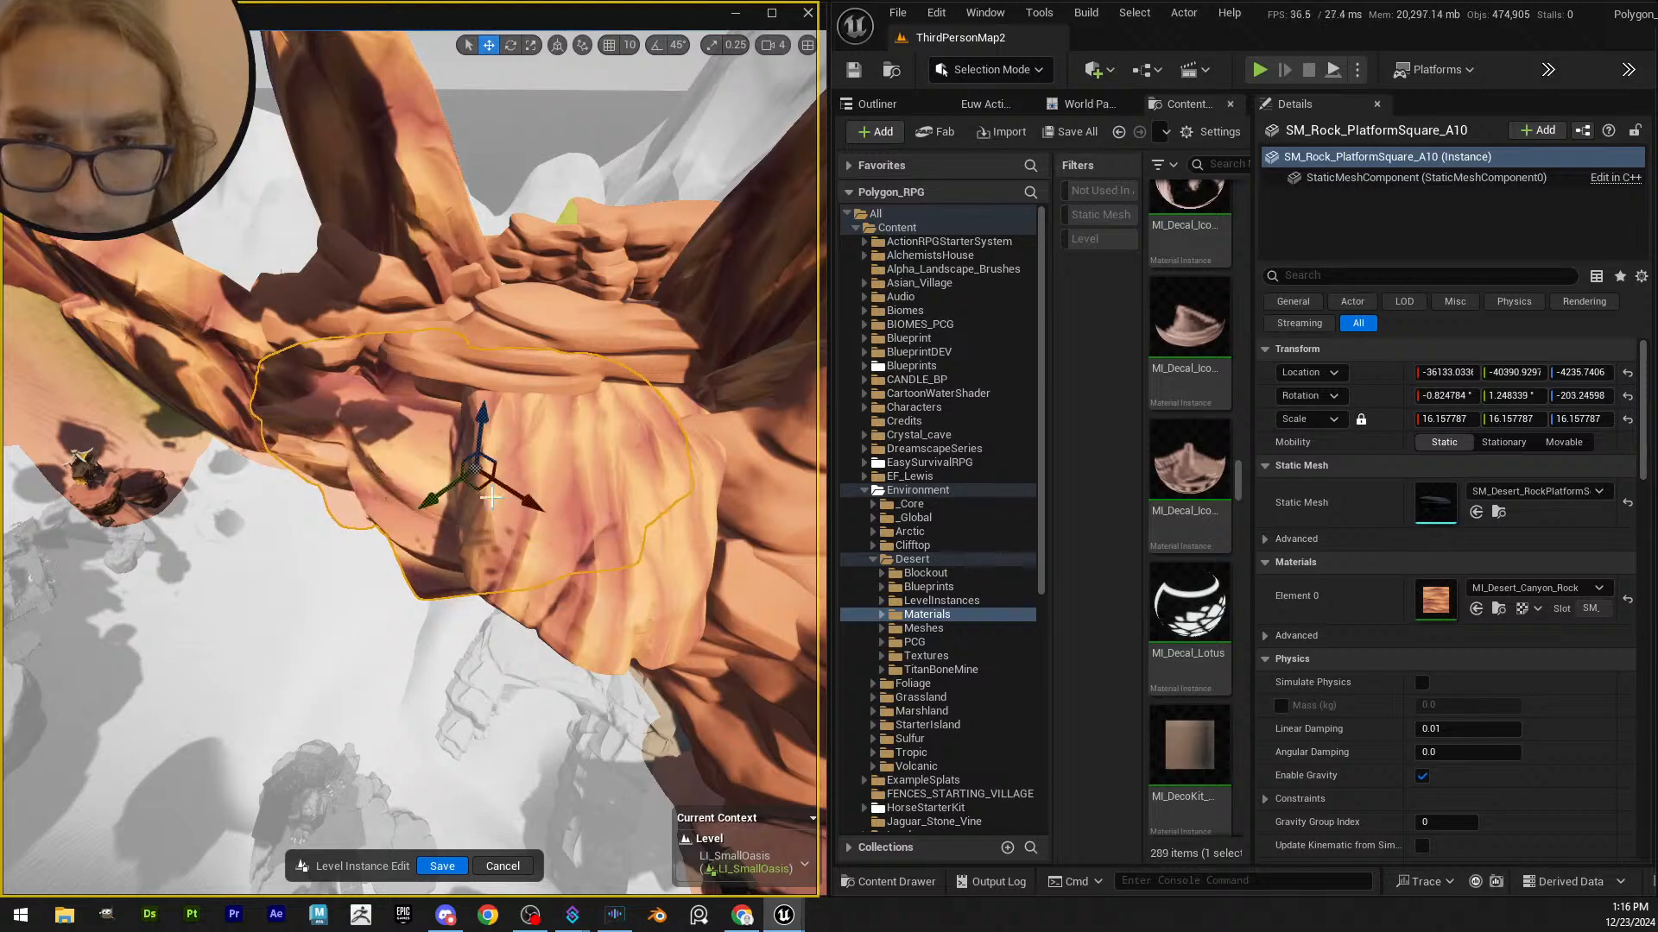
- Move the square rock platform to about X -37093, Y -42633, Z -4103 and set its X rotation to about 3.1°
{"action": "right_click_drag", "start_coordinate": [397, 523], "coordinate": [379, 352]}
{"action": "left_click_drag", "start_coordinate": [388, 370], "coordinate": [388, 360]}
{"action": "right_click_drag", "start_coordinate": [388, 360], "coordinate": [399, 511]}
{"action": "key", "text": "e"}
{"action": "left_click_drag", "start_coordinate": [483, 507], "coordinate": [489, 510]}
{"action": "mouse_move", "coordinate": [488, 510]}
{"action": "right_mouse_down"}
{"action": "mouse_move", "coordinate": [488, 540]}
{"action": "mouse_move", "coordinate": [489, 510]}
{"action": "right_mouse_up"}
- Rotate the pointy slab on the ledge to about 0.6°, -6.8°, -151.8° and save the LI_SmallOasis edit
{"action": "left_click", "coordinate": [503, 423]}
{"action": "mouse_move", "coordinate": [503, 423]}
{"action": "right_mouse_down"}
{"action": "mouse_move", "coordinate": [505, 453]}
{"action": "mouse_move", "coordinate": [505, 422]}
{"action": "right_mouse_up"}
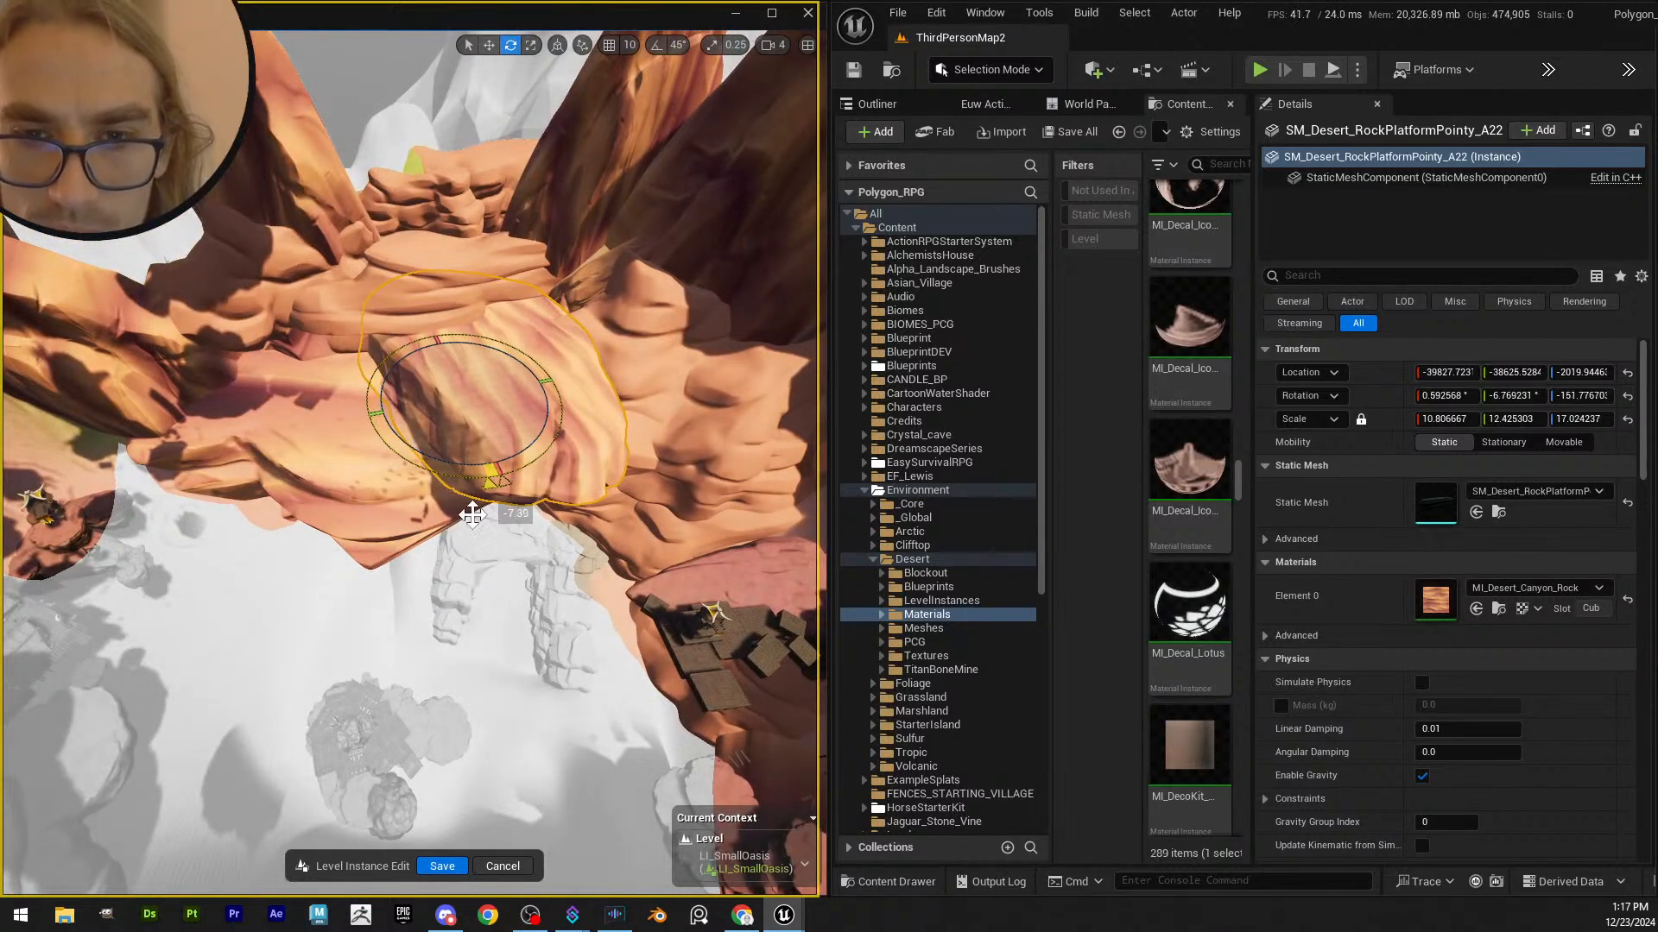
{"action": "left_click", "coordinate": [443, 865]}
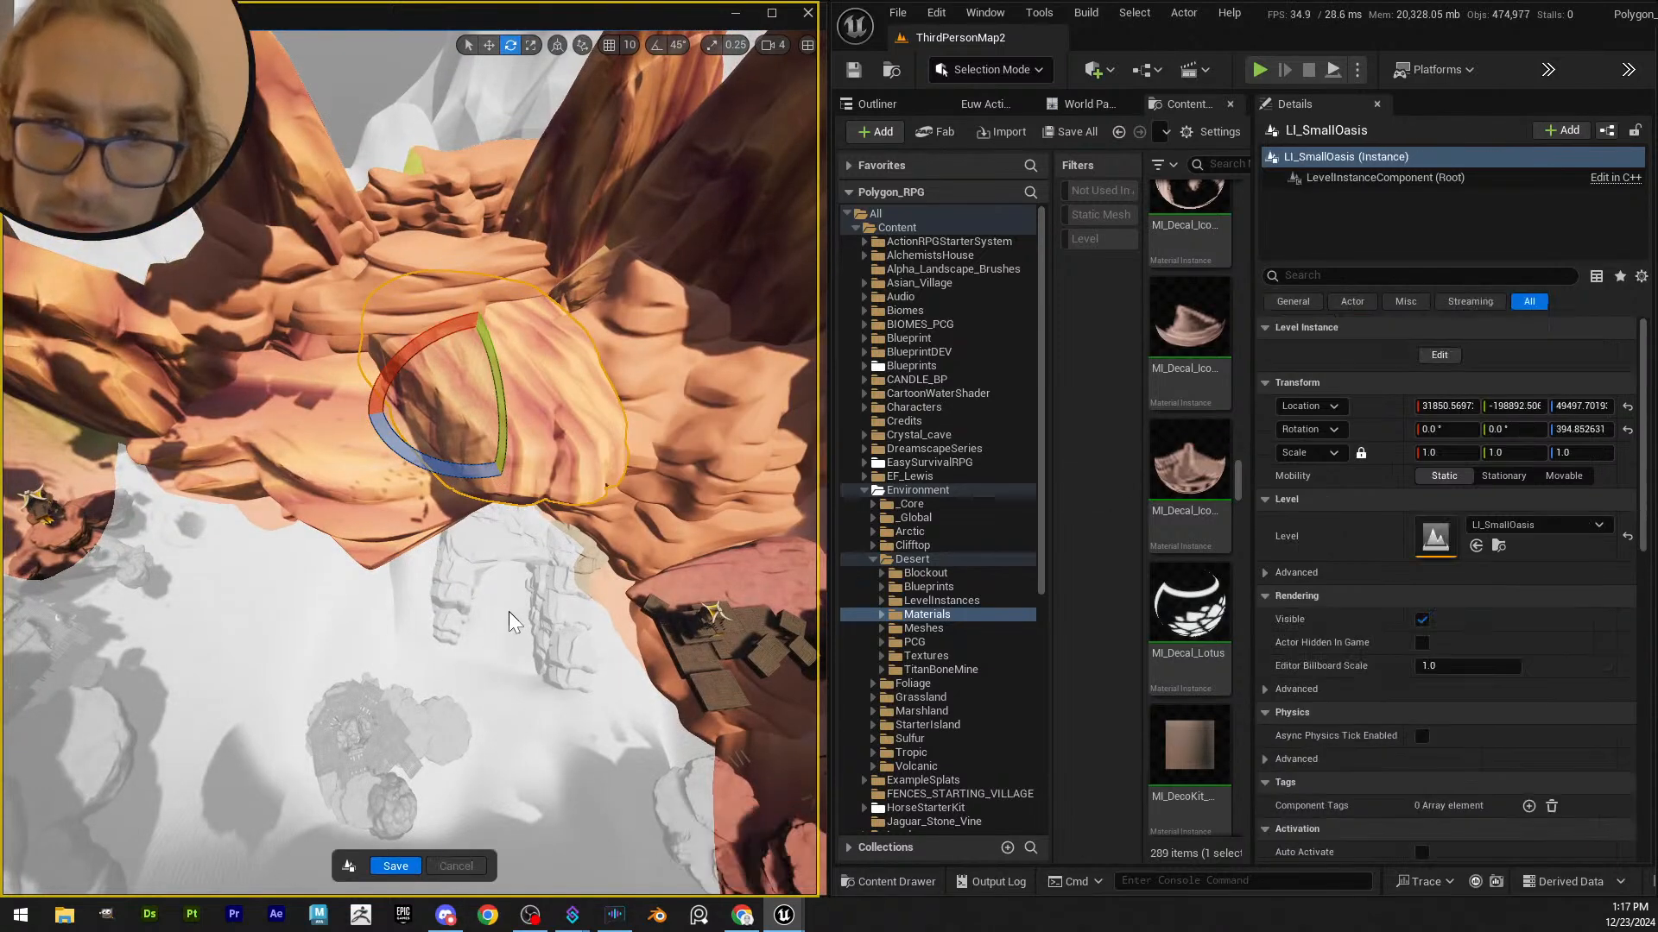
{"action": "right_click_drag", "start_coordinate": [509, 611], "coordinate": [453, 462]}
{"action": "key", "text": "Escape"}
- Reopen the LI_SmallOasis level instance for editing
{"action": "scroll", "coordinate": [496, 543], "scroll_direction": "down", "scroll_amount": 3}
{"action": "scroll", "coordinate": [496, 544], "scroll_direction": "down", "scroll_amount": 3}
{"action": "scroll", "coordinate": [604, 517], "scroll_direction": "up", "scroll_amount": 3}
{"action": "left_click", "coordinate": [454, 462]}
{"action": "right_click", "coordinate": [401, 486]}
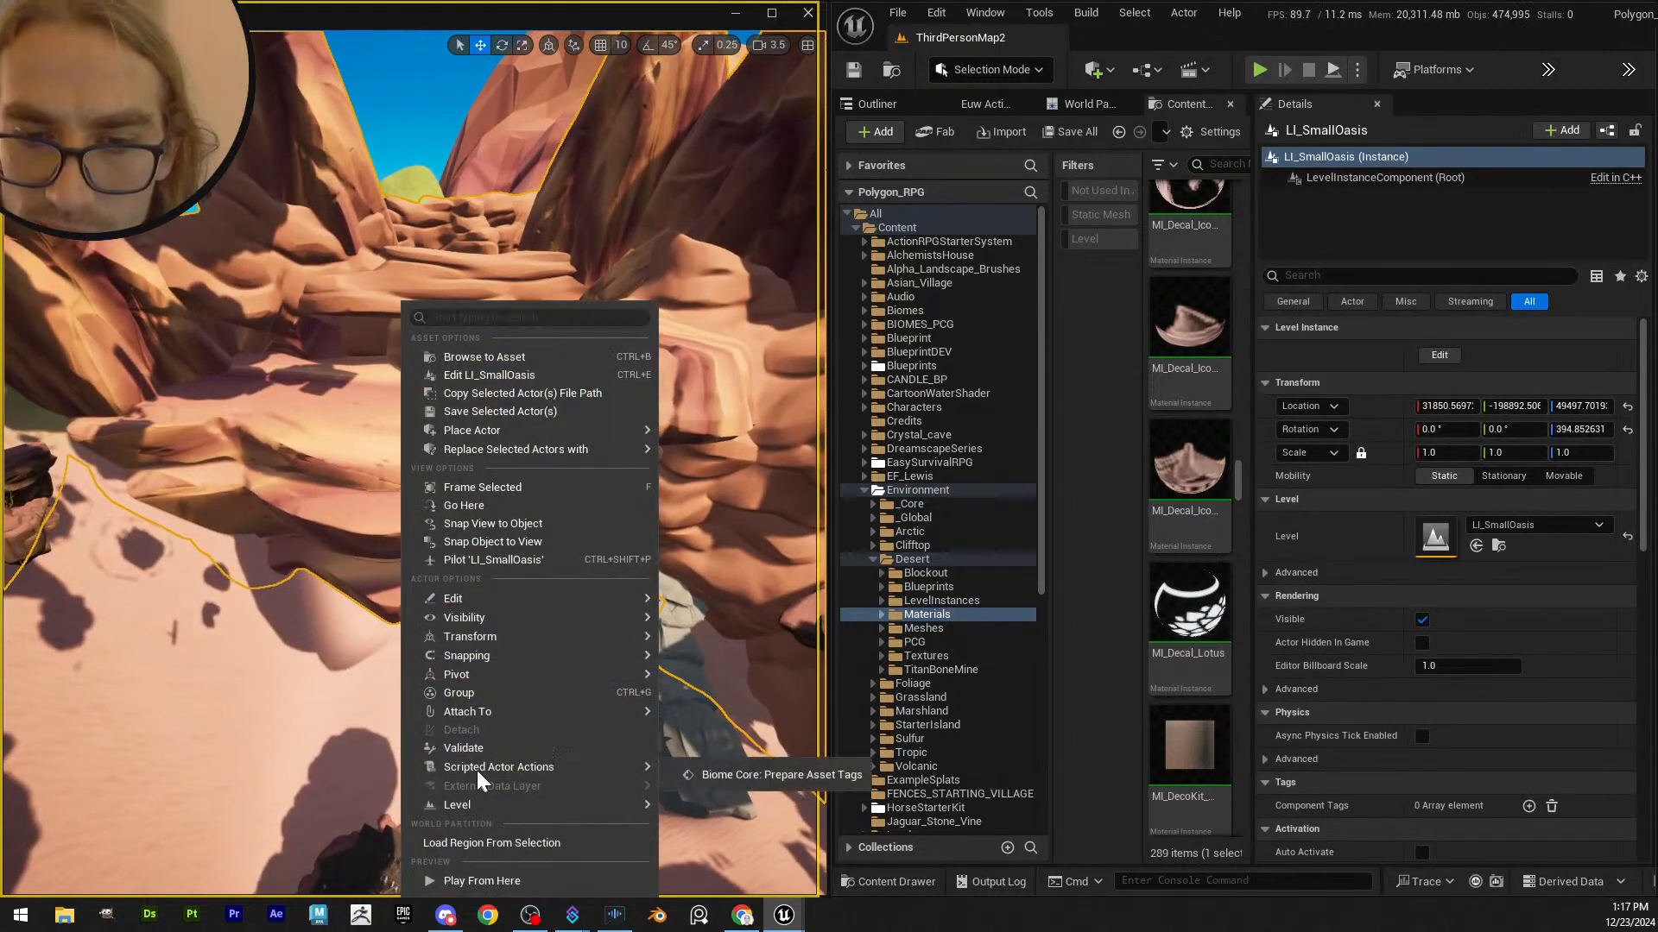
{"action": "mouse_move", "coordinate": [495, 806]}
{"action": "left_click", "coordinate": [694, 799]}
- Move the square rock platform to about X -36357, Y -42950, Z -4120 and scale it down uniformly to about 12.03
{"action": "left_click", "coordinate": [421, 459]}
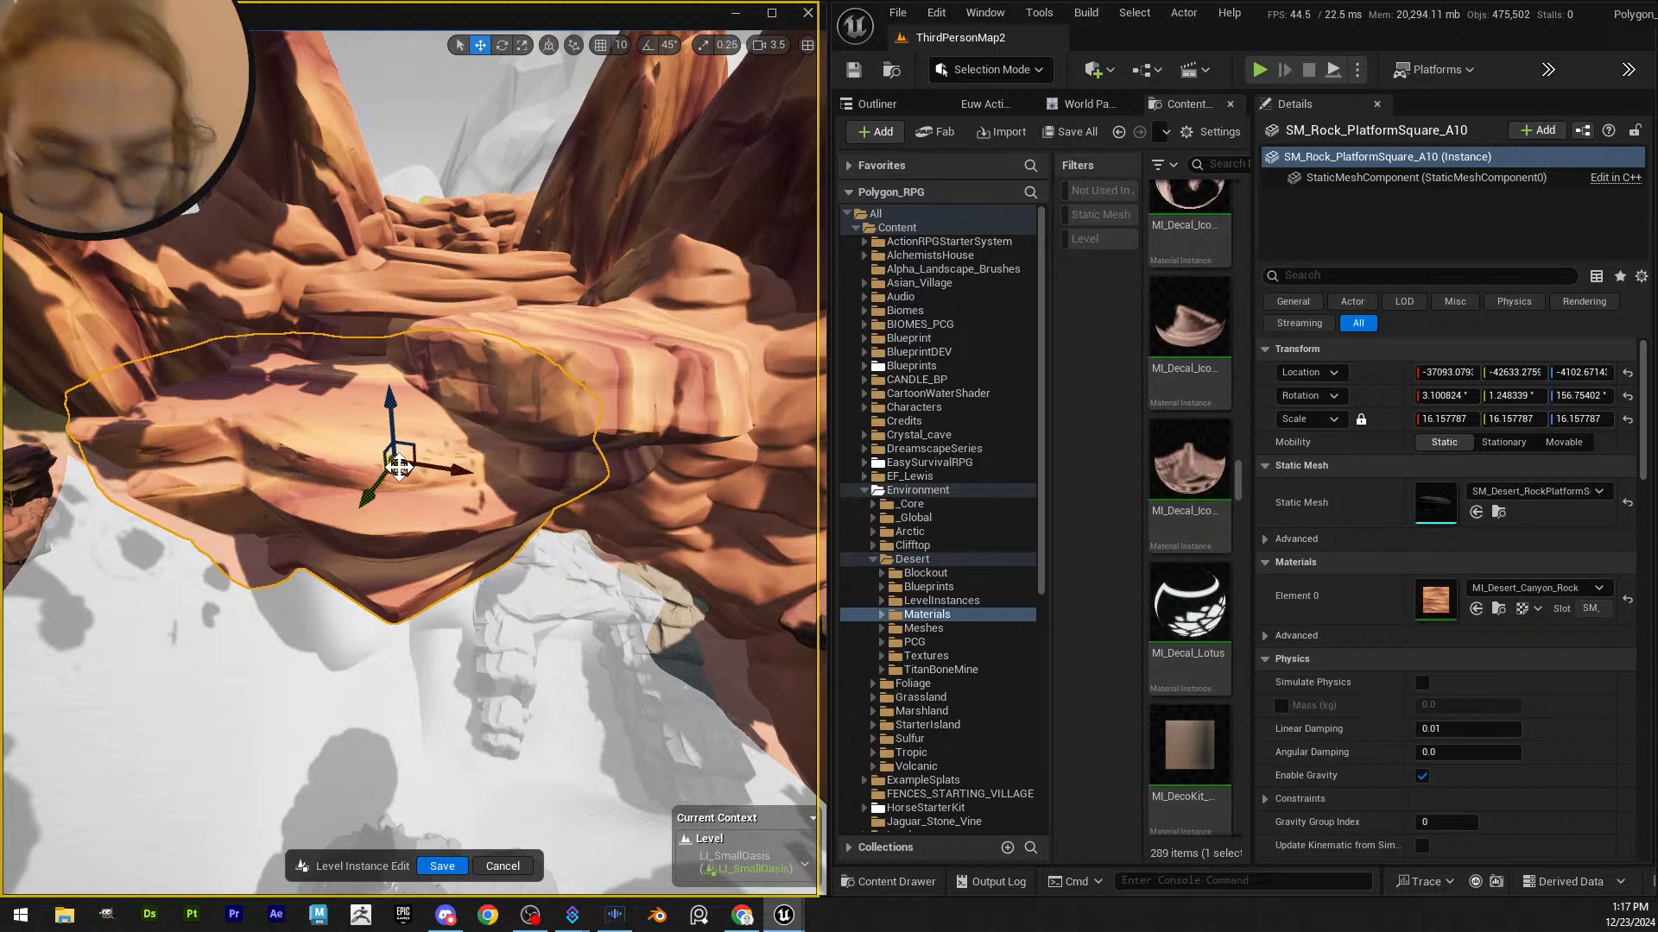
{"action": "mouse_move", "coordinate": [401, 467]}
{"action": "right_mouse_down"}
{"action": "mouse_move", "coordinate": [415, 461]}
{"action": "mouse_move", "coordinate": [393, 451]}
{"action": "right_mouse_up"}
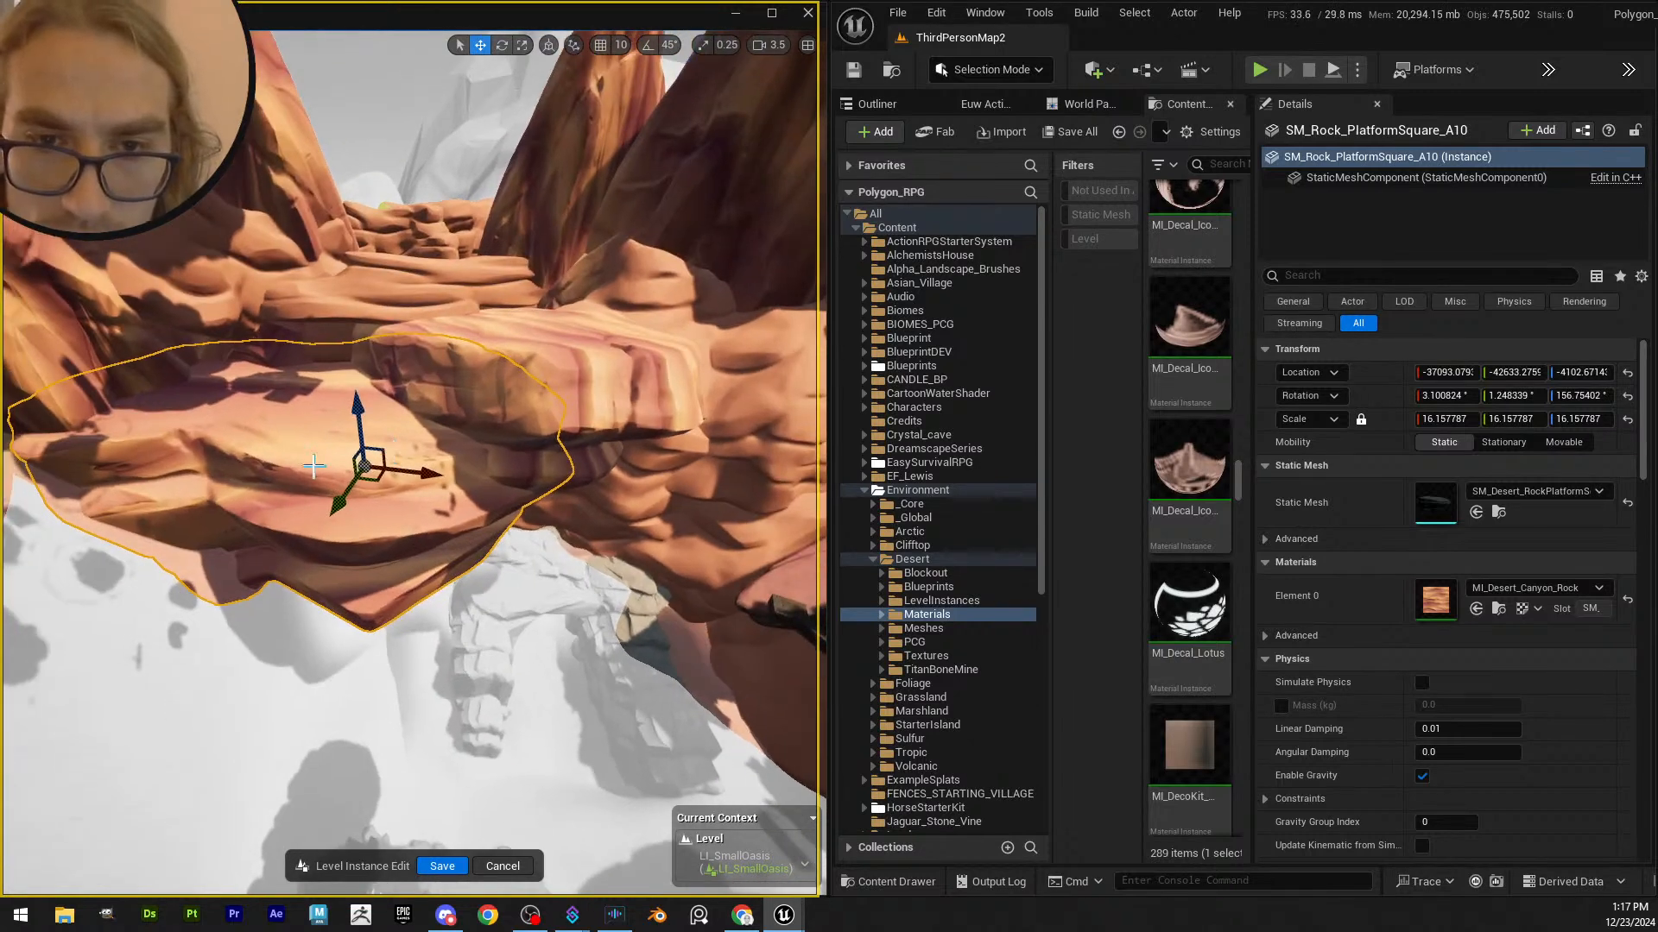
{"action": "left_click_drag", "start_coordinate": [355, 482], "coordinate": [414, 472]}
{"action": "right_click_drag", "start_coordinate": [444, 482], "coordinate": [332, 568]}
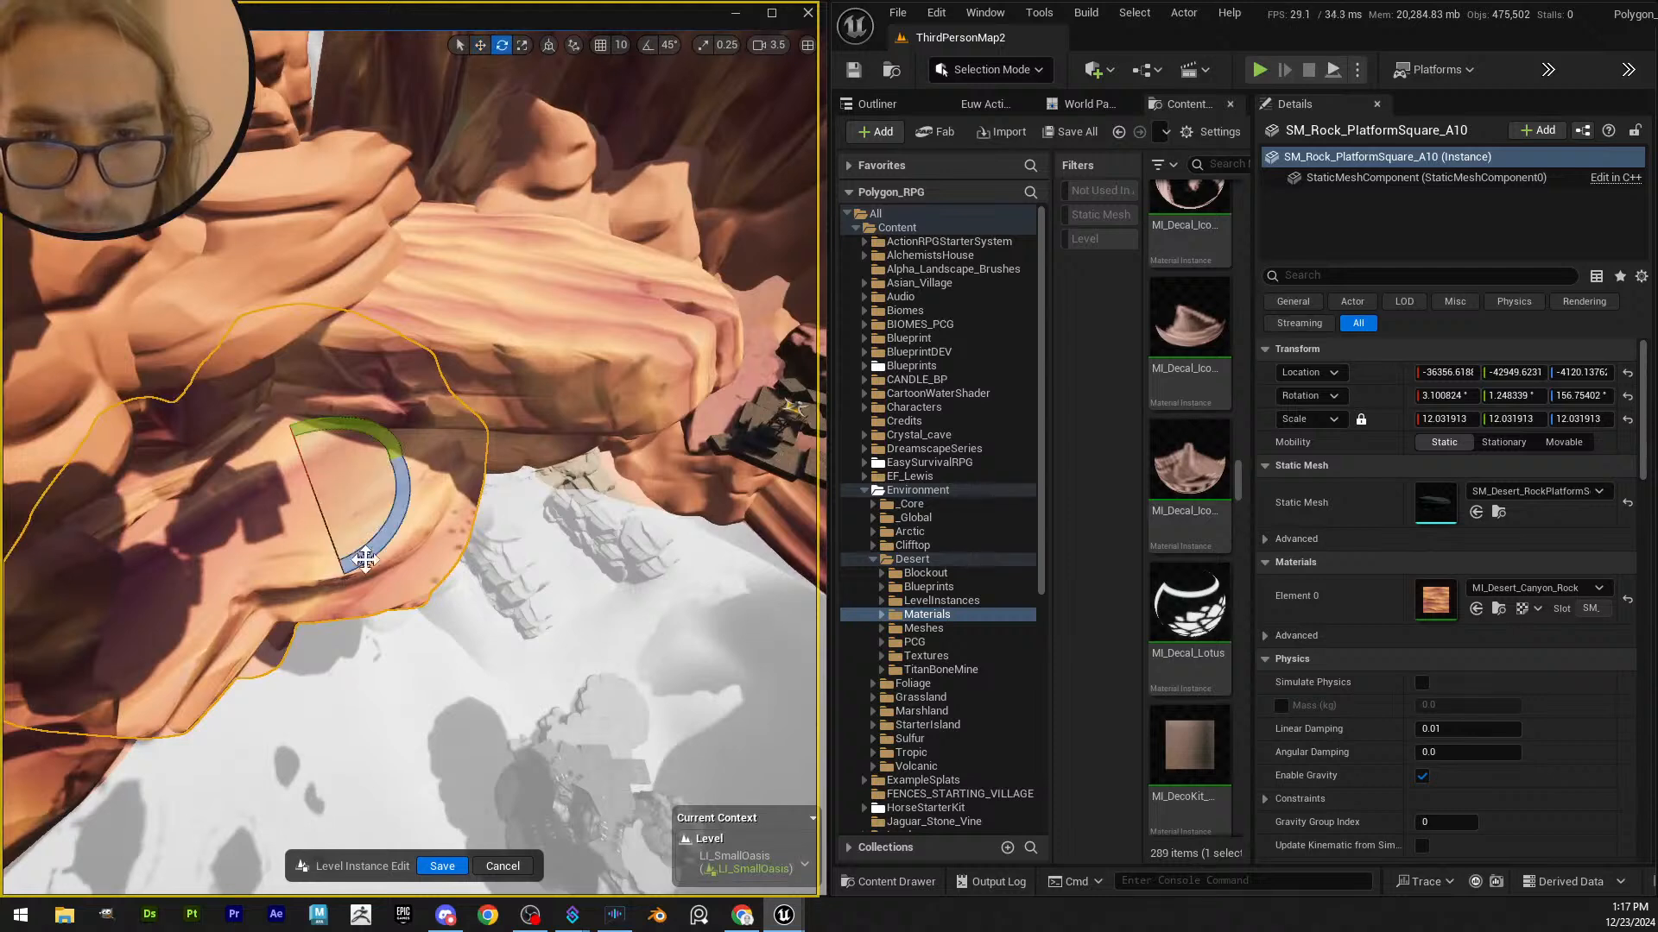
- Scale the pointy slab down to about 9.5, 10.9, 15.0 and reposition it at about Z -1248 with a Z rotation of about -159.4°
{"action": "left_click", "coordinate": [420, 357]}
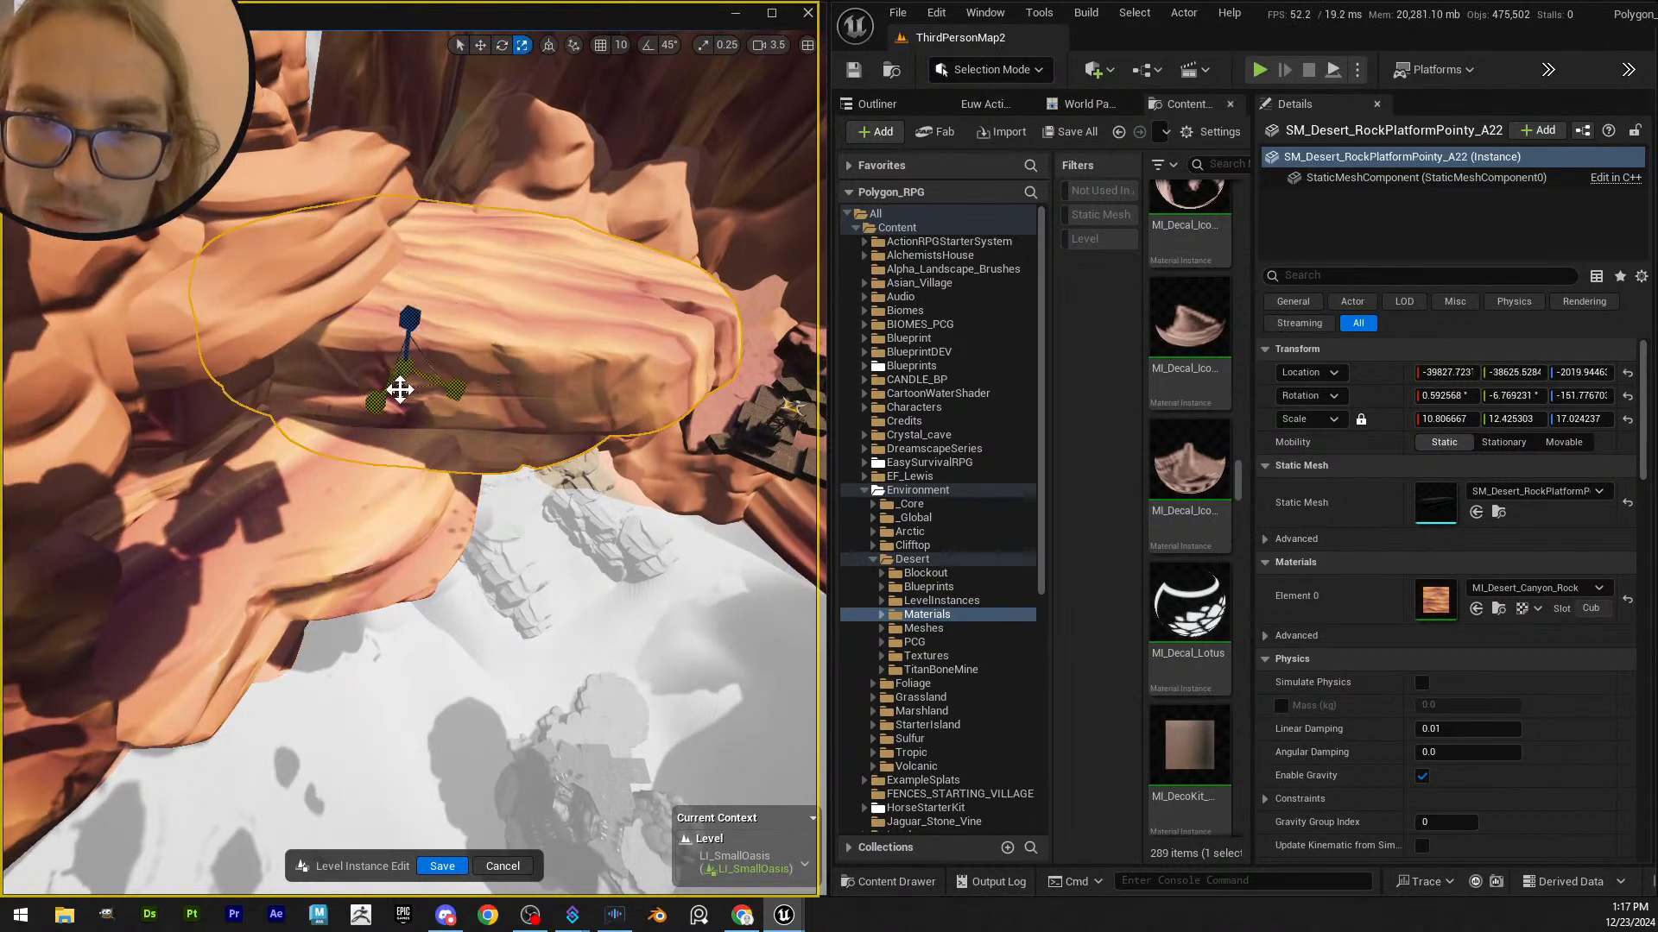
{"action": "left_click_drag", "start_coordinate": [409, 378], "coordinate": [397, 390]}
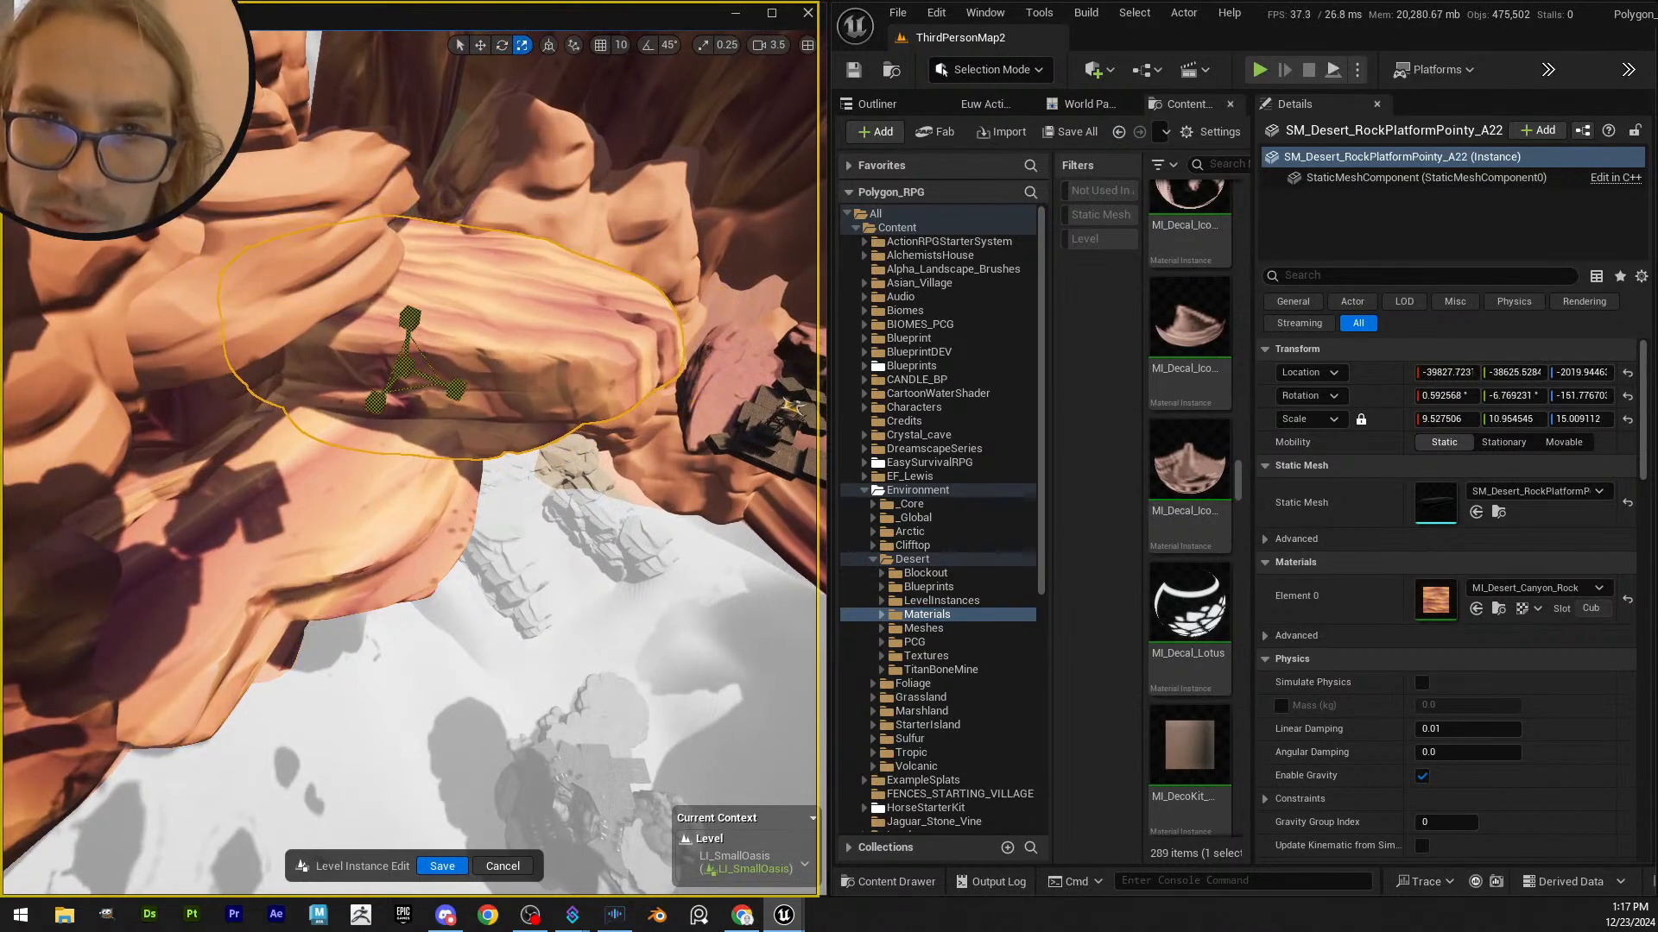
{"action": "key", "text": "w"}
{"action": "right_click_drag", "start_coordinate": [397, 390], "coordinate": [392, 398]}
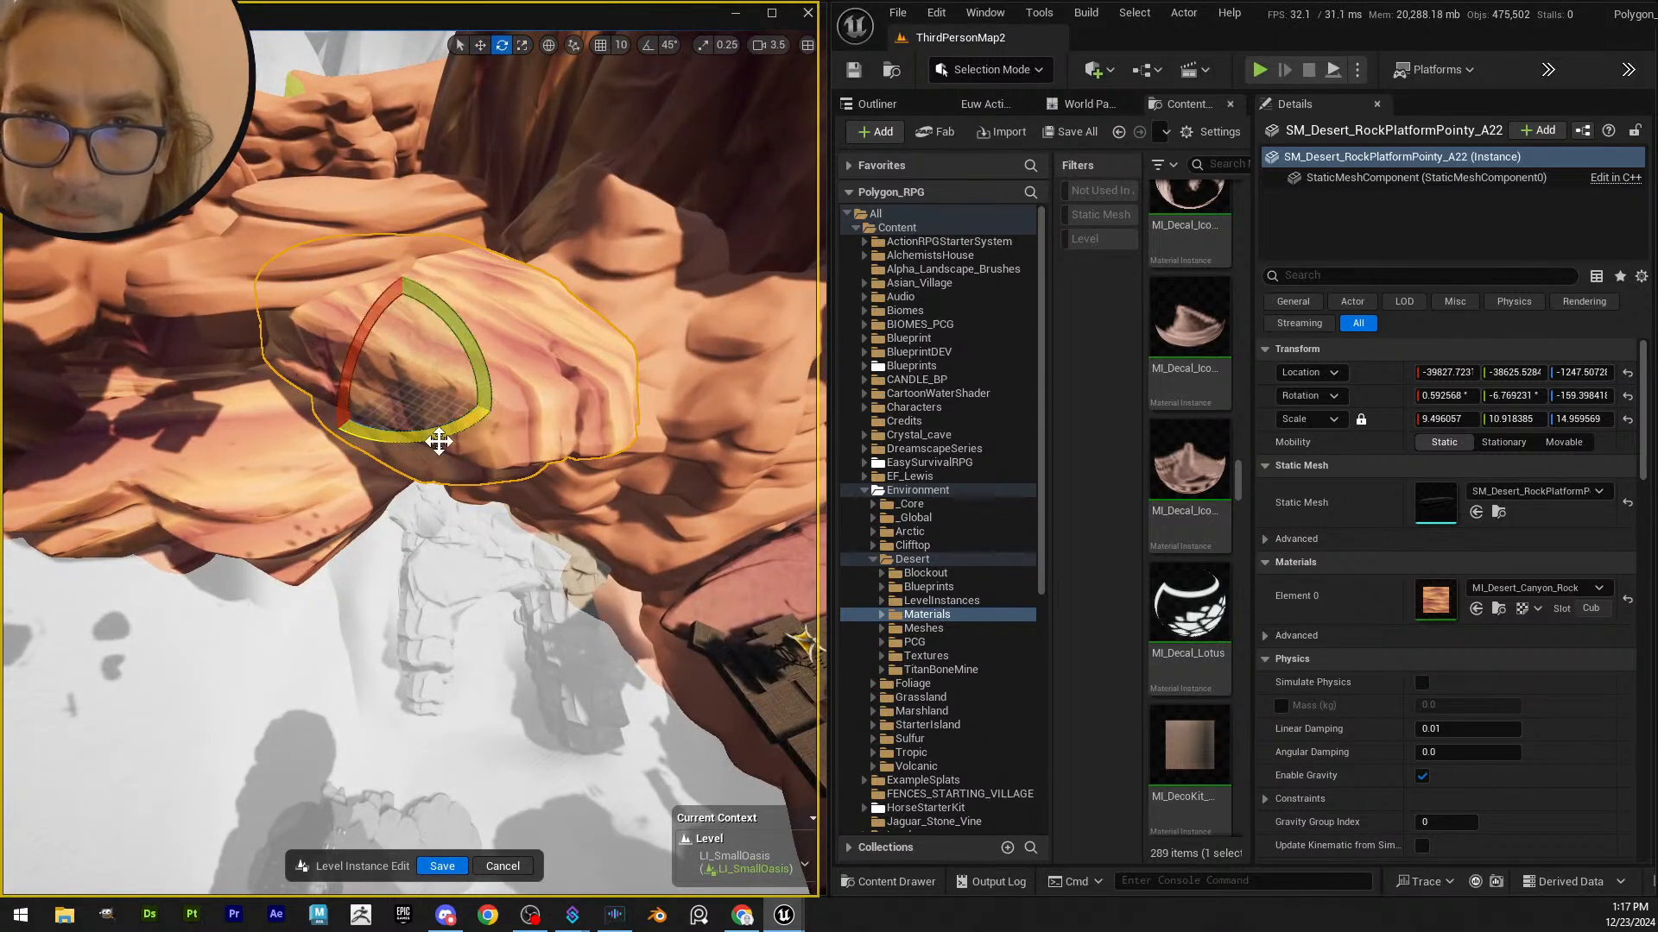
- Save the LI_SmallOasis level instance edit and clear the selection
{"action": "left_click", "coordinate": [442, 866]}
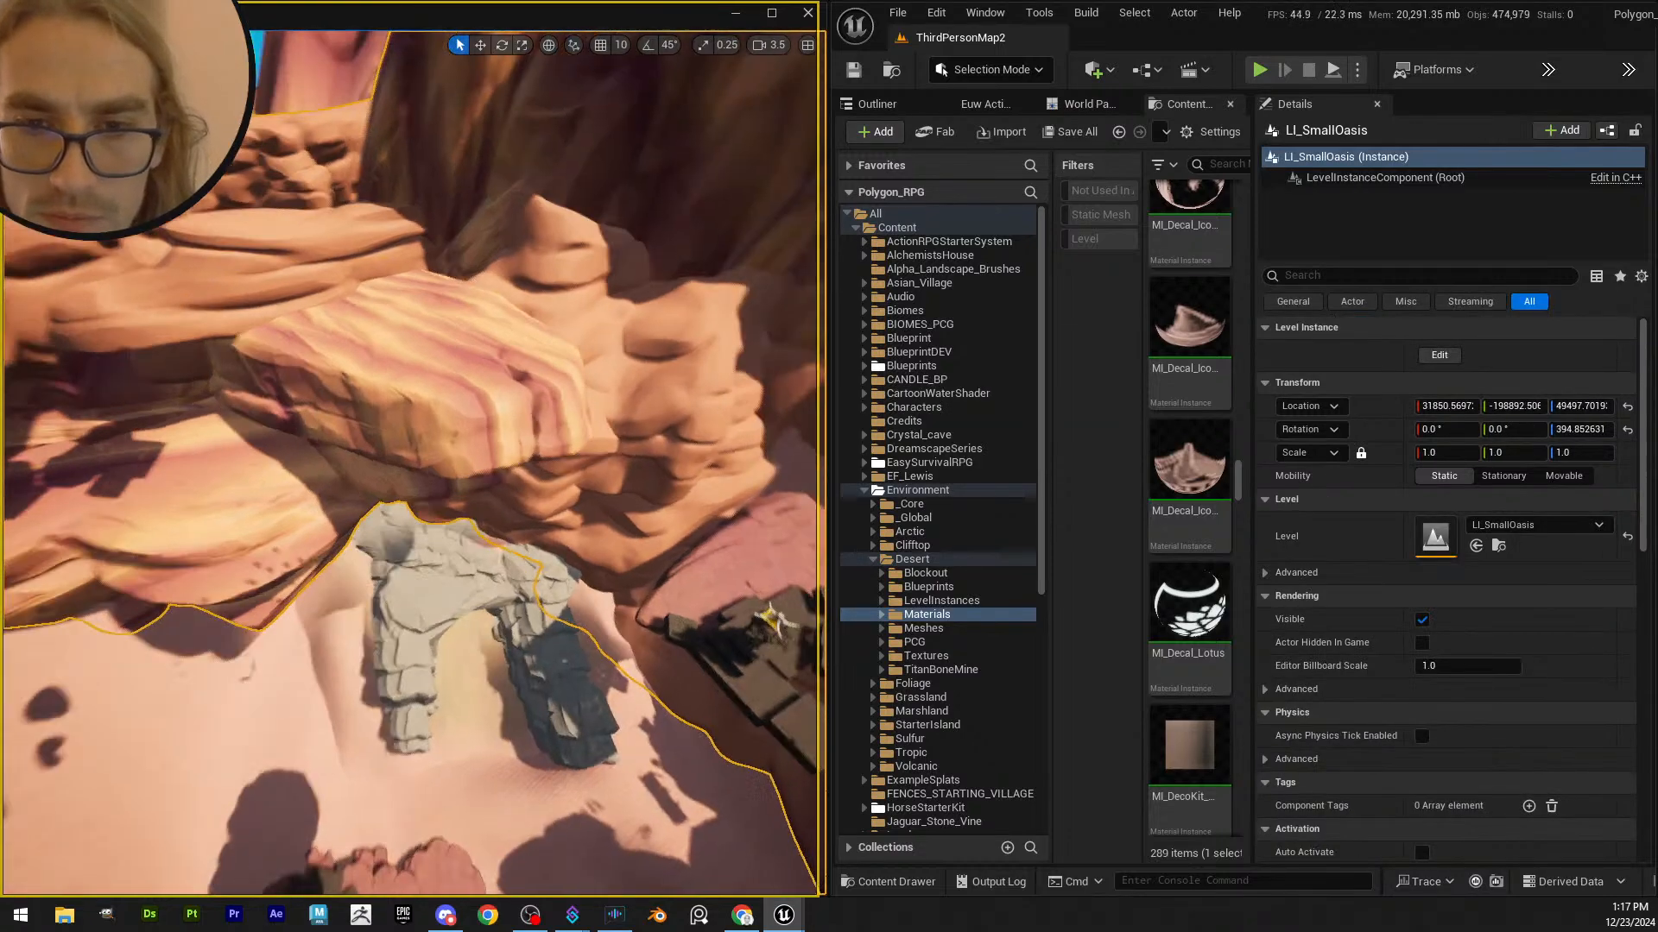
{"action": "right_click_drag", "start_coordinate": [409, 466], "coordinate": [798, 479]}
{"action": "key", "text": "Escape"}
{"action": "scroll", "coordinate": [483, 492], "scroll_direction": "down", "scroll_amount": 3}
{"action": "scroll", "coordinate": [656, 458], "scroll_direction": "up", "scroll_amount": 2}
{"action": "right_click_drag", "start_coordinate": [335, 656], "coordinate": [377, 639]}
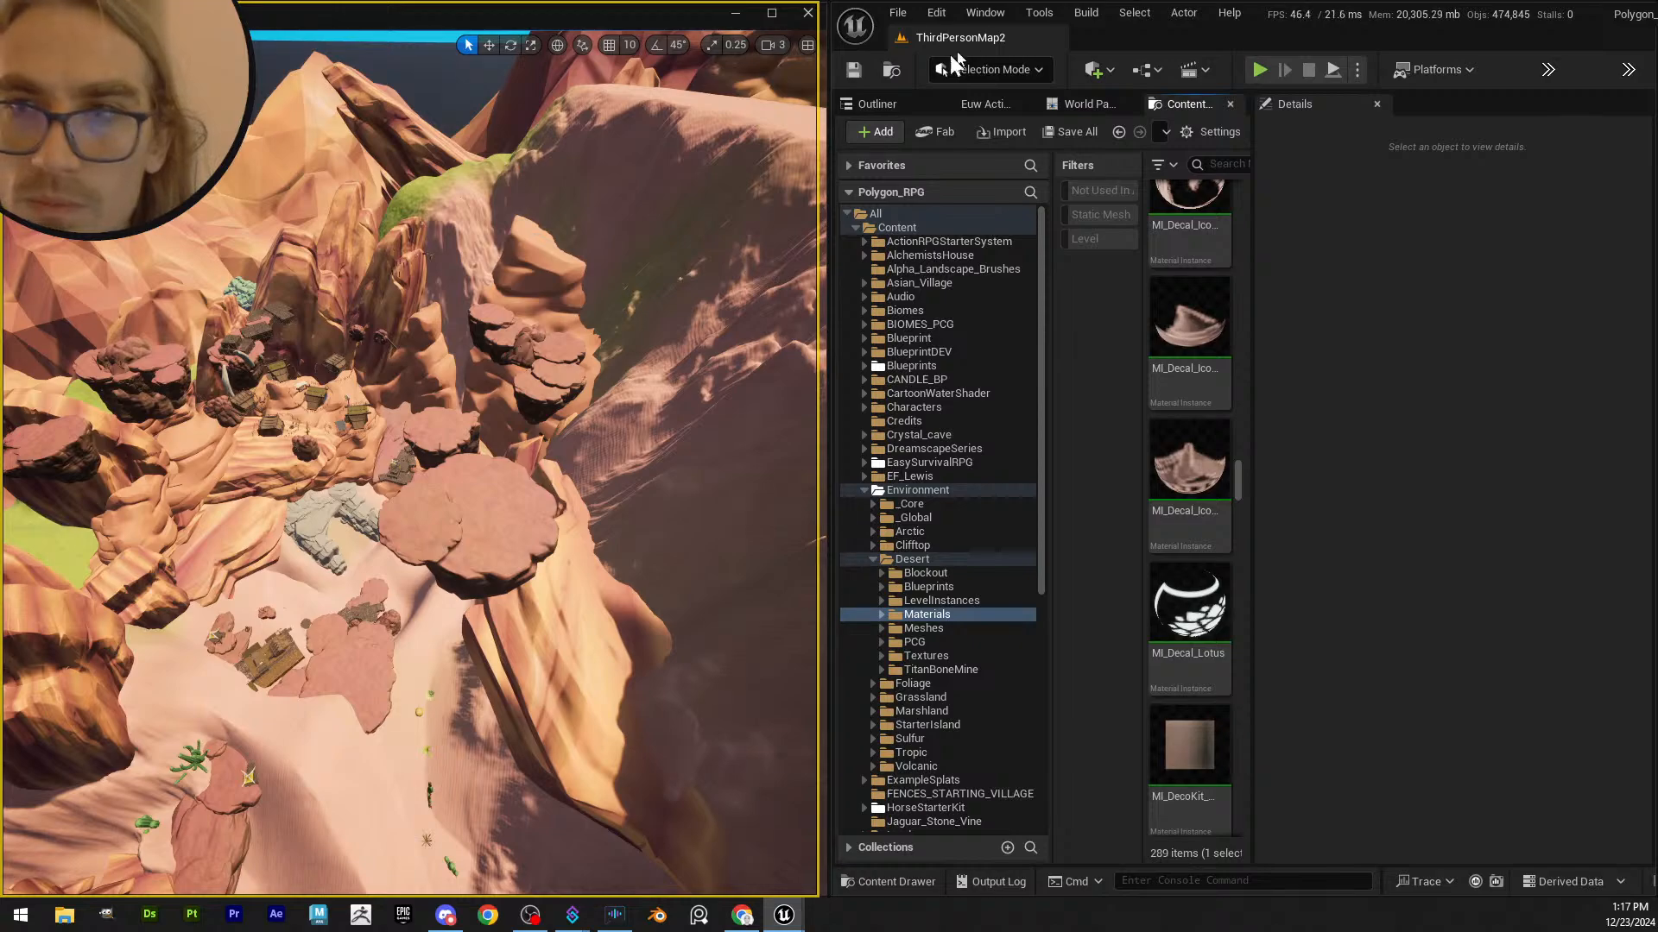
{"action": "right_click_drag", "start_coordinate": [329, 404], "coordinate": [409, 396]}
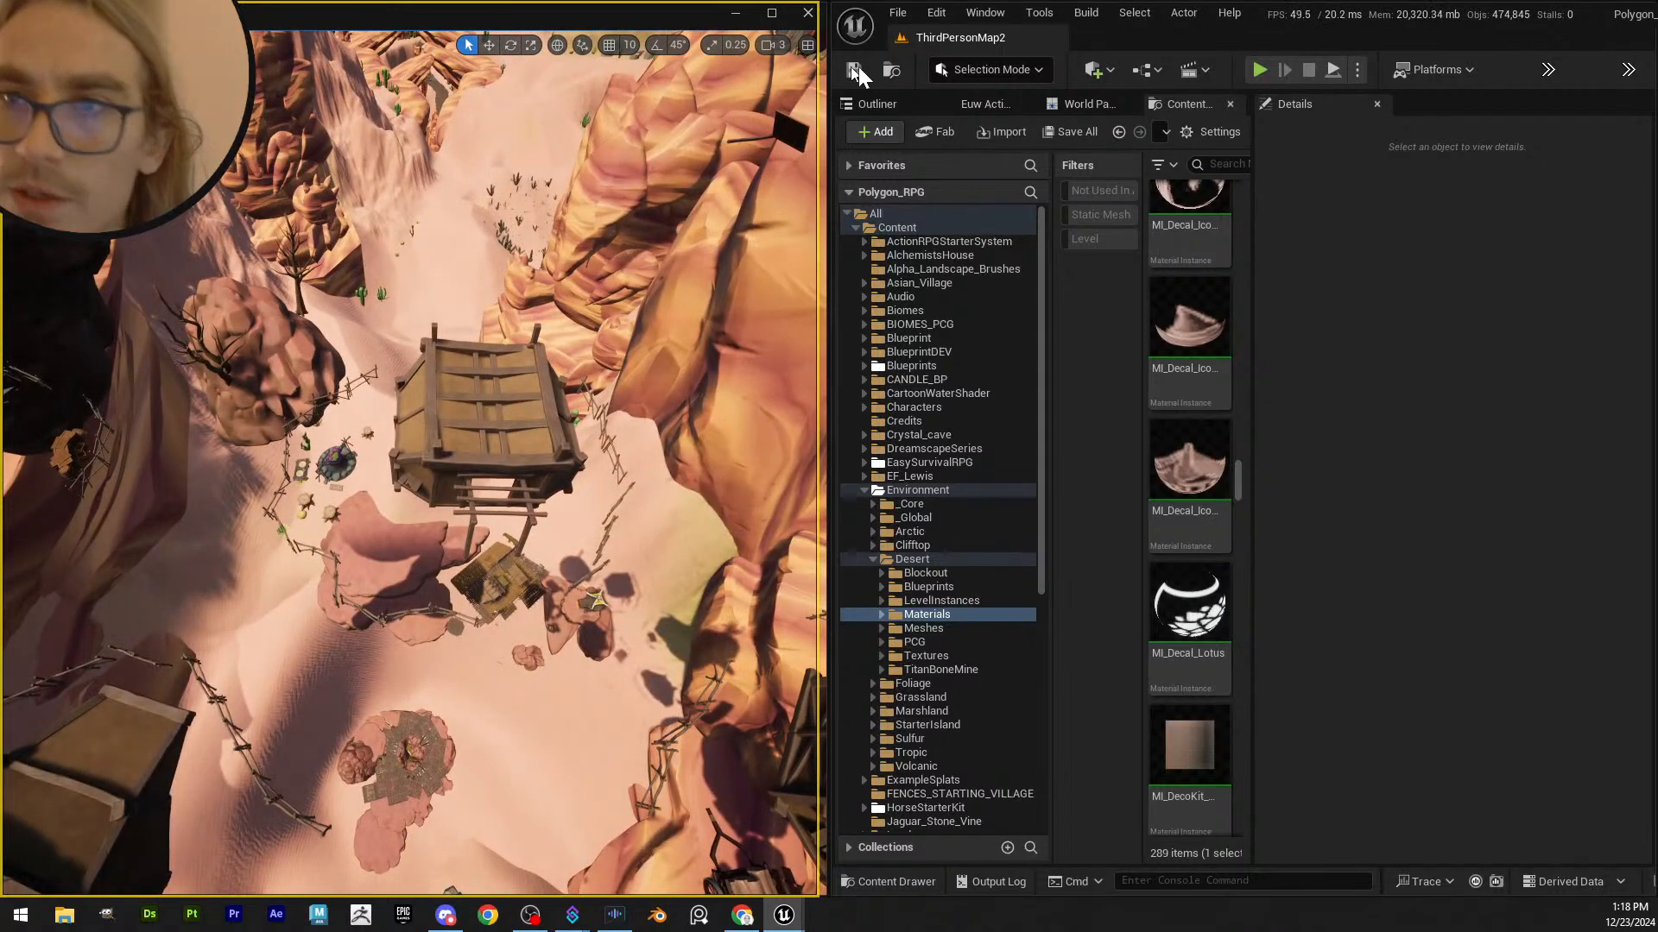
{"action": "left_click", "coordinate": [970, 73]}
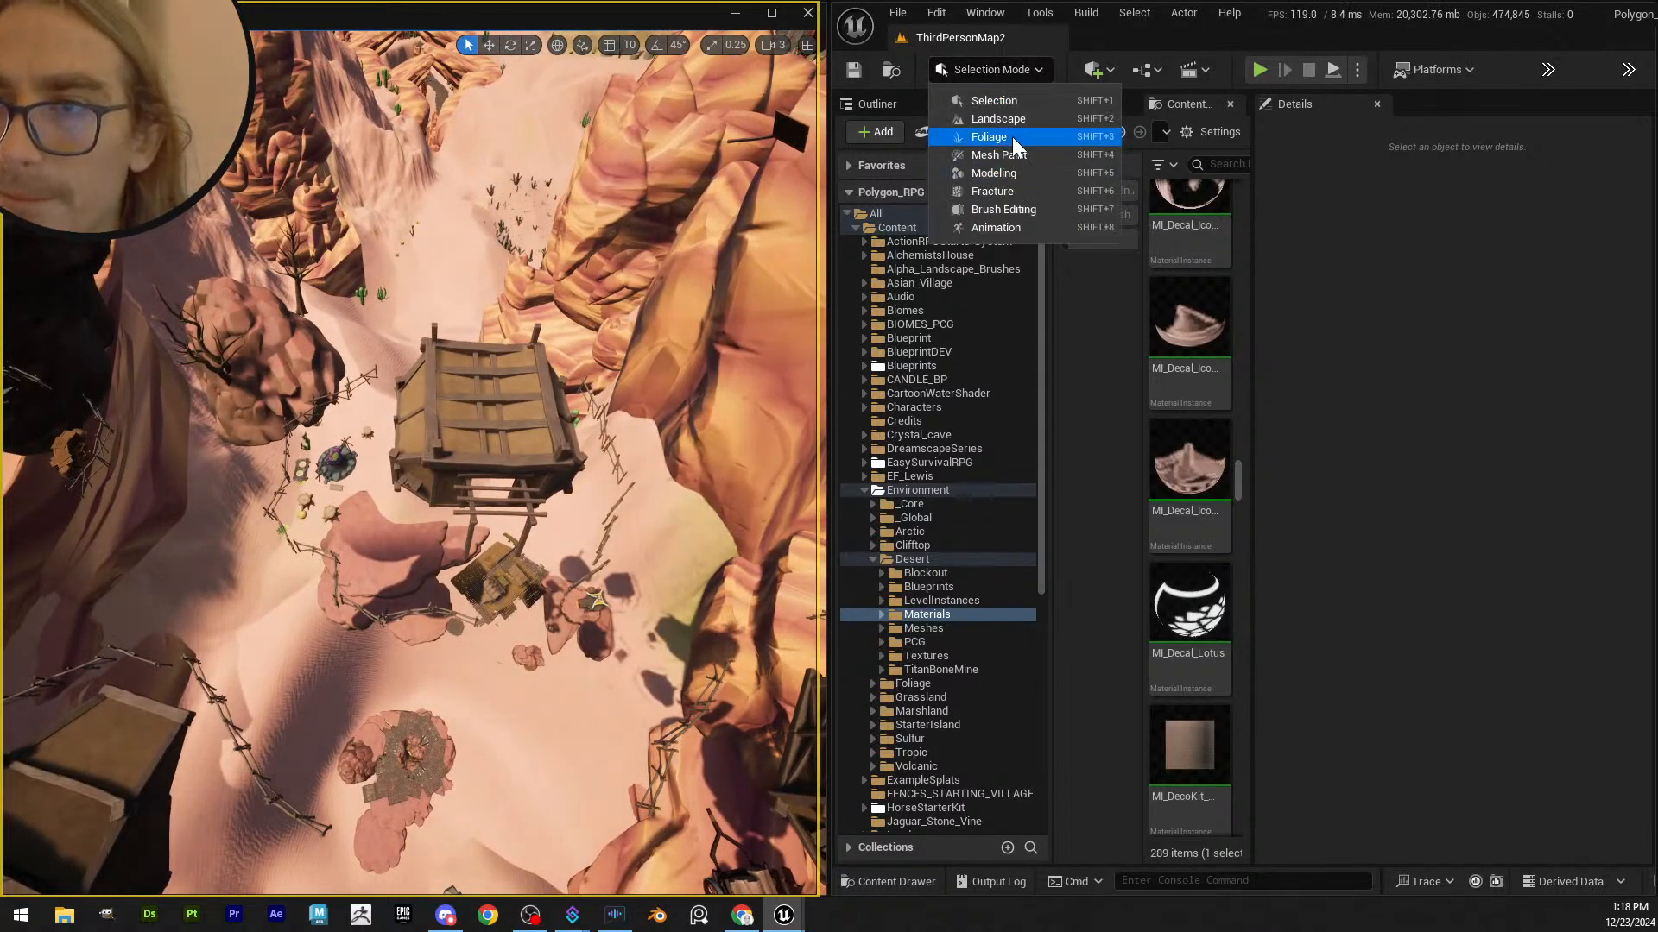
{"action": "left_click", "coordinate": [442, 401]}
{"action": "right_click", "coordinate": [443, 401]}
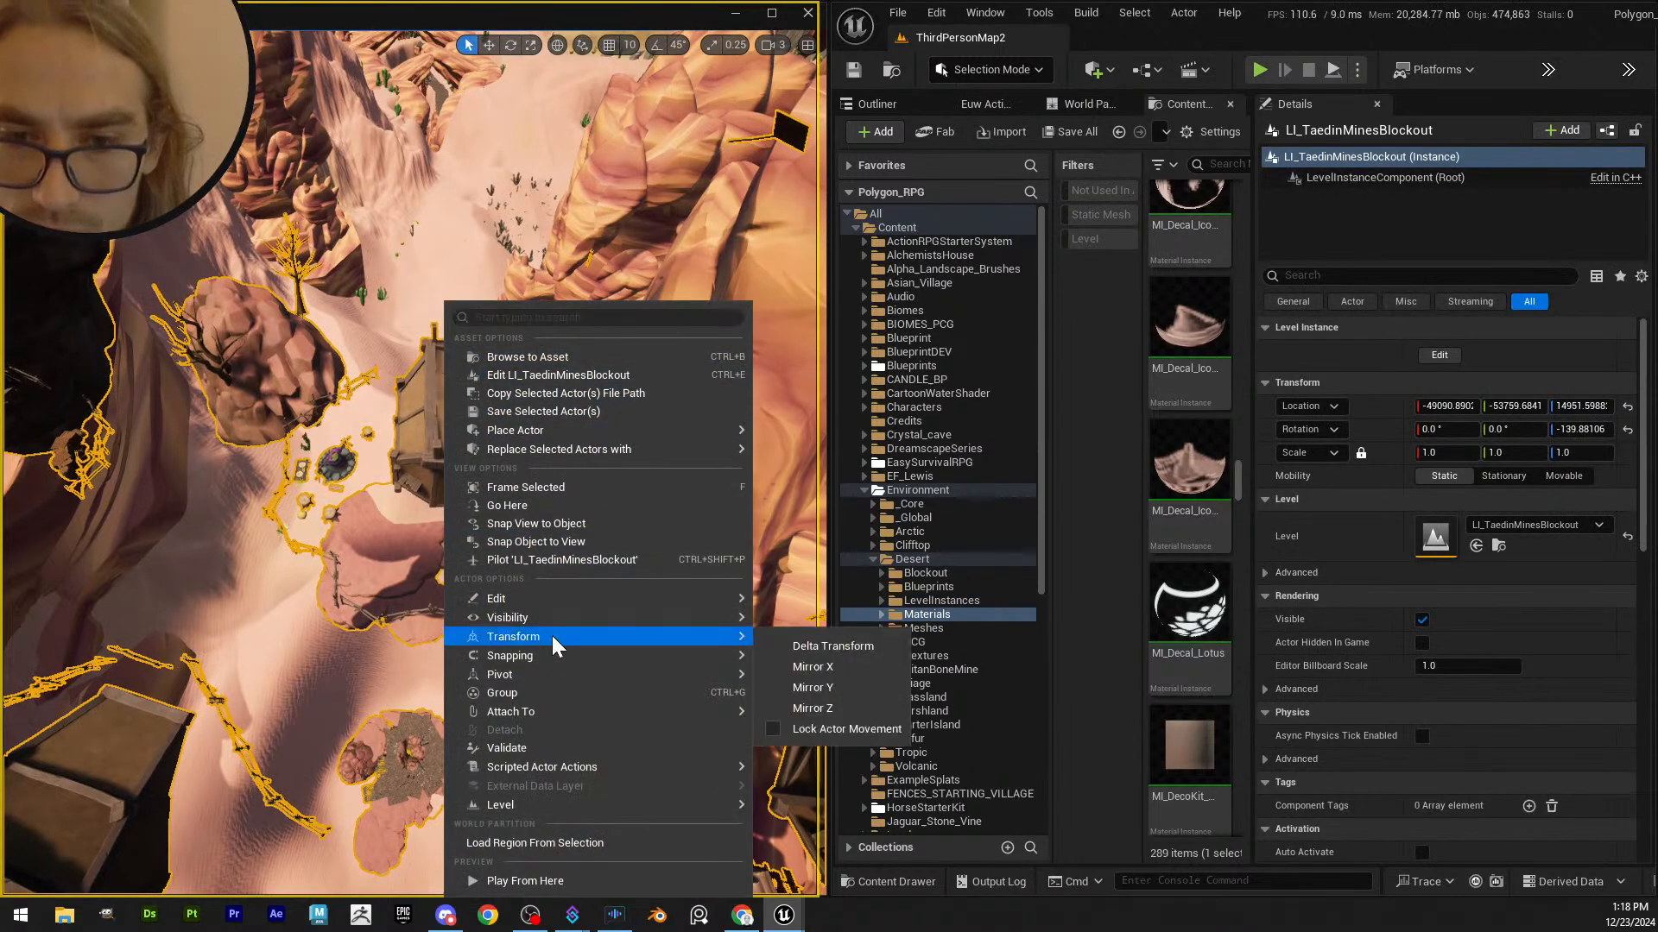
{"action": "mouse_move", "coordinate": [553, 678]}
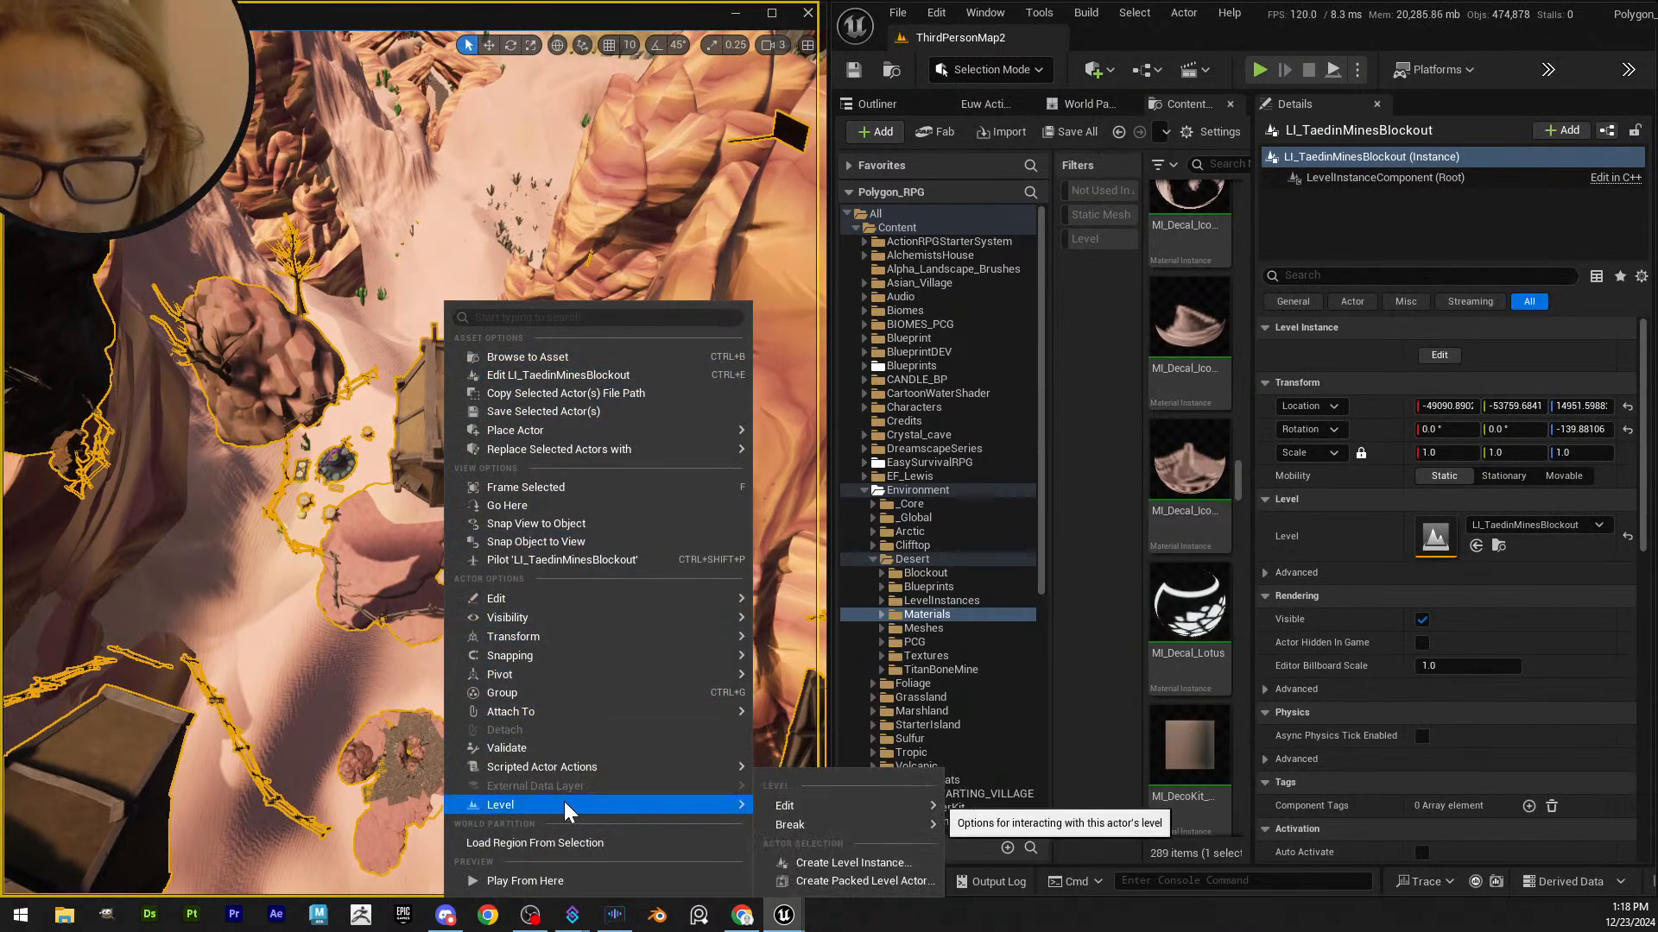
{"action": "mouse_move", "coordinate": [622, 713]}
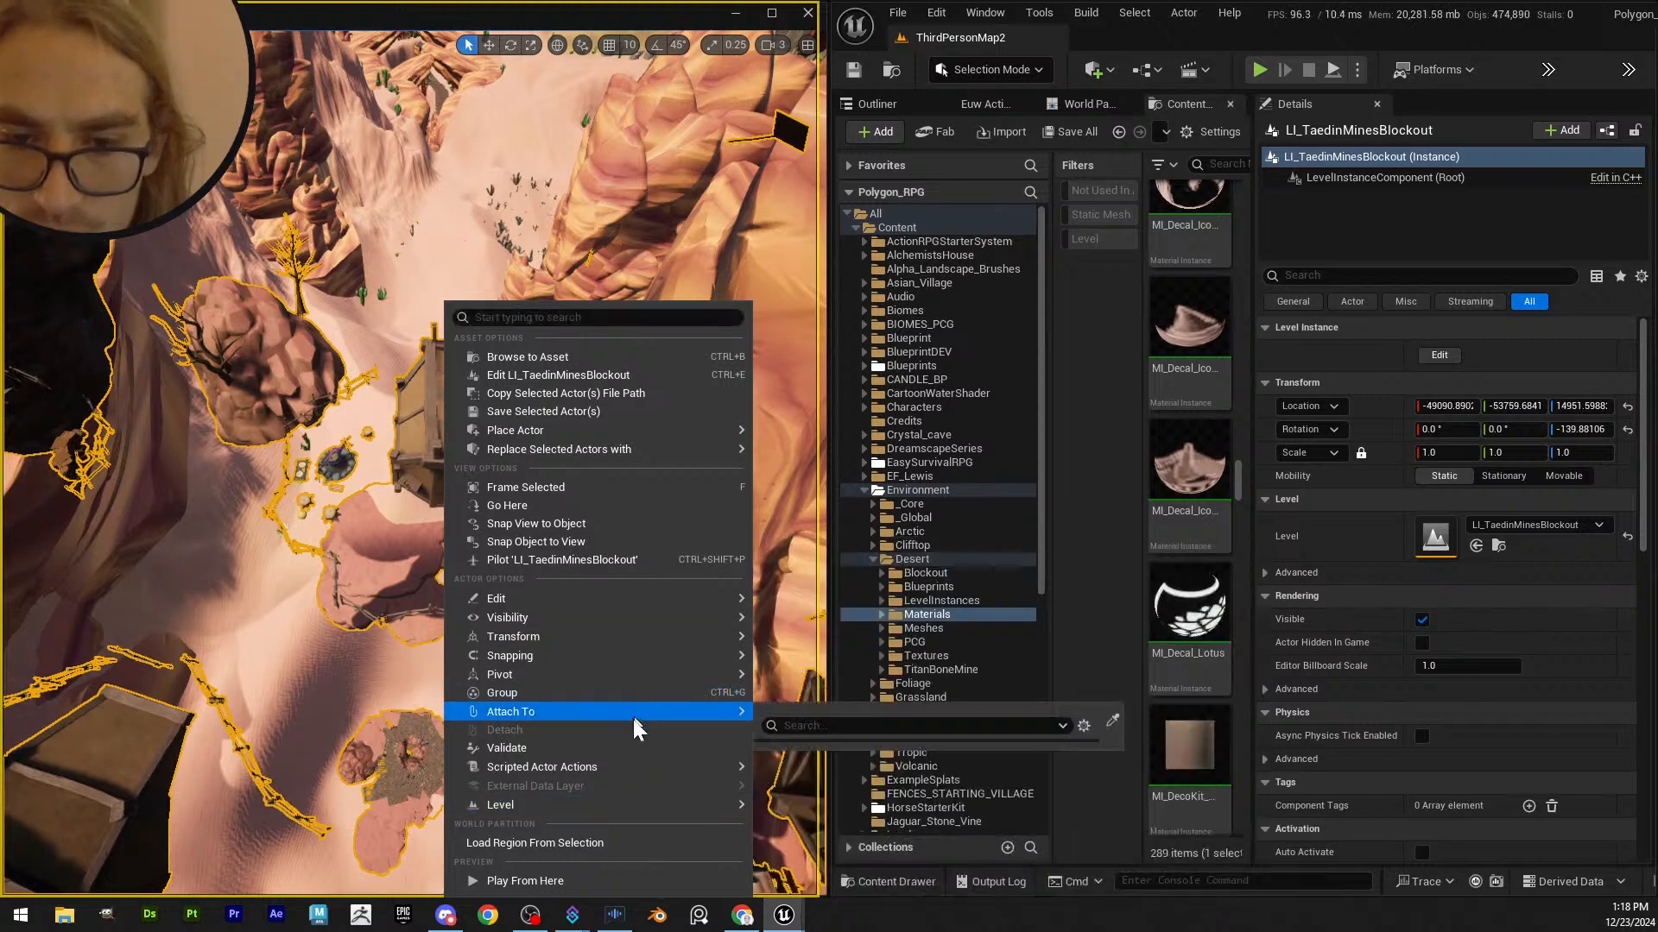
{"action": "mouse_move", "coordinate": [687, 803]}
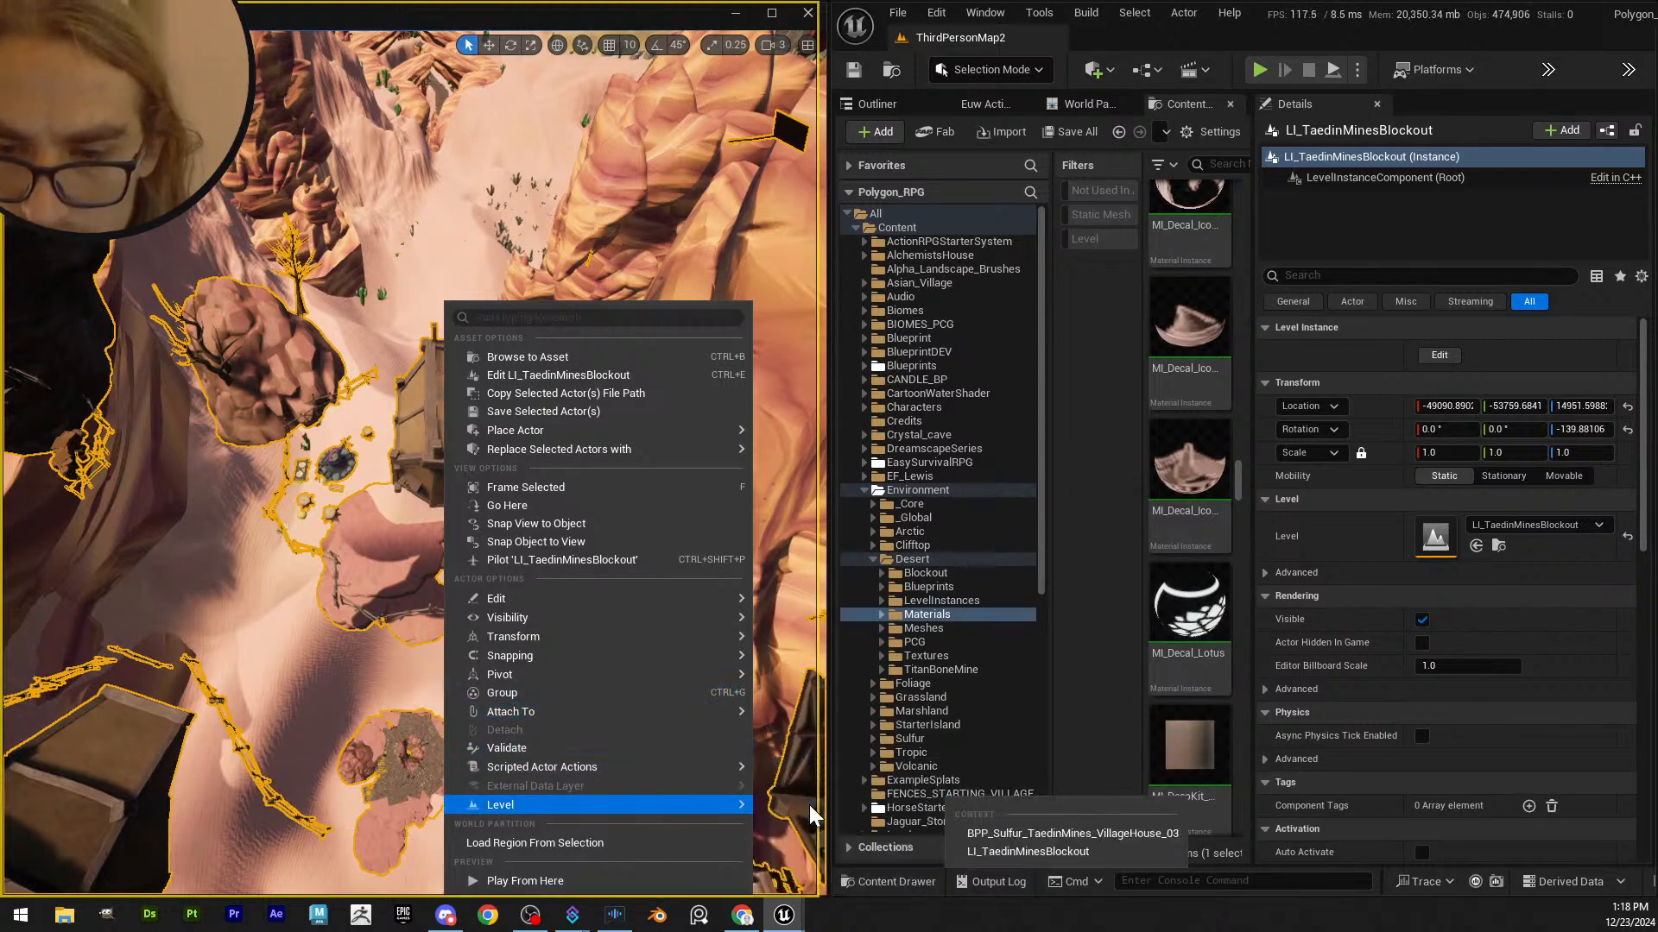
{"action": "mouse_move", "coordinate": [833, 811]}
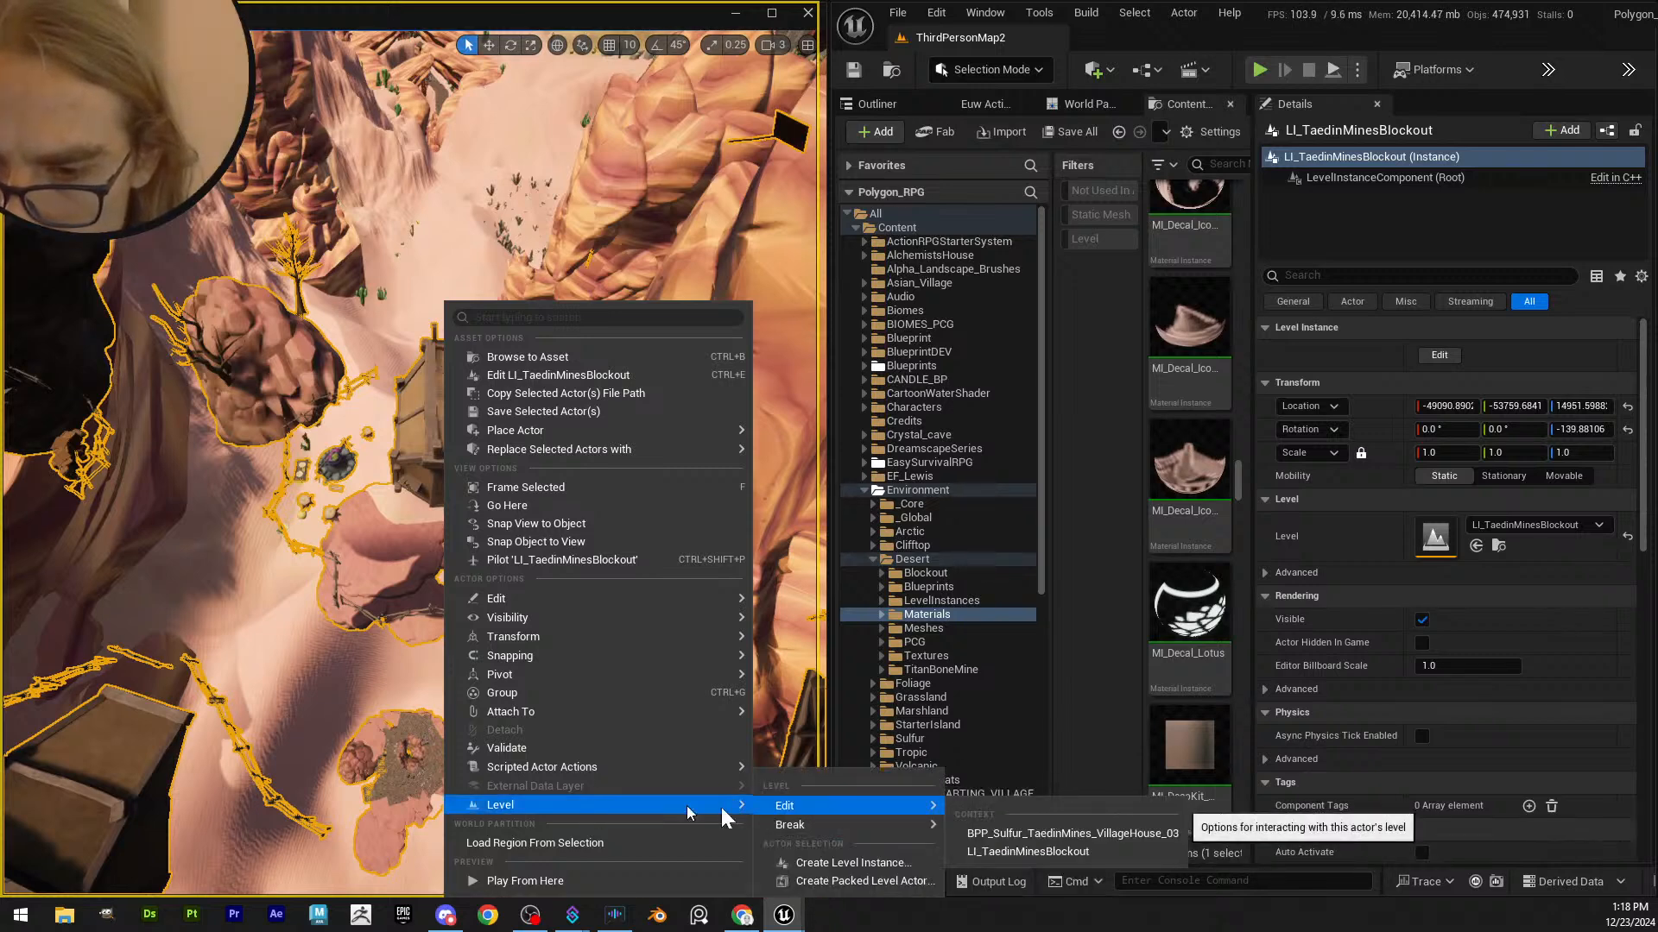
{"action": "mouse_move", "coordinate": [915, 809]}
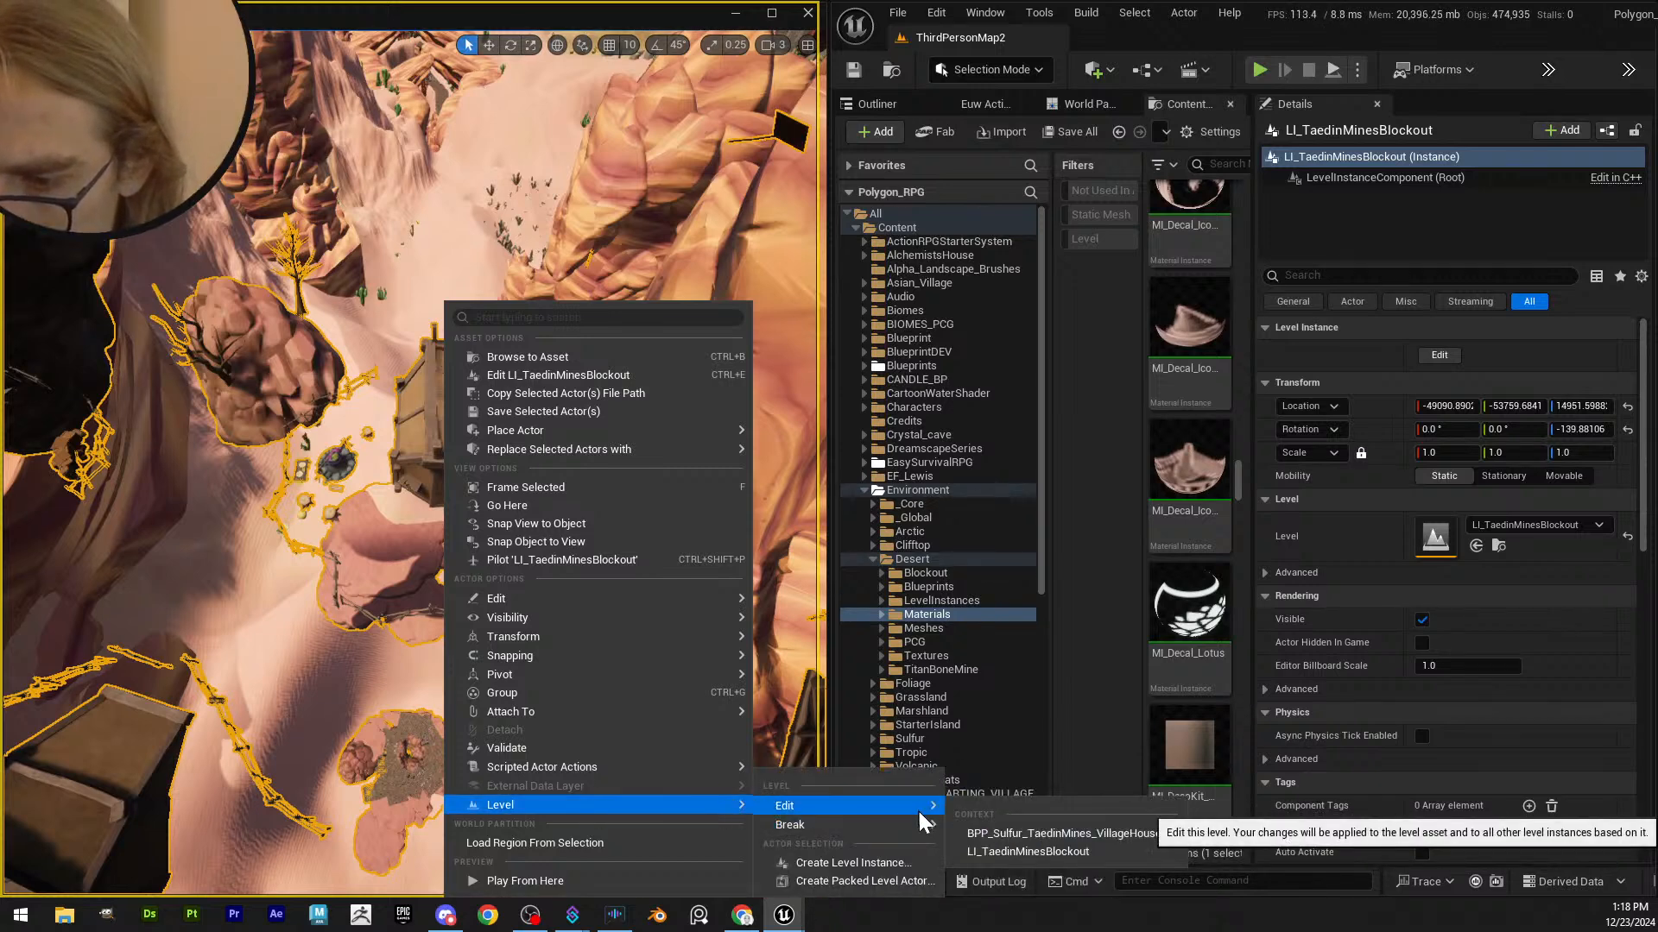
{"action": "left_click", "coordinate": [1053, 834]}
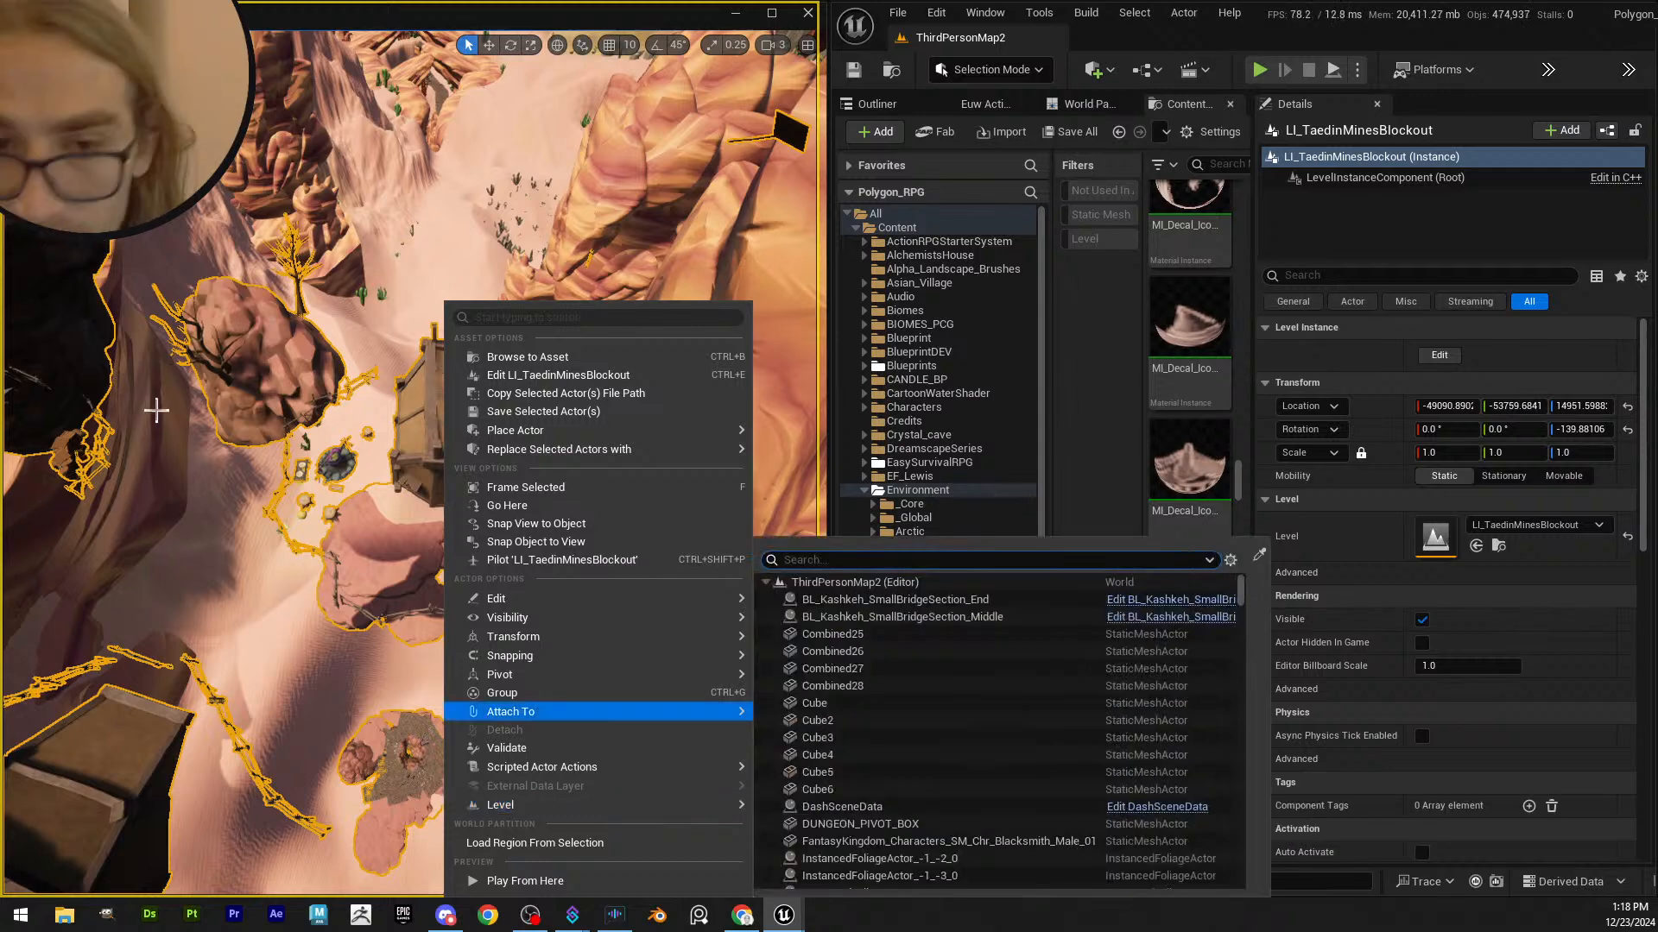
{"action": "mouse_move", "coordinate": [408, 322]}
{"action": "right_mouse_down"}
{"action": "mouse_move", "coordinate": [393, 306]}
{"action": "mouse_move", "coordinate": [408, 322]}
{"action": "right_mouse_up"}
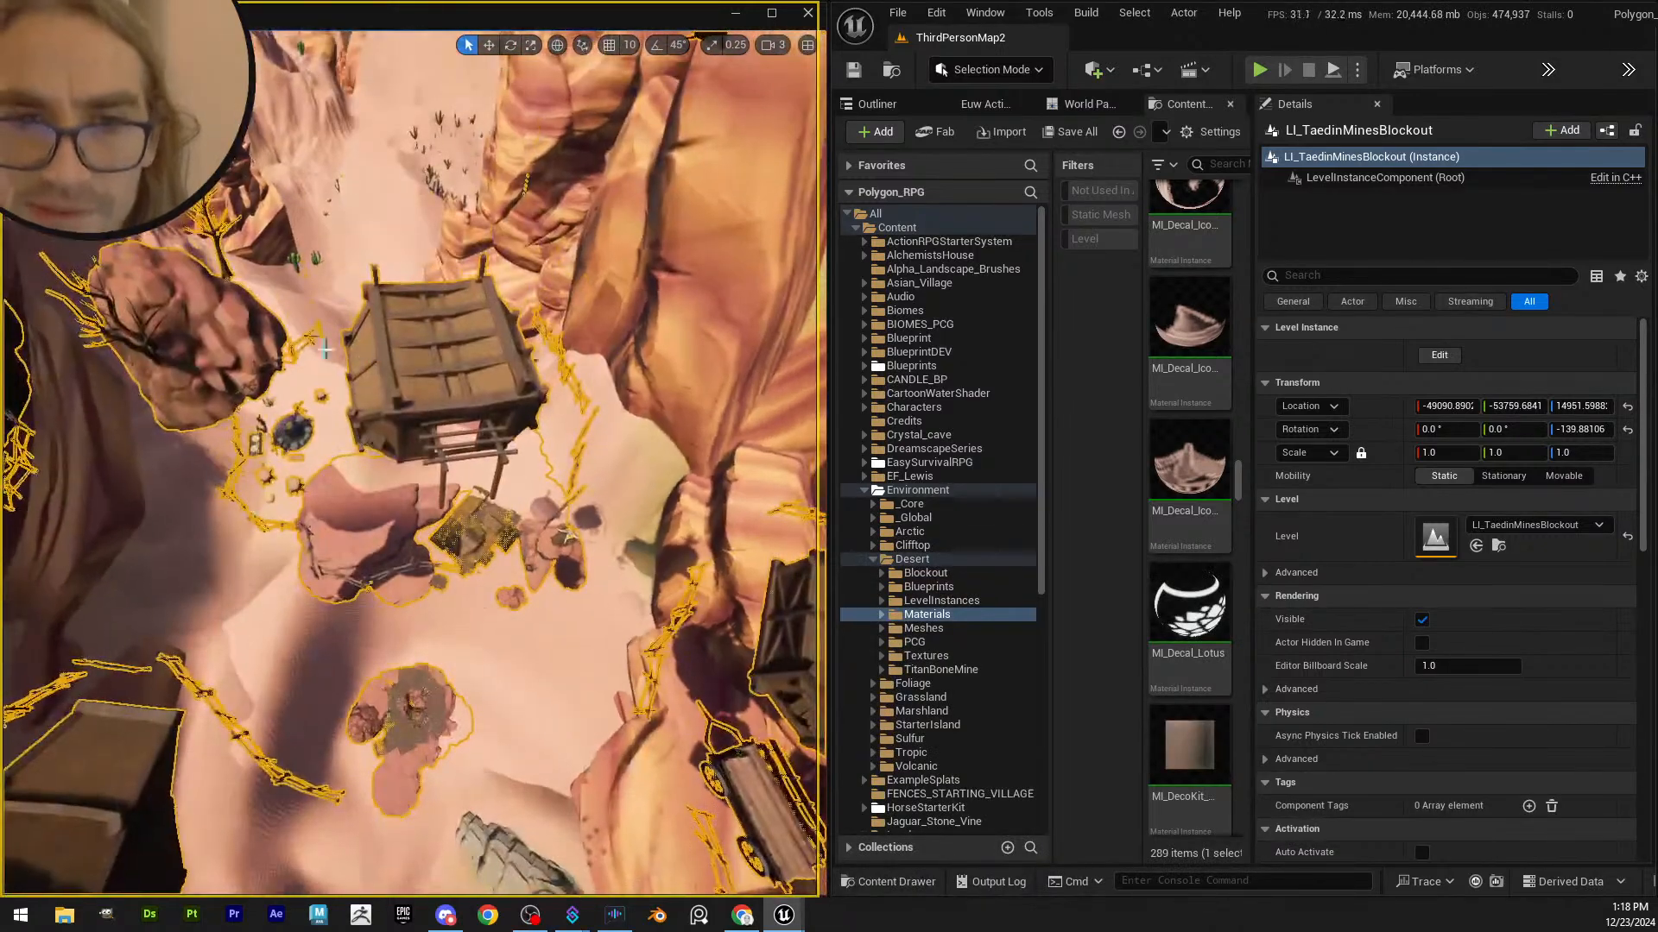
{"action": "right_click", "coordinate": [420, 383]}
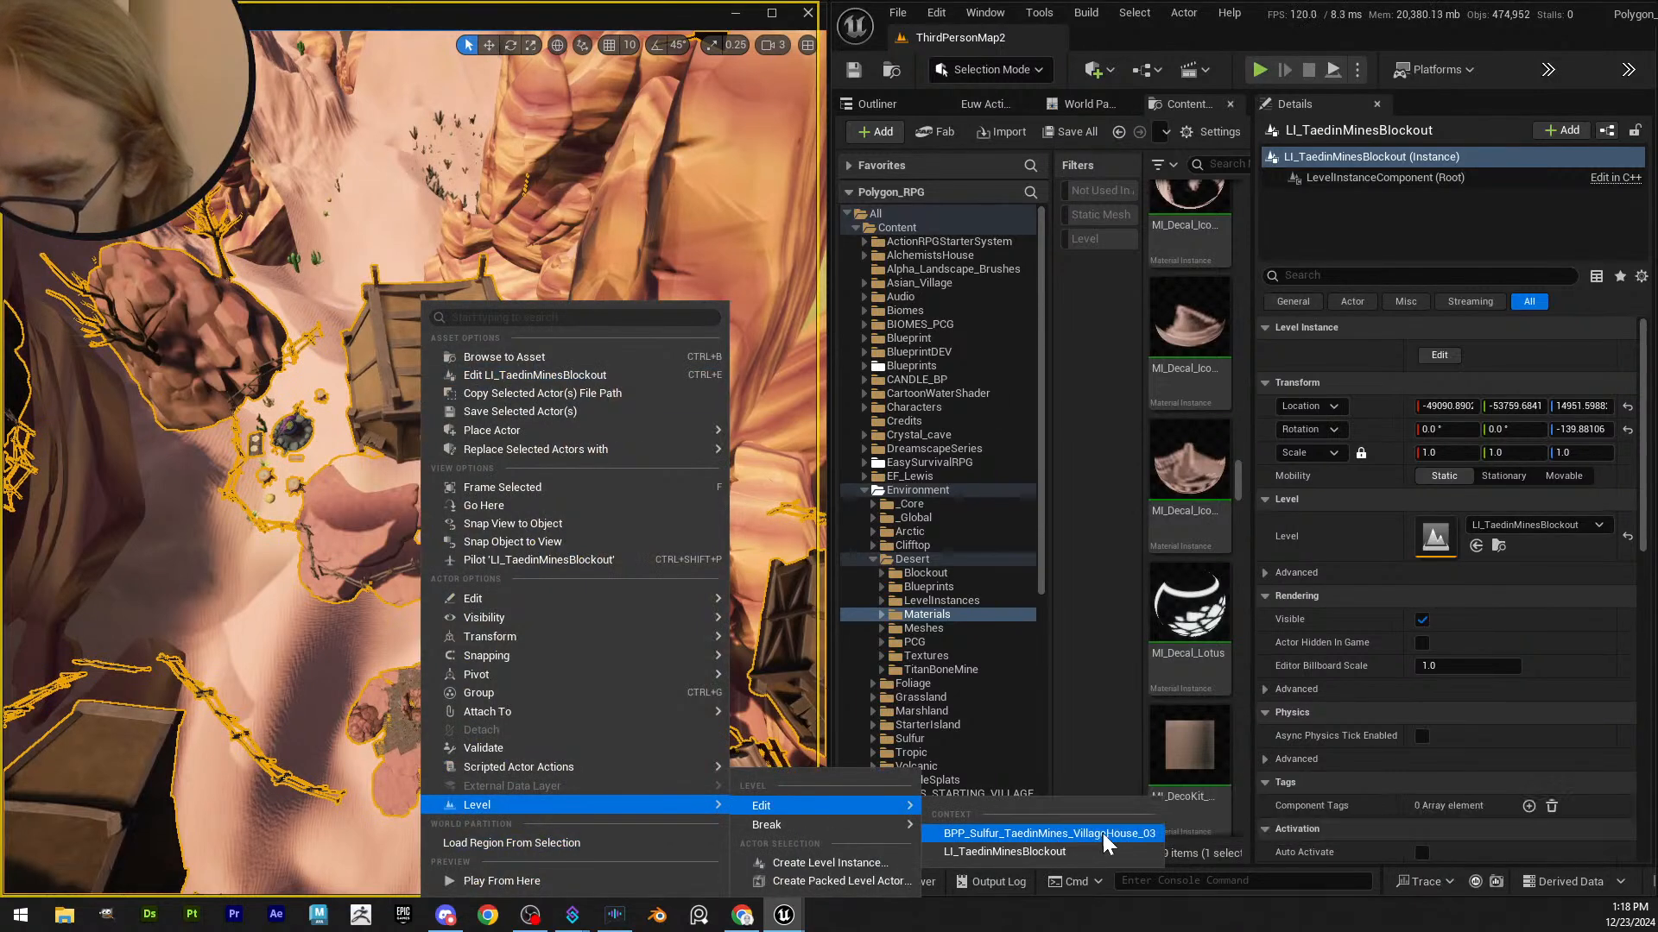
{"action": "left_click", "coordinate": [1105, 836]}
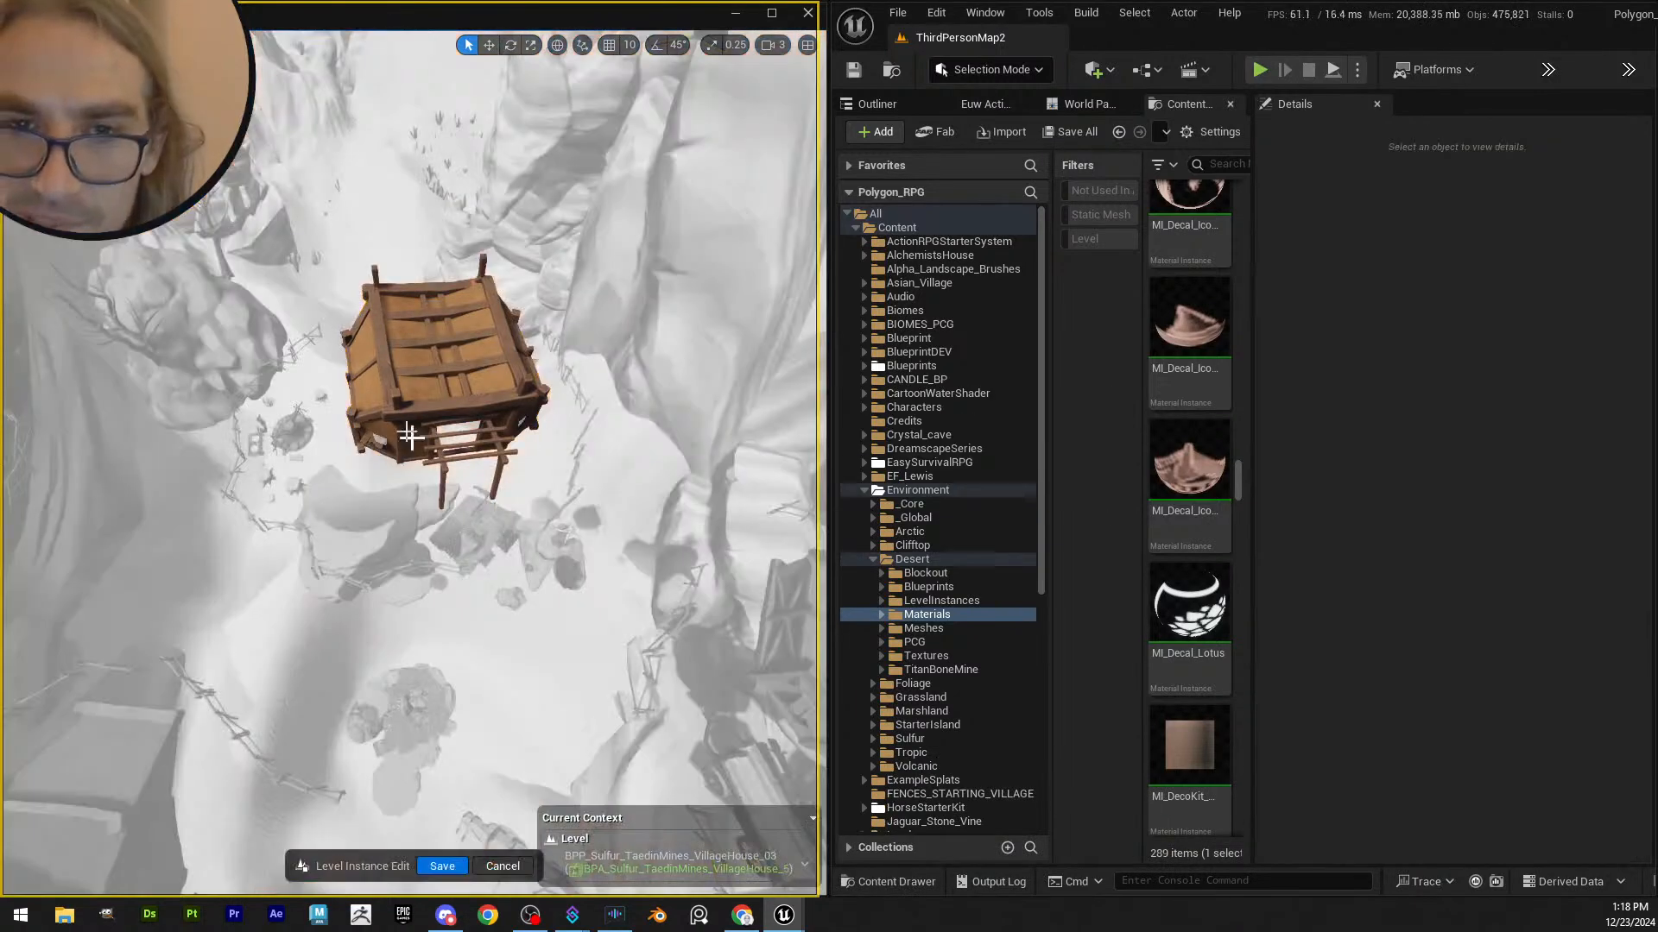
{"action": "key", "text": "s"}
{"action": "right_click_drag", "start_coordinate": [393, 393], "coordinate": [108, 370]}
{"action": "scroll", "coordinate": [394, 393], "scroll_direction": "up", "scroll_amount": 1}
{"action": "key", "text": "w"}
{"action": "scroll", "coordinate": [394, 393], "scroll_direction": "down", "scroll_amount": 2}
{"action": "scroll", "coordinate": [393, 393], "scroll_direction": "down", "scroll_amount": 1}
{"action": "key", "text": "s"}
{"action": "key", "text": "s"}
{"action": "scroll", "coordinate": [394, 393], "scroll_direction": "down", "scroll_amount": 2}
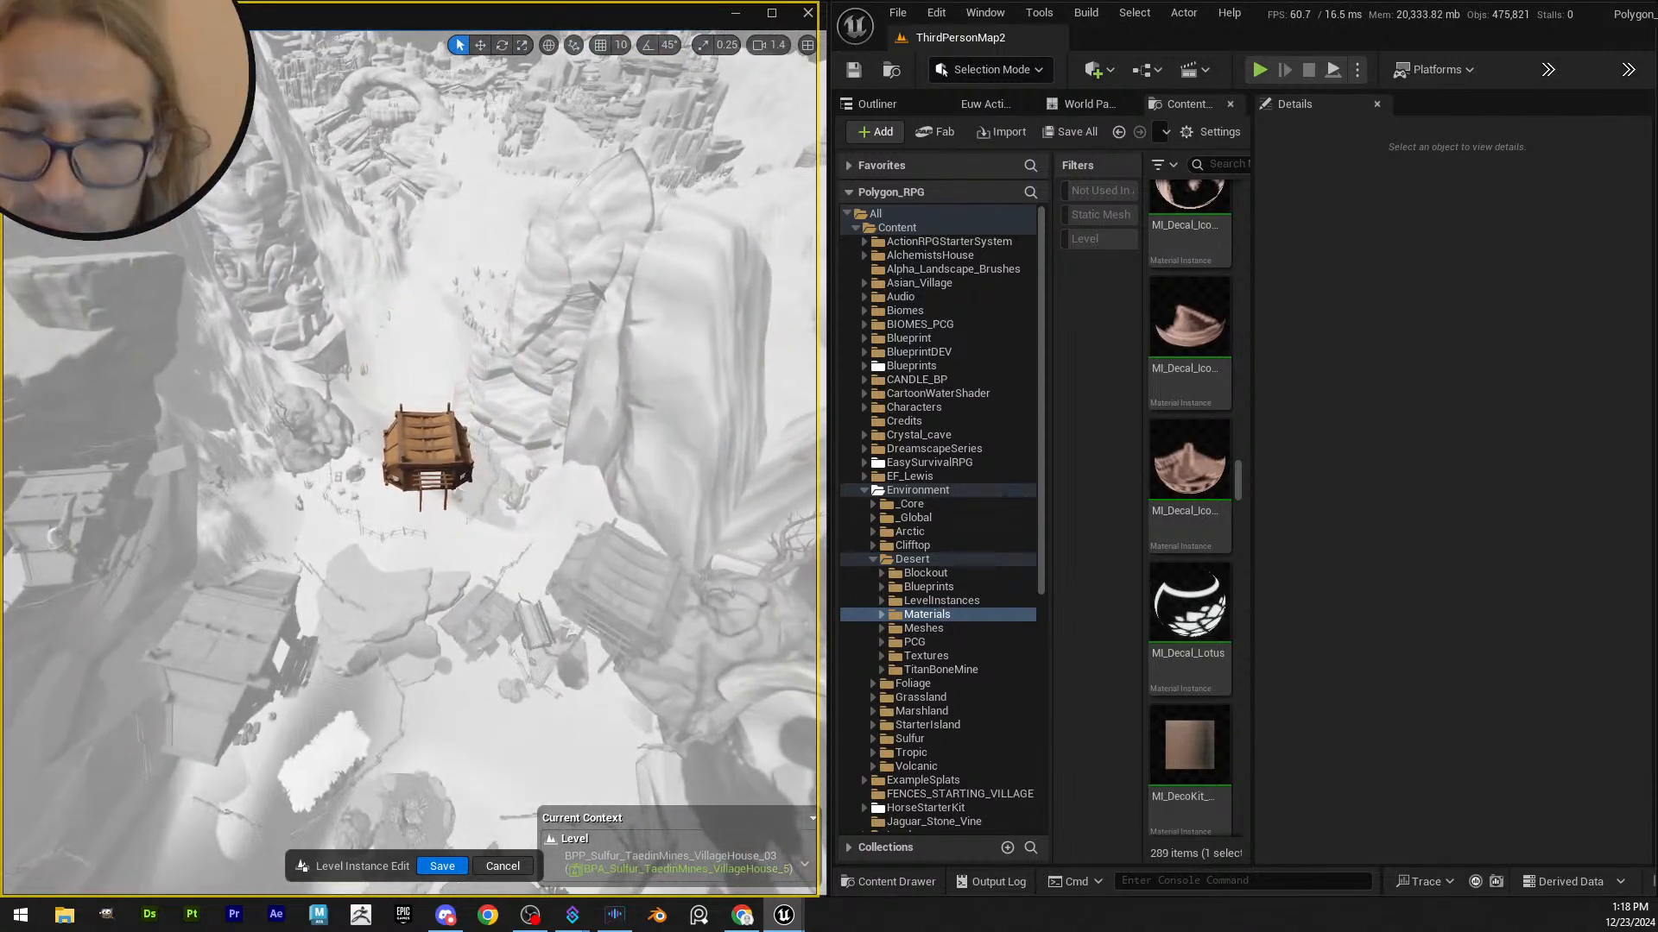
{"action": "left_click", "coordinate": [515, 868]}
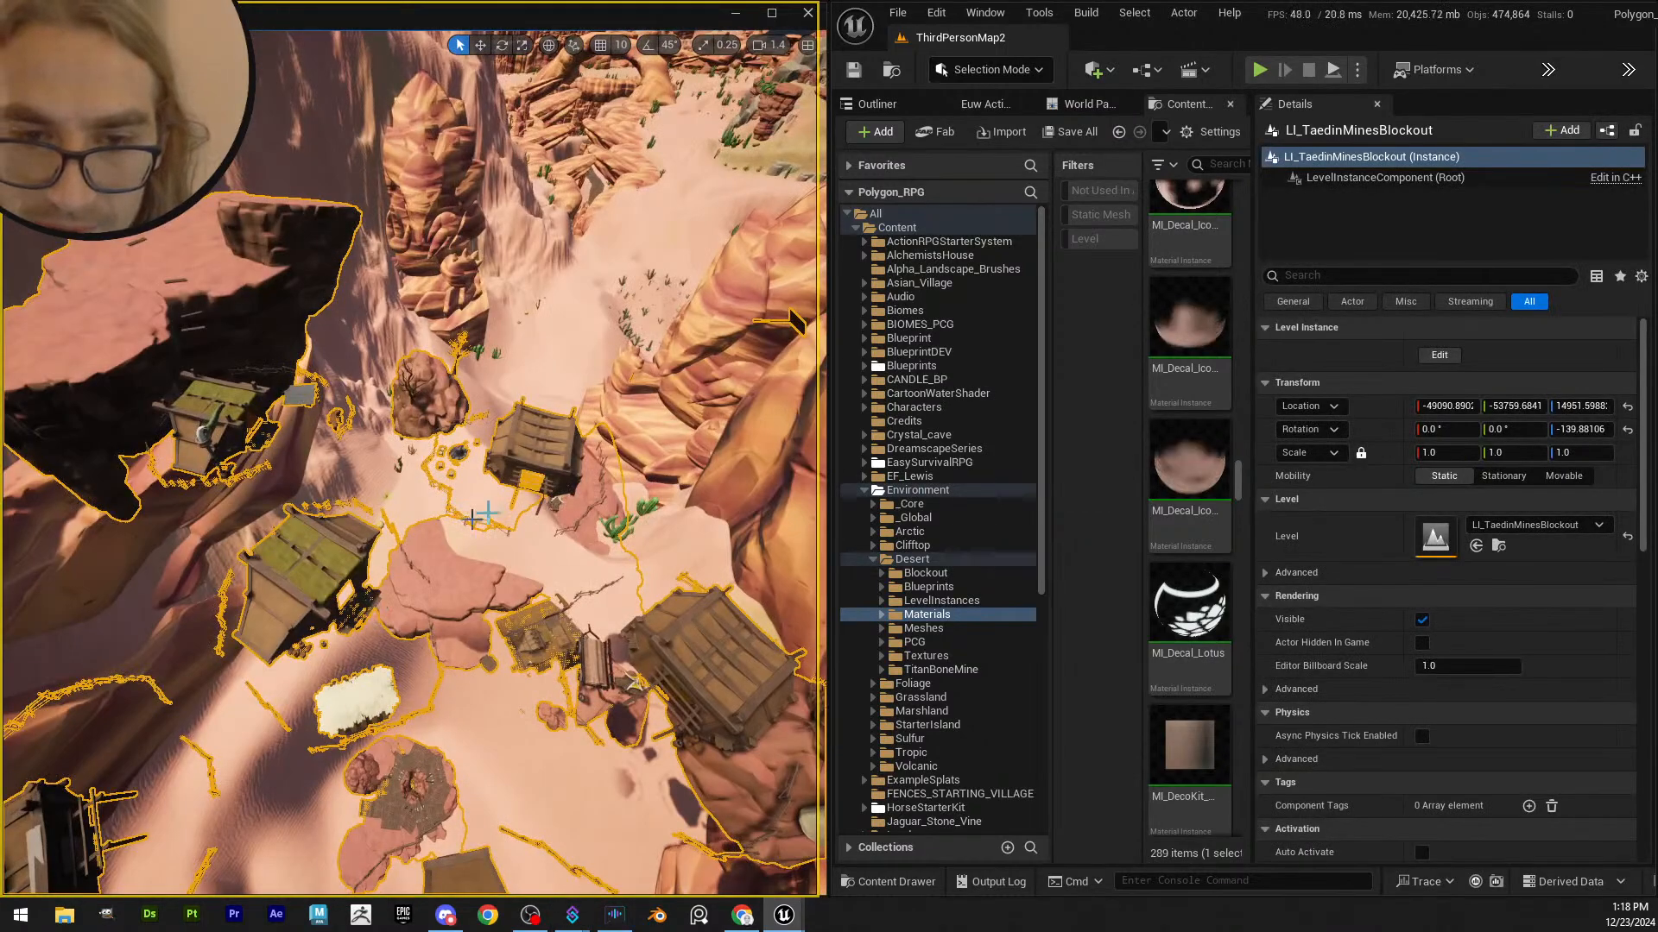
- Open the LI_TaedinMinesBlockout level instance for editing
{"action": "mouse_move", "coordinate": [489, 864]}
{"action": "right_mouse_down"}
{"action": "mouse_move", "coordinate": [483, 846]}
{"action": "mouse_move", "coordinate": [488, 864]}
{"action": "right_mouse_up"}
{"action": "right_click", "coordinate": [489, 864]}
{"action": "mouse_move", "coordinate": [696, 800]}
{"action": "mouse_move", "coordinate": [821, 790]}
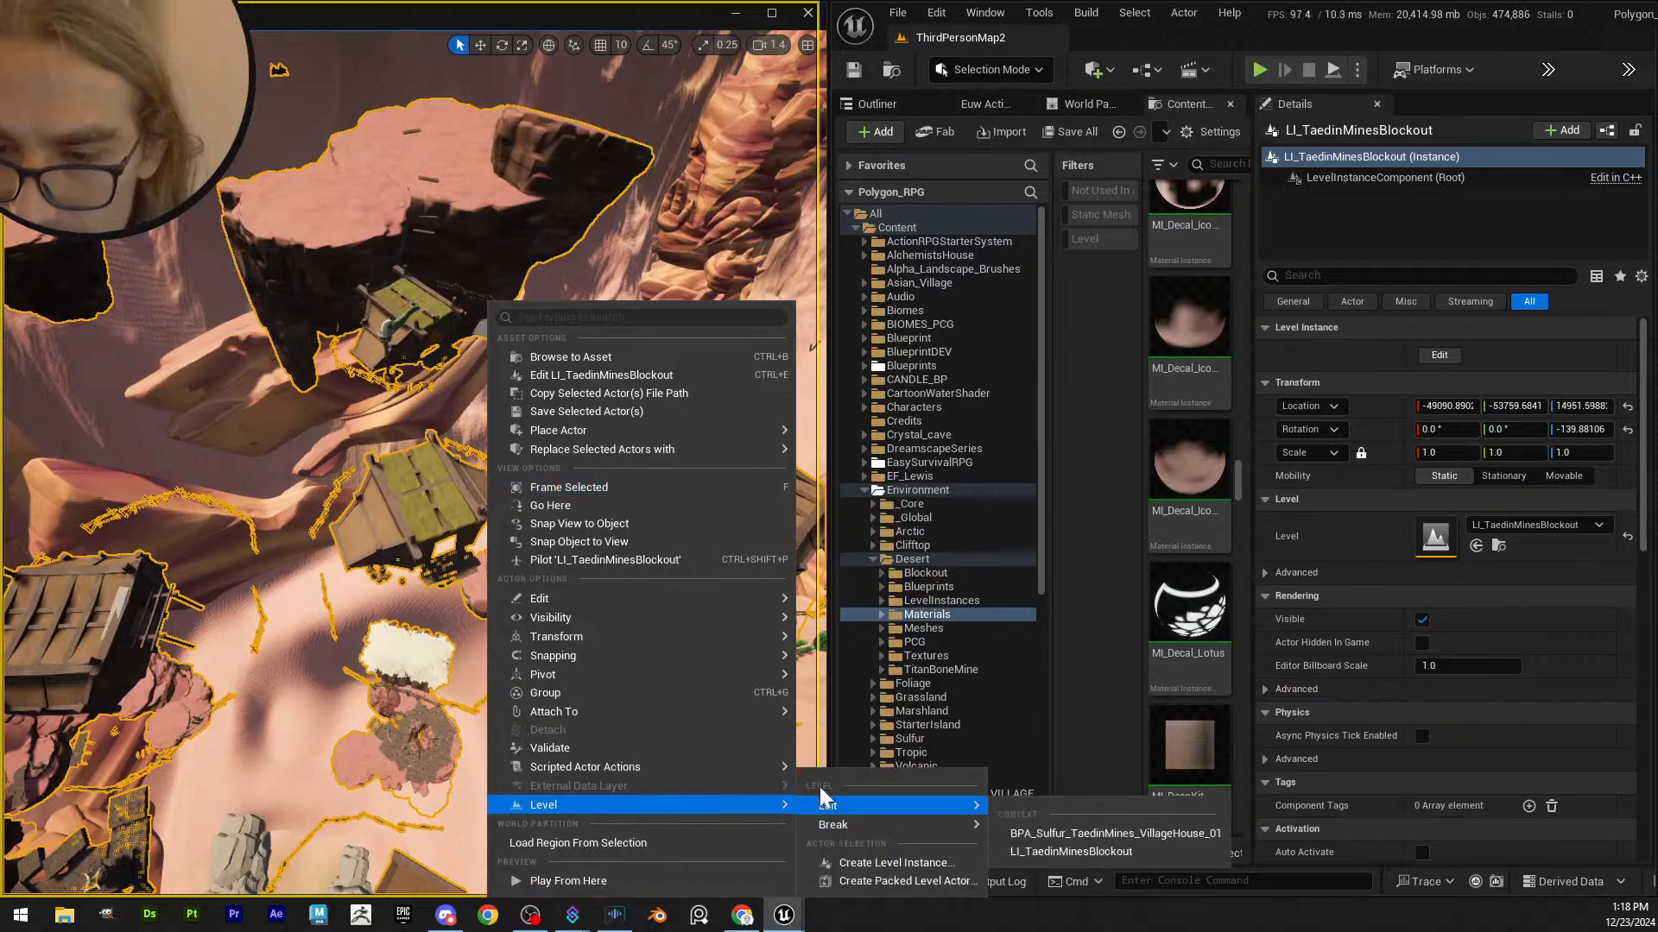
{"action": "left_click", "coordinate": [1076, 849]}
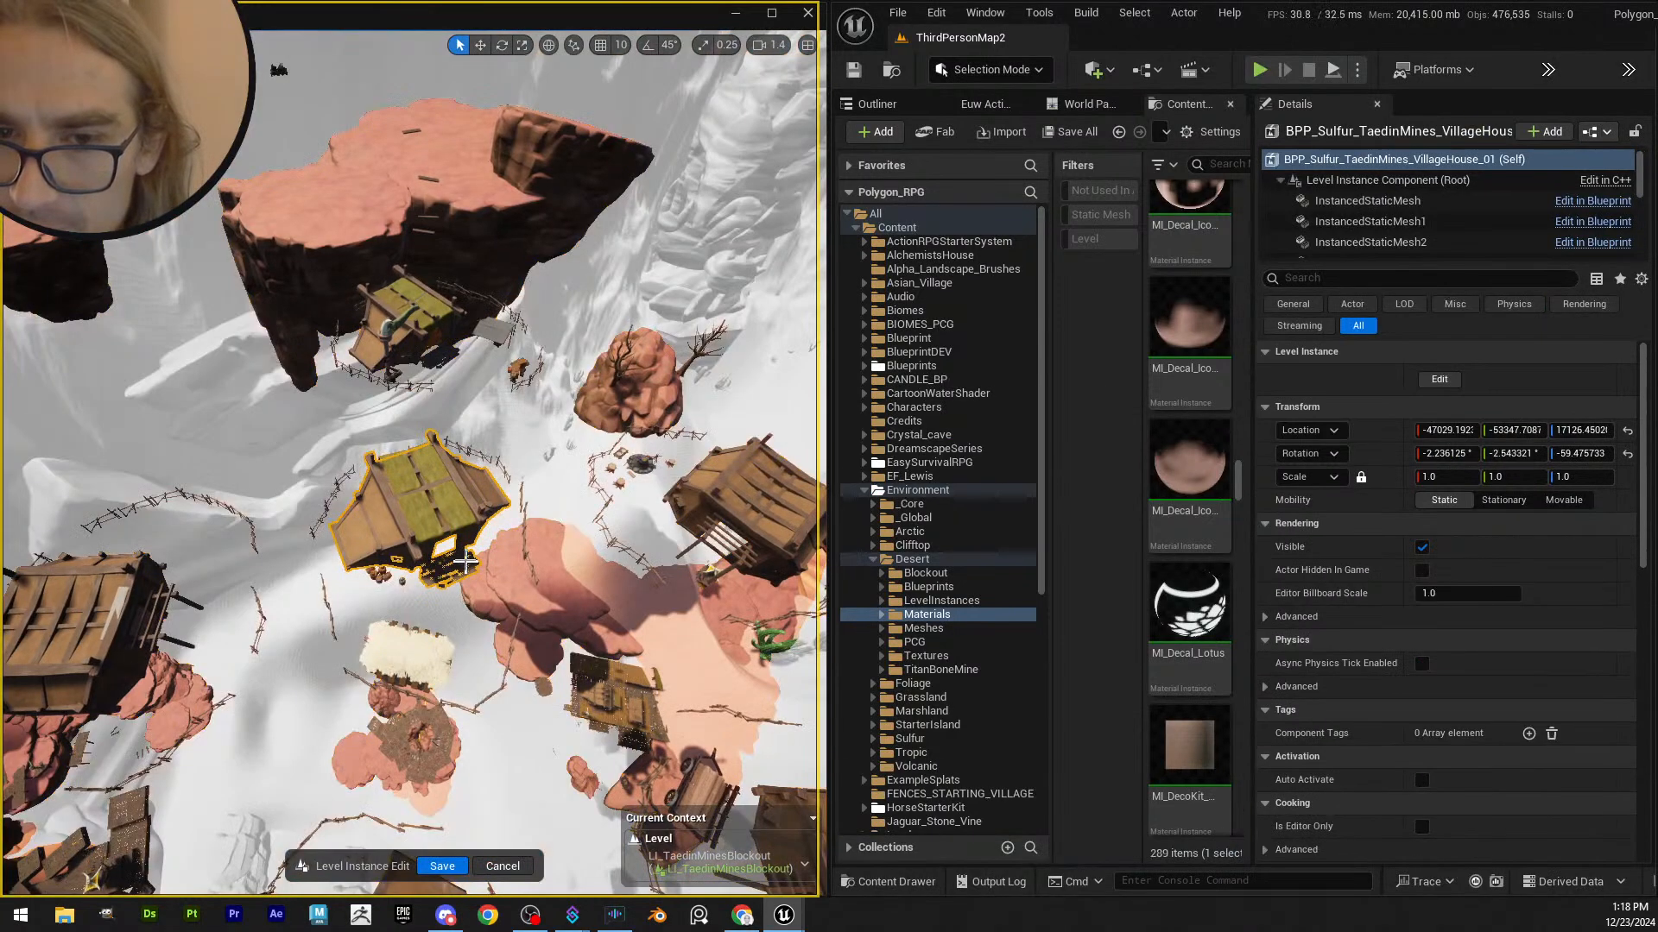
- Try to box-select the village house together with its surrounding fences and props
{"action": "right_click_drag", "start_coordinate": [467, 570], "coordinate": [293, 574]}
{"action": "scroll", "coordinate": [552, 492], "scroll_direction": "up", "scroll_amount": 3}
{"action": "scroll", "coordinate": [510, 526], "scroll_direction": "up", "scroll_amount": 3}
{"action": "scroll", "coordinate": [337, 552], "scroll_direction": "down", "scroll_amount": 2}
{"action": "mouse_move", "coordinate": [552, 561]}
{"action": "right_mouse_down"}
{"action": "mouse_move", "coordinate": [536, 553]}
{"action": "mouse_move", "coordinate": [579, 559]}
{"action": "right_mouse_up"}
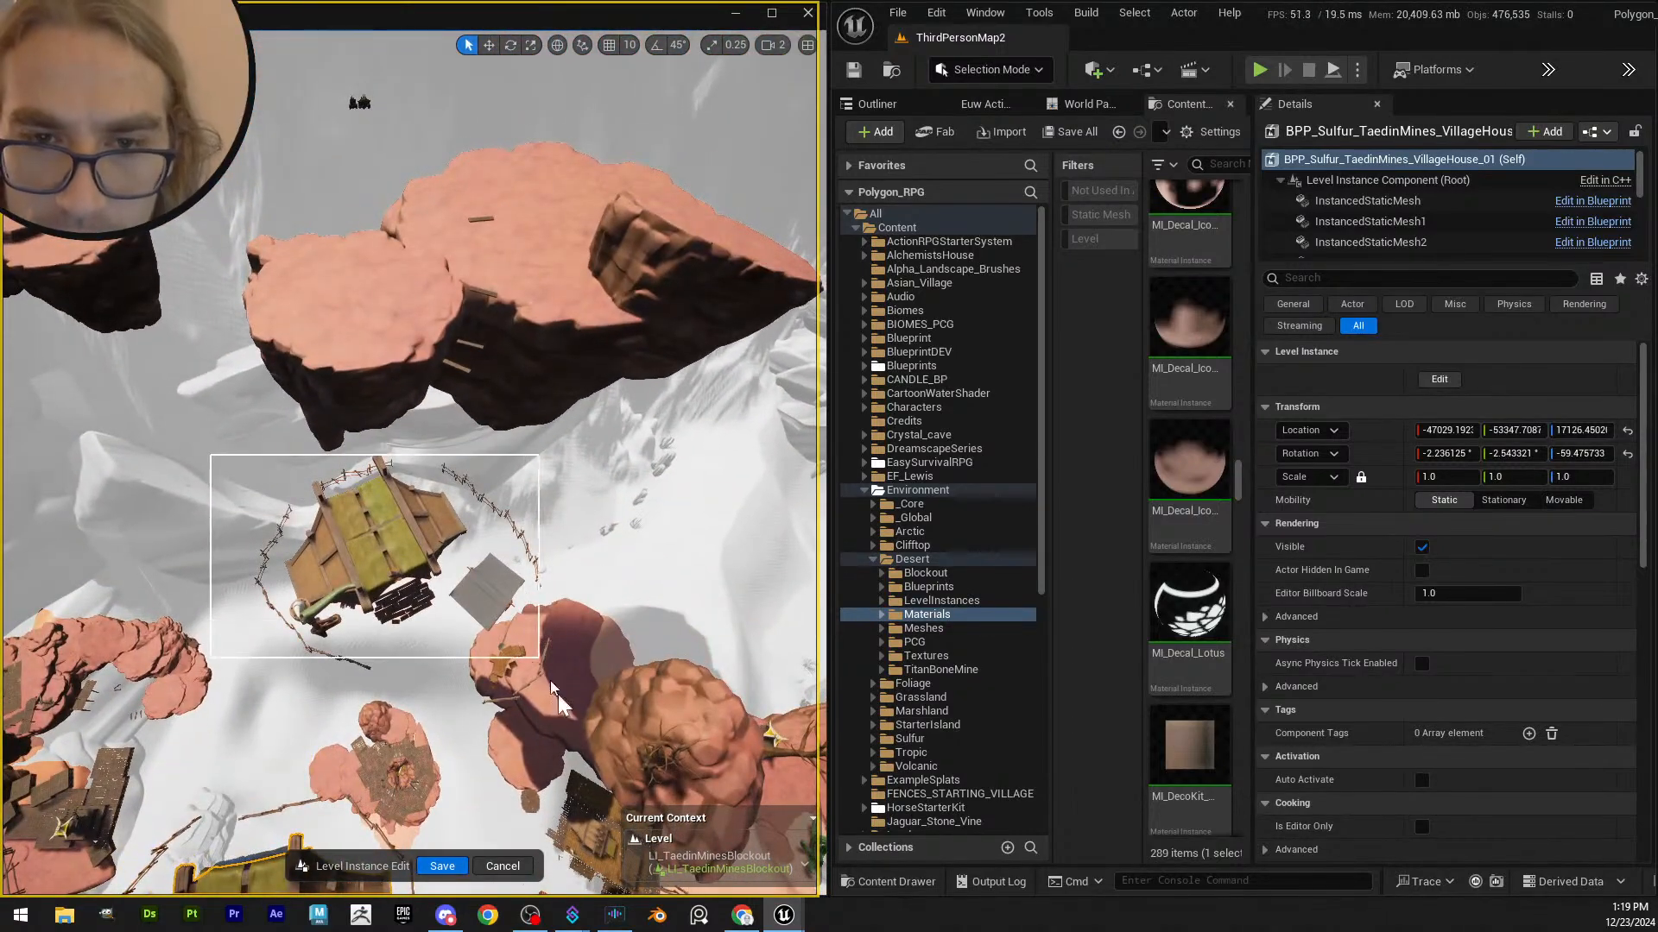
{"action": "left_click_drag", "start_coordinate": [560, 722], "coordinate": [563, 724]}
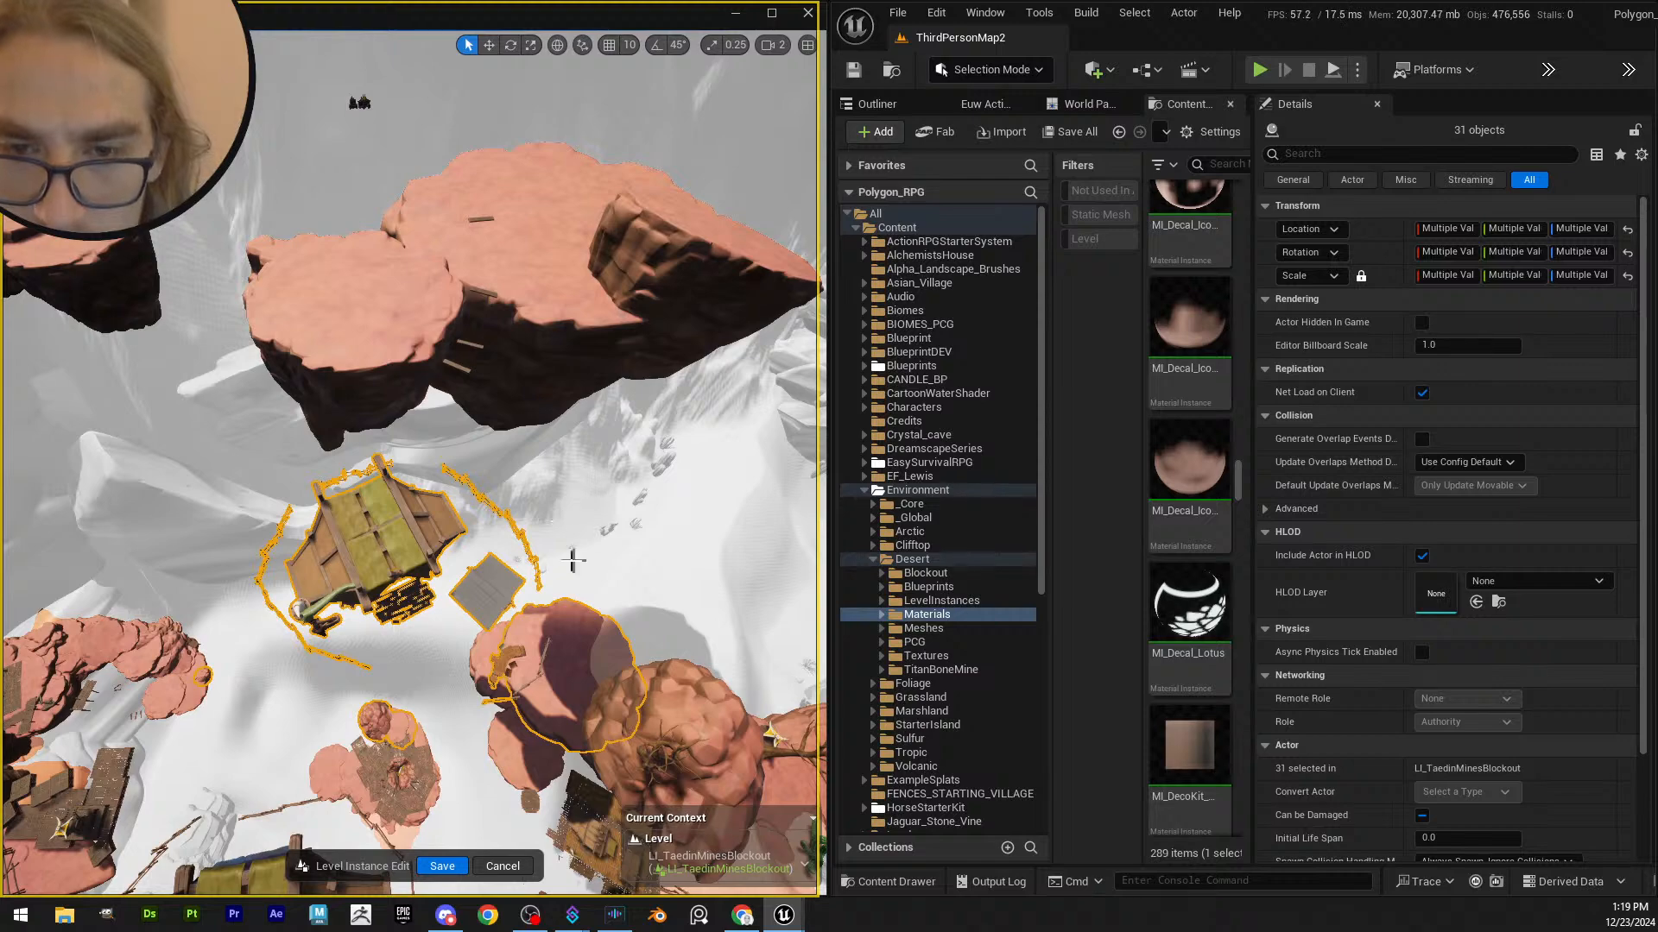
{"action": "key", "text": "w"}
{"action": "right_click_drag", "start_coordinate": [574, 561], "coordinate": [554, 514]}
{"action": "scroll", "coordinate": [574, 560], "scroll_direction": "down", "scroll_amount": 3}
{"action": "key", "text": "e"}
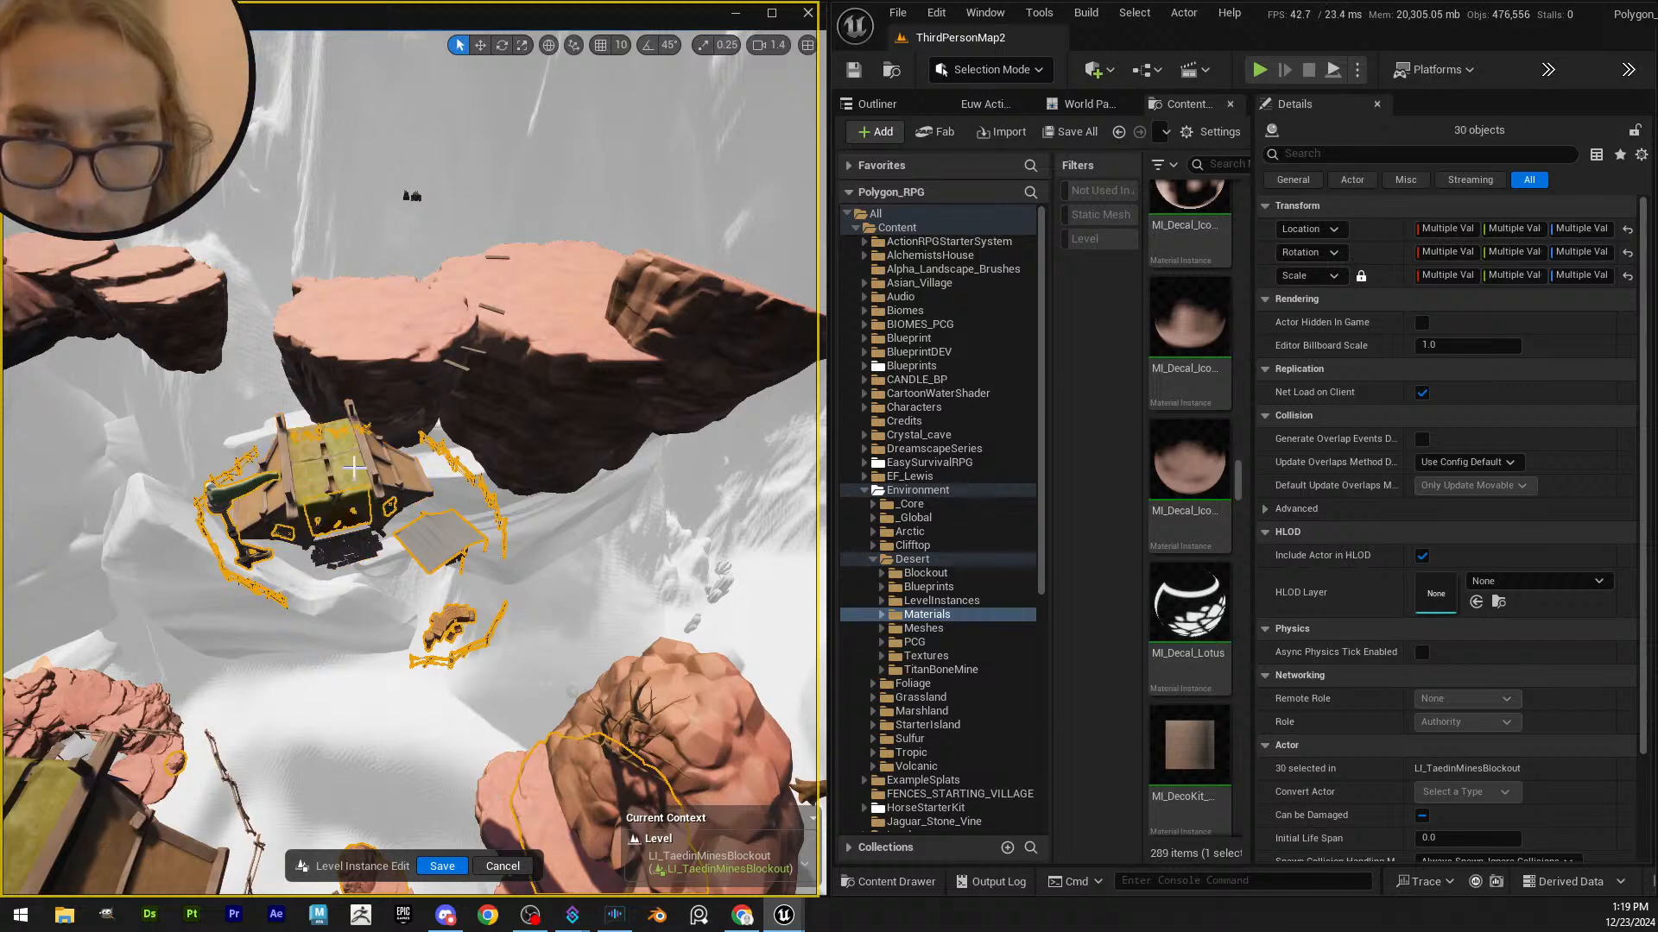
{"action": "left_click", "coordinate": [366, 329]}
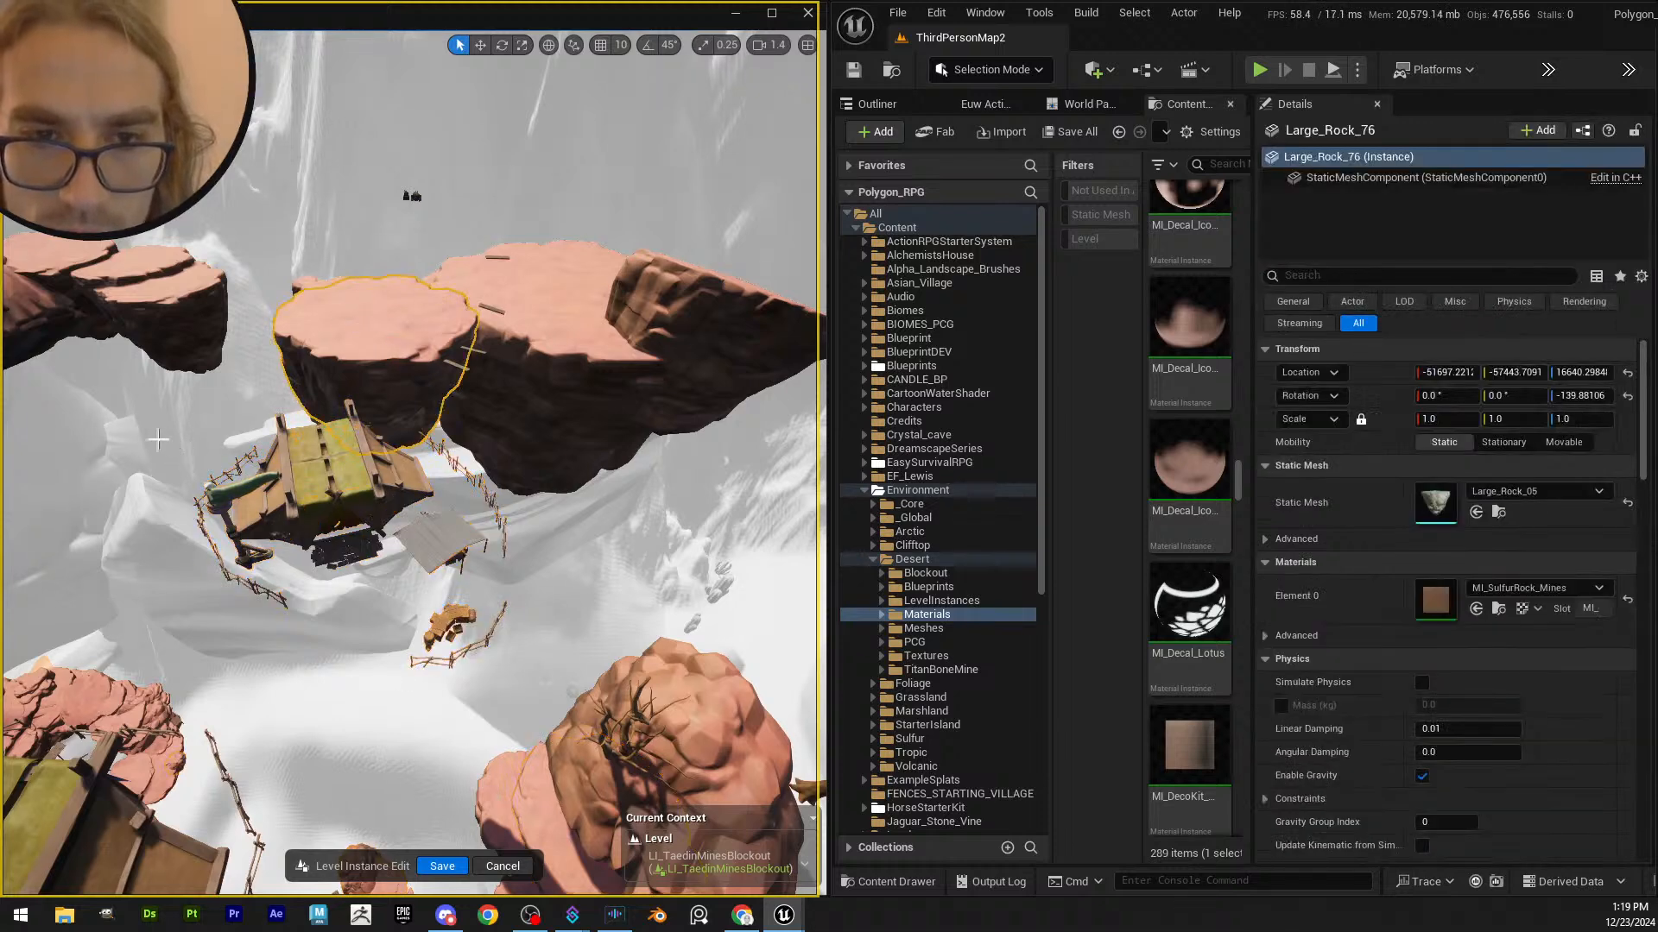
- Select the village house cluster with its fences and props, leaving the large rocks beneath it out of the selection
{"action": "left_click_drag", "start_coordinate": [146, 424], "coordinate": [582, 663], "text": "ctrl+alt"}
{"action": "left_click_drag", "start_coordinate": [525, 670], "coordinate": [524, 675]}
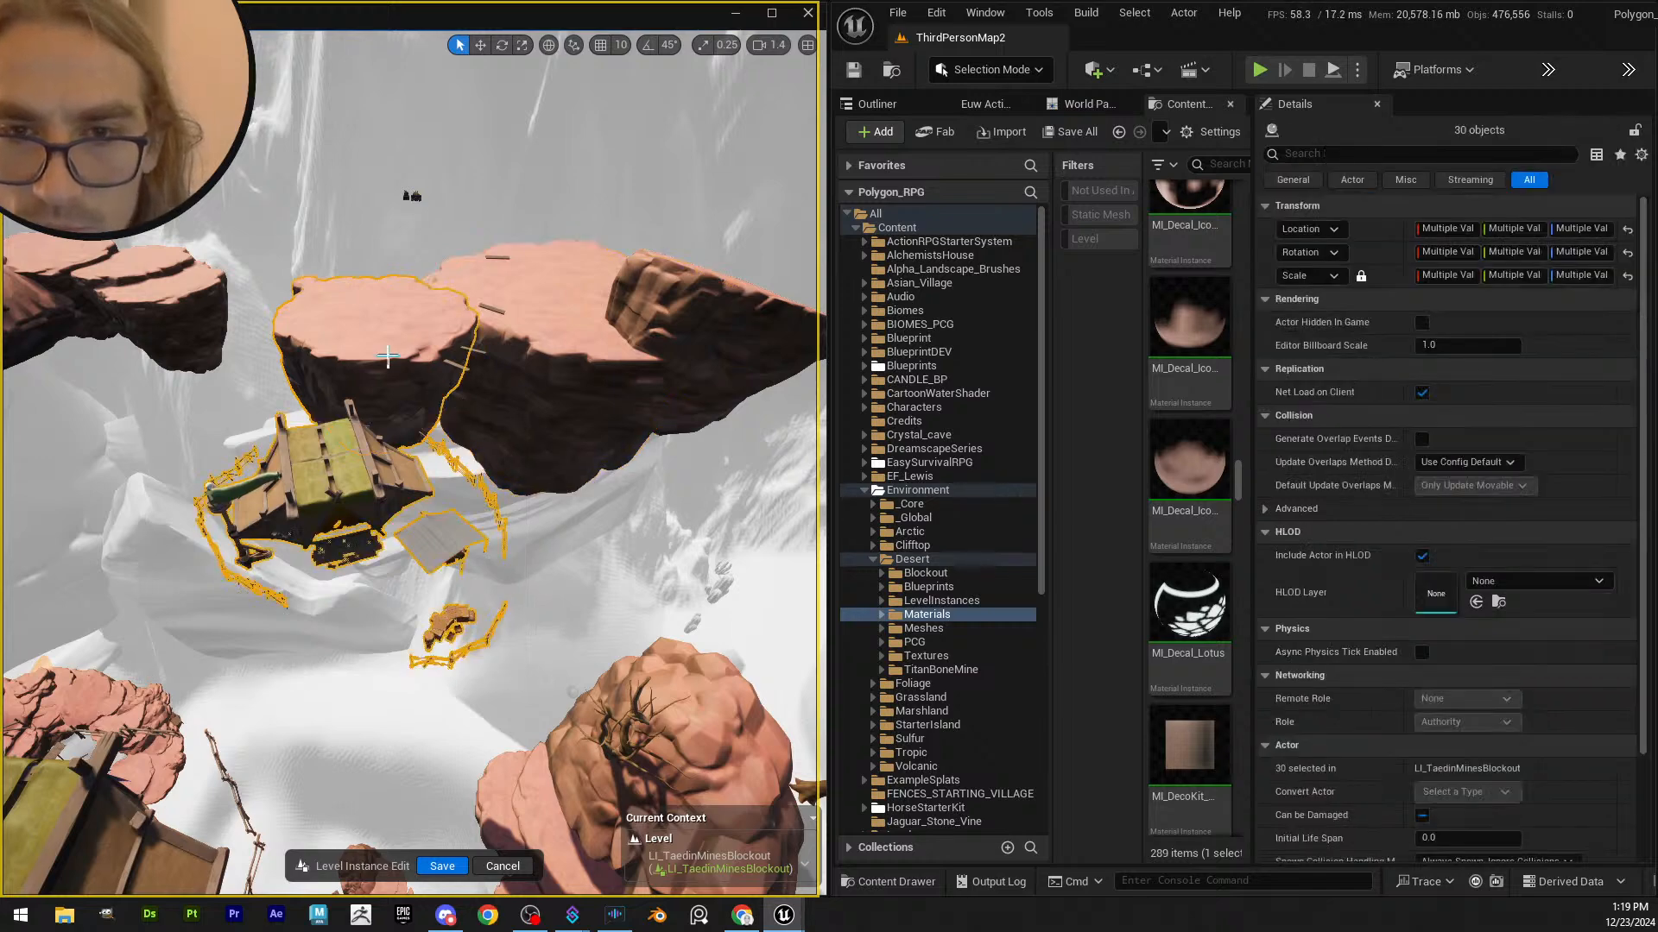
{"action": "right_click_drag", "start_coordinate": [364, 355], "coordinate": [471, 370]}
{"action": "scroll", "coordinate": [364, 356], "scroll_direction": "up", "scroll_amount": 1}
{"action": "key", "text": "w"}
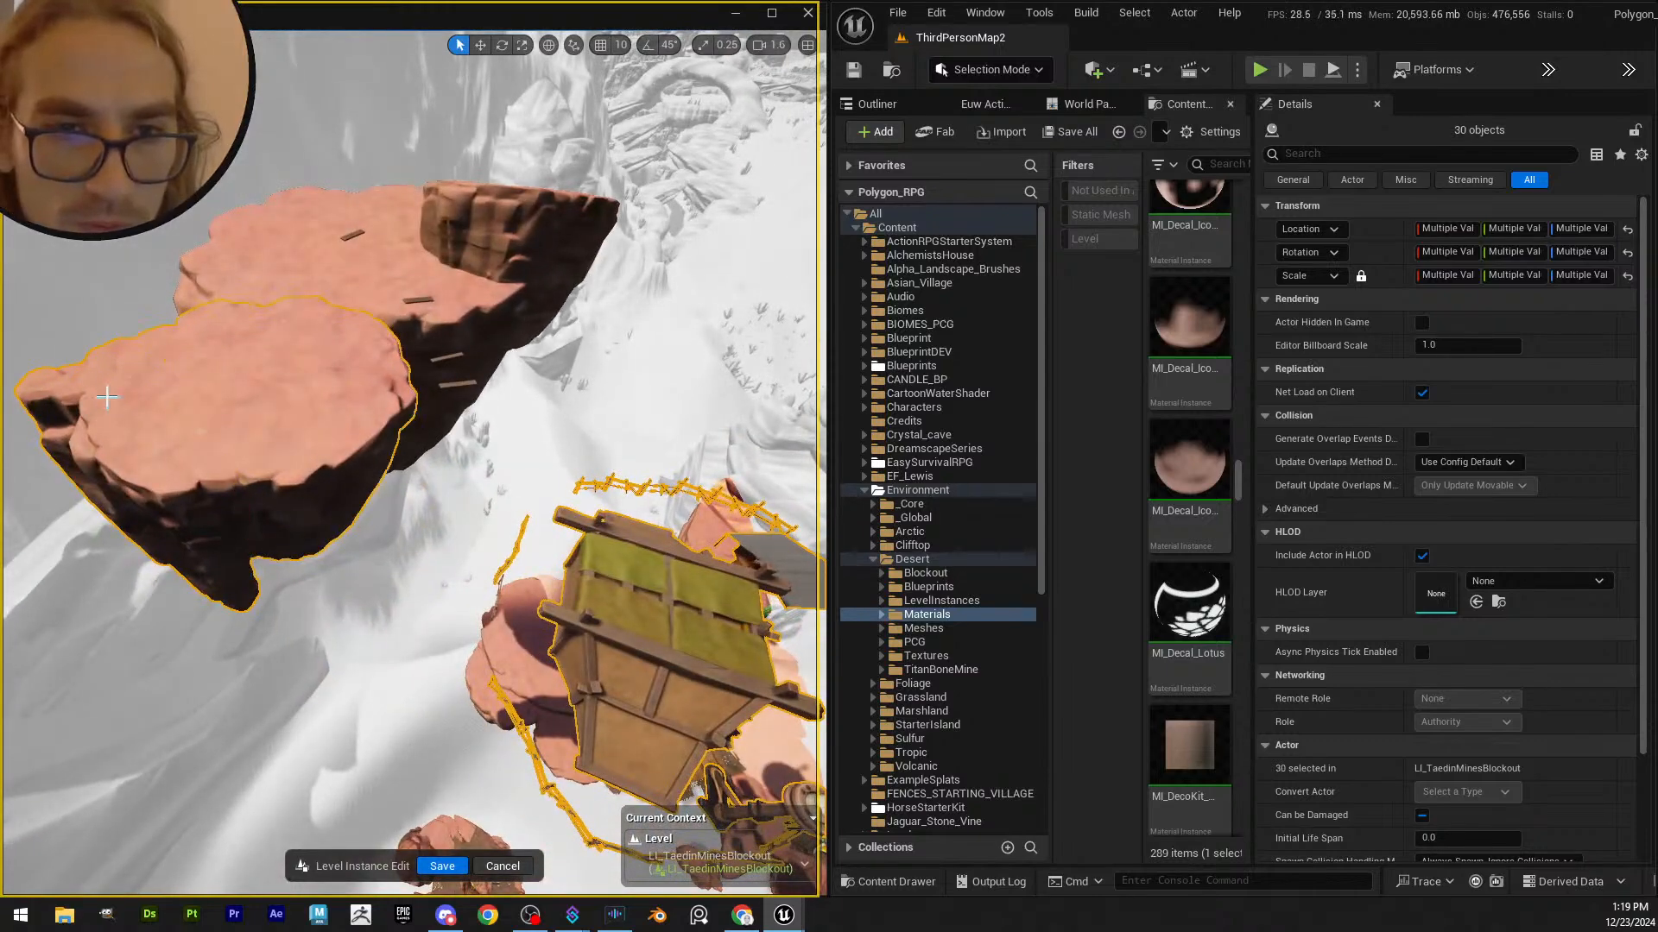
{"action": "left_click", "coordinate": [291, 470], "text": "ctrl"}
{"action": "key", "text": "a"}
{"action": "right_click_drag", "start_coordinate": [291, 471], "coordinate": [389, 432]}
{"action": "scroll", "coordinate": [291, 470], "scroll_direction": "up", "scroll_amount": 2}
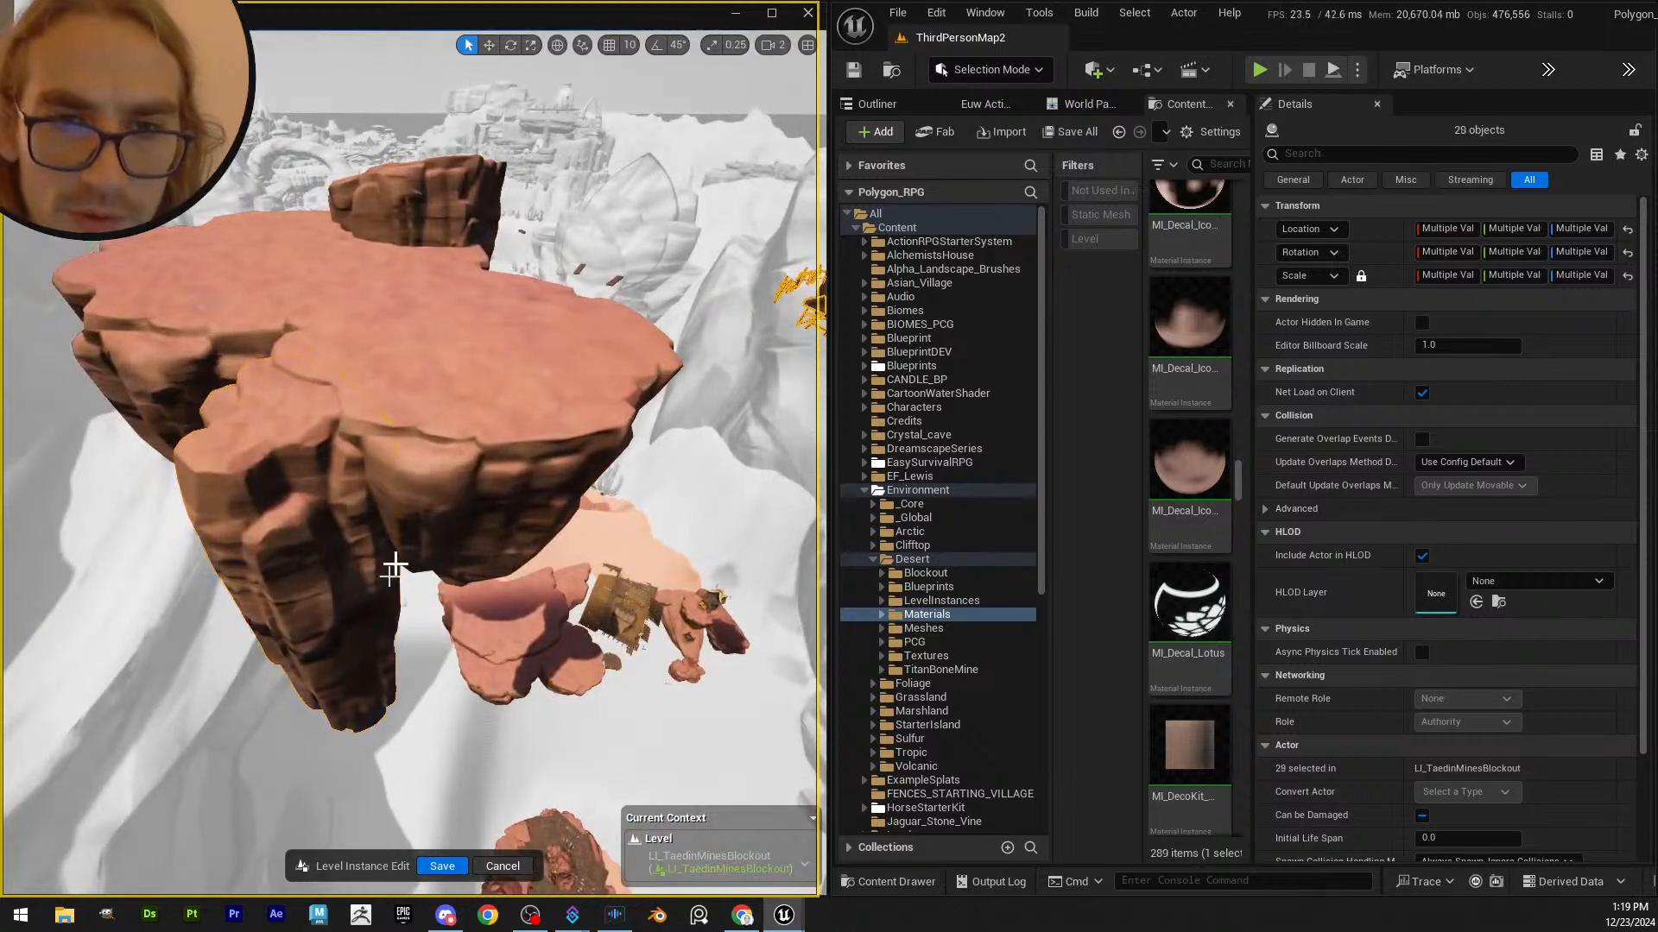
{"action": "left_click", "coordinate": [394, 566], "text": "ctrl"}
{"action": "right_click_drag", "start_coordinate": [394, 565], "coordinate": [574, 511]}
{"action": "key", "text": "w"}
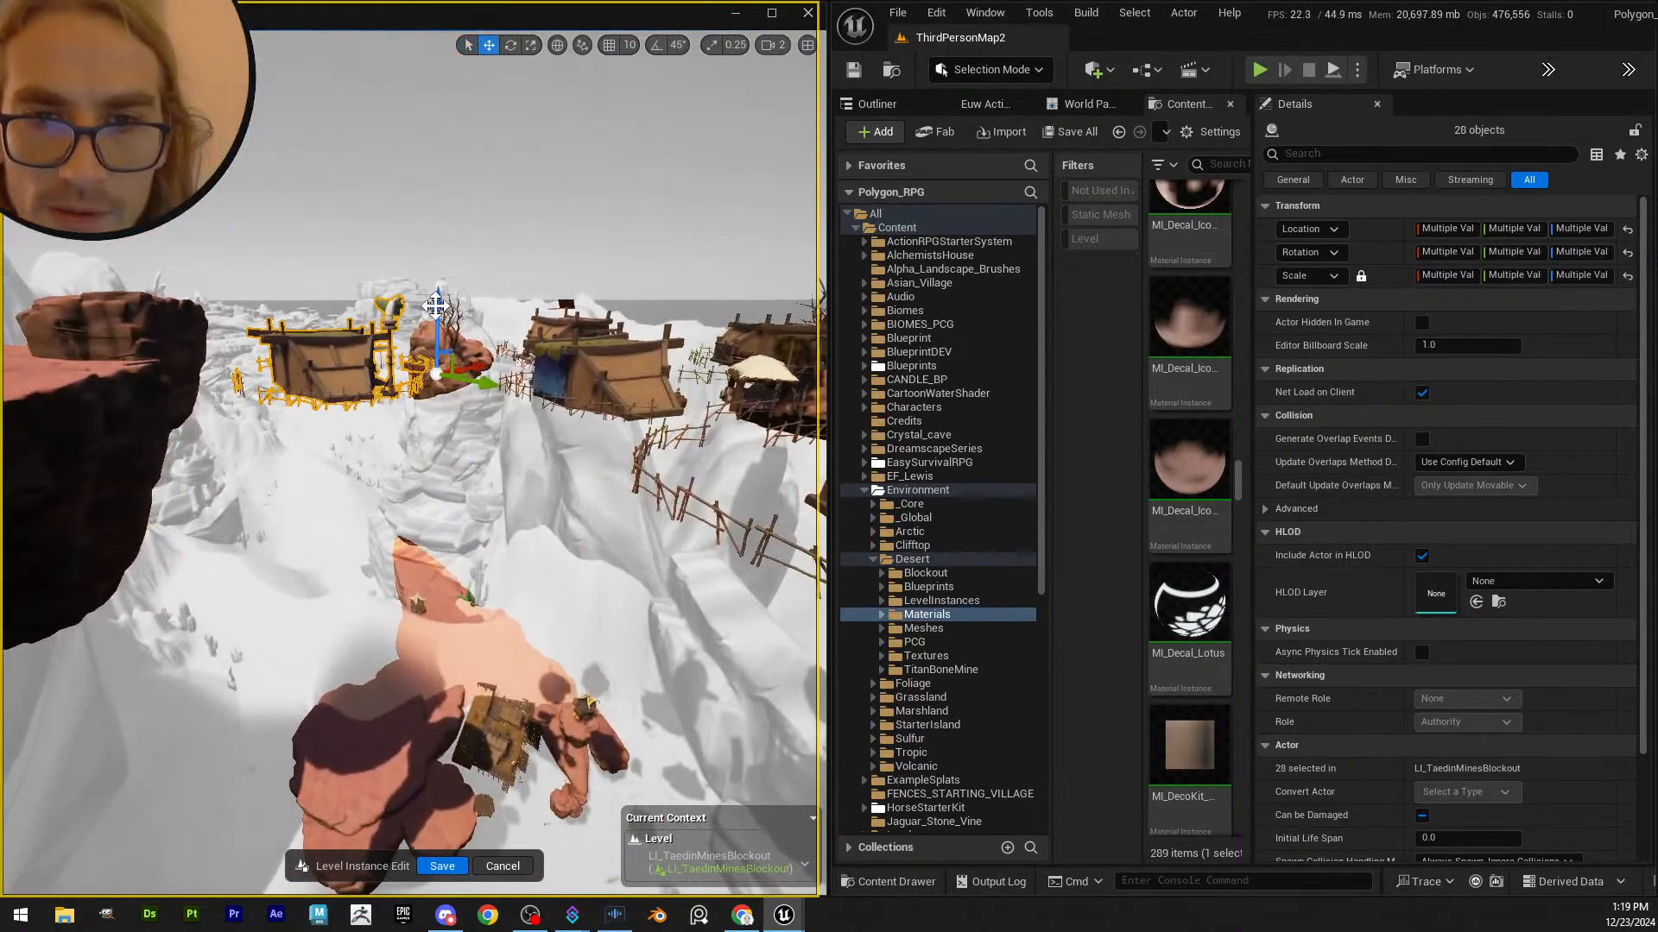
- Try lowering the house cluster, compare it with the original height, and undo the move
{"action": "key", "text": "w"}
{"action": "right_click_drag", "start_coordinate": [405, 472], "coordinate": [259, 483]}
{"action": "key", "text": "ctrl+z"}
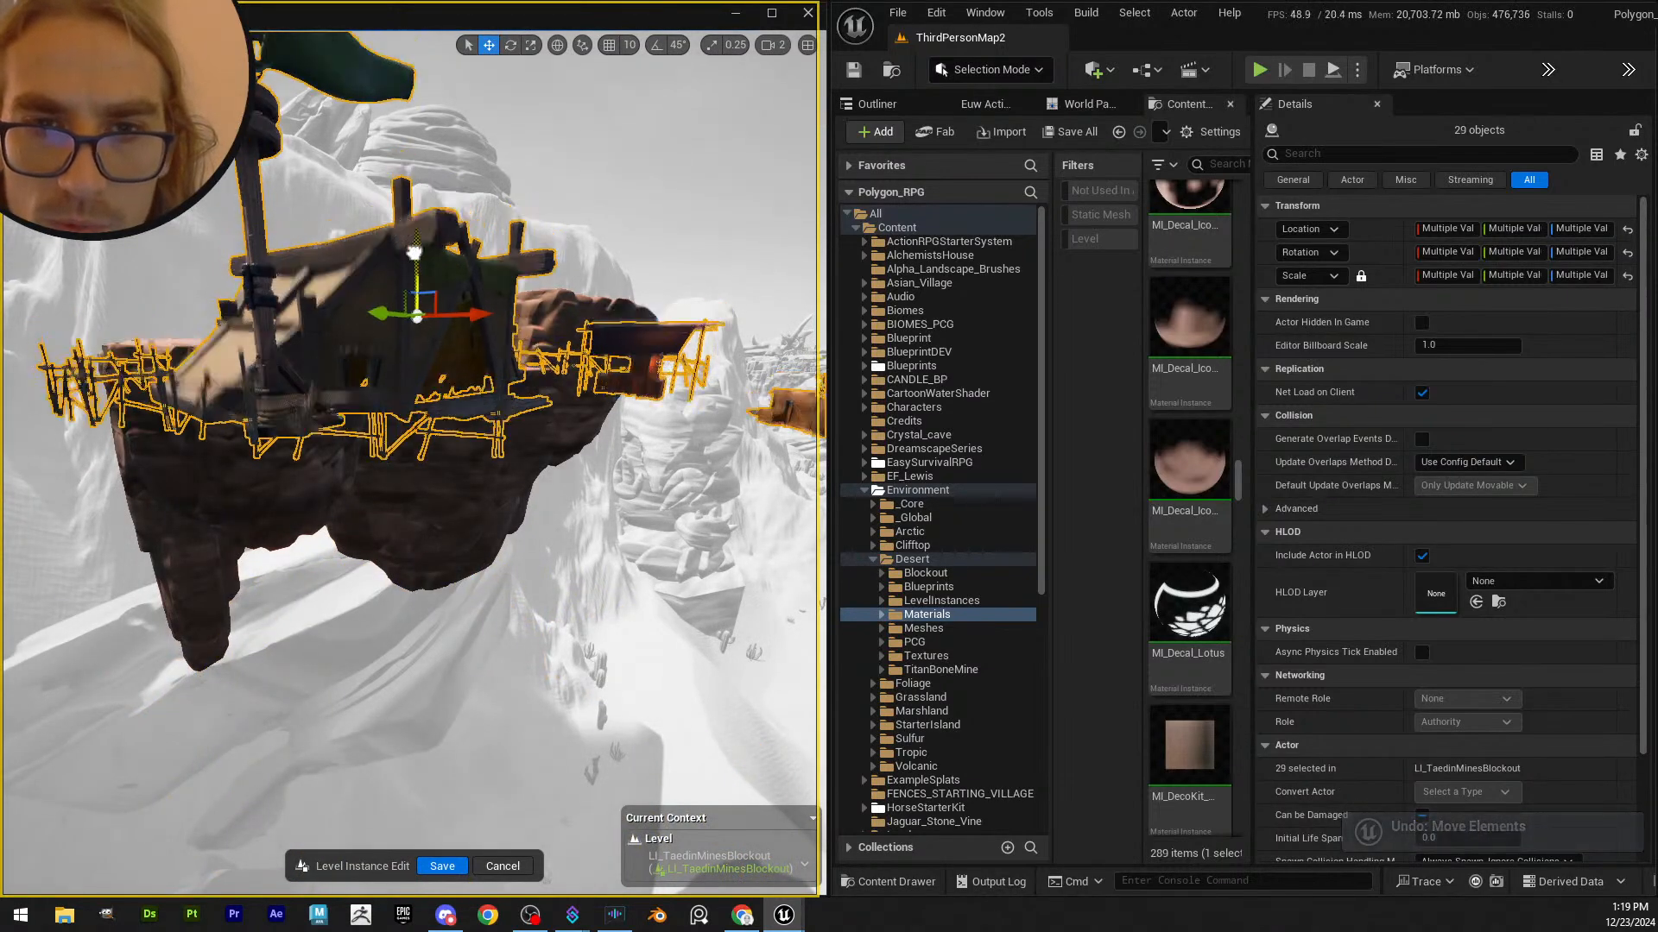
{"action": "key", "text": "ctrl+y"}
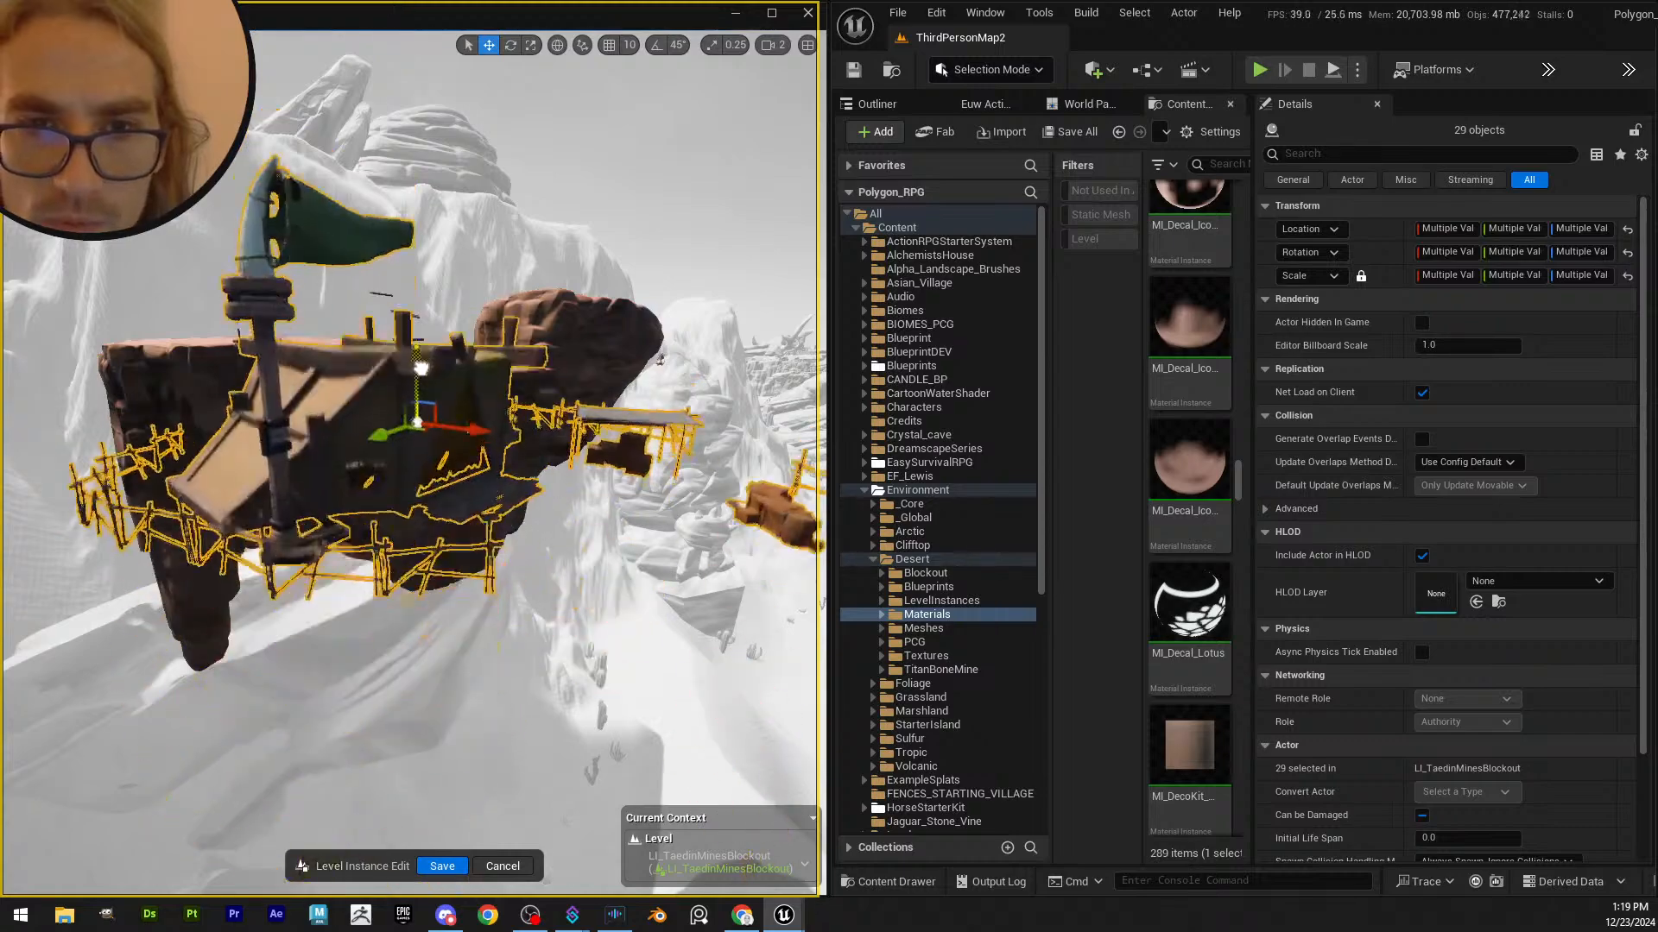
{"action": "key", "text": "ctrl+z"}
- Add the missed object beside the village house to the cluster selection
{"action": "key", "text": "s"}
{"action": "right_click_drag", "start_coordinate": [484, 432], "coordinate": [554, 478]}
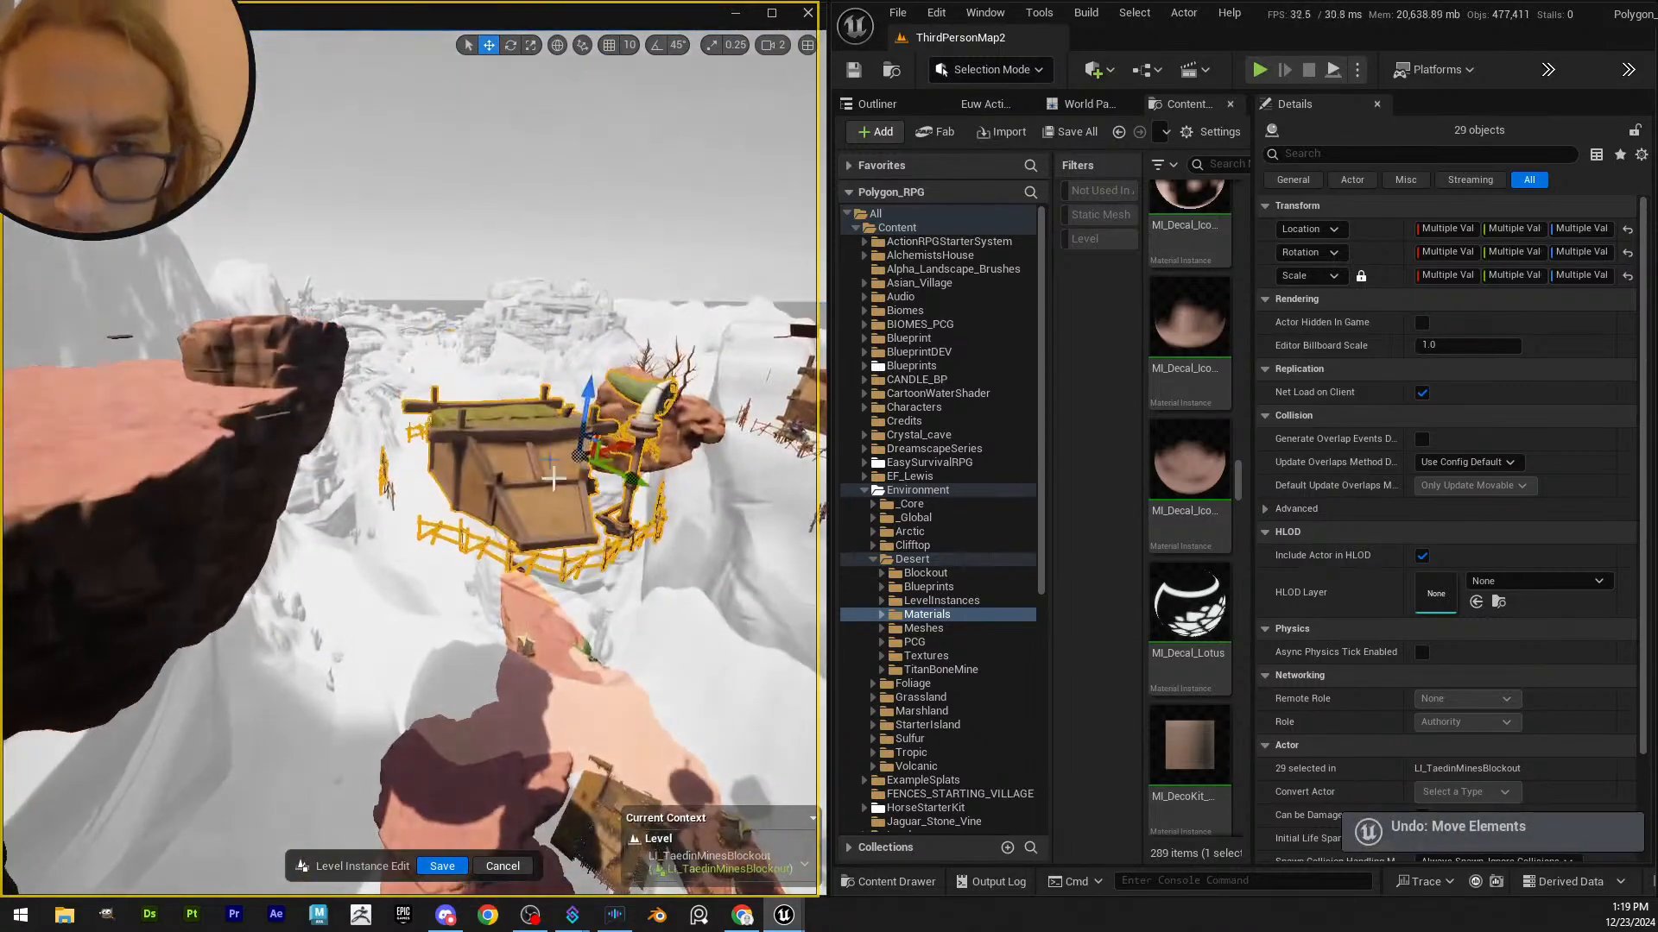
{"action": "right_click_drag", "start_coordinate": [582, 403], "coordinate": [527, 559]}
{"action": "key", "text": "w"}
{"action": "left_click", "coordinate": [543, 601], "text": "ctrl"}
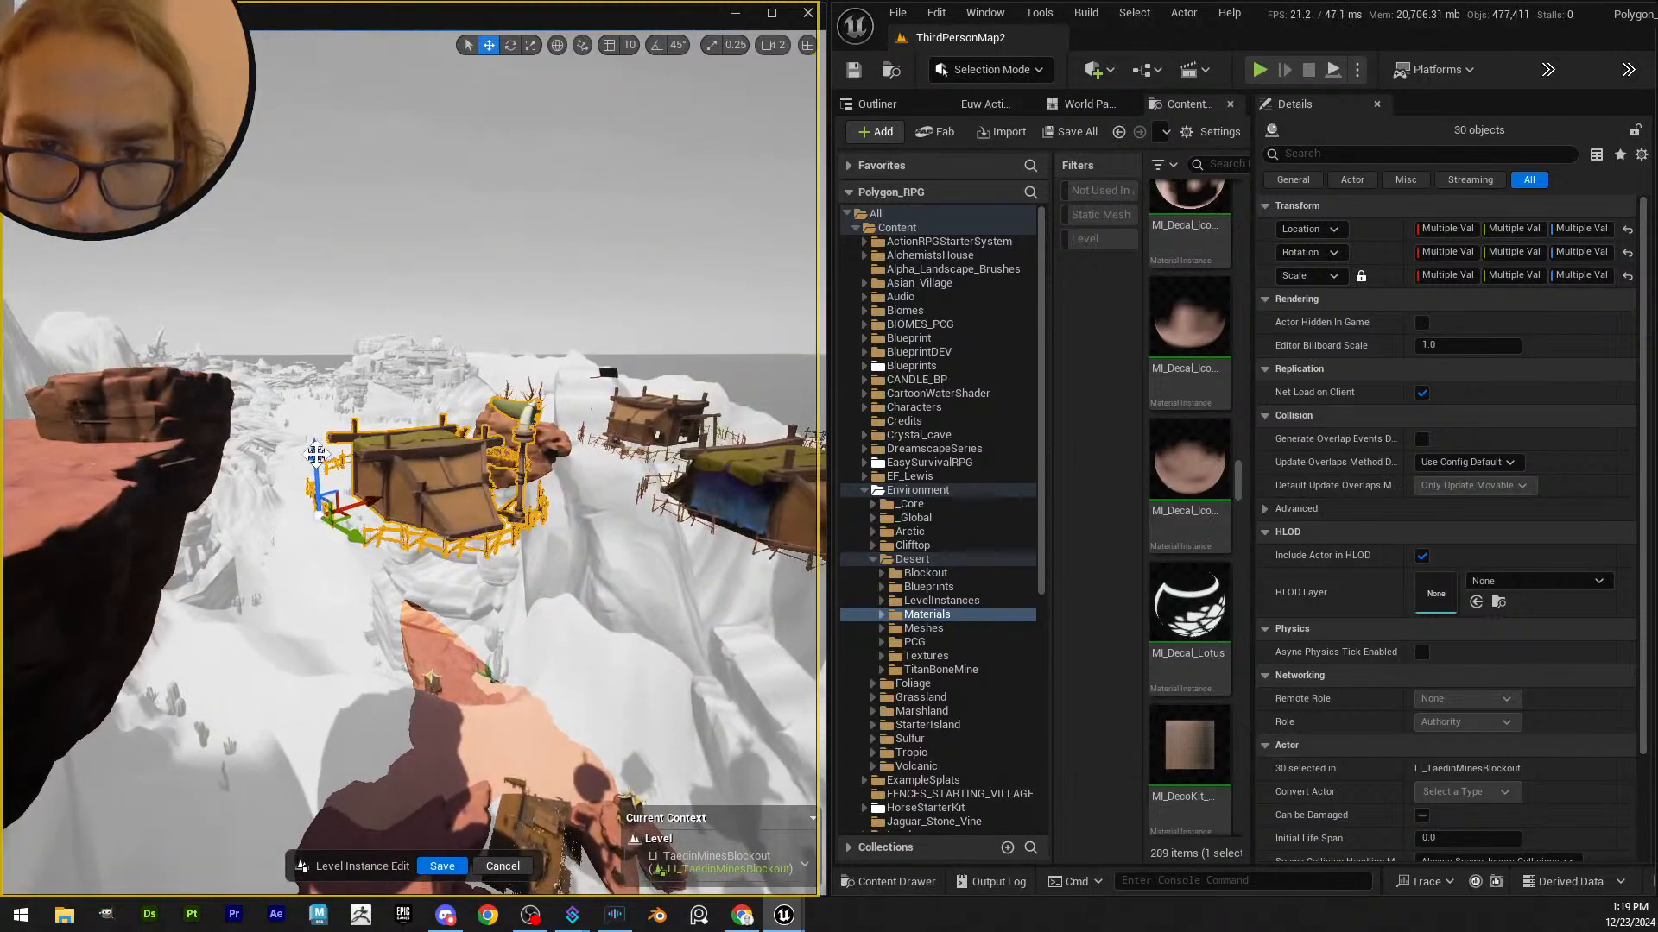
- Inspect the moved cluster from below and undo its last move
{"action": "key", "text": "w"}
{"action": "right_click_drag", "start_coordinate": [248, 560], "coordinate": [440, 420]}
{"action": "scroll", "coordinate": [440, 420], "scroll_direction": "down", "scroll_amount": 1}
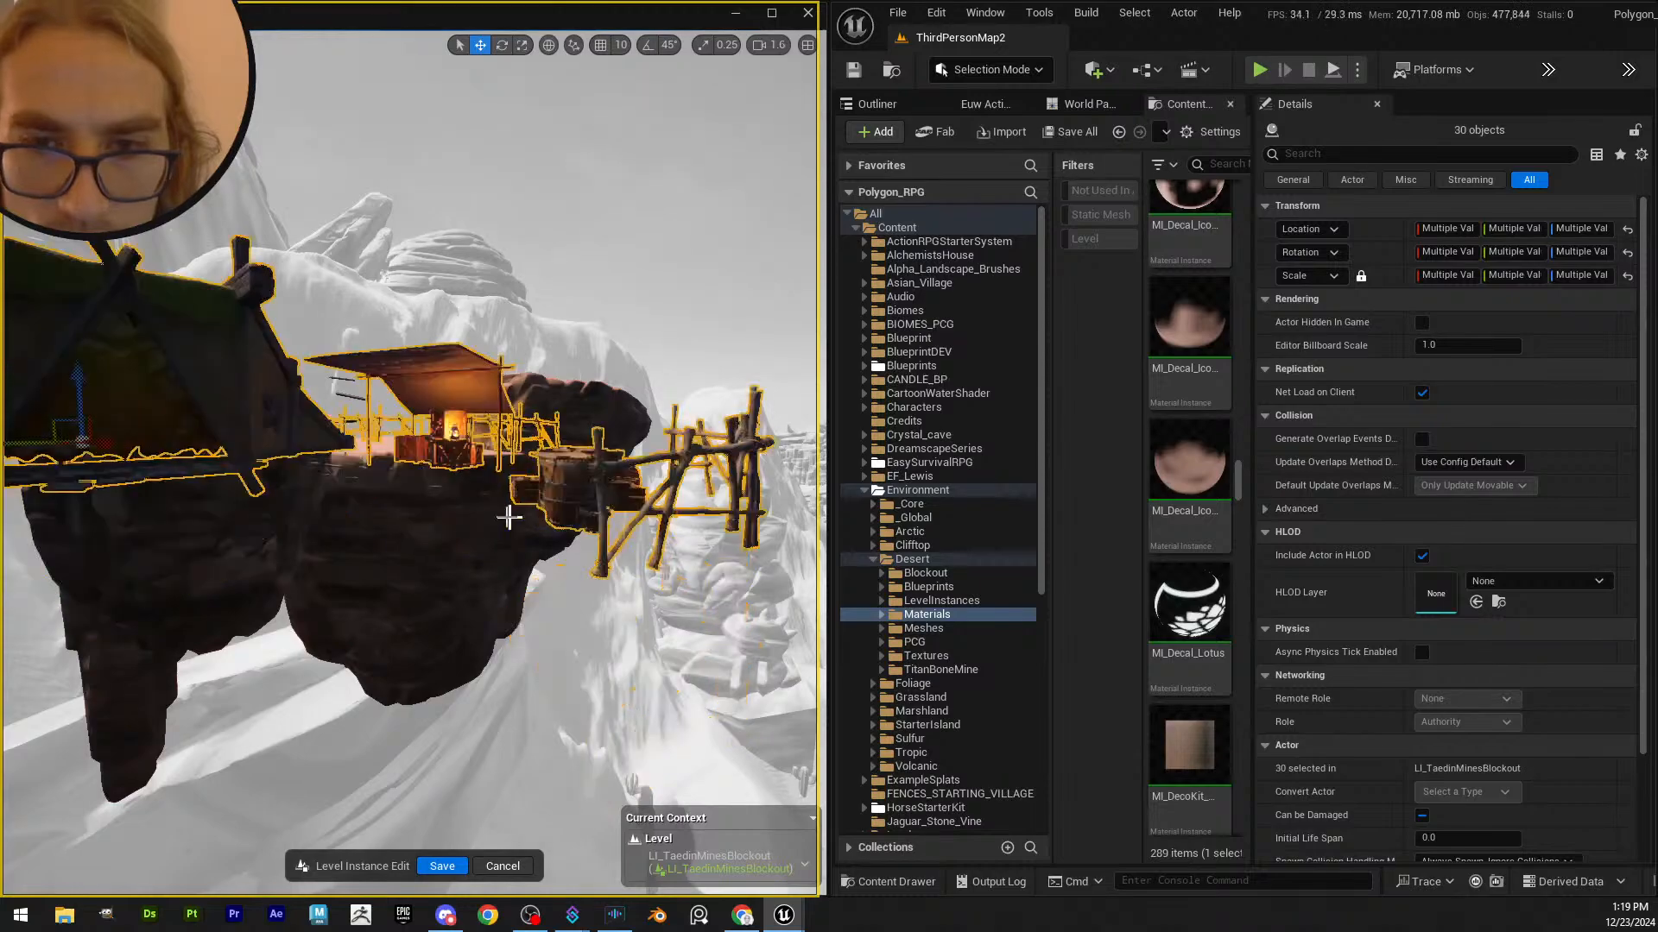
{"action": "key", "text": "ctrl+z"}
- Add the lit lantern on the crates under the canopy to the cluster selection
{"action": "key", "text": "w"}
{"action": "right_click_drag", "start_coordinate": [510, 517], "coordinate": [474, 362]}
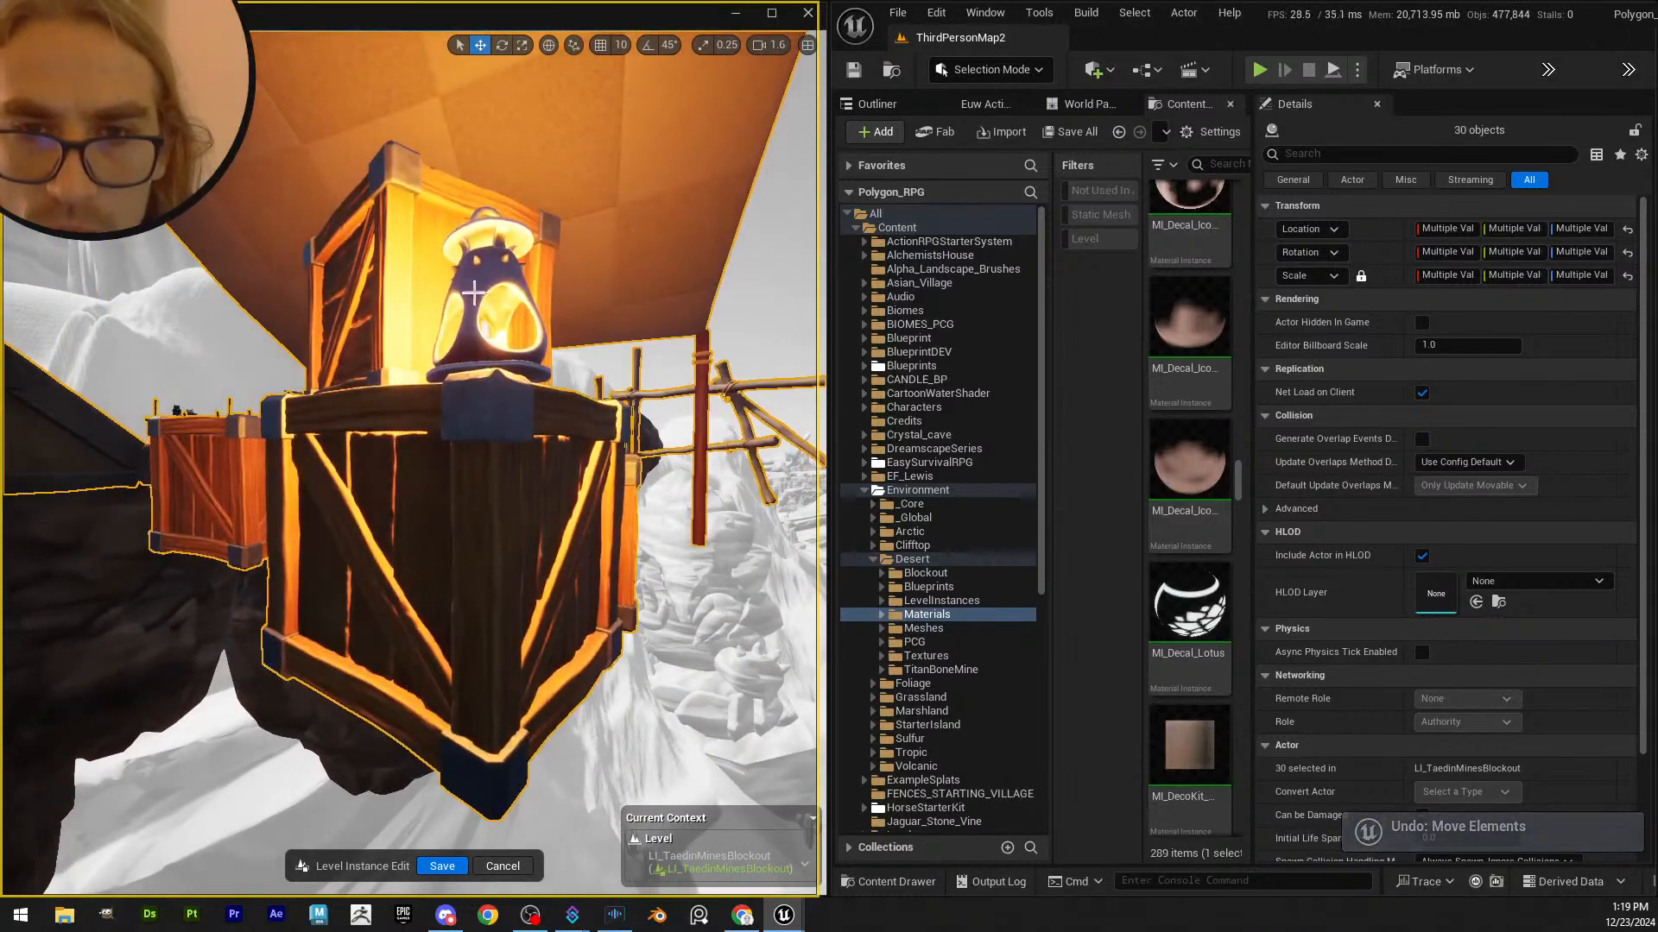
{"action": "right_click_drag", "start_coordinate": [473, 292], "coordinate": [505, 262]}
{"action": "left_click", "coordinate": [505, 262], "text": "ctrl"}
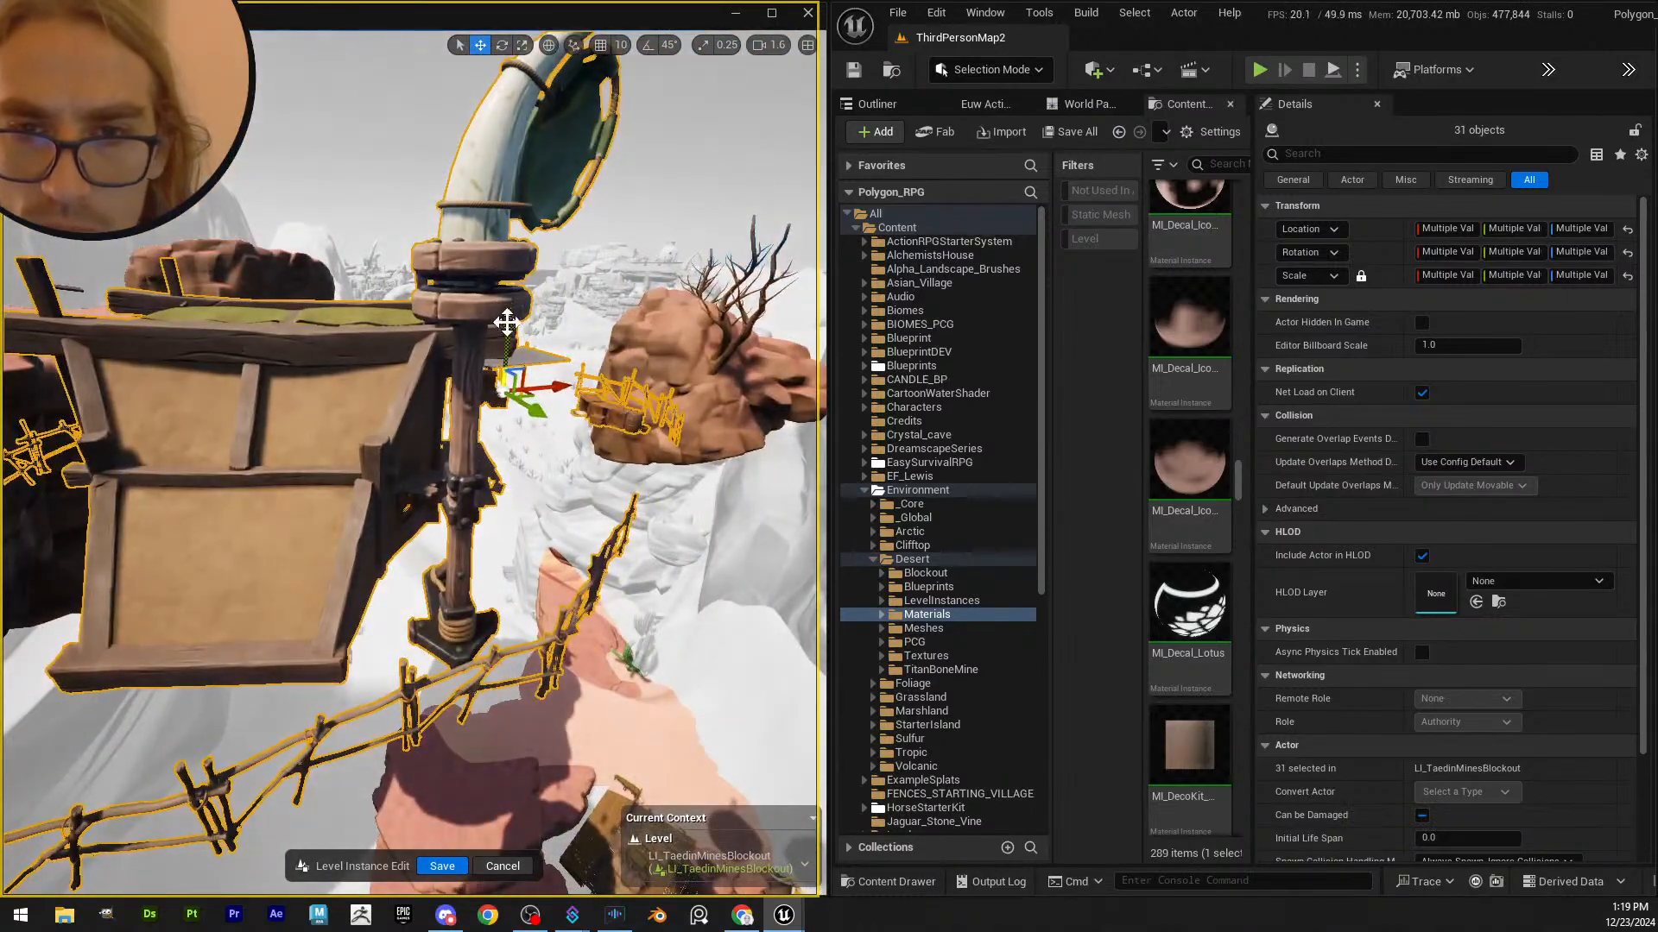
- Move the selected house cluster down from the floating rocks onto the large flat rock beside the wooden platform
{"action": "key", "text": "f"}
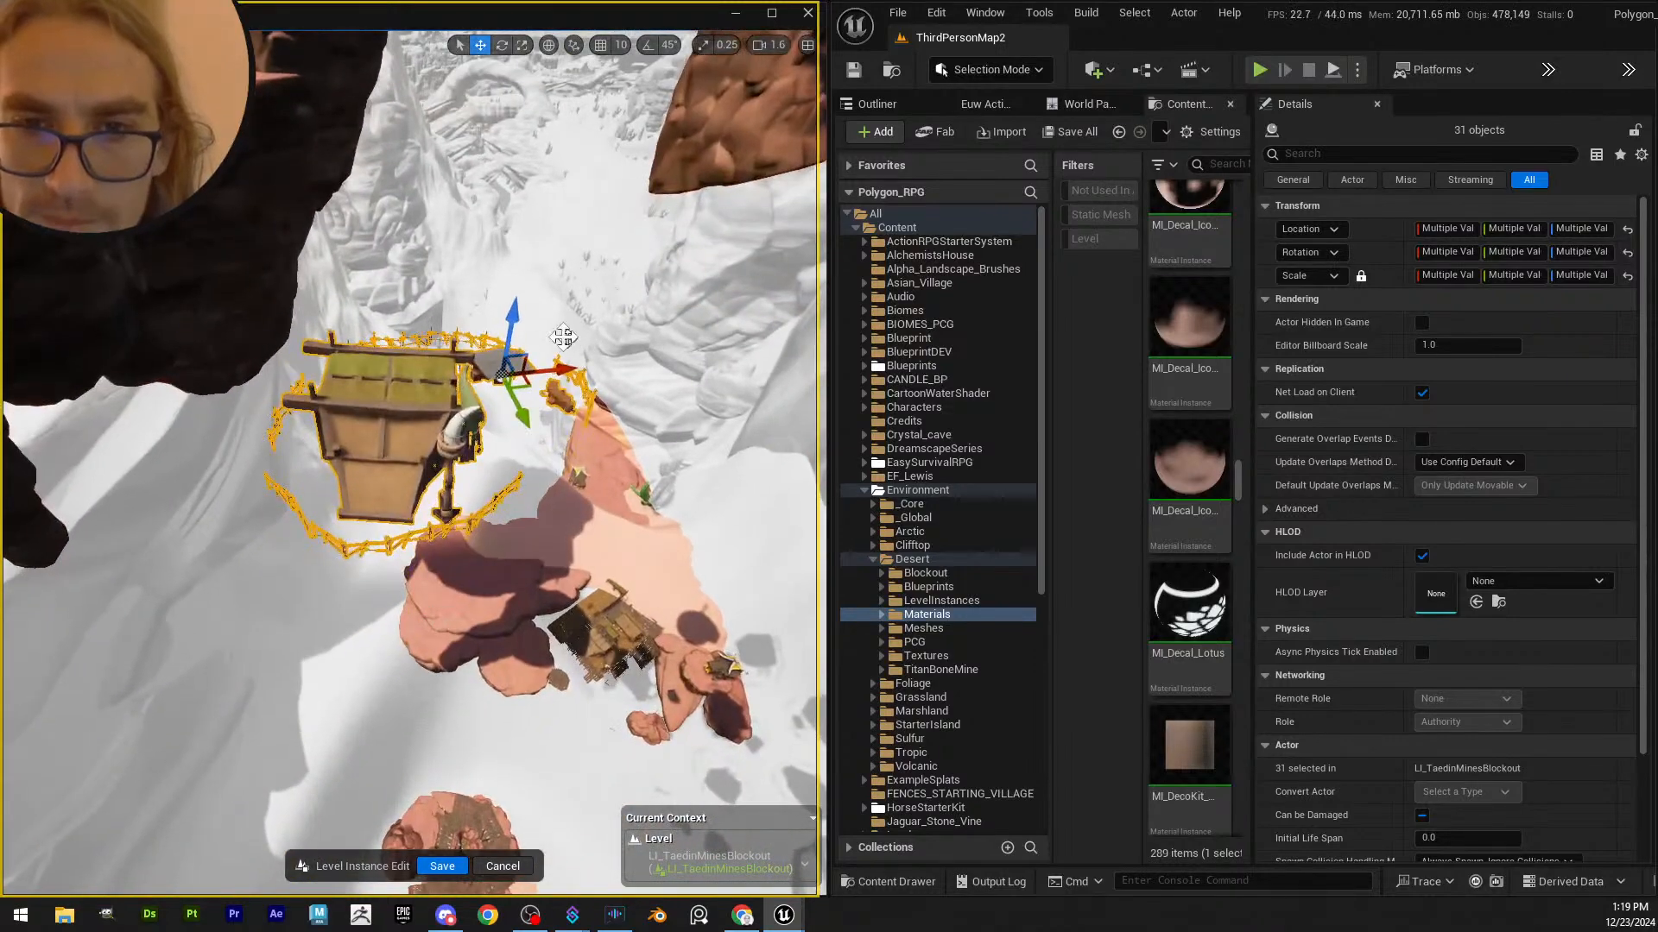
{"action": "right_click_drag", "start_coordinate": [485, 552], "coordinate": [483, 514]}
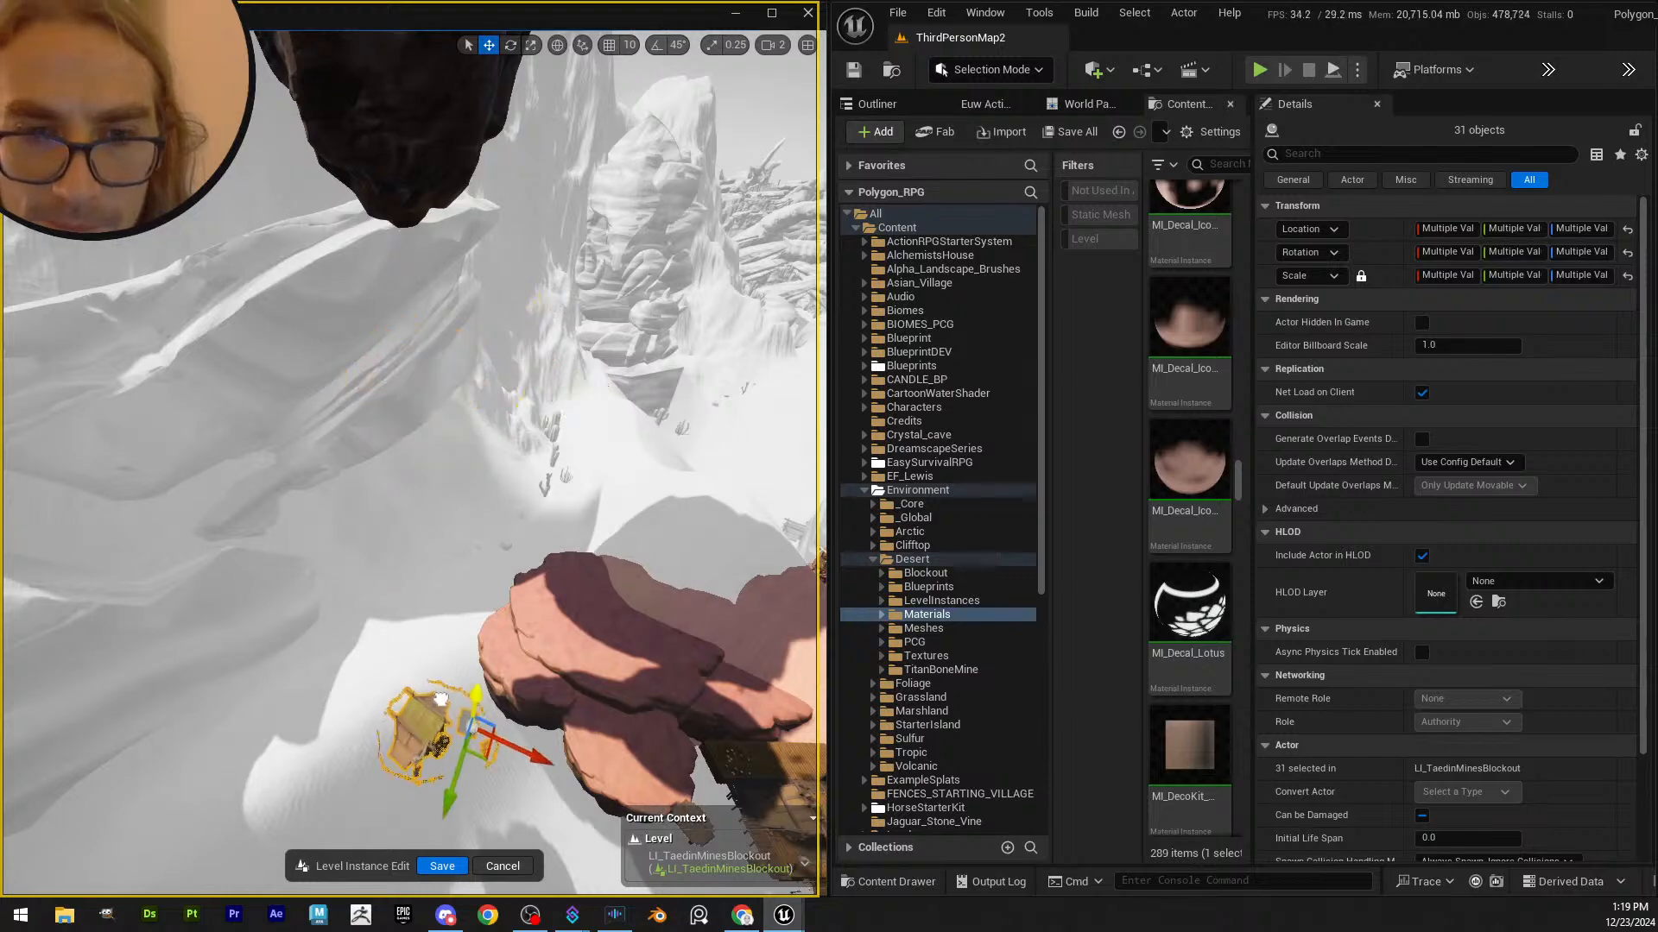
{"action": "right_click_drag", "start_coordinate": [441, 699], "coordinate": [458, 392]}
{"action": "right_click_drag", "start_coordinate": [682, 349], "coordinate": [524, 204]}
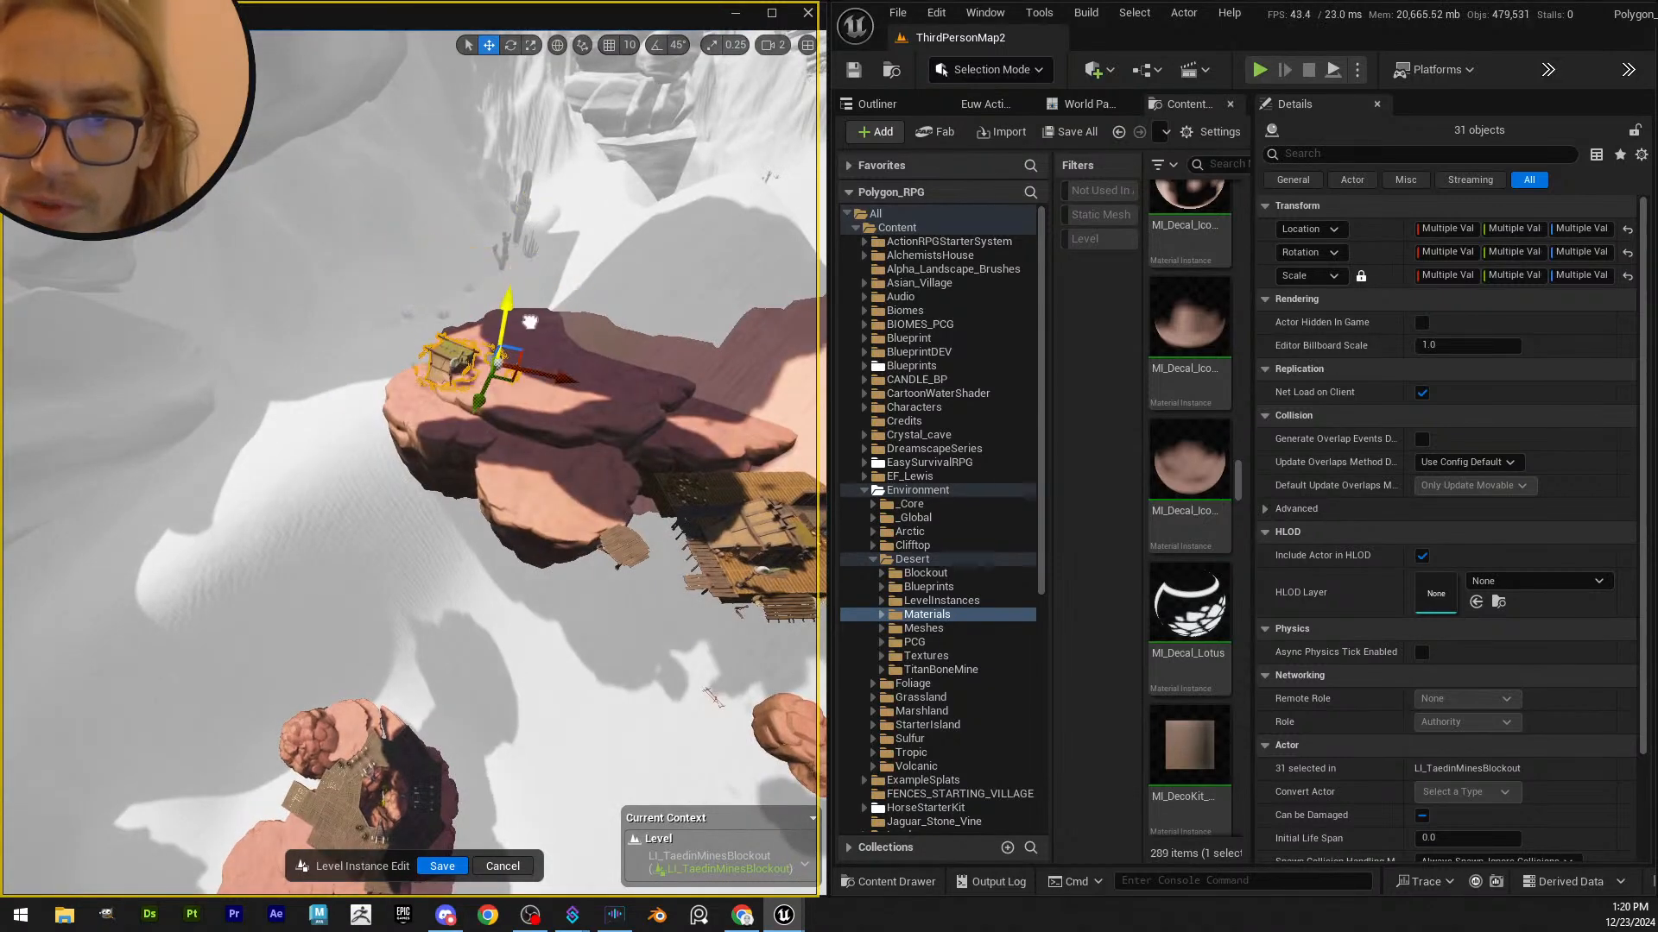
- Adjust the house cluster's height so it sits on the surface of the flat rock
{"action": "right_click_drag", "start_coordinate": [609, 404], "coordinate": [559, 272]}
{"action": "key", "text": "e"}
{"action": "key", "text": "w"}
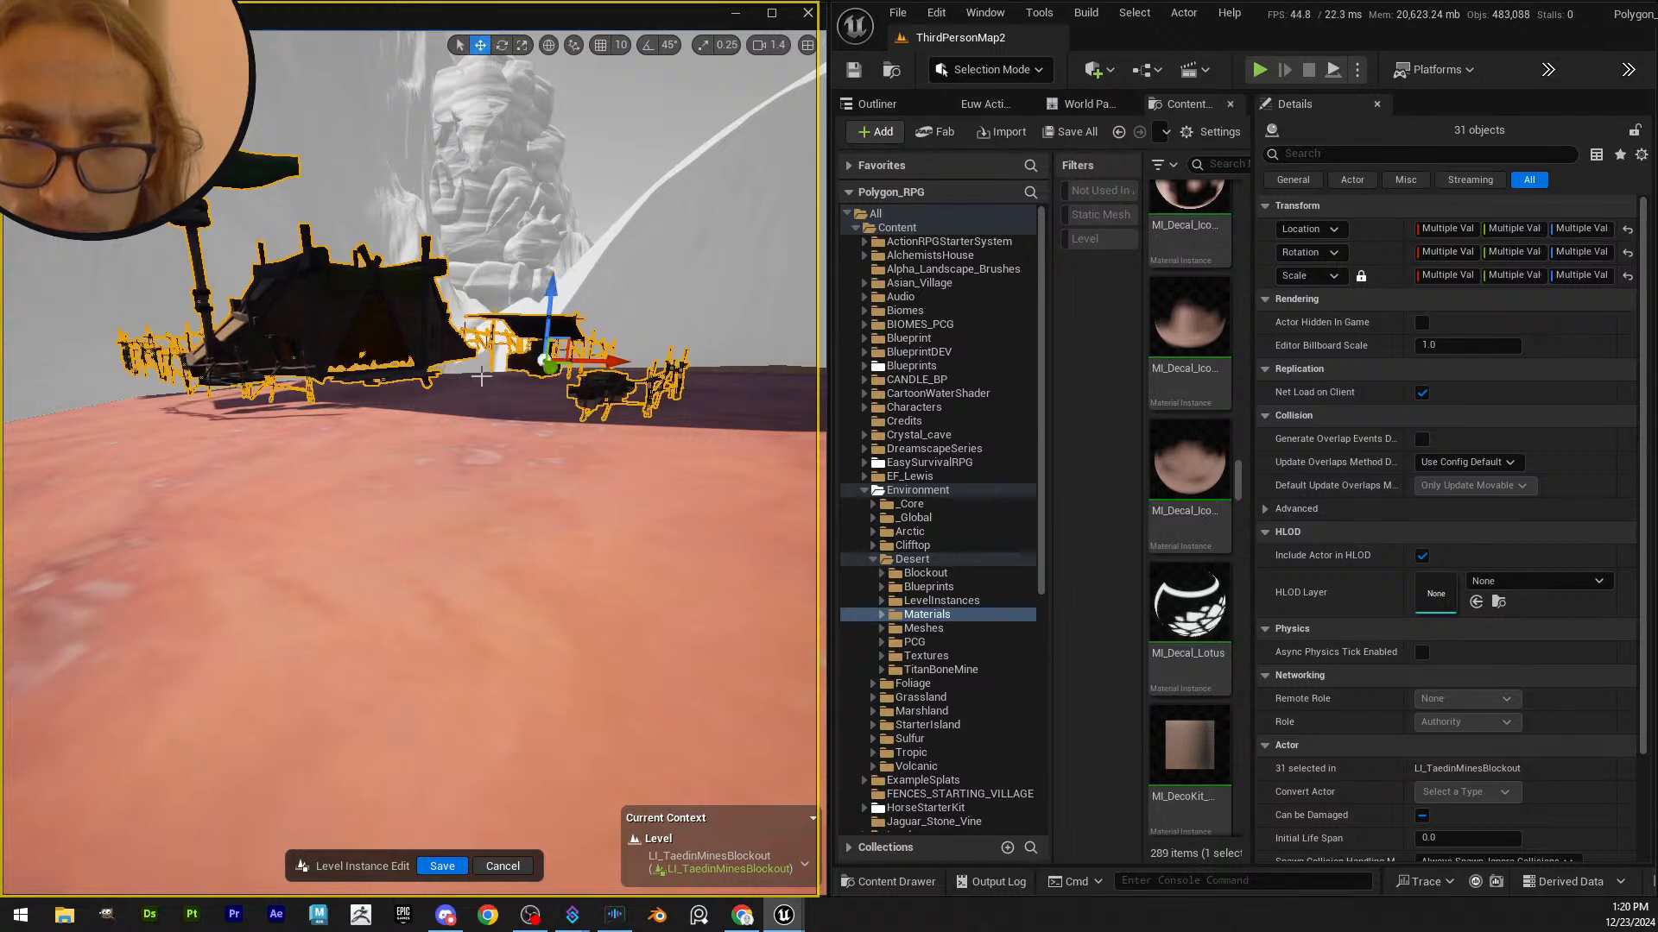
{"action": "right_click_drag", "start_coordinate": [482, 376], "coordinate": [449, 354]}
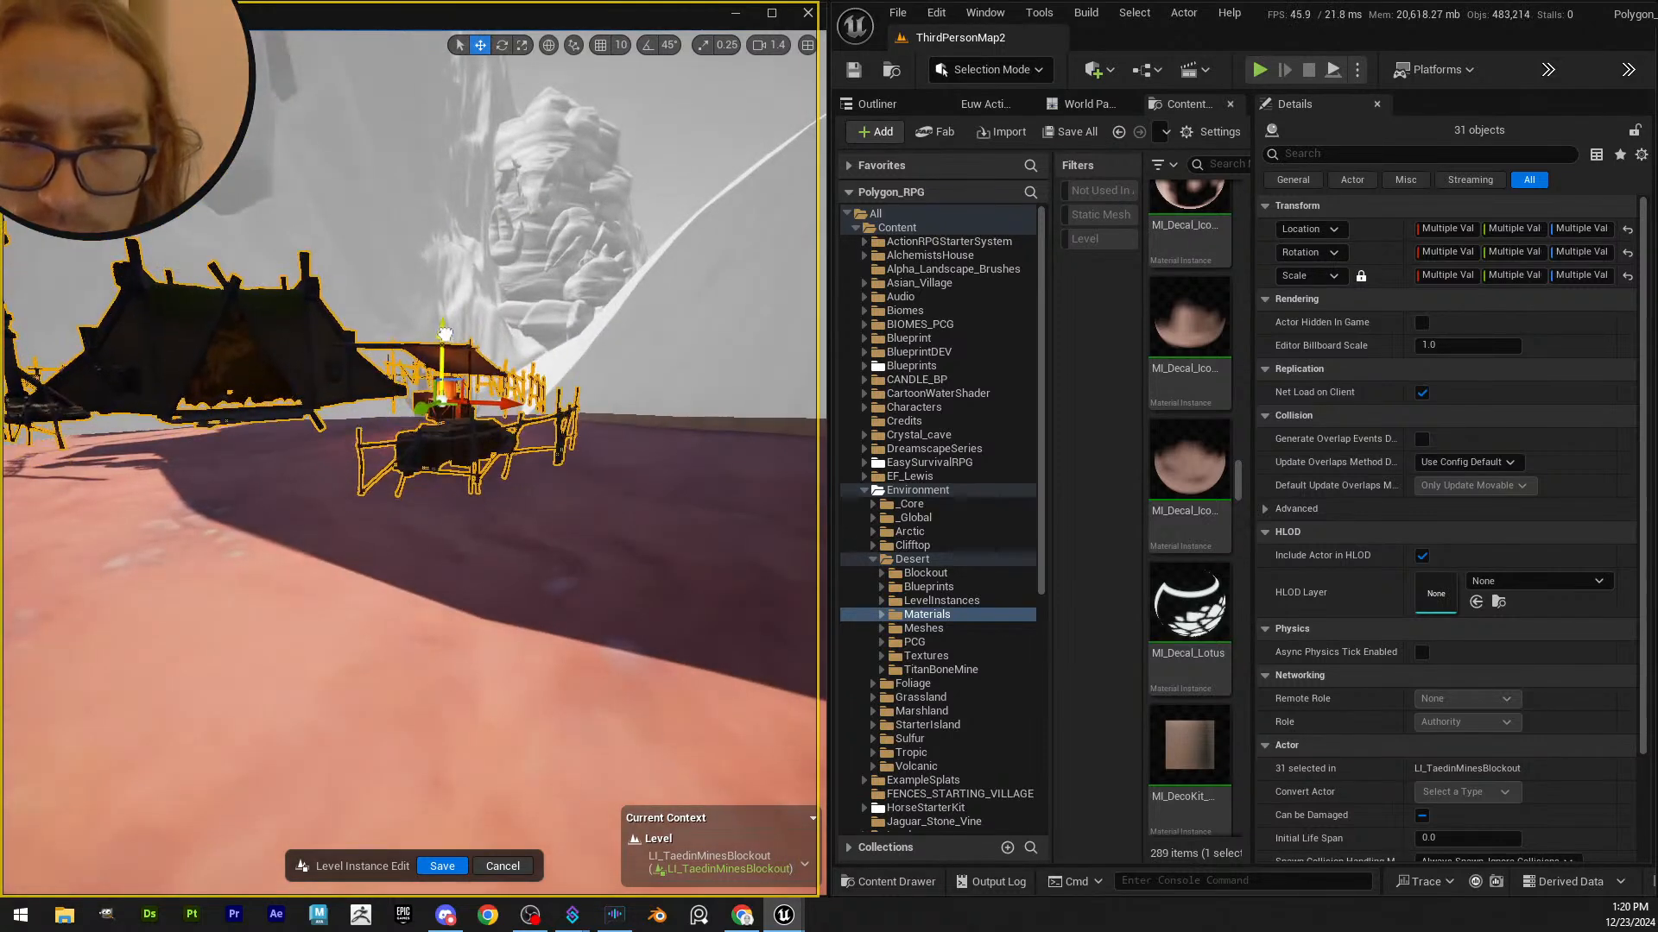
{"action": "left_click_drag", "start_coordinate": [440, 336], "coordinate": [442, 333]}
- Tilt Large_Rock_65 under the house to about X -0.91°, Y -0.39° and lower it to about Z -101
{"action": "right_click_drag", "start_coordinate": [442, 333], "coordinate": [488, 481]}
{"action": "left_click", "coordinate": [445, 380]}
{"action": "key", "text": "e"}
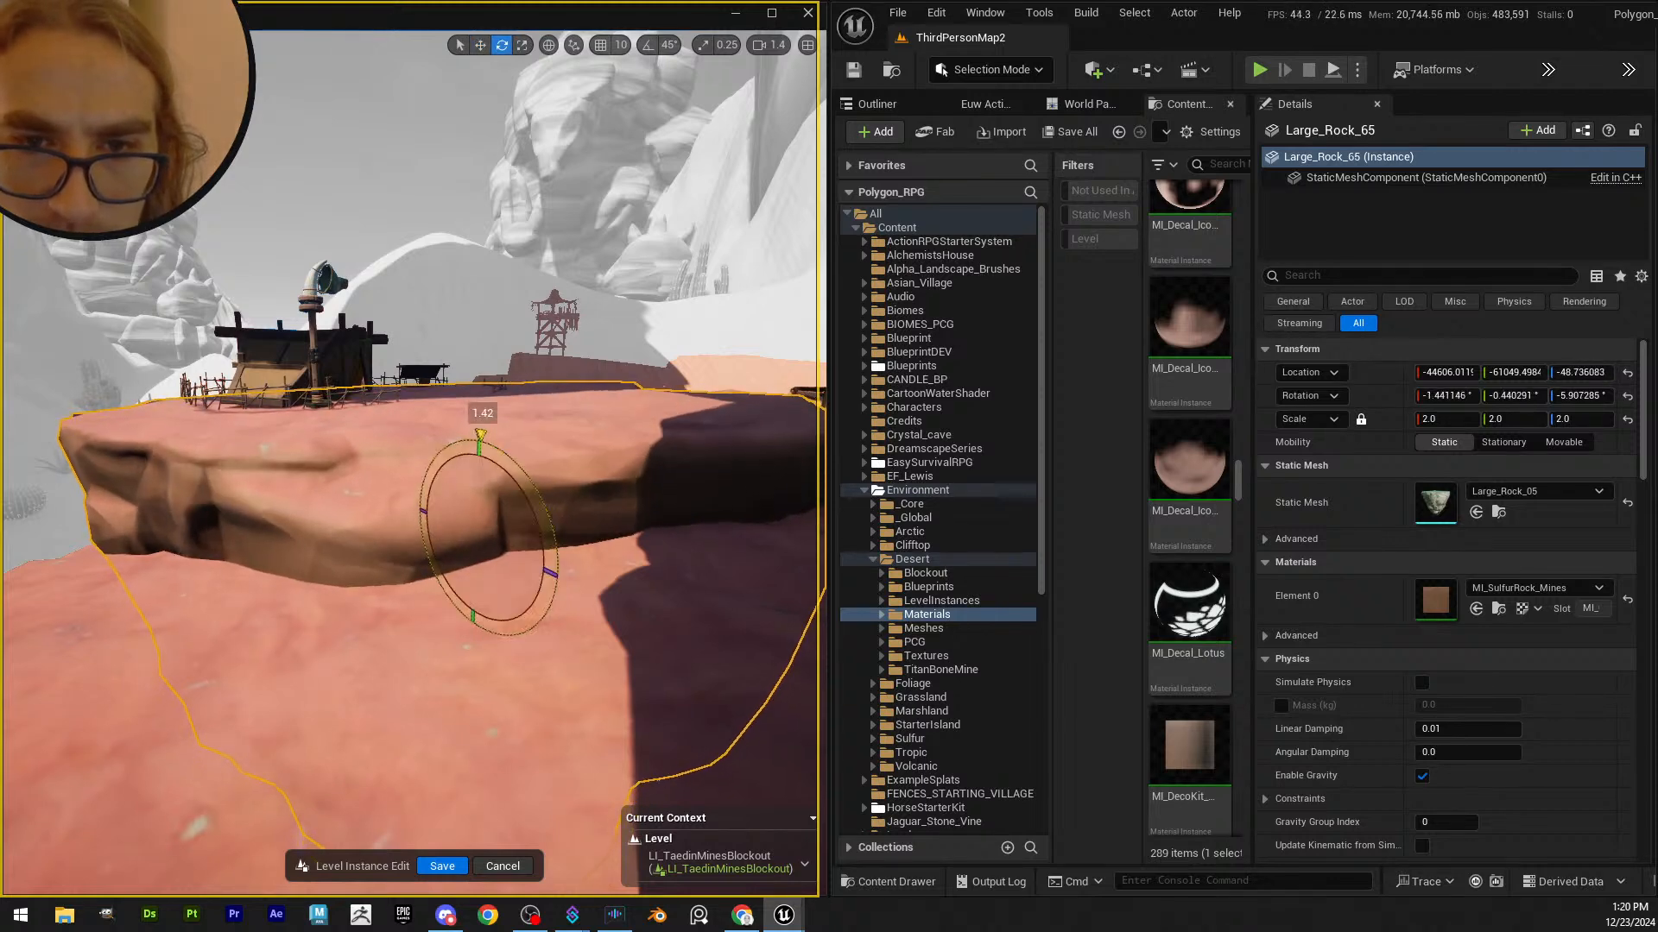
{"action": "right_click_drag", "start_coordinate": [489, 481], "coordinate": [548, 481]}
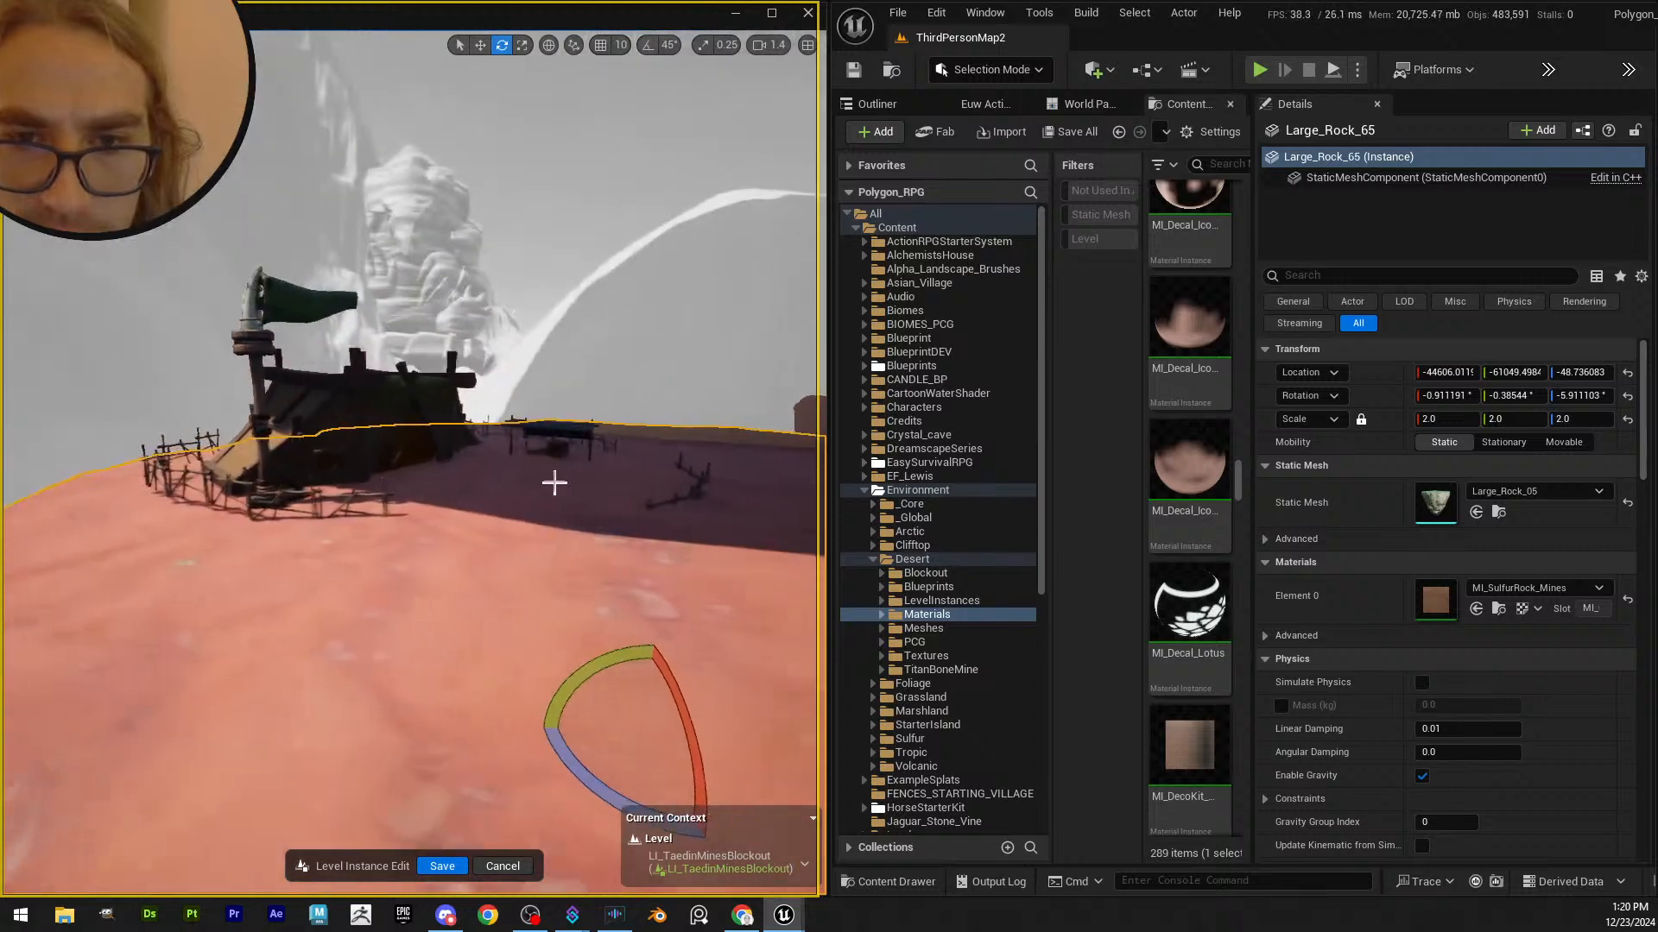
{"action": "key", "text": "w"}
{"action": "left_click_drag", "start_coordinate": [648, 676], "coordinate": [636, 685]}
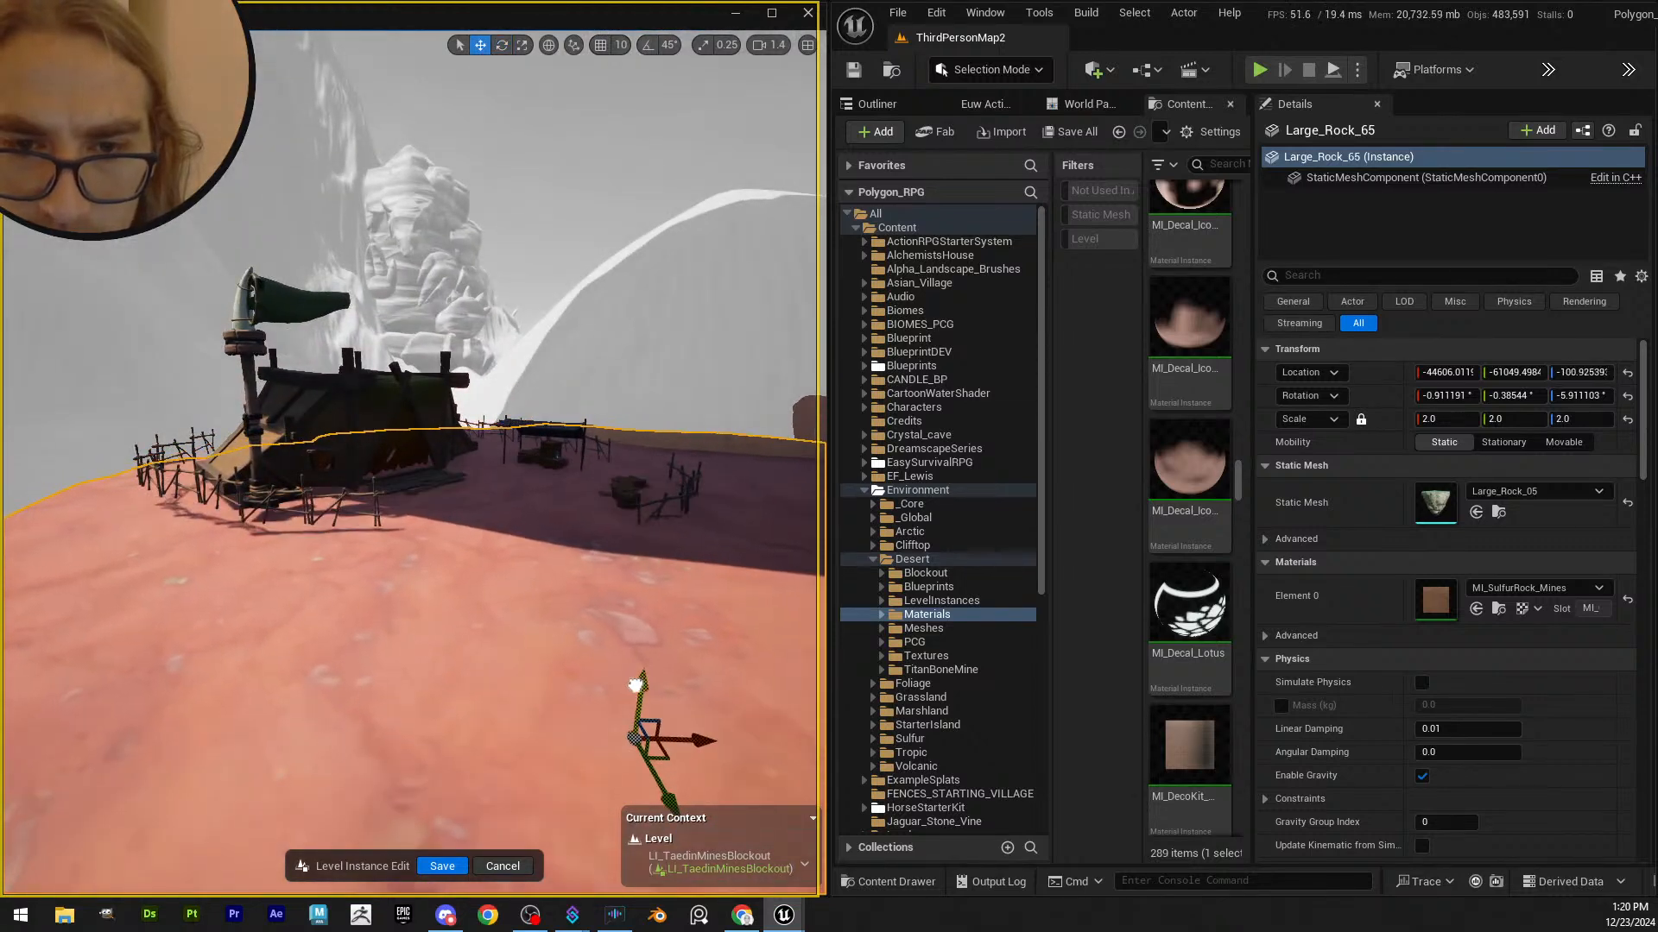
- Tilt Large_Rock_65 to about X -0.88°, Y -0.71° and raise it to about Z -26
{"action": "scroll", "coordinate": [622, 669], "scroll_direction": "up", "scroll_amount": 1}
{"action": "right_click_drag", "start_coordinate": [635, 671], "coordinate": [497, 610]}
{"action": "key", "text": "e"}
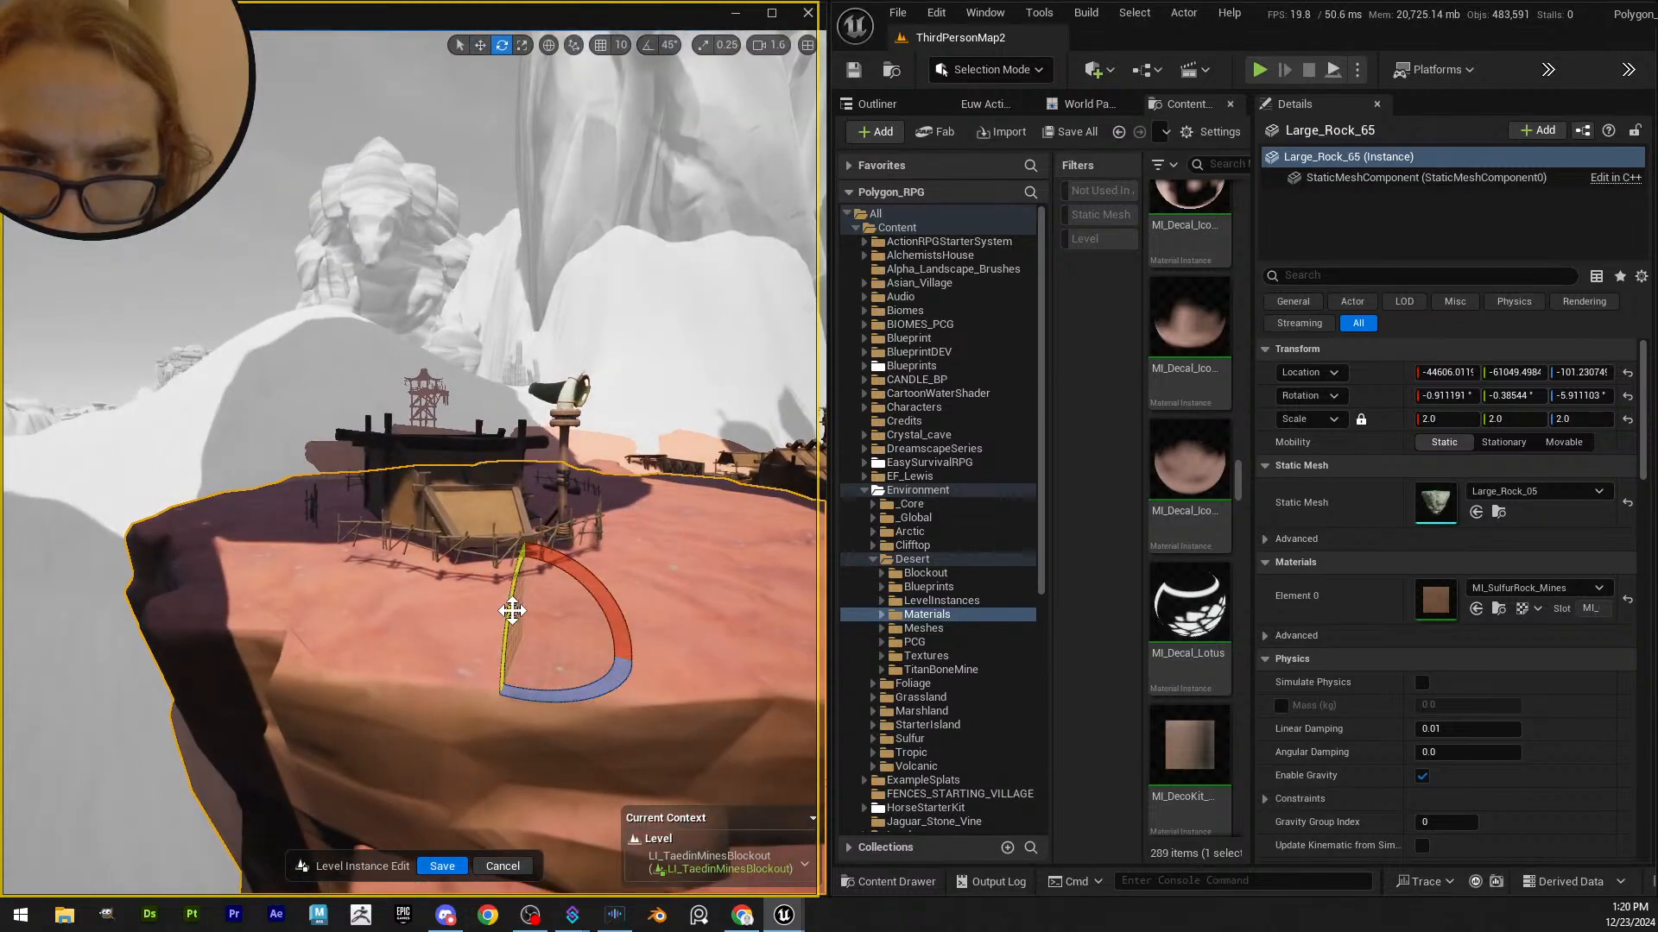
{"action": "left_click_drag", "start_coordinate": [512, 611], "coordinate": [513, 728]}
{"action": "right_click_drag", "start_coordinate": [513, 728], "coordinate": [274, 554]}
{"action": "key", "text": "w"}
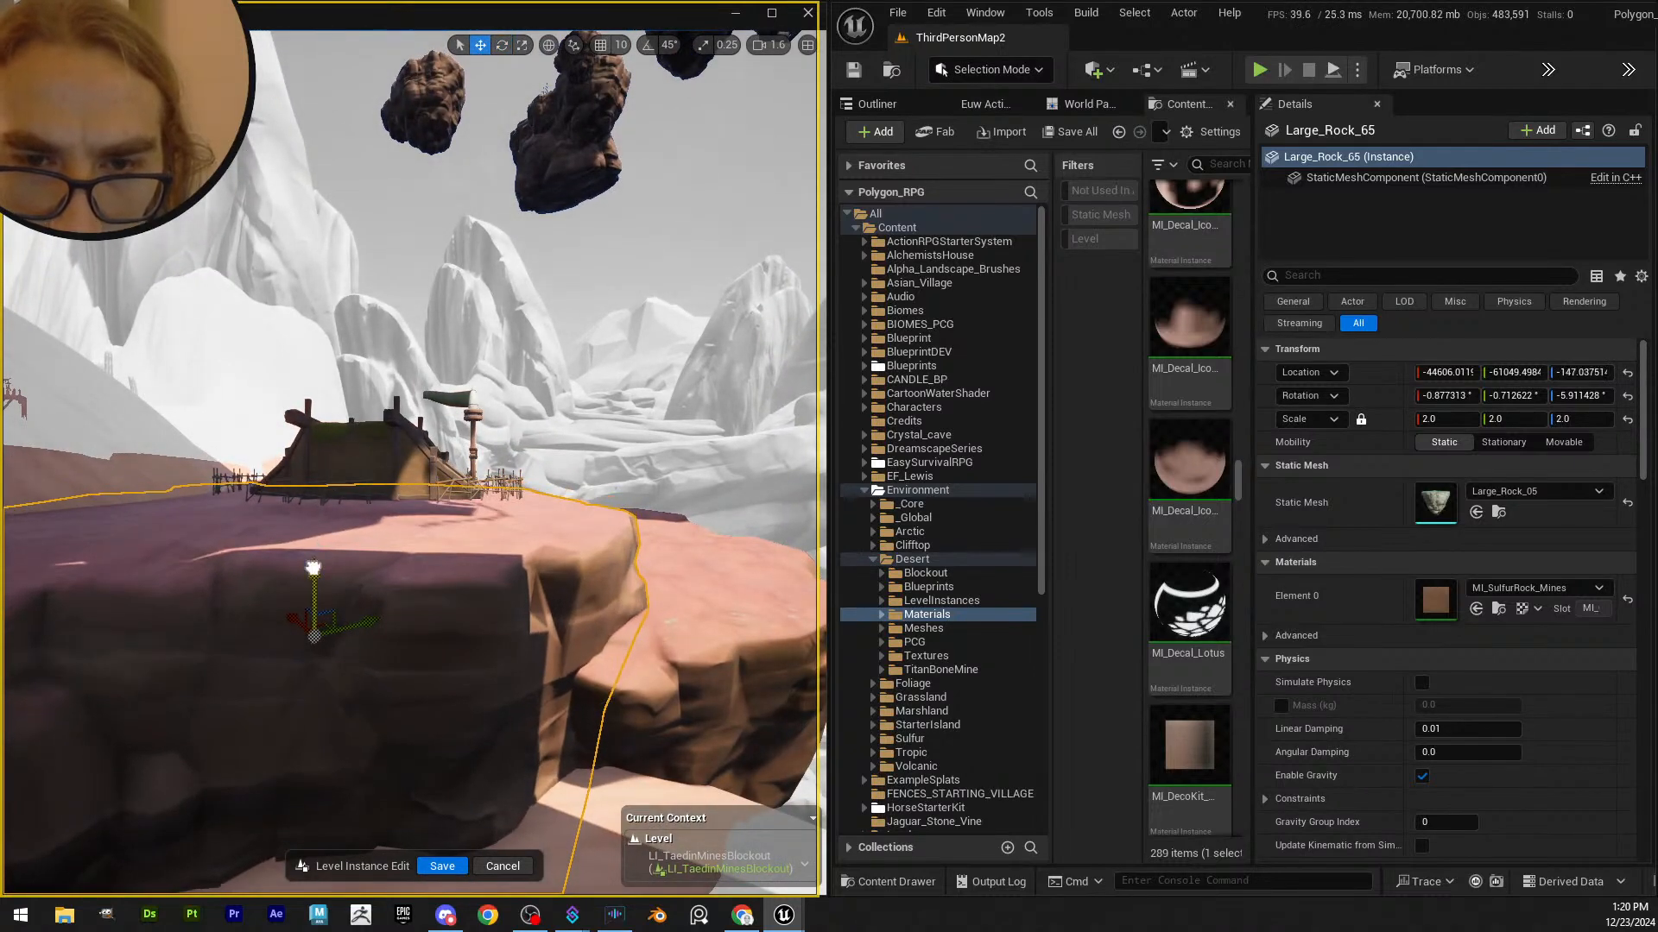
{"action": "left_click_drag", "start_coordinate": [313, 568], "coordinate": [317, 554]}
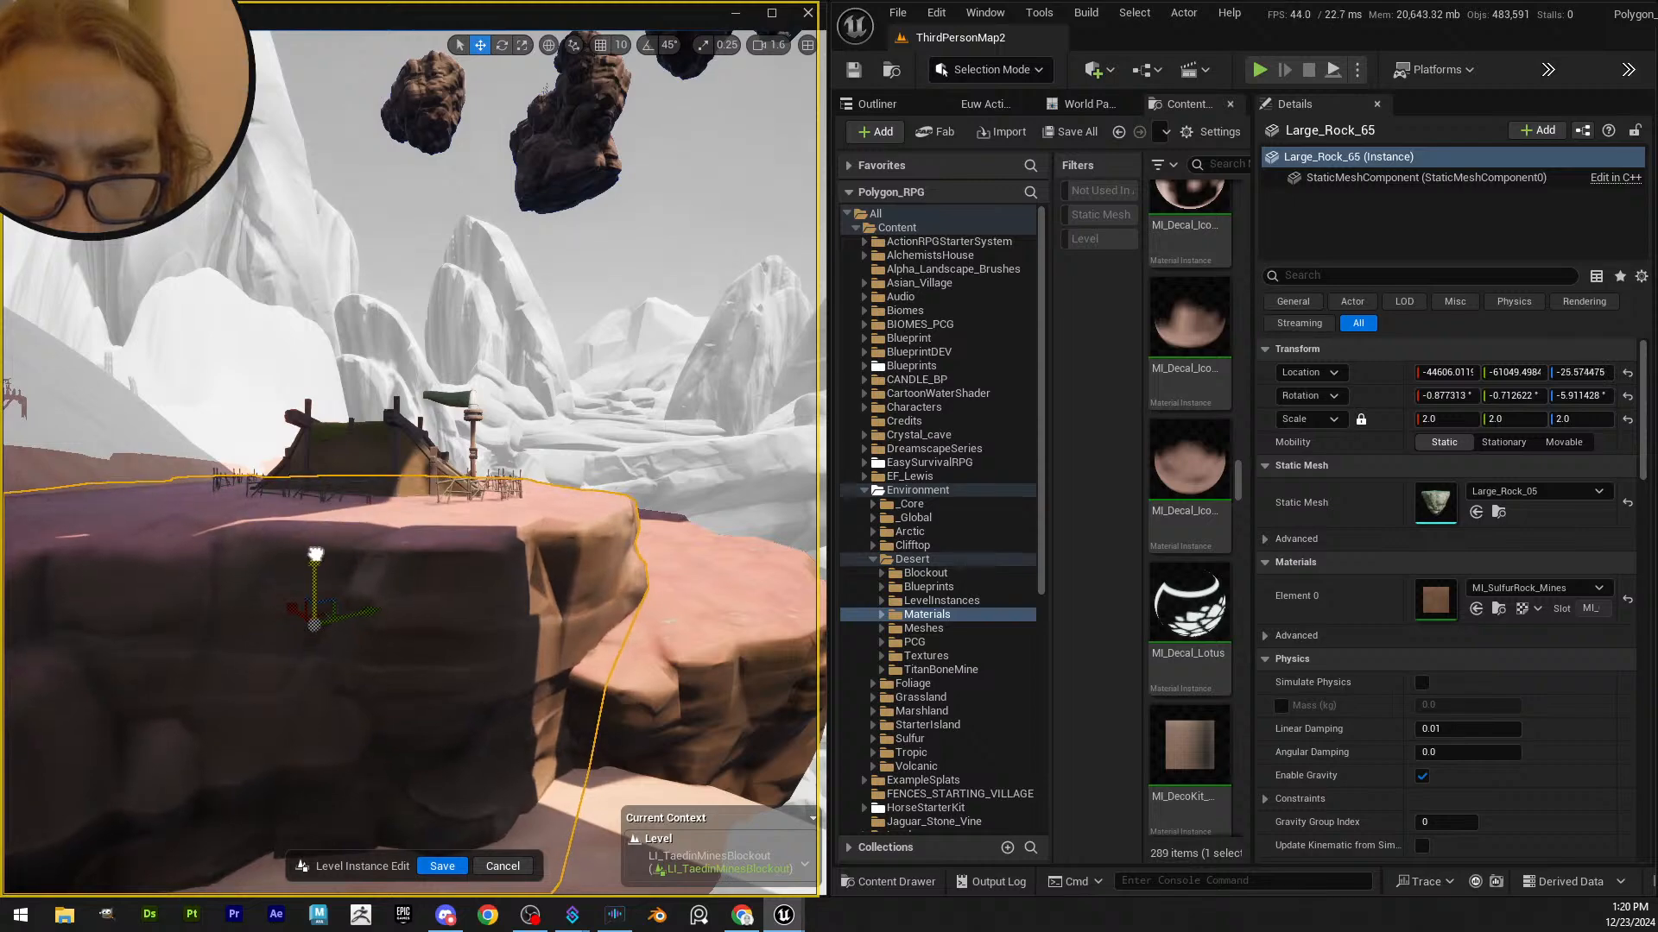
- Lower Large_Rock_65 to about Z -108 and save the LI_TaedinMinesBlockout level instance edit
{"action": "right_click_drag", "start_coordinate": [315, 555], "coordinate": [506, 531]}
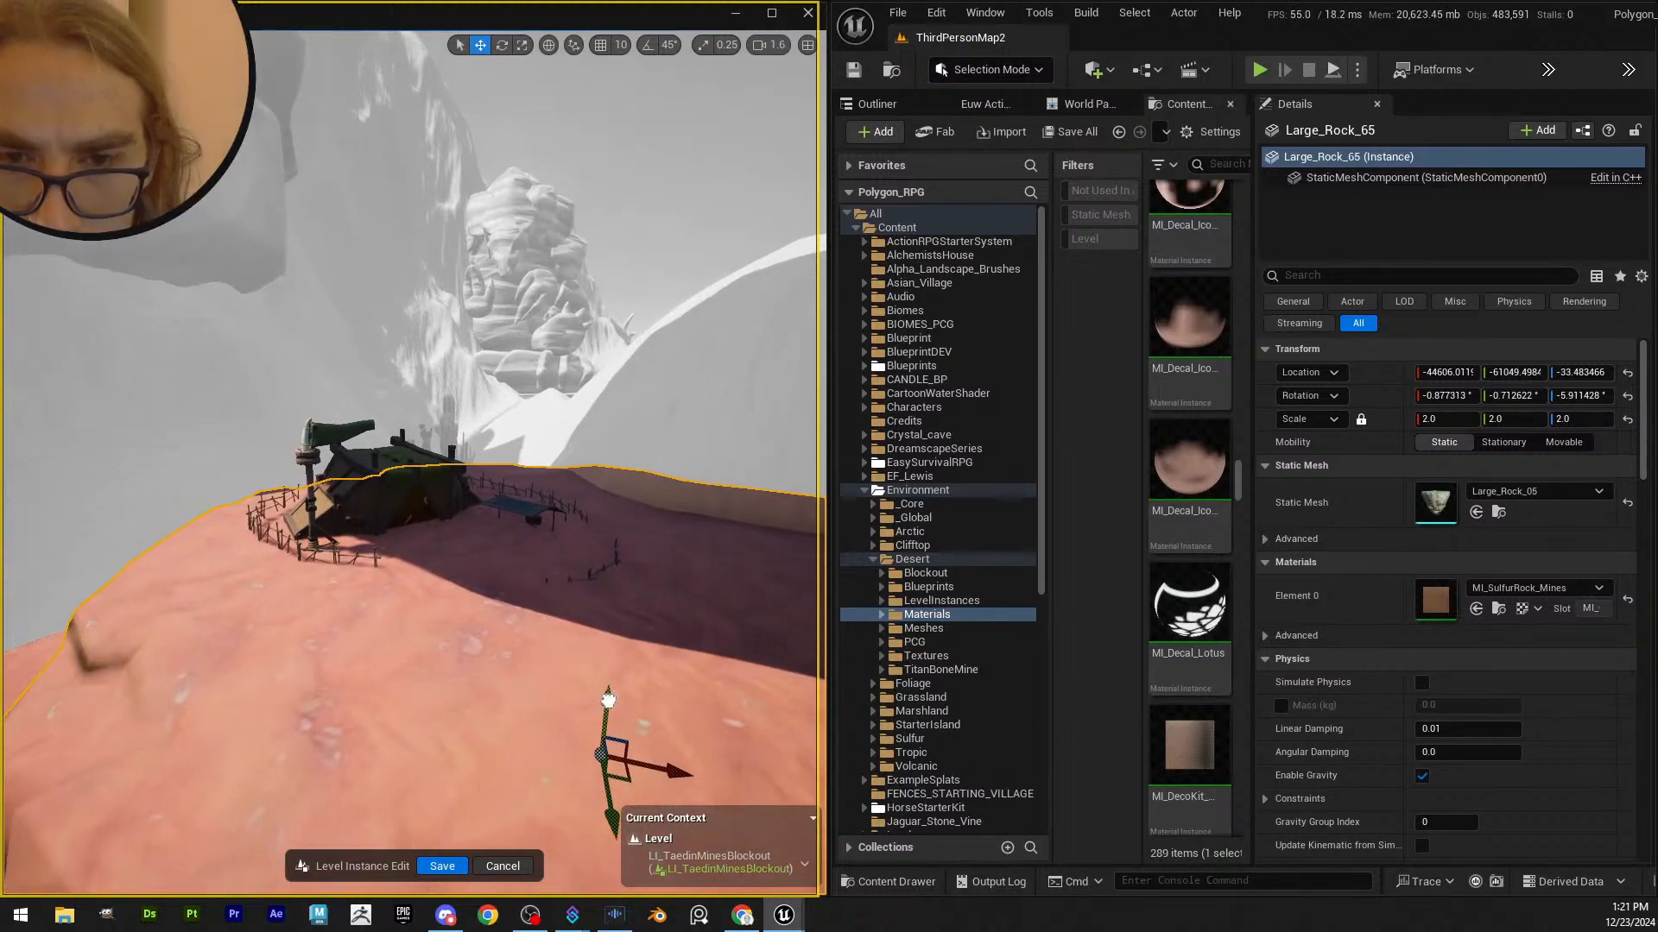
{"action": "left_click_drag", "start_coordinate": [608, 700], "coordinate": [594, 706]}
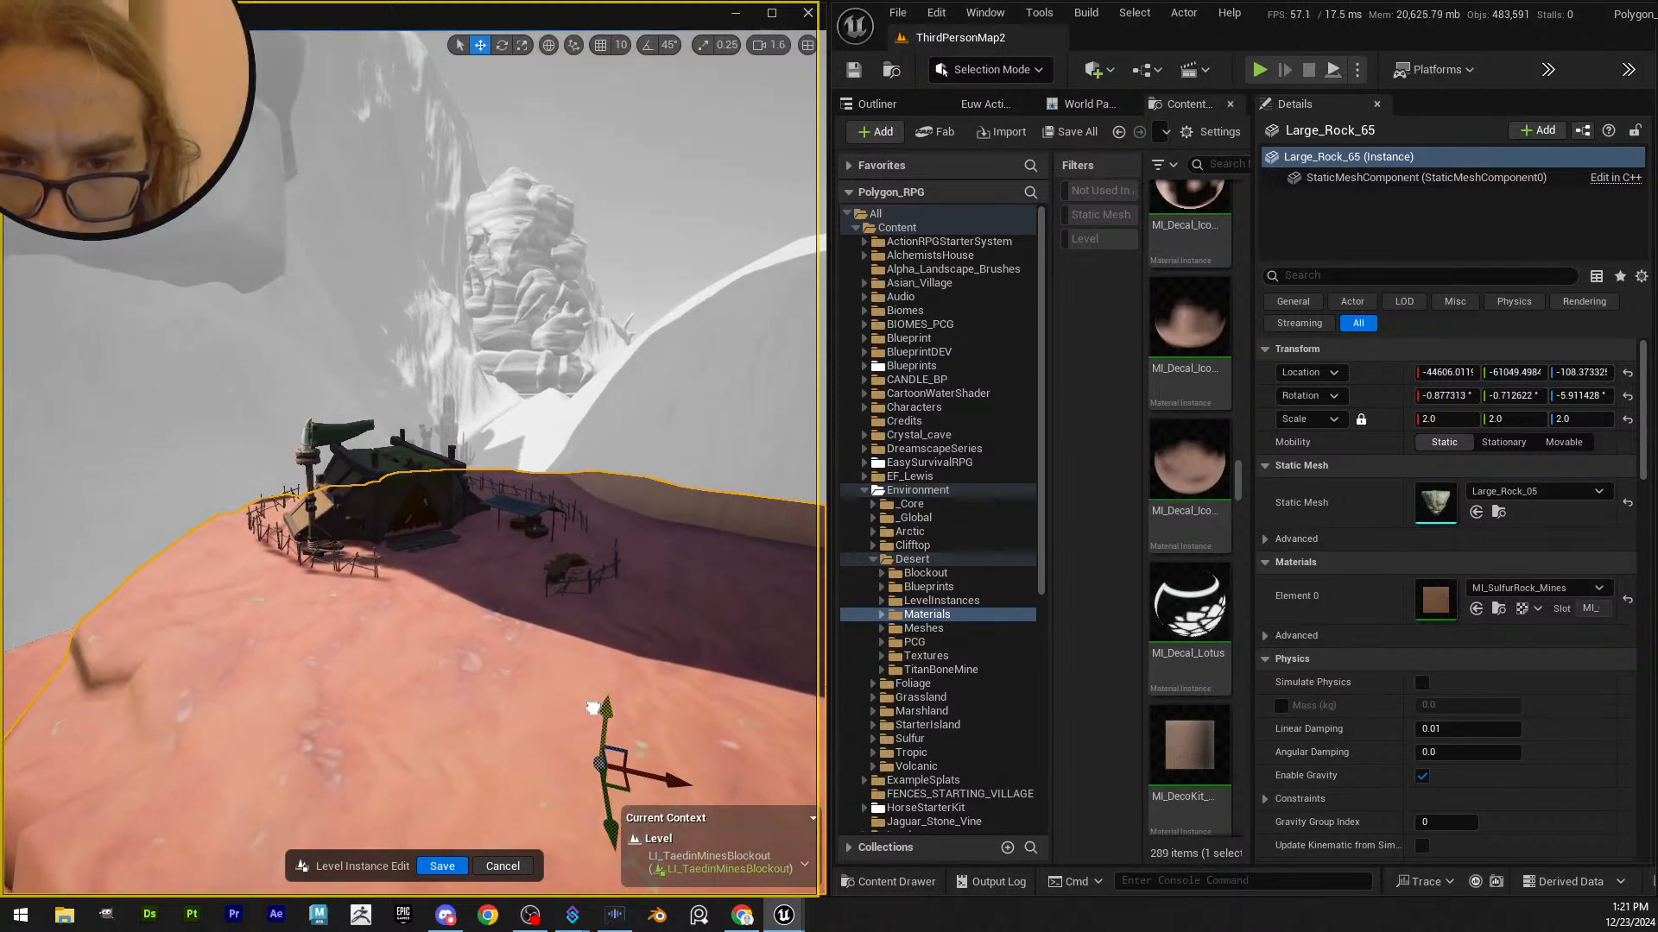
{"action": "right_click_drag", "start_coordinate": [592, 706], "coordinate": [286, 797]}
{"action": "scroll", "coordinate": [591, 706], "scroll_direction": "up", "scroll_amount": 1}
{"action": "left_click", "coordinate": [444, 866]}
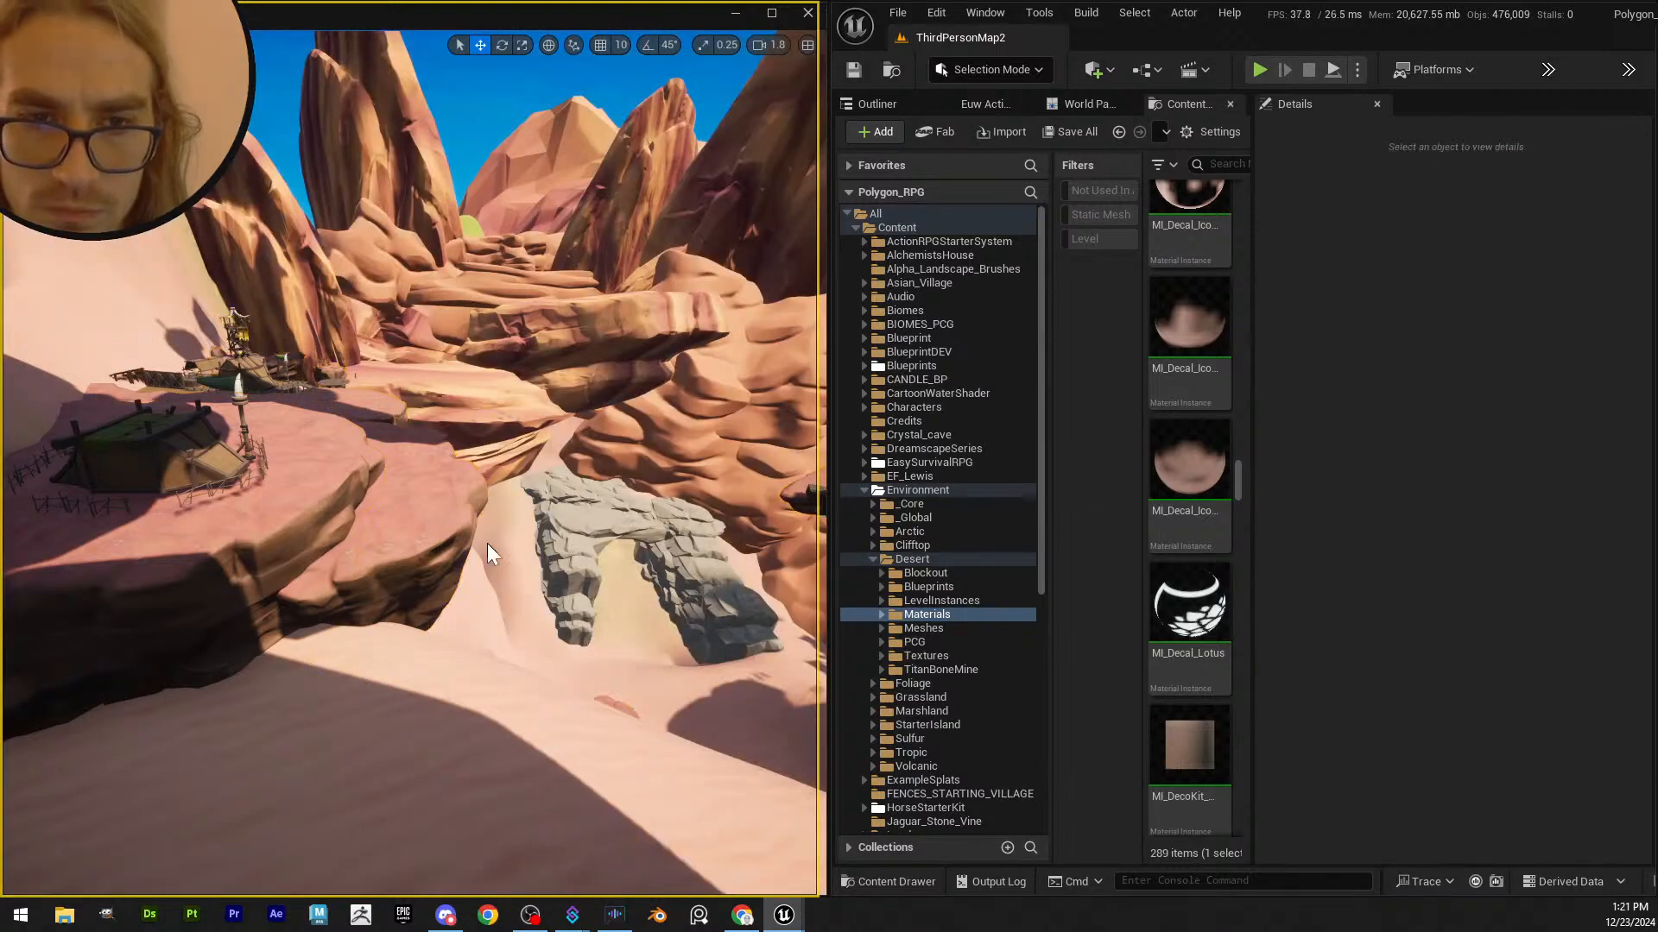
- Select the landscape section behind the house's rock platform and switch the editor to Landscape mode
{"action": "right_click_drag", "start_coordinate": [487, 542], "coordinate": [423, 432]}
{"action": "scroll", "coordinate": [346, 535], "scroll_direction": "up", "scroll_amount": 3}
{"action": "scroll", "coordinate": [414, 415], "scroll_direction": "up", "scroll_amount": 4}
{"action": "scroll", "coordinate": [501, 527], "scroll_direction": "down", "scroll_amount": 2}
{"action": "scroll", "coordinate": [674, 466], "scroll_direction": "down", "scroll_amount": 4}
{"action": "scroll", "coordinate": [639, 501], "scroll_direction": "up", "scroll_amount": 1}
{"action": "scroll", "coordinate": [628, 430], "scroll_direction": "up", "scroll_amount": 1}
{"action": "left_click", "coordinate": [478, 462]}
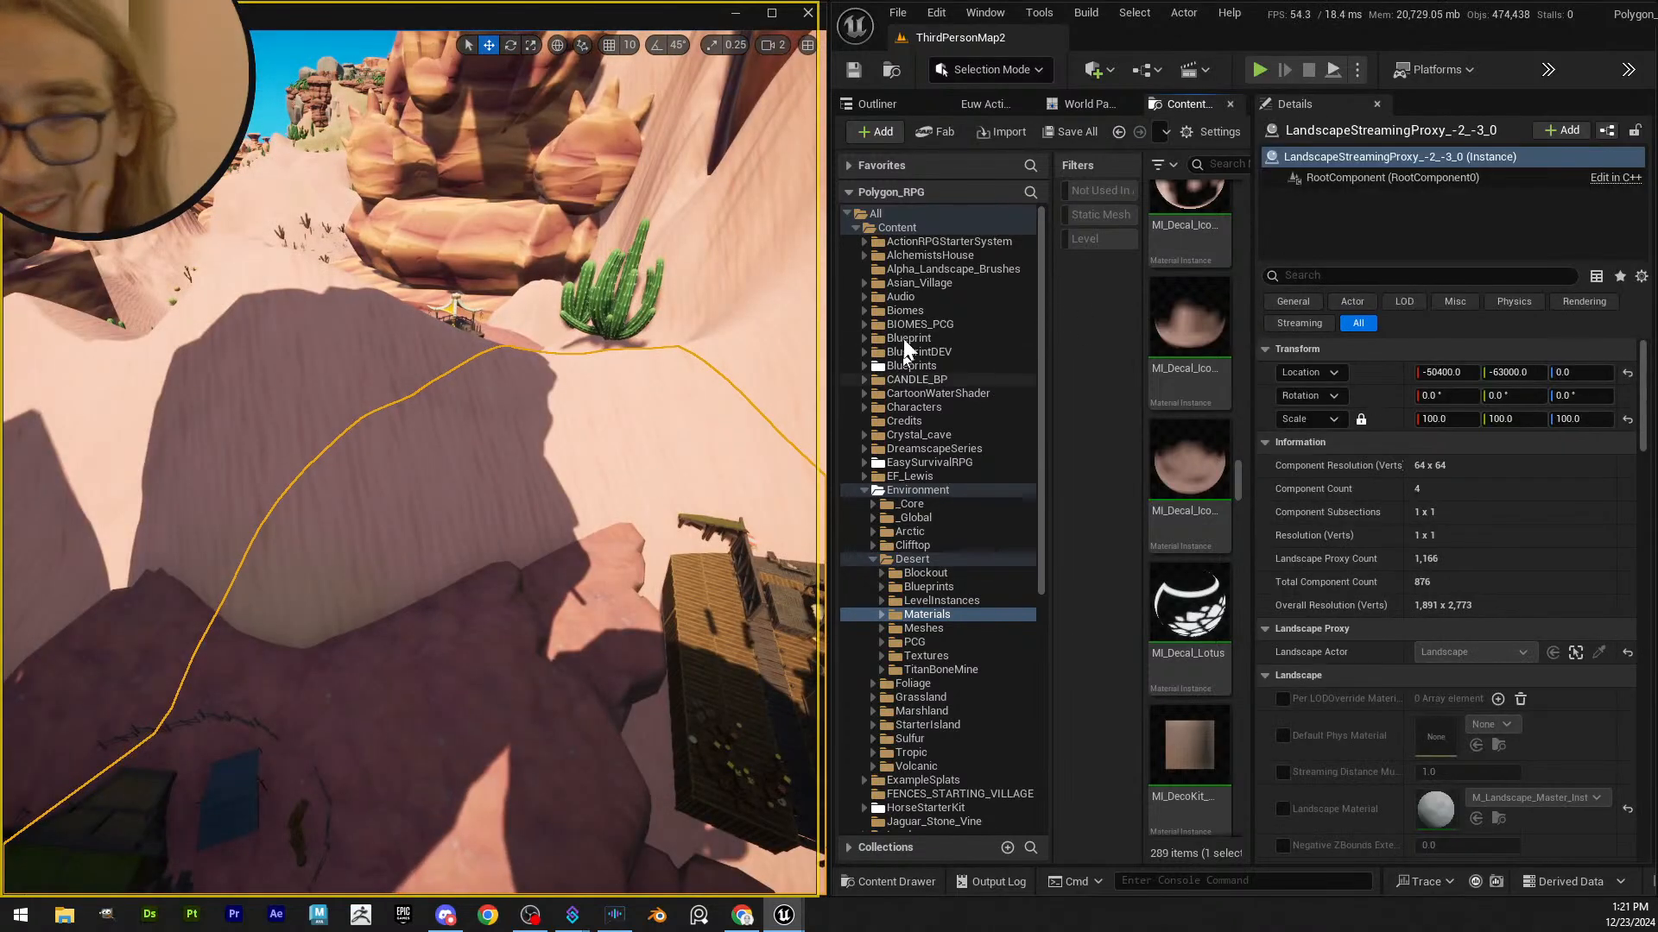
{"action": "left_click", "coordinate": [961, 62]}
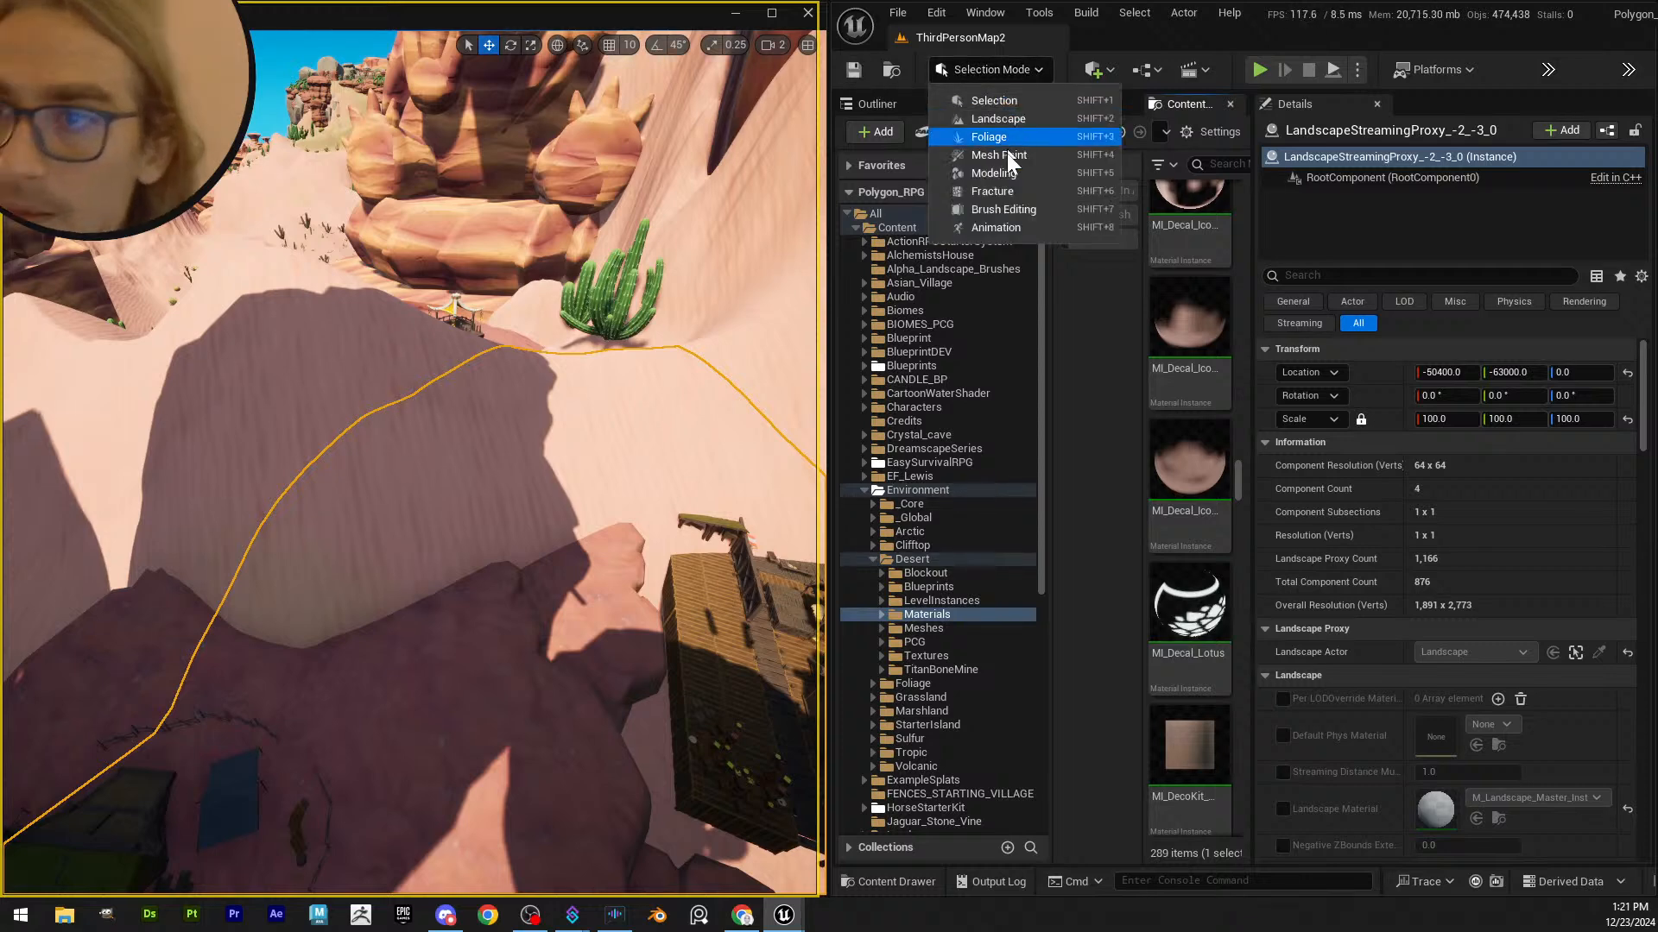
{"action": "left_click", "coordinate": [958, 125]}
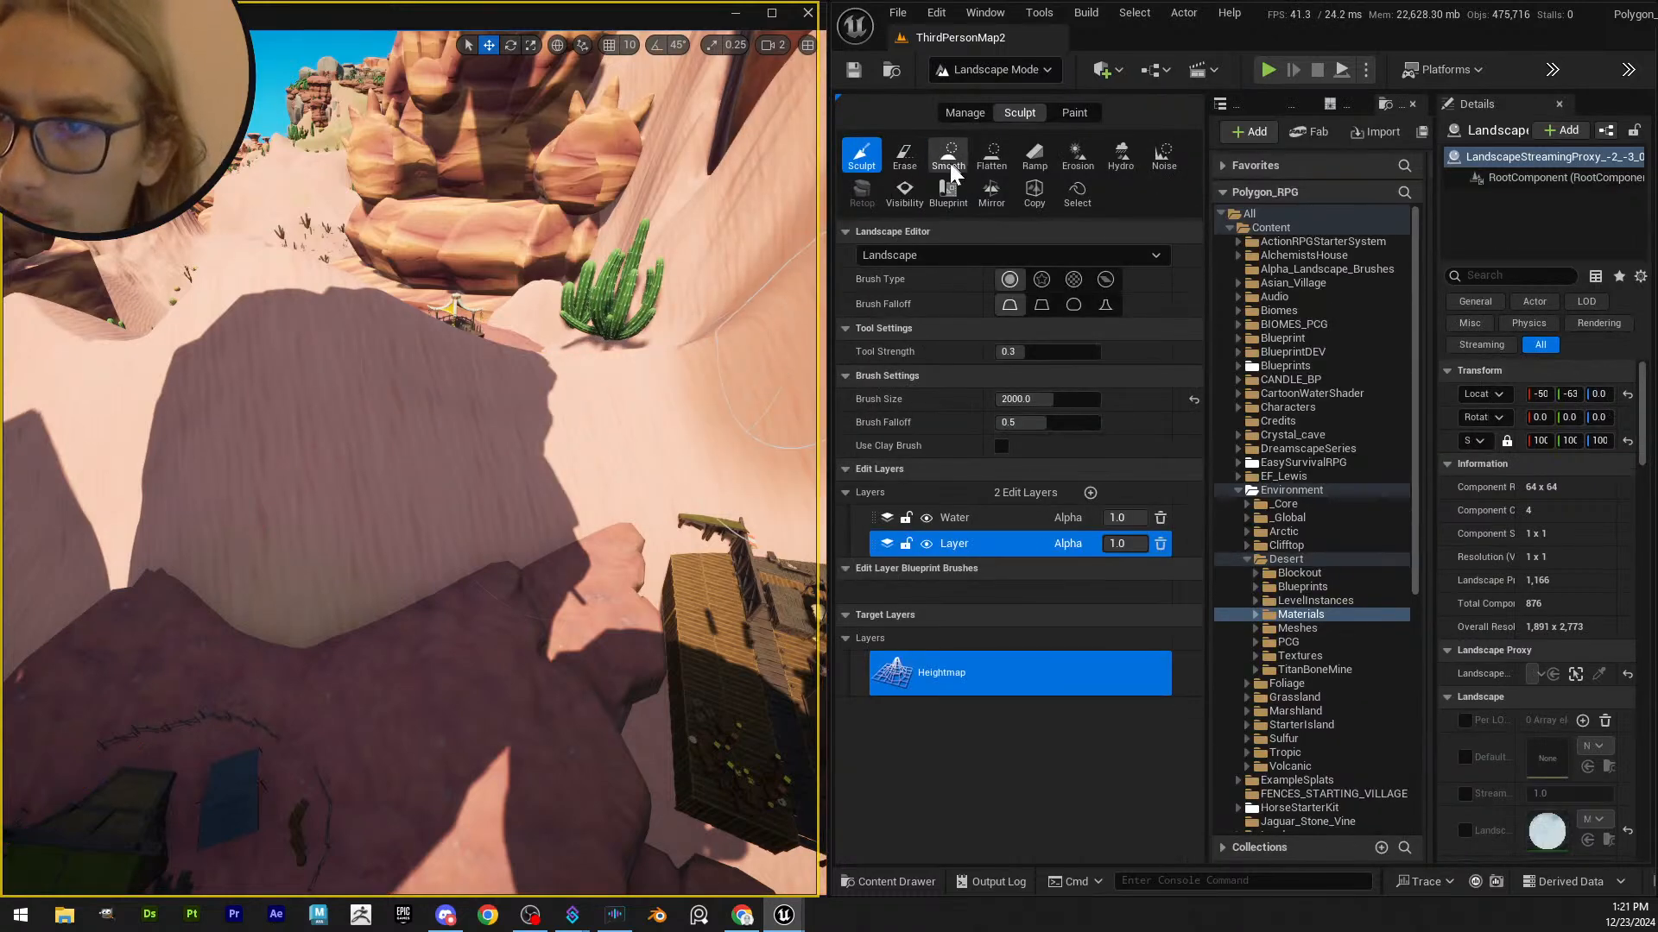
- Flatten the sand slope at the edge of the house's rock platform using a Flatten brush of size 500
{"action": "left_click", "coordinate": [992, 160]}
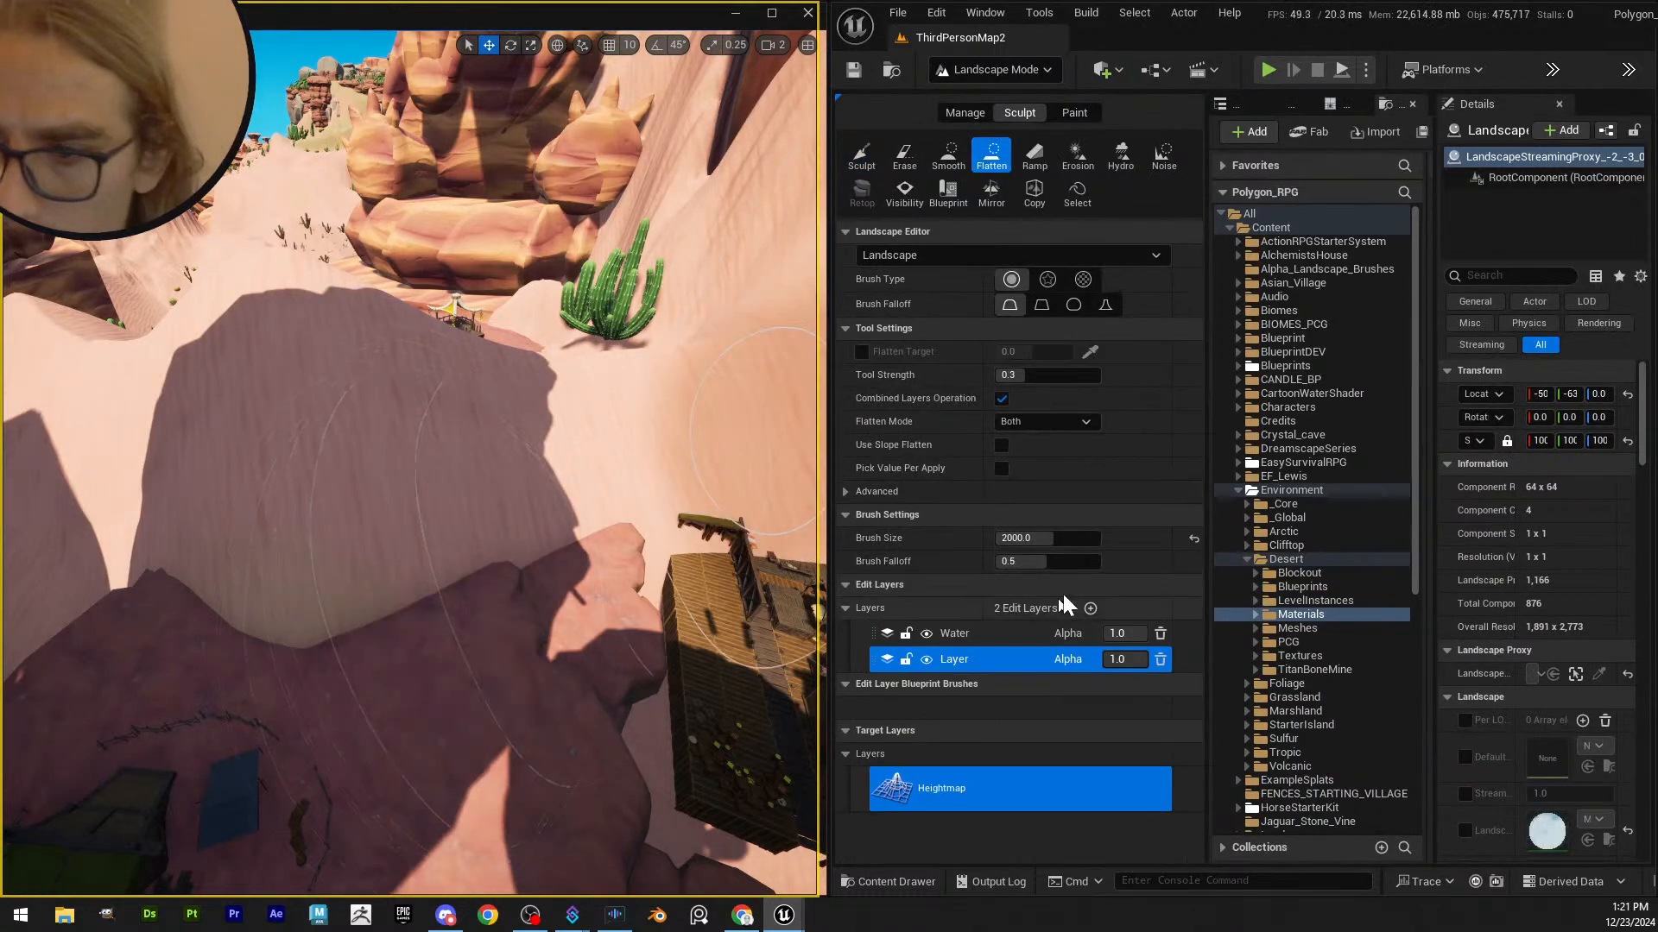
{"action": "left_click", "coordinate": [1078, 537]}
{"action": "type", "text": "500"}
{"action": "key", "text": "Return"}
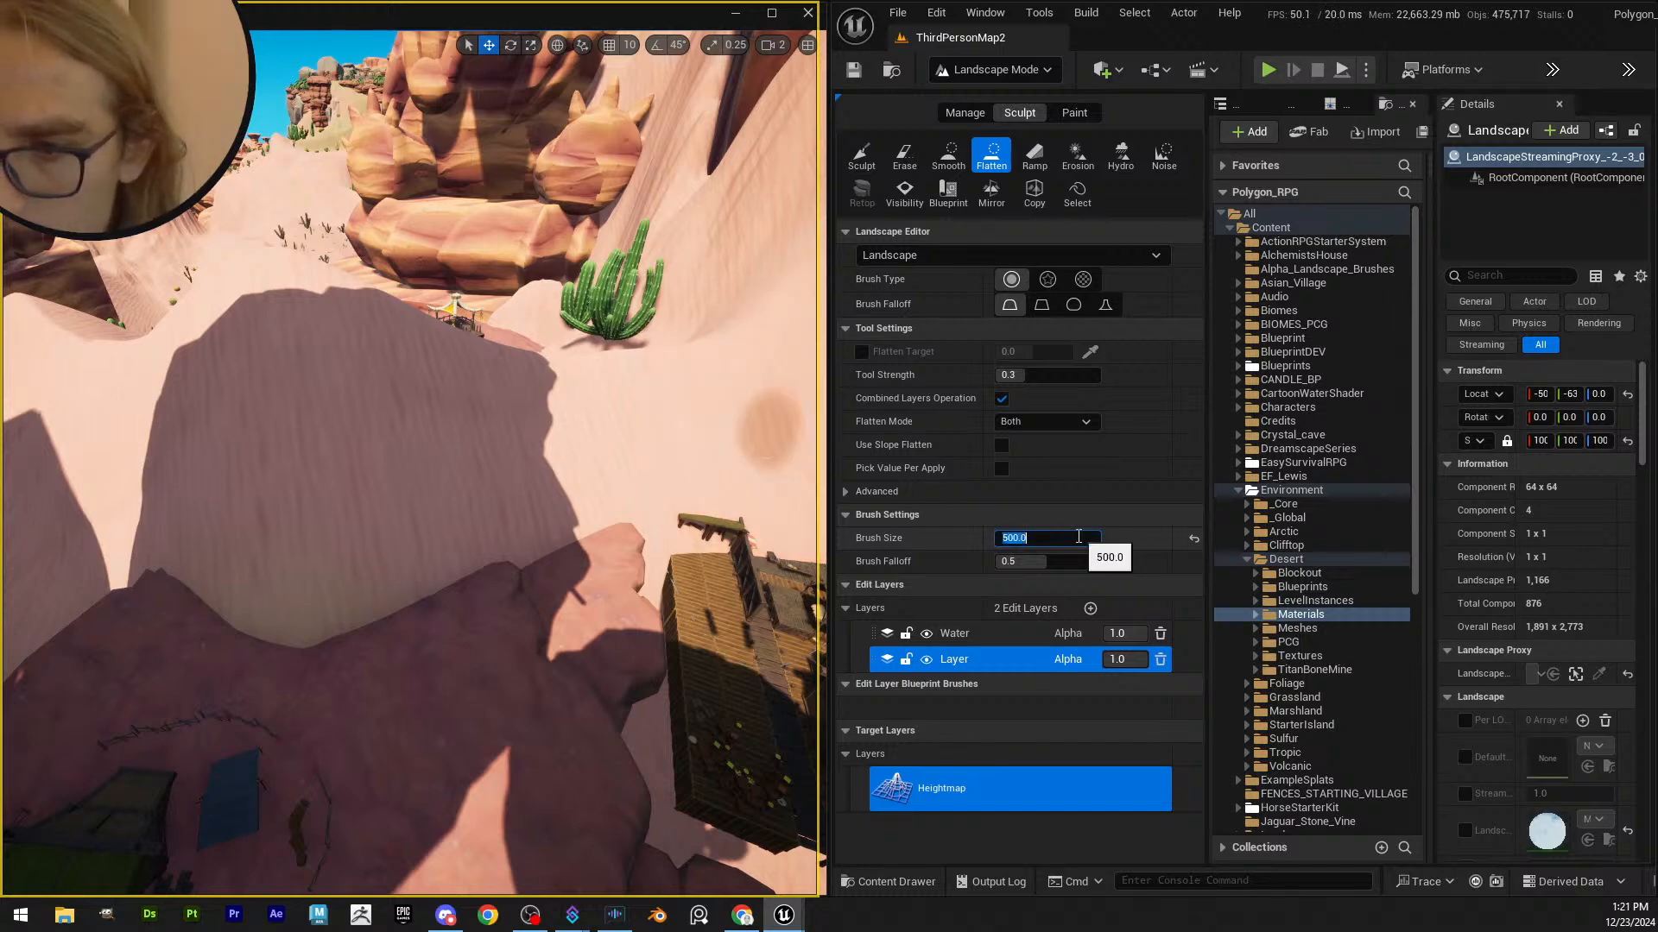
{"action": "mouse_move", "coordinate": [427, 535]}
{"action": "left_mouse_down"}
{"action": "mouse_move", "coordinate": [387, 520]}
{"action": "mouse_move", "coordinate": [402, 542]}
{"action": "mouse_move", "coordinate": [314, 593]}
{"action": "mouse_move", "coordinate": [344, 555]}
{"action": "mouse_move", "coordinate": [215, 555]}
{"action": "mouse_move", "coordinate": [363, 488]}
{"action": "mouse_move", "coordinate": [470, 516]}
{"action": "left_mouse_up"}
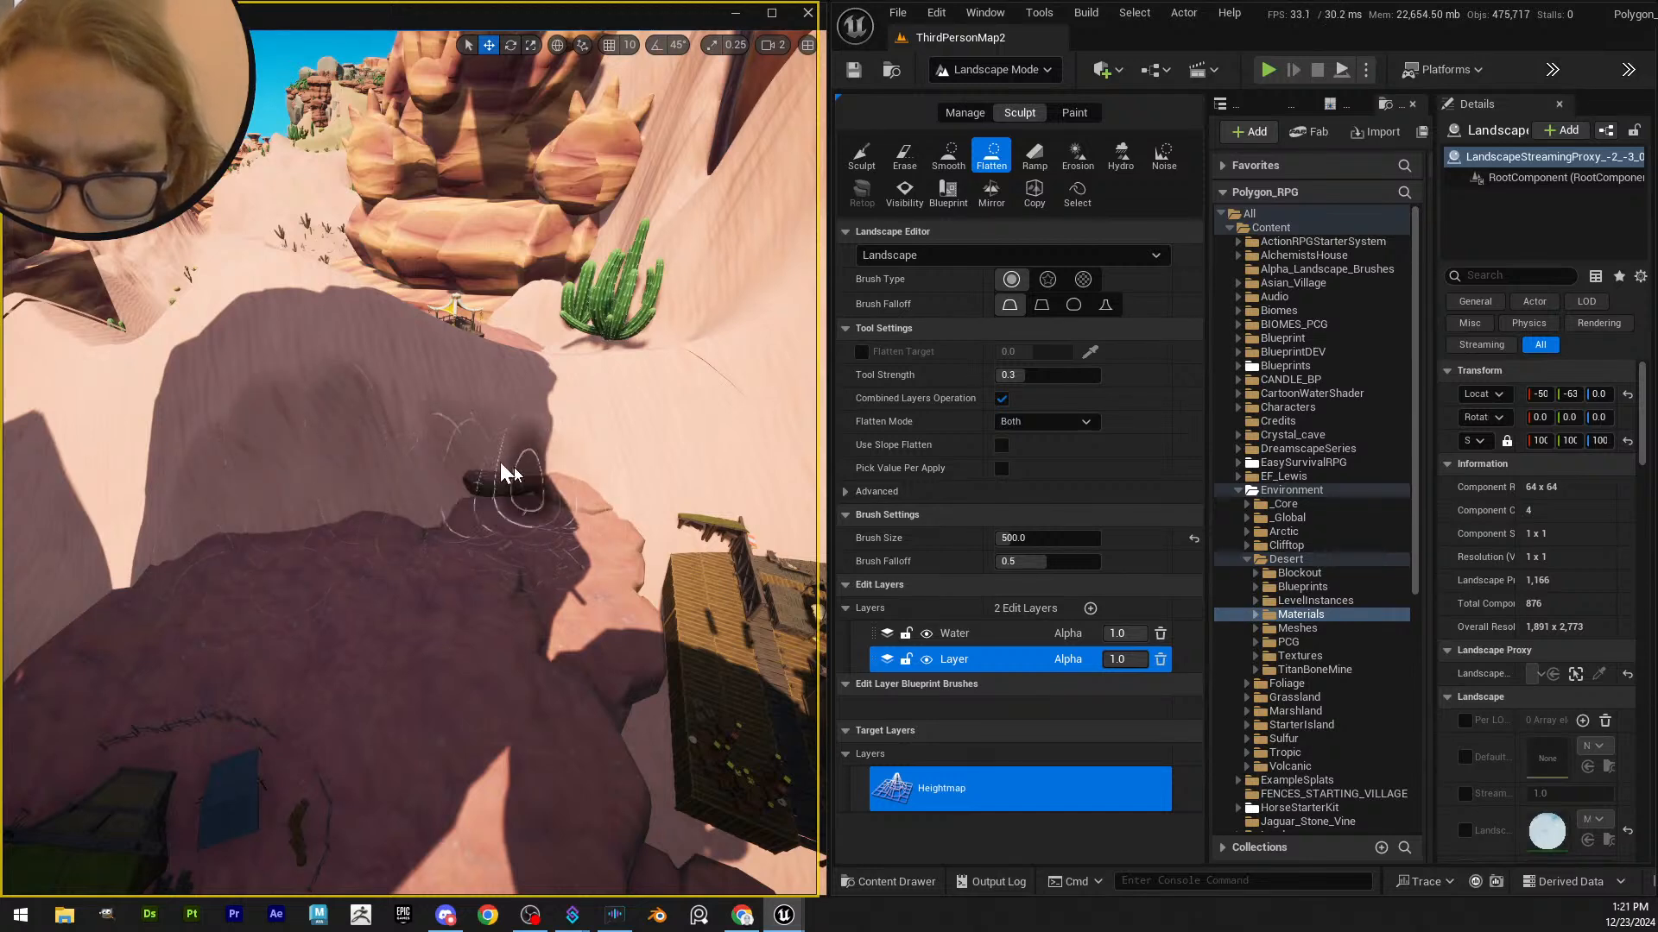
{"action": "mouse_move", "coordinate": [359, 473]}
{"action": "left_mouse_down"}
{"action": "mouse_move", "coordinate": [357, 511]}
{"action": "mouse_move", "coordinate": [331, 503]}
{"action": "mouse_move", "coordinate": [173, 578]}
{"action": "mouse_move", "coordinate": [738, 441]}
{"action": "left_mouse_up"}
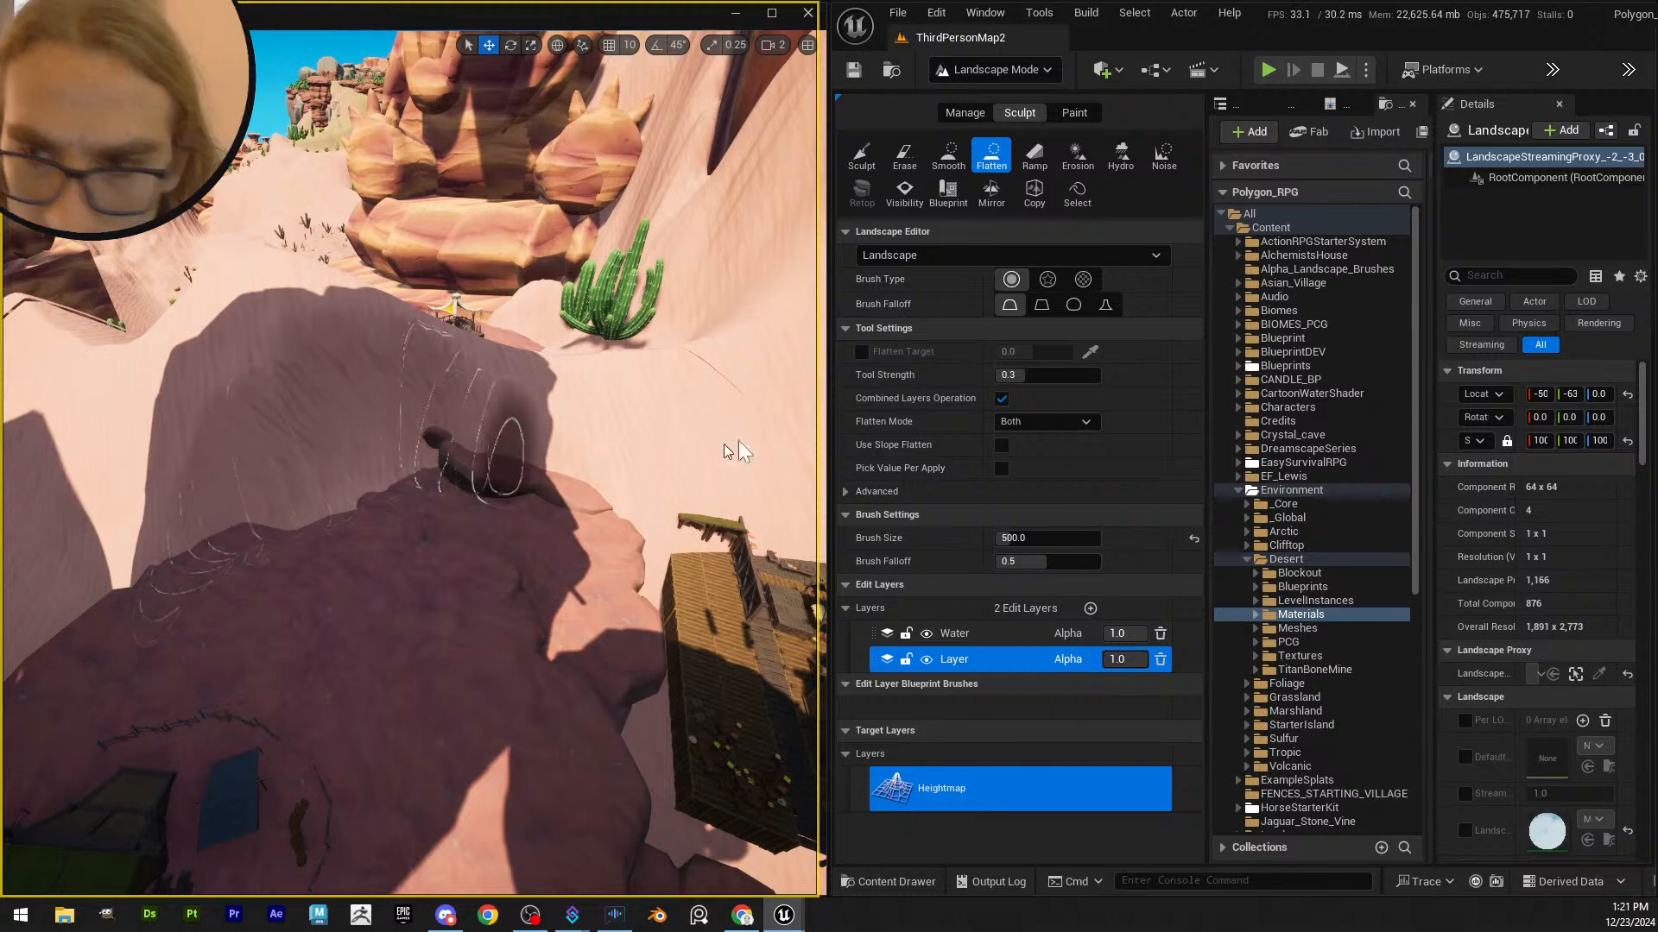
- Enlarge the Flatten brush to 1000 and level the sand mound between the rock platform and the watchtower
{"action": "left_click", "coordinate": [1050, 532]}
{"action": "type", "text": "1000"}
{"action": "key", "text": "Return"}
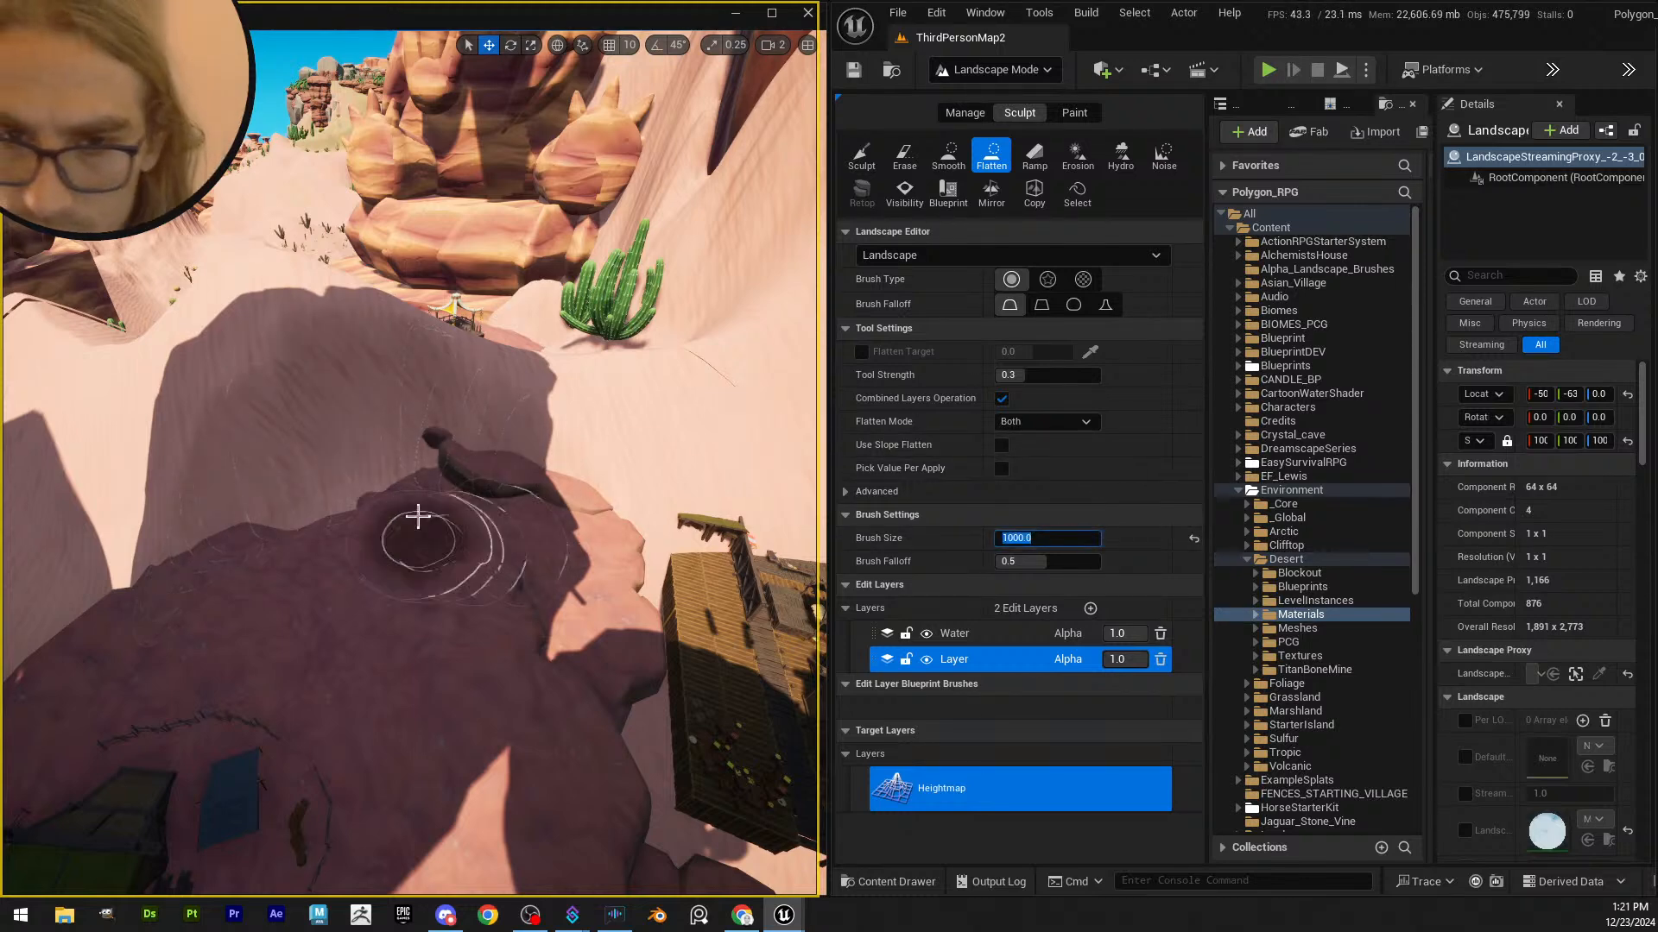
{"action": "mouse_move", "coordinate": [418, 518]}
{"action": "left_mouse_down"}
{"action": "mouse_move", "coordinate": [526, 455]}
{"action": "mouse_move", "coordinate": [405, 416]}
{"action": "mouse_move", "coordinate": [416, 435]}
{"action": "mouse_move", "coordinate": [345, 437]}
{"action": "mouse_move", "coordinate": [407, 426]}
{"action": "mouse_move", "coordinate": [200, 523]}
{"action": "mouse_move", "coordinate": [558, 495]}
{"action": "left_mouse_up"}
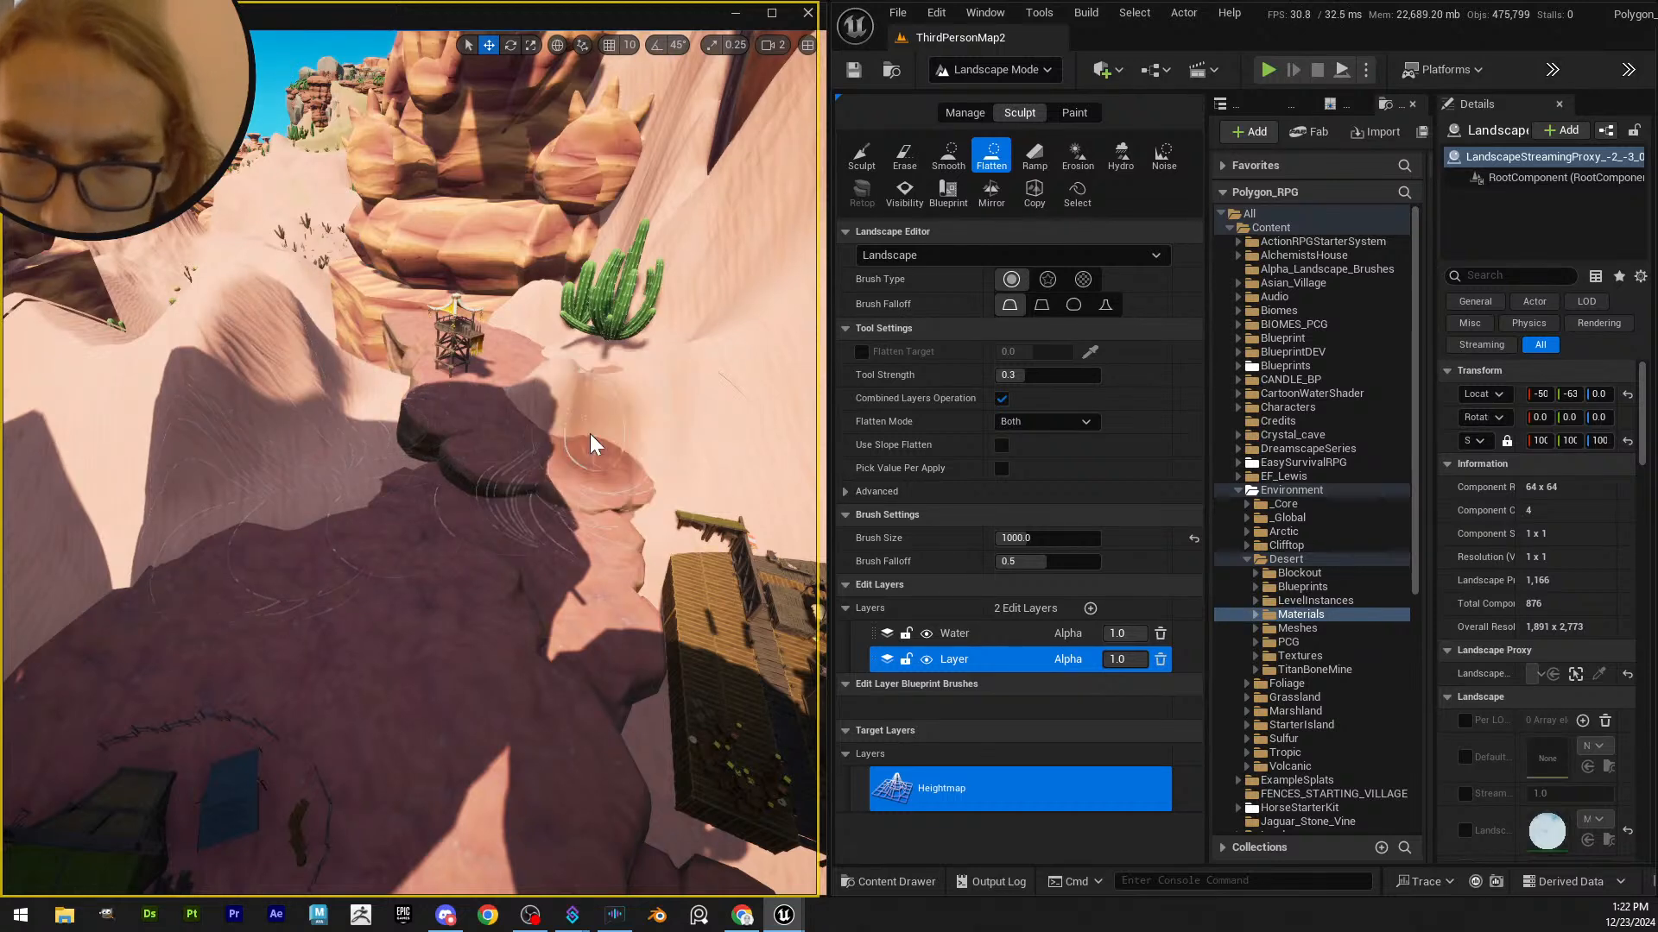
{"action": "mouse_move", "coordinate": [563, 412]}
{"action": "left_mouse_down"}
{"action": "mouse_move", "coordinate": [636, 474]}
{"action": "mouse_move", "coordinate": [614, 518]}
{"action": "mouse_move", "coordinate": [561, 400]}
{"action": "left_mouse_up"}
{"action": "right_click_drag", "start_coordinate": [561, 400], "coordinate": [611, 546]}
{"action": "mouse_move", "coordinate": [612, 546]}
{"action": "left_mouse_down"}
{"action": "mouse_move", "coordinate": [510, 437]}
{"action": "mouse_move", "coordinate": [441, 492]}
{"action": "mouse_move", "coordinate": [456, 476]}
{"action": "mouse_move", "coordinate": [233, 570]}
{"action": "mouse_move", "coordinate": [329, 421]}
{"action": "mouse_move", "coordinate": [555, 484]}
{"action": "mouse_move", "coordinate": [406, 460]}
{"action": "left_mouse_up"}
{"action": "right_click_drag", "start_coordinate": [405, 460], "coordinate": [384, 420]}
{"action": "key", "text": "w"}
{"action": "right_click_drag", "start_coordinate": [630, 555], "coordinate": [581, 636]}
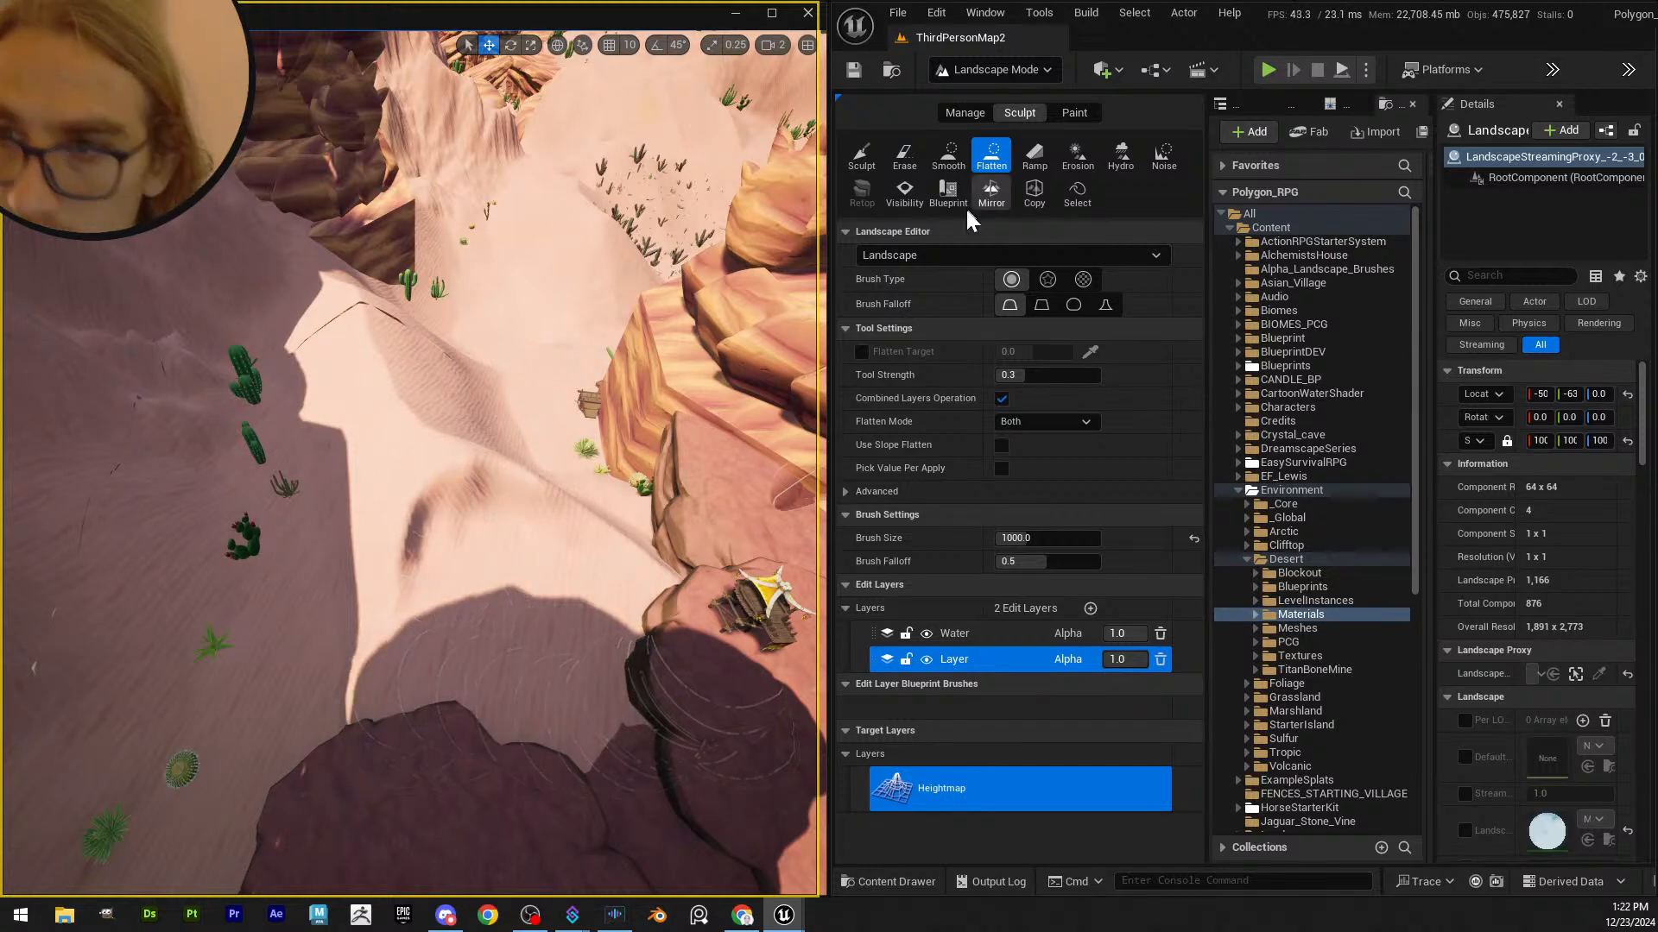
- Smooth the jagged sand wall behind the rock platform, from its peaks down to the cactus at its base
{"action": "left_click", "coordinate": [948, 157]}
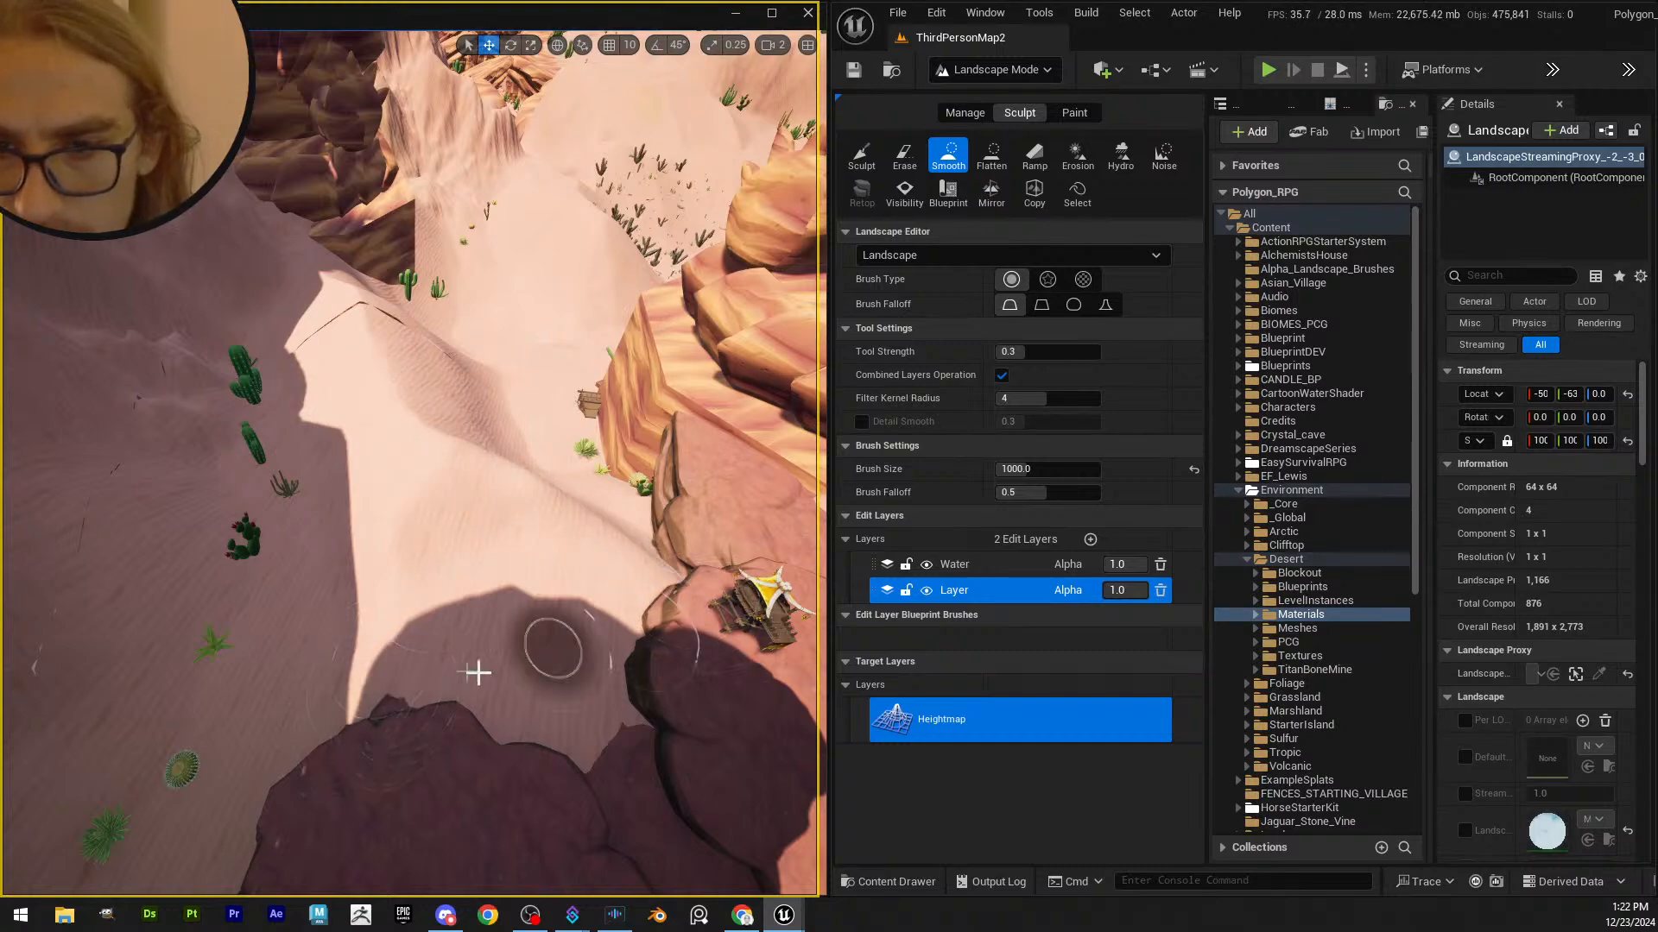
{"action": "right_click_drag", "start_coordinate": [478, 672], "coordinate": [488, 623]}
{"action": "key", "text": "w"}
{"action": "key", "text": "s"}
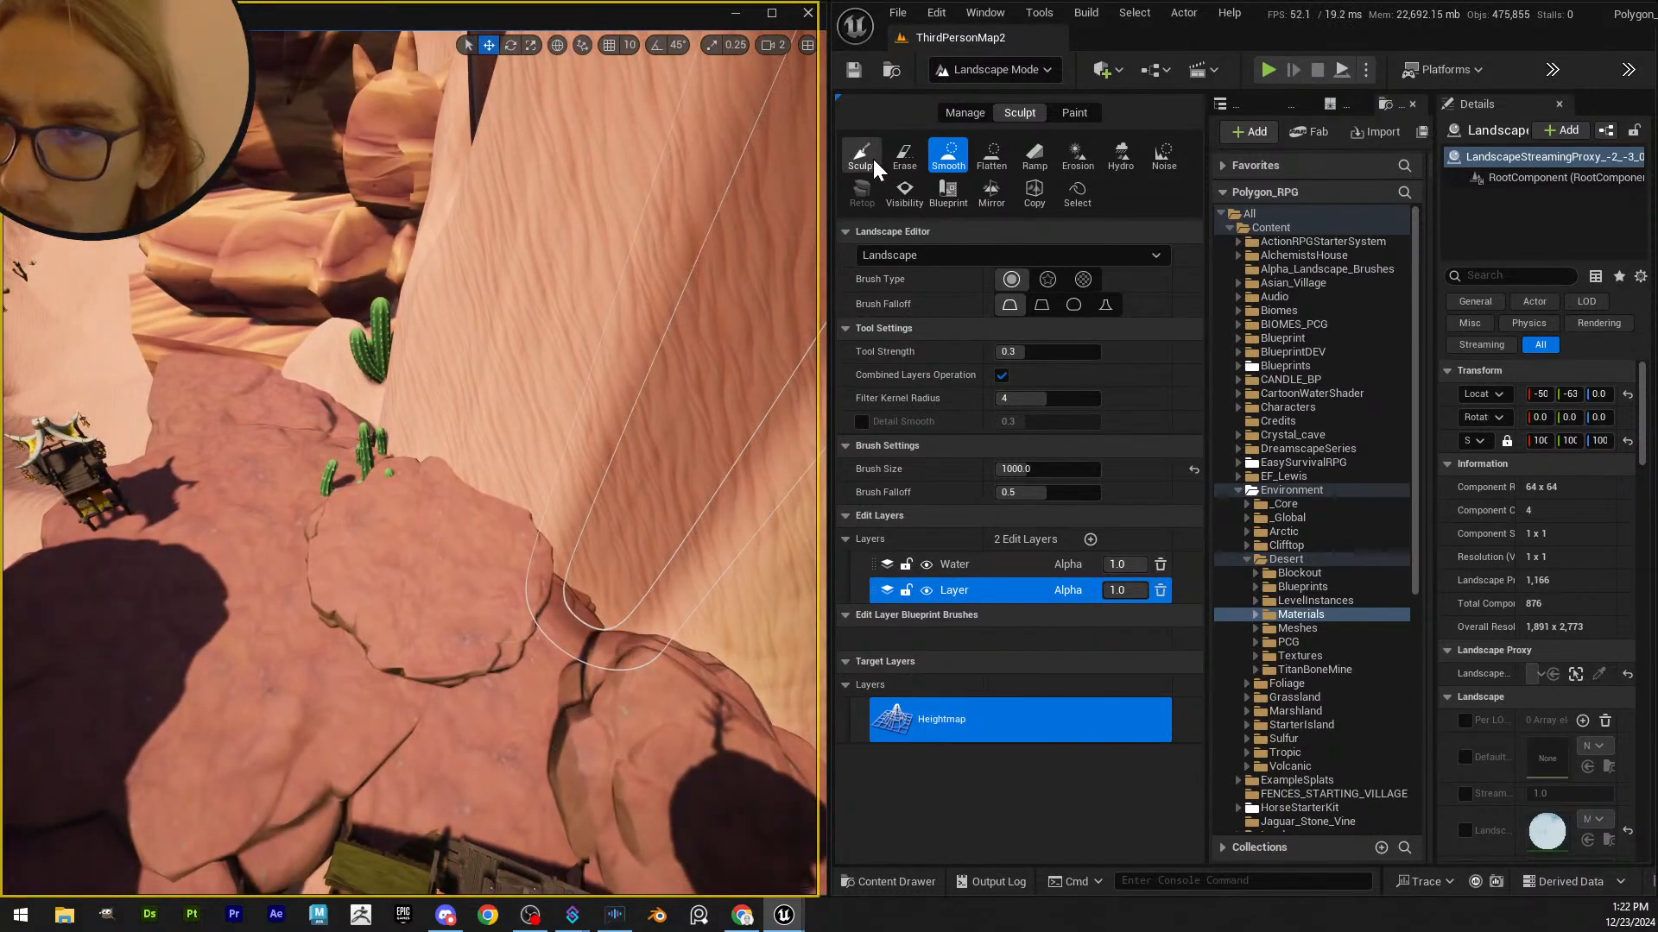
{"action": "left_click", "coordinate": [993, 157]}
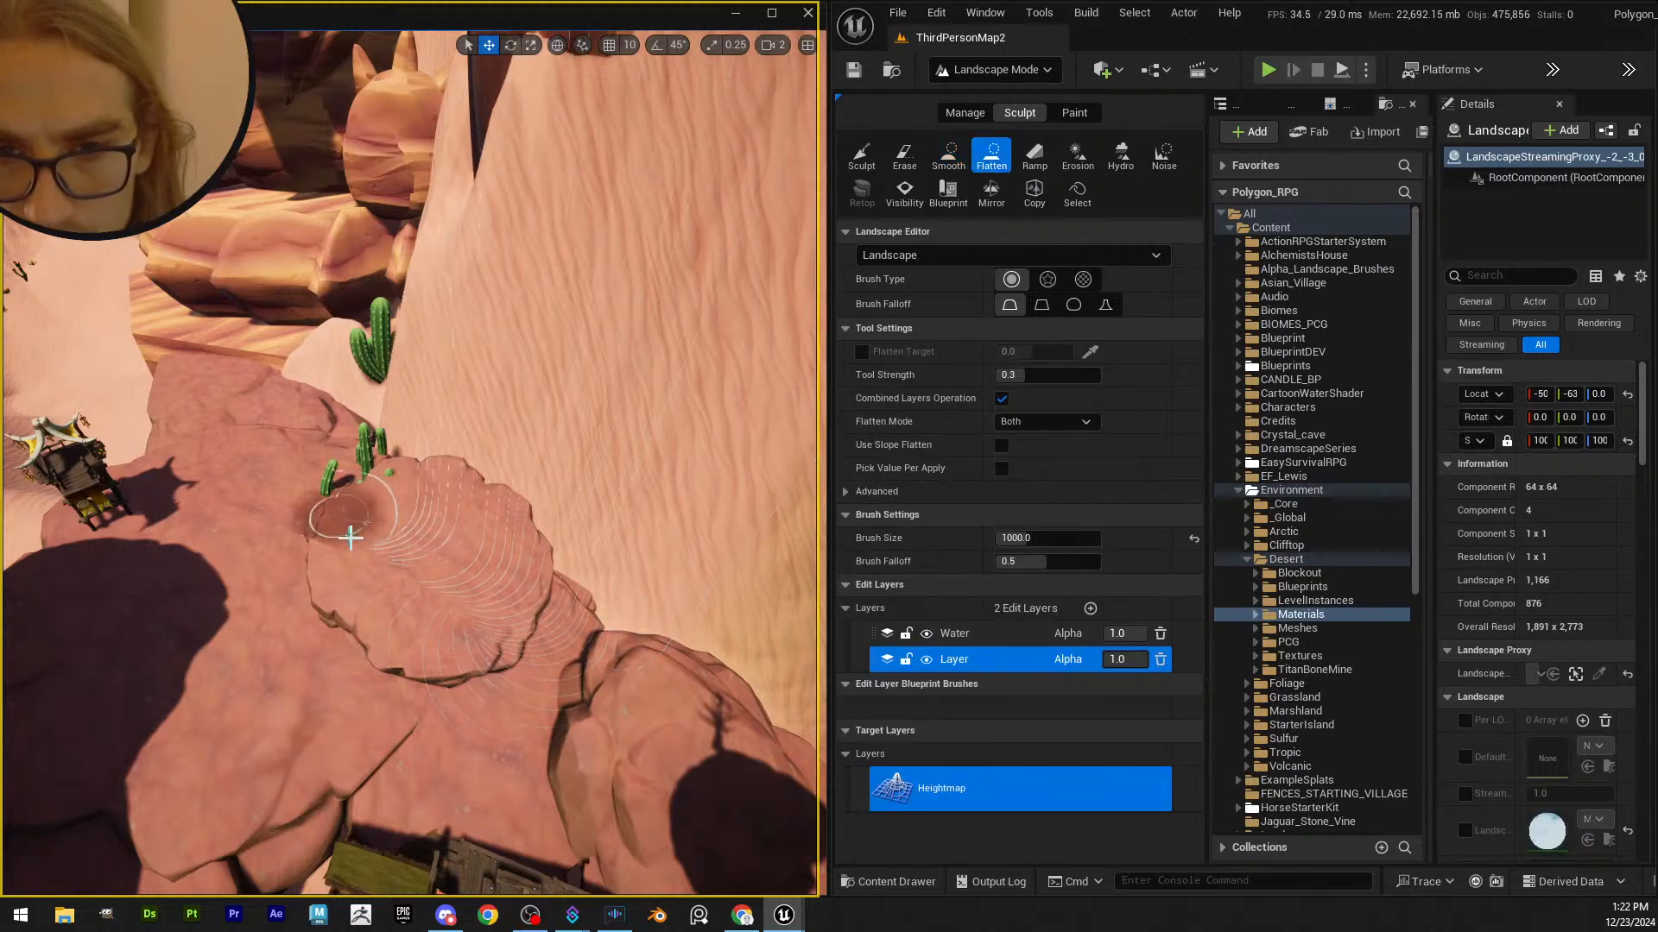
{"action": "right_click_drag", "start_coordinate": [351, 529], "coordinate": [350, 533]}
{"action": "key", "text": "s"}
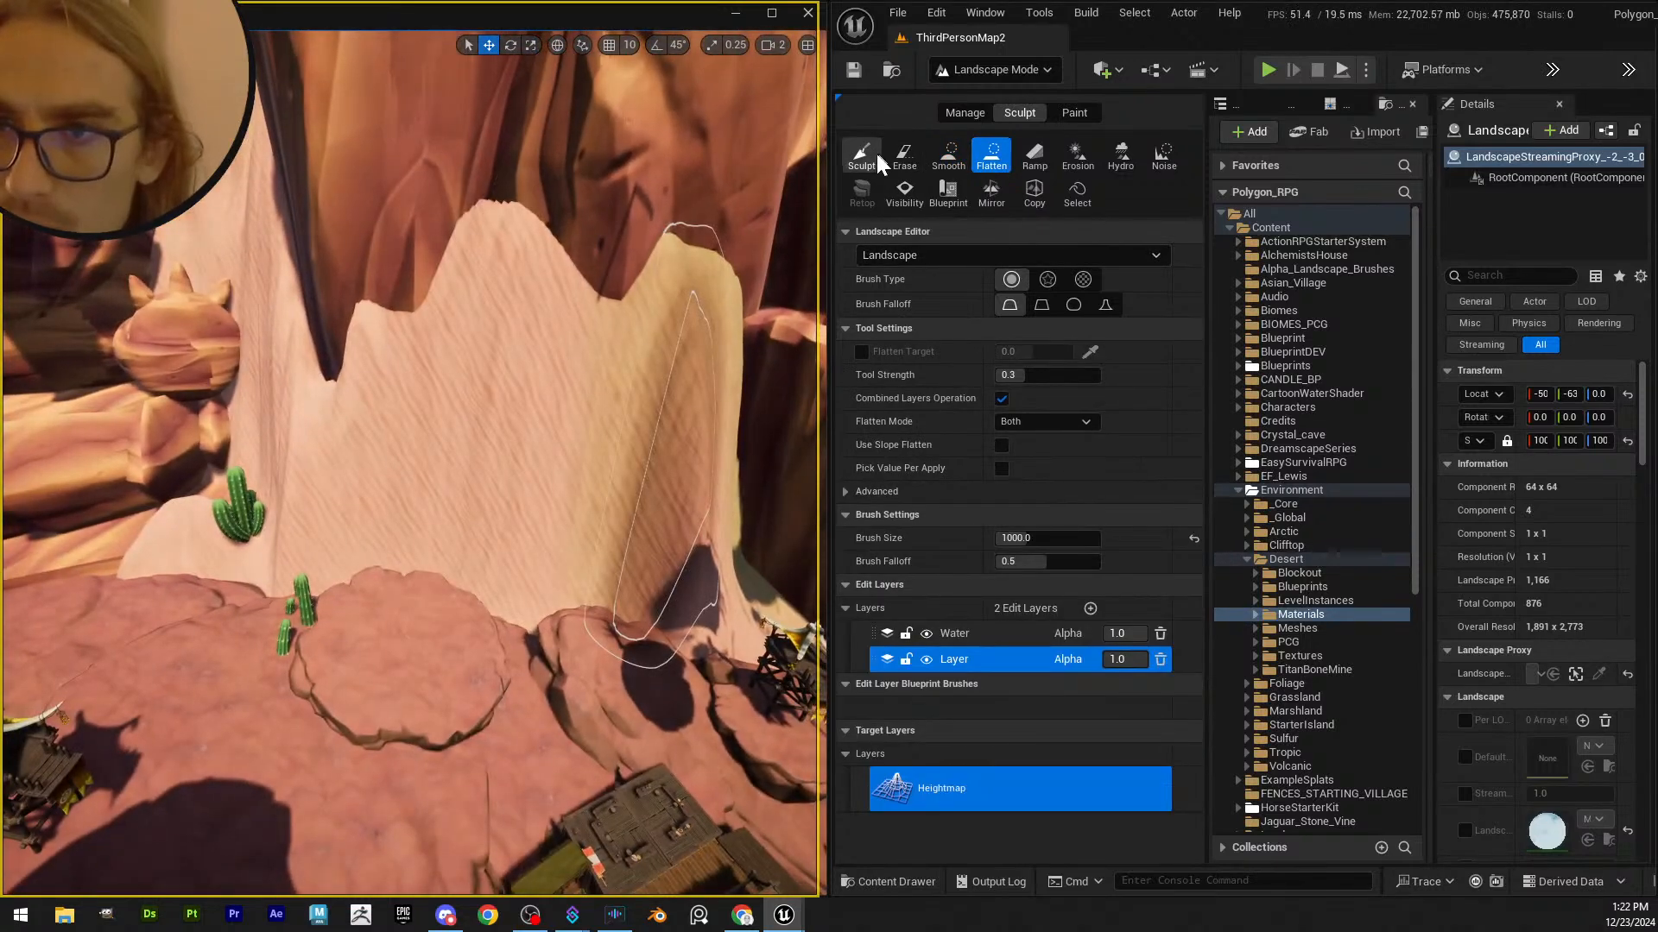
{"action": "left_click", "coordinate": [950, 157]}
{"action": "mouse_move", "coordinate": [510, 286]}
{"action": "left_mouse_down"}
{"action": "mouse_move", "coordinate": [636, 340]}
{"action": "mouse_move", "coordinate": [729, 333]}
{"action": "mouse_move", "coordinate": [458, 363]}
{"action": "mouse_move", "coordinate": [300, 452]}
{"action": "mouse_move", "coordinate": [372, 410]}
{"action": "mouse_move", "coordinate": [644, 573]}
{"action": "mouse_move", "coordinate": [663, 563]}
{"action": "left_mouse_up"}
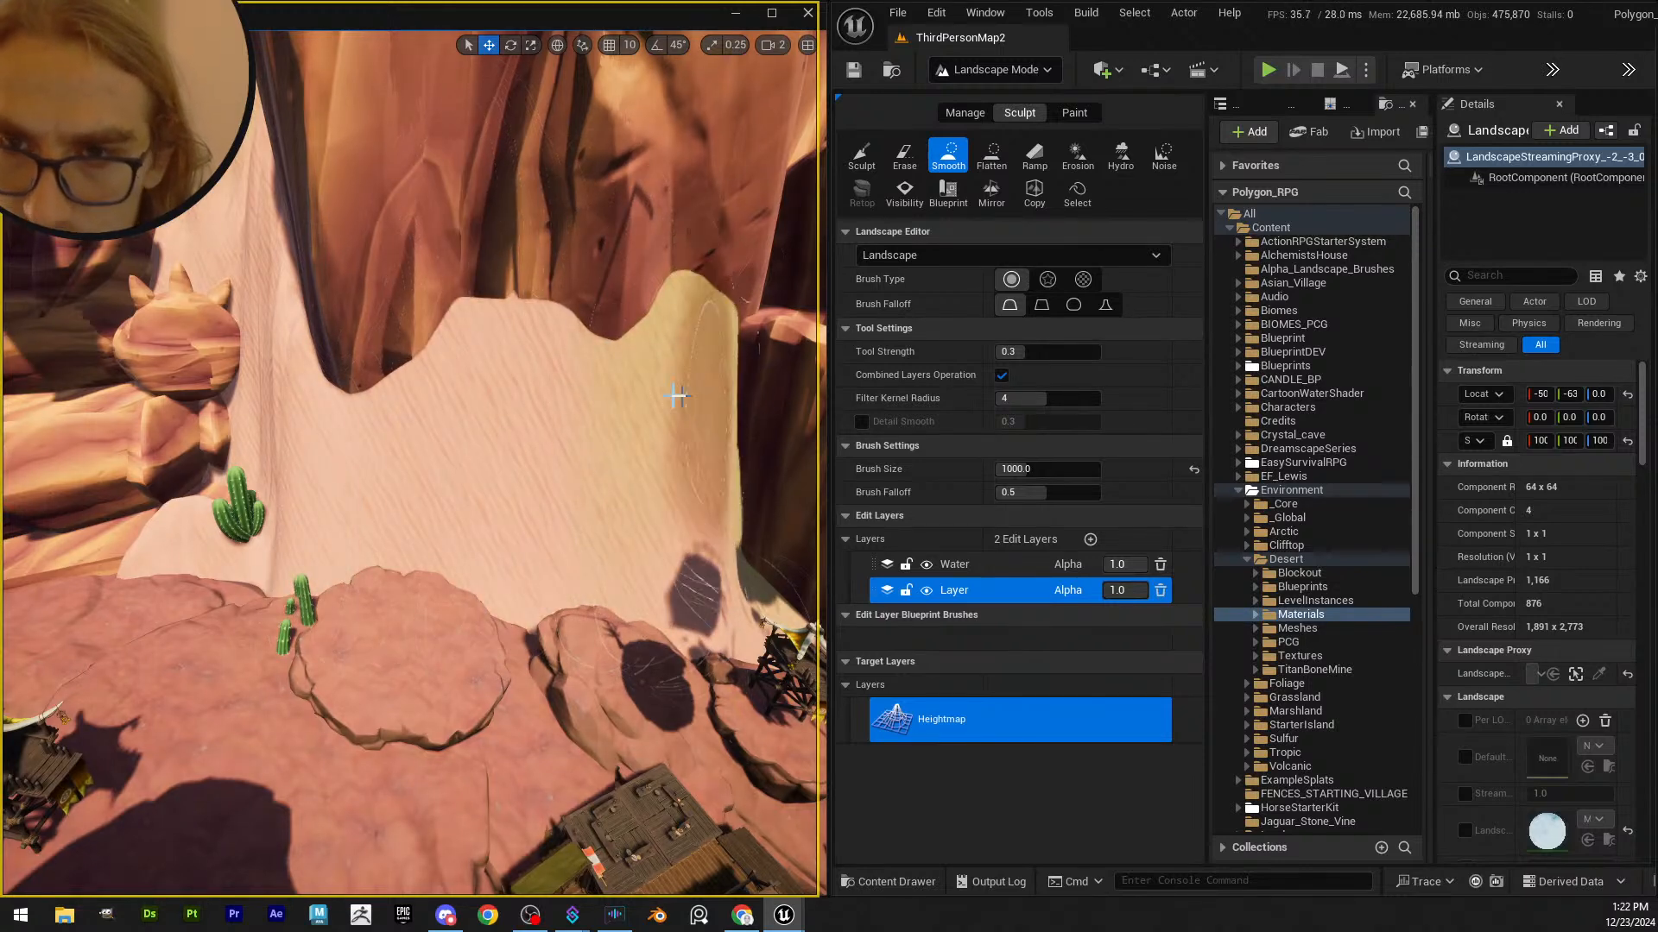
{"action": "mouse_move", "coordinate": [241, 564]}
{"action": "left_mouse_down"}
{"action": "mouse_move", "coordinate": [374, 677]}
{"action": "mouse_move", "coordinate": [184, 537]}
{"action": "left_mouse_up"}
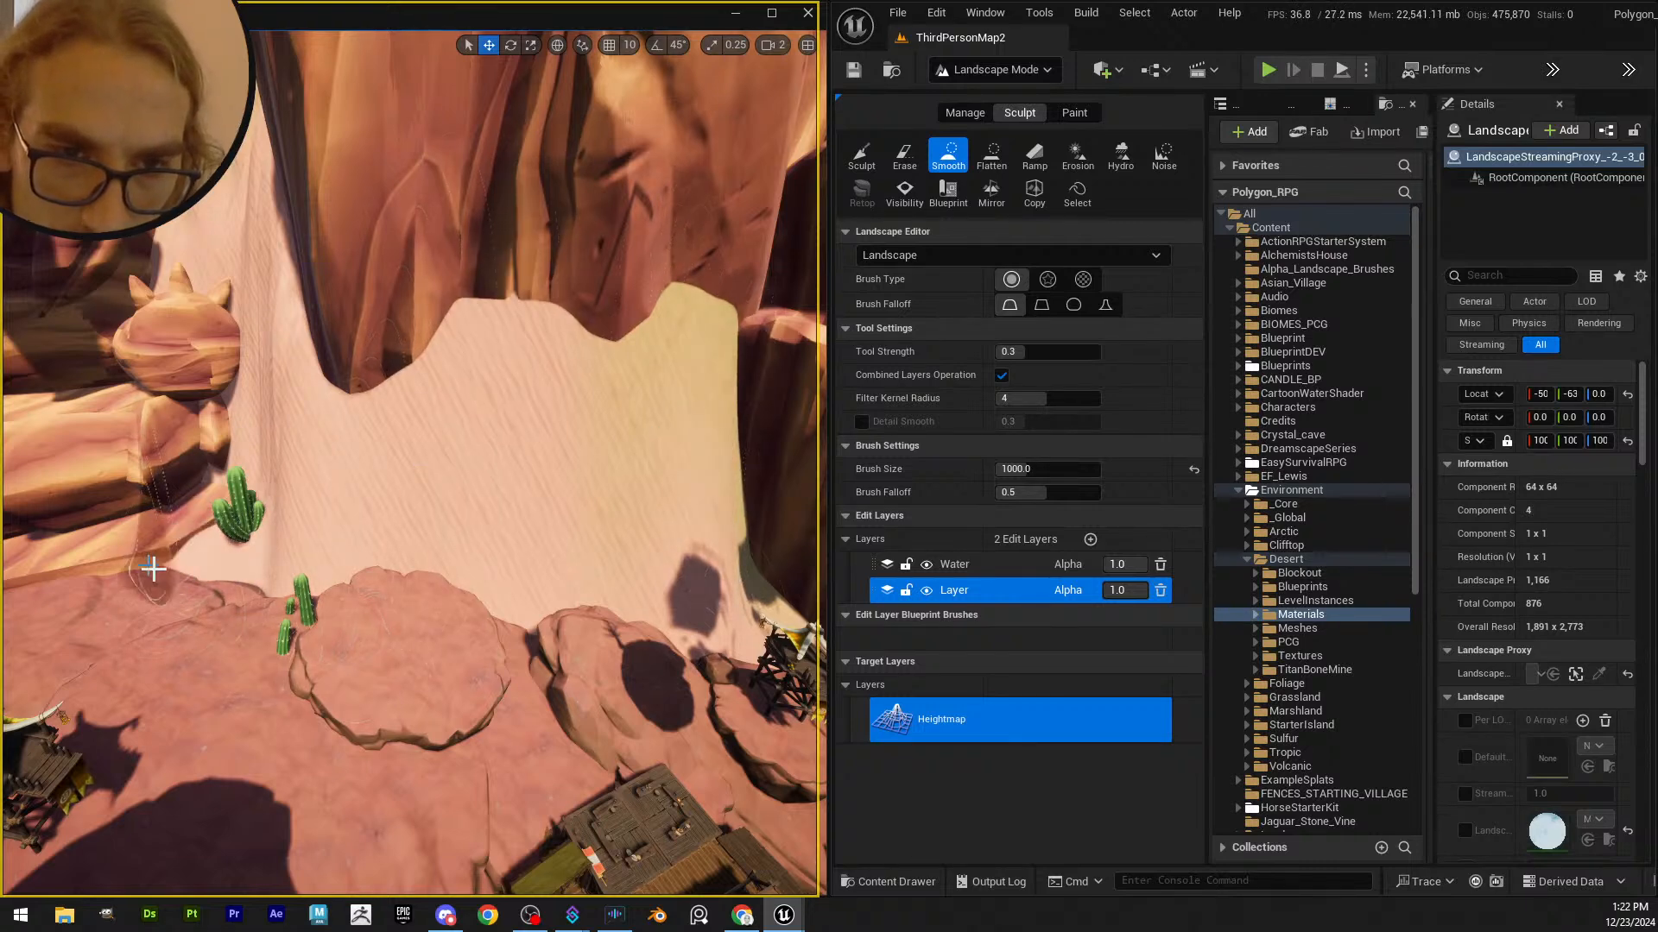
- Add a 2000-wide landscape ramp through the sand ridge, from the low ground by the striped rock up toward the cacti
{"action": "right_click_drag", "start_coordinate": [457, 630], "coordinate": [381, 636]}
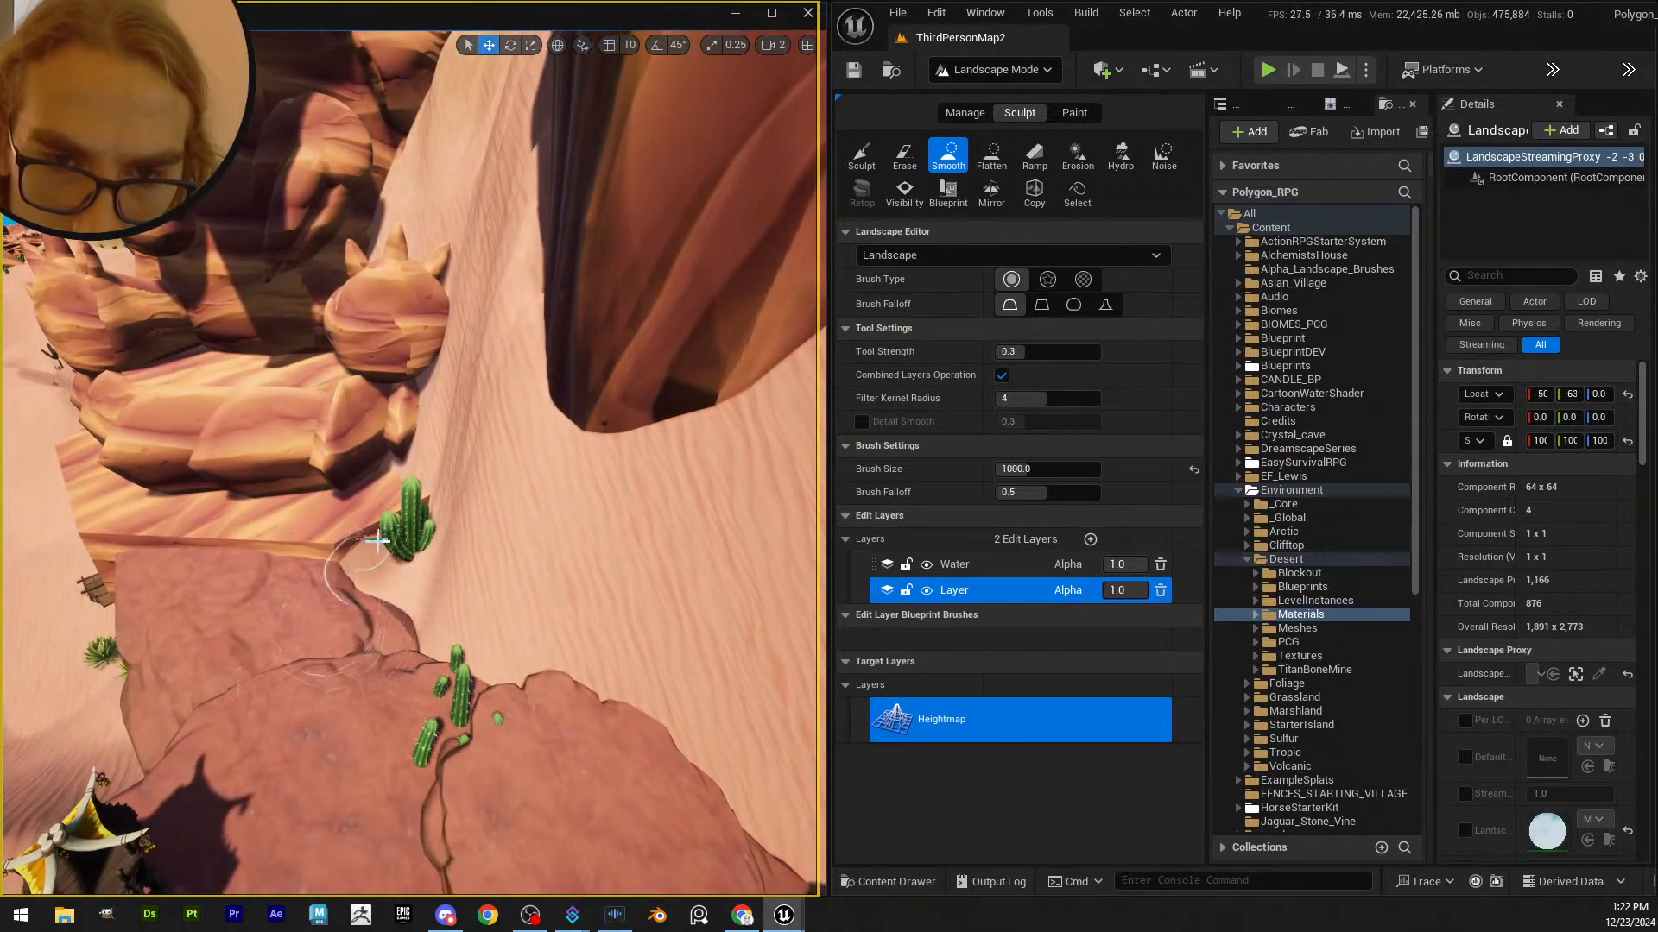
{"action": "mouse_move", "coordinate": [388, 731]}
{"action": "right_mouse_down"}
{"action": "mouse_move", "coordinate": [366, 665]}
{"action": "mouse_move", "coordinate": [302, 673]}
{"action": "mouse_move", "coordinate": [418, 689]}
{"action": "mouse_move", "coordinate": [419, 673]}
{"action": "mouse_move", "coordinate": [410, 695]}
{"action": "mouse_move", "coordinate": [673, 721]}
{"action": "mouse_move", "coordinate": [700, 764]}
{"action": "right_mouse_up"}
{"action": "scroll", "coordinate": [441, 691], "scroll_direction": "up", "scroll_amount": 1}
{"action": "mouse_move", "coordinate": [348, 676]}
{"action": "right_mouse_down"}
{"action": "mouse_move", "coordinate": [349, 656]}
{"action": "mouse_move", "coordinate": [348, 676]}
{"action": "right_mouse_up"}
{"action": "right_click_drag", "start_coordinate": [505, 532], "coordinate": [565, 528]}
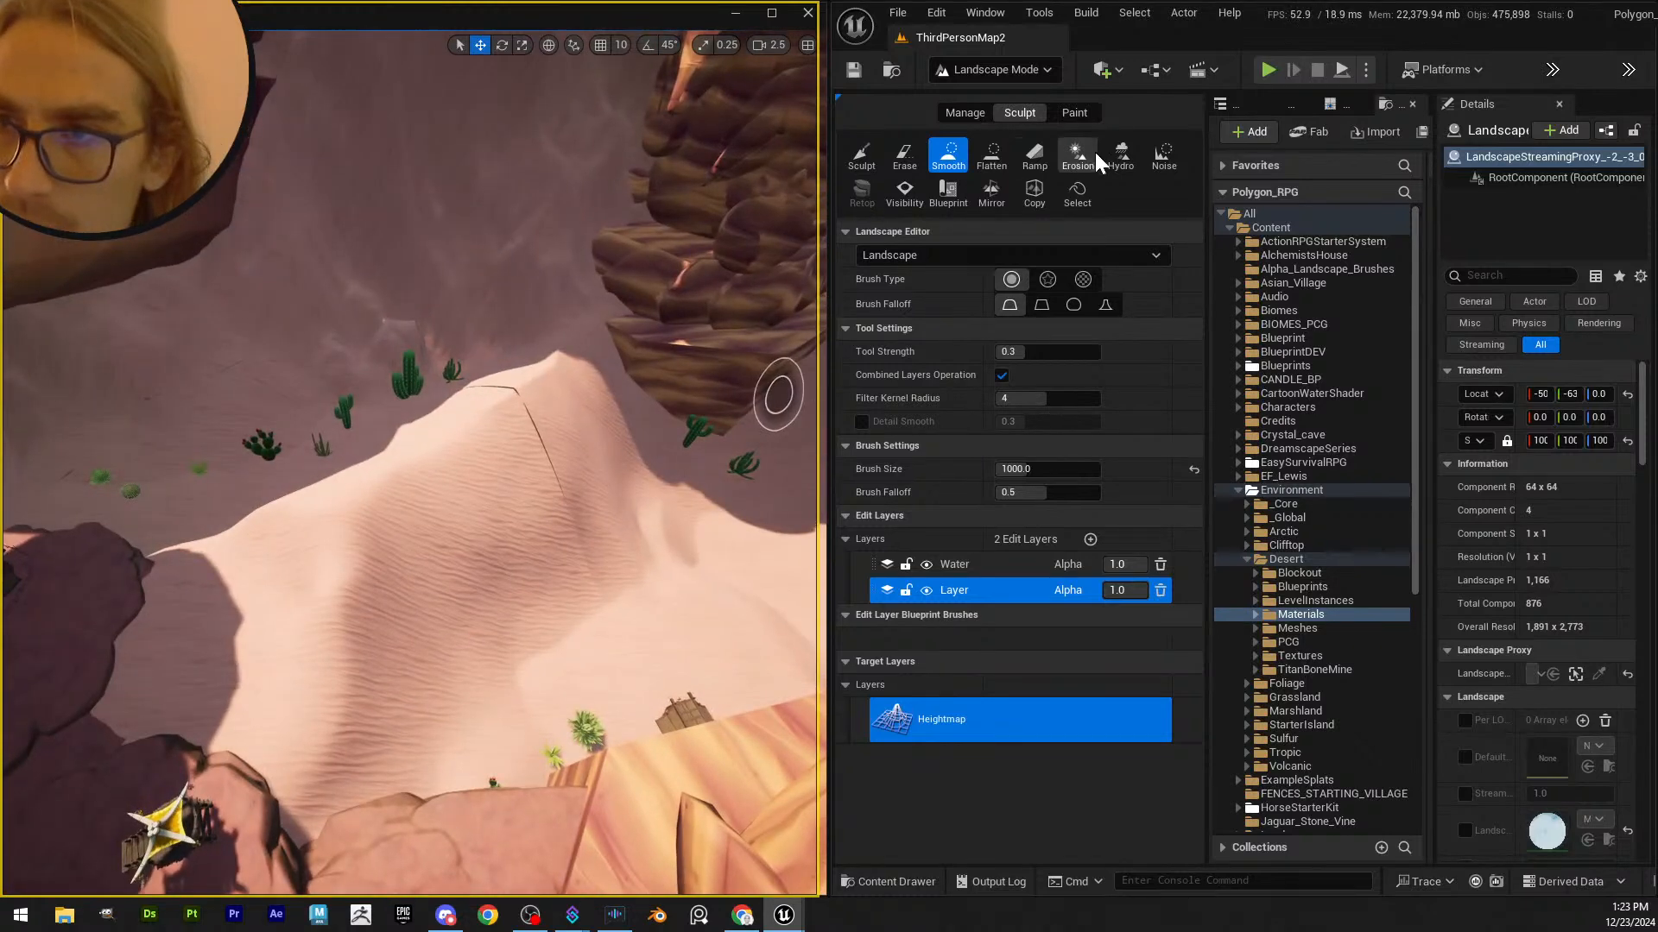
{"action": "left_click", "coordinate": [1035, 157]}
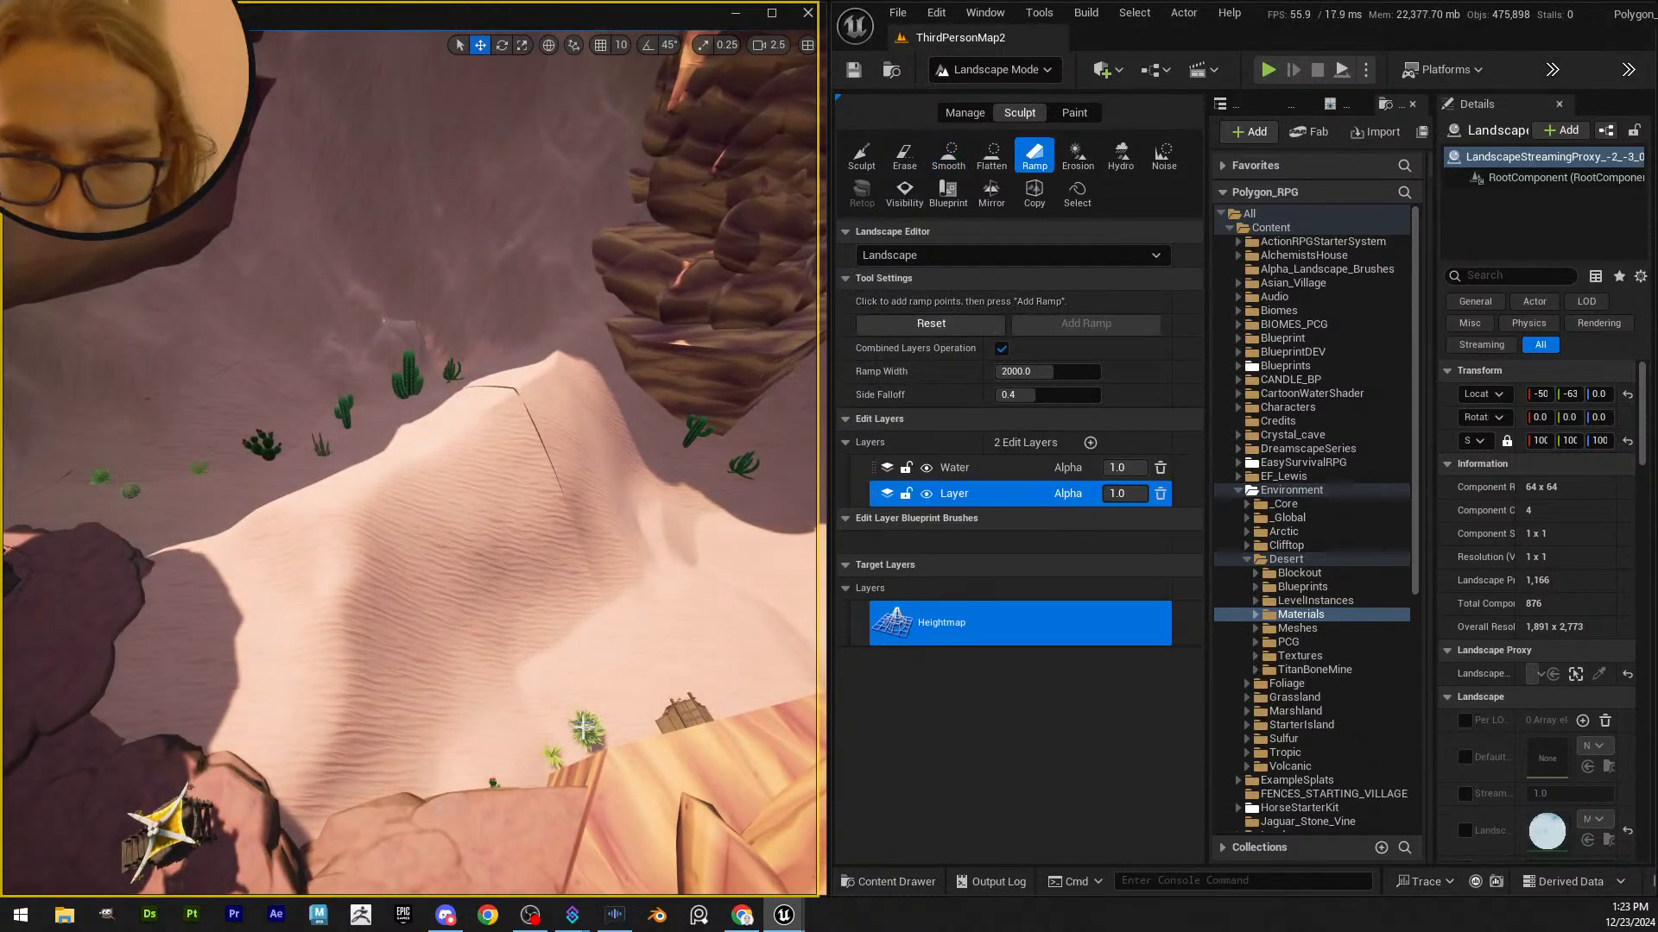
{"action": "mouse_move", "coordinate": [435, 478]}
{"action": "right_mouse_down"}
{"action": "mouse_move", "coordinate": [423, 467]}
{"action": "mouse_move", "coordinate": [435, 479]}
{"action": "right_mouse_up"}
{"action": "left_click_drag", "start_coordinate": [437, 366], "coordinate": [445, 405]}
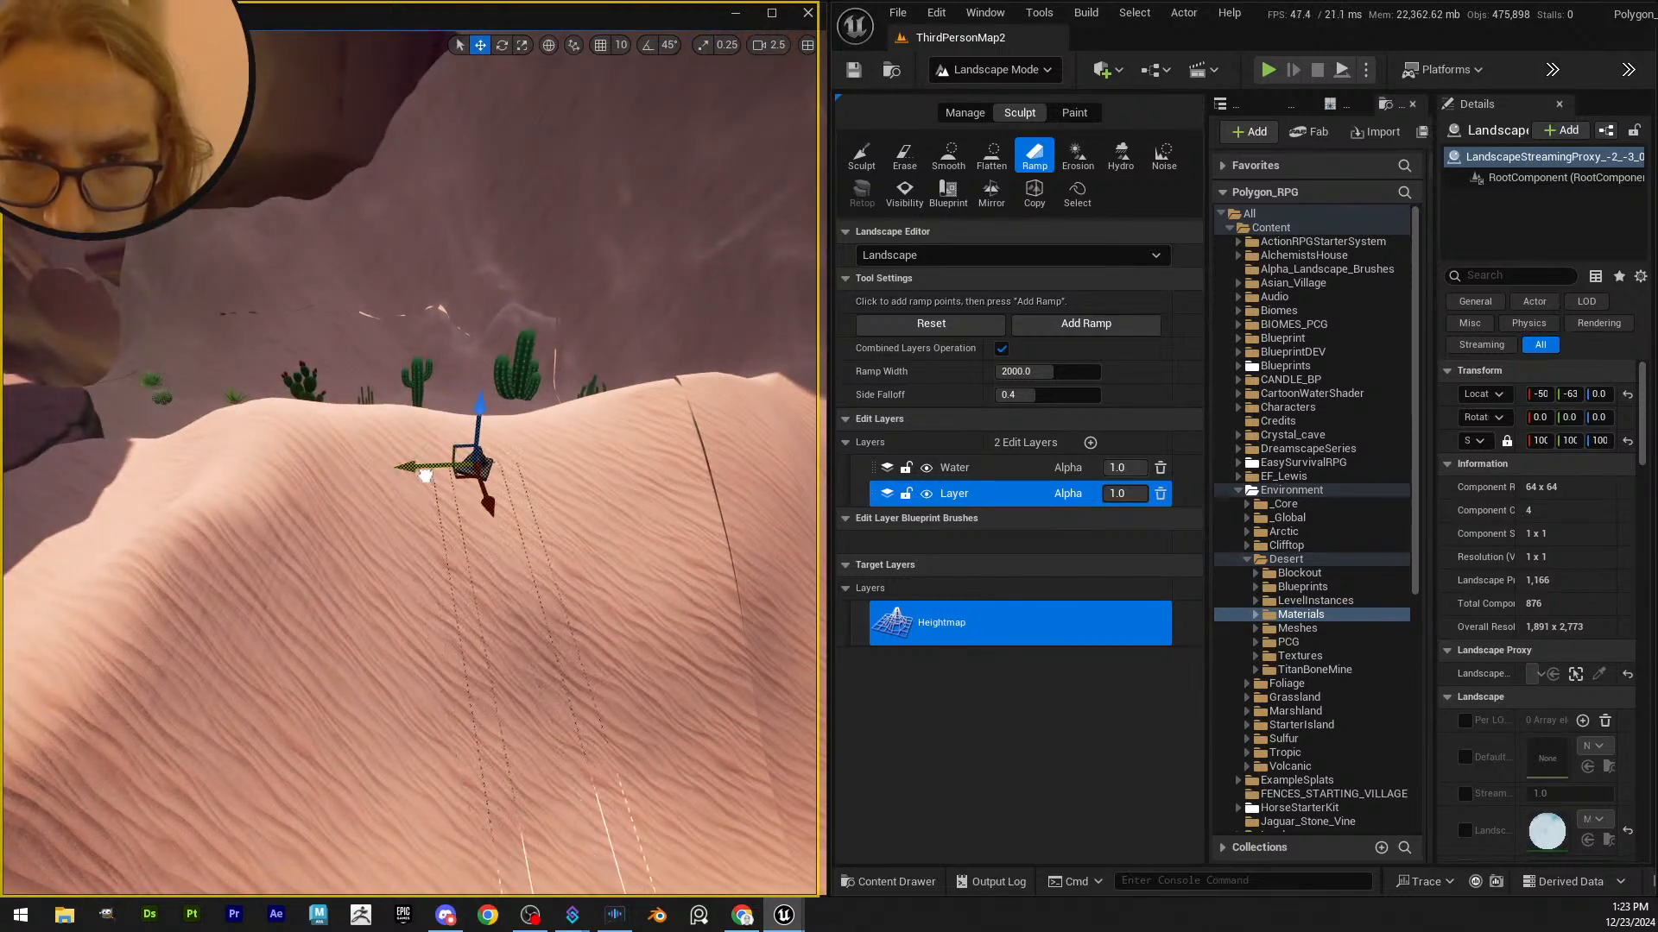
{"action": "right_click_drag", "start_coordinate": [420, 443], "coordinate": [471, 492]}
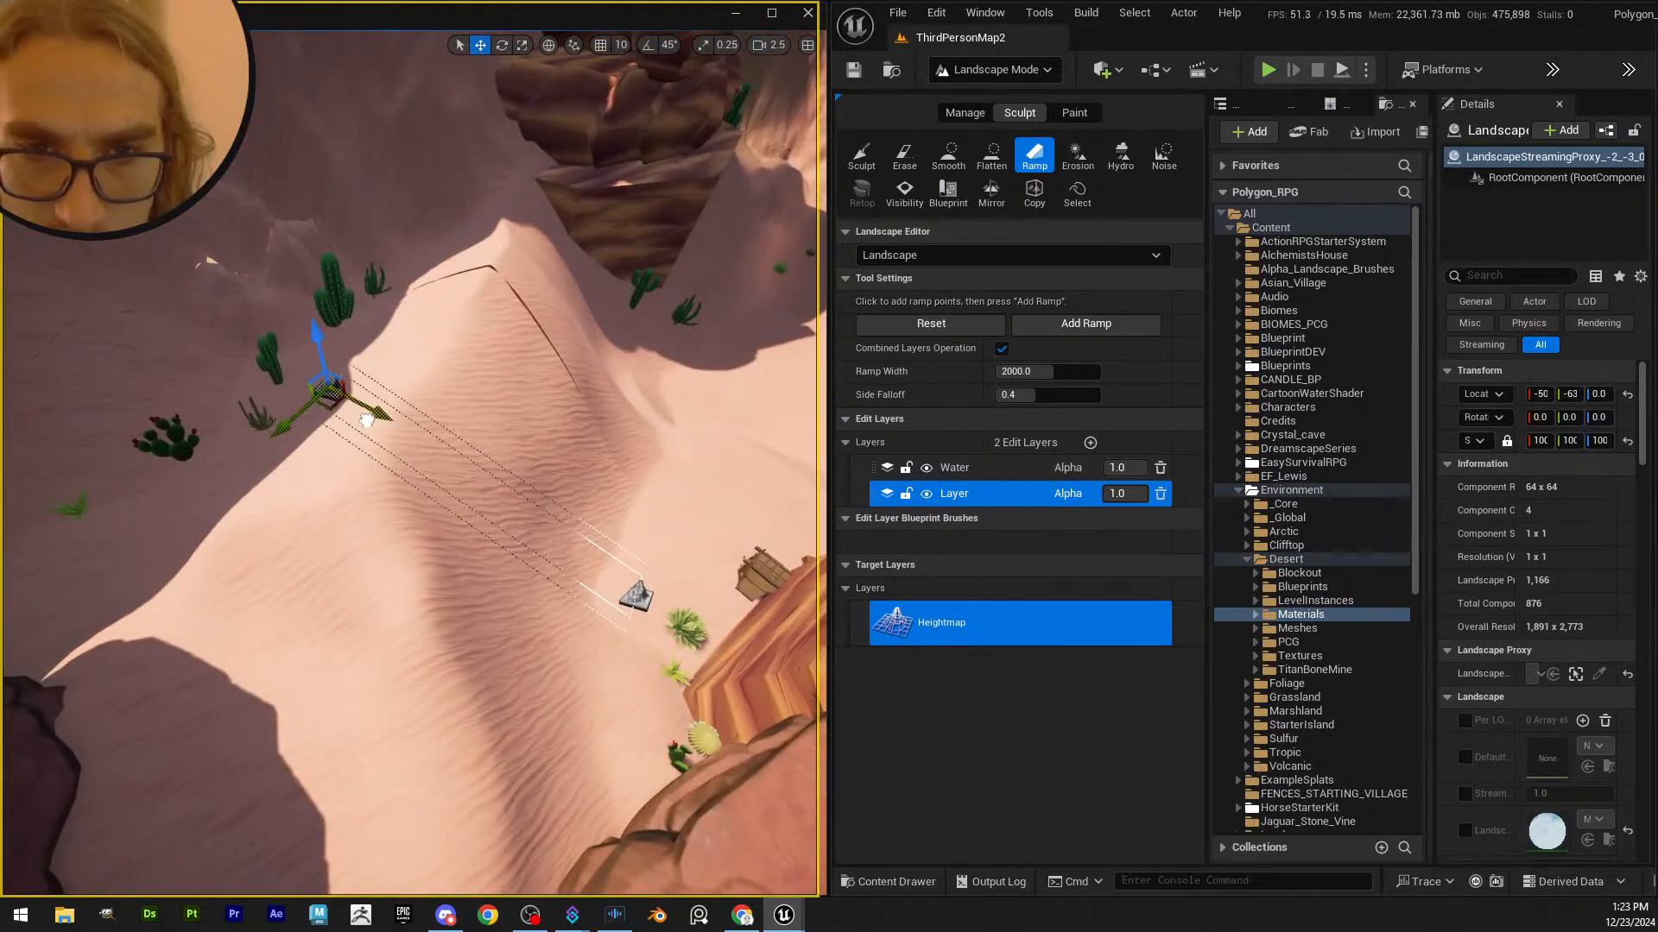
{"action": "left_click", "coordinate": [1067, 324]}
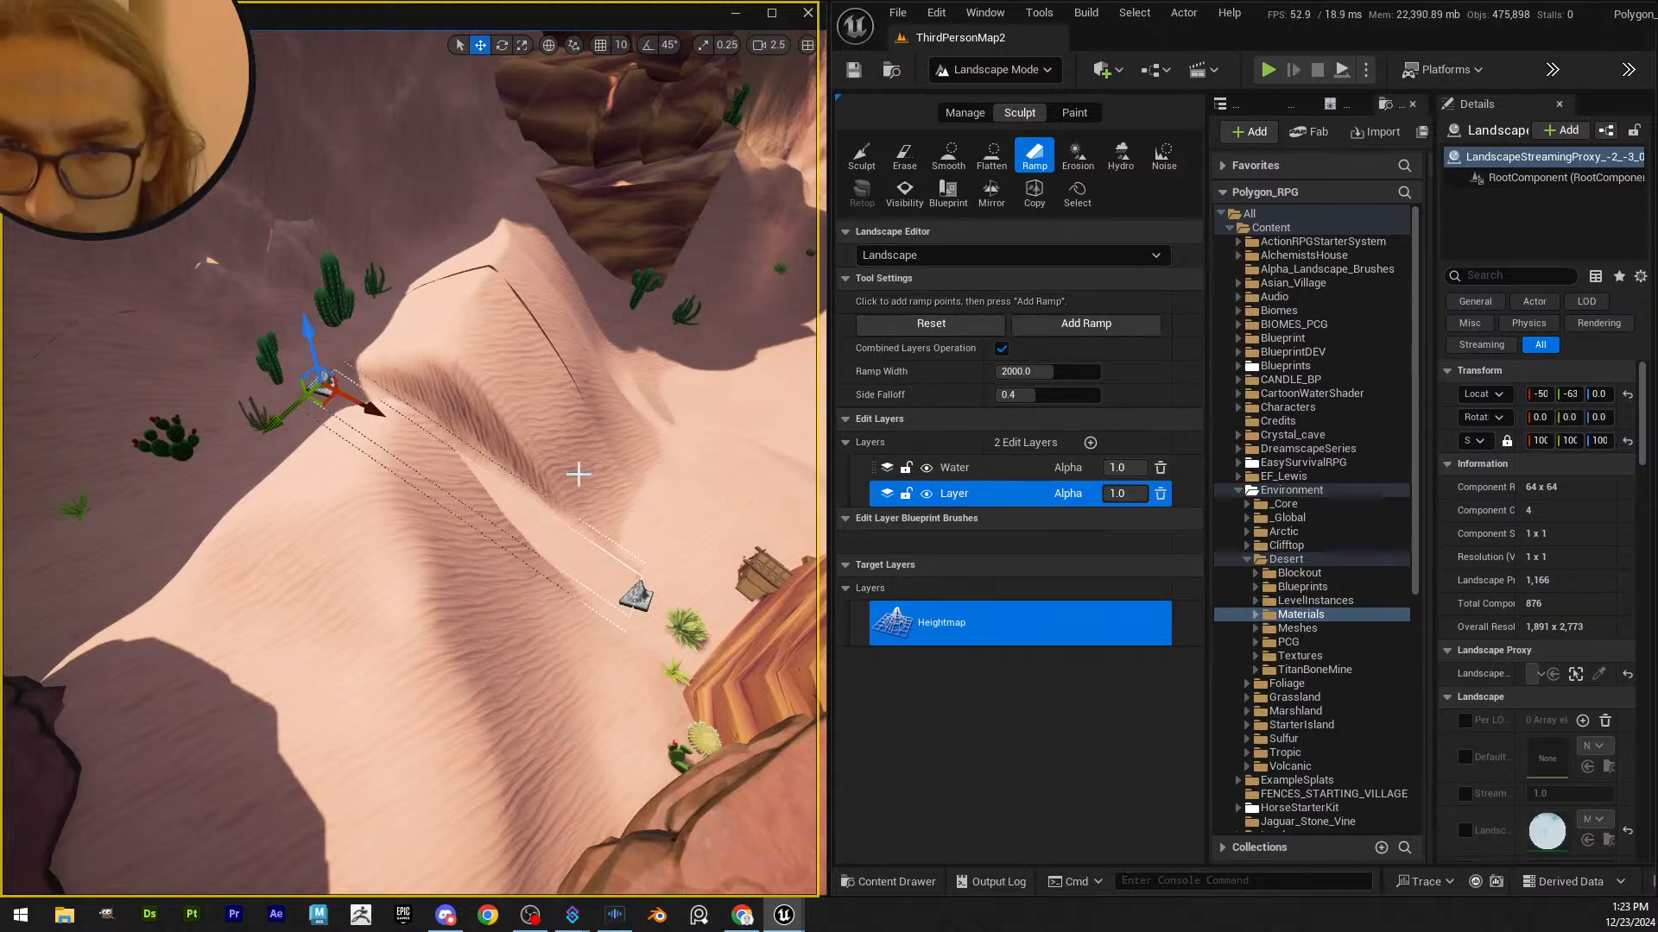
- Widen the ramp through the sand ridge to about 4064 and apply it again
{"action": "right_click_drag", "start_coordinate": [581, 474], "coordinate": [557, 475]}
{"action": "right_click_drag", "start_coordinate": [501, 546], "coordinate": [496, 543]}
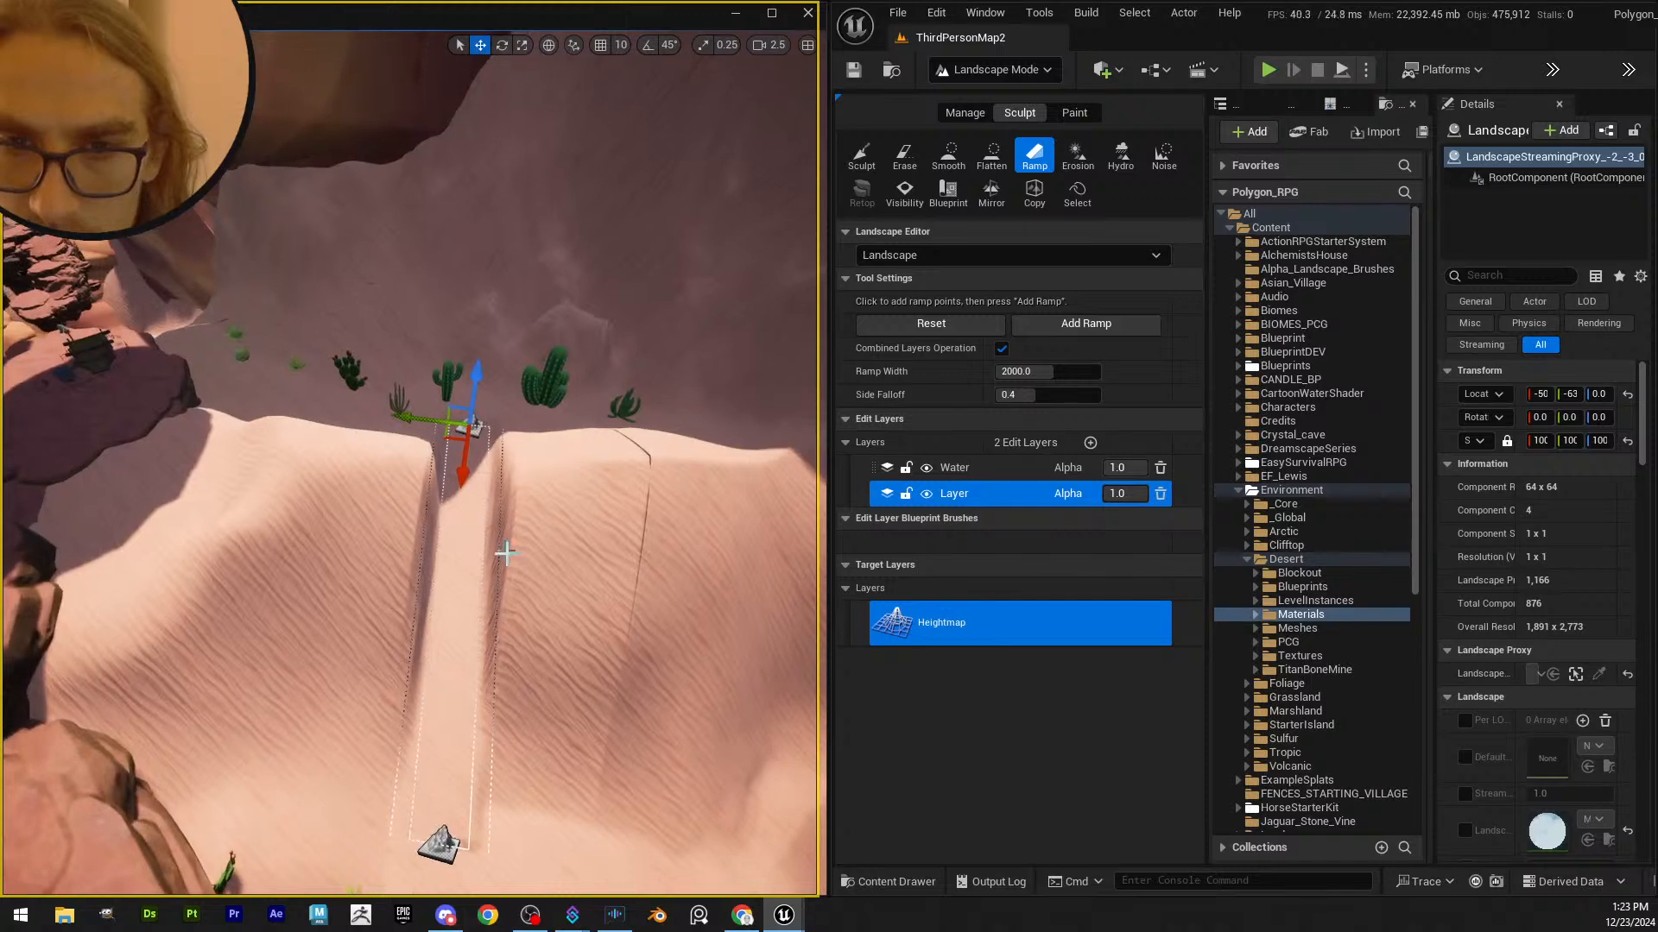
{"action": "right_click_drag", "start_coordinate": [579, 492], "coordinate": [576, 496]}
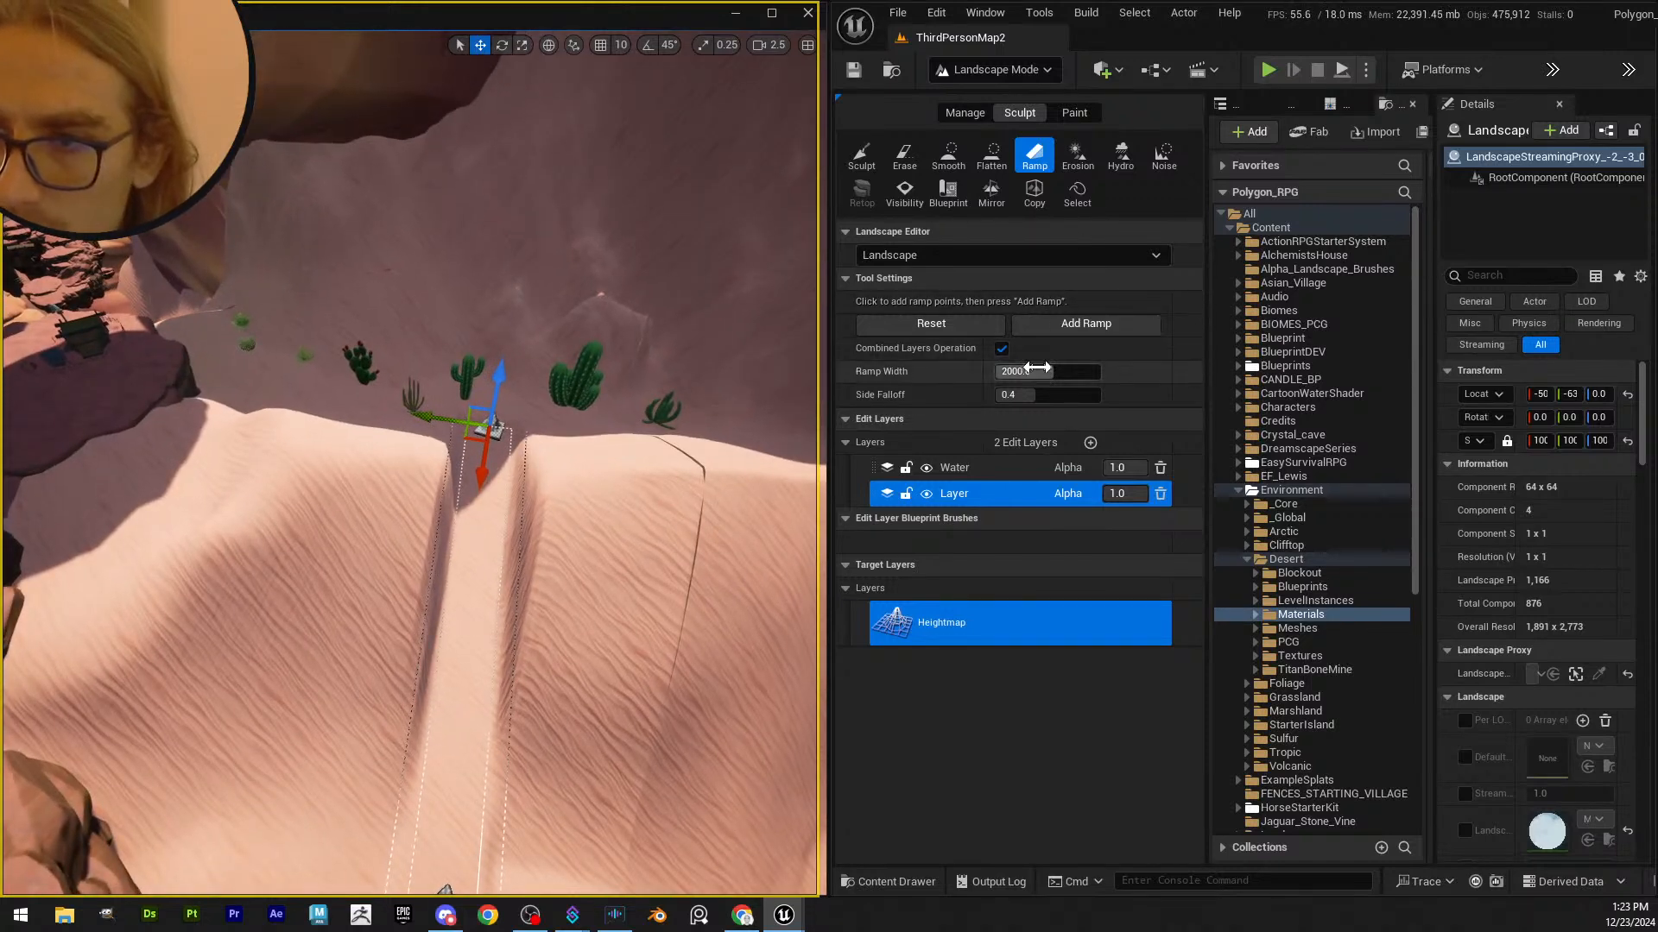
{"action": "left_click_drag", "start_coordinate": [1044, 370], "coordinate": [1044, 369]}
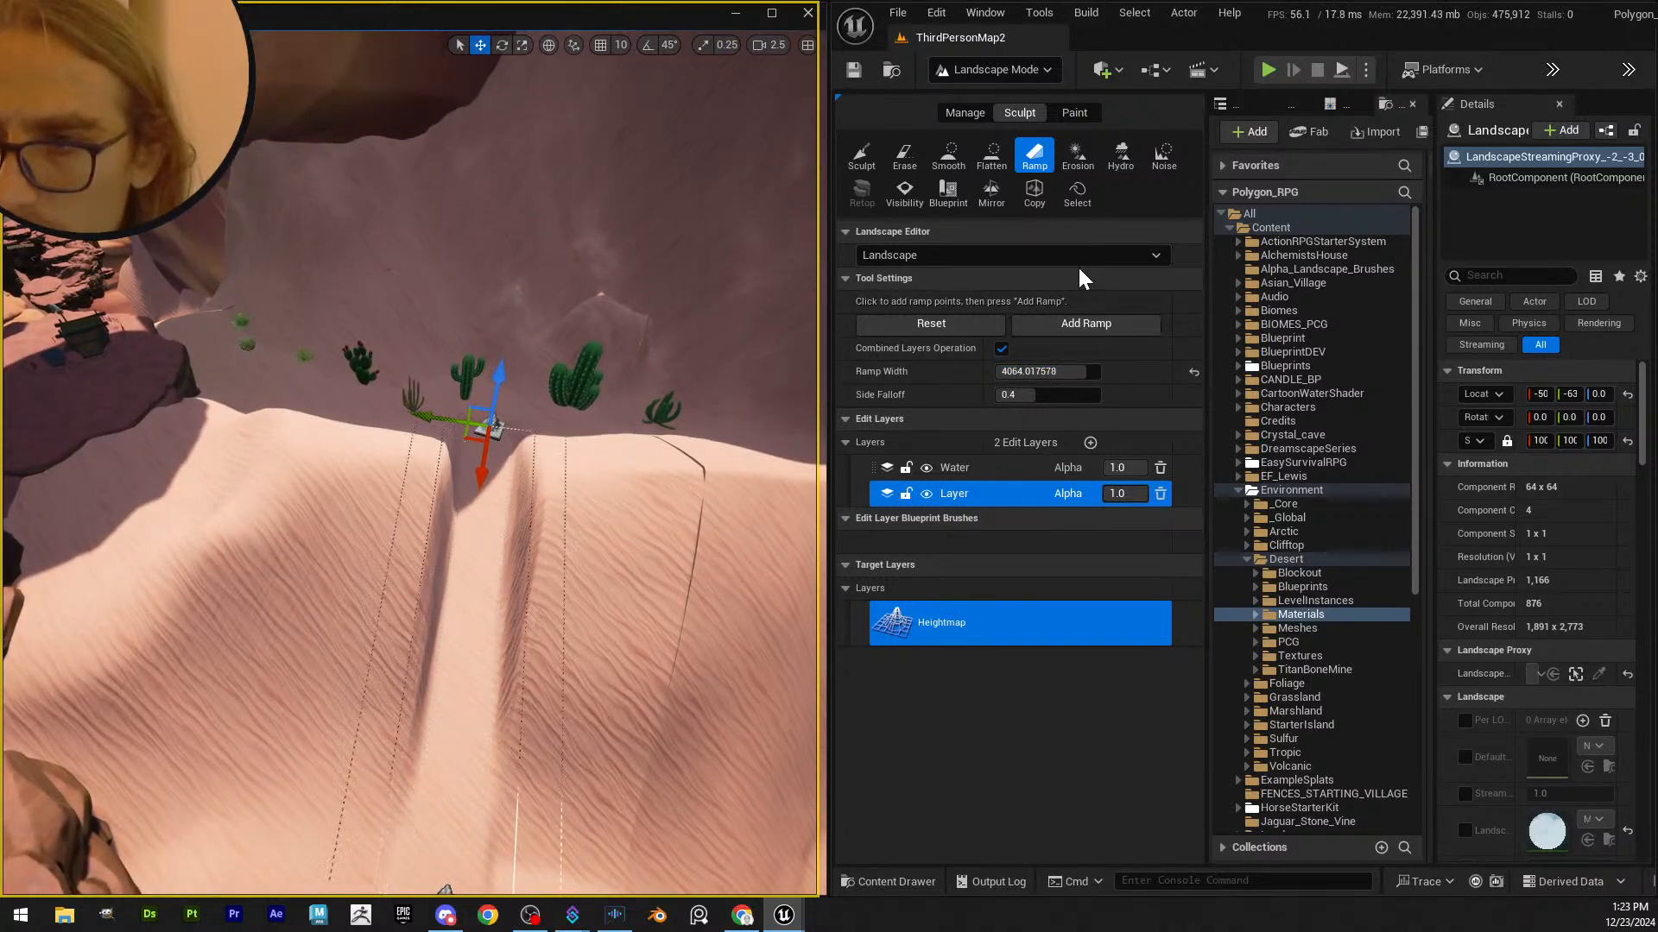
{"action": "left_click", "coordinate": [1070, 323]}
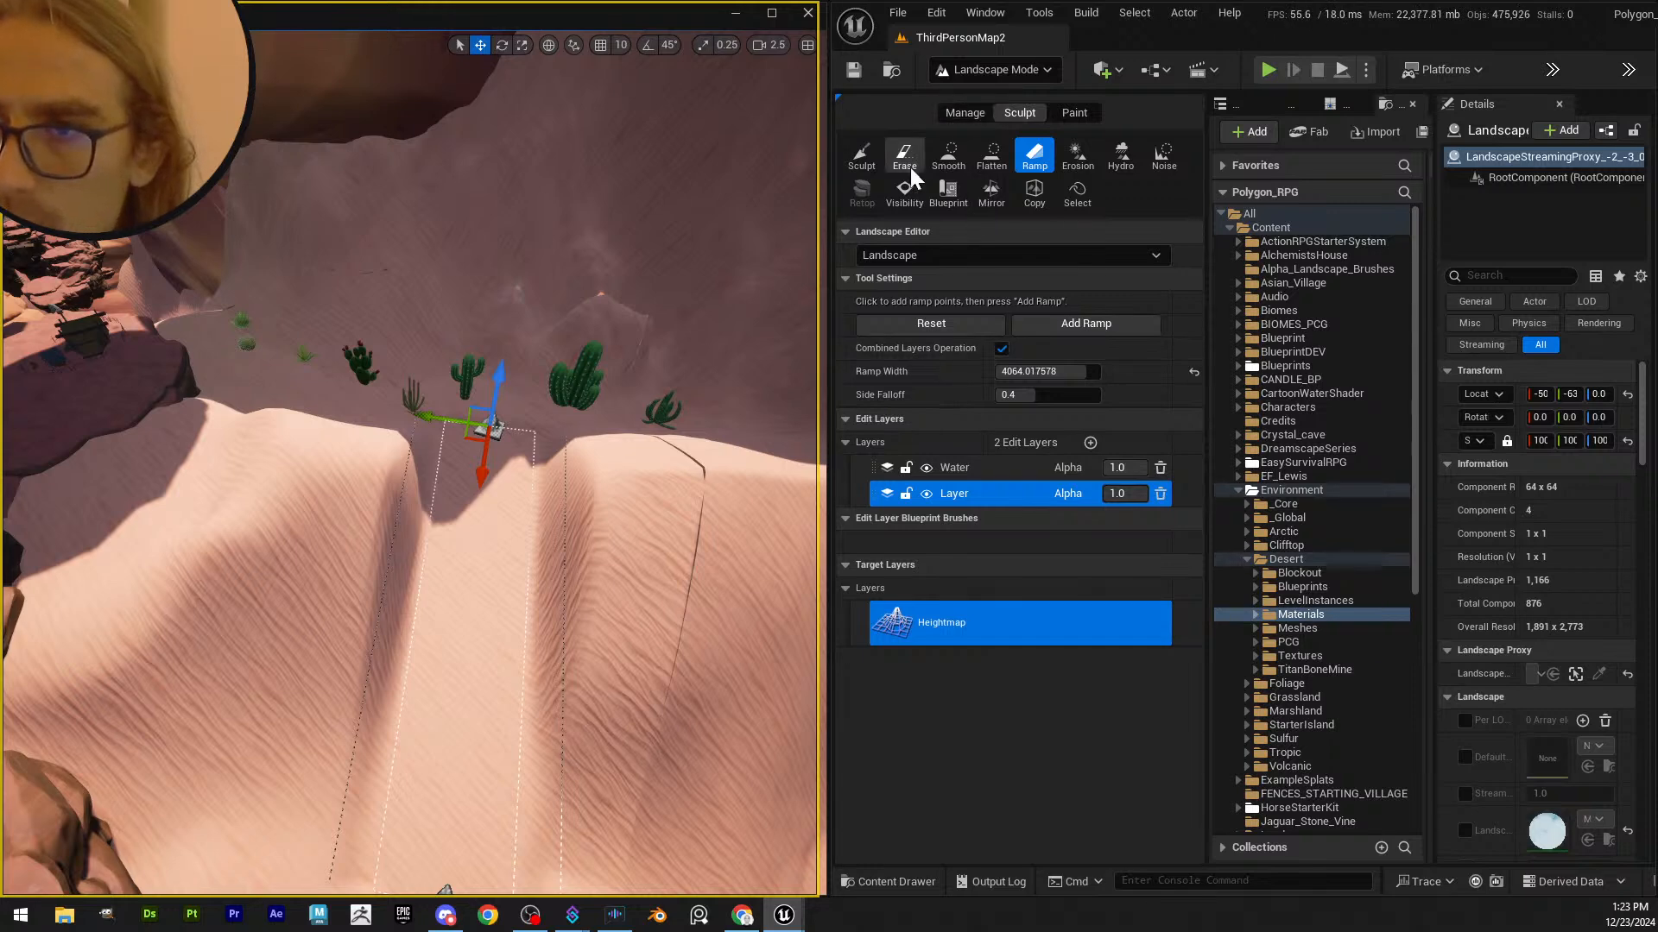
- Smooth the steep sand ridges on both sides of the ramp with the size 1000 brush
{"action": "left_click", "coordinate": [948, 155]}
{"action": "right_click_drag", "start_coordinate": [611, 443], "coordinate": [371, 658]}
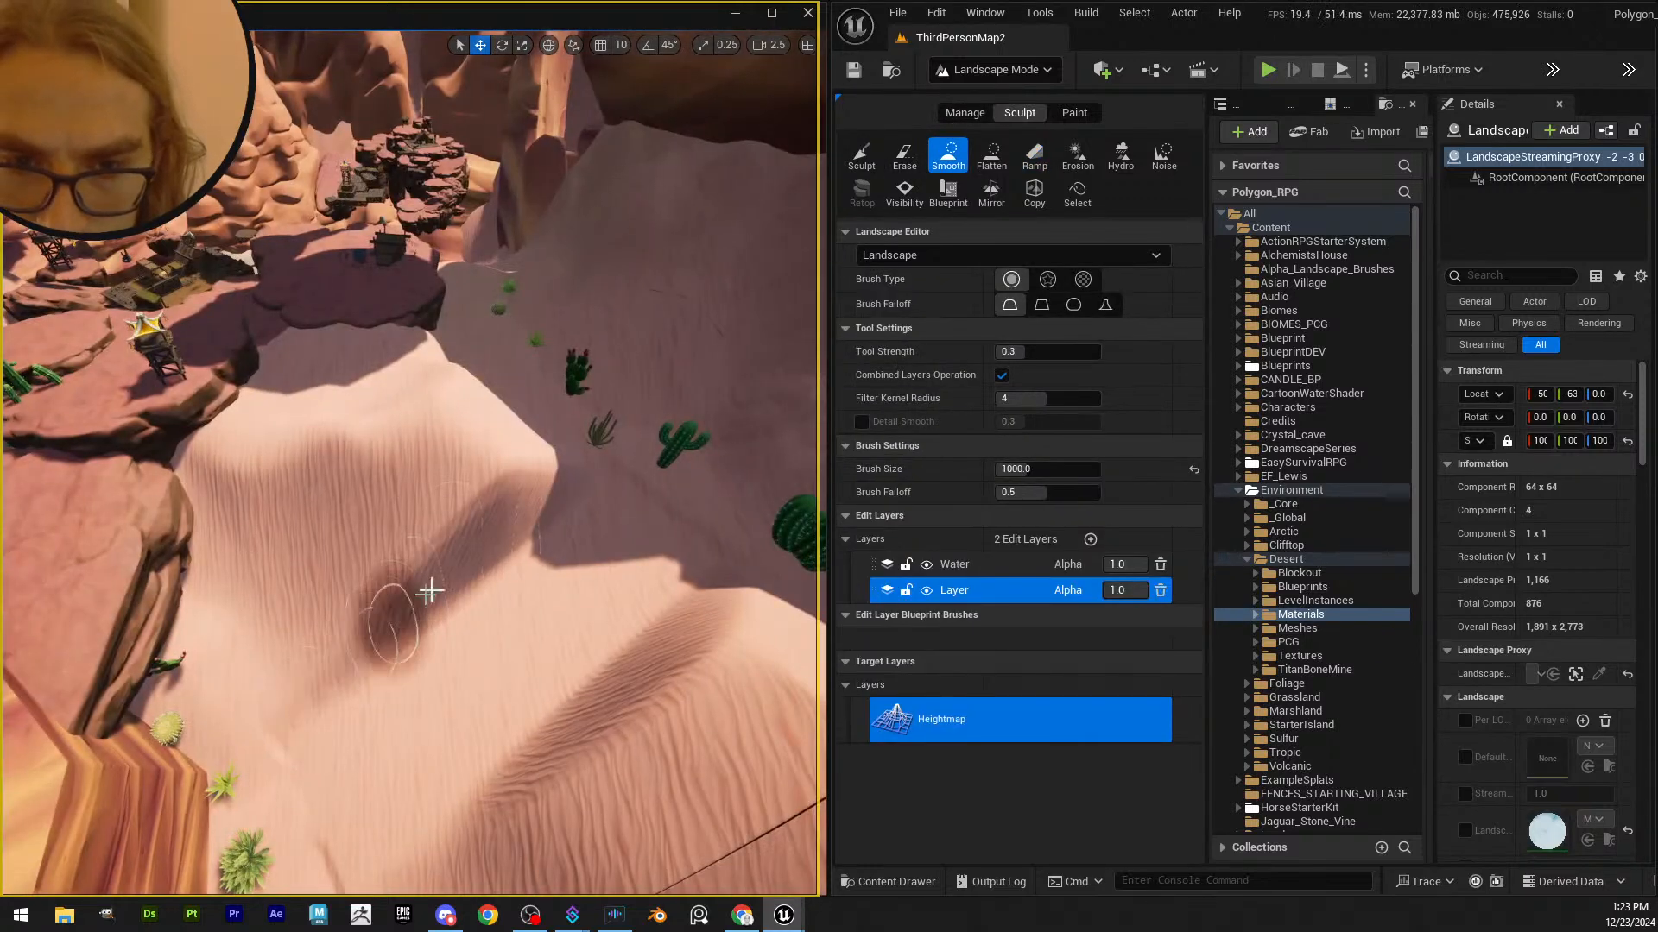
{"action": "mouse_move", "coordinate": [429, 592]}
{"action": "left_mouse_down"}
{"action": "mouse_move", "coordinate": [556, 474]}
{"action": "mouse_move", "coordinate": [529, 481]}
{"action": "mouse_move", "coordinate": [544, 432]}
{"action": "mouse_move", "coordinate": [415, 605]}
{"action": "mouse_move", "coordinate": [573, 470]}
{"action": "mouse_move", "coordinate": [315, 692]}
{"action": "left_mouse_up"}
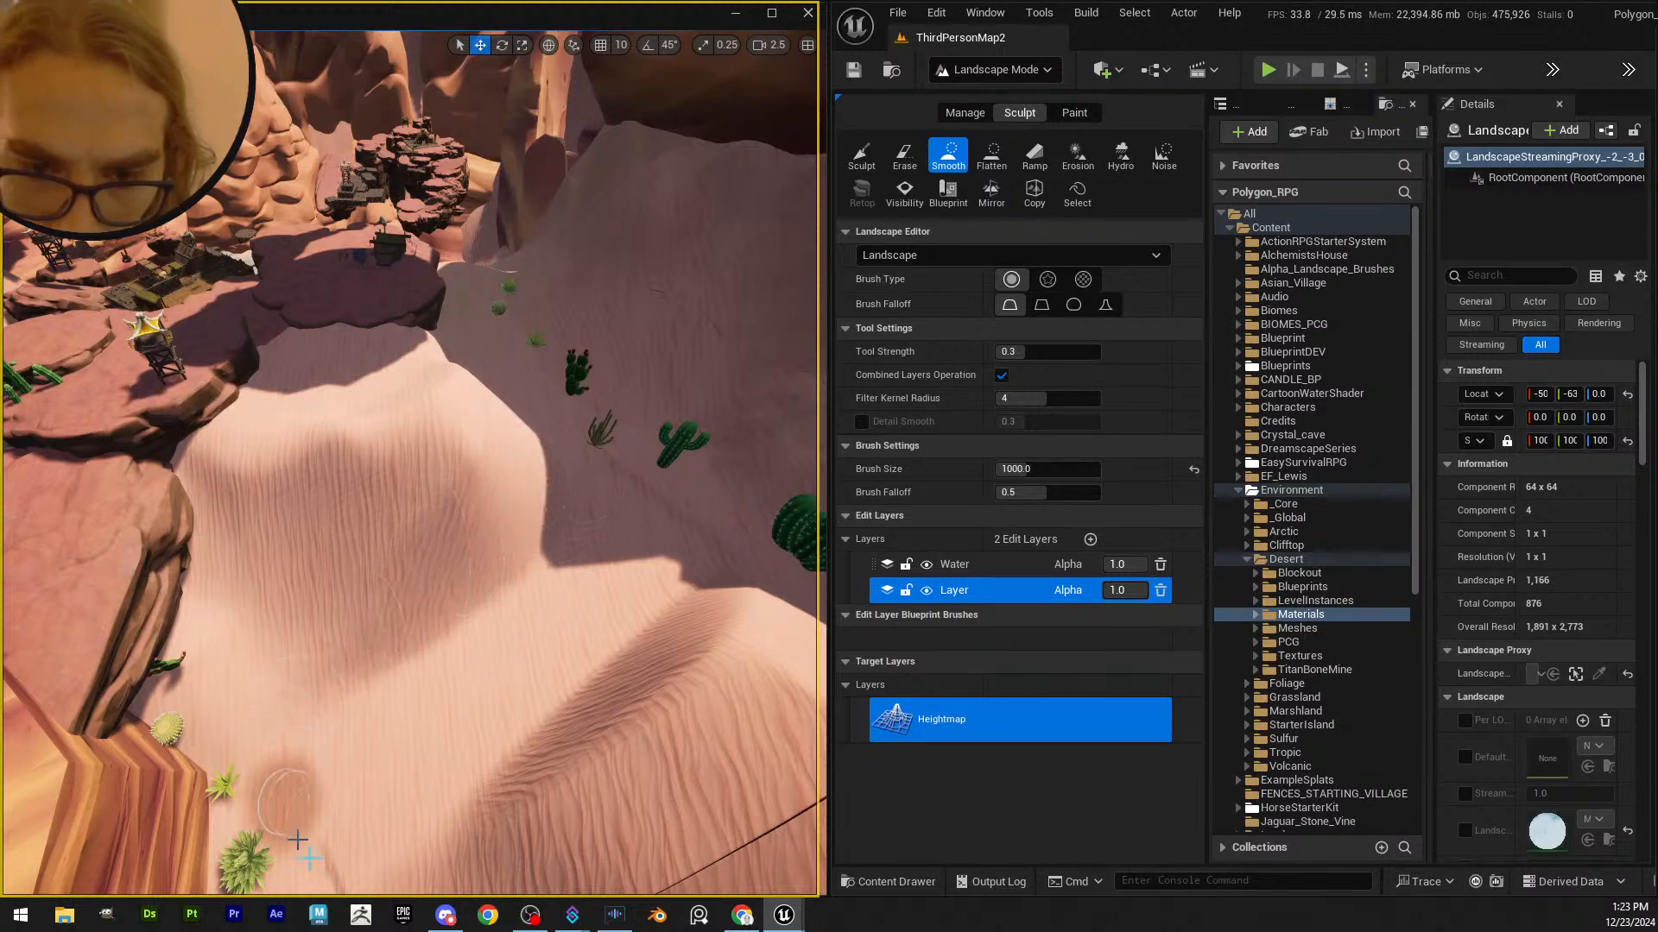
{"action": "right_click_drag", "start_coordinate": [333, 822], "coordinate": [460, 570]}
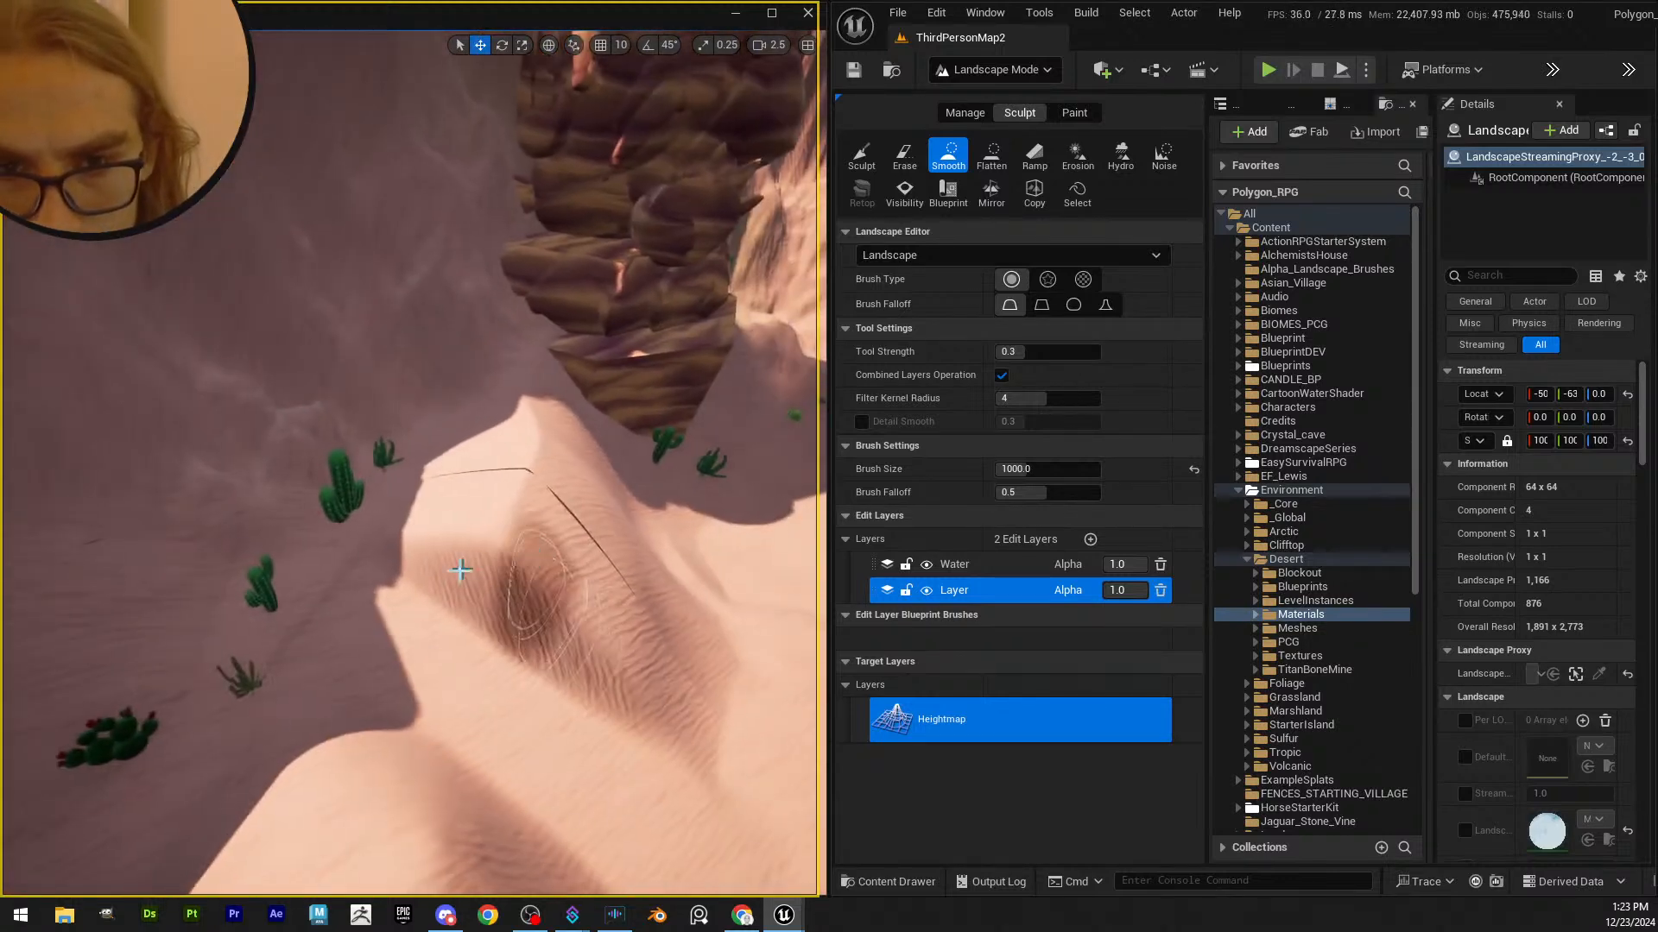
{"action": "mouse_move", "coordinate": [460, 570]}
{"action": "left_mouse_down"}
{"action": "mouse_move", "coordinate": [363, 542]}
{"action": "mouse_move", "coordinate": [437, 592]}
{"action": "mouse_move", "coordinate": [536, 555]}
{"action": "mouse_move", "coordinate": [506, 540]}
{"action": "mouse_move", "coordinate": [659, 666]}
{"action": "mouse_move", "coordinate": [727, 655]}
{"action": "left_mouse_up"}
{"action": "left_click_drag", "start_coordinate": [520, 397], "coordinate": [461, 492]}
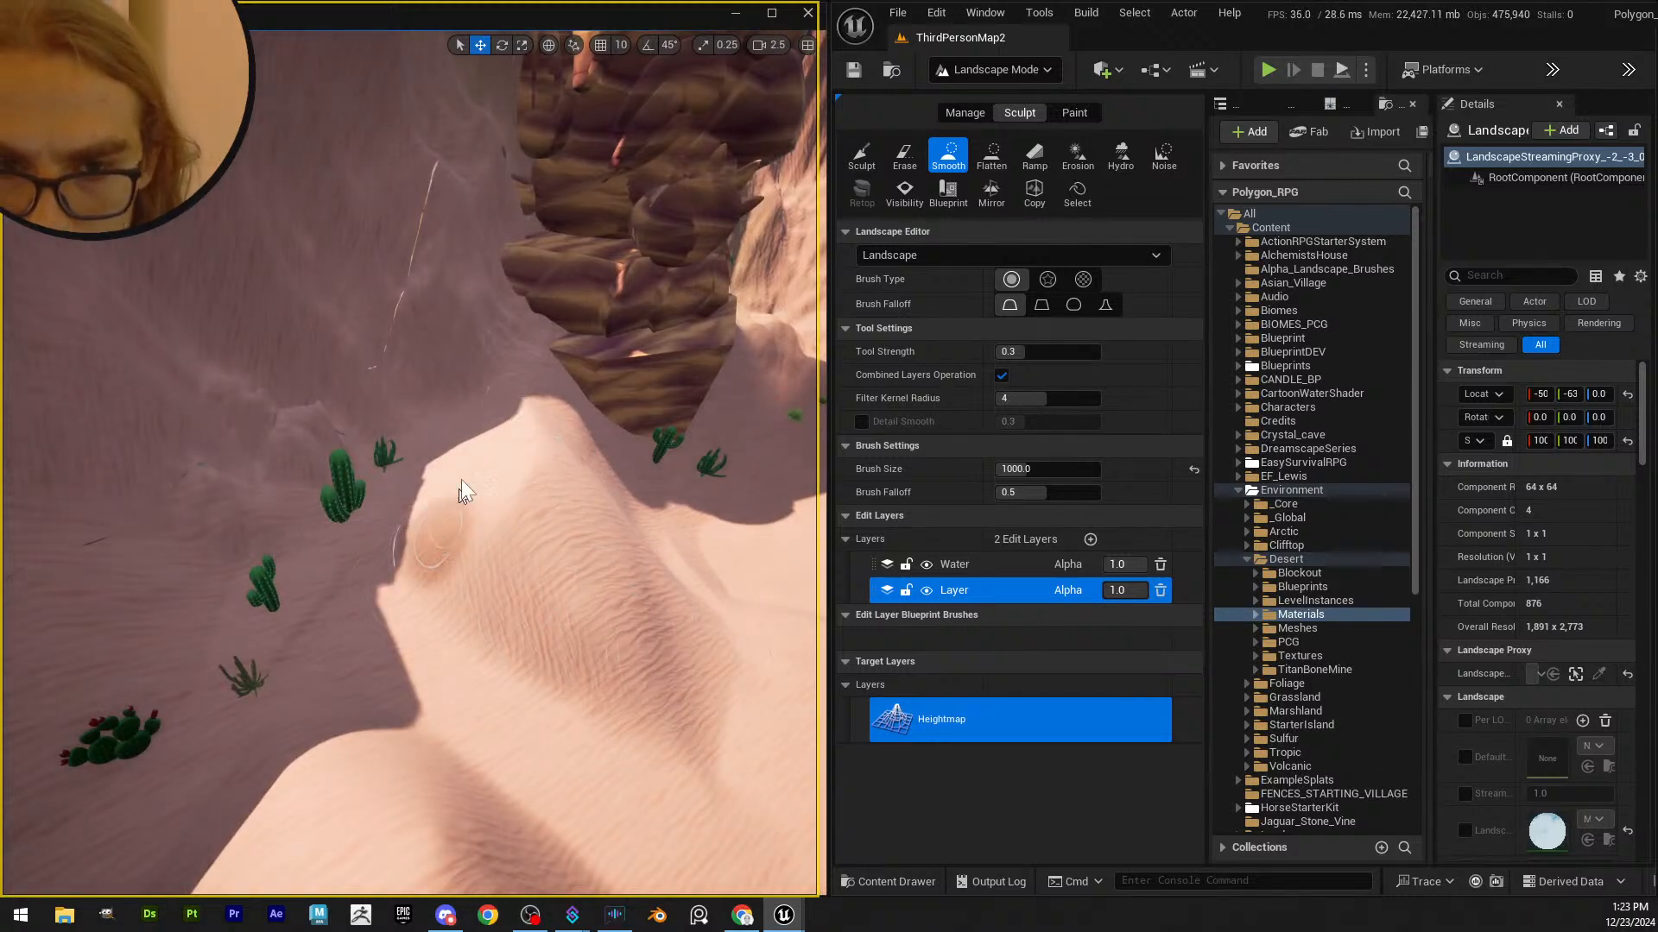
{"action": "mouse_move", "coordinate": [618, 685]}
{"action": "left_mouse_down"}
{"action": "mouse_move", "coordinate": [639, 625]}
{"action": "mouse_move", "coordinate": [701, 628]}
{"action": "left_mouse_up"}
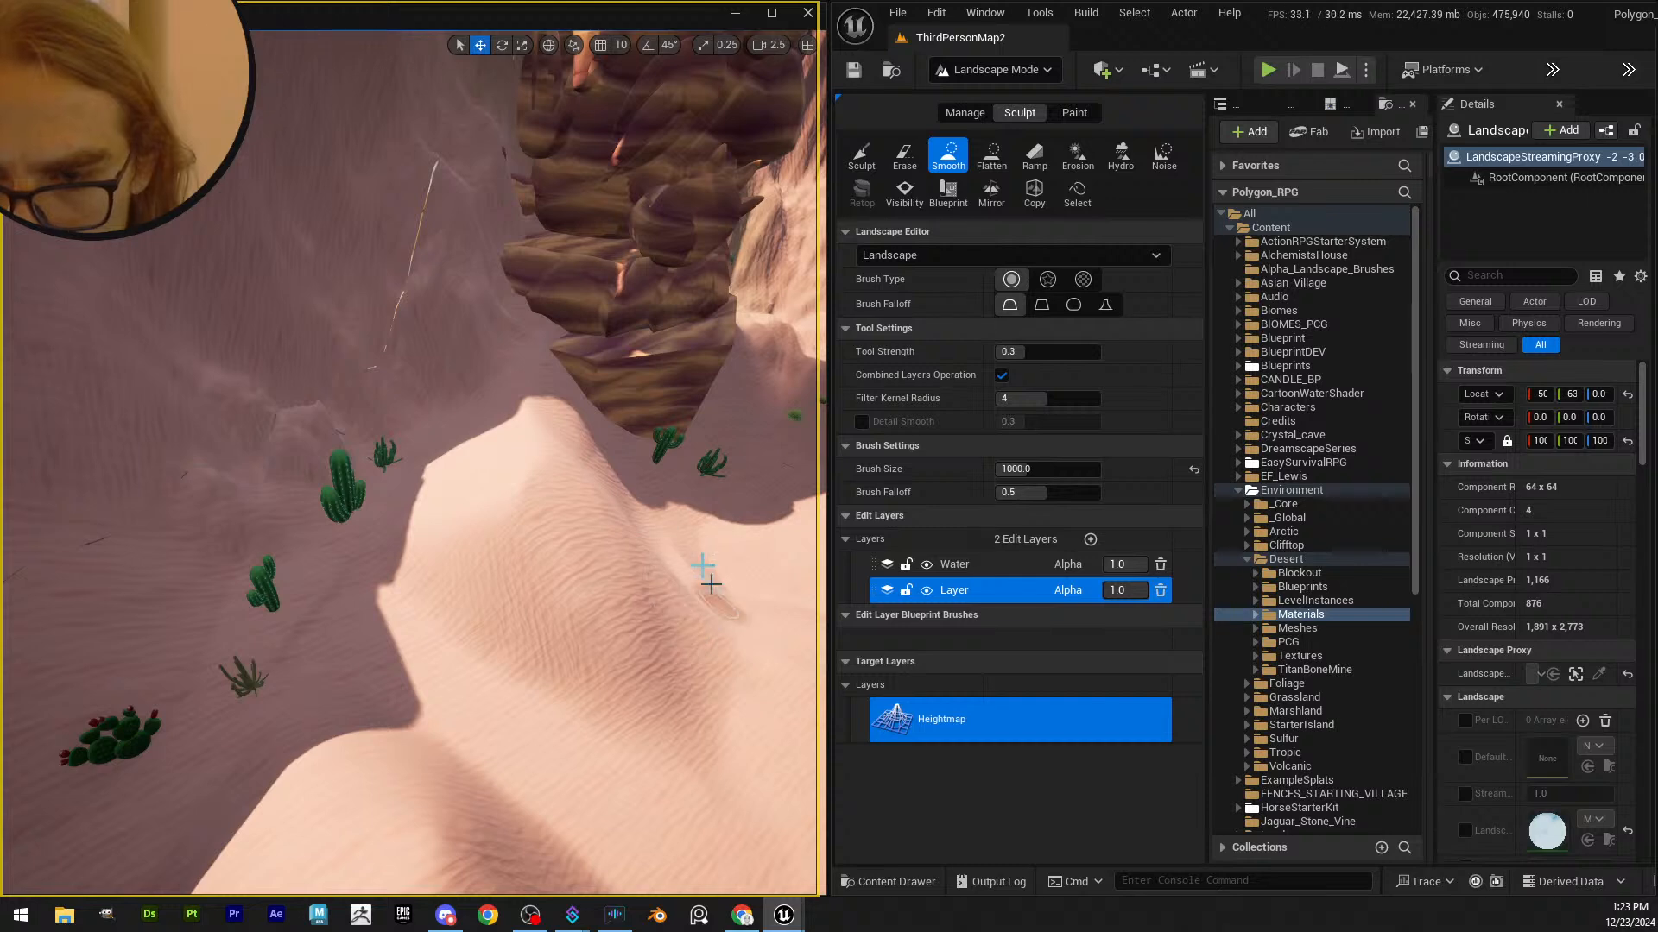
- Switch the editor to Foliage mode and select all eight cactus and desert plant foliage types
{"action": "mouse_move", "coordinate": [344, 573]}
{"action": "right_mouse_down"}
{"action": "mouse_move", "coordinate": [480, 658]}
{"action": "mouse_move", "coordinate": [544, 603]}
{"action": "right_mouse_up"}
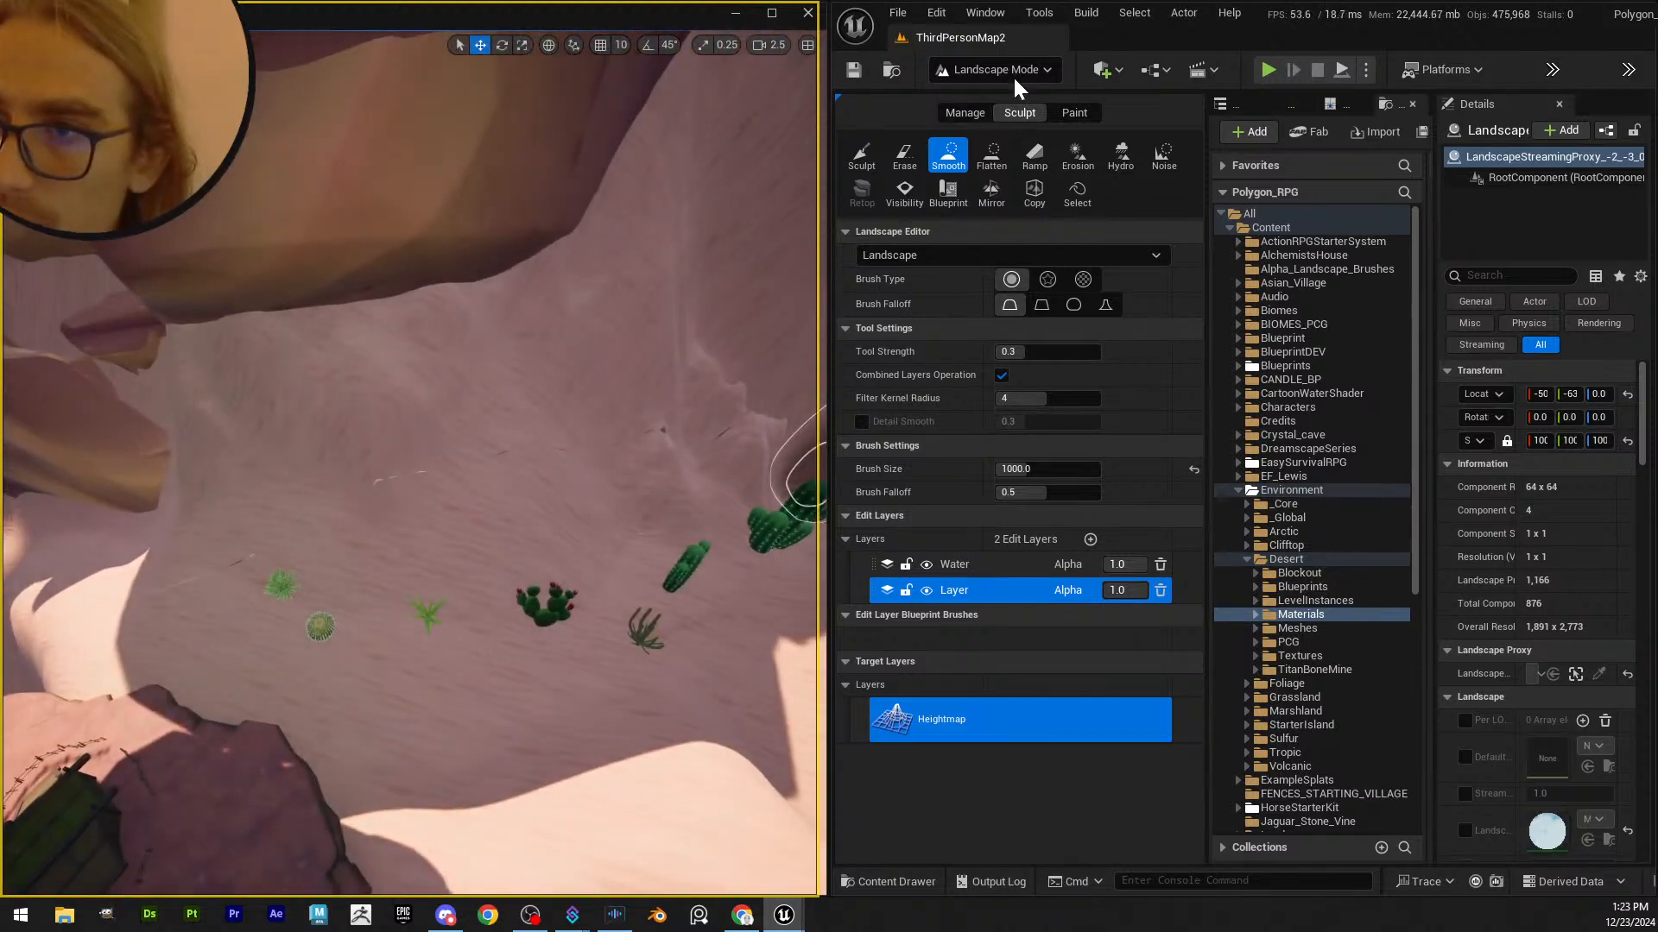
{"action": "left_click", "coordinate": [1010, 76]}
{"action": "left_click", "coordinate": [1029, 121]}
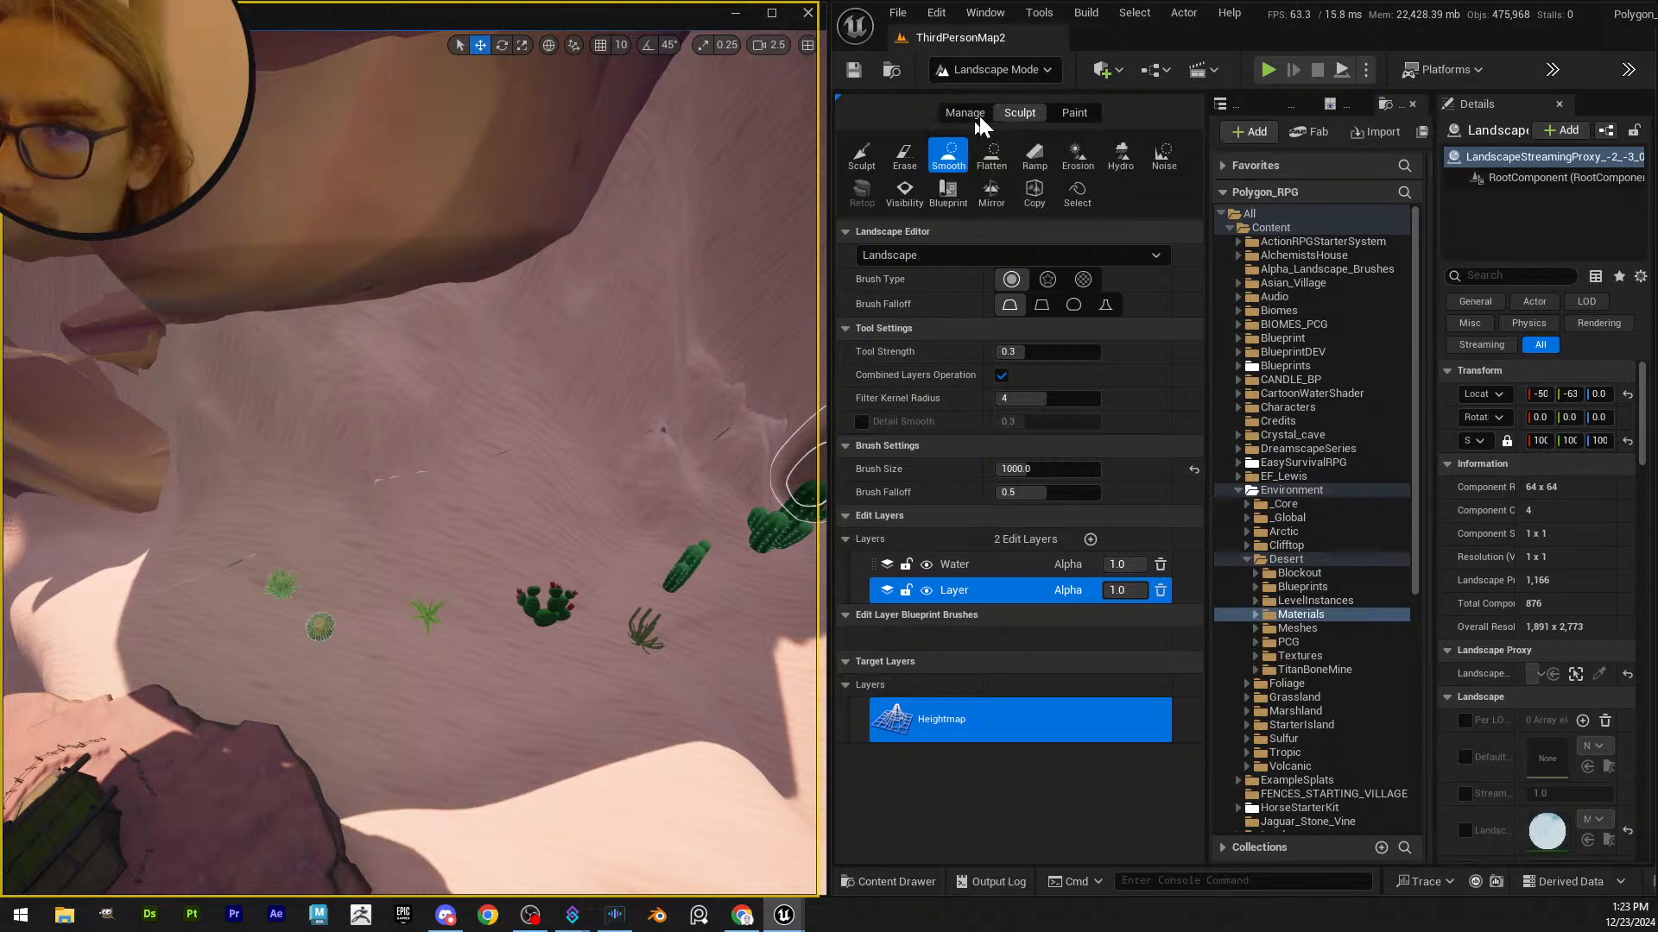
{"action": "left_click", "coordinate": [1001, 71]}
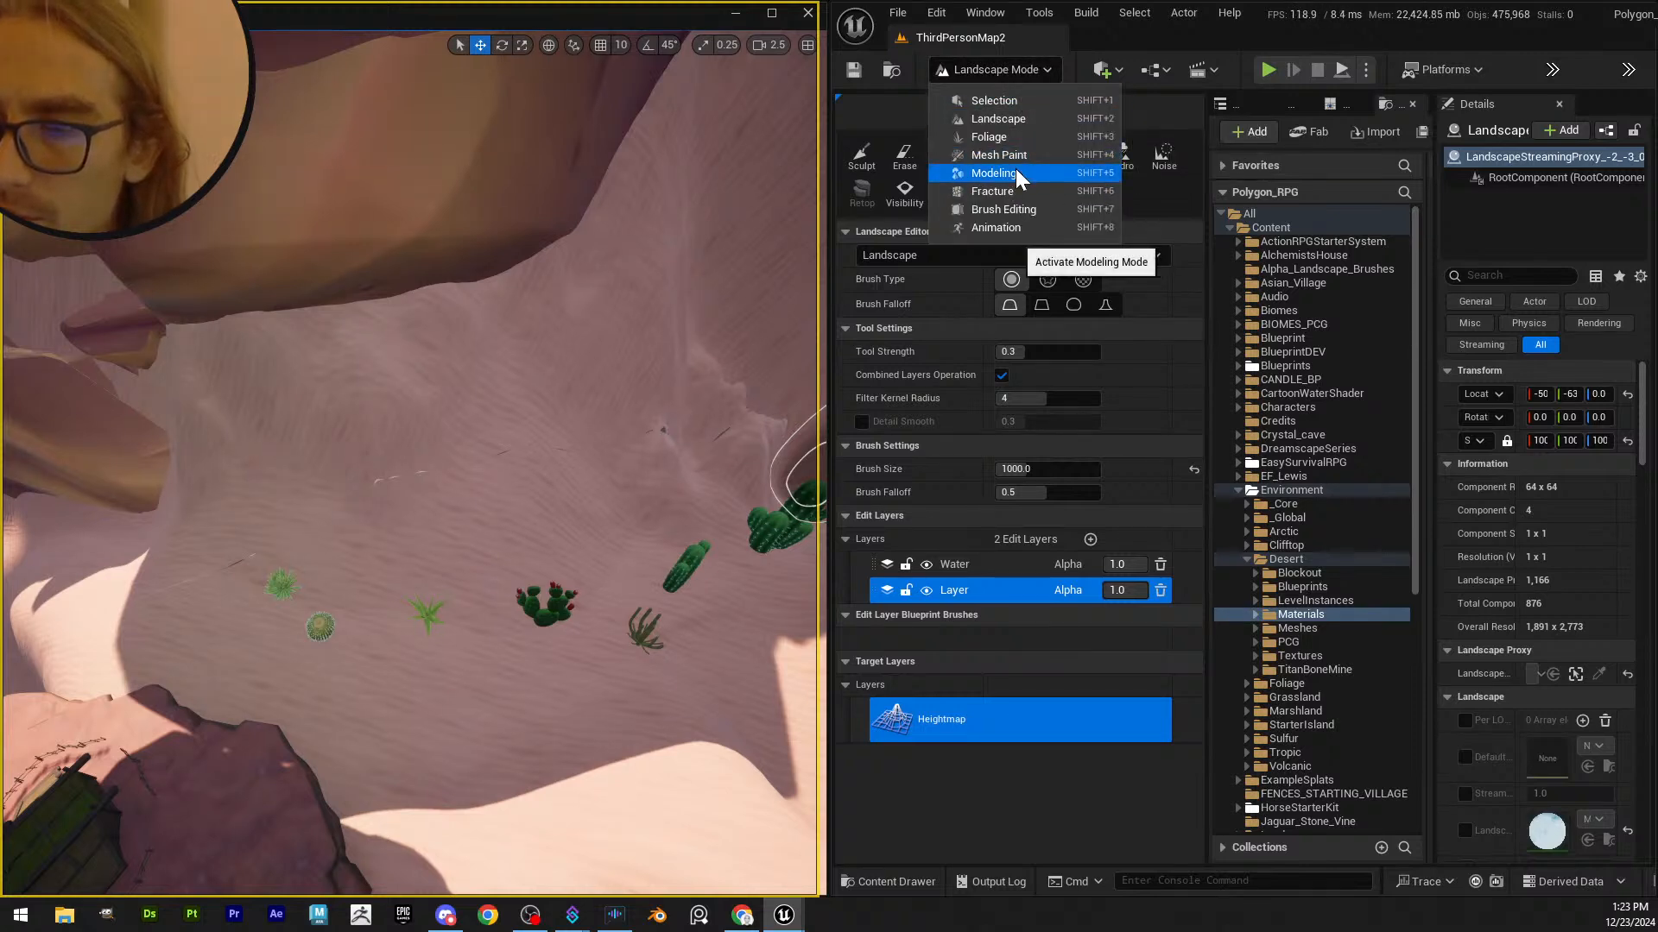
{"action": "left_click", "coordinate": [1010, 121]}
{"action": "key", "text": "shift+3"}
{"action": "left_click", "coordinate": [863, 489]}
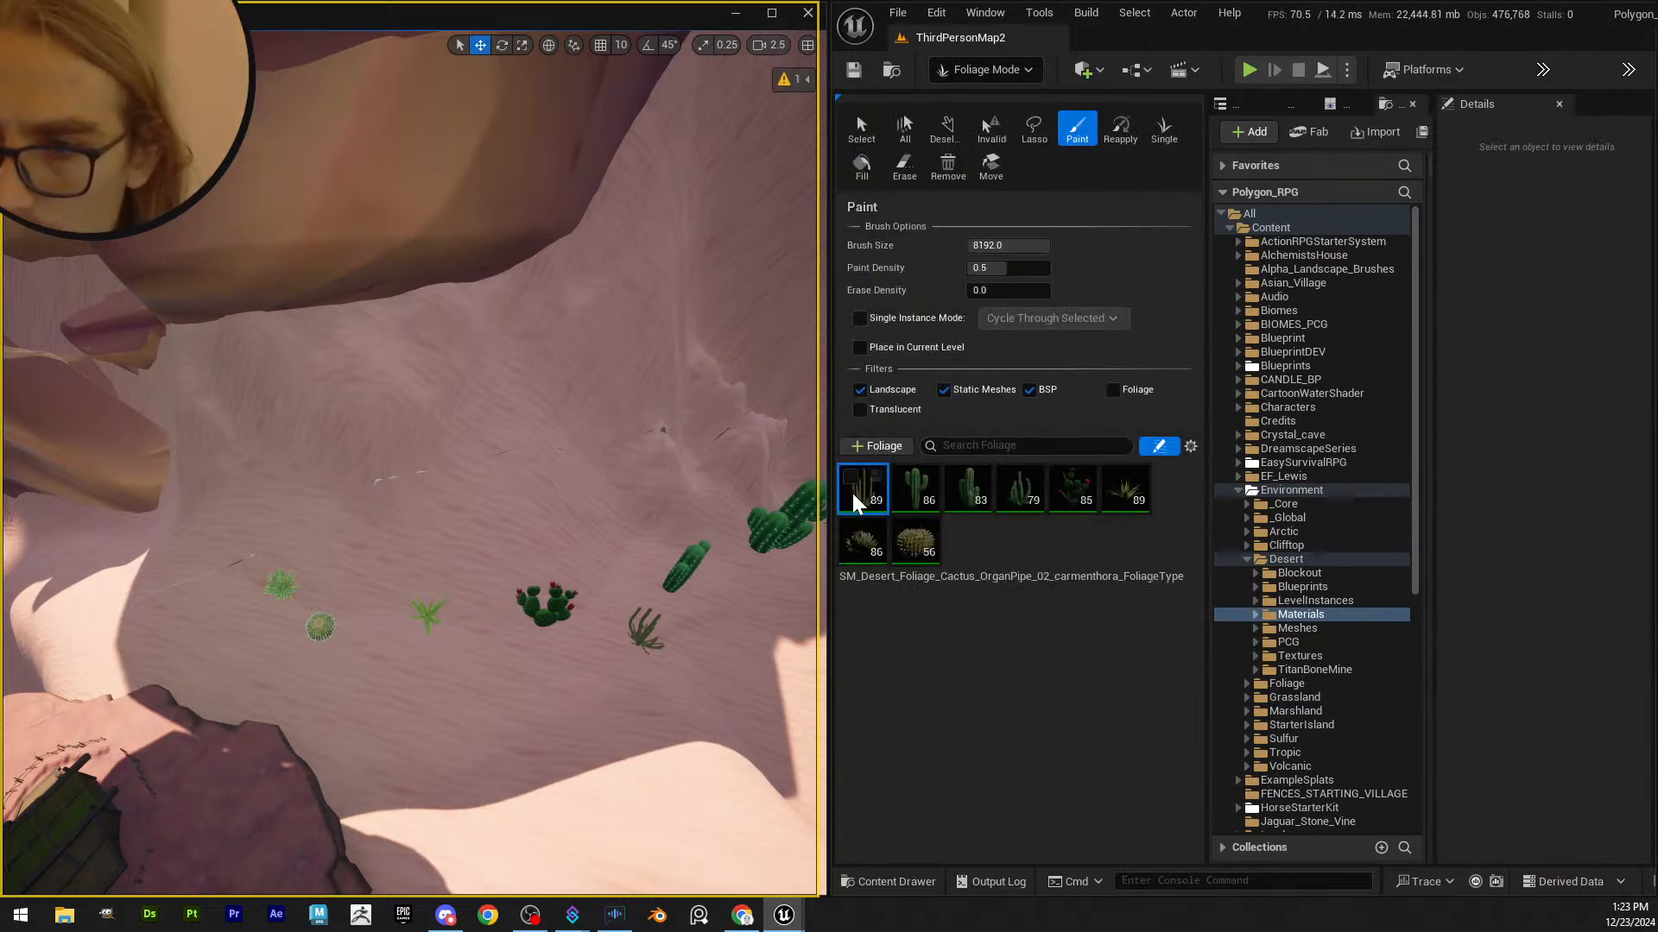
{"action": "left_click", "coordinate": [915, 541], "text": "shift"}
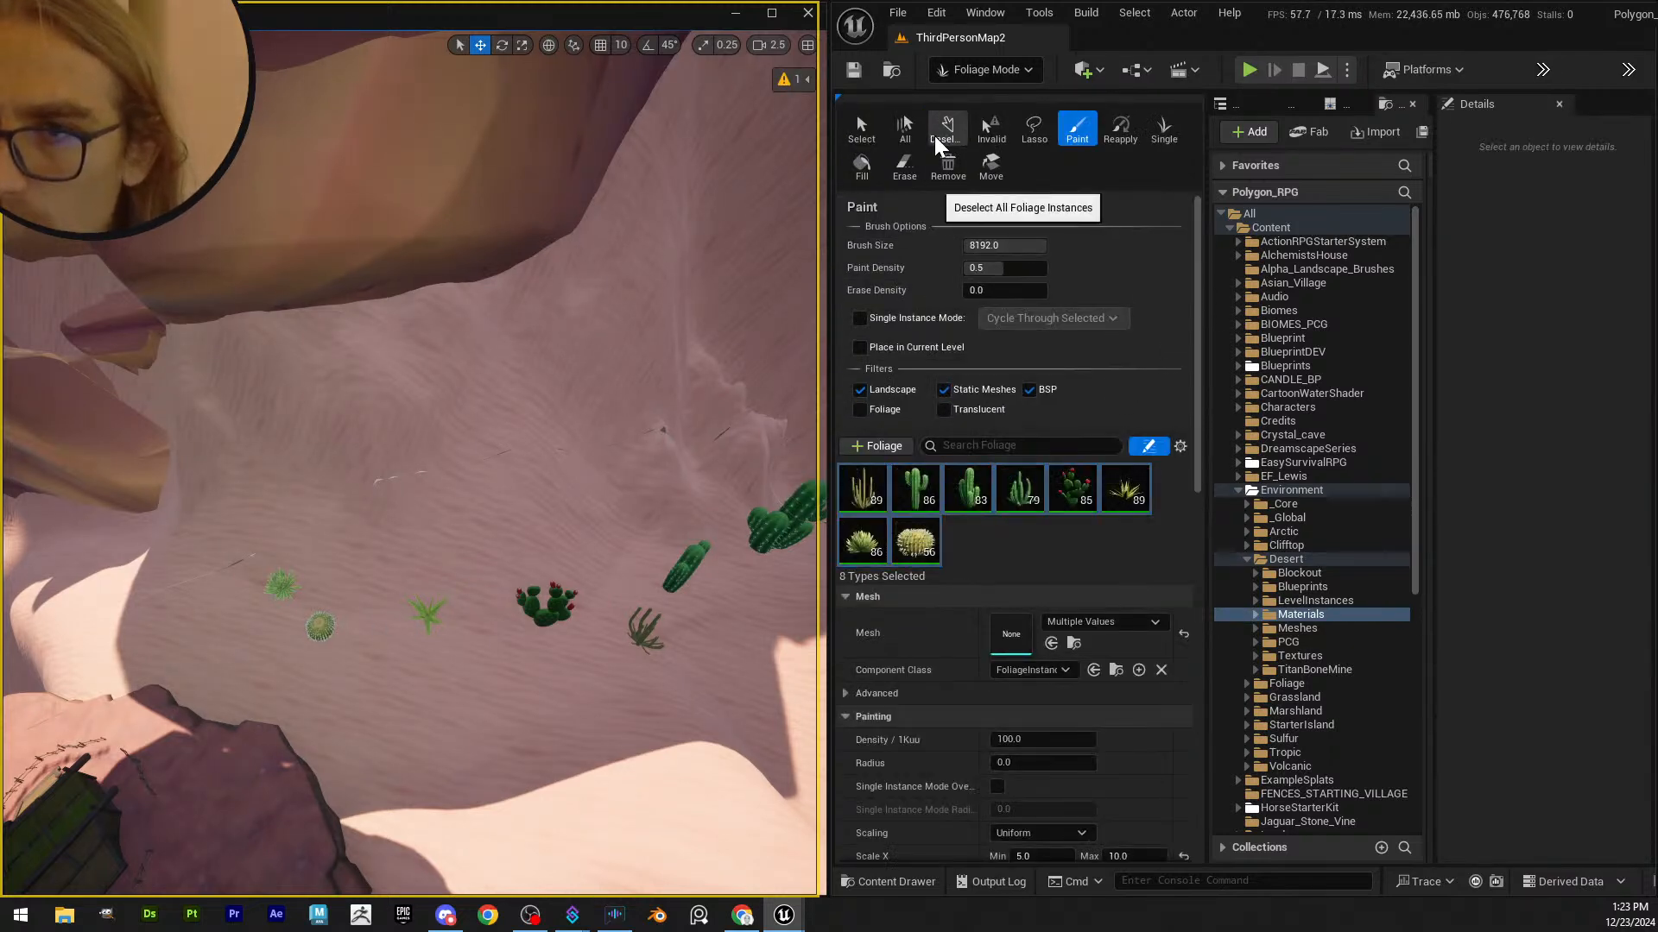
- Erase the cacti and desert plants on the shaded sand slope below the overhang using a foliage brush size of 2000
{"action": "left_click", "coordinate": [904, 164]}
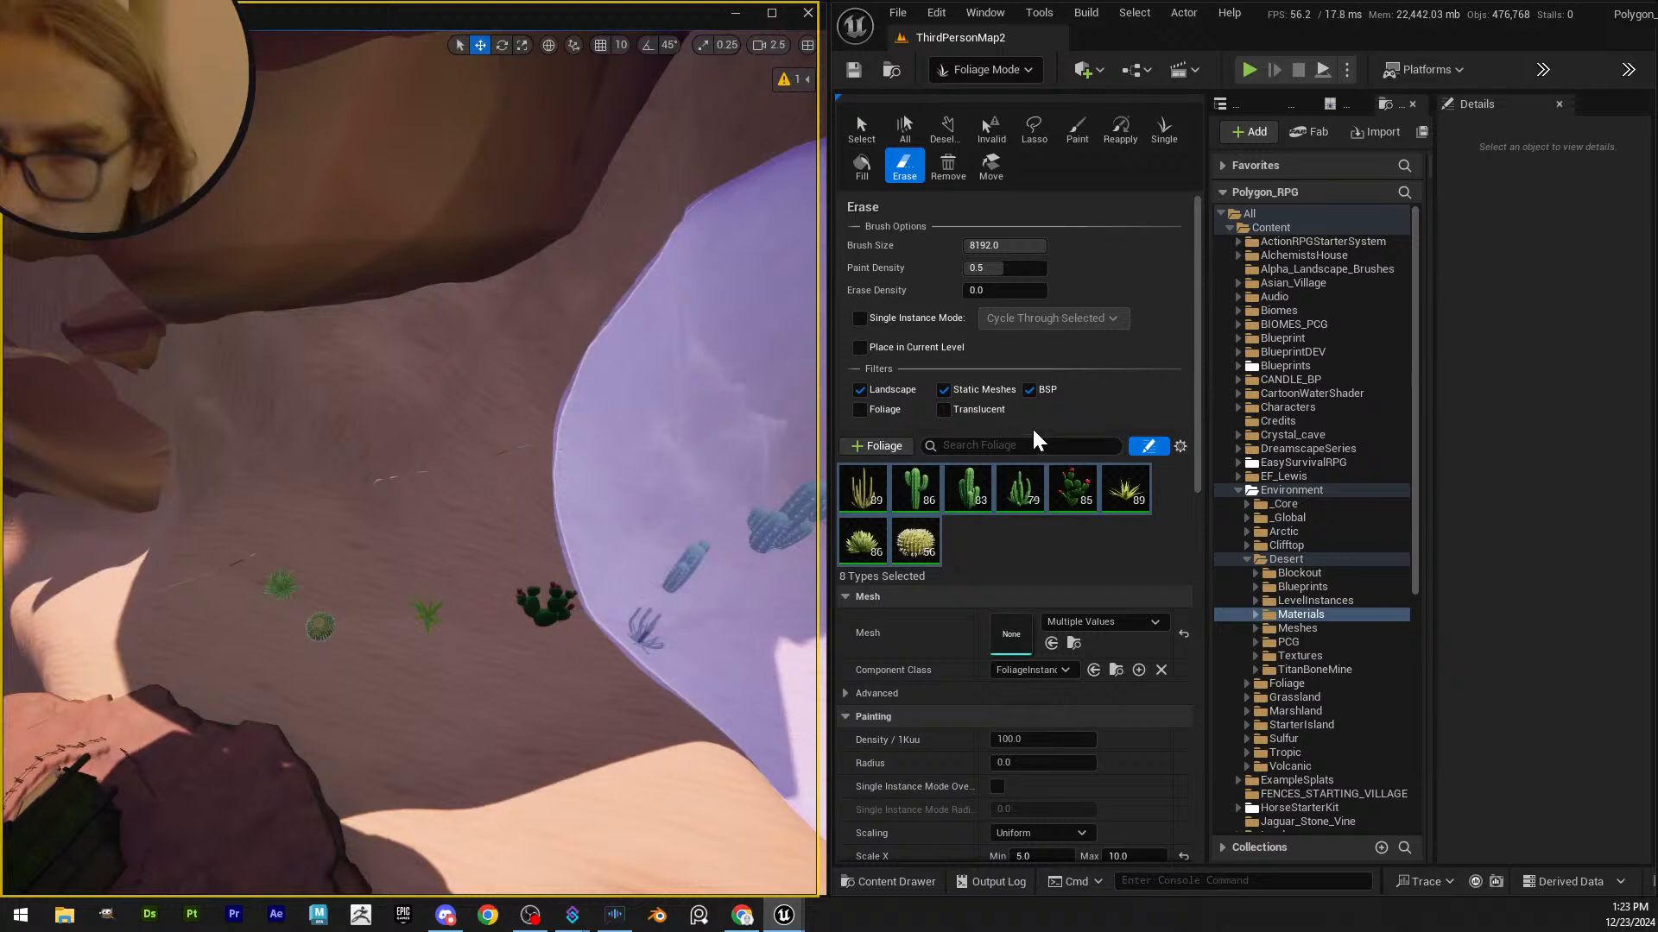
{"action": "left_click", "coordinate": [1030, 245]}
{"action": "type", "text": "2000"}
{"action": "key", "text": "Return"}
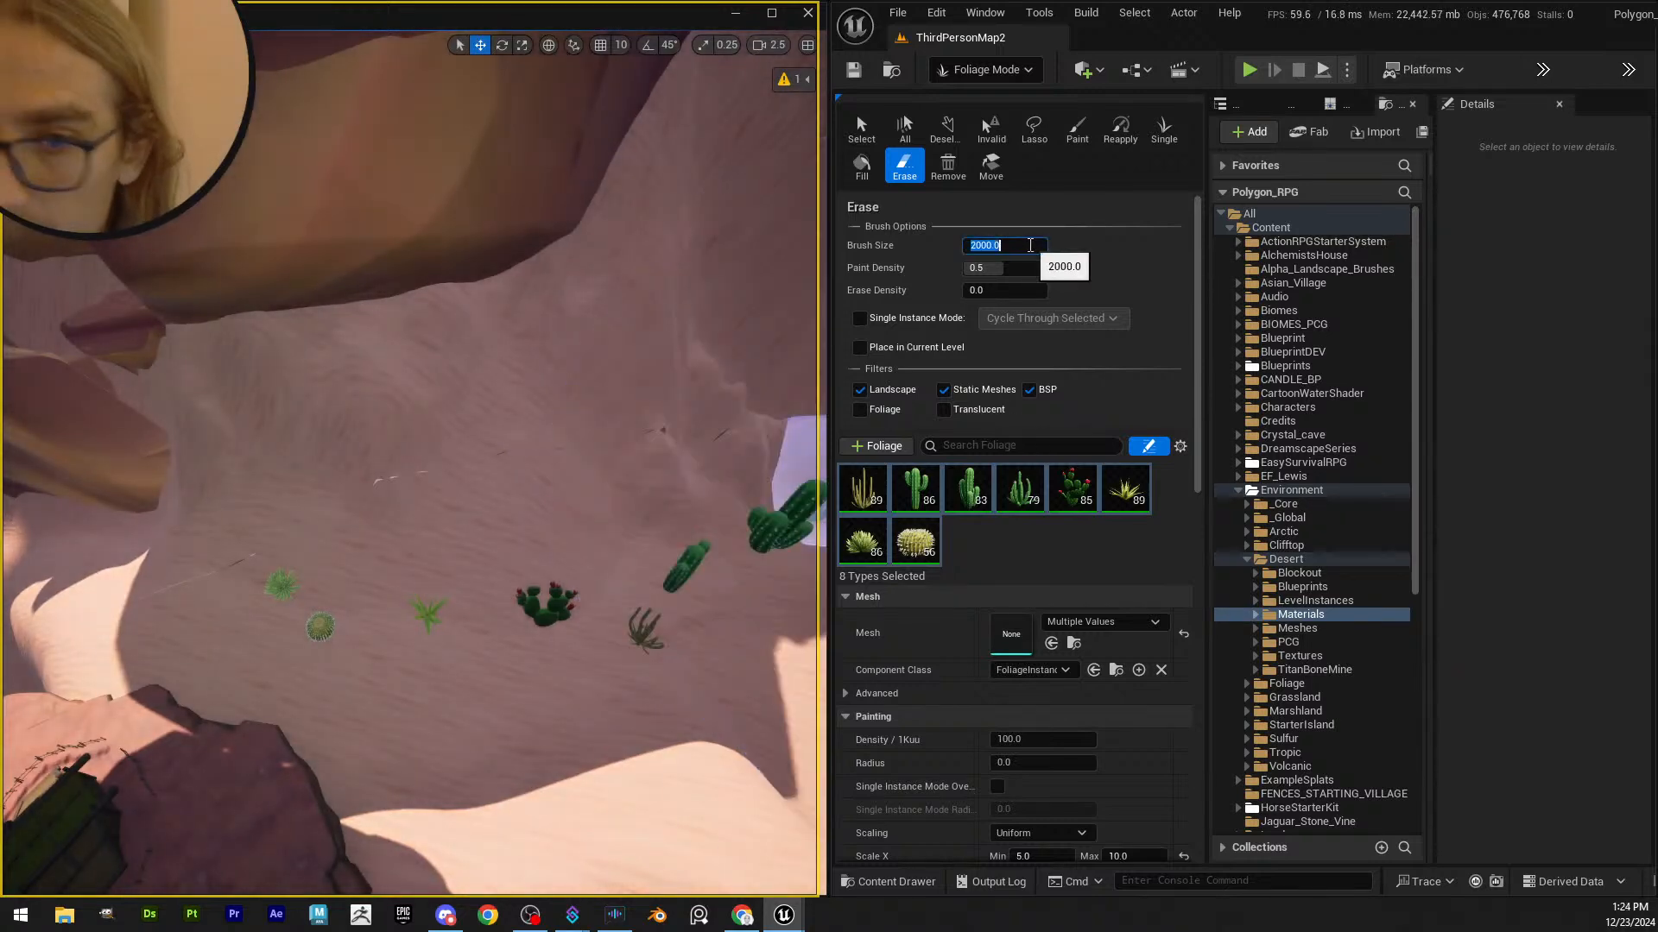
{"action": "left_click_drag", "start_coordinate": [278, 555], "coordinate": [729, 525]}
{"action": "mouse_move", "coordinate": [729, 525]}
{"action": "right_mouse_down"}
{"action": "mouse_move", "coordinate": [656, 484]}
{"action": "mouse_move", "coordinate": [529, 500]}
{"action": "right_mouse_up"}
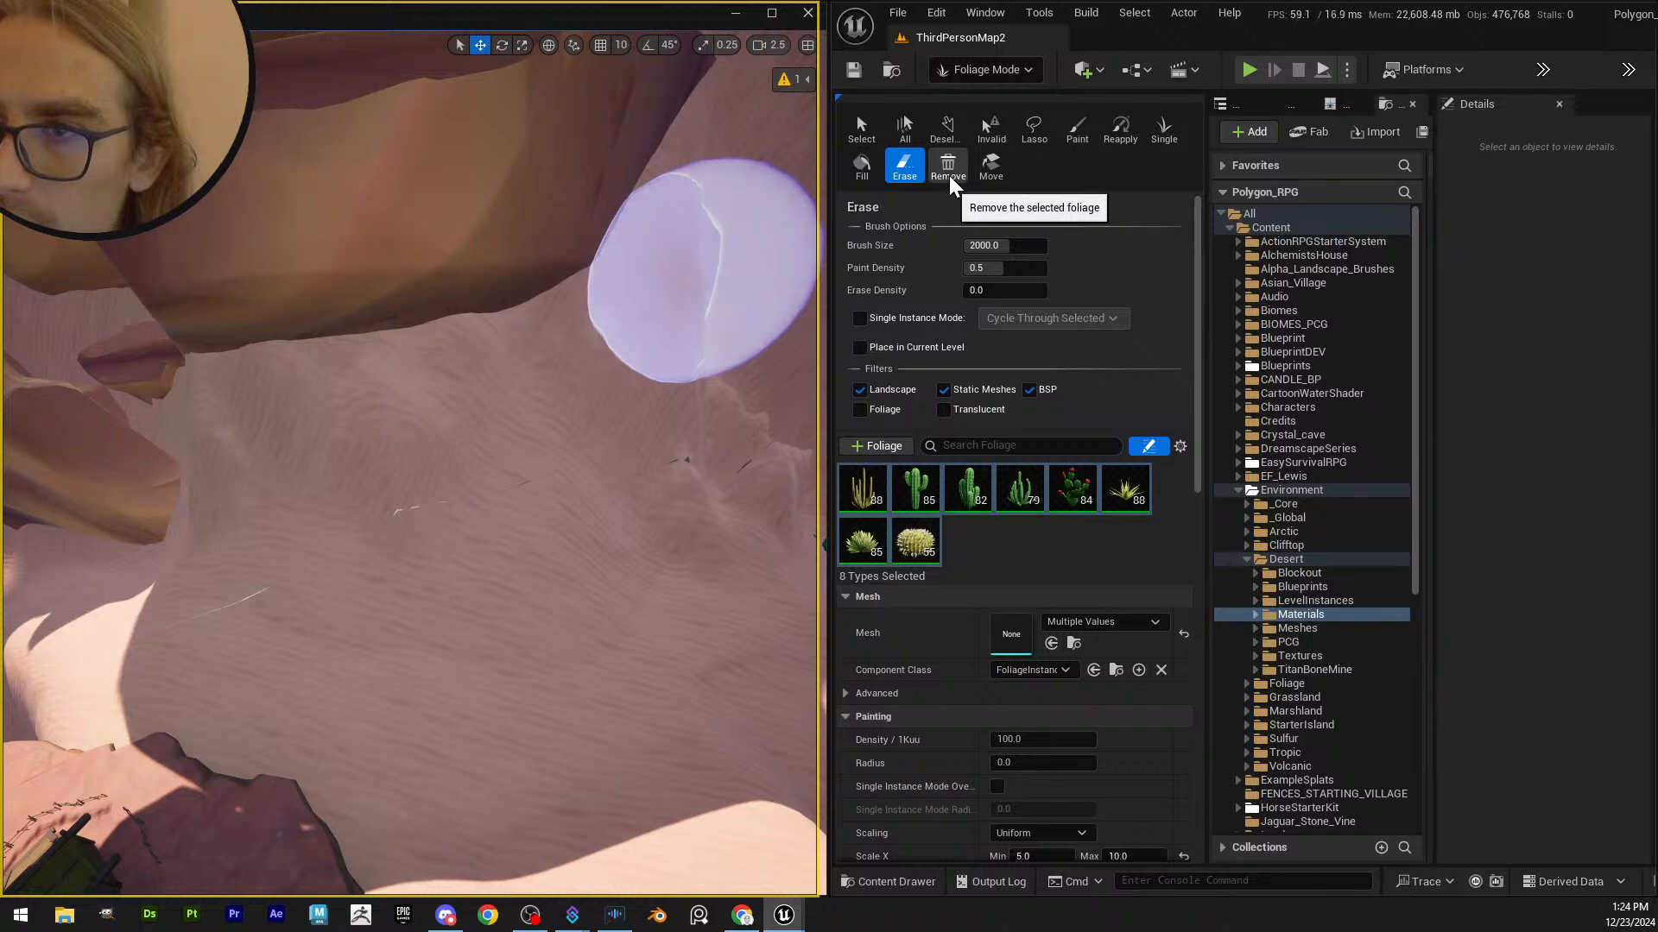
- Try placing single cacti and desert plants across the shaded sand slope, and erase them again with the size 2000 brush
{"action": "left_click", "coordinate": [1079, 141]}
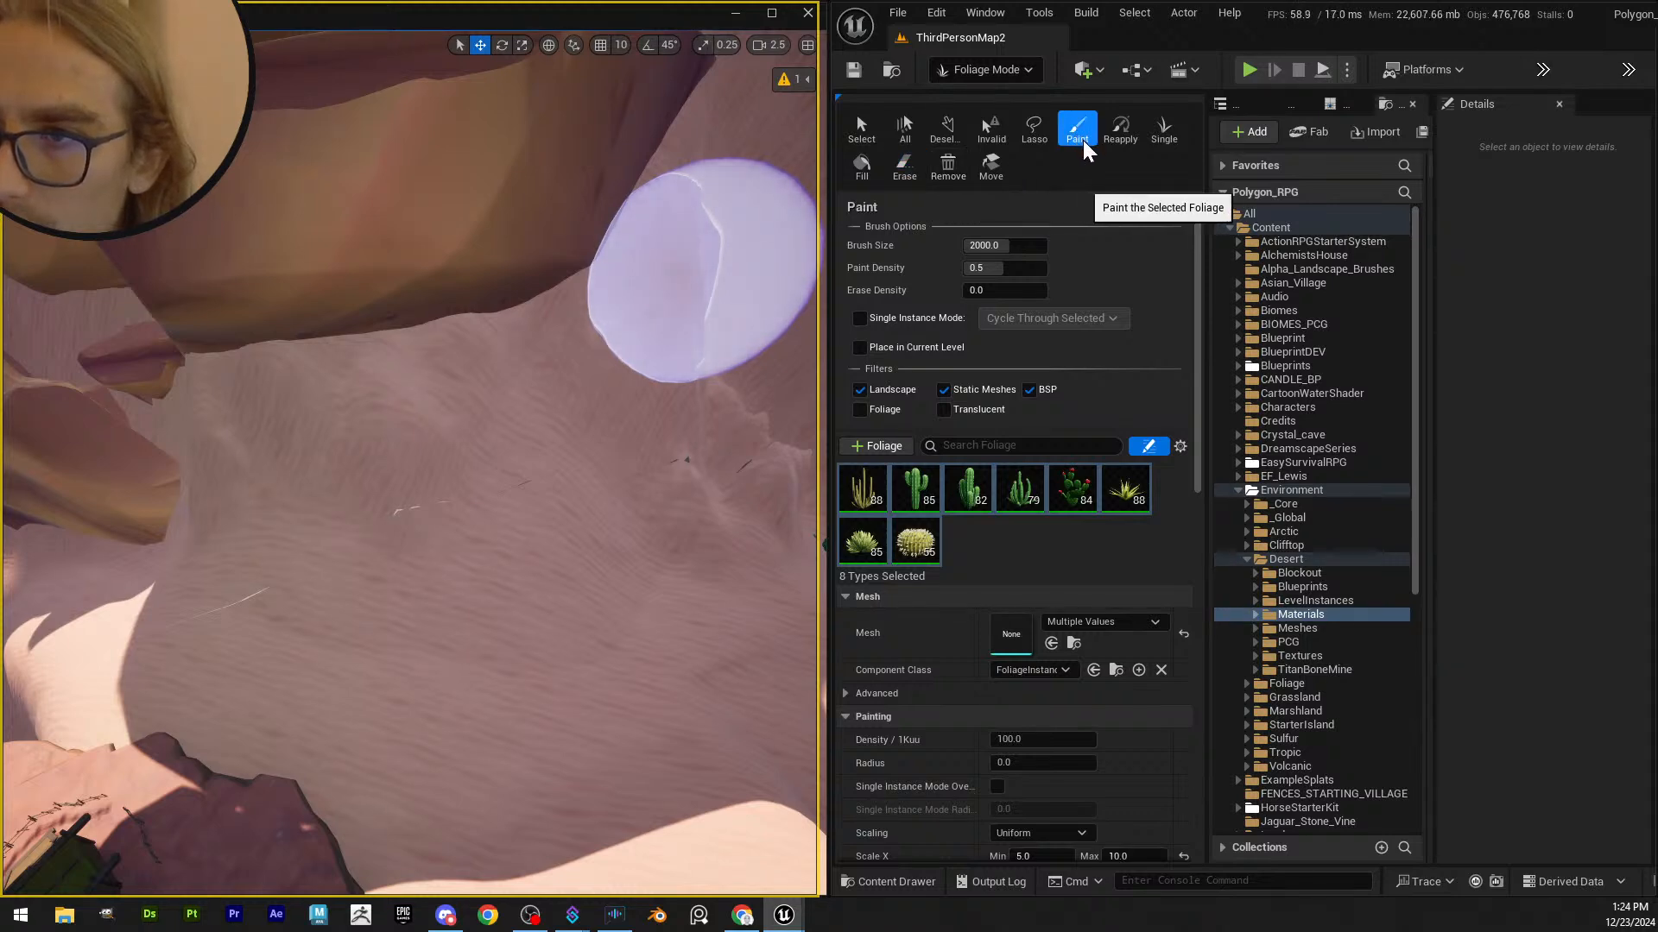
{"action": "left_click", "coordinate": [1161, 129]}
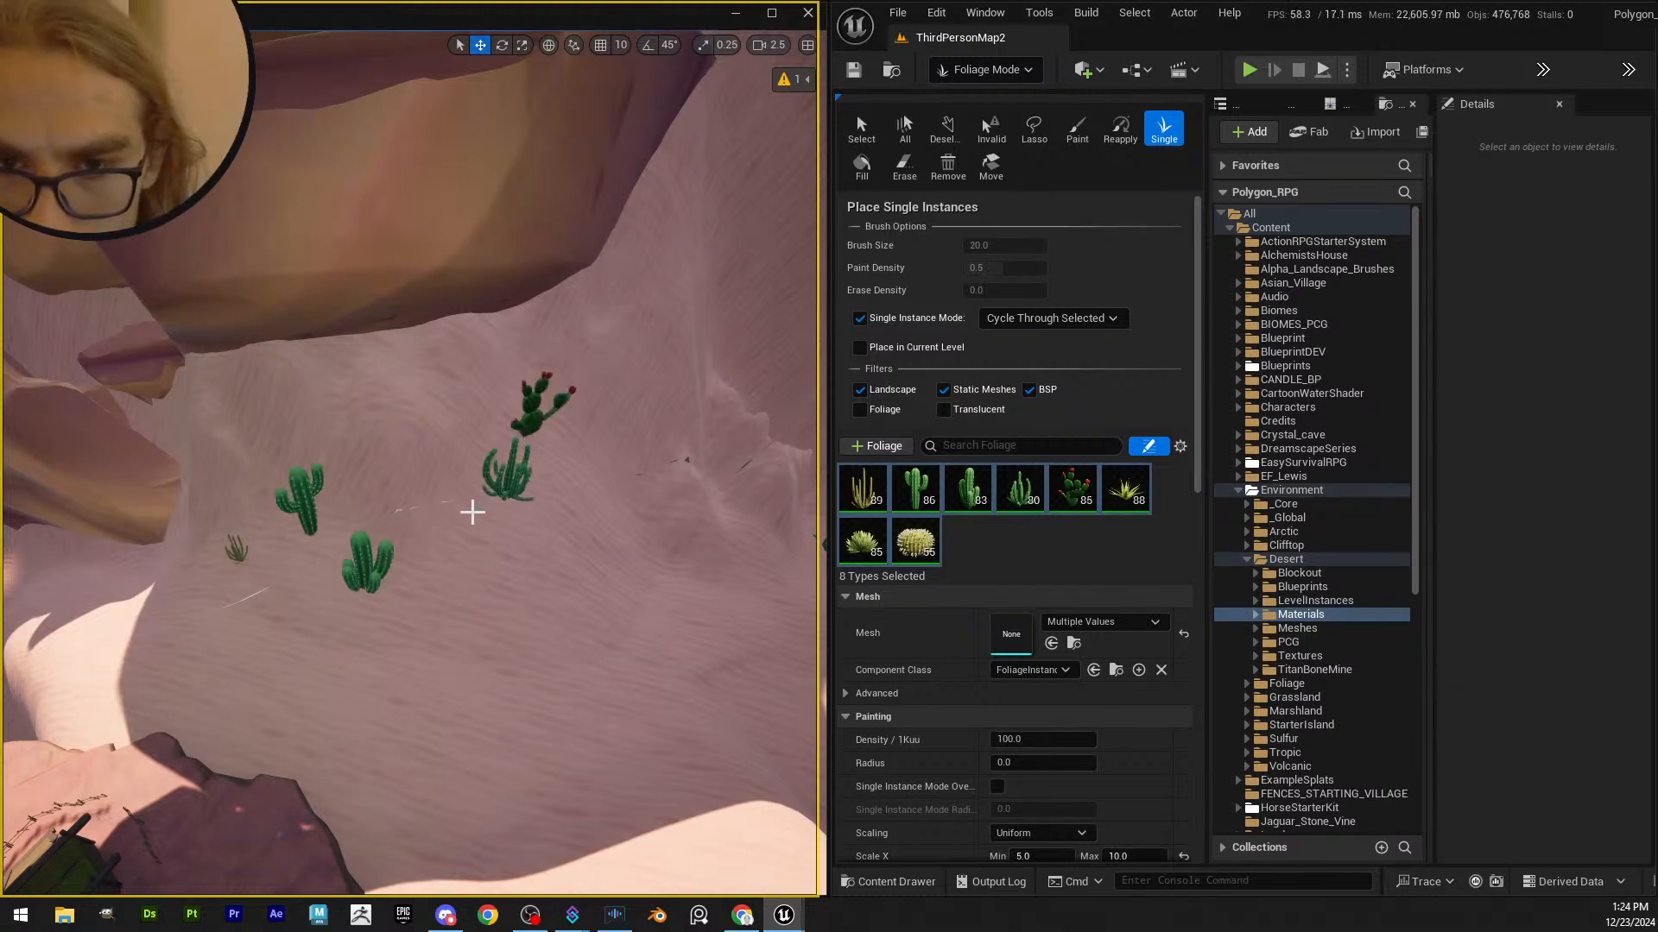
{"action": "left_click", "coordinate": [477, 558]}
{"action": "middle_click_drag", "start_coordinate": [611, 522], "coordinate": [374, 574]}
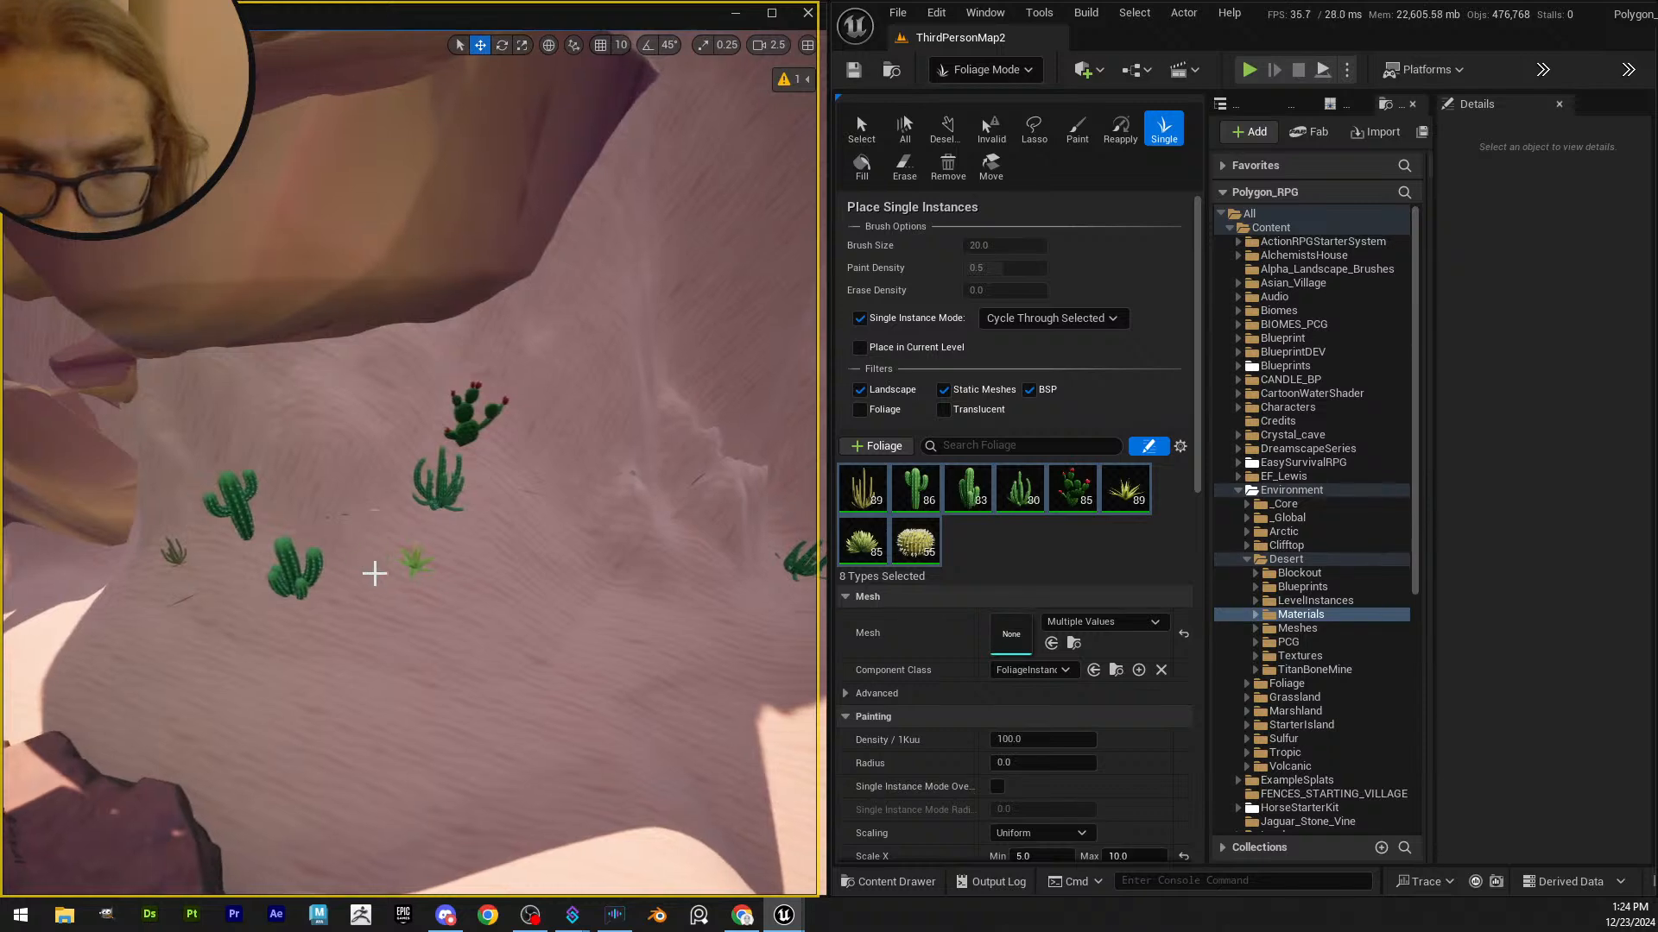
{"action": "middle_click_drag", "start_coordinate": [484, 562], "coordinate": [439, 524]}
{"action": "right_click_drag", "start_coordinate": [621, 268], "coordinate": [674, 266]}
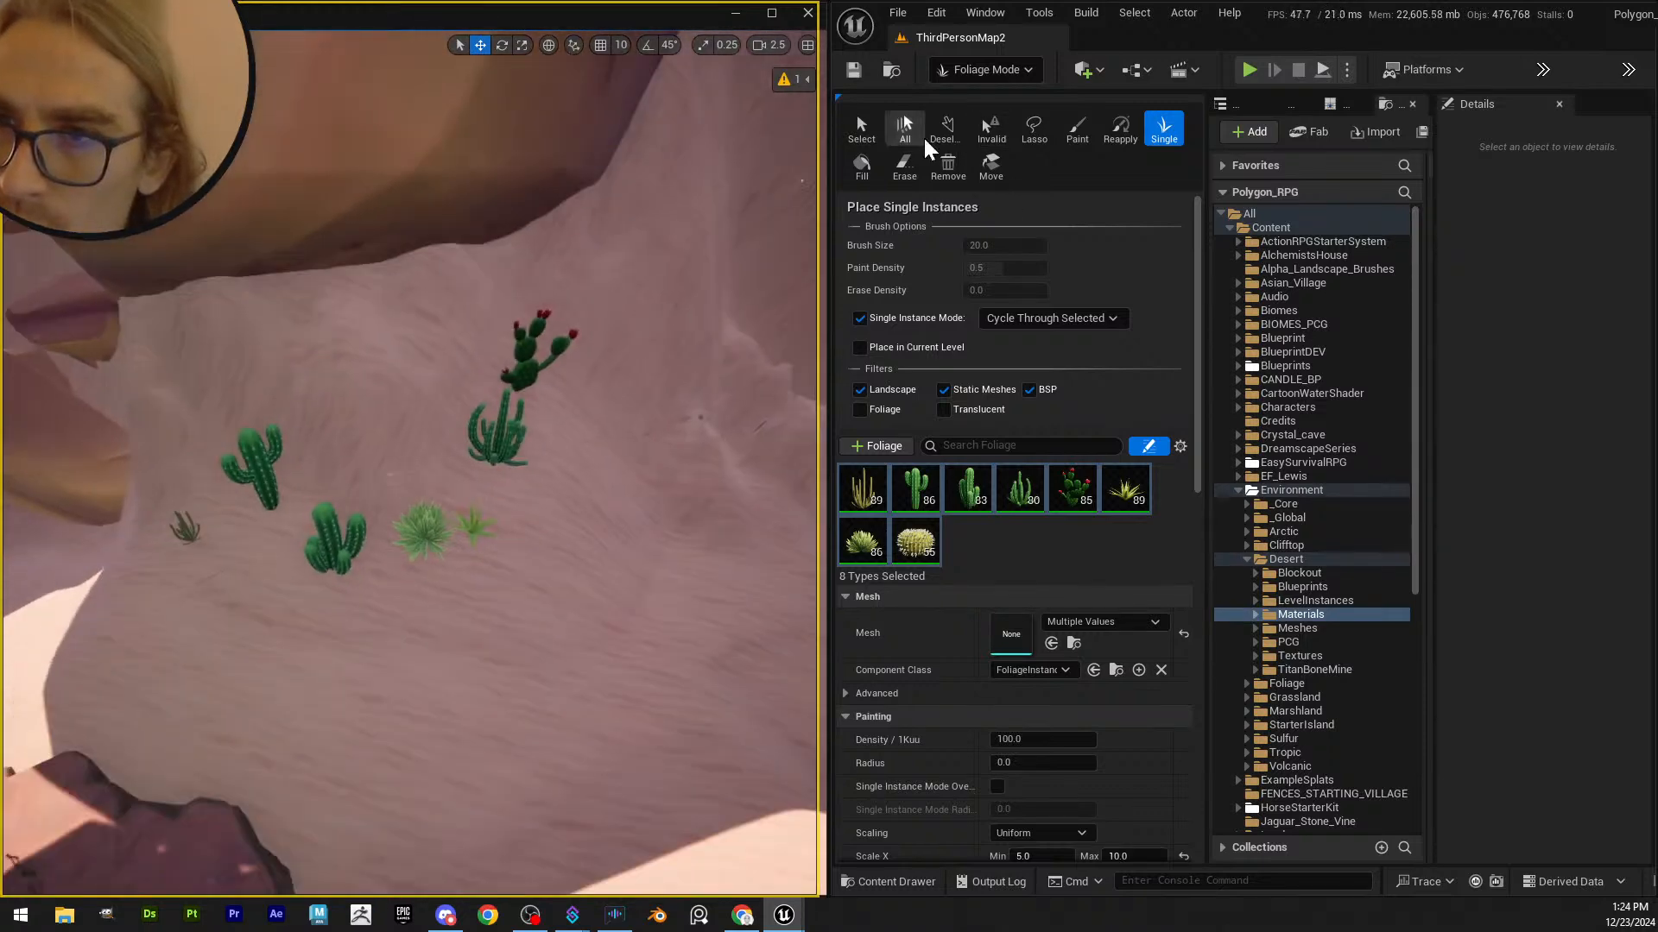
{"action": "left_click", "coordinate": [919, 172]}
{"action": "left_click_drag", "start_coordinate": [528, 451], "coordinate": [157, 515]}
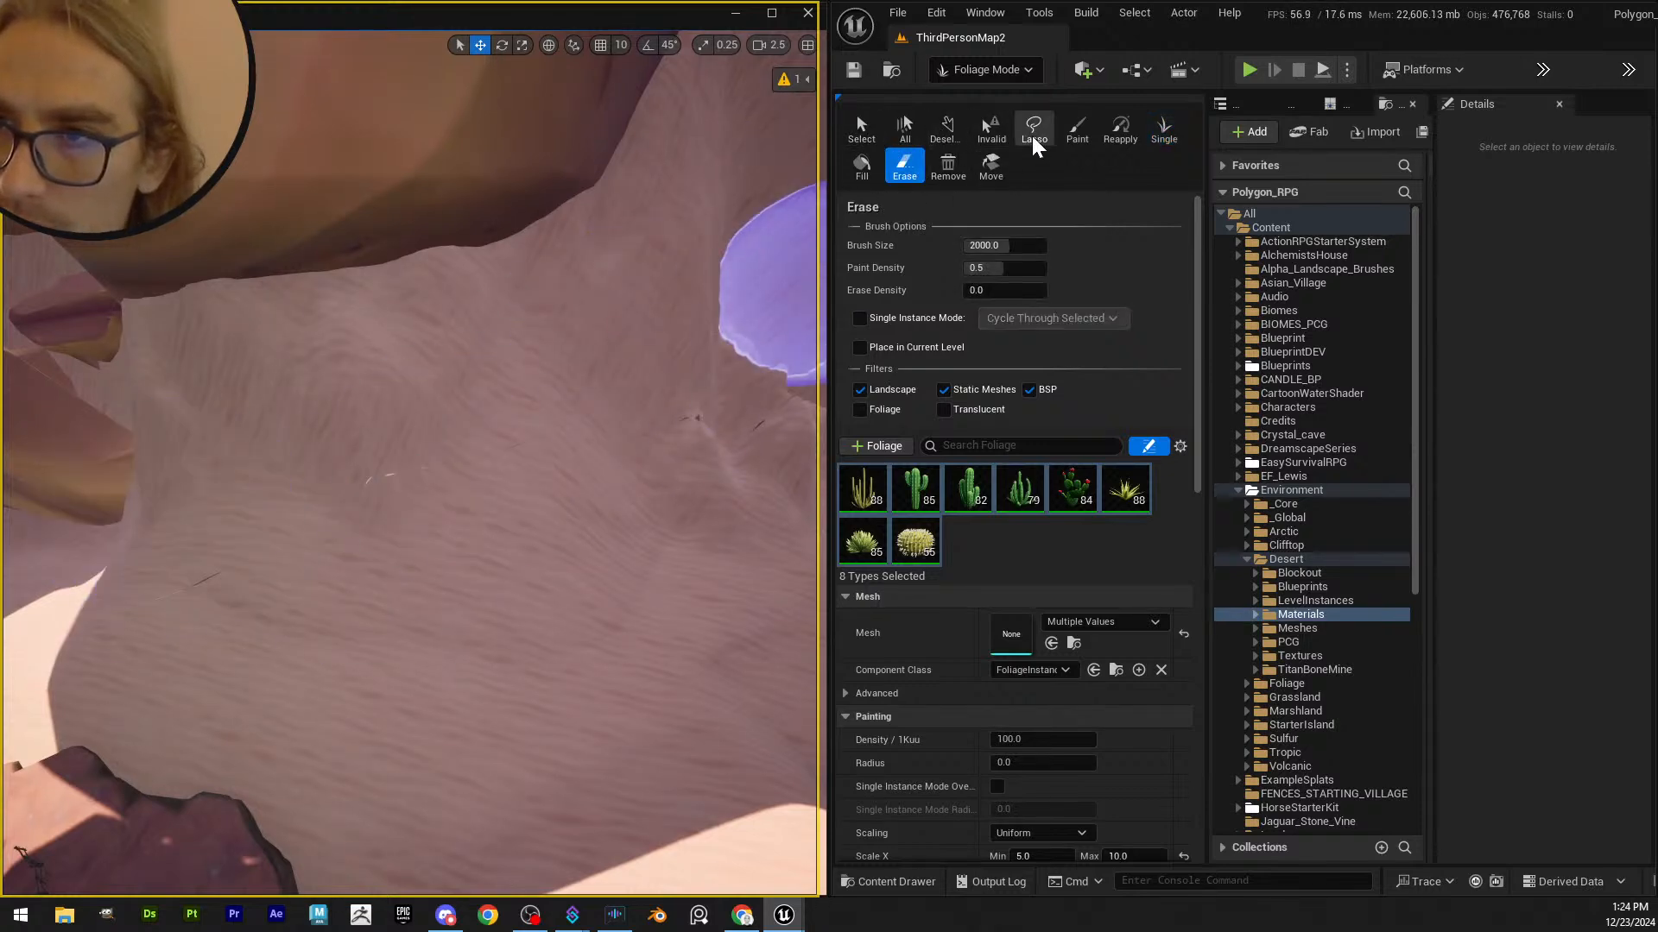
- Place single foliage instances along the shaded sand slope under the overhang, undoing a misplaced plant
{"action": "left_click", "coordinate": [1164, 128]}
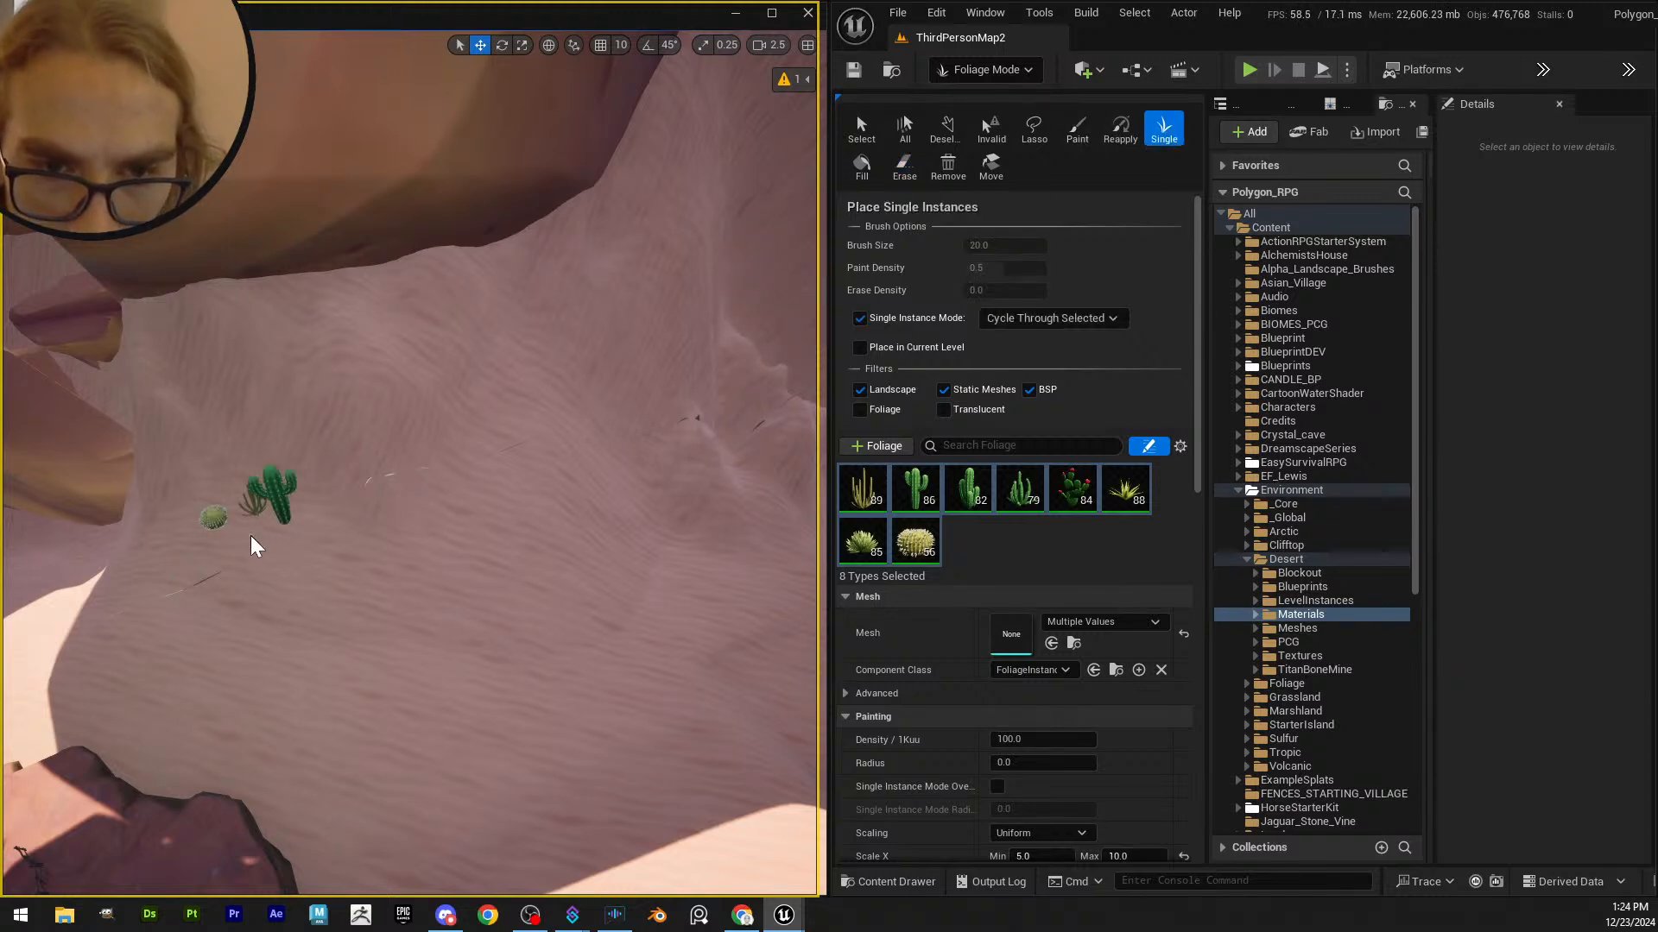
{"action": "left_click", "coordinate": [278, 549]}
{"action": "key", "text": "ctrl+z"}
{"action": "left_click", "coordinate": [333, 528]}
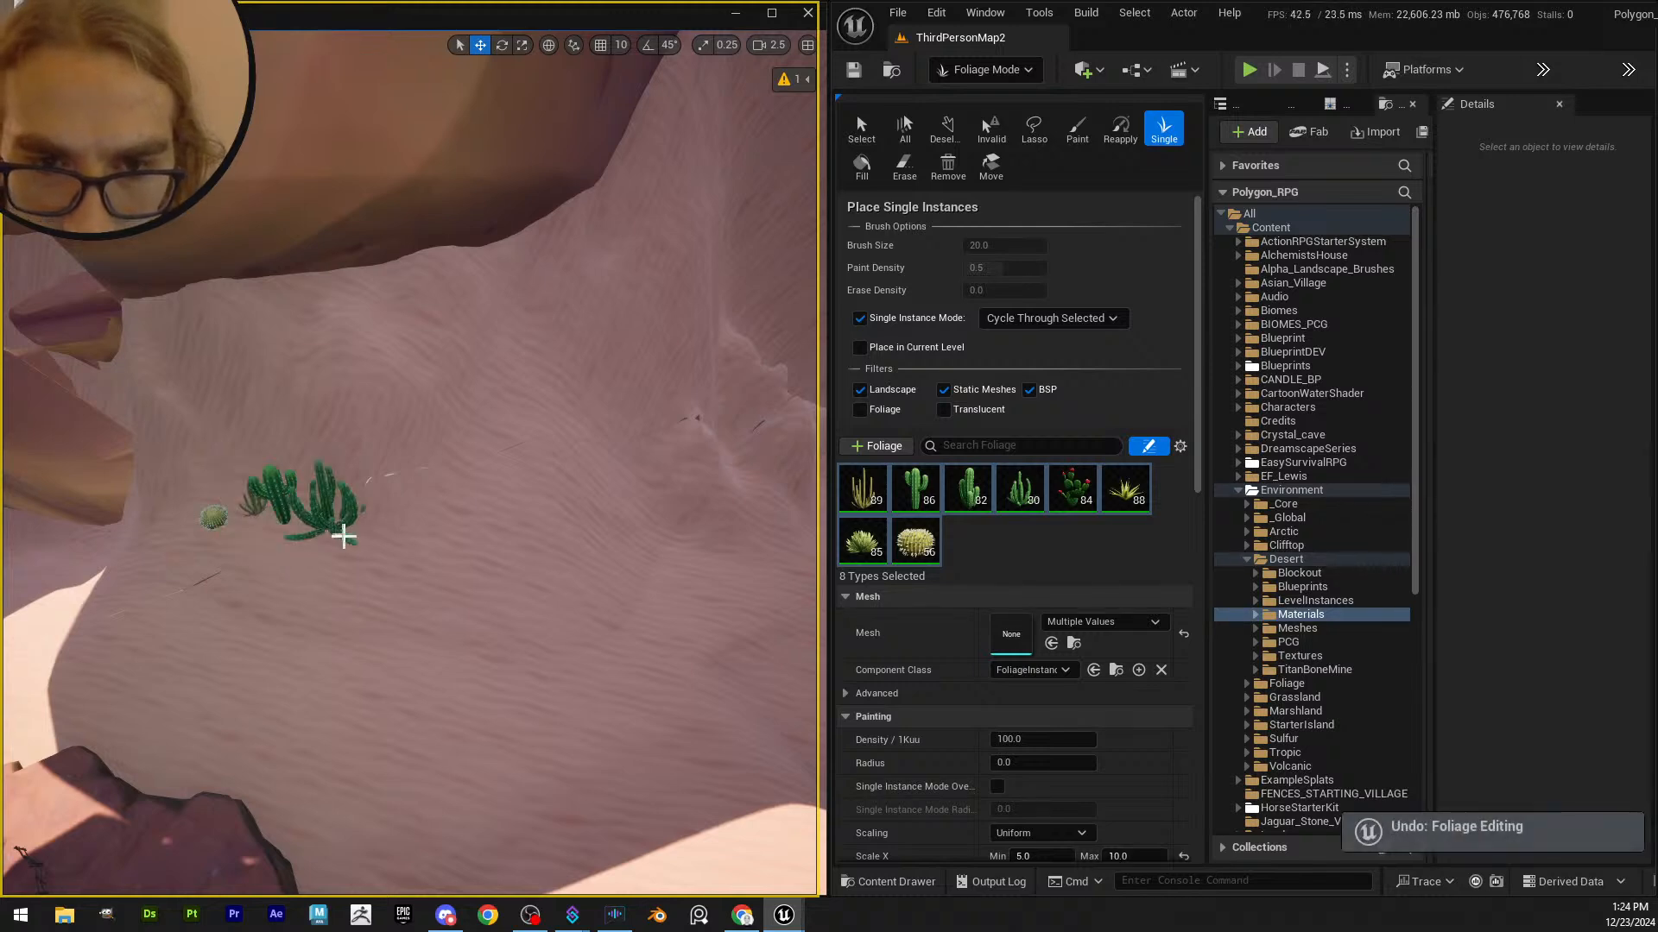
{"action": "scroll", "coordinate": [594, 490], "scroll_direction": "up", "scroll_amount": 3}
{"action": "right_click_drag", "start_coordinate": [594, 491], "coordinate": [607, 485]}
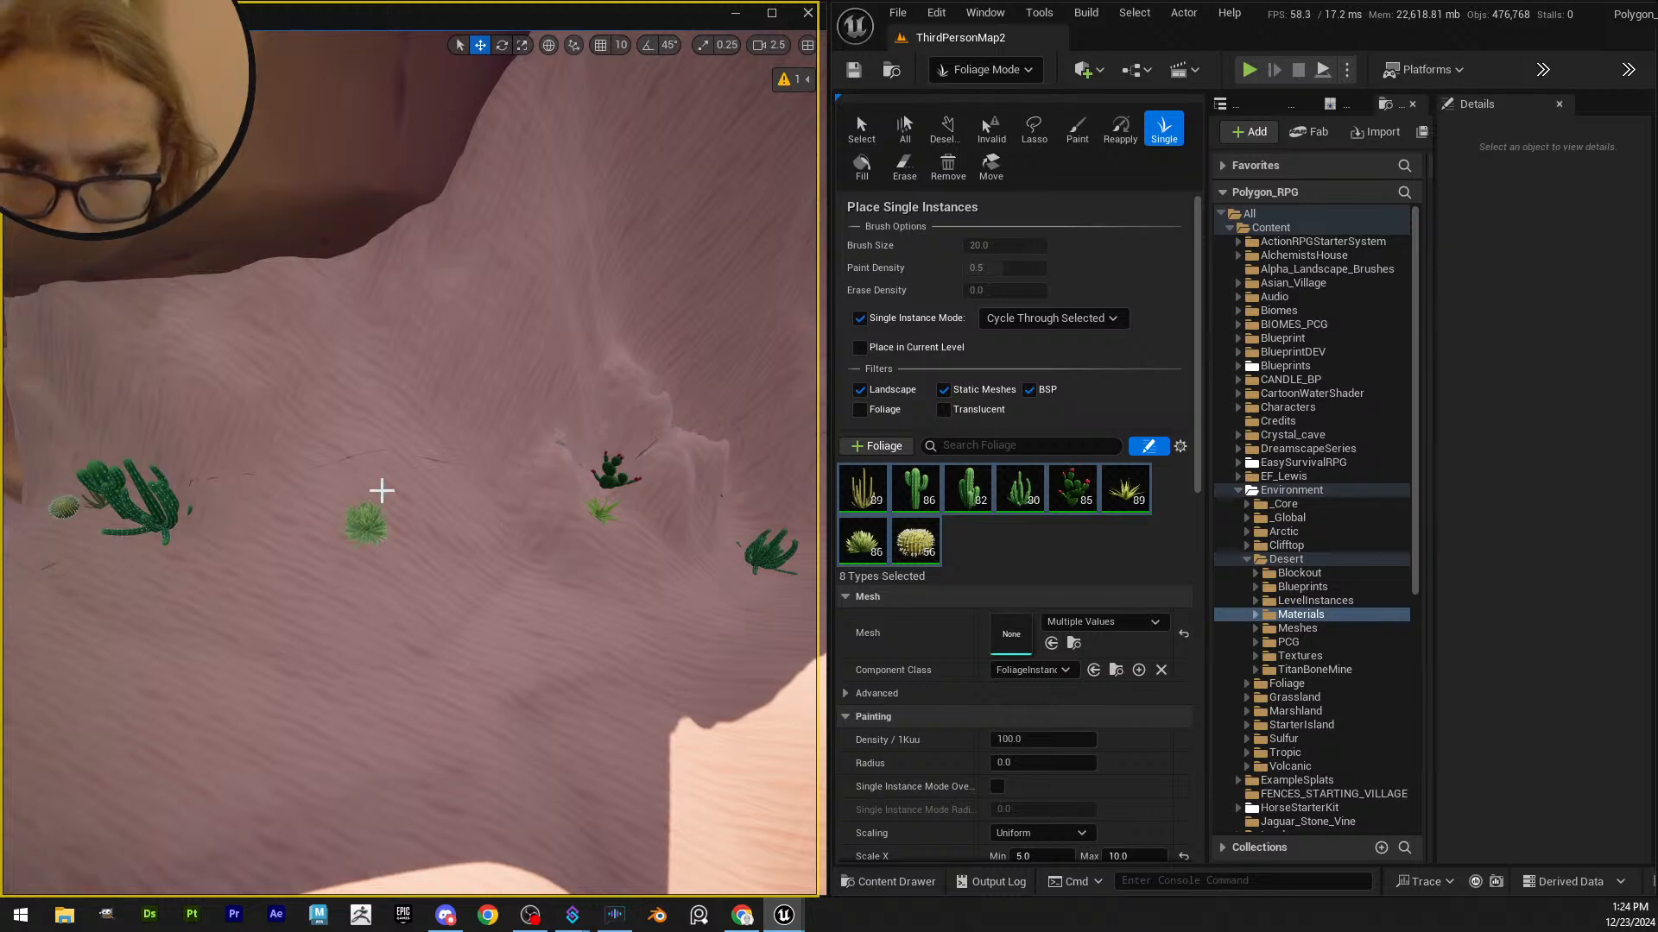
- Undo unwanted placements and add further single plants between the green cacti on the shaded slope
{"action": "key", "text": "ctrl+z"}
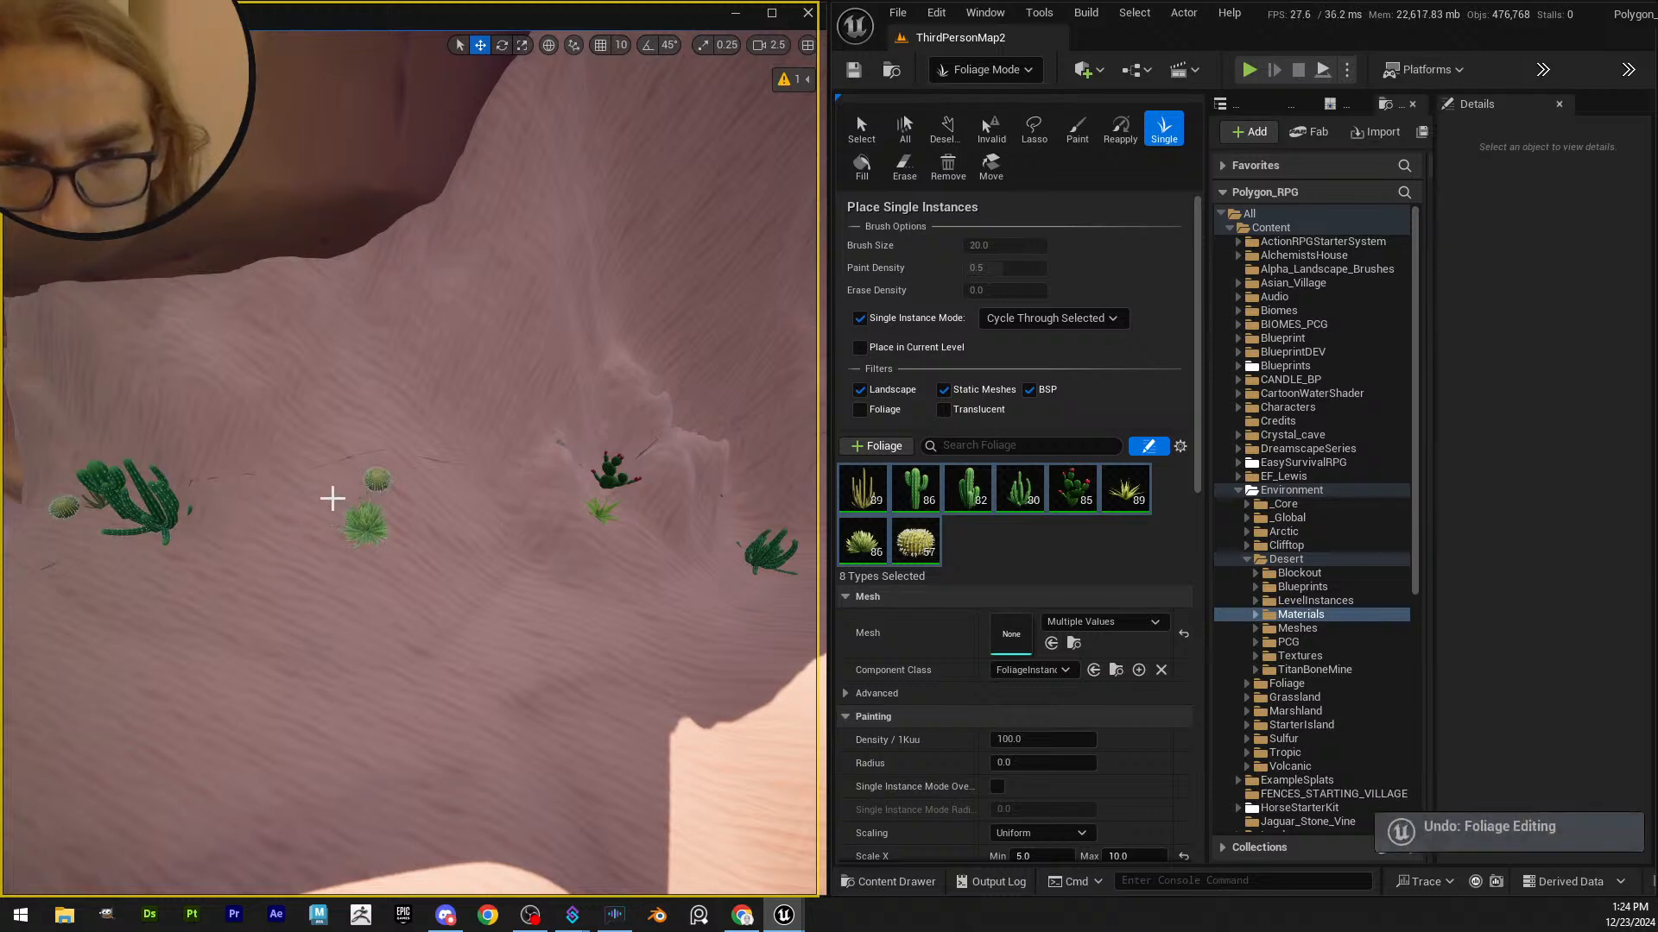
{"action": "left_click", "coordinate": [334, 494]}
{"action": "scroll", "coordinate": [393, 544], "scroll_direction": "down", "scroll_amount": 3}
{"action": "right_click_drag", "start_coordinate": [456, 539], "coordinate": [656, 575]}
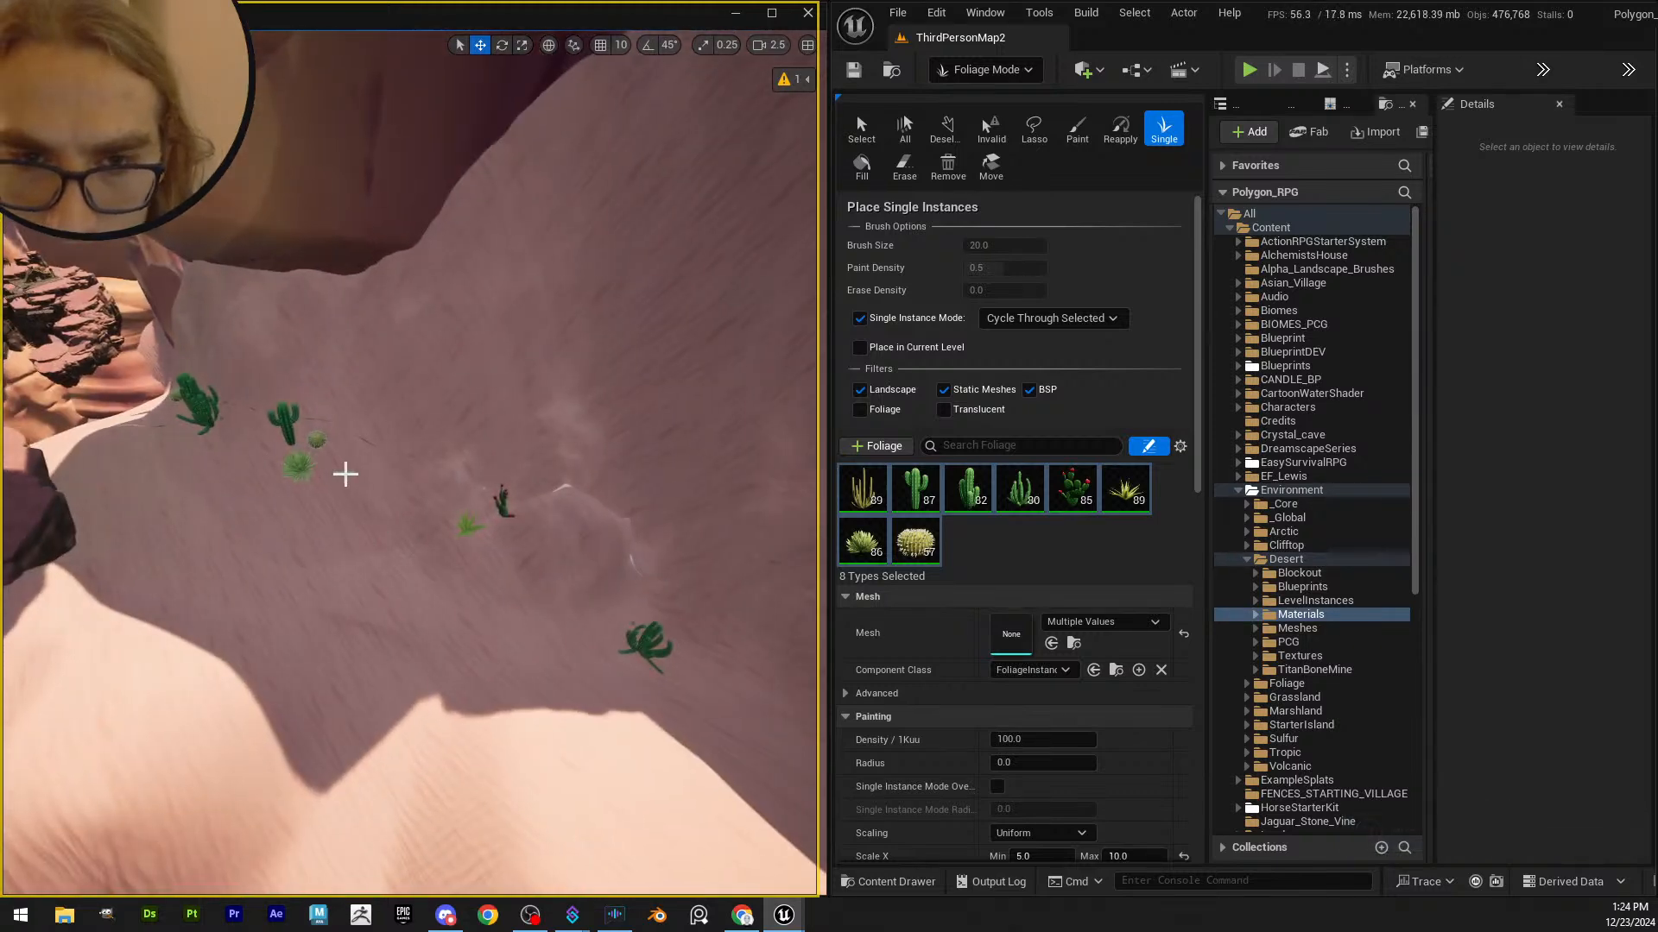
{"action": "left_click", "coordinate": [346, 474]}
{"action": "right_click_drag", "start_coordinate": [385, 507], "coordinate": [385, 507]}
{"action": "key", "text": "ctrl+z"}
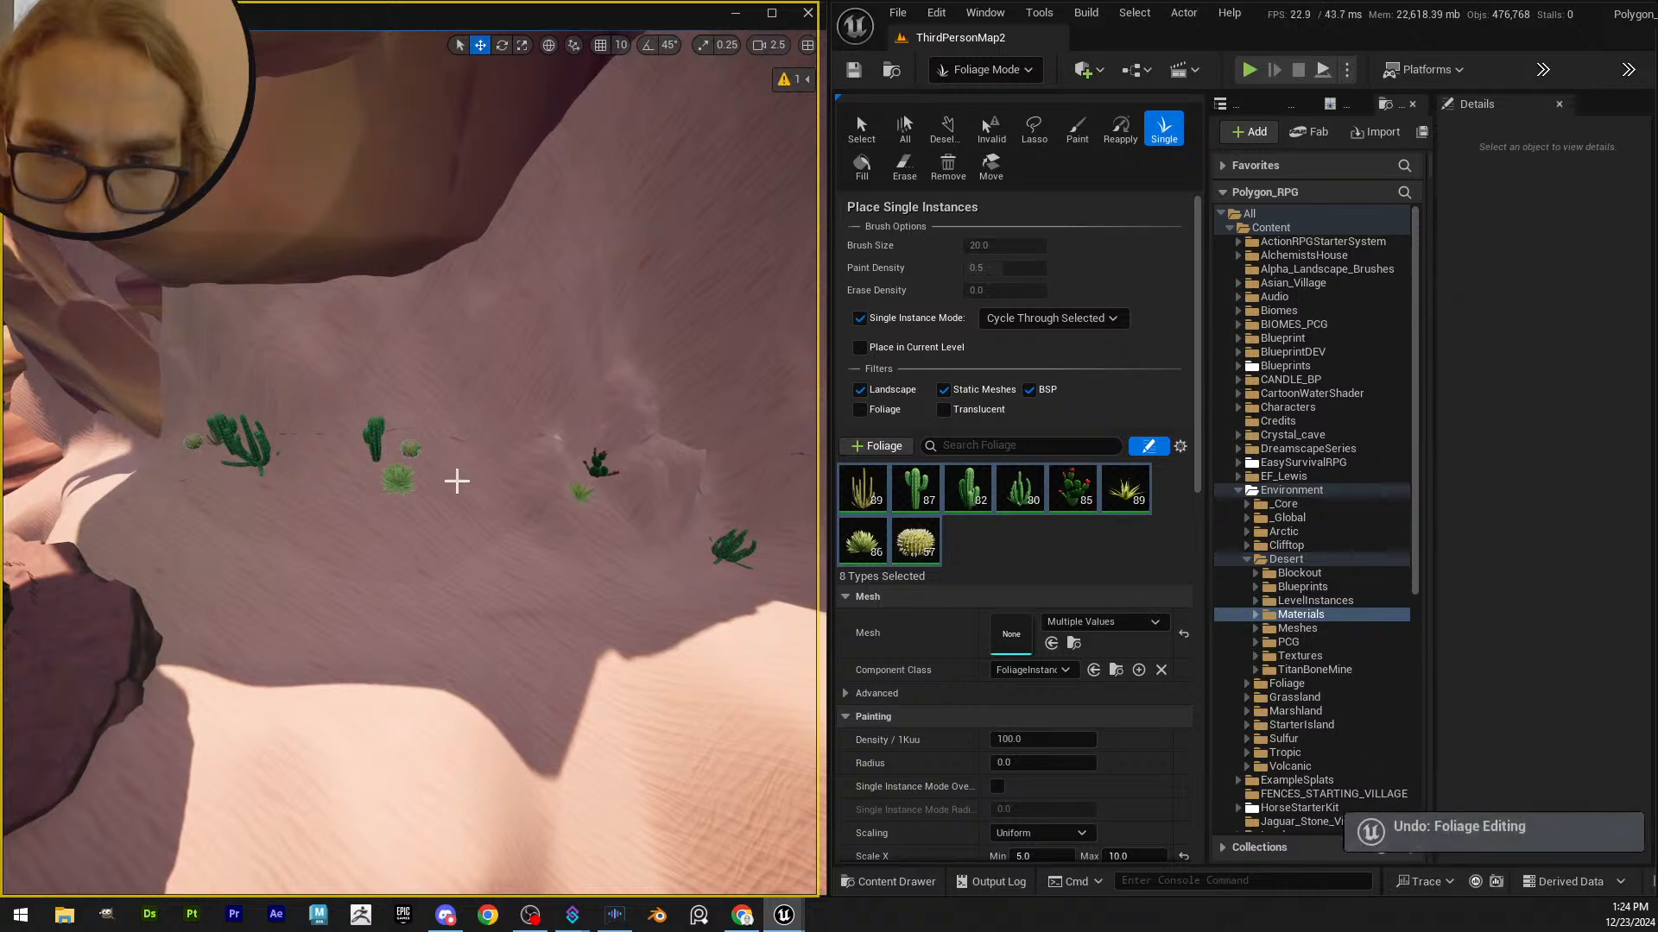
{"action": "left_click", "coordinate": [457, 481]}
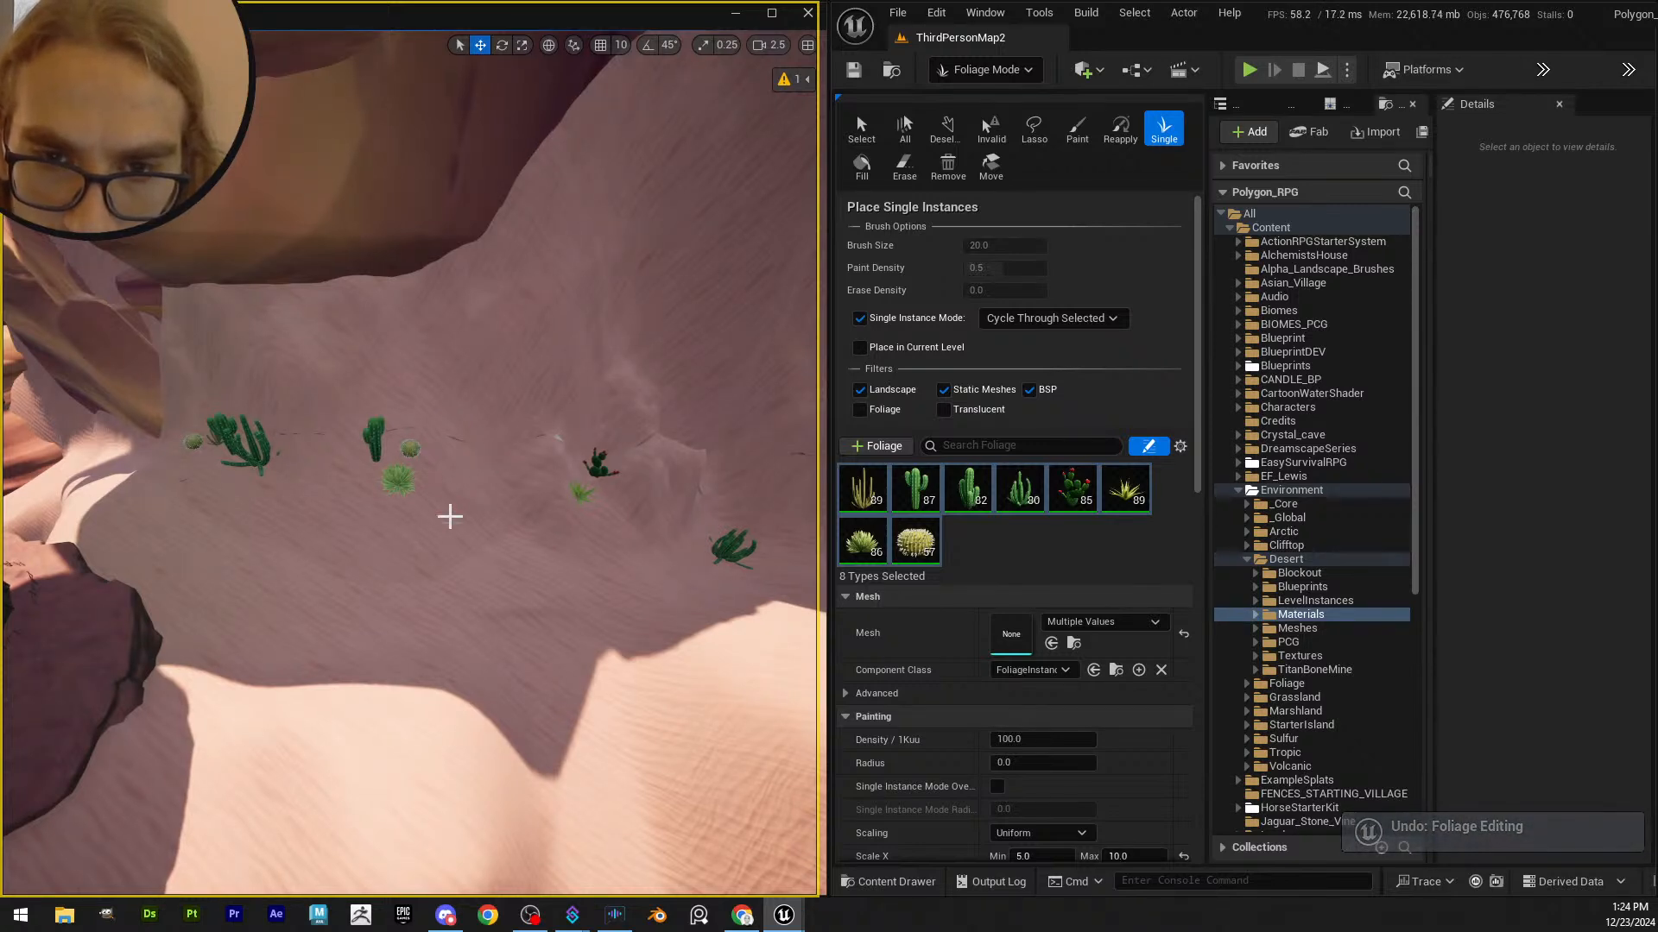
- Place single cacti and desert plants in the sand along the edges of the flat red rocks, undoing misplaced ones
{"action": "right_click_drag", "start_coordinate": [417, 583], "coordinate": [457, 522]}
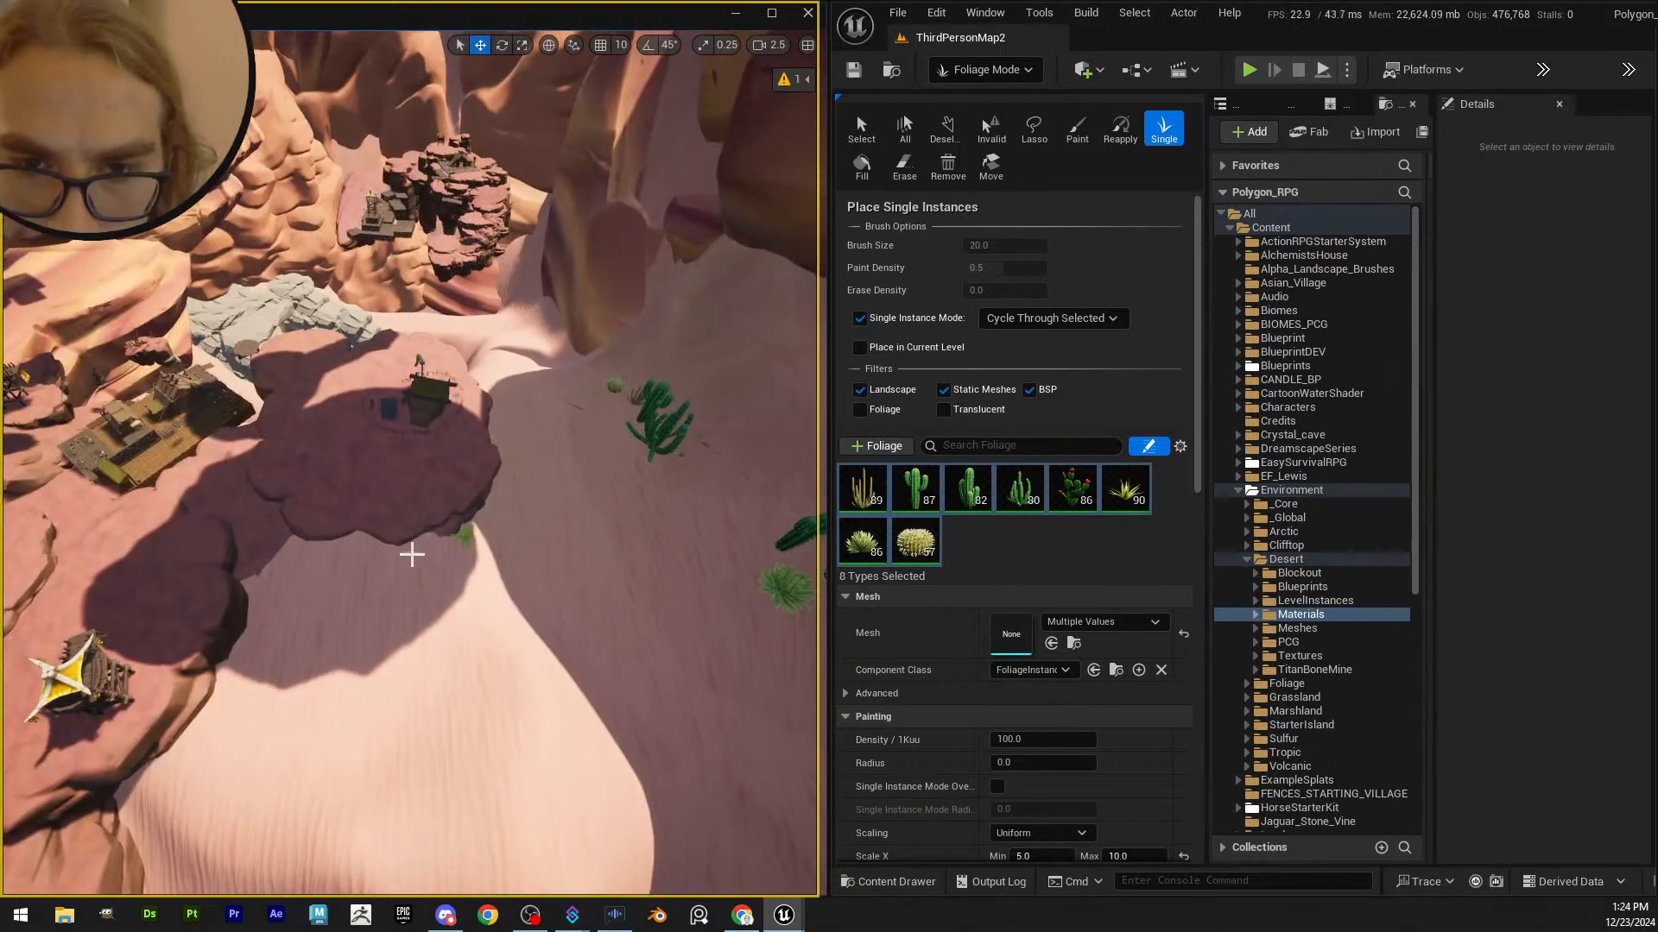
{"action": "key", "text": "ctrl+z"}
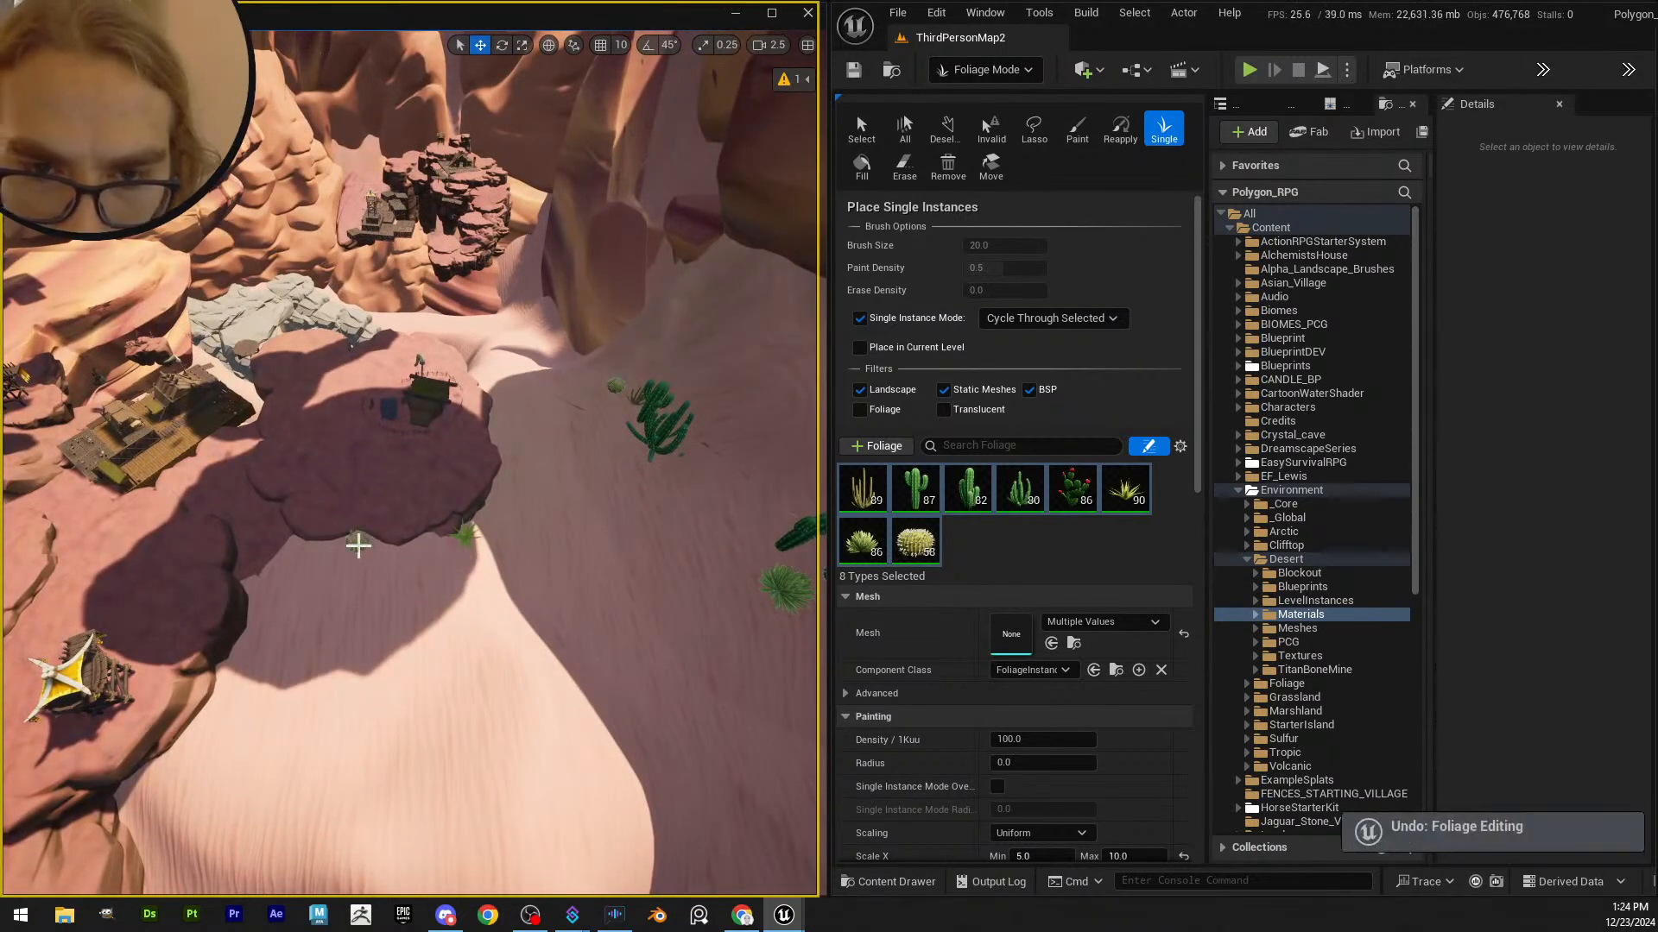
{"action": "right_click_drag", "start_coordinate": [404, 568], "coordinate": [375, 456]}
{"action": "key", "text": "ctrl+z"}
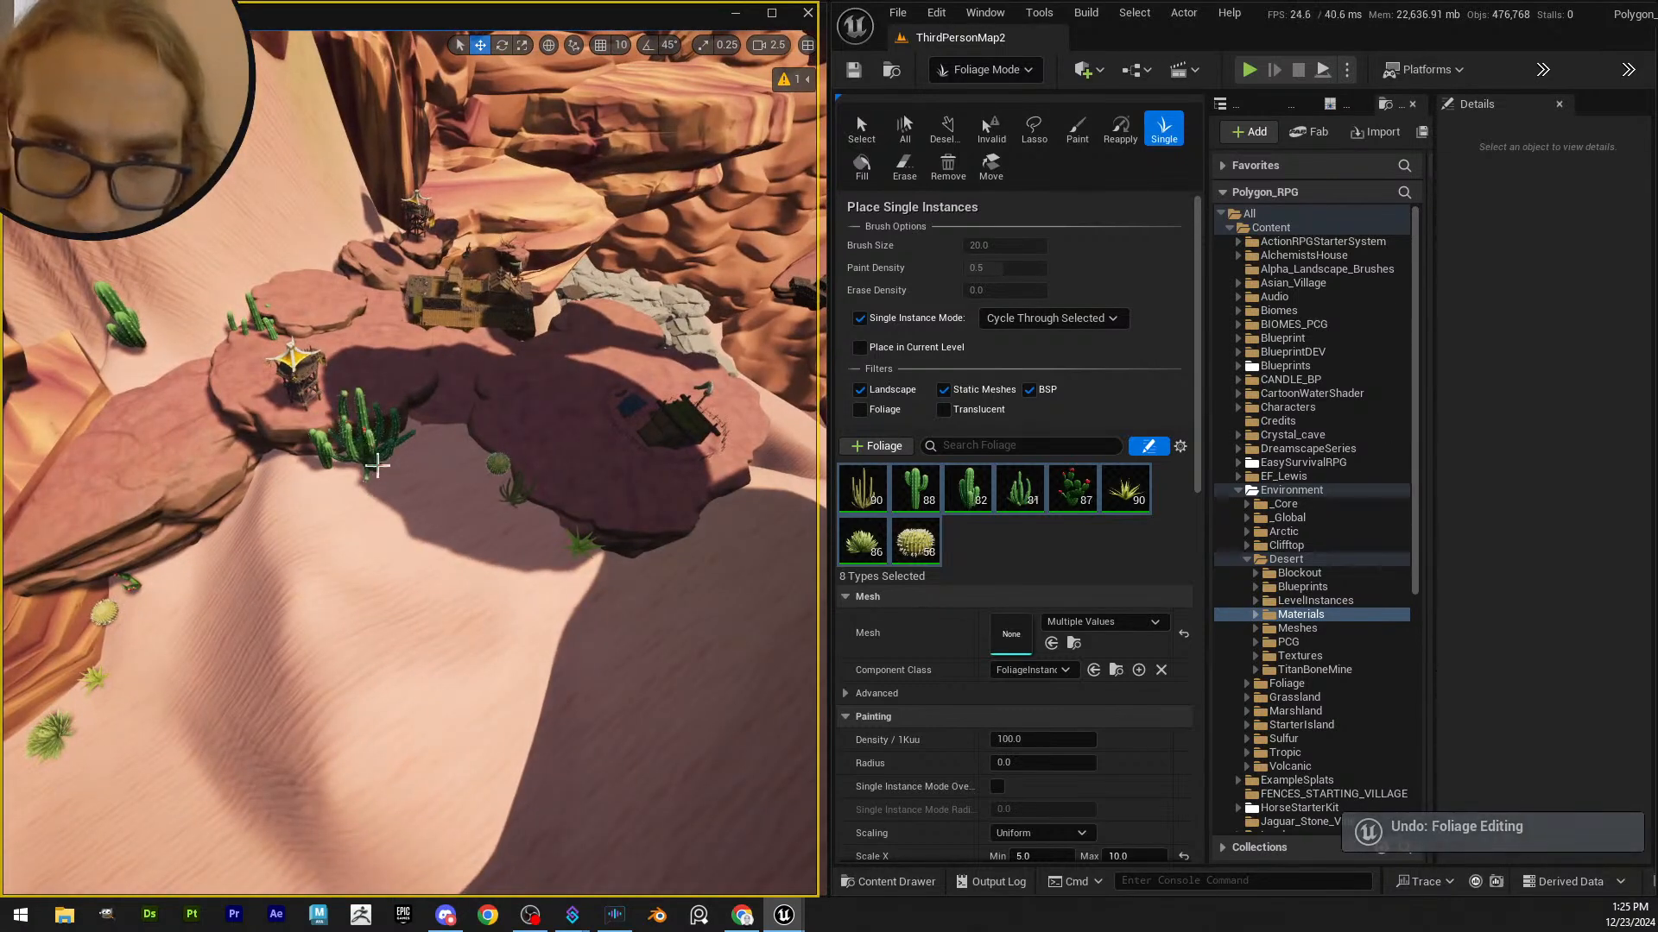
{"action": "key", "text": "ctrl+z"}
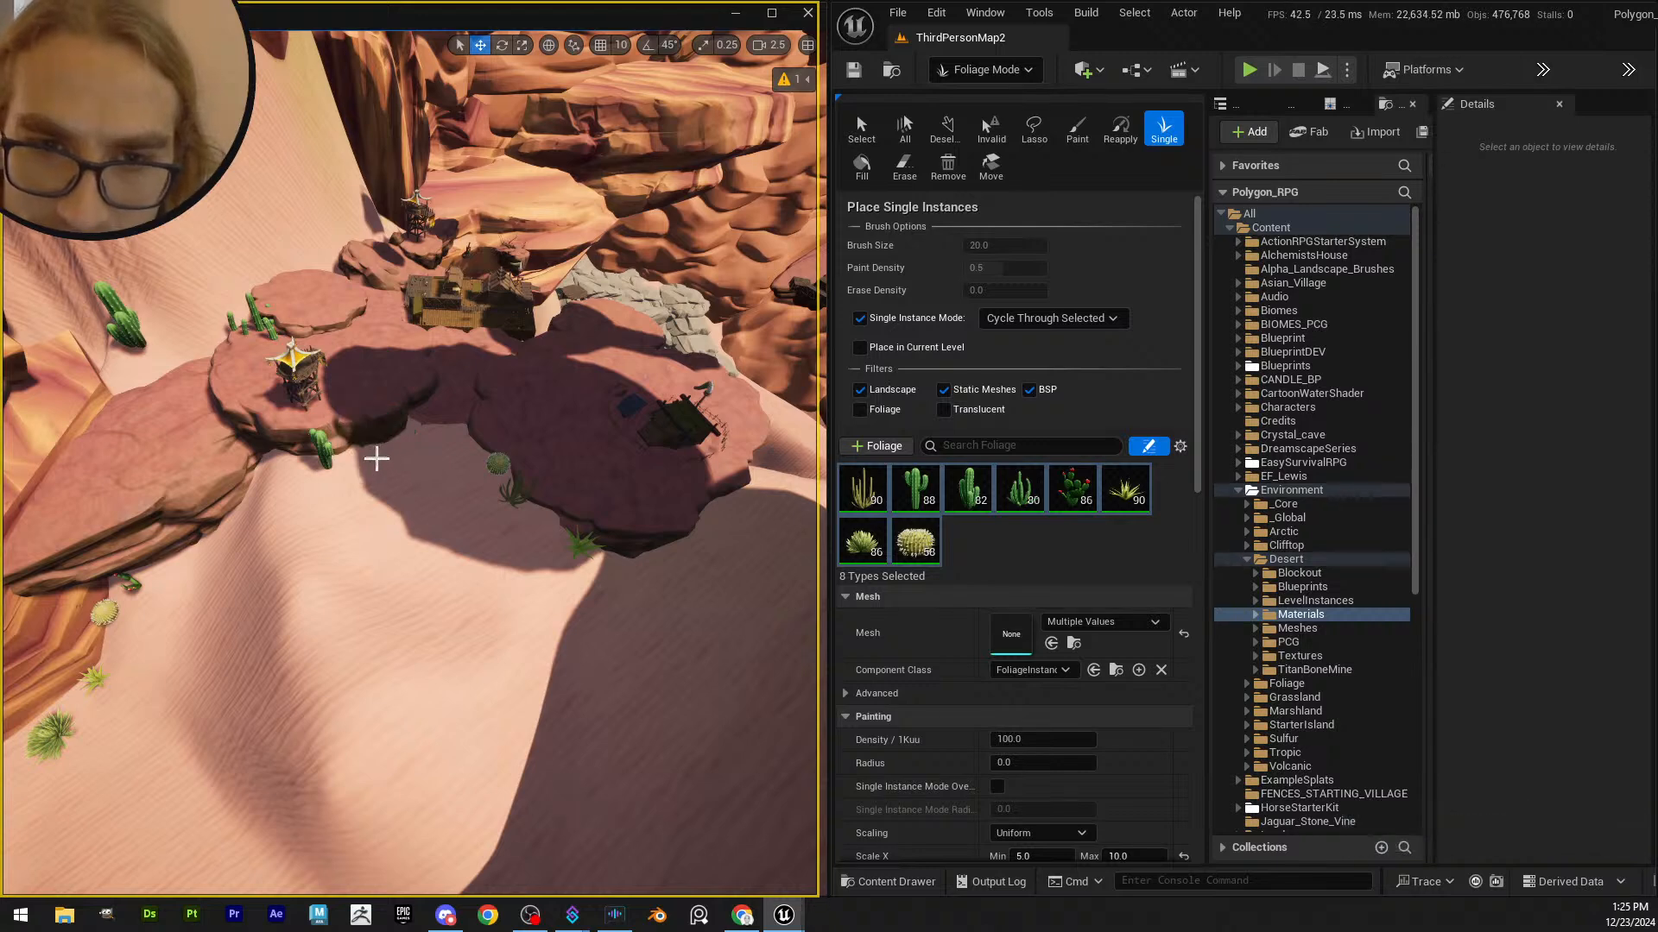
{"action": "key", "text": "ctrl+z"}
{"action": "left_click", "coordinate": [367, 463]}
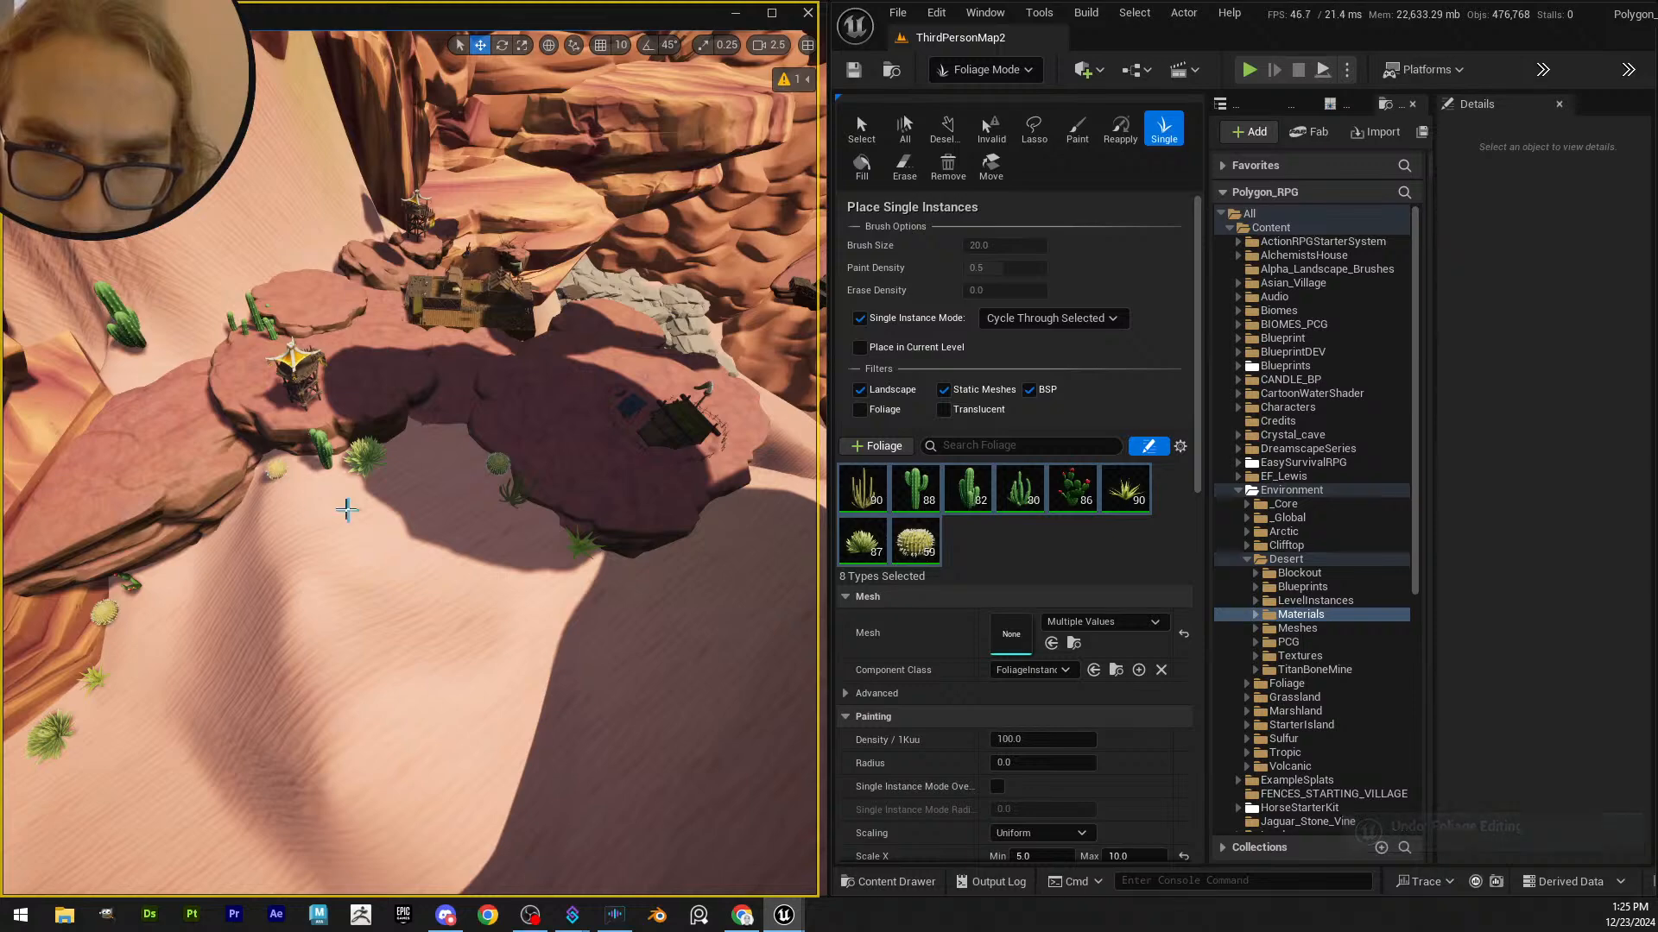
{"action": "right_click_drag", "start_coordinate": [347, 510], "coordinate": [274, 483]}
{"action": "key", "text": "ctrl+z"}
{"action": "left_click", "coordinate": [279, 455]}
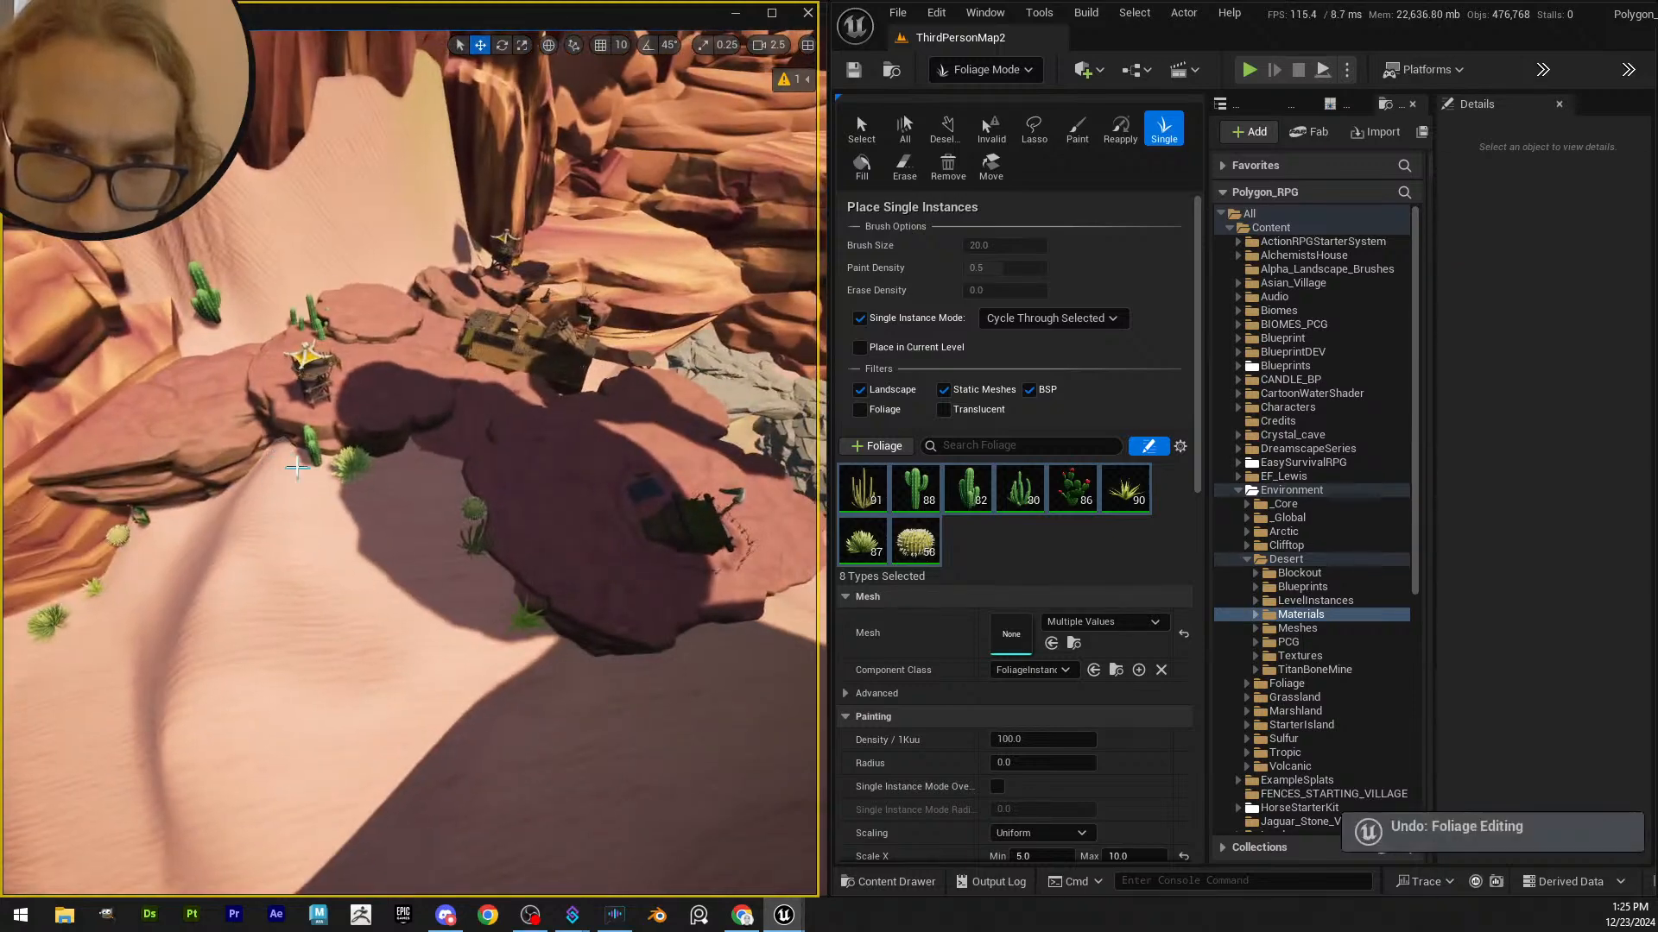
- Erase the small cactus cluster on top of the flat red rock with the size 2000 brush
{"action": "right_click_drag", "start_coordinate": [388, 479], "coordinate": [393, 415]}
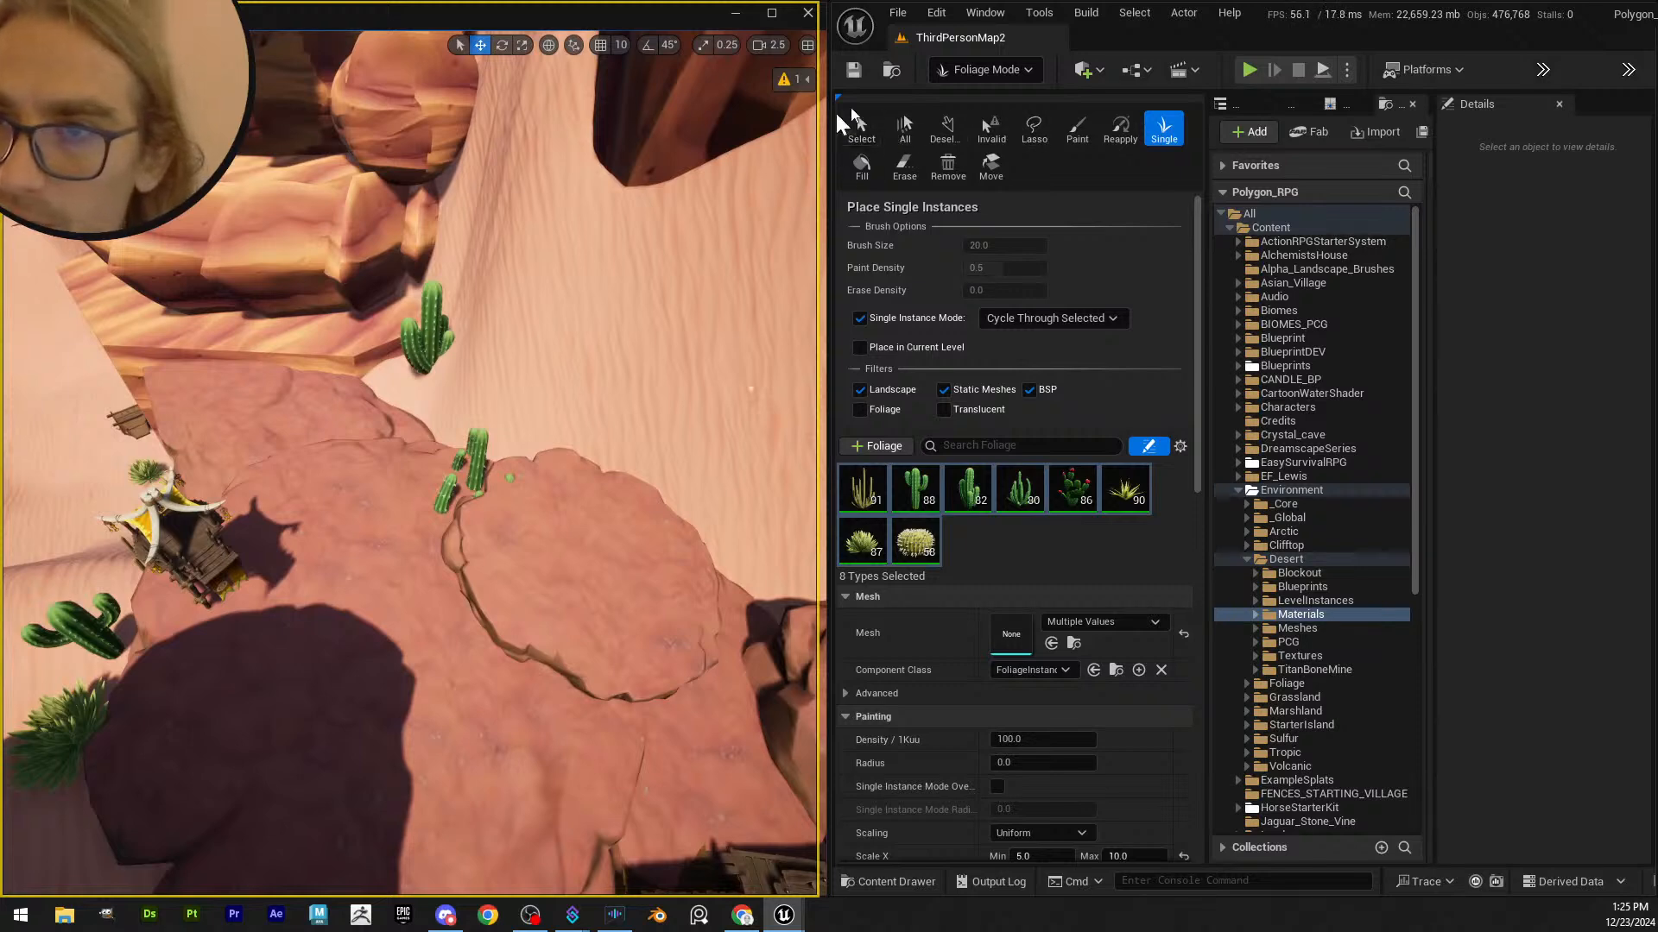
{"action": "left_click", "coordinate": [904, 166]}
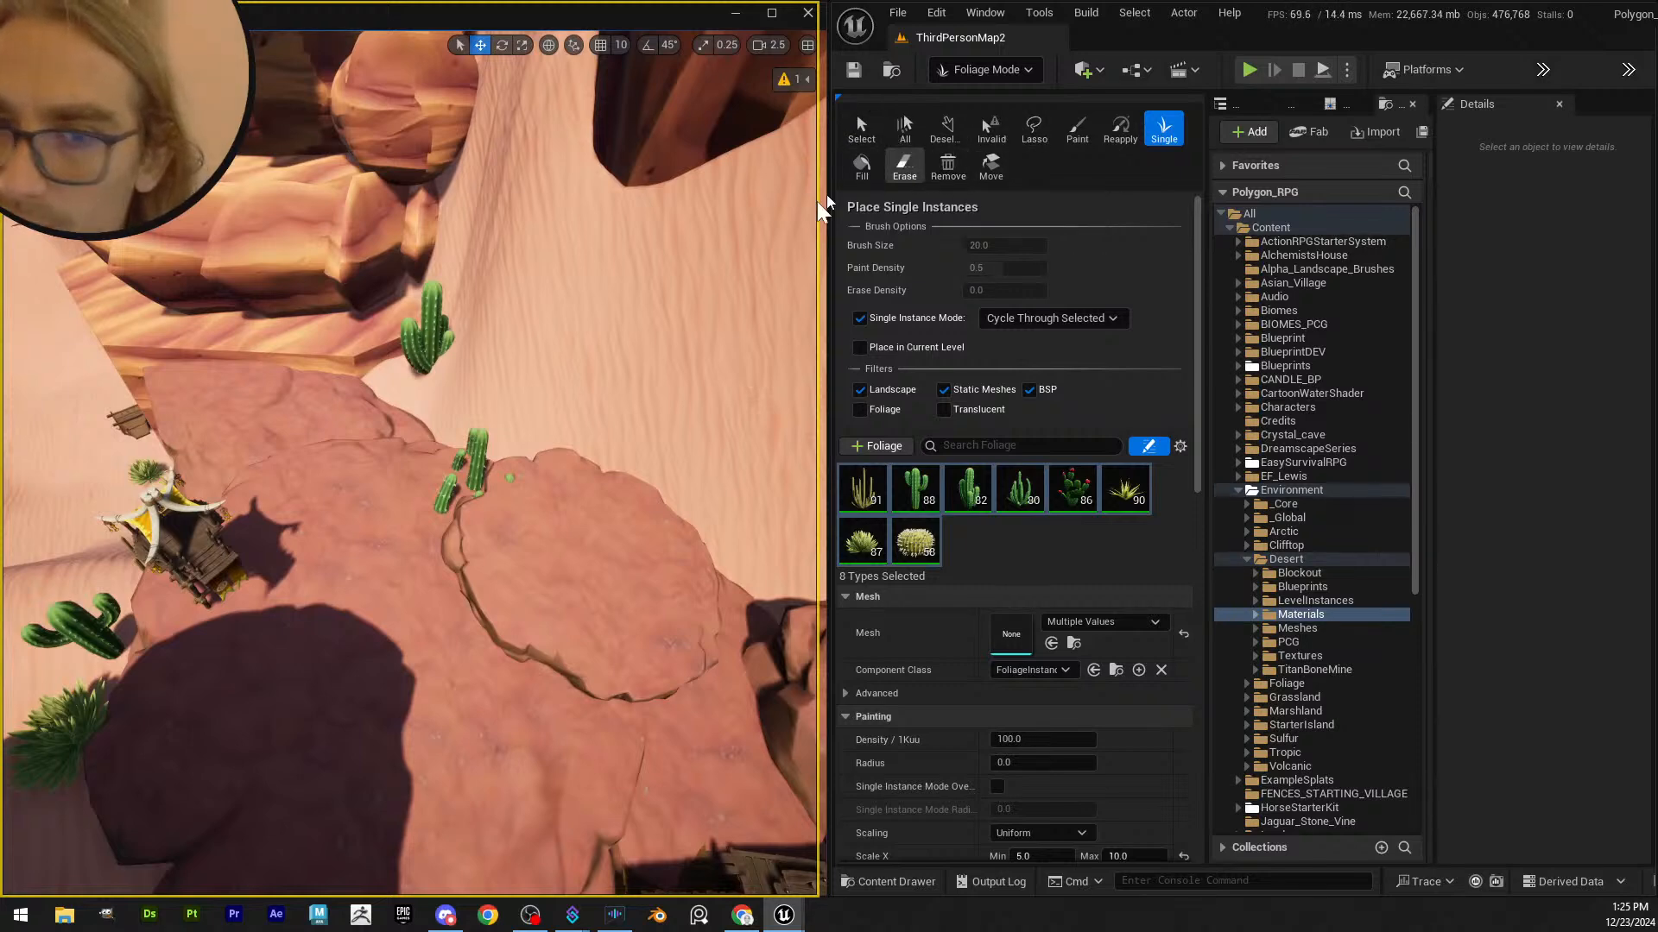
{"action": "left_click", "coordinate": [519, 490]}
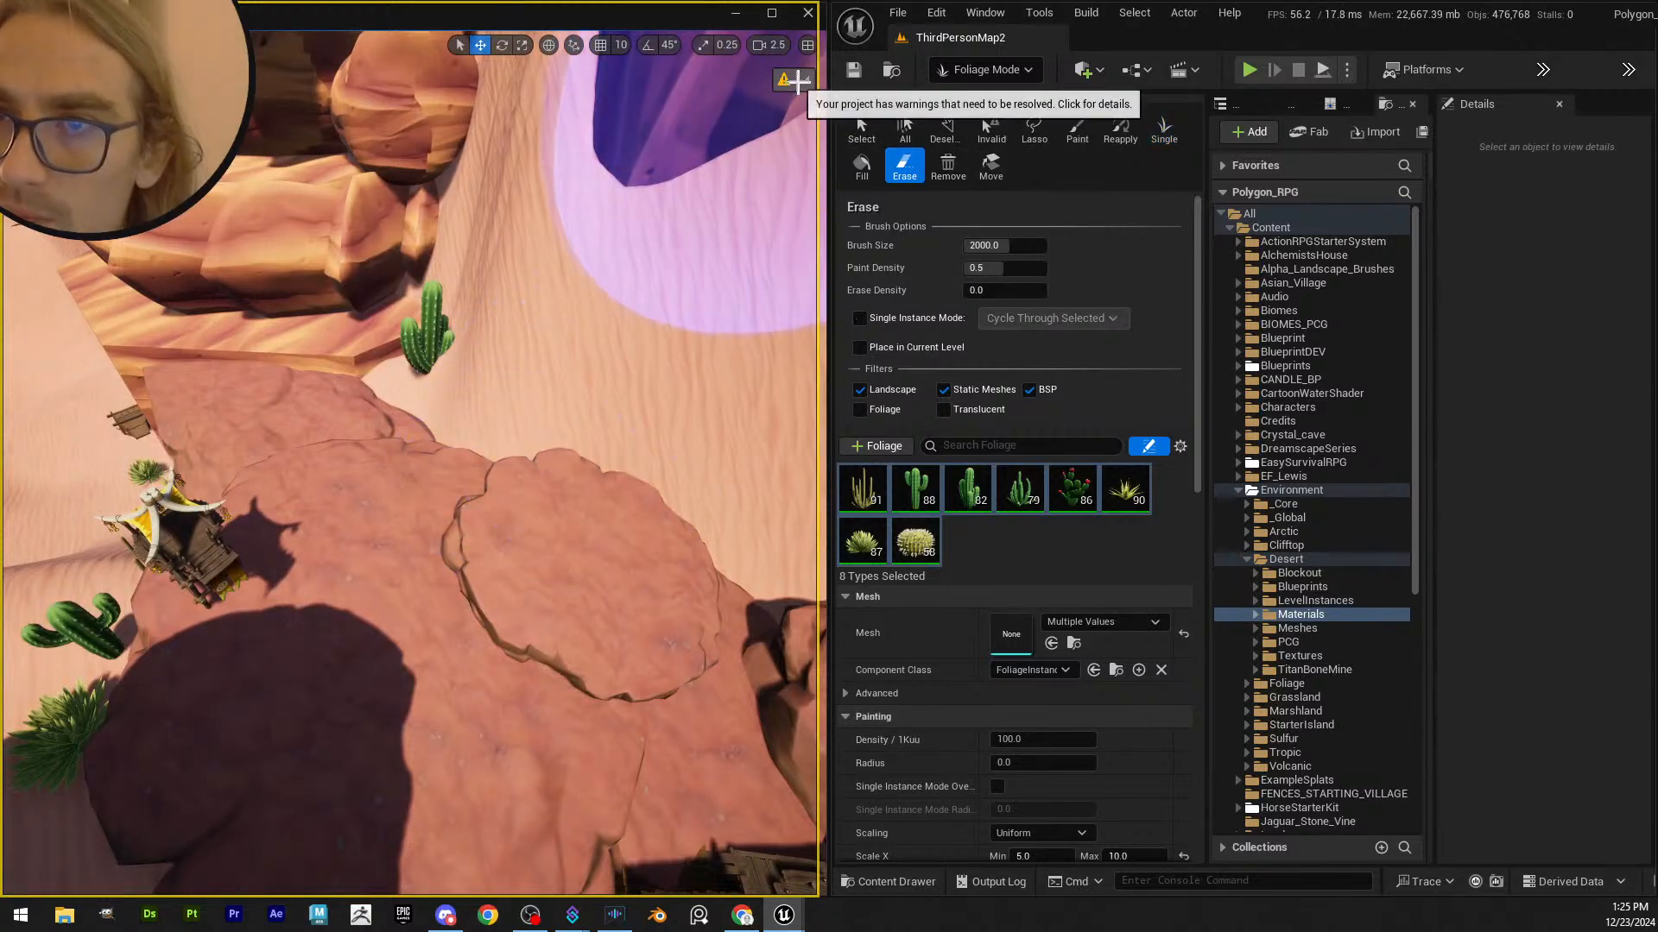
- Switch to Selection mode and rebuild the Nanite meshes of the landscape actors flagged in the warning
{"action": "left_click", "coordinate": [1010, 73]}
{"action": "left_click", "coordinate": [975, 95]}
{"action": "left_click", "coordinate": [790, 78]}
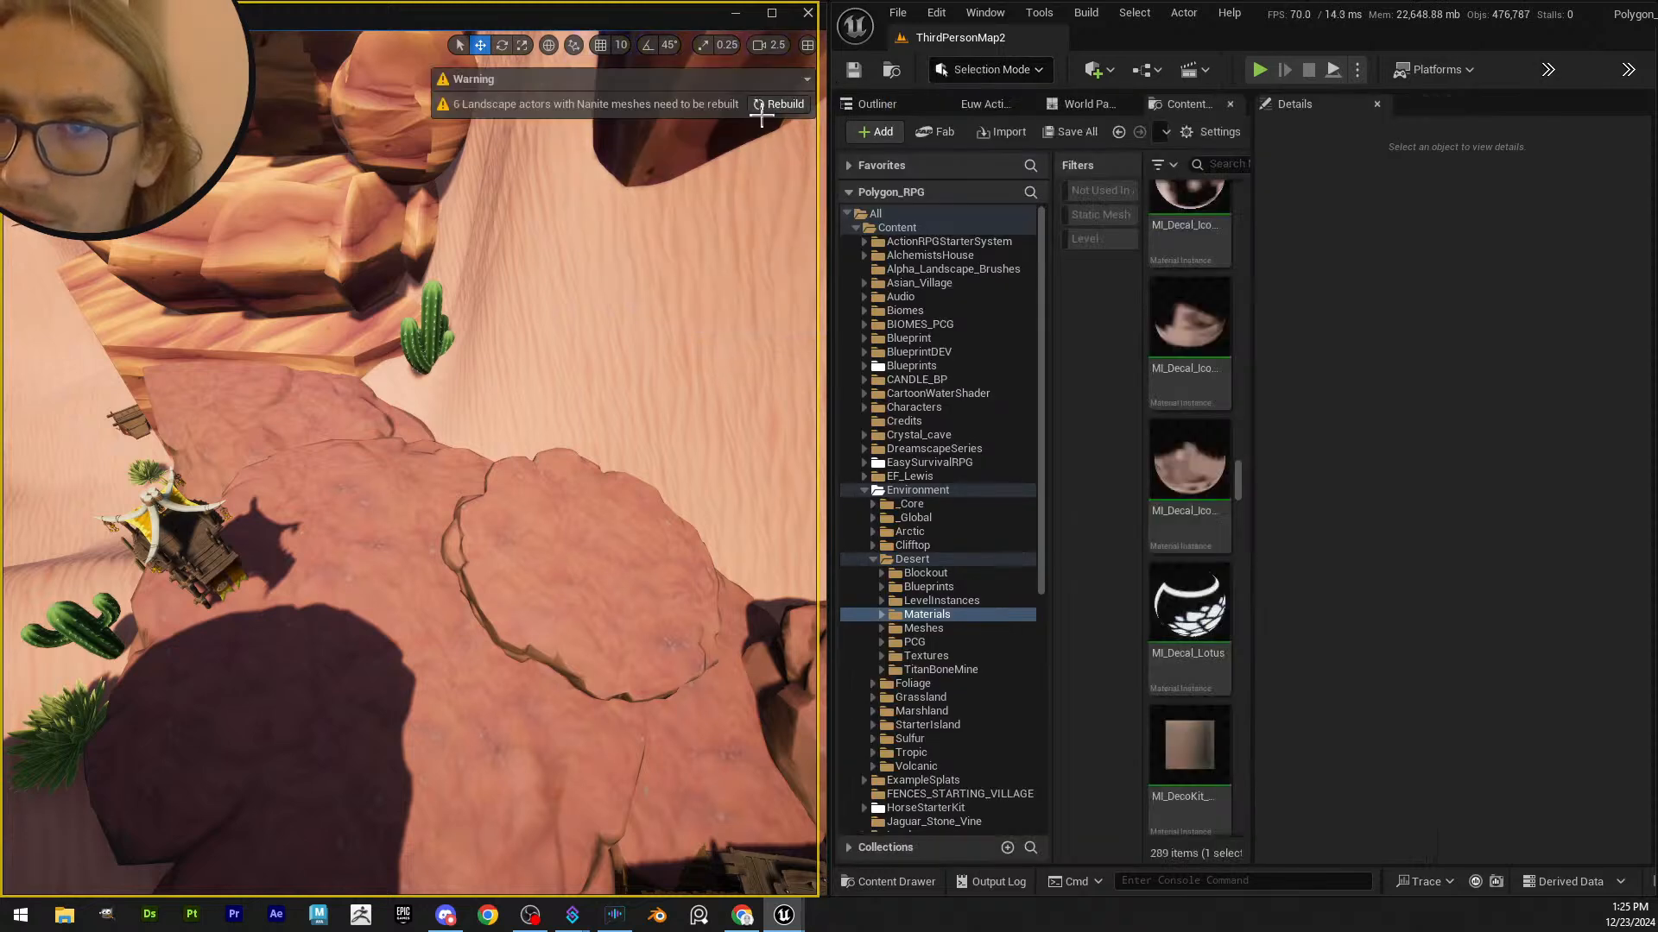
{"action": "left_click", "coordinate": [778, 104]}
- Switch to Landscape mode and smooth the sand slopes below the flat red rocks with the size 1000 brush
{"action": "right_click_drag", "start_coordinate": [495, 406], "coordinate": [431, 445]}
{"action": "scroll", "coordinate": [494, 406], "scroll_direction": "down", "scroll_amount": 3}
{"action": "scroll", "coordinate": [495, 406], "scroll_direction": "up", "scroll_amount": 1}
{"action": "scroll", "coordinate": [495, 407], "scroll_direction": "up", "scroll_amount": 2}
{"action": "left_click", "coordinate": [535, 423]}
{"action": "left_click", "coordinate": [1010, 71]}
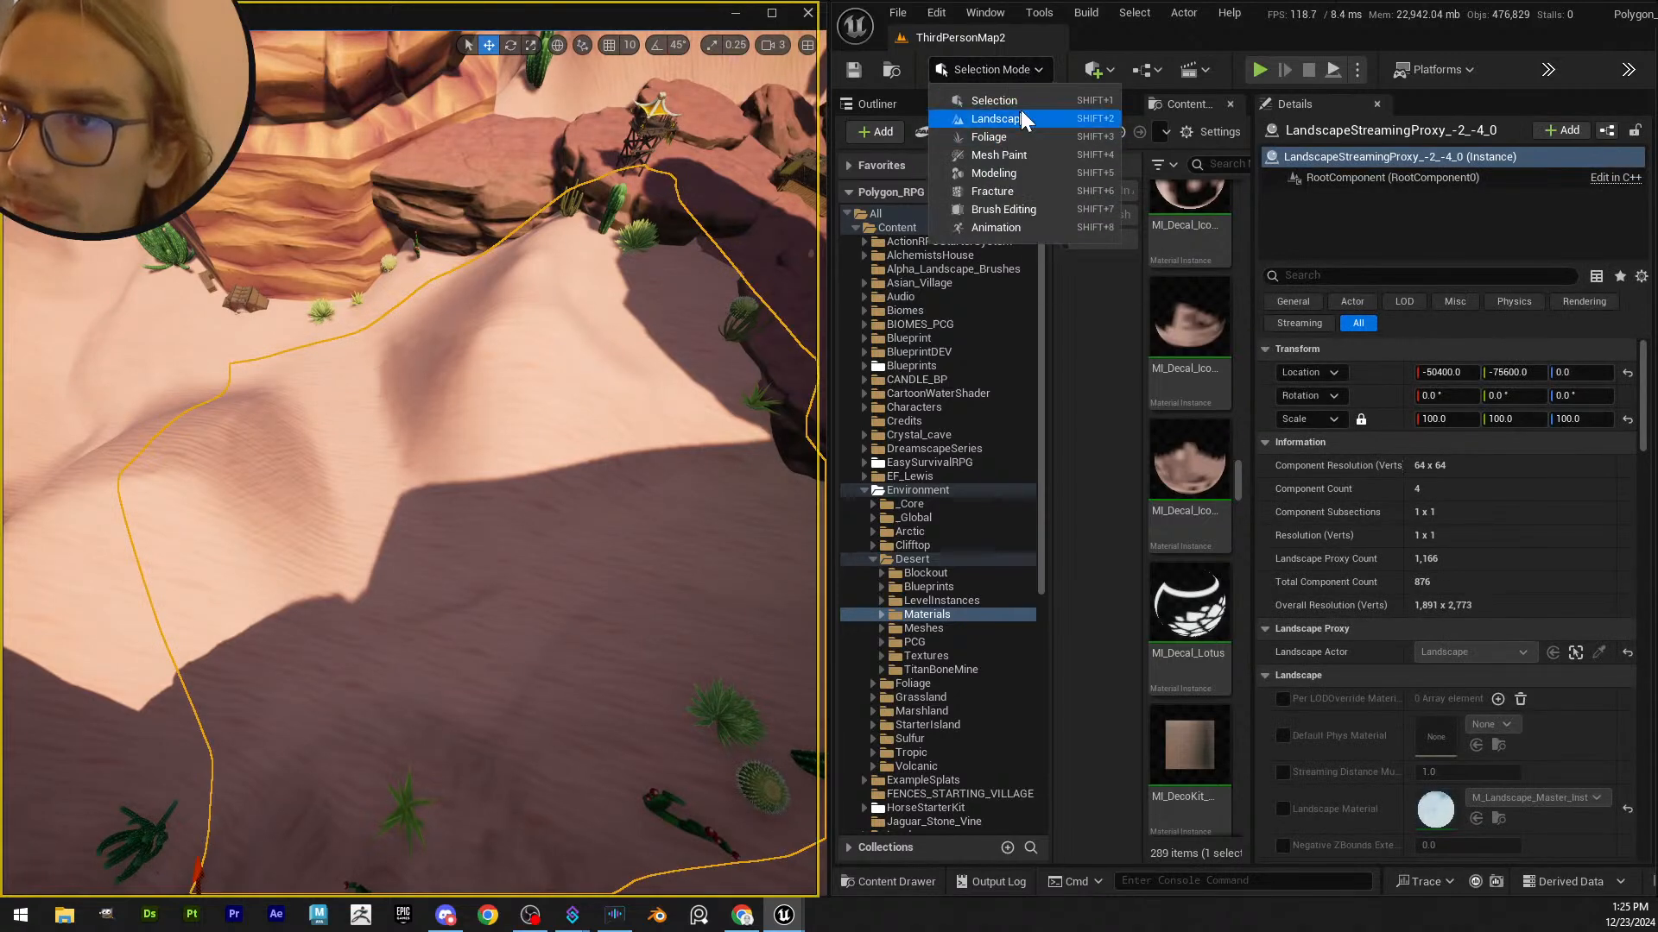
{"action": "left_click", "coordinate": [1022, 109]}
{"action": "left_click", "coordinate": [1011, 73]}
{"action": "left_click", "coordinate": [996, 118]}
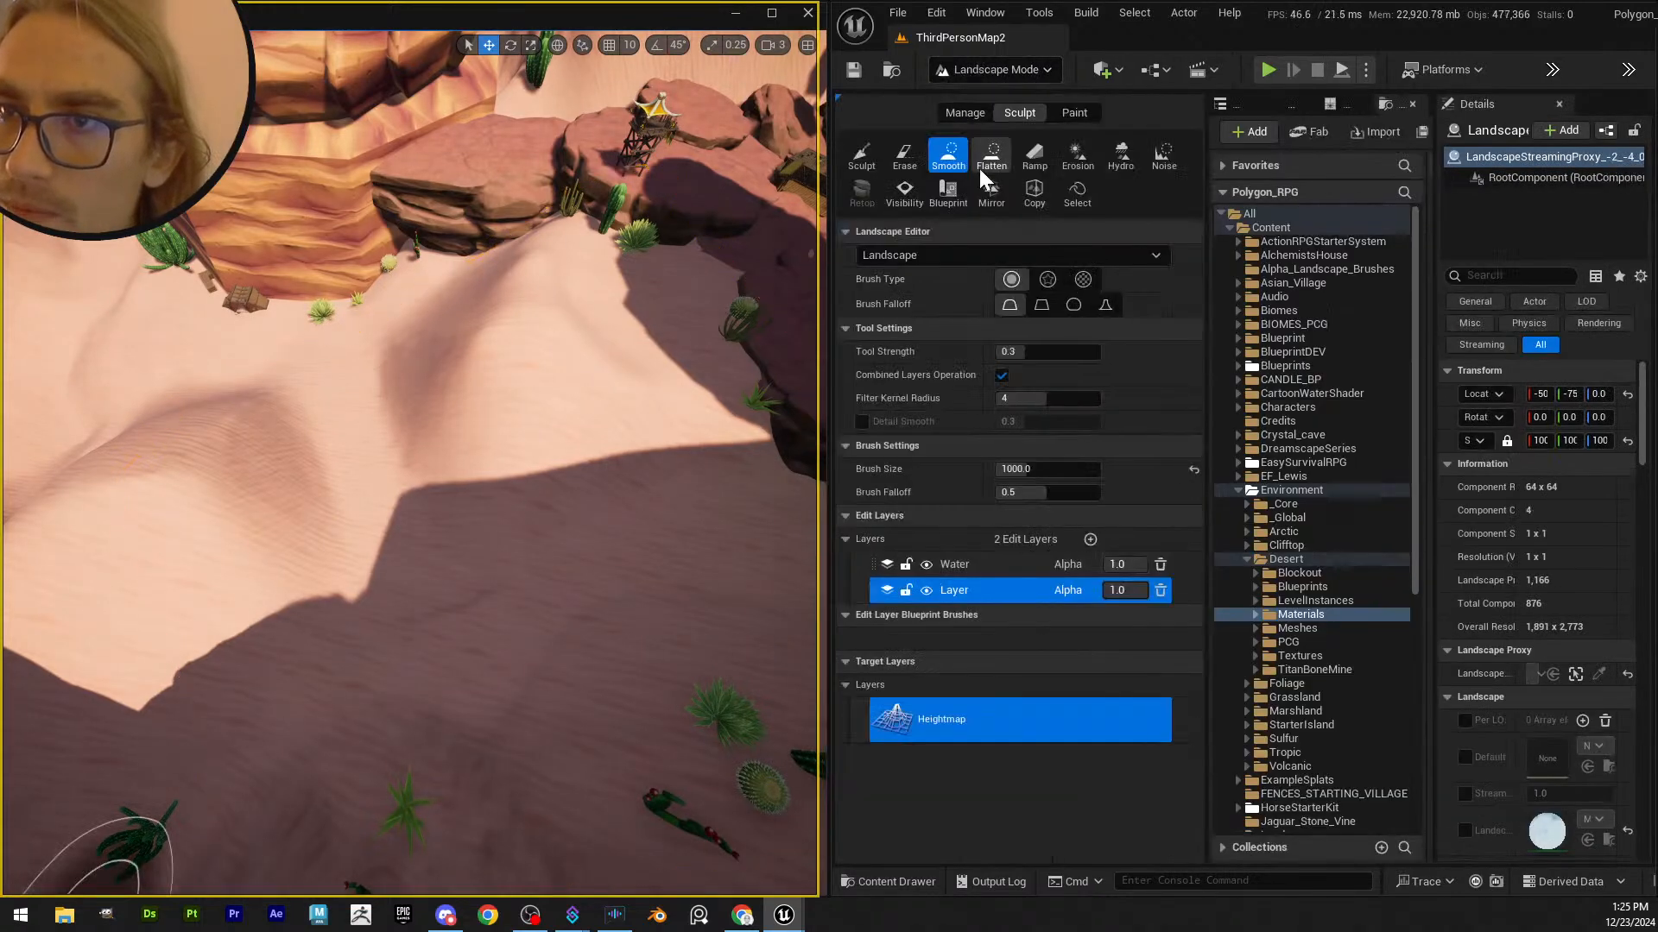
{"action": "left_click", "coordinate": [980, 154]}
{"action": "left_click", "coordinate": [950, 159]}
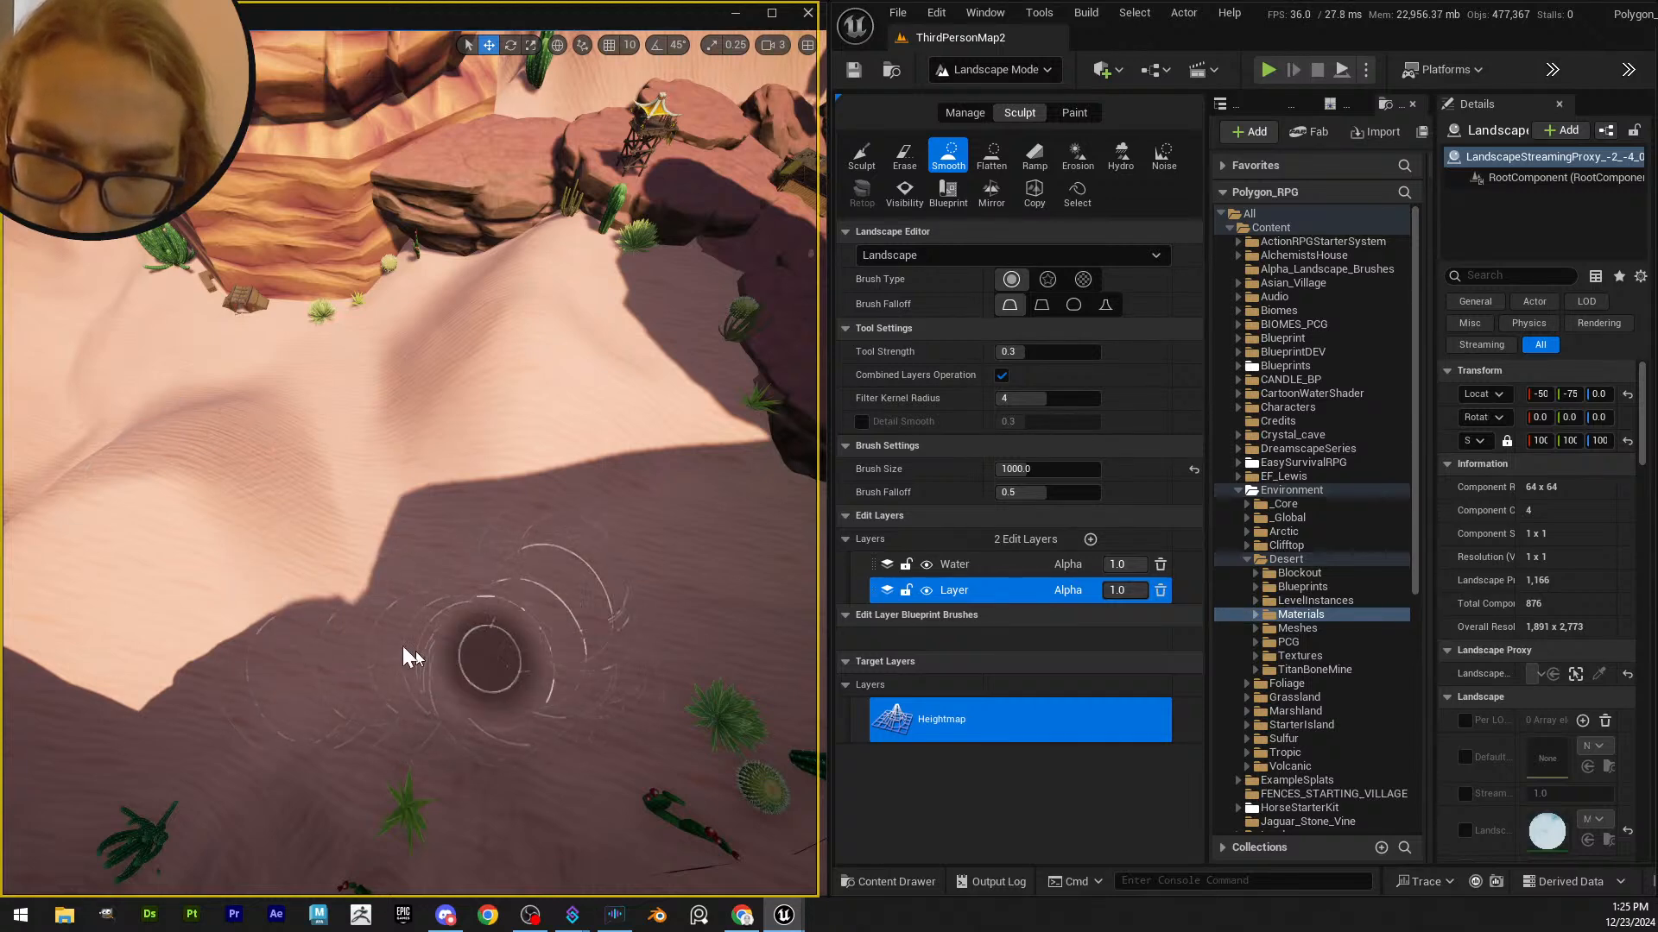
{"action": "right_click_drag", "start_coordinate": [423, 391], "coordinate": [673, 423]}
{"action": "right_click_drag", "start_coordinate": [484, 397], "coordinate": [414, 384]}
{"action": "key", "text": "w"}
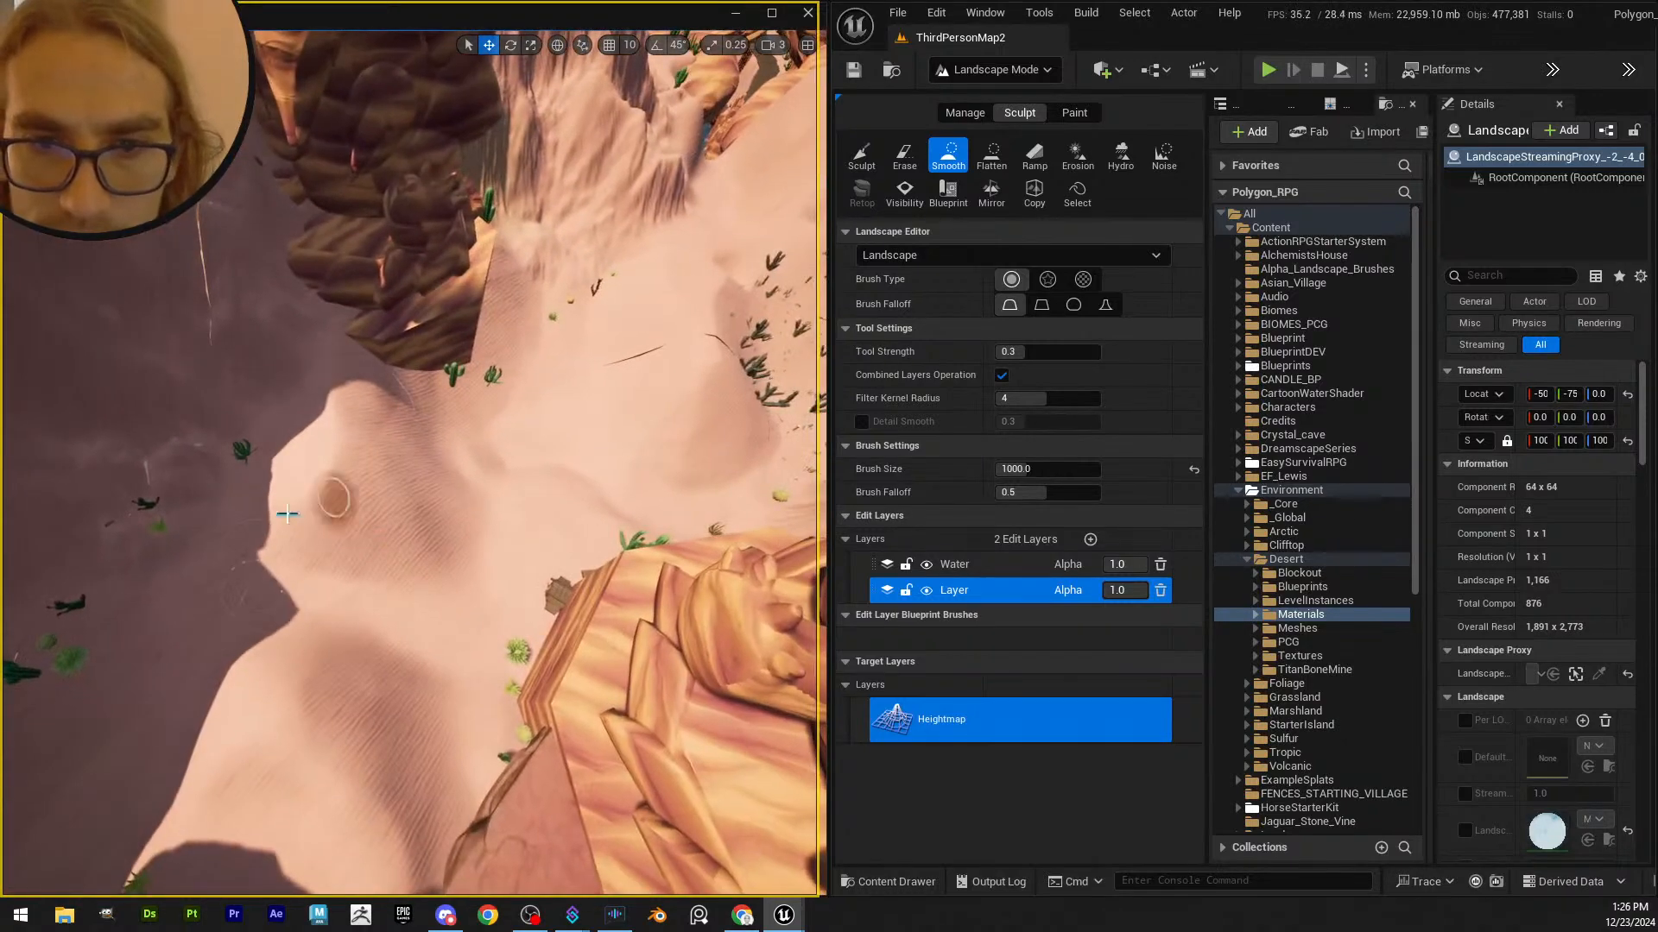
- Flatten the sand ridge in front of the dark striped rock with a brush size of about 2470
{"action": "left_click", "coordinate": [992, 155]}
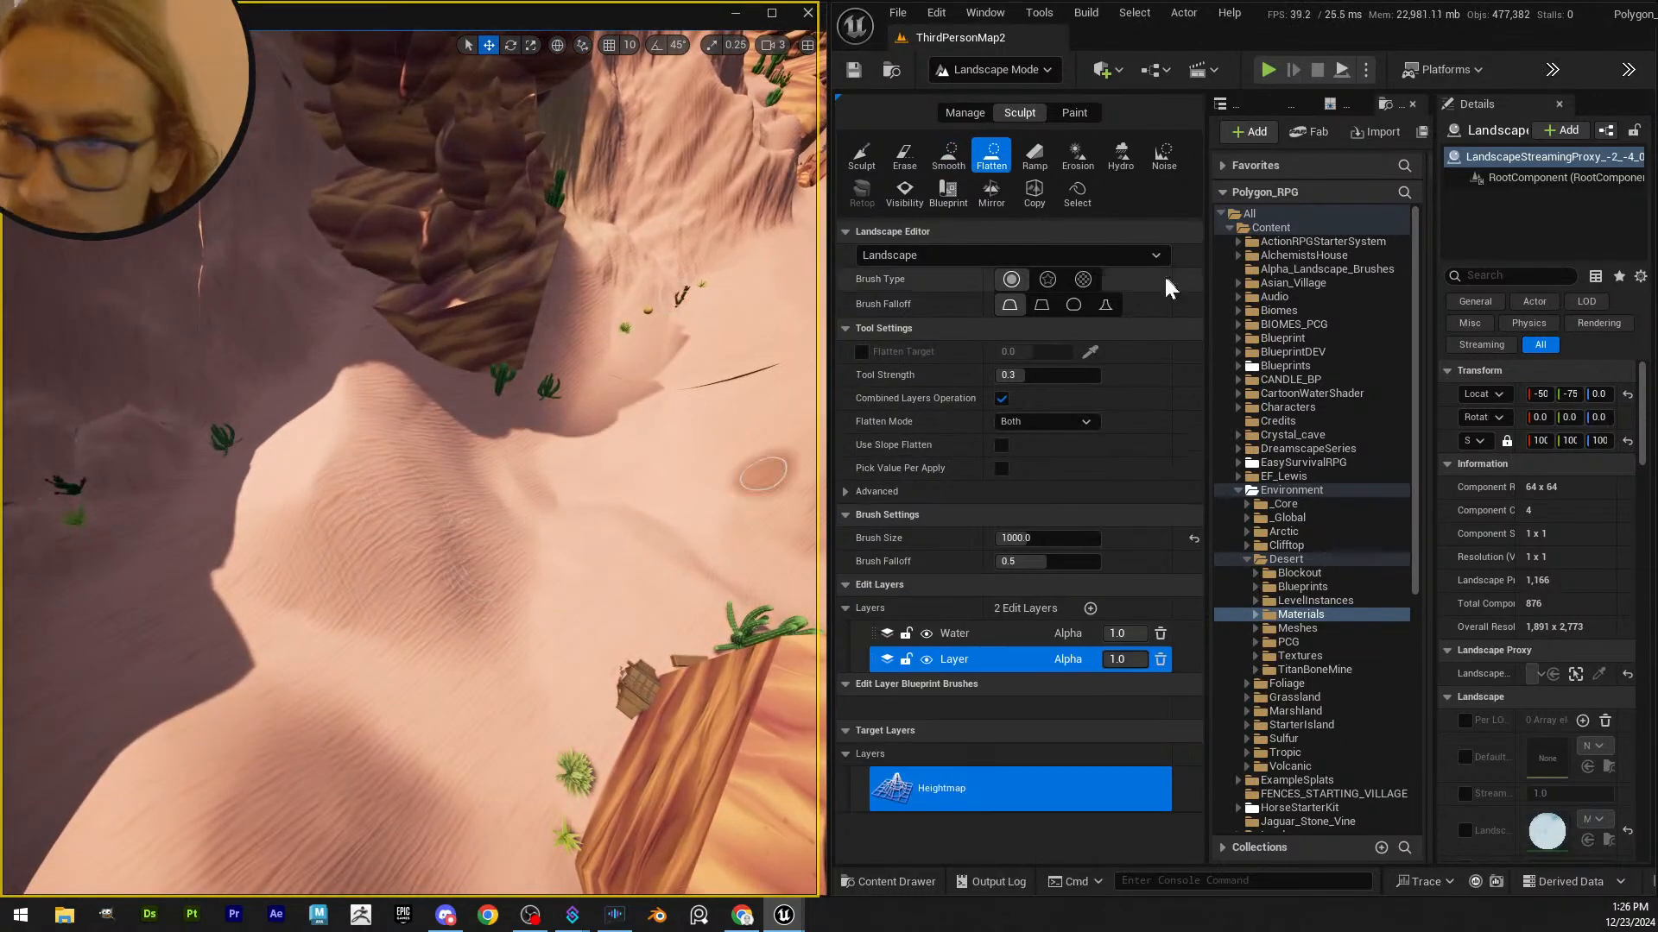
{"action": "left_click_drag", "start_coordinate": [1032, 538], "coordinate": [1077, 538]}
{"action": "key", "text": "bracketleft"}
{"action": "mouse_move", "coordinate": [484, 575]}
{"action": "left_mouse_down"}
{"action": "mouse_move", "coordinate": [433, 593]}
{"action": "mouse_move", "coordinate": [363, 536]}
{"action": "mouse_move", "coordinate": [429, 469]}
{"action": "mouse_move", "coordinate": [252, 549]}
{"action": "left_mouse_up"}
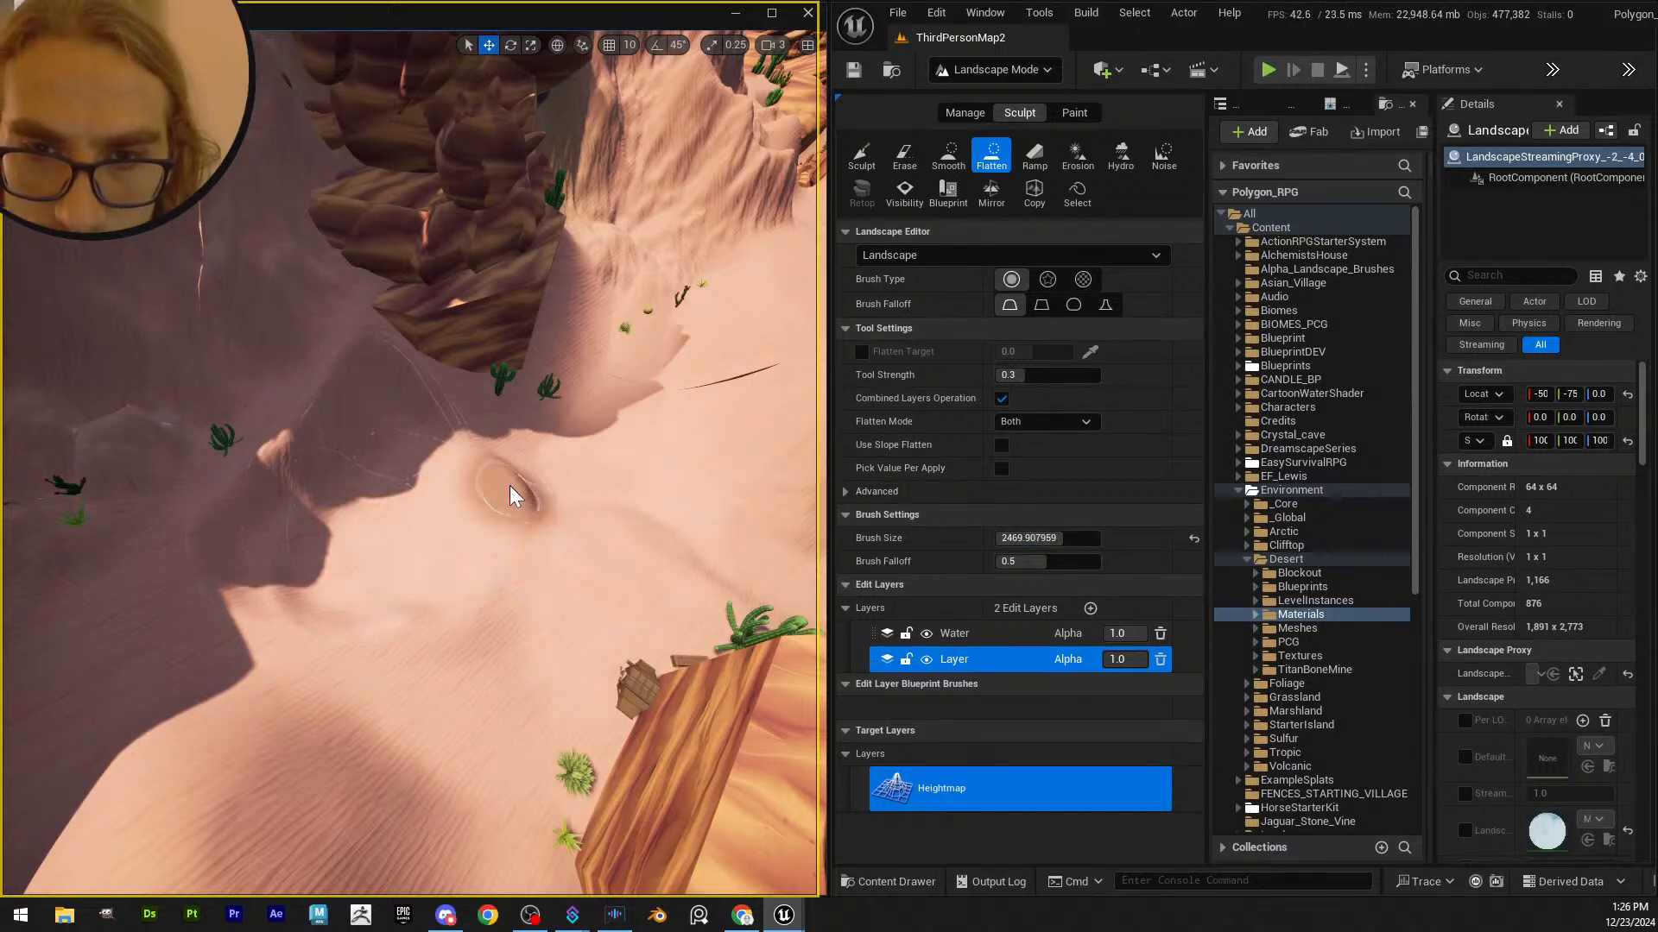
{"action": "right_click_drag", "start_coordinate": [510, 486], "coordinate": [535, 449]}
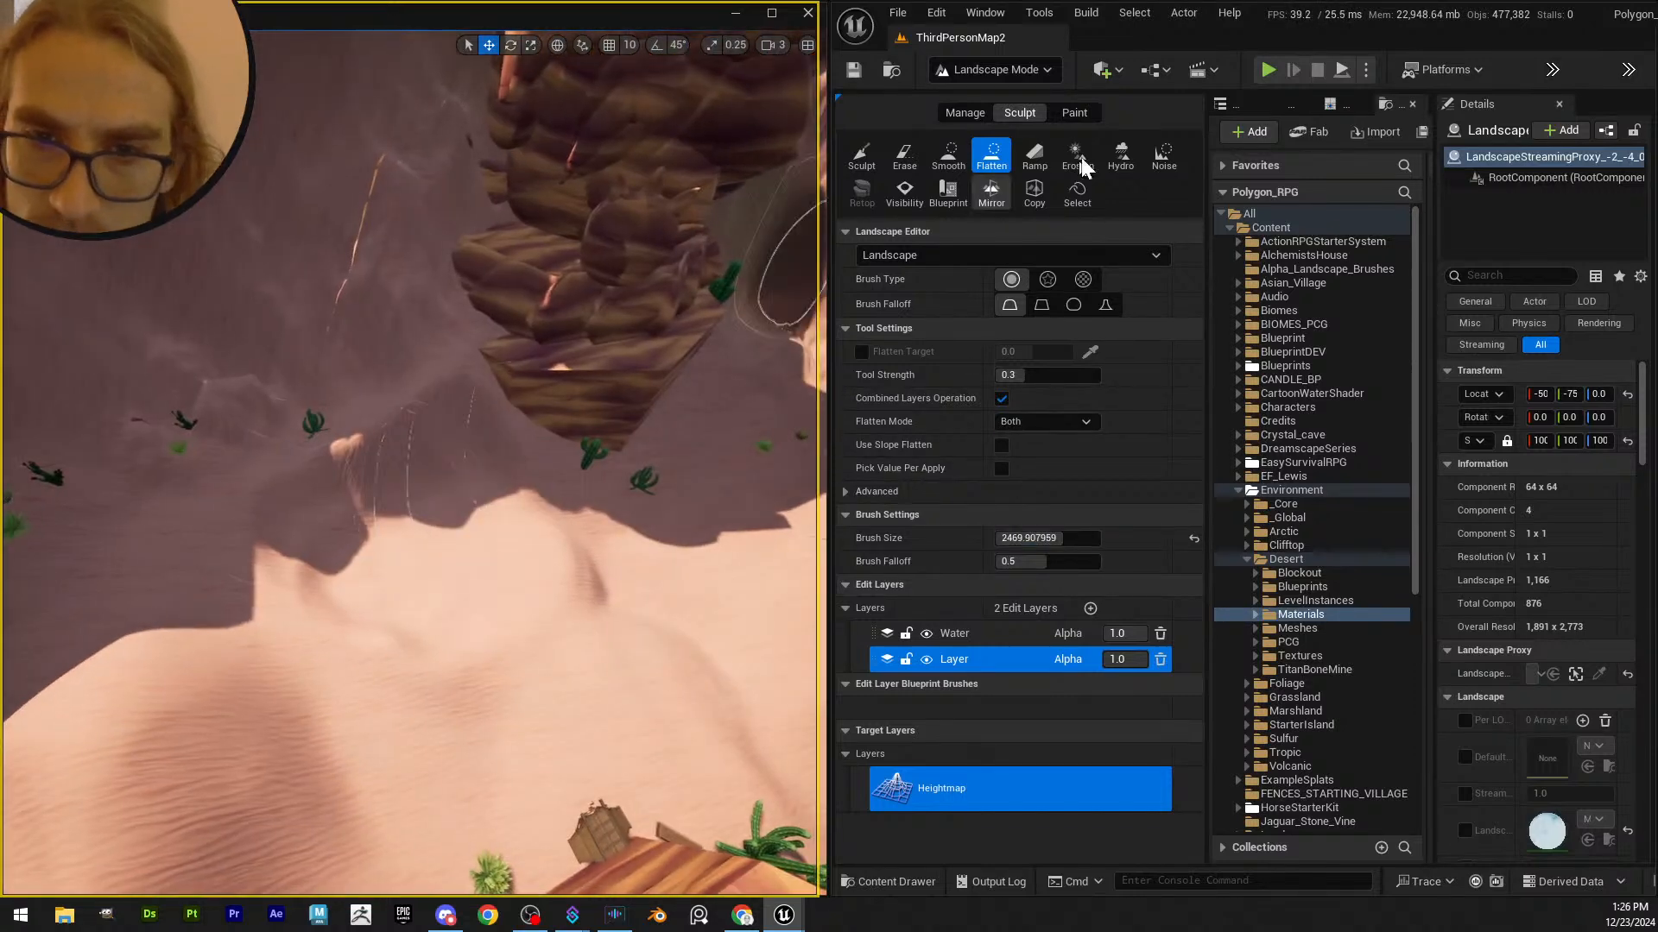
- Smooth the flattened sand in front of the dark striped rock with the brush size of about 2470
{"action": "left_click", "coordinate": [949, 157]}
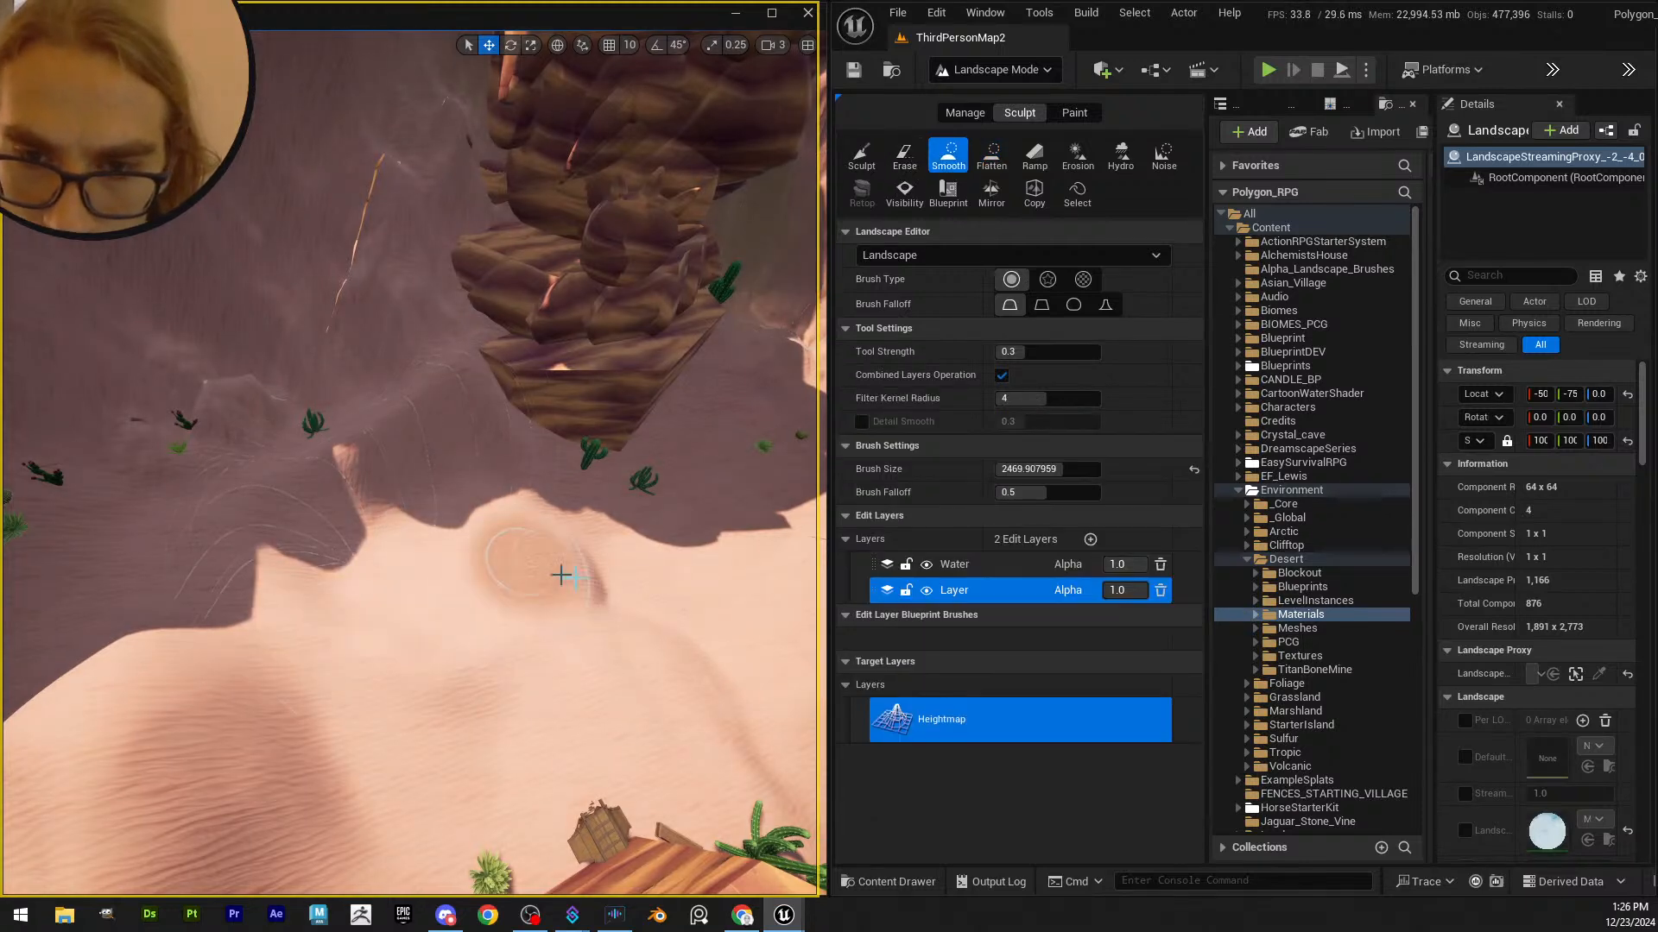
{"action": "mouse_move", "coordinate": [562, 575]}
{"action": "left_mouse_down"}
{"action": "mouse_move", "coordinate": [573, 584]}
{"action": "mouse_move", "coordinate": [474, 437]}
{"action": "mouse_move", "coordinate": [352, 518]}
{"action": "mouse_move", "coordinate": [367, 605]}
{"action": "left_mouse_up"}
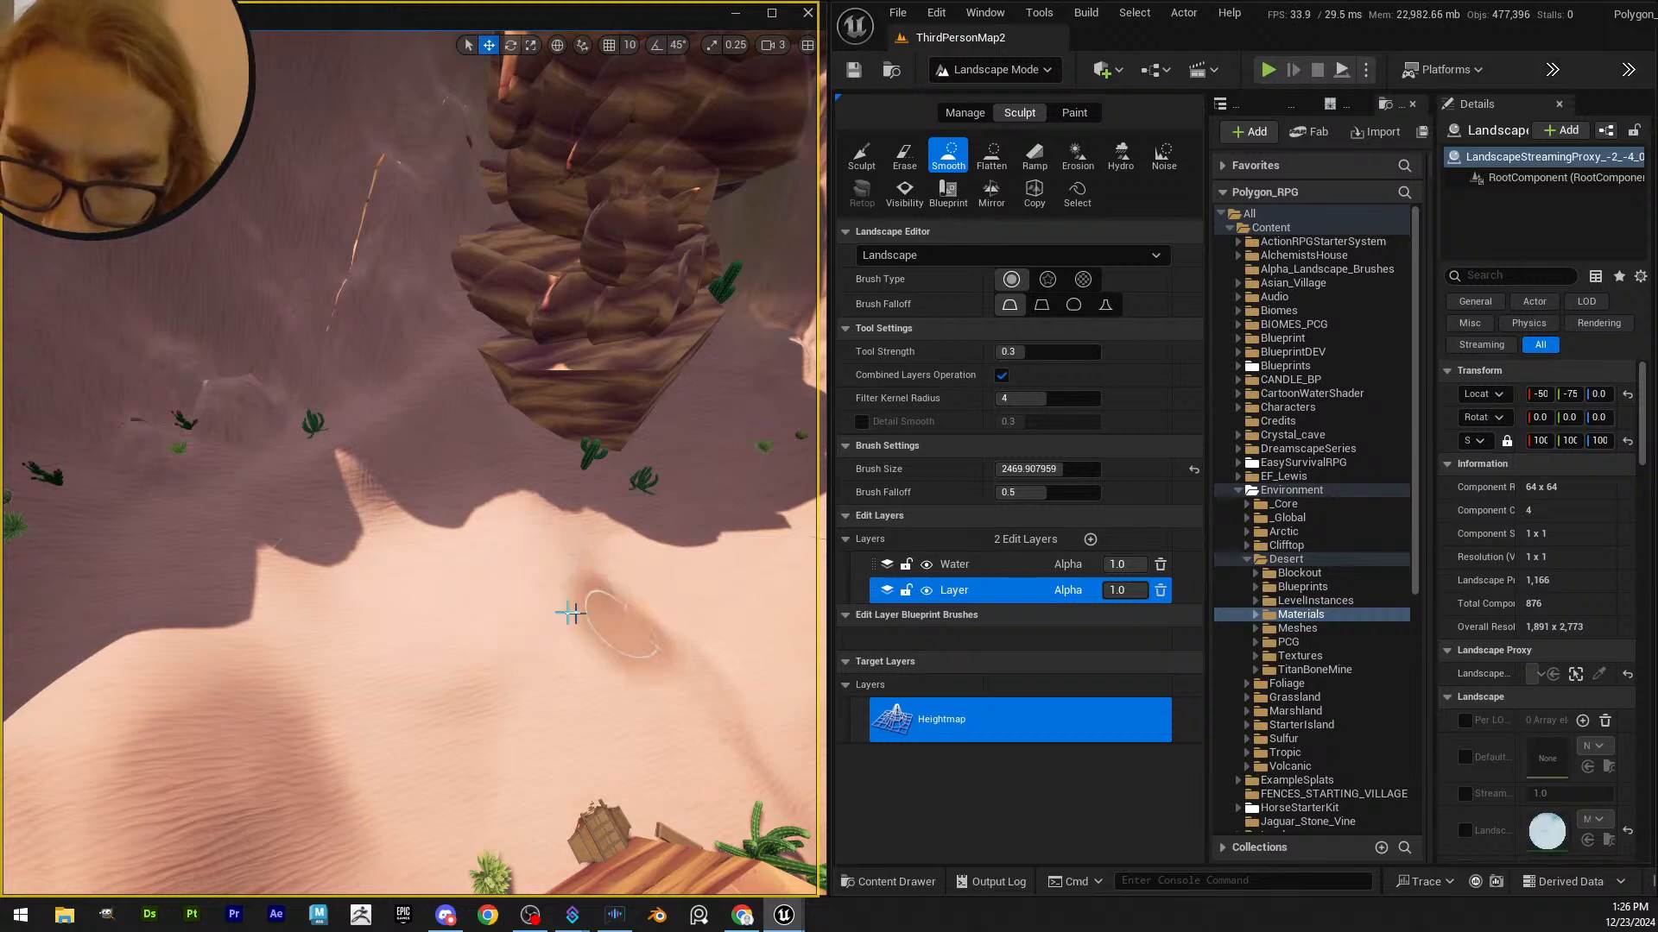
{"action": "mouse_move", "coordinate": [570, 613]}
{"action": "left_mouse_down"}
{"action": "mouse_move", "coordinate": [418, 648]}
{"action": "mouse_move", "coordinate": [293, 557]}
{"action": "mouse_move", "coordinate": [432, 548]}
{"action": "left_mouse_up"}
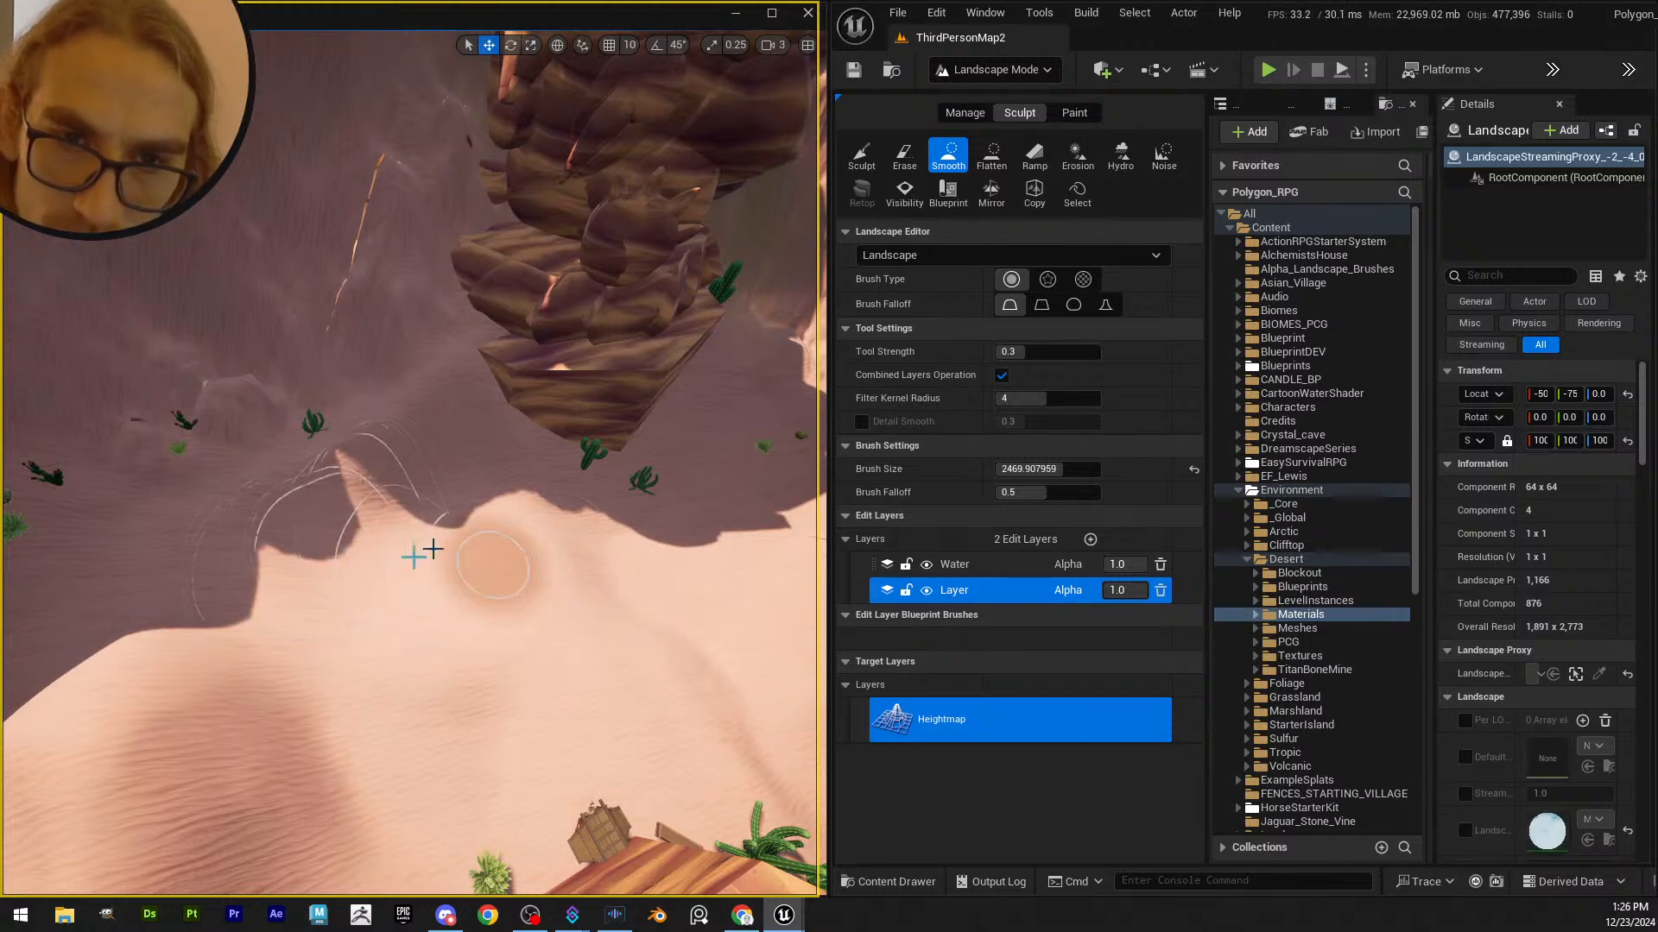
- Finish smoothing the sand, switch back to Selection mode and save all modified content
{"action": "mouse_move", "coordinate": [433, 548]}
{"action": "right_mouse_down"}
{"action": "mouse_move", "coordinate": [428, 427]}
{"action": "mouse_move", "coordinate": [435, 597]}
{"action": "right_mouse_up"}
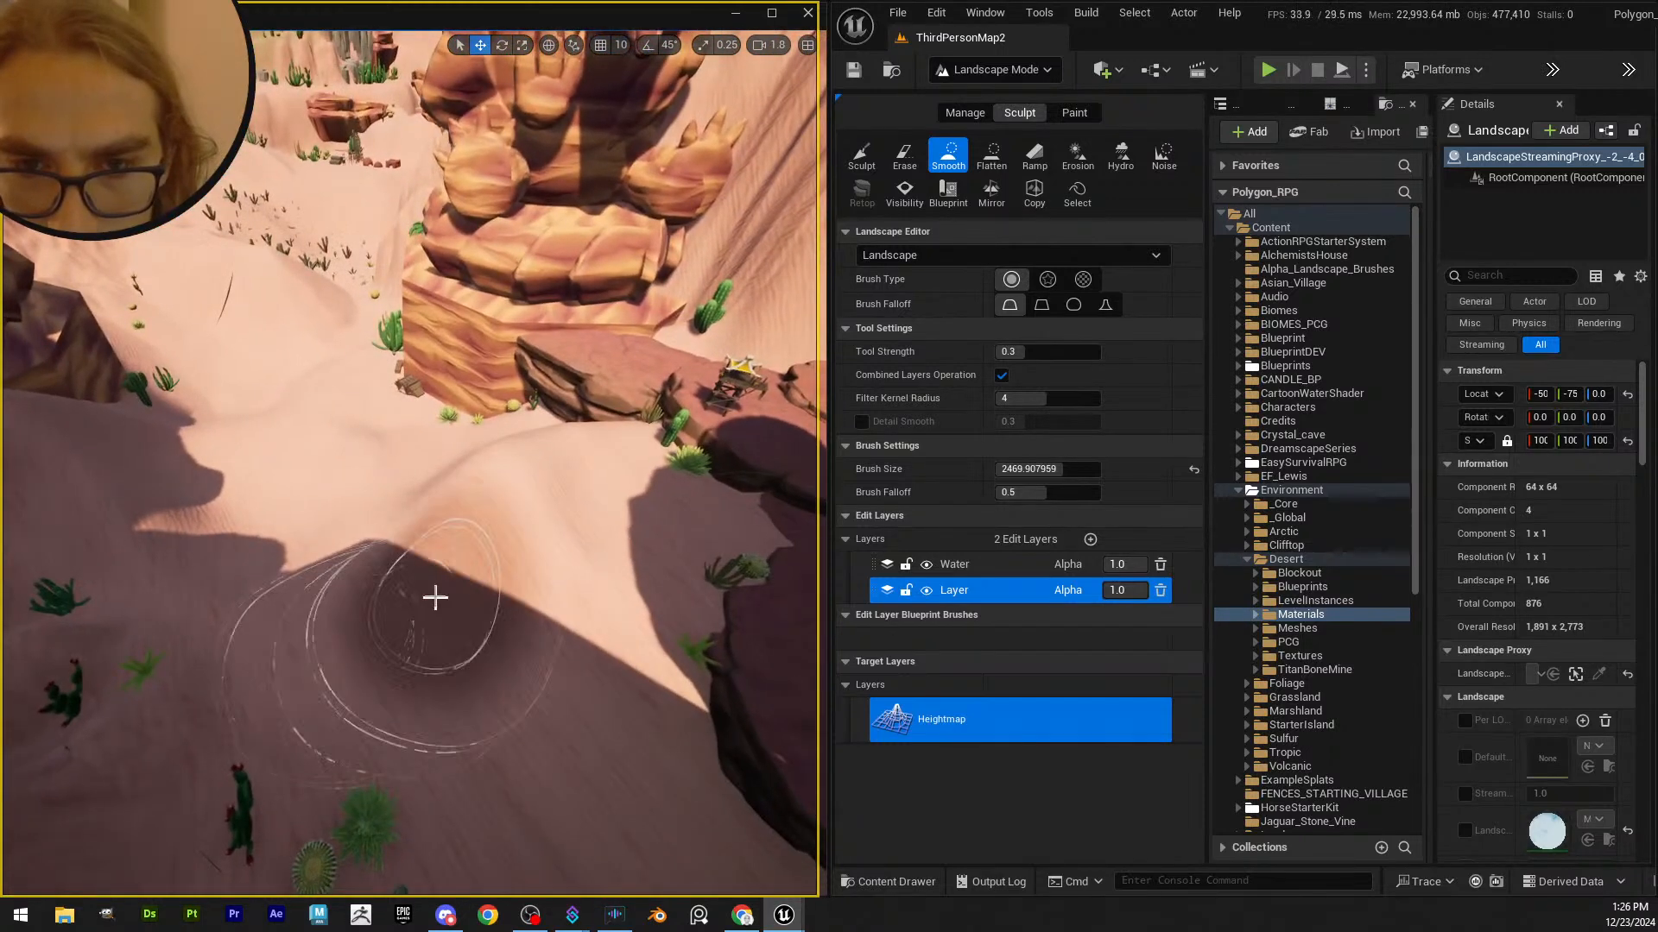
{"action": "left_click", "coordinate": [274, 434]}
{"action": "right_click_drag", "start_coordinate": [275, 434], "coordinate": [244, 413]}
{"action": "left_click", "coordinate": [975, 69]}
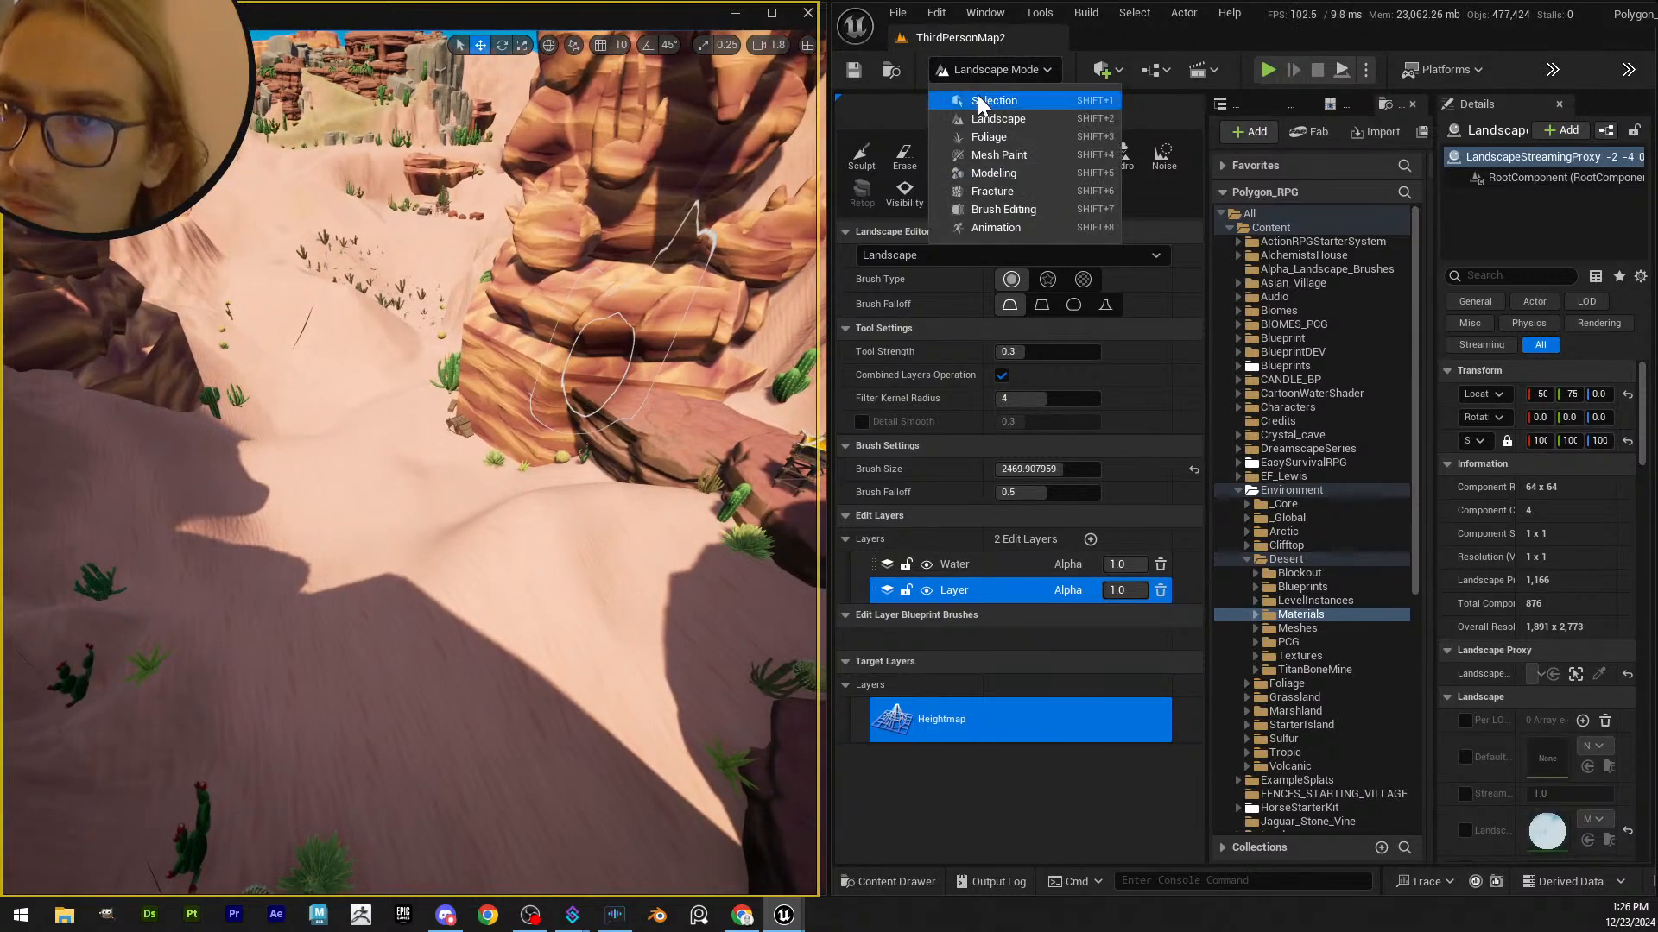
{"action": "left_click", "coordinate": [977, 95]}
{"action": "left_click", "coordinate": [1074, 132]}
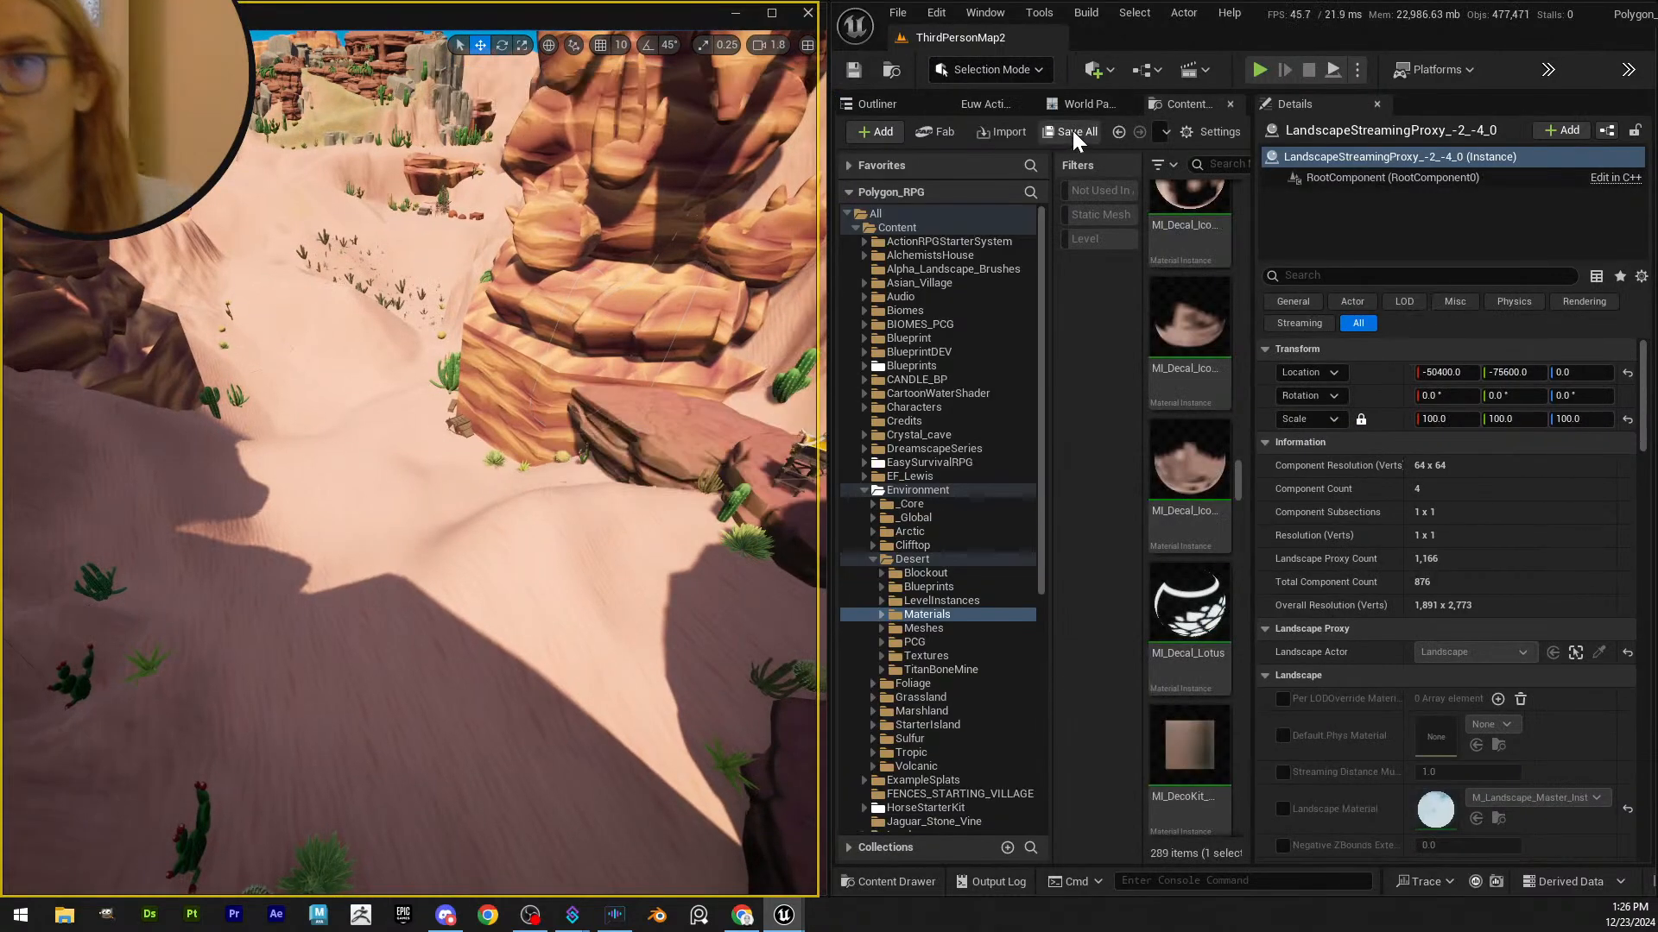
- Examine the tall striped rock formation and the small tent at its base from several distances and angles
{"action": "right_click_drag", "start_coordinate": [388, 521], "coordinate": [354, 544]}
{"action": "key", "text": "w"}
{"action": "scroll", "coordinate": [411, 467], "scroll_direction": "down", "scroll_amount": 2}
{"action": "scroll", "coordinate": [341, 501], "scroll_direction": "up", "scroll_amount": 1}
{"action": "scroll", "coordinate": [298, 503], "scroll_direction": "down", "scroll_amount": 2}
{"action": "scroll", "coordinate": [341, 529], "scroll_direction": "up", "scroll_amount": 2}
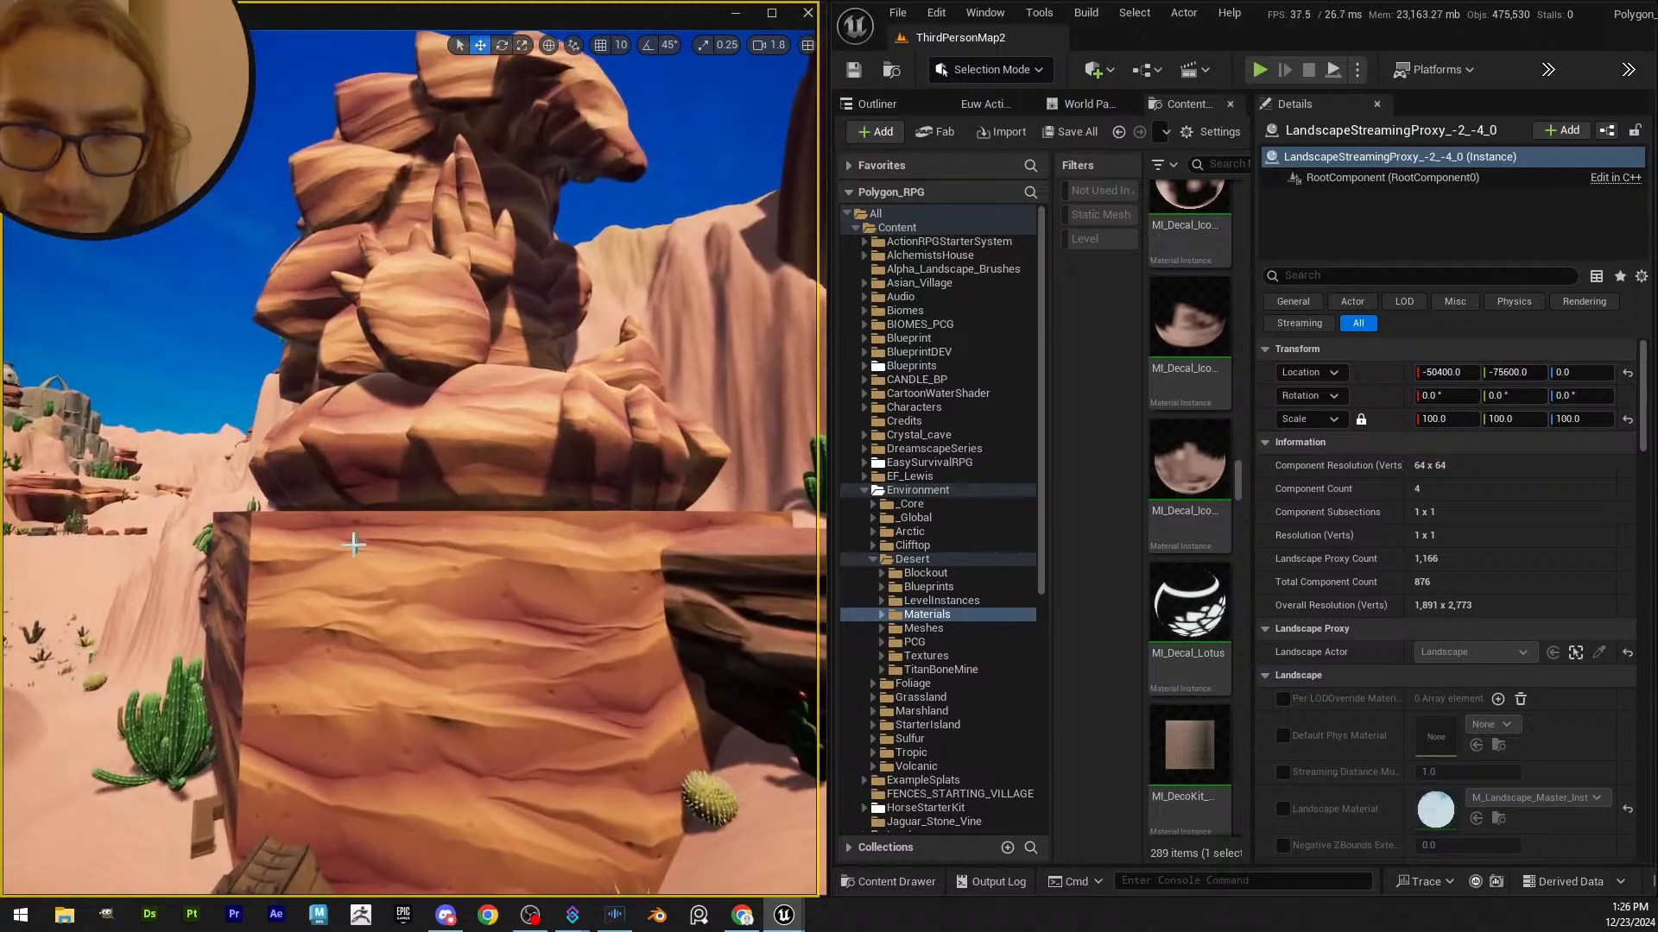
{"action": "right_click_drag", "start_coordinate": [266, 628], "coordinate": [387, 240]}
{"action": "key", "text": "s"}
{"action": "scroll", "coordinate": [312, 569], "scroll_direction": "up", "scroll_amount": 1}
{"action": "key", "text": "w"}
{"action": "scroll", "coordinate": [374, 410], "scroll_direction": "up", "scroll_amount": 1}
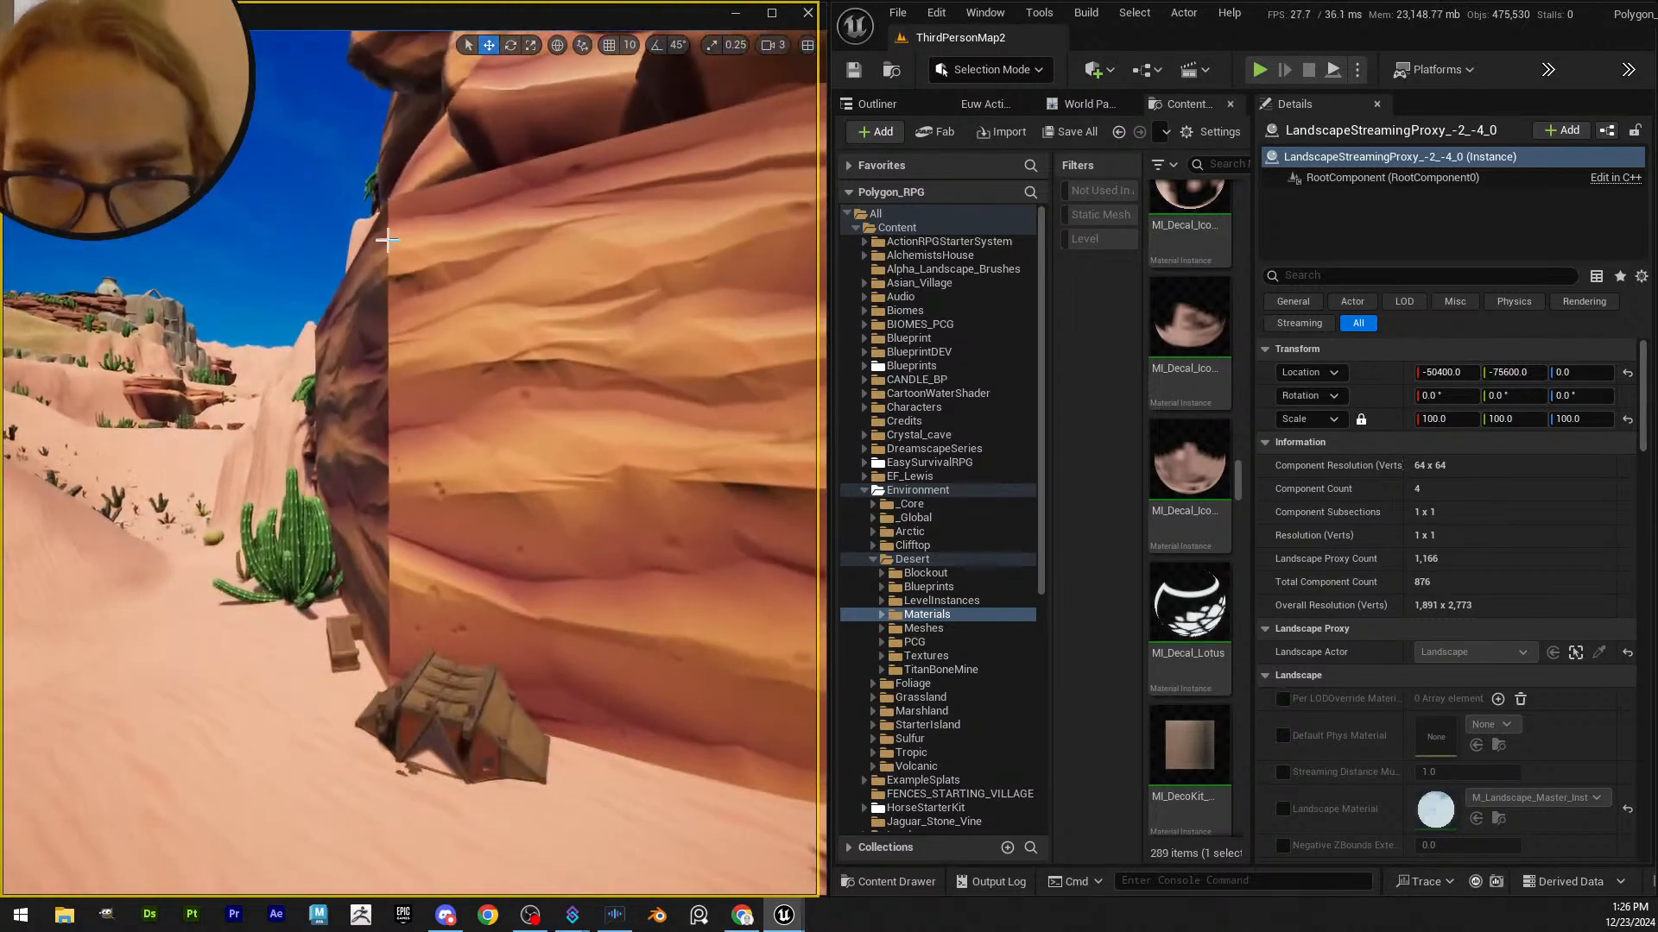
{"action": "right_click_drag", "start_coordinate": [388, 349], "coordinate": [596, 505]}
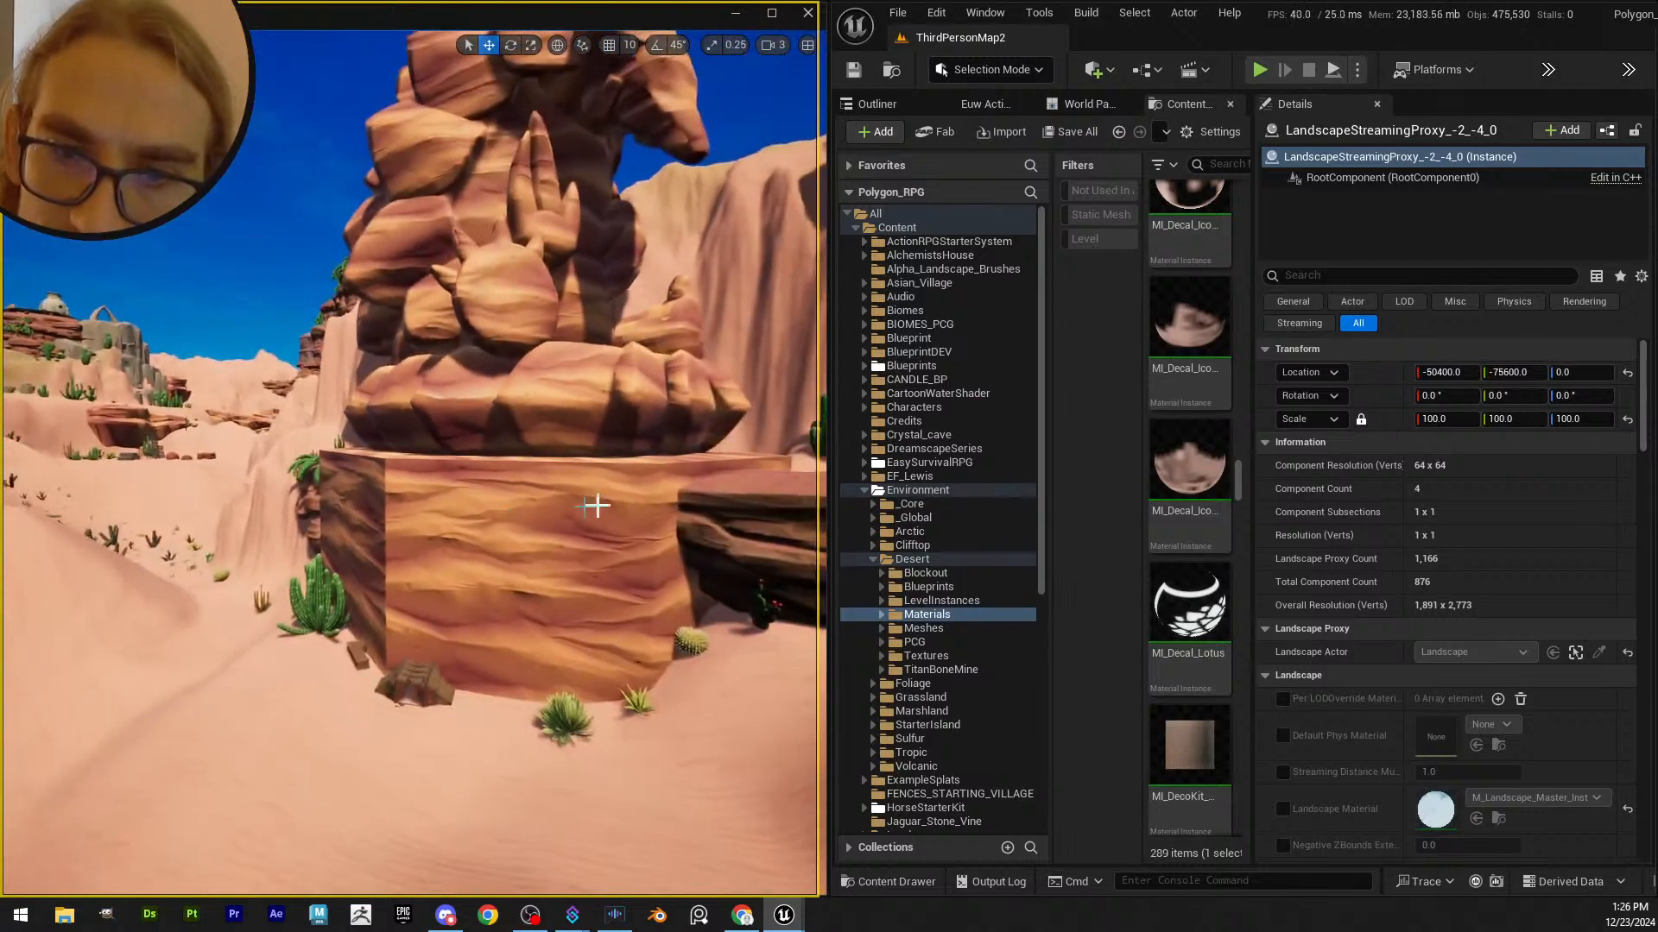
{"action": "right_click_drag", "start_coordinate": [568, 311], "coordinate": [568, 310]}
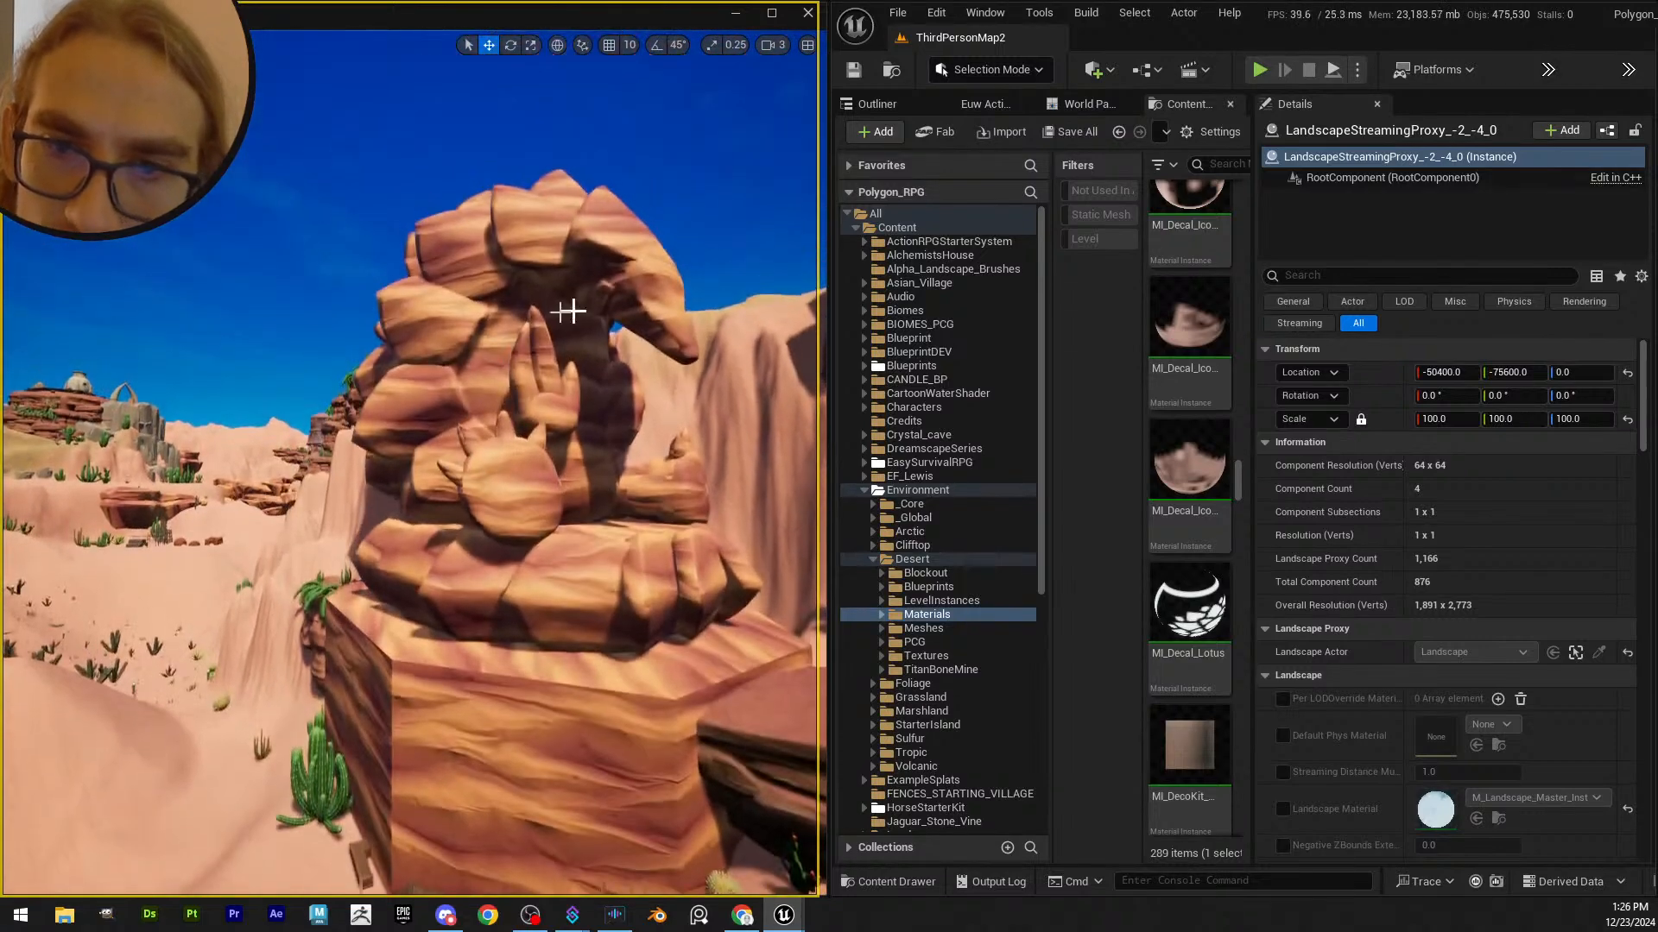
{"action": "right_click_drag", "start_coordinate": [521, 472], "coordinate": [455, 437]}
{"action": "scroll", "coordinate": [522, 472], "scroll_direction": "down", "scroll_amount": 2}
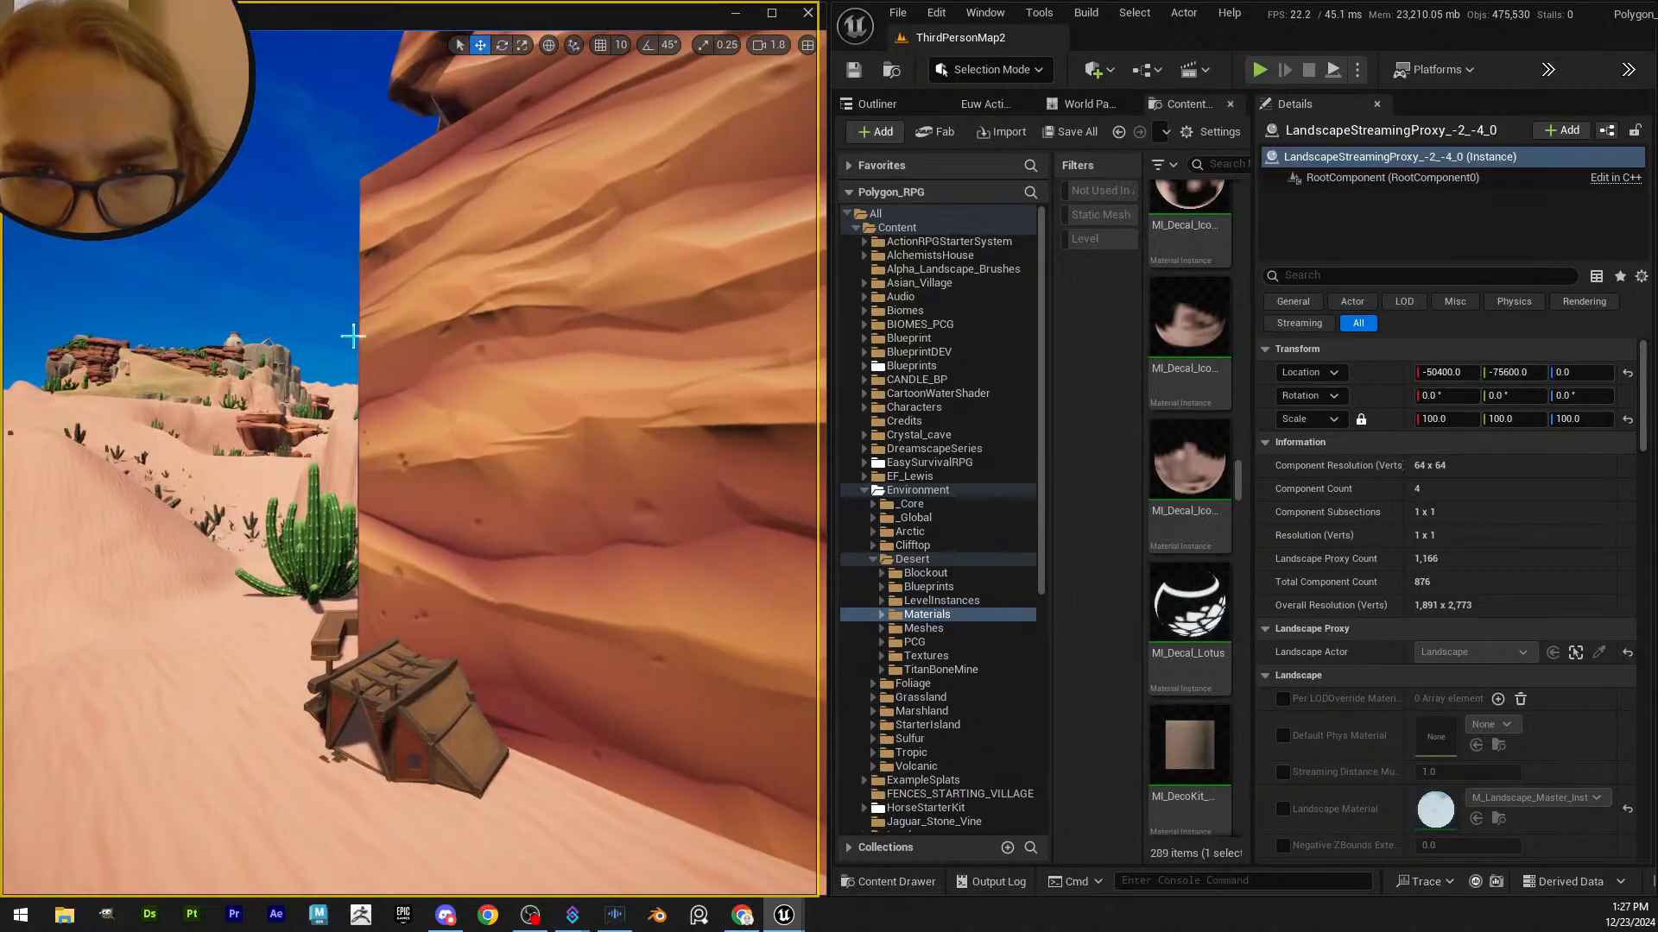
- Survey the canyon and mine village from above, ending at the grey rock cave with the yellow sand floor
{"action": "right_click_drag", "start_coordinate": [385, 333], "coordinate": [385, 333]}
{"action": "scroll", "coordinate": [365, 562], "scroll_direction": "up", "scroll_amount": 2}
{"action": "right_click_drag", "start_coordinate": [364, 563], "coordinate": [360, 570]}
{"action": "scroll", "coordinate": [365, 562], "scroll_direction": "down", "scroll_amount": 1}
{"action": "scroll", "coordinate": [364, 563], "scroll_direction": "up", "scroll_amount": 3}
{"action": "right_click_drag", "start_coordinate": [605, 481], "coordinate": [606, 481]}
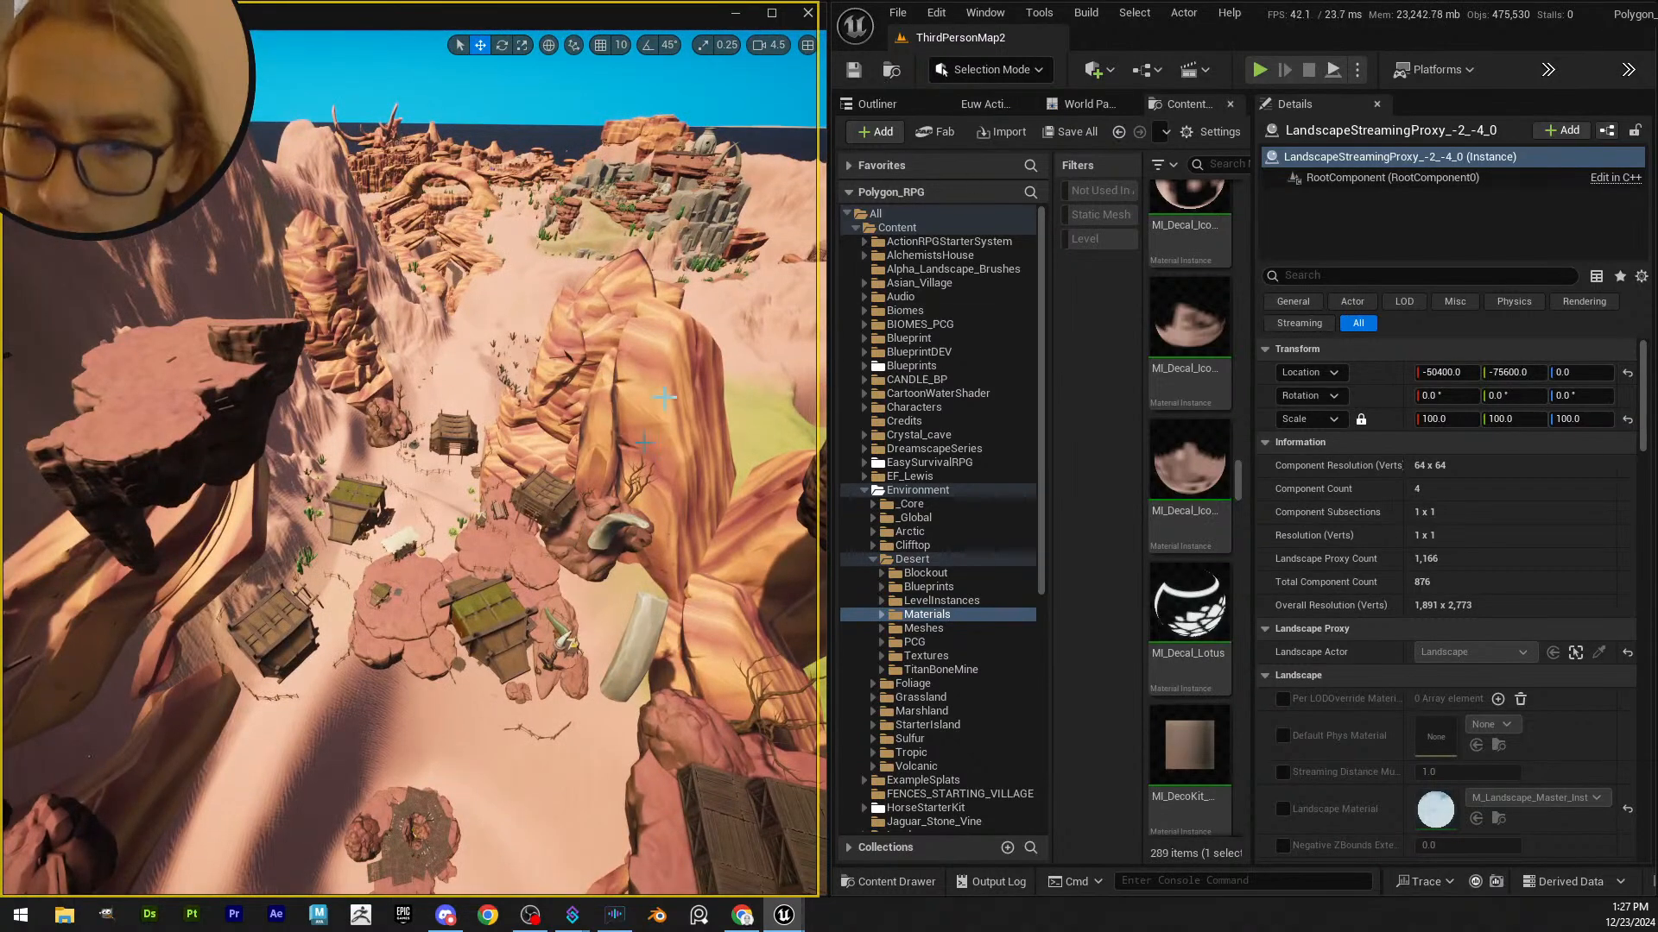
{"action": "right_click_drag", "start_coordinate": [460, 408], "coordinate": [459, 408]}
{"action": "scroll", "coordinate": [459, 408], "scroll_direction": "down", "scroll_amount": 2}
{"action": "scroll", "coordinate": [460, 408], "scroll_direction": "down", "scroll_amount": 1}
{"action": "scroll", "coordinate": [460, 408], "scroll_direction": "down", "scroll_amount": 2}
{"action": "scroll", "coordinate": [460, 408], "scroll_direction": "up", "scroll_amount": 1}
- Start a game preview from the sandy floor of the grey rock cave
{"action": "right_click", "coordinate": [463, 635]}
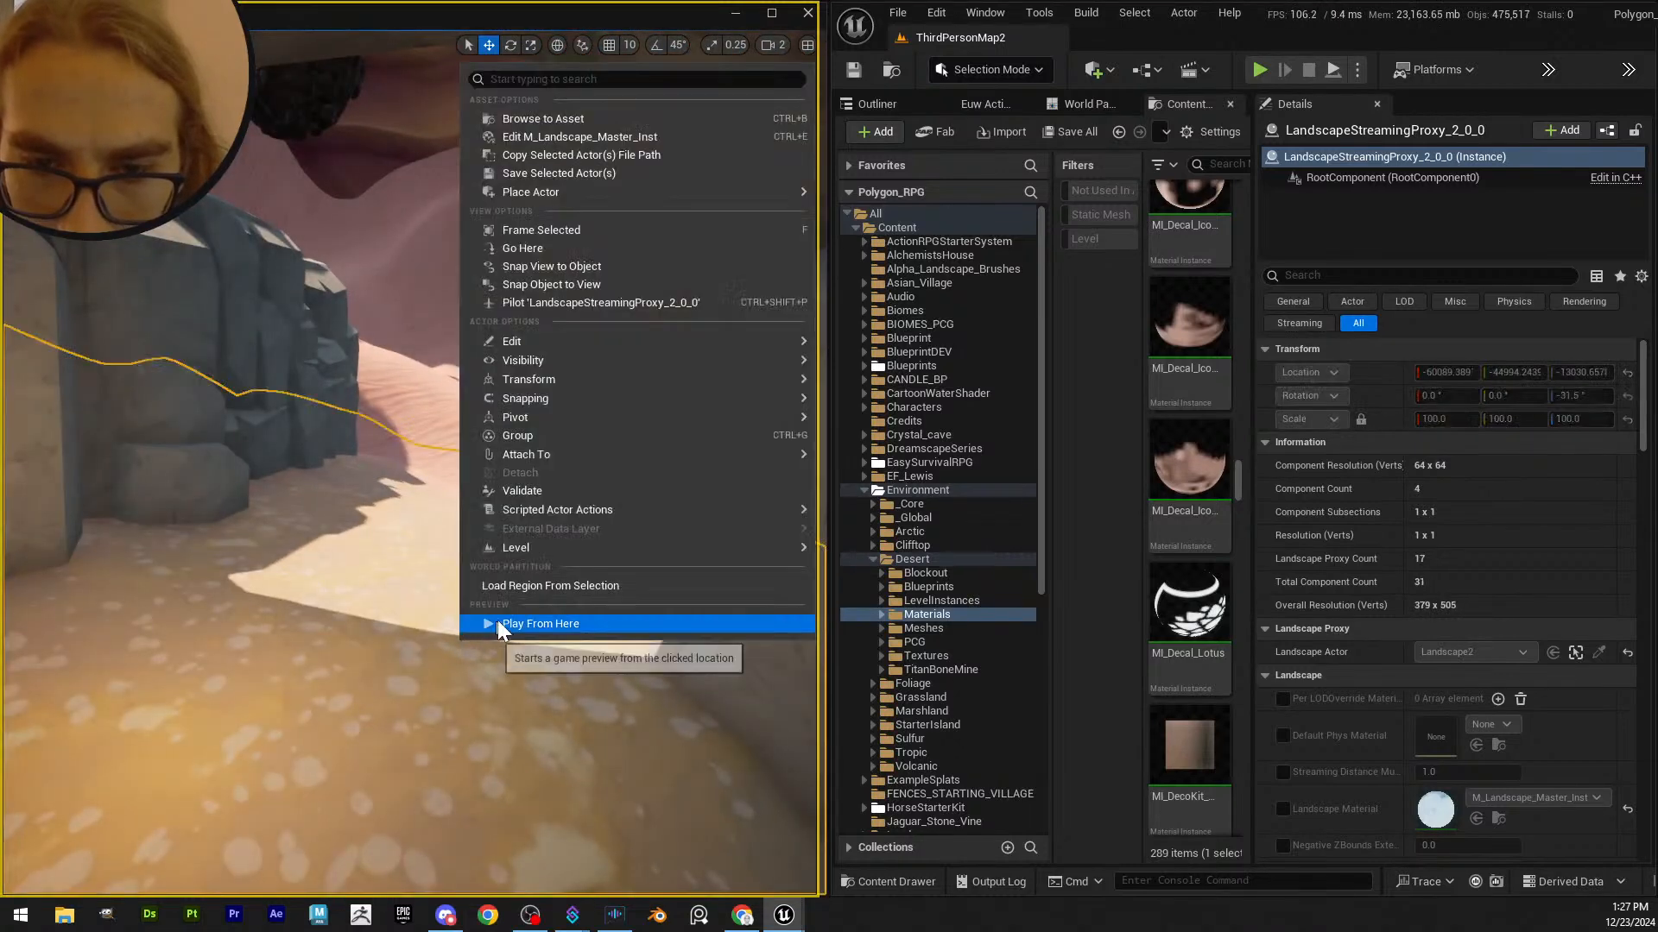
{"action": "left_click", "coordinate": [500, 621]}
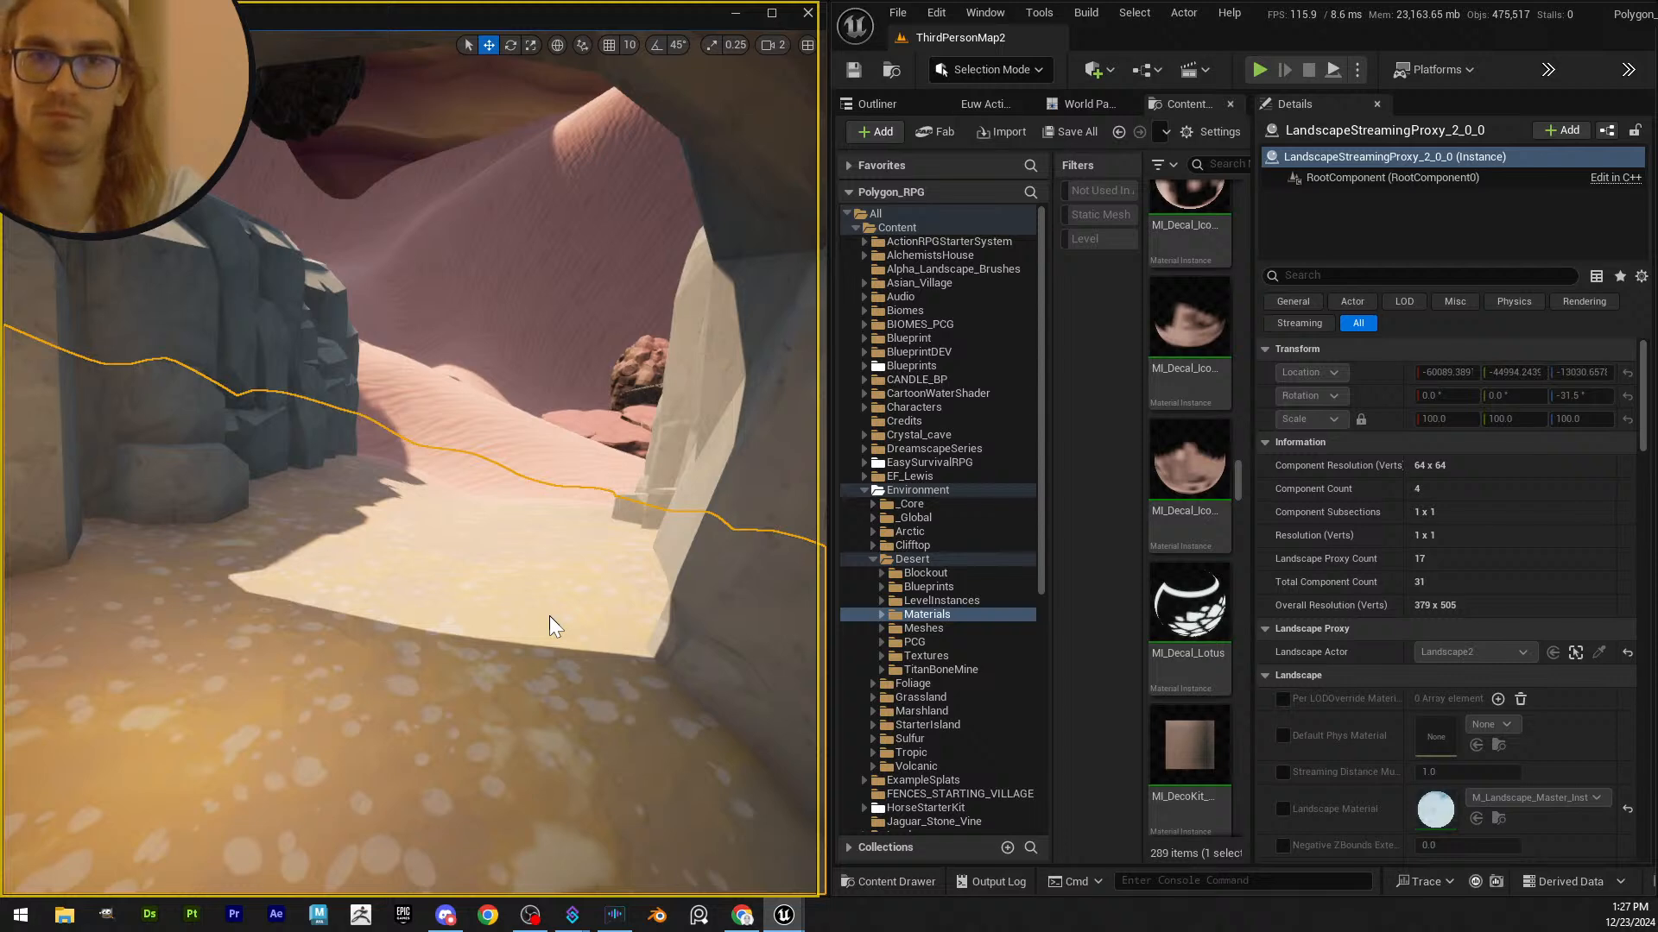
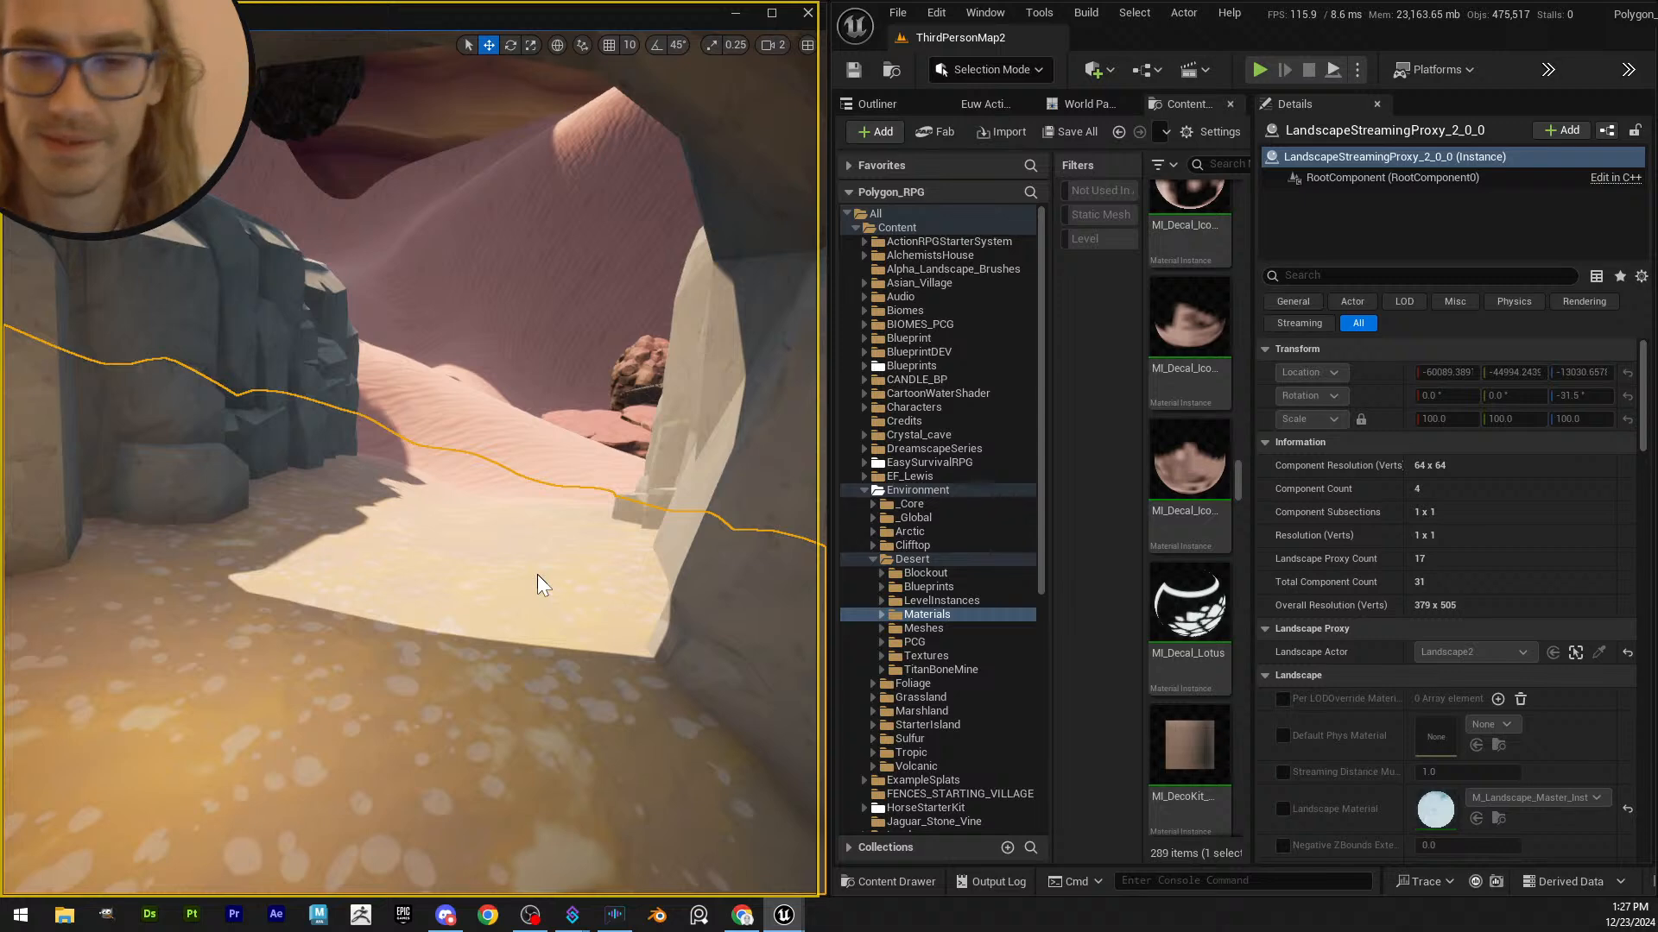
{"action": "key", "text": "alt+p"}
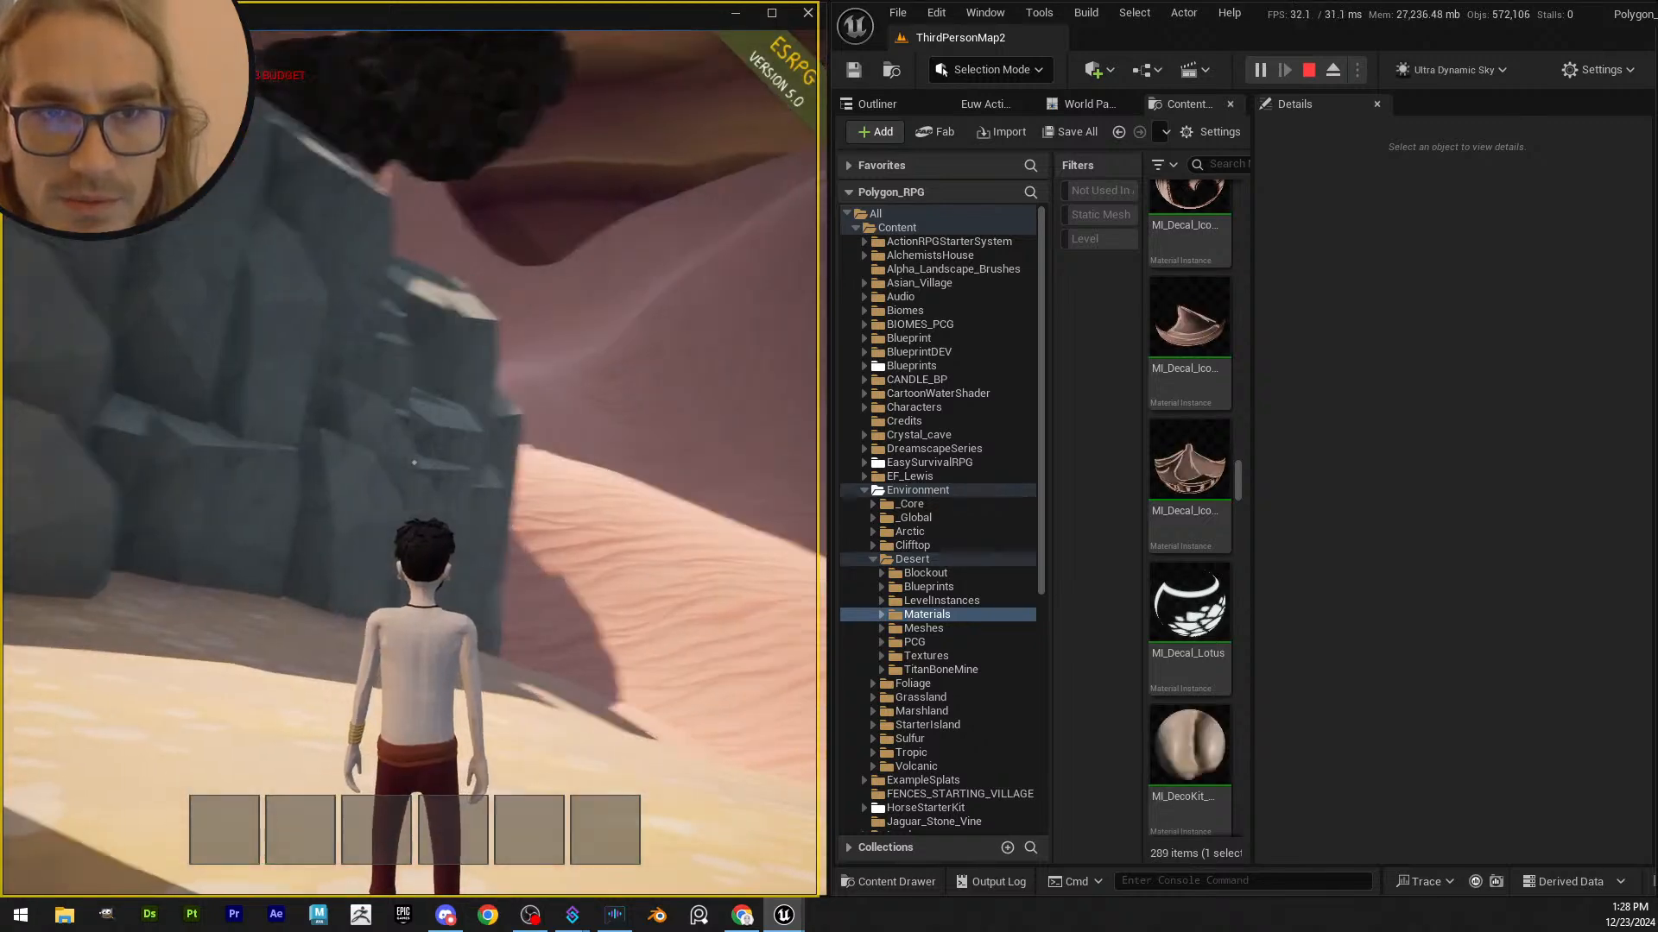
- Run and jump the character past the wooden mine platforms and over the dunes to the walled desert village
{"action": "key", "text": "w"}
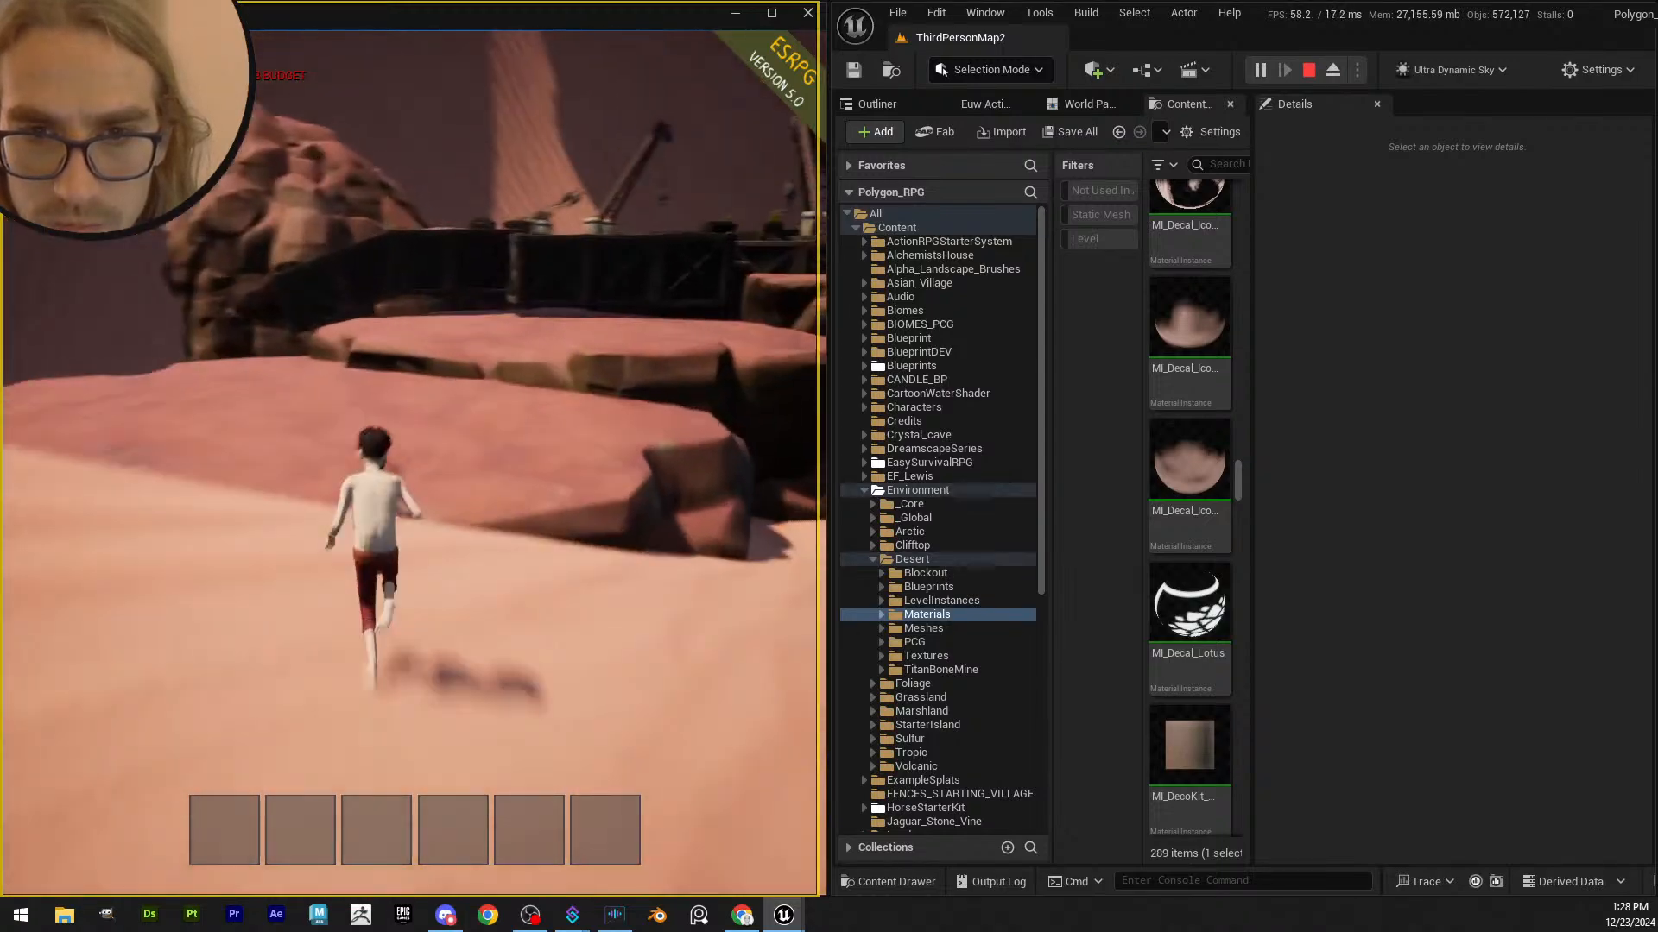
{"action": "key", "text": "space"}
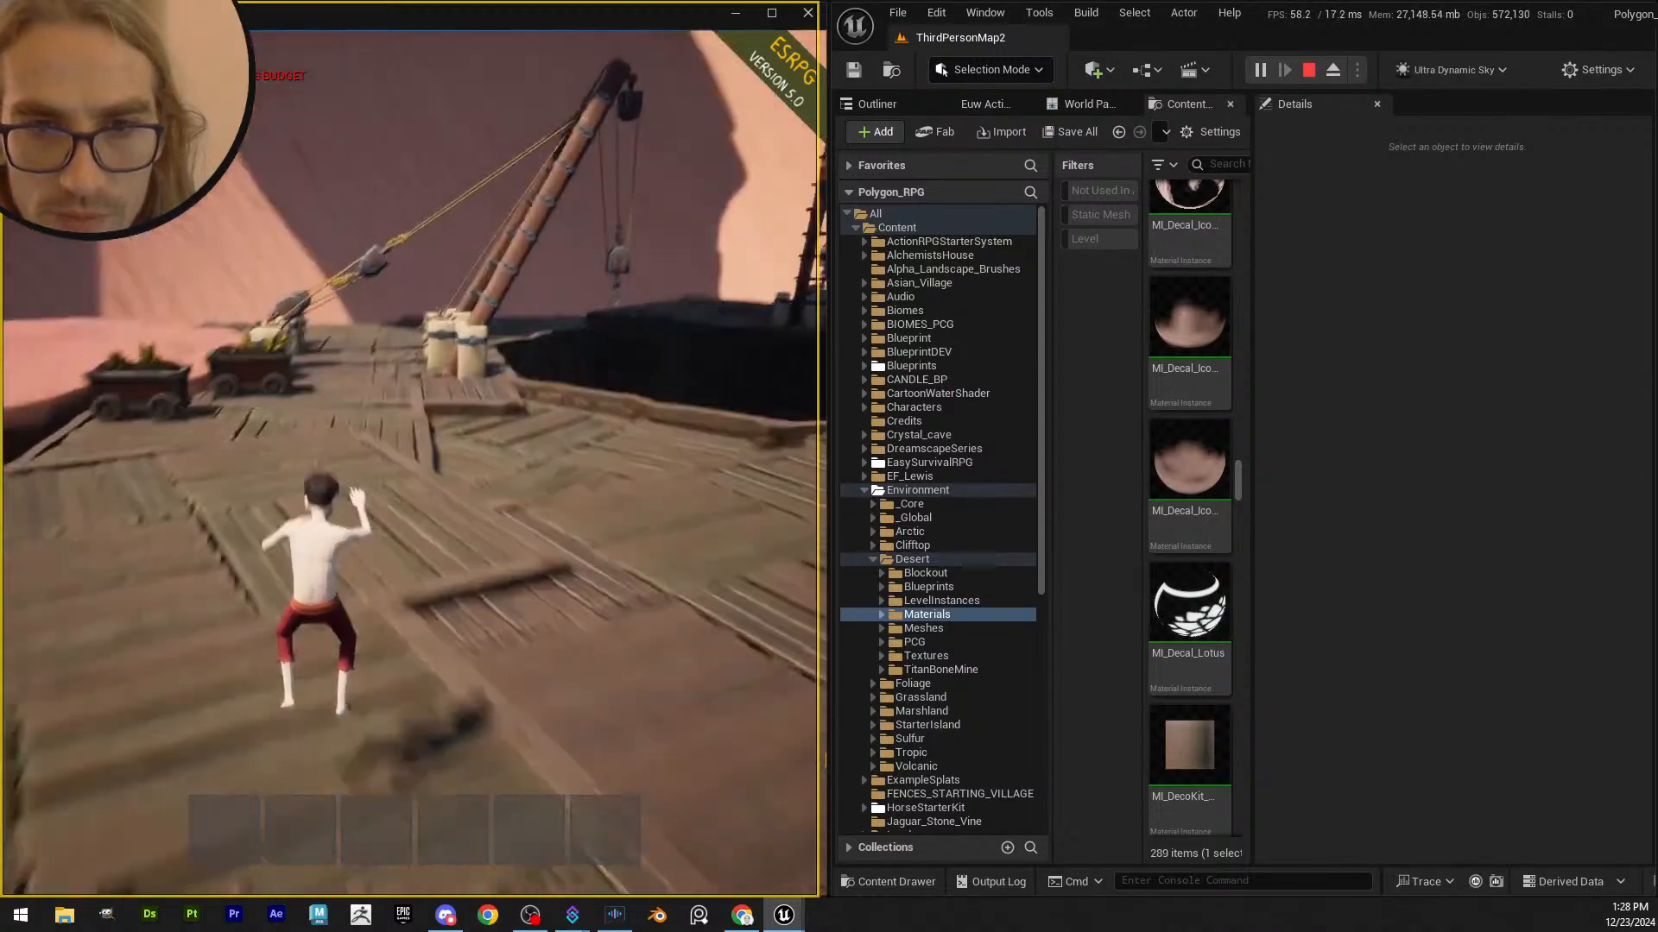
{"action": "key", "text": "space"}
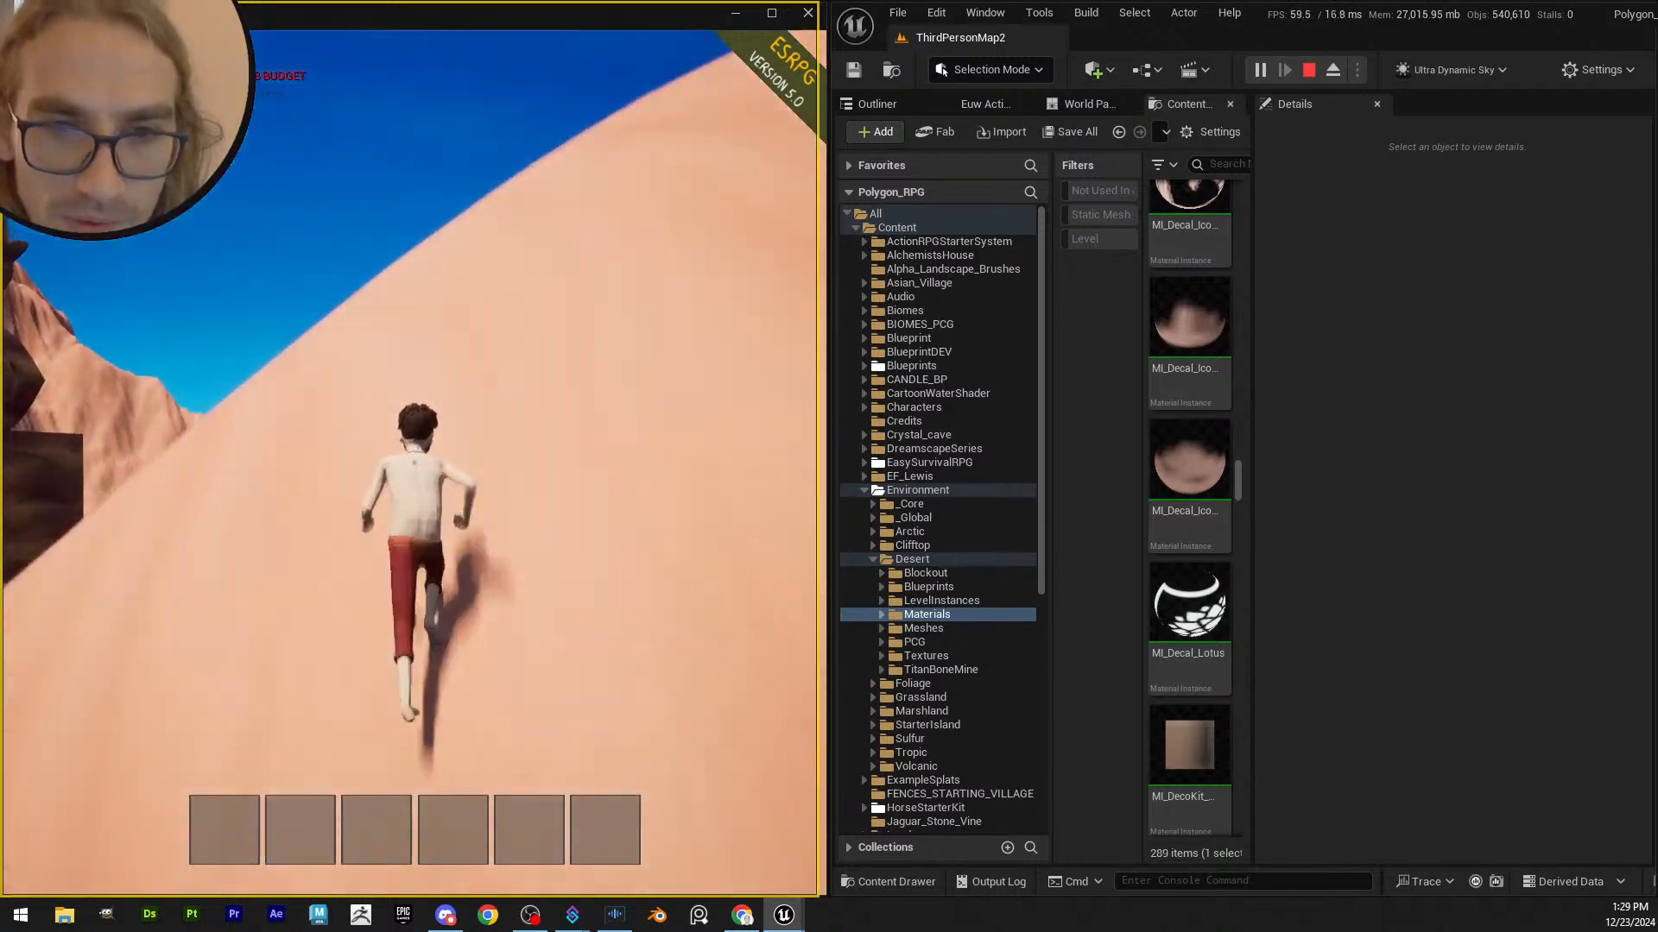
{"action": "key", "text": "w"}
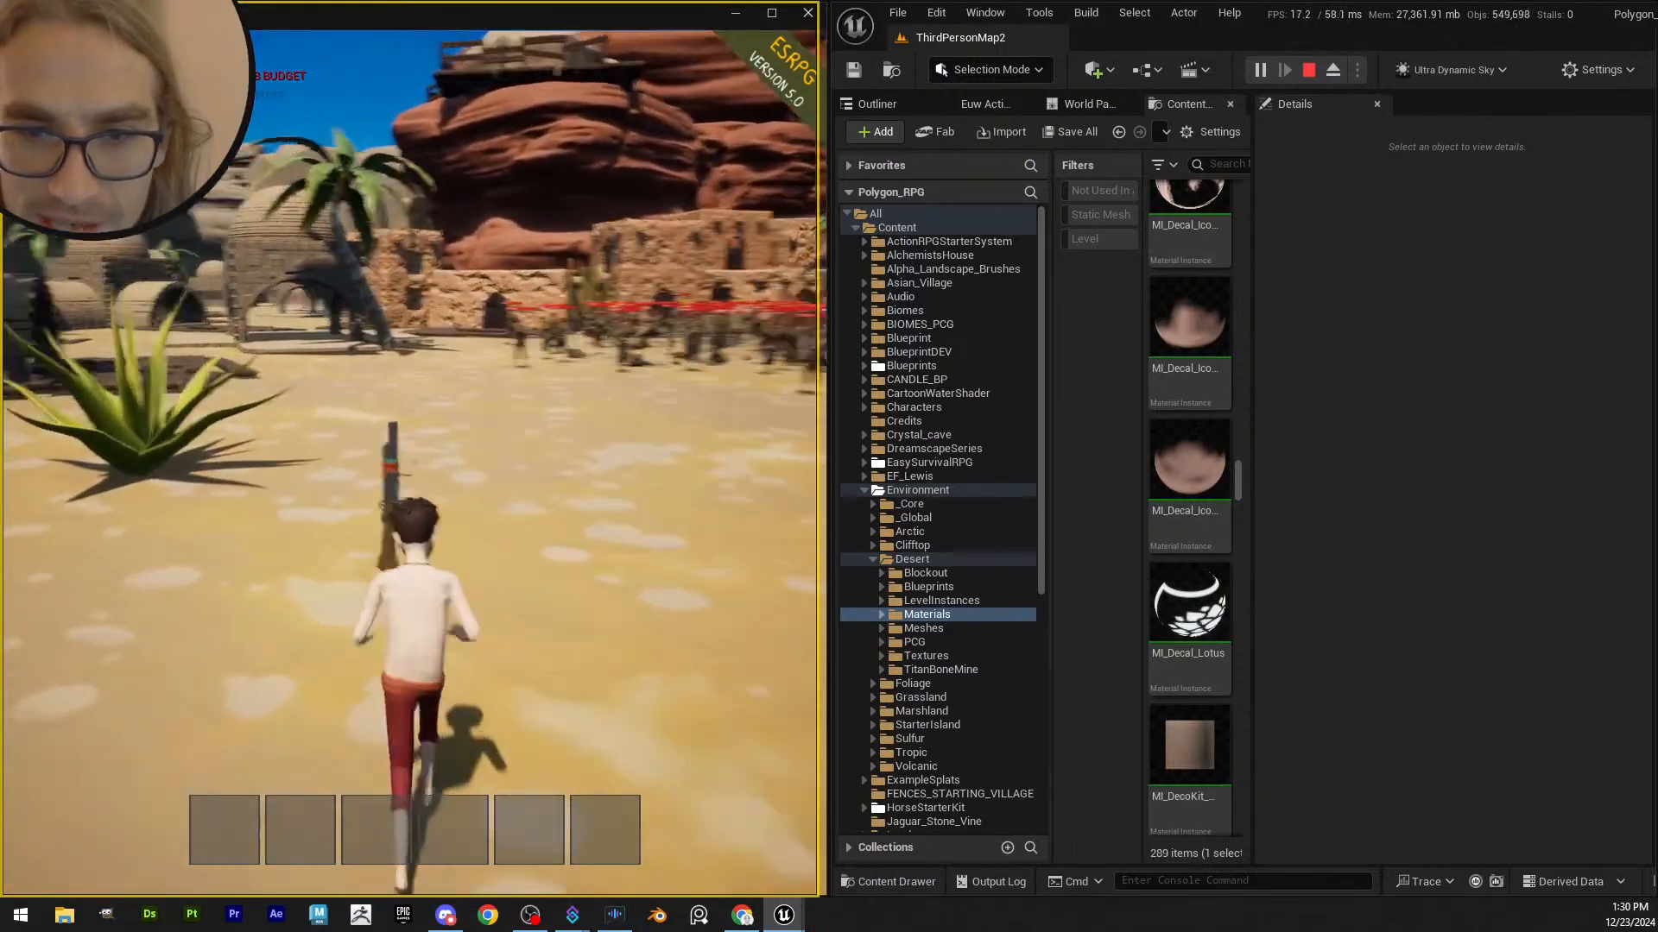
- Move the gun from the inventory into the first hotbar slot and return to the game
{"action": "key", "text": "Tab"}
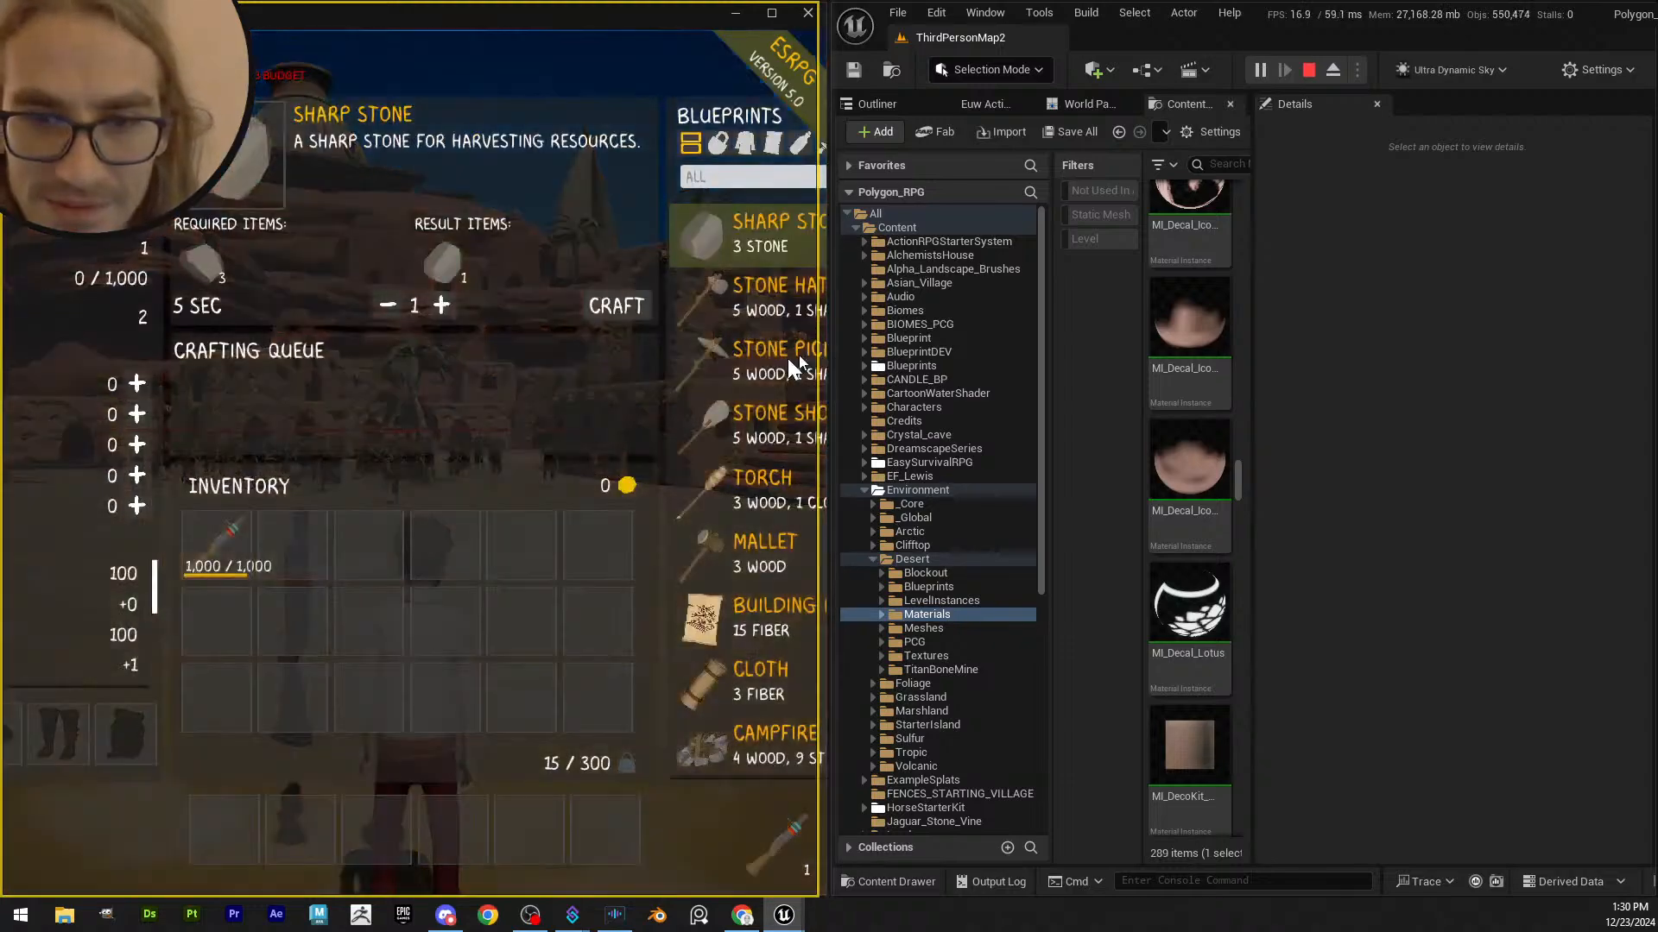
{"action": "left_click_drag", "start_coordinate": [233, 806], "coordinate": [232, 824]}
{"action": "key", "text": "Tab"}
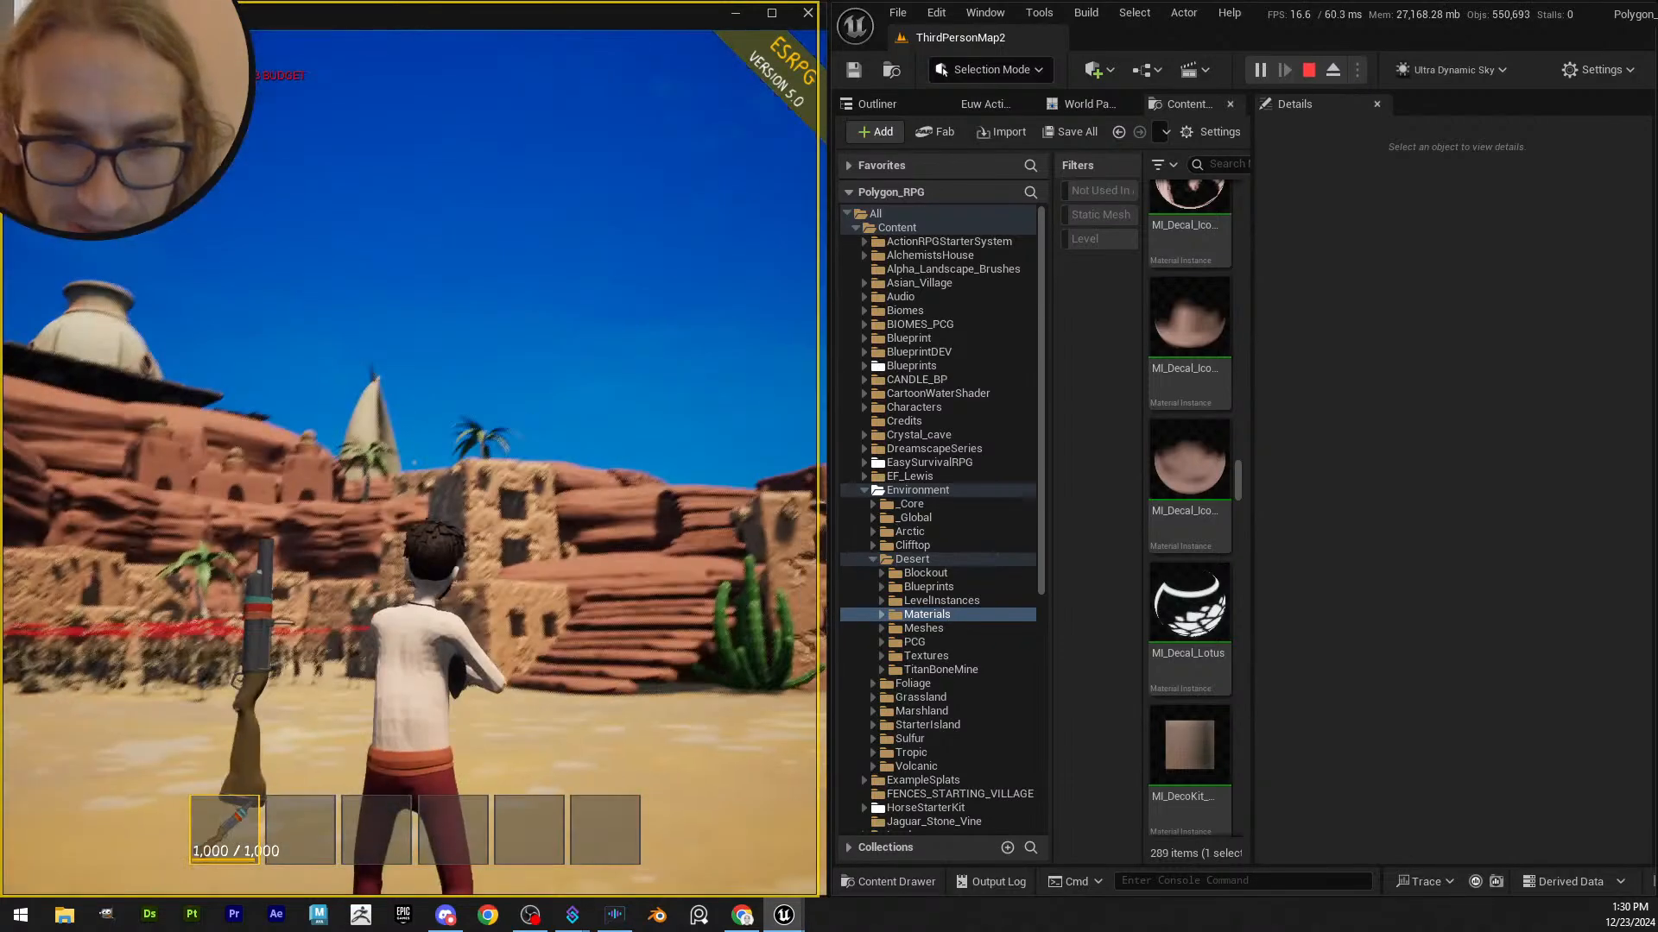
- Fire the gun at the enemy crowd outside the walled desert village, and exit the play test
{"action": "left_click", "coordinate": [411, 466]}
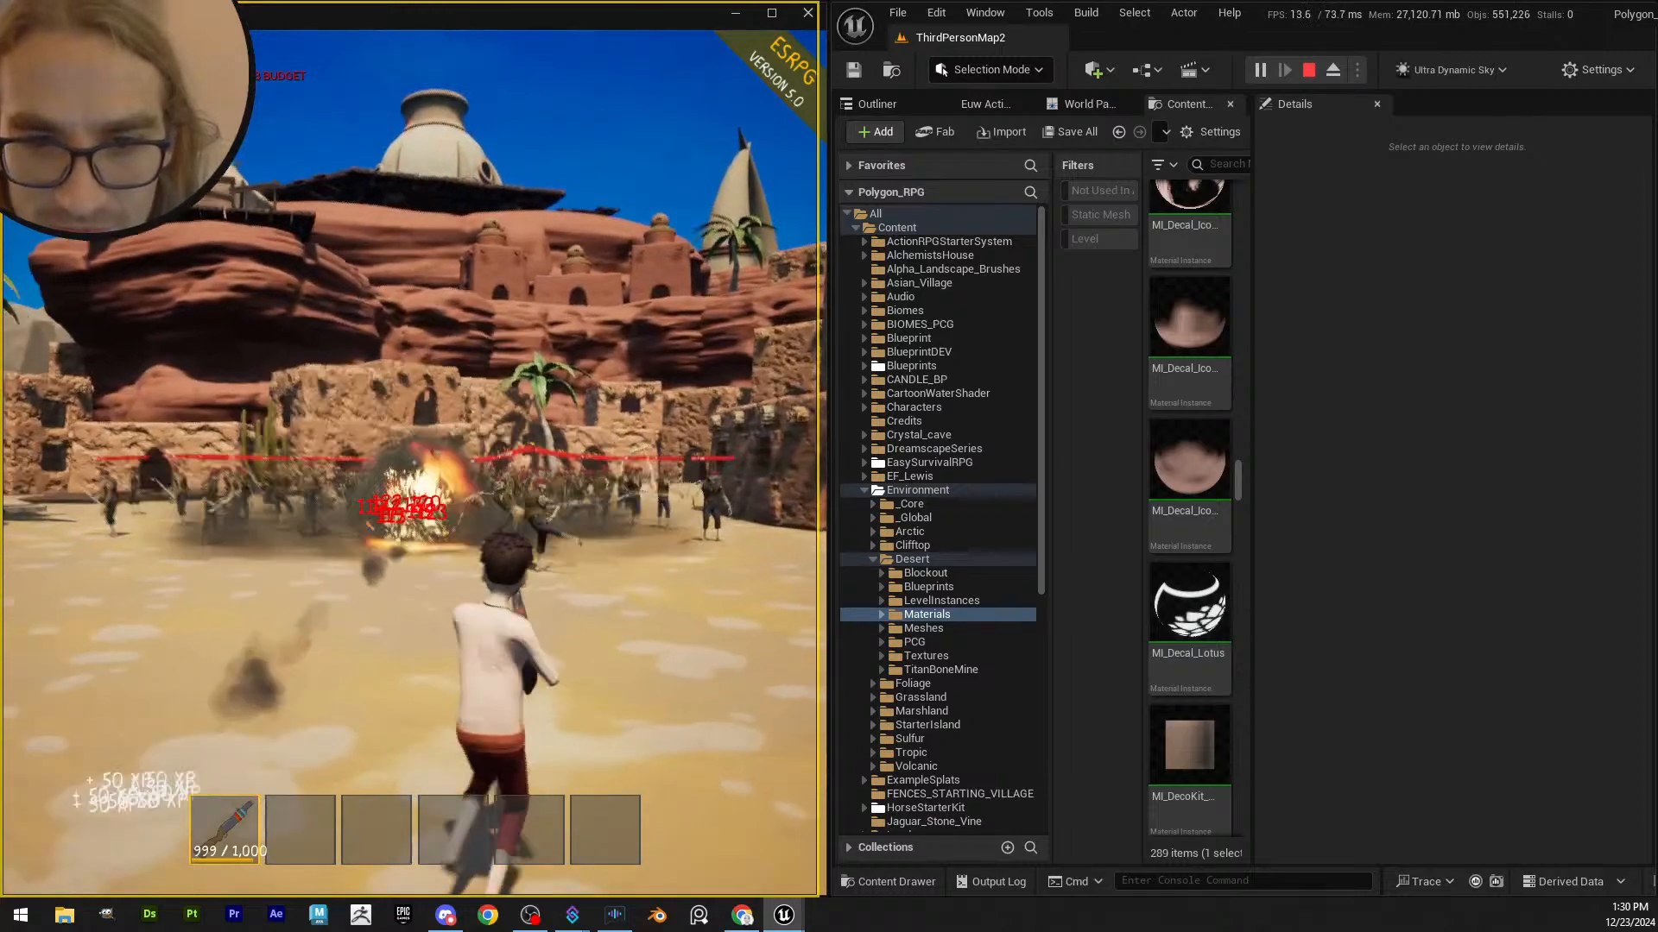
{"action": "left_click", "coordinate": [410, 466]}
{"action": "left_click", "coordinate": [410, 466]}
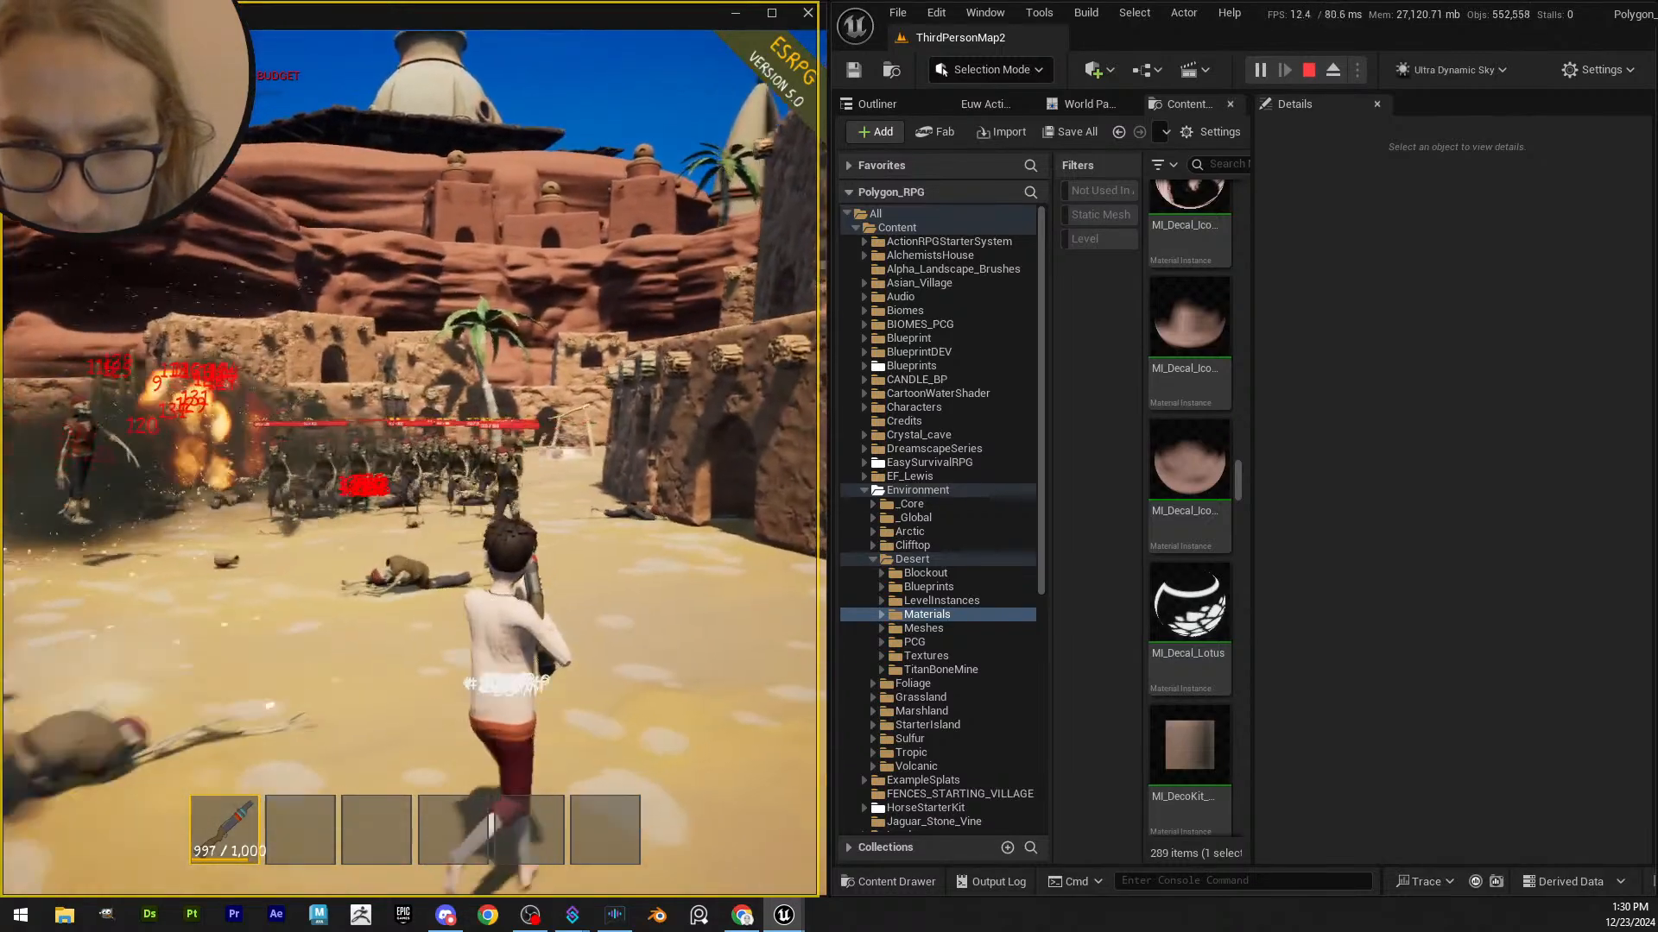
{"action": "left_click", "coordinate": [410, 466]}
{"action": "left_click", "coordinate": [410, 466]}
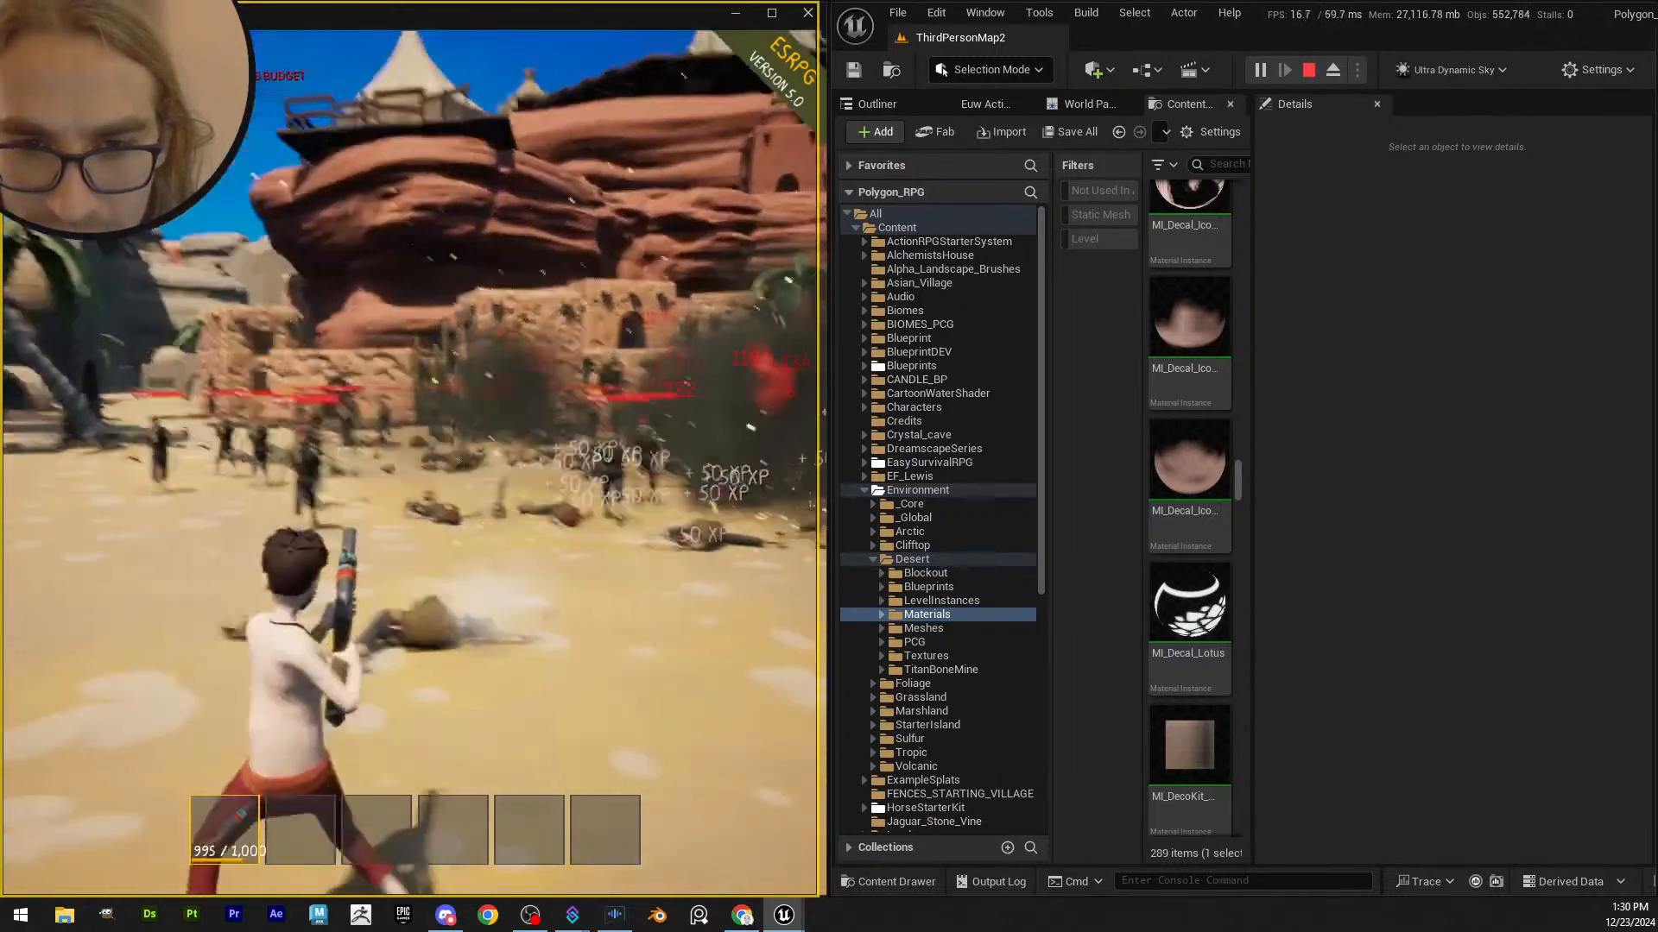
{"action": "left_click", "coordinate": [410, 466]}
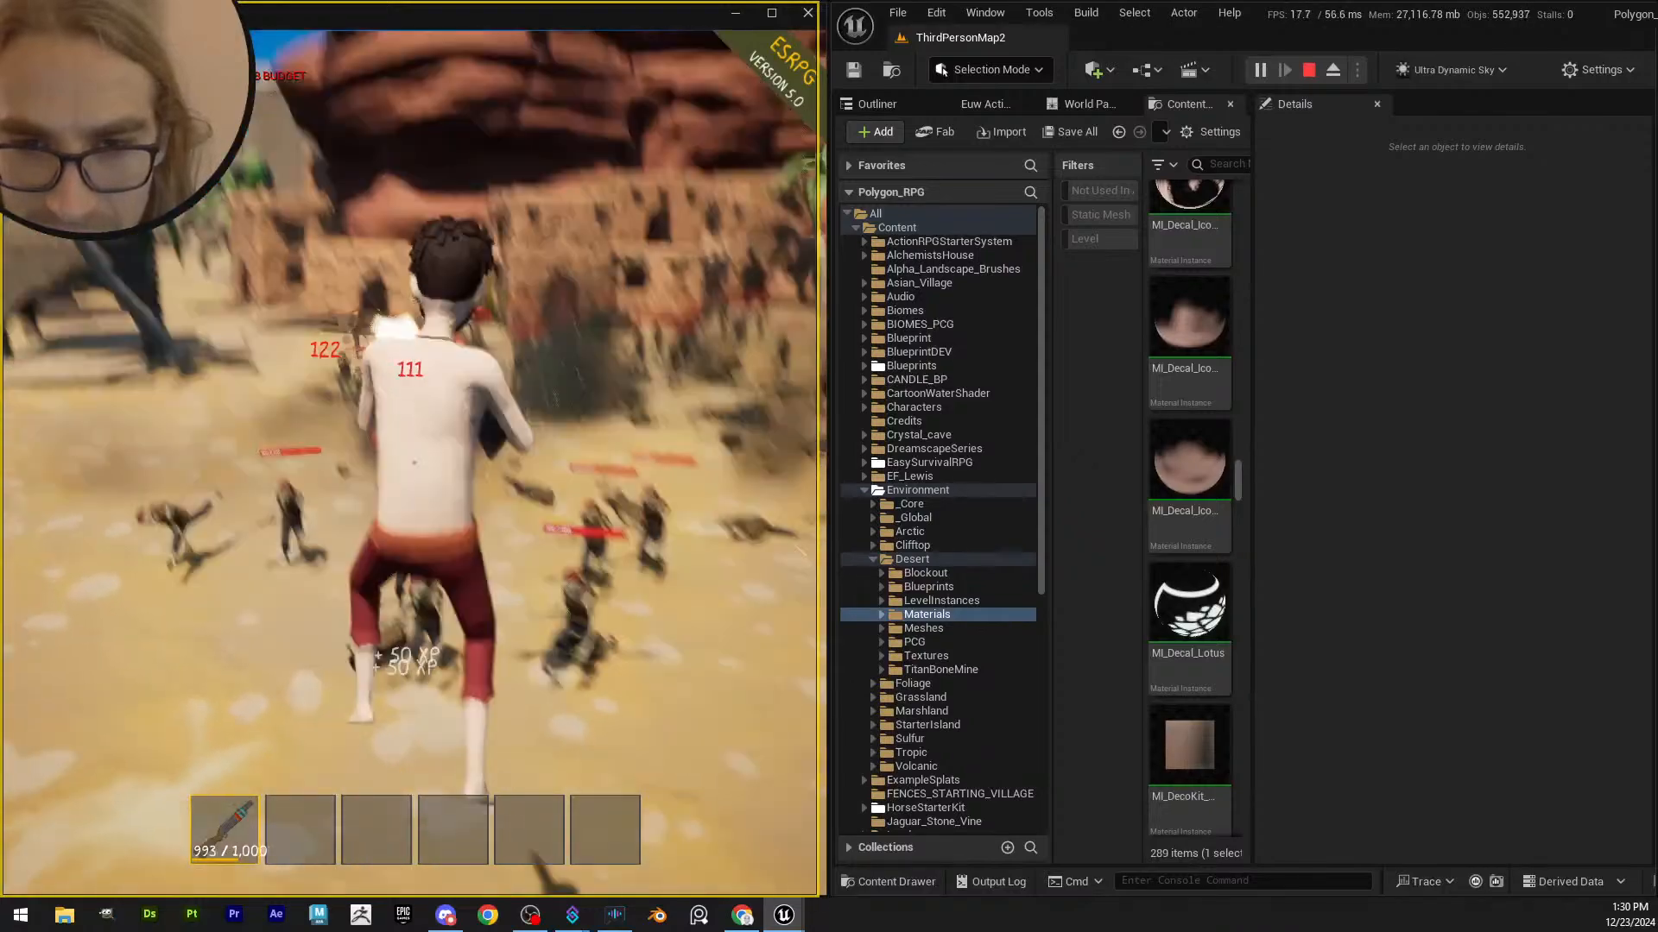
{"action": "left_click", "coordinate": [410, 466]}
{"action": "left_click", "coordinate": [410, 466]}
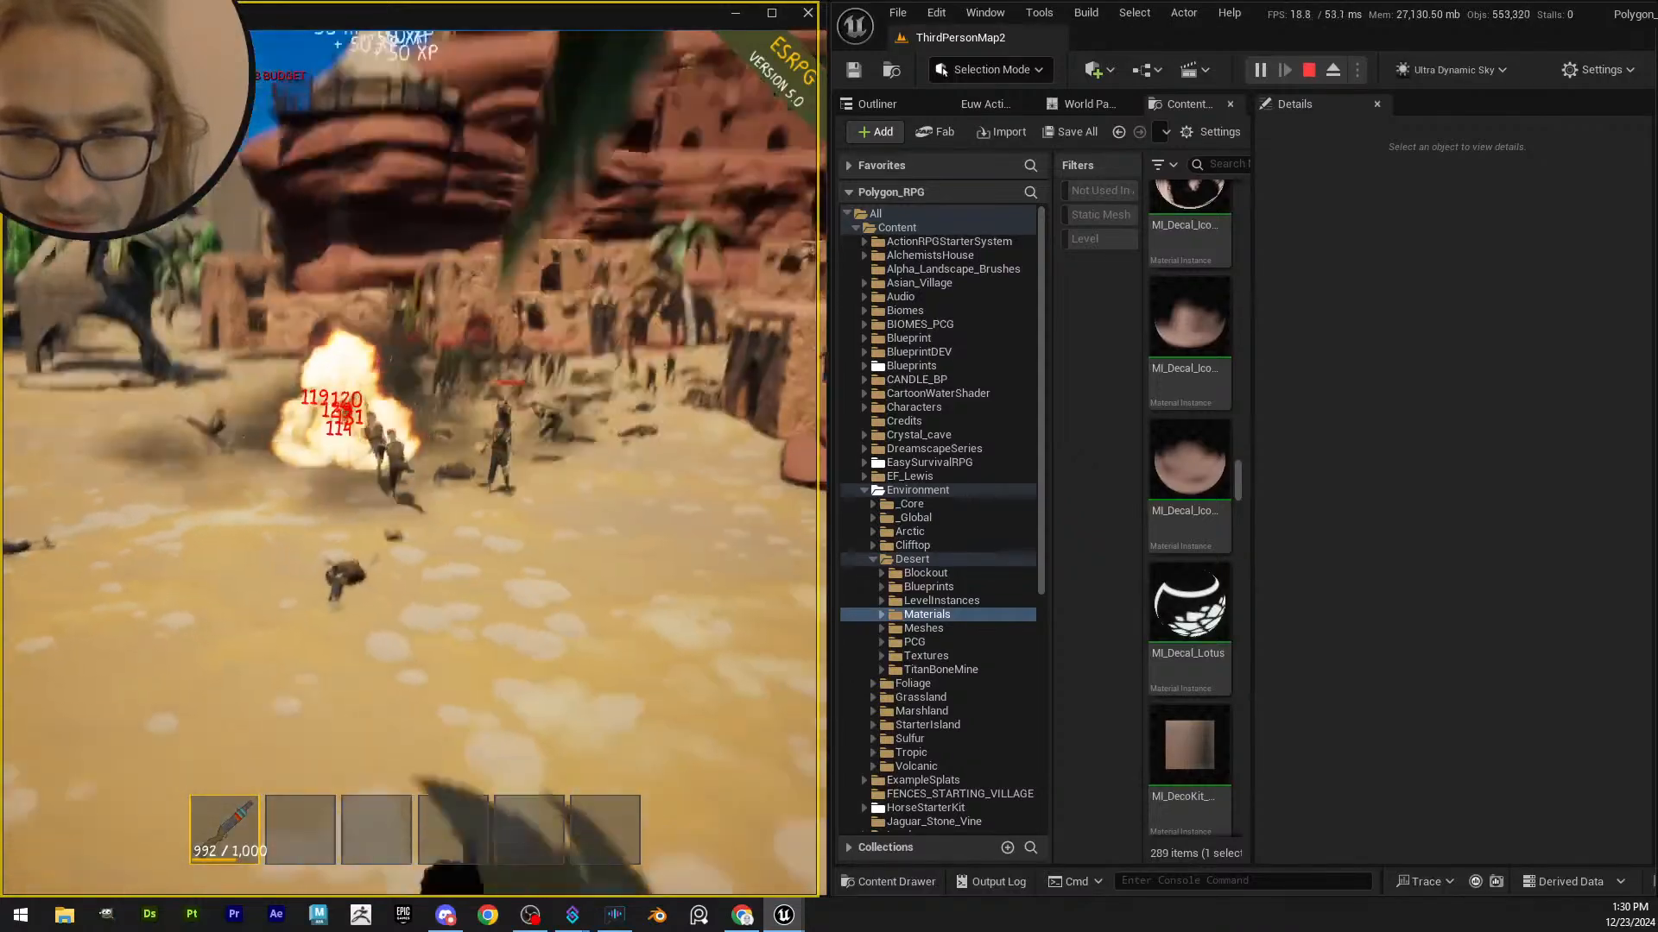
{"action": "left_click", "coordinate": [410, 466]}
{"action": "left_click", "coordinate": [410, 466]}
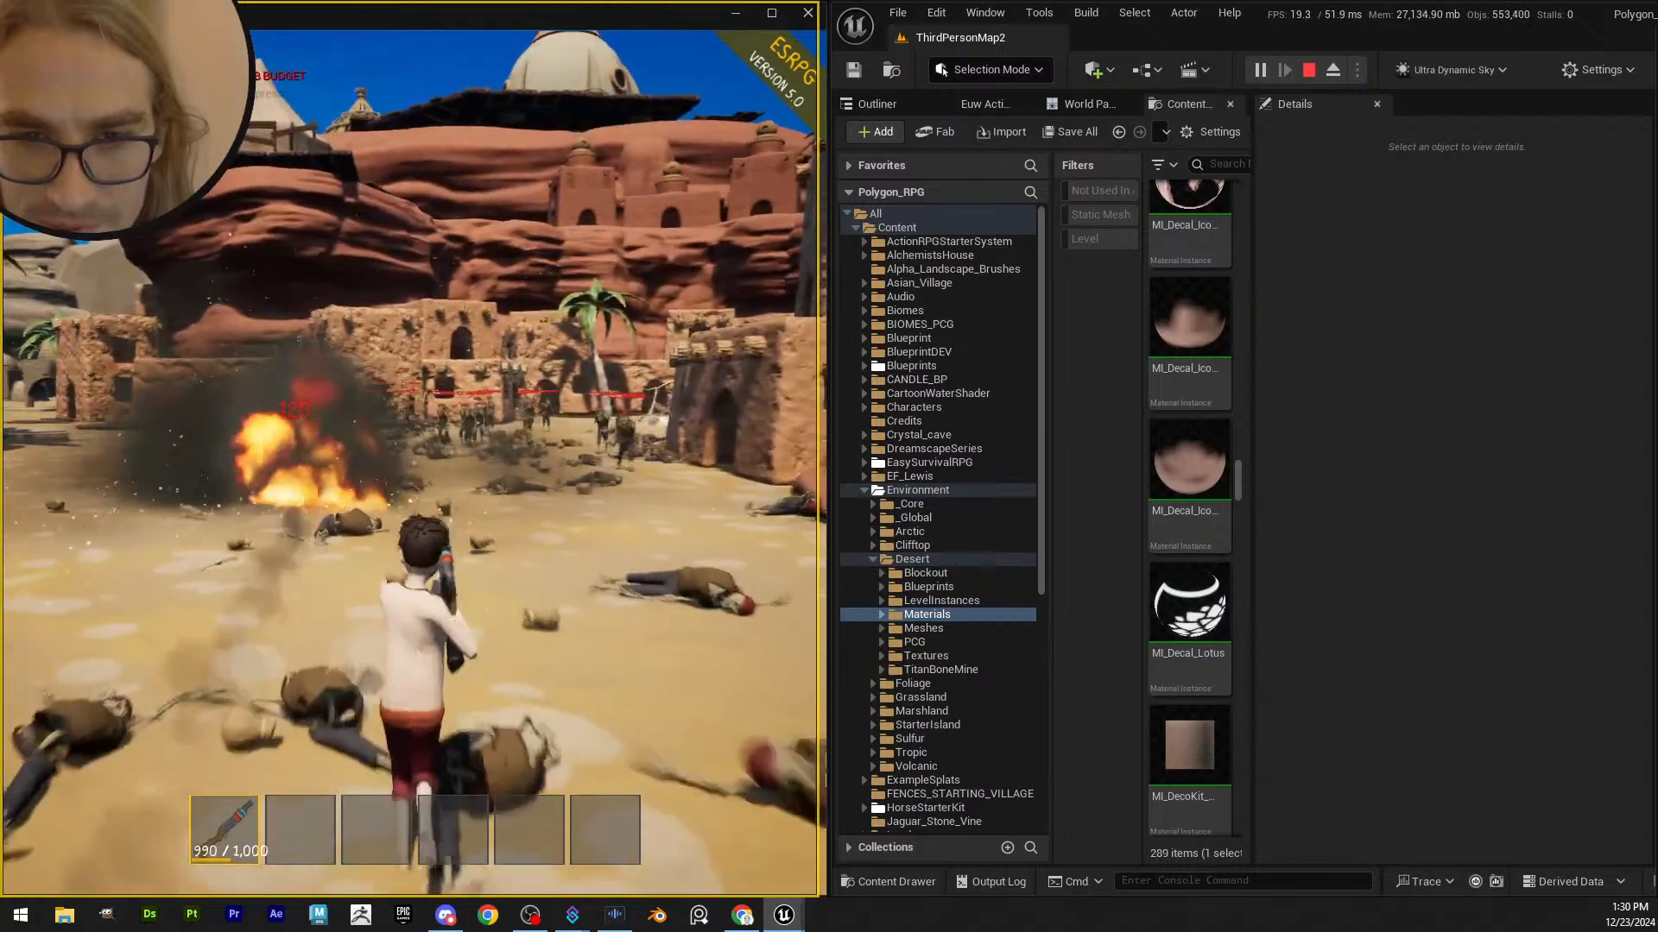
{"action": "left_click", "coordinate": [410, 466]}
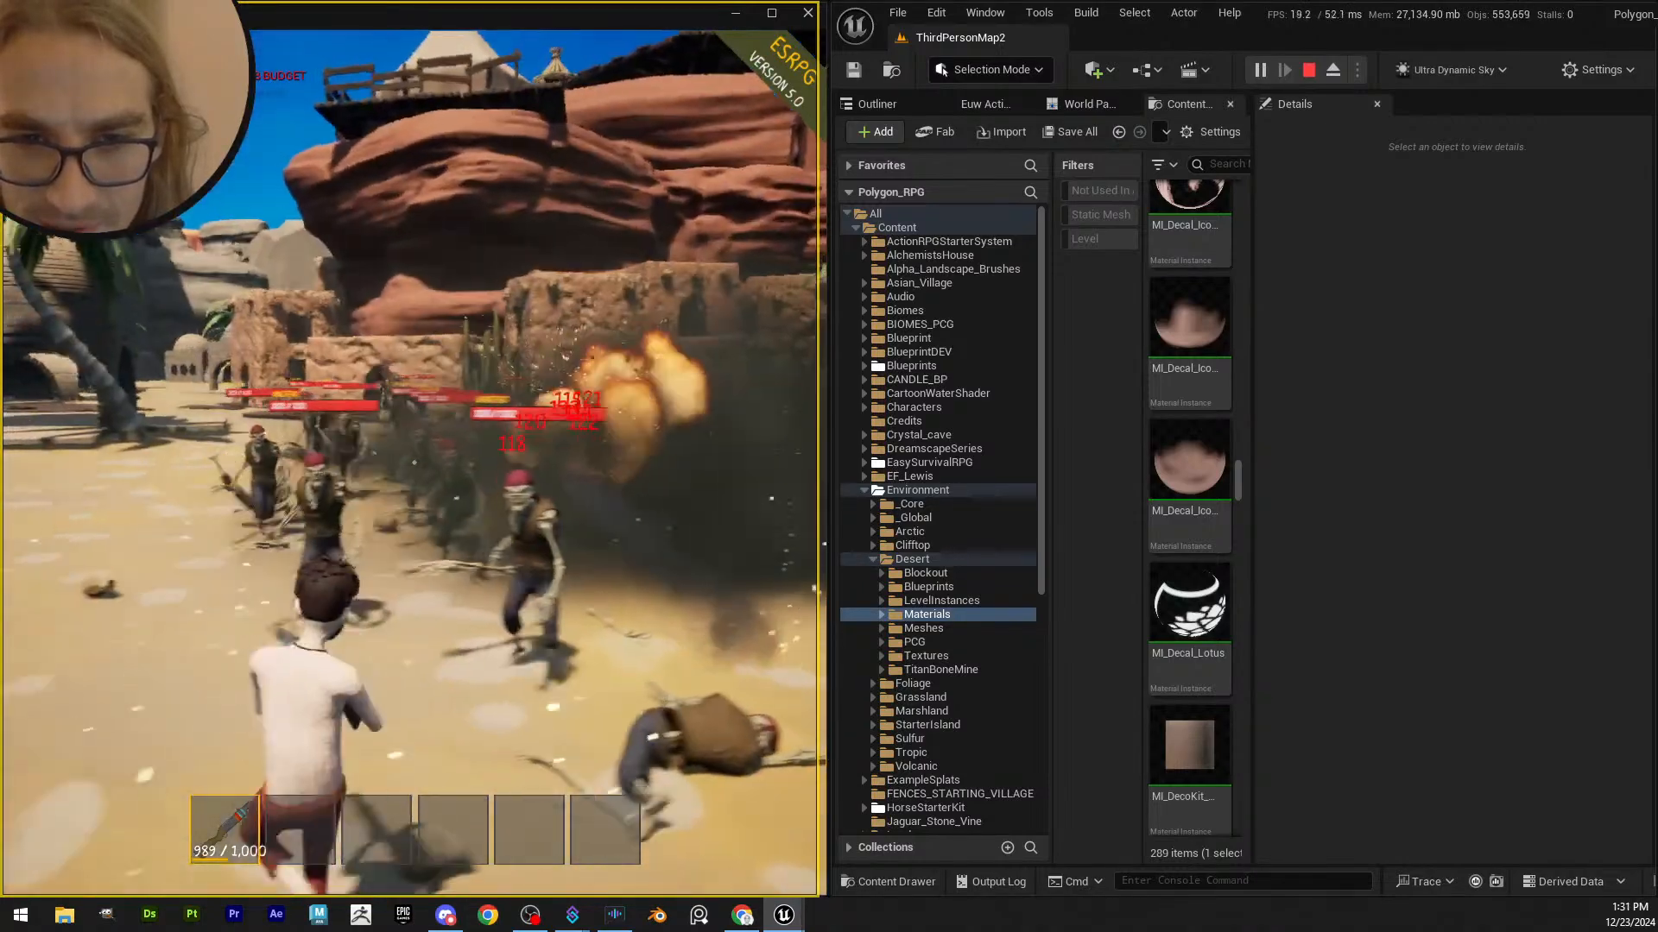
{"action": "left_click", "coordinate": [410, 467]}
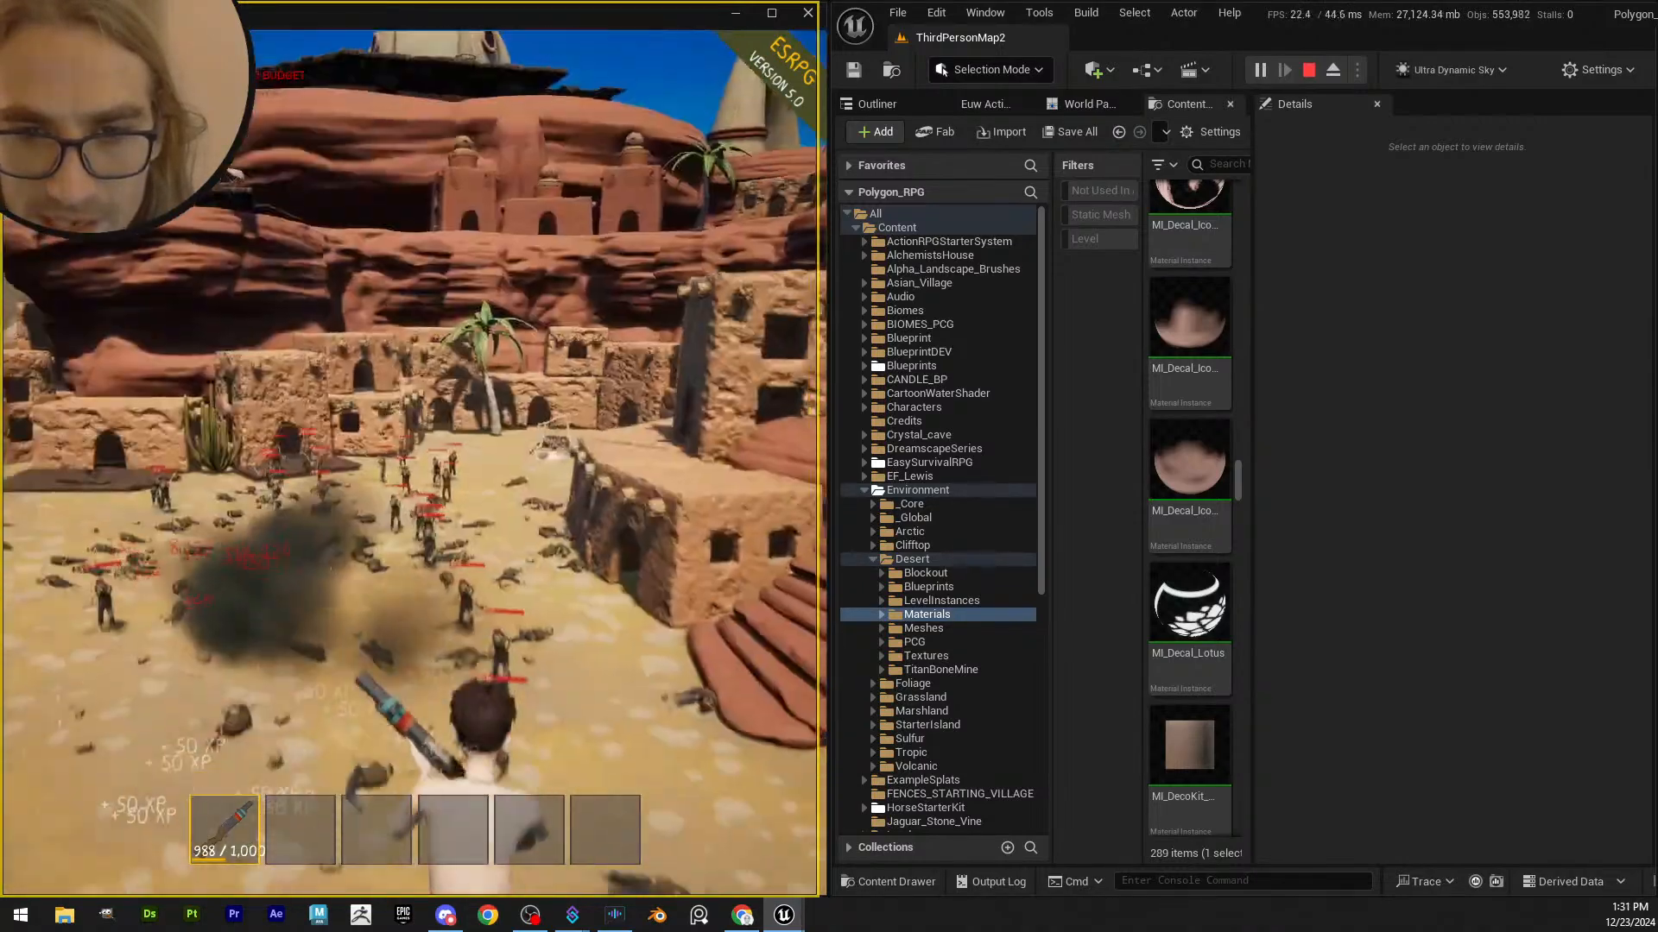
{"action": "left_click", "coordinate": [410, 466]}
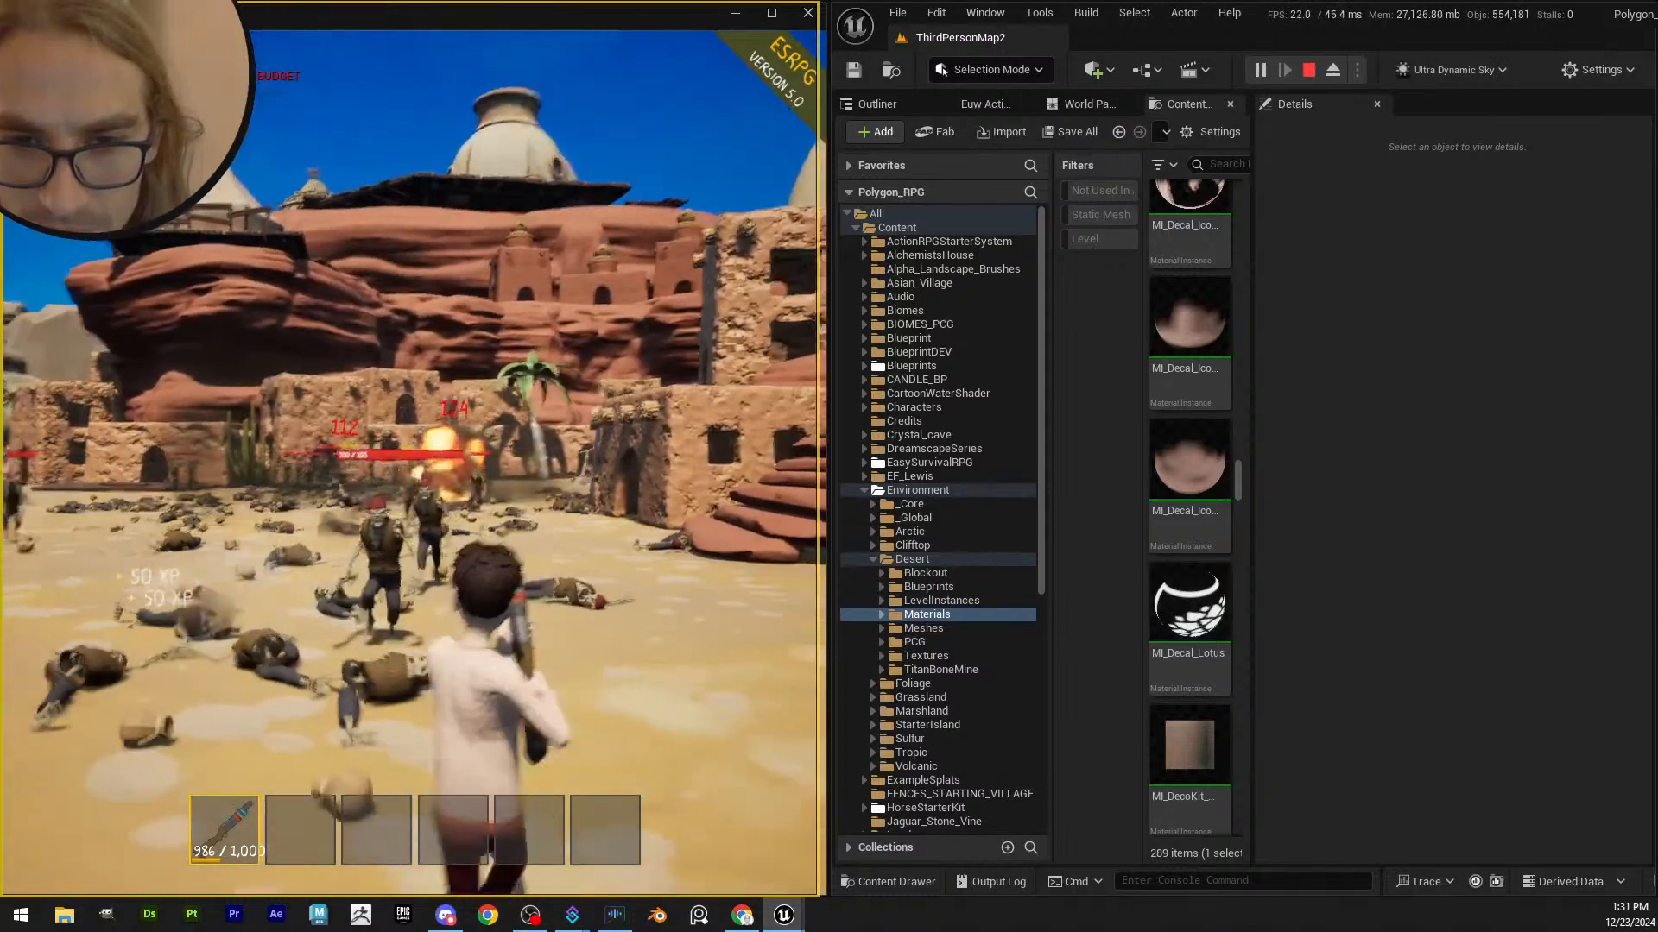
{"action": "left_click", "coordinate": [411, 466]}
{"action": "left_click", "coordinate": [410, 466]}
{"action": "left_click", "coordinate": [410, 466]}
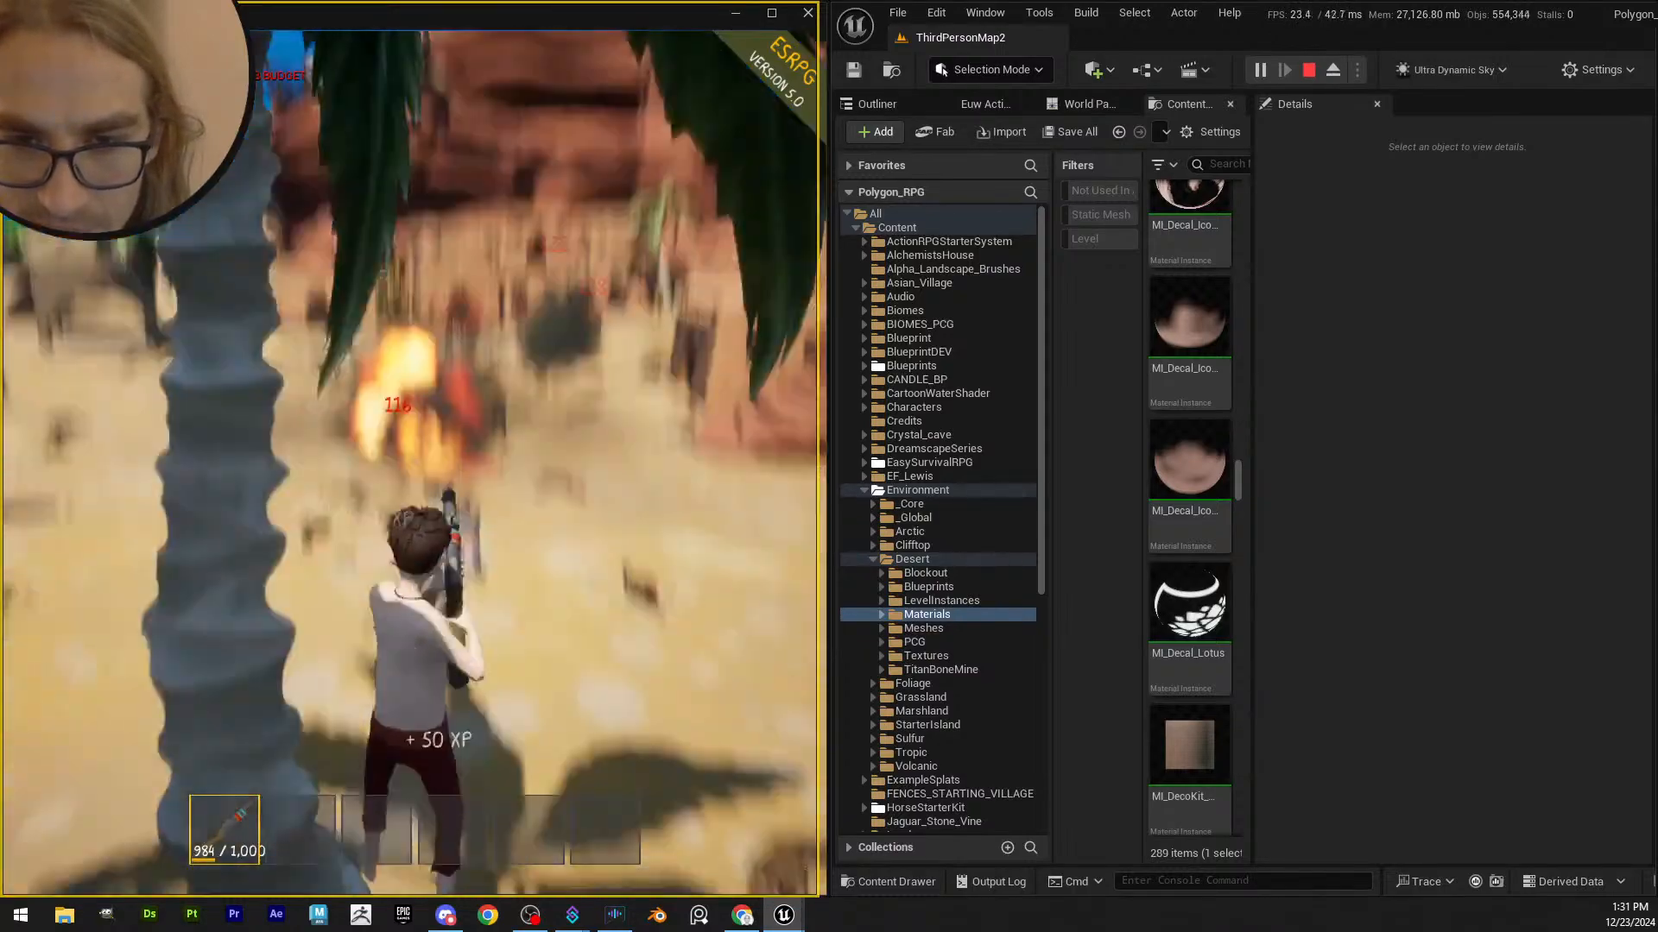
{"action": "left_click", "coordinate": [410, 467]}
{"action": "left_click", "coordinate": [410, 467]}
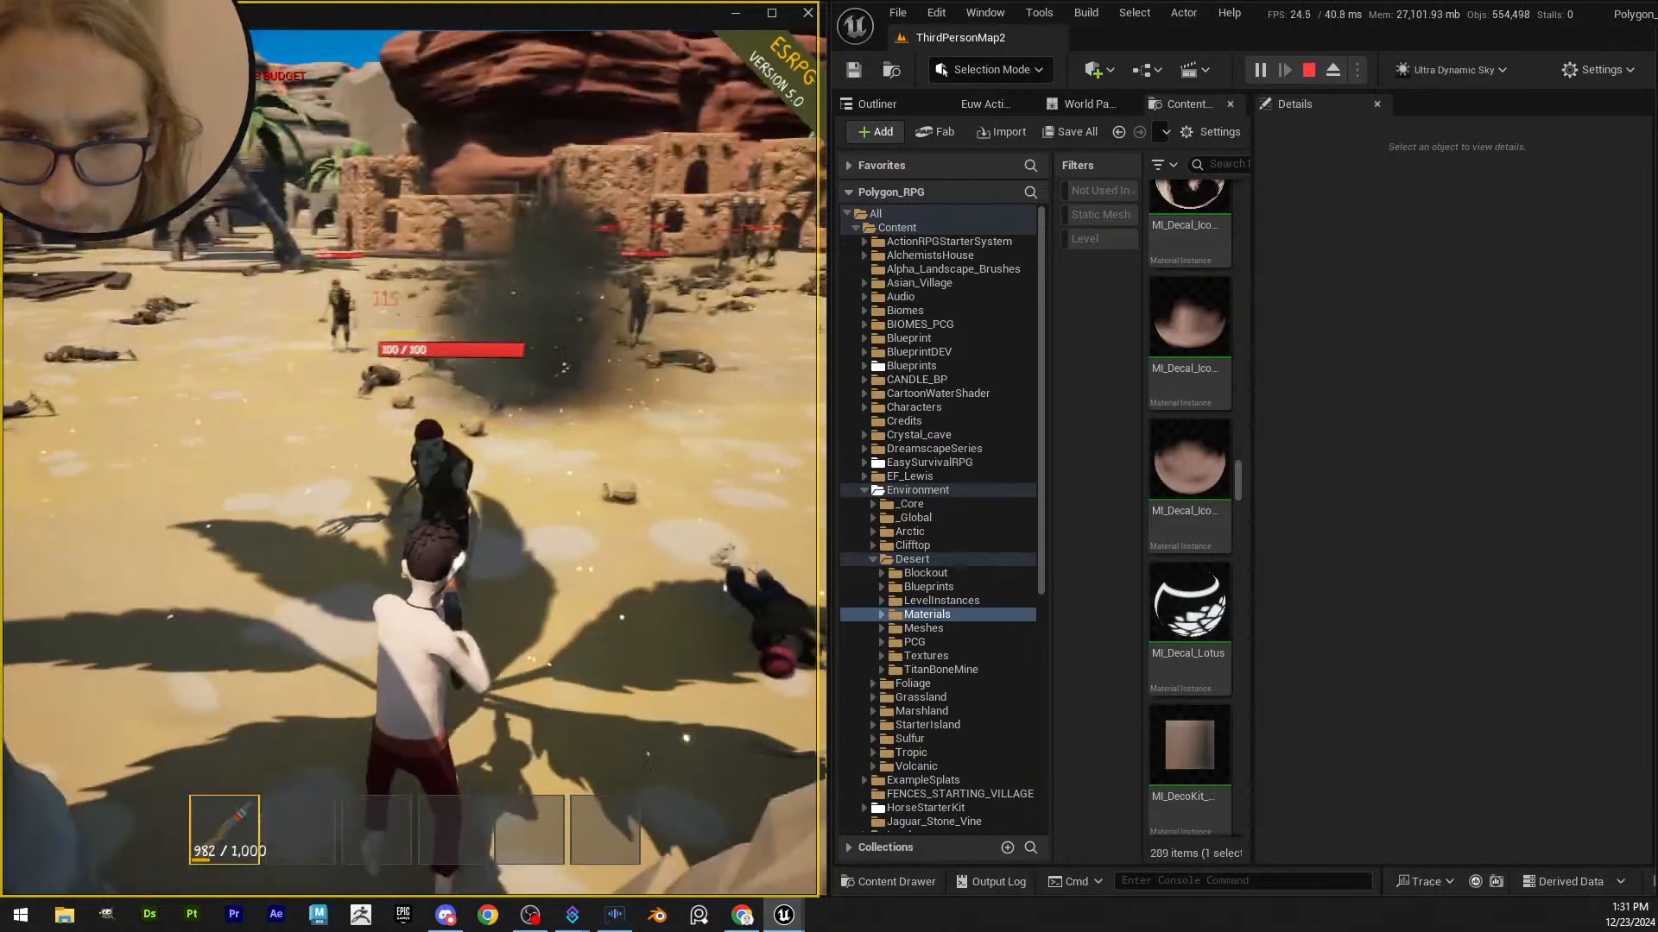
{"action": "left_click", "coordinate": [410, 466]}
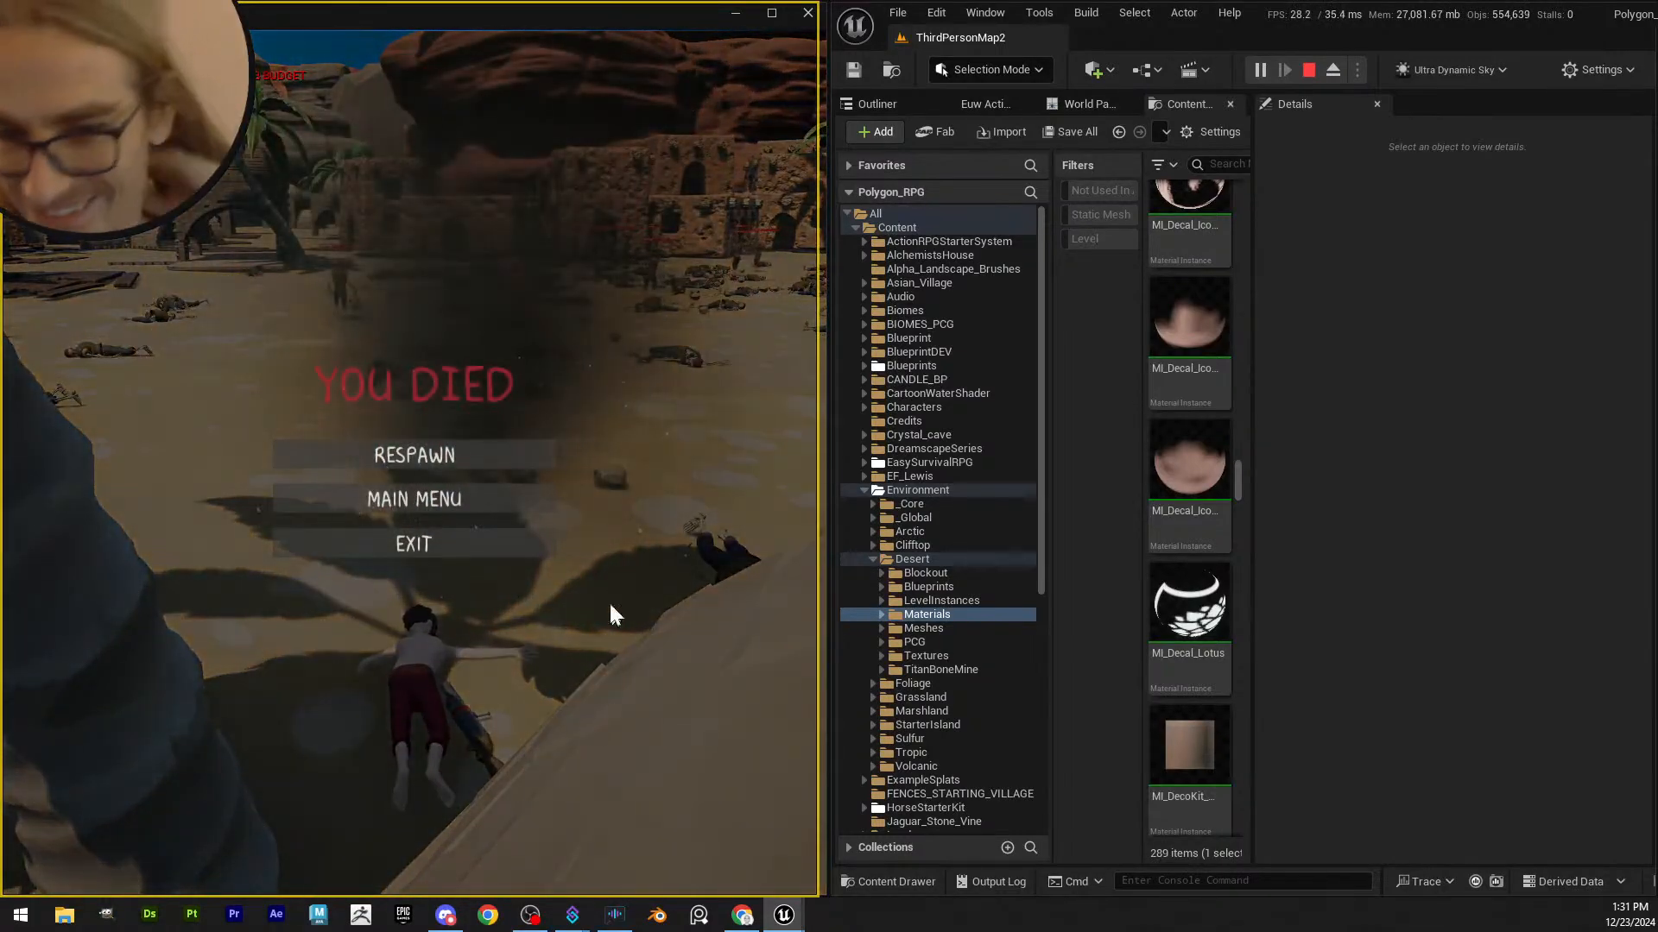
{"action": "left_click", "coordinate": [483, 556]}
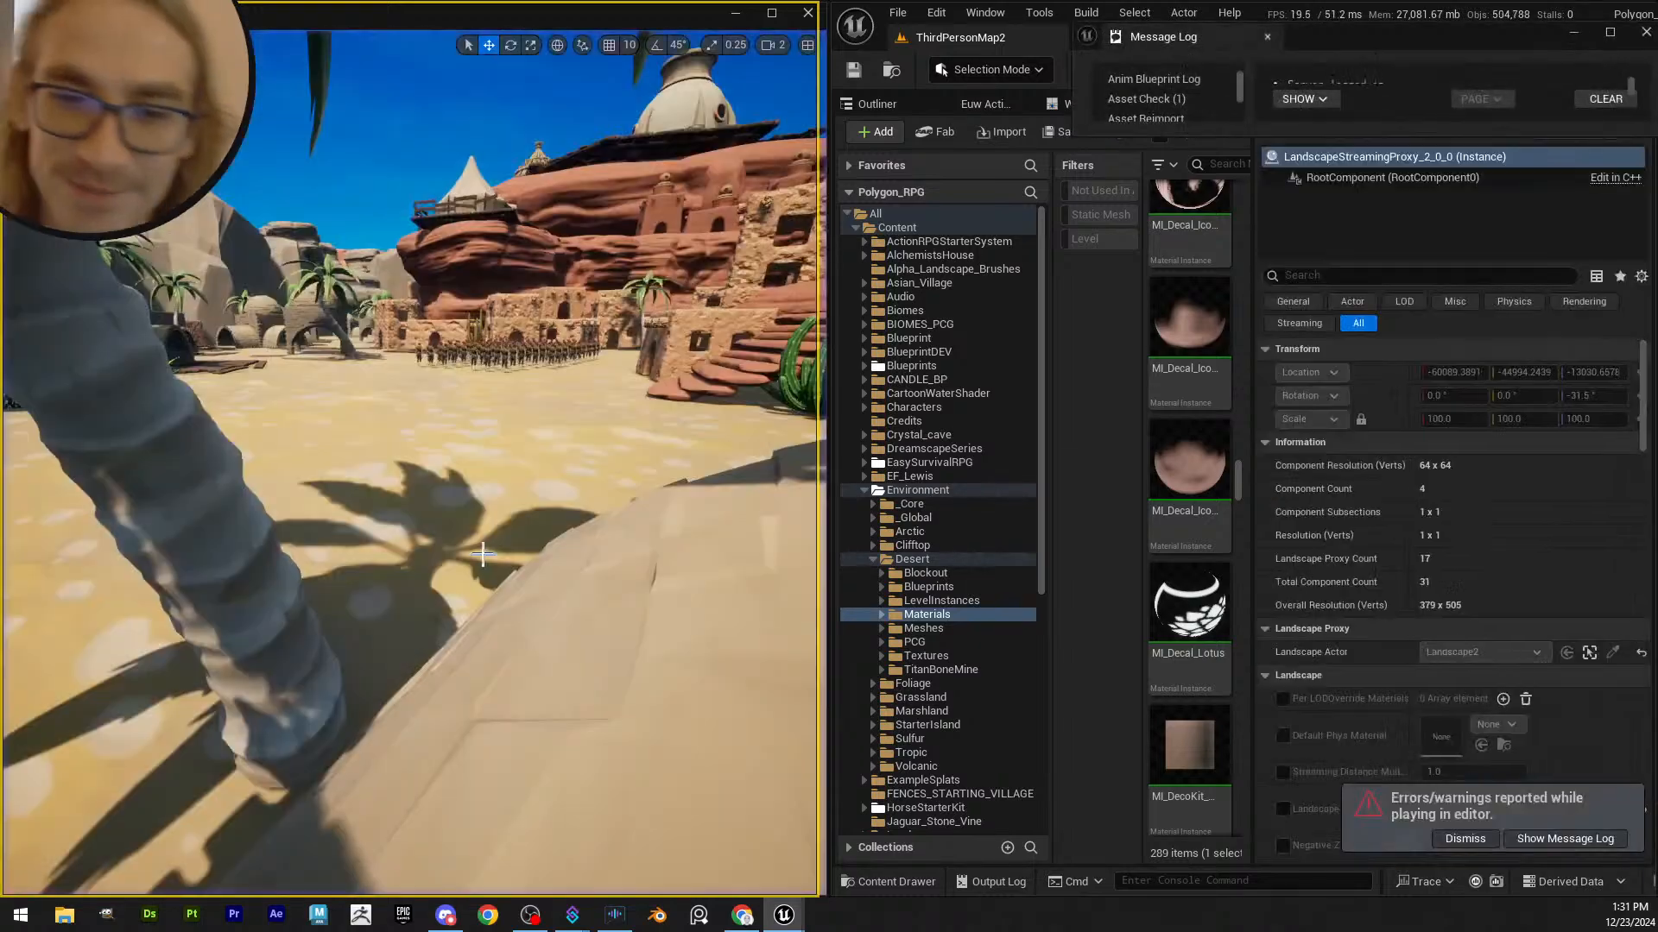
{"action": "key", "text": "Escape"}
- Survey the whole desert map from high above and examine the wooden mine camp among the flat red rocks
{"action": "right_click_drag", "start_coordinate": [504, 468], "coordinate": [507, 484]}
{"action": "key", "text": "w"}
{"action": "scroll", "coordinate": [507, 484], "scroll_direction": "up", "scroll_amount": 3}
{"action": "key", "text": "s"}
{"action": "scroll", "coordinate": [507, 484], "scroll_direction": "up", "scroll_amount": 5}
{"action": "key", "text": "s"}
{"action": "scroll", "coordinate": [507, 485], "scroll_direction": "up", "scroll_amount": 2}
{"action": "key", "text": "s"}
{"action": "scroll", "coordinate": [507, 485], "scroll_direction": "up", "scroll_amount": 1}
{"action": "key", "text": "s"}
{"action": "right_click_drag", "start_coordinate": [749, 257], "coordinate": [749, 256]}
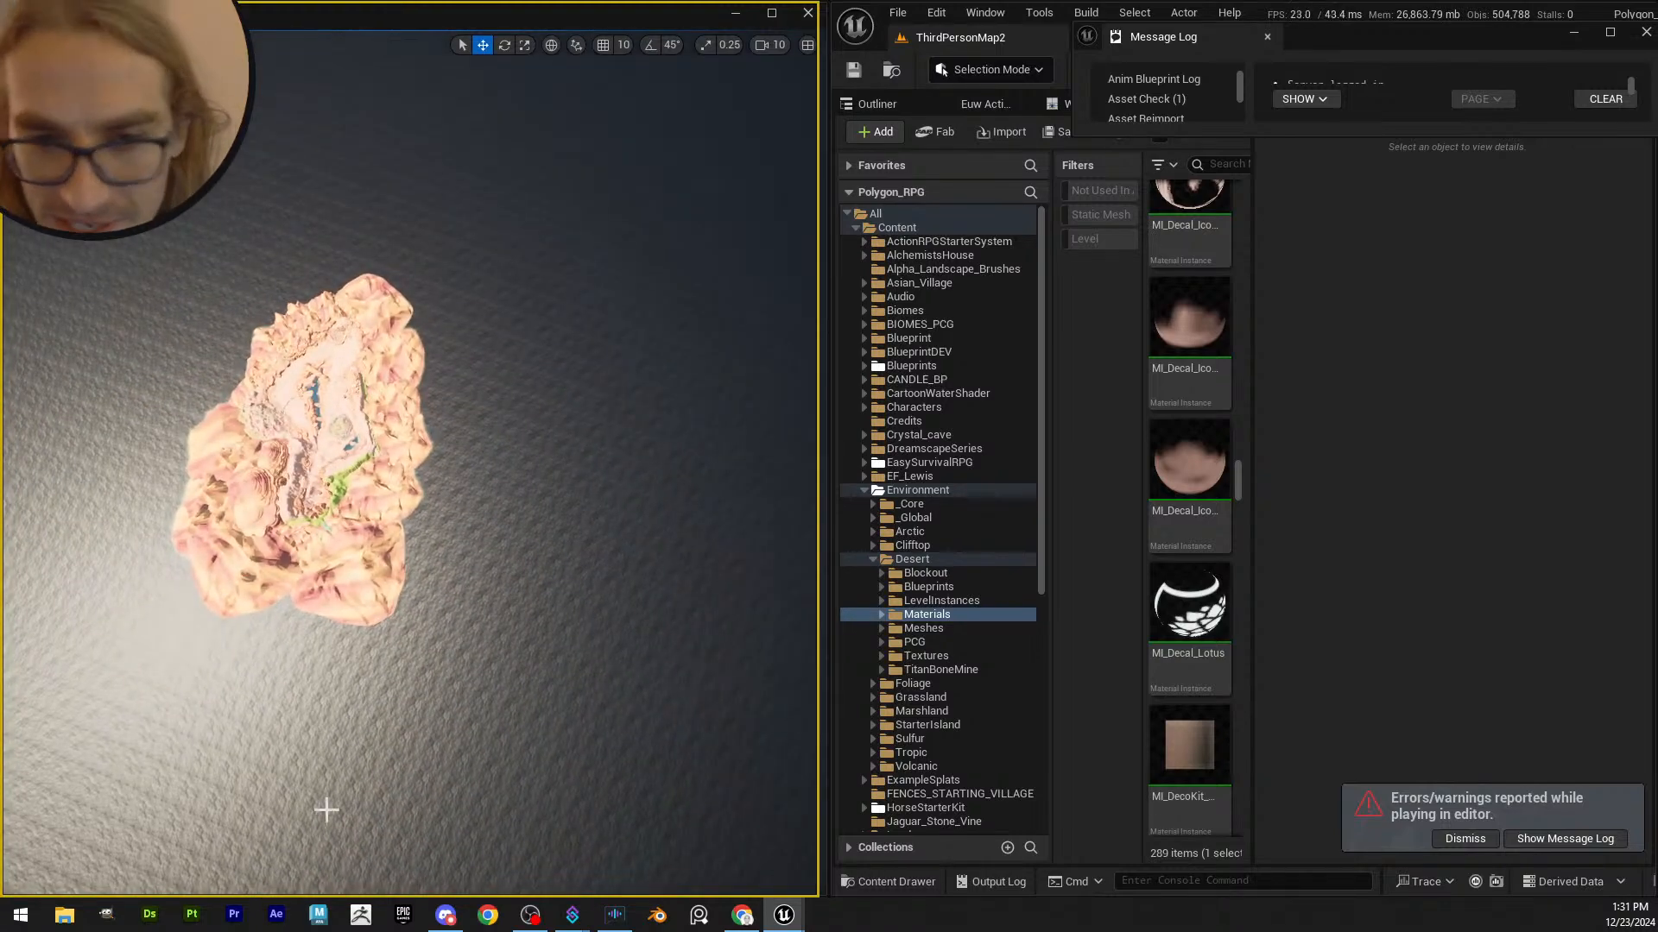
{"action": "key", "text": "w"}
{"action": "right_click_drag", "start_coordinate": [511, 395], "coordinate": [510, 394]}
{"action": "key", "text": "w"}
{"action": "scroll", "coordinate": [510, 394], "scroll_direction": "down", "scroll_amount": 5}
{"action": "key", "text": "w"}
{"action": "scroll", "coordinate": [511, 394], "scroll_direction": "down", "scroll_amount": 1}
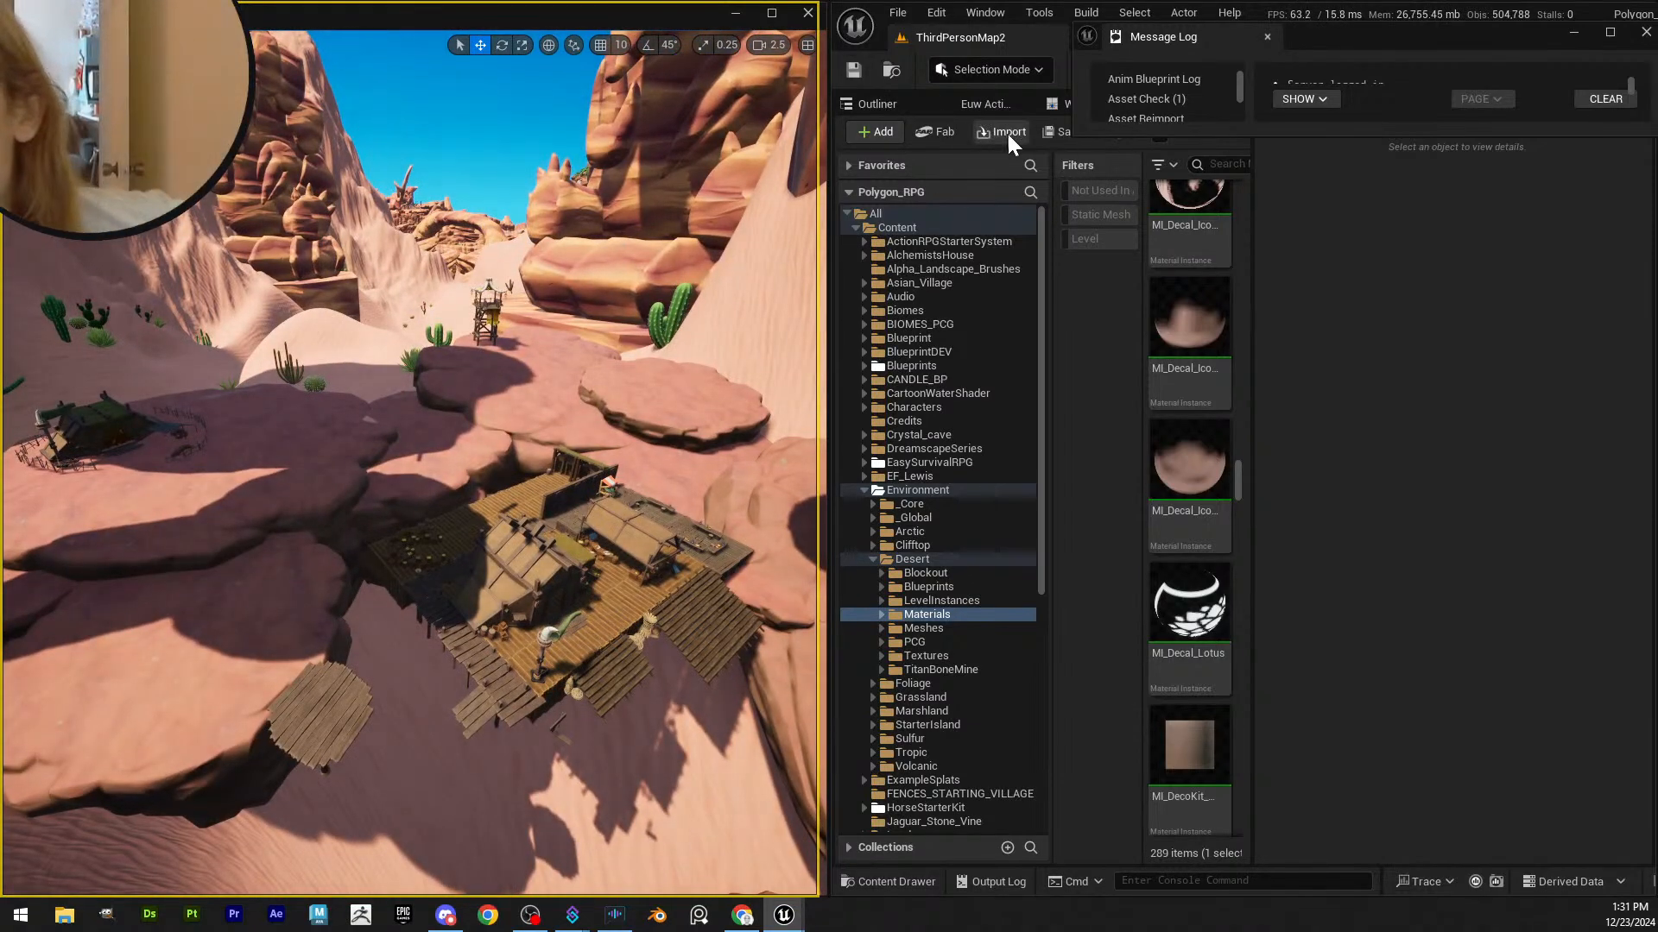
- Move the Message Log window clear of the editor edge and close it
{"action": "left_click_drag", "start_coordinate": [1447, 28], "coordinate": [1193, 129]}
{"action": "left_click", "coordinate": [1391, 133]}
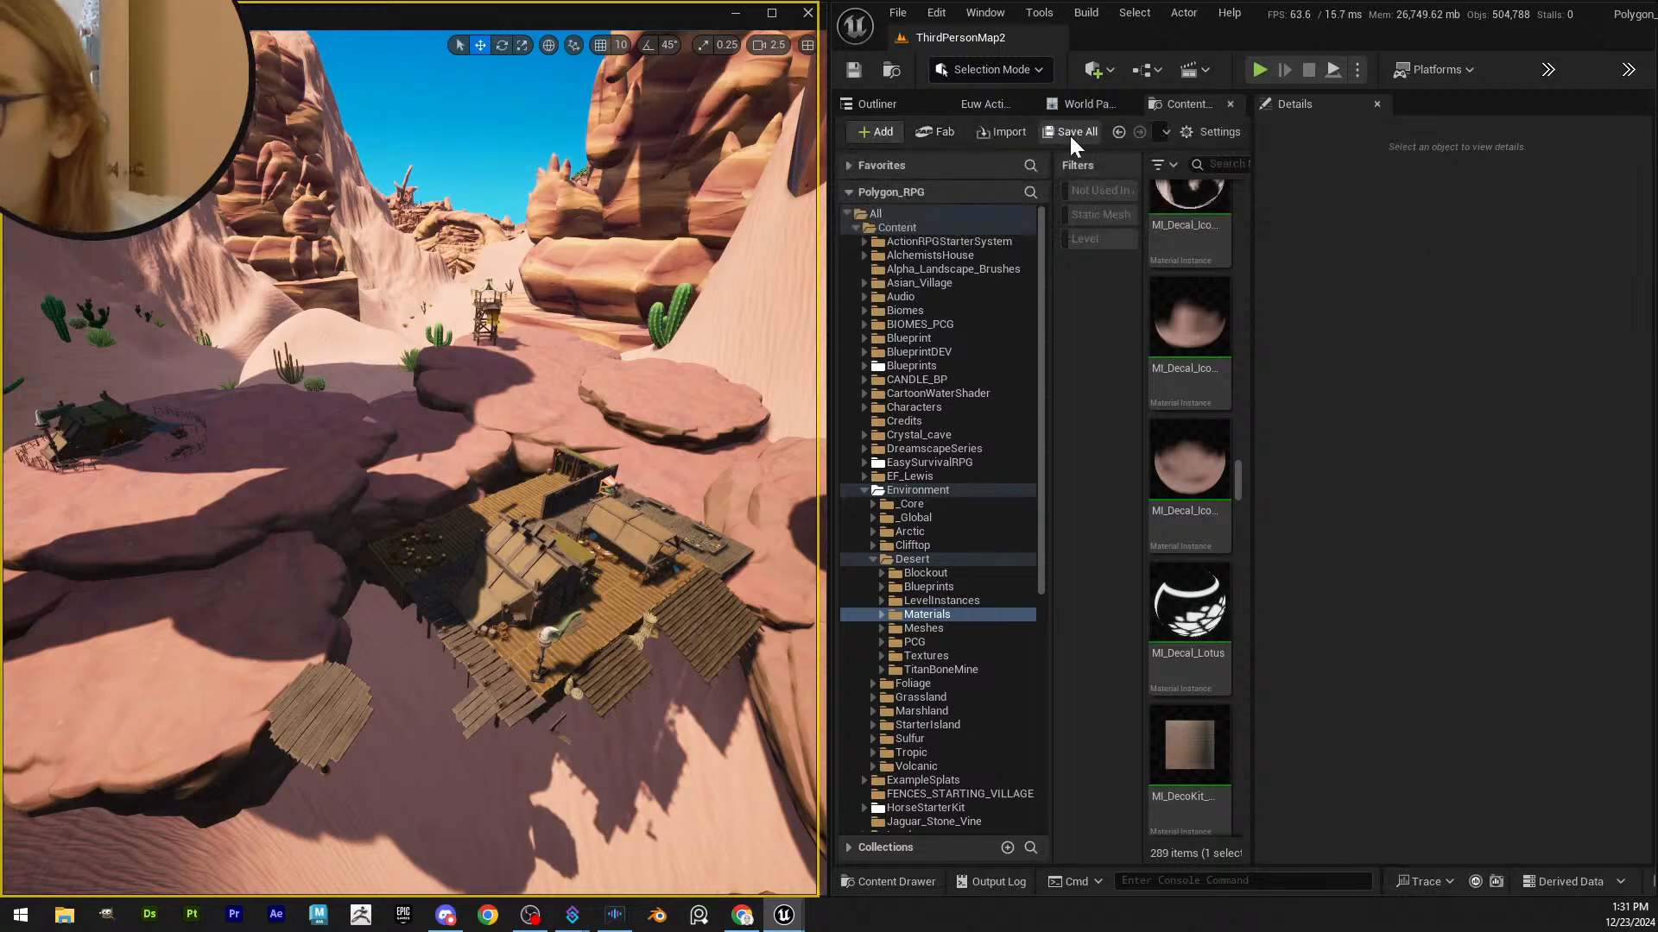
- Open the LI_TaedinMinesBlockout level instance of the mine village for editing
{"action": "key", "text": "w"}
{"action": "right_click_drag", "start_coordinate": [554, 400], "coordinate": [503, 431]}
{"action": "scroll", "coordinate": [554, 400], "scroll_direction": "down", "scroll_amount": 5}
{"action": "key", "text": "w"}
{"action": "scroll", "coordinate": [554, 400], "scroll_direction": "up", "scroll_amount": 7}
{"action": "scroll", "coordinate": [554, 400], "scroll_direction": "up", "scroll_amount": 3}
{"action": "scroll", "coordinate": [504, 431], "scroll_direction": "up", "scroll_amount": 2}
{"action": "right_click_drag", "start_coordinate": [459, 487], "coordinate": [495, 454]}
{"action": "left_click", "coordinate": [466, 481]}
{"action": "right_click", "coordinate": [494, 454]}
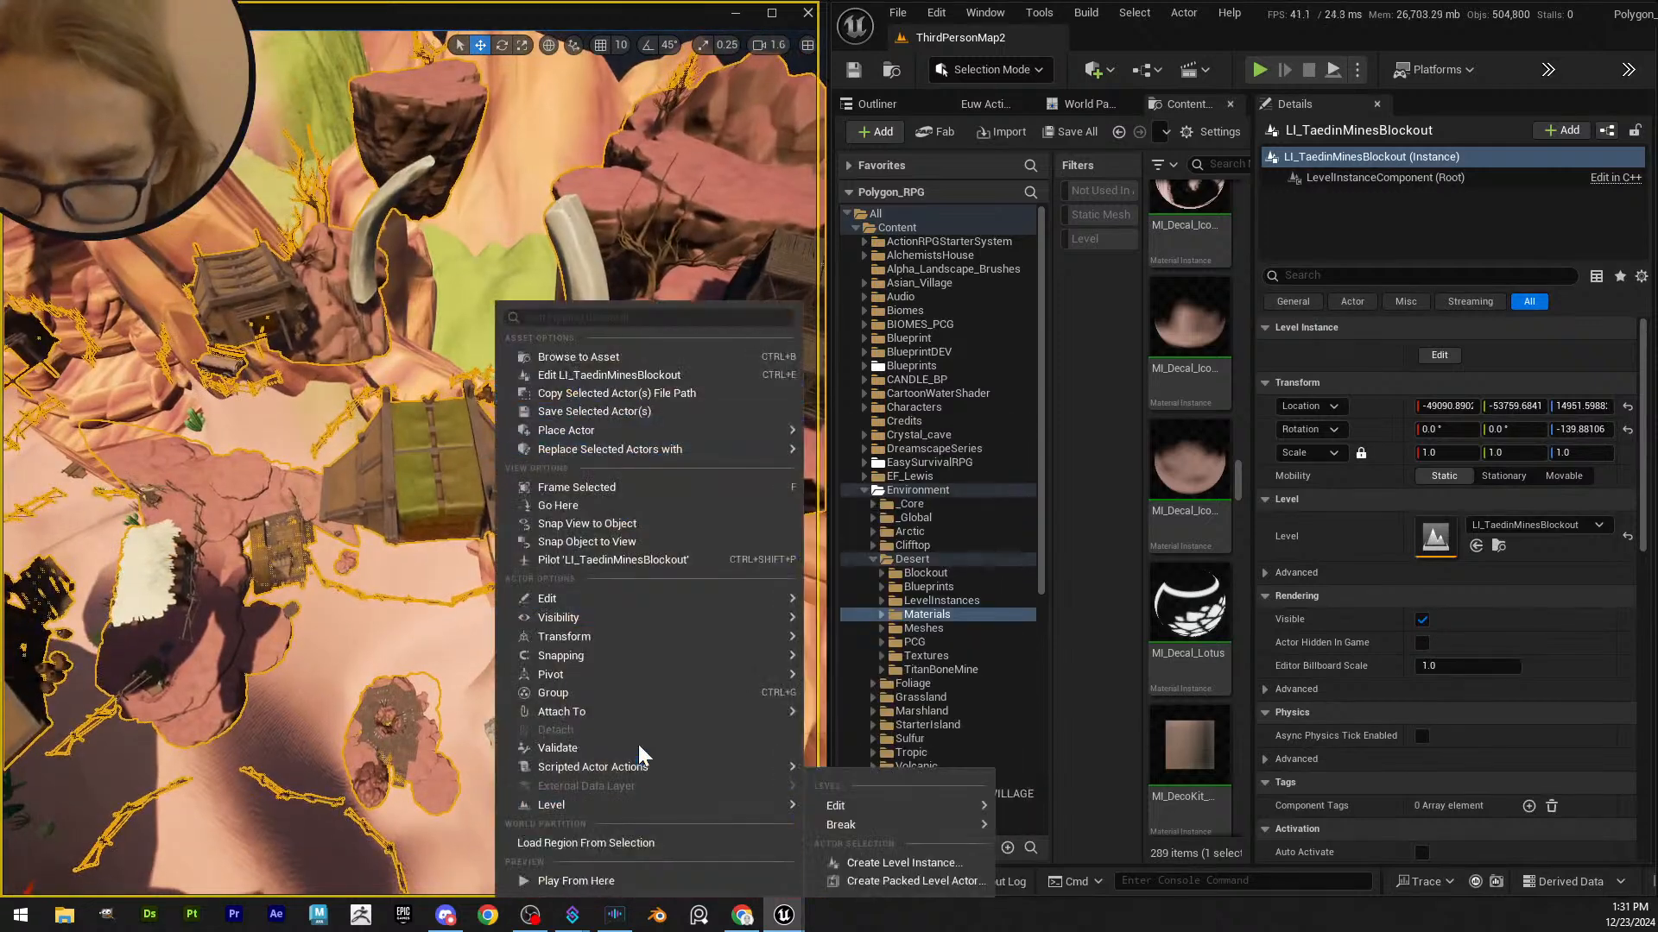
{"action": "mouse_move", "coordinate": [660, 801]}
{"action": "mouse_move", "coordinate": [858, 805]}
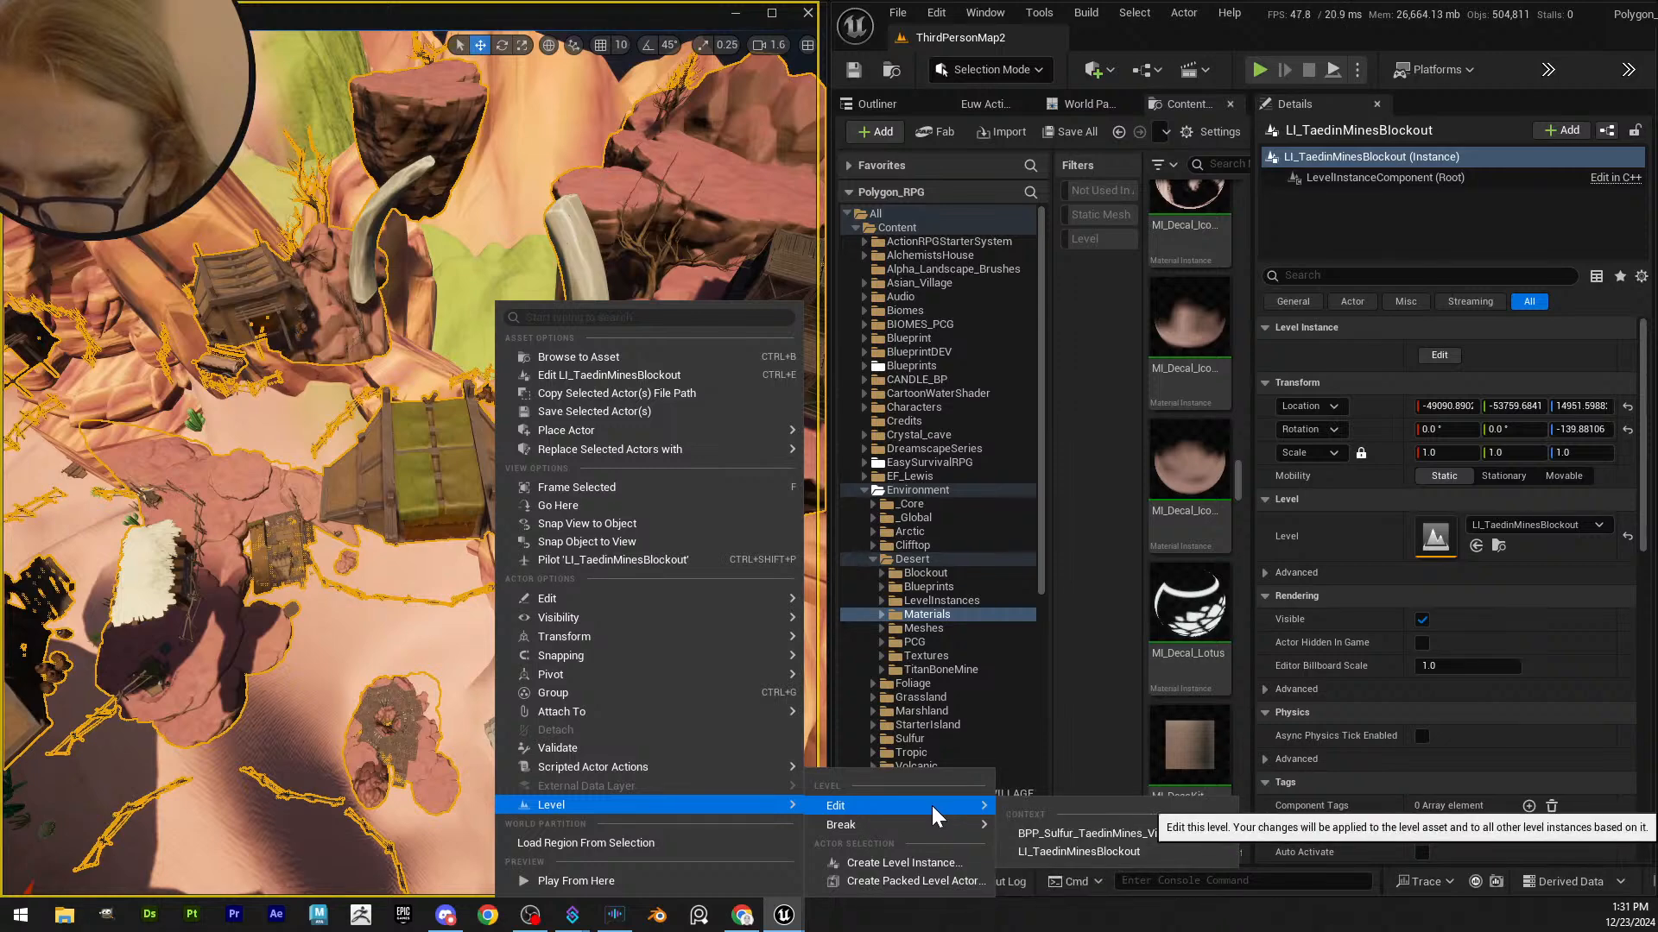
{"action": "left_click", "coordinate": [1062, 833]}
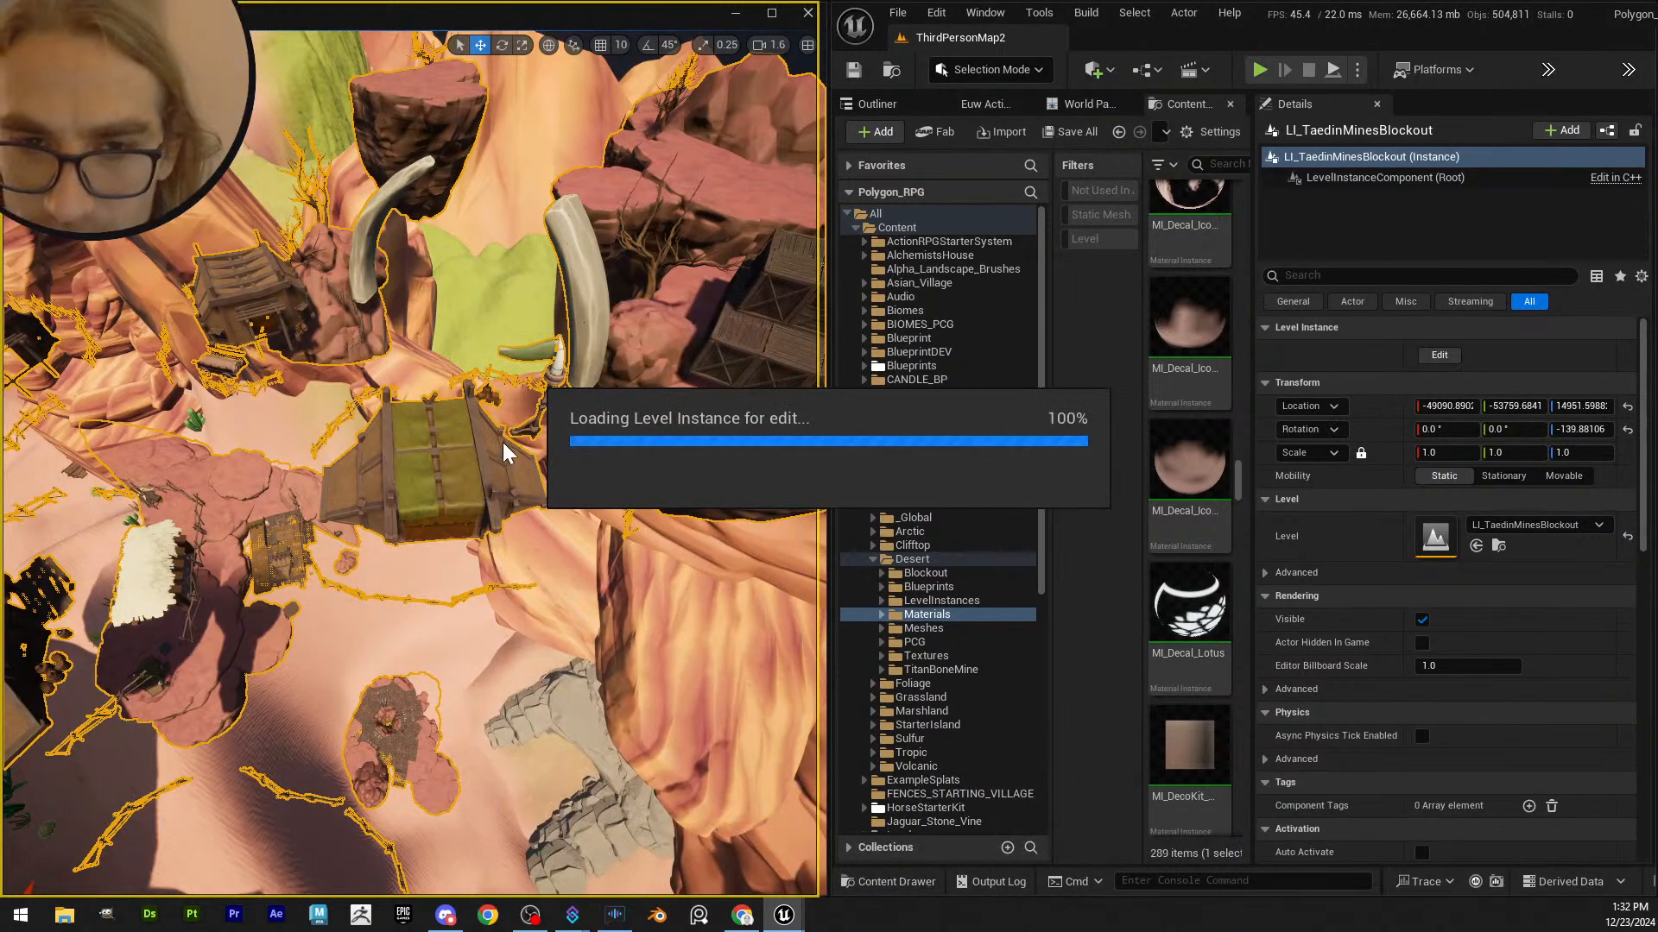
- Select the green-roofed house with its surrounding fences and banner pole, leaving the giant tusk and the rock out
{"action": "right_click_drag", "start_coordinate": [373, 505], "coordinate": [397, 501]}
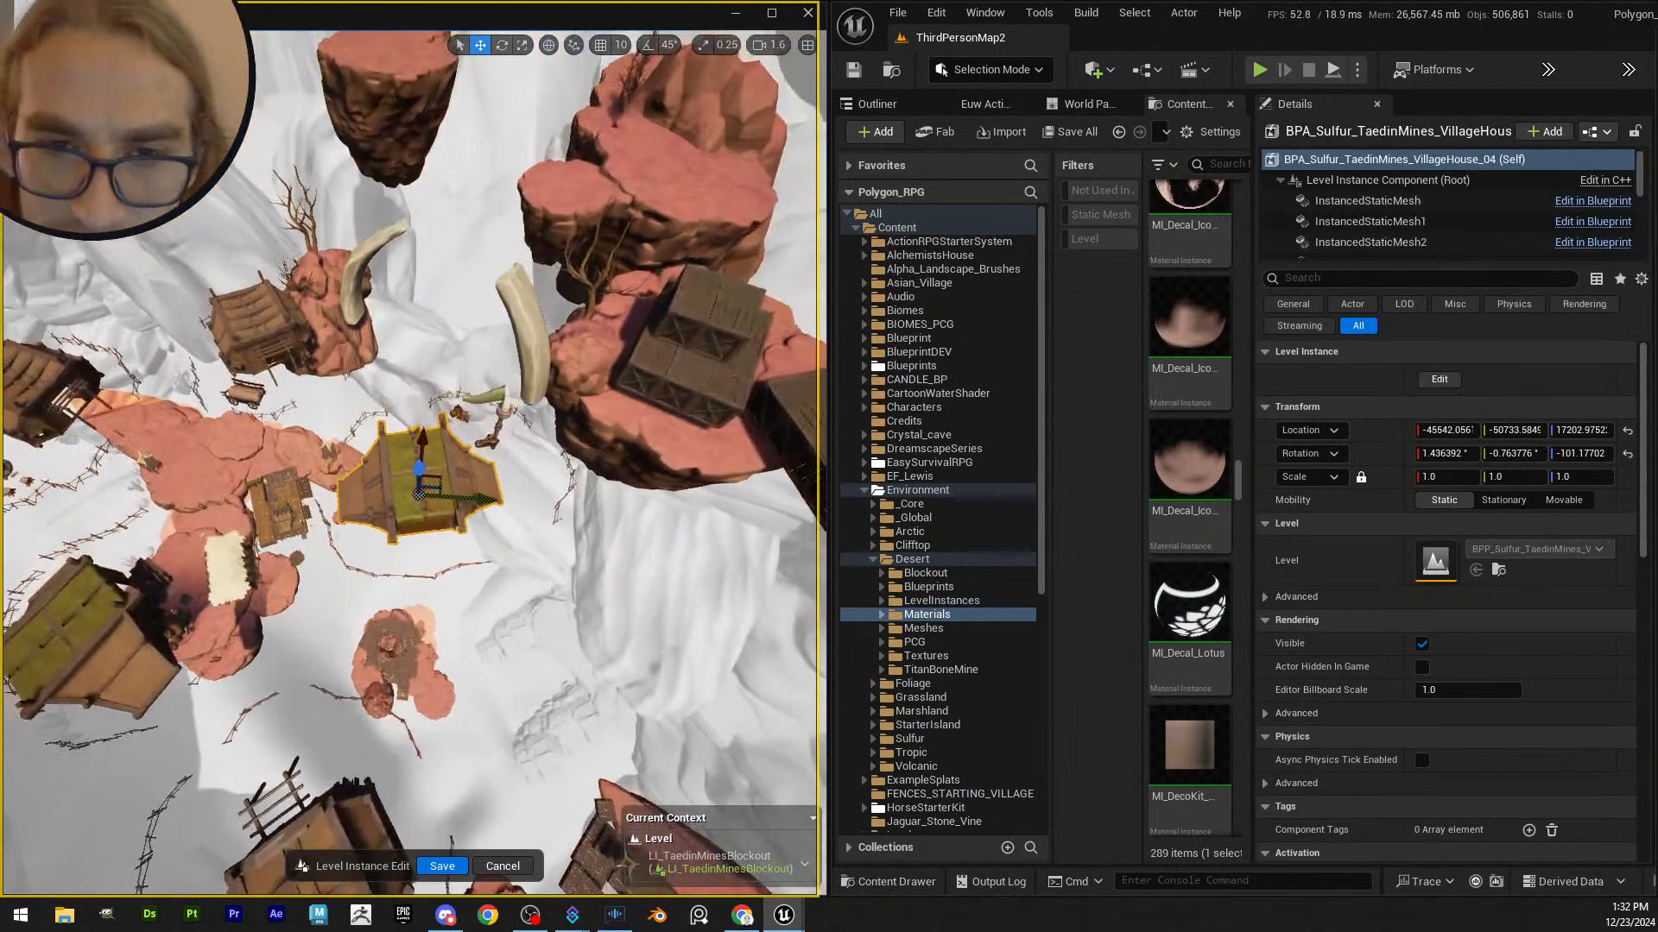
{"action": "right_click_drag", "start_coordinate": [619, 672], "coordinate": [619, 639]}
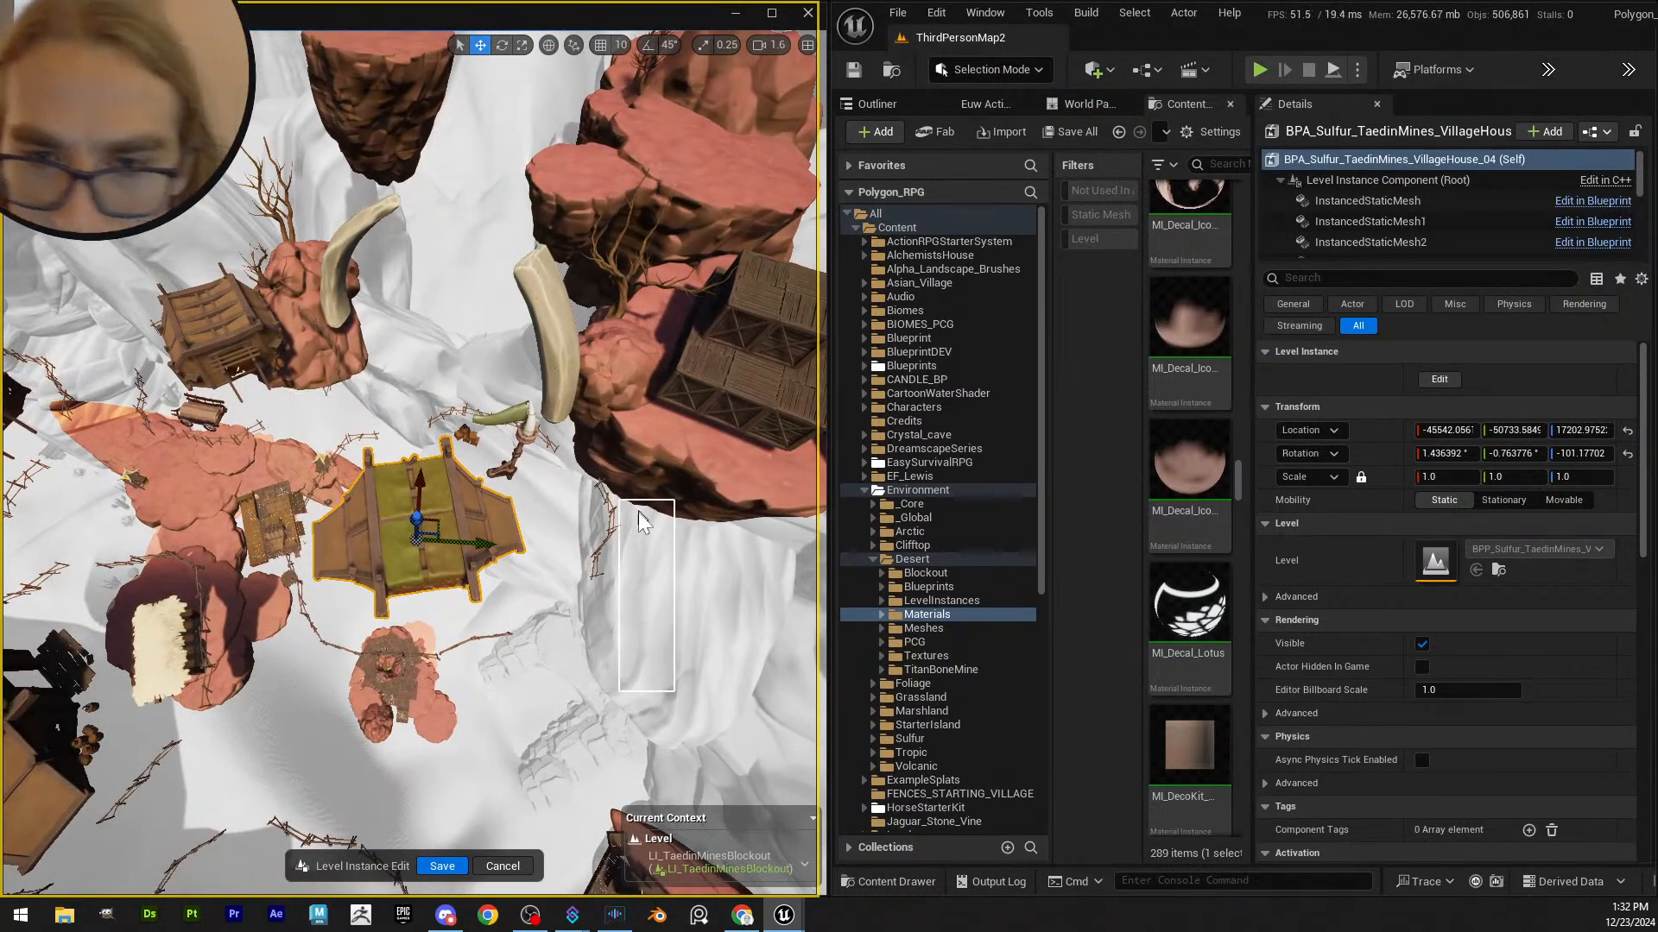
{"action": "left_click_drag", "start_coordinate": [639, 512], "coordinate": [677, 498], "text": "ctrl+alt"}
{"action": "right_click_drag", "start_coordinate": [688, 495], "coordinate": [781, 487]}
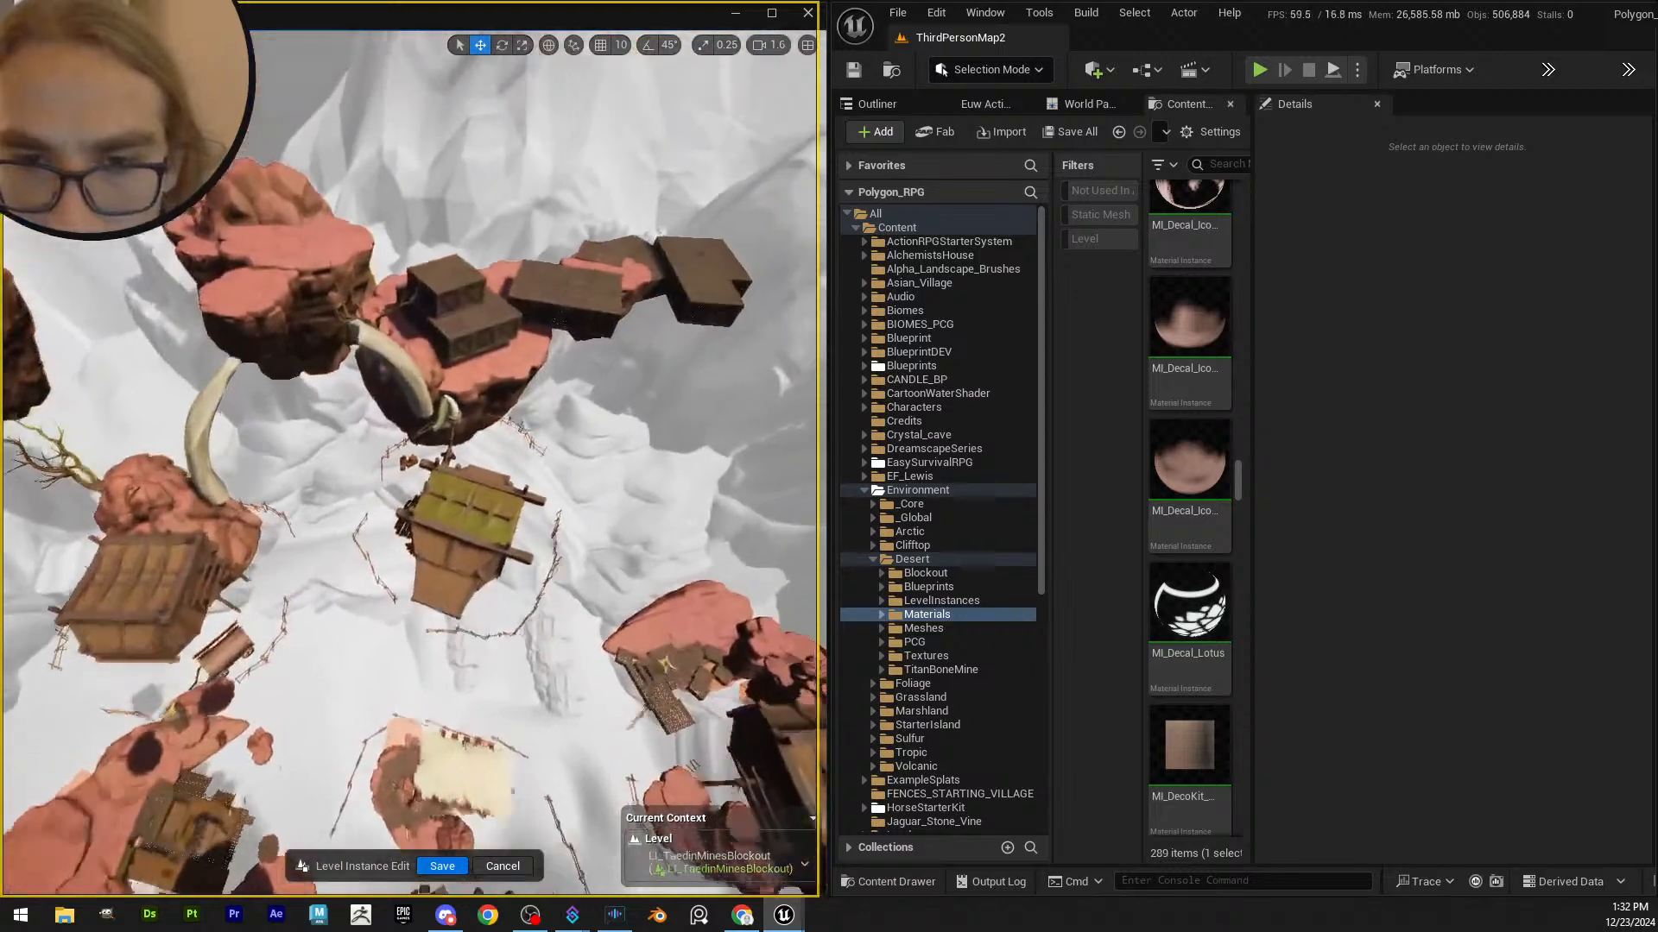
{"action": "right_click_drag", "start_coordinate": [581, 486], "coordinate": [599, 476]}
{"action": "right_click_drag", "start_coordinate": [500, 455], "coordinate": [540, 475]}
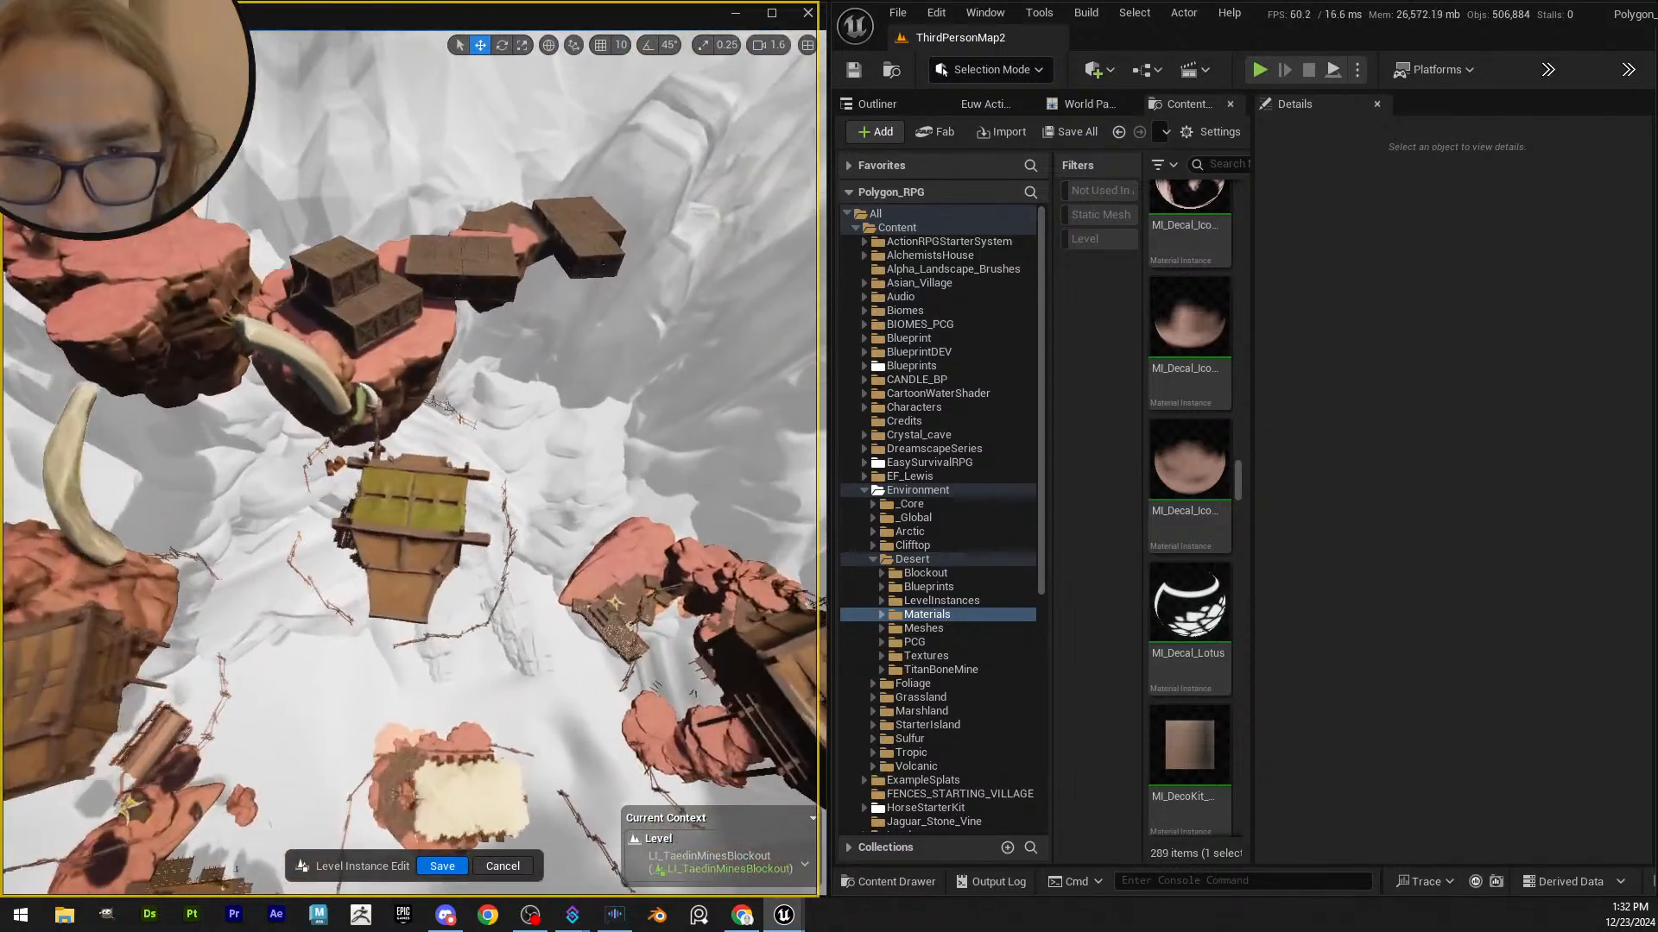
{"action": "right_click_drag", "start_coordinate": [259, 393], "coordinate": [270, 391]}
{"action": "left_click_drag", "start_coordinate": [530, 650], "coordinate": [532, 641], "text": "ctrl+alt"}
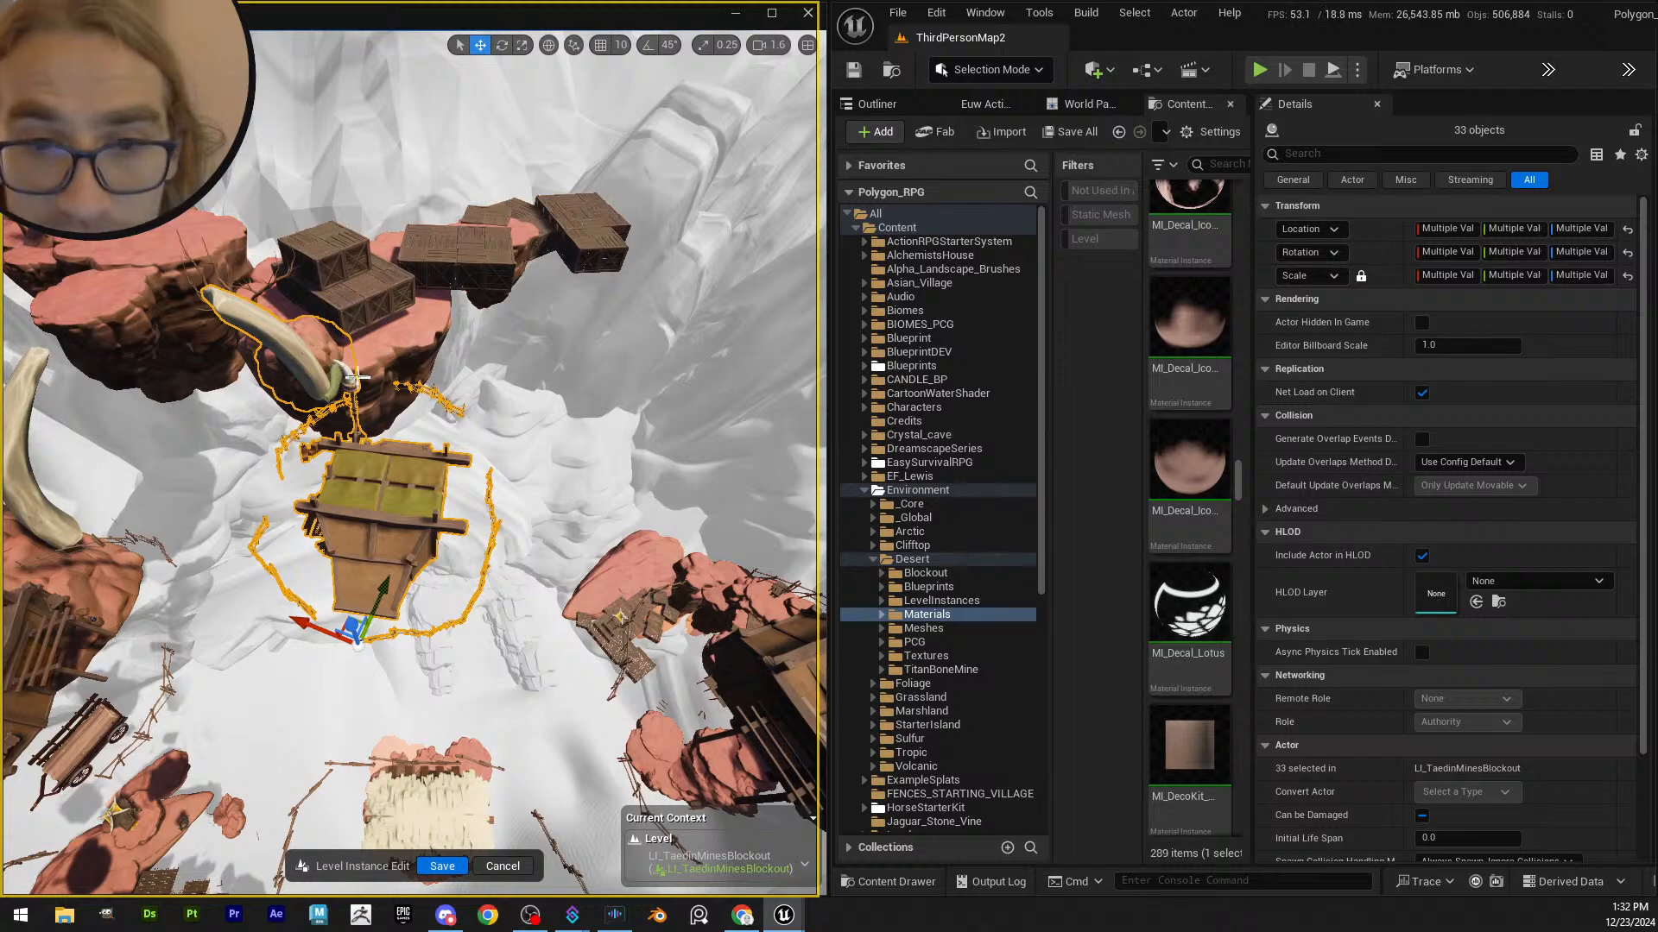
{"action": "right_click_drag", "start_coordinate": [454, 488], "coordinate": [432, 328]}
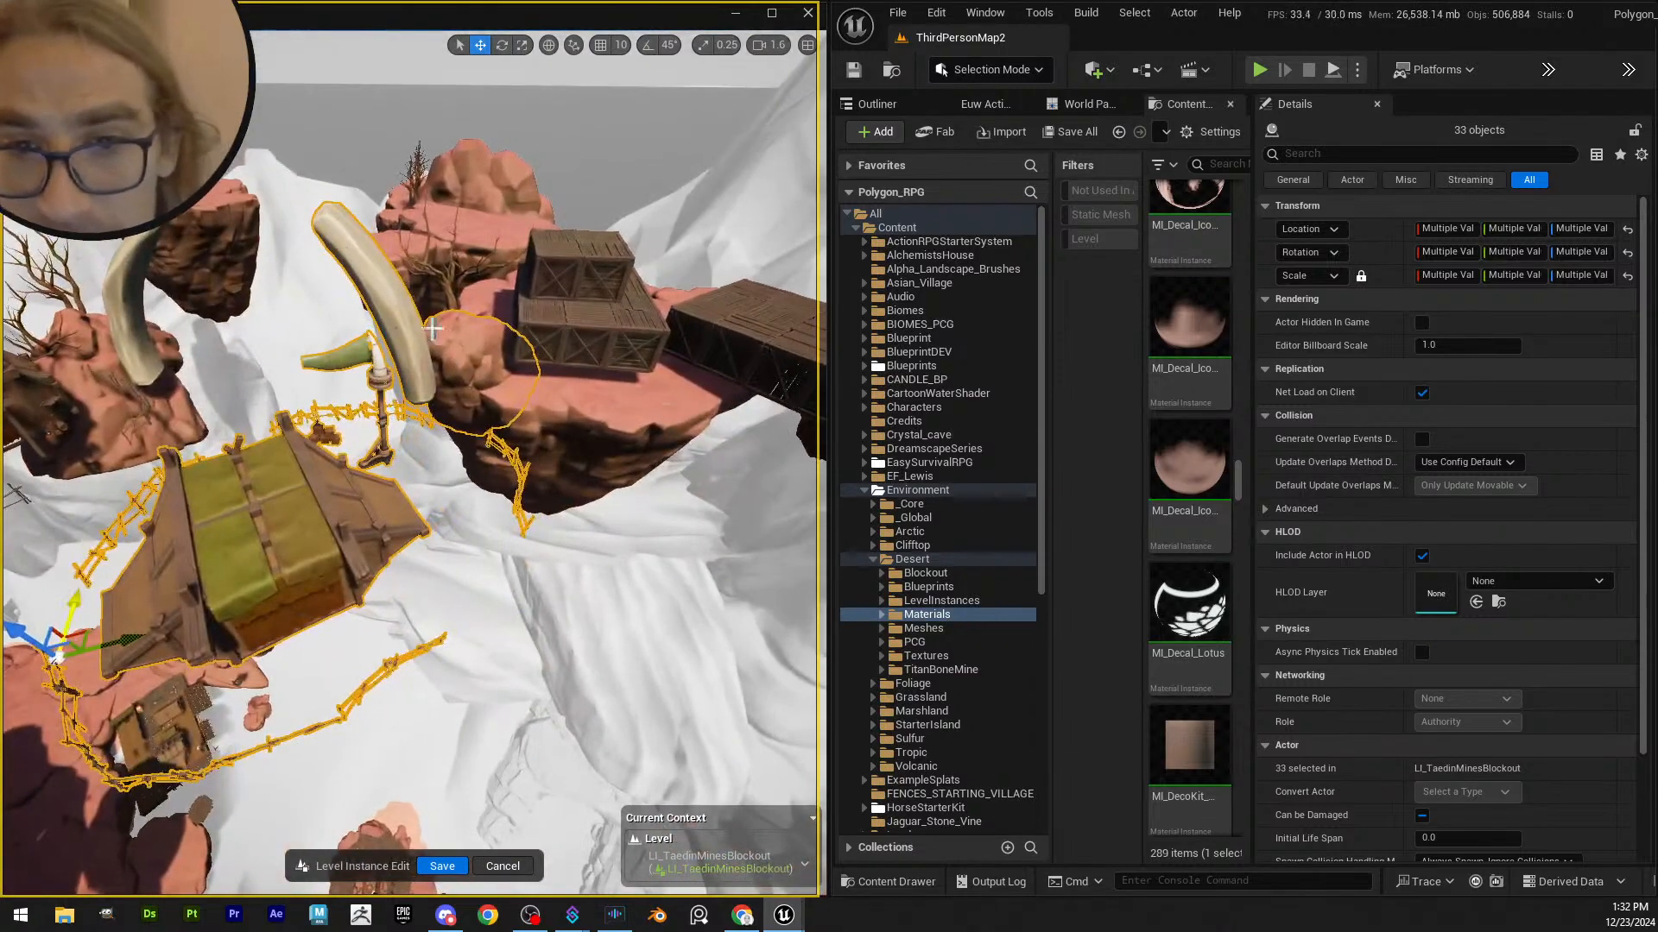
{"action": "scroll", "coordinate": [309, 395], "scroll_direction": "down", "scroll_amount": 6}
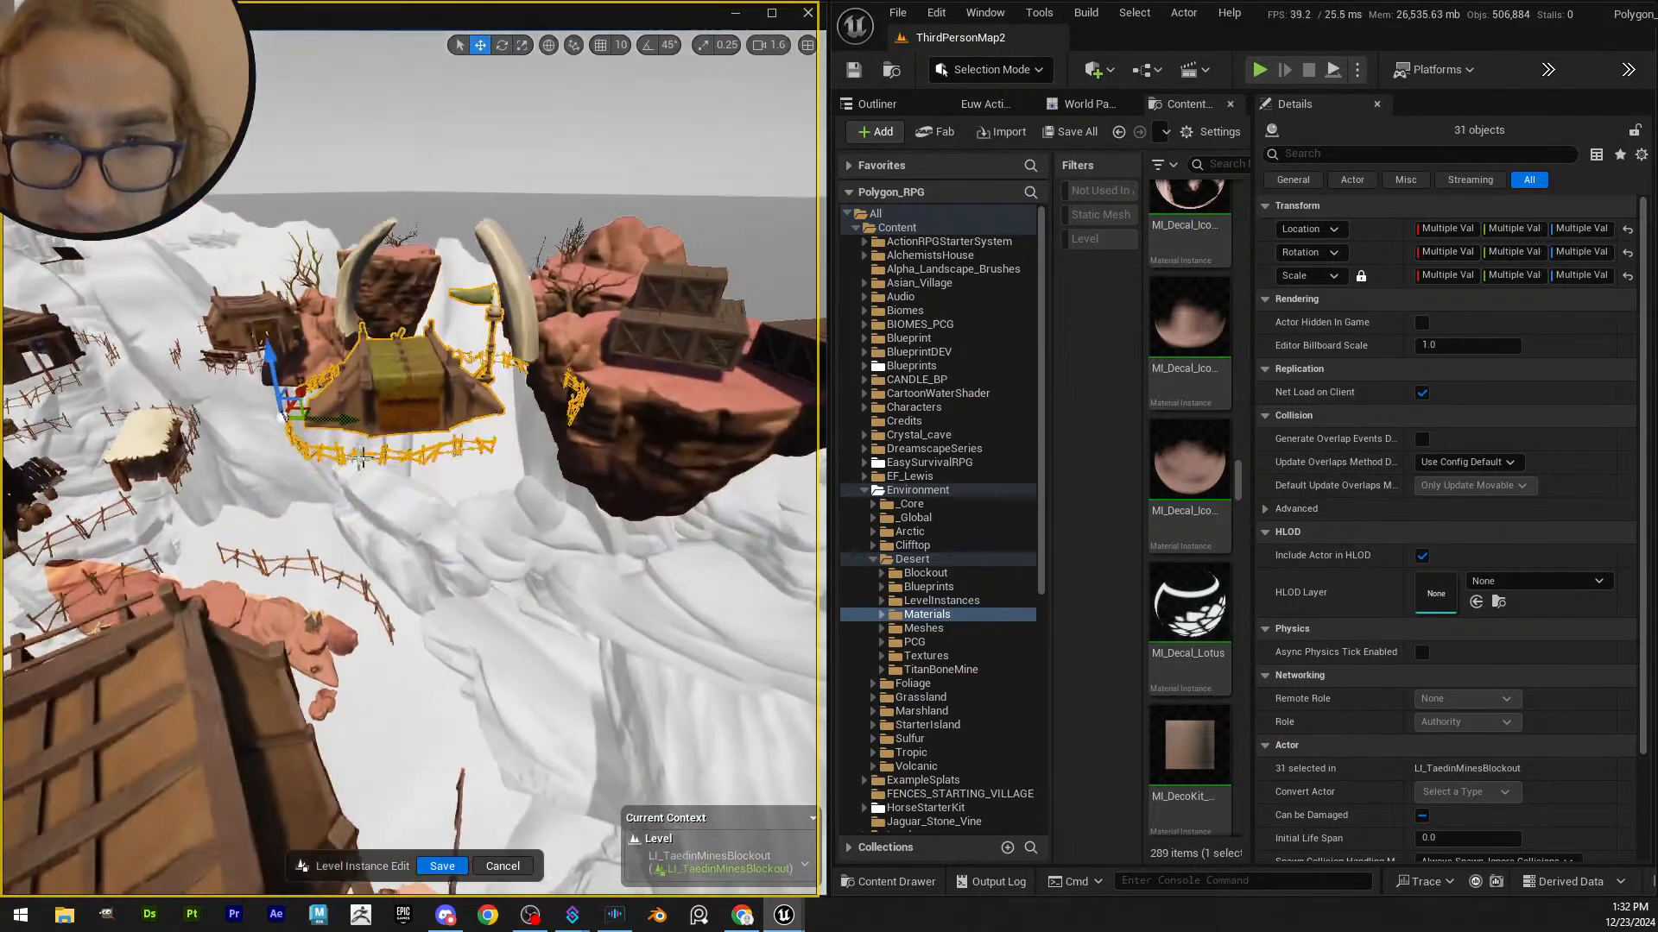
- Try moving the selected house and fences down toward the lower rock camp, and undo the move
{"action": "left_click_drag", "start_coordinate": [272, 546], "coordinate": [454, 518]}
{"action": "key", "text": "ctrl+z"}
{"action": "key", "text": "f"}
{"action": "left_click_drag", "start_coordinate": [785, 421], "coordinate": [560, 787]}
{"action": "key", "text": "ctrl+z"}
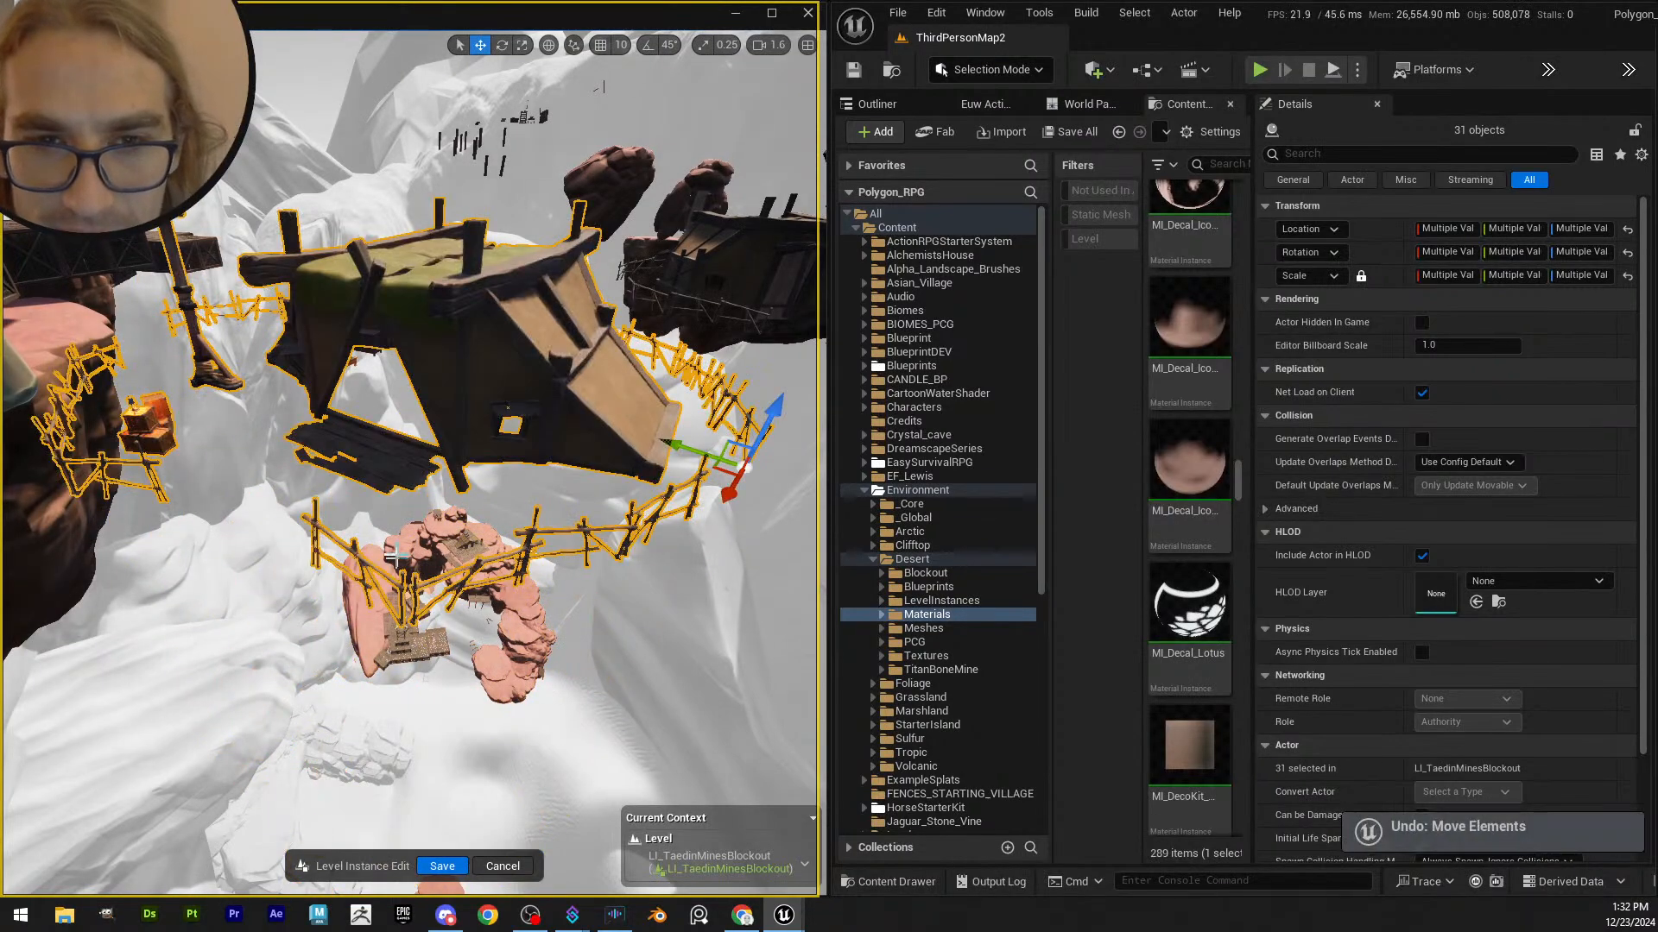
- Add the cabinets, the potion shelf and other furnishings inside the house to the selection
{"action": "key", "text": "f"}
{"action": "key", "text": "w"}
{"action": "mouse_move", "coordinate": [143, 445]}
{"action": "right_mouse_down"}
{"action": "mouse_move", "coordinate": [172, 423]}
{"action": "mouse_move", "coordinate": [143, 444]}
{"action": "right_mouse_up"}
{"action": "key", "text": "w"}
{"action": "right_click_drag", "start_coordinate": [445, 536], "coordinate": [374, 462]}
{"action": "scroll", "coordinate": [303, 529], "scroll_direction": "down", "scroll_amount": 1}
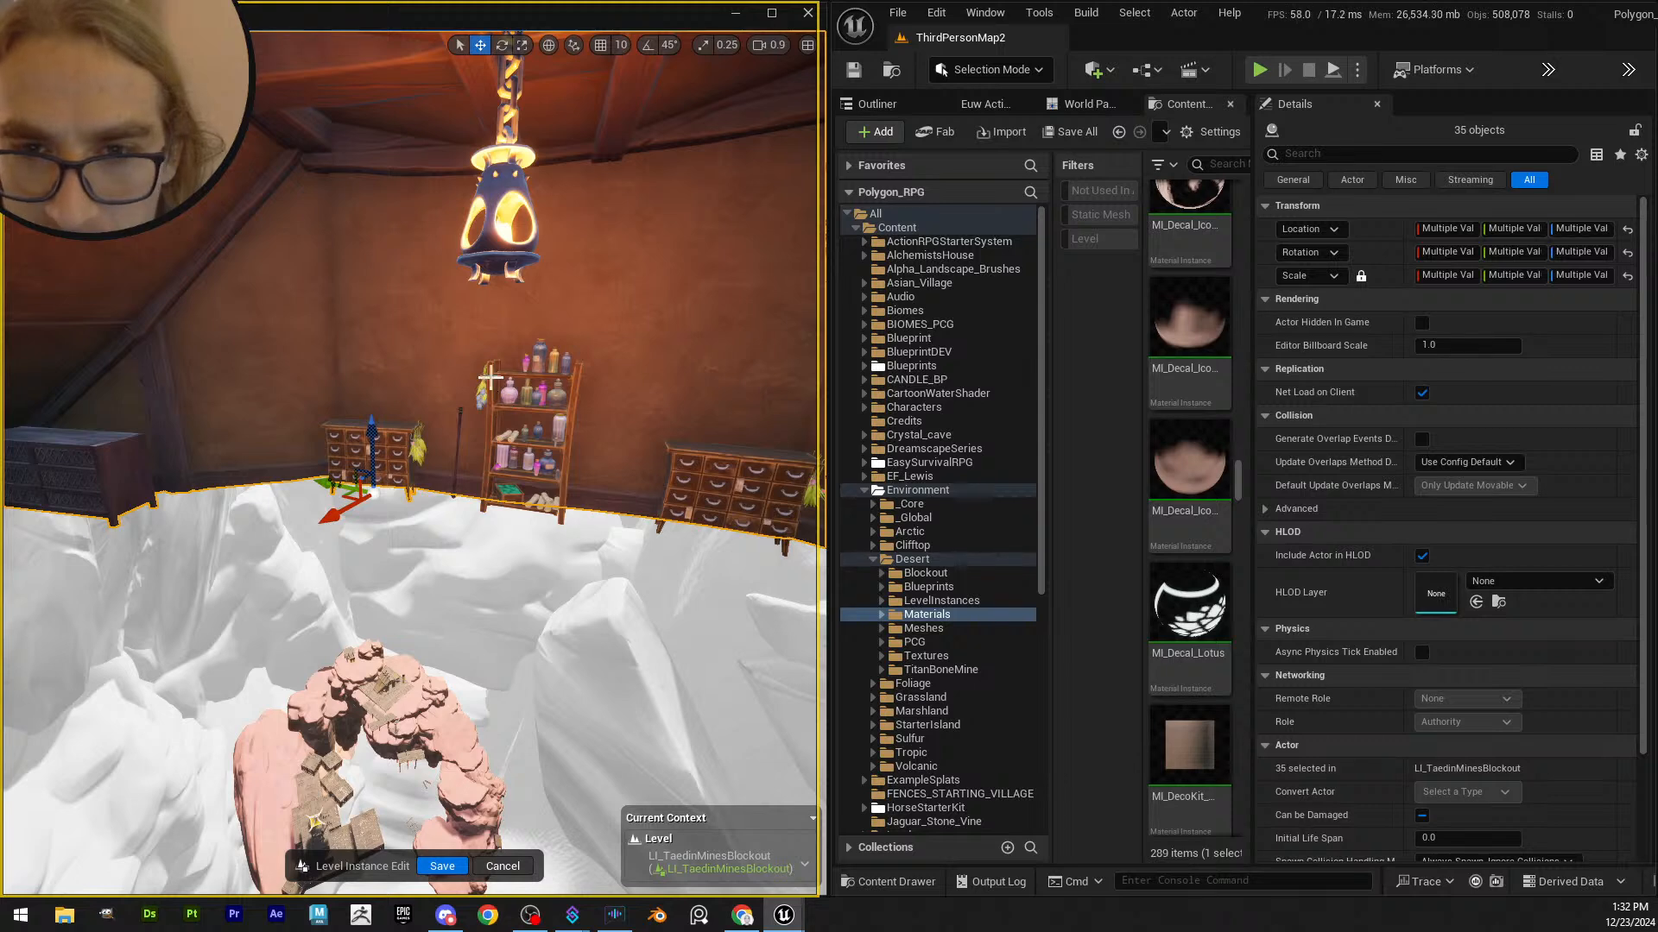
{"action": "left_click_drag", "start_coordinate": [502, 212], "coordinate": [627, 426]}
{"action": "left_click", "coordinate": [697, 453], "text": "ctrl"}
- Try moving the house together with its furnishings, and undo the move
{"action": "right_click_drag", "start_coordinate": [574, 432], "coordinate": [492, 444]}
{"action": "scroll", "coordinate": [535, 445], "scroll_direction": "up", "scroll_amount": 4}
{"action": "left_click_drag", "start_coordinate": [492, 445], "coordinate": [444, 528]}
{"action": "key", "text": "ctrl+z"}
- Add the thin pole beside the potion shelf to the selection, and undo a test move of the group
{"action": "key", "text": "w"}
{"action": "right_click_drag", "start_coordinate": [445, 528], "coordinate": [512, 429]}
{"action": "scroll", "coordinate": [423, 488], "scroll_direction": "down", "scroll_amount": 4}
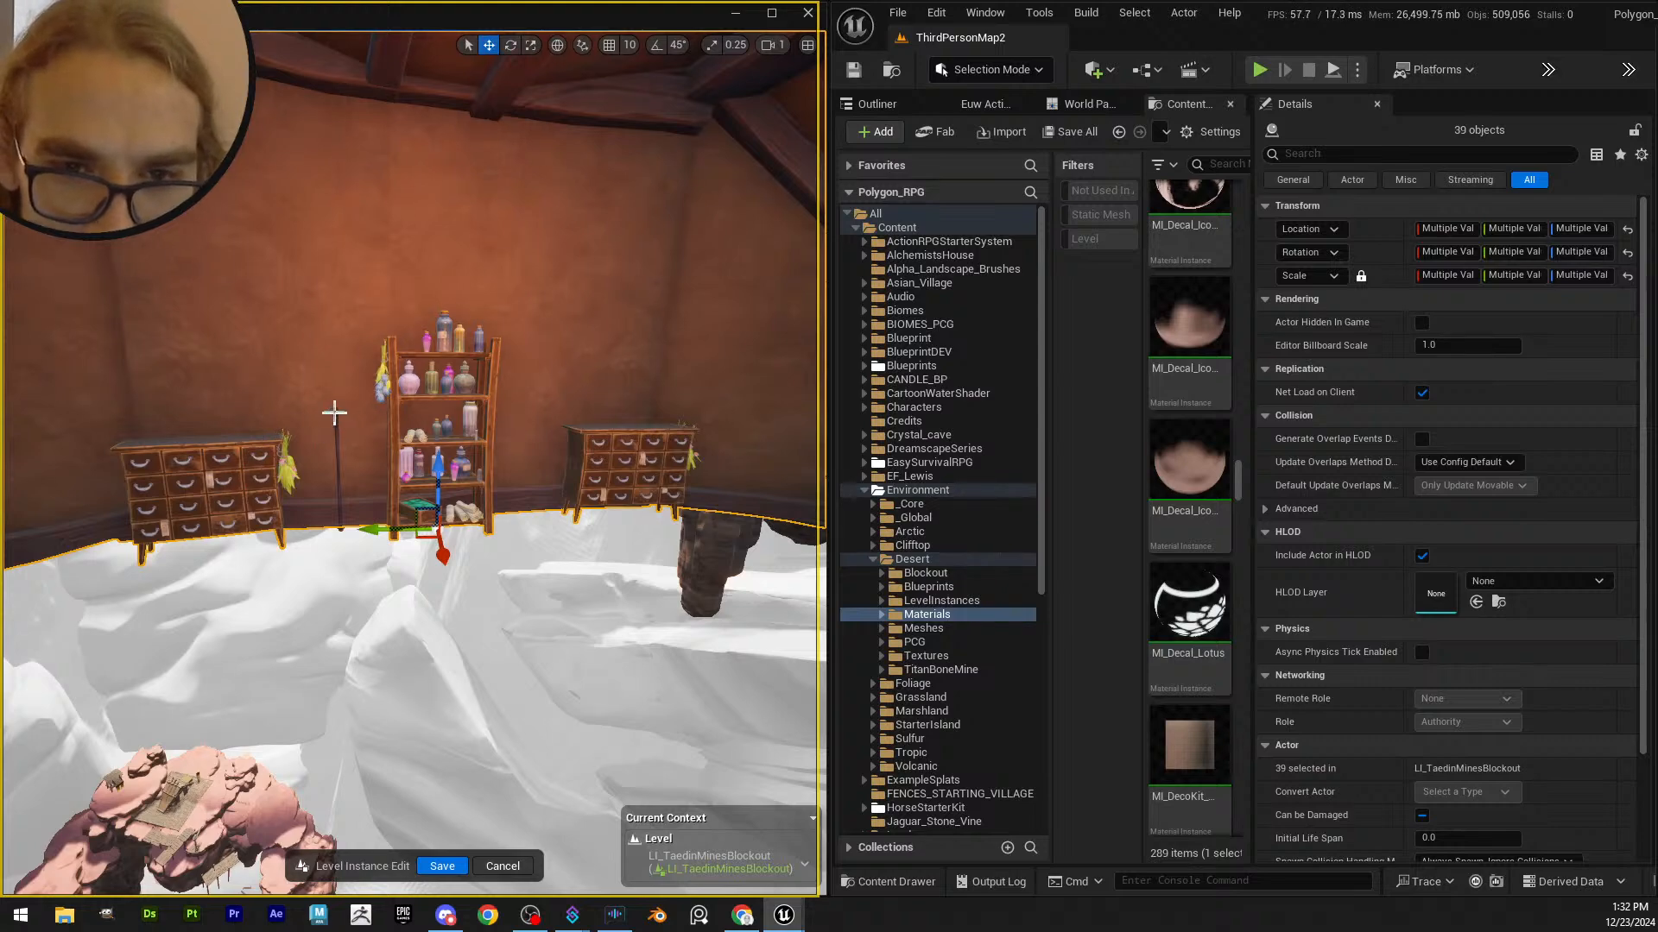
{"action": "scroll", "coordinate": [527, 483], "scroll_direction": "up", "scroll_amount": 2}
{"action": "key", "text": "s"}
{"action": "right_click_drag", "start_coordinate": [535, 491], "coordinate": [514, 462]}
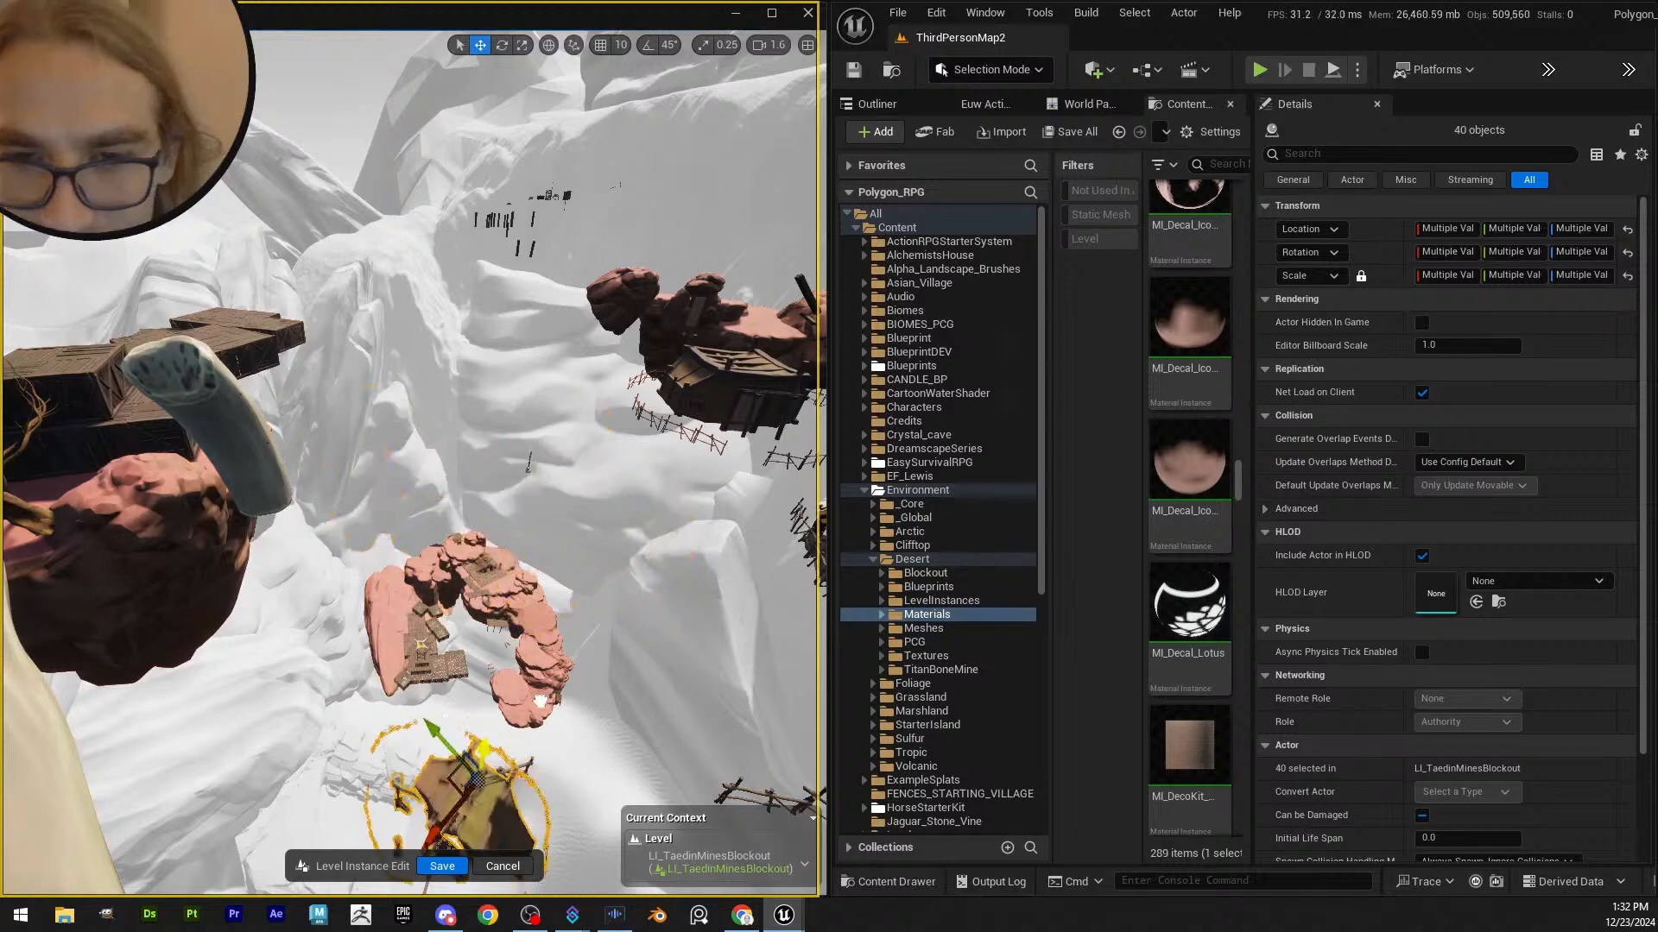
{"action": "key", "text": "ctrl+z"}
- Check the house interior, try lowering the group to the valley floor, and undo the move
{"action": "right_click_drag", "start_coordinate": [540, 660], "coordinate": [522, 643]}
{"action": "scroll", "coordinate": [531, 652], "scroll_direction": "down", "scroll_amount": 2}
{"action": "right_click_drag", "start_coordinate": [496, 423], "coordinate": [492, 419]}
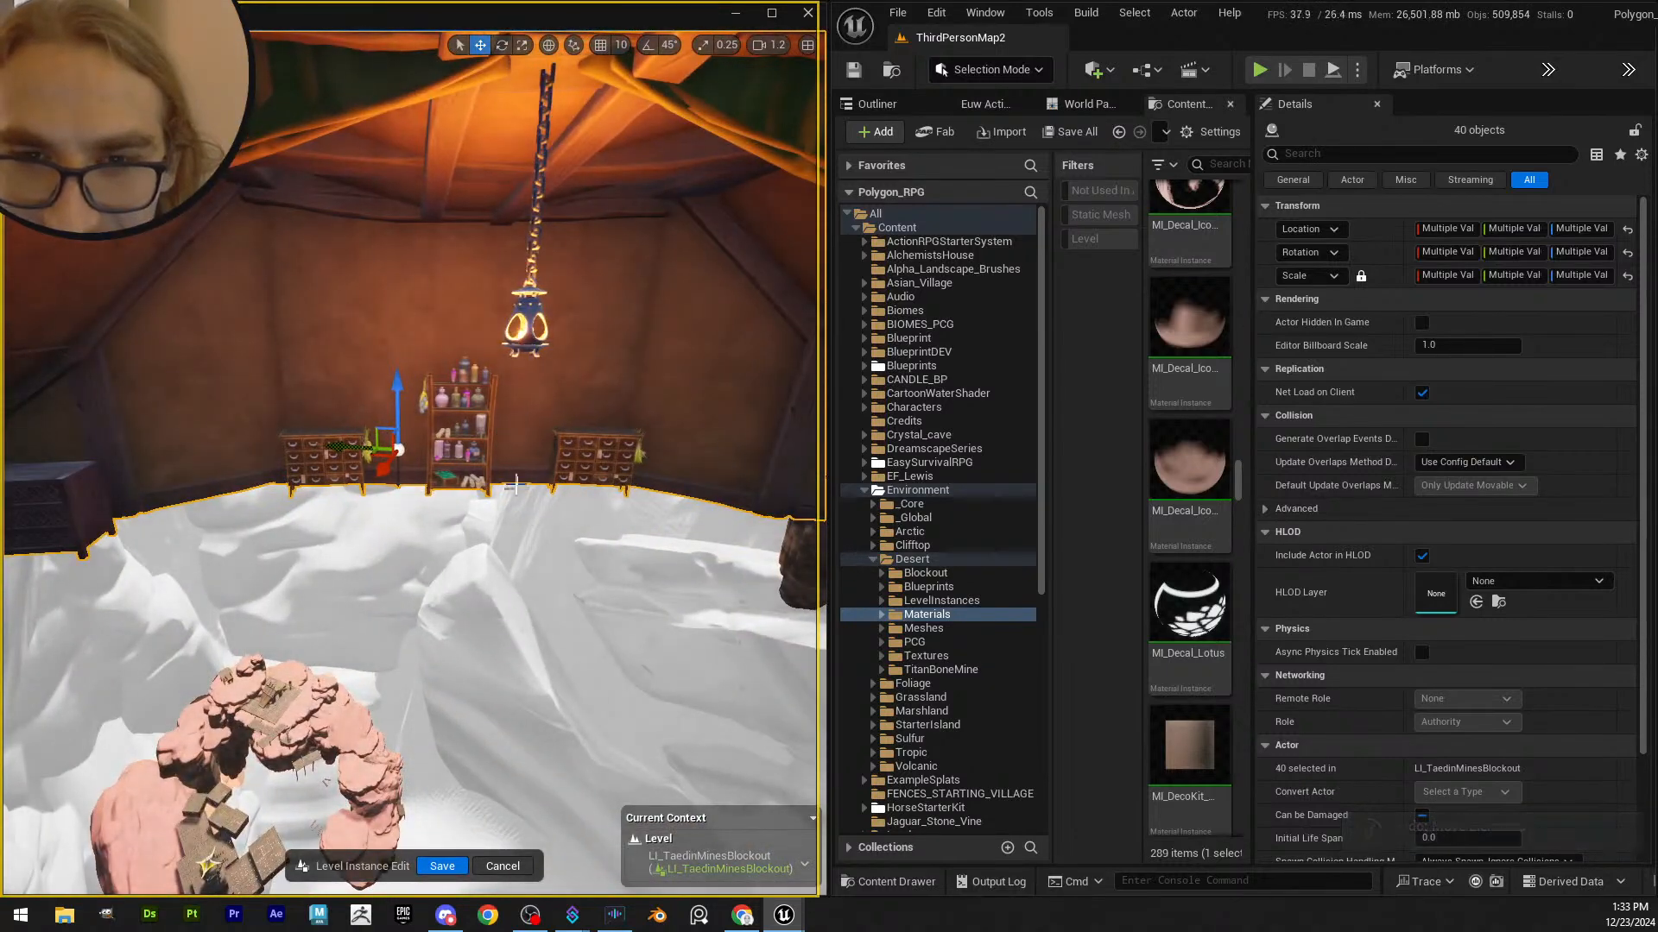
{"action": "key", "text": "s"}
{"action": "scroll", "coordinate": [516, 488], "scroll_direction": "up", "scroll_amount": 2}
{"action": "right_click_drag", "start_coordinate": [516, 485], "coordinate": [516, 492]}
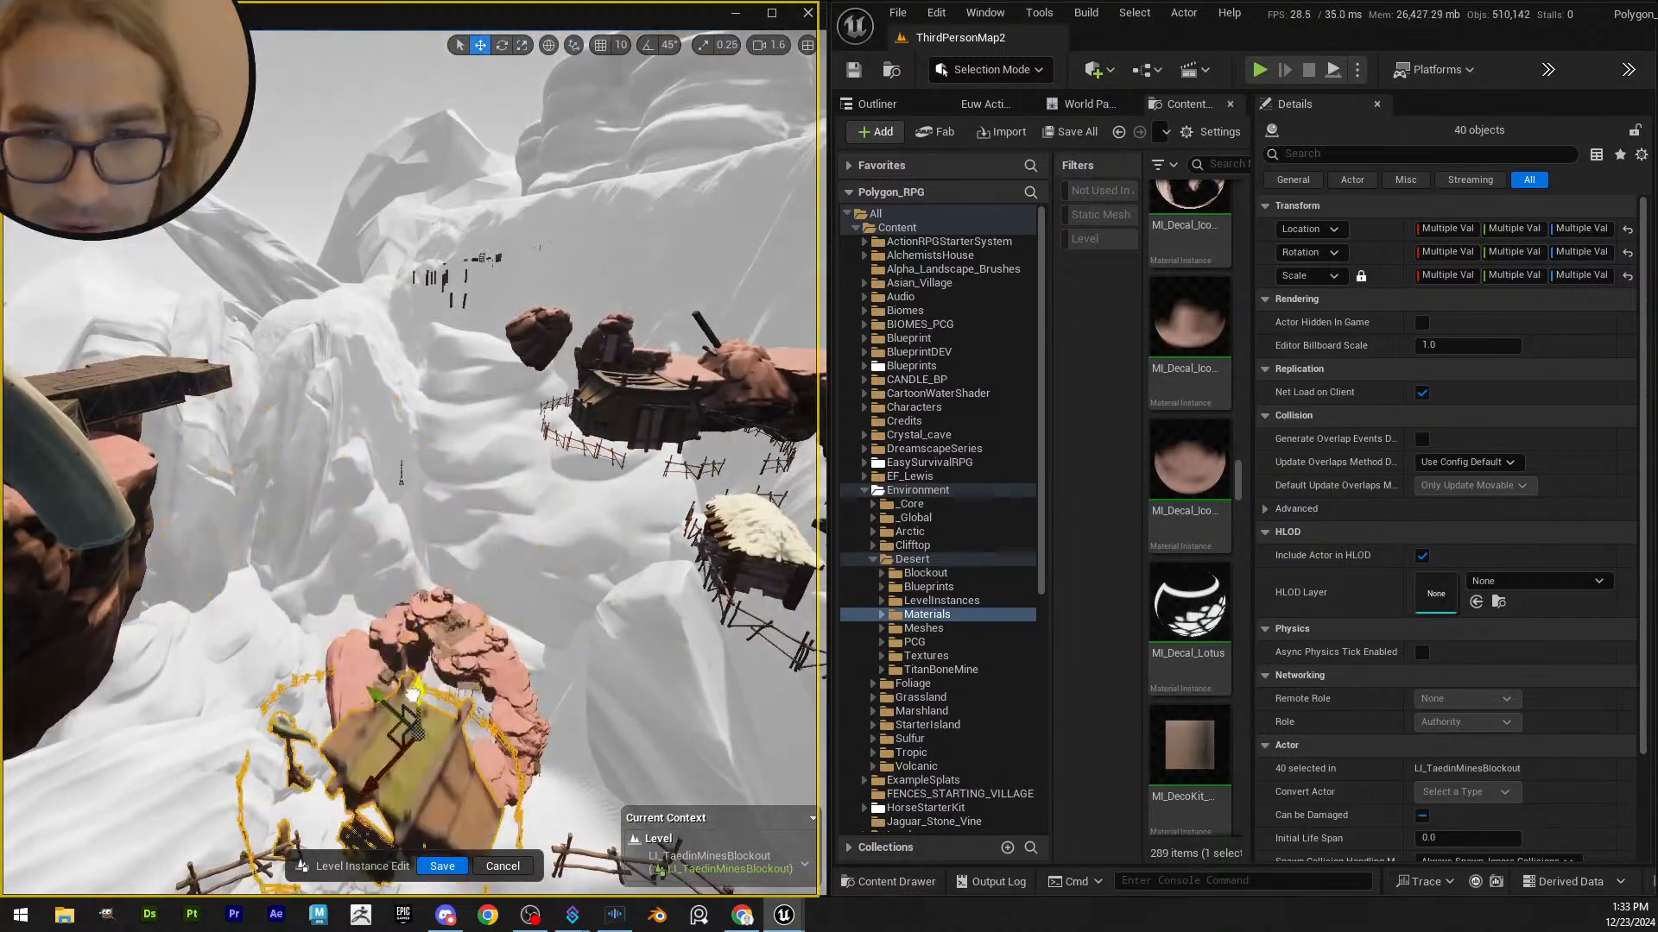
{"action": "left_click_drag", "start_coordinate": [413, 693], "coordinate": [414, 734]}
{"action": "key", "text": "ctrl+z"}
- Add the hanging lantern inside the house to the selection, and undo another test move of the group
{"action": "key", "text": "w"}
{"action": "scroll", "coordinate": [406, 605], "scroll_direction": "down", "scroll_amount": 2}
{"action": "right_click_drag", "start_coordinate": [392, 620], "coordinate": [471, 543]}
{"action": "key", "text": "w"}
{"action": "right_click_drag", "start_coordinate": [445, 465], "coordinate": [453, 385]}
{"action": "scroll", "coordinate": [442, 475], "scroll_direction": "up", "scroll_amount": 2}
{"action": "key", "text": "s"}
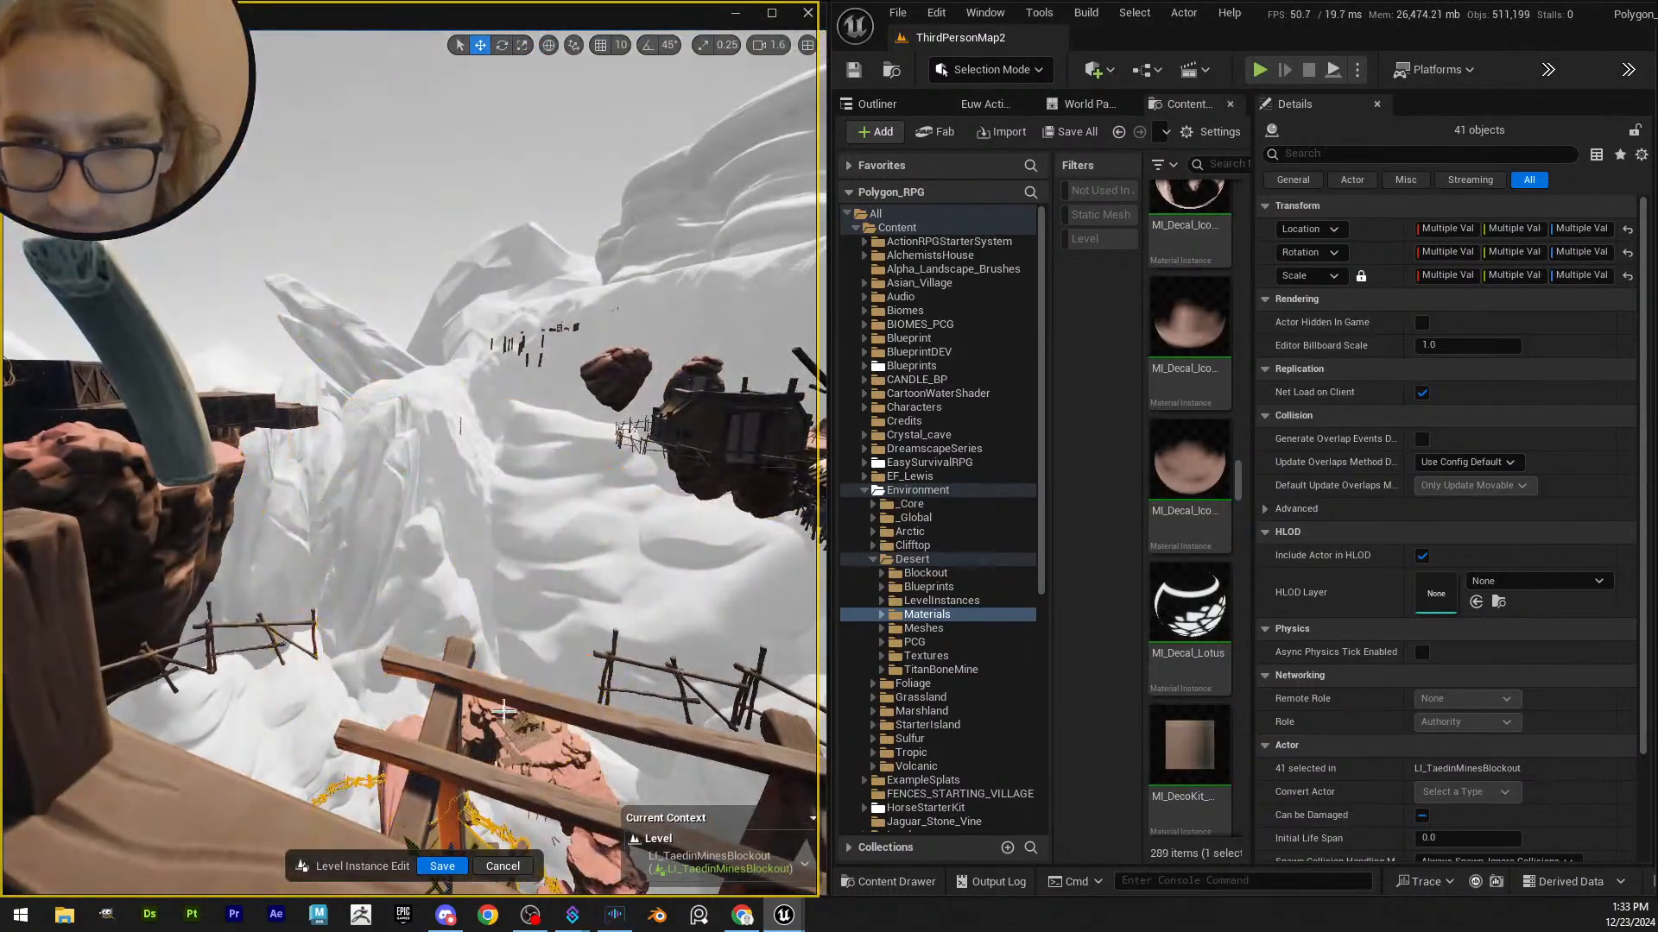
{"action": "key", "text": "ctrl+z"}
- Add the lantern's chain to the selection after undoing the trial move that left it behind
{"action": "right_click_drag", "start_coordinate": [415, 575], "coordinate": [500, 515]}
{"action": "key", "text": "w"}
{"action": "scroll", "coordinate": [423, 527], "scroll_direction": "down", "scroll_amount": 1}
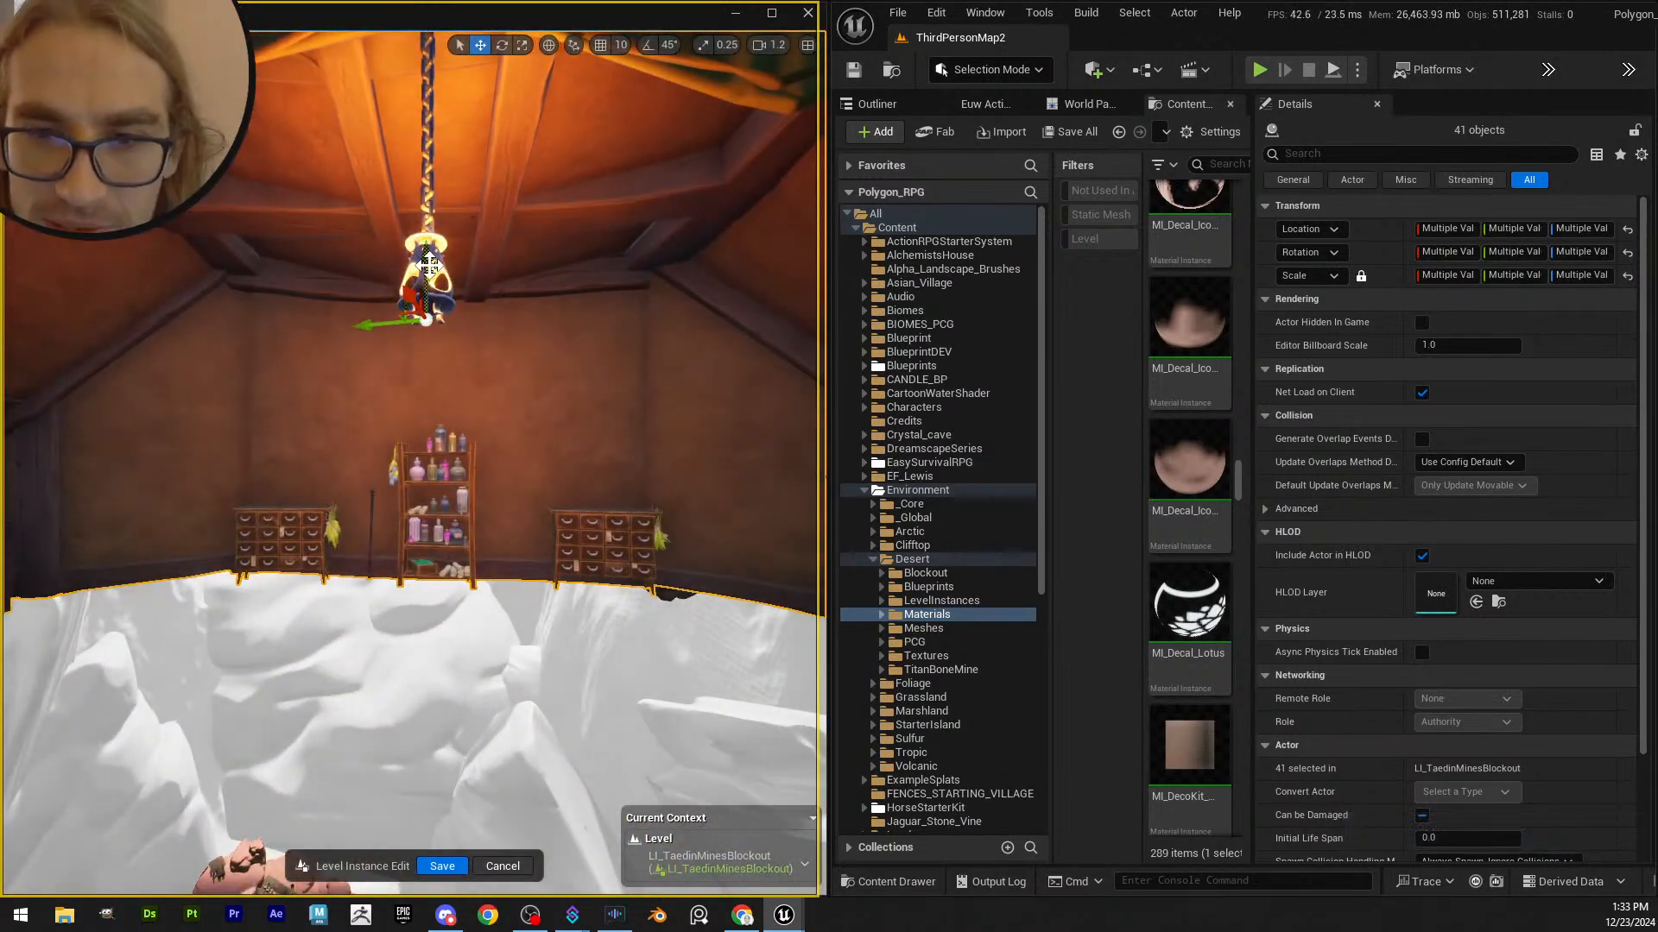
{"action": "right_click_drag", "start_coordinate": [429, 298], "coordinate": [429, 285]}
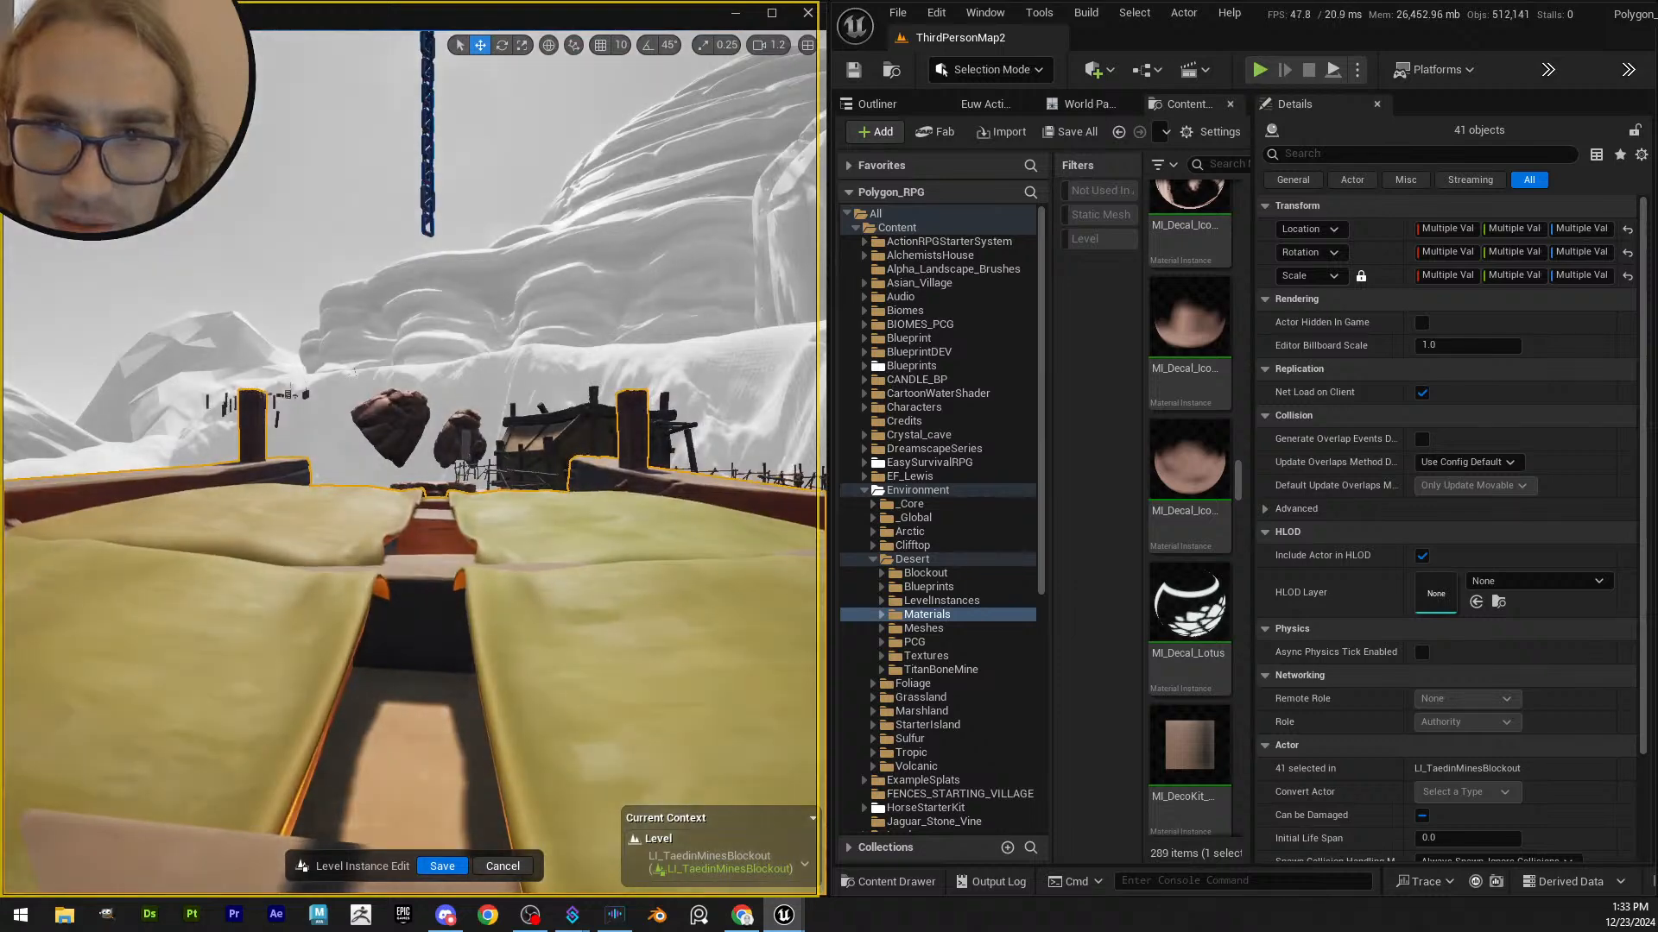
{"action": "key", "text": "ctrl+z"}
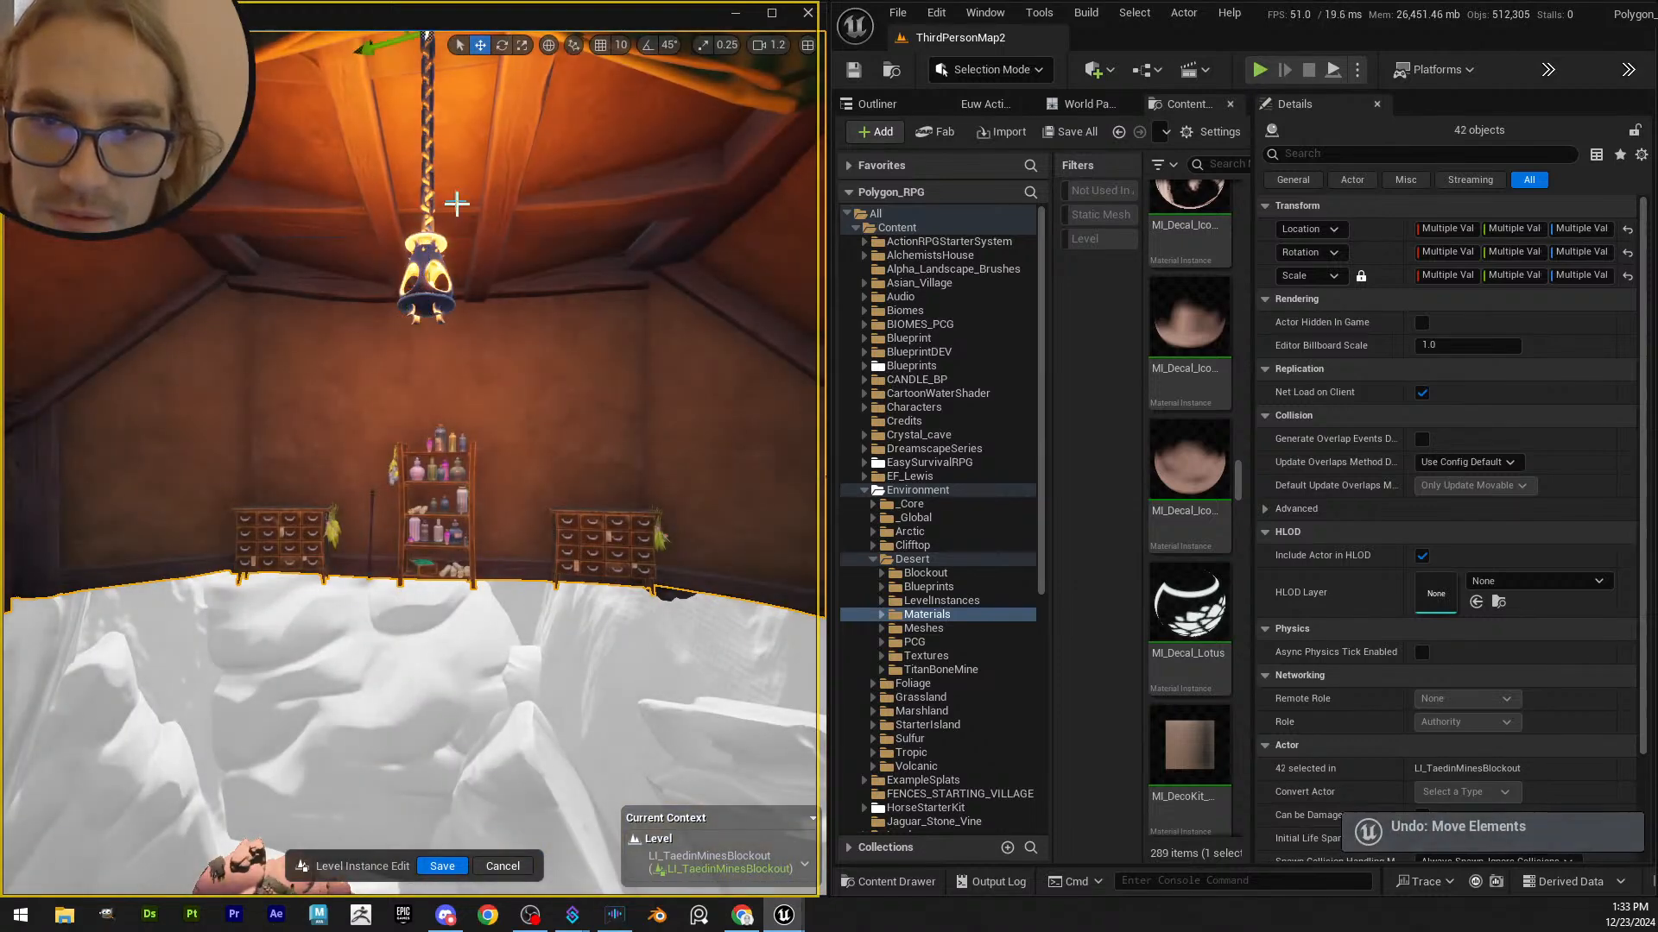
- Move the complete fenced house group down the valley to the white slope beside the horseshoe-shaped rock camp
{"action": "key", "text": "f"}
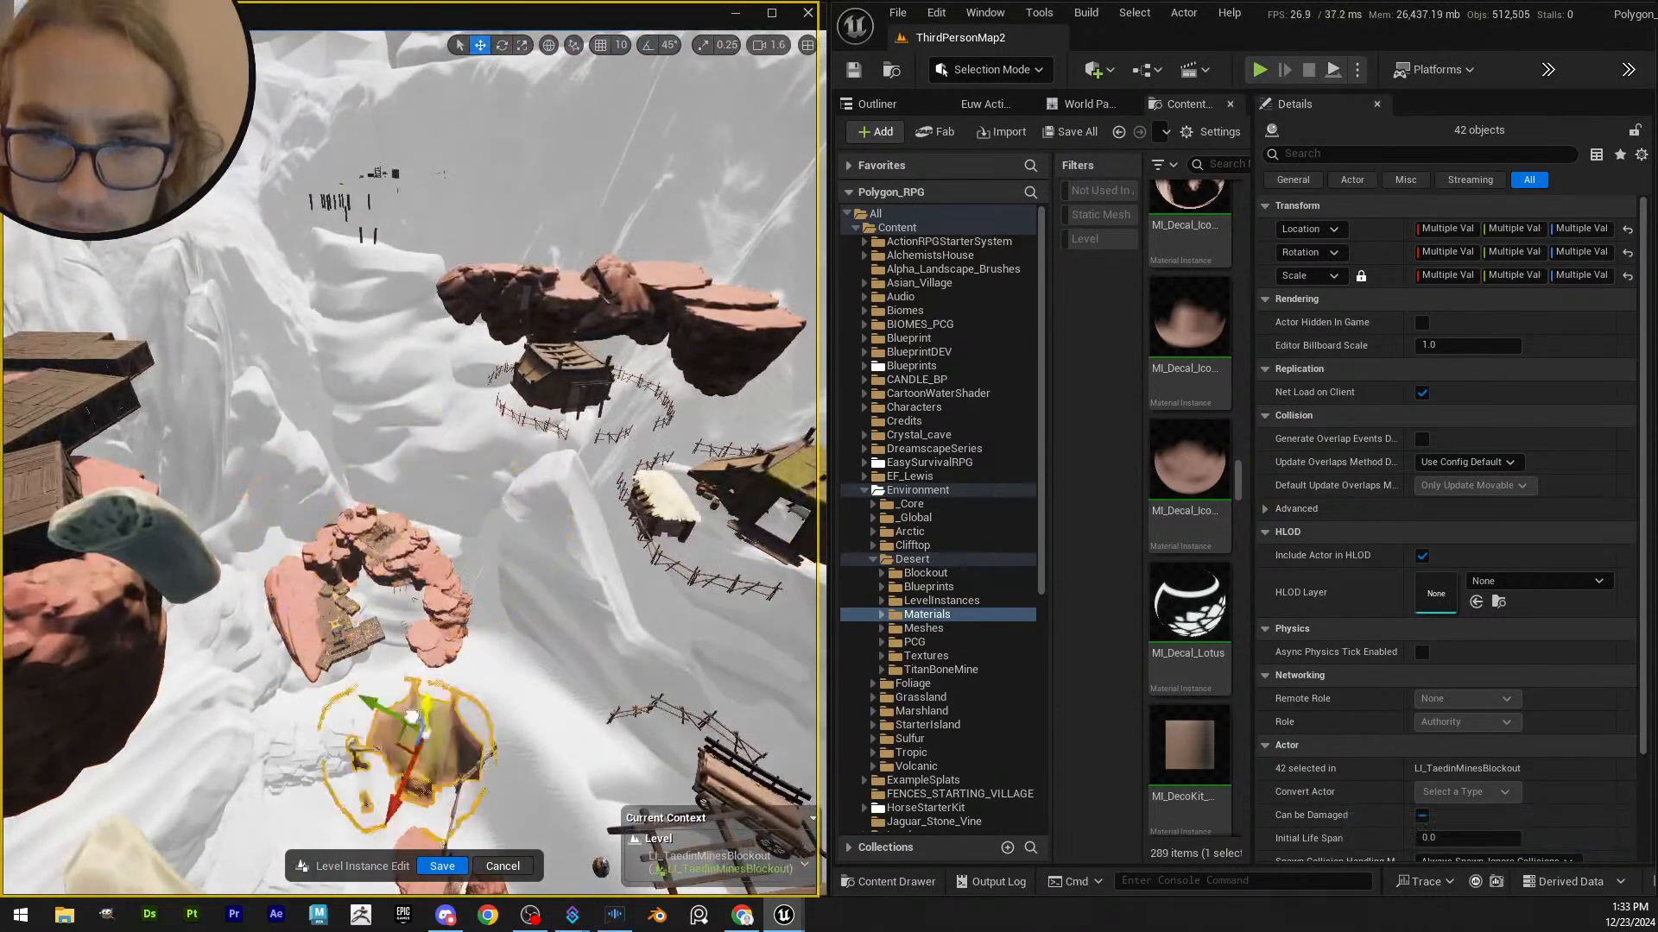
{"action": "right_click_drag", "start_coordinate": [505, 470], "coordinate": [505, 458]}
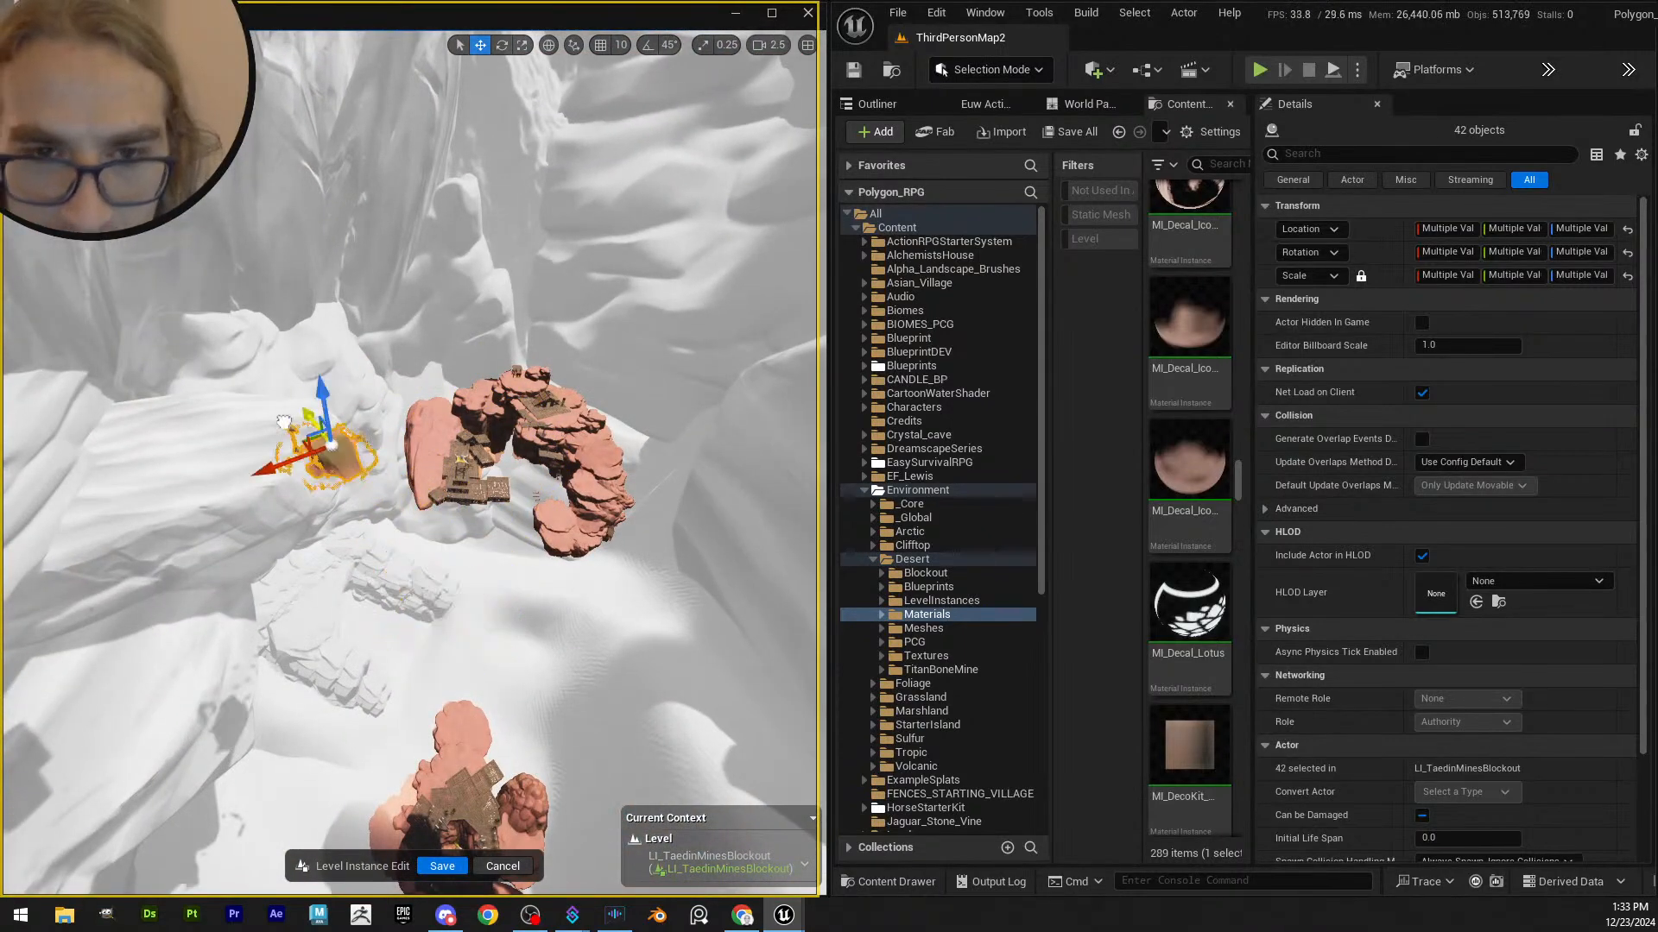
{"action": "right_click_drag", "start_coordinate": [223, 385], "coordinate": [483, 527]}
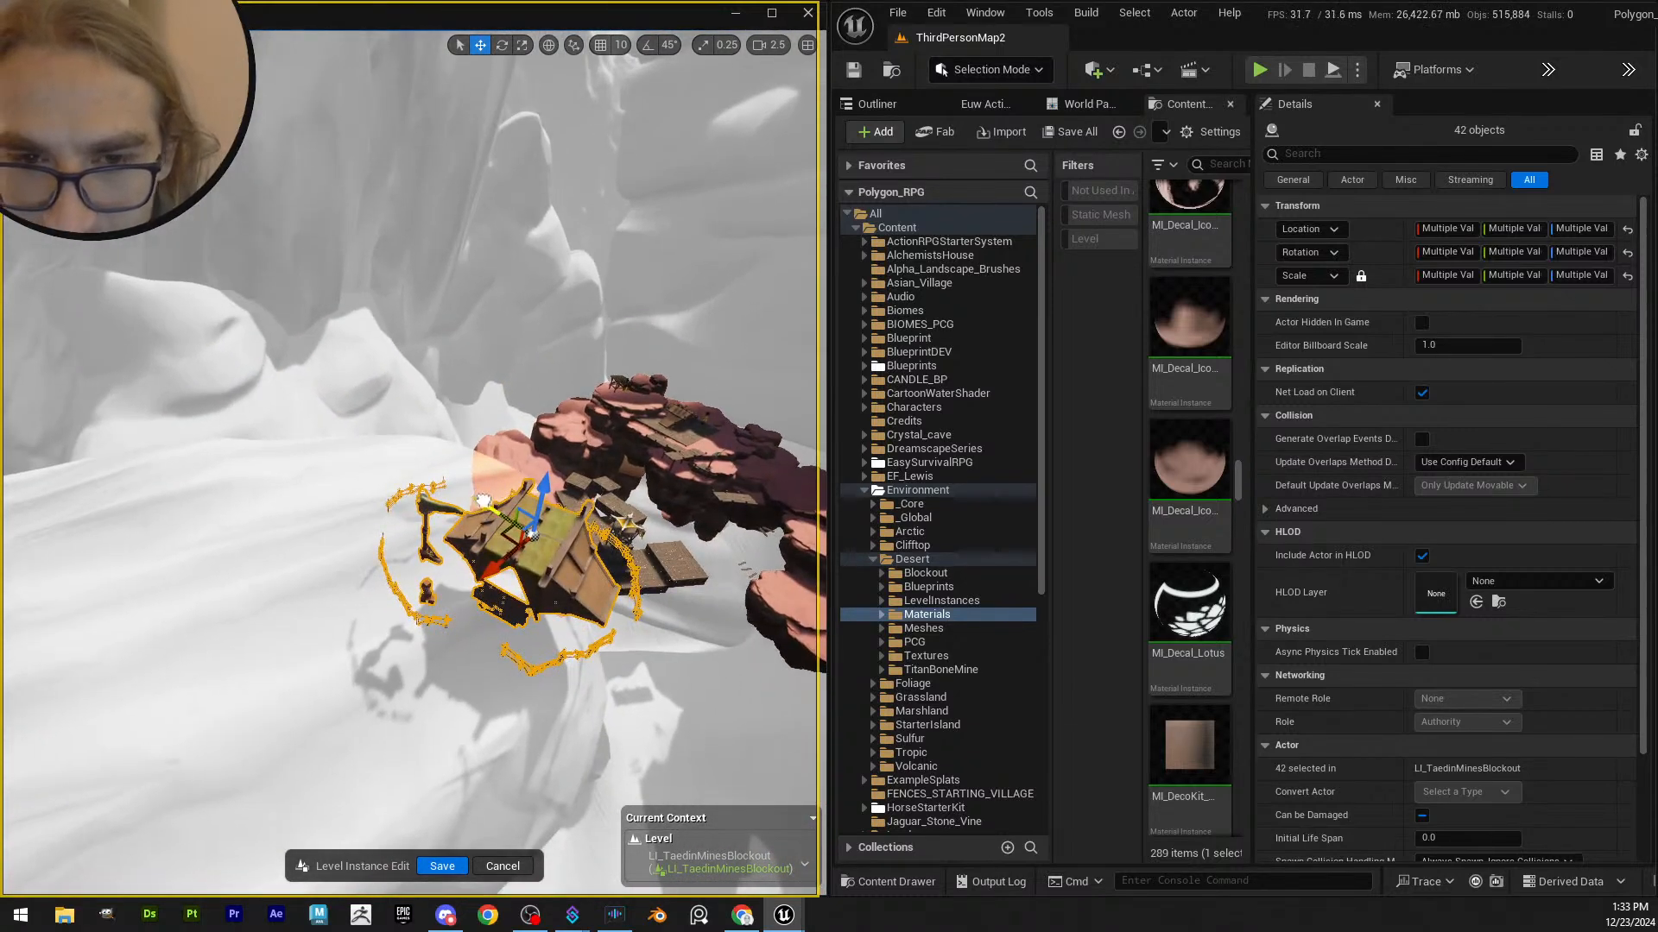
{"action": "left_click_drag", "start_coordinate": [484, 499], "coordinate": [250, 458]}
- Turn the fenced house group and lower it onto the white slope
{"action": "right_click_drag", "start_coordinate": [222, 498], "coordinate": [399, 355]}
{"action": "key", "text": "e"}
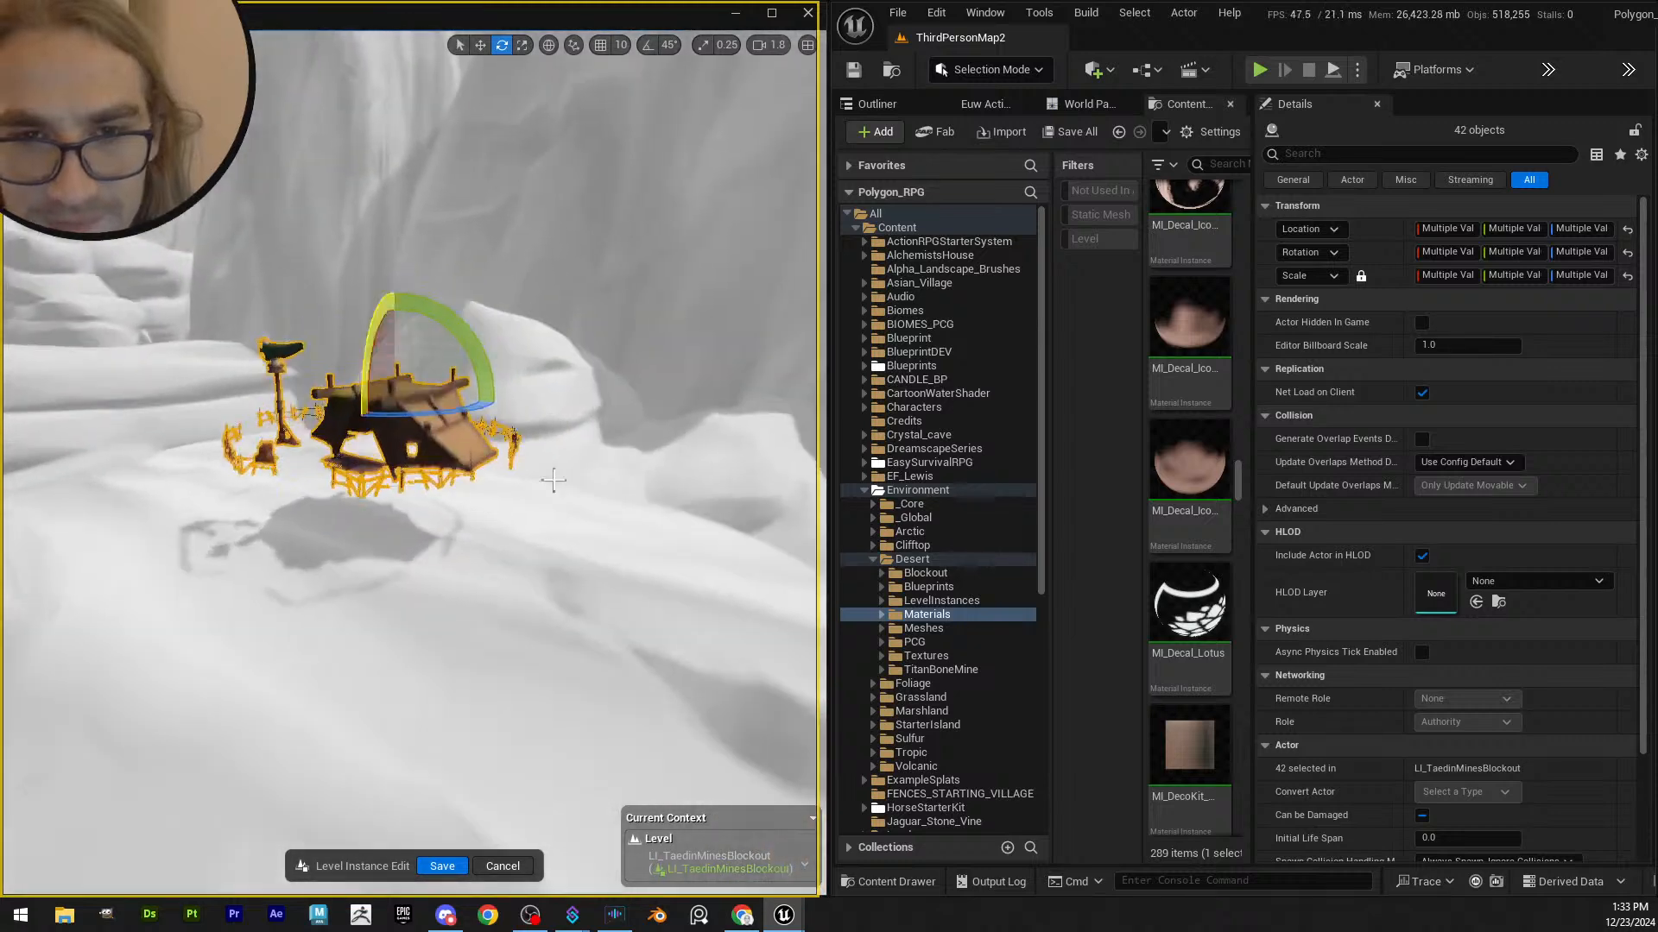
{"action": "key", "text": "w"}
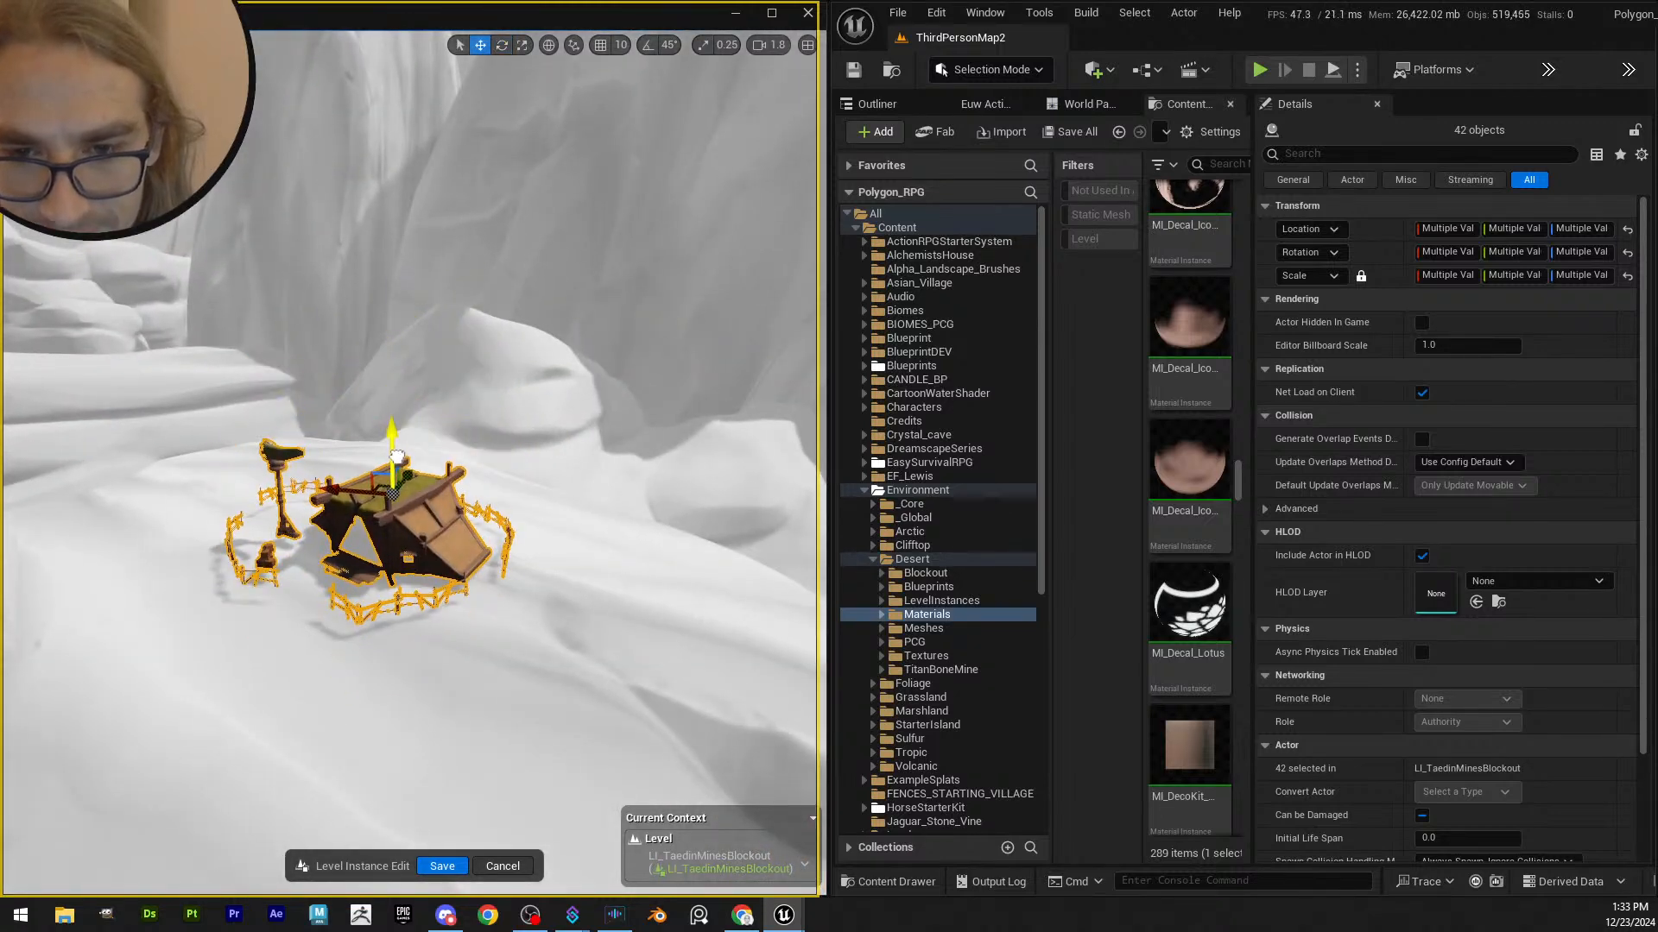
{"action": "right_click_drag", "start_coordinate": [396, 467], "coordinate": [447, 420]}
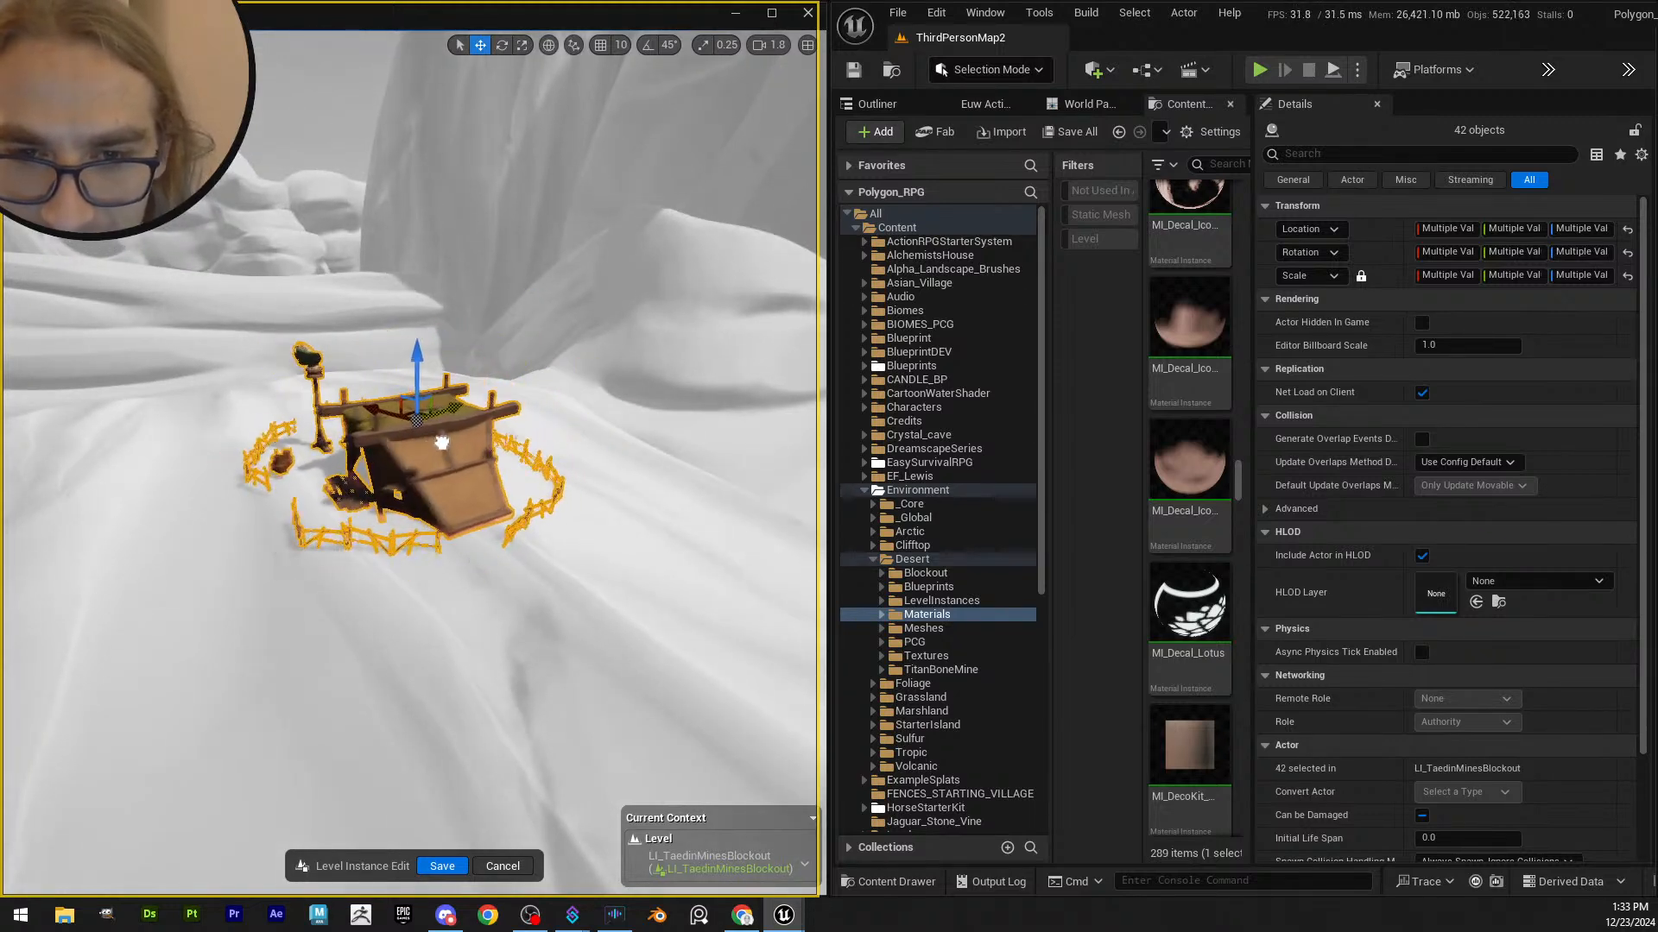
{"action": "right_click_drag", "start_coordinate": [442, 443], "coordinate": [411, 347]}
- Rotate the house group so its entrance faces the open ground, and adjust its position and height on the slope
{"action": "scroll", "coordinate": [423, 449], "scroll_direction": "up", "scroll_amount": 3}
{"action": "key", "text": "e"}
{"action": "scroll", "coordinate": [372, 345], "scroll_direction": "down", "scroll_amount": 4}
{"action": "key", "text": "w"}
{"action": "key", "text": "e"}
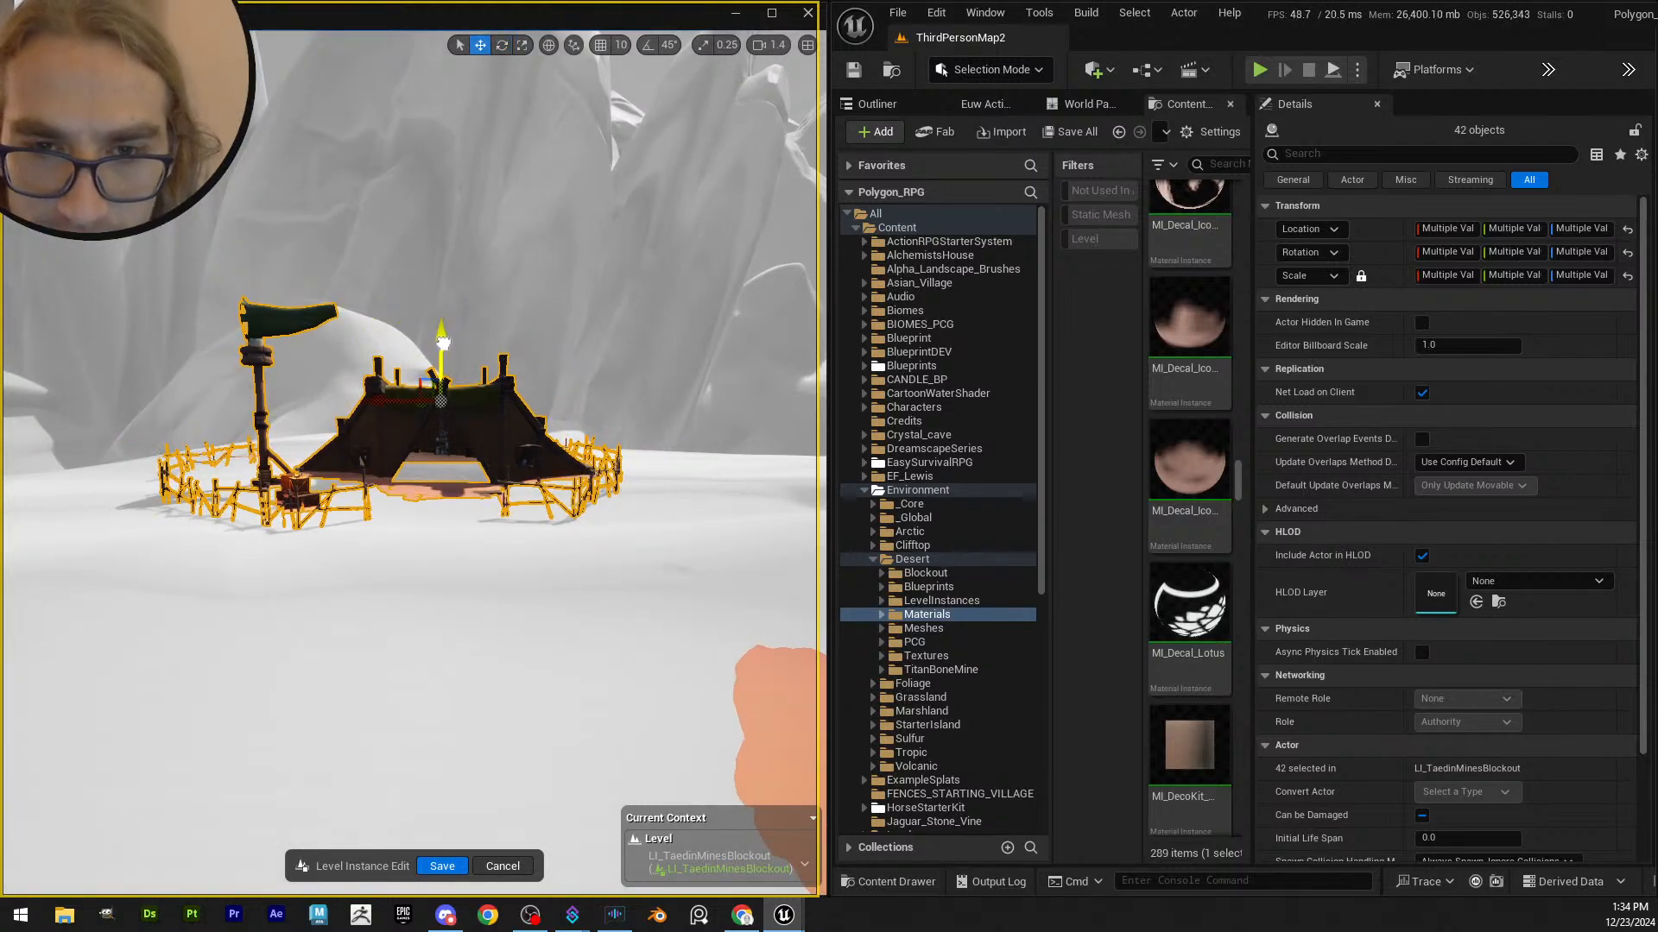
{"action": "right_click_drag", "start_coordinate": [442, 346], "coordinate": [401, 332]}
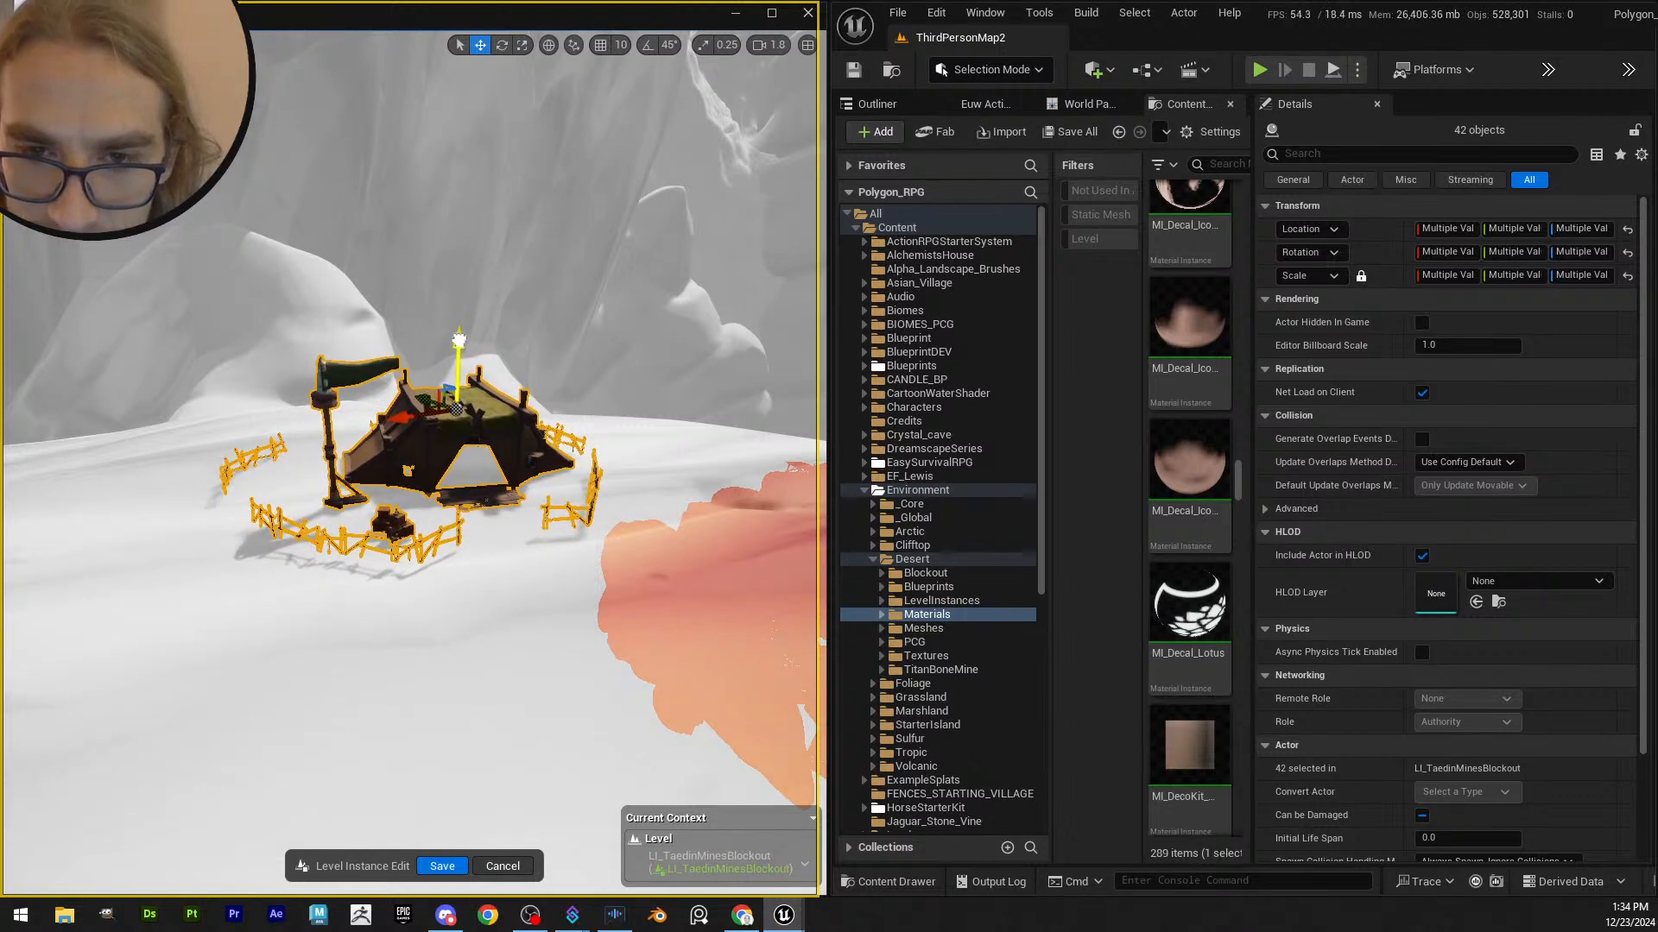
- Try tilting the house group to match the ground, and undo the rotation
{"action": "right_click_drag", "start_coordinate": [535, 399], "coordinate": [429, 376]}
{"action": "key", "text": "e"}
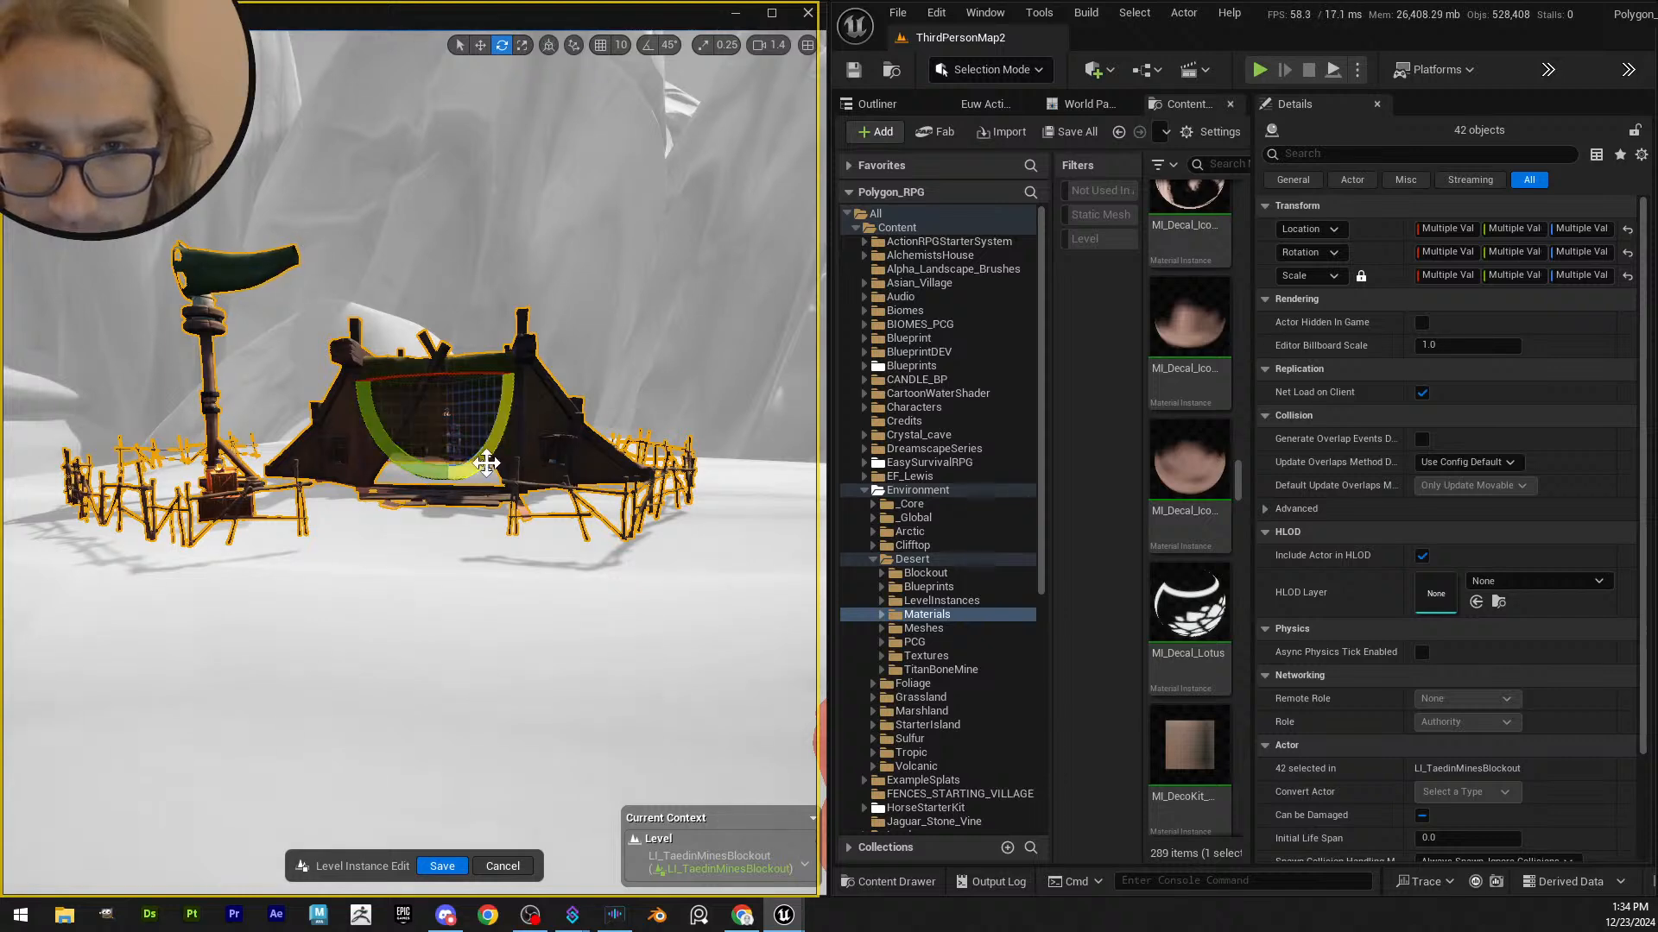
{"action": "left_click_drag", "start_coordinate": [410, 469], "coordinate": [415, 469]}
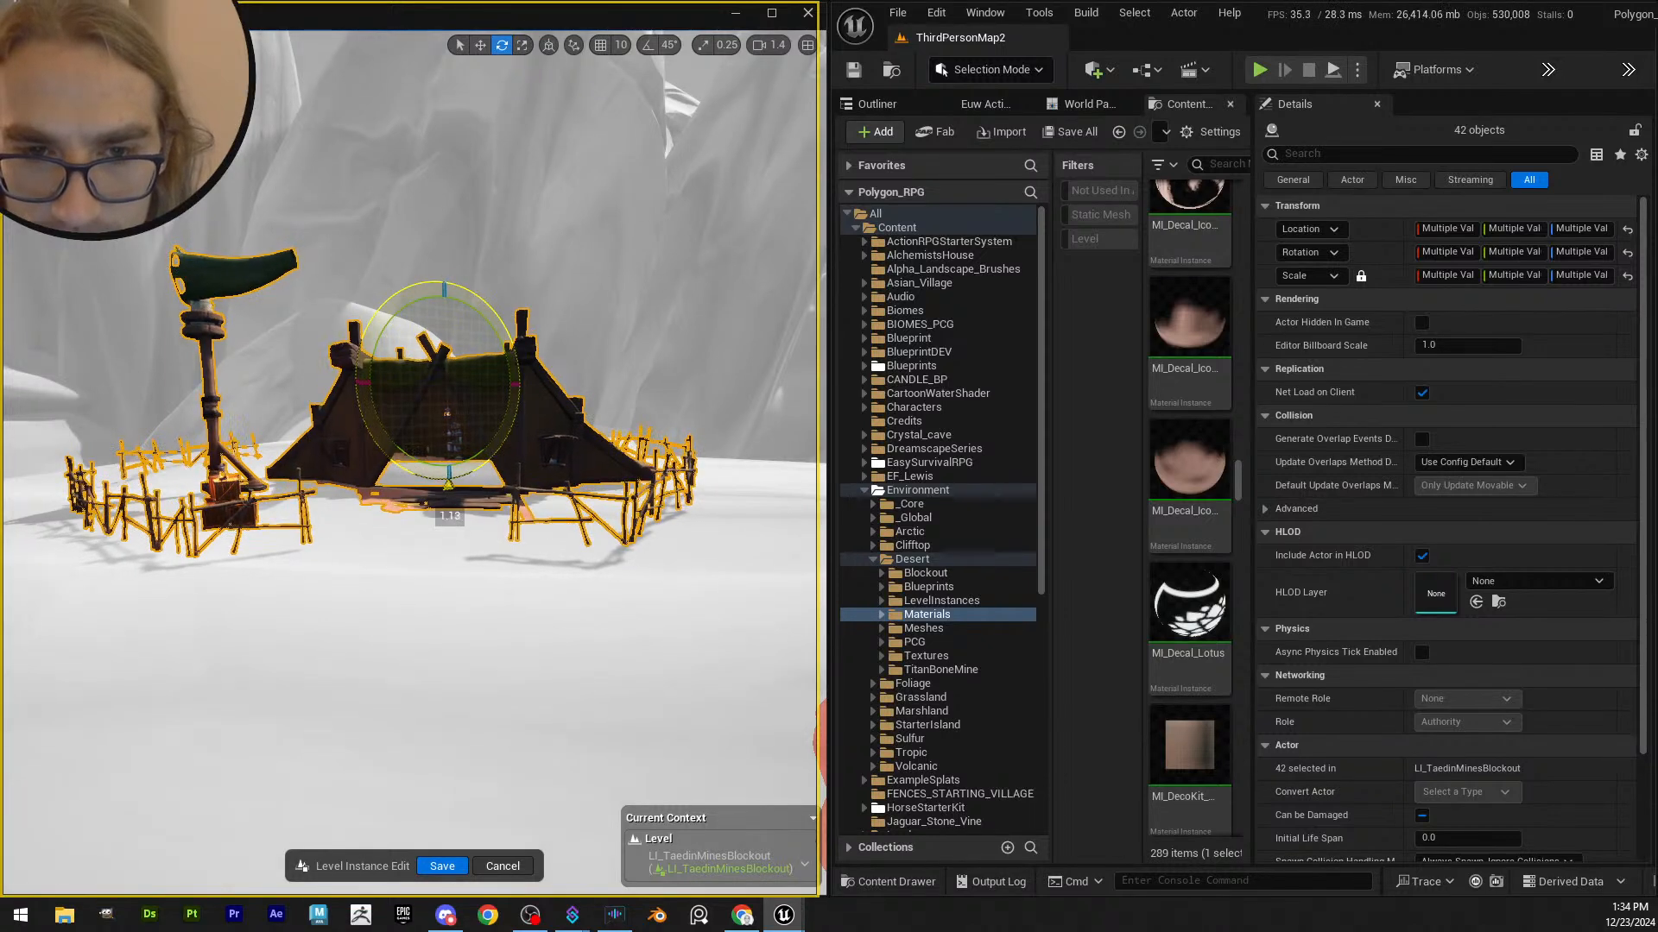
{"action": "key", "text": "ctrl+z"}
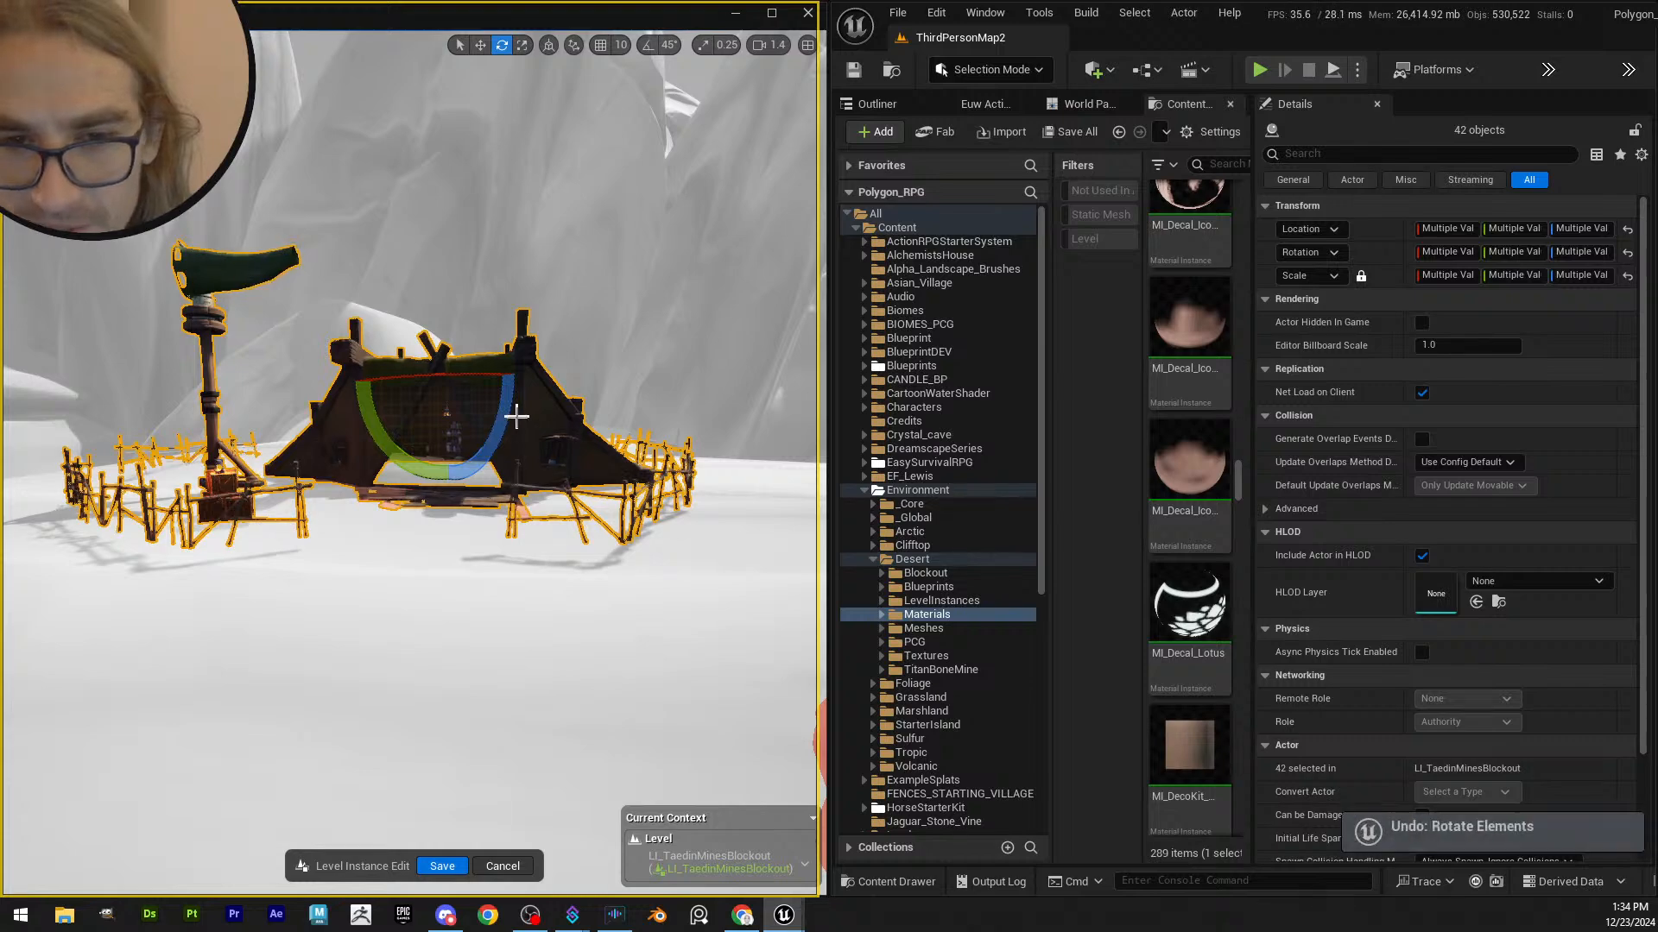
- Adjust the house group's placement so its base and fences sit on the ground
{"action": "mouse_move", "coordinate": [528, 372]}
{"action": "left_mouse_down", "text": "alt"}
{"action": "mouse_move", "coordinate": [575, 354]}
{"action": "mouse_move", "coordinate": [553, 354]}
{"action": "left_mouse_up", "text": "alt"}
{"action": "left_click_drag", "start_coordinate": [470, 302], "coordinate": [575, 432]}
{"action": "scroll", "coordinate": [518, 355], "scroll_direction": "up", "scroll_amount": 6}
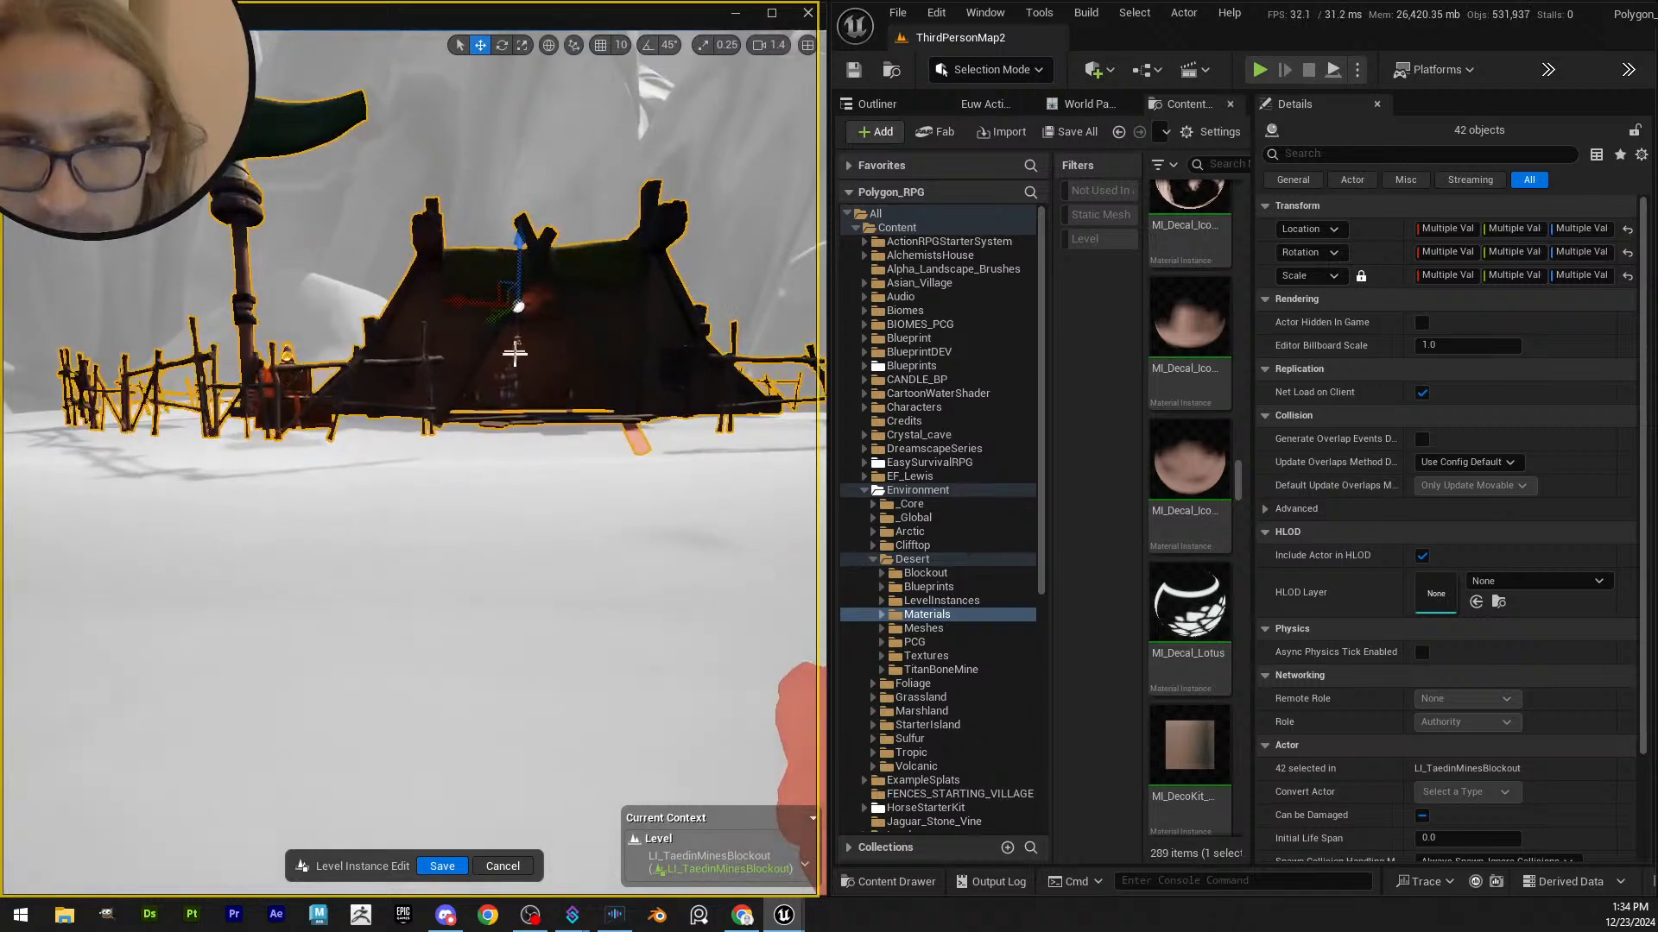
- Try rotating the house on its own, and undo back to the full group selection
{"action": "scroll", "coordinate": [562, 362], "scroll_direction": "down", "scroll_amount": 4}
{"action": "key", "text": "e"}
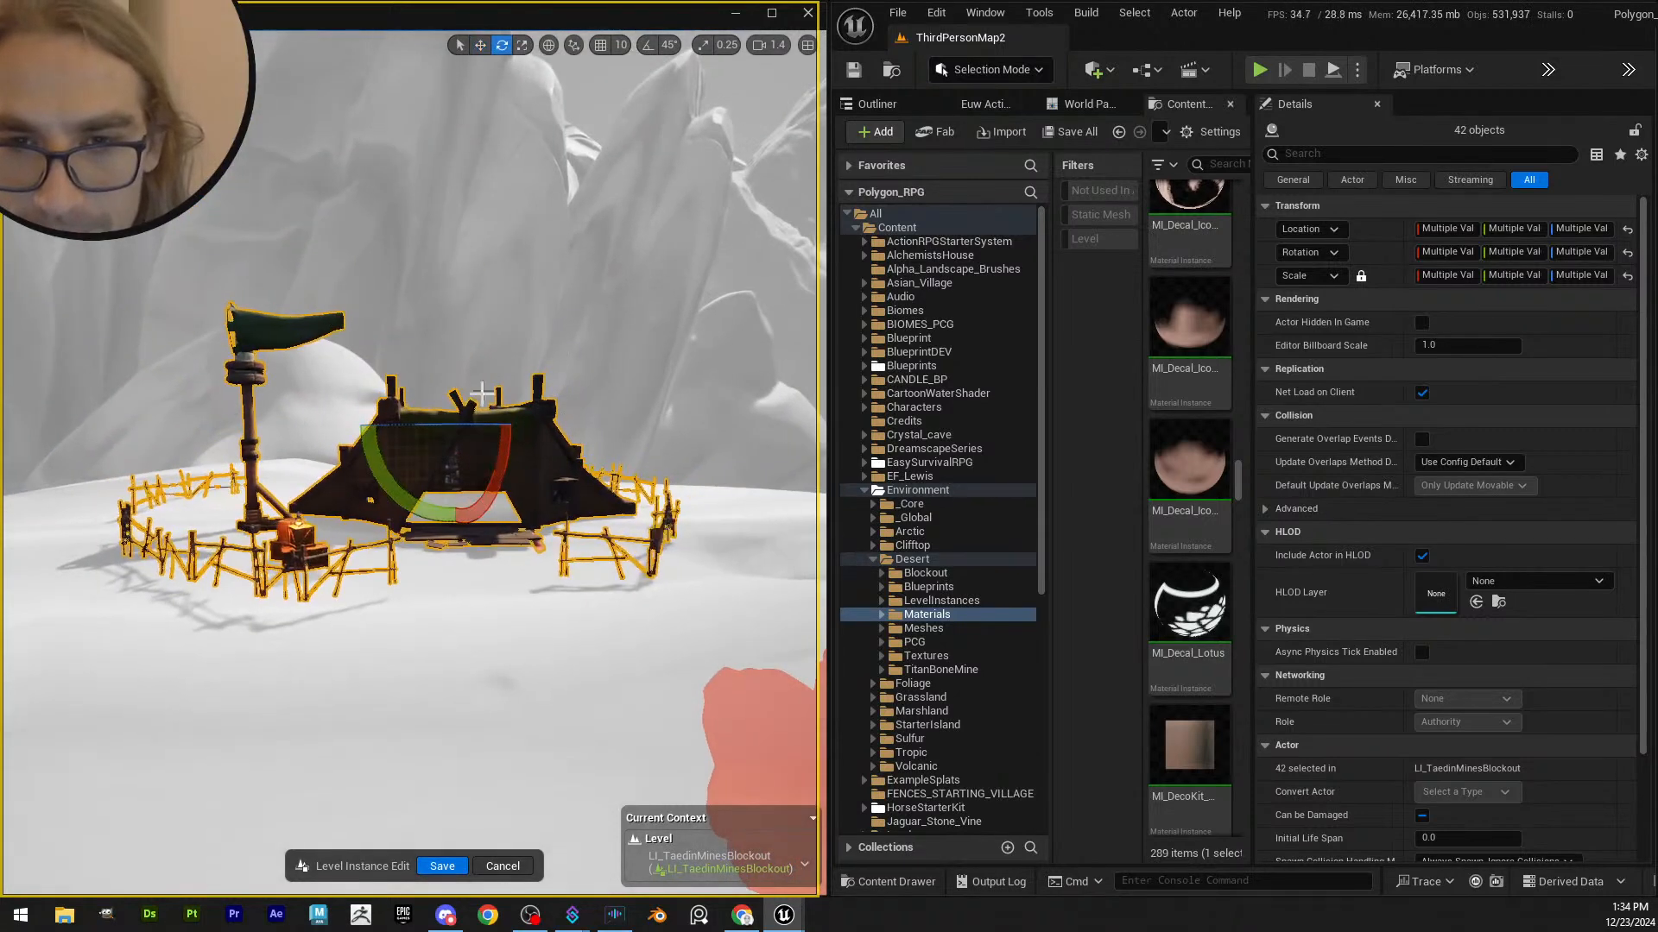
{"action": "left_click", "coordinate": [491, 488]}
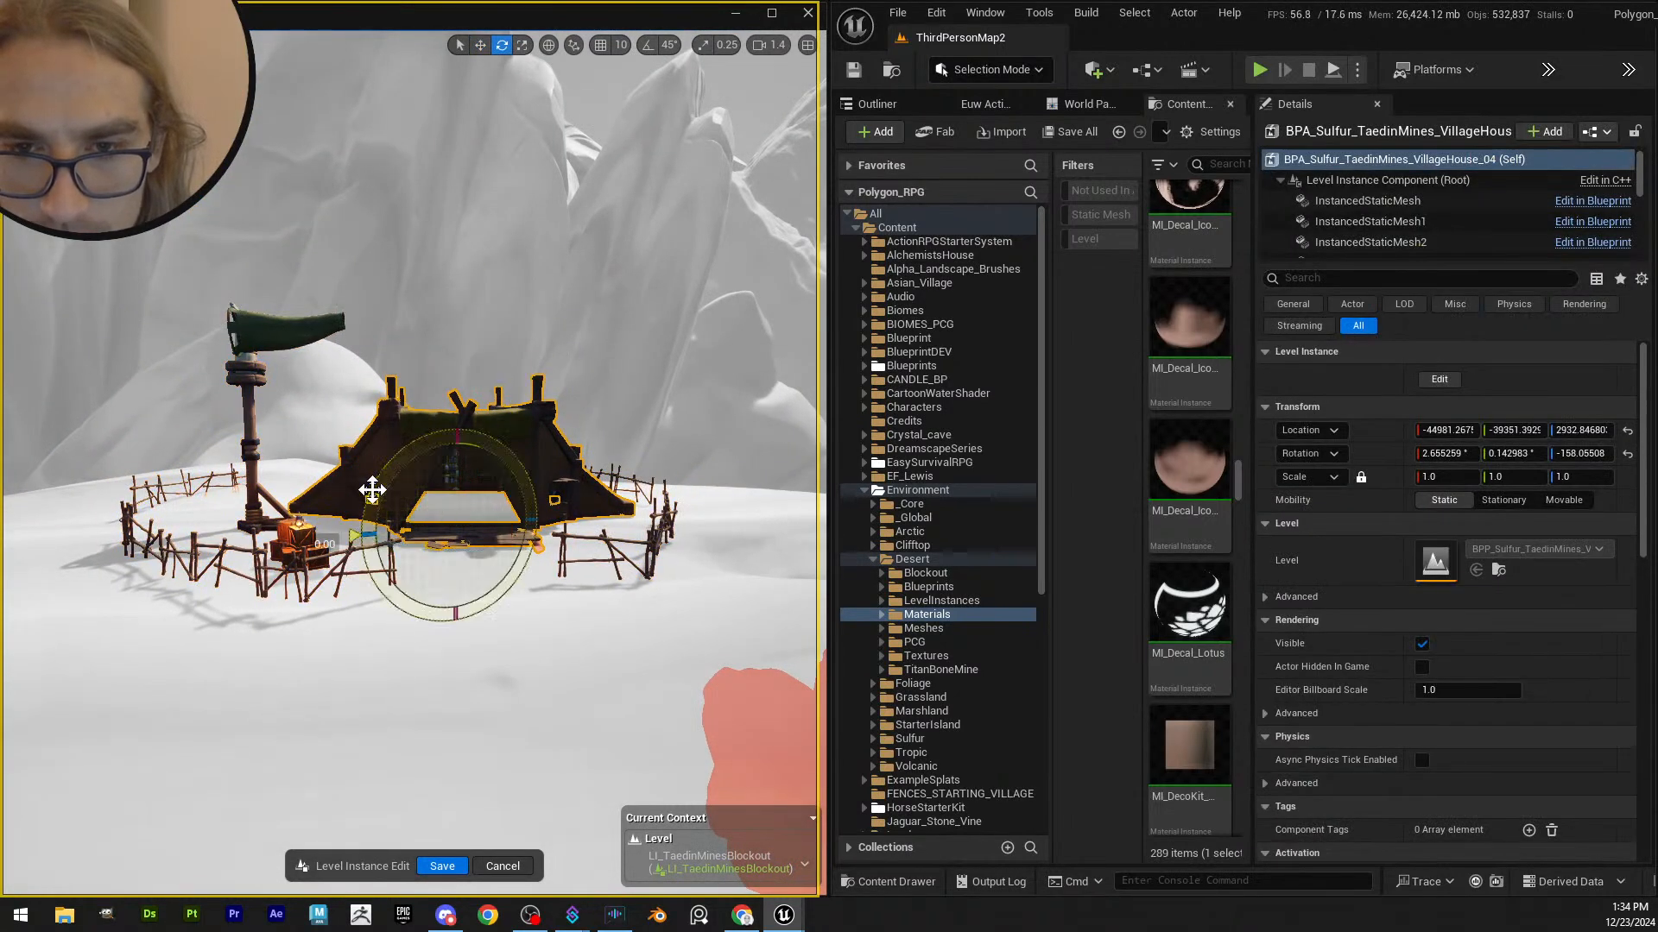
{"action": "key", "text": "ctrl+z"}
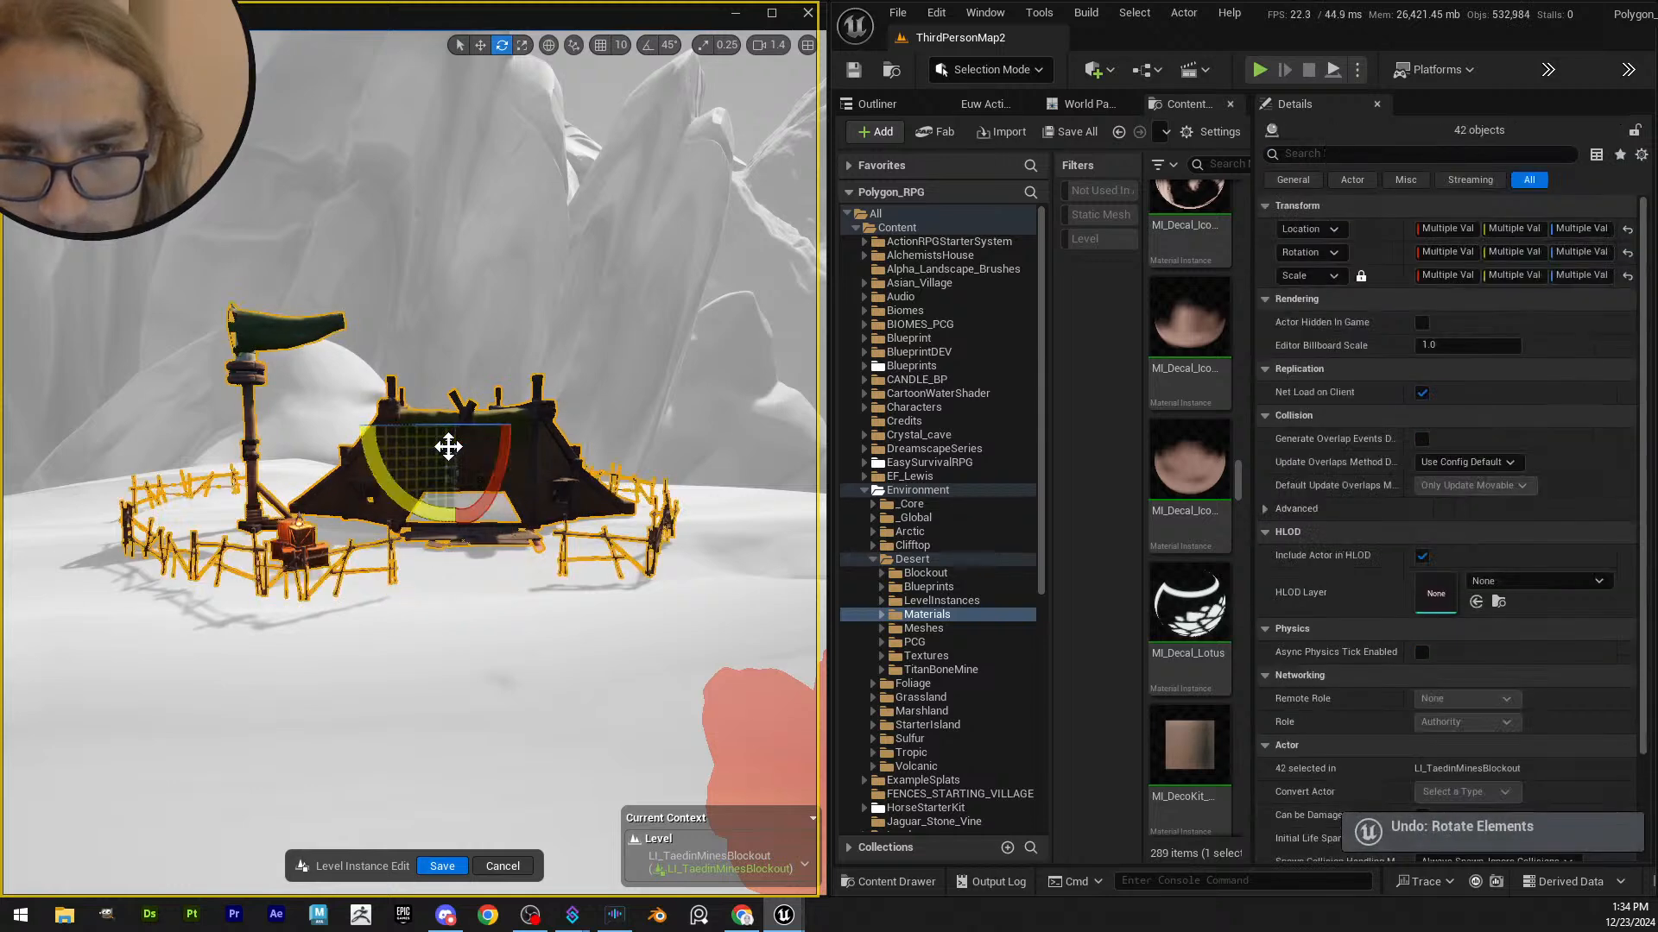
- Tilt the whole house group slightly so it follows the sloping ground, and save the level instance
{"action": "left_click", "coordinate": [476, 512]}
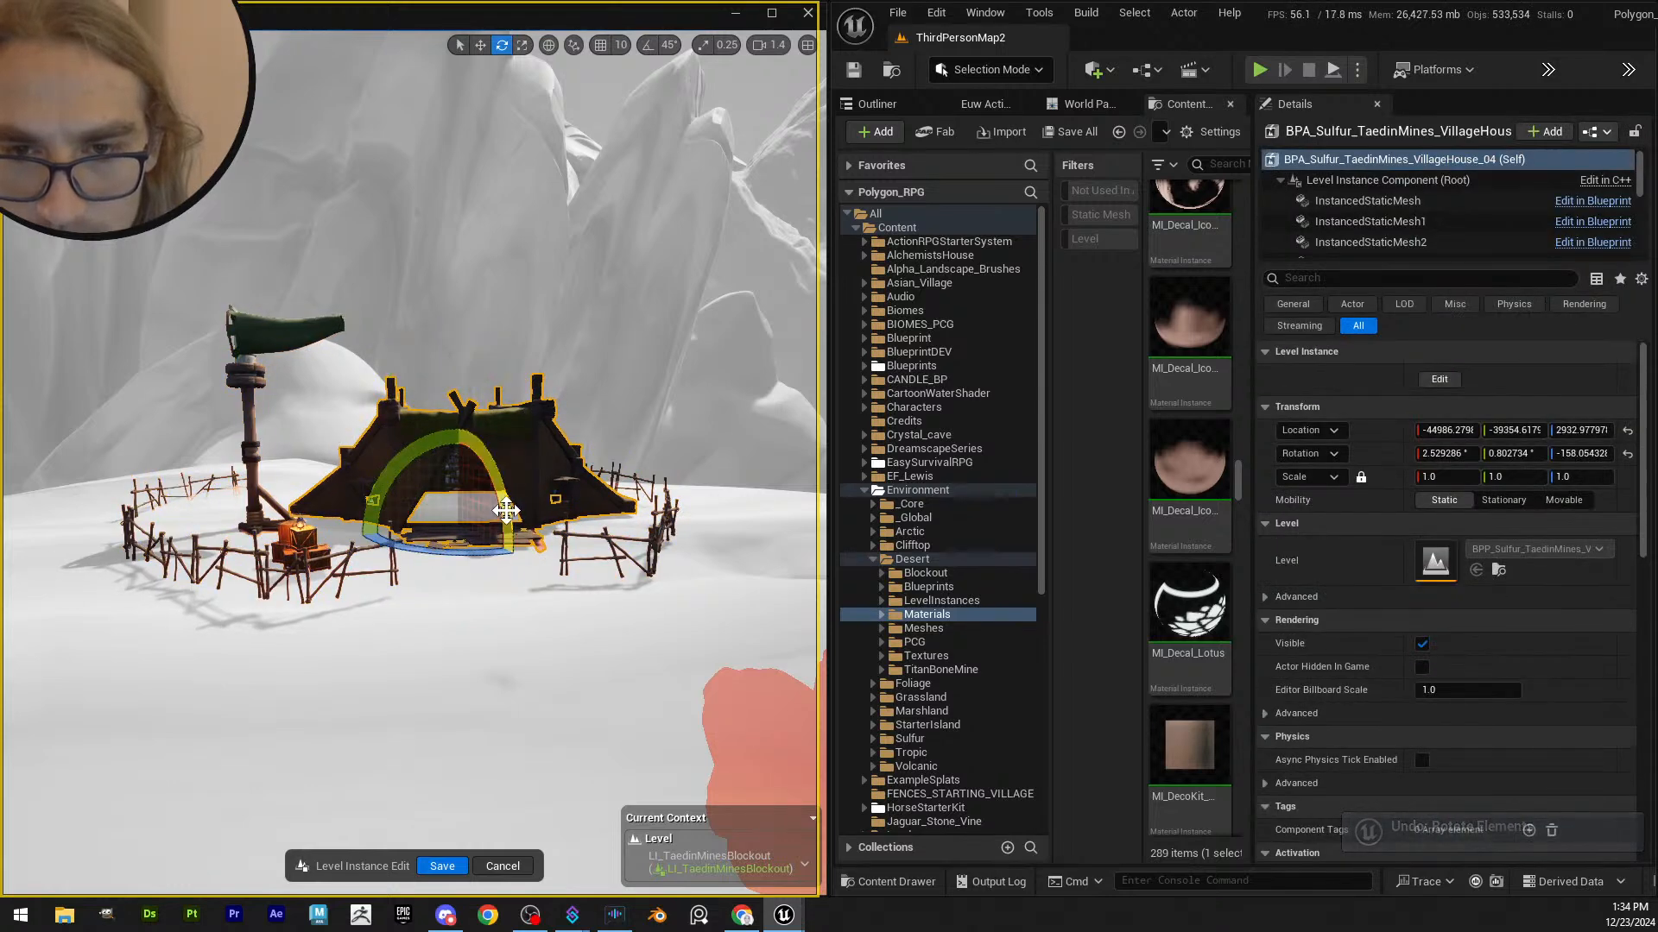
{"action": "key", "text": "ctrl+z"}
{"action": "left_click_drag", "start_coordinate": [512, 510], "coordinate": [513, 518]}
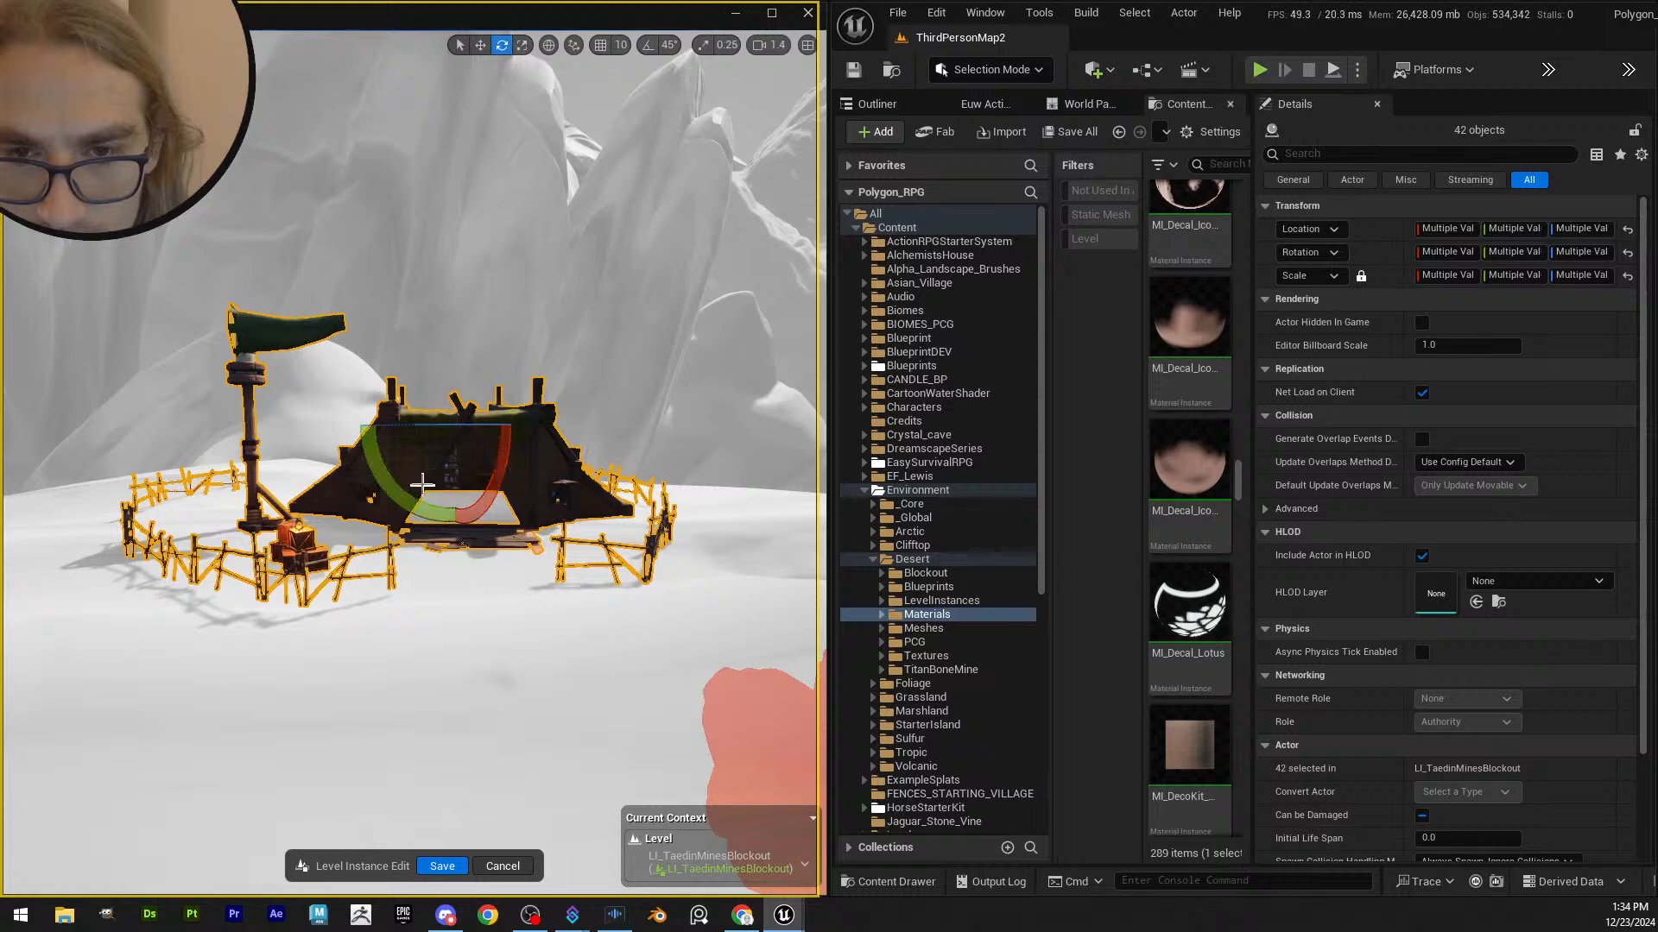
{"action": "left_click_drag", "start_coordinate": [397, 493], "coordinate": [398, 496]}
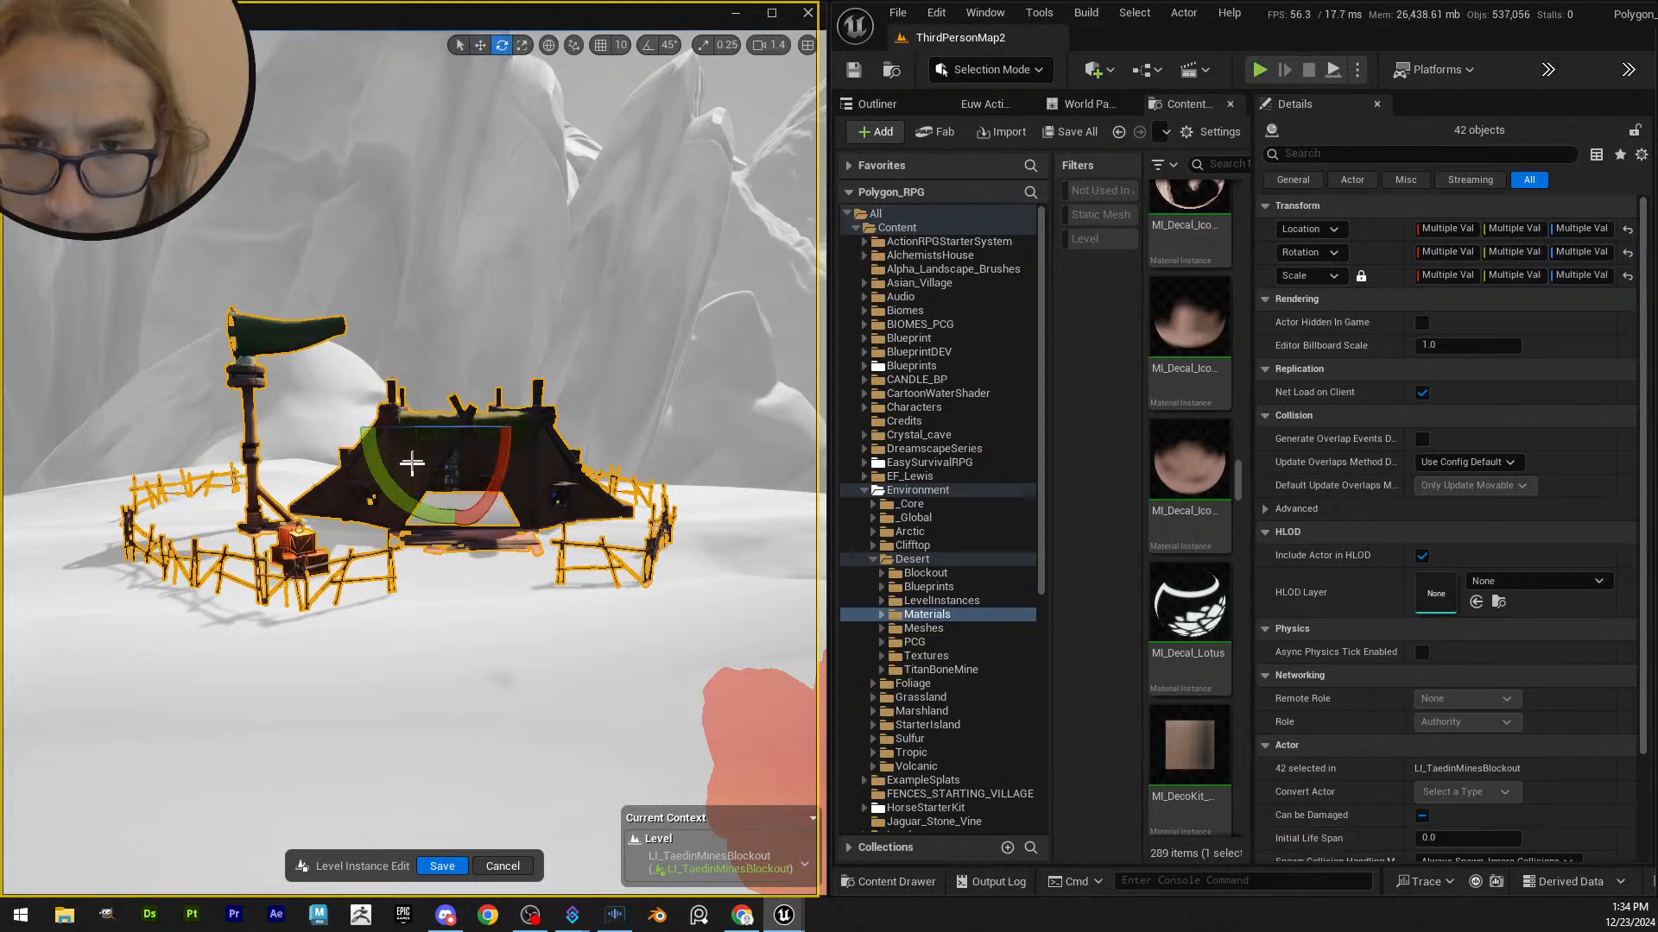
{"action": "left_click_drag", "start_coordinate": [388, 494], "coordinate": [390, 494]}
{"action": "left_click", "coordinate": [389, 494]}
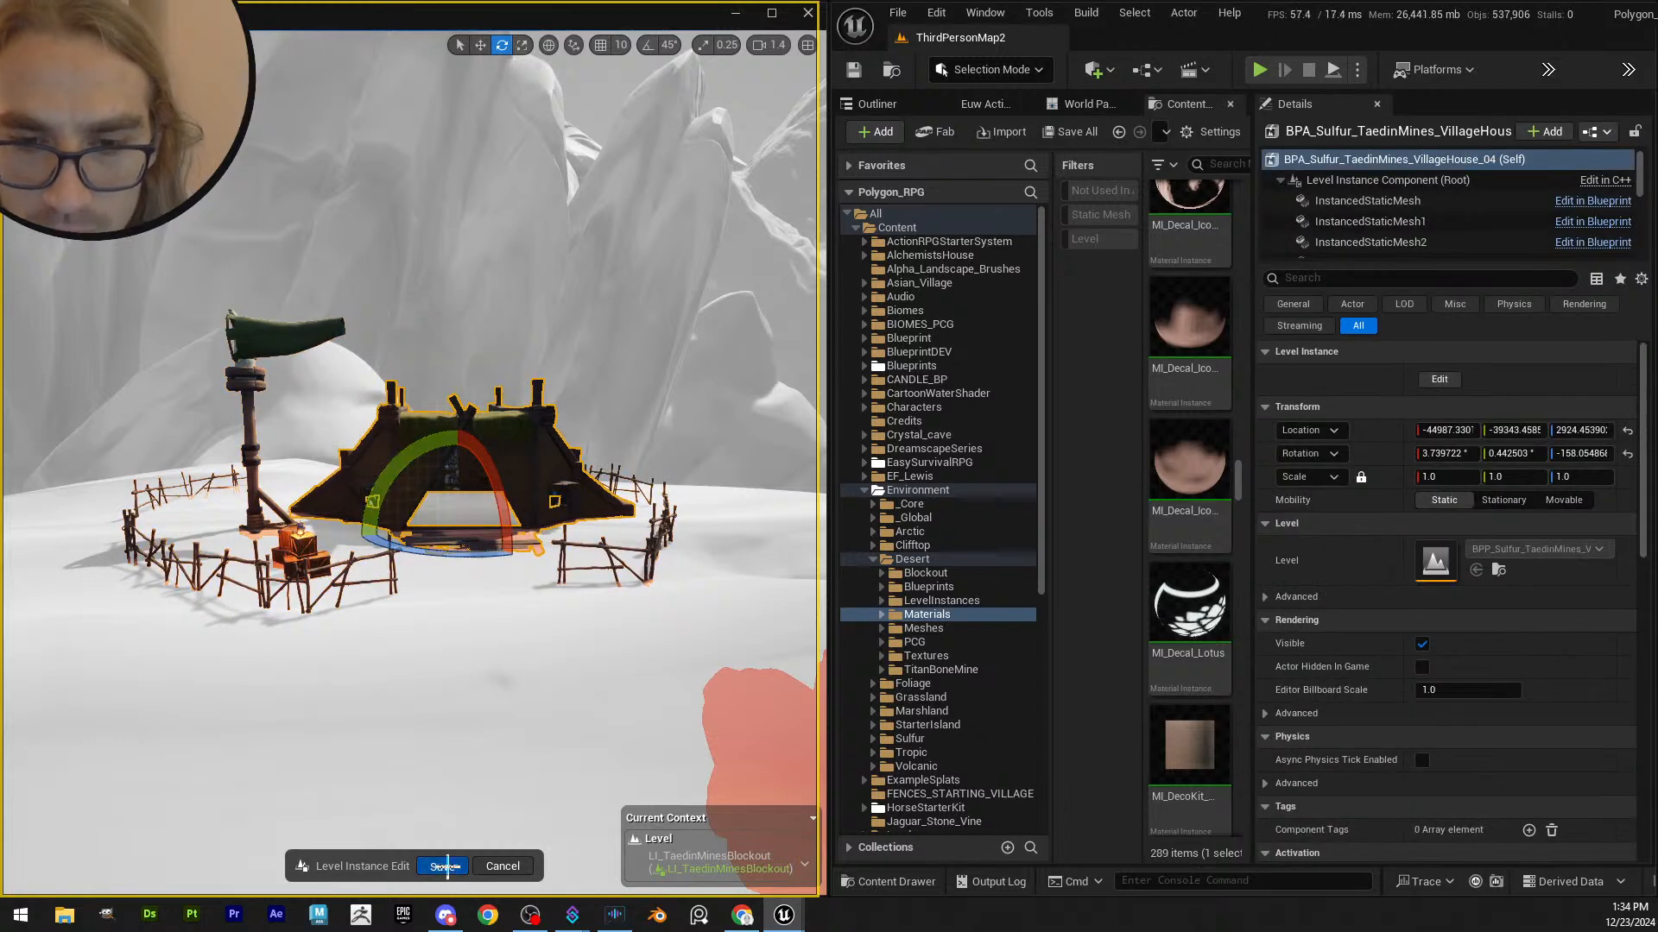
{"action": "left_click", "coordinate": [444, 866]}
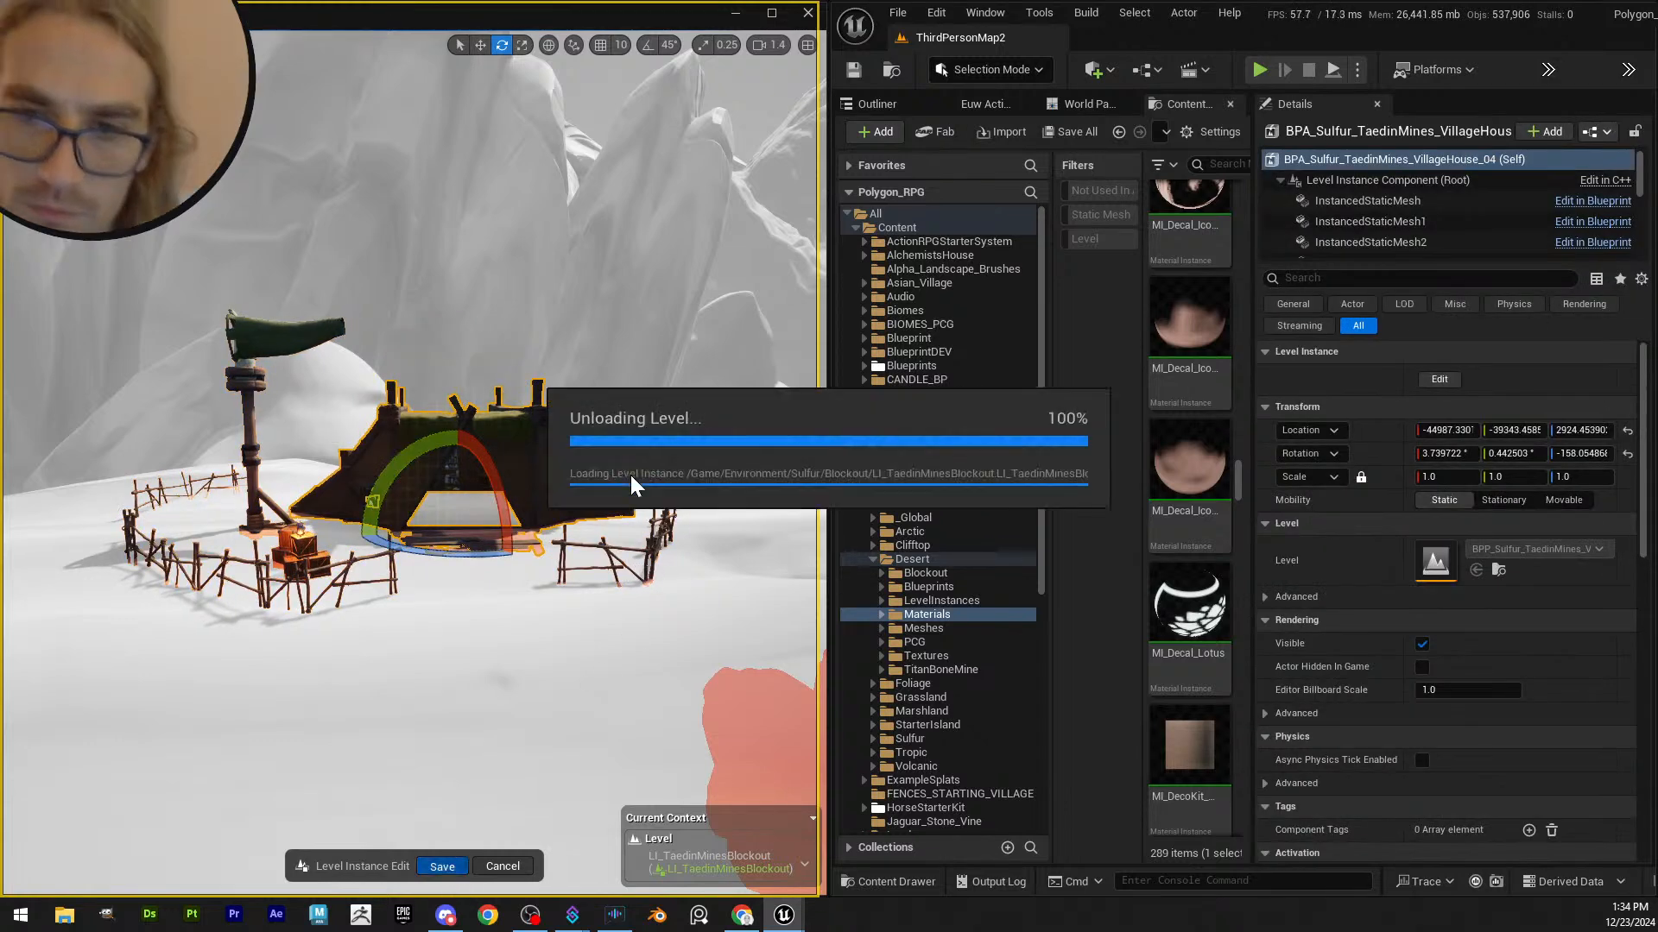
{"action": "key", "text": "Escape"}
- Inspect the relocated house from above and survey the canyon toward the floating mine rocks and rib bones
{"action": "key", "text": "w"}
{"action": "right_click_drag", "start_coordinate": [631, 475], "coordinate": [639, 501]}
{"action": "key", "text": "s"}
{"action": "right_click_drag", "start_coordinate": [612, 443], "coordinate": [611, 443]}
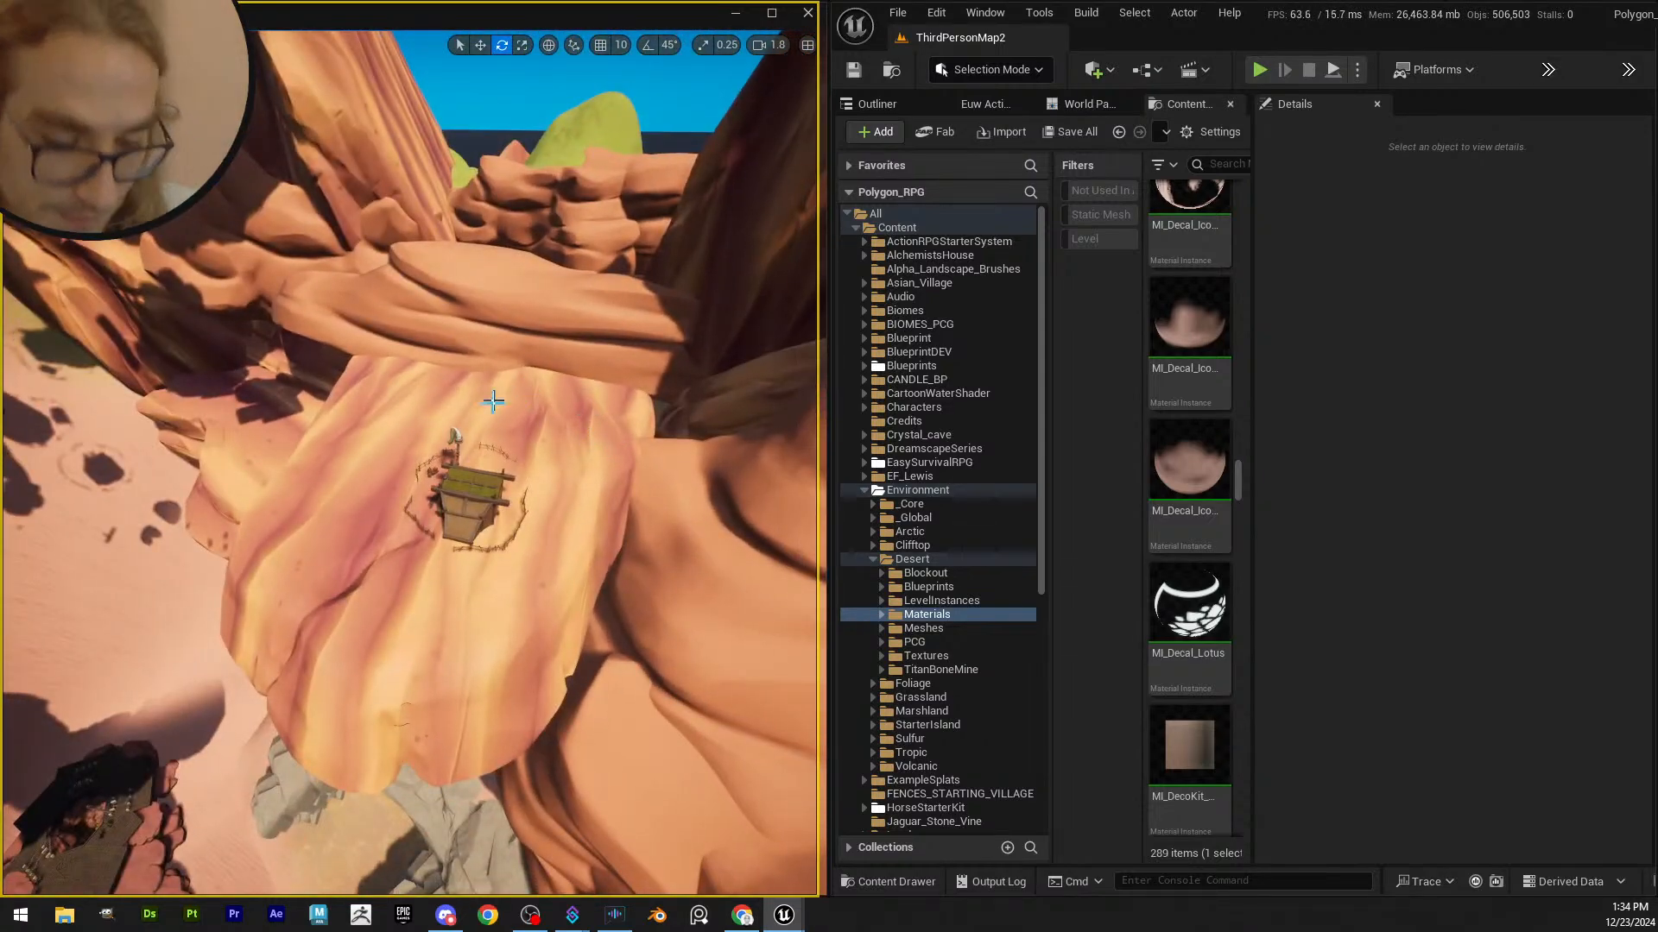
{"action": "key", "text": "w"}
{"action": "right_click_drag", "start_coordinate": [493, 400], "coordinate": [706, 379]}
{"action": "key", "text": "a"}
{"action": "key", "text": "s"}
{"action": "key", "text": "w"}
{"action": "scroll", "coordinate": [620, 392], "scroll_direction": "up", "scroll_amount": 2}
{"action": "key", "text": "w"}
{"action": "scroll", "coordinate": [615, 389], "scroll_direction": "up", "scroll_amount": 3}
{"action": "key", "text": "w"}
{"action": "key", "text": "w"}
{"action": "scroll", "coordinate": [689, 385], "scroll_direction": "down", "scroll_amount": 5}
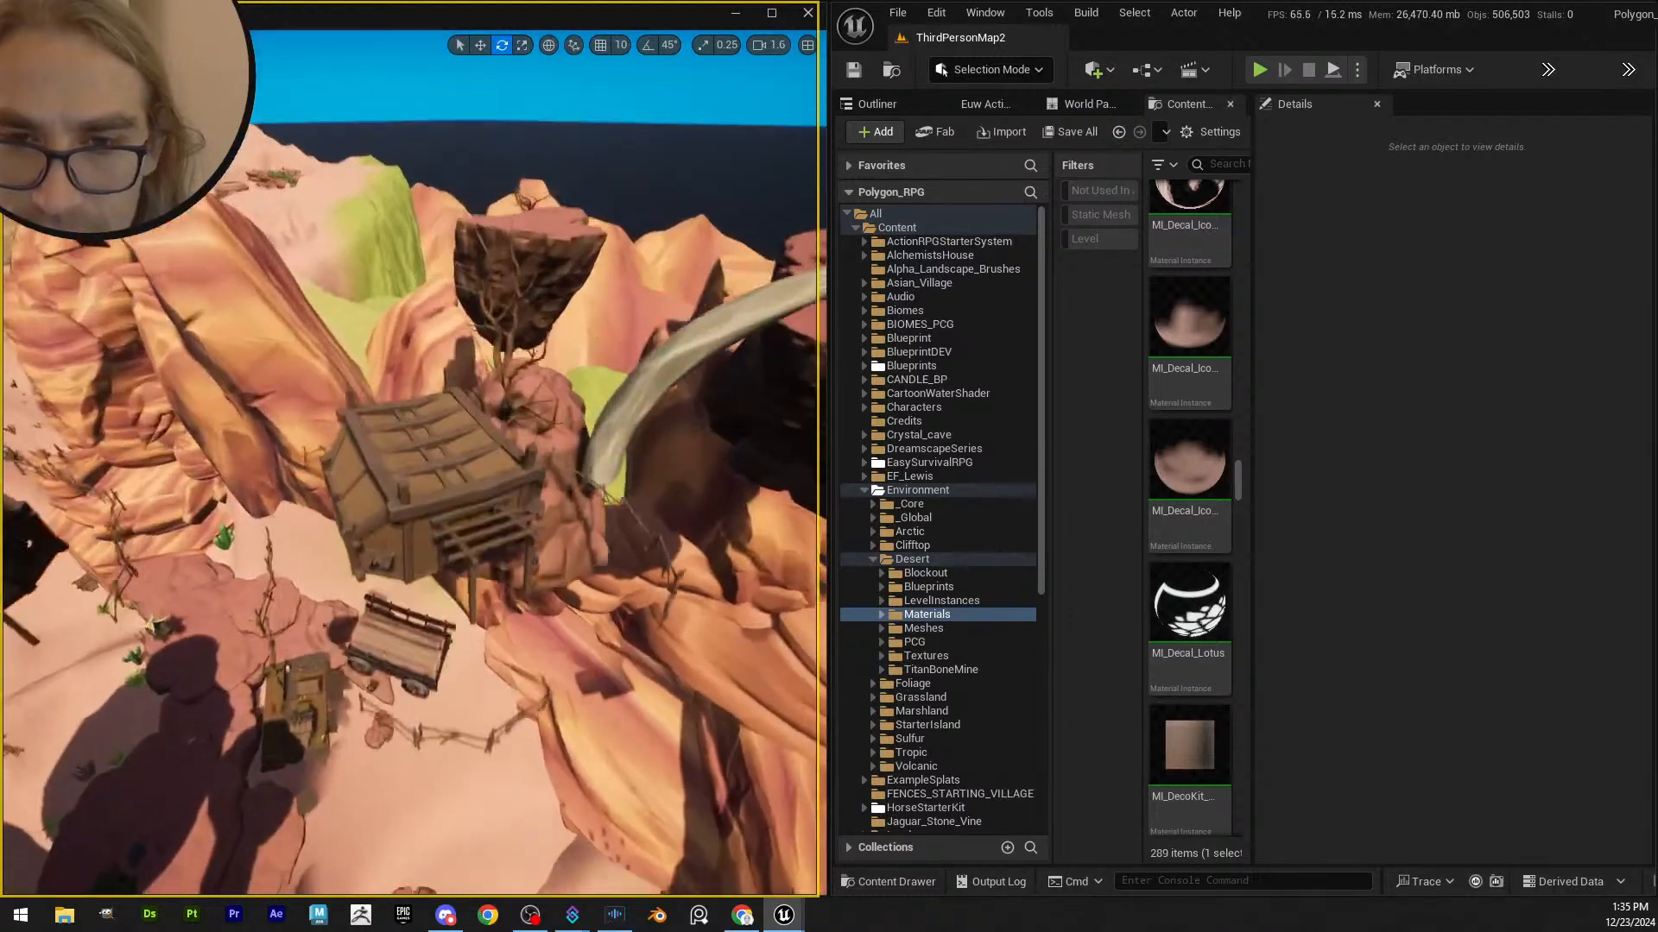
{"action": "key", "text": "e"}
{"action": "right_click_drag", "start_coordinate": [377, 476], "coordinate": [397, 493]}
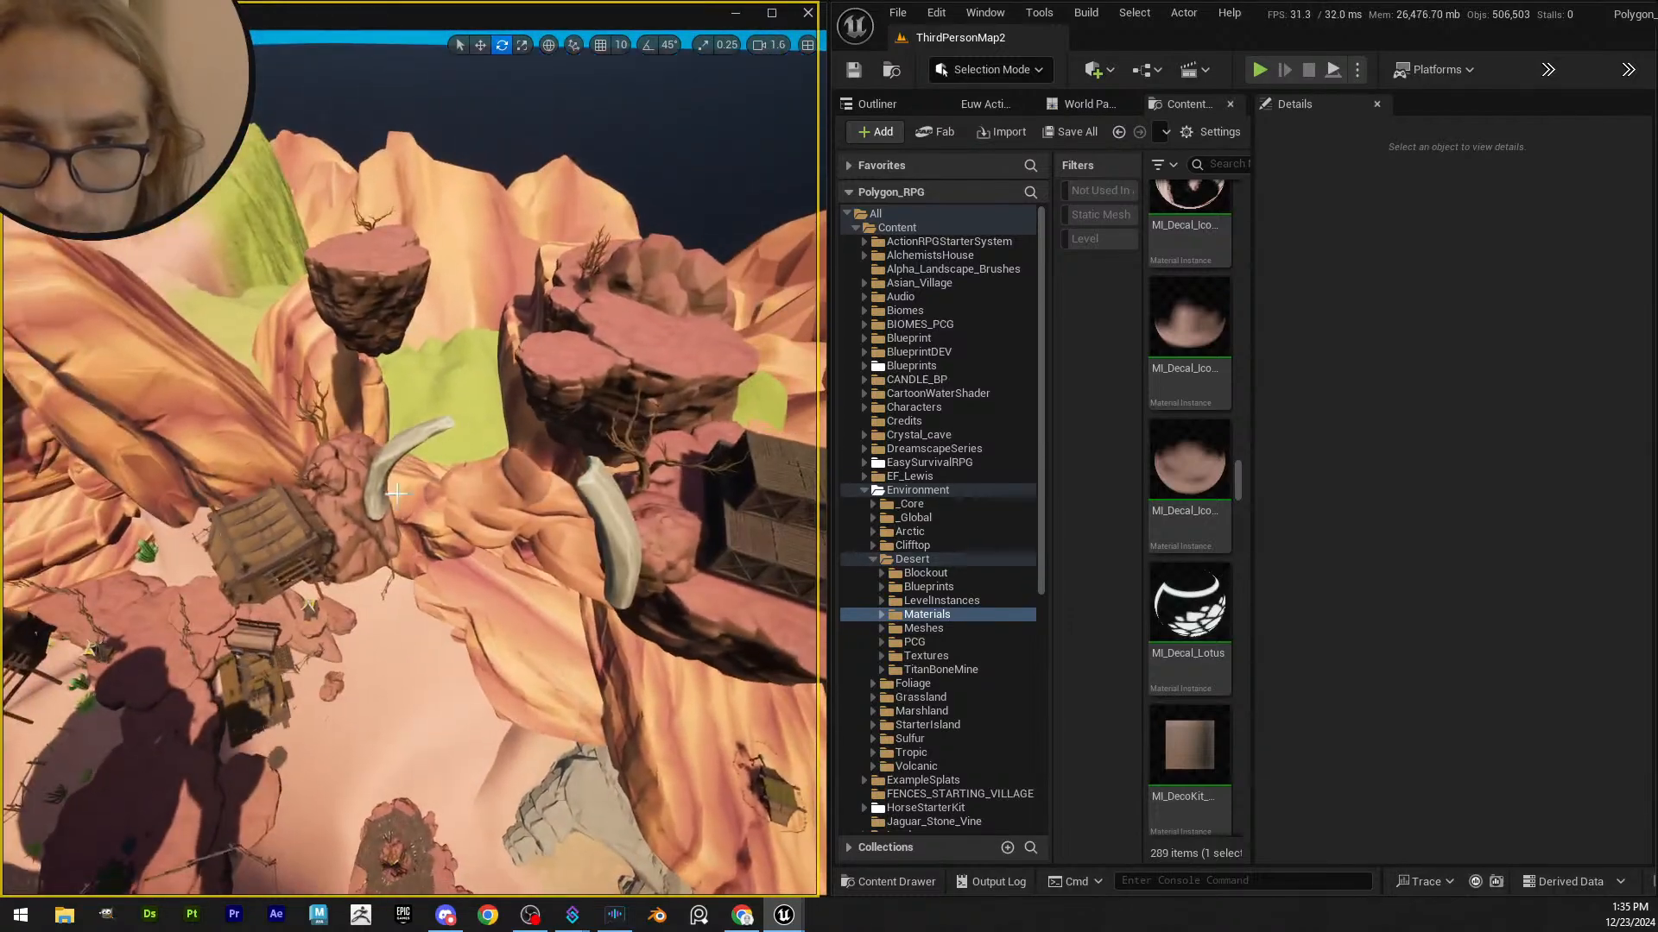
- Open the LI_TaedinMinesBlockout level instance for editing
{"action": "left_click", "coordinate": [402, 457]}
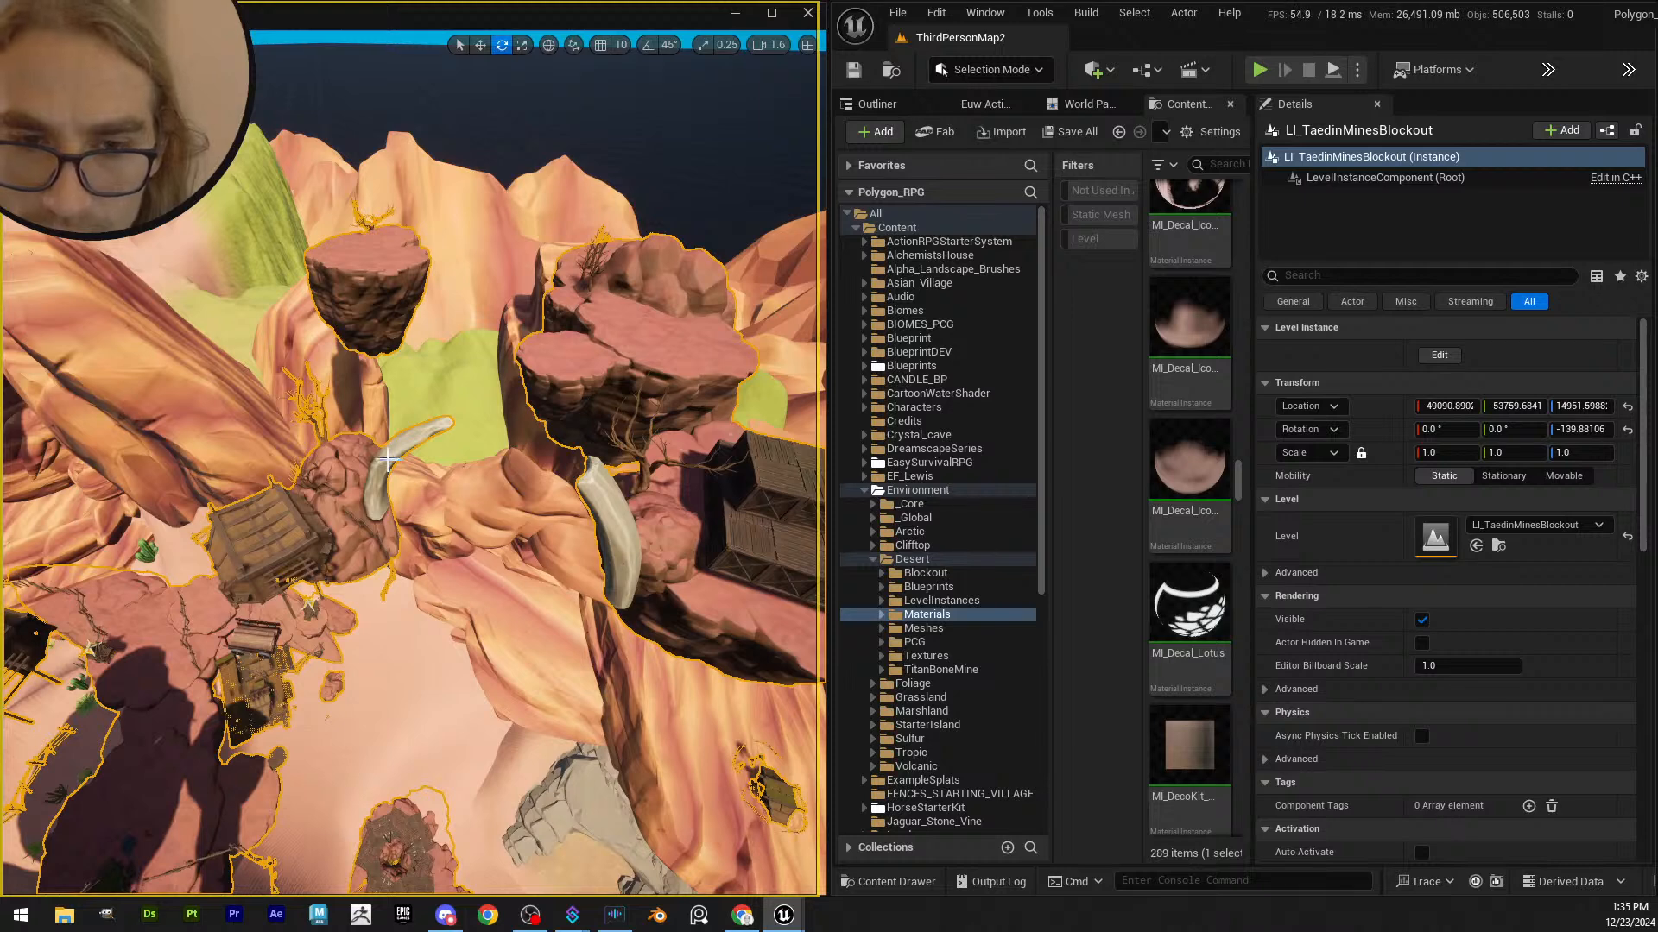
{"action": "right_click", "coordinate": [389, 463]}
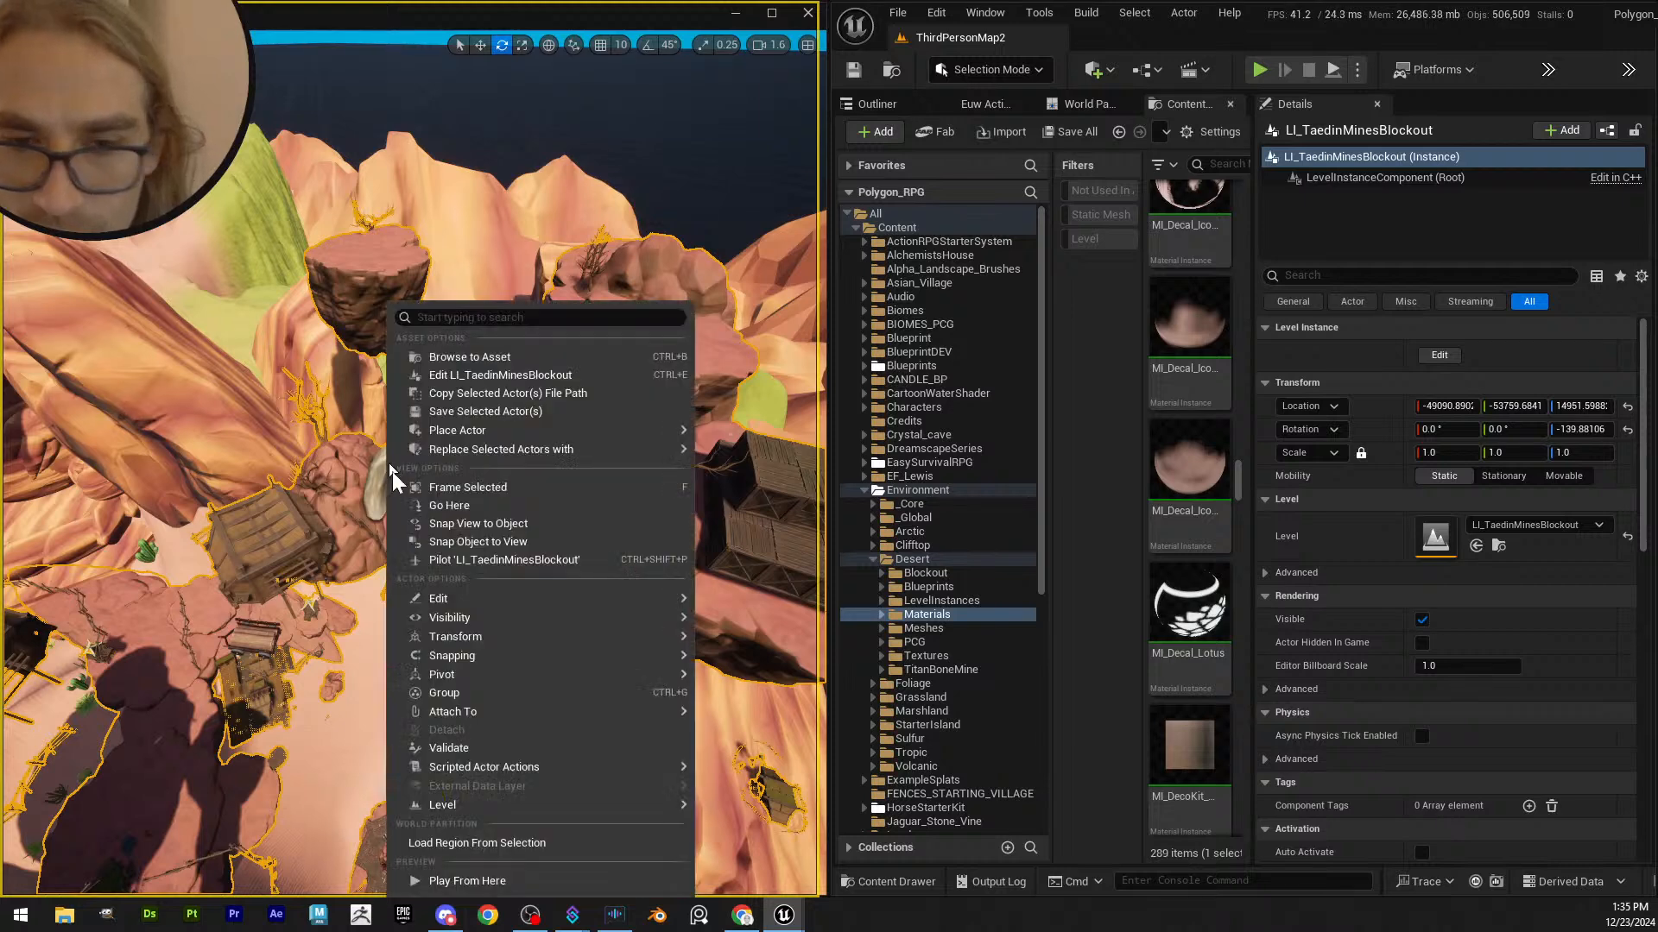
{"action": "left_click", "coordinate": [727, 806]}
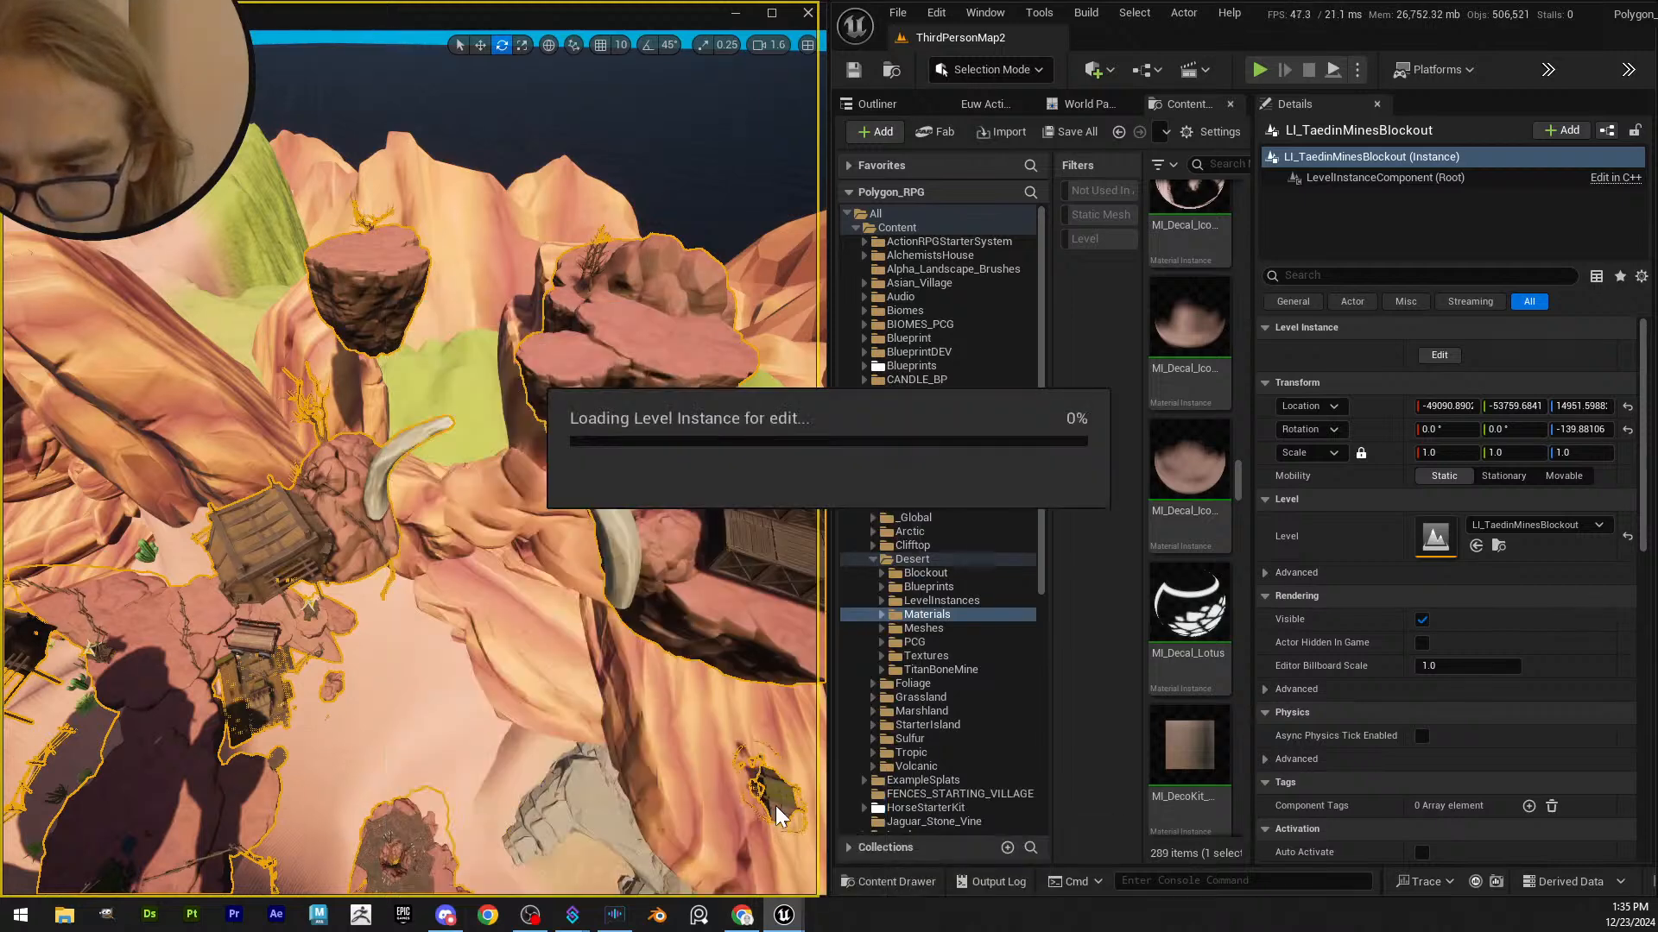
- Select the small red rock, its two dry trees and the two broken rib bones beside the floating mine village
{"action": "left_click", "coordinate": [402, 510]}
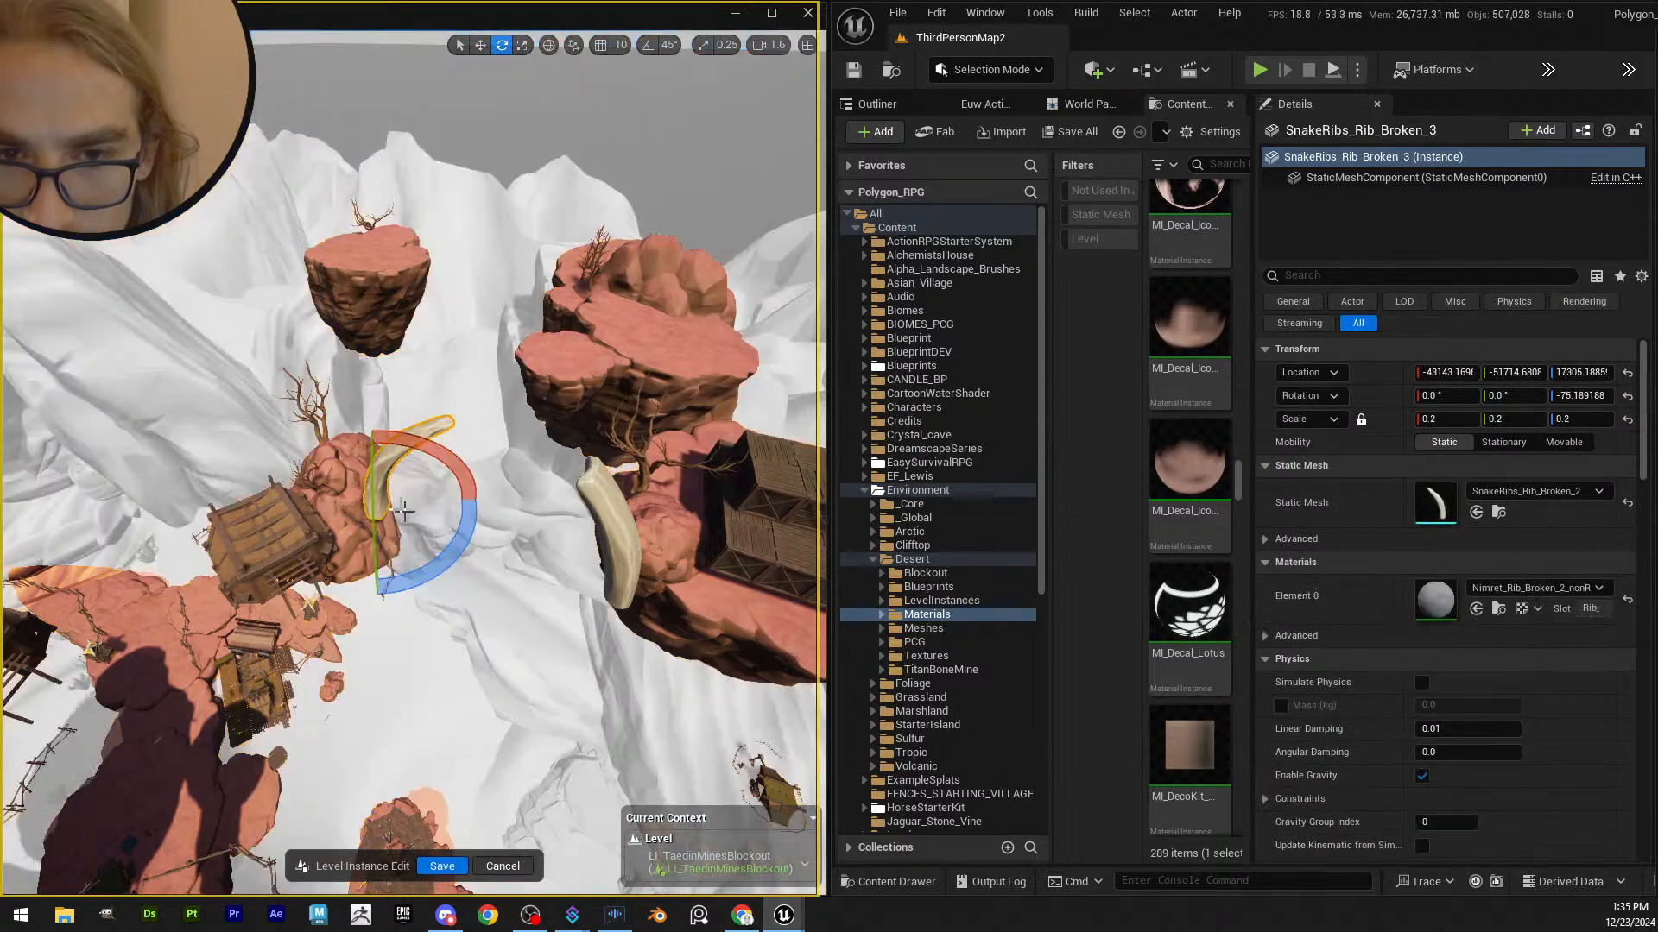
{"action": "right_click_drag", "start_coordinate": [402, 509], "coordinate": [389, 491]}
{"action": "key", "text": "w"}
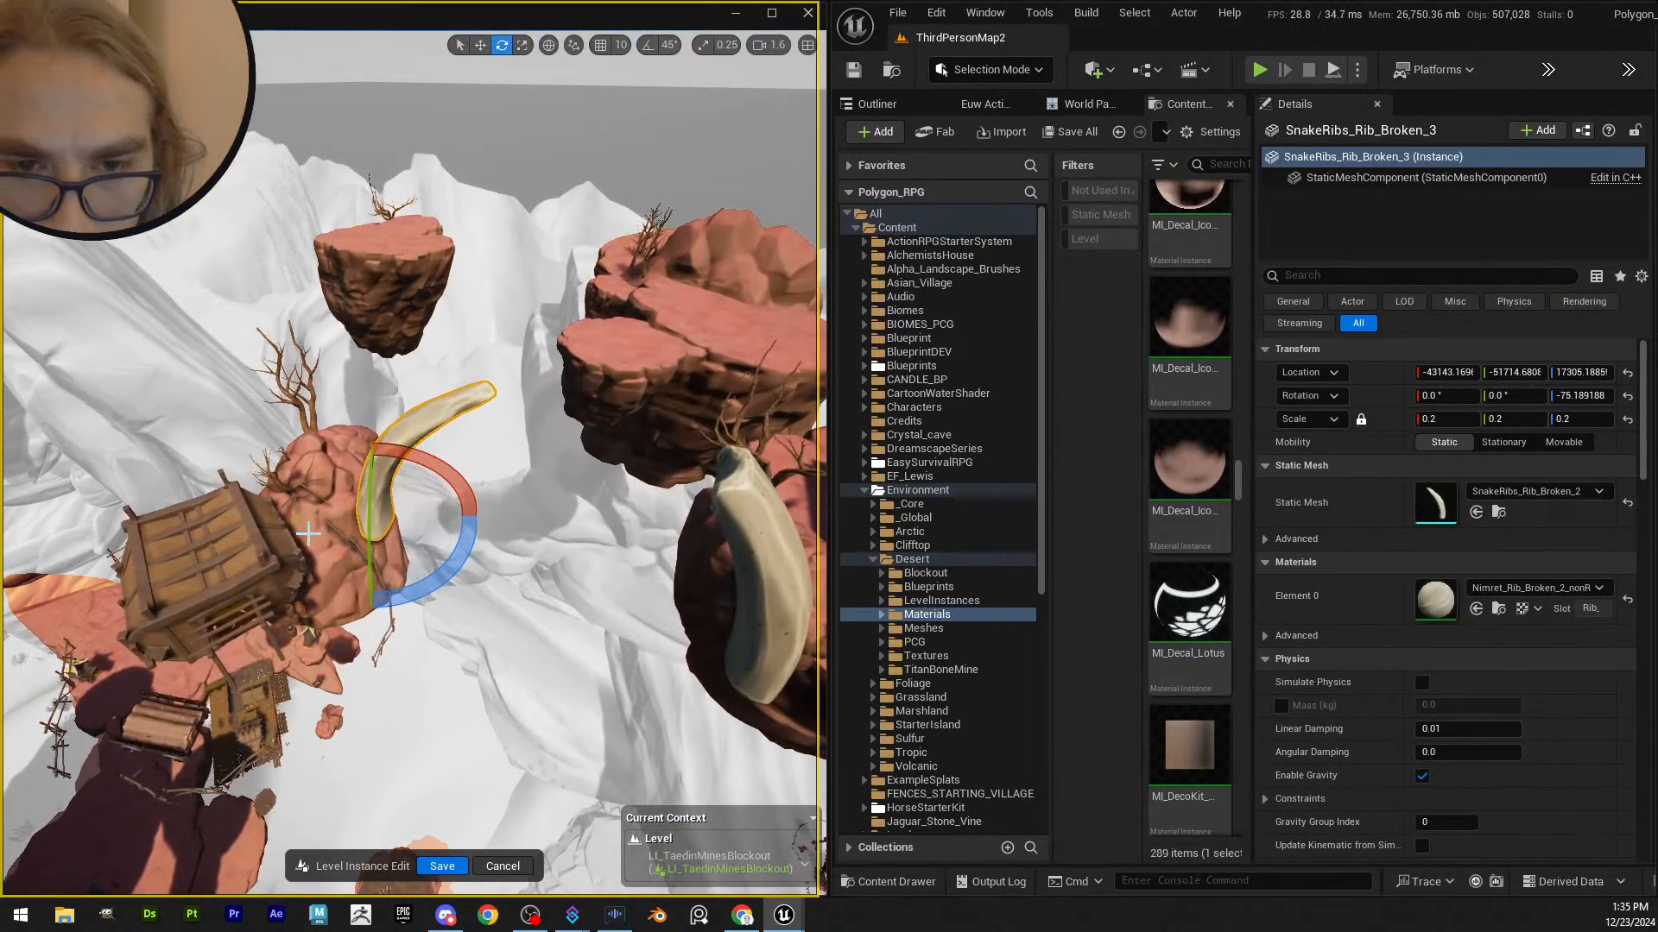
{"action": "left_click", "coordinate": [291, 486]}
{"action": "left_click", "coordinate": [311, 417], "text": "ctrl"}
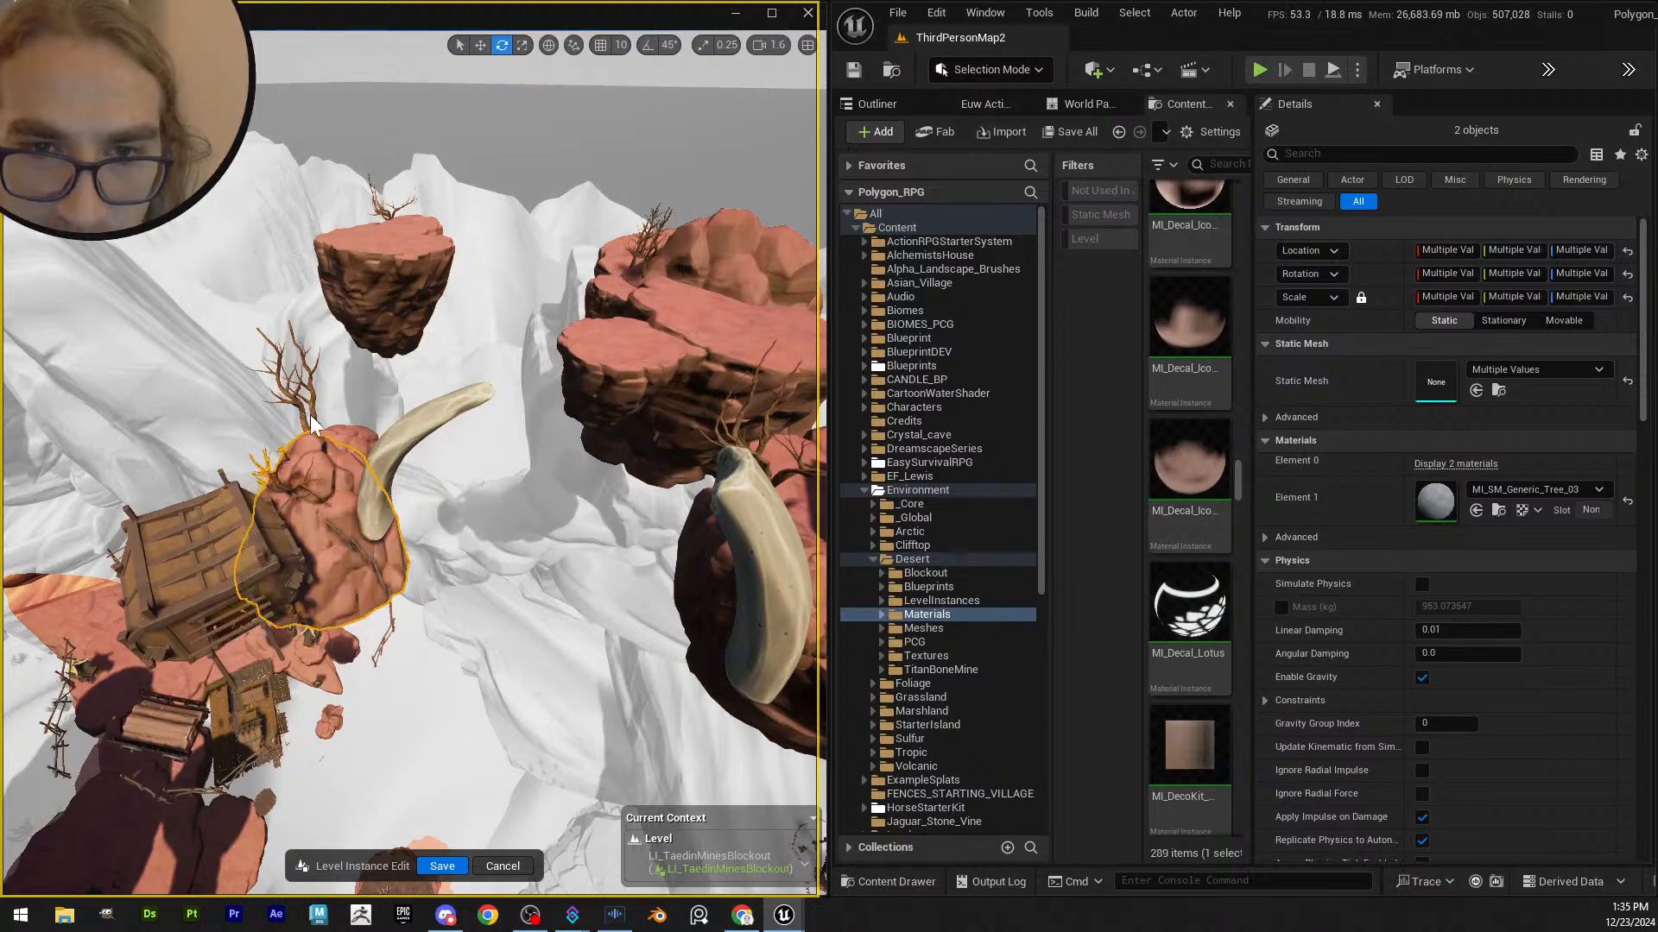
{"action": "left_click", "coordinate": [311, 417], "text": "ctrl"}
{"action": "left_click", "coordinate": [423, 419], "text": "ctrl"}
{"action": "left_click", "coordinate": [771, 535], "text": "ctrl"}
{"action": "right_click_drag", "start_coordinate": [664, 537], "coordinate": [742, 539]}
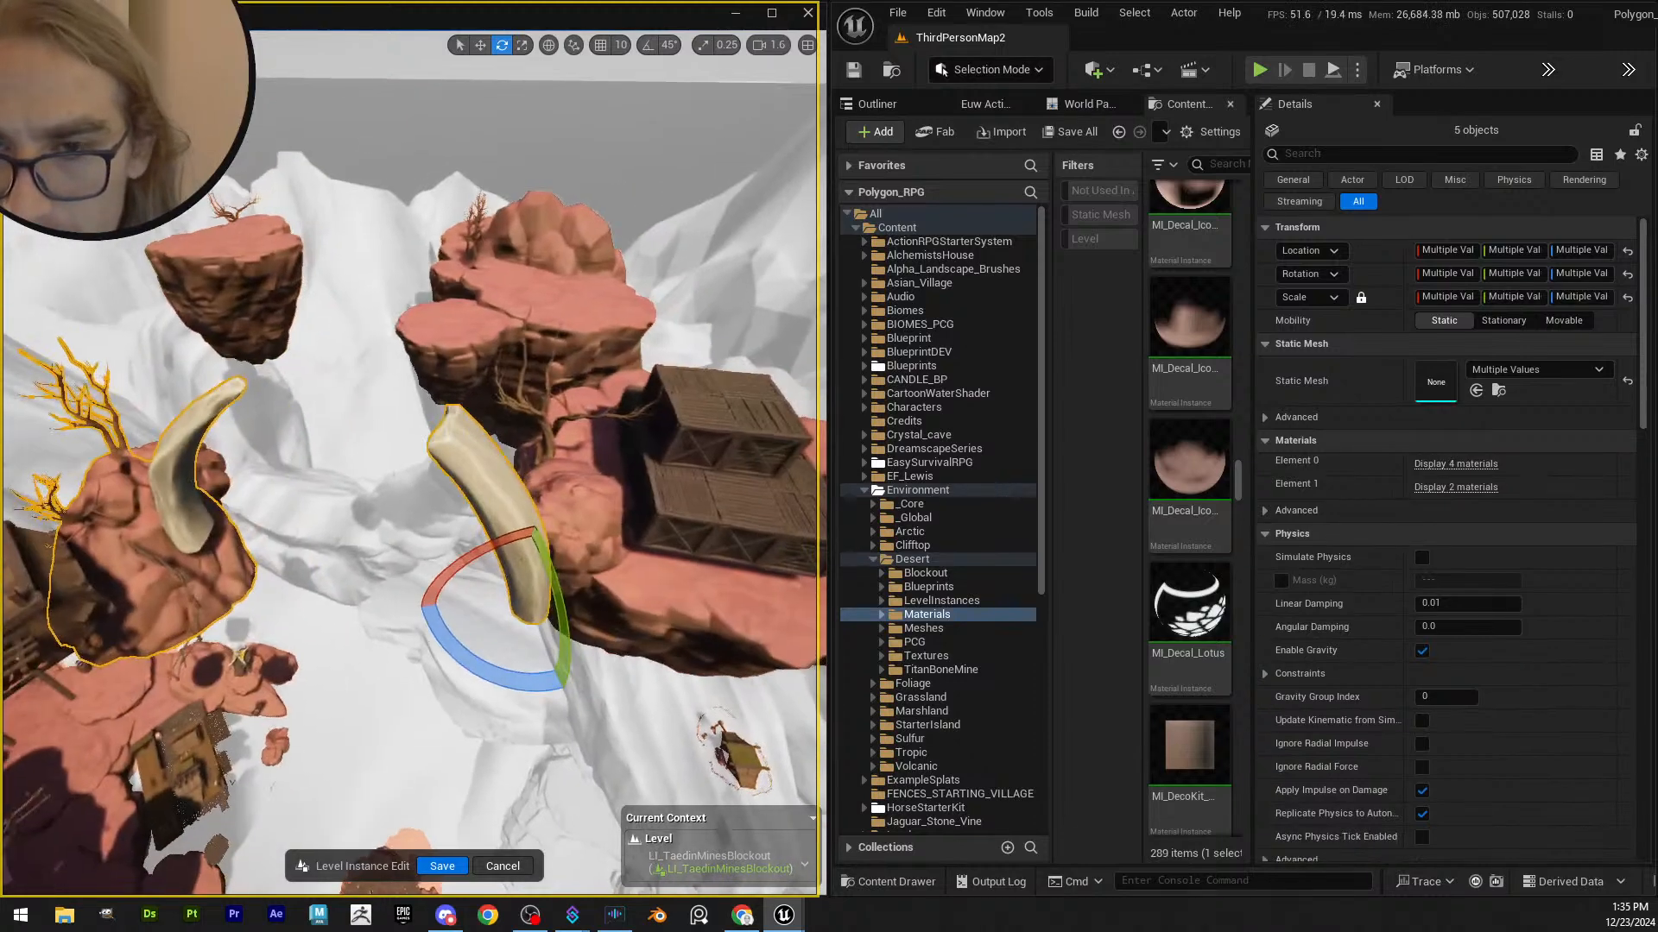
- Move the selected rock, trees and rib bones away from the floating village, down toward the canyon ground
{"action": "right_click_drag", "start_coordinate": [536, 484], "coordinate": [492, 433]}
{"action": "key", "text": "w"}
{"action": "left_click_drag", "start_coordinate": [557, 405], "coordinate": [486, 775]}
{"action": "right_click_drag", "start_coordinate": [486, 775], "coordinate": [470, 820]}
{"action": "scroll", "coordinate": [486, 775], "scroll_direction": "up", "scroll_amount": 1}
{"action": "left_click_drag", "start_coordinate": [586, 235], "coordinate": [518, 742]}
{"action": "right_click_drag", "start_coordinate": [518, 742], "coordinate": [580, 786]}
{"action": "left_click_drag", "start_coordinate": [621, 672], "coordinate": [371, 567]}
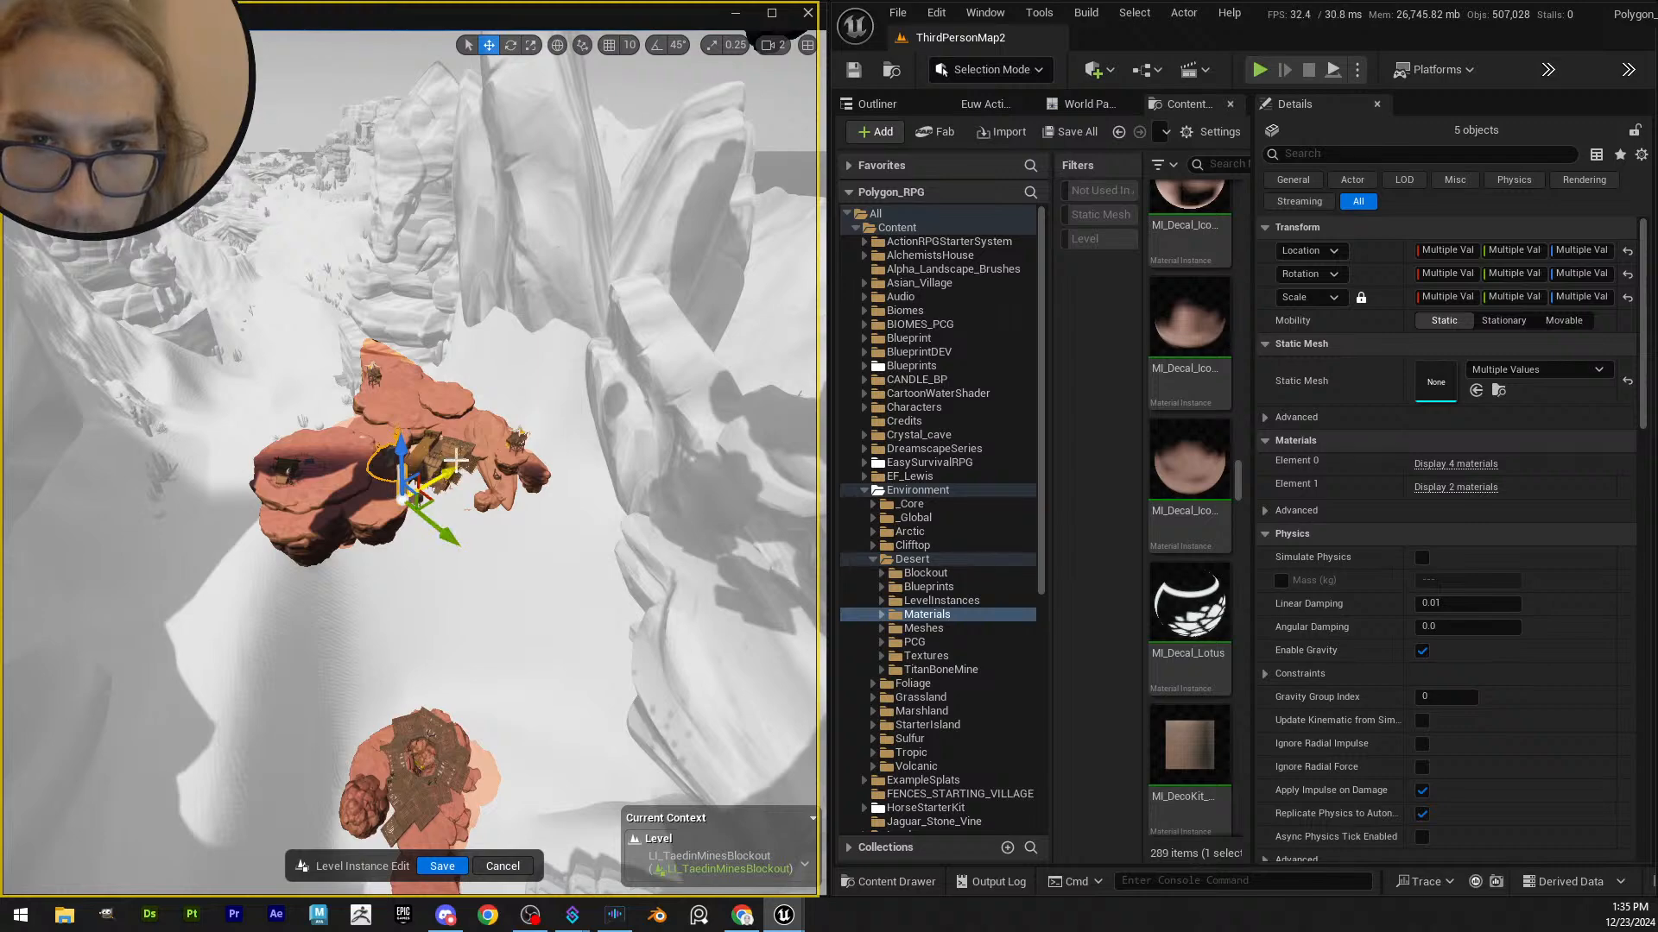
- Reorient the rock and rib group and lower it onto the sand ridge beside the large cliff rock
{"action": "right_click_drag", "start_coordinate": [456, 461], "coordinate": [632, 485]}
{"action": "mouse_move", "coordinate": [432, 501]}
{"action": "right_mouse_down"}
{"action": "mouse_move", "coordinate": [462, 484]}
{"action": "mouse_move", "coordinate": [405, 501]}
{"action": "right_mouse_up"}
{"action": "scroll", "coordinate": [432, 501], "scroll_direction": "up", "scroll_amount": 1}
{"action": "key", "text": "e"}
{"action": "mouse_move", "coordinate": [447, 549]}
{"action": "left_mouse_down"}
{"action": "mouse_move", "coordinate": [484, 566]}
{"action": "mouse_move", "coordinate": [432, 483]}
{"action": "mouse_move", "coordinate": [448, 518]}
{"action": "left_mouse_up"}
{"action": "right_click_drag", "start_coordinate": [449, 518], "coordinate": [496, 440]}
{"action": "key", "text": "w"}
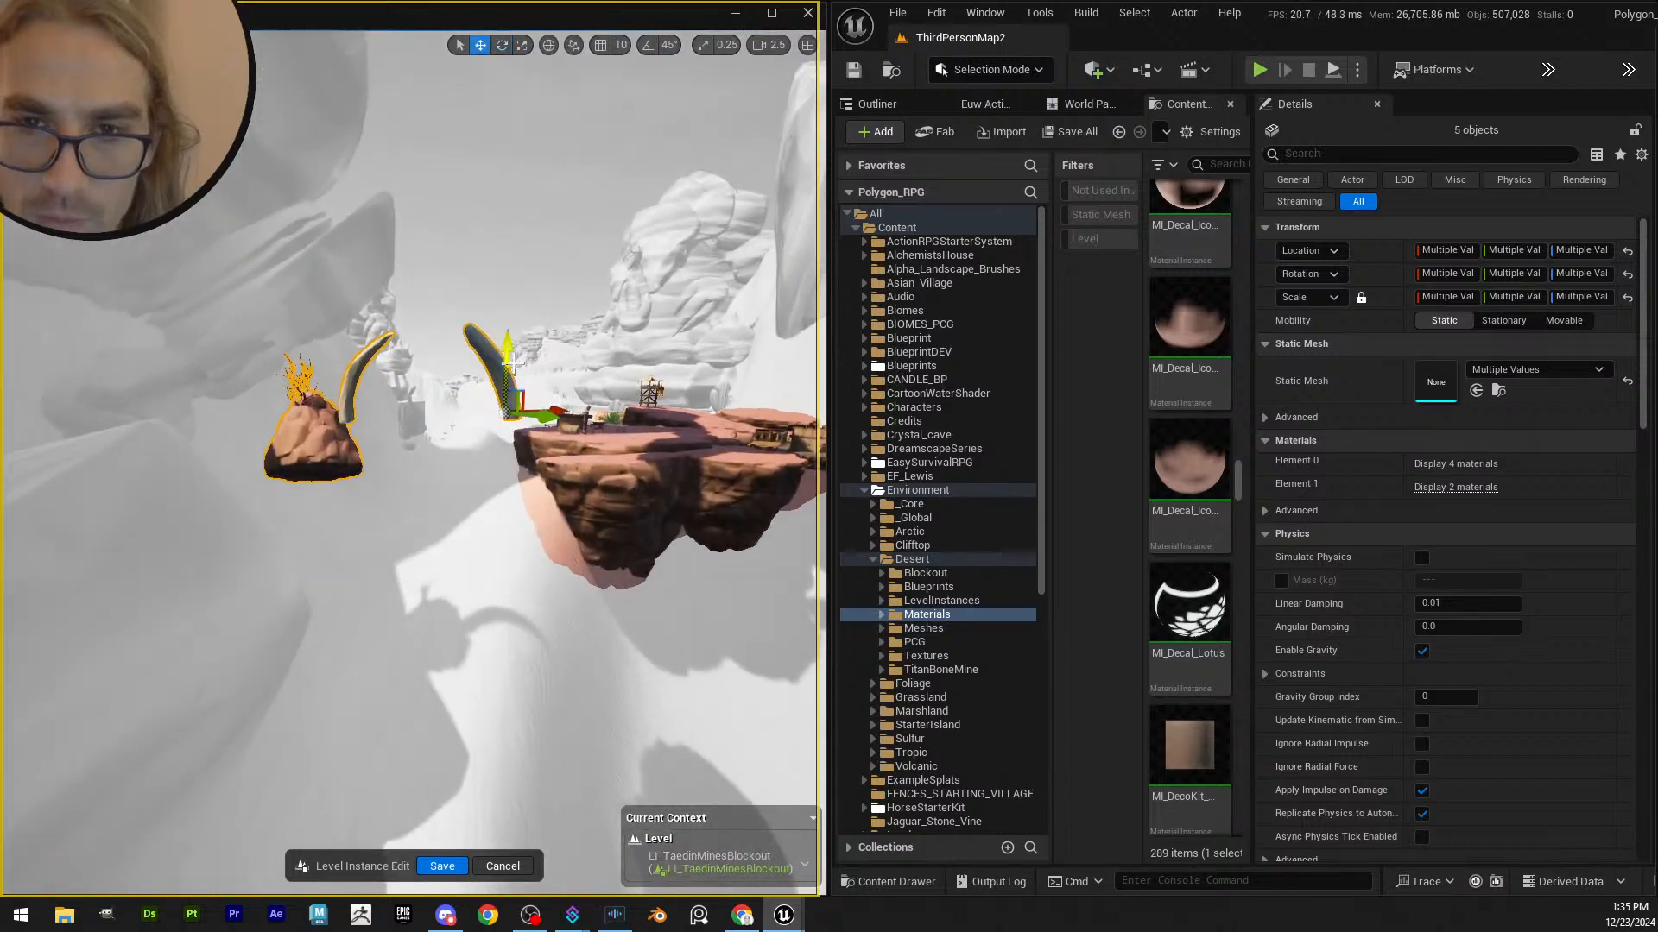
{"action": "left_click_drag", "start_coordinate": [508, 369], "coordinate": [508, 569]}
{"action": "right_click_drag", "start_coordinate": [508, 570], "coordinate": [373, 759]}
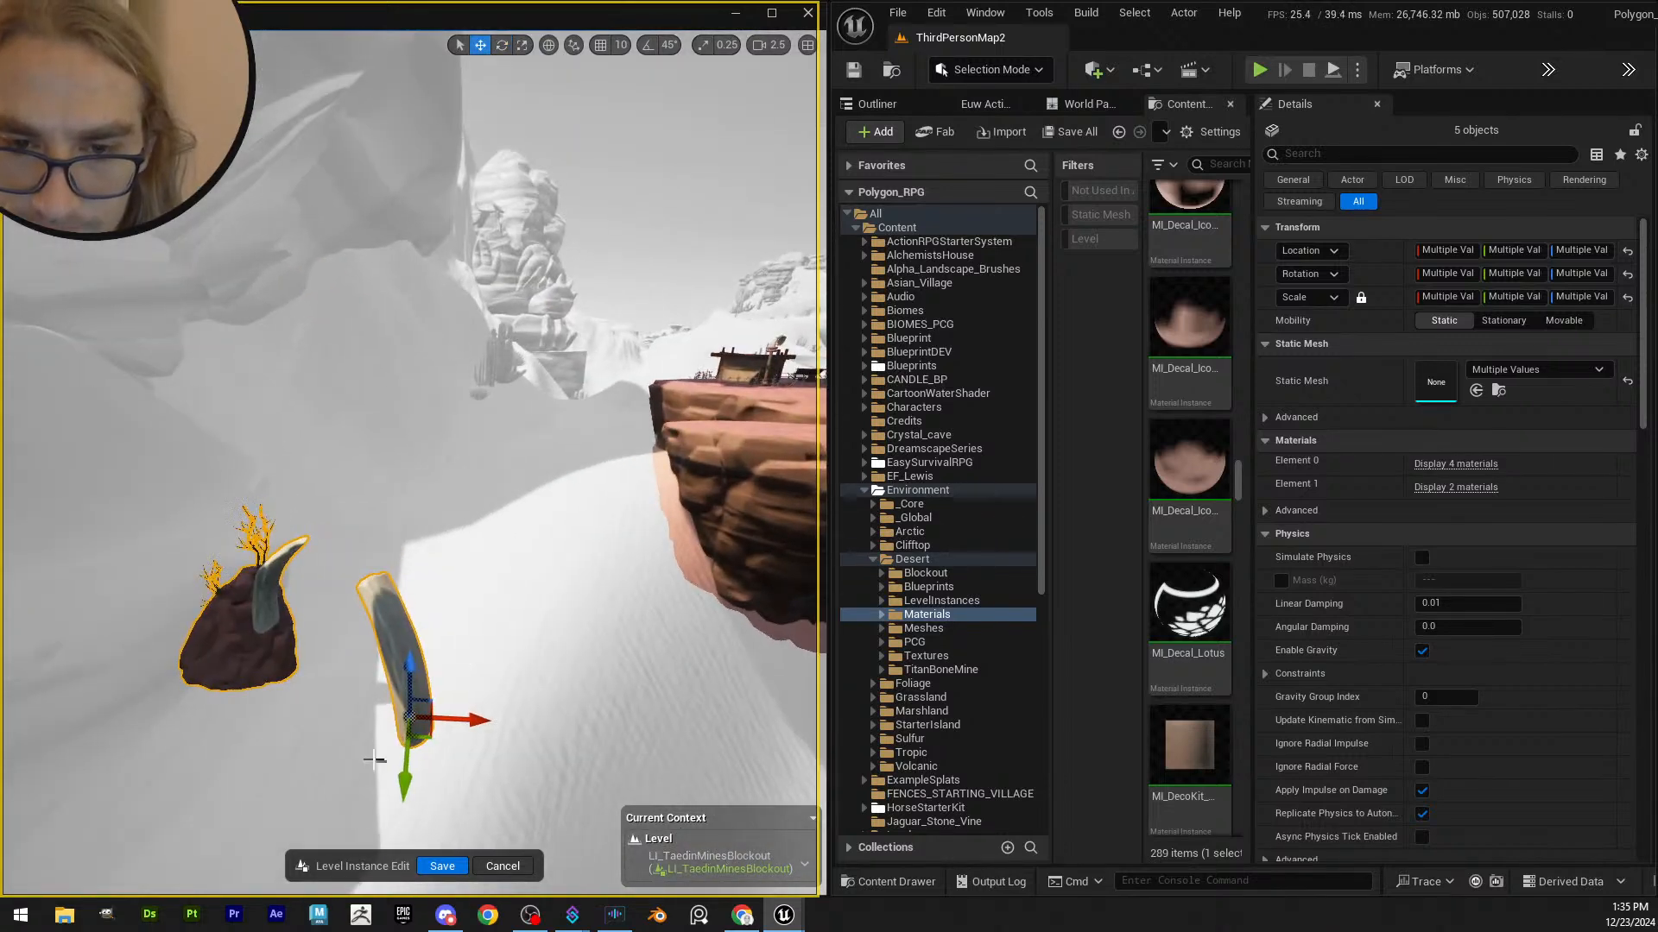
{"action": "left_click_drag", "start_coordinate": [345, 764], "coordinate": [595, 590]}
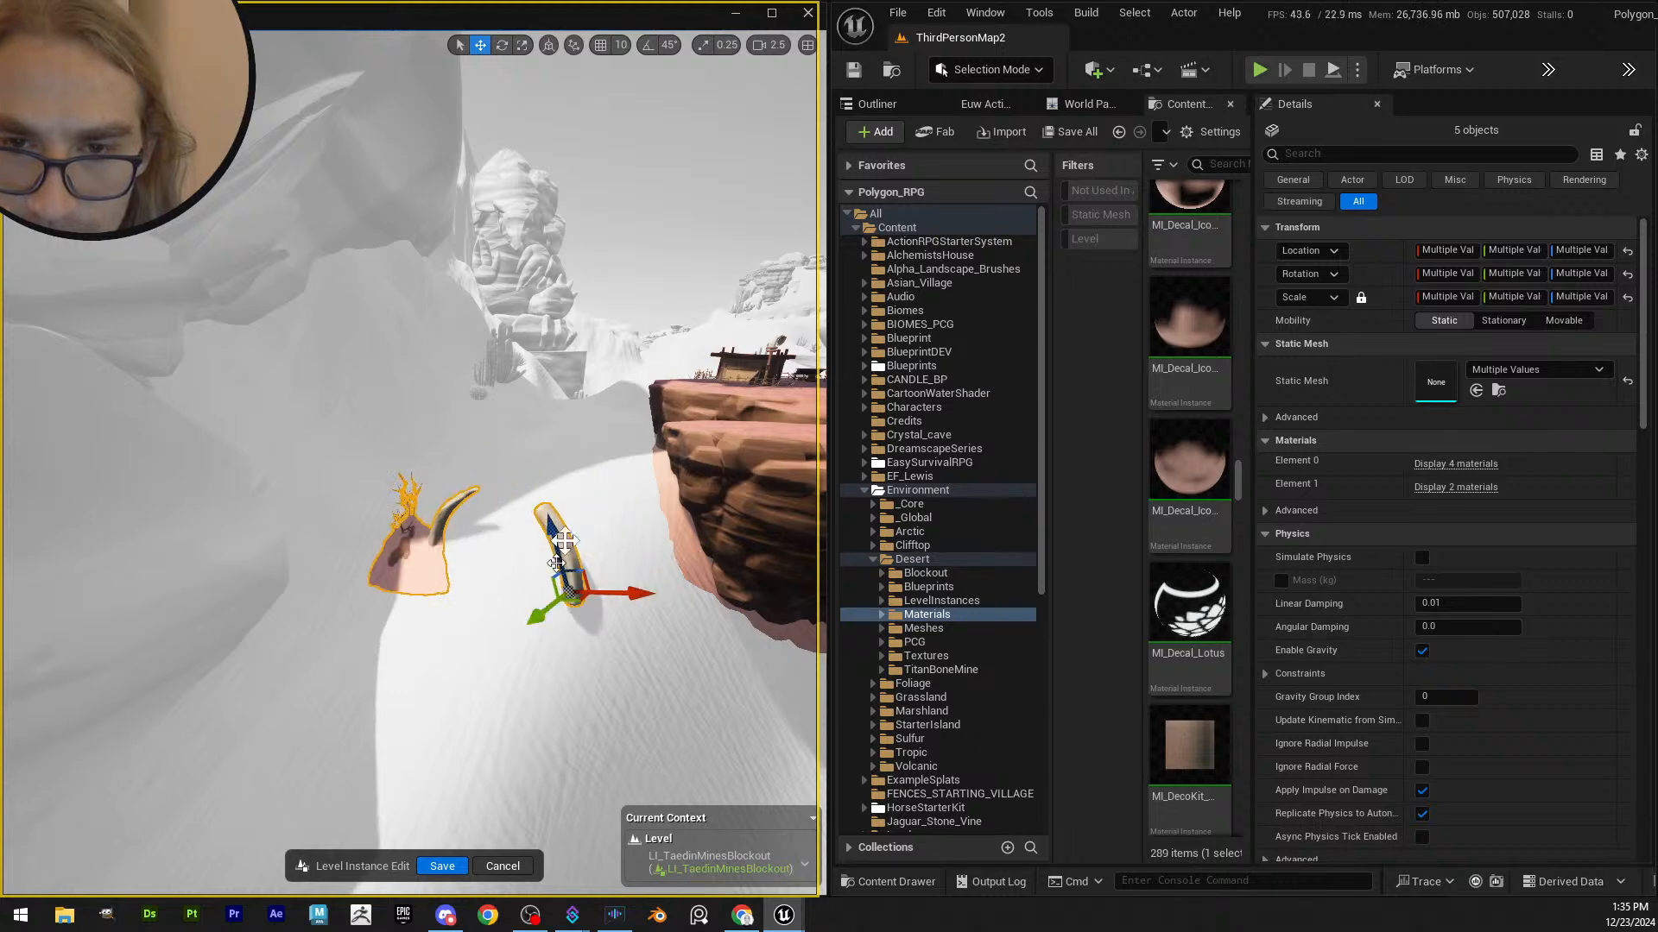
{"action": "left_click_drag", "start_coordinate": [548, 529], "coordinate": [533, 453]}
- Shift the group along the sand ridge so one rib bone stands close to the cliff rock
{"action": "key", "text": "w"}
{"action": "right_click_drag", "start_coordinate": [534, 461], "coordinate": [569, 449]}
{"action": "key", "text": "f"}
{"action": "left_click_drag", "start_coordinate": [748, 409], "coordinate": [665, 449]}
- Toggle the gizmo's coordinate space, undo a trial rotation, and tilt the rock and rib group to suit the slope
{"action": "key", "text": "e"}
{"action": "key", "text": "ctrl+grave"}
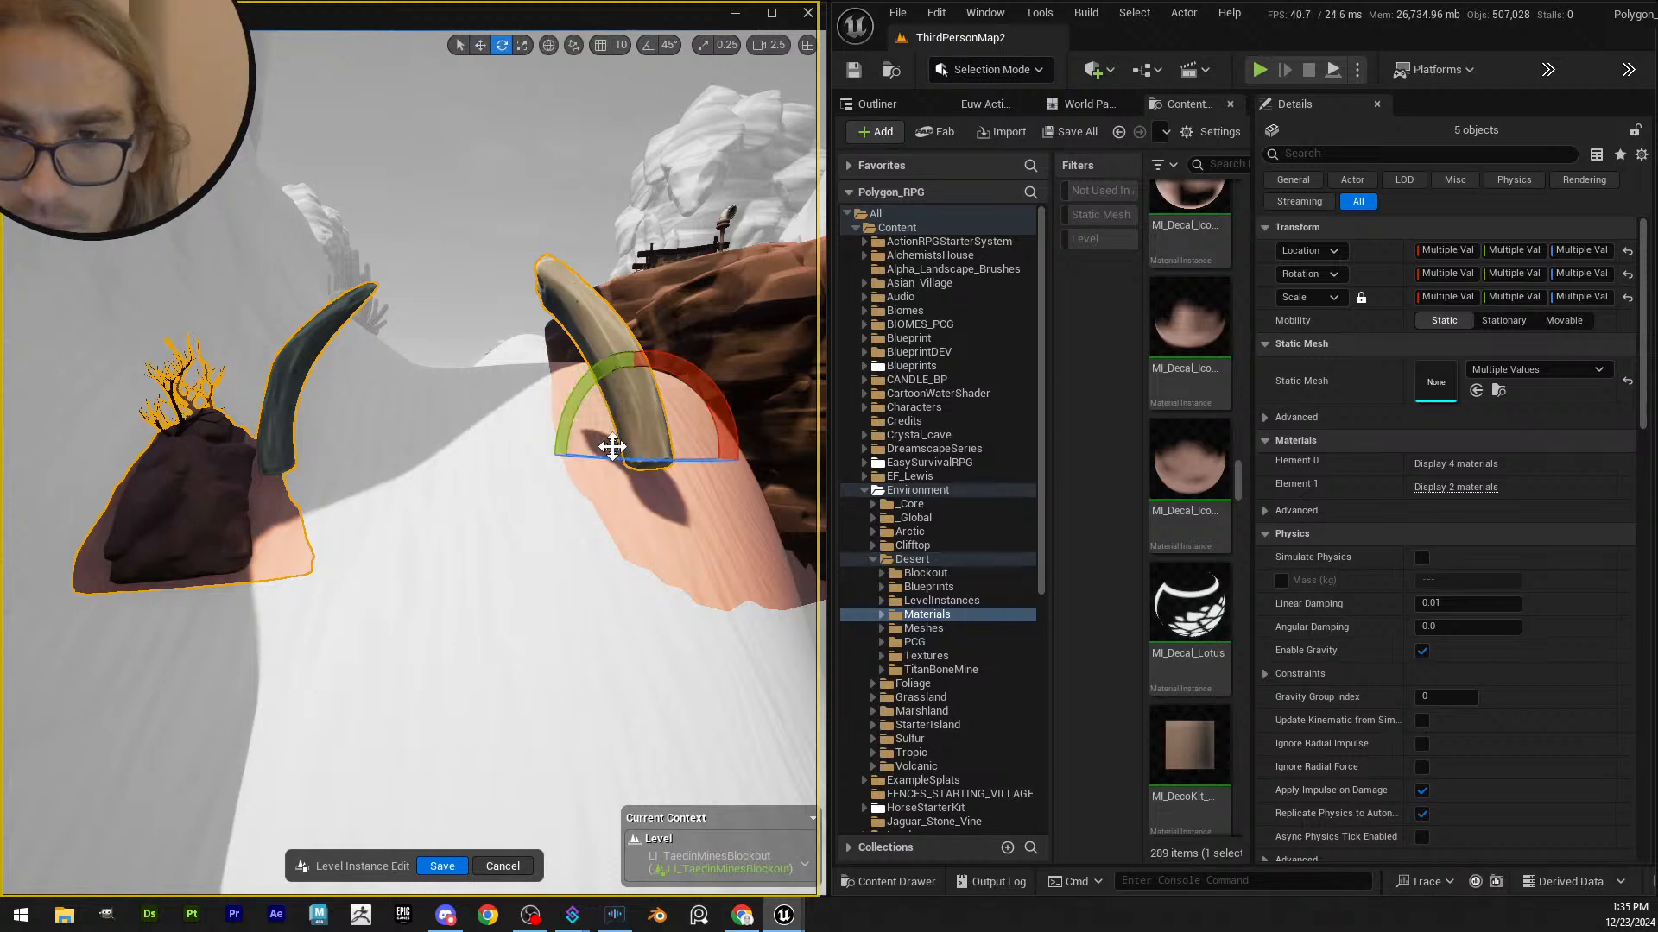
{"action": "left_click_drag", "start_coordinate": [575, 413], "coordinate": [611, 441]}
{"action": "key", "text": "ctrl+z"}
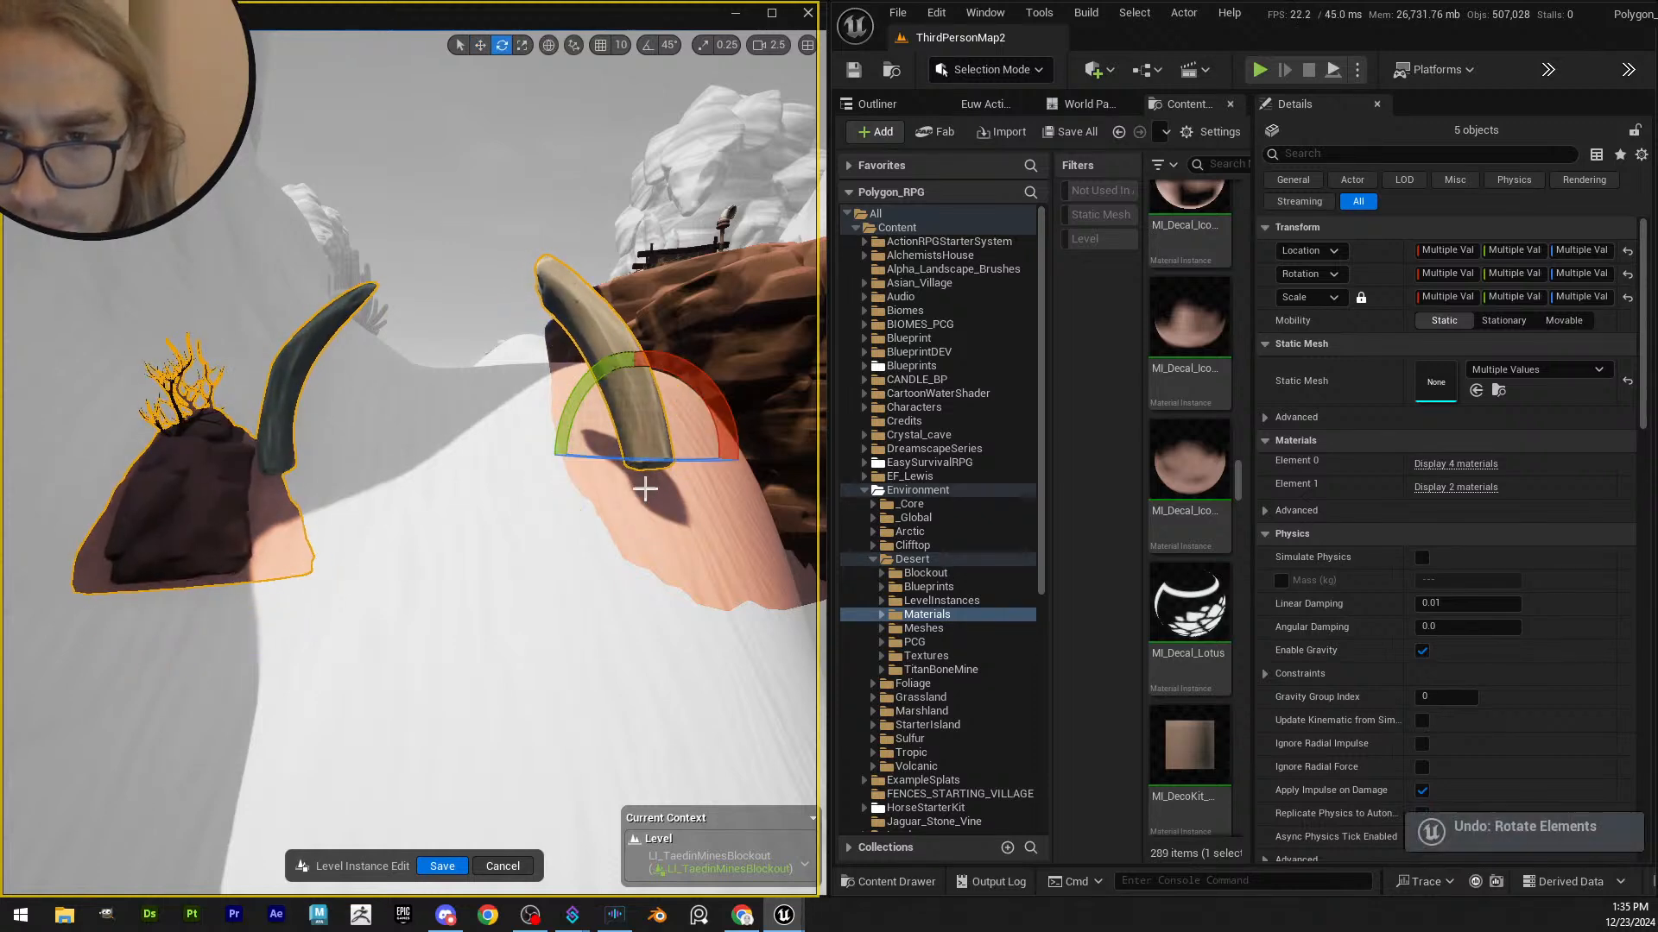
{"action": "right_click_drag", "start_coordinate": [648, 484], "coordinate": [648, 509]}
{"action": "left_click_drag", "start_coordinate": [574, 594], "coordinate": [648, 532]}
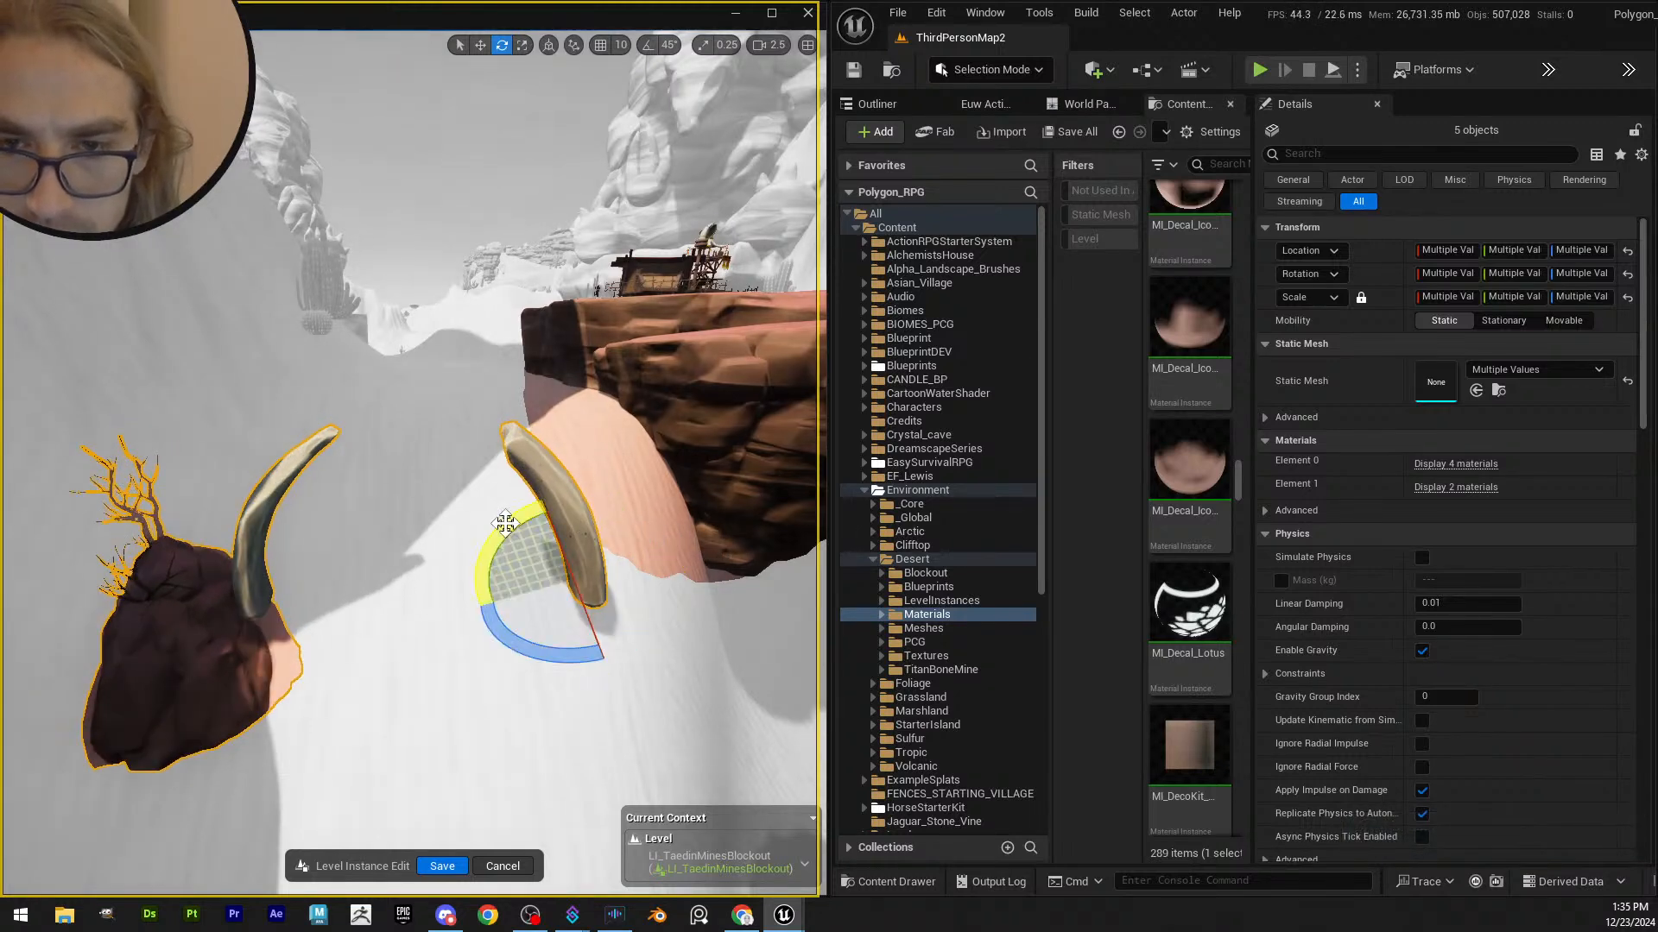
{"action": "left_click_drag", "start_coordinate": [504, 523], "coordinate": [514, 523]}
- Fine-tune the group's position and rotation, and lower it so the rib bases sink into the sand
{"action": "right_click_drag", "start_coordinate": [513, 523], "coordinate": [553, 449]}
{"action": "key", "text": "w"}
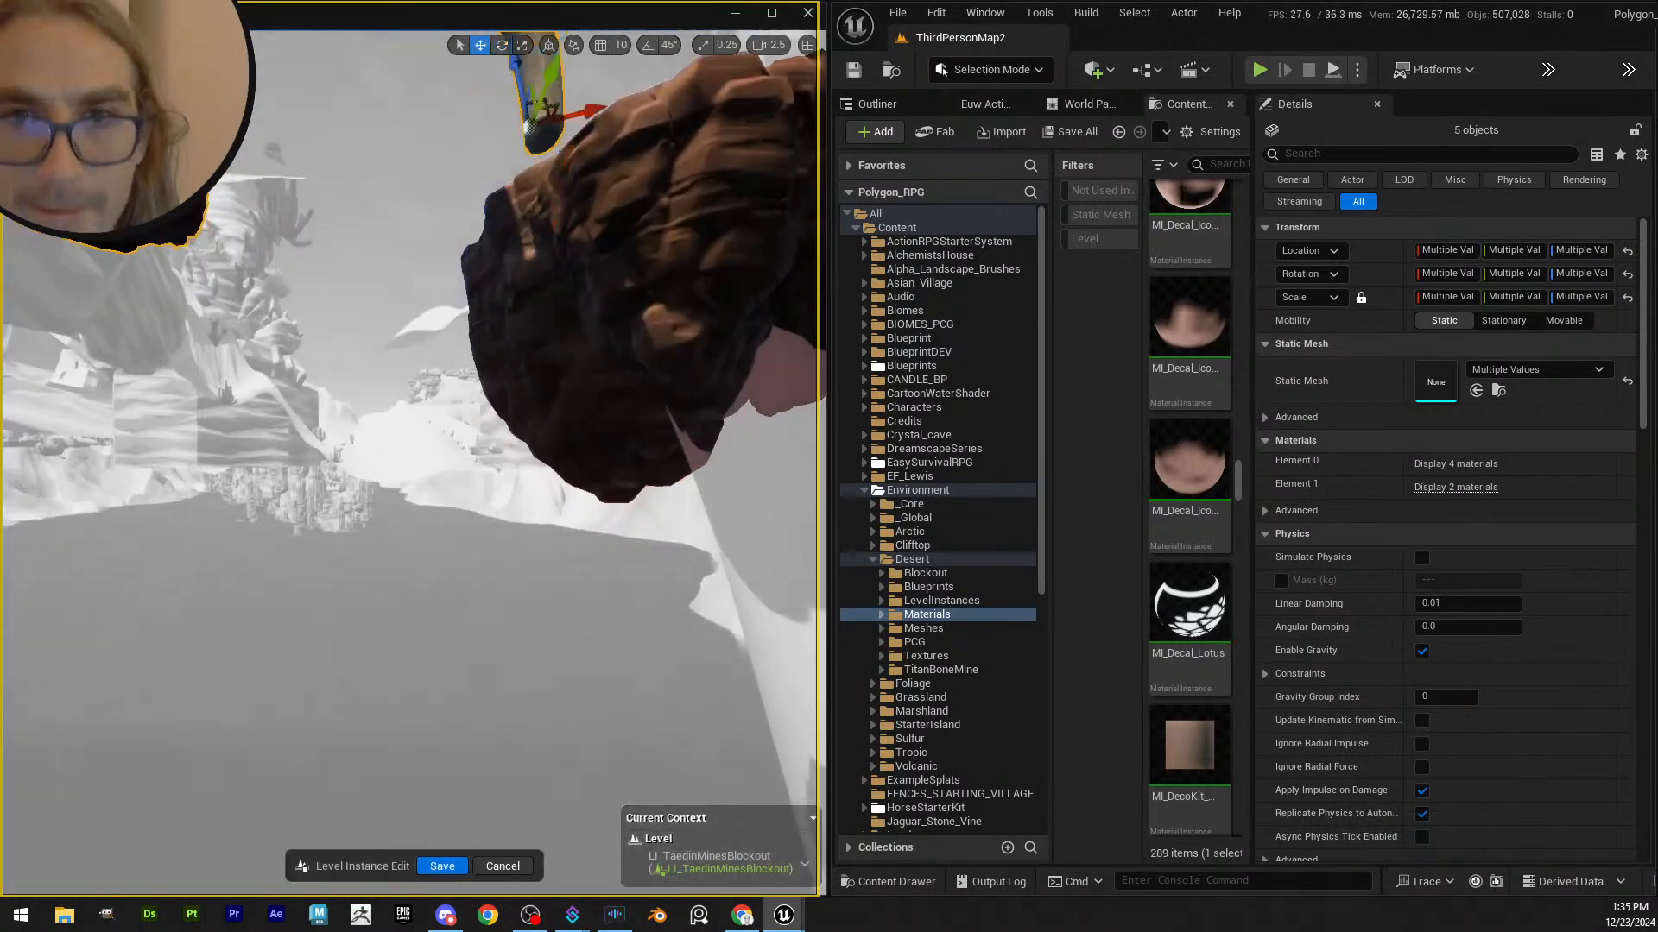
{"action": "mouse_move", "coordinate": [574, 228]}
{"action": "right_mouse_down"}
{"action": "mouse_move", "coordinate": [574, 285]}
{"action": "mouse_move", "coordinate": [574, 229]}
{"action": "right_mouse_up"}
{"action": "left_click_drag", "start_coordinate": [540, 280], "coordinate": [546, 295]}
{"action": "key", "text": "e"}
{"action": "left_click_drag", "start_coordinate": [593, 391], "coordinate": [584, 373]}
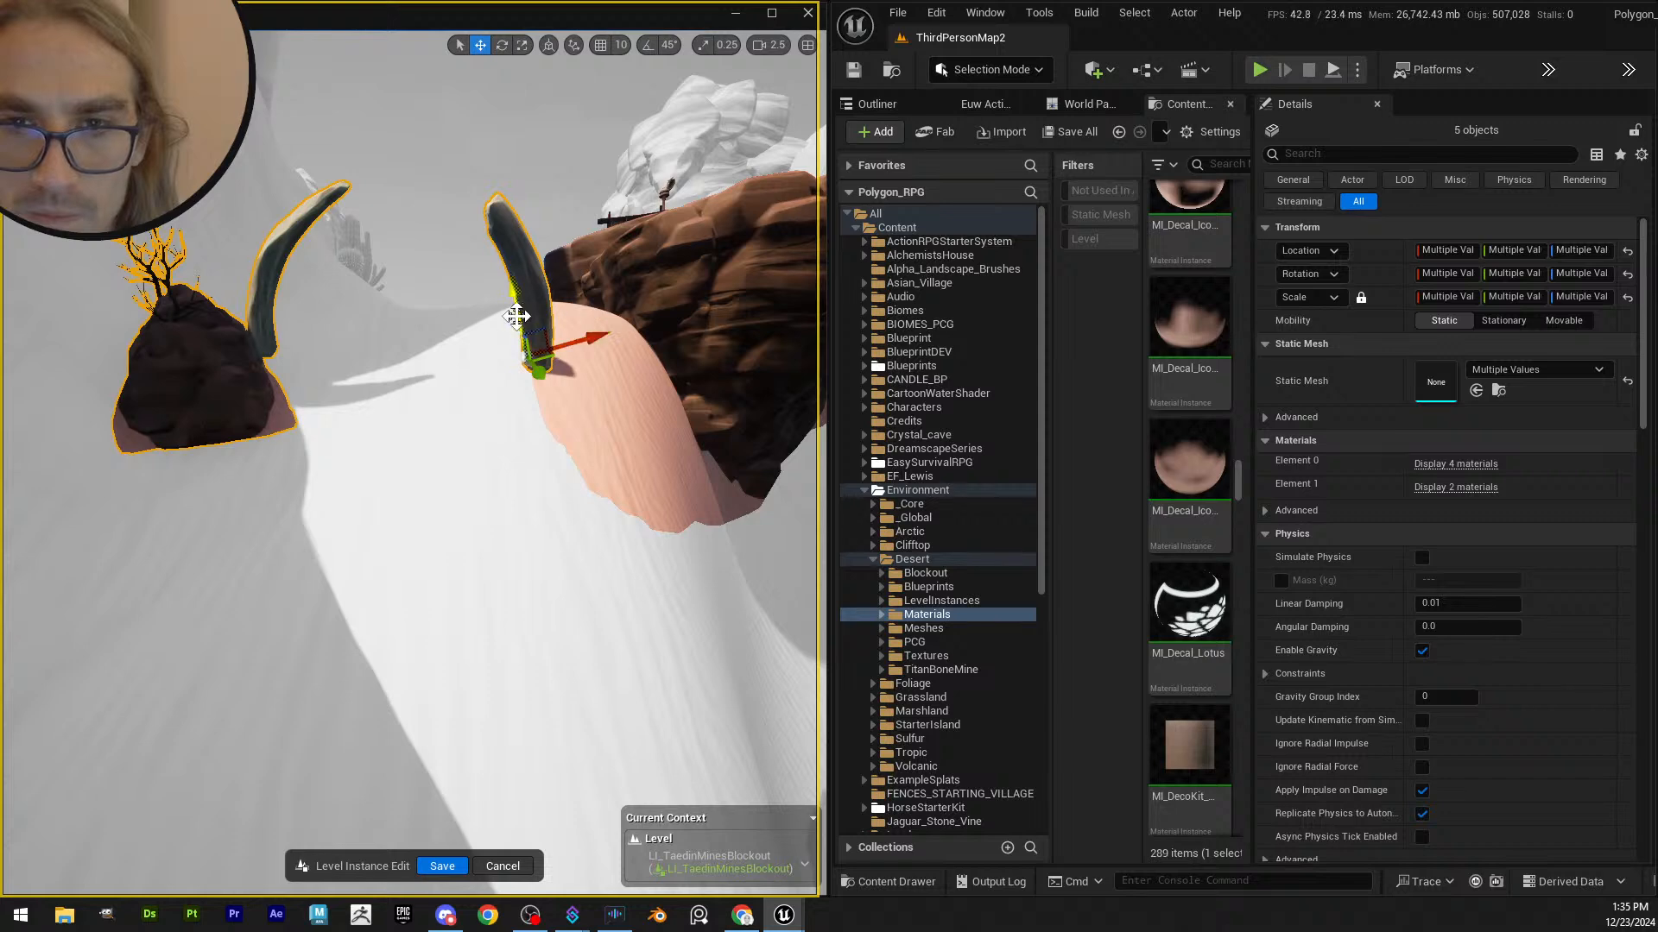
{"action": "left_click_drag", "start_coordinate": [510, 304], "coordinate": [499, 361]}
- Reposition and rotate the dark rock with its two trees beside the rib bone, and save the level instance
{"action": "left_click", "coordinate": [208, 395]}
{"action": "left_click", "coordinate": [195, 359], "text": "ctrl"}
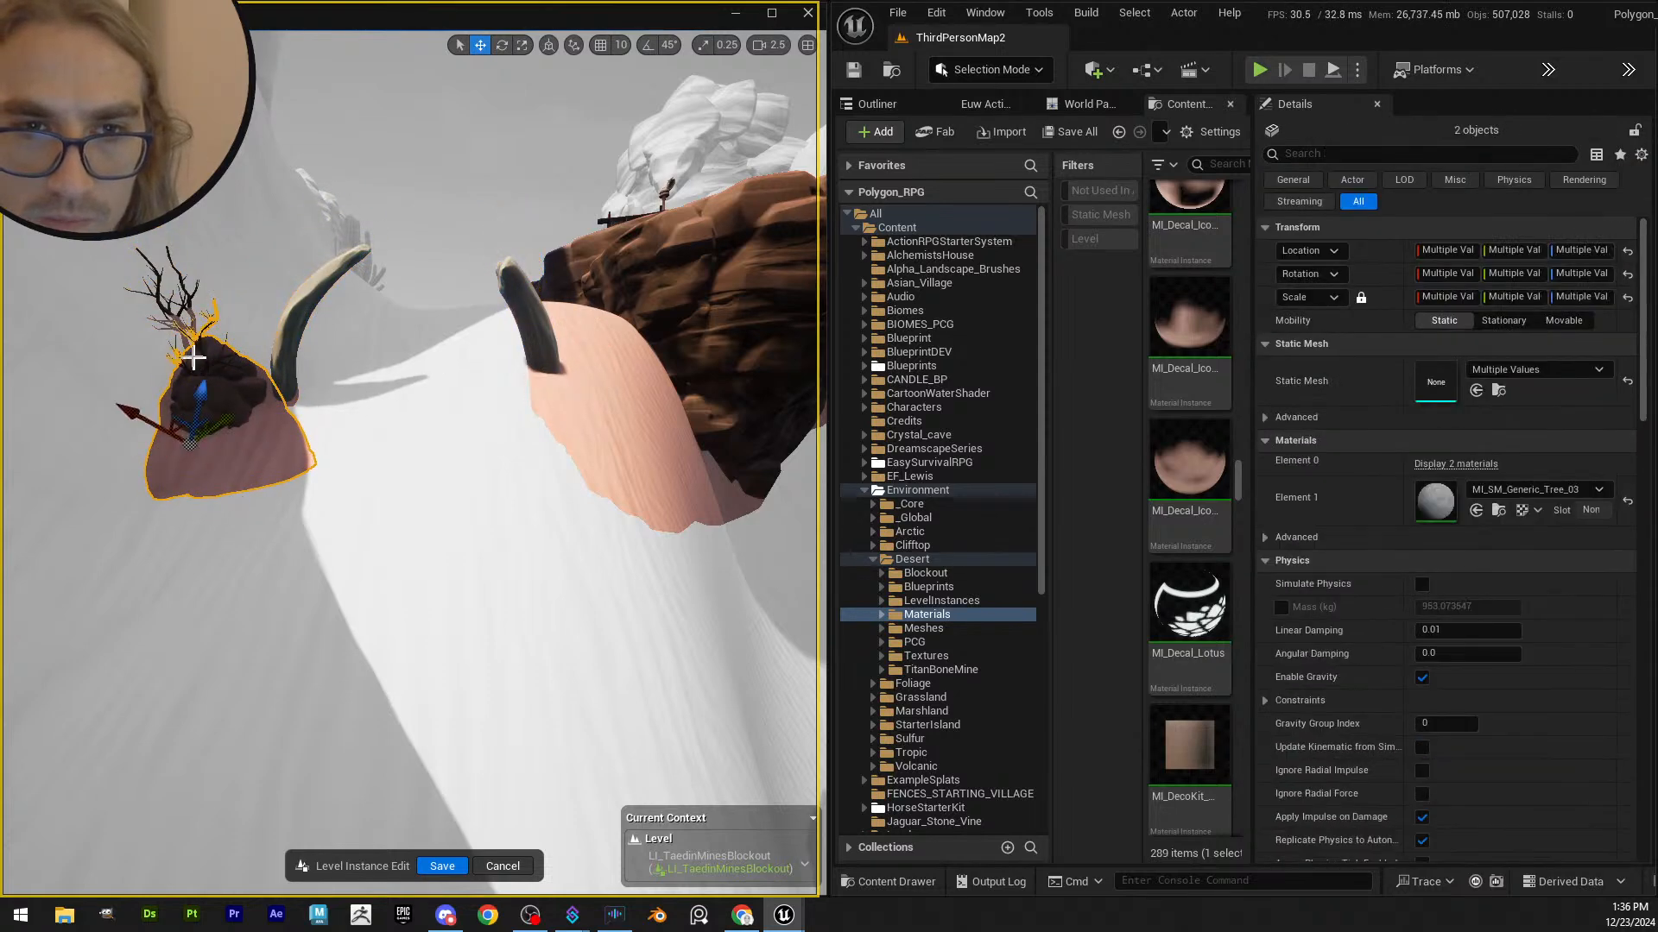
{"action": "key", "text": "w"}
{"action": "right_click_drag", "start_coordinate": [195, 358], "coordinate": [255, 323]}
{"action": "left_click", "coordinate": [281, 365], "text": "ctrl"}
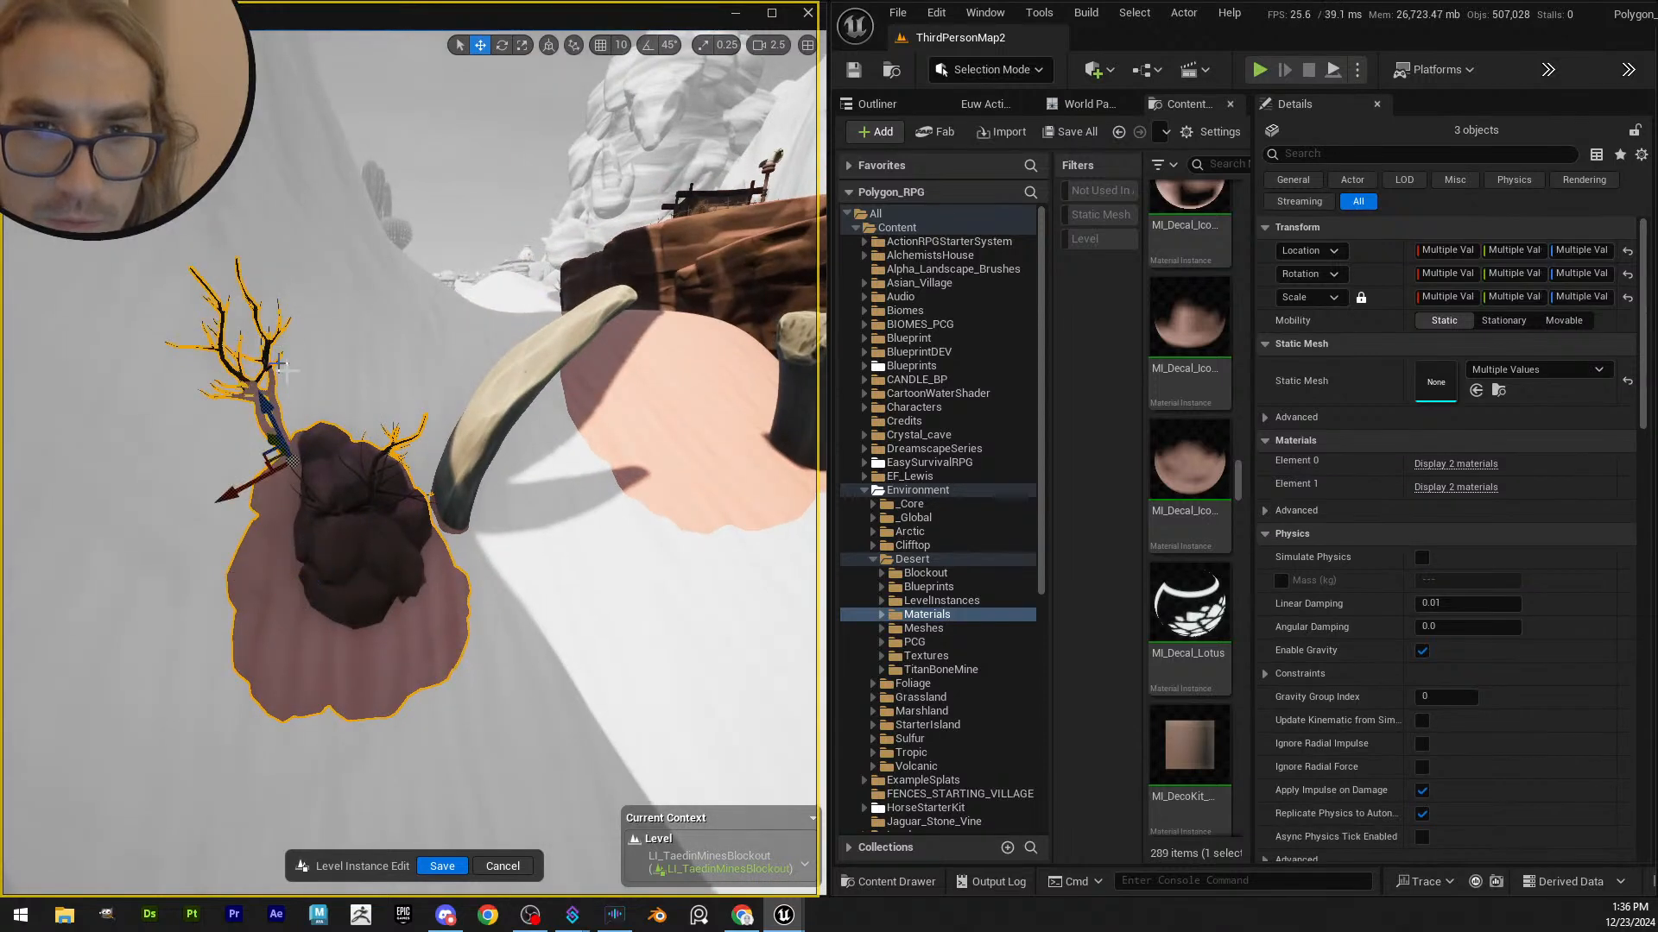
{"action": "left_click_drag", "start_coordinate": [310, 447], "coordinate": [325, 359]}
{"action": "key", "text": "e"}
{"action": "left_click_drag", "start_coordinate": [231, 309], "coordinate": [339, 387]}
{"action": "right_click_drag", "start_coordinate": [340, 387], "coordinate": [388, 518]}
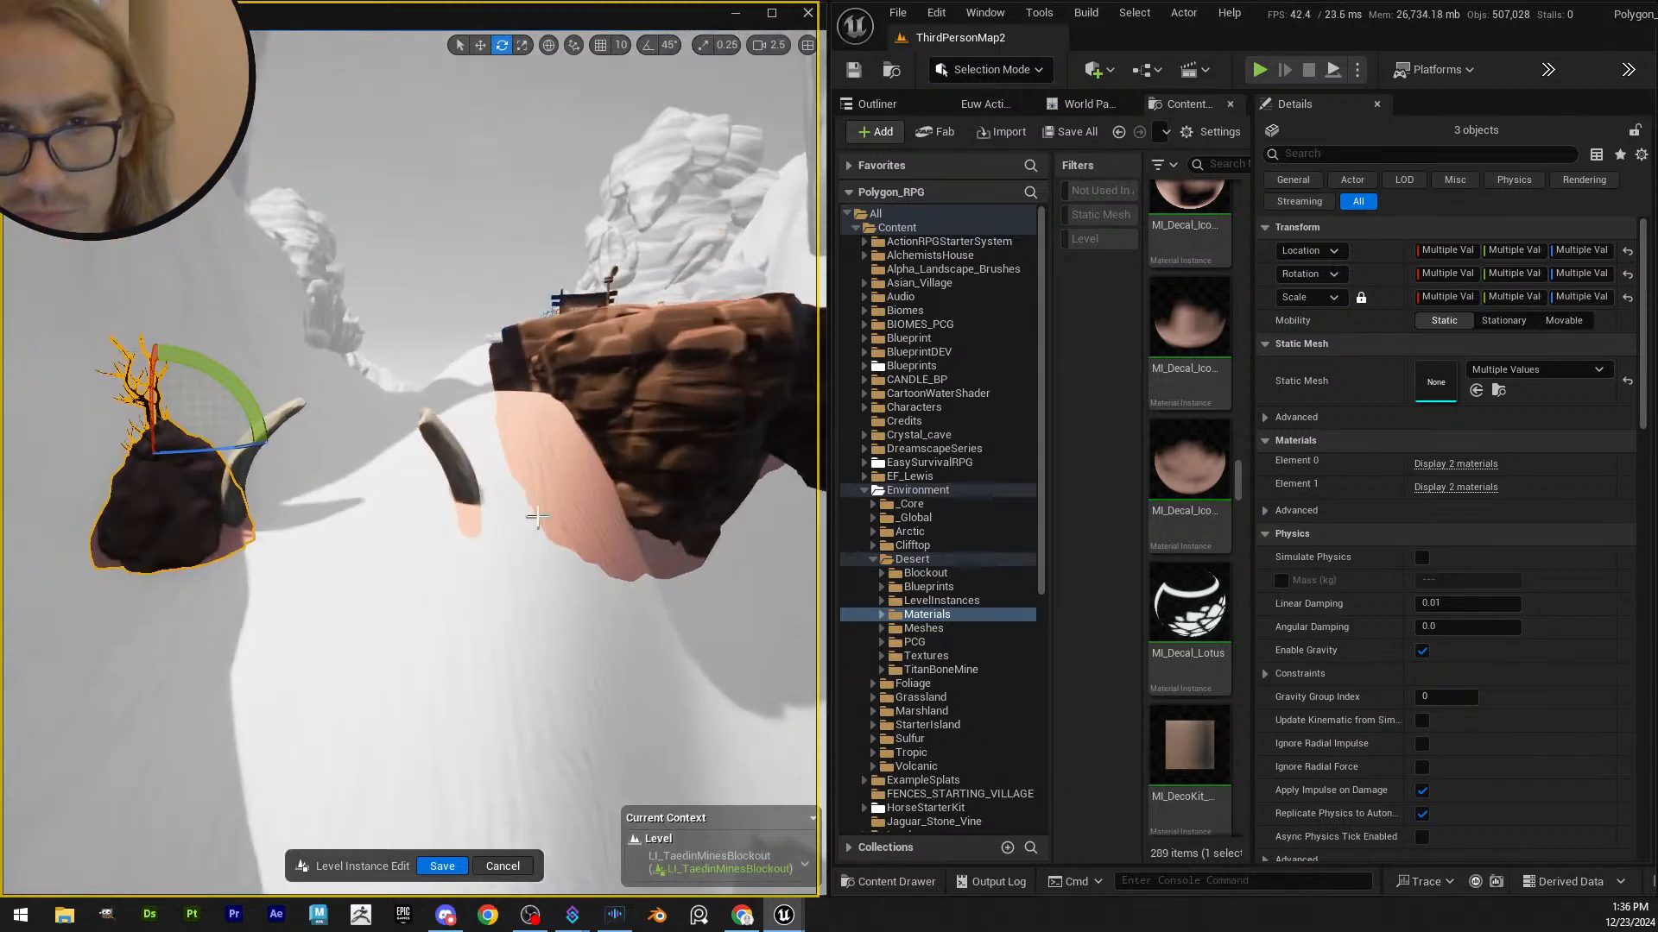
{"action": "left_click", "coordinate": [442, 865]}
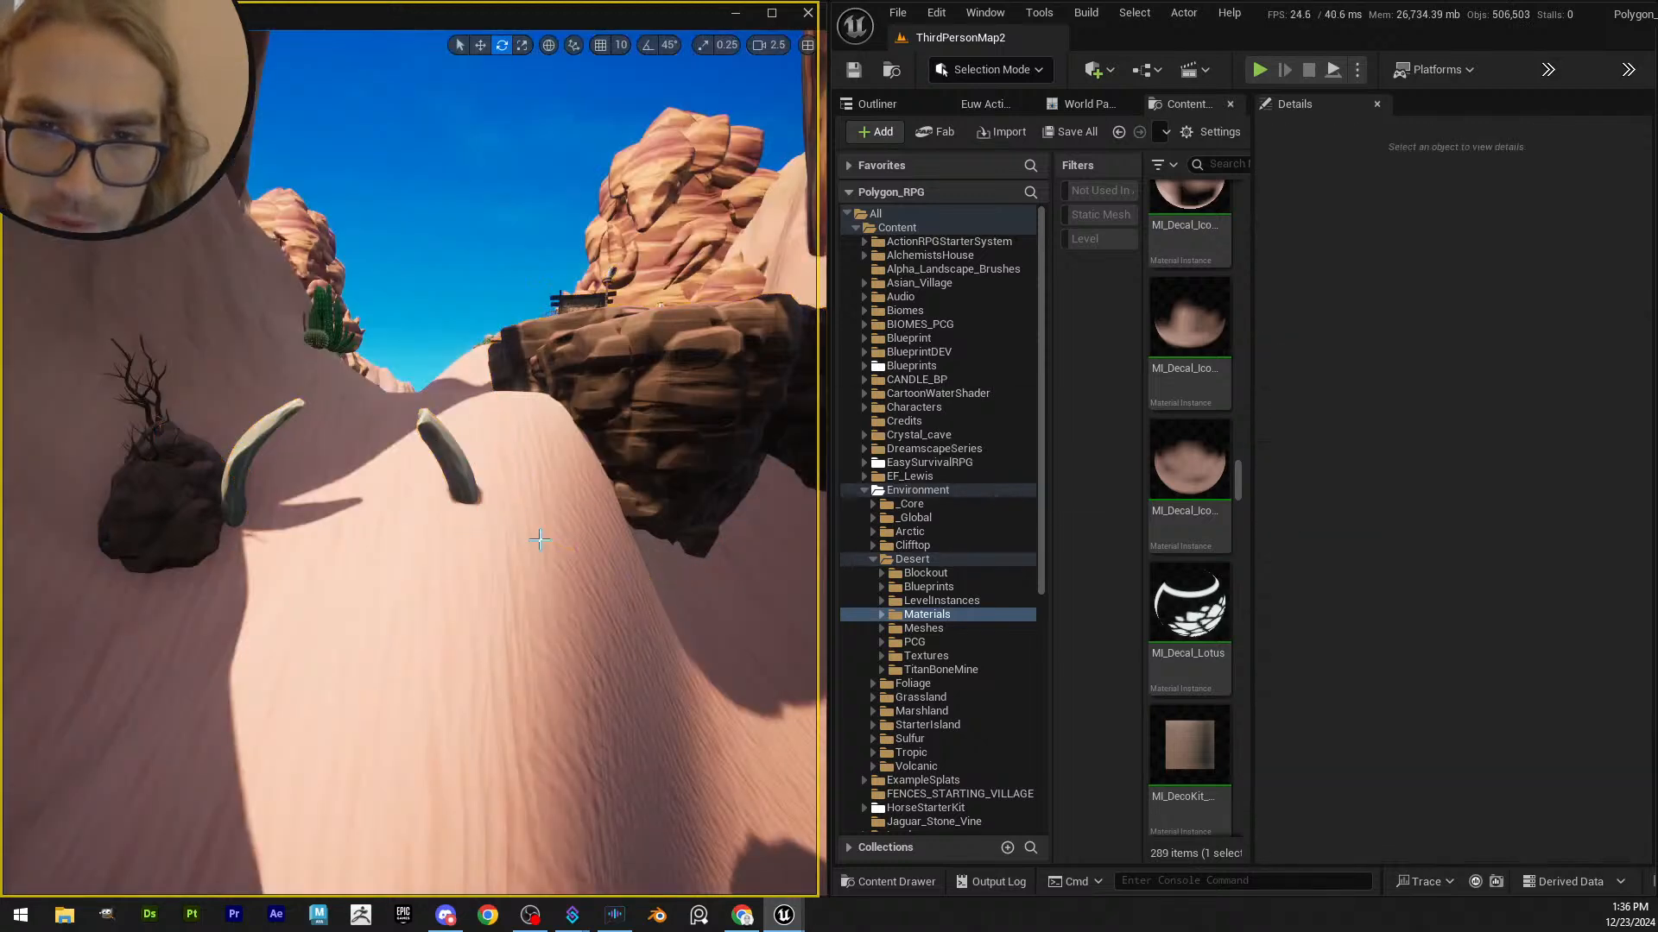
- Reopen the LI_TaedinMinesBlockout level instance for further editing
{"action": "right_click_drag", "start_coordinate": [444, 442], "coordinate": [388, 492]}
{"action": "left_click", "coordinate": [774, 474]}
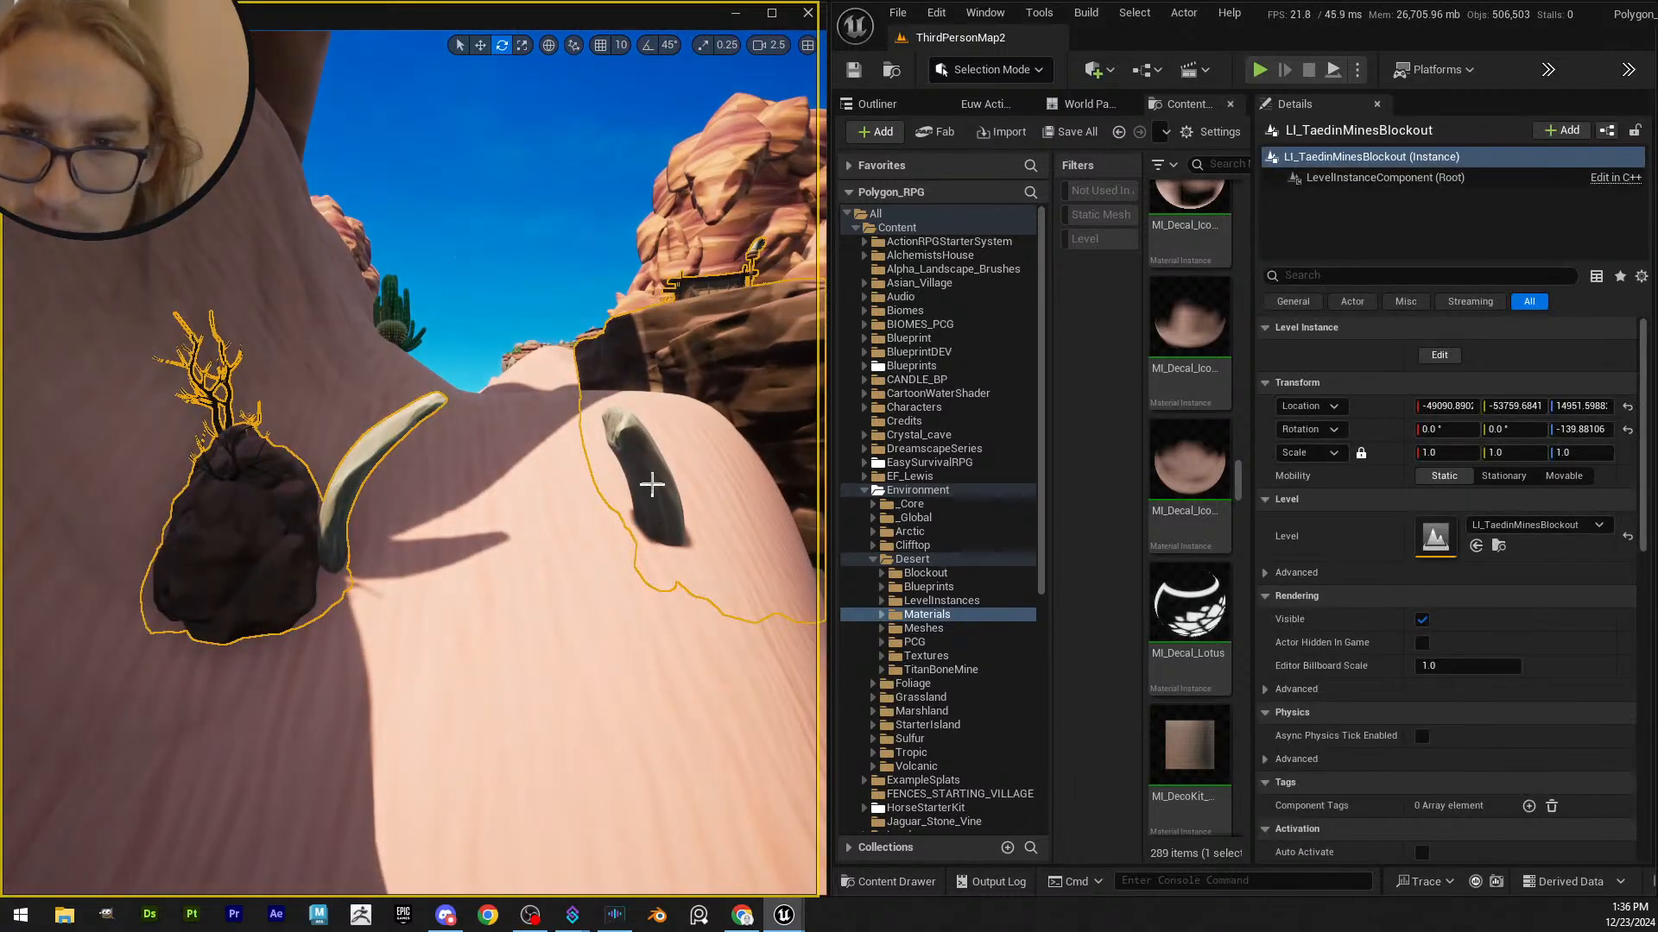
{"action": "right_click", "coordinate": [651, 480]}
{"action": "mouse_move", "coordinate": [722, 810]}
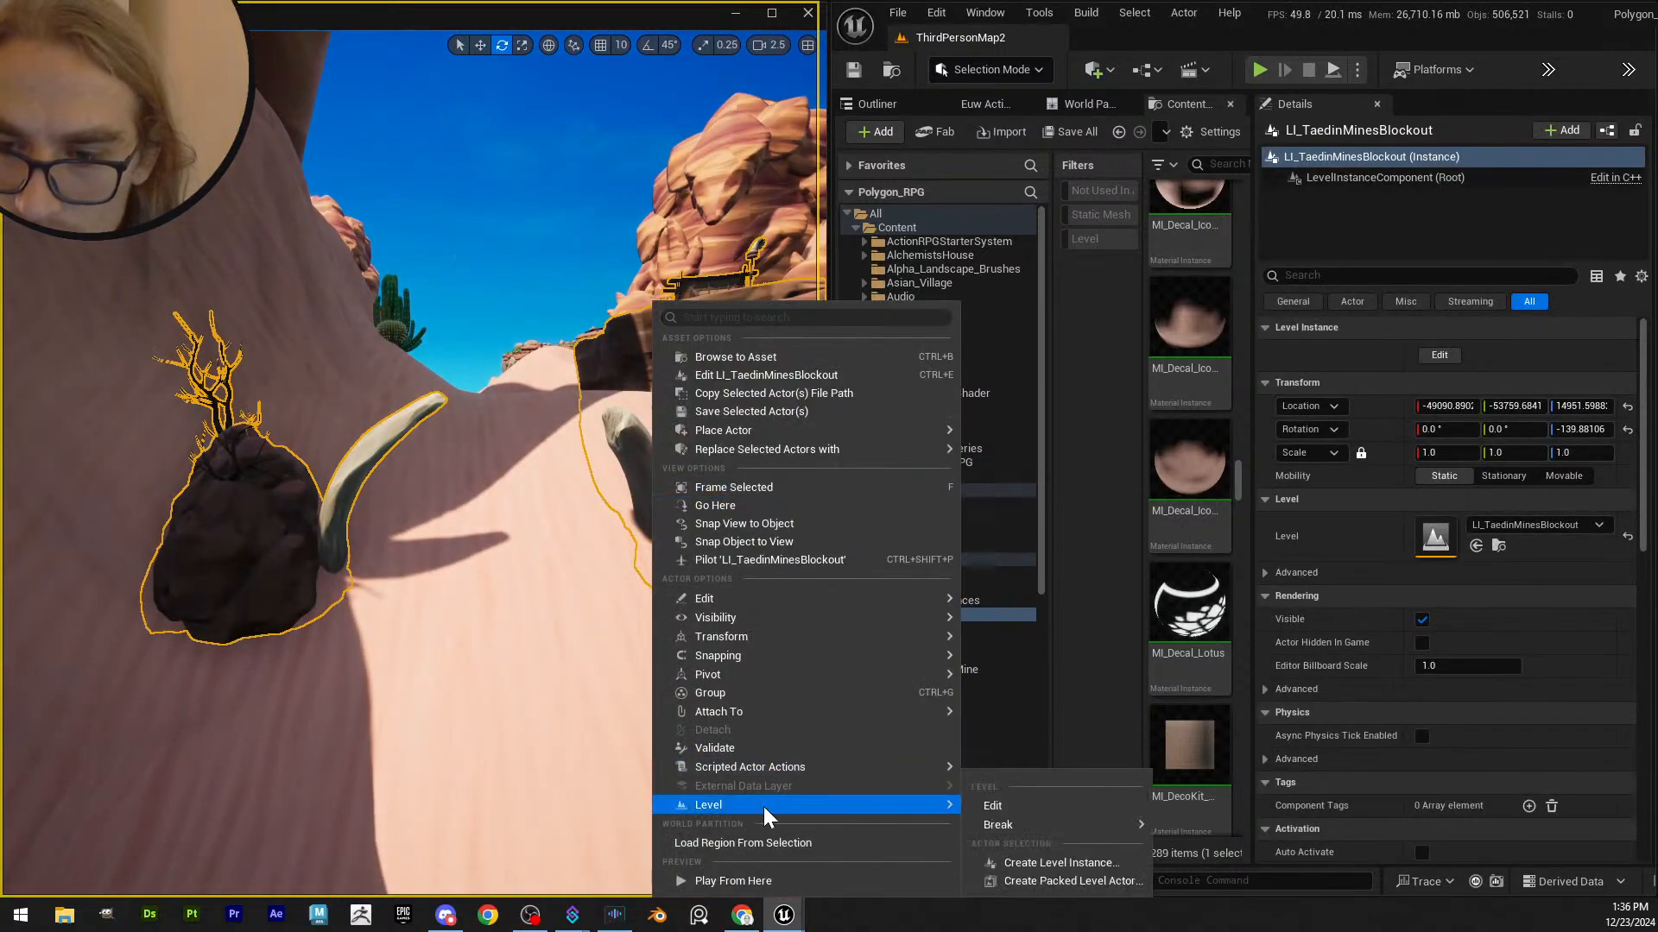
{"action": "left_click", "coordinate": [993, 808]}
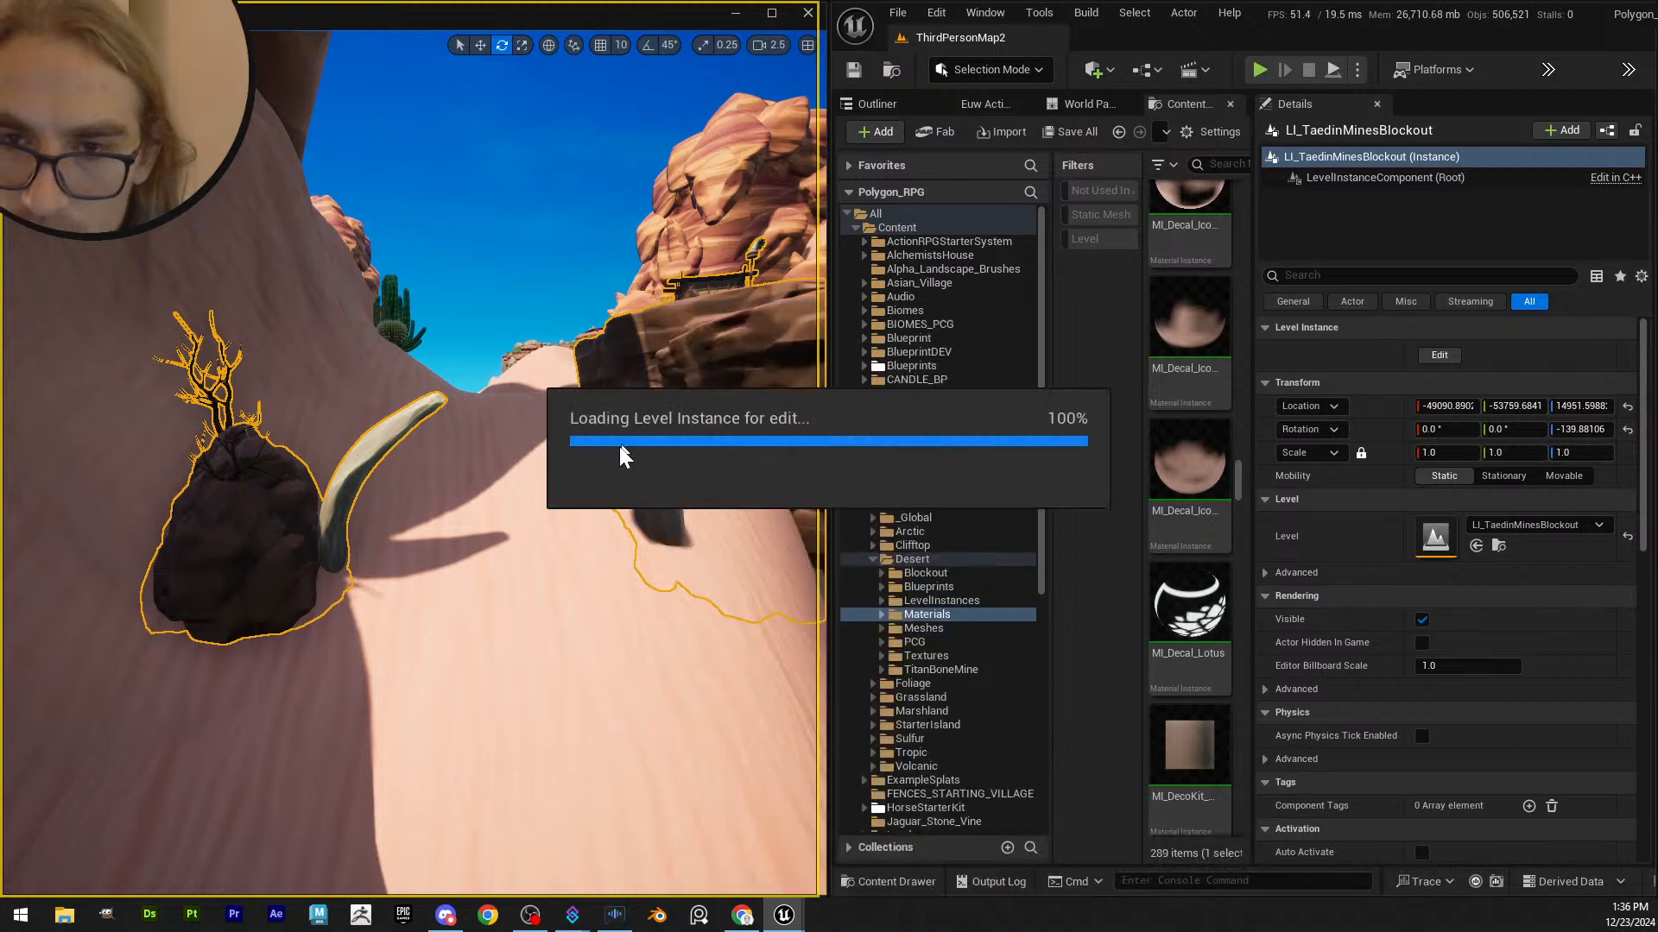
- Raise the rib bone nearest the cliff rock to a Z location of about -963
{"action": "left_click", "coordinate": [660, 473]}
{"action": "key", "text": "w"}
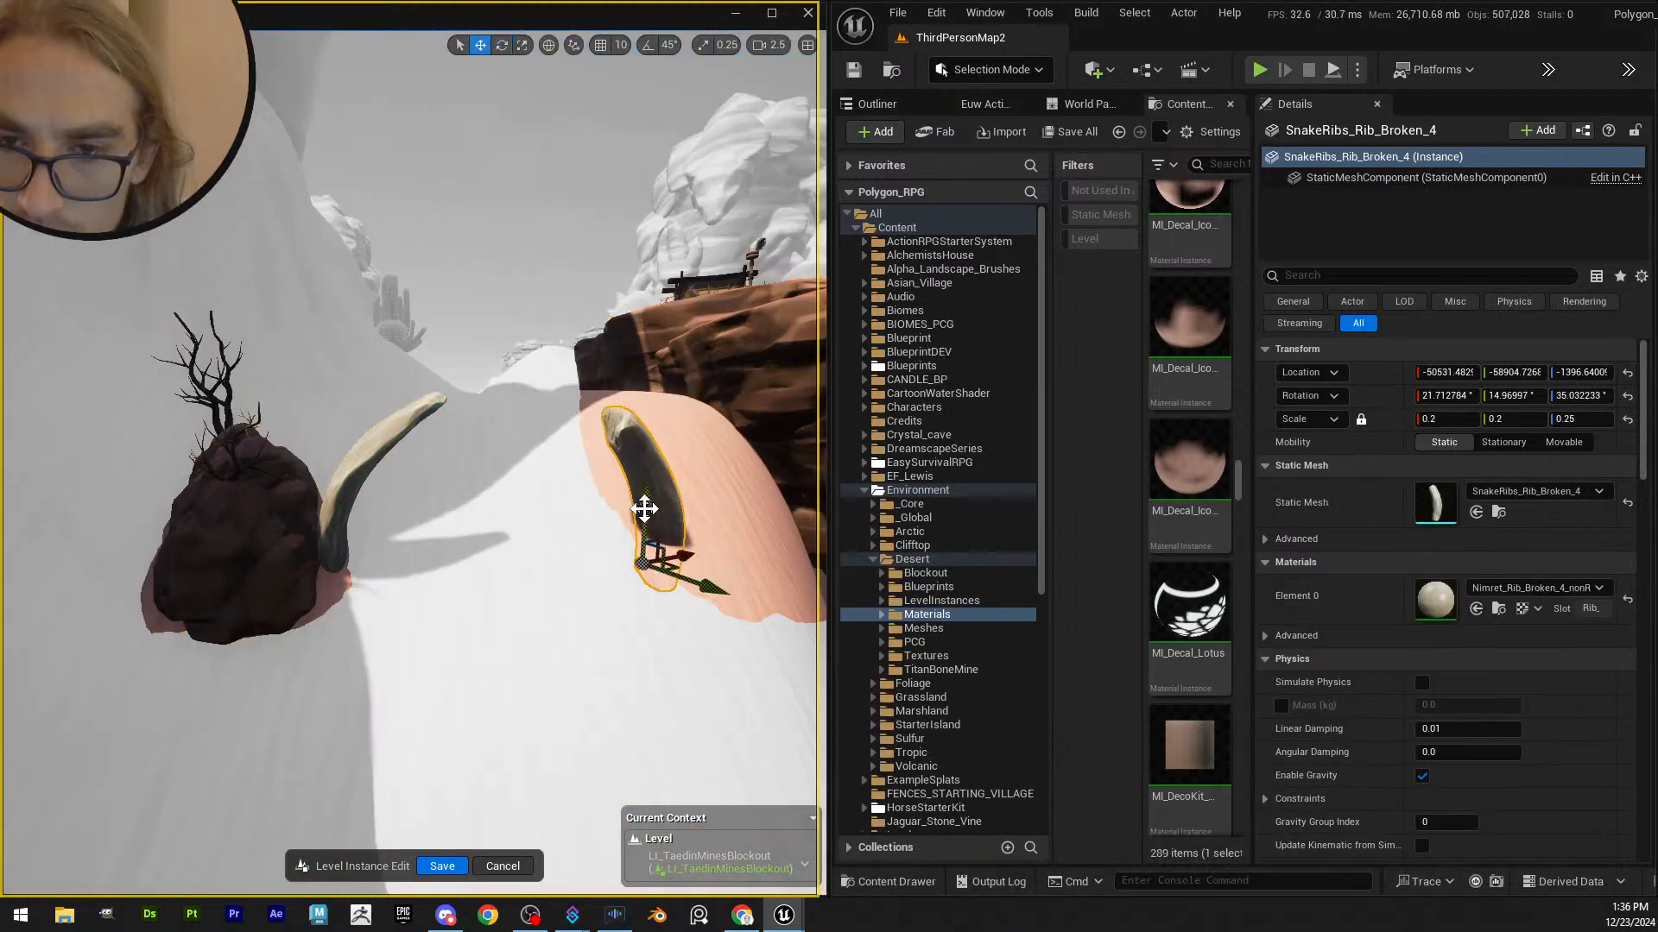
{"action": "left_click_drag", "start_coordinate": [644, 509], "coordinate": [644, 456]}
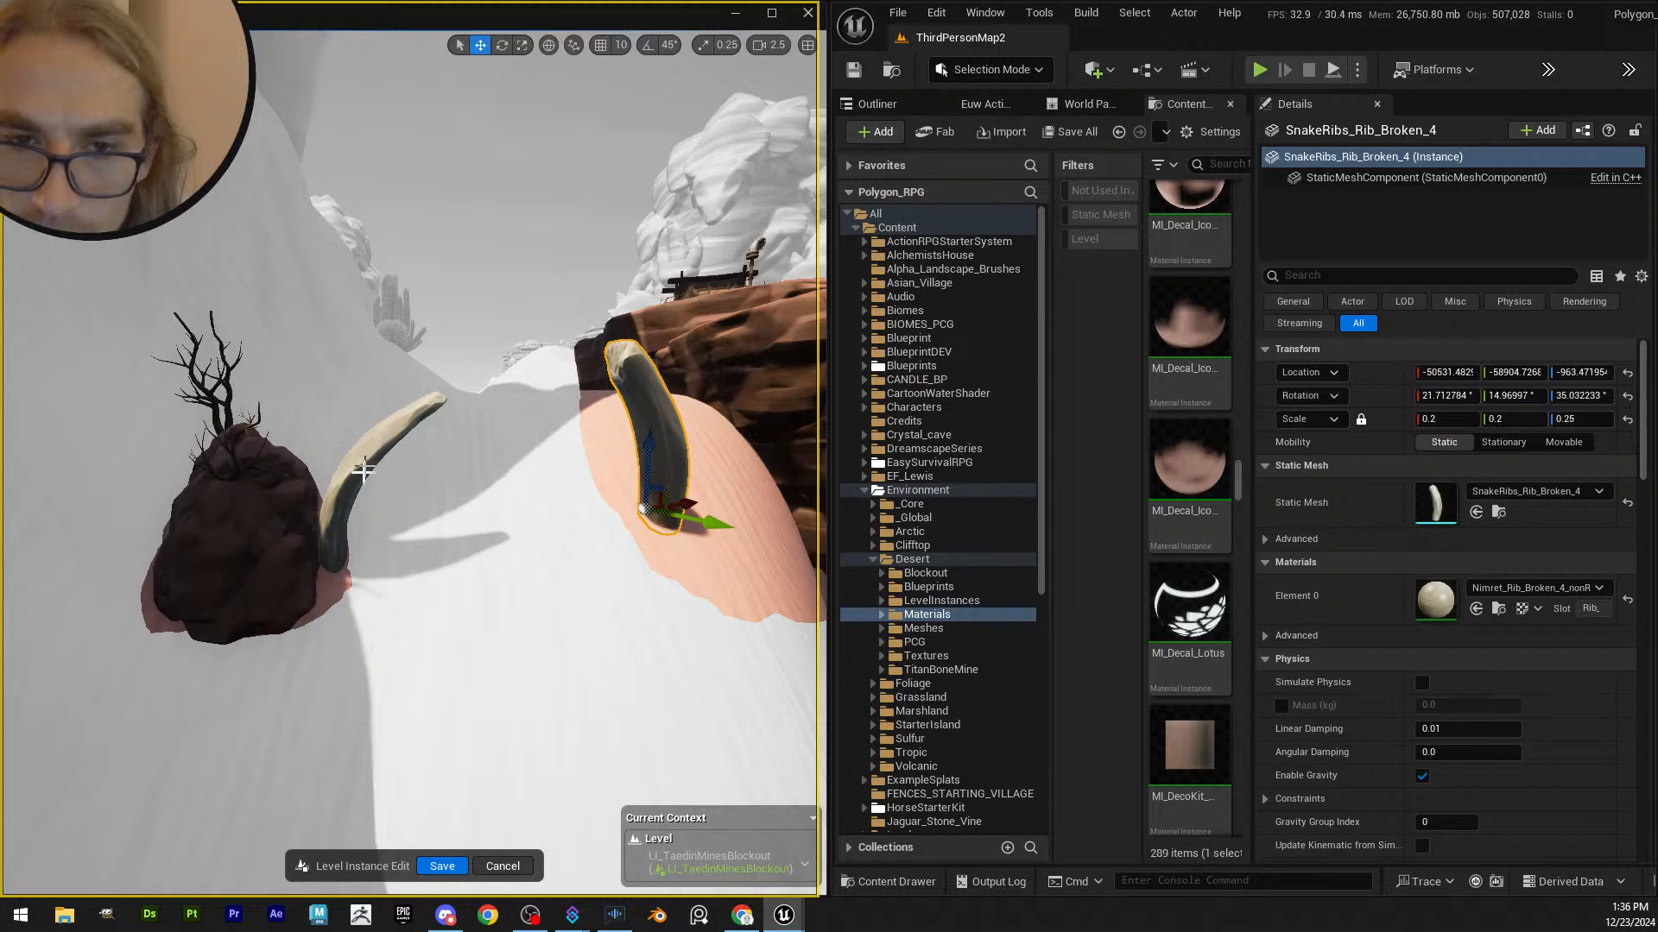
- Rotate the rib bone beside the dark rock and scale it up so it towers over the path
{"action": "left_click", "coordinate": [362, 471]}
{"action": "key", "text": "e"}
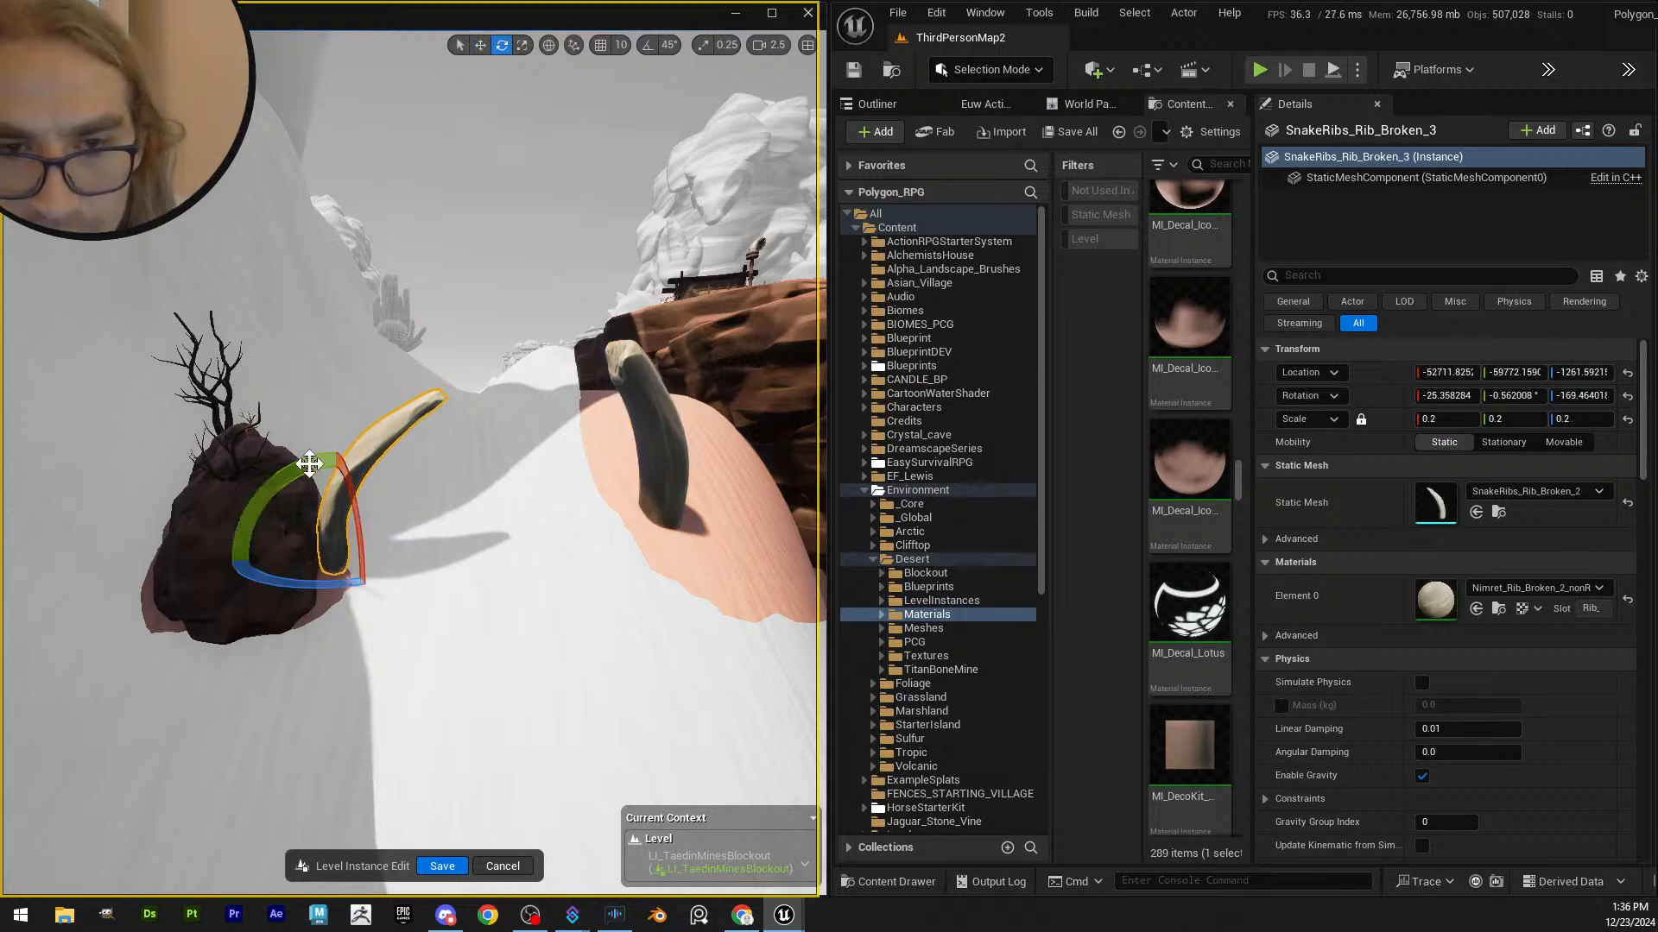
{"action": "left_click_drag", "start_coordinate": [309, 463], "coordinate": [298, 487]}
{"action": "key", "text": "r"}
{"action": "left_click_drag", "start_coordinate": [326, 542], "coordinate": [367, 466]}
- Shift the rib bone near the cliff rock onto the sand ridge, lower it to Z about -1085, and save the level instance
{"action": "left_click", "coordinate": [663, 484]}
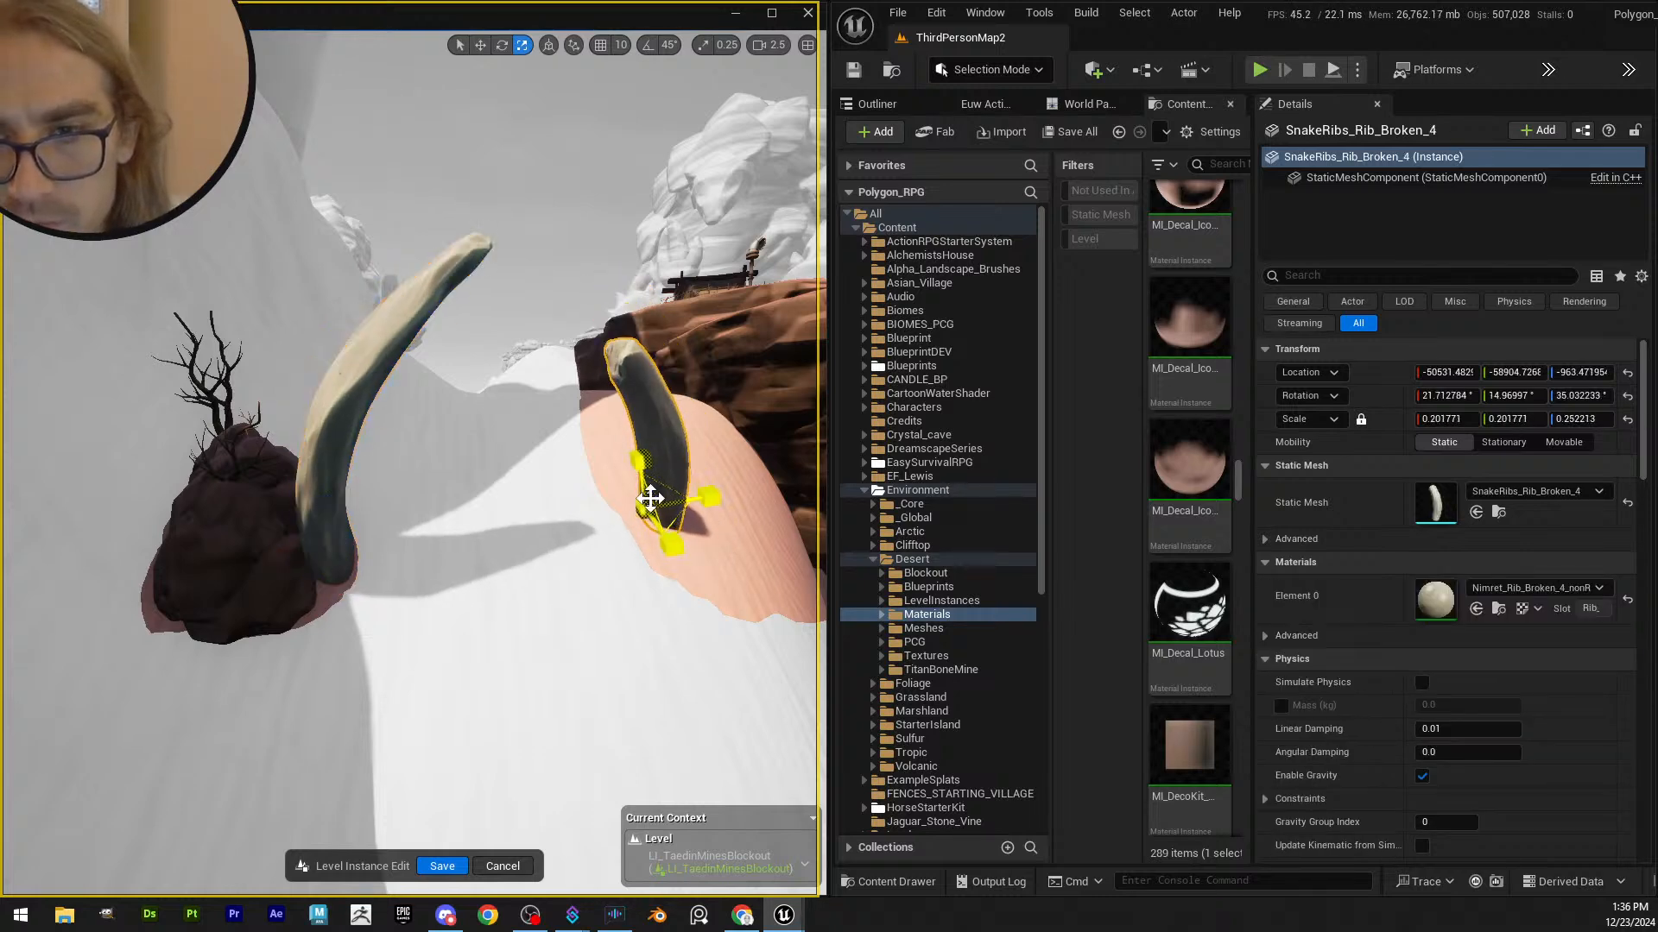
{"action": "key", "text": "w"}
{"action": "scroll", "coordinate": [649, 498], "scroll_direction": "down", "scroll_amount": 3}
{"action": "left_click_drag", "start_coordinate": [527, 484], "coordinate": [521, 563]}
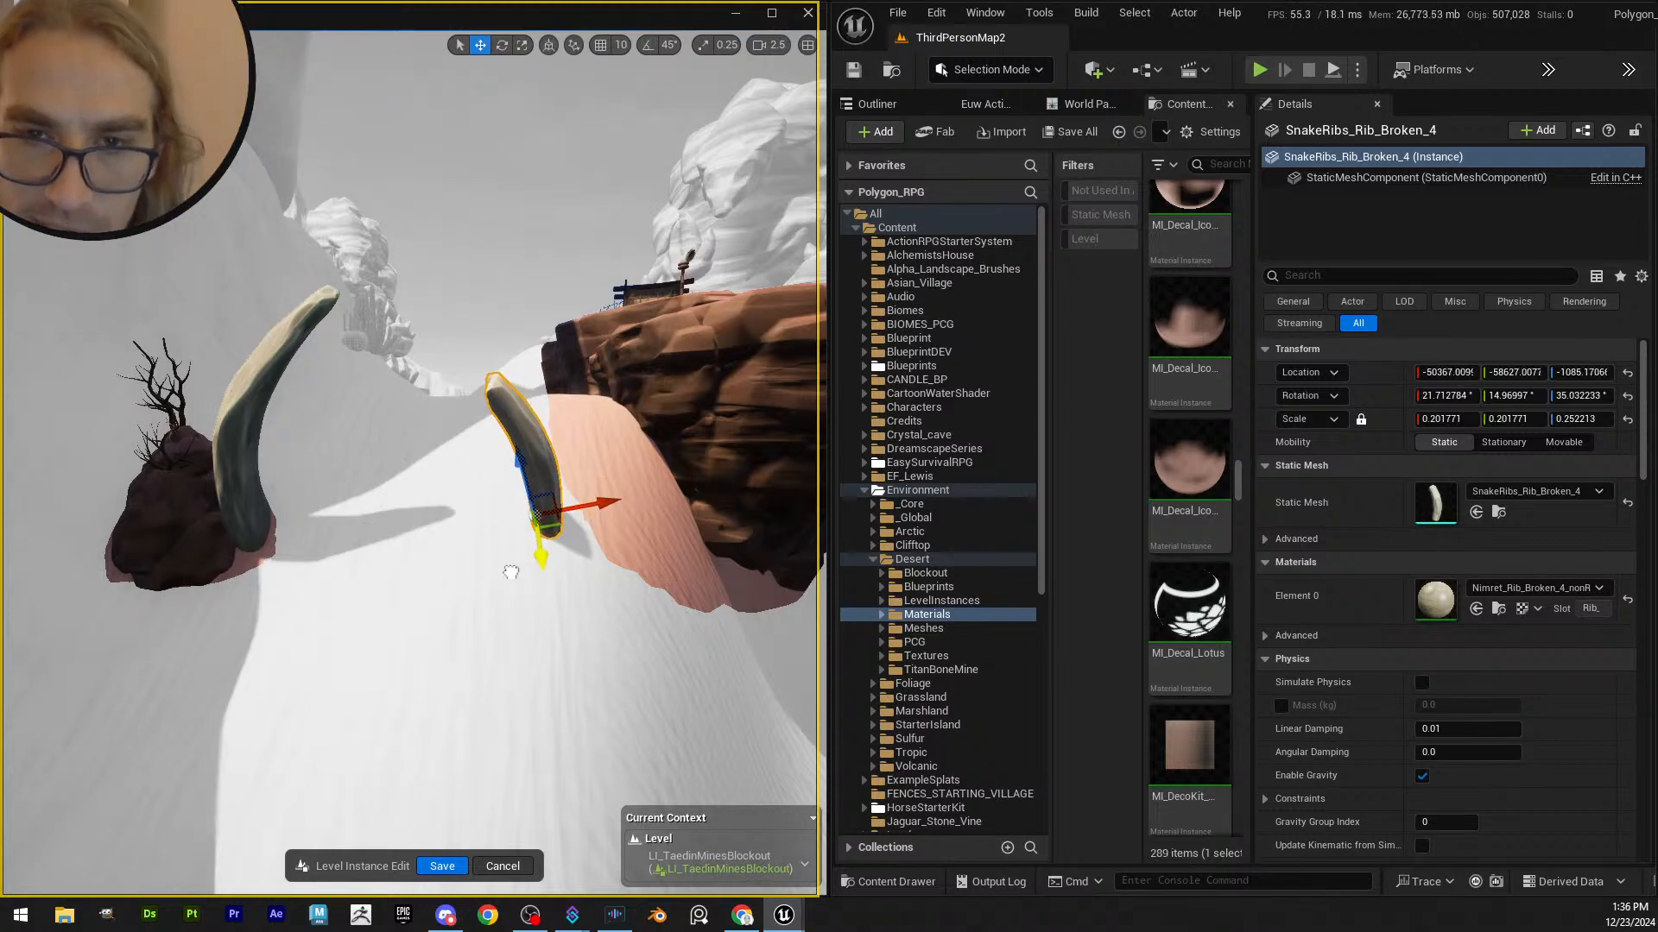
{"action": "key", "text": "e"}
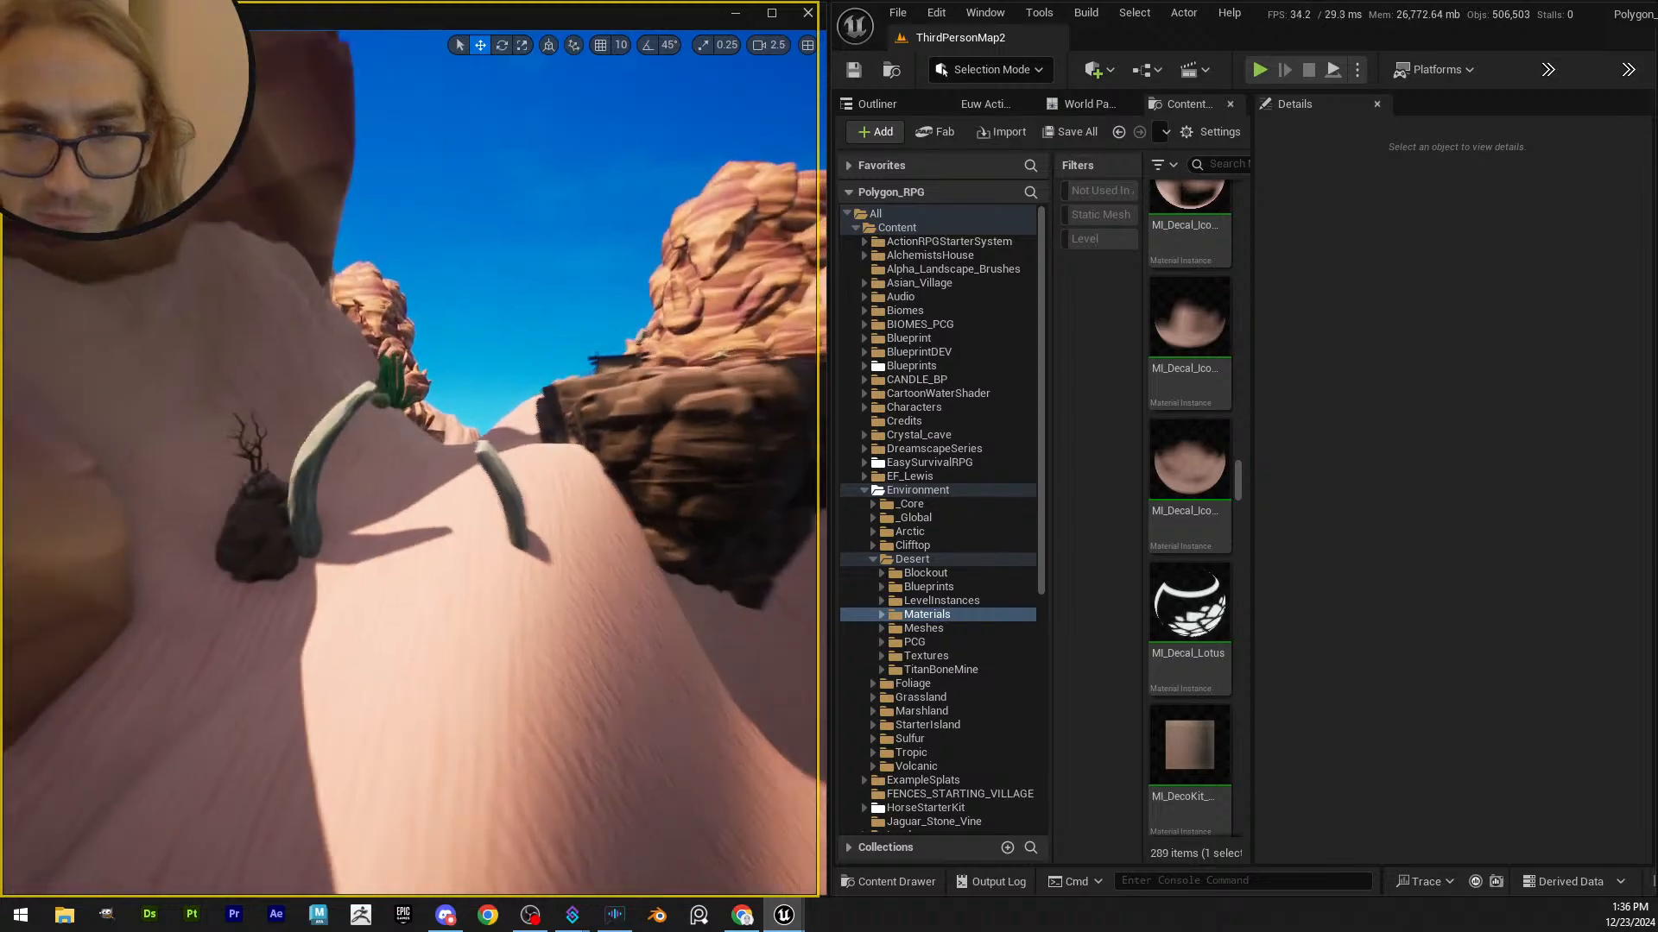
- Delete the grey BP_PCG_Desert_Rocks_Mine_Cave rock archway from the sand slope
{"action": "key", "text": "s"}
{"action": "right_click_drag", "start_coordinate": [410, 466], "coordinate": [289, 510]}
{"action": "key", "text": "w"}
{"action": "scroll", "coordinate": [384, 518], "scroll_direction": "up", "scroll_amount": 1}
{"action": "key", "text": "s"}
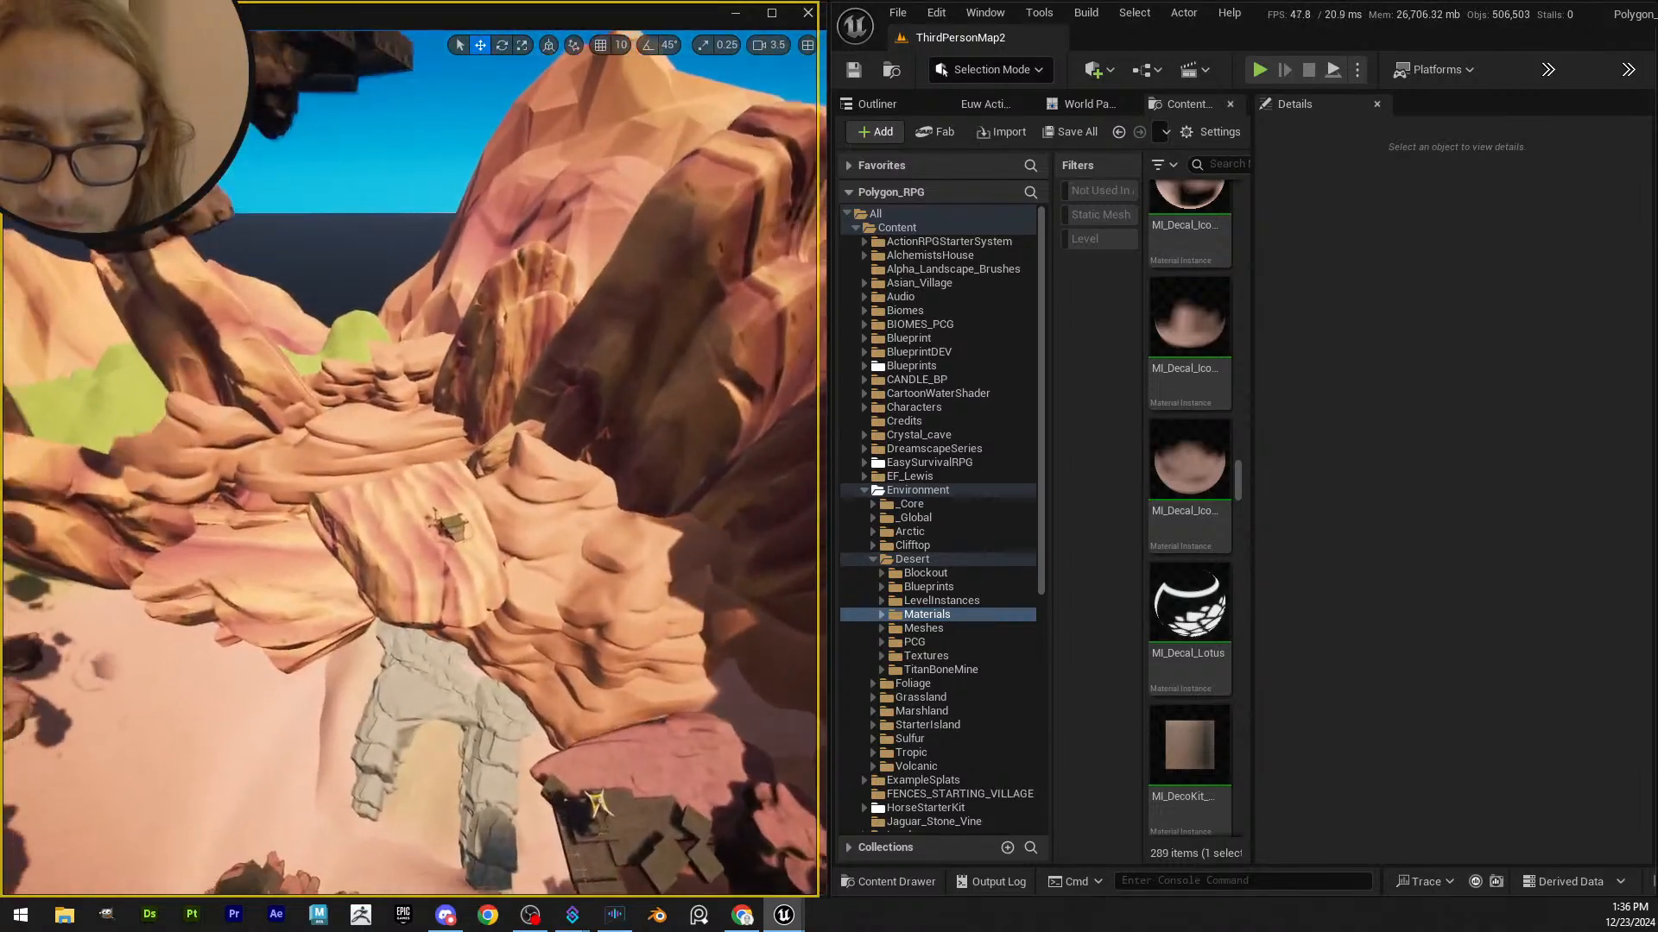
{"action": "right_click_drag", "start_coordinate": [389, 604], "coordinate": [406, 672]}
{"action": "key", "text": "w"}
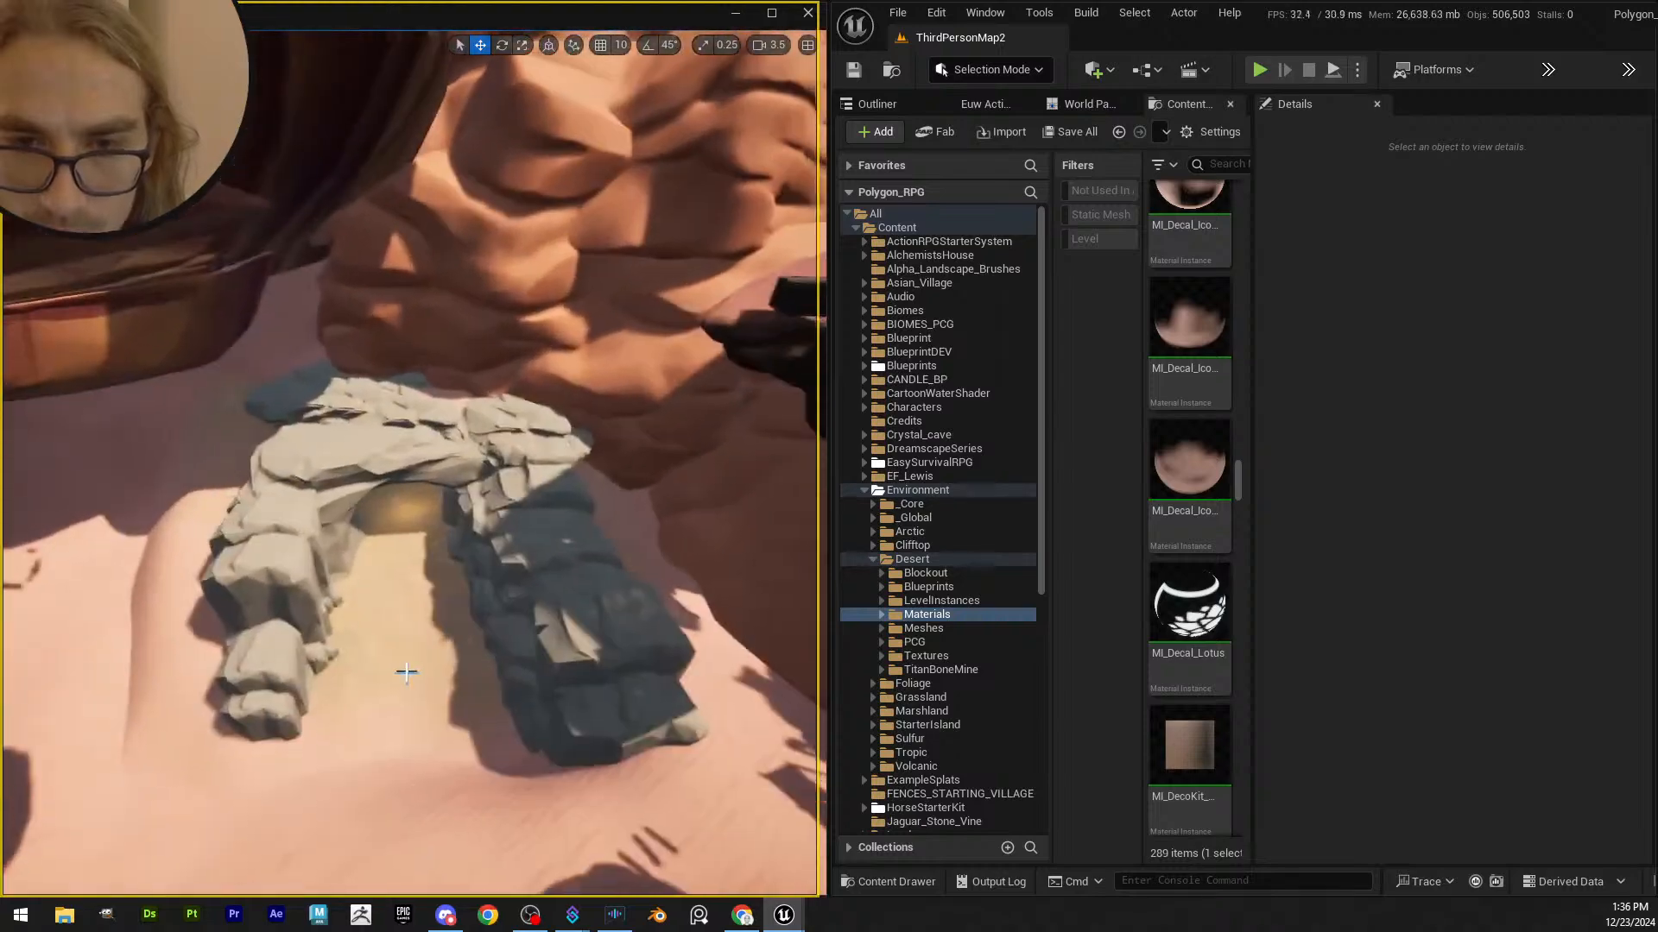
{"action": "left_click", "coordinate": [592, 621]}
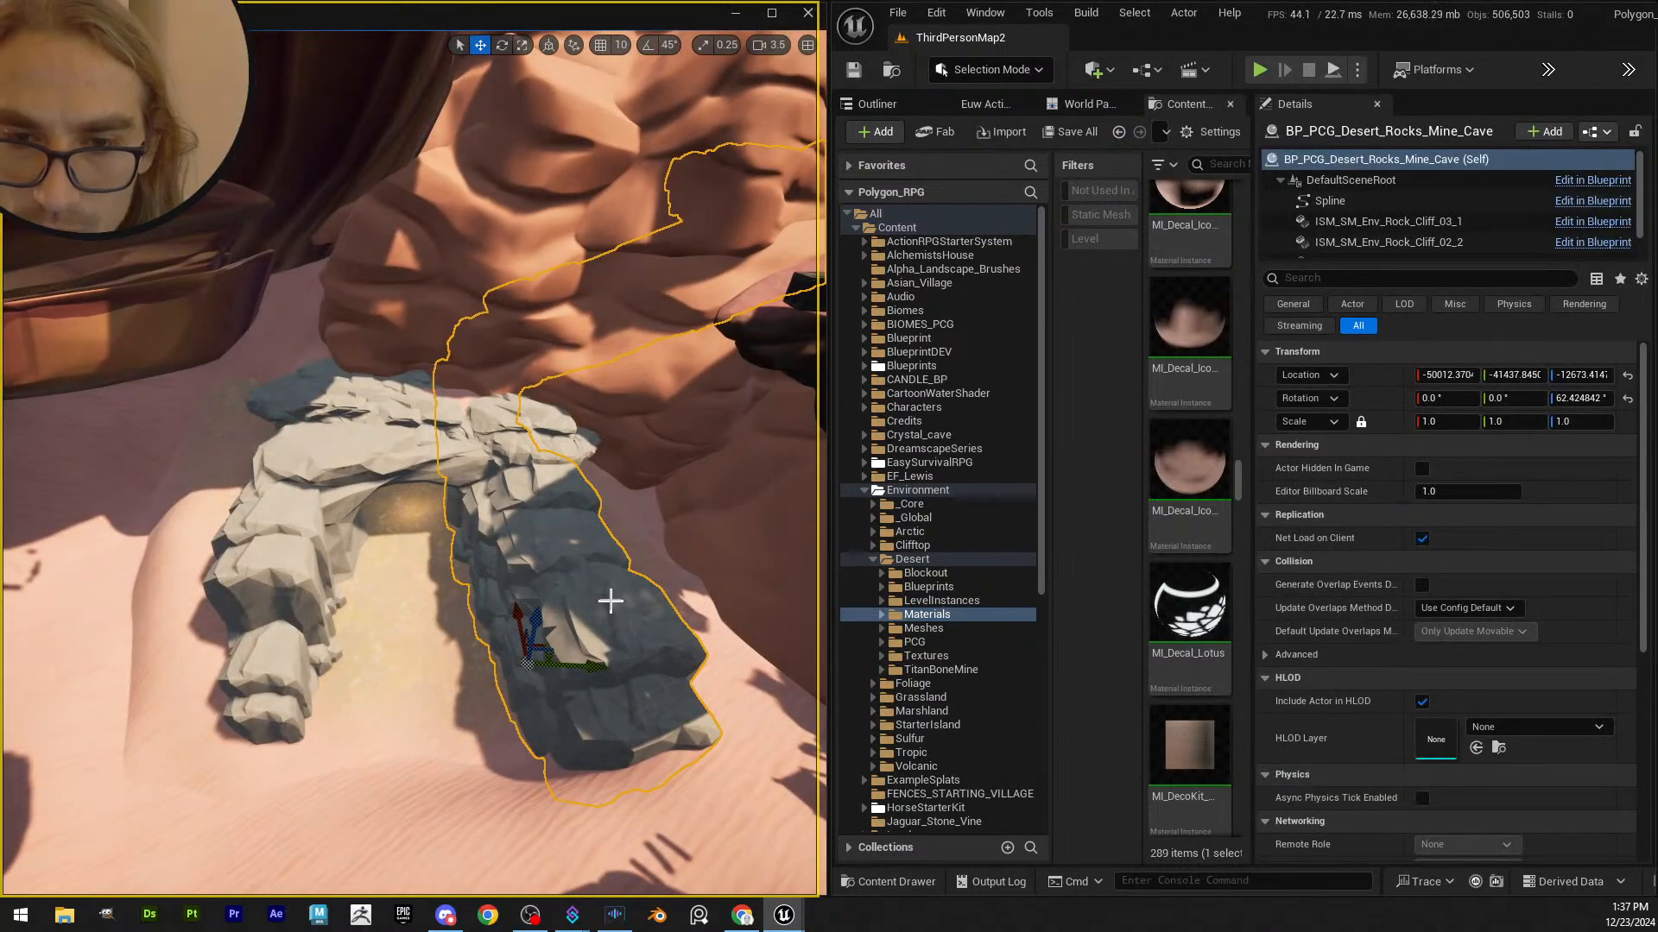
{"action": "key", "text": "Delete"}
- Open the LI_TaedinMinesBlockout level instance for editing from the floating rocks high above the valley
{"action": "mouse_move", "coordinate": [610, 601]}
{"action": "right_mouse_down"}
{"action": "mouse_move", "coordinate": [677, 557]}
{"action": "mouse_move", "coordinate": [626, 600]}
{"action": "mouse_move", "coordinate": [596, 594]}
{"action": "right_mouse_up"}
{"action": "key", "text": "s"}
{"action": "key", "text": "w"}
{"action": "key", "text": "s"}
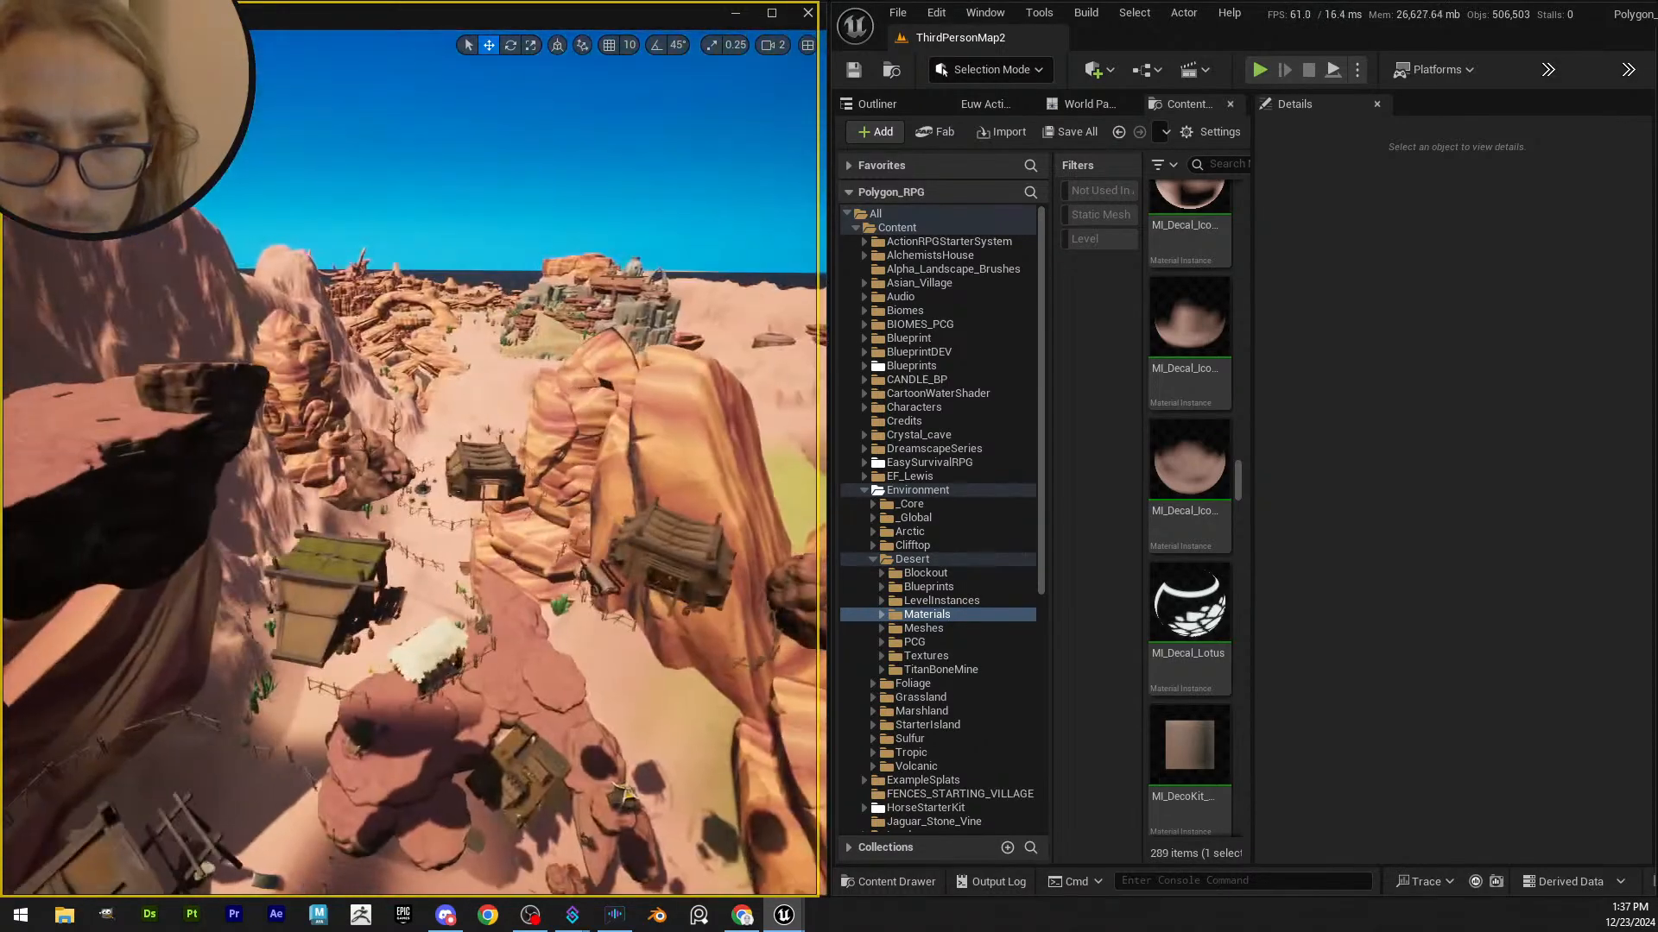
{"action": "right_click_drag", "start_coordinate": [596, 594], "coordinate": [632, 725]}
{"action": "key", "text": "w"}
{"action": "right_click_drag", "start_coordinate": [480, 536], "coordinate": [489, 539]}
{"action": "scroll", "coordinate": [489, 538], "scroll_direction": "up", "scroll_amount": 2}
{"action": "left_click", "coordinate": [498, 417]}
{"action": "right_click", "coordinate": [461, 766]}
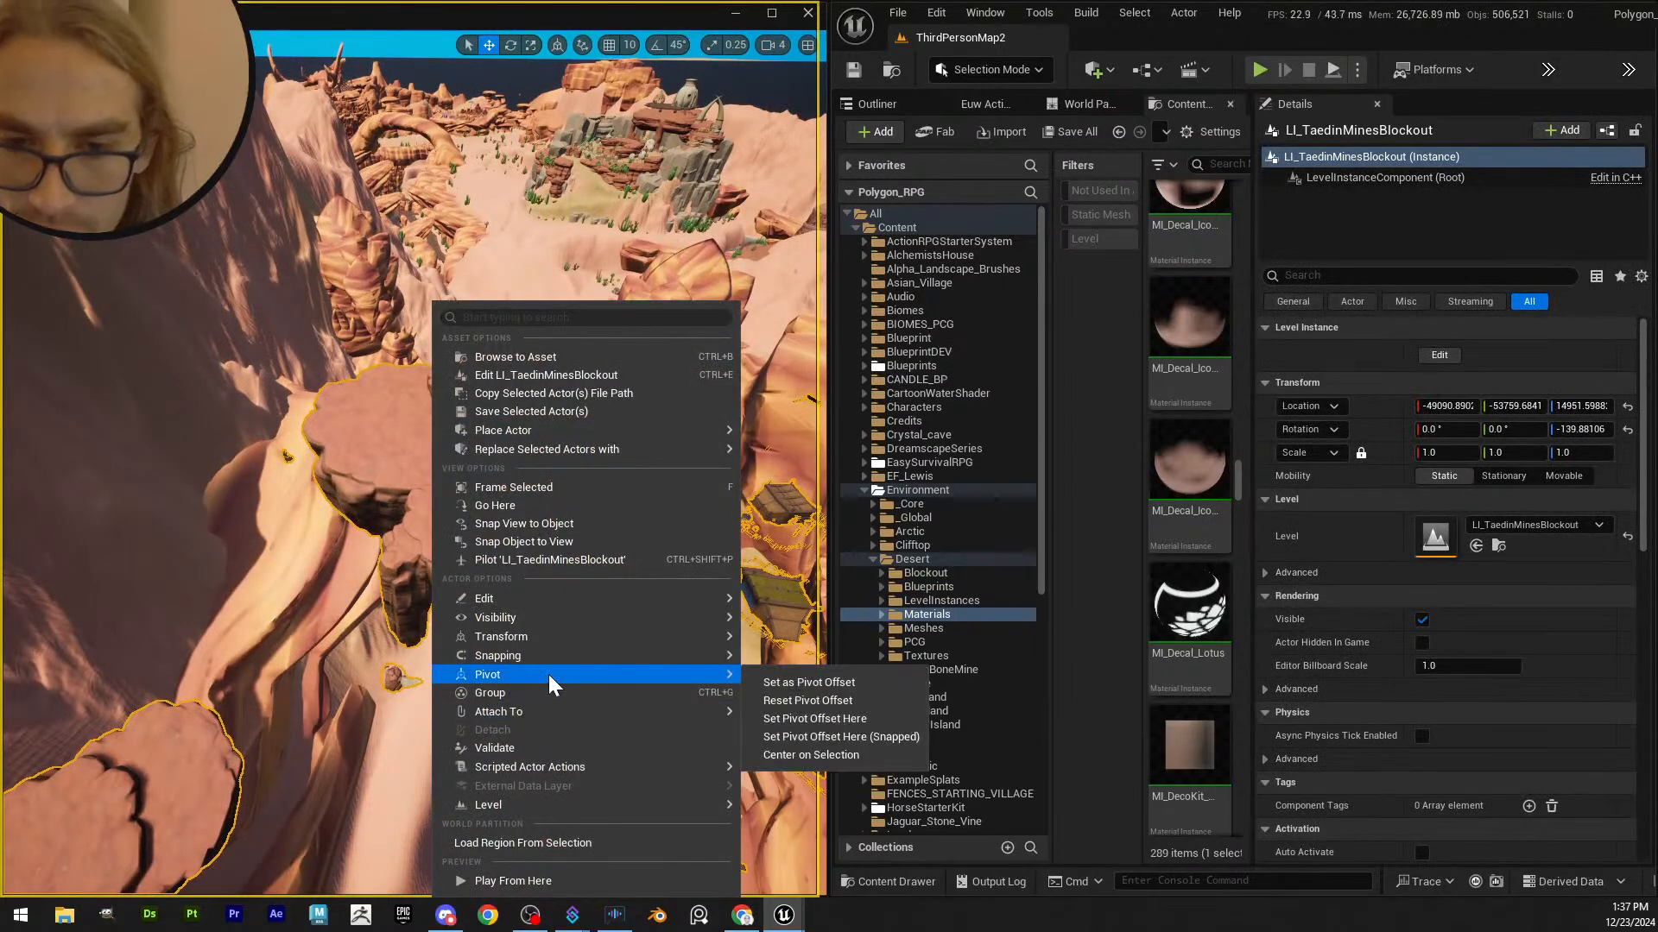
{"action": "key", "text": "Escape"}
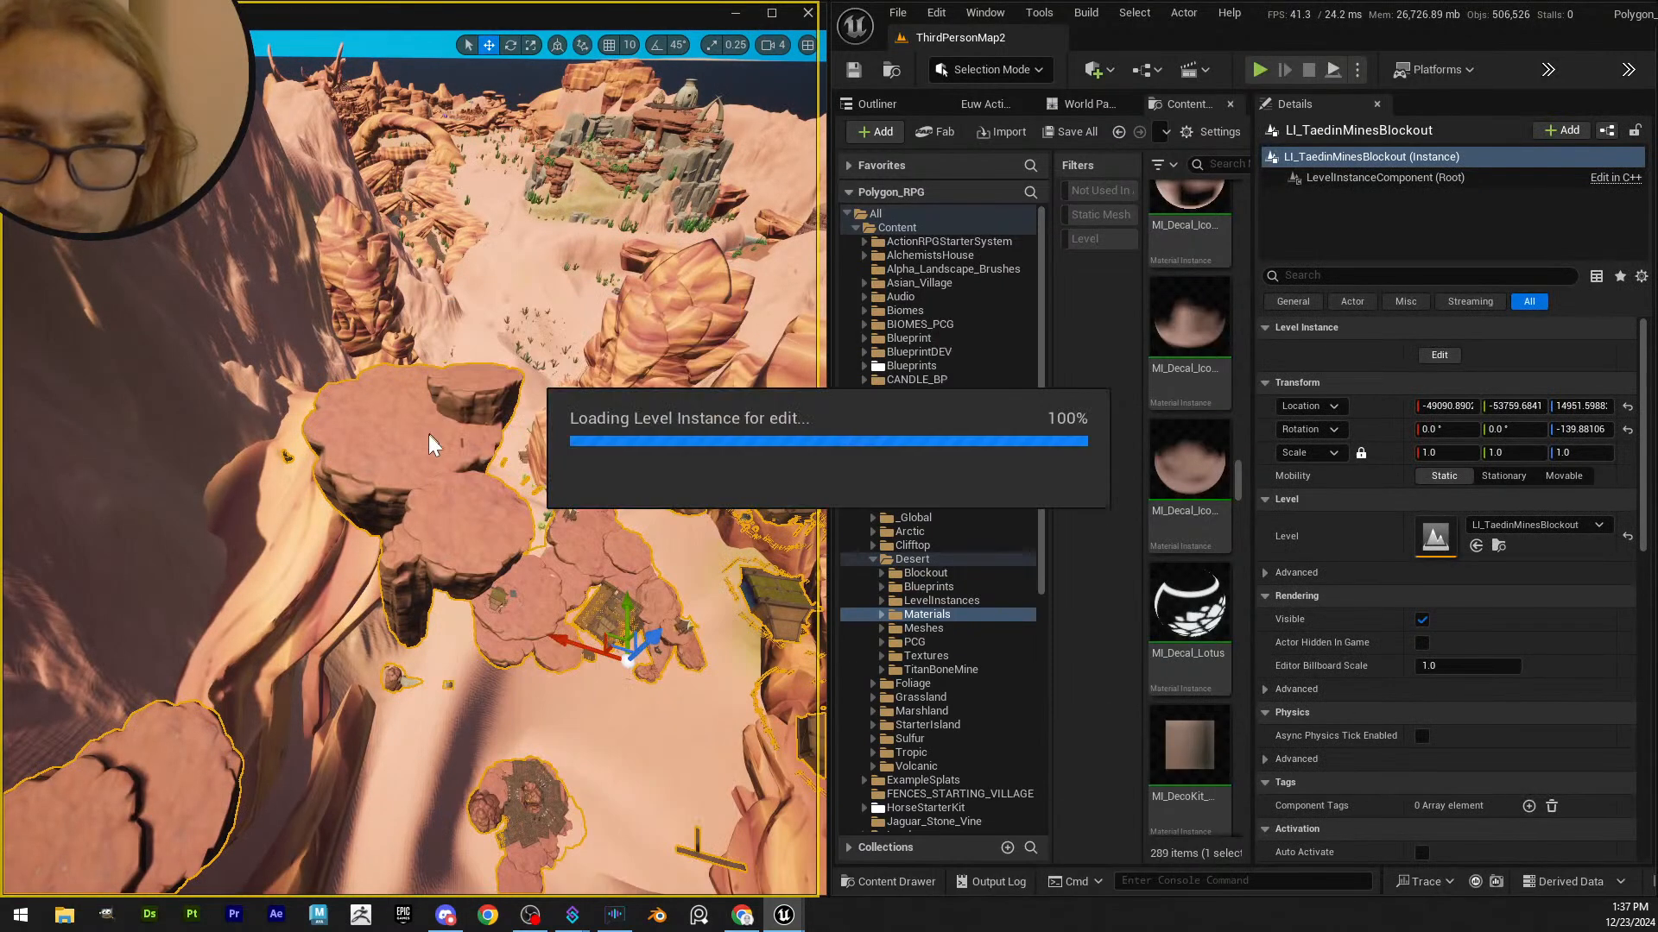
- Select the four large floating rocks high above the valley and lower them towards the mine village
{"action": "left_click", "coordinate": [448, 402]}
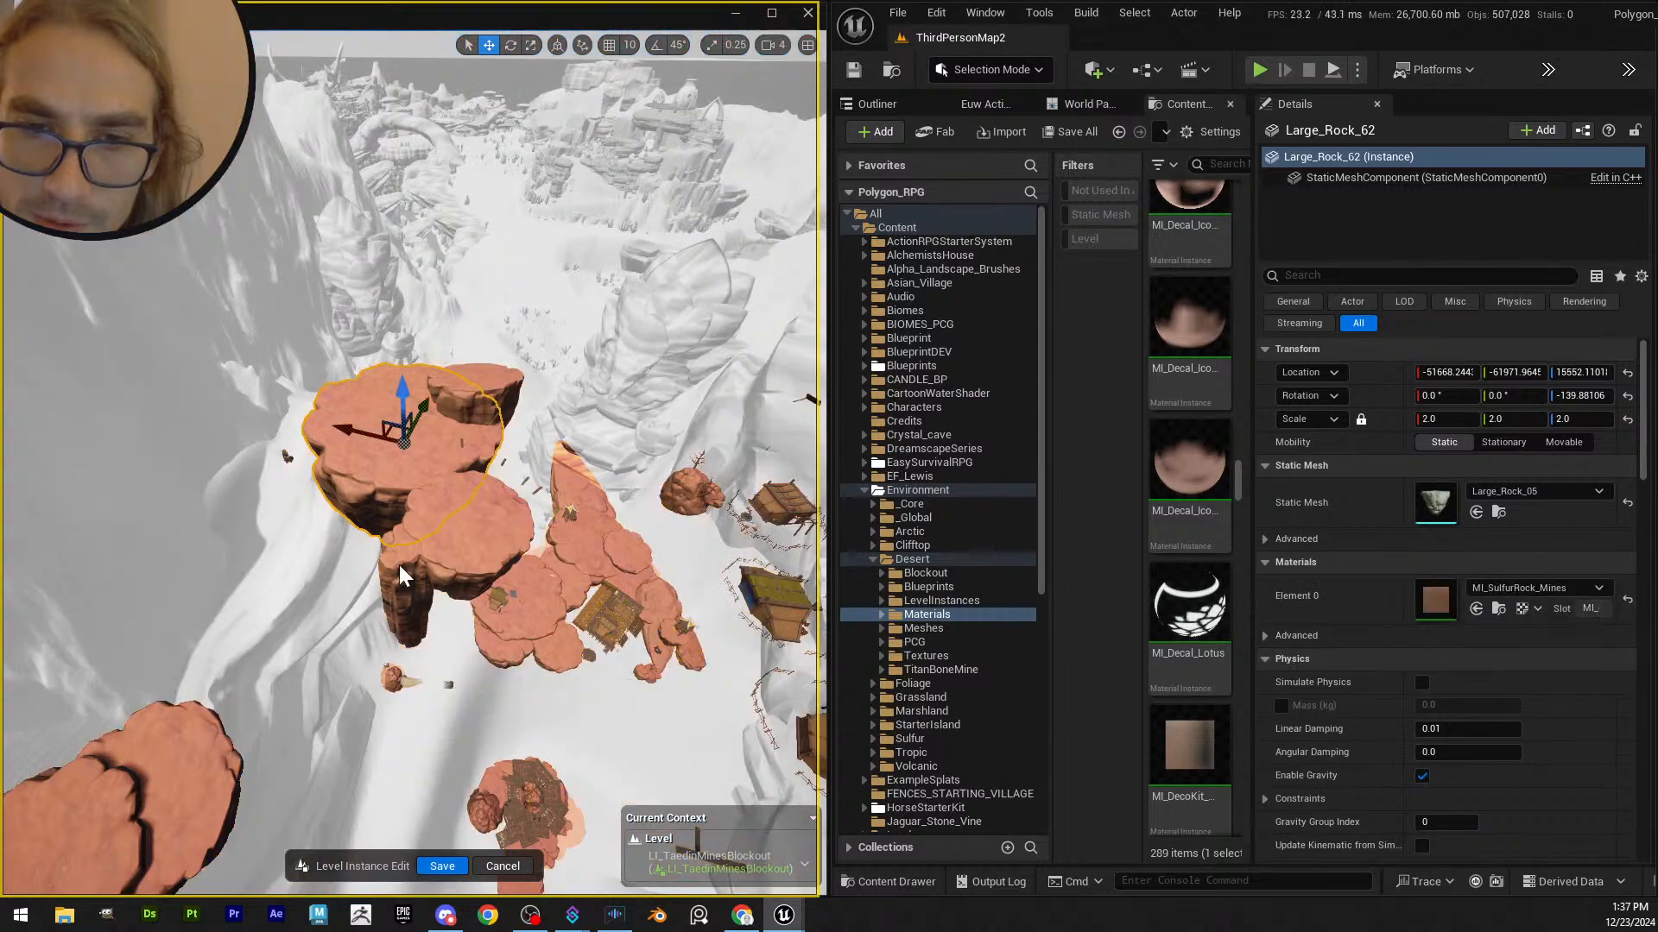
{"action": "left_click", "coordinate": [456, 483], "text": "ctrl"}
{"action": "left_click", "coordinate": [457, 417], "text": "ctrl"}
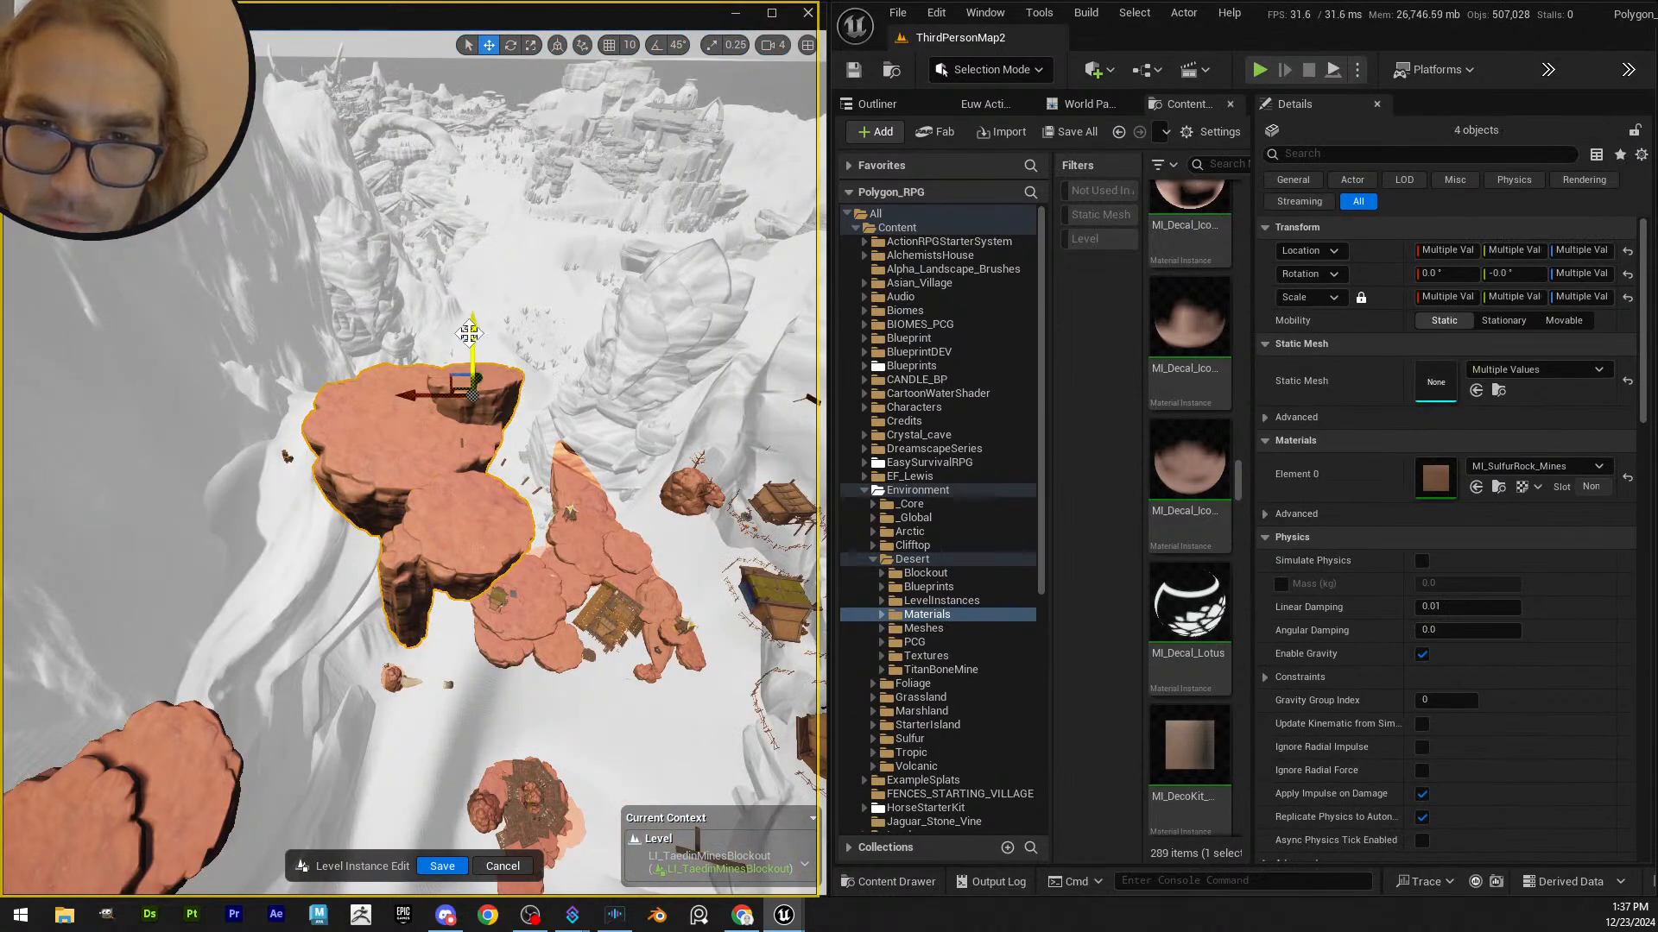
{"action": "left_click_drag", "start_coordinate": [469, 333], "coordinate": [510, 648]}
{"action": "key", "text": "w"}
{"action": "right_click_drag", "start_coordinate": [510, 647], "coordinate": [544, 647]}
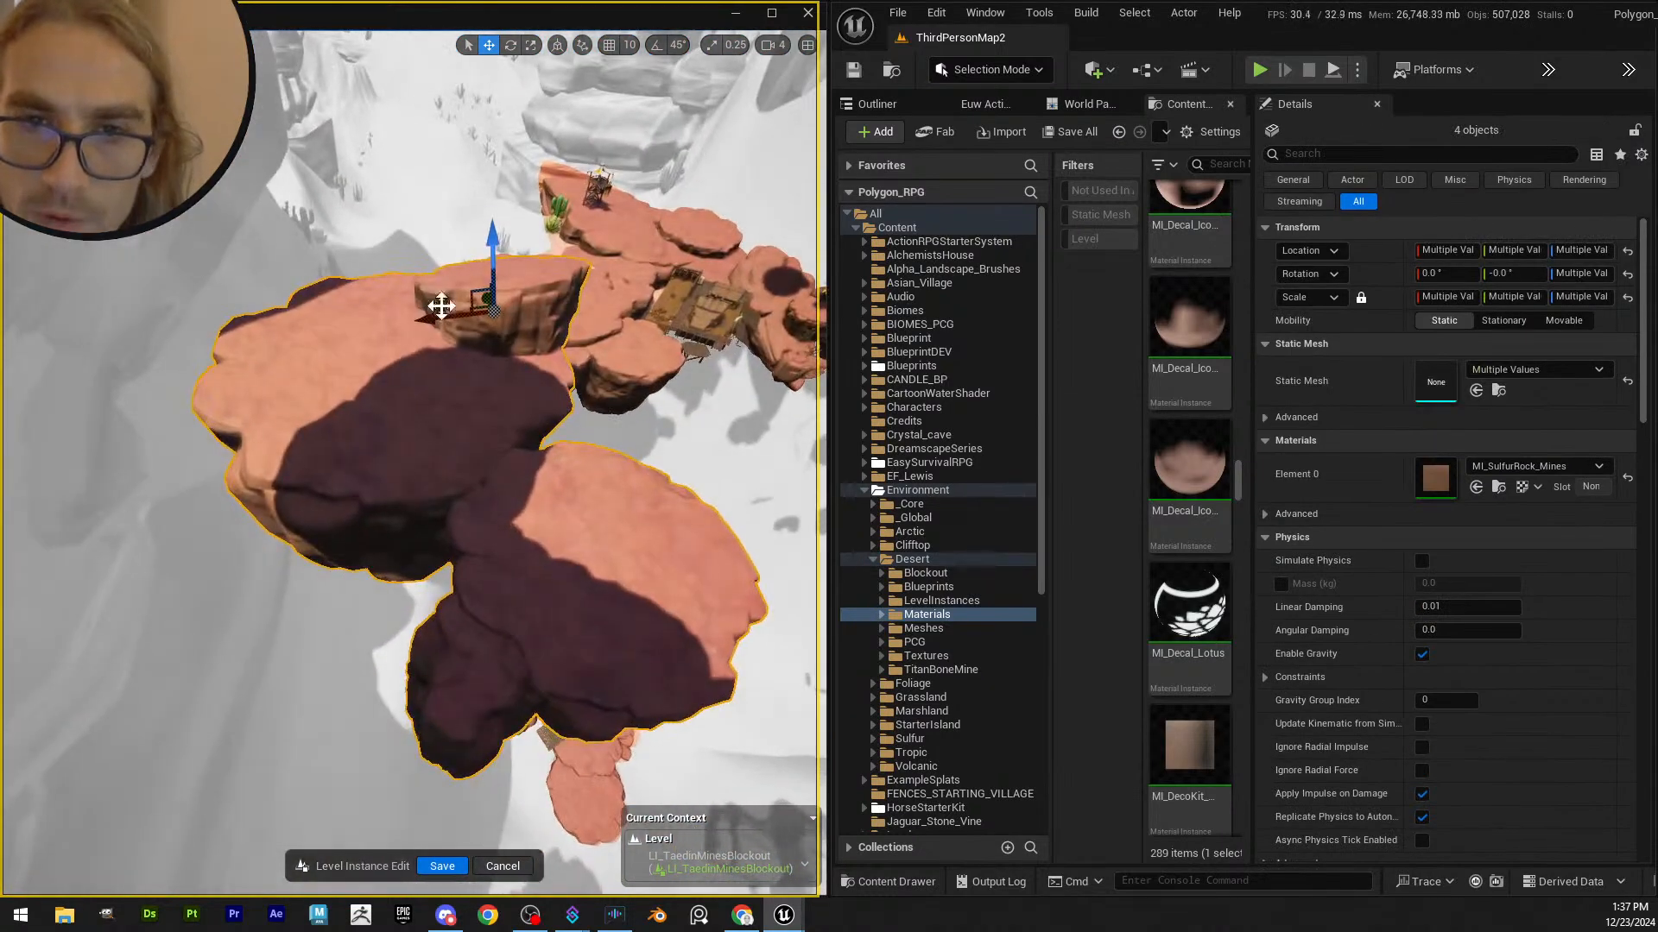
- Lower the four-rock group further, move it over the slope beyond the village platforms, and rotate it
{"action": "key", "text": "a"}
{"action": "right_click_drag", "start_coordinate": [541, 302], "coordinate": [557, 350]}
{"action": "key", "text": "s"}
{"action": "left_click_drag", "start_coordinate": [436, 231], "coordinate": [434, 512]}
{"action": "right_click_drag", "start_coordinate": [431, 513], "coordinate": [402, 516]}
{"action": "left_click_drag", "start_coordinate": [393, 495], "coordinate": [519, 443]}
{"action": "key", "text": "e"}
{"action": "left_click_drag", "start_coordinate": [465, 516], "coordinate": [550, 523]}
- Try scaling up and shifting the four-rock group, and undo those changes
{"action": "key", "text": "w"}
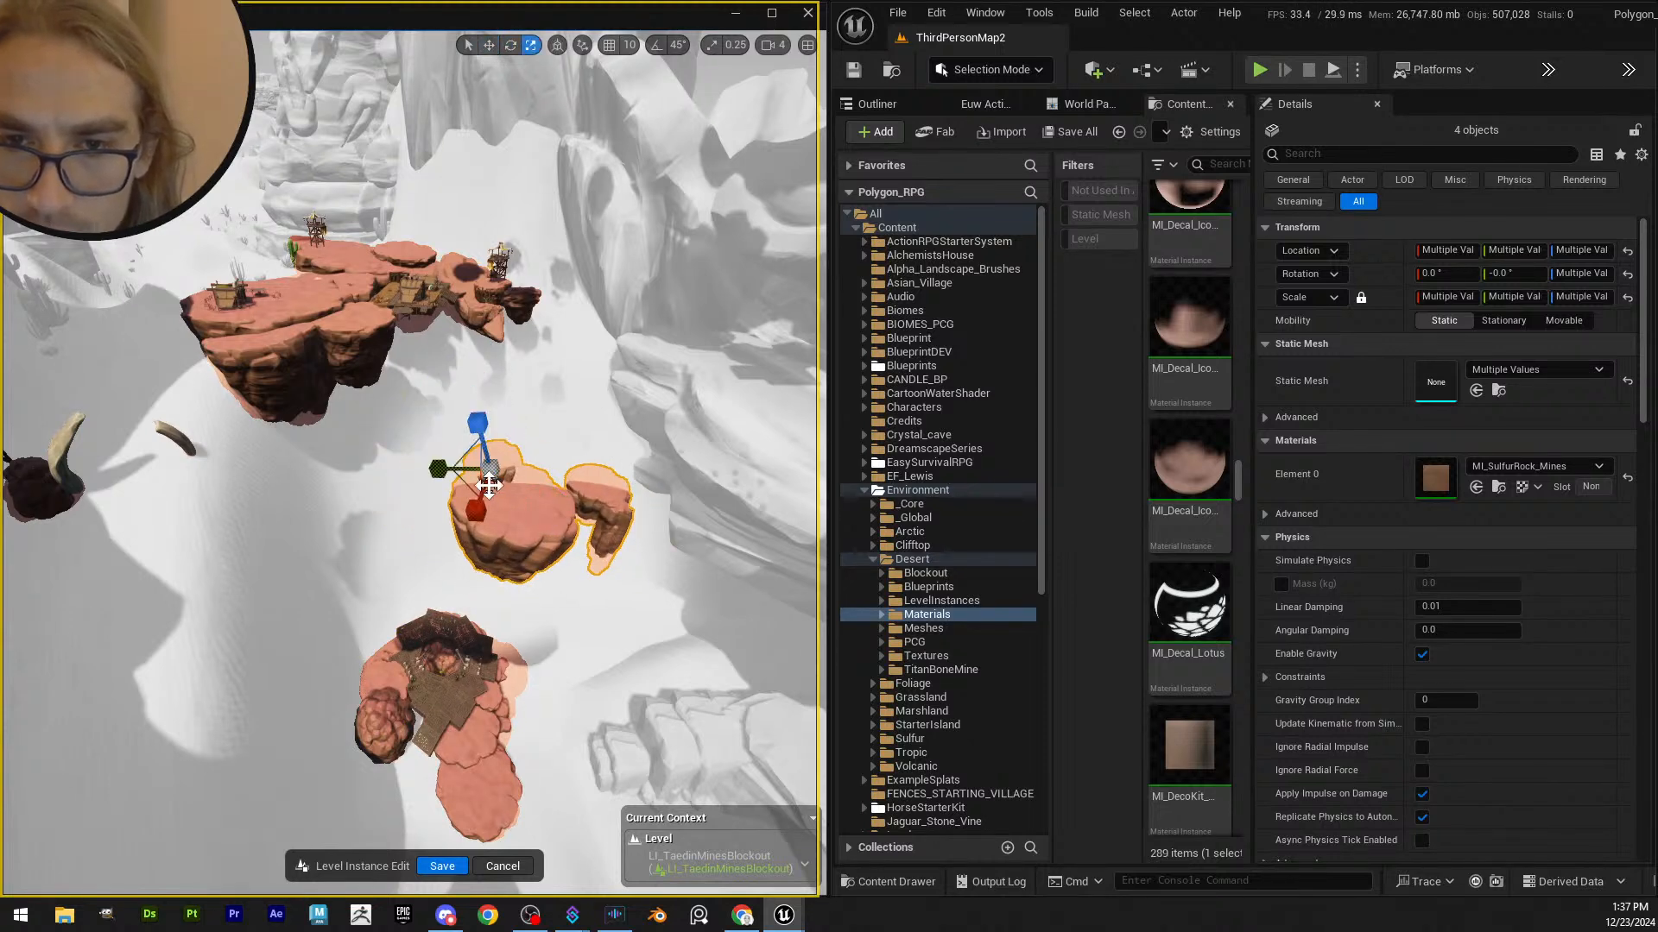
{"action": "mouse_move", "coordinate": [496, 471]}
{"action": "left_mouse_down"}
{"action": "mouse_move", "coordinate": [526, 453]}
{"action": "mouse_move", "coordinate": [501, 470]}
{"action": "left_mouse_up"}
{"action": "key", "text": "w"}
{"action": "right_click_drag", "start_coordinate": [414, 475], "coordinate": [414, 475]}
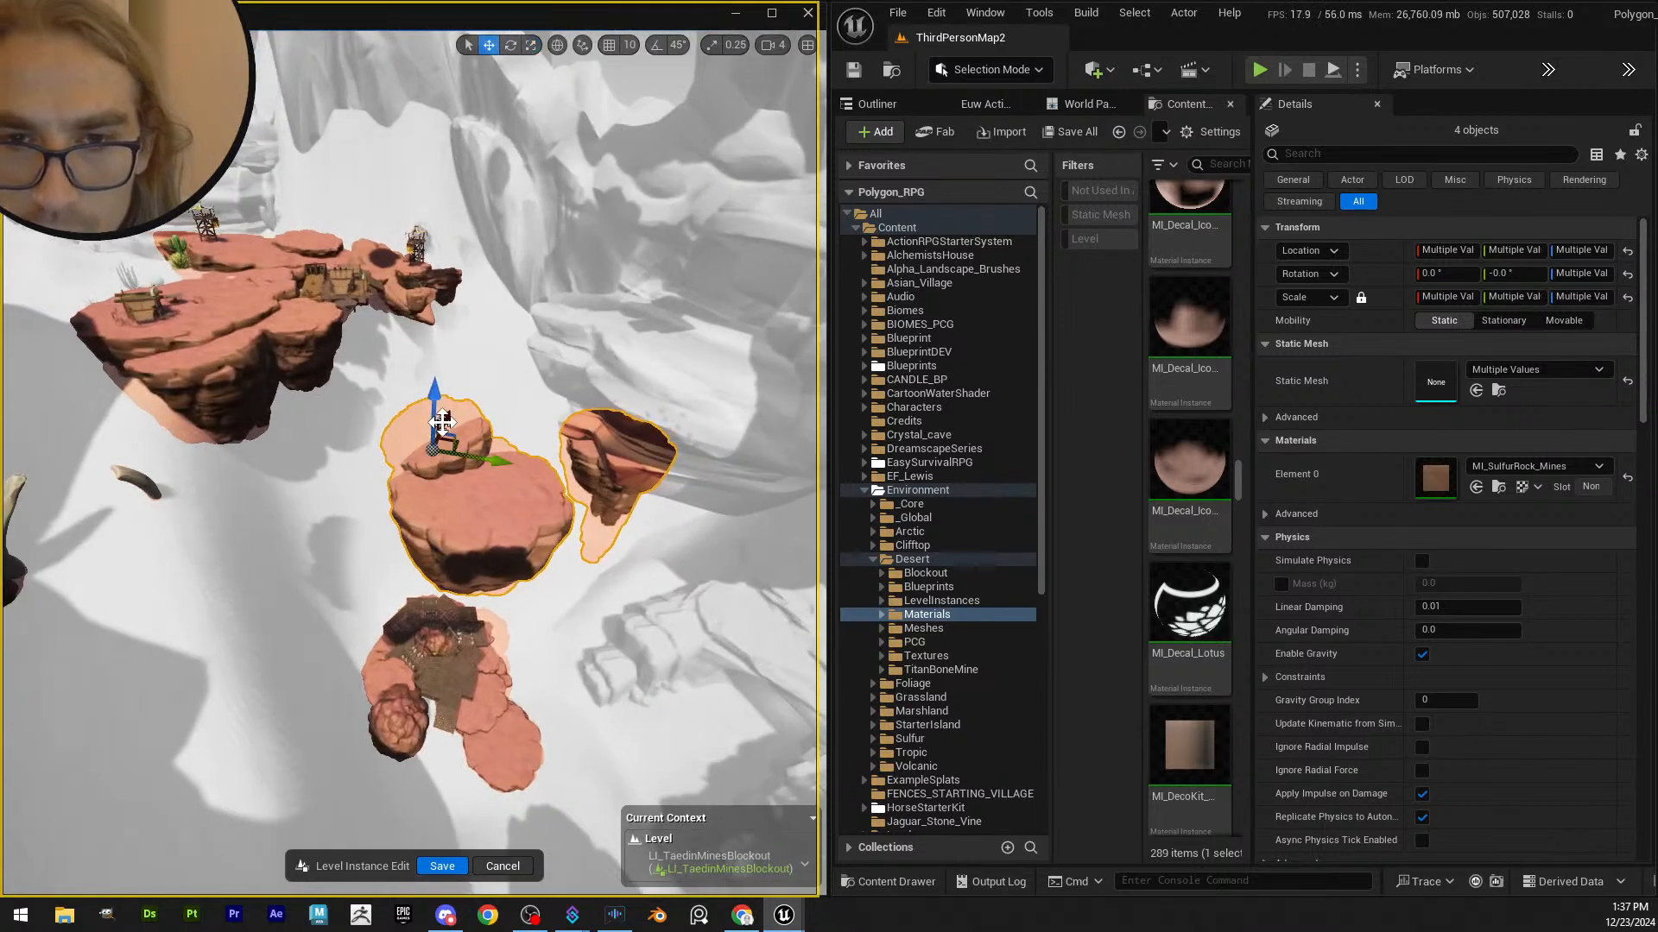
{"action": "left_click_drag", "start_coordinate": [440, 423], "coordinate": [387, 410]}
{"action": "right_click_drag", "start_coordinate": [391, 411], "coordinate": [402, 403]}
{"action": "key", "text": "e"}
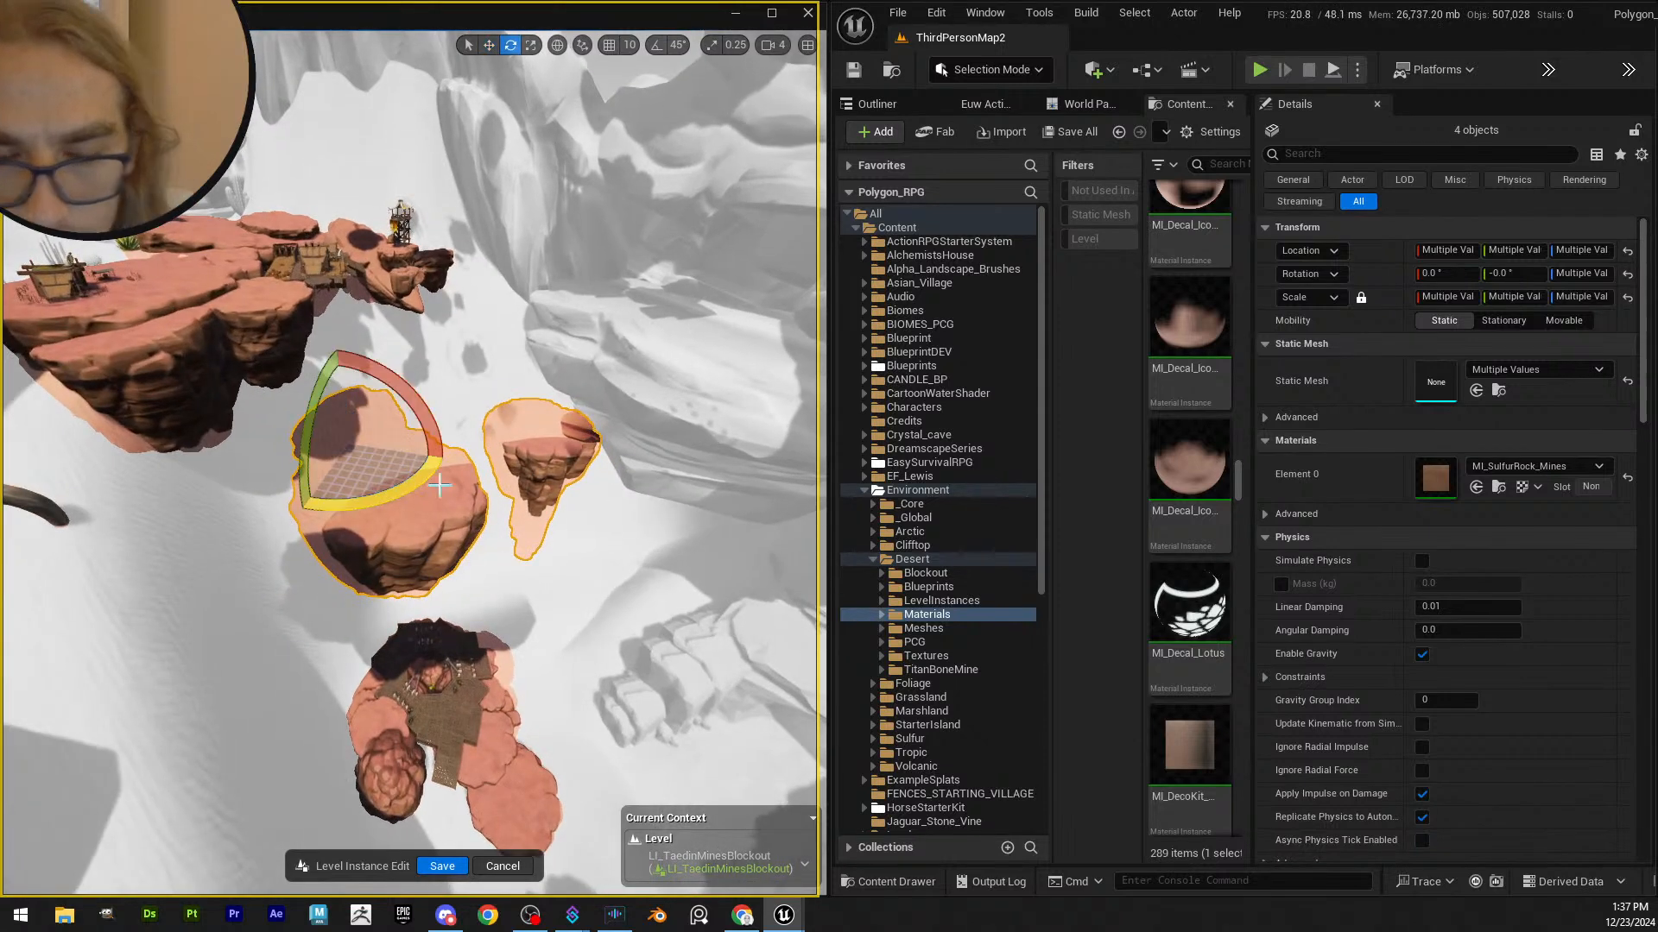
{"action": "key", "text": "ctrl+z"}
{"action": "key", "text": "ctrl+z"}
{"action": "key", "text": "ctrl+z"}
{"action": "key", "text": "ctrl+z"}
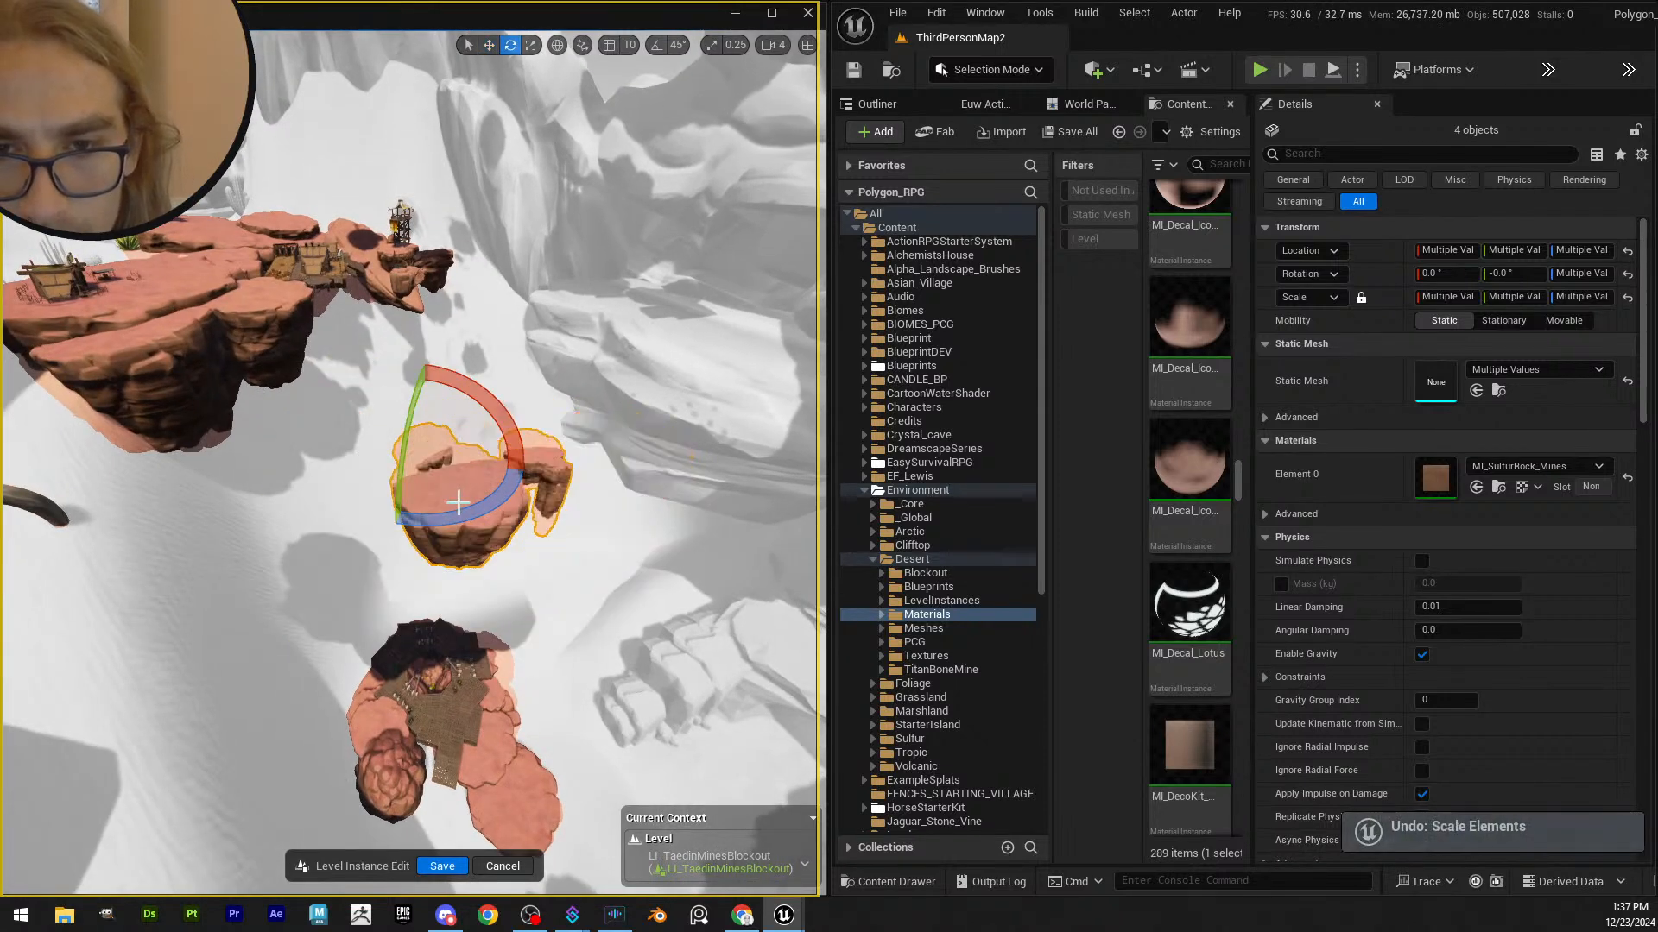
- Rotate the four-rock group and shift it so it spans from the sand slope towards the cliff
{"action": "left_click_drag", "start_coordinate": [471, 513], "coordinate": [415, 518]}
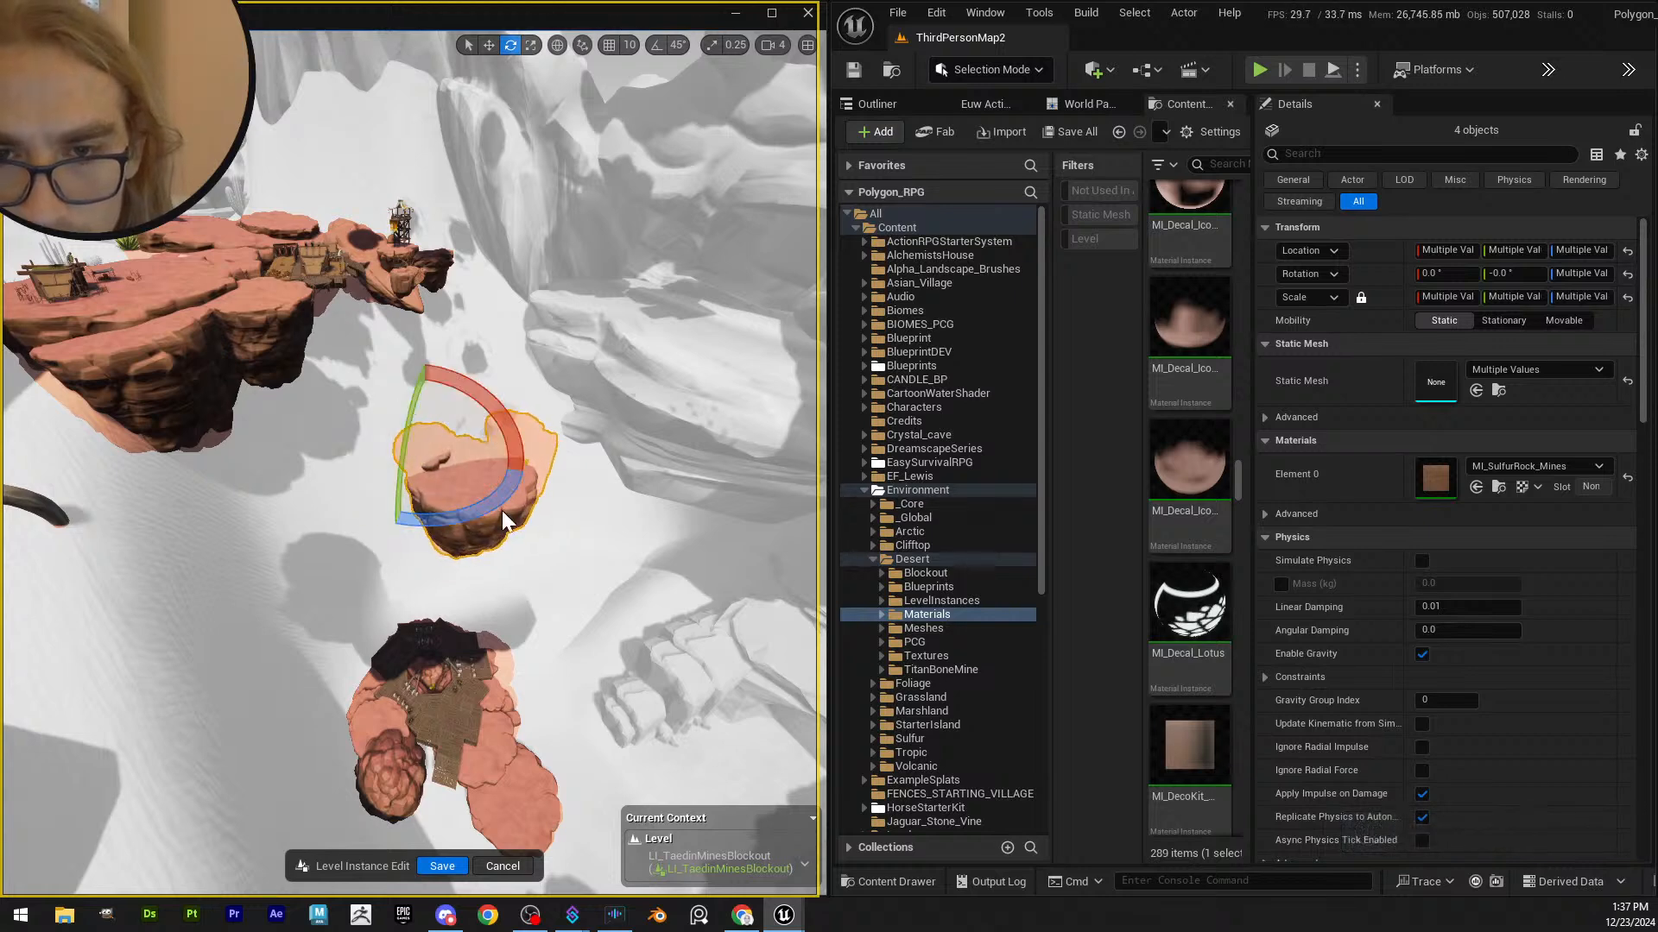
{"action": "mouse_move", "coordinate": [503, 520]}
{"action": "right_mouse_down"}
{"action": "mouse_move", "coordinate": [552, 536]}
{"action": "mouse_move", "coordinate": [518, 542]}
{"action": "right_mouse_up"}
{"action": "key", "text": "w"}
{"action": "key", "text": "e"}
{"action": "left_click_drag", "start_coordinate": [390, 563], "coordinate": [224, 566]}
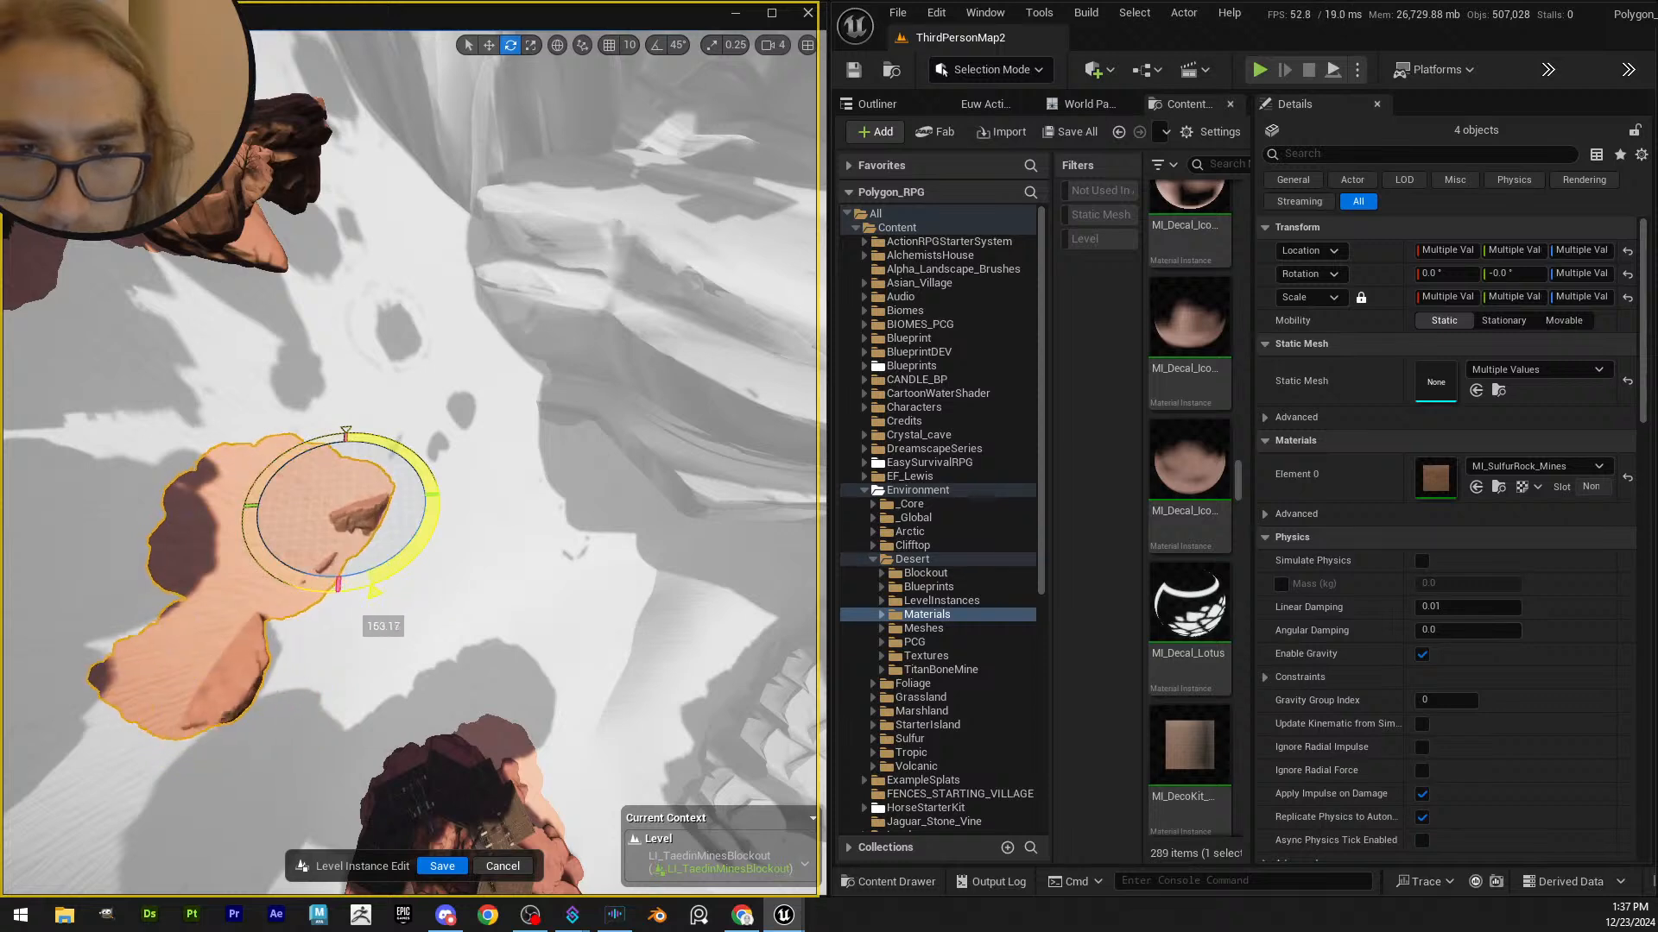
{"action": "left_click_drag", "start_coordinate": [406, 498], "coordinate": [470, 583]}
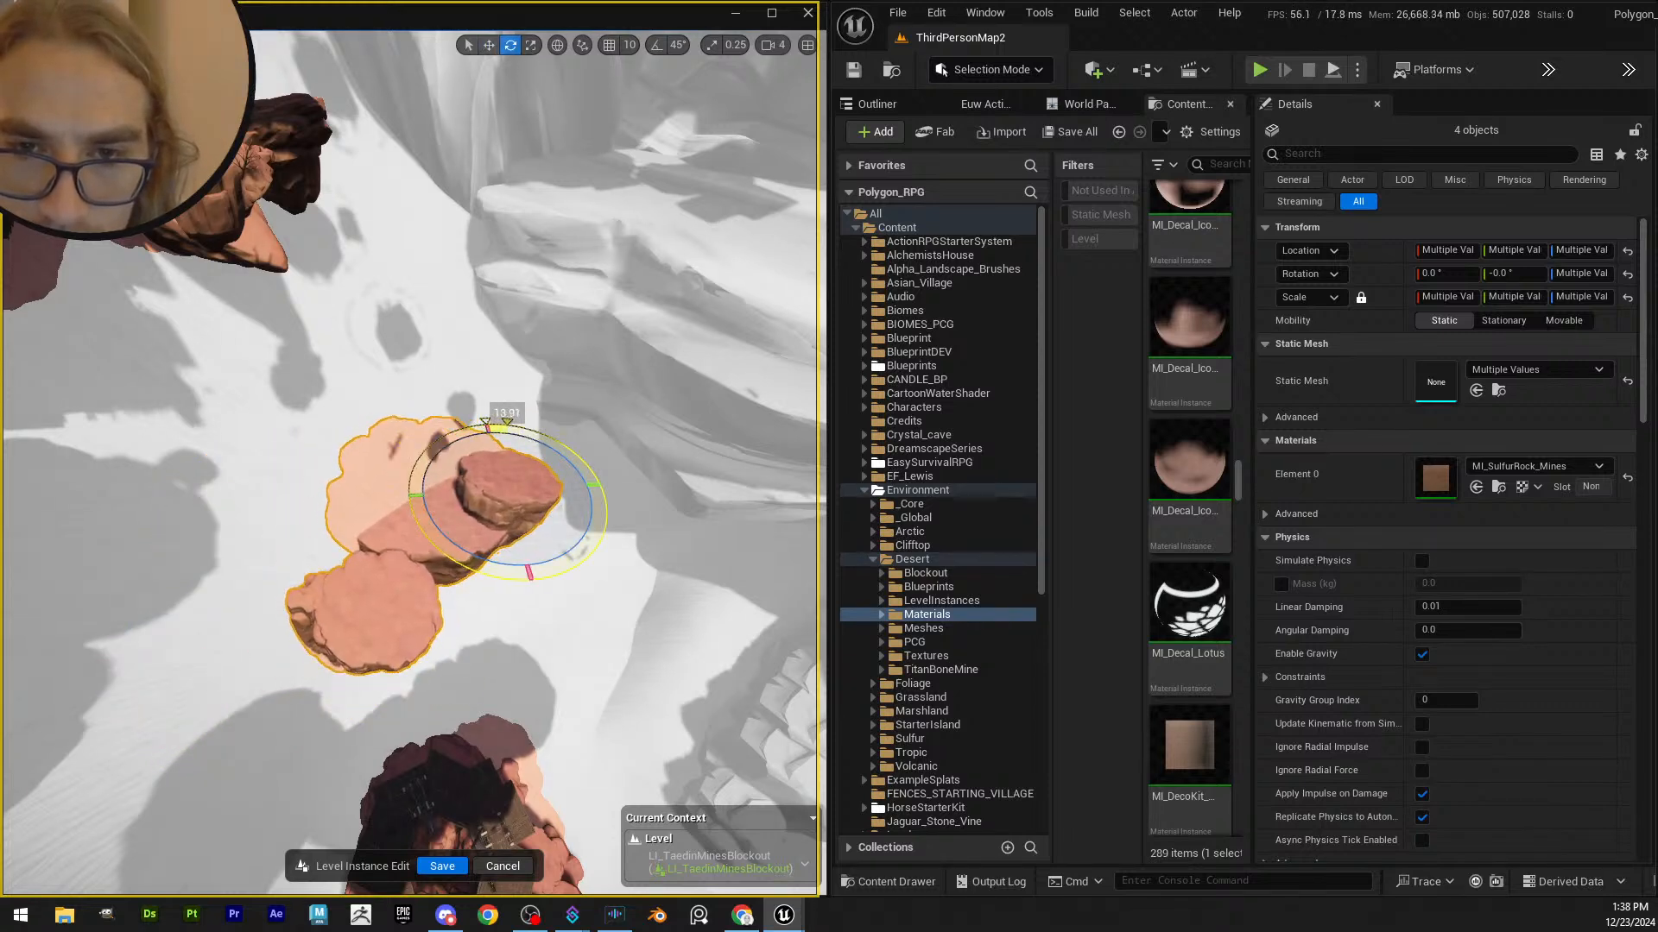
{"action": "left_click_drag", "start_coordinate": [490, 444], "coordinate": [500, 490]}
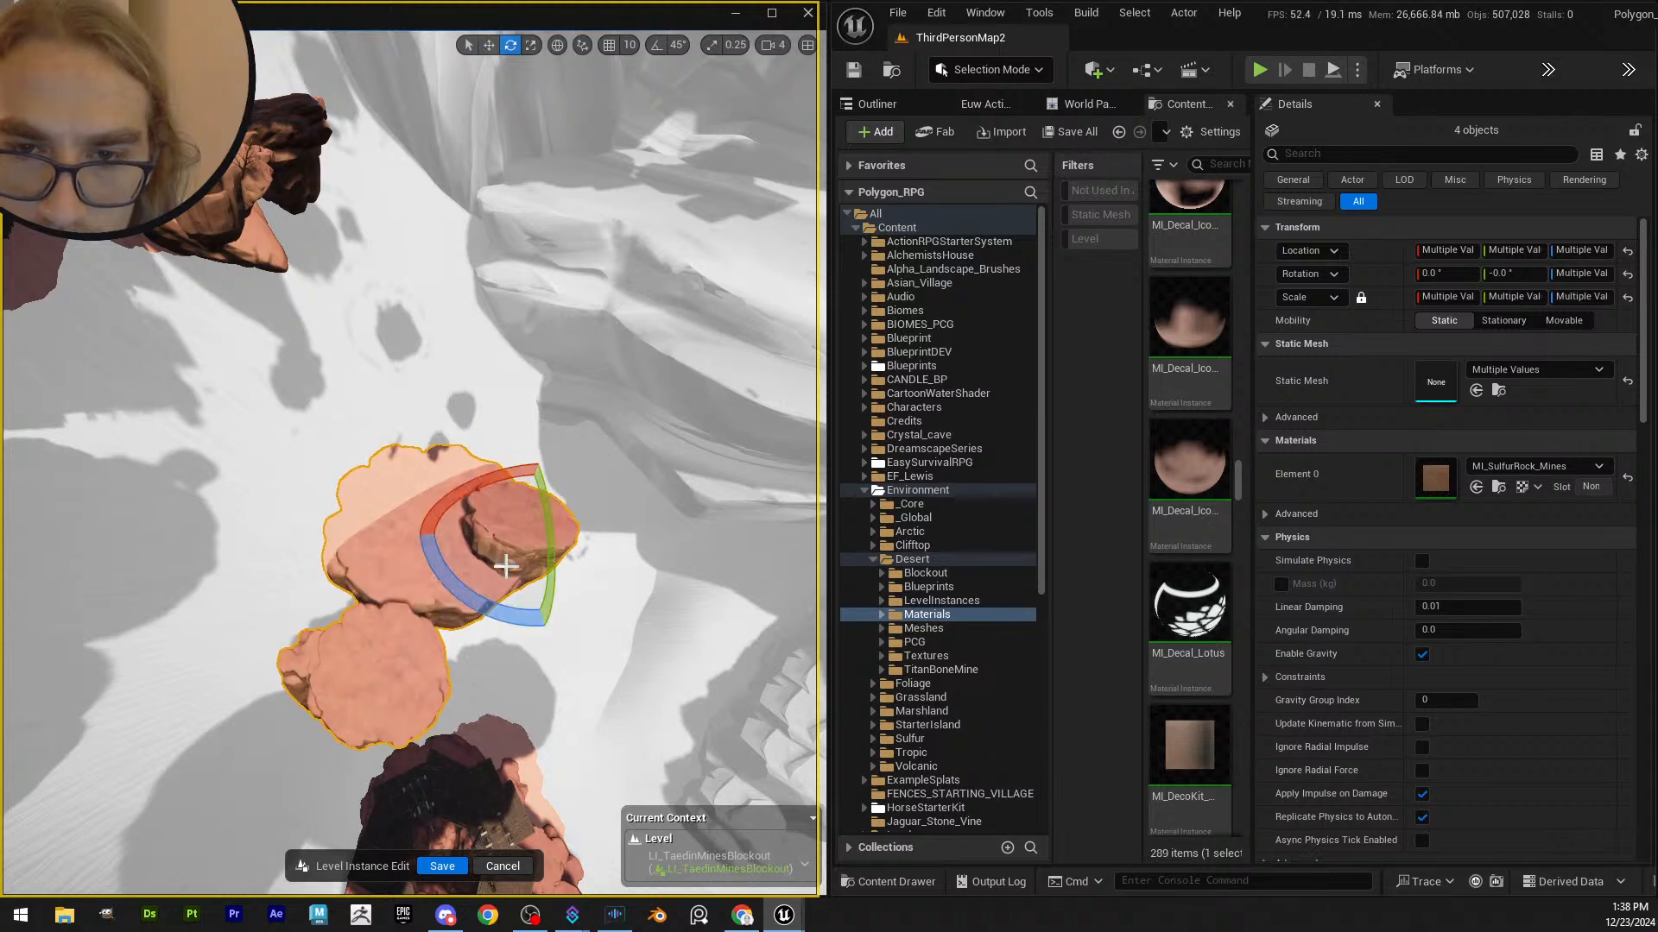
{"action": "left_click_drag", "start_coordinate": [506, 565], "coordinate": [471, 572]}
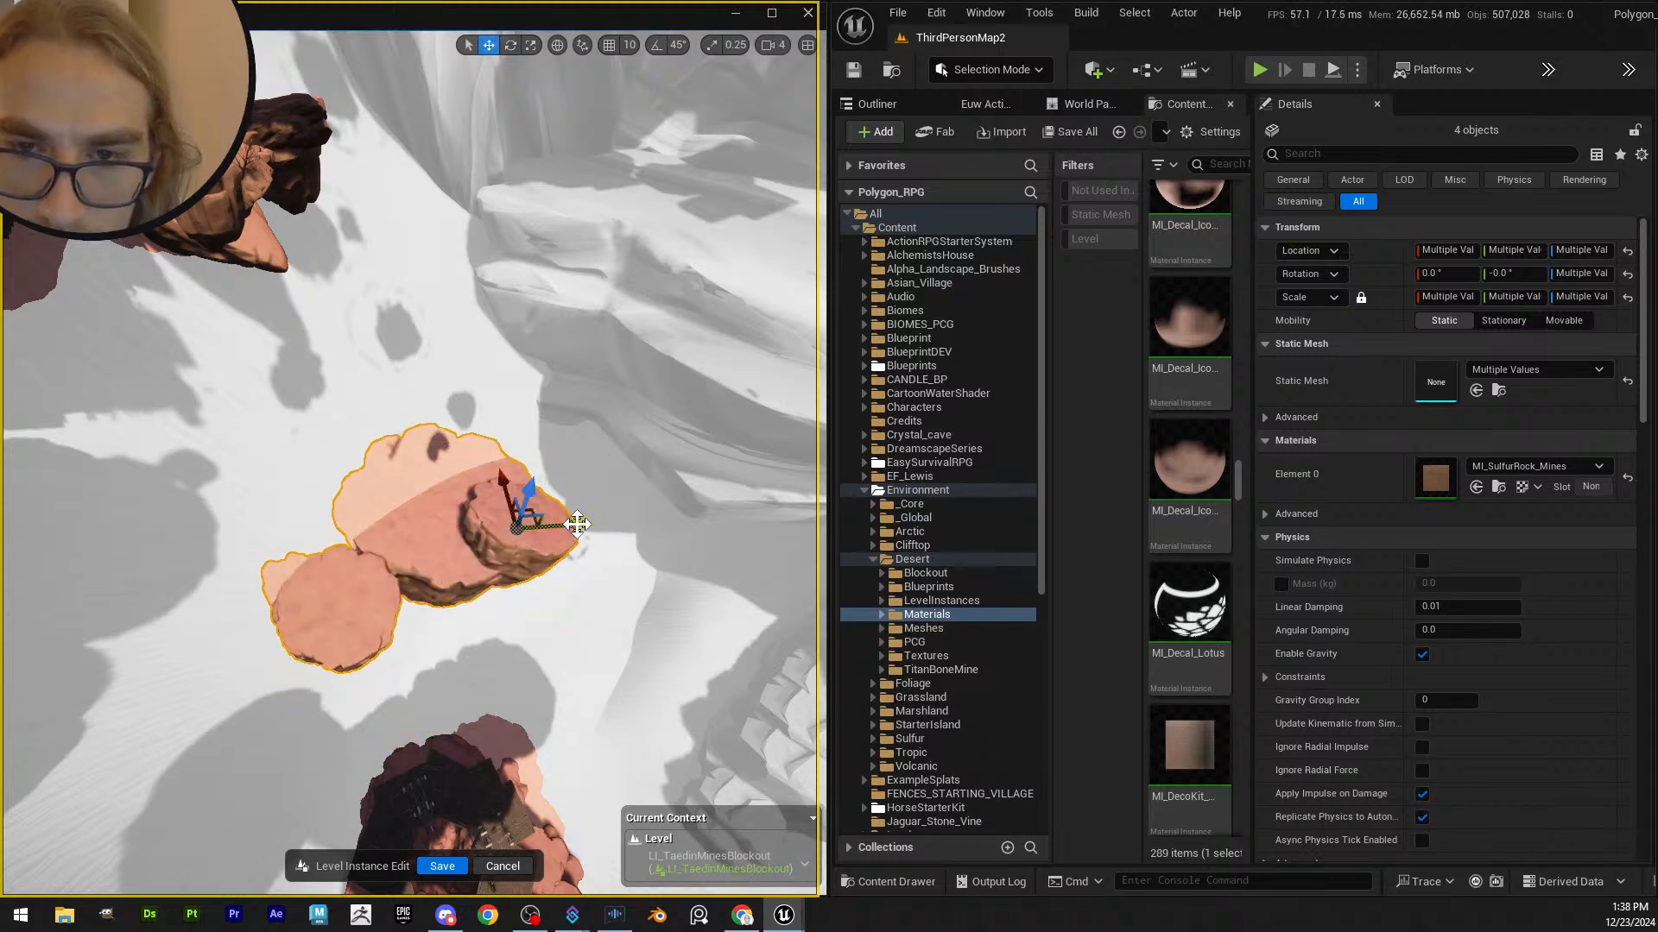
{"action": "left_click_drag", "start_coordinate": [577, 524], "coordinate": [577, 524]}
- Move the narrow pillar rock against the seam between the two flat rocks, at about X -40995 and Y -53049
{"action": "key", "text": "w"}
{"action": "right_click_drag", "start_coordinate": [577, 524], "coordinate": [517, 449]}
{"action": "key", "text": "s"}
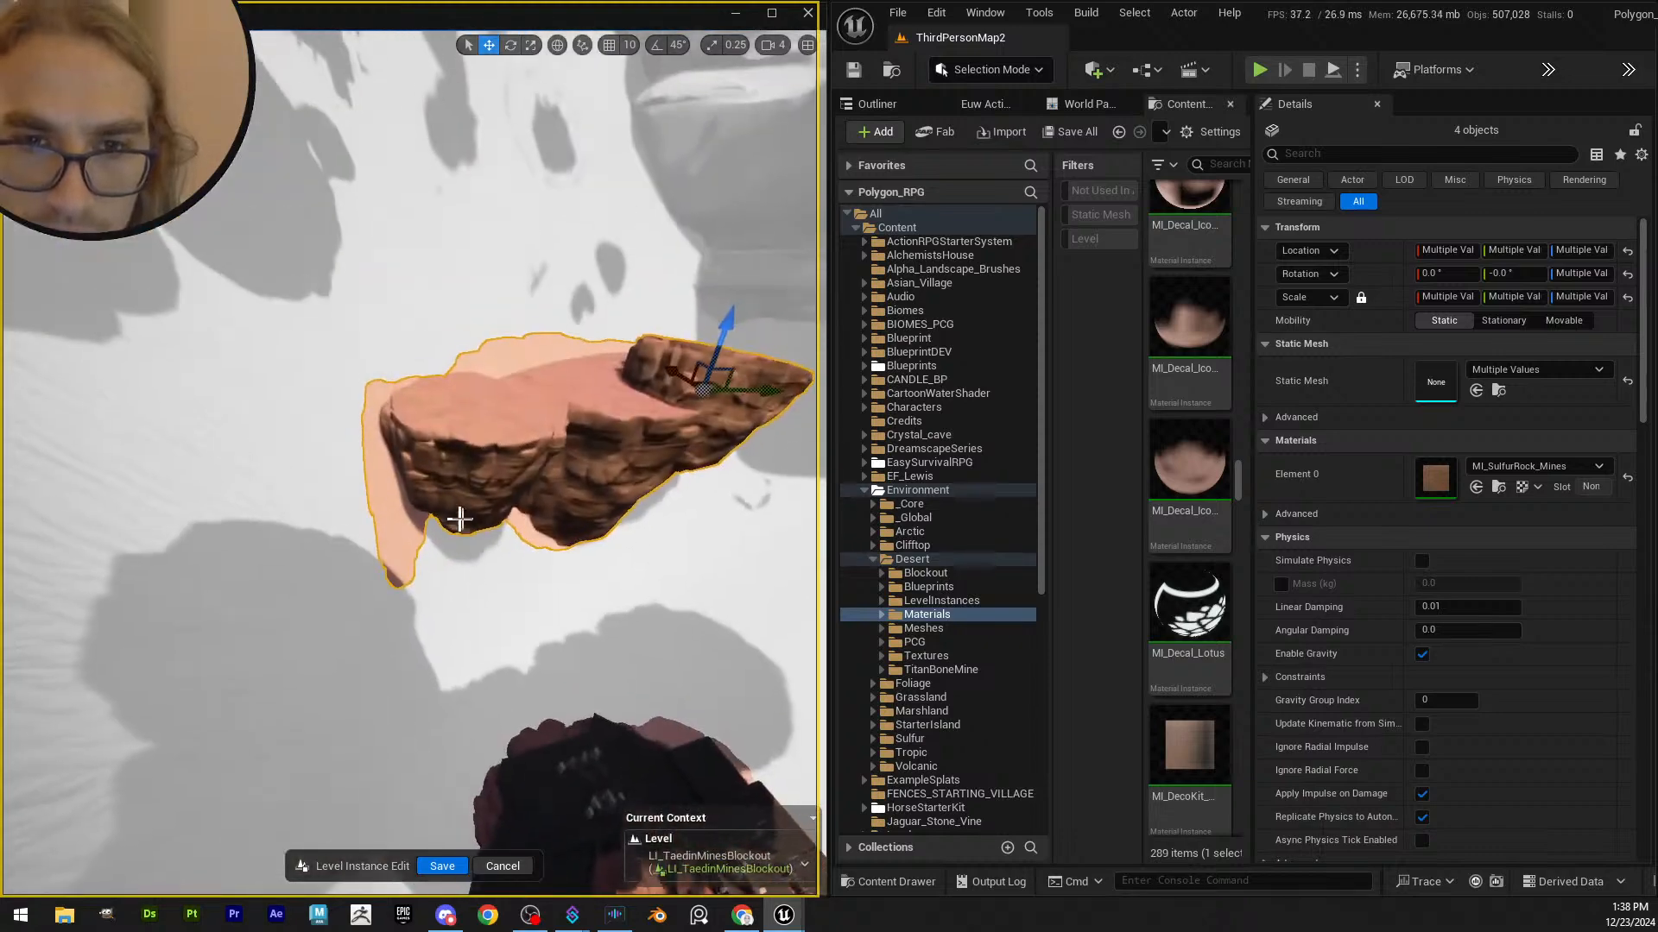
{"action": "left_click", "coordinate": [389, 513]}
{"action": "key", "text": "f"}
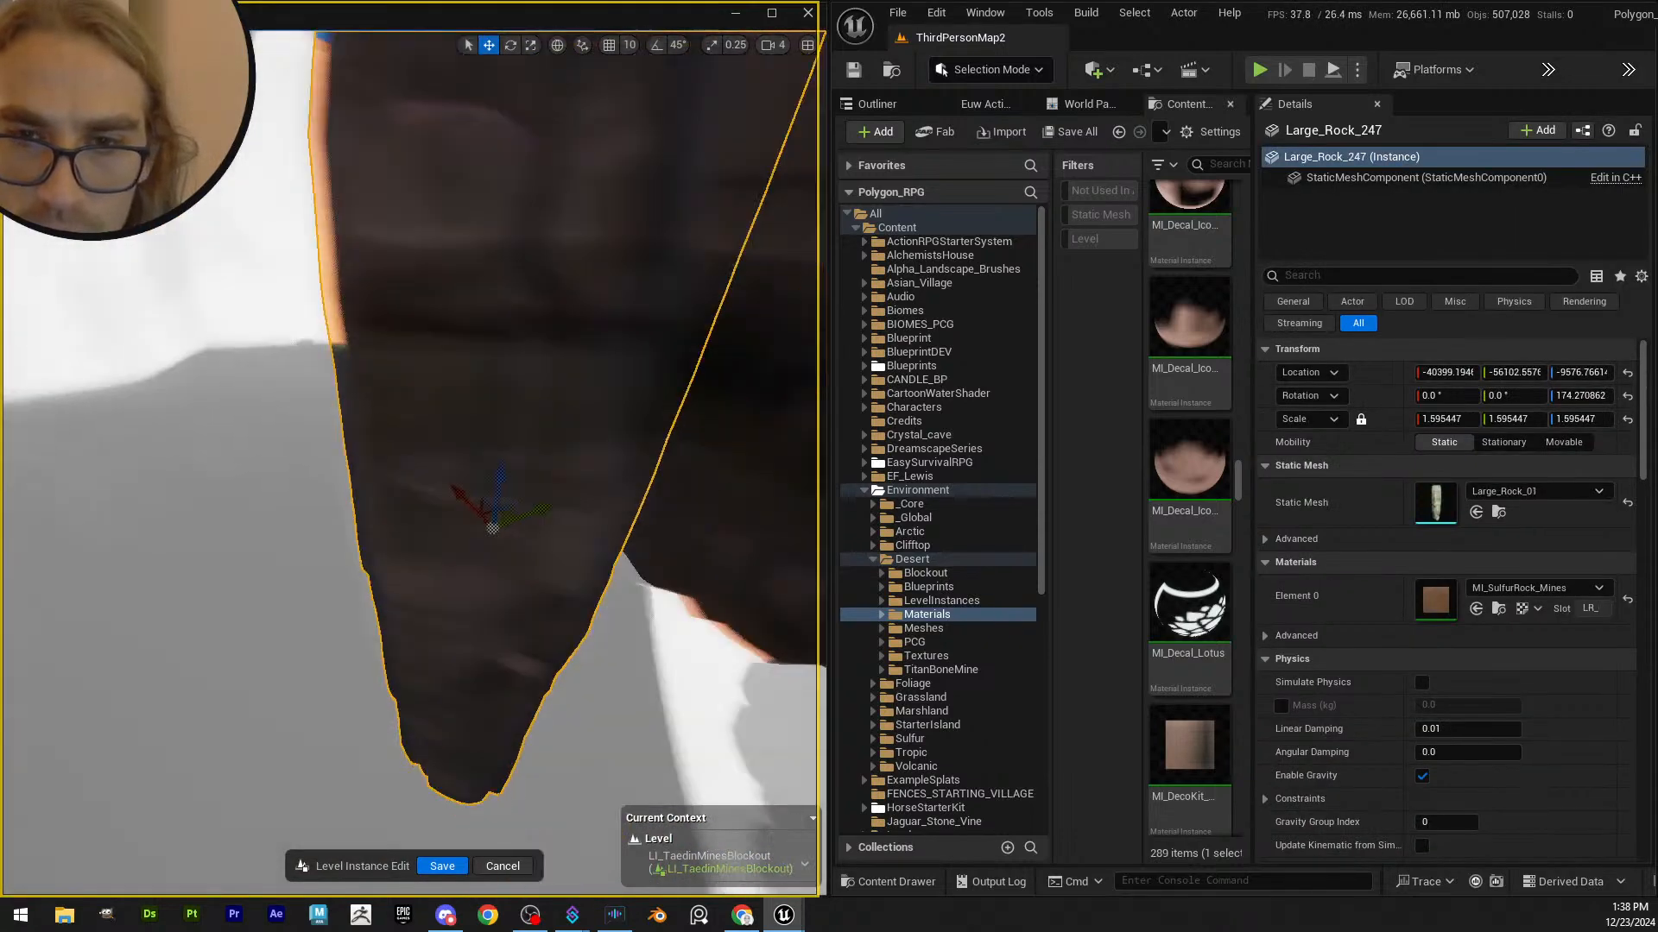
{"action": "key", "text": "s"}
{"action": "right_click_drag", "start_coordinate": [484, 400], "coordinate": [485, 492]}
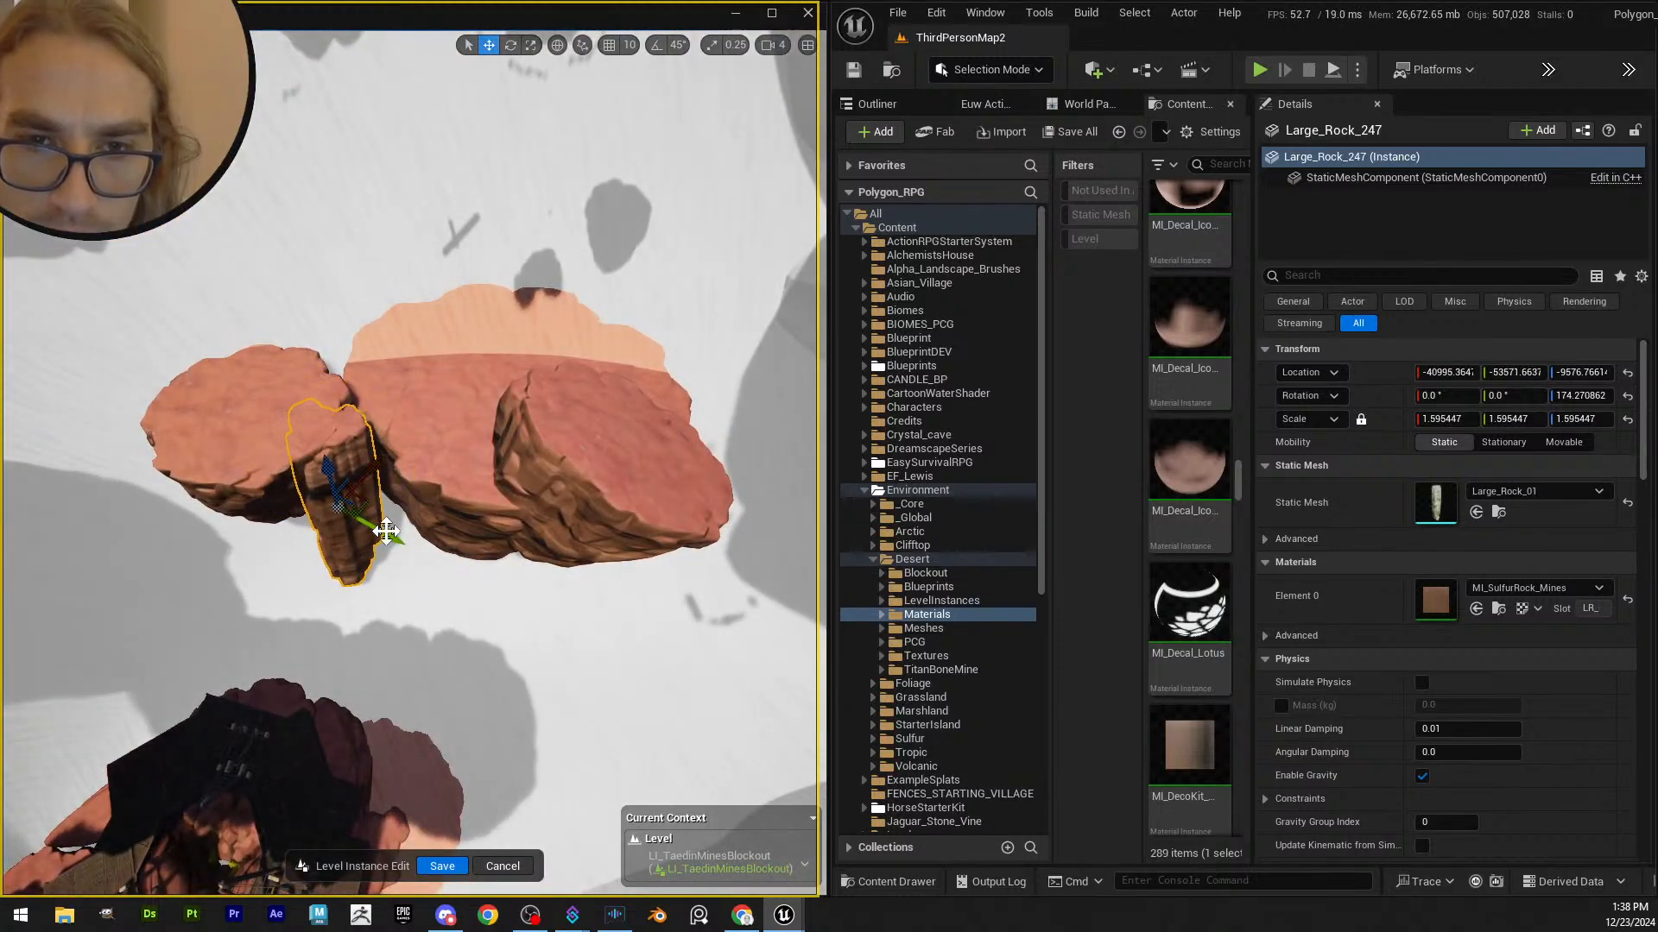
{"action": "right_click_drag", "start_coordinate": [489, 492], "coordinate": [489, 423]}
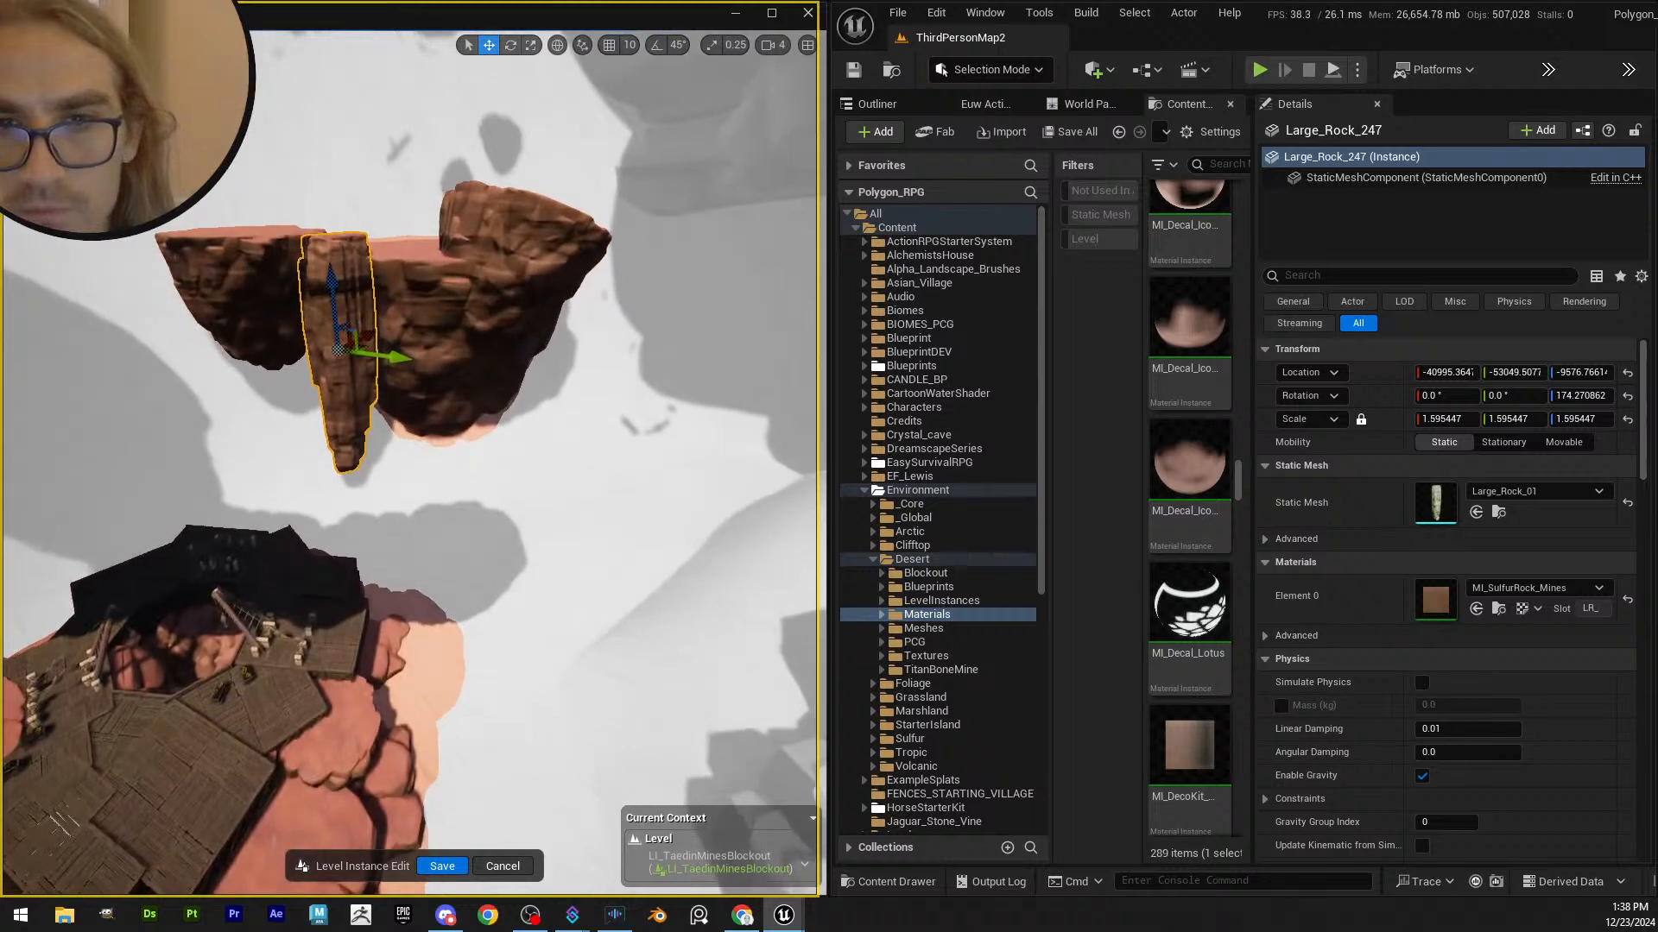
- Move the smaller end rock outward towards the cliff, lower it to Z about -8555, and rotate it around the vertical axis
{"action": "left_click", "coordinate": [551, 318]}
{"action": "right_click_drag", "start_coordinate": [551, 319], "coordinate": [551, 380]}
{"action": "key", "text": "e"}
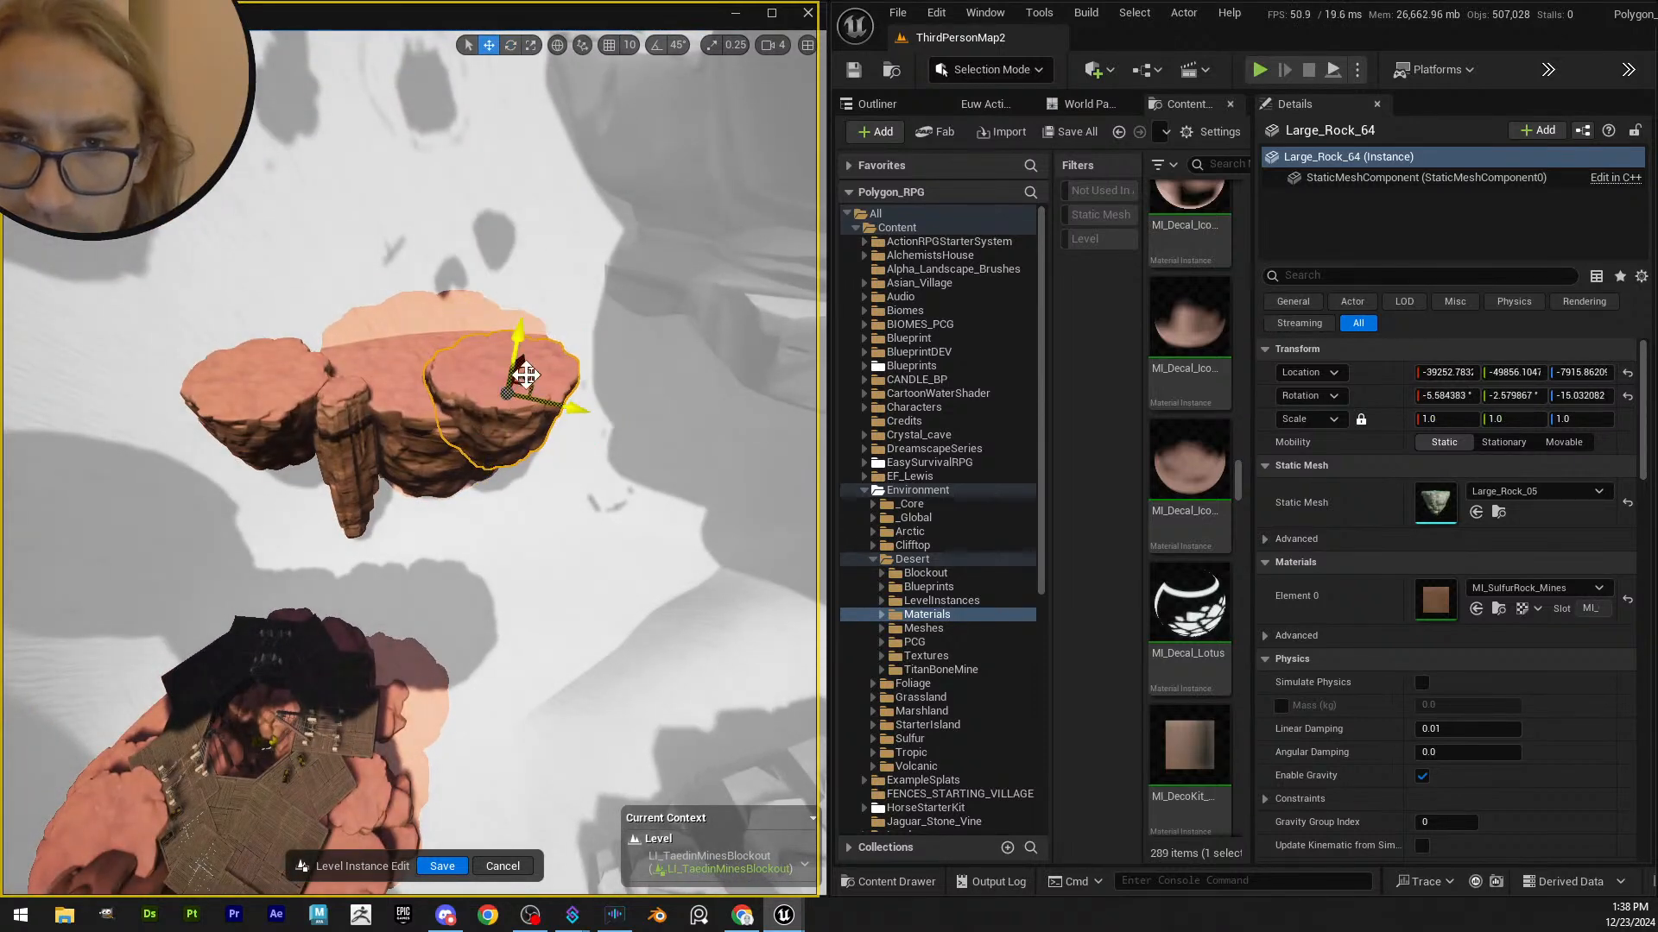
{"action": "left_click_drag", "start_coordinate": [663, 467], "coordinate": [669, 469]}
{"action": "right_click_drag", "start_coordinate": [669, 469], "coordinate": [647, 384]}
{"action": "left_click_drag", "start_coordinate": [252, 292], "coordinate": [270, 370]}
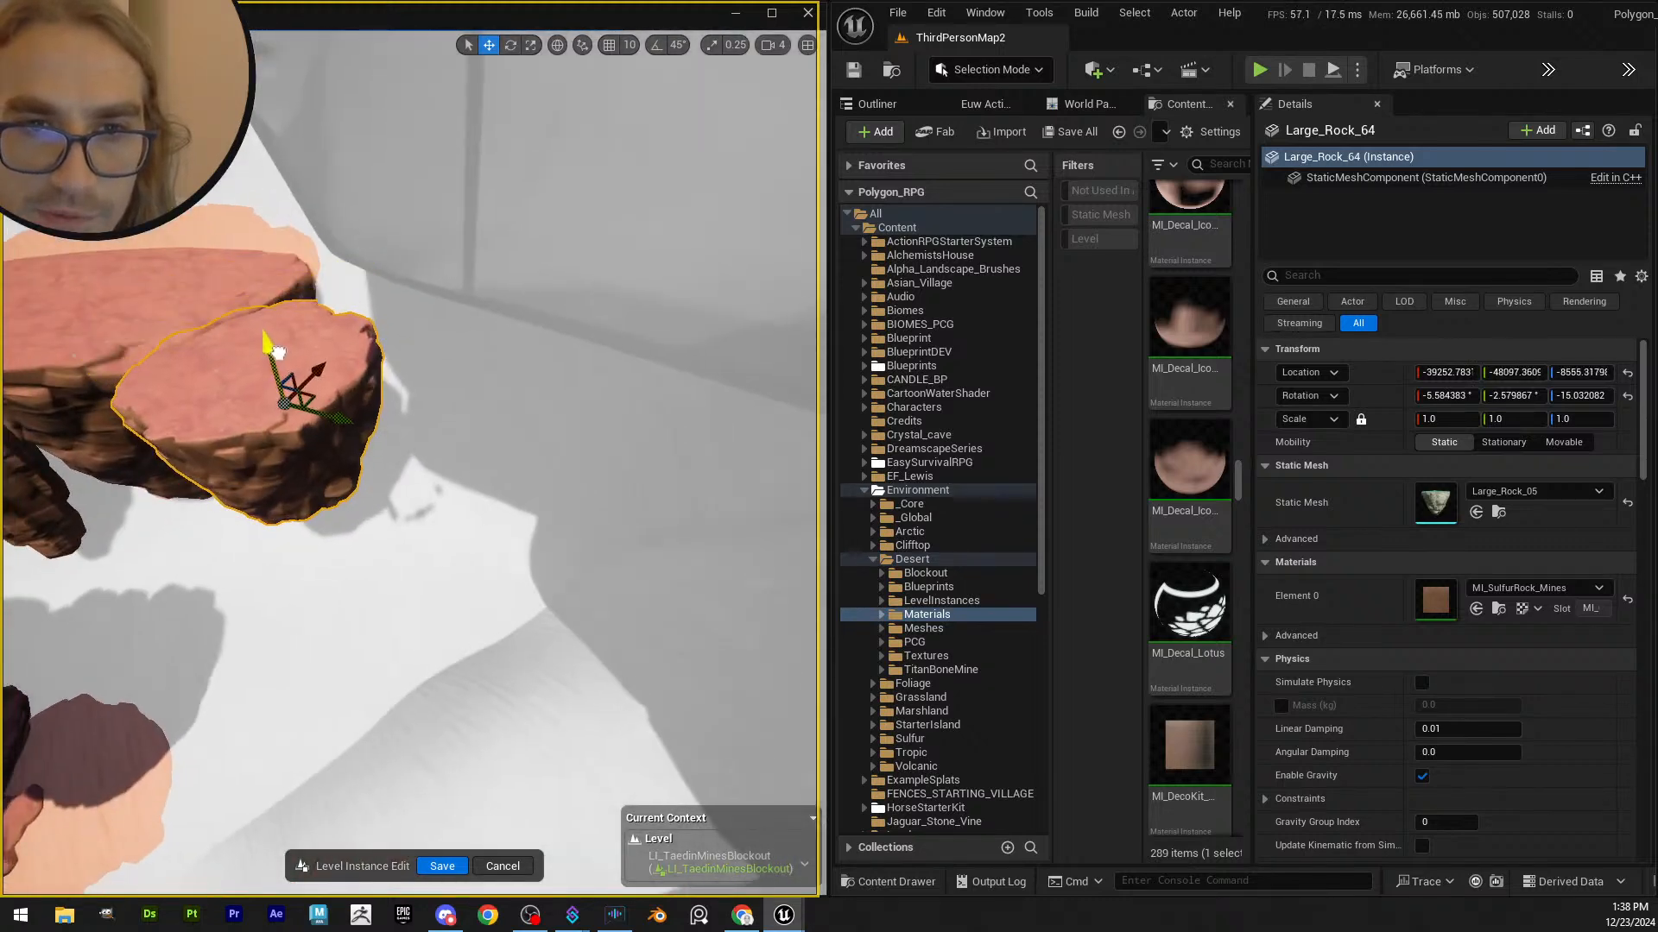
{"action": "right_click_drag", "start_coordinate": [527, 346], "coordinate": [527, 346]}
{"action": "left_click_drag", "start_coordinate": [523, 385], "coordinate": [521, 361]}
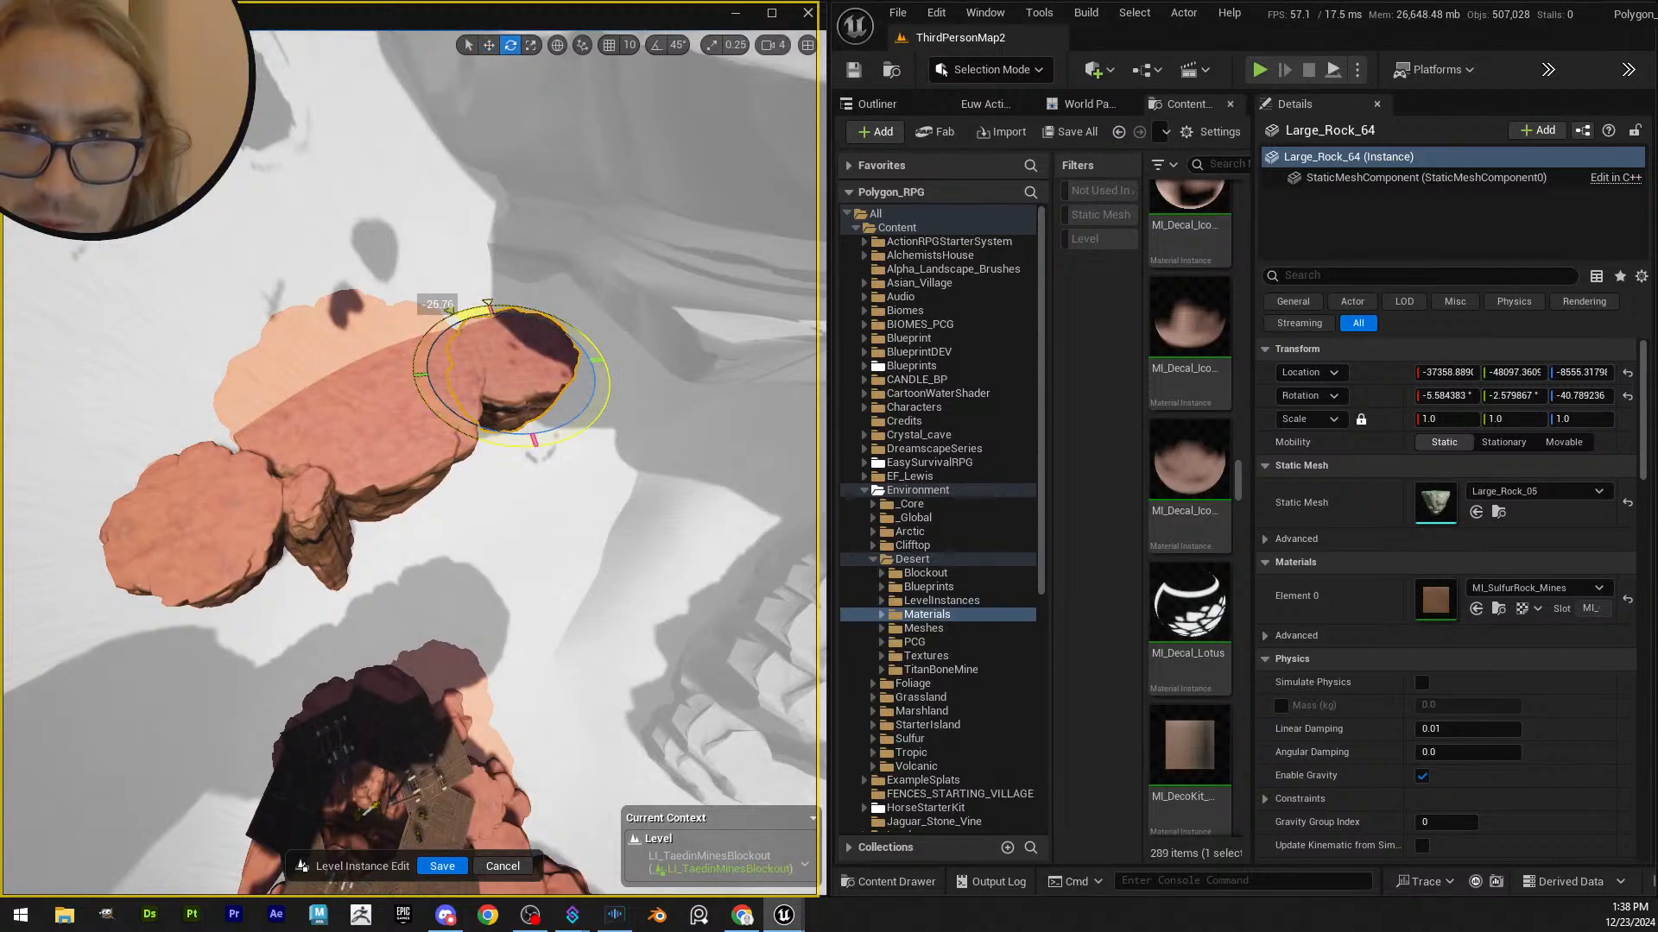
{"action": "left_click_drag", "start_coordinate": [488, 430], "coordinate": [489, 430]}
- Duplicate the large middle rock and raise the copy to the upper village platforms, at about Z -641
{"action": "right_click_drag", "start_coordinate": [488, 430], "coordinate": [496, 366]}
{"action": "left_click", "coordinate": [558, 631]}
{"action": "right_click_drag", "start_coordinate": [529, 515], "coordinate": [552, 504]}
{"action": "key", "text": "w"}
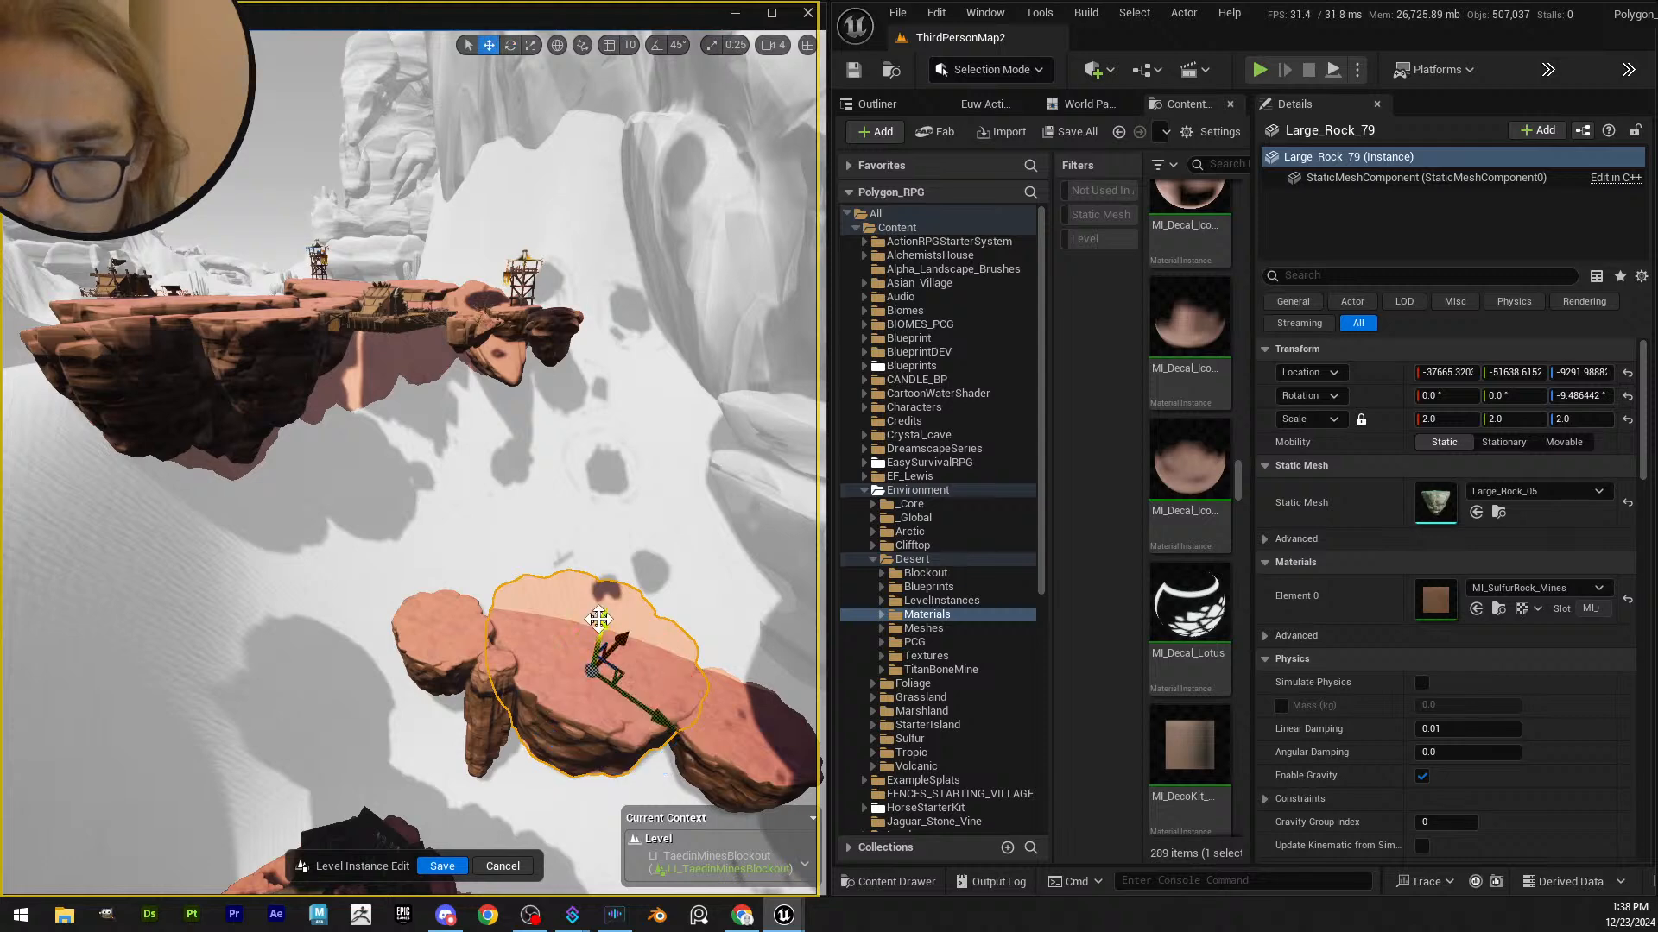
{"action": "left_click_drag", "start_coordinate": [630, 628], "coordinate": [596, 469]}
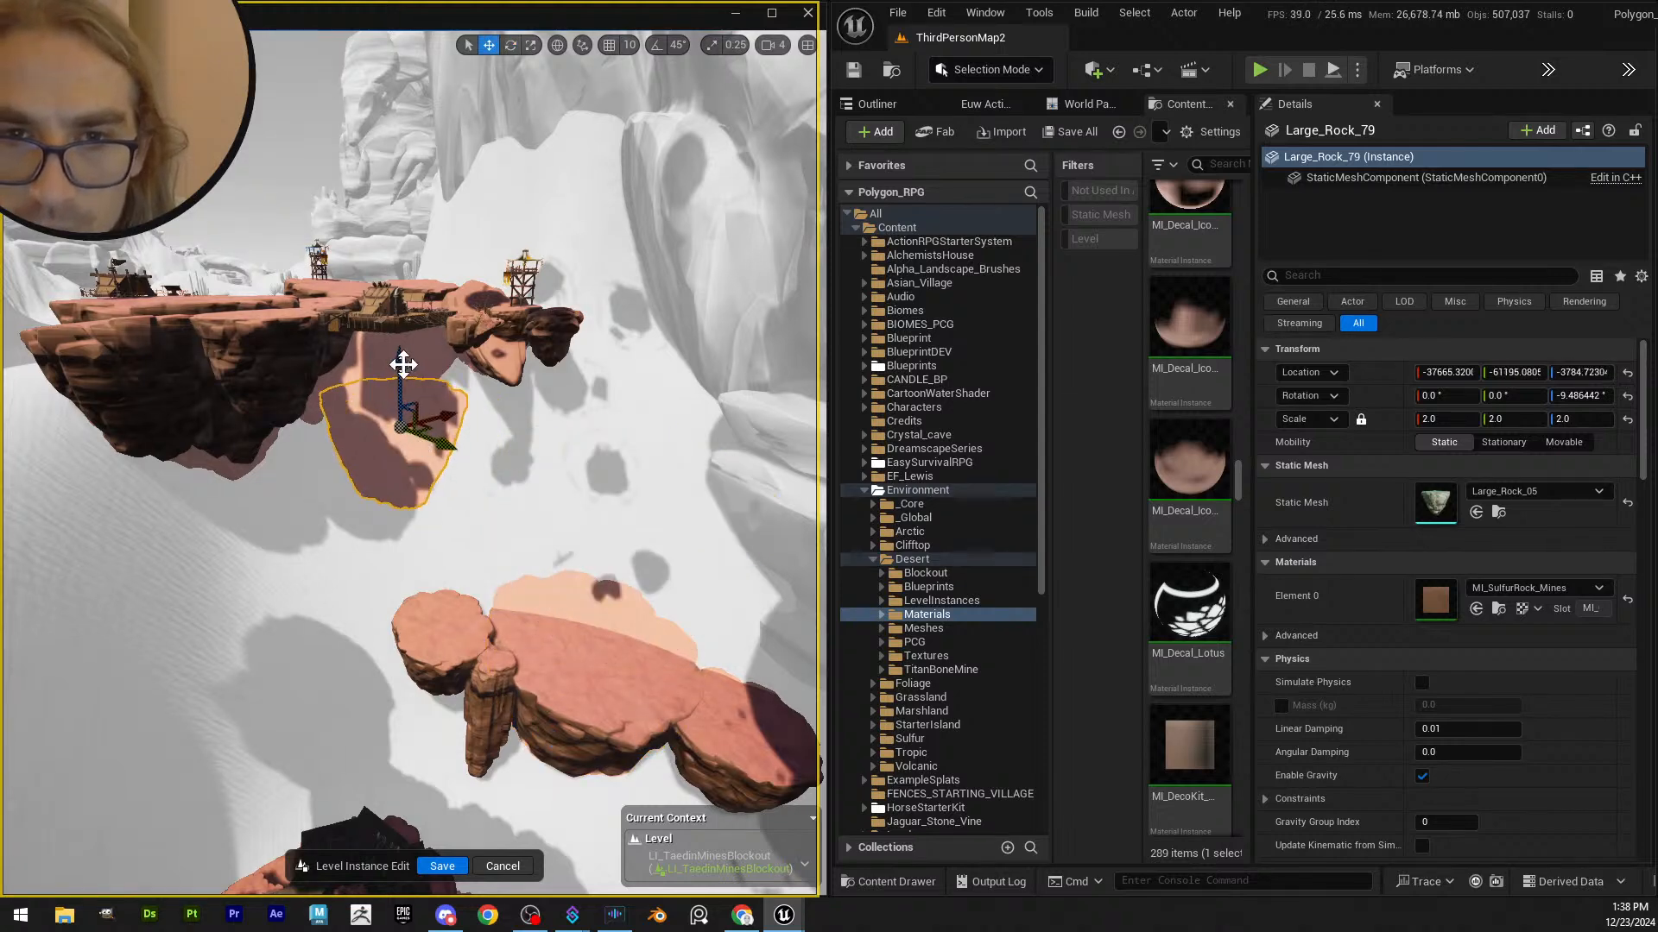
{"action": "left_click_drag", "start_coordinate": [406, 283], "coordinate": [406, 255]}
{"action": "right_click_drag", "start_coordinate": [406, 256], "coordinate": [493, 392]}
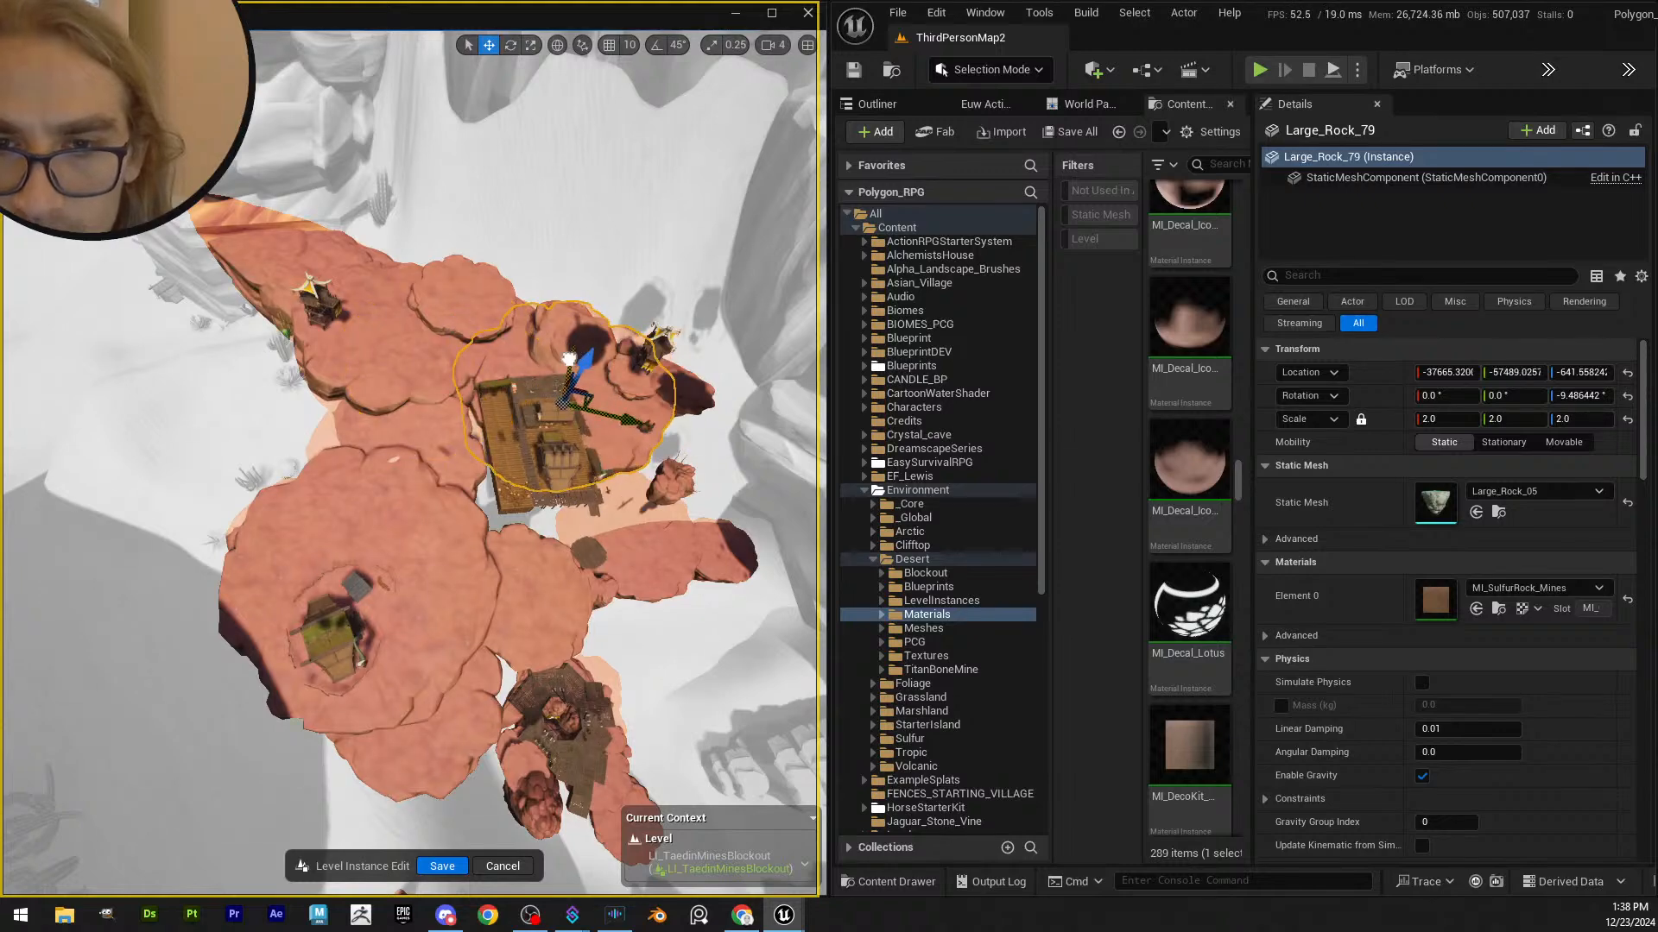
- Shift the copied rock to X about -40335, lower it to Z about -697 beneath the huts, and tilt it slightly
{"action": "right_click_drag", "start_coordinate": [492, 392], "coordinate": [522, 418]}
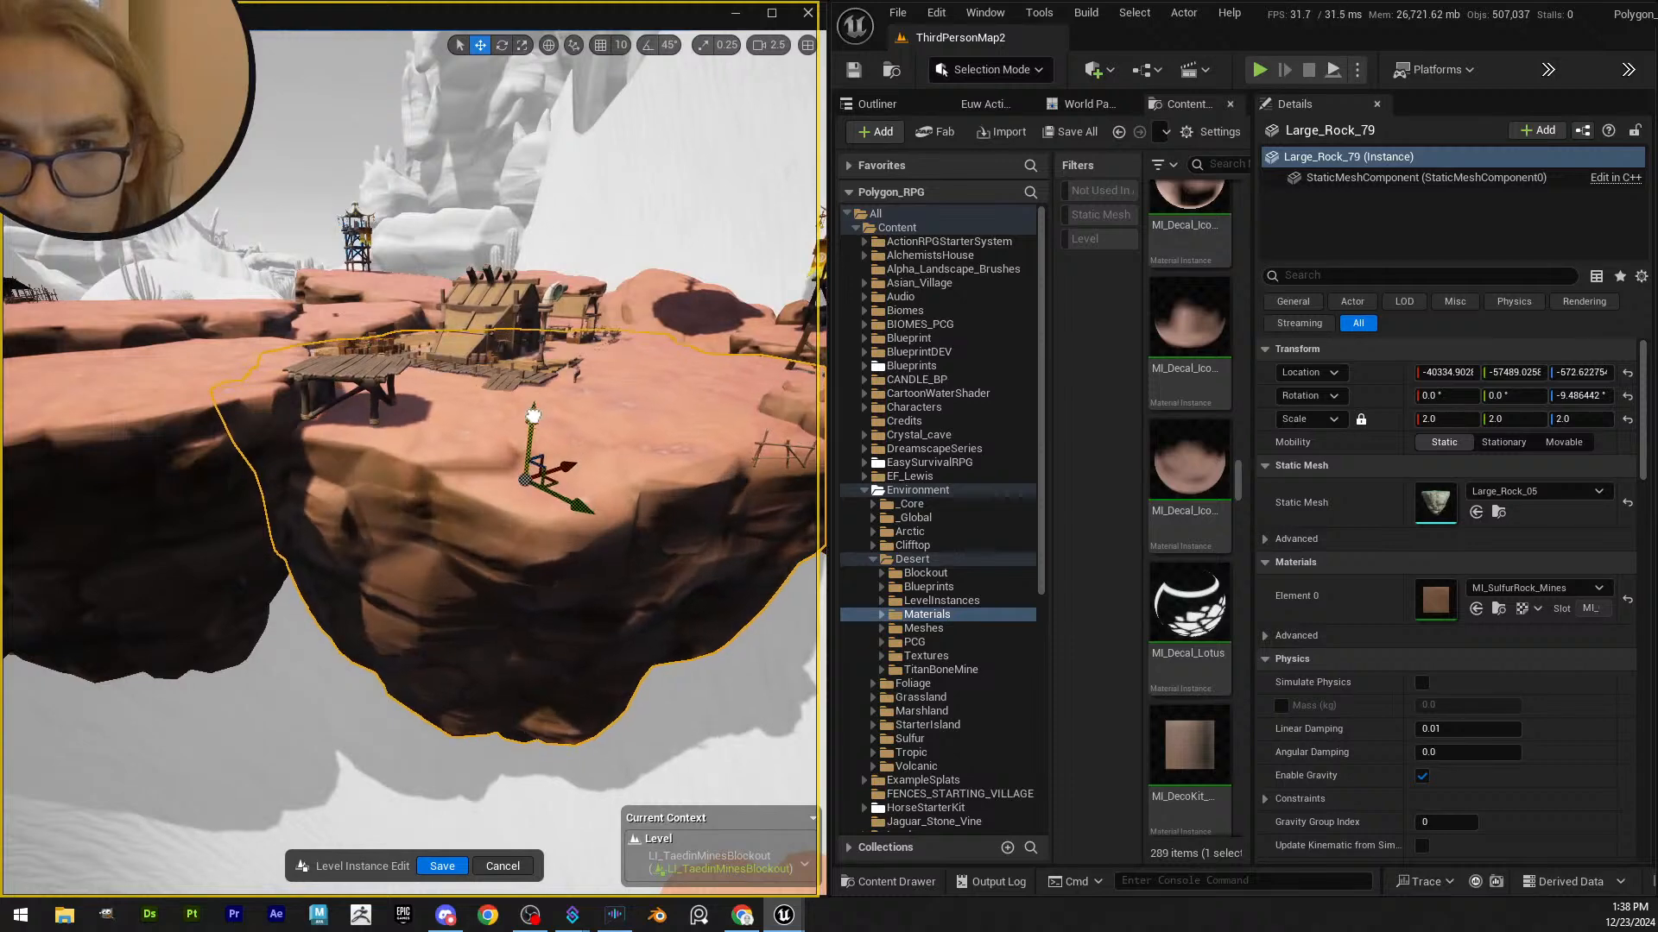
{"action": "mouse_move", "coordinate": [523, 426]}
{"action": "left_mouse_down"}
{"action": "mouse_move", "coordinate": [518, 458]}
{"action": "mouse_move", "coordinate": [521, 430]}
{"action": "left_mouse_up"}
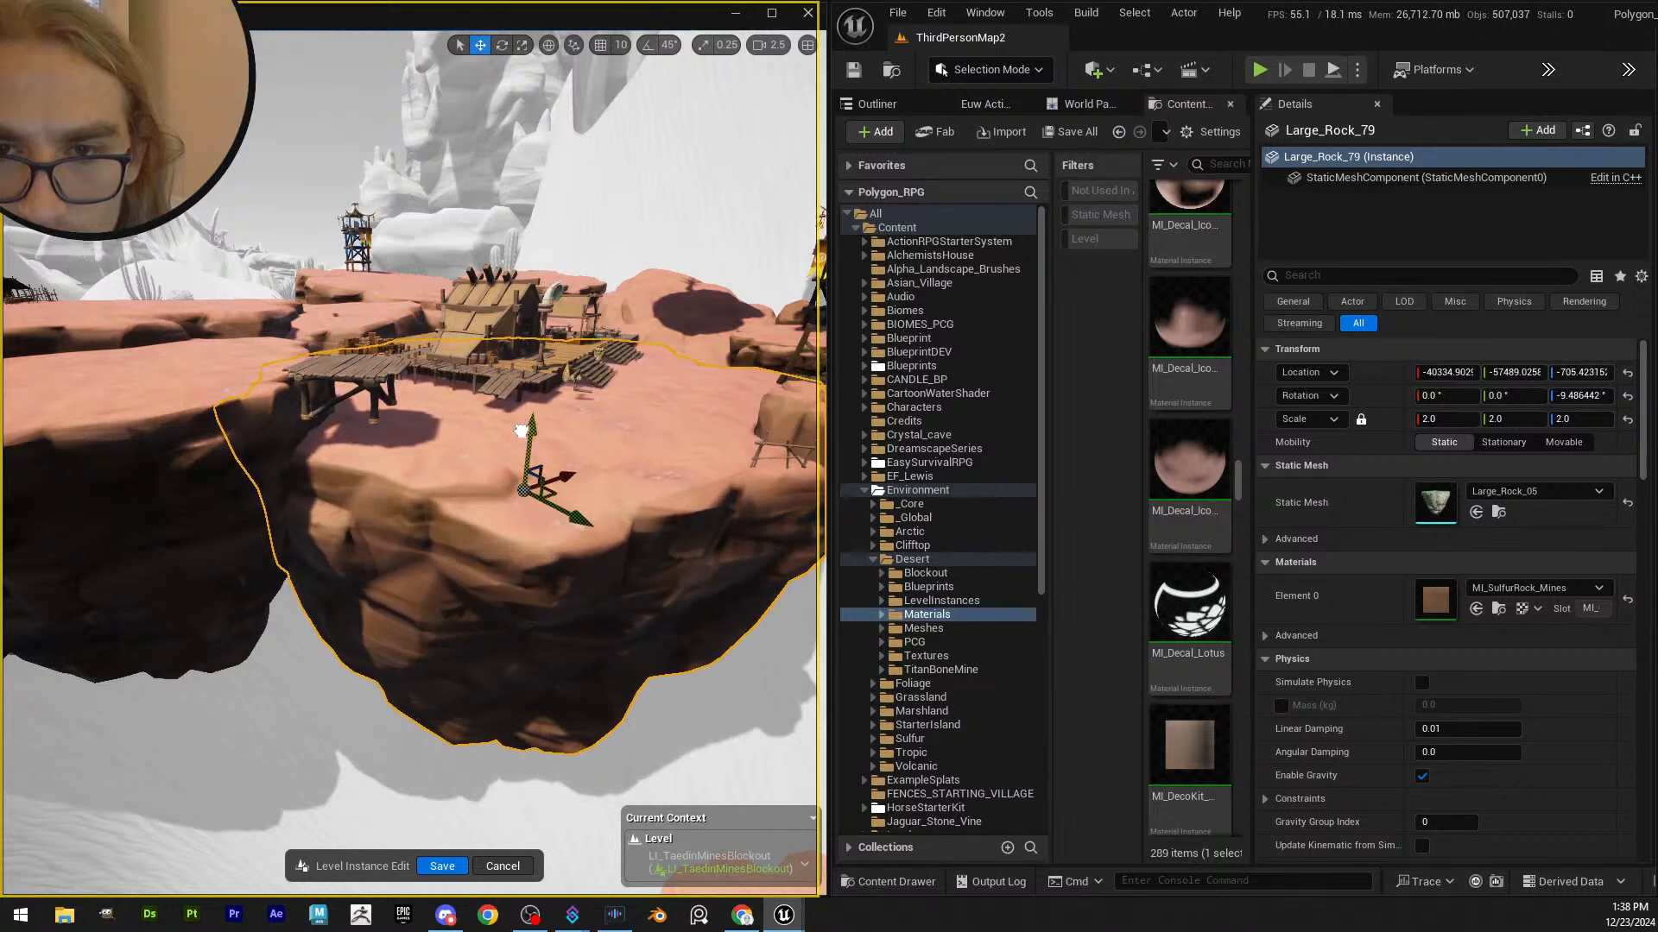
{"action": "key", "text": "s"}
{"action": "right_click_drag", "start_coordinate": [589, 470], "coordinate": [499, 444]}
{"action": "key", "text": "e"}
{"action": "key", "text": "w"}
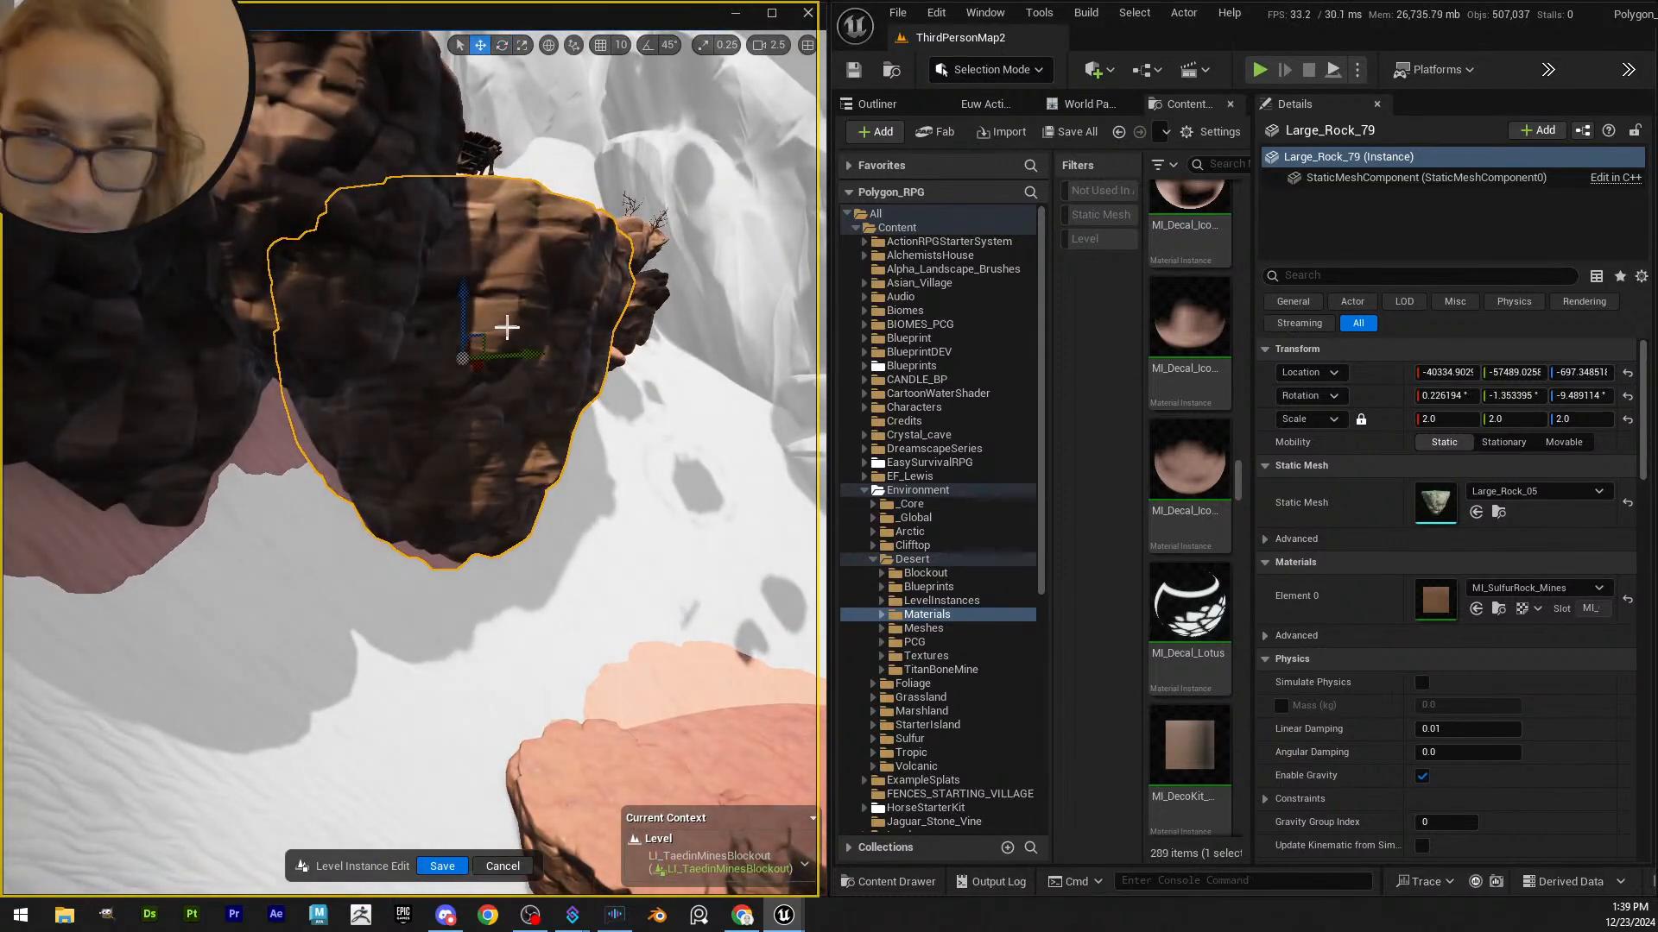
- Duplicate the large rock beneath the huts, lower the copy to Z about -3272, tilt it, and shift it to X about -42613
{"action": "left_click_drag", "start_coordinate": [463, 326], "coordinate": [438, 403], "text": "alt"}
{"action": "right_click_drag", "start_coordinate": [542, 480], "coordinate": [531, 488]}
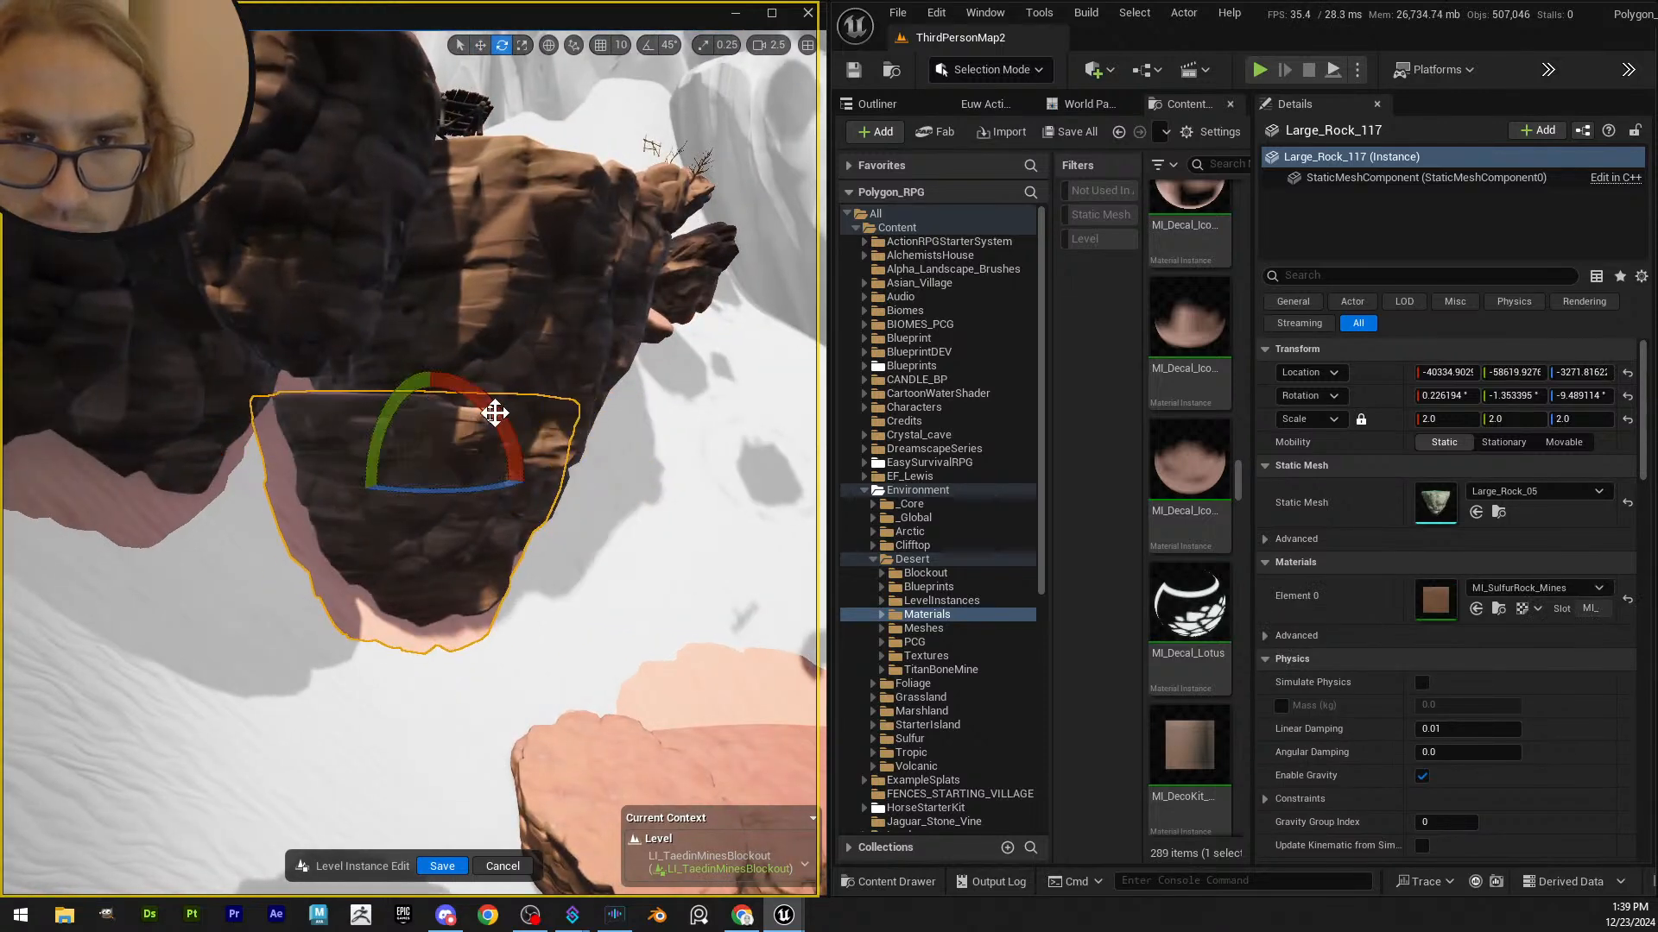
{"action": "right_click_drag", "start_coordinate": [565, 490], "coordinate": [566, 489]}
{"action": "key", "text": "w"}
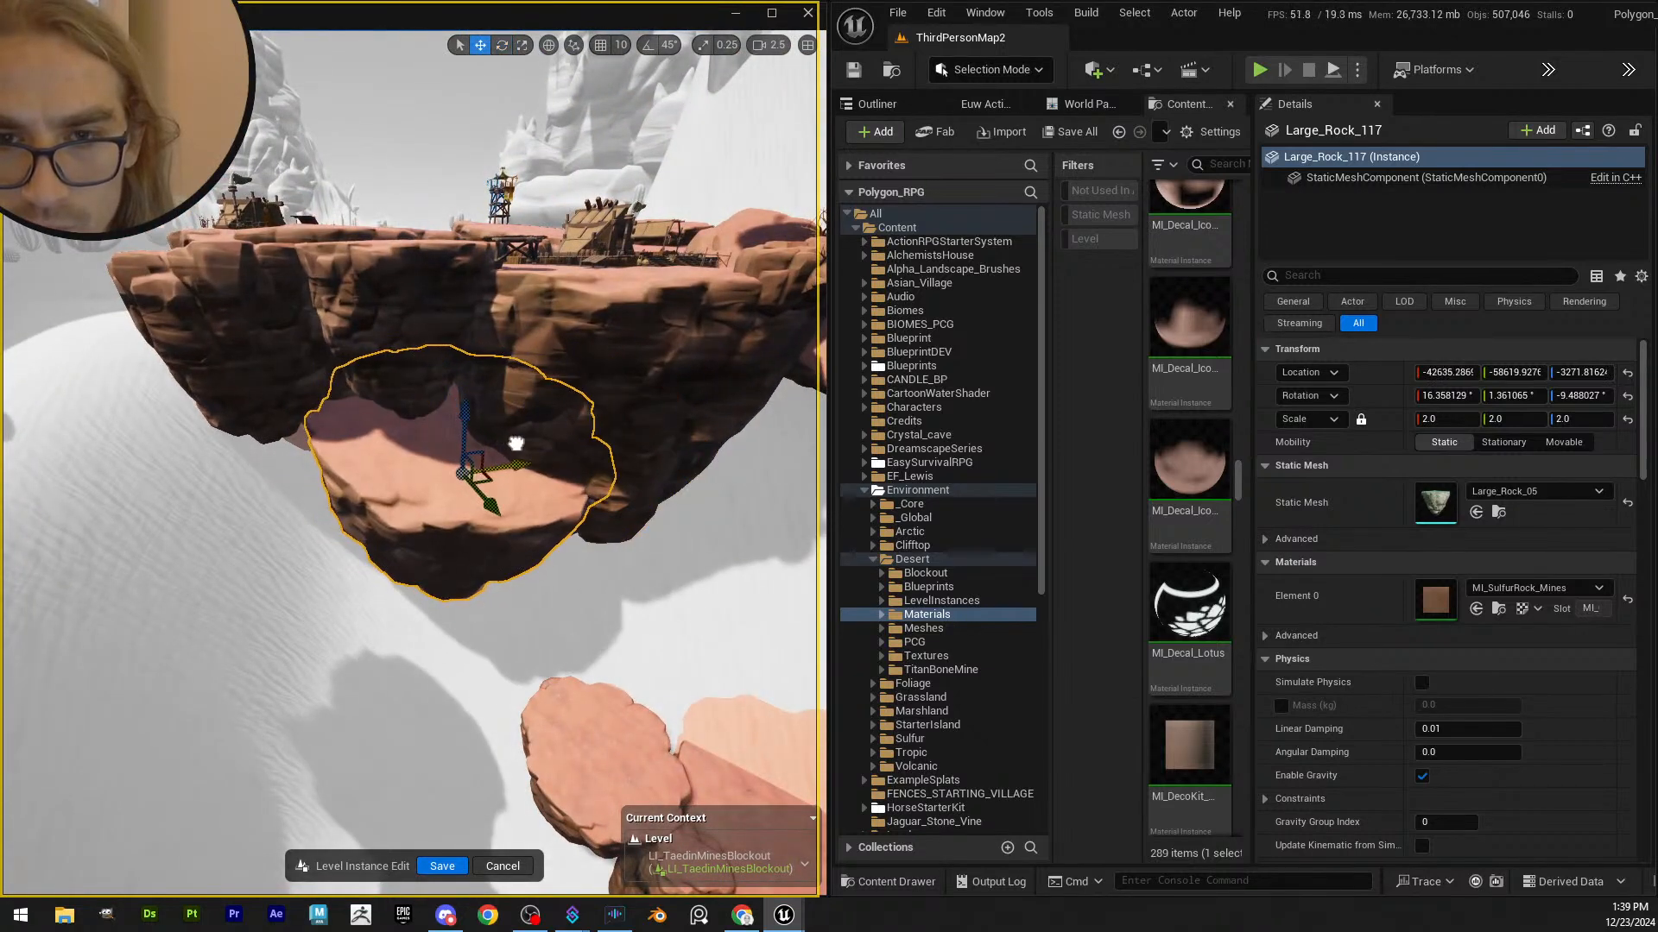
{"action": "left_click_drag", "start_coordinate": [515, 443], "coordinate": [529, 442]}
{"action": "right_click_drag", "start_coordinate": [529, 442], "coordinate": [529, 442]}
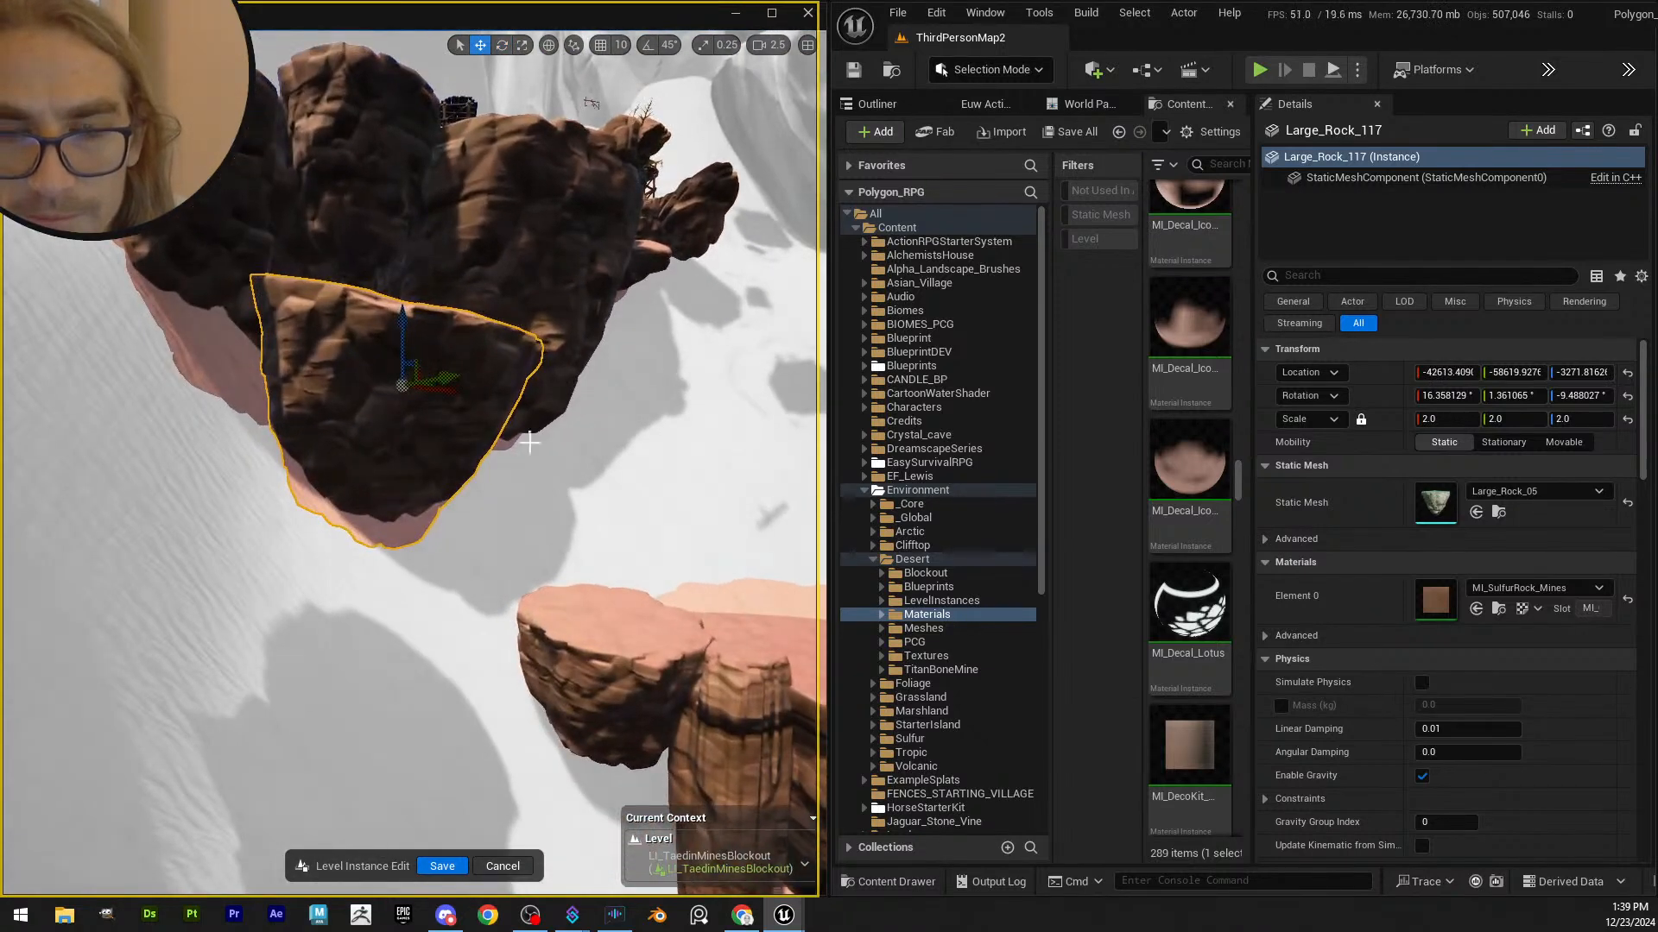
- Roll the lower copied rock to about 213° and move it to Y about -61179 on the platform's underside
{"action": "left_click_drag", "start_coordinate": [448, 421], "coordinate": [470, 432]}
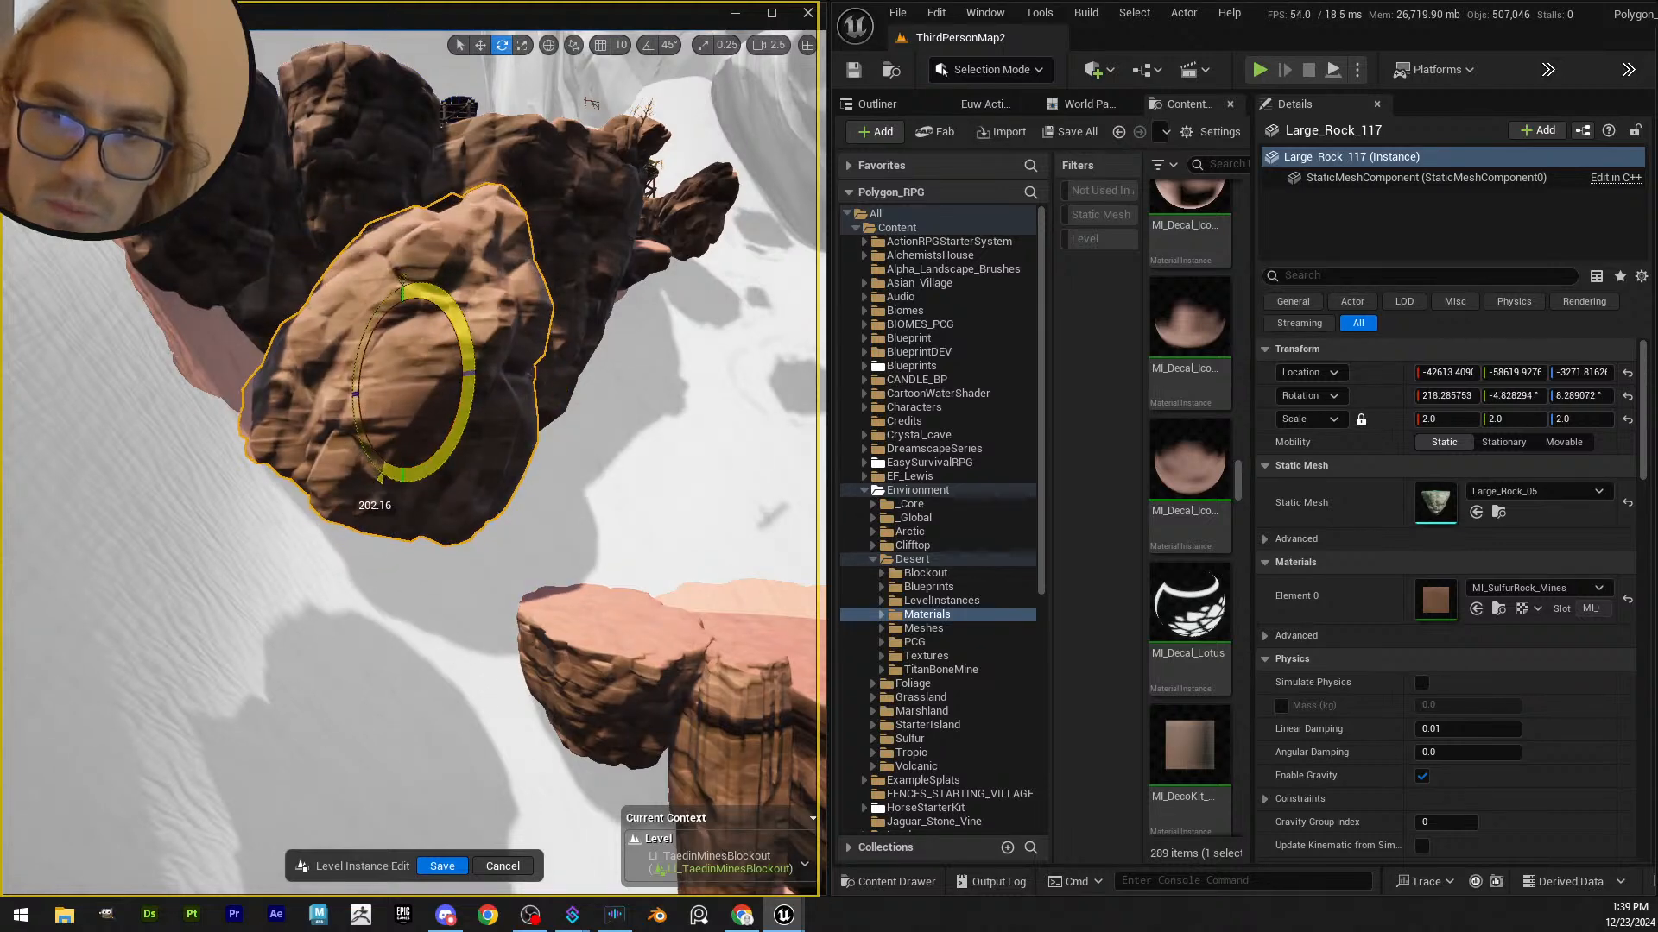
{"action": "right_click_drag", "start_coordinate": [406, 392], "coordinate": [407, 392]}
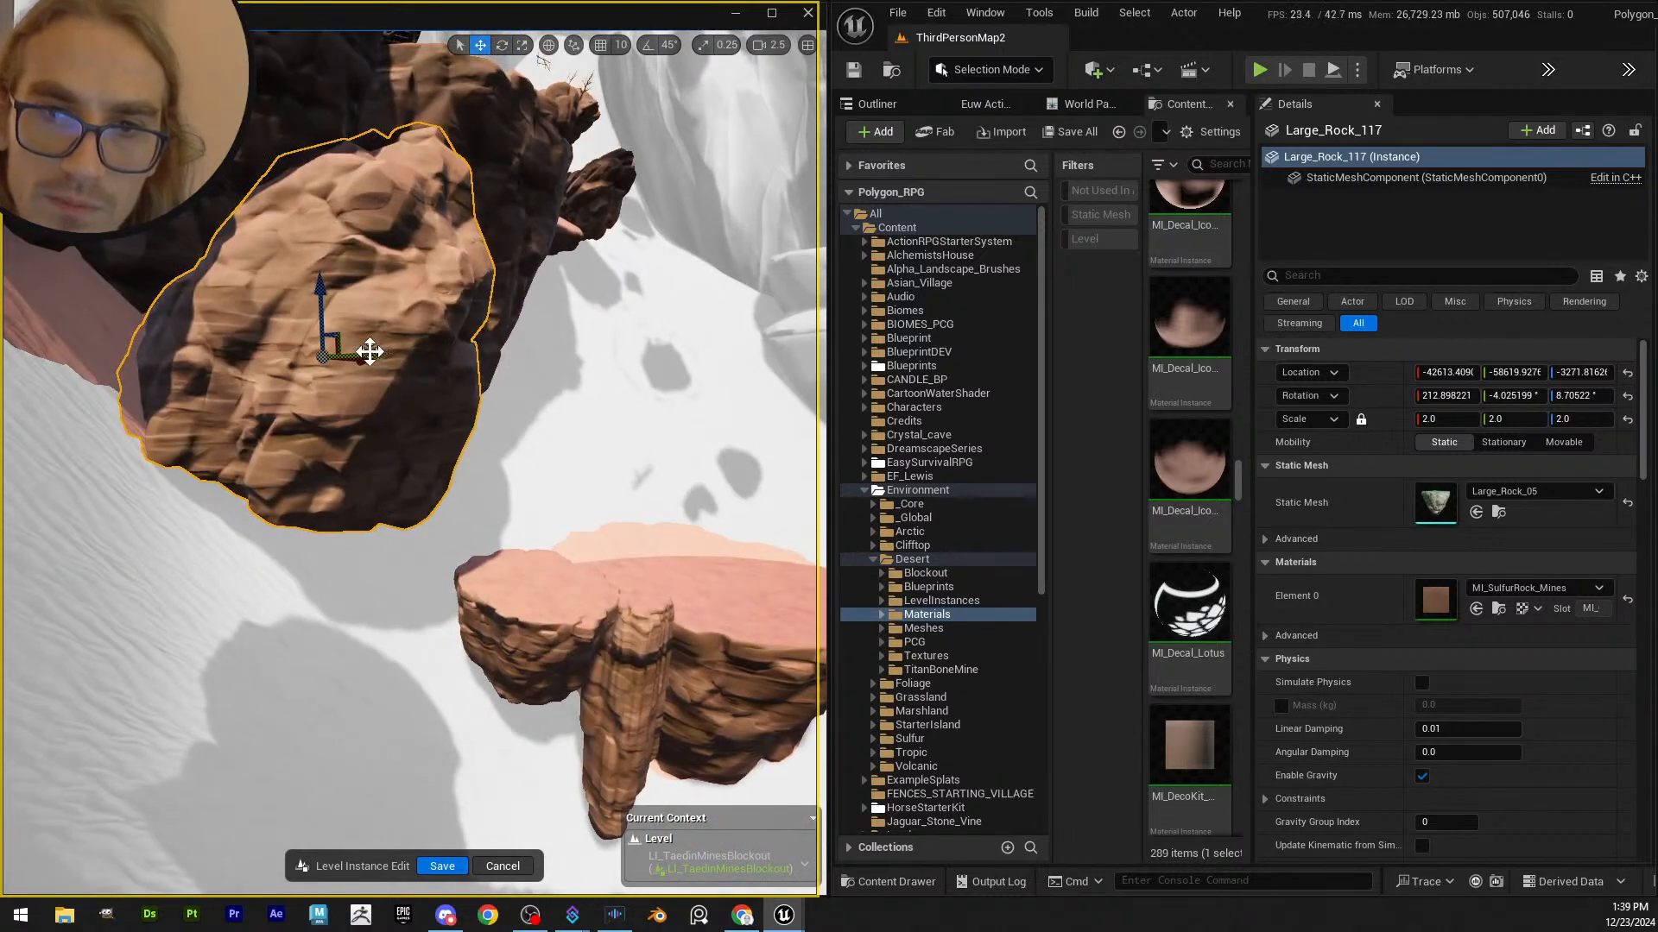
{"action": "left_click_drag", "start_coordinate": [369, 352], "coordinate": [273, 304]}
{"action": "scroll", "coordinate": [337, 448], "scroll_direction": "down", "scroll_amount": 10}
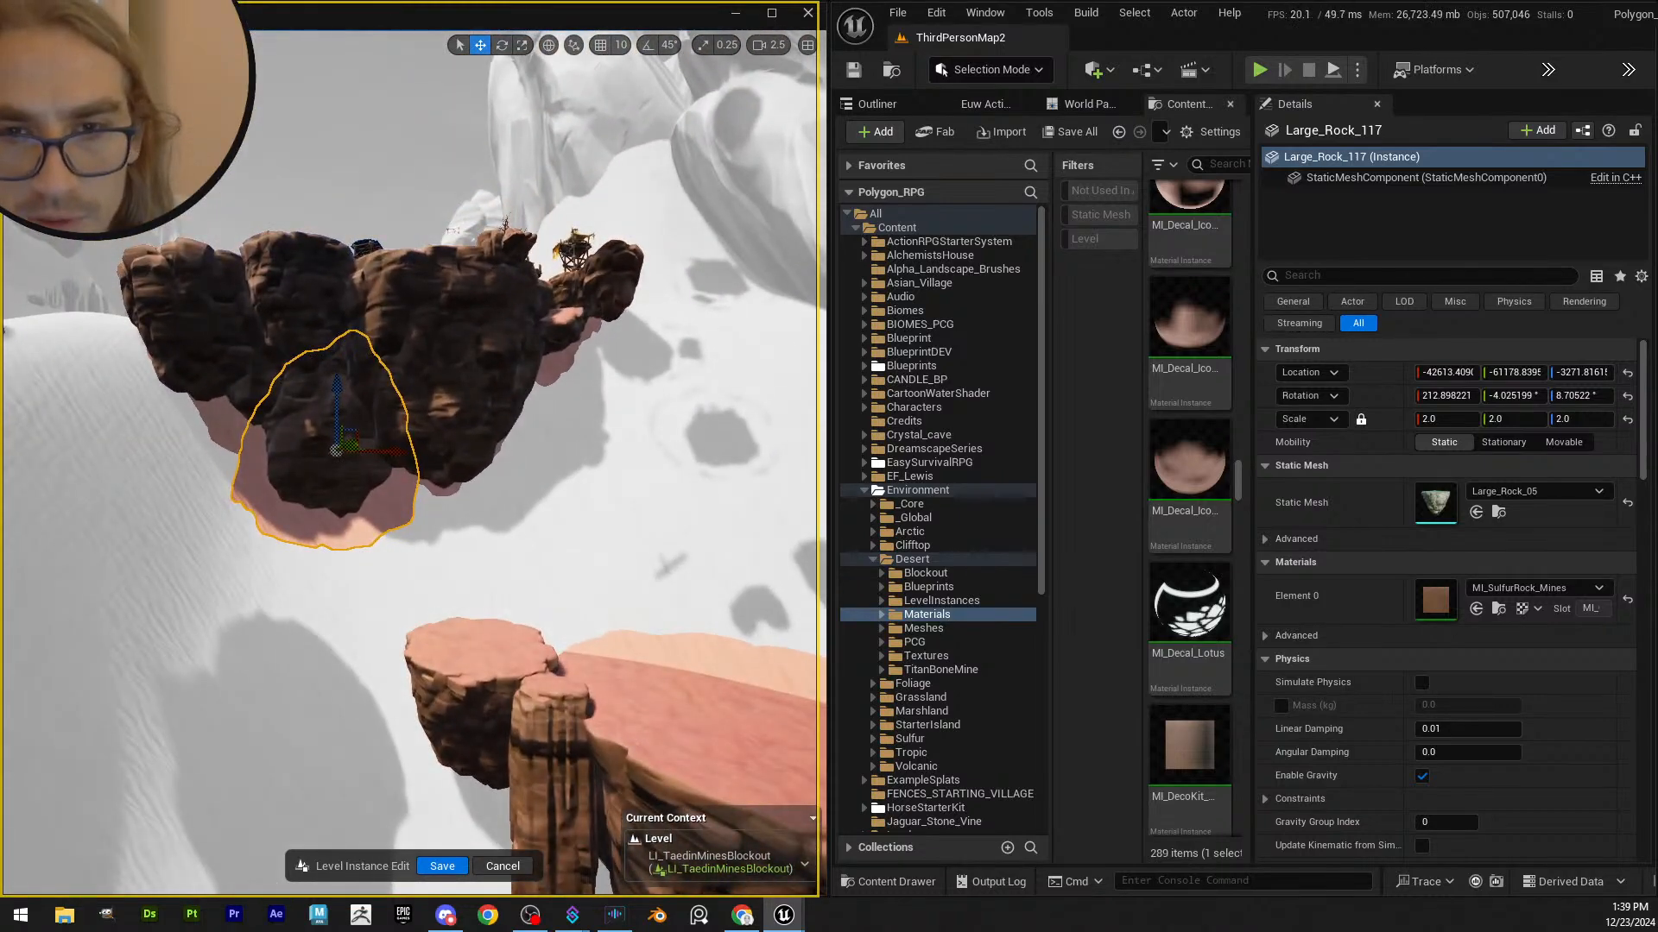
{"action": "mouse_move", "coordinate": [410, 467]}
{"action": "right_mouse_down"}
{"action": "mouse_move", "coordinate": [332, 488]}
{"action": "mouse_move", "coordinate": [410, 466]}
{"action": "right_mouse_up"}
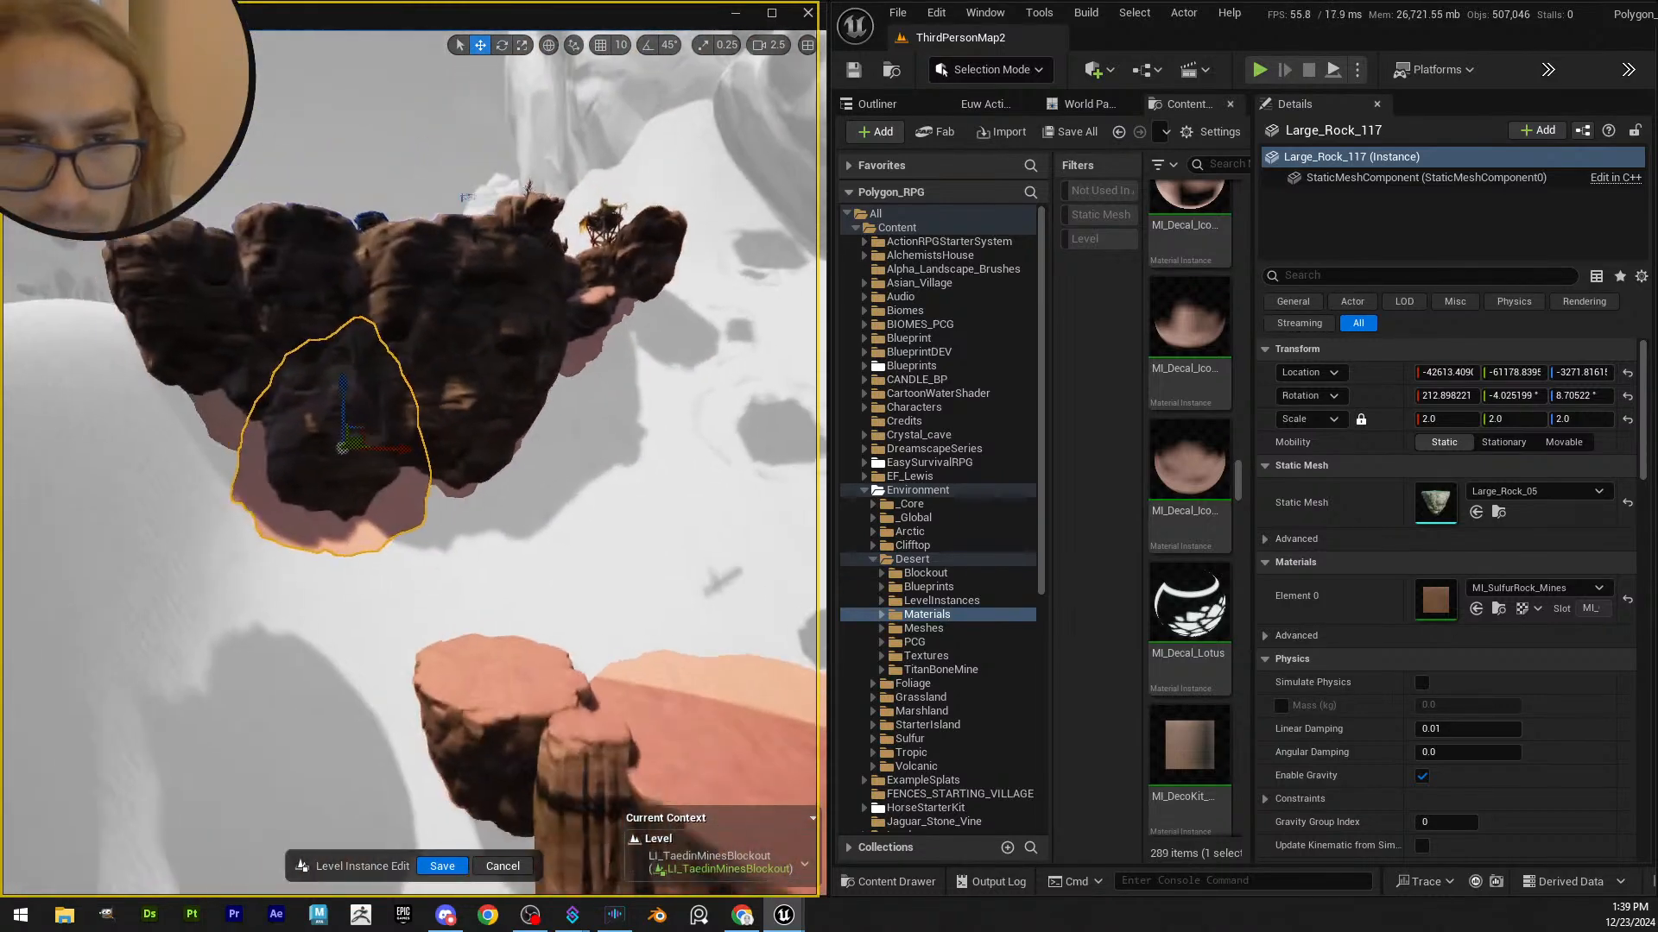
- Duplicate the outer end rock, turn the copy over, and place it beneath the platform at about X -45804, Y -60384, Z -3407
{"action": "mouse_move", "coordinate": [363, 326]}
{"action": "right_mouse_down"}
{"action": "mouse_move", "coordinate": [613, 326]}
{"action": "mouse_move", "coordinate": [354, 326]}
{"action": "right_mouse_up"}
{"action": "left_click", "coordinate": [355, 326]}
{"action": "key", "text": "e"}
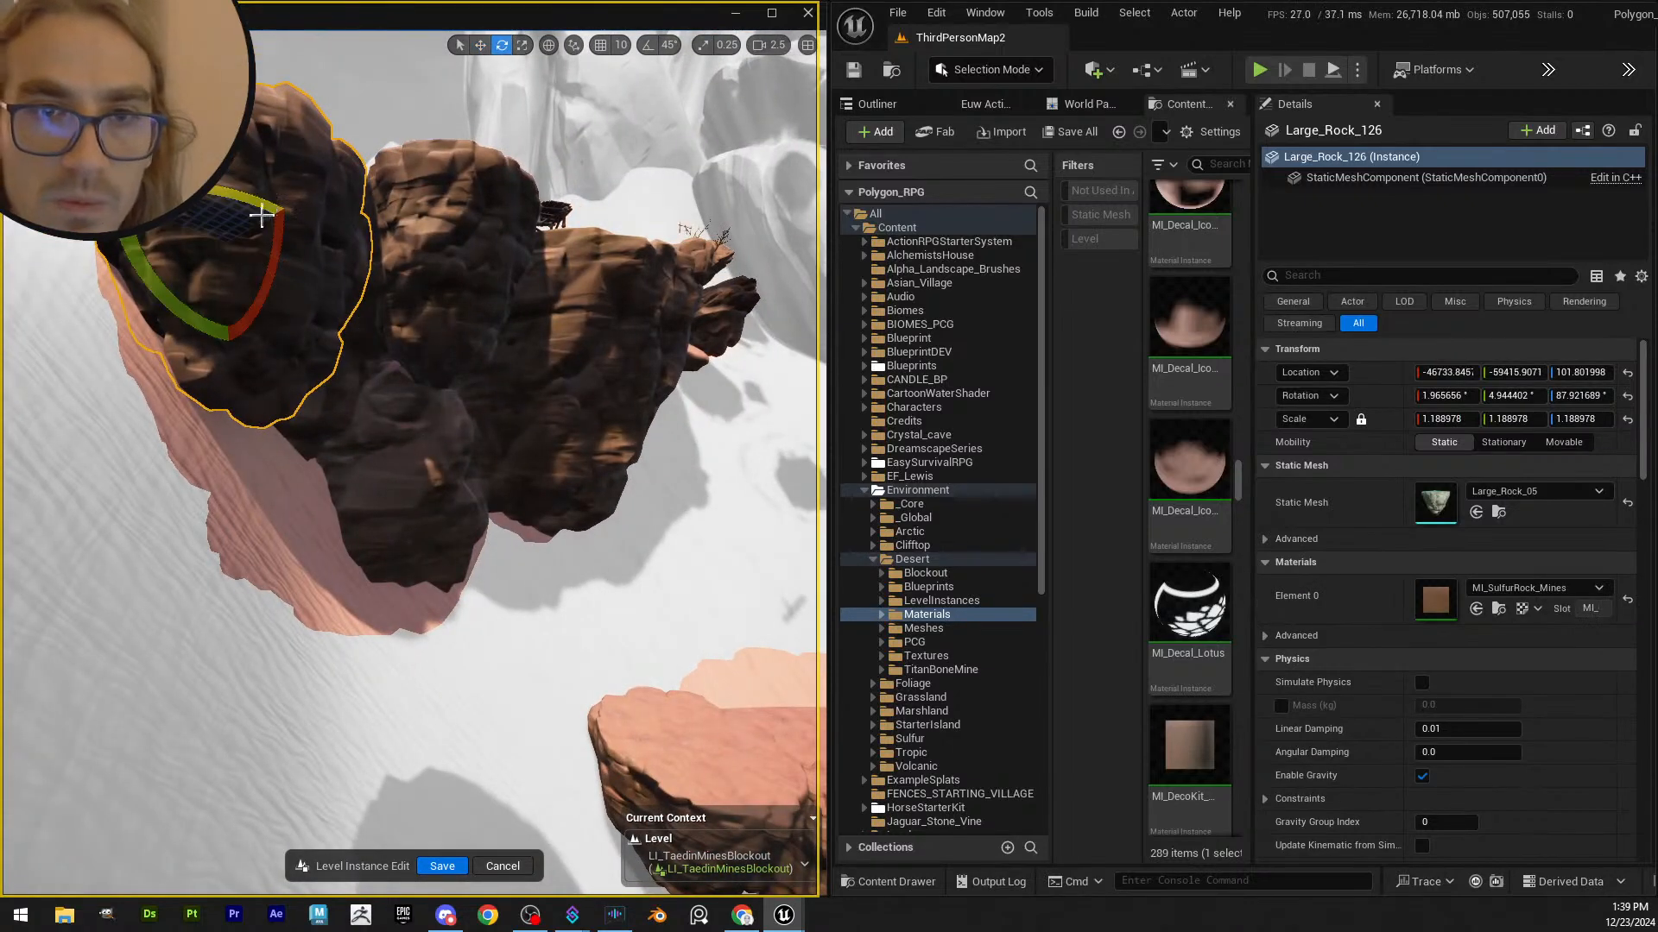
{"action": "left_click_drag", "start_coordinate": [285, 237], "coordinate": [274, 329]}
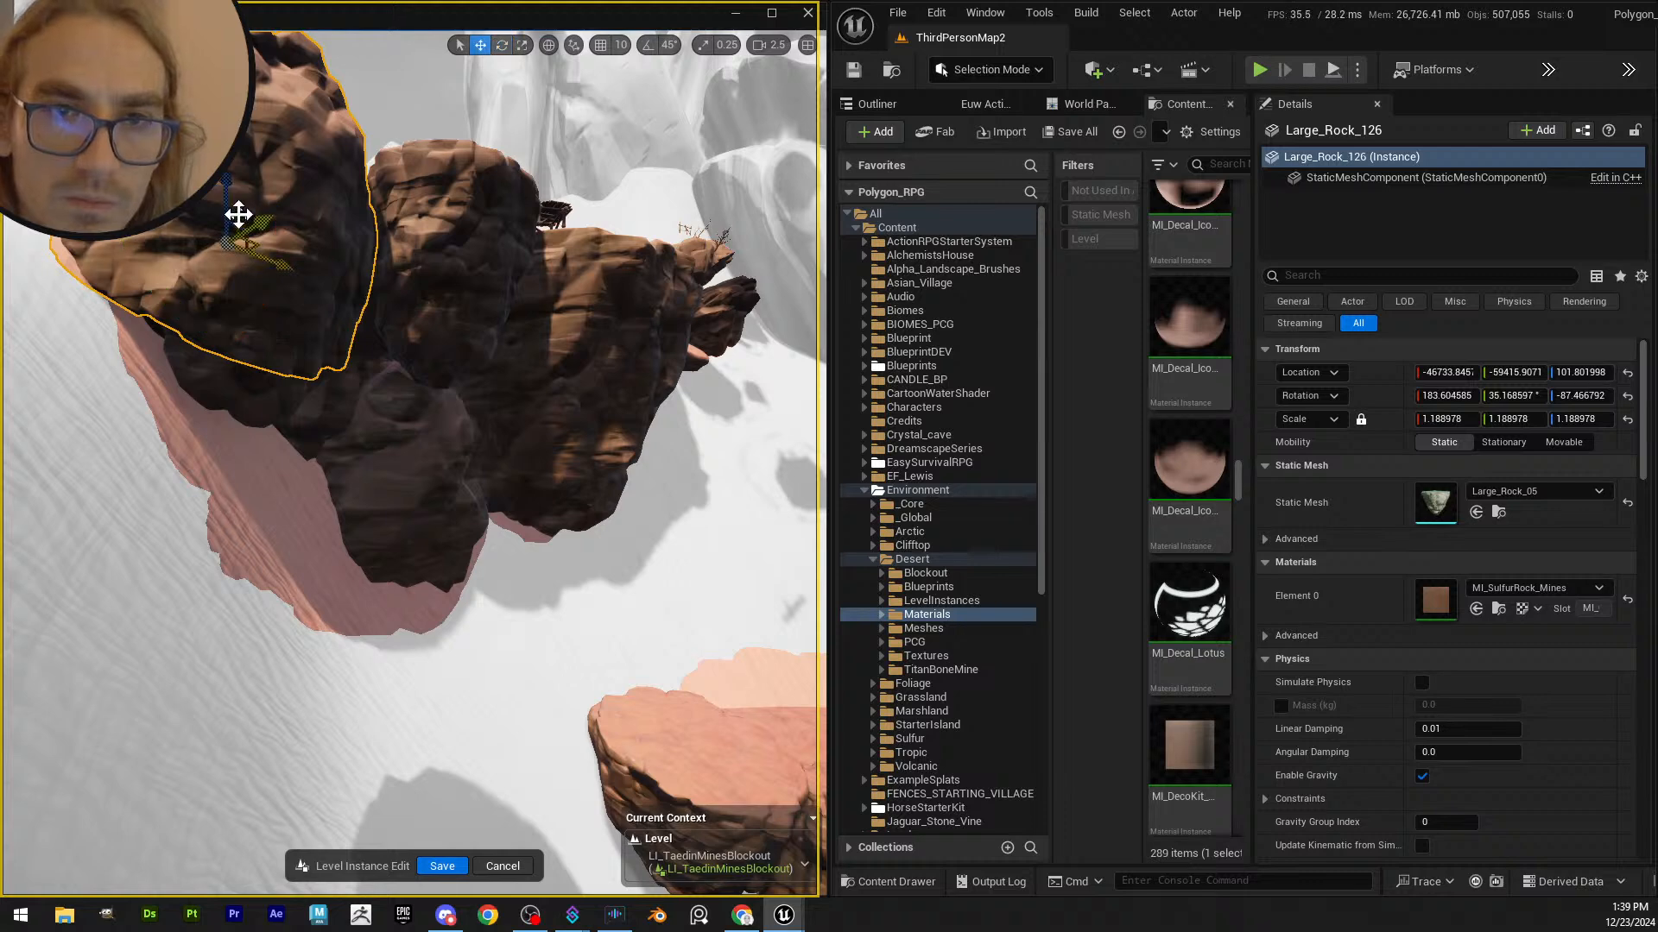
{"action": "left_click_drag", "start_coordinate": [233, 214], "coordinate": [274, 444]}
{"action": "scroll", "coordinate": [292, 518], "scroll_direction": "up", "scroll_amount": 3}
{"action": "left_click_drag", "start_coordinate": [269, 519], "coordinate": [311, 446]}
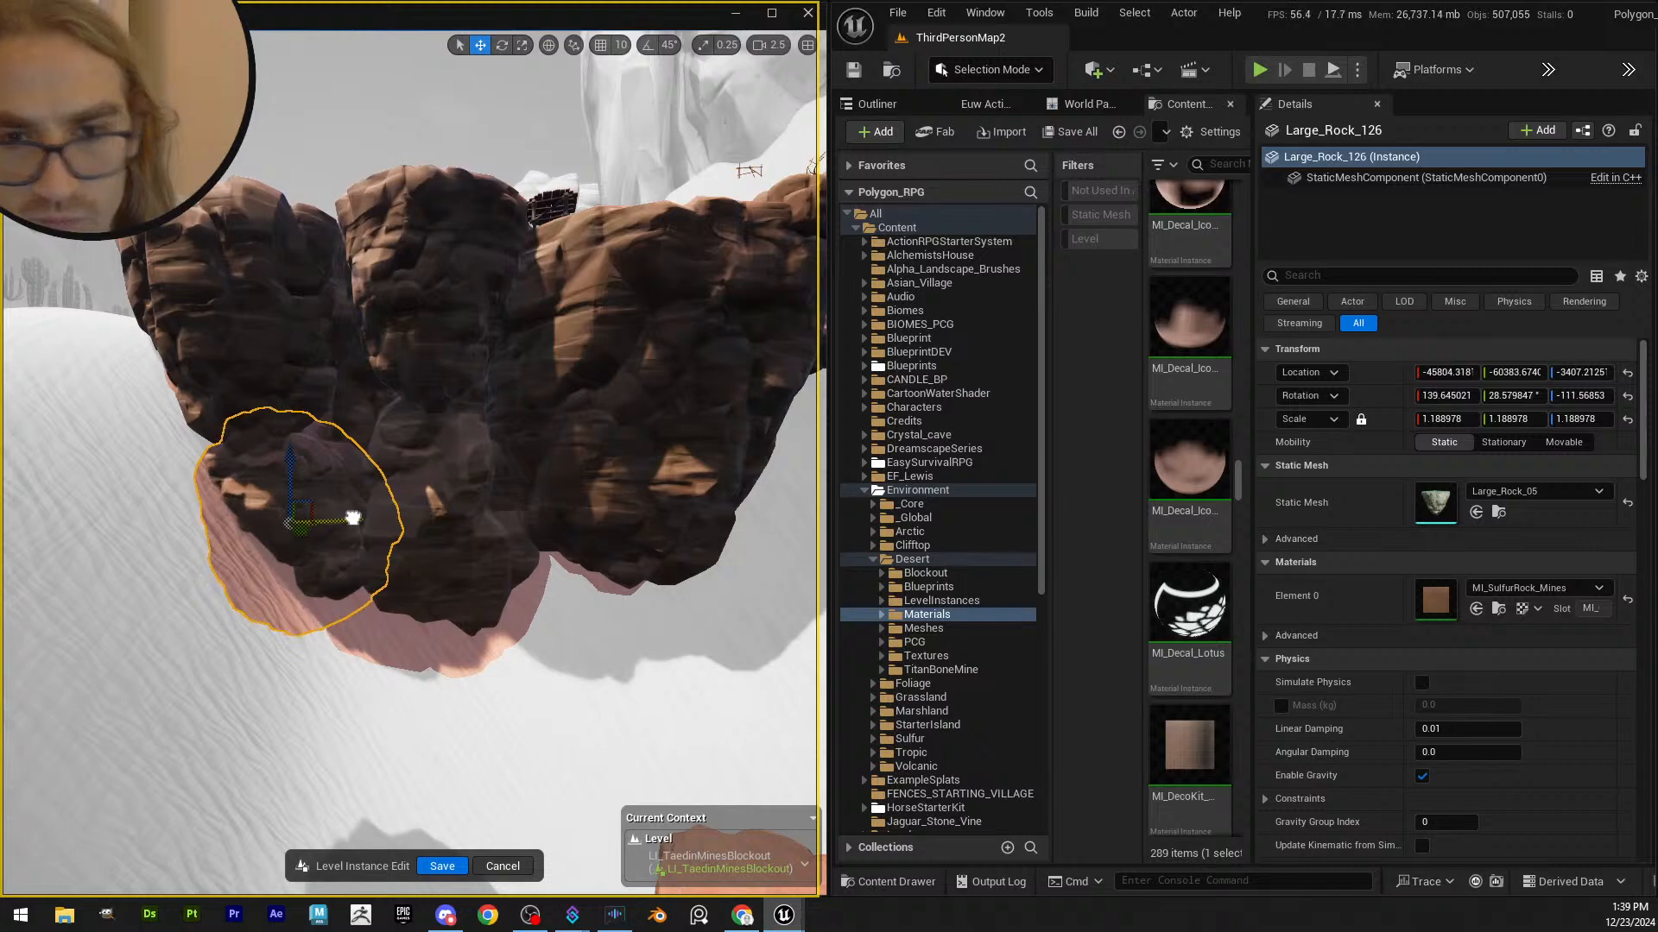
- Rotate the small rock beside the watchtower to about 3.5°, 9.7° and 0.5° so its tip points outward
{"action": "right_click_drag", "start_coordinate": [353, 518], "coordinate": [483, 469]}
{"action": "left_click", "coordinate": [483, 469]}
{"action": "key", "text": "e"}
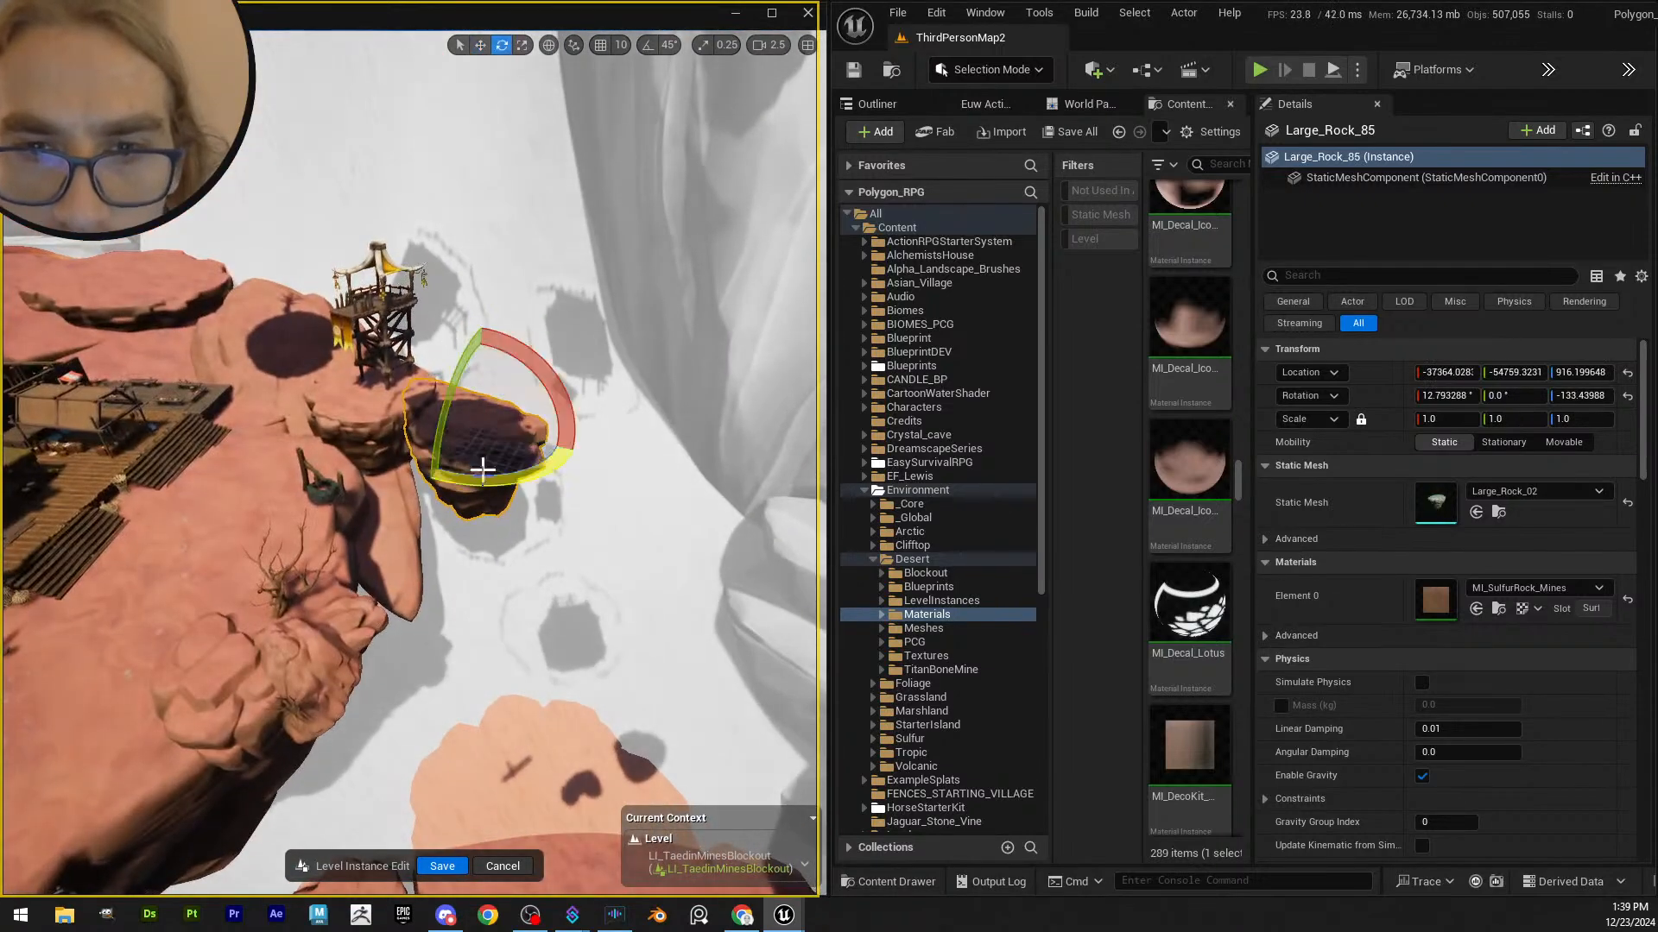
{"action": "left_click_drag", "start_coordinate": [549, 372], "coordinate": [562, 684]}
{"action": "left_click_drag", "start_coordinate": [533, 469], "coordinate": [523, 488]}
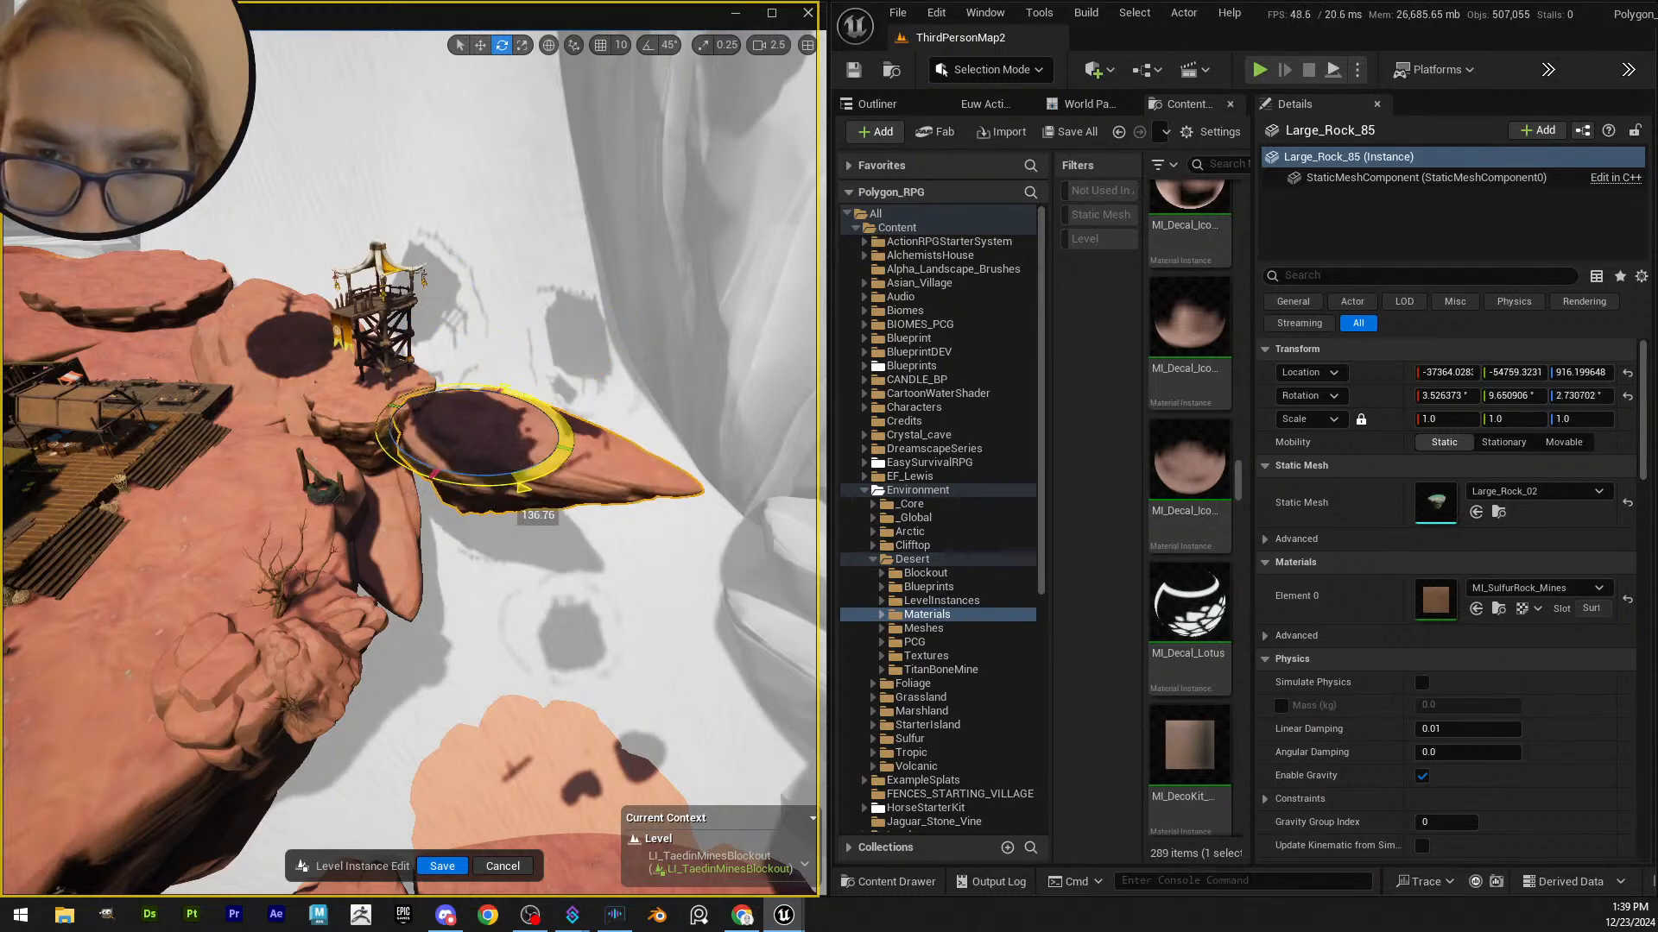
{"action": "right_click_drag", "start_coordinate": [504, 464], "coordinate": [518, 484]}
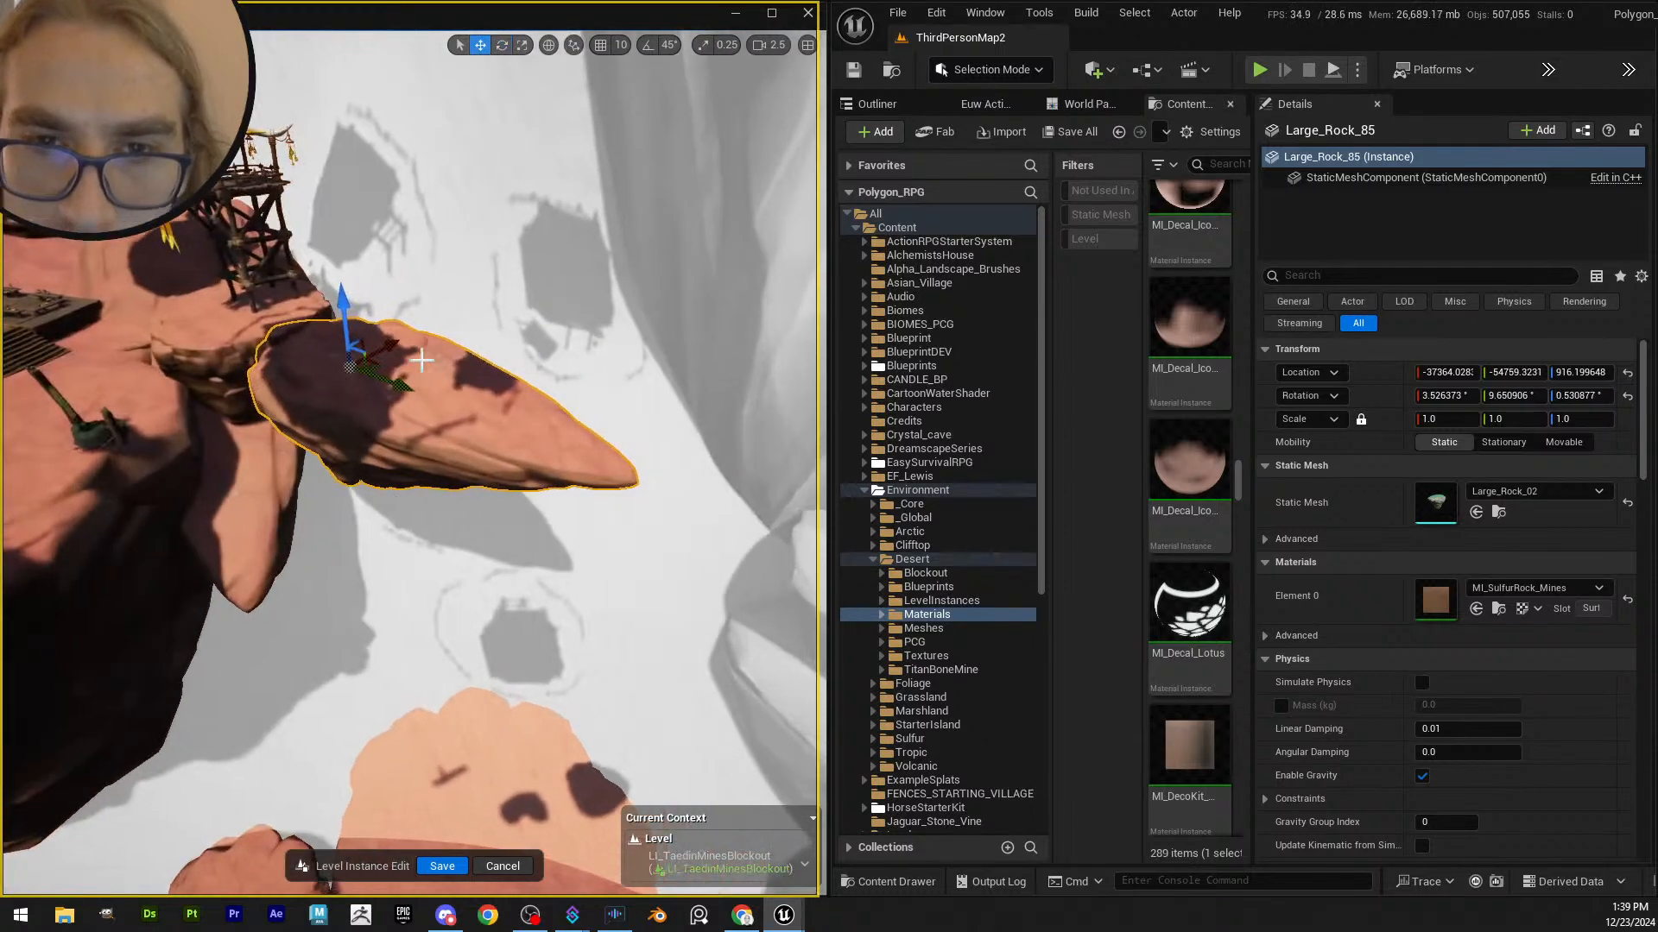
- Move the pointed rock in against the watchtower cliff, to about X -38056, Y -55683 and Z 622
{"action": "left_click_drag", "start_coordinate": [390, 335], "coordinate": [353, 352]}
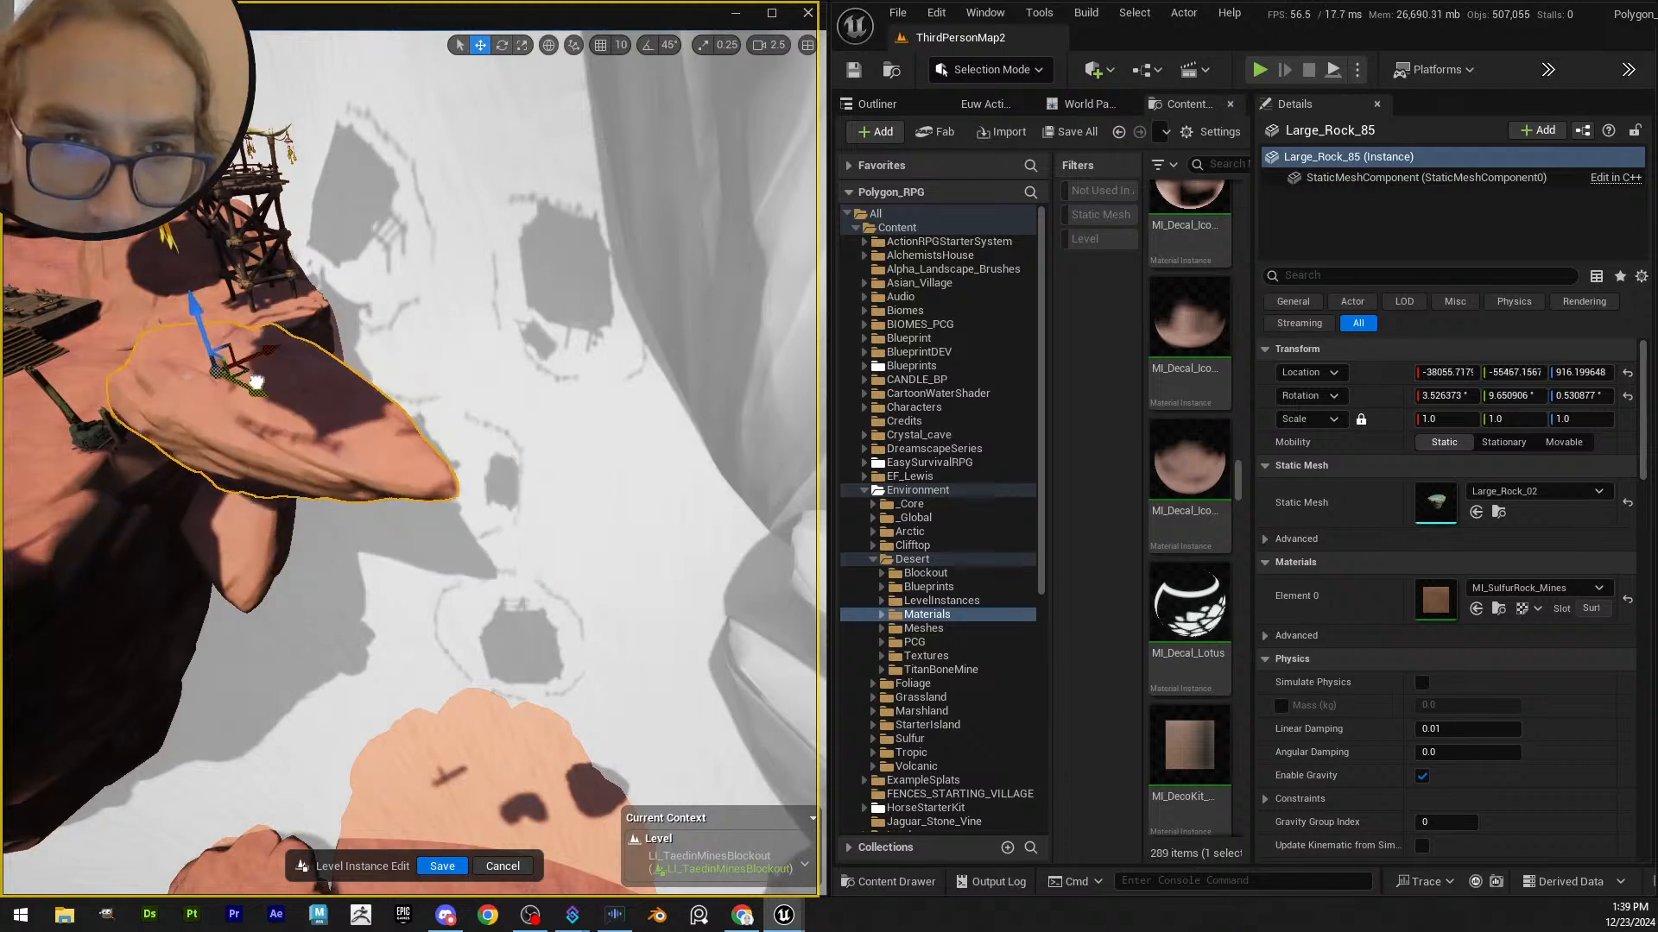
{"action": "left_click_drag", "start_coordinate": [179, 295], "coordinate": [189, 332]}
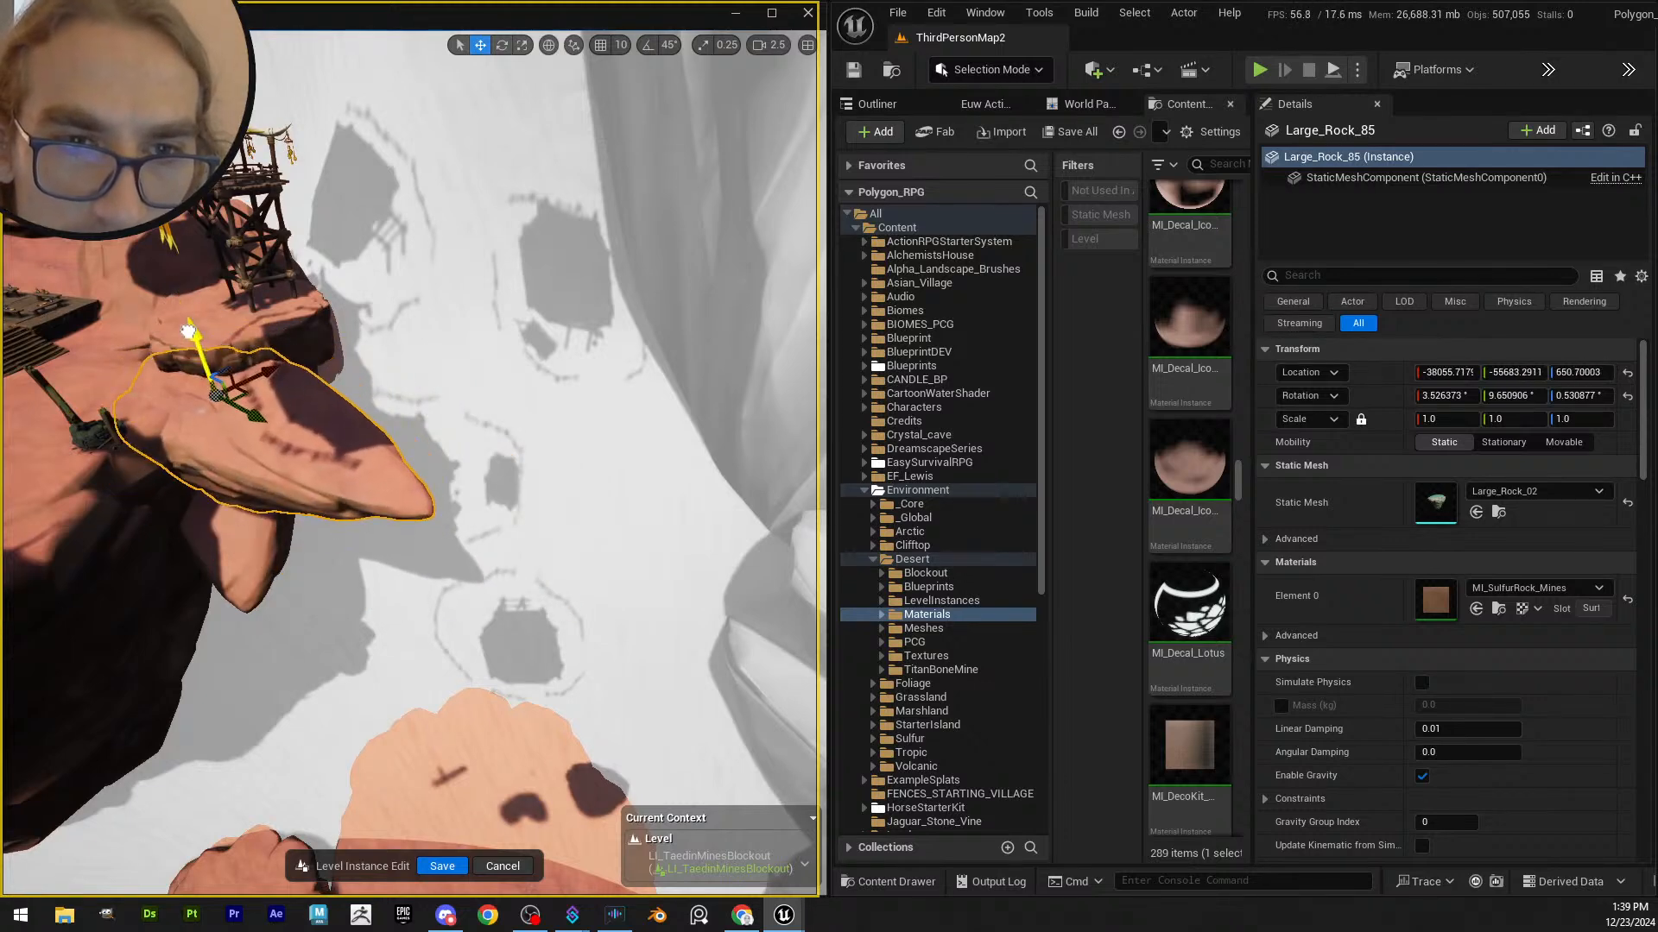
{"action": "right_click_drag", "start_coordinate": [230, 348], "coordinate": [229, 348]}
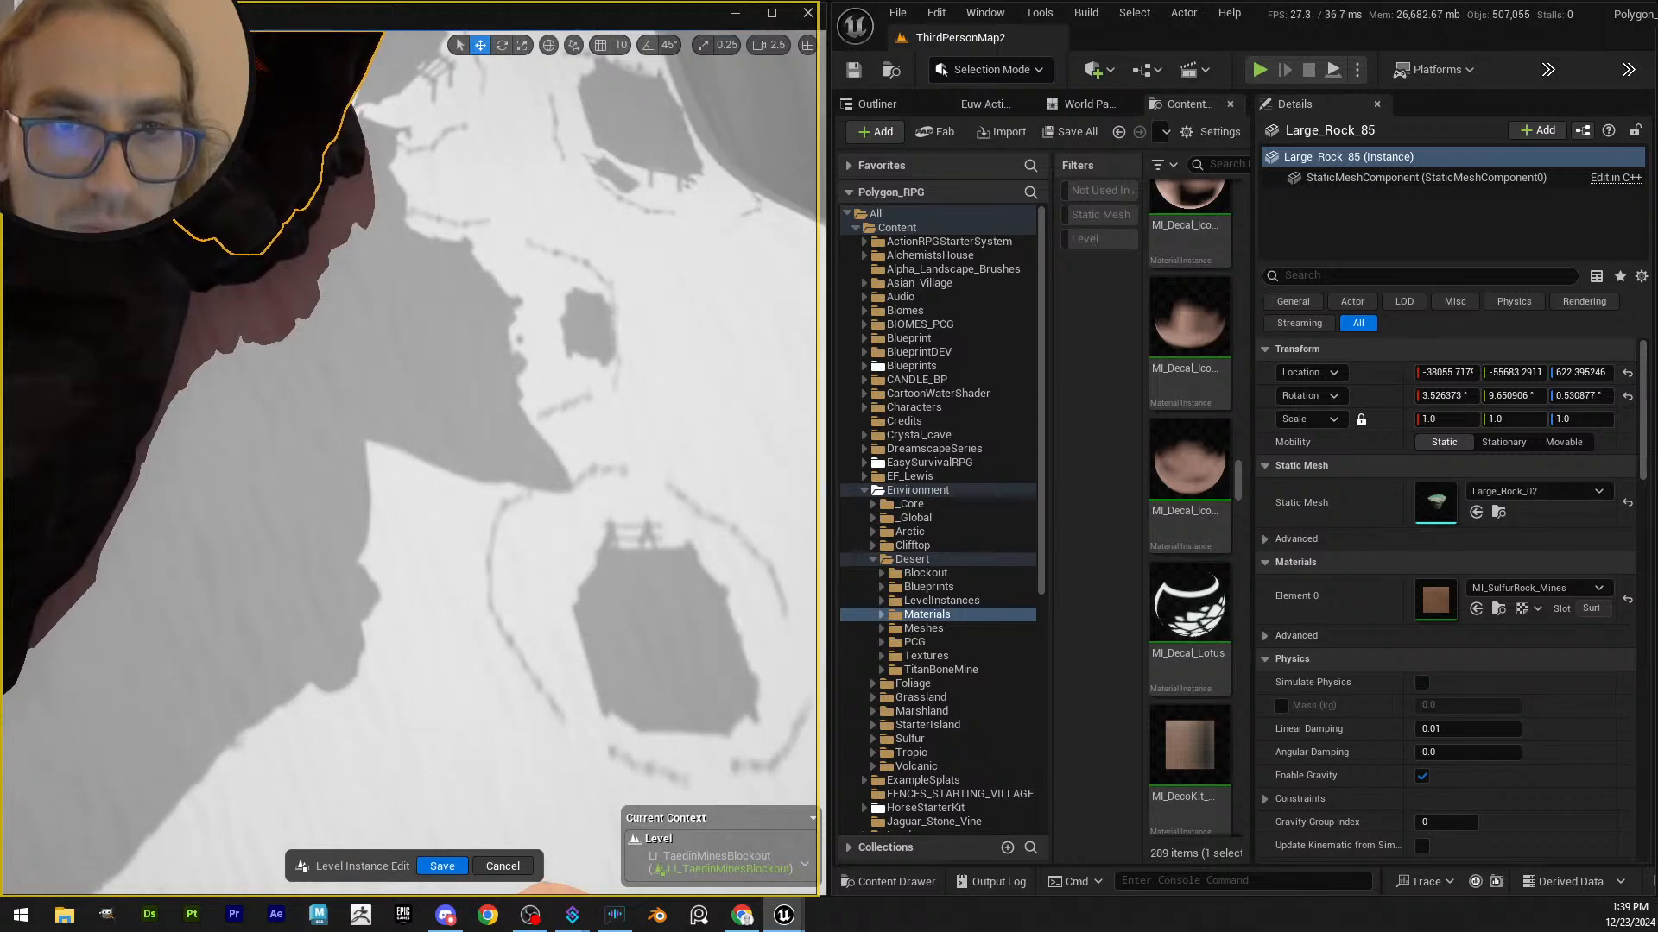
- Turn the rock under the watchtower ledge to a yaw of about 220° and lower it to Z about -902
{"action": "left_click", "coordinate": [294, 214]}
{"action": "right_click_drag", "start_coordinate": [294, 214], "coordinate": [298, 221]}
{"action": "right_click_drag", "start_coordinate": [318, 359], "coordinate": [321, 366]}
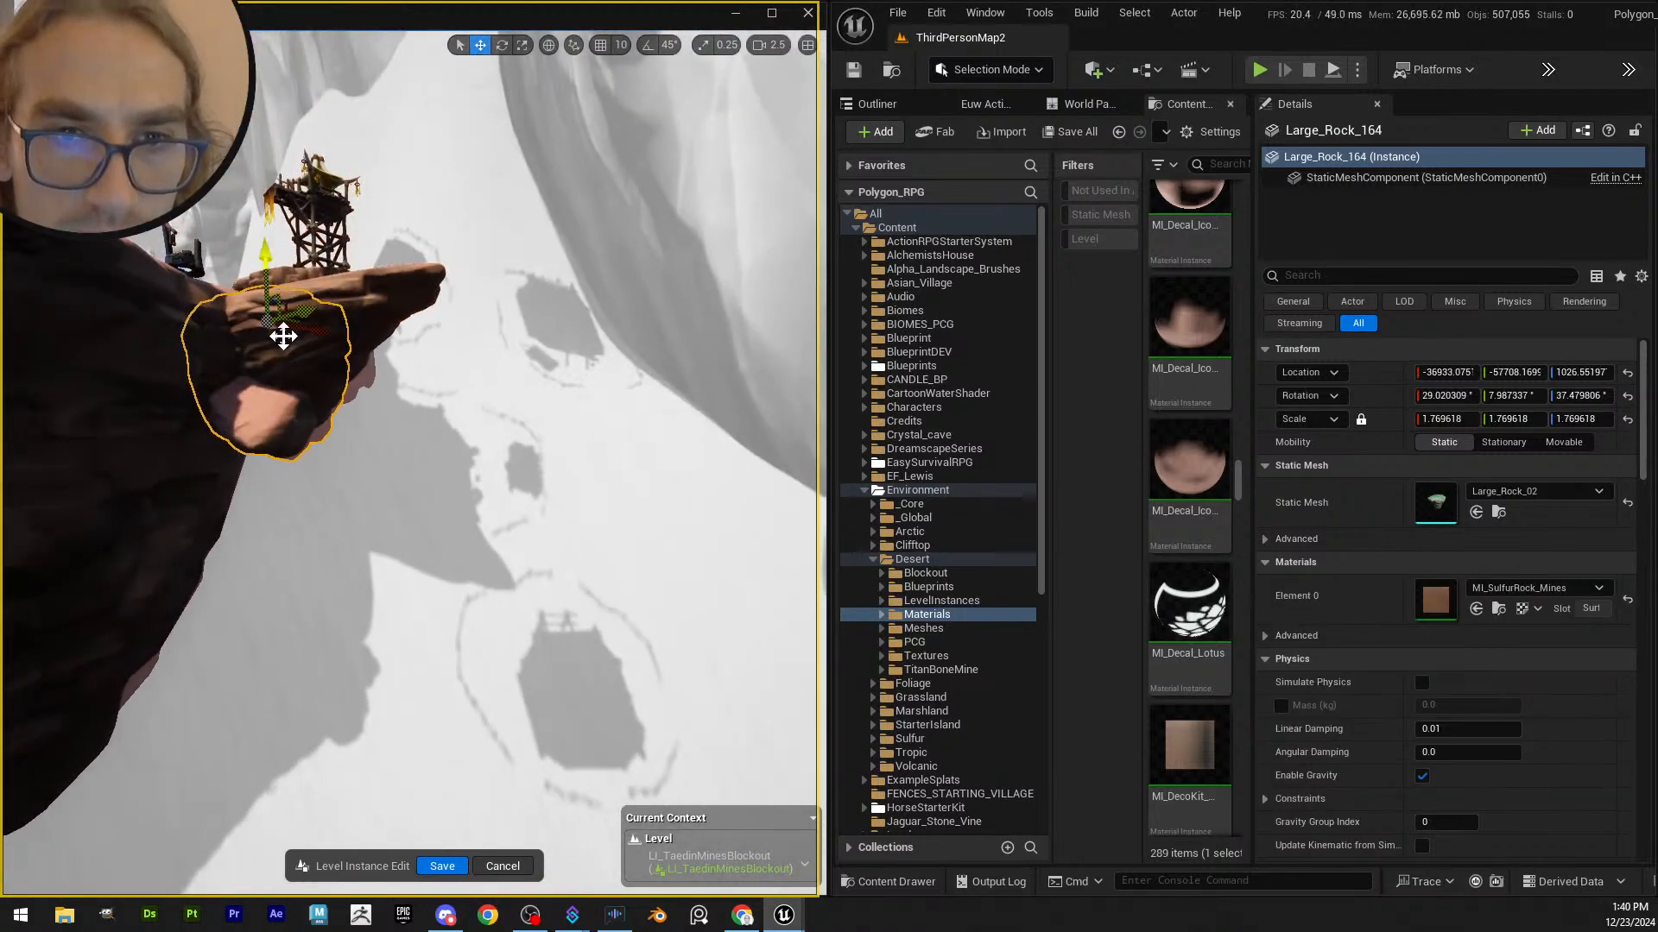
{"action": "key", "text": "e"}
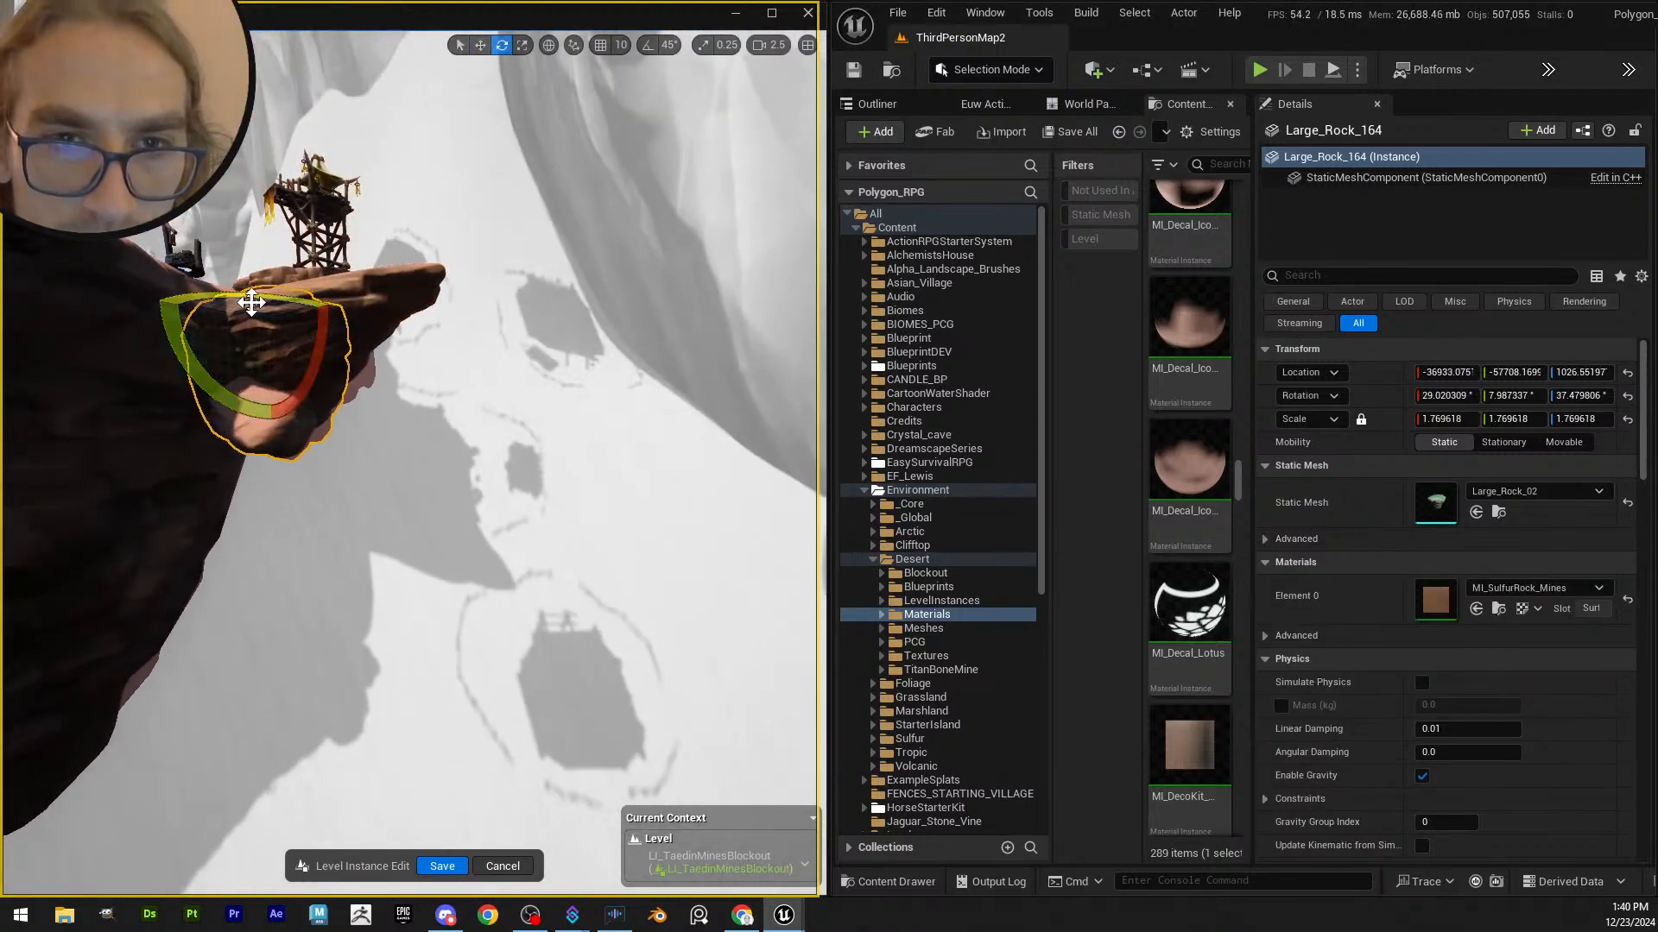
{"action": "left_click_drag", "start_coordinate": [251, 301], "coordinate": [112, 299]}
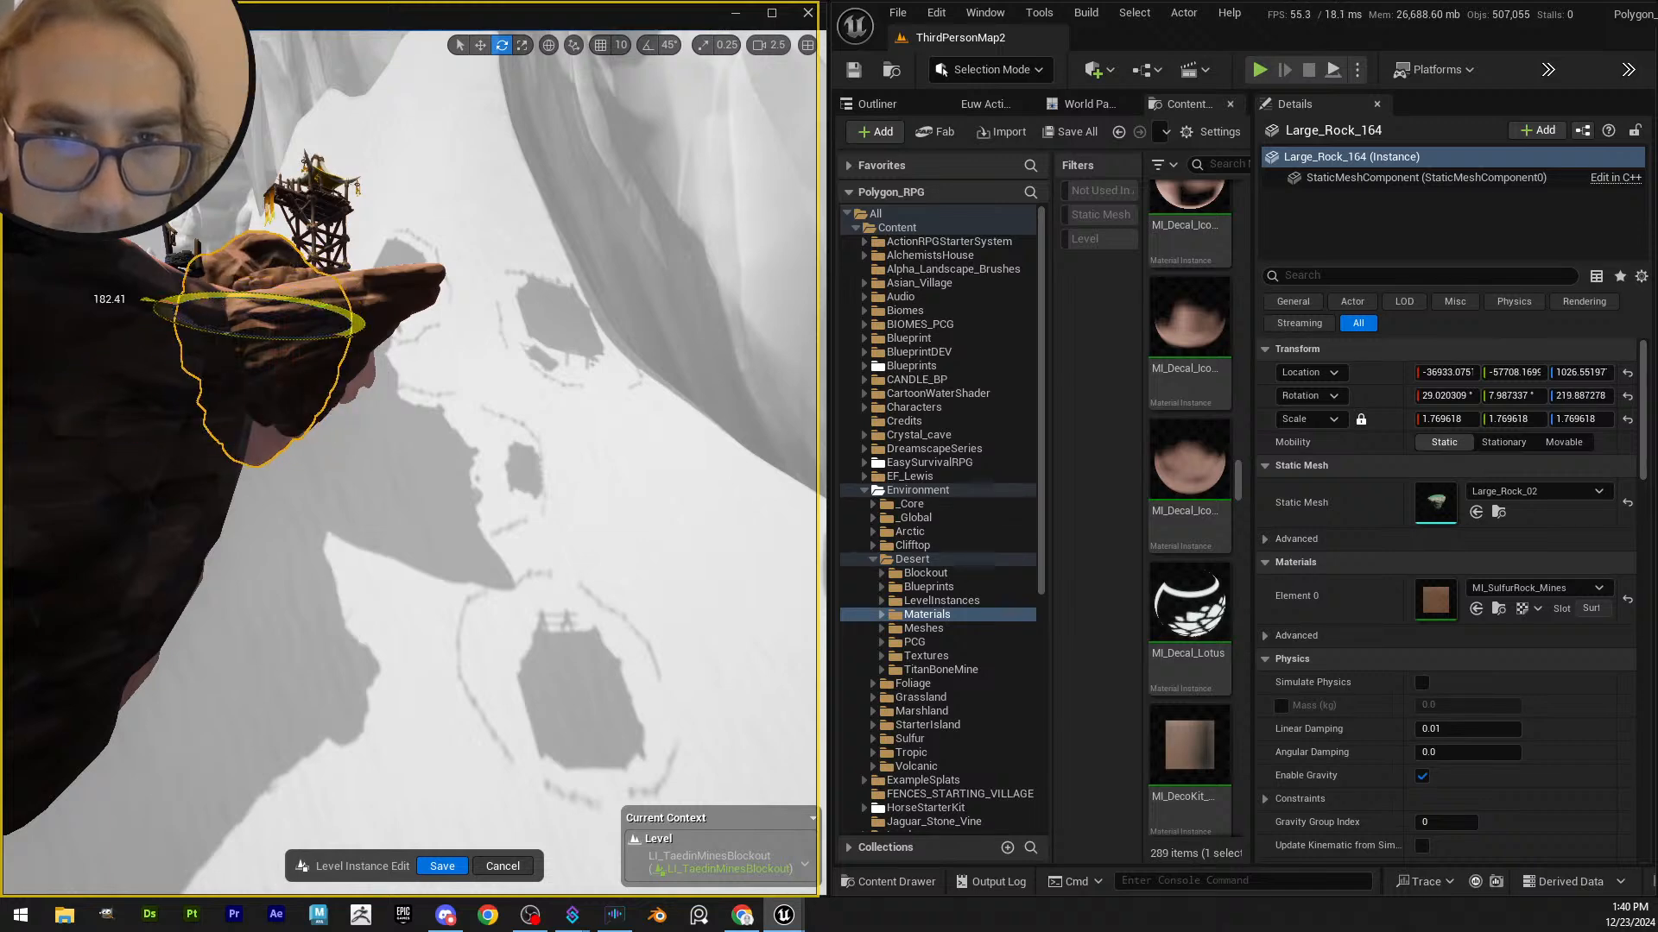
{"action": "key", "text": "w"}
{"action": "left_click_drag", "start_coordinate": [261, 262], "coordinate": [623, 464]}
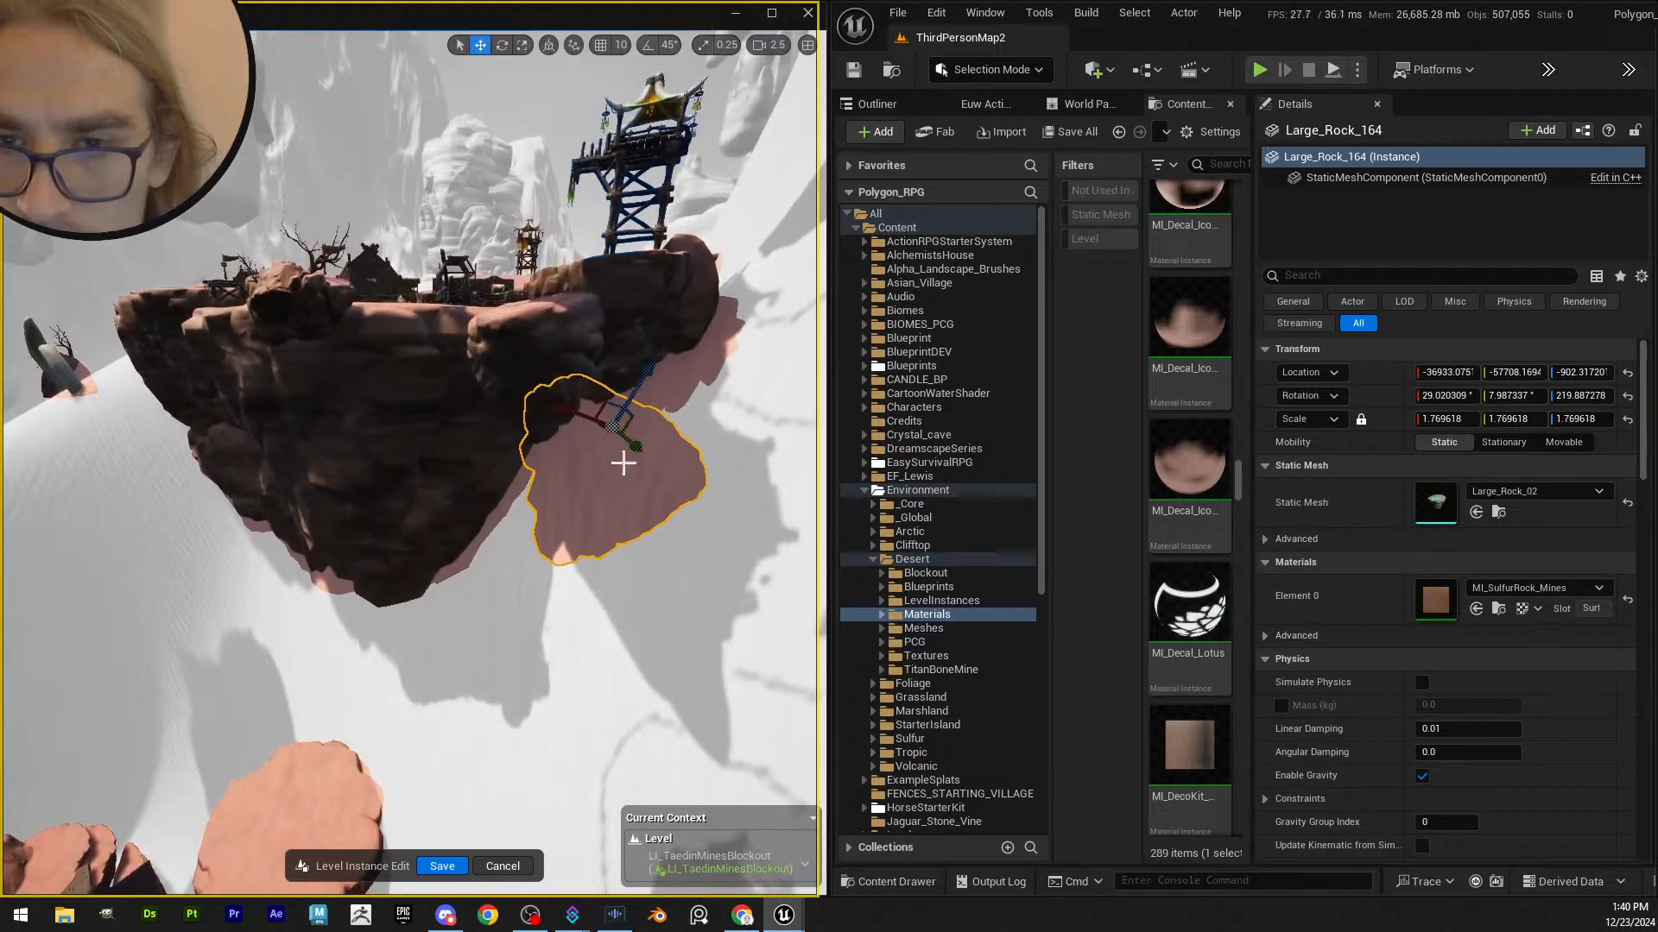
- Shift the lowered rock to about X -36940, Y -55936 and rotate it to roughly 106°, 21° and 236°
{"action": "left_click_drag", "start_coordinate": [576, 410], "coordinate": [543, 449]}
{"action": "key", "text": "e"}
{"action": "left_click_drag", "start_coordinate": [634, 380], "coordinate": [665, 432]}
{"action": "left_click_drag", "start_coordinate": [483, 363], "coordinate": [440, 448], "text": "alt"}
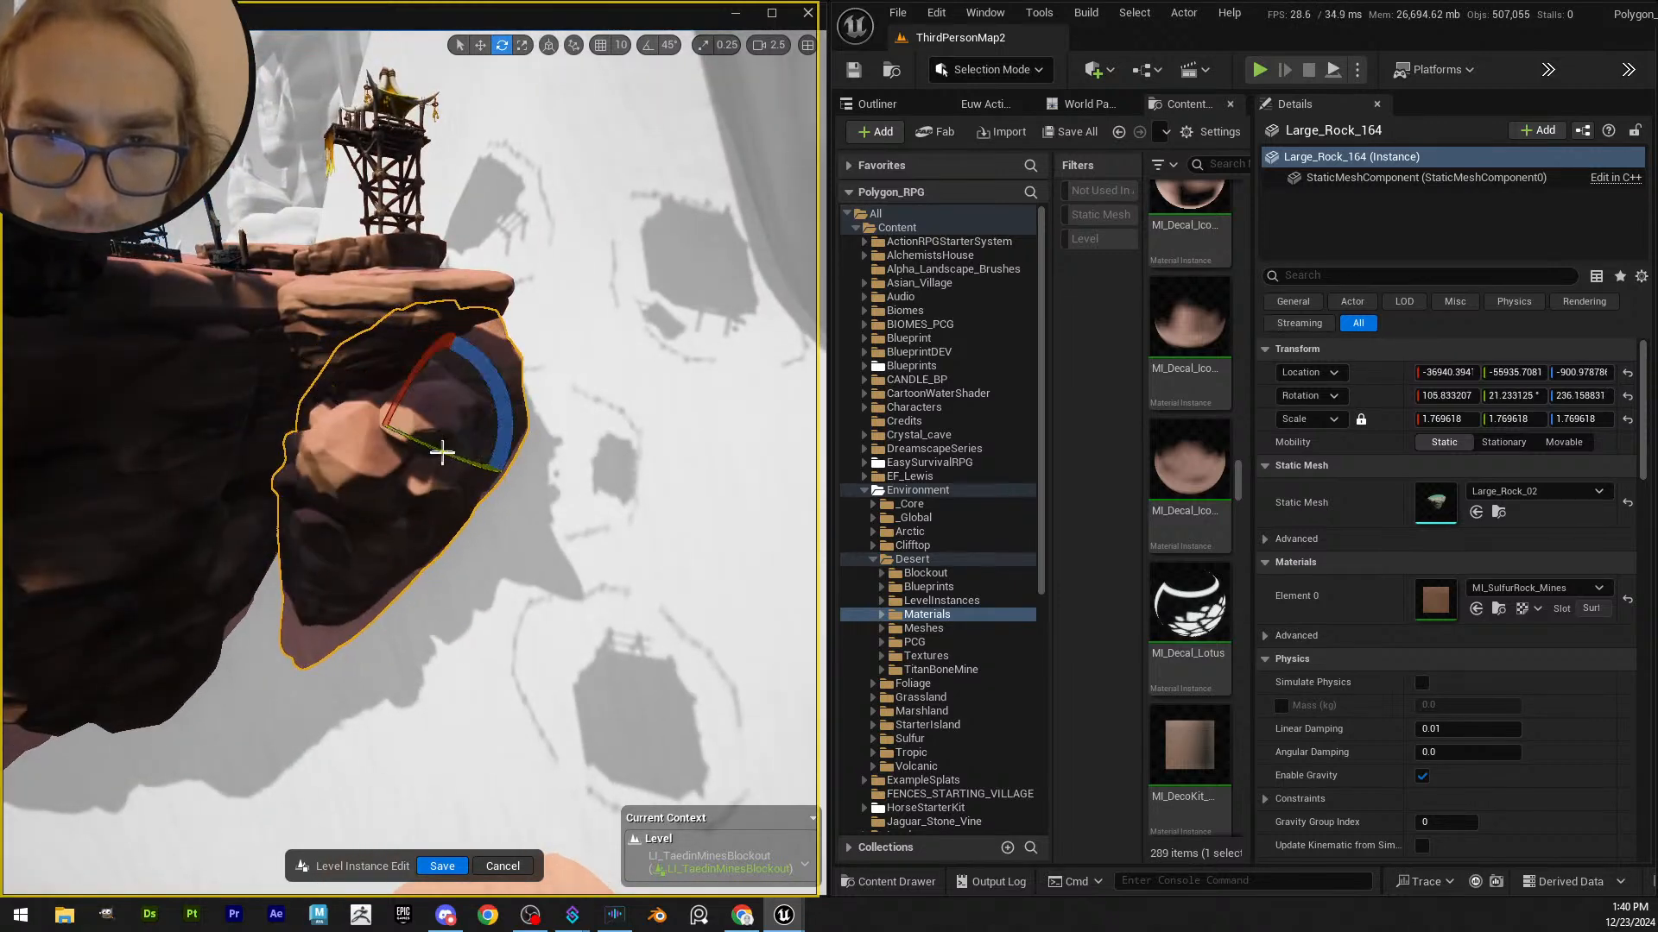
- Move the rotated rock further into the cliff's underside below the watchtower and finish the level instance edit
{"action": "key", "text": "w"}
{"action": "left_click_drag", "start_coordinate": [354, 404], "coordinate": [480, 624]}
{"action": "key", "text": "e"}
{"action": "left_click", "coordinate": [510, 576]}
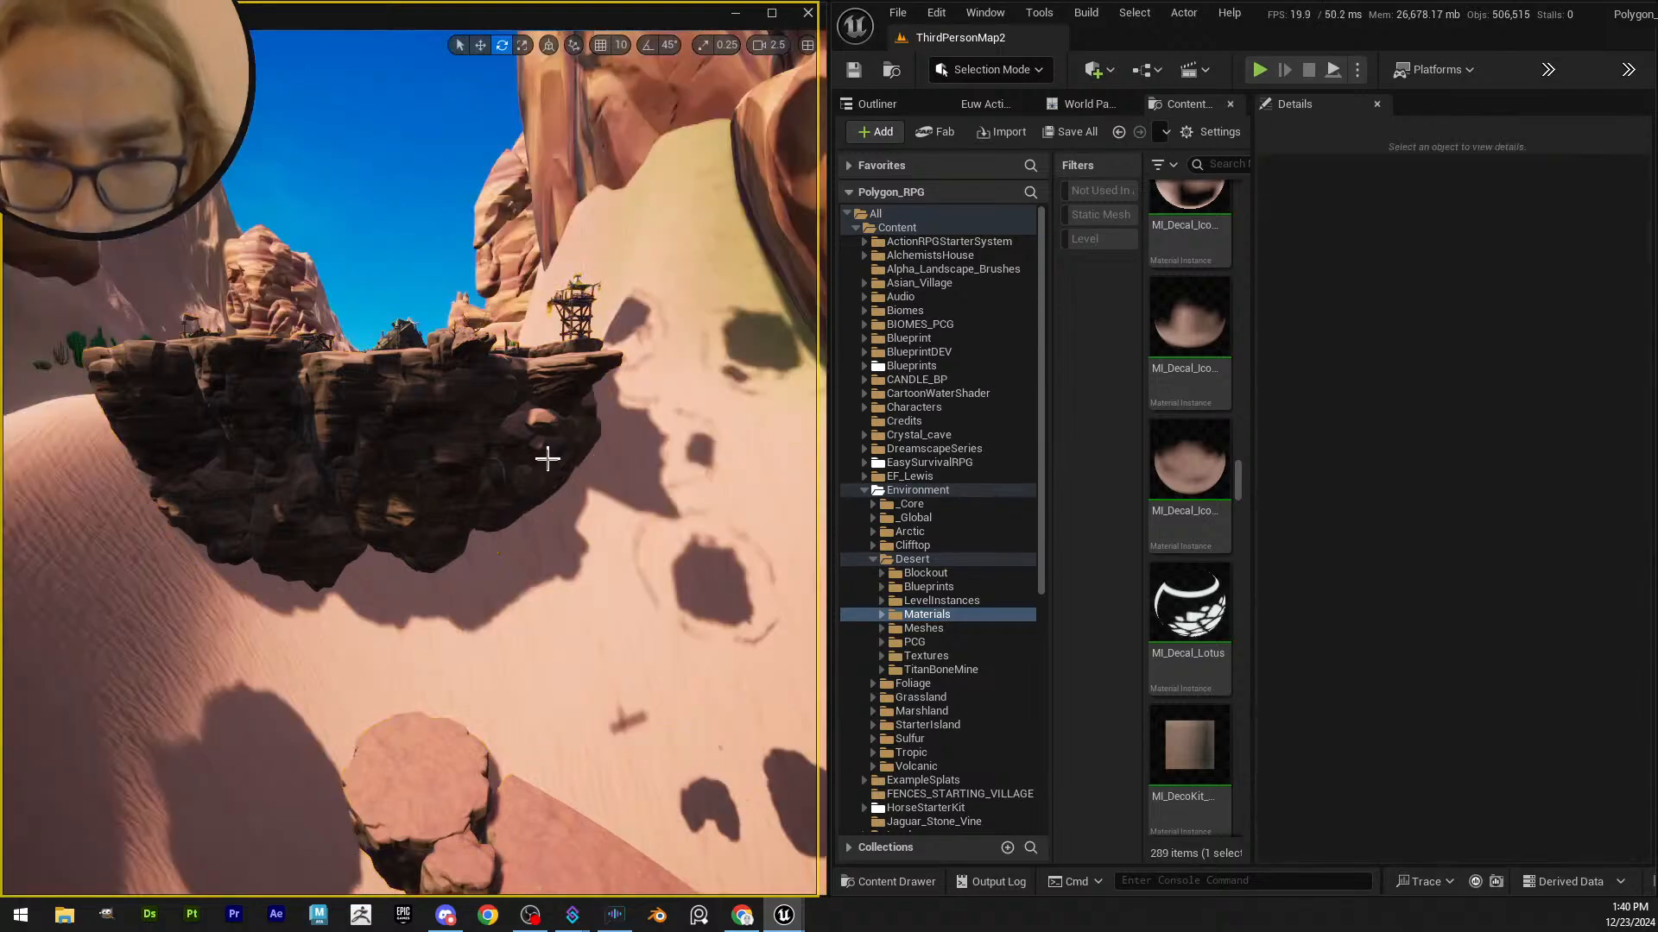
- Examine the floating village's underside and the rocks around the lower wooden mining deck
{"action": "key", "text": "e"}
{"action": "right_click_drag", "start_coordinate": [548, 458], "coordinate": [595, 495]}
{"action": "key", "text": "q"}
{"action": "scroll", "coordinate": [551, 535], "scroll_direction": "up", "scroll_amount": 1}
{"action": "key", "text": "w"}
{"action": "scroll", "coordinate": [565, 467], "scroll_direction": "down", "scroll_amount": 2}
{"action": "key", "text": "q"}
{"action": "scroll", "coordinate": [570, 492], "scroll_direction": "down", "scroll_amount": 2}
{"action": "key", "text": "s"}
{"action": "scroll", "coordinate": [589, 494], "scroll_direction": "up", "scroll_amount": 2}
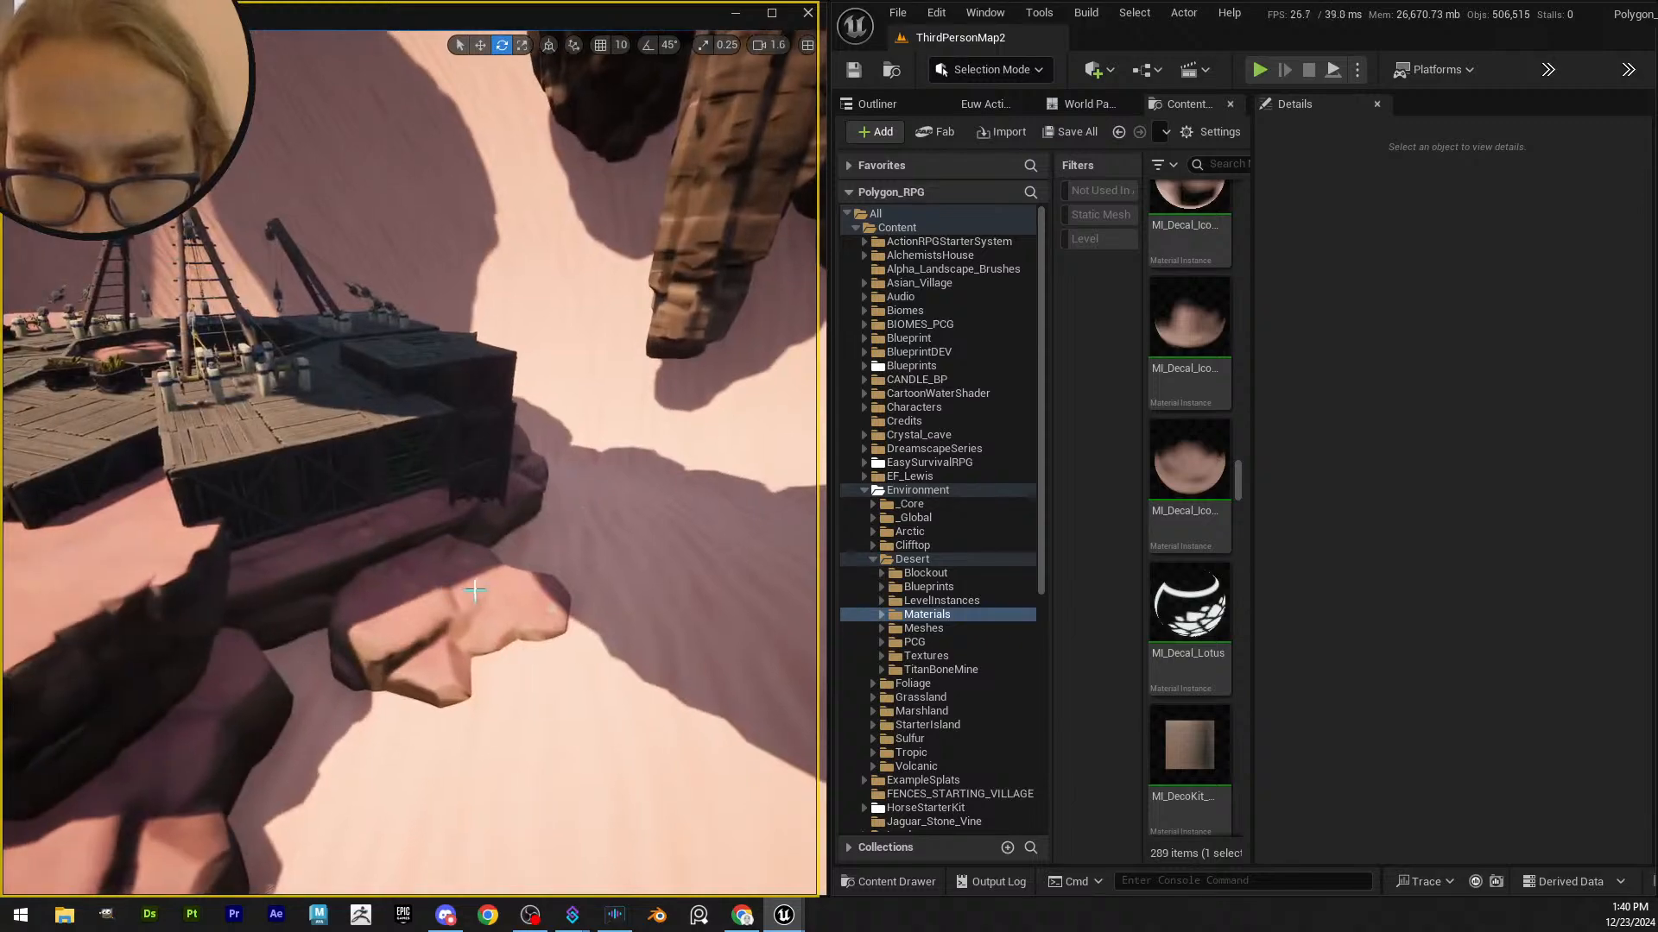
{"action": "left_click", "coordinate": [481, 592]}
{"action": "right_click_drag", "start_coordinate": [481, 592], "coordinate": [470, 549]}
{"action": "key", "text": "w"}
{"action": "scroll", "coordinate": [475, 597], "scroll_direction": "up", "scroll_amount": 1}
{"action": "key", "text": "s"}
{"action": "key", "text": "s"}
{"action": "key", "text": "w"}
{"action": "key", "text": "Escape"}
{"action": "key", "text": "w"}
{"action": "key", "text": "w"}
- Select the LI_TaedinMinesBlockout level instance and open it for in-place editing
{"action": "left_click", "coordinate": [470, 549]}
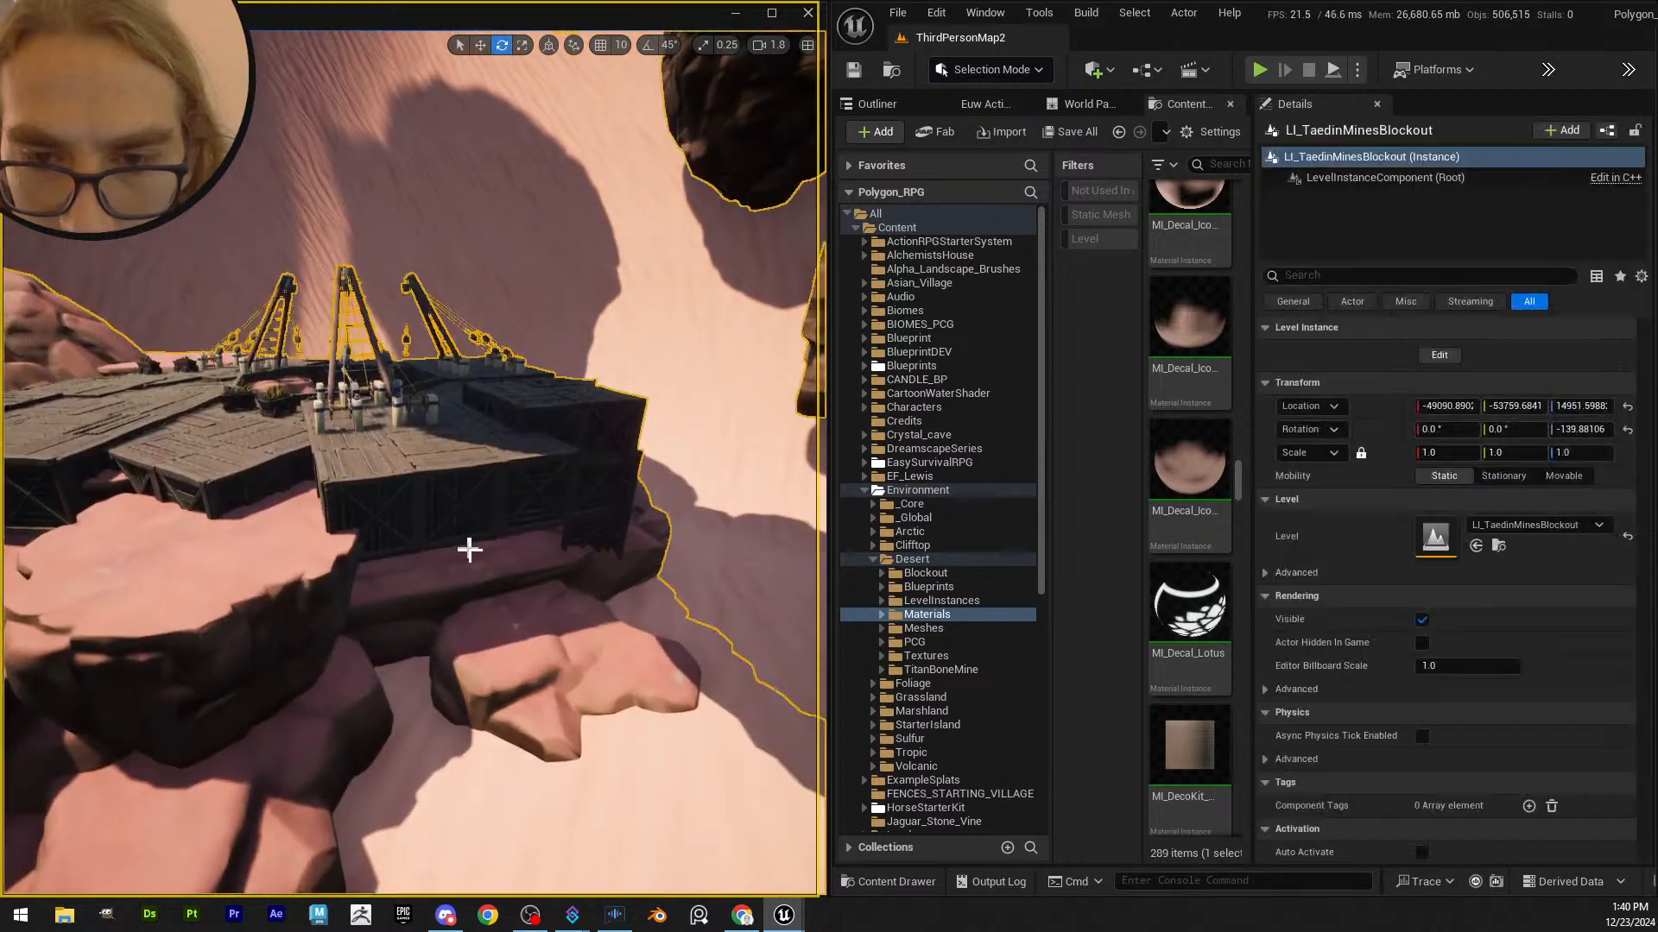
{"action": "right_click", "coordinate": [524, 571]}
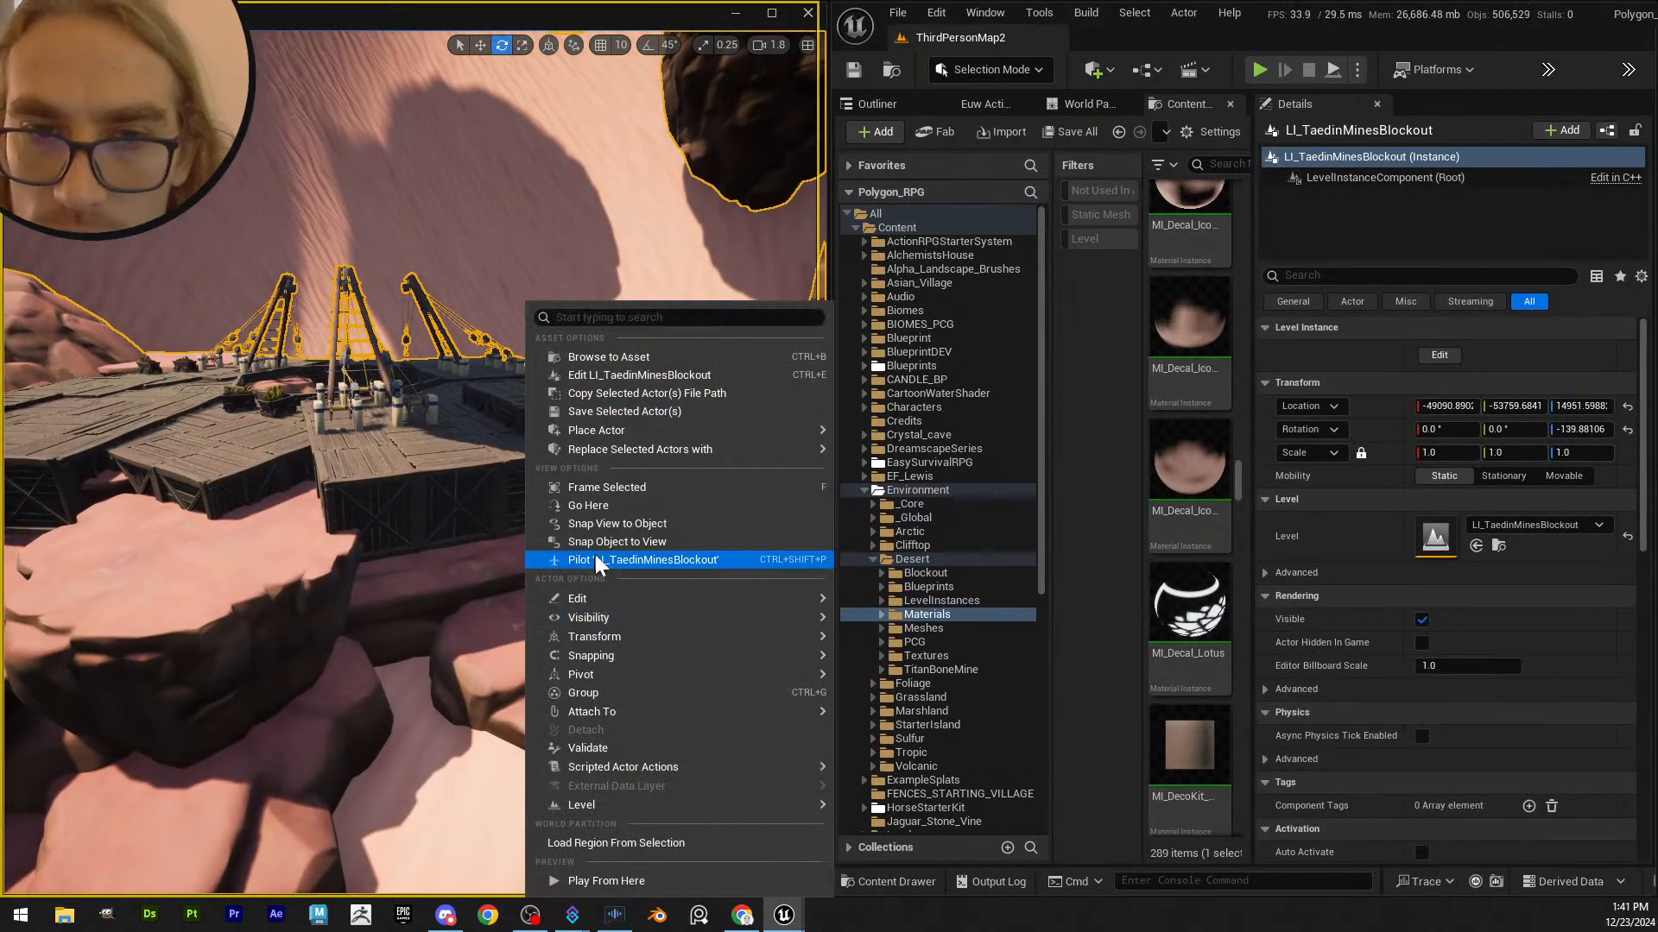
{"action": "mouse_move", "coordinate": [708, 715]}
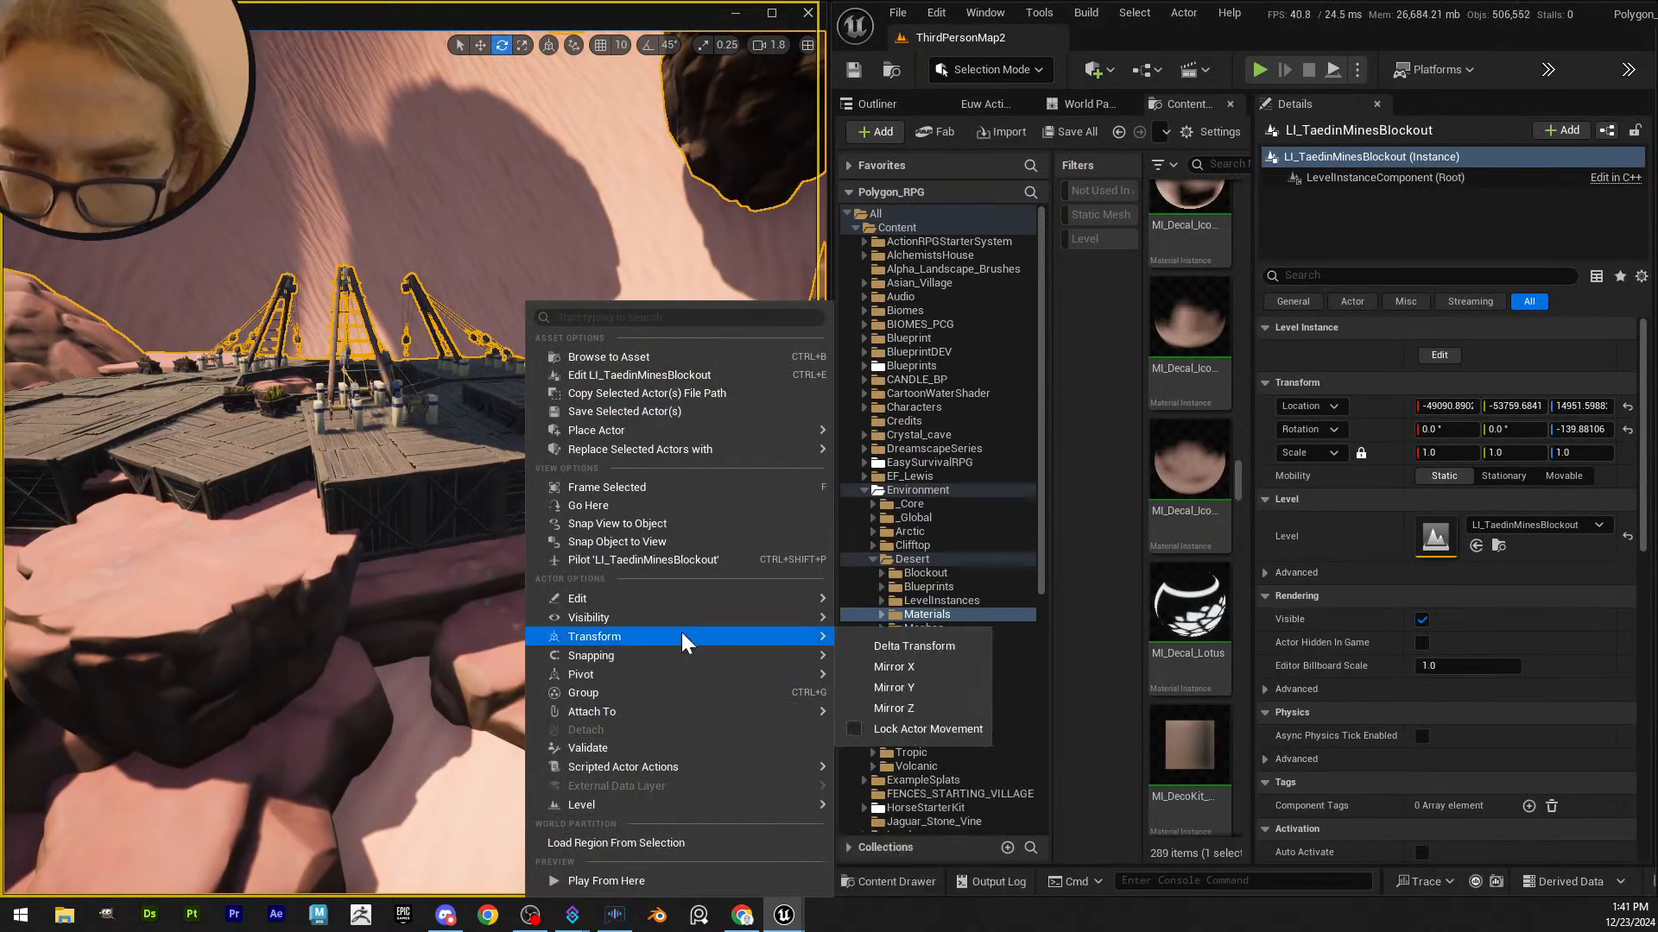
{"action": "mouse_move", "coordinate": [768, 804]}
{"action": "left_click", "coordinate": [852, 805]}
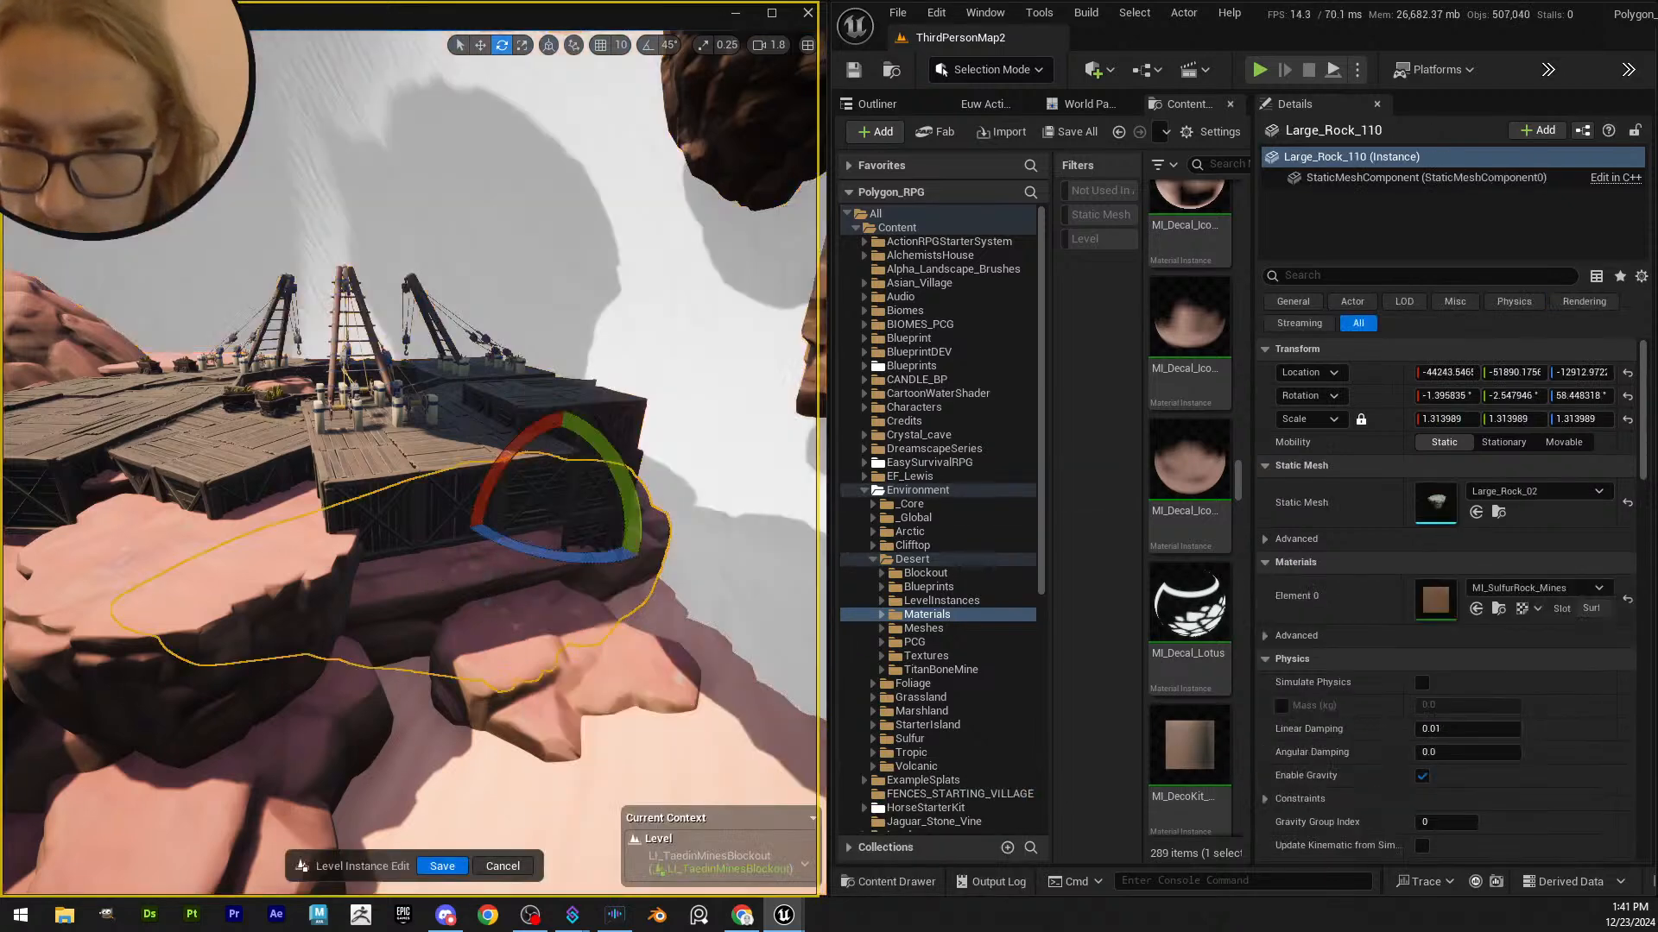
- Duplicate the flat-topped rock beside the mining deck and move the copy to about X -45110, Y -50698, Z -12687
{"action": "mouse_move", "coordinate": [504, 553]}
{"action": "right_mouse_down"}
{"action": "mouse_move", "coordinate": [529, 566]}
{"action": "mouse_move", "coordinate": [485, 575]}
{"action": "right_mouse_up"}
{"action": "left_click", "coordinate": [509, 557]}
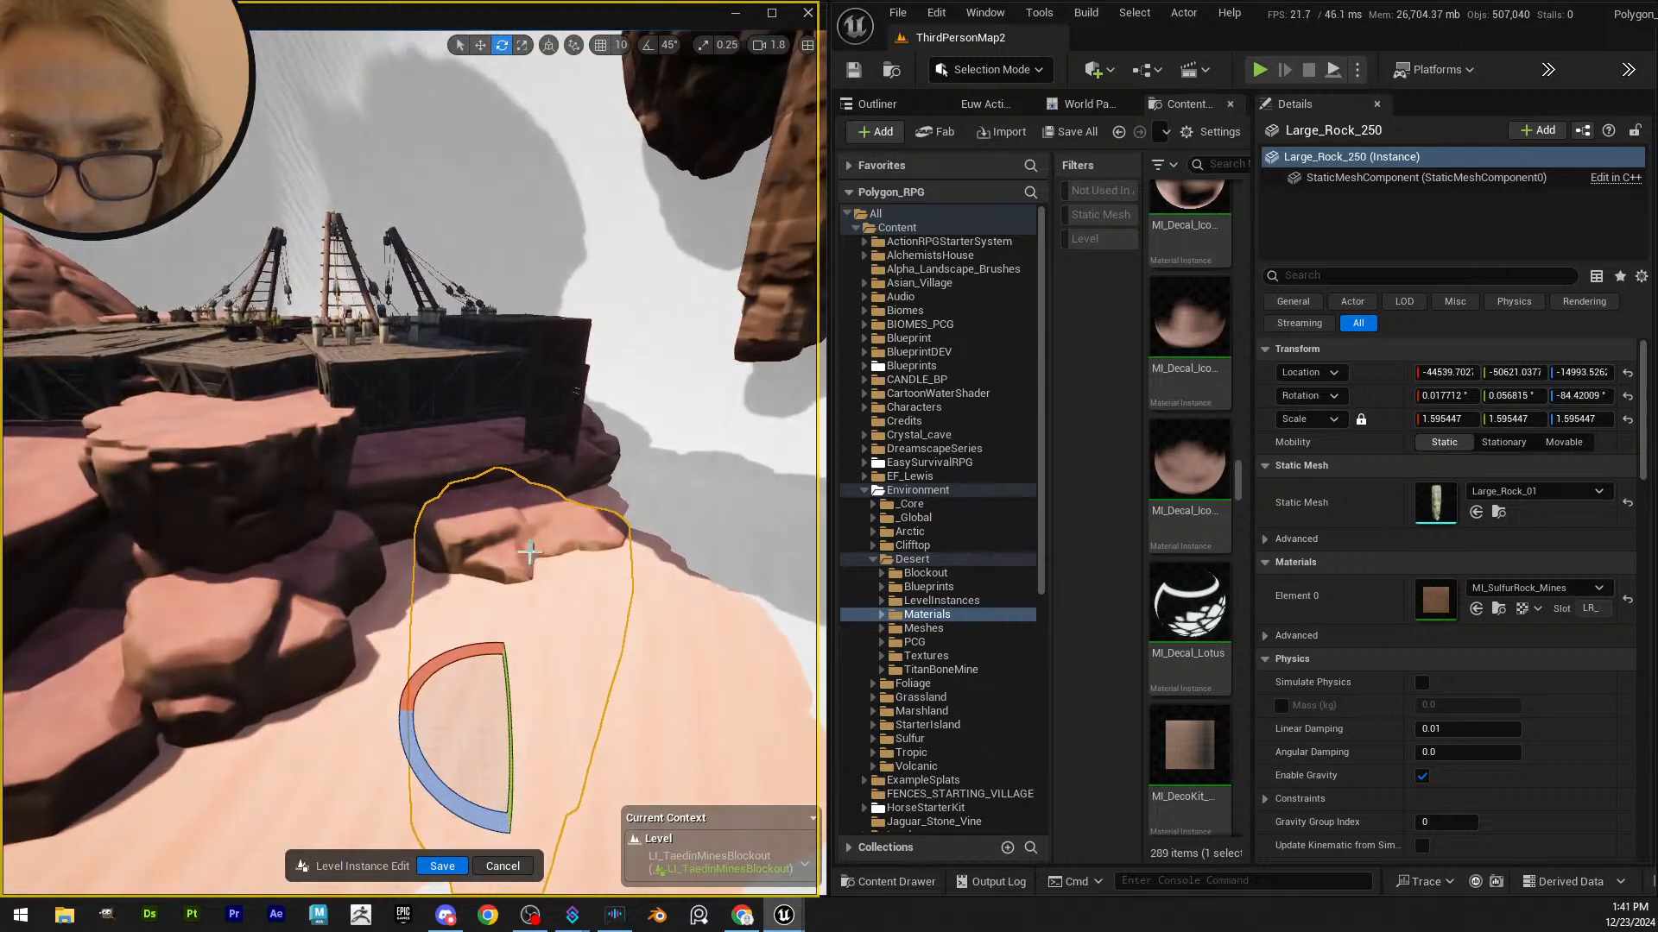
{"action": "left_click", "coordinate": [332, 464]}
{"action": "mouse_move", "coordinate": [414, 455]}
{"action": "right_mouse_down"}
{"action": "mouse_move", "coordinate": [418, 474]}
{"action": "mouse_move", "coordinate": [421, 441]}
{"action": "right_mouse_up"}
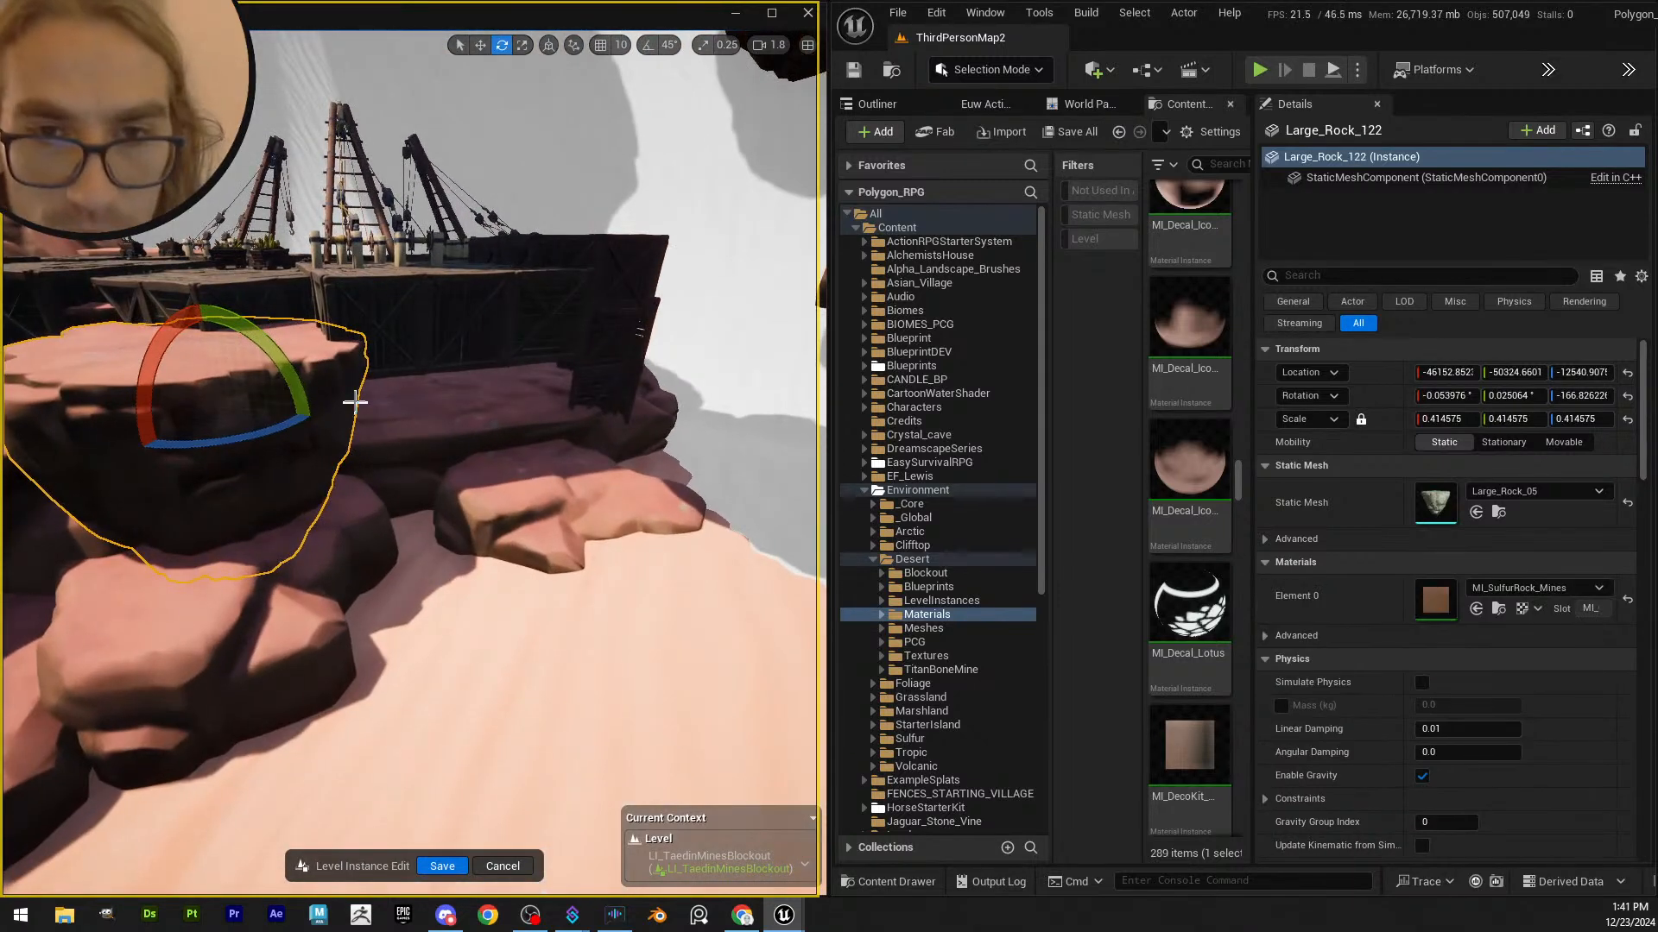
{"action": "key", "text": "w"}
{"action": "left_click_drag", "start_coordinate": [249, 393], "coordinate": [439, 382]}
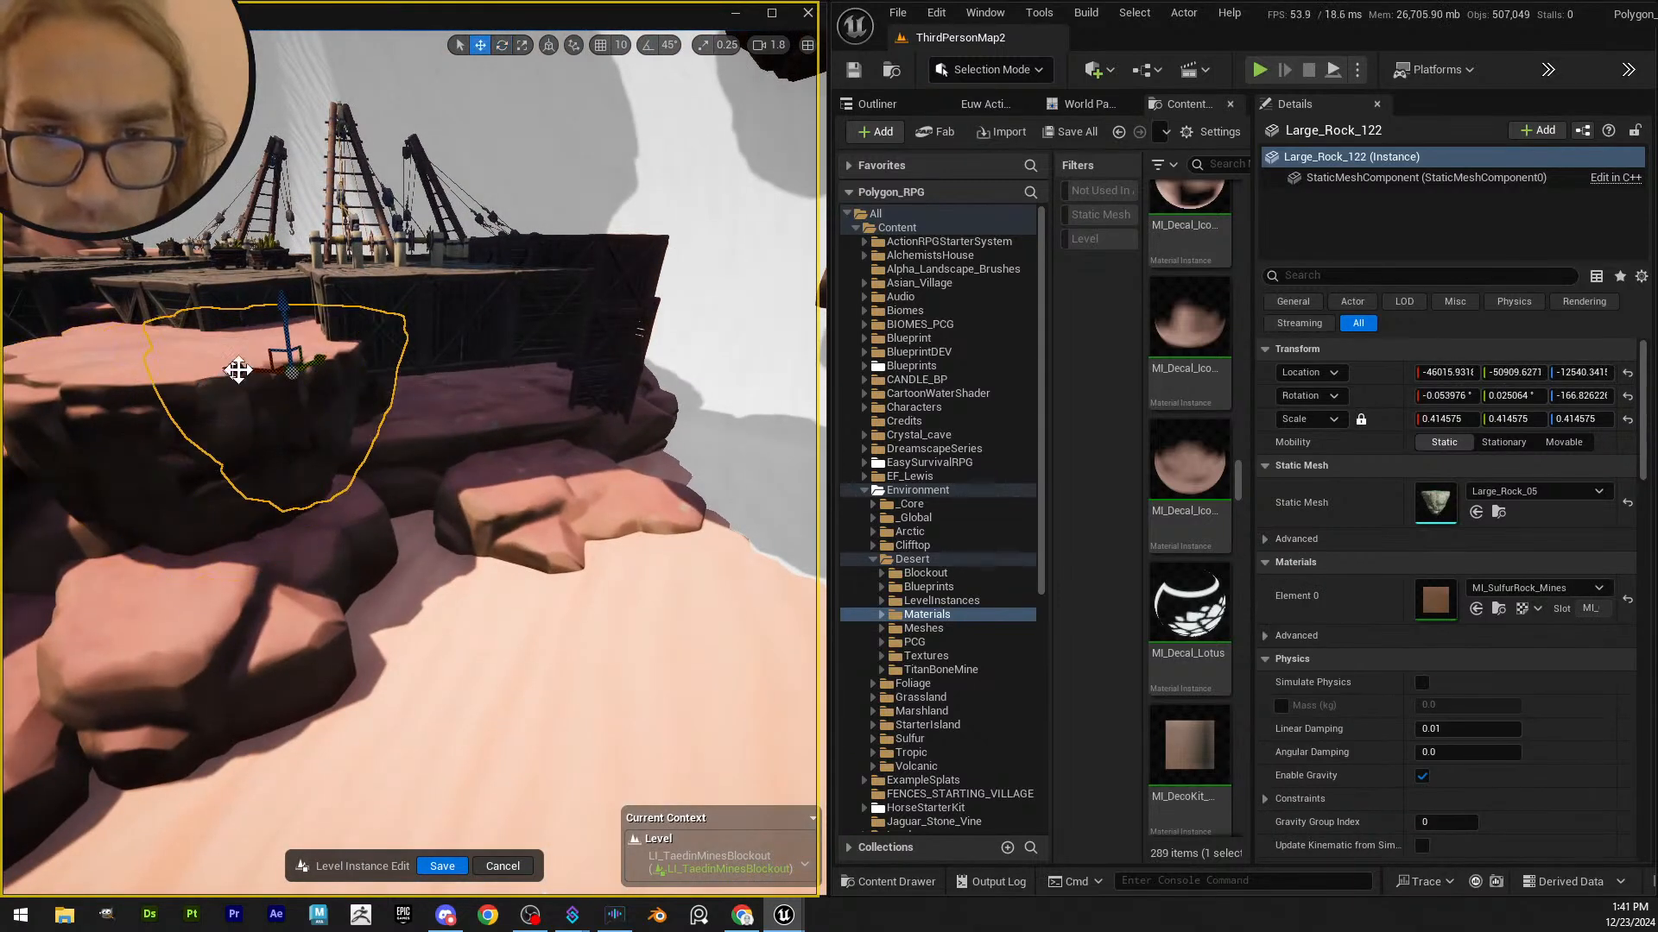
{"action": "left_click_drag", "start_coordinate": [238, 369], "coordinate": [486, 353]}
{"action": "right_click_drag", "start_coordinate": [485, 352], "coordinate": [477, 392]}
- Scale the copied flat-topped rock uniformly to about 0.67 and lower it to Z about -12896
{"action": "key", "text": "r"}
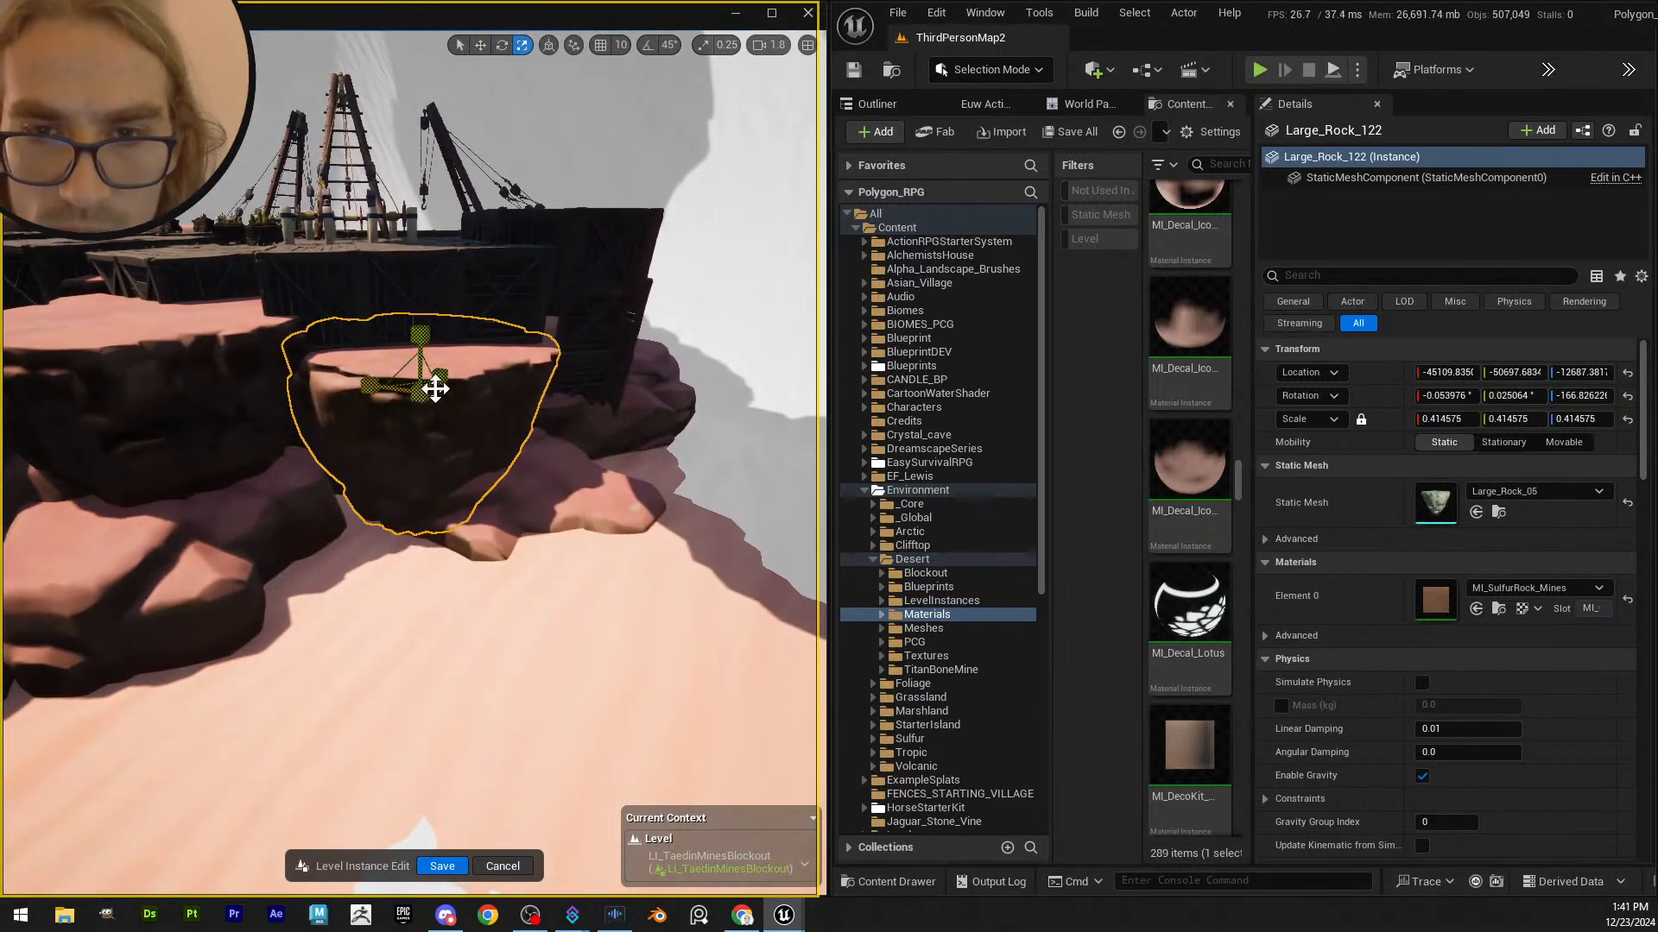
{"action": "left_click_drag", "start_coordinate": [422, 392], "coordinate": [501, 380]}
{"action": "left_click_drag", "start_coordinate": [414, 328], "coordinate": [448, 373]}
- Rotate the enlarged rock to a yaw of about -289° below the mining deck and save the level instance
{"action": "mouse_move", "coordinate": [449, 373]}
{"action": "right_mouse_down"}
{"action": "mouse_move", "coordinate": [466, 385]}
{"action": "mouse_move", "coordinate": [448, 374]}
{"action": "right_mouse_up"}
{"action": "key", "text": "e"}
{"action": "left_click_drag", "start_coordinate": [374, 483], "coordinate": [420, 486]}
{"action": "left_click", "coordinate": [442, 866]}
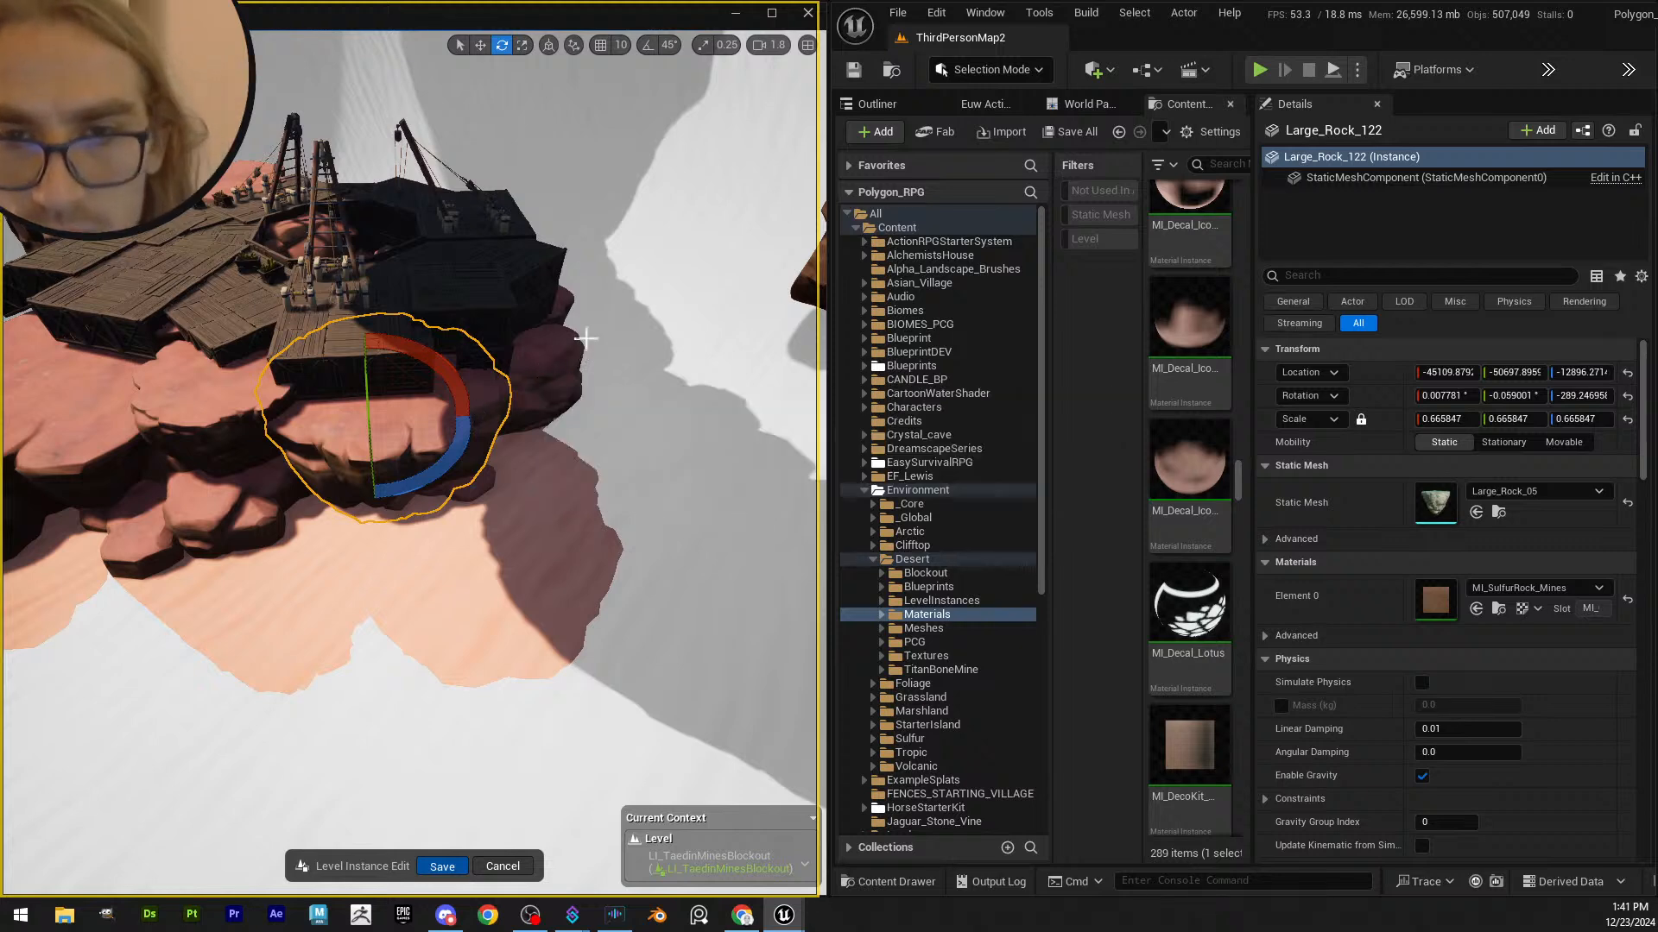
- Inspect the floating rock platforms, the canyon and the wider desert map from the air
{"action": "right_click_drag", "start_coordinate": [547, 462], "coordinate": [278, 339]}
{"action": "scroll", "coordinate": [570, 358], "scroll_direction": "up", "scroll_amount": 1}
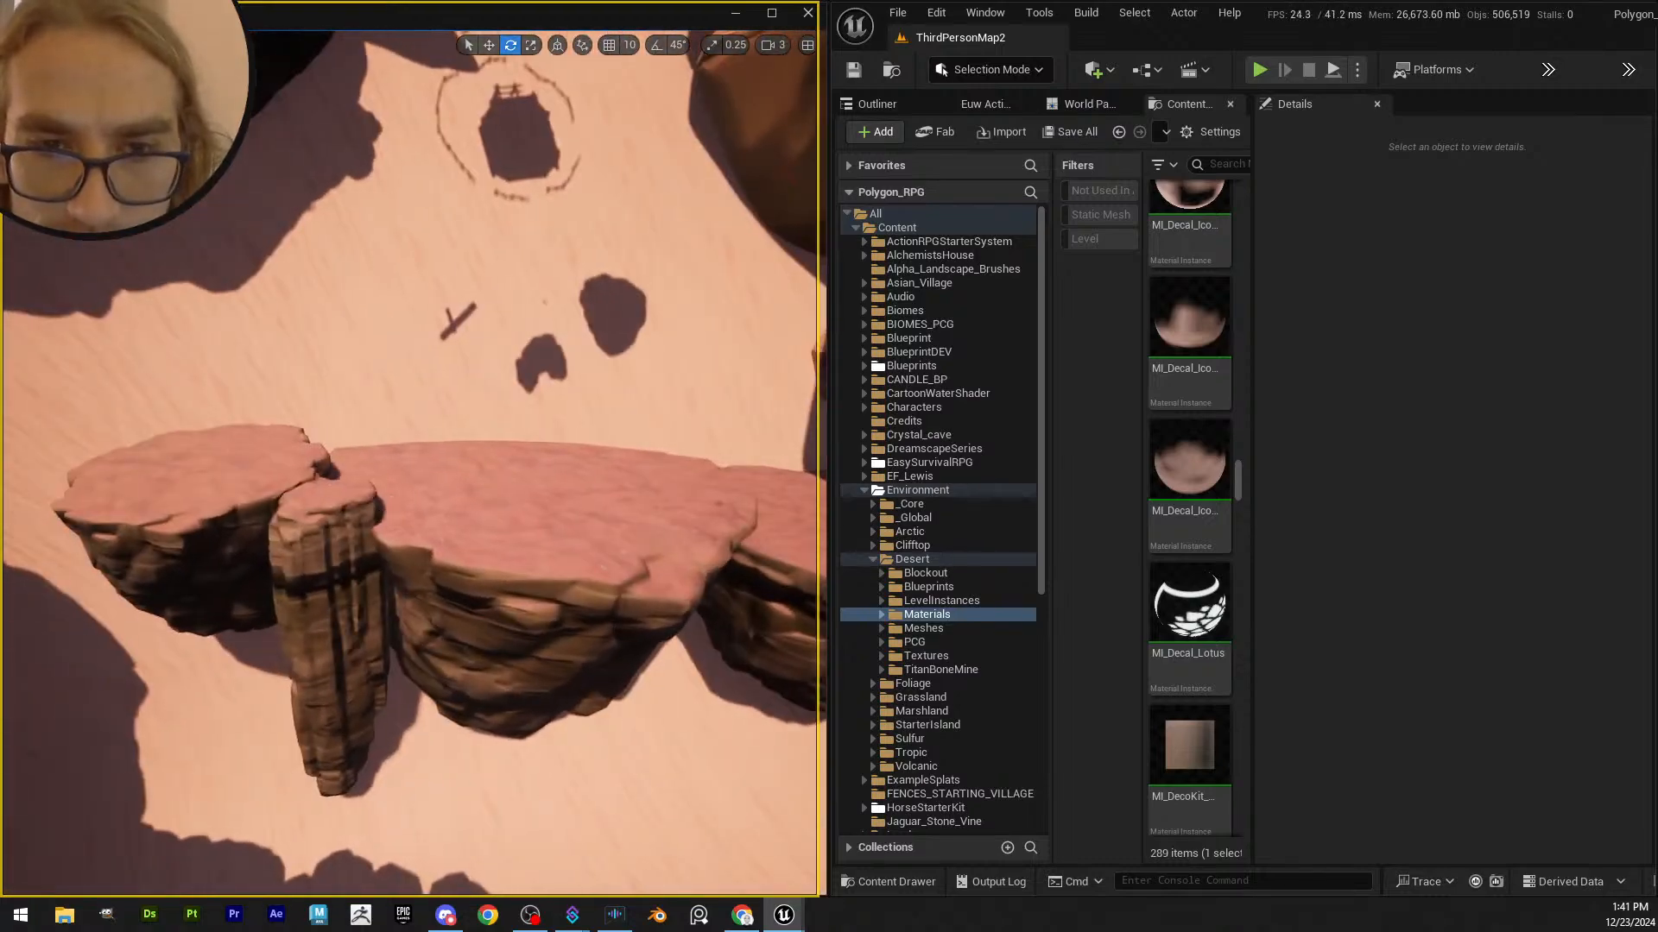
{"action": "left_click", "coordinate": [422, 528]}
{"action": "key", "text": "Escape"}
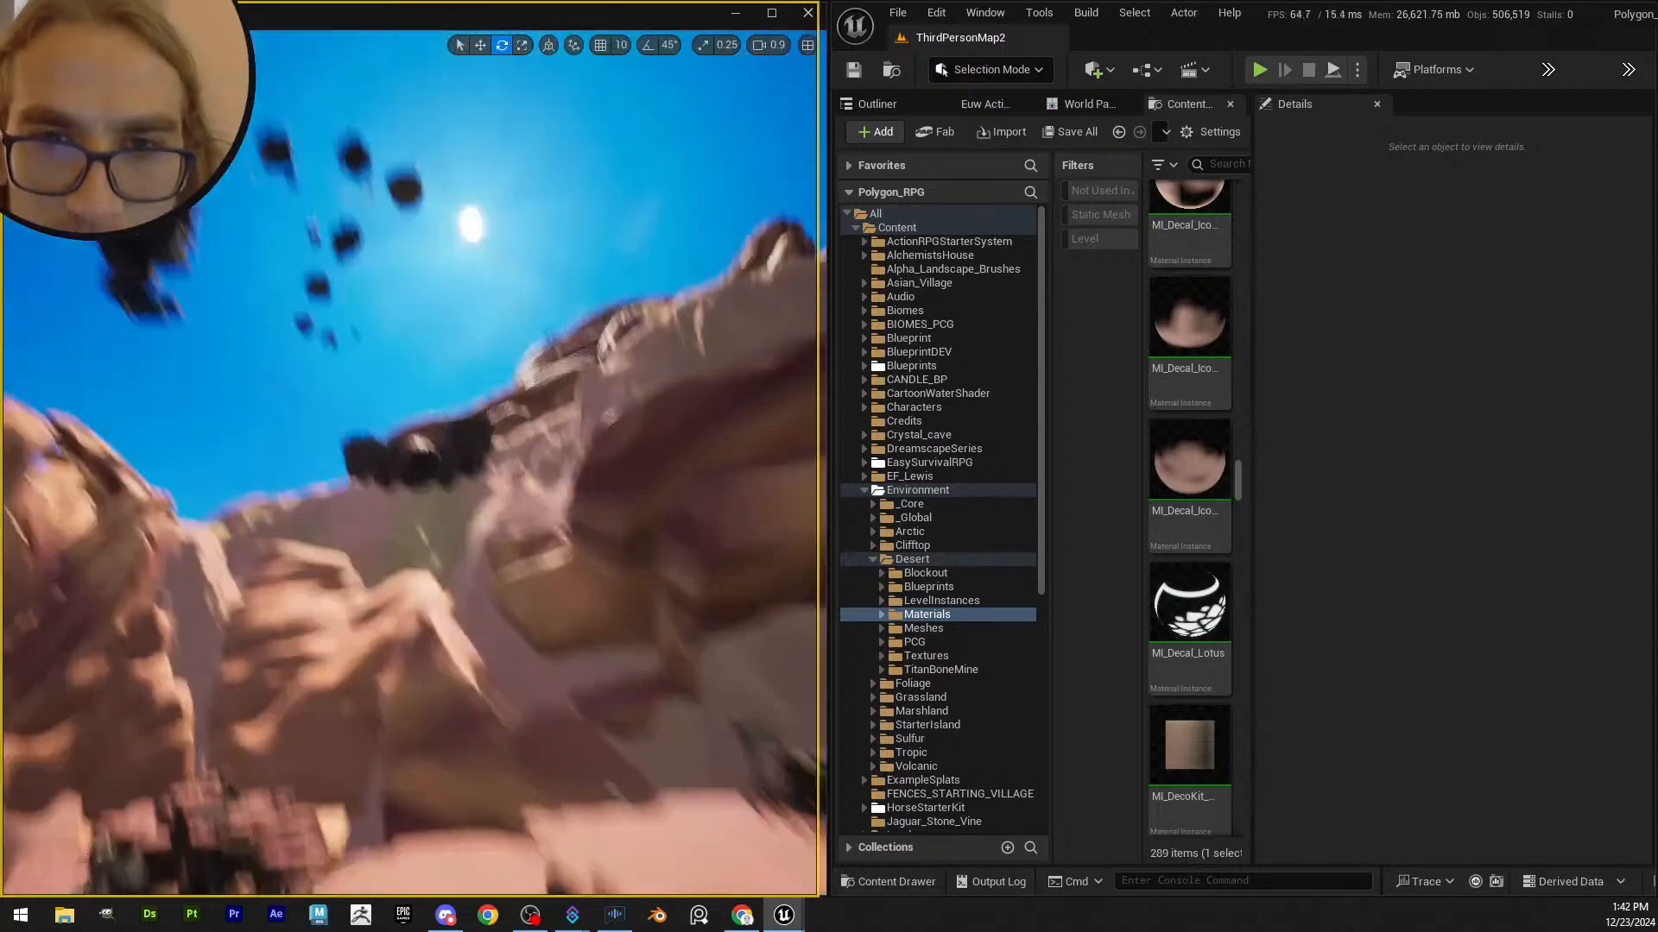
{"action": "right_click_drag", "start_coordinate": [410, 466], "coordinate": [410, 466]}
{"action": "scroll", "coordinate": [410, 466], "scroll_direction": "up", "scroll_amount": 2}
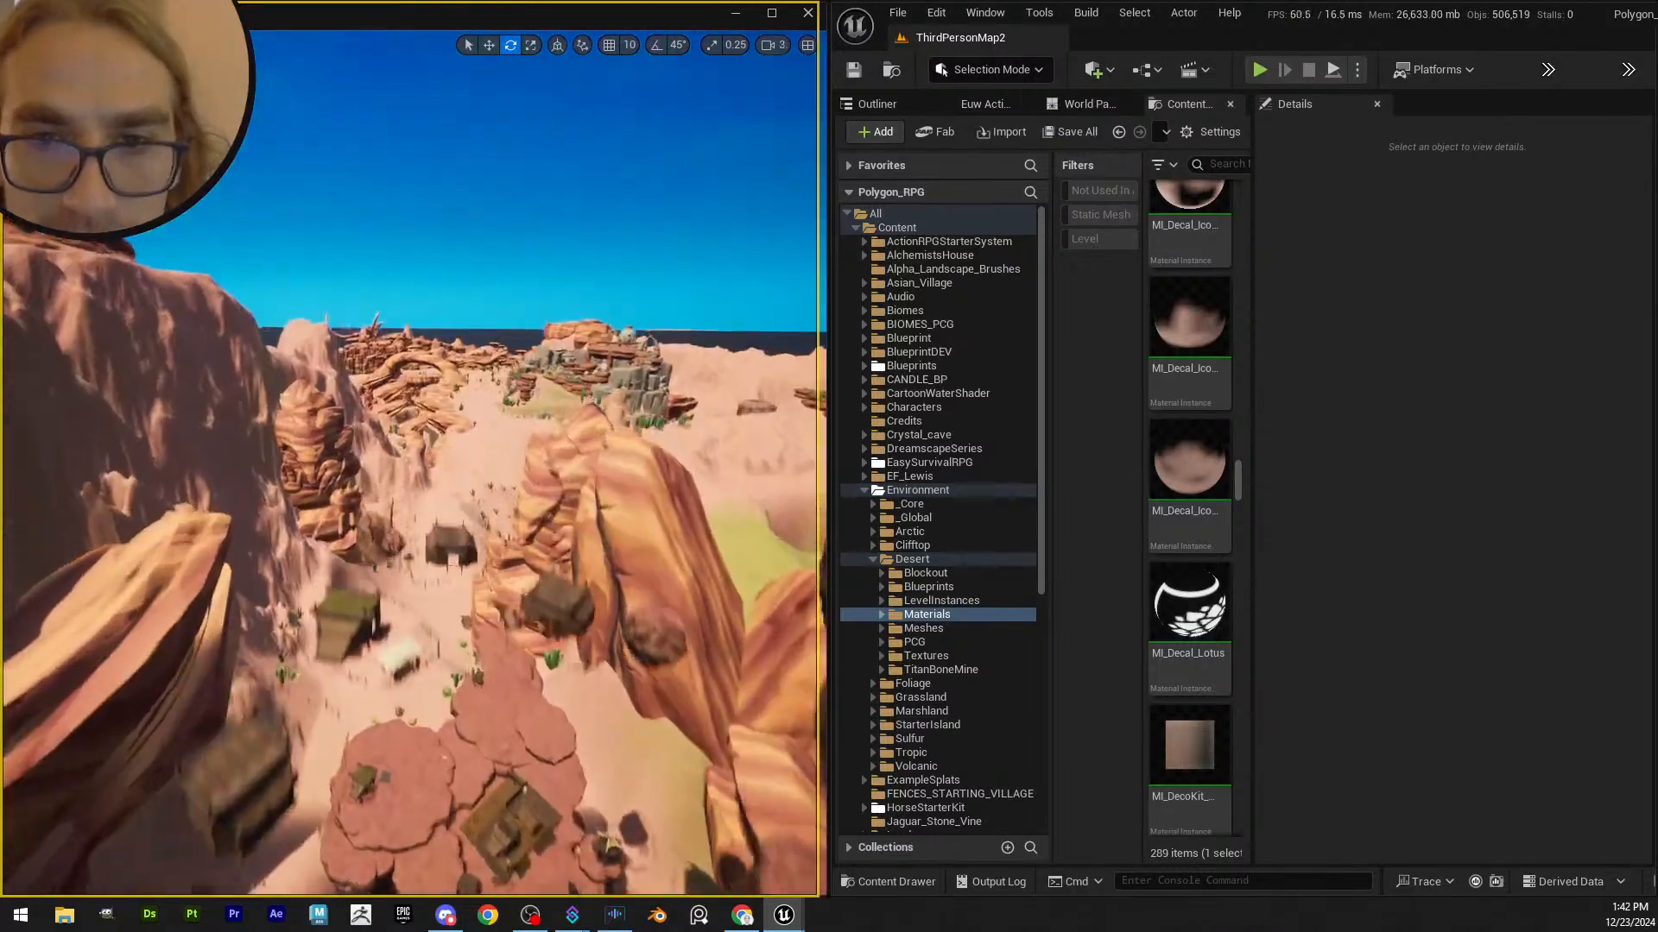
- Open the LI_TaedinMinesBlockout level instance of floating mine platforms for editing
{"action": "key", "text": "w"}
{"action": "right_click_drag", "start_coordinate": [410, 466], "coordinate": [410, 466]}
{"action": "key", "text": "w"}
{"action": "scroll", "coordinate": [410, 466], "scroll_direction": "down", "scroll_amount": 4}
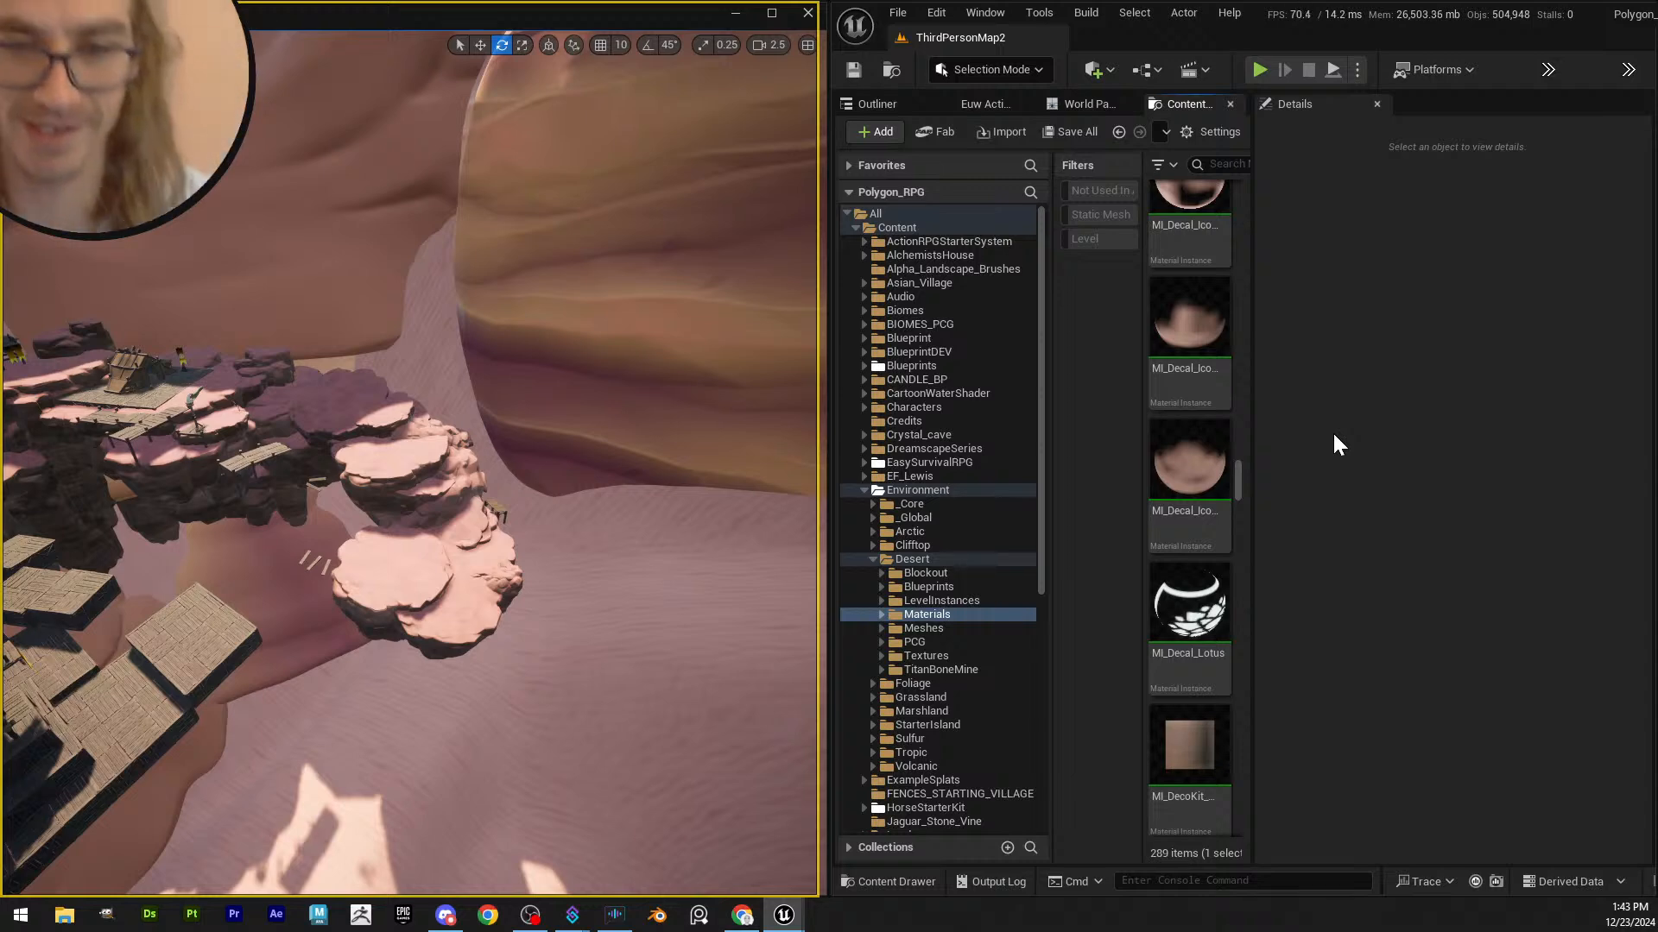
{"action": "scroll", "coordinate": [329, 380], "scroll_direction": "down", "scroll_amount": 2}
{"action": "right_click_drag", "start_coordinate": [317, 369], "coordinate": [399, 466]}
{"action": "left_click", "coordinate": [518, 609]}
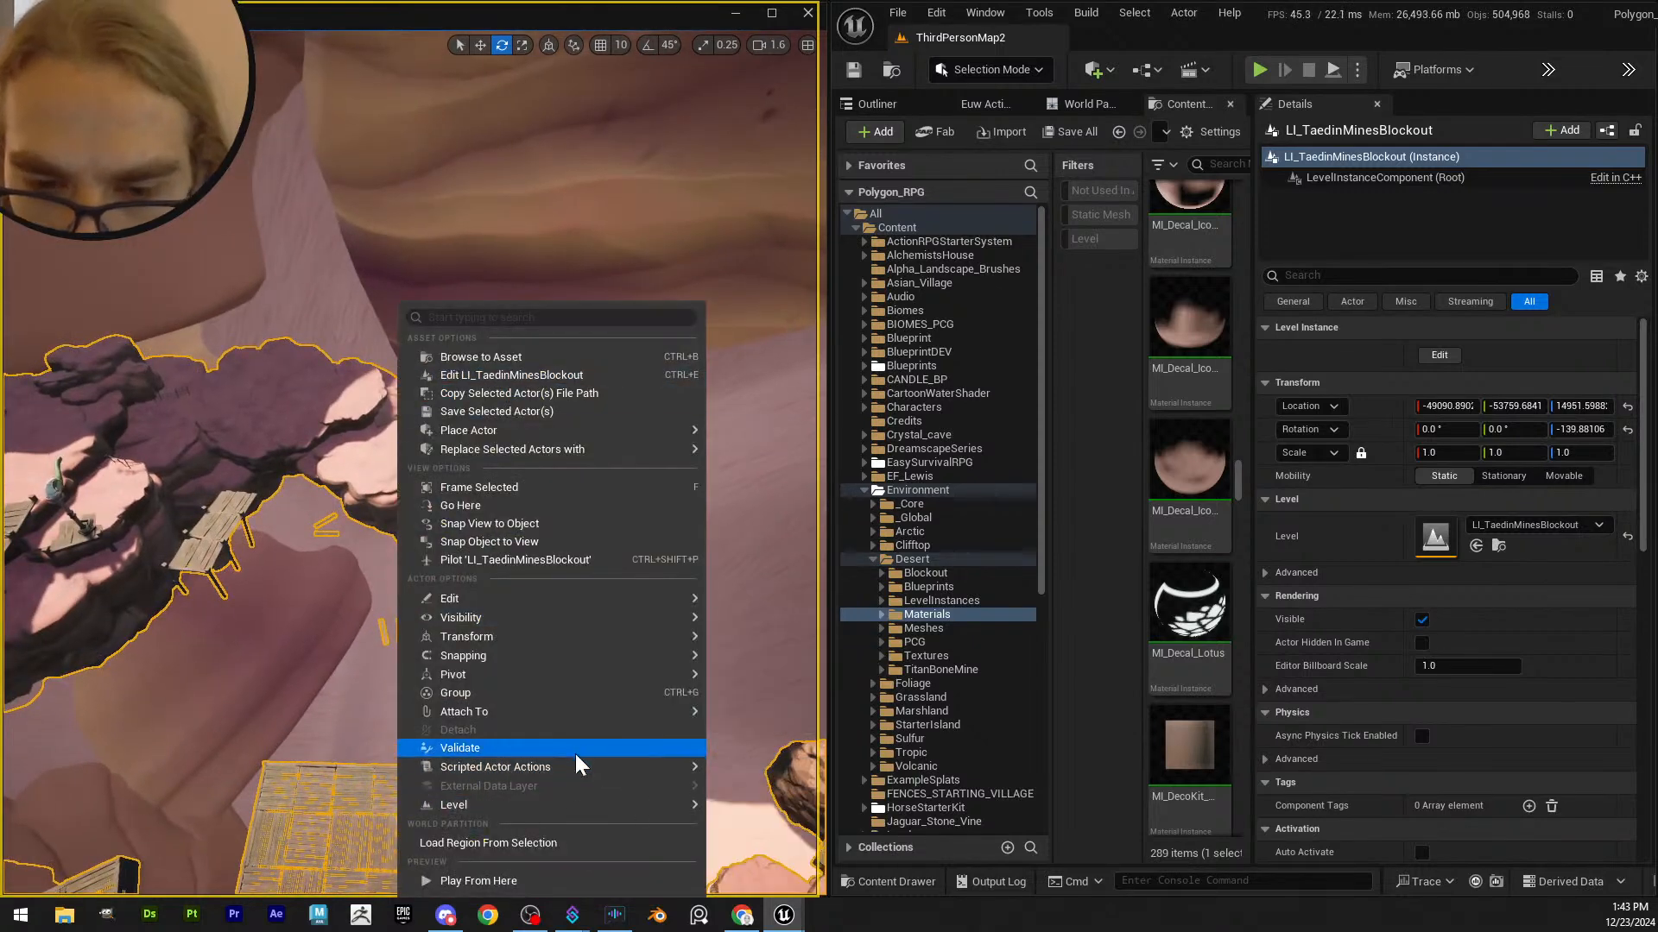
{"action": "mouse_move", "coordinate": [586, 810]}
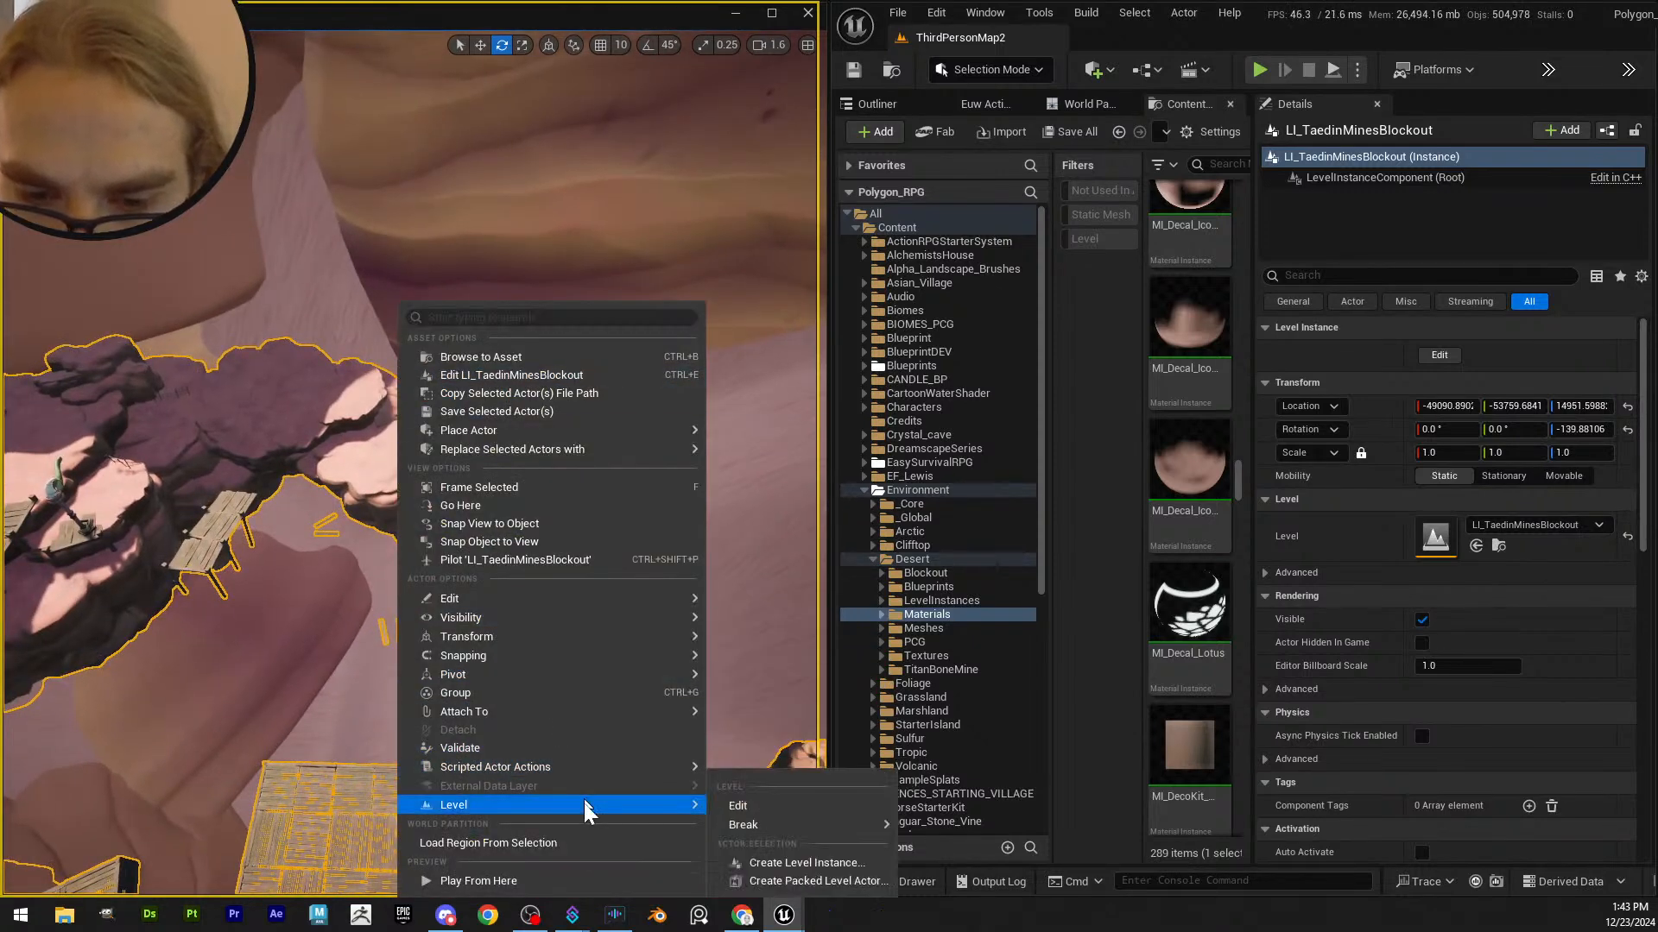
{"action": "left_click", "coordinate": [782, 805]}
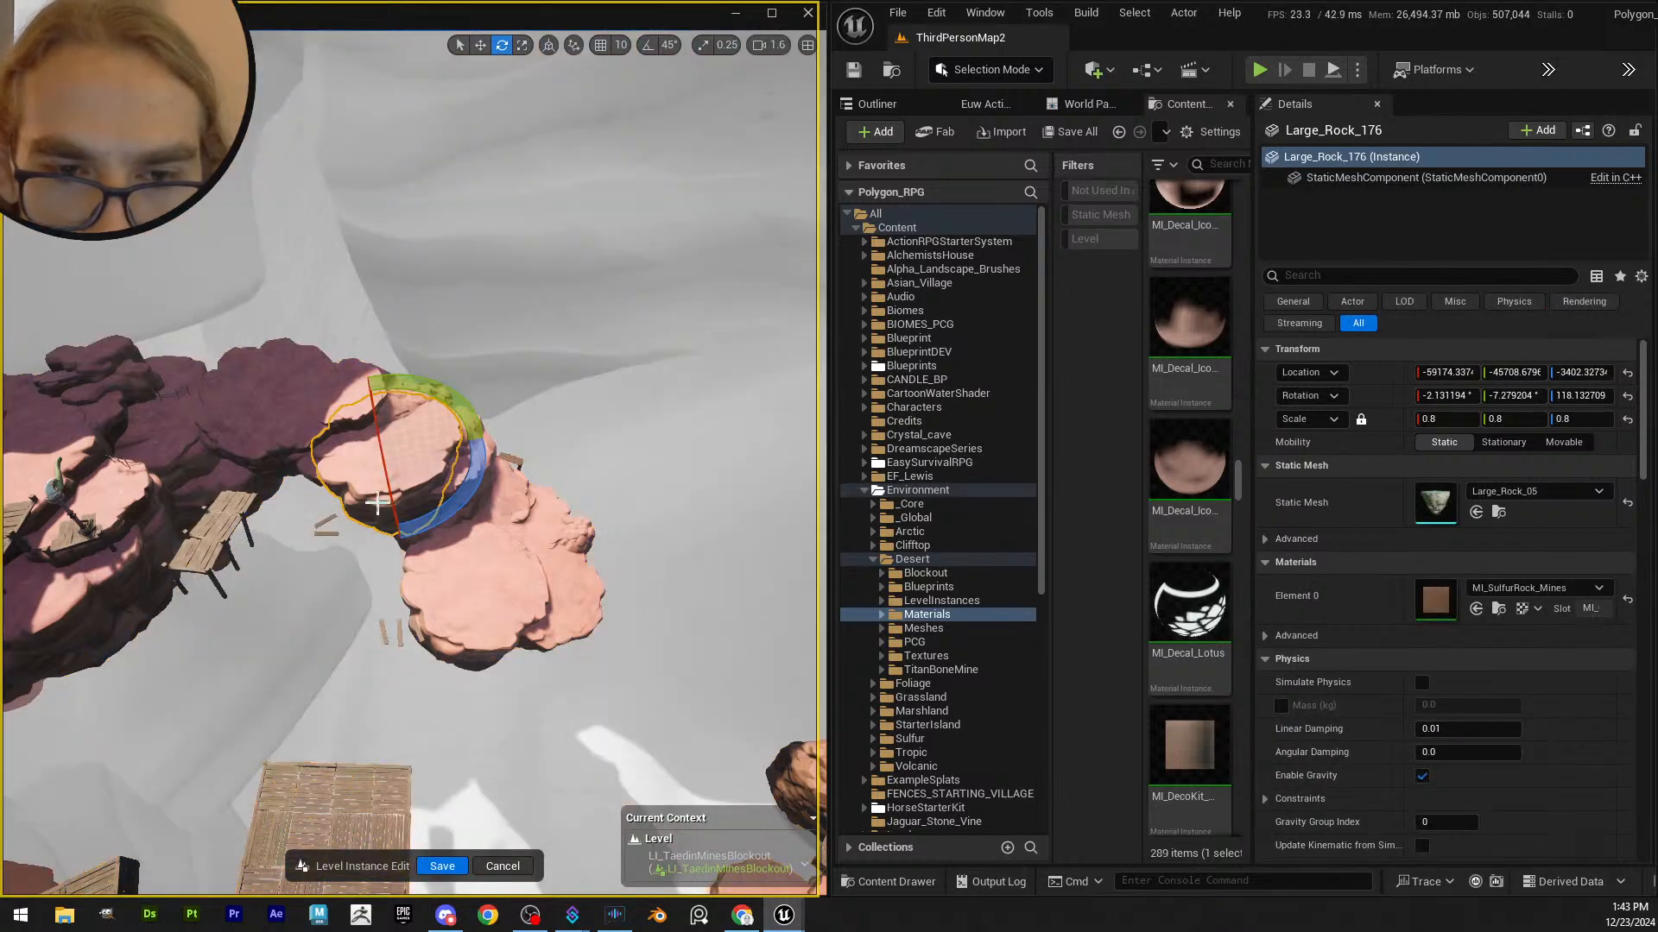
- Select the 22 rocks and props forming the curved outer arm of the floating platforms and rotate them together in world space
{"action": "key", "text": "q"}
{"action": "right_click_drag", "start_coordinate": [607, 542], "coordinate": [619, 691]}
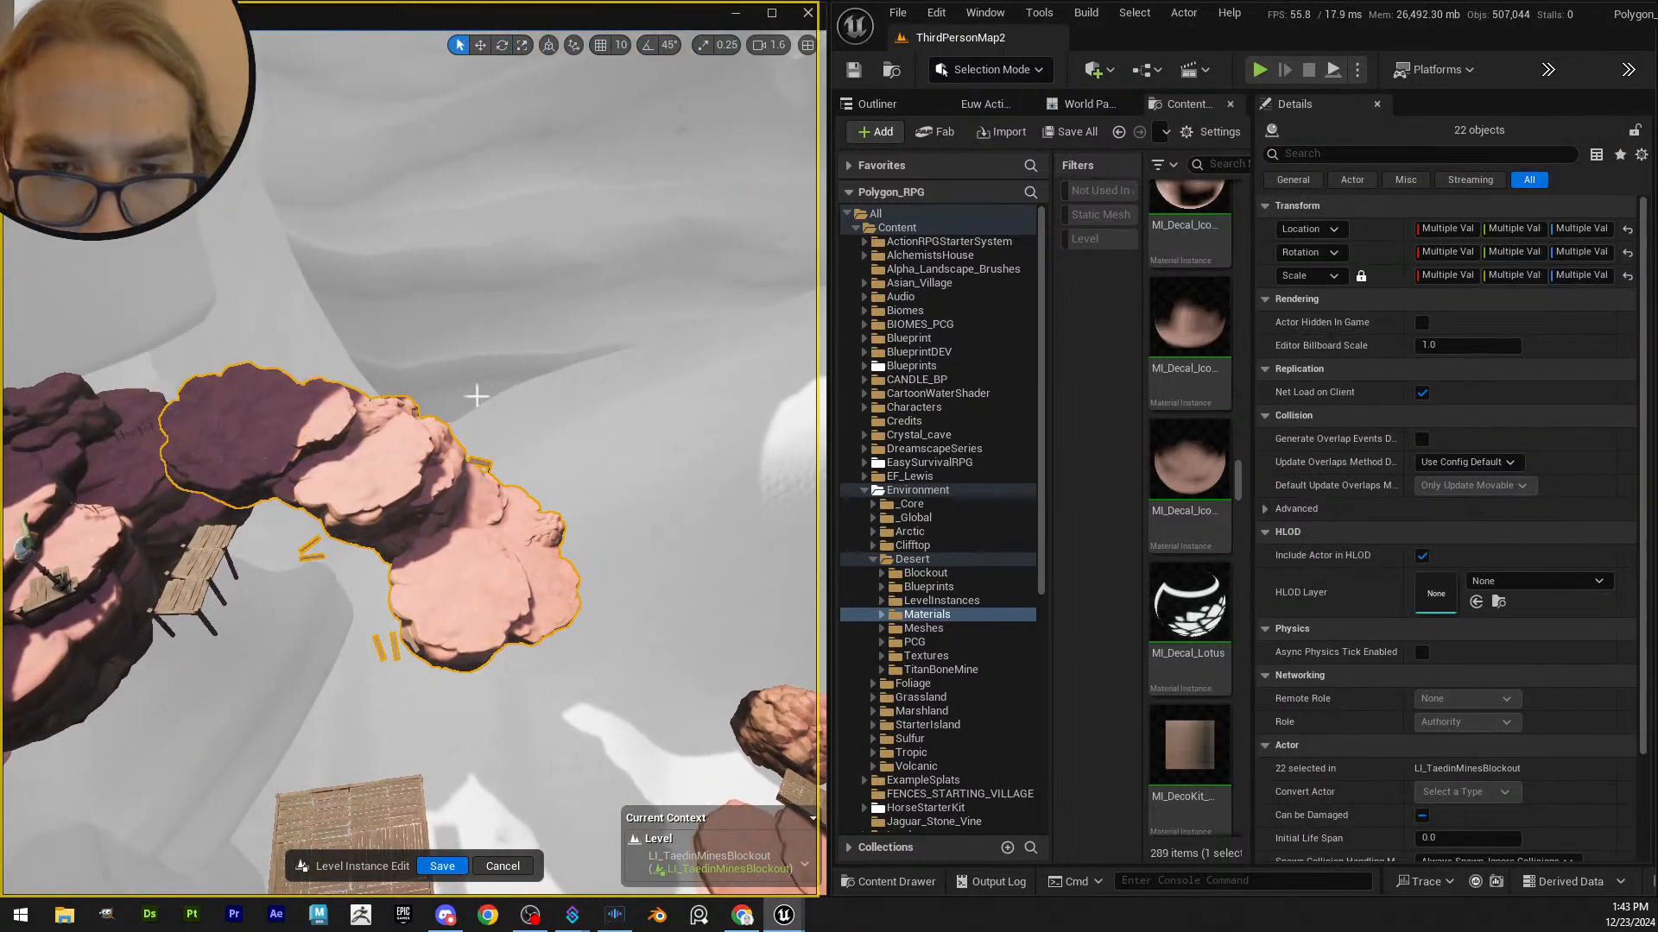
{"action": "mouse_move", "coordinate": [507, 517]}
{"action": "right_mouse_down"}
{"action": "mouse_move", "coordinate": [487, 488]}
{"action": "mouse_move", "coordinate": [507, 516]}
{"action": "right_mouse_up"}
{"action": "key", "text": "w"}
{"action": "right_click_drag", "start_coordinate": [437, 583], "coordinate": [484, 666]}
{"action": "key", "text": "ctrl+grave"}
{"action": "right_click_drag", "start_coordinate": [442, 596], "coordinate": [442, 604]}
{"action": "right_click_drag", "start_coordinate": [361, 567], "coordinate": [537, 648]}
{"action": "key", "text": "e"}
{"action": "left_click_drag", "start_coordinate": [414, 583], "coordinate": [438, 536]}
- Reposition the selected rock arm beside the outer end of the floating mine platforms
{"action": "key", "text": "w"}
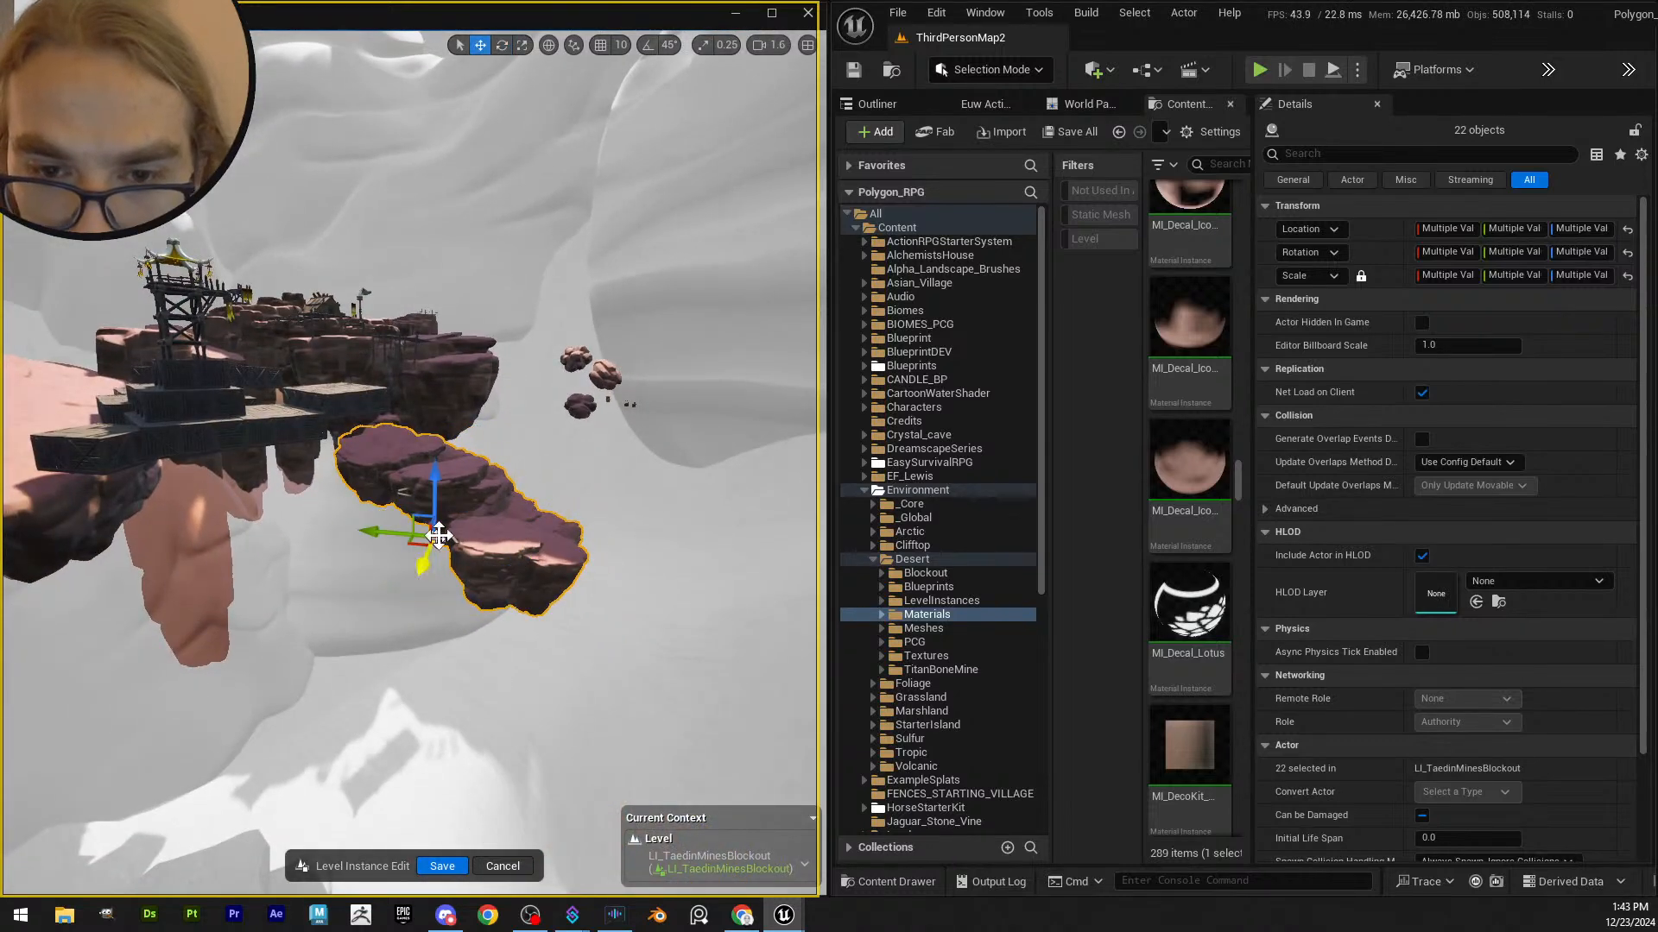
{"action": "right_click_drag", "start_coordinate": [438, 536], "coordinate": [446, 616]}
{"action": "left_click_drag", "start_coordinate": [462, 615], "coordinate": [463, 491]}
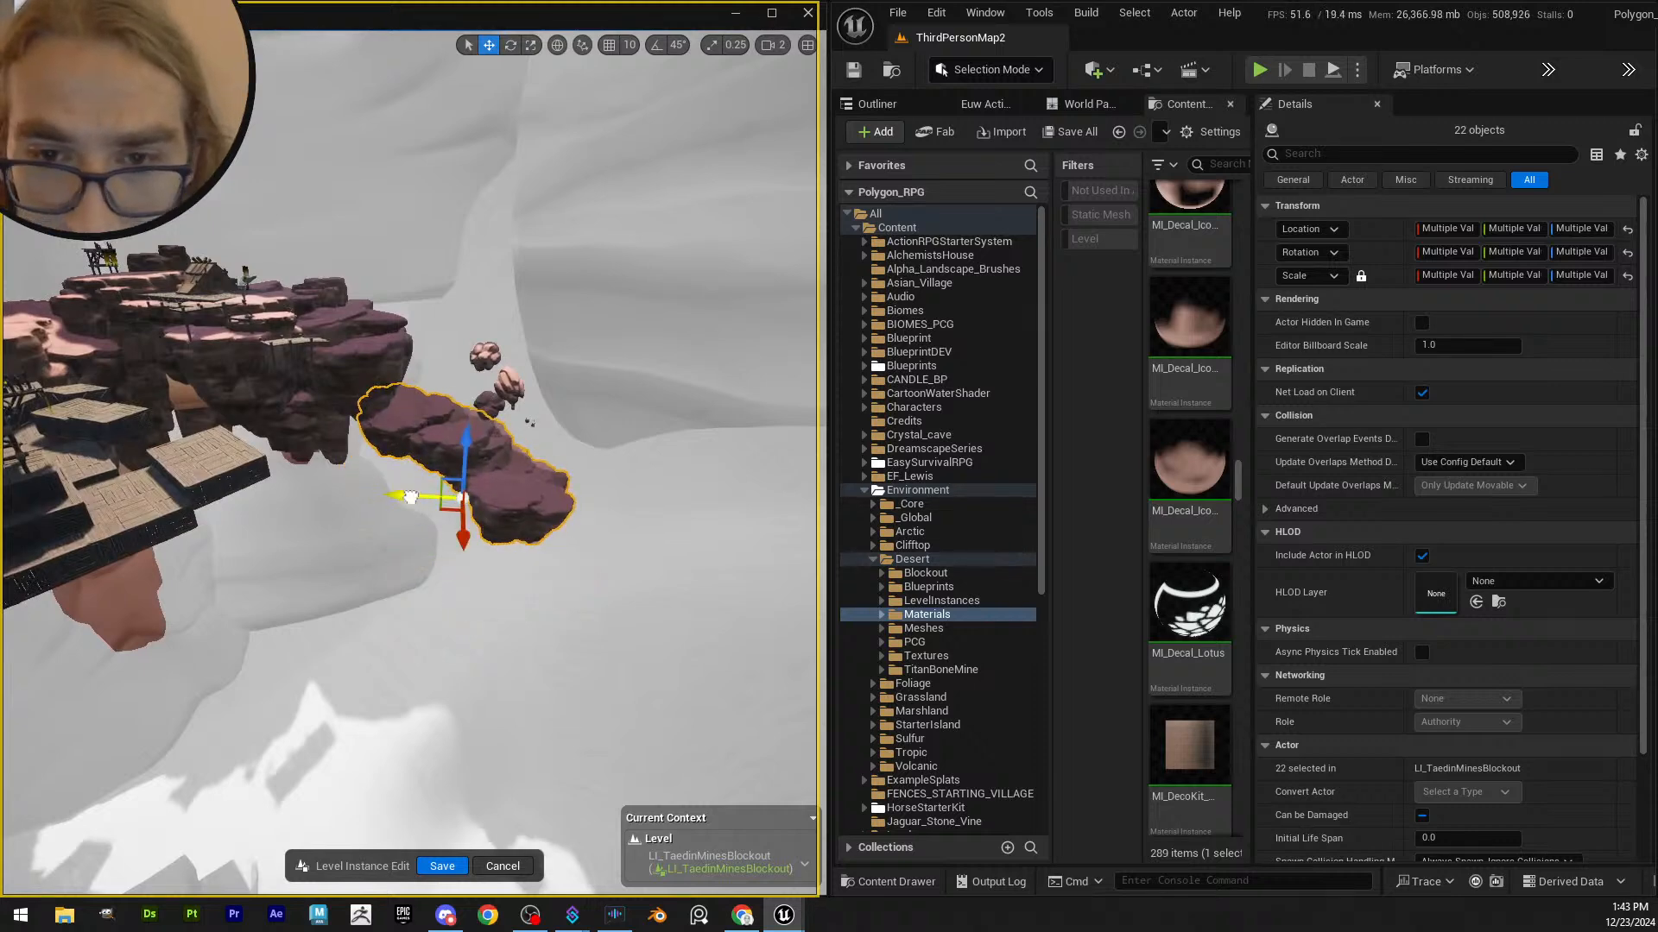
- Rotate the selected rock arm further around the vertical axis beside the floating platforms and check its angle from several sides
{"action": "right_click_drag", "start_coordinate": [492, 553], "coordinate": [449, 442]}
{"action": "scroll", "coordinate": [440, 444], "scroll_direction": "up", "scroll_amount": 1}
{"action": "right_click_drag", "start_coordinate": [367, 555], "coordinate": [532, 438]}
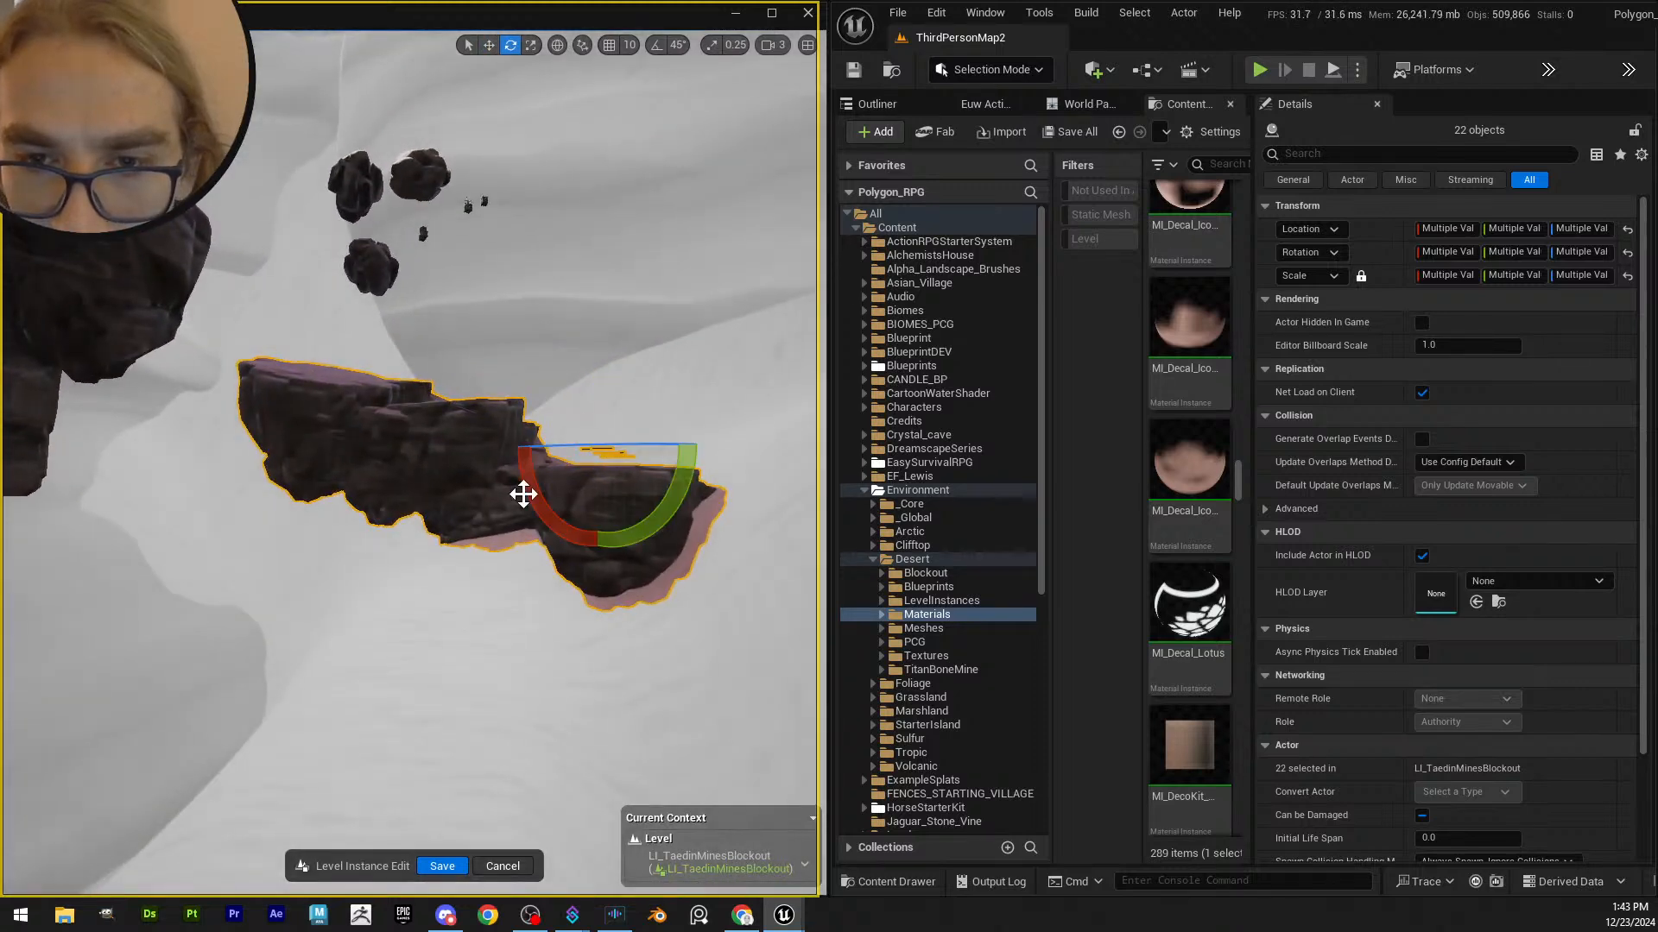
{"action": "right_click_drag", "start_coordinate": [531, 437], "coordinate": [532, 502]}
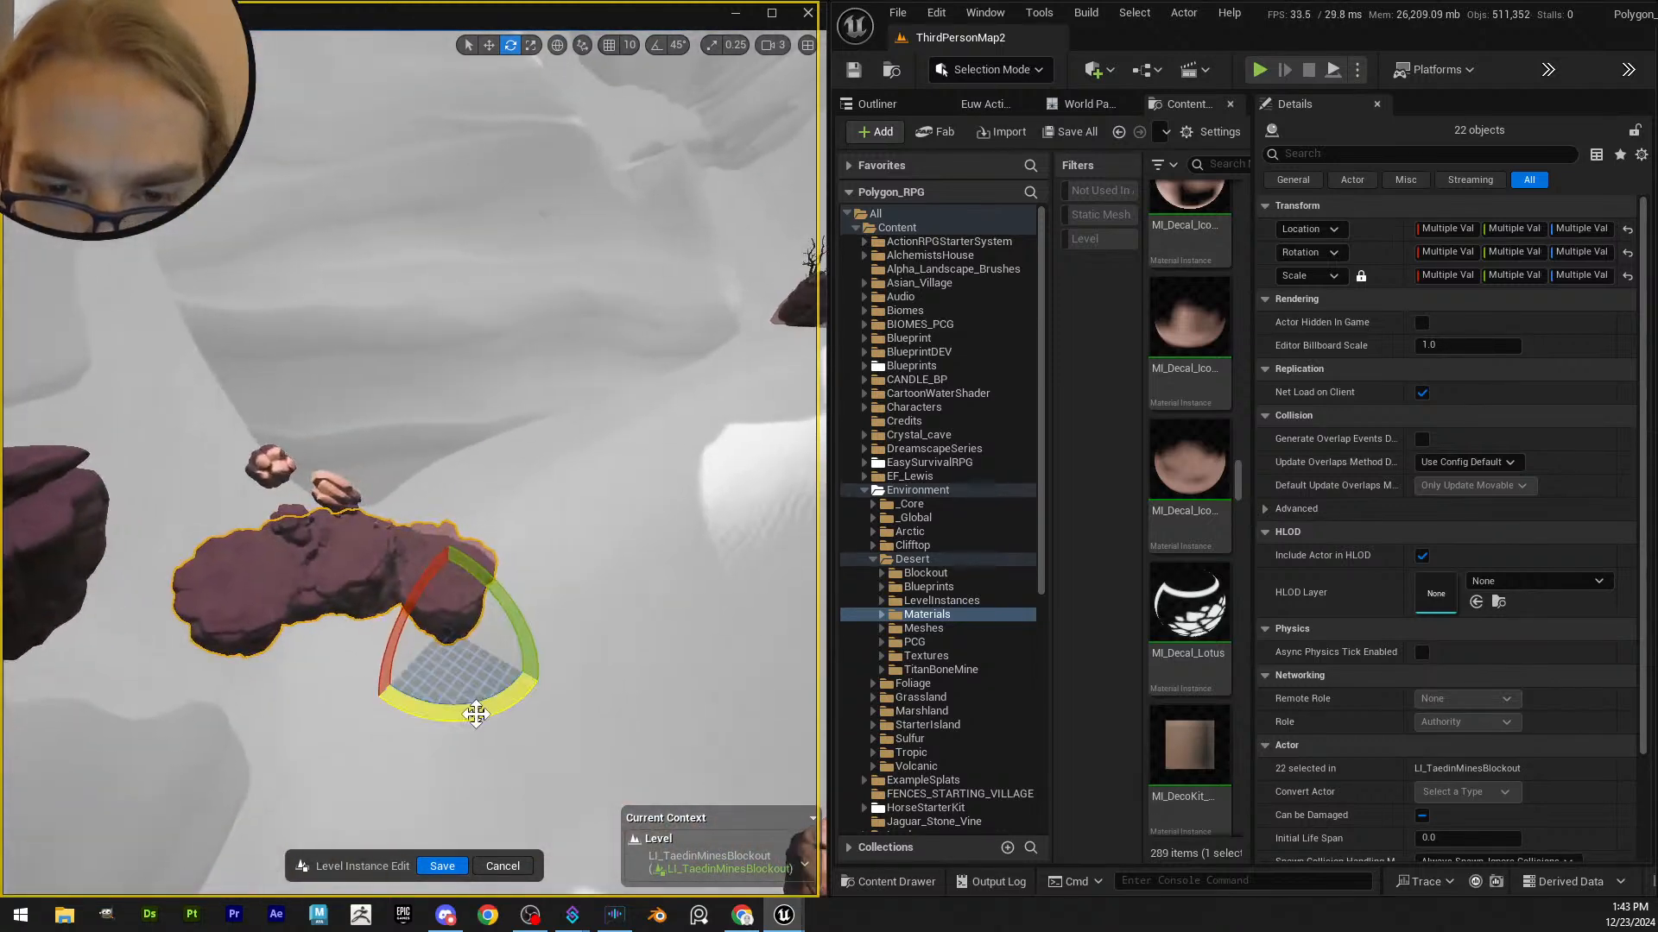
{"action": "left_click_drag", "start_coordinate": [479, 711], "coordinate": [537, 670]}
{"action": "right_click_drag", "start_coordinate": [537, 670], "coordinate": [501, 660]}
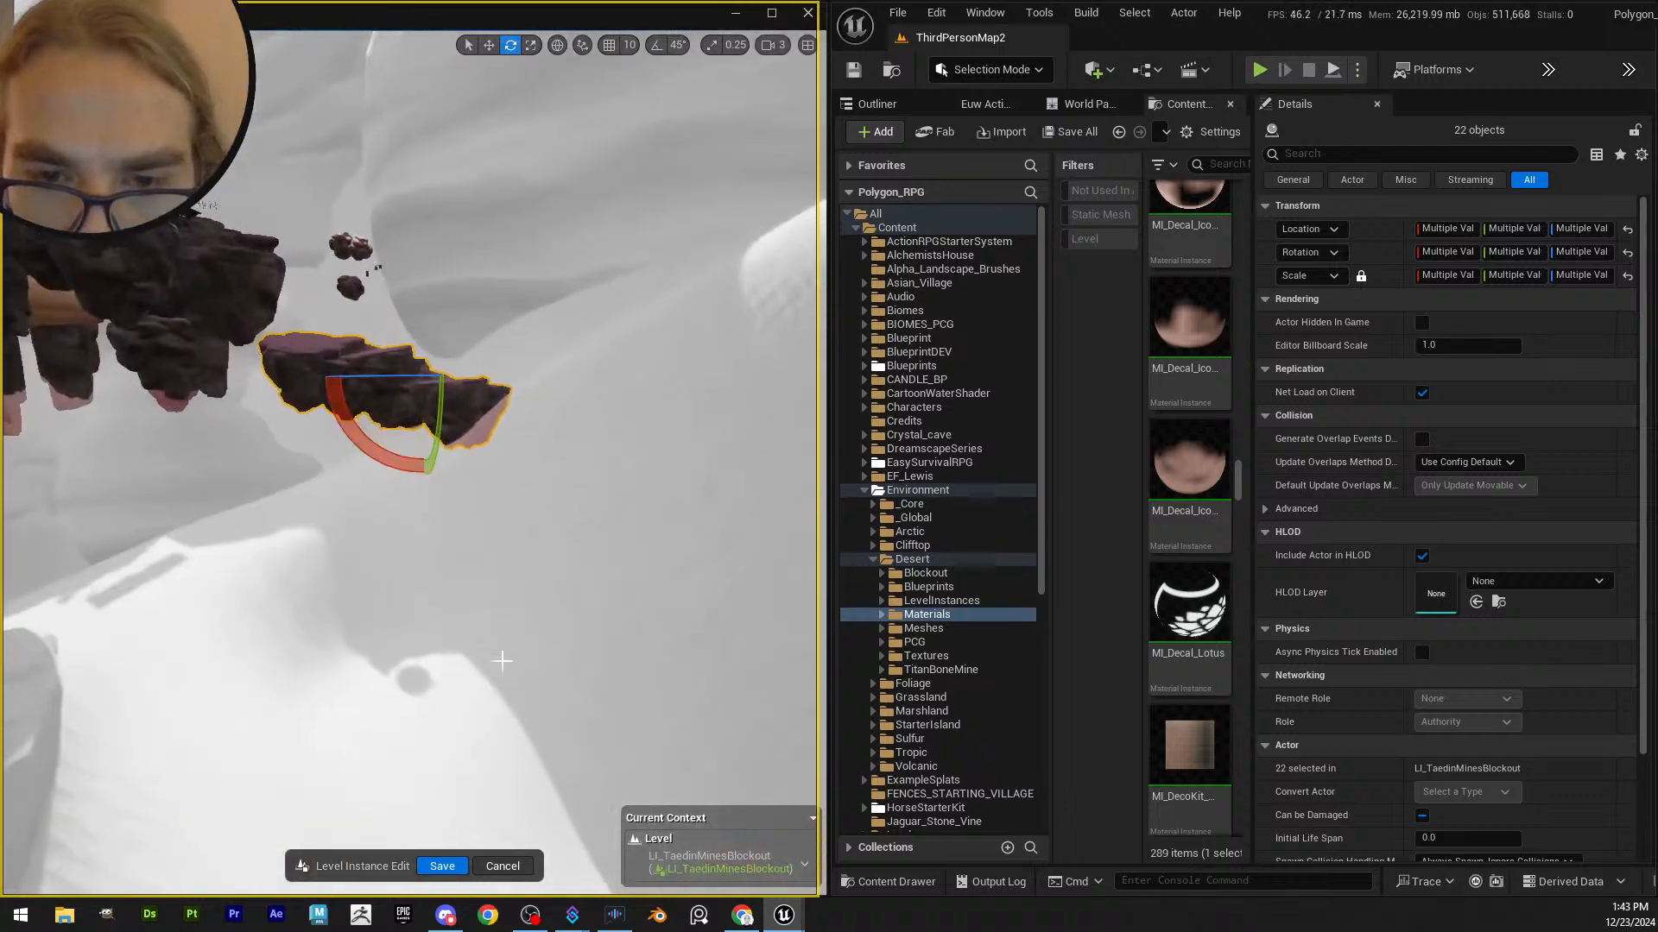
{"action": "right_click_drag", "start_coordinate": [393, 219], "coordinate": [390, 226]}
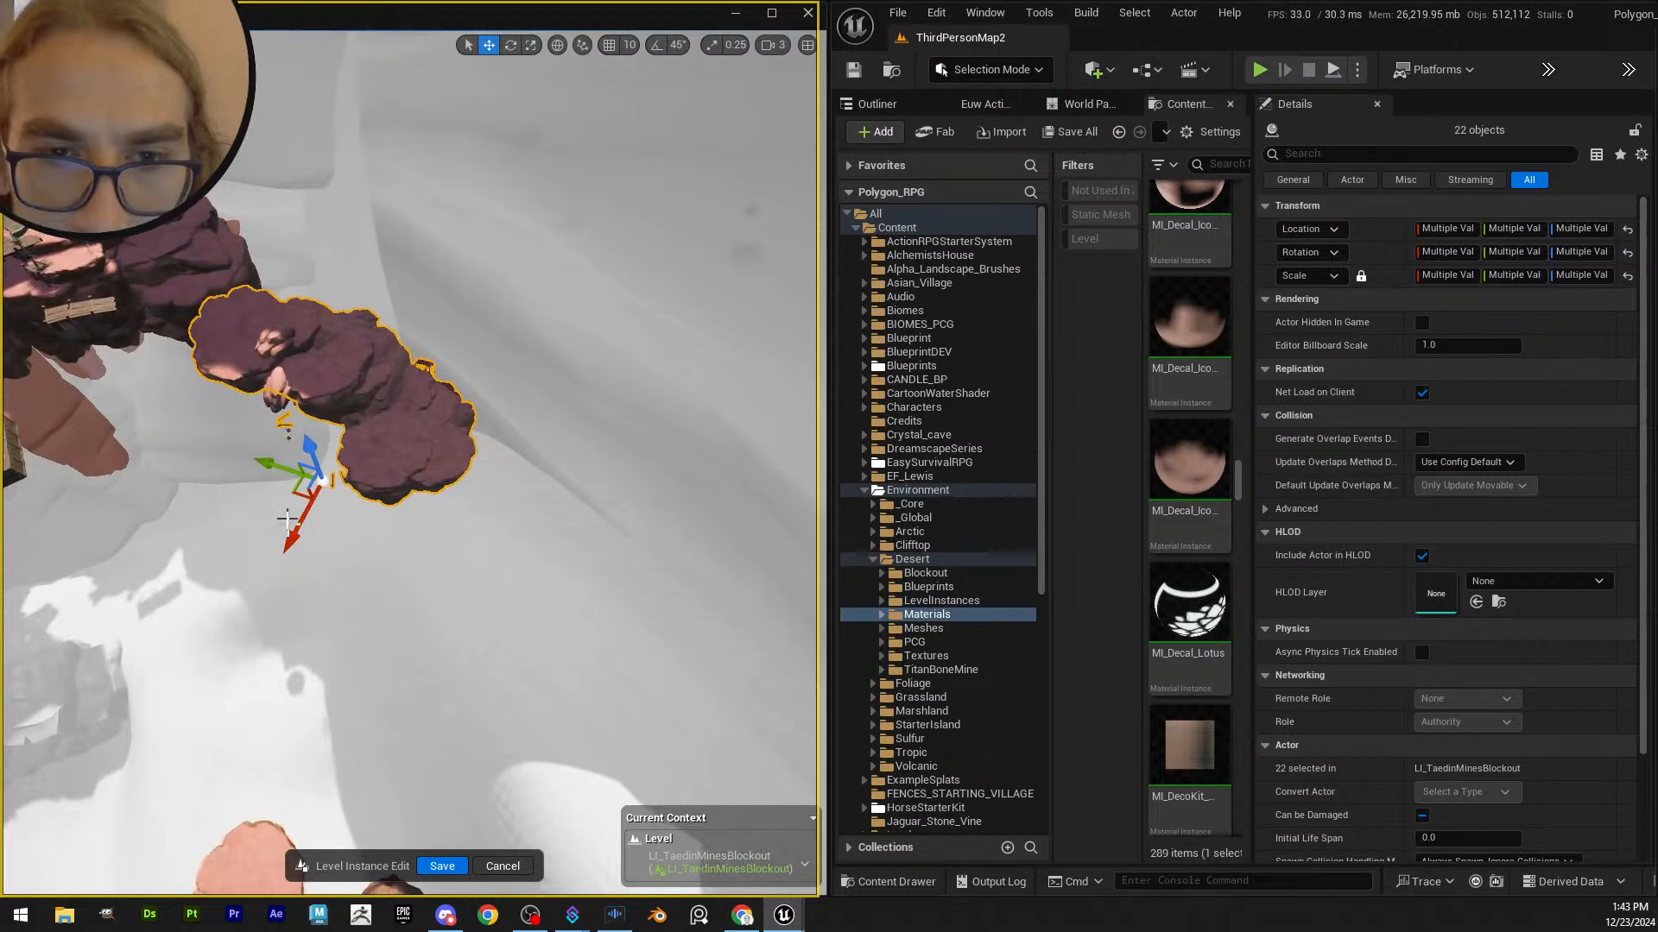
- Move the selected group of 22 rocks and props to extend the dark rock ledge from the existing cliff path
{"action": "left_click_drag", "start_coordinate": [271, 454], "coordinate": [274, 449]}
{"action": "right_click_drag", "start_coordinate": [339, 360], "coordinate": [336, 361]}
{"action": "left_click_drag", "start_coordinate": [410, 436], "coordinate": [376, 423]}
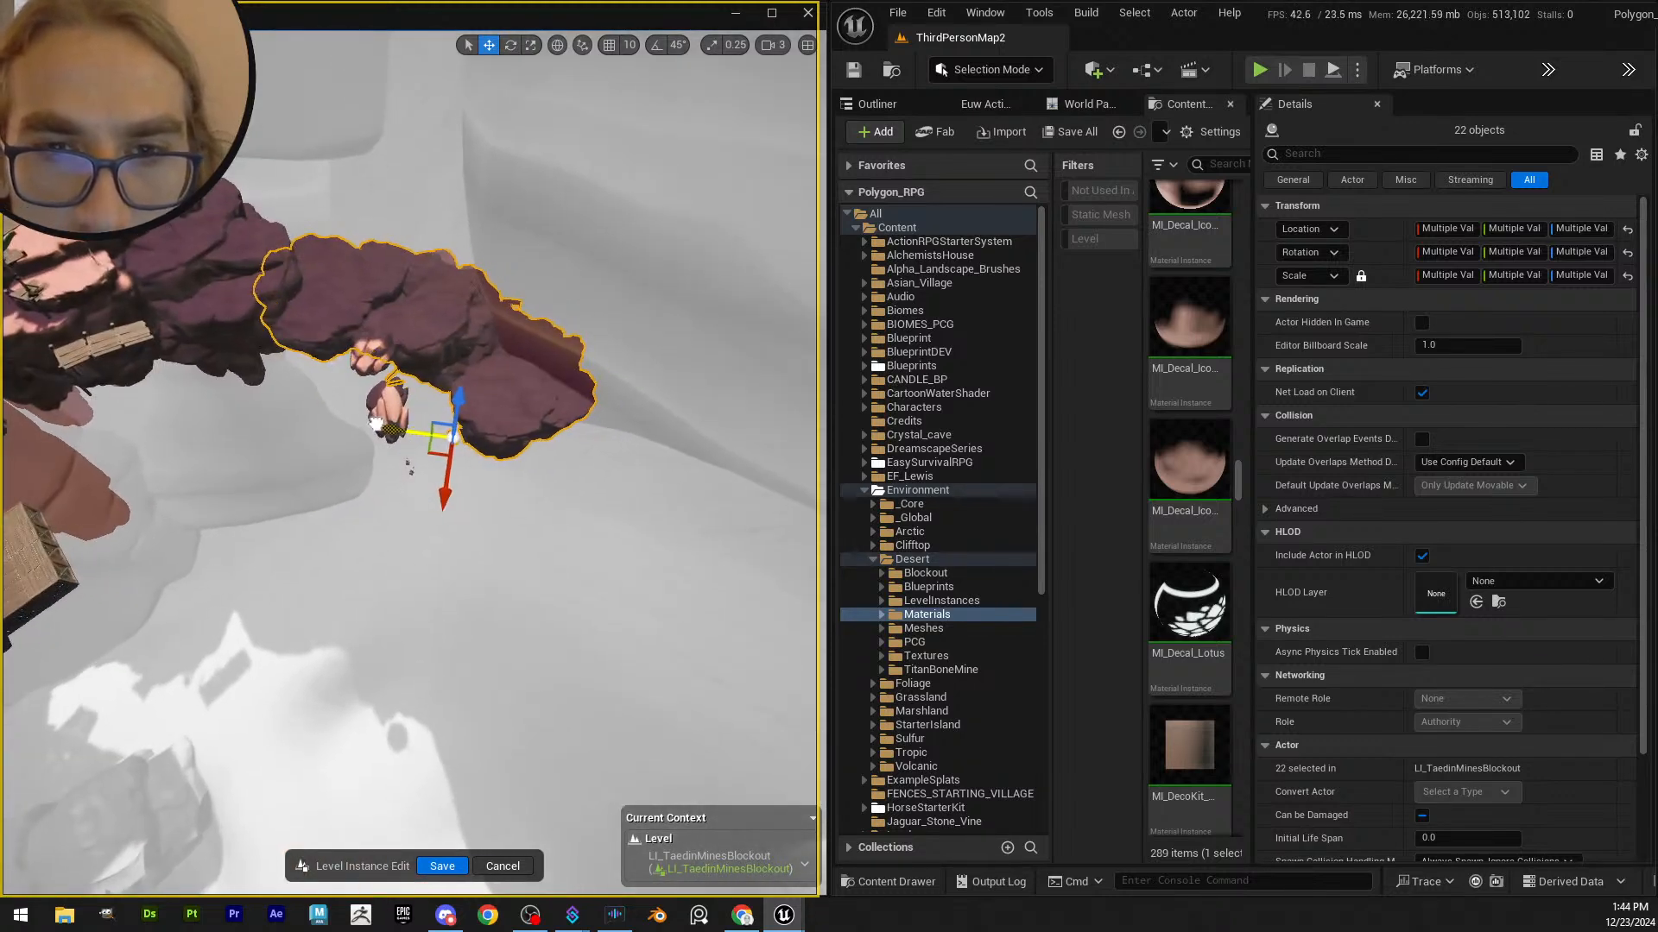
{"action": "right_click_drag", "start_coordinate": [373, 426], "coordinate": [371, 429]}
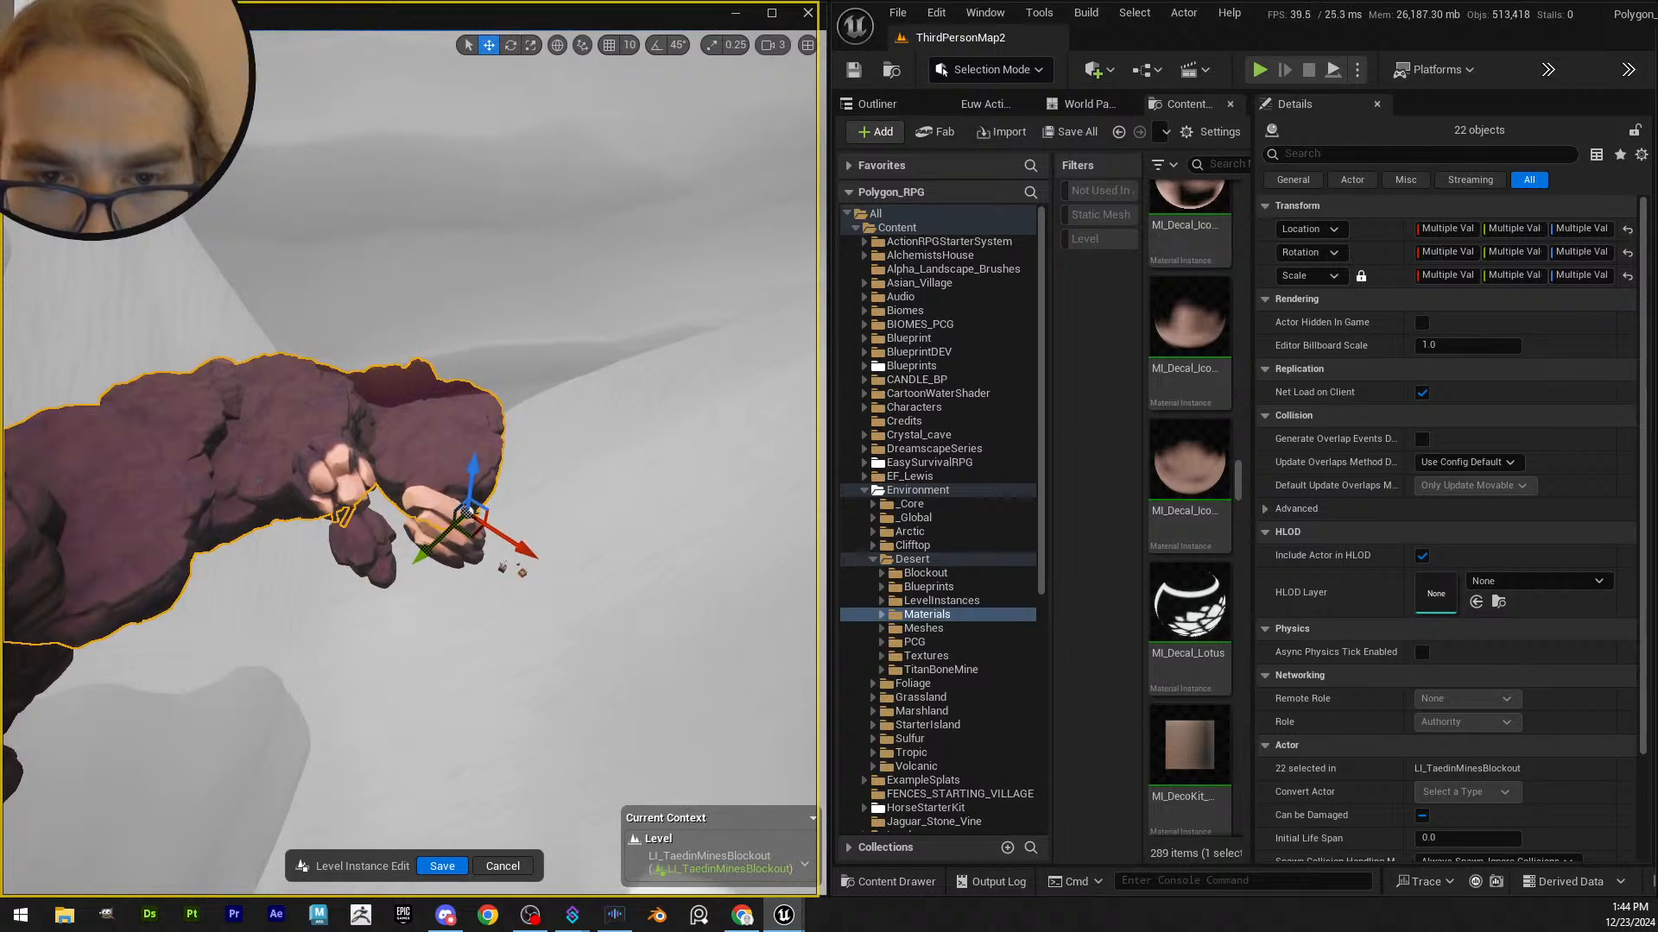
- Delete the three small rocks hanging beneath the outer end of the ledge
{"action": "left_click", "coordinate": [328, 477]}
{"action": "left_click", "coordinate": [459, 553], "text": "ctrl"}
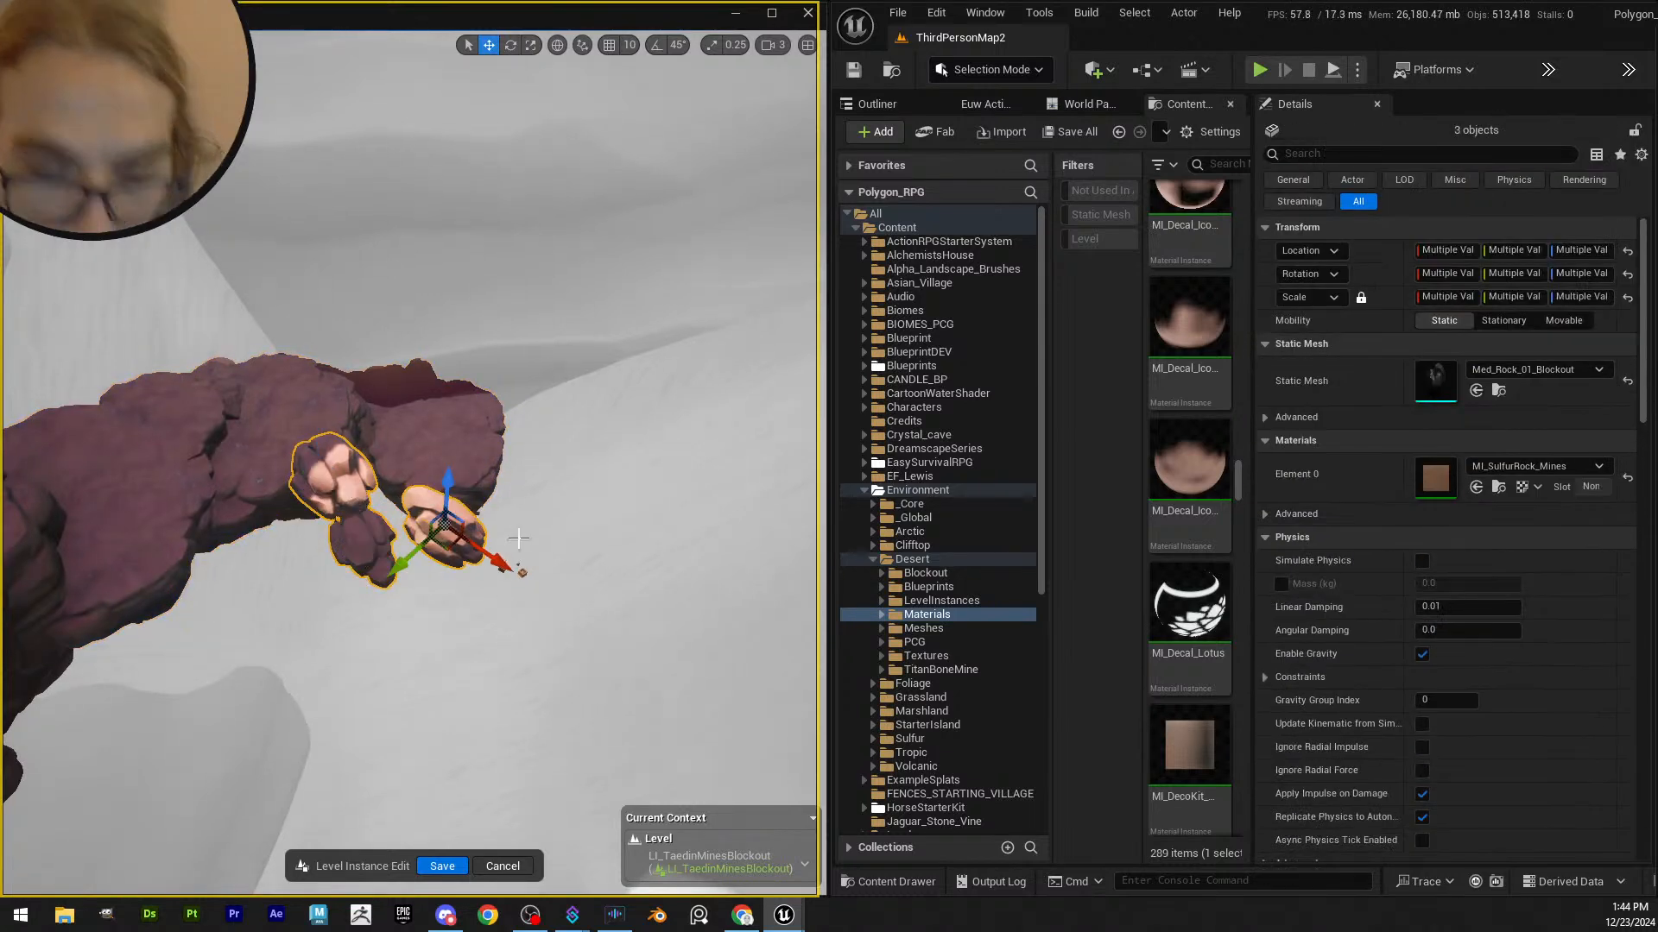
{"action": "key", "text": "Delete"}
{"action": "right_click_drag", "start_coordinate": [464, 460], "coordinate": [492, 507]}
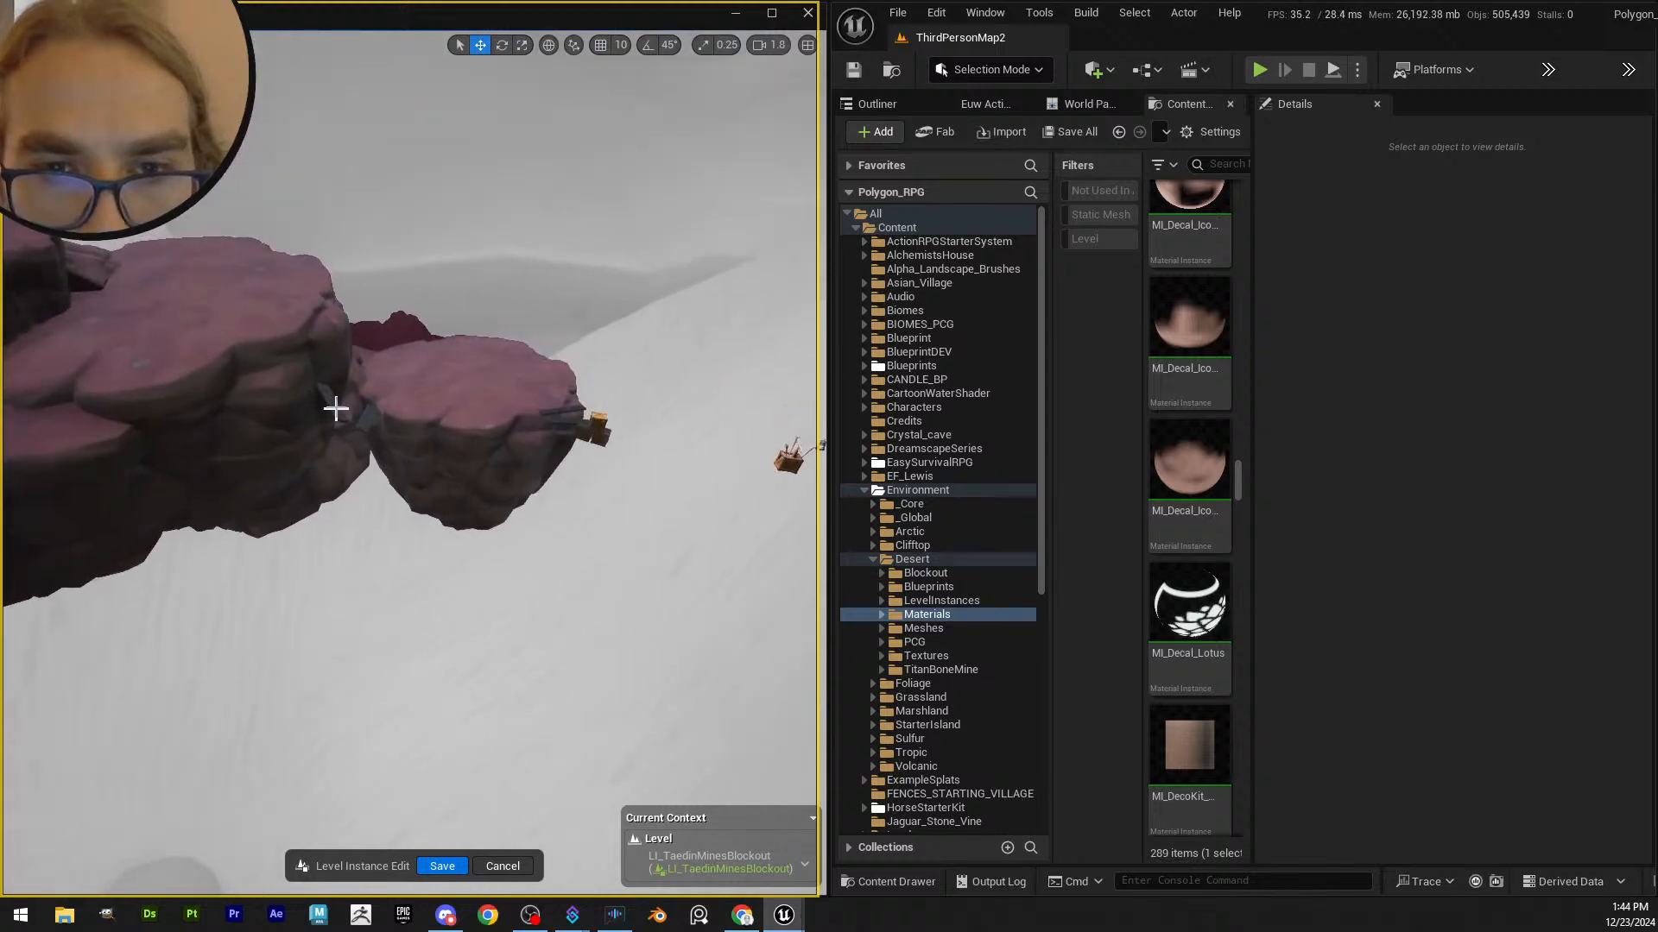
- Delete the duplicated wooden planks and small props left floating around and beyond the outermost ledge rock
{"action": "left_click", "coordinate": [362, 423]}
{"action": "left_click", "coordinate": [515, 433], "text": "ctrl"}
{"action": "right_click_drag", "start_coordinate": [514, 433], "coordinate": [525, 510]}
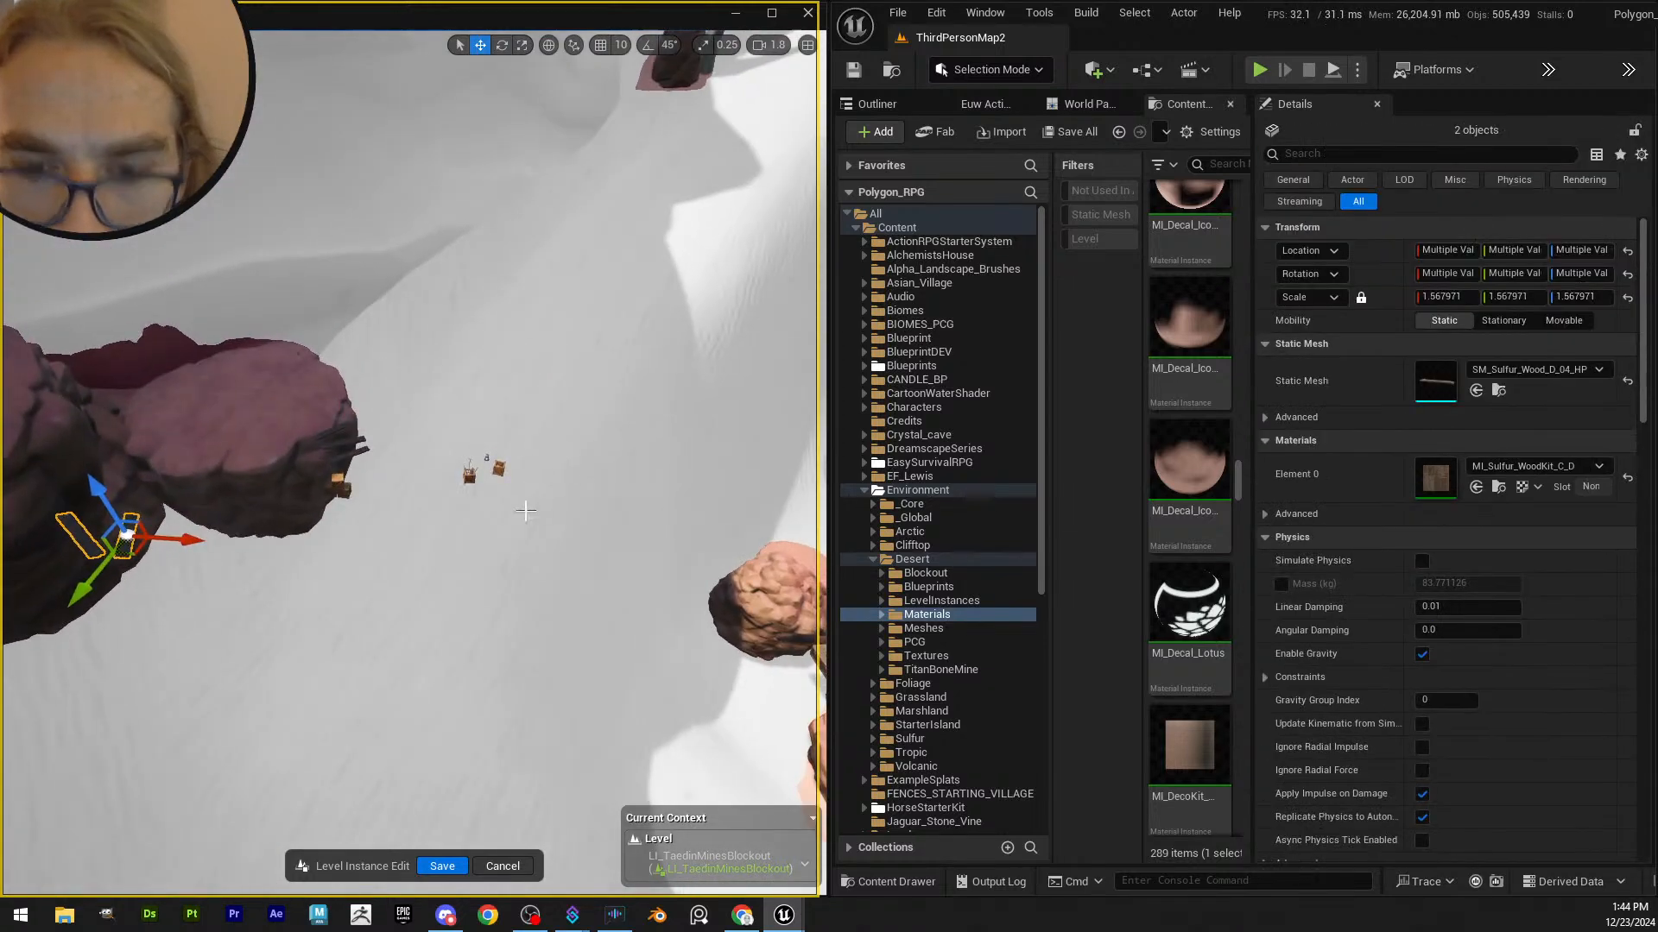
{"action": "left_click", "coordinate": [538, 536]}
{"action": "left_click_drag", "start_coordinate": [411, 434], "coordinate": [418, 423]}
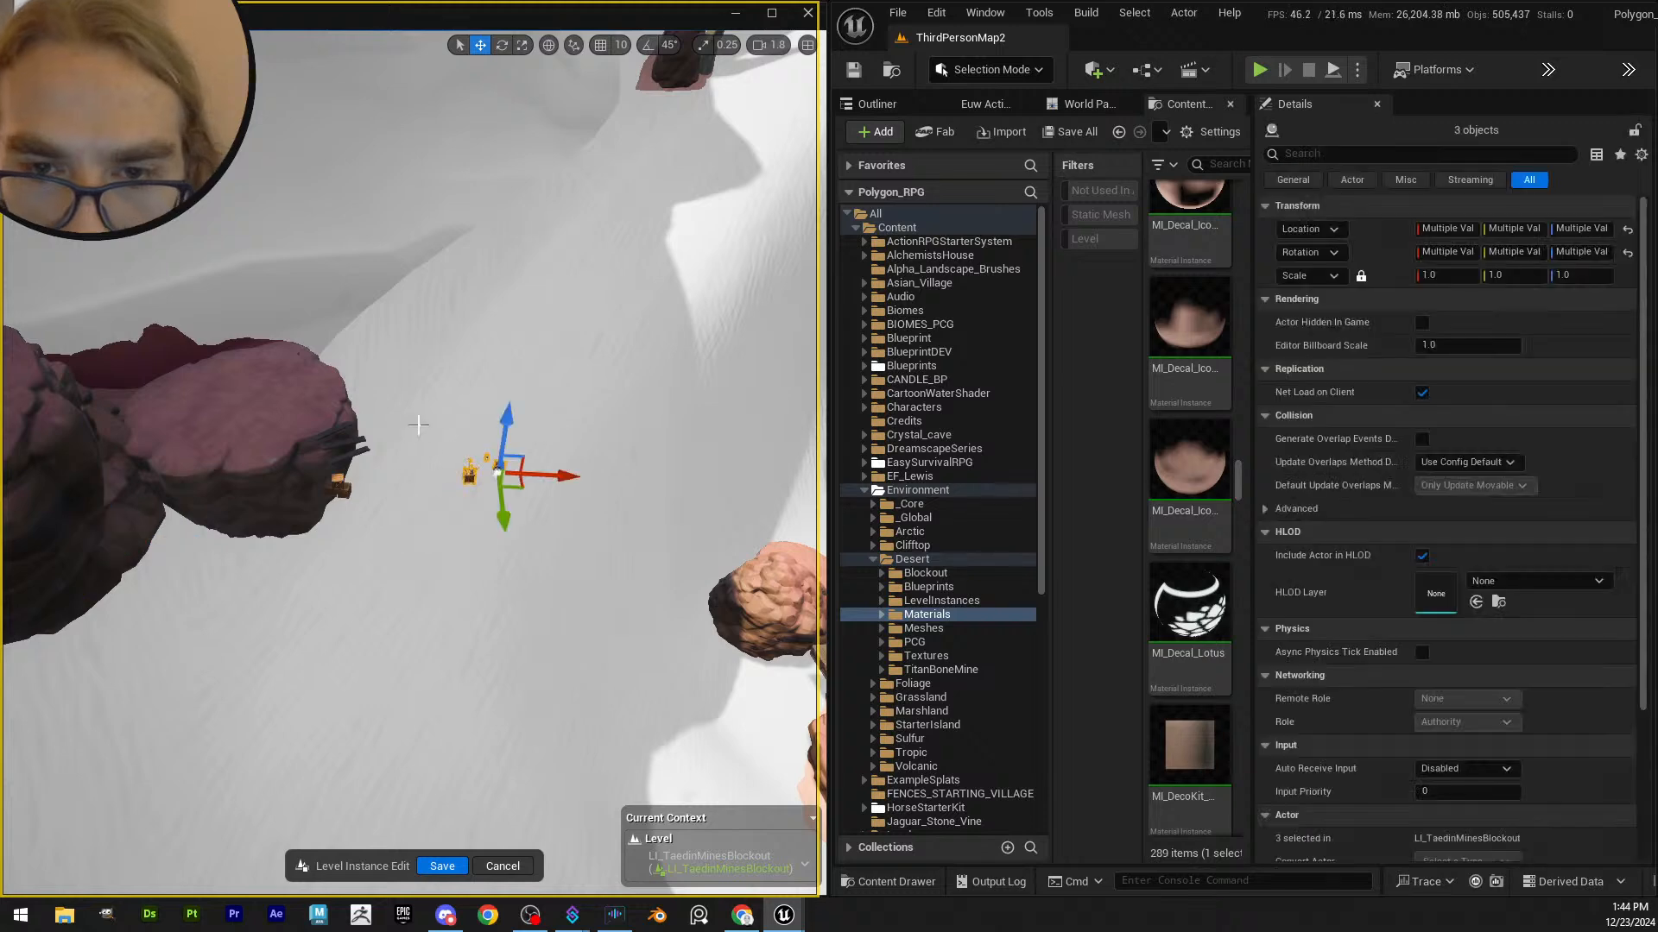
{"action": "left_click", "coordinate": [455, 462]}
{"action": "right_click_drag", "start_coordinate": [456, 462], "coordinate": [528, 571]}
{"action": "key", "text": "ctrl+a"}
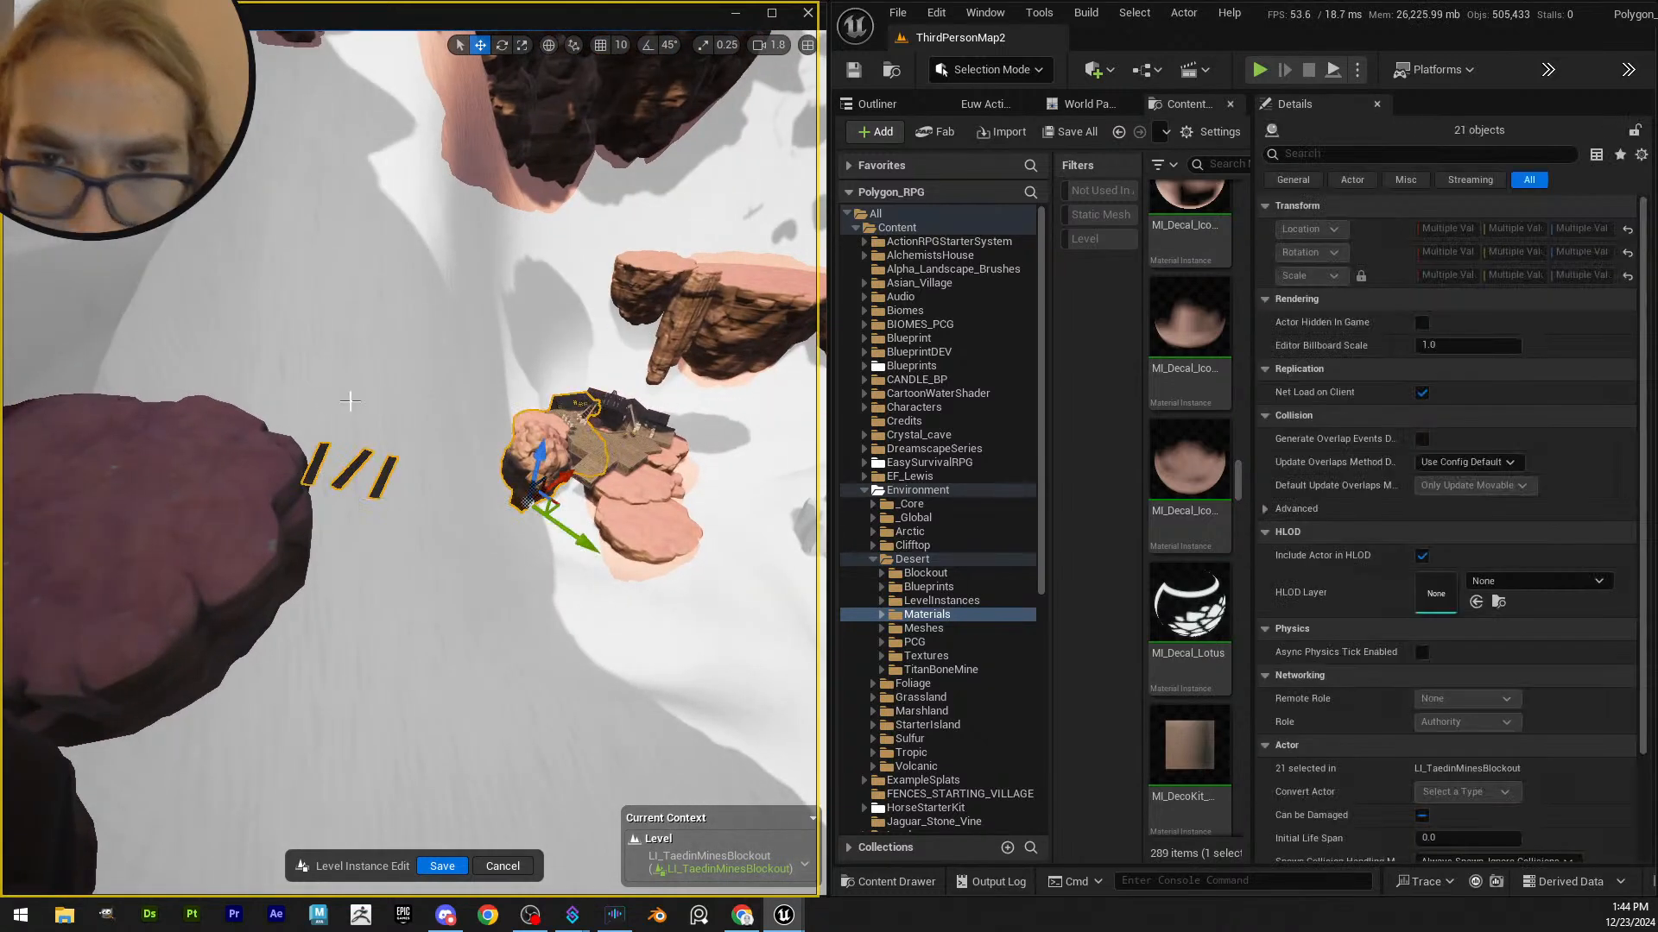
{"action": "right_click_drag", "start_coordinate": [498, 430], "coordinate": [431, 436]}
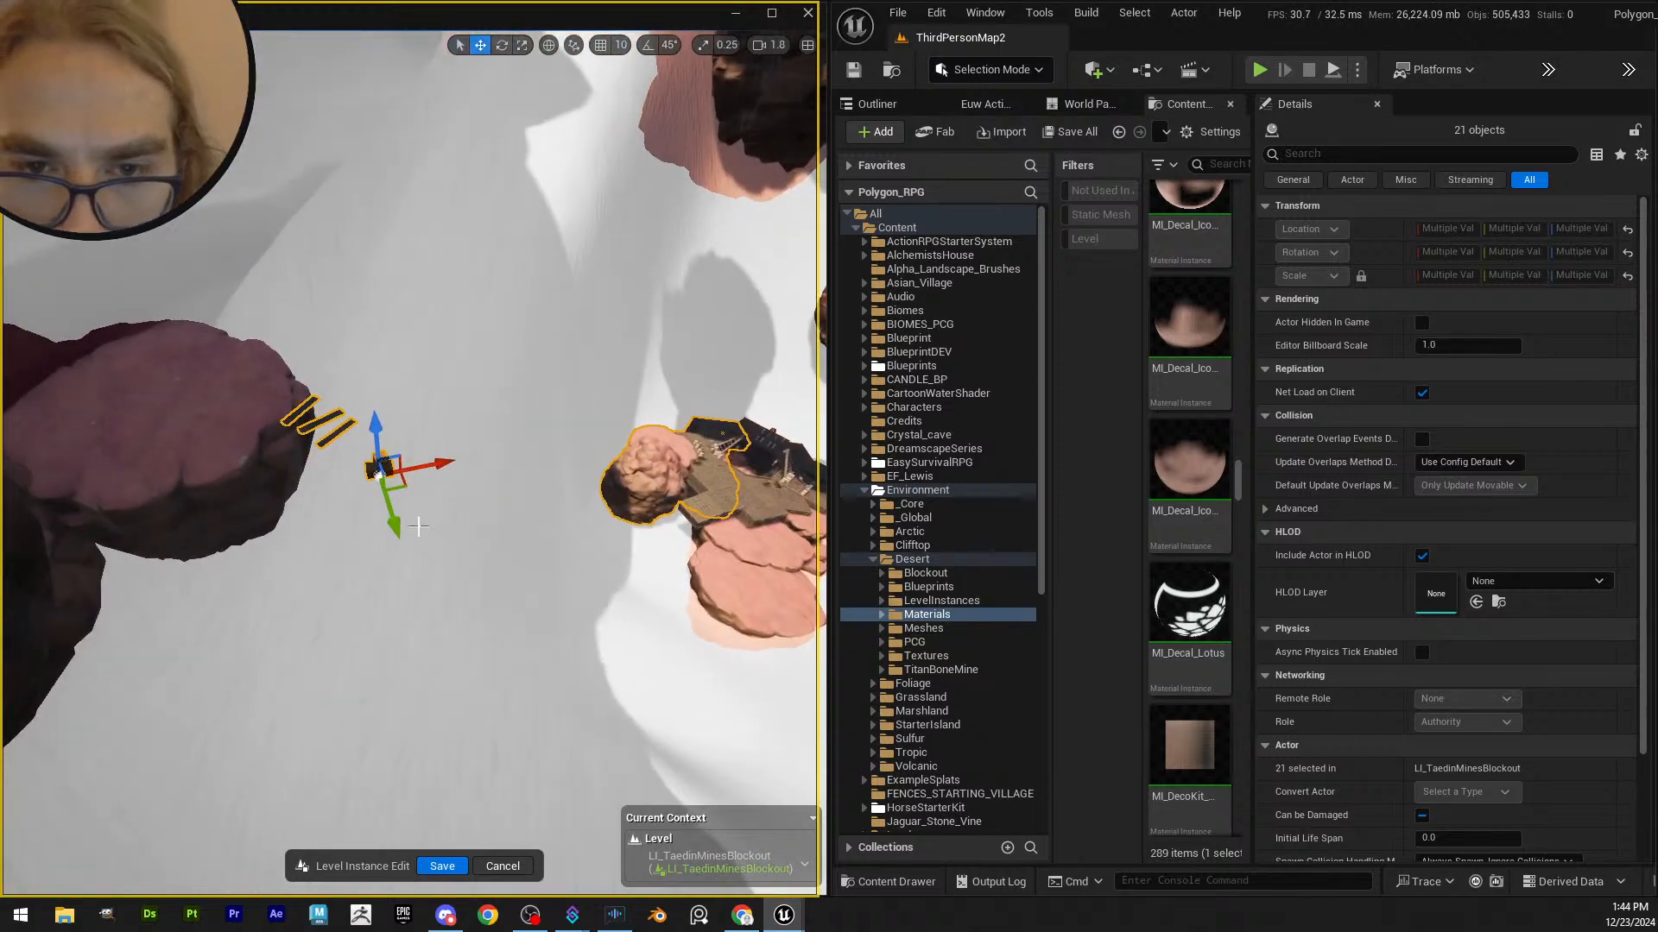
{"action": "left_click", "coordinate": [223, 438]}
{"action": "left_click_drag", "start_coordinate": [481, 544], "coordinate": [330, 380], "text": "ctrl+alt"}
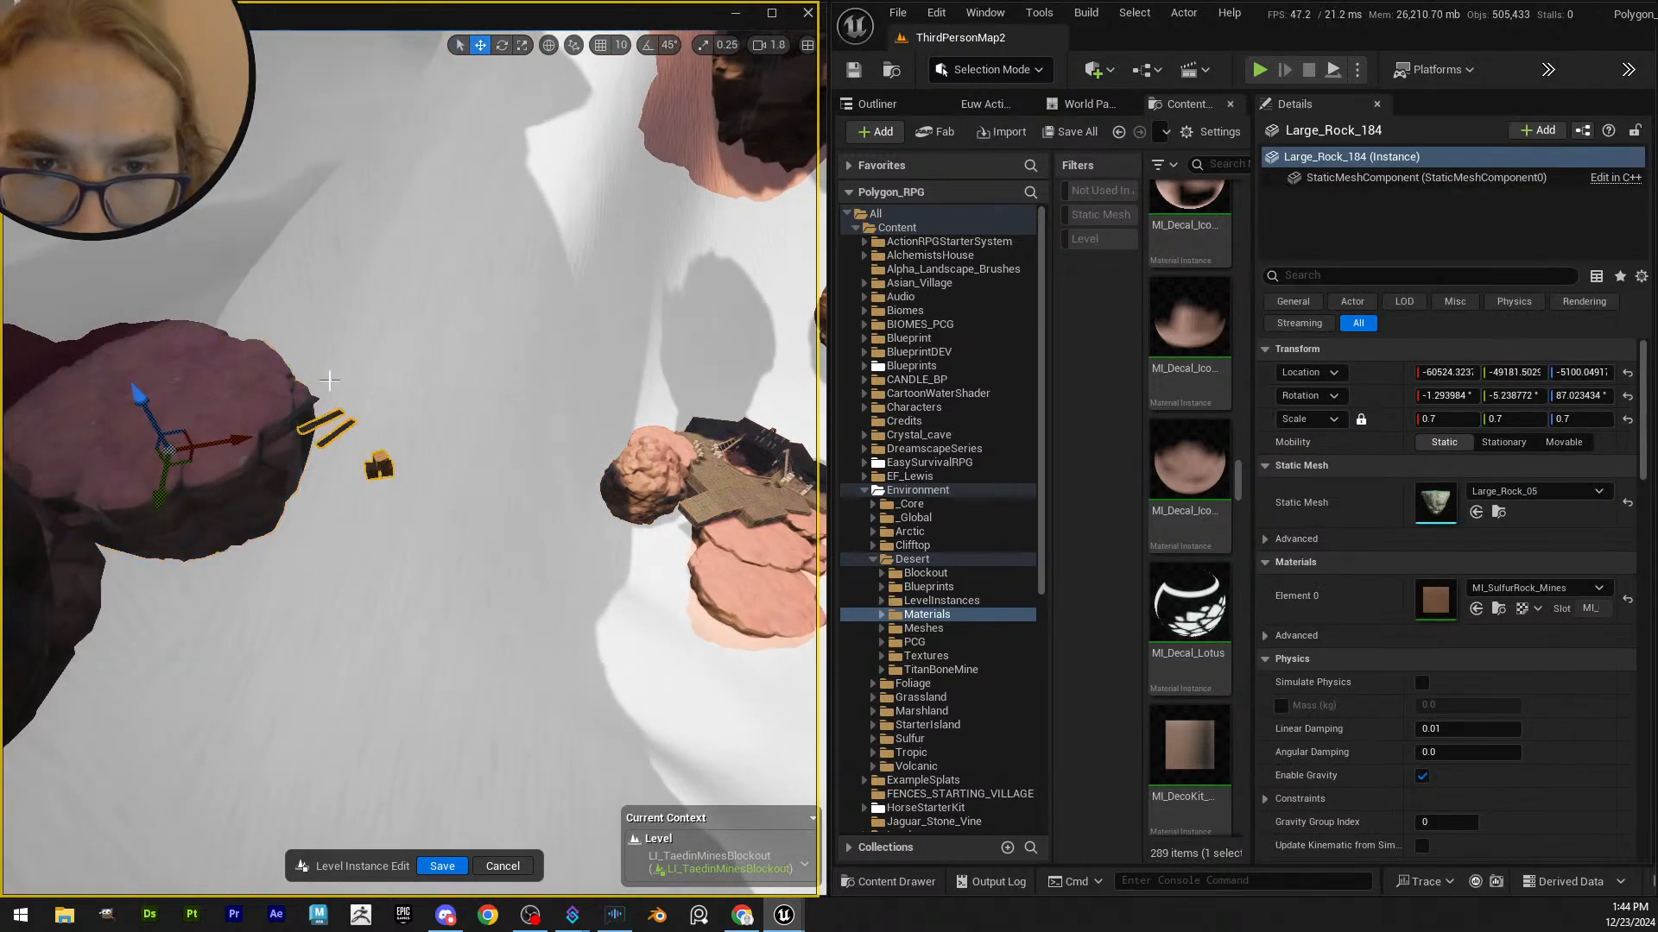
{"action": "key", "text": "Delete"}
{"action": "left_click", "coordinate": [306, 406]}
{"action": "key", "text": "Escape"}
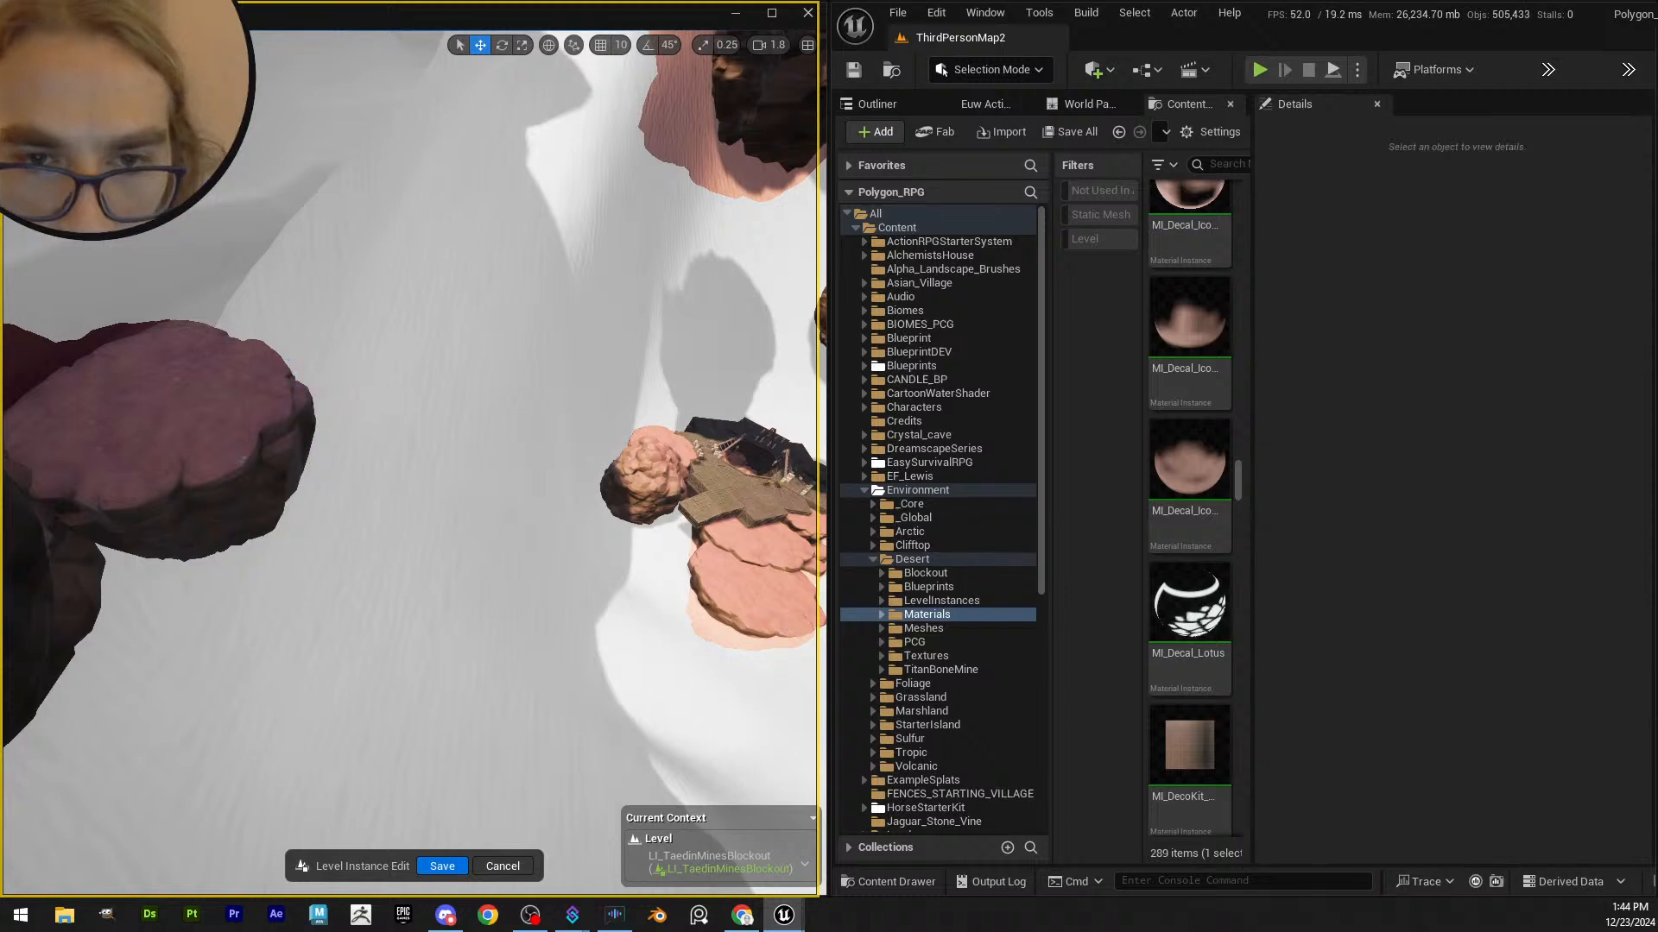
- Rotate the upper stepping rocks of the ledge, including Large_Rock_72, to vary their tilt
{"action": "right_click_drag", "start_coordinate": [305, 406], "coordinate": [259, 423]}
{"action": "mouse_move", "coordinate": [495, 377]}
{"action": "right_mouse_down"}
{"action": "mouse_move", "coordinate": [432, 380]}
{"action": "mouse_move", "coordinate": [518, 382]}
{"action": "mouse_move", "coordinate": [495, 377]}
{"action": "right_mouse_up"}
{"action": "left_click", "coordinate": [493, 379]}
{"action": "key", "text": "e"}
{"action": "mouse_move", "coordinate": [420, 394]}
{"action": "left_mouse_down"}
{"action": "mouse_move", "coordinate": [380, 419]}
{"action": "mouse_move", "coordinate": [426, 381]}
{"action": "left_mouse_up"}
{"action": "left_click", "coordinate": [544, 406]}
{"action": "left_click_drag", "start_coordinate": [617, 380], "coordinate": [606, 342]}
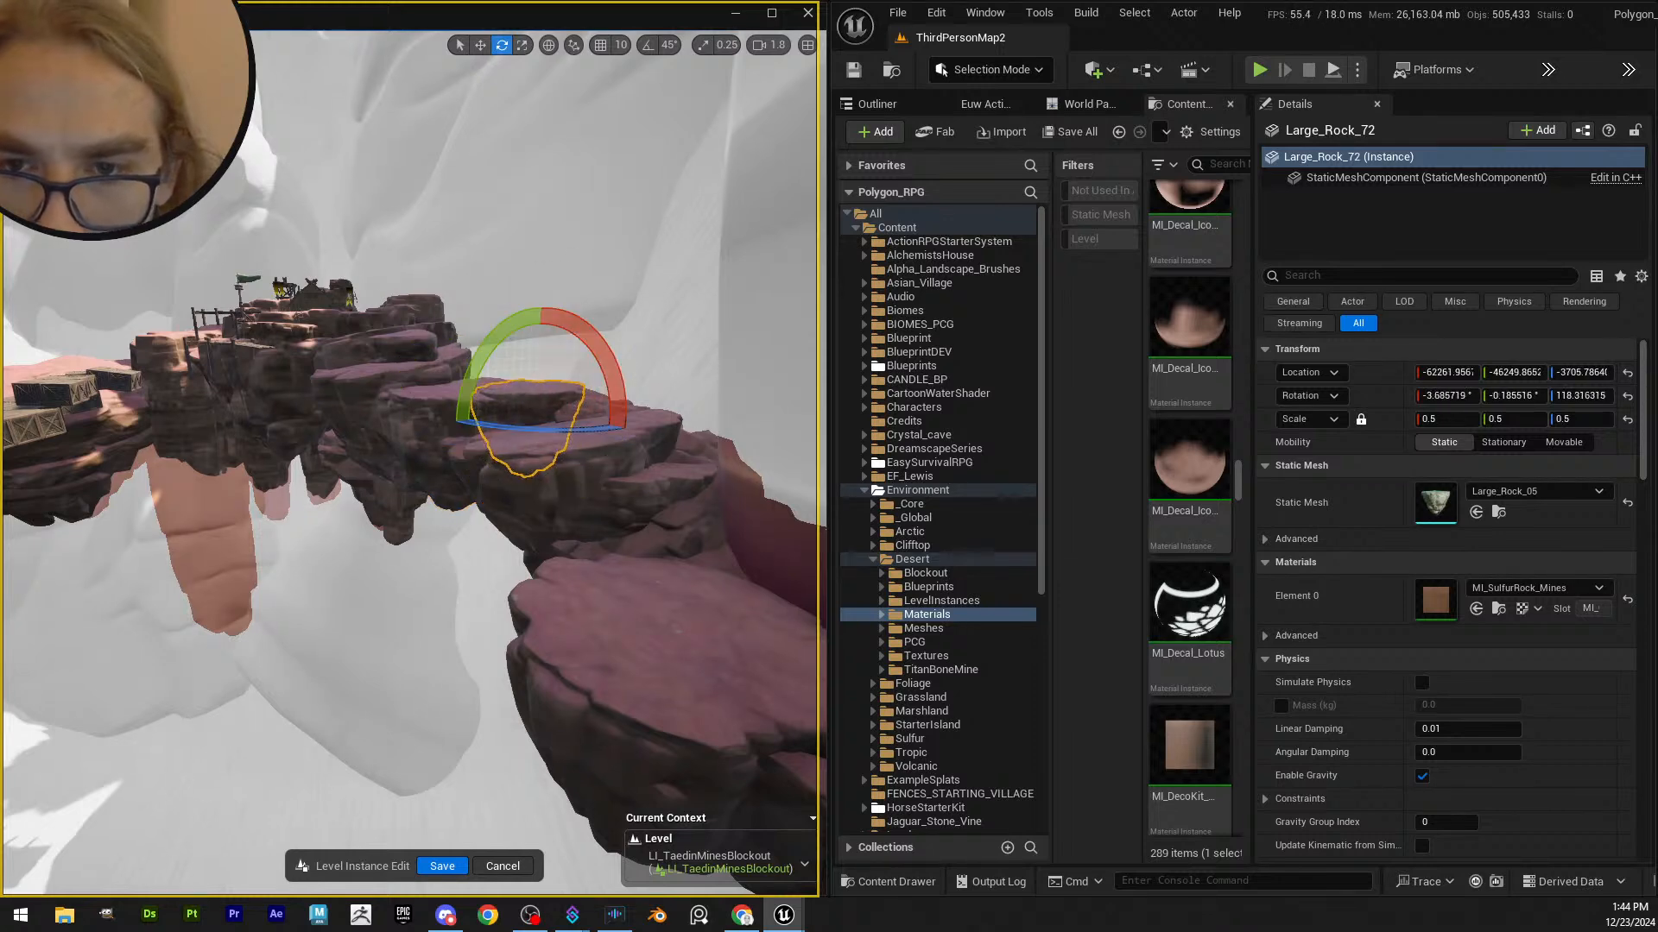
- Tilt the lower ledge rocks Large_Rock_176 and Large_Rock_184 to adjust their walkable tops
{"action": "right_click_drag", "start_coordinate": [754, 491], "coordinate": [758, 492]}
{"action": "left_click", "coordinate": [665, 433]}
{"action": "left_click_drag", "start_coordinate": [653, 429], "coordinate": [648, 416]}
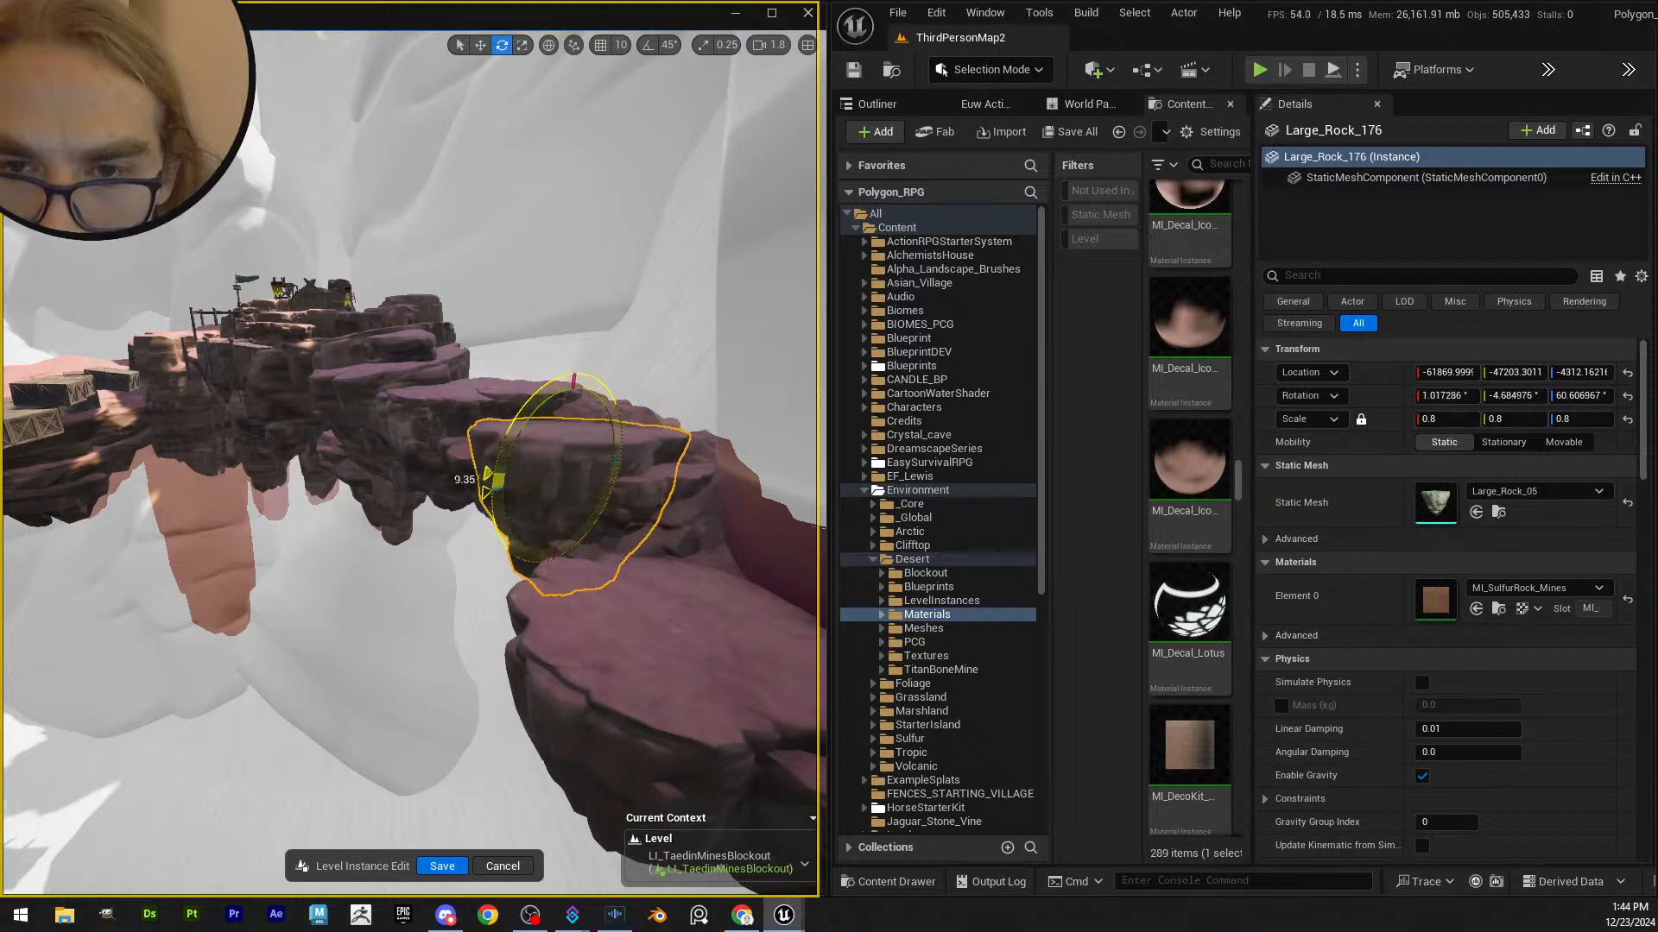
{"action": "left_click", "coordinate": [644, 634]}
{"action": "right_click_drag", "start_coordinate": [643, 635], "coordinate": [678, 651]}
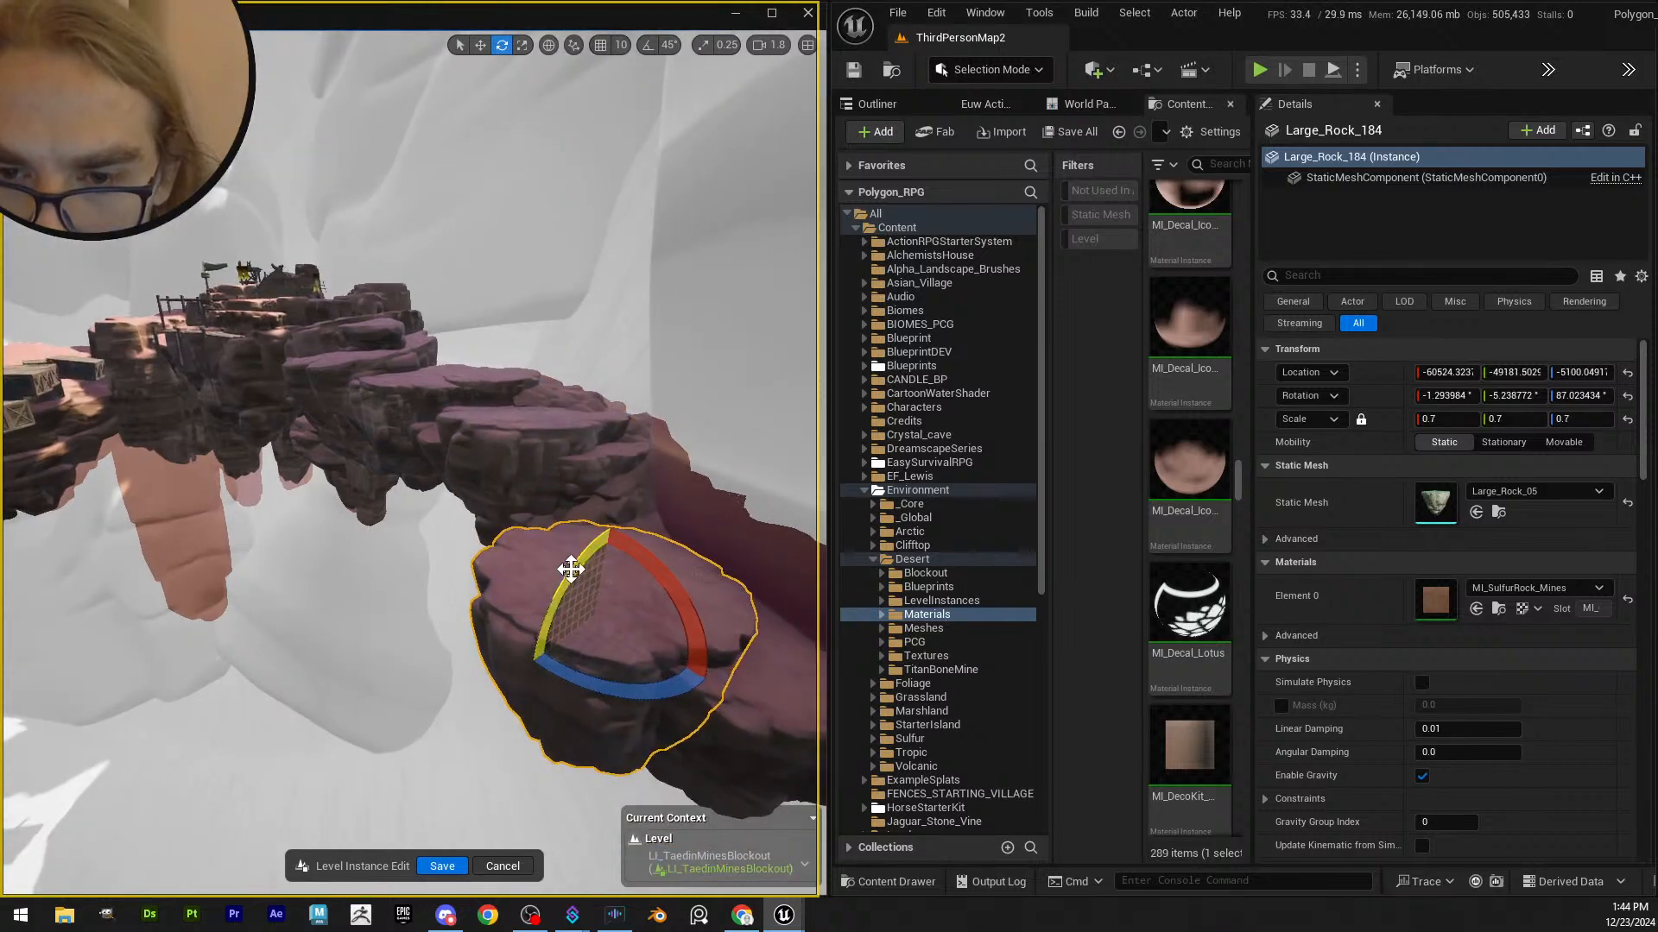
{"action": "left_click_drag", "start_coordinate": [672, 586], "coordinate": [663, 568]}
{"action": "right_click_drag", "start_coordinate": [663, 568], "coordinate": [689, 594]}
- Tilt the outermost ledge rock, Large_Rock_185, to about -10.7°, 0.2°, -157.2° and adjust its position
{"action": "left_click", "coordinate": [663, 543]}
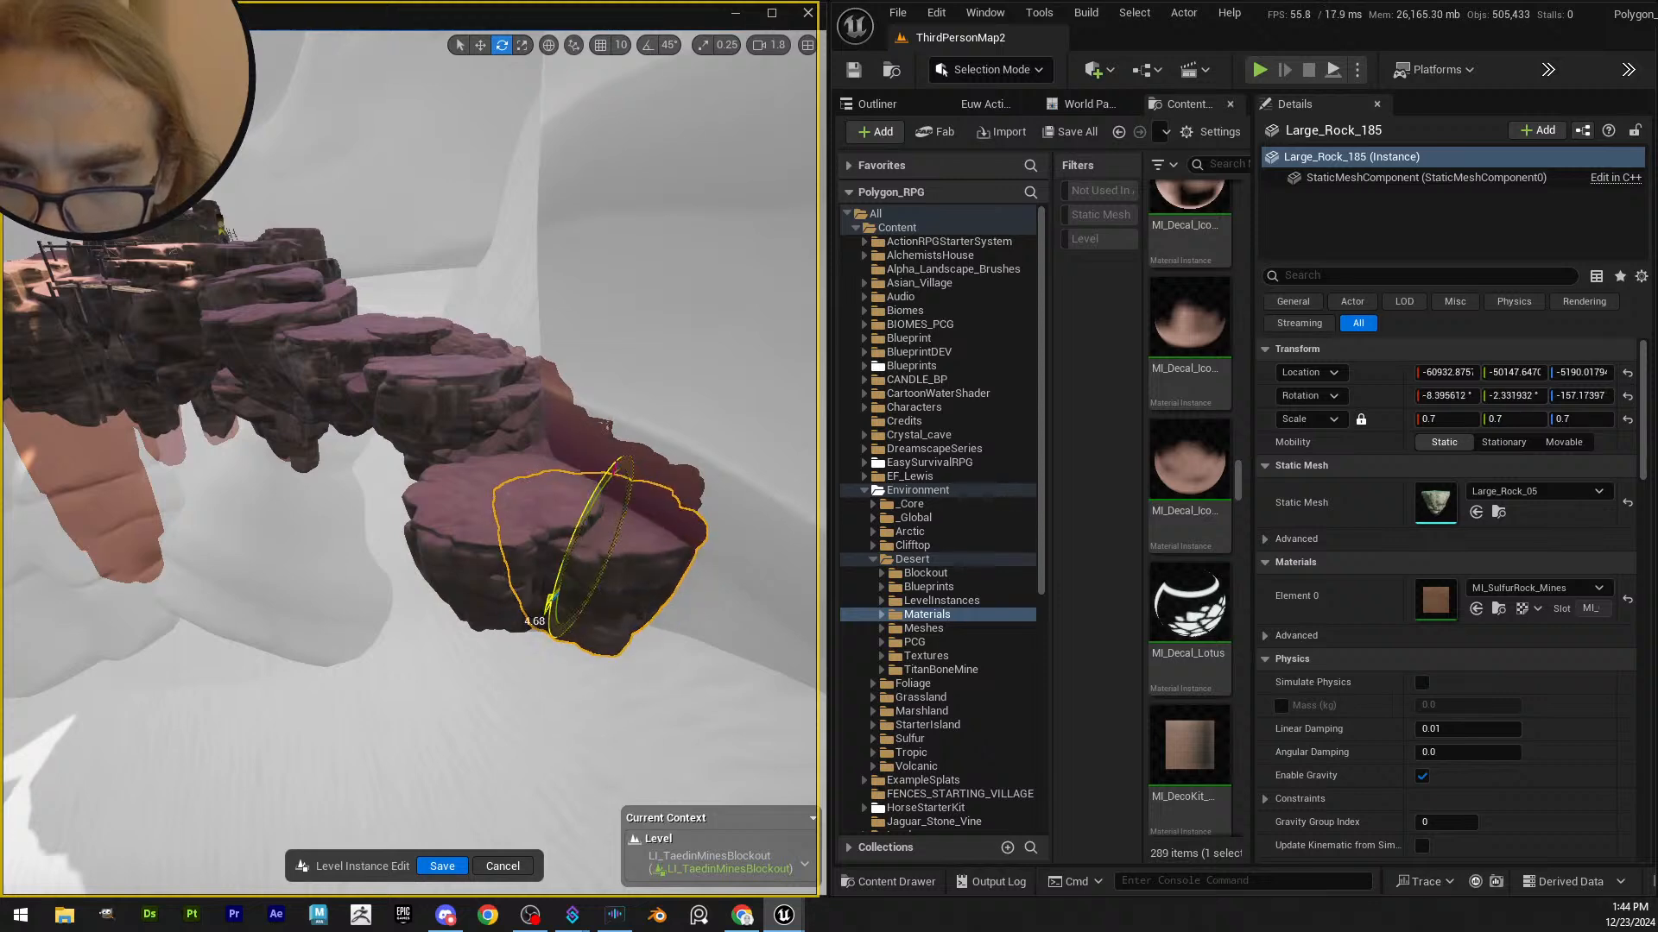
{"action": "key", "text": "ctrl+grave"}
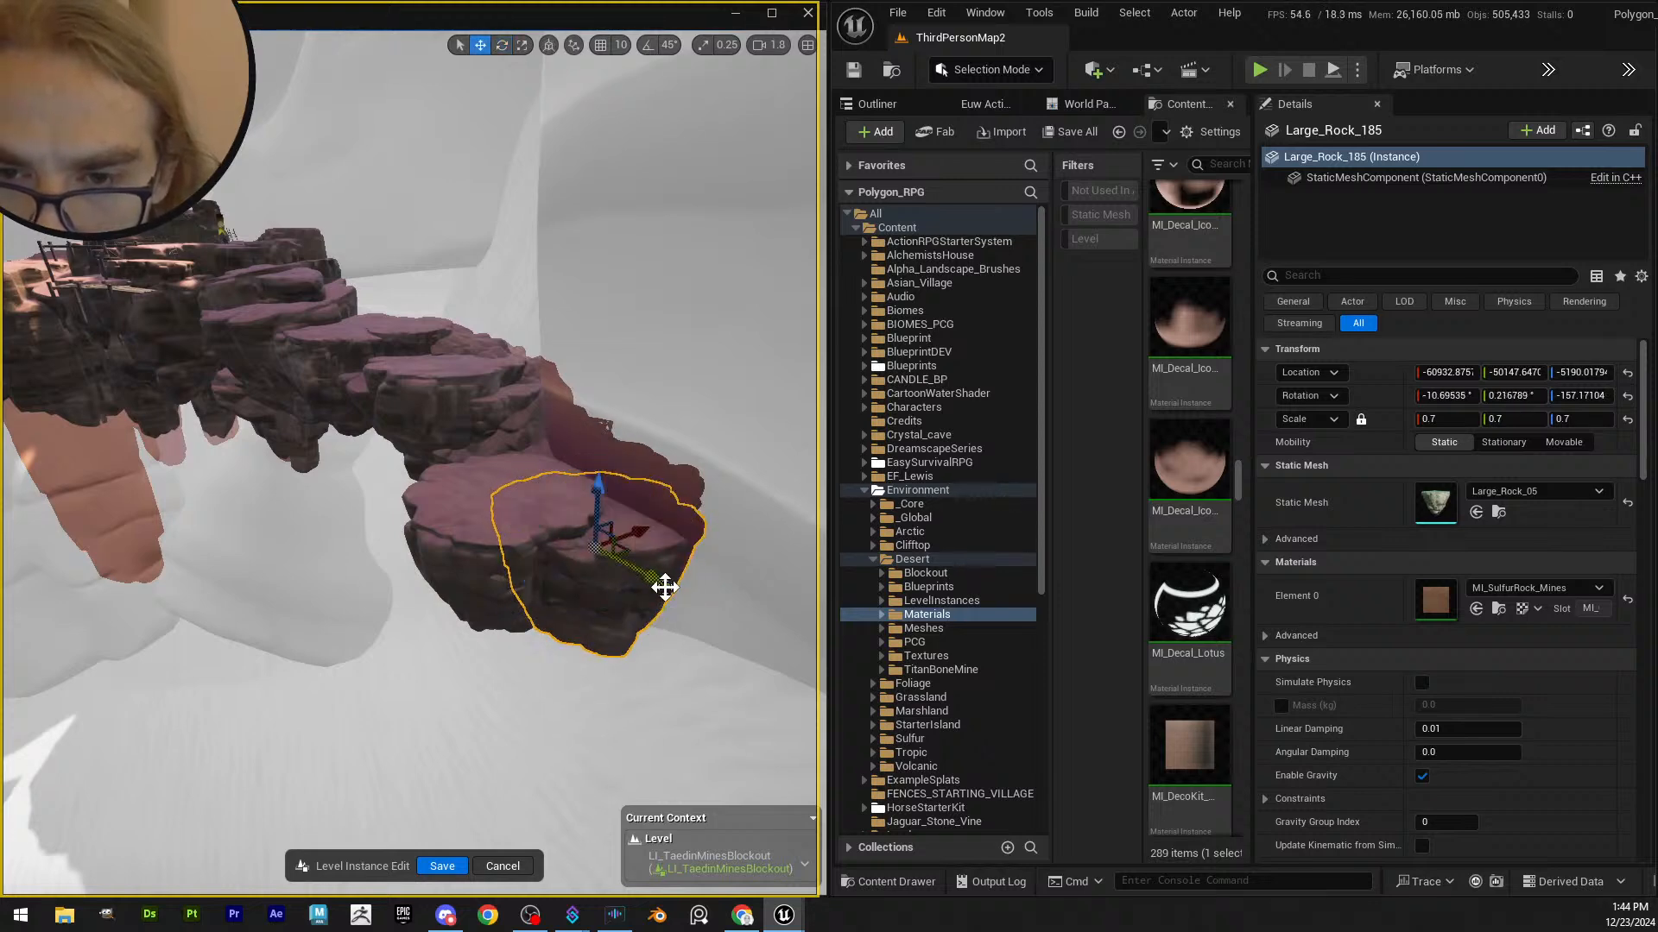
{"action": "left_click_drag", "start_coordinate": [660, 583], "coordinate": [699, 725]}
{"action": "left_click", "coordinate": [701, 728]}
- Delete the wooden platform blocks surrounding the watchtower on the pink rock, keeping the tower and the blocks supporting it
{"action": "right_click_drag", "start_coordinate": [701, 728], "coordinate": [559, 686]}
{"action": "key", "text": "w"}
{"action": "scroll", "coordinate": [557, 738], "scroll_direction": "up", "scroll_amount": 3}
{"action": "key", "text": "q"}
{"action": "key", "text": "e"}
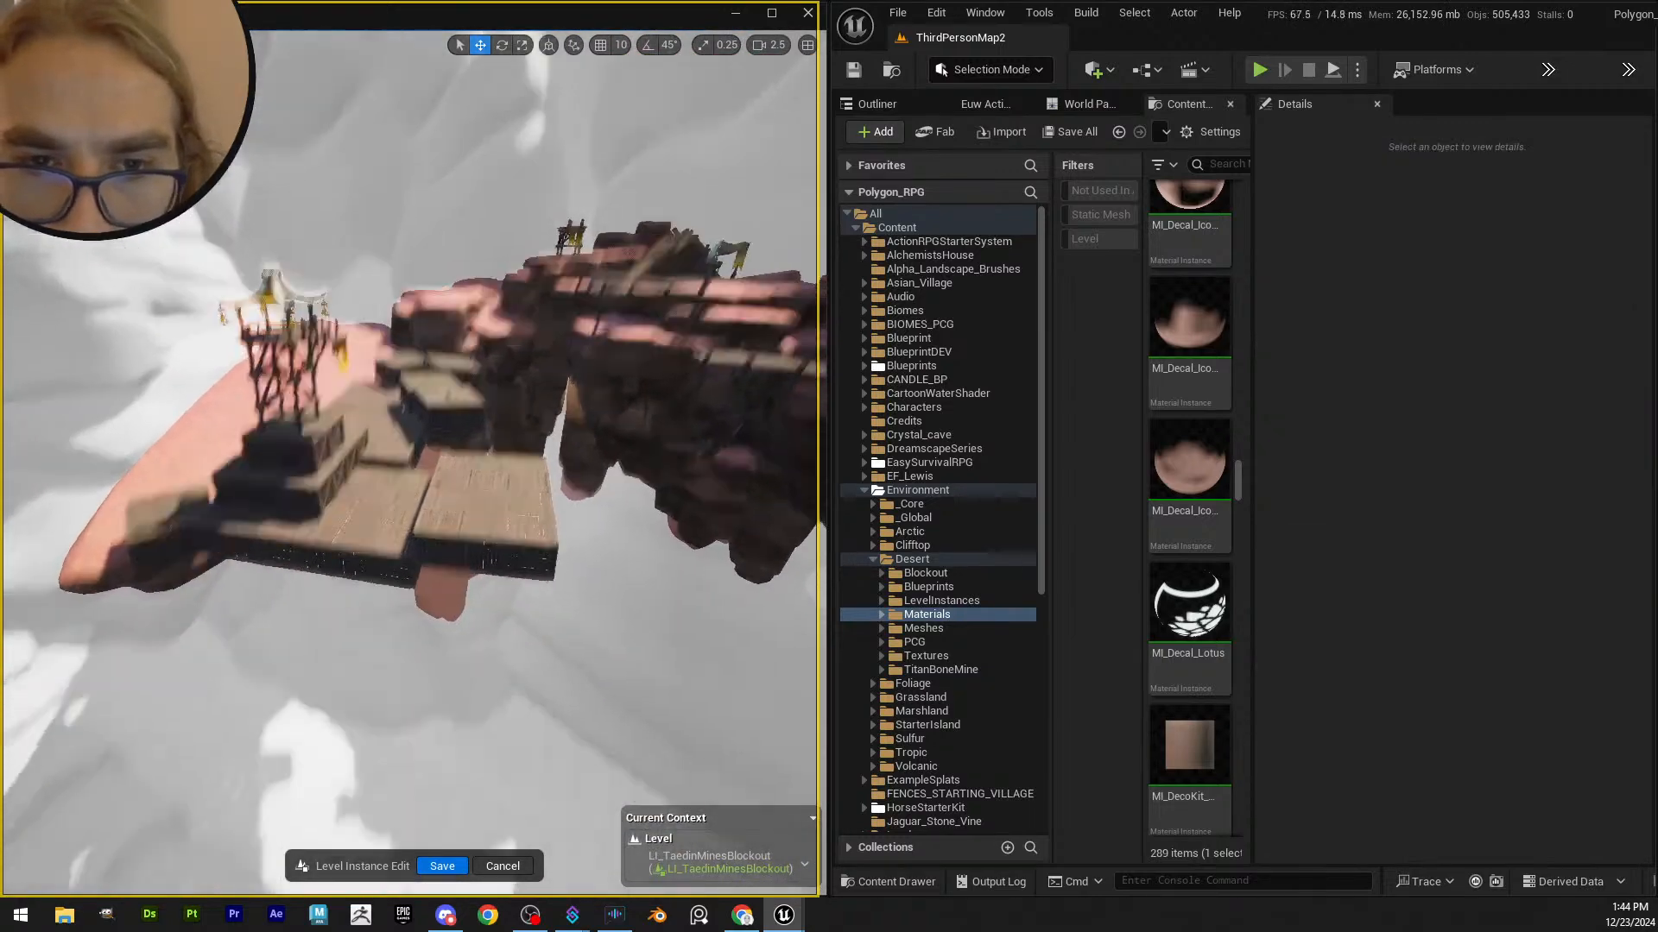
{"action": "right_click_drag", "start_coordinate": [388, 518], "coordinate": [389, 555]}
{"action": "left_click", "coordinate": [209, 529]}
{"action": "left_click", "coordinate": [340, 535], "text": "shift"}
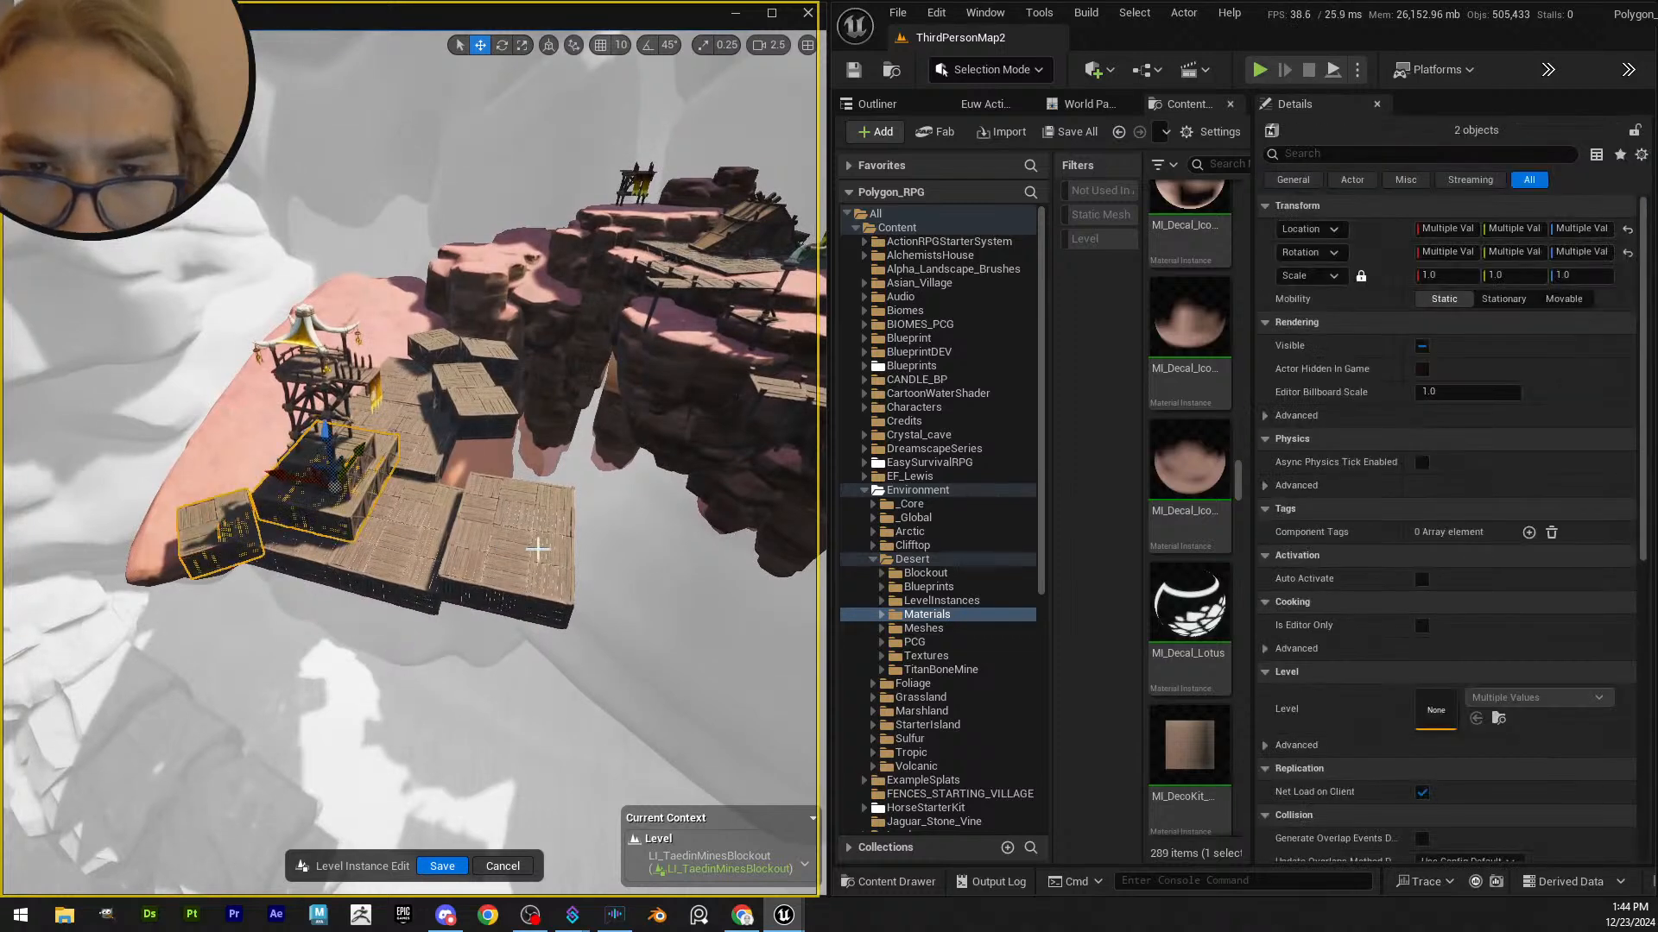
{"action": "left_click", "coordinate": [353, 542]}
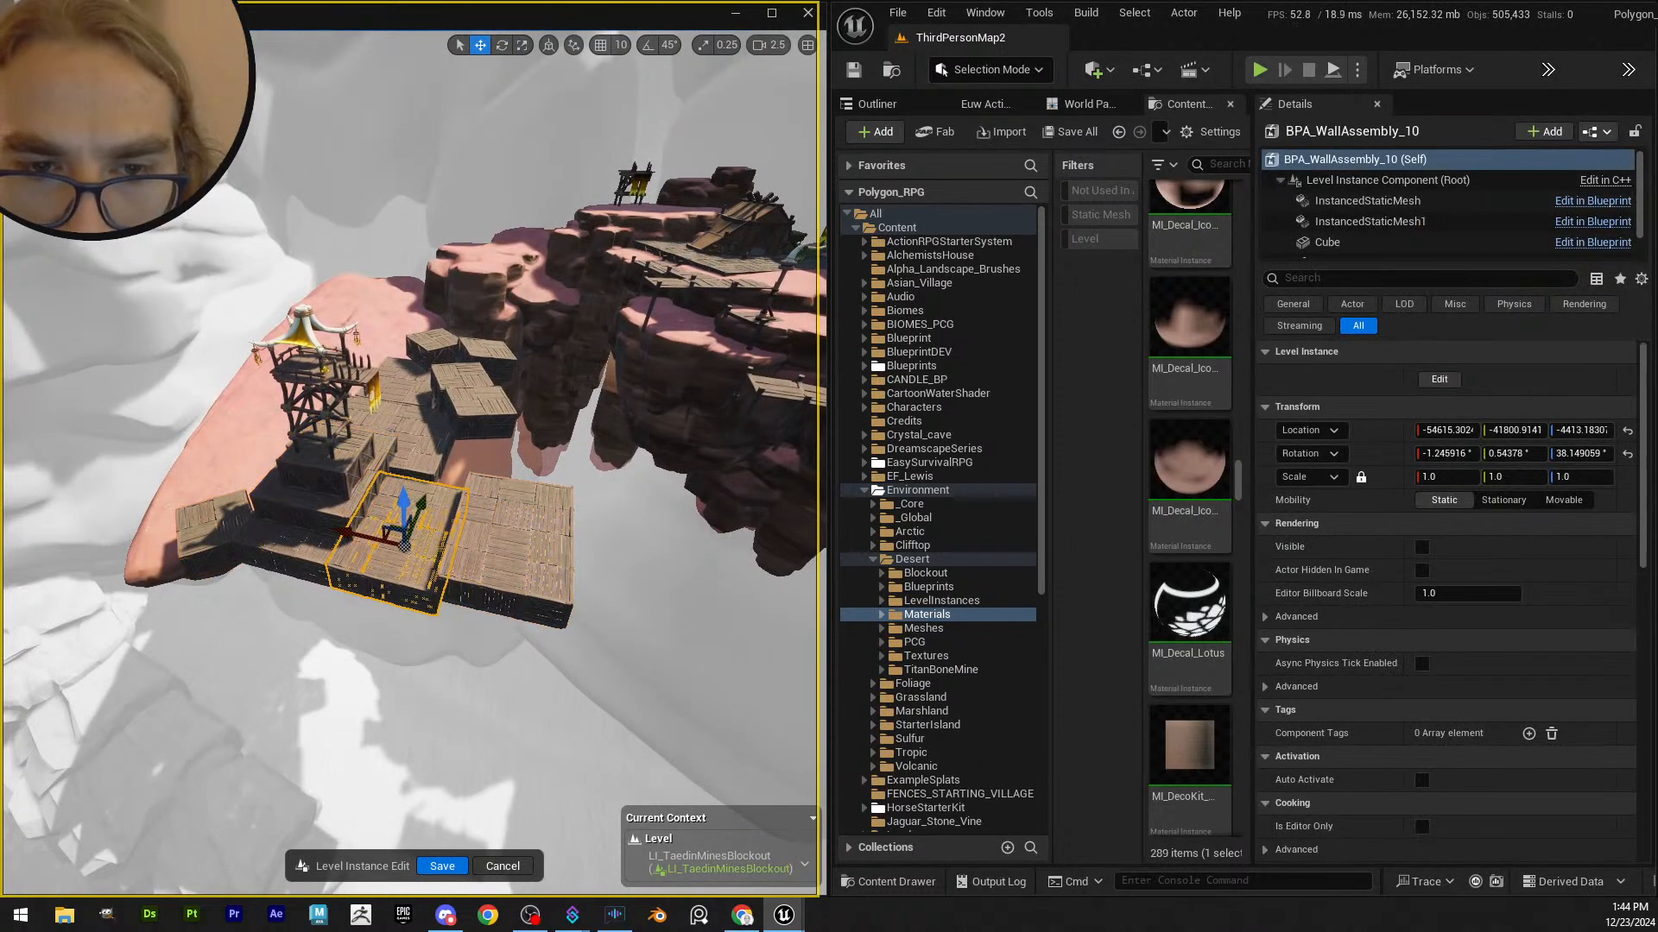
{"action": "left_click", "coordinate": [219, 533], "text": "shift"}
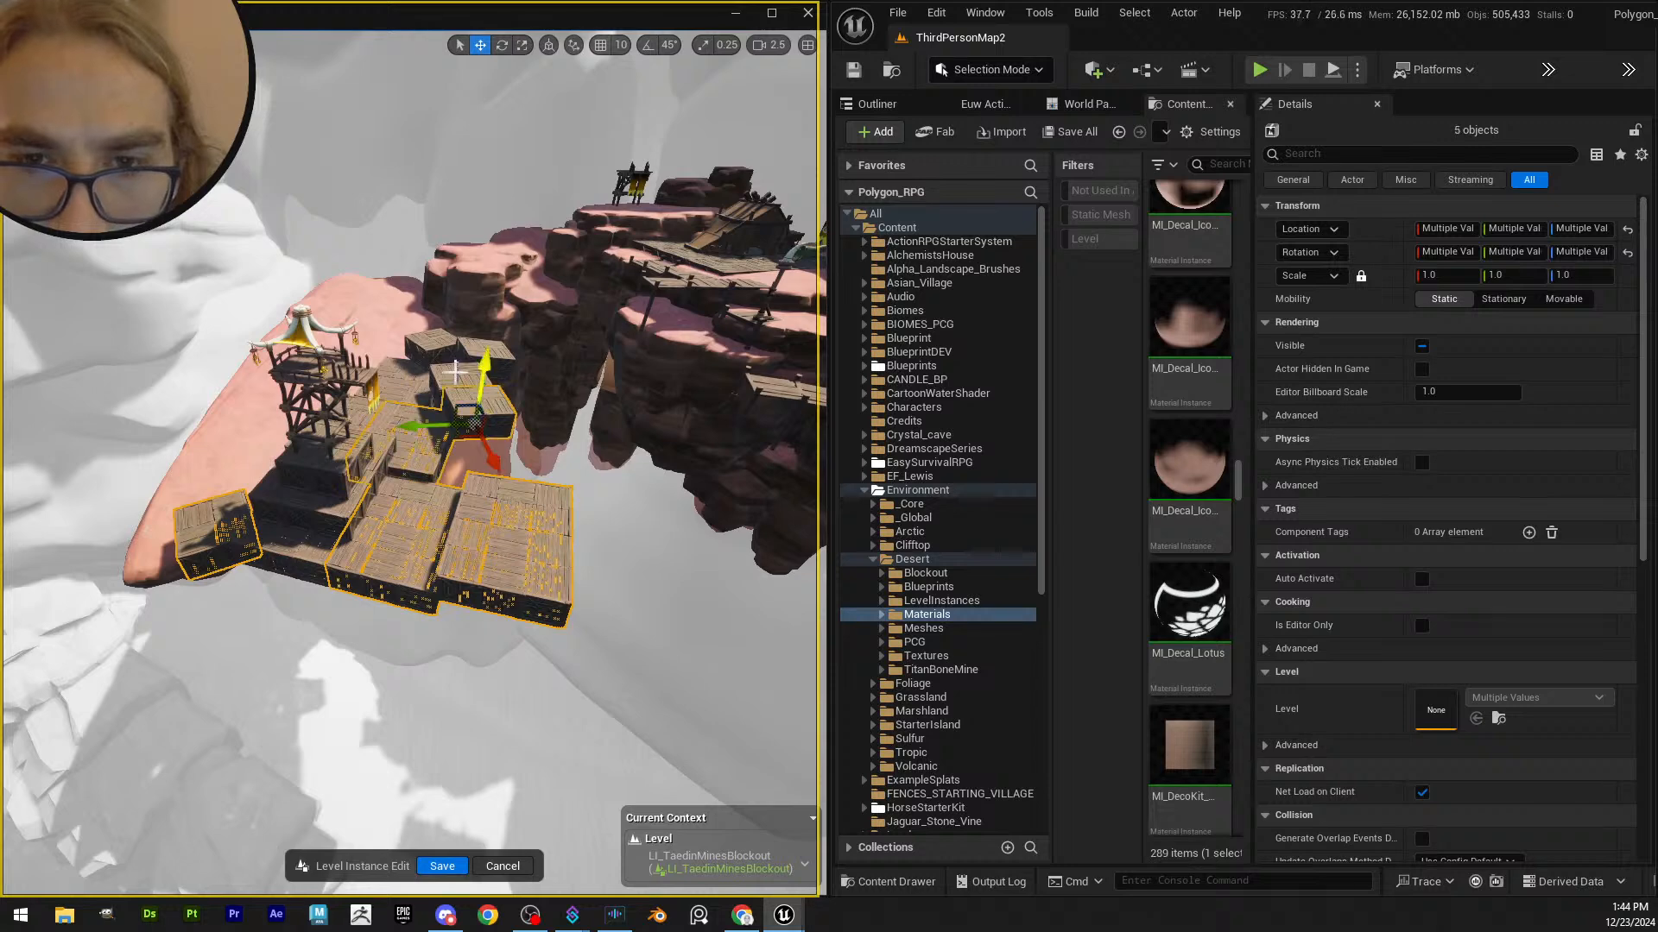
{"action": "left_click", "coordinate": [455, 371], "text": "shift"}
{"action": "left_click", "coordinate": [466, 345], "text": "shift"}
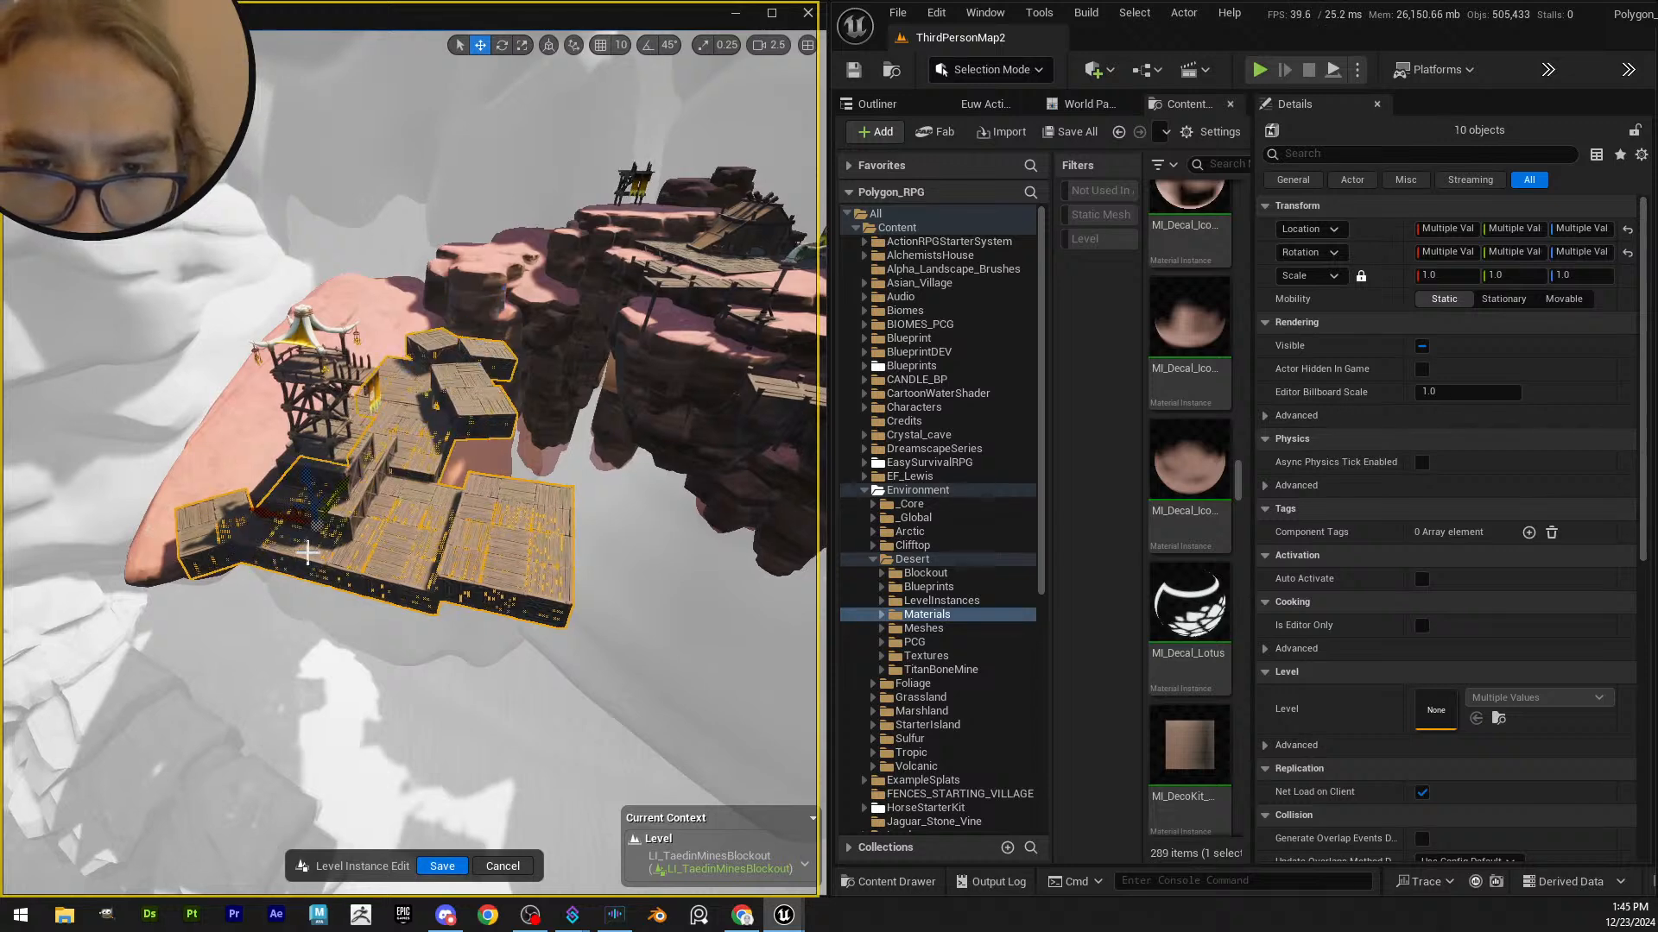
{"action": "key", "text": "Delete"}
- Shift the watchtower together with its wooden base blocks along the pink rock
{"action": "key", "text": "w"}
{"action": "right_click_drag", "start_coordinate": [382, 493], "coordinate": [382, 493]}
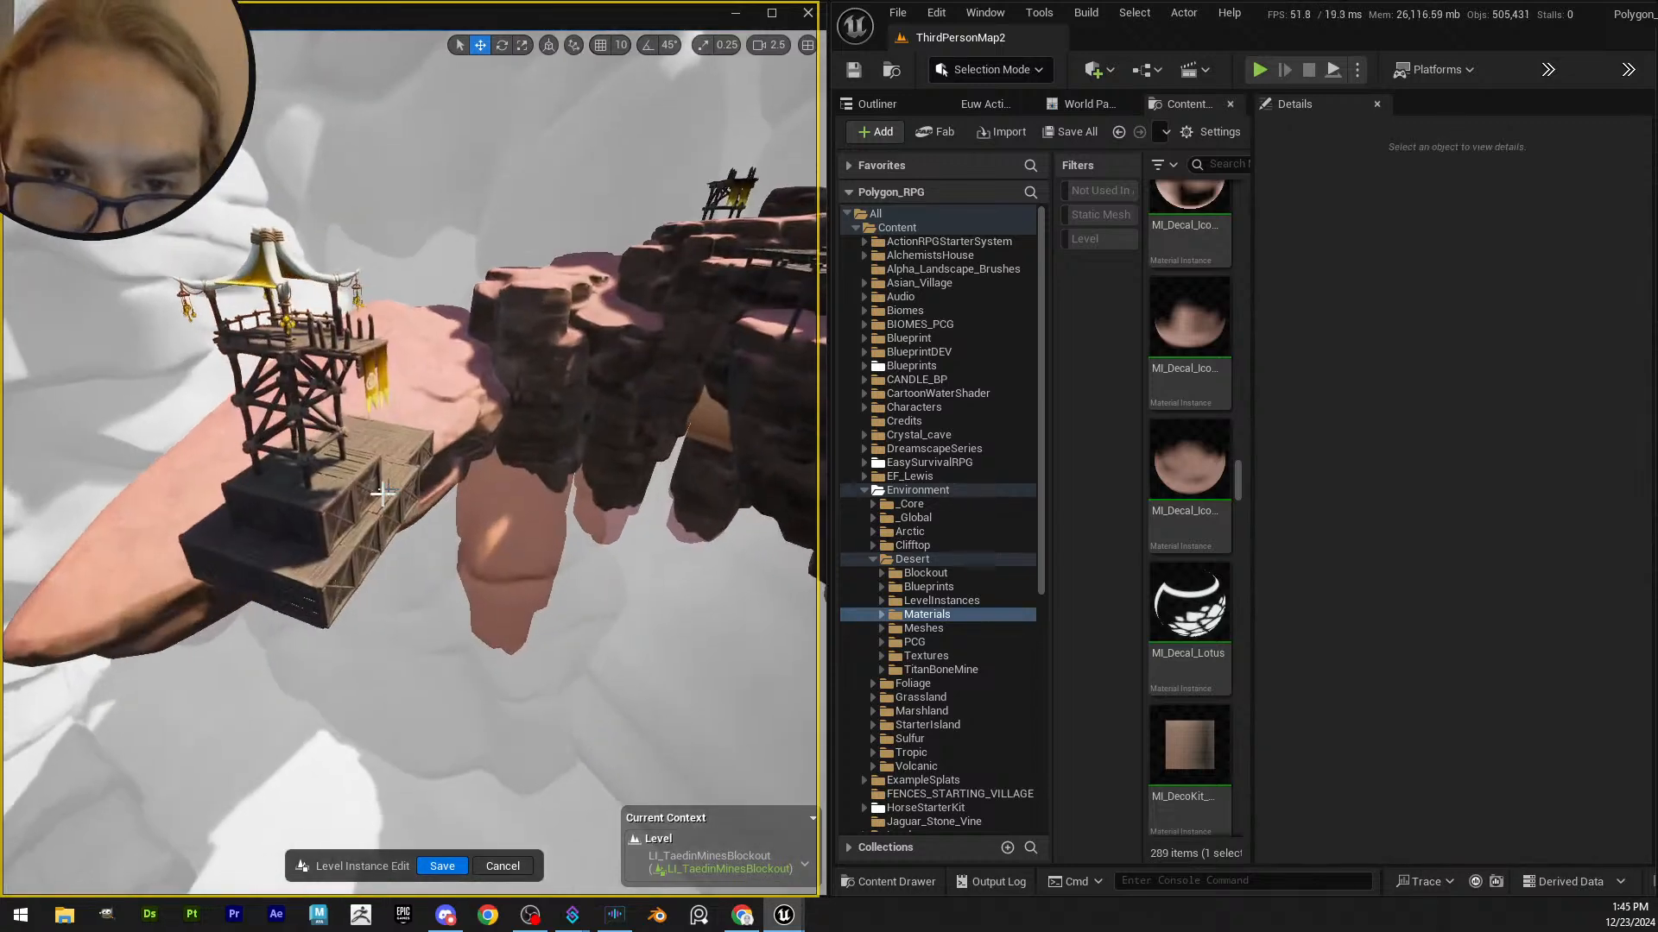
{"action": "left_click", "coordinate": [320, 470]}
{"action": "left_click", "coordinate": [355, 471], "text": "shift"}
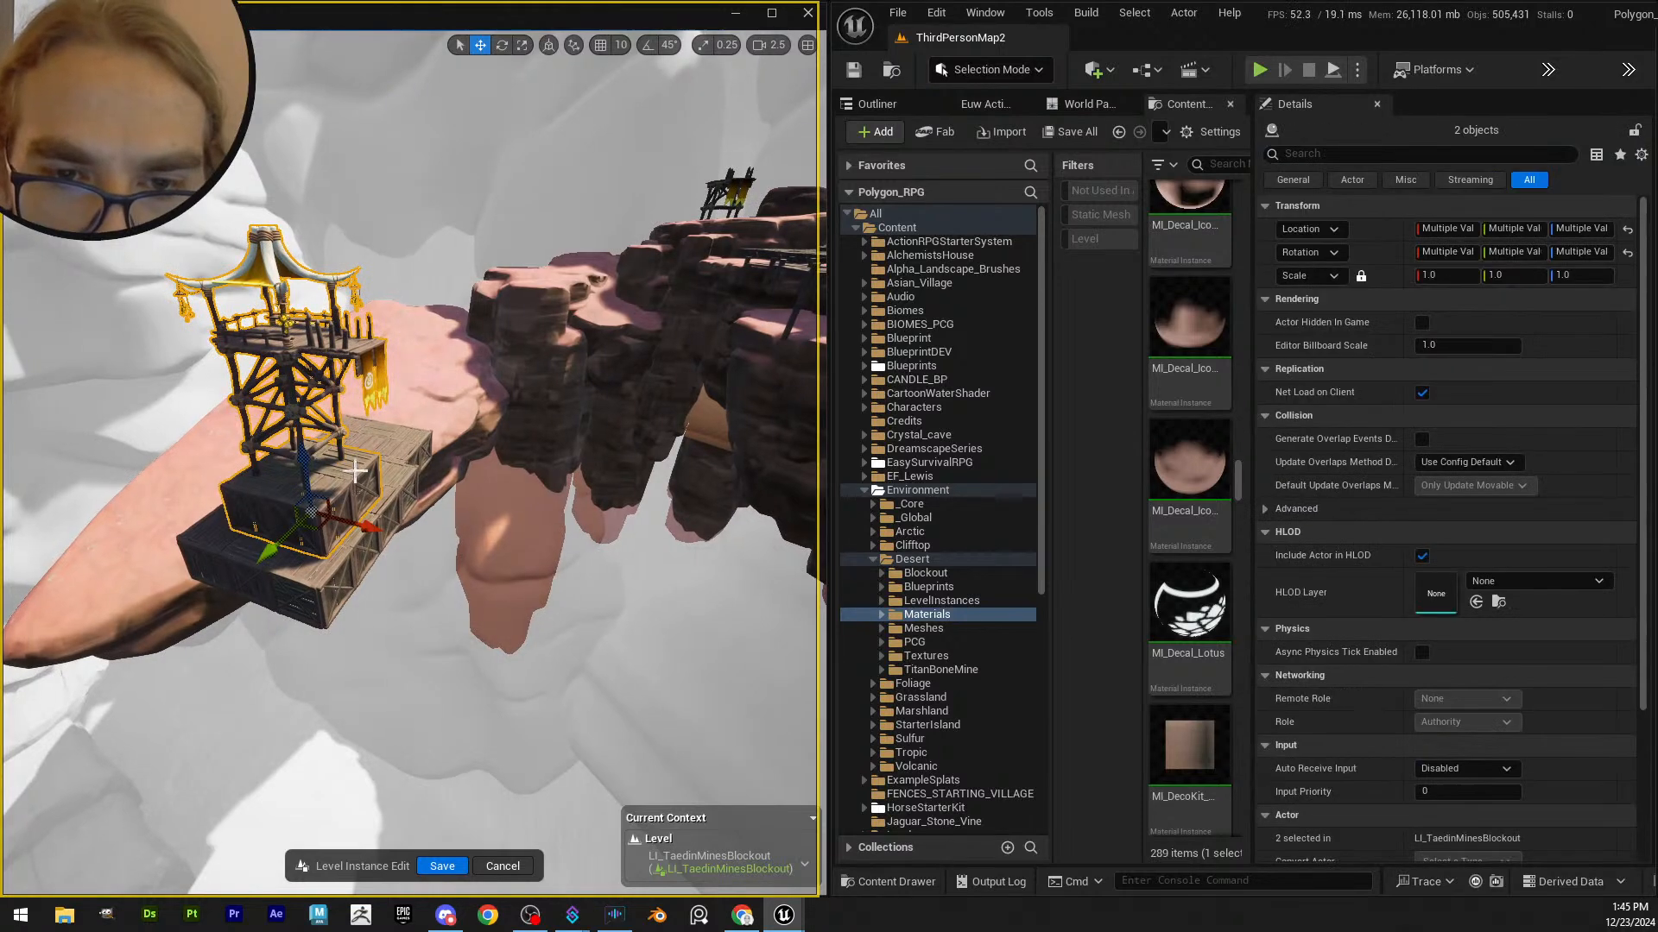
{"action": "left_click_drag", "start_coordinate": [301, 472], "coordinate": [199, 438]}
{"action": "right_click_drag", "start_coordinate": [306, 429], "coordinate": [306, 429]}
{"action": "key", "text": "w"}
{"action": "scroll", "coordinate": [306, 429], "scroll_direction": "down", "scroll_amount": 3}
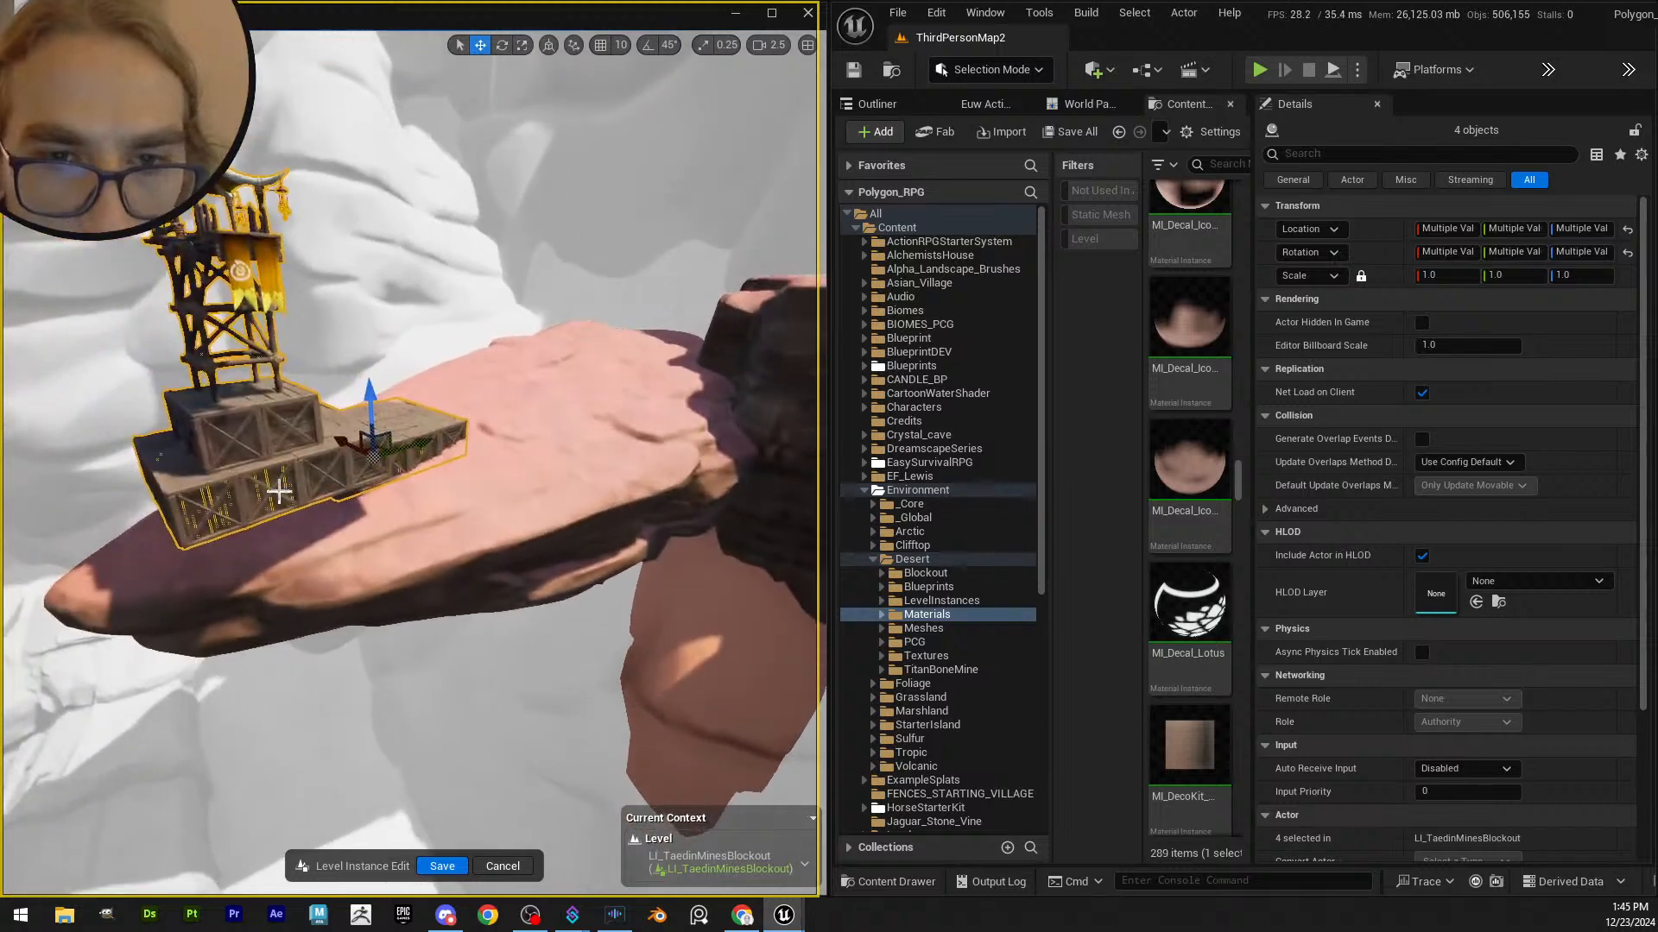
- Delete the three remaining wooden base blocks beneath the watchtower
{"action": "left_click", "coordinate": [390, 441]}
{"action": "key", "text": "Delete"}
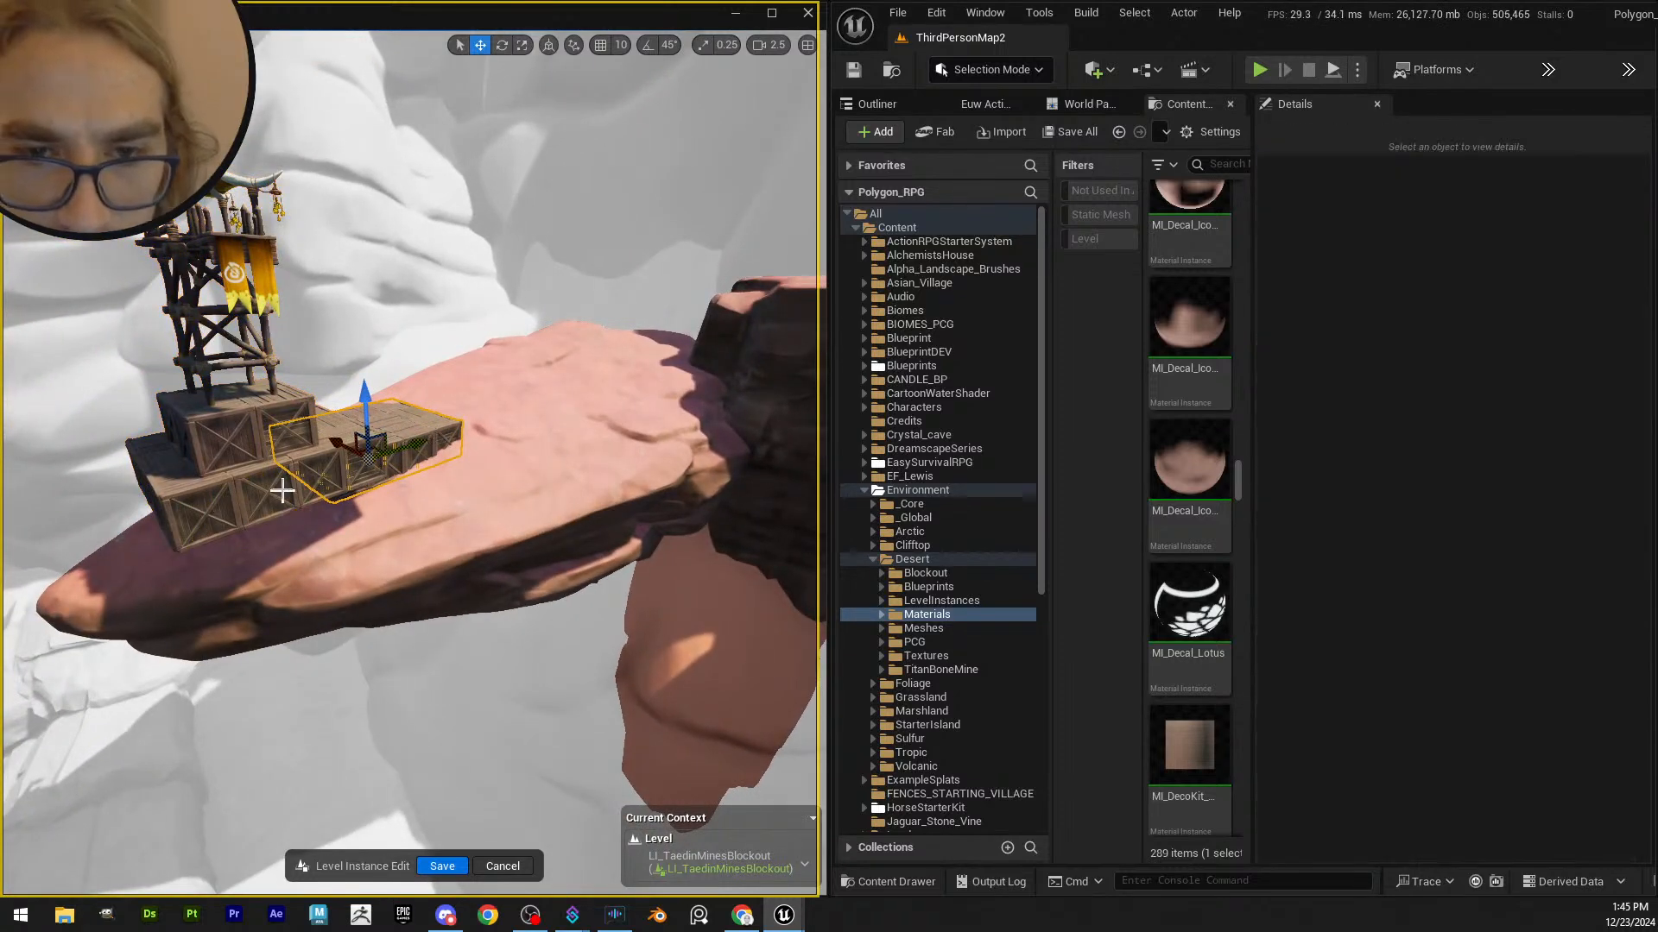
{"action": "left_click", "coordinate": [281, 488]}
{"action": "key", "text": "Delete"}
{"action": "left_click", "coordinate": [279, 410]}
{"action": "key", "text": "Delete"}
{"action": "left_click", "coordinate": [270, 386]}
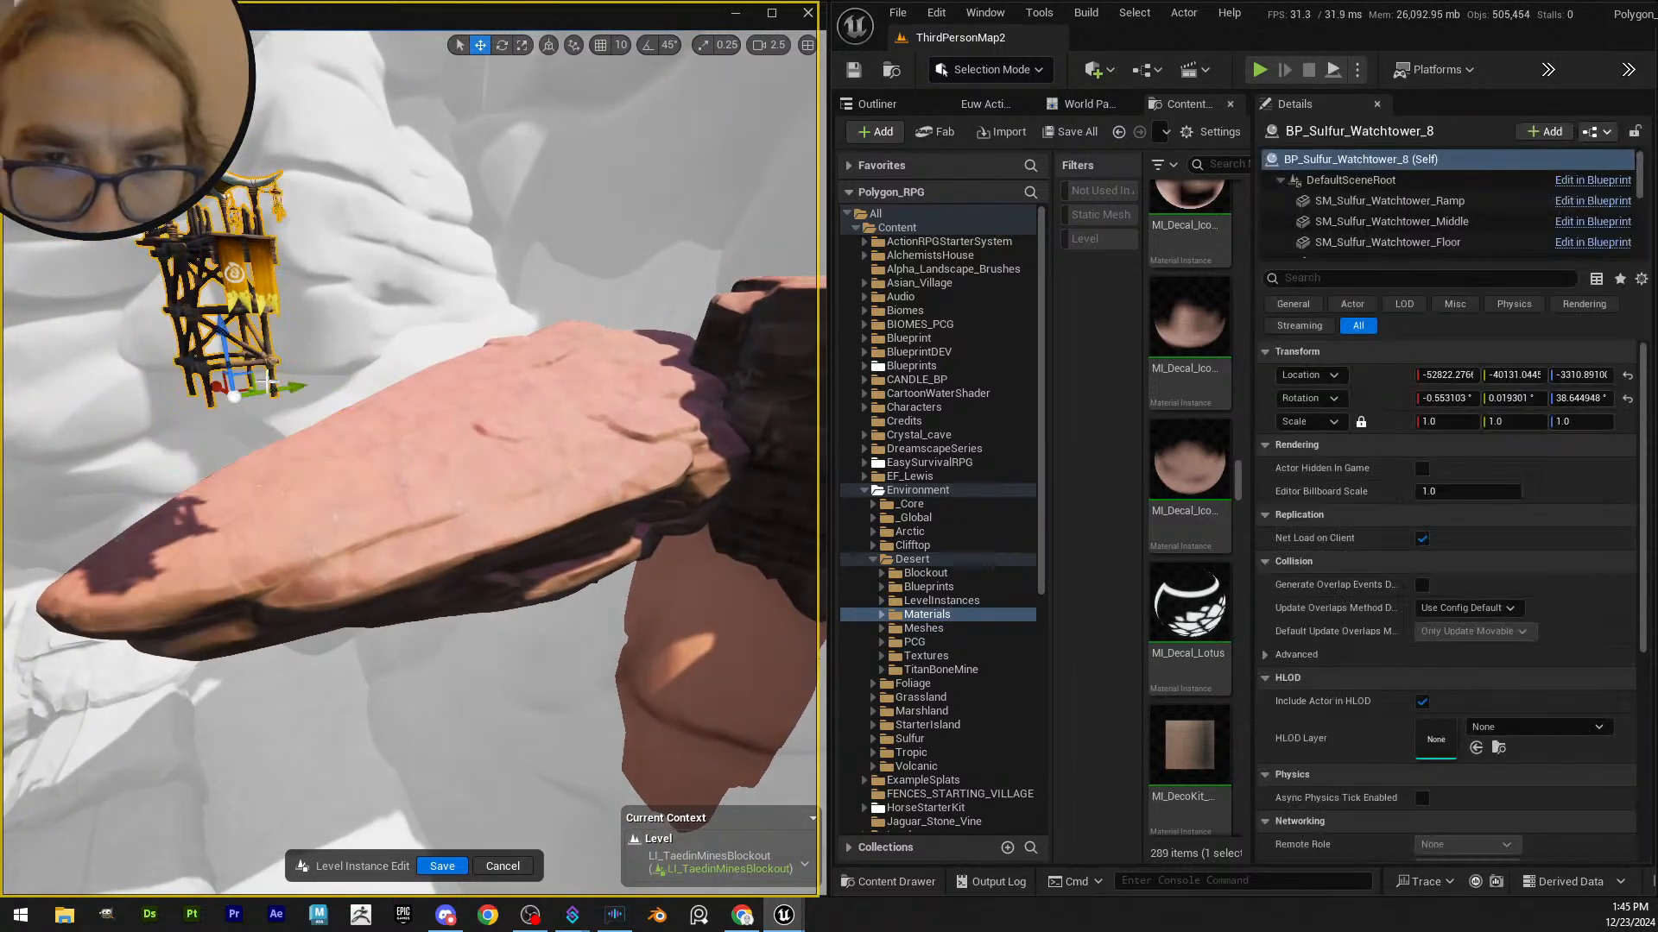
{"action": "right_click_drag", "start_coordinate": [216, 345], "coordinate": [264, 347]}
- Rotate the large pointed rock, Large_Rock_77, to about -5.9°, -0.5°, -88.8° so its top lies flatter
{"action": "left_click", "coordinate": [459, 457]}
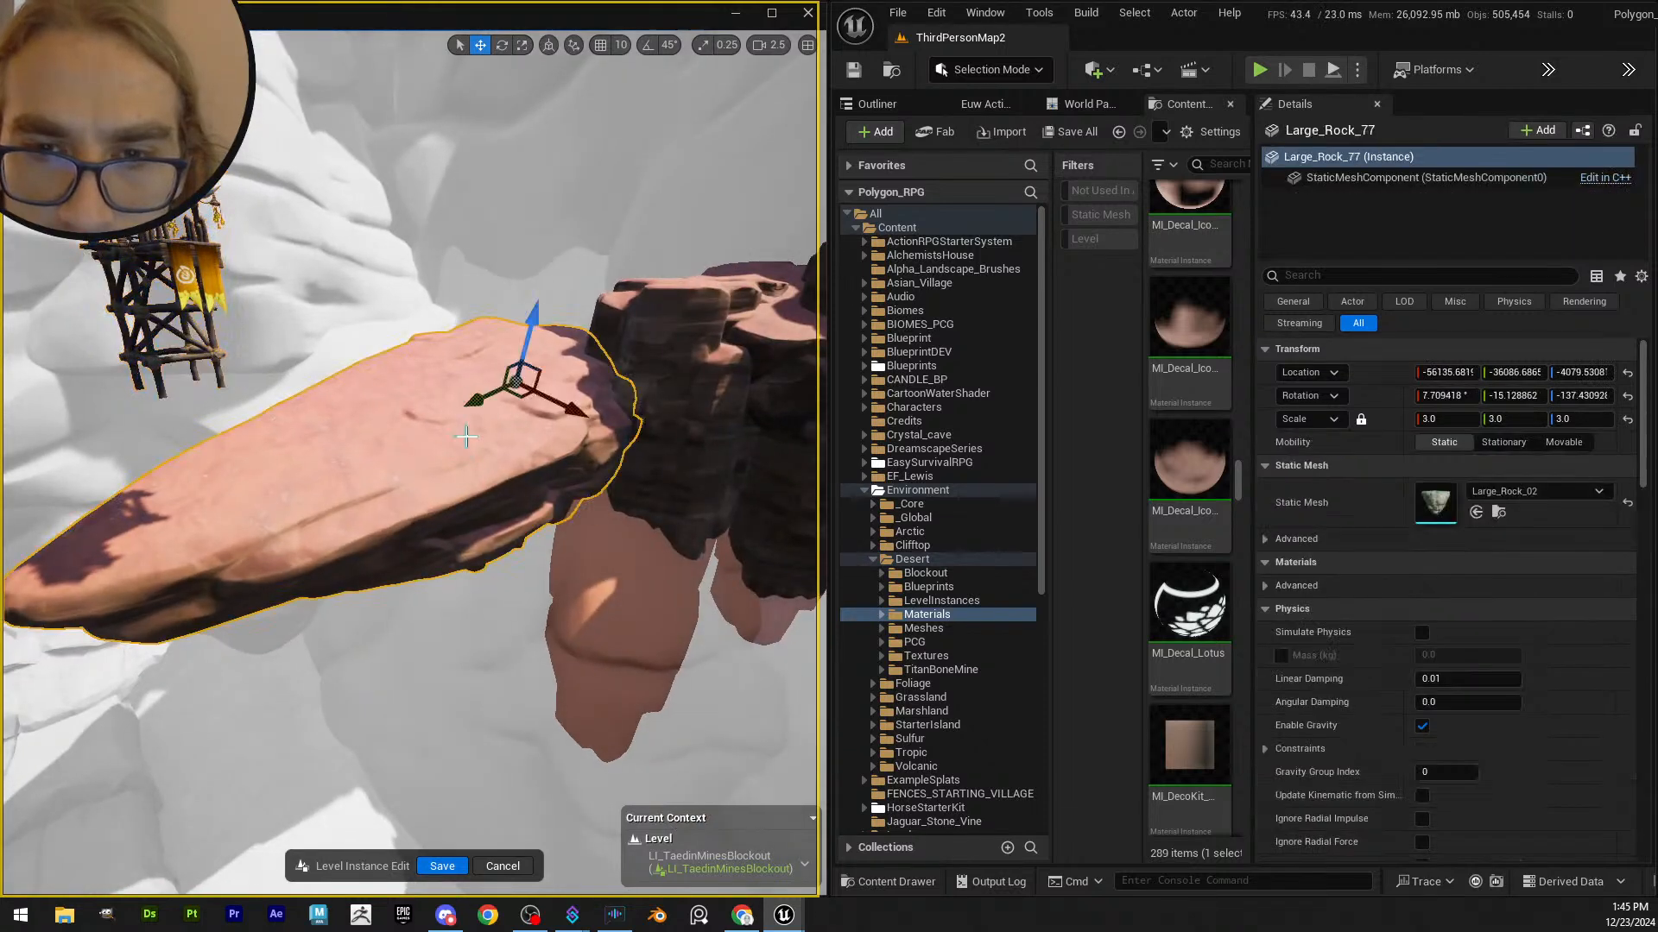
{"action": "key", "text": "f"}
{"action": "key", "text": "e"}
{"action": "left_click_drag", "start_coordinate": [509, 366], "coordinate": [502, 526]}
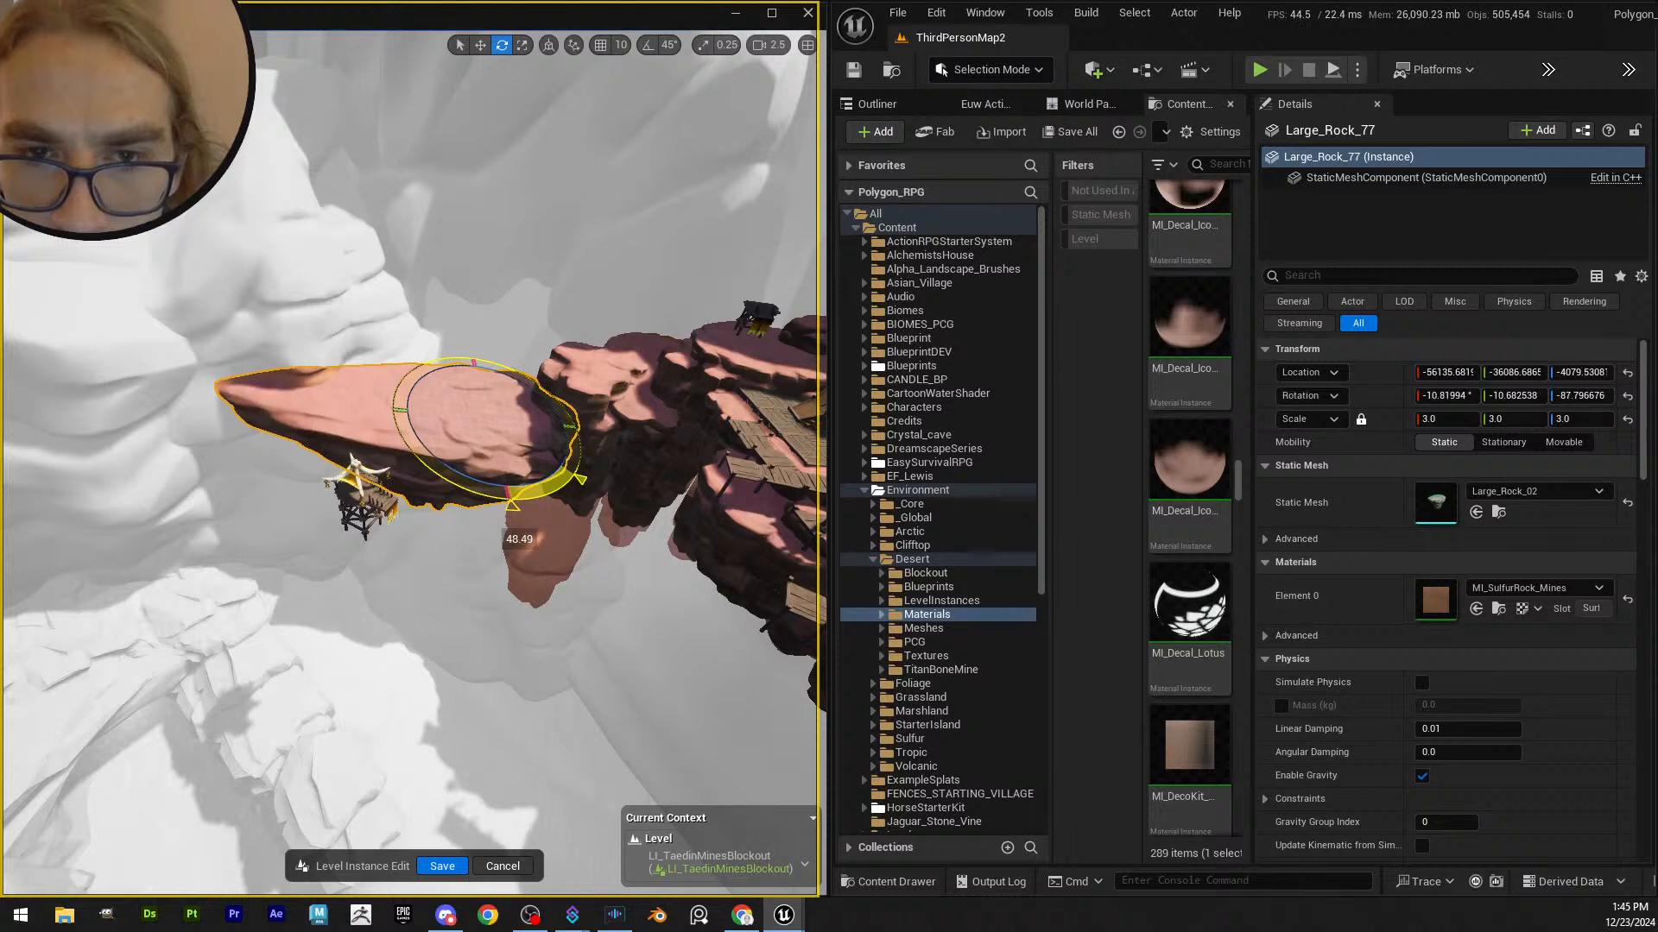
{"action": "right_click_drag", "start_coordinate": [517, 518], "coordinate": [532, 436]}
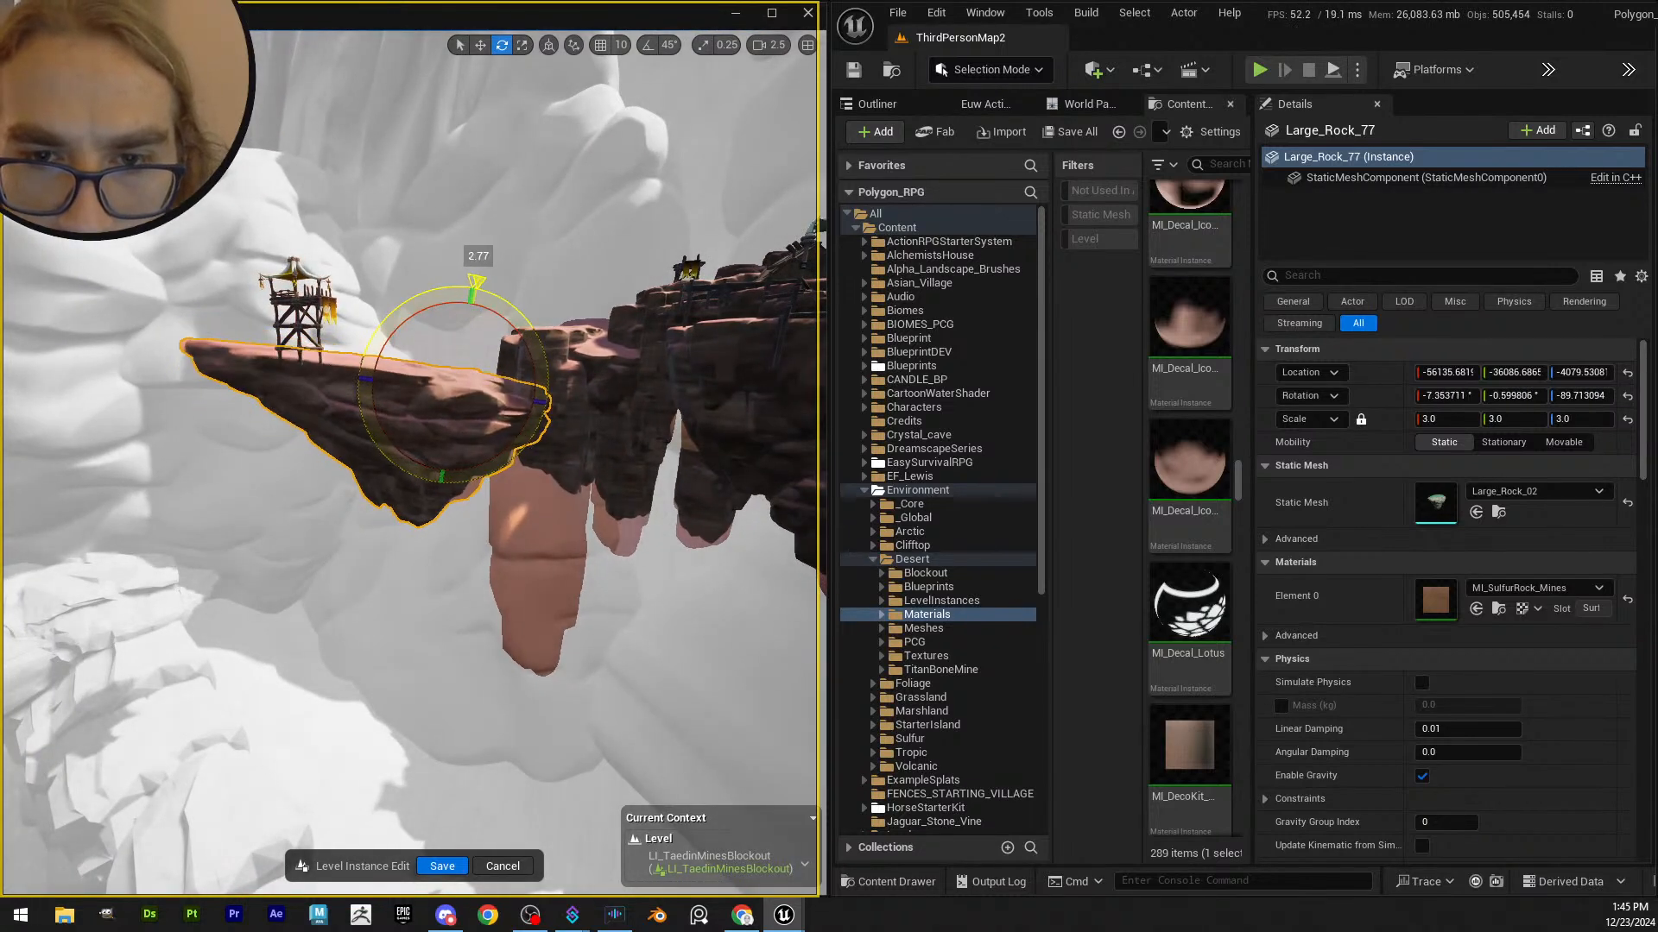
{"action": "left_click_drag", "start_coordinate": [397, 312], "coordinate": [395, 316]}
{"action": "left_click_drag", "start_coordinate": [396, 328], "coordinate": [505, 399], "text": "alt"}
- Move the watchtower onto the rotated rock at about X -52841, Y -35987, Z -3279
{"action": "right_click_drag", "start_coordinate": [505, 398], "coordinate": [387, 375]}
{"action": "scroll", "coordinate": [471, 466], "scroll_direction": "up", "scroll_amount": 4}
{"action": "left_click", "coordinate": [290, 530]}
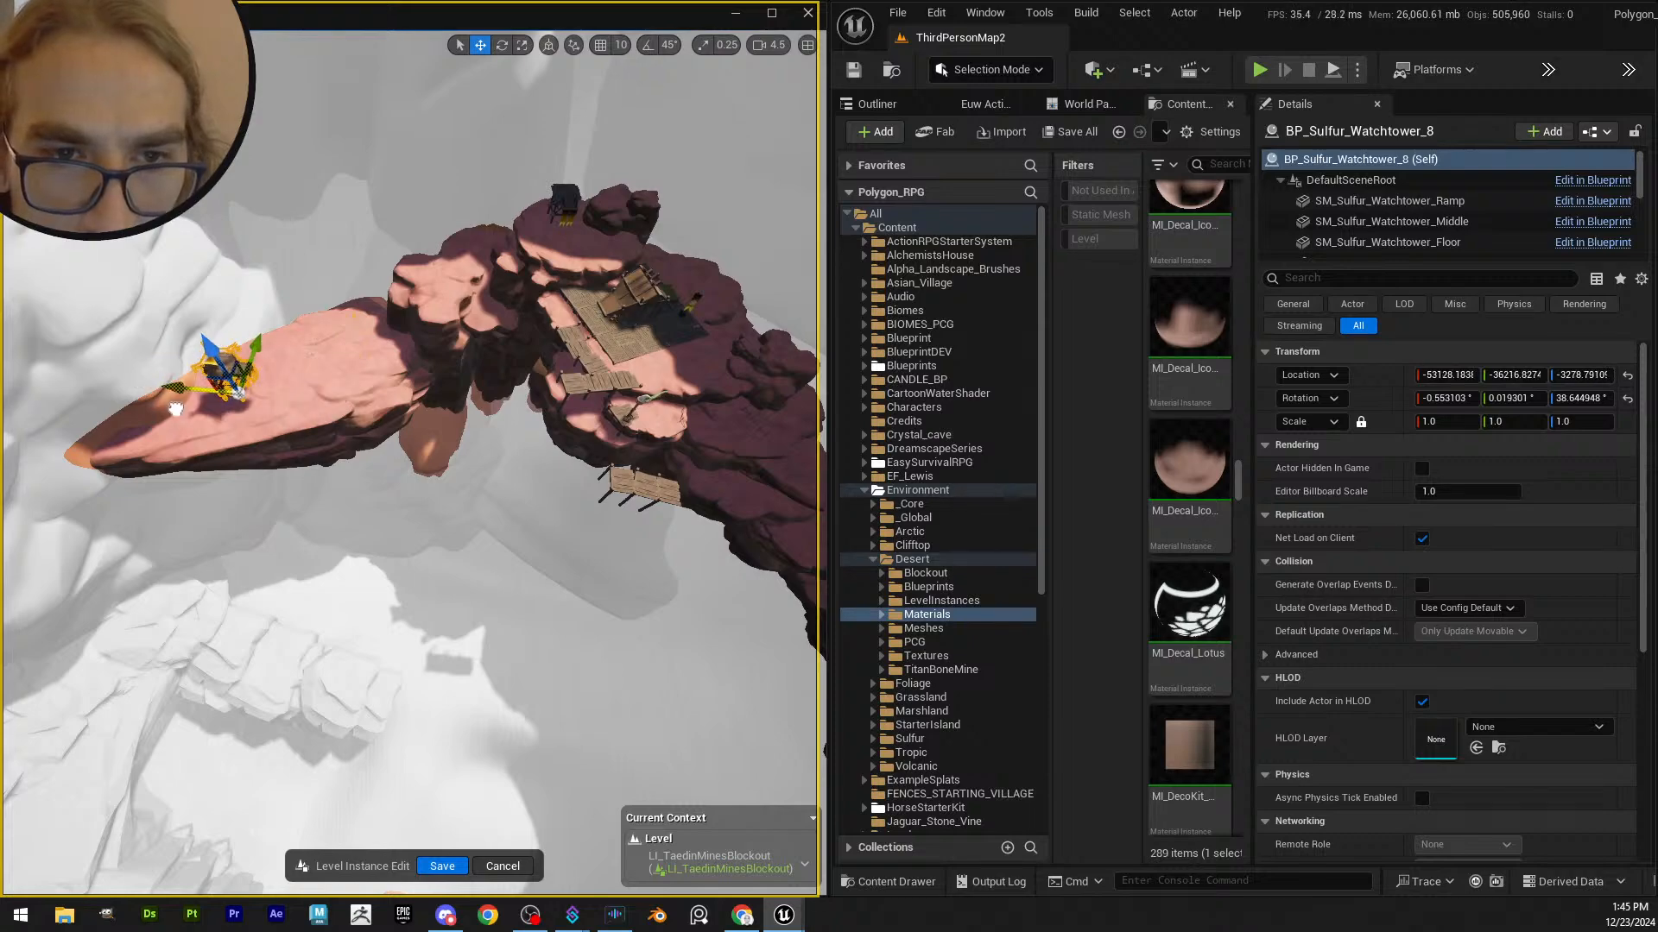
{"action": "left_click_drag", "start_coordinate": [176, 409], "coordinate": [160, 407]}
{"action": "right_click_drag", "start_coordinate": [160, 408], "coordinate": [185, 281]}
{"action": "scroll", "coordinate": [177, 345], "scroll_direction": "down", "scroll_amount": 3}
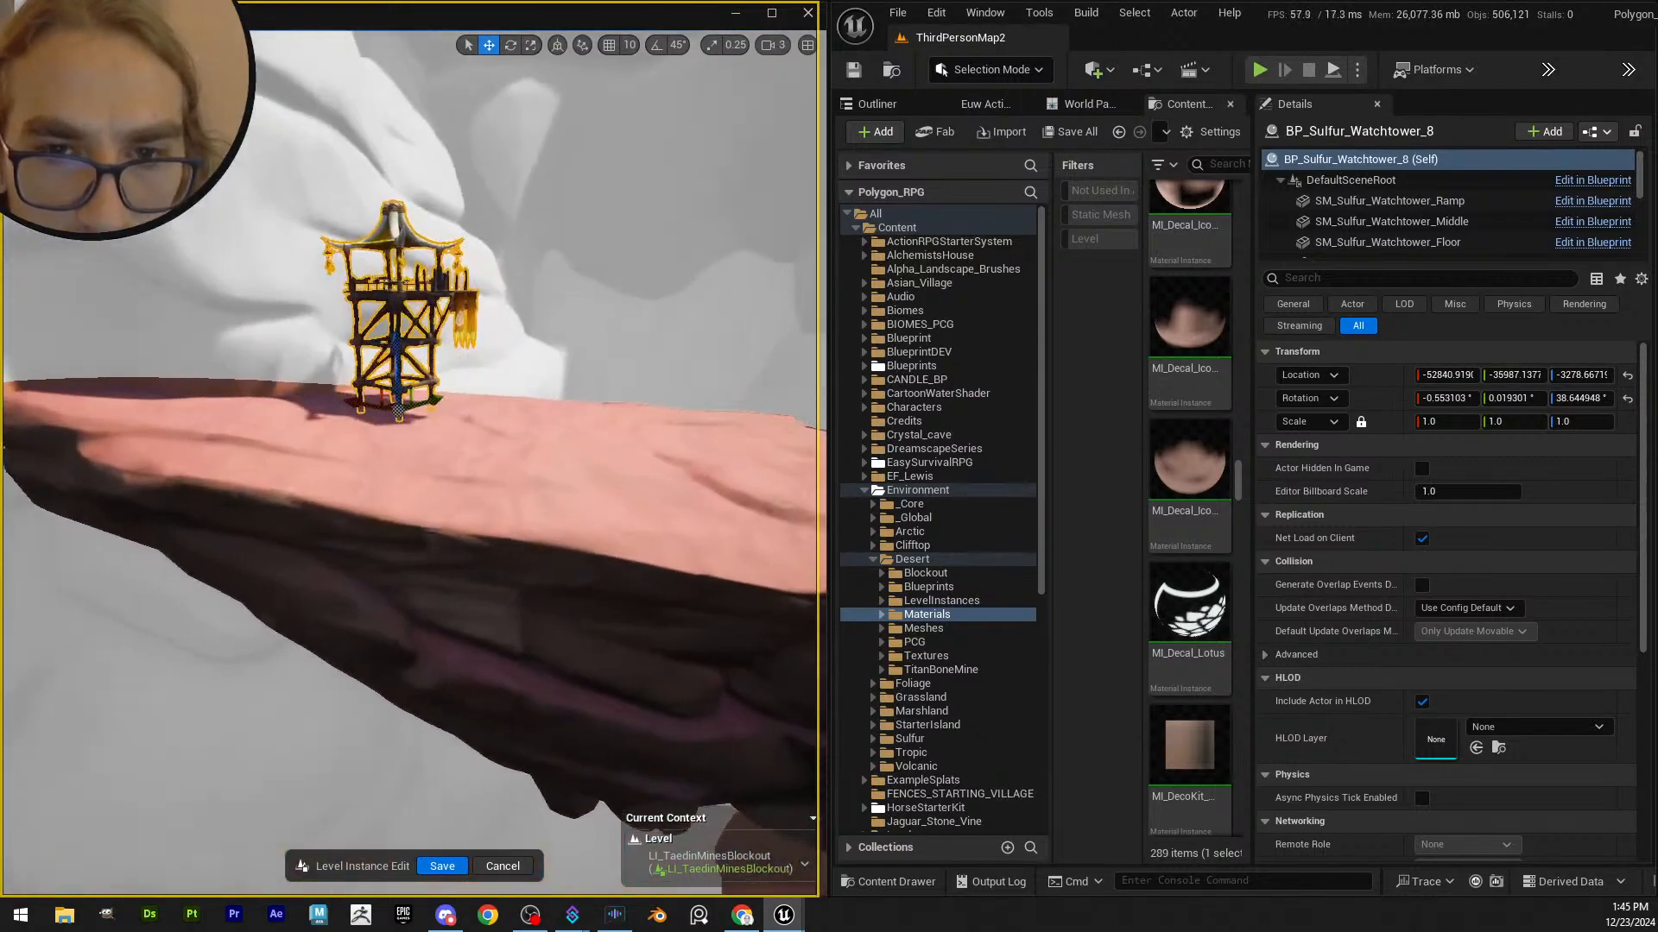
- Reposition the watchtower on the rock's surface to about X -52505, Y -36408, Z -3284
{"action": "right_click_drag", "start_coordinate": [392, 414], "coordinate": [450, 478]}
{"action": "scroll", "coordinate": [390, 466], "scroll_direction": "down", "scroll_amount": 4}
{"action": "scroll", "coordinate": [423, 473], "scroll_direction": "down", "scroll_amount": 2}
{"action": "left_click_drag", "start_coordinate": [428, 487], "coordinate": [436, 482]}
{"action": "mouse_move", "coordinate": [435, 482]}
{"action": "right_mouse_down"}
{"action": "mouse_move", "coordinate": [432, 497]}
{"action": "mouse_move", "coordinate": [393, 475]}
{"action": "mouse_move", "coordinate": [491, 589]}
{"action": "mouse_move", "coordinate": [461, 481]}
{"action": "right_mouse_up"}
{"action": "scroll", "coordinate": [419, 485], "scroll_direction": "down", "scroll_amount": 2}
{"action": "left_click", "coordinate": [490, 588]}
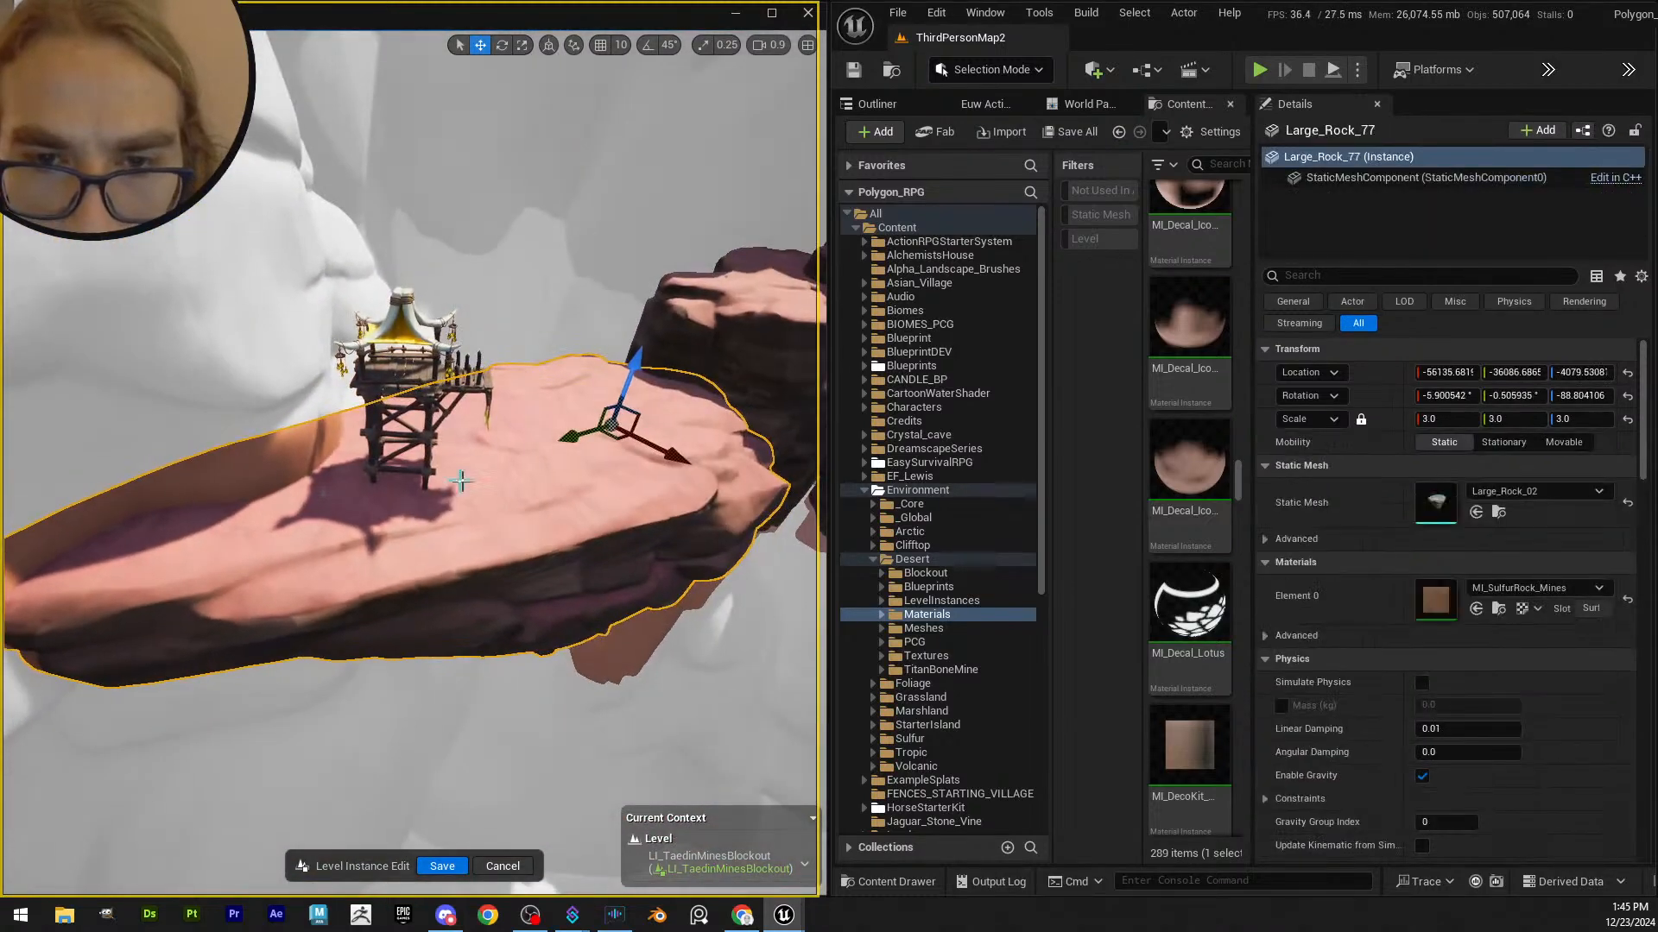
{"action": "right_click_drag", "start_coordinate": [397, 562], "coordinate": [440, 537]}
{"action": "key", "text": "e"}
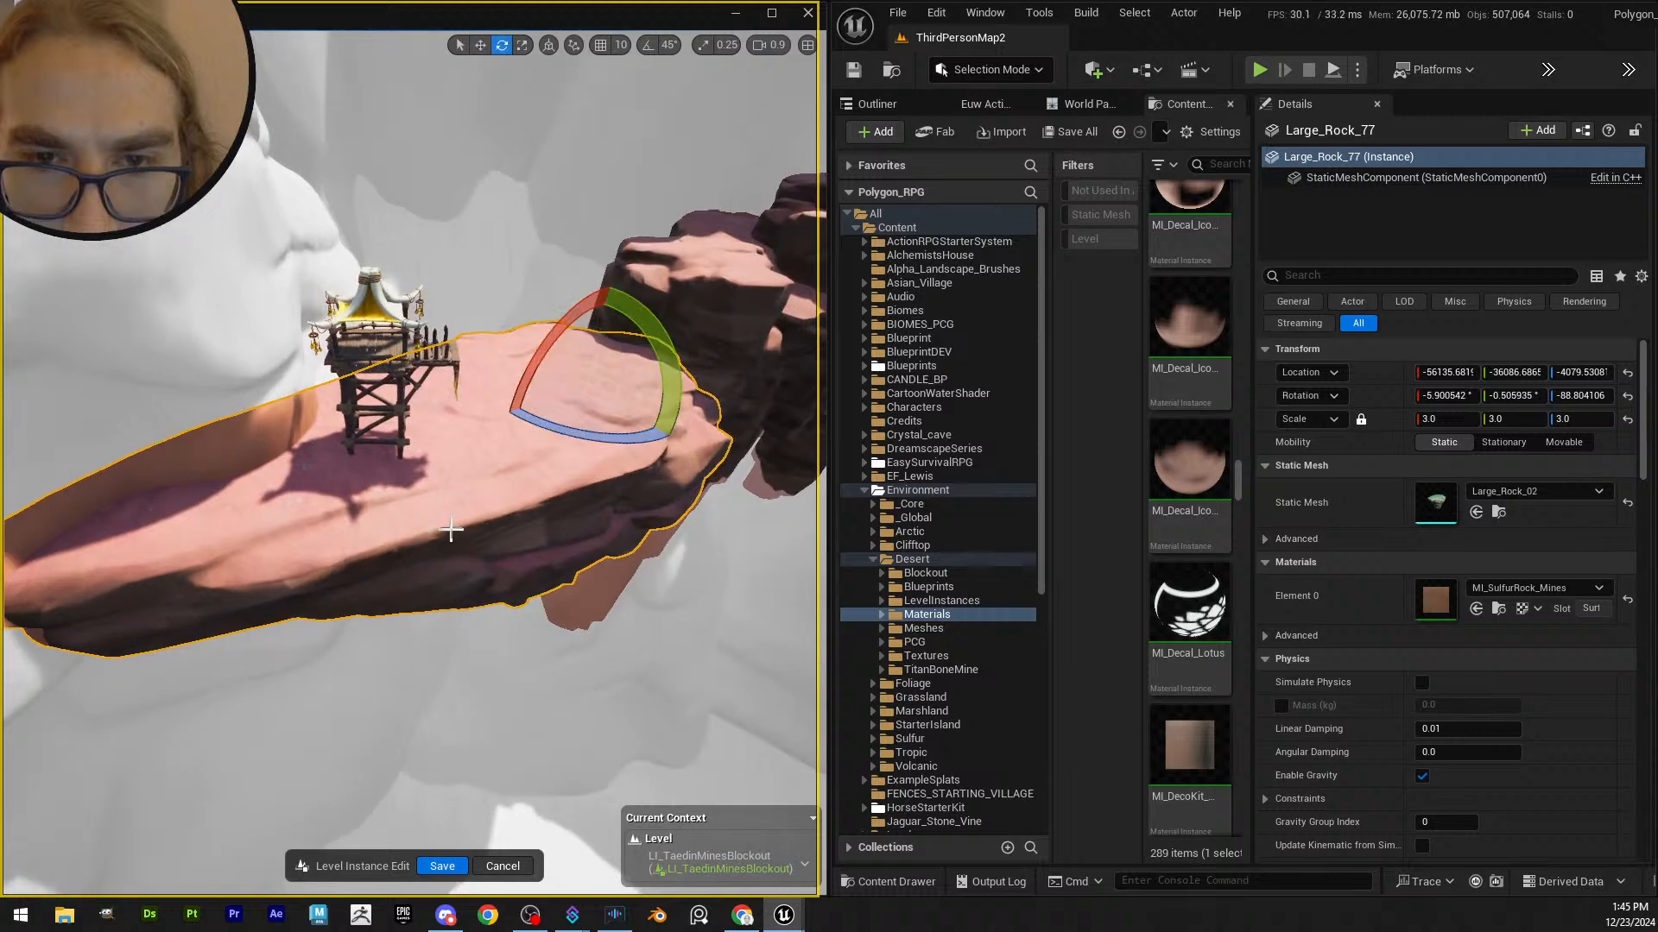
- Fine-tune the watchtower's footing on the rock, moving it to about X -52431, Y -36500, Z -3222
{"action": "left_click", "coordinate": [371, 415]}
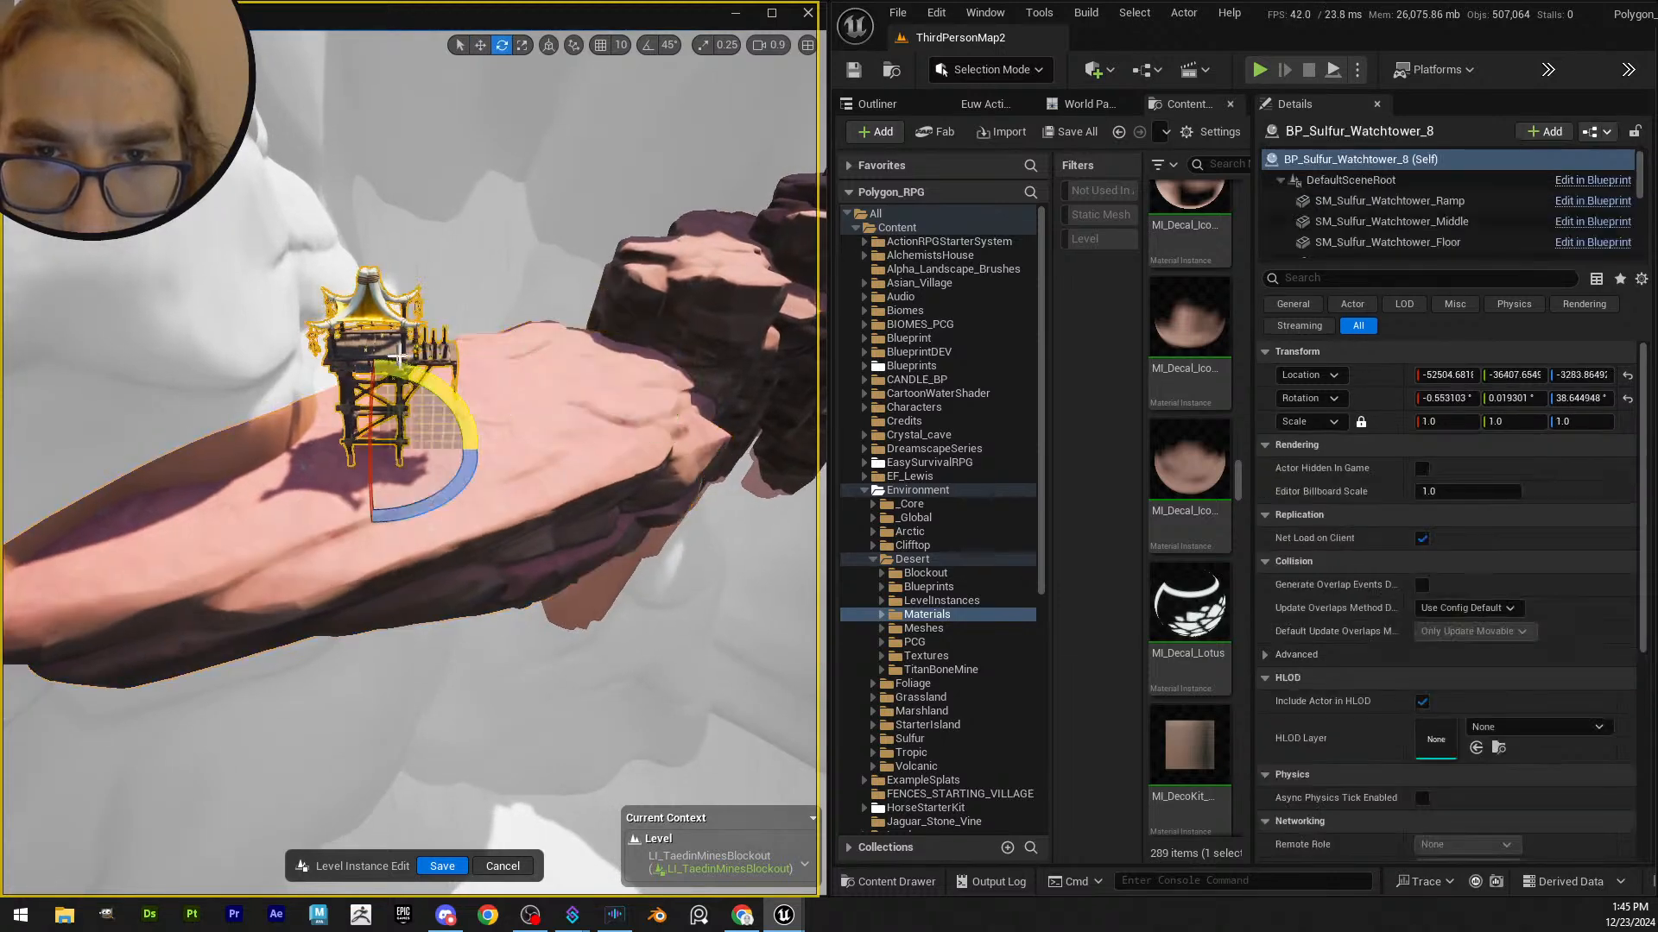
{"action": "key", "text": "f"}
{"action": "key", "text": "w"}
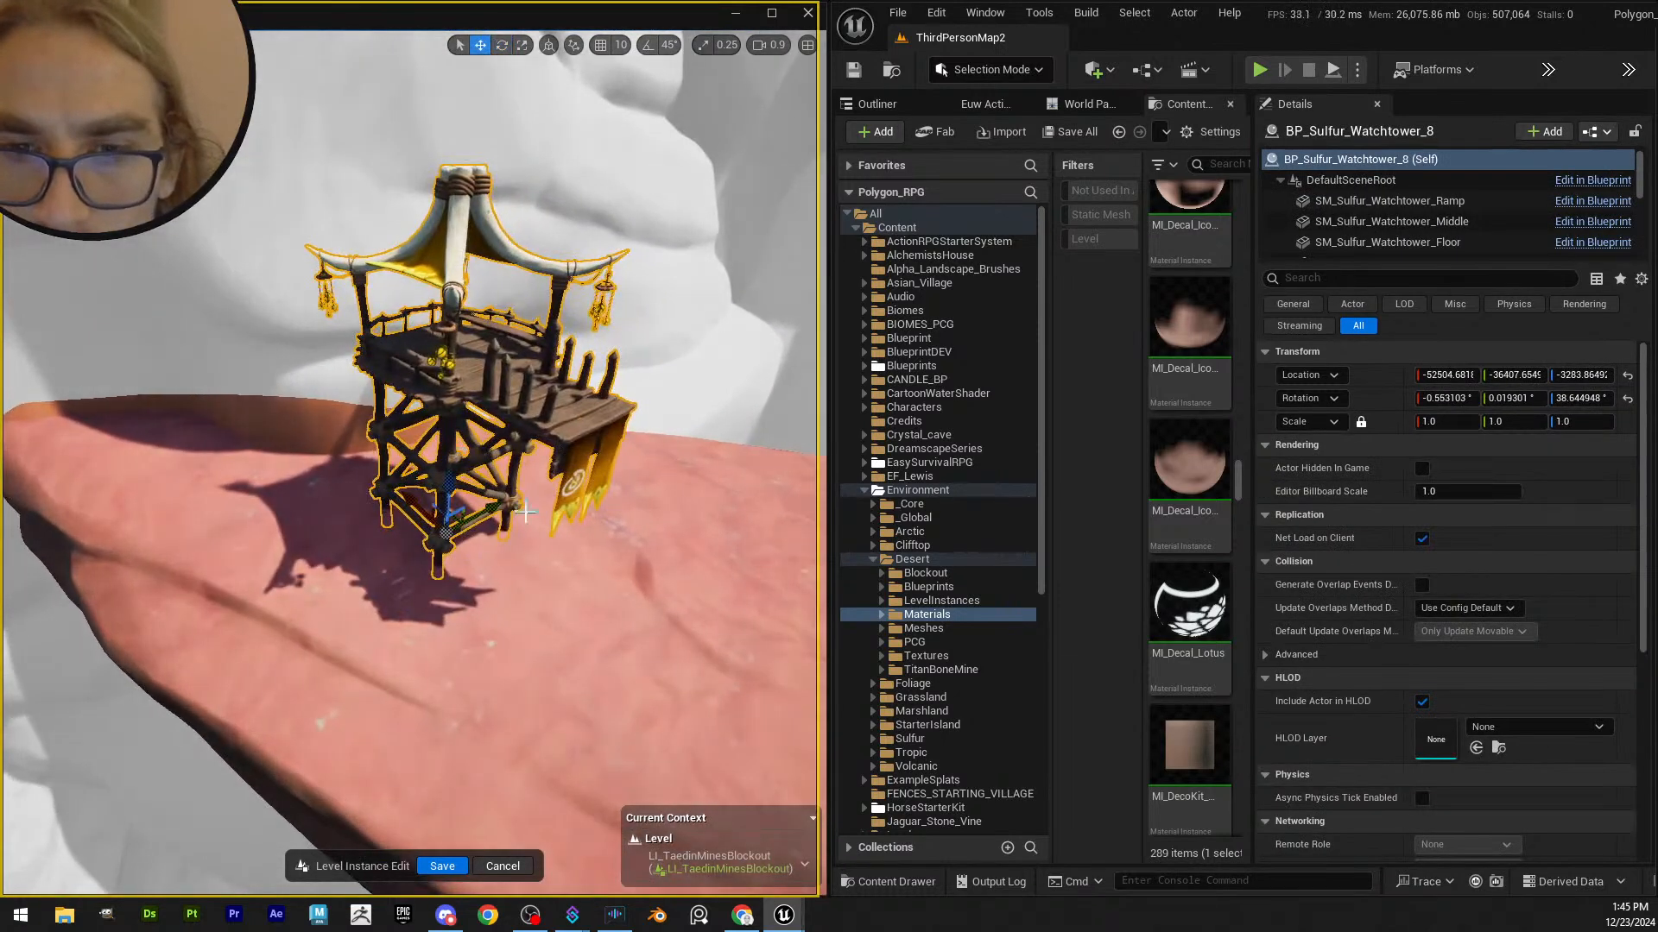
{"action": "left_click_drag", "start_coordinate": [402, 546], "coordinate": [399, 444]}
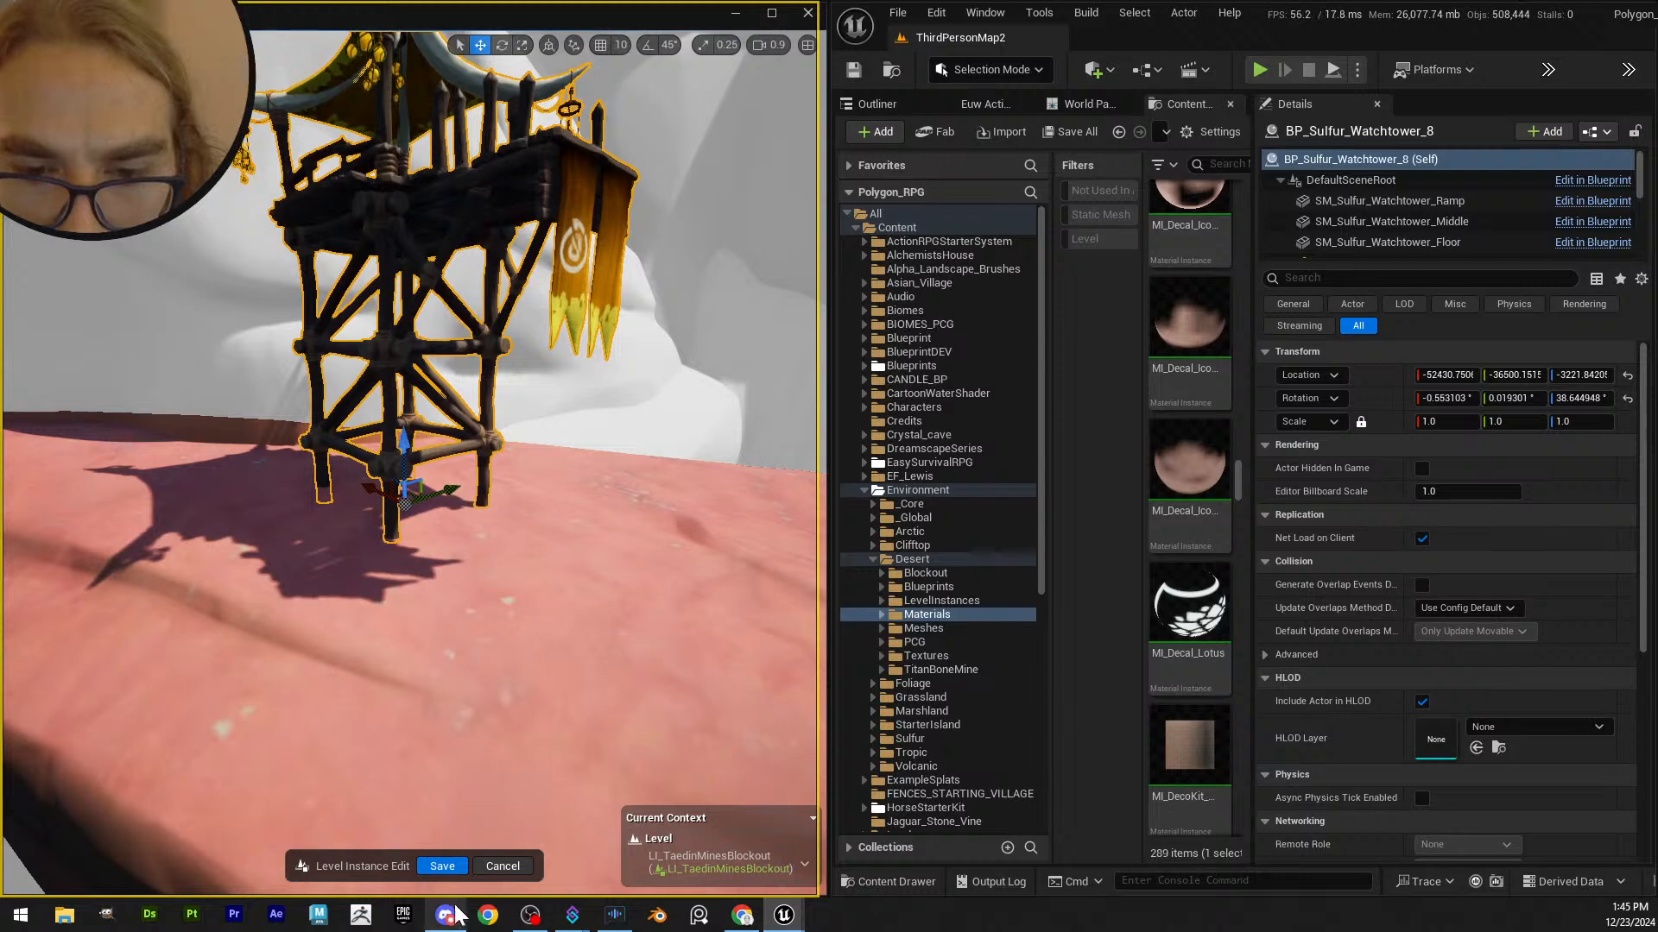
- Save the edits to the LI_TaedinMinesBlockout level instance and leave its editing mode
{"action": "left_click", "coordinate": [442, 866]}
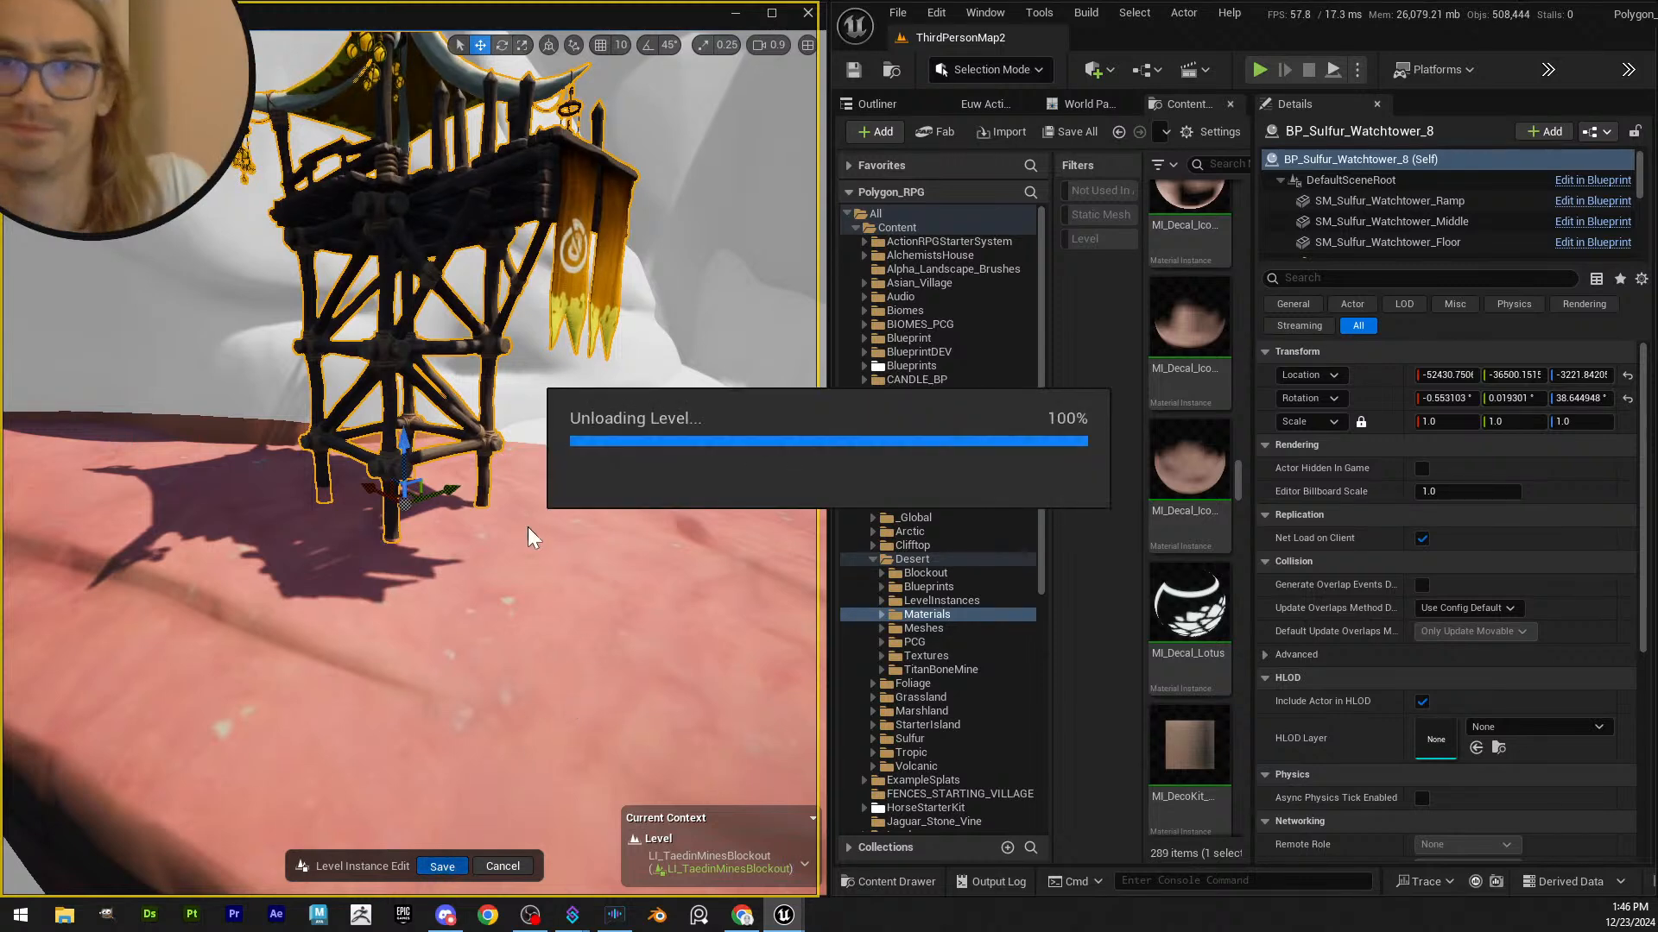
{"action": "right_click_drag", "start_coordinate": [422, 180], "coordinate": [604, 199]}
{"action": "scroll", "coordinate": [587, 207], "scroll_direction": "up", "scroll_amount": 3}
{"action": "right_click_drag", "start_coordinate": [768, 458], "coordinate": [784, 492]}
{"action": "left_click", "coordinate": [609, 476]}
{"action": "right_click_drag", "start_coordinate": [508, 505], "coordinate": [403, 404]}
{"action": "key", "text": "Escape"}
{"action": "scroll", "coordinate": [440, 402], "scroll_direction": "up", "scroll_amount": 3}
{"action": "left_click", "coordinate": [406, 399]}
{"action": "right_click", "coordinate": [406, 400]}
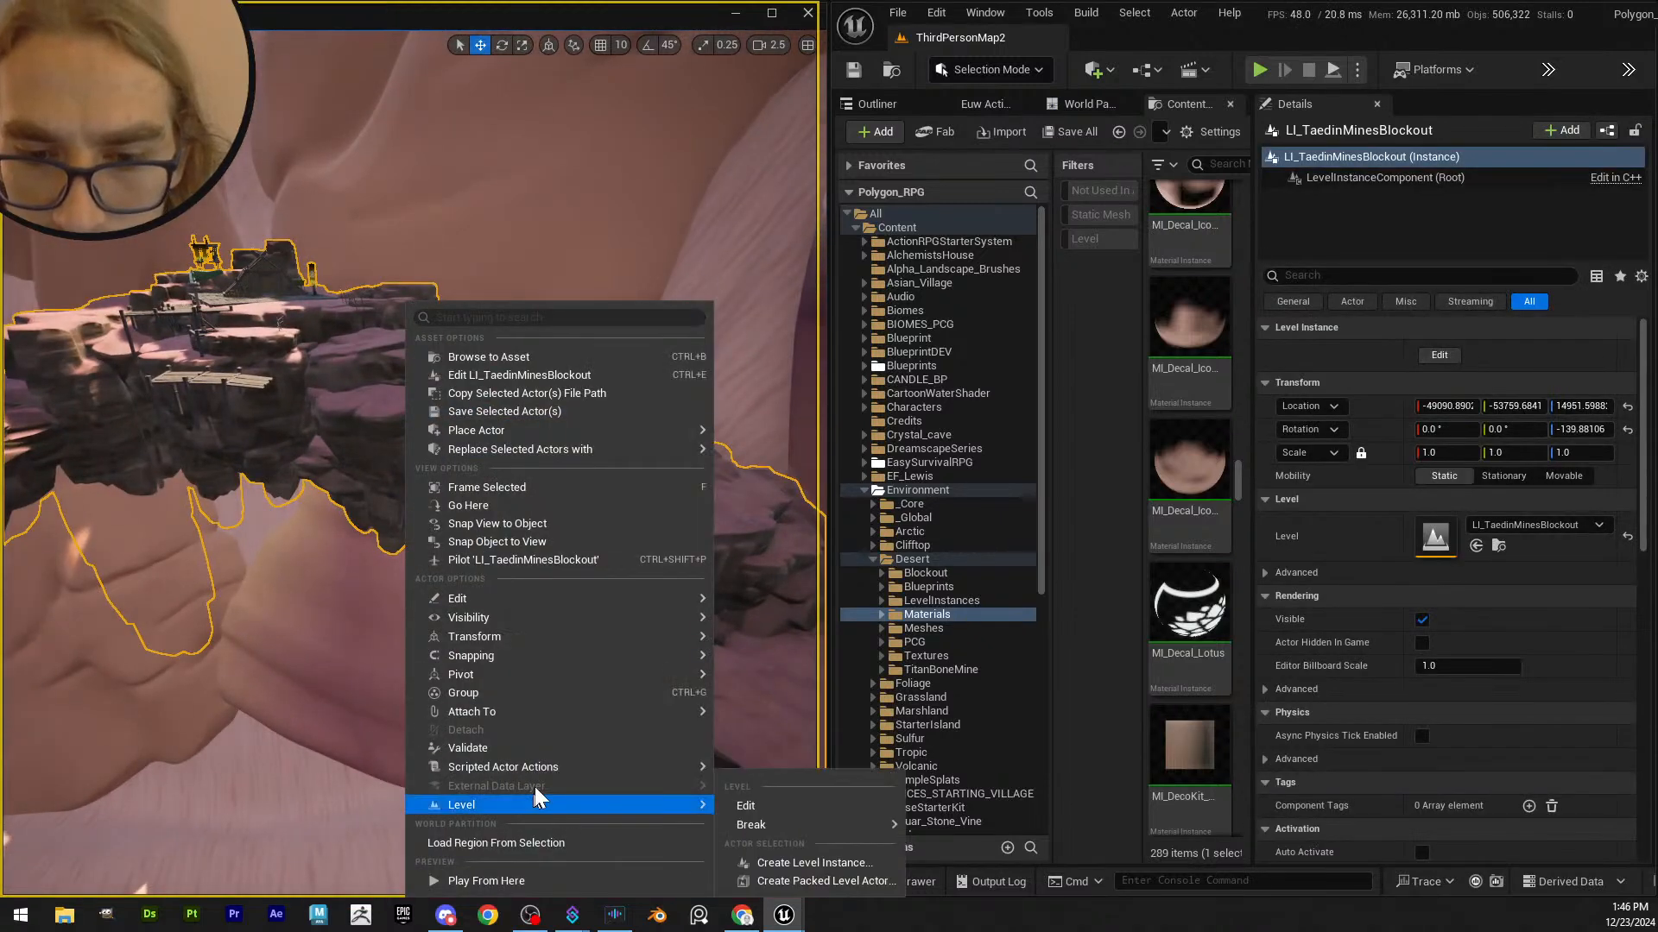
{"action": "mouse_move", "coordinate": [547, 763]}
{"action": "right_click_drag", "start_coordinate": [548, 763], "coordinate": [809, 252]}
{"action": "key", "text": "Escape"}
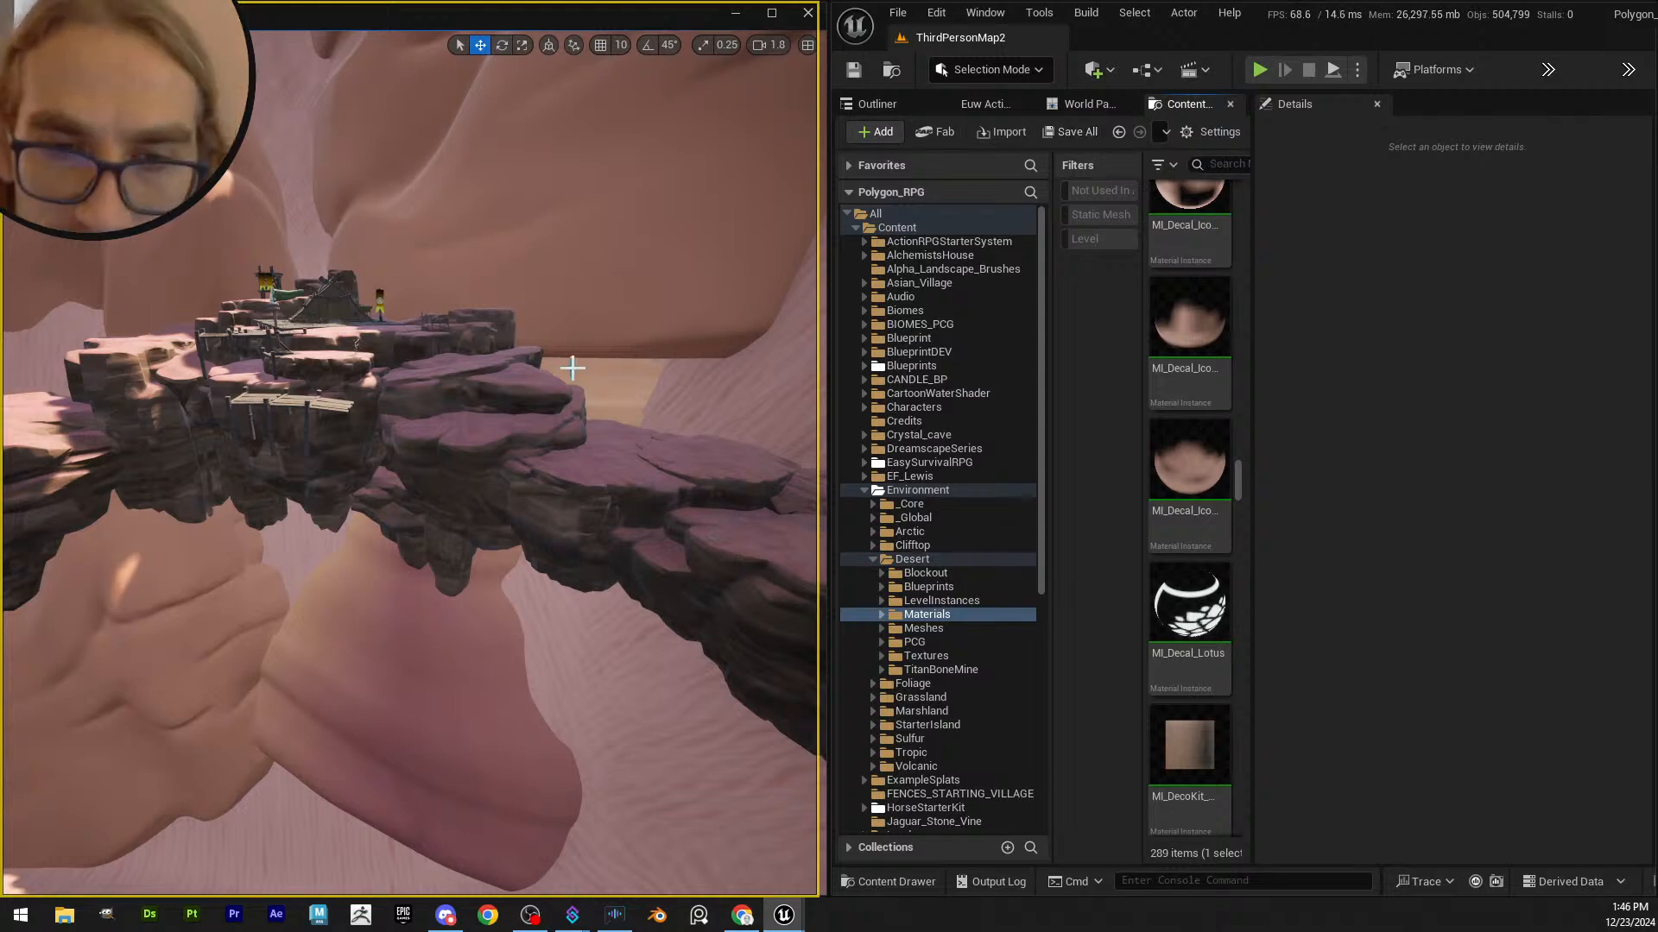
- Examine the desert dunes around the mines and the layout of the river canyon from above
{"action": "key", "text": "w"}
{"action": "mouse_move", "coordinate": [572, 368]}
{"action": "right_mouse_down"}
{"action": "mouse_move", "coordinate": [561, 406]}
{"action": "mouse_move", "coordinate": [554, 354]}
{"action": "mouse_move", "coordinate": [610, 383]}
{"action": "mouse_move", "coordinate": [563, 383]}
{"action": "right_mouse_up"}
{"action": "right_click_drag", "start_coordinate": [414, 429], "coordinate": [438, 422]}
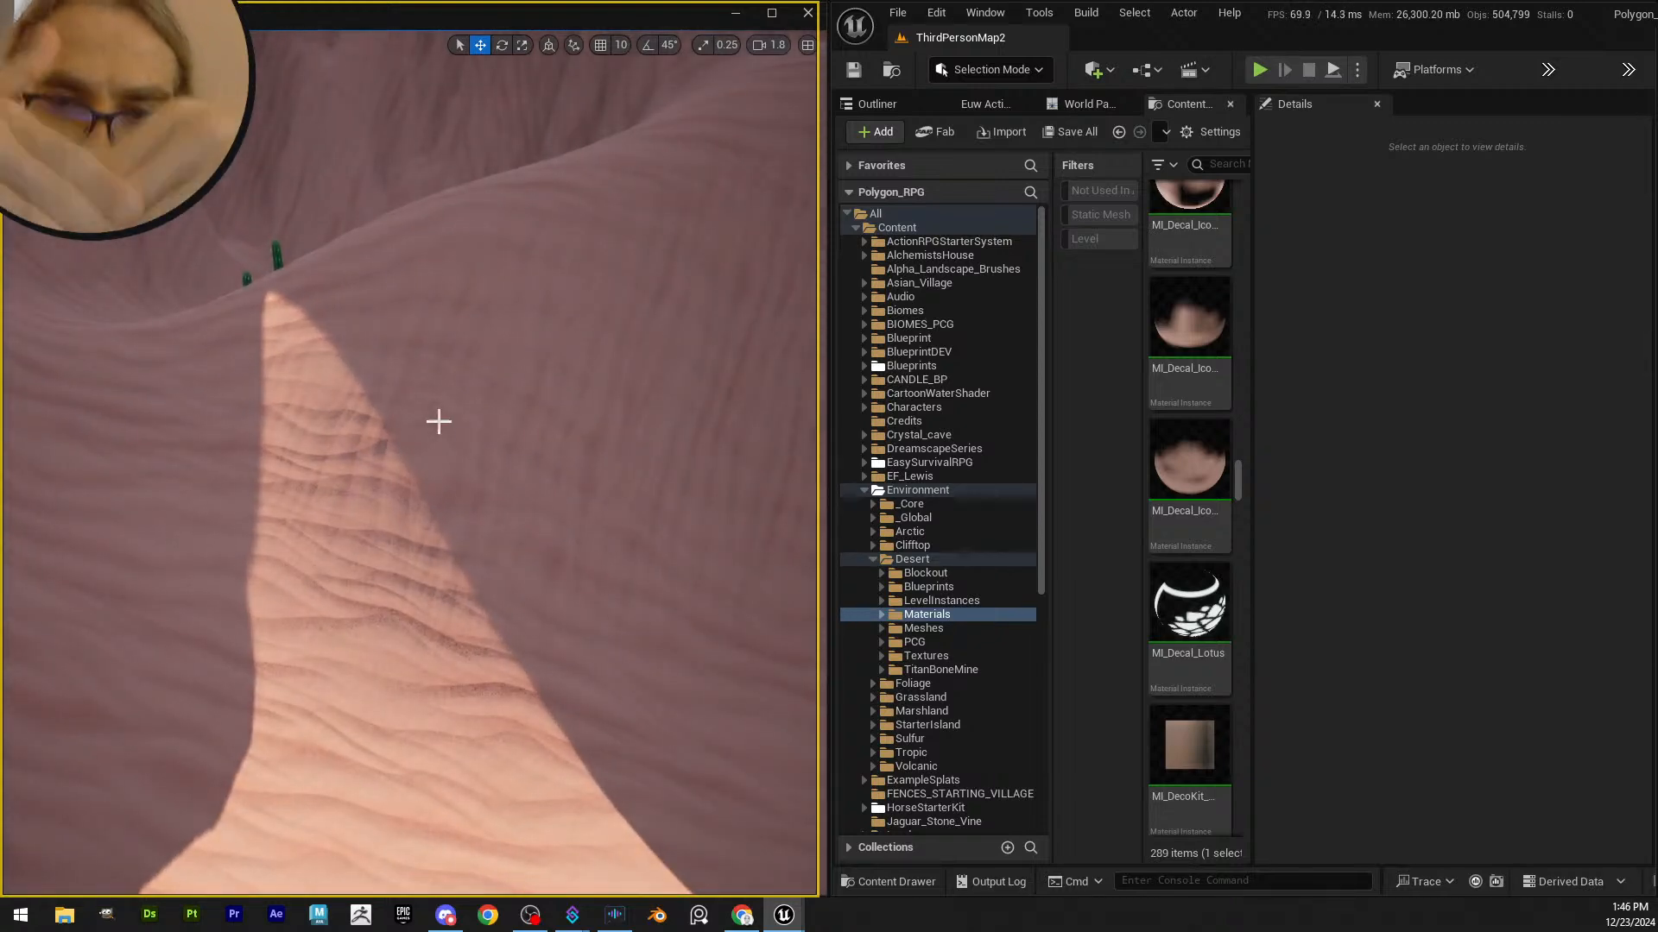
{"action": "right_click_drag", "start_coordinate": [431, 425], "coordinate": [434, 432]}
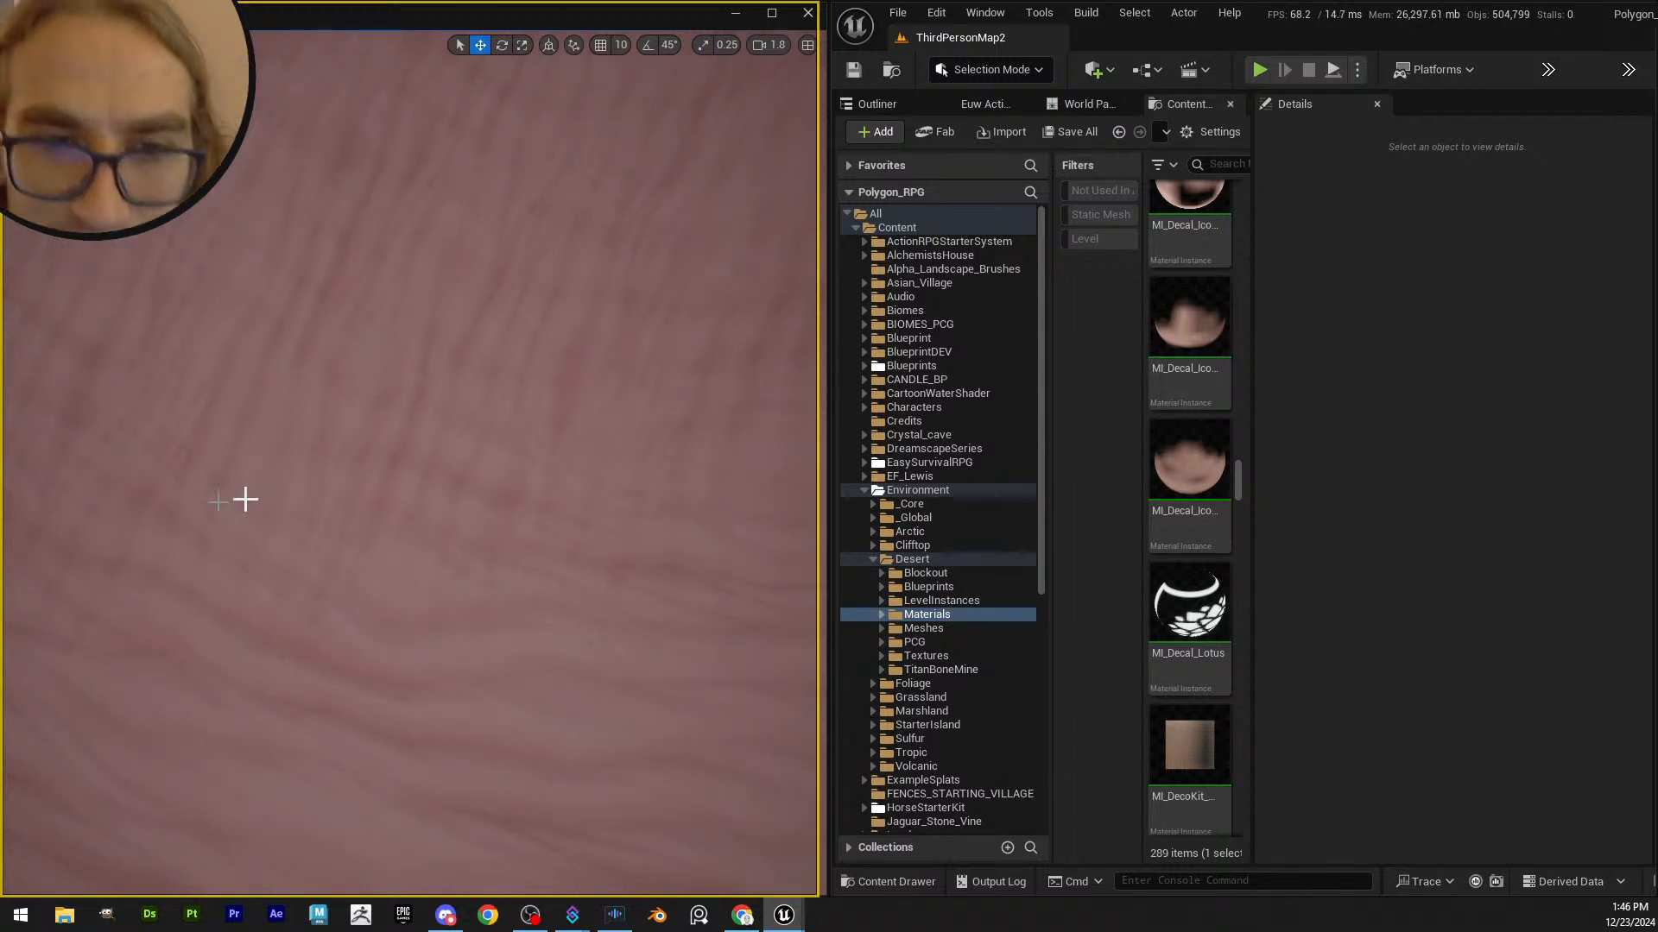
{"action": "right_click_drag", "start_coordinate": [245, 499], "coordinate": [252, 506]}
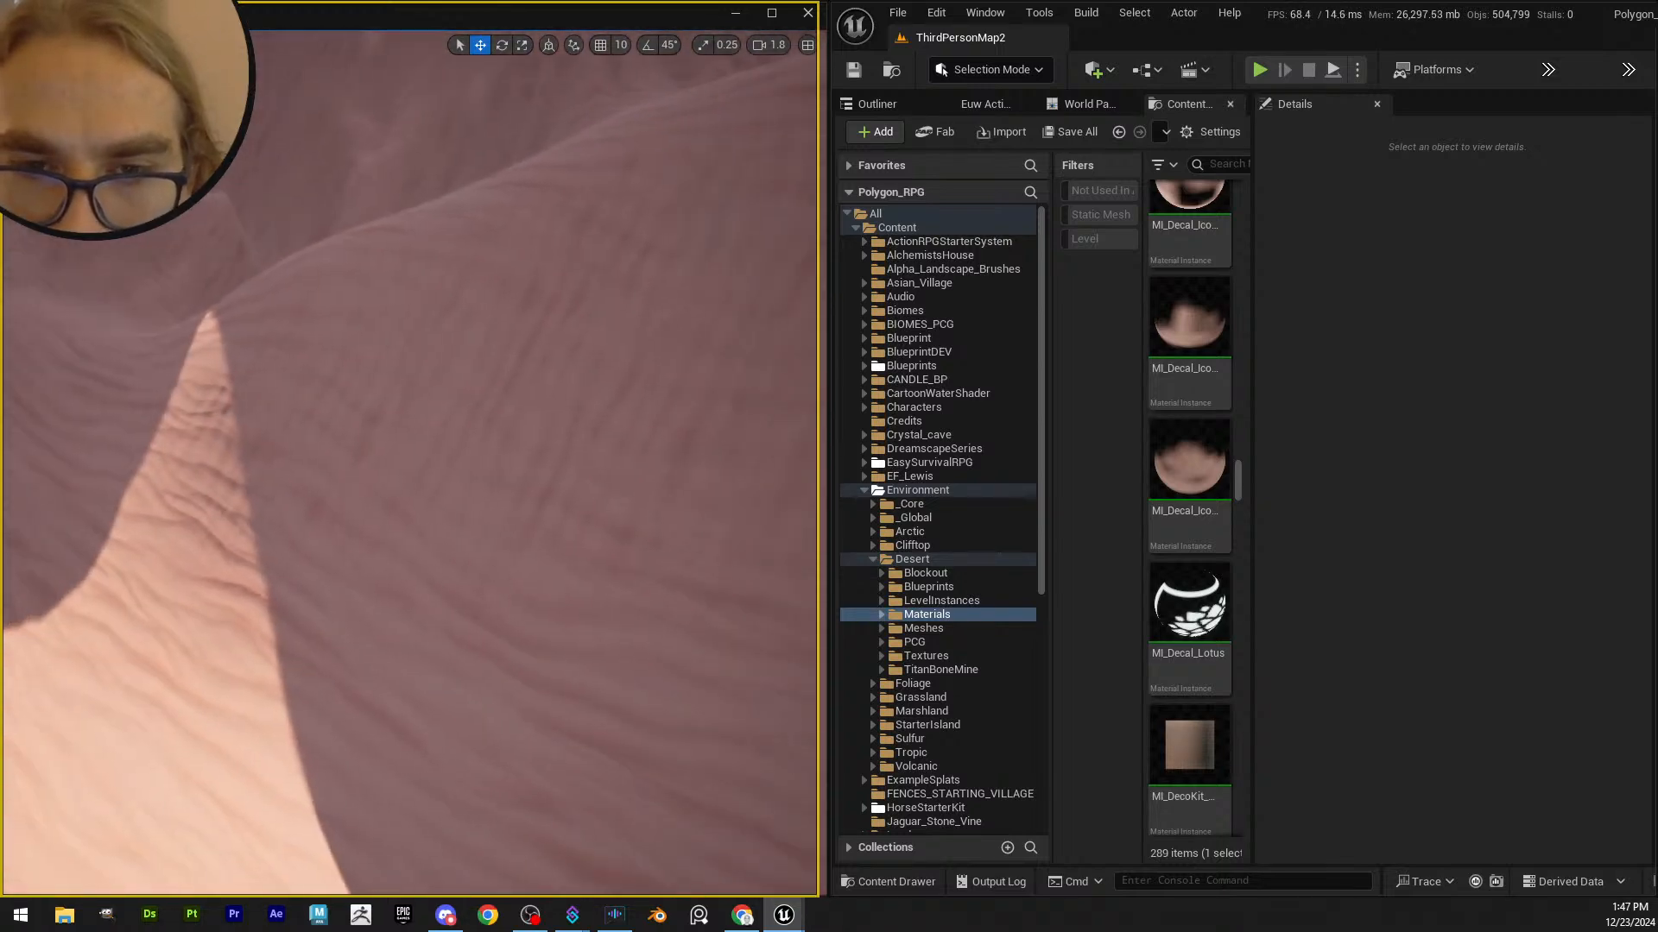
{"action": "right_click_drag", "start_coordinate": [394, 429], "coordinate": [370, 405]}
{"action": "scroll", "coordinate": [370, 406], "scroll_direction": "up", "scroll_amount": 1}
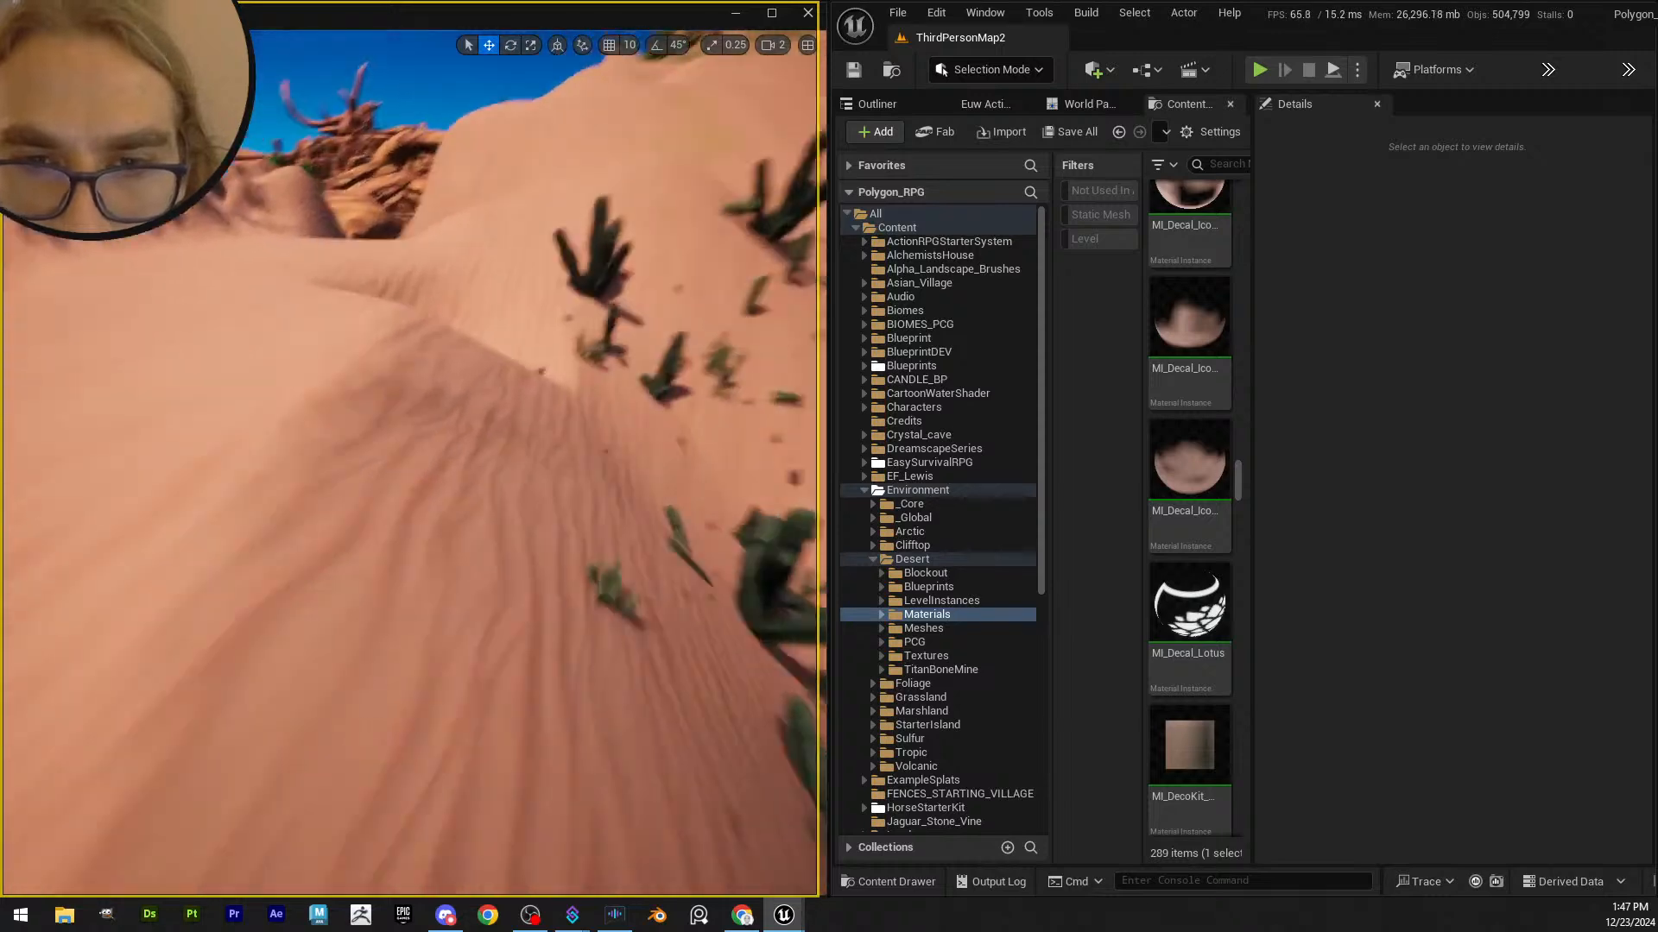
{"action": "right_click_drag", "start_coordinate": [173, 384], "coordinate": [174, 384]}
{"action": "right_click_drag", "start_coordinate": [319, 397], "coordinate": [319, 397]}
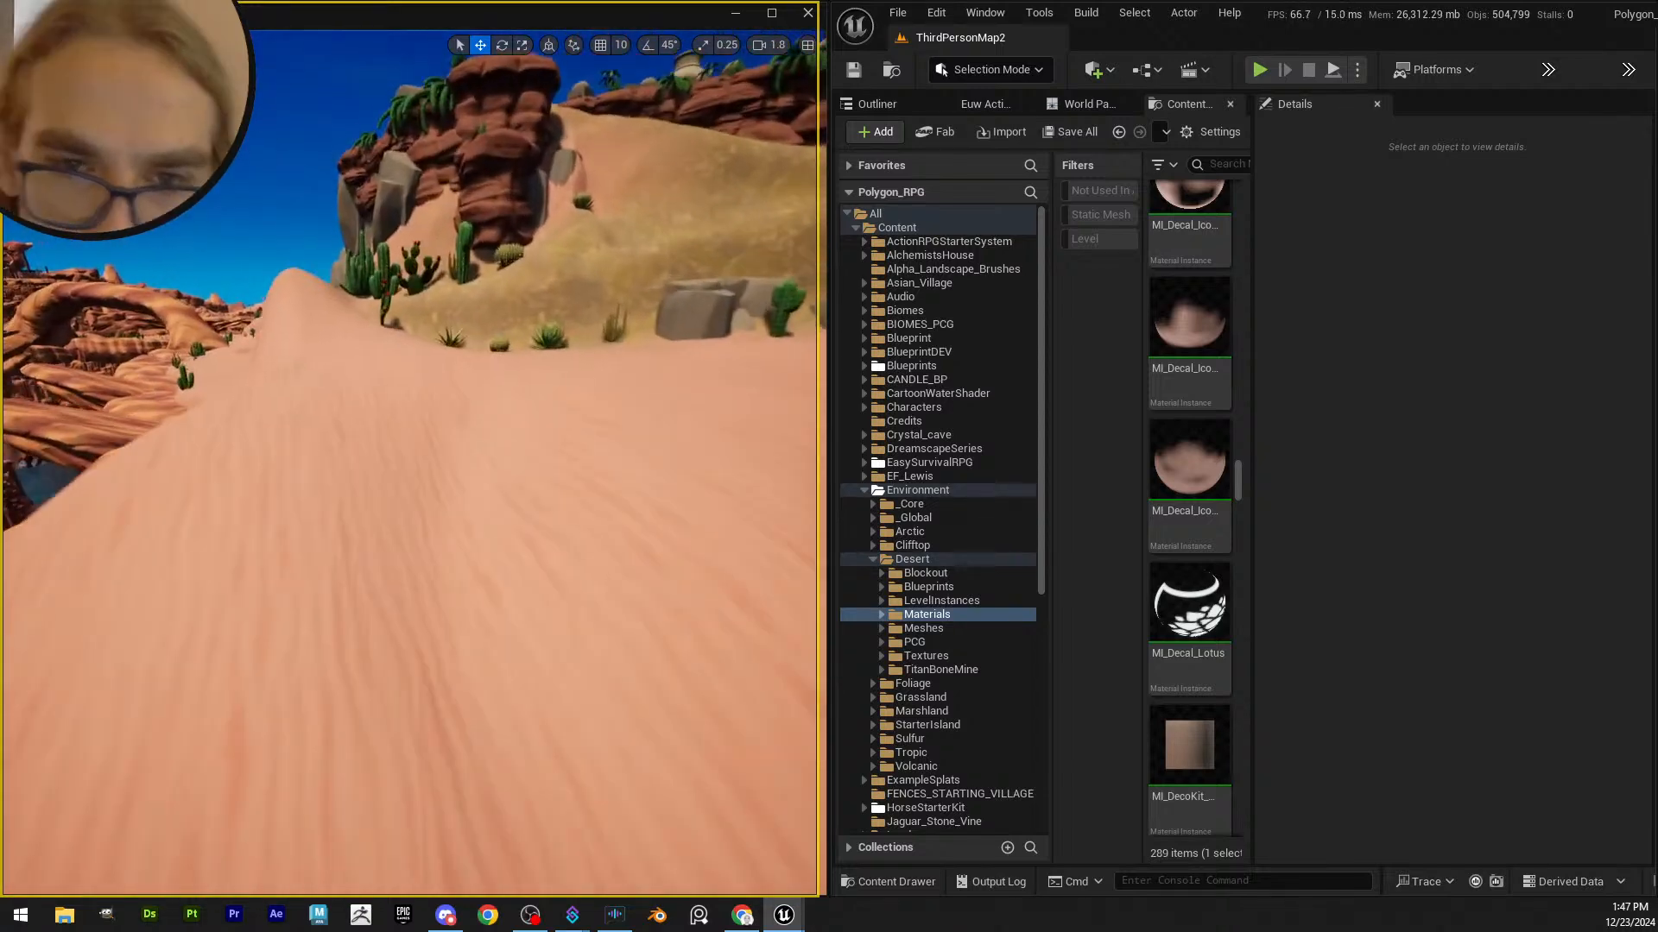
{"action": "right_click_drag", "start_coordinate": [319, 398], "coordinate": [318, 397]}
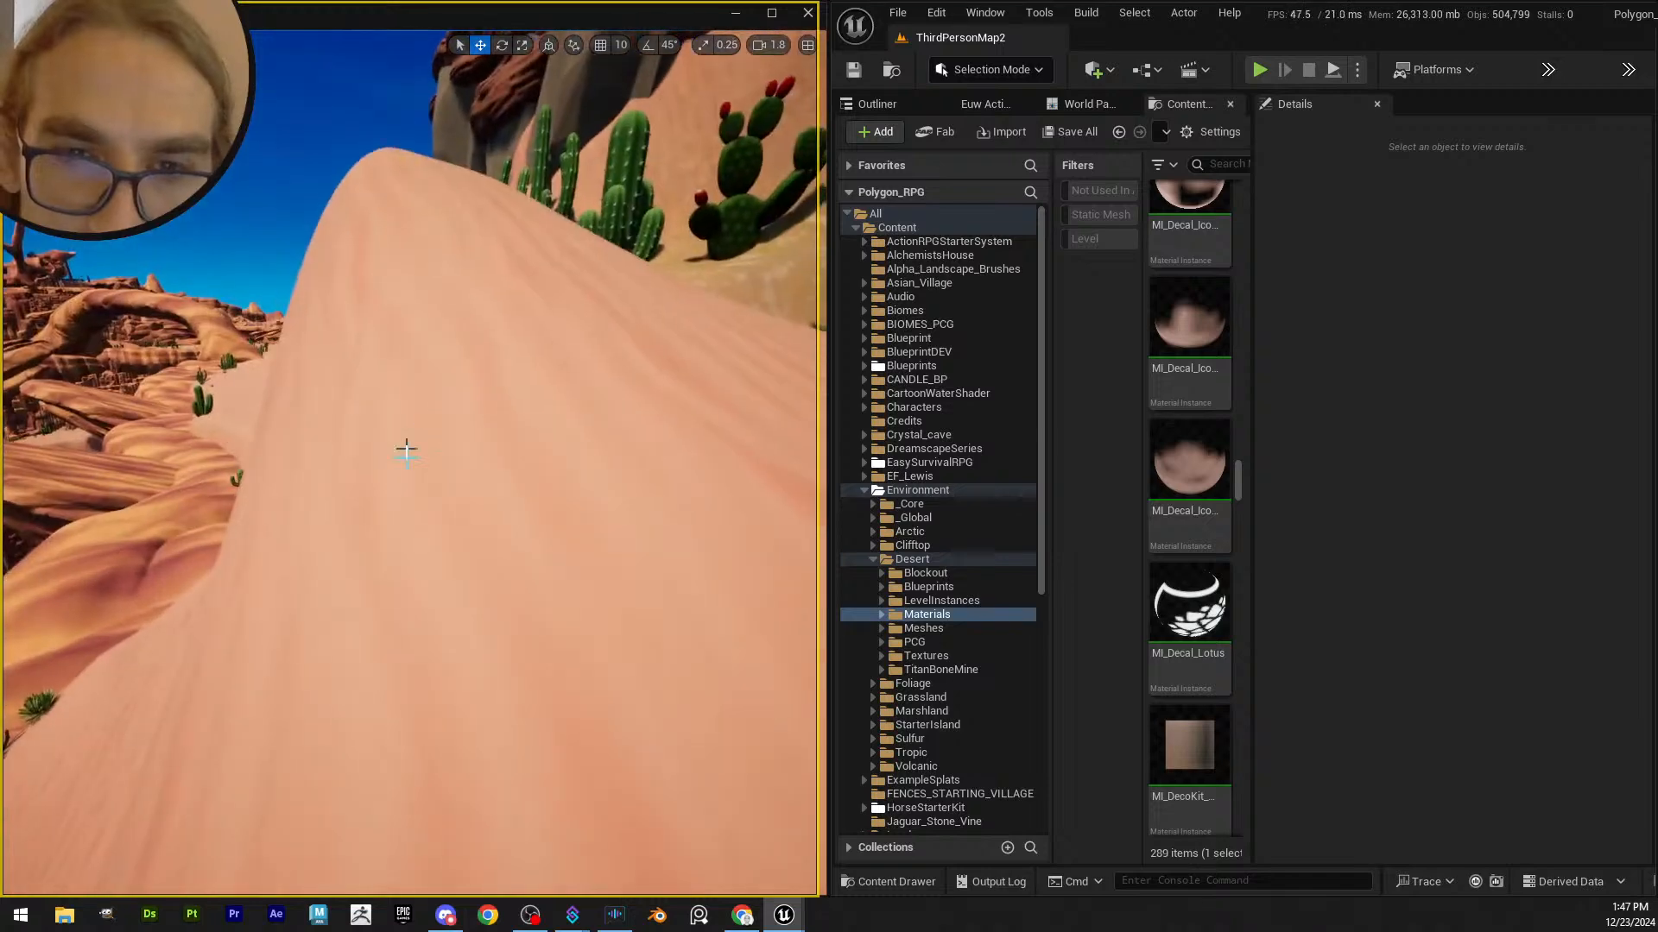
{"action": "right_click_drag", "start_coordinate": [406, 449], "coordinate": [406, 449]}
{"action": "scroll", "coordinate": [406, 449], "scroll_direction": "up", "scroll_amount": 1}
{"action": "right_click_drag", "start_coordinate": [245, 346], "coordinate": [245, 305]}
{"action": "scroll", "coordinate": [245, 305], "scroll_direction": "up", "scroll_amount": 2}
{"action": "right_click_drag", "start_coordinate": [387, 369], "coordinate": [388, 369]}
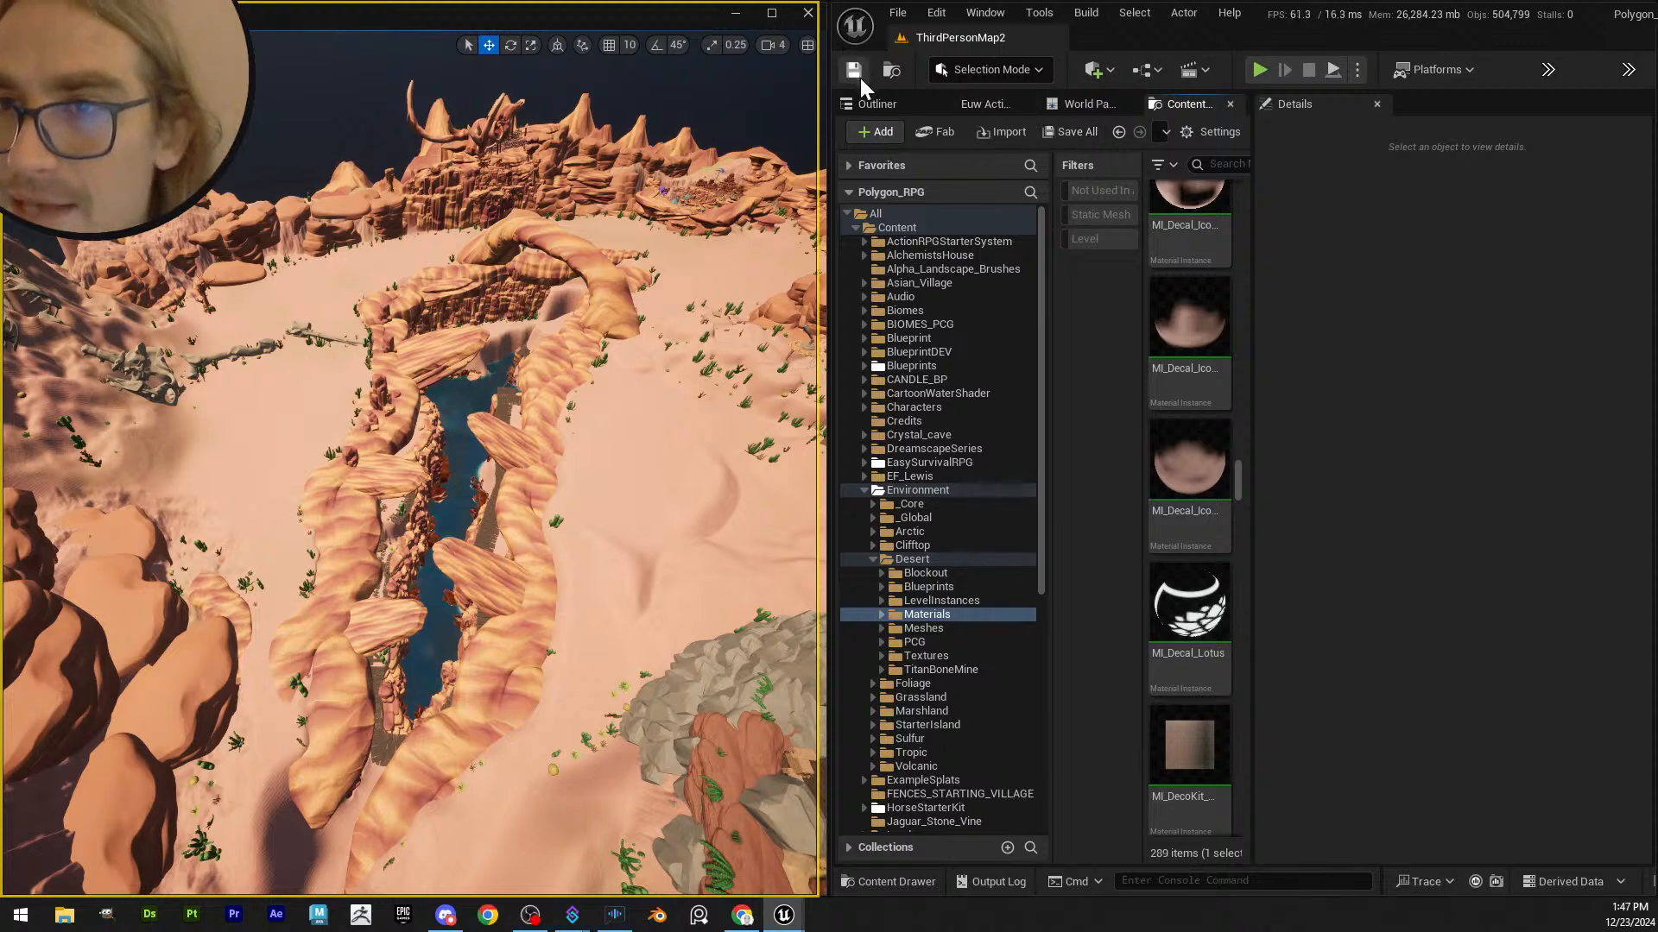
- Examine the desert market with its flower-shaped tents and the neighbouring terracotta town
{"action": "right_click_drag", "start_coordinate": [603, 157], "coordinate": [604, 157]}
{"action": "scroll", "coordinate": [604, 158], "scroll_direction": "up", "scroll_amount": 1}
{"action": "right_click_drag", "start_coordinate": [598, 351], "coordinate": [598, 351]}
{"action": "key", "text": "w"}
{"action": "scroll", "coordinate": [599, 351], "scroll_direction": "down", "scroll_amount": 2}
{"action": "scroll", "coordinate": [598, 352], "scroll_direction": "down", "scroll_amount": 3}
{"action": "key", "text": "e"}
{"action": "scroll", "coordinate": [598, 351], "scroll_direction": "up", "scroll_amount": 1}
{"action": "scroll", "coordinate": [598, 352], "scroll_direction": "up", "scroll_amount": 1}
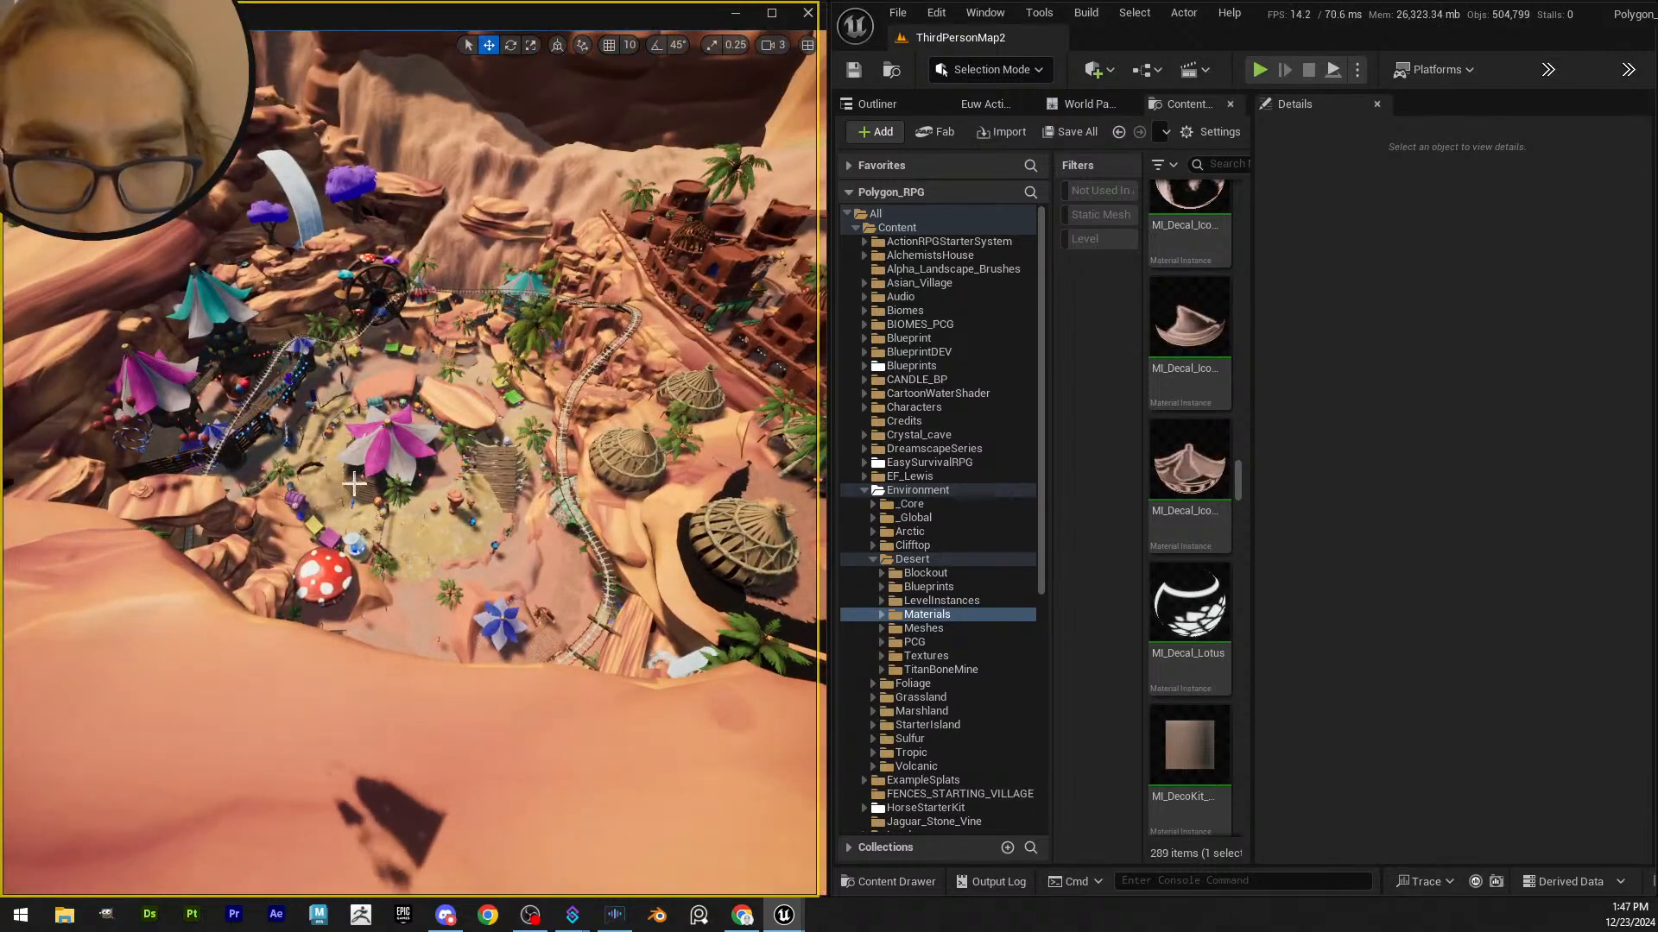
{"action": "right_click_drag", "start_coordinate": [393, 487], "coordinate": [393, 488]}
{"action": "scroll", "coordinate": [393, 488], "scroll_direction": "down", "scroll_amount": 2}
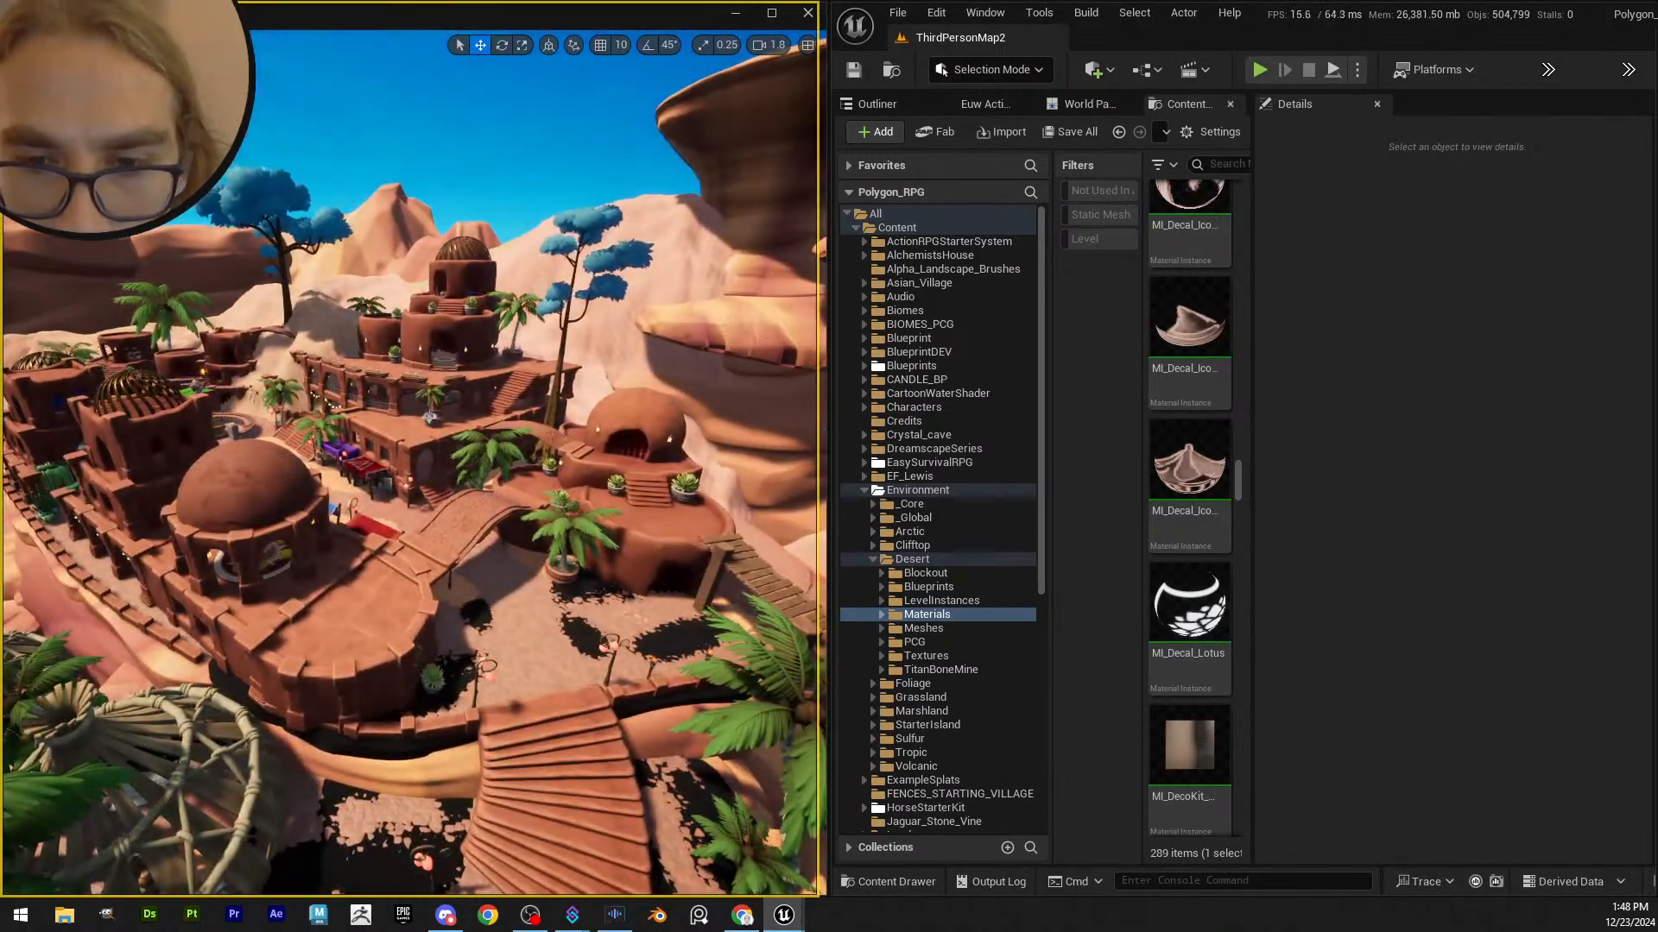
{"action": "right_click_drag", "start_coordinate": [454, 624], "coordinate": [454, 624]}
{"action": "scroll", "coordinate": [454, 623], "scroll_direction": "up", "scroll_amount": 3}
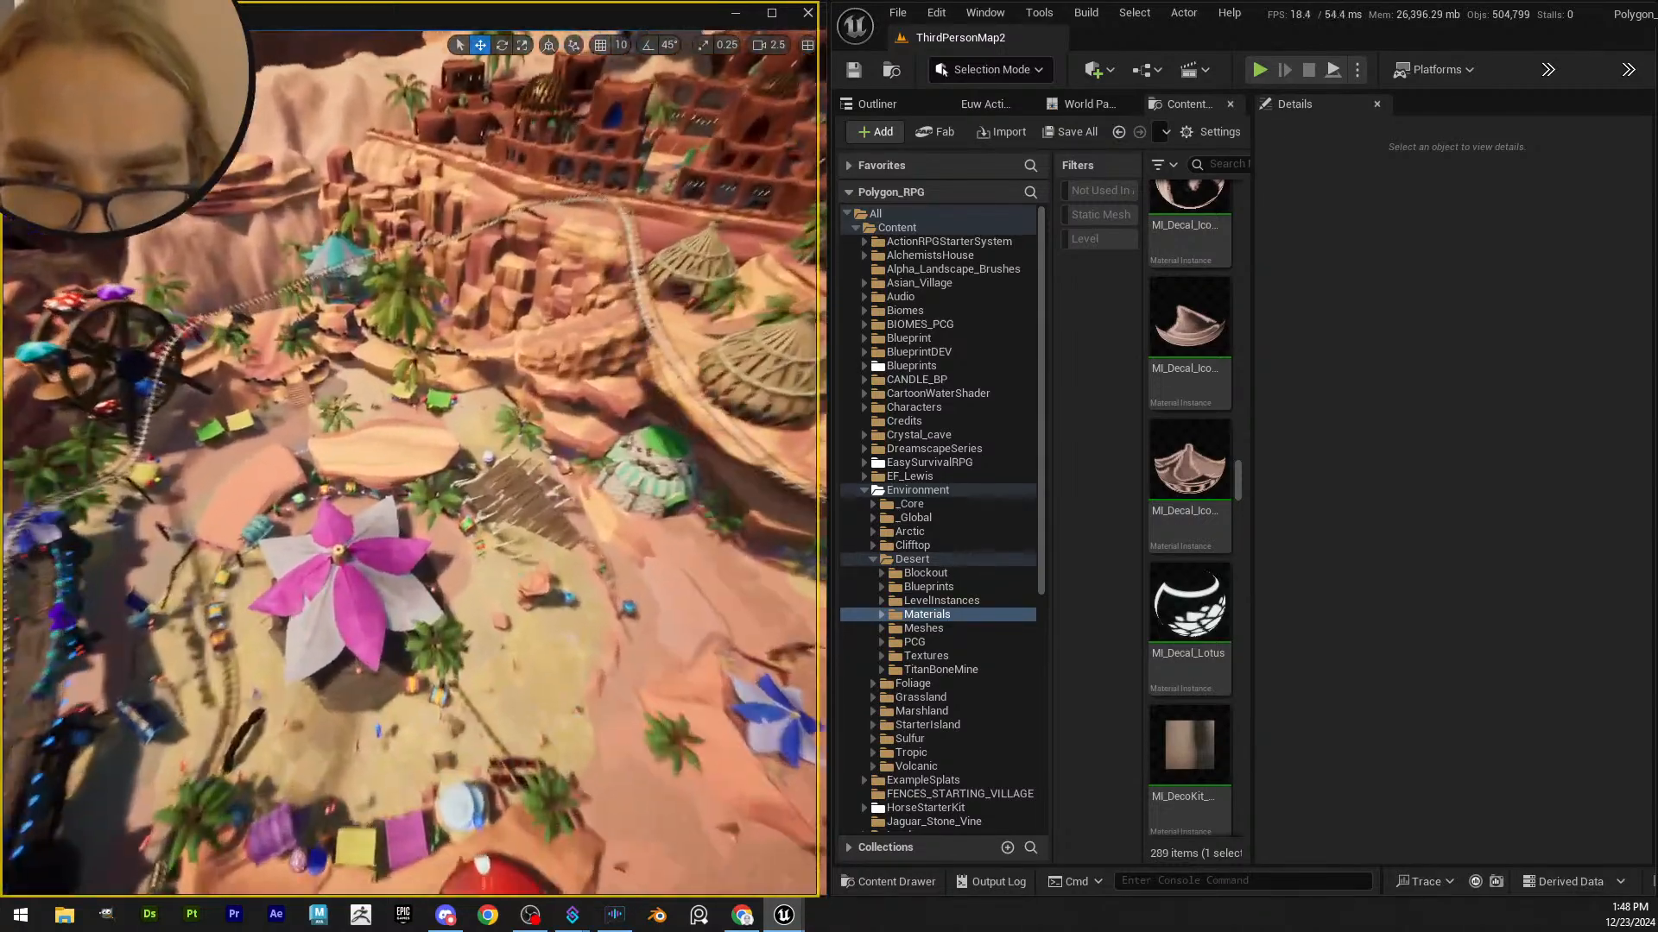
{"action": "right_click_drag", "start_coordinate": [504, 513], "coordinate": [504, 512]}
{"action": "scroll", "coordinate": [504, 513], "scroll_direction": "up", "scroll_amount": 2}
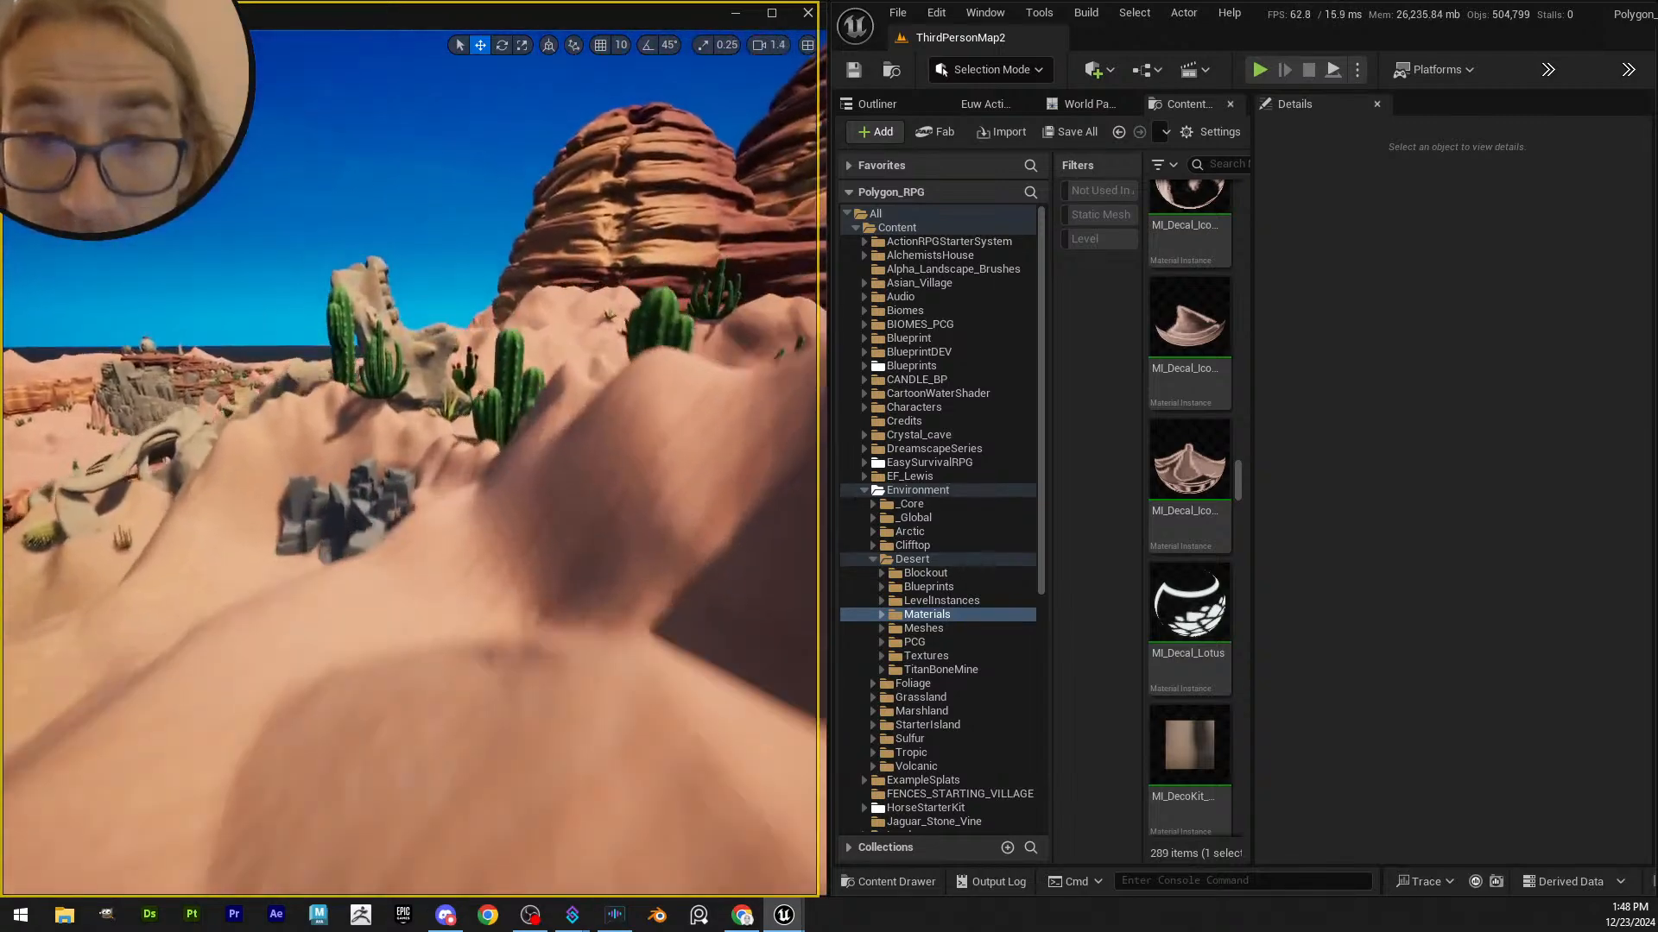
- Examine the giant bone formation in the dunes and the floating rock platforms of the mines from above
{"action": "key", "text": "w"}
{"action": "right_click_drag", "start_coordinate": [411, 466], "coordinate": [292, 566]}
{"action": "scroll", "coordinate": [411, 467], "scroll_direction": "up", "scroll_amount": 1}
{"action": "key", "text": "e"}
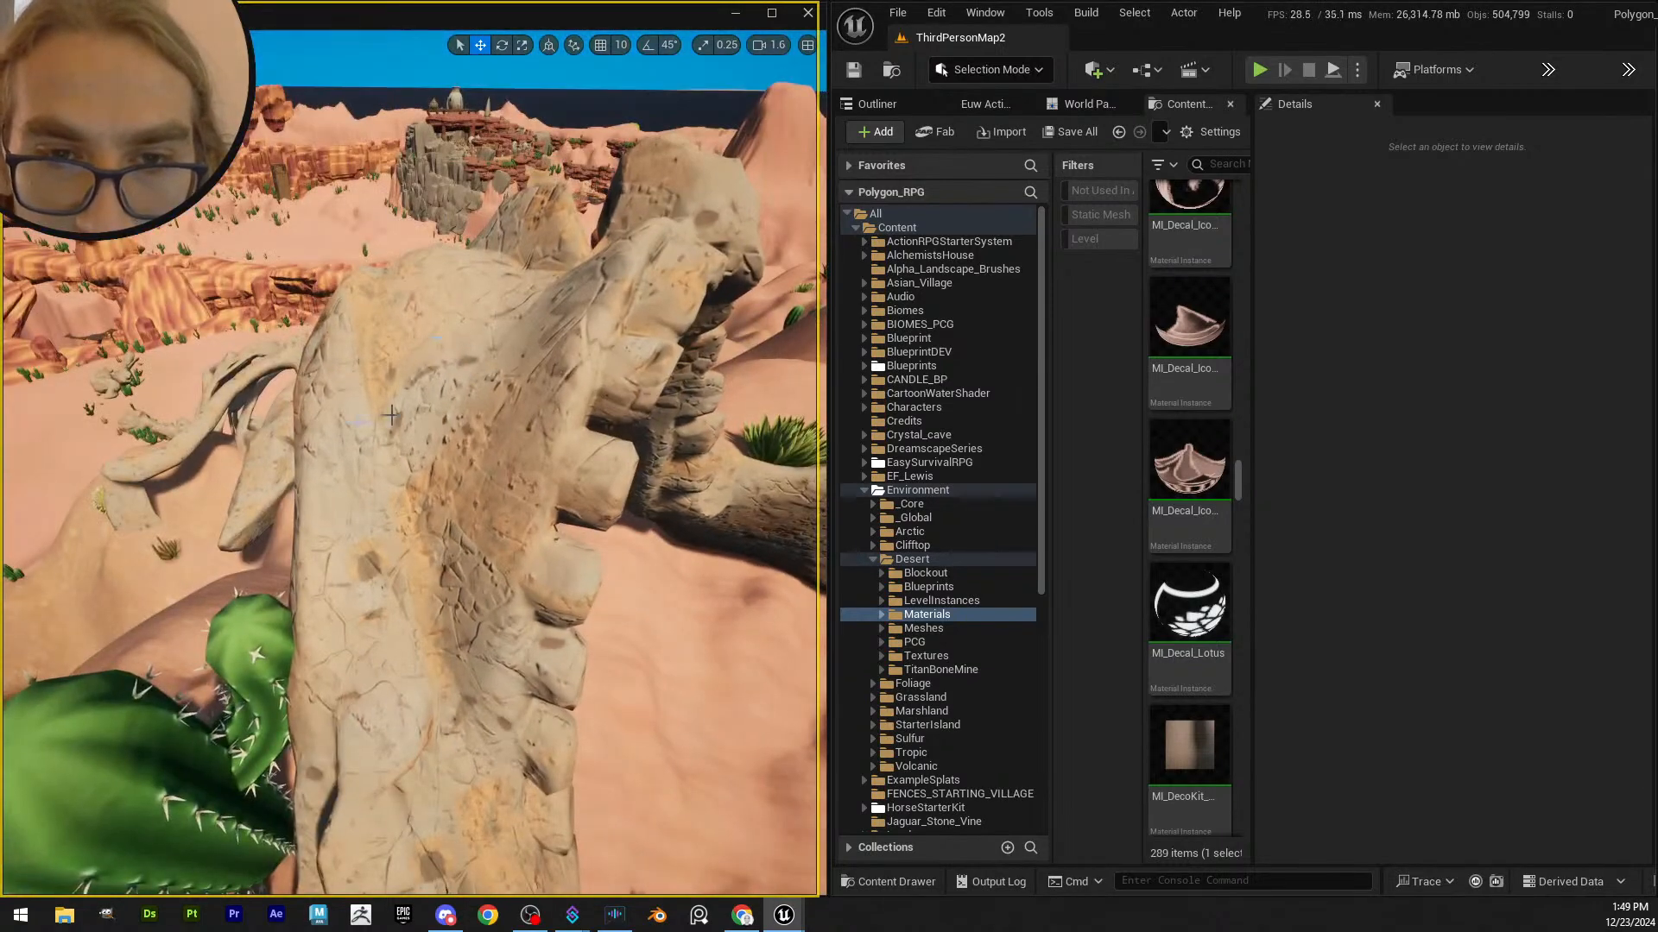
{"action": "right_click_drag", "start_coordinate": [391, 416], "coordinate": [435, 442]}
{"action": "key", "text": "w"}
{"action": "scroll", "coordinate": [387, 346], "scroll_direction": "up", "scroll_amount": 5}
{"action": "scroll", "coordinate": [475, 365], "scroll_direction": "up", "scroll_amount": 1}
{"action": "scroll", "coordinate": [471, 449], "scroll_direction": "down", "scroll_amount": 1}
{"action": "scroll", "coordinate": [425, 454], "scroll_direction": "down", "scroll_amount": 3}
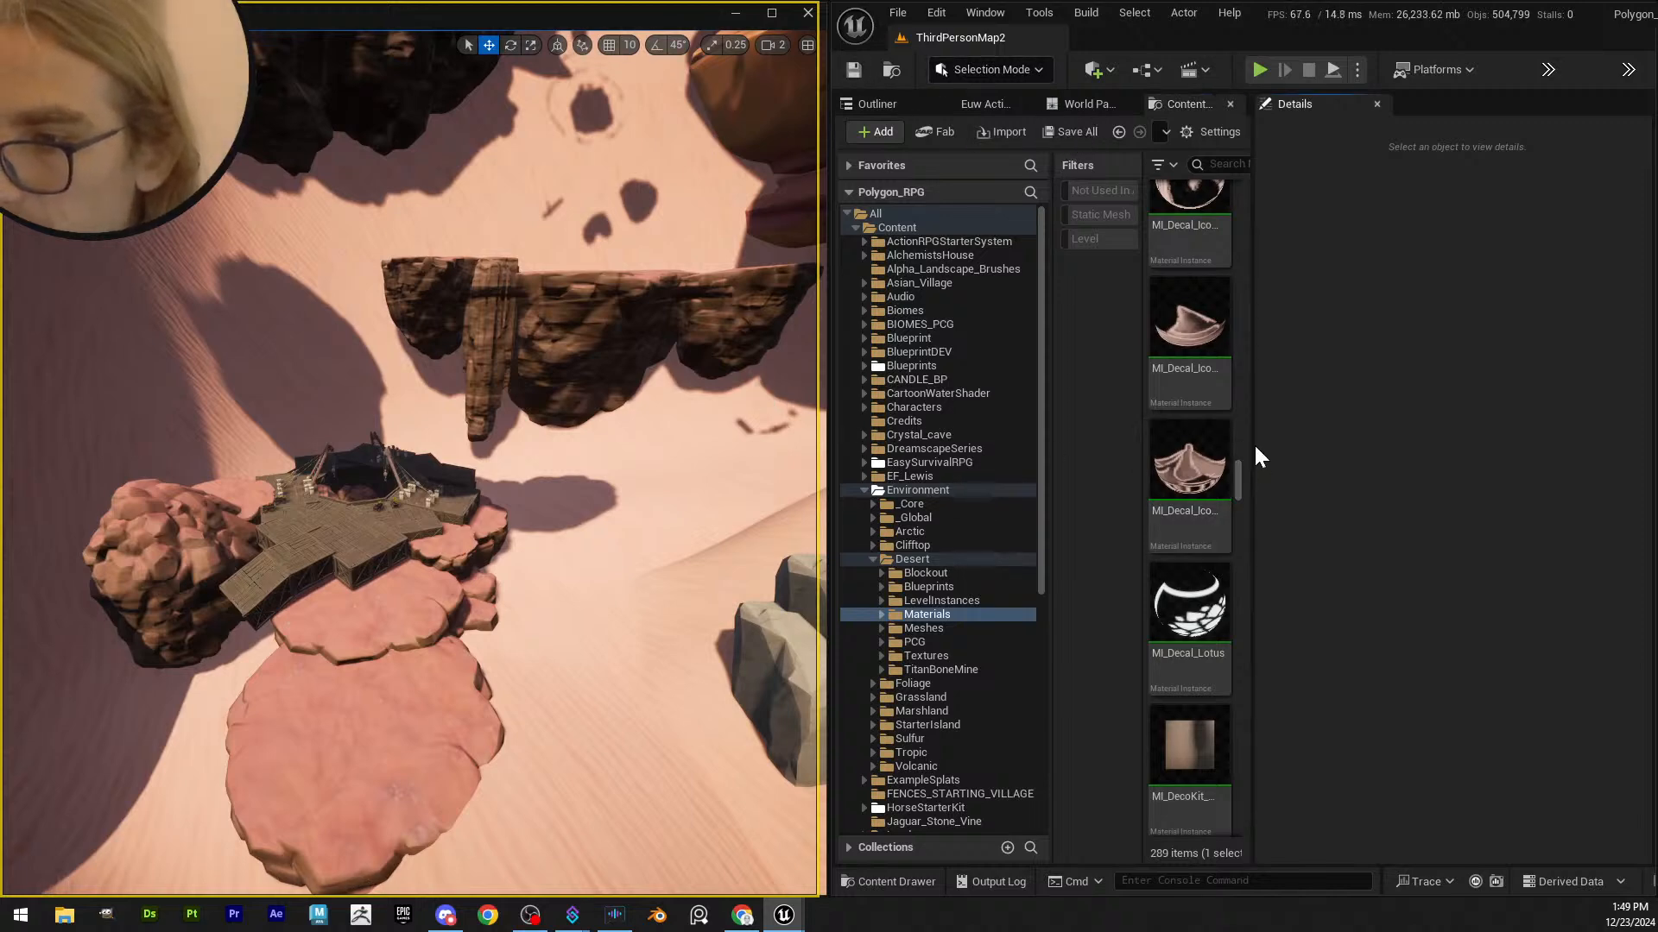
- Widen the asset browser slightly at the expense of the object details area
{"action": "left_click_drag", "start_coordinate": [1250, 443], "coordinate": [1302, 445]}
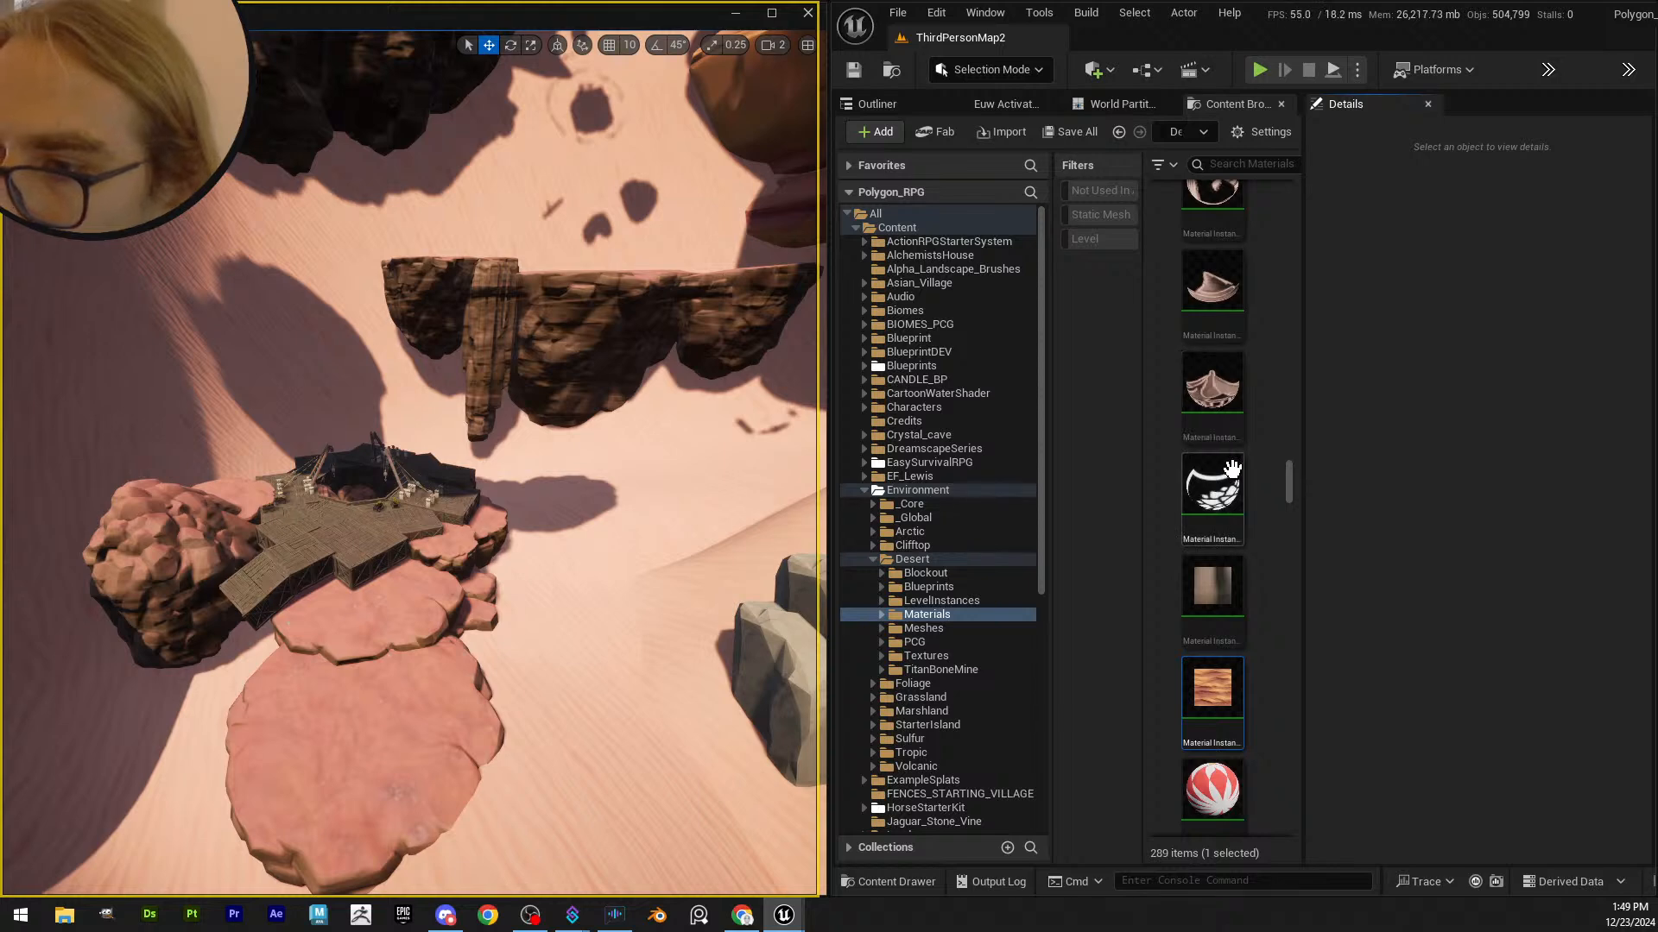
{"action": "scroll", "coordinate": [1232, 468], "scroll_direction": "up", "scroll_amount": 2, "text": "ctrl"}
{"action": "scroll", "coordinate": [1251, 474], "scroll_direction": "down", "scroll_amount": 2, "text": "ctrl"}
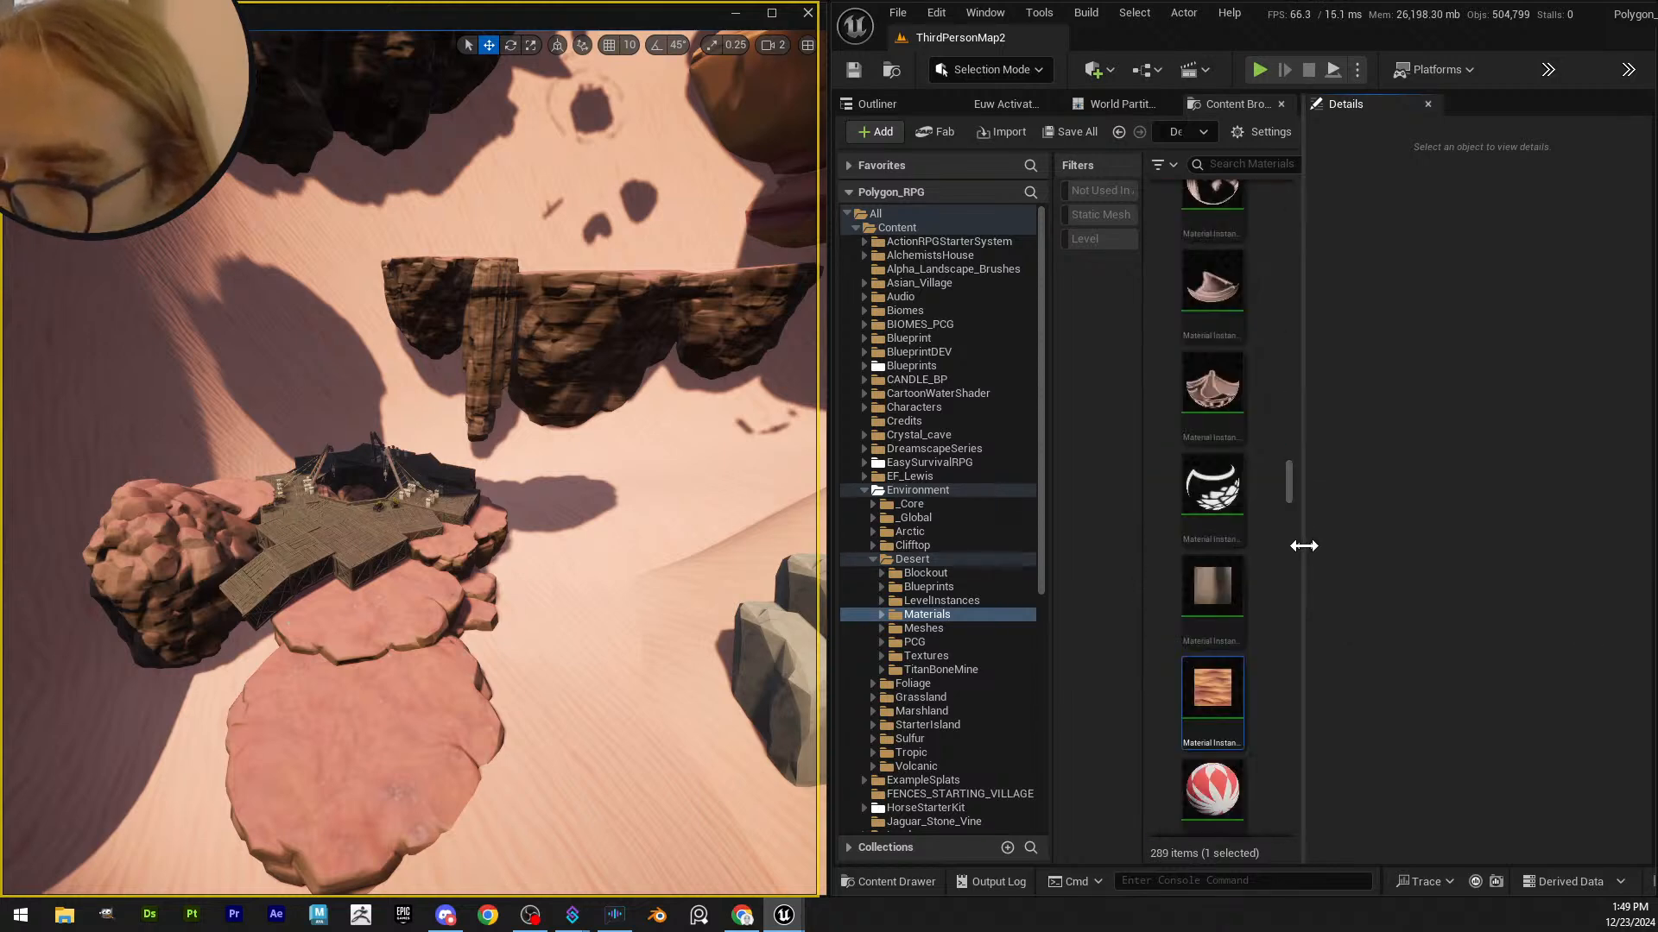
{"action": "mouse_move", "coordinate": [1304, 546]}
{"action": "left_mouse_down"}
{"action": "mouse_move", "coordinate": [1336, 555]}
{"action": "mouse_move", "coordinate": [1307, 548]}
{"action": "left_mouse_up"}
- Open the LI_TaedinMinesBlockout level instance for editing
{"action": "right_click_drag", "start_coordinate": [416, 532], "coordinate": [345, 538]}
{"action": "scroll", "coordinate": [471, 545], "scroll_direction": "up", "scroll_amount": 1}
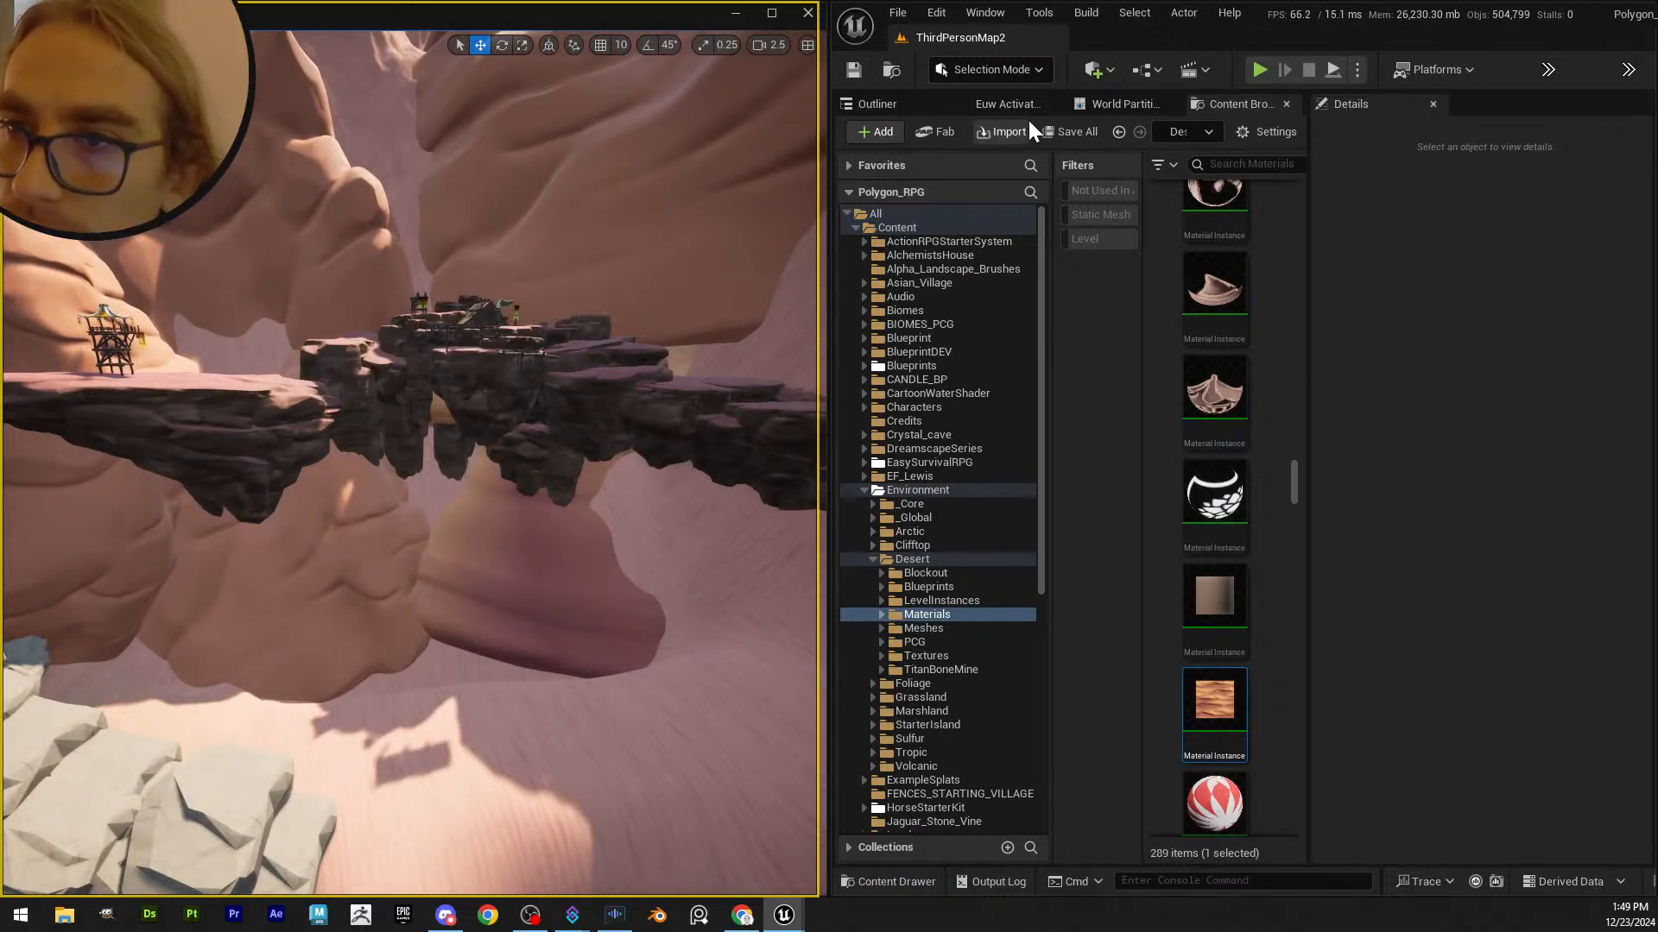
{"action": "right_click_drag", "start_coordinate": [510, 365], "coordinate": [444, 337]}
{"action": "scroll", "coordinate": [458, 388], "scroll_direction": "down", "scroll_amount": 1}
{"action": "left_click", "coordinate": [323, 354]}
{"action": "right_click_drag", "start_coordinate": [323, 355], "coordinate": [385, 381]}
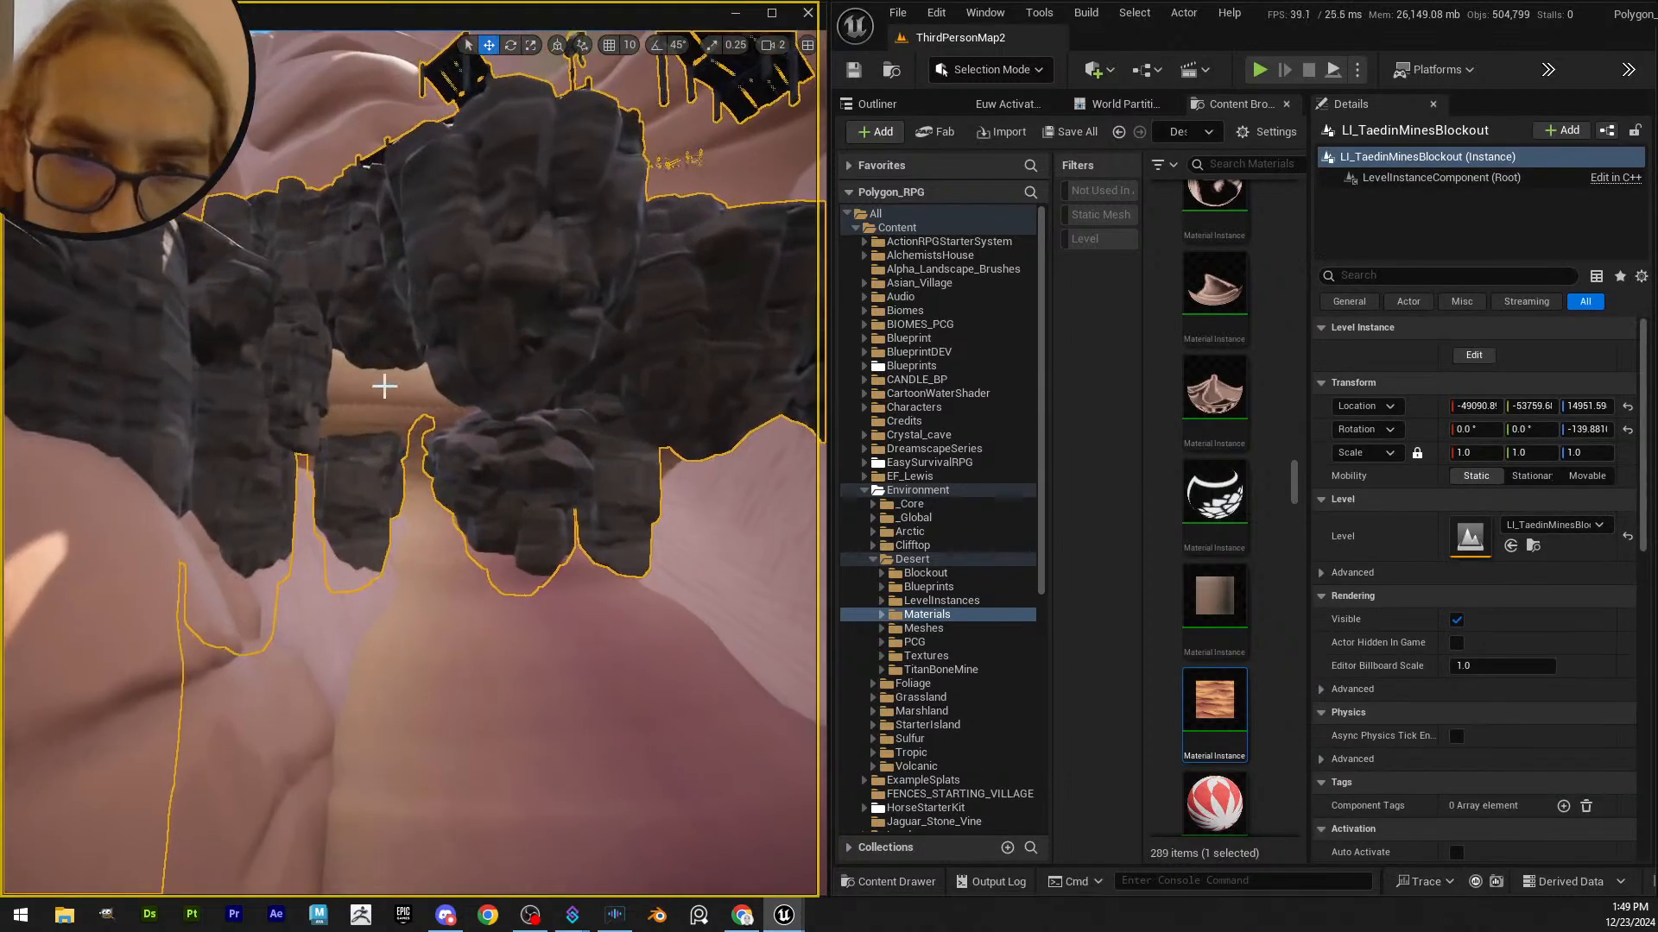
{"action": "right_click", "coordinate": [385, 381]}
{"action": "mouse_move", "coordinate": [463, 767]}
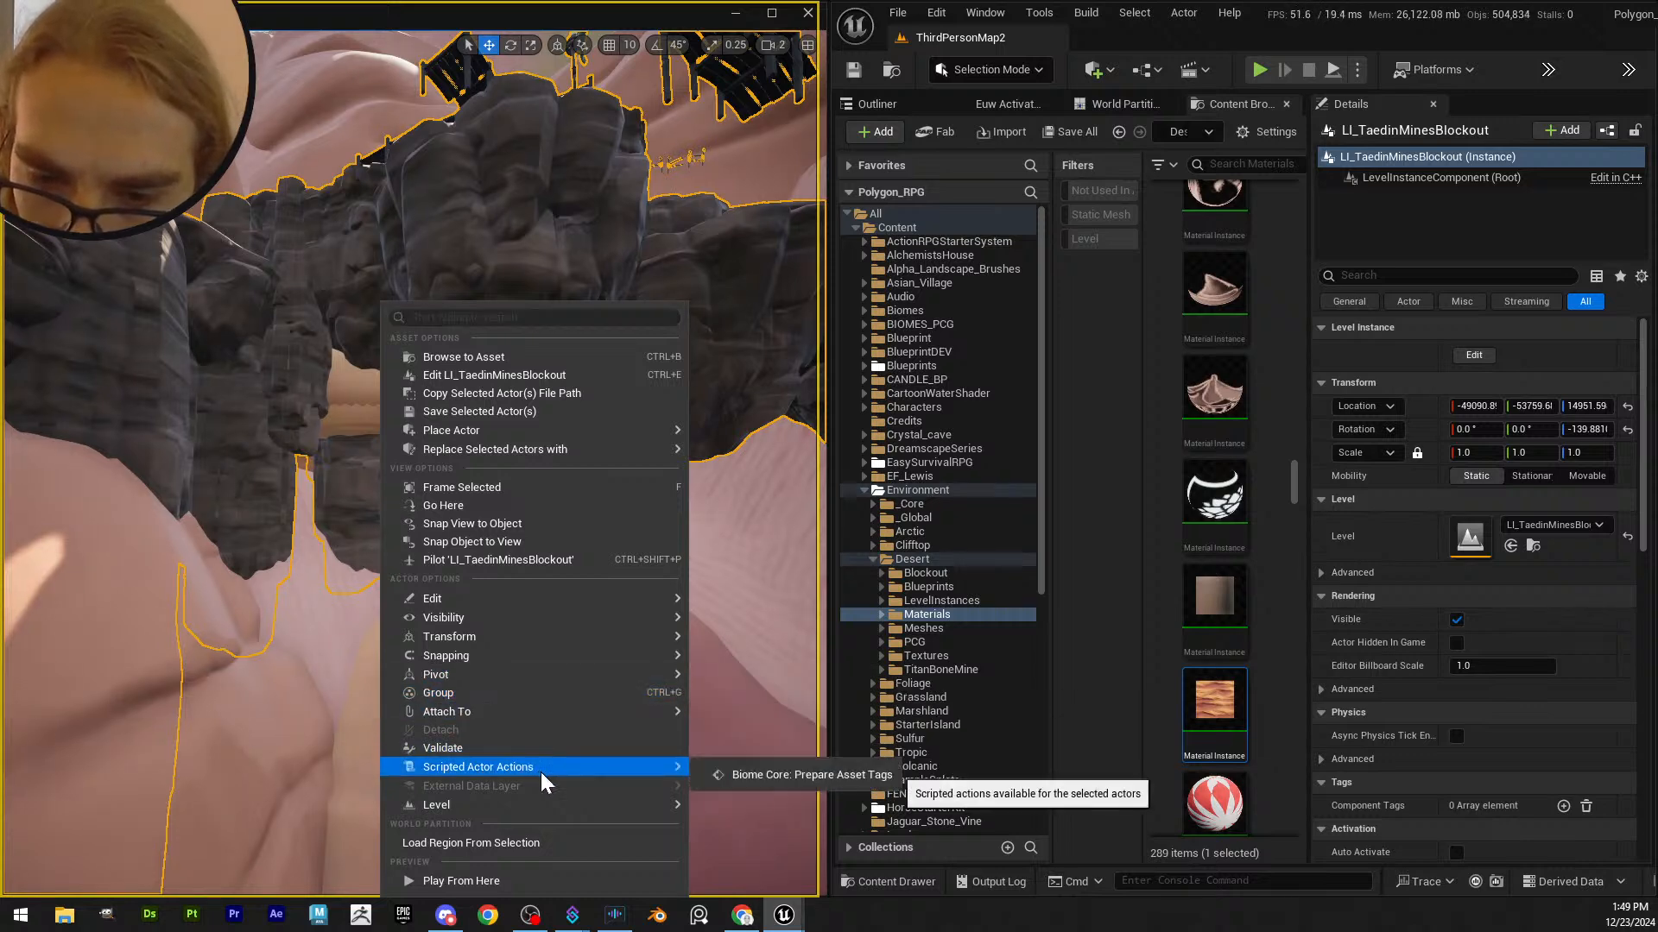
{"action": "mouse_move", "coordinate": [564, 805]}
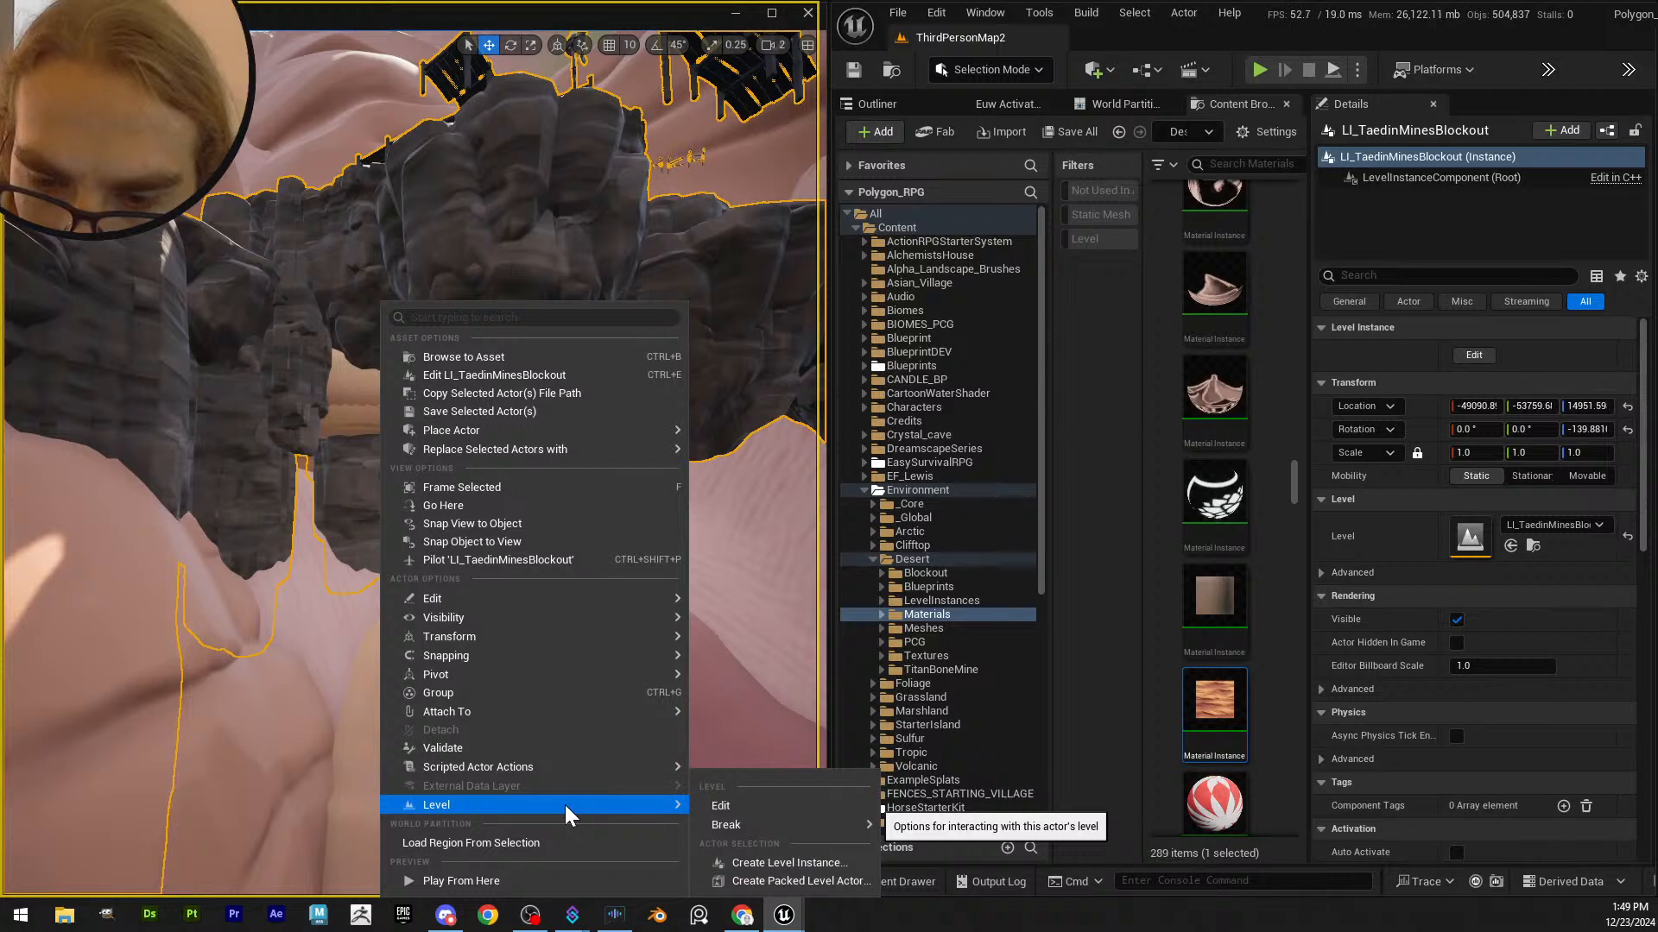
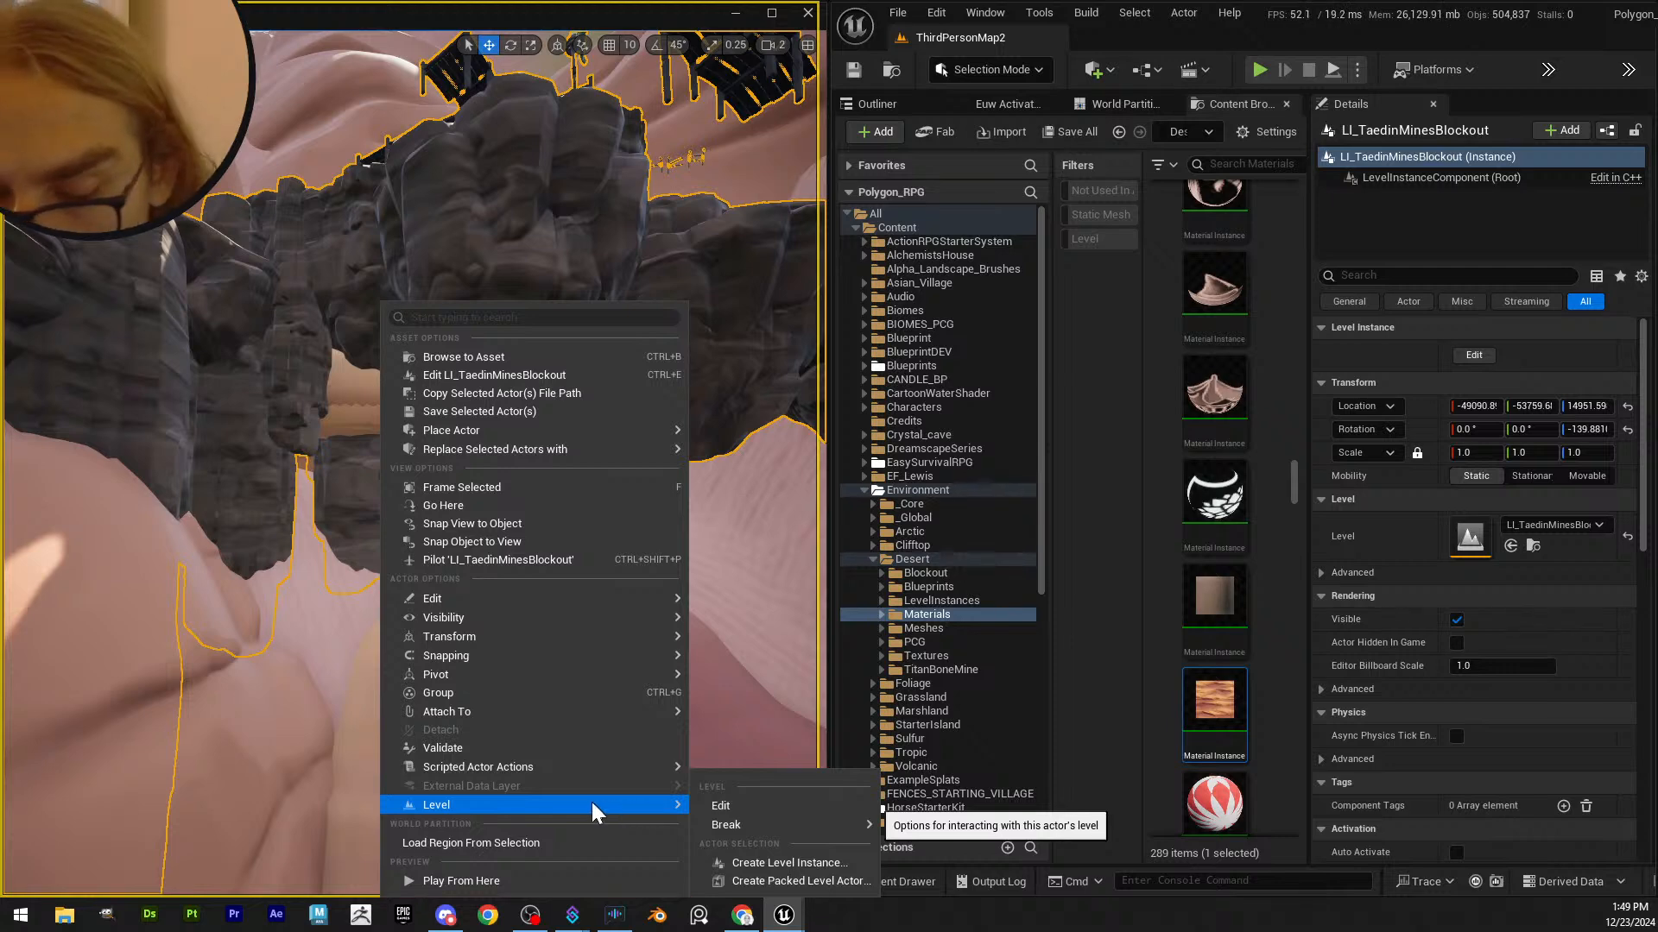
{"action": "right_click_drag", "start_coordinate": [314, 455], "coordinate": [302, 451]}
{"action": "right_click_drag", "start_coordinate": [355, 343], "coordinate": [355, 340]}
{"action": "right_click", "coordinate": [355, 340]}
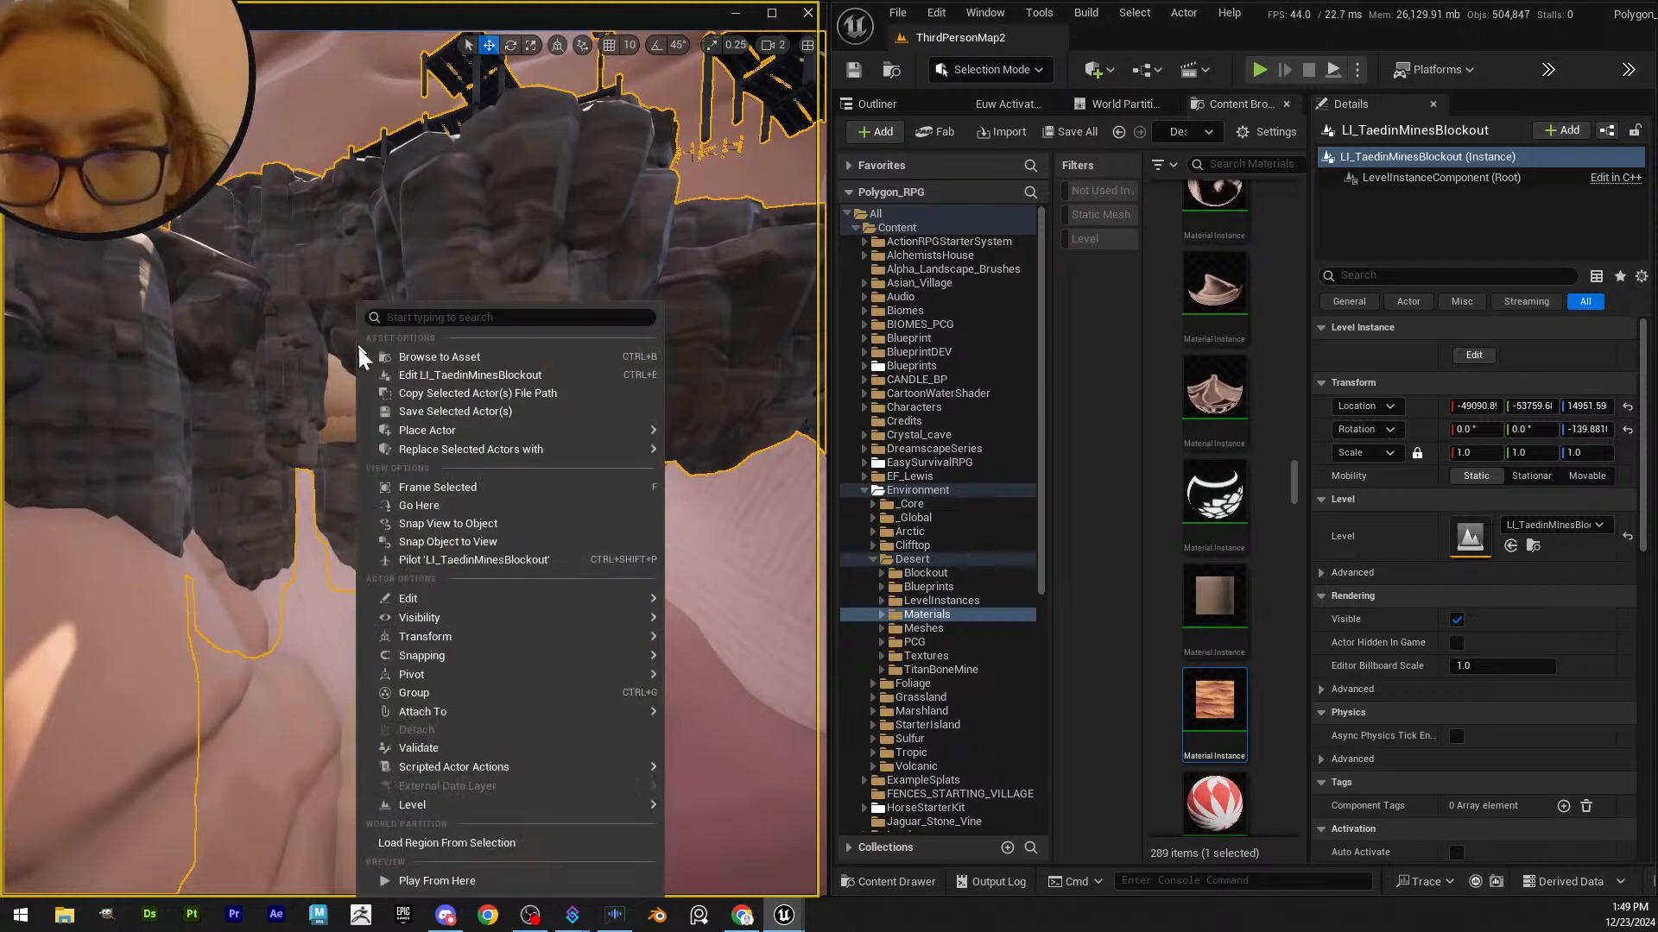
{"action": "mouse_move", "coordinate": [493, 804]}
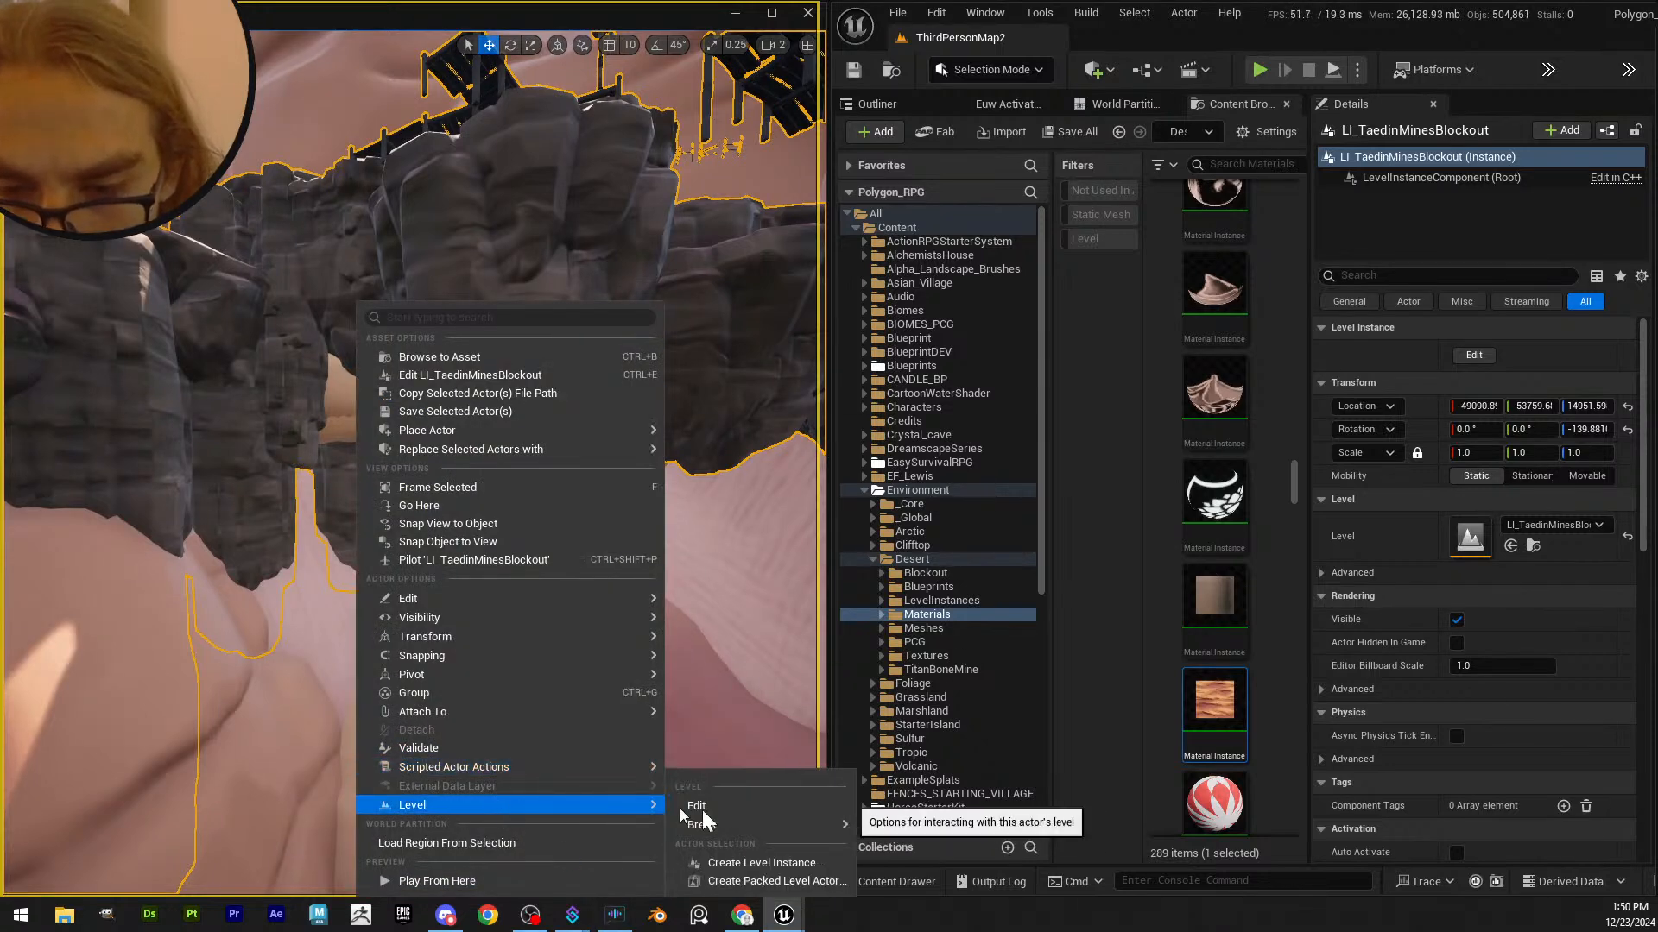
{"action": "left_click", "coordinate": [729, 809]}
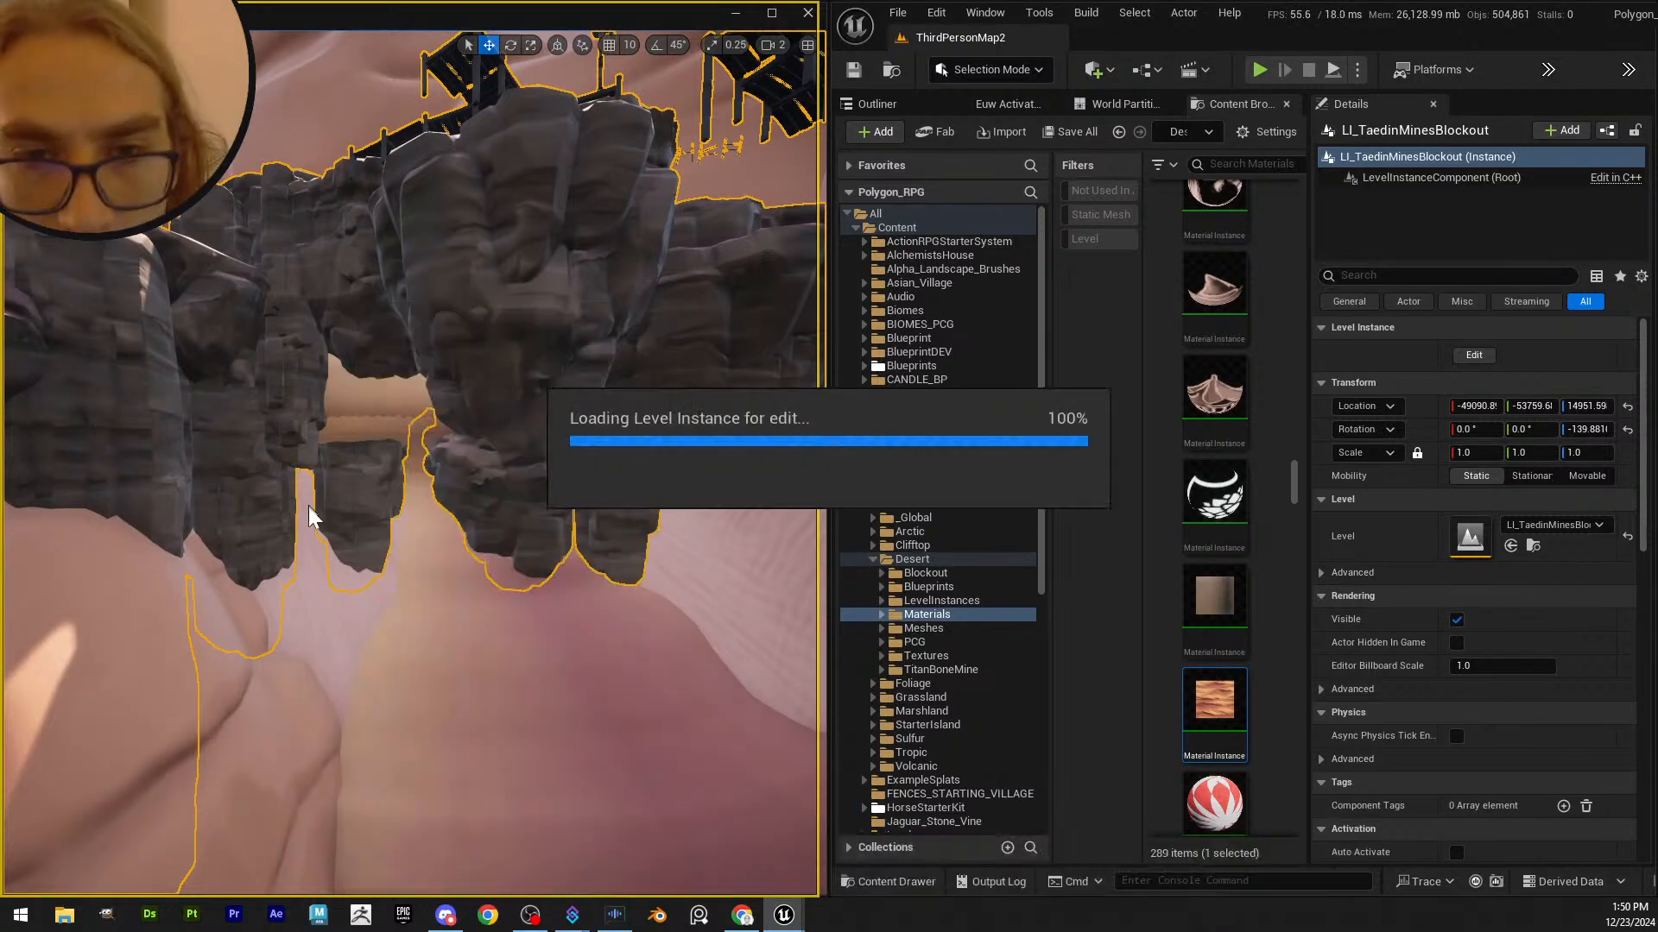
- Move Large_Rock_123 beneath the ledge to about X -62266, Y -38775, Z -6779, rotated about 175.8°, -26.2°, -12.6° and scaled to about 1.716
{"action": "left_click", "coordinate": [440, 357]}
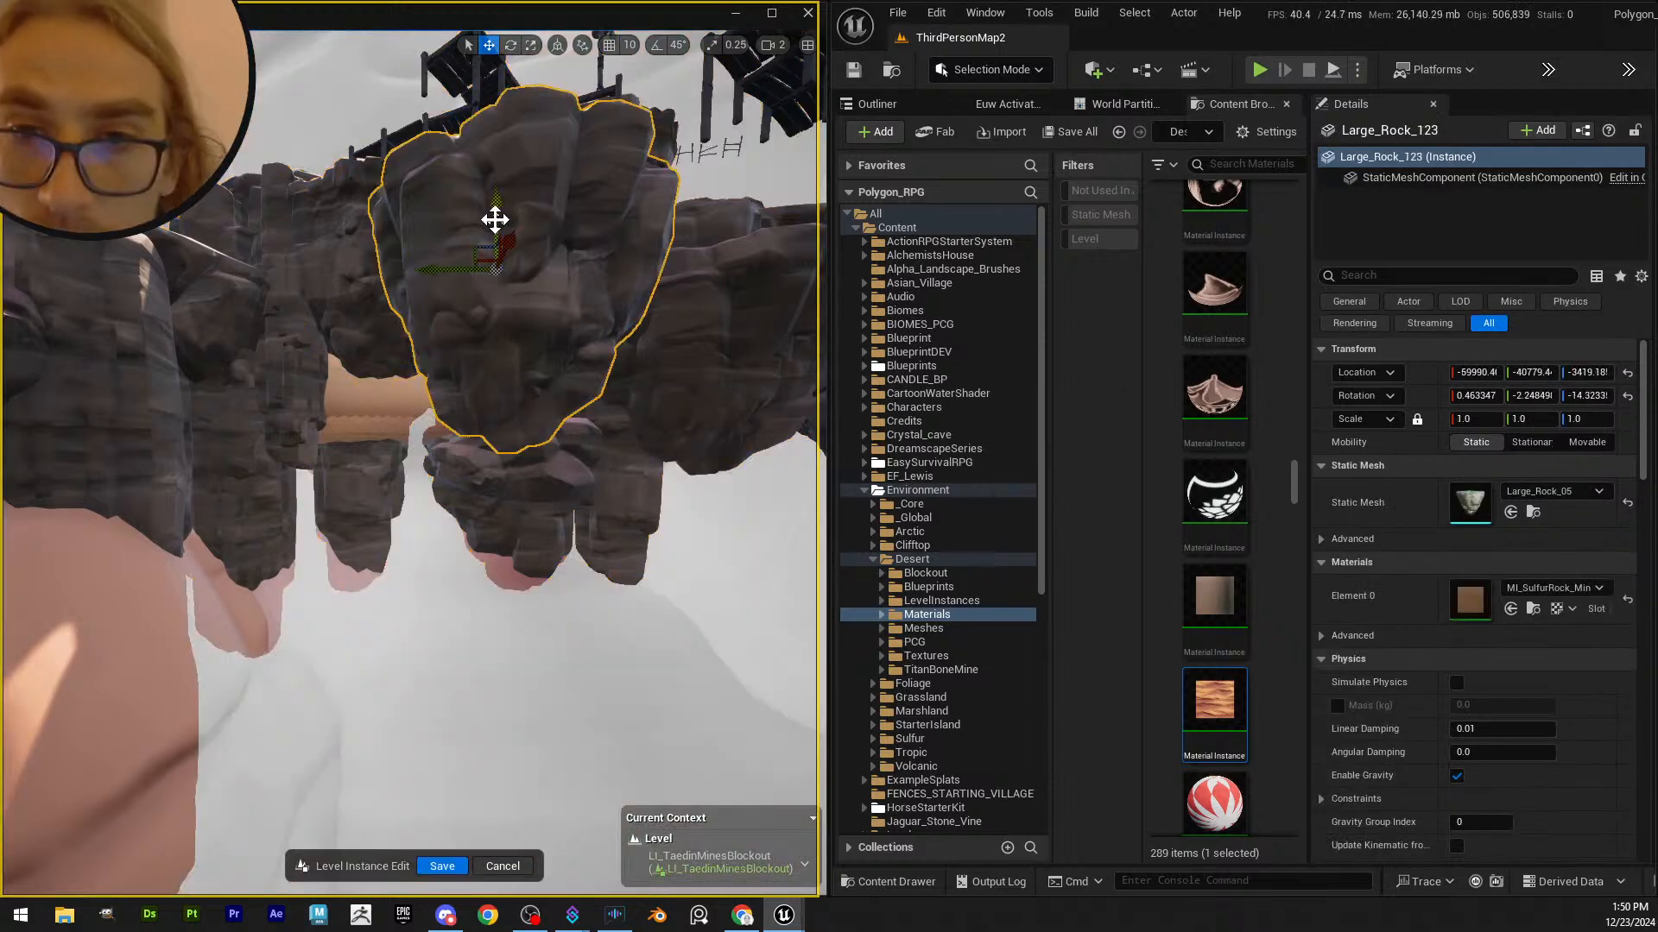
{"action": "left_click_drag", "start_coordinate": [495, 219], "coordinate": [471, 643]}
{"action": "key", "text": "e"}
{"action": "right_click_drag", "start_coordinate": [470, 643], "coordinate": [474, 474]}
{"action": "left_click_drag", "start_coordinate": [474, 474], "coordinate": [458, 591]}
{"action": "key", "text": "r"}
{"action": "mouse_move", "coordinate": [414, 483]}
{"action": "left_mouse_down"}
{"action": "mouse_move", "coordinate": [436, 596]}
{"action": "mouse_move", "coordinate": [418, 484]}
{"action": "mouse_move", "coordinate": [434, 491]}
{"action": "mouse_move", "coordinate": [259, 415]}
{"action": "mouse_move", "coordinate": [363, 481]}
{"action": "mouse_move", "coordinate": [283, 552]}
{"action": "mouse_move", "coordinate": [336, 535]}
{"action": "mouse_move", "coordinate": [437, 578]}
{"action": "mouse_move", "coordinate": [392, 599]}
{"action": "mouse_move", "coordinate": [415, 488]}
{"action": "left_mouse_up"}
{"action": "key", "text": "ctrl+z"}
{"action": "key", "text": "w"}
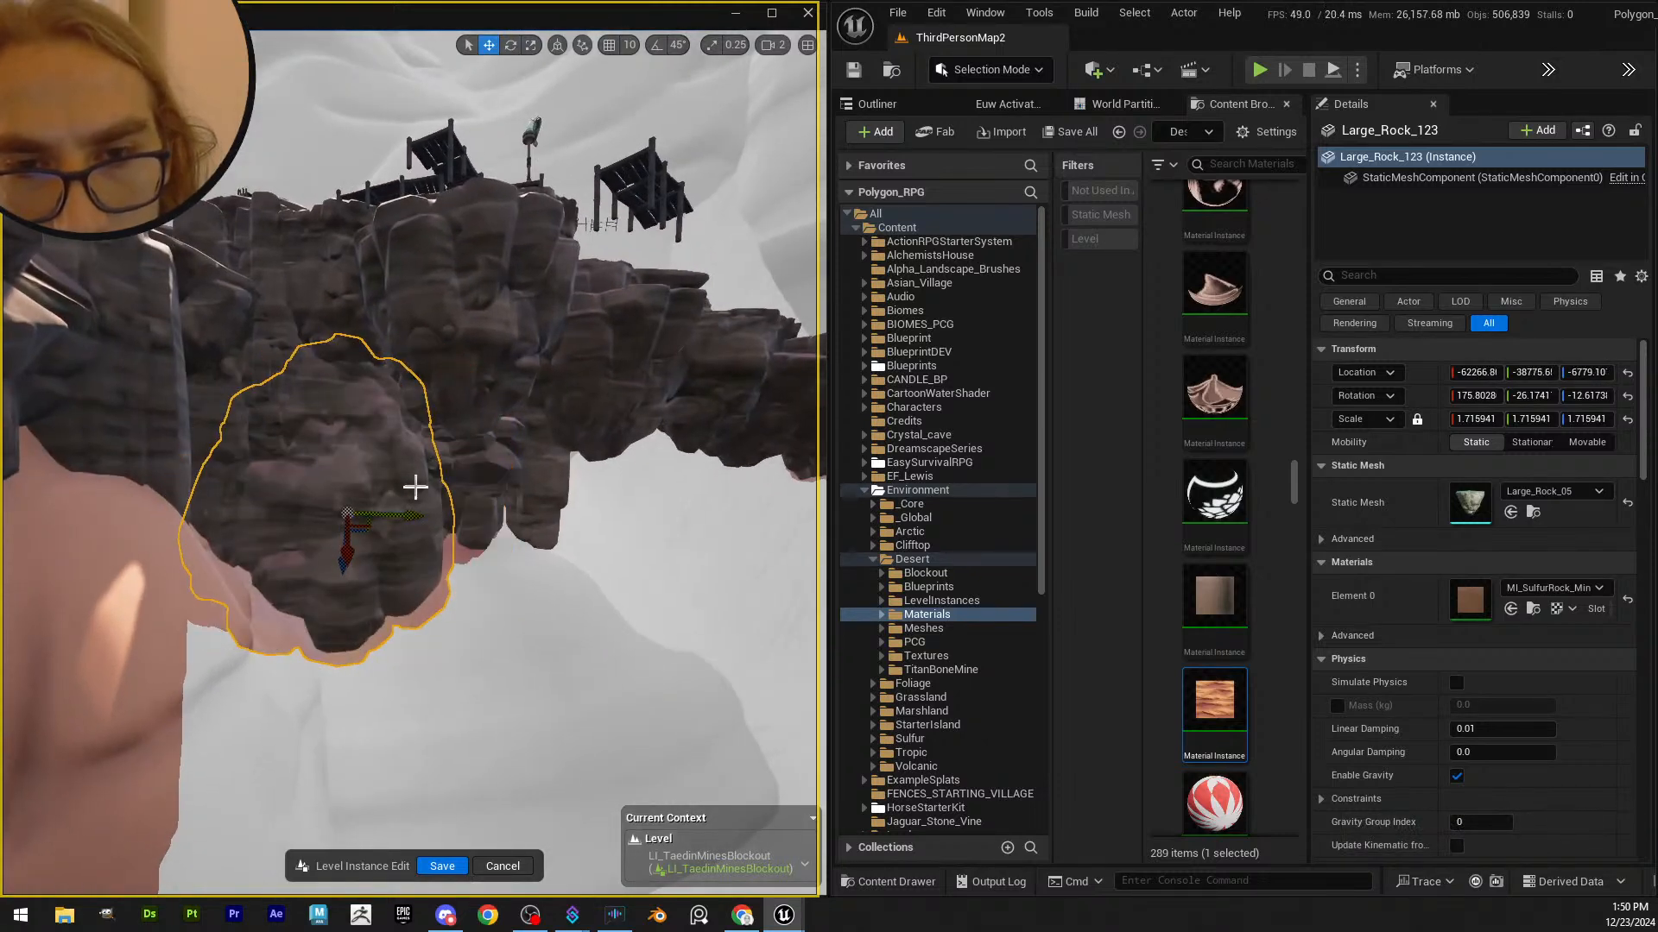
- Duplicate the rock at about X -63240, Y -42546, Z -7035 and rotate the copy to about 200.9°, 16.6°, -148.9°
{"action": "key", "text": "e"}
{"action": "right_click_drag", "start_coordinate": [416, 488], "coordinate": [473, 493]}
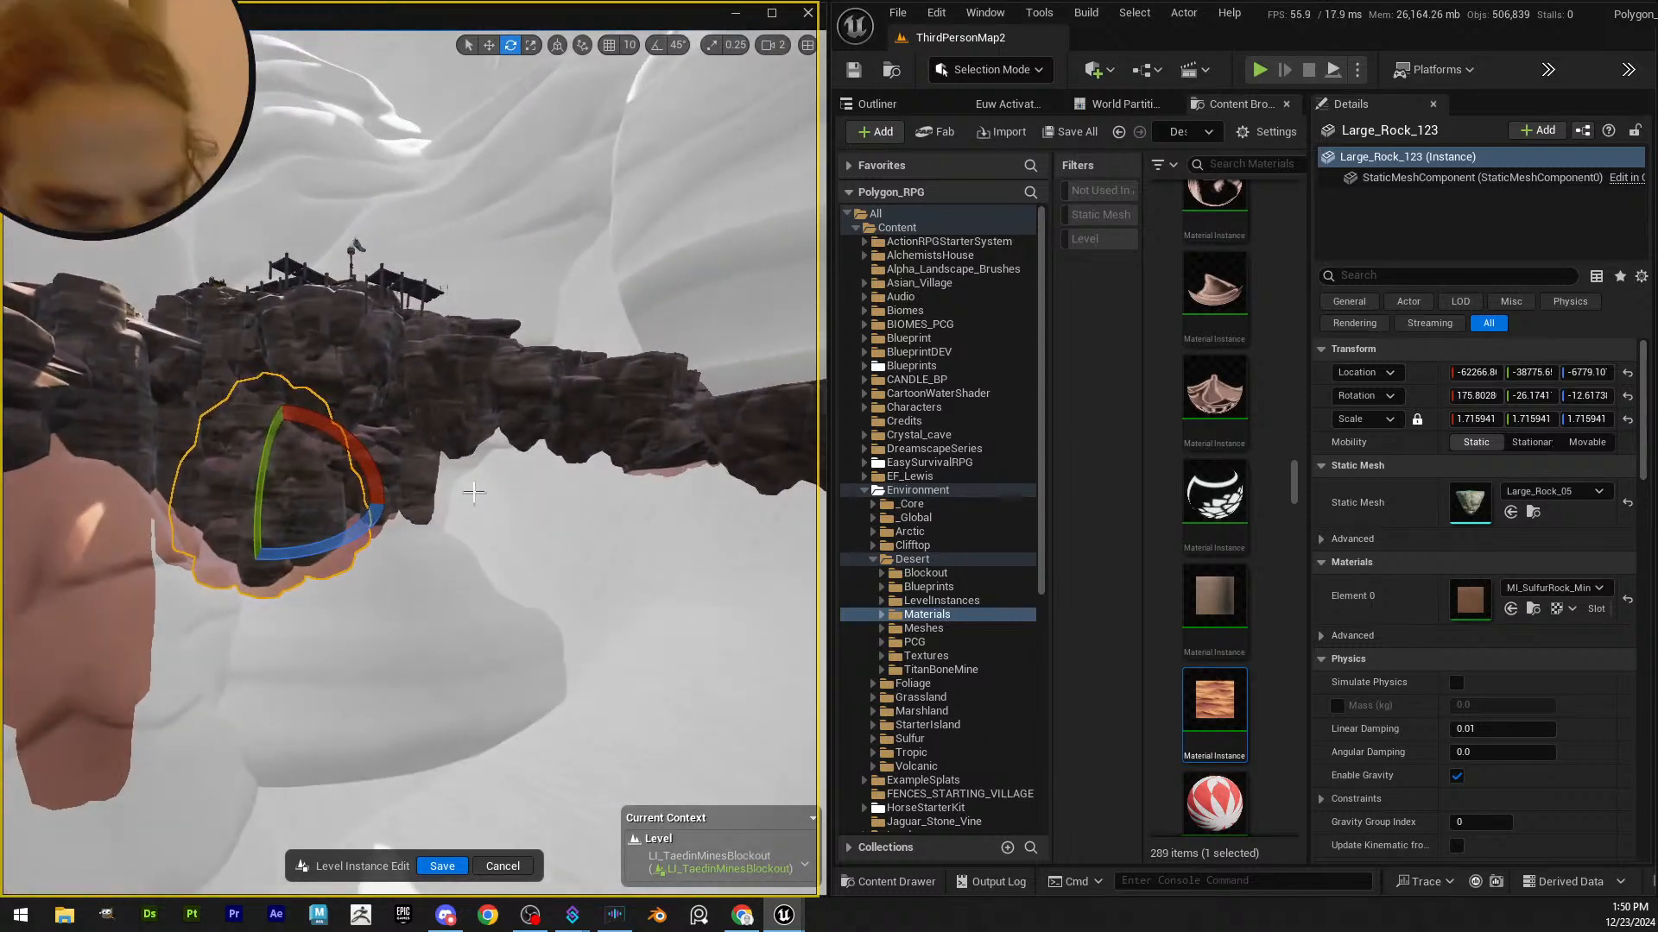
{"action": "left_click_drag", "start_coordinate": [366, 506], "coordinate": [499, 537]}
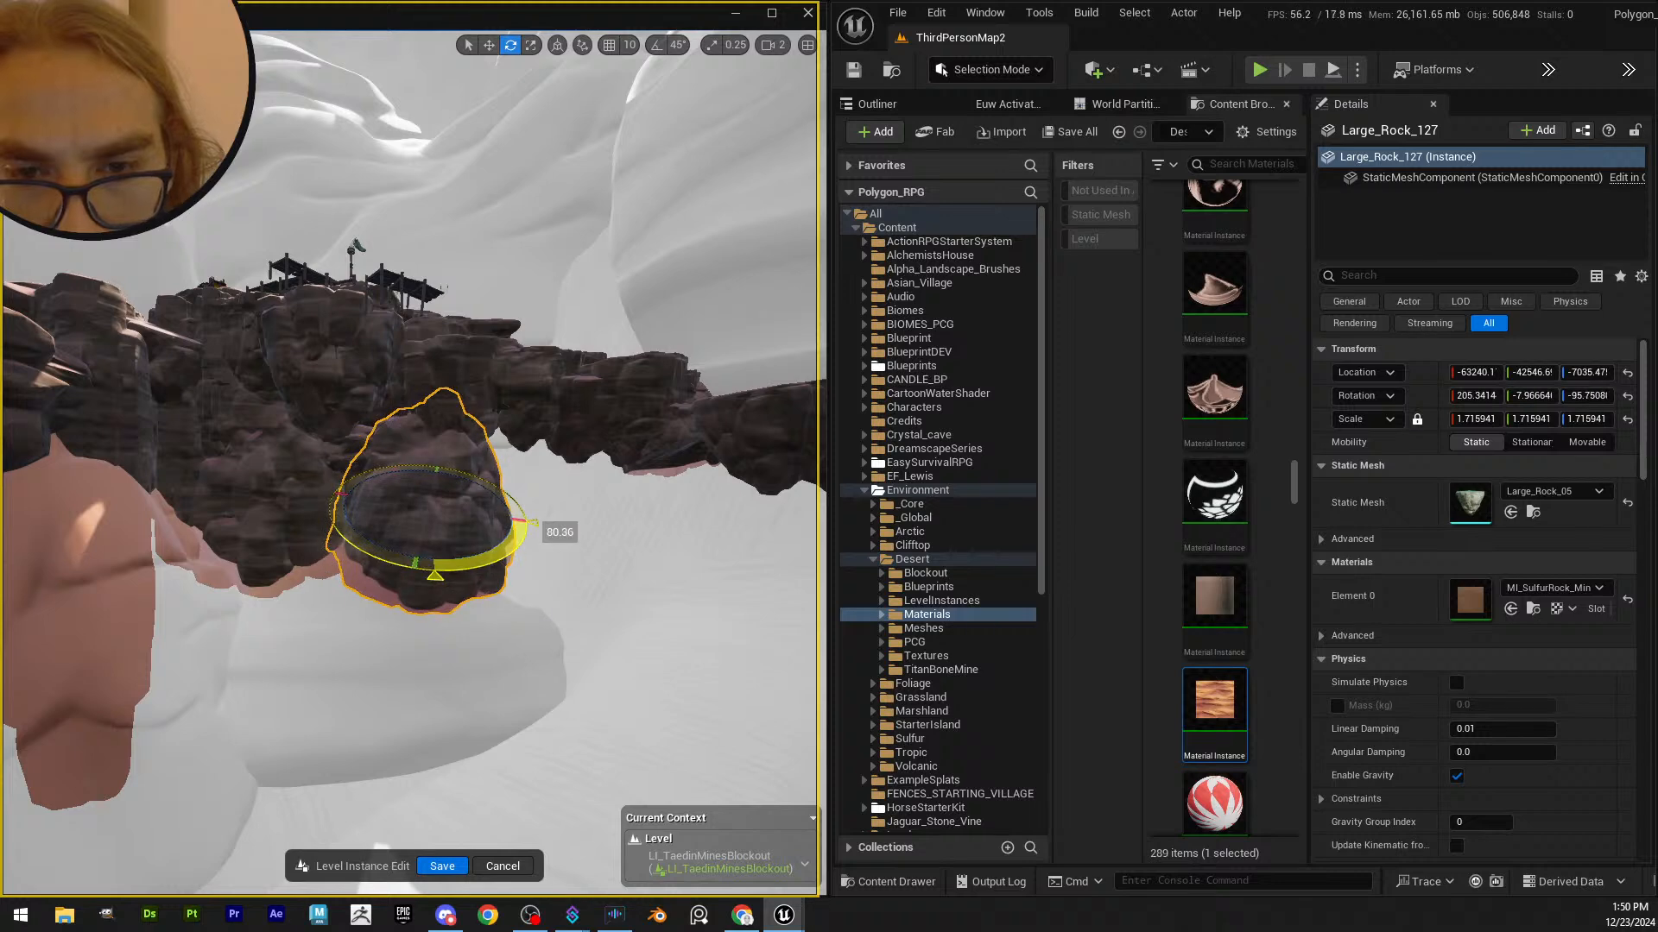
{"action": "left_click_drag", "start_coordinate": [435, 571], "coordinate": [416, 523]}
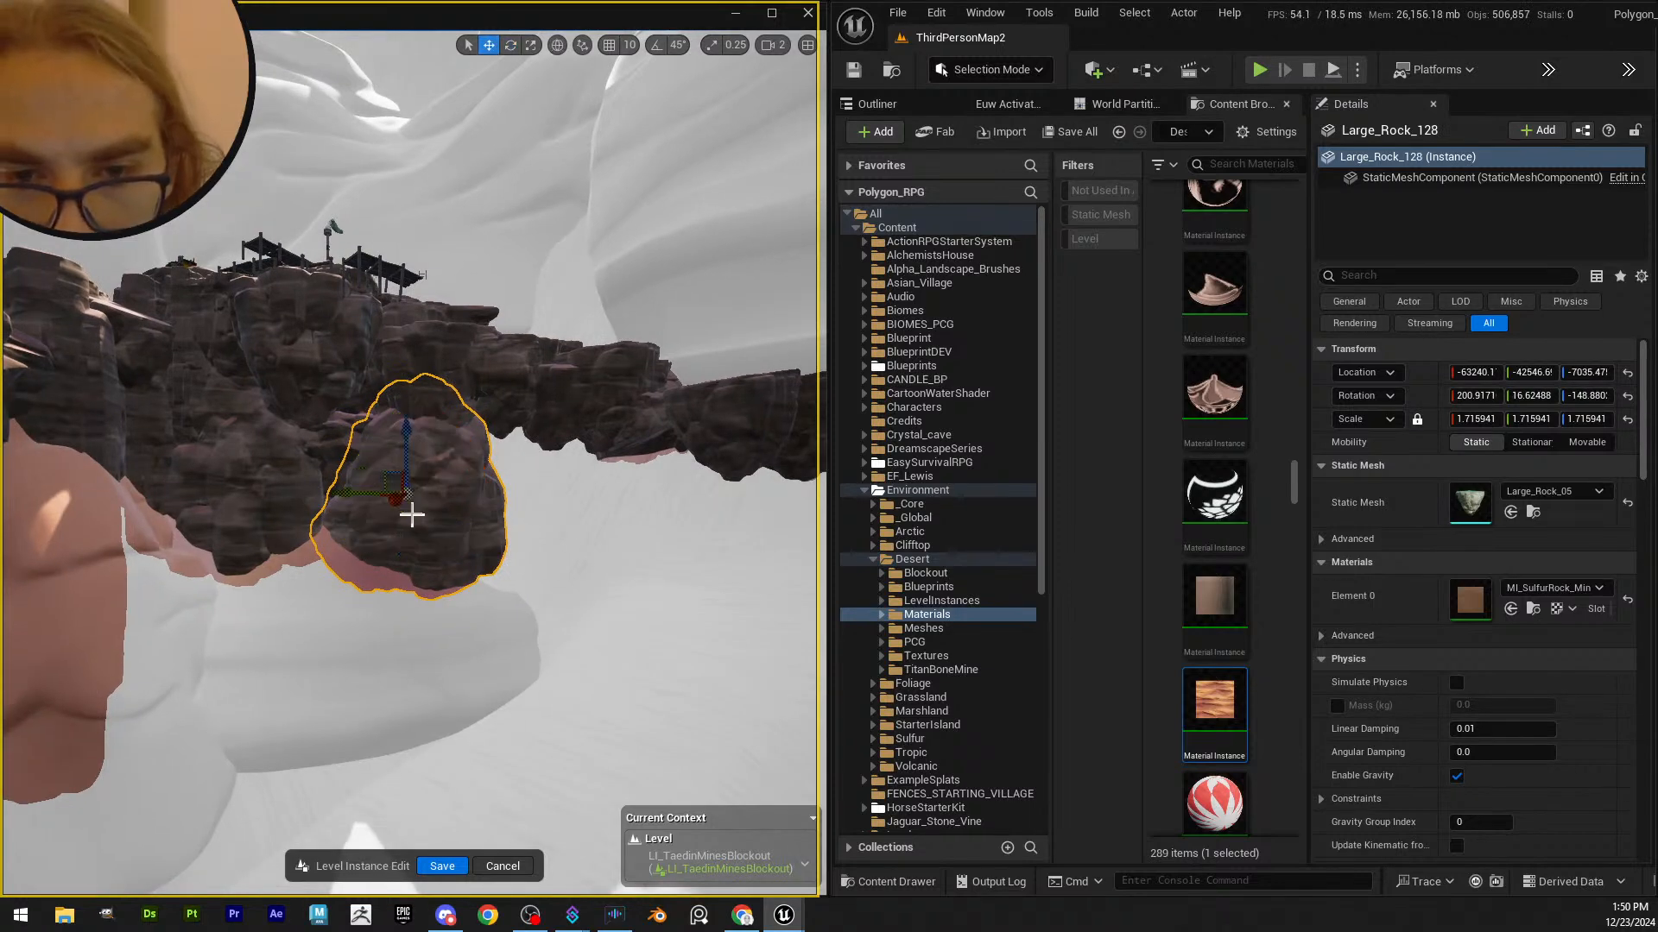
- Place another copy of the rotated rock further along the ledge's underside, turned to about -161° around Z
{"action": "left_click_drag", "start_coordinate": [335, 498], "coordinate": [339, 361]}
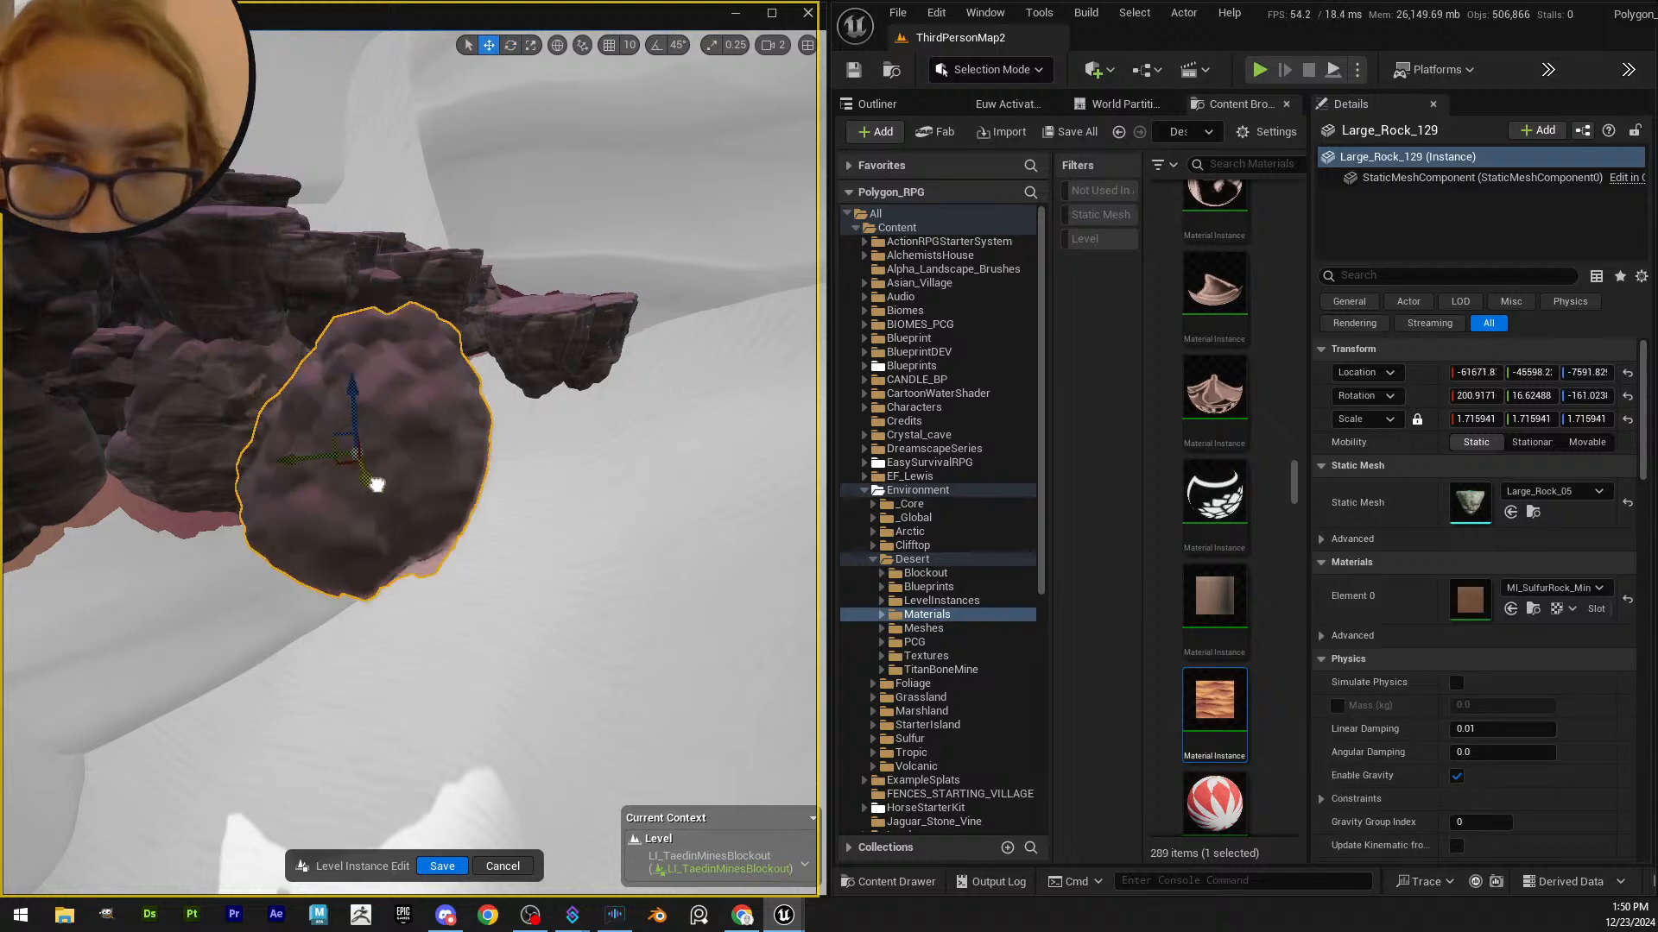
{"action": "left_click_drag", "start_coordinate": [295, 459], "coordinate": [259, 355], "text": "shift"}
{"action": "right_click_drag", "start_coordinate": [281, 368], "coordinate": [202, 325]}
{"action": "right_click_drag", "start_coordinate": [319, 318], "coordinate": [264, 324]}
- Rotate Large_Rock_128 to about 188.7°, 32.1°, -167.7° and move the neighbouring copy, Large_Rock_129, to about X -62812, Y -48035, Z -7591
{"action": "left_click", "coordinate": [319, 319]}
{"action": "key", "text": "e"}
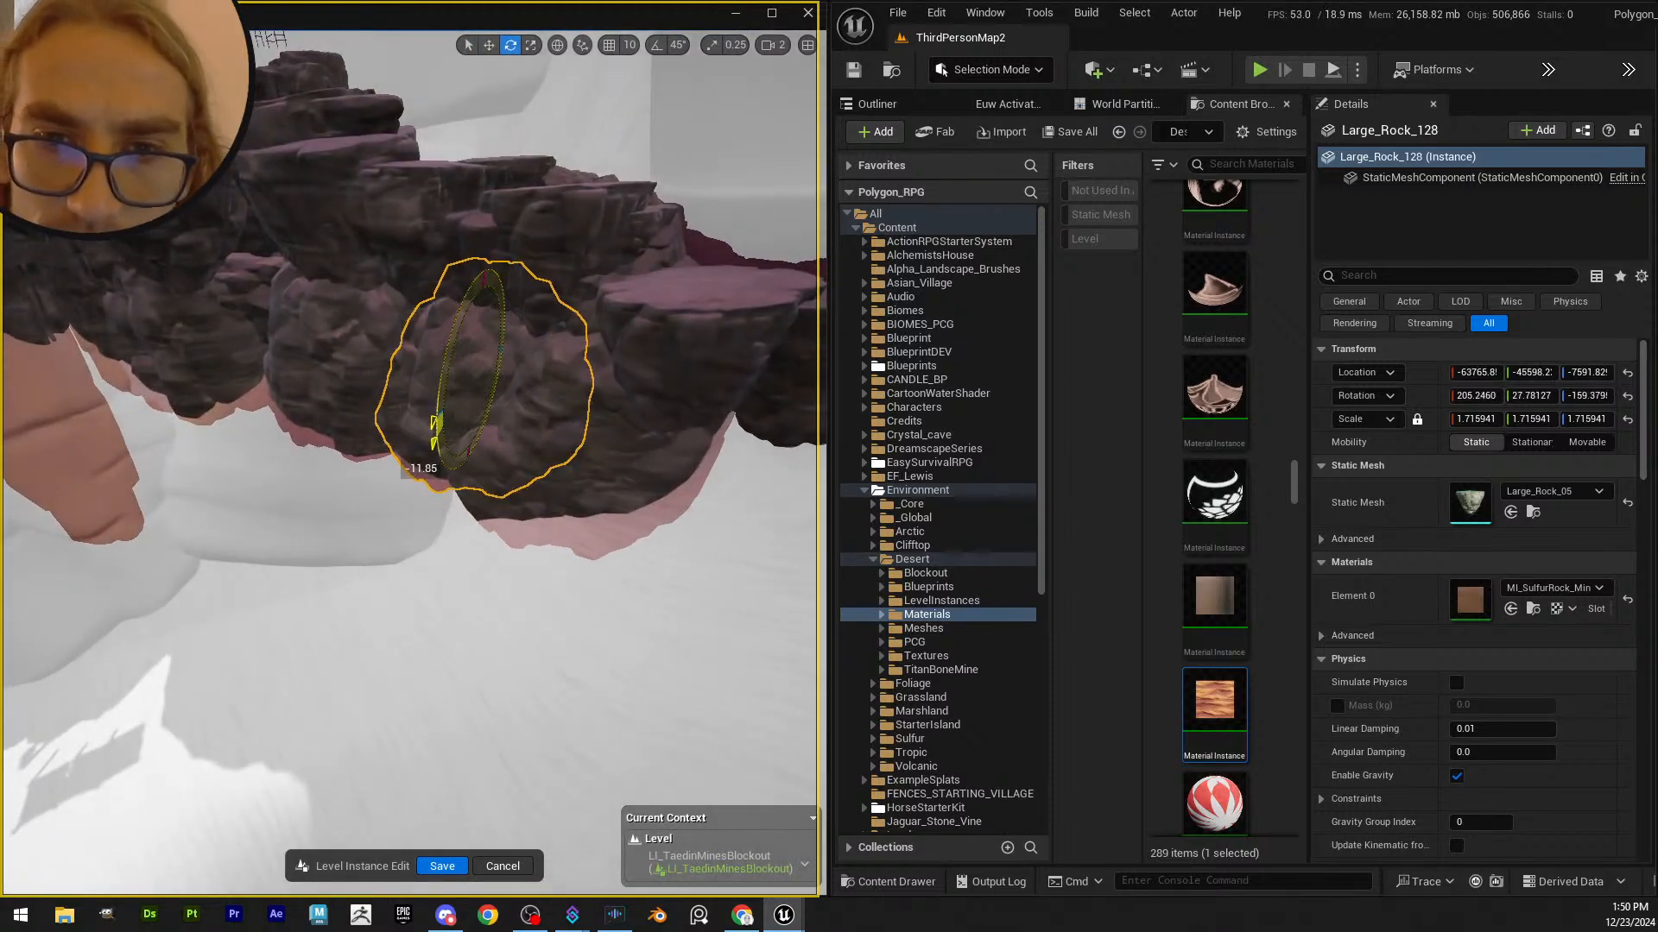
{"action": "left_click_drag", "start_coordinate": [557, 347], "coordinate": [553, 356]}
{"action": "key", "text": "w"}
{"action": "right_click_drag", "start_coordinate": [405, 395], "coordinate": [408, 395]}
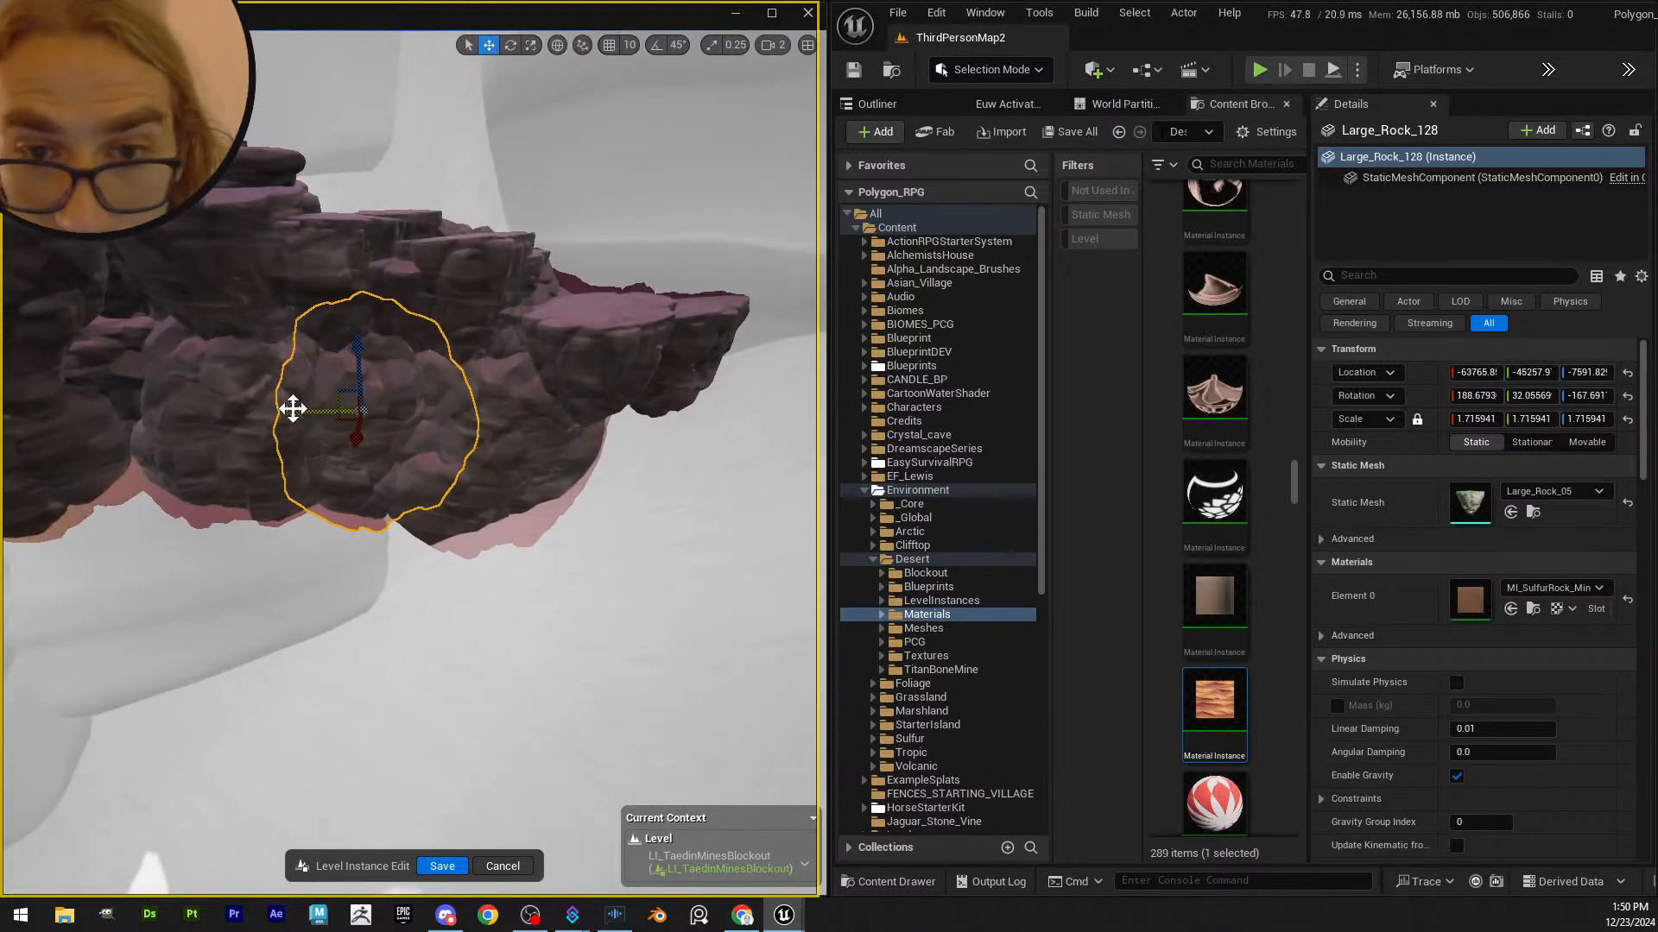
{"action": "left_click_drag", "start_coordinate": [436, 422], "coordinate": [412, 436]}
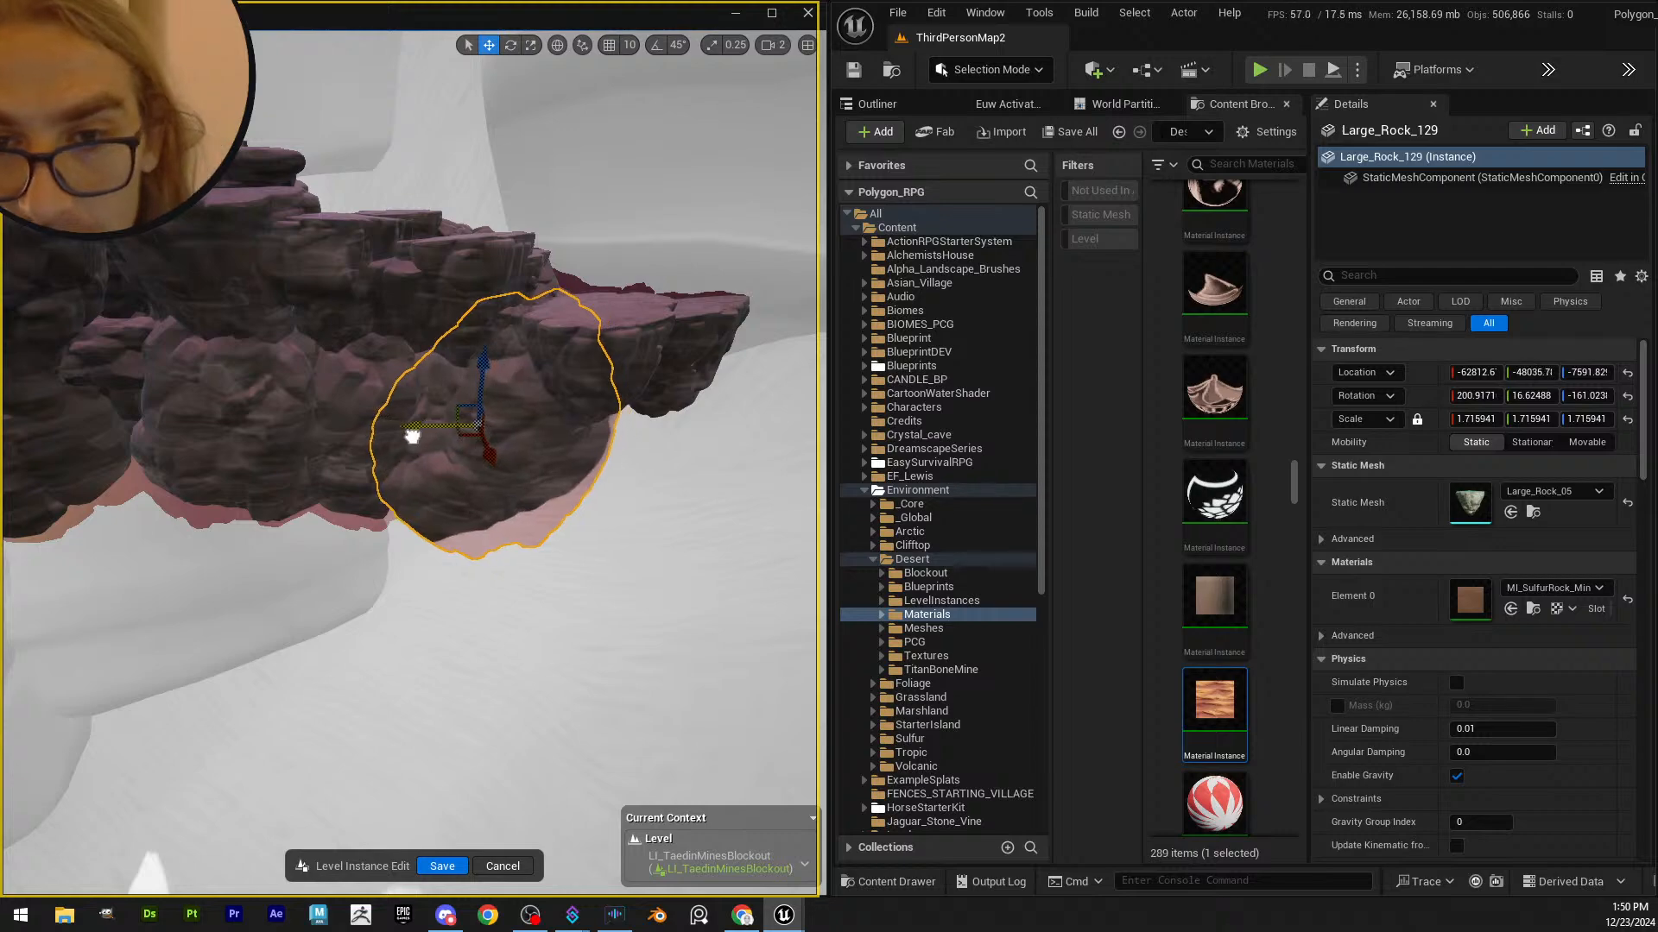
- Rotate Large_Rock_130 on the cliff face to about -157.8°, 56.1°, -153.7°
{"action": "key", "text": "Escape"}
{"action": "right_click_drag", "start_coordinate": [408, 434], "coordinate": [399, 428]}
{"action": "key", "text": "w"}
{"action": "scroll", "coordinate": [402, 432], "scroll_direction": "up", "scroll_amount": 1}
{"action": "left_click", "coordinate": [351, 334]}
{"action": "right_click_drag", "start_coordinate": [351, 333], "coordinate": [389, 329]}
{"action": "key", "text": "s"}
{"action": "key", "text": "w"}
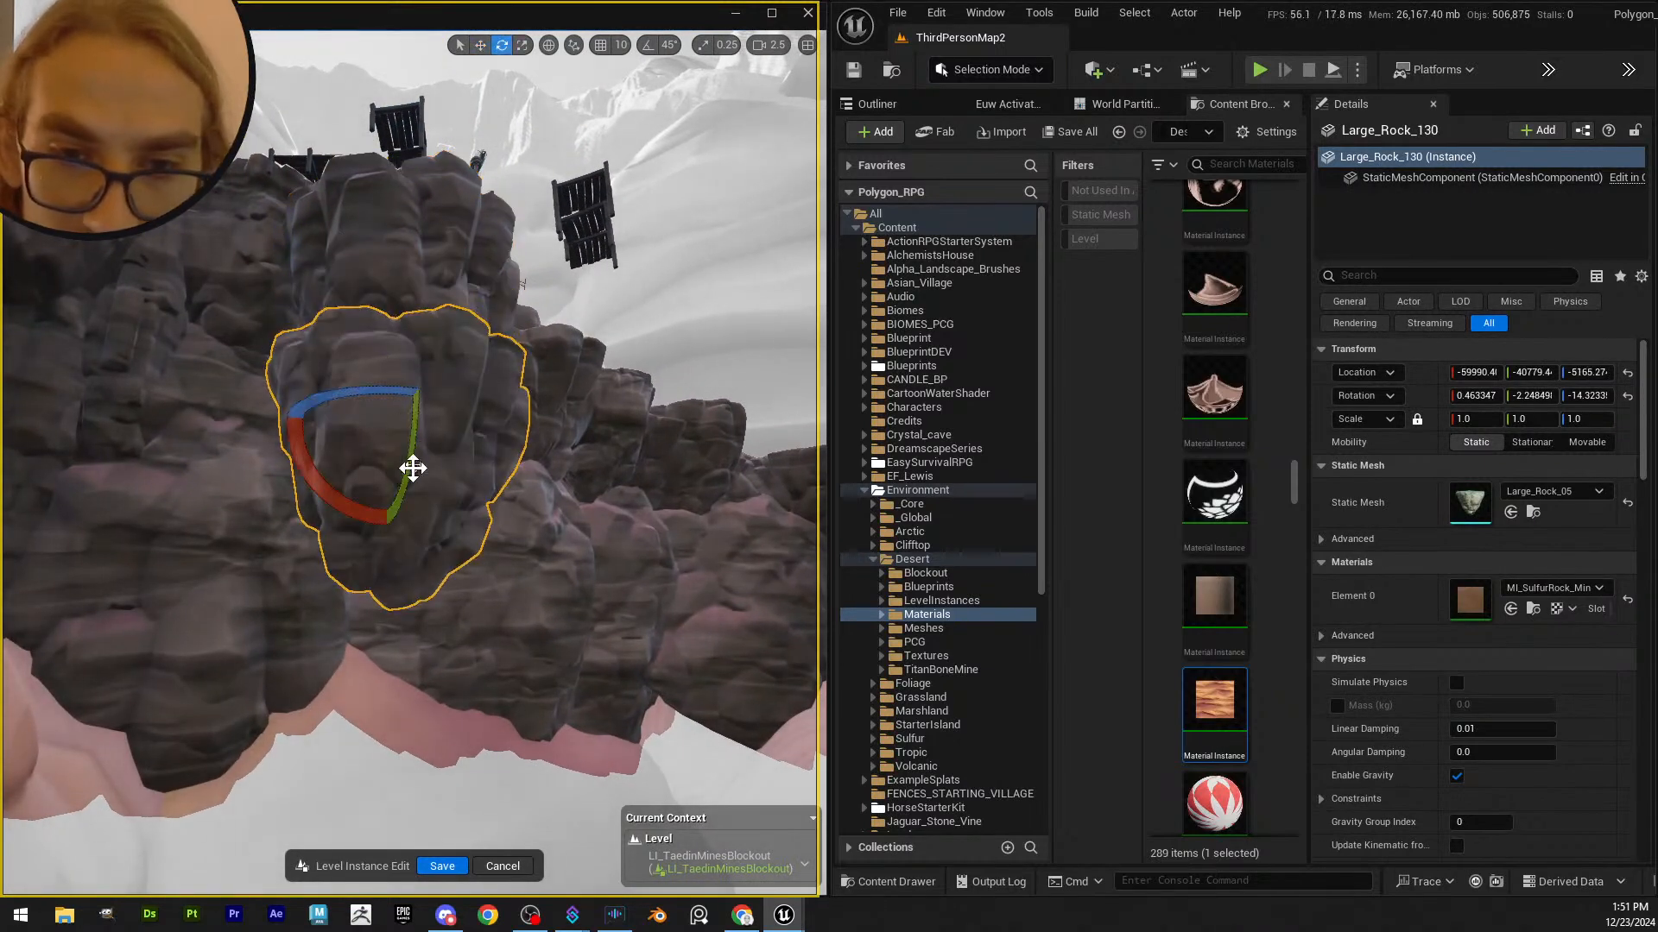
{"action": "left_click_drag", "start_coordinate": [420, 502], "coordinate": [418, 514]}
{"action": "right_click_drag", "start_coordinate": [417, 515], "coordinate": [418, 514]}
{"action": "key", "text": "d"}
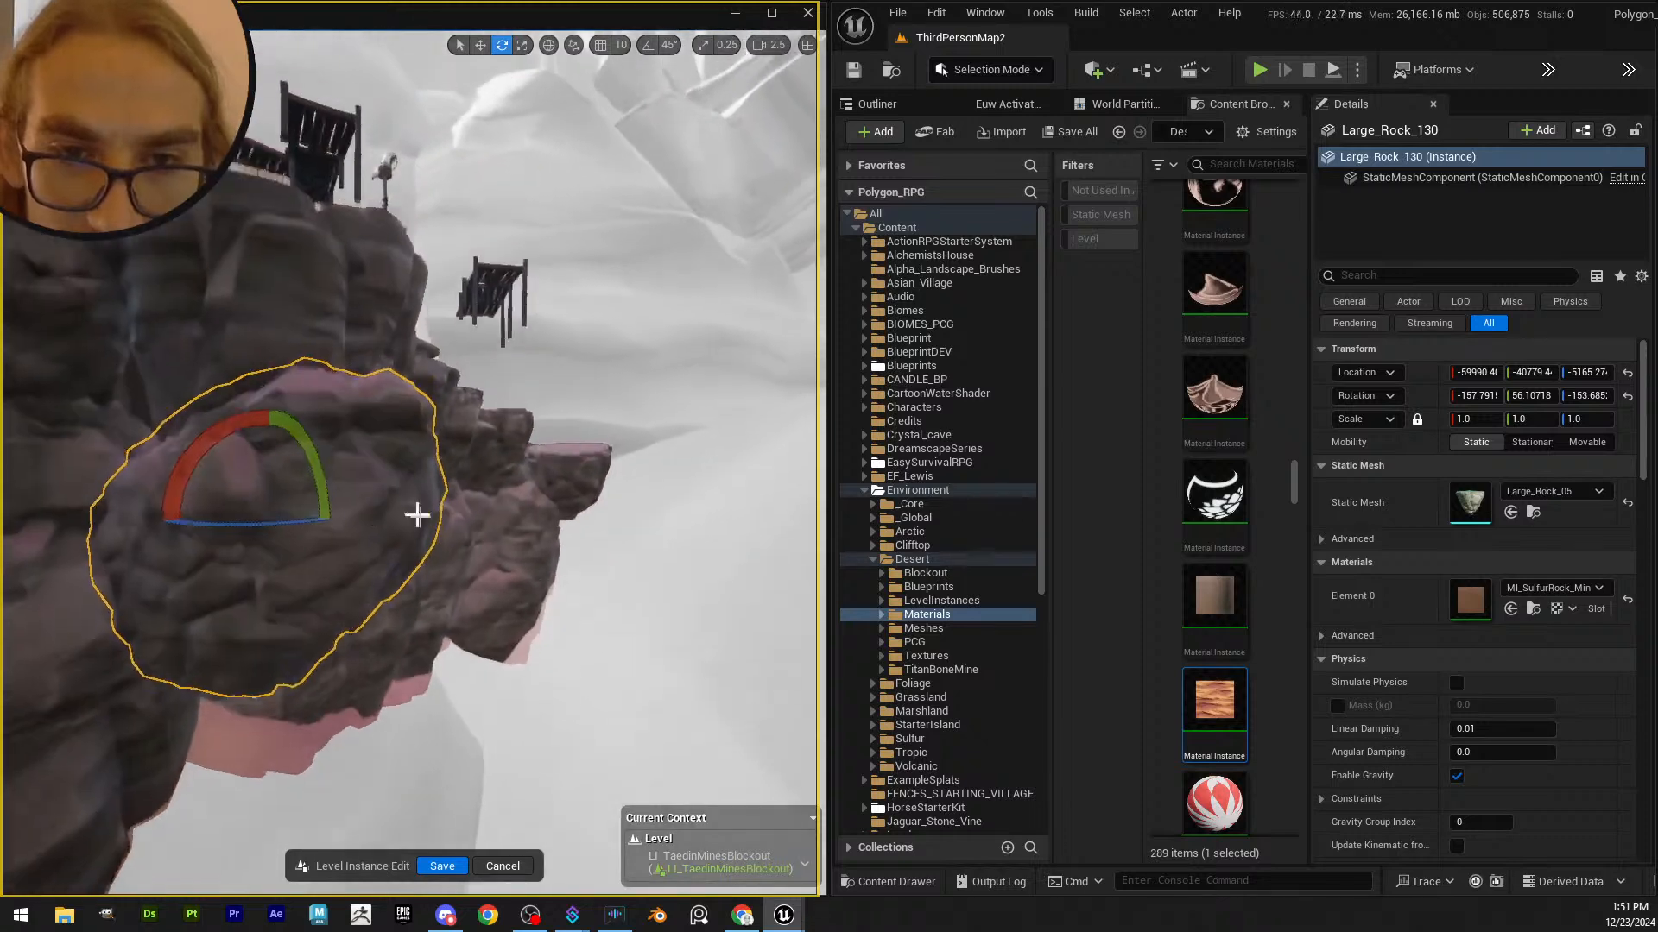
- Move Large_Rock_130 into the cliff gap at about X -61646, Y -40779, Z -5975 and rotate it to about -160.7°, 49.0°, -167.2°
{"action": "key", "text": "w"}
{"action": "left_click_drag", "start_coordinate": [299, 530], "coordinate": [222, 525]}
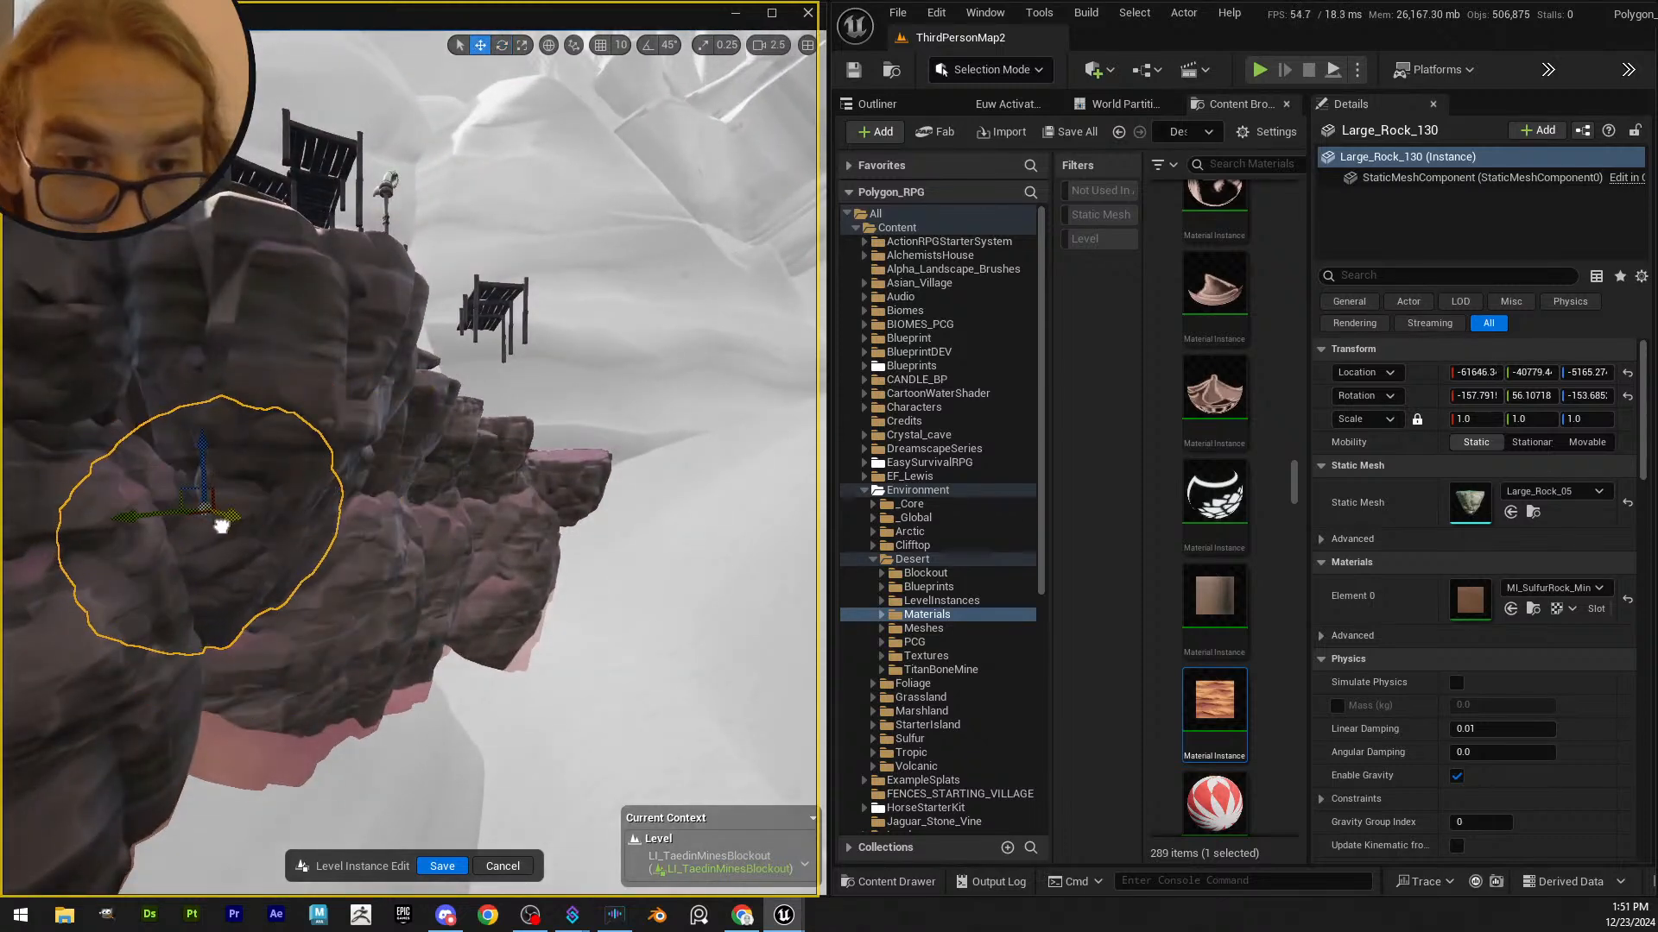
{"action": "key", "text": "d"}
{"action": "right_click_drag", "start_coordinate": [222, 526], "coordinate": [214, 525]}
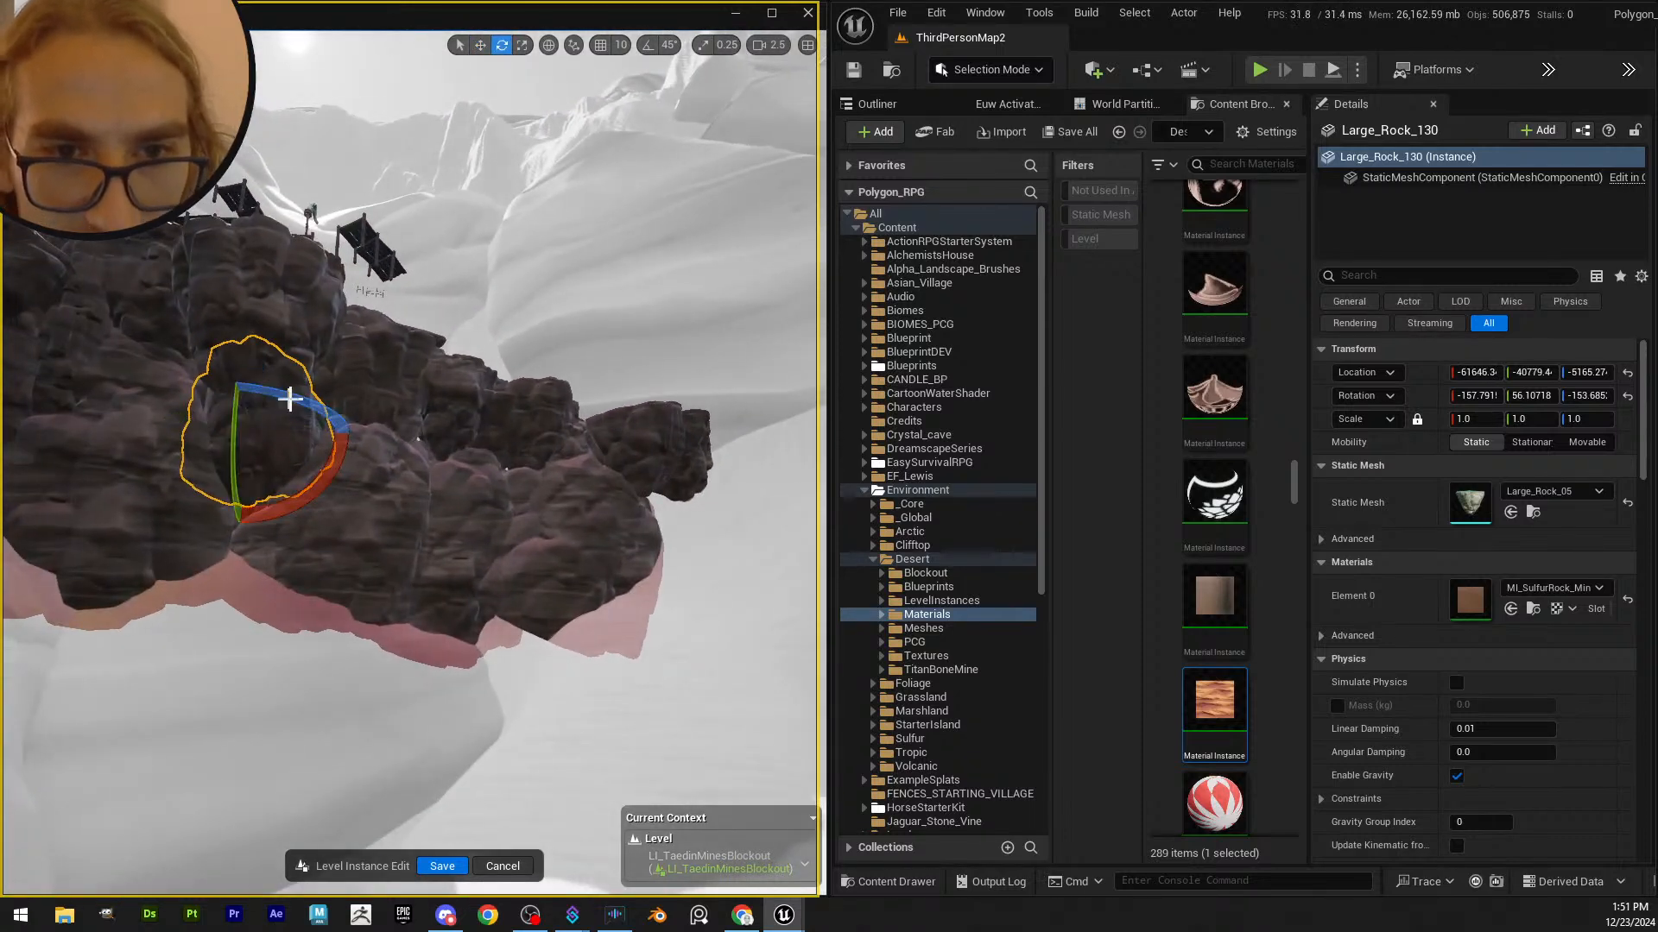
{"action": "right_click_drag", "start_coordinate": [316, 404], "coordinate": [311, 406]}
{"action": "key", "text": "d"}
{"action": "key", "text": "w"}
{"action": "key", "text": "w"}
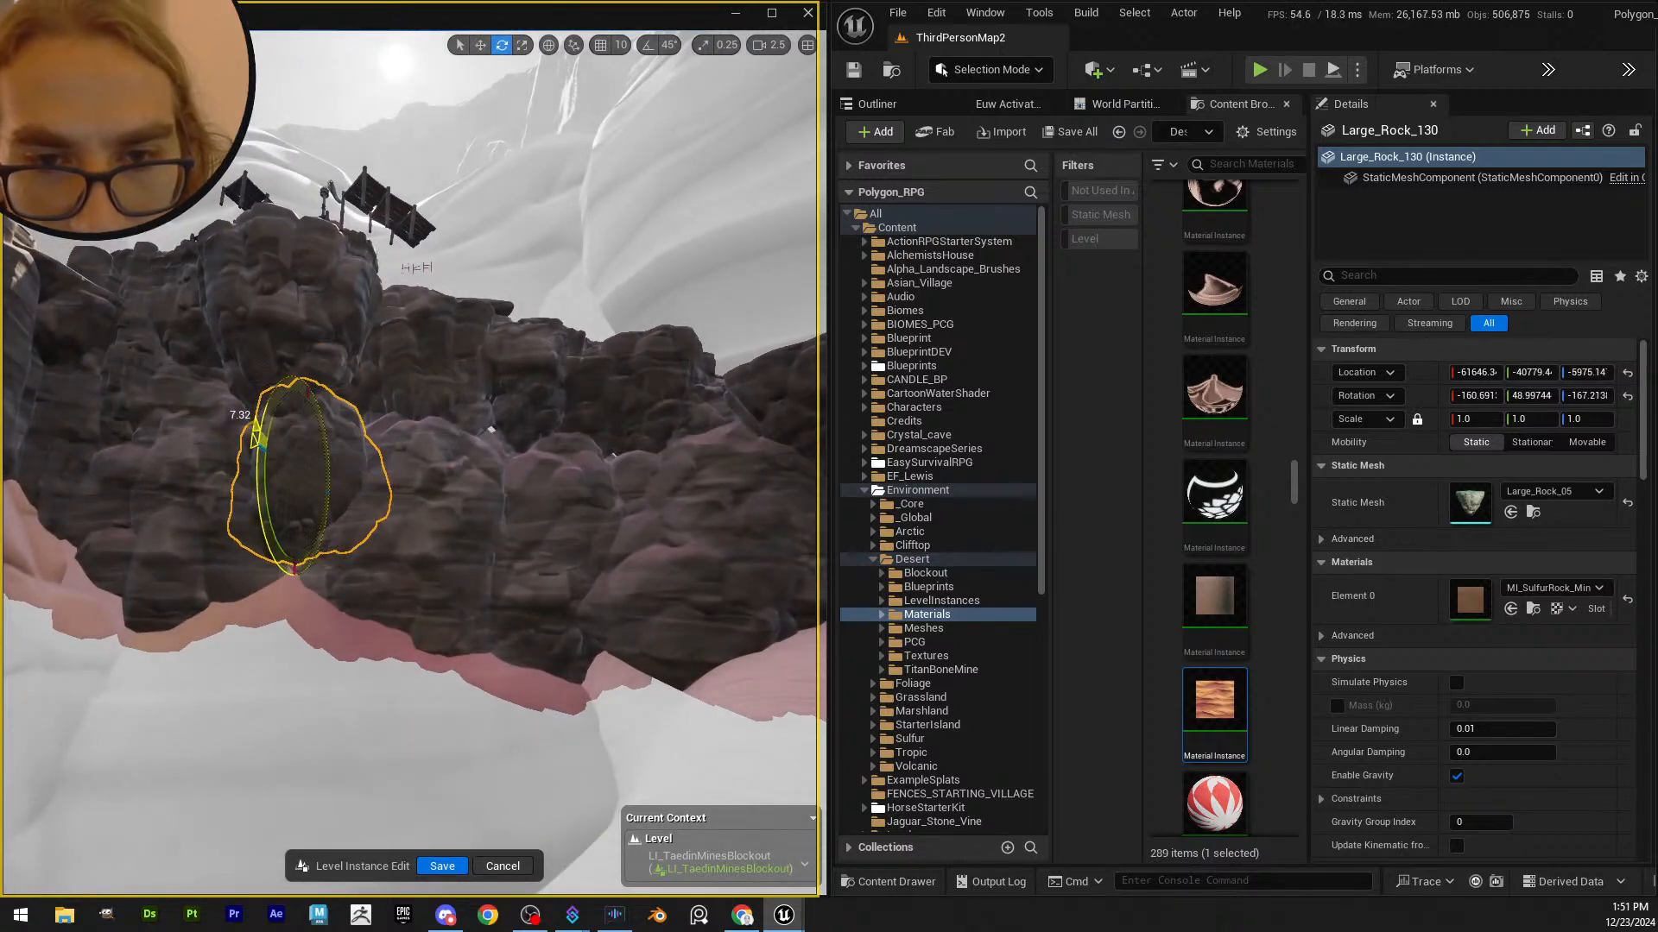
{"action": "key", "text": "a"}
{"action": "right_click_drag", "start_coordinate": [399, 526], "coordinate": [426, 551]}
{"action": "key", "text": "Escape"}
- Examine the rock ledge from its underside and top out to its tip for places that need more rocks
{"action": "key", "text": "w"}
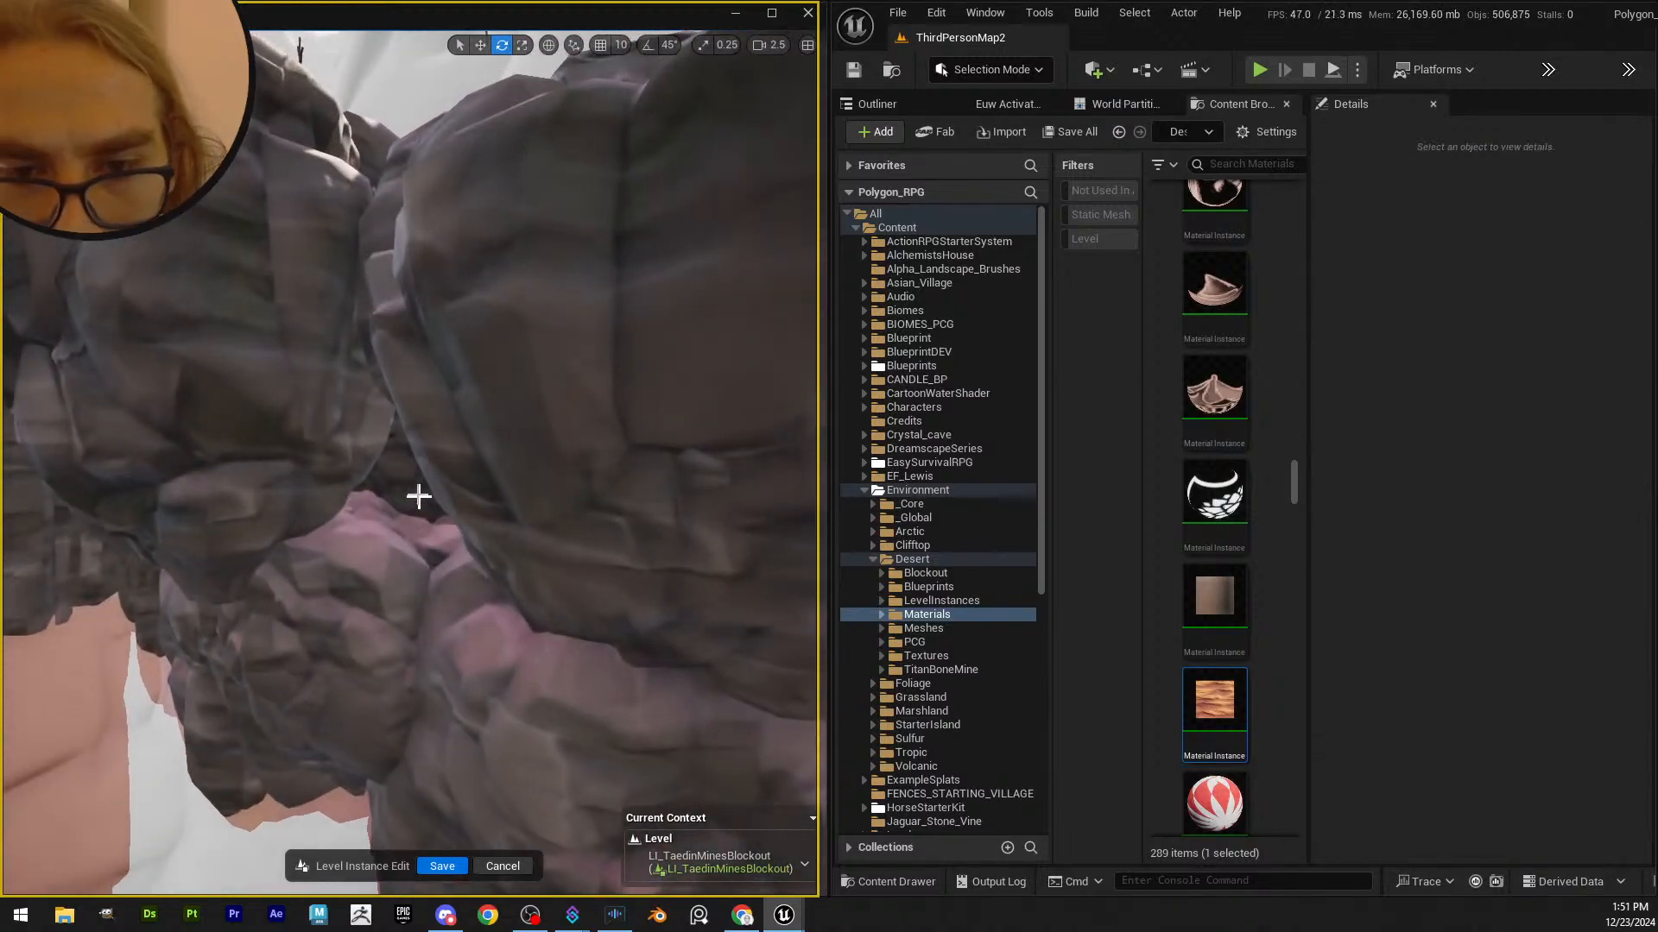
{"action": "key", "text": "w"}
{"action": "mouse_move", "coordinate": [418, 495]}
{"action": "right_mouse_down"}
{"action": "mouse_move", "coordinate": [427, 459]}
{"action": "mouse_move", "coordinate": [430, 501]}
{"action": "mouse_move", "coordinate": [415, 466]}
{"action": "right_mouse_up"}
{"action": "key", "text": "s"}
{"action": "left_click", "coordinate": [423, 453]}
{"action": "key", "text": "w"}
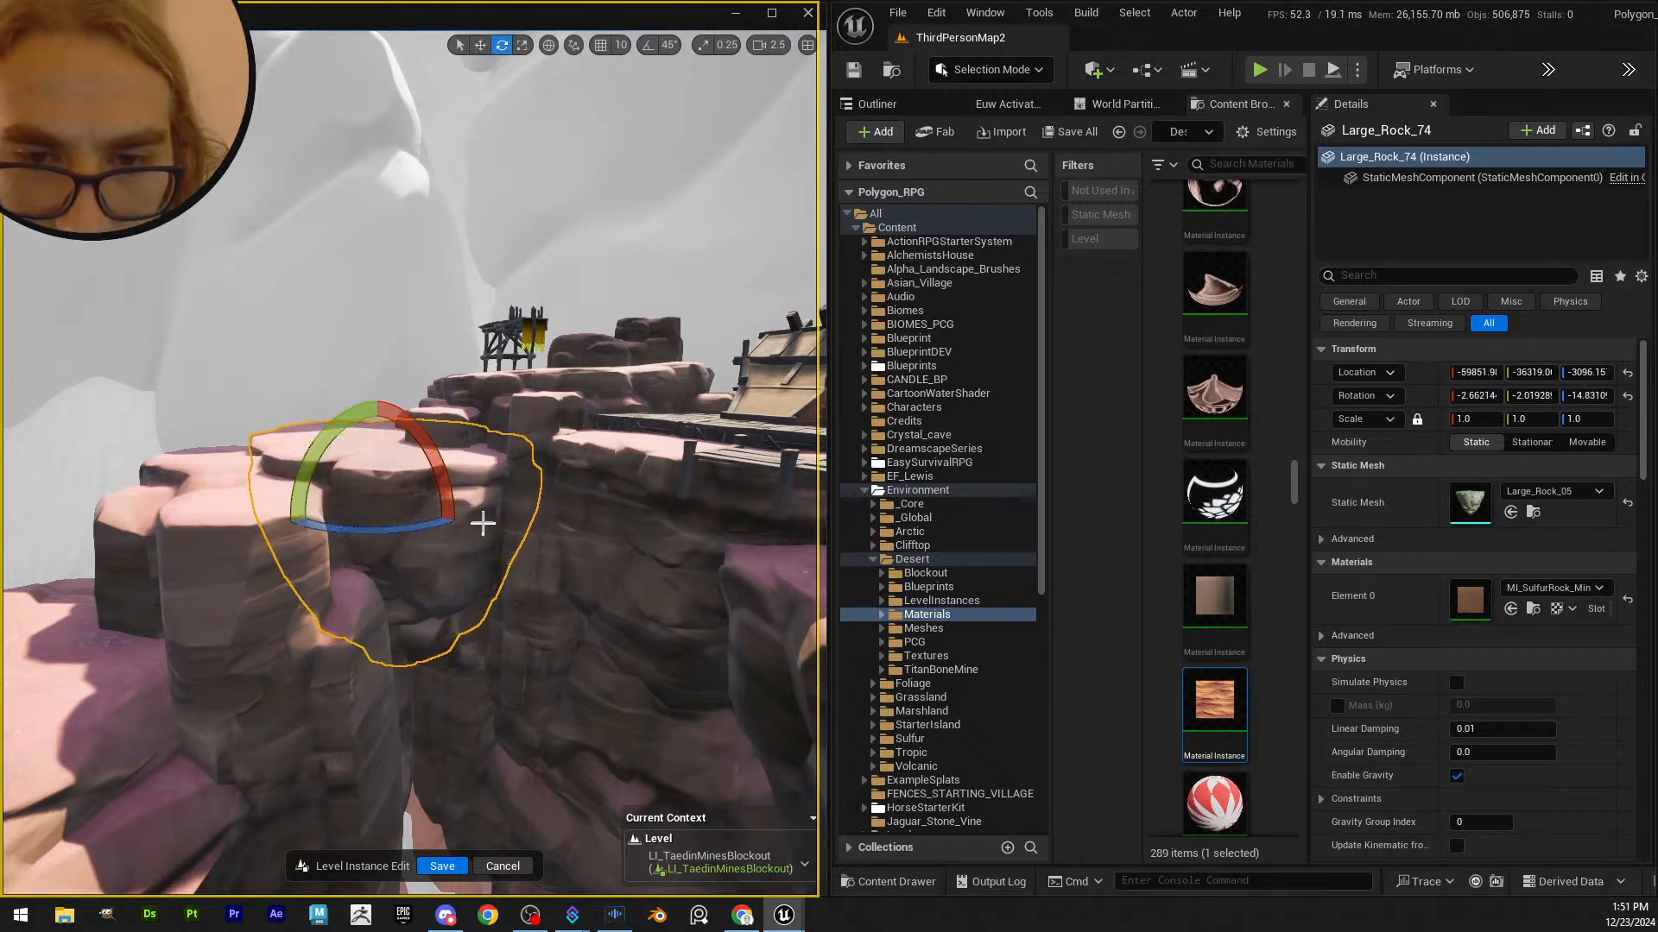
{"action": "key", "text": "s"}
{"action": "right_click_drag", "start_coordinate": [482, 523], "coordinate": [539, 525]}
{"action": "key", "text": "w"}
{"action": "key", "text": "w"}
{"action": "right_click_drag", "start_coordinate": [500, 448], "coordinate": [501, 488]}
{"action": "left_click", "coordinate": [519, 464], "text": "ctrl"}
{"action": "key", "text": "e"}
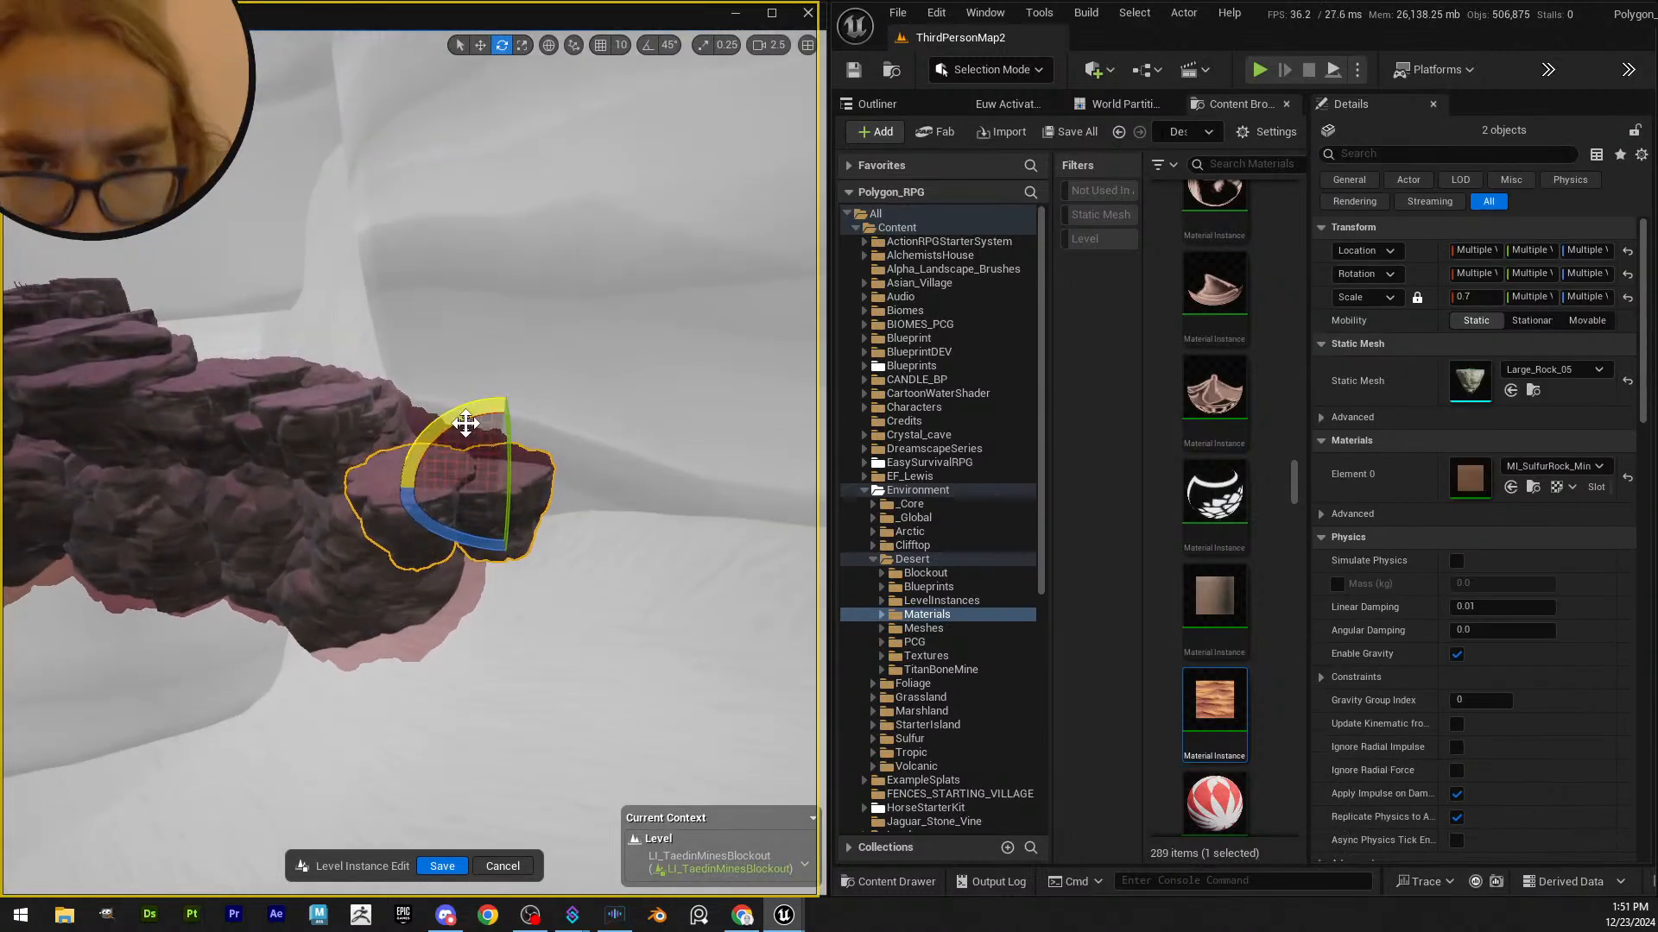
{"action": "left_click", "coordinate": [489, 526]}
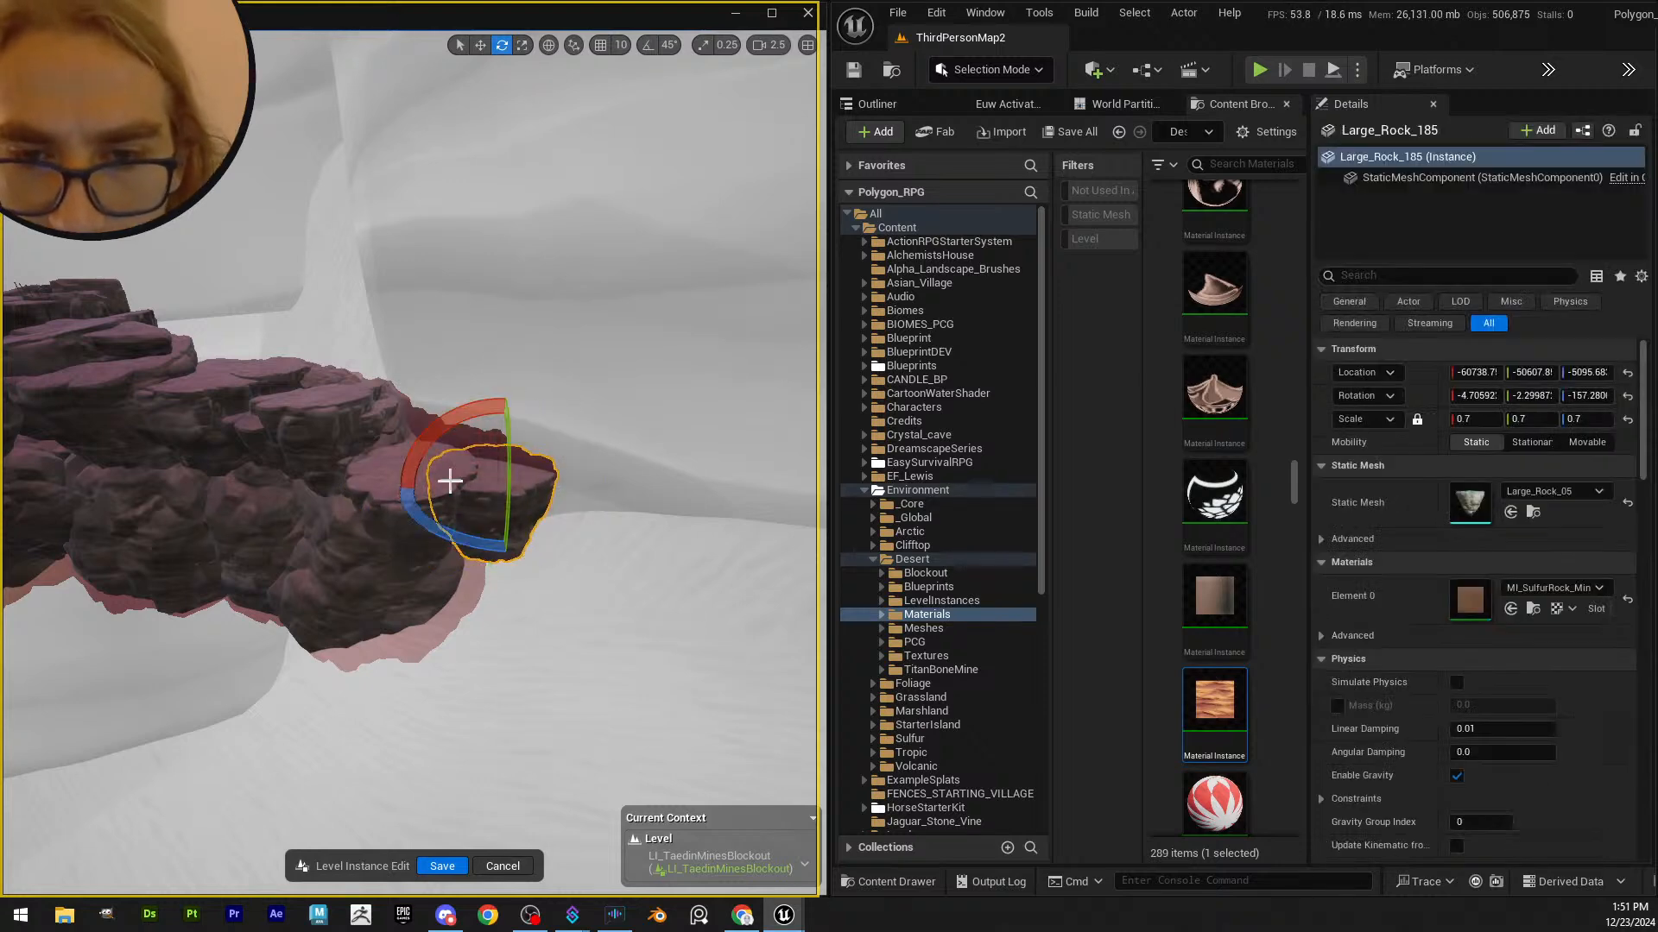
{"action": "key", "text": "e"}
{"action": "right_click_drag", "start_coordinate": [449, 481], "coordinate": [387, 501]}
- Duplicate Large_Rock_184 and Large_Rock_185 at the ledge's tip and place the copies beyond it to extend the ledge outward
{"action": "left_click", "coordinate": [415, 536]}
{"action": "key", "text": "q"}
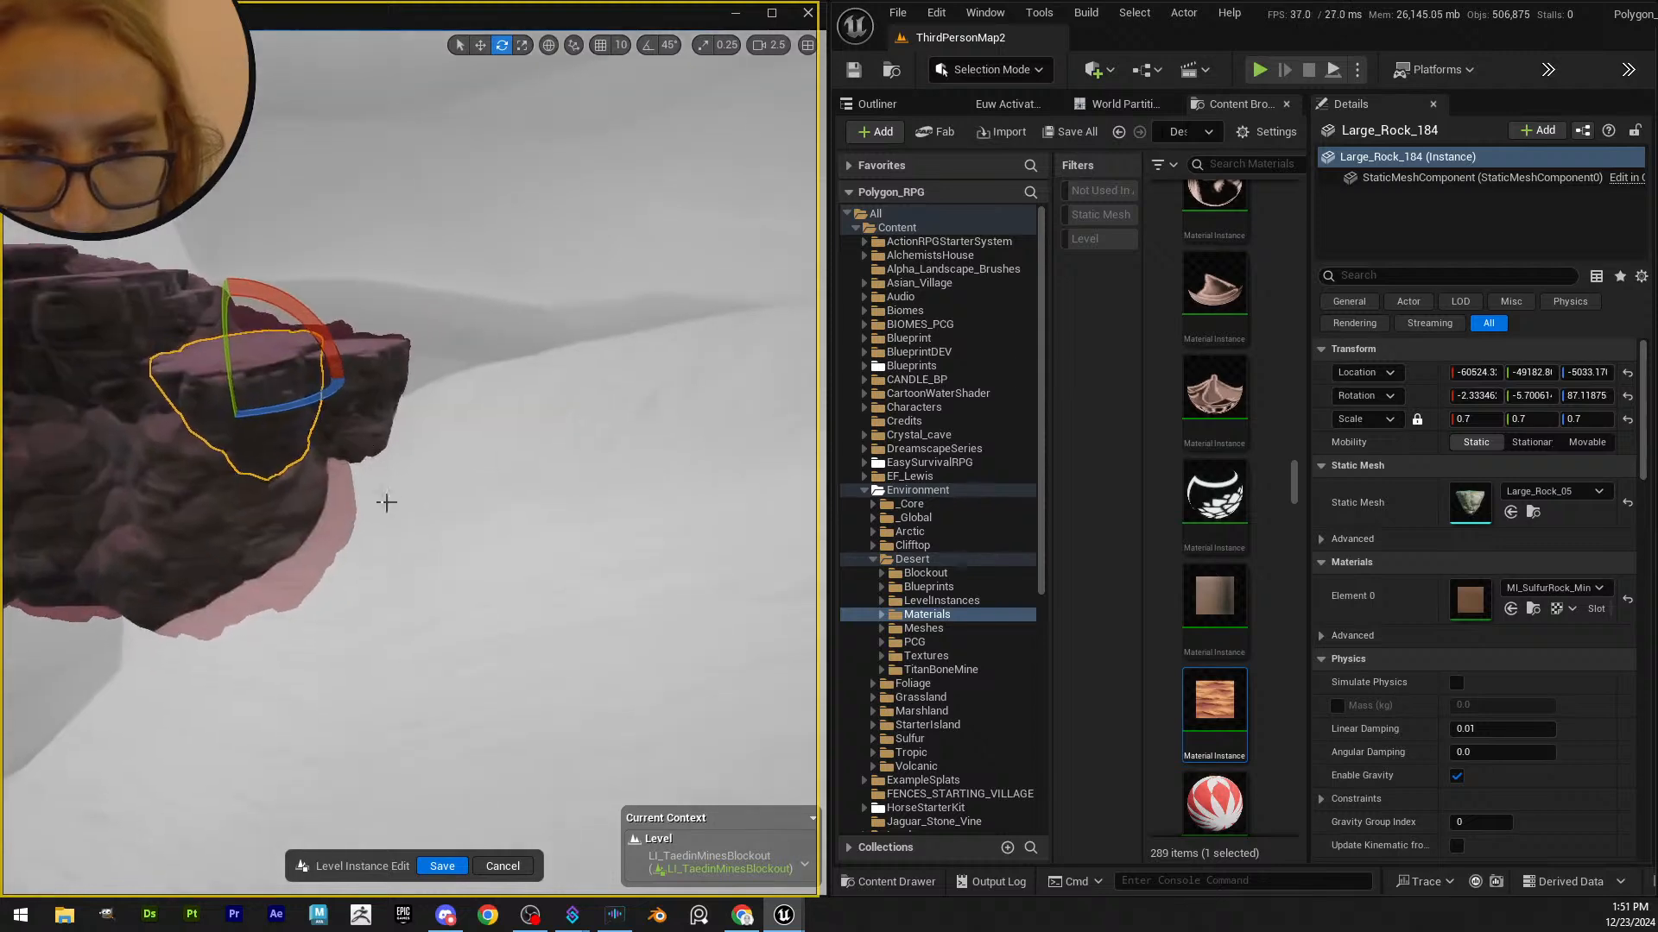
{"action": "left_click", "coordinate": [355, 441], "text": "ctrl"}
{"action": "right_click_drag", "start_coordinate": [355, 441], "coordinate": [406, 446]}
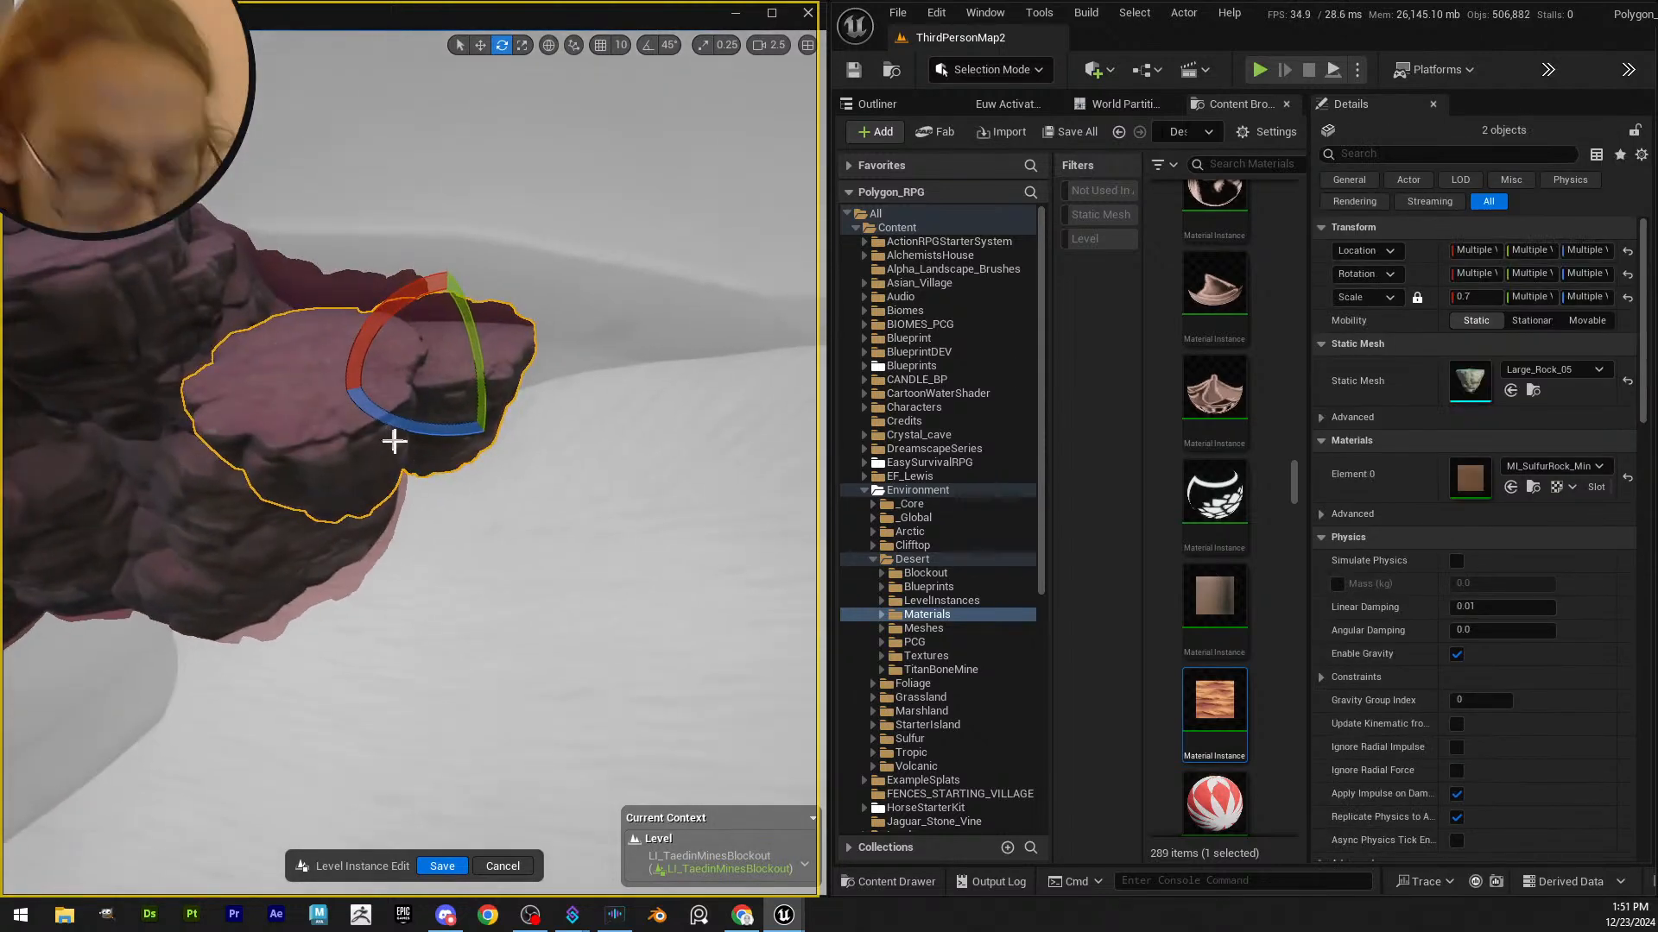
{"action": "key", "text": "w"}
{"action": "left_click_drag", "start_coordinate": [320, 427], "coordinate": [344, 585], "text": "alt"}
{"action": "key", "text": "e"}
{"action": "right_click_drag", "start_coordinate": [372, 562], "coordinate": [517, 477]}
{"action": "key", "text": "w"}
{"action": "left_click_drag", "start_coordinate": [253, 408], "coordinate": [535, 318]}
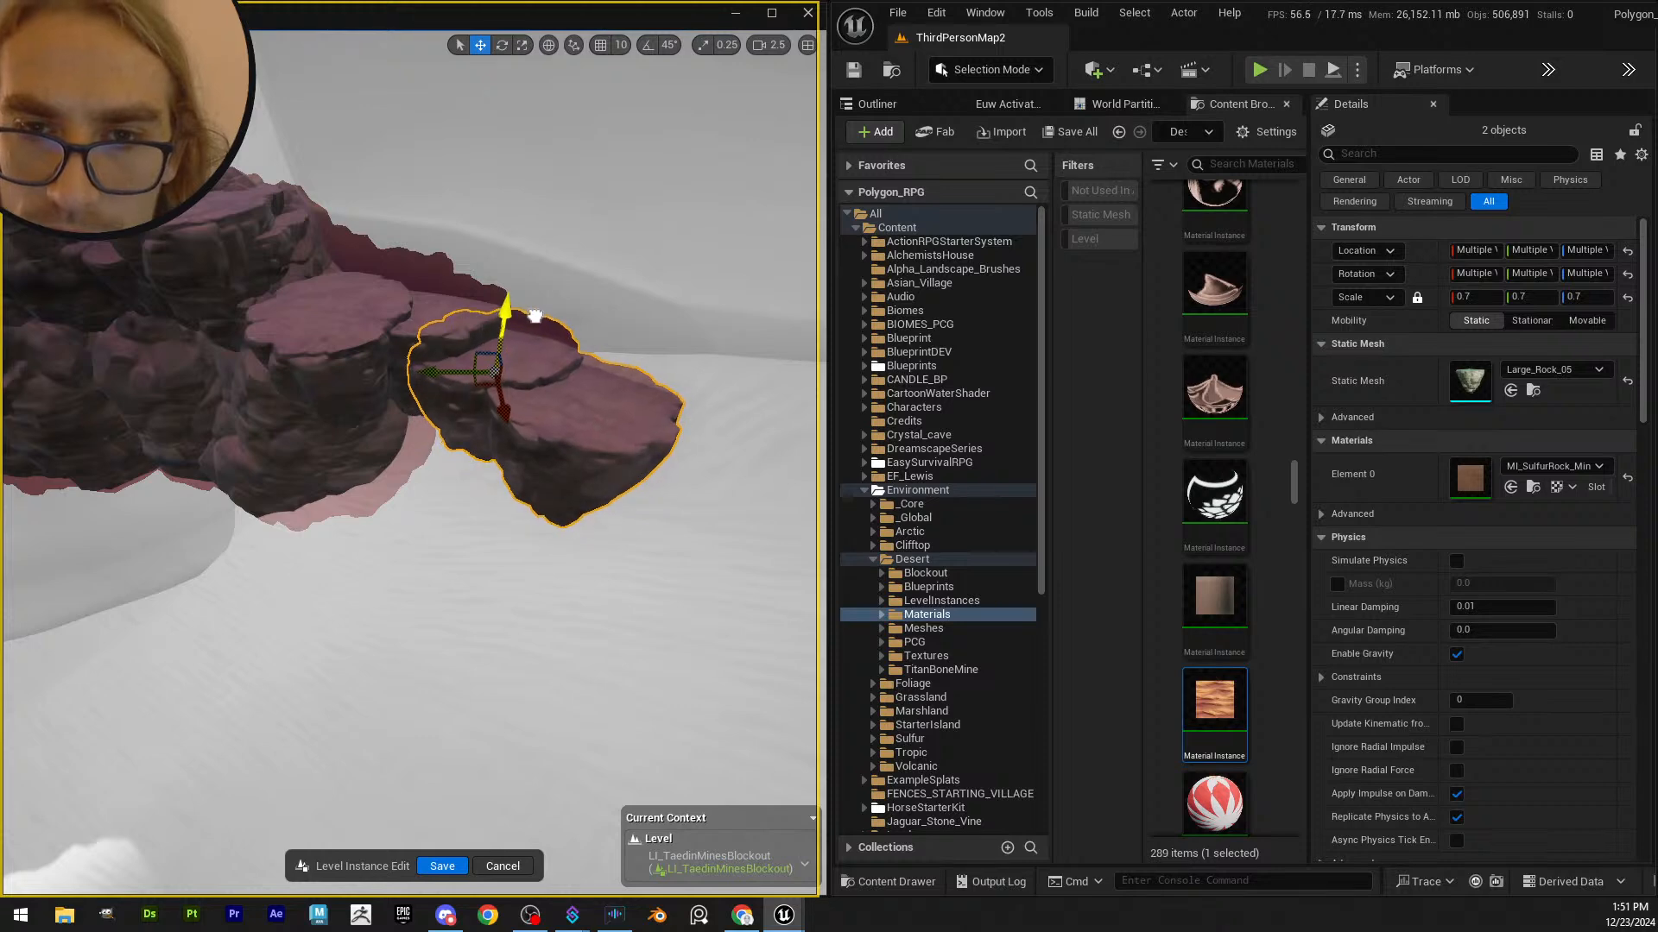
- Duplicate the rock pair again beyond the extended tip and turn the new pair to continue the ledge's line
{"action": "right_click_drag", "start_coordinate": [535, 318], "coordinate": [471, 277]}
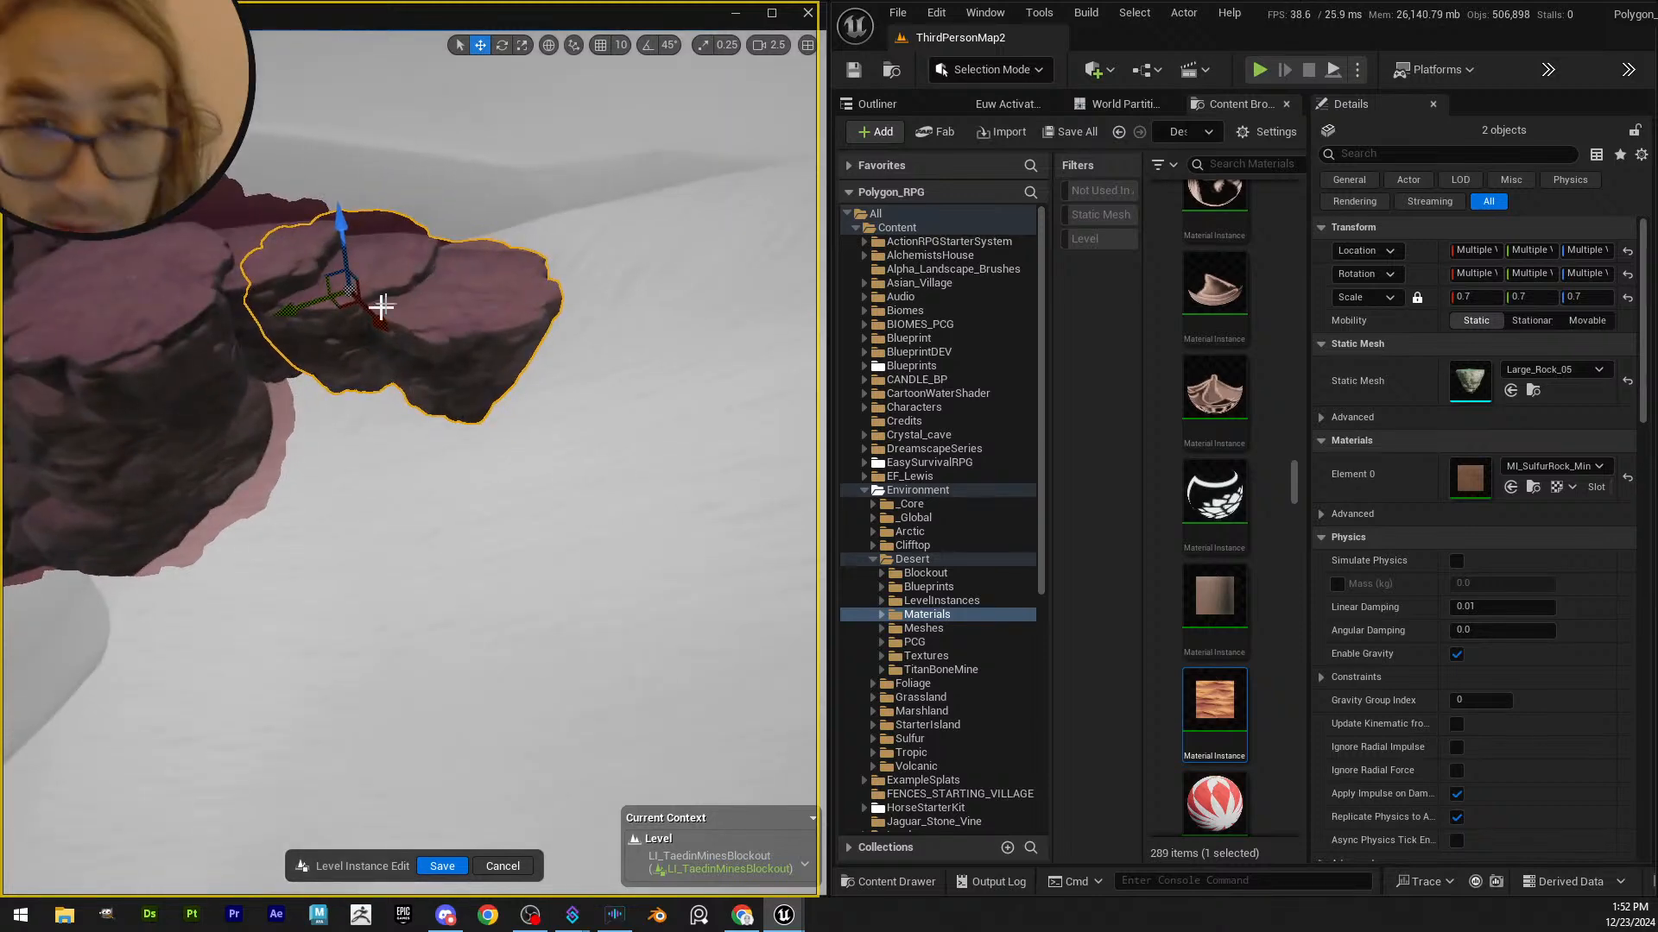
{"action": "left_click_drag", "start_coordinate": [300, 279], "coordinate": [453, 354], "text": "alt"}
{"action": "right_click_drag", "start_coordinate": [453, 354], "coordinate": [492, 341]}
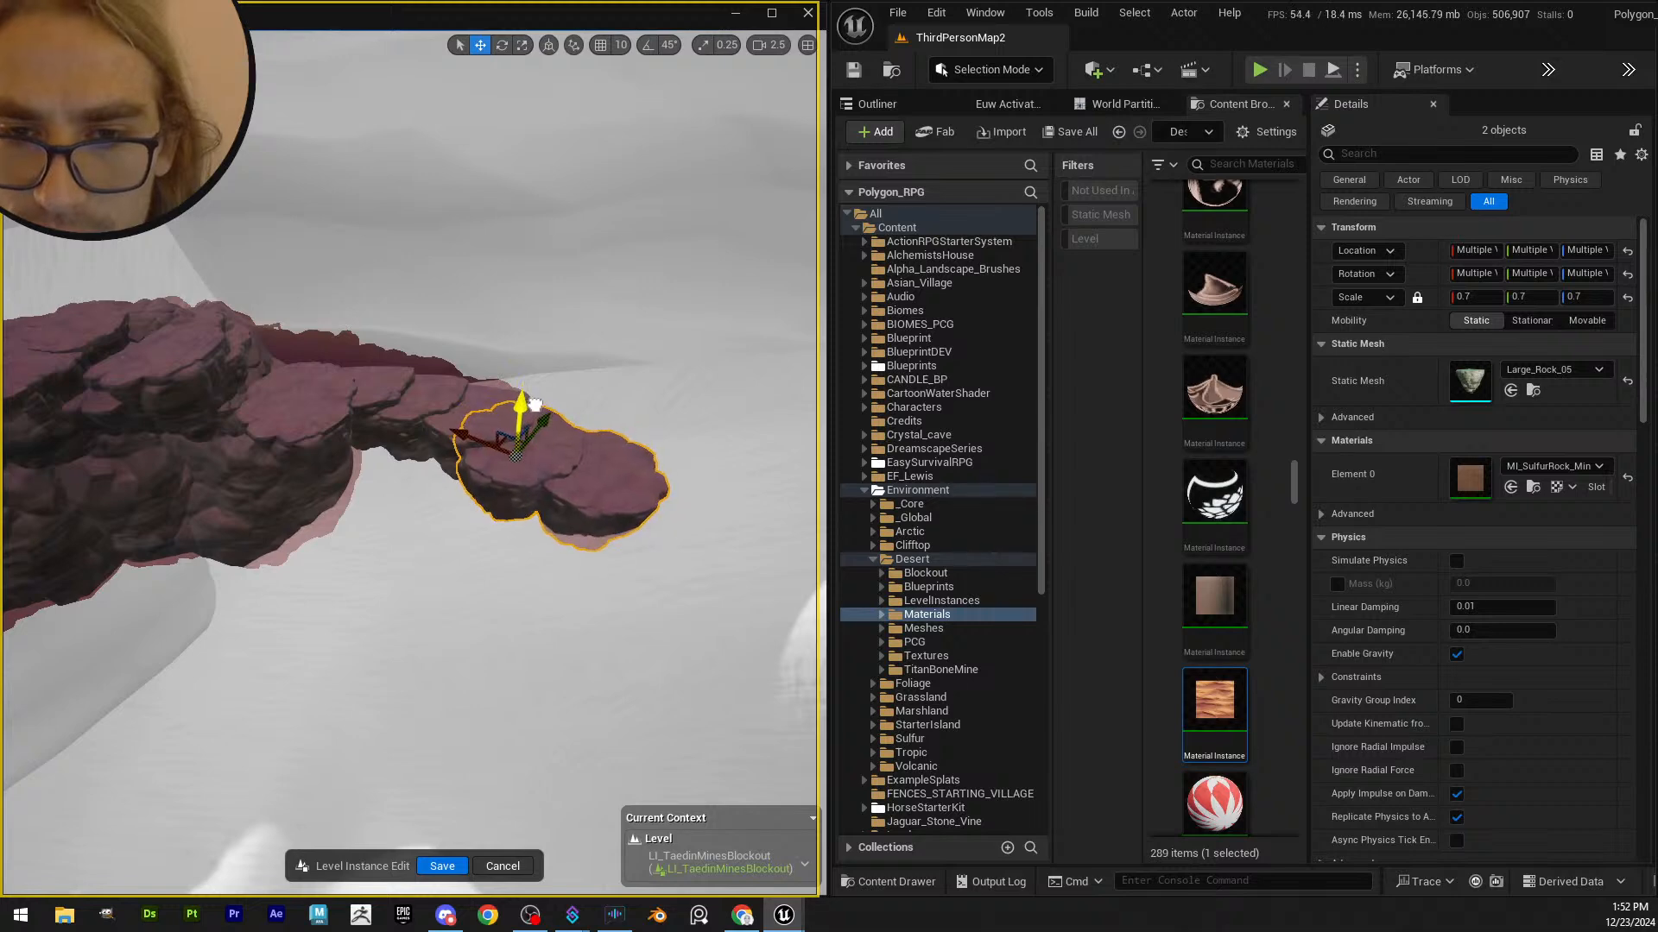
{"action": "right_click_drag", "start_coordinate": [535, 404], "coordinate": [499, 430]}
{"action": "key", "text": "e"}
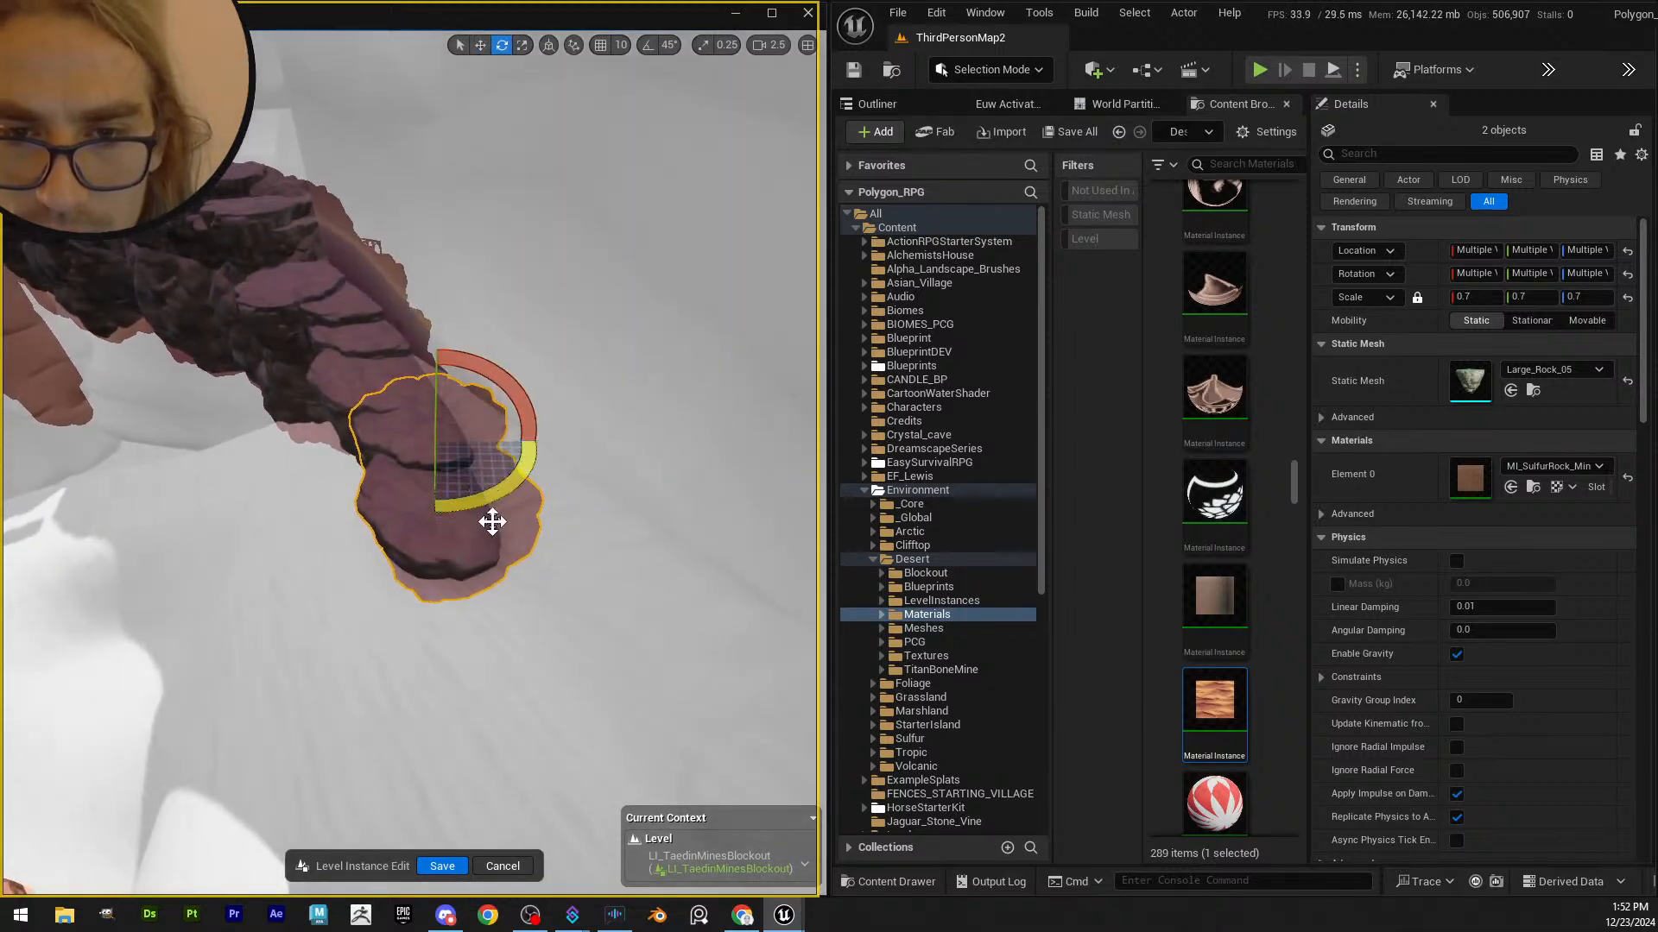
{"action": "mouse_move", "coordinate": [490, 516]}
{"action": "left_mouse_down"}
{"action": "mouse_move", "coordinate": [543, 510]}
{"action": "mouse_move", "coordinate": [518, 511]}
{"action": "left_mouse_up"}
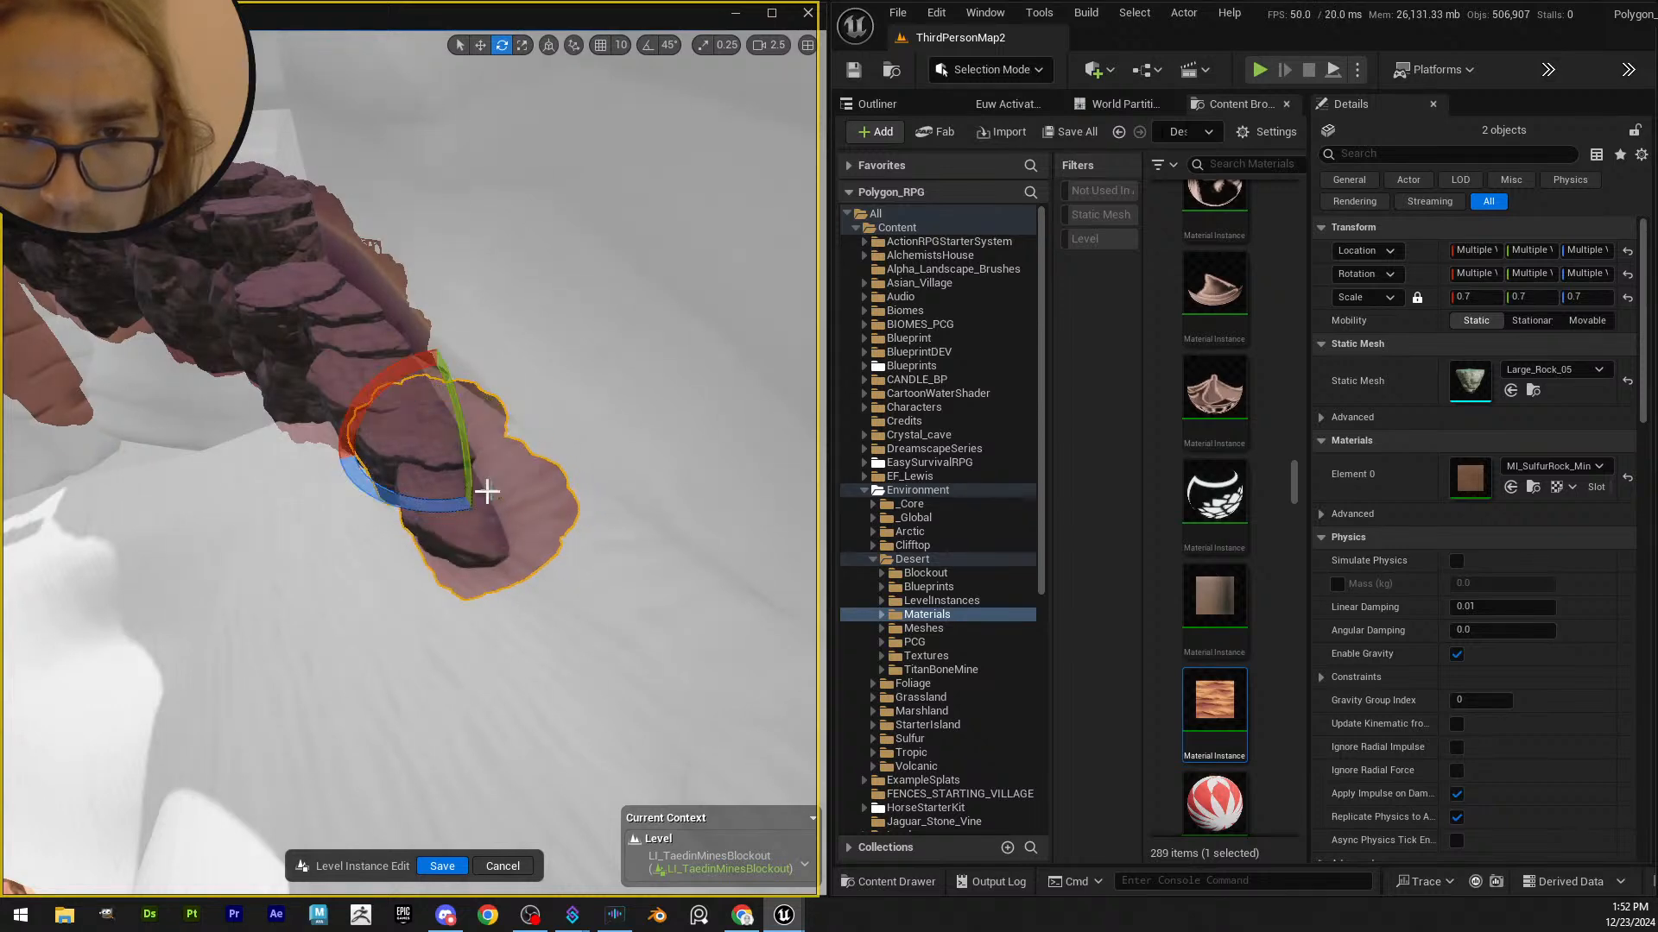
- Rotate Large_Rock_186 to about -0.5°, 2.1°, -92.5° and save the level instance edit
{"action": "right_click_drag", "start_coordinate": [487, 491], "coordinate": [452, 474]}
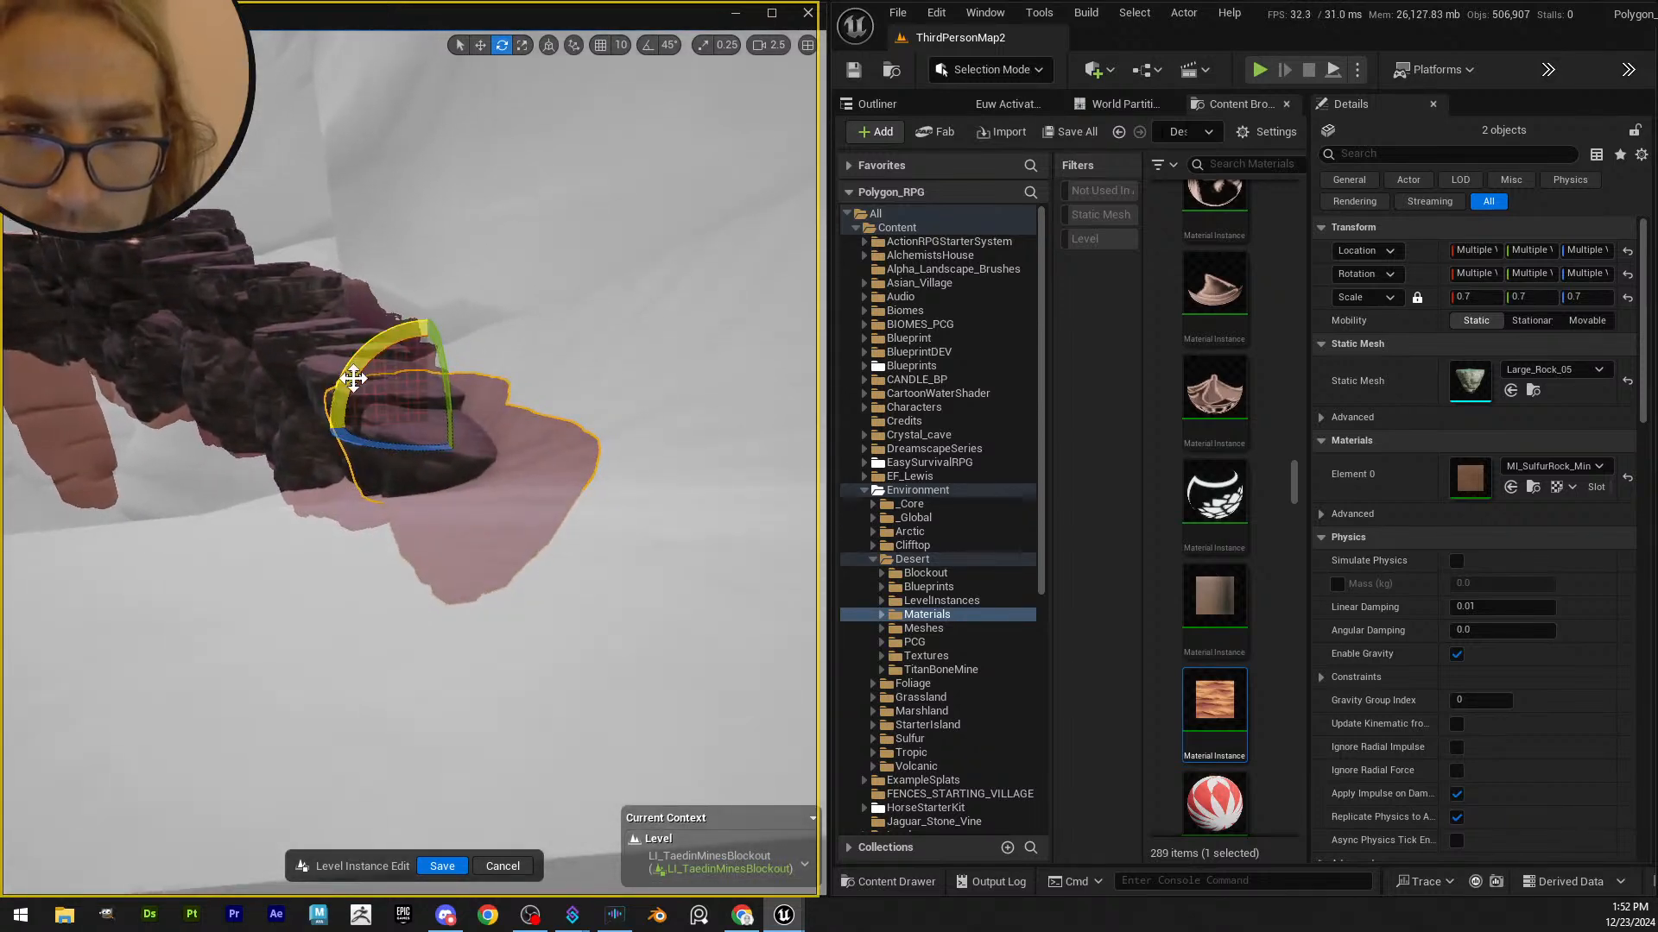
{"action": "left_click", "coordinate": [397, 470]}
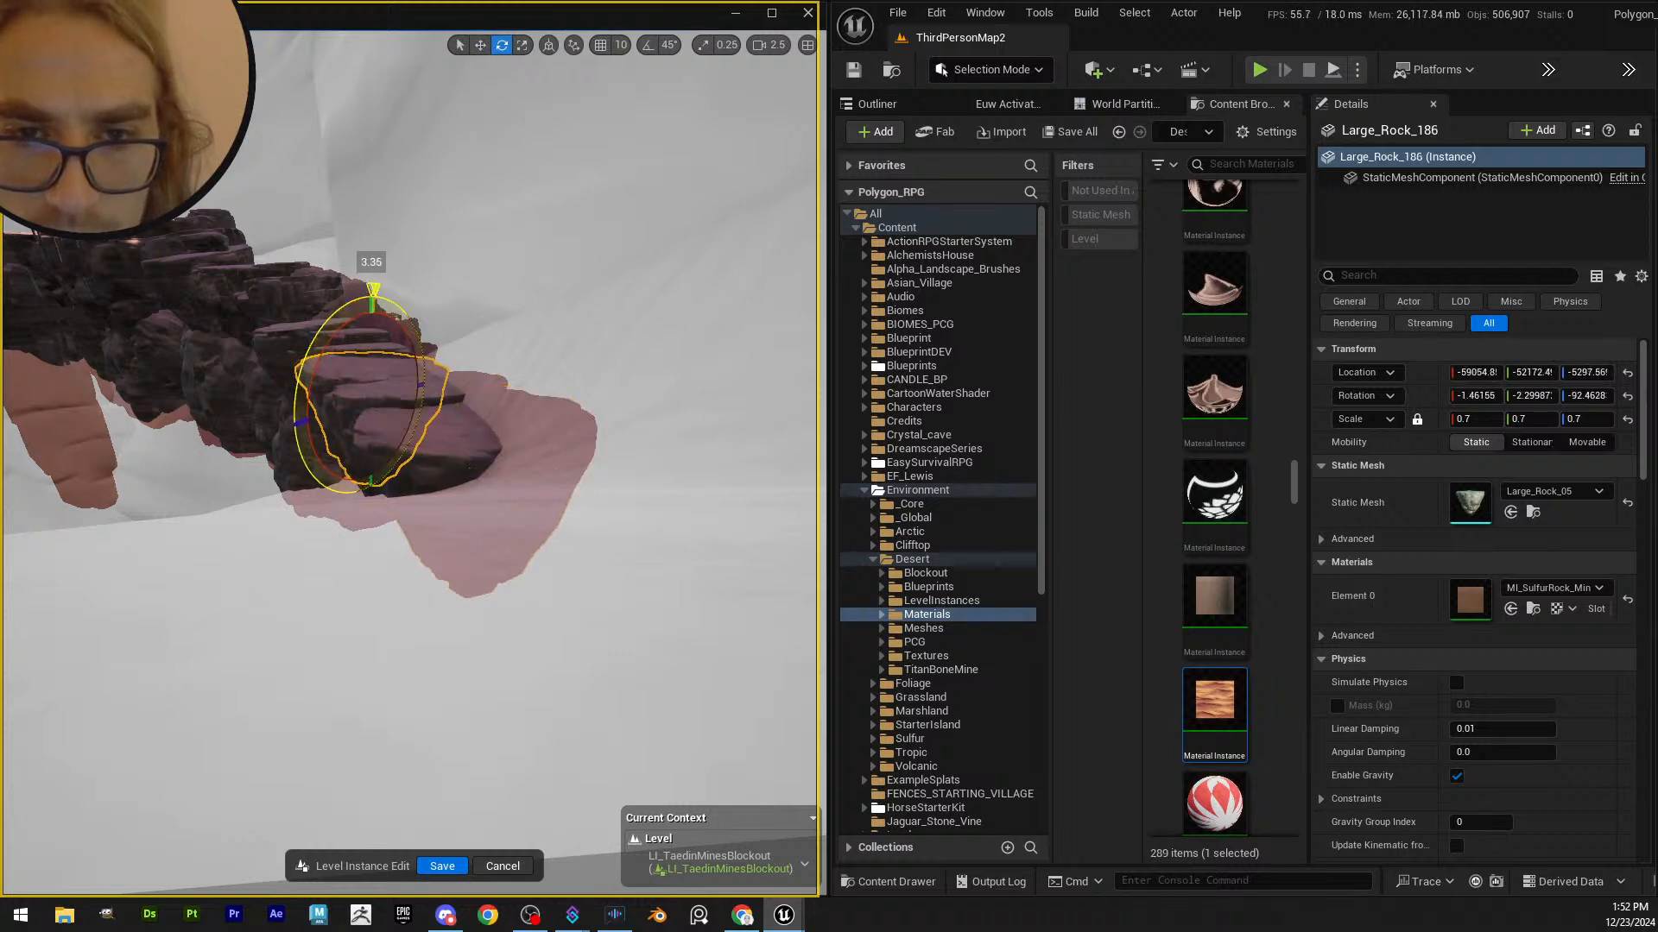
{"action": "left_click_drag", "start_coordinate": [460, 423], "coordinate": [459, 418]}
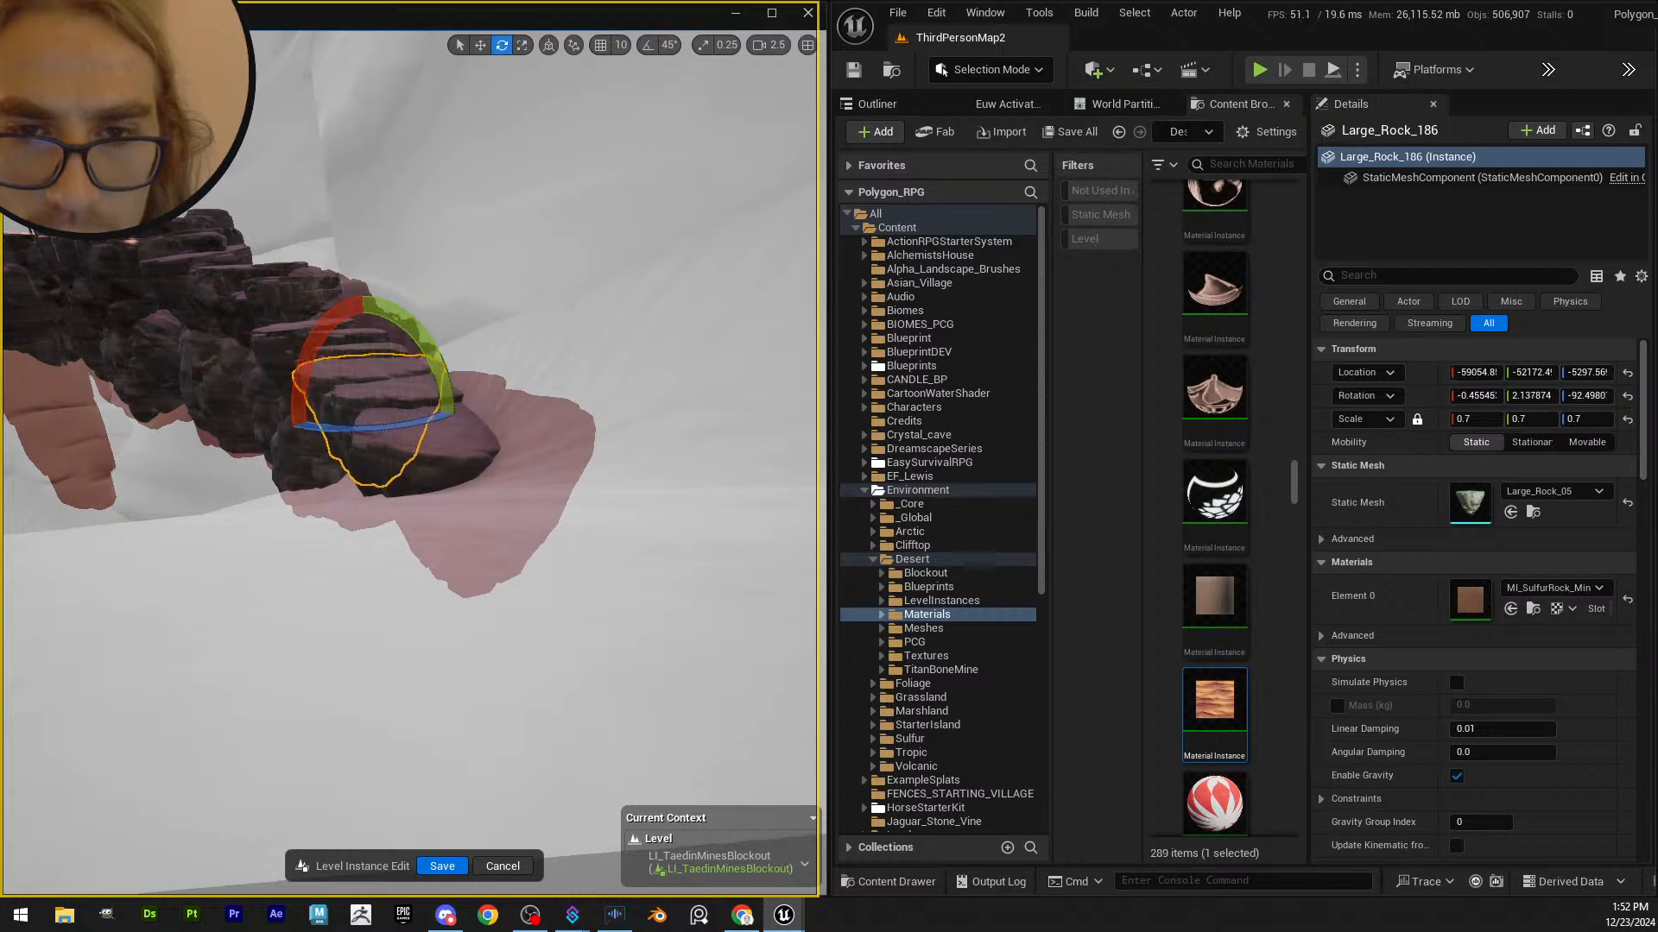
{"action": "right_click_drag", "start_coordinate": [459, 417], "coordinate": [390, 501]}
{"action": "key", "text": "s"}
{"action": "left_click", "coordinate": [441, 865]}
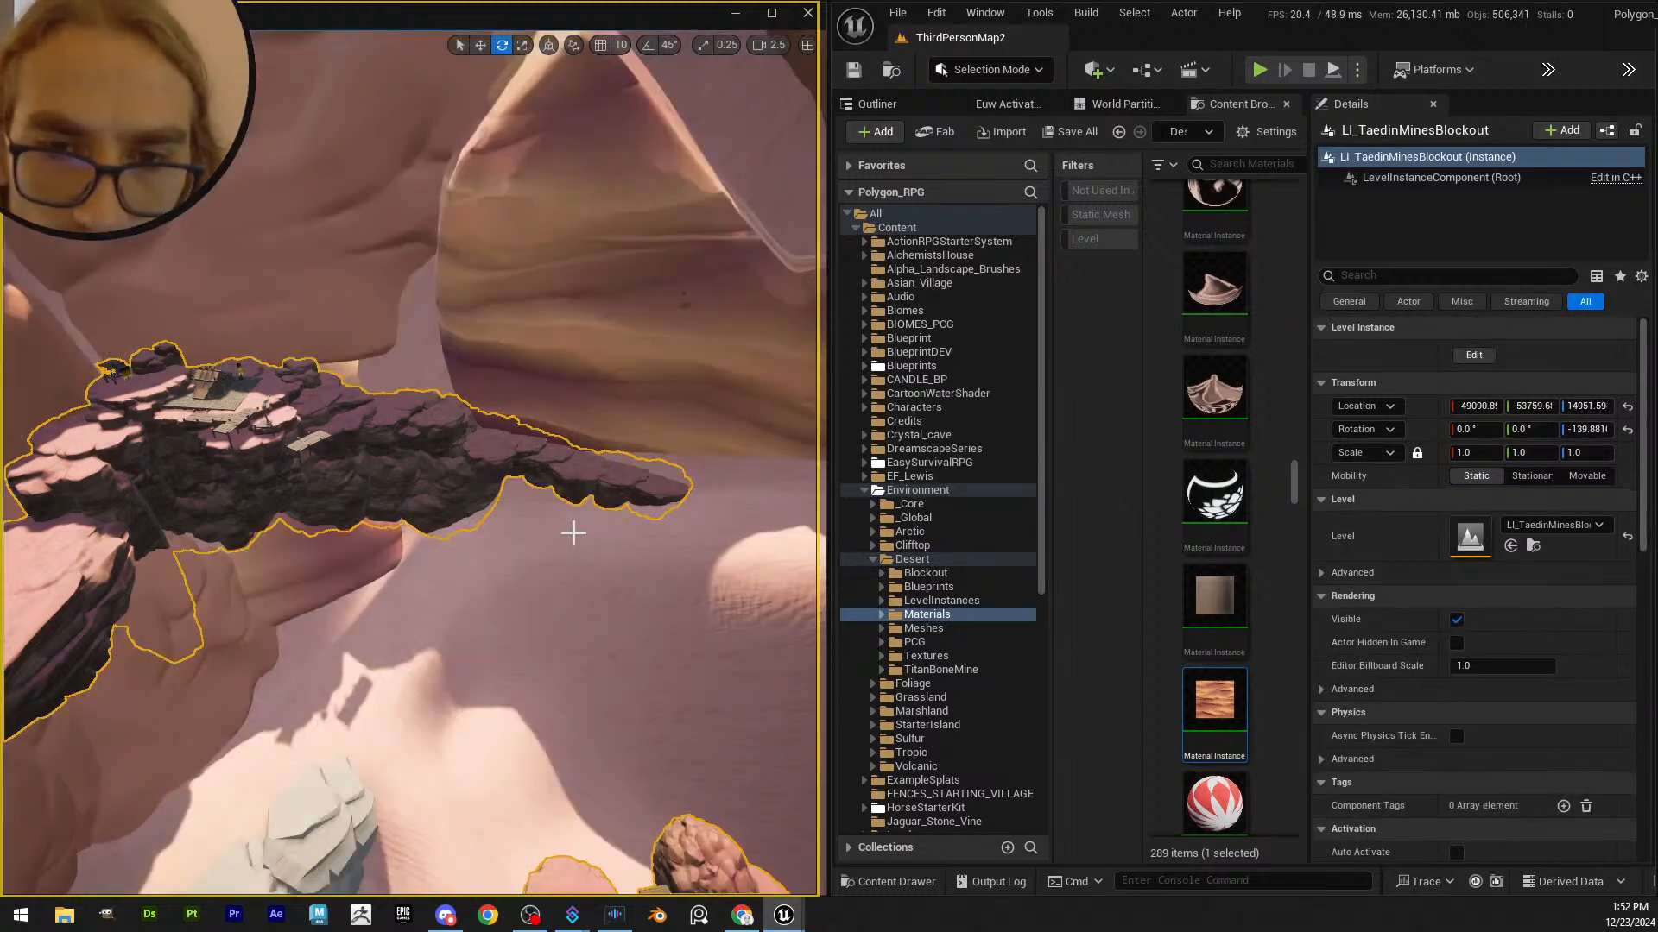
- Examine the saved mine ledge and its wooden walkways in the surrounding canyon
{"action": "key", "text": "Escape"}
{"action": "key", "text": "d"}
{"action": "right_click_drag", "start_coordinate": [629, 469], "coordinate": [574, 432]}
{"action": "key", "text": "w"}
{"action": "right_click_drag", "start_coordinate": [410, 462], "coordinate": [491, 467]}
{"action": "left_click", "coordinate": [444, 496]}
{"action": "key", "text": "q"}
{"action": "key", "text": "Escape"}
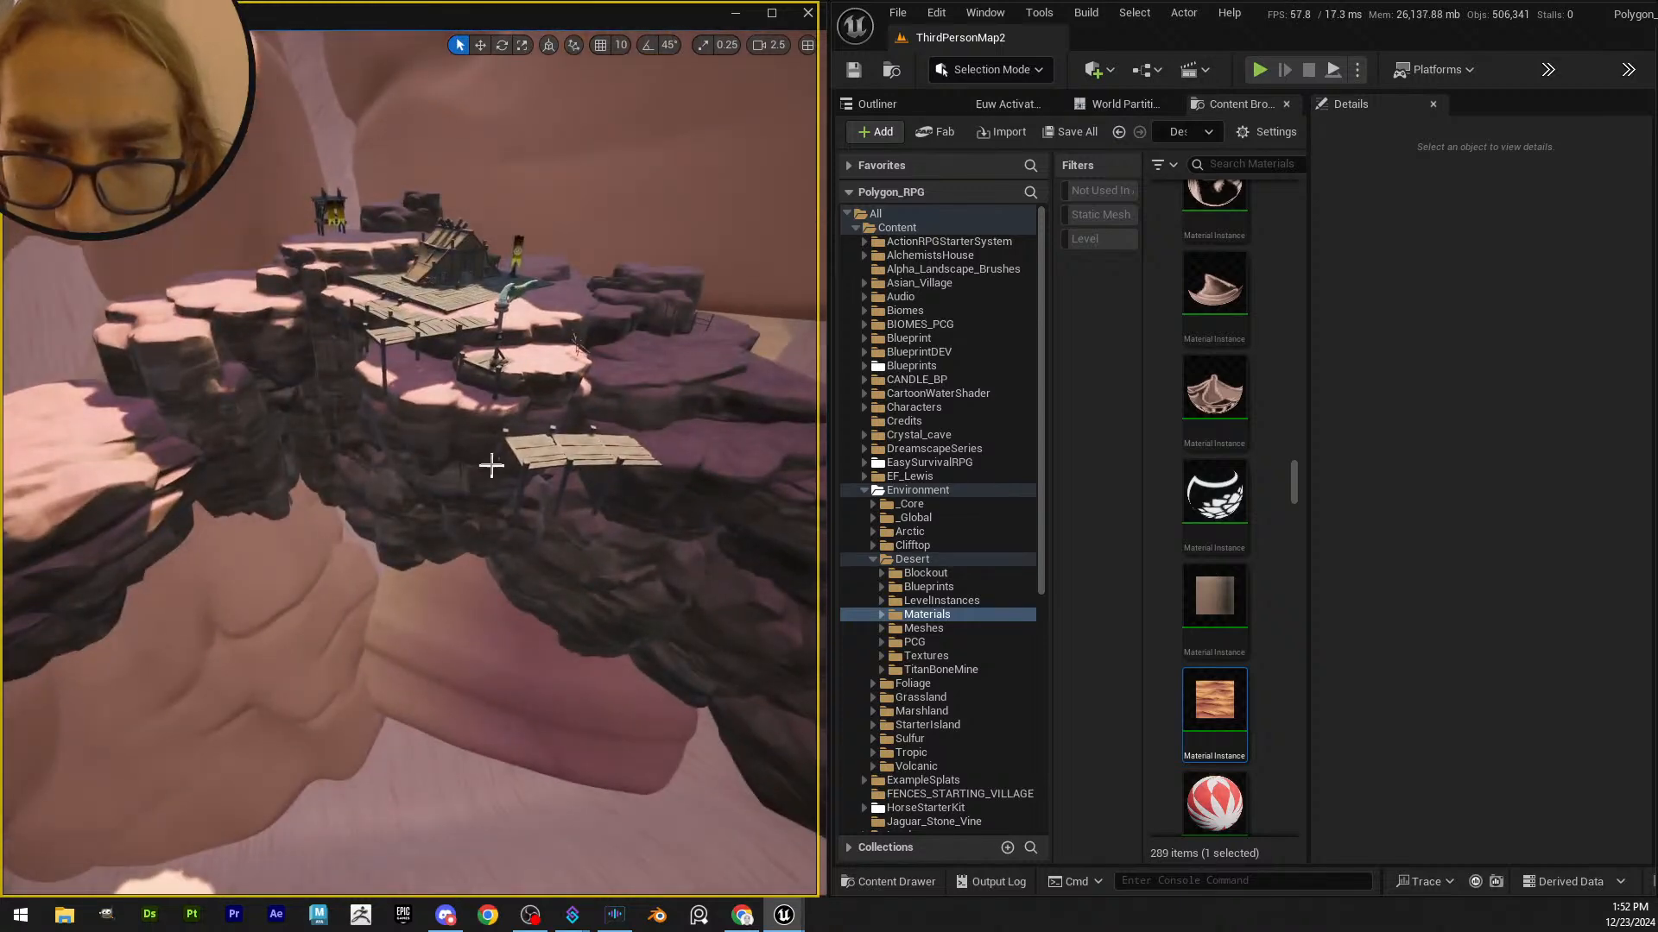
- Reopen the LI_TaedinMinesBlockout level instance for editing
{"action": "left_click", "coordinate": [549, 439]}
{"action": "right_click", "coordinate": [566, 444]}
{"action": "mouse_move", "coordinate": [659, 804]}
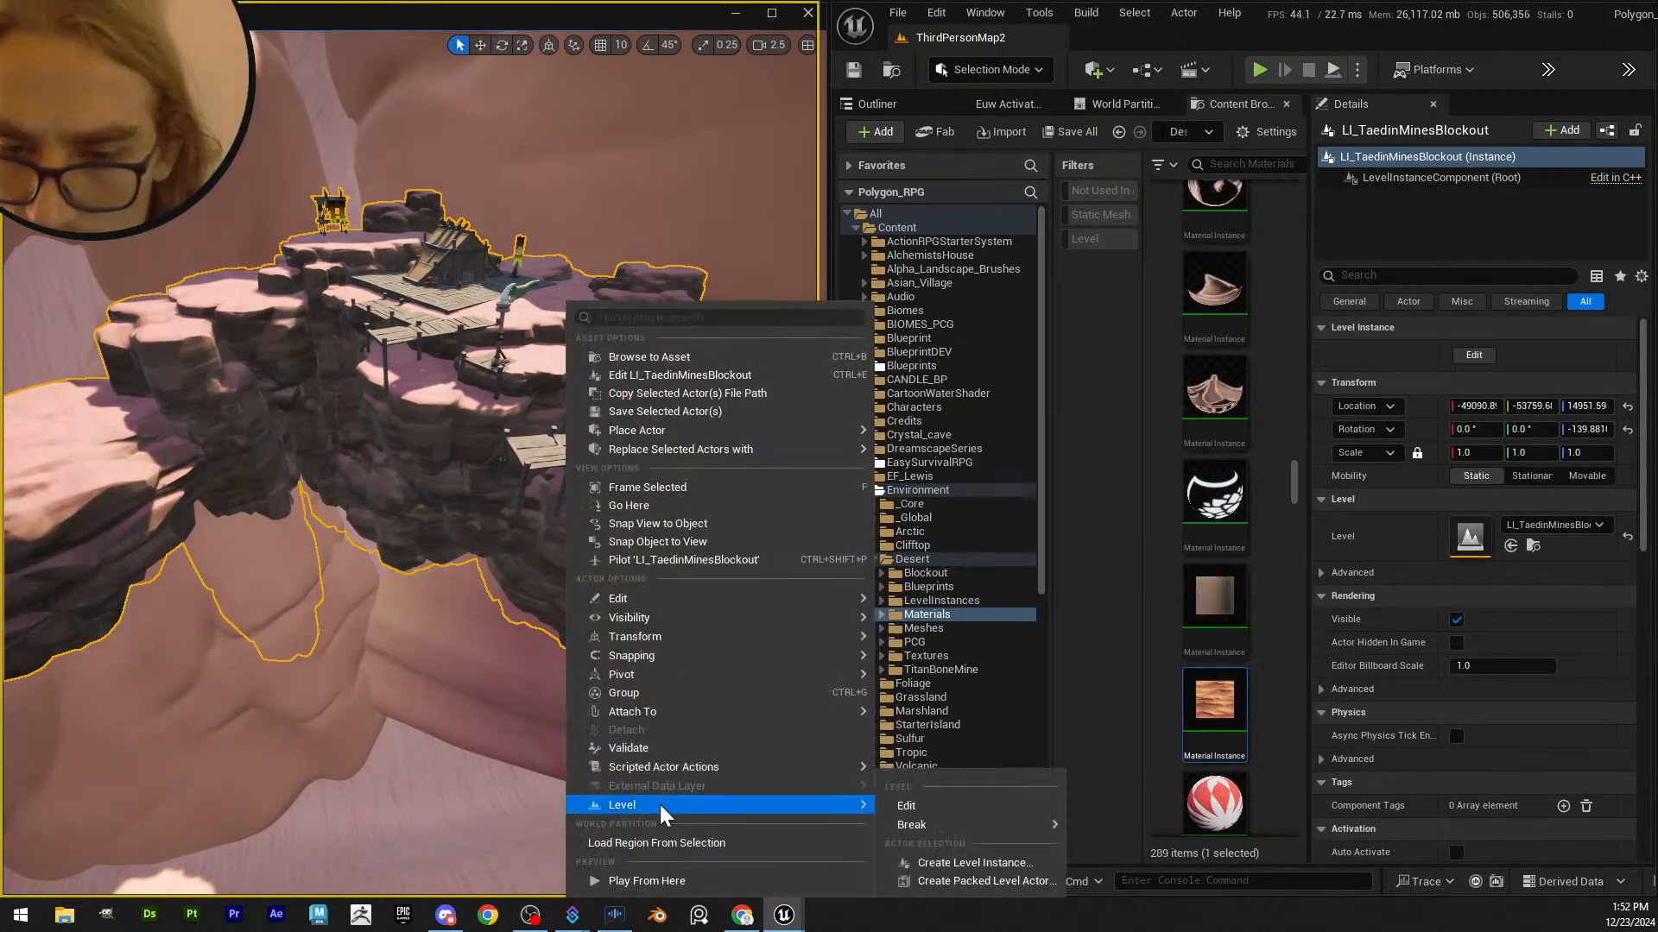
{"action": "left_click", "coordinate": [906, 806]}
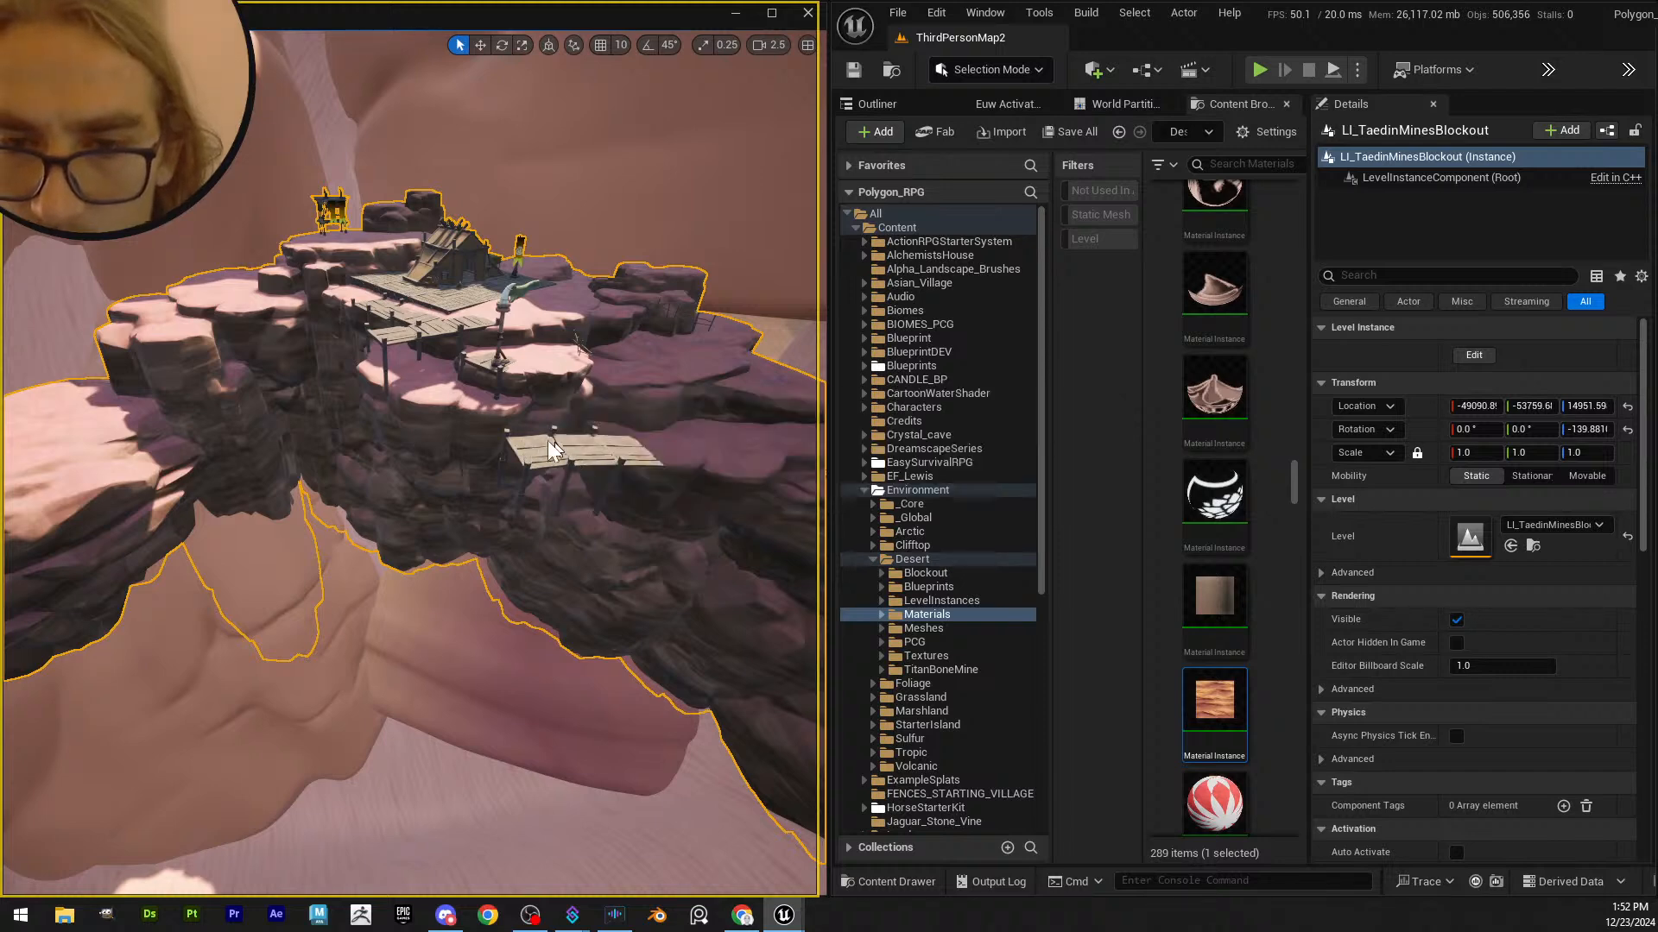
- Select the planks and posts of the detached three-section wooden walkway from above
{"action": "right_click_drag", "start_coordinate": [538, 456], "coordinate": [605, 458]}
{"action": "right_click_drag", "start_coordinate": [481, 481], "coordinate": [444, 470]}
{"action": "left_click", "coordinate": [481, 481]}
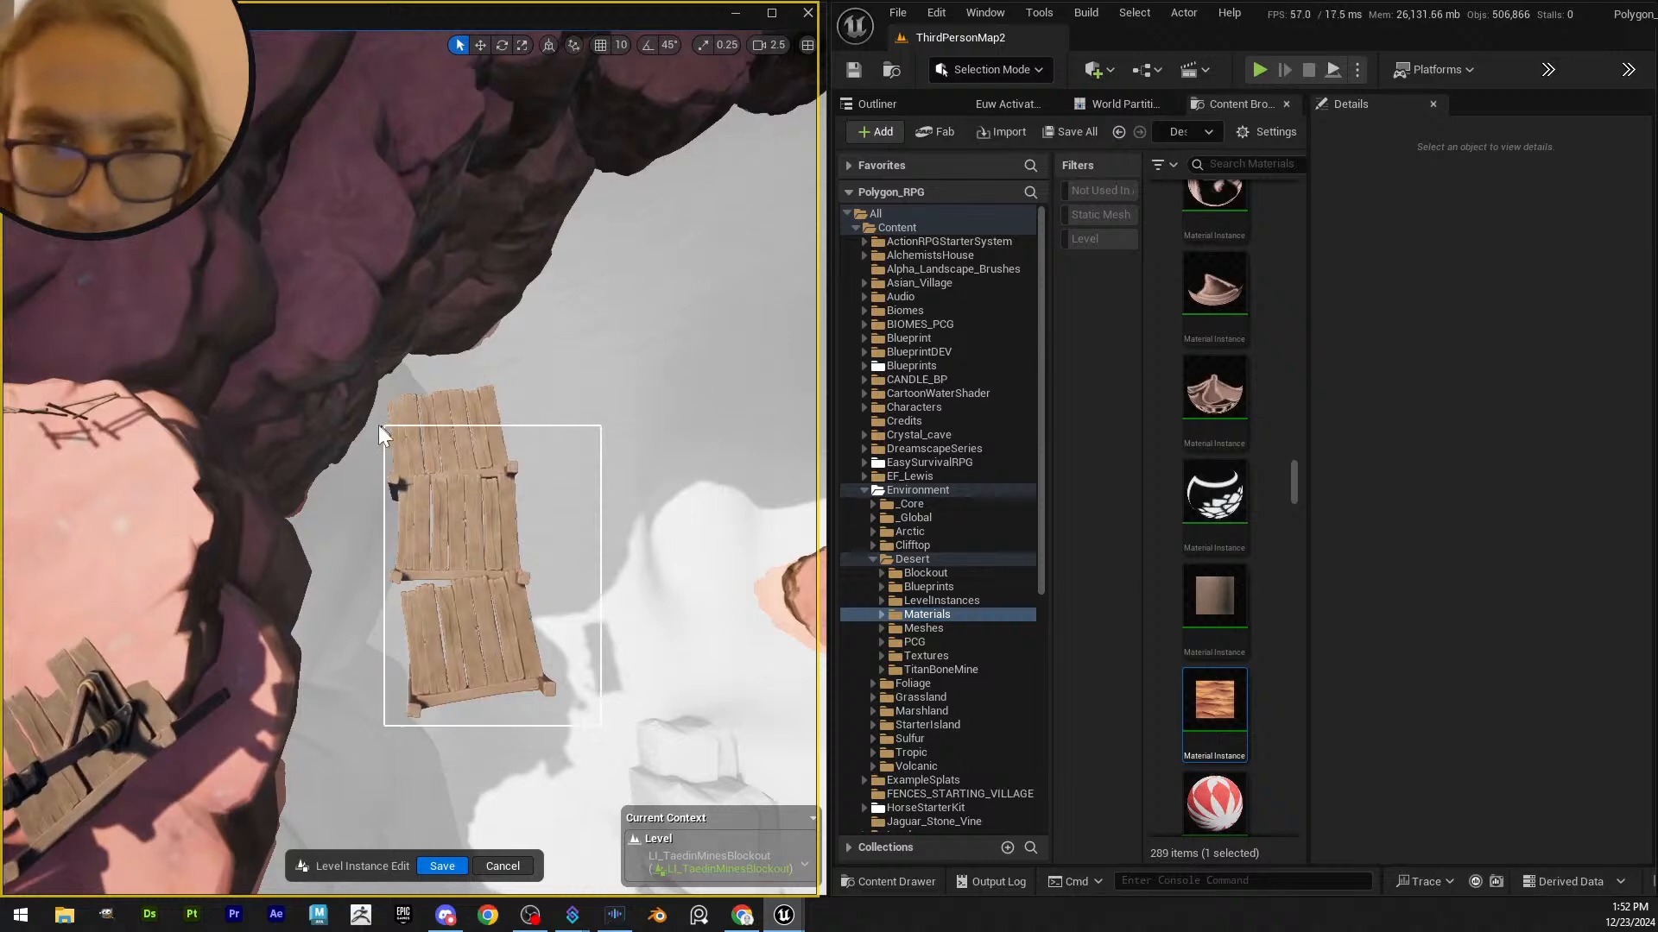
{"action": "left_click_drag", "start_coordinate": [378, 424], "coordinate": [380, 394], "text": "ctrl+alt"}
- Try to move the selected walkway pieces onto the neighbouring rock ledge
{"action": "right_click_drag", "start_coordinate": [549, 460], "coordinate": [572, 480]}
{"action": "key", "text": "w"}
{"action": "left_click_drag", "start_coordinate": [409, 456], "coordinate": [315, 393]}
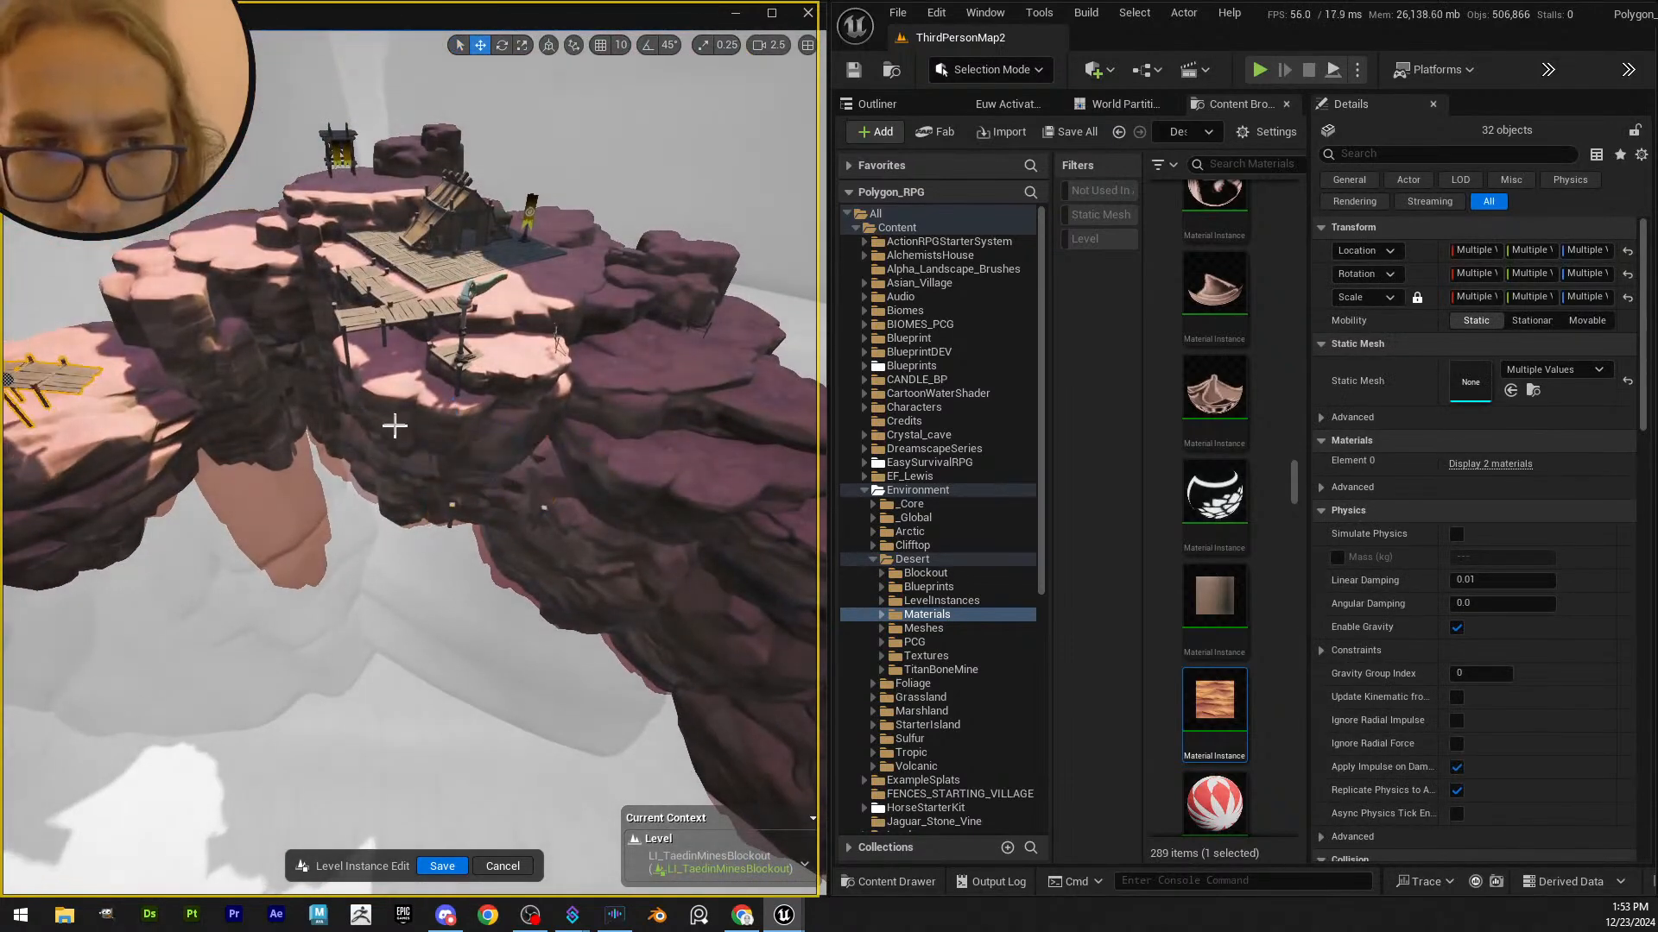
{"action": "key", "text": "ctrl+z"}
- Add the two missing pieces to the walkway selection and move the whole walkway across to the neighbouring rock ledge
{"action": "right_click_drag", "start_coordinate": [529, 518], "coordinate": [299, 400]}
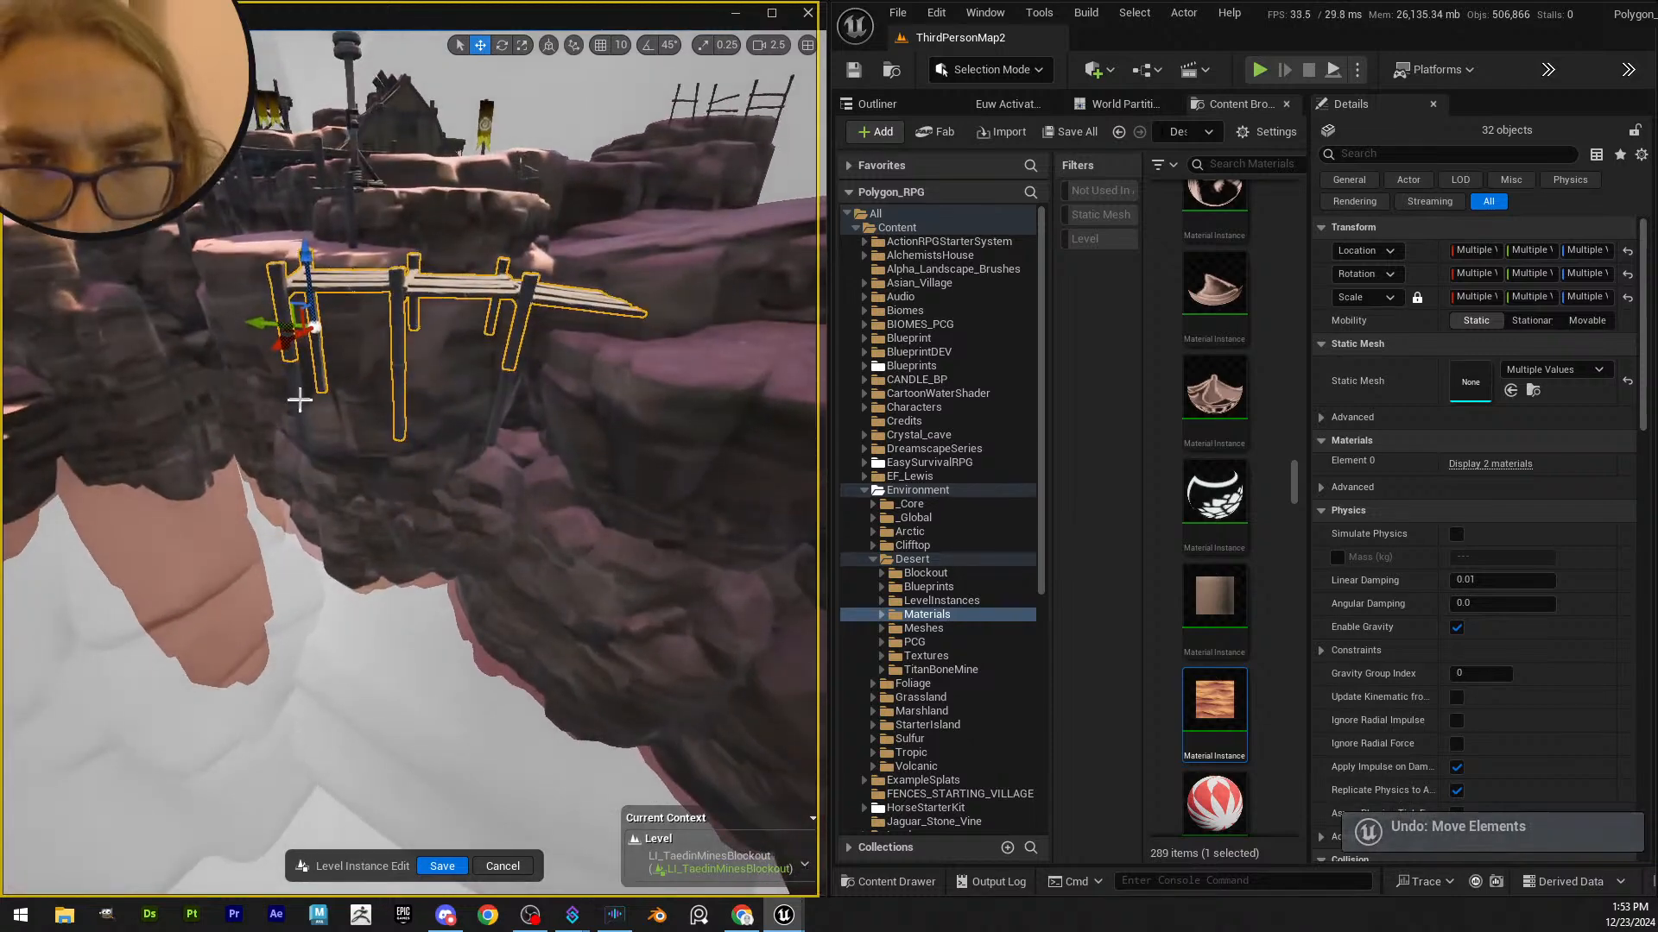
{"action": "left_click", "coordinate": [309, 404], "text": "ctrl"}
{"action": "left_click", "coordinate": [498, 403], "text": "ctrl"}
{"action": "right_click_drag", "start_coordinate": [498, 402], "coordinate": [618, 456]}
{"action": "left_click_drag", "start_coordinate": [573, 510], "coordinate": [209, 489]}
{"action": "right_click_drag", "start_coordinate": [209, 489], "coordinate": [178, 481]}
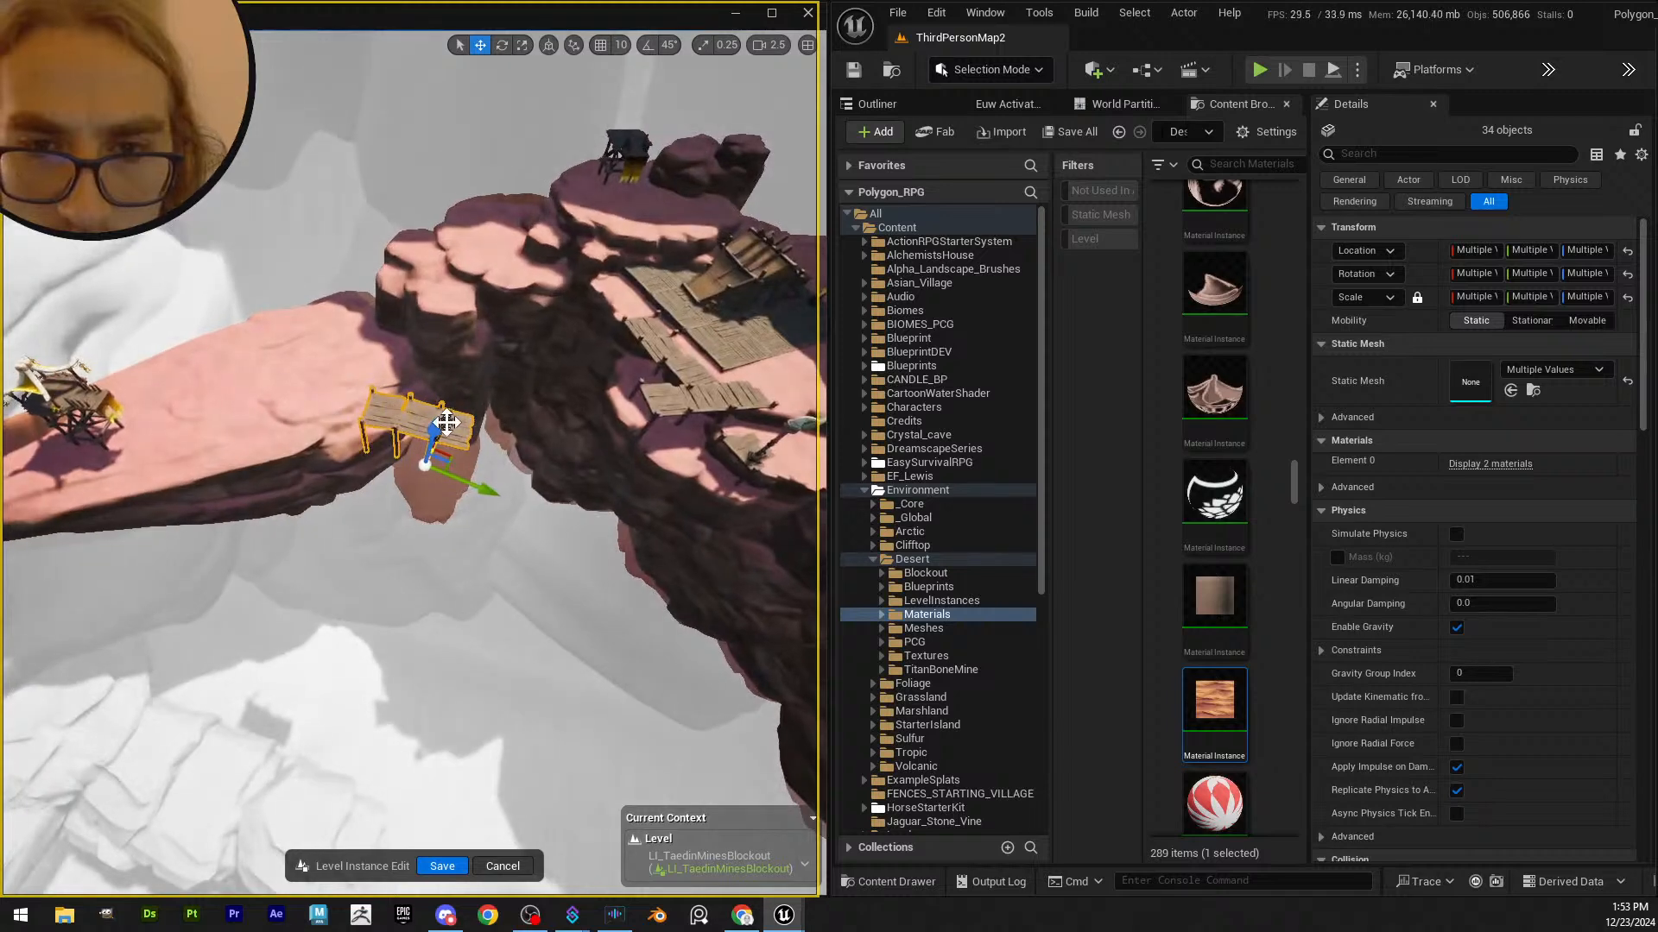
{"action": "left_click_drag", "start_coordinate": [439, 425], "coordinate": [414, 325]}
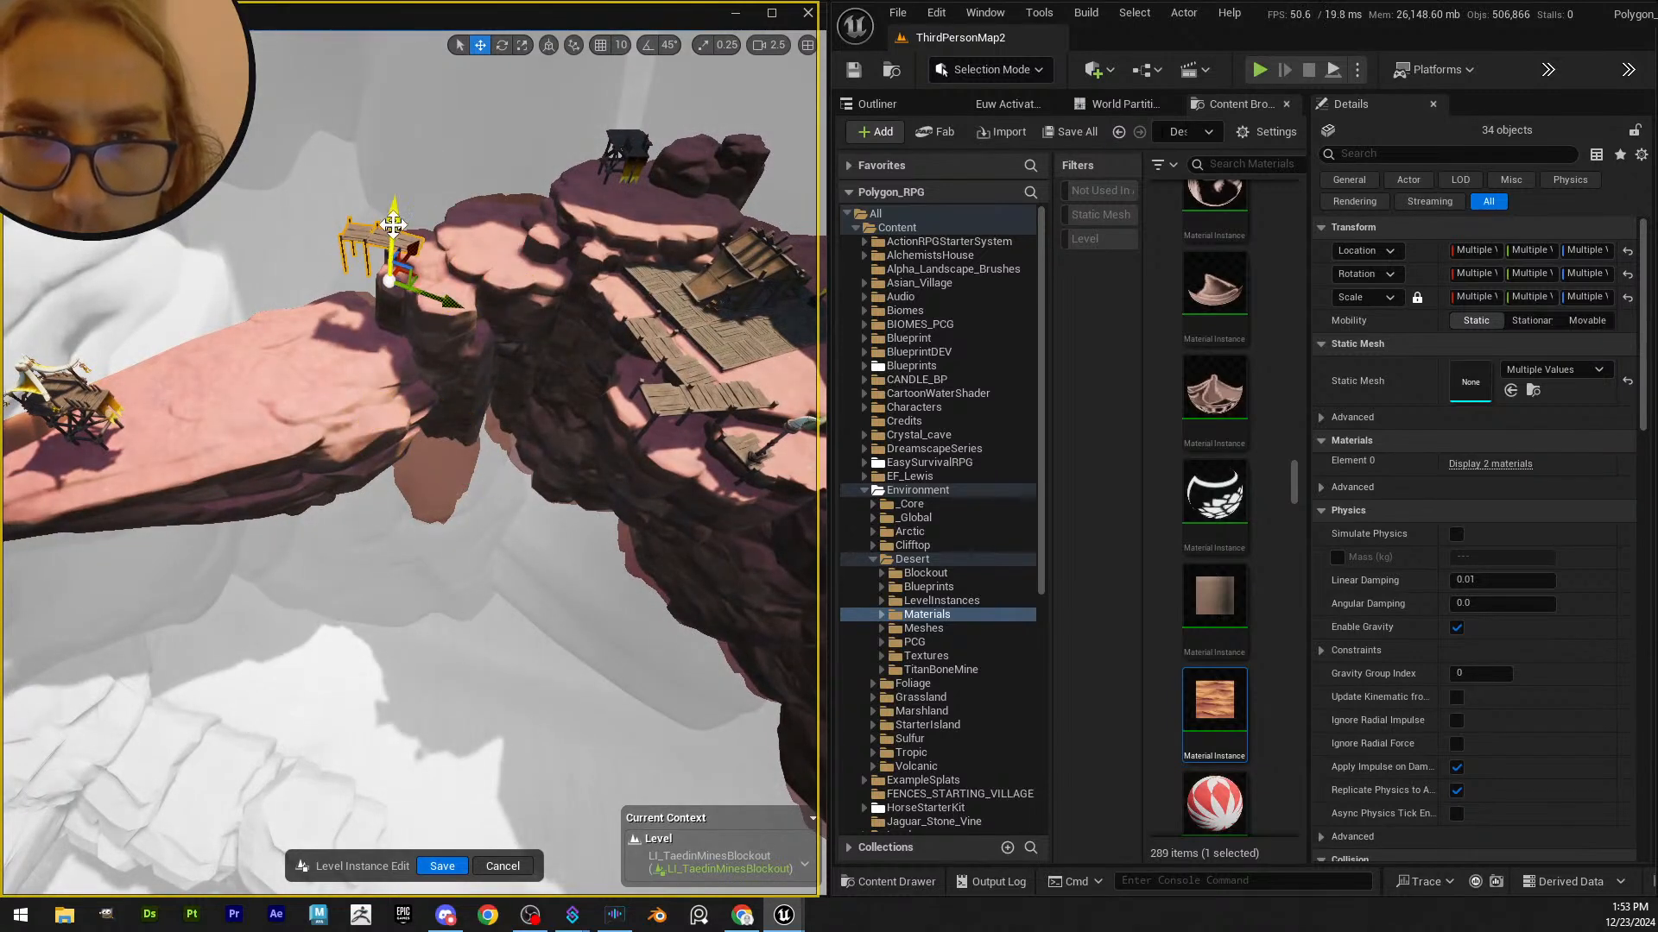
{"action": "left_click_drag", "start_coordinate": [393, 225], "coordinate": [358, 278]}
- Rotate the walkway on the lower ledge and position its end beside the higher rock
{"action": "key", "text": "w"}
{"action": "mouse_move", "coordinate": [402, 278]}
{"action": "right_mouse_down"}
{"action": "mouse_move", "coordinate": [396, 263]}
{"action": "mouse_move", "coordinate": [405, 285]}
{"action": "right_mouse_up"}
{"action": "scroll", "coordinate": [394, 272], "scroll_direction": "down", "scroll_amount": 4}
{"action": "key", "text": "e"}
{"action": "left_click_drag", "start_coordinate": [393, 455], "coordinate": [324, 483]}
{"action": "left_click_drag", "start_coordinate": [483, 491], "coordinate": [431, 520]}
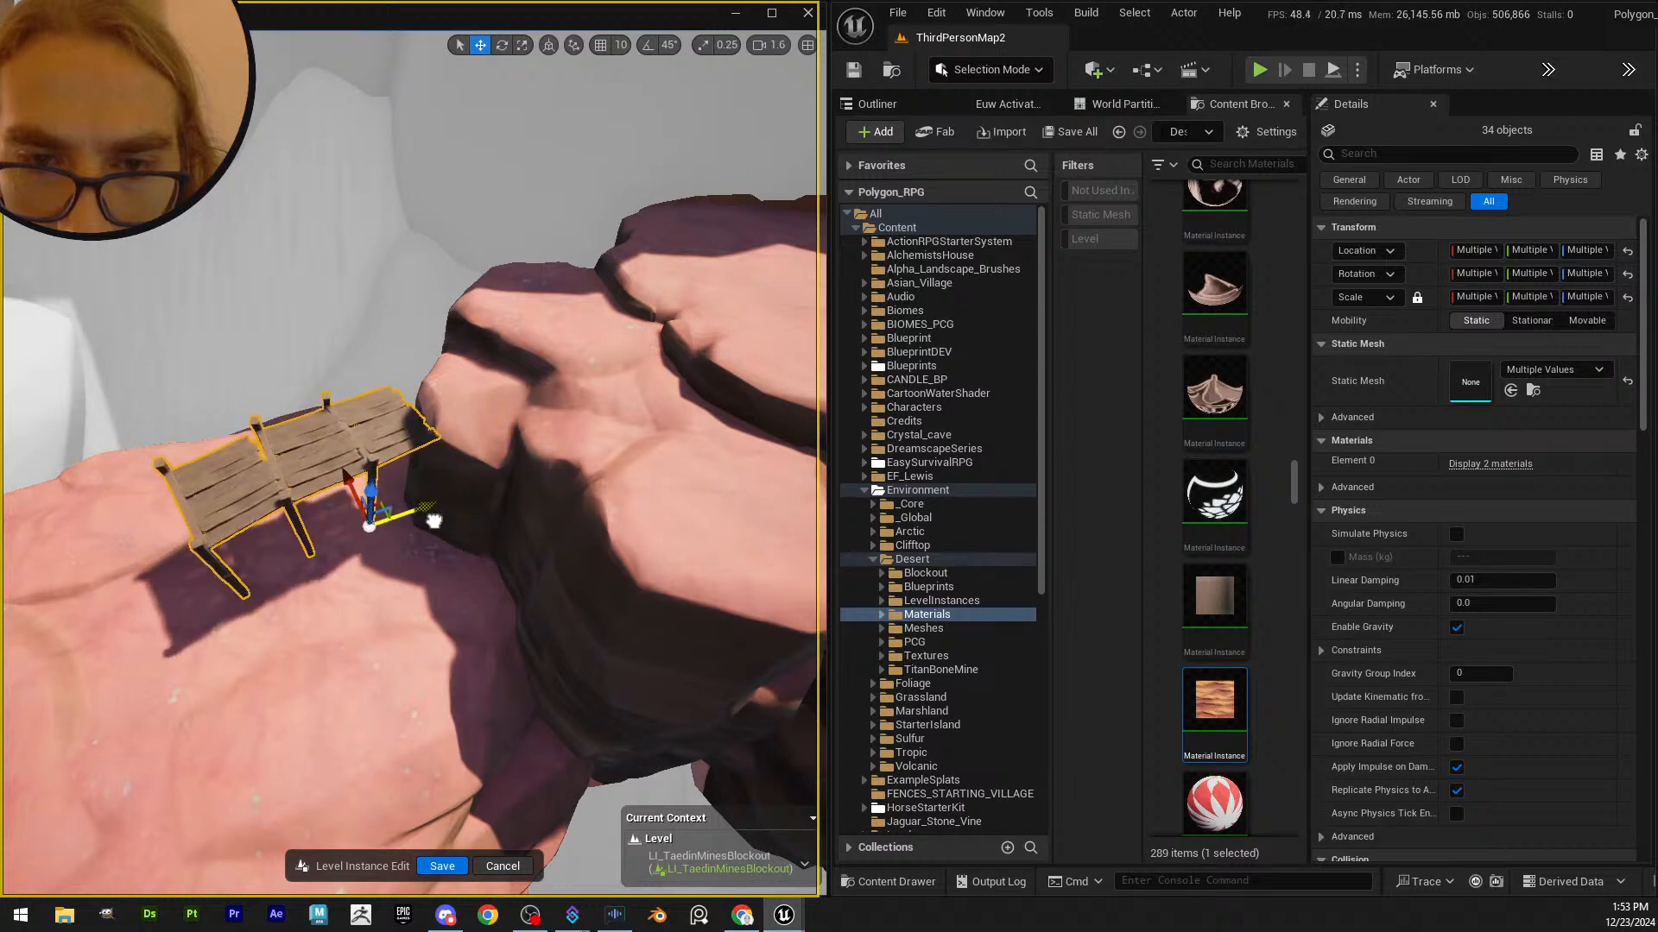
- Undo the walkway's last rotation, then shift it closer to the higher rock and adjust its angle
{"action": "right_click_drag", "start_coordinate": [430, 520], "coordinate": [380, 566]}
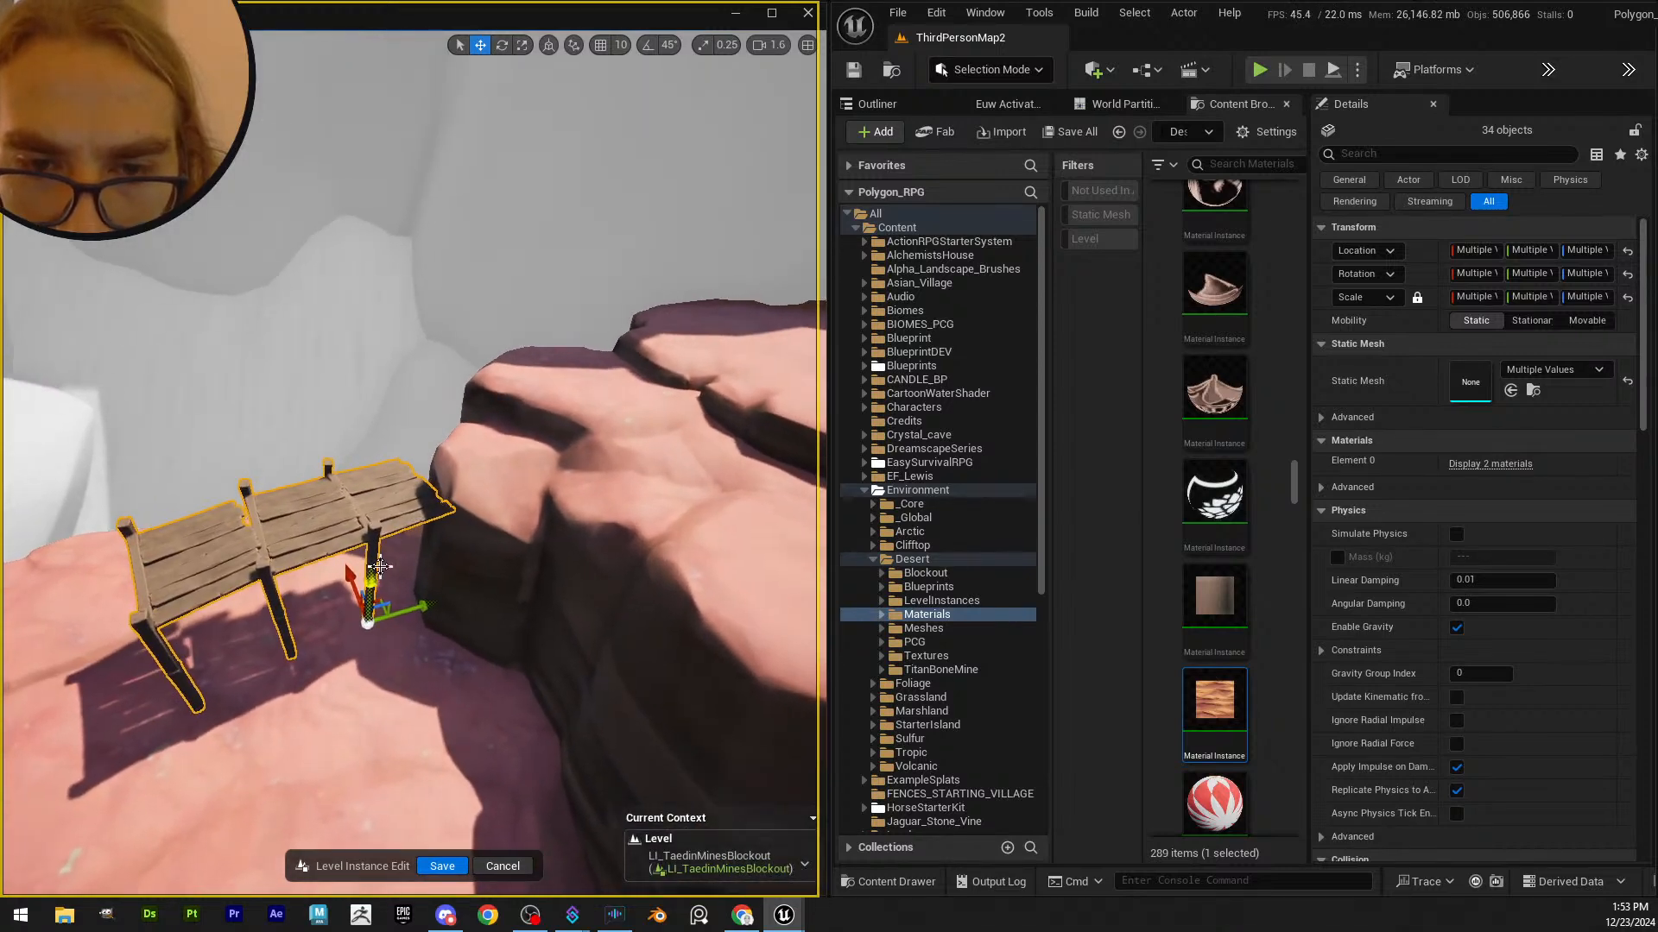
{"action": "left_click_drag", "start_coordinate": [341, 590], "coordinate": [393, 536]}
{"action": "key", "text": "ctrl+z"}
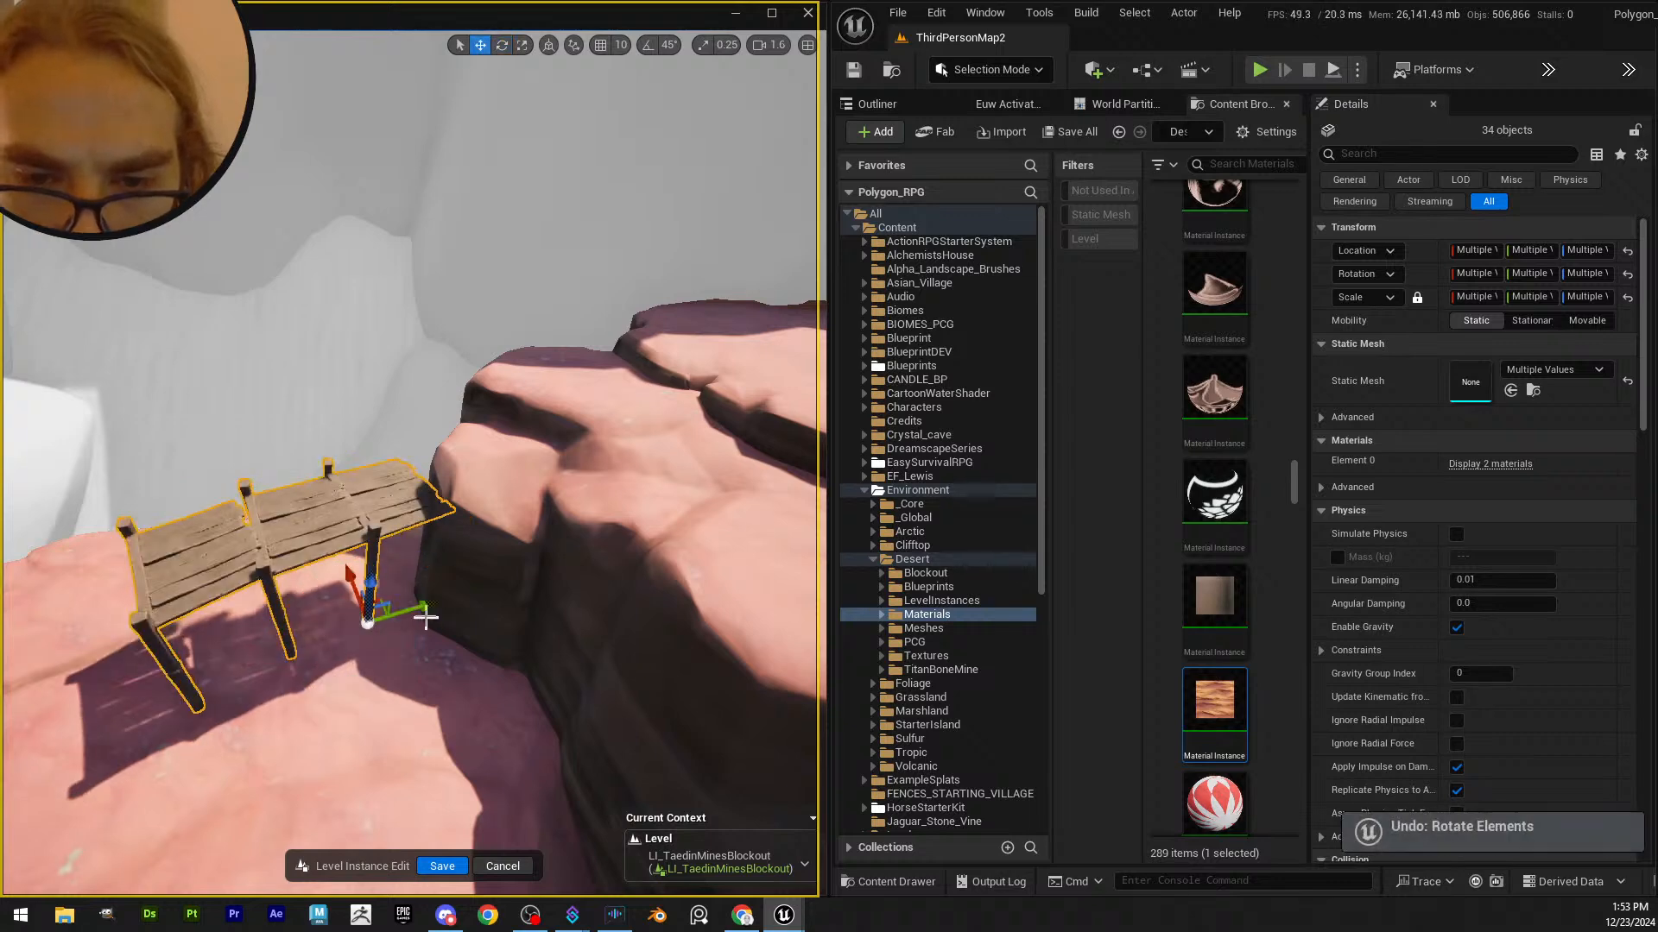
{"action": "left_click_drag", "start_coordinate": [425, 616], "coordinate": [390, 610]}
{"action": "key", "text": "e"}
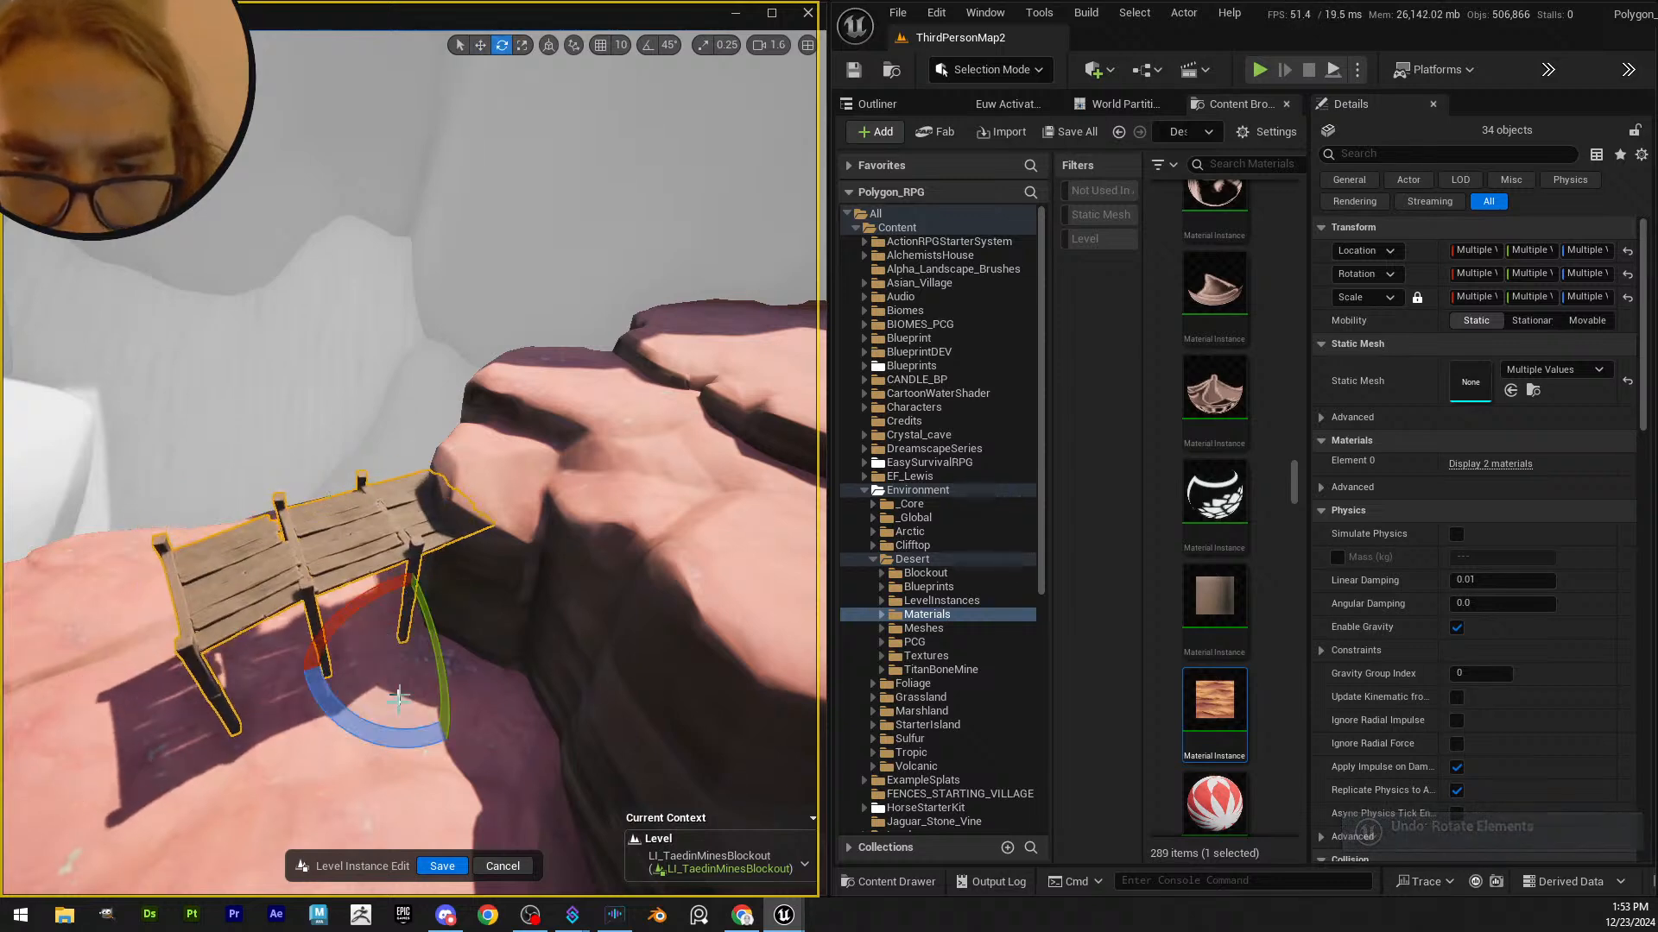
{"action": "left_click_drag", "start_coordinate": [367, 722], "coordinate": [418, 611]}
{"action": "right_click_drag", "start_coordinate": [418, 611], "coordinate": [371, 518]}
{"action": "key", "text": "w"}
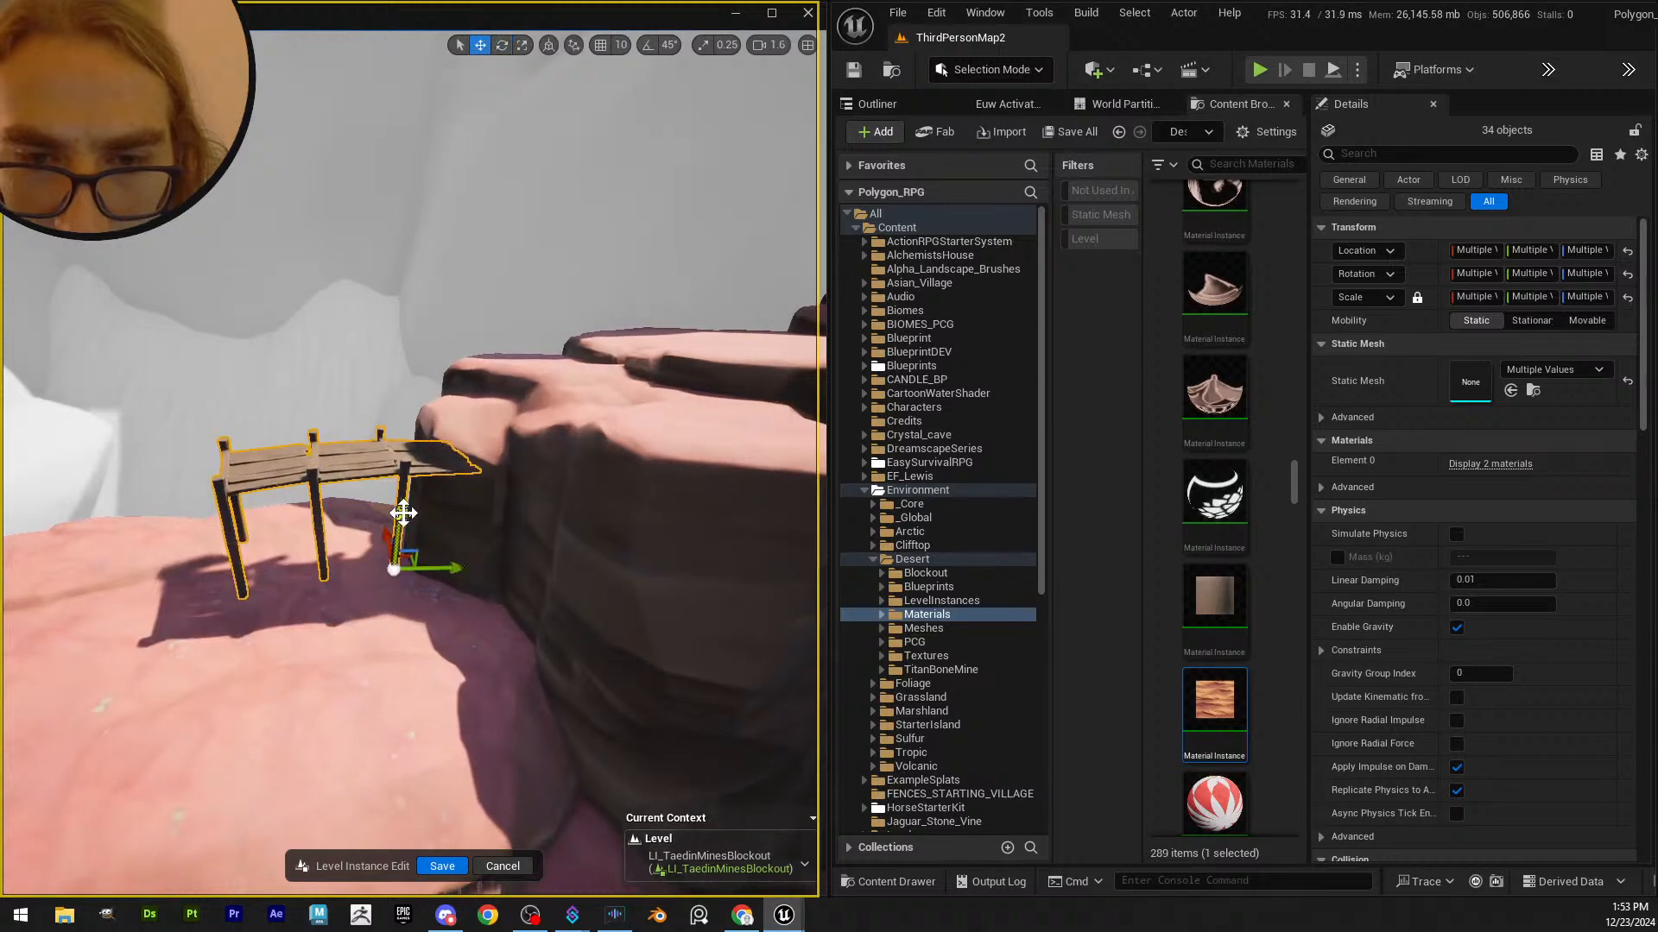
- Raise the walkway slightly and turn it so its end runs into the higher rock's face
{"action": "left_click_drag", "start_coordinate": [403, 479], "coordinate": [404, 463]}
{"action": "right_click_drag", "start_coordinate": [398, 531], "coordinate": [371, 518]}
{"action": "key", "text": "e"}
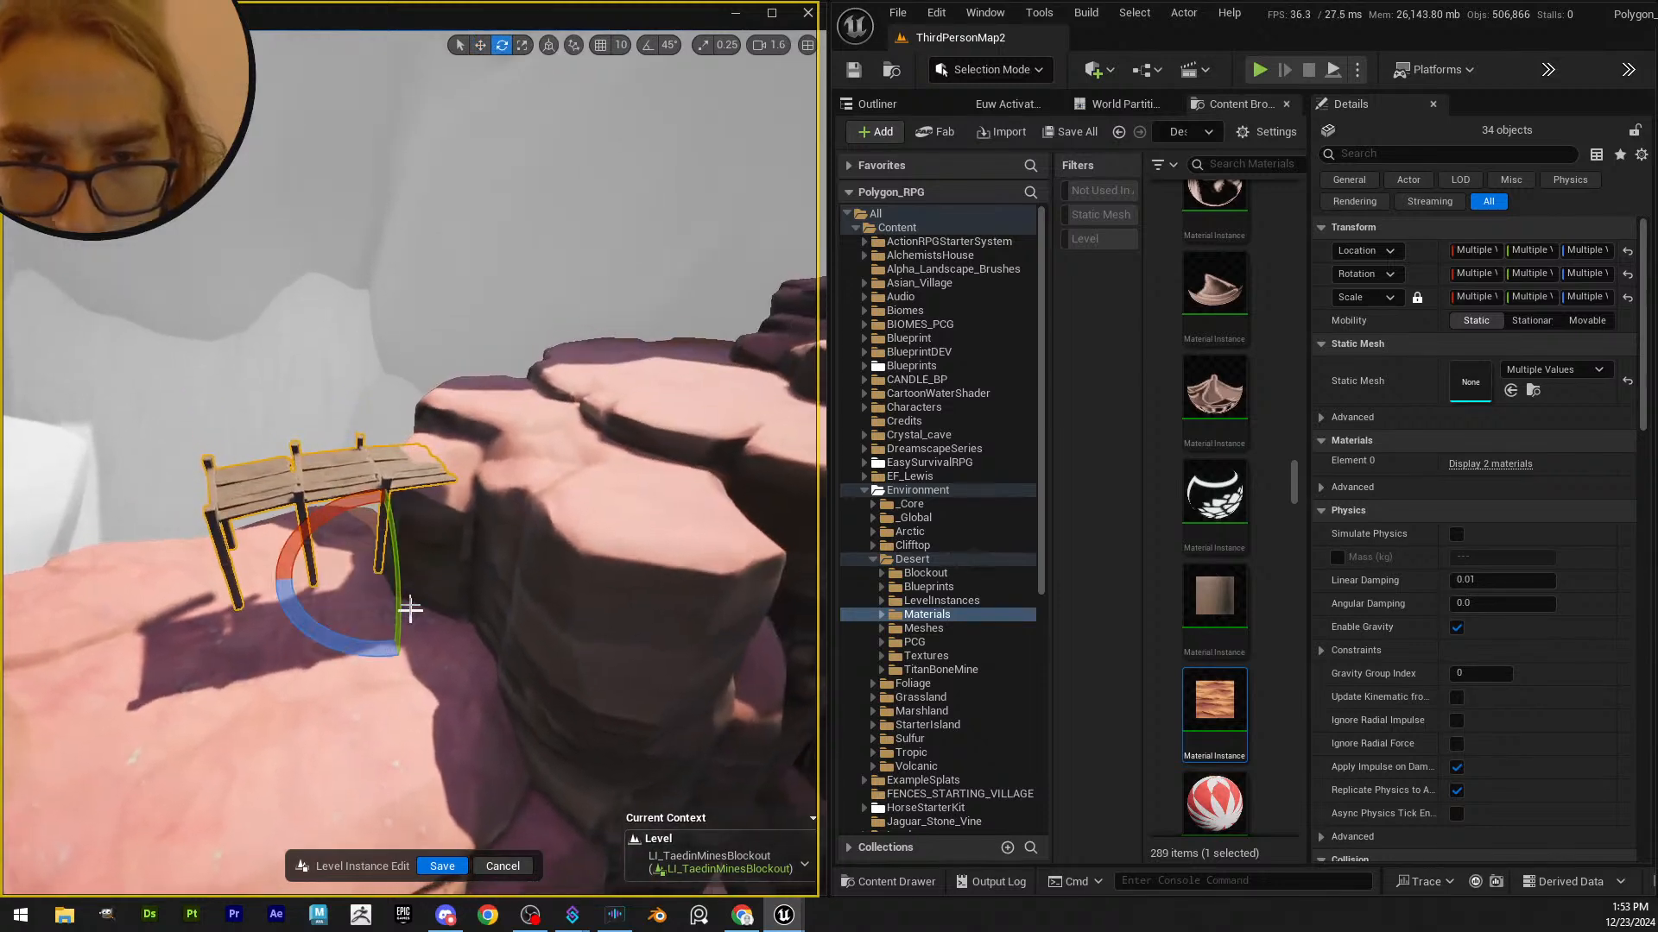
{"action": "left_click_drag", "start_coordinate": [362, 516], "coordinate": [453, 550]}
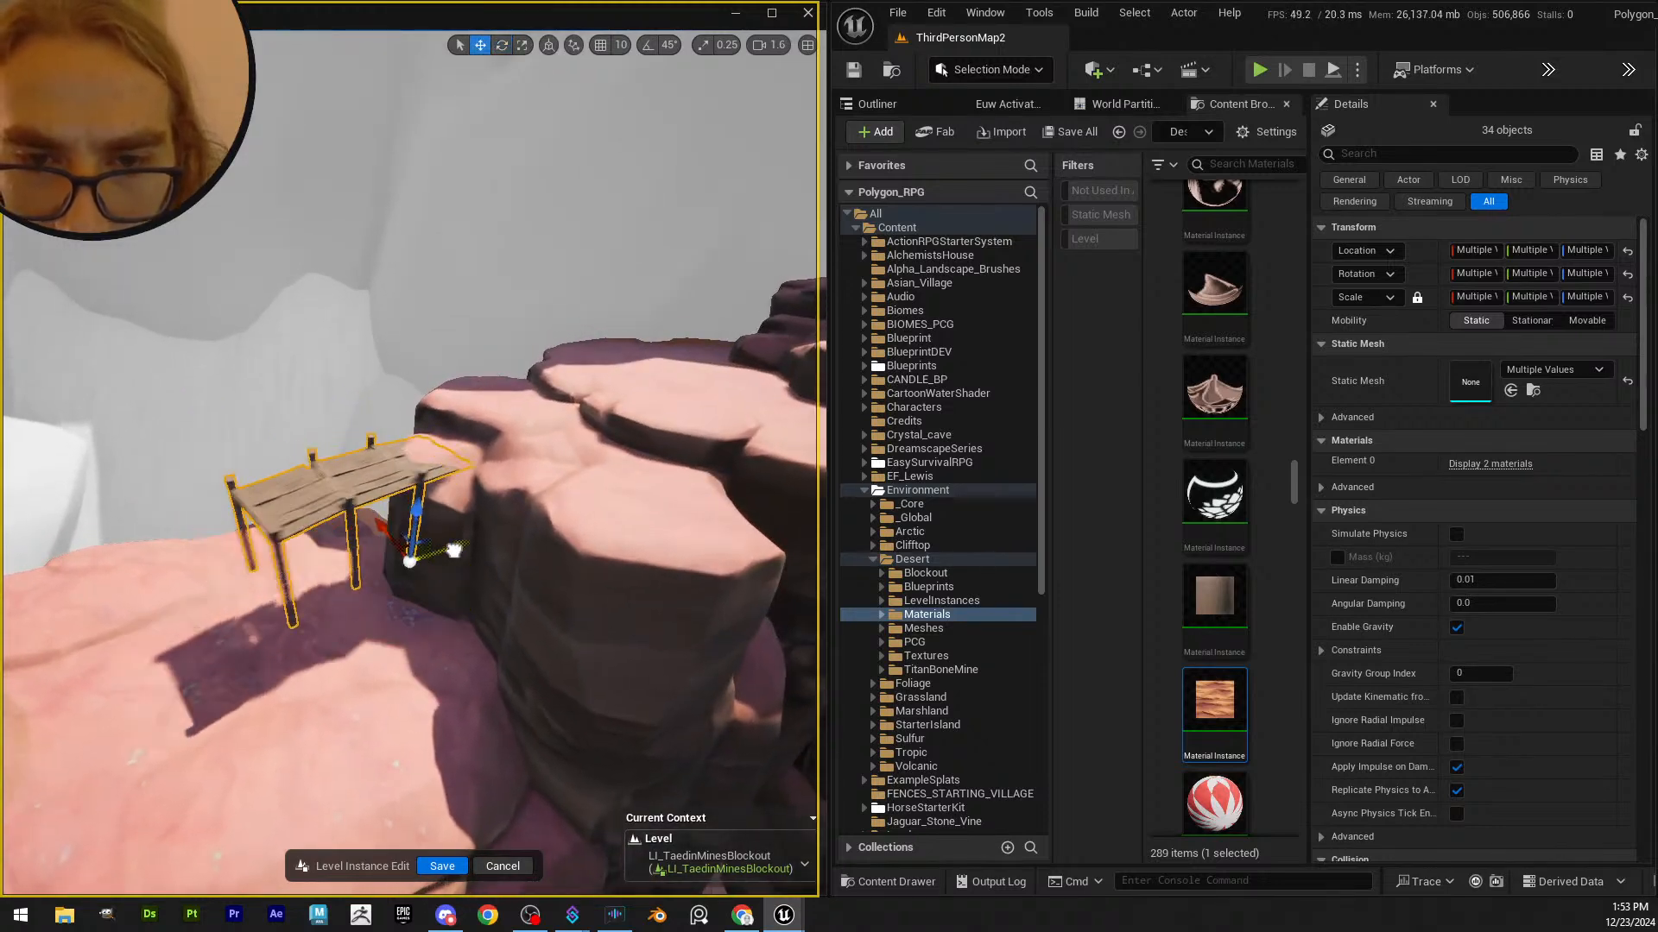
- Select the walkway's four lower post sections and duplicate them downward to lengthen the legs
{"action": "key", "text": "q"}
{"action": "right_click_drag", "start_coordinate": [452, 550], "coordinate": [306, 516]}
{"action": "left_click", "coordinate": [306, 516]}
{"action": "left_click", "coordinate": [342, 544], "text": "ctrl"}
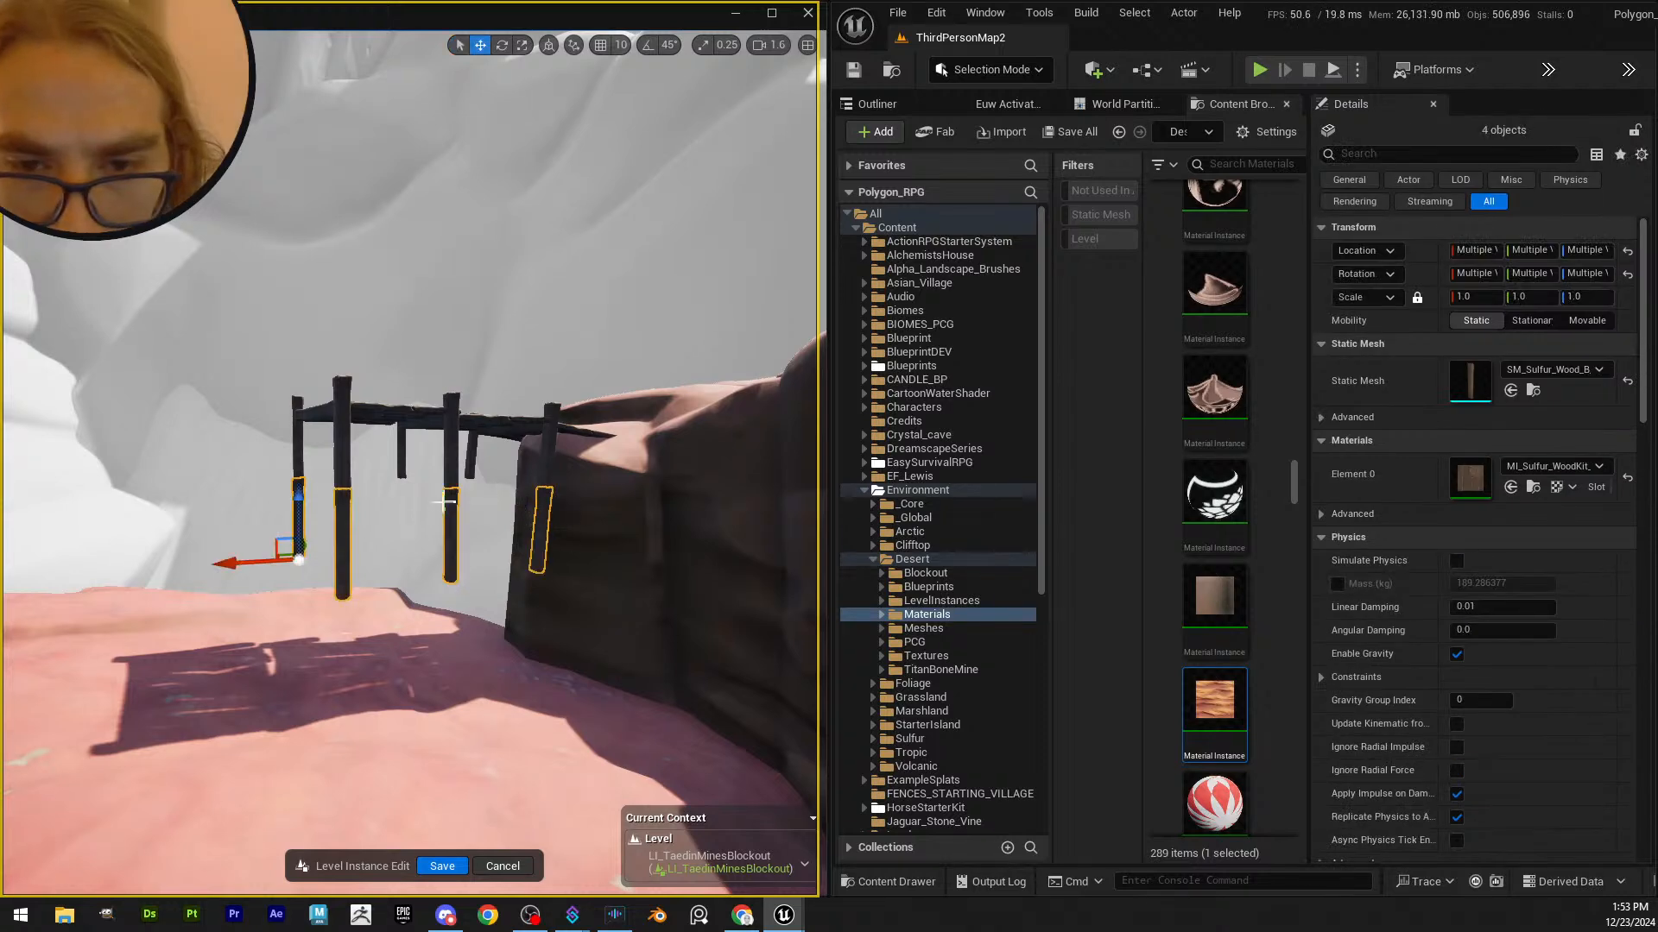
{"action": "left_click_drag", "start_coordinate": [285, 489], "coordinate": [315, 576]}
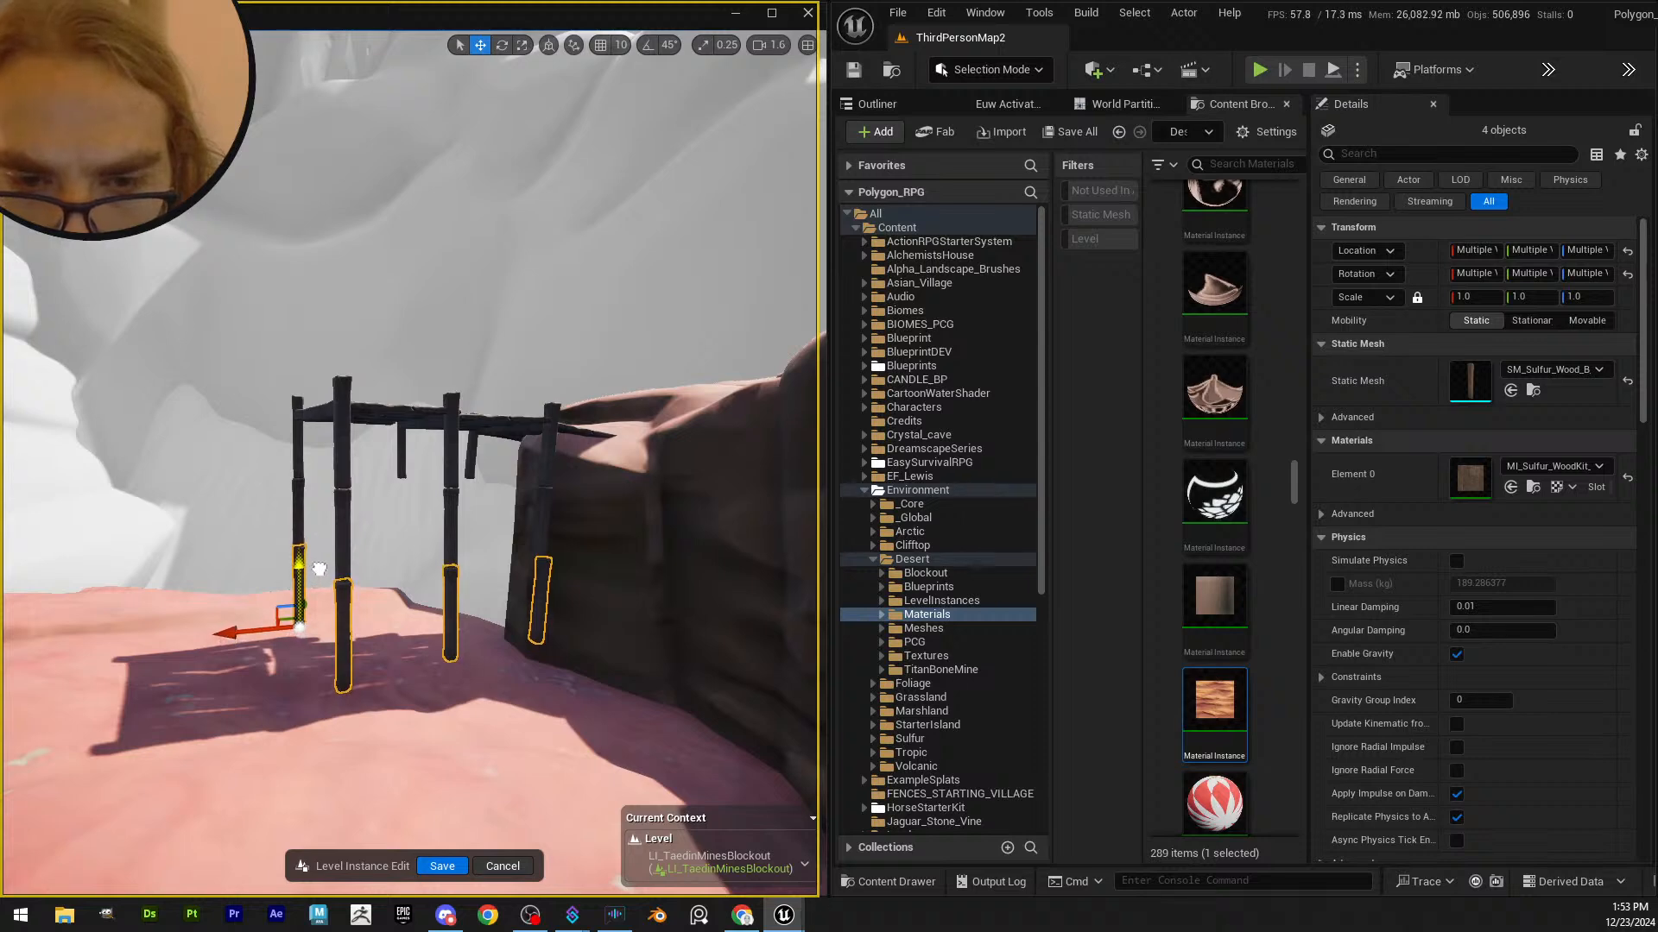
- Lower three of the new post sections slightly and duplicate them downward into the rock ledge
{"action": "left_click", "coordinate": [318, 569]}
{"action": "right_click_drag", "start_coordinate": [318, 569], "coordinate": [336, 544]}
{"action": "left_click", "coordinate": [304, 544]}
{"action": "left_click", "coordinate": [350, 552], "text": "ctrl"}
{"action": "left_click", "coordinate": [507, 541], "text": "ctrl"}
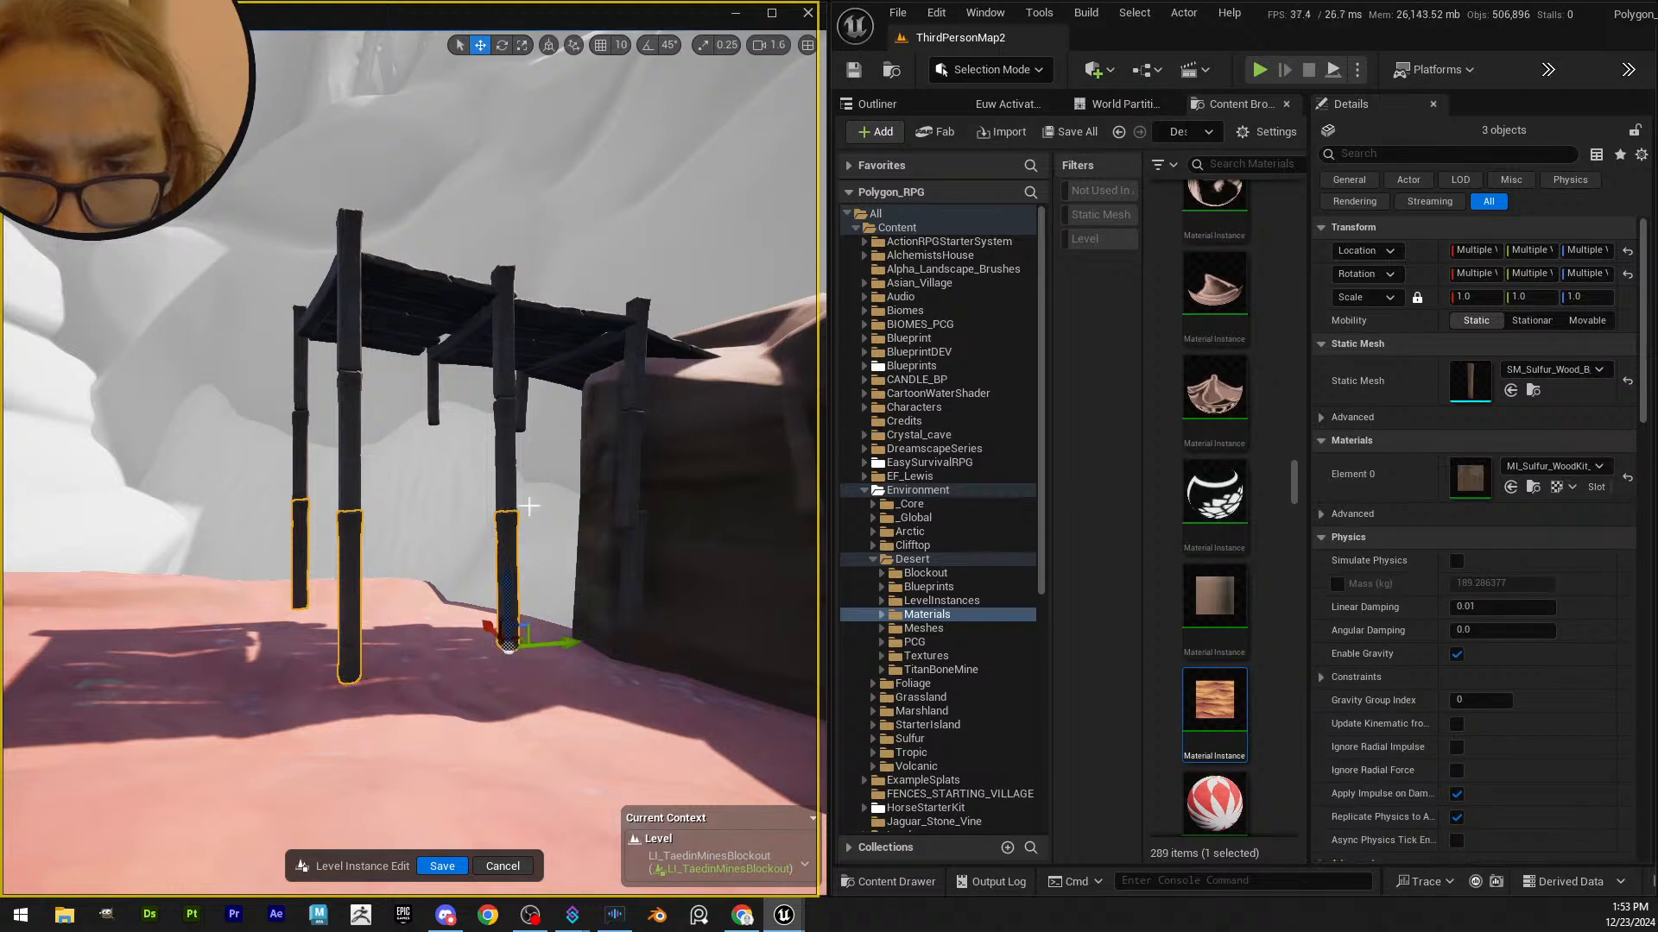
{"action": "left_click_drag", "start_coordinate": [508, 607], "coordinate": [500, 609]}
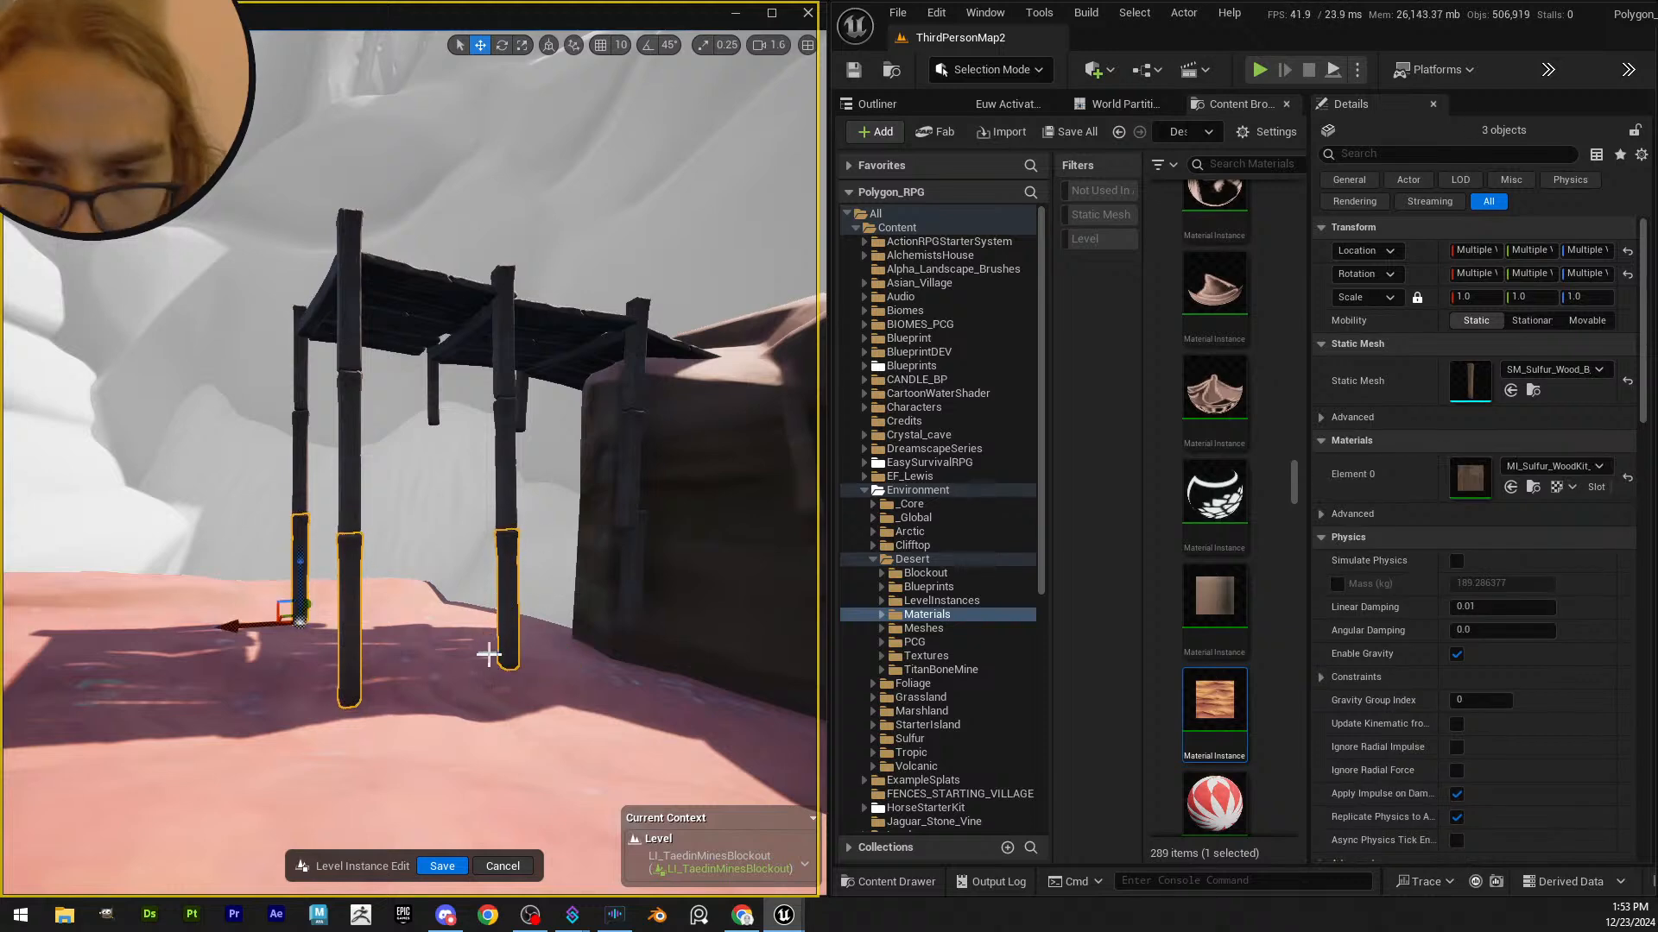
{"action": "left_click_drag", "start_coordinate": [299, 557], "coordinate": [277, 672]}
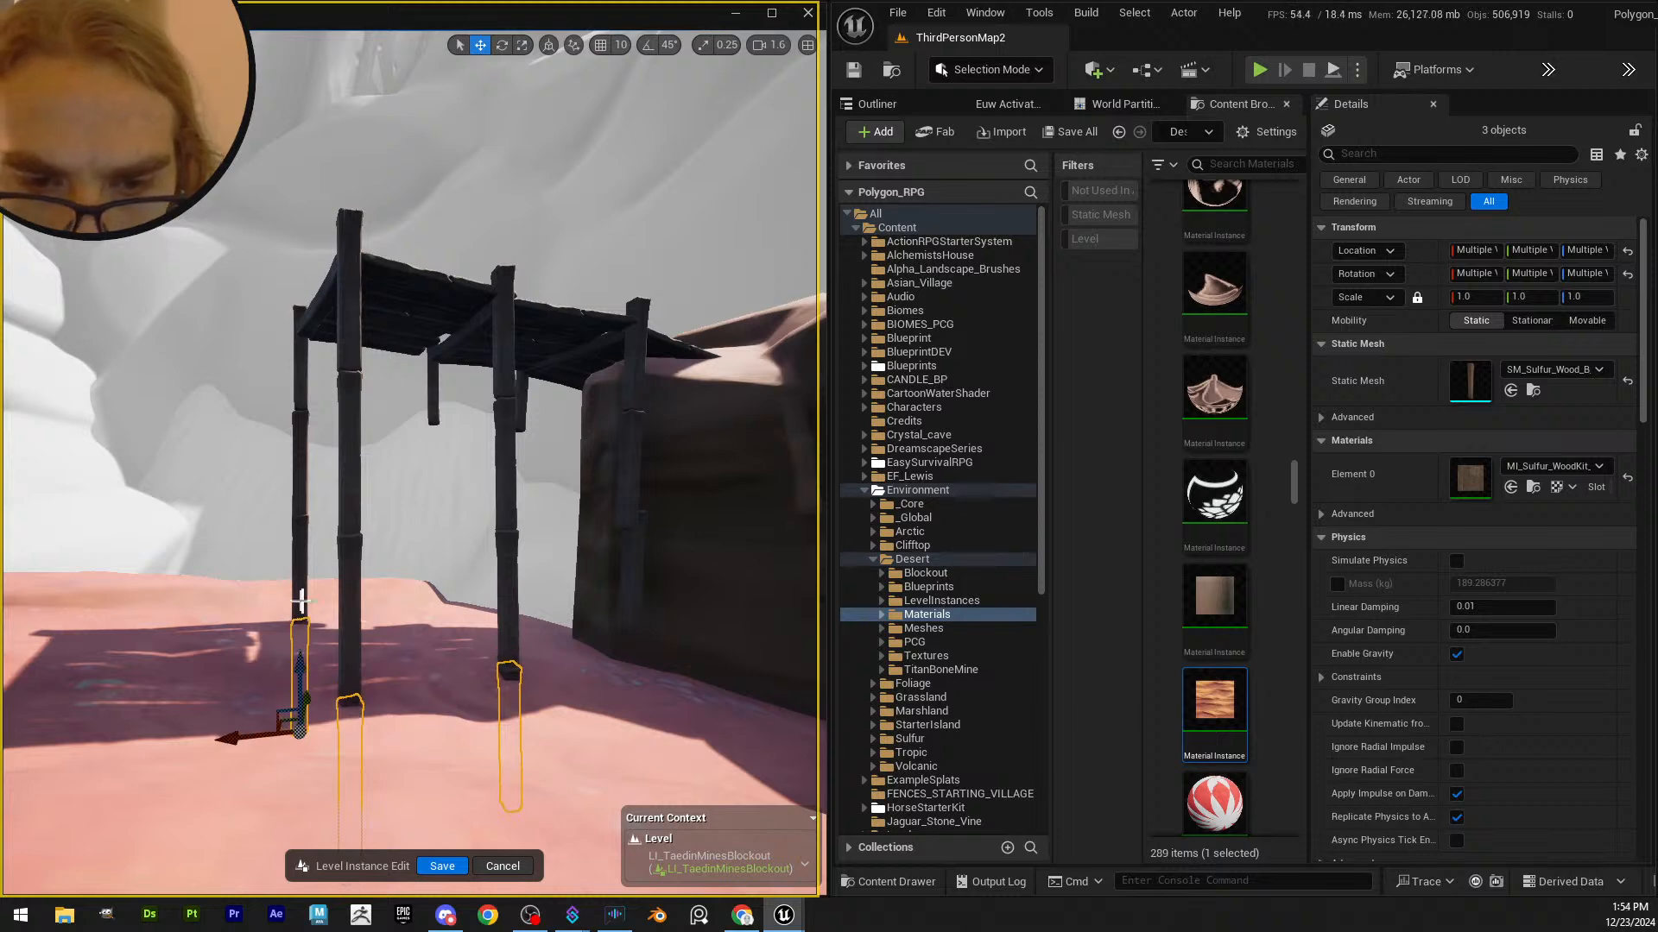
- Move the bottom section of the post against the rock face outward and duplicate it down into the ground
{"action": "right_click_drag", "start_coordinate": [300, 600], "coordinate": [492, 666]}
{"action": "left_click", "coordinate": [493, 708]}
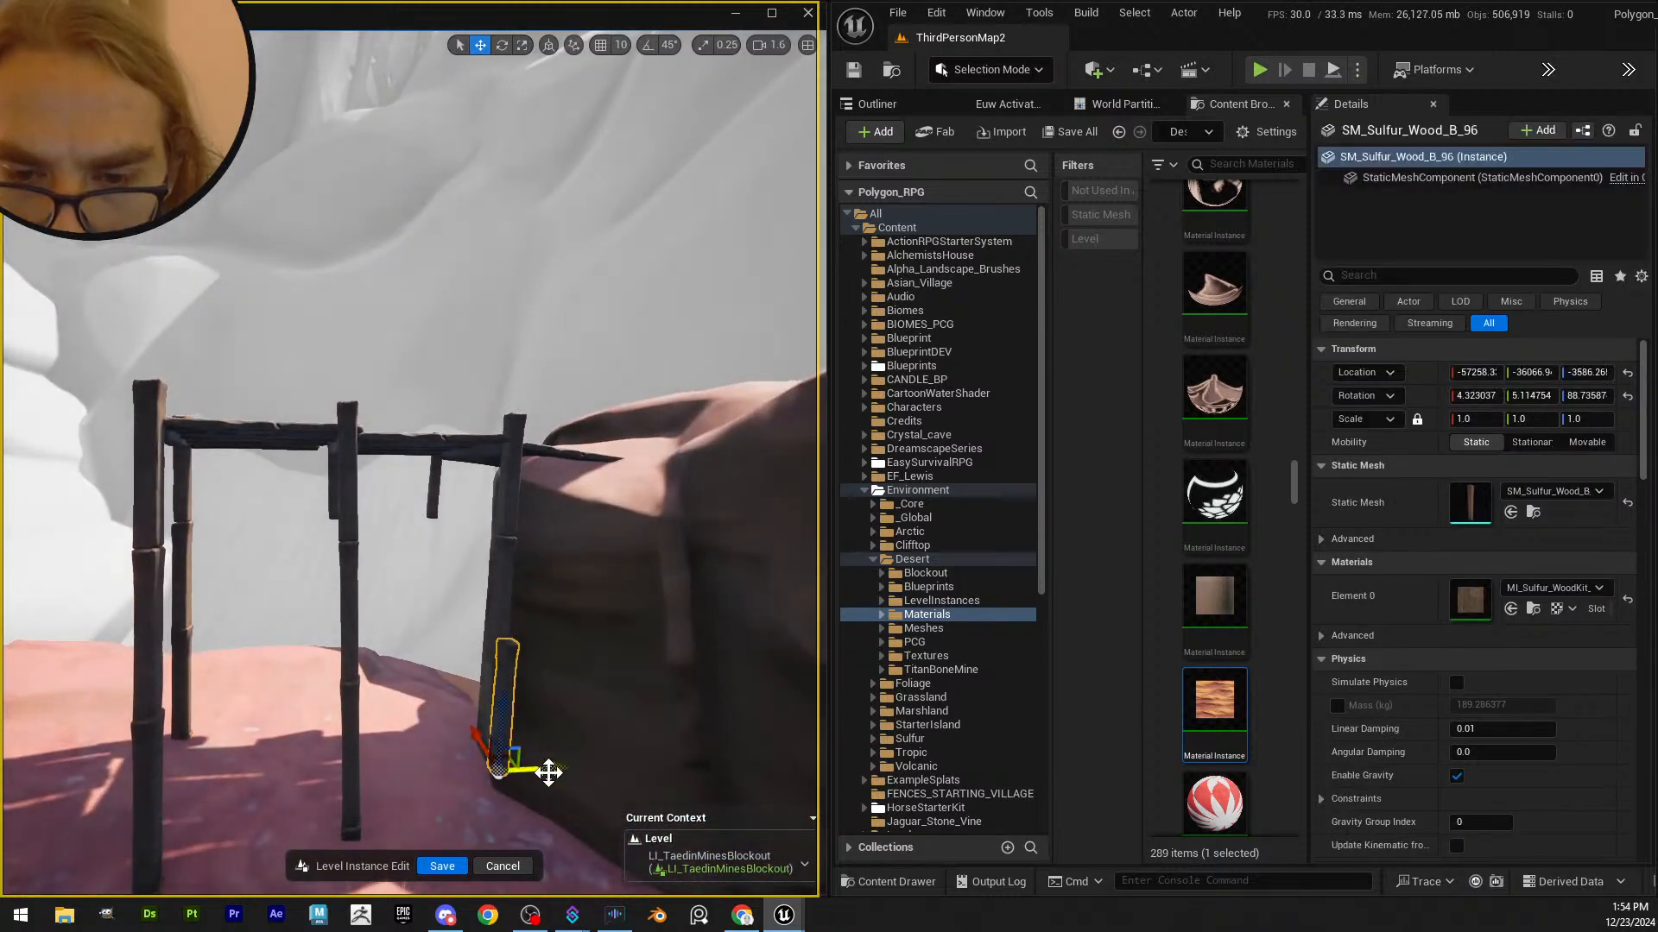
{"action": "left_click_drag", "start_coordinate": [549, 773], "coordinate": [529, 774]}
{"action": "right_click_drag", "start_coordinate": [523, 743], "coordinate": [604, 770]}
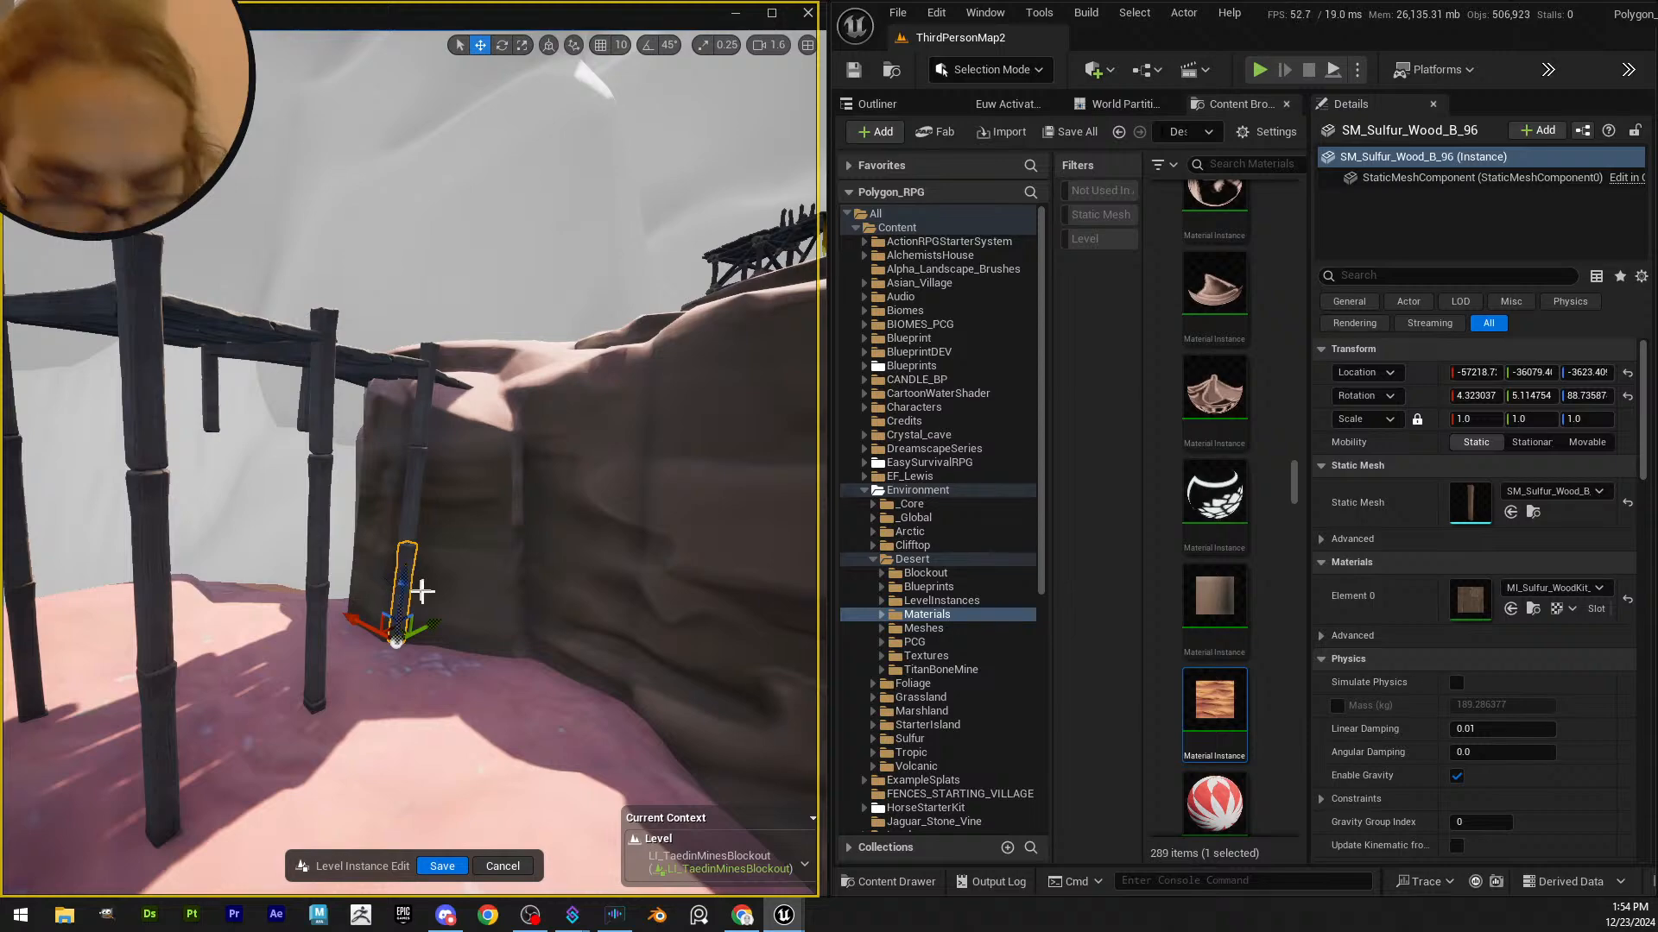
{"action": "left_click_drag", "start_coordinate": [402, 578], "coordinate": [376, 691]}
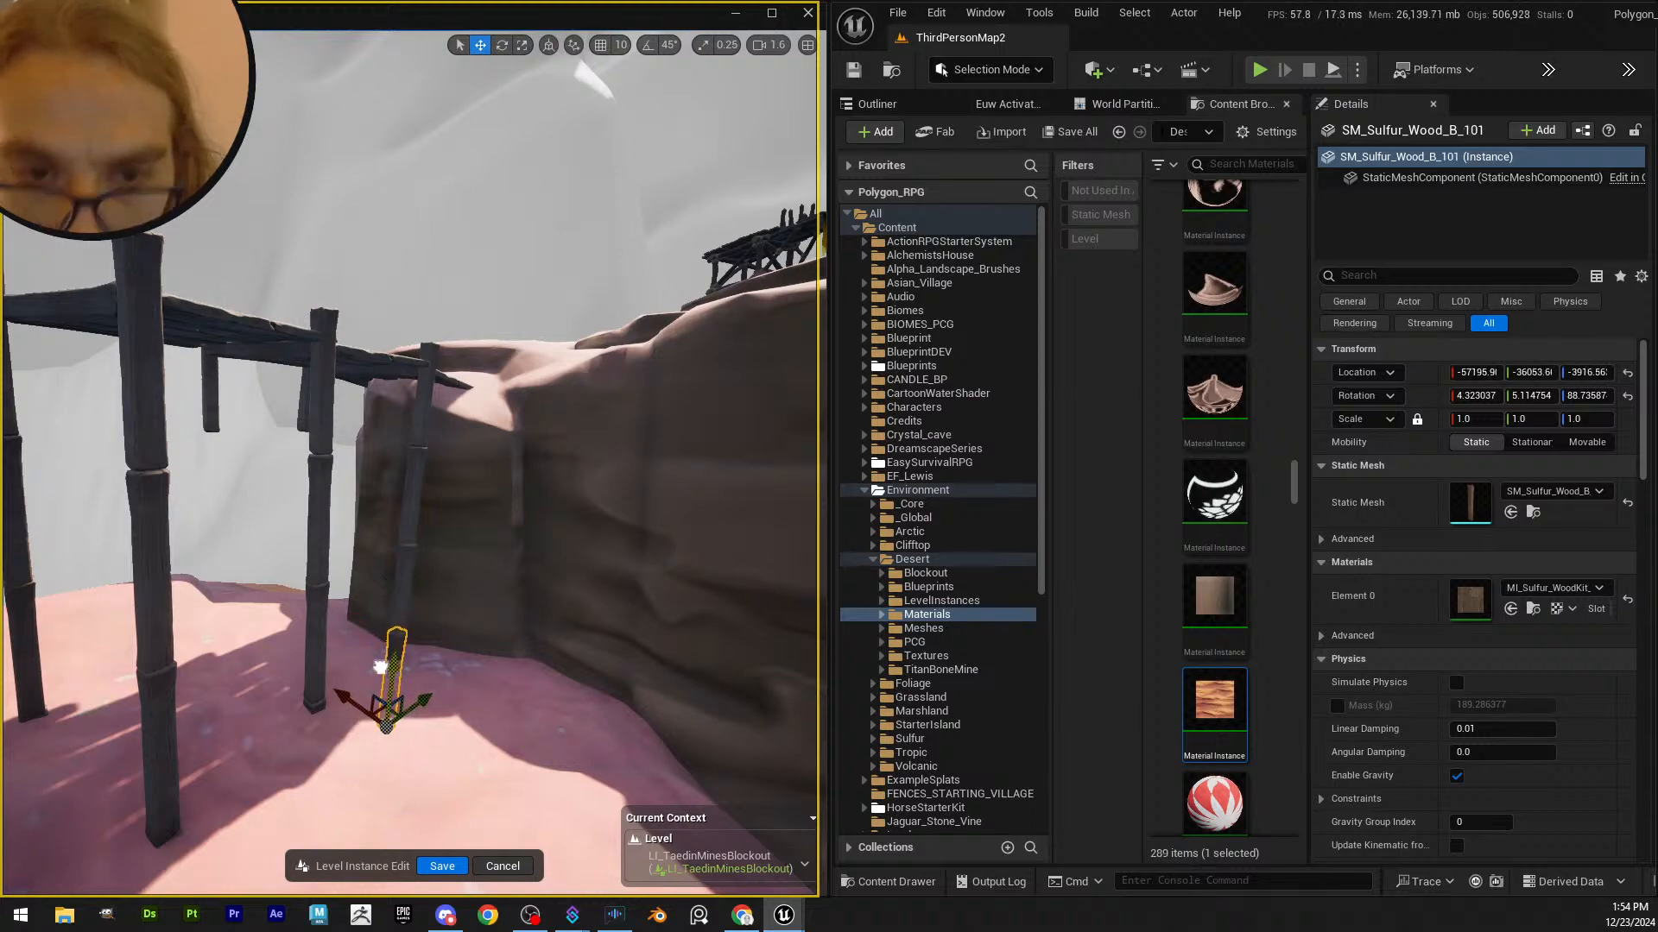
- Duplicate the two short hanging posts on the walkway's other side downward and align the leaning post's copy
{"action": "right_click_drag", "start_coordinate": [380, 667], "coordinate": [370, 484]}
{"action": "left_click", "coordinate": [448, 443]}
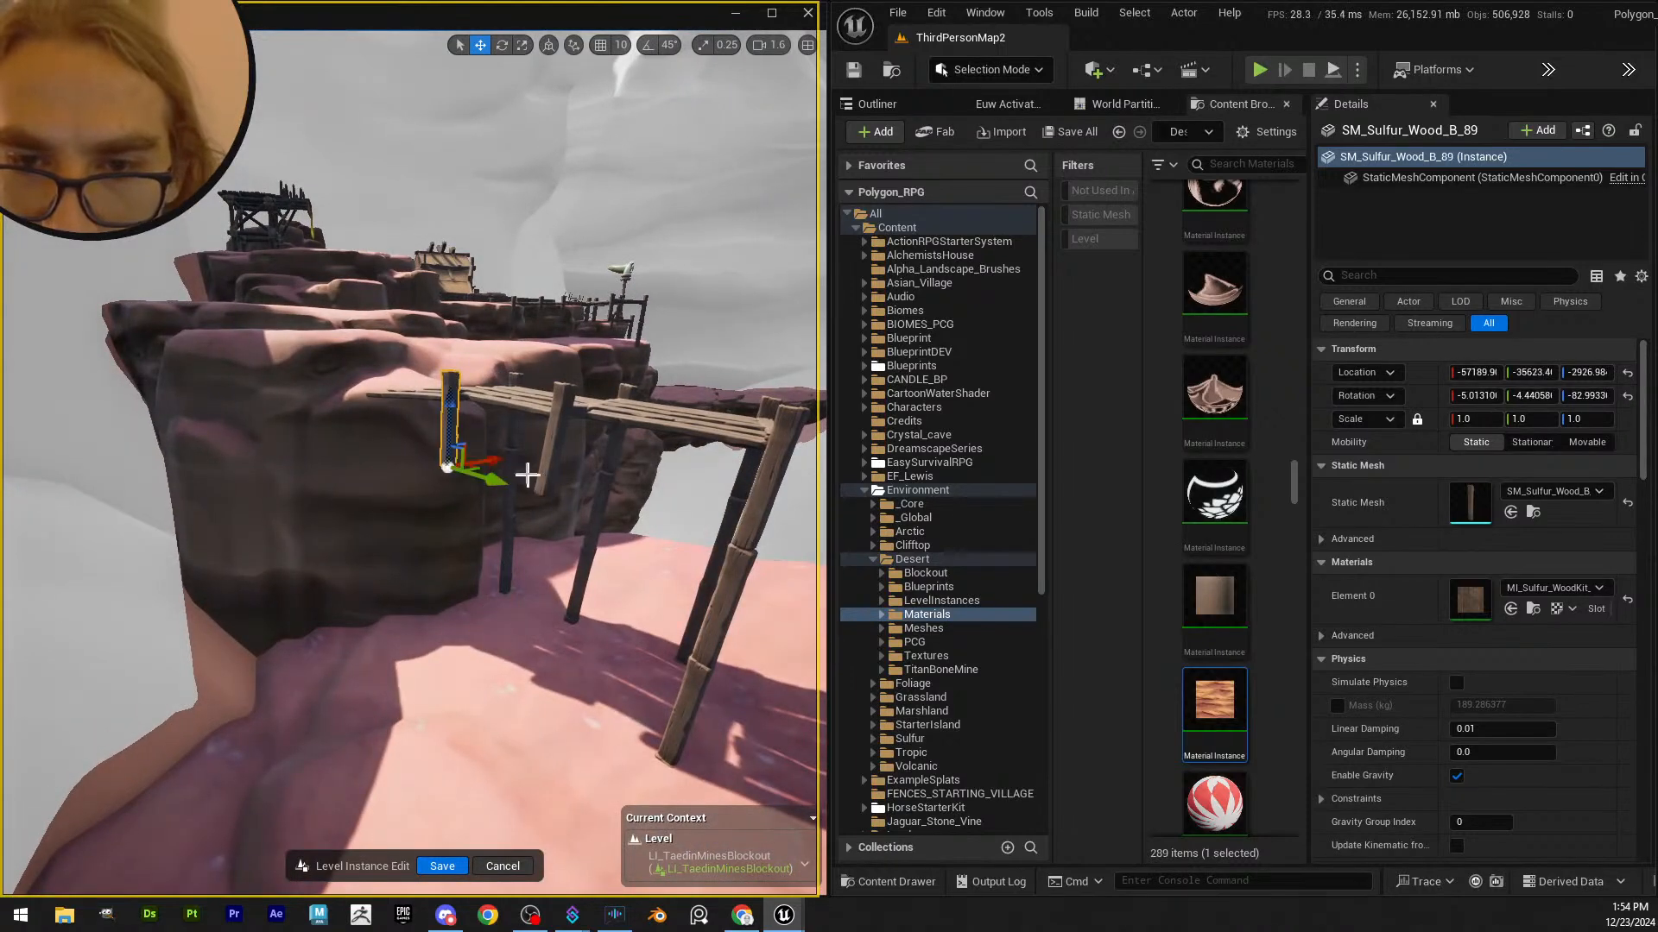
{"action": "left_click", "coordinate": [562, 471], "text": "ctrl"}
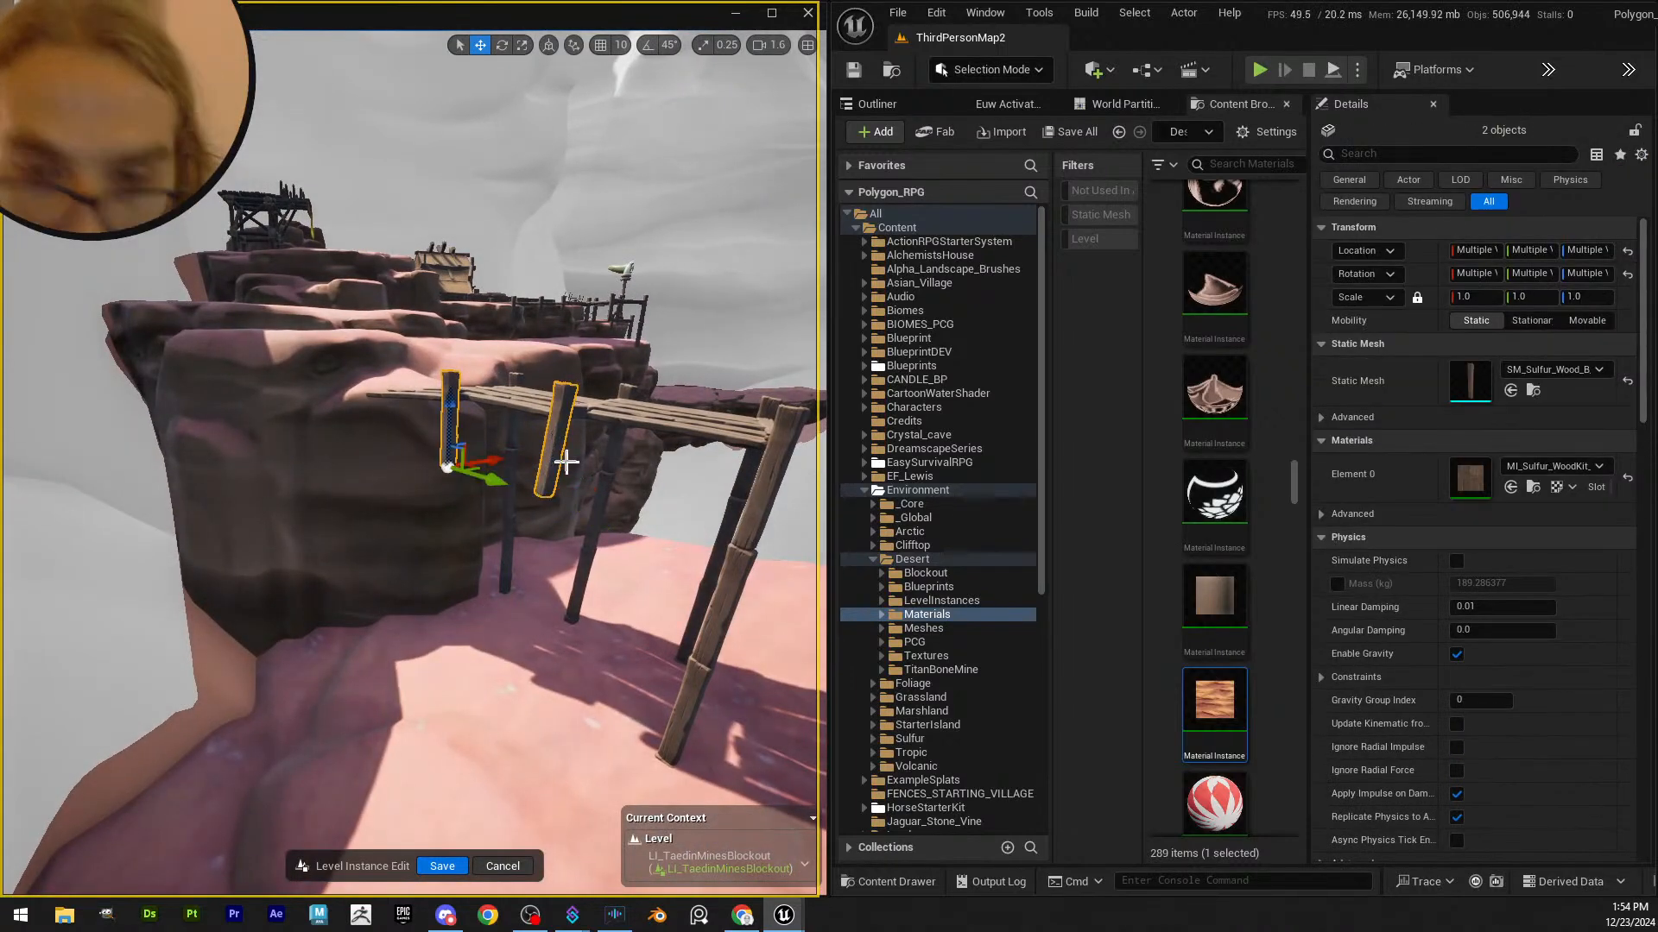
{"action": "left_click_drag", "start_coordinate": [449, 418], "coordinate": [440, 501]}
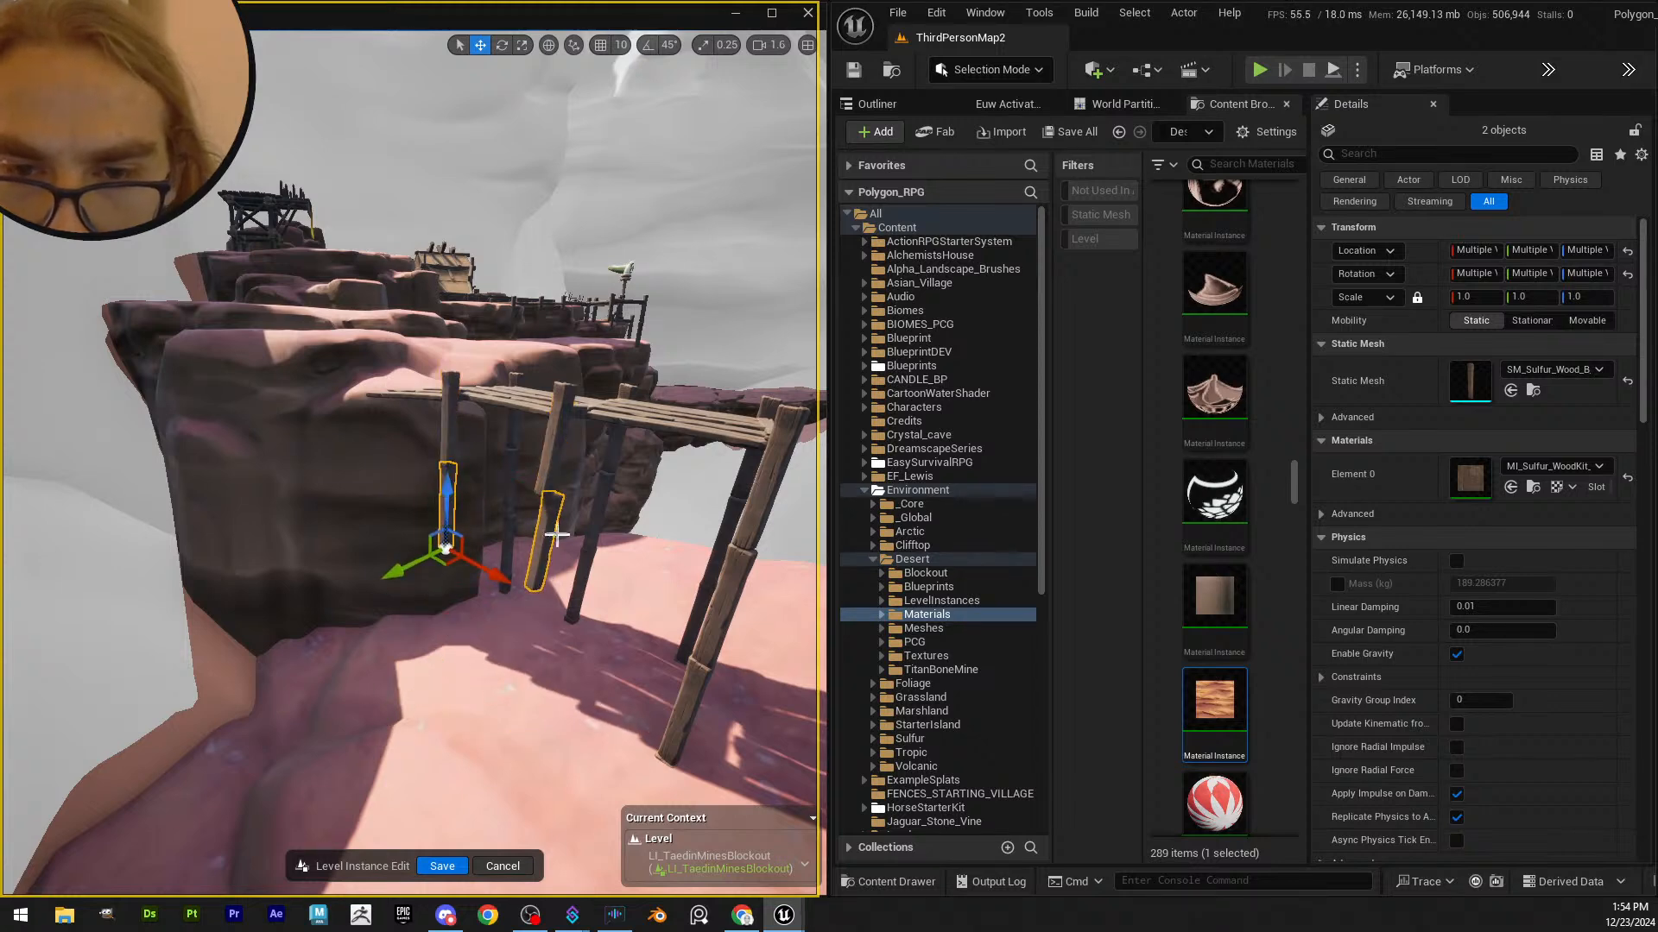
{"action": "left_click", "coordinate": [557, 536]}
{"action": "left_click", "coordinate": [547, 530]}
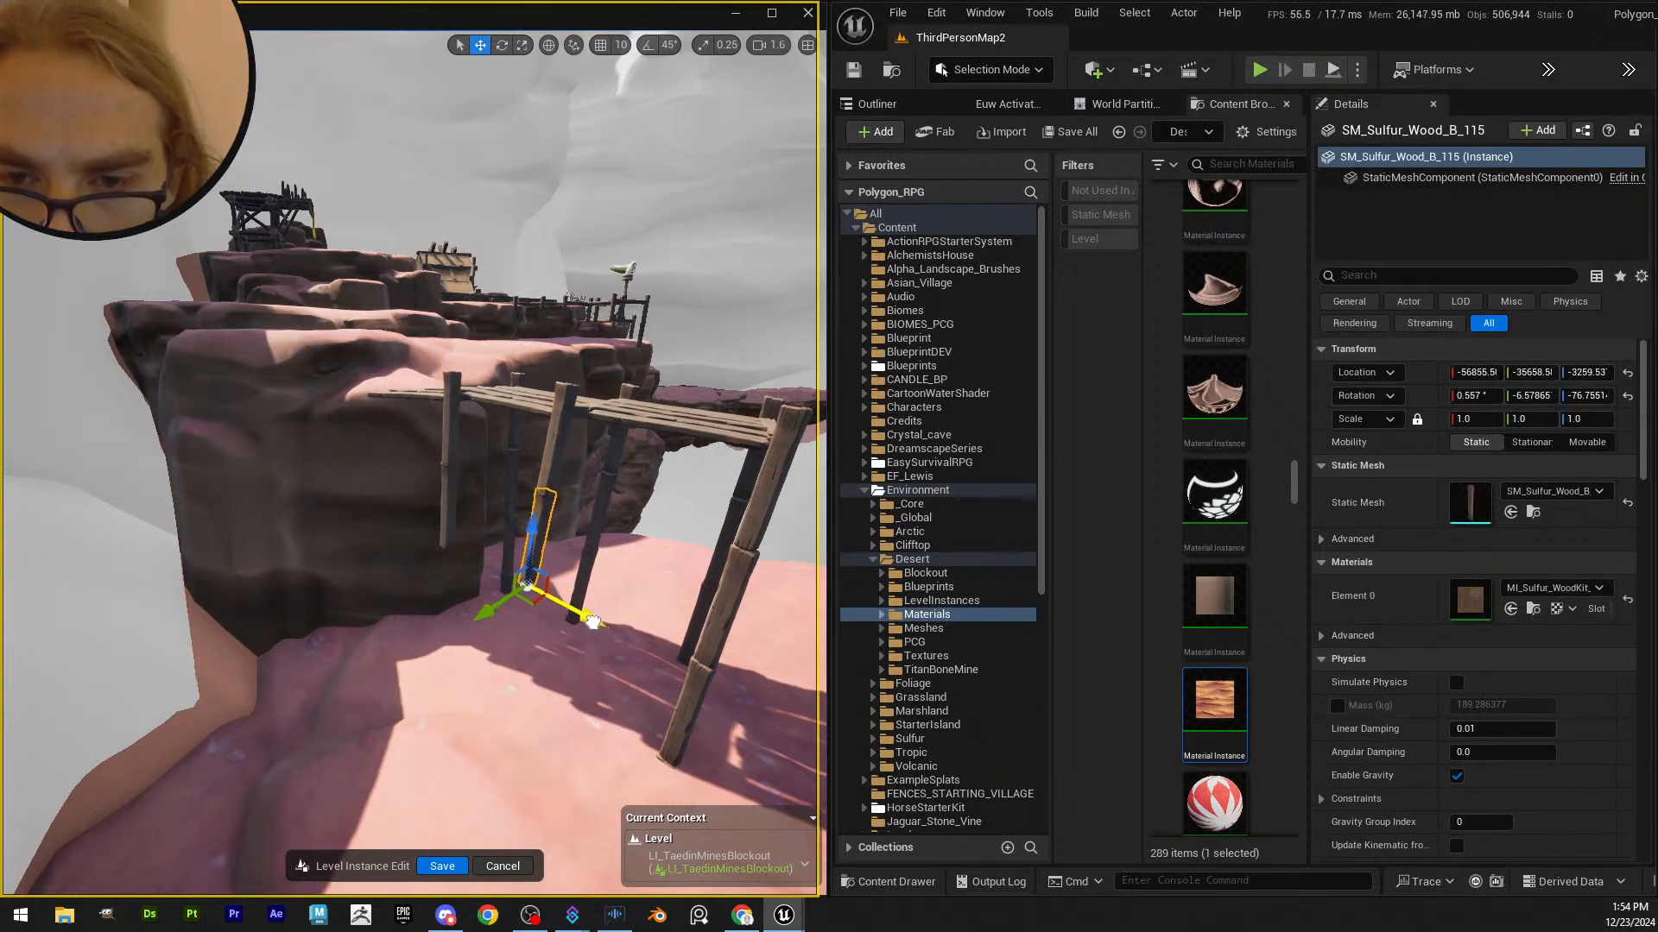
{"action": "left_click_drag", "start_coordinate": [498, 609], "coordinate": [479, 616]}
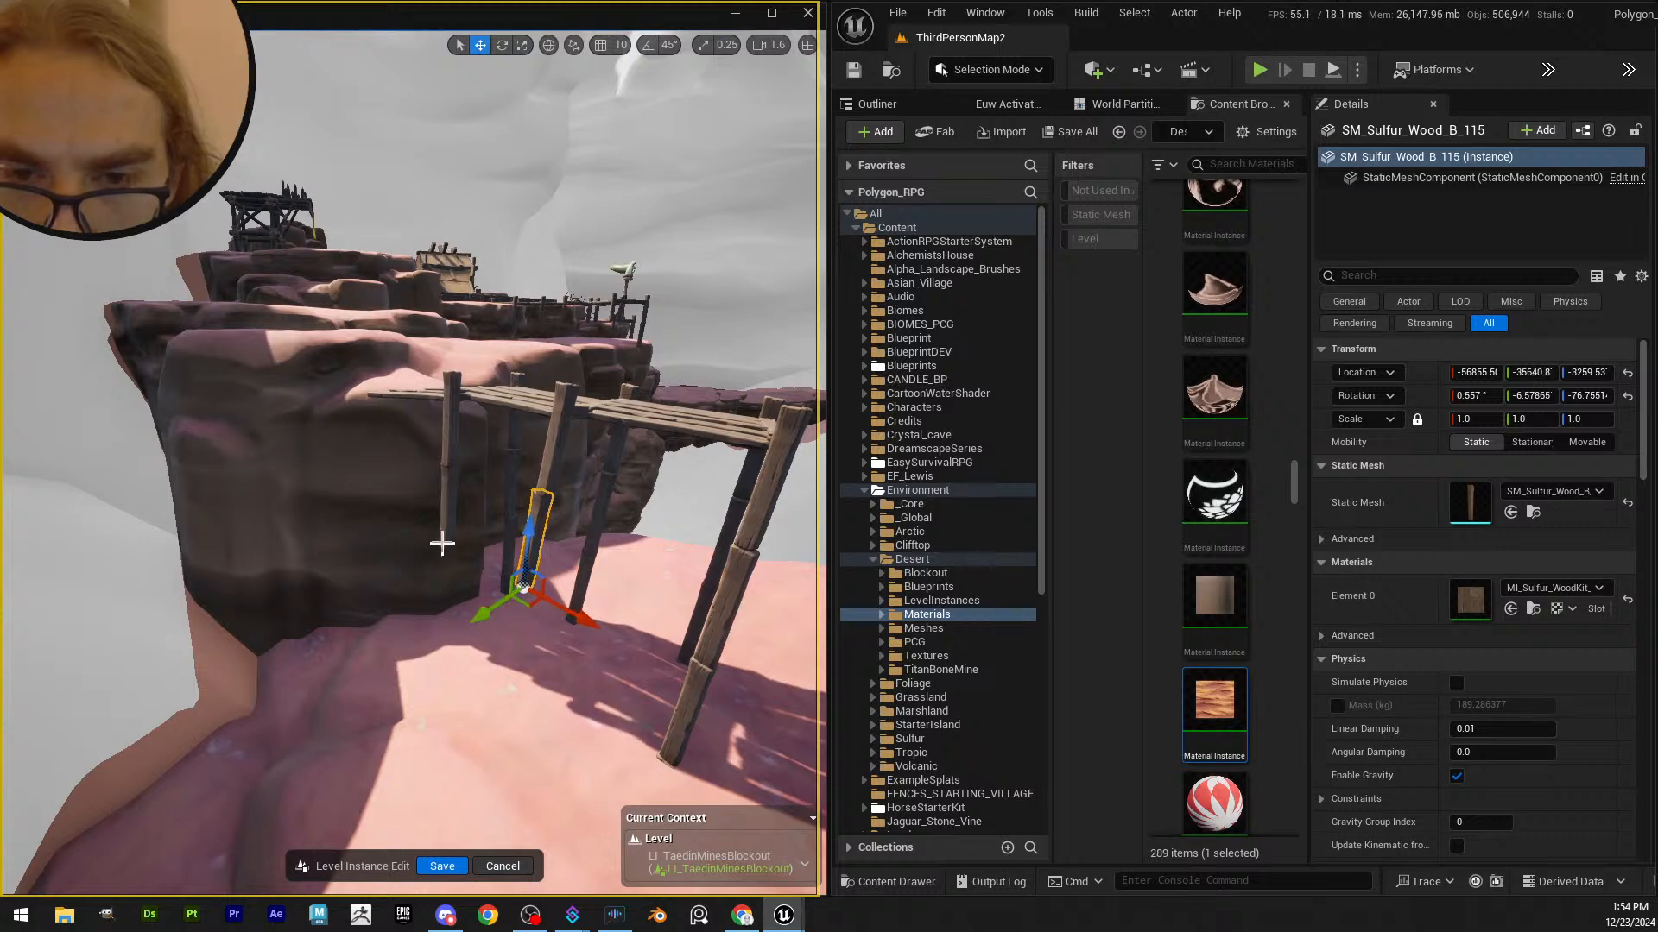
- Duplicate both lower sections down again and add one more section under the post beside the rock
{"action": "left_click", "coordinate": [441, 542]}
{"action": "left_click", "coordinate": [529, 563], "text": "ctrl"}
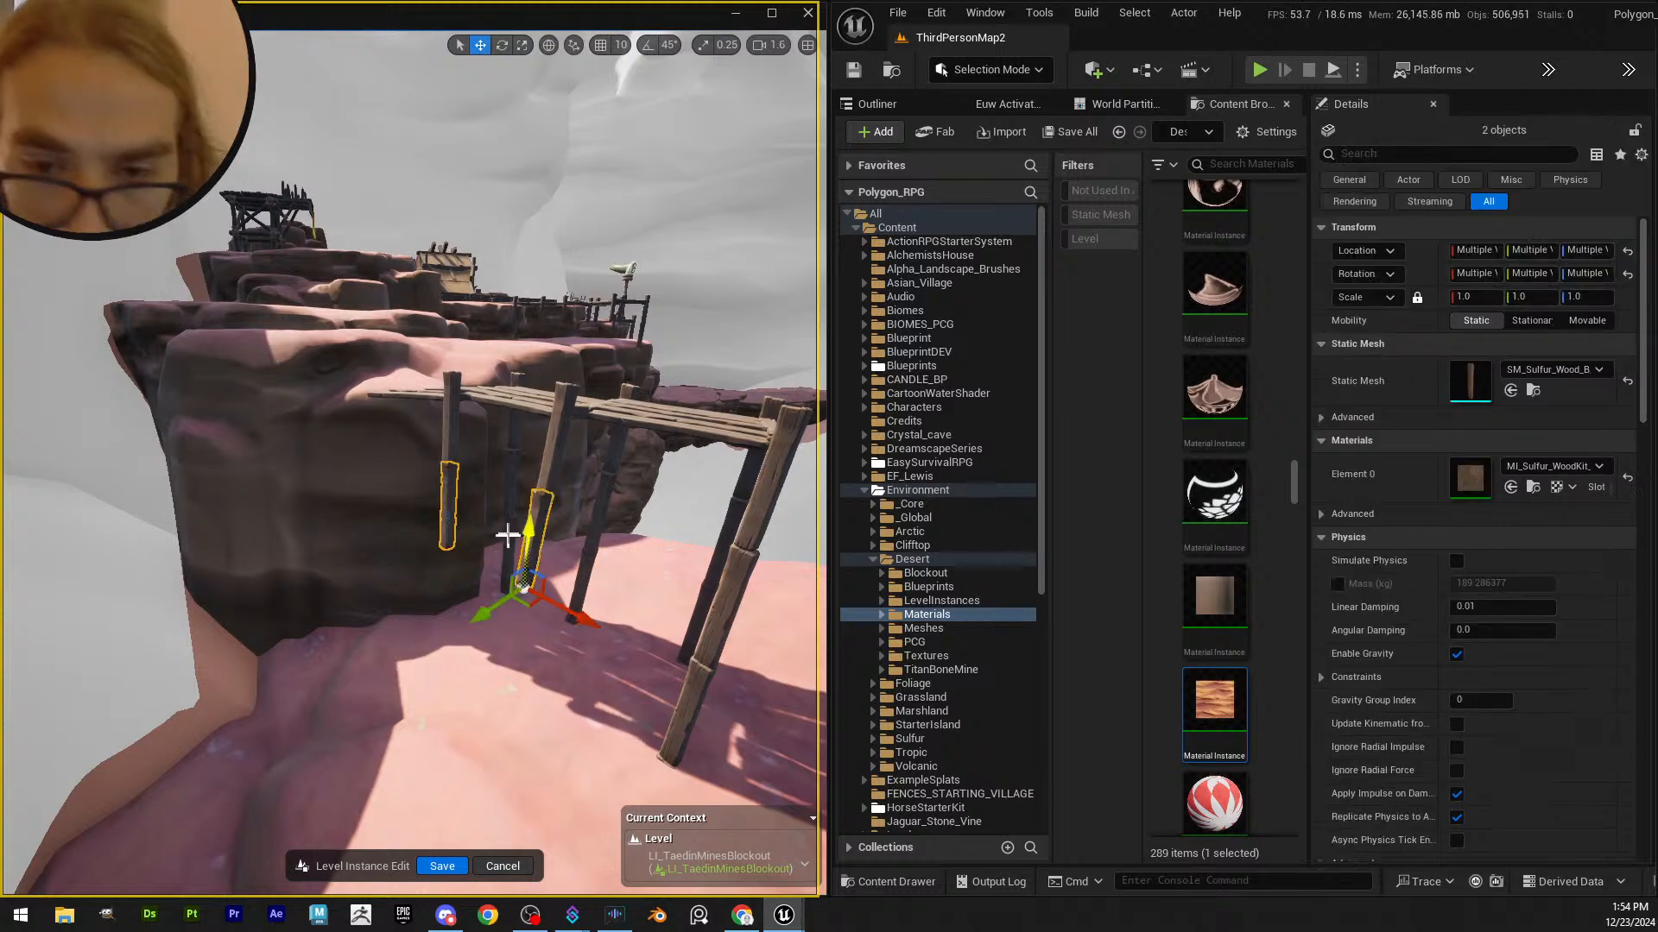
{"action": "left_click_drag", "start_coordinate": [448, 497], "coordinate": [448, 573], "text": "alt"}
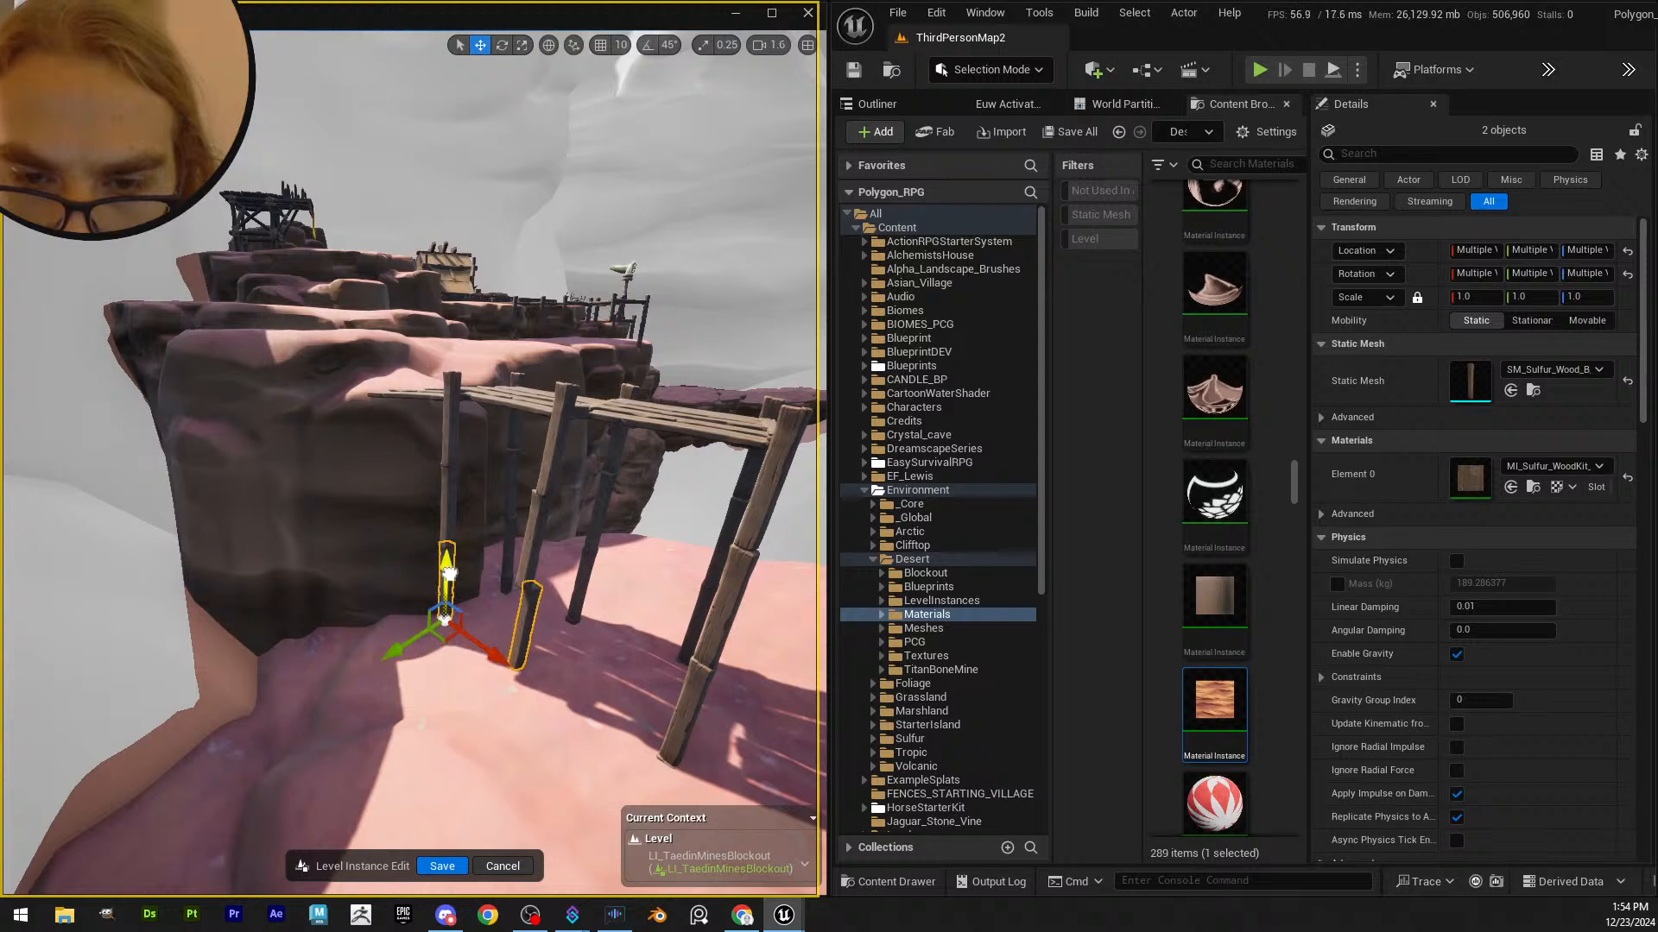
{"action": "right_click_drag", "start_coordinate": [448, 573], "coordinate": [418, 616]}
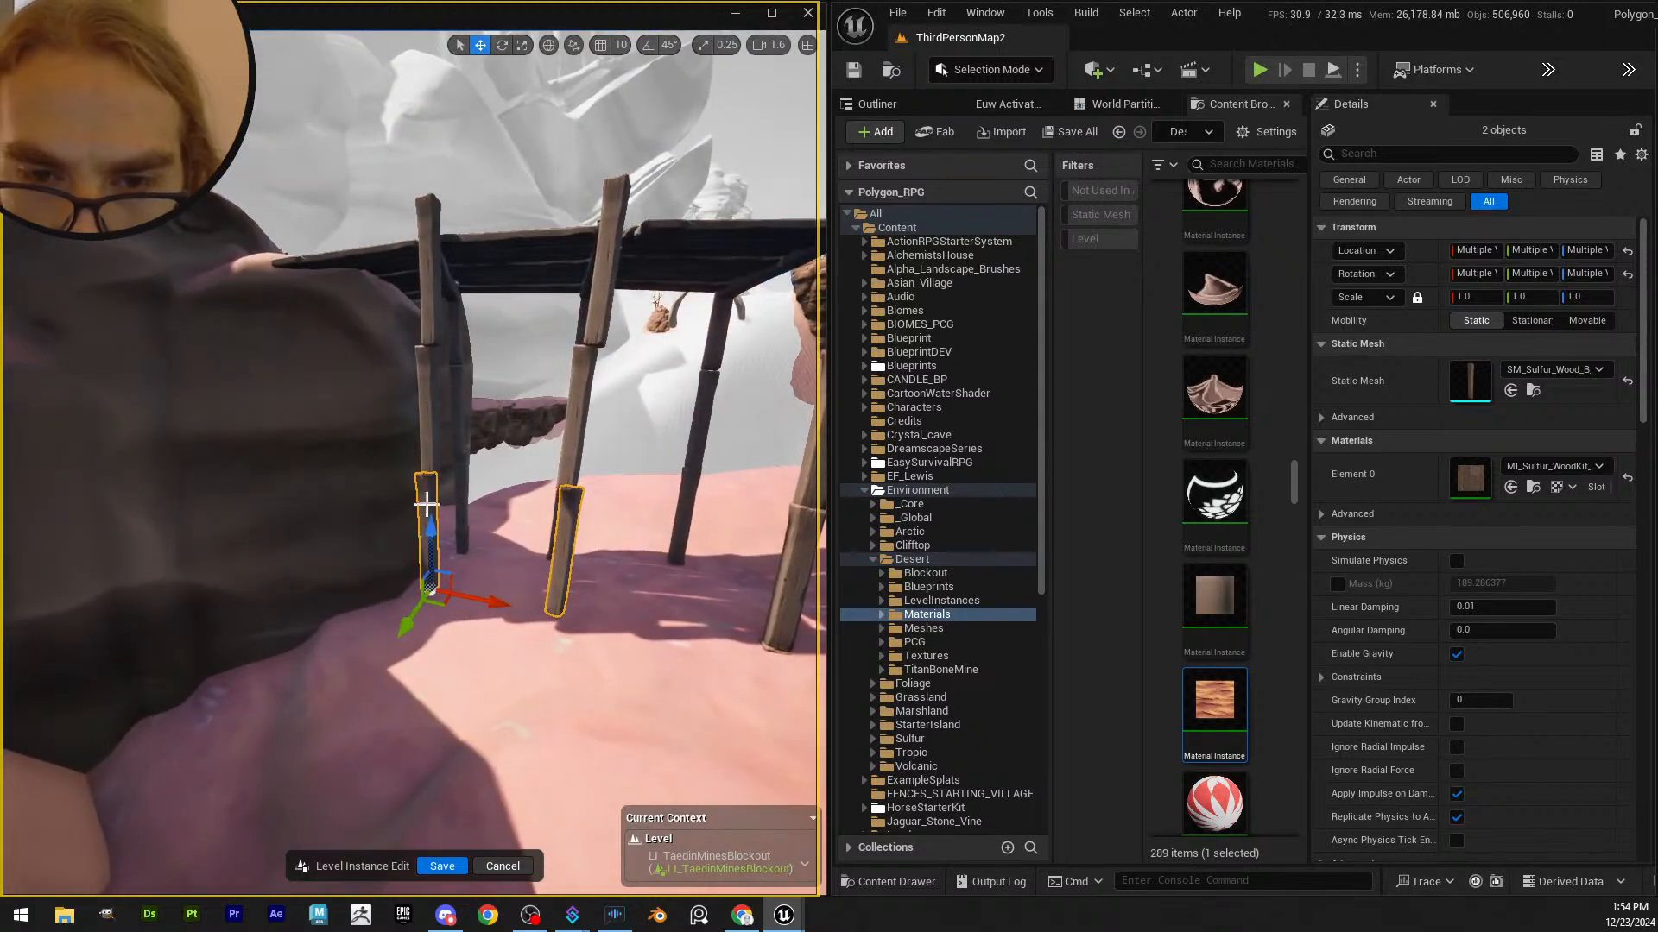
{"action": "left_click", "coordinate": [425, 504]}
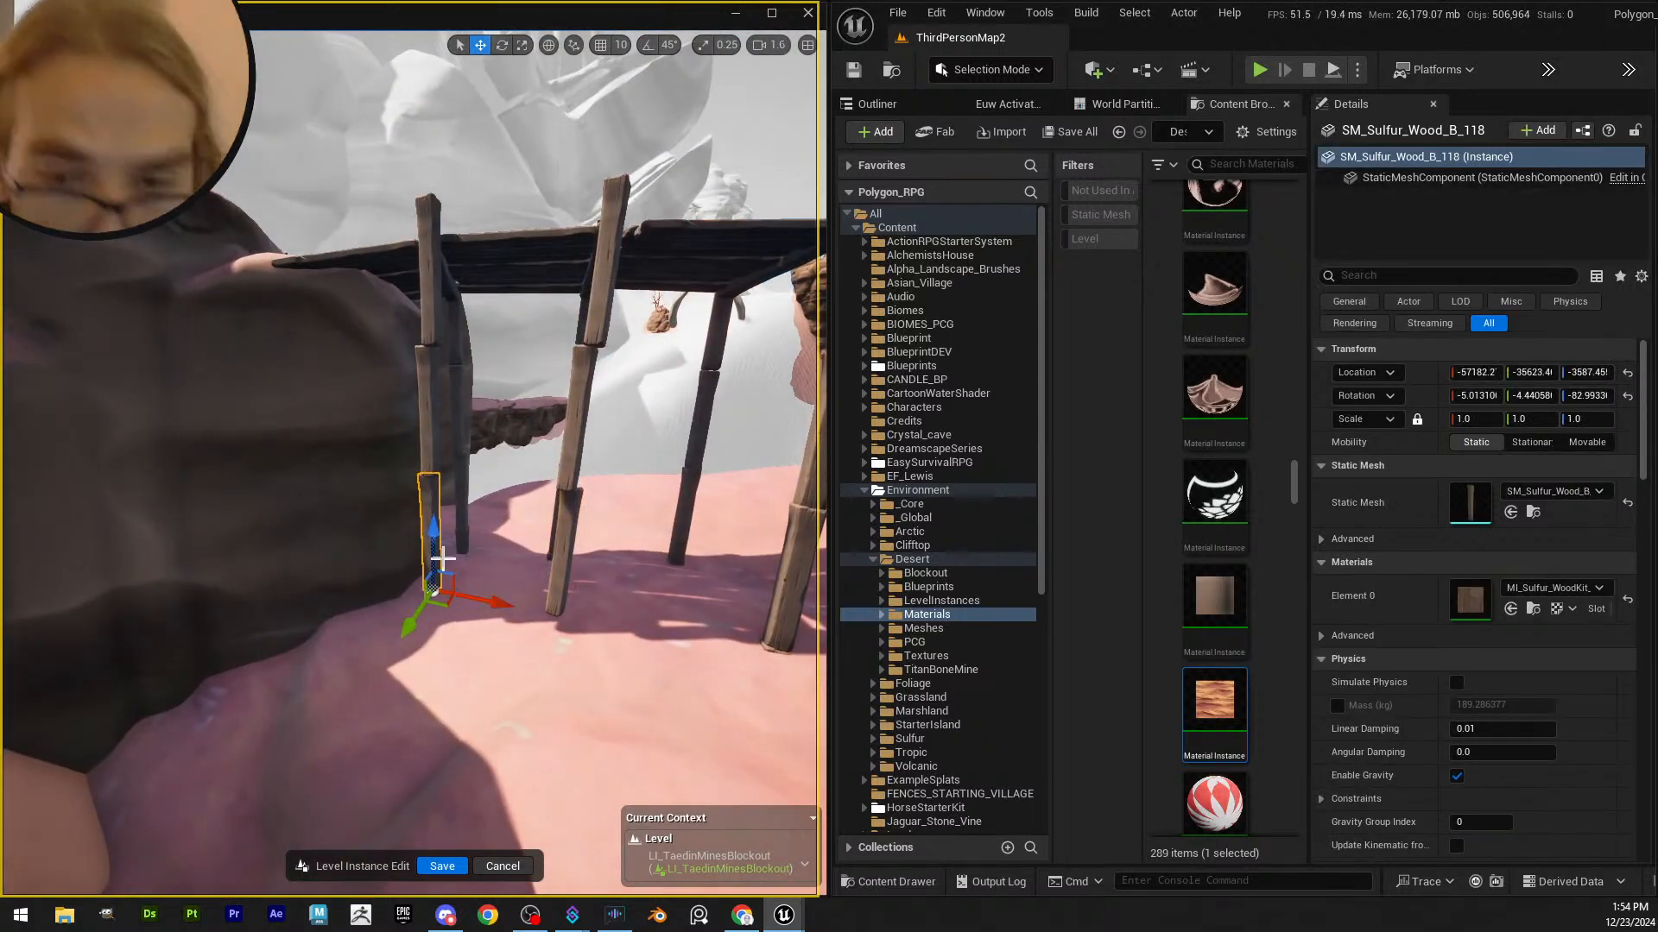
{"action": "left_click_drag", "start_coordinate": [432, 541], "coordinate": [437, 637]}
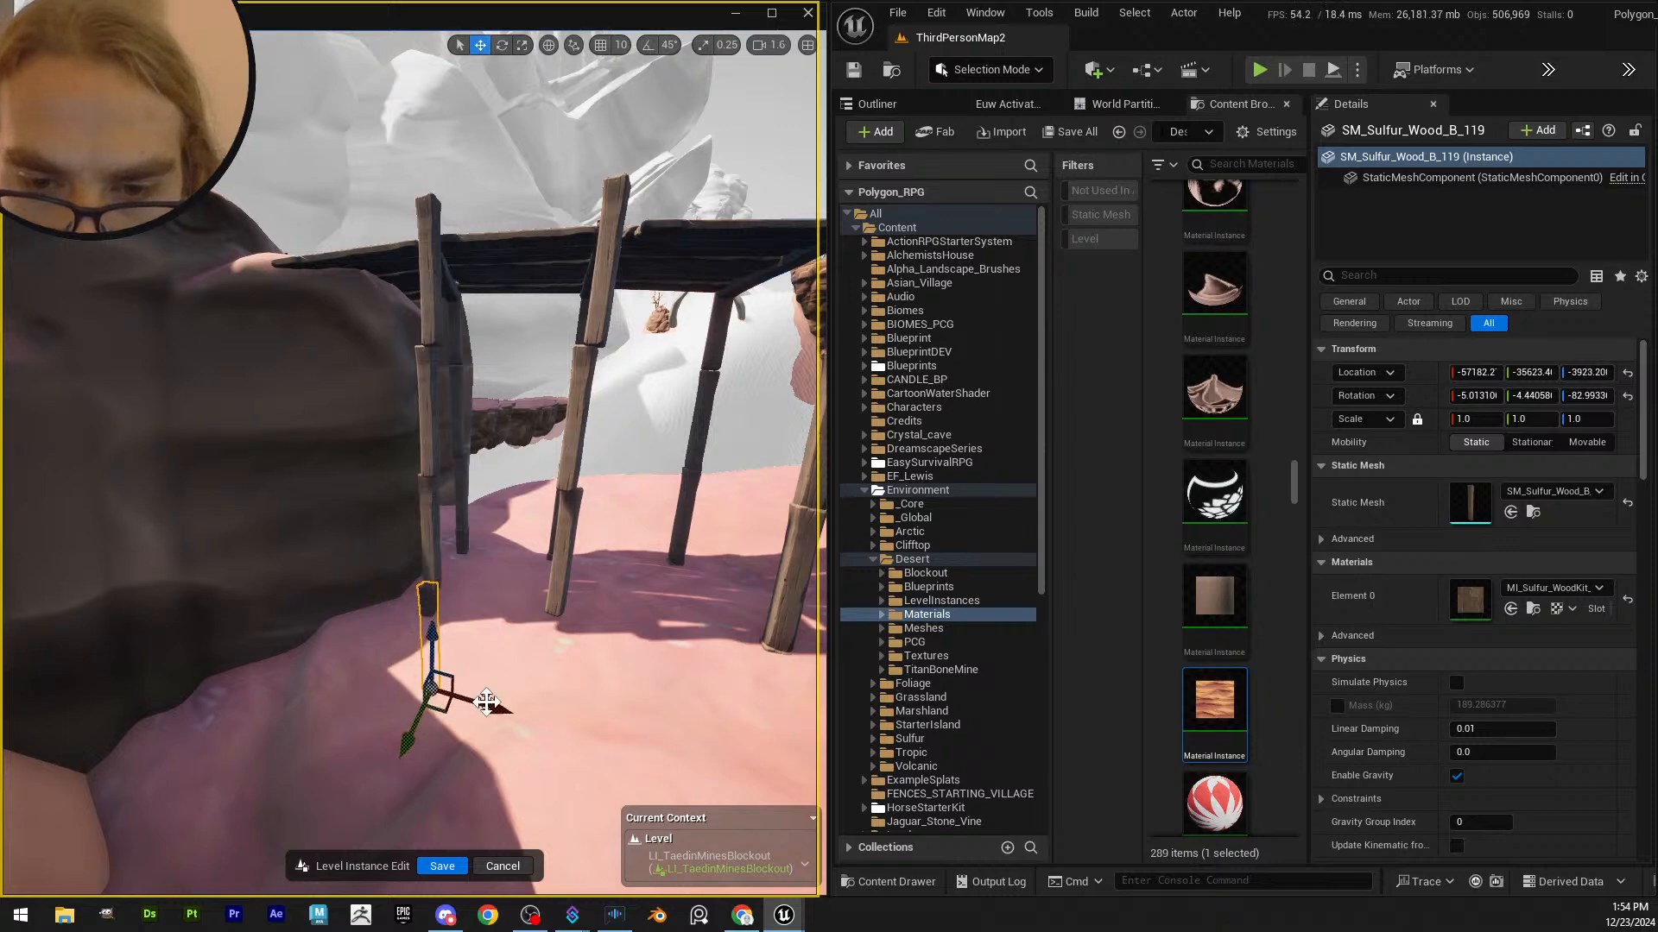
- Delete the two added lower sections of the leaning post
{"action": "left_click", "coordinate": [562, 549], "text": "ctrl"}
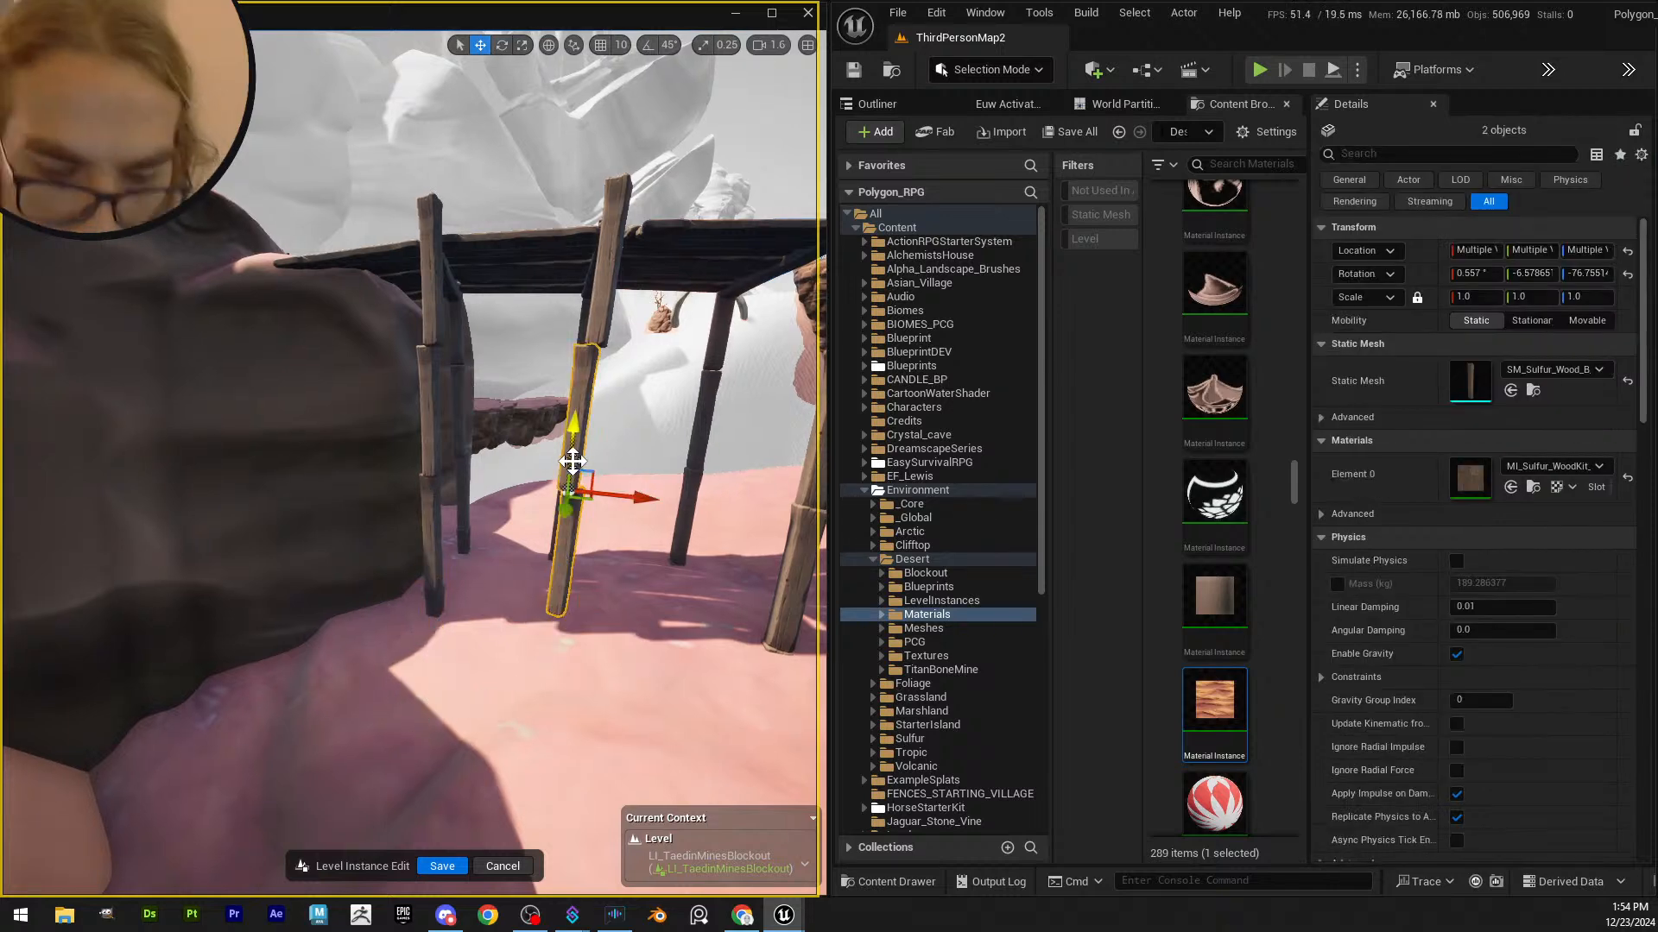
{"action": "key", "text": "Delete"}
{"action": "key", "text": "s"}
{"action": "scroll", "coordinate": [593, 511], "scroll_direction": "up", "scroll_amount": 1}
{"action": "right_click_drag", "start_coordinate": [592, 511], "coordinate": [436, 452]}
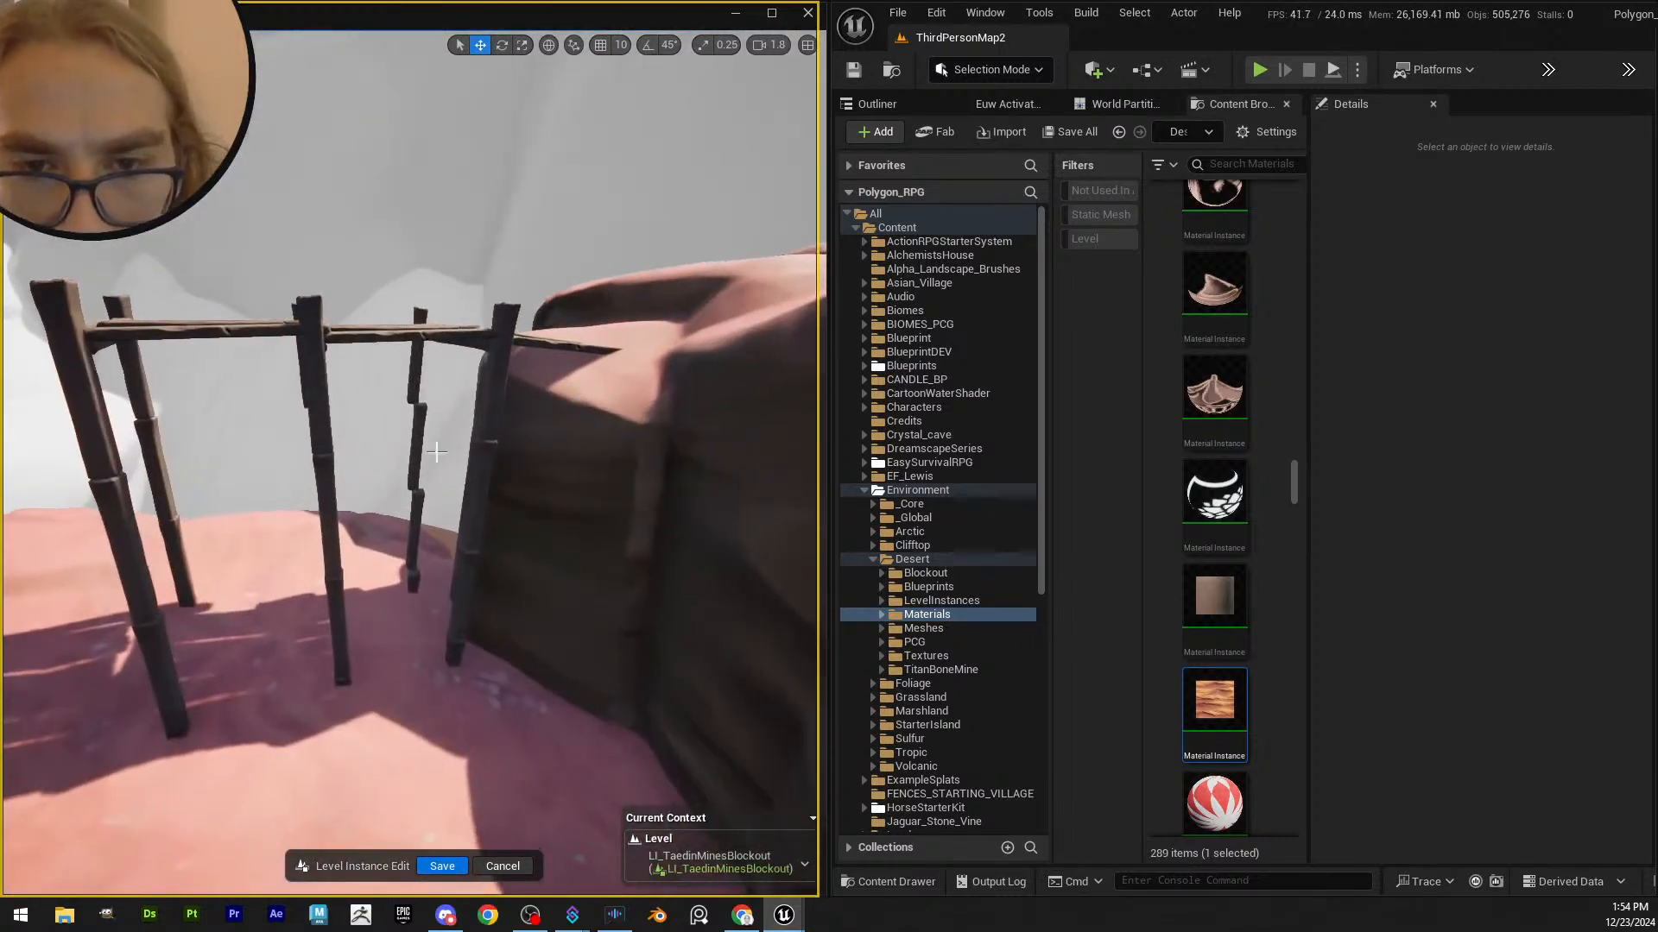
- Shift the three lower sections of the post beside the rock so they line up with the section above
{"action": "left_click", "coordinate": [413, 581]}
{"action": "key", "text": "f"}
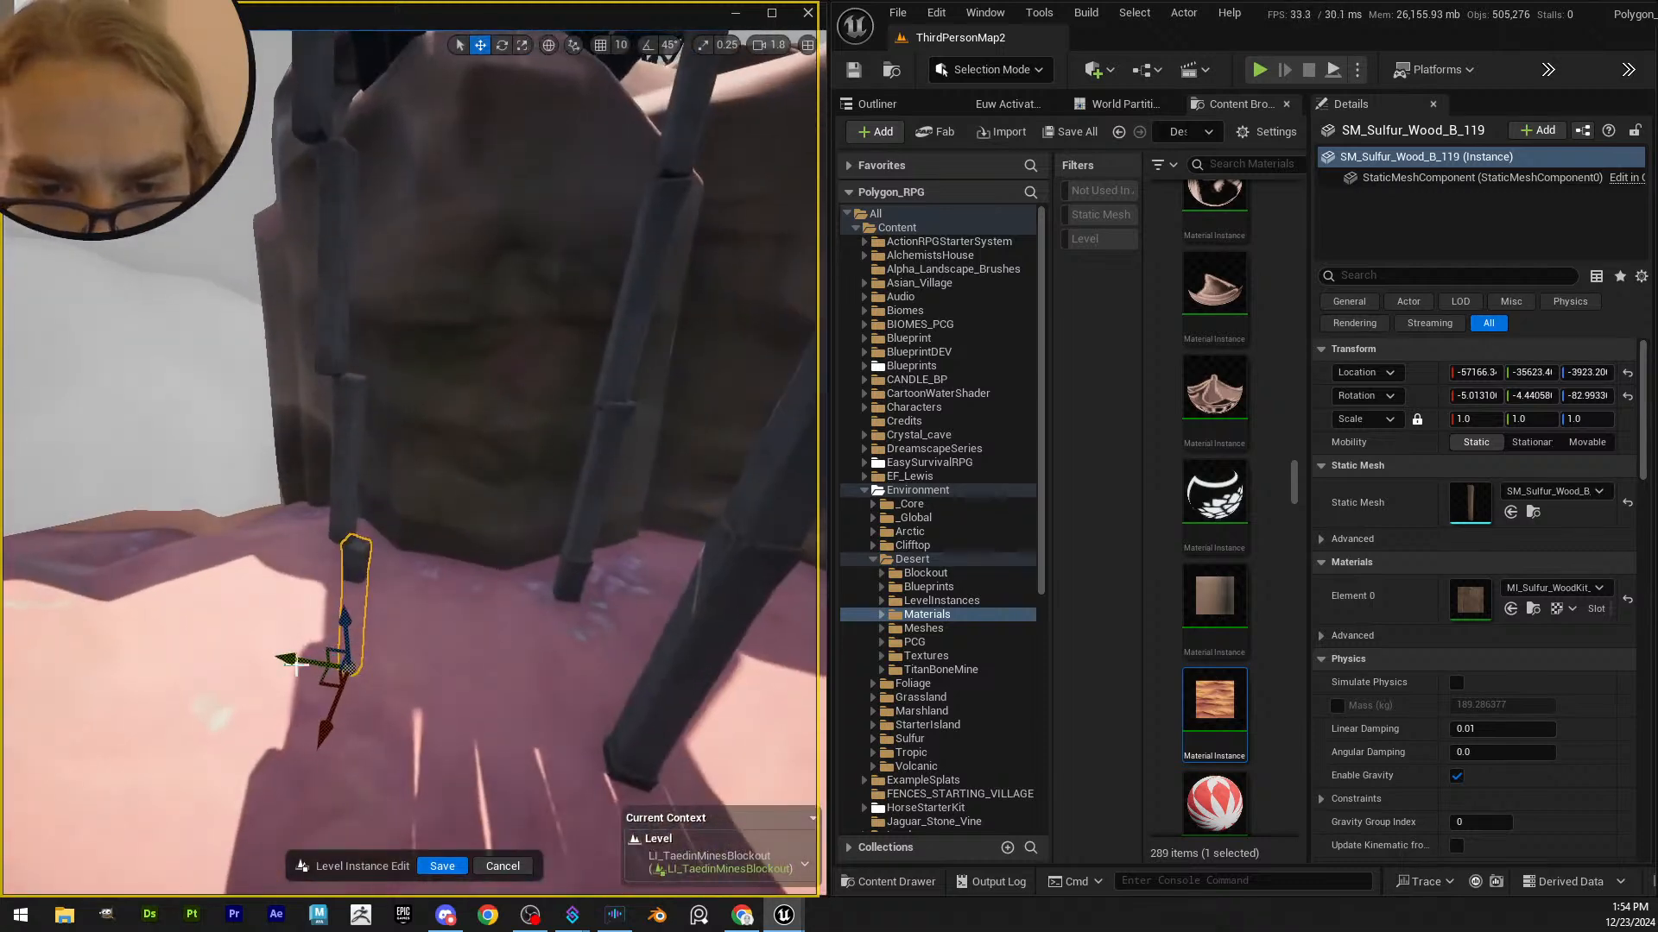
{"action": "left_click_drag", "start_coordinate": [426, 694], "coordinate": [402, 682]}
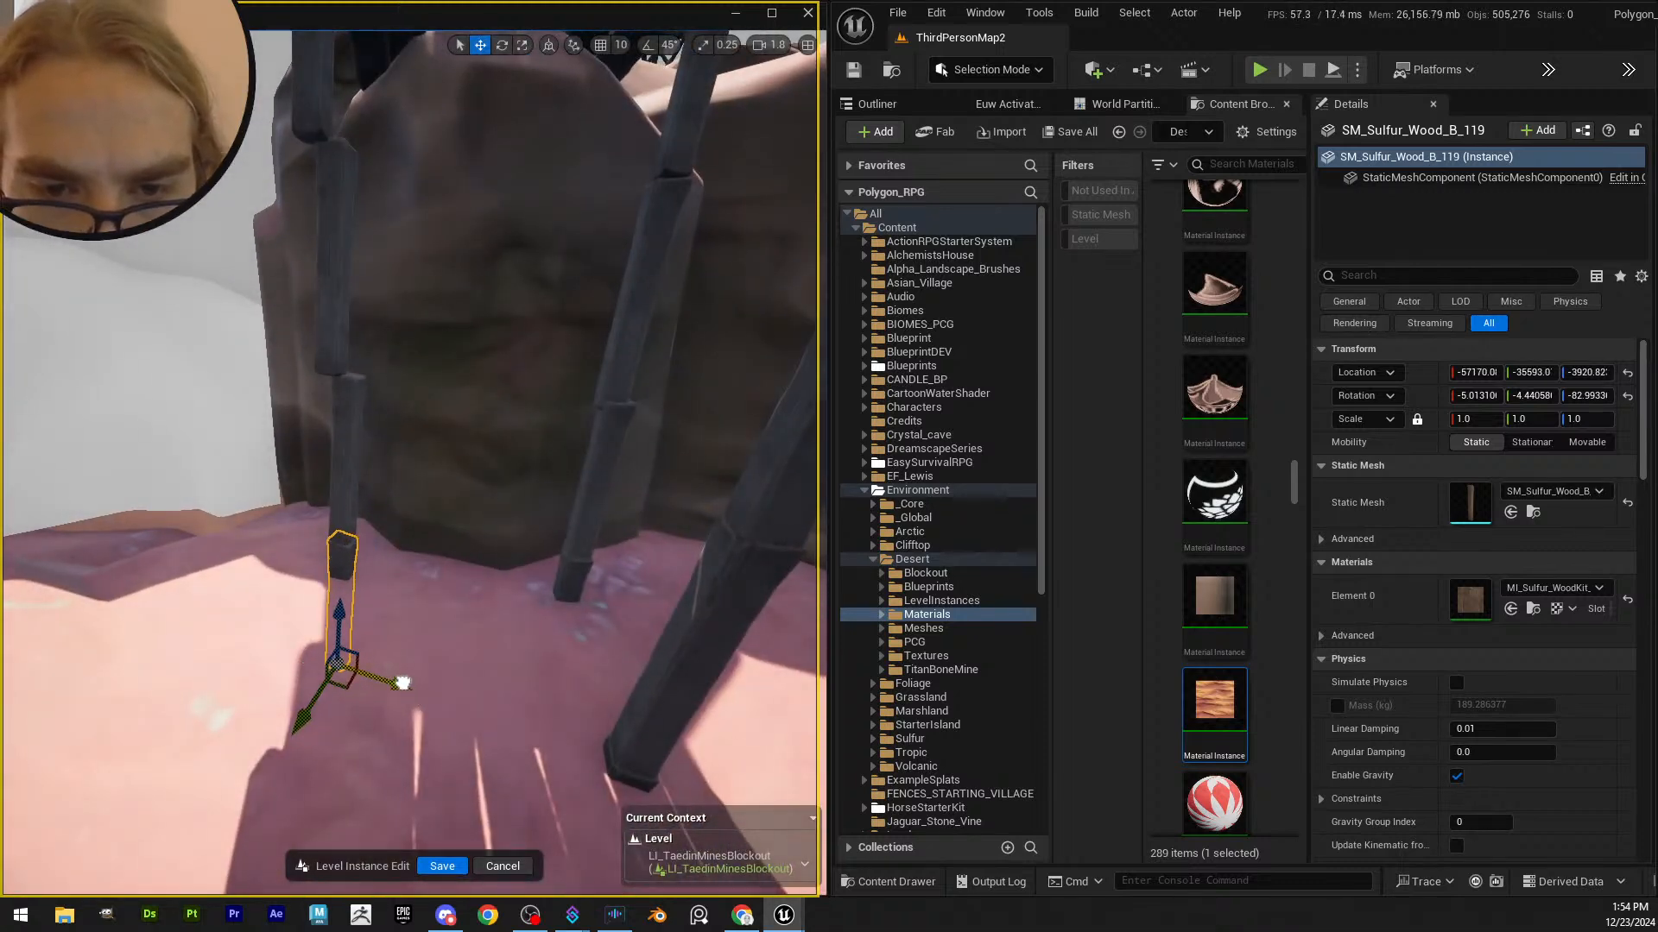
{"action": "left_click", "coordinate": [349, 505], "text": "ctrl"}
{"action": "left_click_drag", "start_coordinate": [392, 561], "coordinate": [383, 547]}
{"action": "left_click", "coordinate": [353, 307], "text": "ctrl"}
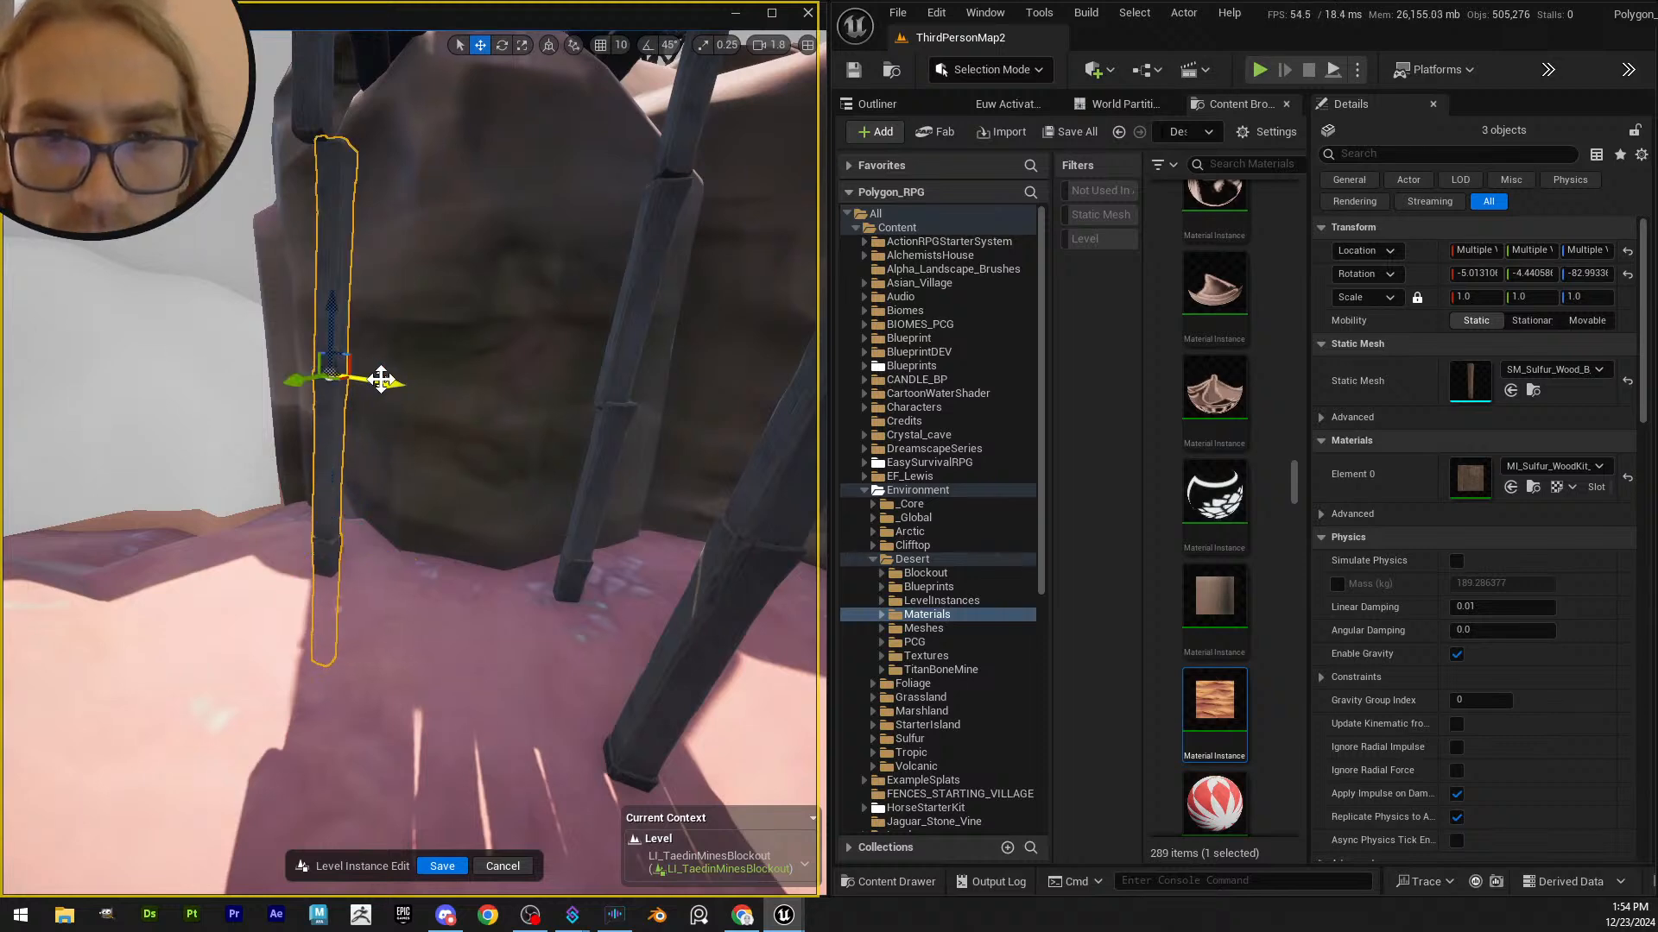
{"action": "left_click_drag", "start_coordinate": [380, 379], "coordinate": [368, 379]}
{"action": "right_click_drag", "start_coordinate": [389, 394], "coordinate": [230, 366]}
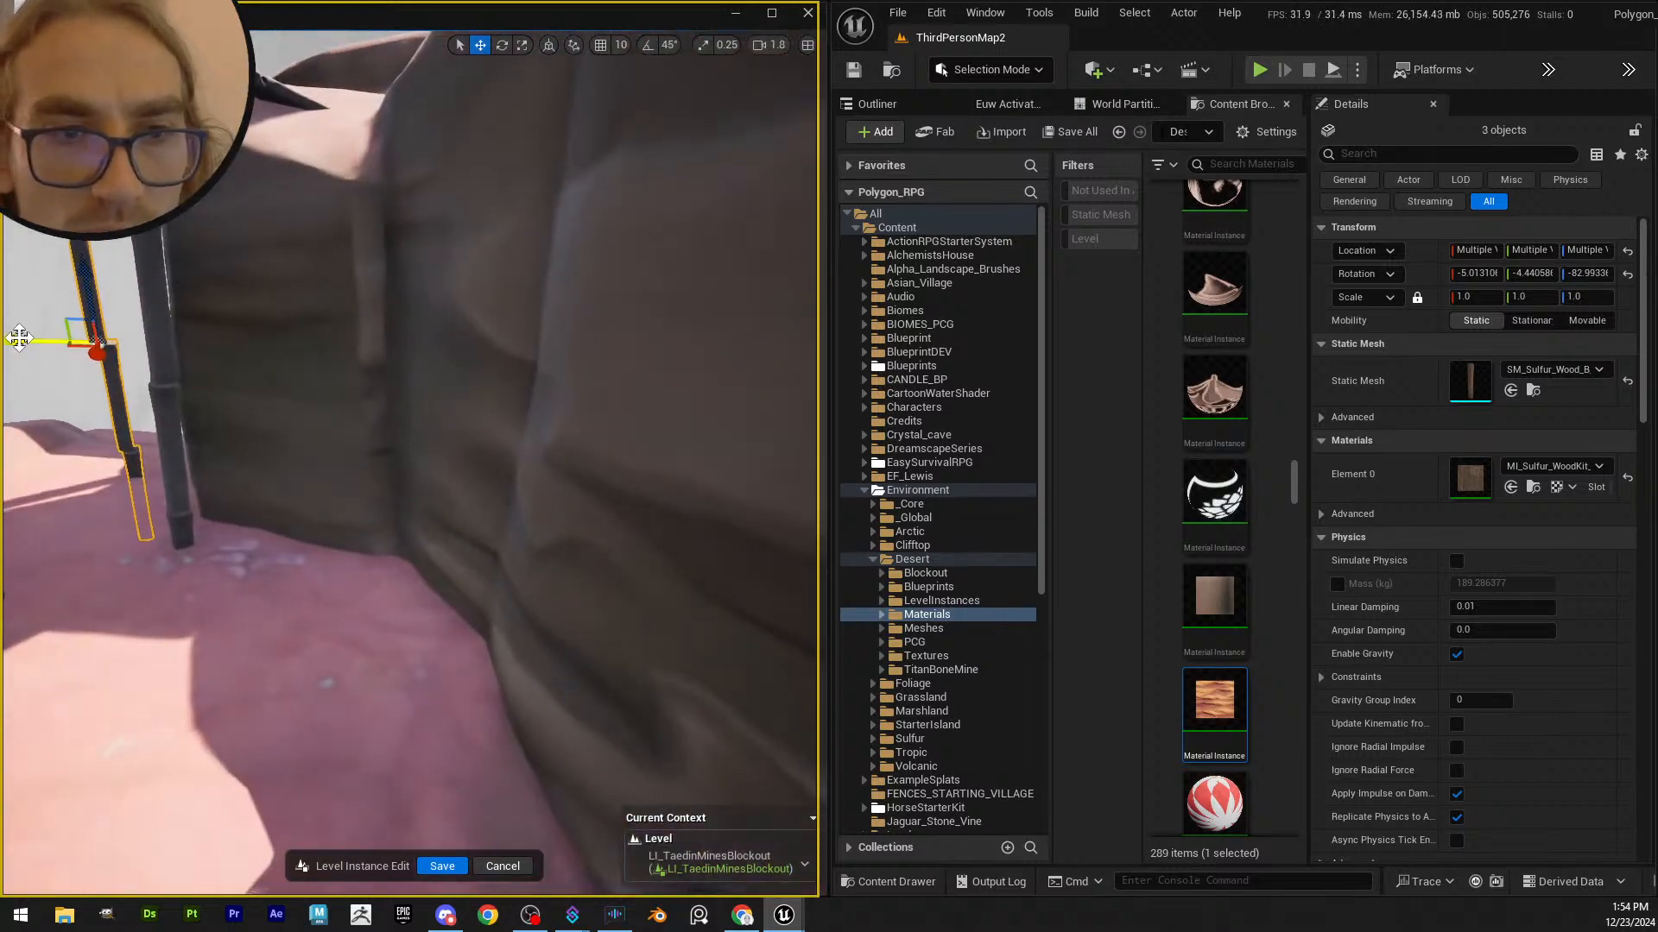
{"action": "left_click_drag", "start_coordinate": [23, 339], "coordinate": [10, 339]}
{"action": "right_click_drag", "start_coordinate": [218, 373], "coordinate": [160, 373]}
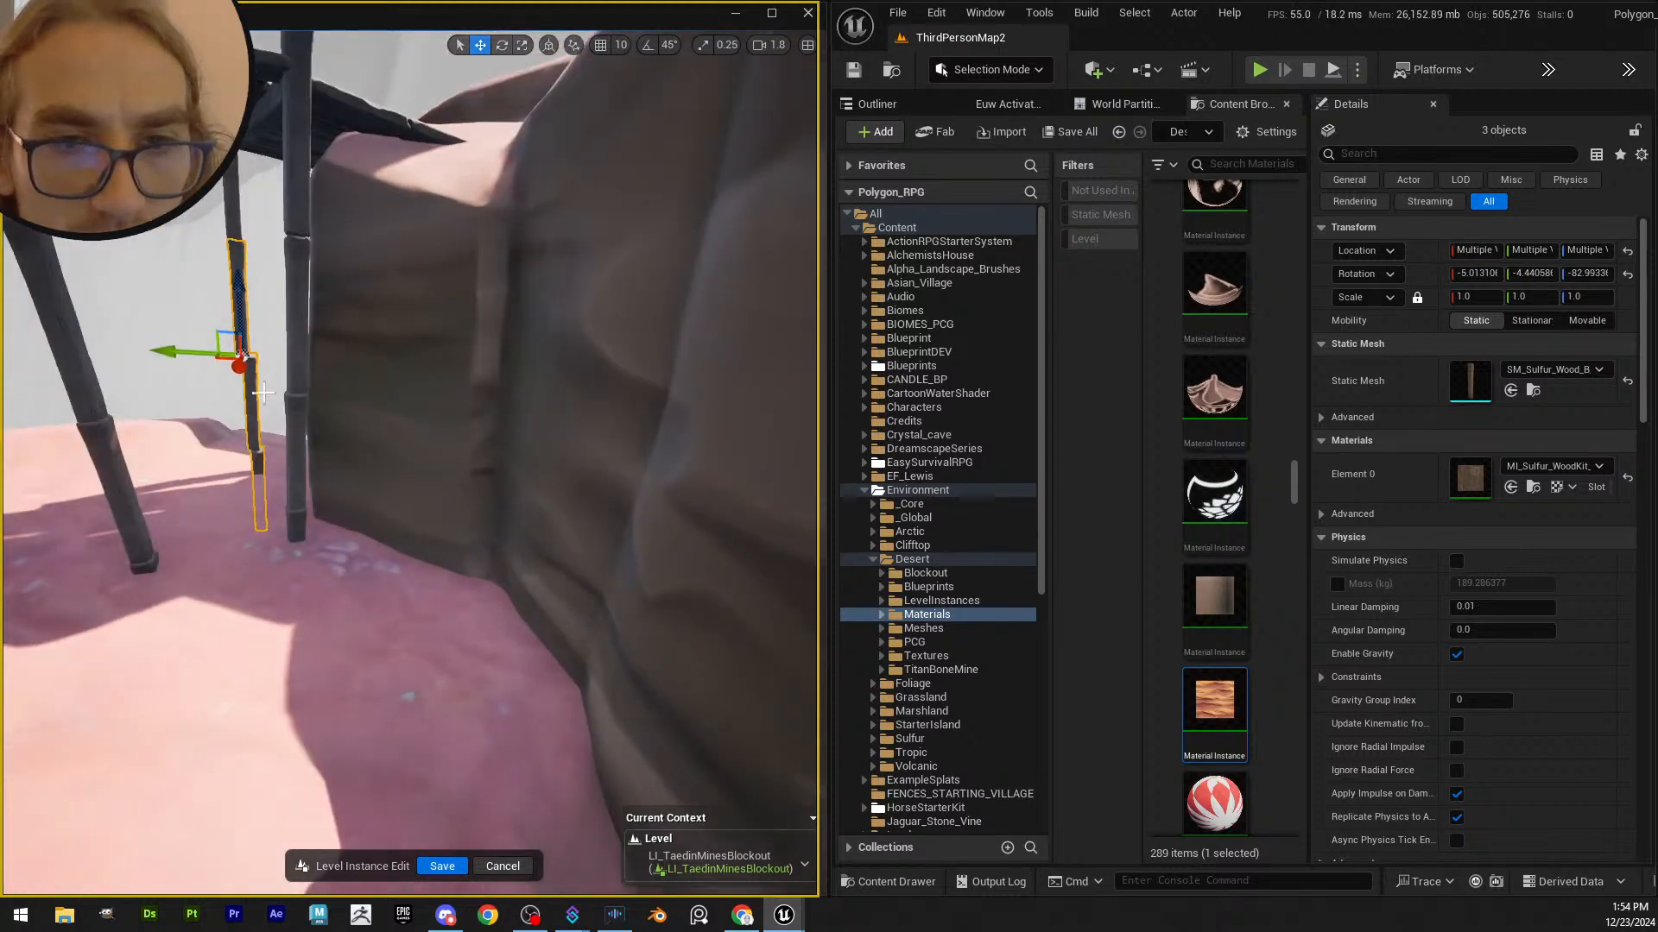
{"action": "mouse_move", "coordinate": [263, 393]}
{"action": "right_mouse_down"}
{"action": "mouse_move", "coordinate": [216, 388]}
{"action": "mouse_move", "coordinate": [269, 420]}
{"action": "right_mouse_up"}
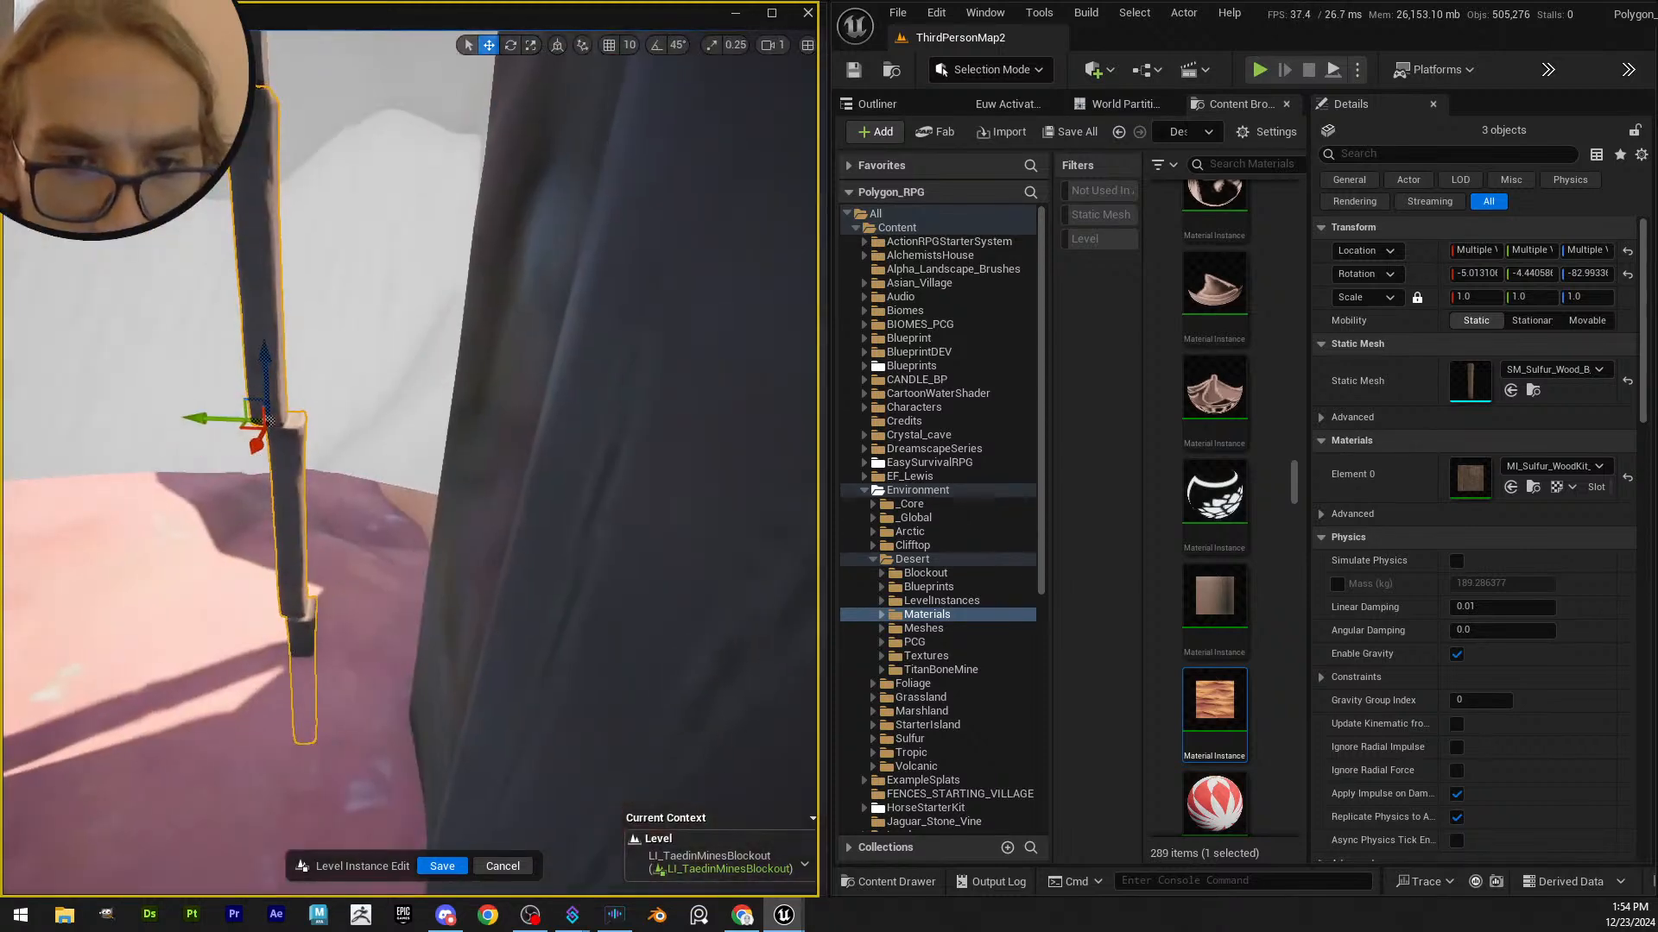
- Offset the two lowest sections of that post sideways so each joins the end of the one above
{"action": "left_click", "coordinate": [295, 643]}
{"action": "left_click_drag", "start_coordinate": [223, 604], "coordinate": [205, 602]}
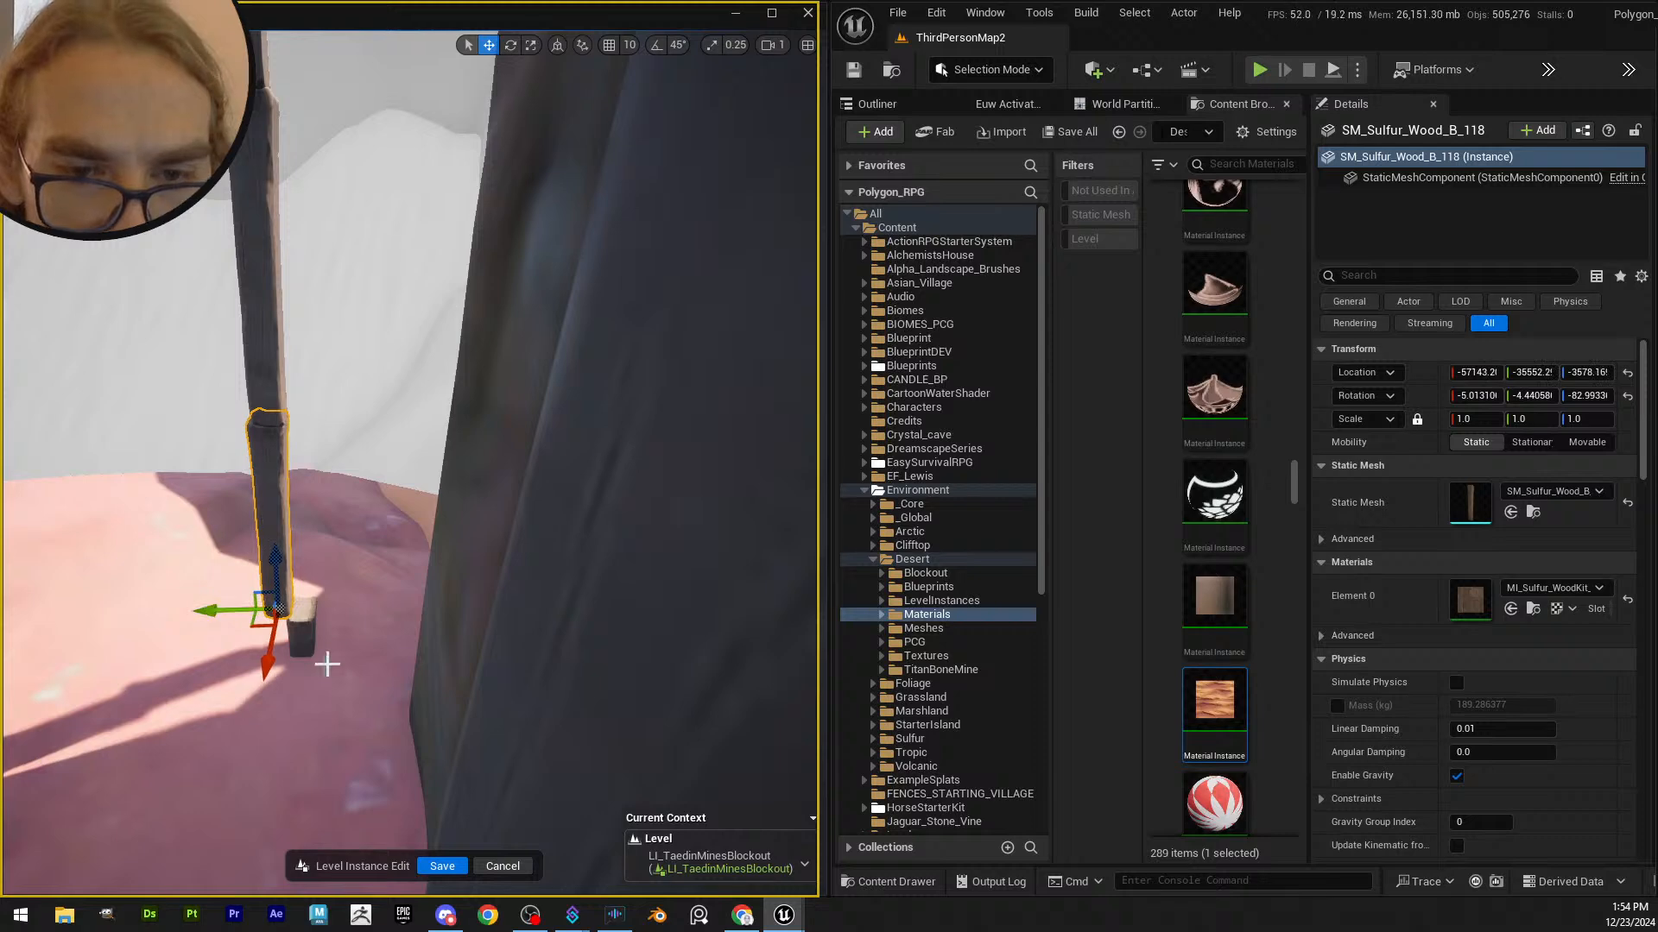
{"action": "left_click", "coordinate": [303, 637]}
{"action": "left_click_drag", "start_coordinate": [256, 740], "coordinate": [213, 738]}
{"action": "right_click_drag", "start_coordinate": [236, 708], "coordinate": [414, 648]}
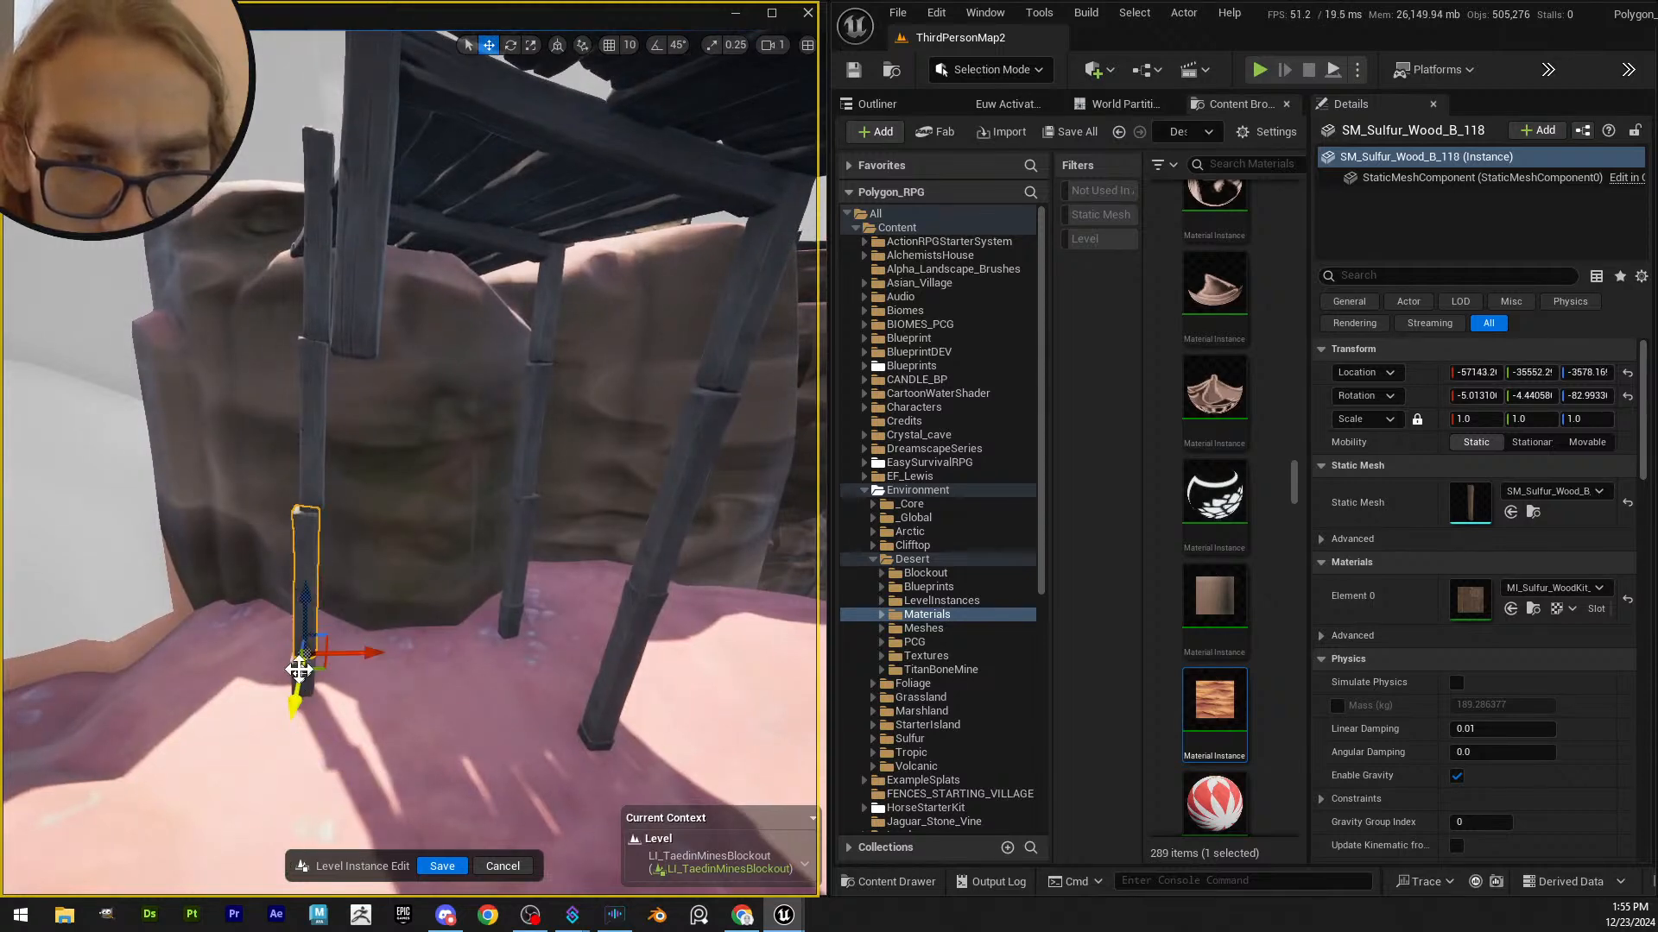
- Save the level instance edits and leave its editing mode
{"action": "left_click", "coordinate": [303, 695], "text": "ctrl"}
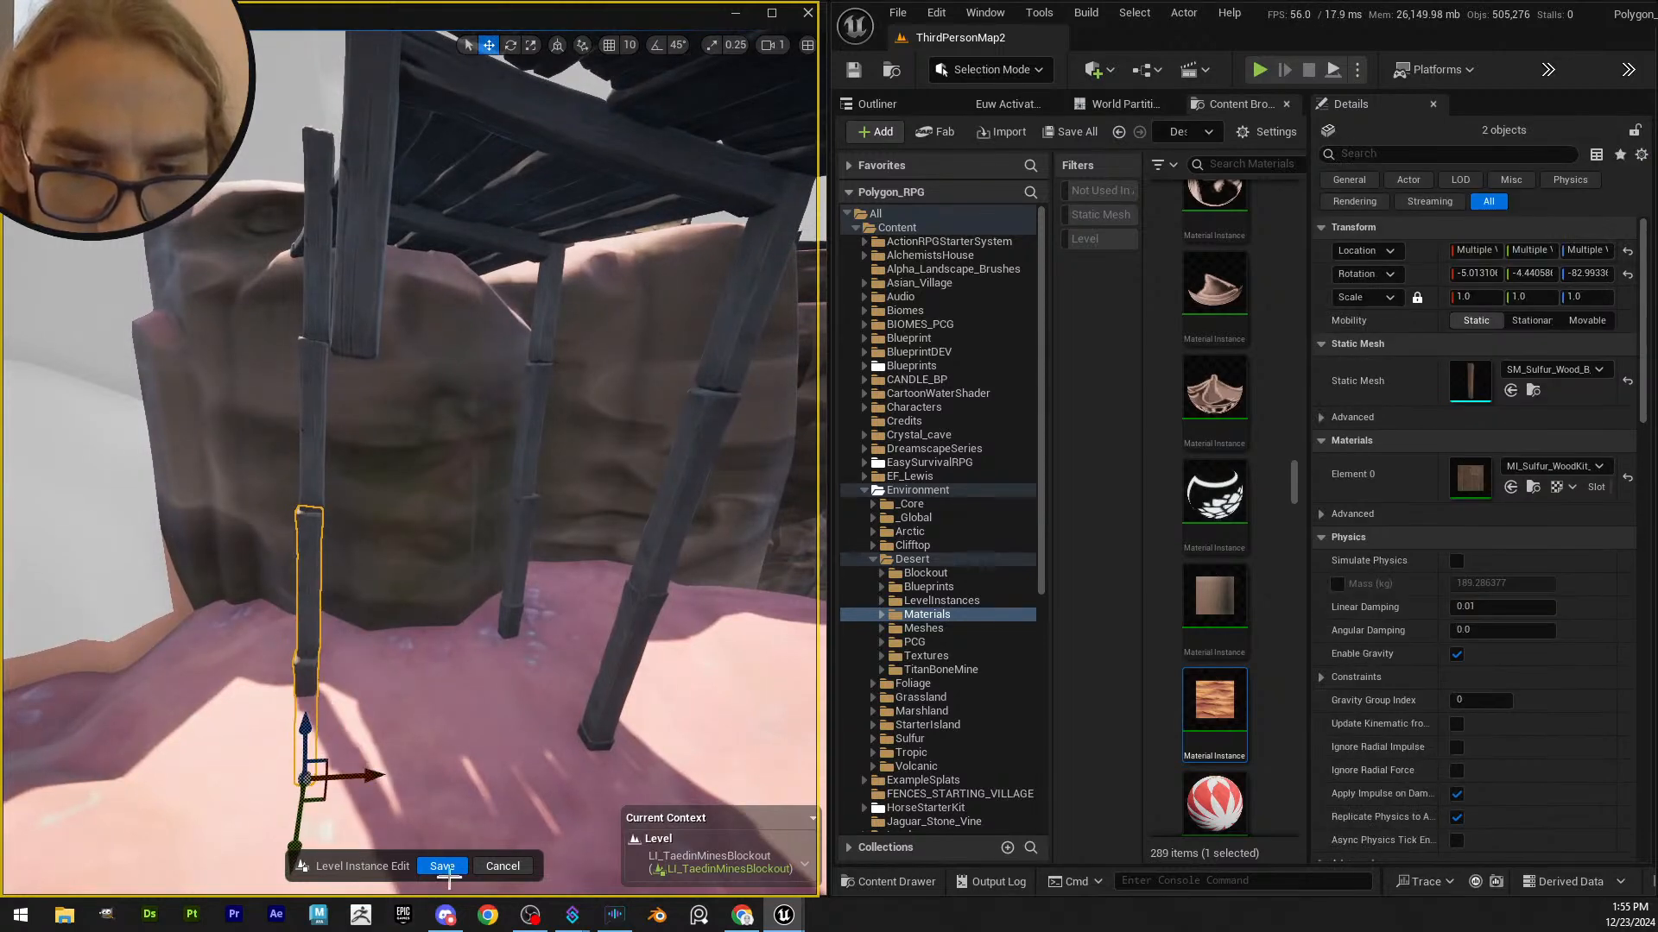
{"action": "left_click", "coordinate": [445, 868]}
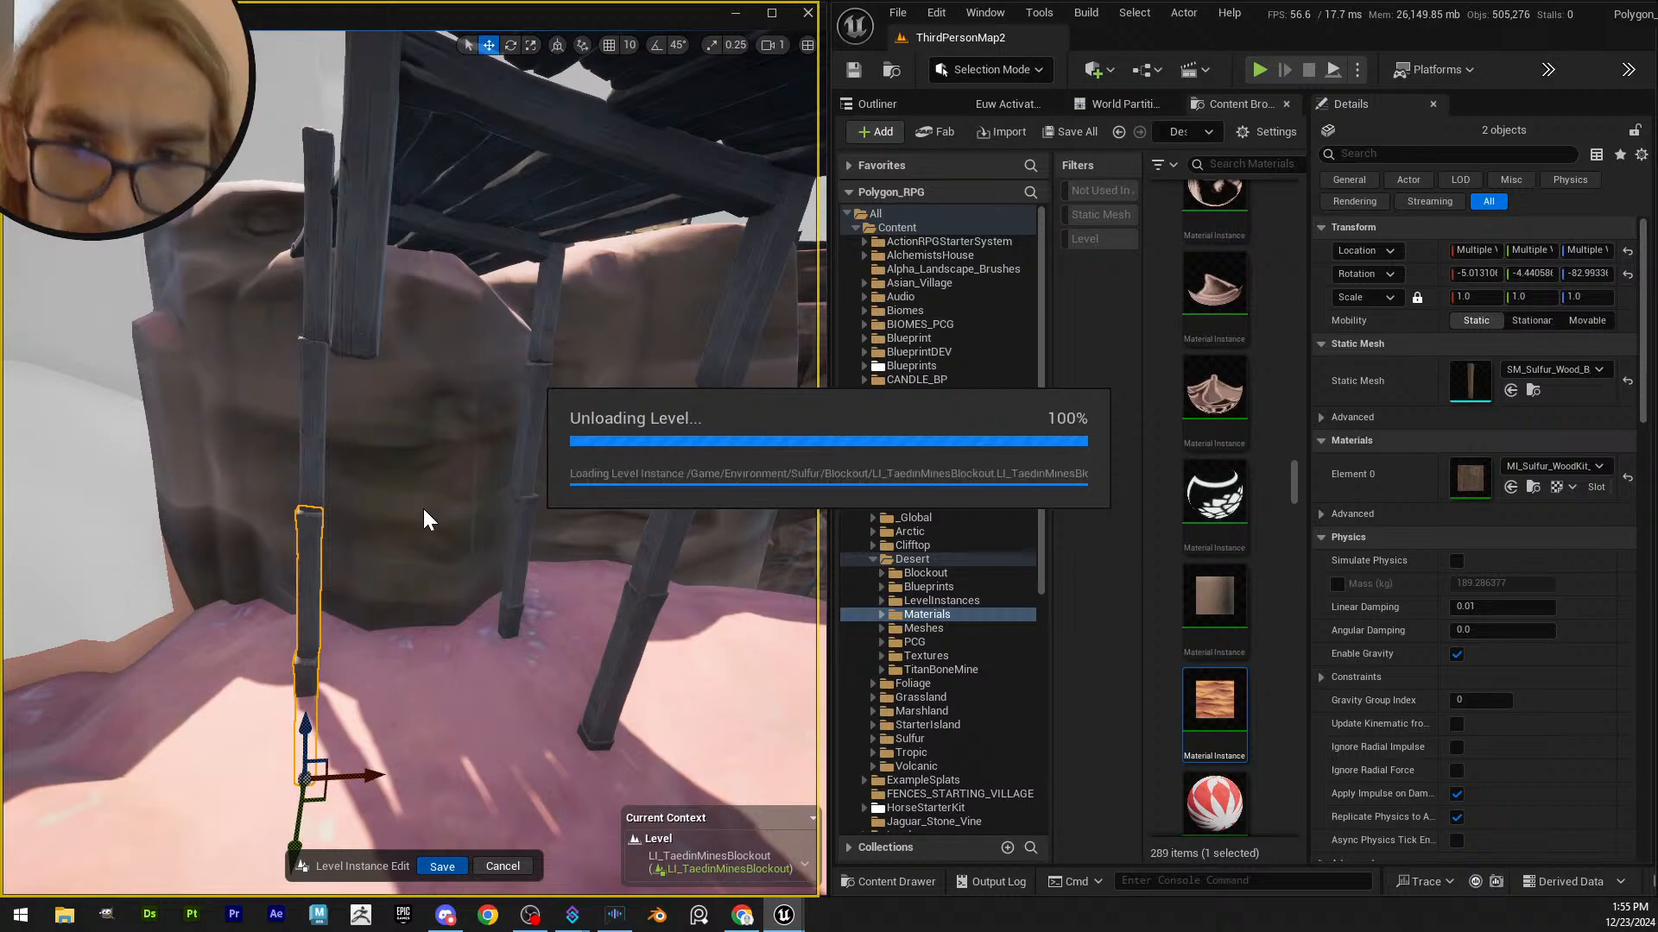
{"action": "right_click_drag", "start_coordinate": [451, 472], "coordinate": [438, 527]}
{"action": "key", "text": "Escape"}
- Select the LI_TaedinMinesBlockout level instance and open it for editing again
{"action": "key", "text": "w"}
{"action": "scroll", "coordinate": [475, 479], "scroll_direction": "up", "scroll_amount": 3}
{"action": "scroll", "coordinate": [436, 470], "scroll_direction": "down", "scroll_amount": 1}
{"action": "left_click", "coordinate": [442, 521]}
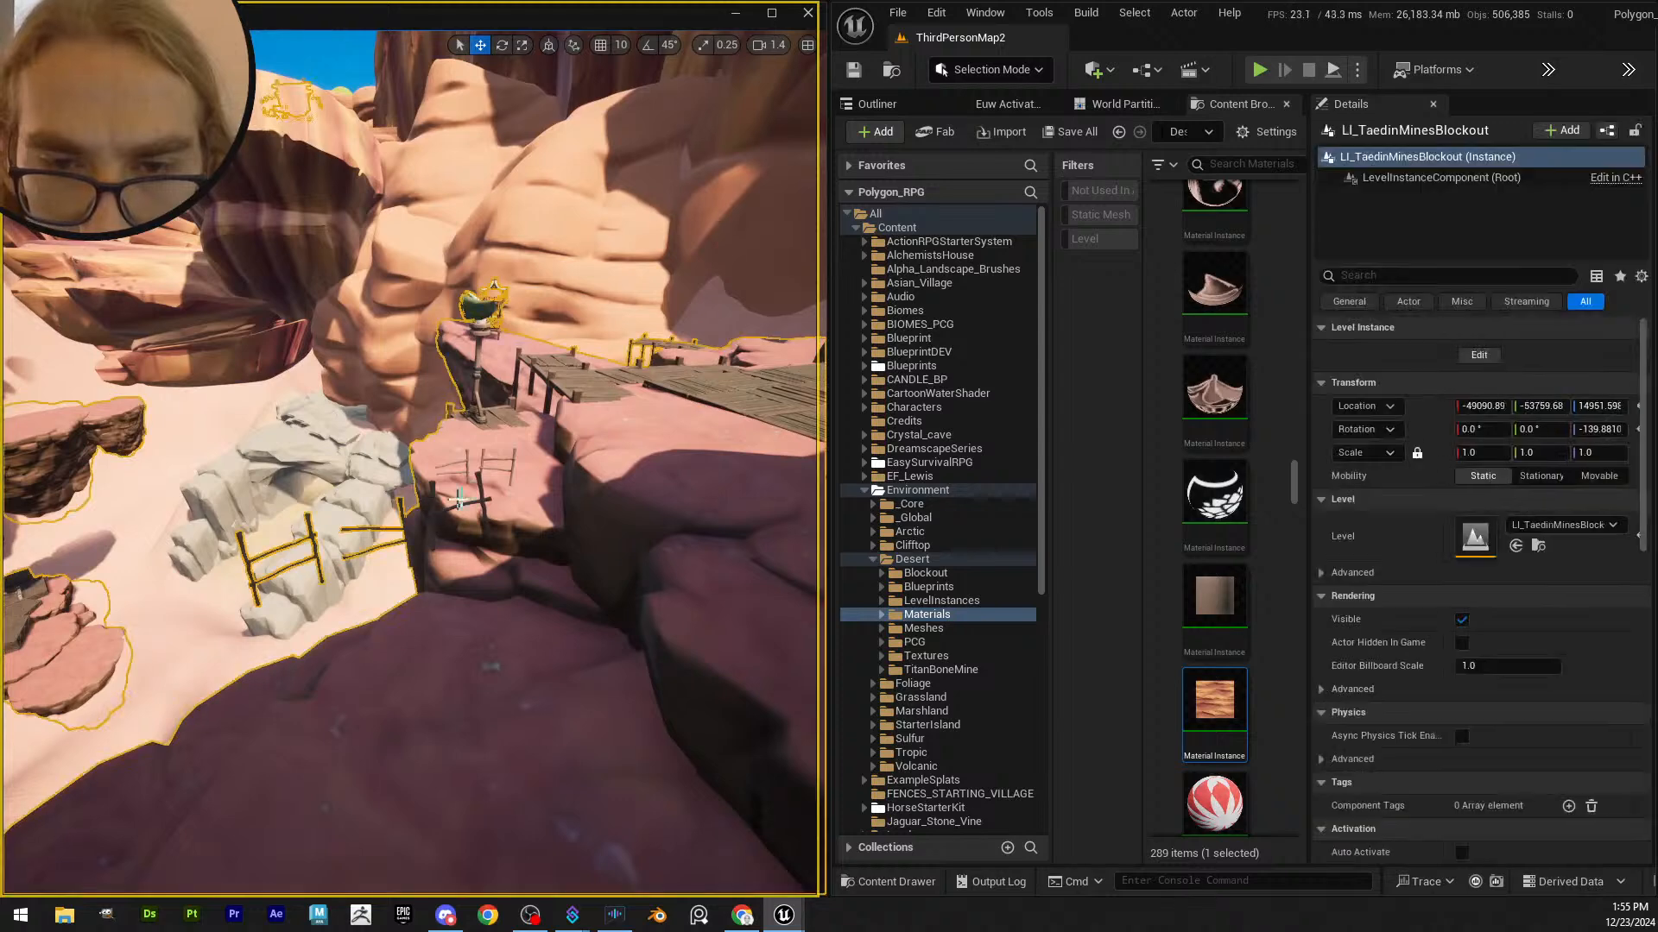
{"action": "right_click", "coordinate": [510, 504]}
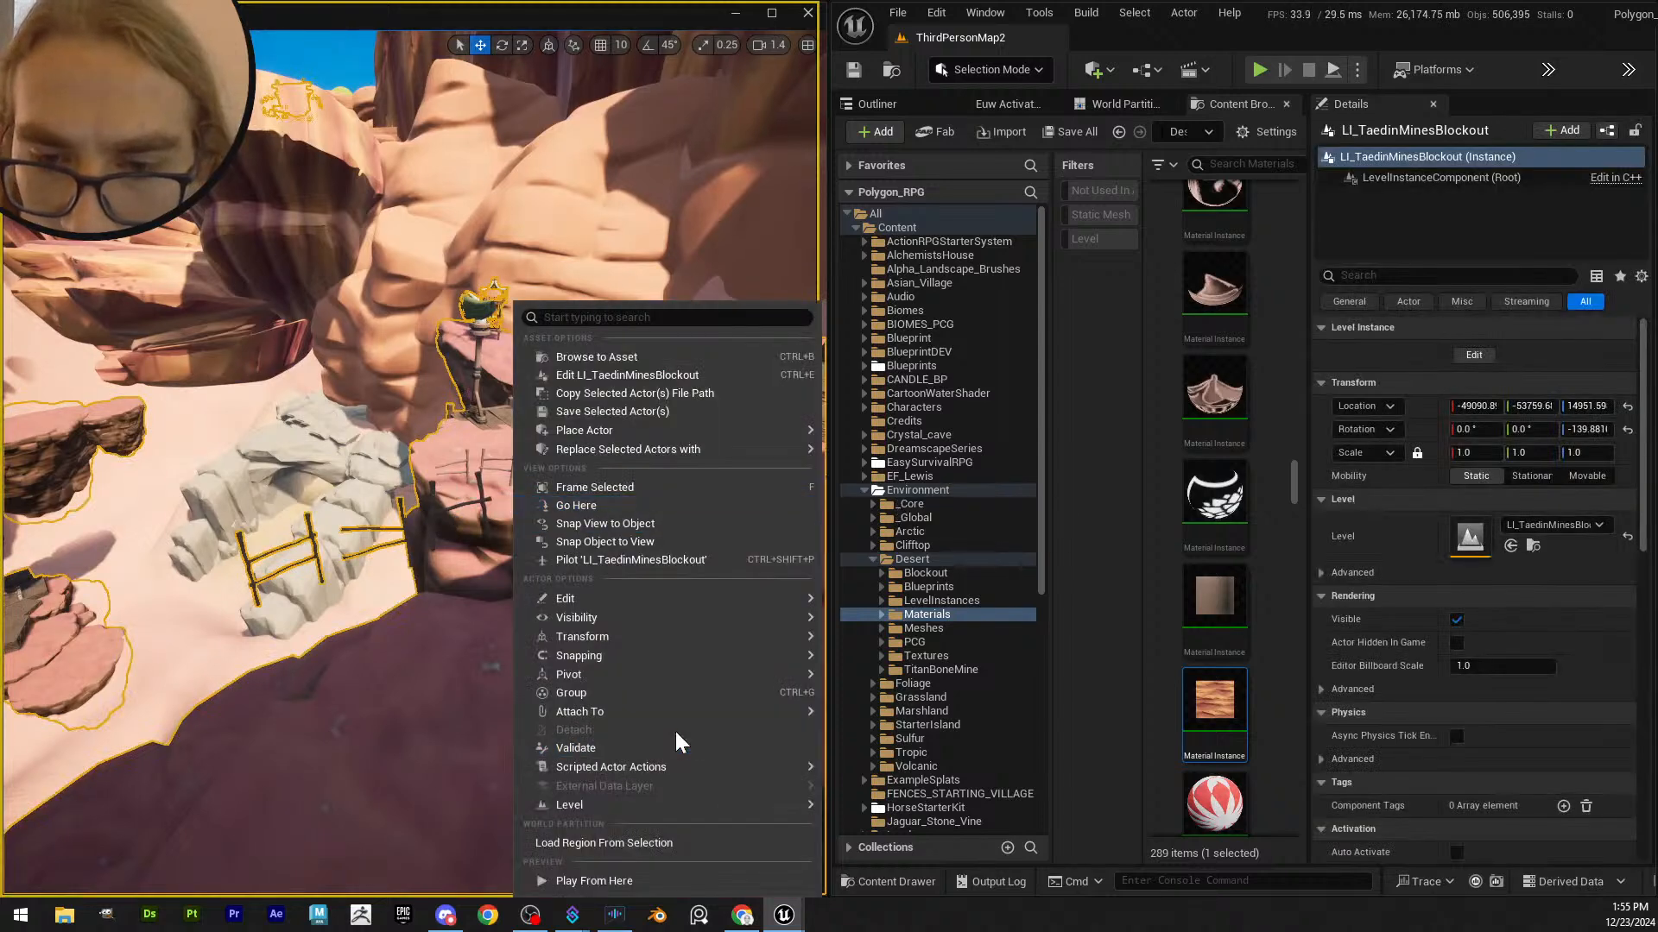
{"action": "mouse_move", "coordinate": [683, 807]}
{"action": "left_click", "coordinate": [850, 805]}
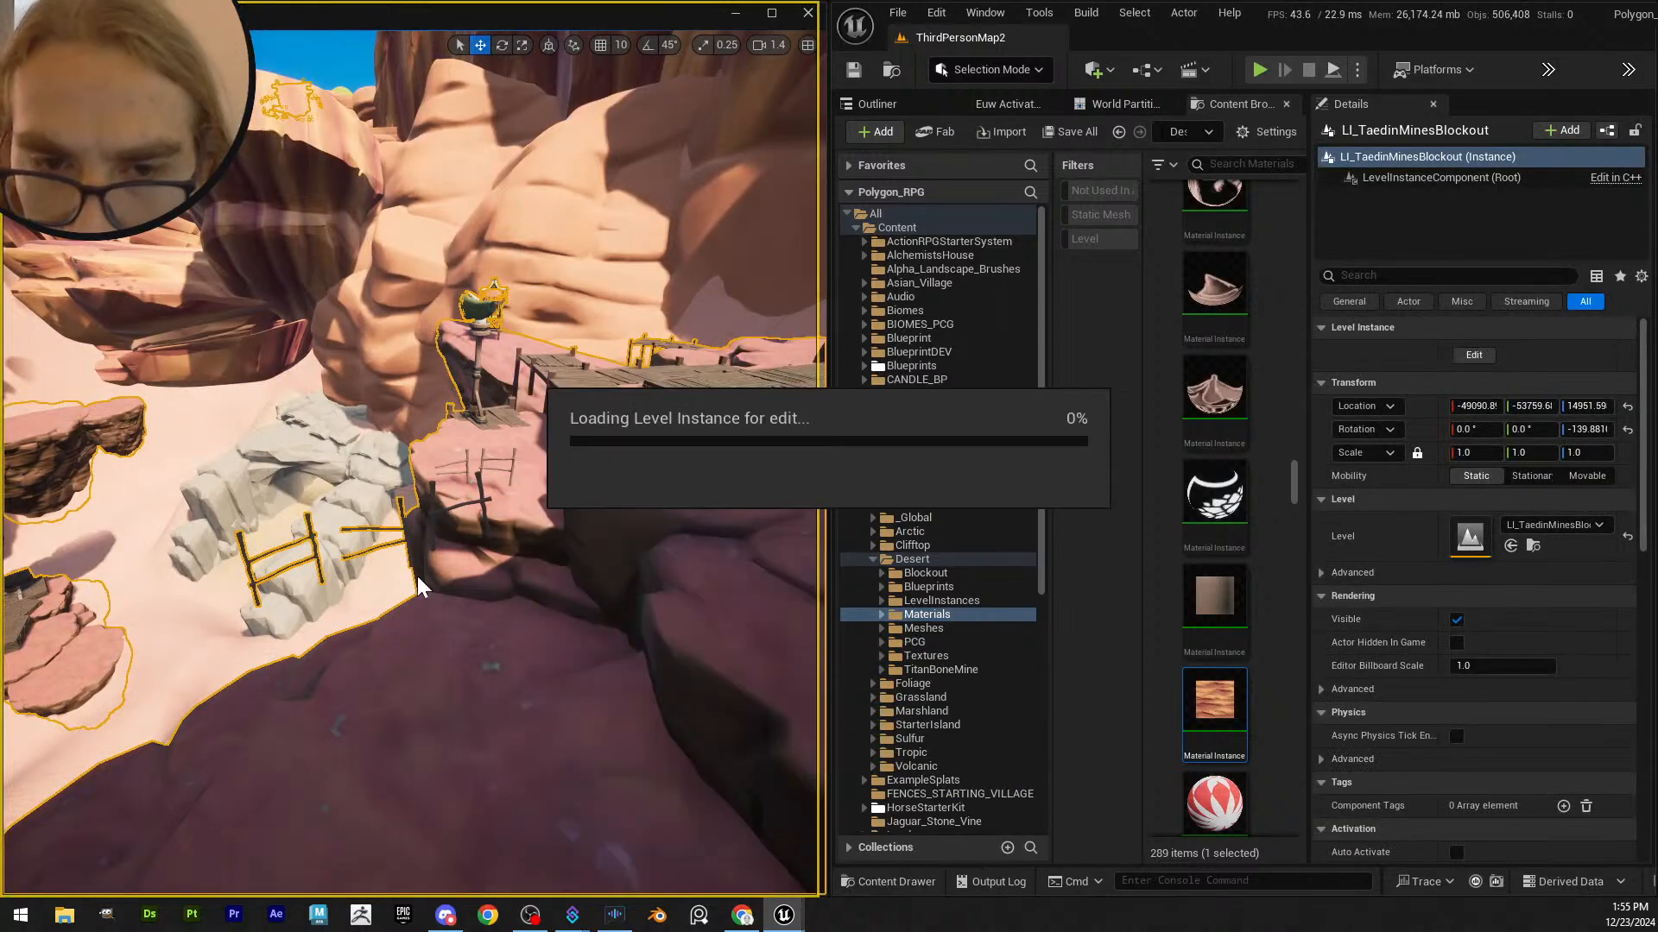
- Select all ten pieces of the wooden fence hanging beside the rock and lower them onto the dark rock below
{"action": "left_click", "coordinate": [444, 460]}
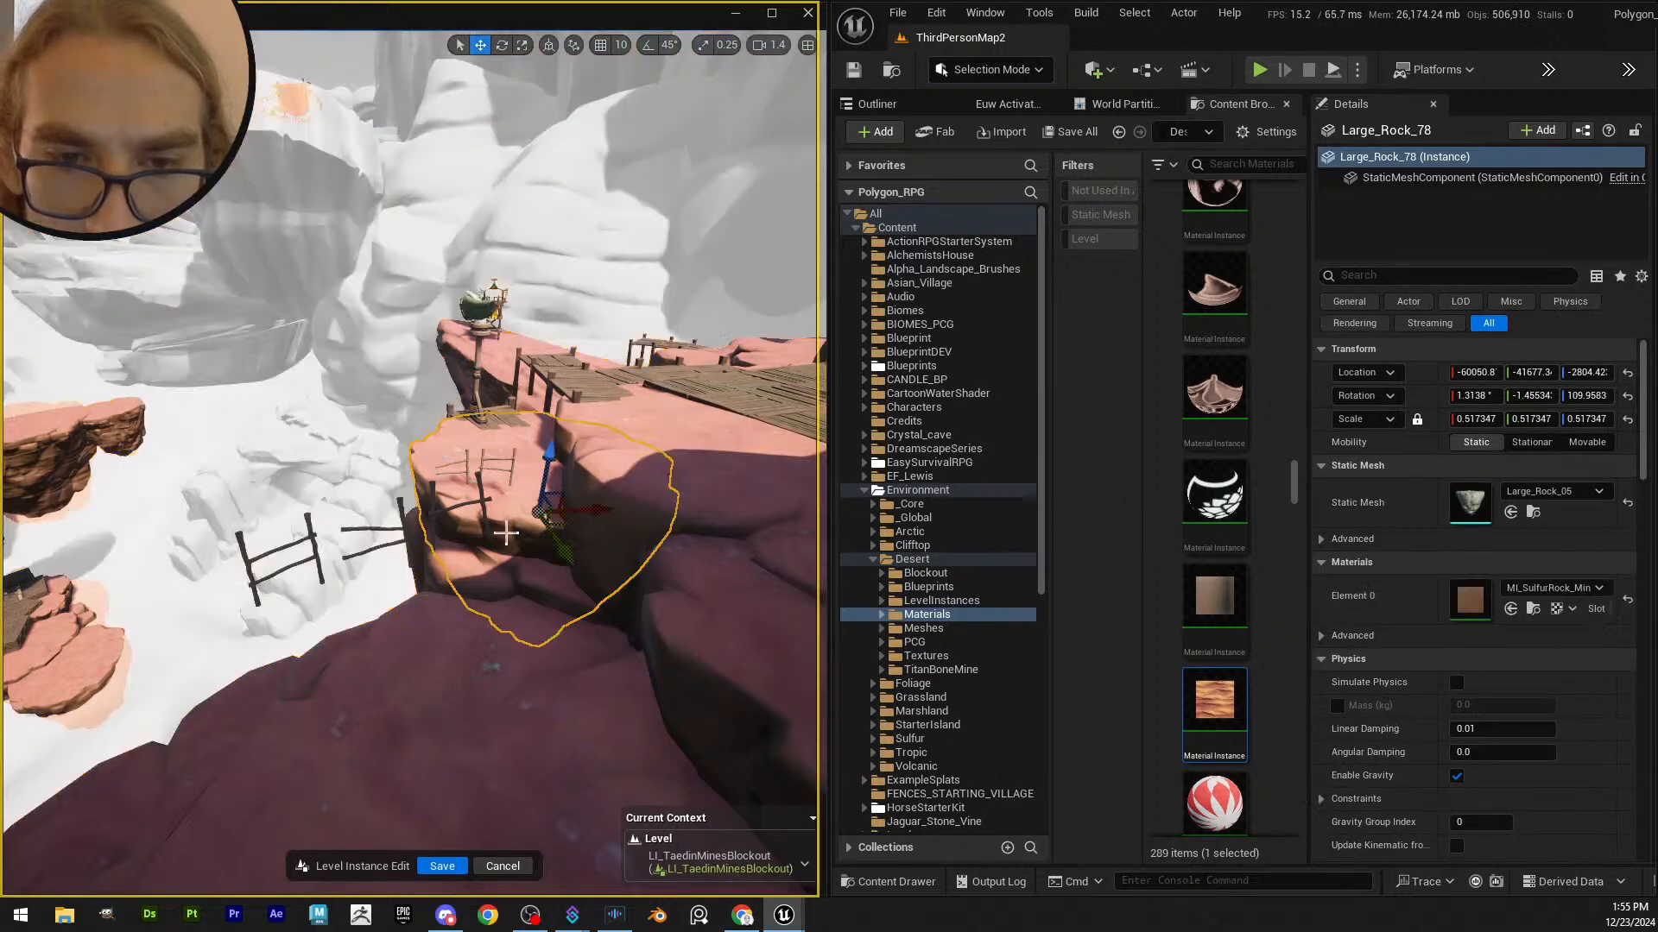
{"action": "key", "text": "f"}
{"action": "left_click", "coordinate": [331, 401]}
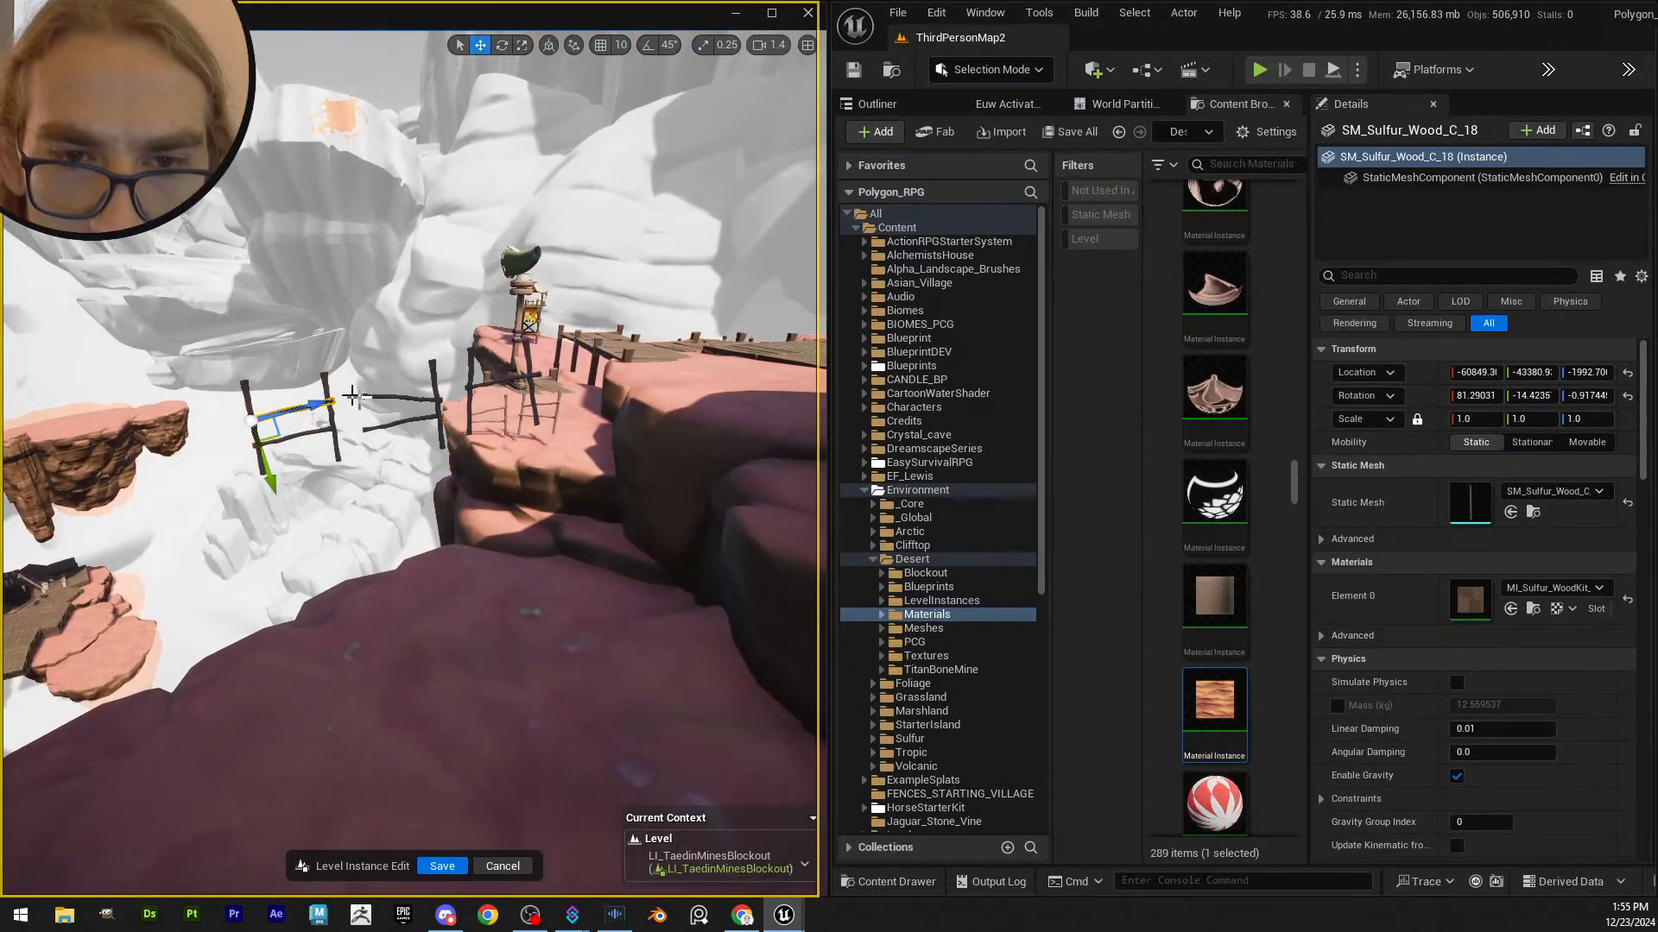
{"action": "key", "text": "w"}
{"action": "right_click_drag", "start_coordinate": [352, 396], "coordinate": [248, 408]}
{"action": "scroll", "coordinate": [247, 408], "scroll_direction": "down", "scroll_amount": 2}
{"action": "left_click", "coordinate": [197, 416]}
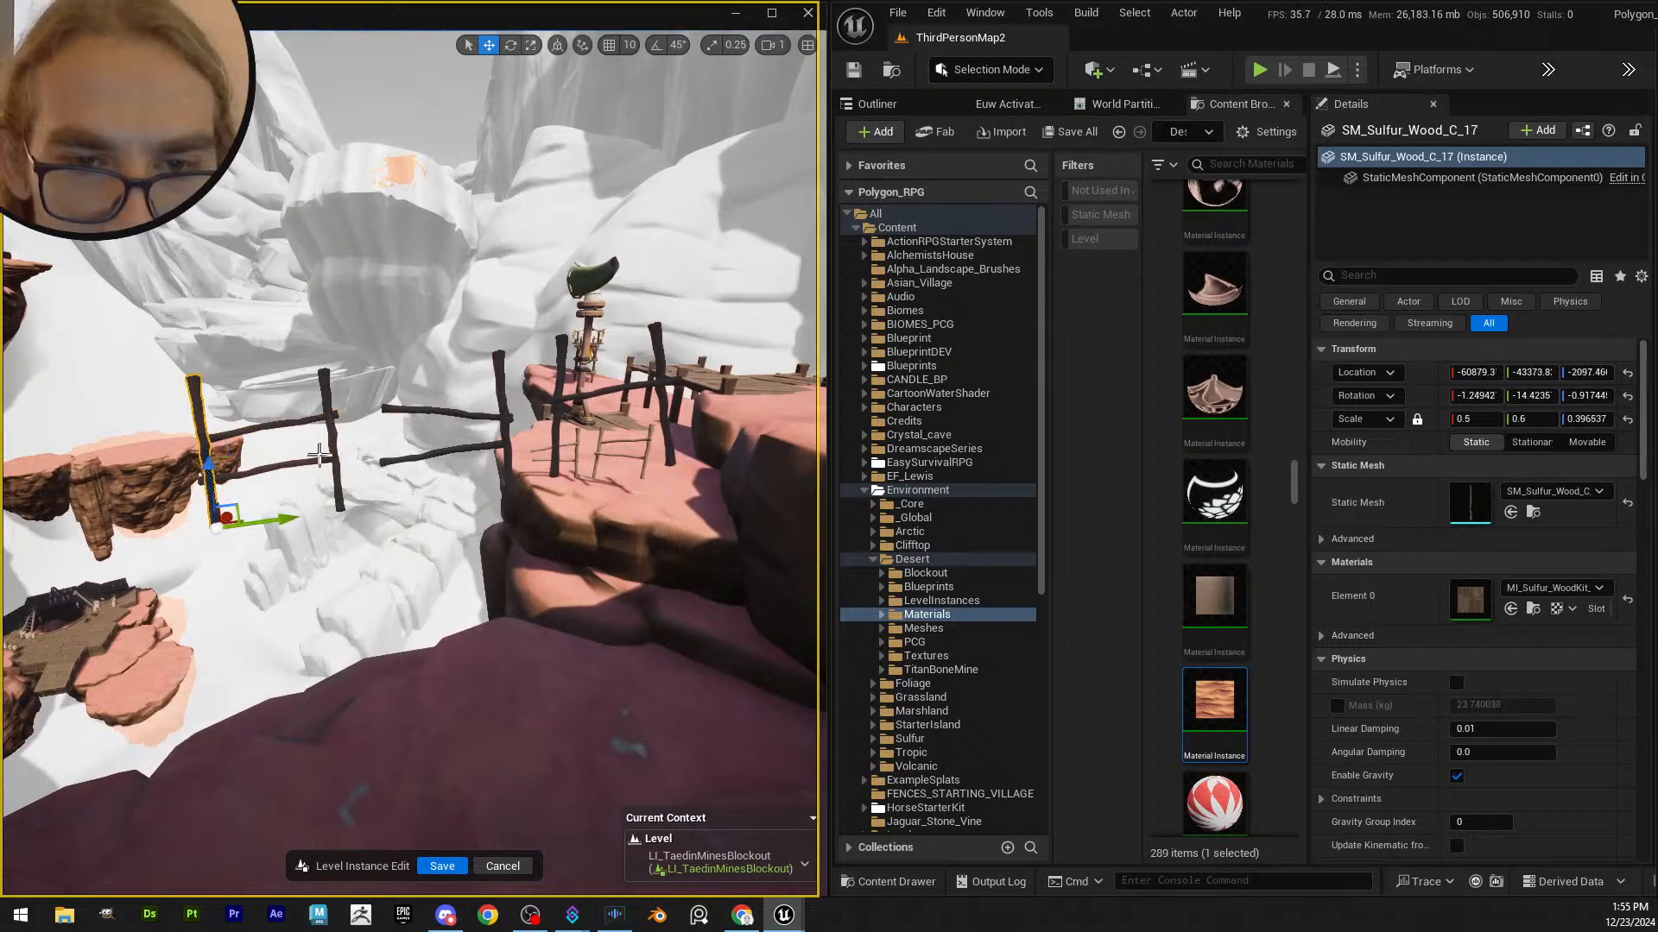
{"action": "left_click", "coordinate": [308, 464], "text": "ctrl"}
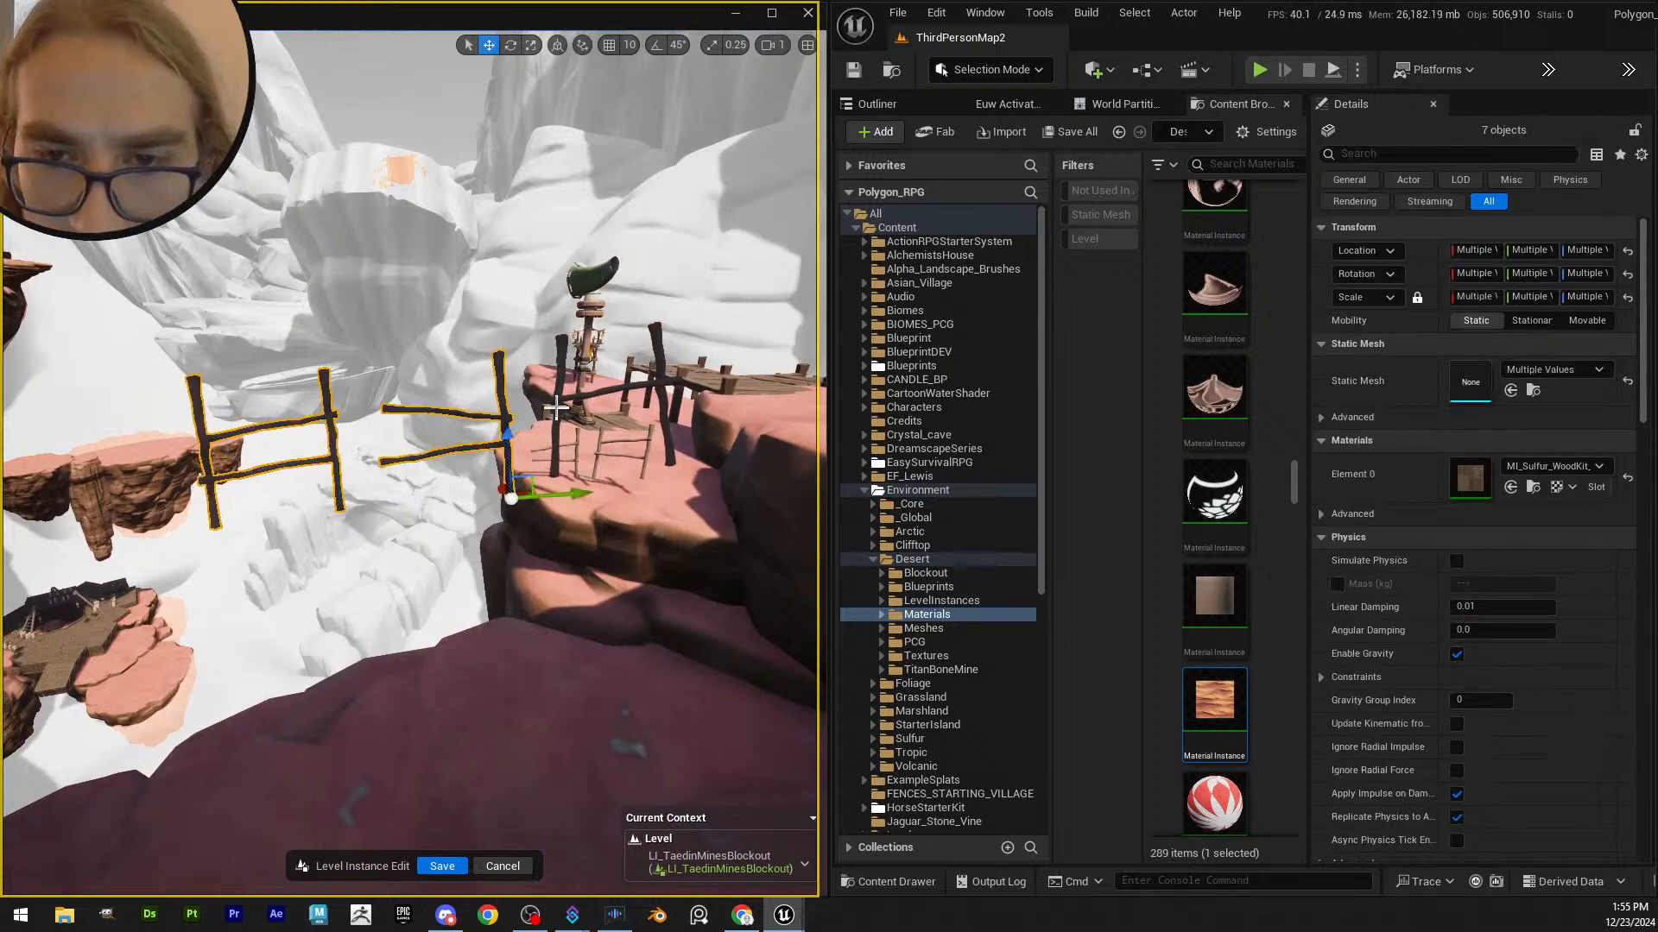
{"action": "left_click", "coordinate": [667, 428], "text": "ctrl"}
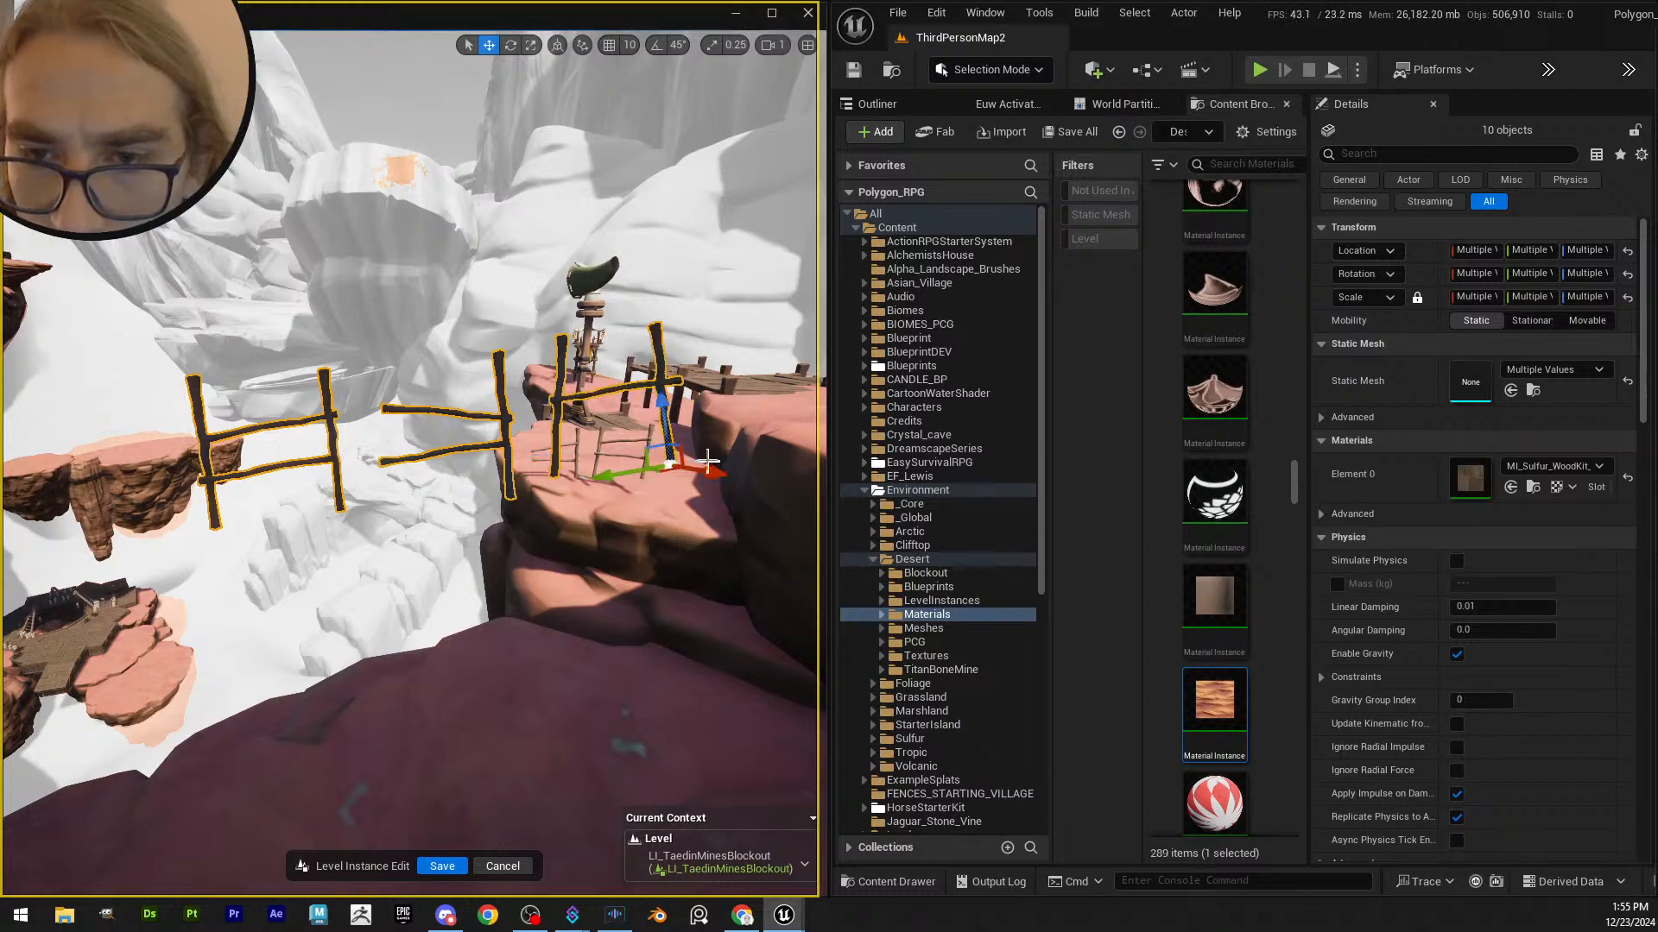
{"action": "left_click_drag", "start_coordinate": [682, 404], "coordinate": [622, 669]}
{"action": "key", "text": "f"}
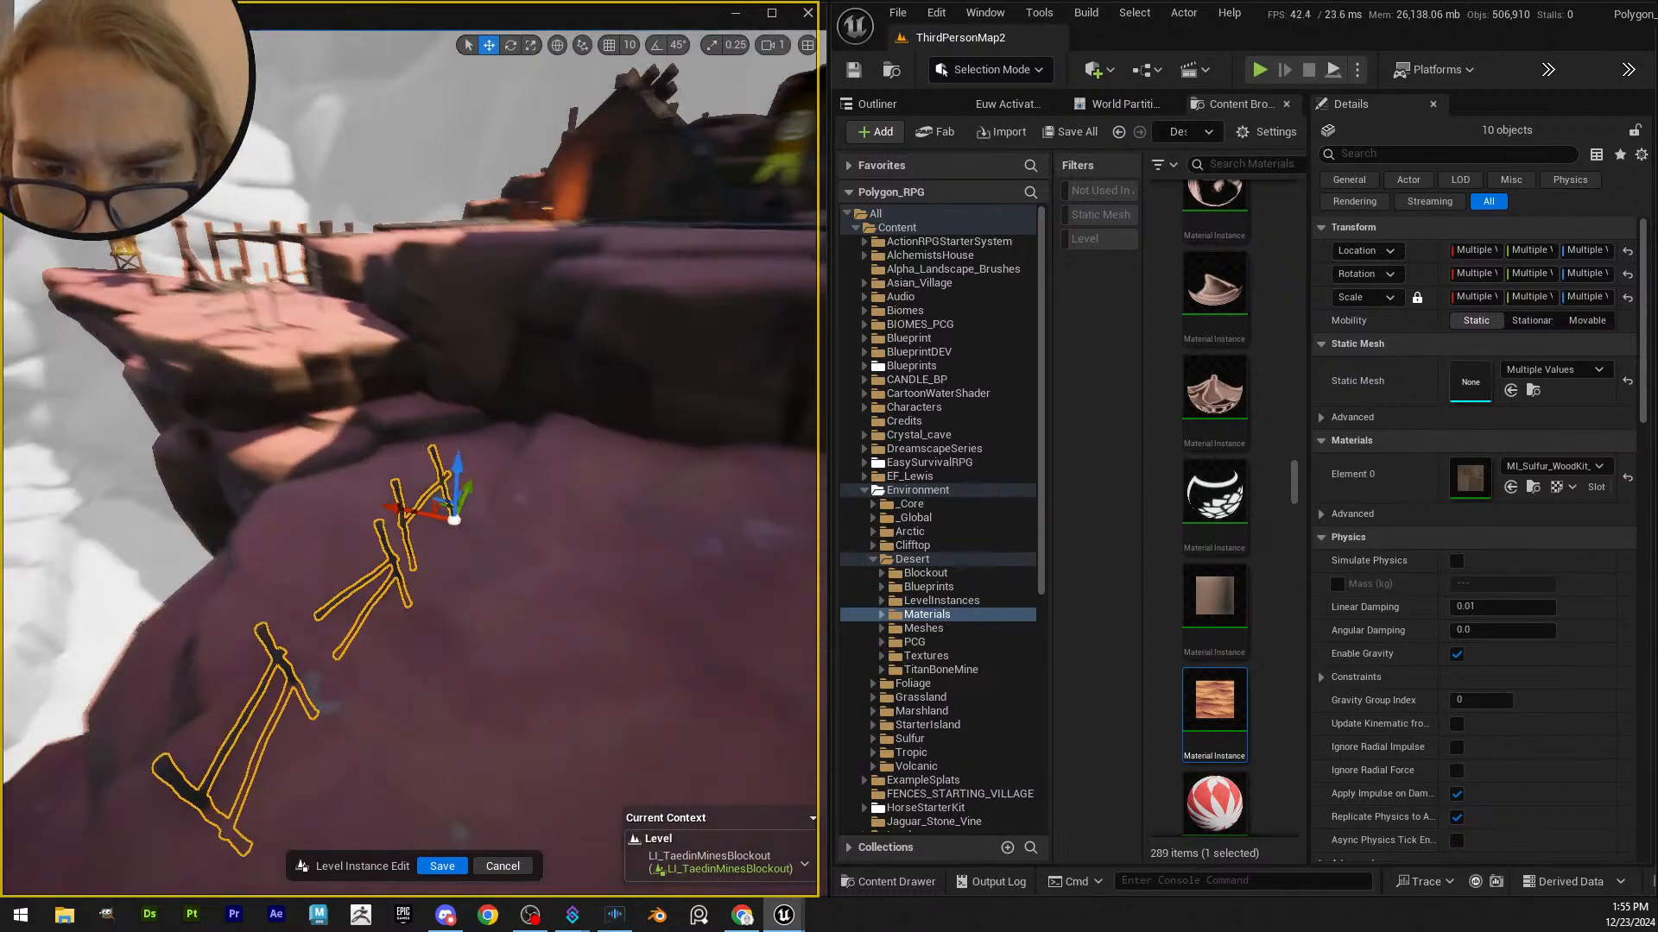
- Shift the selected fence across the rock toward its outer edge
{"action": "right_click_drag", "start_coordinate": [440, 446], "coordinate": [500, 337]}
{"action": "mouse_move", "coordinate": [486, 358]}
{"action": "left_mouse_down"}
{"action": "mouse_move", "coordinate": [394, 354]}
{"action": "mouse_move", "coordinate": [507, 345]}
{"action": "left_mouse_up"}
{"action": "key", "text": "e"}
{"action": "key", "text": "w"}
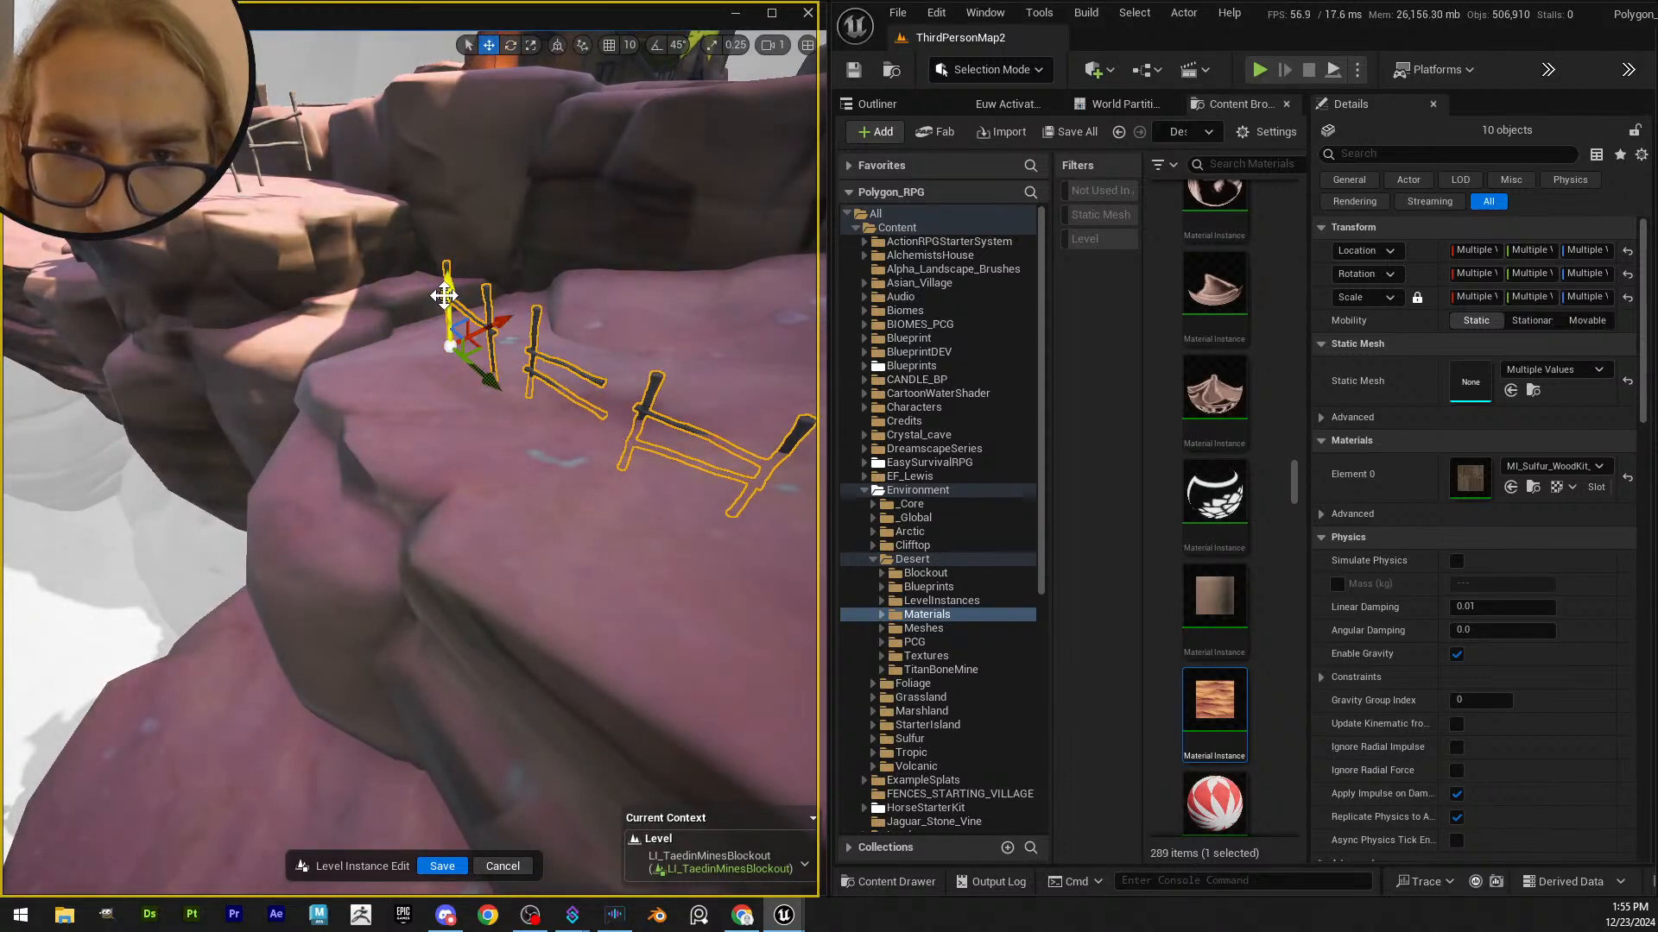
{"action": "left_click_drag", "start_coordinate": [445, 296], "coordinate": [377, 350]}
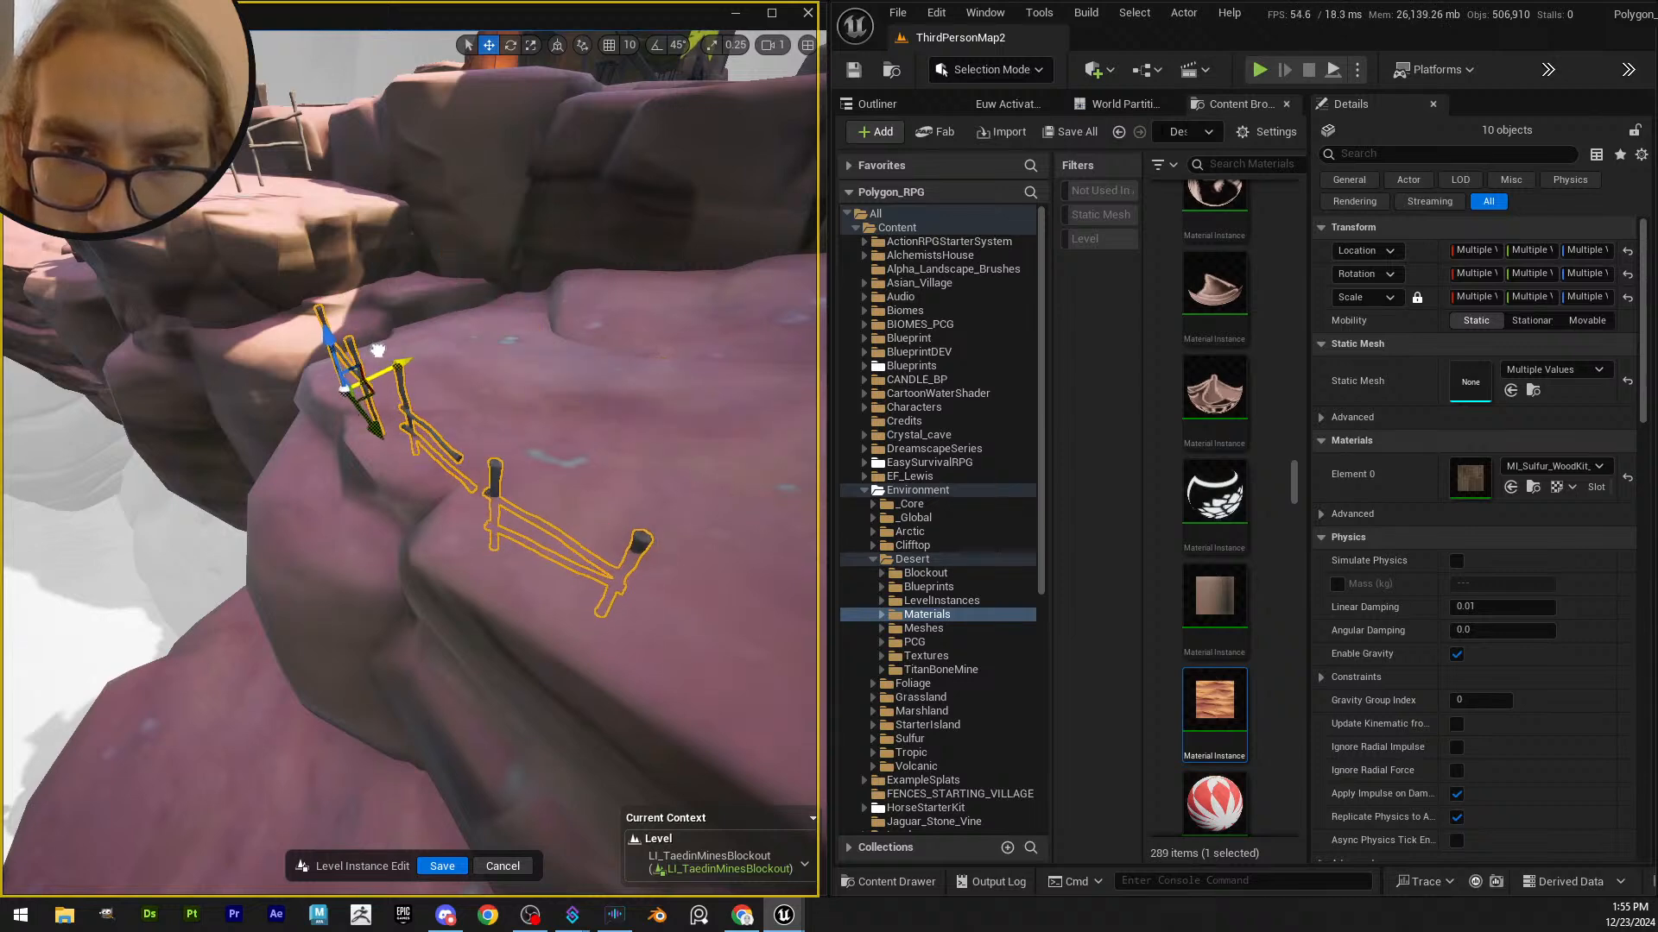
{"action": "right_click_drag", "start_coordinate": [378, 350], "coordinate": [358, 302]}
- Line the fence up along the rim of the rock ledge and save the level instance edits
{"action": "left_click_drag", "start_coordinate": [307, 344], "coordinate": [293, 292]}
{"action": "right_click_drag", "start_coordinate": [298, 297], "coordinate": [359, 322]}
{"action": "key", "text": "e"}
{"action": "left_click_drag", "start_coordinate": [414, 381], "coordinate": [334, 400]}
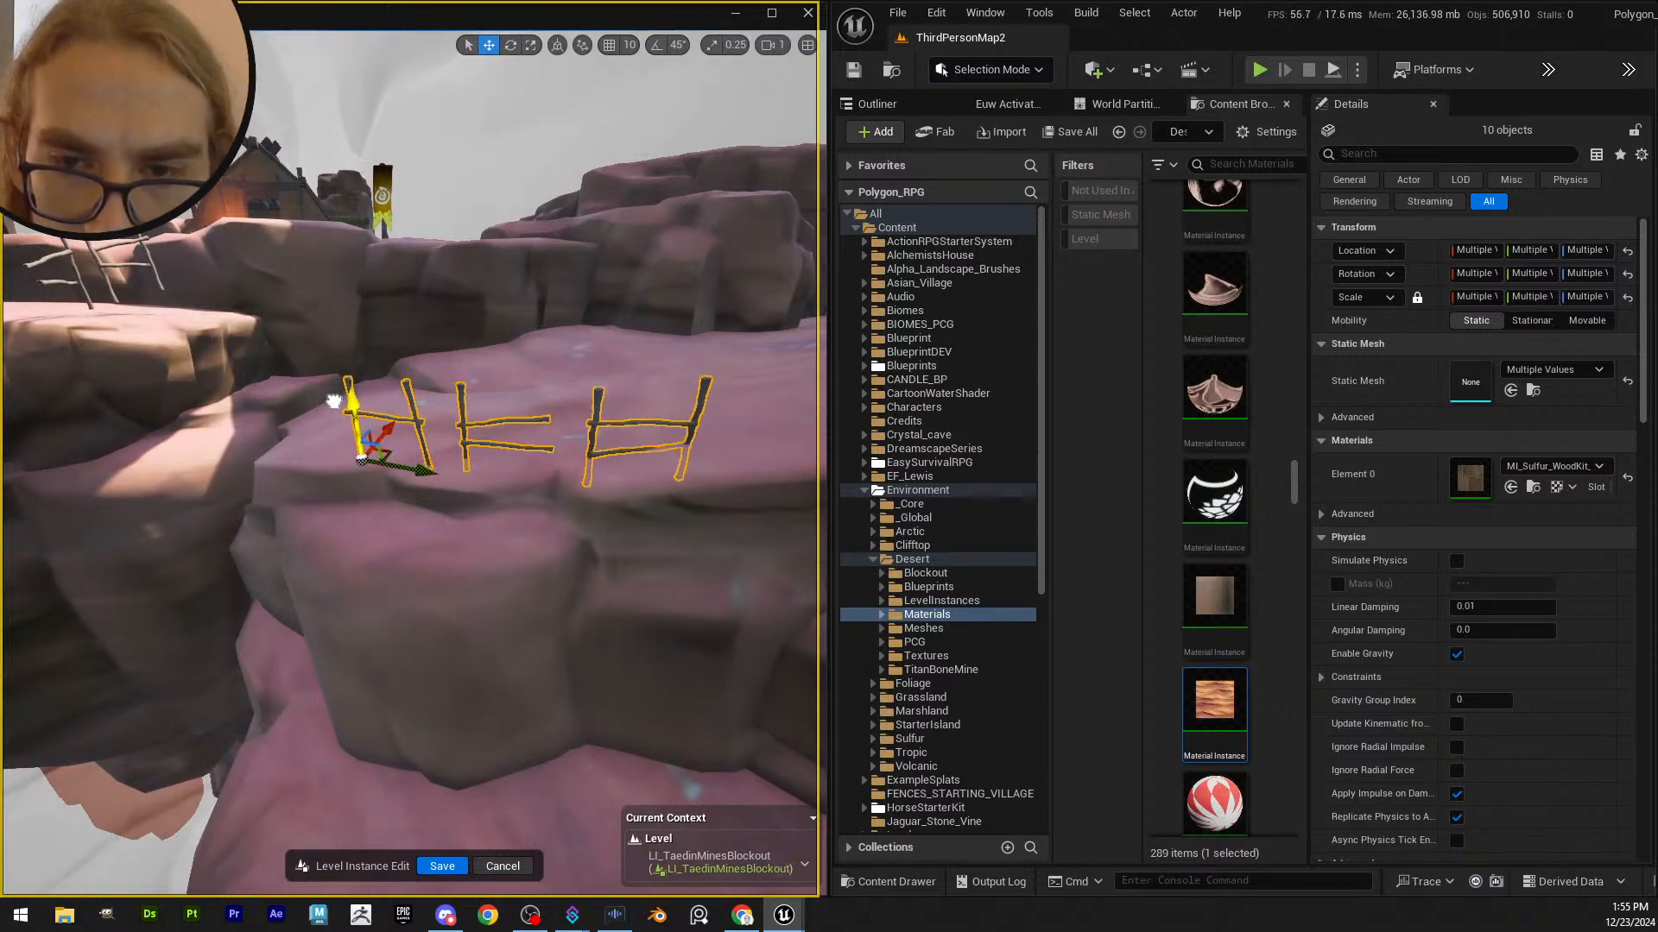
{"action": "right_click_drag", "start_coordinate": [334, 400], "coordinate": [401, 415]}
{"action": "left_click", "coordinate": [443, 866]}
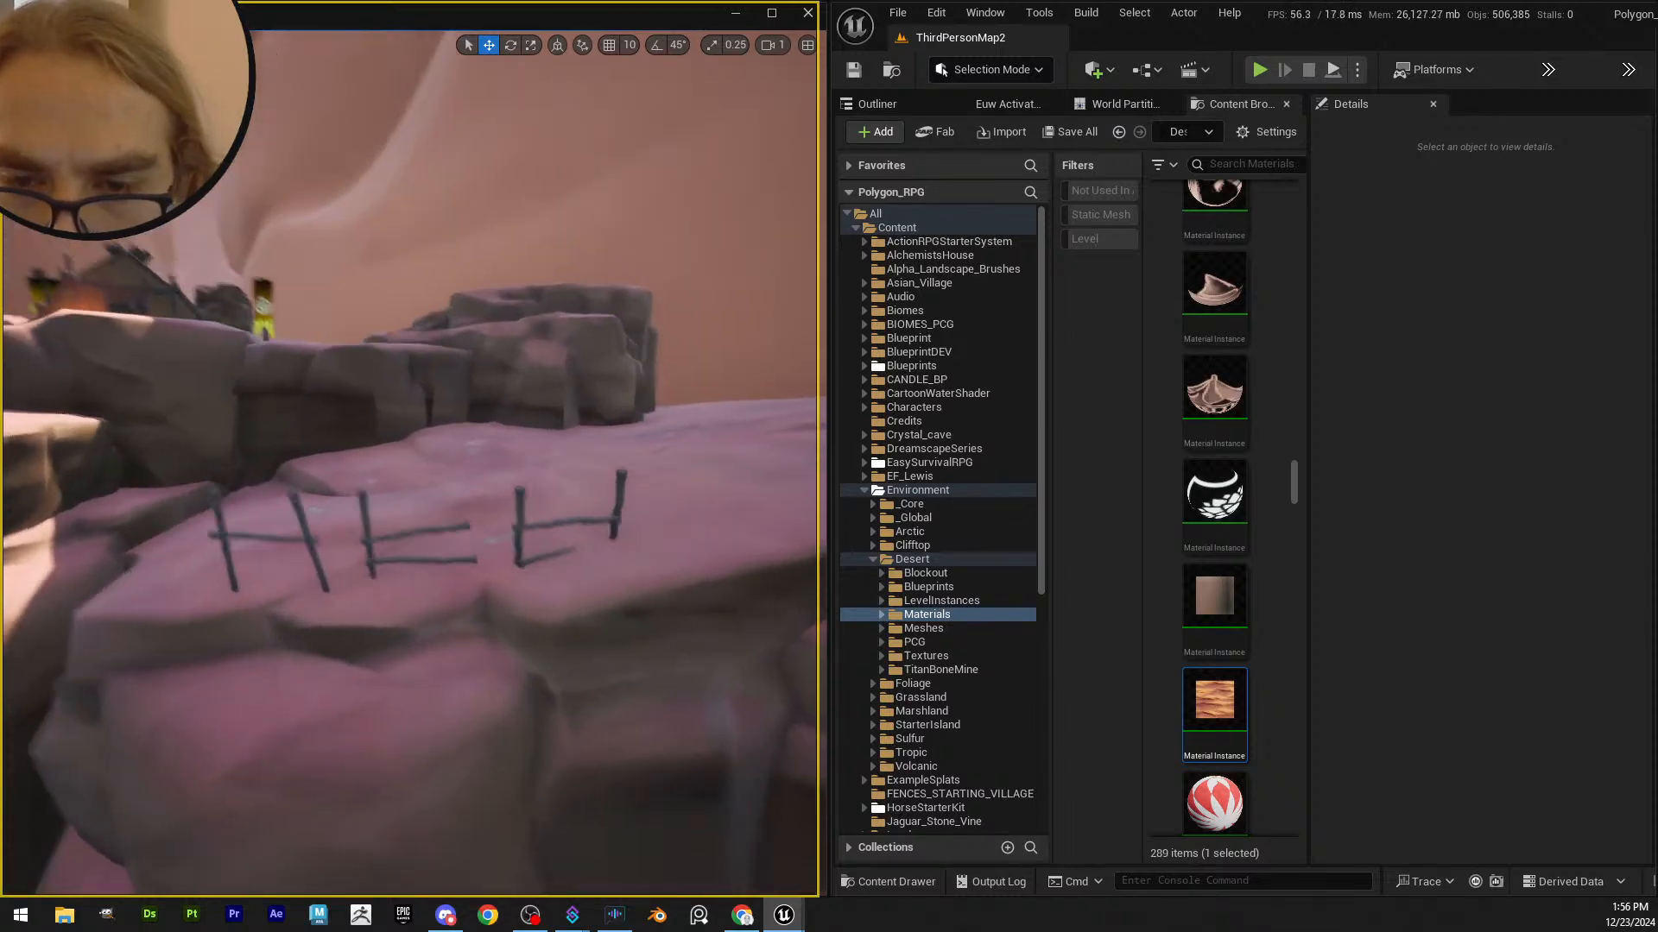
{"action": "right_click", "coordinate": [484, 458]}
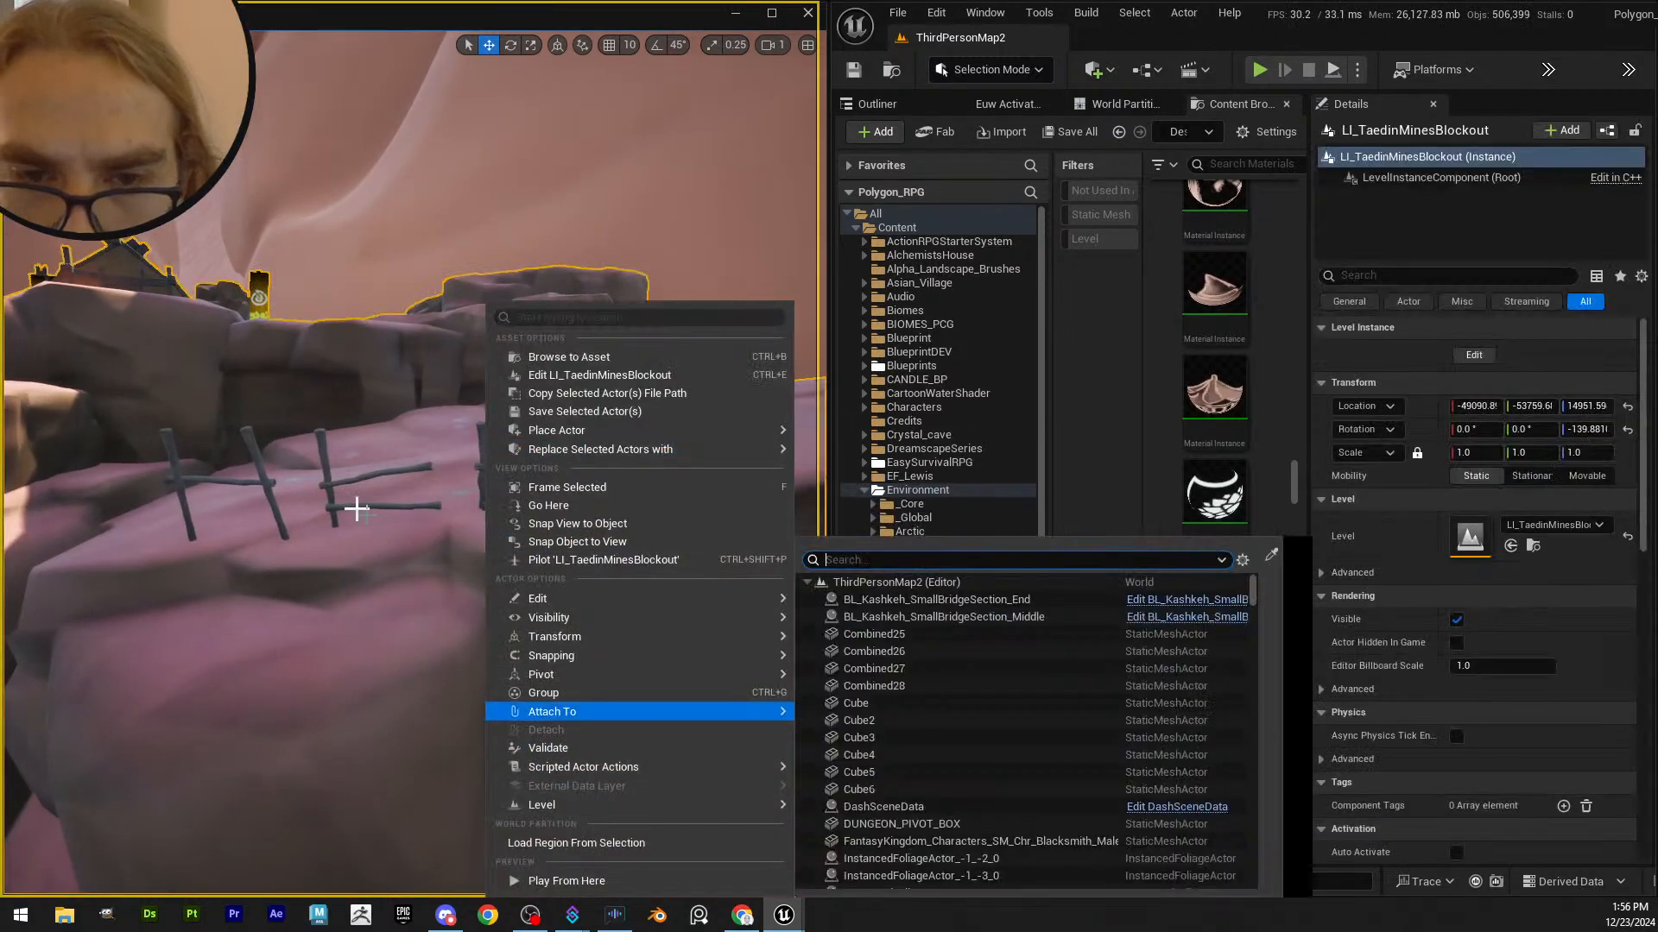
{"action": "key", "text": "Escape"}
{"action": "key", "text": "Escape"}
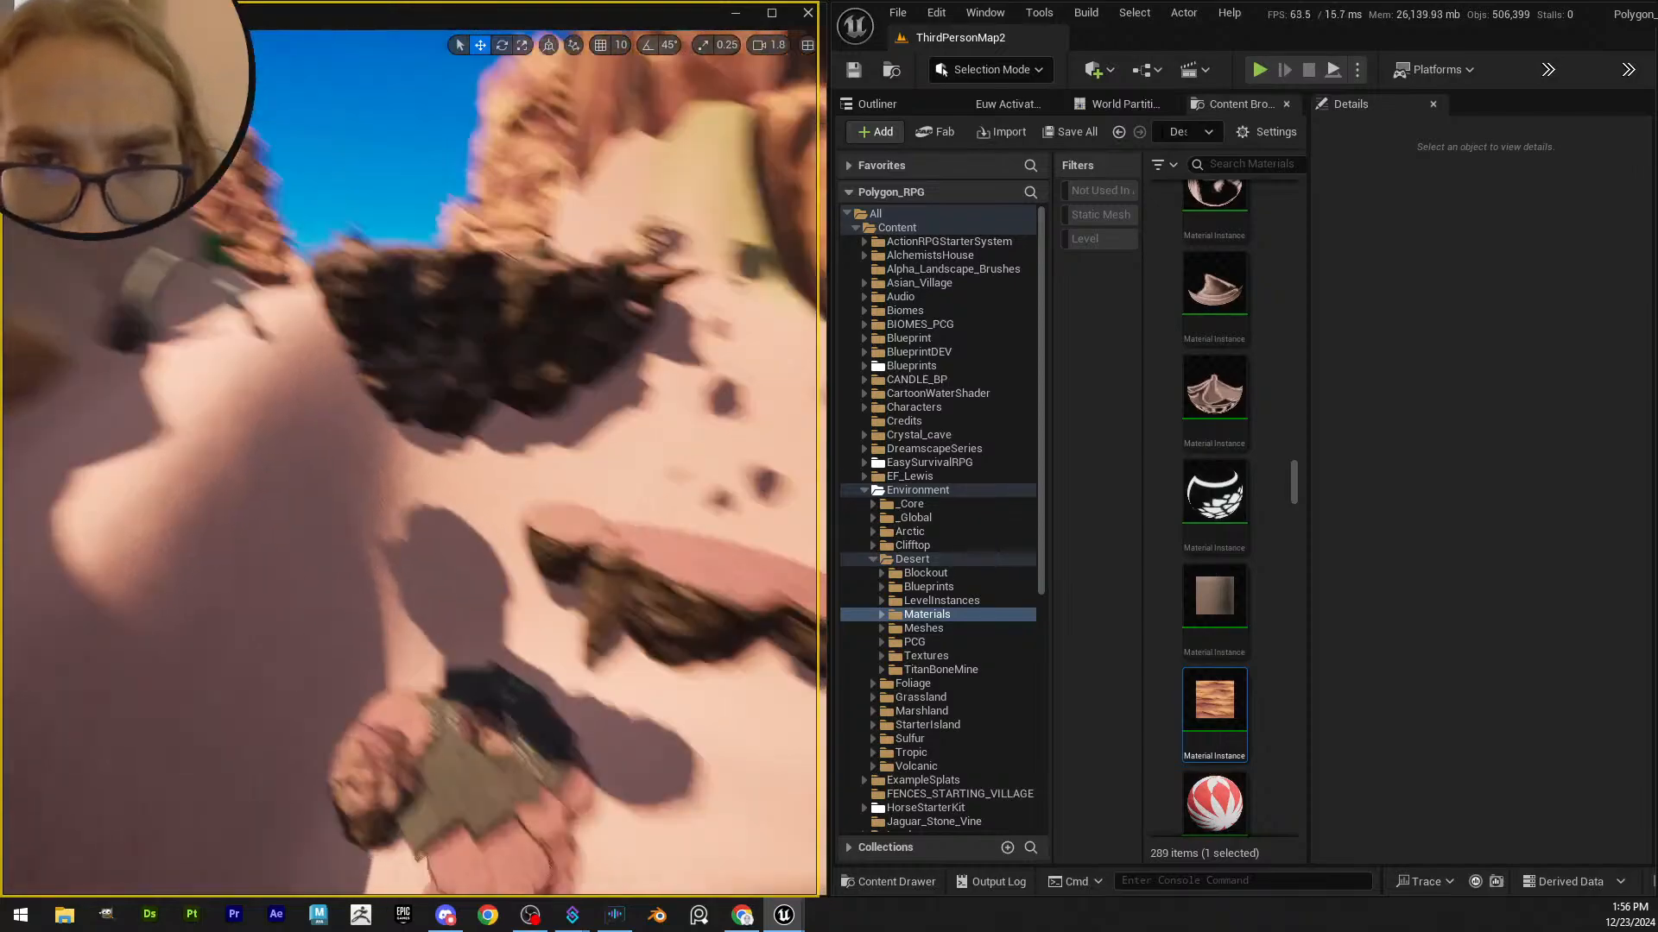
- Switch to Landscape mode at the dunes beside the round wooden platform and reduce the Smooth brush size to about 1253
{"action": "scroll", "coordinate": [410, 462], "scroll_direction": "up", "scroll_amount": 7}
{"action": "right_click_drag", "start_coordinate": [410, 462], "coordinate": [298, 492]}
{"action": "right_click_drag", "start_coordinate": [527, 458], "coordinate": [479, 453]}
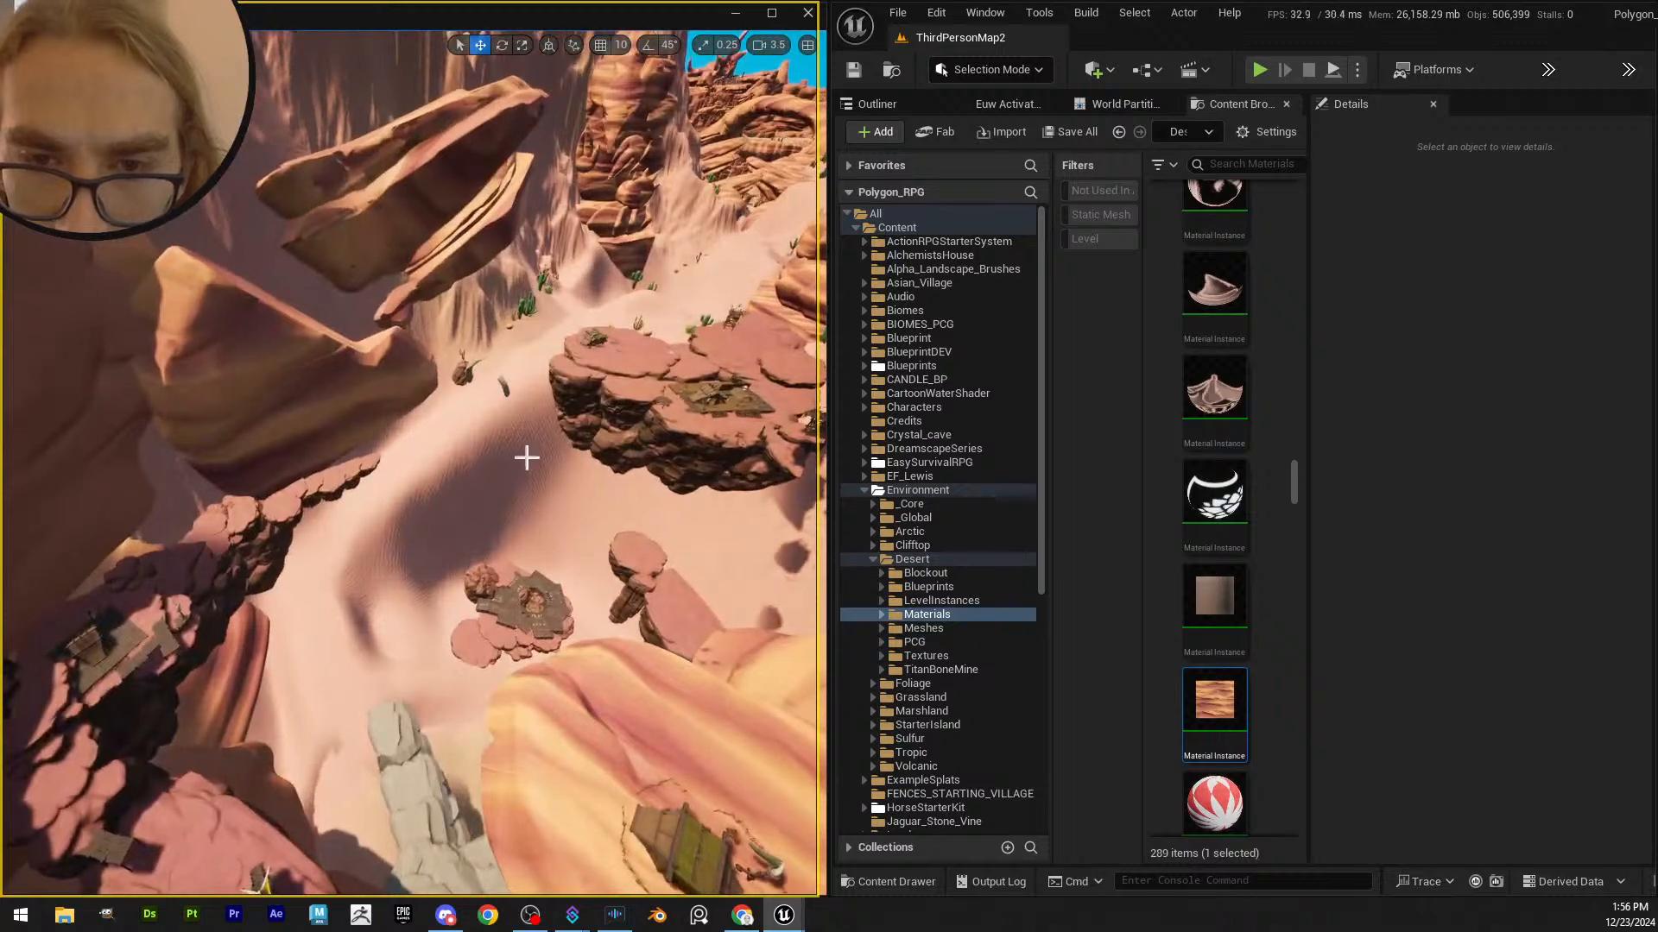
{"action": "right_click_drag", "start_coordinate": [375, 617], "coordinate": [363, 665]}
{"action": "left_click", "coordinate": [471, 498]}
{"action": "right_click", "coordinate": [474, 501]}
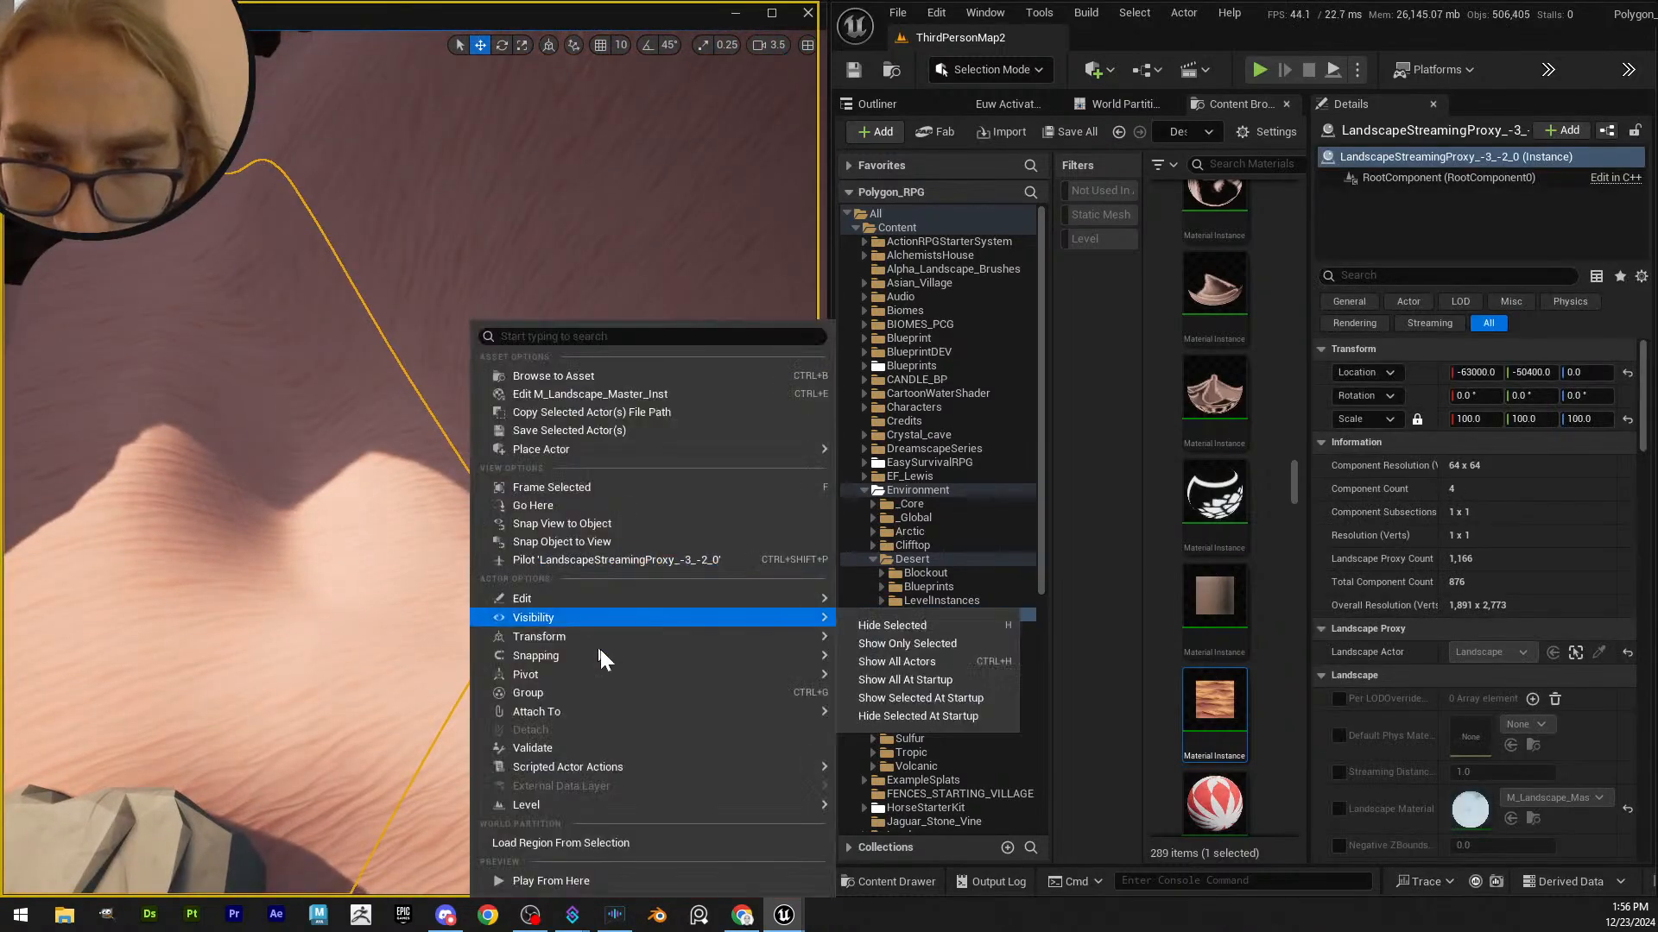
{"action": "left_click", "coordinate": [992, 69]}
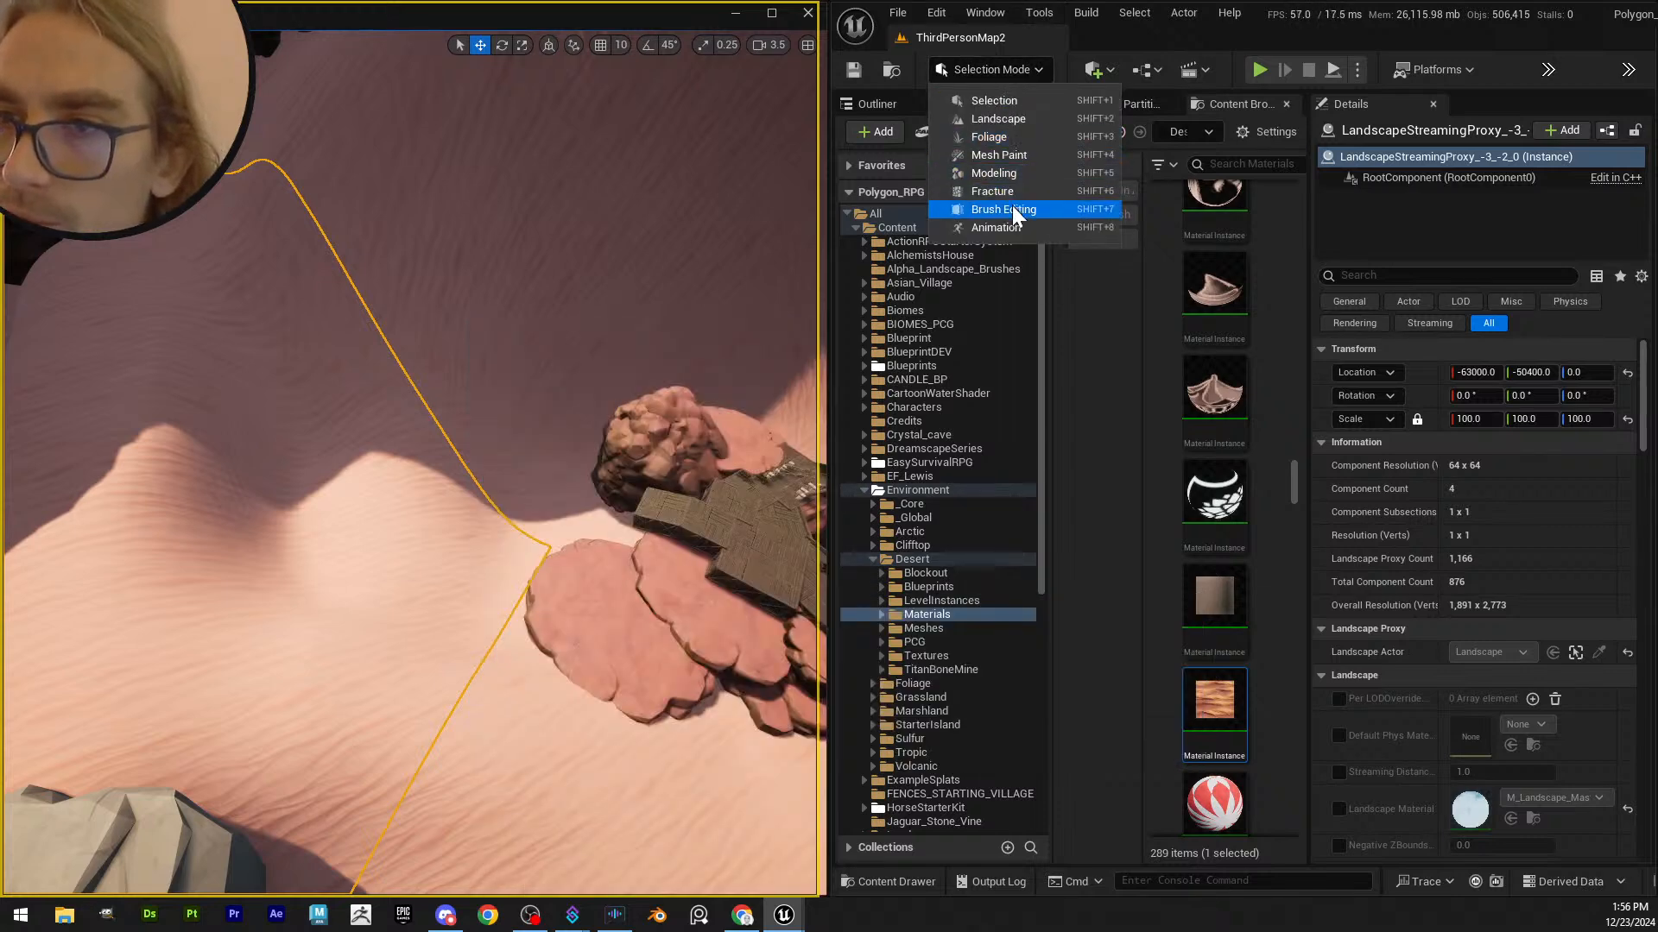
{"action": "key", "text": "shift+2"}
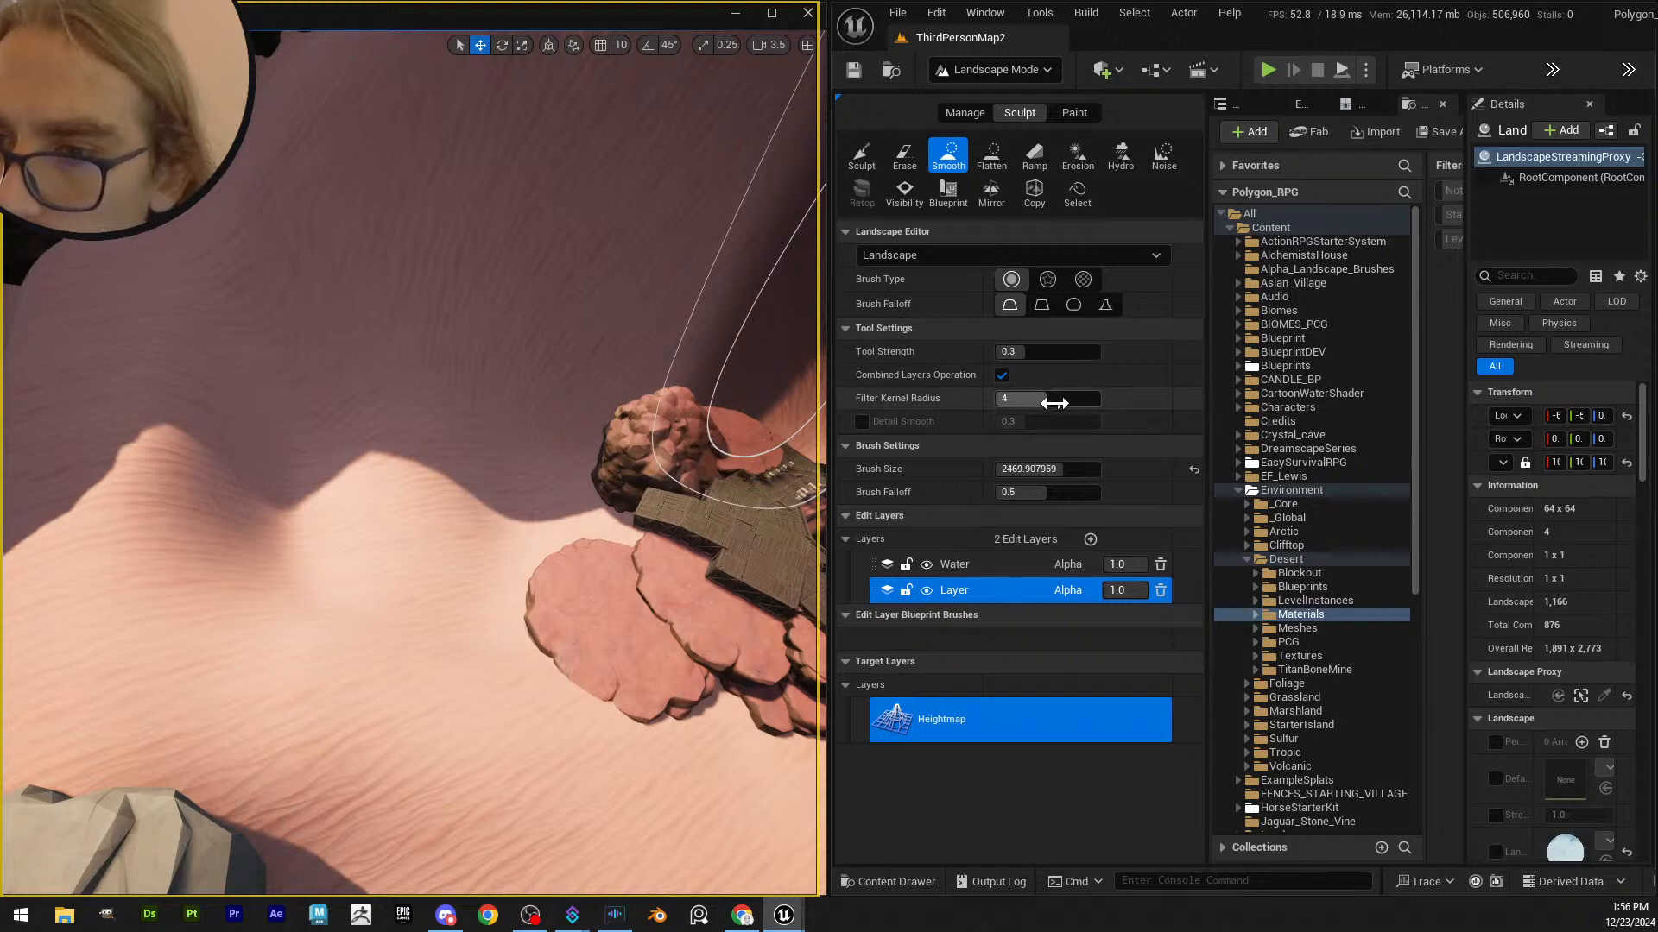
{"action": "left_click_drag", "start_coordinate": [1063, 472], "coordinate": [1005, 472]}
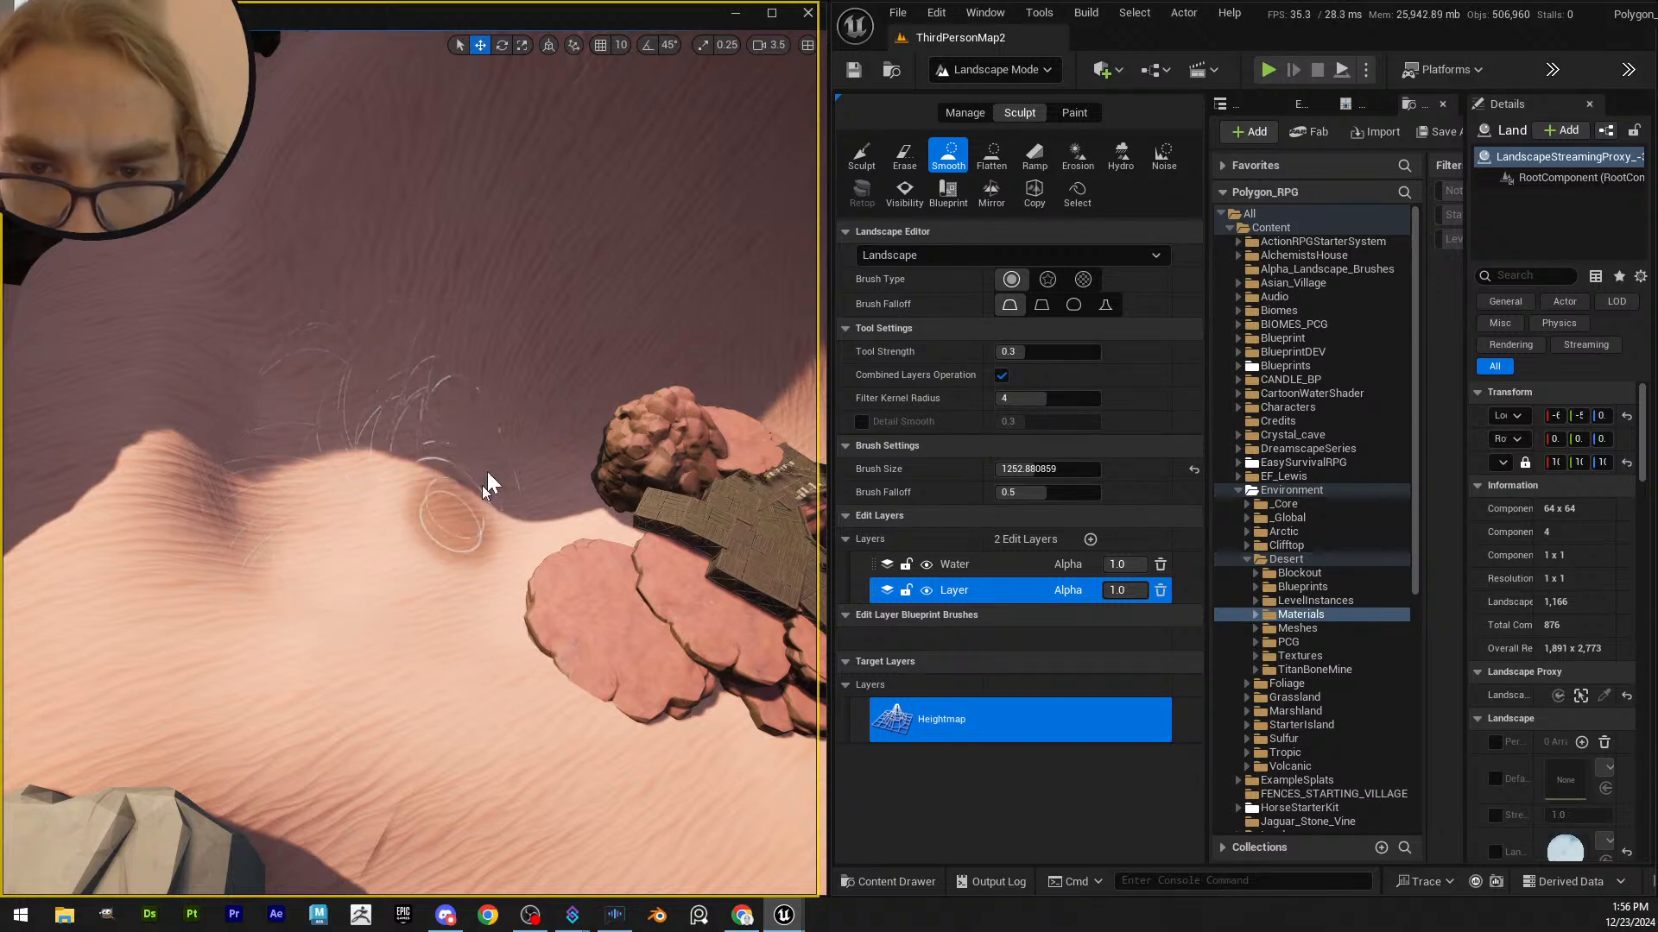
- Erode the sand slopes behind the round wooden platform with the Erosion tool
{"action": "right_click_drag", "start_coordinate": [551, 431], "coordinate": [557, 578]}
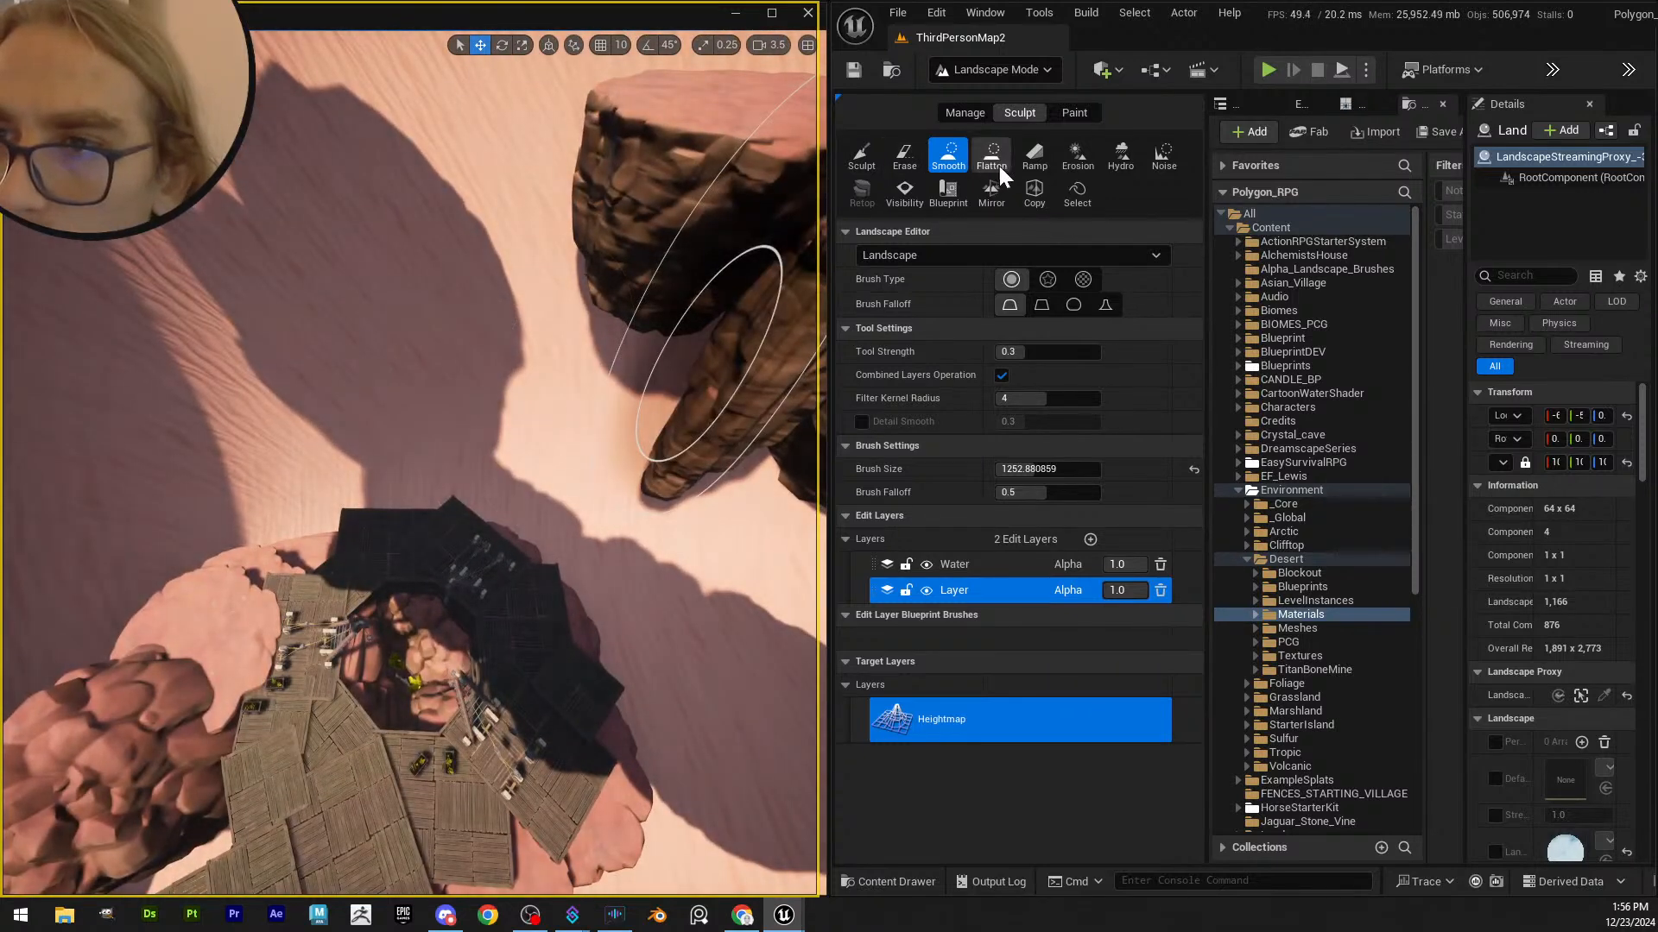
{"action": "left_click", "coordinate": [1077, 157]}
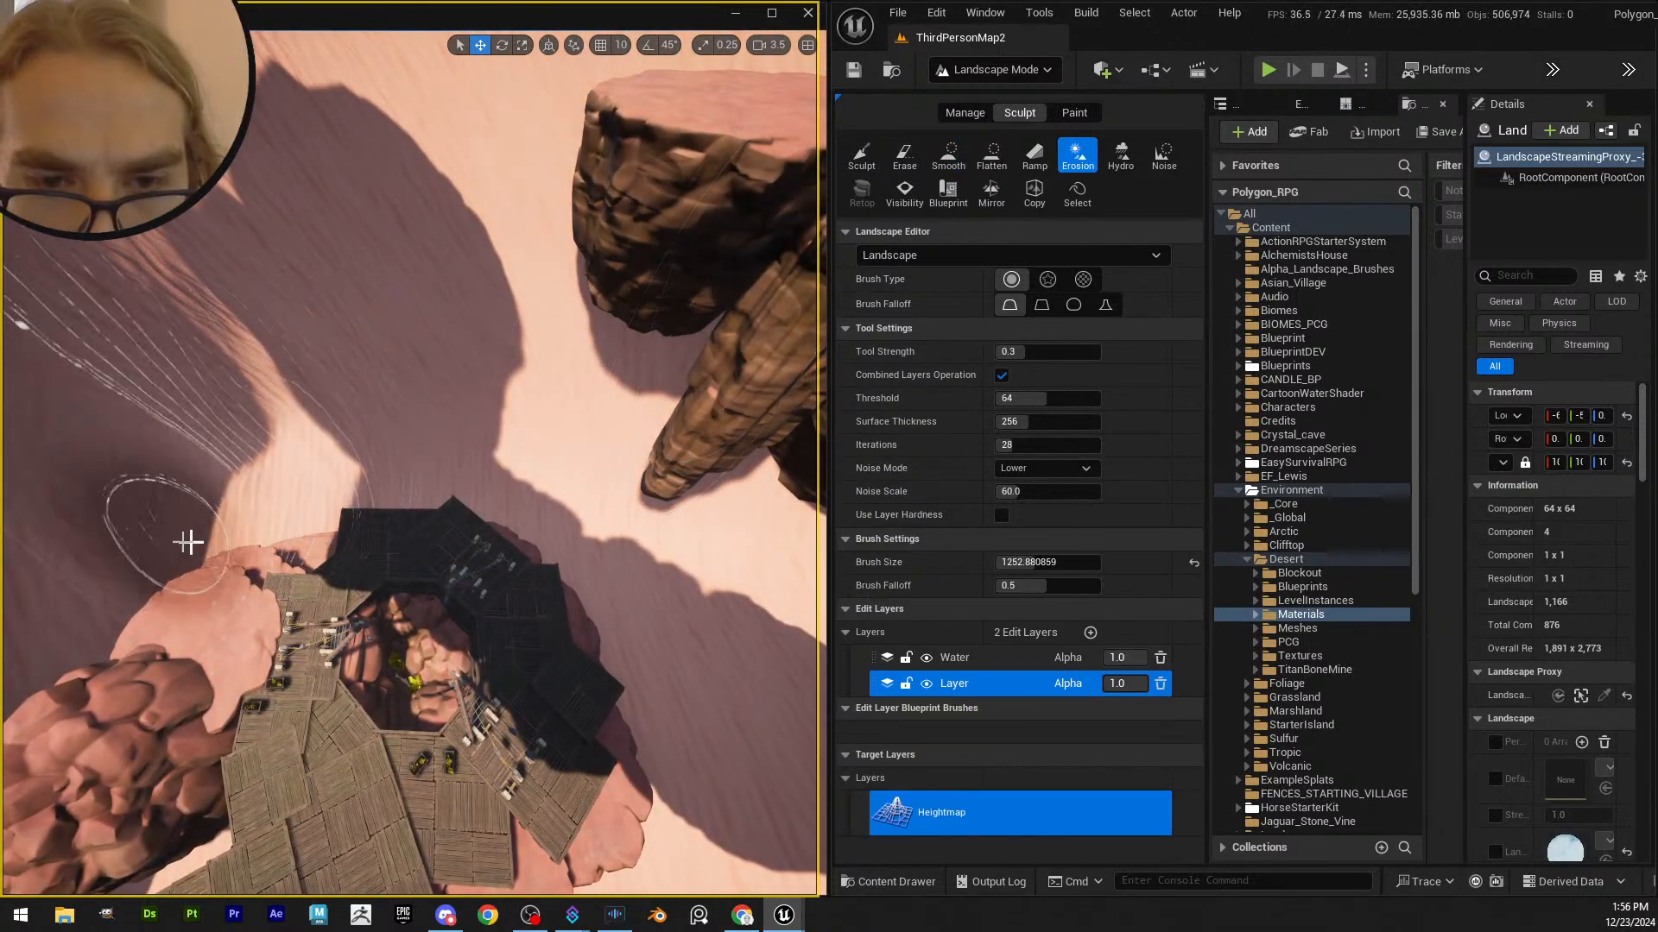
{"action": "mouse_move", "coordinate": [188, 542]}
{"action": "left_mouse_down"}
{"action": "mouse_move", "coordinate": [440, 492]}
{"action": "mouse_move", "coordinate": [540, 437]}
{"action": "mouse_move", "coordinate": [430, 467]}
{"action": "left_mouse_up"}
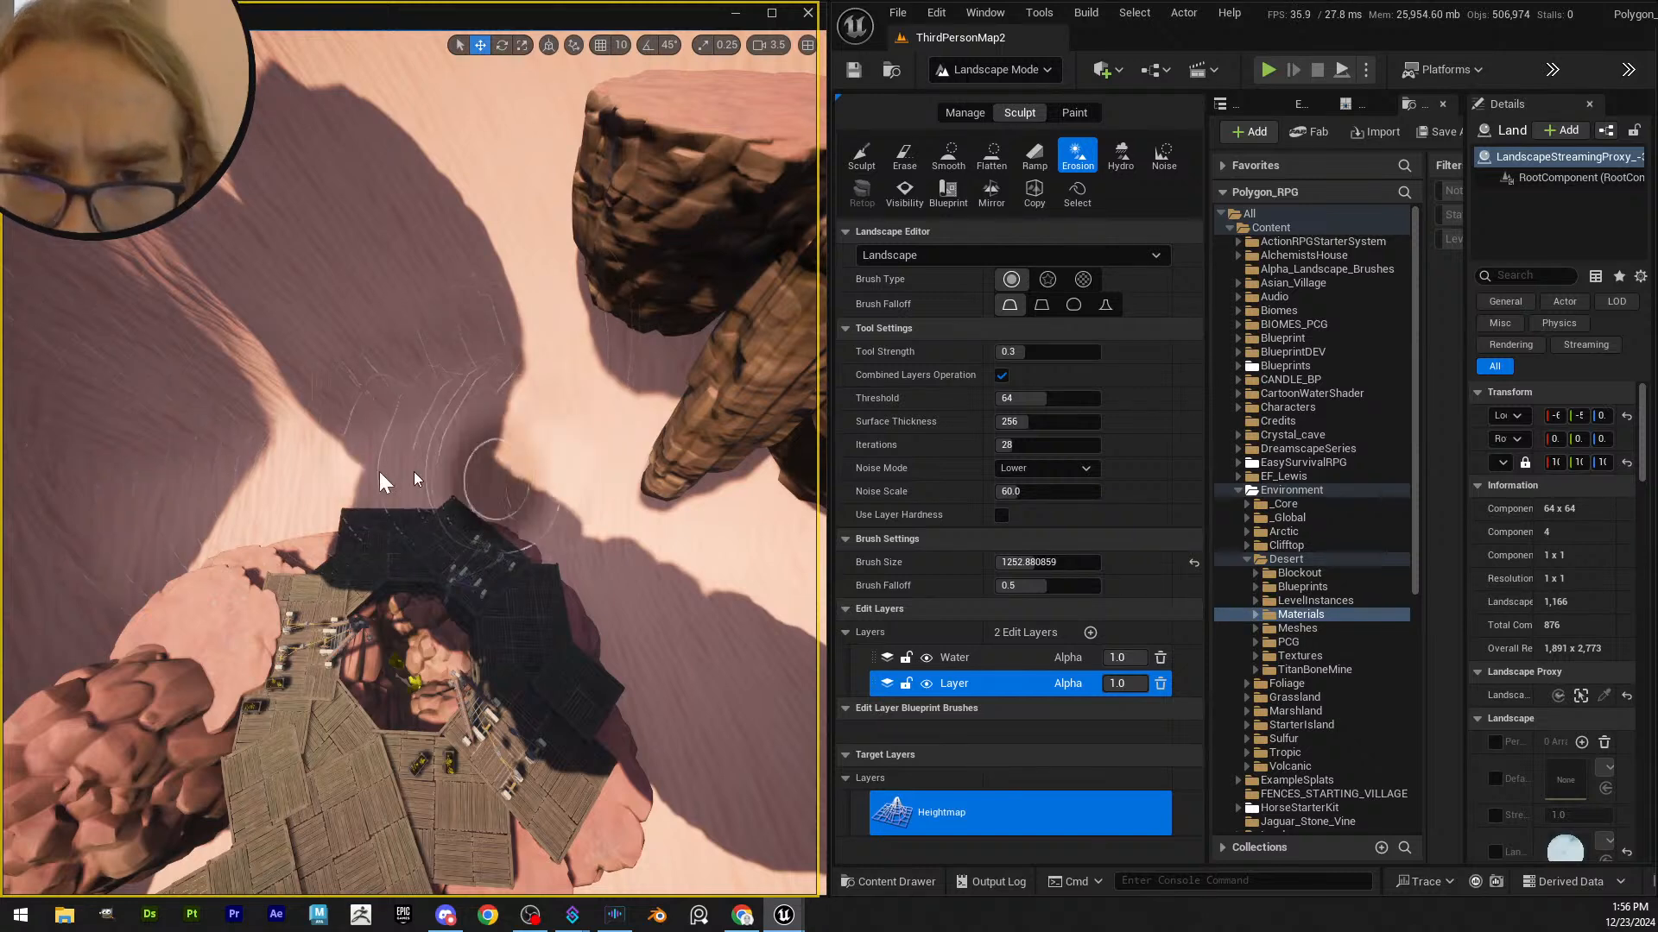
{"action": "right_click_drag", "start_coordinate": [380, 480], "coordinate": [450, 491]}
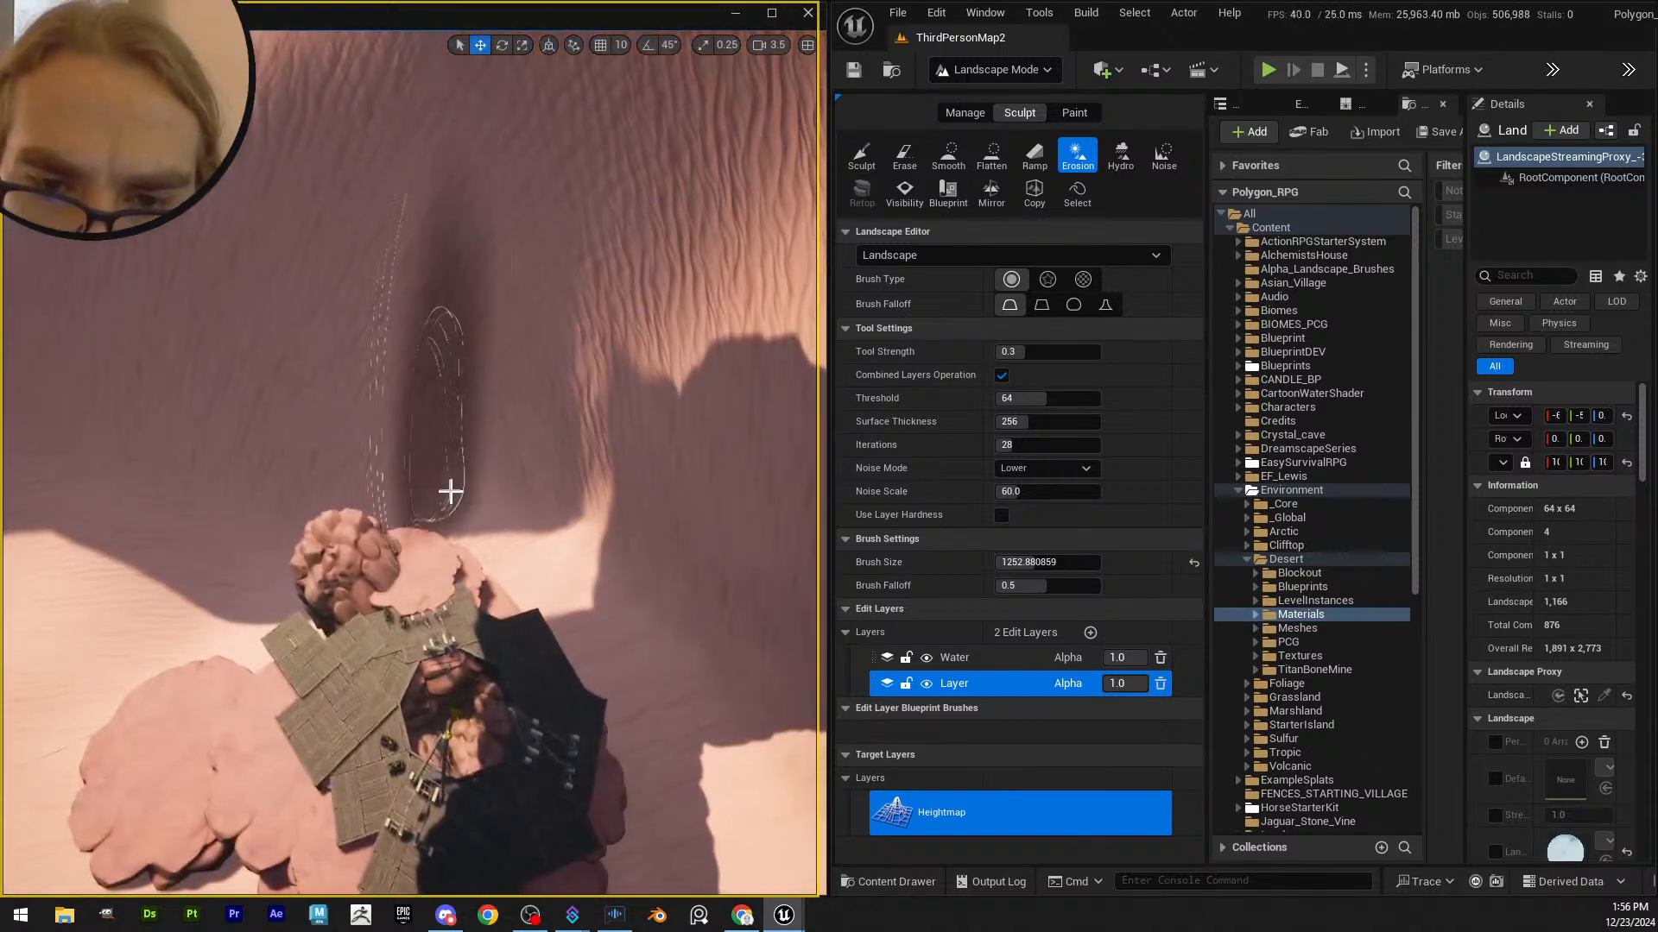
{"action": "mouse_move", "coordinate": [450, 492]}
{"action": "left_mouse_down"}
{"action": "mouse_move", "coordinate": [363, 495]}
{"action": "mouse_move", "coordinate": [293, 555]}
{"action": "mouse_move", "coordinate": [632, 654]}
{"action": "mouse_move", "coordinate": [552, 553]}
{"action": "mouse_move", "coordinate": [621, 484]}
{"action": "mouse_move", "coordinate": [518, 397]}
{"action": "mouse_move", "coordinate": [594, 599]}
{"action": "mouse_move", "coordinate": [473, 512]}
{"action": "left_mouse_up"}
{"action": "right_click_drag", "start_coordinate": [450, 562], "coordinate": [384, 550]}
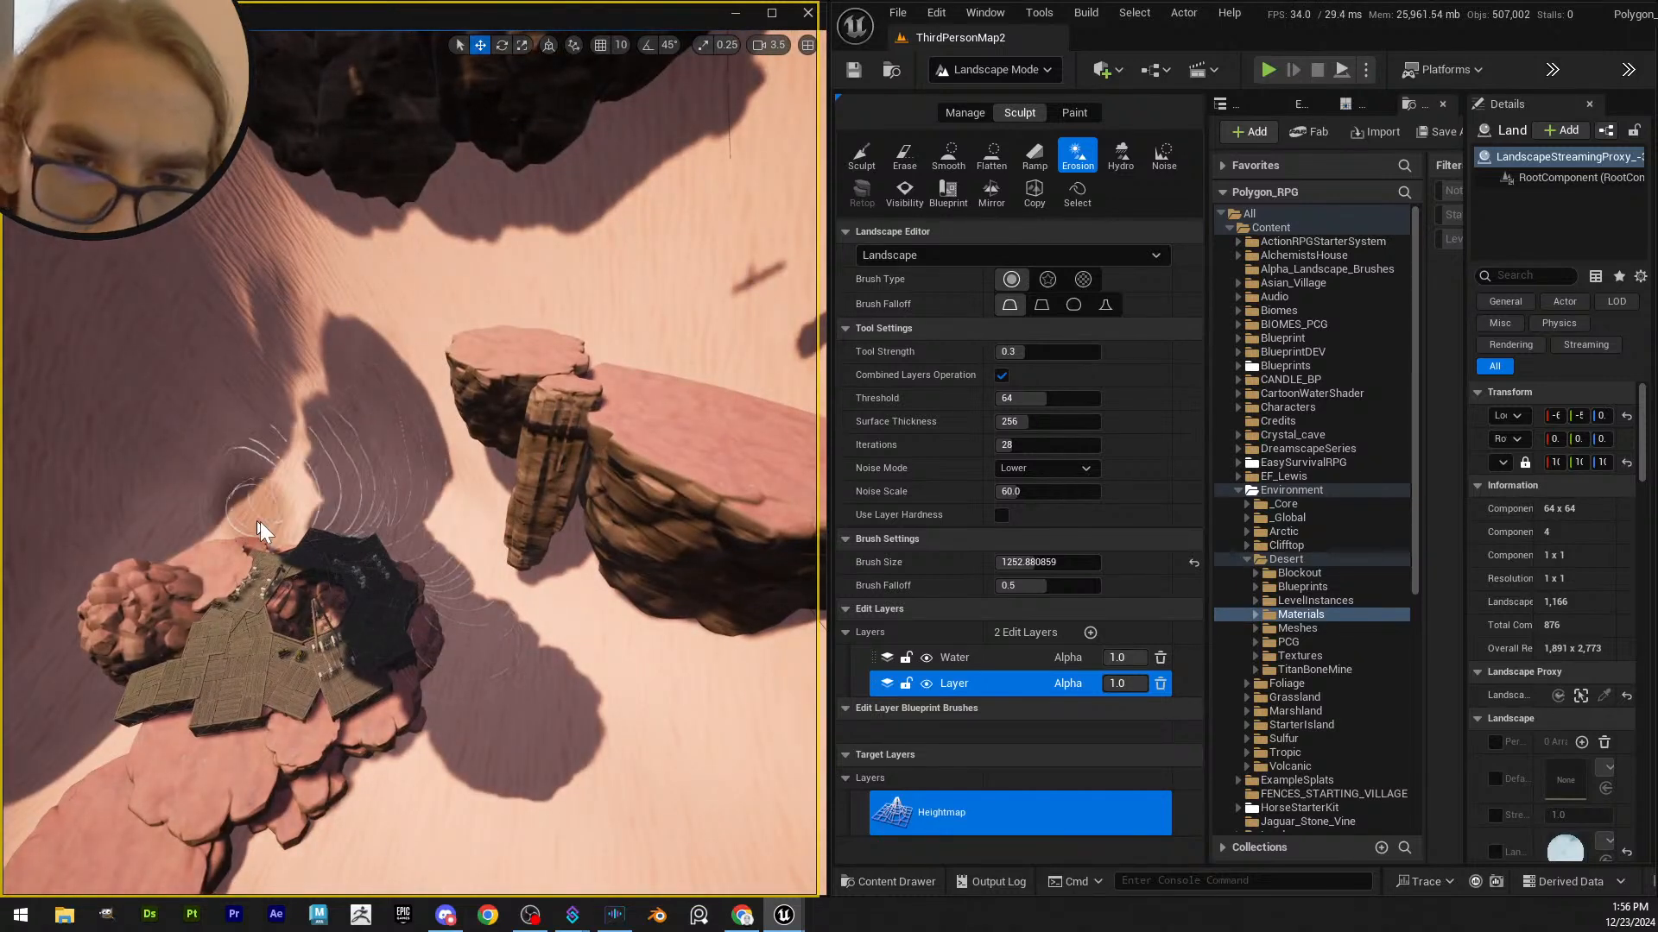
{"action": "right_click_drag", "start_coordinate": [261, 522], "coordinate": [574, 359]}
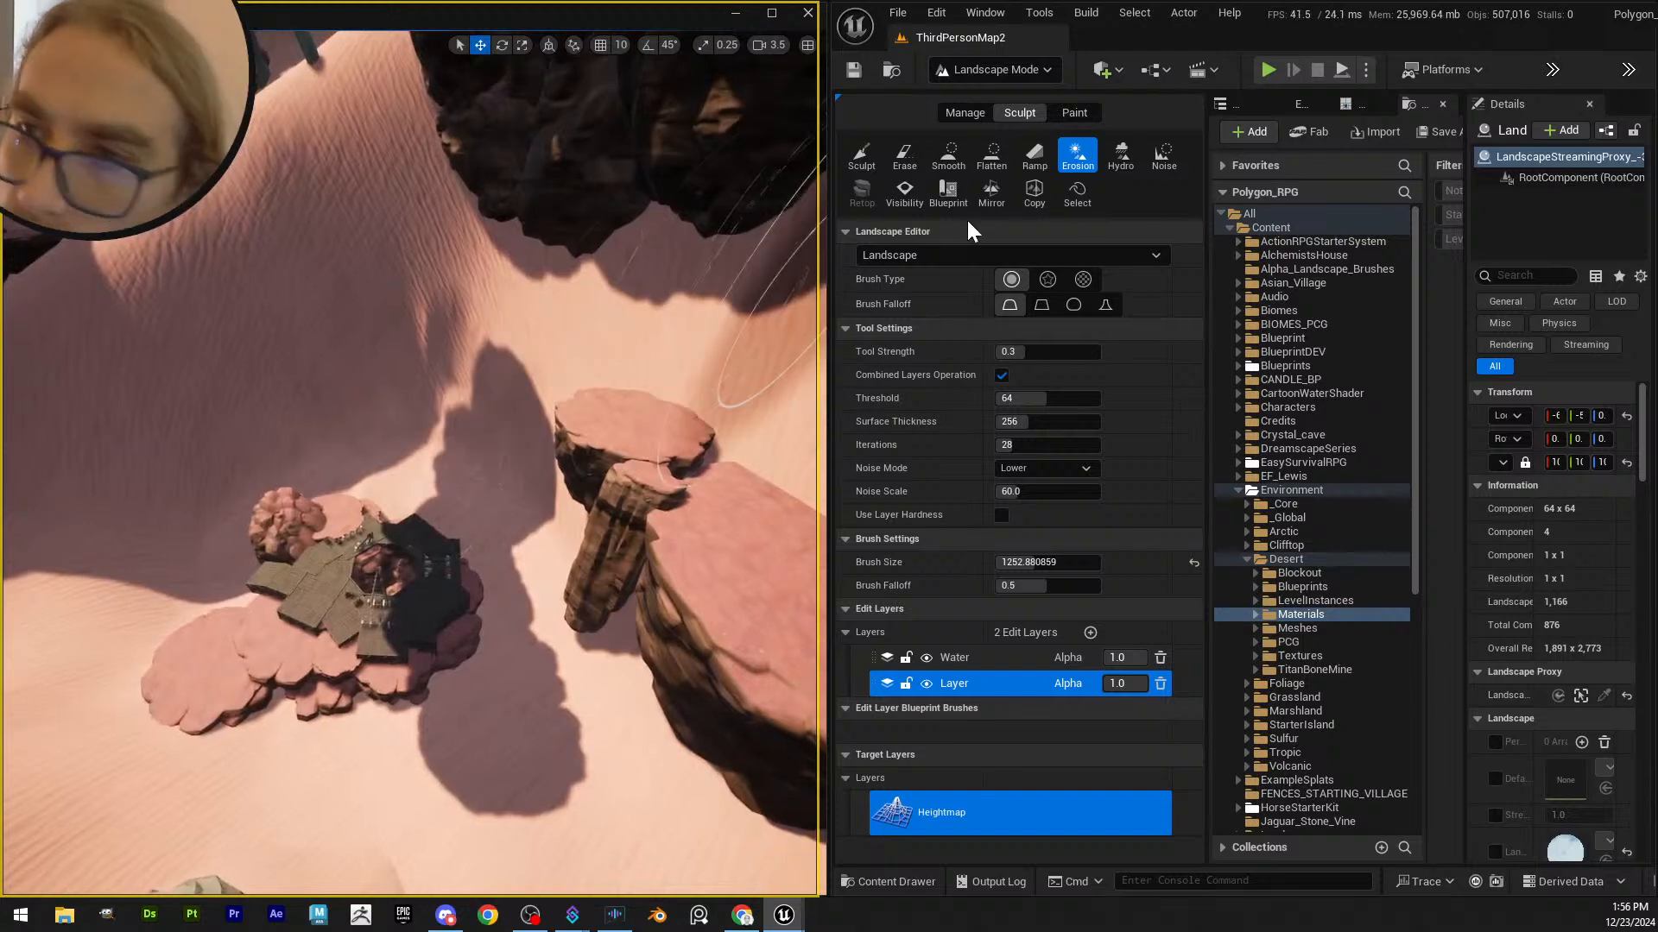
- Smooth the shadowed sand between the wooden platform and the neighbouring floating rock with the Smooth tool
{"action": "left_click", "coordinate": [960, 158]}
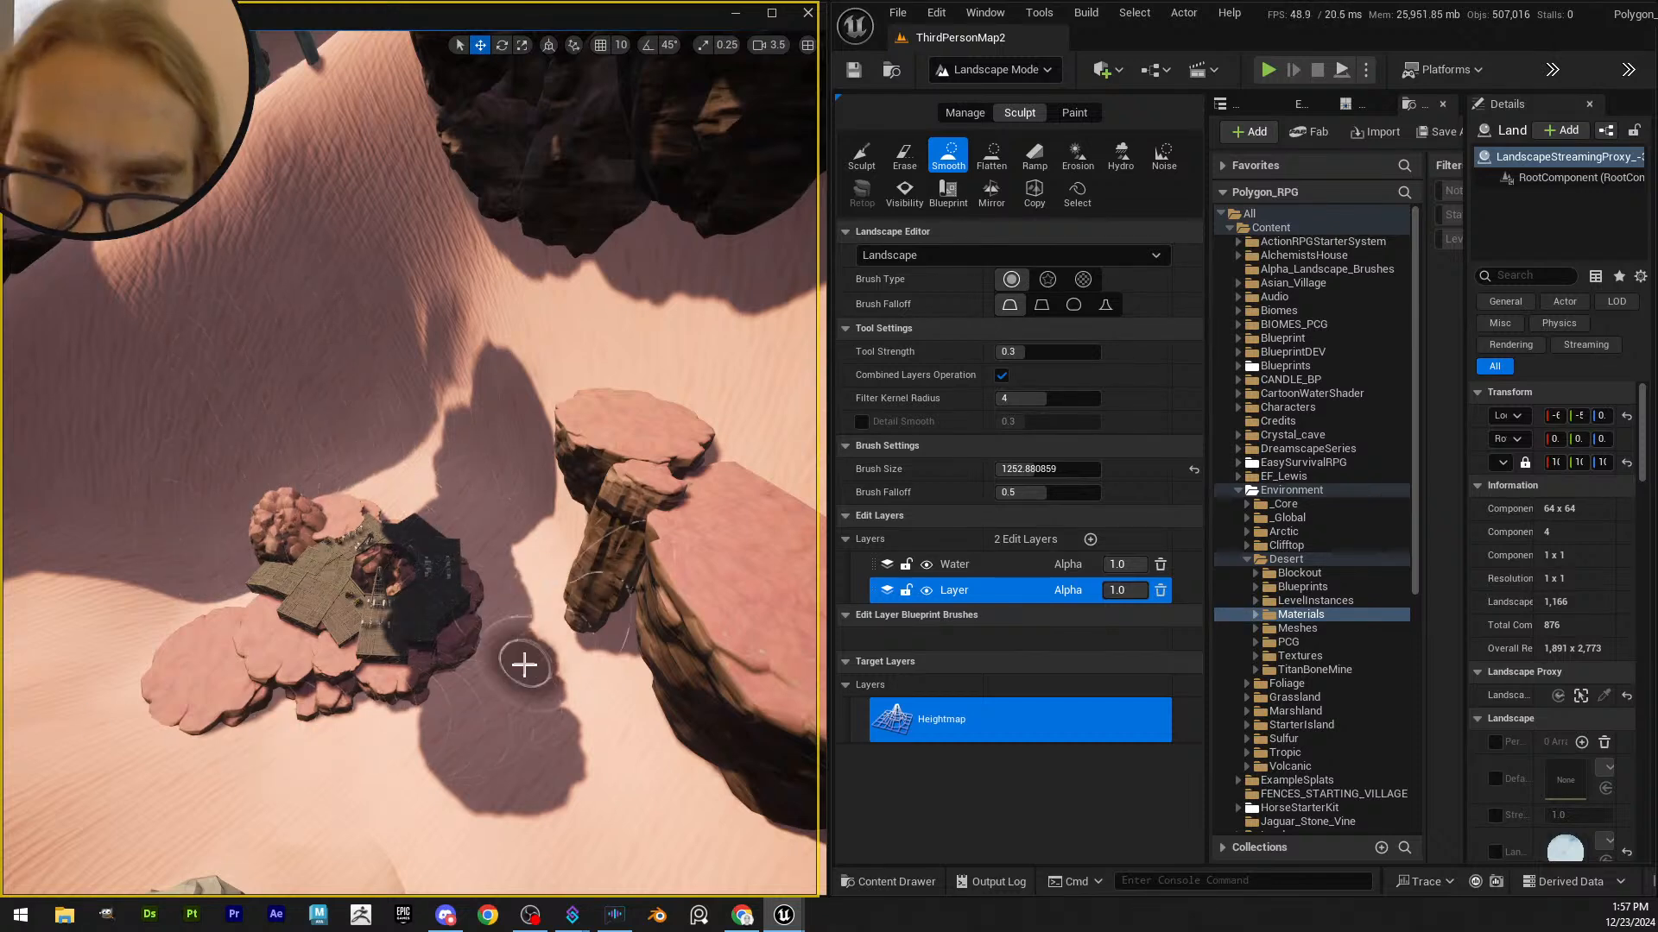
{"action": "mouse_move", "coordinate": [526, 659]}
{"action": "right_mouse_down"}
{"action": "mouse_move", "coordinate": [531, 449]}
{"action": "mouse_move", "coordinate": [467, 432]}
{"action": "mouse_move", "coordinate": [458, 406]}
{"action": "mouse_move", "coordinate": [388, 401]}
{"action": "mouse_move", "coordinate": [529, 652]}
{"action": "mouse_move", "coordinate": [539, 639]}
{"action": "right_mouse_up"}
{"action": "key", "text": "w"}
{"action": "scroll", "coordinate": [458, 406], "scroll_direction": "down", "scroll_amount": 1}
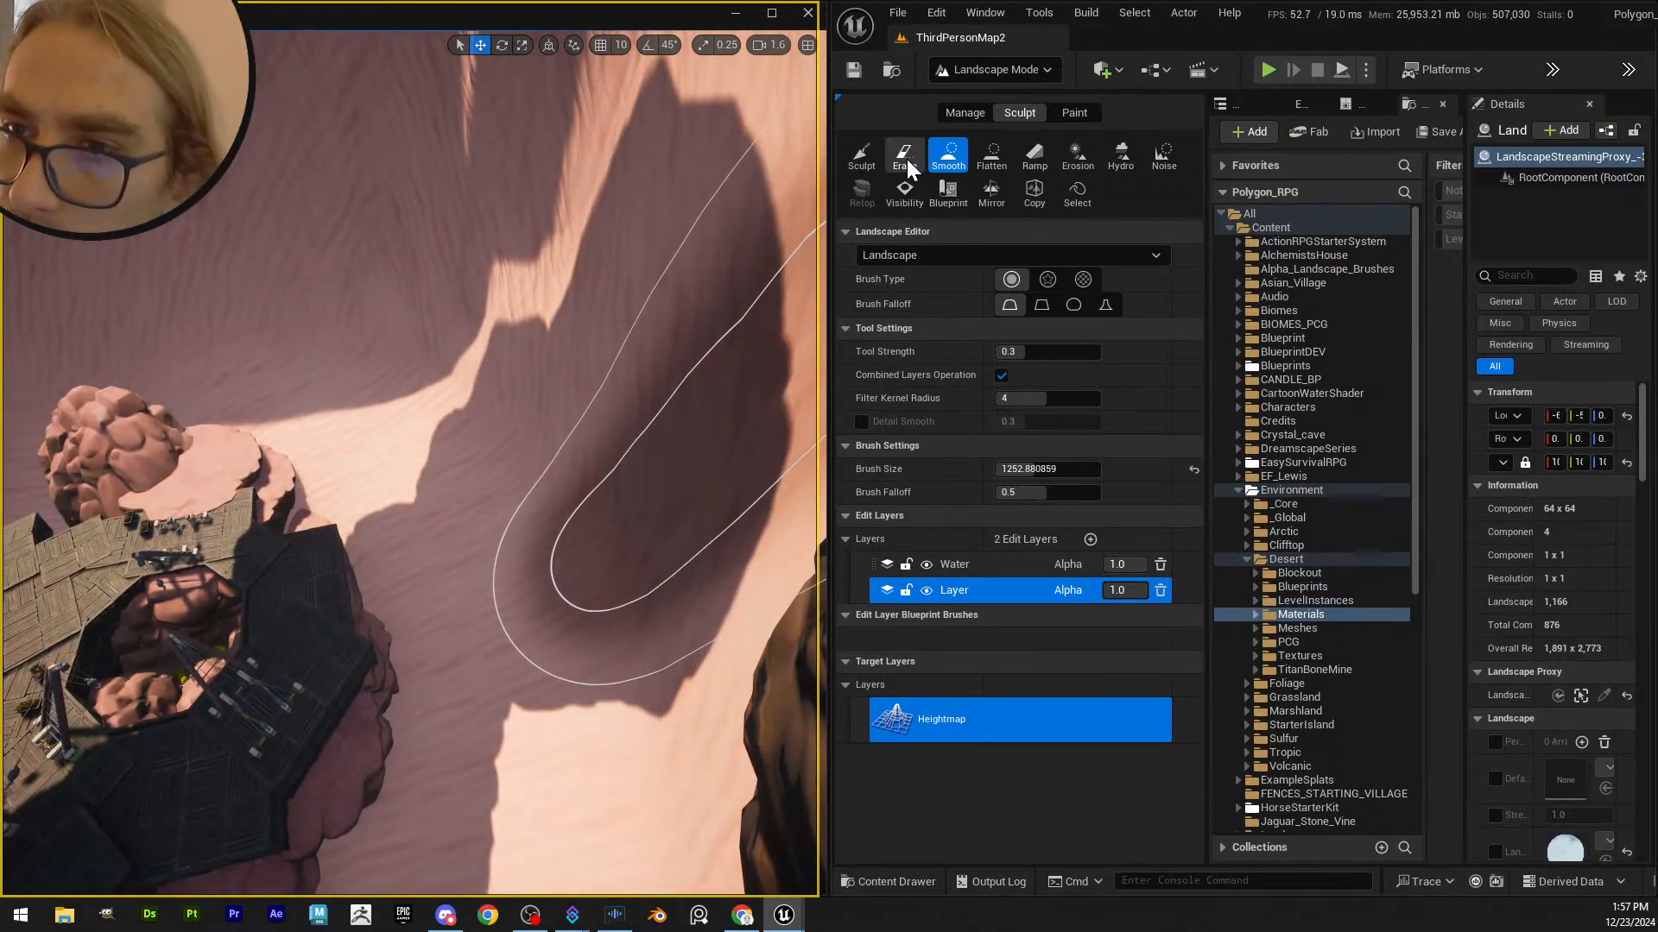
- Erode the sand ridge where it meets the edge of the wooden platform
{"action": "left_click", "coordinate": [1051, 155]}
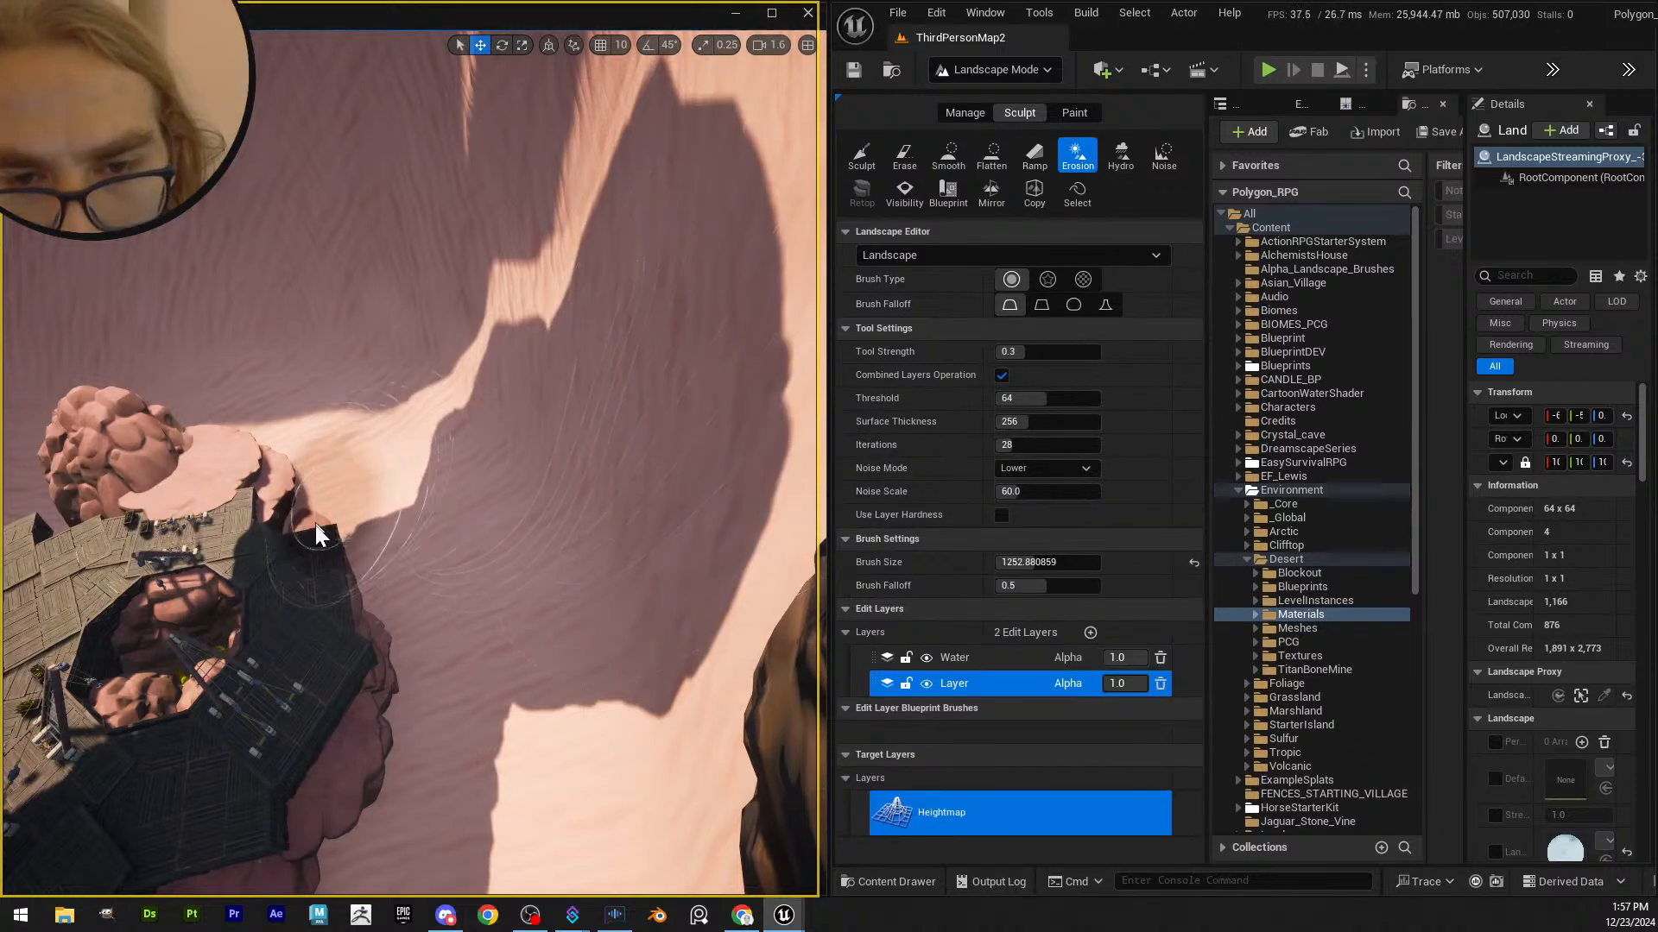
{"action": "mouse_move", "coordinate": [383, 542]}
{"action": "left_mouse_down"}
{"action": "mouse_move", "coordinate": [400, 751]}
{"action": "mouse_move", "coordinate": [499, 711]}
{"action": "mouse_move", "coordinate": [466, 539]}
{"action": "mouse_move", "coordinate": [388, 463]}
{"action": "left_mouse_up"}
{"action": "mouse_move", "coordinate": [305, 411]}
{"action": "right_mouse_down"}
{"action": "mouse_move", "coordinate": [333, 413]}
{"action": "mouse_move", "coordinate": [313, 383]}
{"action": "right_mouse_up"}
{"action": "scroll", "coordinate": [328, 406], "scroll_direction": "up", "scroll_amount": 2}
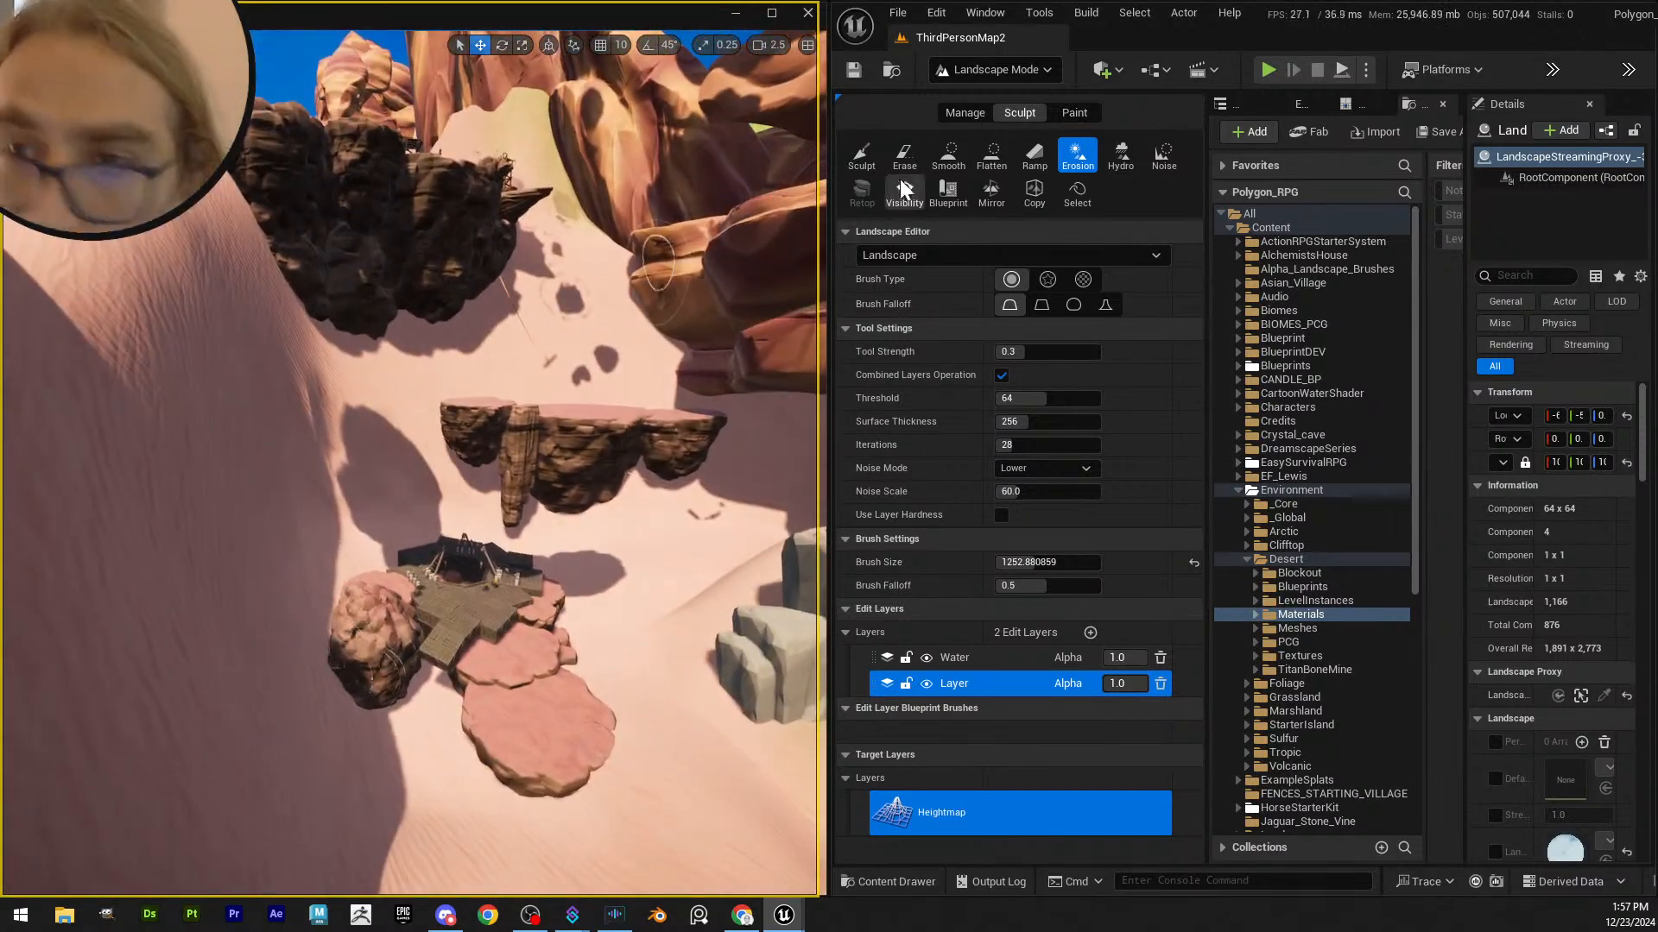
- Smooth the eroded terrain around the wooden platform with the Smooth tool
{"action": "left_click", "coordinate": [950, 157]}
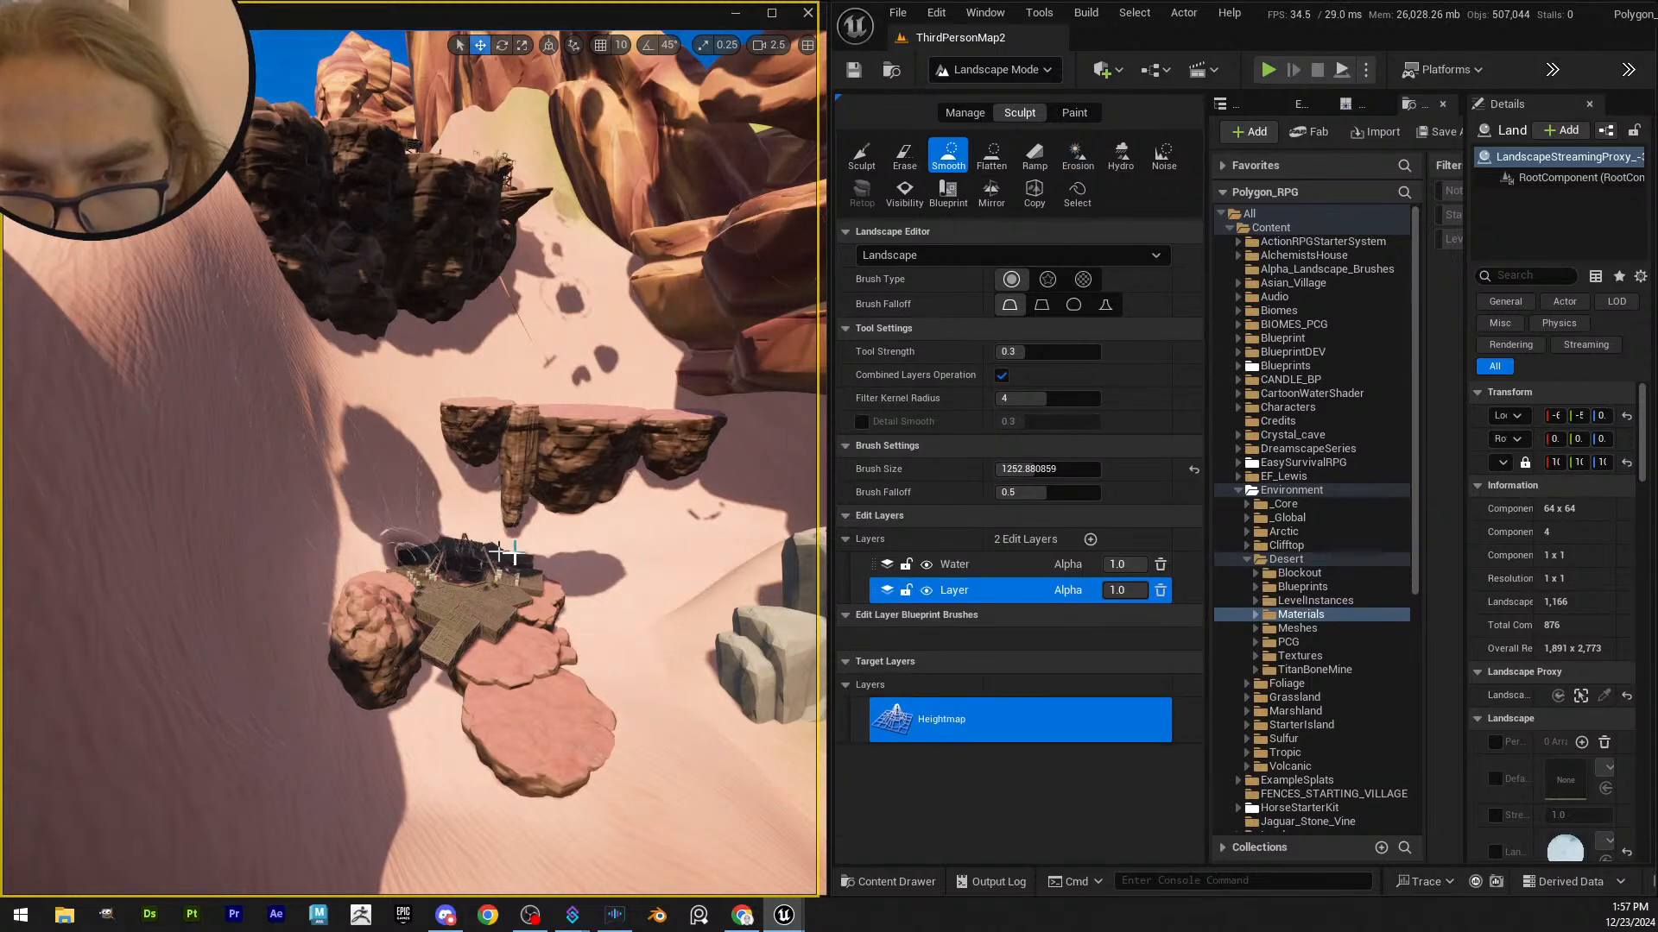
{"action": "scroll", "coordinate": [523, 584], "scroll_direction": "up", "scroll_amount": 2}
{"action": "mouse_move", "coordinate": [559, 605]}
{"action": "right_mouse_down"}
{"action": "mouse_move", "coordinate": [418, 526]}
{"action": "mouse_move", "coordinate": [417, 471]}
{"action": "mouse_move", "coordinate": [456, 596]}
{"action": "right_mouse_up"}
- Return to Selection mode and save the current level
{"action": "left_click", "coordinate": [983, 71]}
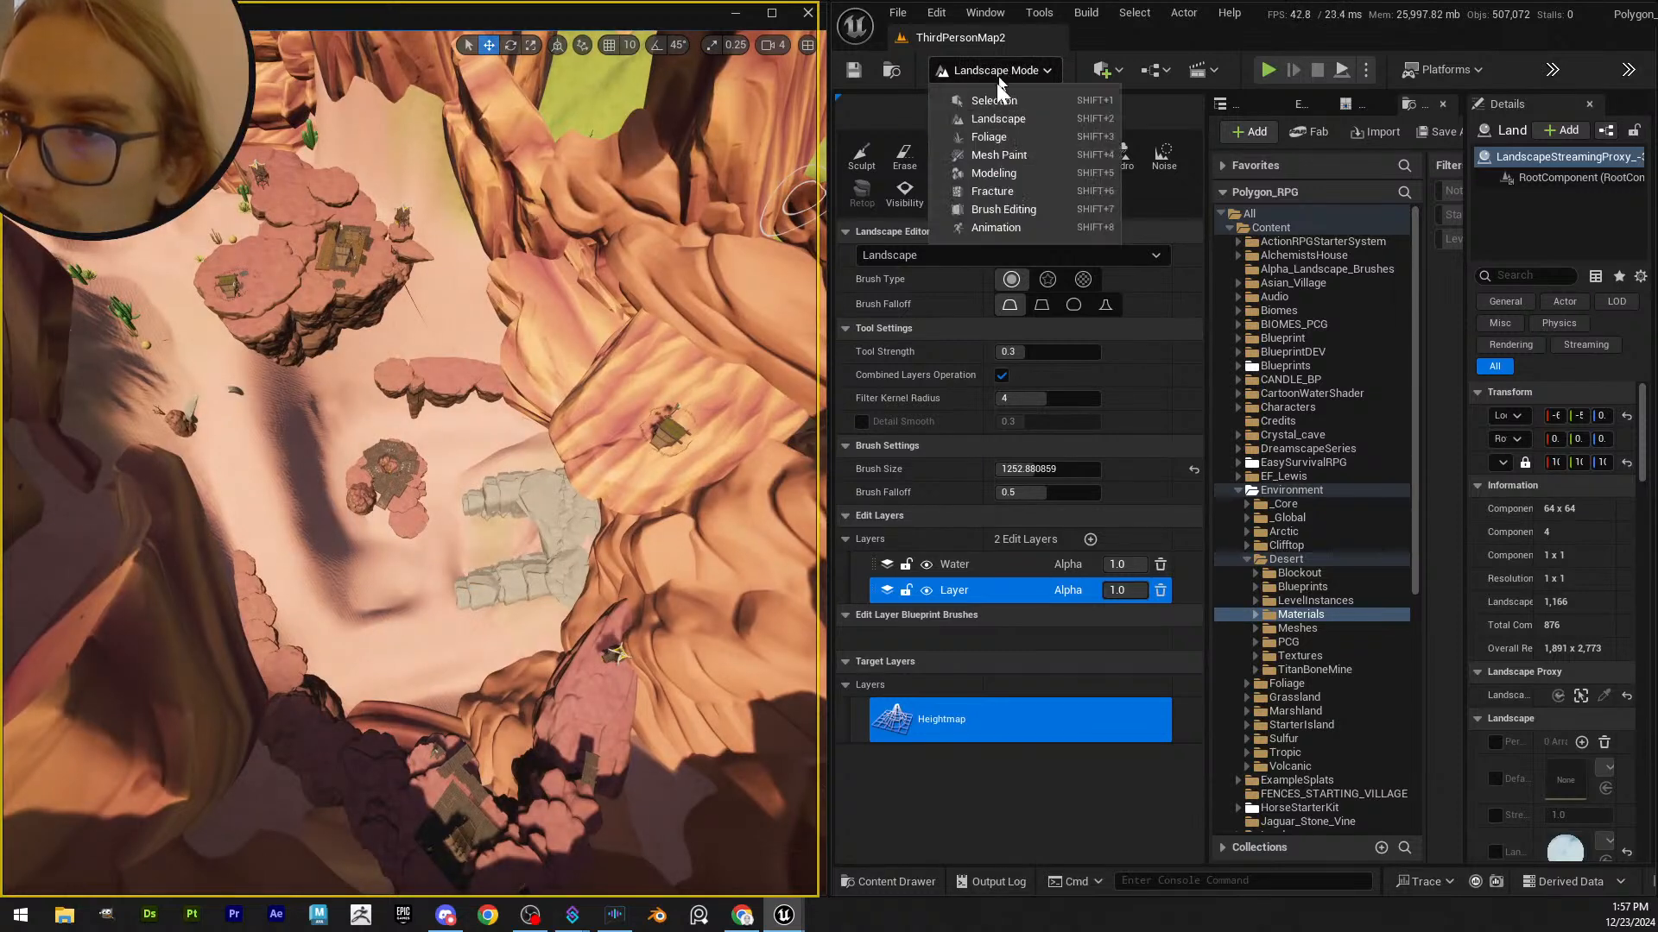
{"action": "left_click", "coordinate": [994, 90]}
{"action": "left_click", "coordinate": [855, 76]}
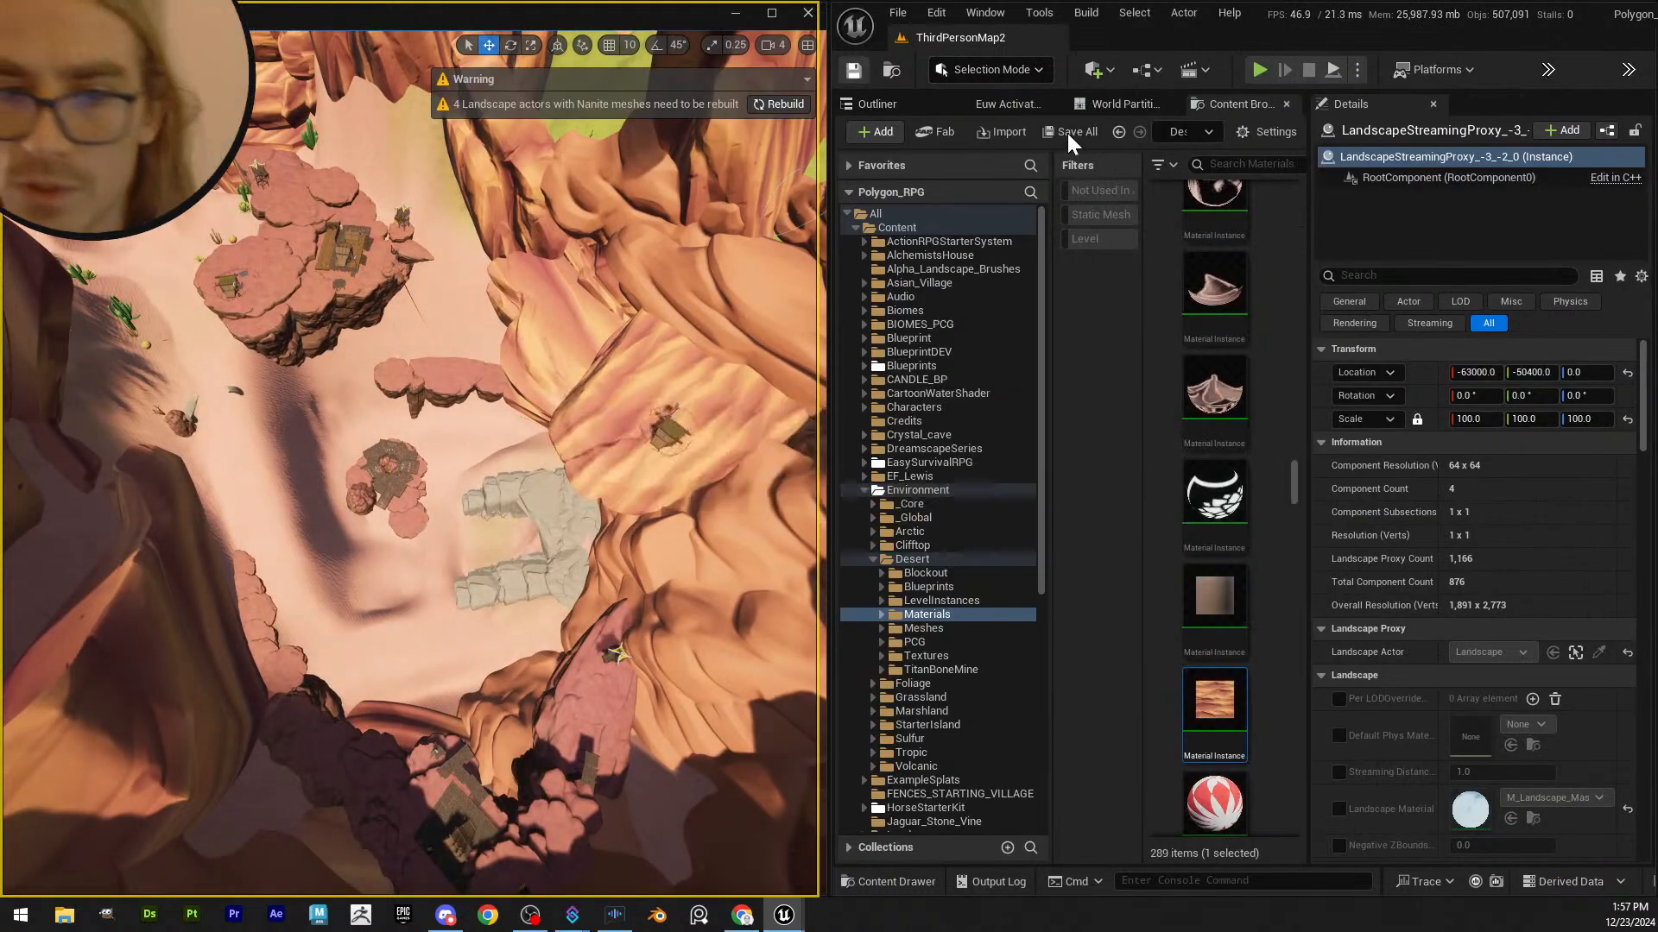
{"action": "right_click_drag", "start_coordinate": [518, 431], "coordinate": [648, 371]}
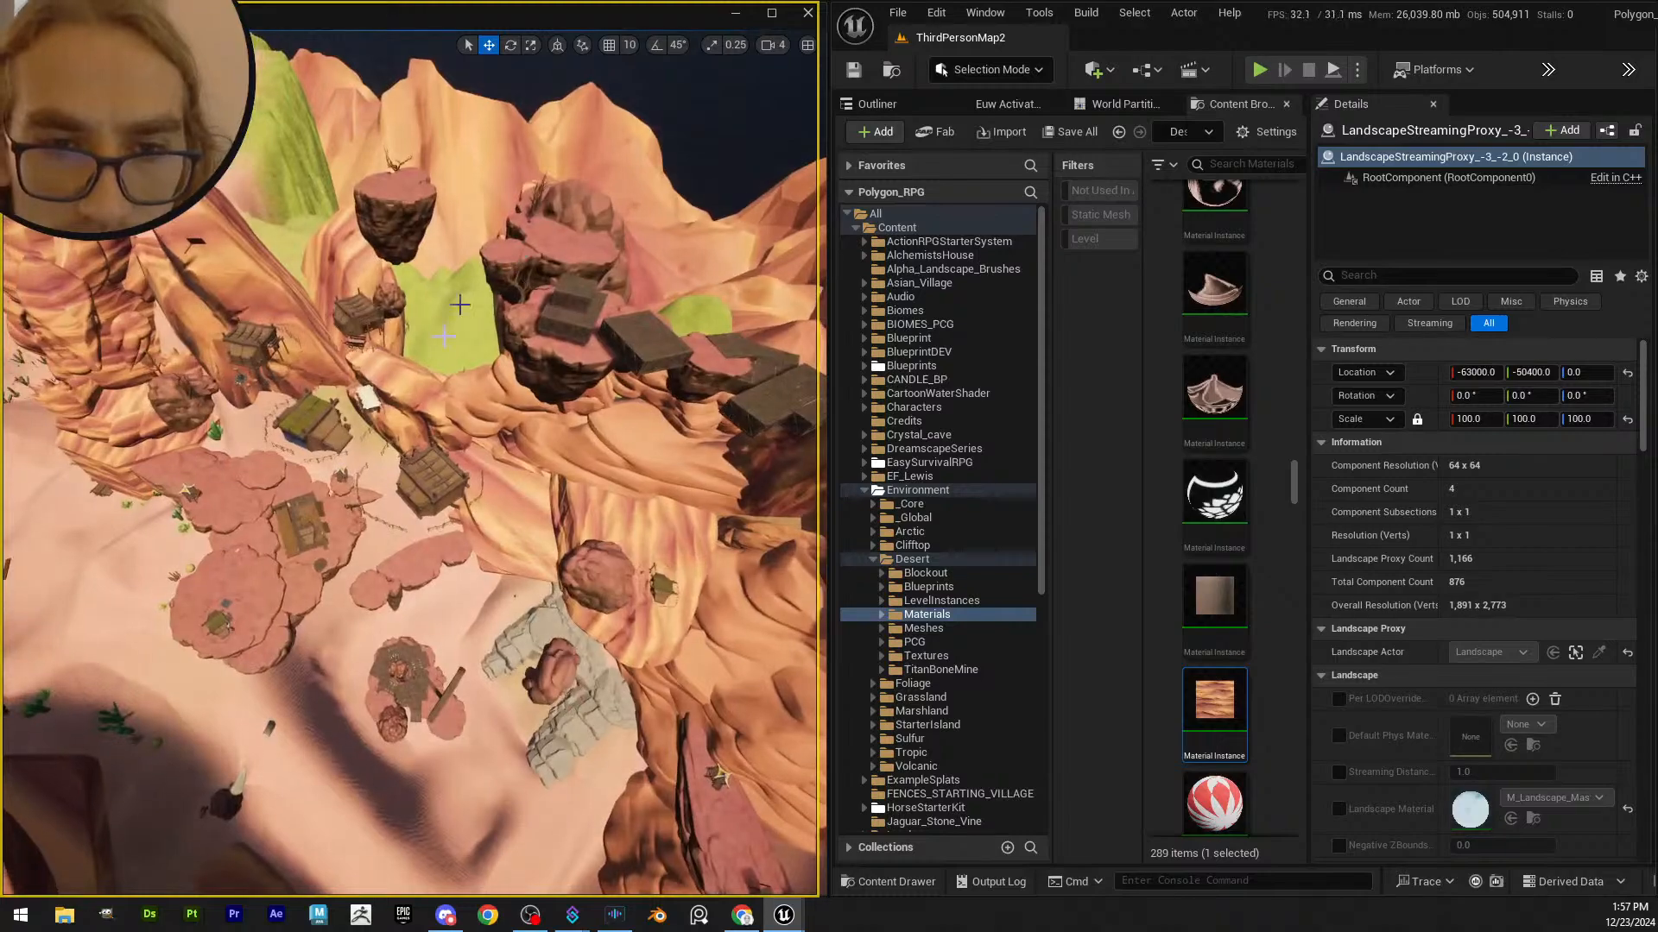
{"action": "right_click_drag", "start_coordinate": [508, 437], "coordinate": [612, 389]}
{"action": "scroll", "coordinate": [508, 436], "scroll_direction": "down", "scroll_amount": 2}
{"action": "left_click", "coordinate": [509, 458]}
{"action": "right_click", "coordinate": [509, 458]}
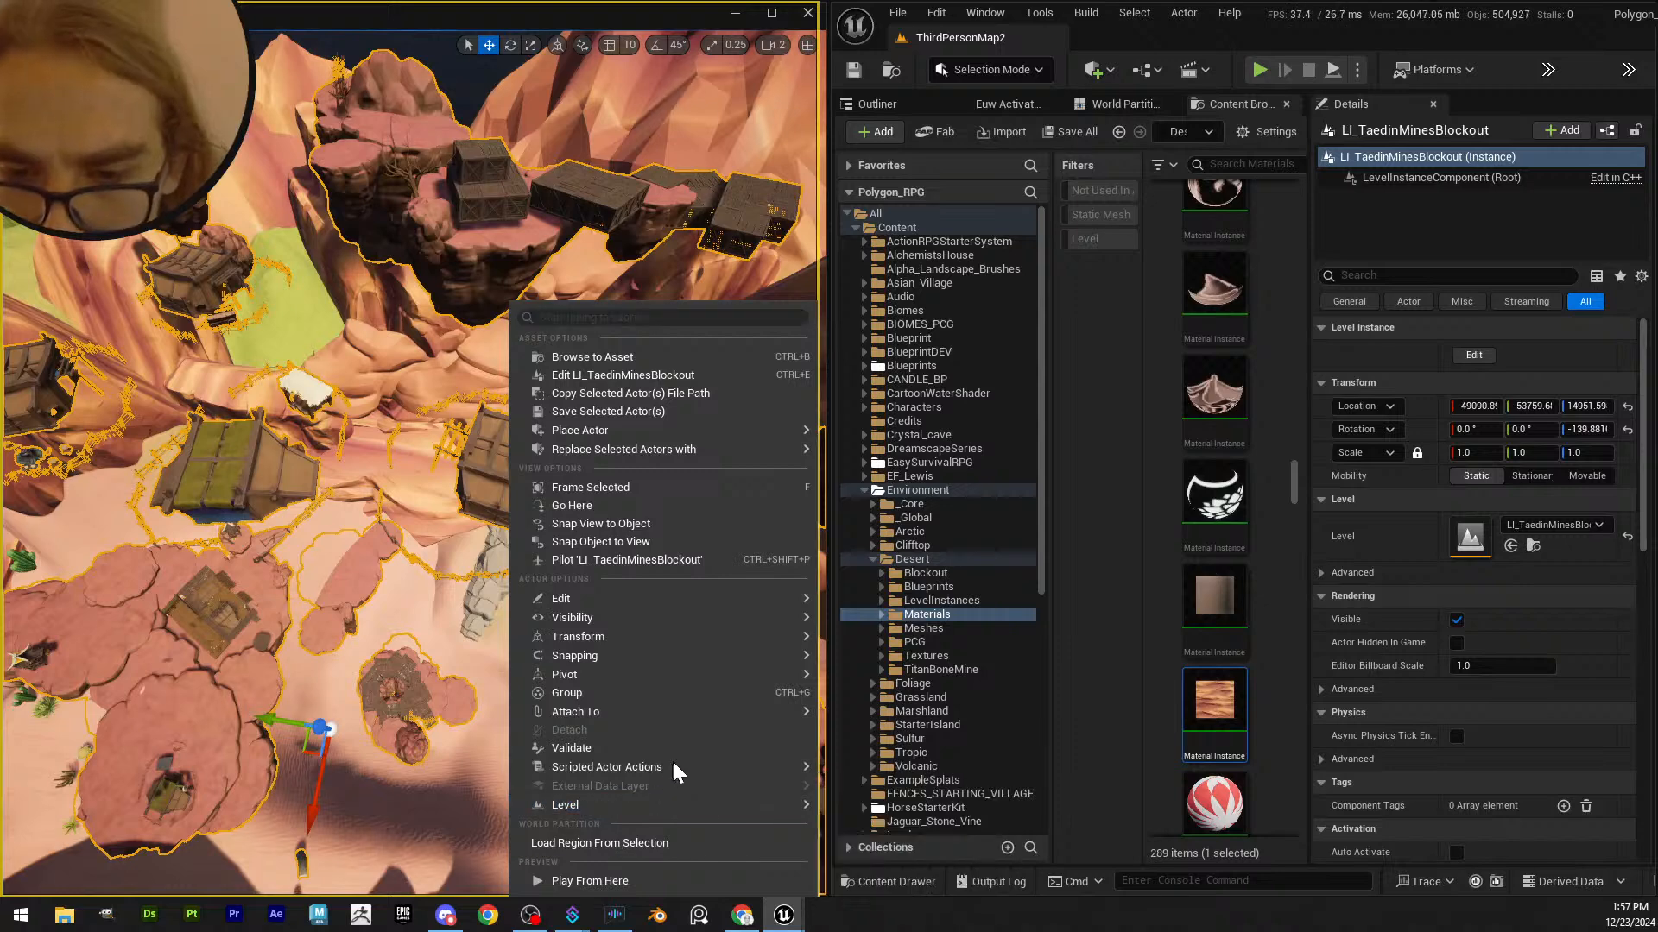
{"action": "mouse_move", "coordinate": [518, 450]}
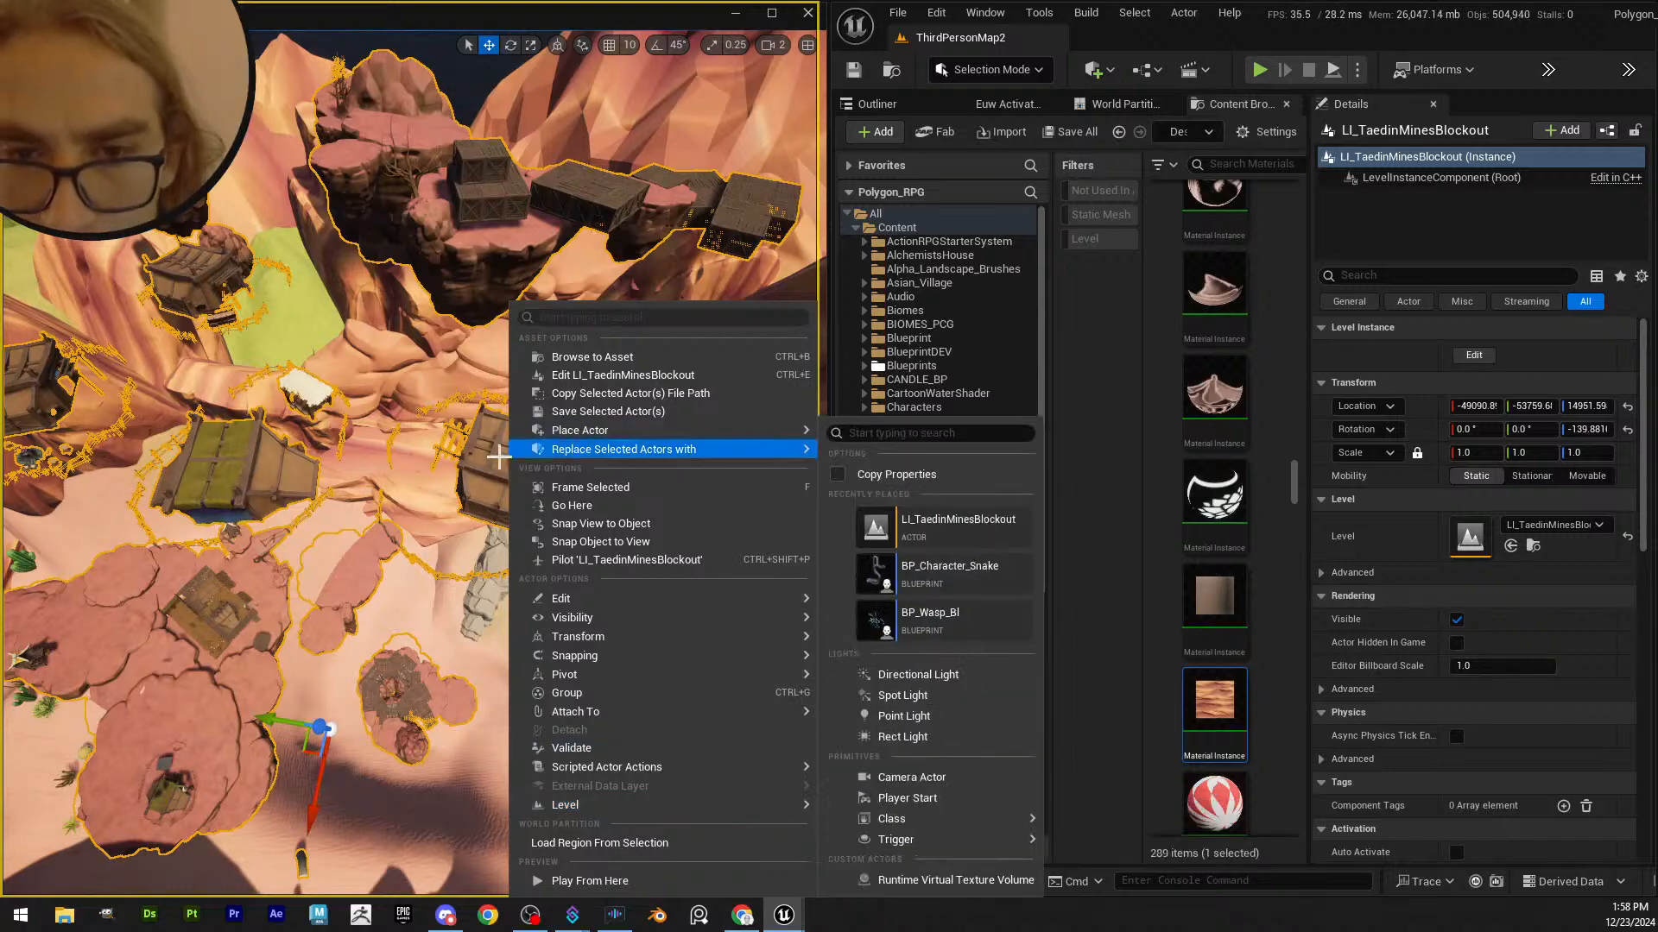
{"action": "mouse_move", "coordinate": [681, 794]}
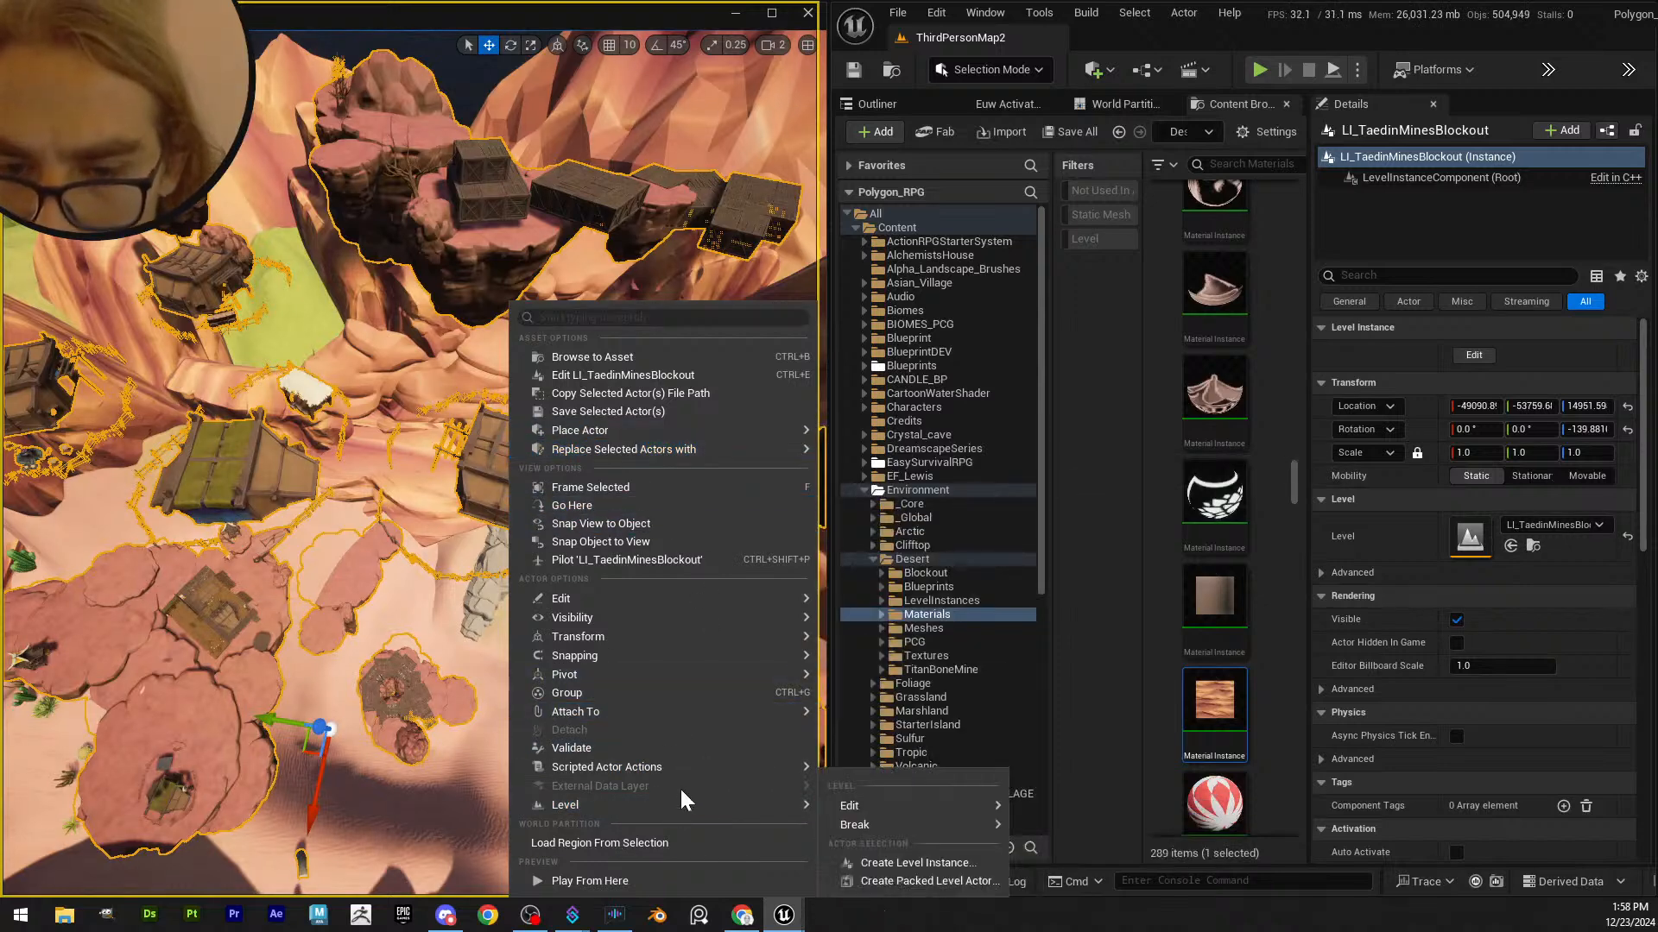
{"action": "mouse_move", "coordinate": [906, 807]}
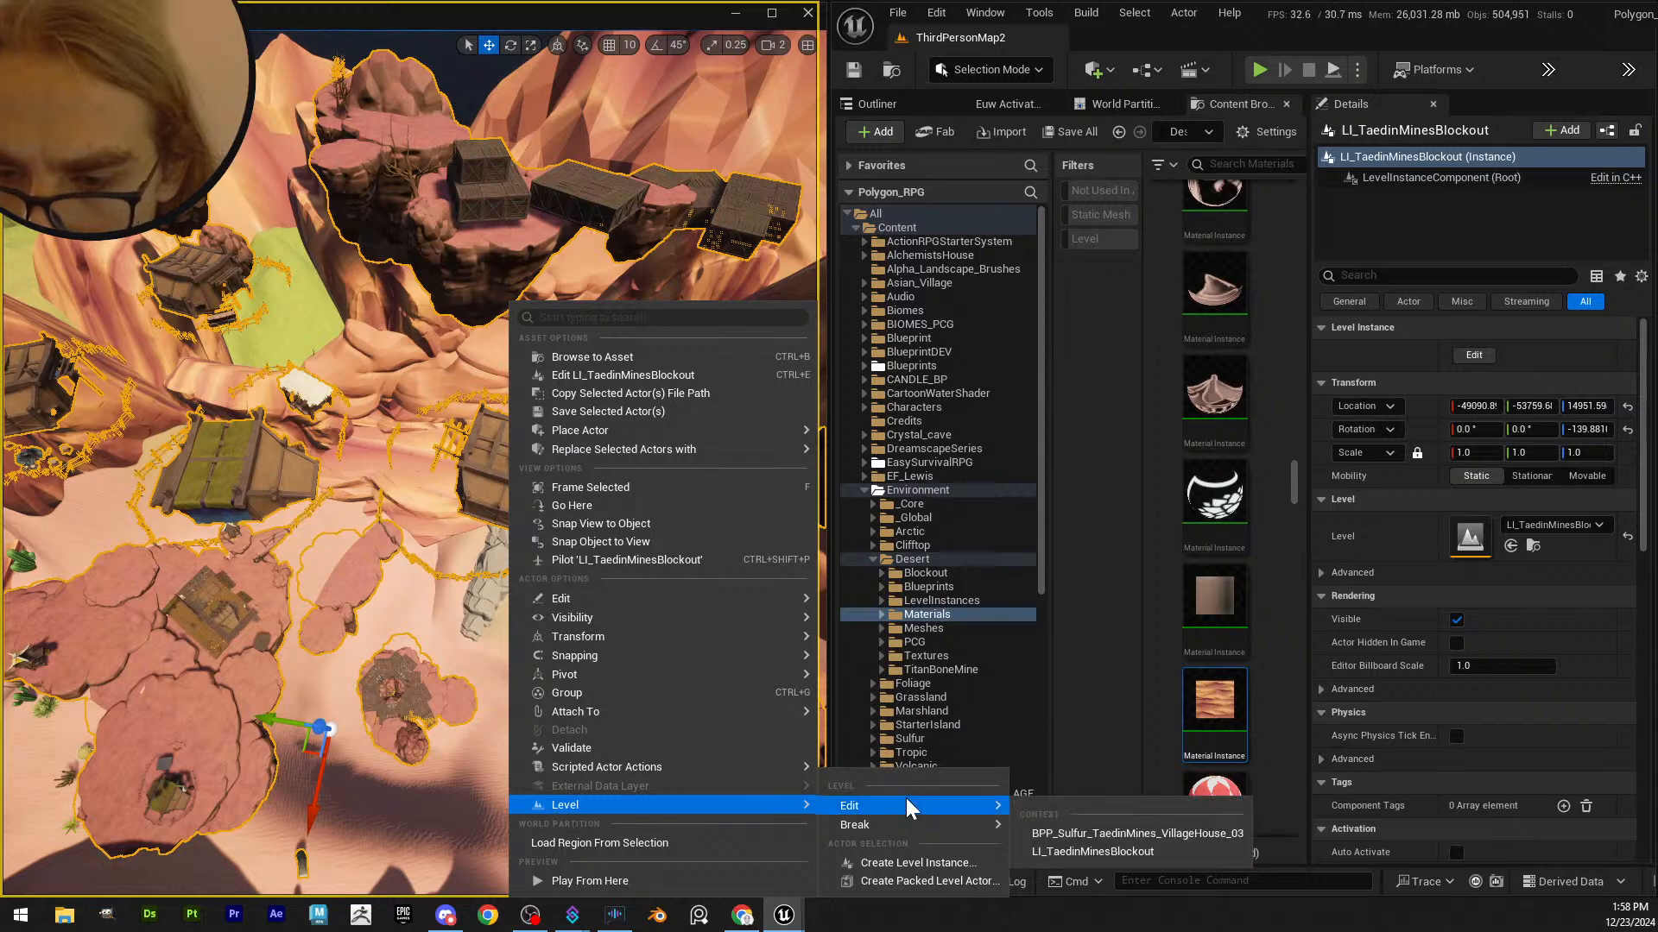
{"action": "left_click", "coordinate": [1100, 831]}
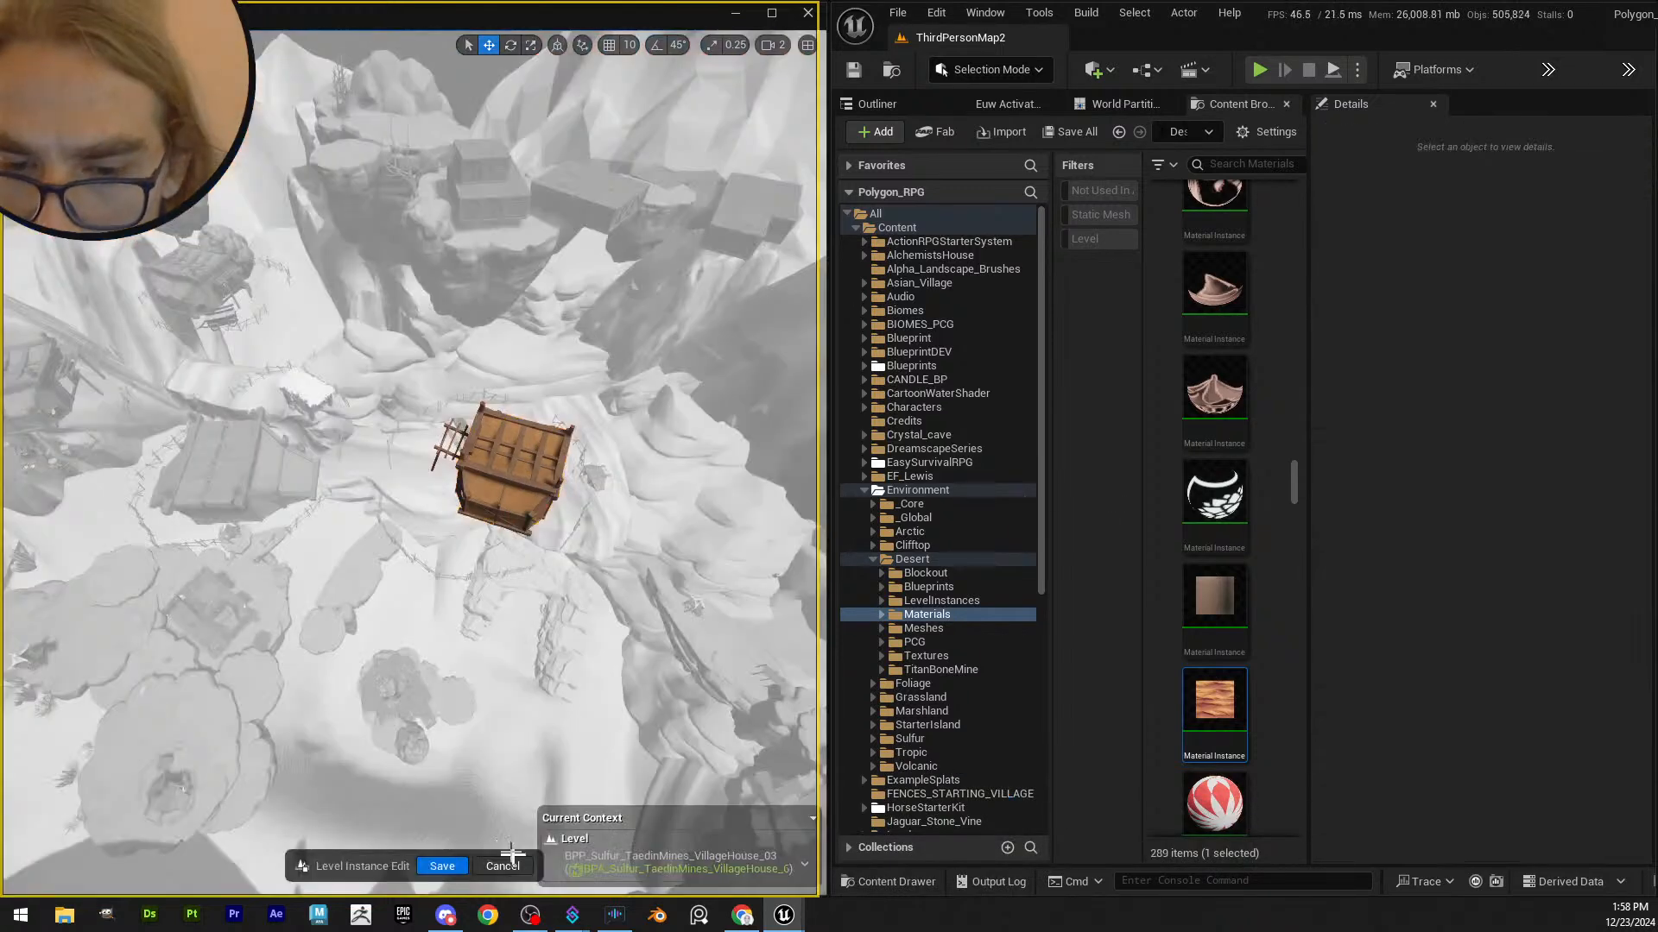
{"action": "left_click", "coordinate": [507, 864]}
- Open the LI_TaedinMinesBlockout level instance for editing
{"action": "right_click", "coordinate": [499, 503]}
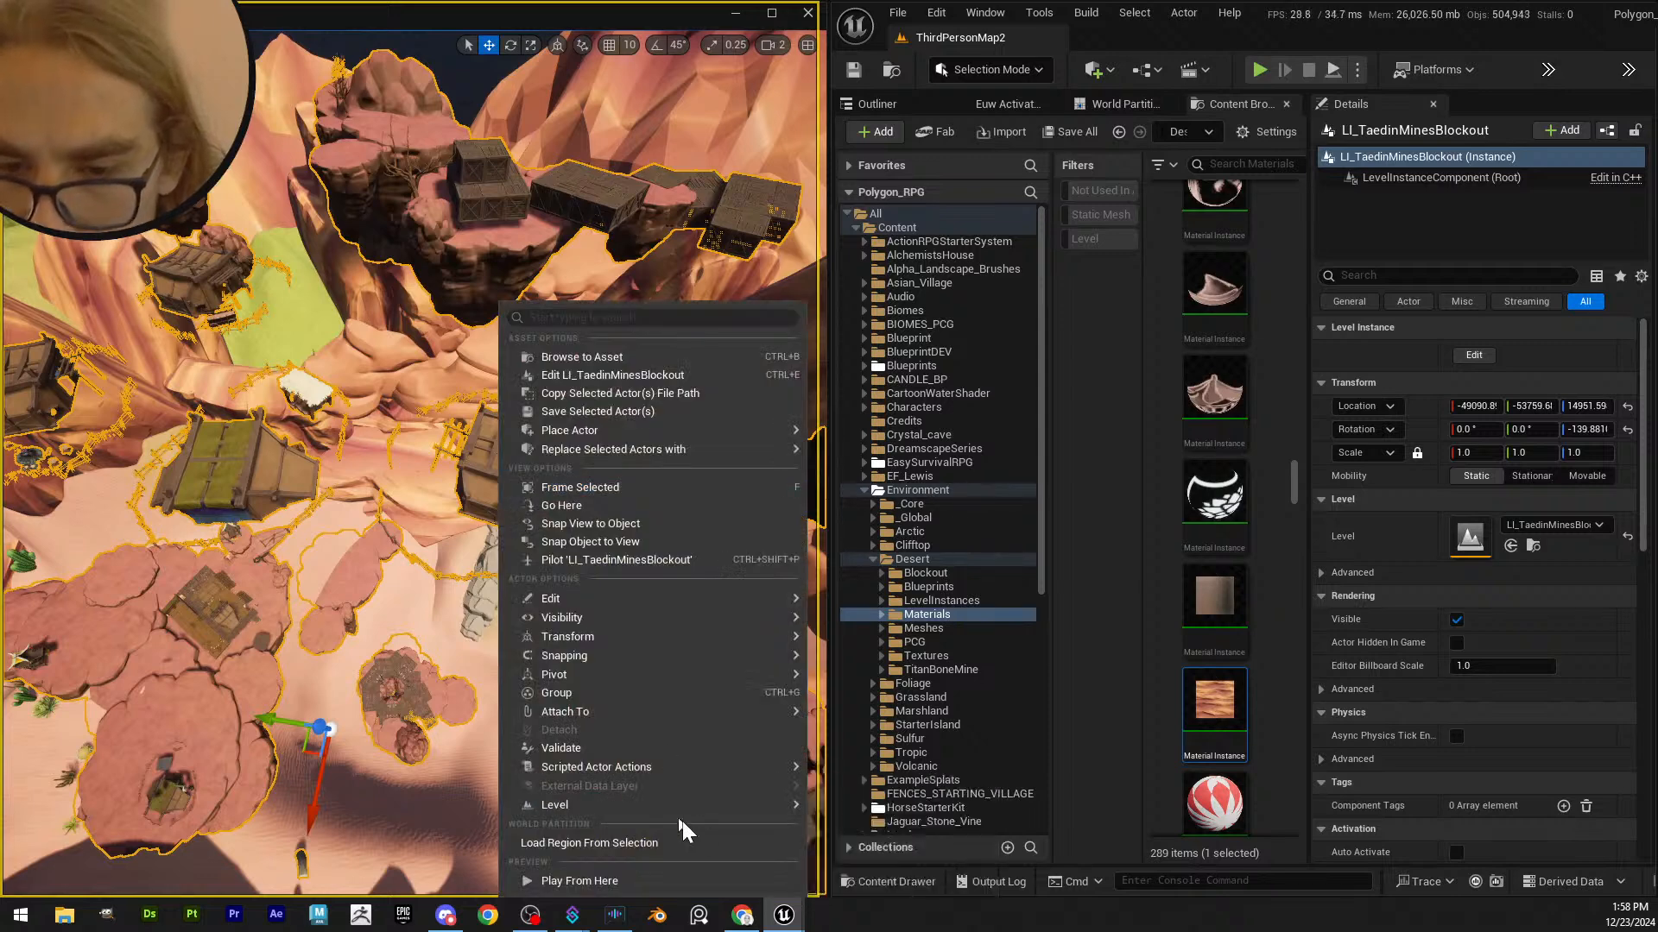
{"action": "mouse_move", "coordinate": [777, 806]}
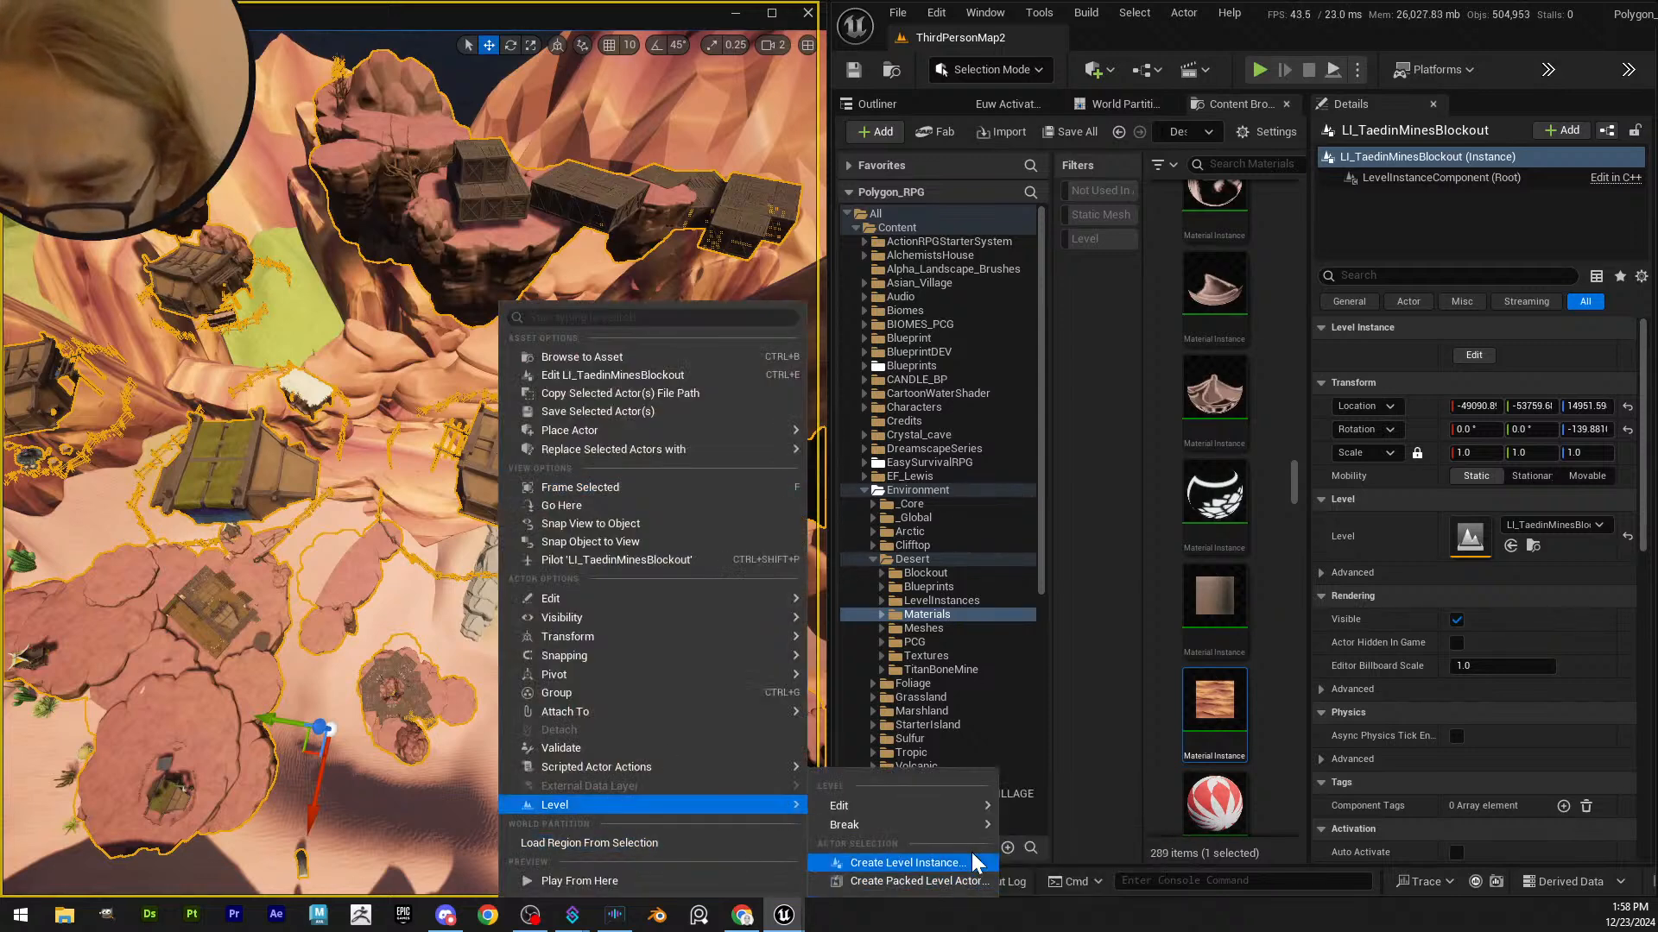
{"action": "mouse_move", "coordinate": [978, 827]}
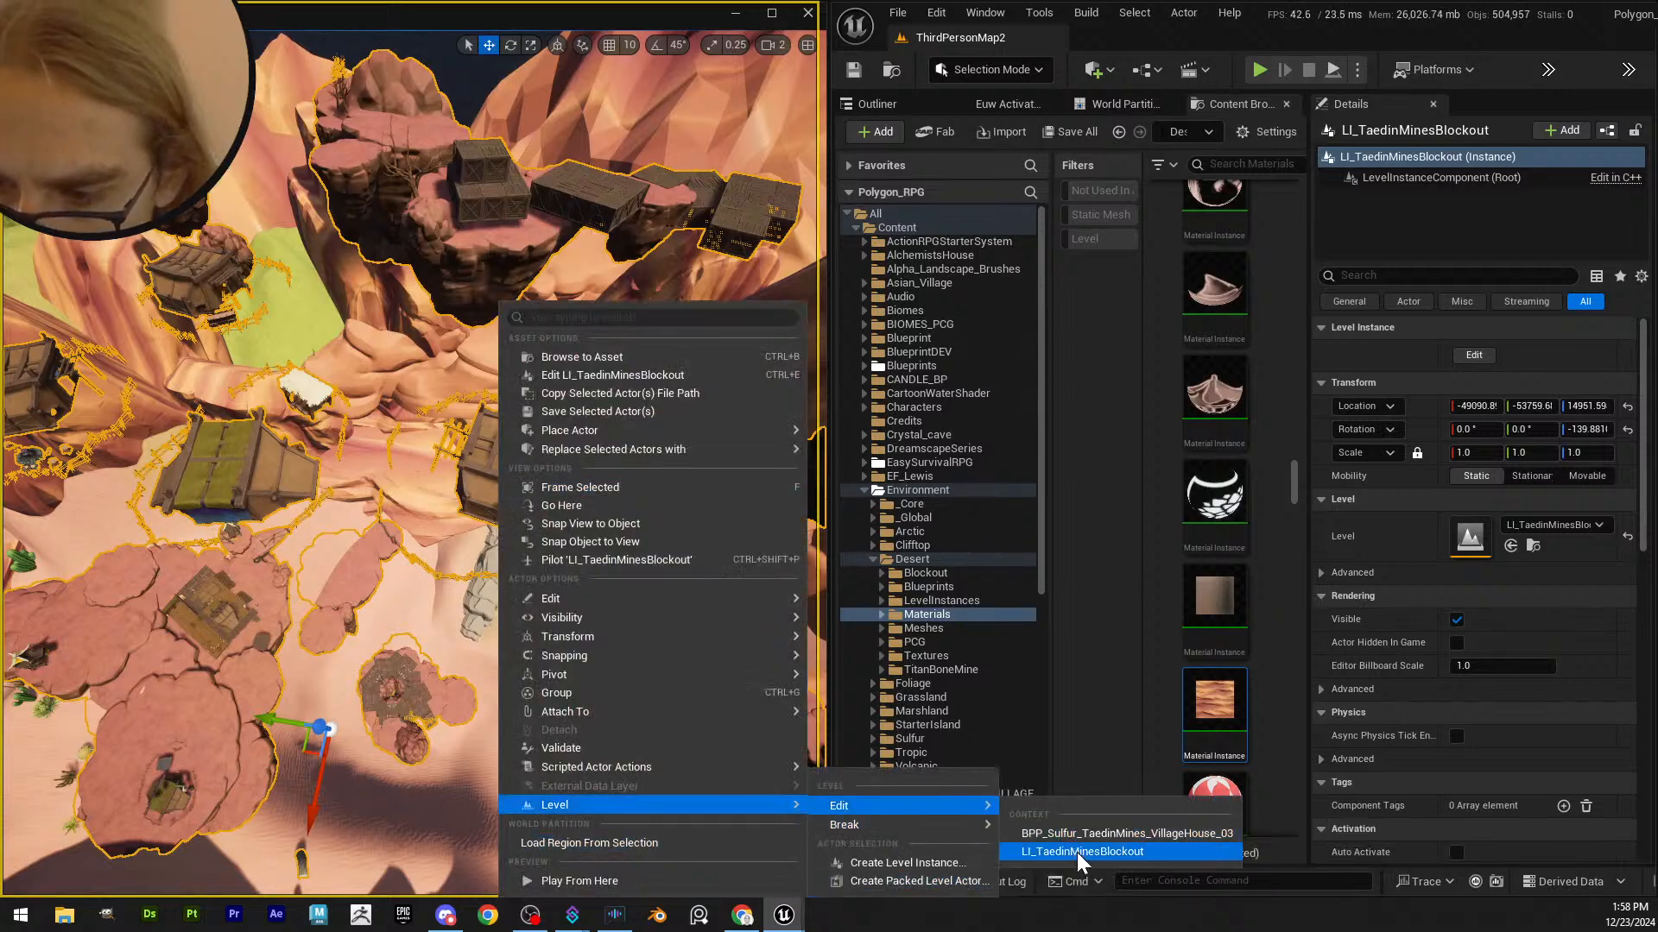
{"action": "left_click", "coordinate": [1090, 878]}
- Select the brown village house together with the whole ring of wooden fences around it
{"action": "left_click", "coordinate": [468, 435]}
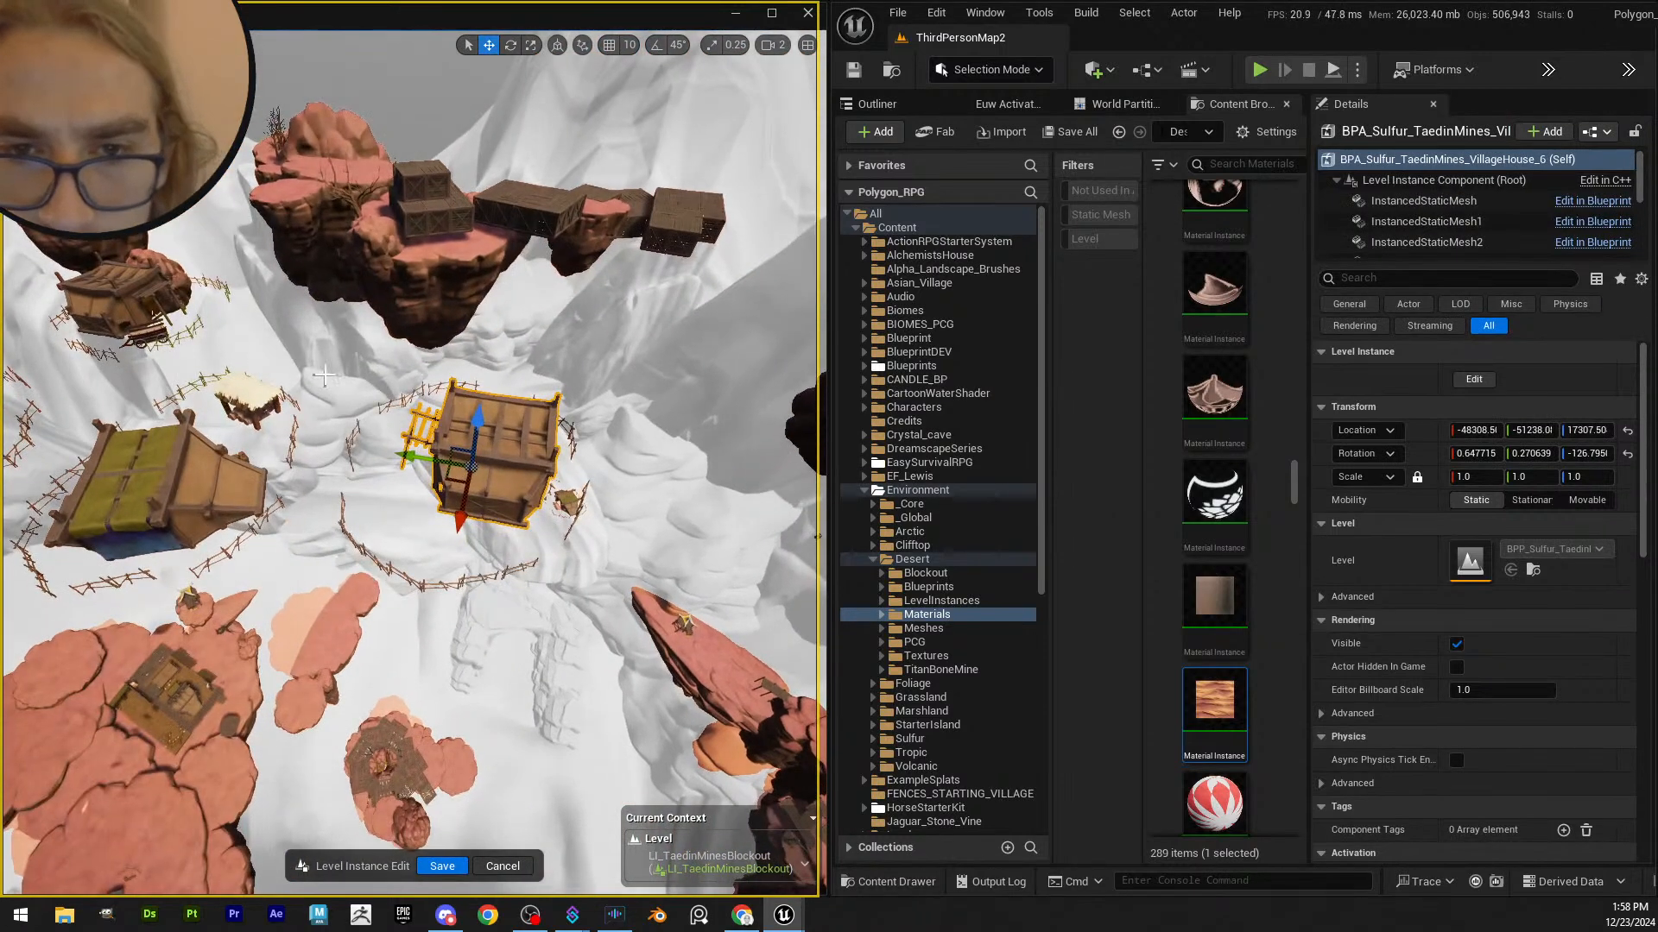
{"action": "left_click_drag", "start_coordinate": [360, 428], "coordinate": [345, 251], "text": "ctrl+alt"}
{"action": "left_click_drag", "start_coordinate": [684, 500], "coordinate": [768, 462], "text": "alt"}
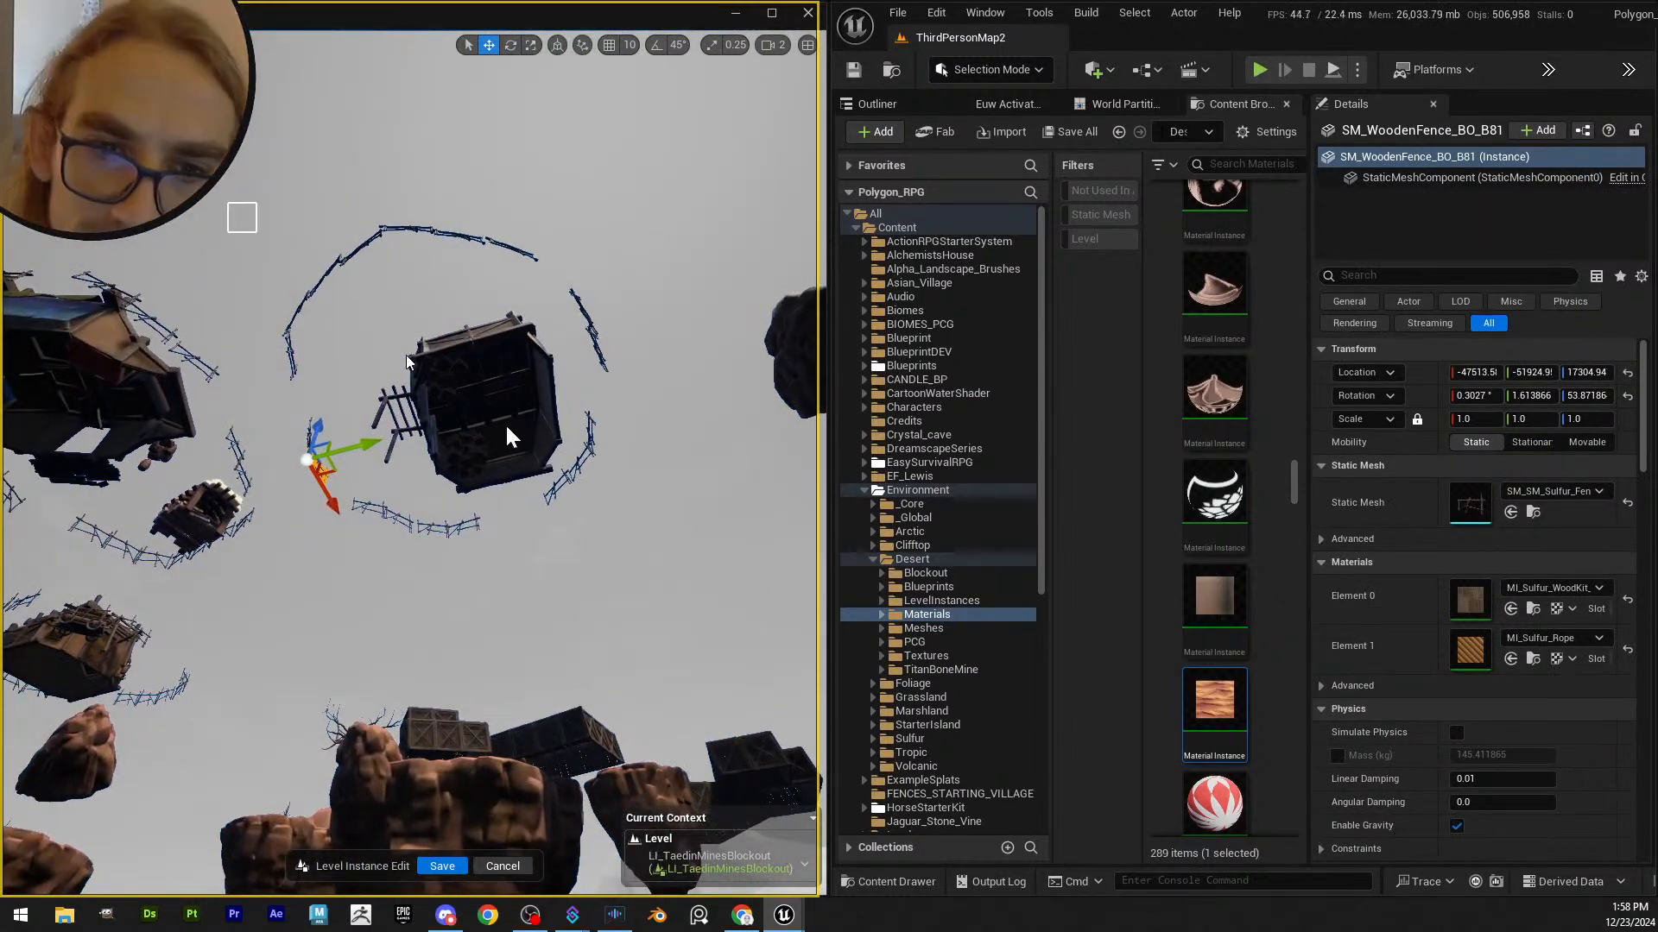
{"action": "right_click_drag", "start_coordinate": [369, 216], "coordinate": [354, 185]}
{"action": "scroll", "coordinate": [380, 223], "scroll_direction": "down", "scroll_amount": 2}
{"action": "right_click_drag", "start_coordinate": [413, 290], "coordinate": [428, 239]}
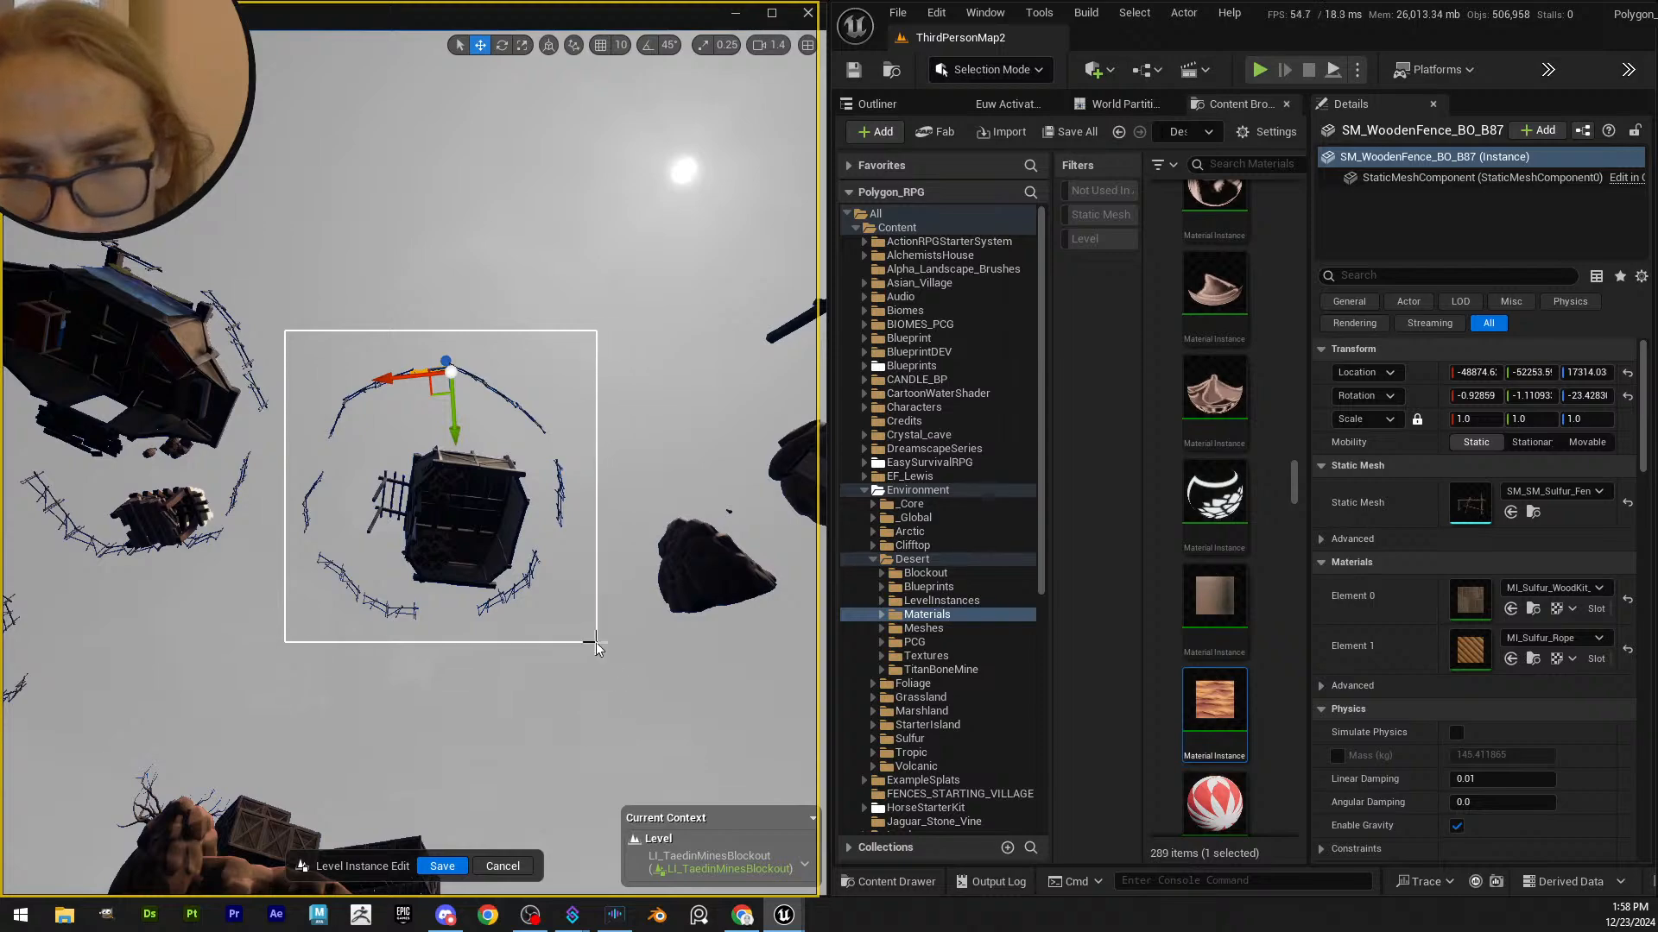
{"action": "left_click_drag", "start_coordinate": [596, 642], "coordinate": [597, 643], "text": "ctrl+alt"}
- Move the selected village house and its fences onto the high sandy ledge beside the green-roofed hut
{"action": "right_click_drag", "start_coordinate": [562, 499], "coordinate": [562, 621]}
{"action": "scroll", "coordinate": [562, 498], "scroll_direction": "up", "scroll_amount": 2}
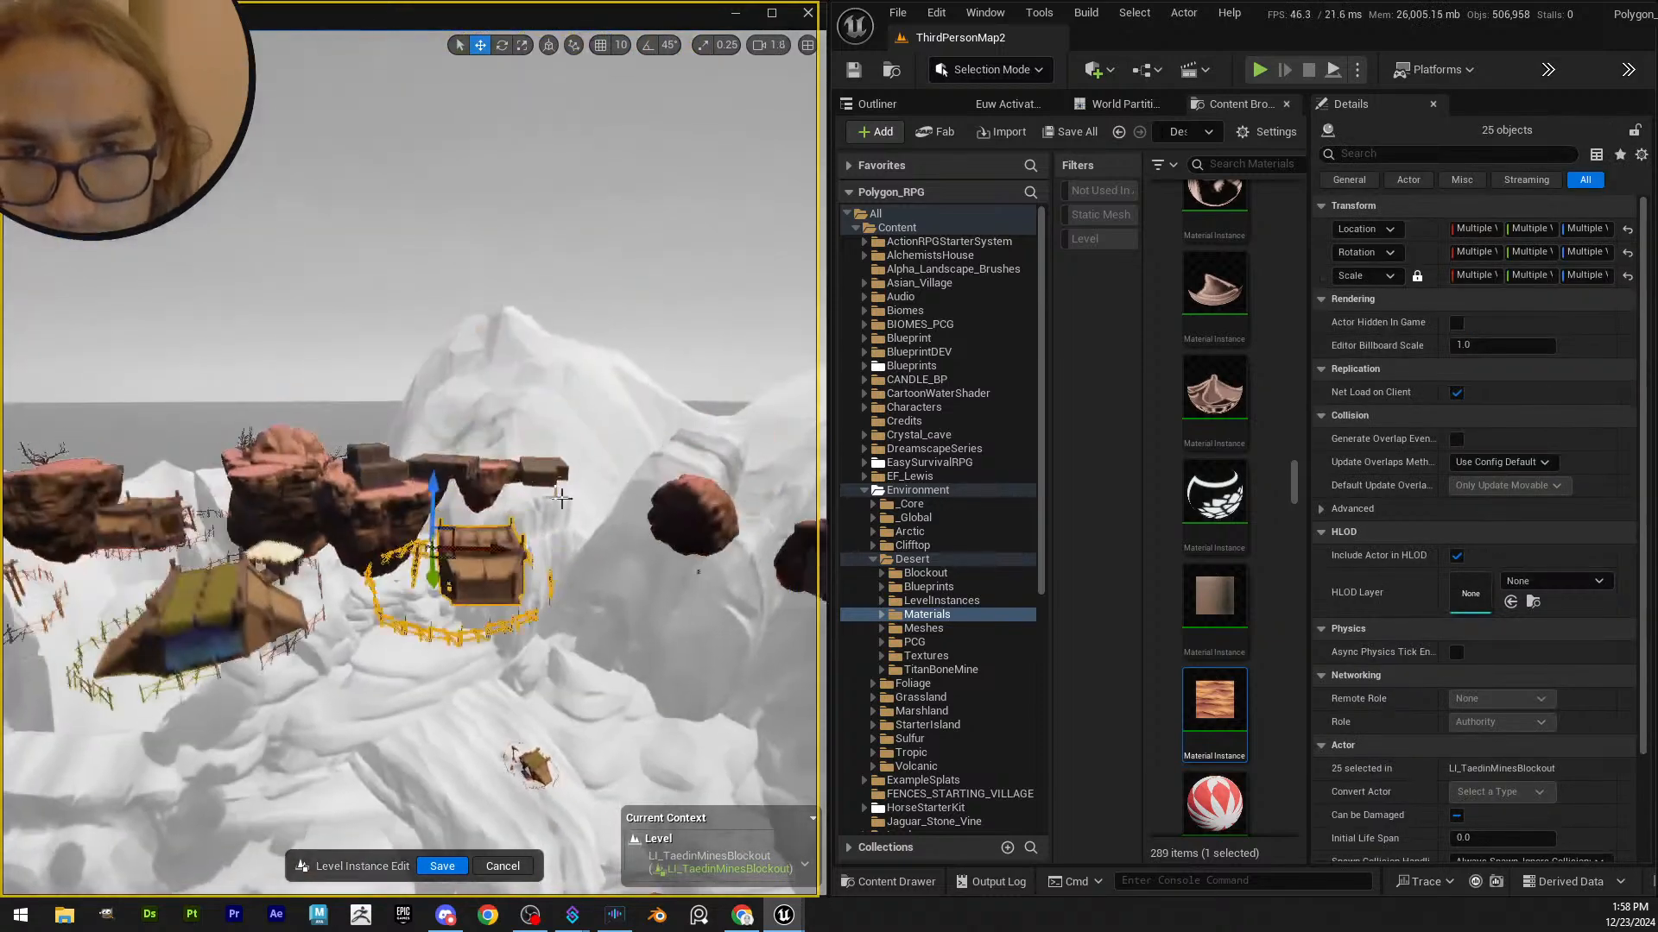
{"action": "left_click_drag", "start_coordinate": [424, 273], "coordinate": [420, 617]}
{"action": "right_click_drag", "start_coordinate": [419, 617], "coordinate": [423, 704]}
{"action": "left_click_drag", "start_coordinate": [451, 335], "coordinate": [419, 723]}
{"action": "right_click_drag", "start_coordinate": [419, 723], "coordinate": [422, 773]}
{"action": "mouse_move", "coordinate": [384, 652]}
{"action": "right_mouse_down"}
{"action": "mouse_move", "coordinate": [406, 600]}
{"action": "mouse_move", "coordinate": [384, 653]}
{"action": "right_mouse_up"}
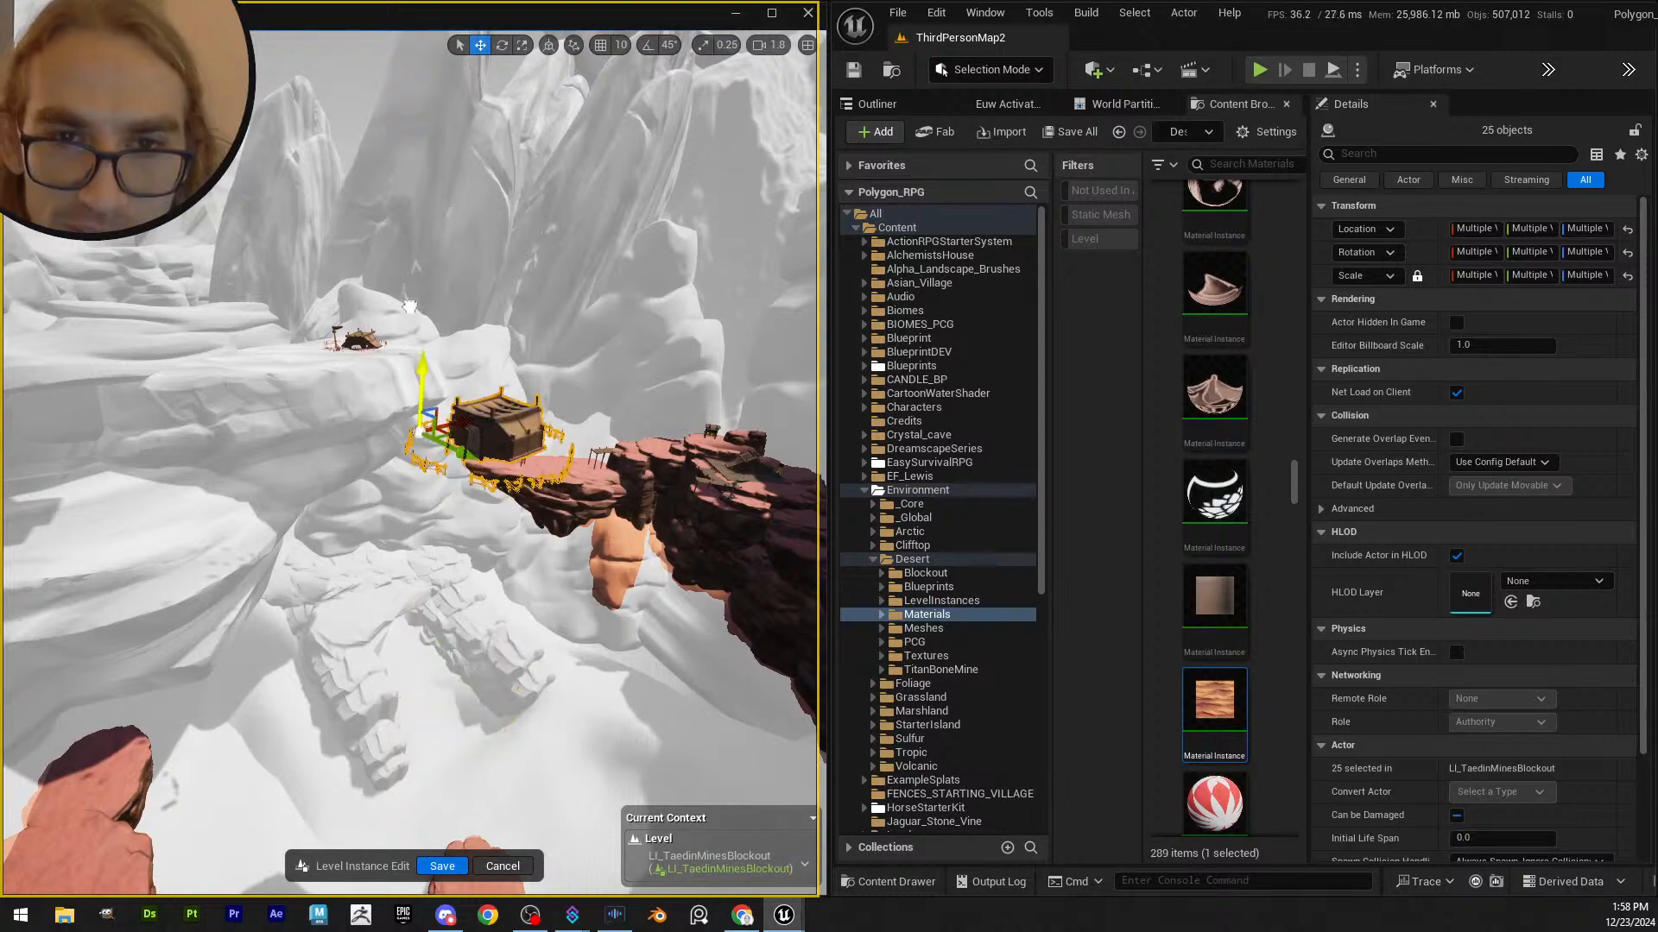
{"action": "right_click_drag", "start_coordinate": [409, 307], "coordinate": [412, 384]}
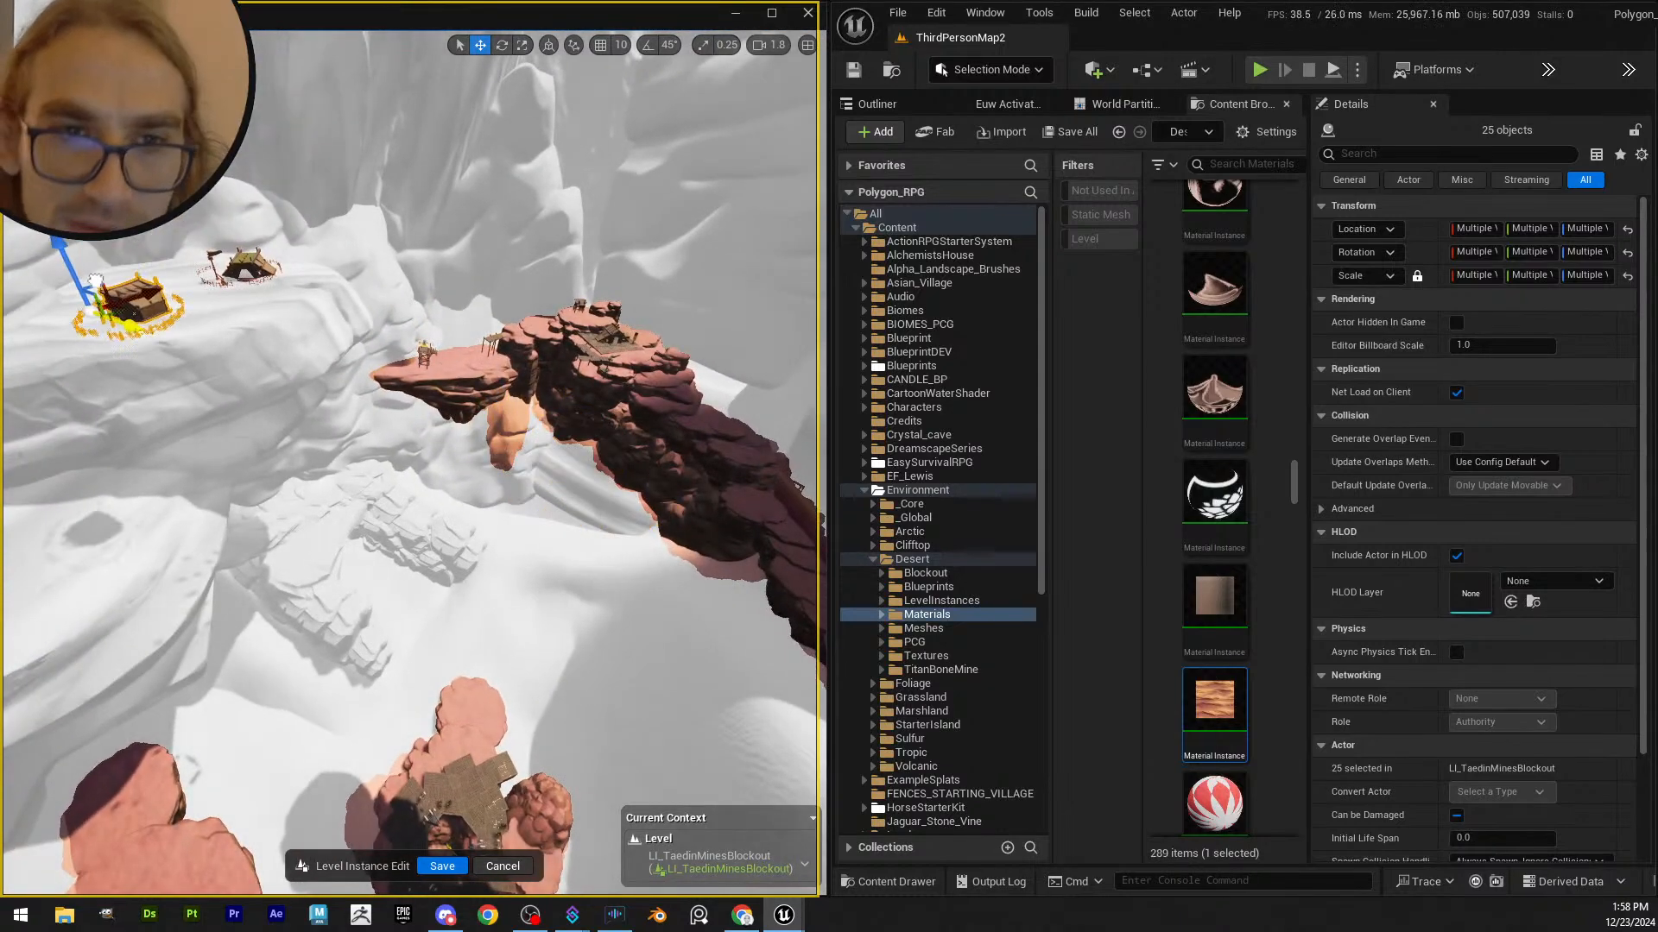
{"action": "left_click_drag", "start_coordinate": [95, 280], "coordinate": [74, 276]}
- Shift the village house and its fences along the ledge, placing them at a distance from the green-roofed hut
{"action": "mouse_move", "coordinate": [290, 300]}
{"action": "right_mouse_down"}
{"action": "mouse_move", "coordinate": [216, 315]}
{"action": "mouse_move", "coordinate": [233, 333]}
{"action": "mouse_move", "coordinate": [289, 300]}
{"action": "right_mouse_up"}
{"action": "key", "text": "w"}
{"action": "scroll", "coordinate": [289, 299], "scroll_direction": "up", "scroll_amount": 5}
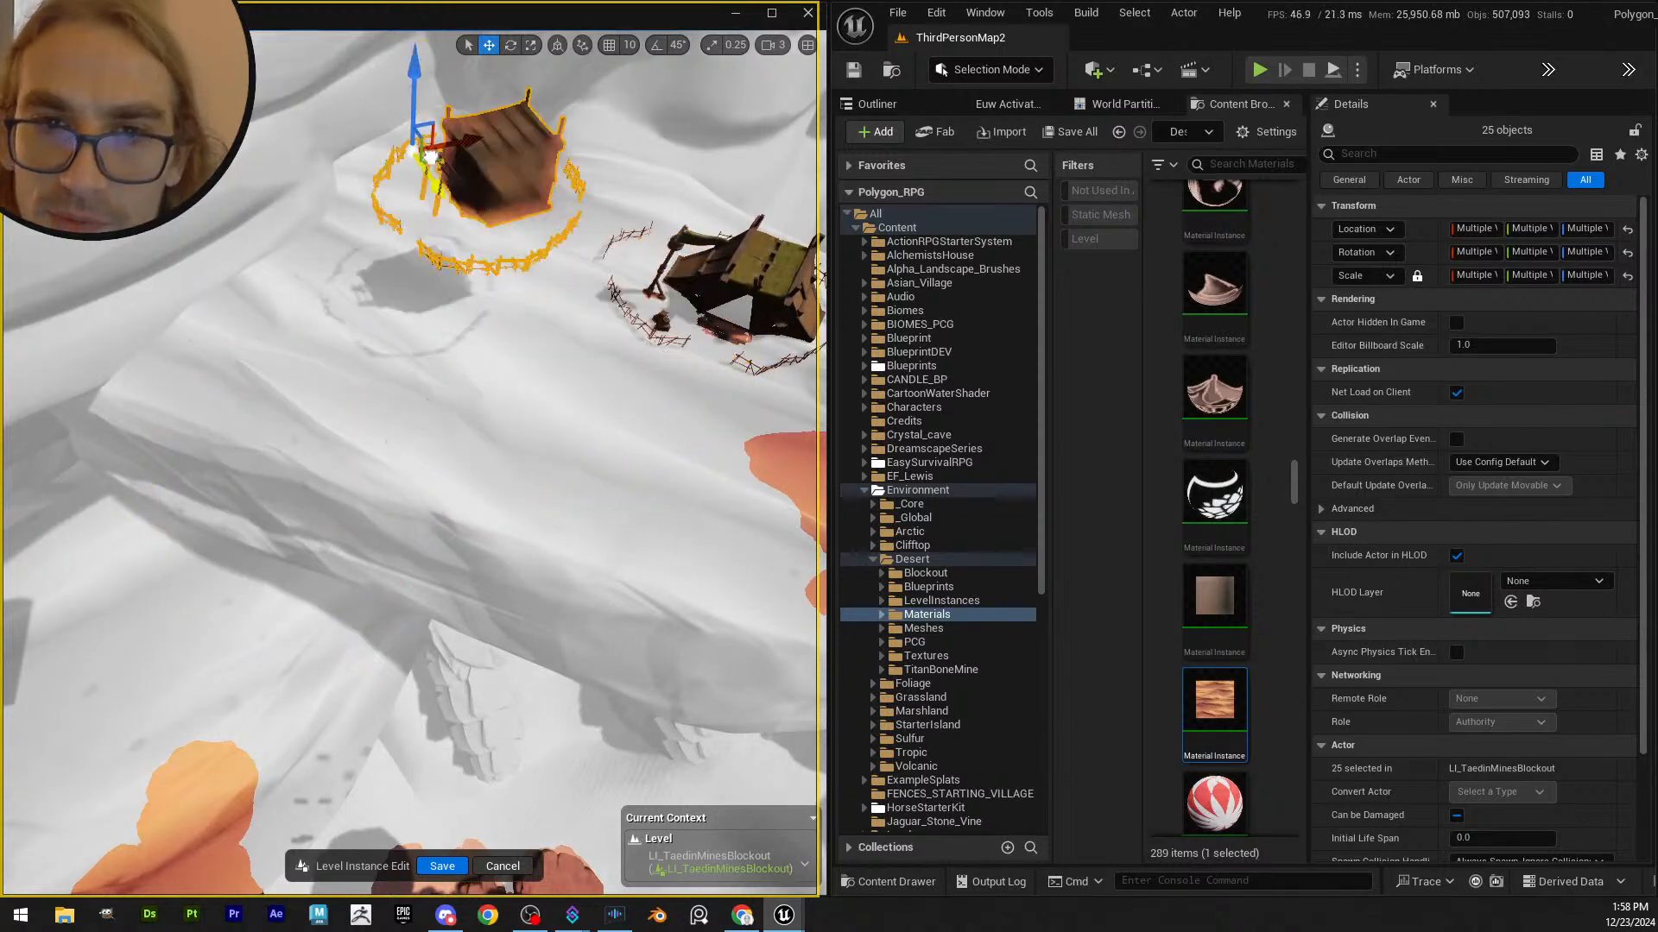
{"action": "key", "text": "w"}
{"action": "mouse_move", "coordinate": [375, 207]}
{"action": "right_mouse_down"}
{"action": "mouse_move", "coordinate": [358, 237]}
{"action": "mouse_move", "coordinate": [405, 229]}
{"action": "mouse_move", "coordinate": [375, 207]}
{"action": "right_mouse_up"}
{"action": "scroll", "coordinate": [376, 207], "scroll_direction": "down", "scroll_amount": 5}
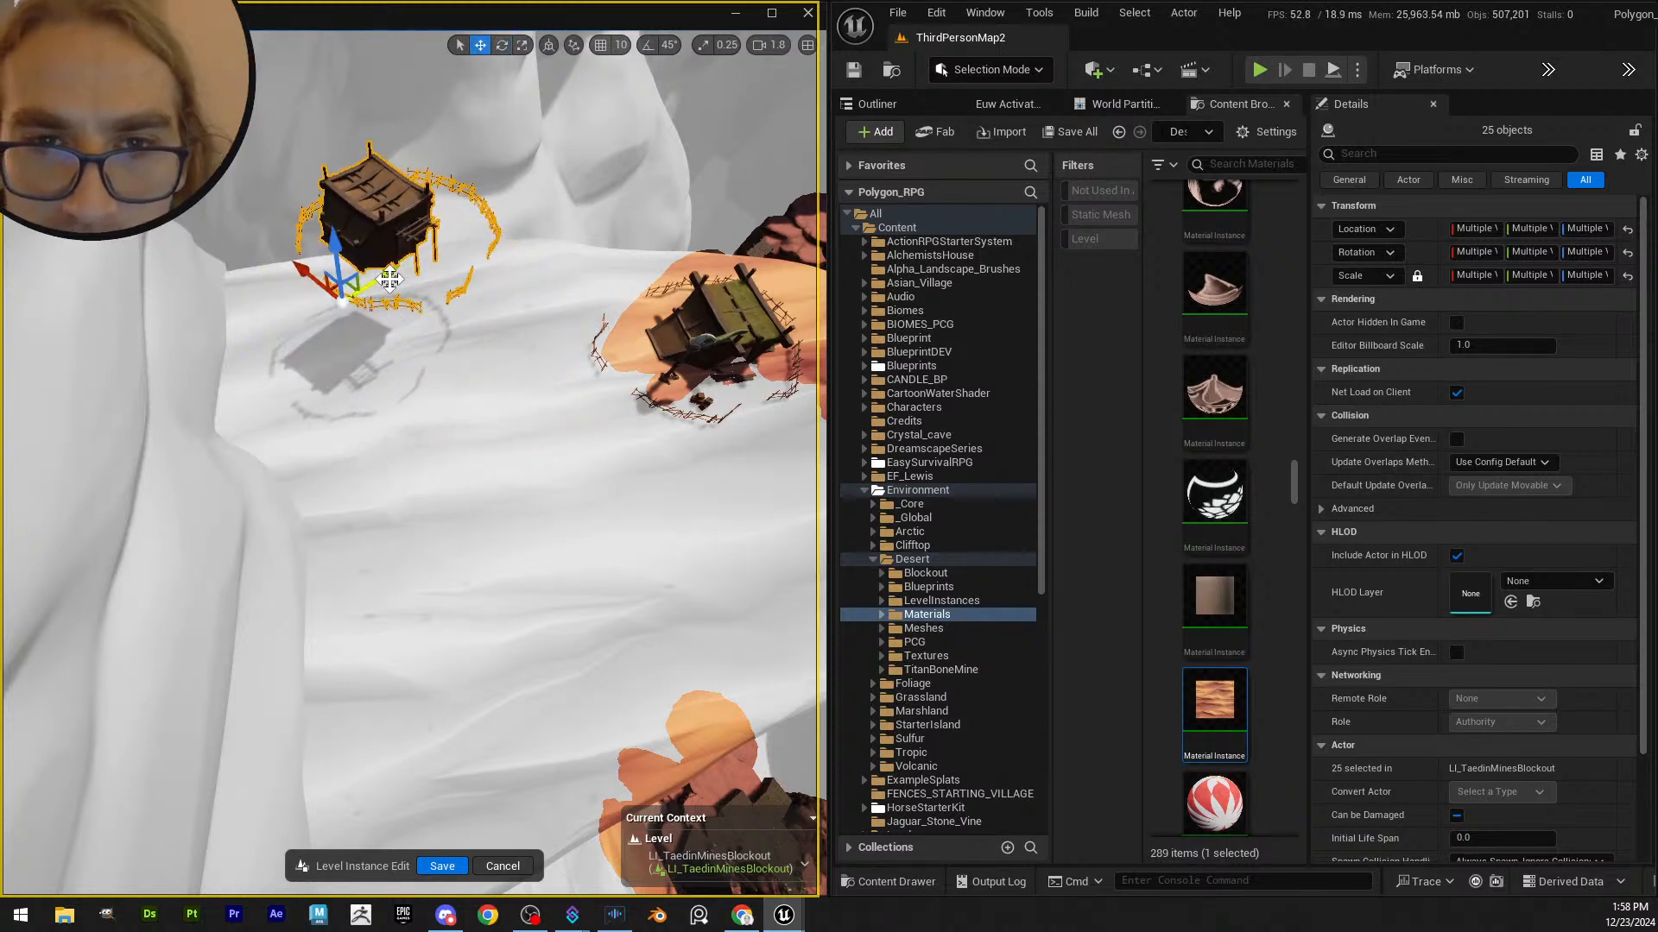
{"action": "left_click_drag", "start_coordinate": [390, 278], "coordinate": [320, 365]}
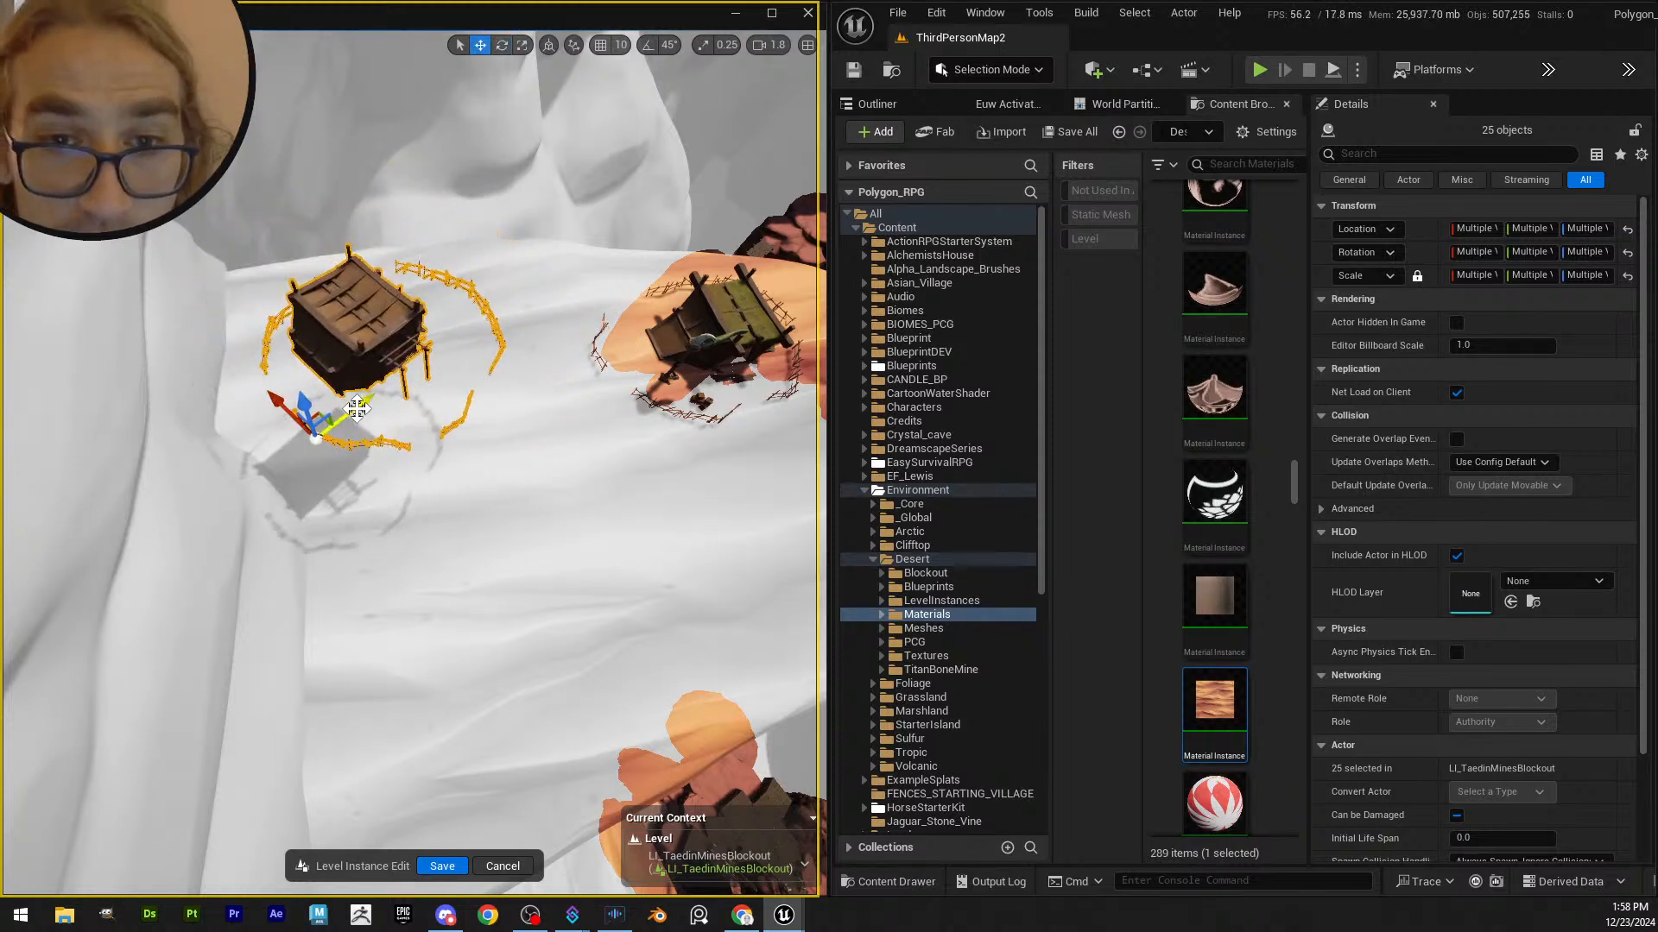
- Lower the village house and its fences onto the ledge's sand and fine-tune their height
{"action": "key", "text": "q"}
{"action": "right_click_drag", "start_coordinate": [411, 391], "coordinate": [425, 277]}
{"action": "scroll", "coordinate": [411, 390], "scroll_direction": "down", "scroll_amount": 3}
{"action": "left_click_drag", "start_coordinate": [247, 344], "coordinate": [248, 354]}
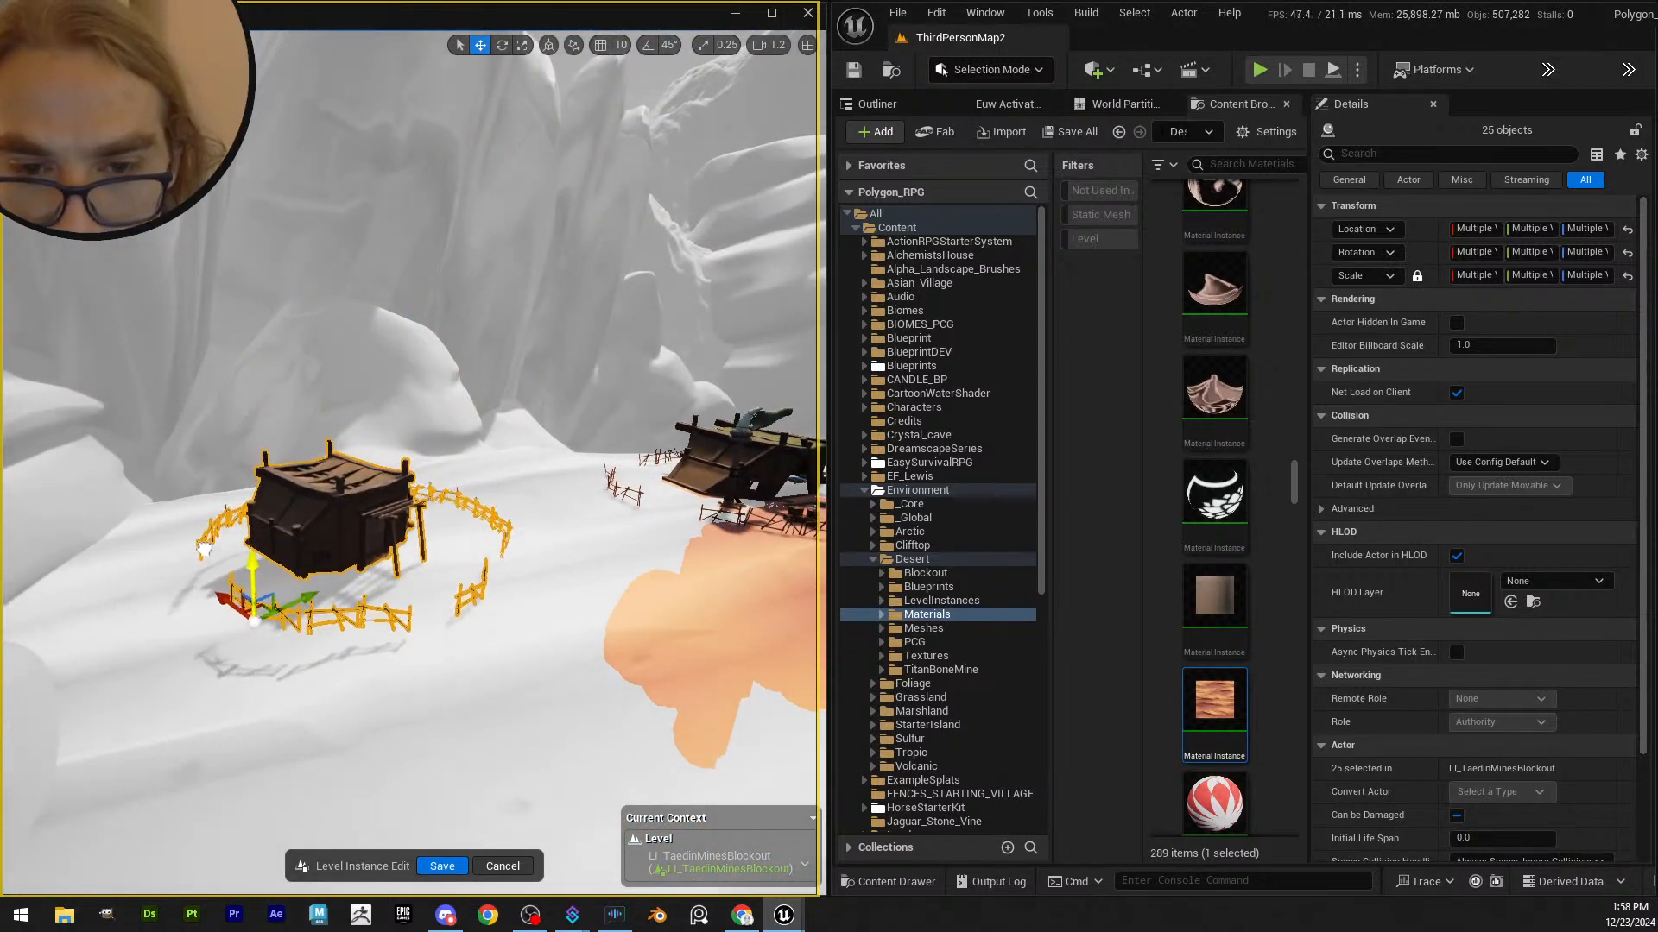
{"action": "scroll", "coordinate": [199, 552], "scroll_direction": "down", "scroll_amount": 1}
{"action": "right_click_drag", "start_coordinate": [199, 552], "coordinate": [191, 561]}
{"action": "key", "text": "w"}
{"action": "key", "text": "a"}
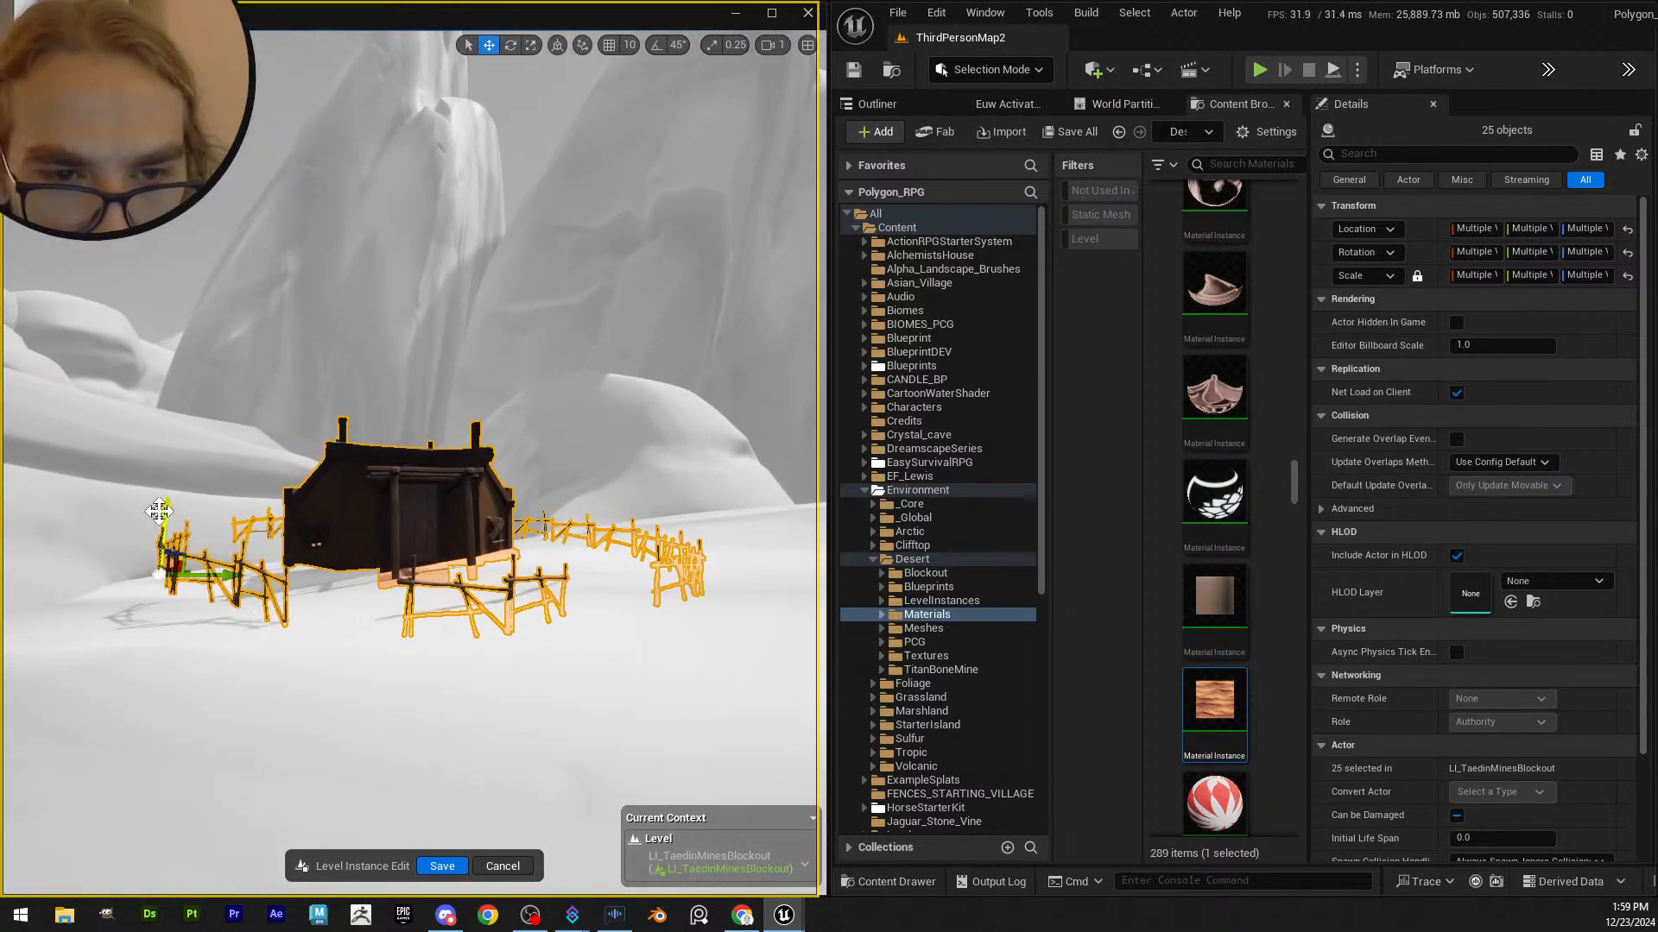
{"action": "left_click_drag", "start_coordinate": [150, 505], "coordinate": [148, 498]}
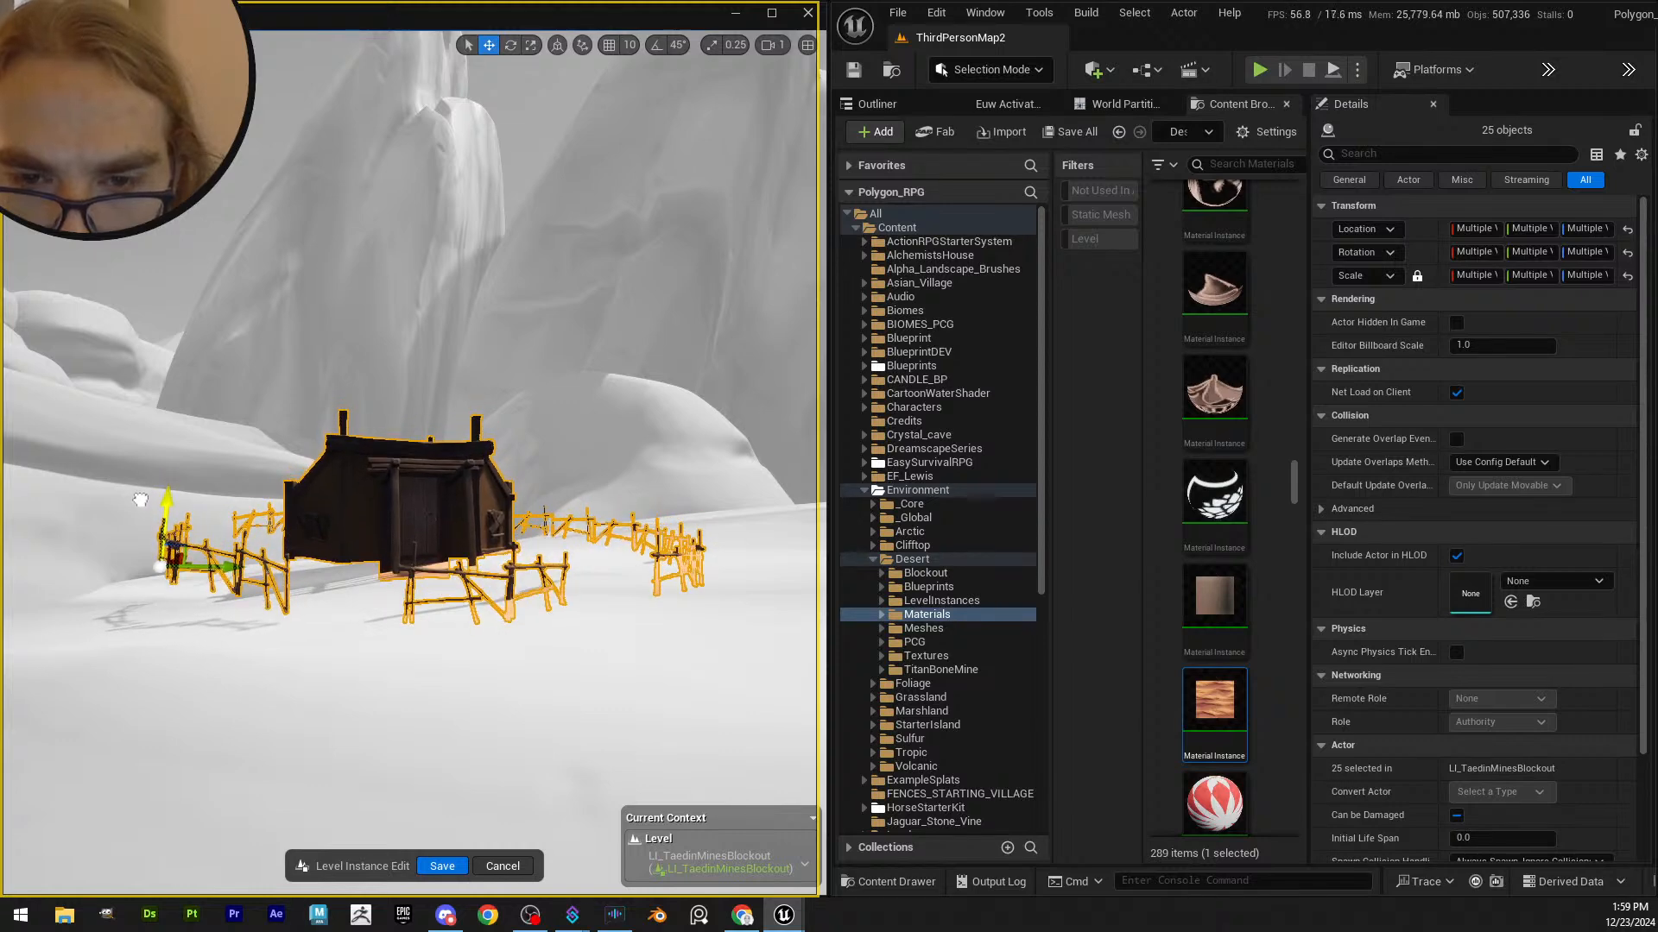
- Select the green-roofed hut on the ledge together with its surrounding fences and props
{"action": "key", "text": "s"}
{"action": "right_click_drag", "start_coordinate": [140, 500], "coordinate": [57, 300]}
{"action": "scroll", "coordinate": [140, 502], "scroll_direction": "up", "scroll_amount": 4}
{"action": "key", "text": "e"}
{"action": "key", "text": "d"}
{"action": "key", "text": "a"}
{"action": "key", "text": "s"}
{"action": "key", "text": "w"}
{"action": "scroll", "coordinate": [164, 552], "scroll_direction": "up", "scroll_amount": 1}
{"action": "key", "text": "q"}
{"action": "right_click_drag", "start_coordinate": [398, 460], "coordinate": [393, 459]}
{"action": "key", "text": "d"}
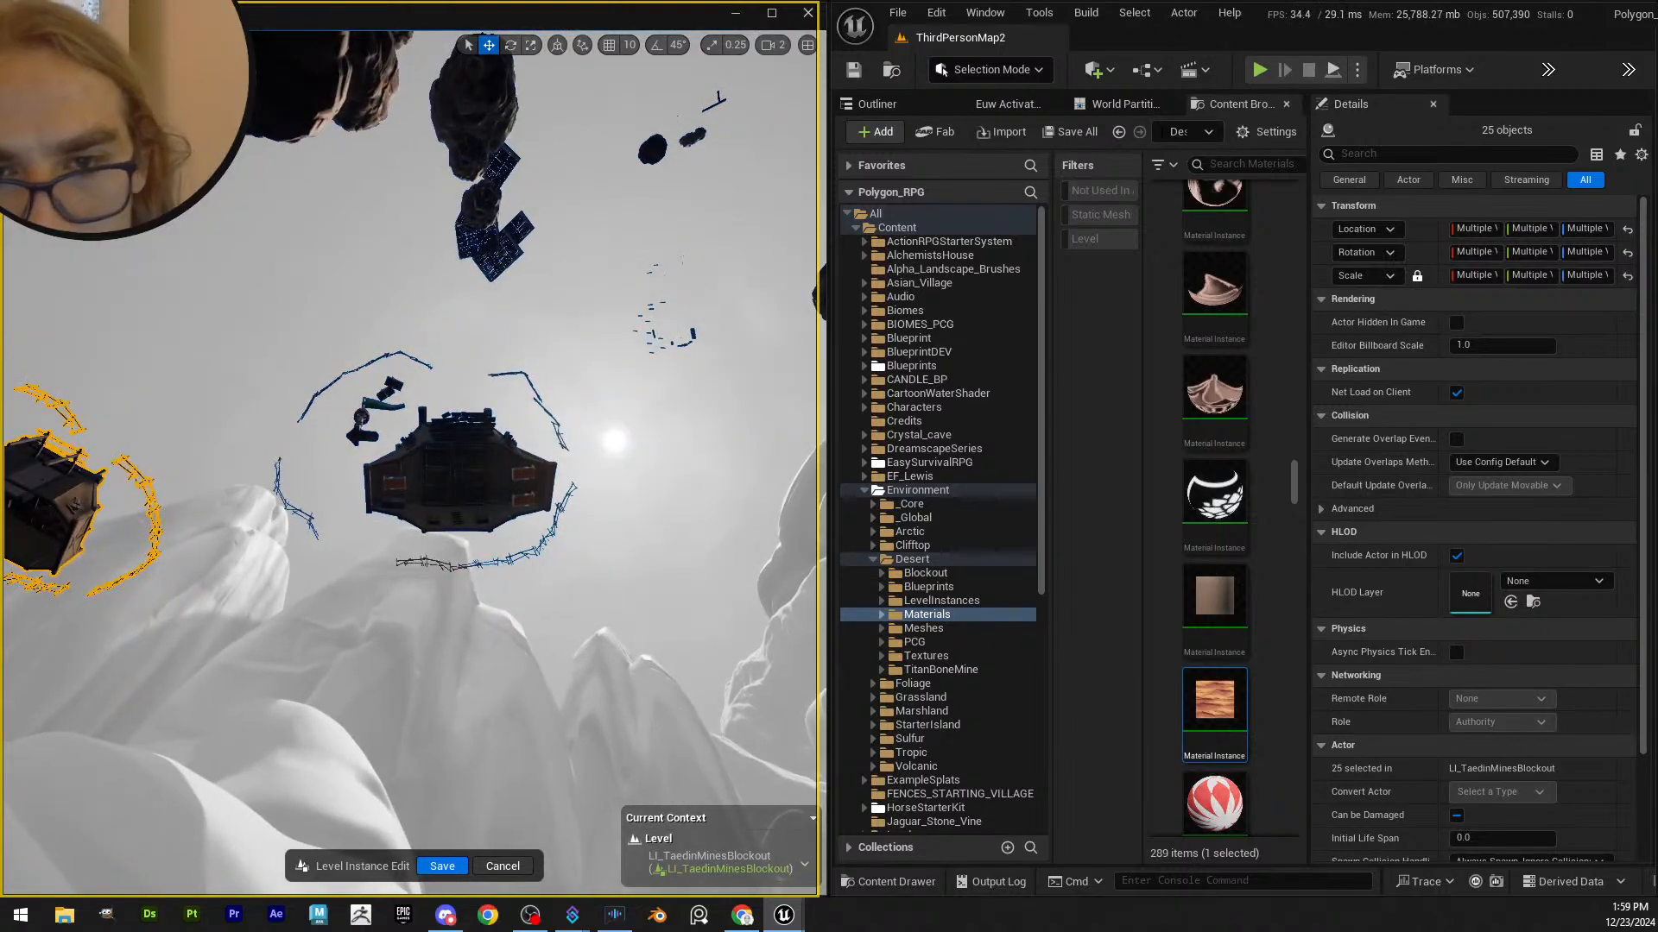
{"action": "right_click_drag", "start_coordinate": [319, 320], "coordinate": [274, 313]}
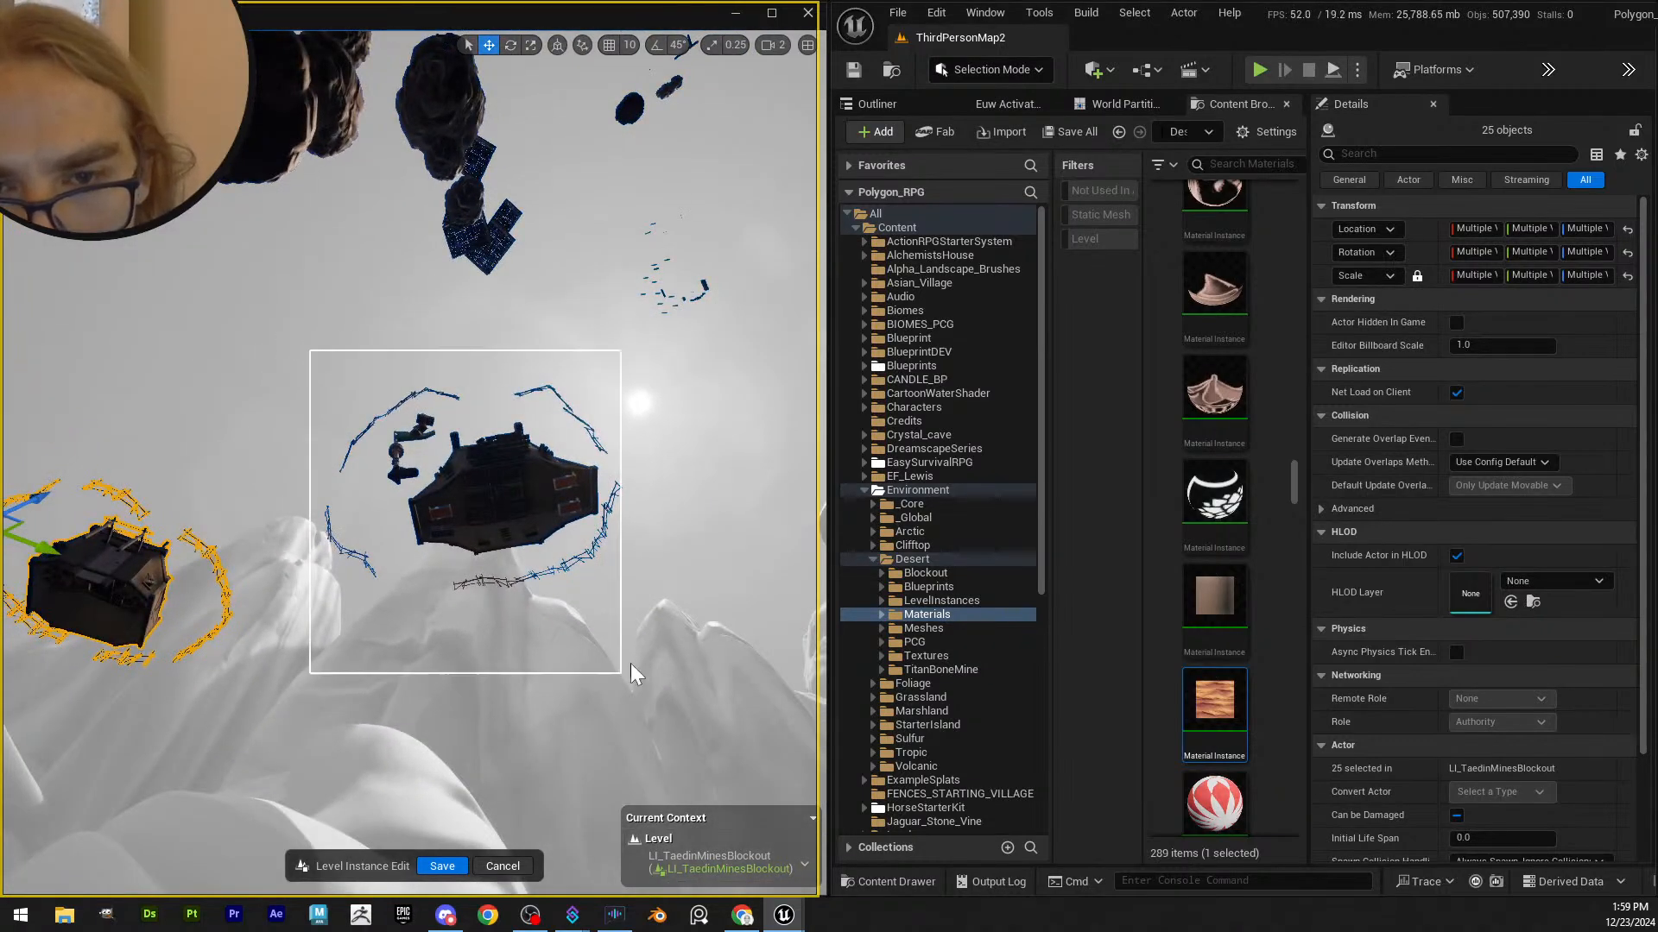
{"action": "left_click_drag", "start_coordinate": [651, 646], "coordinate": [651, 645], "text": "ctrl+alt"}
- Add the loose crates to the green-roofed hut's selection and undo the test lifts of the group
{"action": "mouse_move", "coordinate": [474, 477]}
{"action": "right_mouse_down"}
{"action": "mouse_move", "coordinate": [474, 596]}
{"action": "mouse_move", "coordinate": [474, 477]}
{"action": "right_mouse_up"}
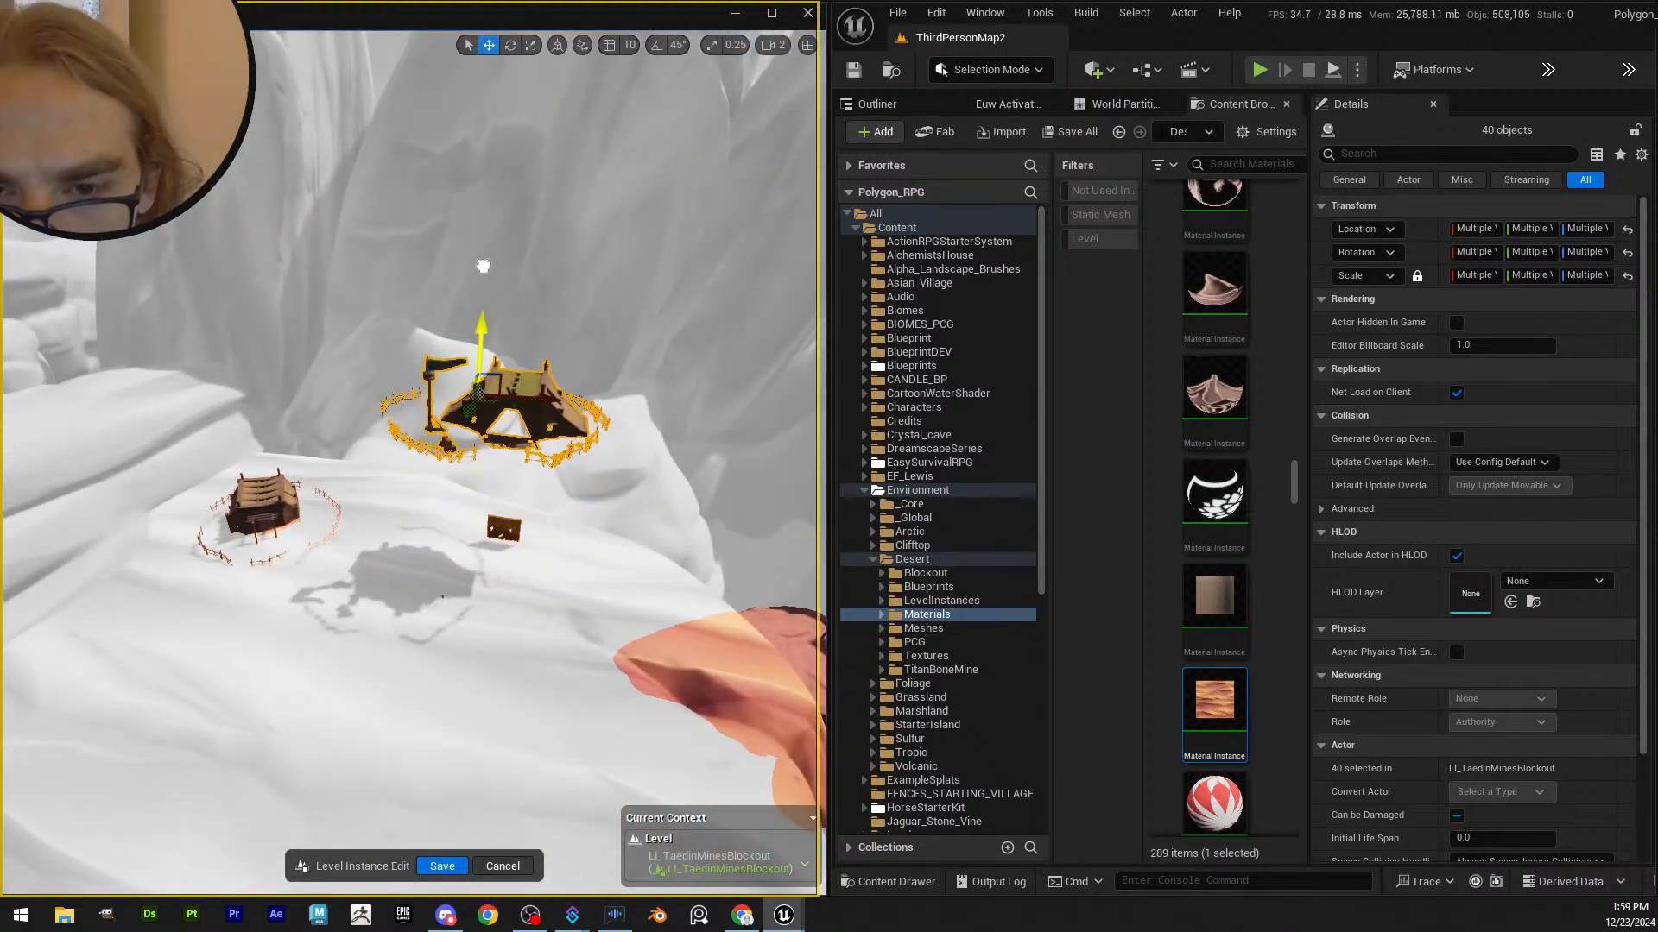
{"action": "key", "text": "ctrl+z"}
{"action": "right_click_drag", "start_coordinate": [562, 394], "coordinate": [458, 388]}
{"action": "left_click_drag", "start_coordinate": [479, 408], "coordinate": [494, 140]}
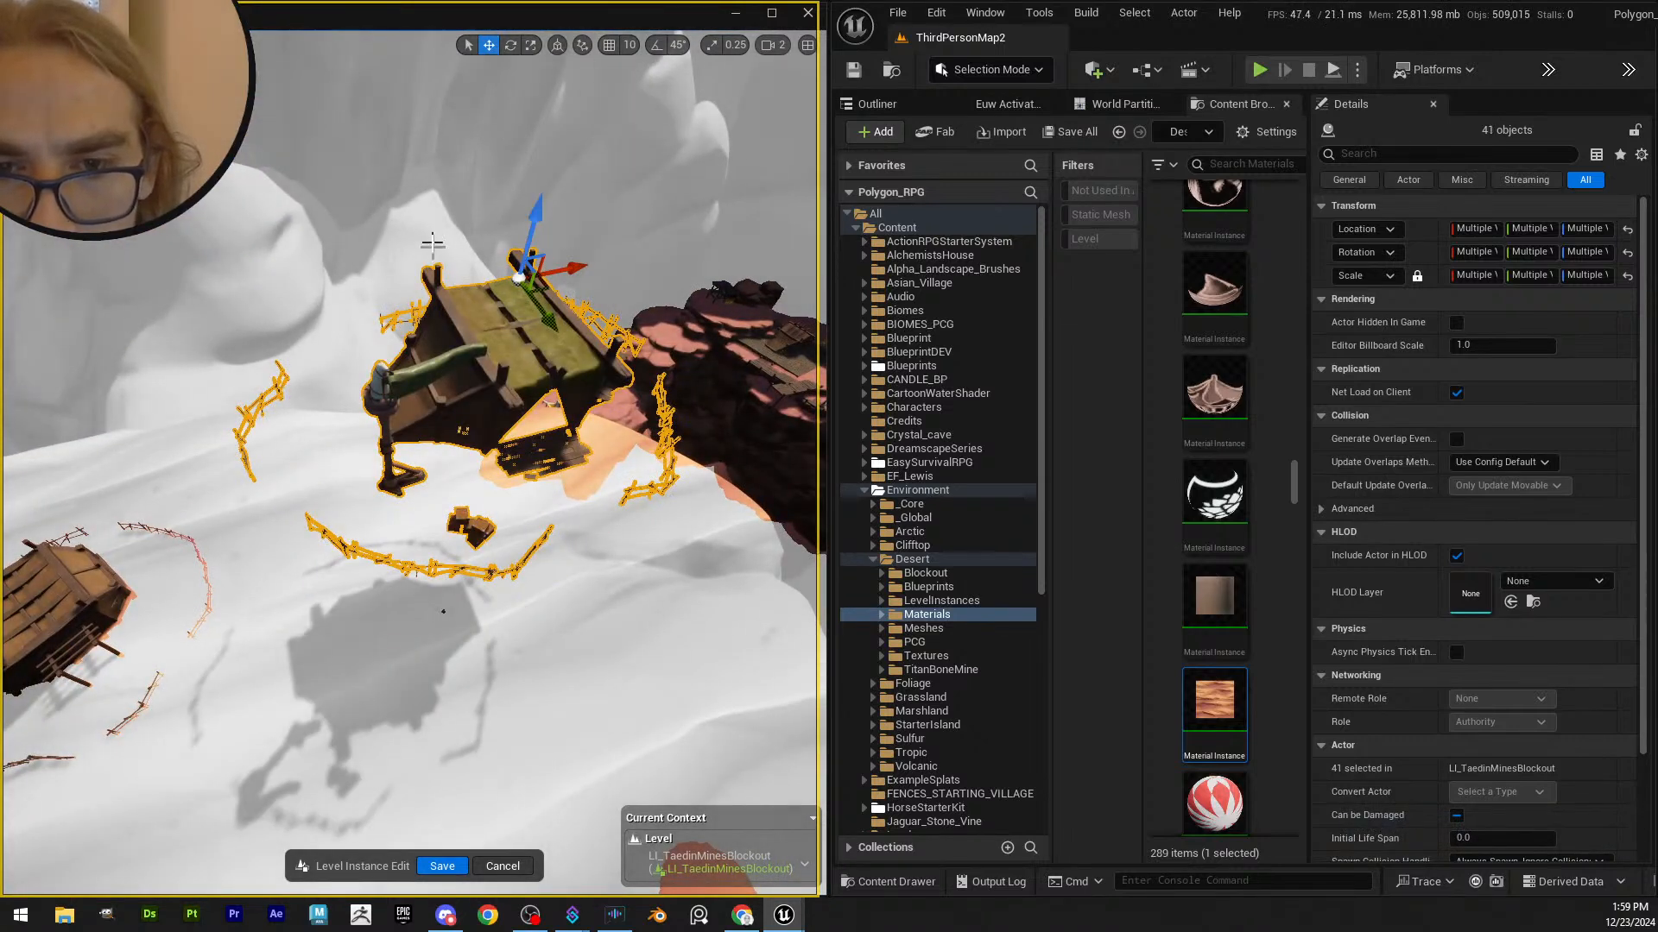
{"action": "key", "text": "ctrl+z"}
- Rotate the green-roofed hut, its fences and crates as one group on the ledge and save the level instance
{"action": "key", "text": "e"}
{"action": "right_click_drag", "start_coordinate": [432, 244], "coordinate": [496, 587]}
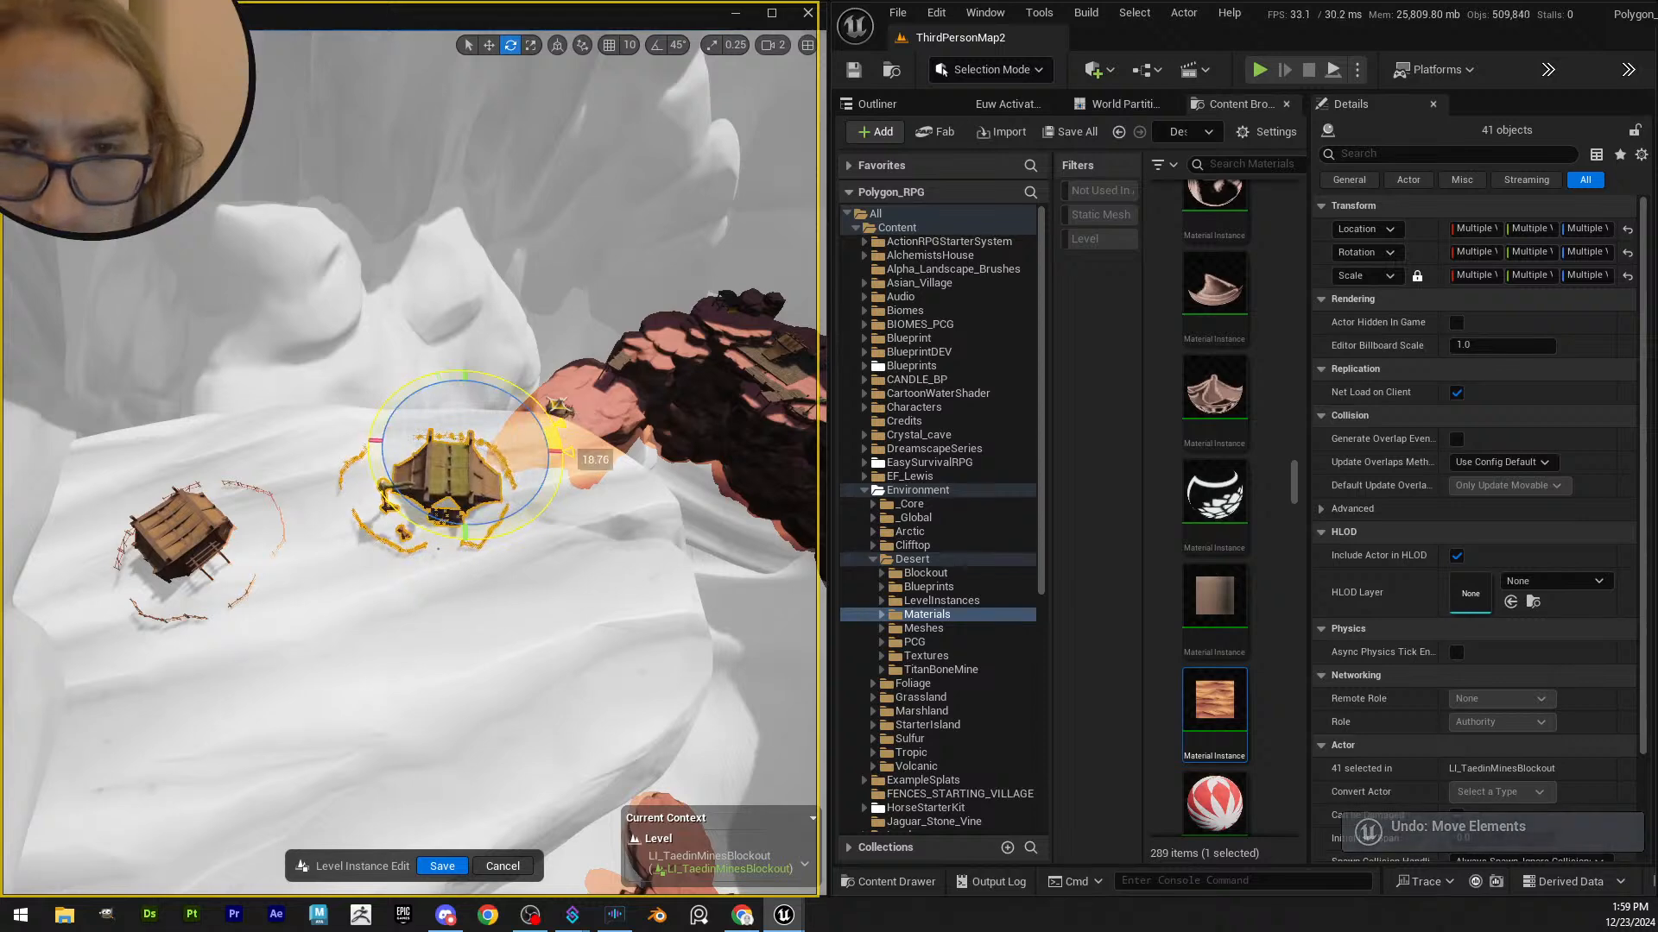
{"action": "key", "text": "w"}
{"action": "right_click_drag", "start_coordinate": [443, 493], "coordinate": [423, 462]}
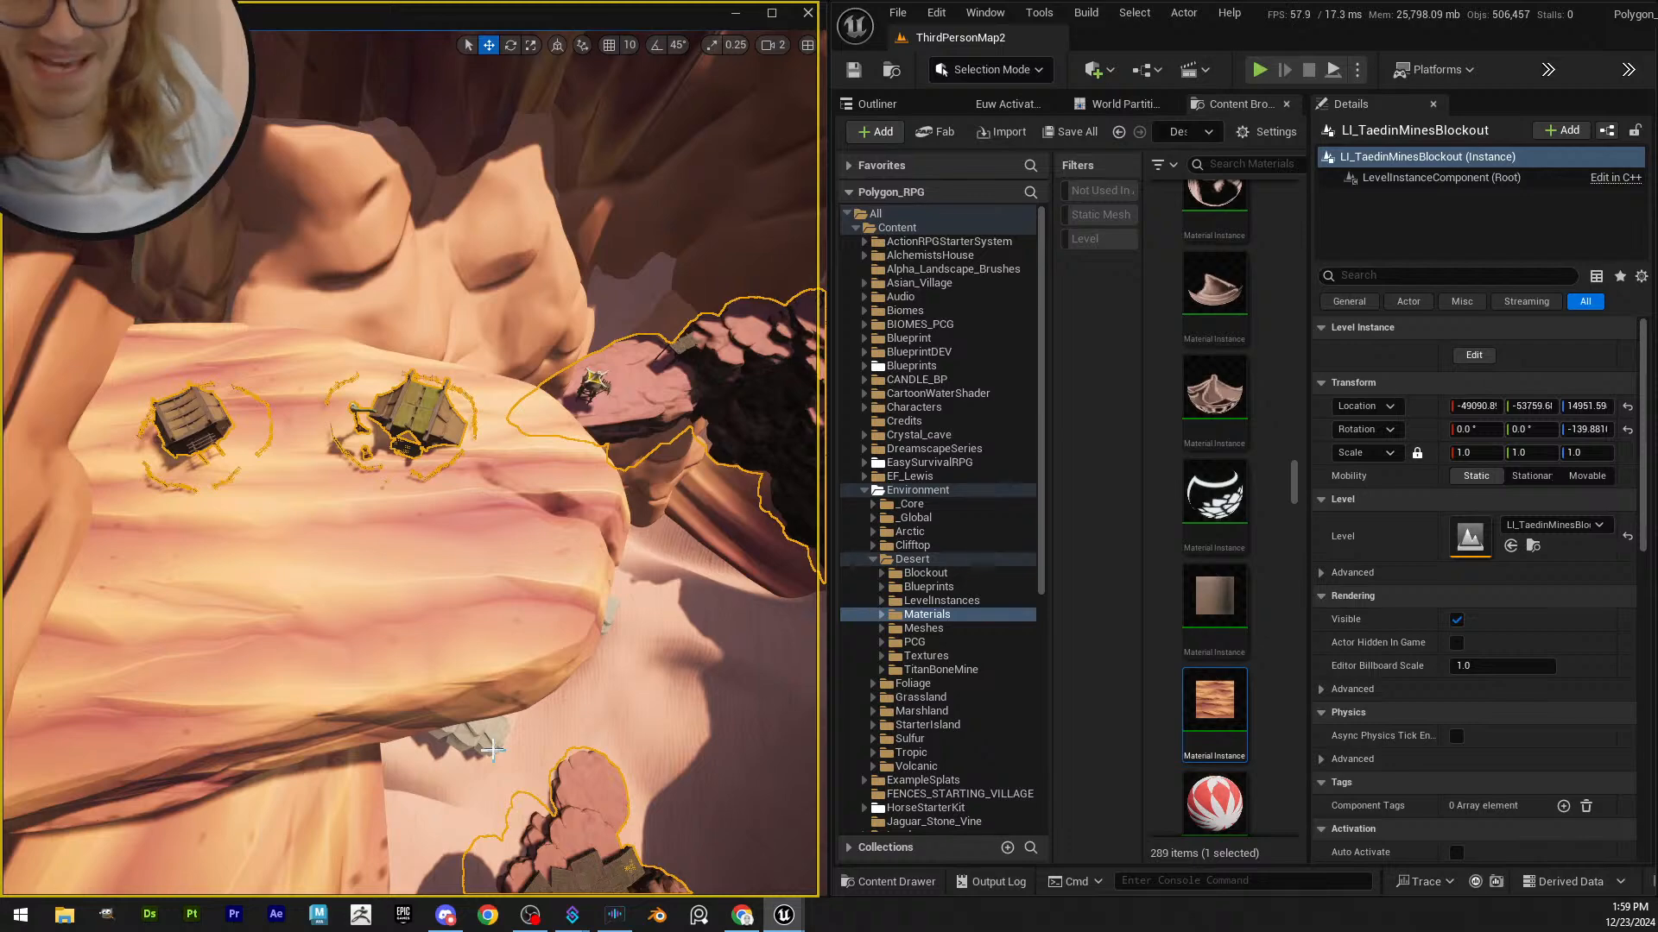
- Examine the layout of the canyon walls, ledges and floating rock platforms around the mines
{"action": "right_click_drag", "start_coordinate": [458, 637], "coordinate": [362, 725]}
{"action": "key", "text": "Escape"}
{"action": "scroll", "coordinate": [455, 633], "scroll_direction": "down", "scroll_amount": 4}
{"action": "scroll", "coordinate": [458, 595], "scroll_direction": "up", "scroll_amount": 1}
{"action": "scroll", "coordinate": [457, 596], "scroll_direction": "up", "scroll_amount": 1}
{"action": "scroll", "coordinate": [457, 596], "scroll_direction": "up", "scroll_amount": 3}
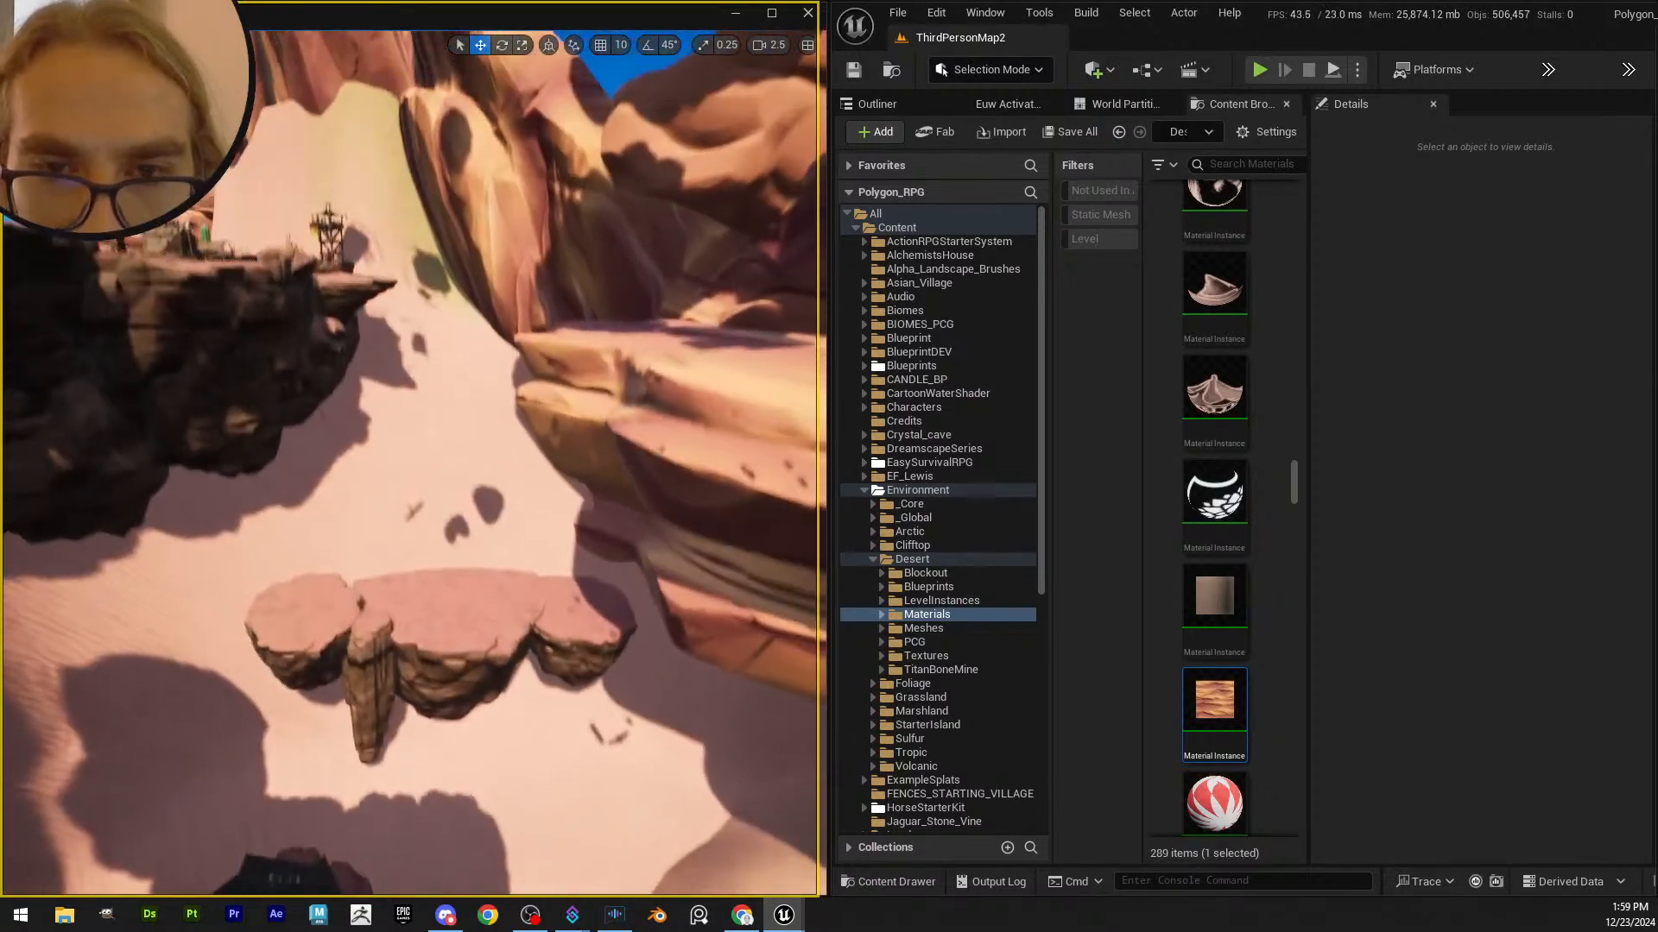
{"action": "right_click_drag", "start_coordinate": [410, 483], "coordinate": [507, 484]}
{"action": "scroll", "coordinate": [415, 466], "scroll_direction": "up", "scroll_amount": 3}
{"action": "scroll", "coordinate": [423, 535], "scroll_direction": "down", "scroll_amount": 6}
{"action": "scroll", "coordinate": [525, 330], "scroll_direction": "up", "scroll_amount": 3}
{"action": "scroll", "coordinate": [529, 423], "scroll_direction": "up", "scroll_amount": 2}
{"action": "scroll", "coordinate": [522, 432], "scroll_direction": "up", "scroll_amount": 2}
{"action": "scroll", "coordinate": [521, 431], "scroll_direction": "down", "scroll_amount": 3}
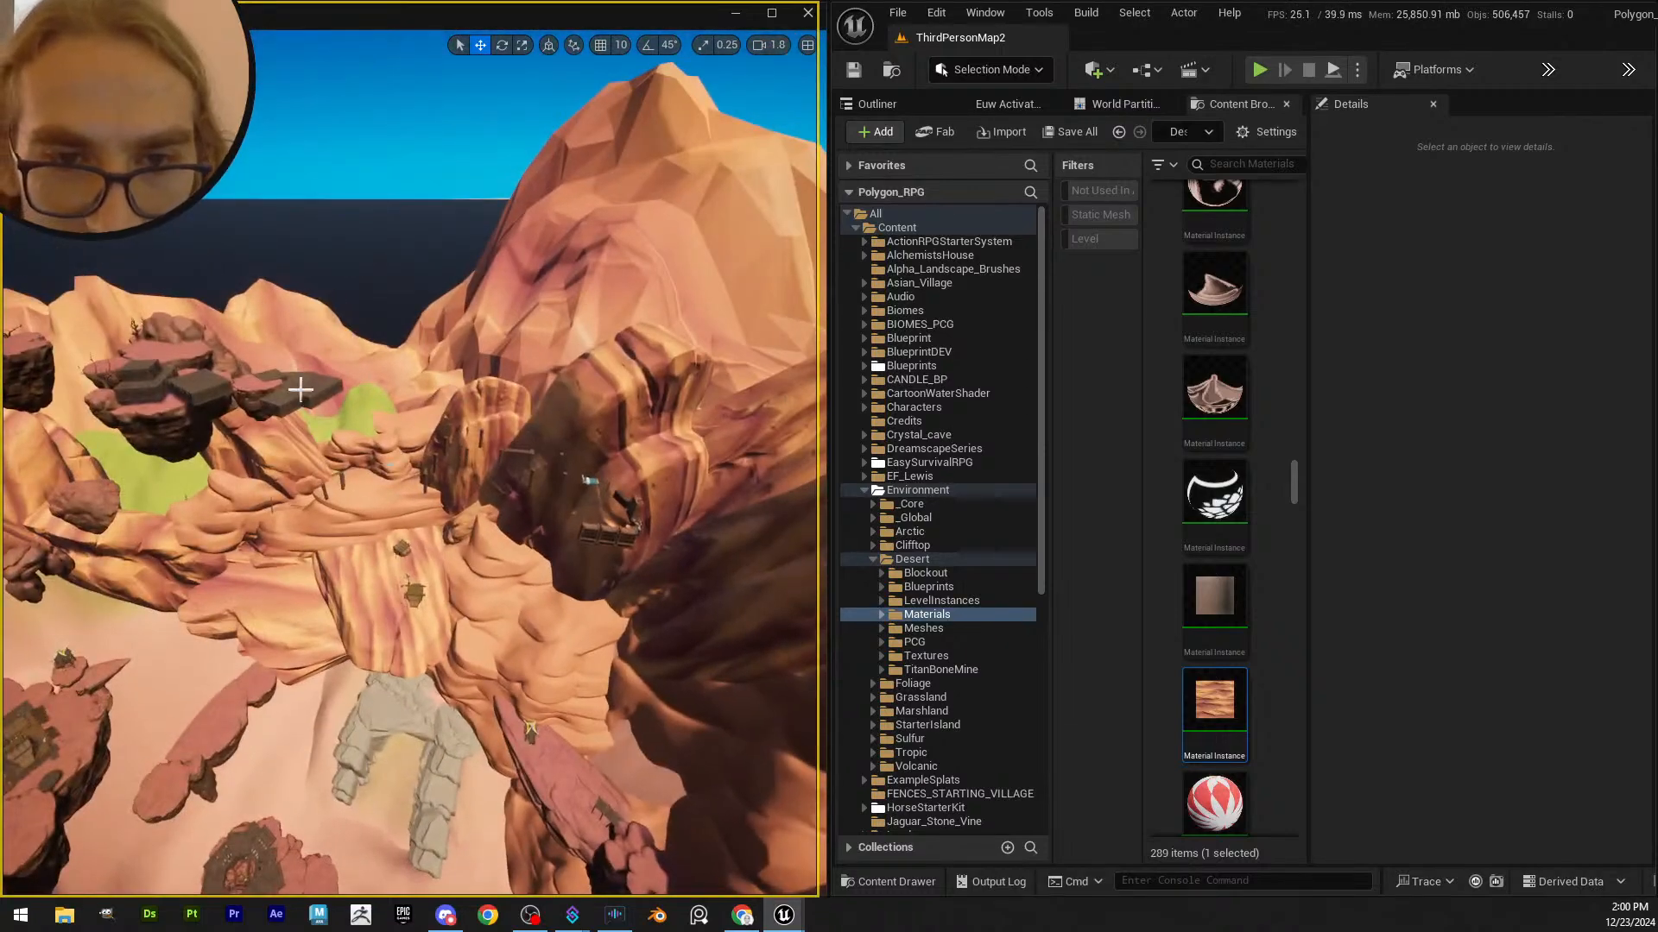
{"action": "left_click", "coordinate": [340, 396]}
{"action": "right_click", "coordinate": [340, 396]}
{"action": "mouse_move", "coordinate": [444, 802]}
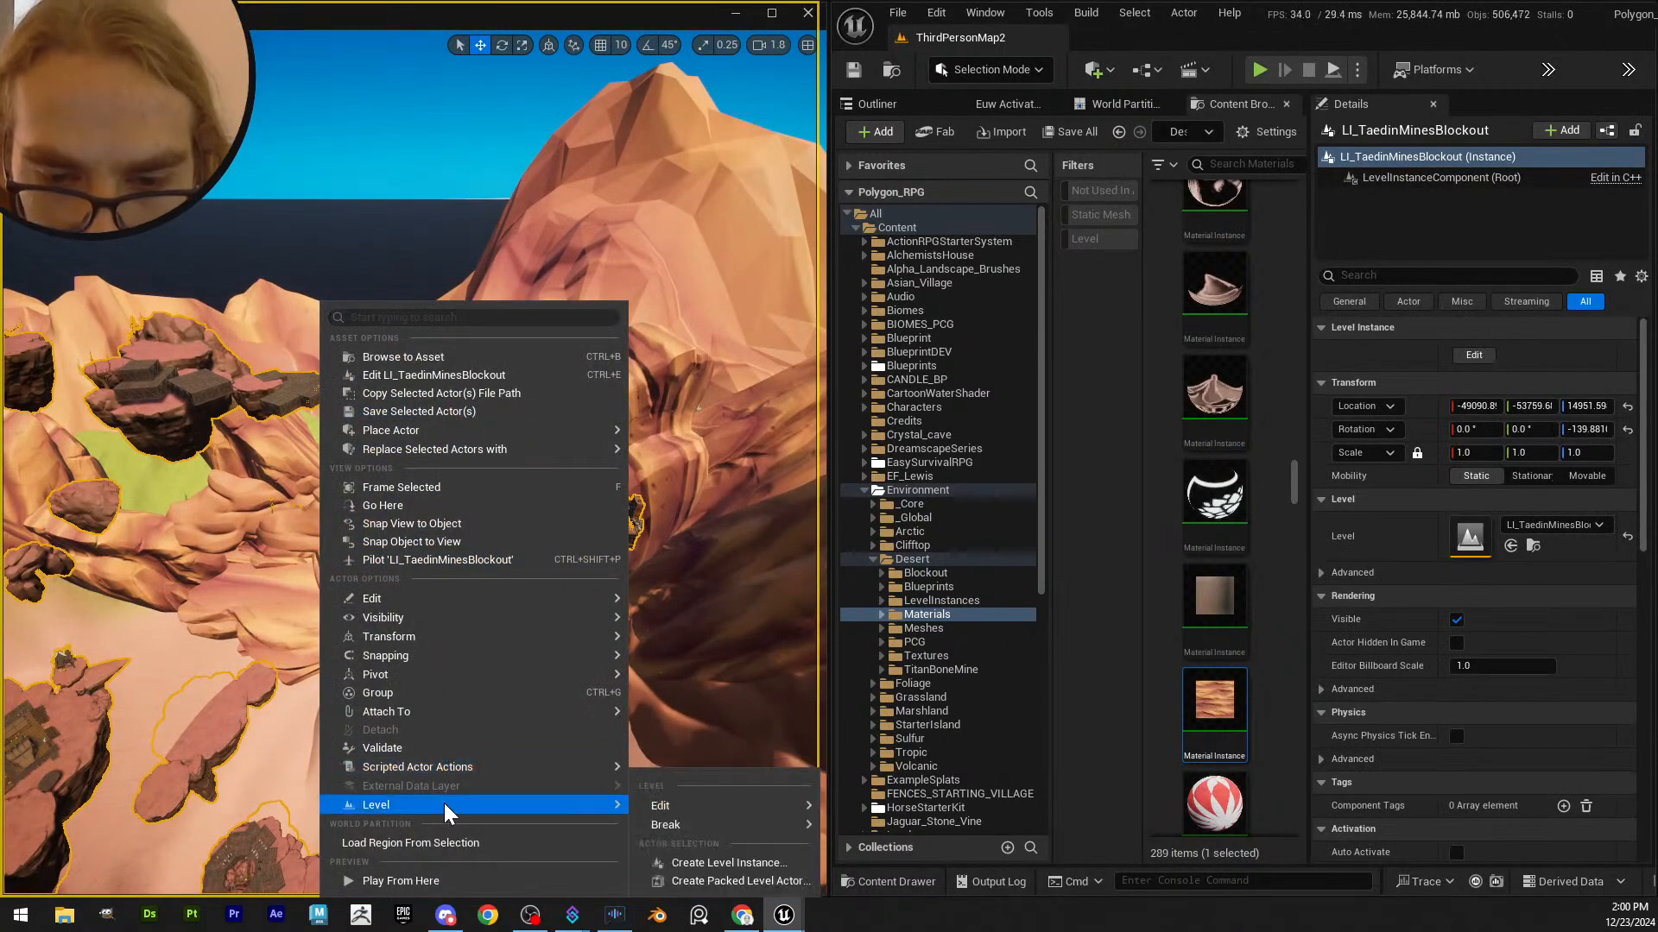
{"action": "mouse_move", "coordinate": [574, 810]}
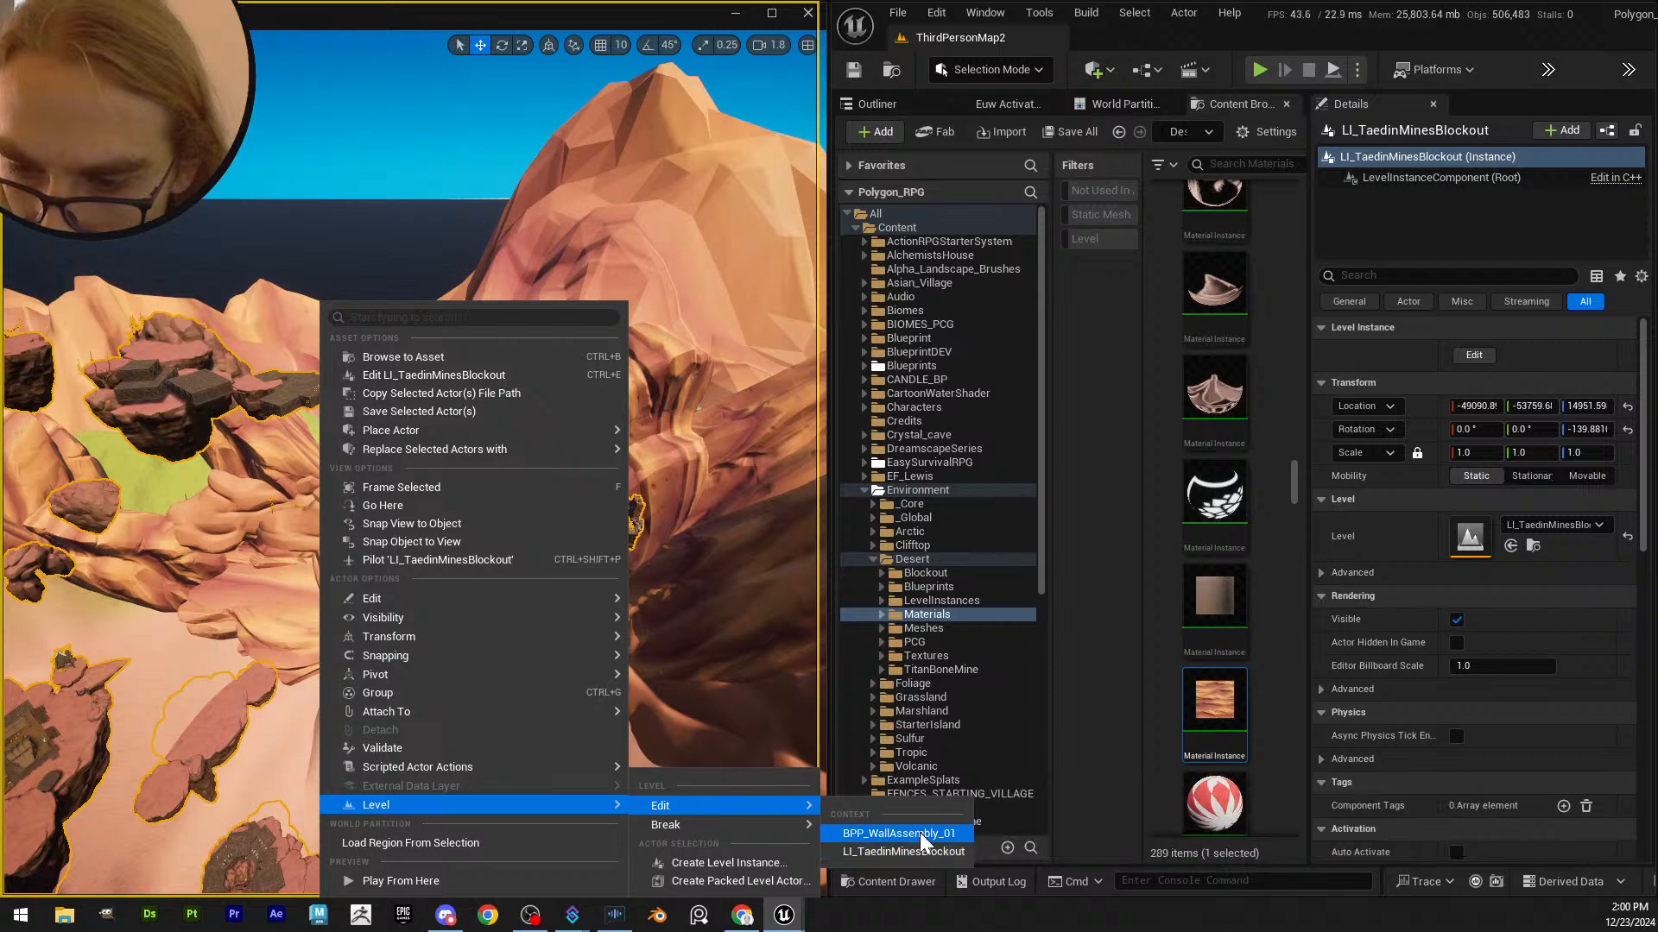
{"action": "left_click", "coordinate": [919, 833]}
{"action": "right_click_drag", "start_coordinate": [501, 411], "coordinate": [344, 349]}
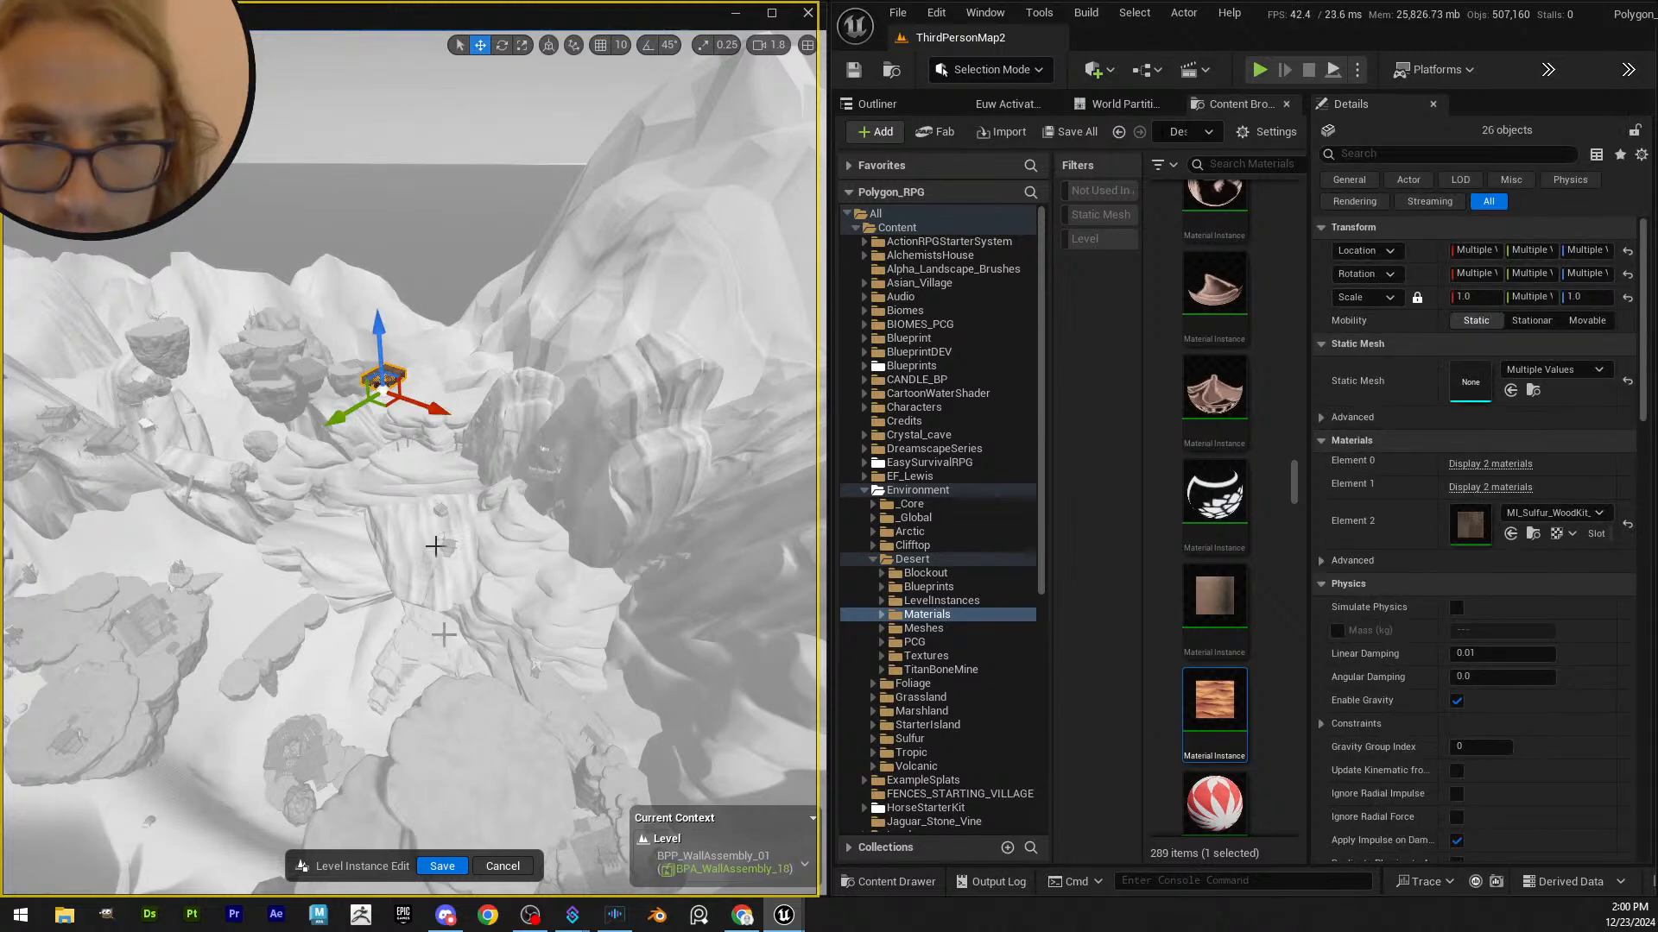
{"action": "left_click", "coordinate": [454, 866]}
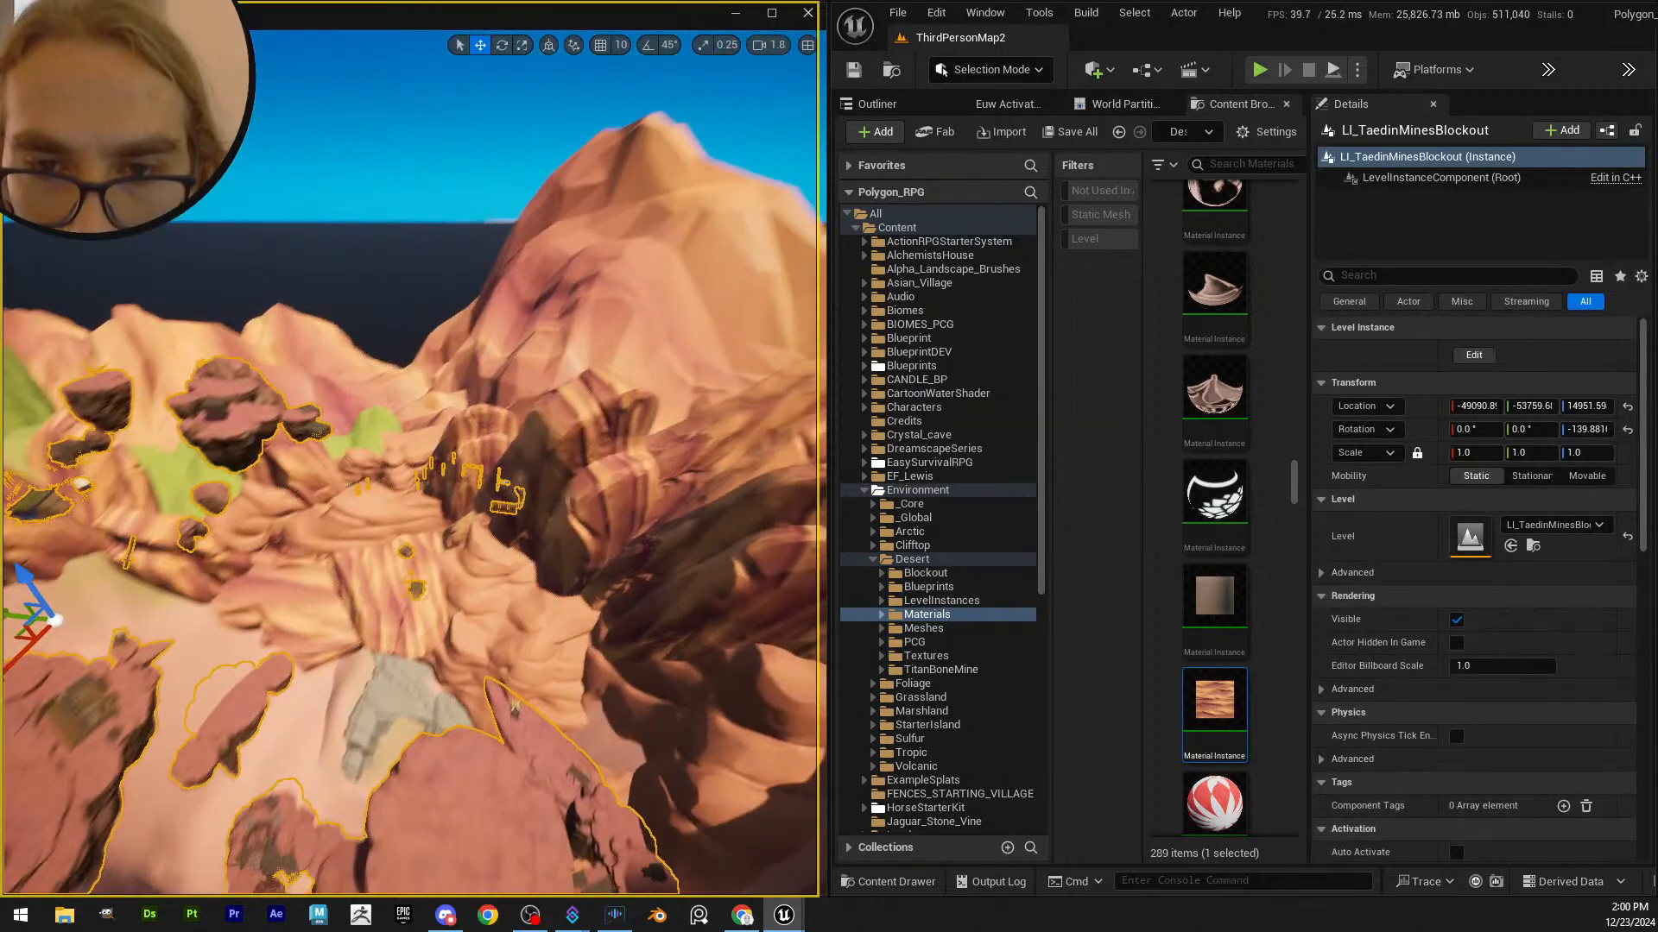
- Reopen the LI_TaedinMinesBlockout level instance for editing
{"action": "key", "text": "w"}
{"action": "right_click_drag", "start_coordinate": [545, 543], "coordinate": [562, 509]}
{"action": "right_click", "coordinate": [533, 572]}
{"action": "mouse_move", "coordinate": [697, 816]}
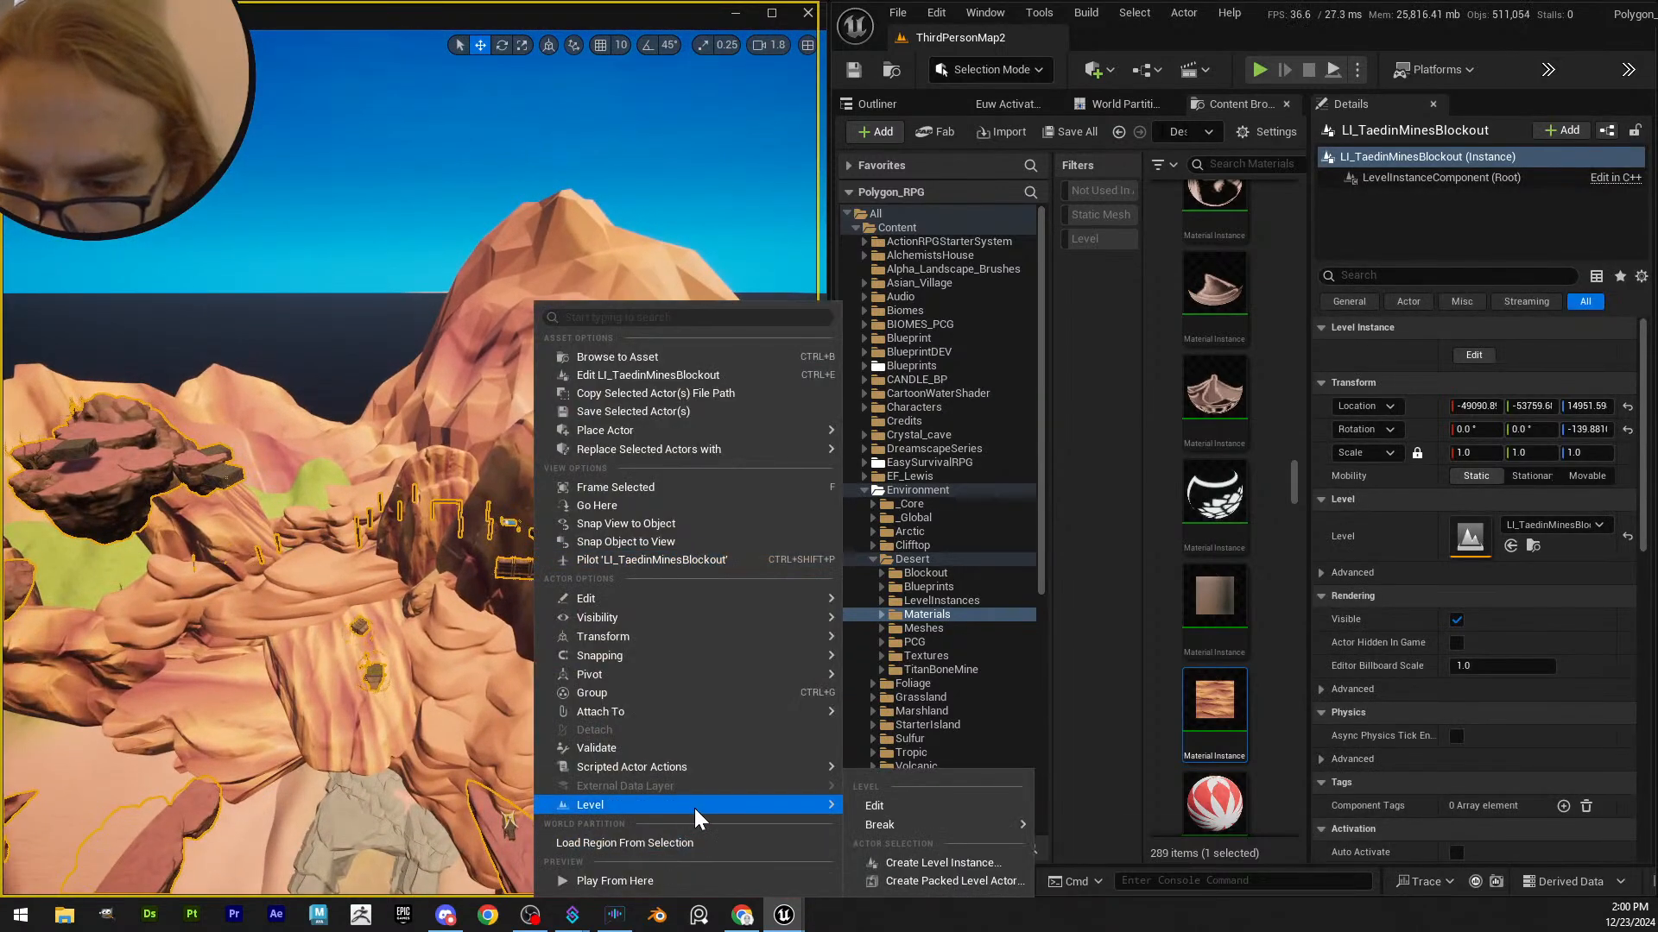
{"action": "left_click", "coordinate": [977, 808]}
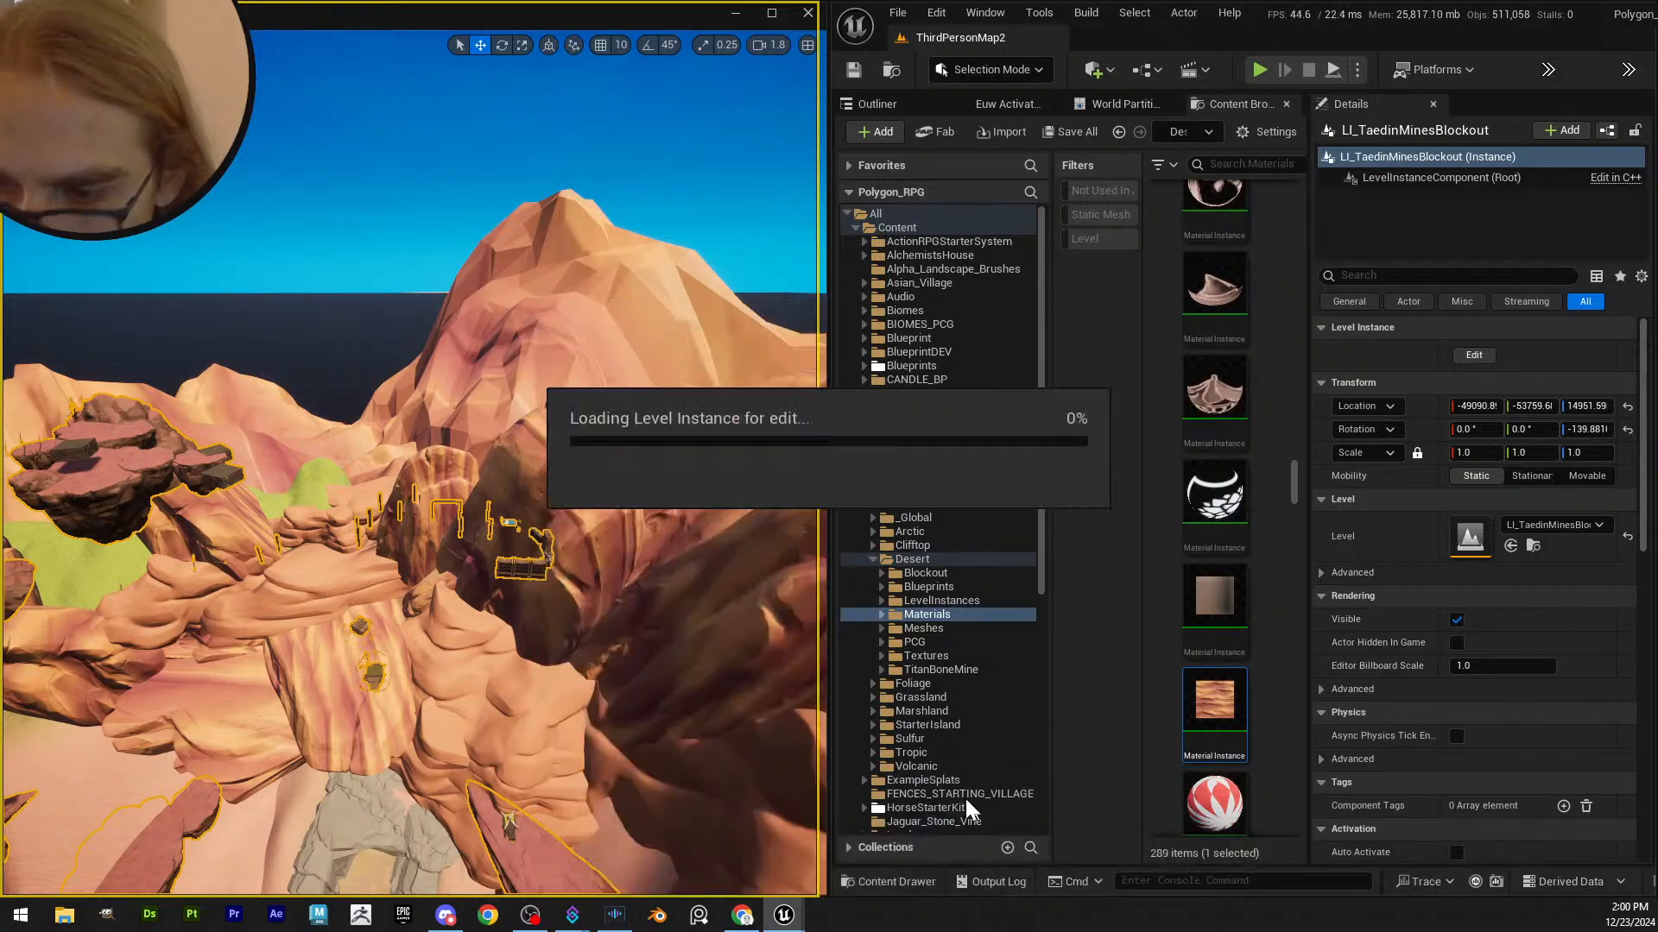
- Delete the leftover bookshelf, fences and posts floating in the air above the sculpted cliffs around the mines
{"action": "left_click", "coordinate": [518, 523]}
{"action": "scroll", "coordinate": [535, 544], "scroll_direction": "up", "scroll_amount": 3}
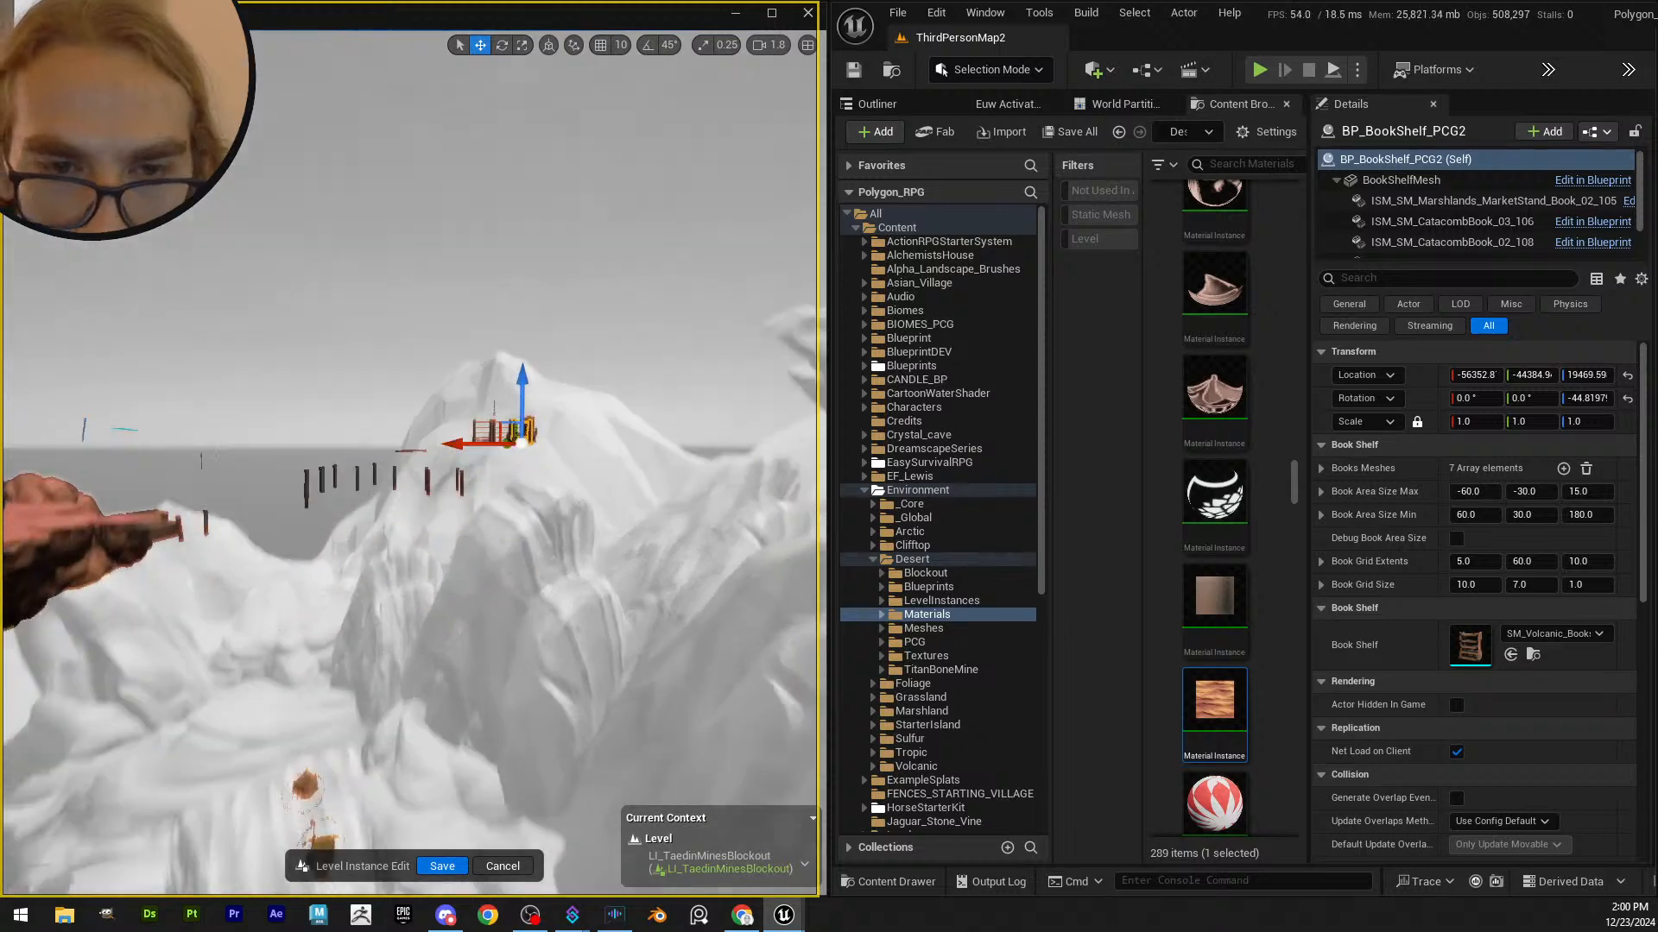
{"action": "left_click_drag", "start_coordinate": [535, 543], "coordinate": [538, 540], "text": "alt"}
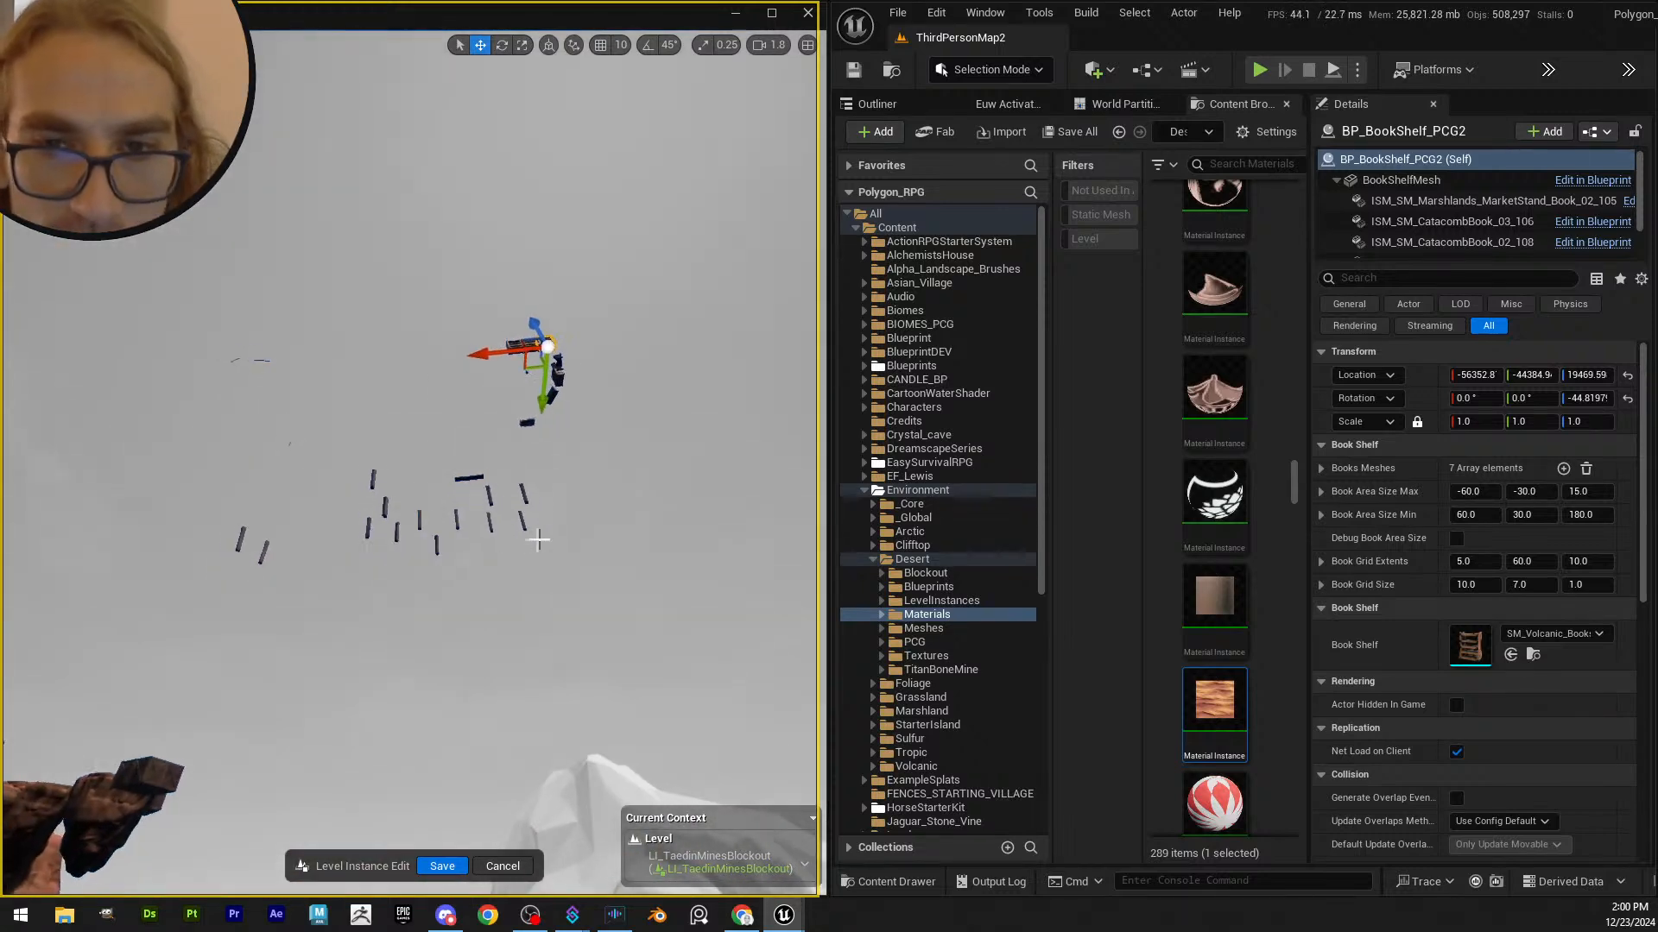
{"action": "left_click_drag", "start_coordinate": [664, 602], "coordinate": [669, 592], "text": "ctrl+alt"}
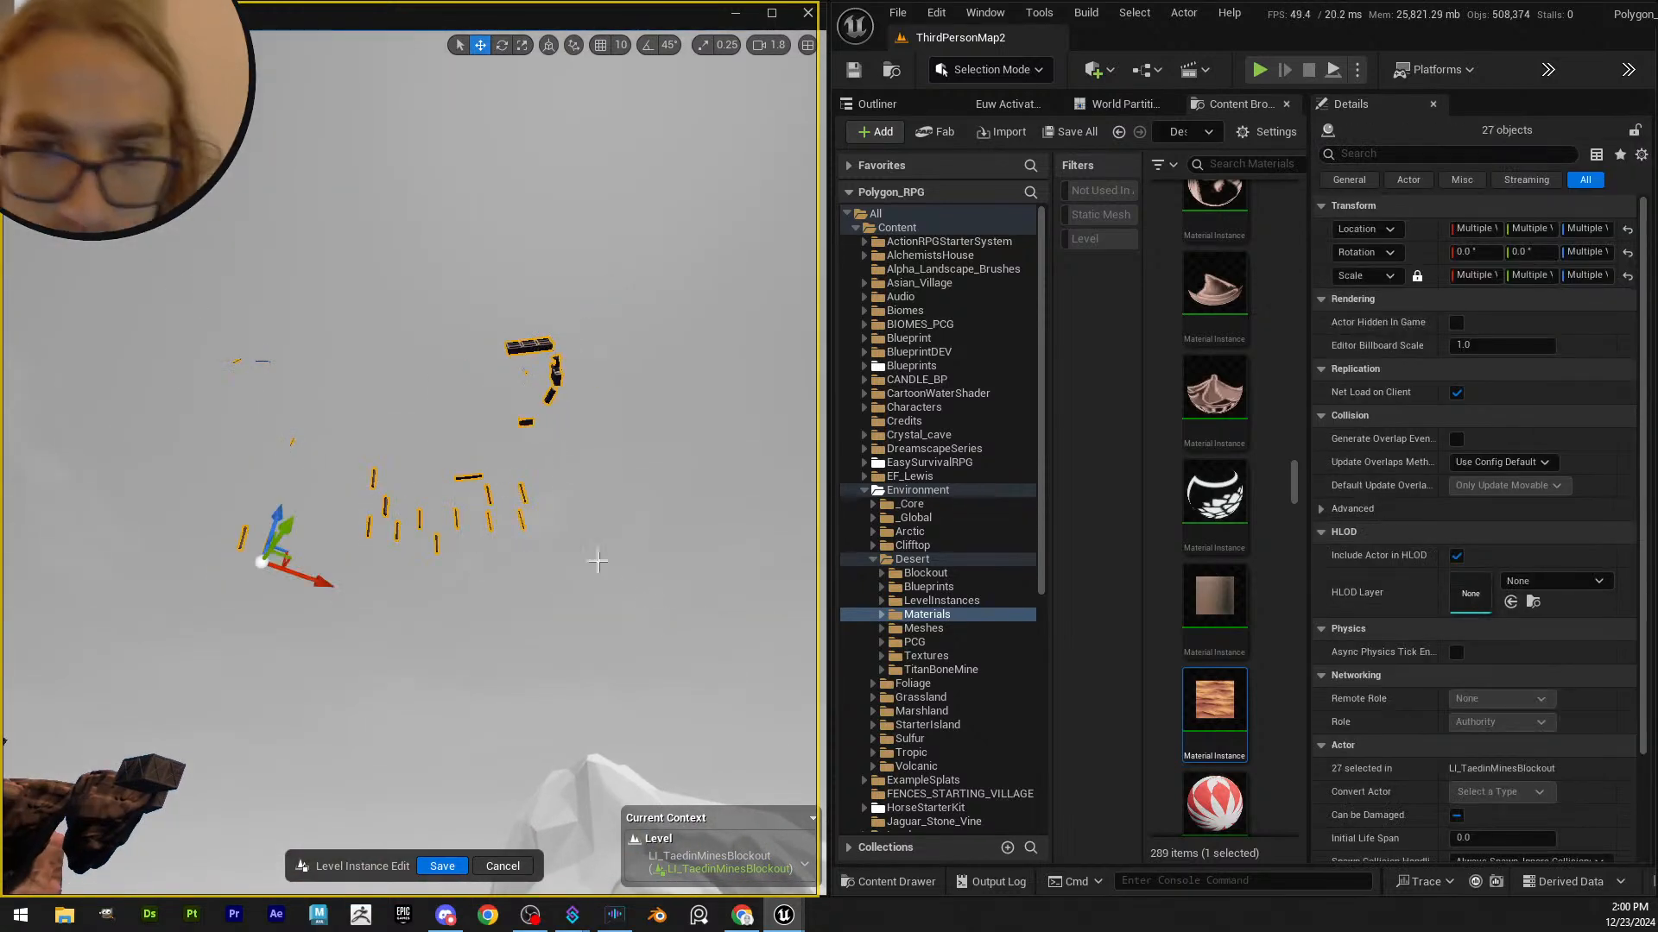
{"action": "left_click", "coordinate": [533, 470]}
{"action": "left_click_drag", "start_coordinate": [532, 470], "coordinate": [531, 486], "text": "alt"}
{"action": "left_click_drag", "start_coordinate": [398, 584], "coordinate": [486, 613], "text": "ctrl+alt"}
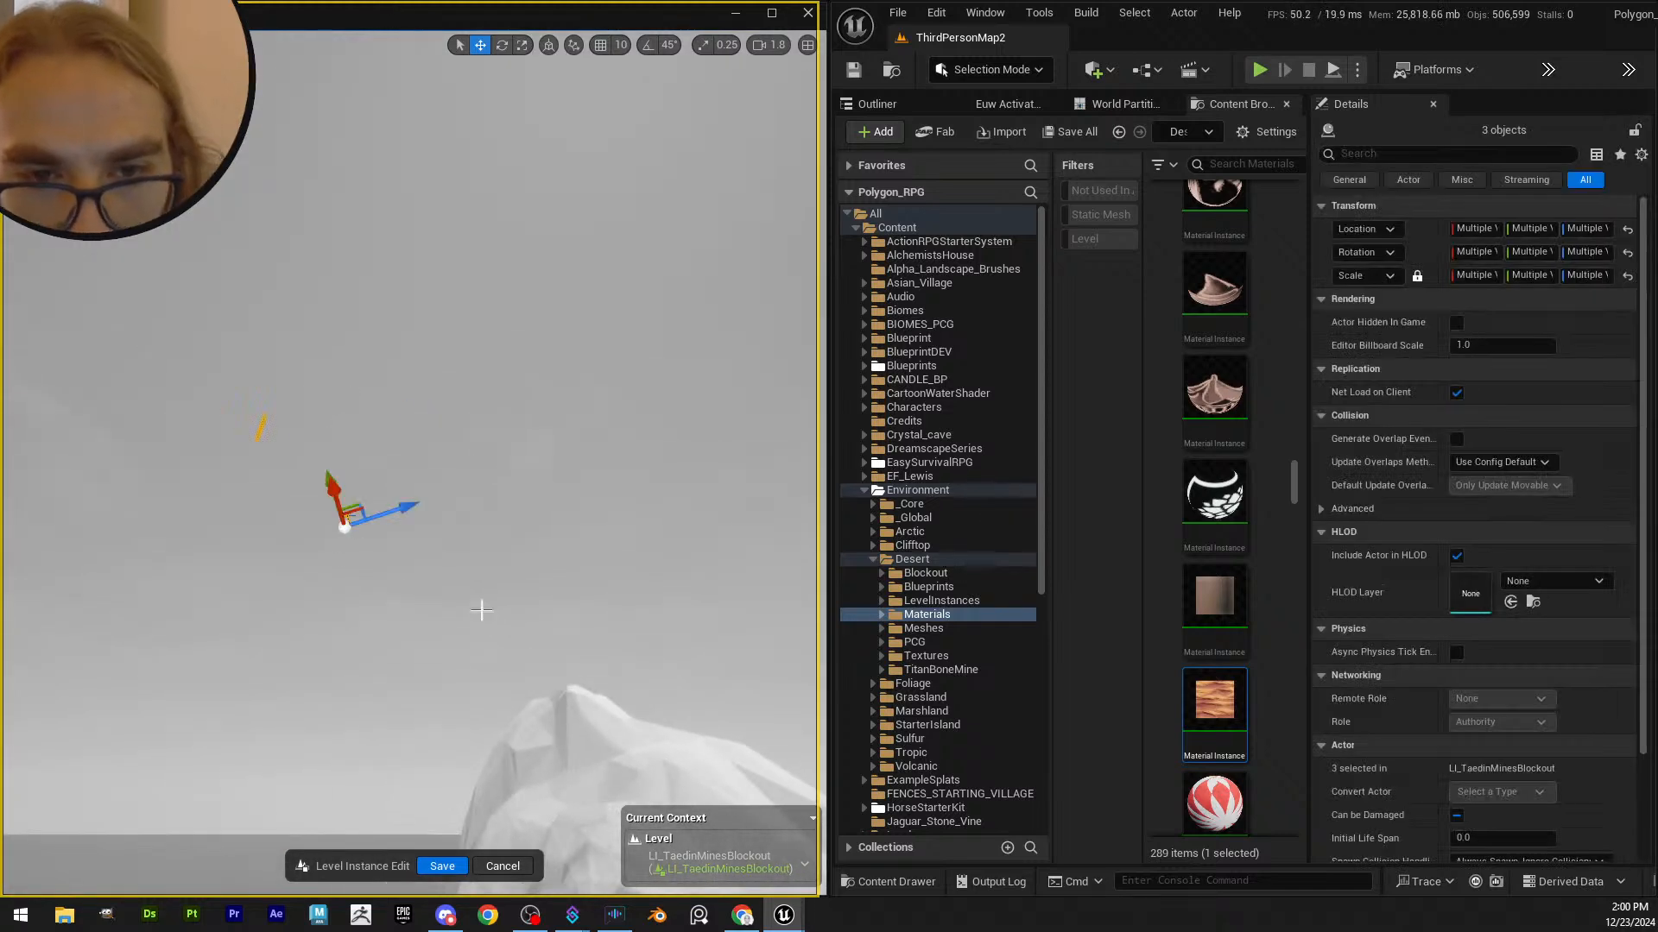
{"action": "key", "text": "Delete"}
- Delete the remaining stray posts, crates and box pieces hanging in the air between the floating rocks
{"action": "mouse_move", "coordinate": [474, 470]}
{"action": "right_mouse_down"}
{"action": "mouse_move", "coordinate": [518, 553]}
{"action": "mouse_move", "coordinate": [483, 535]}
{"action": "mouse_move", "coordinate": [457, 470]}
{"action": "right_mouse_up"}
{"action": "scroll", "coordinate": [475, 513], "scroll_direction": "up", "scroll_amount": 1}
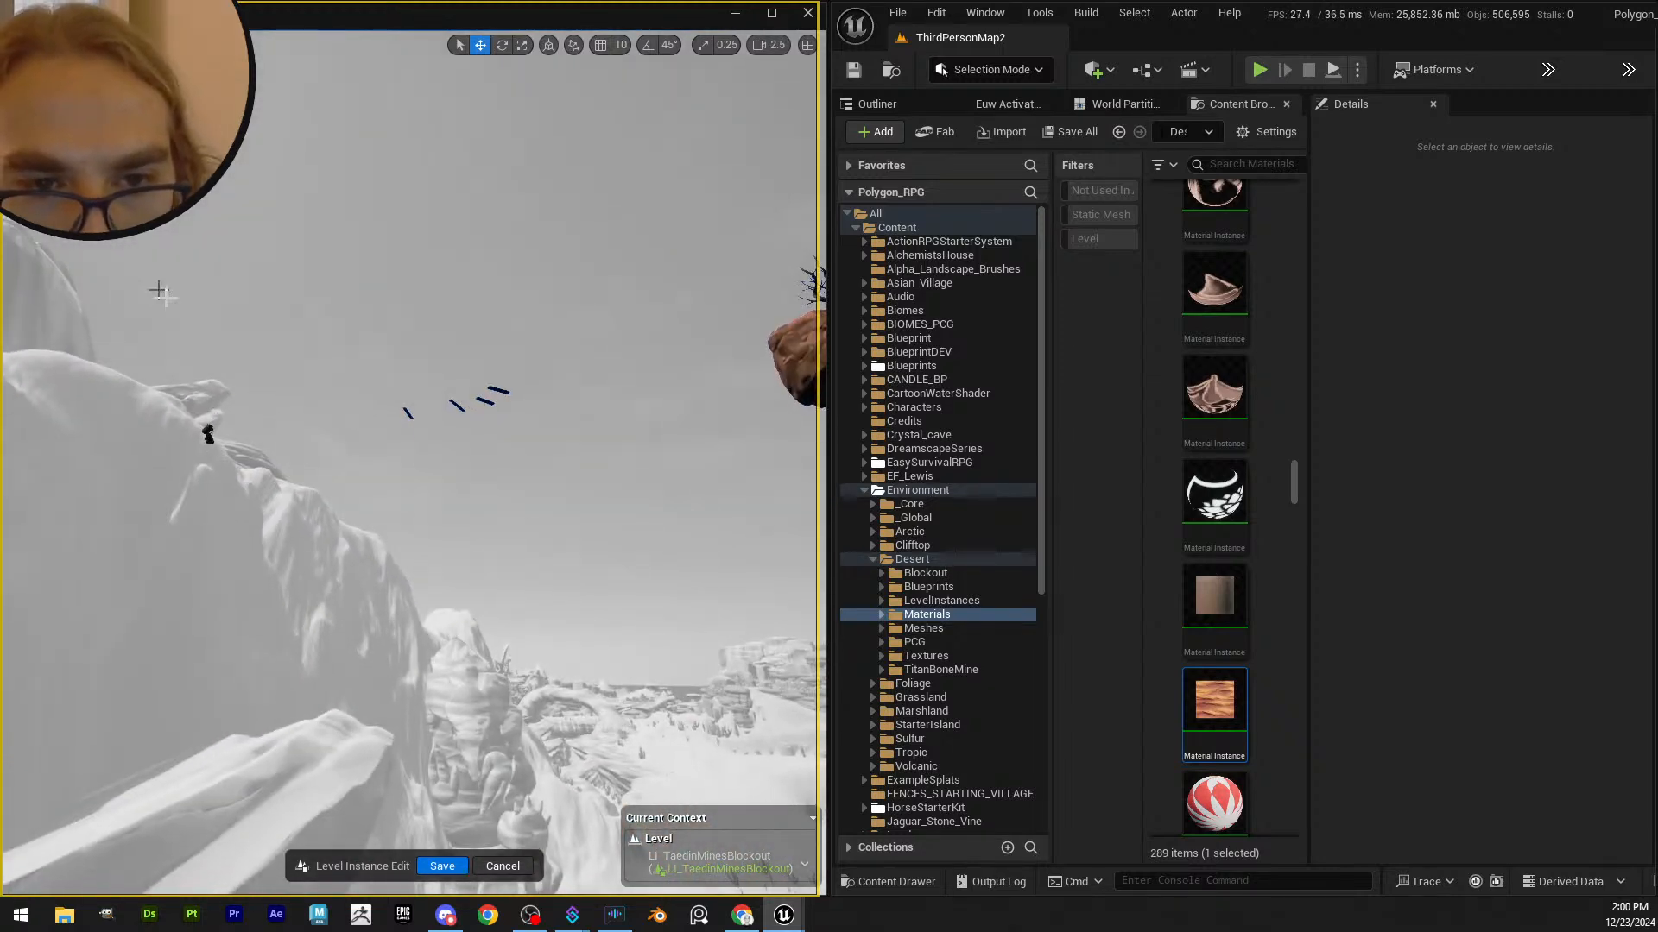
{"action": "left_click_drag", "start_coordinate": [551, 500], "coordinate": [553, 503], "text": "ctrl+alt"}
{"action": "key", "text": "Delete"}
{"action": "right_click_drag", "start_coordinate": [555, 529], "coordinate": [368, 402]}
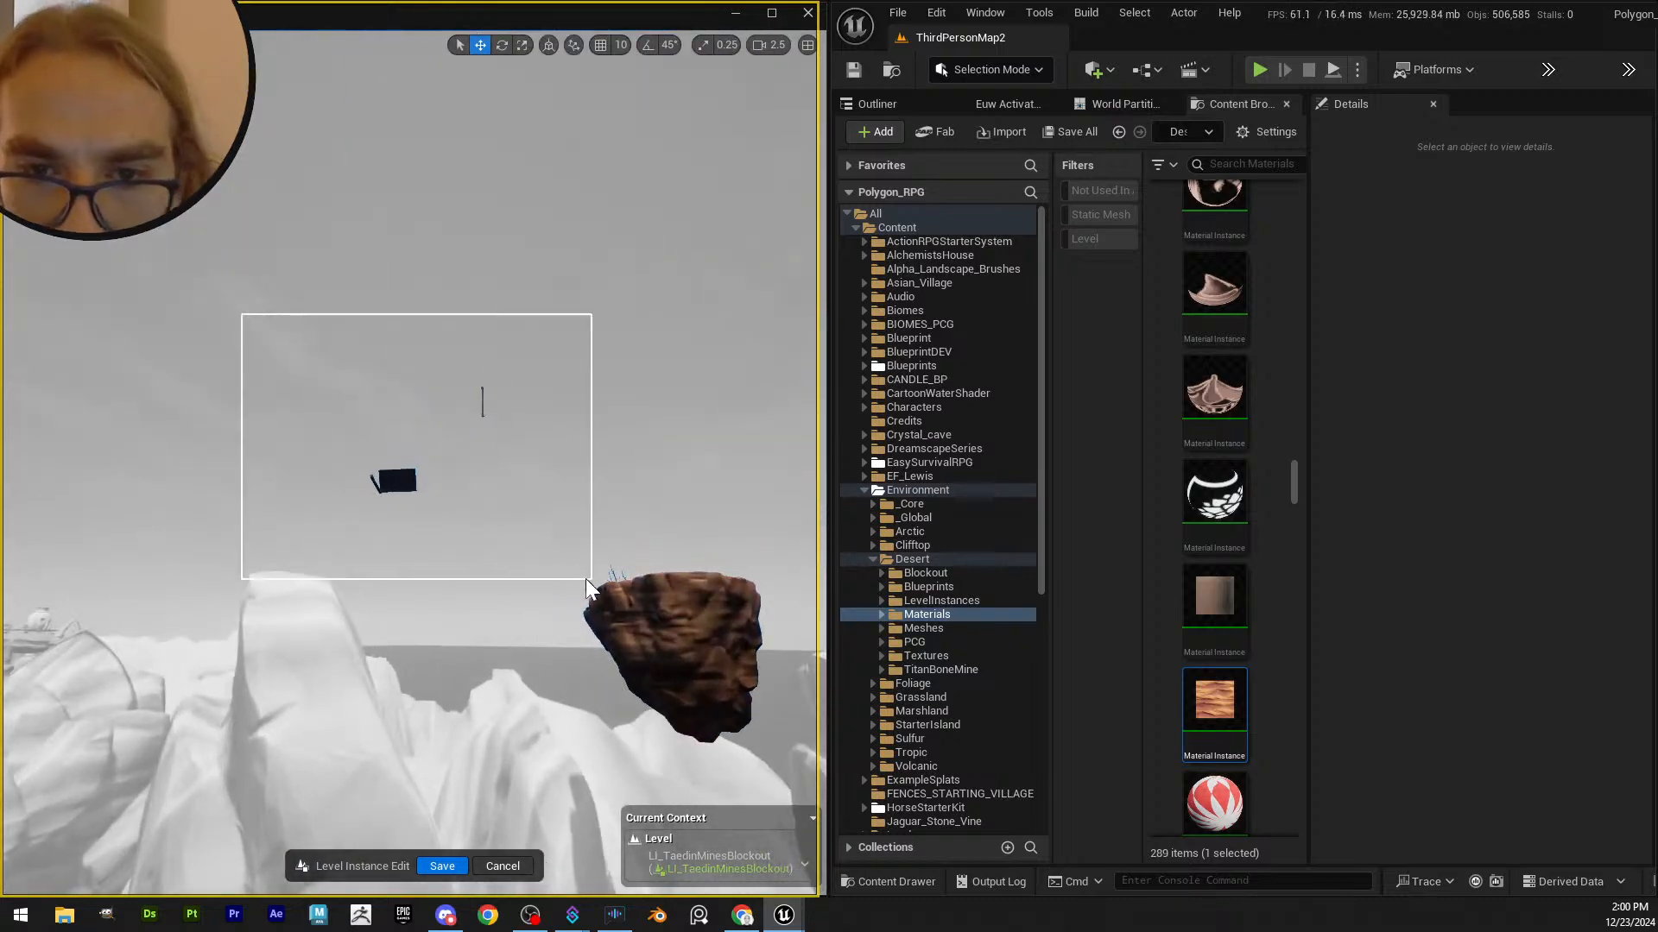
{"action": "left_click_drag", "start_coordinate": [586, 589], "coordinate": [561, 557], "text": "ctrl+alt"}
{"action": "key", "text": "Delete"}
{"action": "right_click_drag", "start_coordinate": [562, 557], "coordinate": [382, 425]}
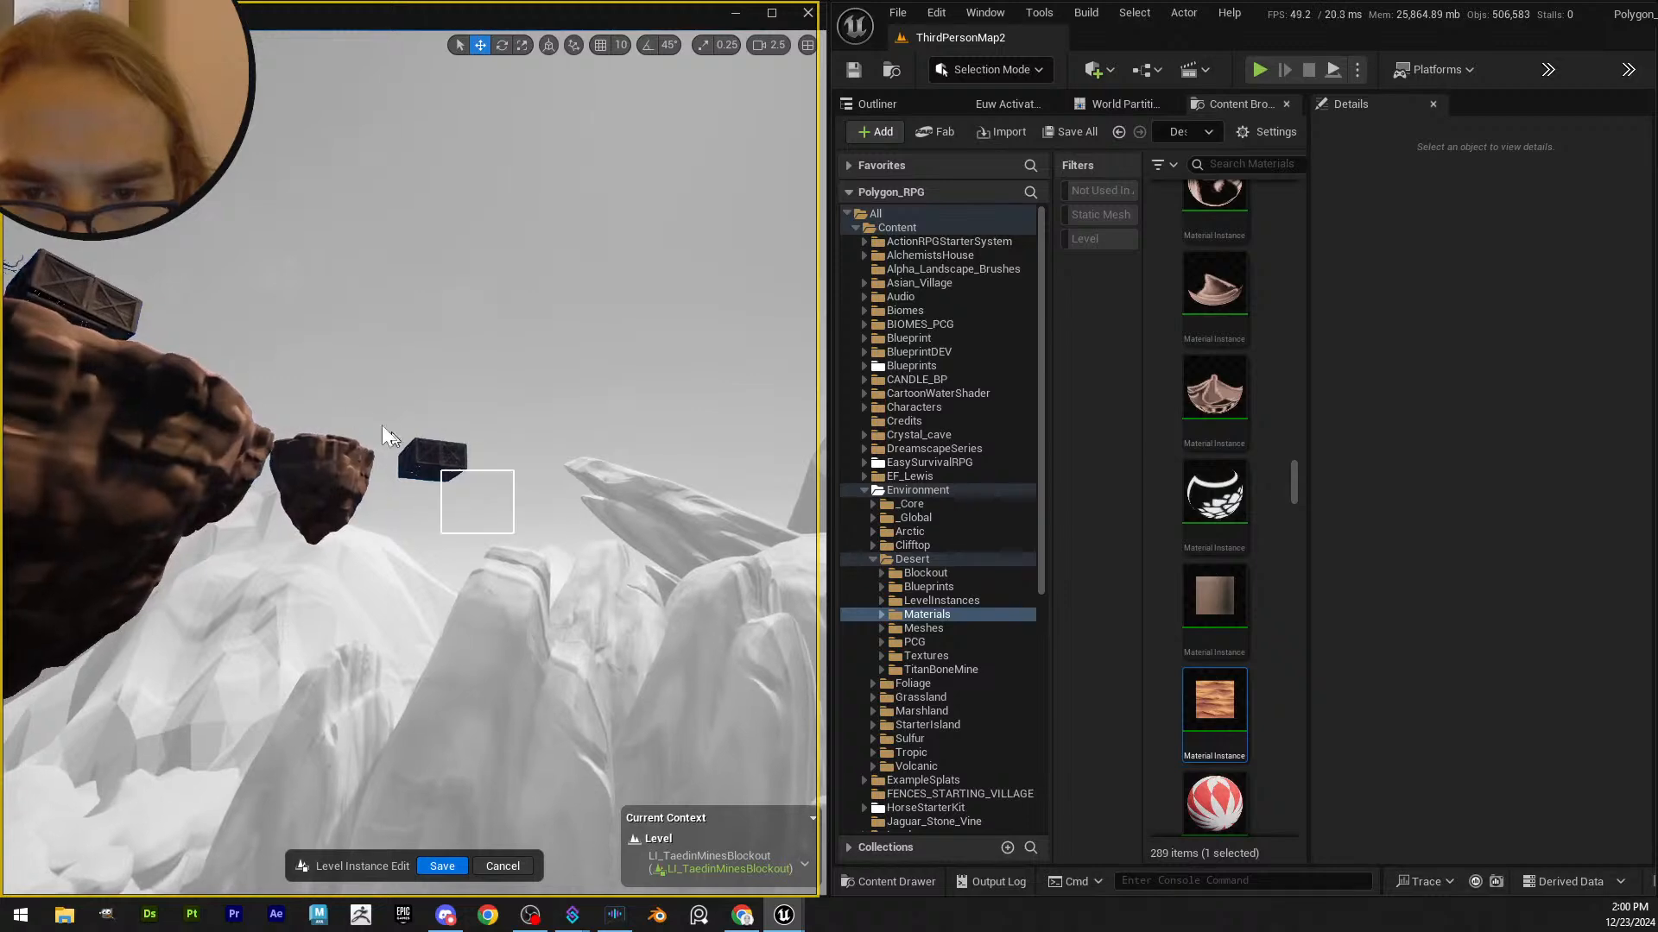
{"action": "left_click_drag", "start_coordinate": [393, 385], "coordinate": [392, 384], "text": "ctrl+alt"}
{"action": "key", "text": "Delete"}
- Delete the two floating wooden planks and the small floating rock beside the rock with the wooden door
{"action": "right_click_drag", "start_coordinate": [481, 474], "coordinate": [454, 372]}
{"action": "key", "text": "w"}
{"action": "scroll", "coordinate": [501, 488], "scroll_direction": "down", "scroll_amount": 2}
{"action": "key", "text": "s"}
{"action": "left_click_drag", "start_coordinate": [420, 302], "coordinate": [414, 306], "text": "ctrl+alt"}
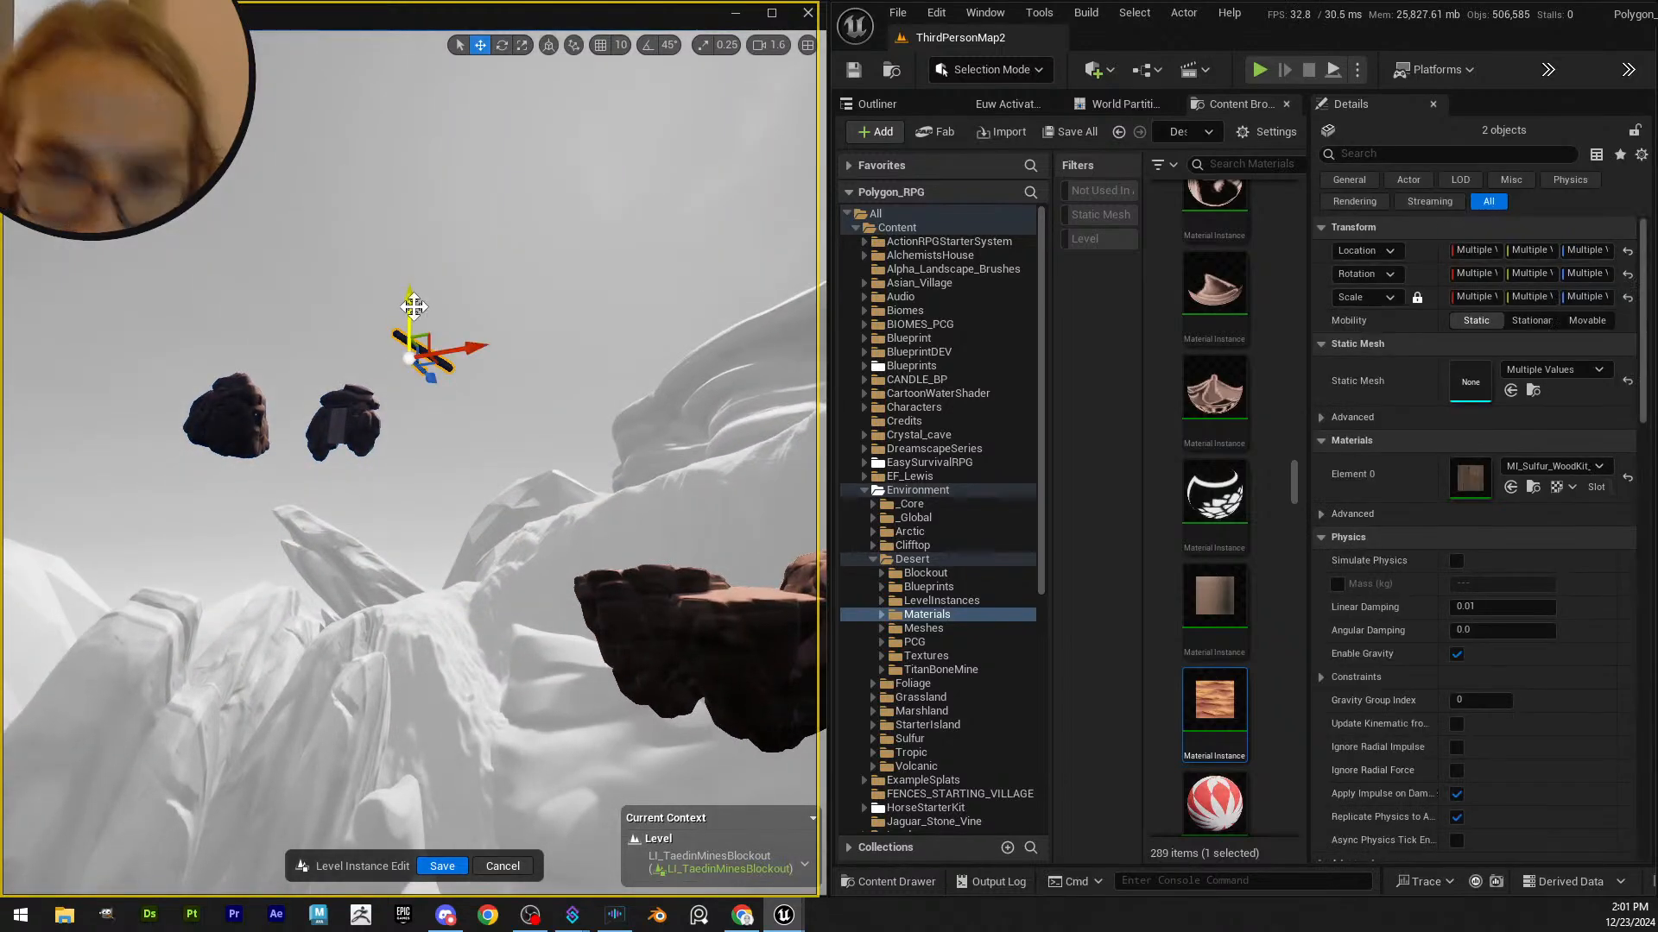
{"action": "left_click", "coordinate": [131, 300]}
{"action": "left_click_drag", "start_coordinate": [277, 530], "coordinate": [276, 532], "text": "ctrl+alt"}
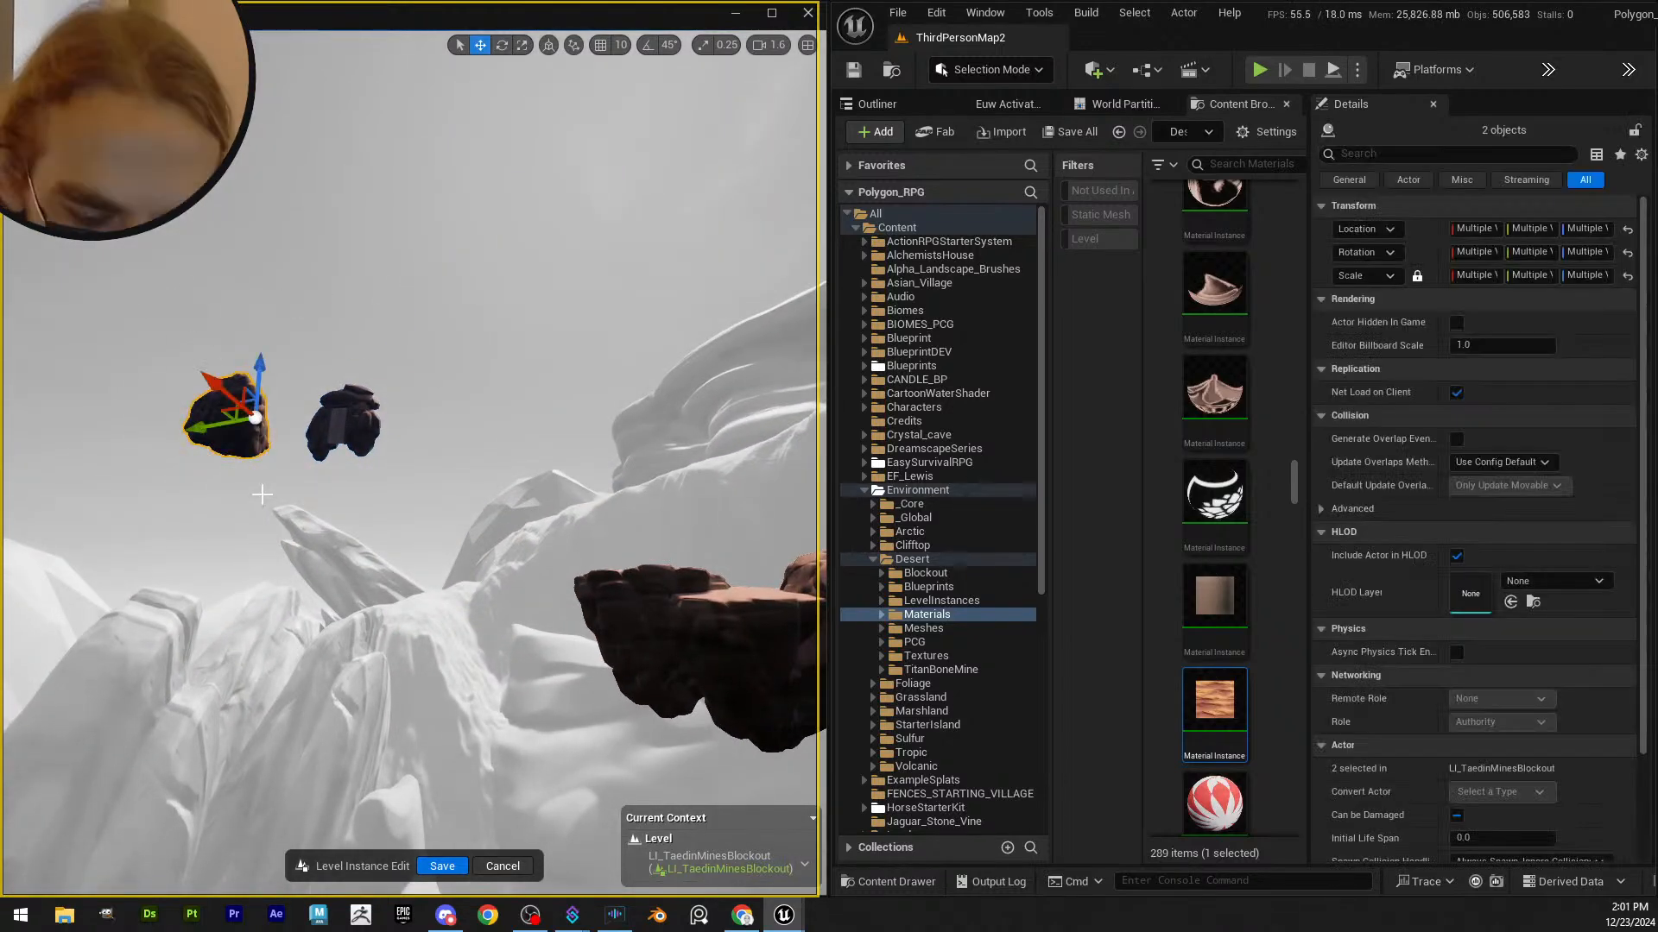
{"action": "key", "text": "Delete"}
- Select the four pieces of the floating rock house with the wooden door and move them to the pink rock ledge
{"action": "right_click_drag", "start_coordinate": [274, 439], "coordinate": [276, 396]}
{"action": "key", "text": "w"}
{"action": "key", "text": "e"}
{"action": "left_click_drag", "start_coordinate": [422, 559], "coordinate": [422, 561], "text": "ctrl+alt"}
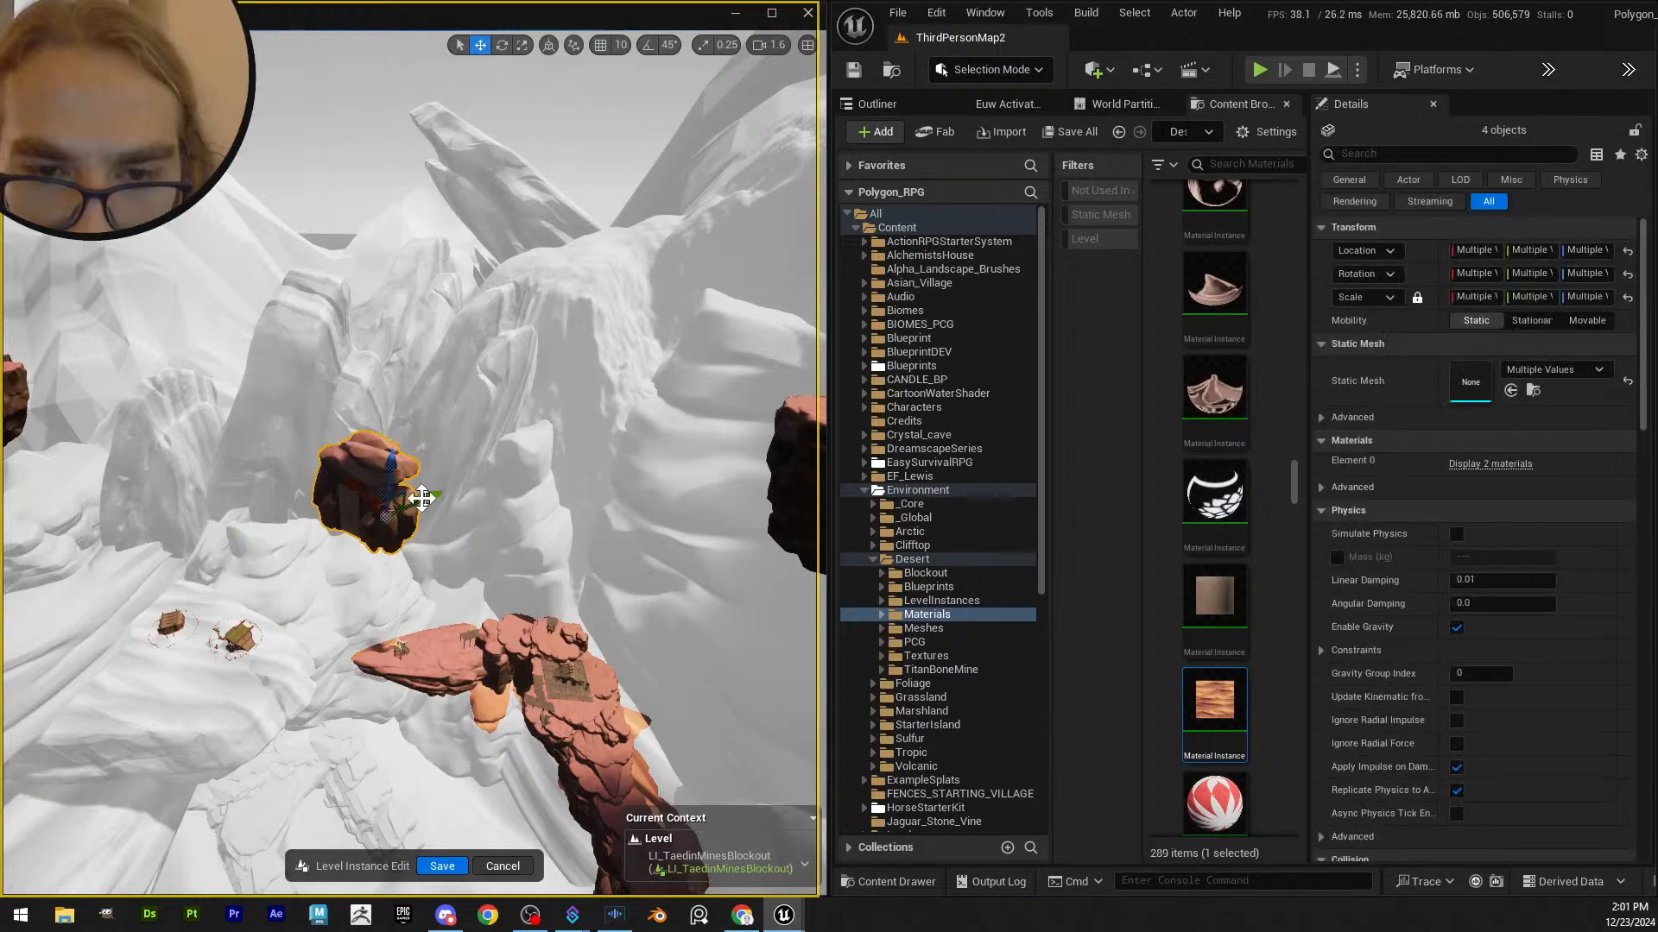
{"action": "mouse_move", "coordinate": [371, 763]}
{"action": "right_mouse_down"}
{"action": "mouse_move", "coordinate": [362, 784]}
{"action": "mouse_move", "coordinate": [371, 762]}
{"action": "right_mouse_up"}
{"action": "right_click_drag", "start_coordinate": [474, 528], "coordinate": [534, 518]}
{"action": "right_click_drag", "start_coordinate": [515, 415], "coordinate": [471, 389]}
{"action": "right_click_drag", "start_coordinate": [500, 333], "coordinate": [582, 375]}
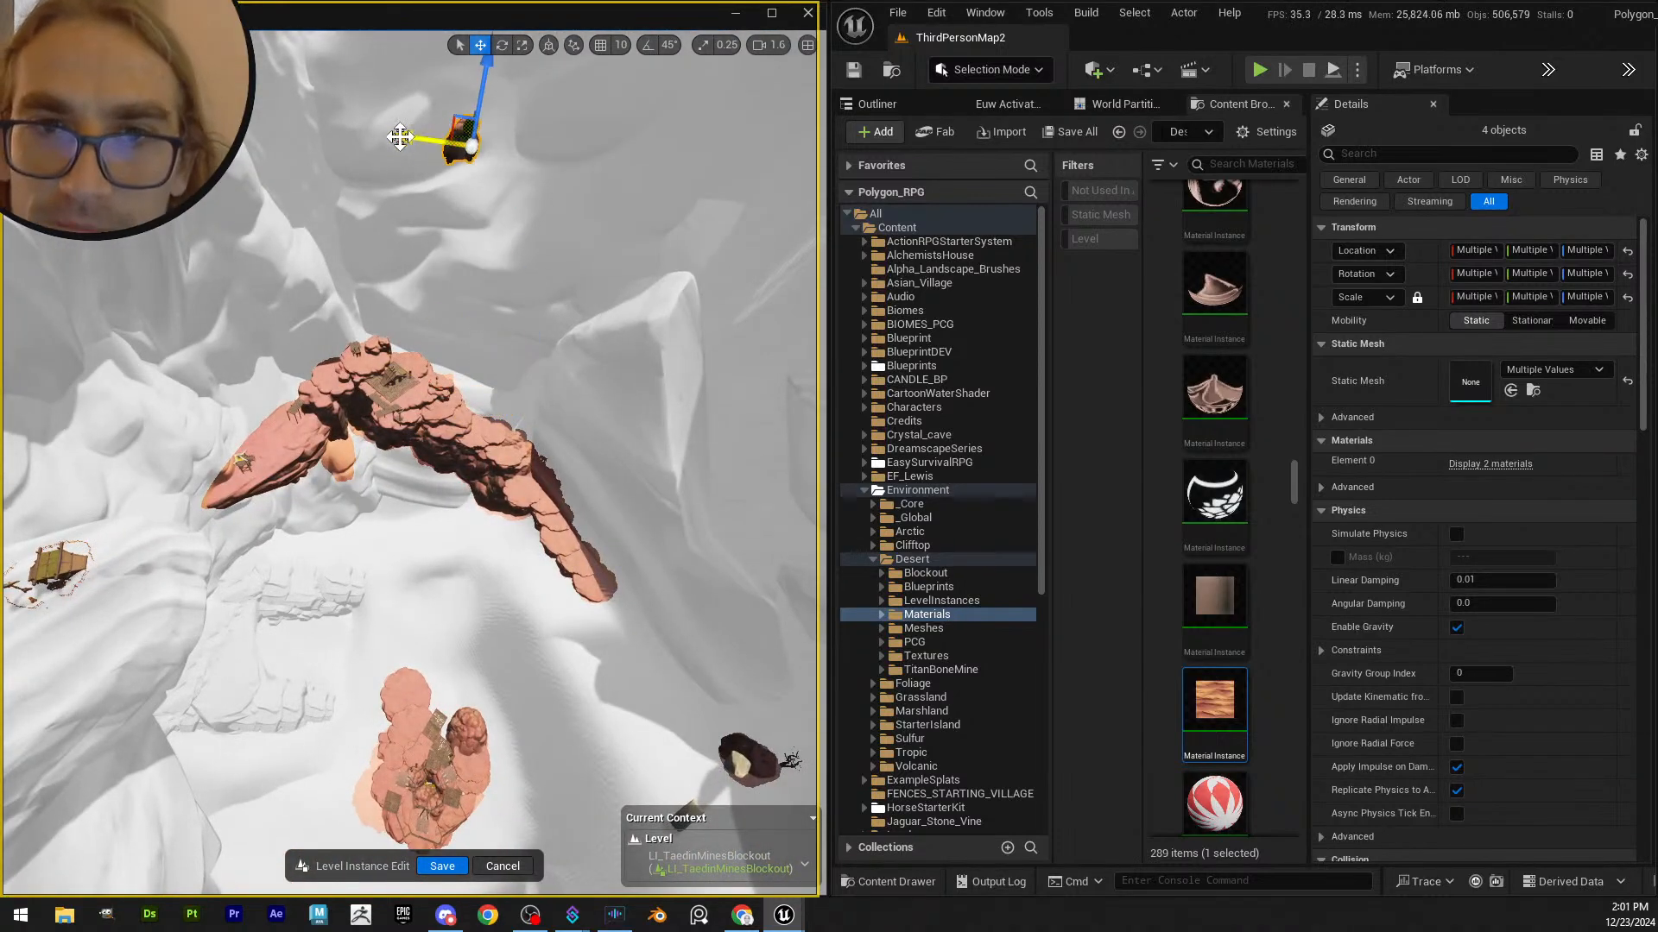
{"action": "right_click_drag", "start_coordinate": [387, 121], "coordinate": [361, 103]}
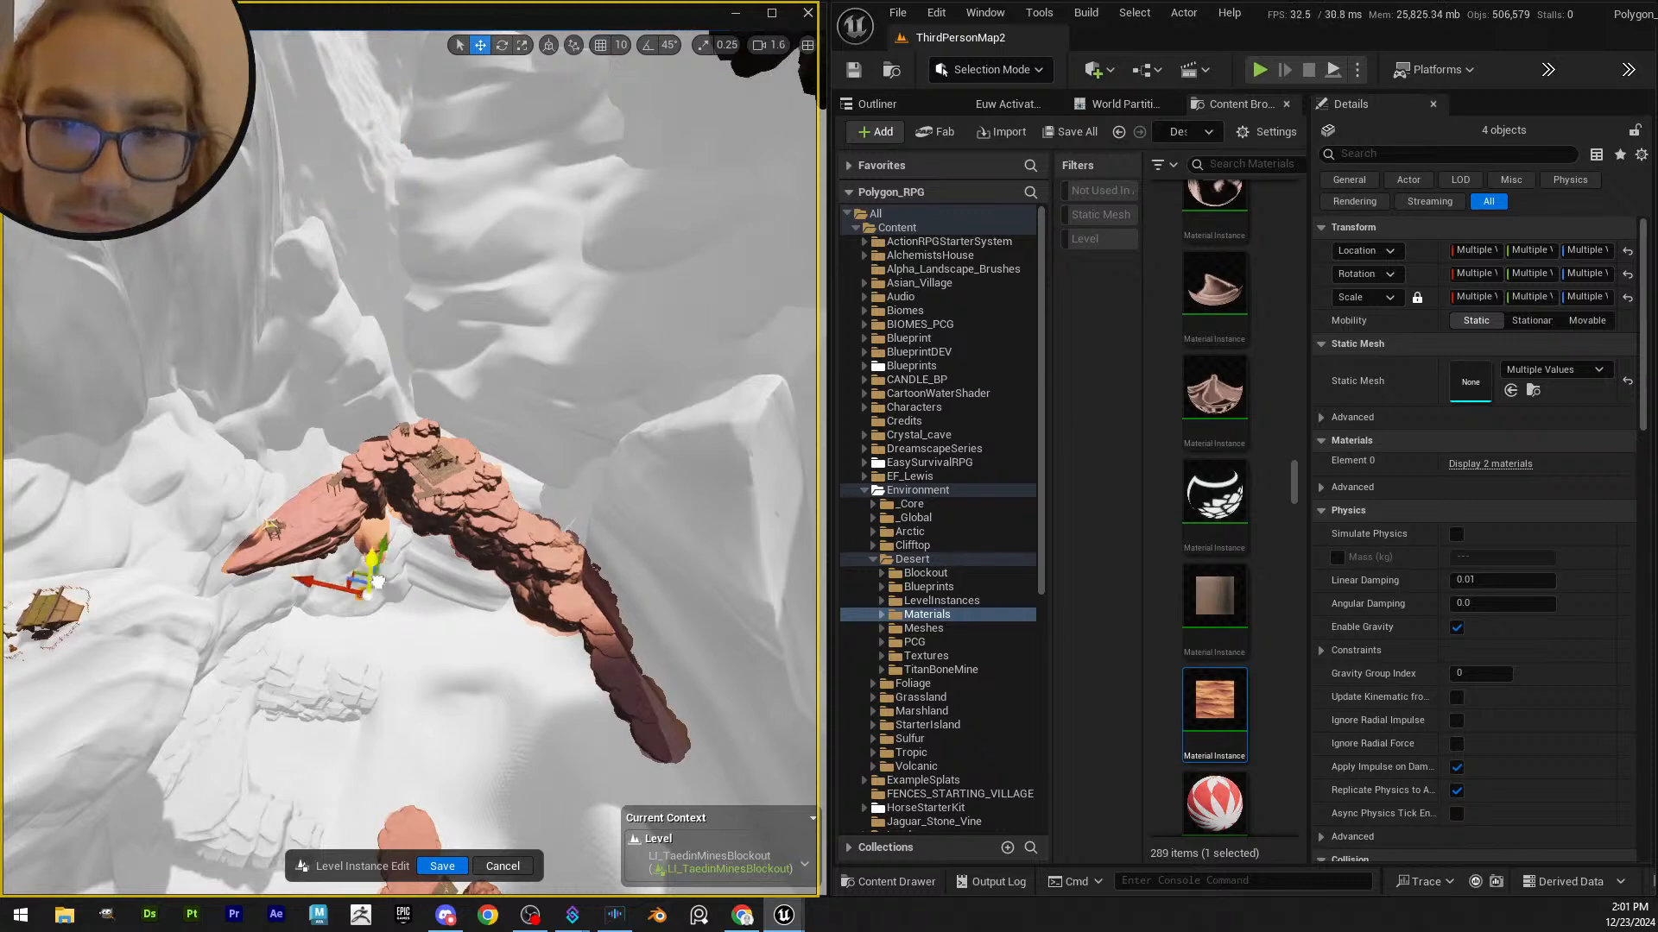
{"action": "right_click_drag", "start_coordinate": [389, 602], "coordinate": [438, 664]}
{"action": "scroll", "coordinate": [422, 640], "scroll_direction": "up", "scroll_amount": 4}
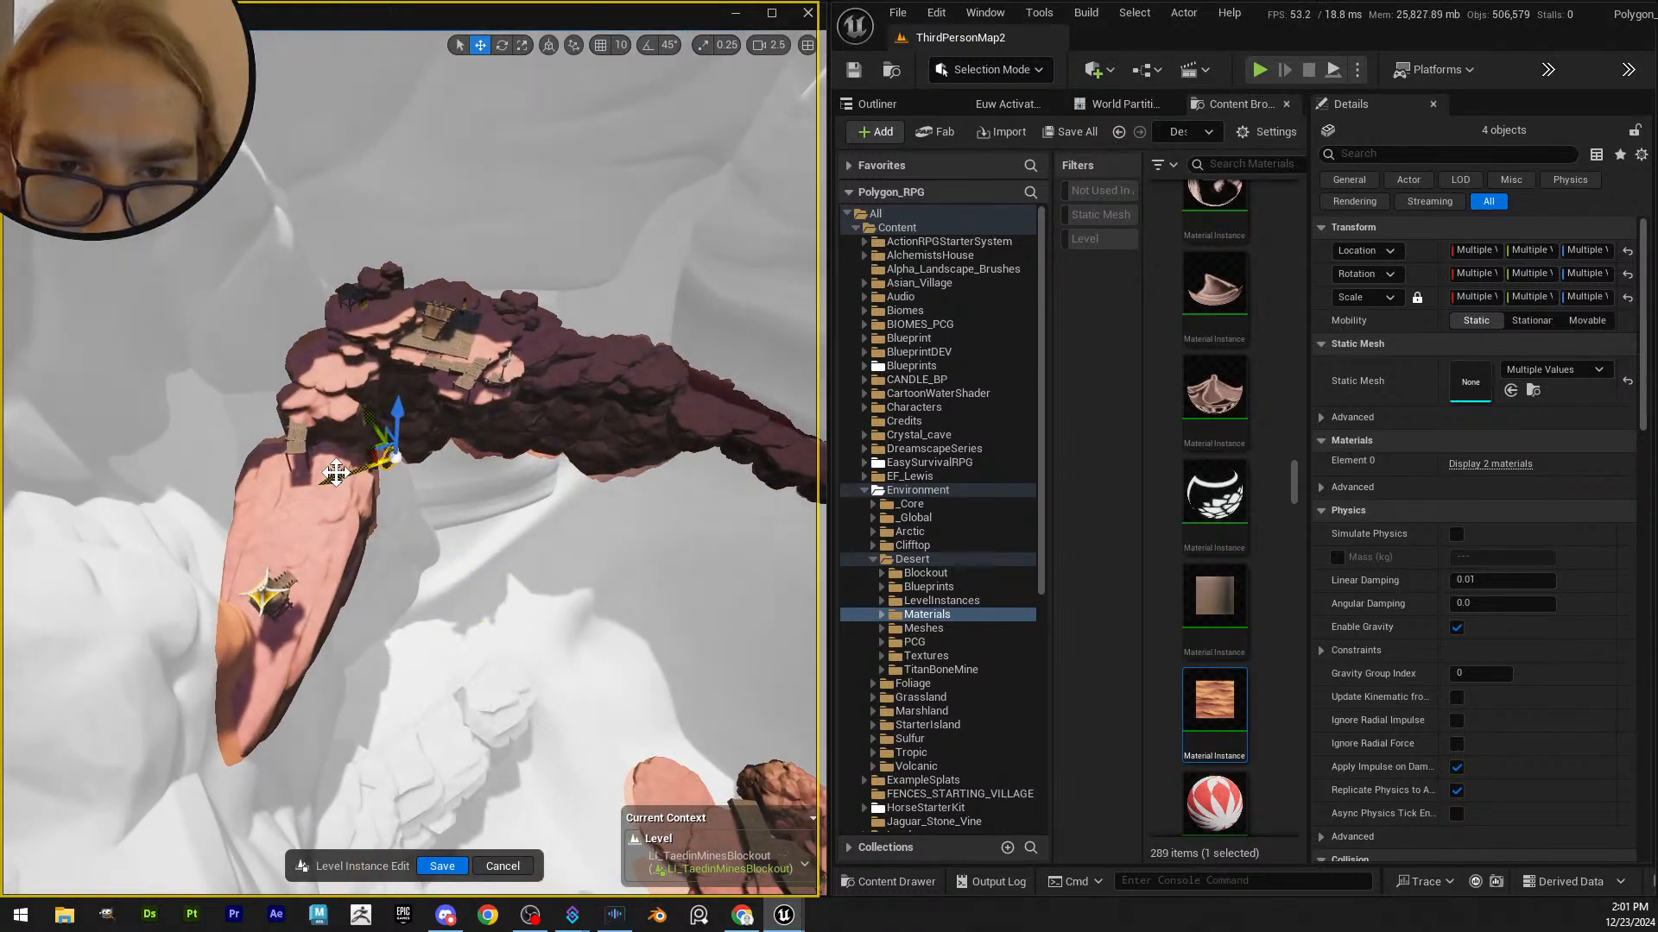
{"action": "right_click_drag", "start_coordinate": [281, 557], "coordinate": [349, 507]}
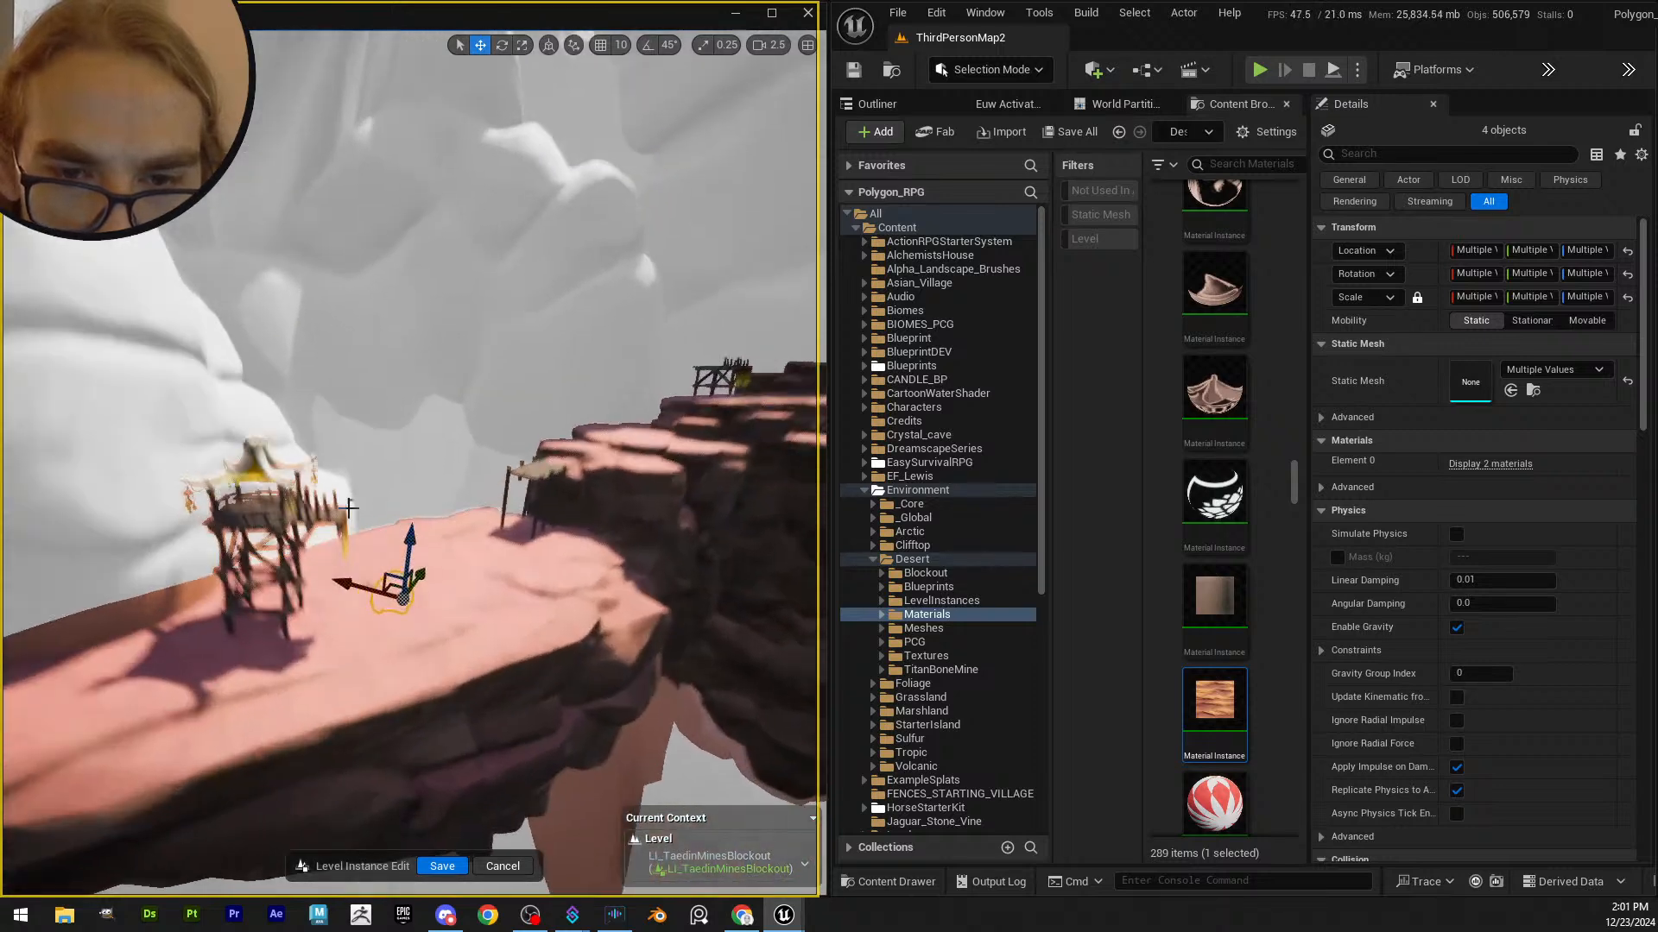
- Rotate the rock house and lower it onto the ledge beside the watchtower, close to the cliff wall
{"action": "left_click_drag", "start_coordinate": [395, 268], "coordinate": [395, 273]}
{"action": "right_click_drag", "start_coordinate": [748, 432], "coordinate": [751, 474]}
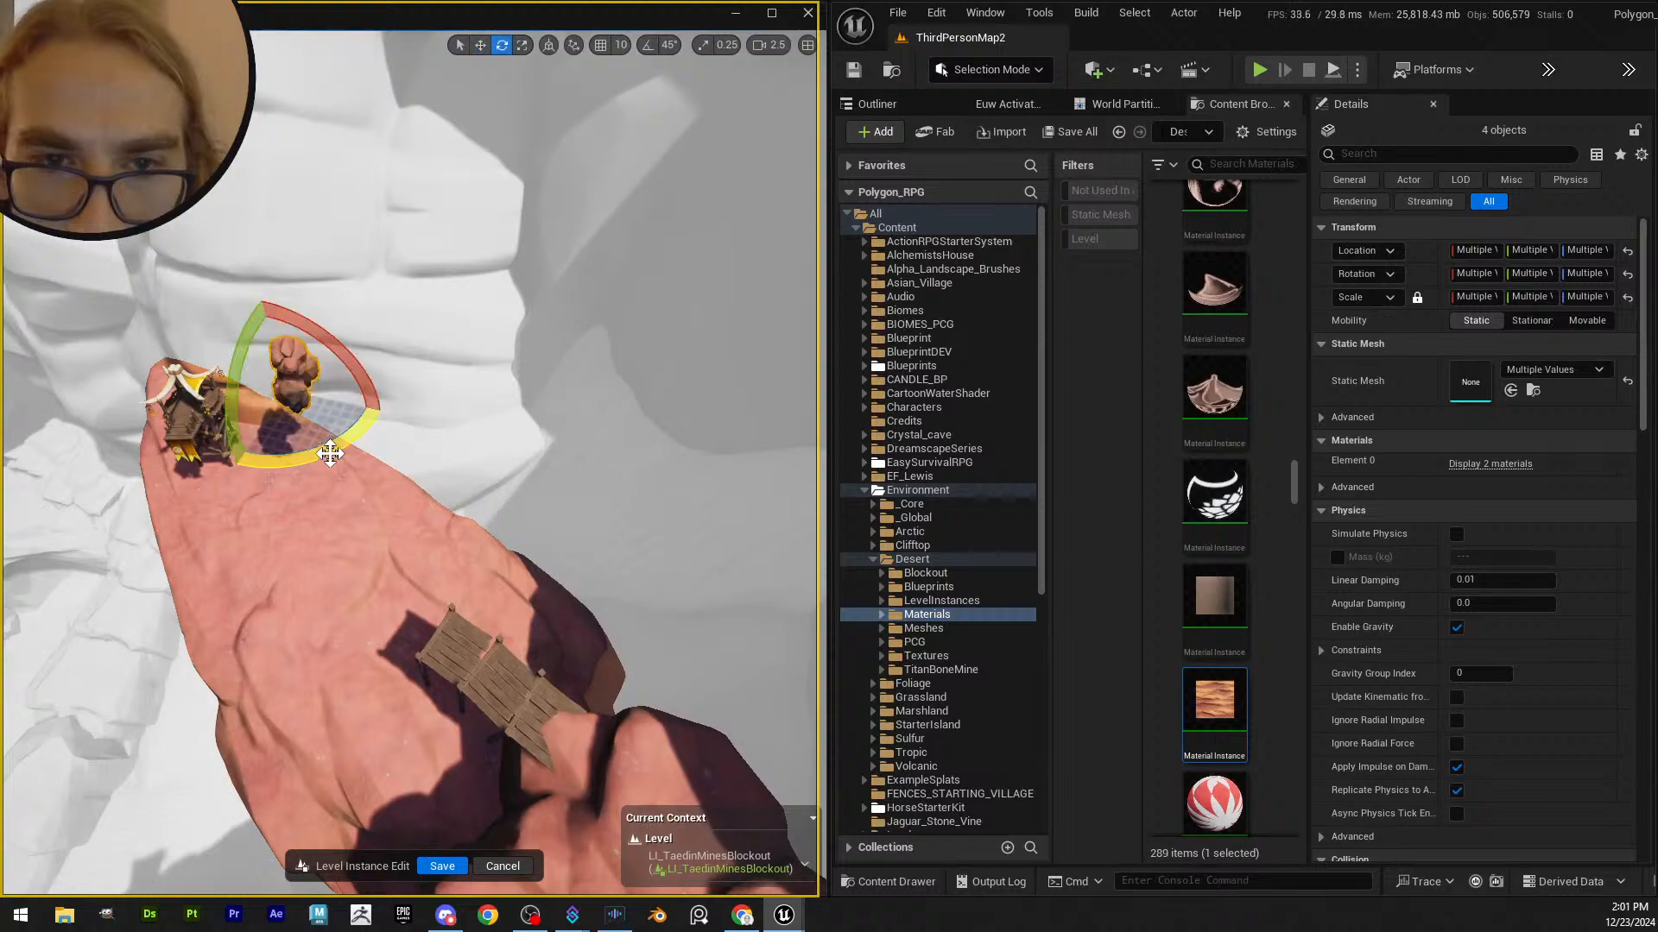
{"action": "left_click_drag", "start_coordinate": [227, 356], "coordinate": [222, 359]}
{"action": "right_click_drag", "start_coordinate": [346, 431], "coordinate": [138, 315]}
{"action": "right_click_drag", "start_coordinate": [410, 432], "coordinate": [743, 492]}
{"action": "mouse_move", "coordinate": [303, 483]}
{"action": "right_mouse_down"}
{"action": "mouse_move", "coordinate": [303, 436]}
{"action": "mouse_move", "coordinate": [324, 466]}
{"action": "right_mouse_up"}
{"action": "left_click_drag", "start_coordinate": [483, 212], "coordinate": [494, 554]}
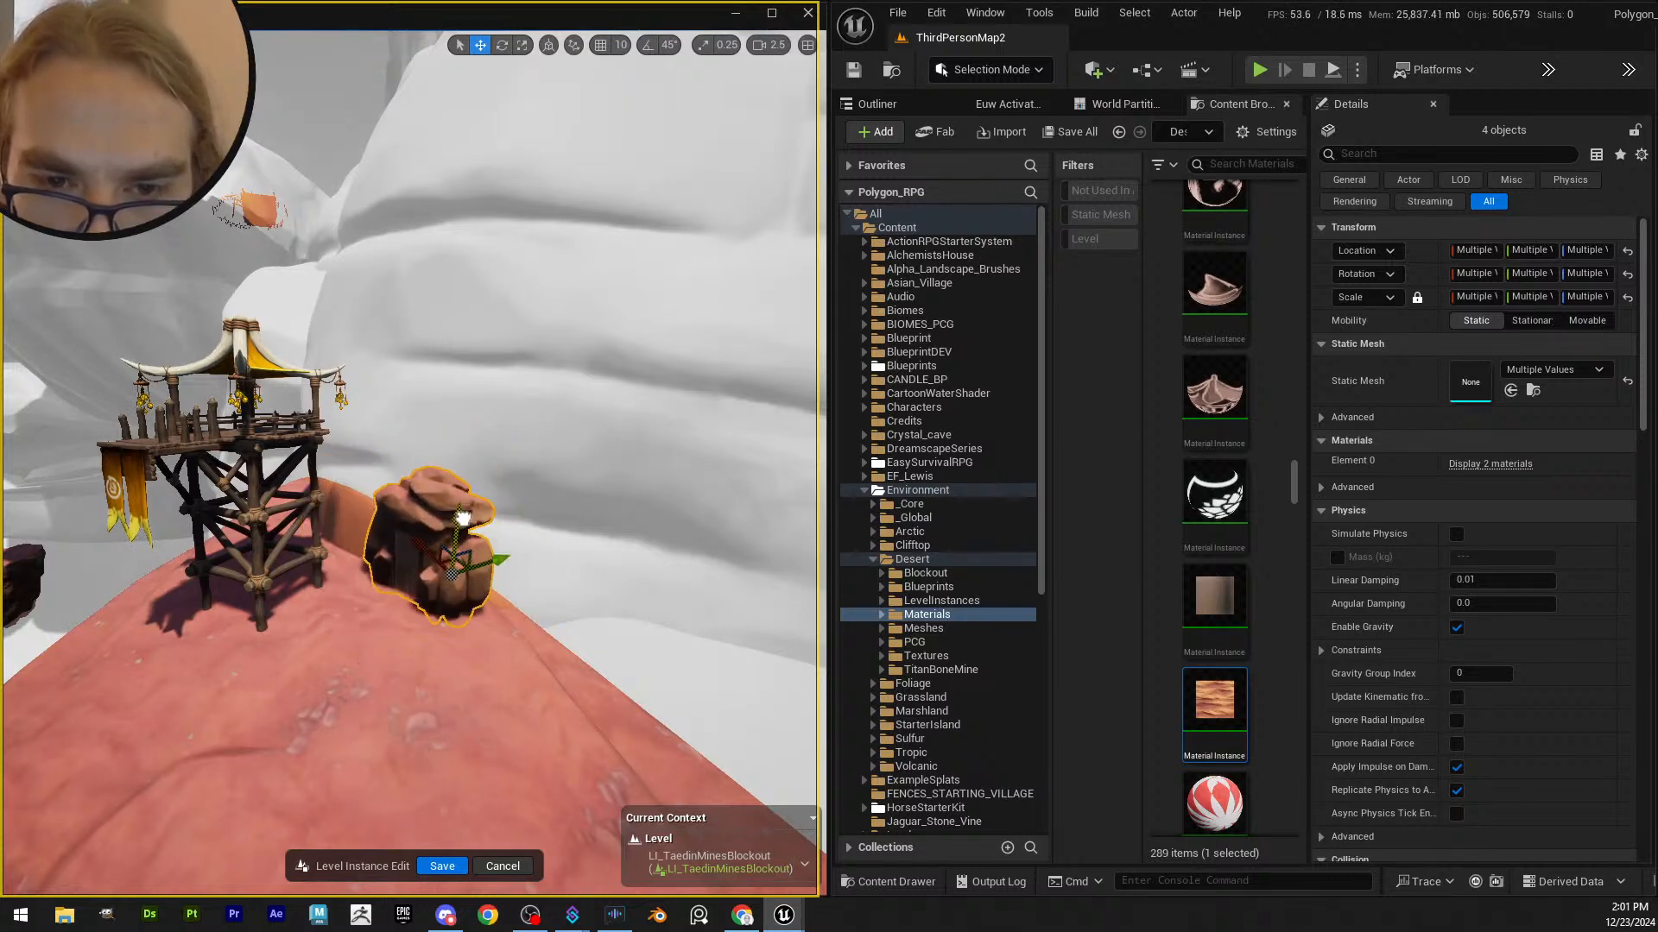
- Turn the rock house beside the watchtower and shift it sideways toward the edge of the ledge
{"action": "mouse_move", "coordinate": [460, 518]}
{"action": "right_mouse_down"}
{"action": "mouse_move", "coordinate": [484, 553]}
{"action": "mouse_move", "coordinate": [466, 535]}
{"action": "mouse_move", "coordinate": [604, 518]}
{"action": "mouse_move", "coordinate": [691, 536]}
{"action": "mouse_move", "coordinate": [345, 509]}
{"action": "mouse_move", "coordinate": [285, 483]}
{"action": "mouse_move", "coordinate": [463, 494]}
{"action": "right_mouse_up"}
{"action": "scroll", "coordinate": [467, 535], "scroll_direction": "down", "scroll_amount": 3}
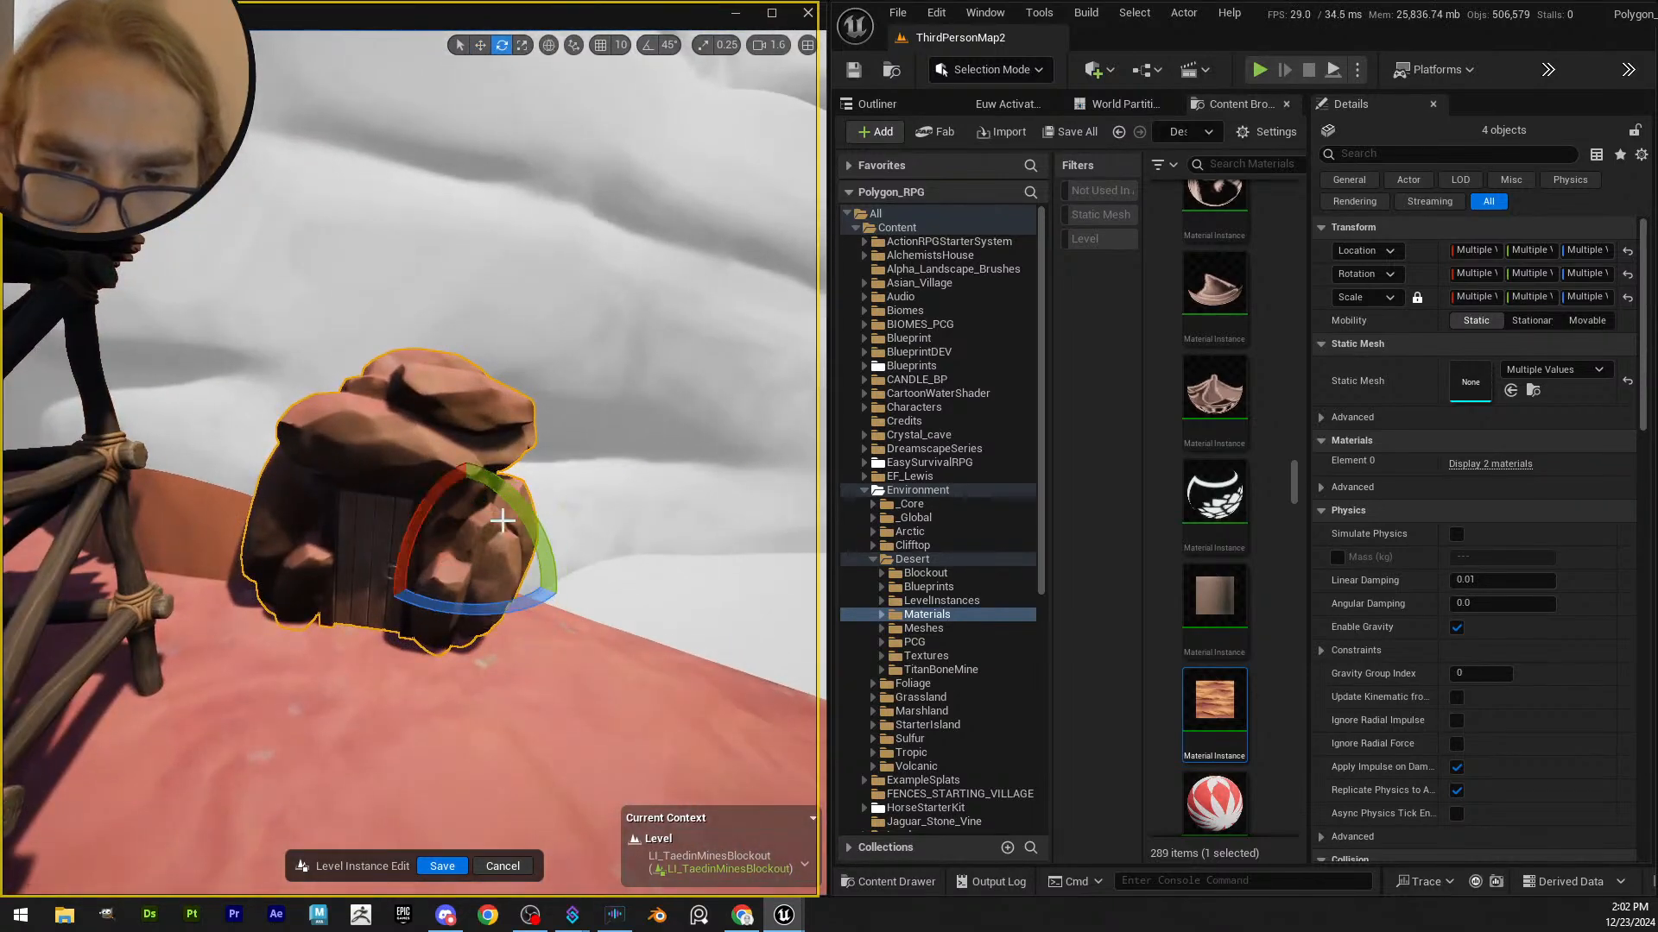
{"action": "left_click_drag", "start_coordinate": [463, 494], "coordinate": [475, 509]}
{"action": "right_click_drag", "start_coordinate": [475, 509], "coordinate": [345, 527]}
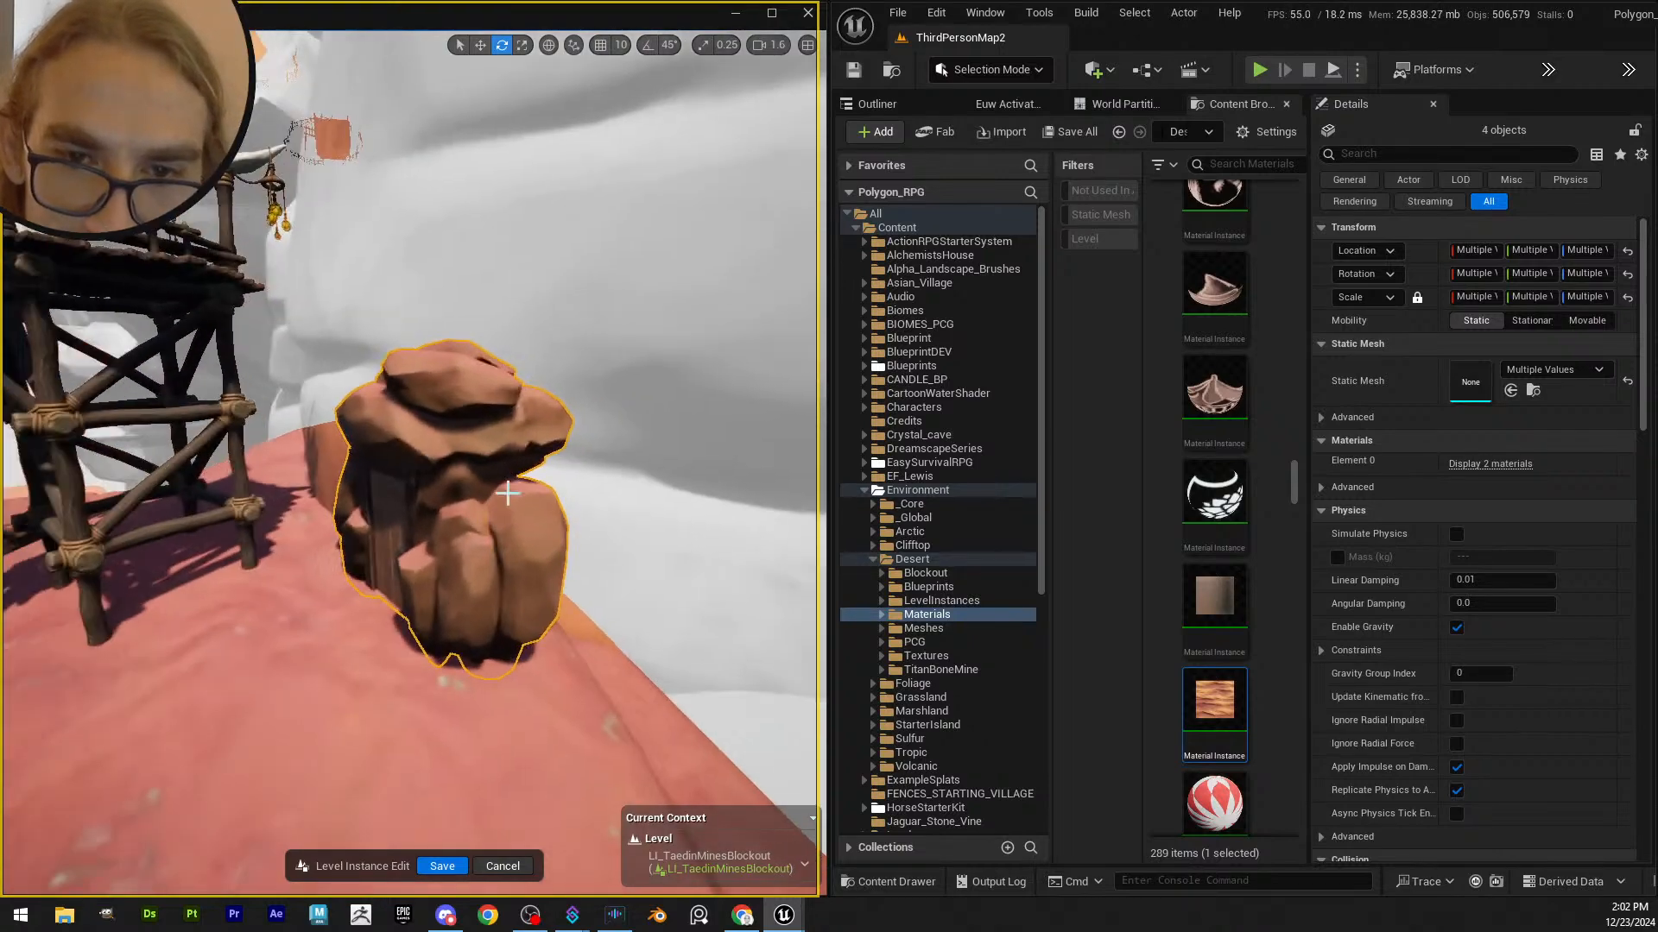
{"action": "key", "text": "w"}
{"action": "left_click_drag", "start_coordinate": [537, 567], "coordinate": [677, 555]}
{"action": "right_click_drag", "start_coordinate": [676, 555], "coordinate": [531, 558]}
{"action": "key", "text": "e"}
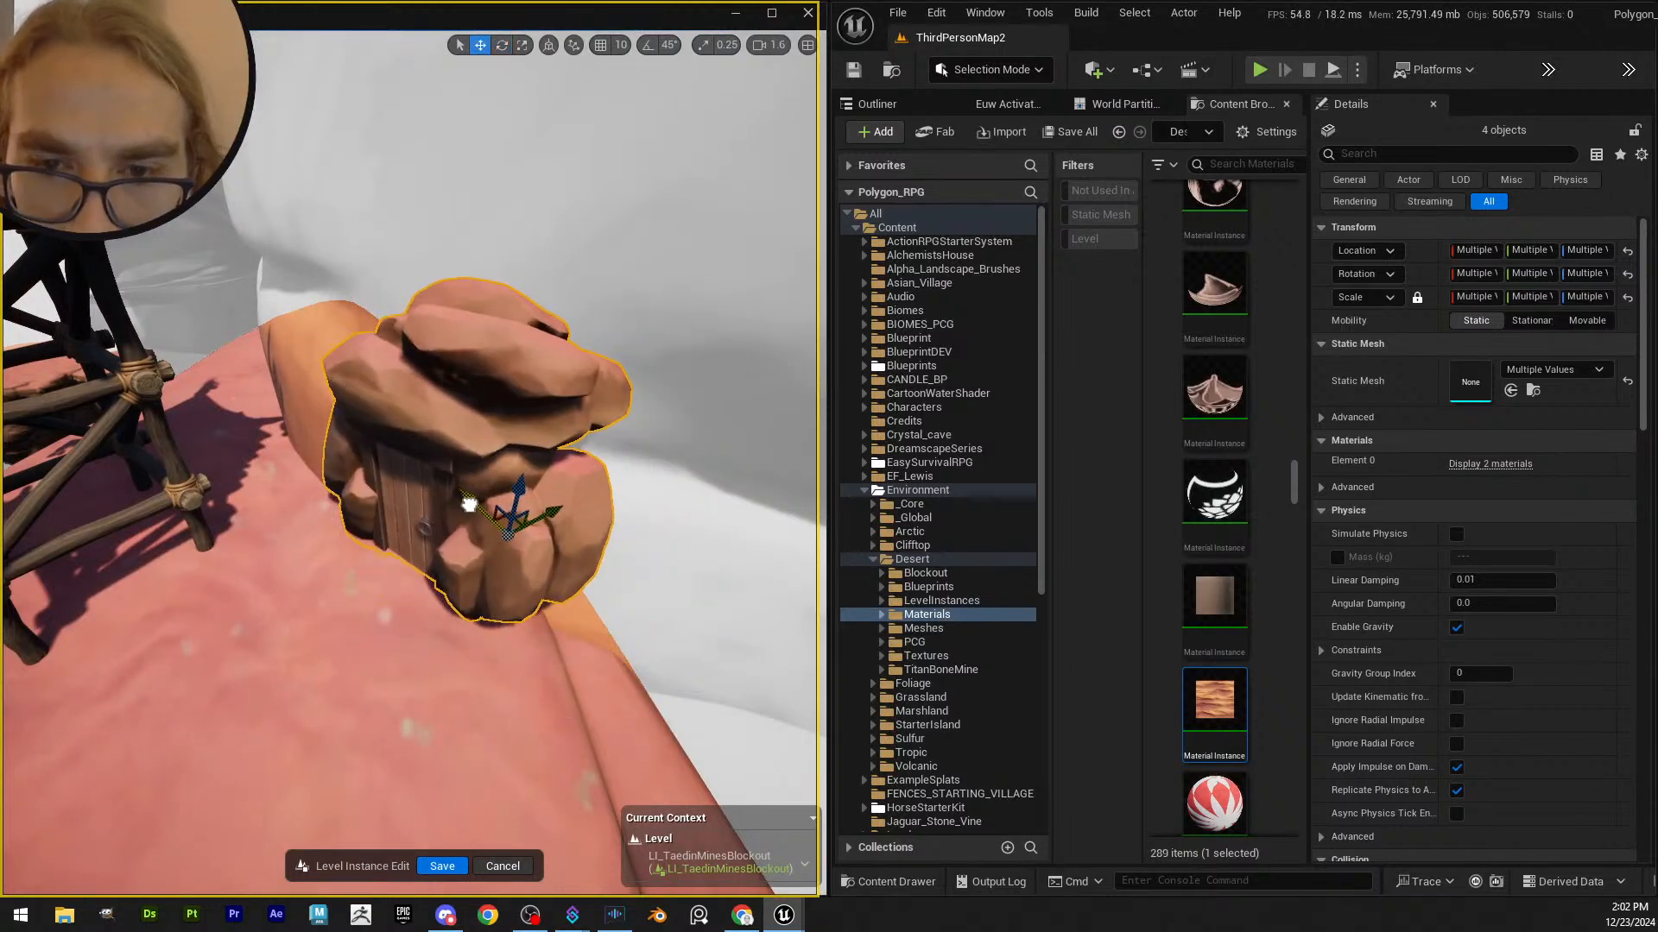
- Fine-tune the rock house's rotation and position so it sits upright on the ledge, and save the level instance
{"action": "right_click_drag", "start_coordinate": [468, 505], "coordinate": [427, 488]}
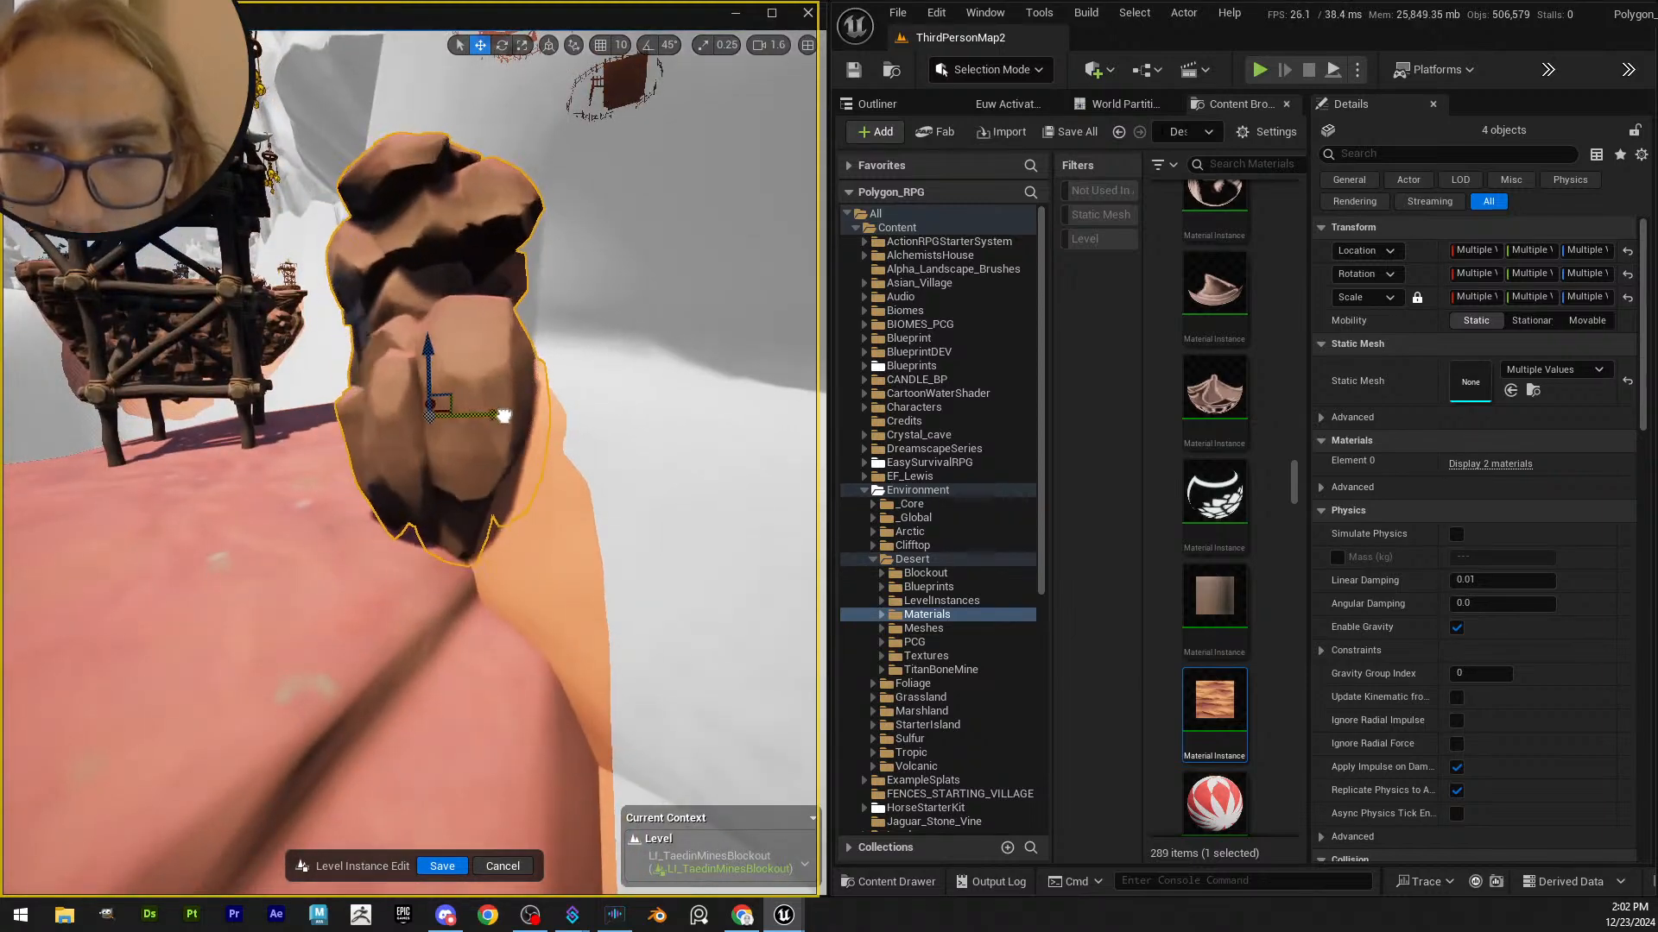
{"action": "right_click_drag", "start_coordinate": [504, 415], "coordinate": [415, 431]}
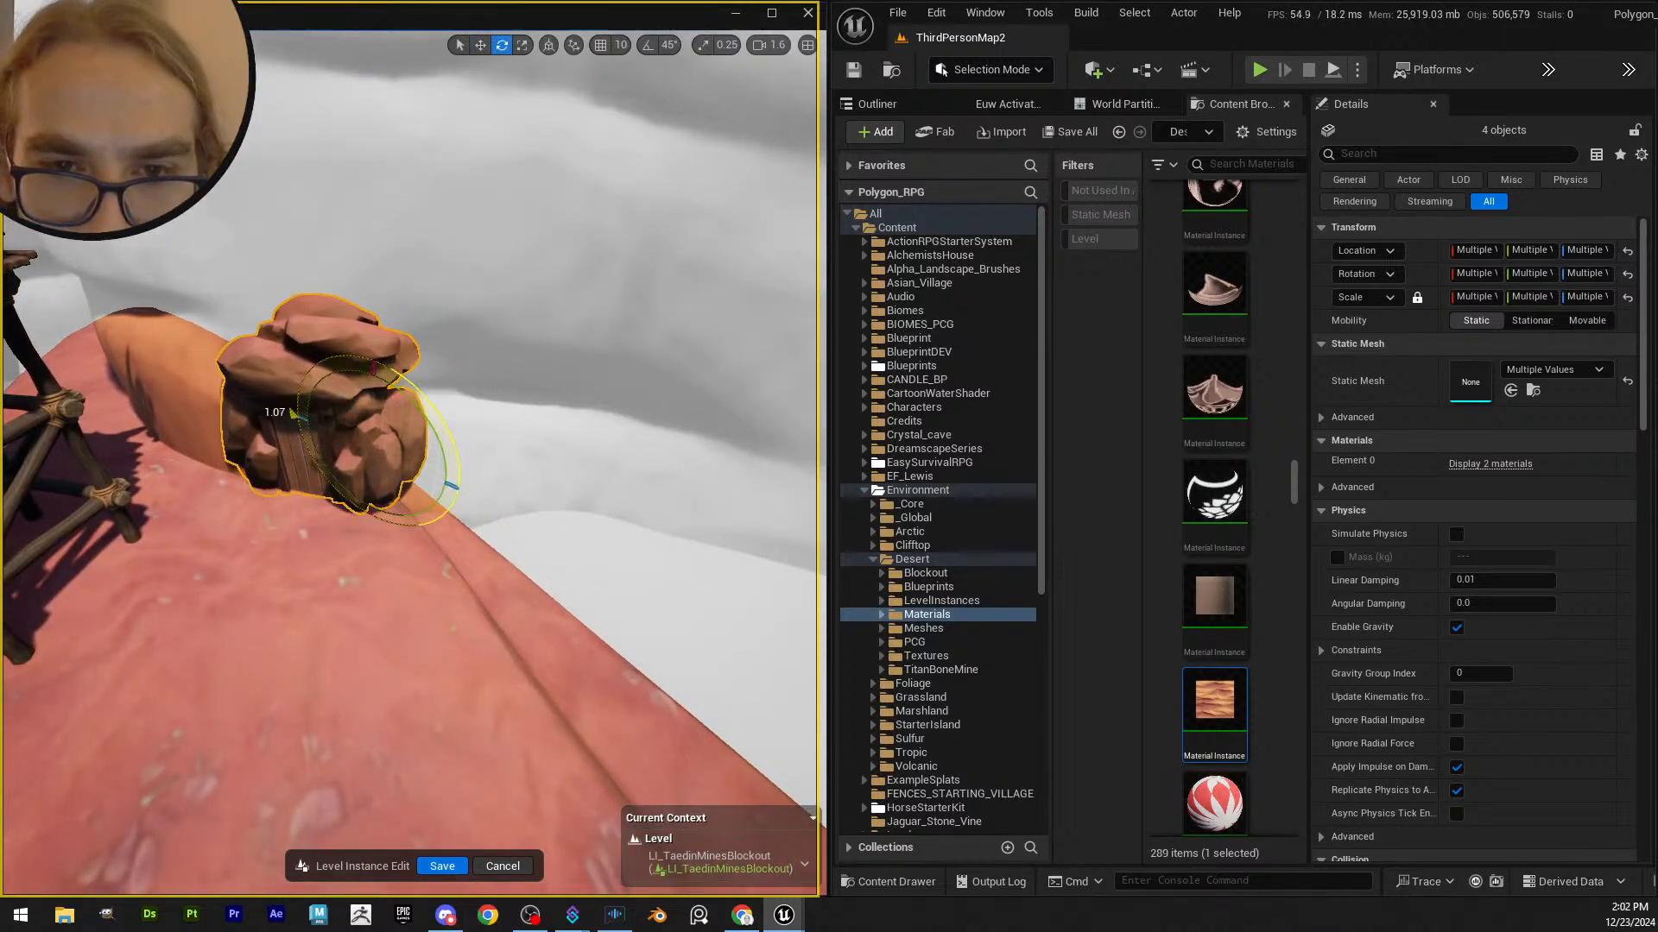
{"action": "left_click_drag", "start_coordinate": [419, 381], "coordinate": [546, 381]}
{"action": "right_click_drag", "start_coordinate": [546, 381], "coordinate": [546, 380]}
{"action": "scroll", "coordinate": [546, 381], "scroll_direction": "down", "scroll_amount": 3}
{"action": "key", "text": "w"}
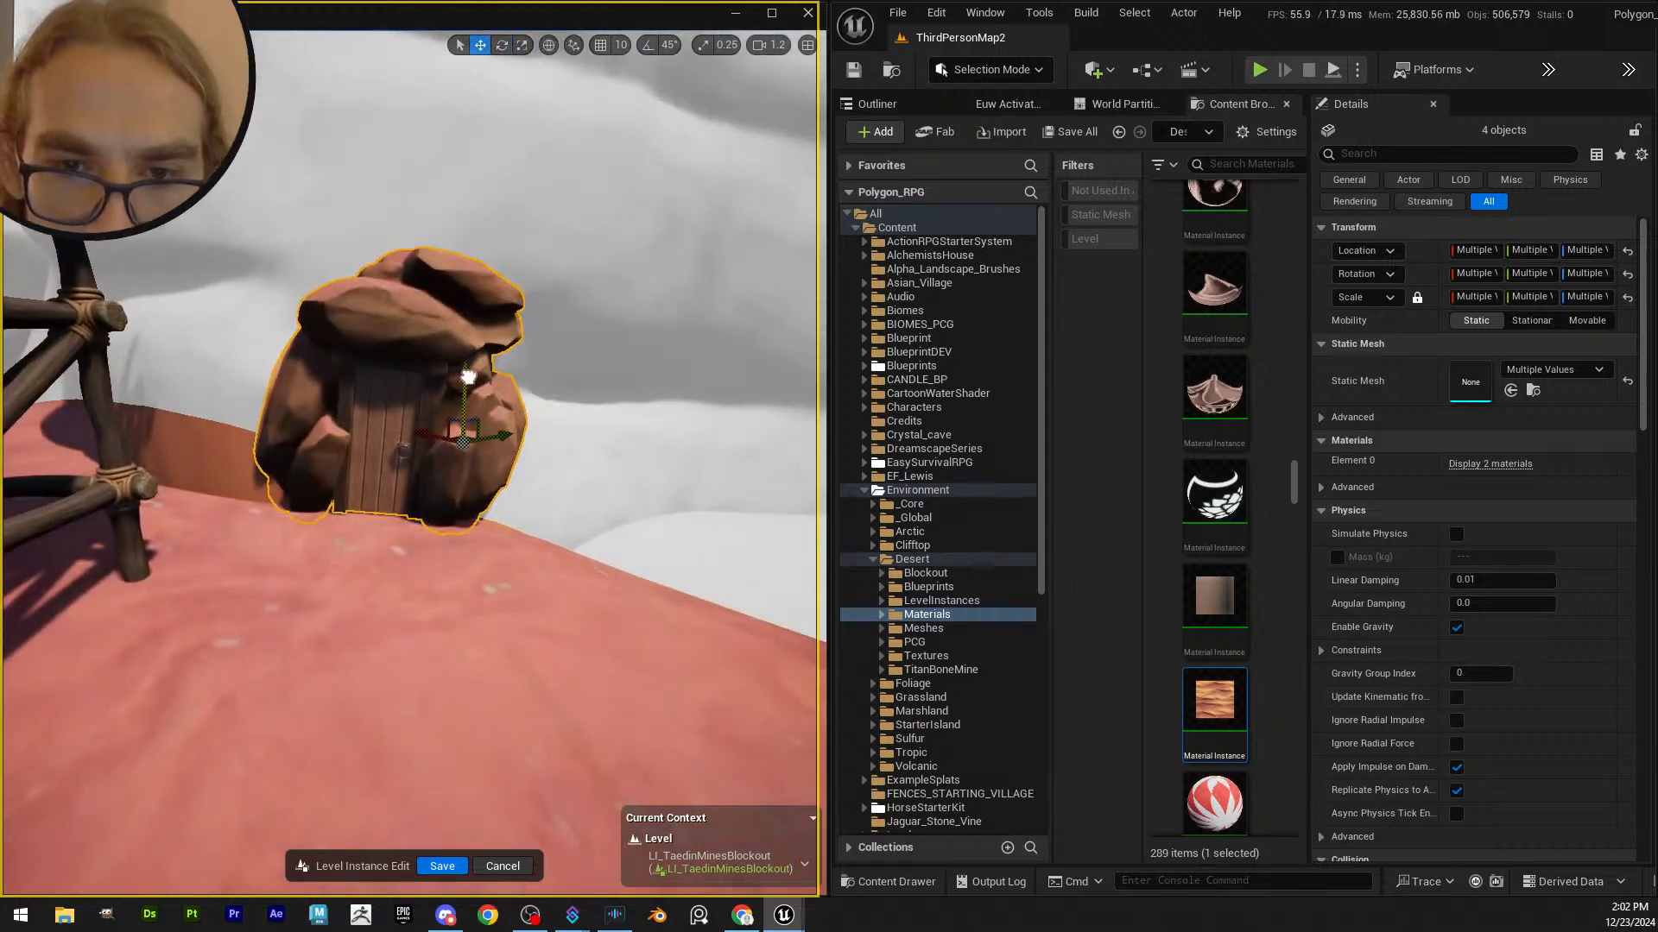
{"action": "left_click", "coordinate": [467, 384]}
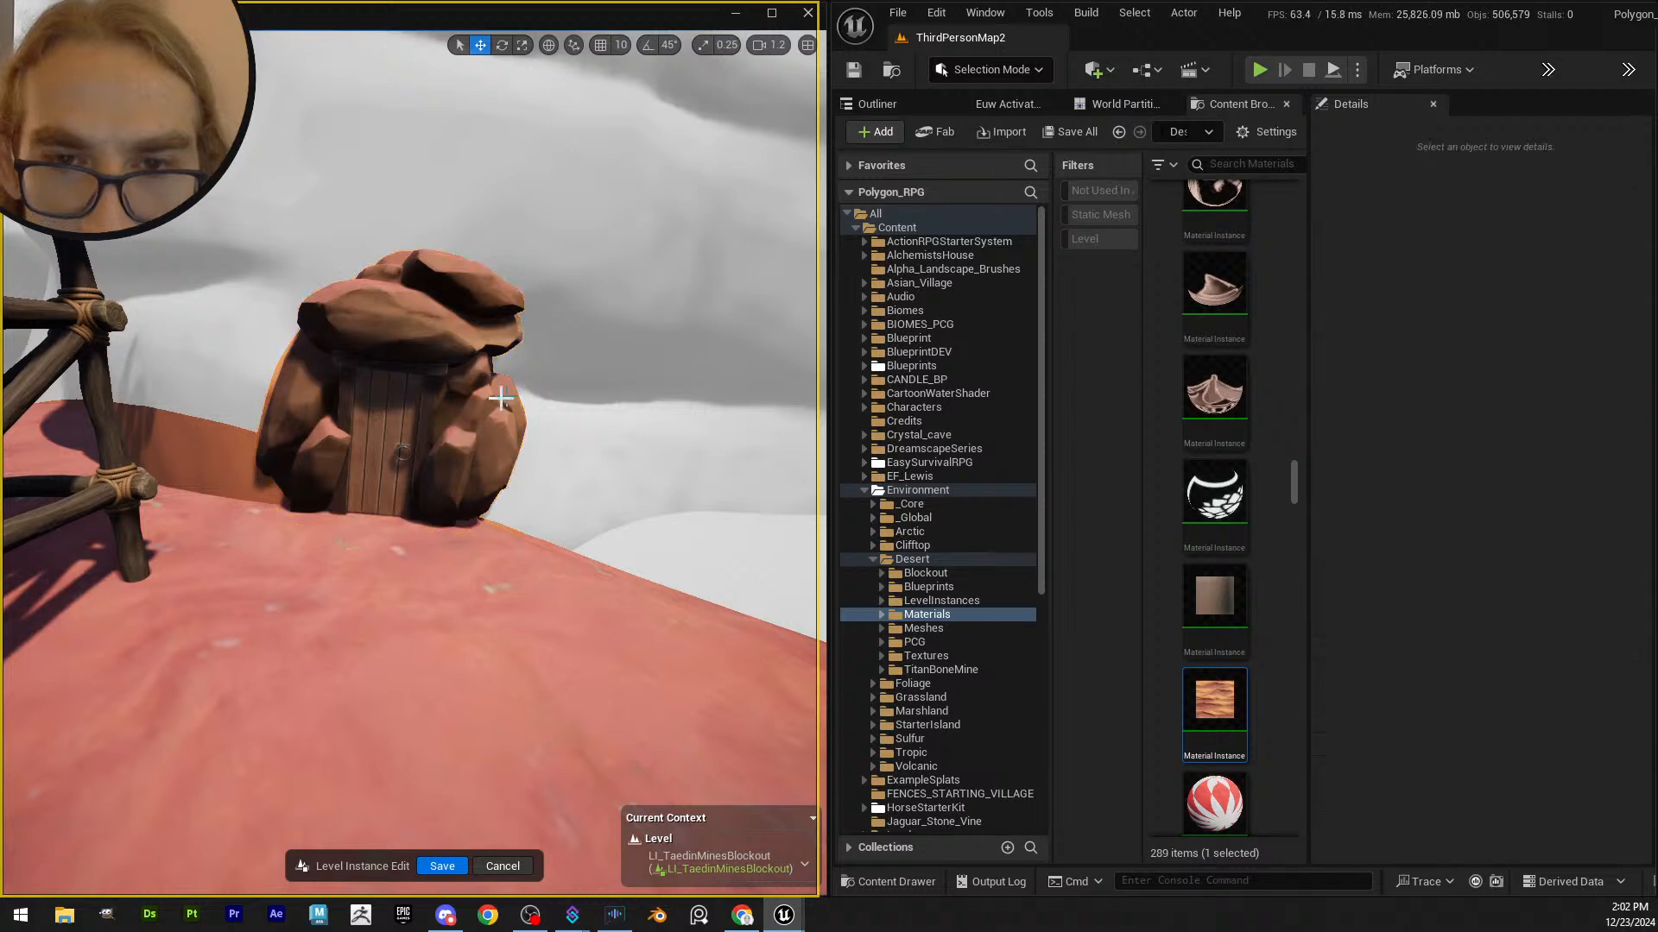
{"action": "key", "text": "Escape"}
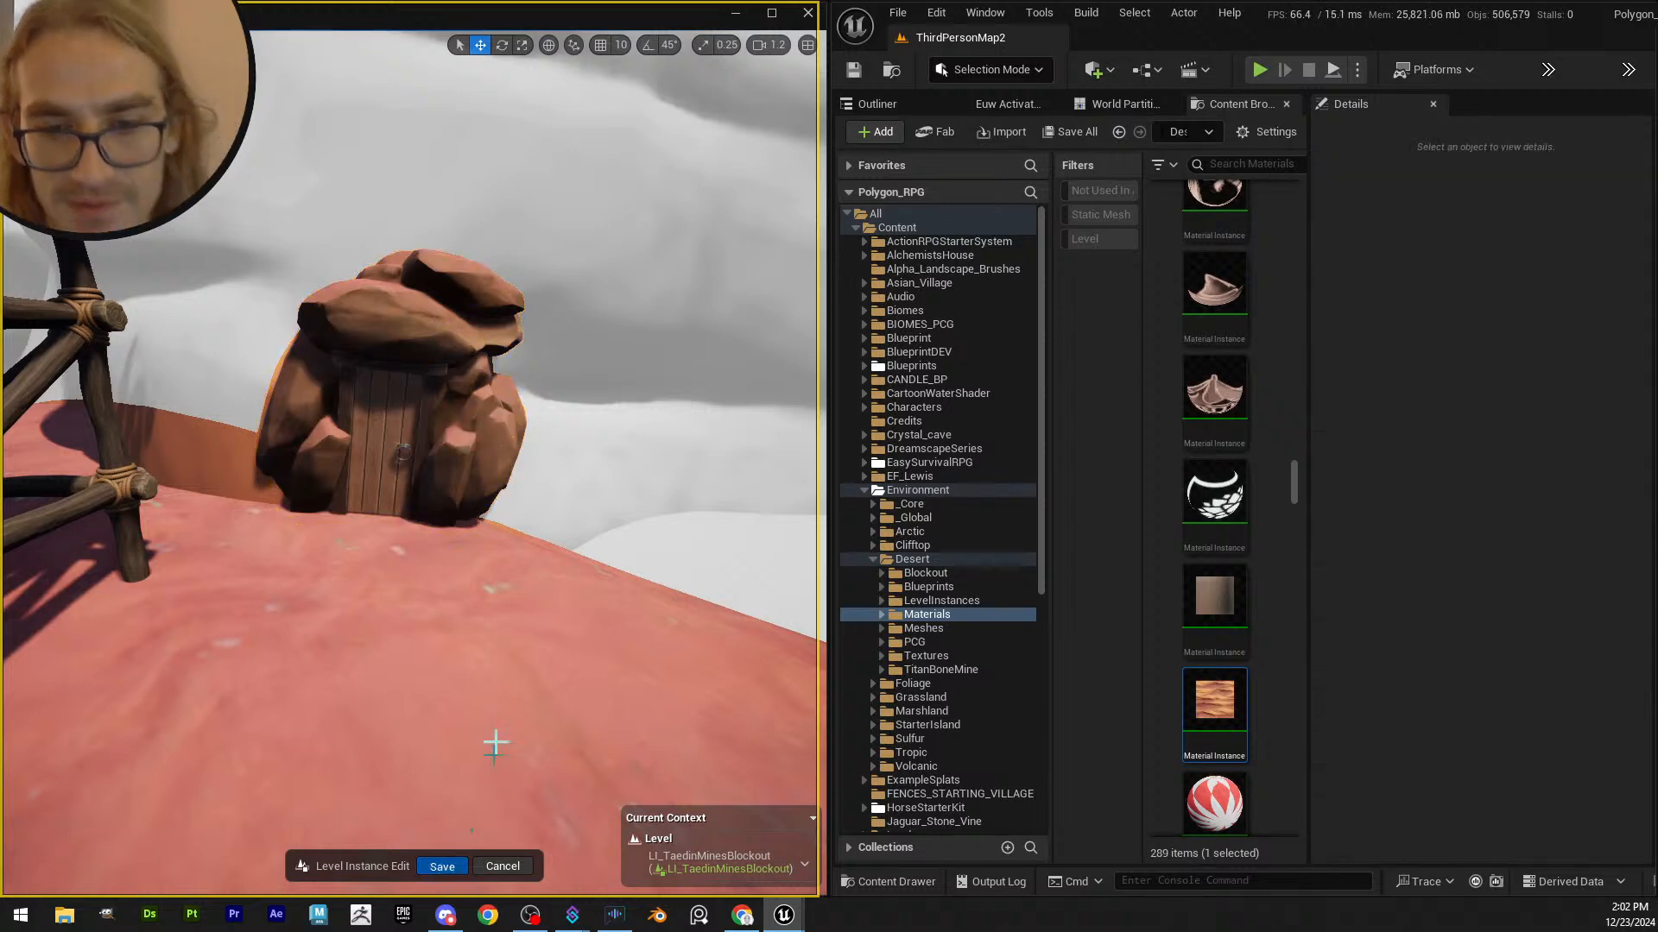
{"action": "key", "text": "ctrl+s"}
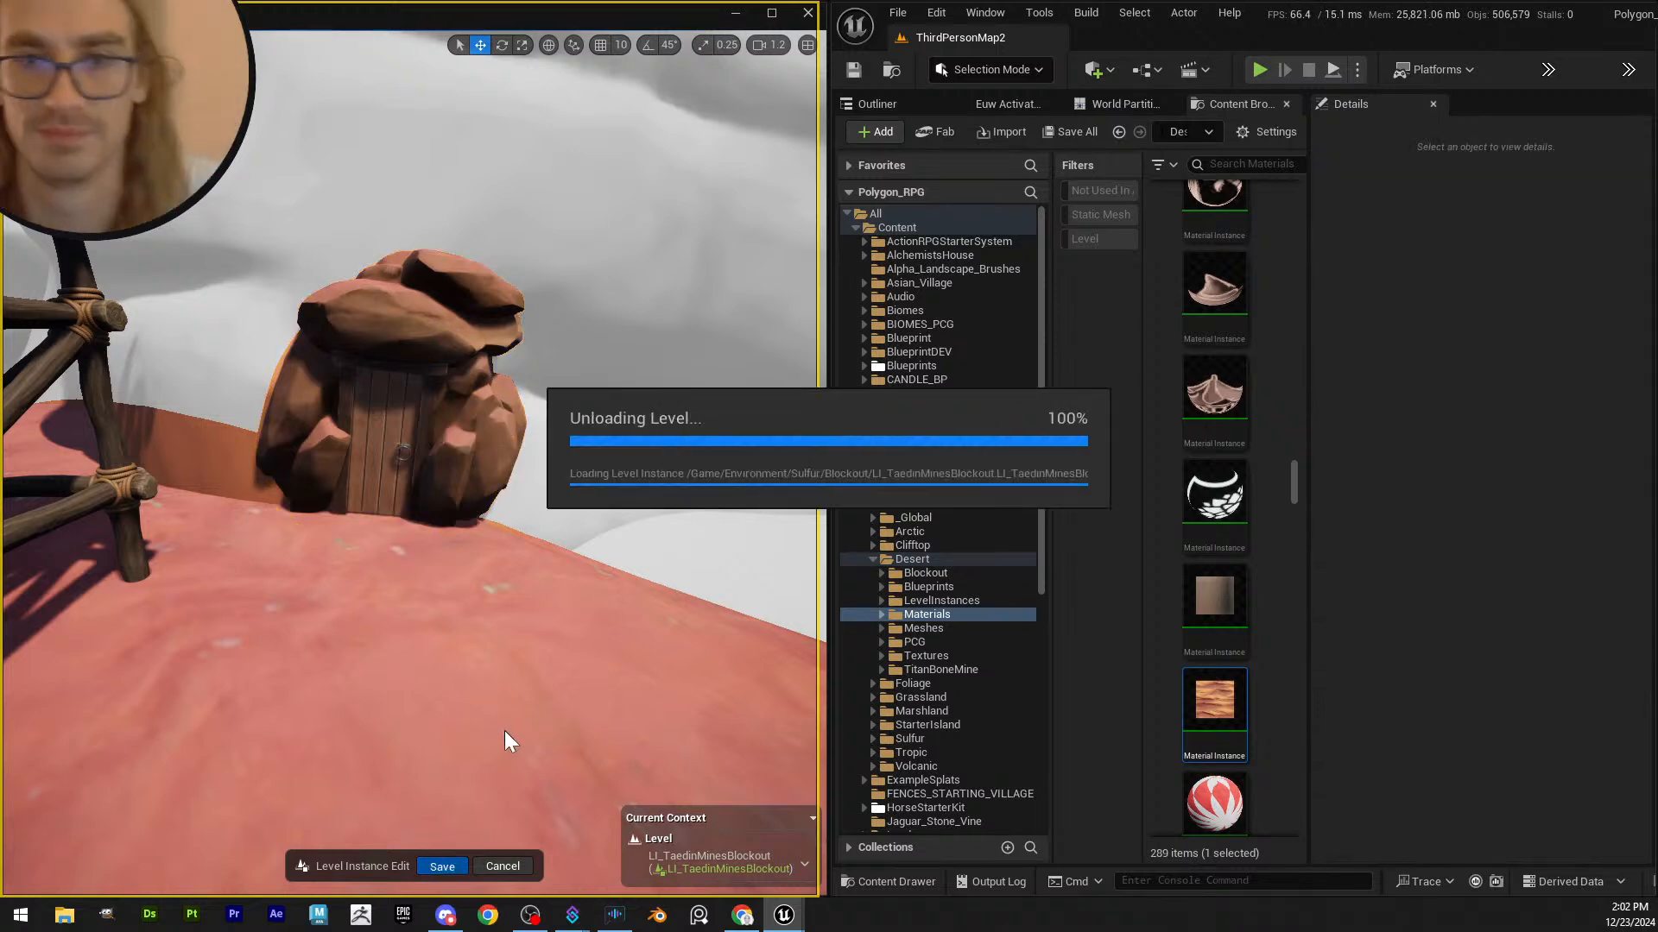
- Examine how the rock house and the watchtower sit on the pink ledge against the textured cliff wall
{"action": "key", "text": "Escape"}
{"action": "key", "text": "s"}
{"action": "mouse_move", "coordinate": [508, 590]}
{"action": "right_mouse_down"}
{"action": "mouse_move", "coordinate": [507, 570]}
{"action": "mouse_move", "coordinate": [466, 566]}
{"action": "mouse_move", "coordinate": [508, 591]}
{"action": "right_mouse_up"}
{"action": "key", "text": "w"}
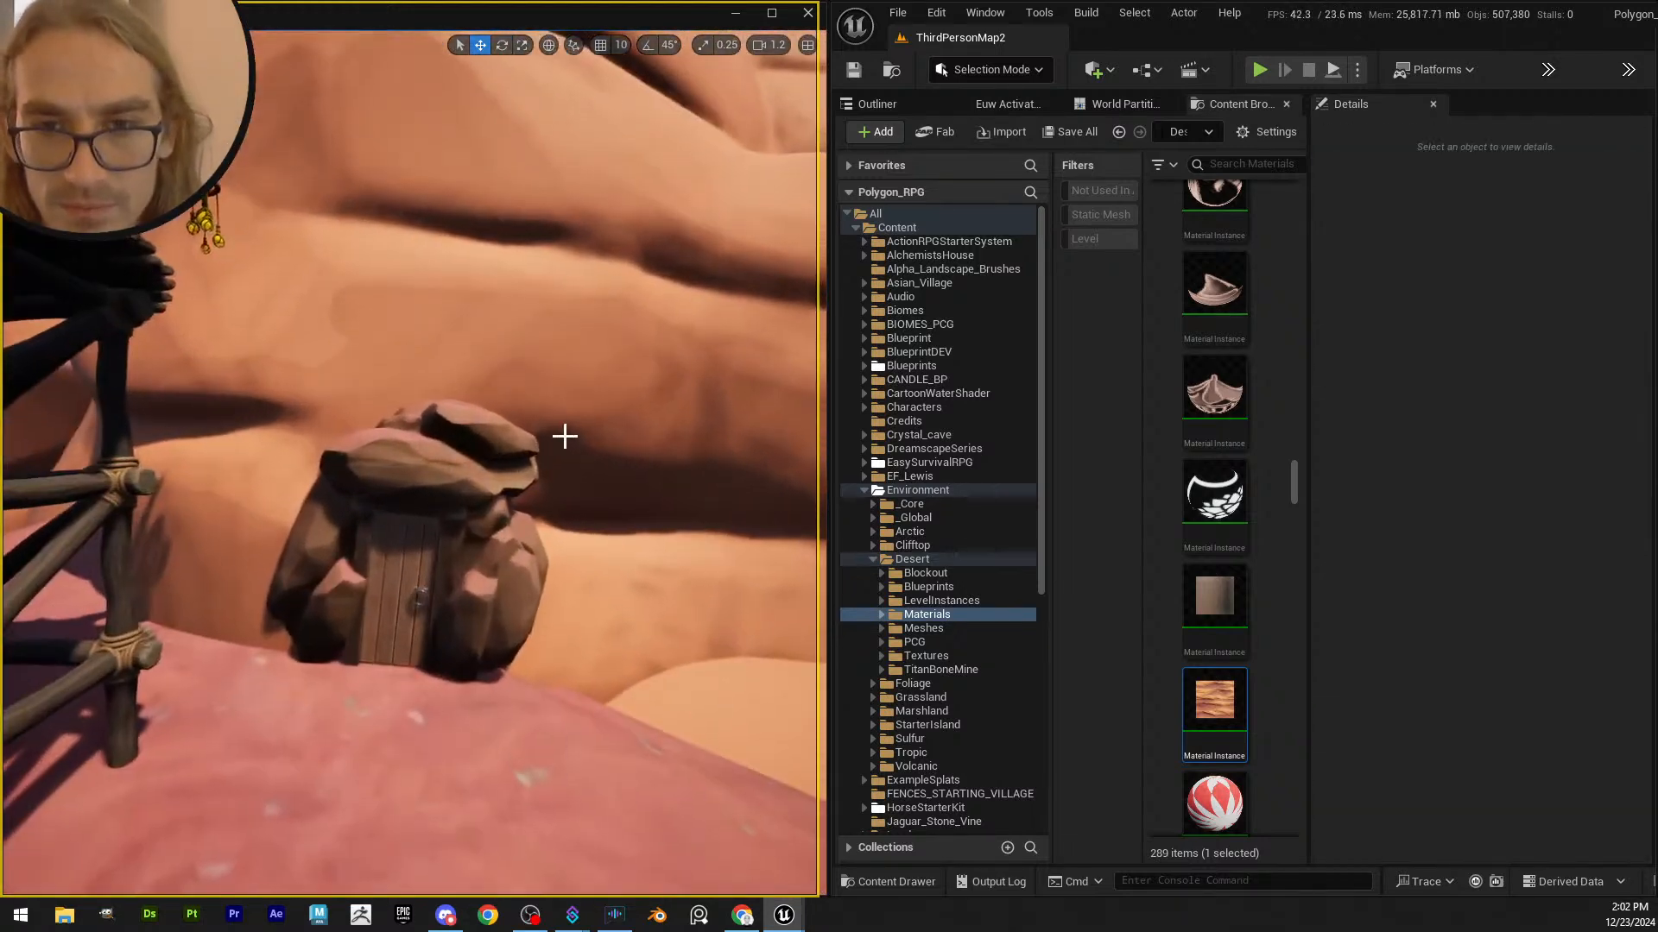
{"action": "left_click", "coordinate": [598, 436]}
{"action": "scroll", "coordinate": [1462, 633], "scroll_direction": "down", "scroll_amount": 10}
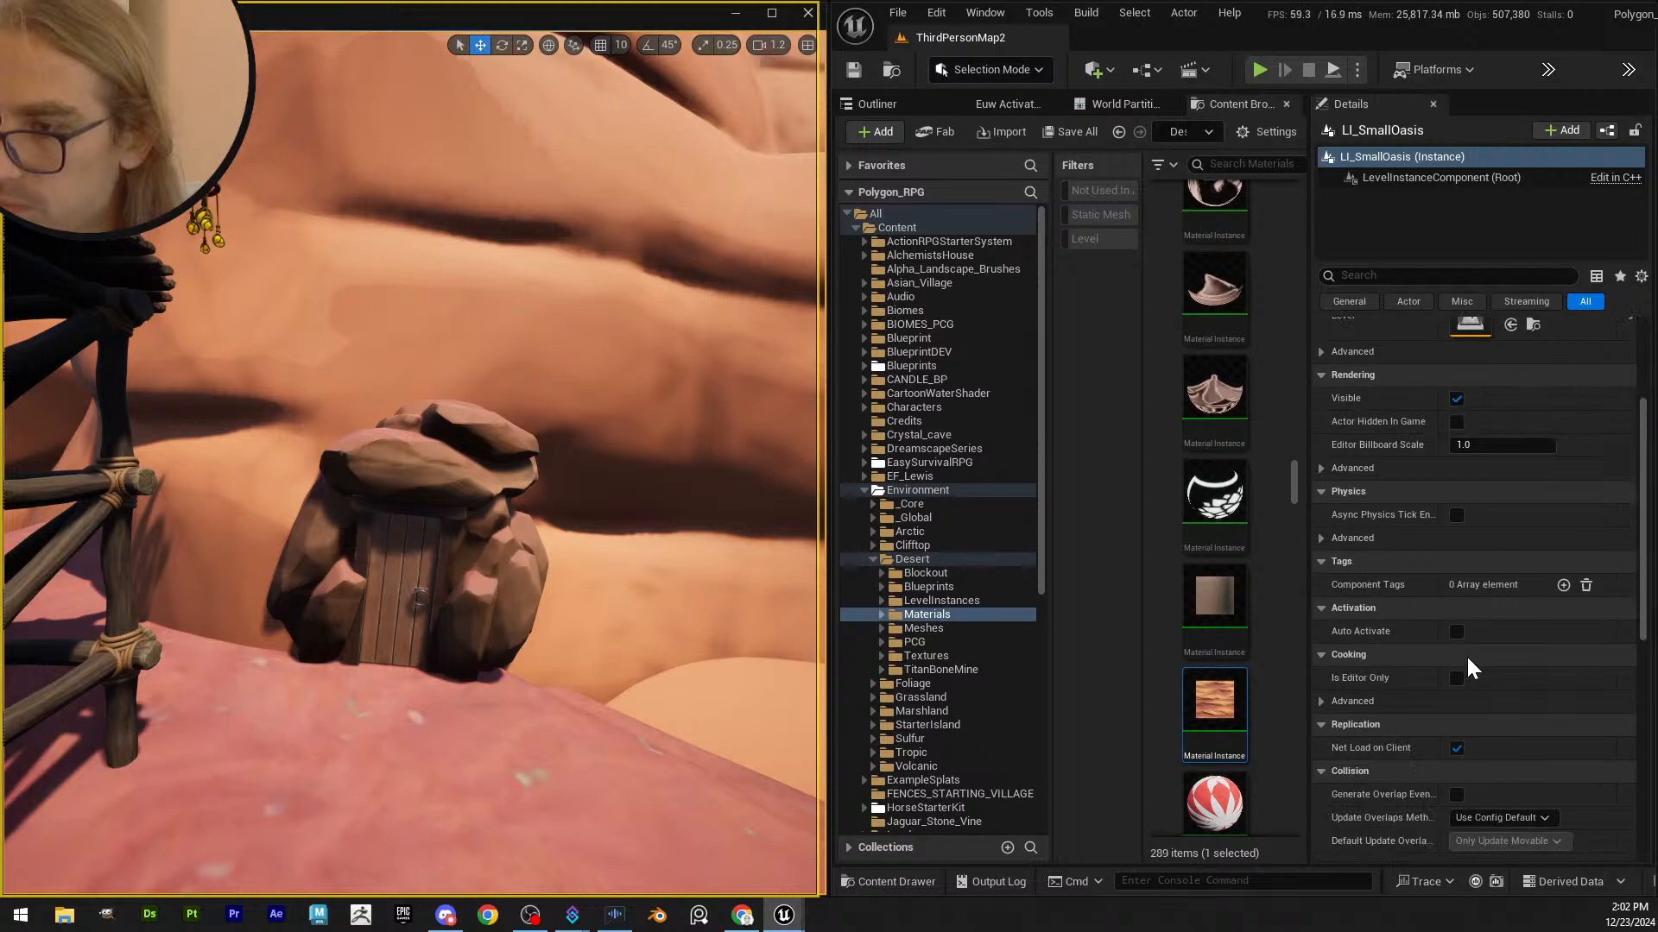
{"action": "key", "text": "Escape"}
{"action": "key", "text": "s"}
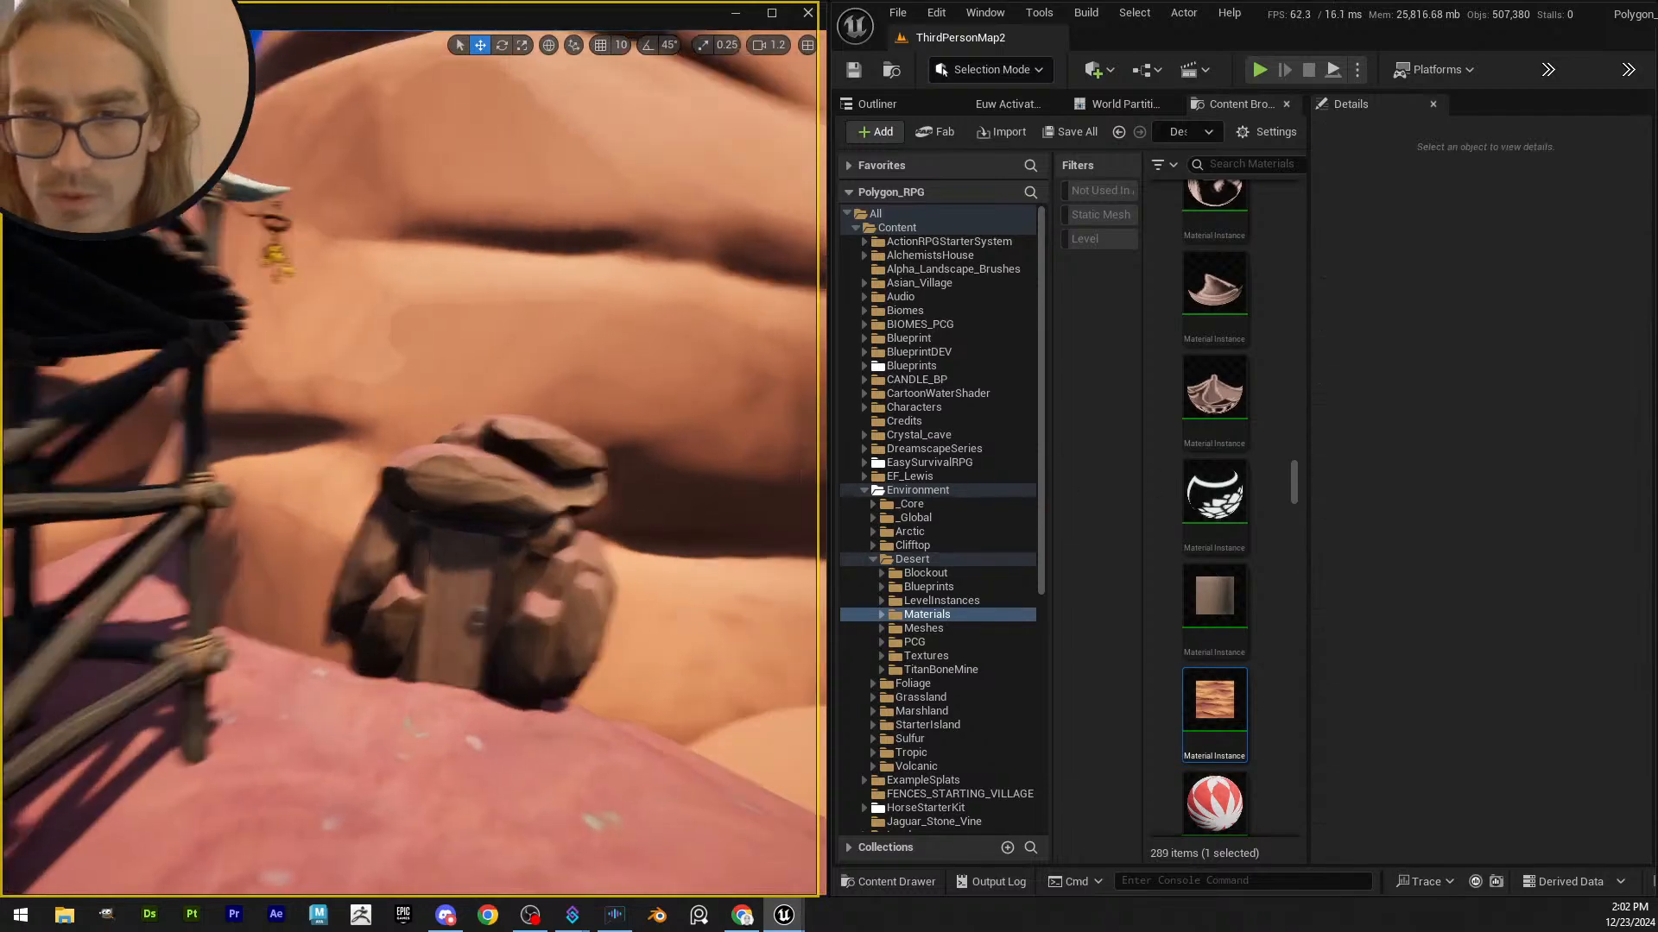
{"action": "key", "text": "e"}
{"action": "key", "text": "d"}
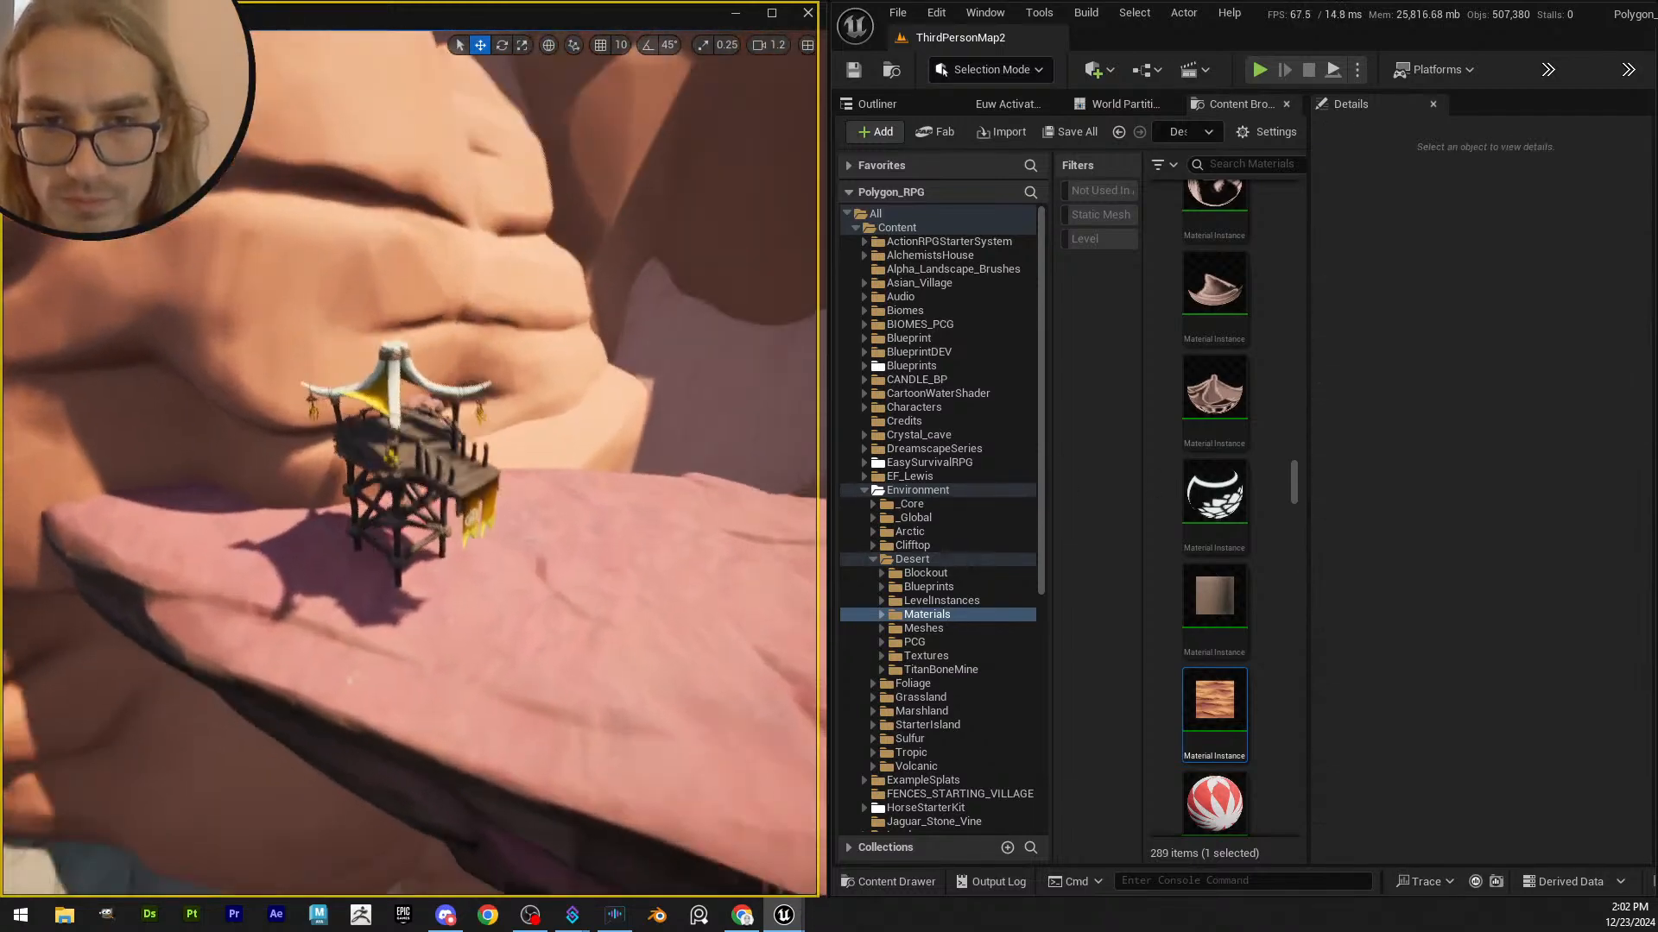
{"action": "key", "text": "w"}
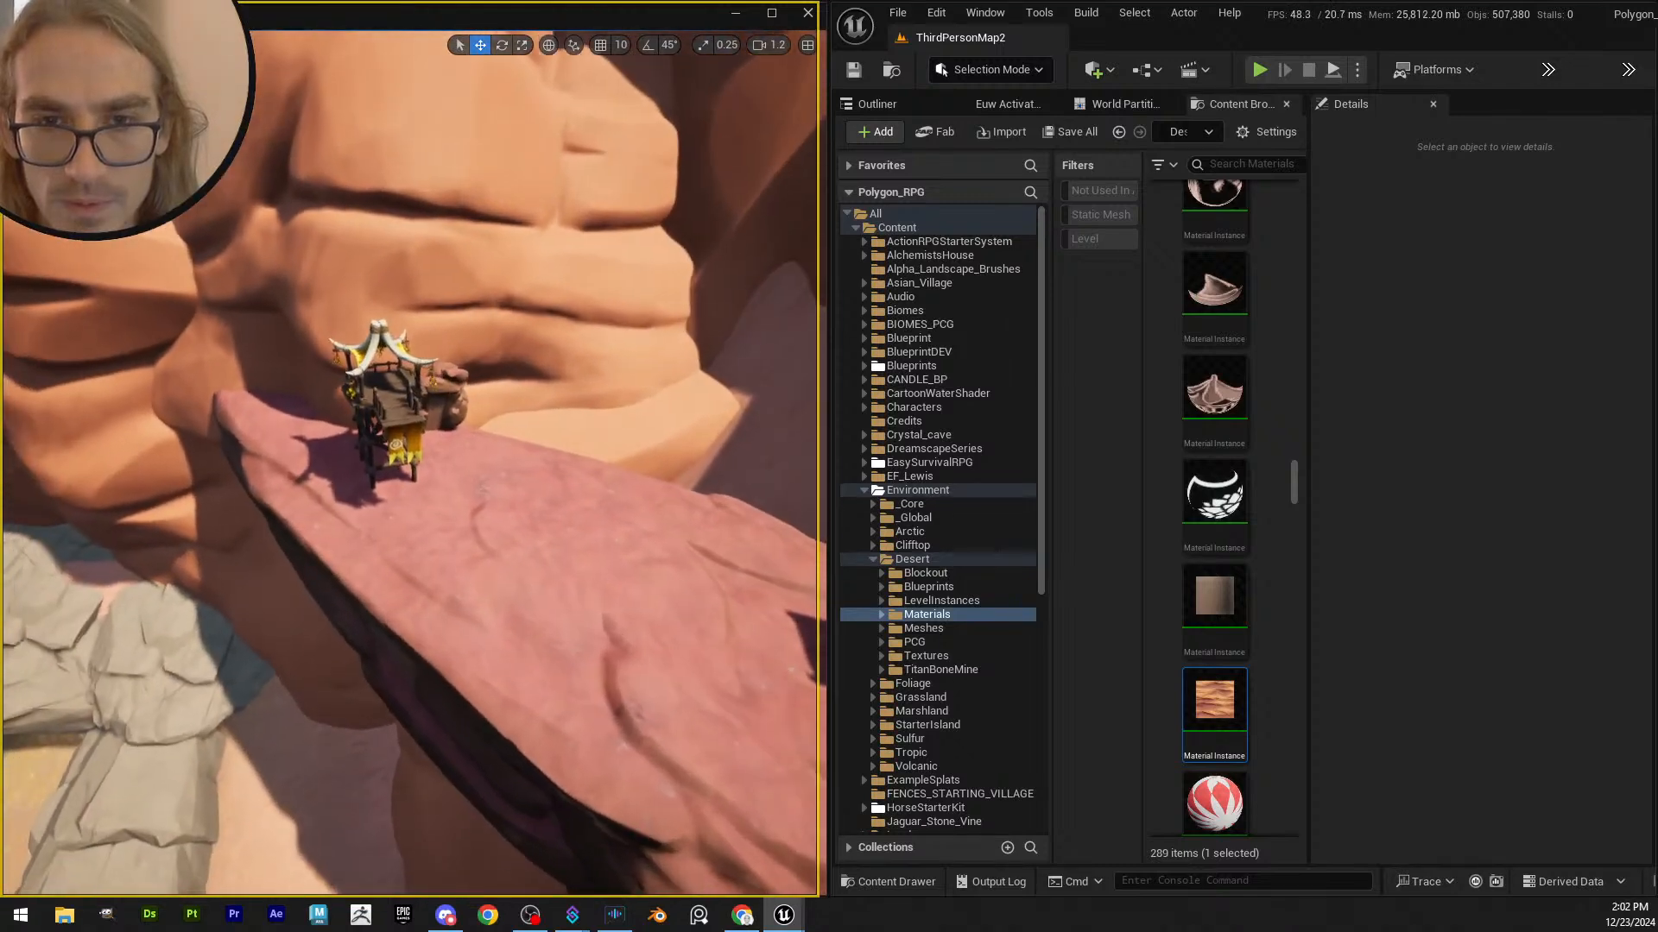
- Select the LI_TaedinMinesBlockout level instance by its watchtower and open it for editing again
{"action": "left_click", "coordinate": [372, 426]}
{"action": "right_click", "coordinate": [373, 425]}
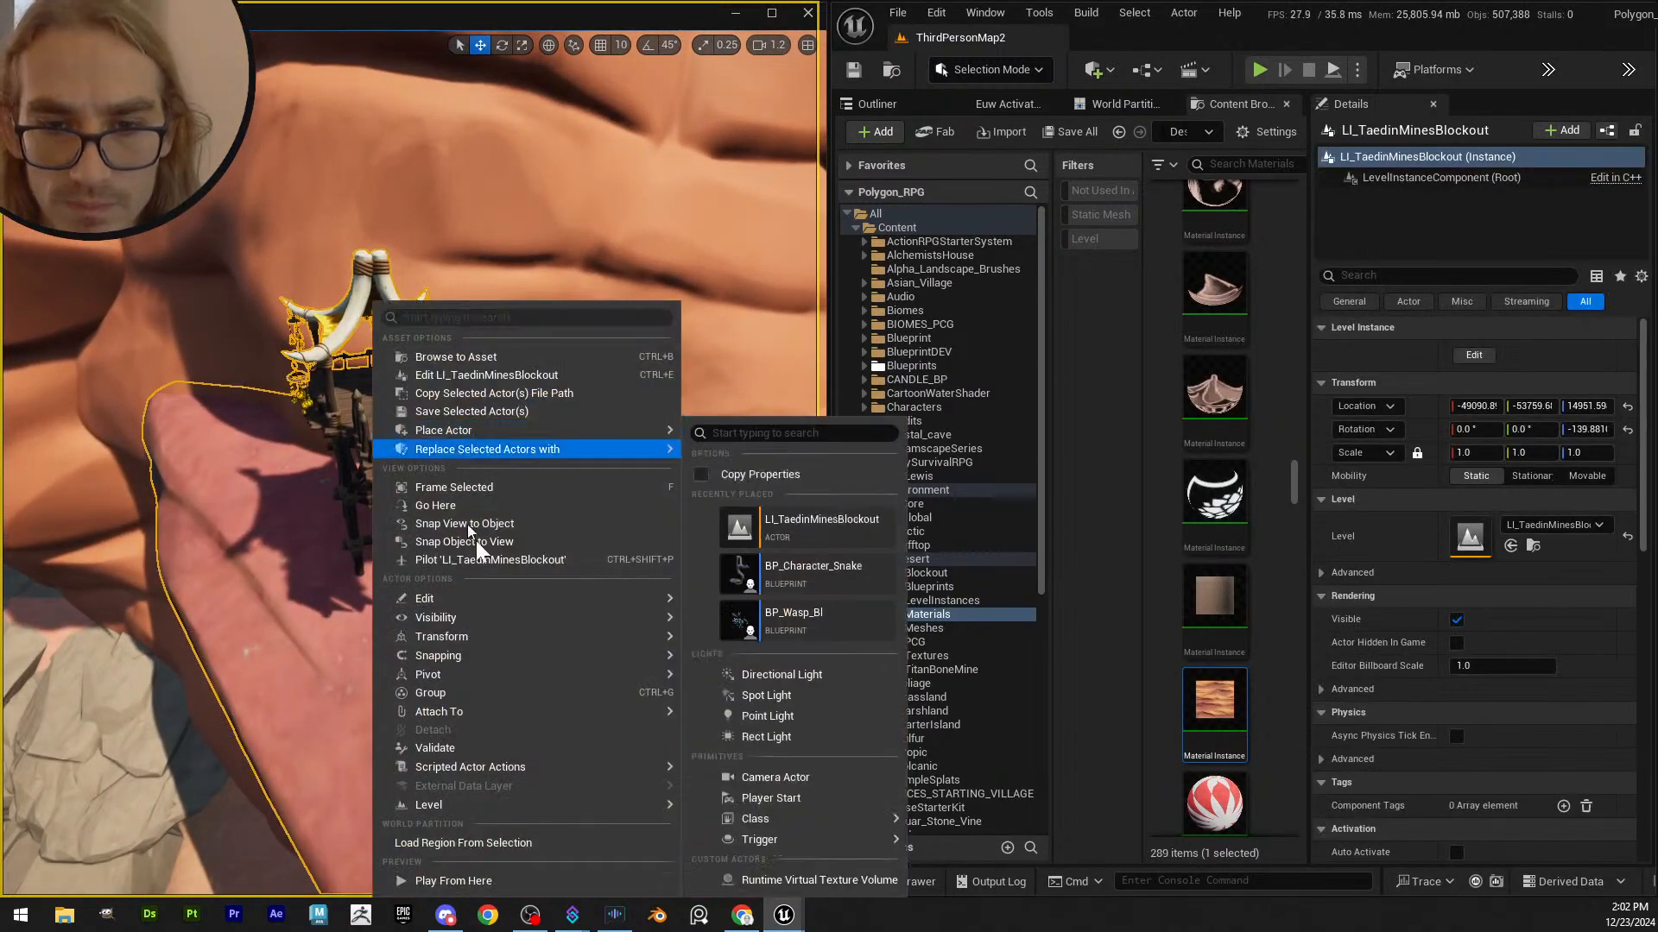
{"action": "mouse_move", "coordinate": [553, 801]}
{"action": "left_click", "coordinate": [686, 807]}
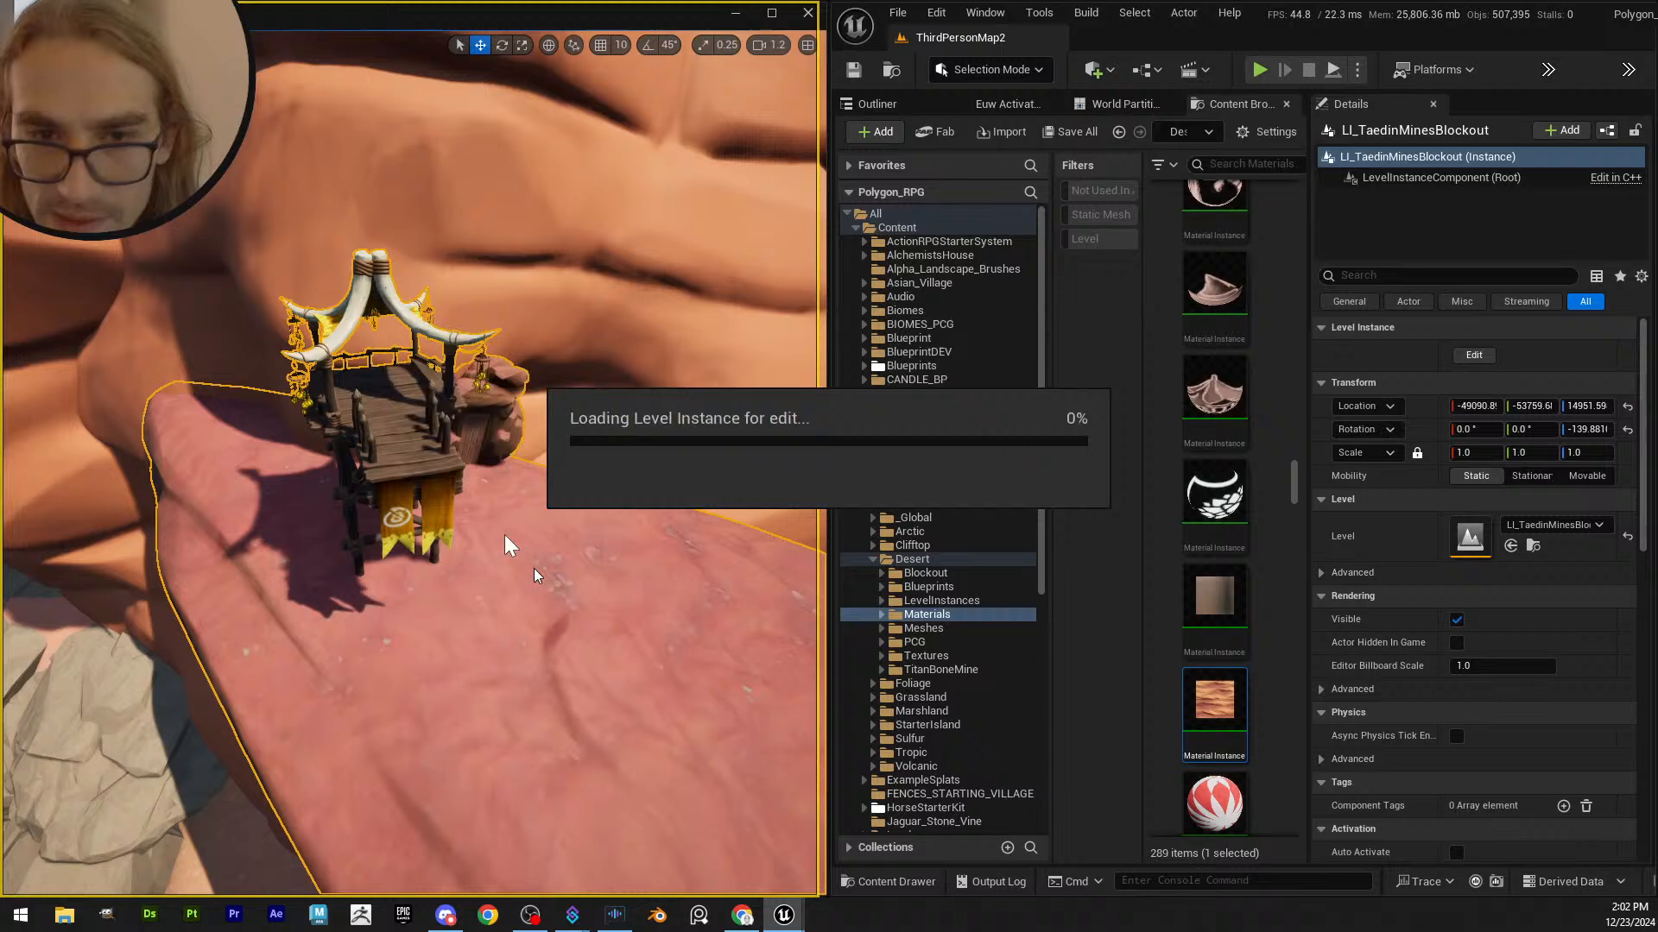
- Move the watchtower a little along the pink ledge and rotate it 90 degrees around its vertical axis with angle snapping
{"action": "left_click", "coordinate": [398, 449]}
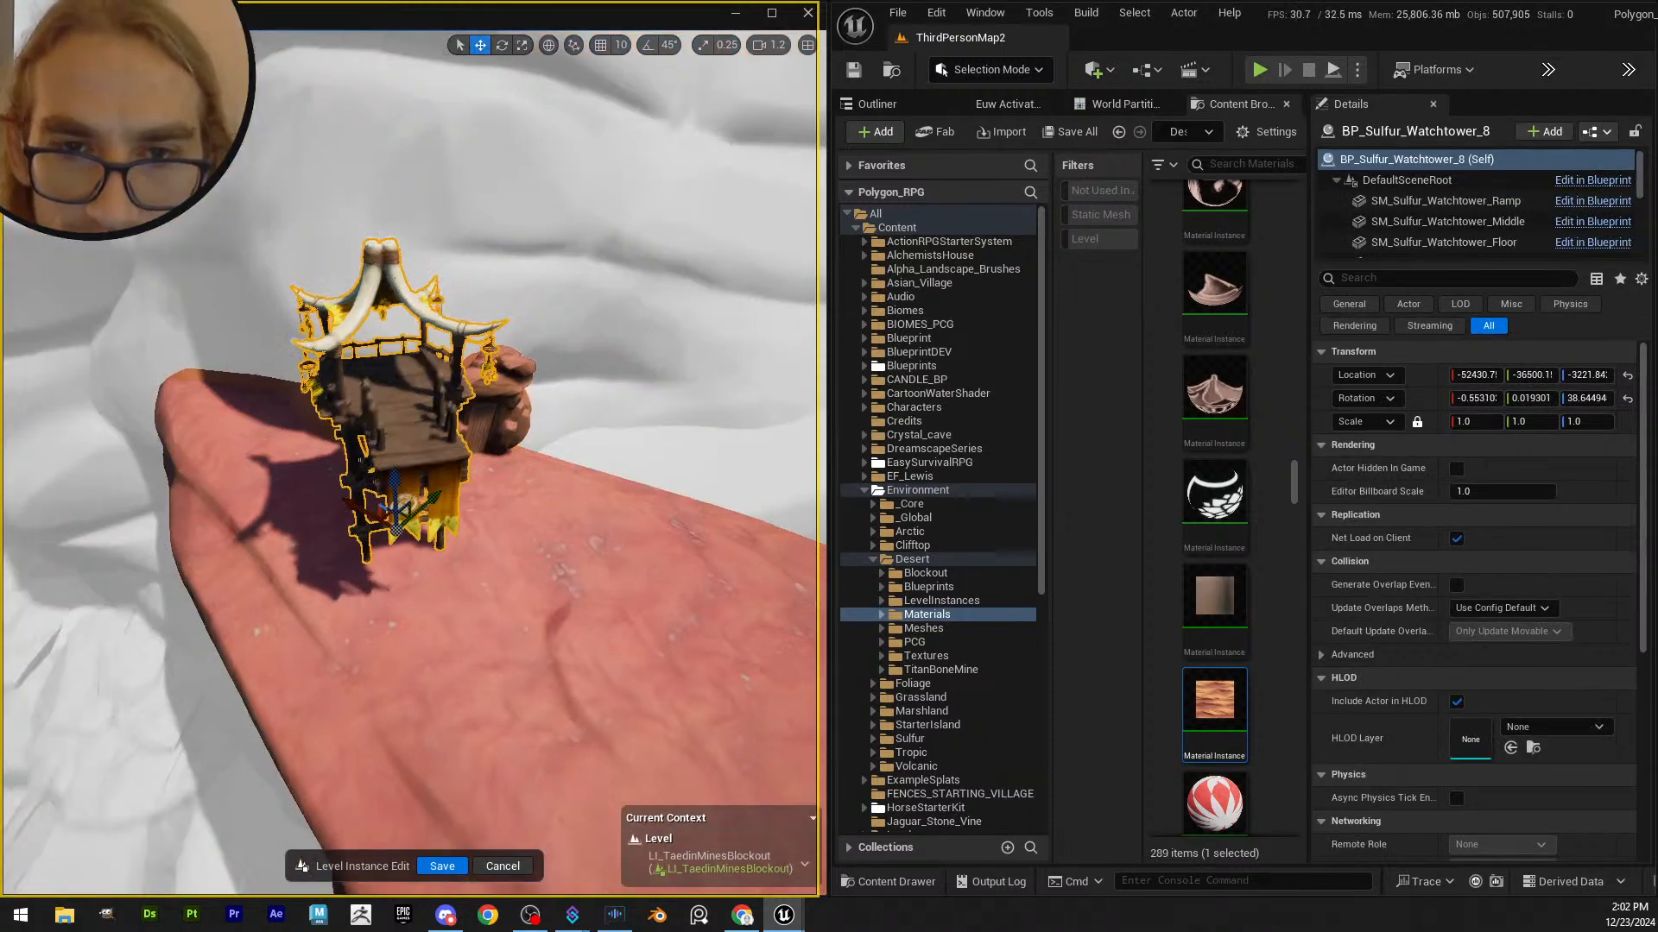
{"action": "left_click_drag", "start_coordinate": [385, 479], "coordinate": [414, 618]}
{"action": "key", "text": "e"}
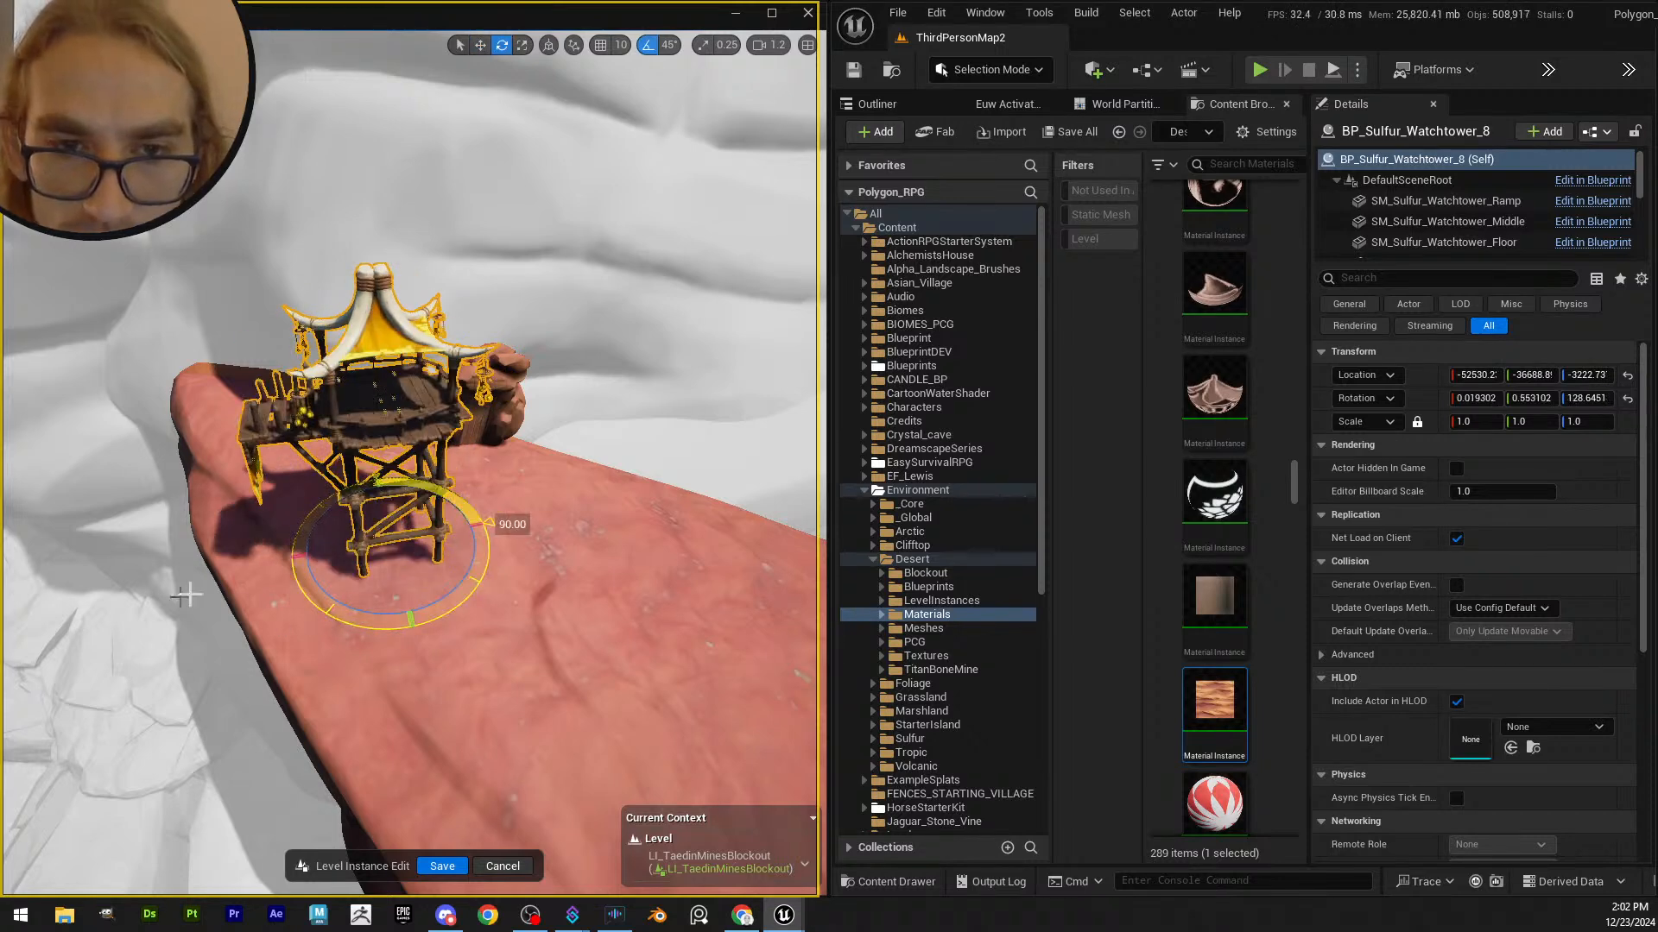
{"action": "right_click_drag", "start_coordinate": [188, 595], "coordinate": [185, 511]}
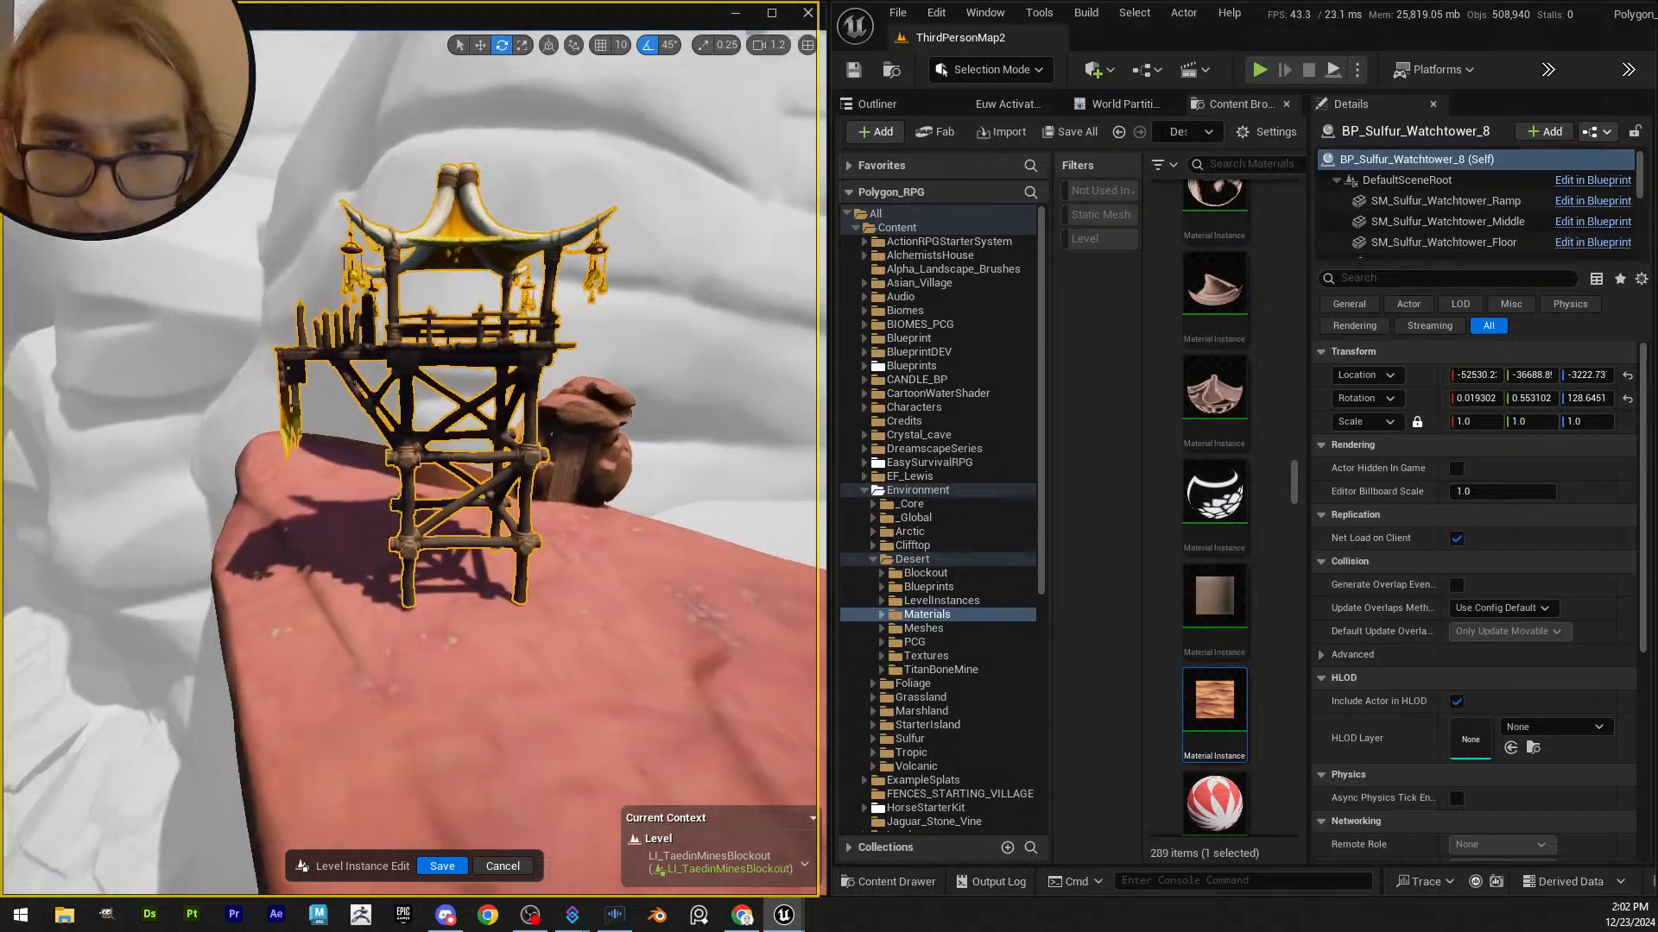
- Lower the watchtower until its legs meet the pink ledge, and save the level instance
{"action": "right_click_drag", "start_coordinate": [365, 405], "coordinate": [365, 416]}
{"action": "left_click_drag", "start_coordinate": [446, 439], "coordinate": [443, 477]}
{"action": "left_click", "coordinate": [446, 880]}
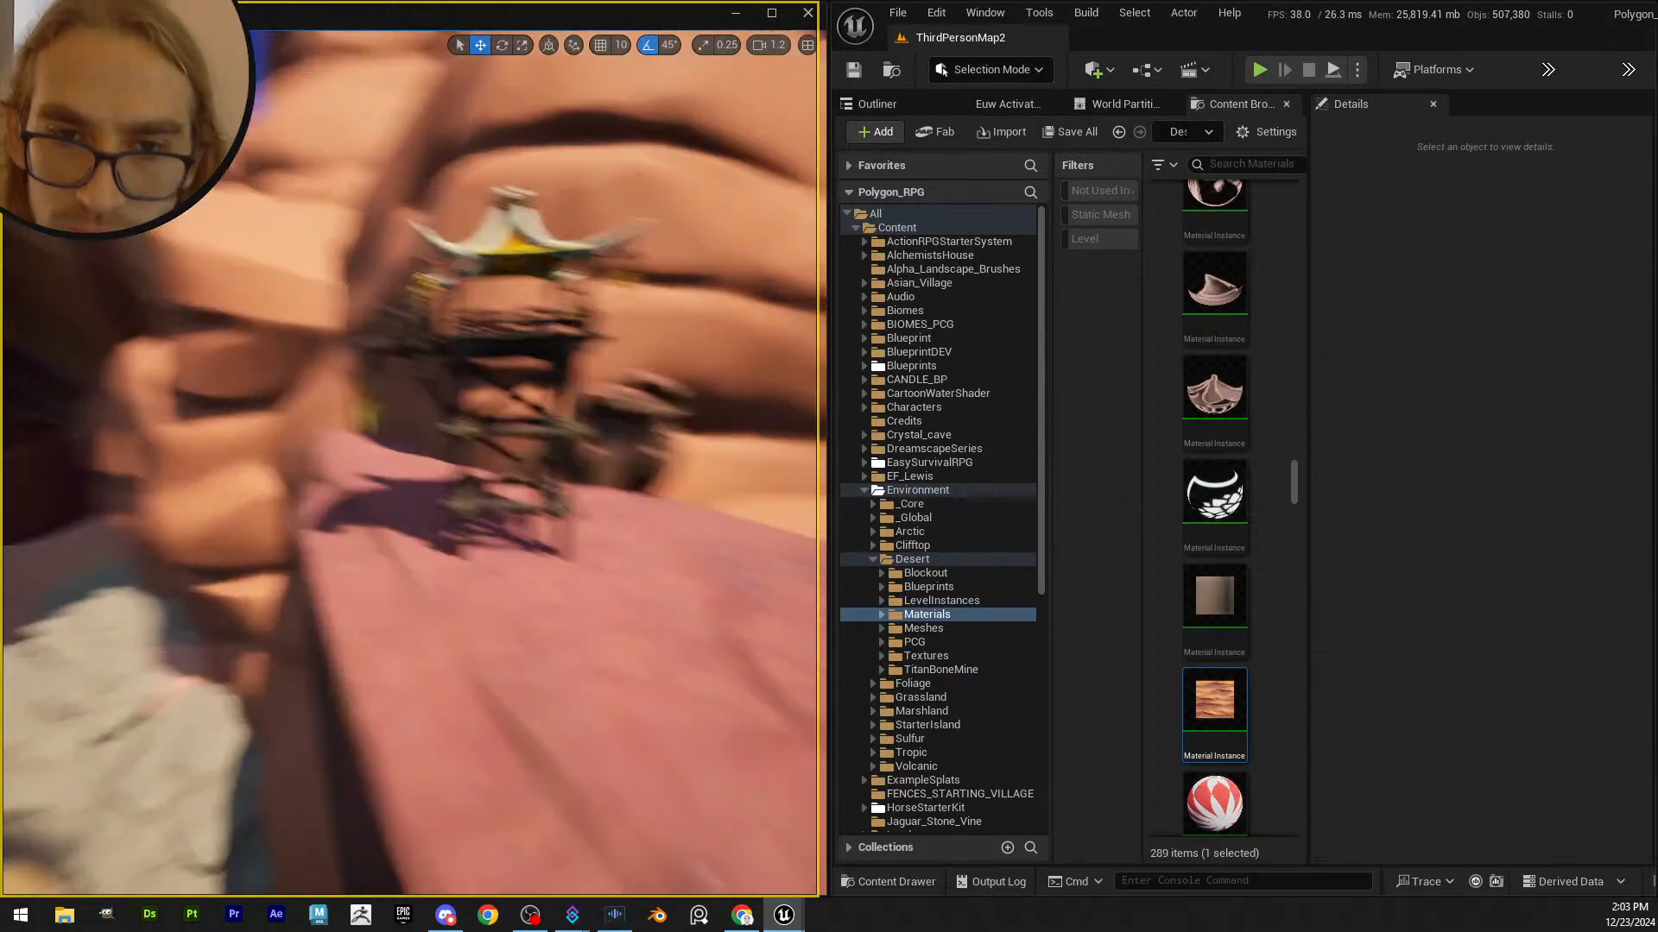
- Select the LI_TaedinMinesBlockout level instance by the wooden crate block on the upper ledge and open it for editing
{"action": "scroll", "coordinate": [410, 463], "scroll_direction": "up", "scroll_amount": 5}
{"action": "right_click_drag", "start_coordinate": [410, 463], "coordinate": [326, 304]}
{"action": "scroll", "coordinate": [410, 464], "scroll_direction": "down", "scroll_amount": 1}
{"action": "left_click", "coordinate": [293, 337]}
{"action": "right_click", "coordinate": [326, 305]}
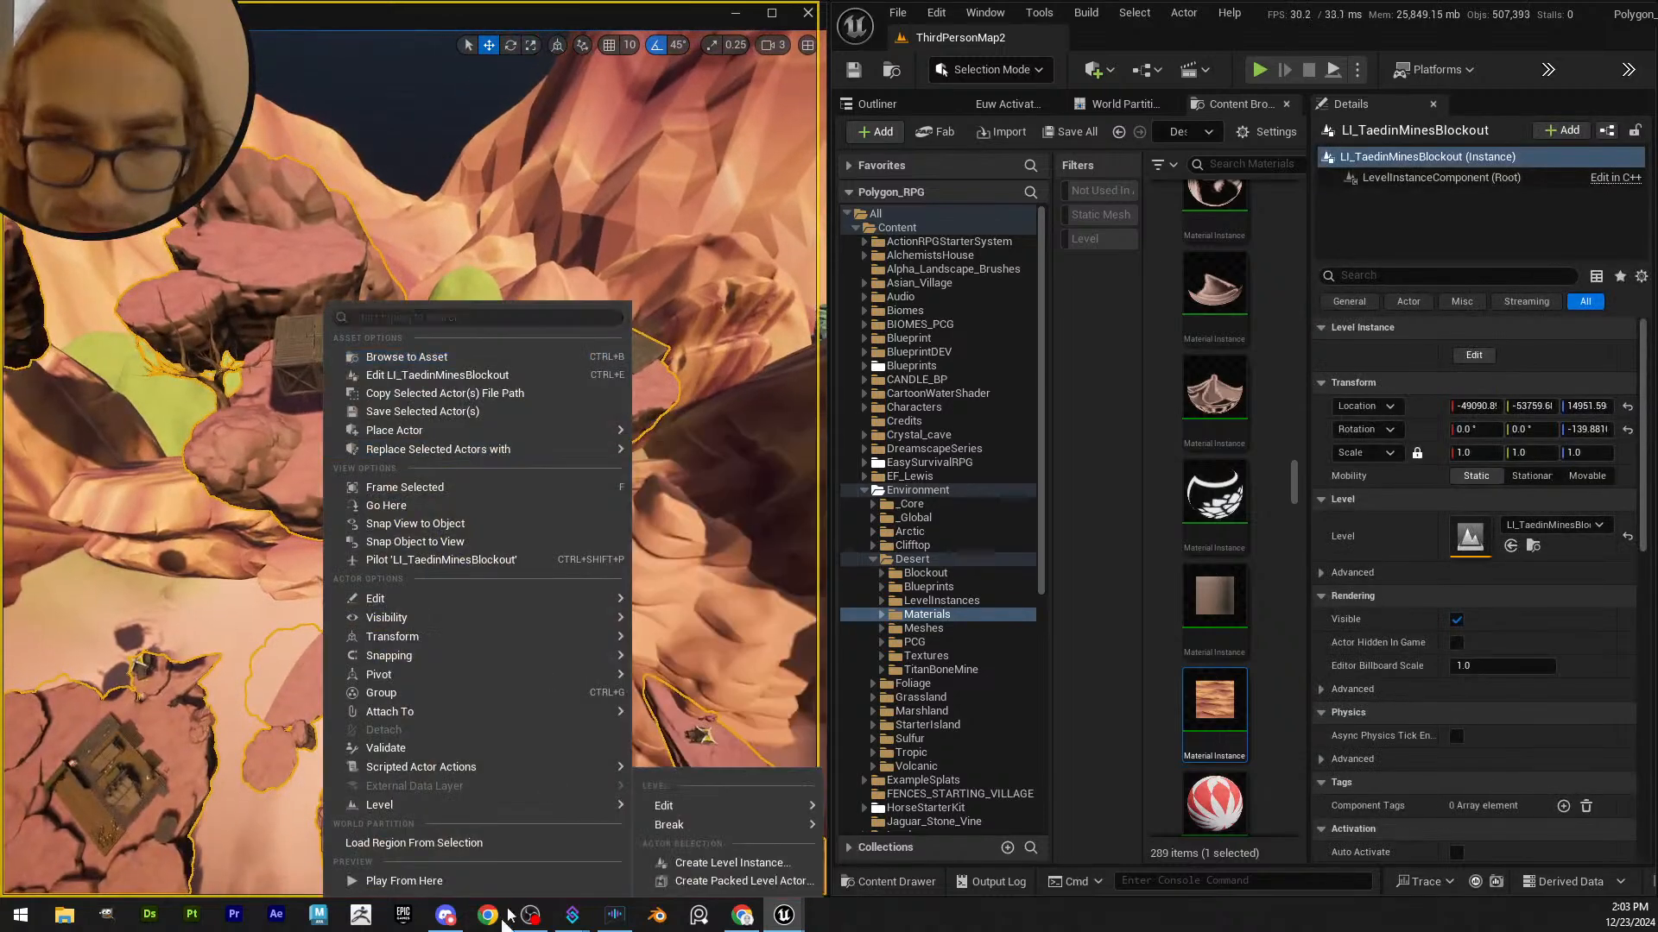
{"action": "mouse_move", "coordinate": [488, 807]}
{"action": "mouse_move", "coordinate": [727, 822]}
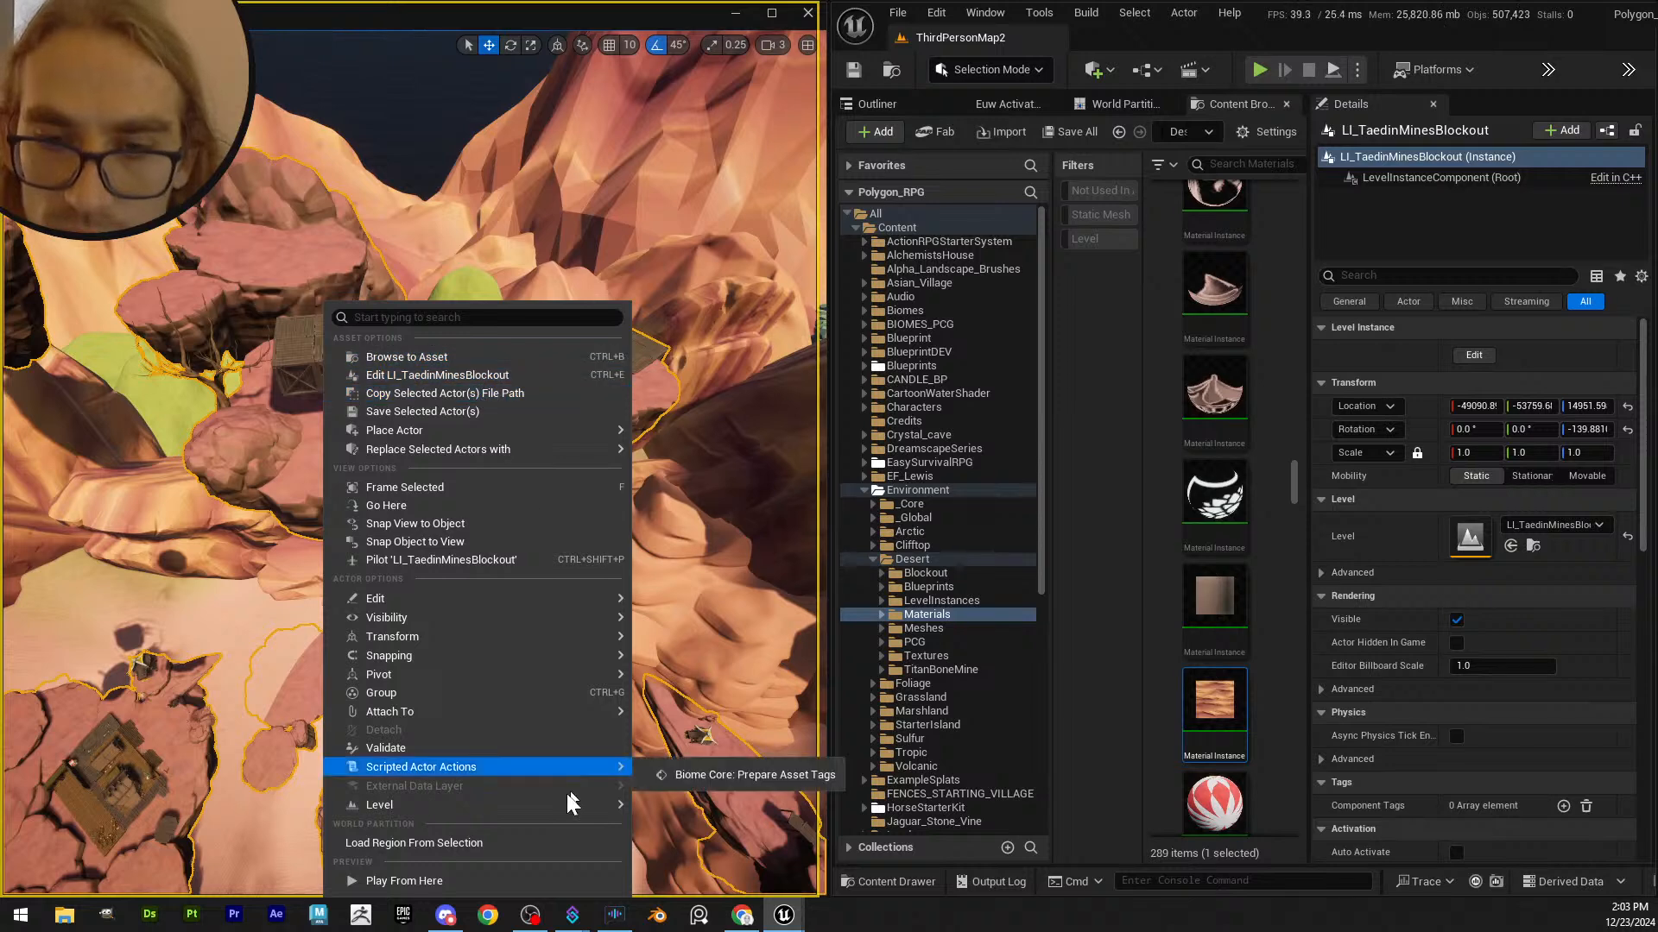
{"action": "mouse_move", "coordinate": [589, 803]}
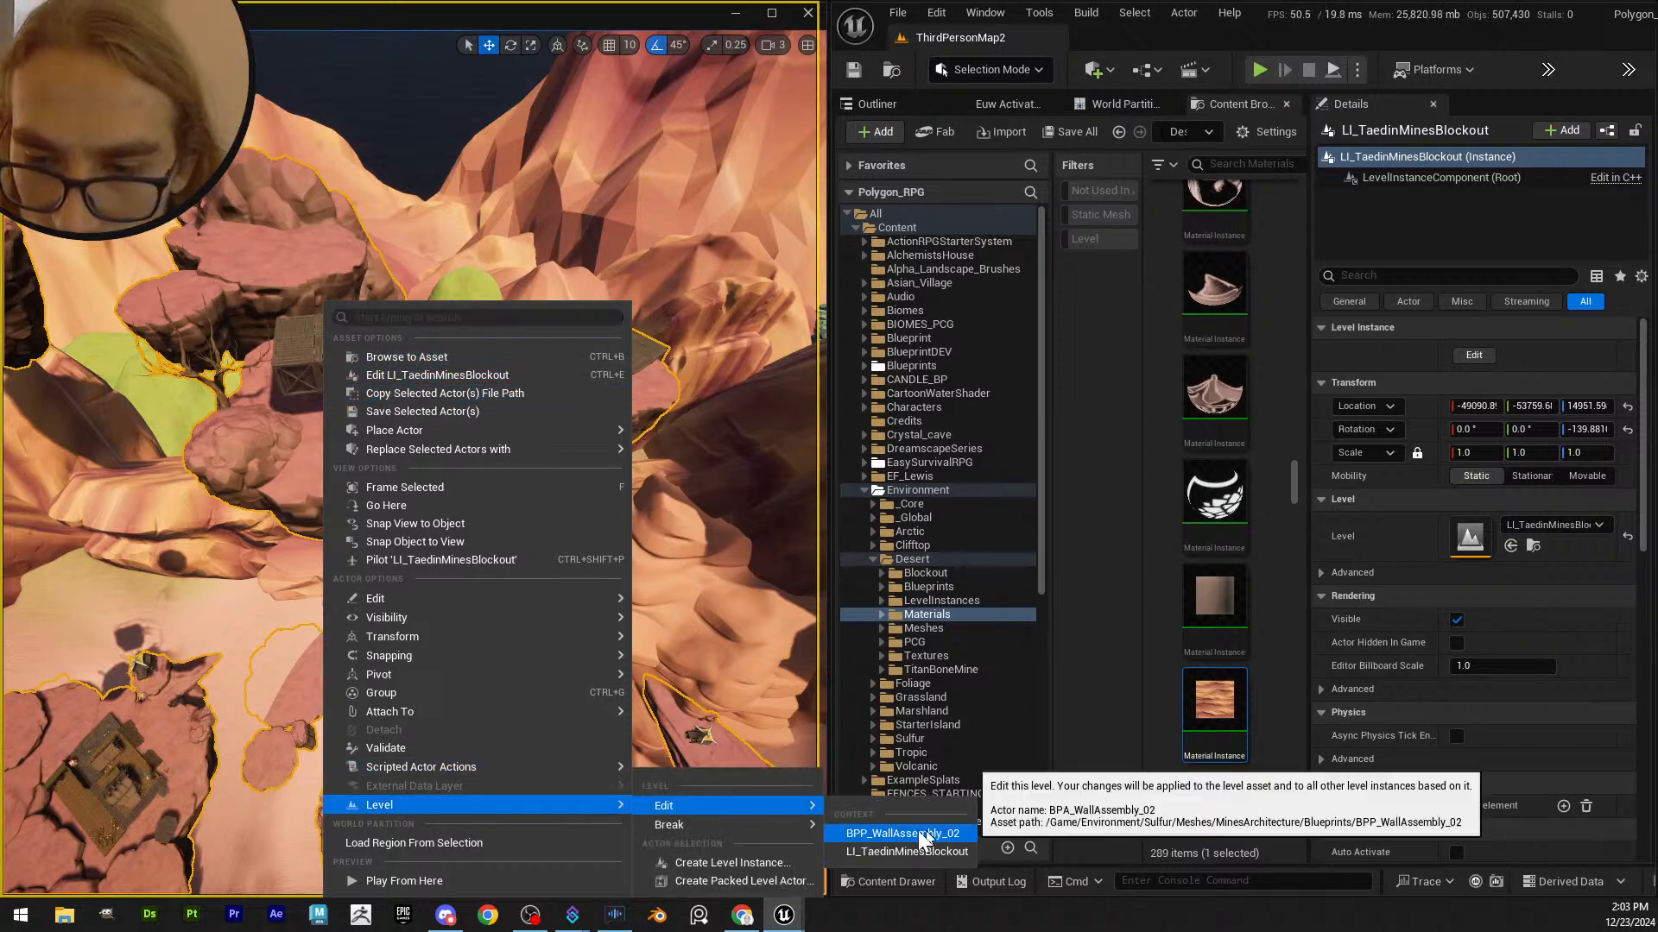
{"action": "left_click", "coordinate": [915, 853]}
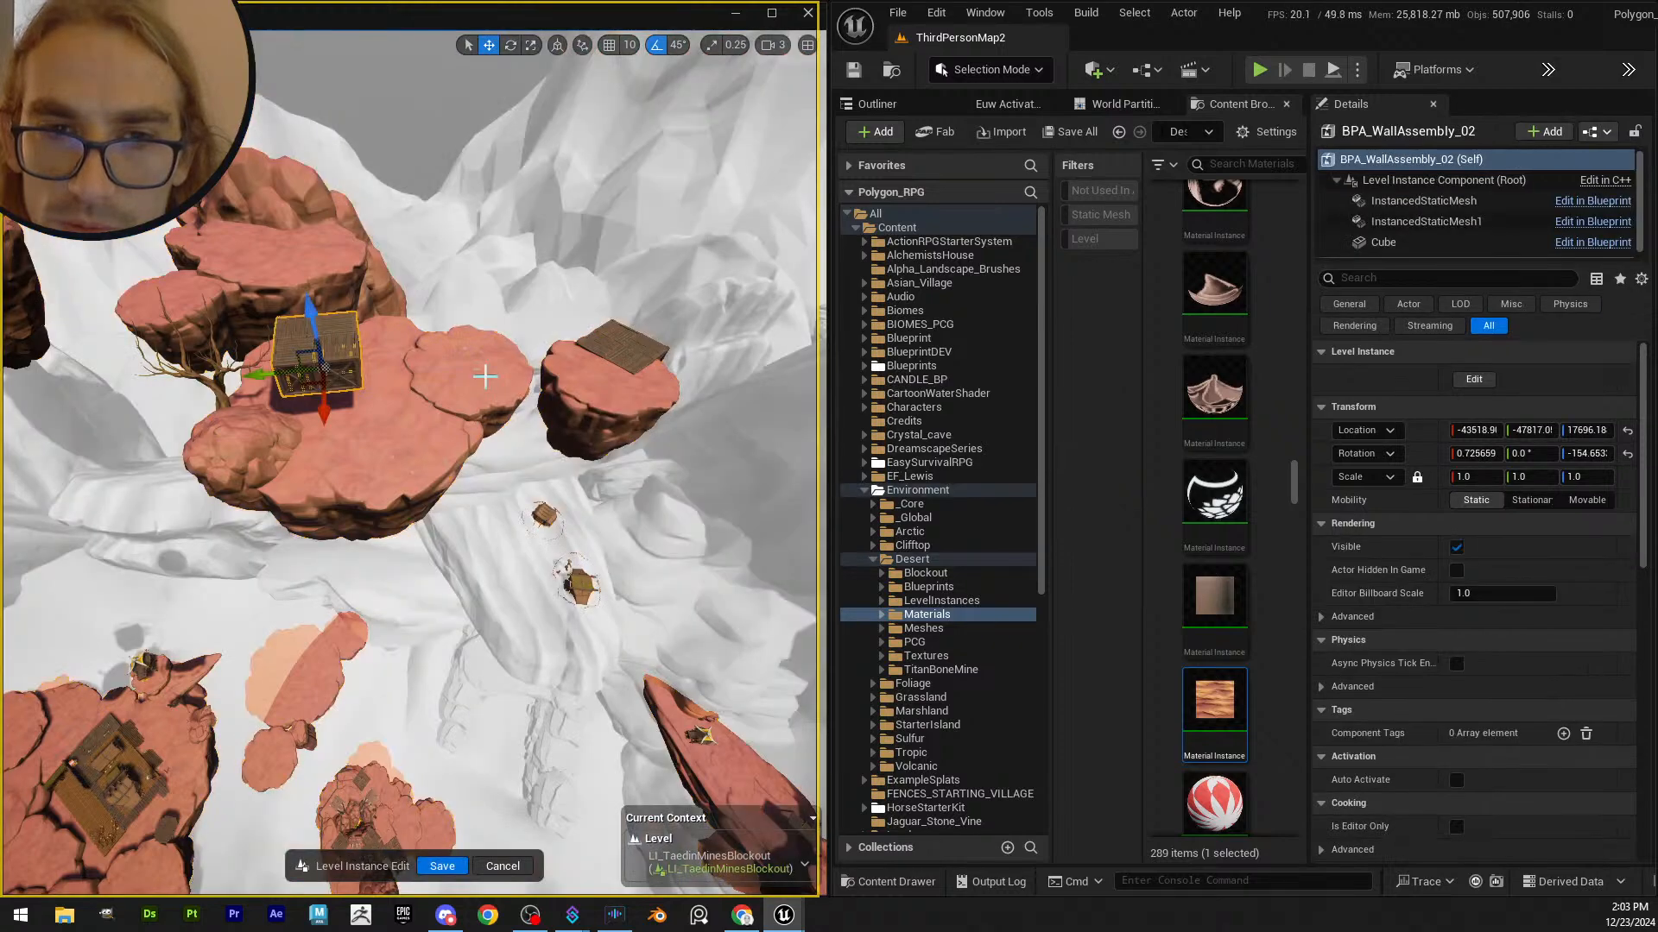
- Move the wooden wall assembly block from the upper floating ledge down to the sand below the crane platform
{"action": "right_click_drag", "start_coordinate": [485, 375], "coordinate": [449, 405]}
{"action": "scroll", "coordinate": [449, 406], "scroll_direction": "up", "scroll_amount": 1}
{"action": "scroll", "coordinate": [448, 406], "scroll_direction": "down", "scroll_amount": 2}
{"action": "scroll", "coordinate": [485, 554], "scroll_direction": "up", "scroll_amount": 3}
{"action": "right_click_drag", "start_coordinate": [485, 553], "coordinate": [485, 554]}
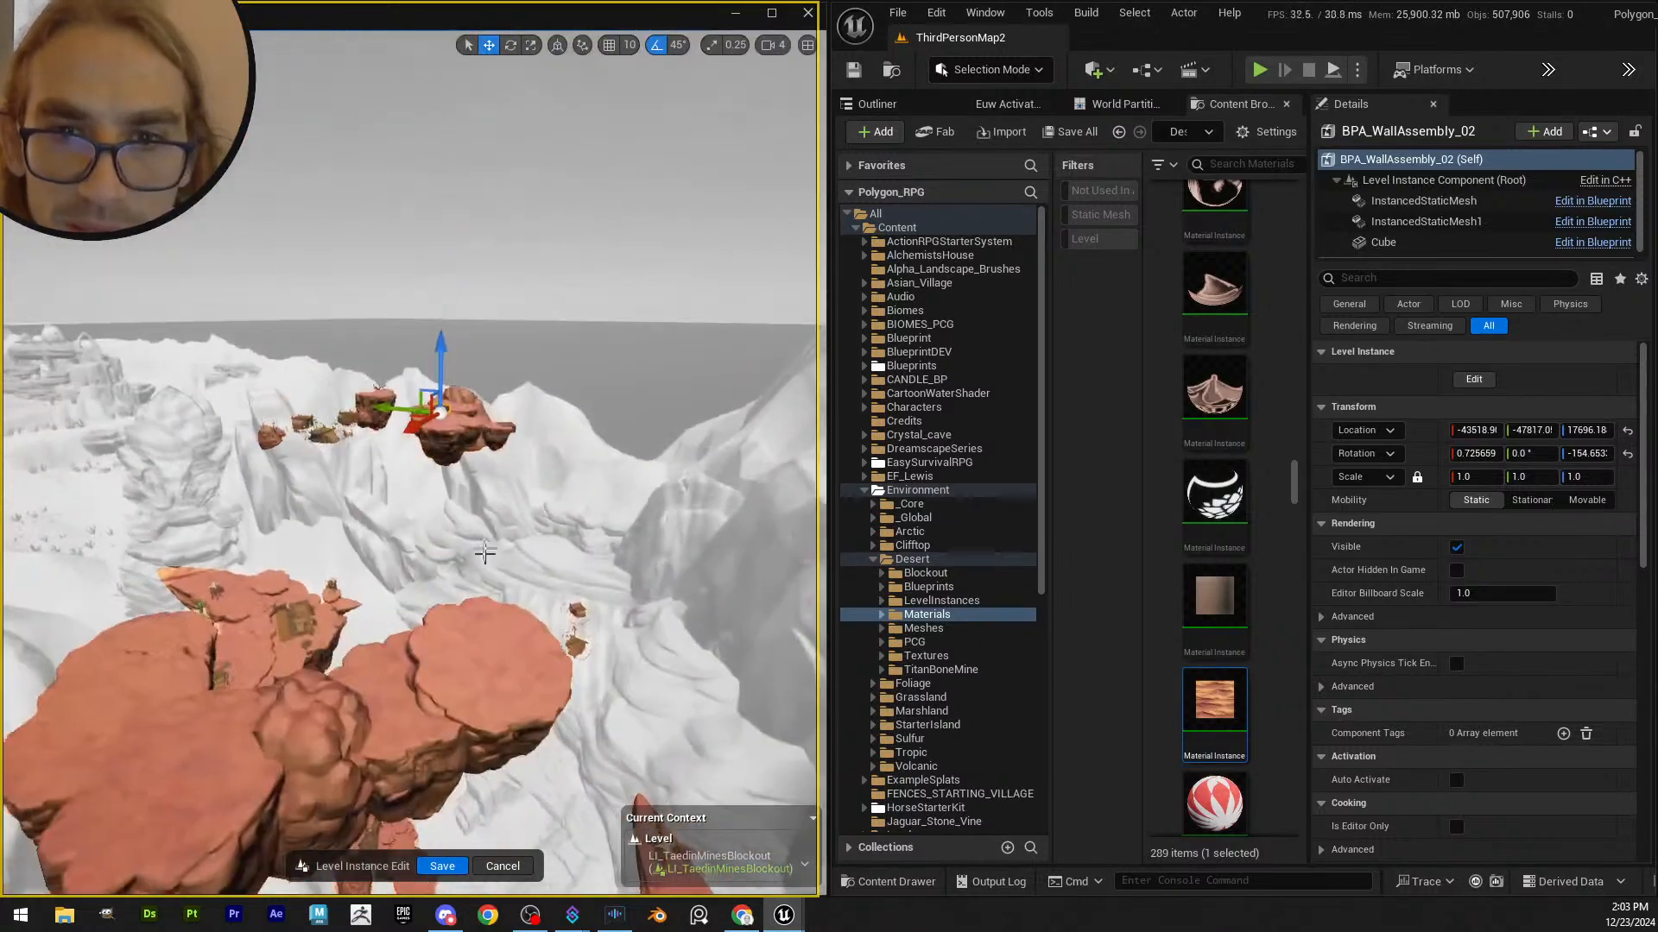
{"action": "left_click_drag", "start_coordinate": [389, 671], "coordinate": [460, 717]}
{"action": "right_click_drag", "start_coordinate": [461, 717], "coordinate": [461, 717]}
{"action": "left_click_drag", "start_coordinate": [208, 831], "coordinate": [224, 847]}
{"action": "key", "text": "f"}
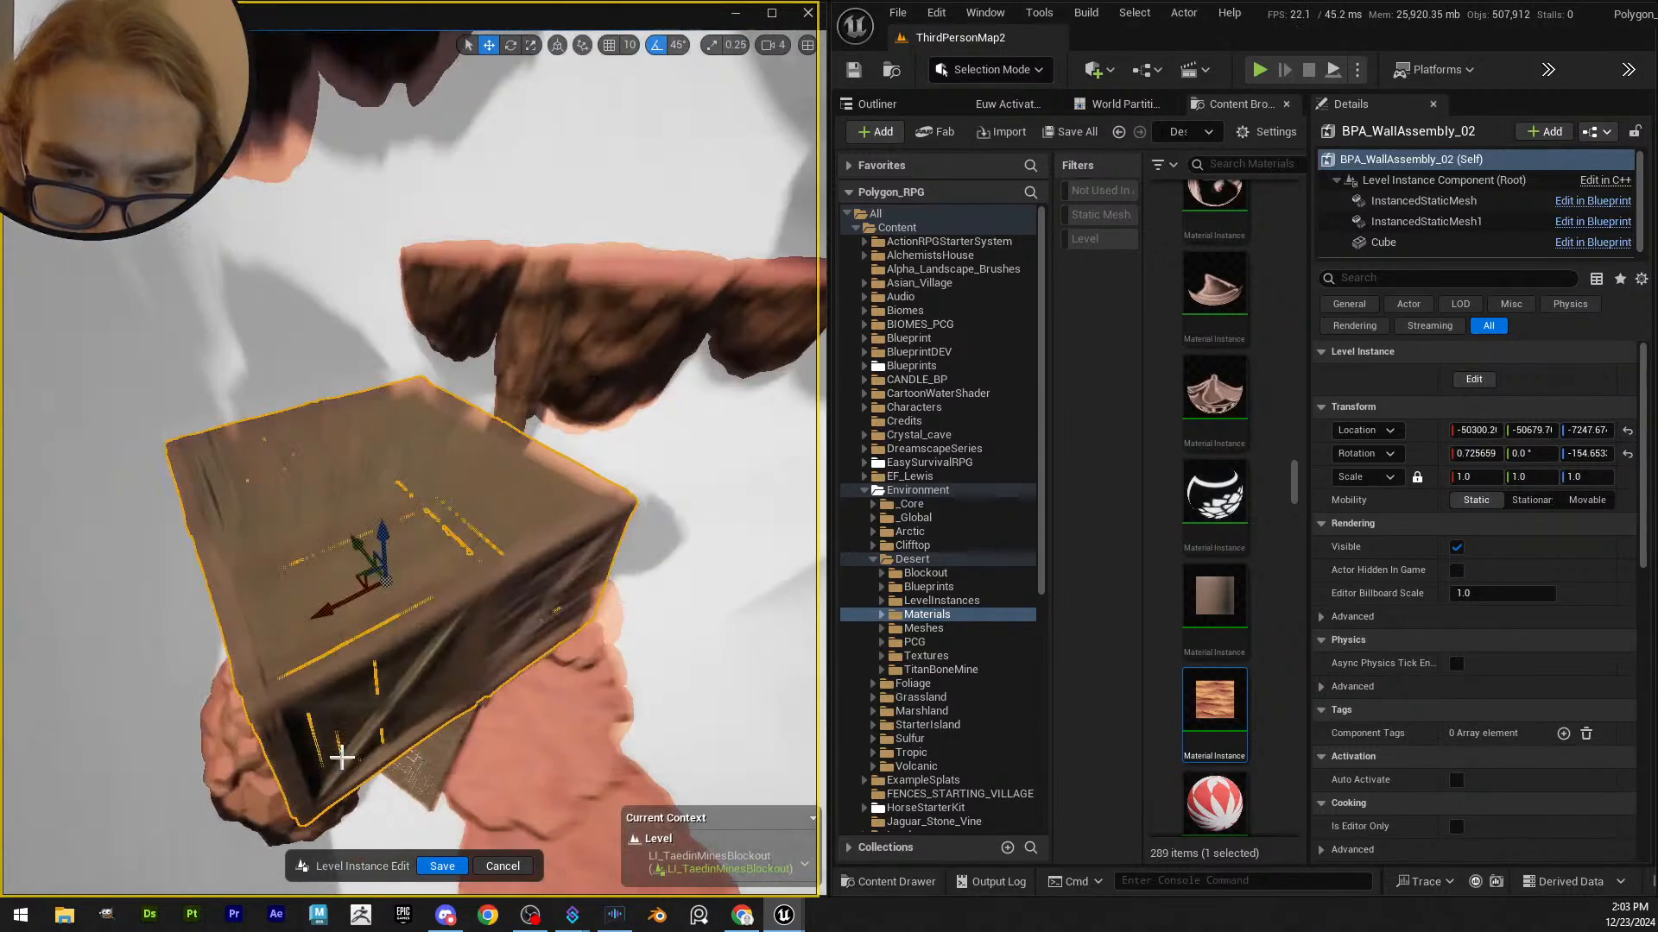
{"action": "right_click_drag", "start_coordinate": [416, 532], "coordinate": [416, 532]}
{"action": "scroll", "coordinate": [415, 532], "scroll_direction": "down", "scroll_amount": 2}
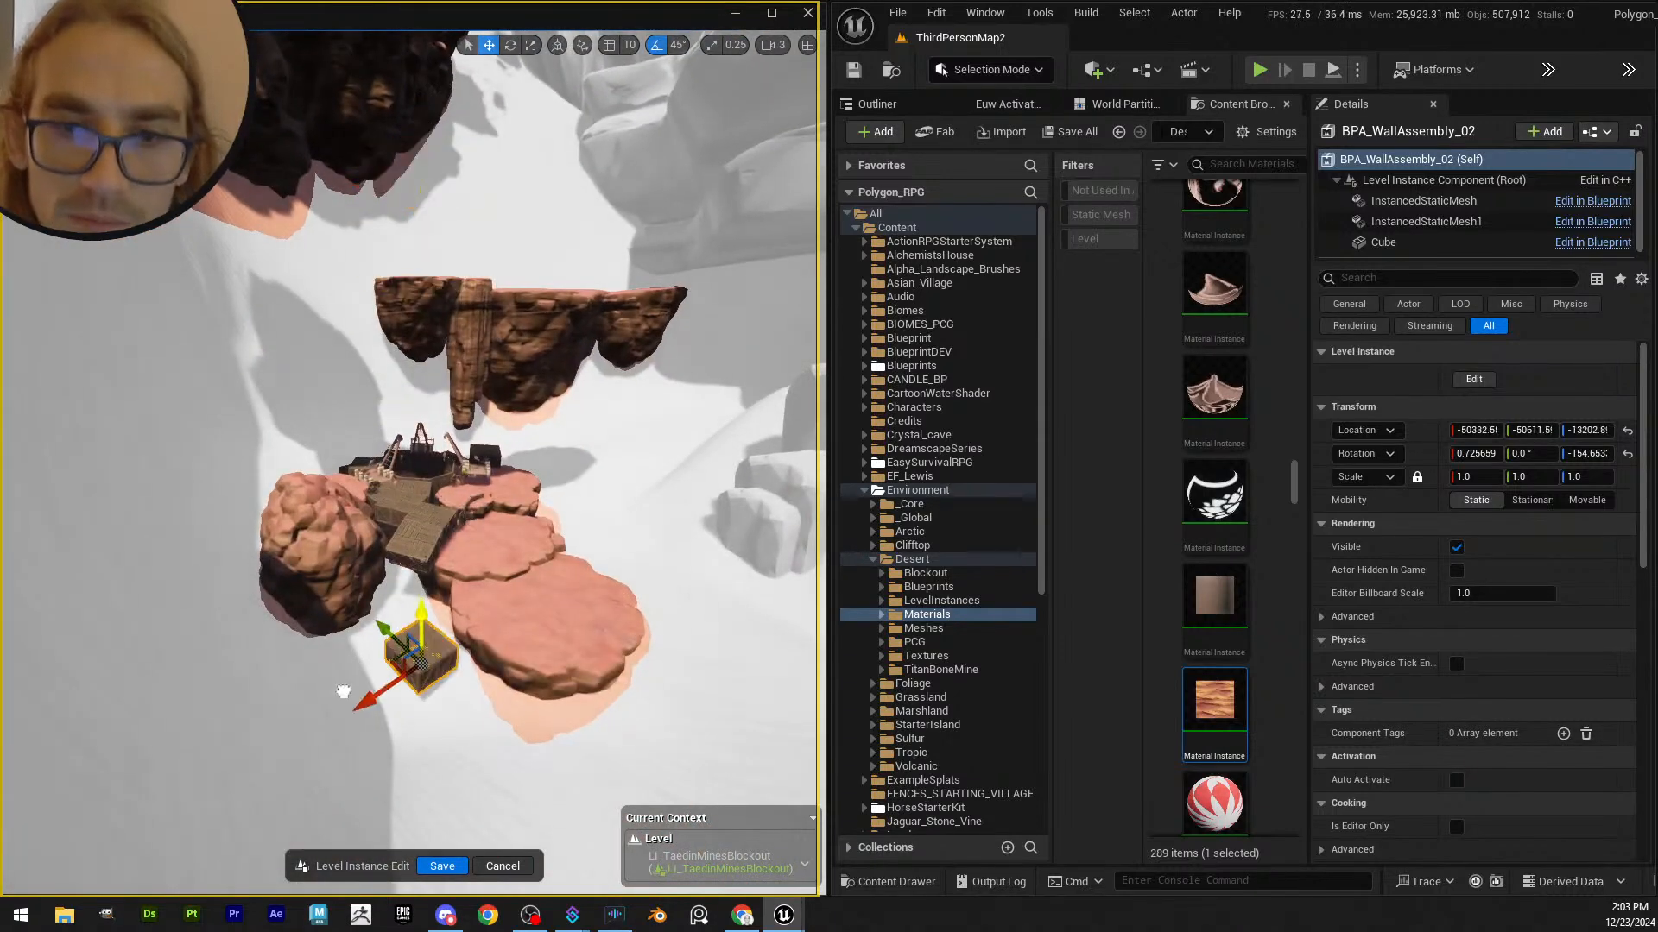
- Slide the wall assembly block under the lower end of the wooden ramp, turn it about 25 degrees, and raise it slightly
{"action": "key", "text": "f"}
{"action": "right_click_drag", "start_coordinate": [426, 610], "coordinate": [415, 440]}
{"action": "scroll", "coordinate": [425, 610], "scroll_direction": "down", "scroll_amount": 1}
{"action": "left_click_drag", "start_coordinate": [415, 441], "coordinate": [296, 432]}
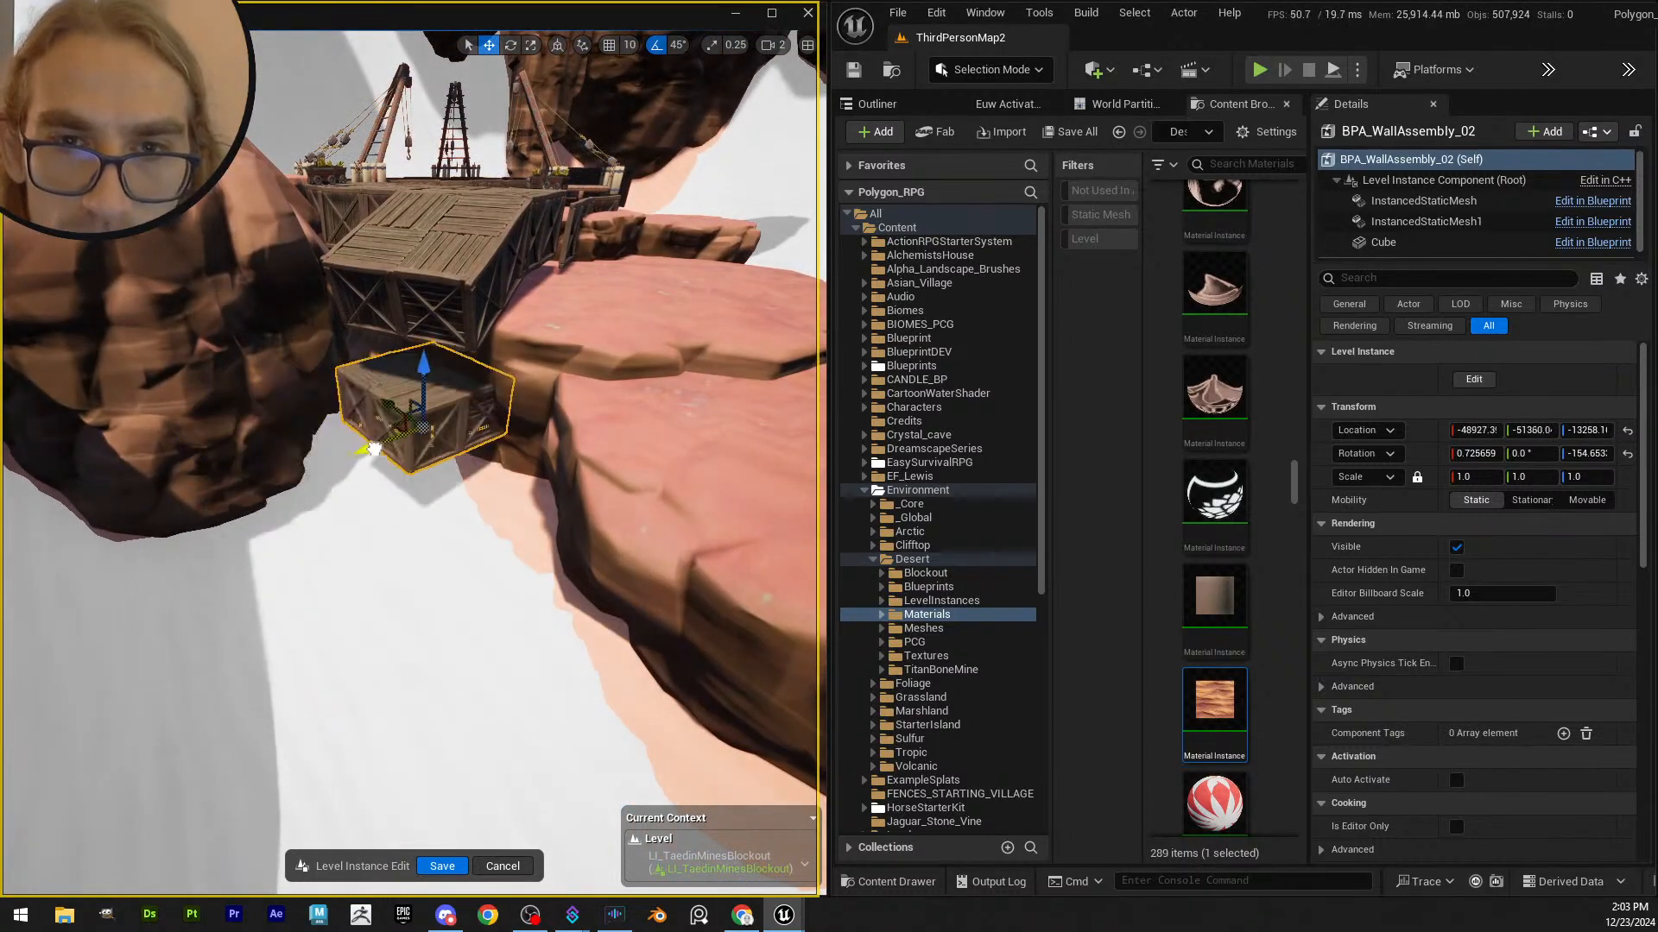
{"action": "key", "text": "e"}
{"action": "scroll", "coordinate": [376, 510], "scroll_direction": "up", "scroll_amount": 2}
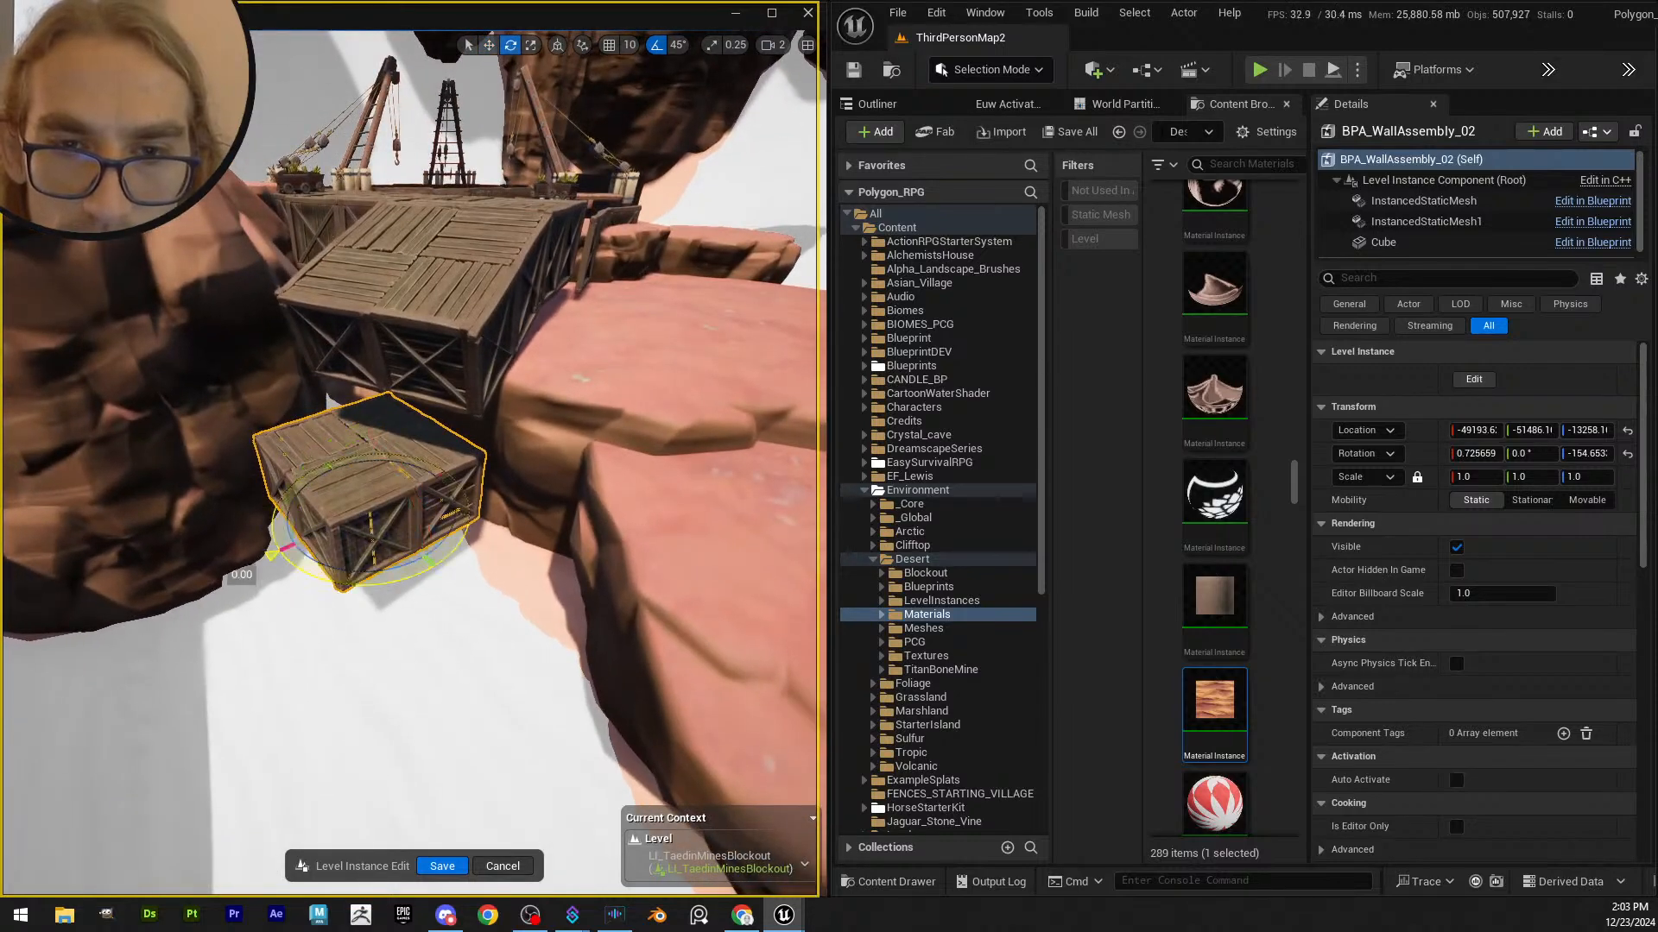
{"action": "right_click_drag", "start_coordinate": [437, 417], "coordinate": [437, 416]}
{"action": "scroll", "coordinate": [438, 416], "scroll_direction": "down", "scroll_amount": 1}
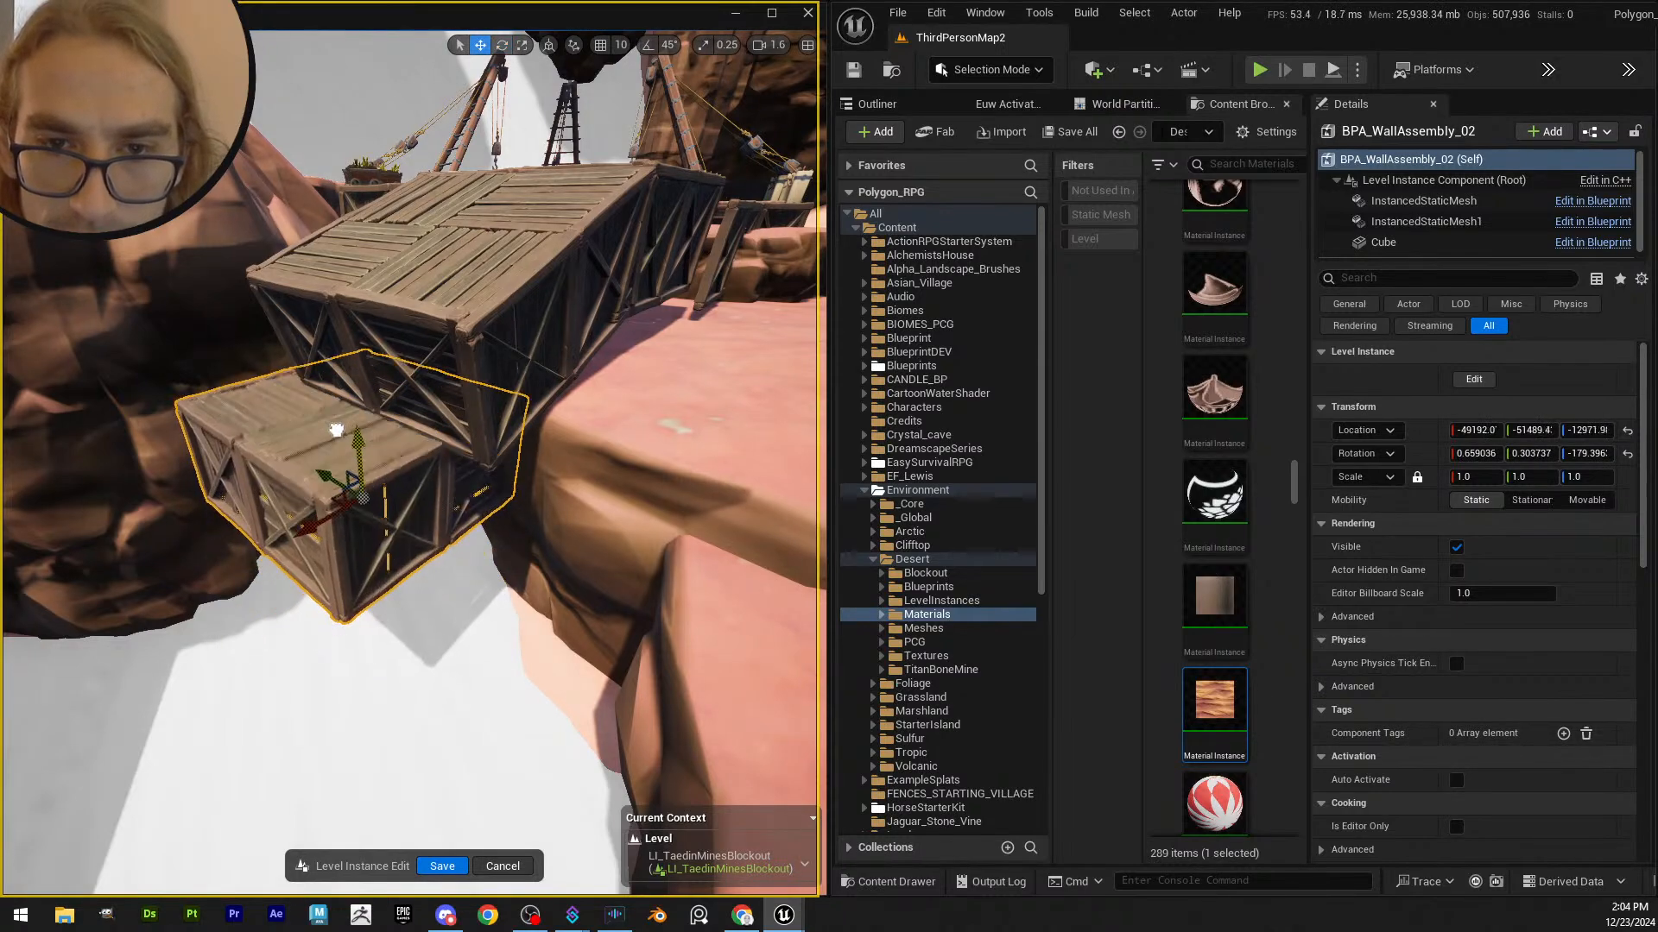
- Duplicate the wall assembly block, offset the copy sideways and one level down, and turn it about 15 degrees
{"action": "mouse_move", "coordinate": [337, 429]}
{"action": "right_mouse_down"}
{"action": "mouse_move", "coordinate": [384, 535]}
{"action": "mouse_move", "coordinate": [419, 529]}
{"action": "mouse_move", "coordinate": [448, 483]}
{"action": "mouse_move", "coordinate": [320, 431]}
{"action": "right_mouse_up"}
{"action": "key", "text": "ctrl+d"}
{"action": "left_click_drag", "start_coordinate": [261, 452], "coordinate": [416, 468]}
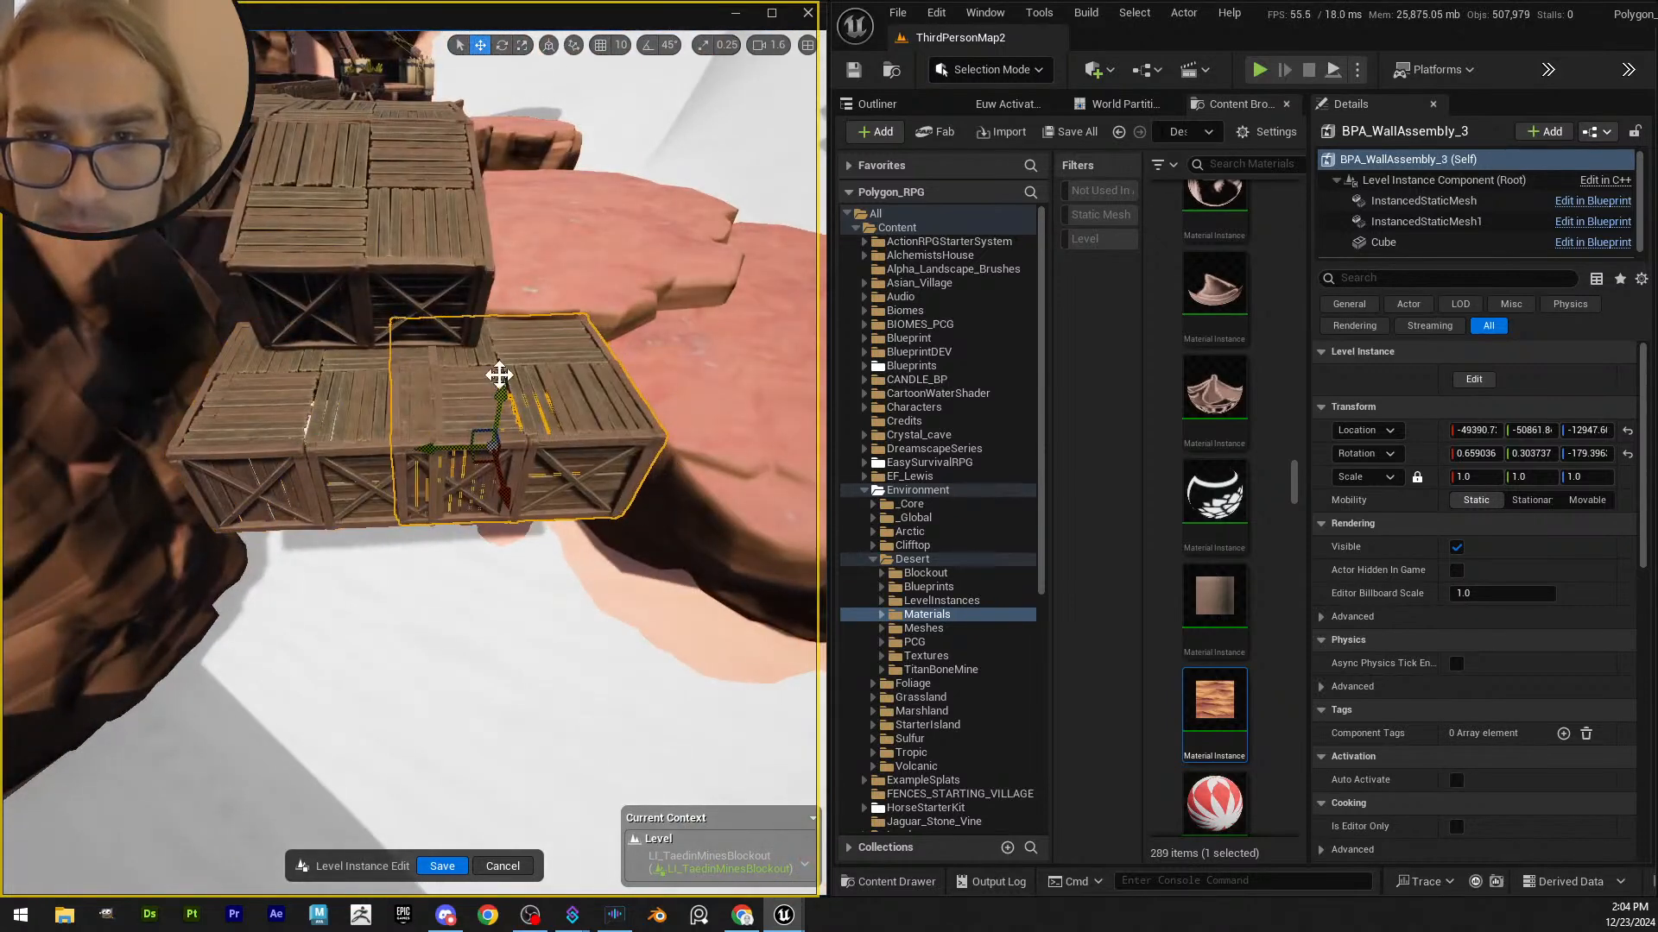
{"action": "left_click_drag", "start_coordinate": [499, 374], "coordinate": [497, 474]}
{"action": "right_click_drag", "start_coordinate": [504, 452], "coordinate": [403, 590]}
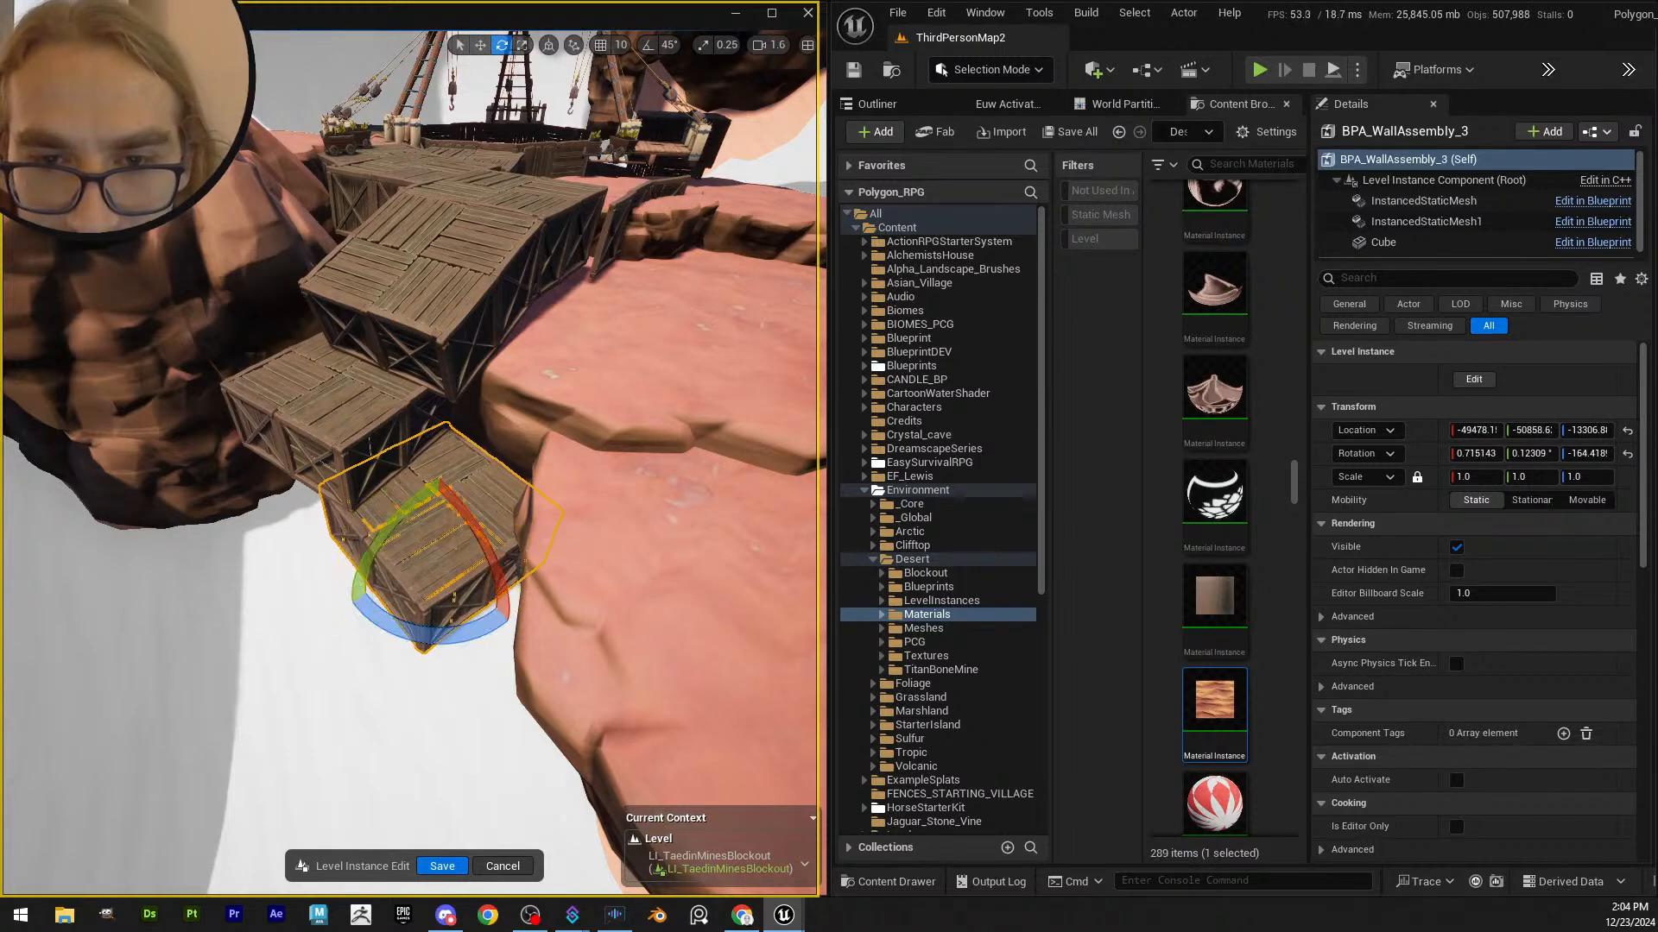
- Duplicate the lowest block again and move the copy outward and down as the next stair level
{"action": "right_click_drag", "start_coordinate": [402, 589], "coordinate": [564, 554]}
{"action": "key", "text": "w"}
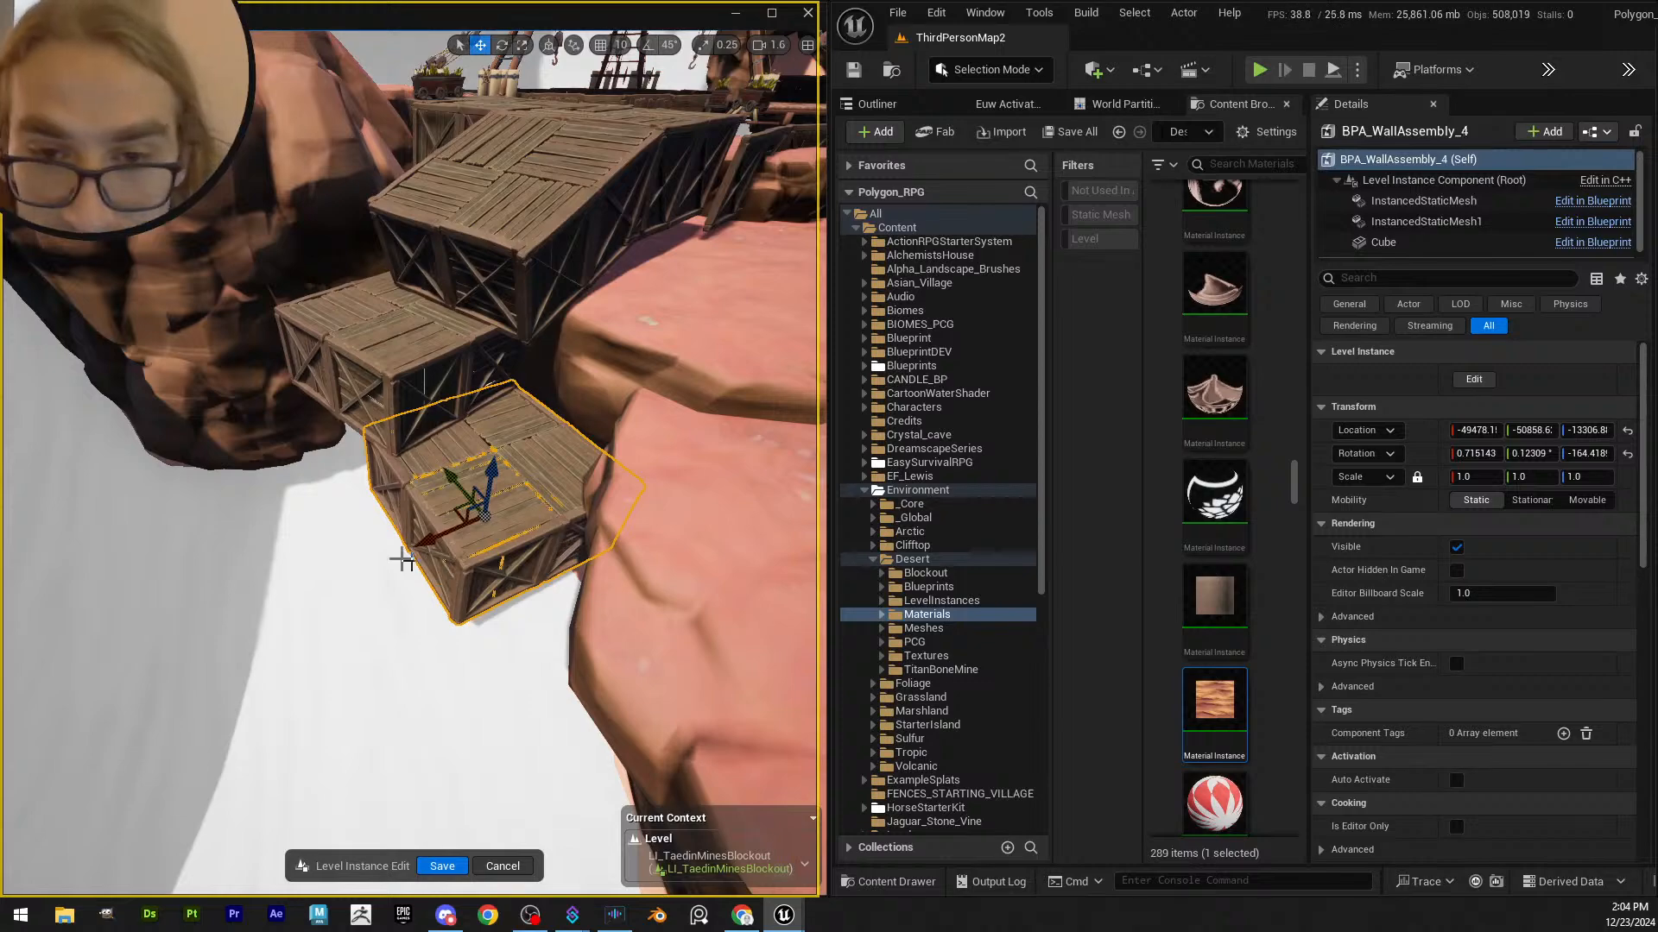
{"action": "left_click_drag", "start_coordinate": [402, 560], "coordinate": [221, 647]}
{"action": "right_click_drag", "start_coordinate": [220, 648], "coordinate": [352, 441]}
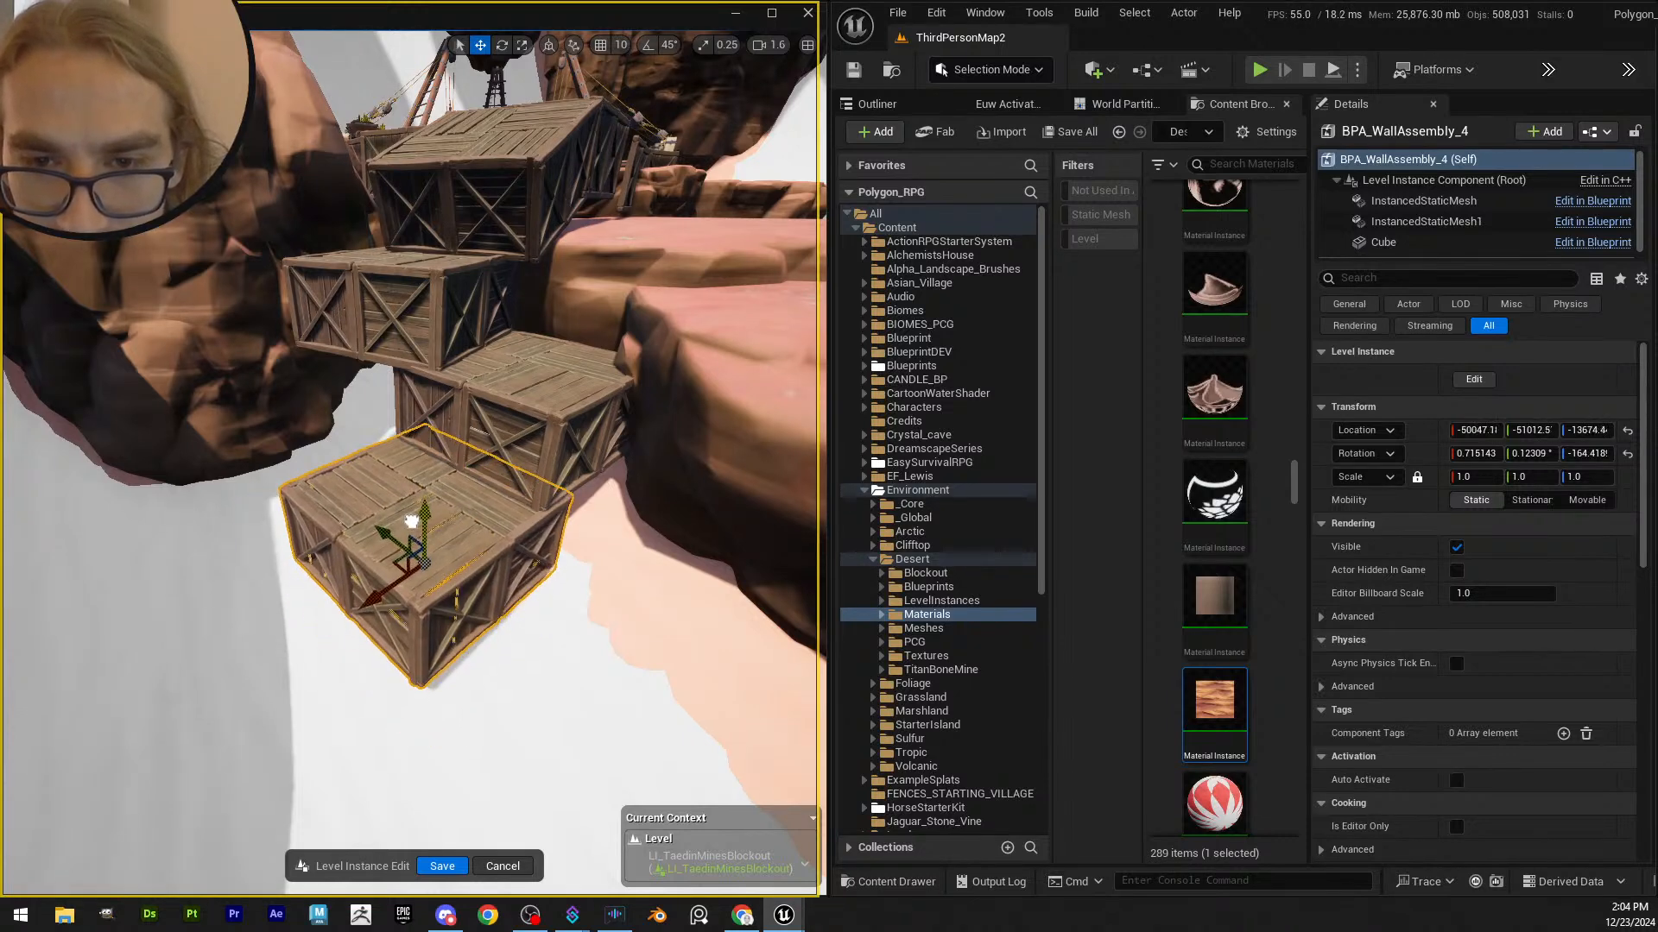
- Turn the lowest block about 15 degrees and place a duplicate beside it, toward the rock wall, at the same height
{"action": "right_click_drag", "start_coordinate": [410, 549], "coordinate": [418, 640]}
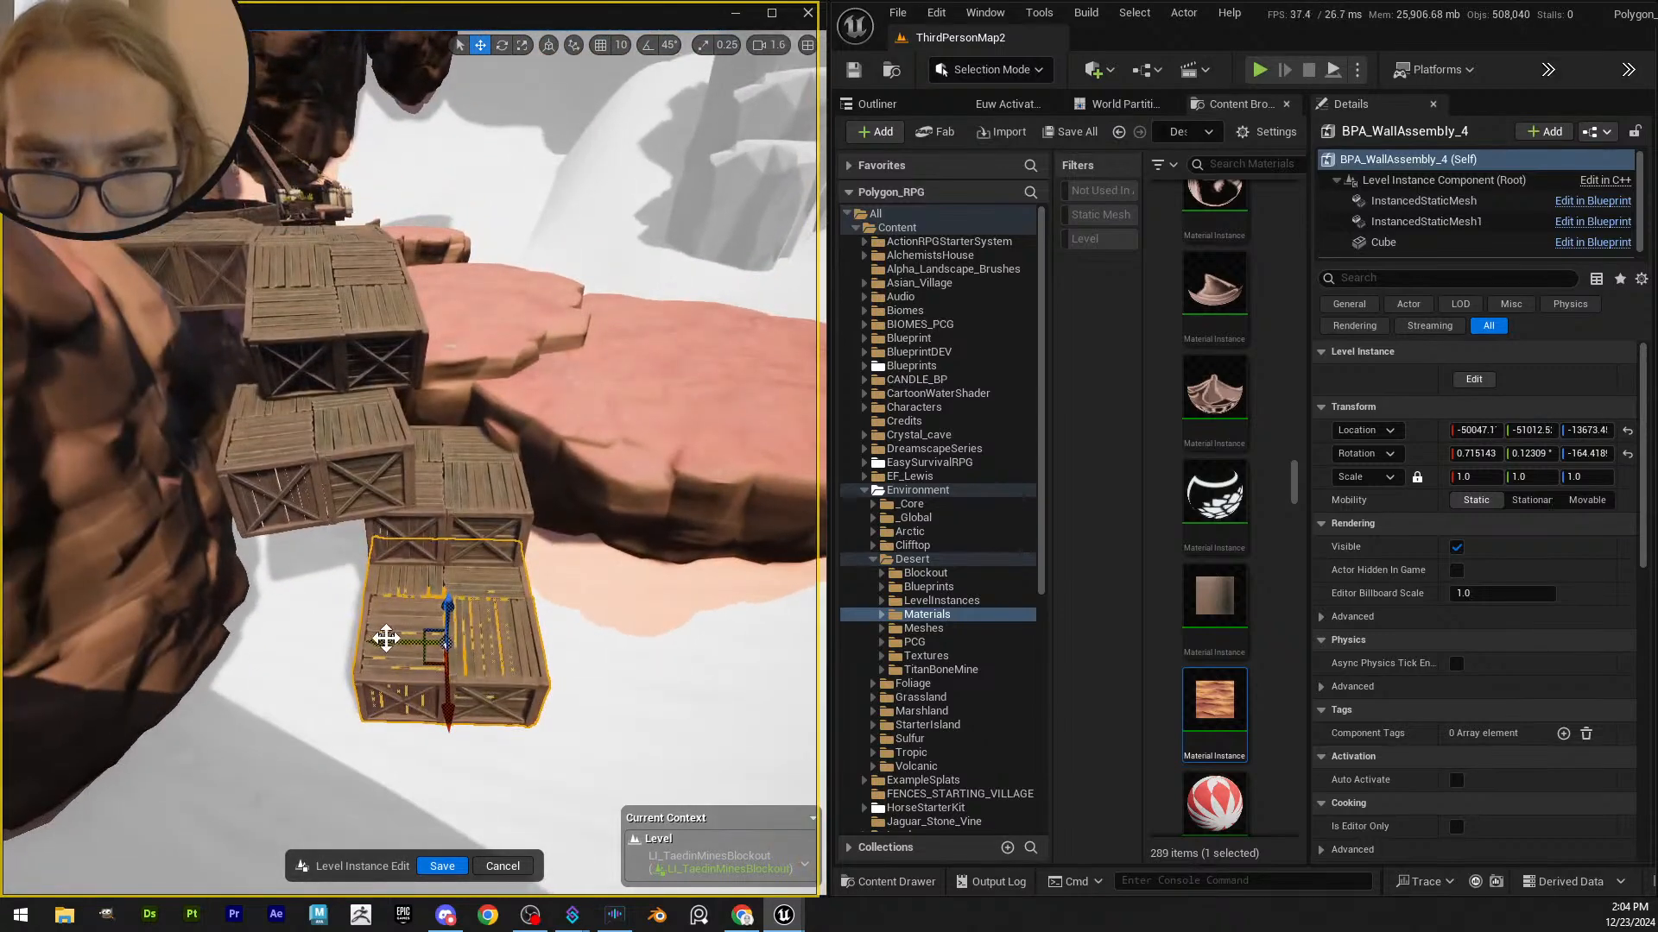
{"action": "right_click_drag", "start_coordinate": [525, 635], "coordinate": [520, 570]}
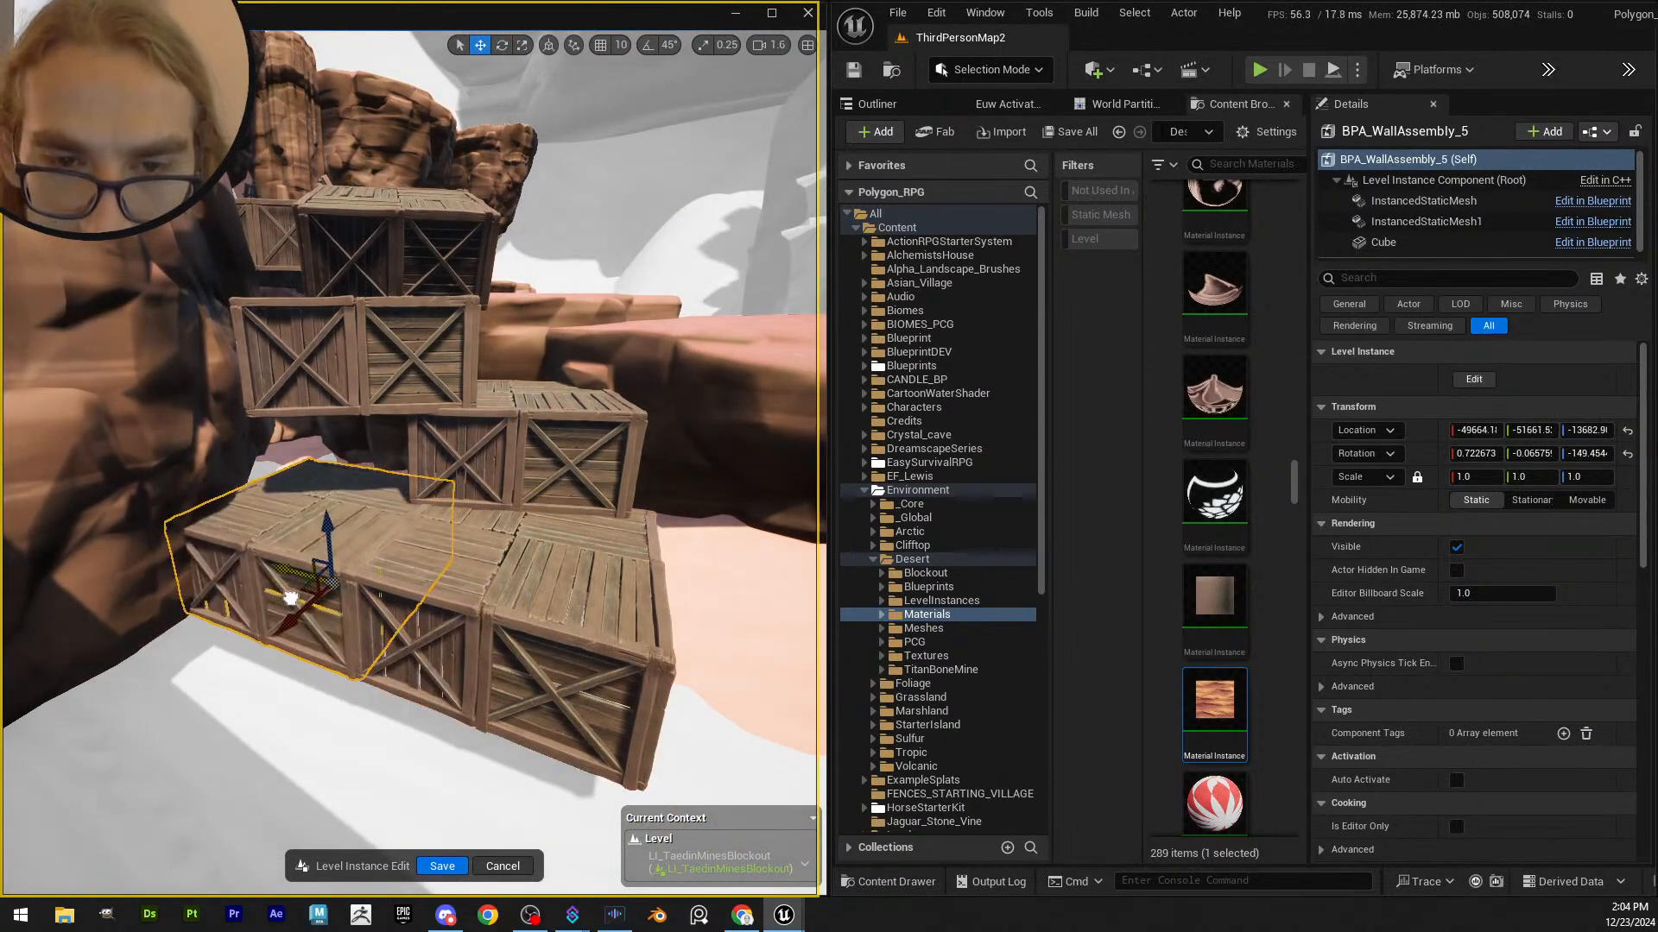
{"action": "right_click_drag", "start_coordinate": [292, 596], "coordinate": [377, 525]}
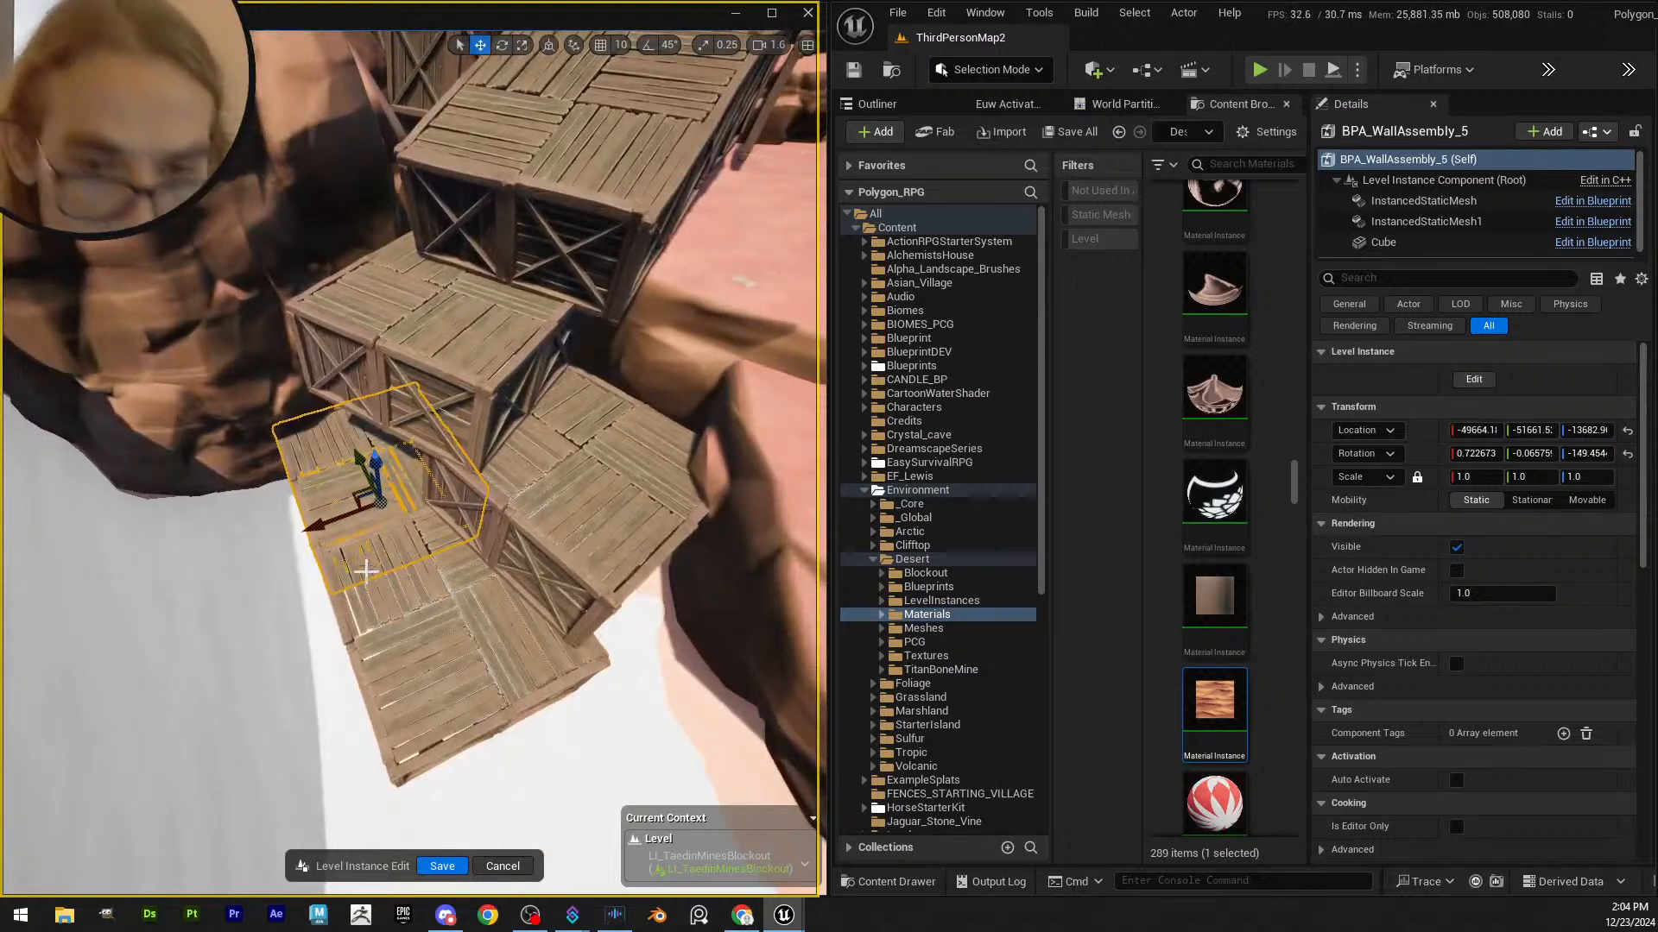
- Duplicate the block nearest the rock, move the copy outward and down into the sand, and turn it about 33 degrees
{"action": "left_click_drag", "start_coordinate": [320, 530], "coordinate": [137, 598], "text": "alt"}
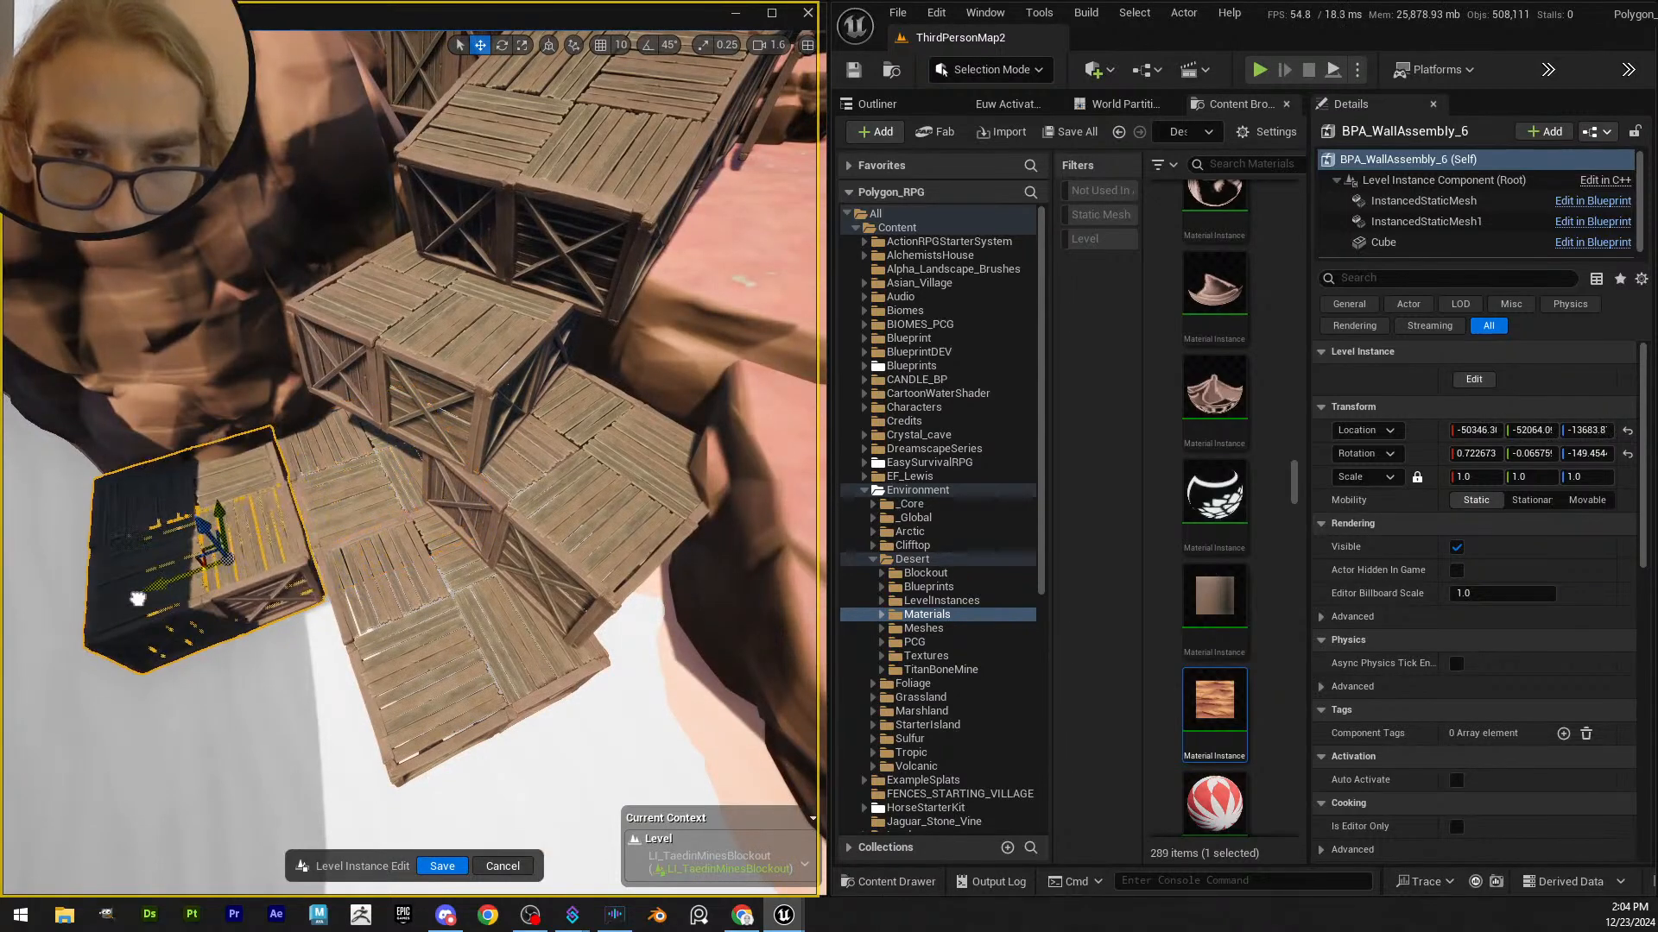
{"action": "right_click_drag", "start_coordinate": [179, 604], "coordinate": [202, 390]}
{"action": "left_click_drag", "start_coordinate": [202, 389], "coordinate": [233, 500]}
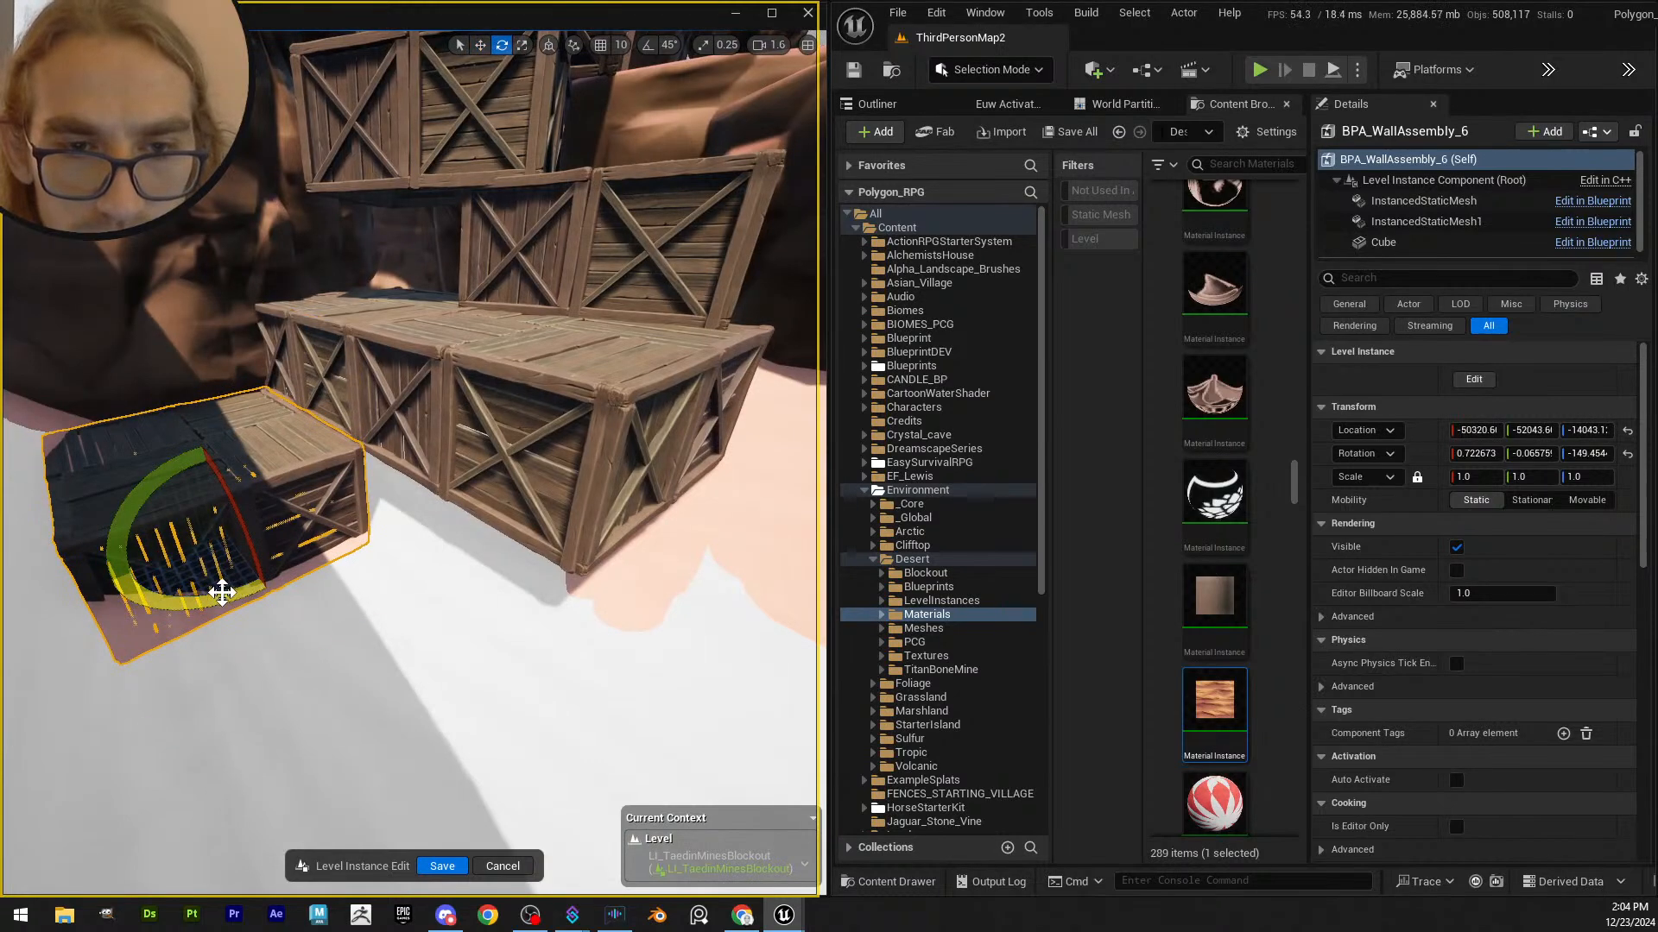
{"action": "mouse_move", "coordinate": [222, 592]}
{"action": "left_mouse_down"}
{"action": "mouse_move", "coordinate": [134, 611]}
{"action": "mouse_move", "coordinate": [225, 566]}
{"action": "left_mouse_up"}
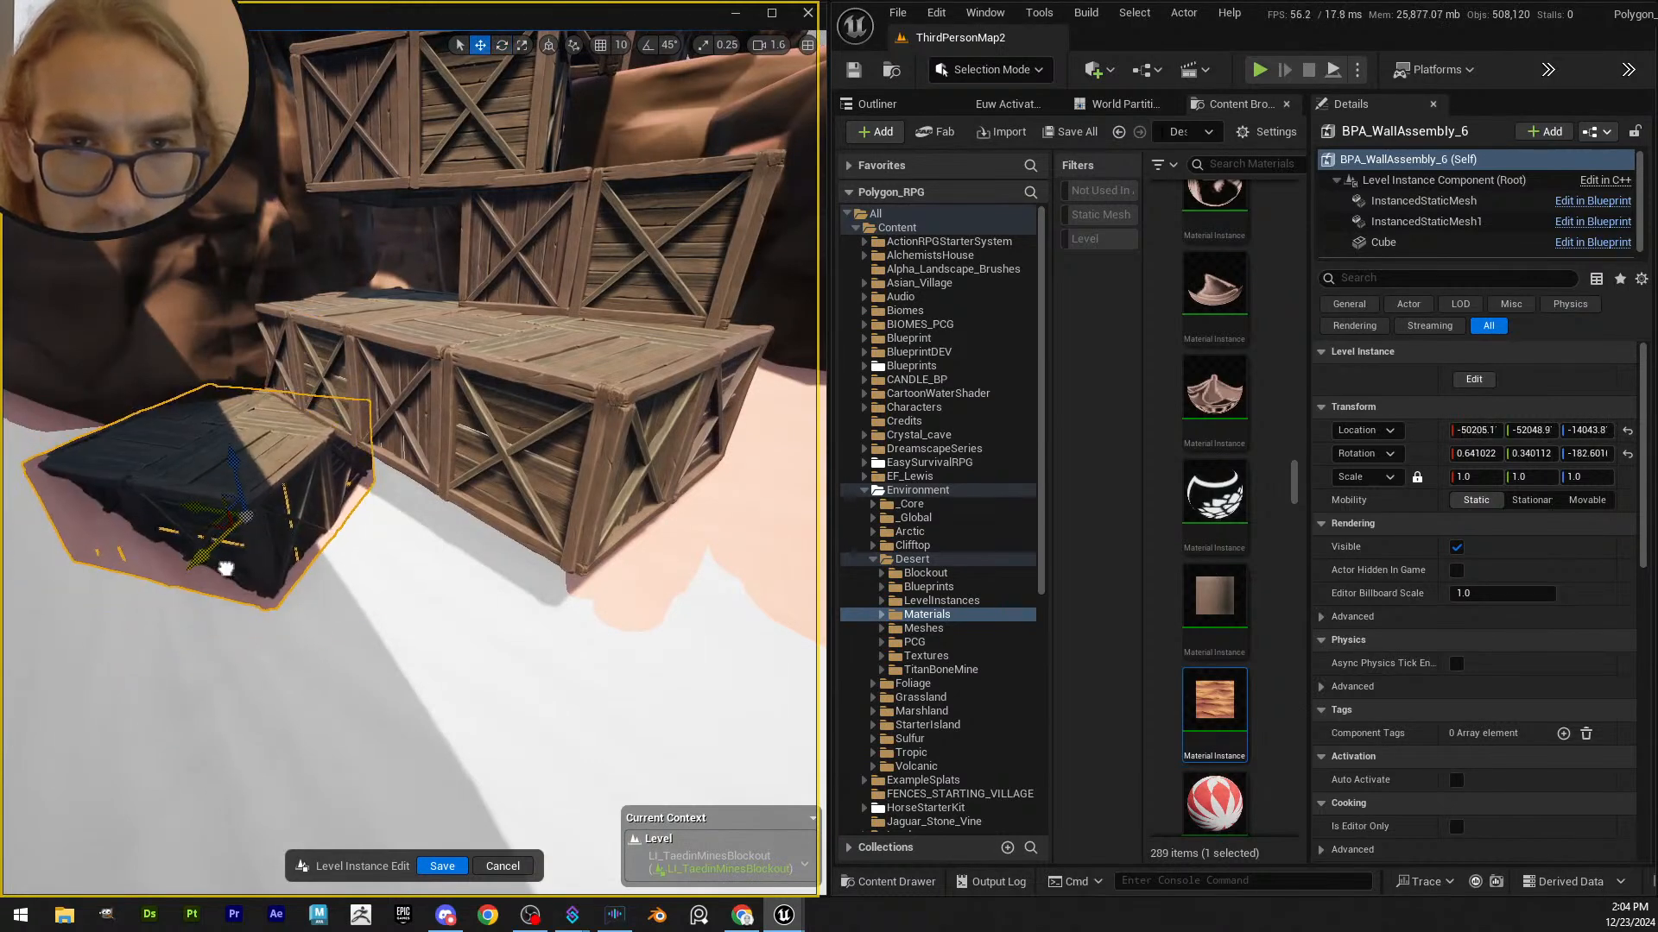
- Rotate the lowest block about 55 degrees further around its vertical axis, and save the level instance
{"action": "key", "text": "e"}
{"action": "right_click_drag", "start_coordinate": [225, 566], "coordinate": [335, 628]}
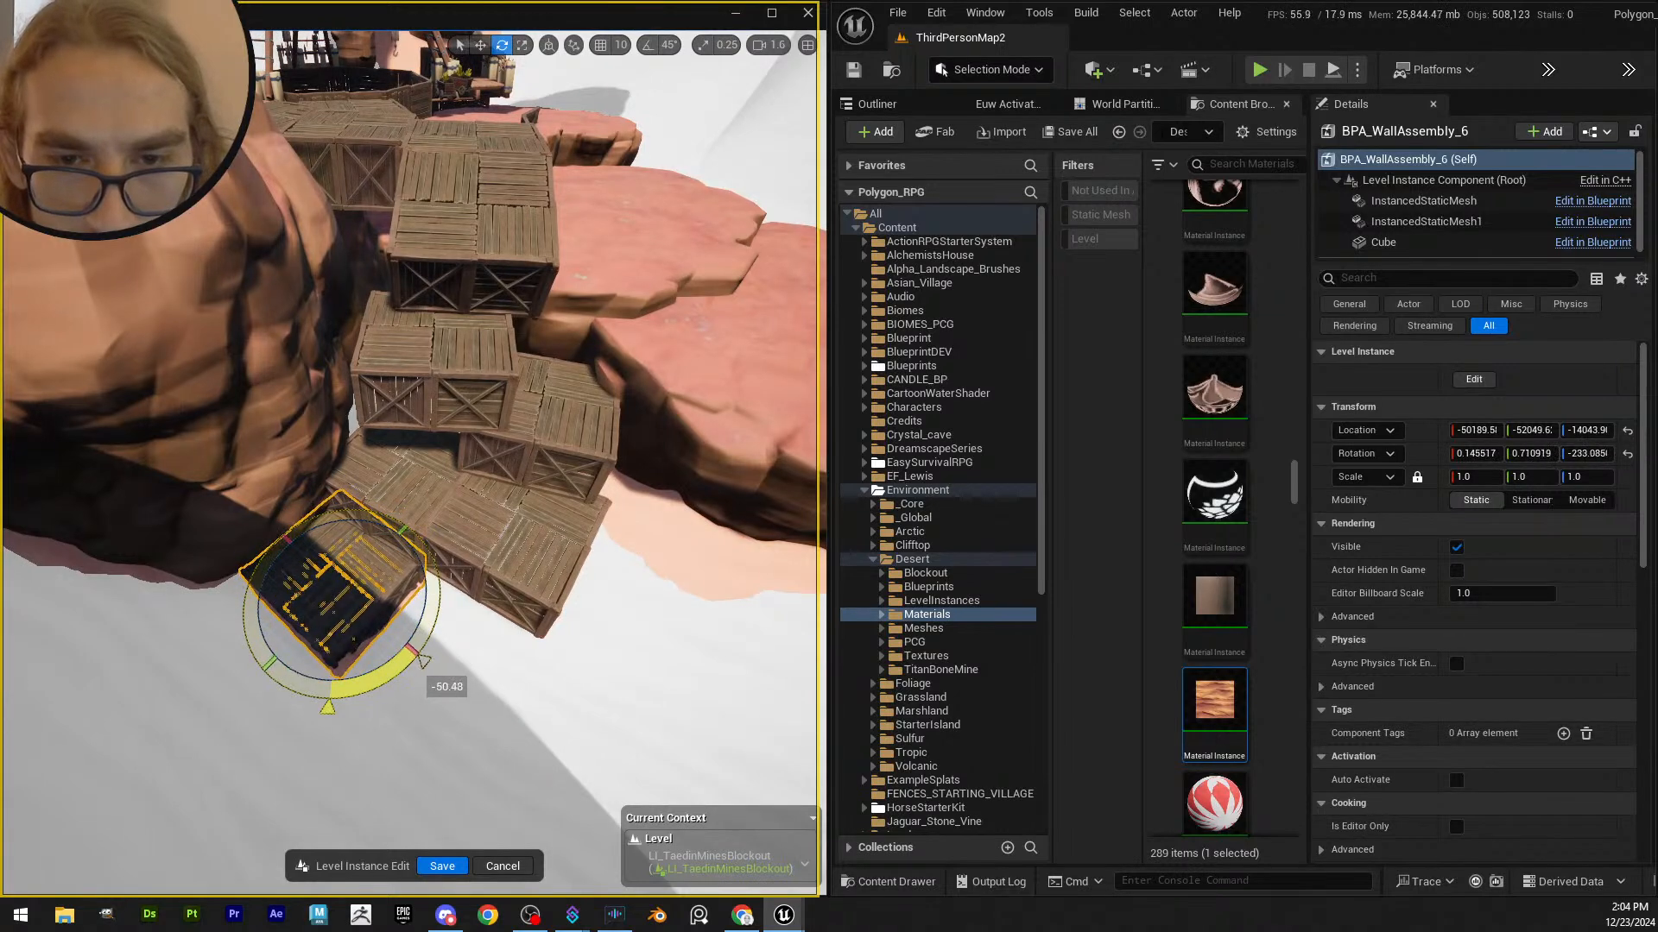
{"action": "right_click_drag", "start_coordinate": [465, 531], "coordinate": [466, 547]}
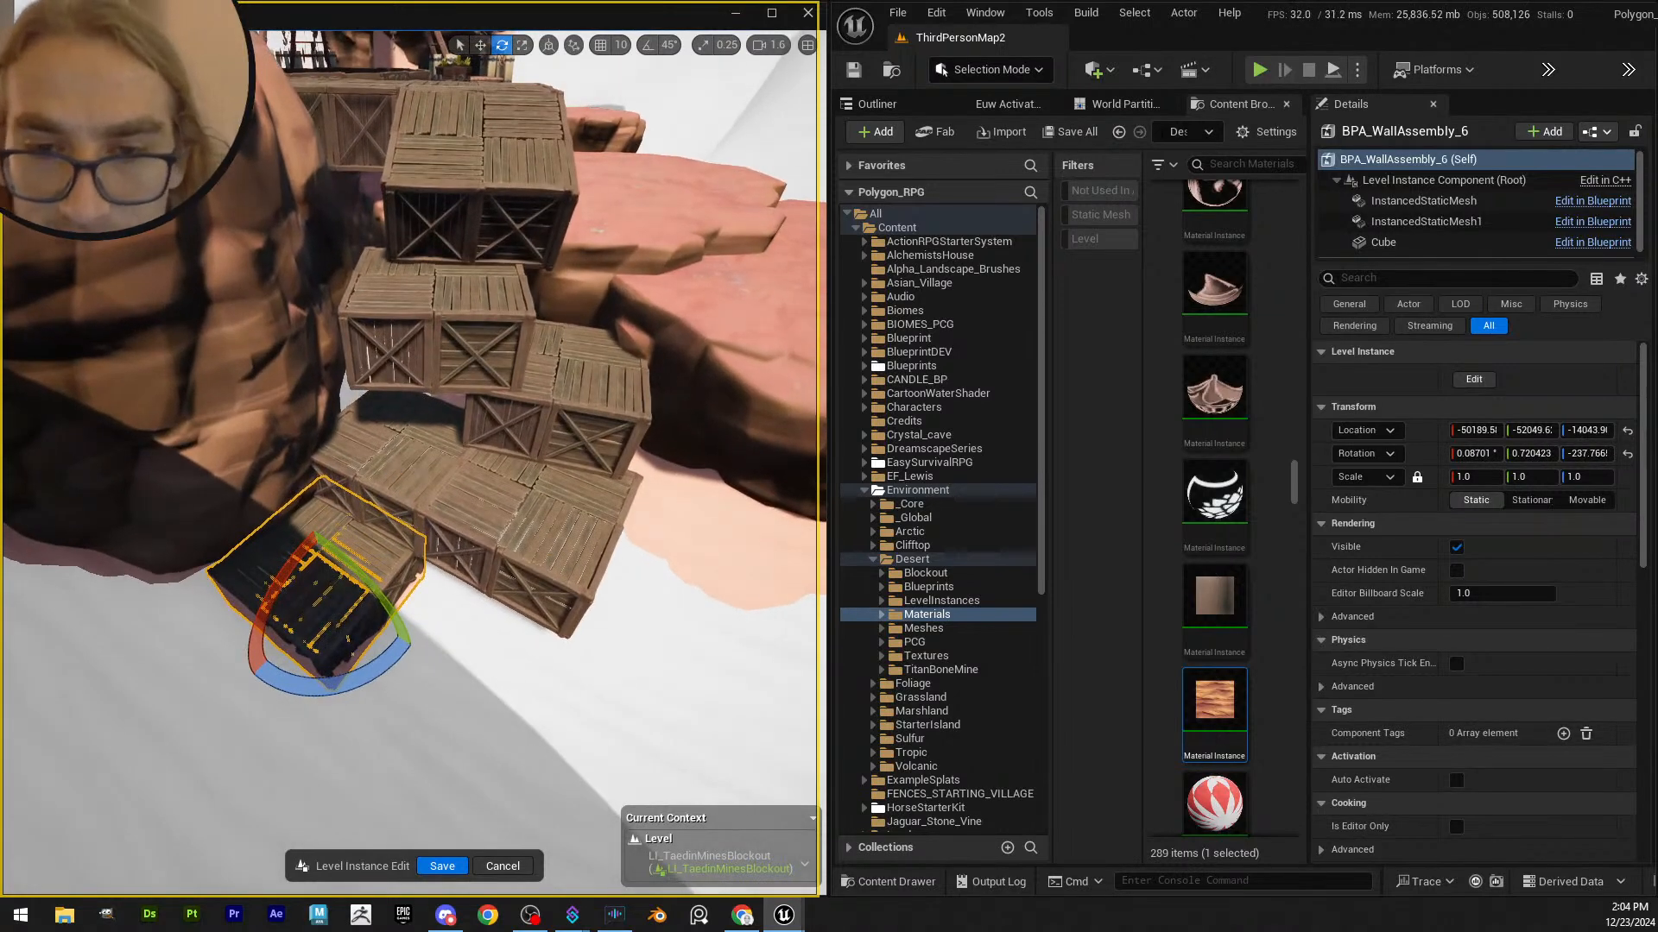
{"action": "left_click", "coordinate": [480, 546]}
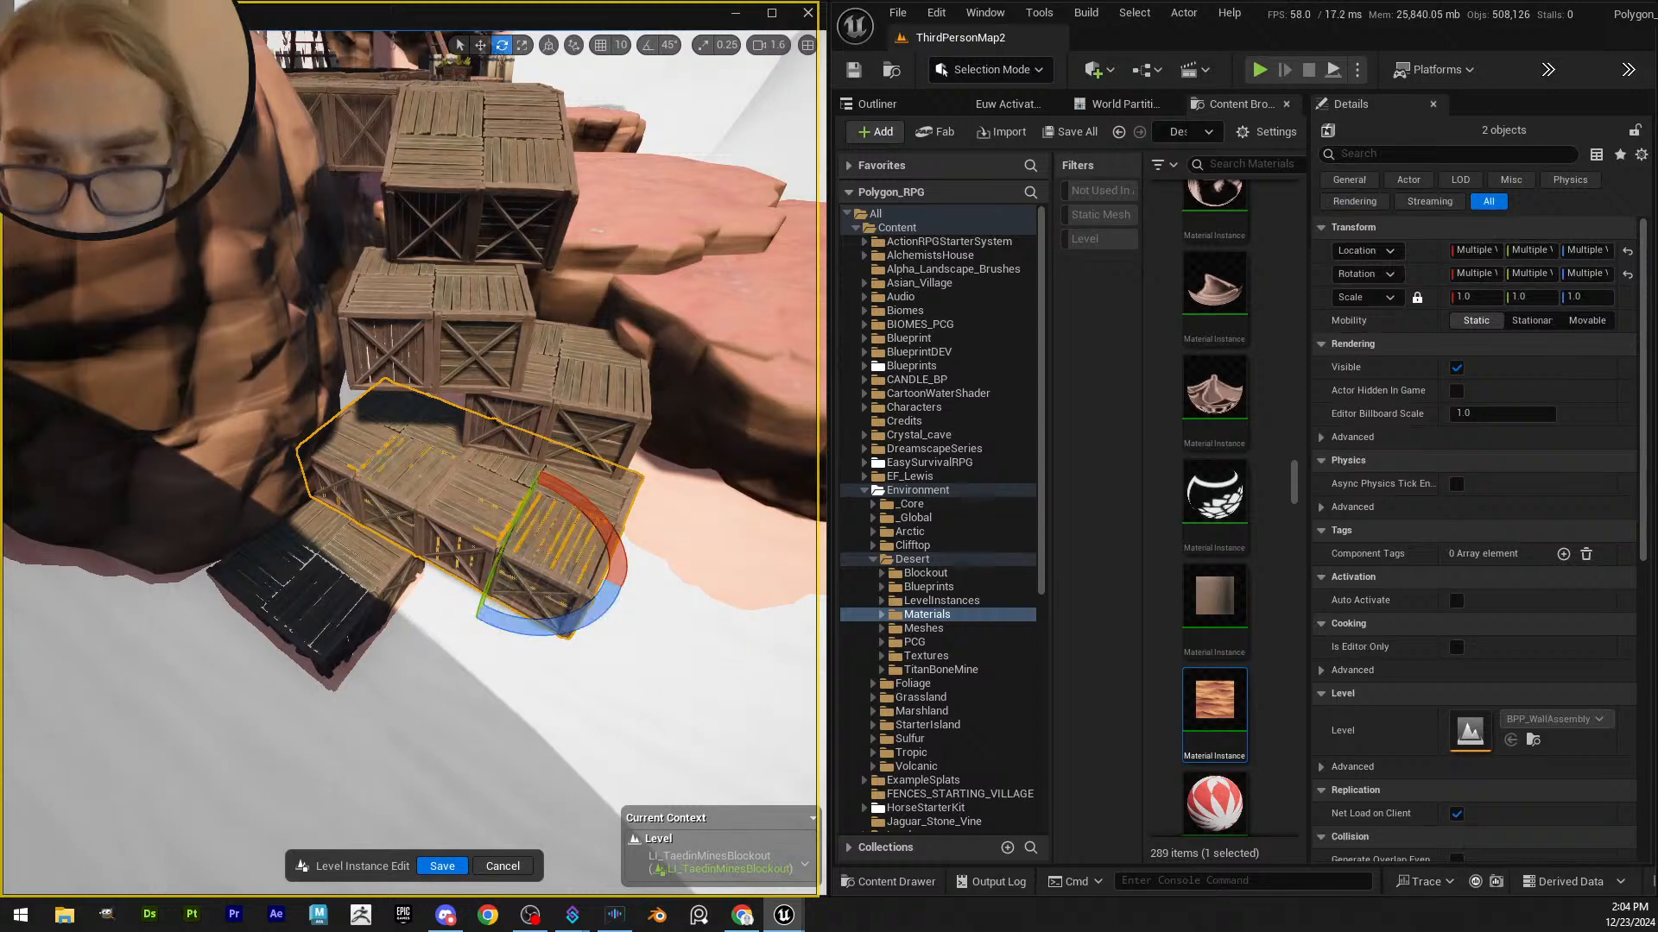
{"action": "left_click", "coordinate": [379, 576]}
{"action": "left_click", "coordinate": [445, 867]}
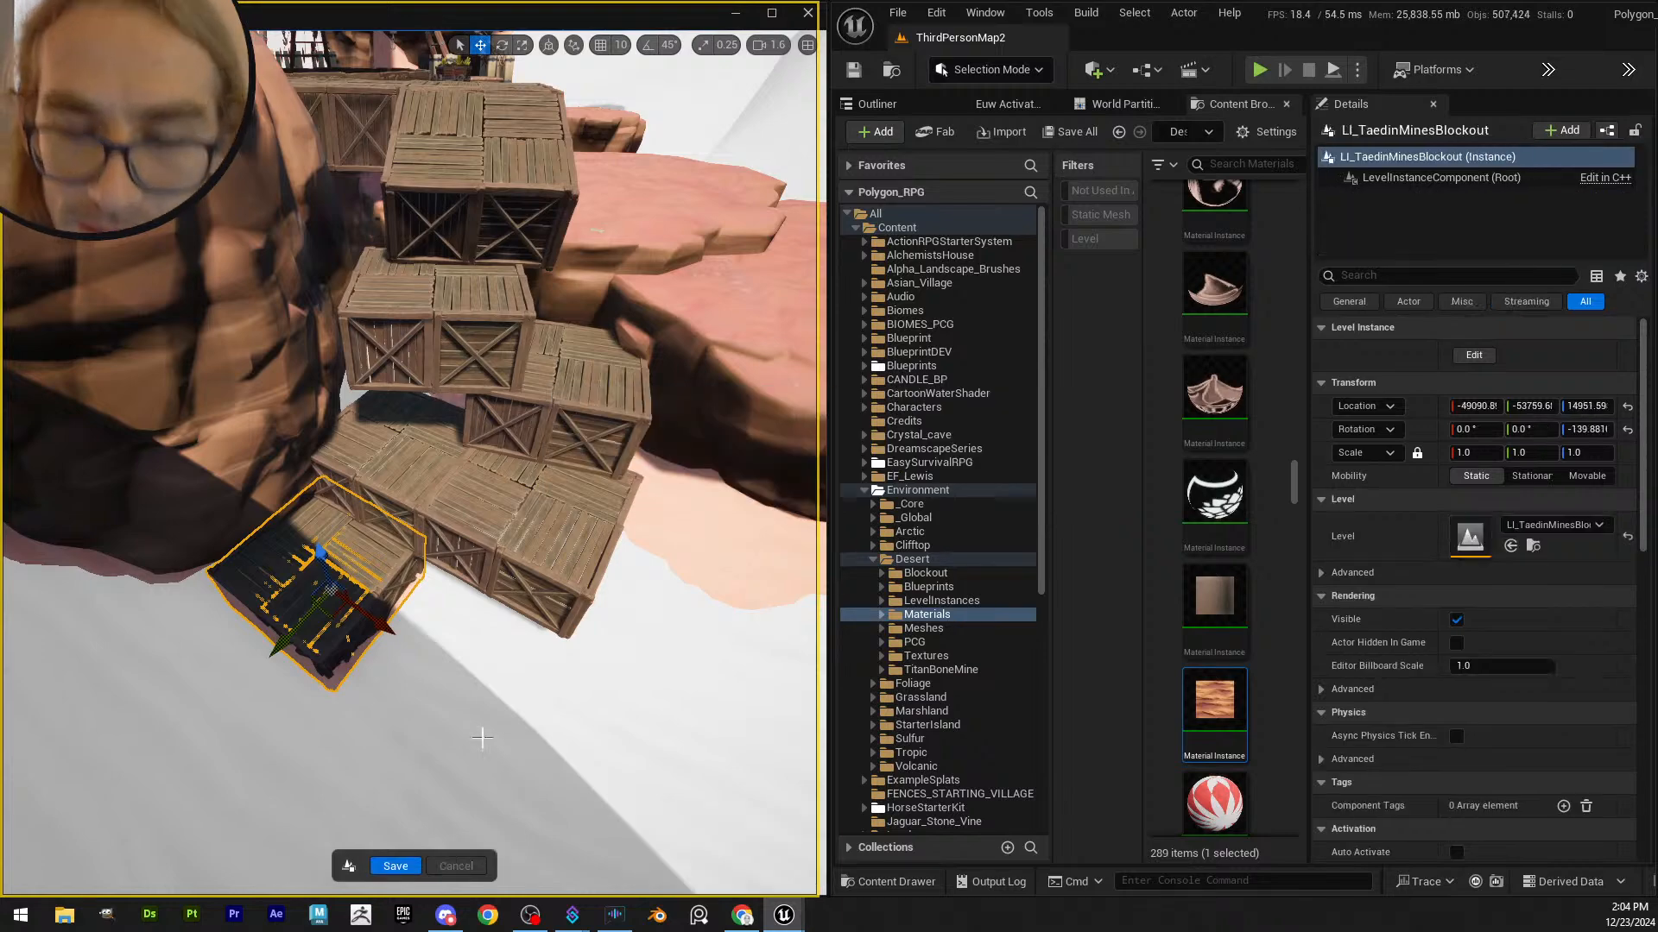
- Select the LI_TaedinMinesBlockout level instance by its stacked crate blocks and open it for editing again
{"action": "right_click_drag", "start_coordinate": [540, 571], "coordinate": [479, 587]}
{"action": "key", "text": "w"}
{"action": "scroll", "coordinate": [529, 571], "scroll_direction": "down", "scroll_amount": 5}
{"action": "left_click", "coordinate": [529, 571]}
{"action": "key", "text": "s"}
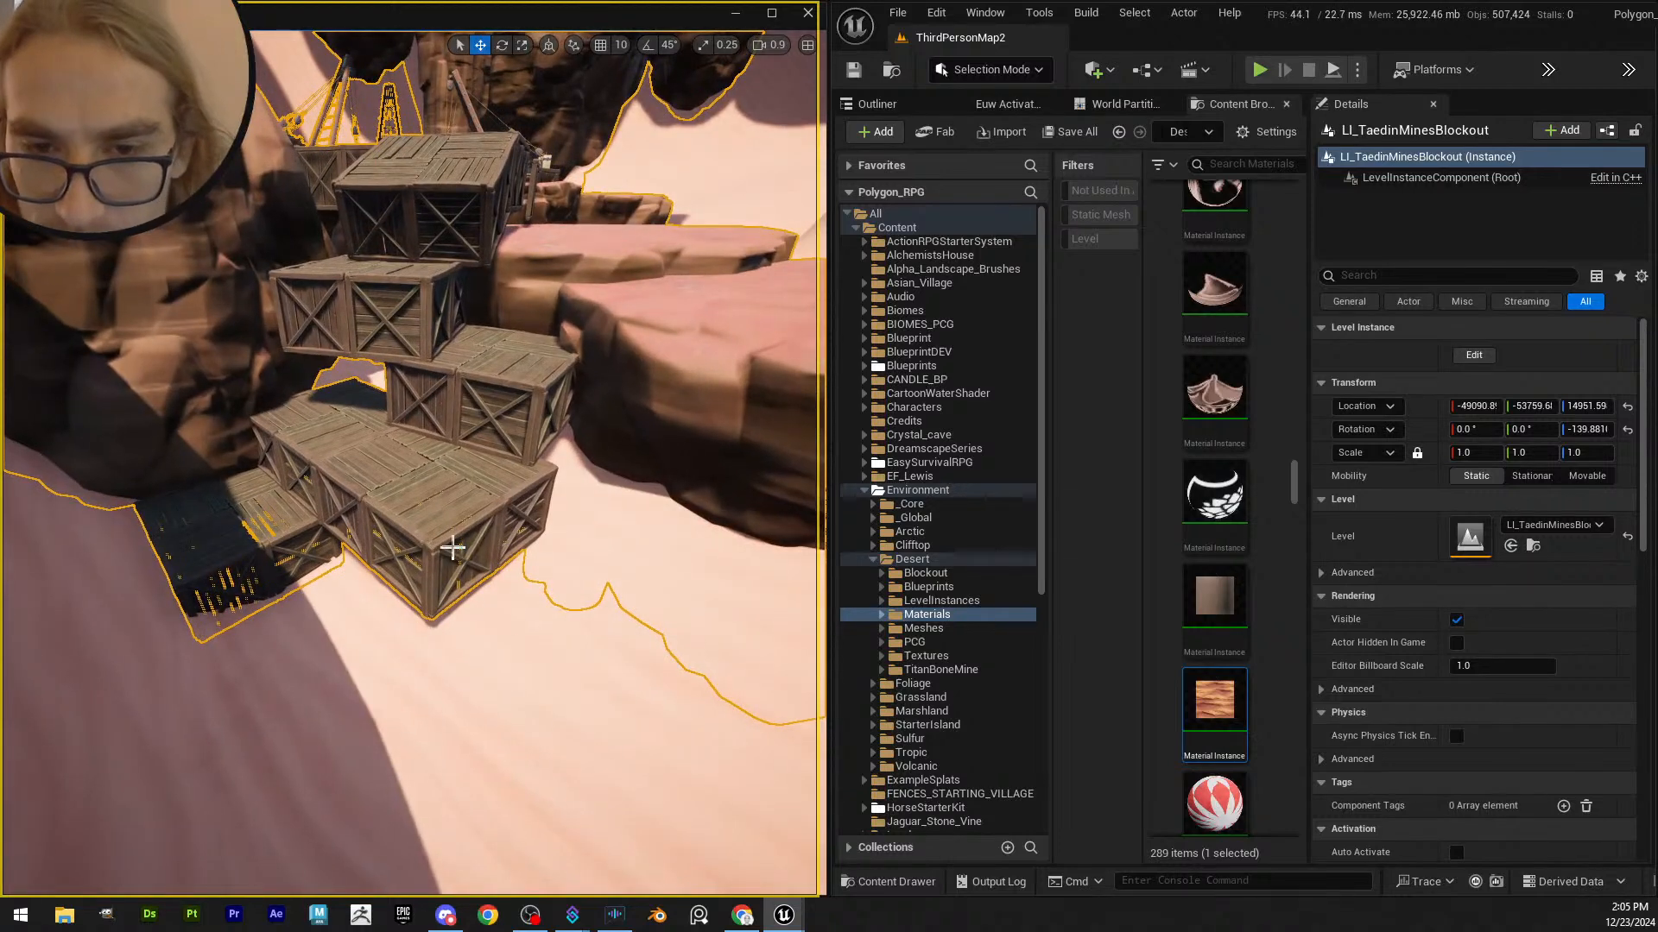
{"action": "right_click", "coordinate": [444, 542]}
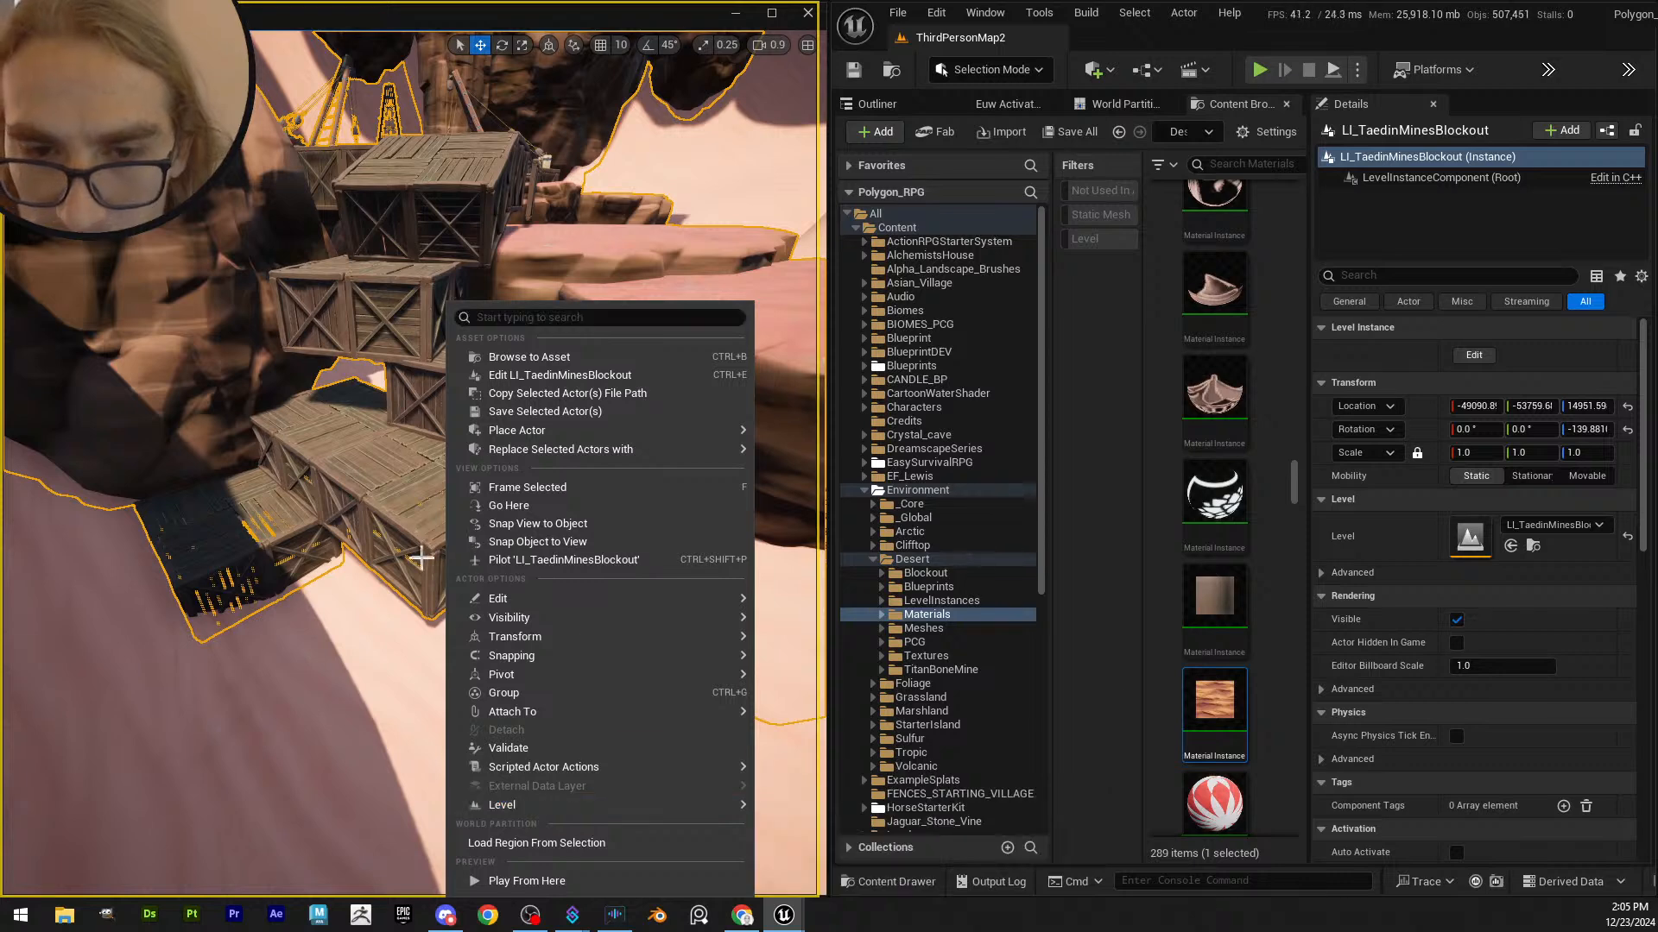
{"action": "mouse_move", "coordinate": [712, 807]}
{"action": "mouse_move", "coordinate": [839, 810]}
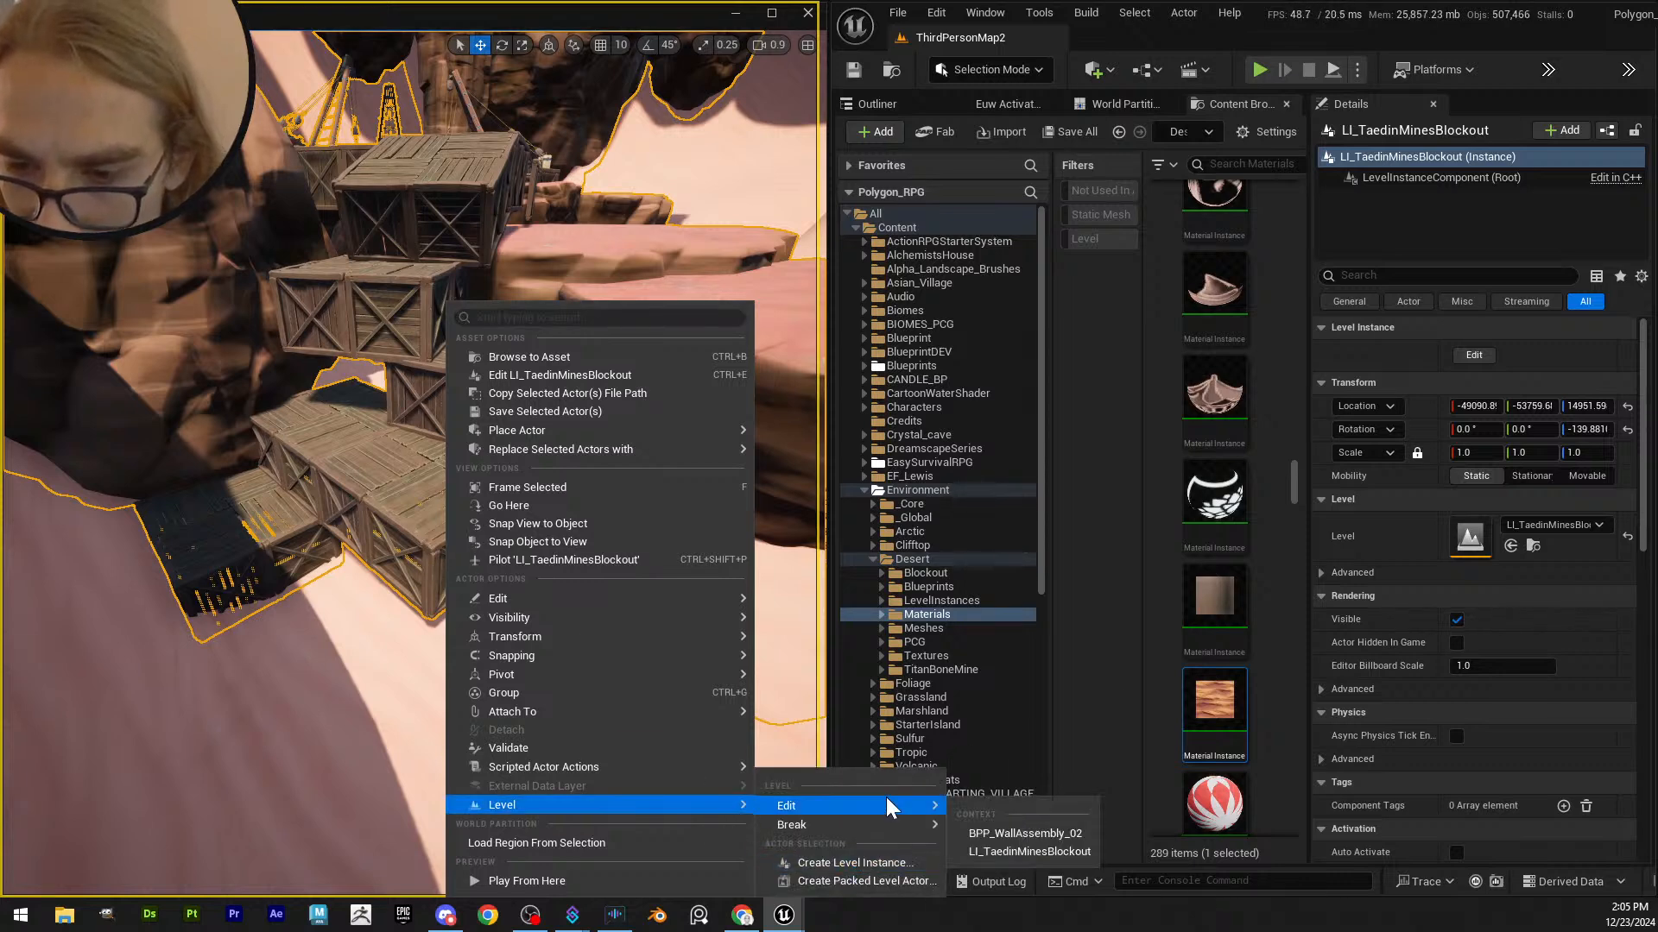
{"action": "left_click", "coordinate": [1034, 844]}
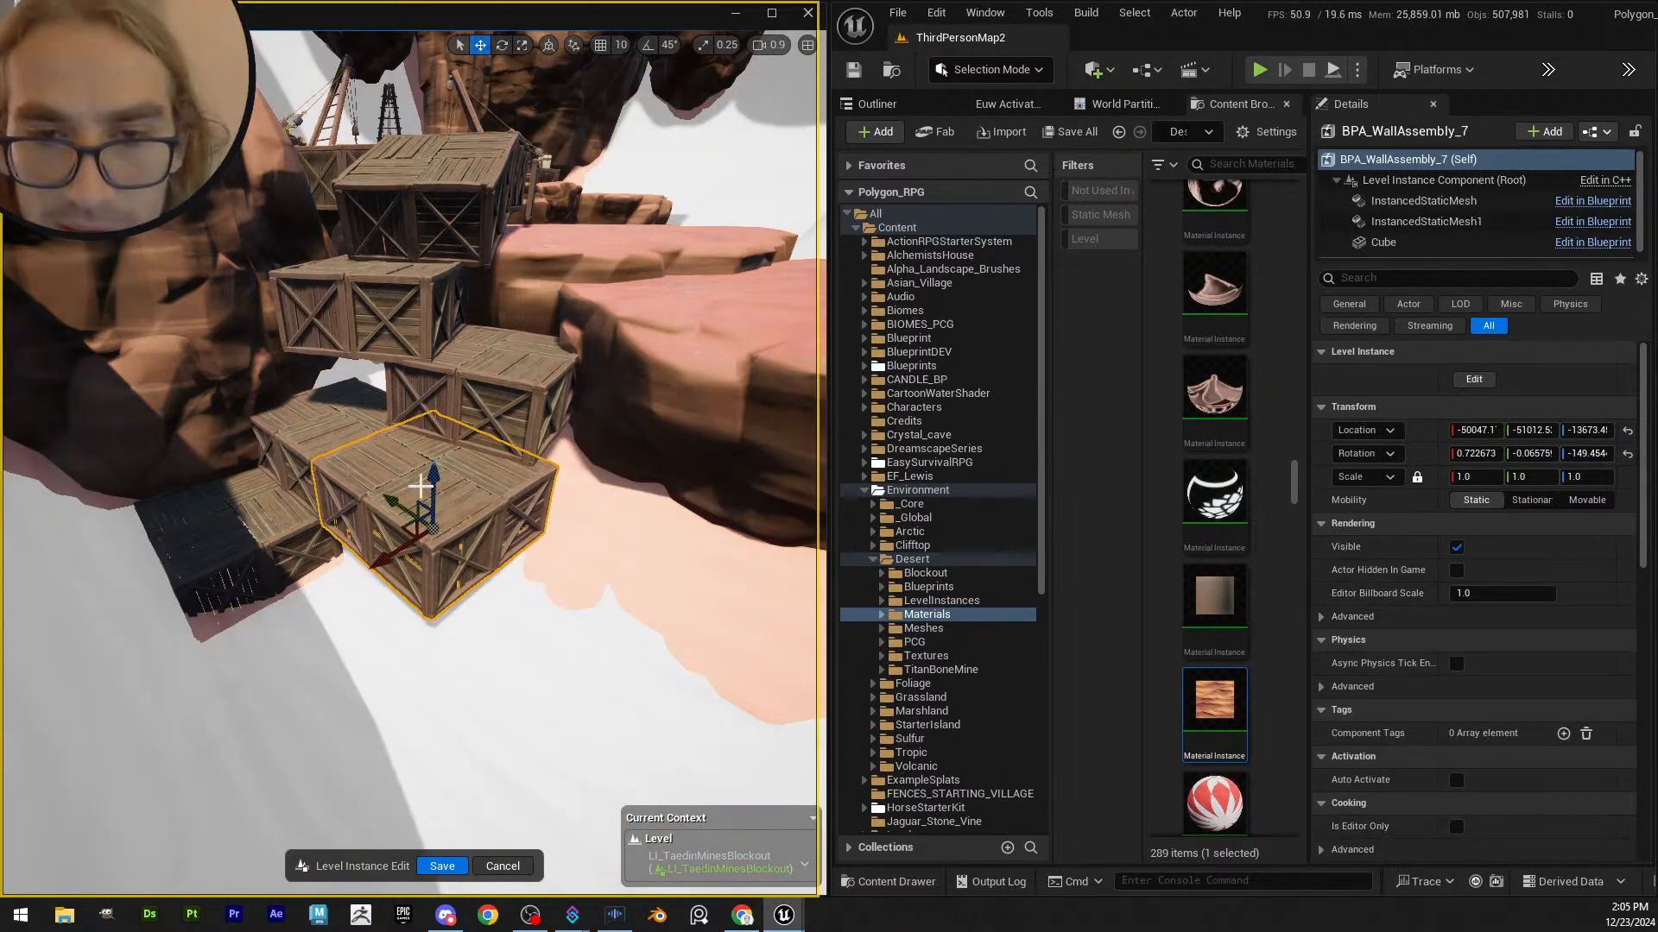
- Duplicate the outer block of the bottom row, lower the copy one level, and turn it about 22 degrees
{"action": "left_click_drag", "start_coordinate": [431, 485], "coordinate": [426, 555]}
{"action": "mouse_move", "coordinate": [427, 555]}
{"action": "right_mouse_down"}
{"action": "mouse_move", "coordinate": [380, 552]}
{"action": "mouse_move", "coordinate": [427, 561]}
{"action": "right_mouse_up"}
{"action": "key", "text": "e"}
{"action": "left_click_drag", "start_coordinate": [478, 595], "coordinate": [405, 595]}
{"action": "key", "text": "w"}
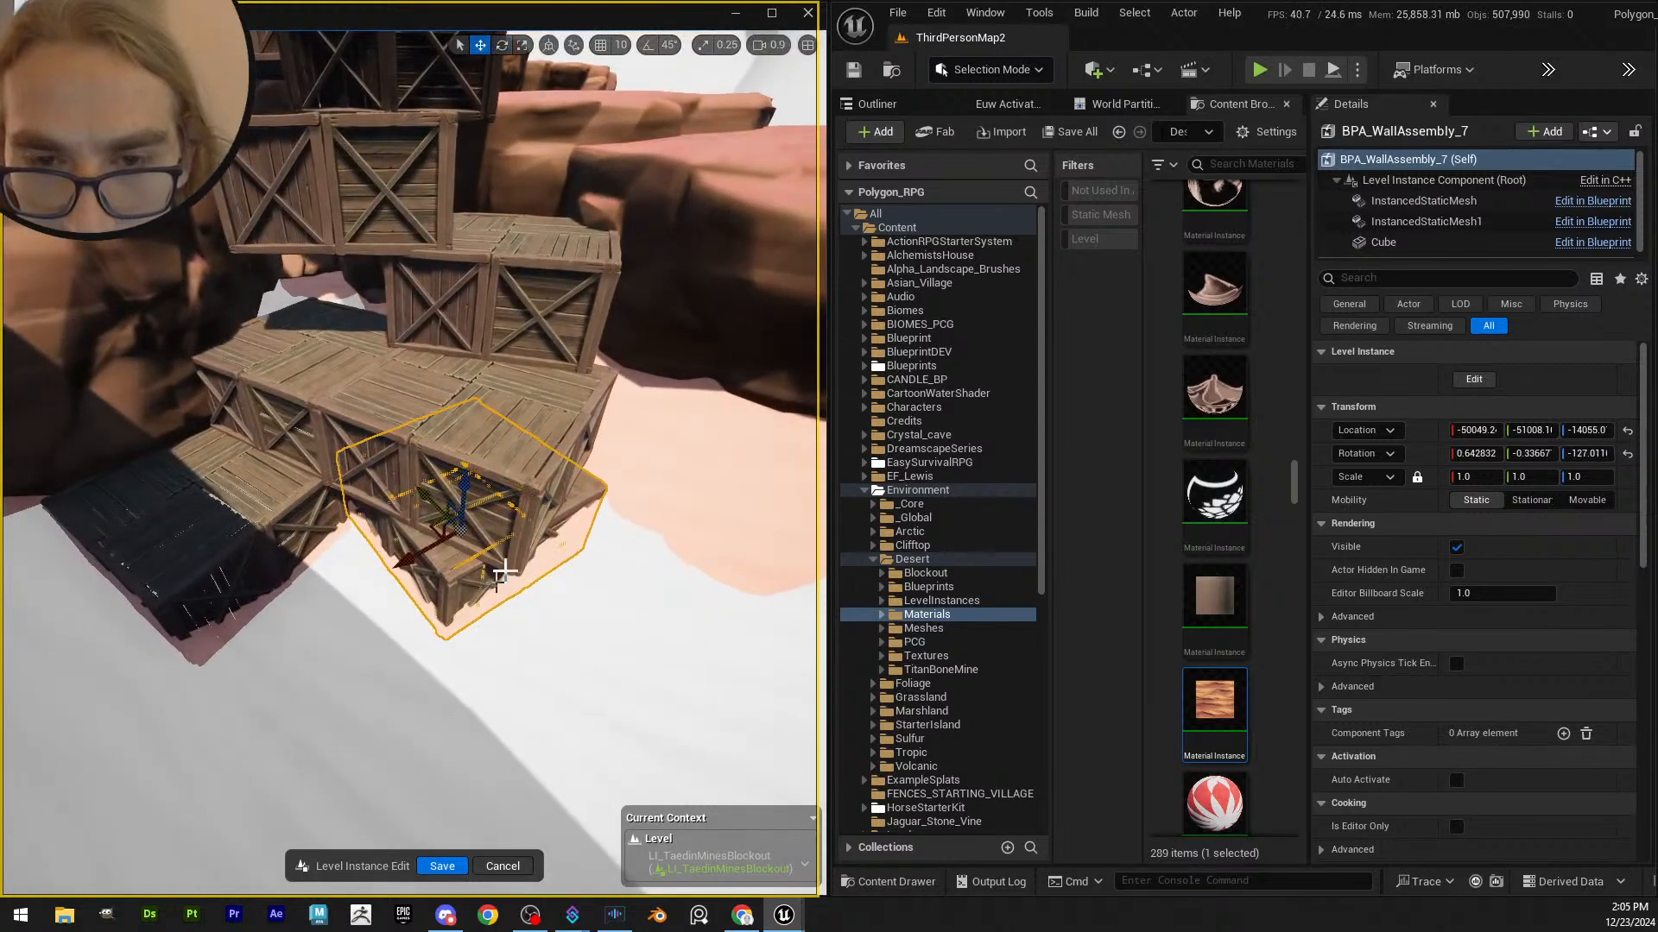
- Slide the copied block out in front of the bottom row, fine-tune its rotation and height in the sand, and save the level instance
{"action": "left_click_drag", "start_coordinate": [432, 516], "coordinate": [503, 578]}
{"action": "right_click_drag", "start_coordinate": [503, 577], "coordinate": [605, 565]}
{"action": "mouse_move", "coordinate": [345, 585]}
{"action": "left_mouse_down"}
{"action": "mouse_move", "coordinate": [377, 577]}
{"action": "mouse_move", "coordinate": [359, 583]}
{"action": "mouse_move", "coordinate": [414, 600]}
{"action": "mouse_move", "coordinate": [359, 575]}
{"action": "left_mouse_up"}
{"action": "key", "text": "w"}
{"action": "left_click_drag", "start_coordinate": [408, 497], "coordinate": [407, 524]}
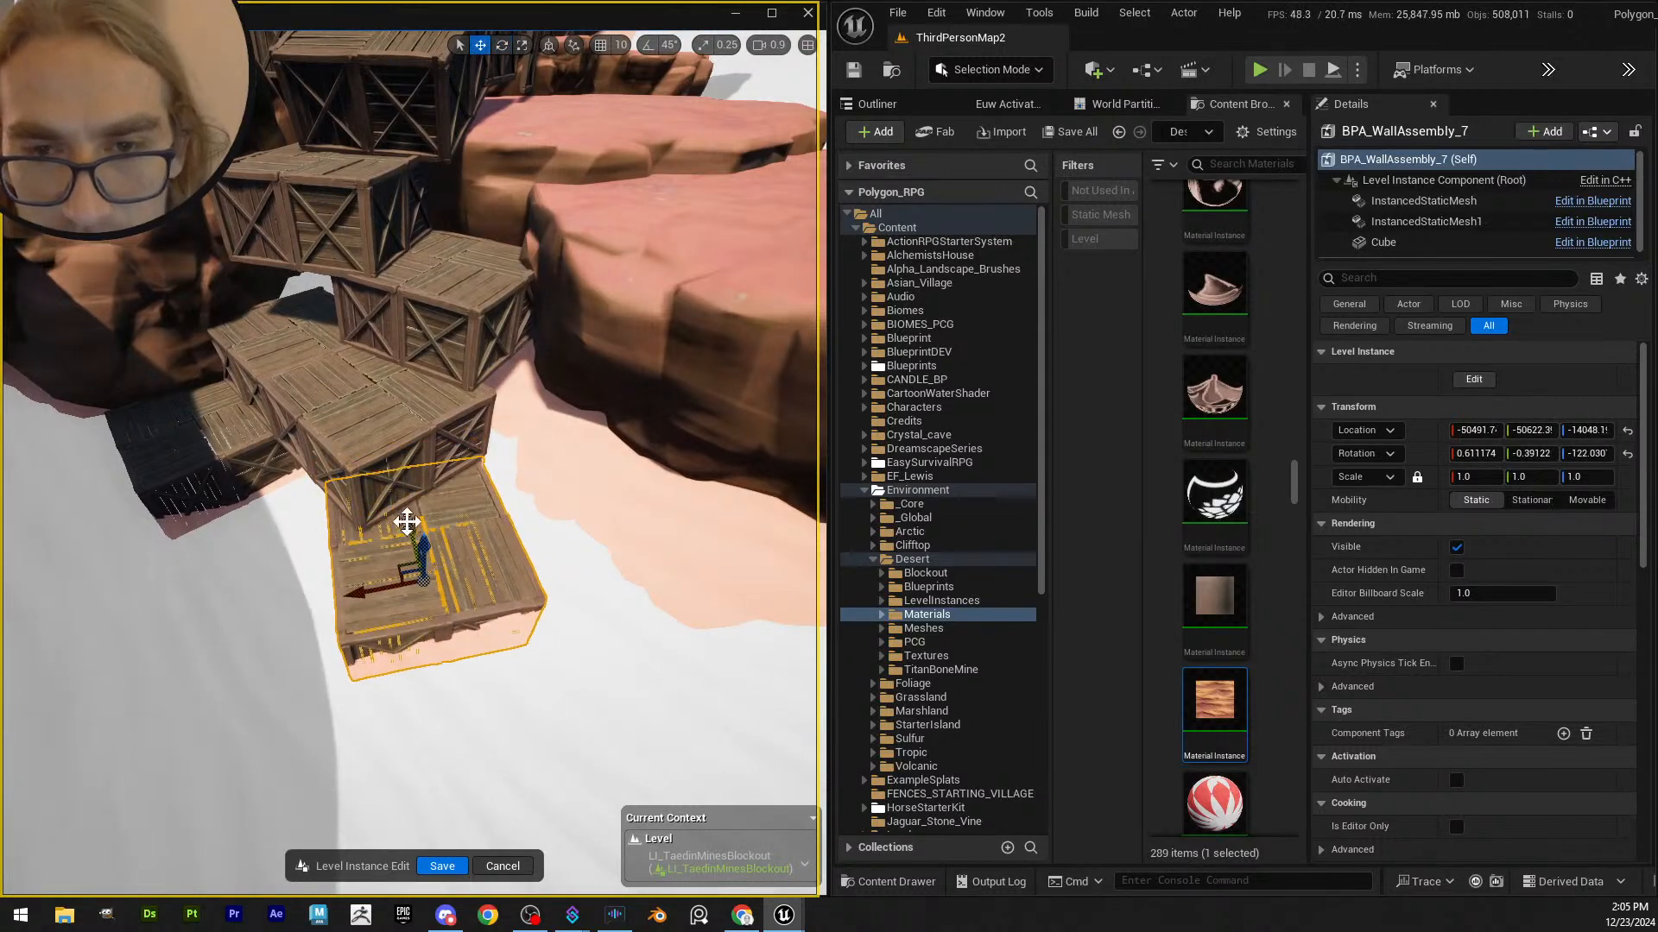
{"action": "right_click_drag", "start_coordinate": [407, 525], "coordinate": [517, 534]}
{"action": "scroll", "coordinate": [471, 571], "scroll_direction": "up", "scroll_amount": 1}
{"action": "scroll", "coordinate": [513, 545], "scroll_direction": "up", "scroll_amount": 5}
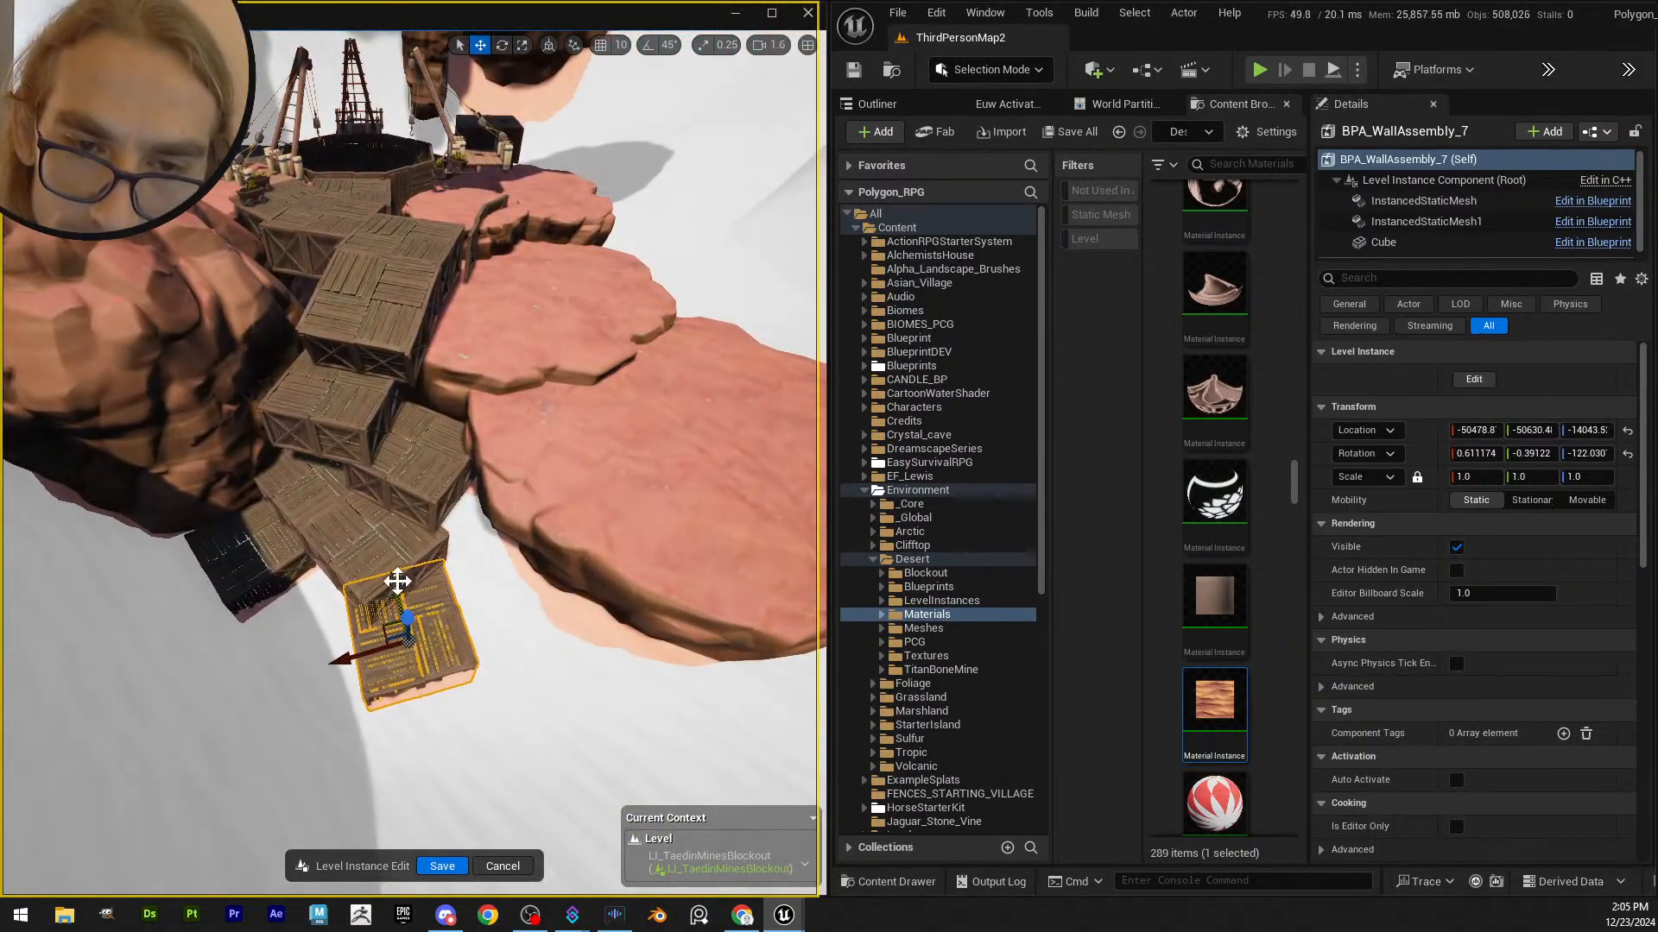
{"action": "left_click", "coordinate": [442, 866]}
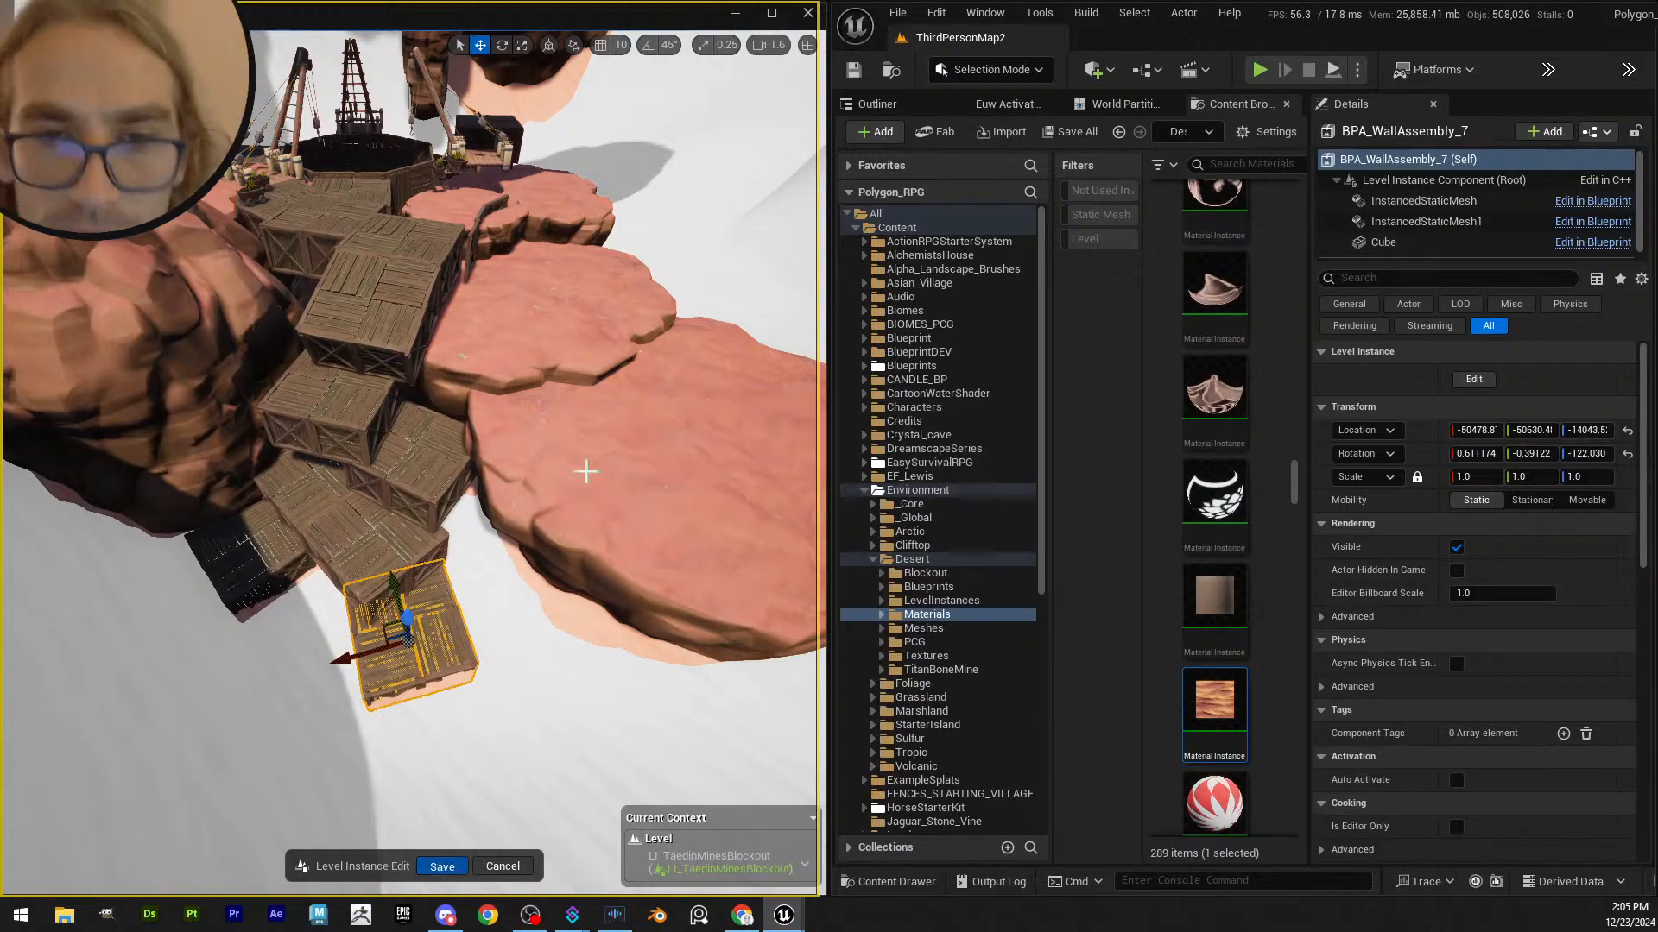
- Select the LI_TaedinMinesBlockout level instance by its stepped wooden blocks and open it for editing again
{"action": "right_click_drag", "start_coordinate": [432, 499], "coordinate": [523, 537]}
{"action": "key", "text": "Escape"}
{"action": "left_click", "coordinate": [525, 540]}
{"action": "right_click", "coordinate": [519, 516]}
{"action": "mouse_move", "coordinate": [647, 806]}
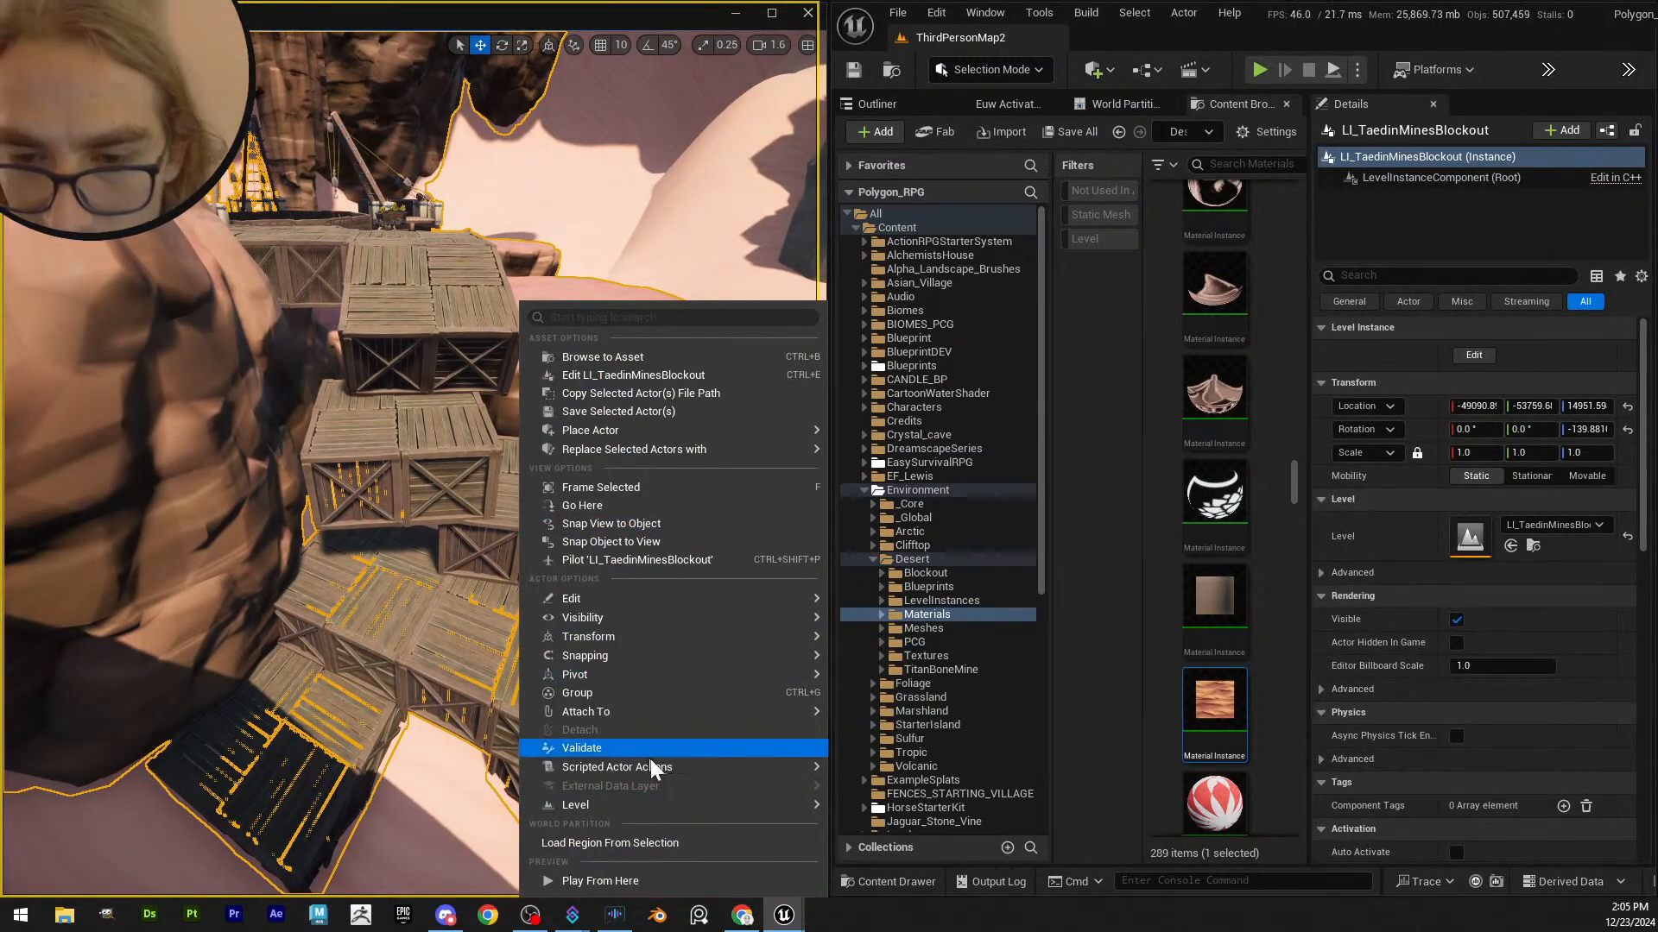
{"action": "mouse_move", "coordinate": [934, 815]}
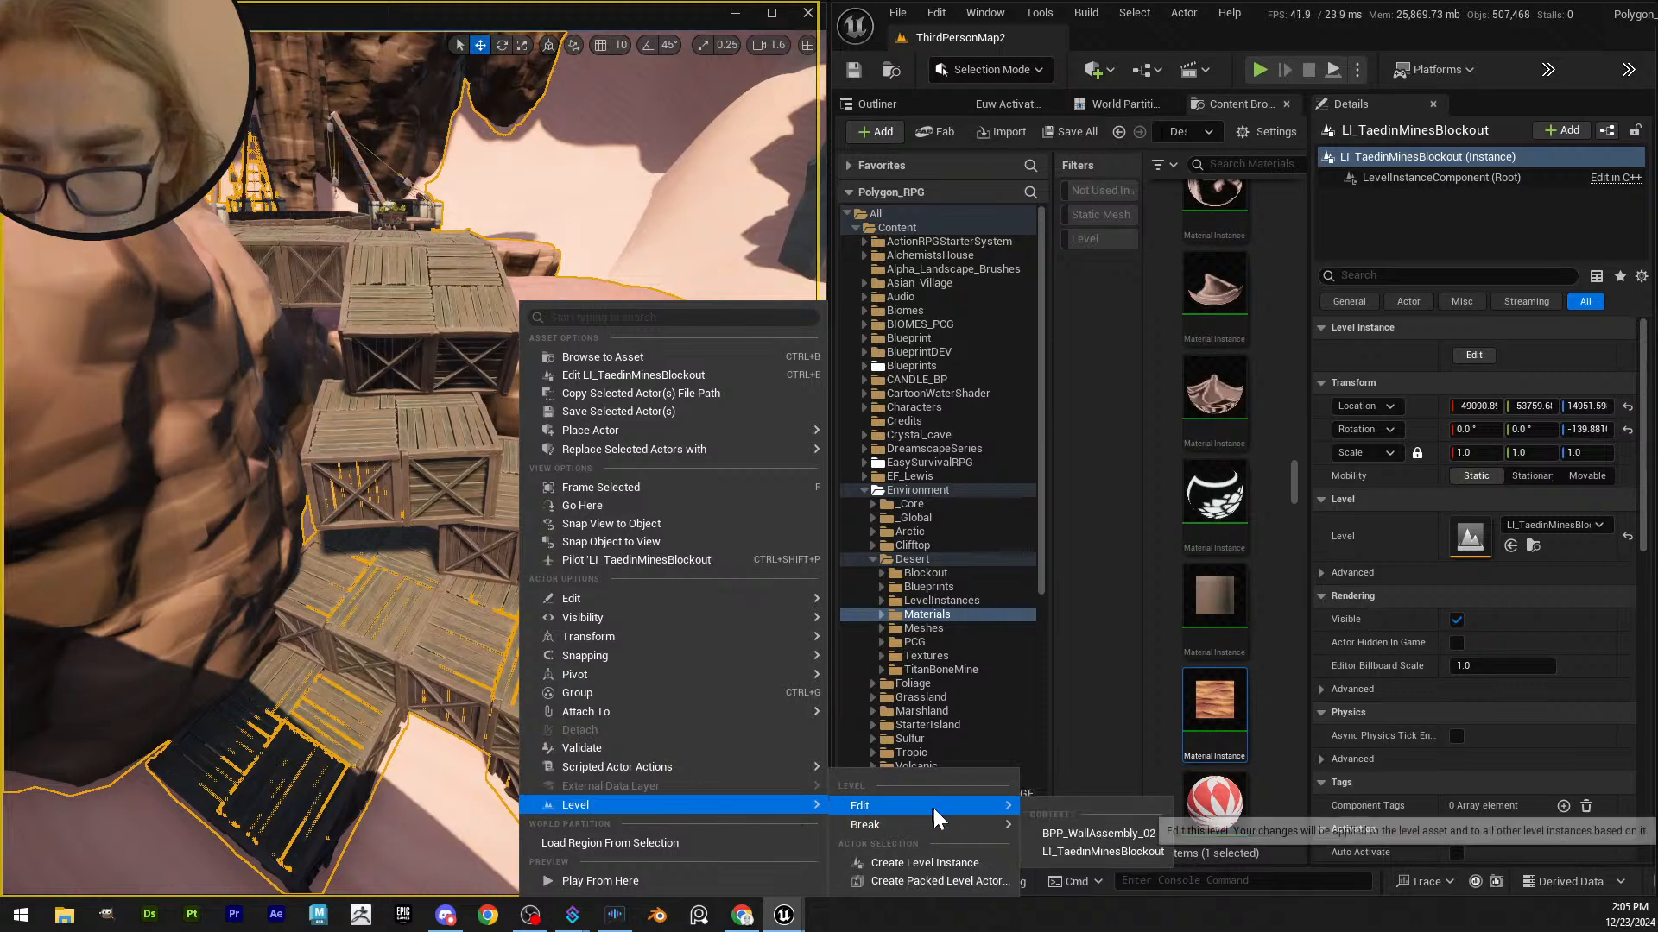
{"action": "left_click", "coordinate": [1097, 852]}
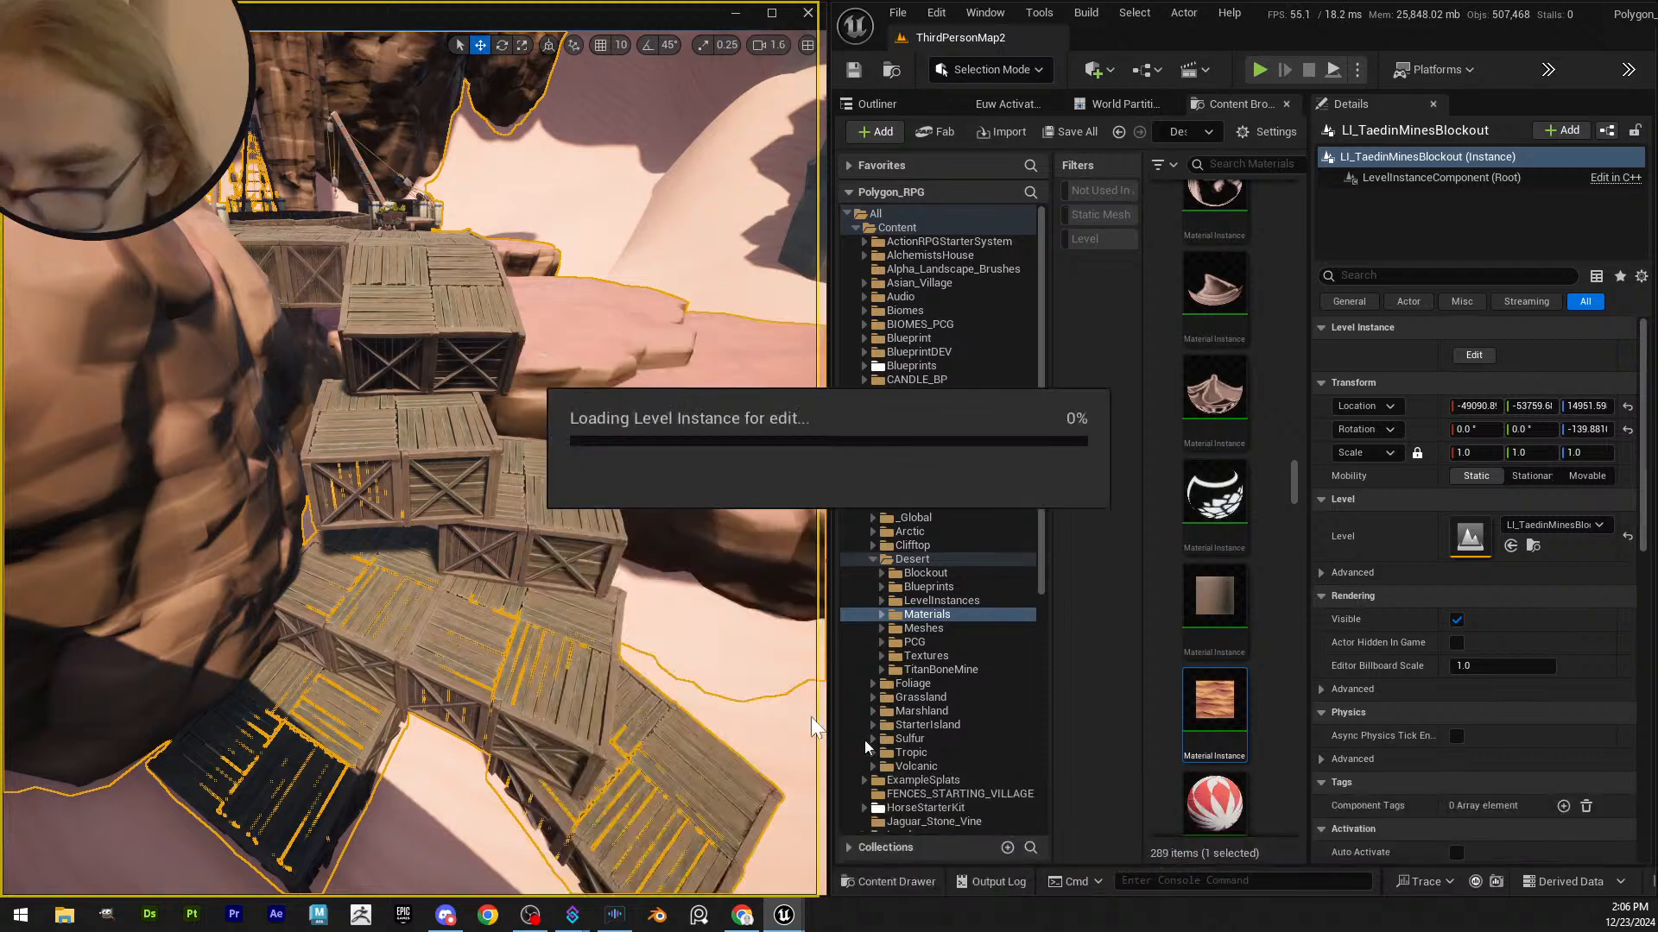
- Duplicate the outer block of the middle tier, place the copy on the cliff side beside it, and turn it about 24 degrees
{"action": "left_click", "coordinate": [516, 533]}
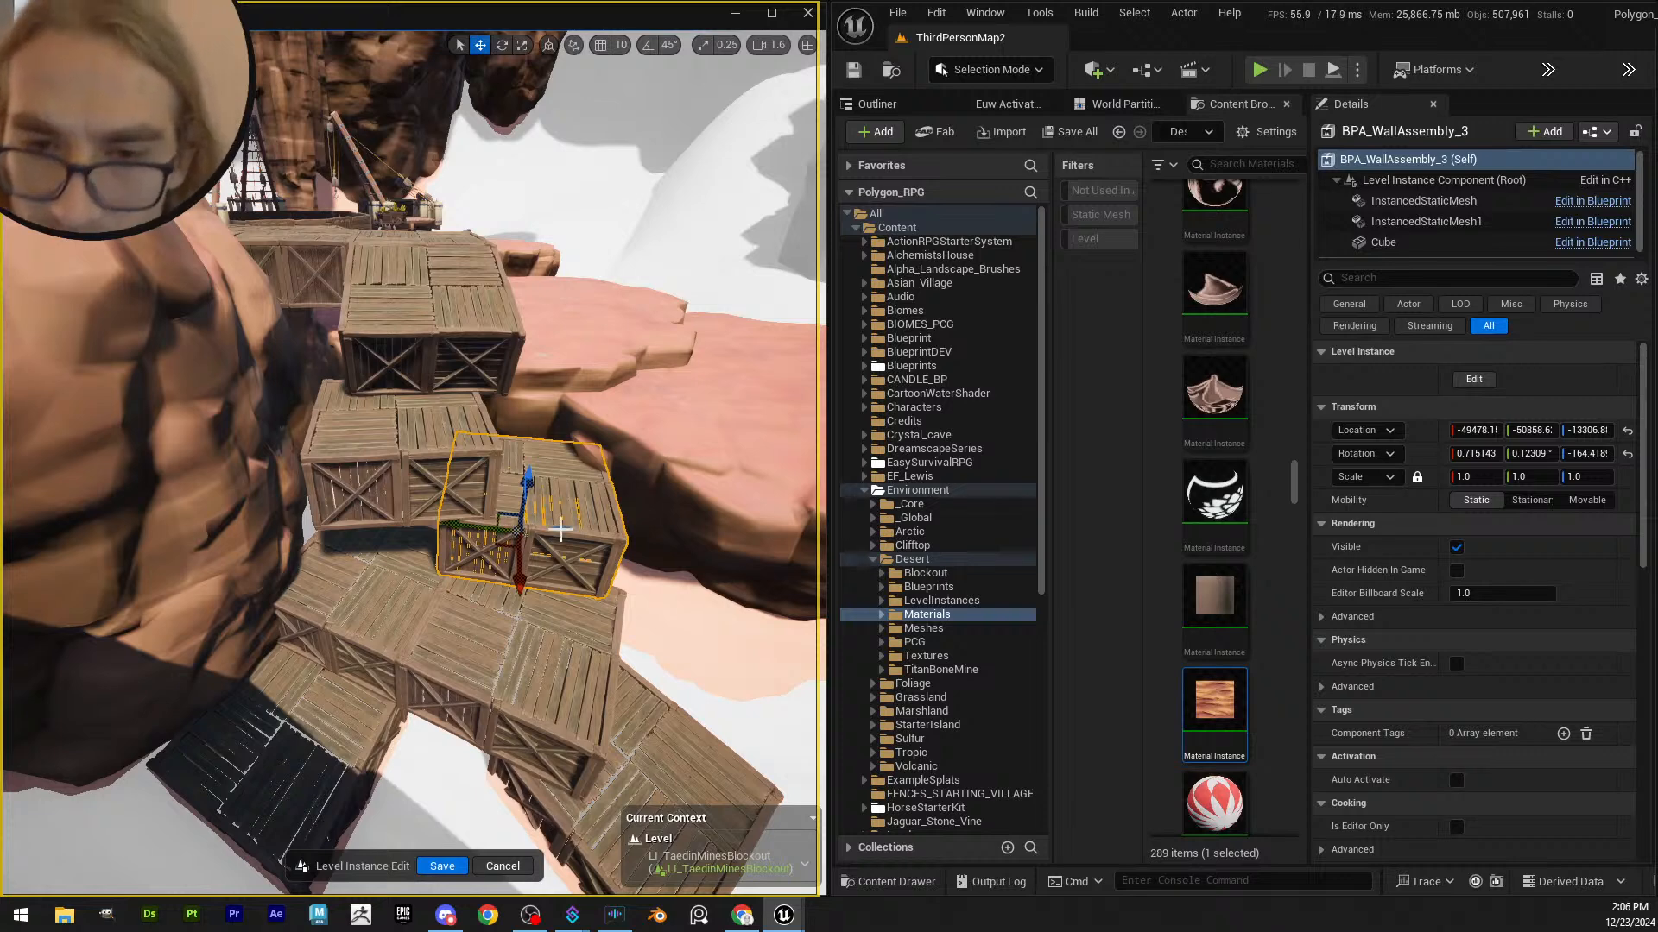
{"action": "left_click_drag", "start_coordinate": [466, 528], "coordinate": [255, 509]}
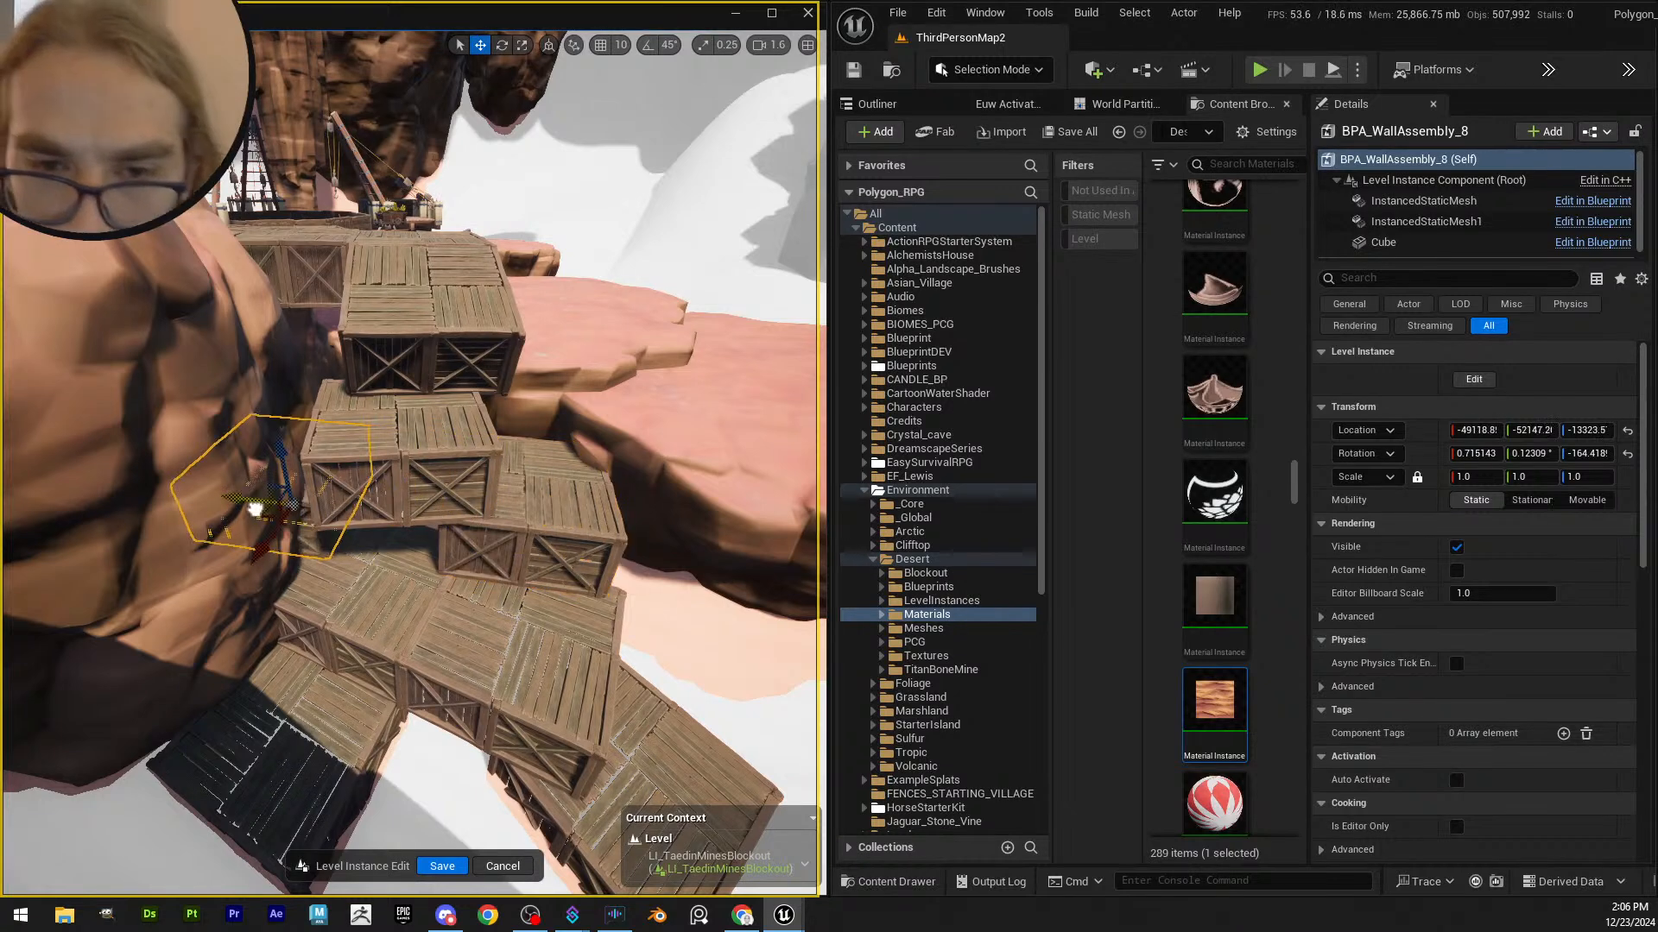
{"action": "left_click_drag", "start_coordinate": [360, 572], "coordinate": [308, 635]}
{"action": "key", "text": "e"}
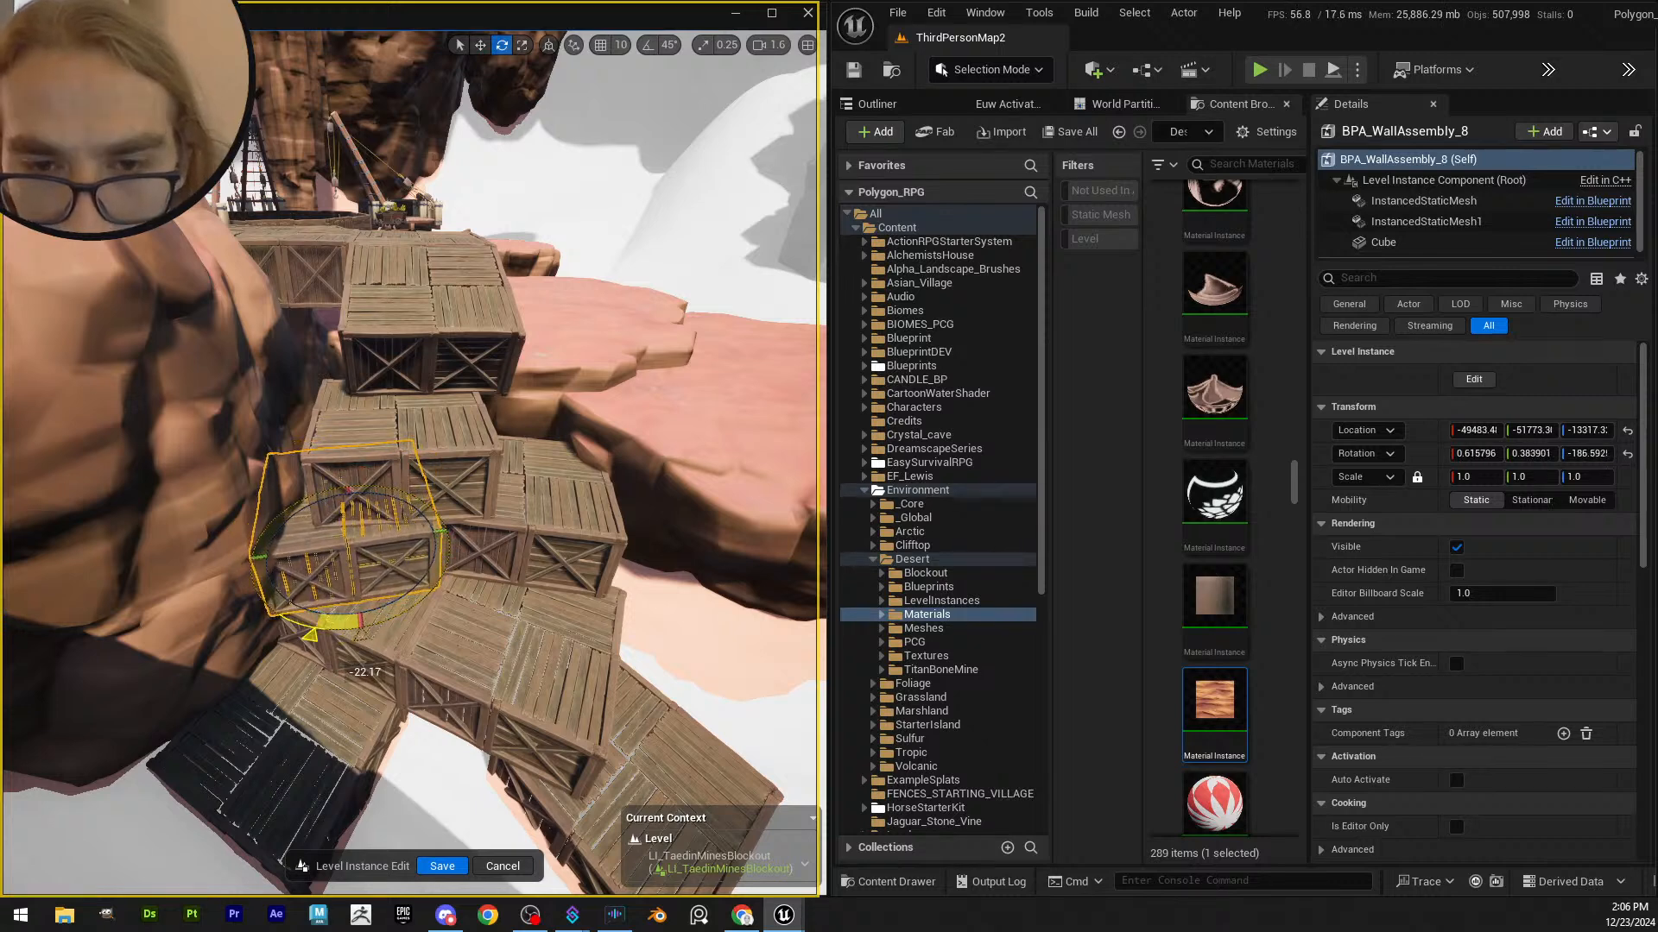
{"action": "left_click_drag", "start_coordinate": [364, 585], "coordinate": [360, 590]}
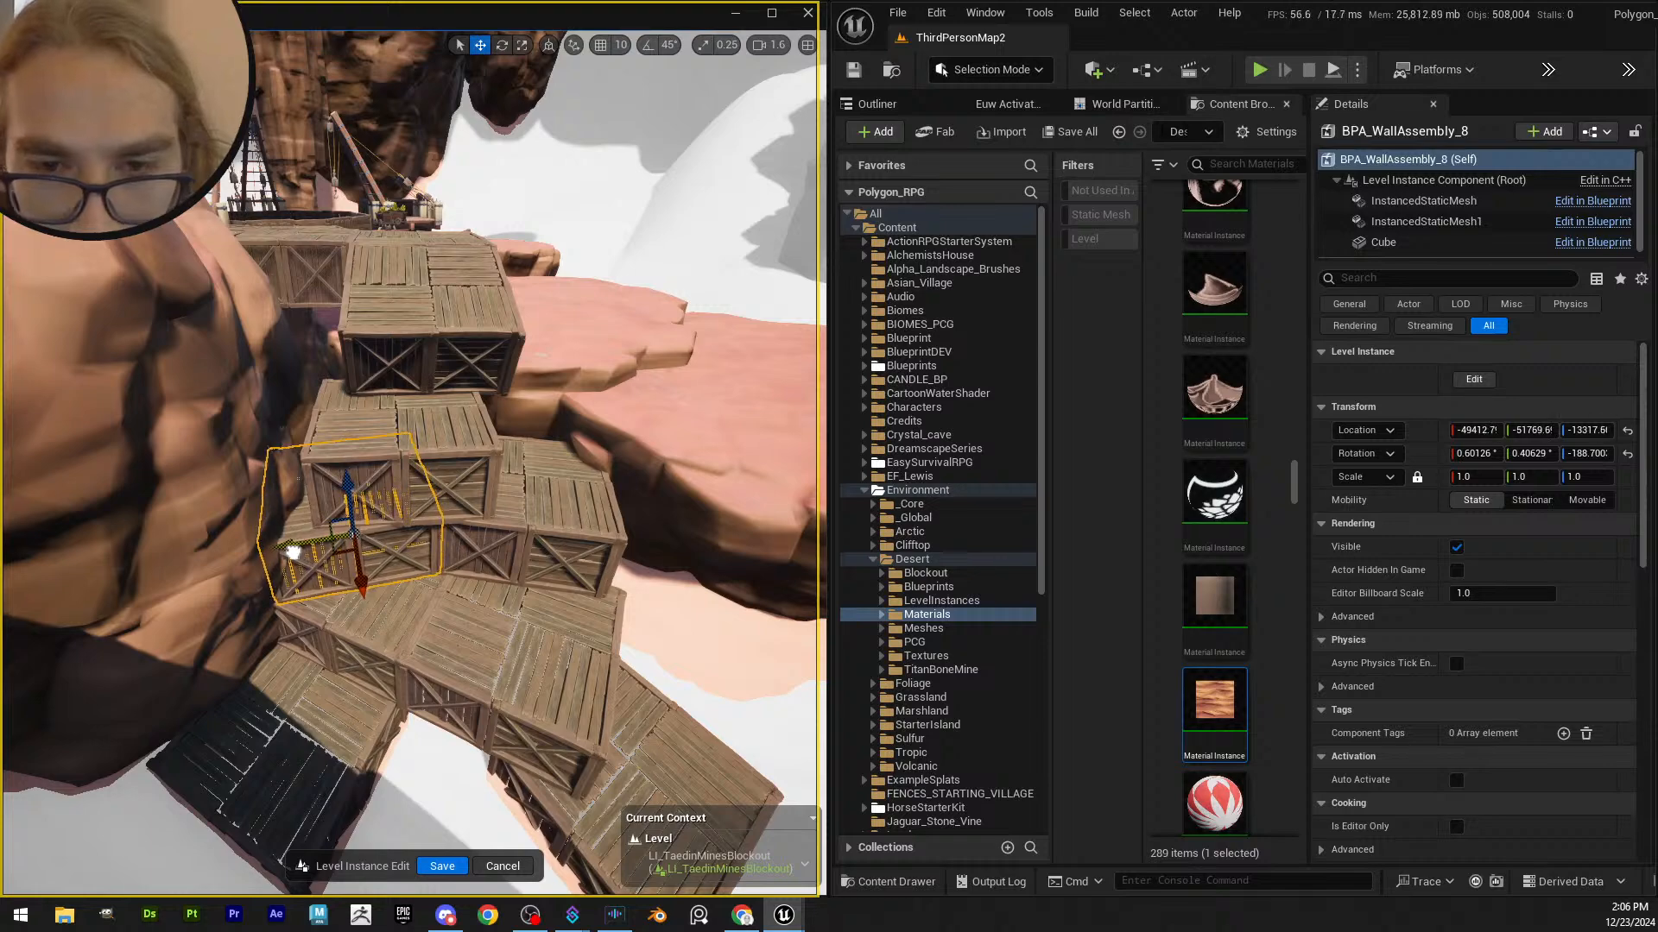
{"action": "key", "text": "Escape"}
- Slide the cliff-side block of the tier below outward, rotate it together with its neighbour about 16 degrees, and save the level instance
{"action": "key", "text": "d"}
{"action": "right_click_drag", "start_coordinate": [472, 583], "coordinate": [406, 544]}
{"action": "left_click", "coordinate": [303, 542]}
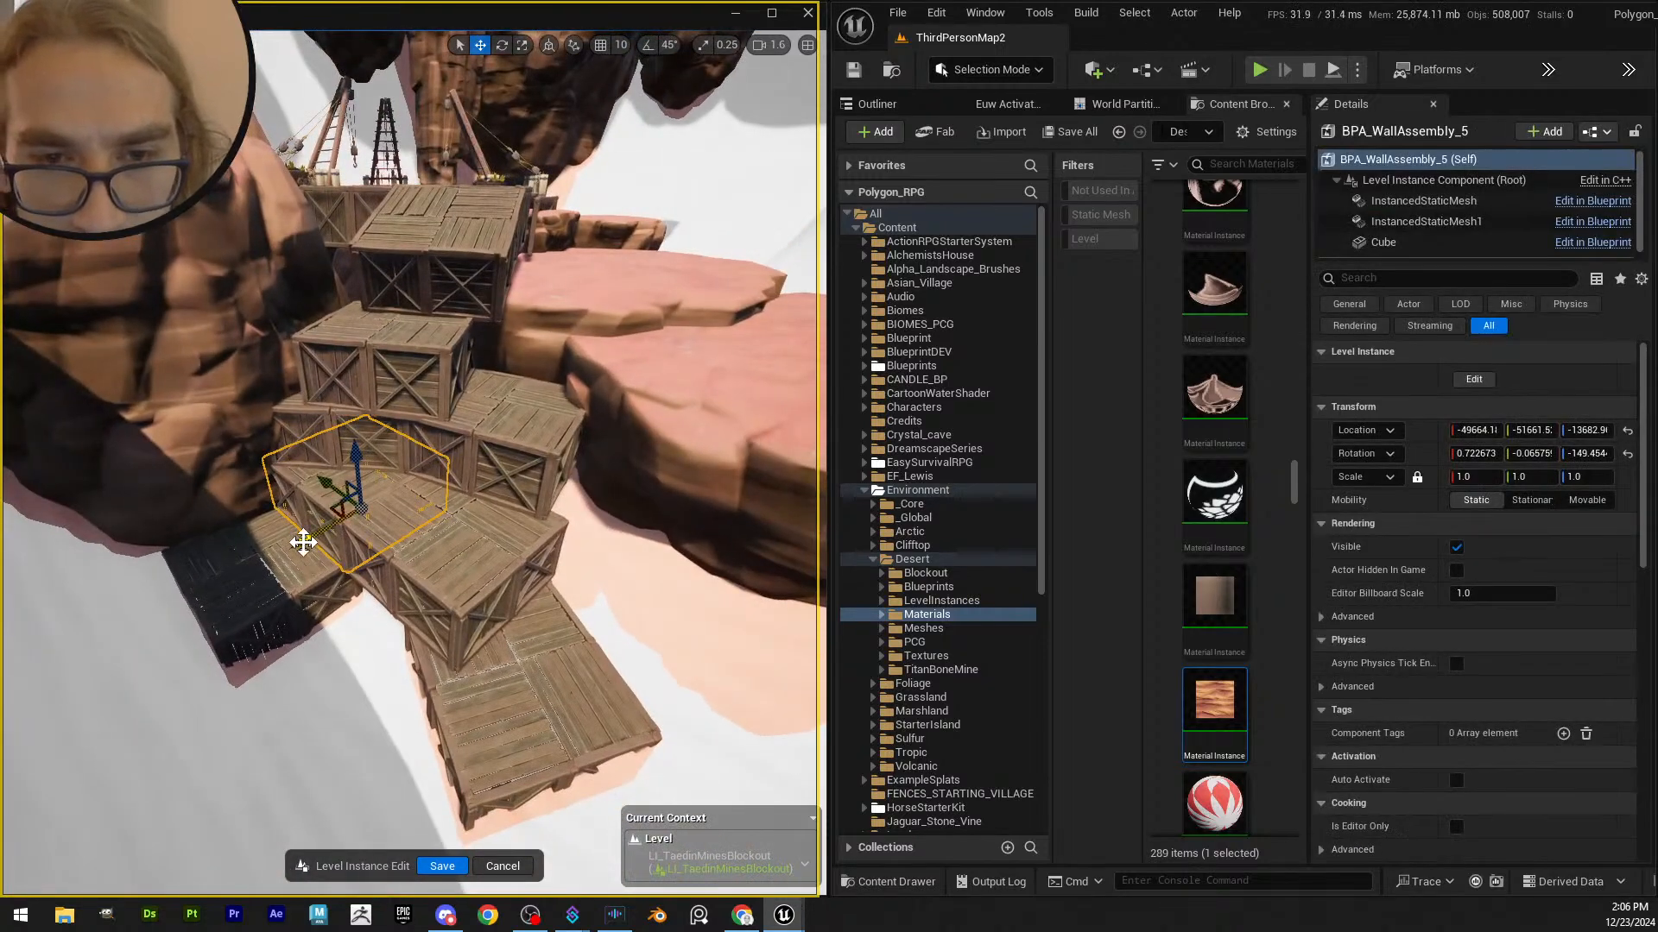
{"action": "right_click_drag", "start_coordinate": [266, 557], "coordinate": [303, 548]}
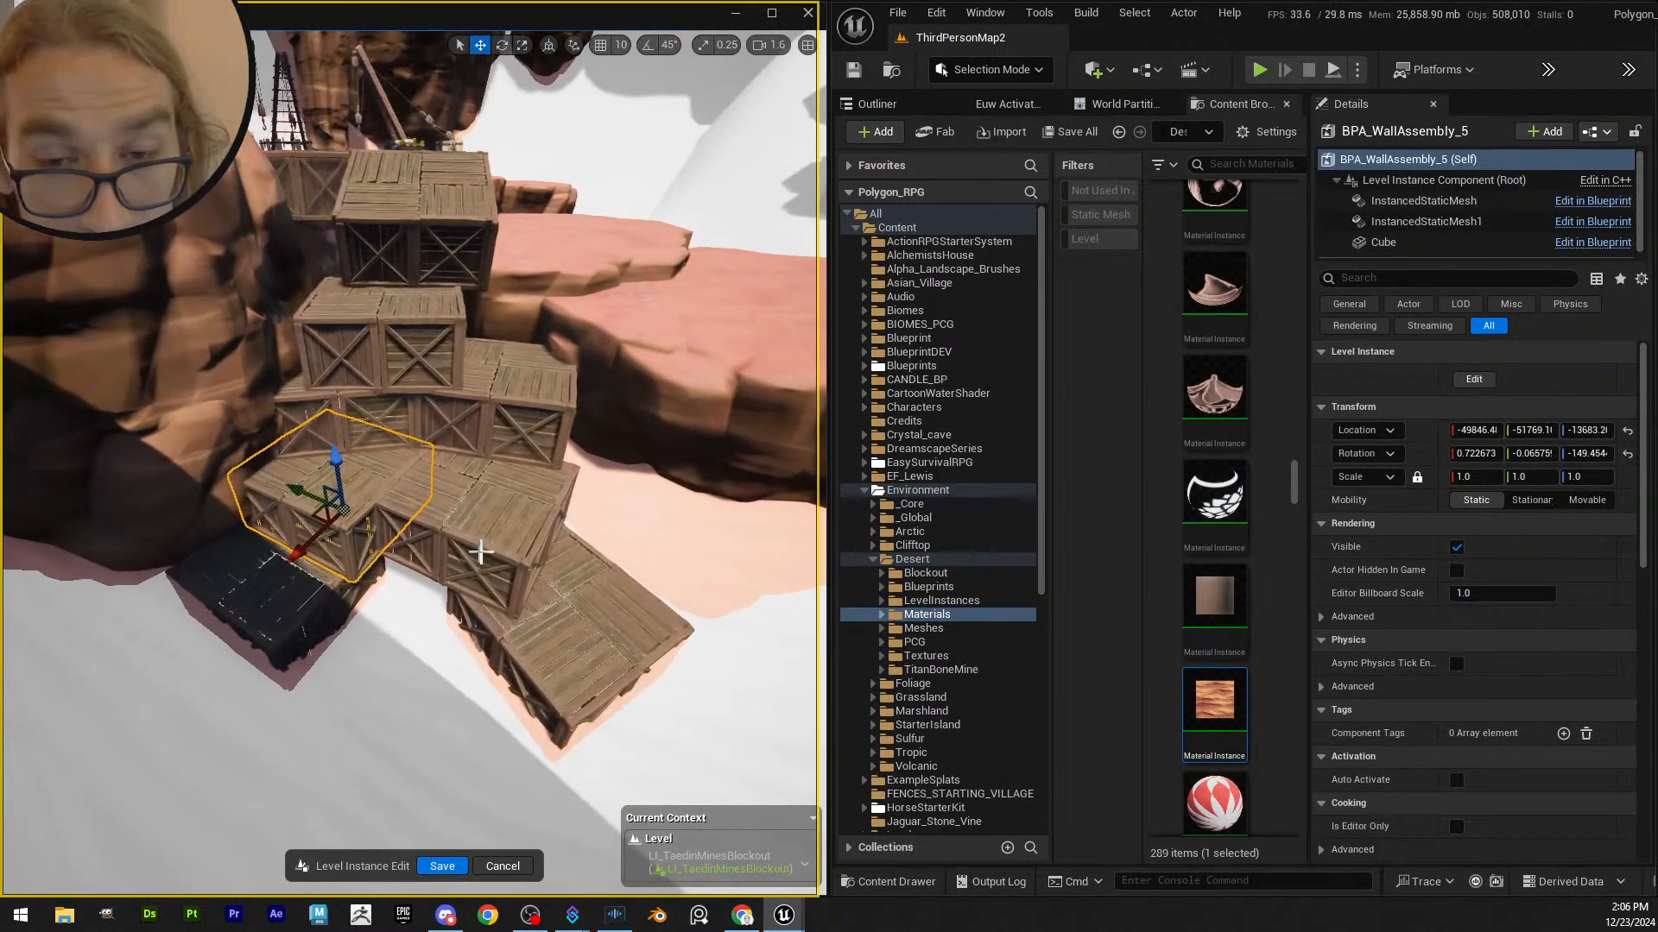
{"action": "left_click", "coordinate": [495, 580]}
{"action": "key", "text": "e"}
{"action": "left_click", "coordinate": [516, 587], "text": "ctrl"}
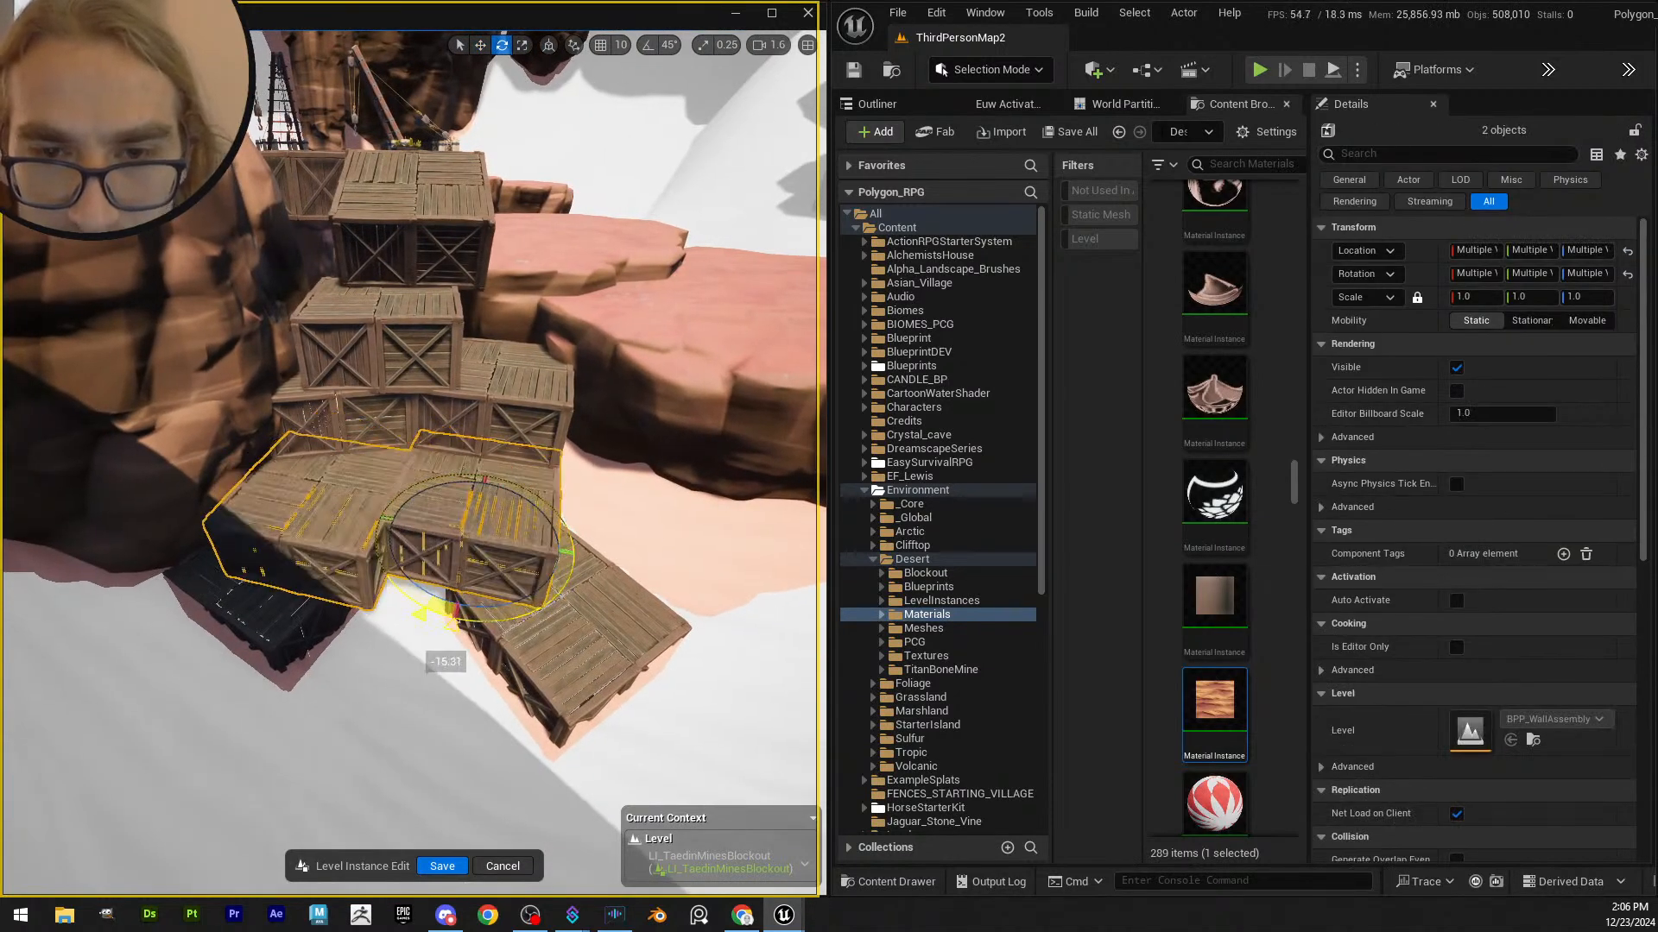
{"action": "left_click_drag", "start_coordinate": [452, 583], "coordinate": [453, 577]}
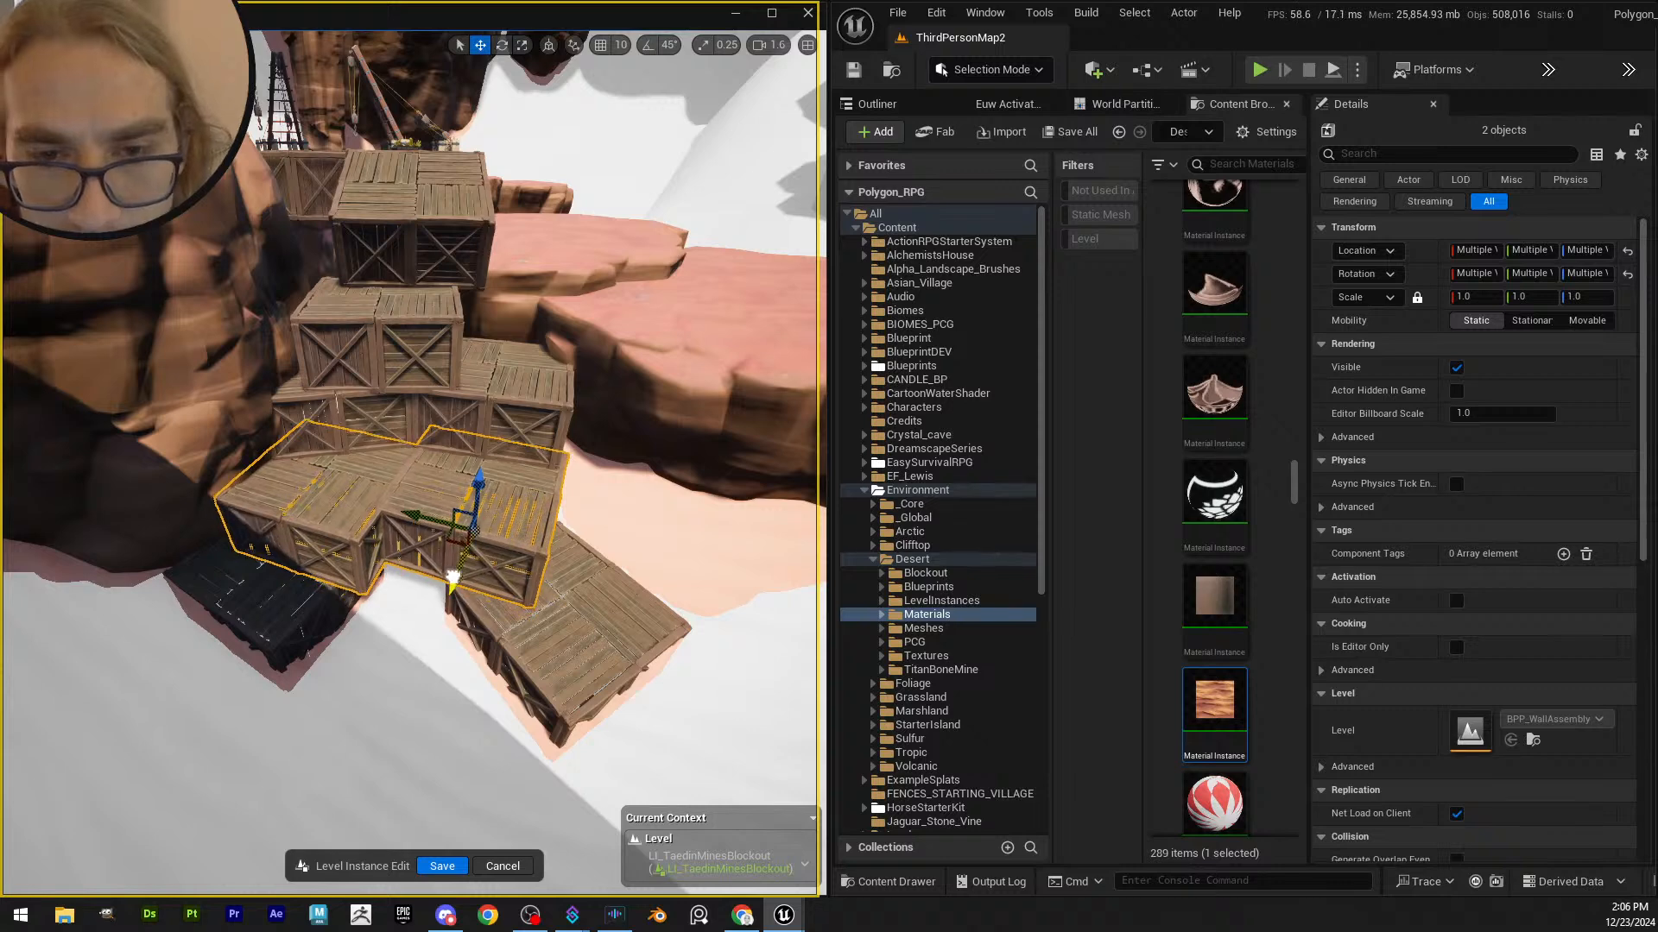
{"action": "left_click", "coordinate": [442, 866]}
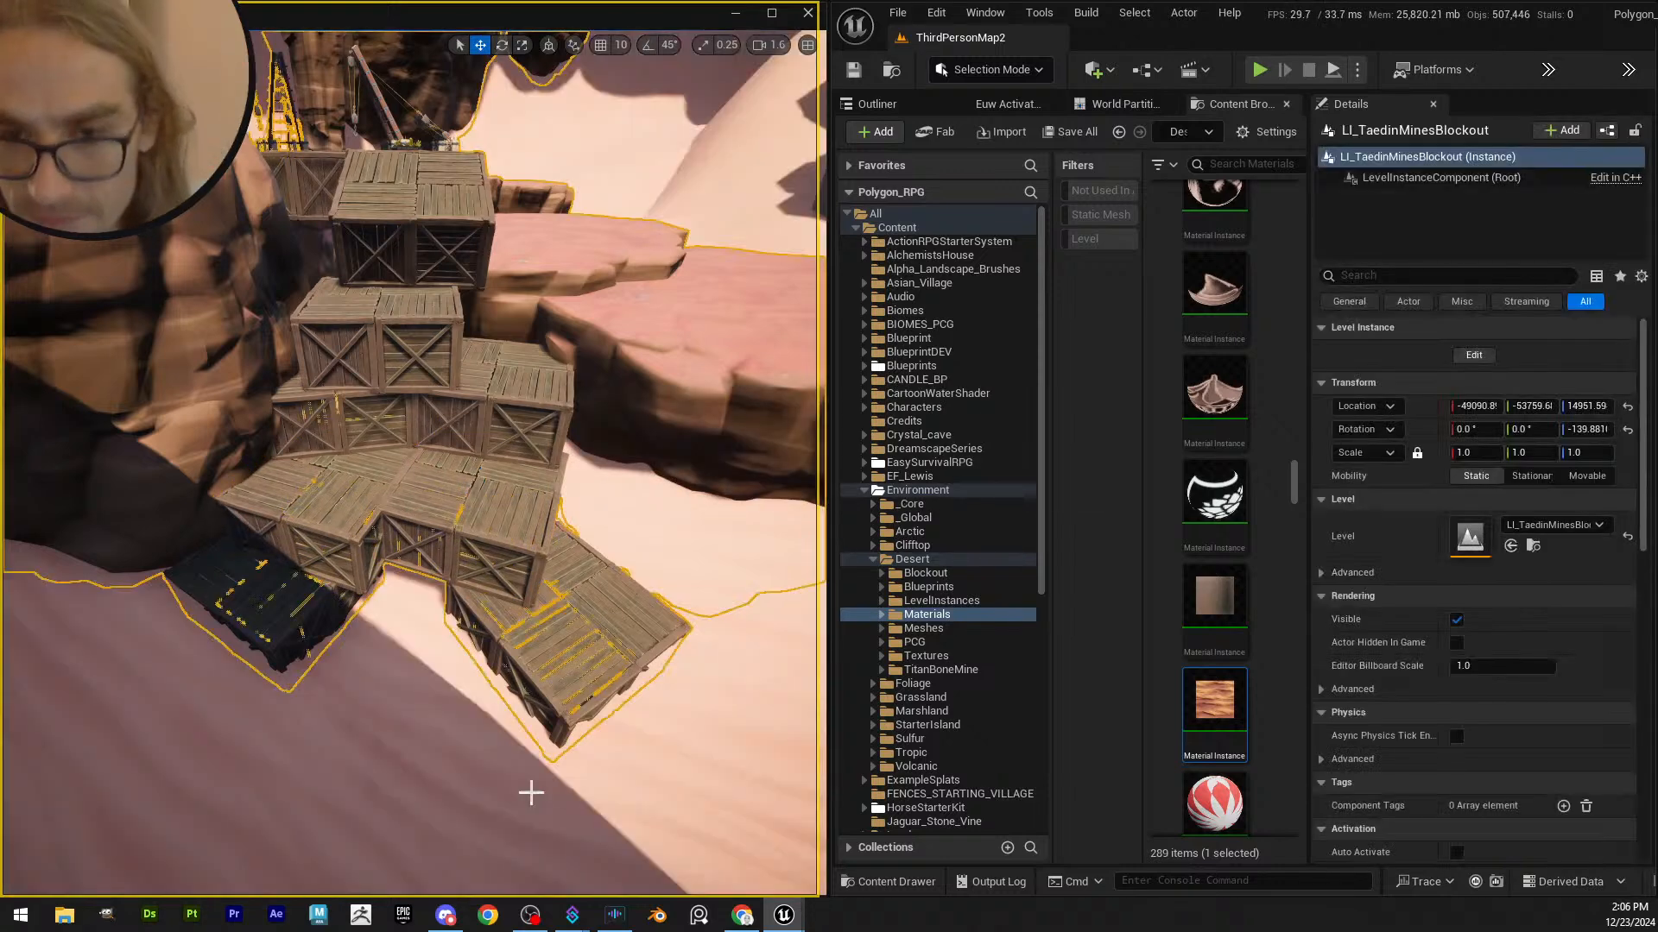
- Select the LI_TaedinMinesBlockout level instance near the wooden wall panels on the rock ledge and open it for editing
{"action": "right_click_drag", "start_coordinate": [660, 714], "coordinate": [581, 581]}
{"action": "scroll", "coordinate": [690, 665], "scroll_direction": "up", "scroll_amount": 1}
{"action": "scroll", "coordinate": [725, 630], "scroll_direction": "up", "scroll_amount": 1}
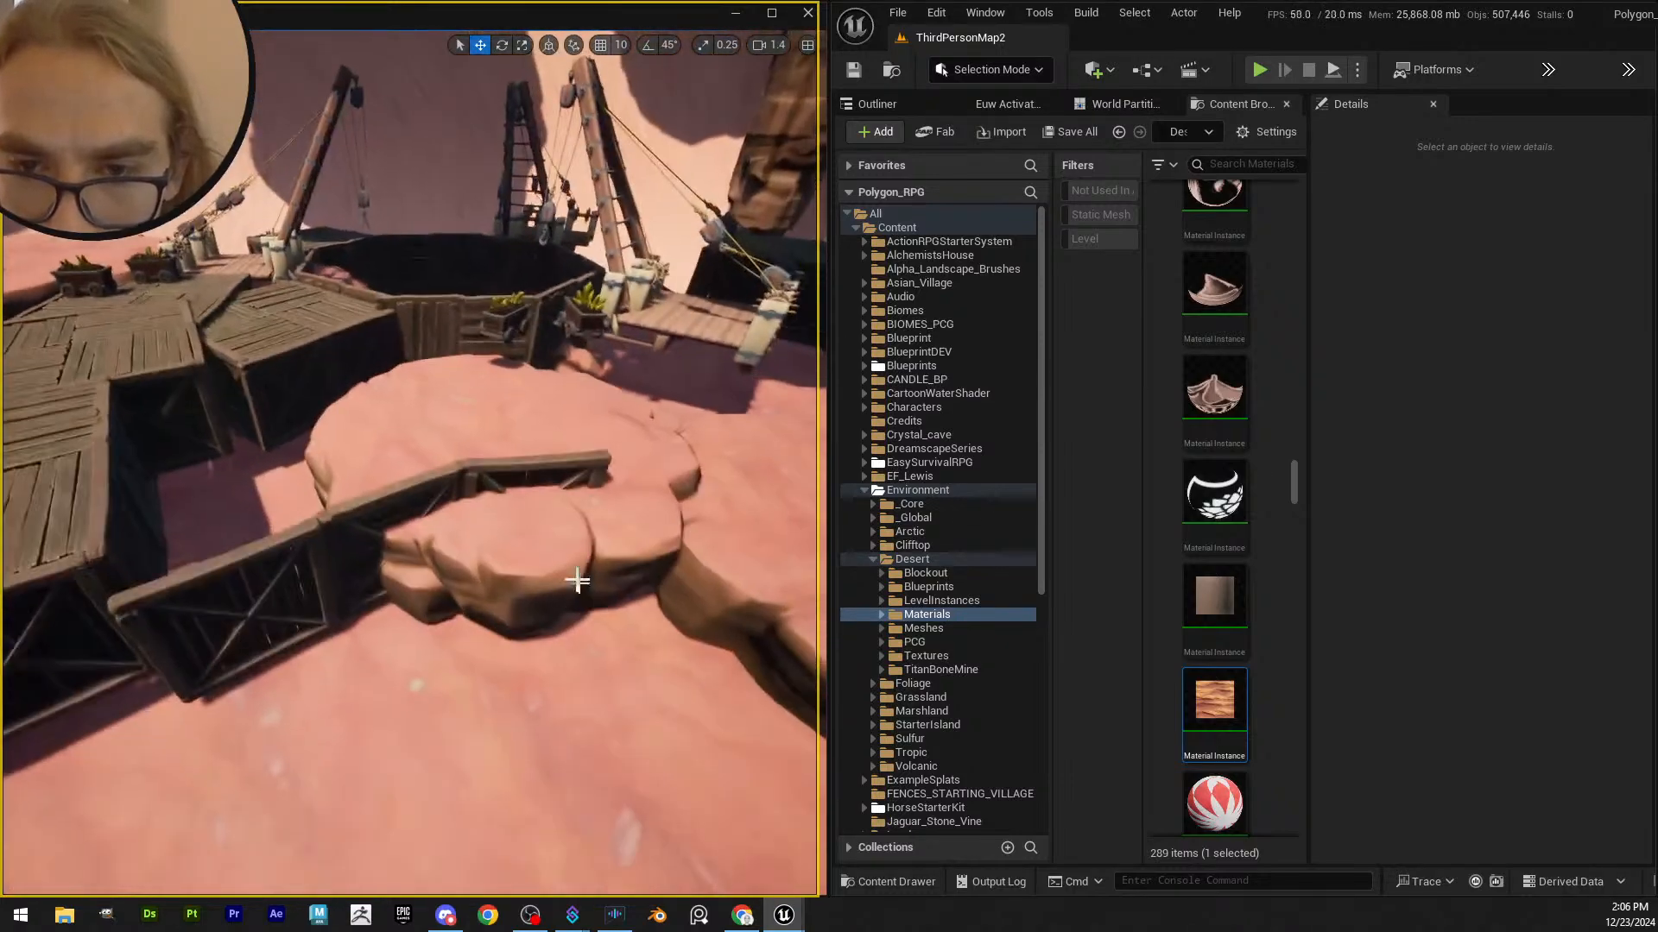
{"action": "left_click", "coordinate": [530, 450]}
{"action": "right_click_drag", "start_coordinate": [529, 450], "coordinate": [355, 489]}
{"action": "right_click", "coordinate": [357, 489]}
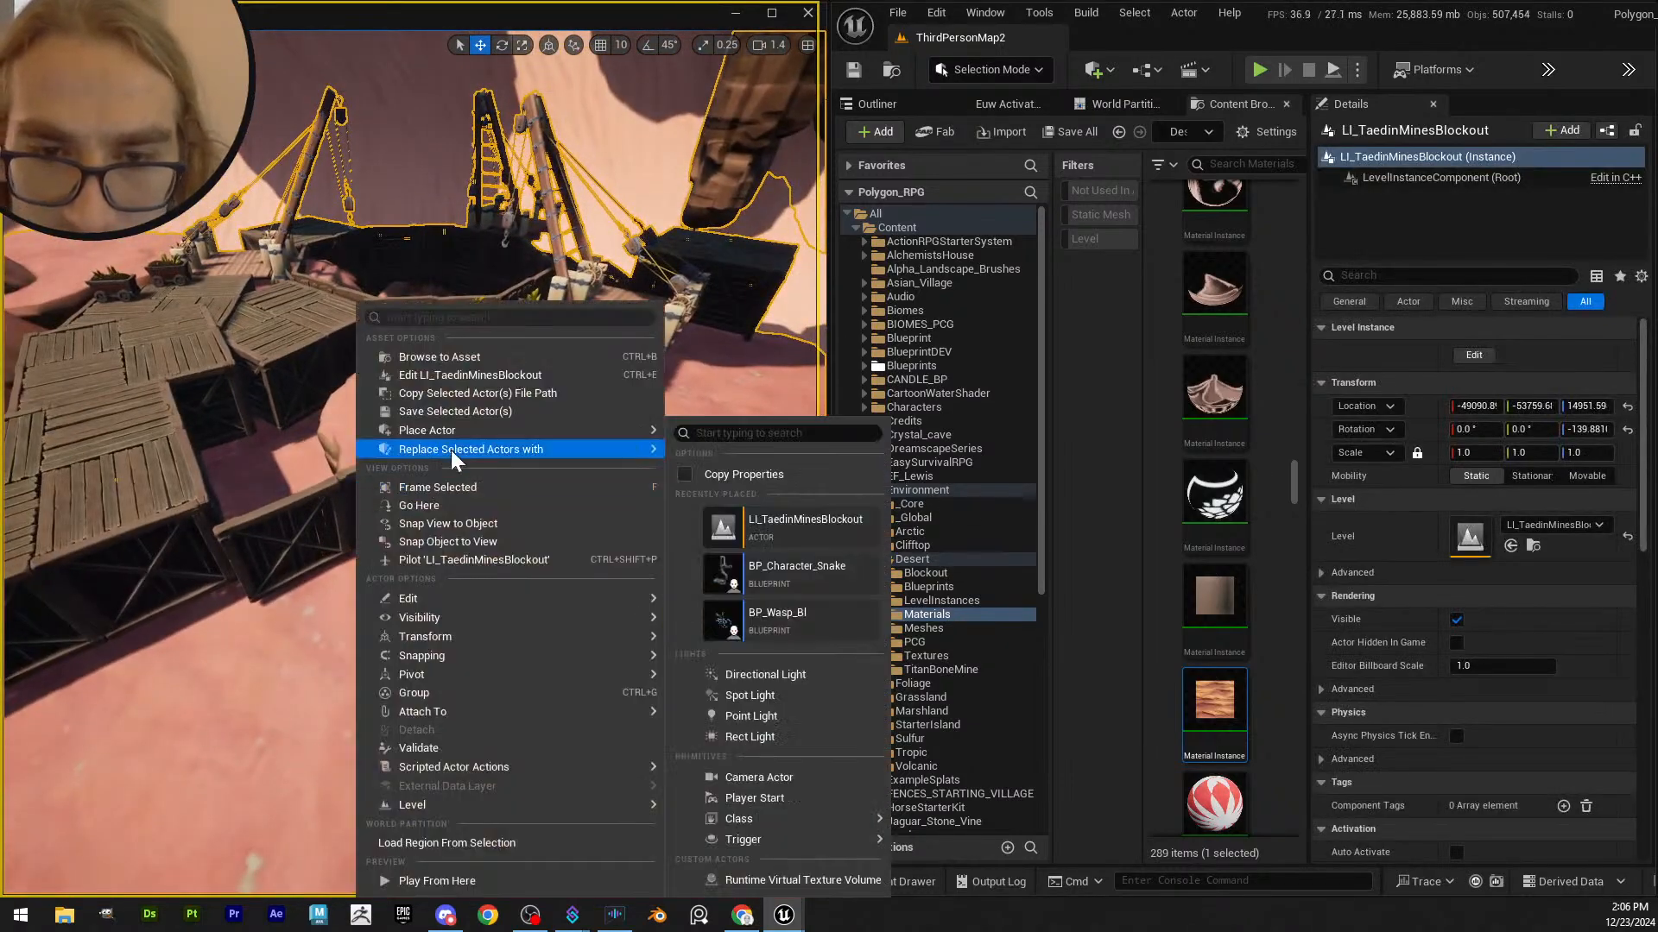
{"action": "mouse_move", "coordinate": [604, 805]}
{"action": "left_click", "coordinate": [695, 806]}
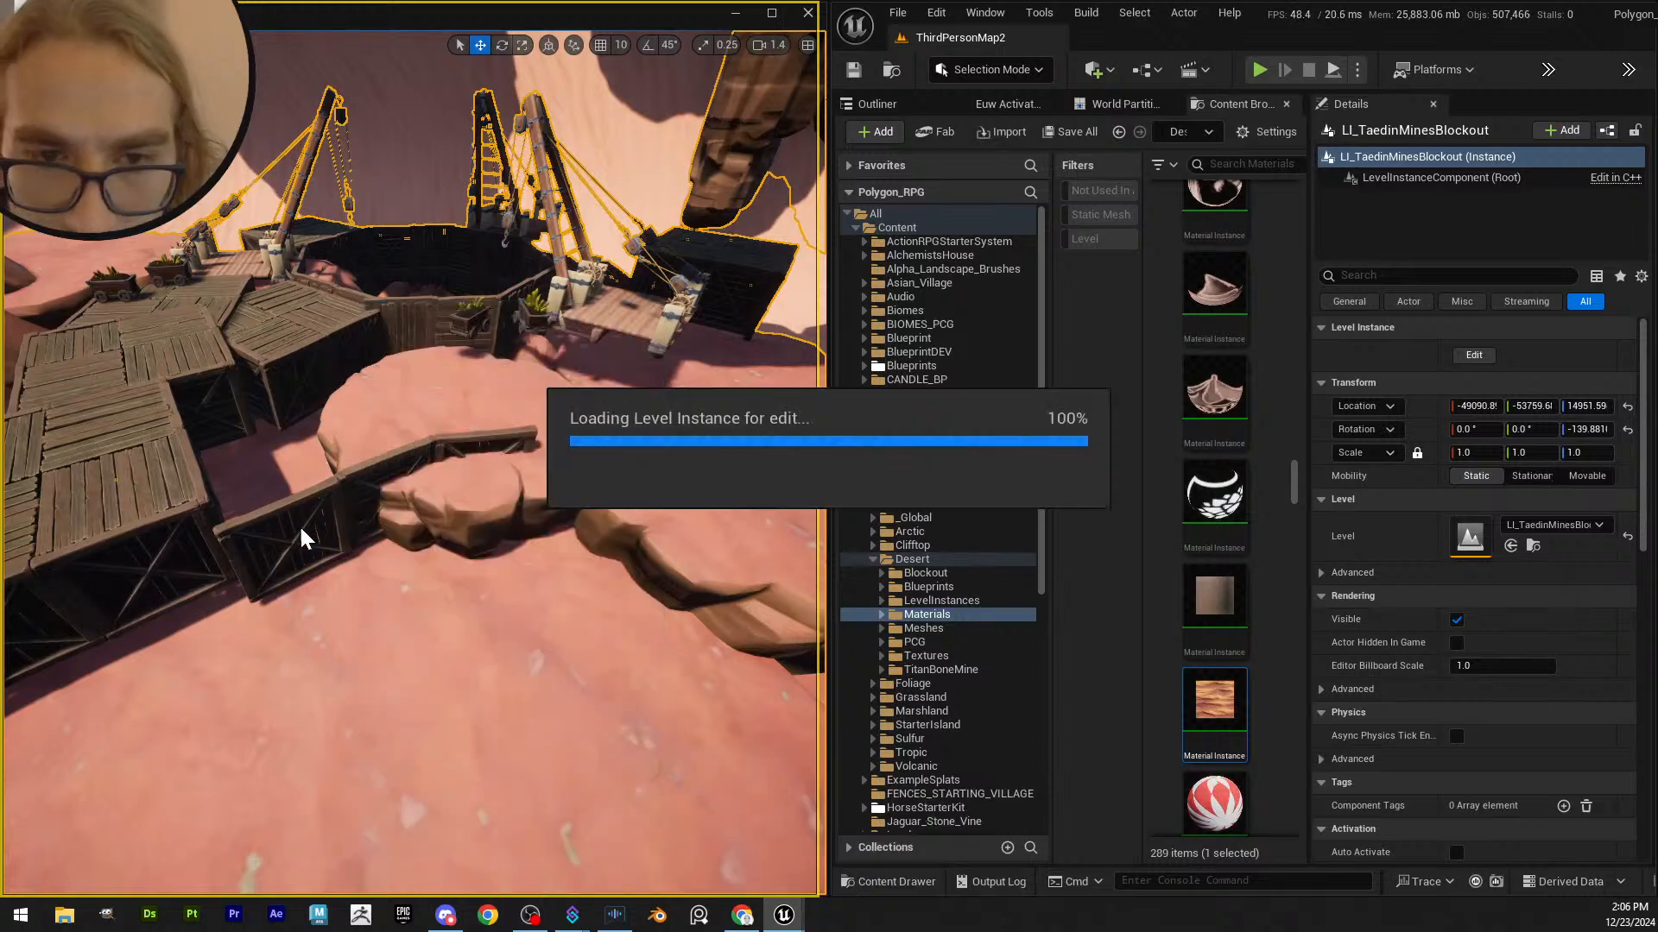
- Move the single wooden wall panel next to the platform over to the stepped blocks below it
{"action": "left_click", "coordinate": [313, 508]}
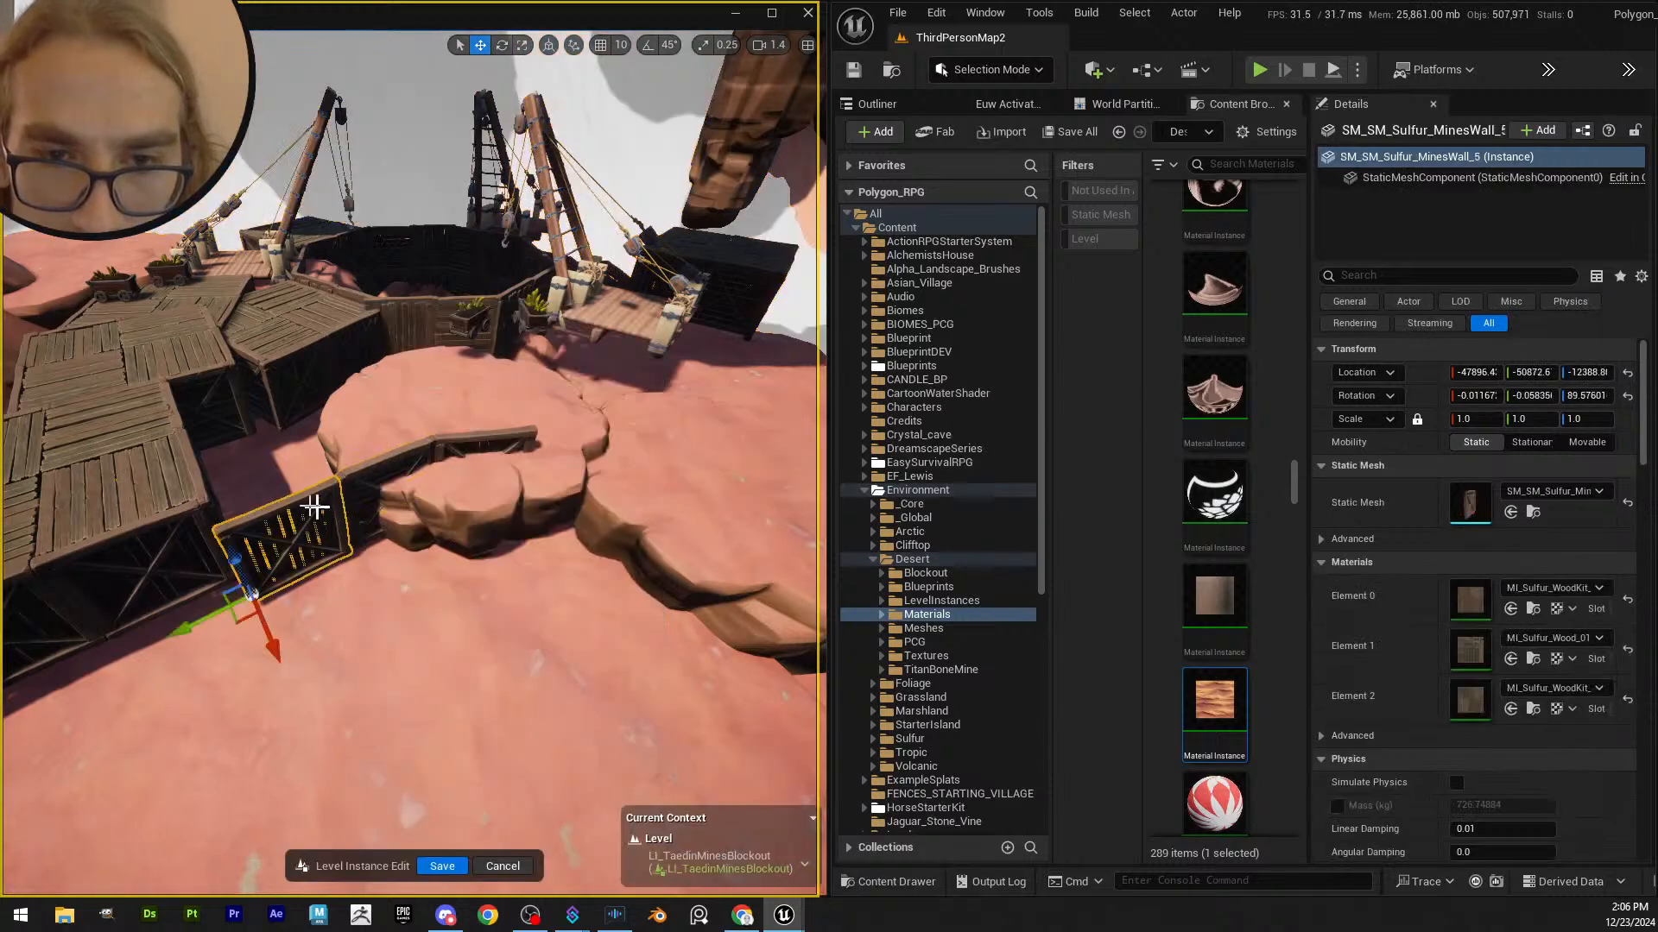
{"action": "left_click", "coordinate": [395, 480], "text": "ctrl"}
{"action": "left_click", "coordinate": [476, 441], "text": "ctrl"}
{"action": "key", "text": "s"}
{"action": "right_click_drag", "start_coordinate": [415, 462], "coordinate": [345, 471]}
{"action": "left_click", "coordinate": [549, 411]}
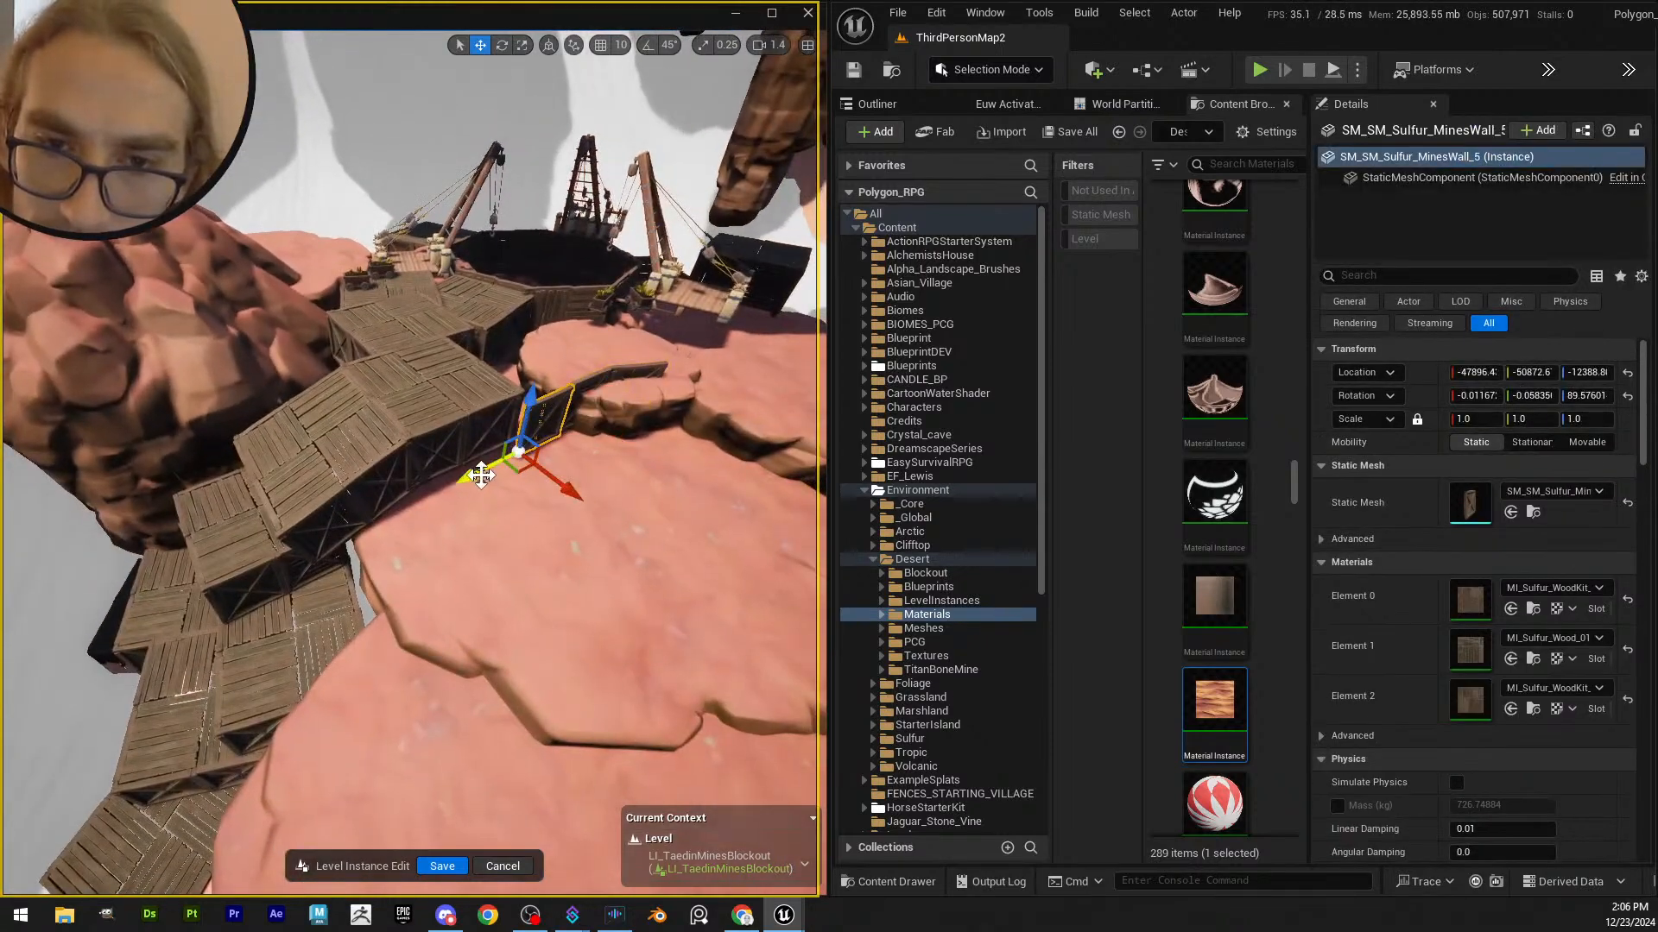
{"action": "key", "text": "w"}
{"action": "right_click_drag", "start_coordinate": [238, 544], "coordinate": [363, 594]}
- Turn on 45° rotation snapping, lay the wall panel flat with a 90-degree rotation, and shift it towards the cliff beside the upper block
{"action": "key", "text": "e"}
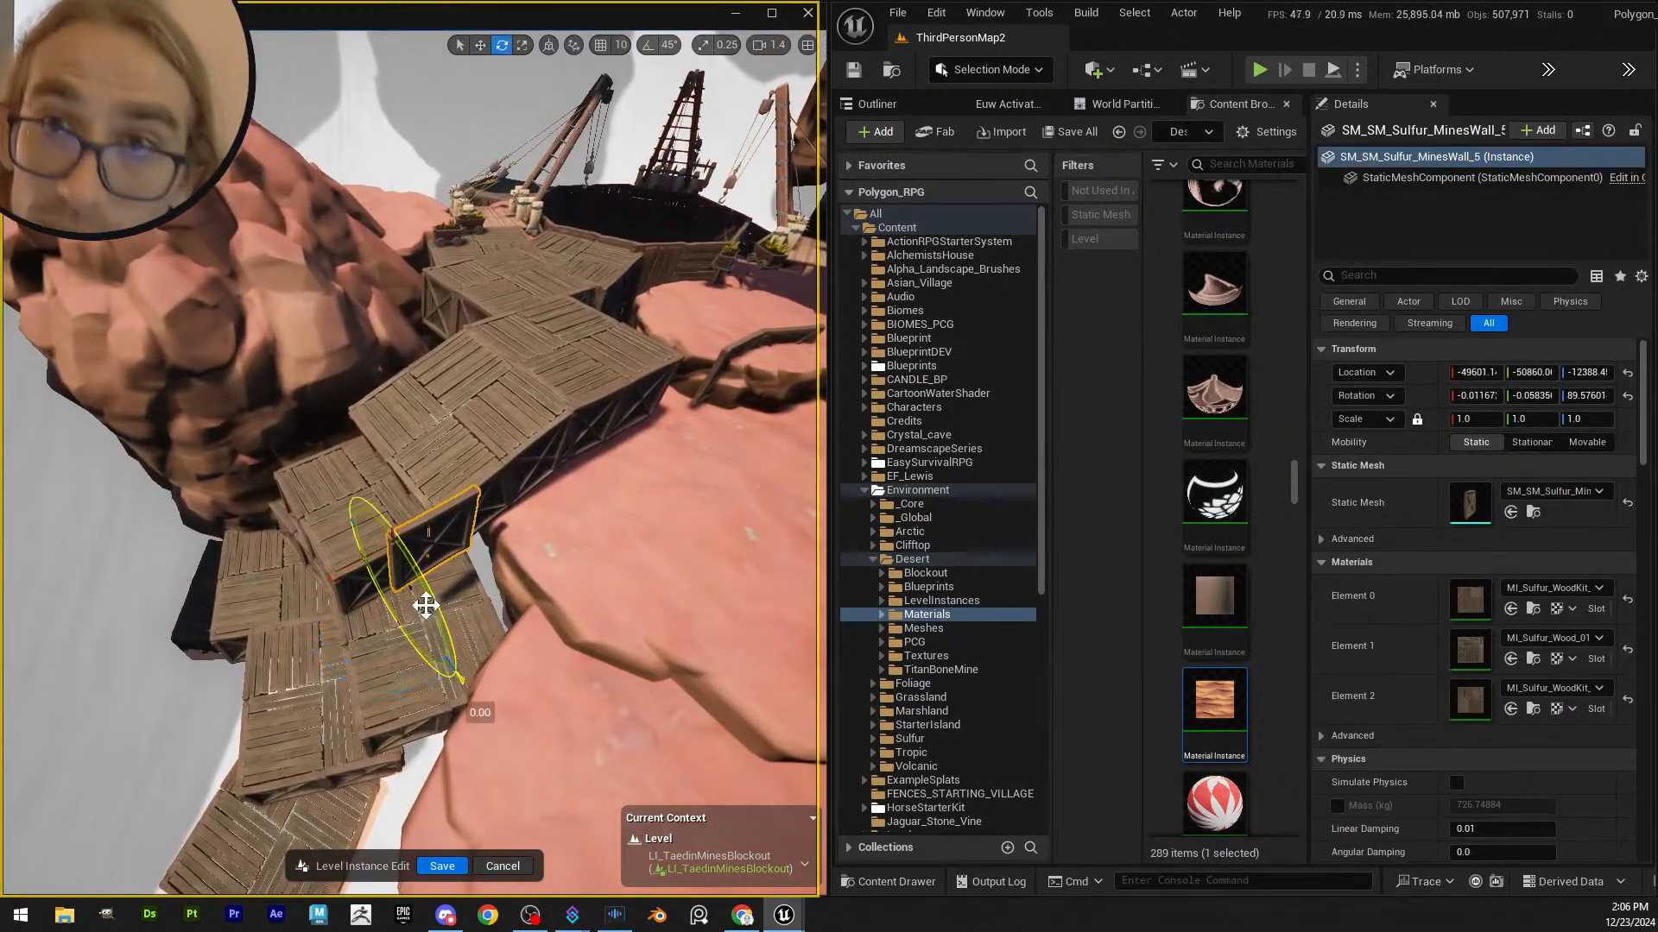
{"action": "key", "text": "ctrl+z"}
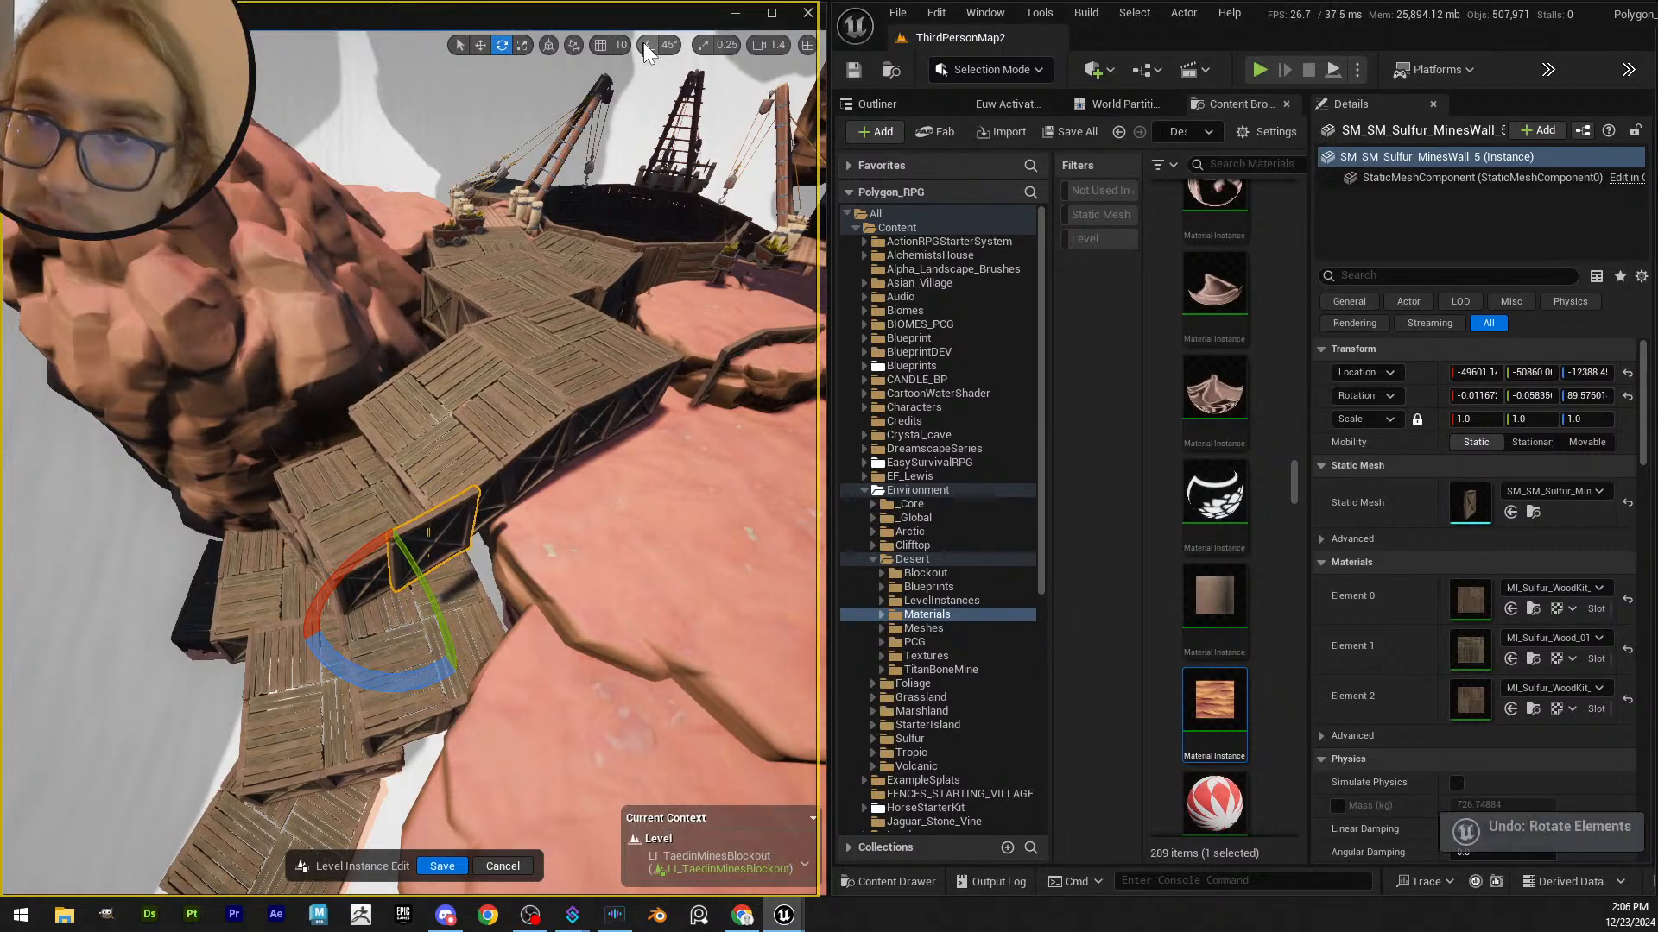
{"action": "left_click_drag", "start_coordinate": [448, 649], "coordinate": [449, 623]}
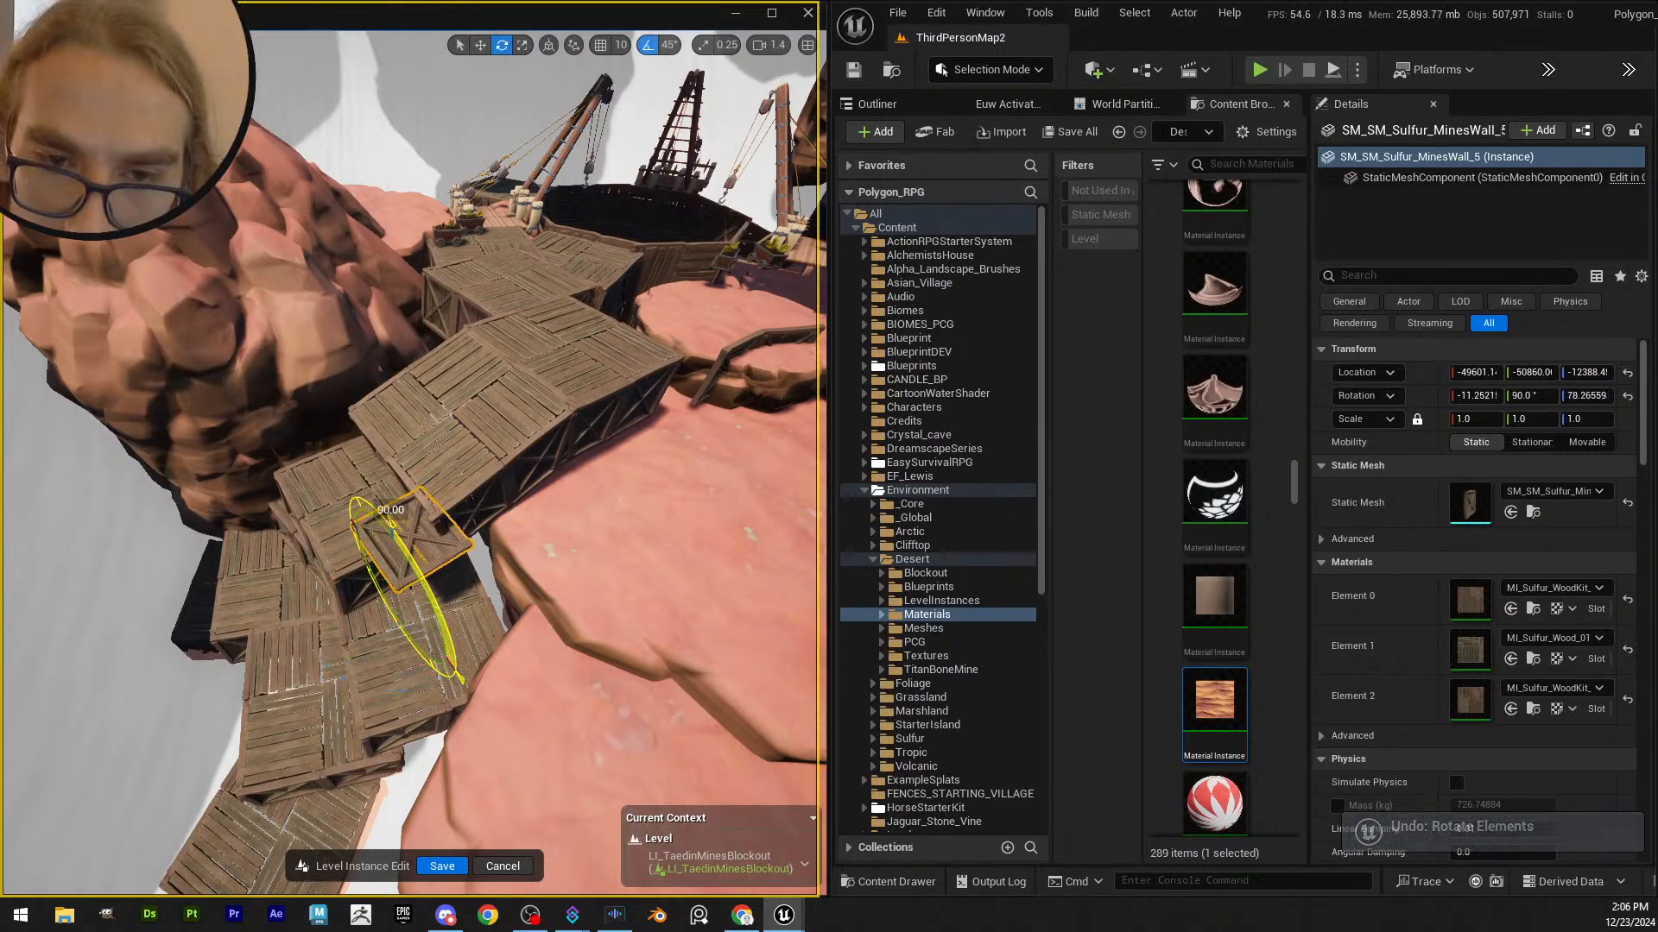
{"action": "right_click_drag", "start_coordinate": [466, 690], "coordinate": [494, 729]}
{"action": "key", "text": "w"}
{"action": "key", "text": "e"}
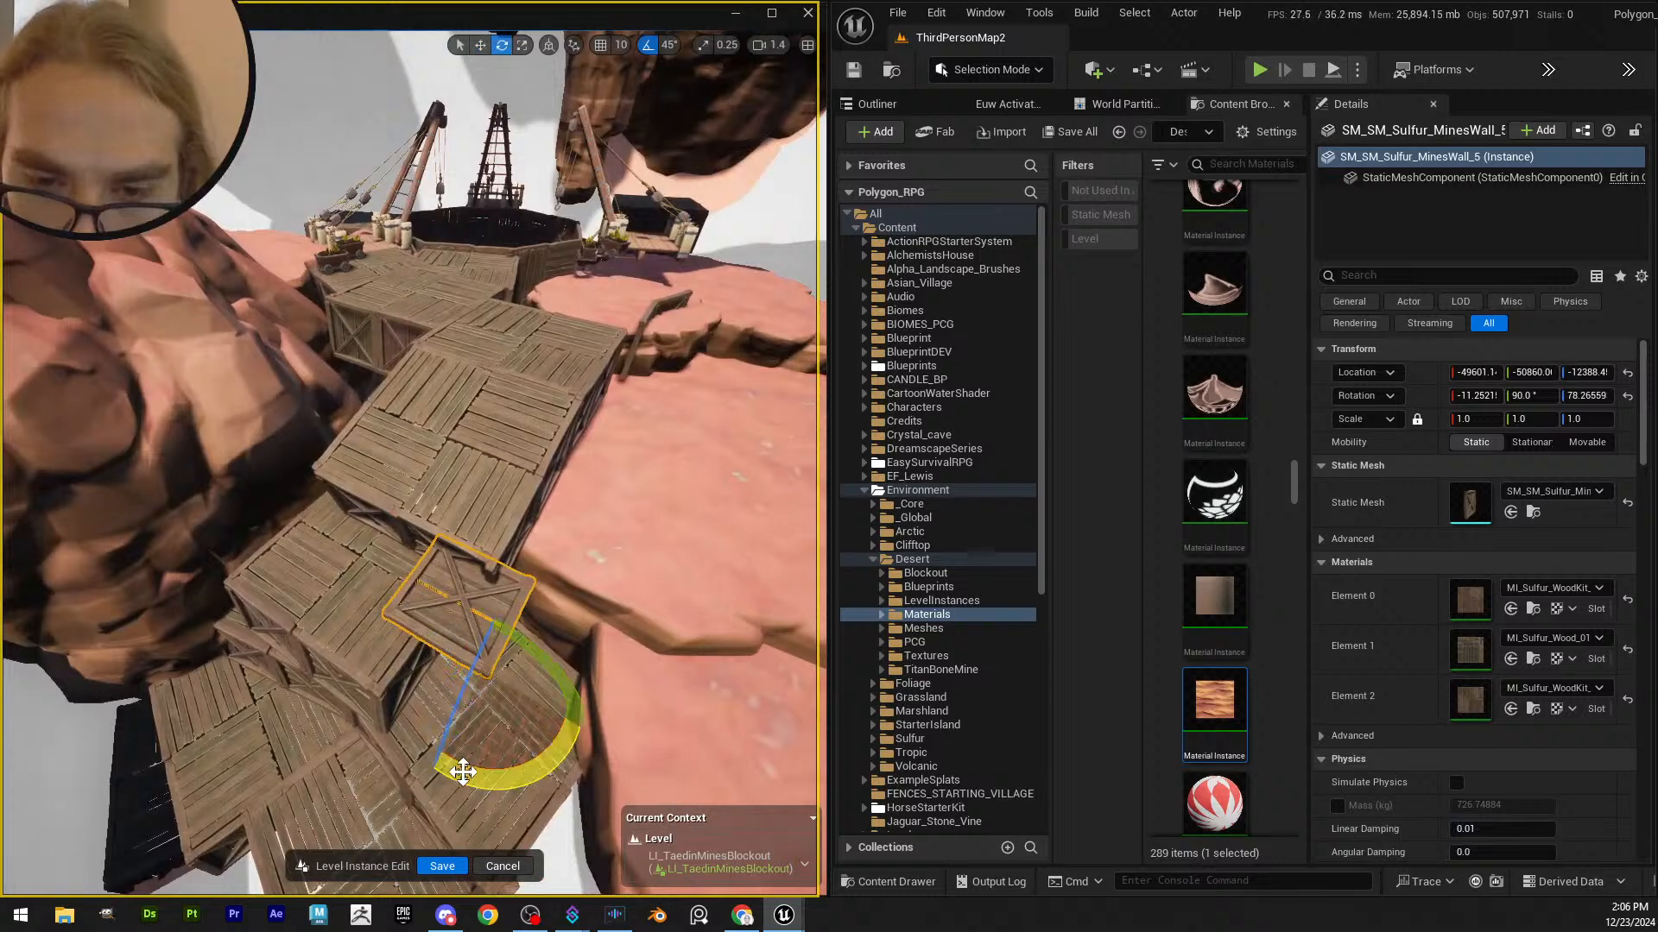
{"action": "left_click_drag", "start_coordinate": [458, 773], "coordinate": [356, 480]}
{"action": "key", "text": "w"}
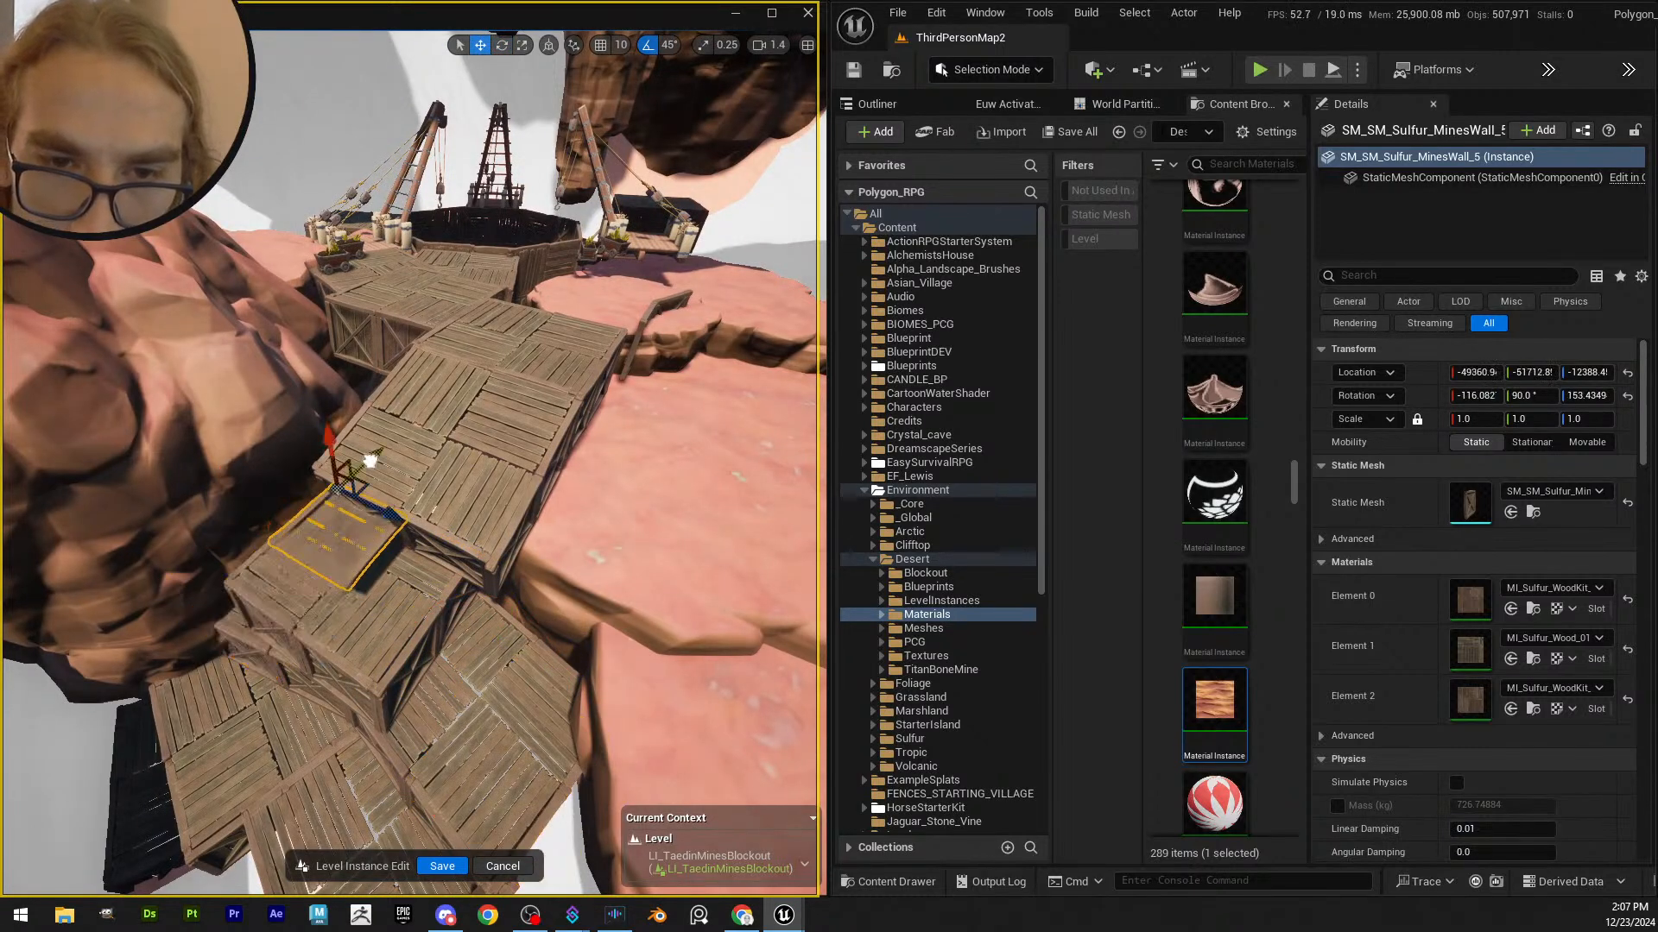
- Raise the panel to the upper block's top edge, tilt it 45 degrees as a ramp, and scale its Y to about 1.37
{"action": "right_click_drag", "start_coordinate": [361, 467], "coordinate": [311, 412]}
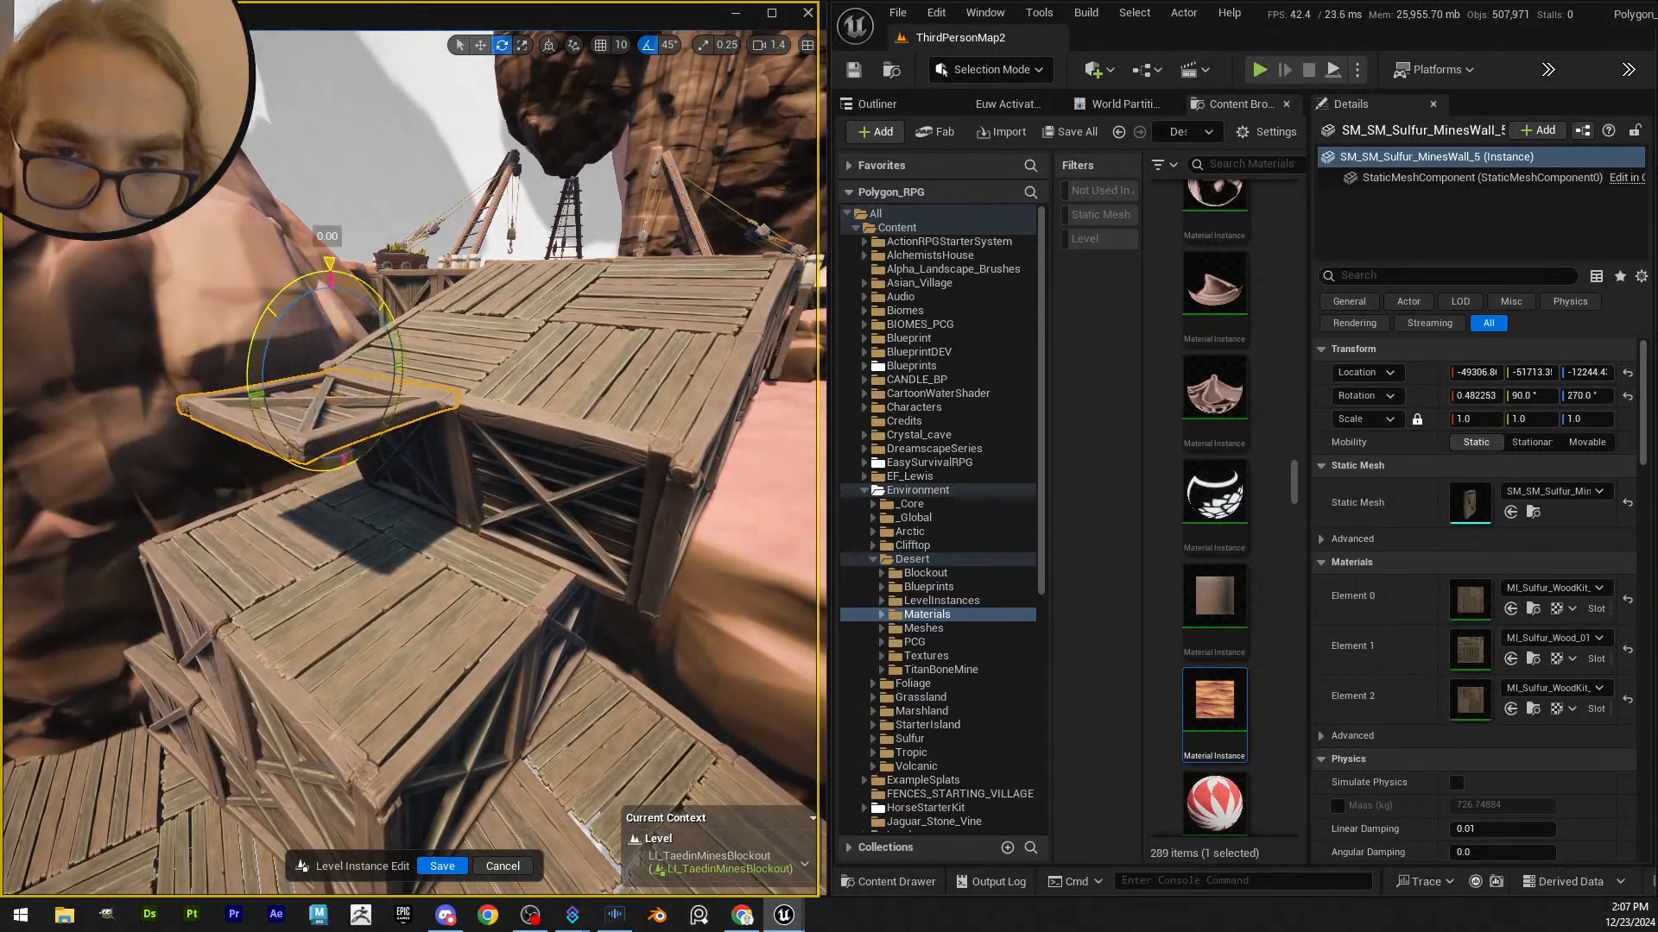
{"action": "right_click_drag", "start_coordinate": [311, 412], "coordinate": [452, 330]}
{"action": "key", "text": "r"}
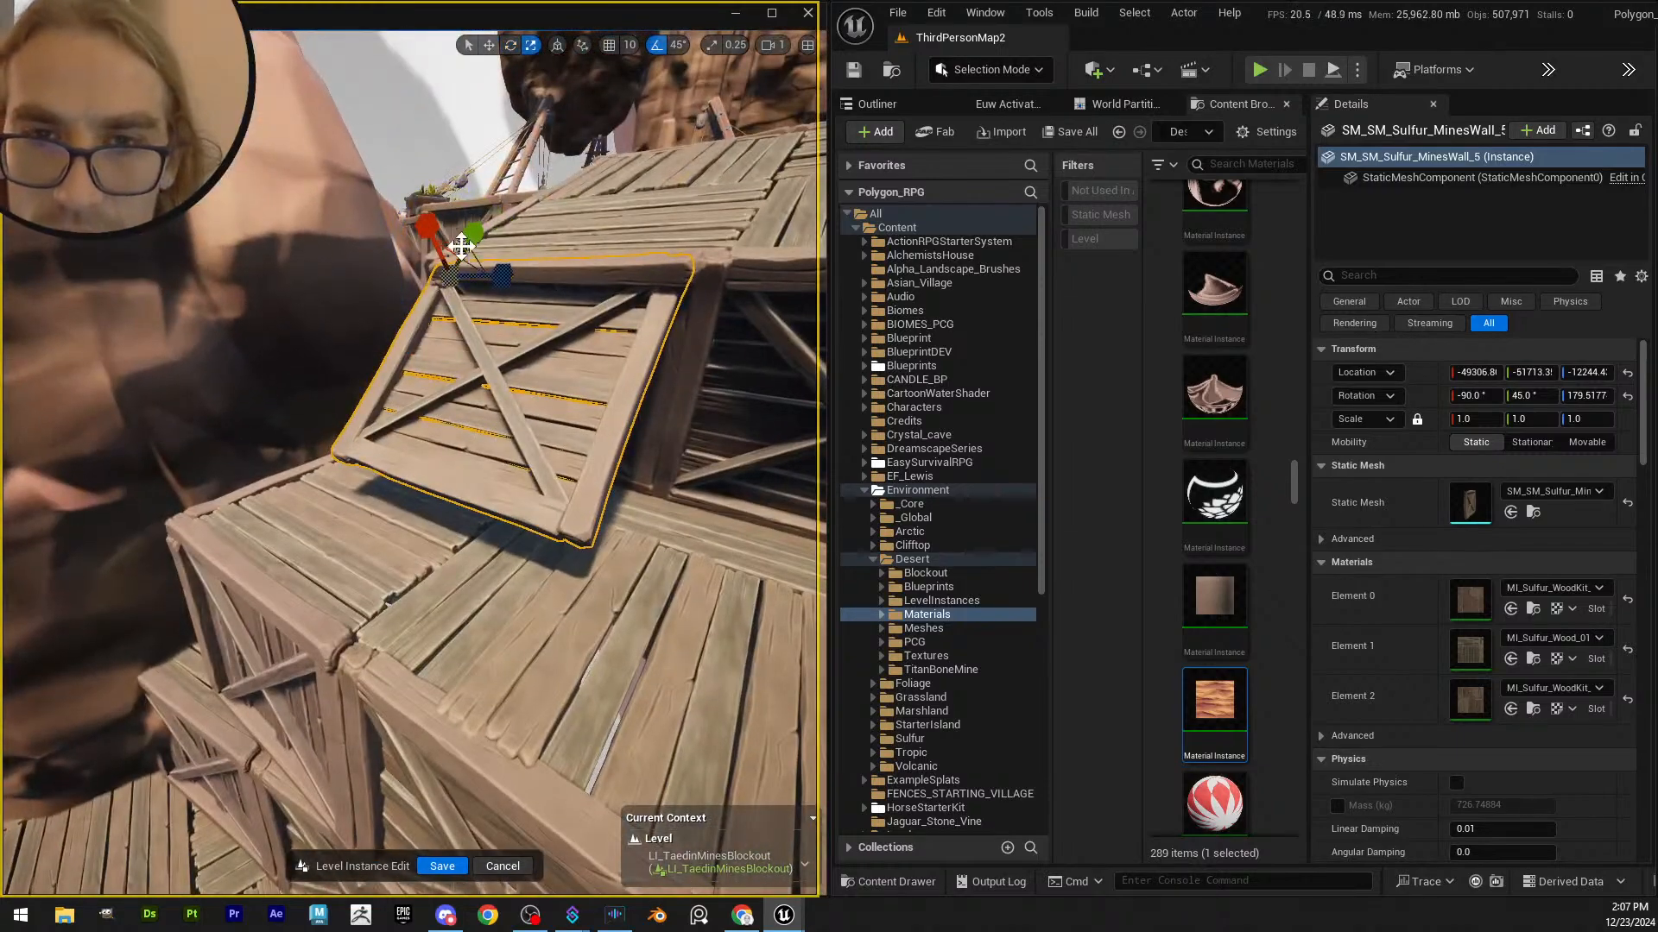
{"action": "left_click_drag", "start_coordinate": [461, 247], "coordinate": [481, 219]}
- Reposition the ramp panel between the upper block and the tier below, and reduce its Y scale to about 1.18
{"action": "right_click_drag", "start_coordinate": [482, 219], "coordinate": [576, 314]}
{"action": "scroll", "coordinate": [423, 242], "scroll_direction": "down", "scroll_amount": 1}
{"action": "key", "text": "w"}
{"action": "mouse_move", "coordinate": [552, 263]}
{"action": "left_mouse_down"}
{"action": "mouse_move", "coordinate": [518, 246]}
{"action": "mouse_move", "coordinate": [539, 275]}
{"action": "left_mouse_up"}
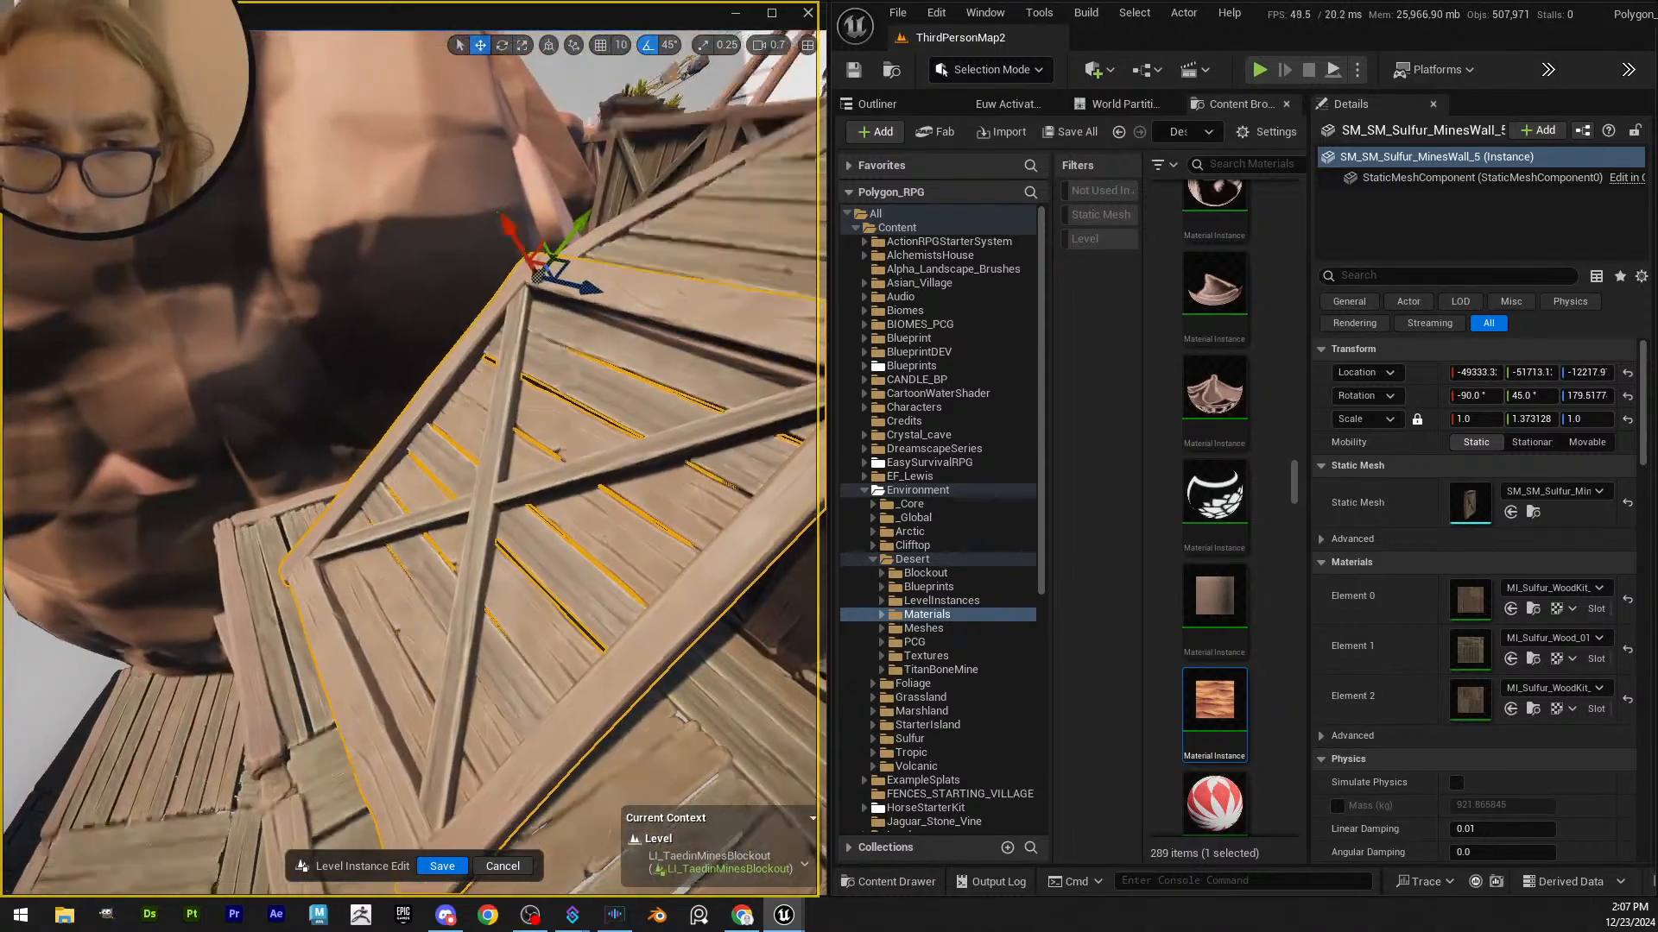
{"action": "scroll", "coordinate": [557, 237], "scroll_direction": "down", "scroll_amount": 5}
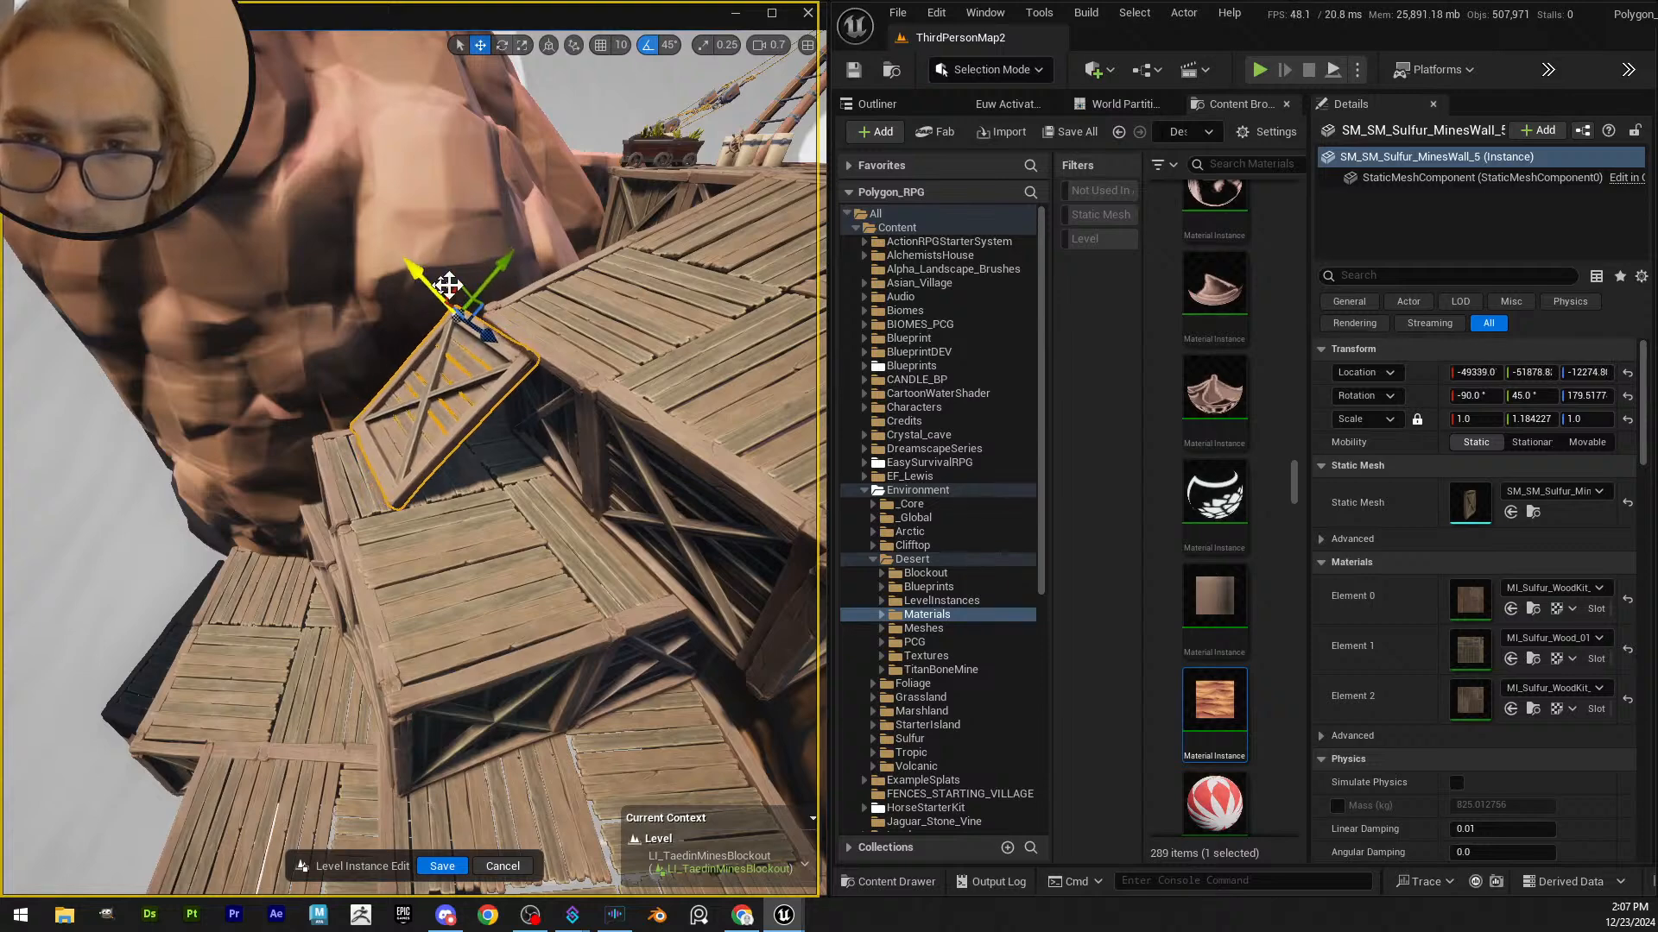
- Turn off rotation snapping, turn the ramp panel about 2 degrees, and align it with the upper block's edge
{"action": "right_click_drag", "start_coordinate": [447, 285], "coordinate": [218, 367]}
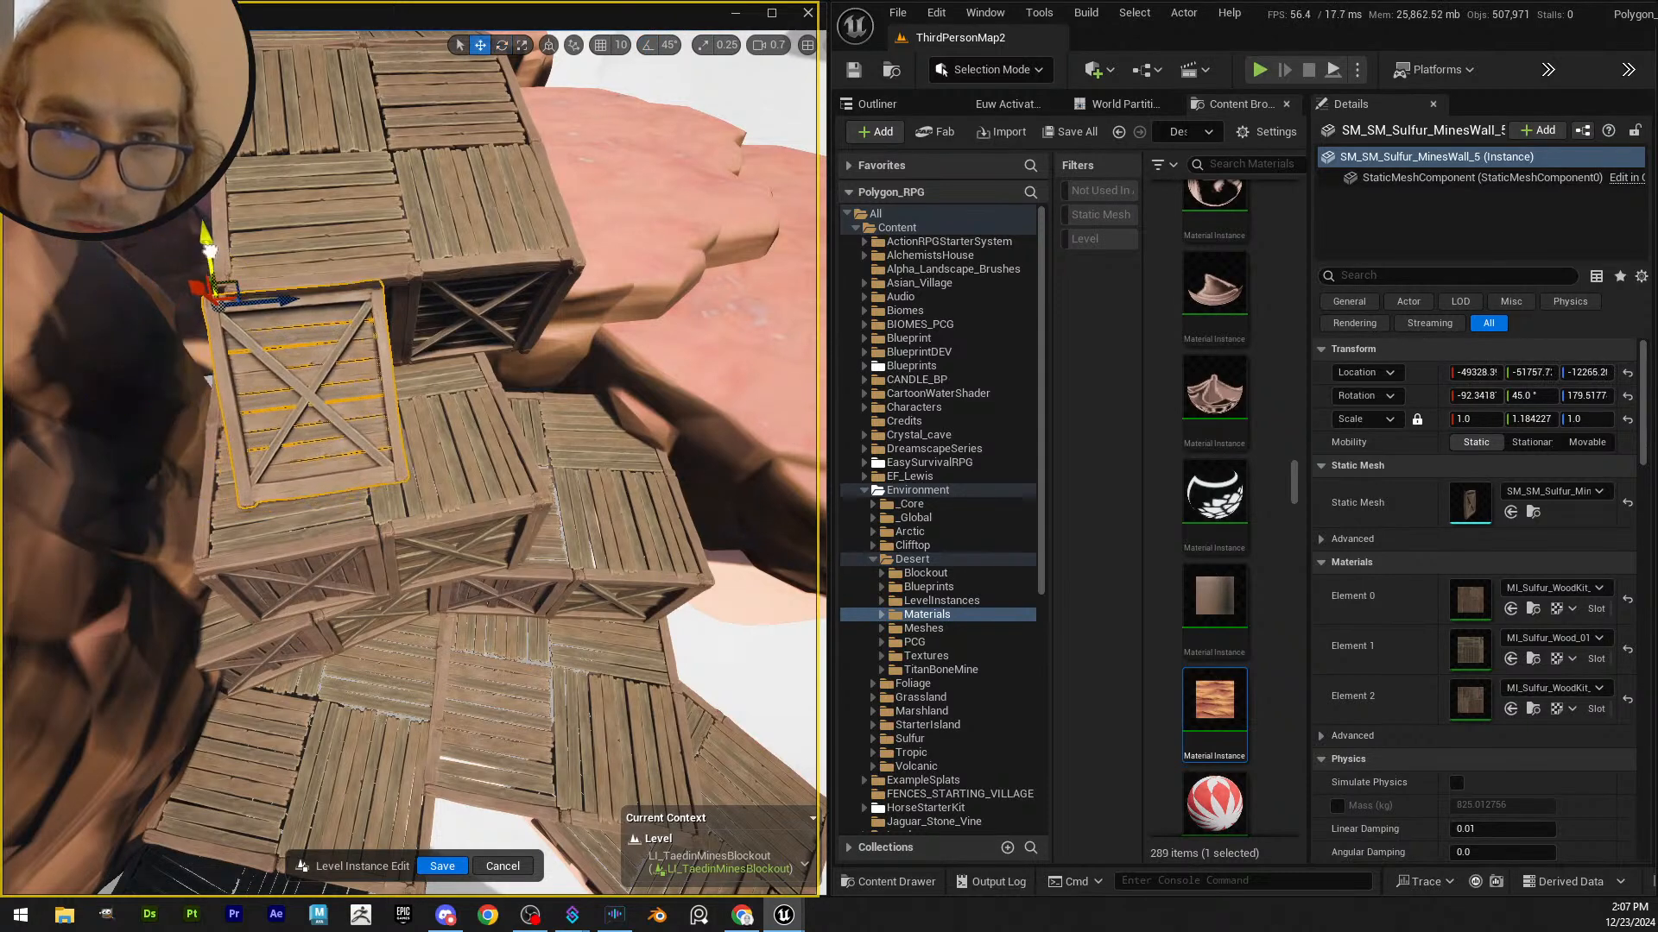
{"action": "mouse_move", "coordinate": [419, 337]}
{"action": "right_mouse_down"}
{"action": "mouse_move", "coordinate": [354, 362]}
{"action": "mouse_move", "coordinate": [419, 337]}
{"action": "right_mouse_up"}
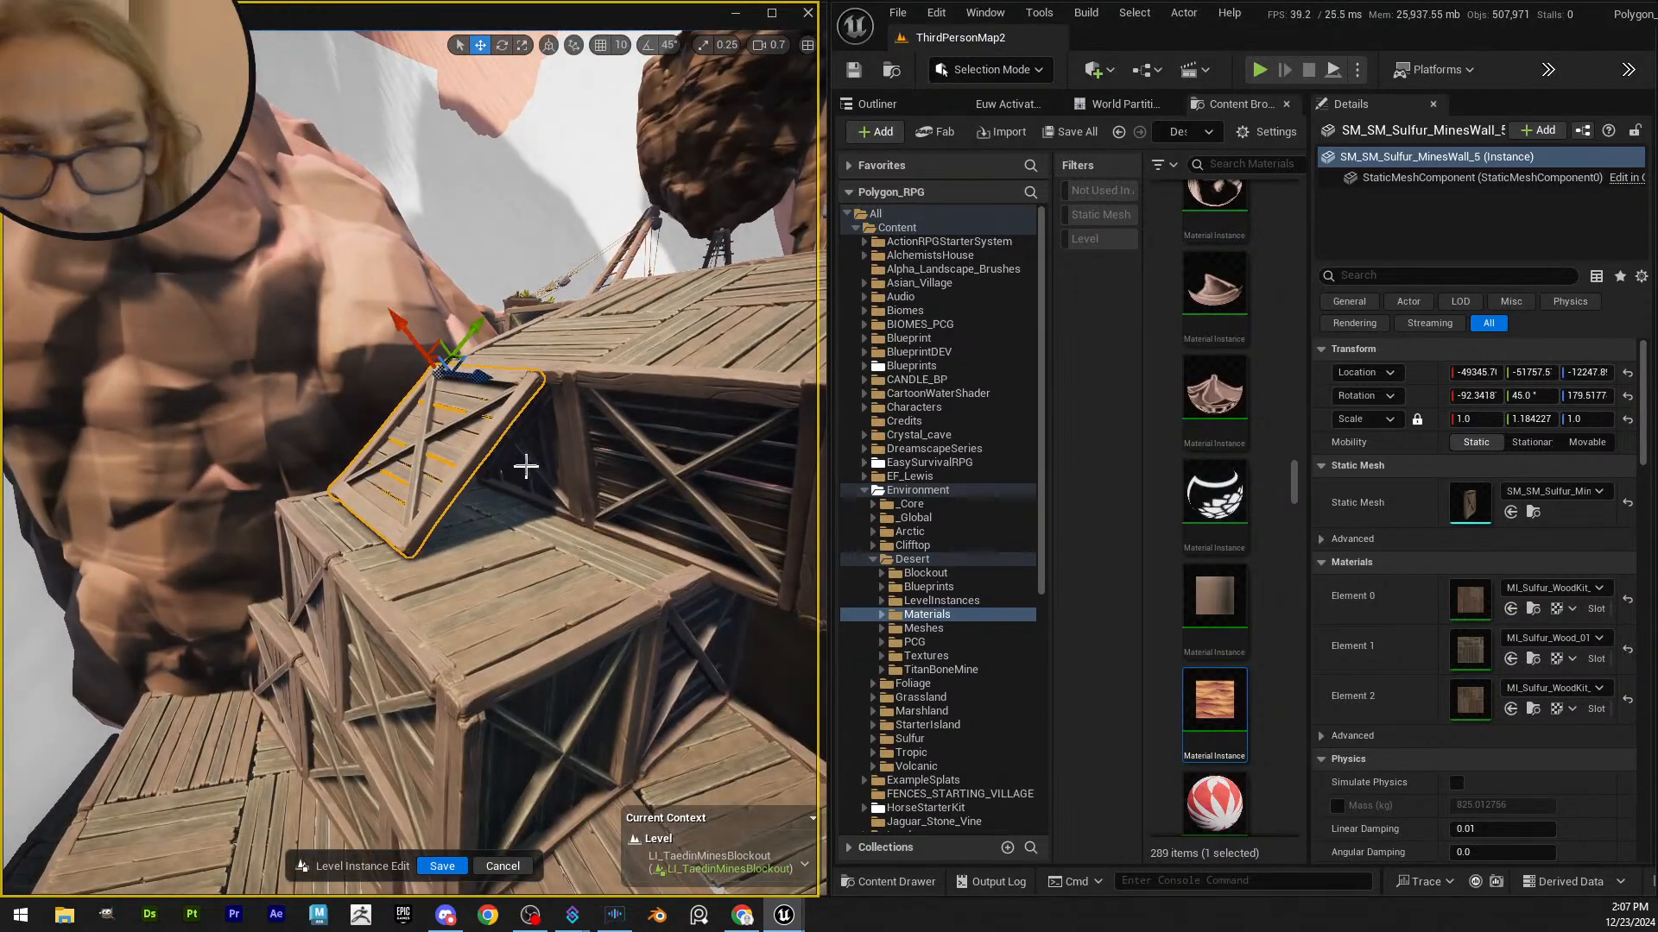
{"action": "mouse_move", "coordinate": [526, 466]}
{"action": "right_mouse_down"}
{"action": "mouse_move", "coordinate": [492, 501]}
{"action": "mouse_move", "coordinate": [544, 458]}
{"action": "mouse_move", "coordinate": [479, 492]}
{"action": "mouse_move", "coordinate": [559, 537]}
{"action": "mouse_move", "coordinate": [474, 417]}
{"action": "mouse_move", "coordinate": [511, 481]}
{"action": "right_mouse_up"}
{"action": "key", "text": "q"}
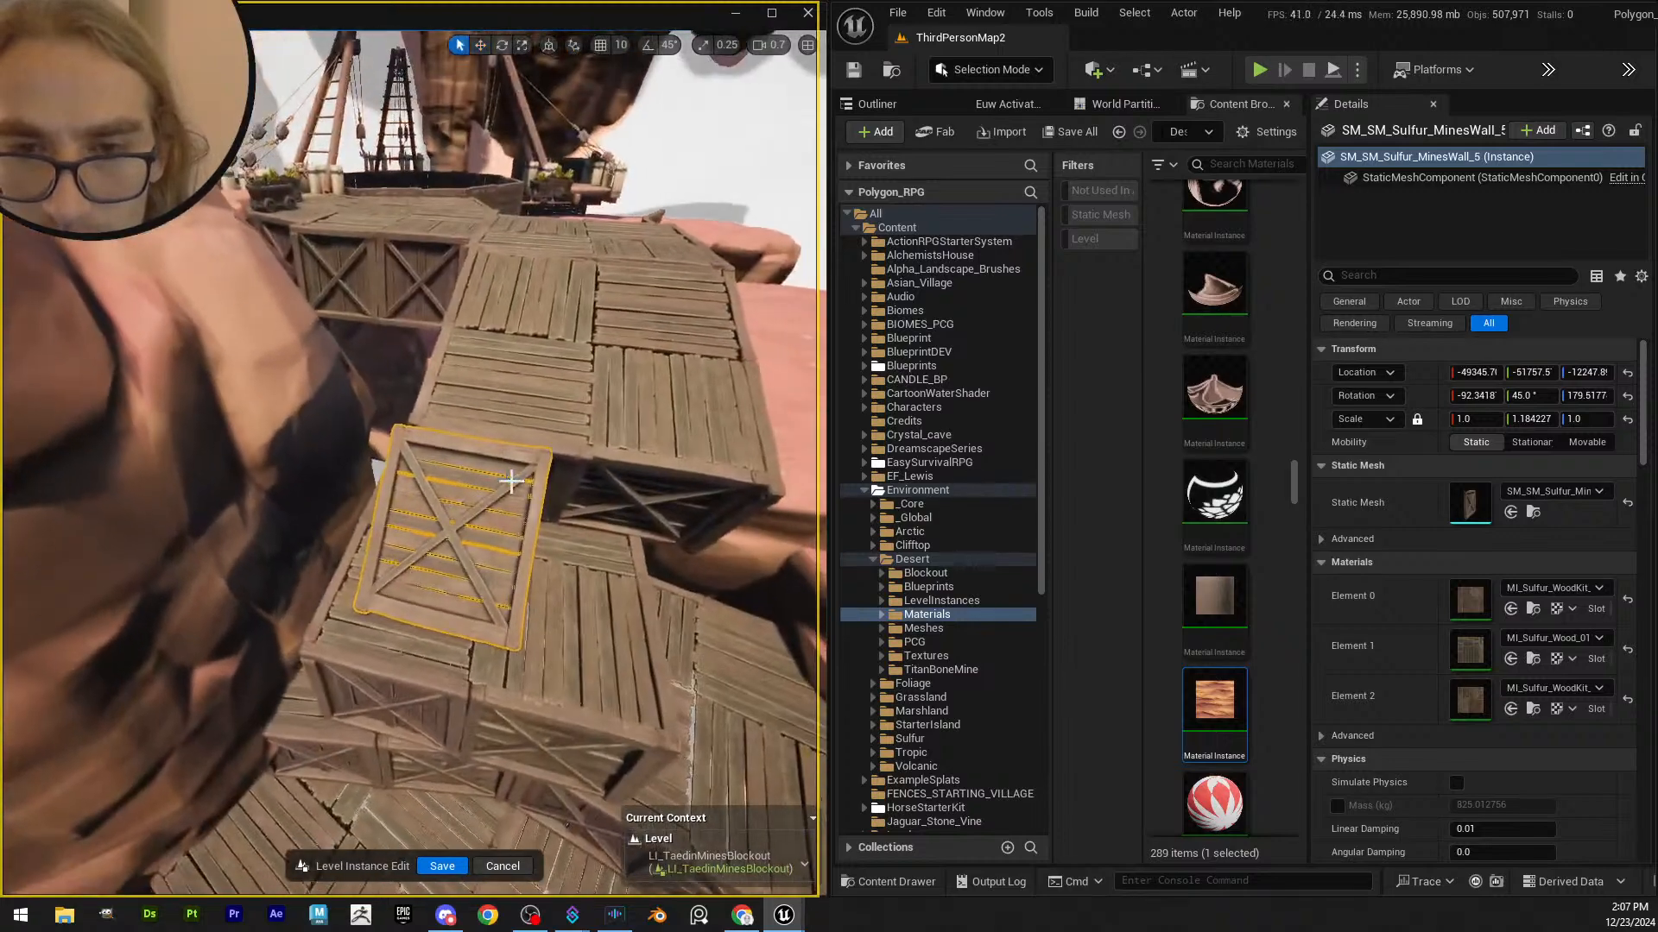
- Adjust the ramp panel's tilt to about 38 degrees and save the level instance
{"action": "right_click_drag", "start_coordinate": [444, 433], "coordinate": [394, 407]}
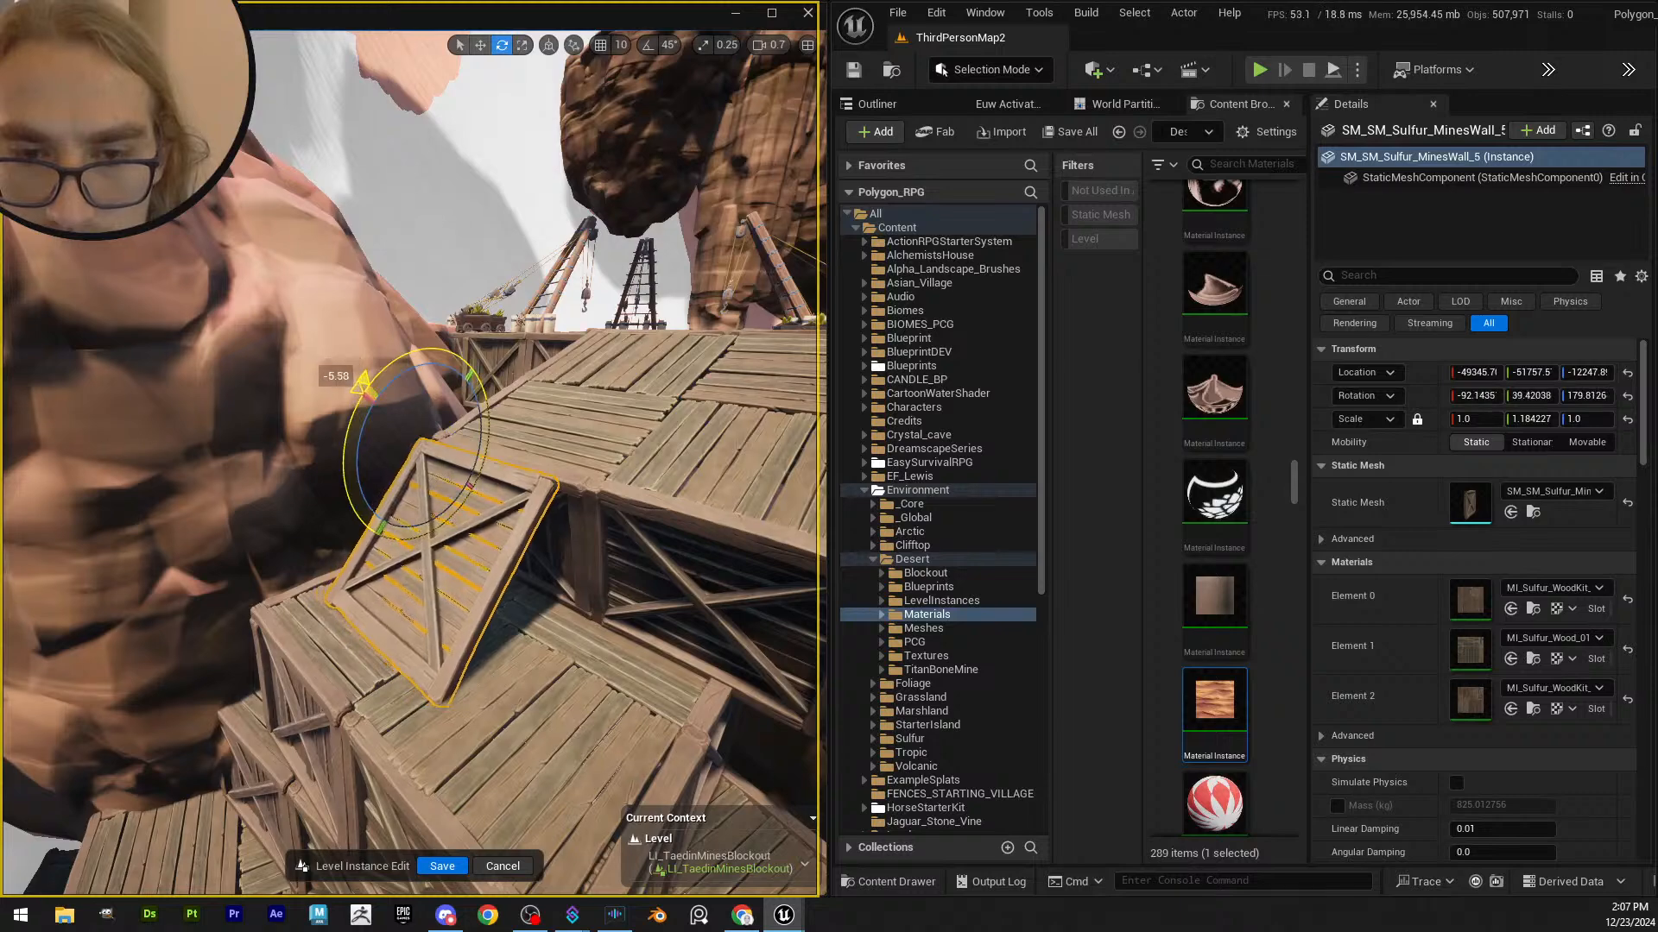
{"action": "mouse_move", "coordinate": [534, 758]}
{"action": "right_mouse_down"}
{"action": "mouse_move", "coordinate": [546, 747]}
{"action": "mouse_move", "coordinate": [518, 725]}
{"action": "mouse_move", "coordinate": [534, 759]}
{"action": "right_mouse_up"}
{"action": "scroll", "coordinate": [534, 759], "scroll_direction": "up", "scroll_amount": 1}
{"action": "left_click", "coordinate": [458, 860]}
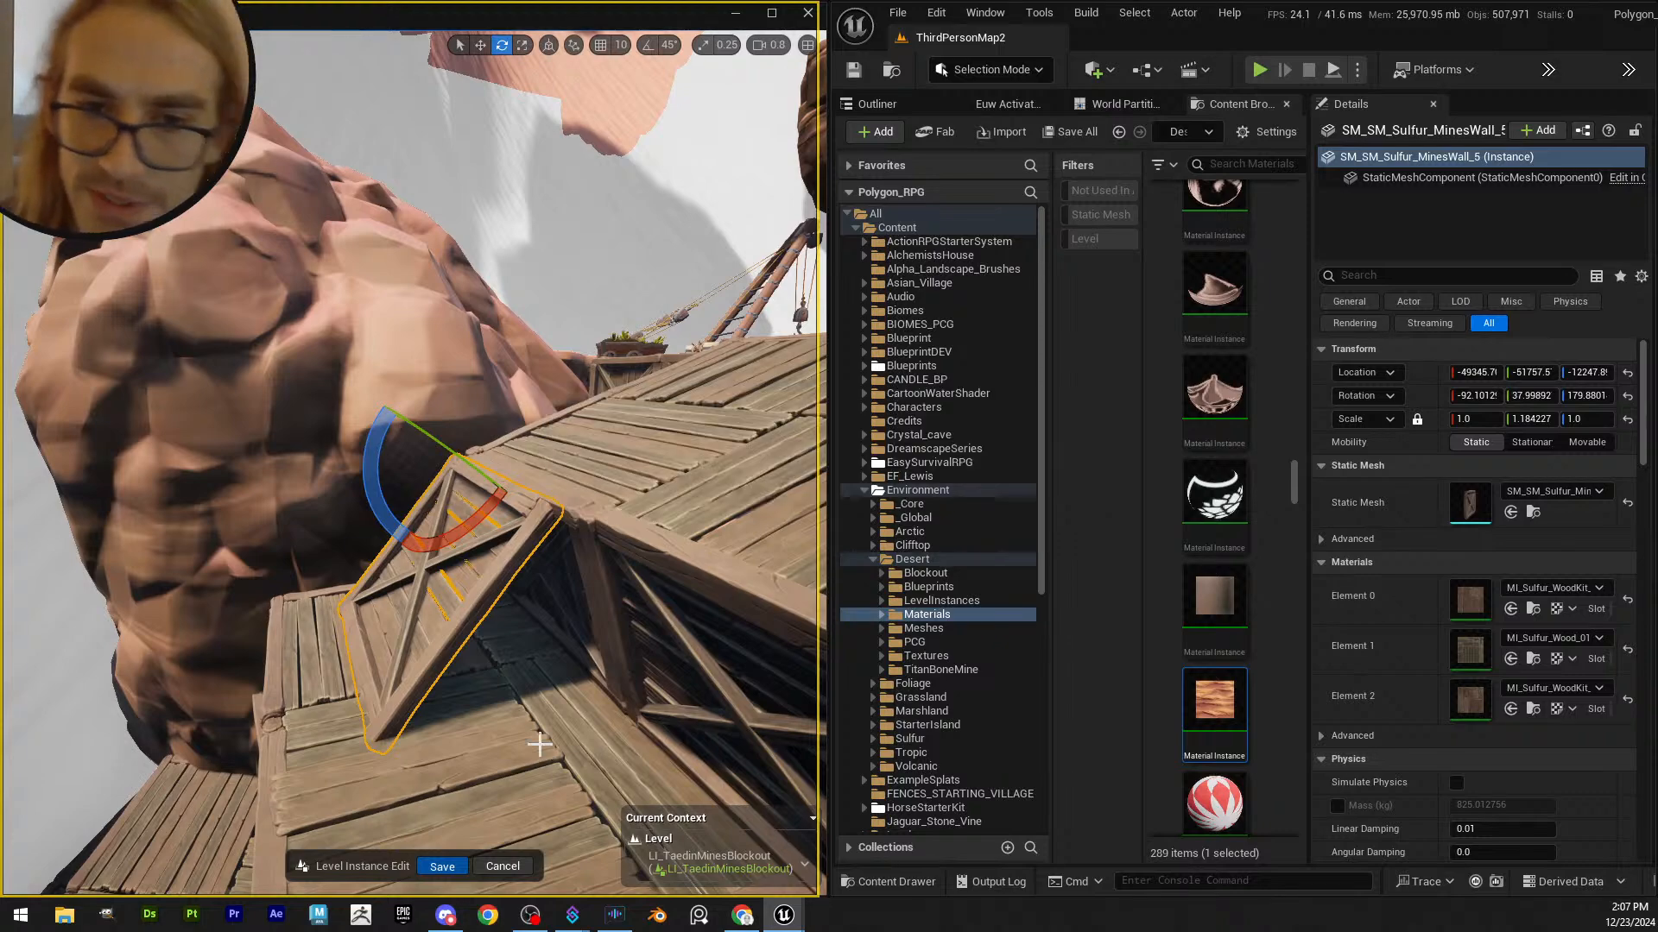
- Inspect the ramp panel on the stepped blocks and survey the whole mines layout from above
{"action": "right_click_drag", "start_coordinate": [540, 744], "coordinate": [417, 593]}
{"action": "scroll", "coordinate": [537, 740], "scroll_direction": "up", "scroll_amount": 2}
{"action": "key", "text": "w"}
{"action": "left_click", "coordinate": [416, 593]}
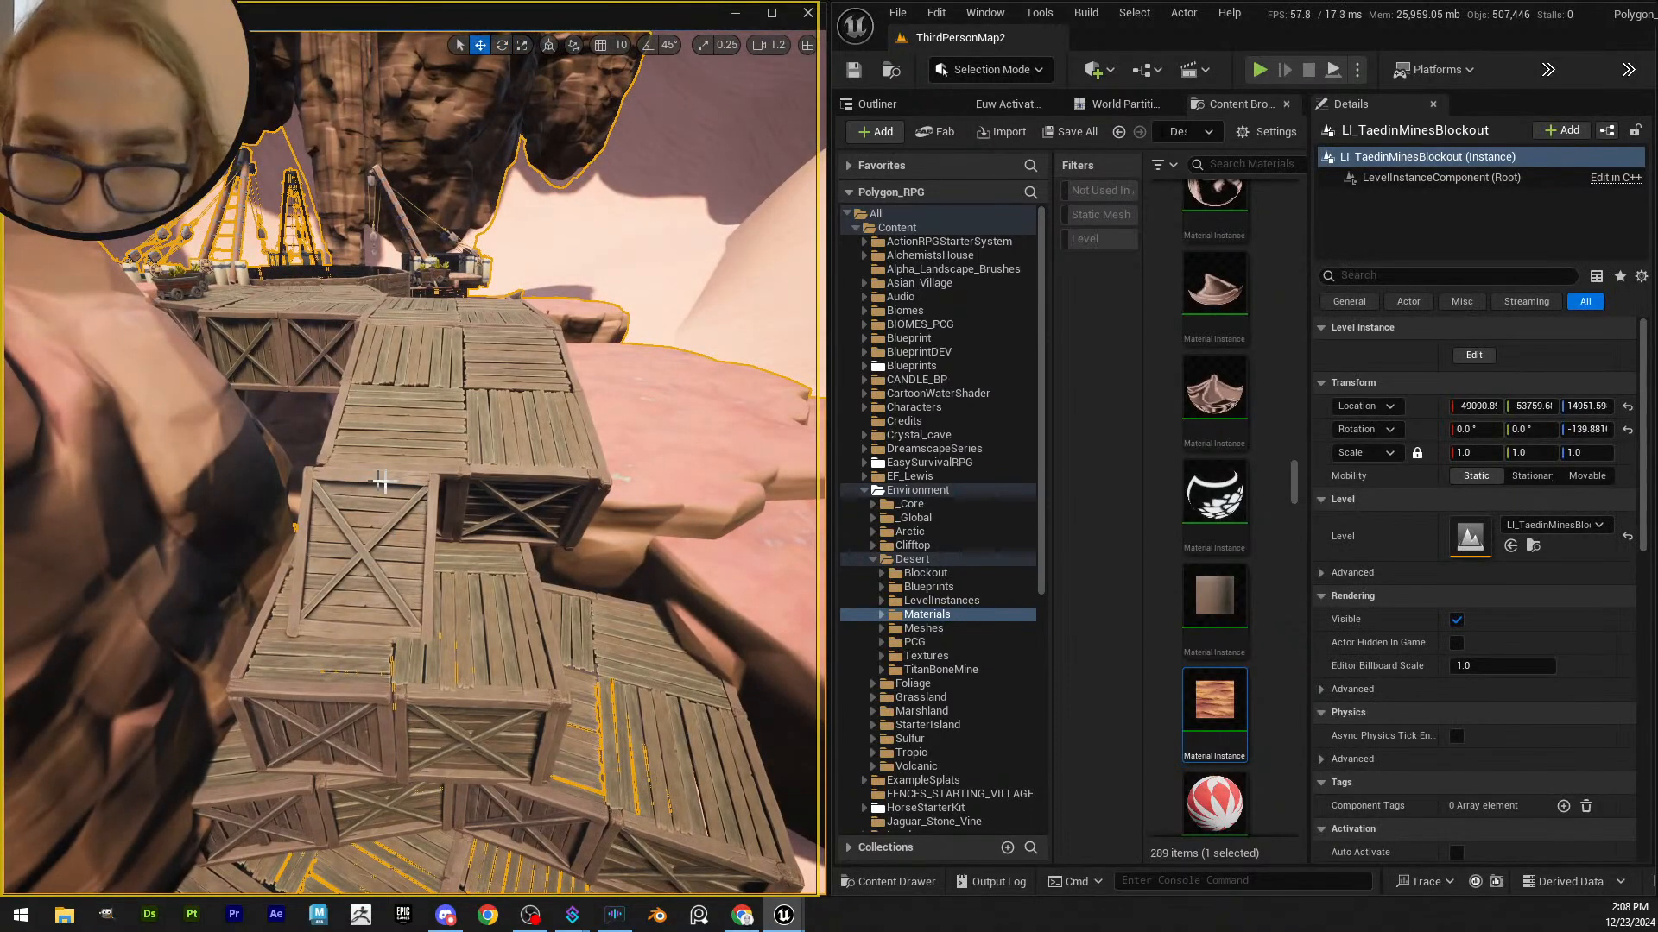
{"action": "key", "text": "Escape"}
{"action": "right_click_drag", "start_coordinate": [381, 481], "coordinate": [518, 483]}
{"action": "scroll", "coordinate": [381, 481], "scroll_direction": "up", "scroll_amount": 1}
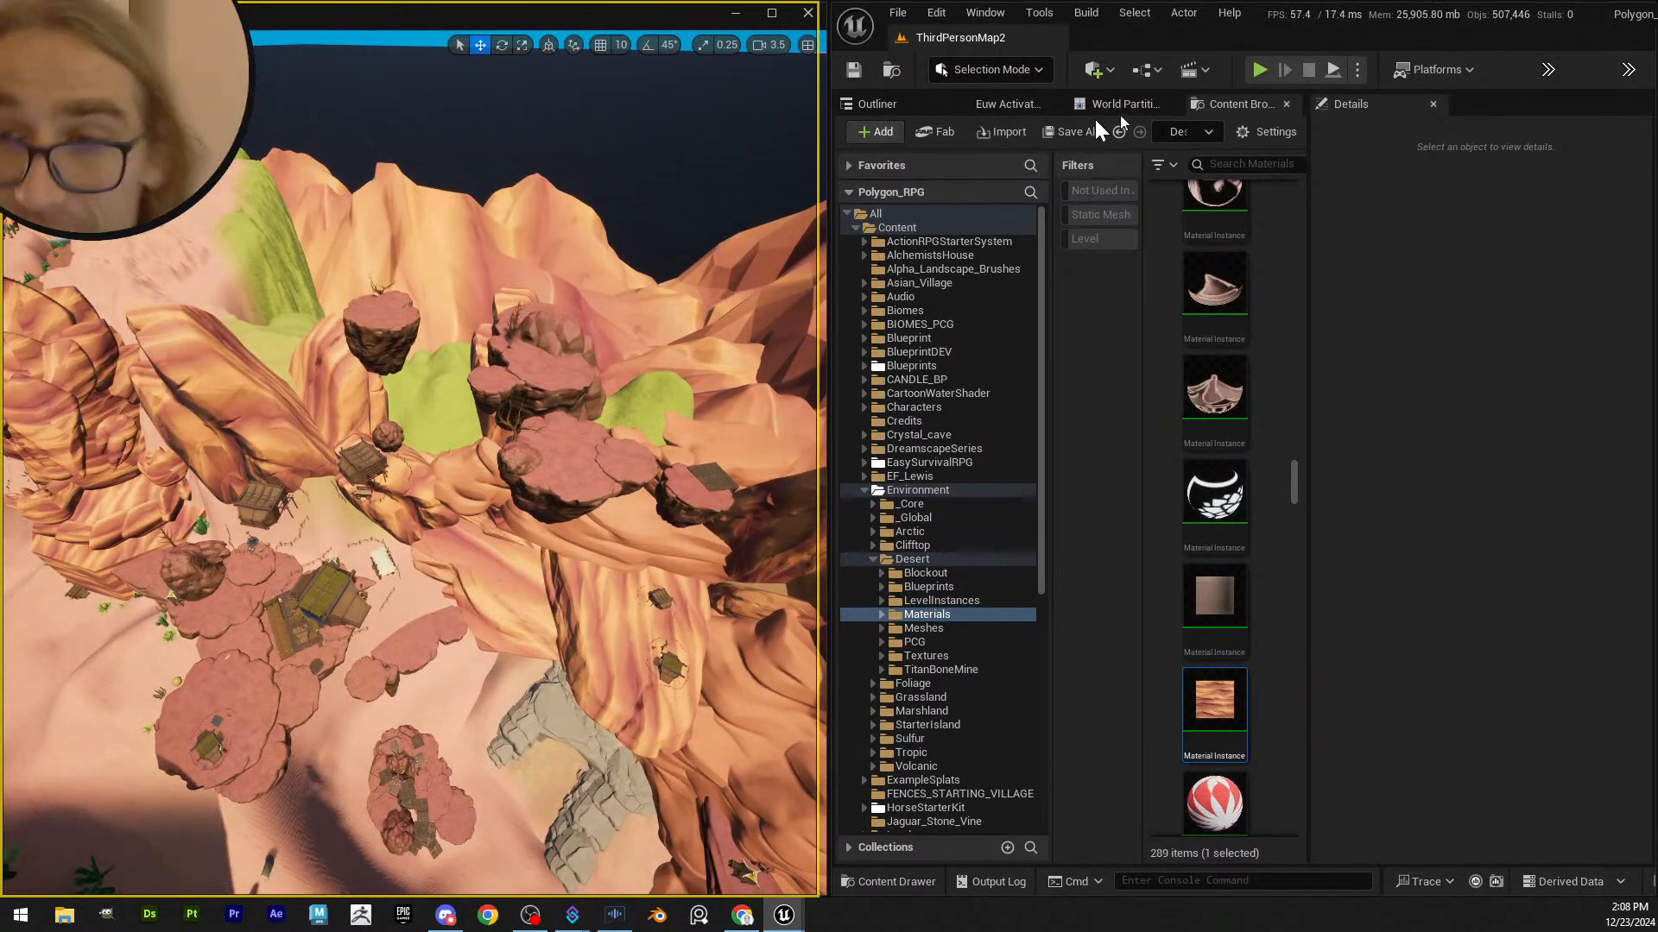
- Find the floating fenced house camp from below and open the LI_TaedinMinesBlockout level instance for editing
{"action": "right_click_drag", "start_coordinate": [623, 397], "coordinate": [428, 311]}
{"action": "scroll", "coordinate": [623, 397], "scroll_direction": "down", "scroll_amount": 3}
{"action": "scroll", "coordinate": [419, 483], "scroll_direction": "up", "scroll_amount": 1}
{"action": "scroll", "coordinate": [424, 328], "scroll_direction": "down", "scroll_amount": 1}
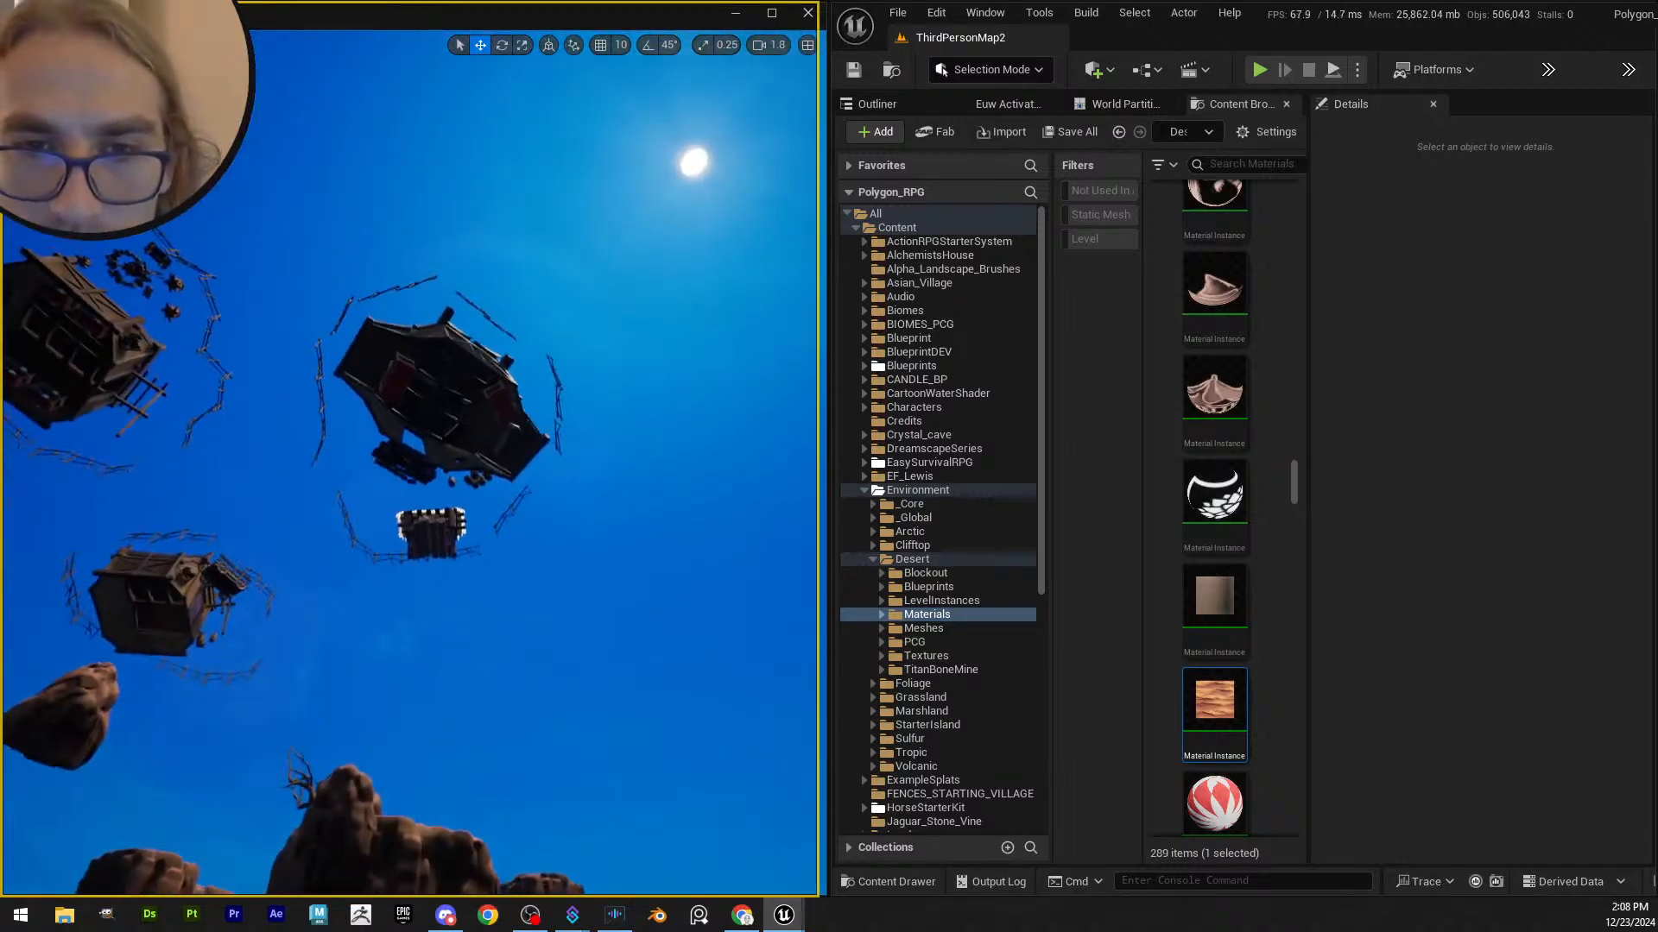
{"action": "left_click", "coordinate": [434, 382]}
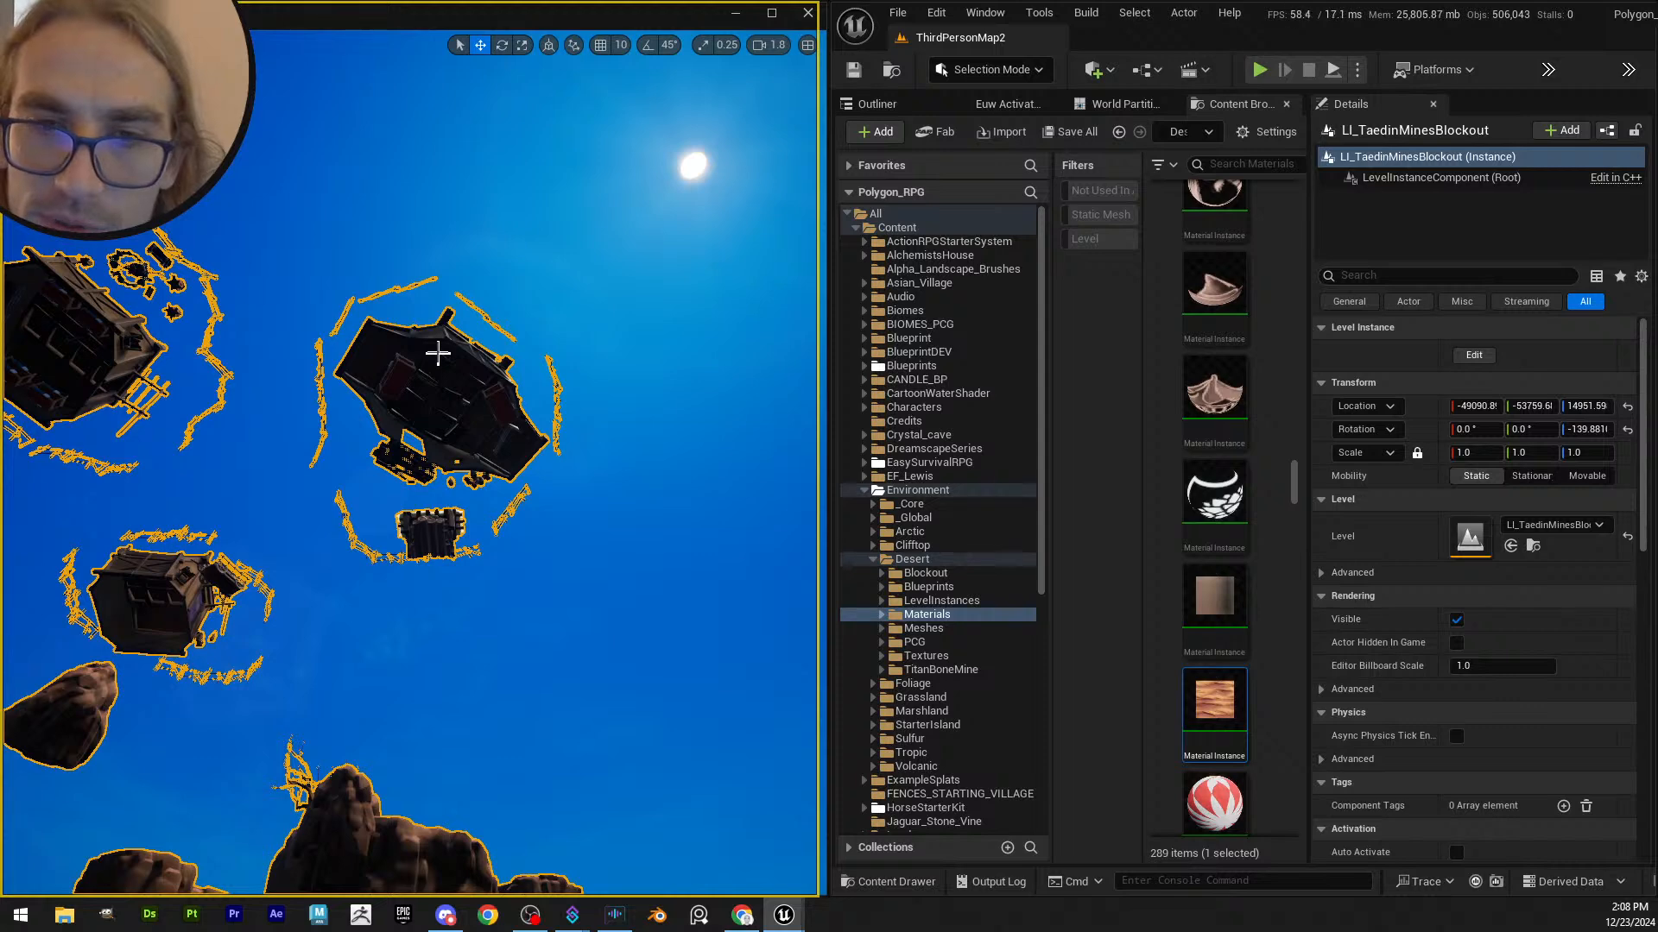
{"action": "right_click", "coordinate": [437, 354]}
{"action": "mouse_move", "coordinate": [553, 805]}
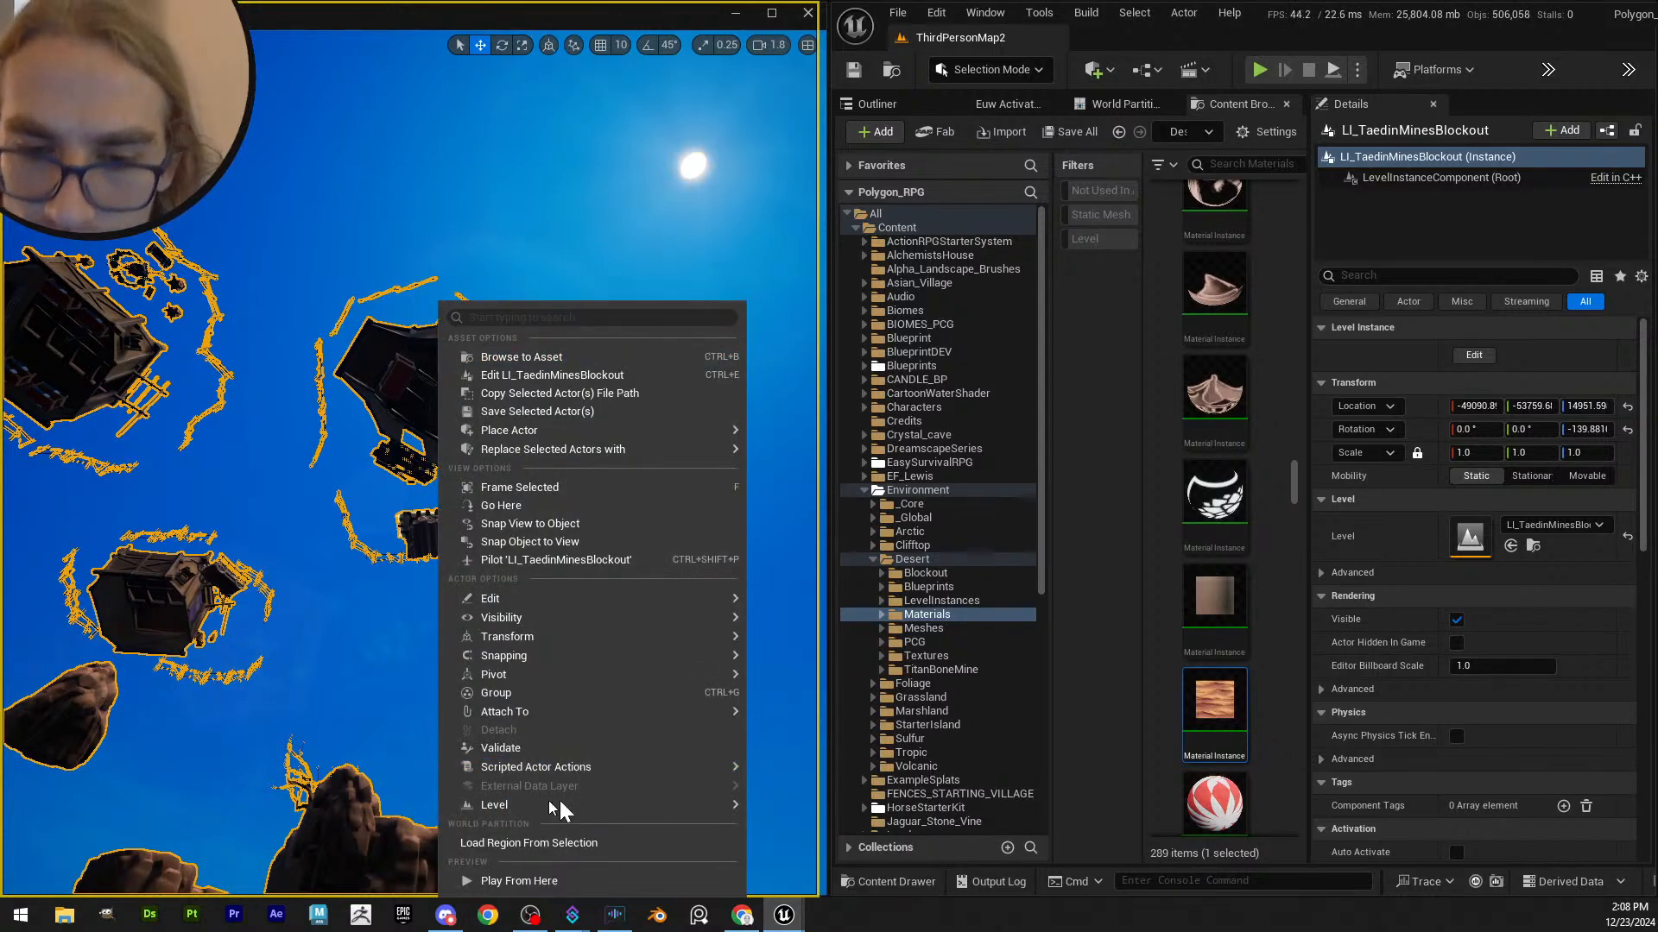
{"action": "mouse_move", "coordinate": [847, 825]}
{"action": "left_click", "coordinate": [889, 807]}
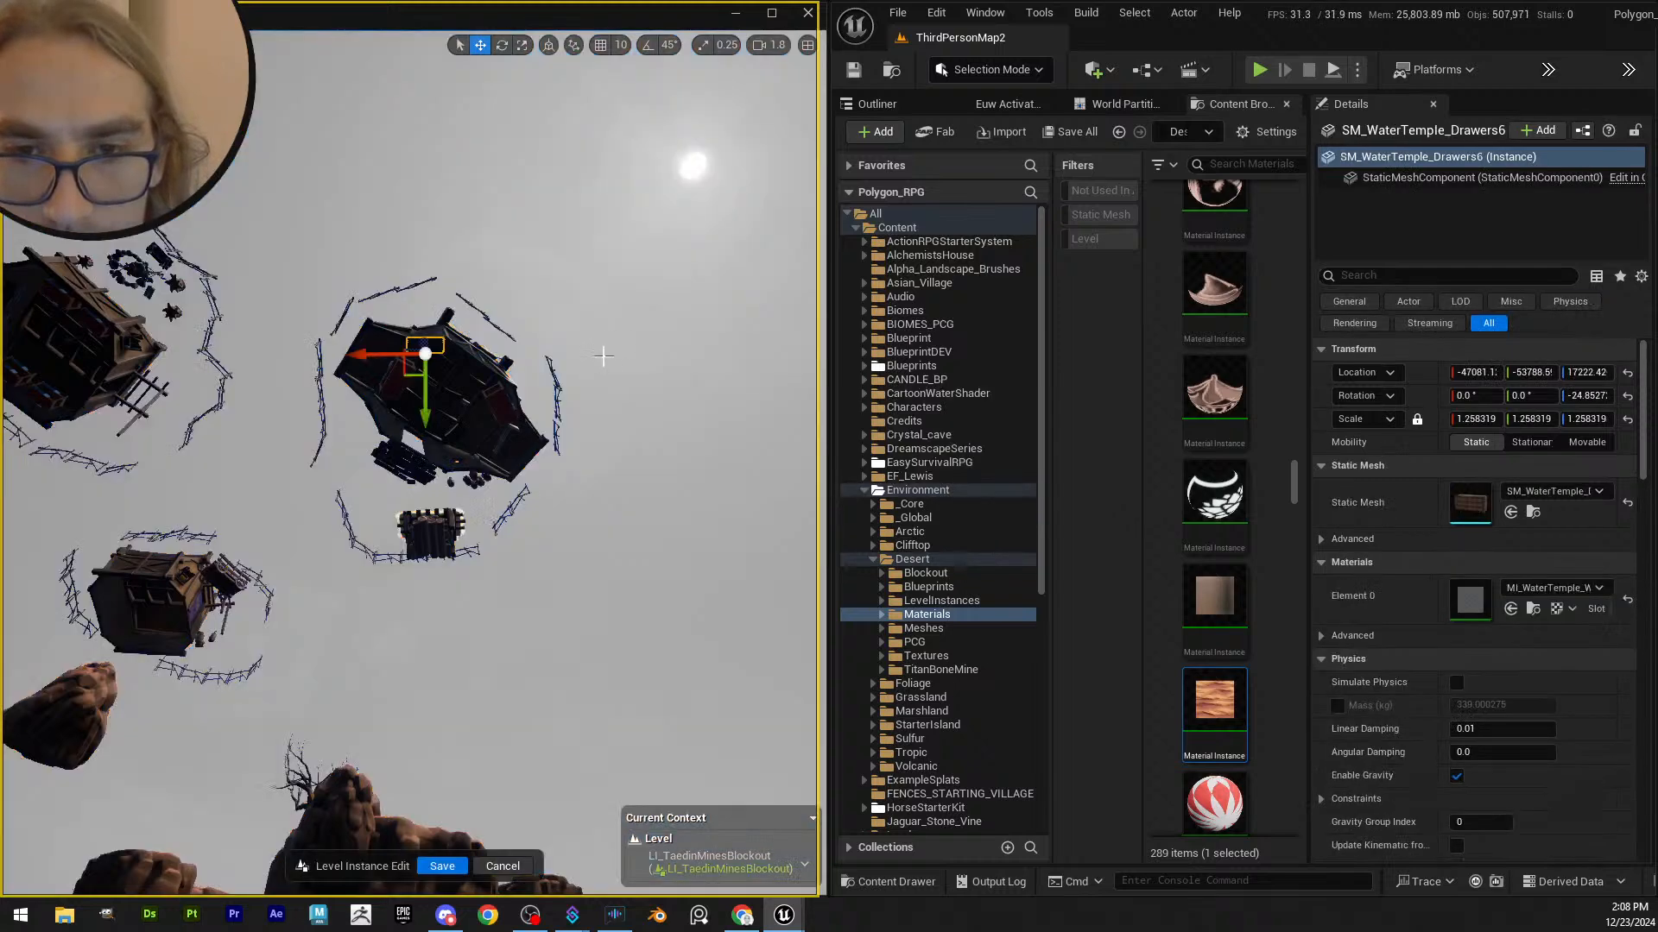
- Box-select the floating green-roofed house together with its thatched hut, fences and props
{"action": "key", "text": "s"}
{"action": "right_click_drag", "start_coordinate": [536, 303], "coordinate": [550, 242]}
{"action": "right_click_drag", "start_coordinate": [333, 388], "coordinate": [265, 420]}
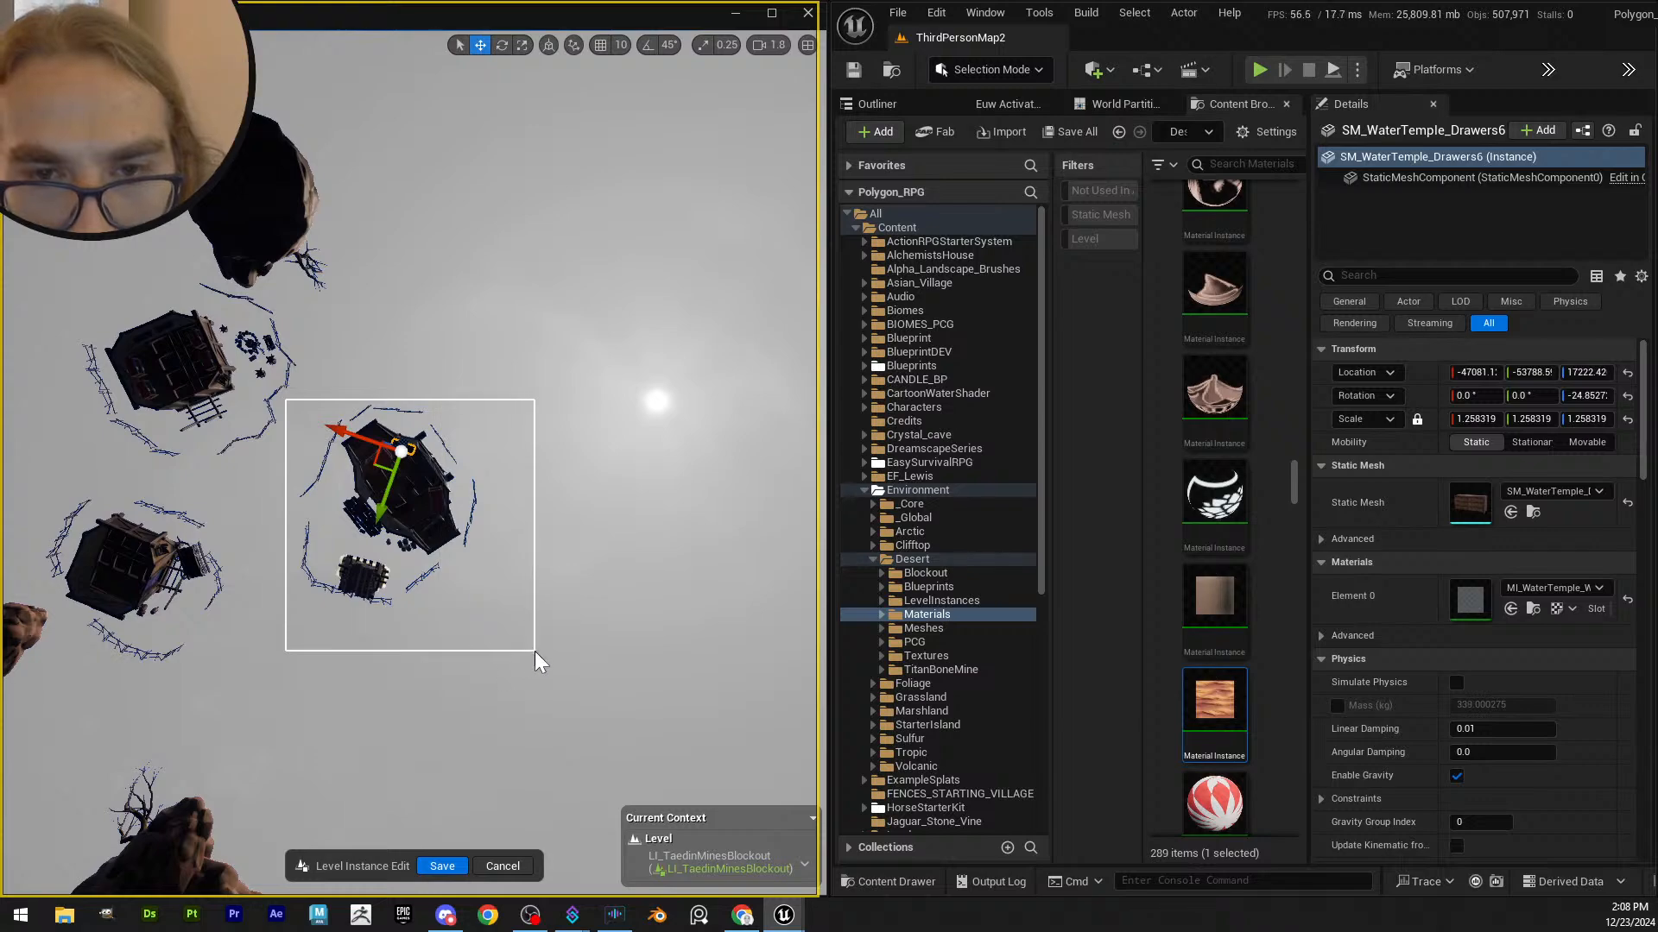
{"action": "left_click_drag", "start_coordinate": [536, 651], "coordinate": [536, 651], "text": "ctrl+alt"}
- Try moving the selected house camp away from its position, and undo the move
{"action": "right_click_drag", "start_coordinate": [490, 480], "coordinate": [500, 743]}
{"action": "key", "text": "w"}
{"action": "scroll", "coordinate": [490, 518], "scroll_direction": "up", "scroll_amount": 5}
{"action": "key", "text": "s"}
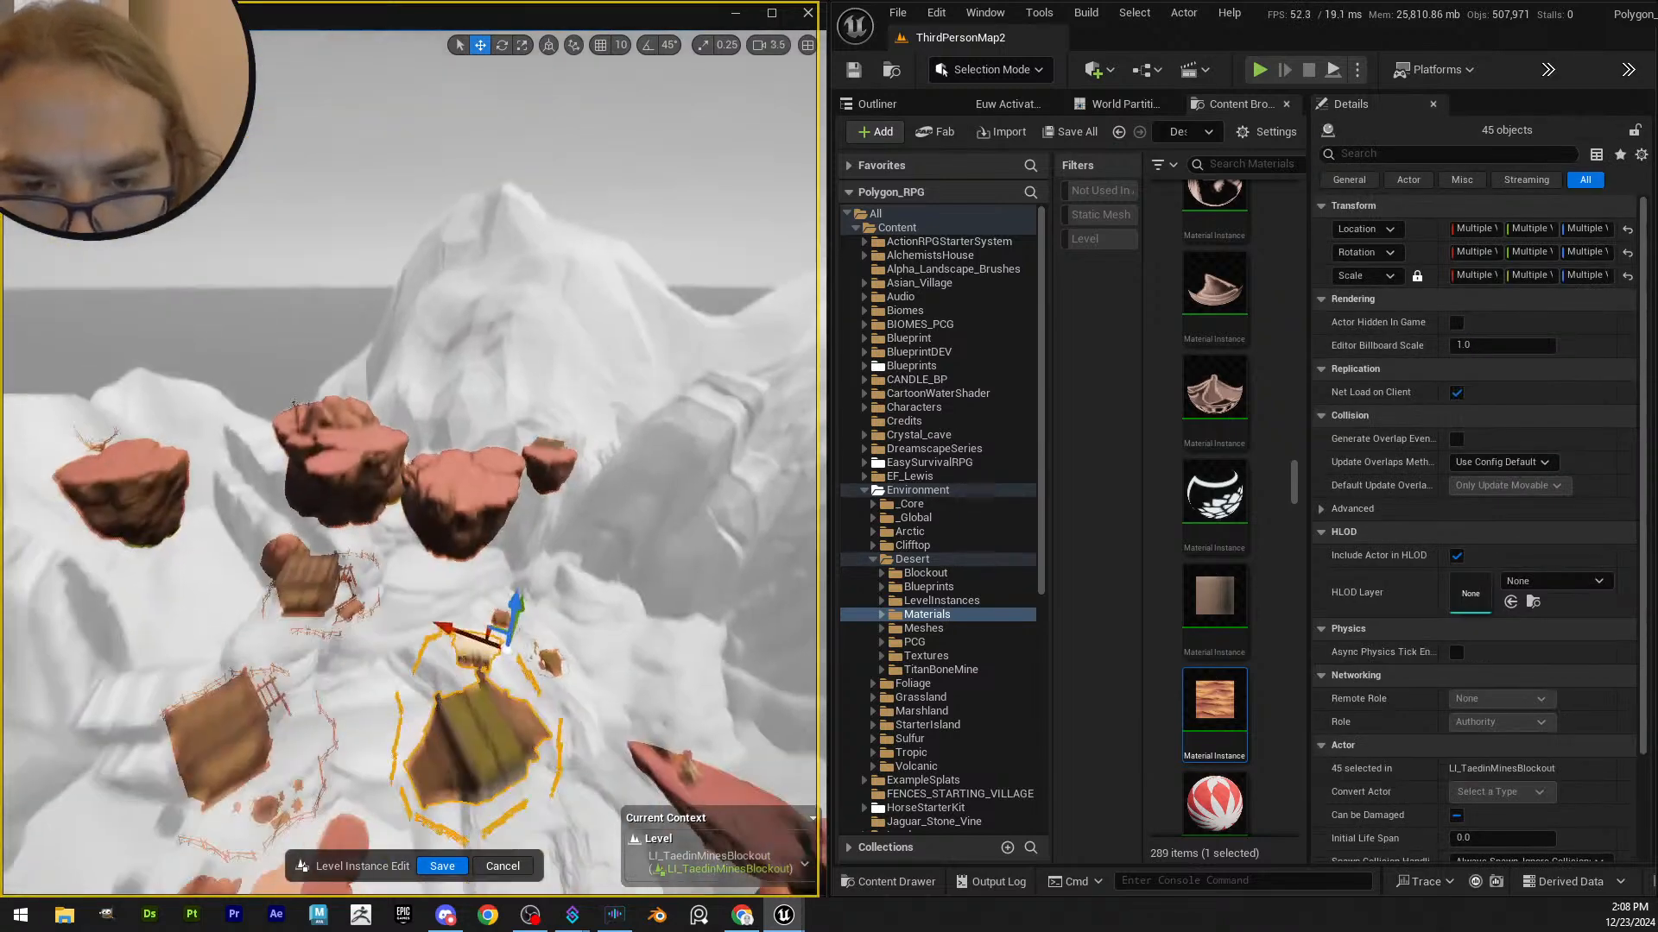
{"action": "right_click_drag", "start_coordinate": [449, 429], "coordinate": [467, 451]}
{"action": "left_click_drag", "start_coordinate": [425, 490], "coordinate": [390, 149]}
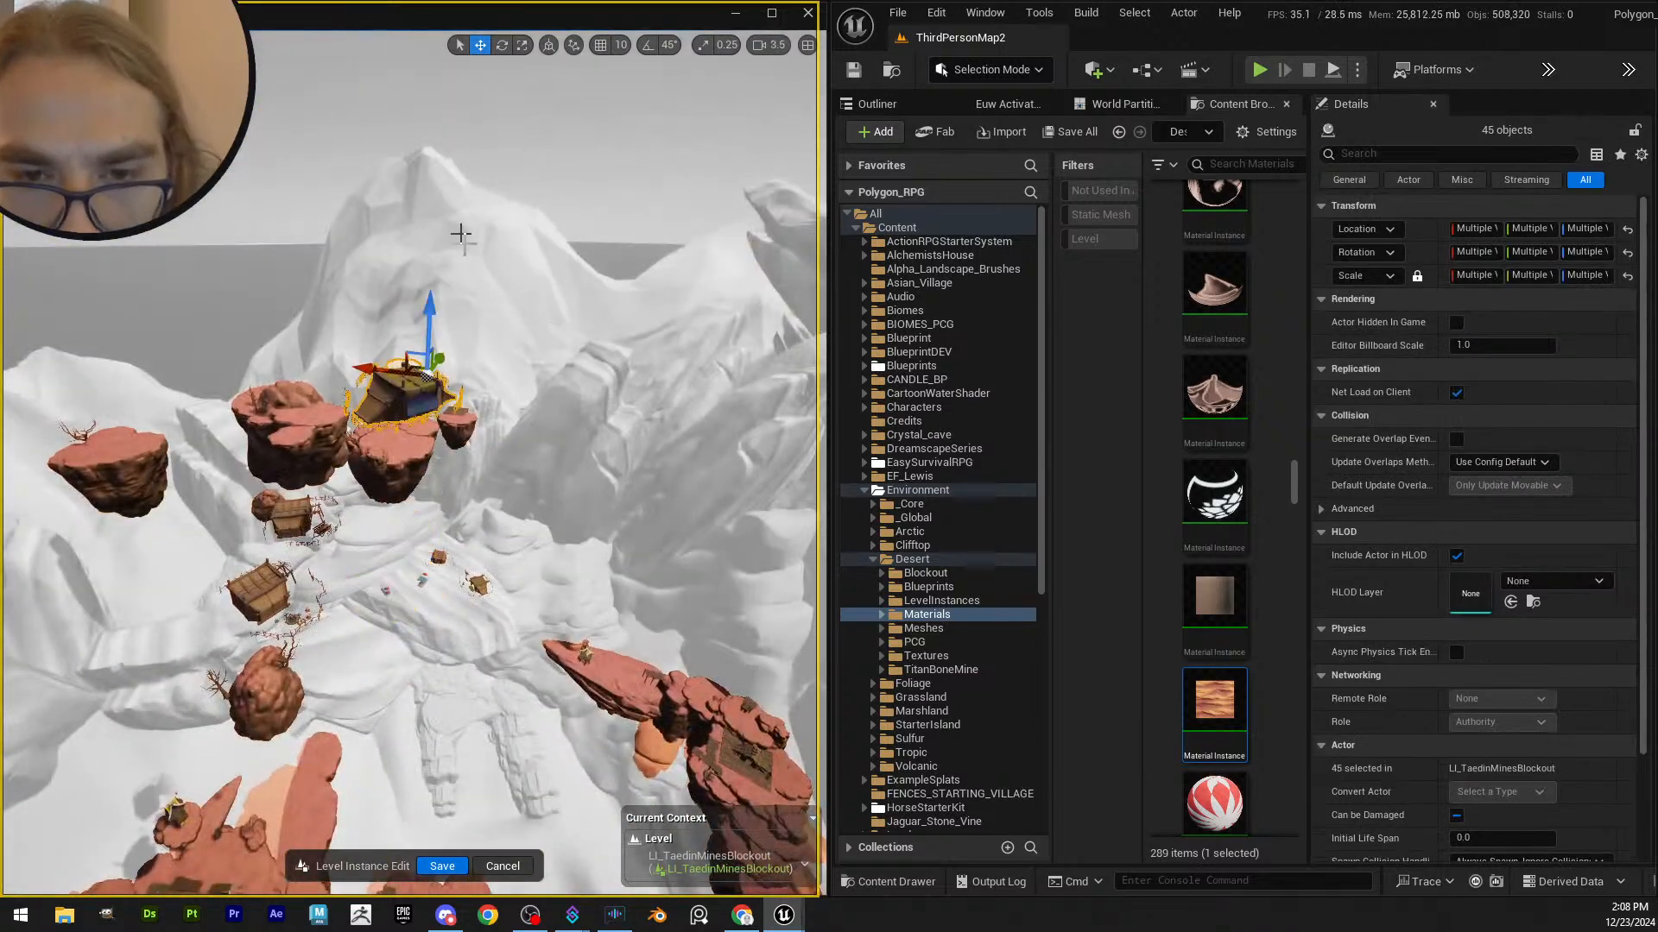
{"action": "key", "text": "ctrl+z"}
- Shift the camp again to check for pieces missing from the selection, and undo that move
{"action": "key", "text": "w"}
{"action": "right_click_drag", "start_coordinate": [461, 234], "coordinate": [570, 133]}
{"action": "scroll", "coordinate": [461, 234], "scroll_direction": "down", "scroll_amount": 3}
{"action": "key", "text": "s"}
{"action": "right_click_drag", "start_coordinate": [437, 296], "coordinate": [432, 336]}
{"action": "key", "text": "s"}
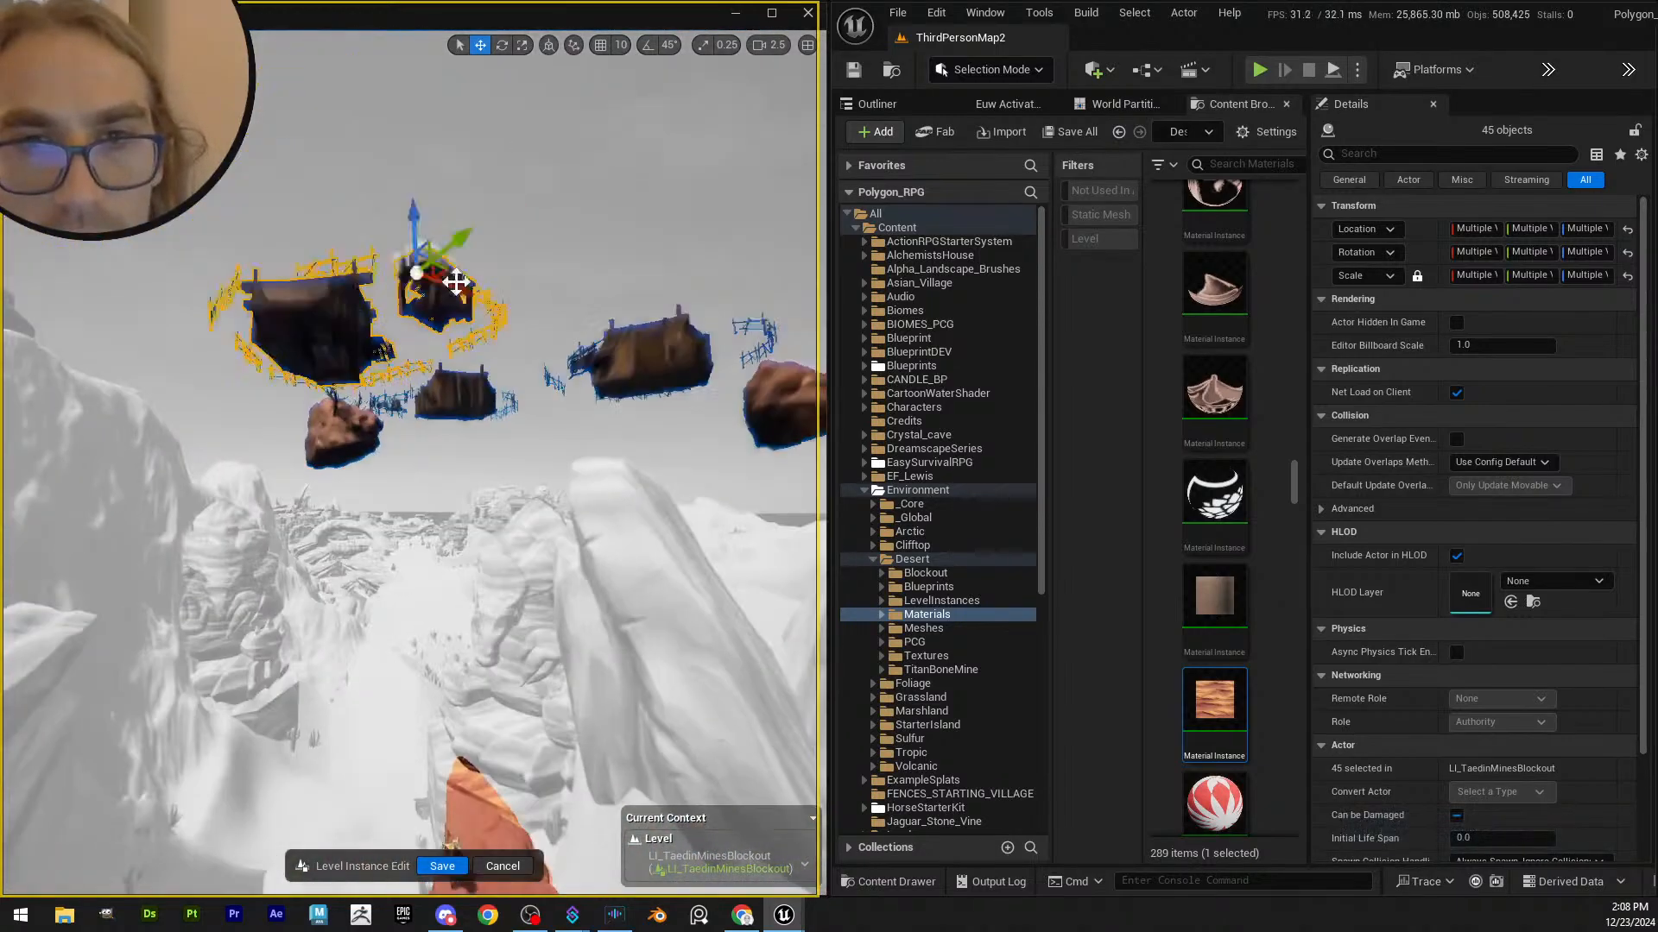
{"action": "left_click_drag", "start_coordinate": [456, 281], "coordinate": [403, 603]}
{"action": "key", "text": "e"}
{"action": "right_click_drag", "start_coordinate": [300, 564], "coordinate": [285, 637]}
{"action": "key", "text": "w"}
{"action": "key", "text": "ctrl+z"}
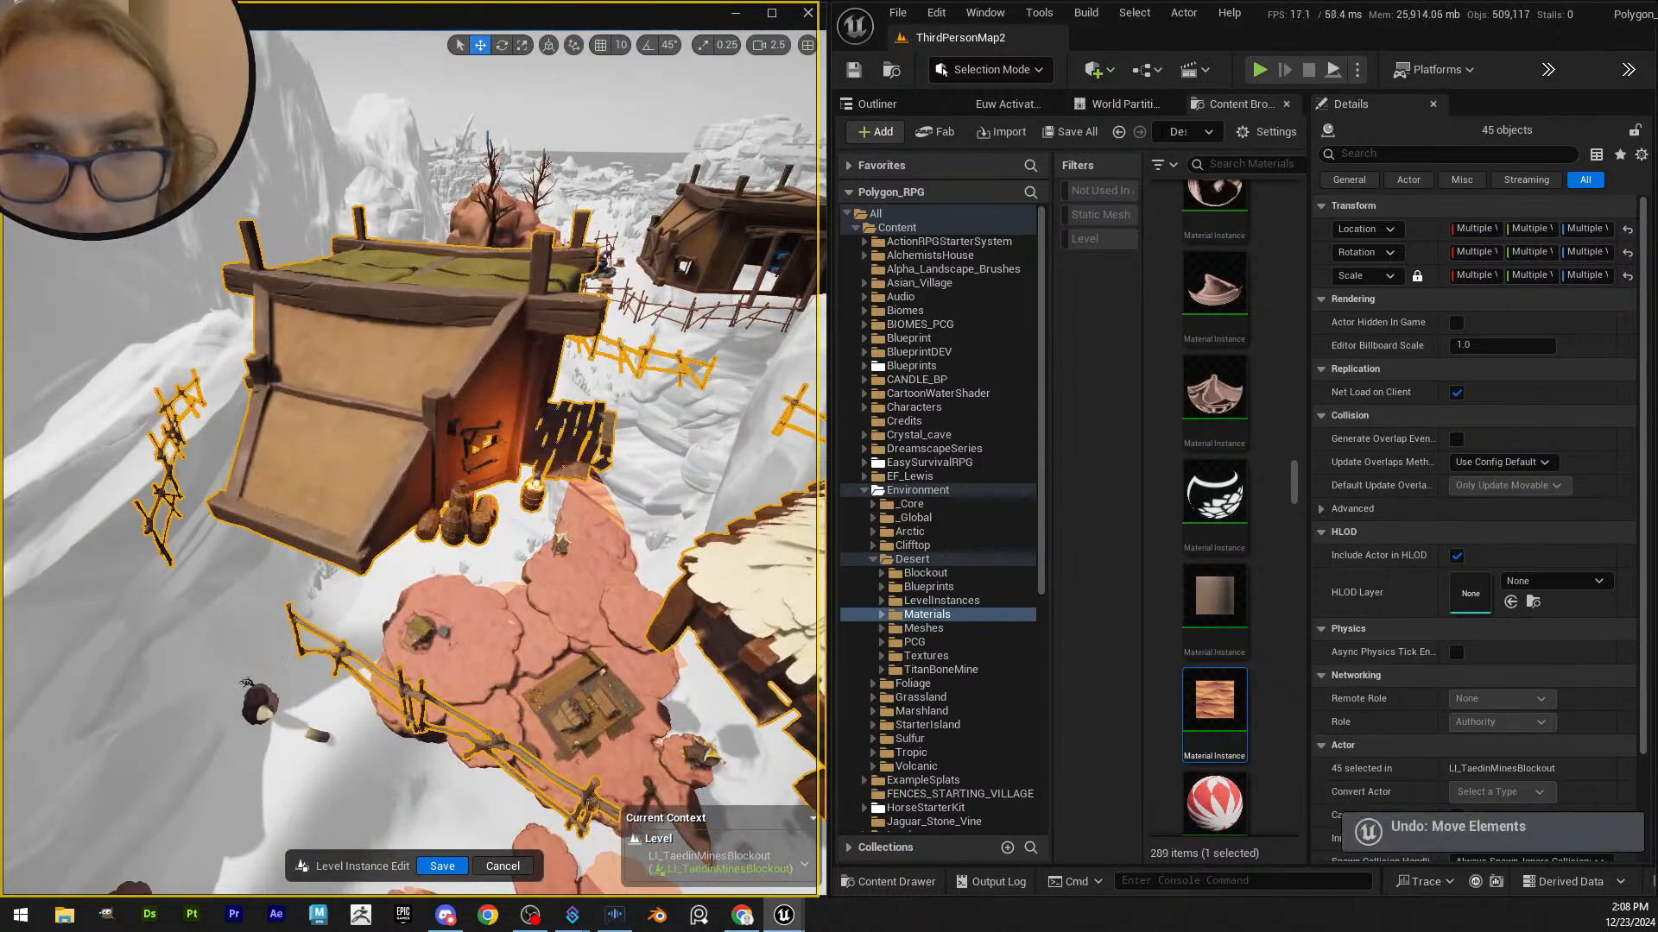
- Add the unselected bunk bed pieces and other furniture inside the house to the camp selection
{"action": "key", "text": "w"}
{"action": "right_click_drag", "start_coordinate": [551, 340], "coordinate": [605, 320]}
{"action": "scroll", "coordinate": [551, 340], "scroll_direction": "down", "scroll_amount": 4}
{"action": "key", "text": "e"}
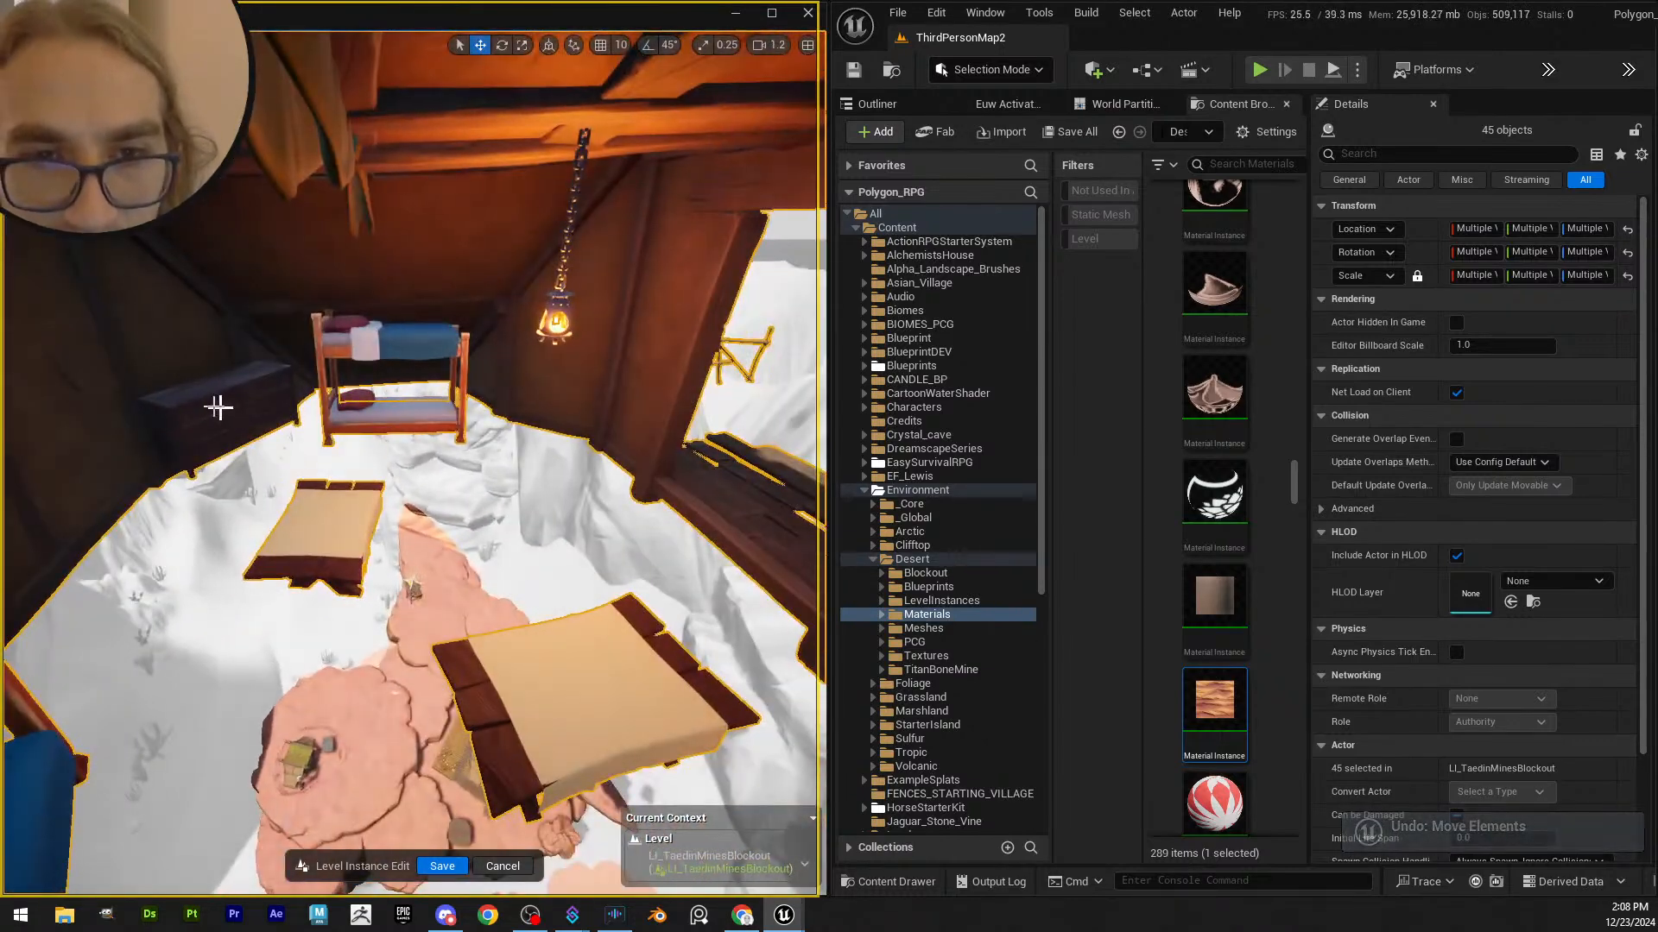
{"action": "mouse_move", "coordinate": [338, 474]}
{"action": "right_mouse_down"}
{"action": "mouse_move", "coordinate": [259, 449]}
{"action": "mouse_move", "coordinate": [362, 485]}
{"action": "mouse_move", "coordinate": [380, 518]}
{"action": "mouse_move", "coordinate": [343, 446]}
{"action": "right_mouse_up"}
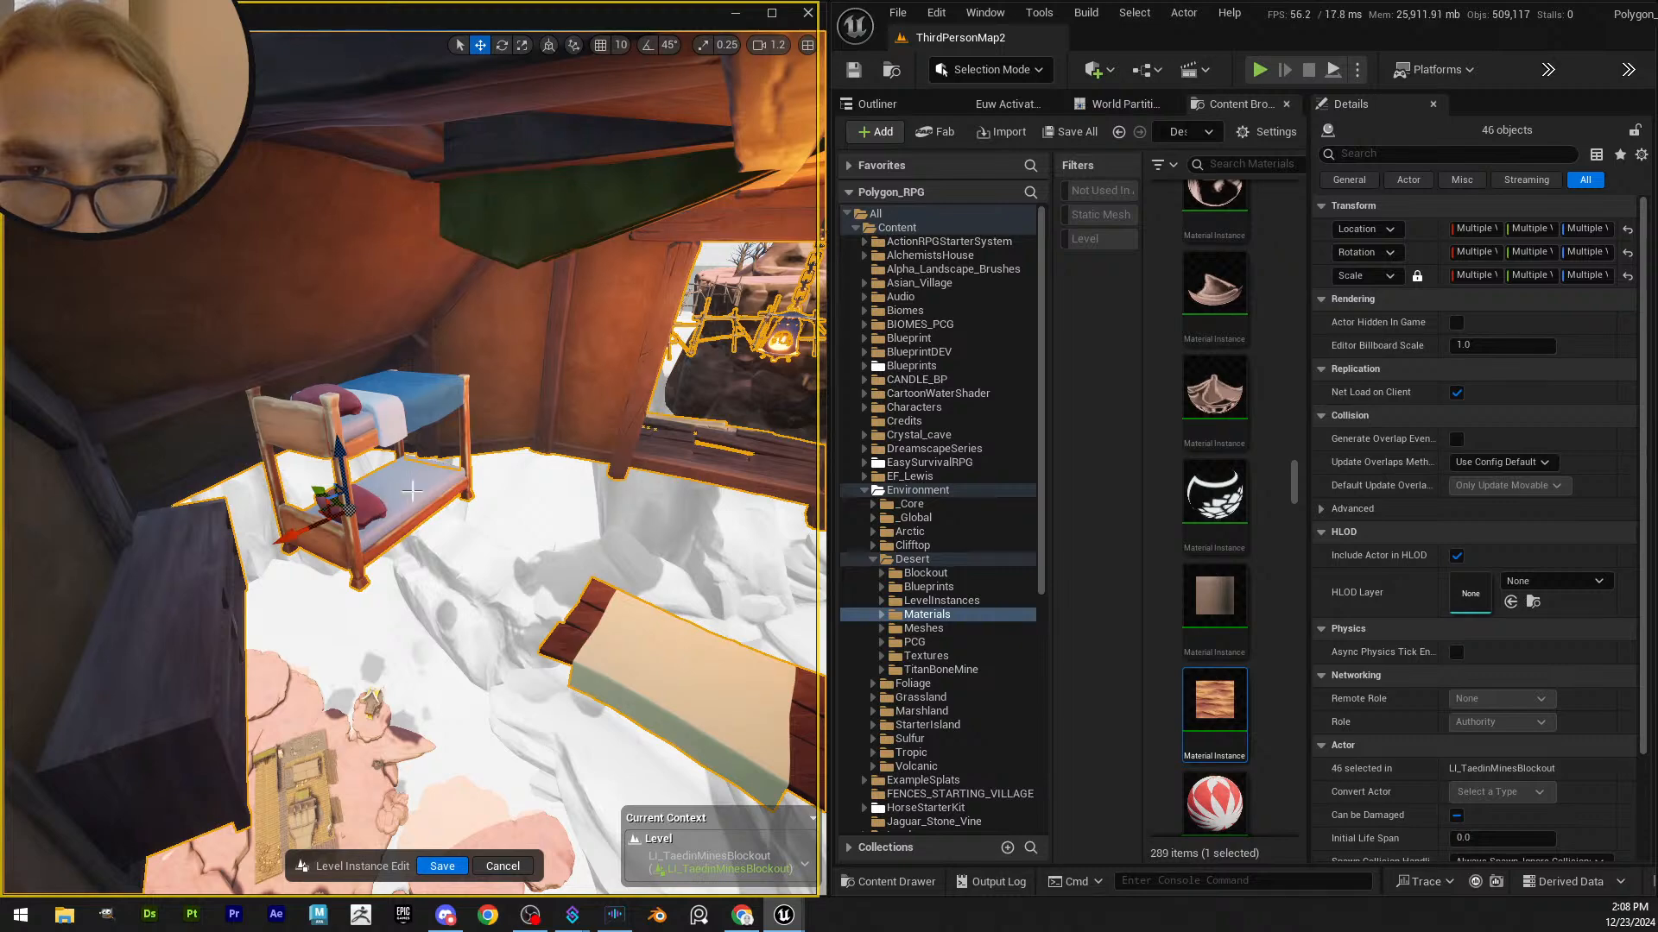
{"action": "right_click_drag", "start_coordinate": [418, 494], "coordinate": [485, 478]}
{"action": "left_click", "coordinate": [530, 594], "text": "shift"}
{"action": "left_click", "coordinate": [568, 471], "text": "shift"}
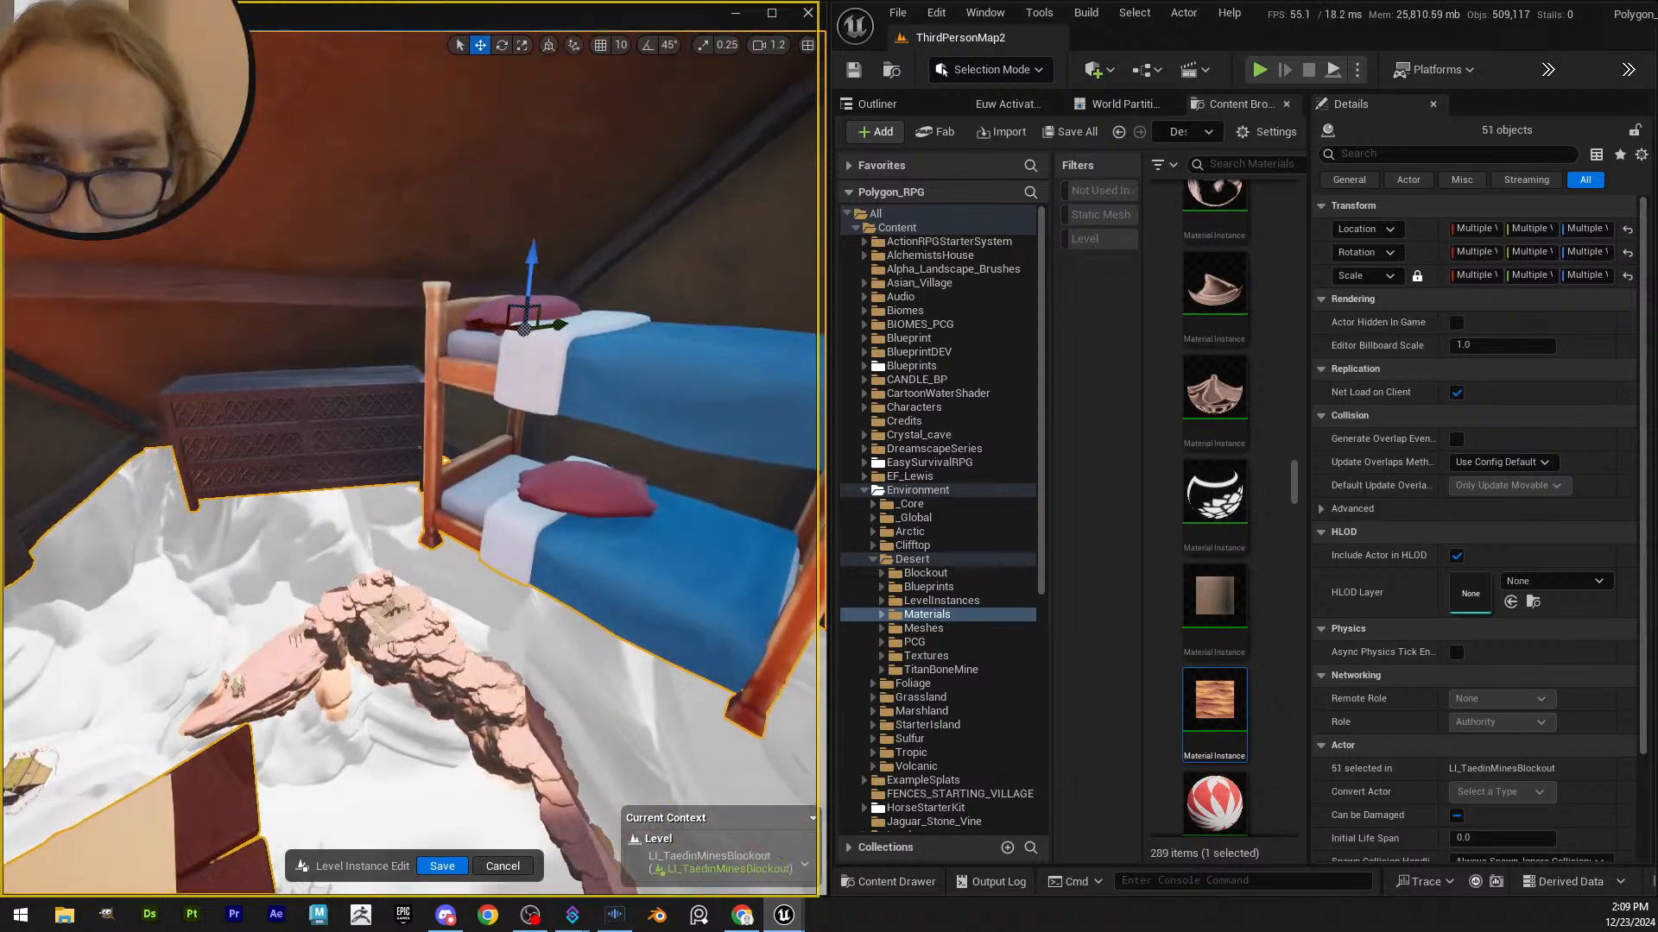
- Test-lower the extended camp selection to reveal interior pieces left behind, undoing each move
{"action": "mouse_move", "coordinate": [420, 447]}
{"action": "right_mouse_down"}
{"action": "mouse_move", "coordinate": [362, 466]}
{"action": "mouse_move", "coordinate": [457, 483]}
{"action": "mouse_move", "coordinate": [432, 458]}
{"action": "right_mouse_up"}
{"action": "scroll", "coordinate": [432, 492], "scroll_direction": "up", "scroll_amount": 3}
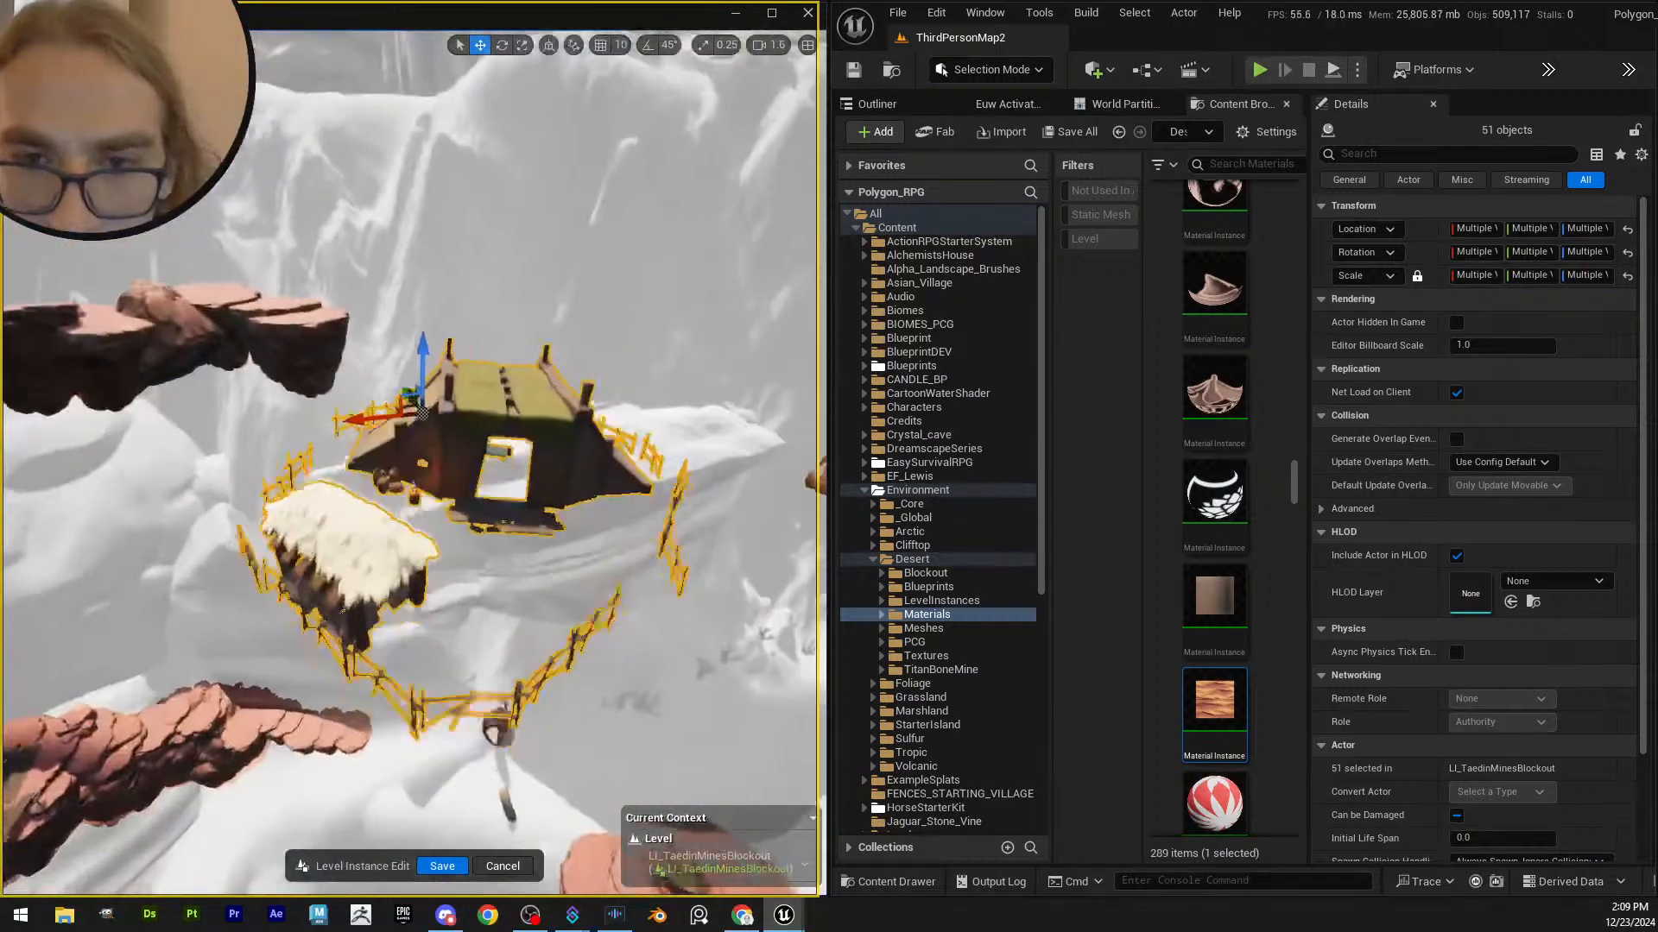
{"action": "right_click_drag", "start_coordinate": [446, 378], "coordinate": [450, 377]}
{"action": "left_click_drag", "start_coordinate": [416, 377], "coordinate": [413, 691]}
{"action": "key", "text": "ctrl+z"}
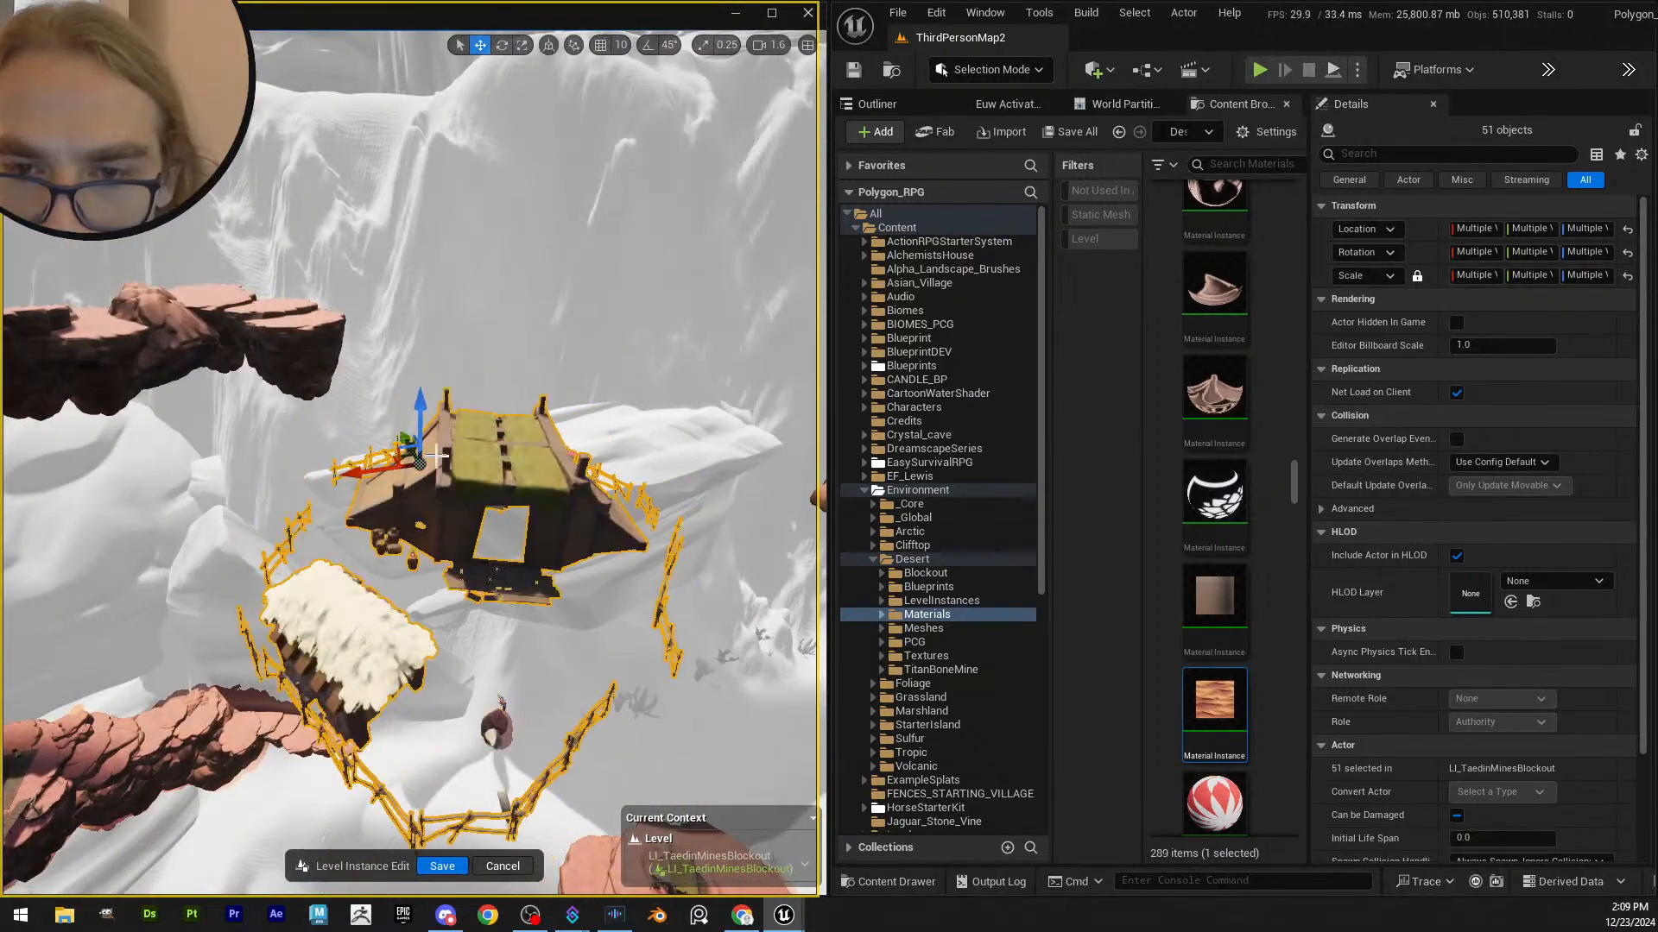
{"action": "right_click_drag", "start_coordinate": [573, 484], "coordinate": [613, 480]}
{"action": "scroll", "coordinate": [573, 484], "scroll_direction": "down", "scroll_amount": 3}
{"action": "right_click_drag", "start_coordinate": [475, 498], "coordinate": [521, 484]}
{"action": "right_click_drag", "start_coordinate": [487, 562], "coordinate": [487, 539]}
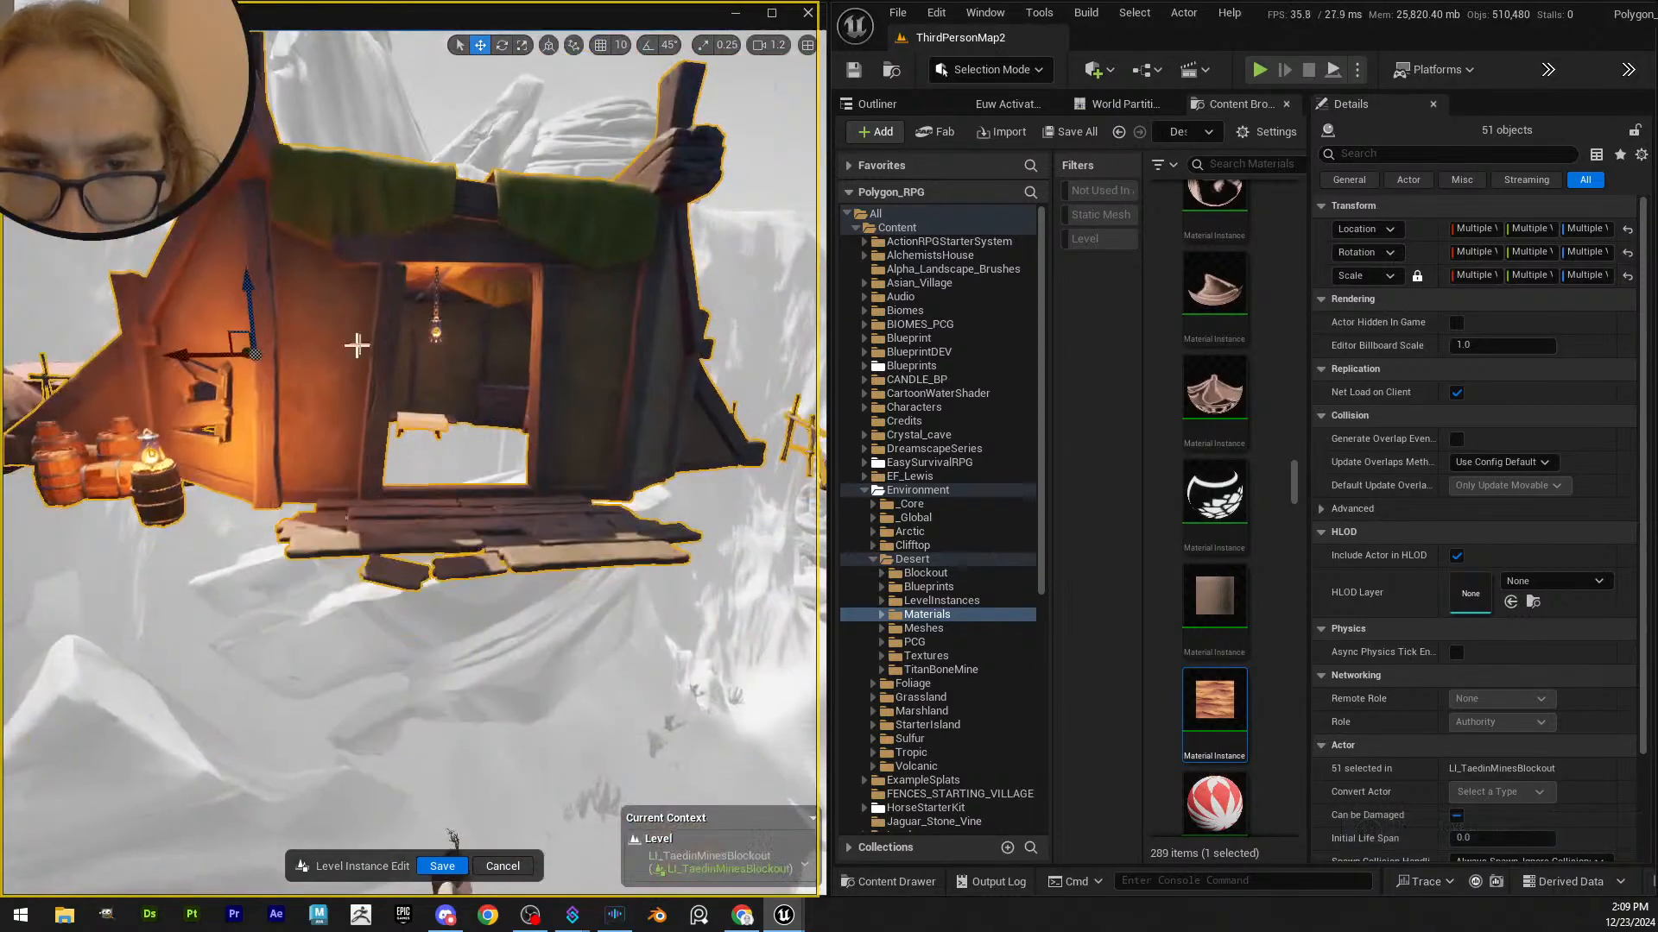
{"action": "left_click_drag", "start_coordinate": [248, 284], "coordinate": [245, 807]}
{"action": "key", "text": "ctrl+z"}
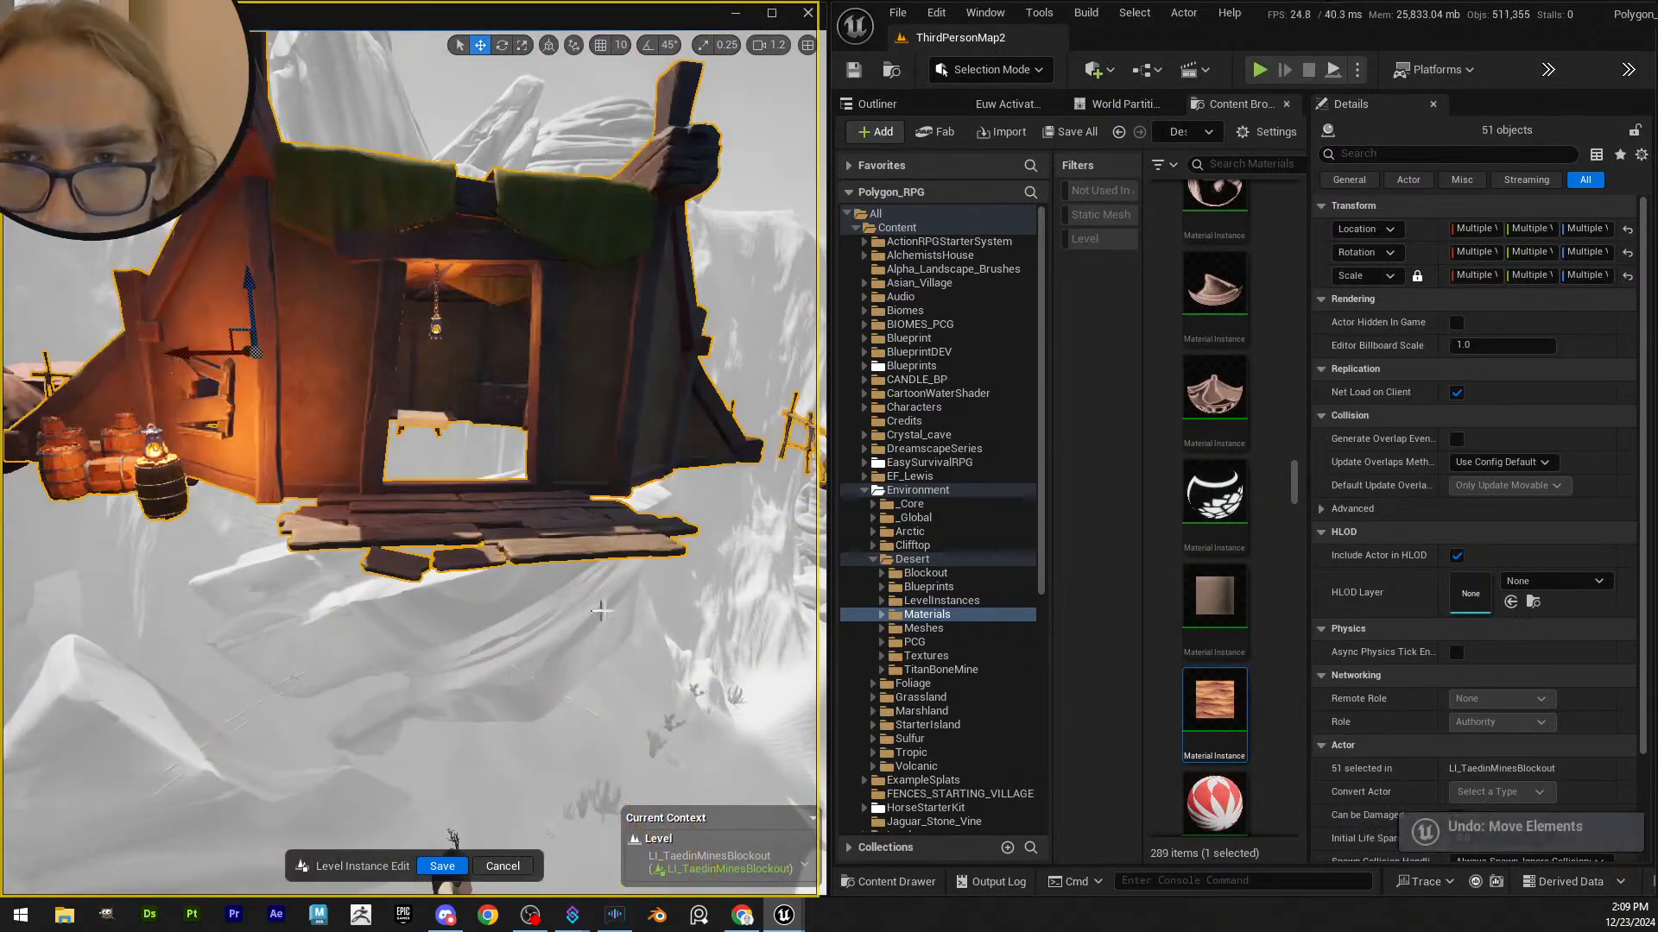
- Add the remaining bunk bed pieces inside the house to the camp selection
{"action": "right_click_drag", "start_coordinate": [384, 749], "coordinate": [393, 738]}
{"action": "key", "text": "w"}
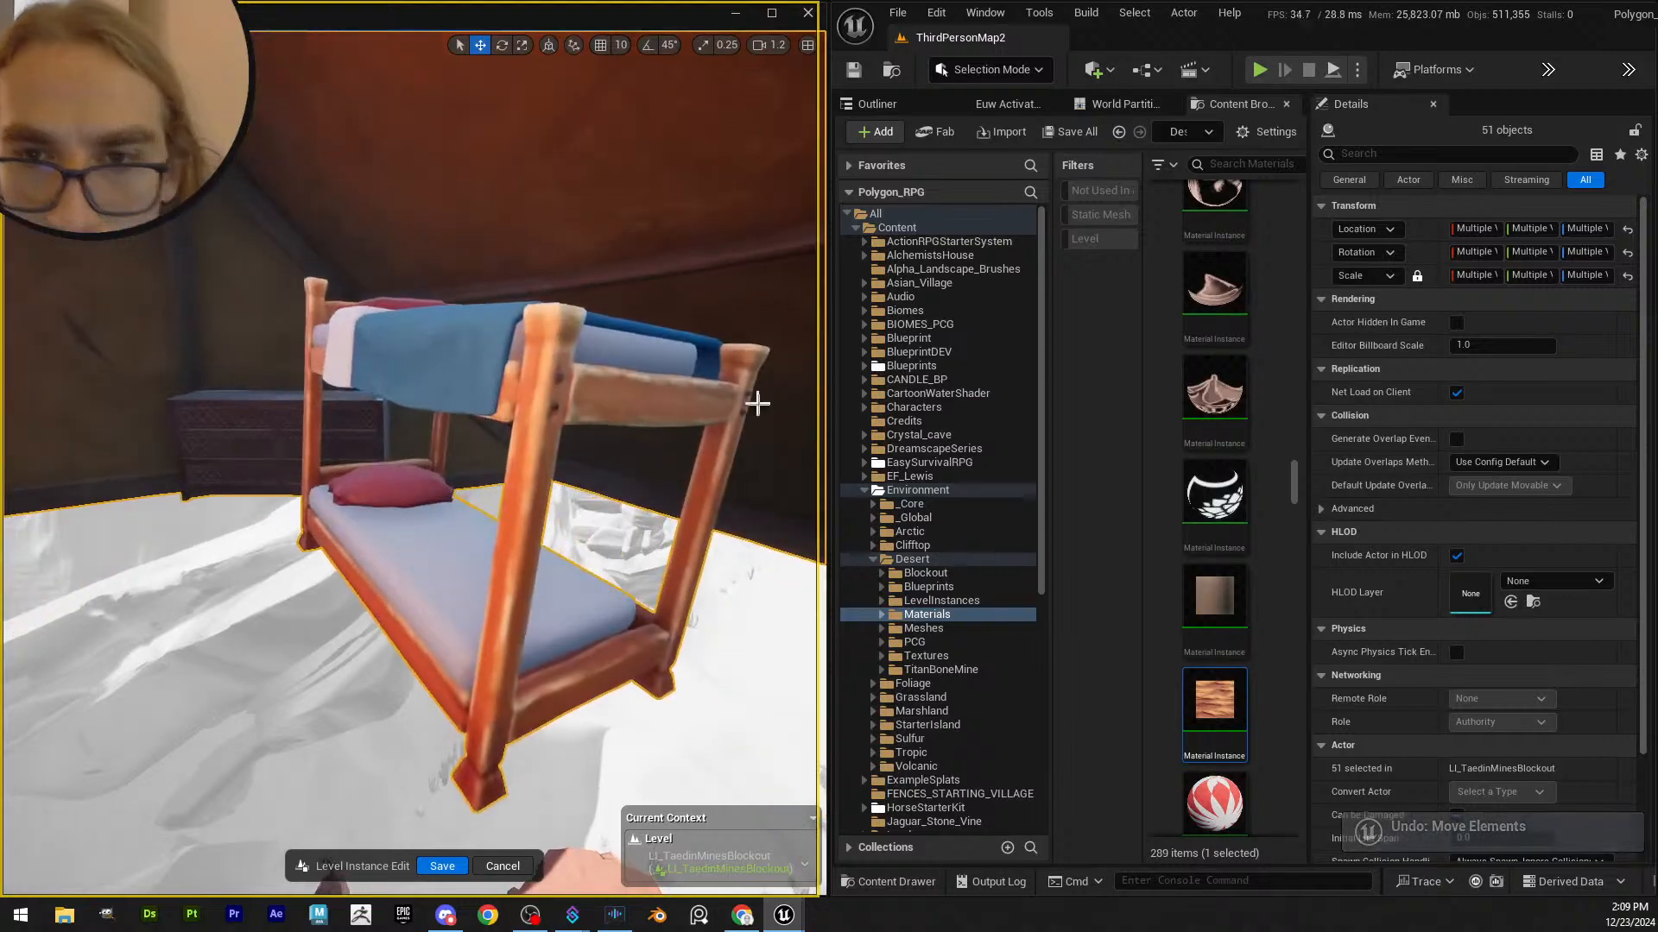
{"action": "right_click_drag", "start_coordinate": [546, 320], "coordinate": [411, 385]}
{"action": "left_click", "coordinate": [403, 468], "text": "shift"}
{"action": "right_click_drag", "start_coordinate": [403, 467], "coordinate": [451, 517]}
- Move the selected camp across to the small lower floating rock platform and bring it down to that height
{"action": "key", "text": "e"}
{"action": "scroll", "coordinate": [487, 426], "scroll_direction": "up", "scroll_amount": 3}
{"action": "key", "text": "d"}
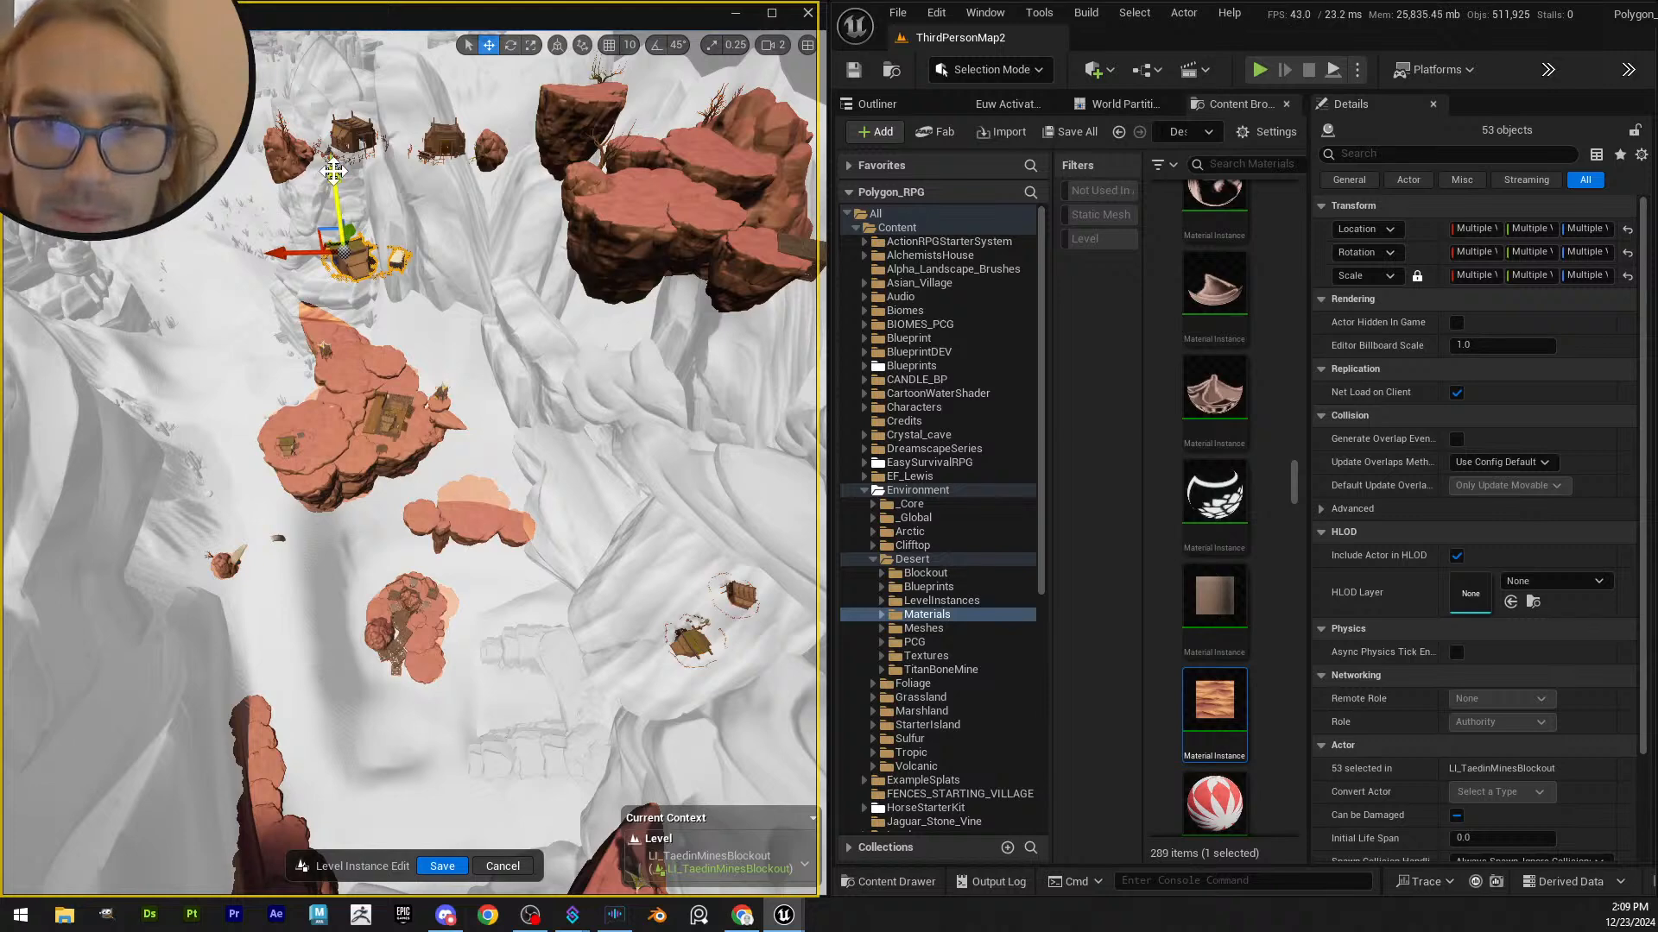
{"action": "left_click_drag", "start_coordinate": [333, 171], "coordinate": [317, 516]}
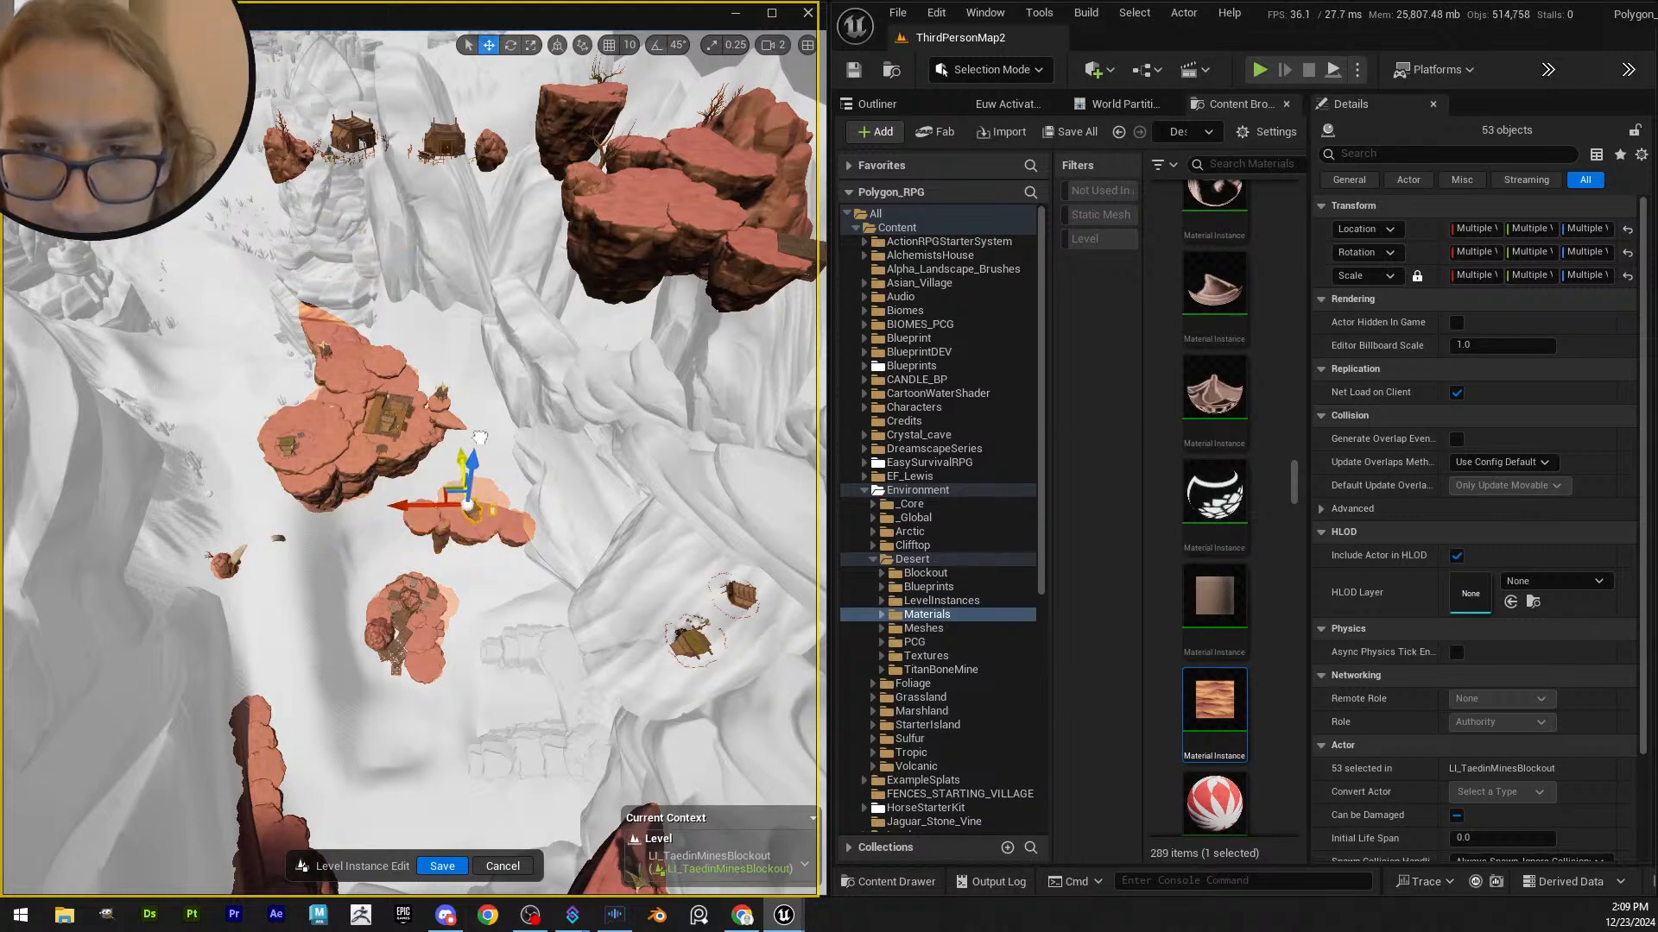
{"action": "key", "text": "f"}
{"action": "mouse_move", "coordinate": [480, 438]}
{"action": "right_mouse_down"}
{"action": "mouse_move", "coordinate": [467, 414]}
{"action": "mouse_move", "coordinate": [457, 427]}
{"action": "right_mouse_up"}
{"action": "scroll", "coordinate": [467, 415], "scroll_direction": "up", "scroll_amount": 1}
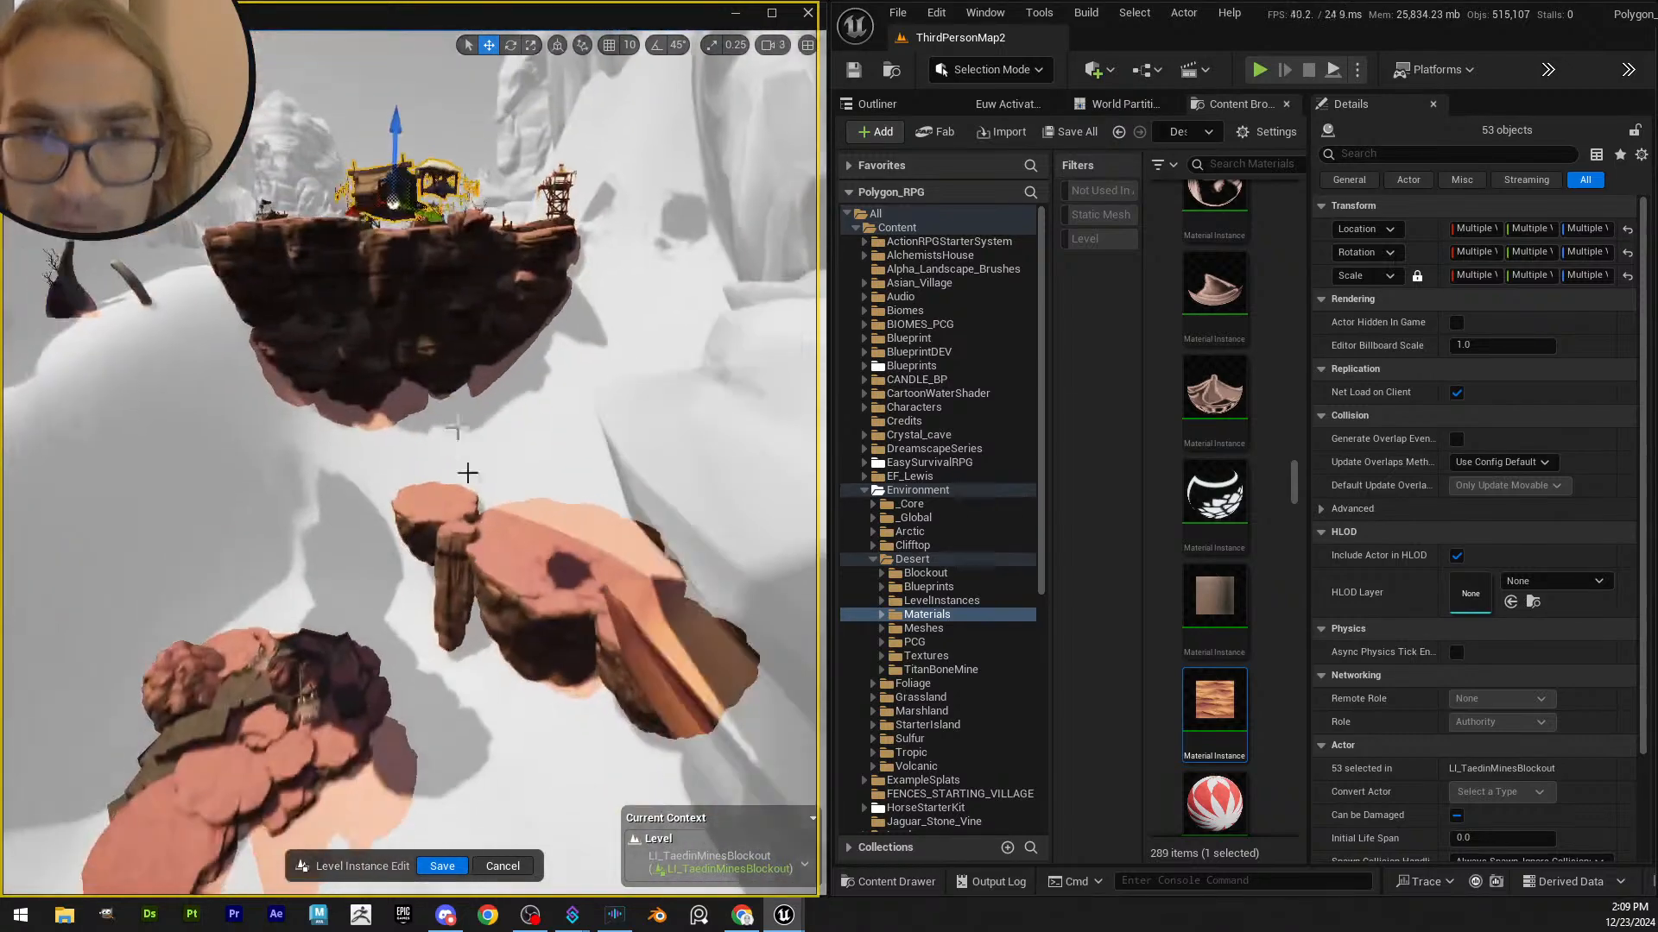
{"action": "left_click_drag", "start_coordinate": [396, 126], "coordinate": [384, 502]}
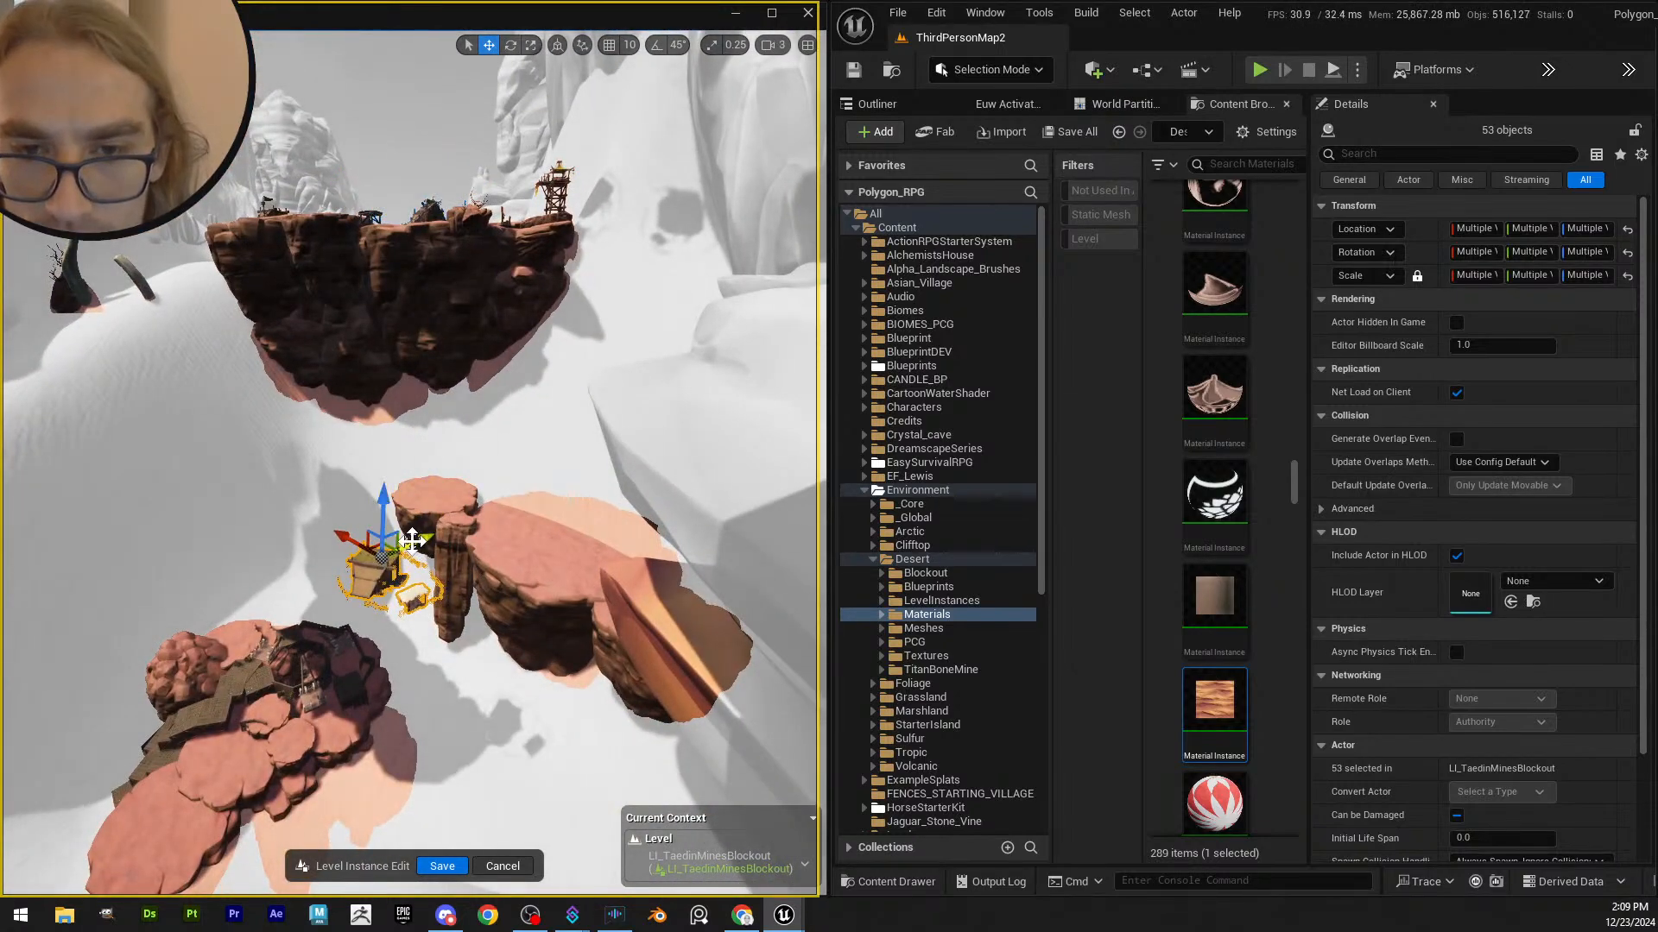
- Lower the camp onto the rock platform's surface and slide it toward the platform's middle
{"action": "key", "text": "f"}
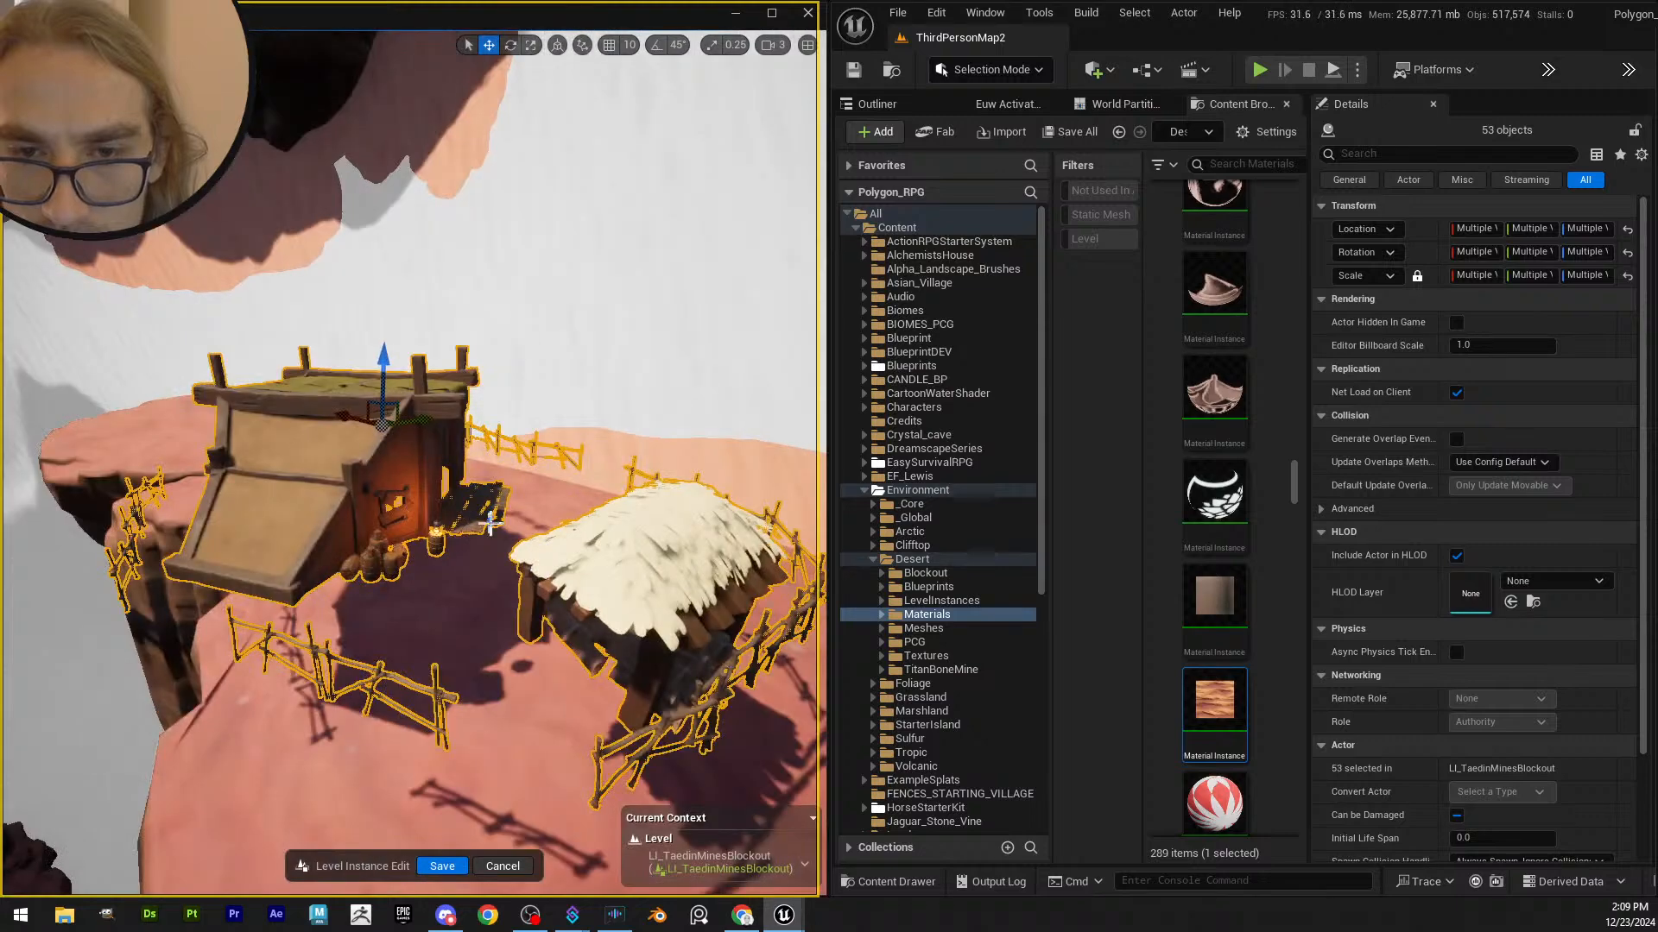
{"action": "scroll", "coordinate": [474, 511], "scroll_direction": "down", "scroll_amount": 1}
{"action": "right_click_drag", "start_coordinate": [480, 518], "coordinate": [475, 511]}
{"action": "left_click_drag", "start_coordinate": [385, 365], "coordinate": [398, 474]}
{"action": "left_click_drag", "start_coordinate": [413, 560], "coordinate": [505, 514]}
{"action": "right_click_drag", "start_coordinate": [501, 522], "coordinate": [496, 561]}
{"action": "key", "text": "w"}
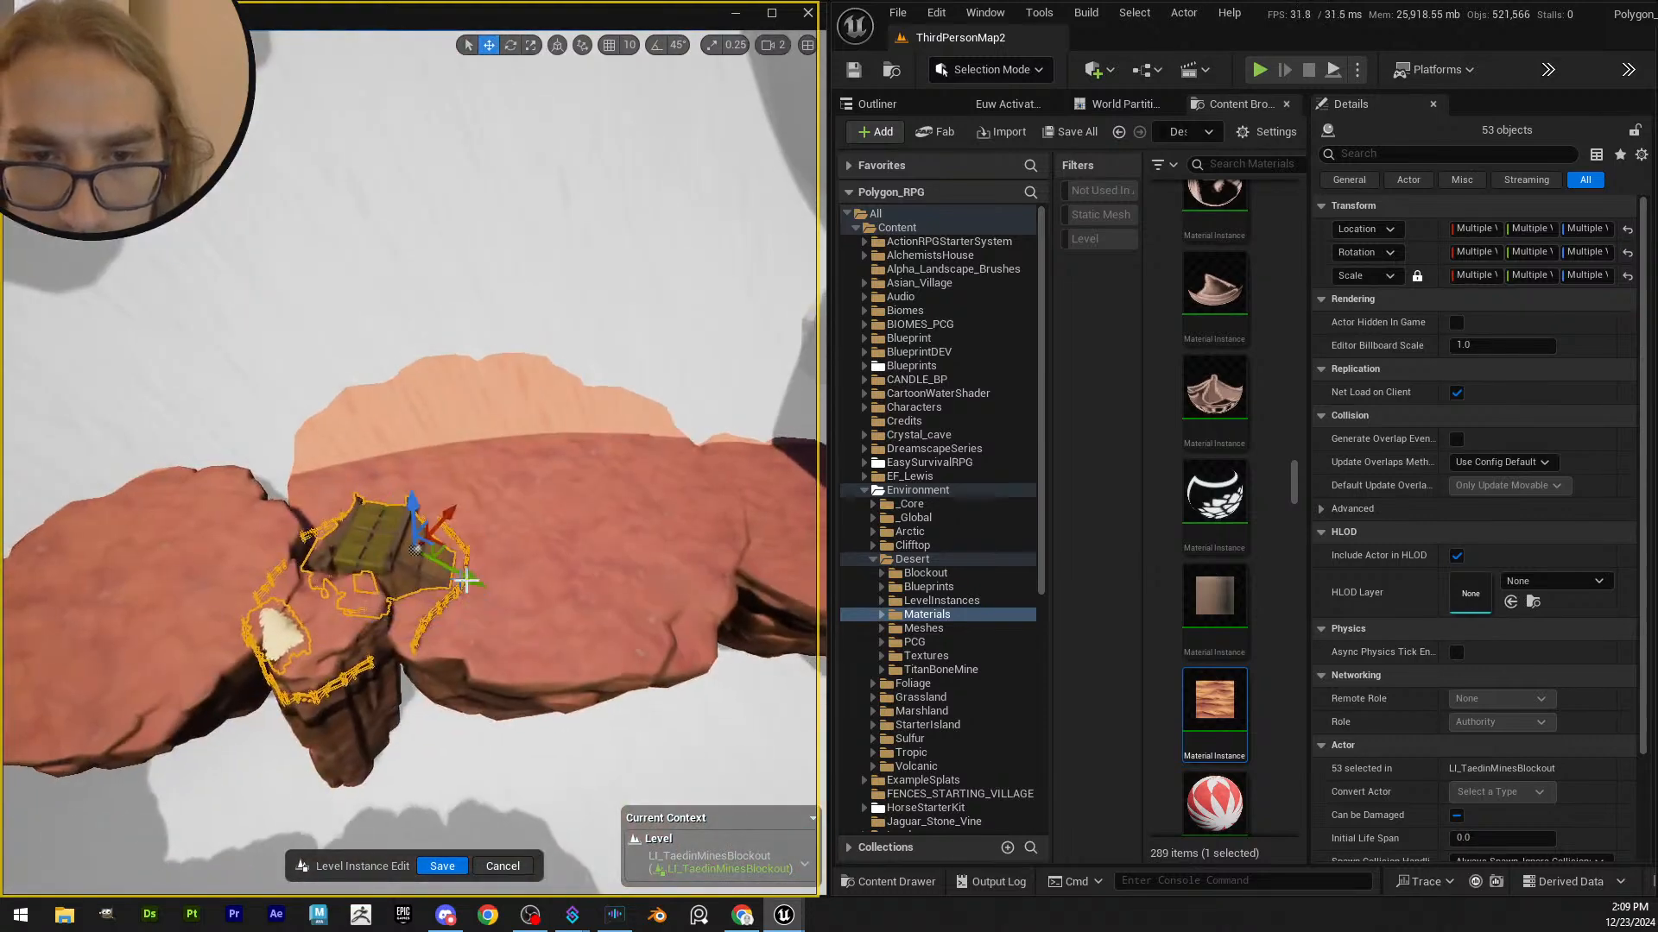
{"action": "left_click_drag", "start_coordinate": [448, 510], "coordinate": [647, 433]}
- Tilt the camp to follow the slope of the rock platform's surface
{"action": "right_click_drag", "start_coordinate": [647, 433], "coordinate": [574, 473]}
{"action": "key", "text": "e"}
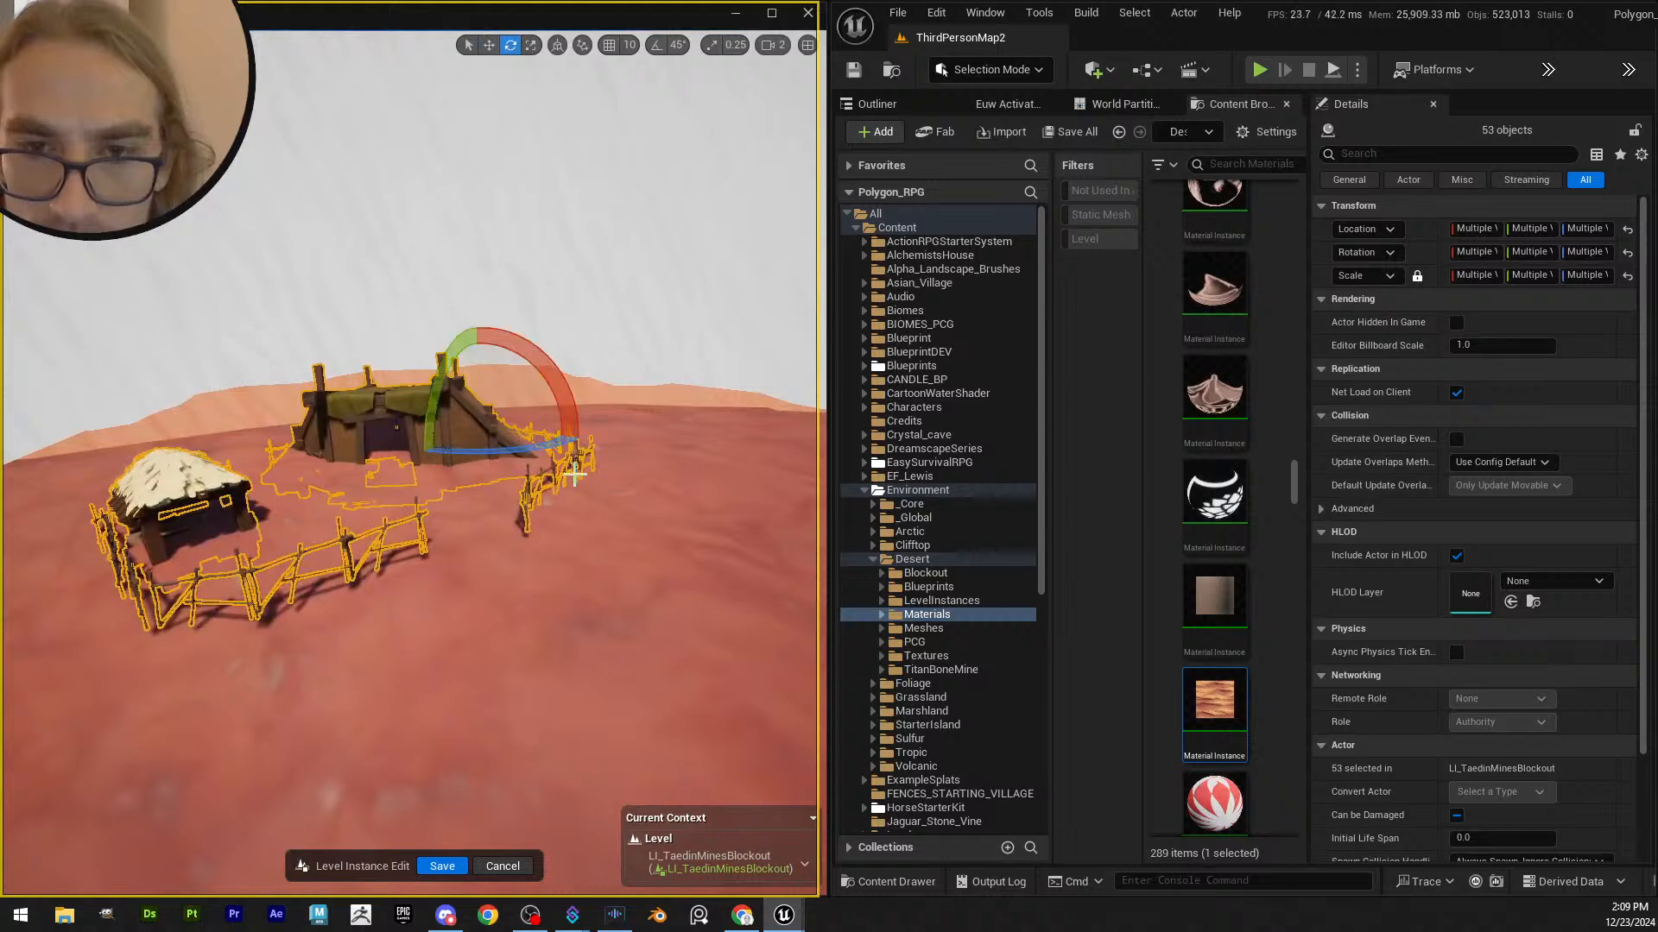
{"action": "left_click_drag", "start_coordinate": [550, 369], "coordinate": [489, 279]}
{"action": "key", "text": "w"}
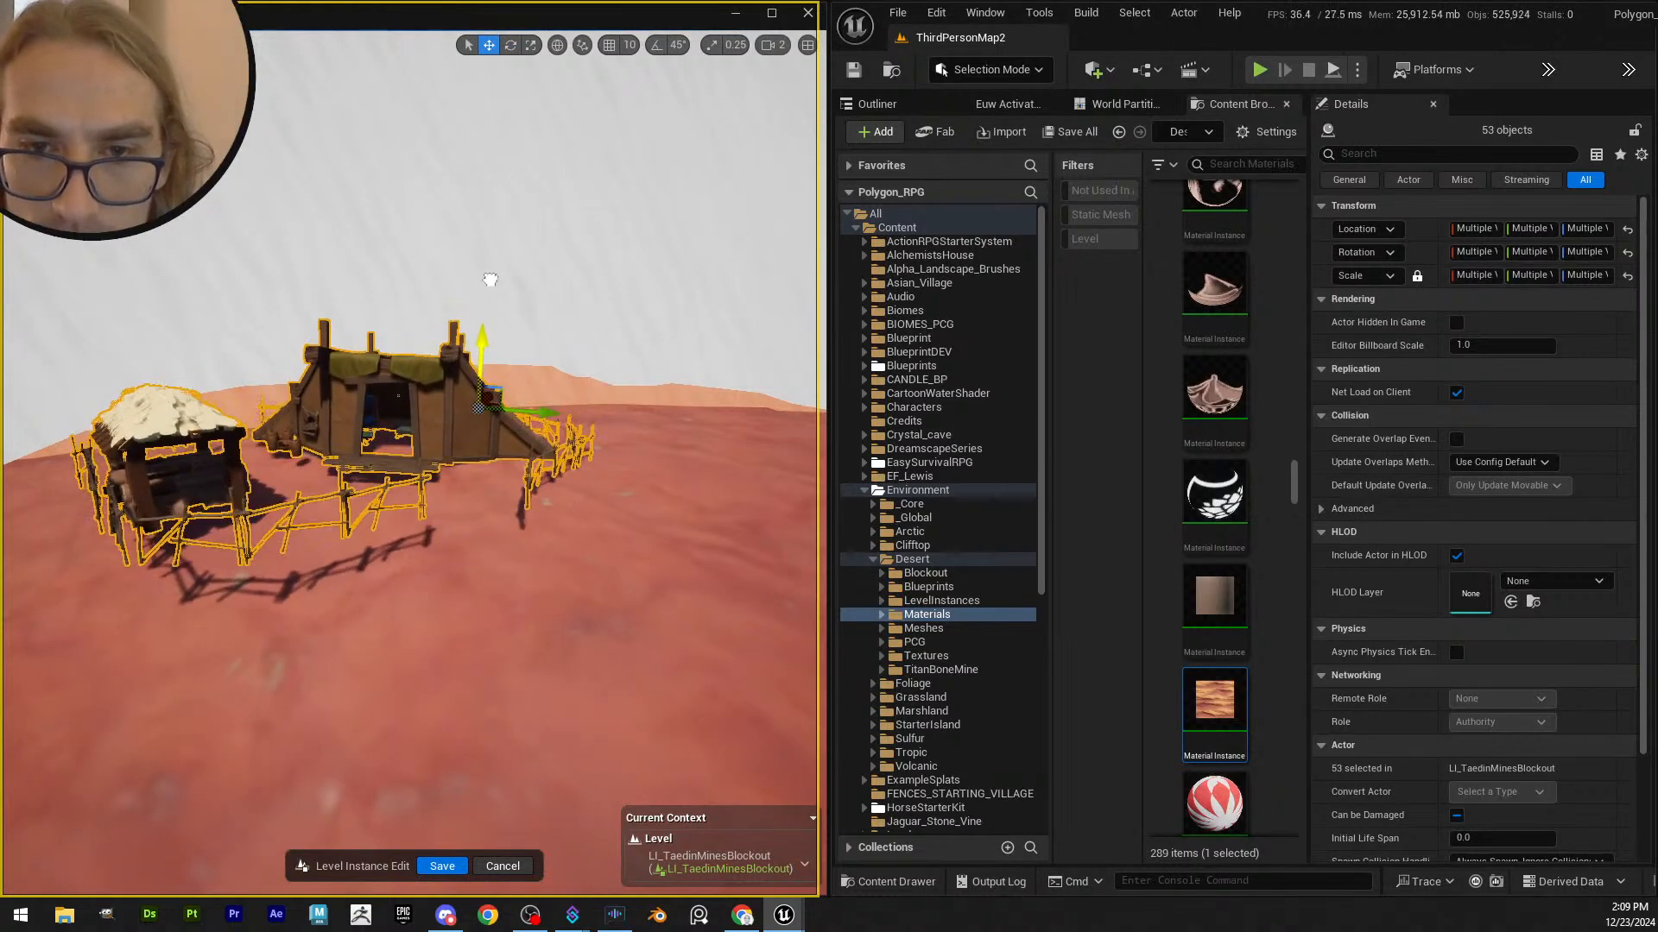
- Turn the camp about its vertical axis and slide it along the rock platform
{"action": "right_click_drag", "start_coordinate": [490, 280], "coordinate": [506, 467]}
{"action": "key", "text": "e"}
{"action": "left_click_drag", "start_coordinate": [513, 509], "coordinate": [435, 494]}
{"action": "key", "text": "w"}
{"action": "left_click_drag", "start_coordinate": [537, 474], "coordinate": [736, 534]}
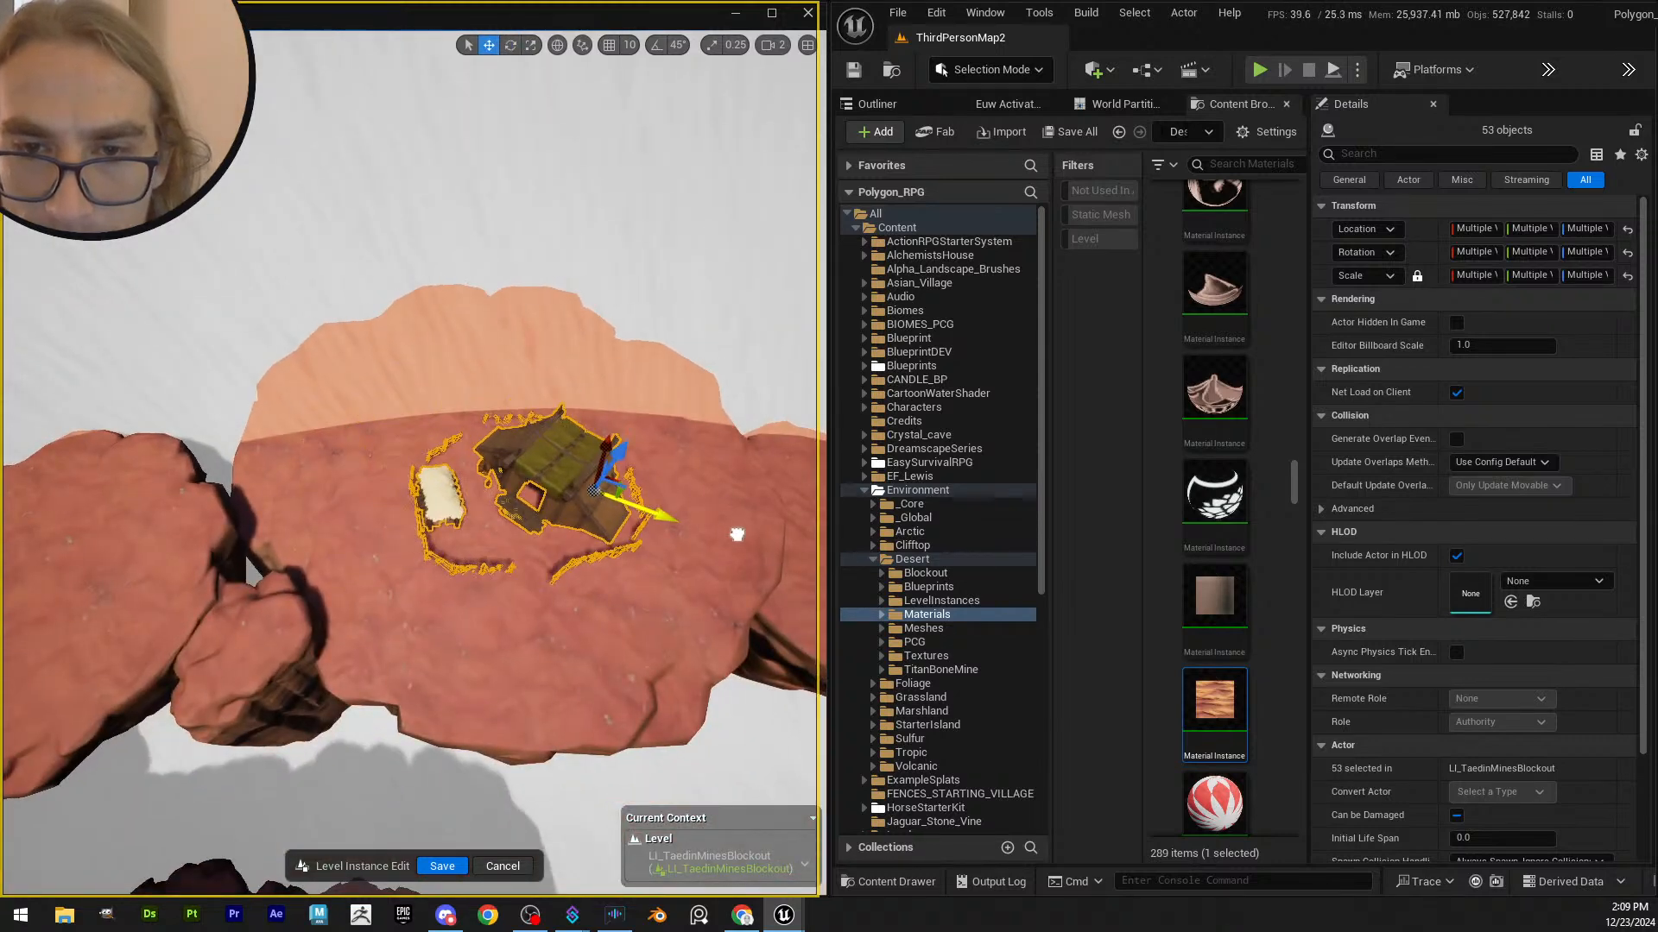
- Move the camp onto the smaller rounded rock at the far end of the platform and adjust its placement there
{"action": "mouse_move", "coordinate": [736, 534]}
{"action": "right_mouse_down"}
{"action": "mouse_move", "coordinate": [772, 548]}
{"action": "mouse_move", "coordinate": [764, 528]}
{"action": "right_mouse_up"}
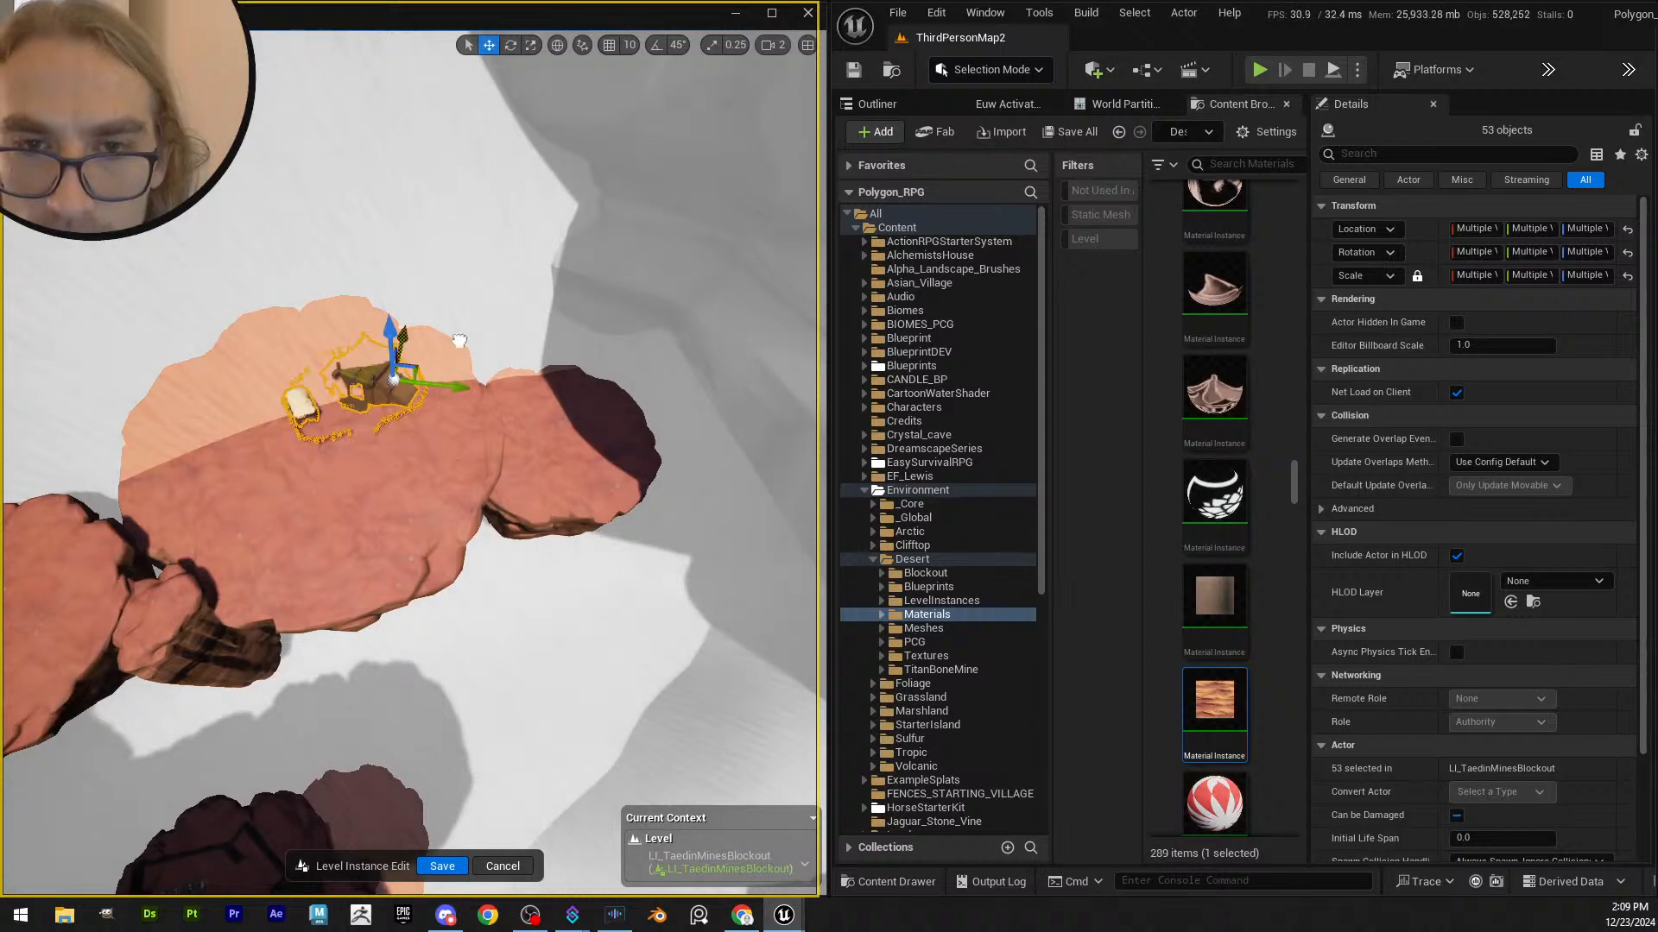
{"action": "left_click_drag", "start_coordinate": [464, 389], "coordinate": [659, 469]}
{"action": "key", "text": "w"}
{"action": "right_click_drag", "start_coordinate": [660, 470], "coordinate": [691, 510]}
{"action": "scroll", "coordinate": [701, 473], "scroll_direction": "down", "scroll_amount": 1}
{"action": "left_click_drag", "start_coordinate": [477, 366], "coordinate": [484, 432]}
{"action": "key", "text": "e"}
{"action": "key", "text": "w"}
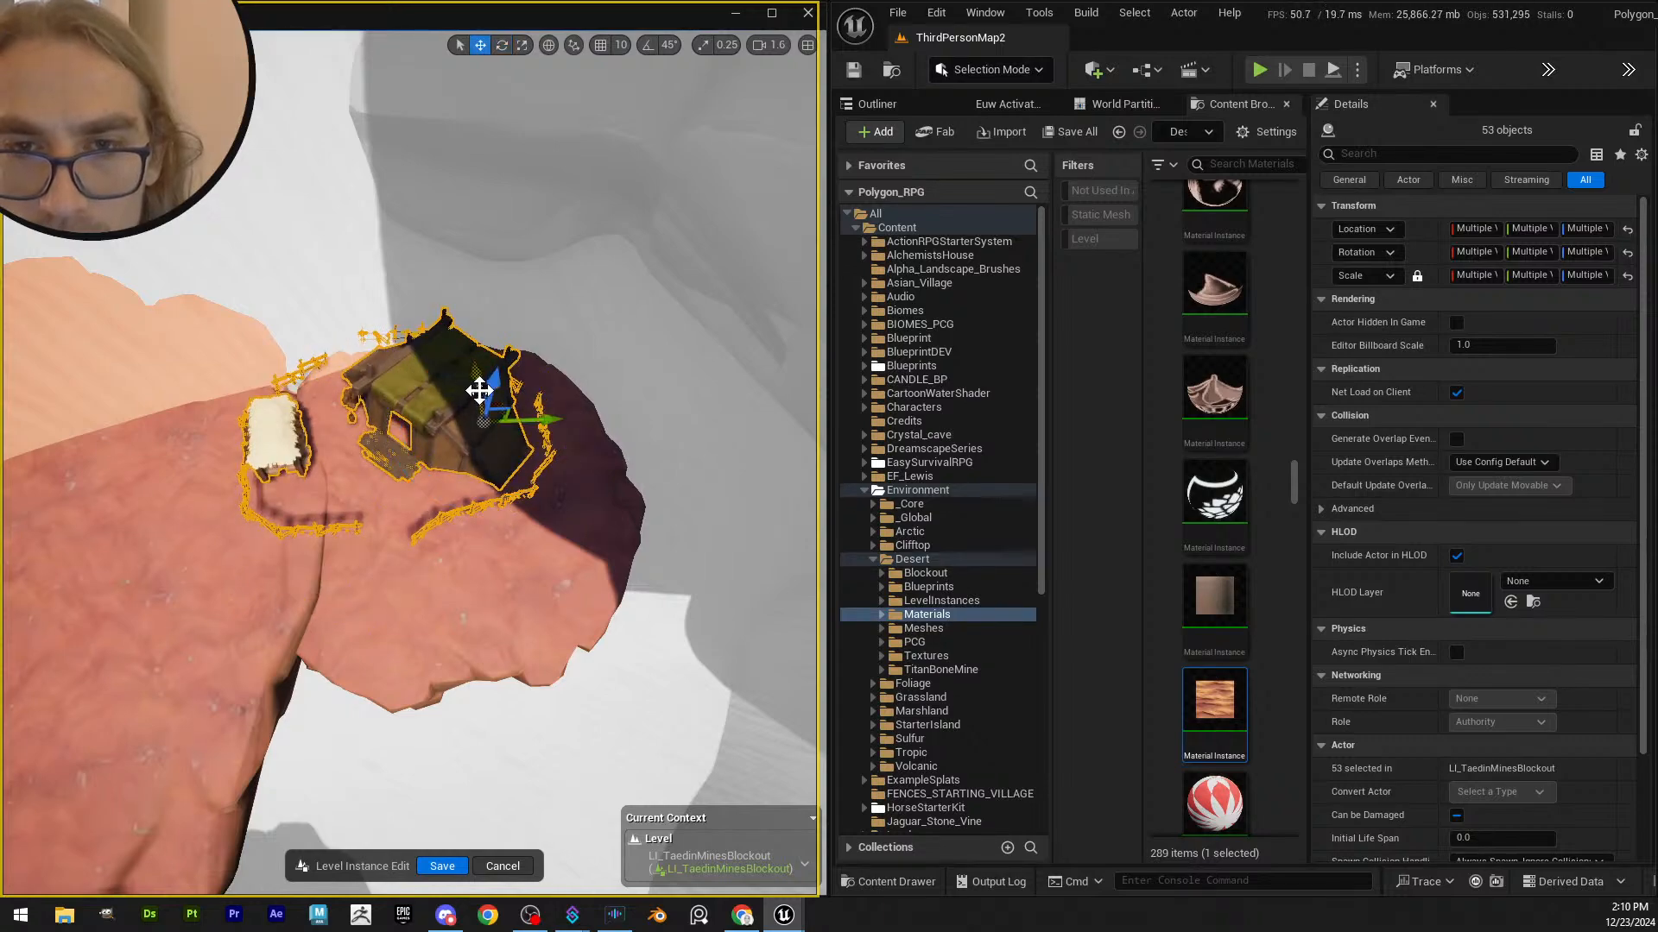
- Tilt the camp on the end rock so that its house and fences follow the ground
{"action": "right_click_drag", "start_coordinate": [494, 422], "coordinate": [495, 325]}
{"action": "key", "text": "e"}
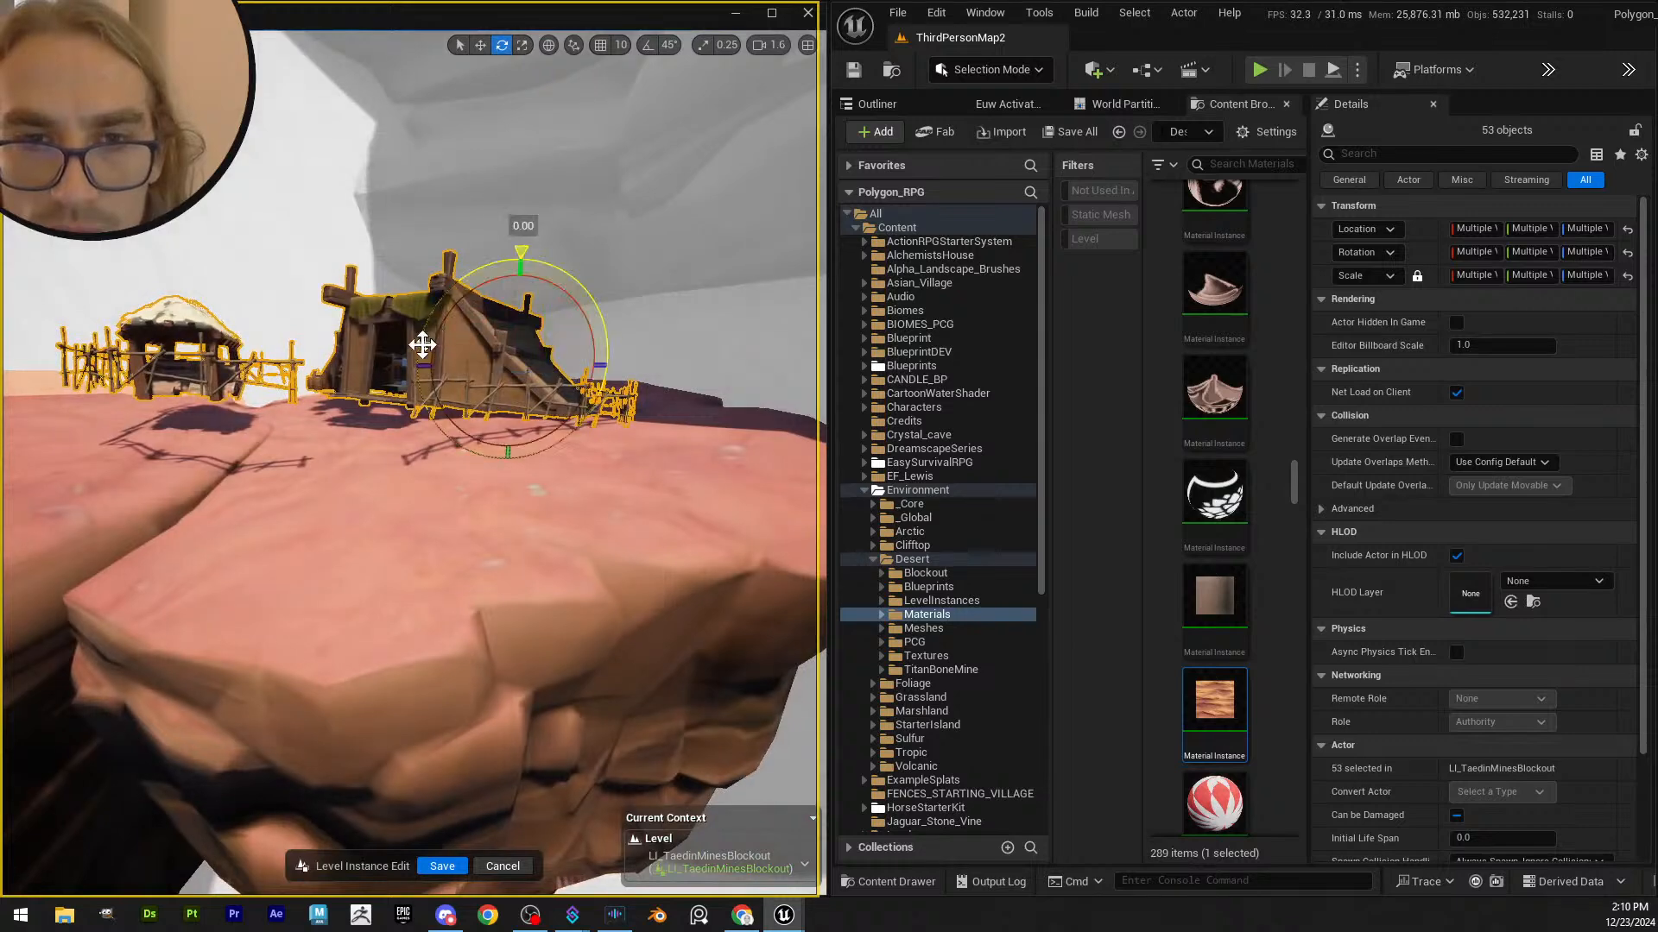
{"action": "left_click_drag", "start_coordinate": [422, 344], "coordinate": [463, 371]}
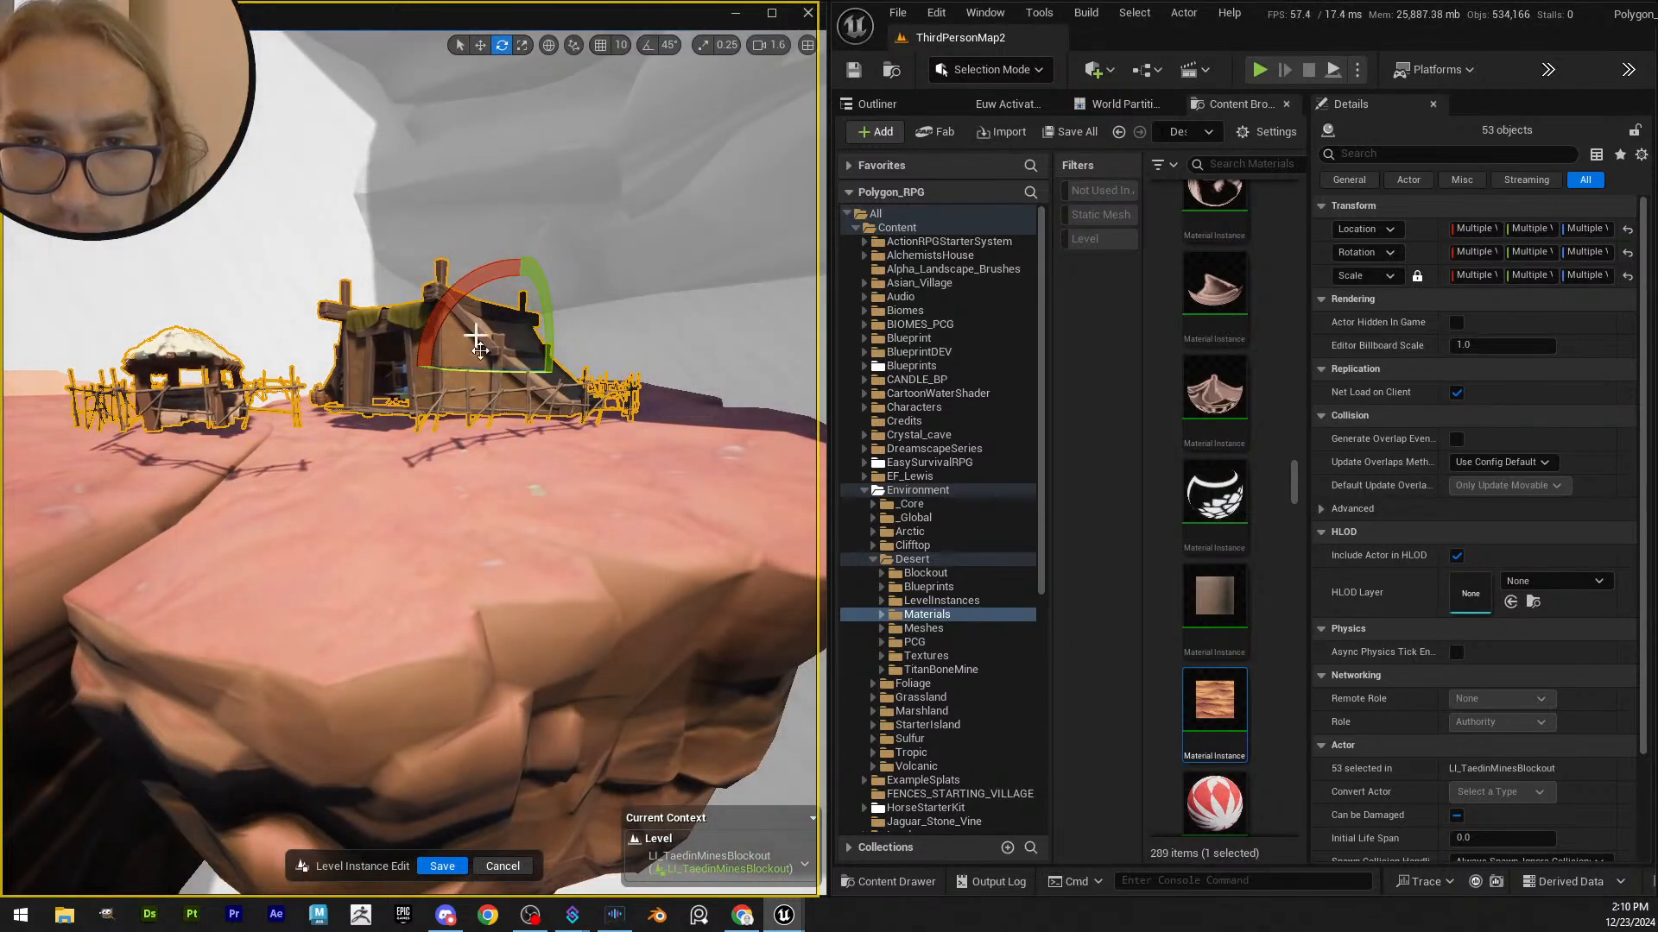
{"action": "left_click_drag", "start_coordinate": [552, 330], "coordinate": [518, 410]}
{"action": "key", "text": "w"}
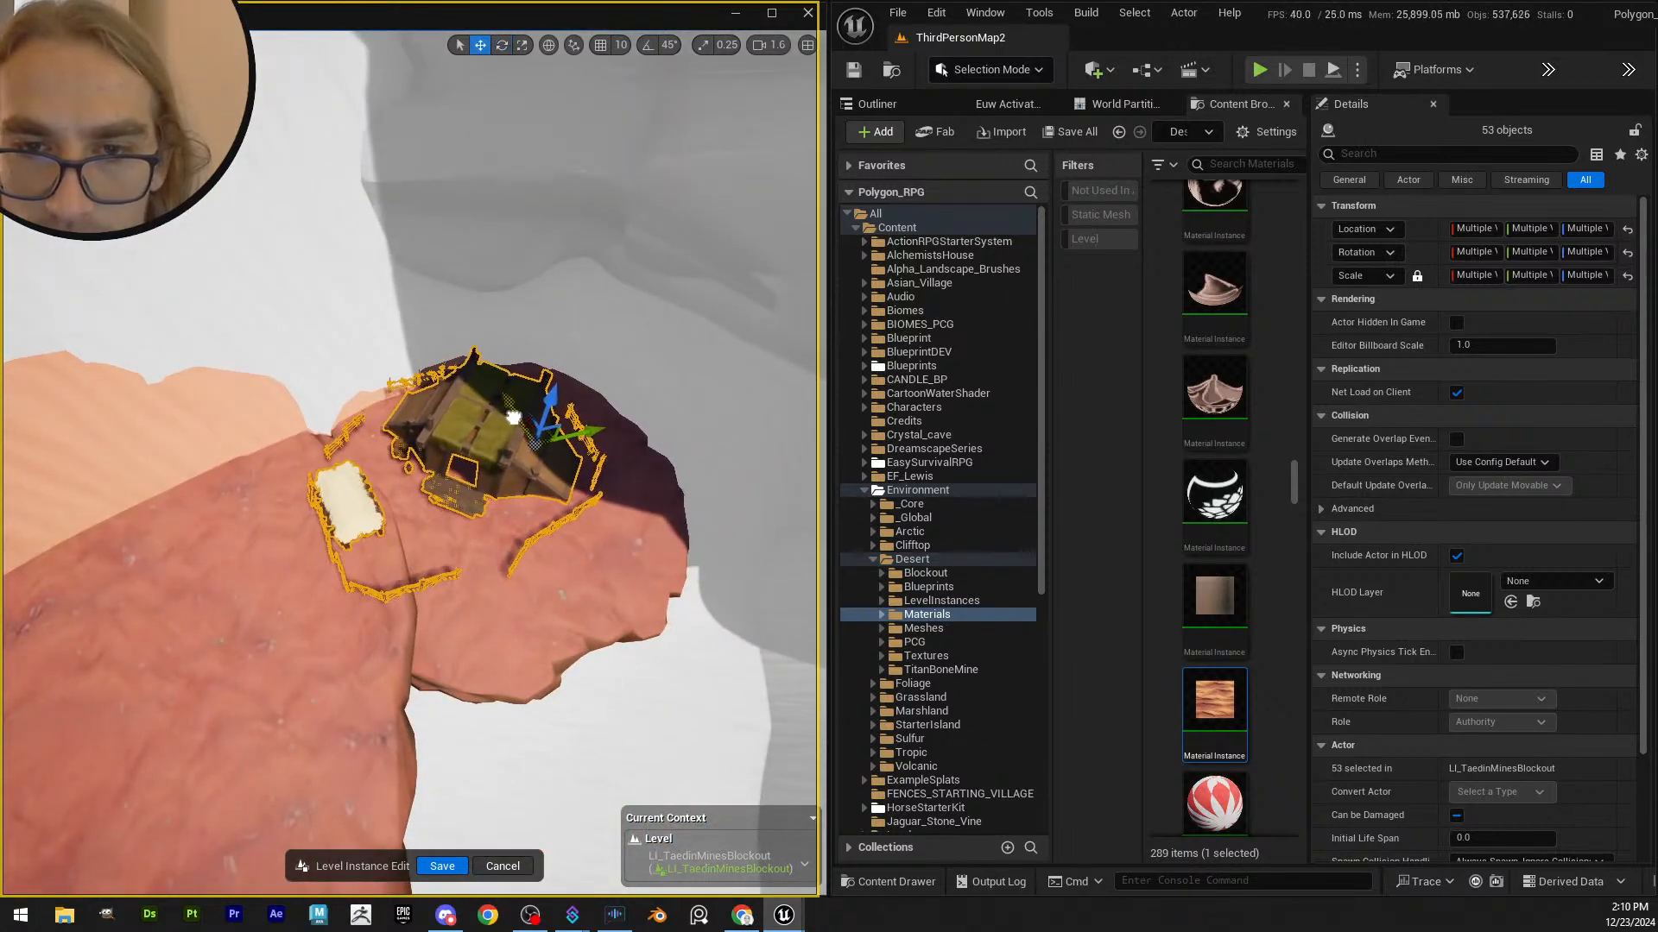
- Shift the camp slightly to fit it on the end rock
{"action": "left_click_drag", "start_coordinate": [535, 467], "coordinate": [553, 406], "text": "alt"}
{"action": "left_click_drag", "start_coordinate": [673, 501], "coordinate": [646, 492]}
{"action": "right_click_drag", "start_coordinate": [589, 471], "coordinate": [589, 569]}
{"action": "scroll", "coordinate": [588, 471], "scroll_direction": "up", "scroll_amount": 2}
{"action": "key", "text": "w"}
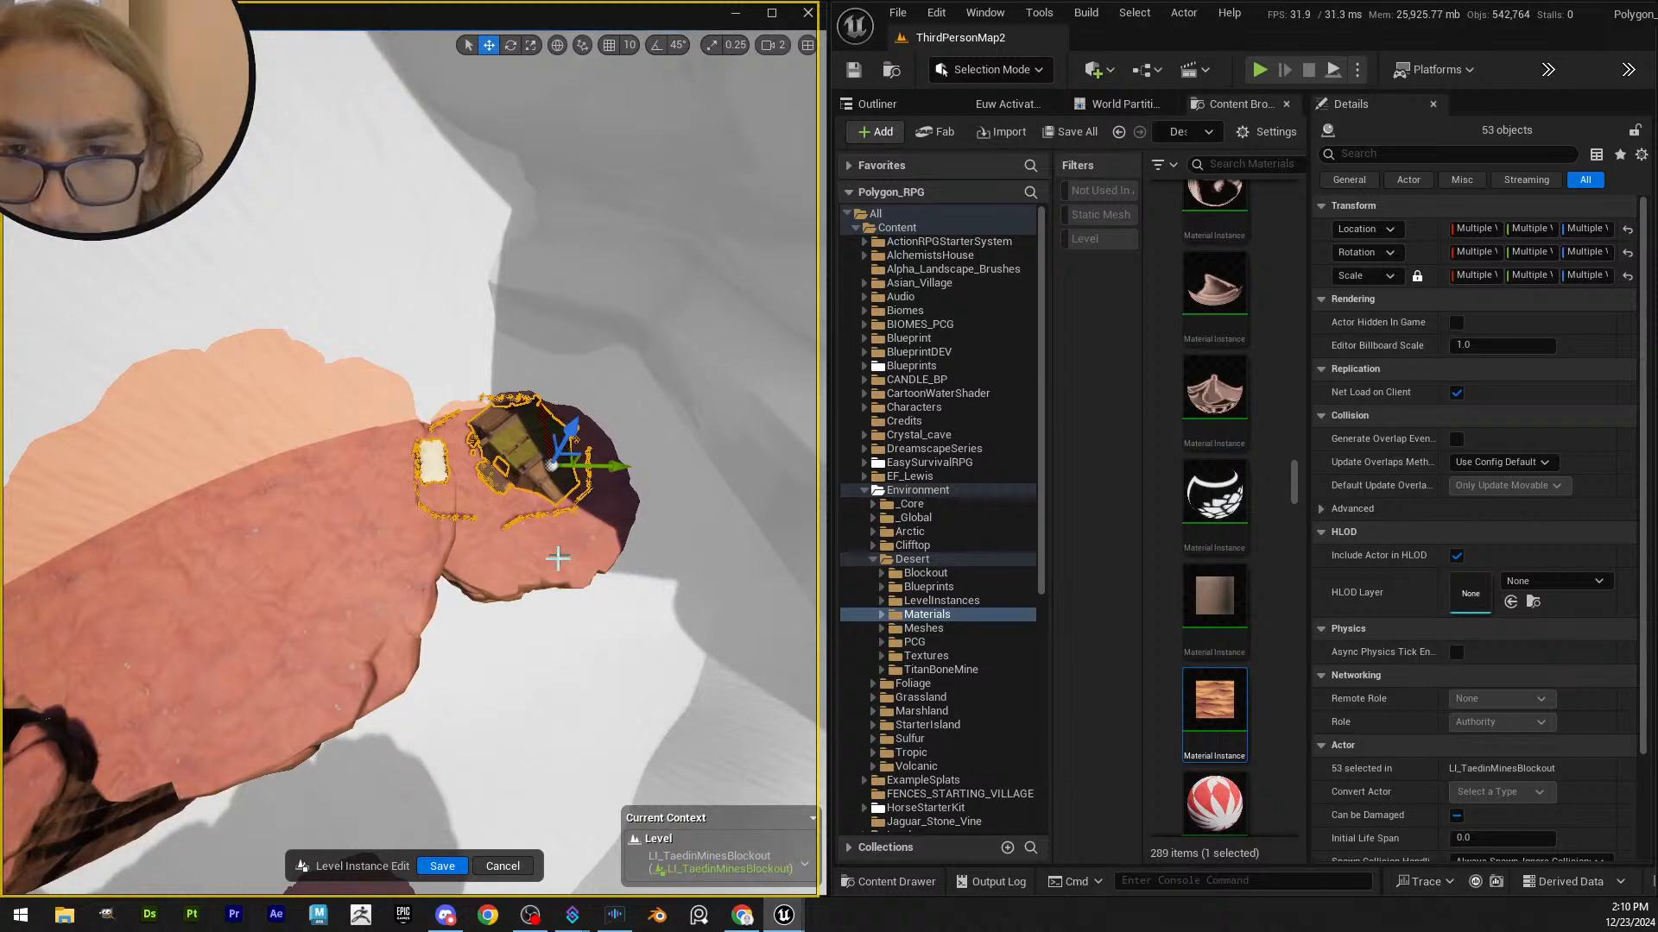
- Nudge and turn the camp slightly on the end rock, and save the level instance
{"action": "left_click_drag", "start_coordinate": [534, 553], "coordinate": [552, 554]}
{"action": "mouse_move", "coordinate": [542, 421]}
{"action": "left_mouse_down"}
{"action": "mouse_move", "coordinate": [541, 434]}
{"action": "mouse_move", "coordinate": [543, 414]}
{"action": "left_mouse_up"}
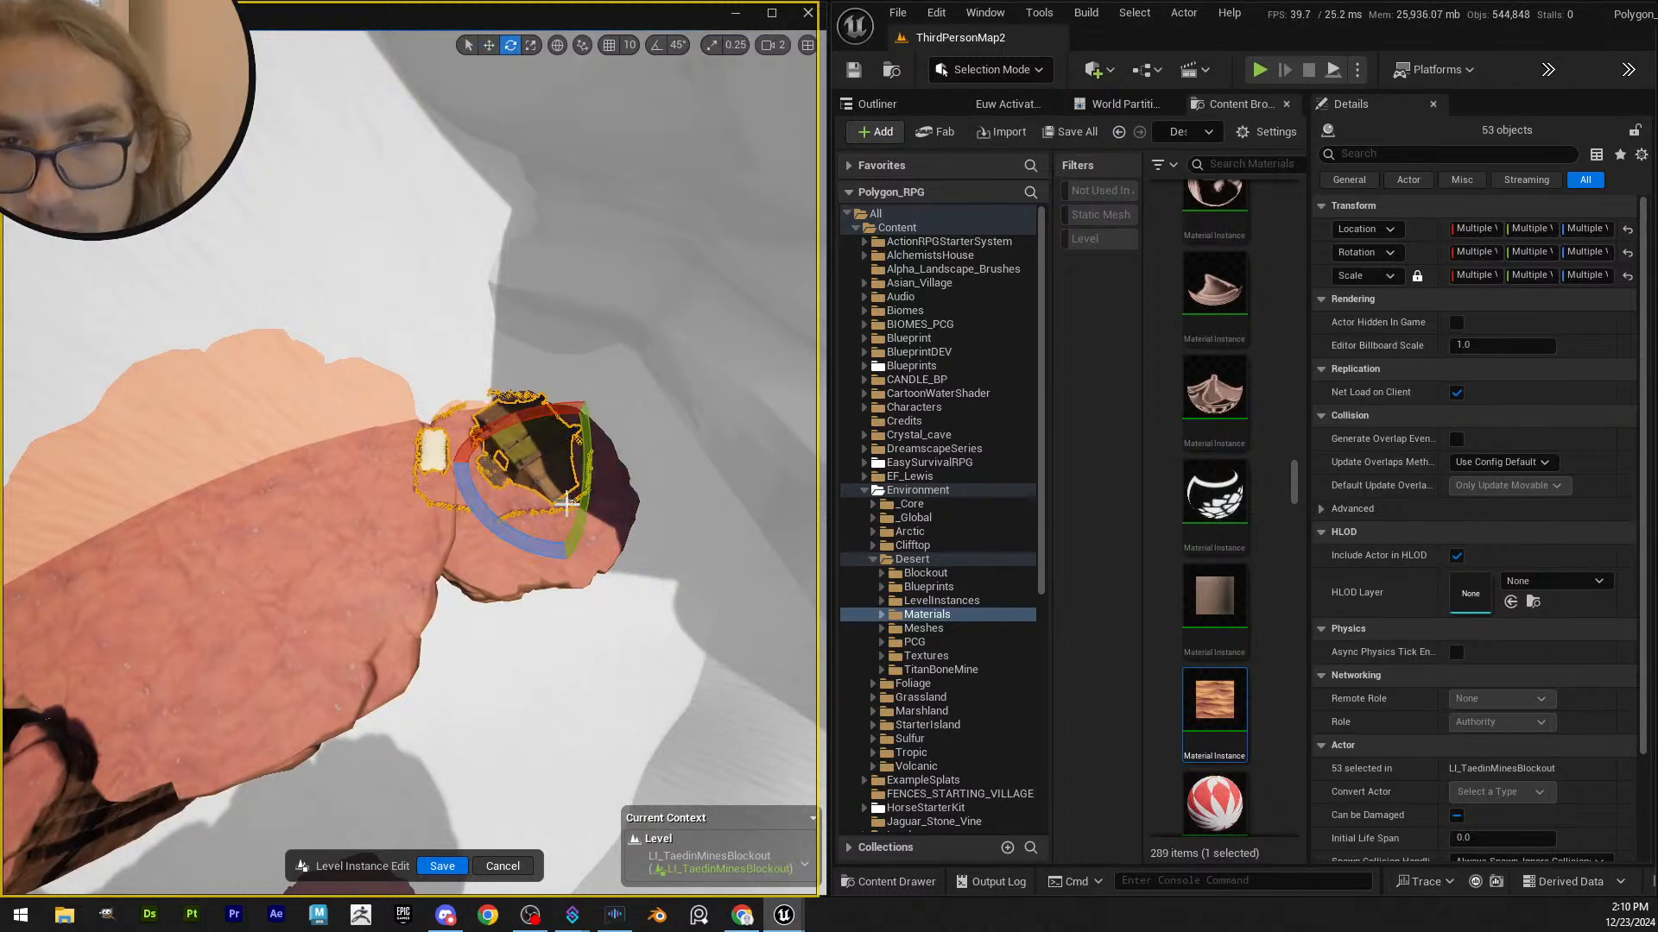
{"action": "left_click_drag", "start_coordinate": [546, 554], "coordinate": [516, 561]}
{"action": "right_click_drag", "start_coordinate": [513, 563], "coordinate": [488, 596]}
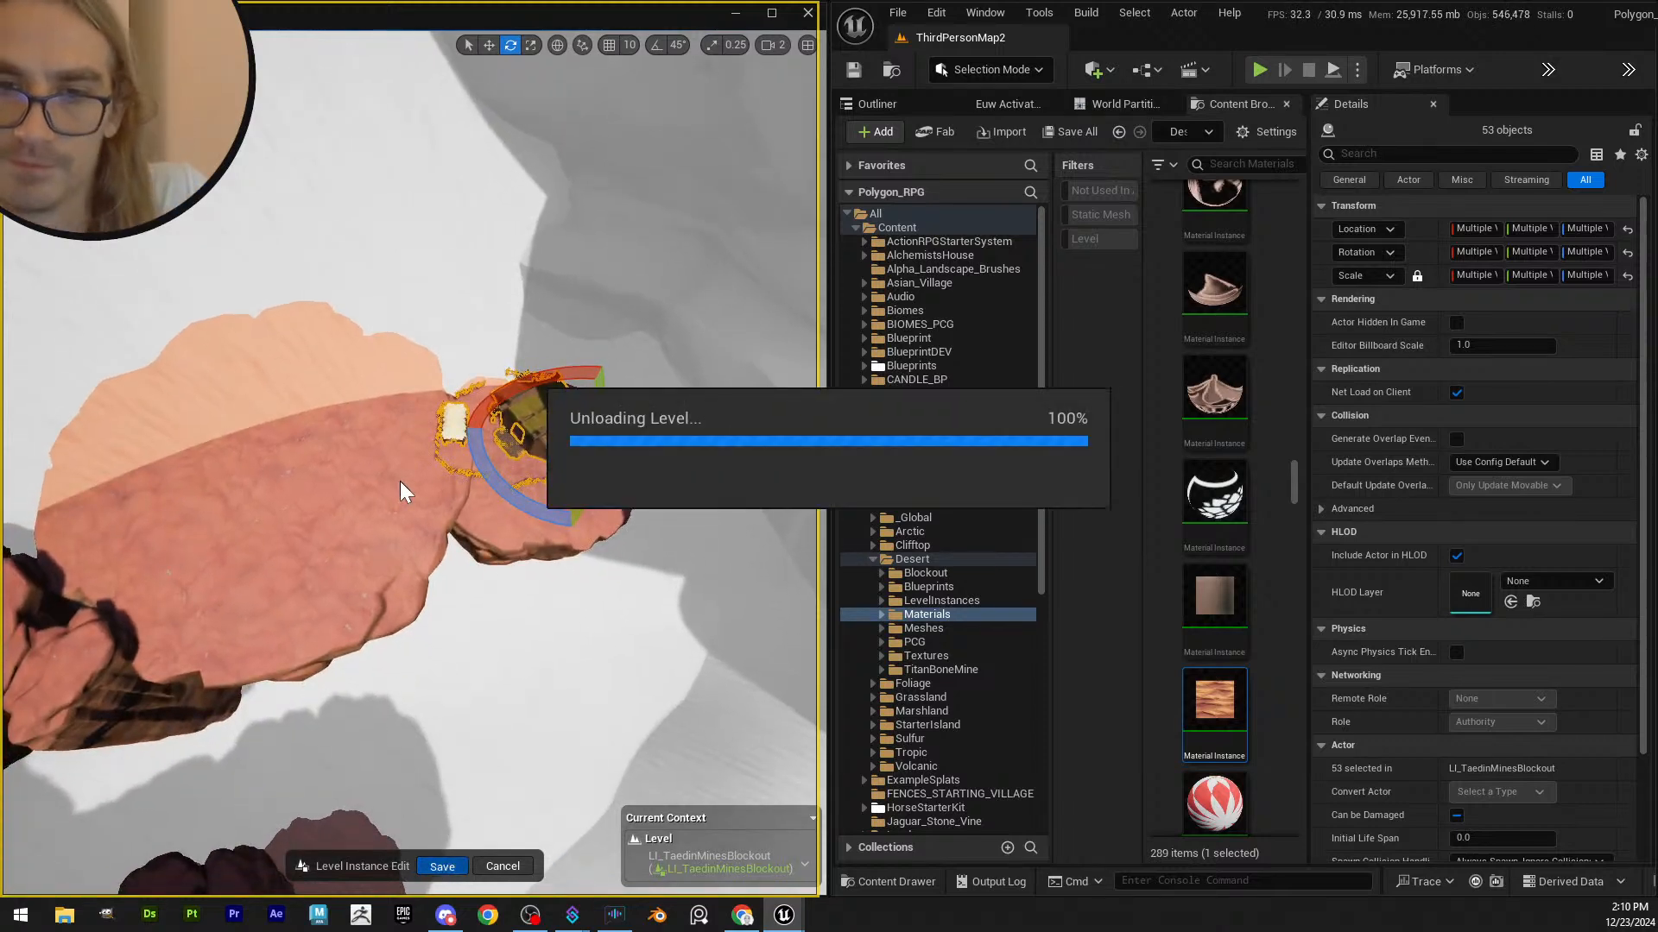
{"action": "right_click_drag", "start_coordinate": [401, 402], "coordinate": [423, 298]}
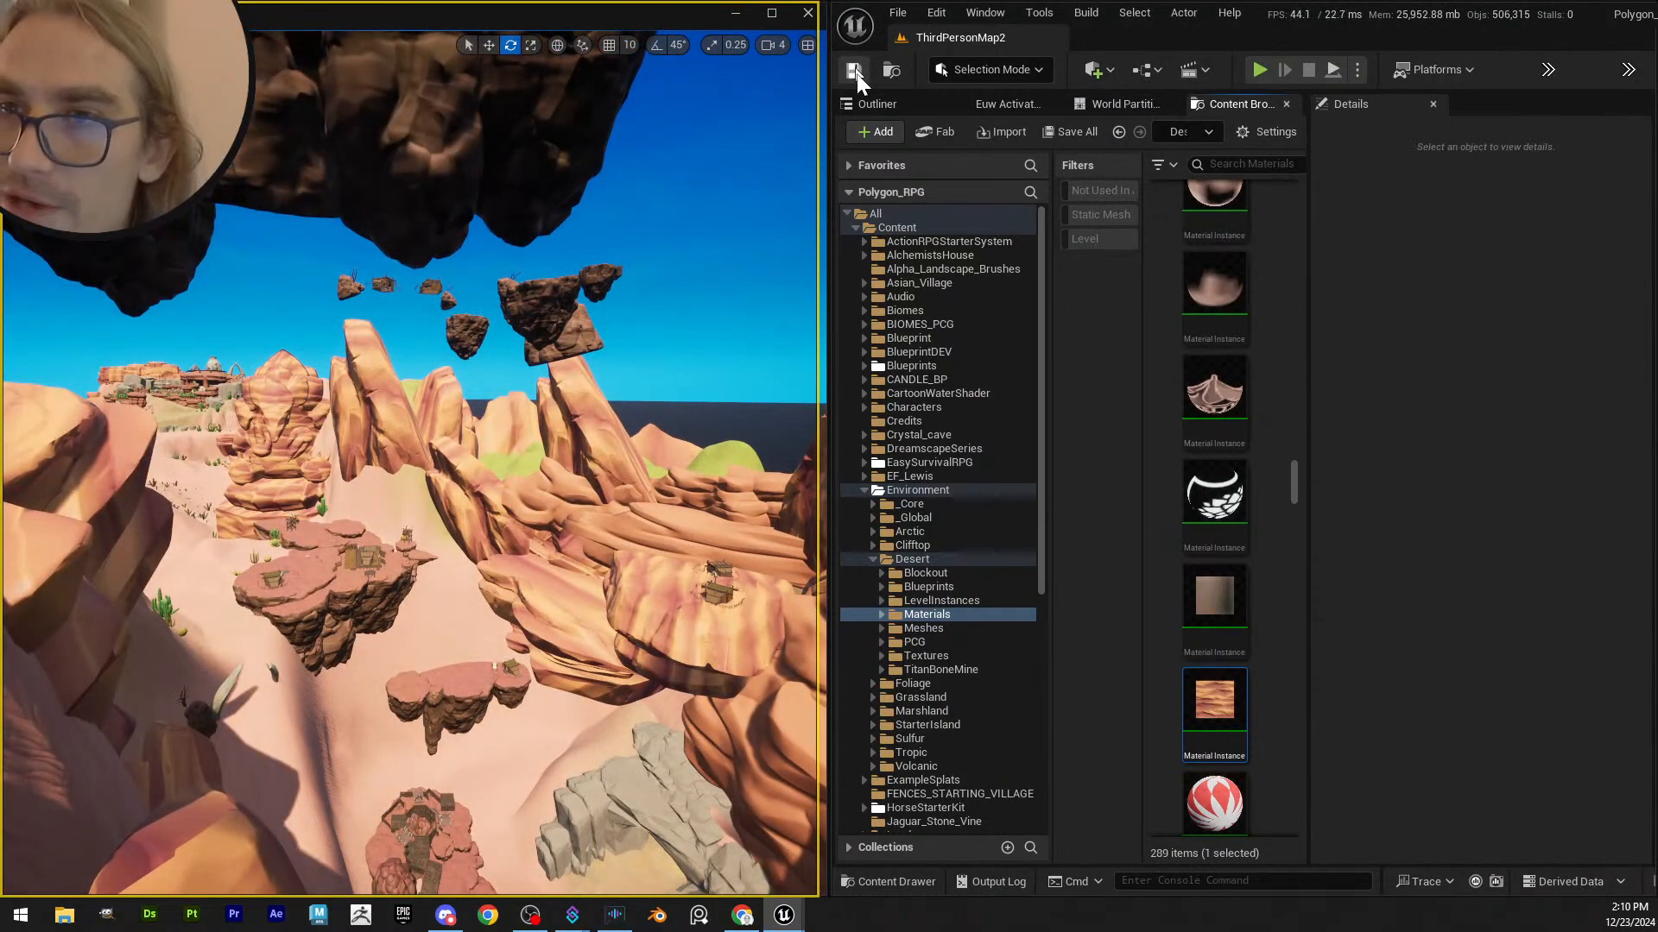
- Select the LI_TaedinMinesBlockout level instance at the house floating in the air among detached fences
{"action": "scroll", "coordinate": [447, 371], "scroll_direction": "up", "scroll_amount": 1}
{"action": "right_click_drag", "start_coordinate": [449, 358], "coordinate": [437, 401]}
{"action": "scroll", "coordinate": [442, 409], "scroll_direction": "down", "scroll_amount": 2}
{"action": "scroll", "coordinate": [437, 414], "scroll_direction": "down", "scroll_amount": 1}
{"action": "scroll", "coordinate": [436, 401], "scroll_direction": "up", "scroll_amount": 2}
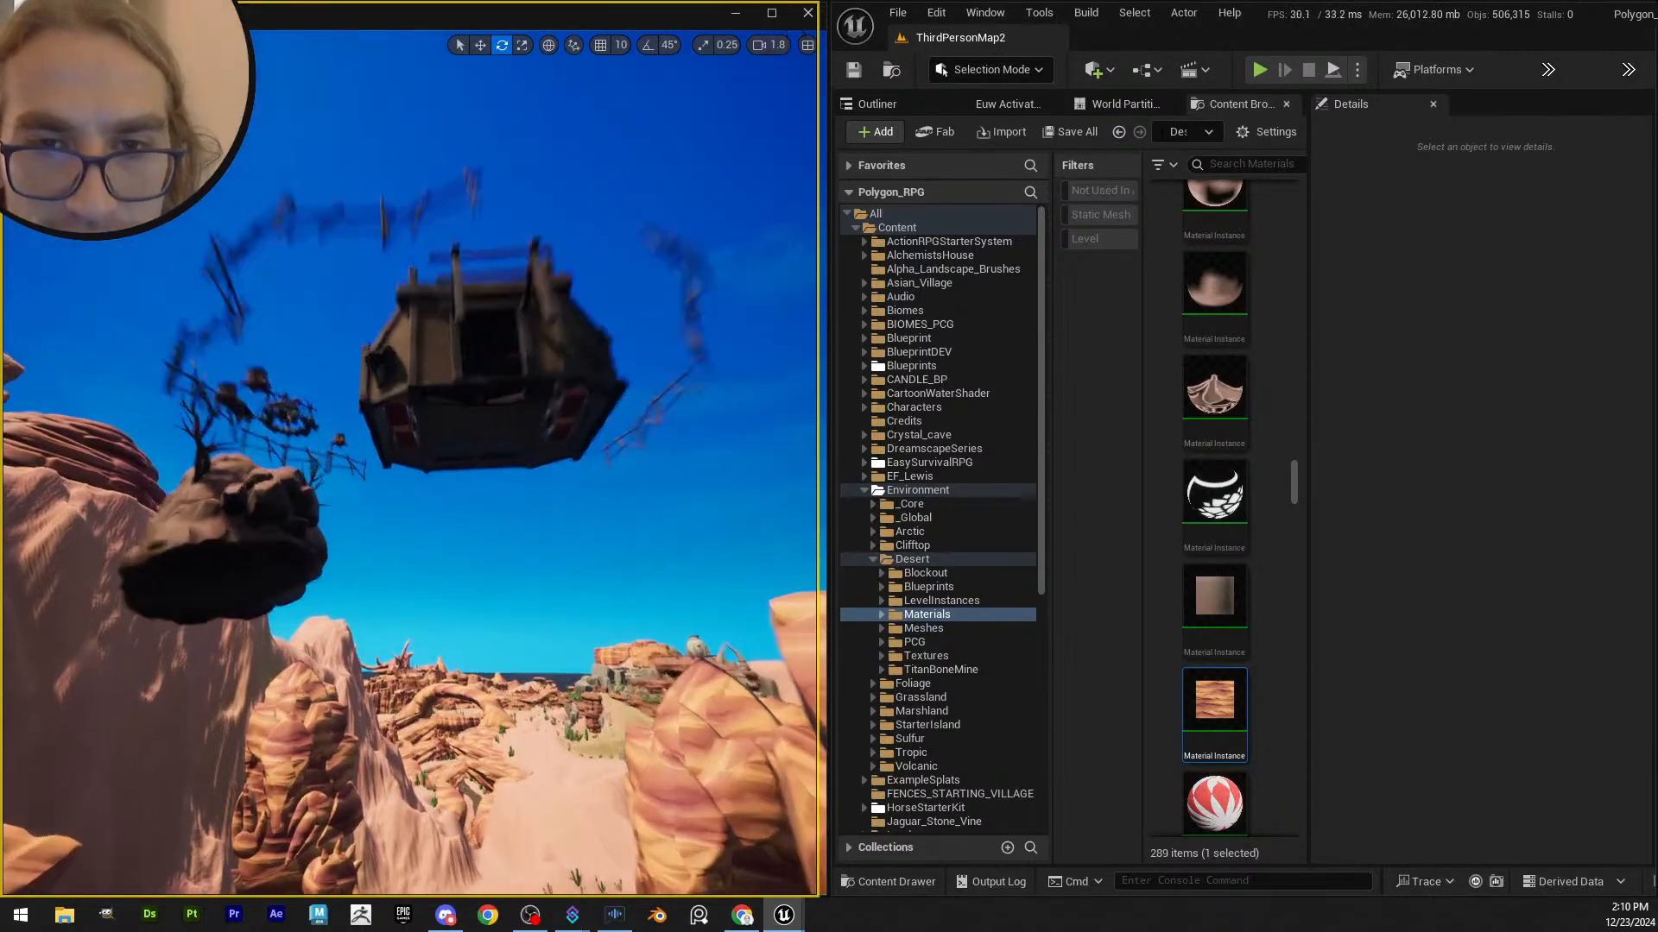
{"action": "left_click", "coordinate": [482, 394]}
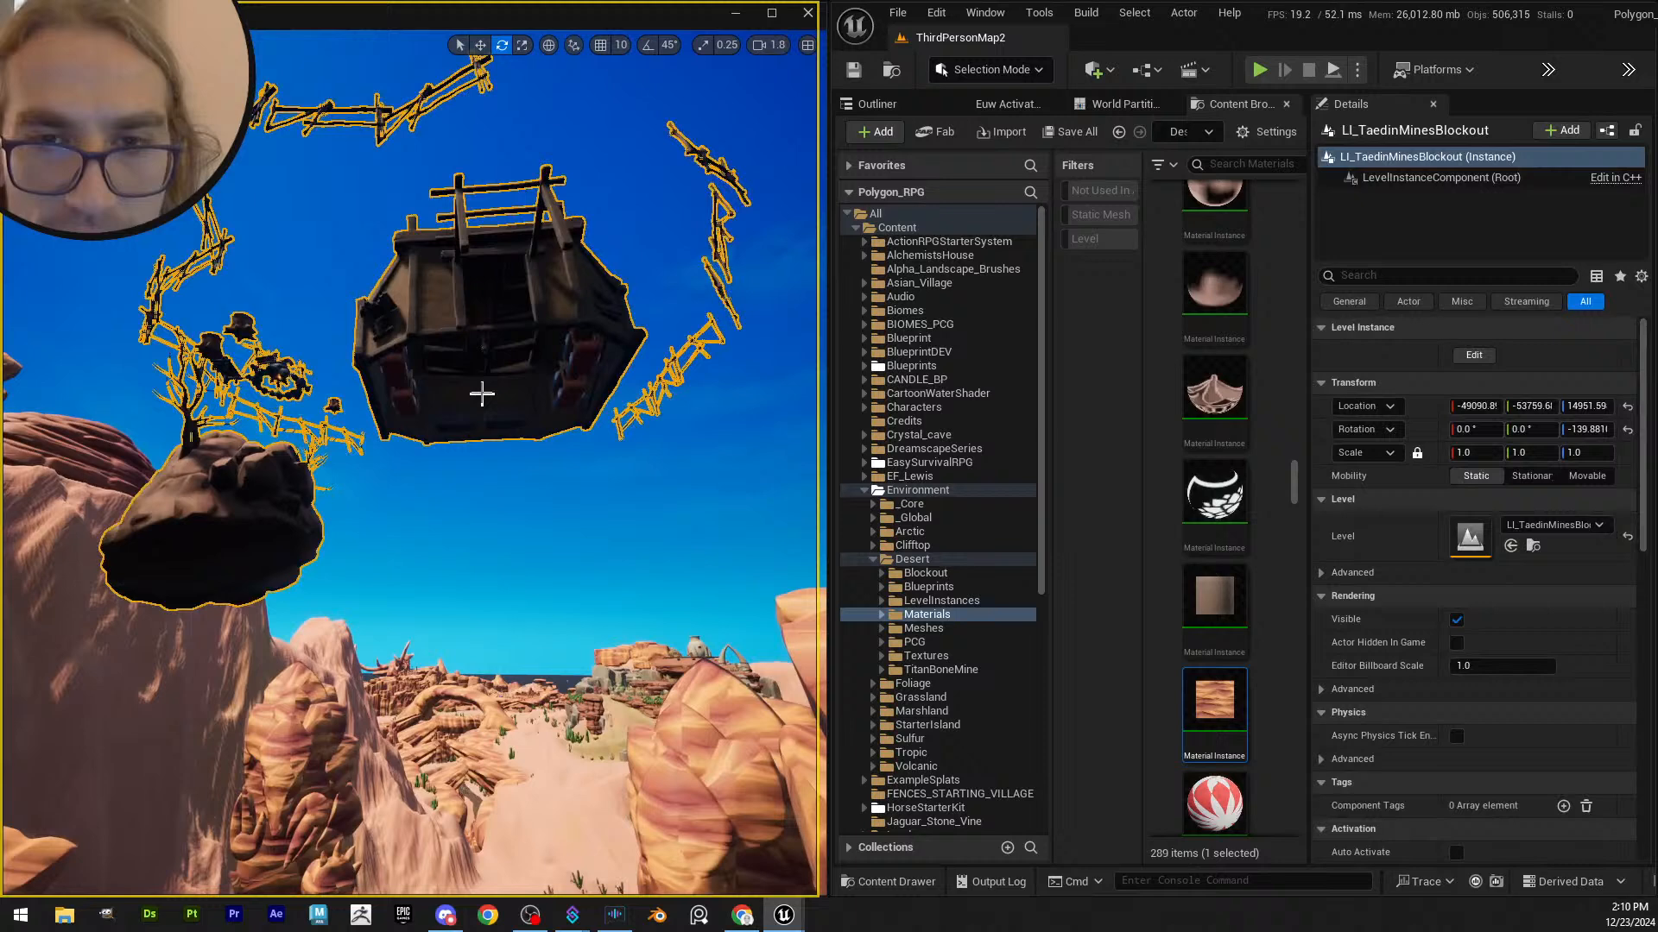
{"action": "left_click", "coordinate": [1018, 76]}
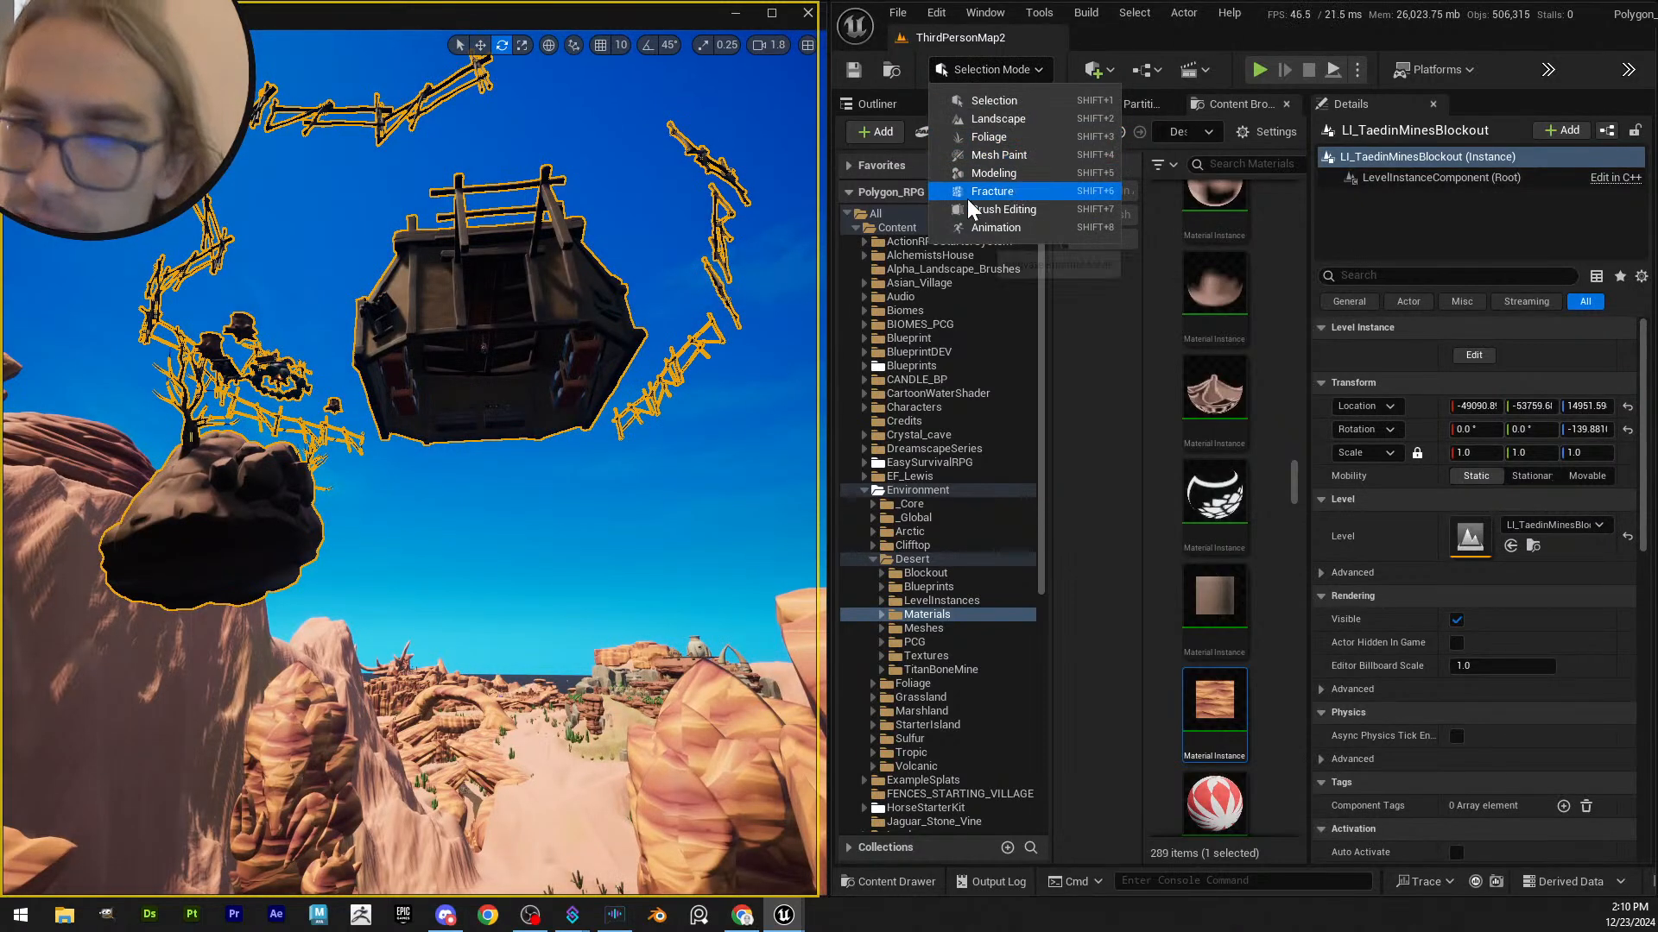
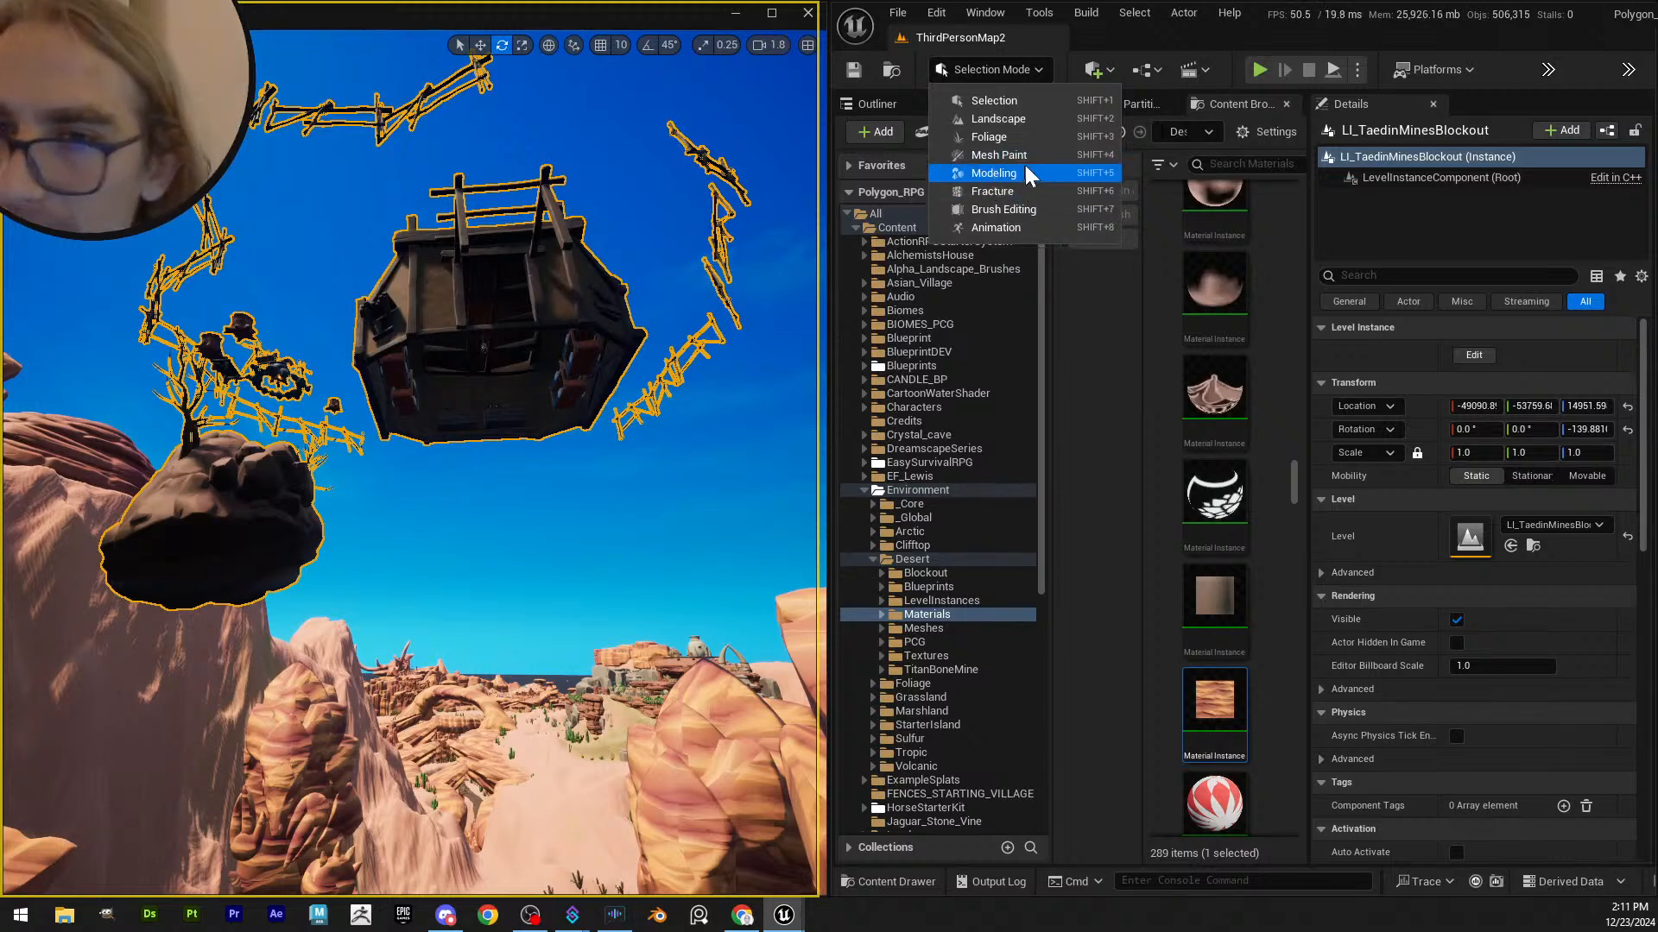
{"action": "right_click", "coordinate": [552, 297]}
{"action": "mouse_move", "coordinate": [678, 801]}
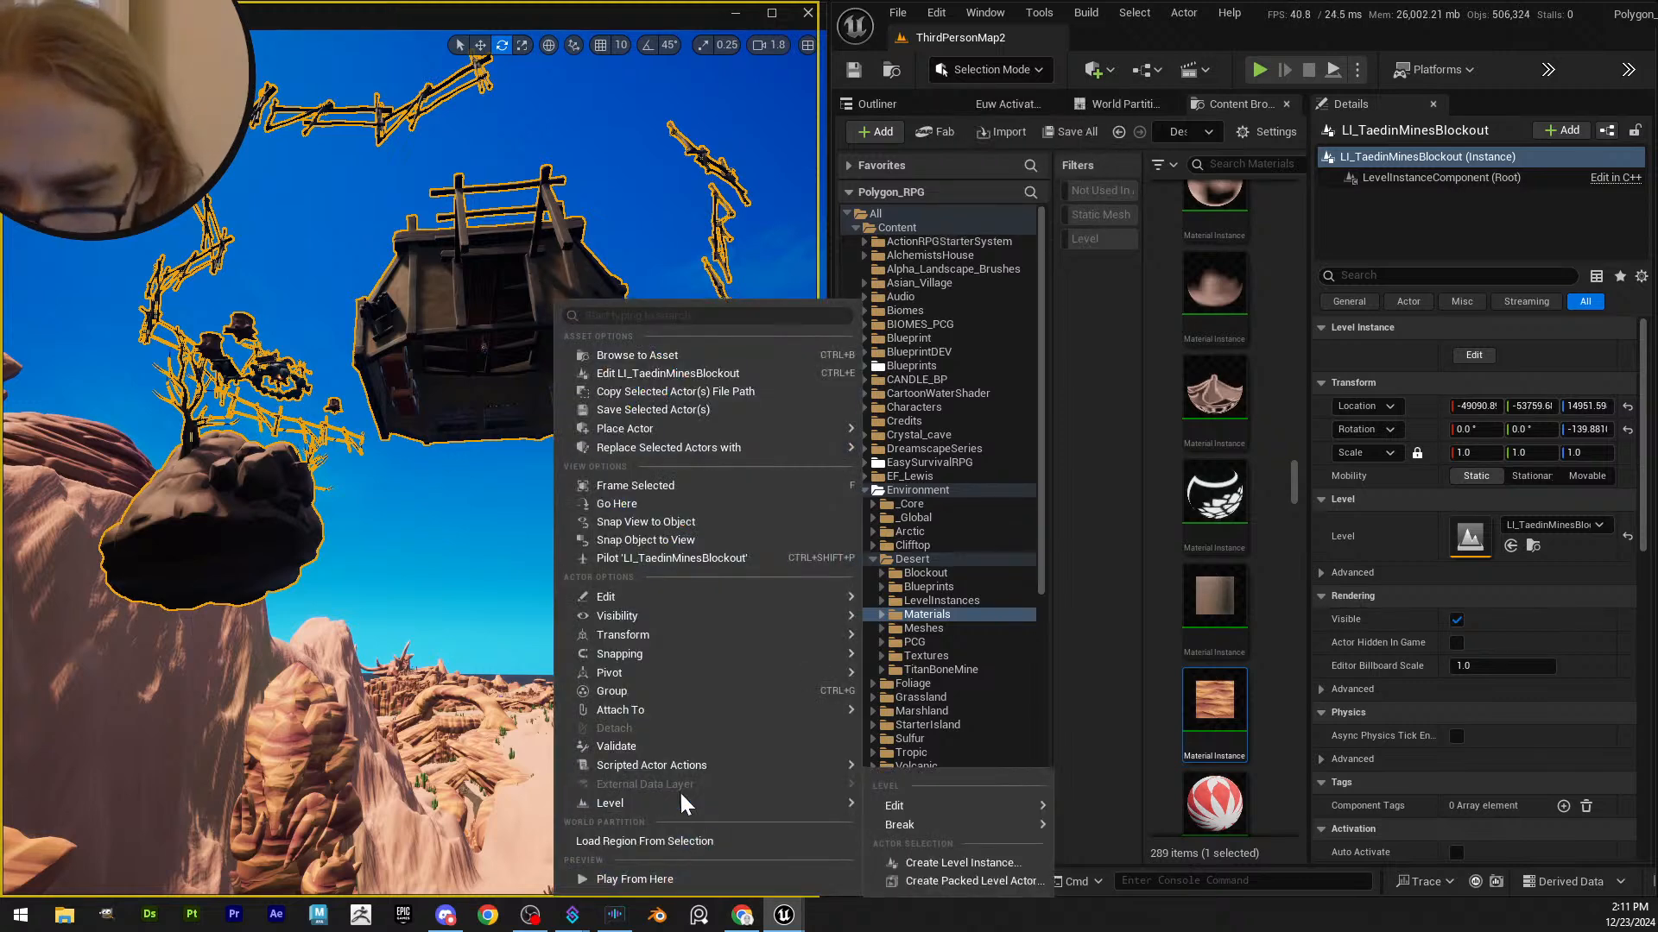
{"action": "mouse_move", "coordinate": [895, 810]}
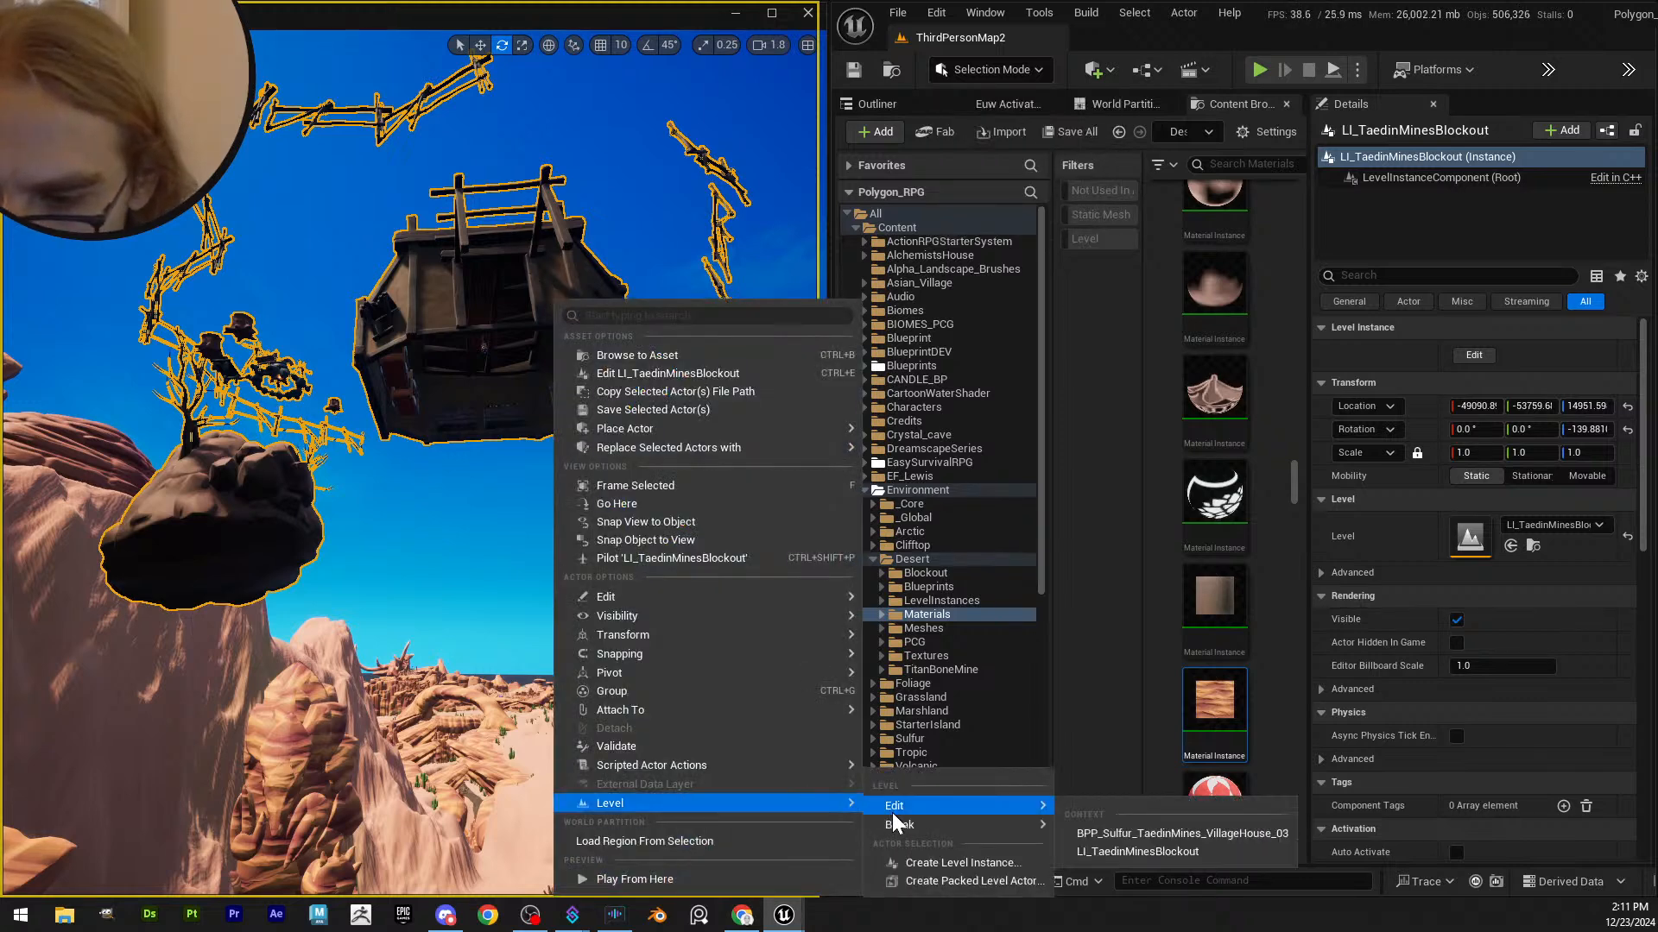
{"action": "left_click", "coordinate": [1147, 834]}
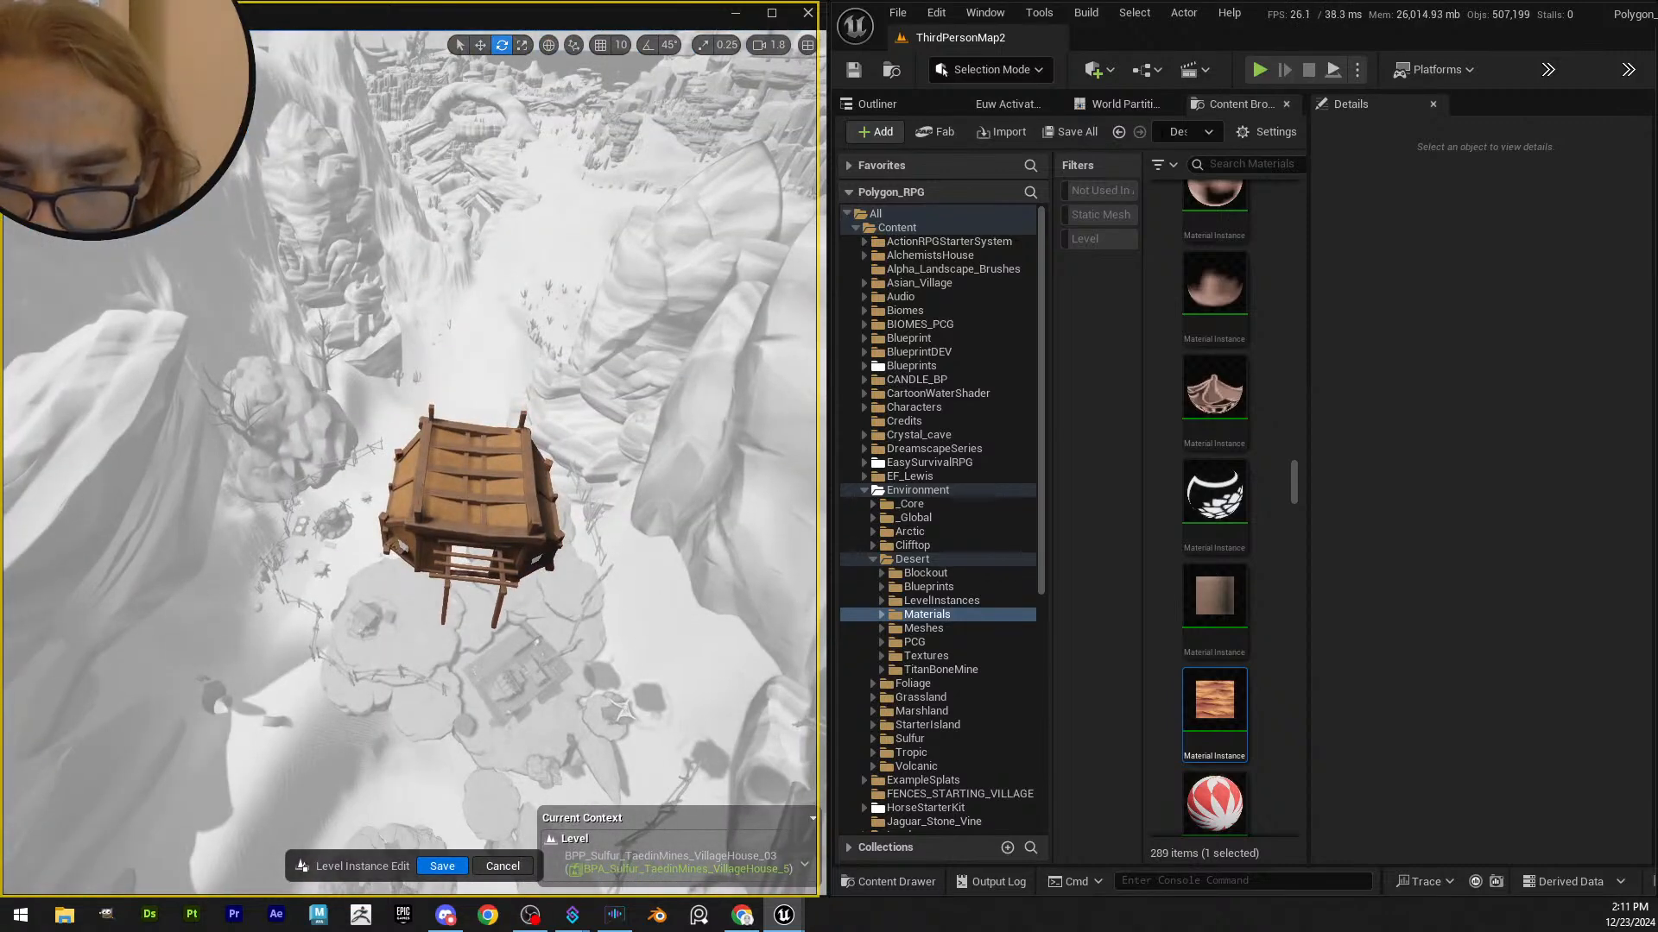
{"action": "left_click", "coordinate": [504, 866]}
- Open the LI_TaedinMinesBlockout level instance for editing from the floating house
{"action": "right_click", "coordinate": [474, 626]}
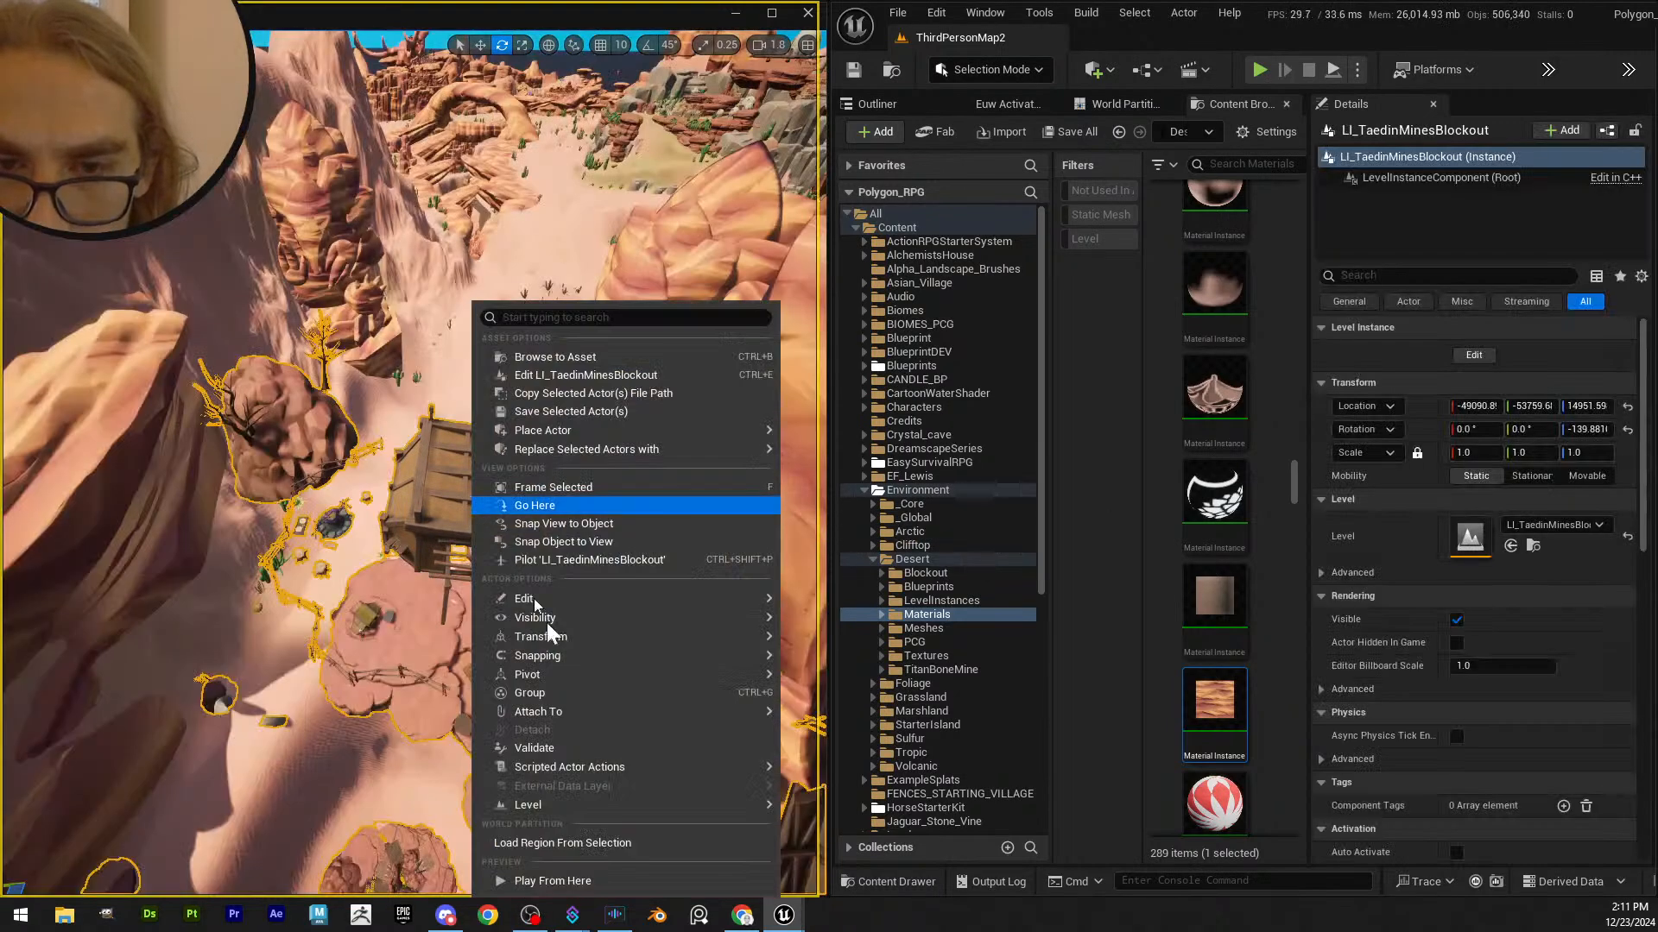
{"action": "mouse_move", "coordinate": [641, 806]}
{"action": "mouse_move", "coordinate": [863, 806]}
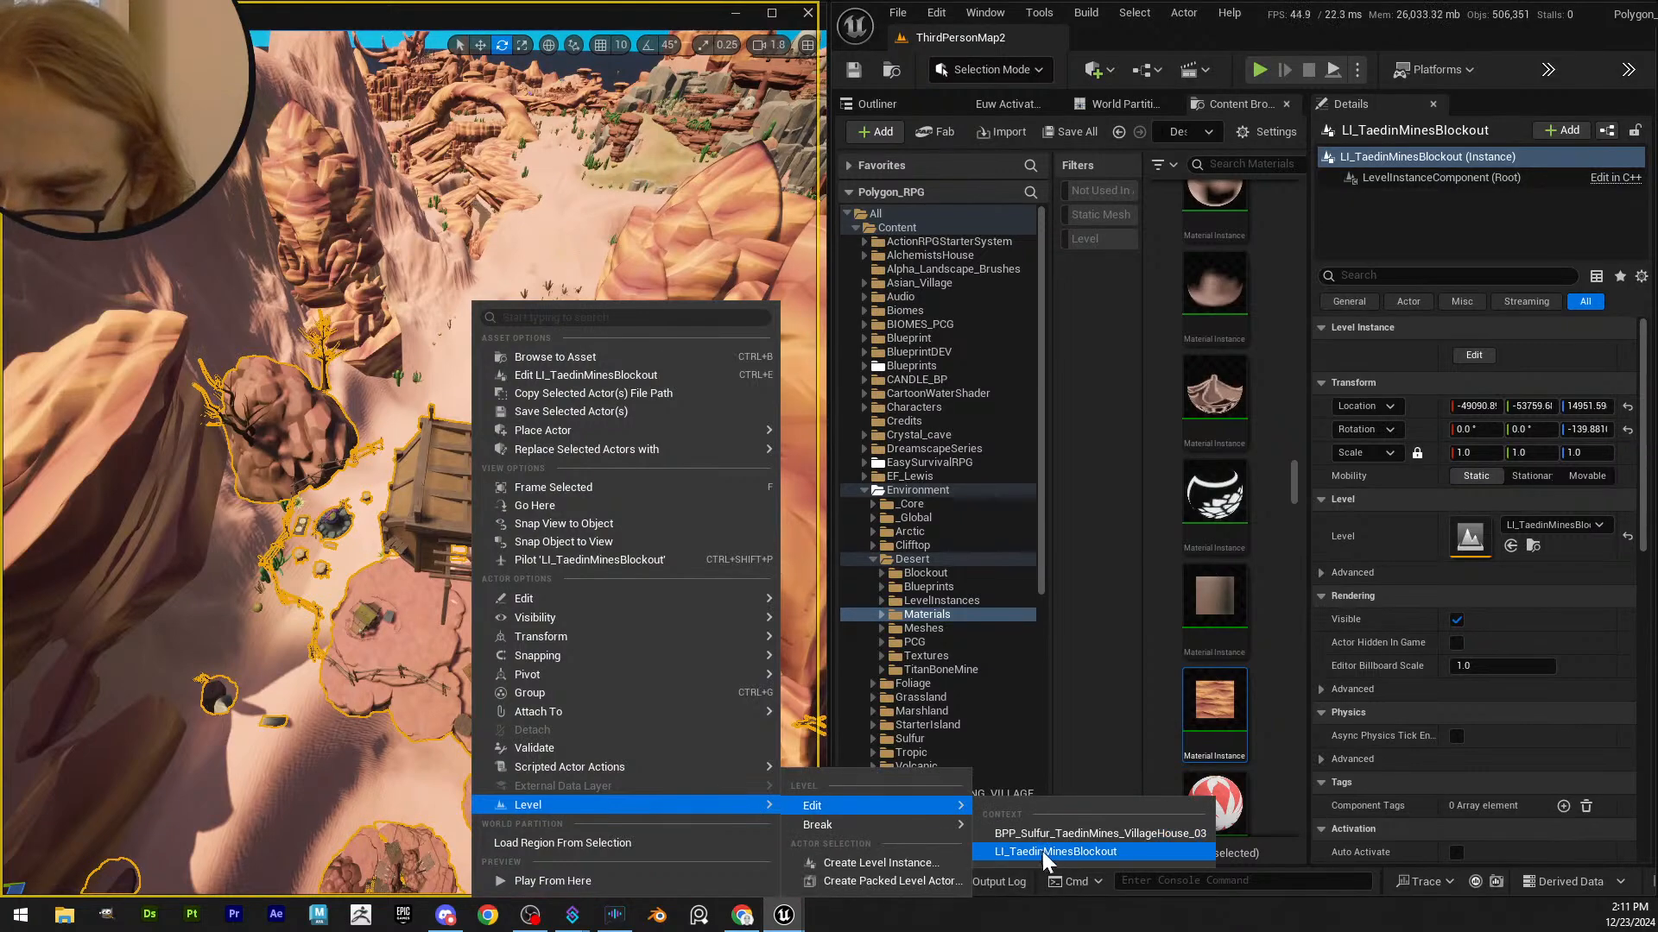
{"action": "left_click", "coordinate": [1042, 852]}
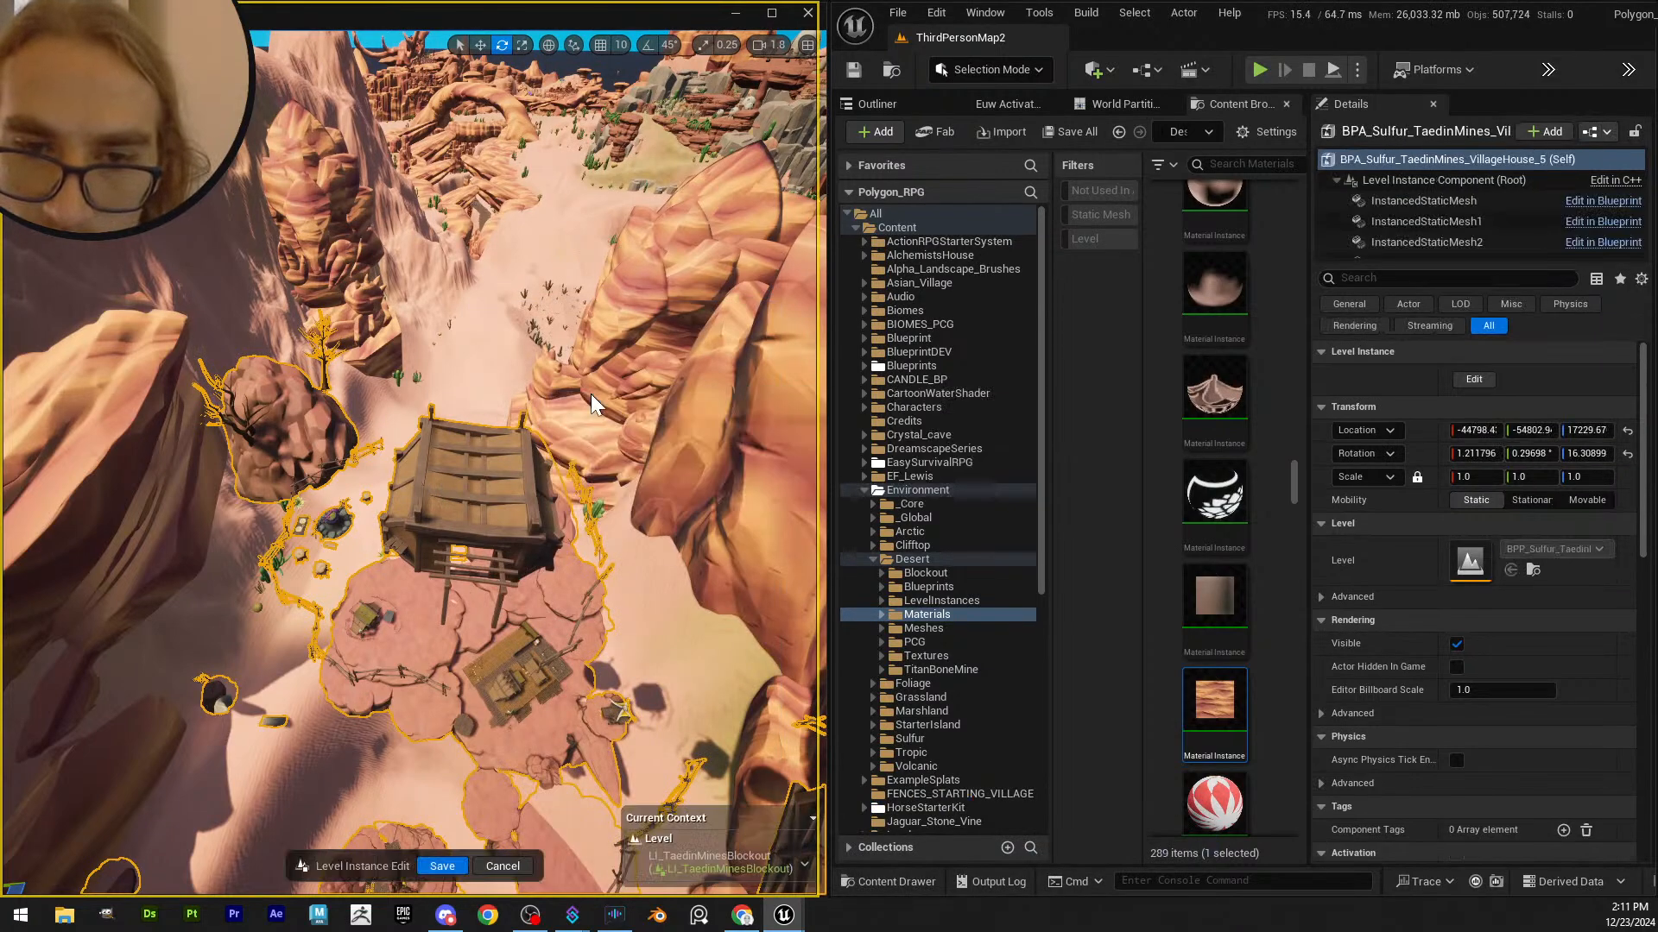
- Select the floating house together with the fences and small props around it, leaving out the rock beneath
{"action": "key", "text": "w"}
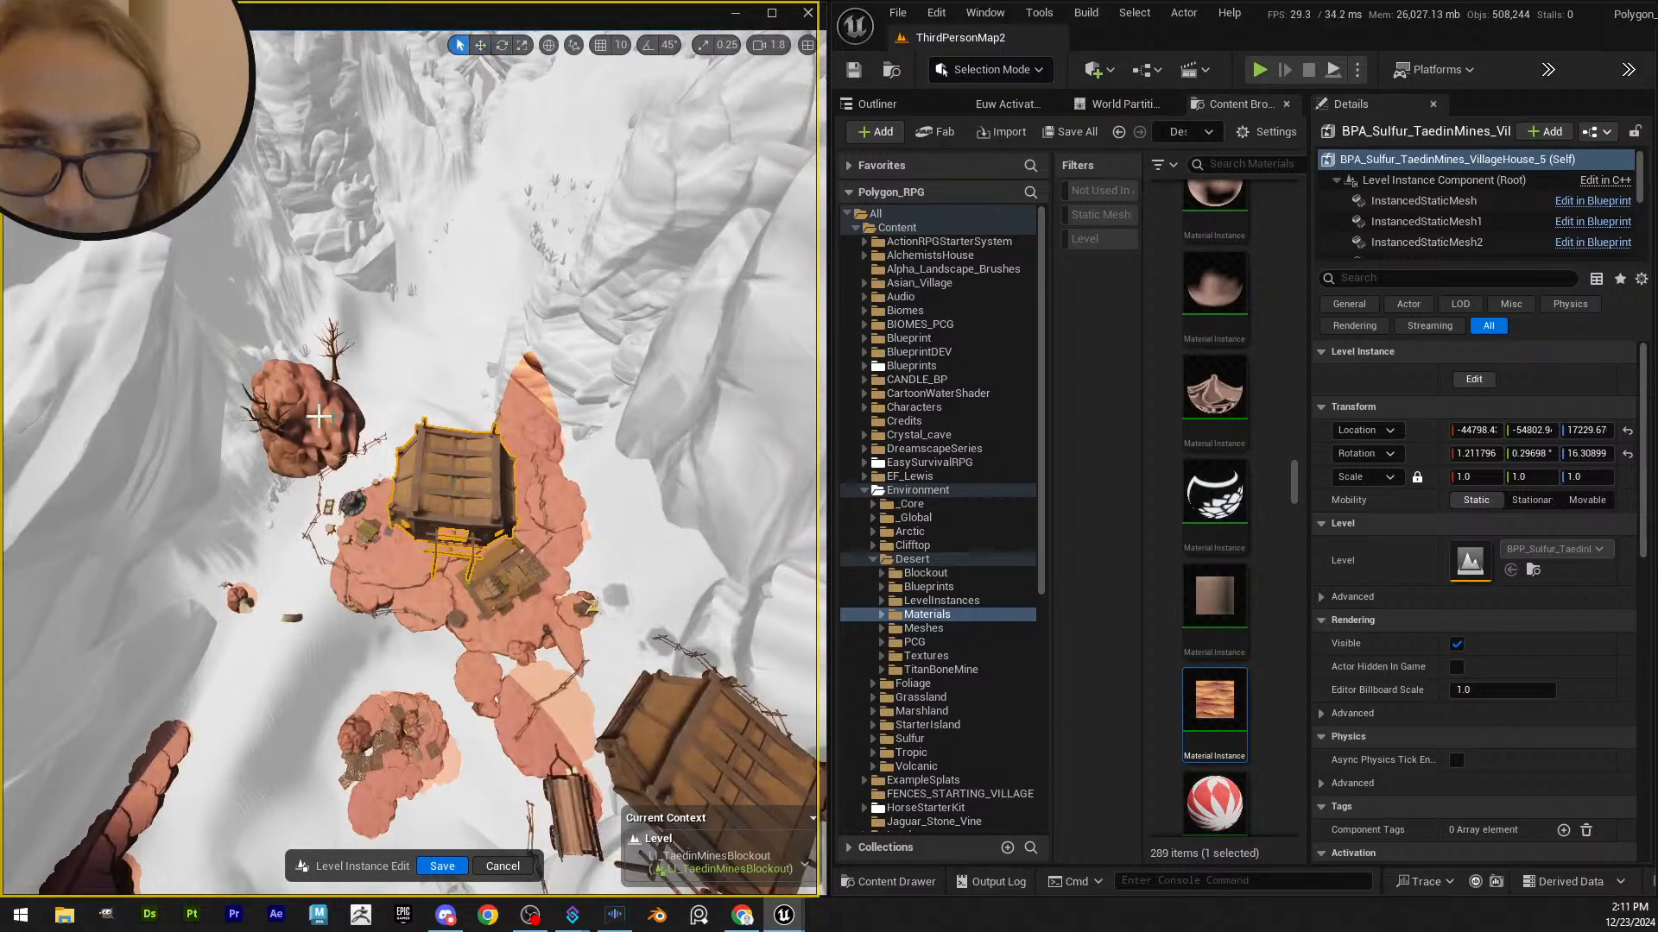
{"action": "key", "text": "w"}
{"action": "right_click_drag", "start_coordinate": [387, 393], "coordinate": [388, 108]}
{"action": "scroll", "coordinate": [386, 393], "scroll_direction": "up", "scroll_amount": 2}
{"action": "right_click_drag", "start_coordinate": [411, 325], "coordinate": [330, 339]}
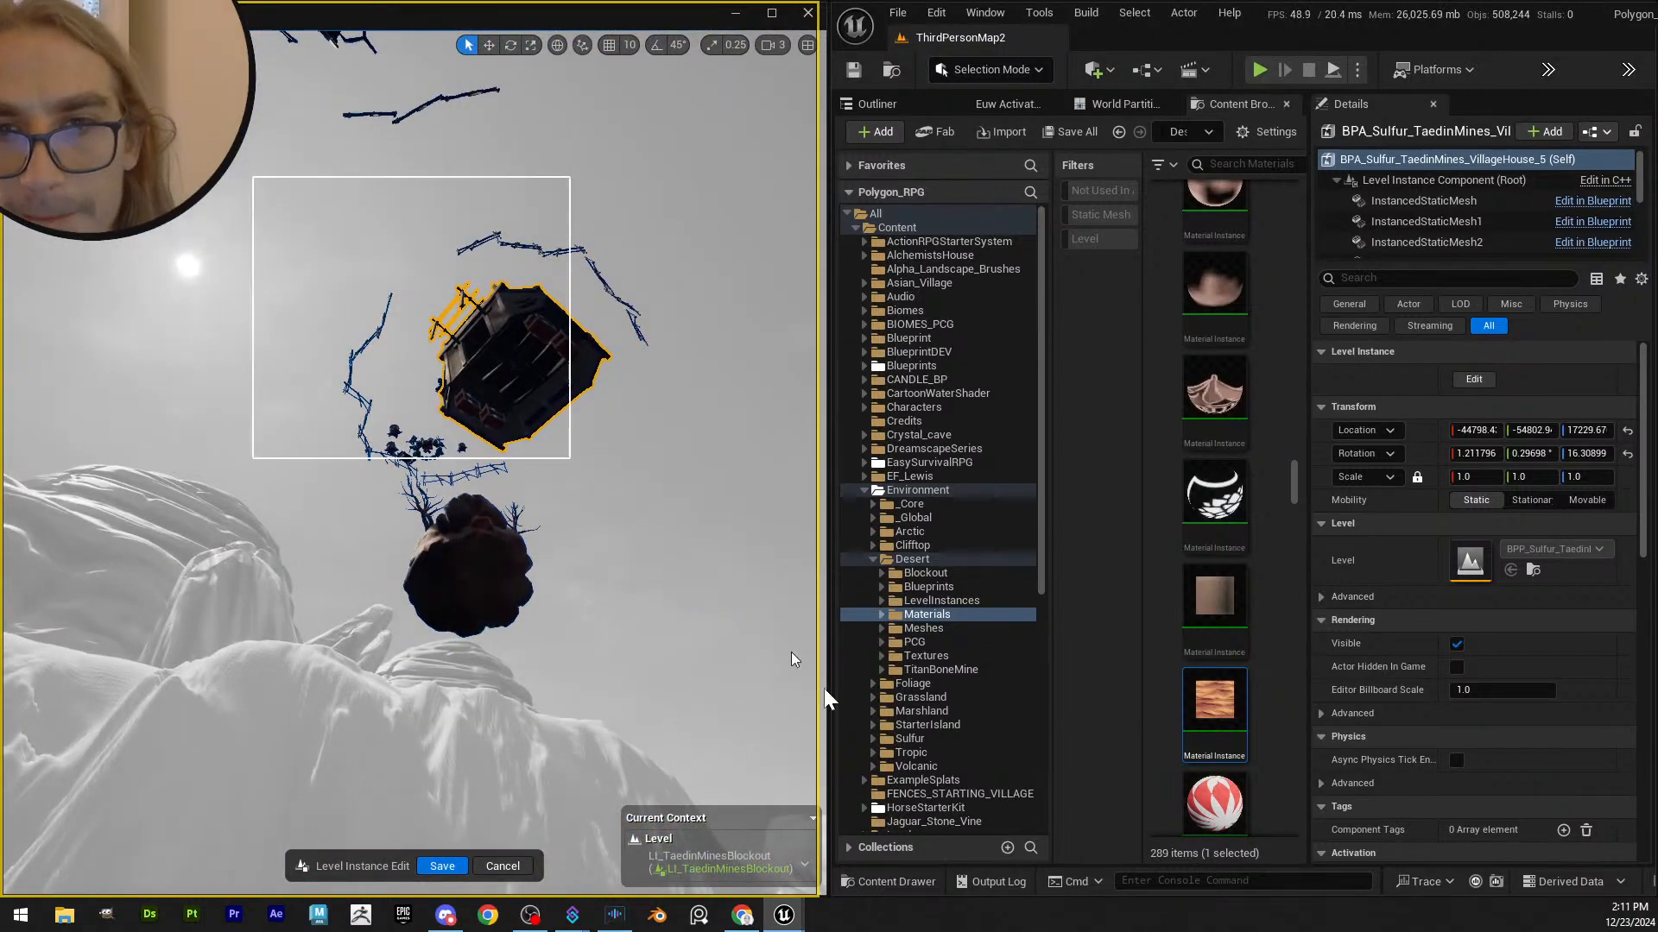
{"action": "left_click_drag", "start_coordinate": [824, 689], "coordinate": [697, 647]}
- Move the selected house, fences and props down toward the large floating rock platform
{"action": "key", "text": "w"}
{"action": "right_click_drag", "start_coordinate": [656, 562], "coordinate": [674, 833]}
{"action": "key", "text": "w"}
{"action": "left_click_drag", "start_coordinate": [555, 490], "coordinate": [511, 754]}
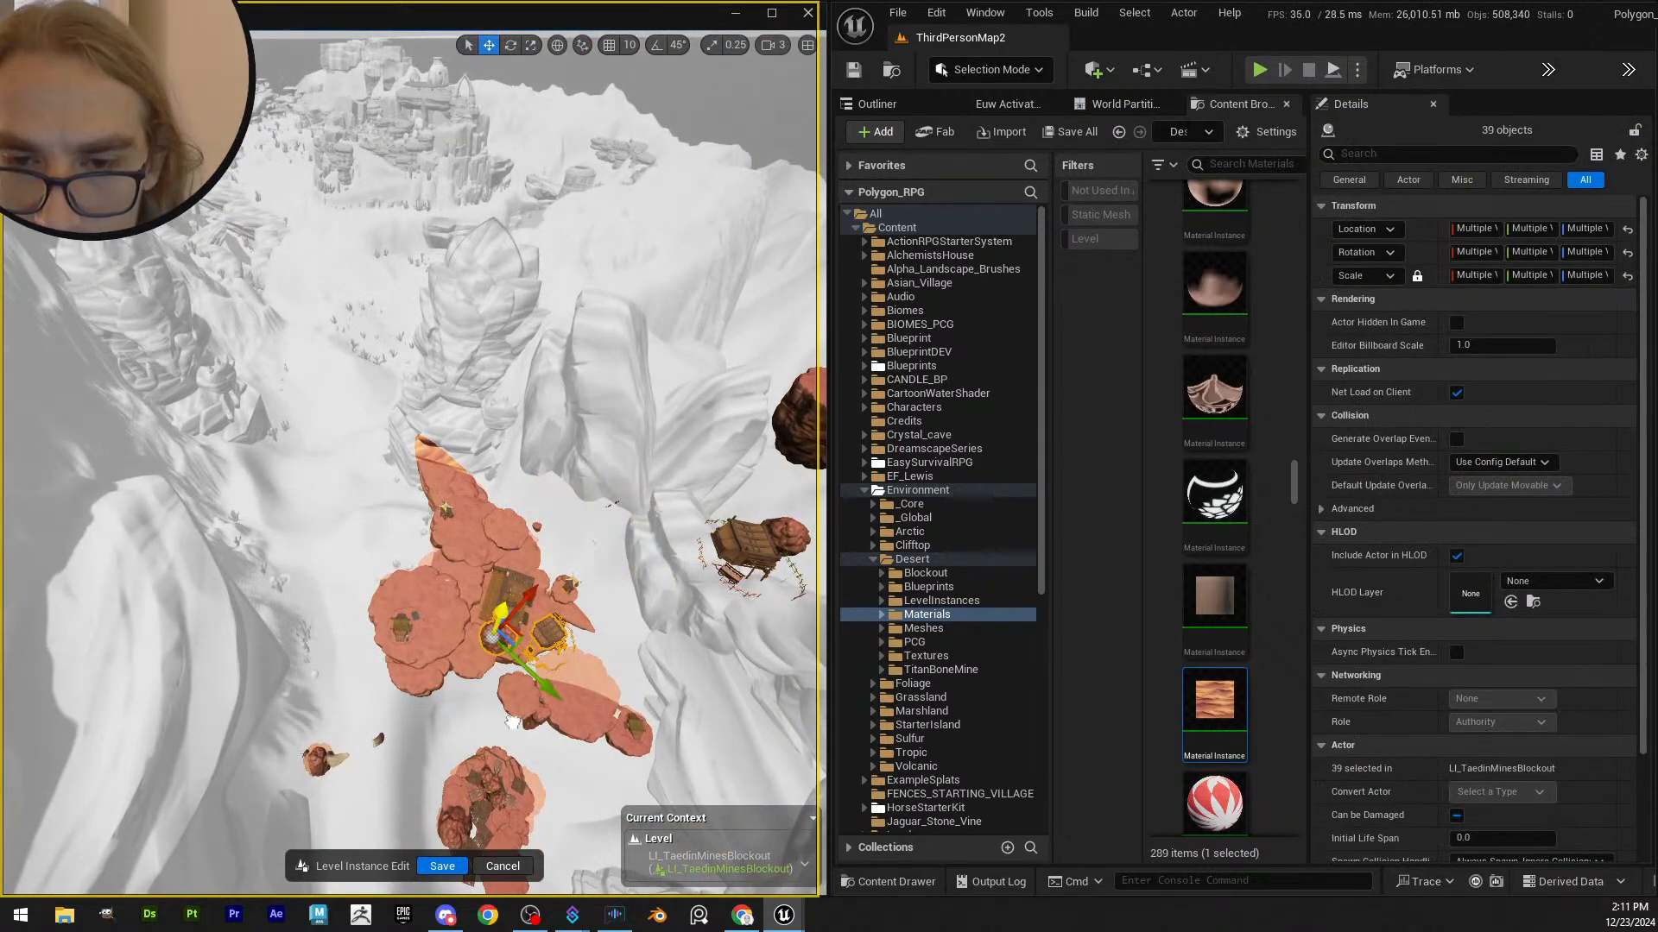
{"action": "right_click_drag", "start_coordinate": [529, 622], "coordinate": [423, 511]}
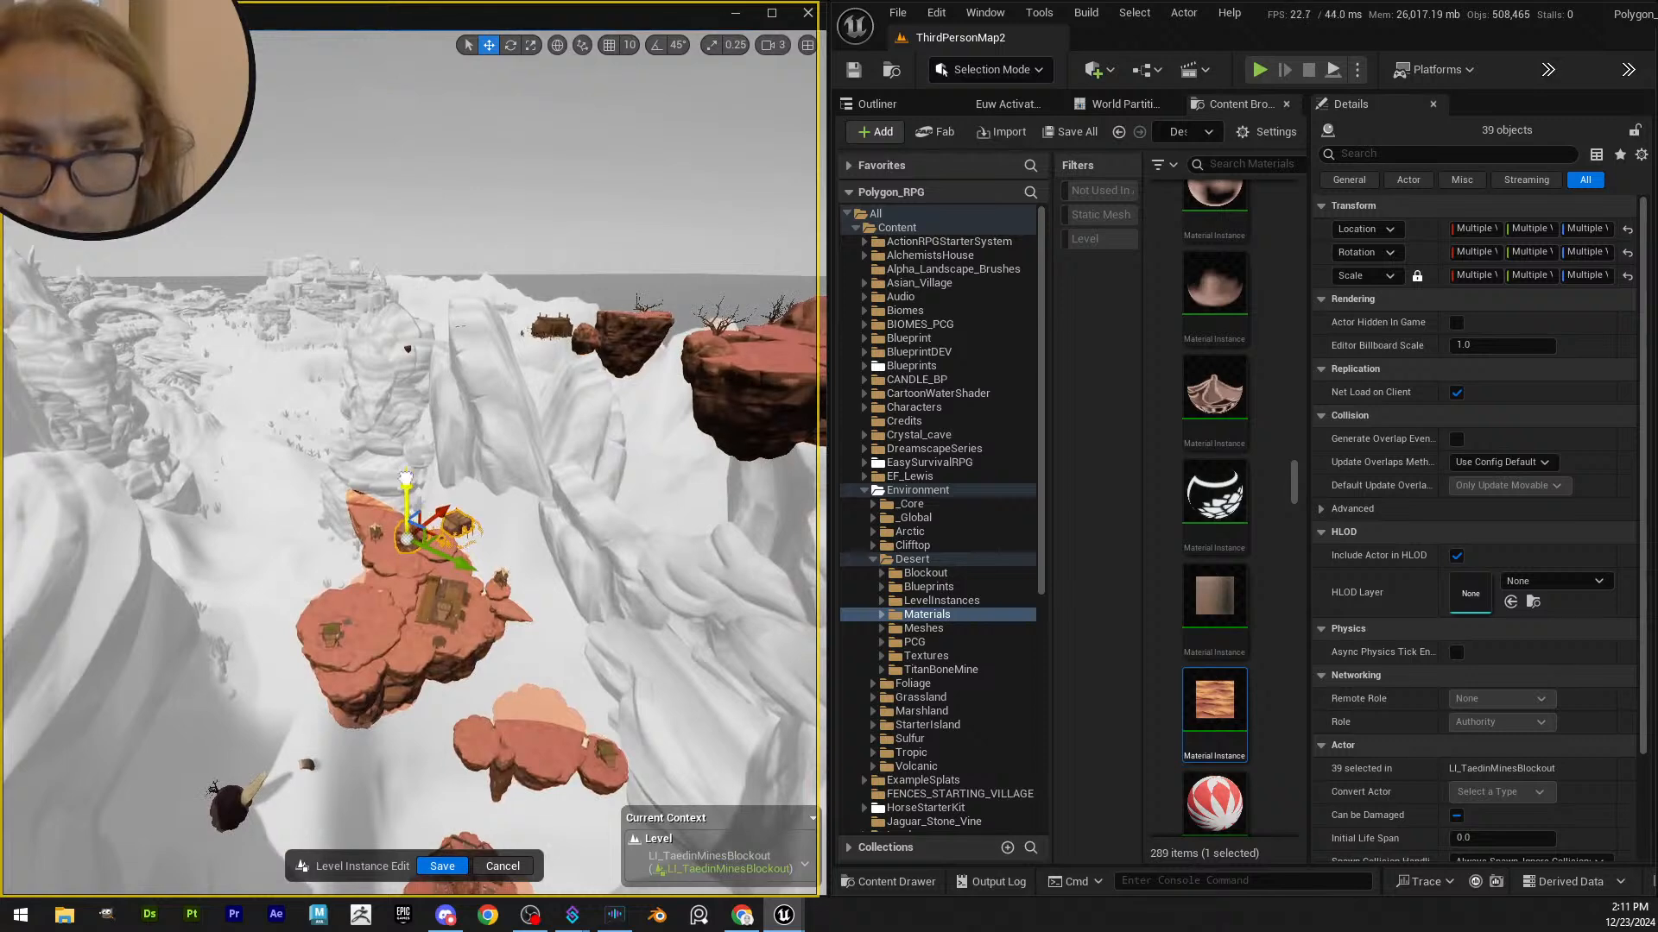
- Move the selected house with its fences, rock and trees from the large island over to the smaller floating rock island
{"action": "left_click_drag", "start_coordinate": [406, 479], "coordinate": [509, 628]}
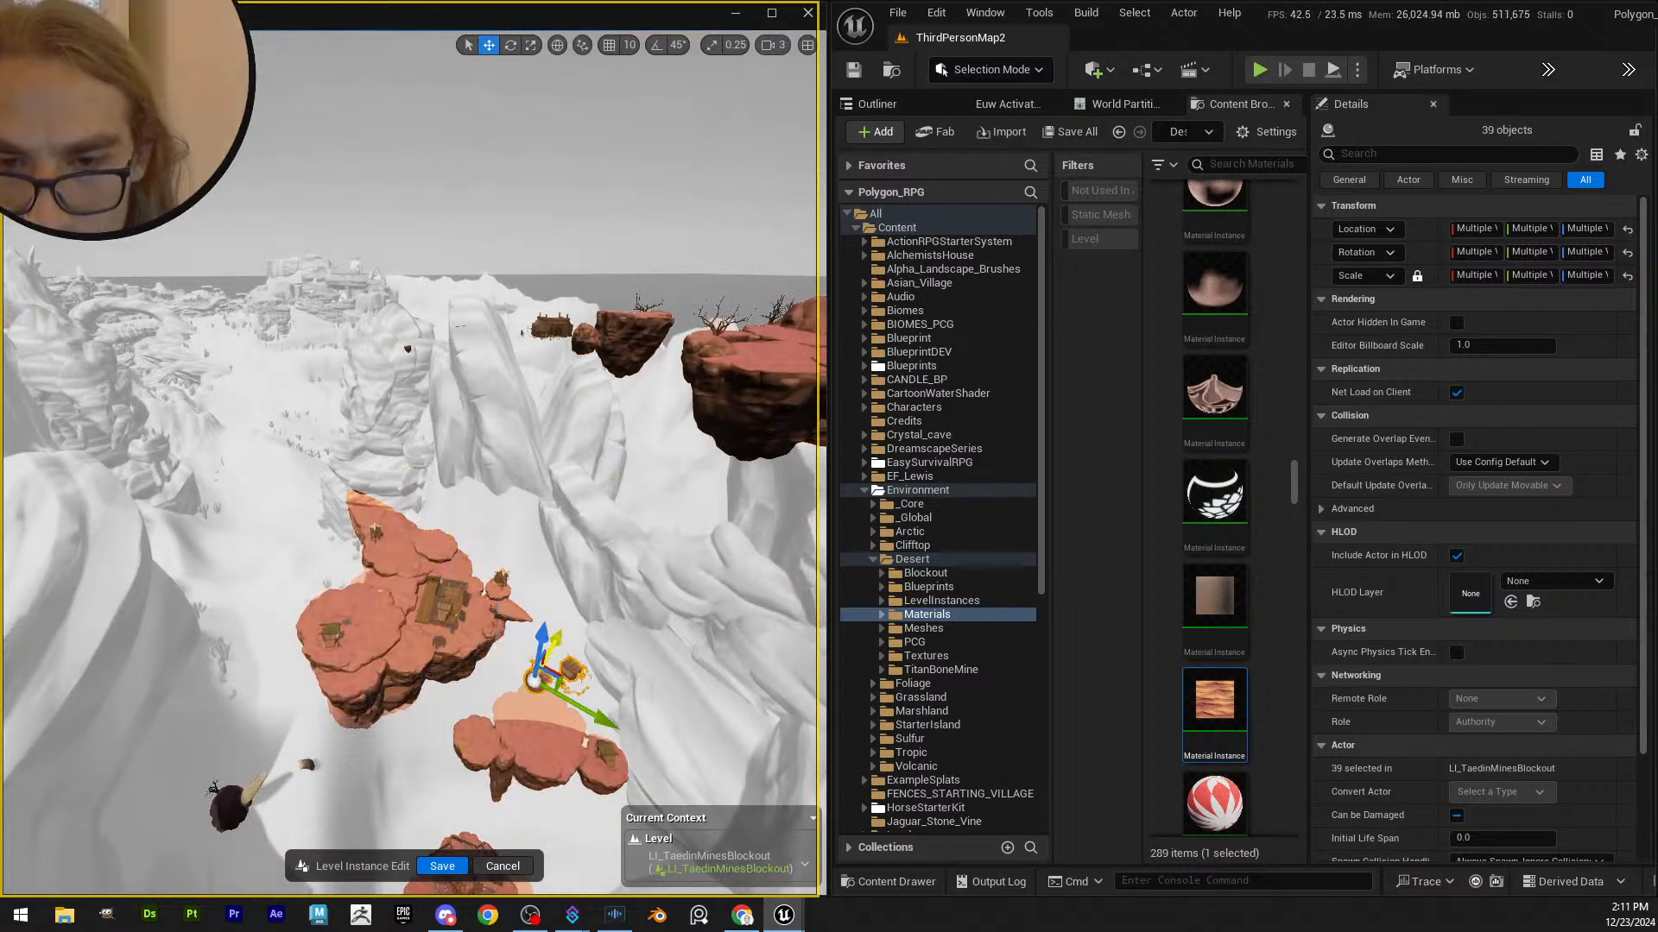
{"action": "left_click_drag", "start_coordinate": [512, 765], "coordinate": [540, 756]}
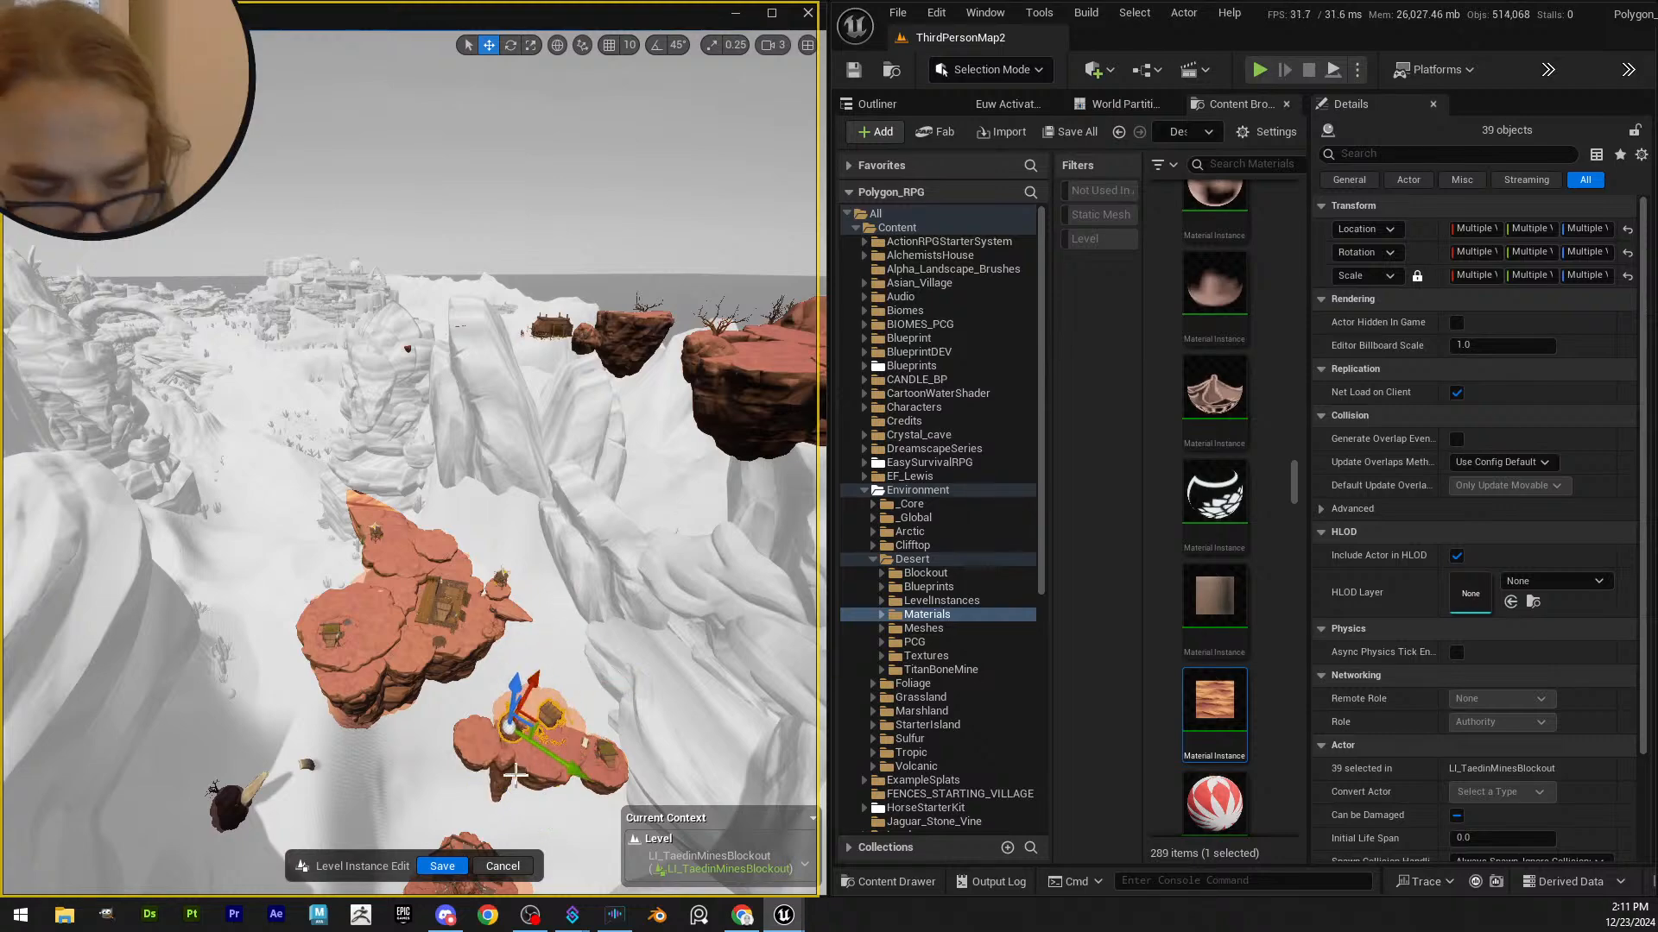
{"action": "key", "text": "f"}
{"action": "right_click_drag", "start_coordinate": [567, 700], "coordinate": [540, 570]}
{"action": "key", "text": "s"}
{"action": "scroll", "coordinate": [540, 570], "scroll_direction": "down", "scroll_amount": 1}
- Lower the house group onto the smaller island and position it on the flat rock surface
{"action": "left_click_drag", "start_coordinate": [353, 354], "coordinate": [352, 807]}
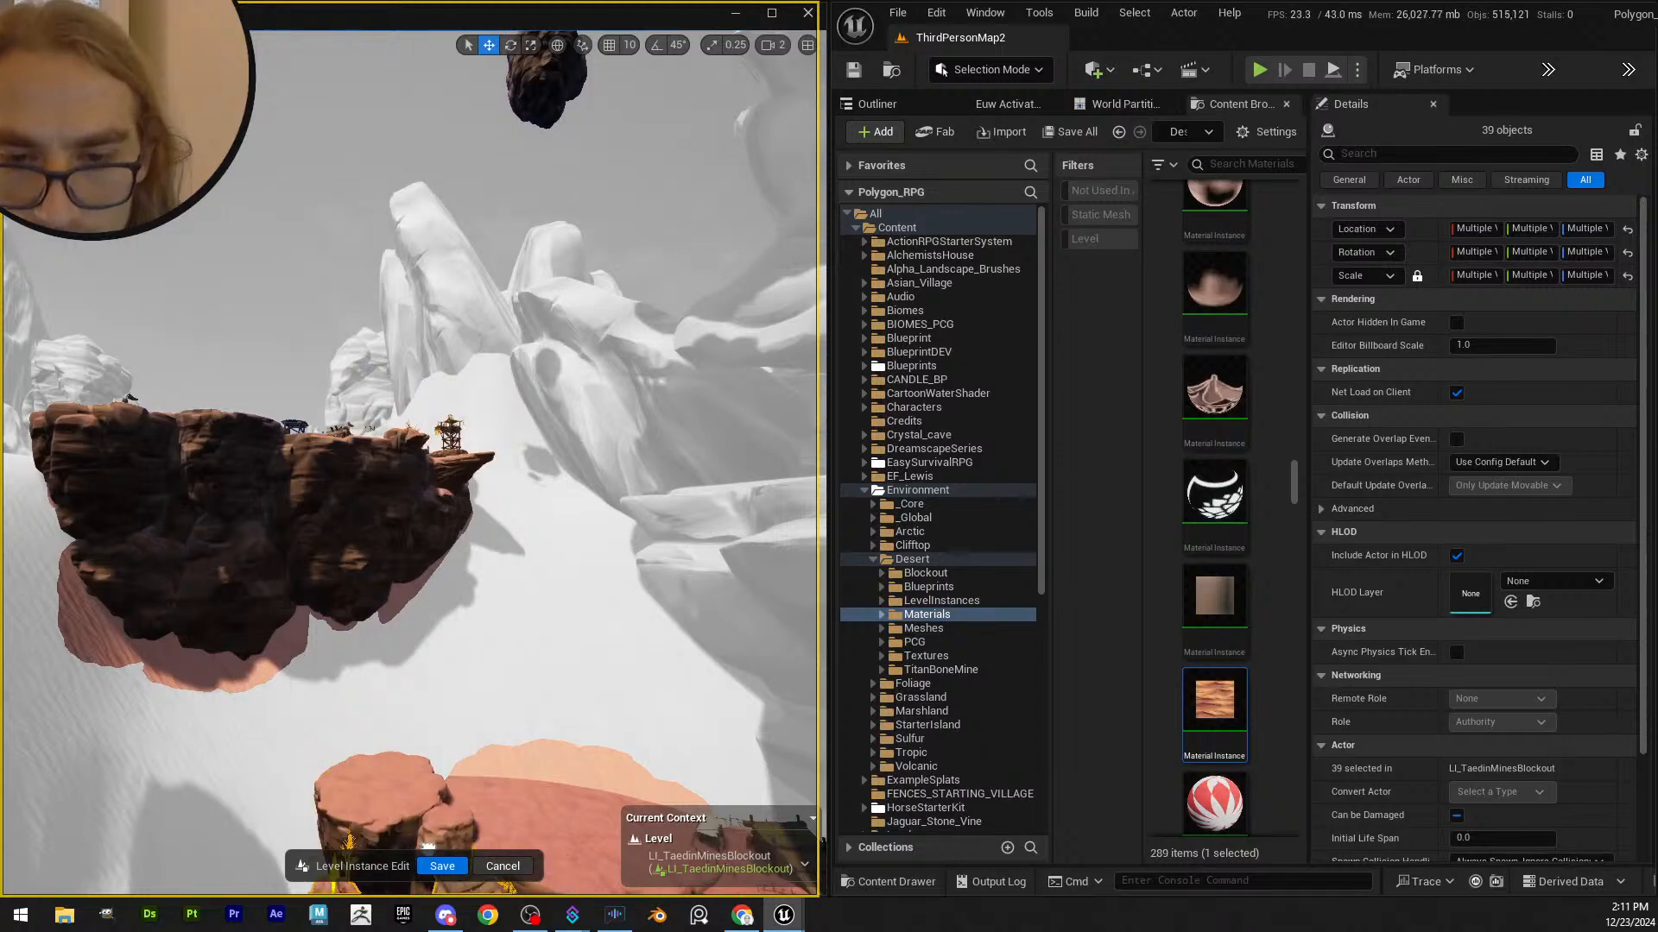
{"action": "right_click_drag", "start_coordinate": [352, 807], "coordinate": [337, 889]}
{"action": "key", "text": "w"}
{"action": "left_click_drag", "start_coordinate": [411, 632], "coordinate": [556, 618]}
{"action": "right_click_drag", "start_coordinate": [556, 617], "coordinate": [600, 643]}
{"action": "key", "text": "w"}
{"action": "key", "text": "w"}
{"action": "left_click_drag", "start_coordinate": [404, 568], "coordinate": [177, 491]}
{"action": "key", "text": "e"}
{"action": "key", "text": "e"}
{"action": "right_click_drag", "start_coordinate": [177, 492], "coordinate": [177, 552]}
{"action": "left_click_drag", "start_coordinate": [177, 491], "coordinate": [174, 480]}
{"action": "key", "text": "w"}
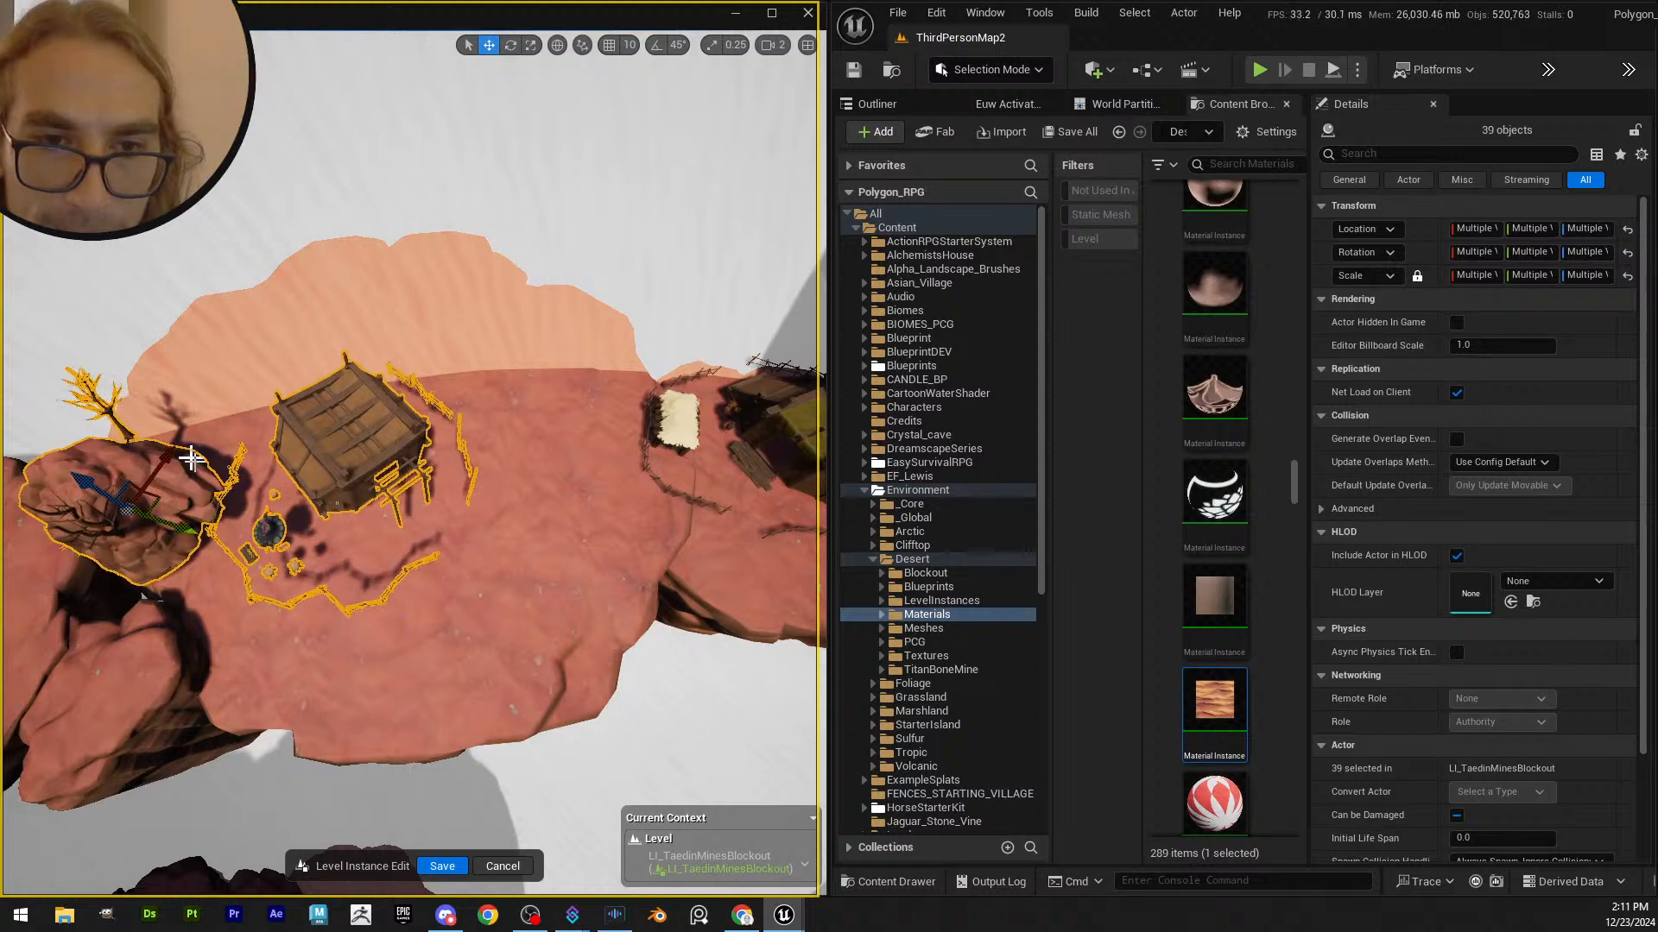
{"action": "right_click_drag", "start_coordinate": [164, 466], "coordinate": [177, 294]}
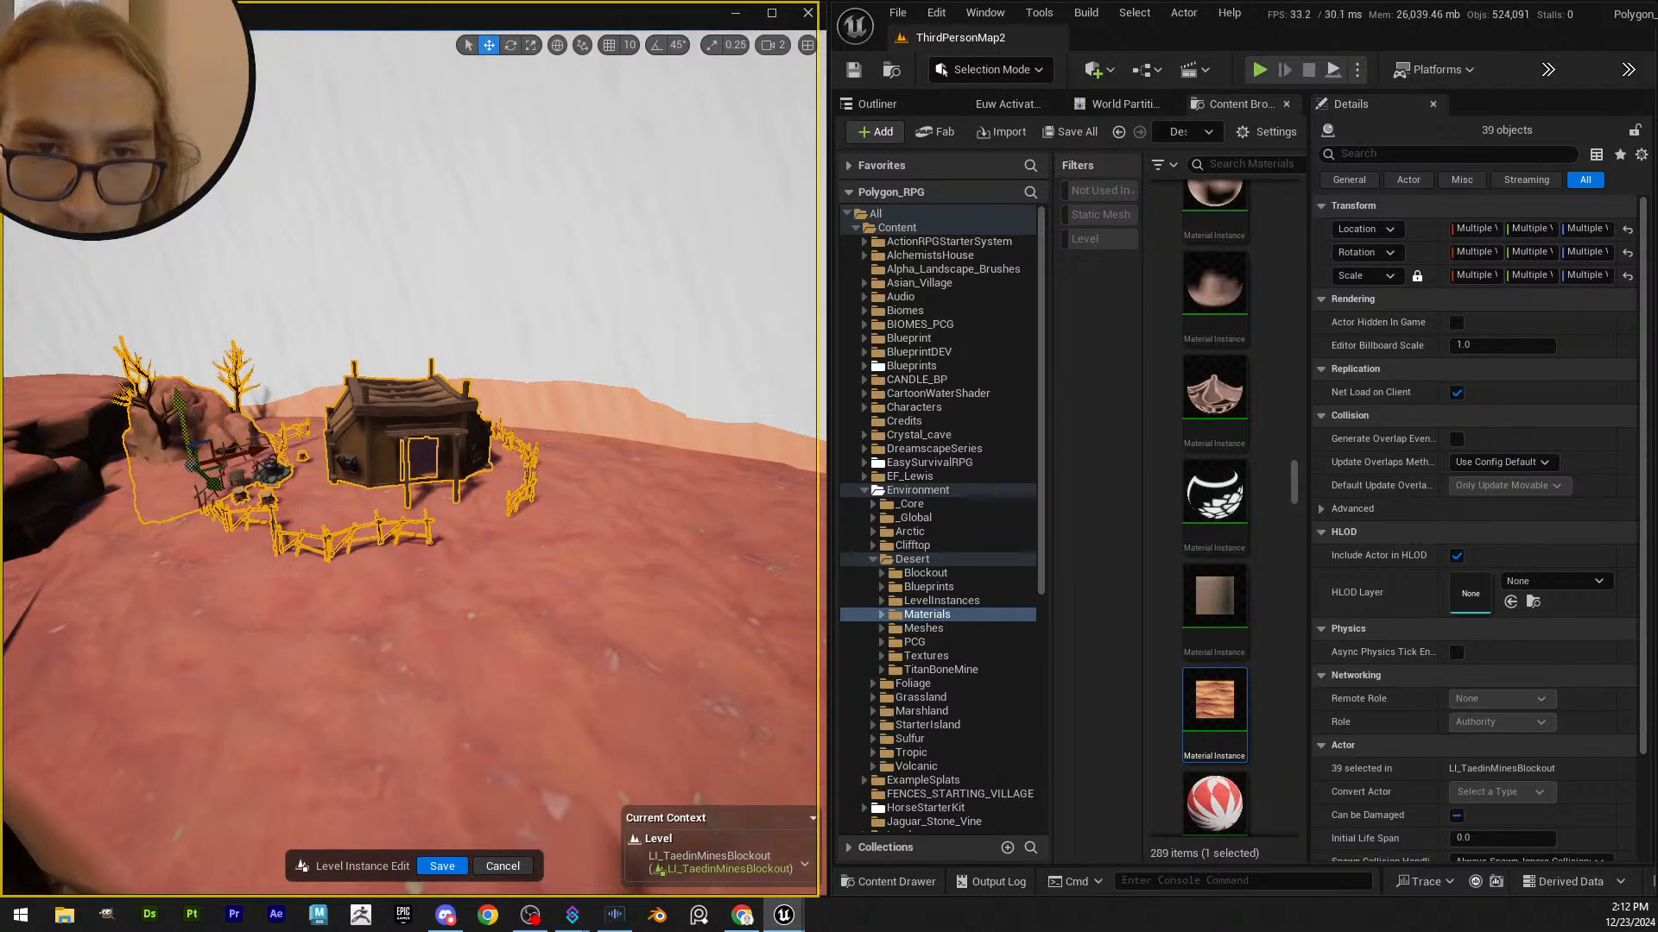
- Raise the large rock beside the house together with its two bare trees, and save the level instance
{"action": "right_click_drag", "start_coordinate": [248, 500], "coordinate": [232, 486]}
{"action": "key", "text": "e"}
{"action": "left_click", "coordinate": [256, 481]}
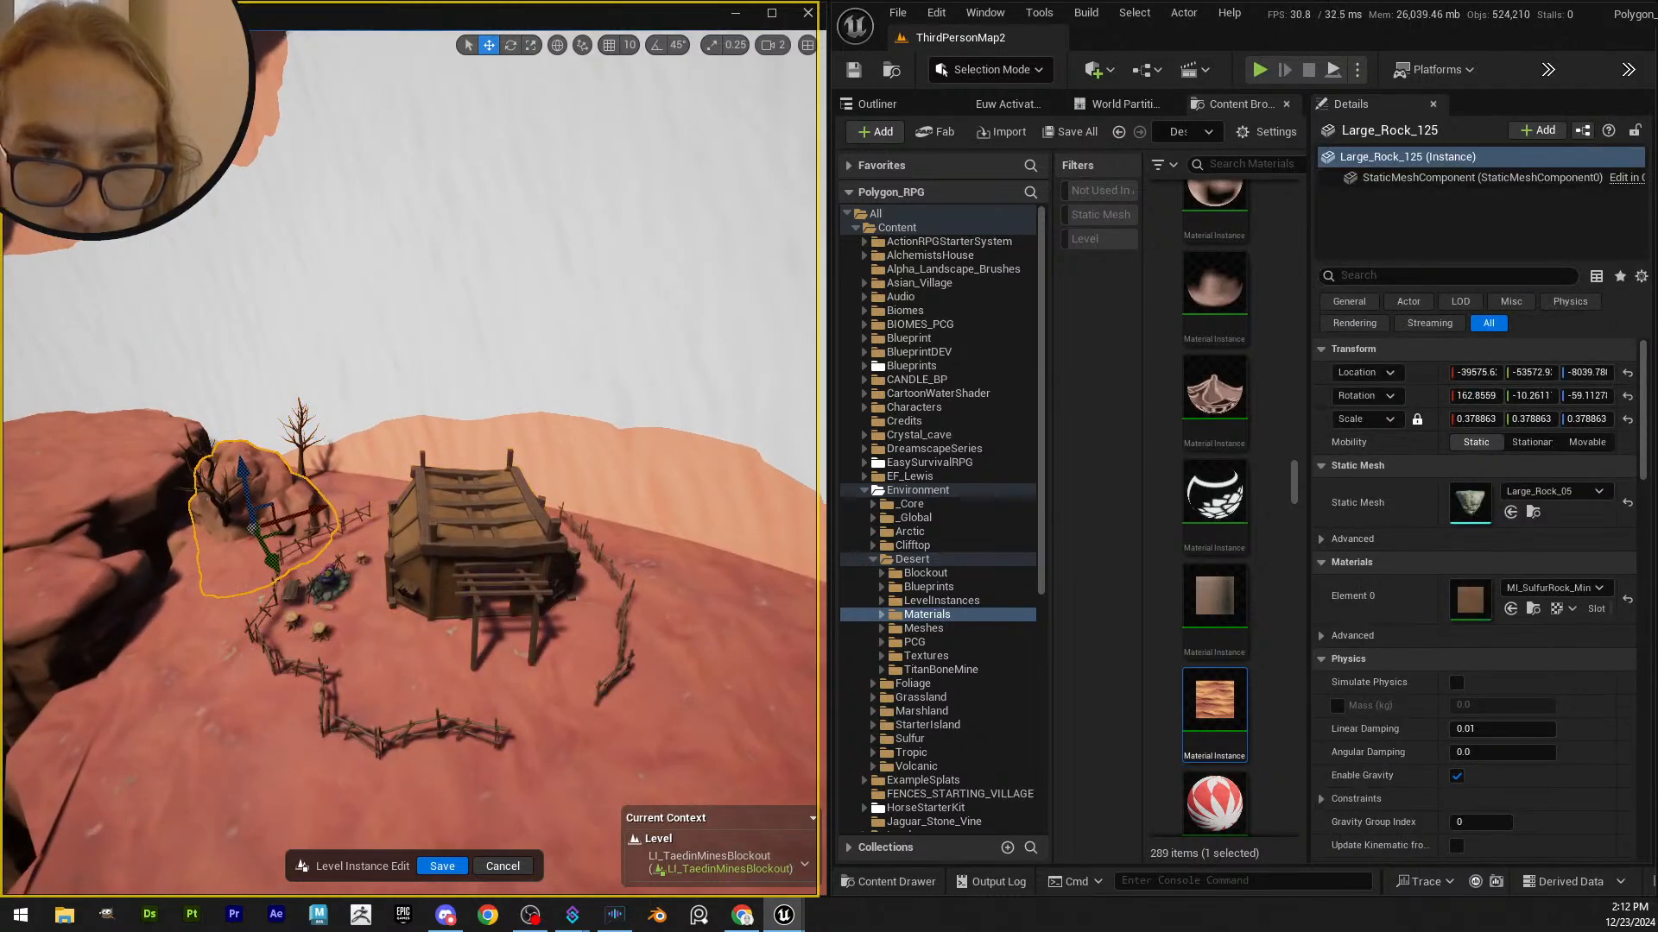
{"action": "left_click", "coordinate": [304, 451], "text": "ctrl"}
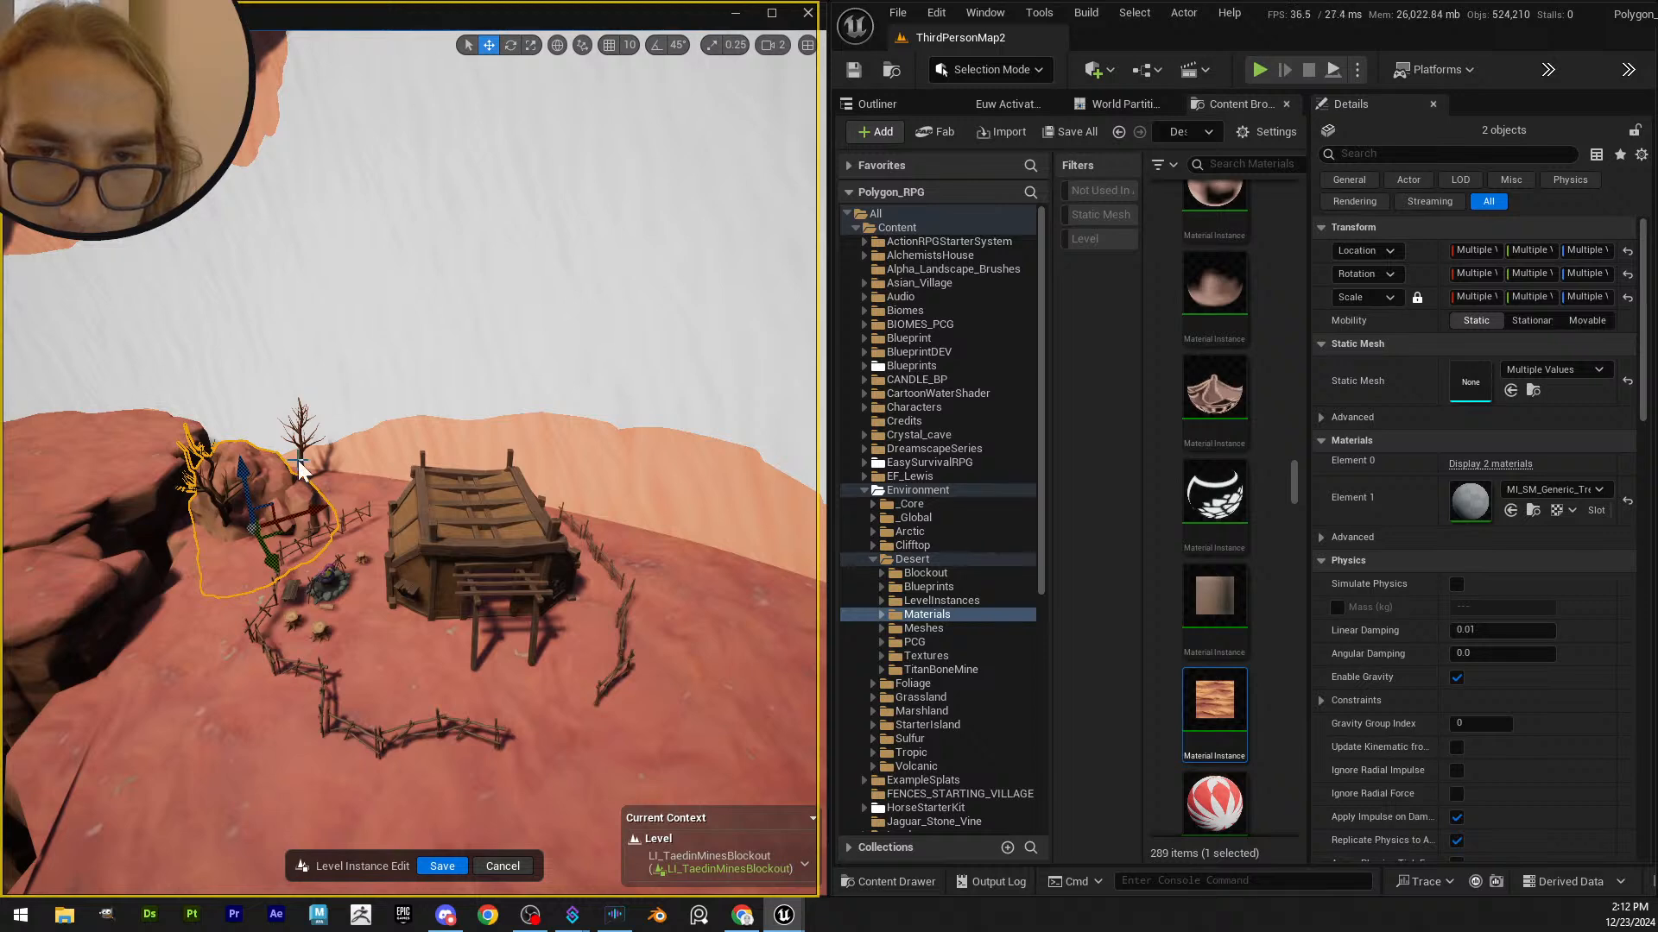
{"action": "left_click", "coordinate": [302, 447], "text": "ctrl"}
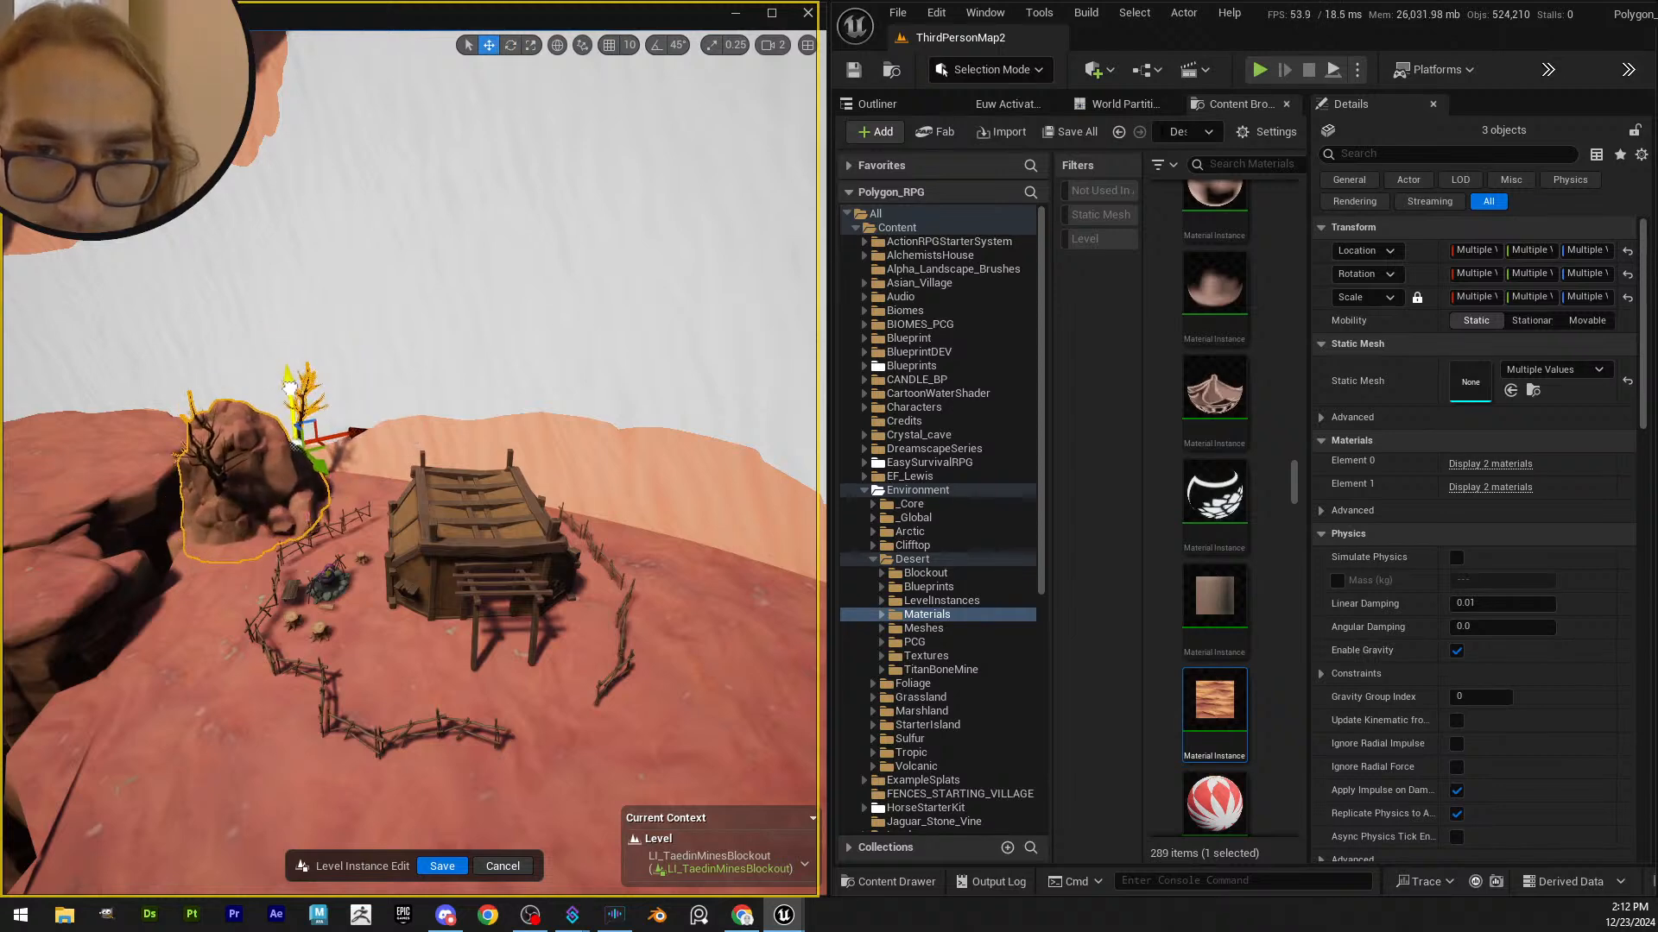
{"action": "left_click", "coordinate": [453, 866]}
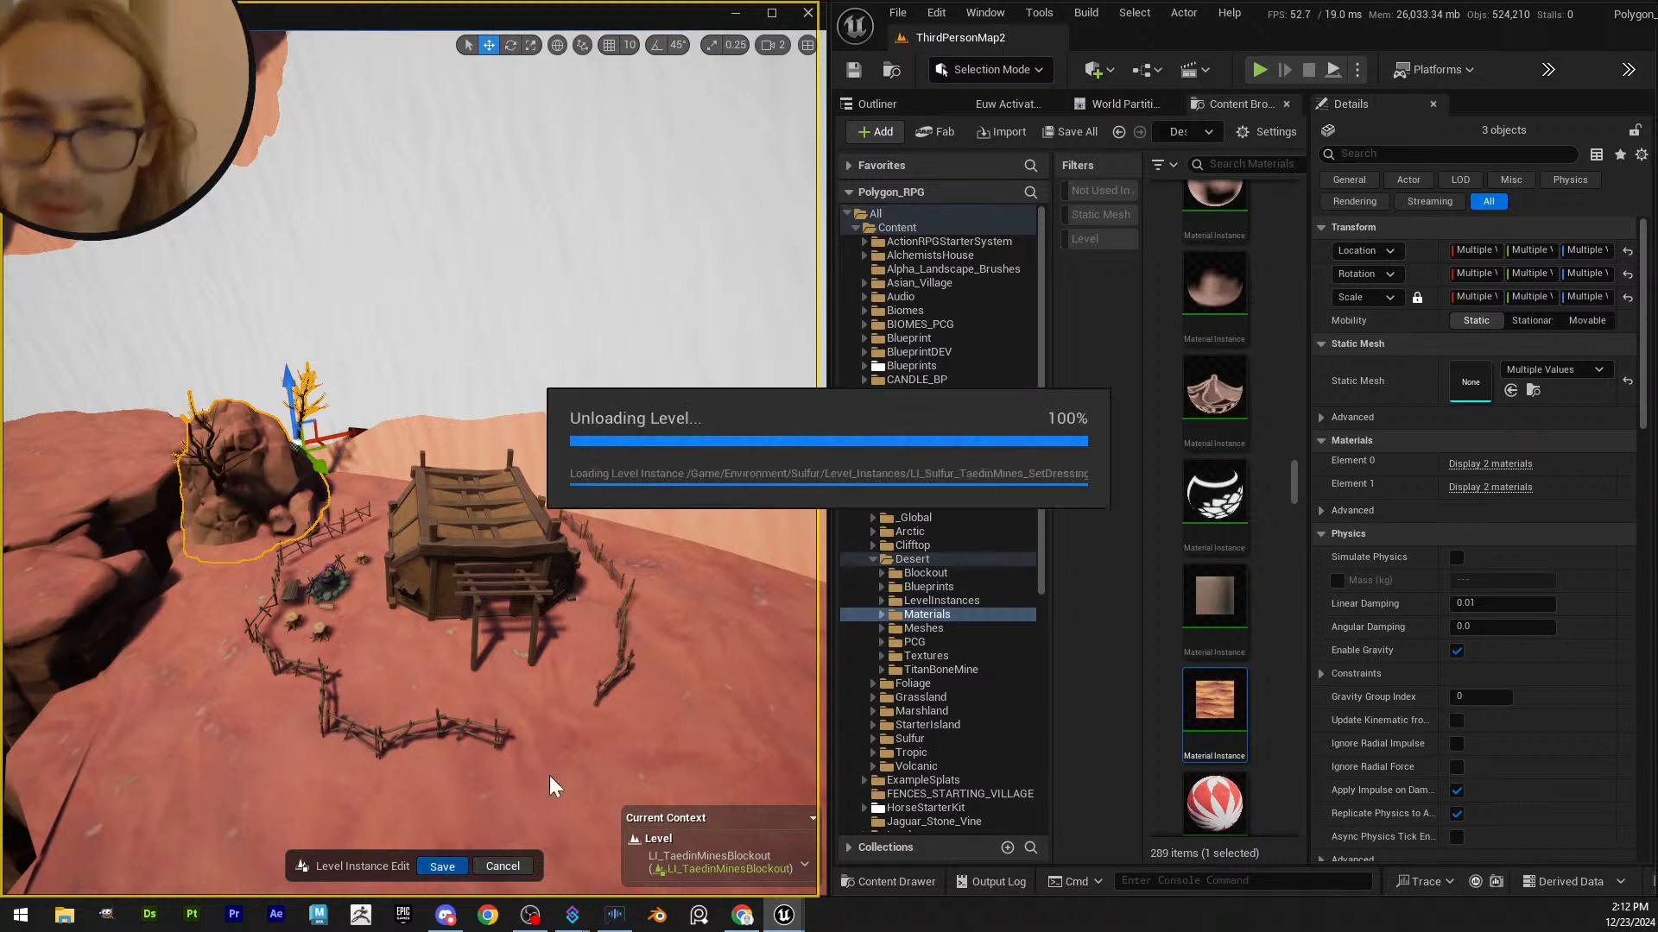
{"action": "key", "text": "Escape"}
- Examine the overall layout of the mine islands and houses across the canyon from above
{"action": "right_click_drag", "start_coordinate": [507, 559], "coordinate": [920, 511]}
{"action": "key", "text": "s"}
{"action": "key", "text": "s"}
{"action": "scroll", "coordinate": [596, 557], "scroll_direction": "up", "scroll_amount": 1}
{"action": "key", "text": "w"}
{"action": "key", "text": "w"}
{"action": "key", "text": "w"}
{"action": "key", "text": "s"}
{"action": "right_click_drag", "start_coordinate": [518, 511], "coordinate": [600, 579]}
{"action": "right_click_drag", "start_coordinate": [385, 630], "coordinate": [387, 691]}
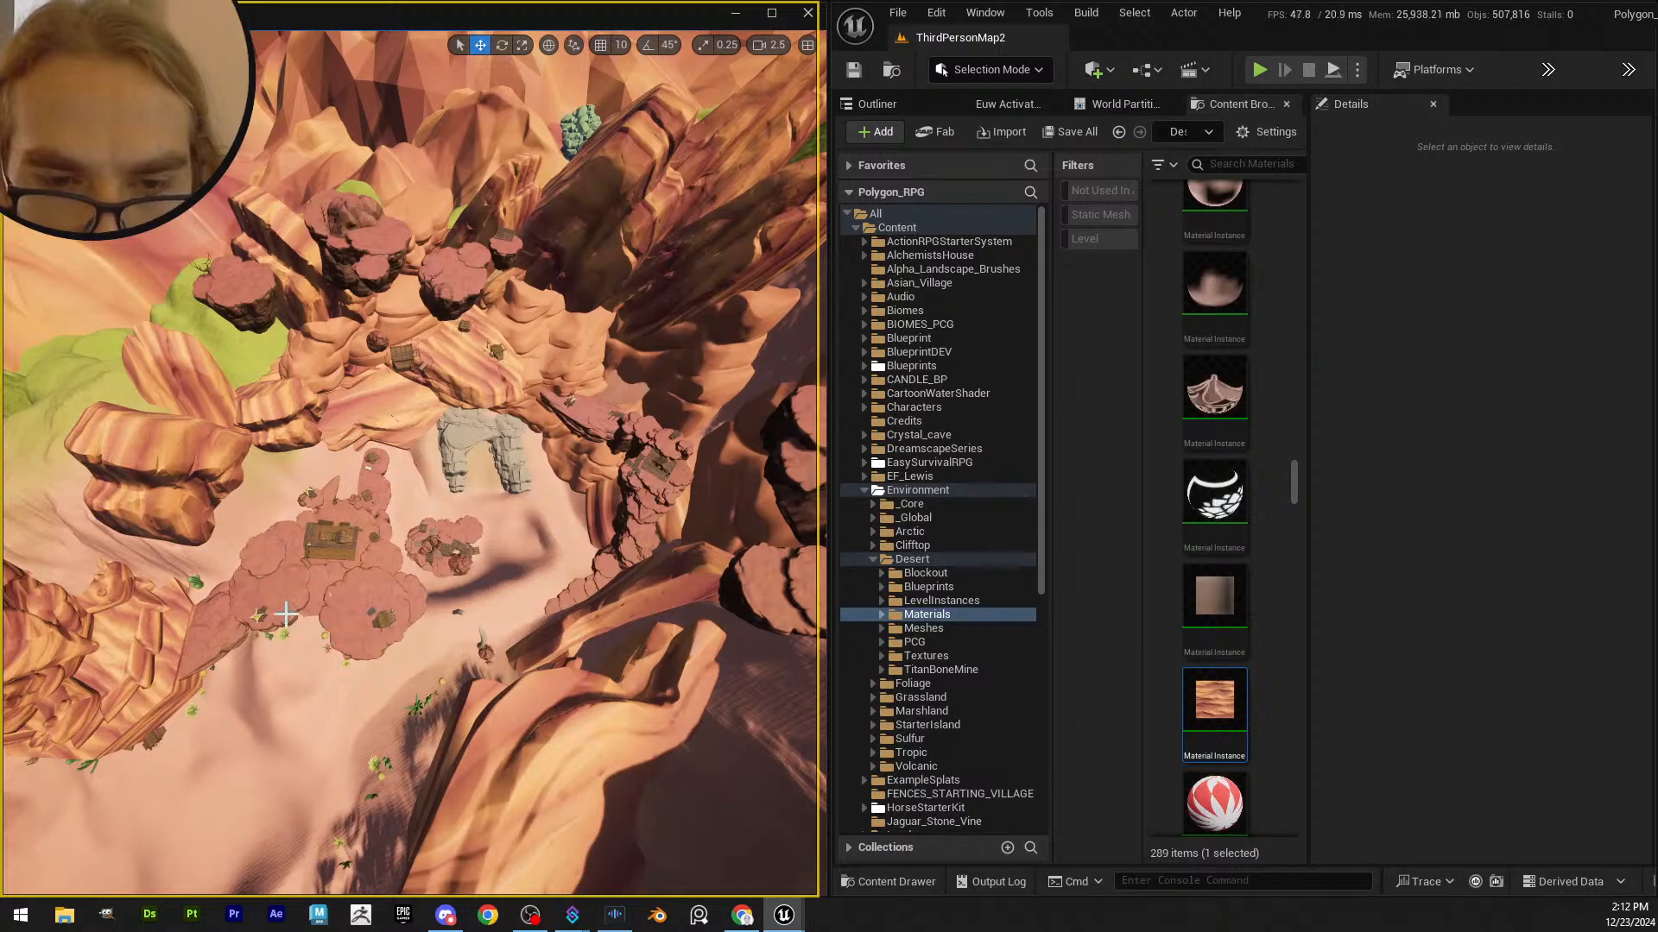
{"action": "right_click_drag", "start_coordinate": [441, 532], "coordinate": [466, 516]}
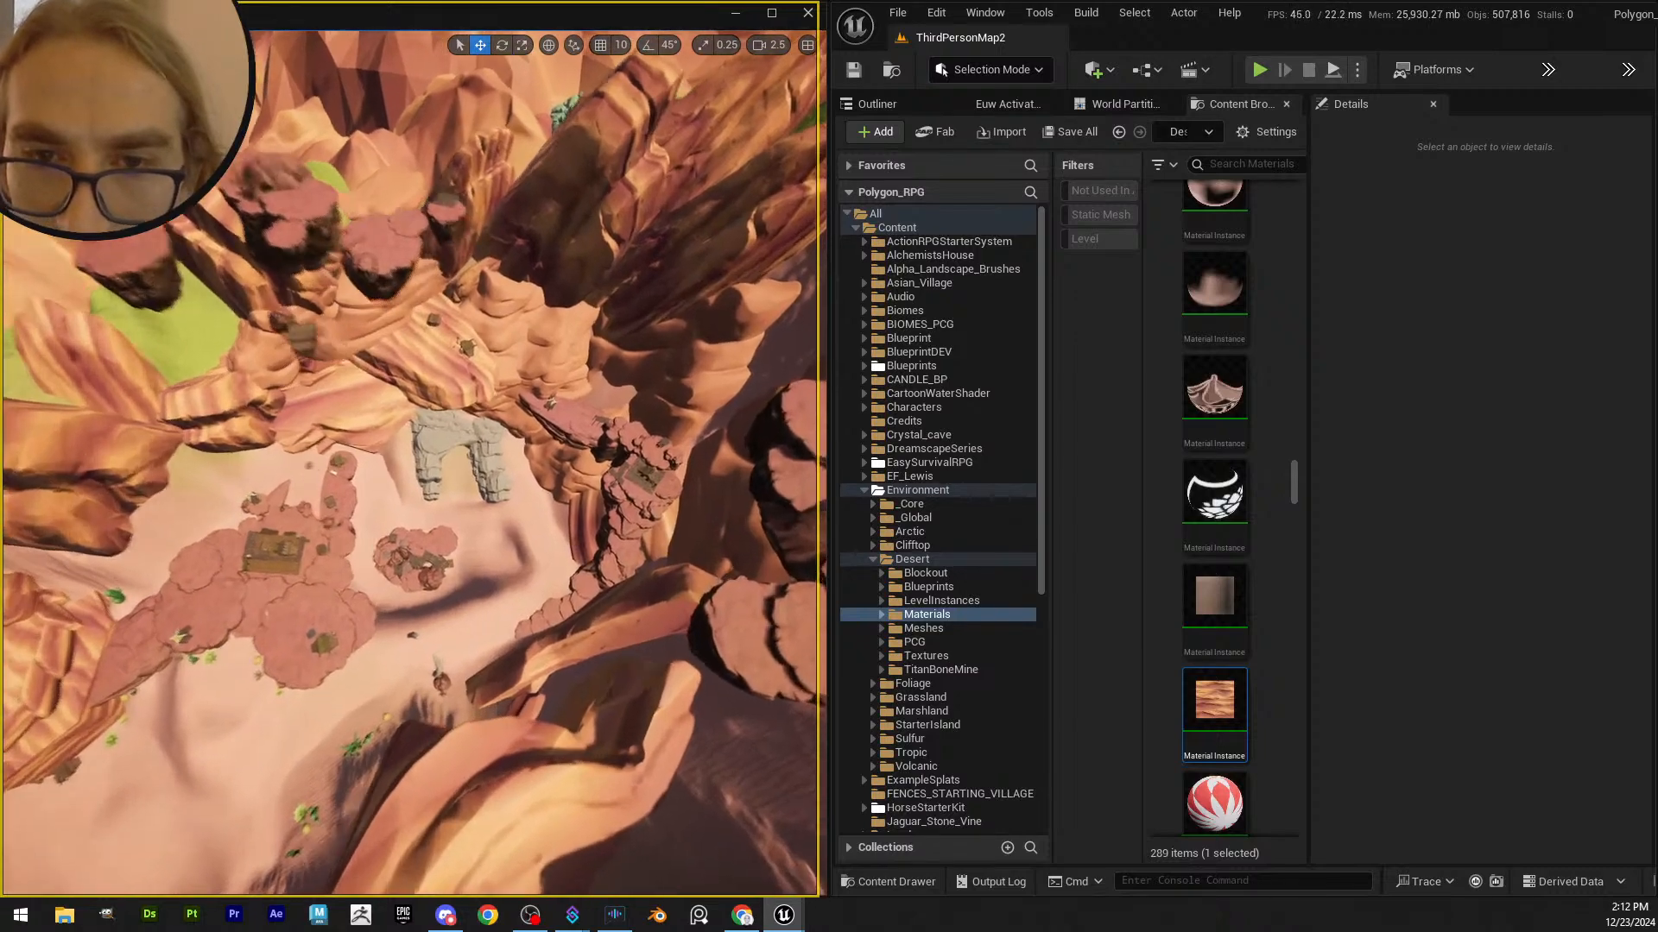
- Open the LI_TaedinMinesBlockout level instance for editing from the village house floating in the sky
{"action": "right_click_drag", "start_coordinate": [410, 466], "coordinate": [422, 304]}
{"action": "right_click", "coordinate": [421, 303]}
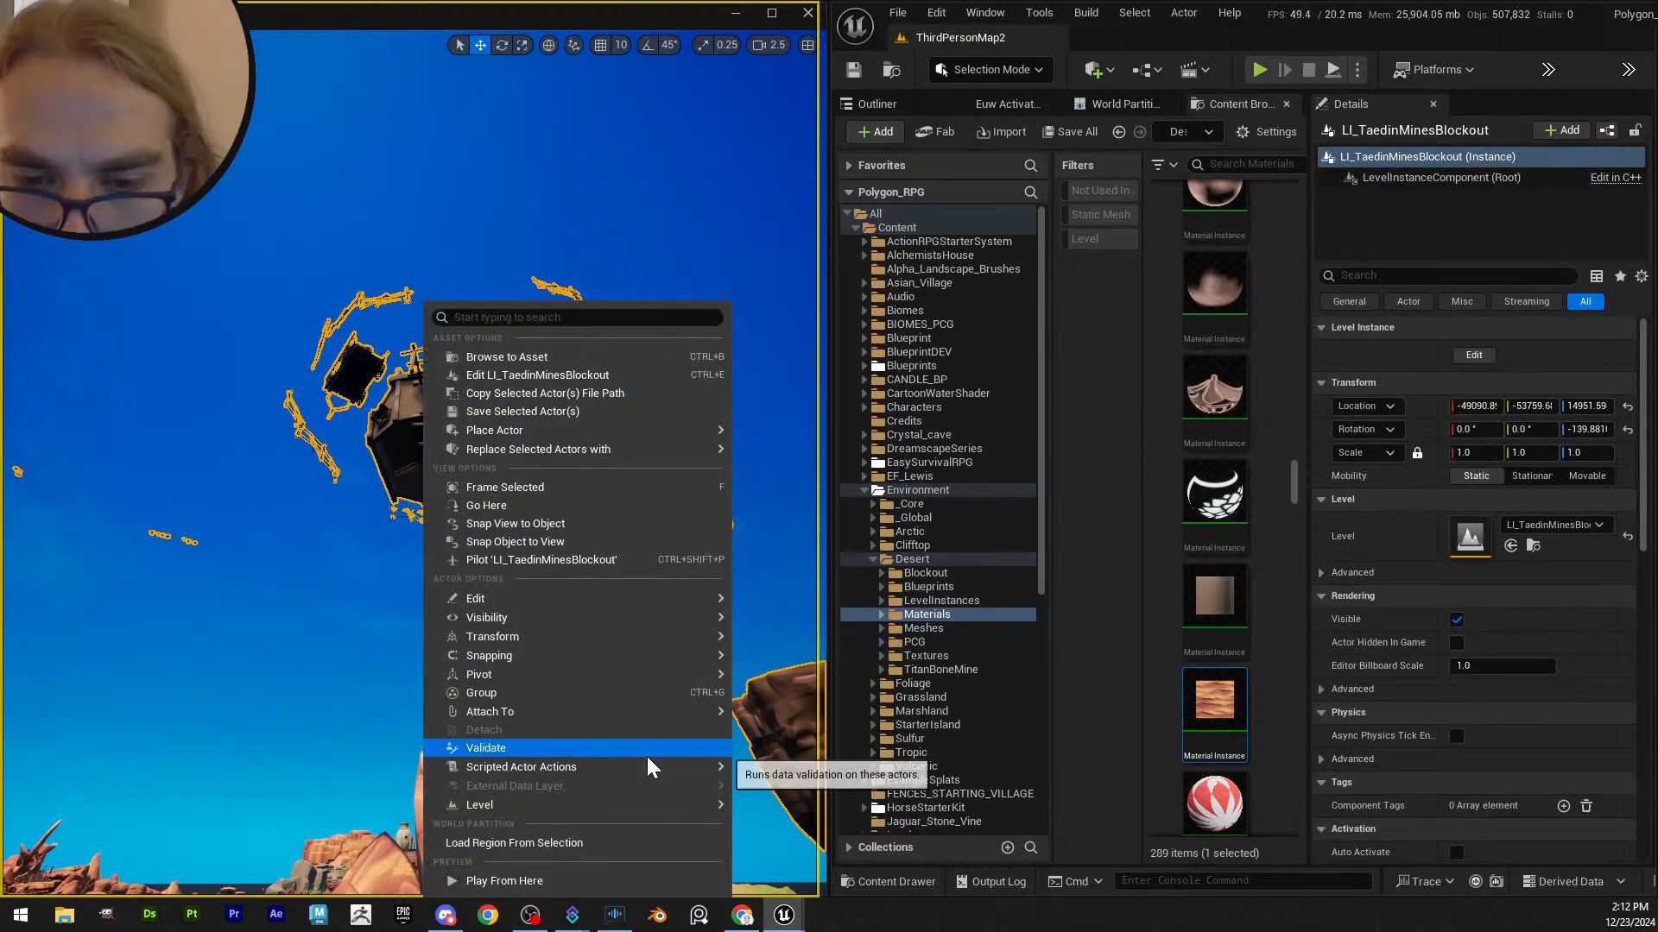
{"action": "mouse_move", "coordinate": [706, 807]}
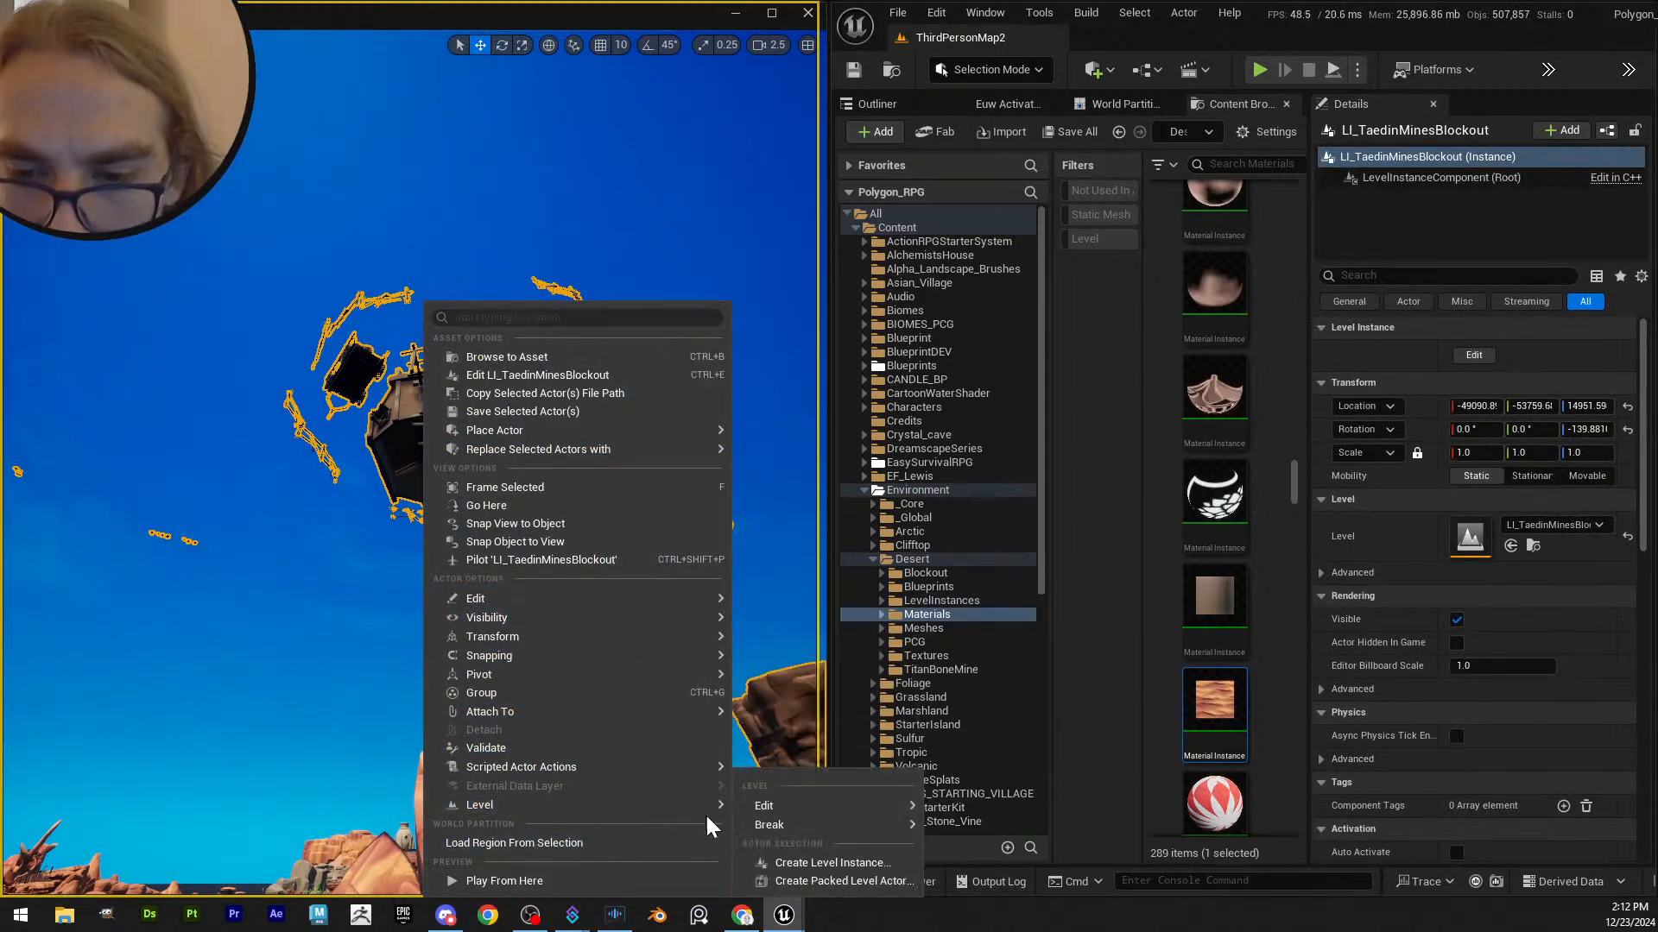
{"action": "mouse_move", "coordinate": [760, 806]}
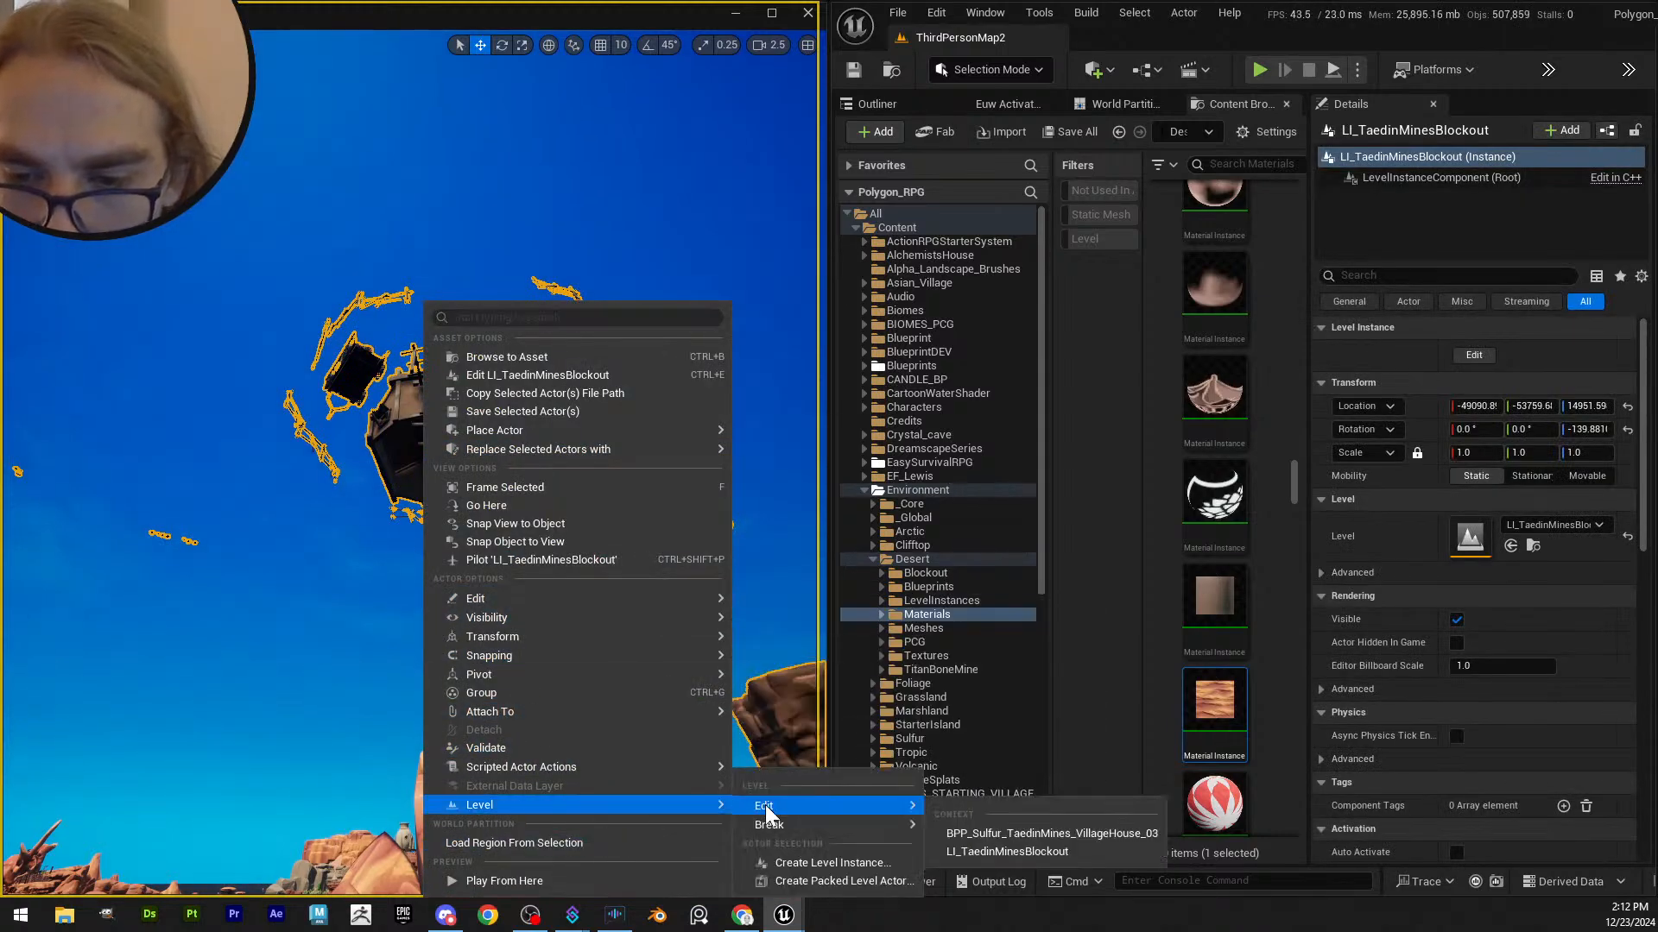
{"action": "left_click", "coordinate": [1015, 852]}
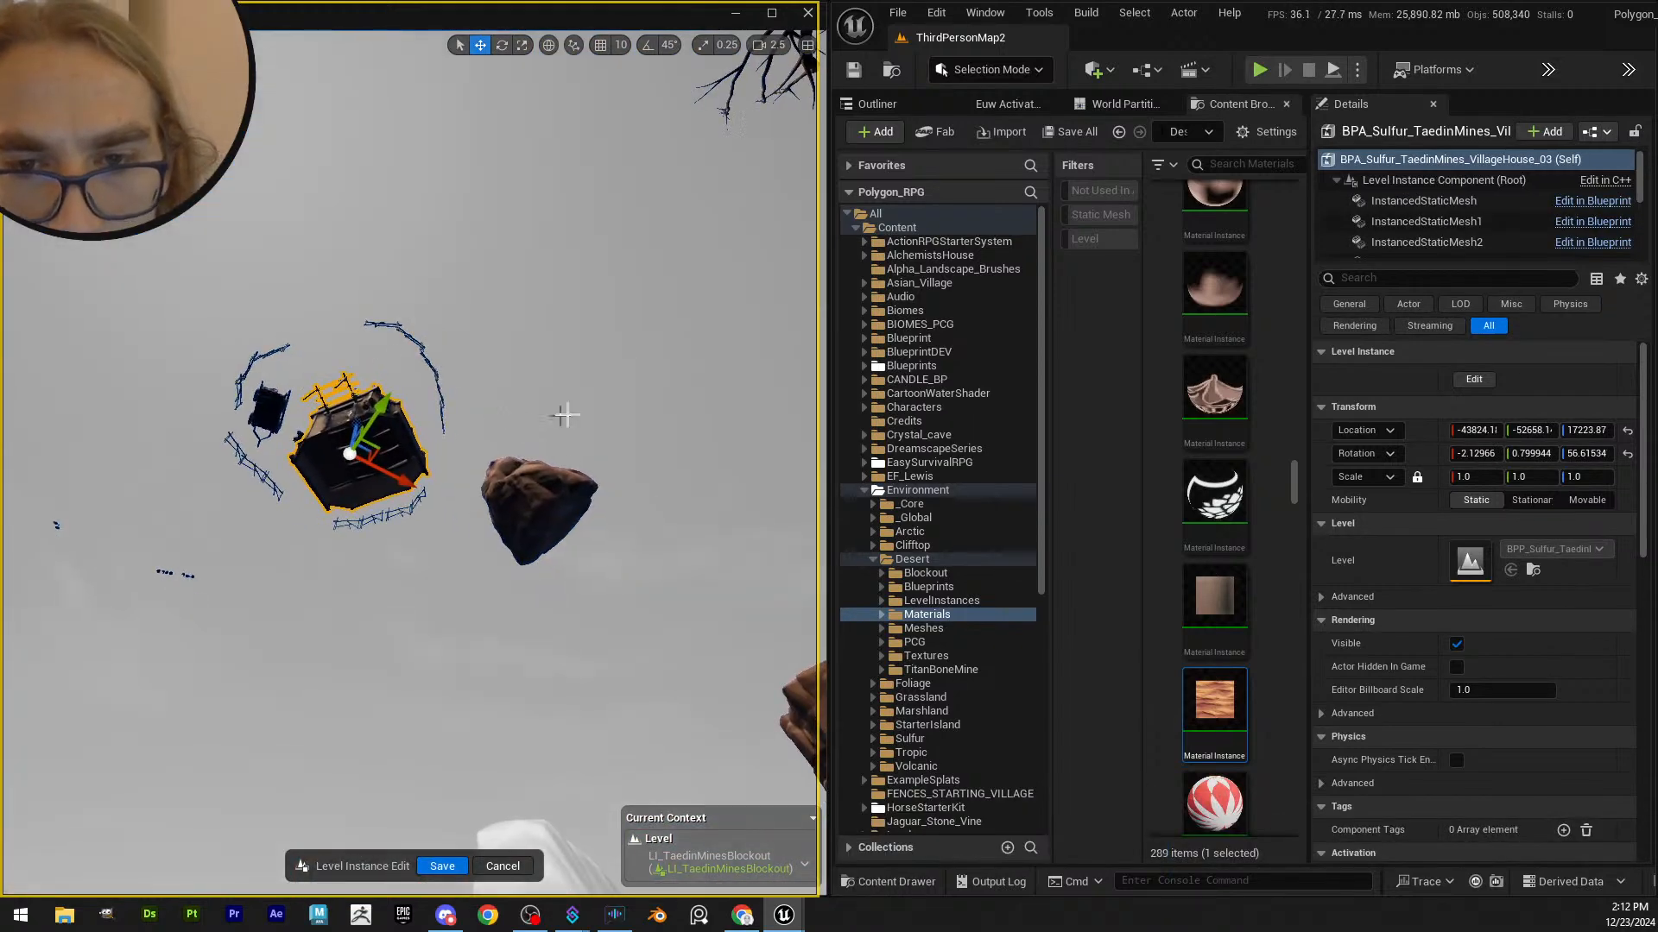
- Select the floating village house together with its surrounding fences, cart and props
{"action": "right_click_drag", "start_coordinate": [536, 399], "coordinate": [232, 376]}
{"action": "scroll", "coordinate": [537, 398], "scroll_direction": "down", "scroll_amount": 3}
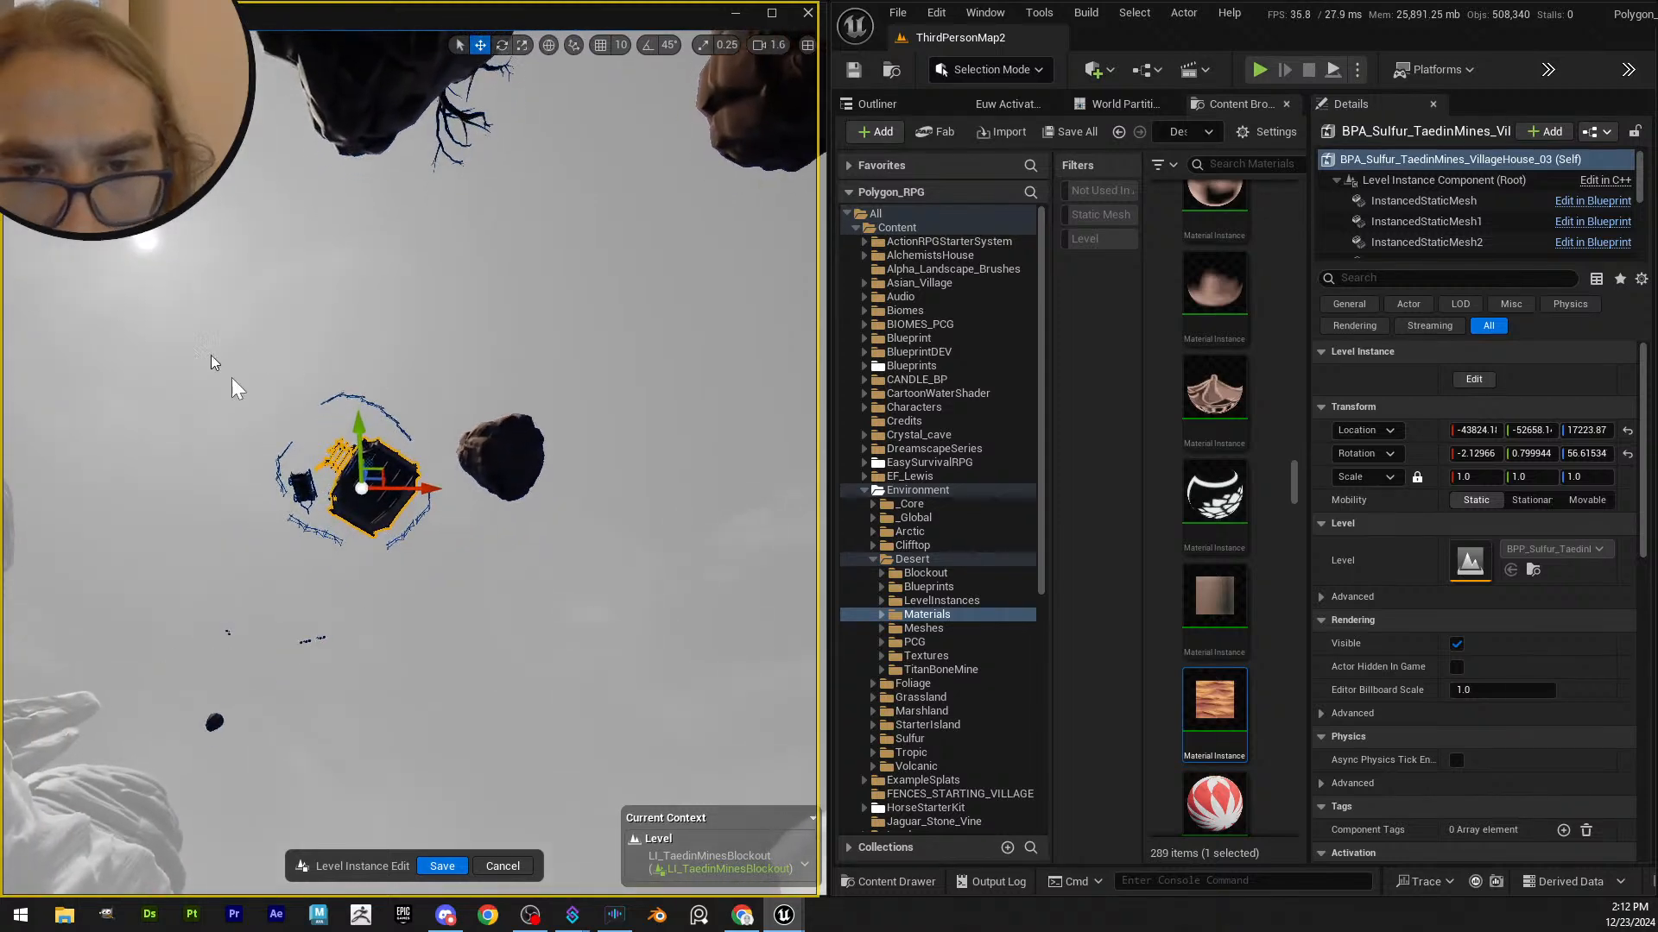
{"action": "left_click_drag", "start_coordinate": [437, 595], "coordinate": [438, 592], "text": "ctrl+alt"}
{"action": "key", "text": "e"}
{"action": "key", "text": "f"}
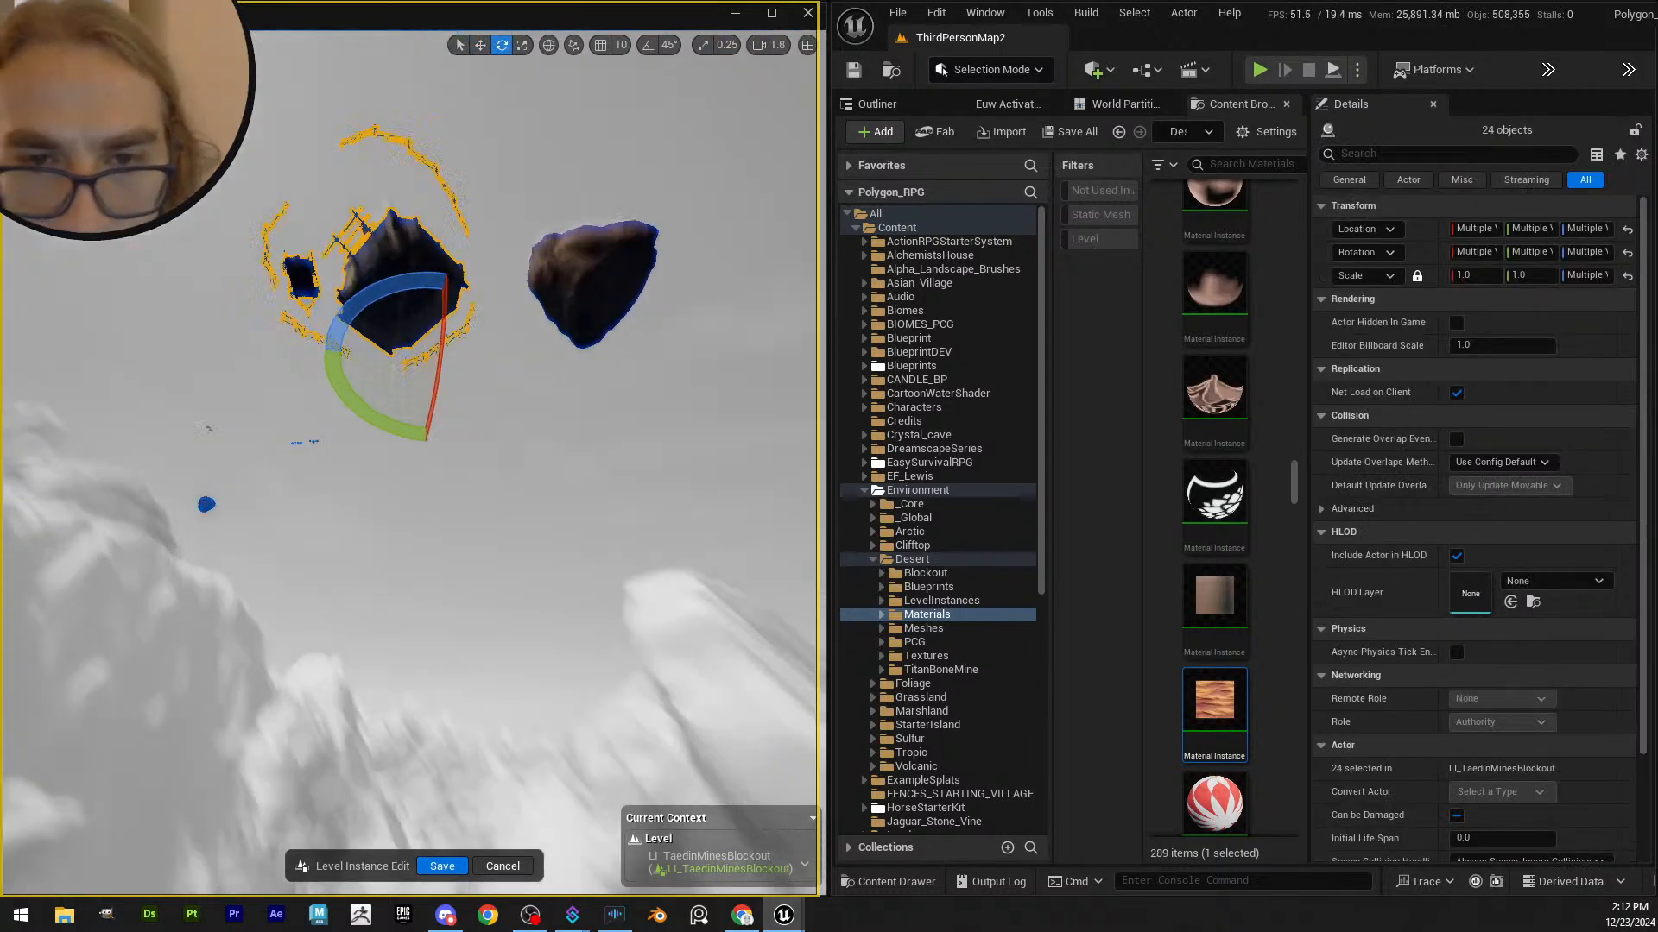
{"action": "key", "text": "w"}
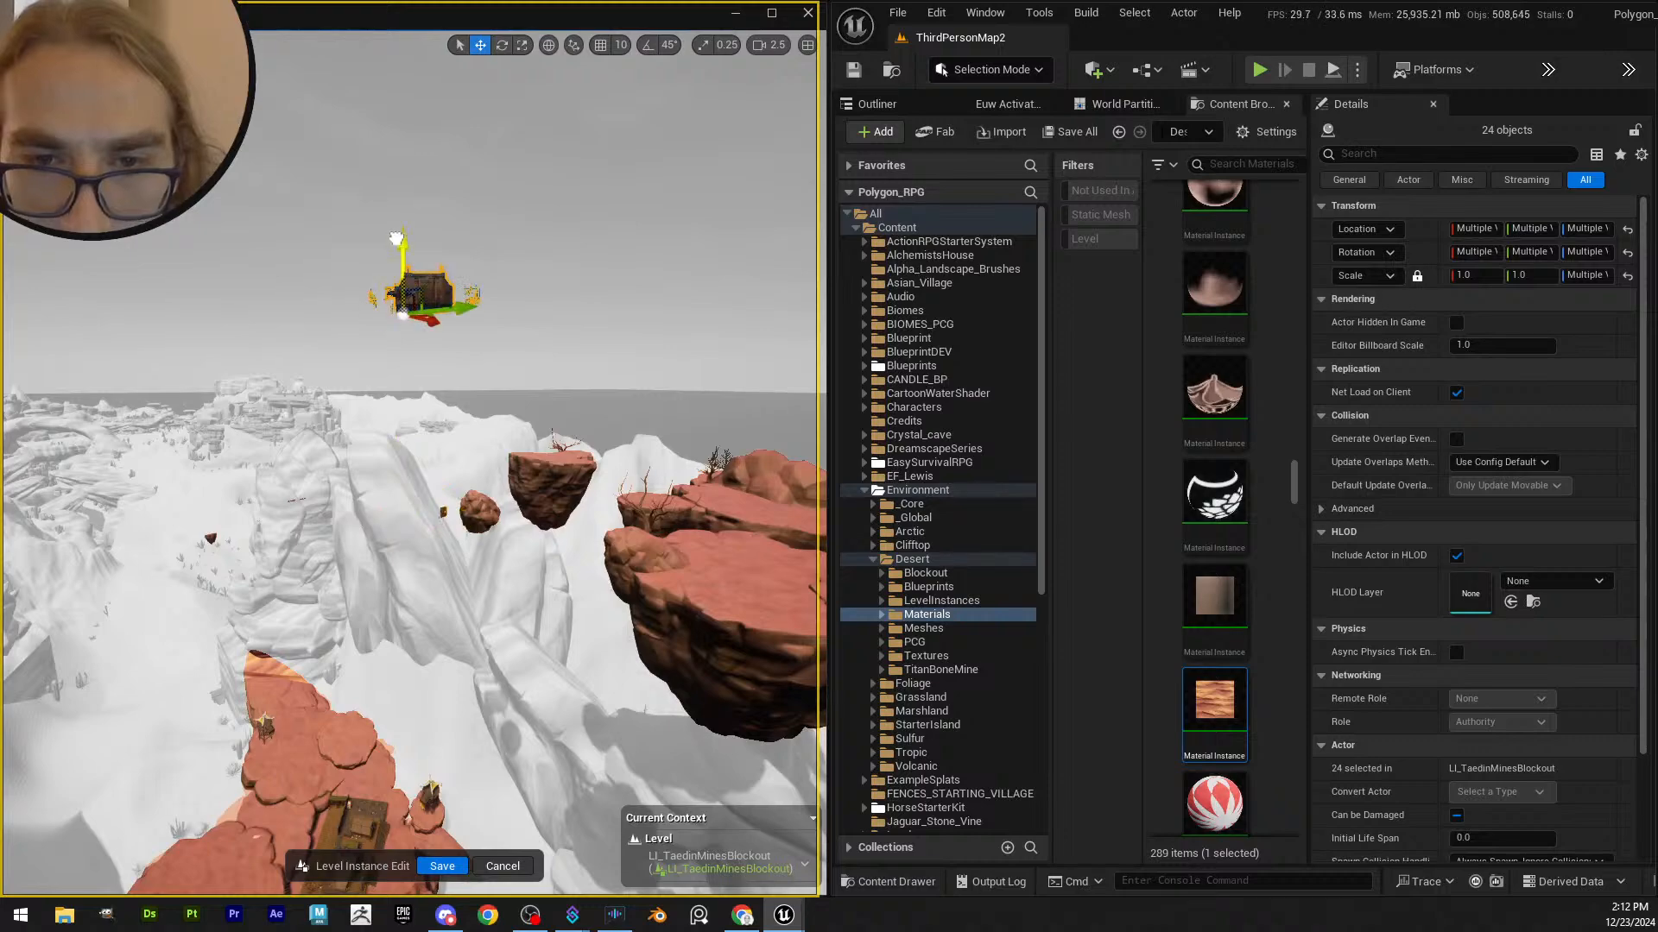
- Try to move the selected floating house group, and undo the moves
{"action": "key", "text": "ctrl+z"}
{"action": "key", "text": "f"}
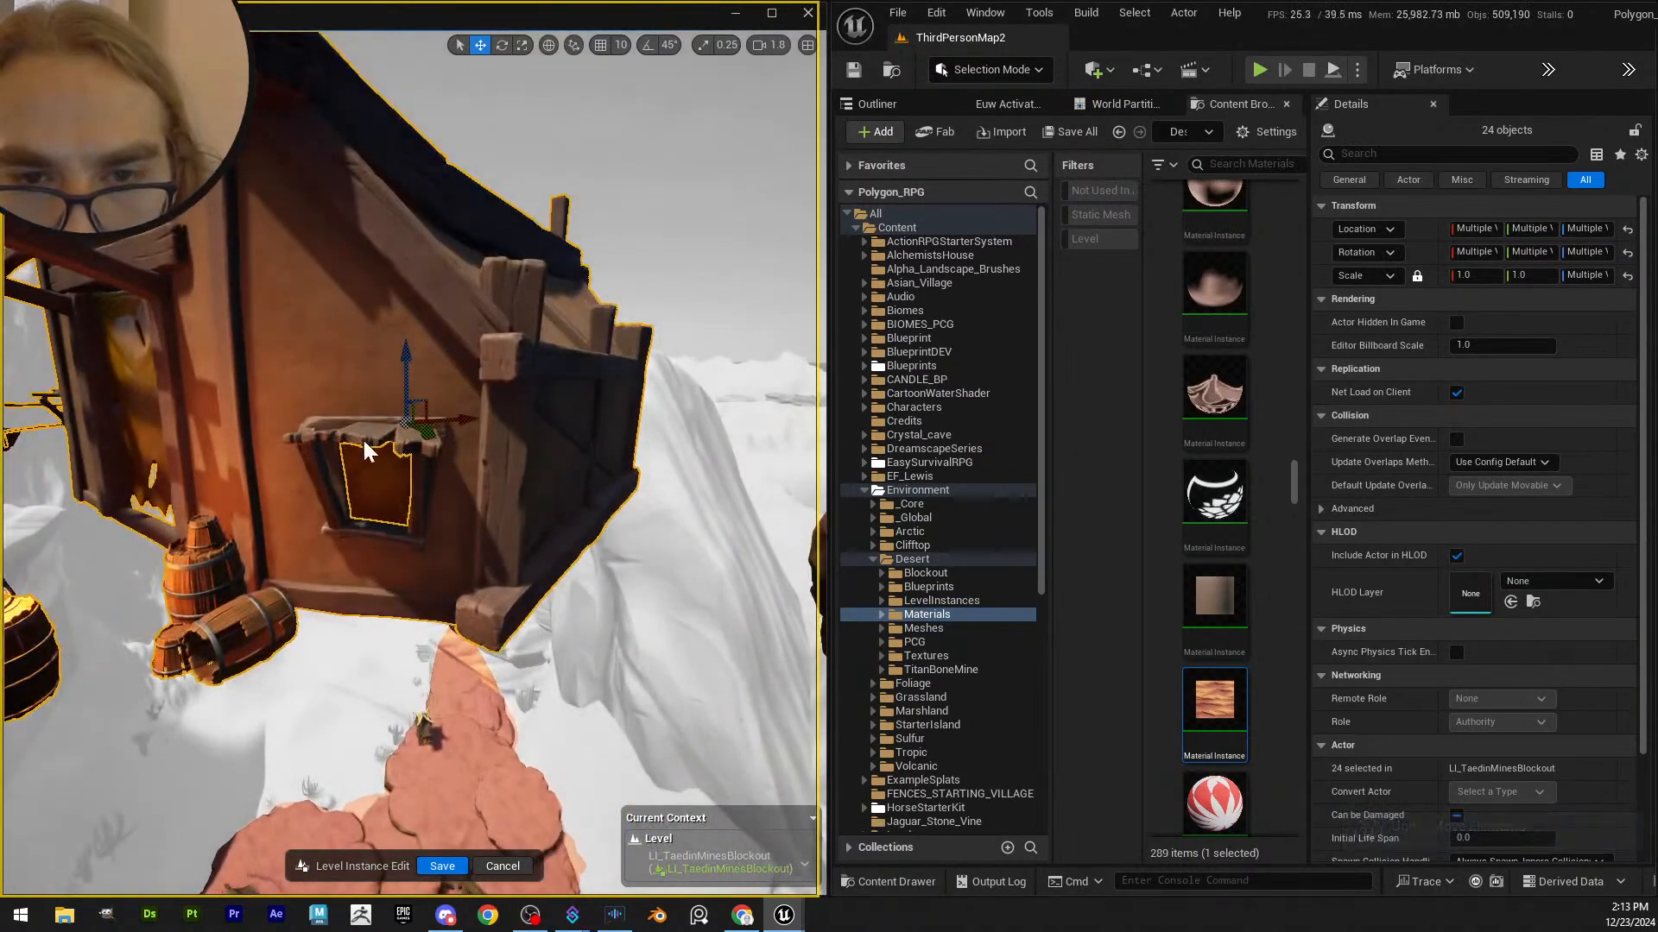
{"action": "scroll", "coordinate": [406, 484], "scroll_direction": "down", "scroll_amount": 2}
{"action": "right_click_drag", "start_coordinate": [414, 466], "coordinate": [298, 403]}
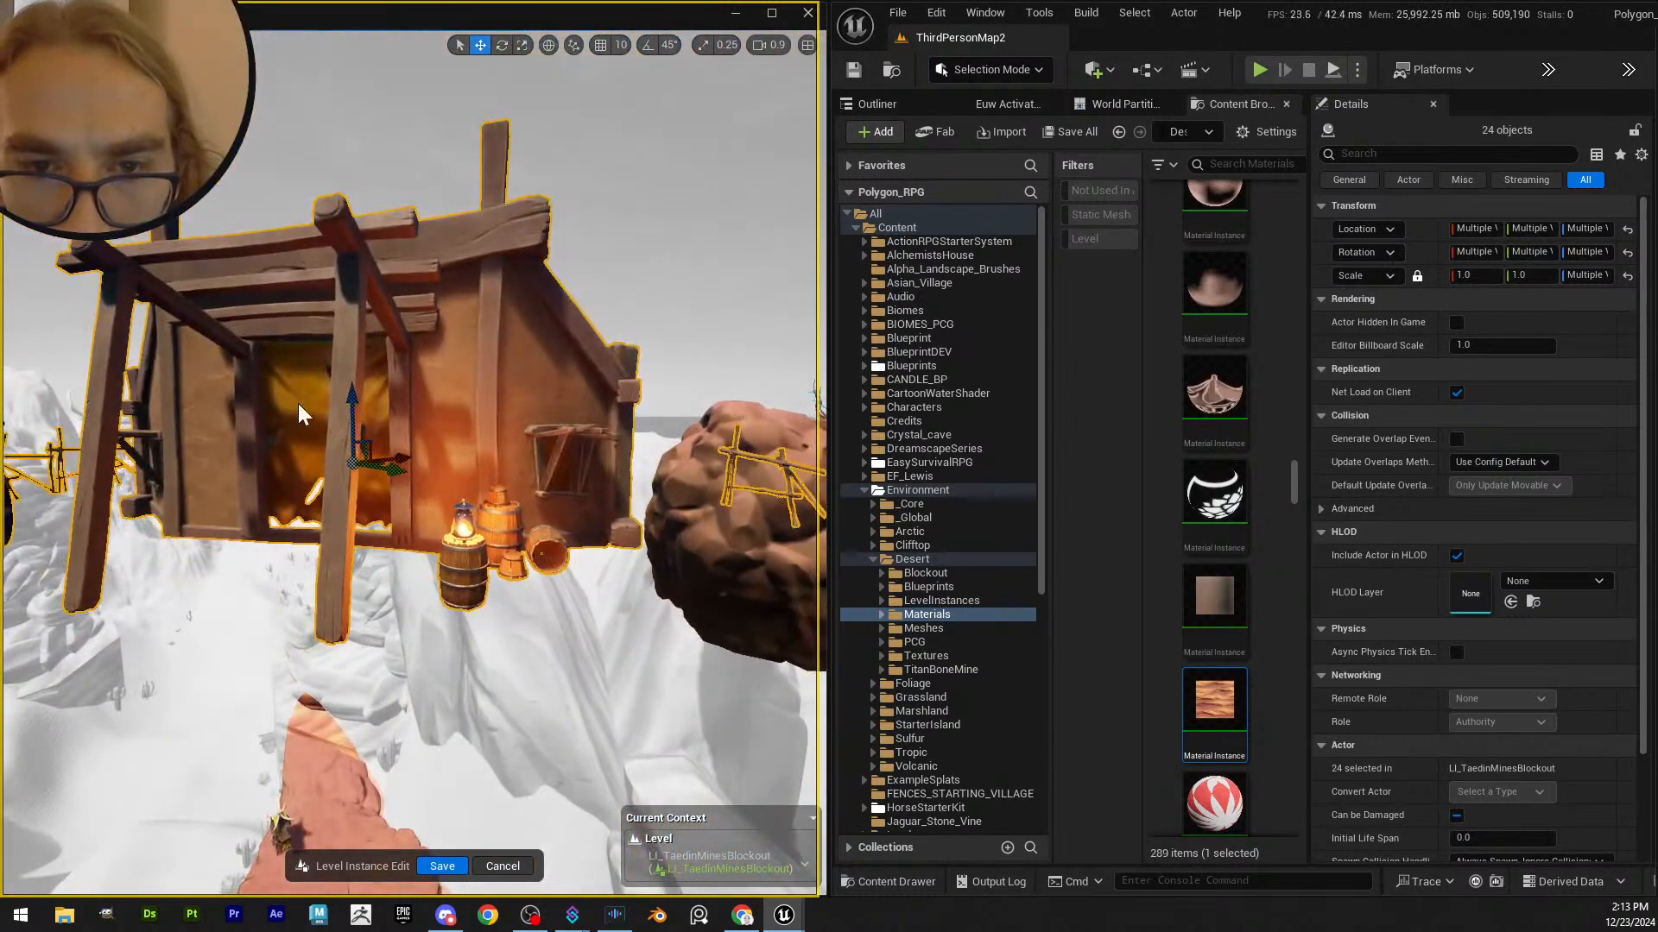
{"action": "left_click_drag", "start_coordinate": [358, 373], "coordinate": [345, 81]}
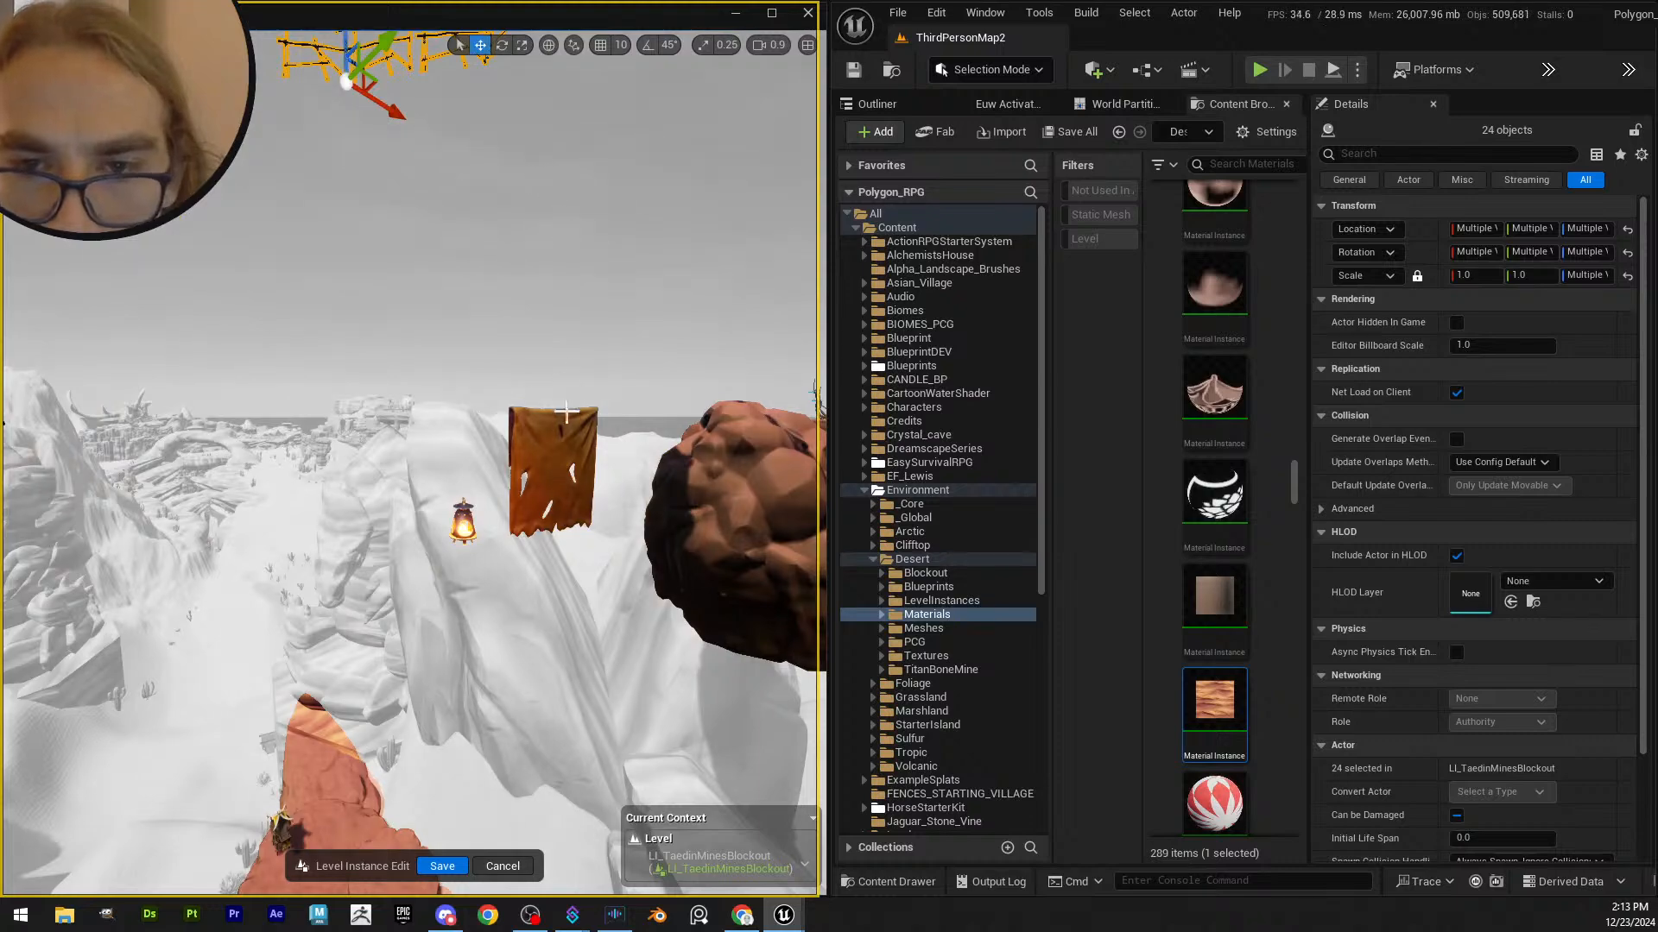
{"action": "key", "text": "ctrl+z"}
- Undo the latest house group move and include the hanging door cloth and the lantern in the selection
{"action": "key", "text": "f"}
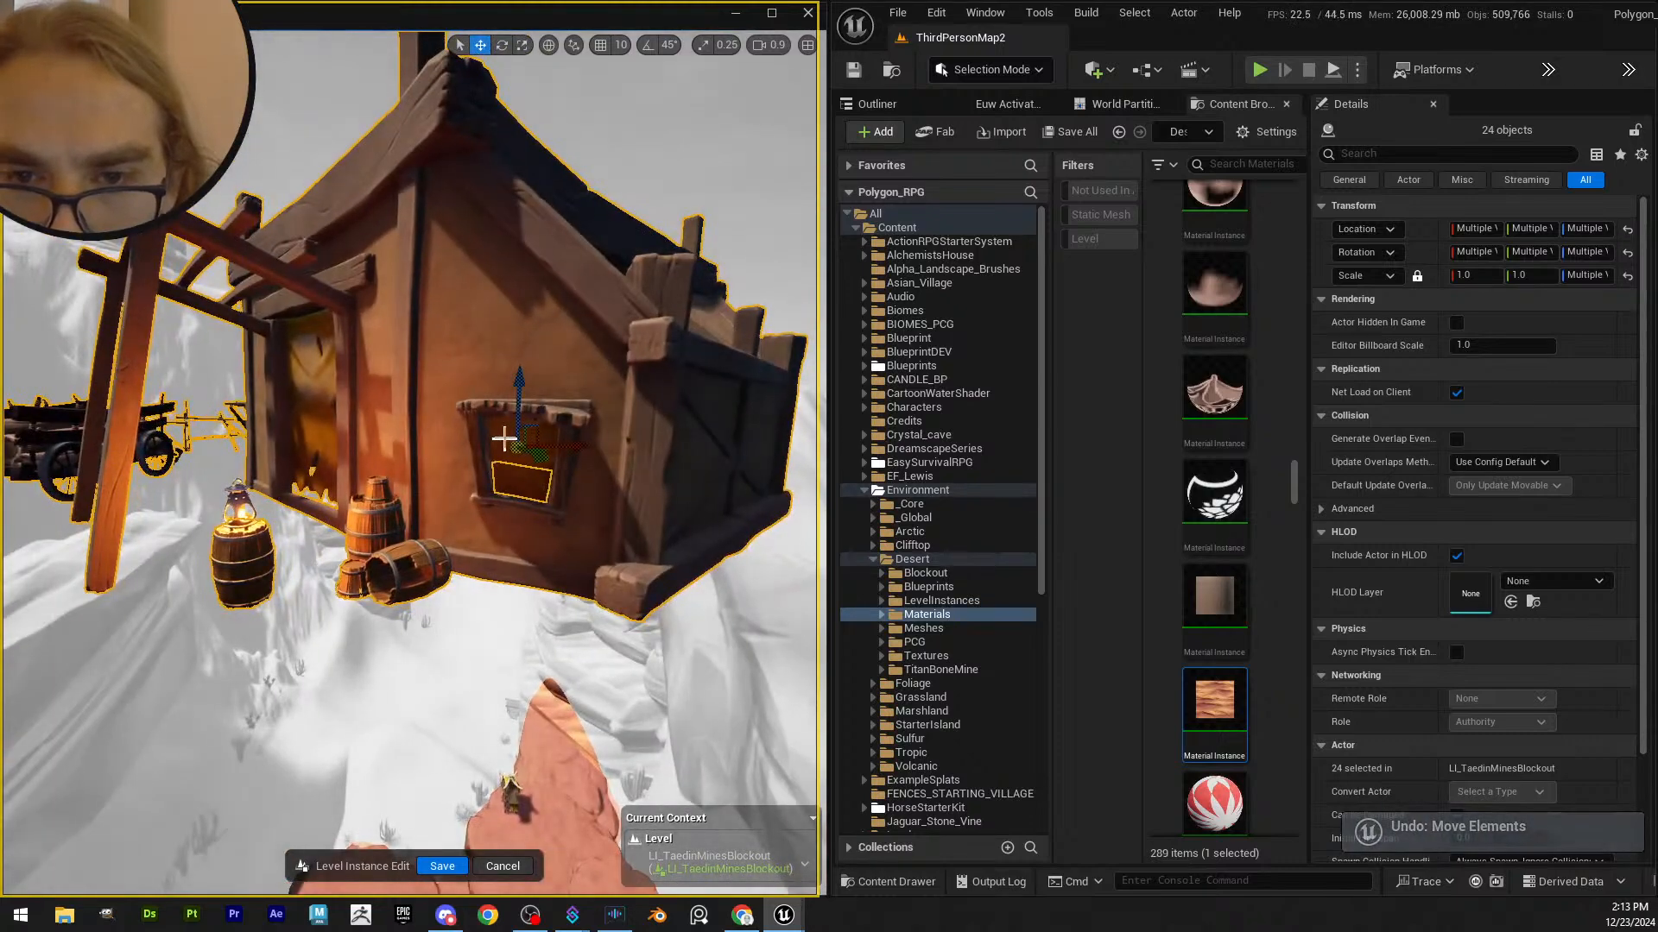
{"action": "left_click_drag", "start_coordinate": [623, 305], "coordinate": [568, 737]}
{"action": "key", "text": "ctrl+z"}
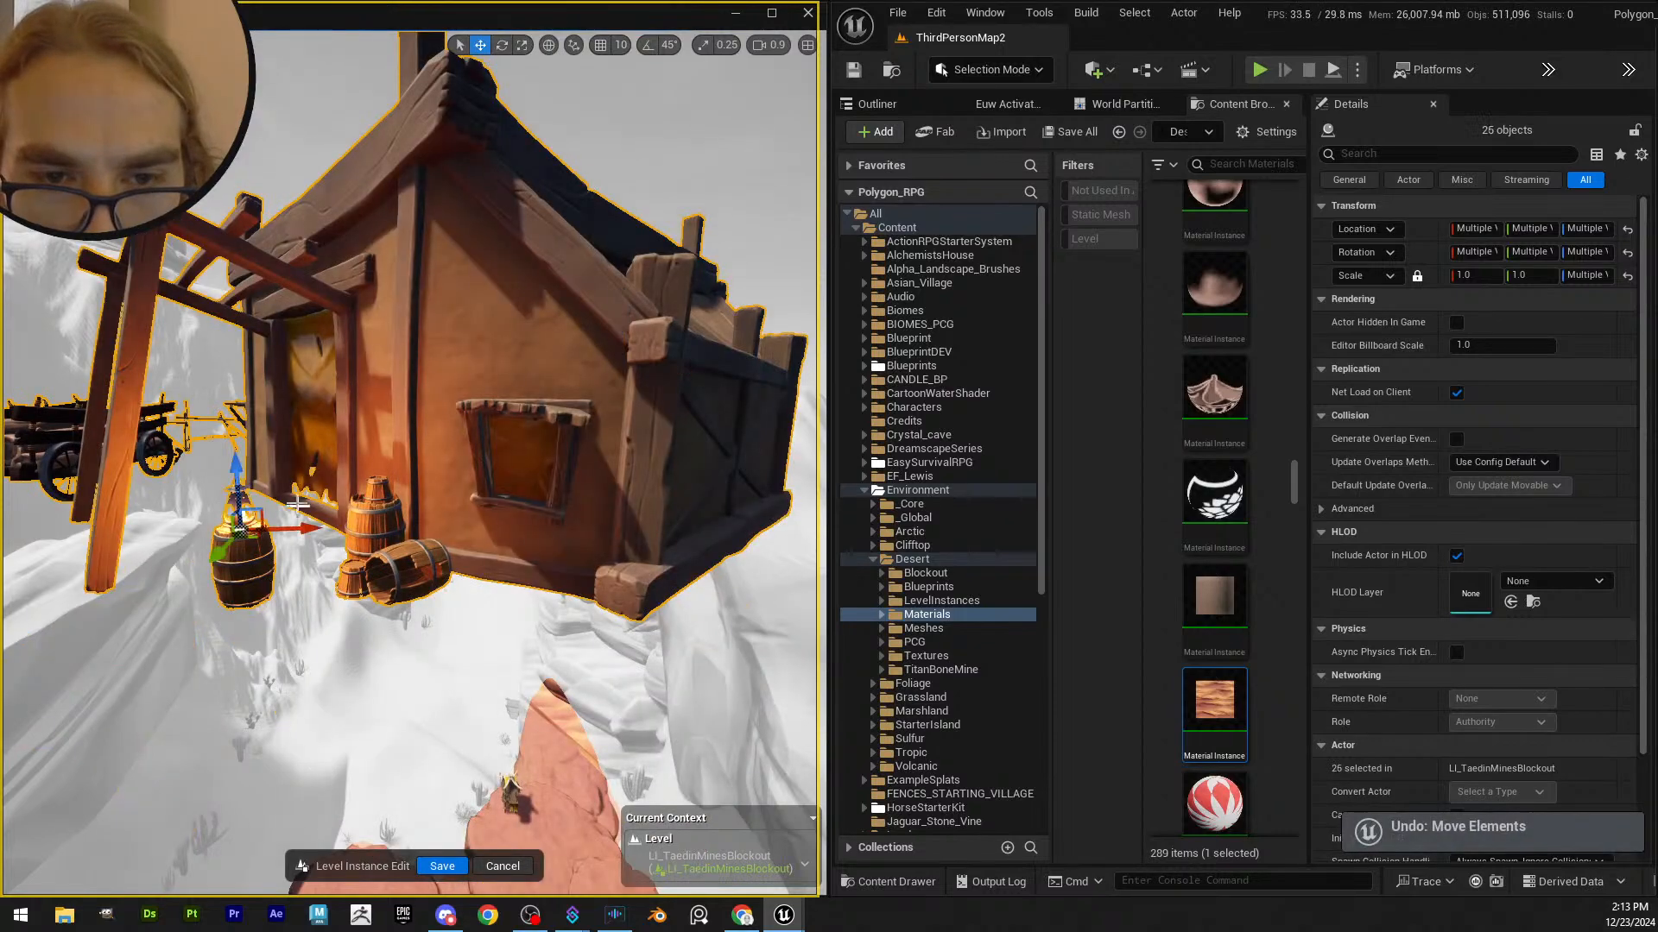
- Lower the complete house group from the sky and carry it across the canyon toward the long curved rock ledge
{"action": "key", "text": "s"}
{"action": "right_click_drag", "start_coordinate": [298, 503], "coordinate": [307, 541]}
{"action": "scroll", "coordinate": [304, 529], "scroll_direction": "up", "scroll_amount": 4}
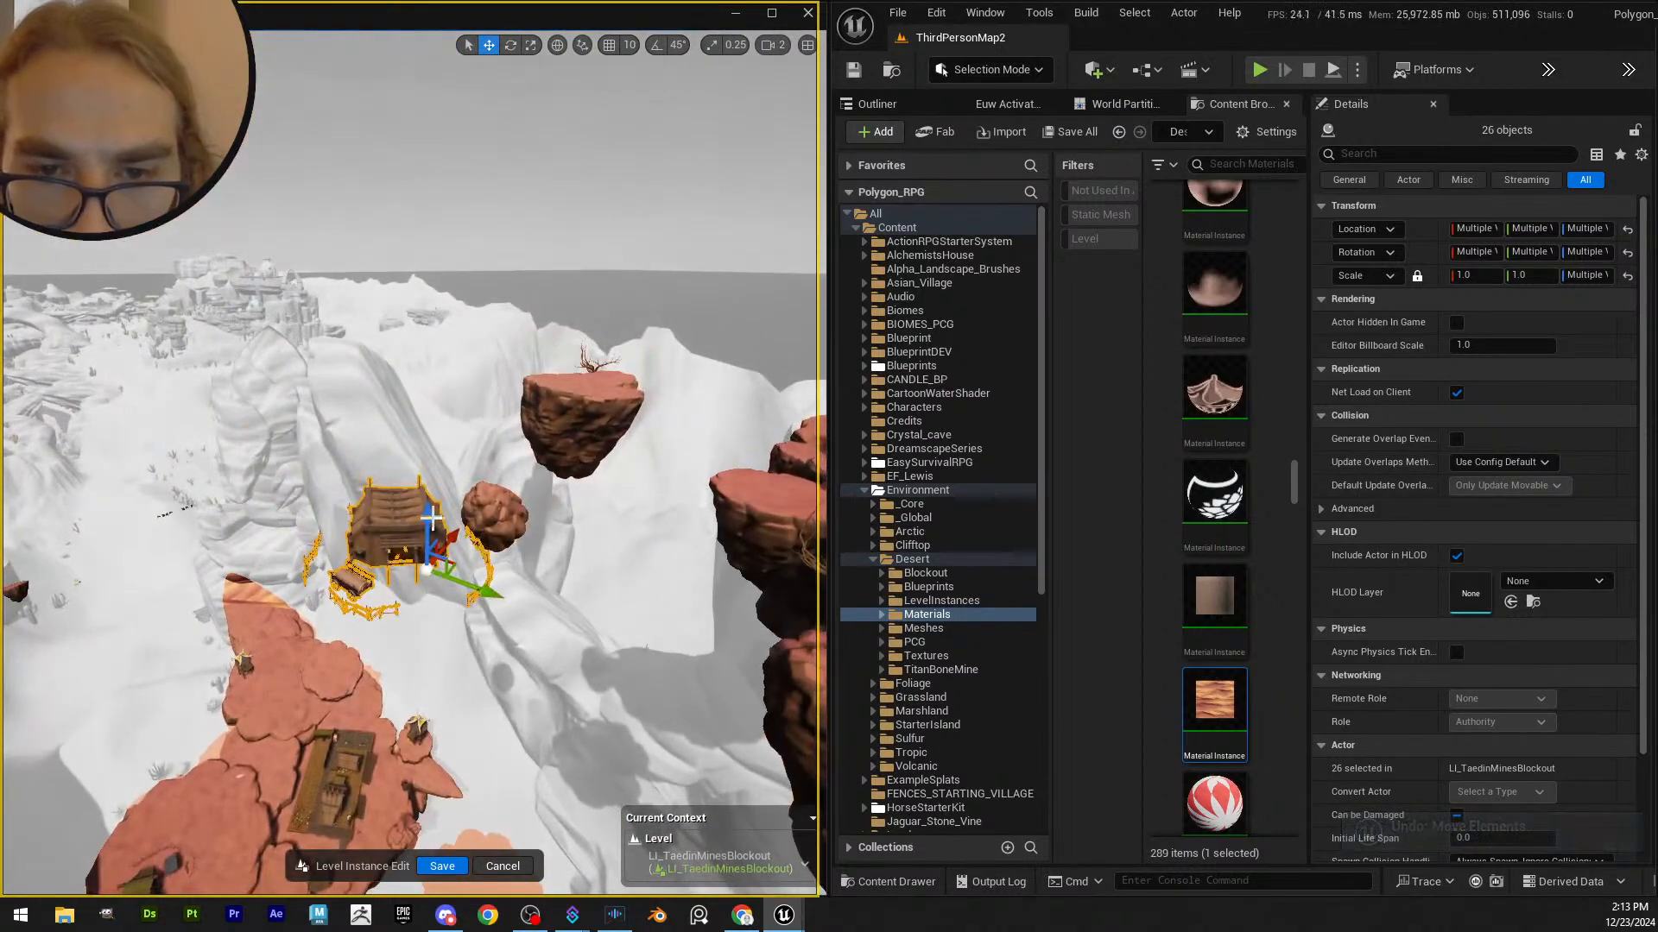
{"action": "left_click_drag", "start_coordinate": [475, 442], "coordinate": [482, 736]}
{"action": "right_click_drag", "start_coordinate": [482, 737], "coordinate": [781, 833]}
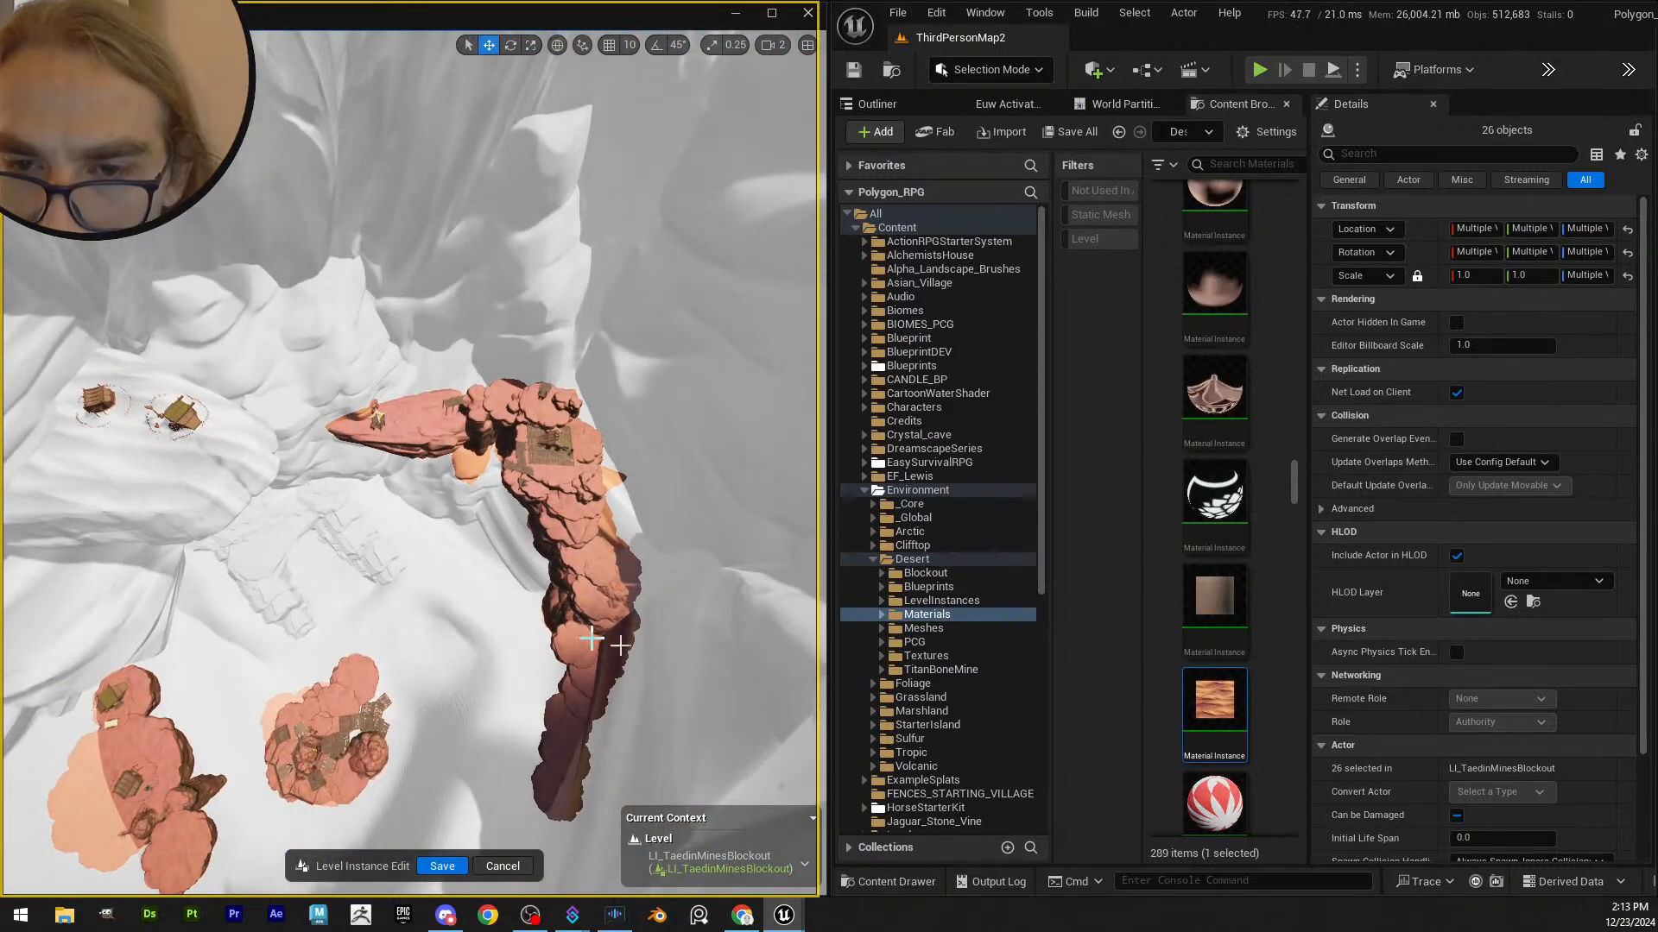
{"action": "mouse_move", "coordinate": [327, 474]}
{"action": "right_mouse_down"}
{"action": "mouse_move", "coordinate": [267, 453]}
{"action": "mouse_move", "coordinate": [367, 442]}
{"action": "mouse_move", "coordinate": [311, 473]}
{"action": "right_mouse_up"}
{"action": "key", "text": "s"}
{"action": "scroll", "coordinate": [332, 445], "scroll_direction": "up", "scroll_amount": 4}
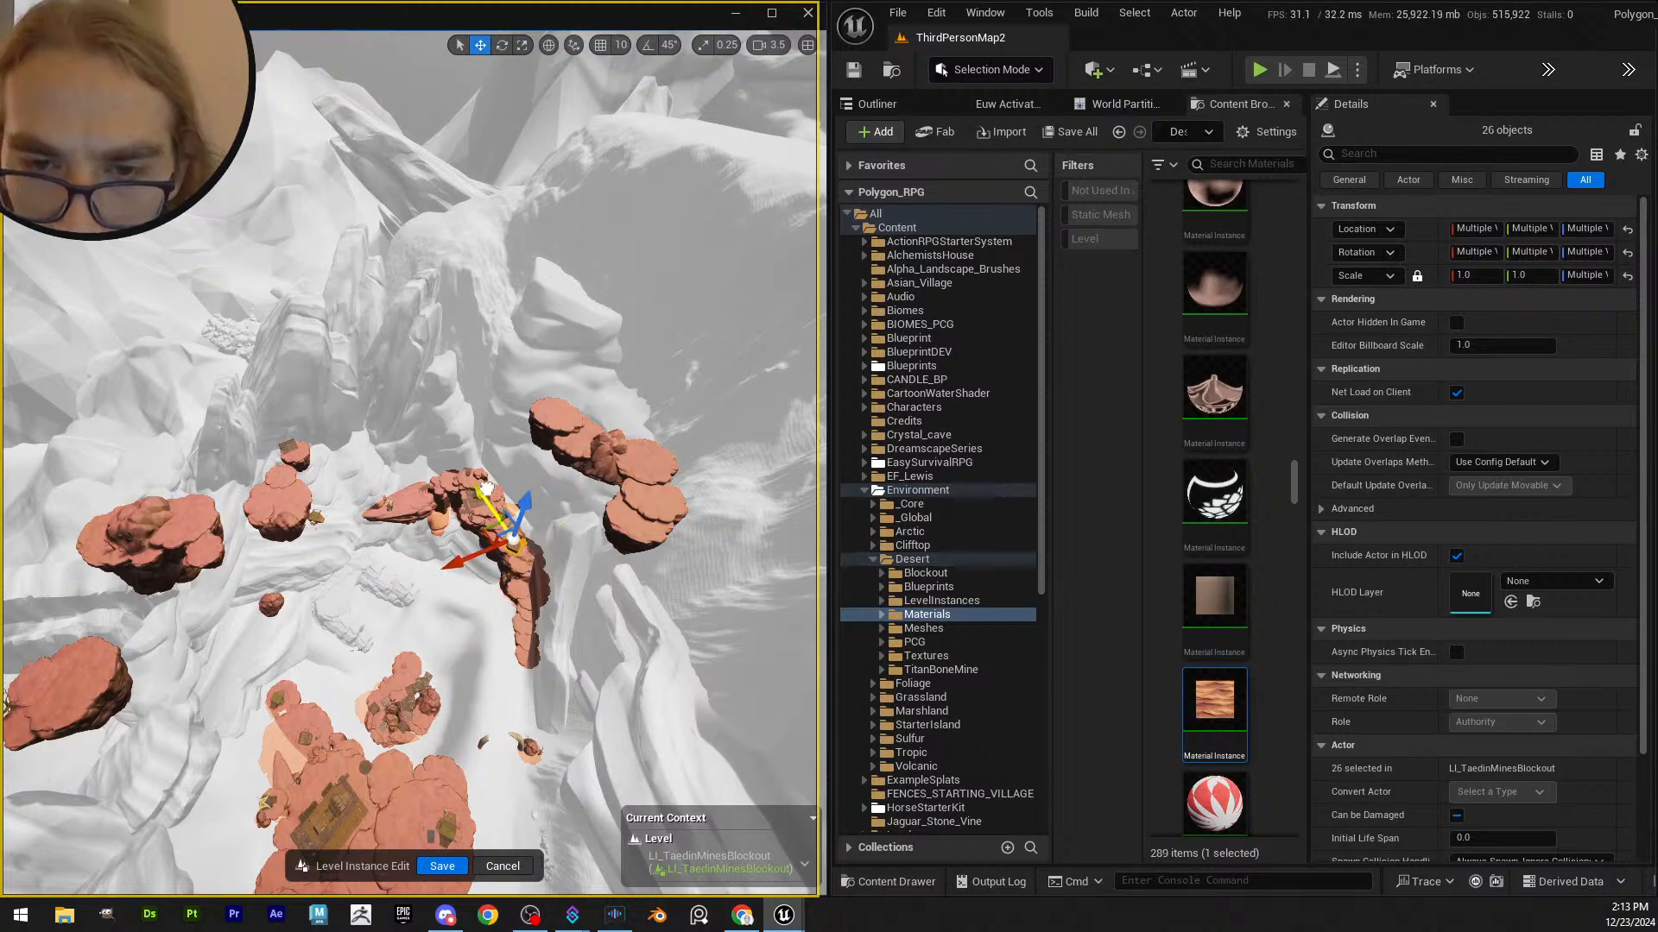
- Set the house group down on a protruding rock along the curved ledge, clear of the larger rocks
{"action": "key", "text": "w"}
{"action": "right_click_drag", "start_coordinate": [503, 505], "coordinate": [505, 536]}
{"action": "scroll", "coordinate": [505, 527], "scroll_direction": "down", "scroll_amount": 1}
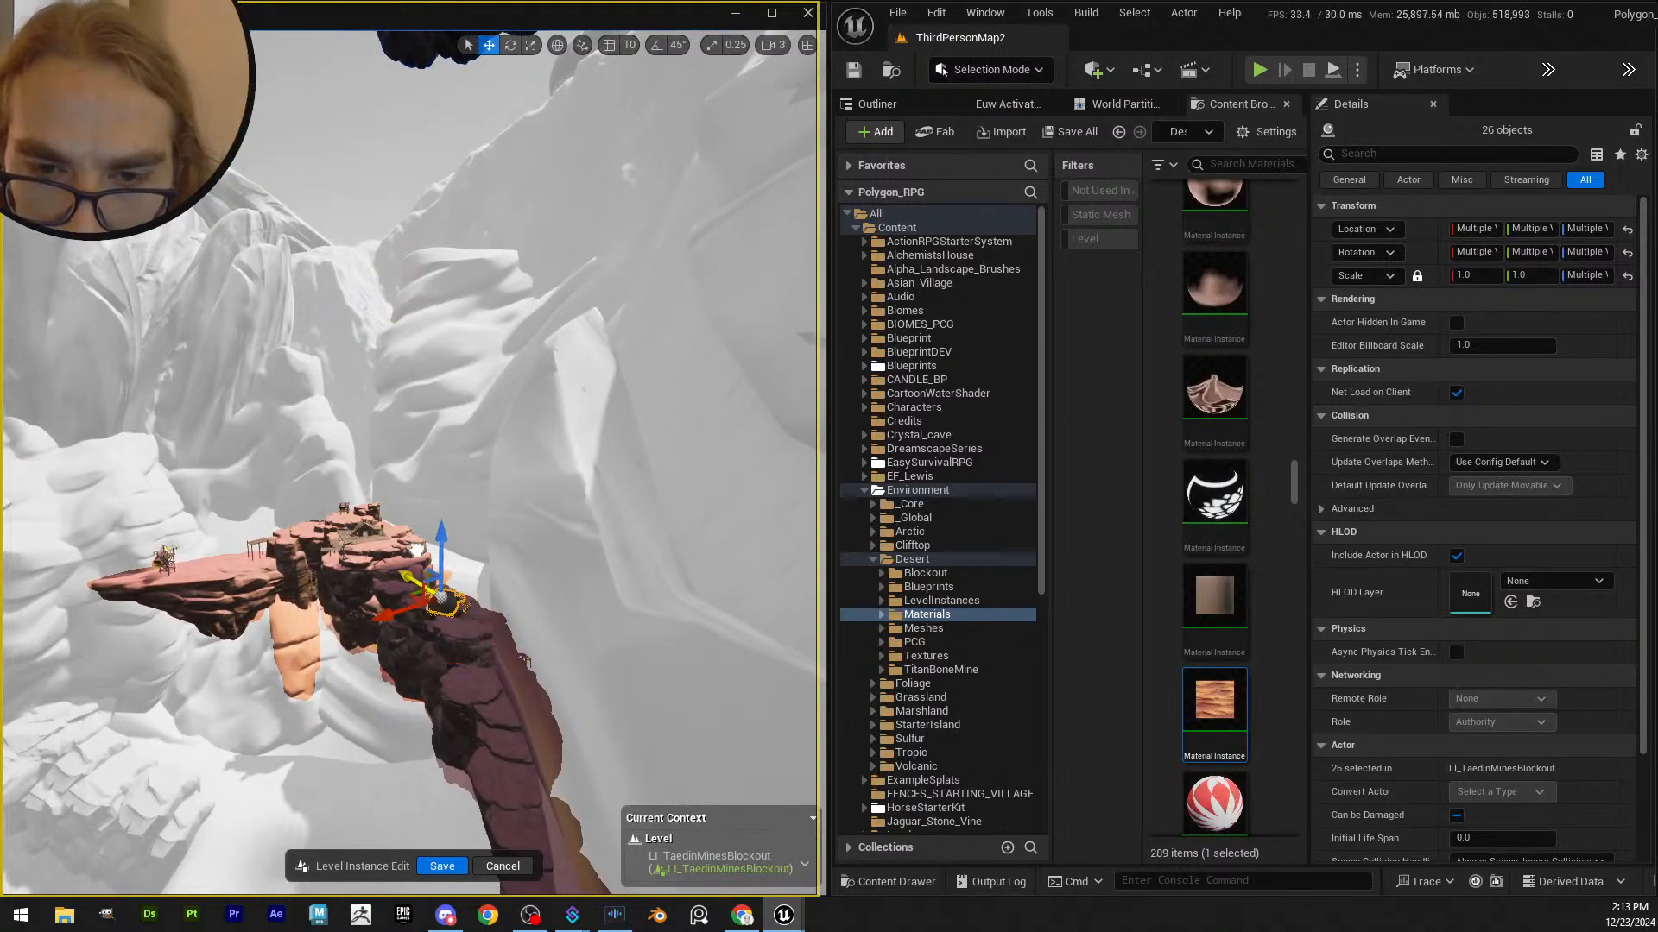
{"action": "scroll", "coordinate": [433, 561], "scroll_direction": "down", "scroll_amount": 2}
{"action": "right_click_drag", "start_coordinate": [431, 566], "coordinate": [316, 511]}
{"action": "key", "text": "s"}
{"action": "key", "text": "w"}
{"action": "key", "text": "s"}
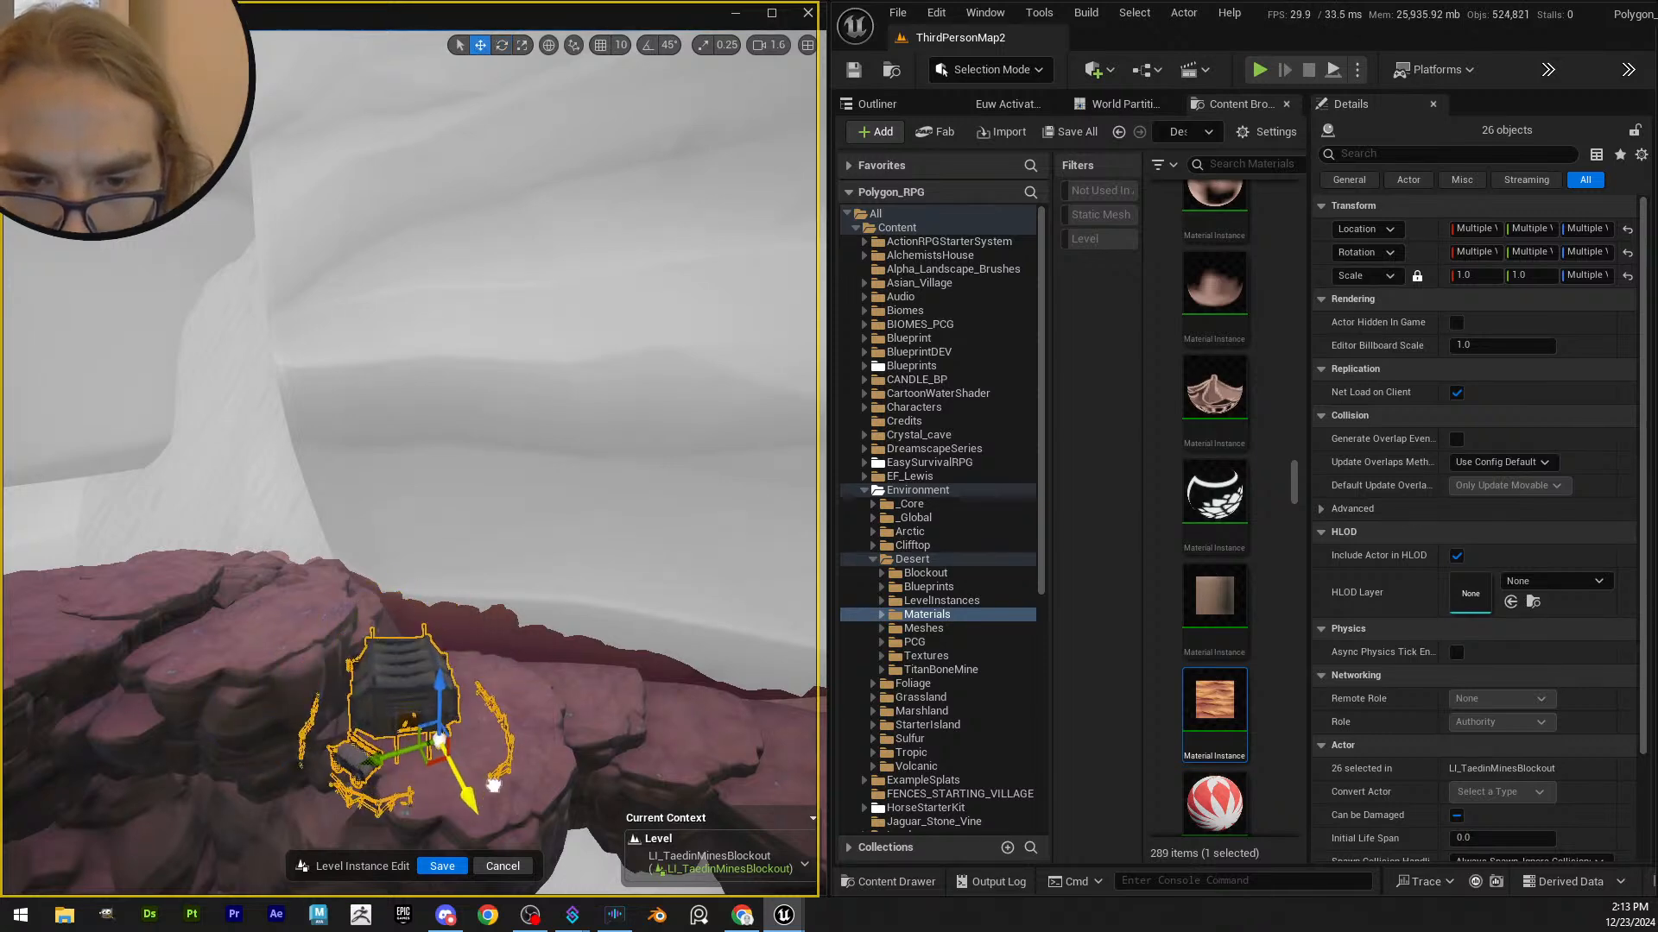
{"action": "right_click_drag", "start_coordinate": [316, 510], "coordinate": [546, 619]}
{"action": "scroll", "coordinate": [294, 518], "scroll_direction": "up", "scroll_amount": 2}
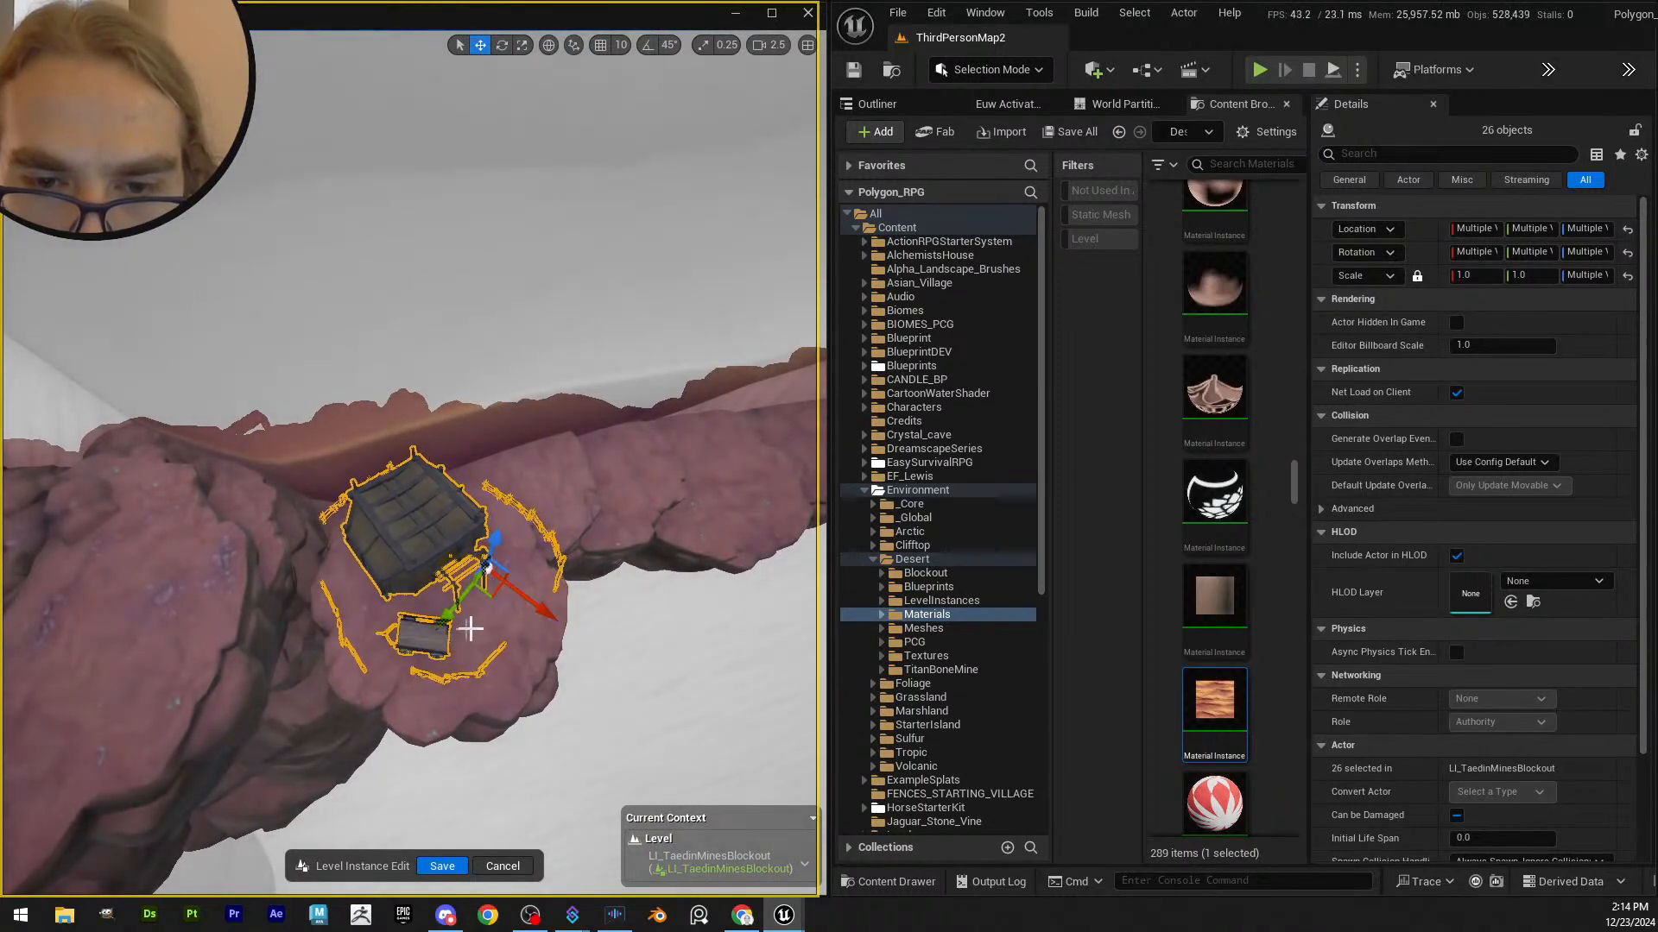
- Enlarge the rock beneath the relocated house to a uniform scale of about 1.12 and lower it to support the house
{"action": "right_click_drag", "start_coordinate": [546, 619], "coordinate": [506, 553]}
{"action": "left_click", "coordinate": [471, 458]}
{"action": "key", "text": "r"}
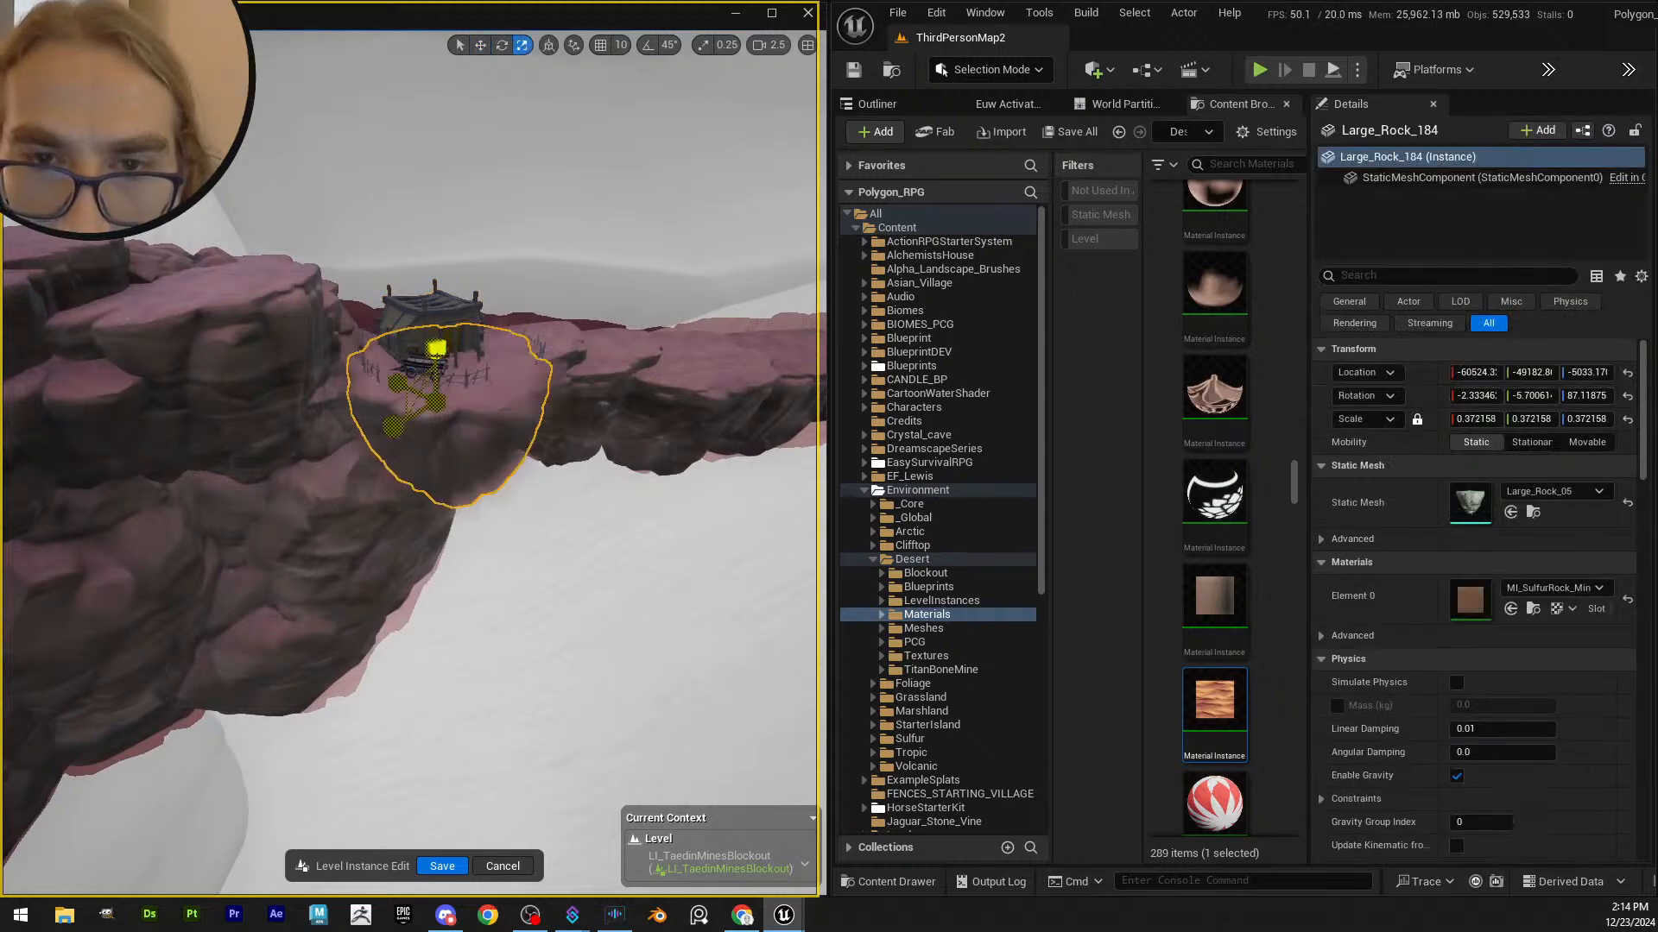
{"action": "left_click_drag", "start_coordinate": [437, 348], "coordinate": [441, 285]}
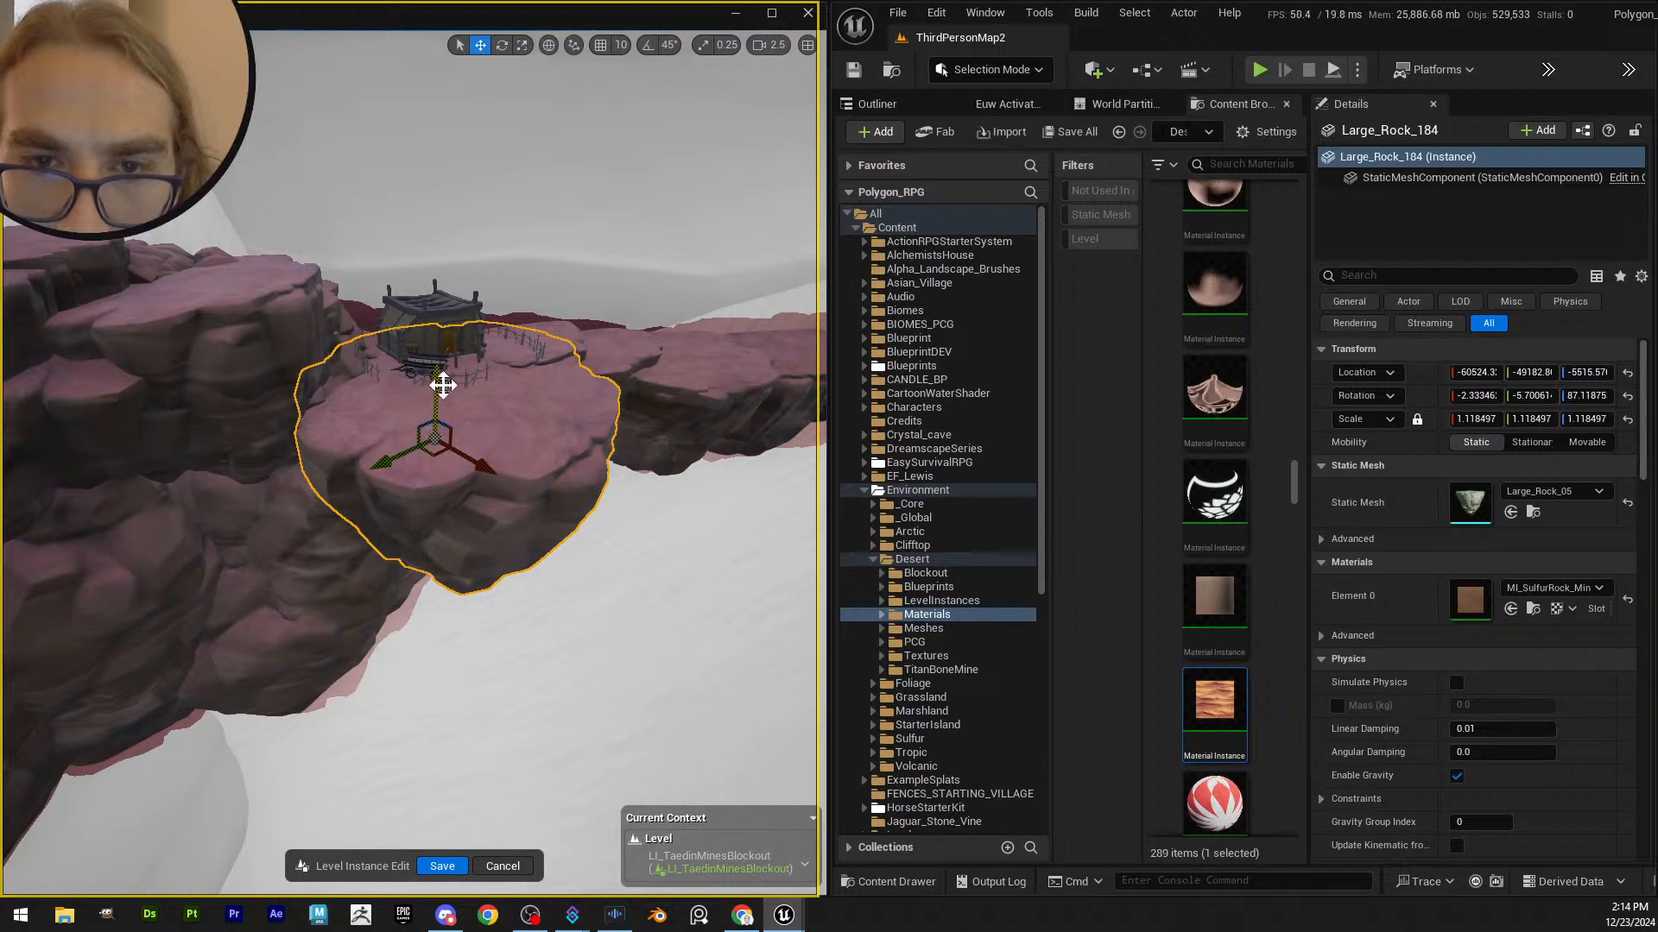
- Place a rotated copy of the enlarged rock beneath the ledge's edge, and save the level instance
{"action": "right_click_drag", "start_coordinate": [442, 386], "coordinate": [473, 413]}
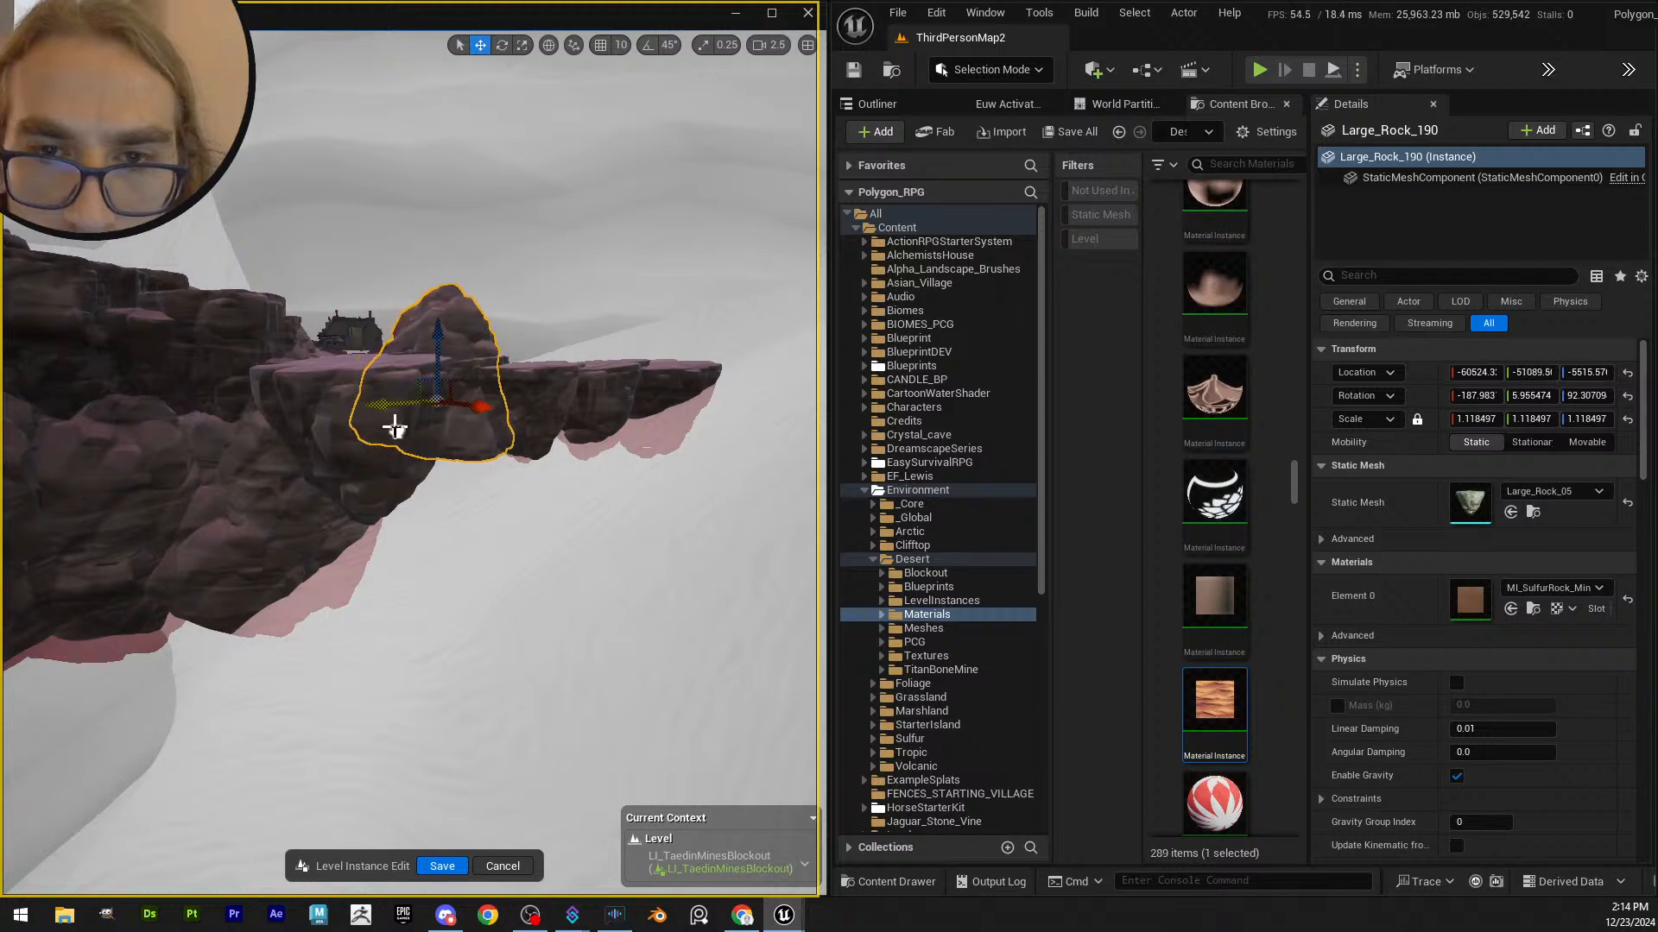
{"action": "right_click_drag", "start_coordinate": [472, 413], "coordinate": [455, 443]}
{"action": "key", "text": "e"}
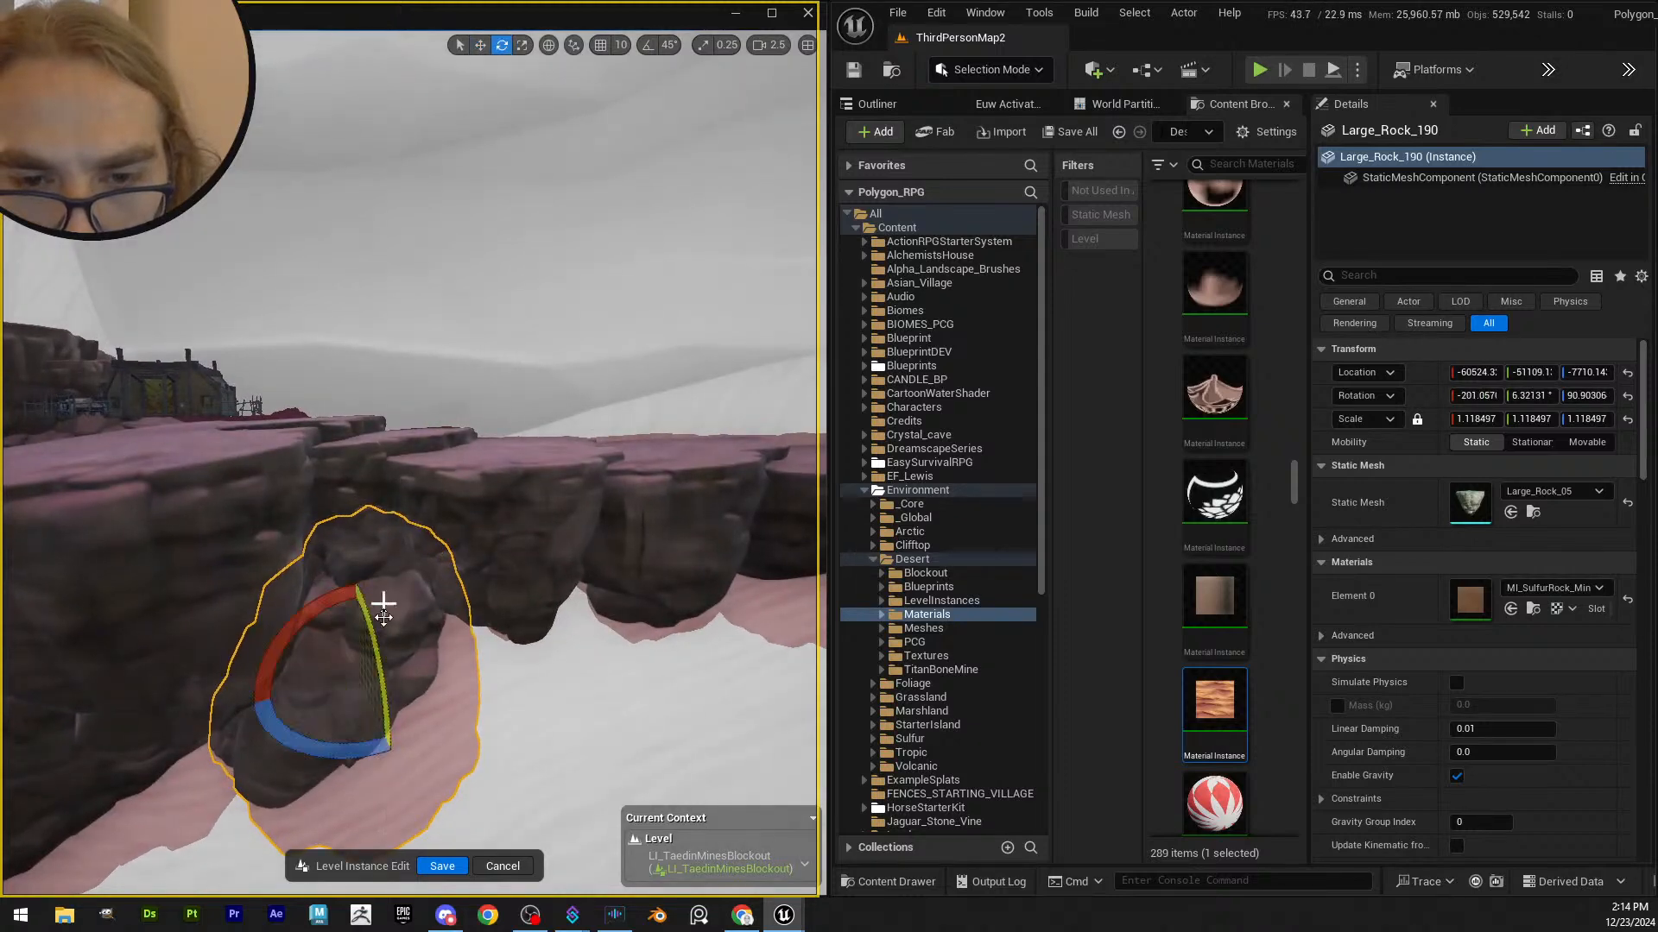
{"action": "right_click_drag", "start_coordinate": [383, 615], "coordinate": [418, 513]}
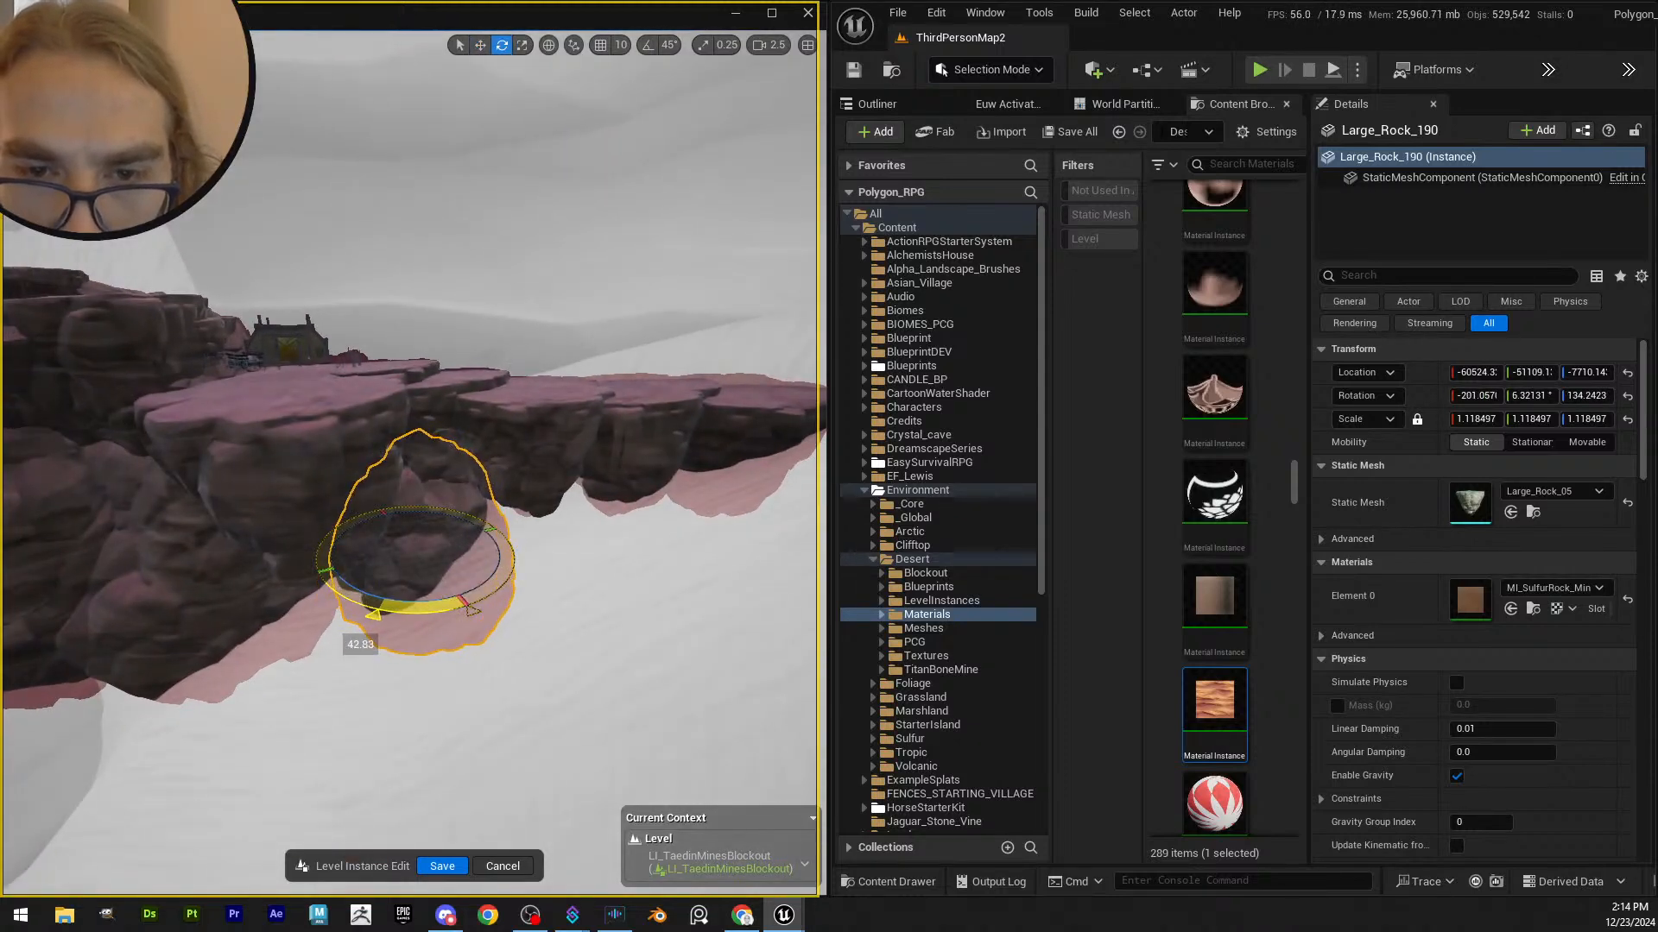
{"action": "left_click", "coordinate": [439, 865]}
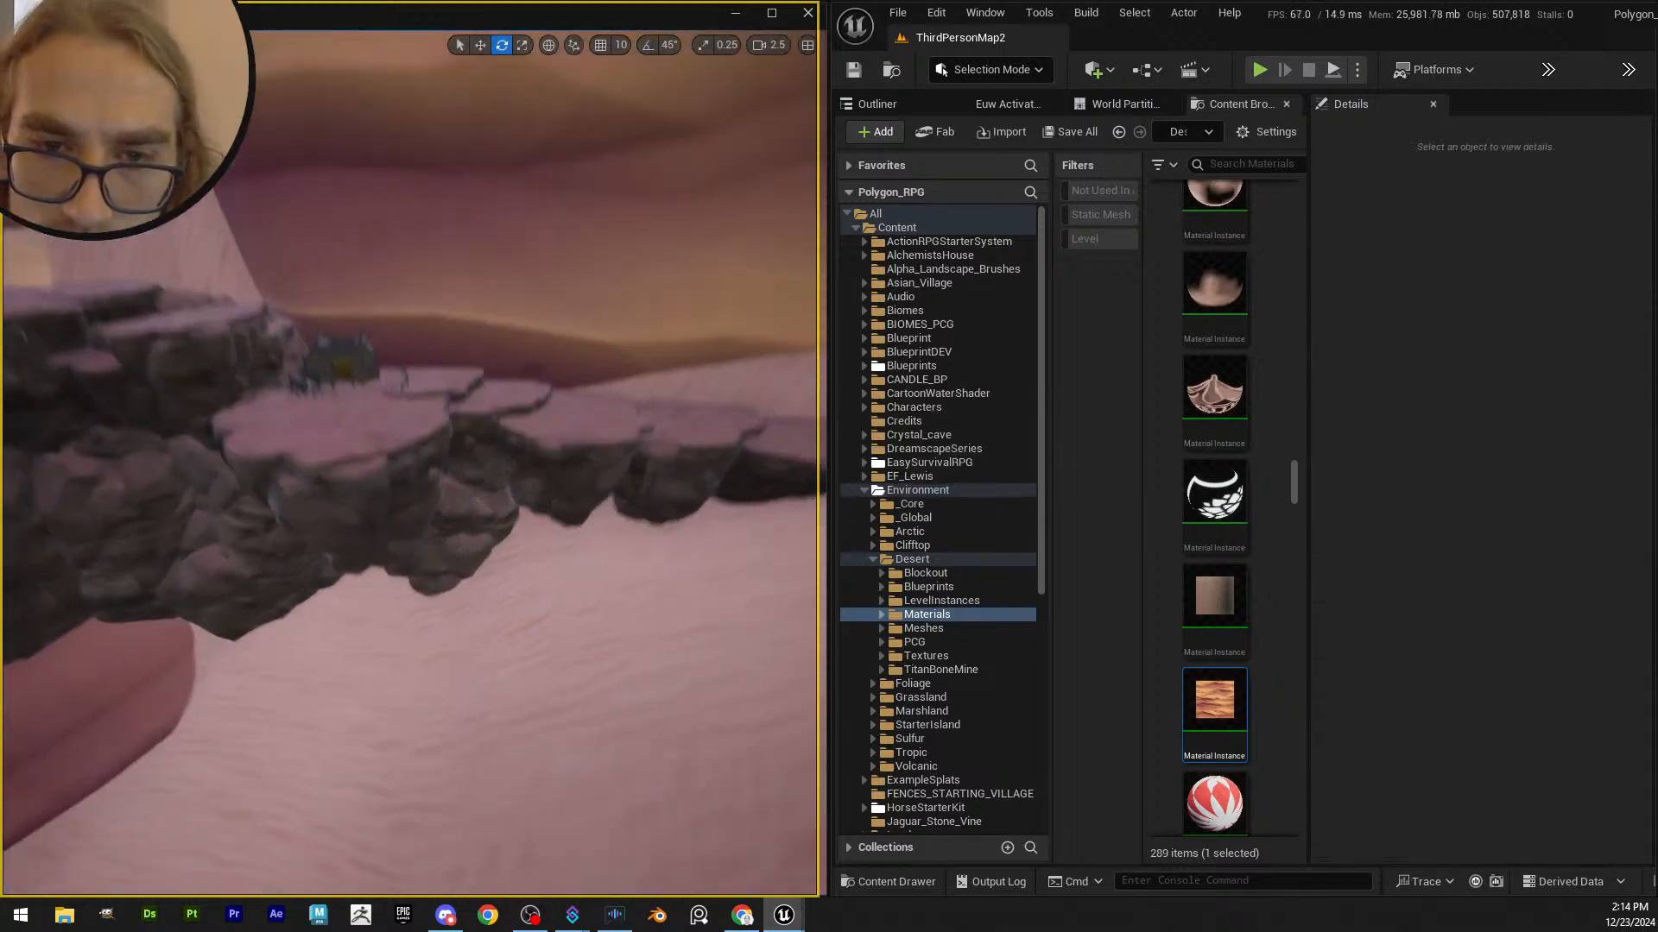
- Select the LI_TaedinMinesBlockout instance around the relocated house and open it for level instance editing
{"action": "right_click_drag", "start_coordinate": [415, 484], "coordinate": [466, 370]}
{"action": "left_click", "coordinate": [464, 390]}
{"action": "right_click", "coordinate": [463, 391]}
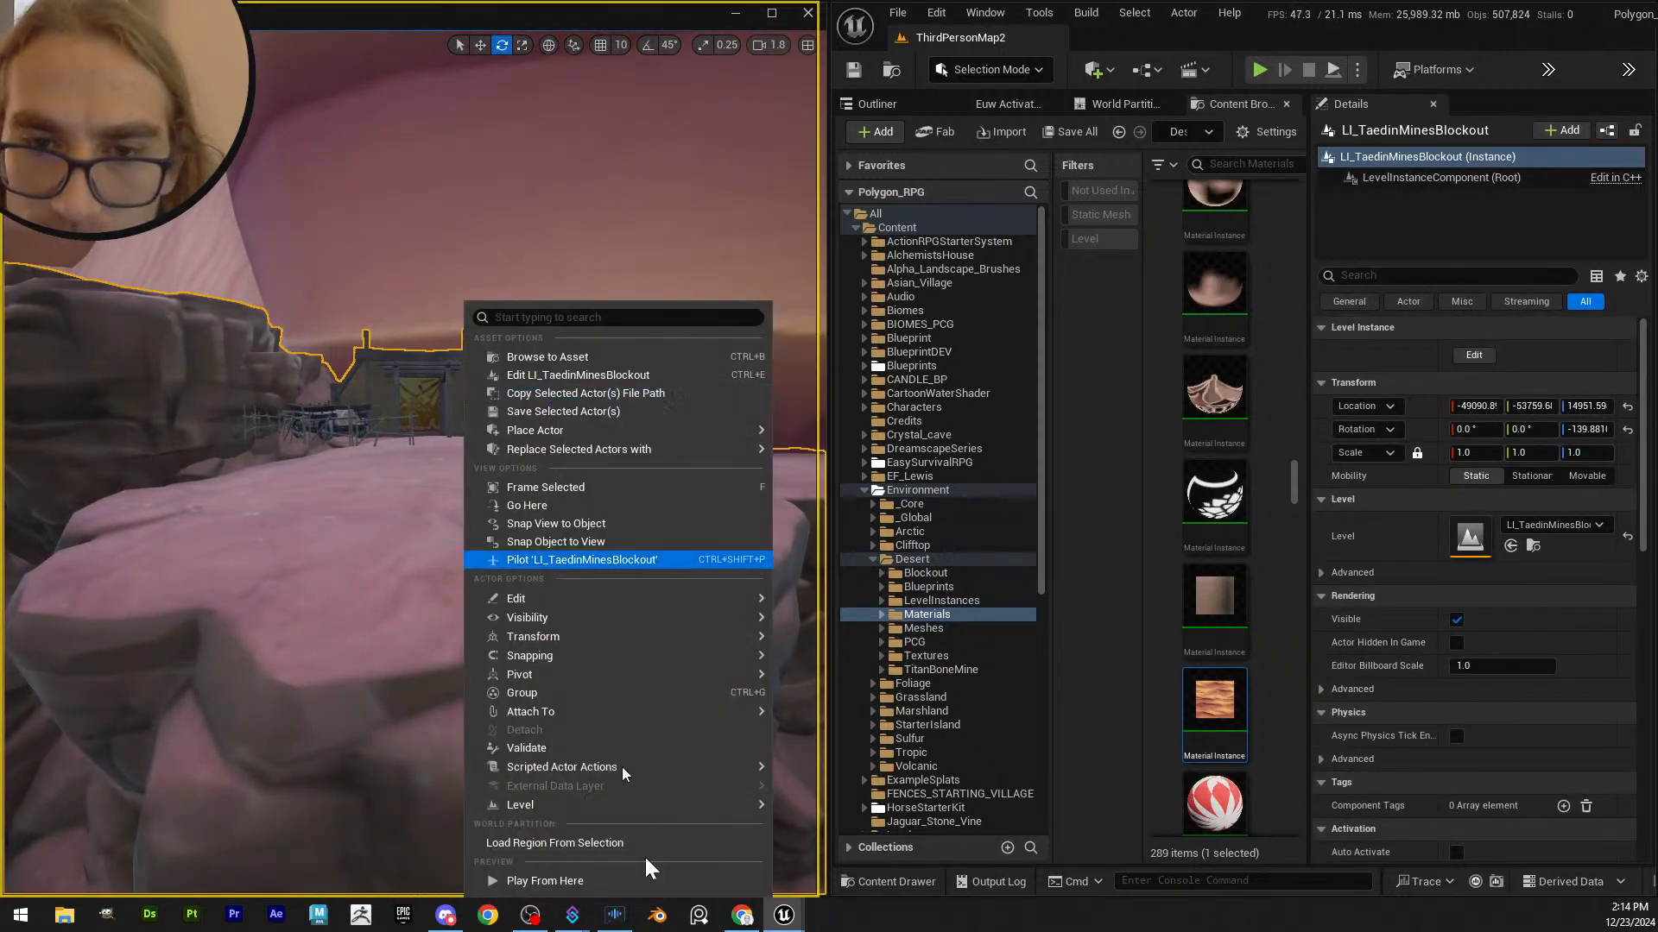
{"action": "mouse_move", "coordinate": [567, 803]}
{"action": "mouse_move", "coordinate": [796, 812]}
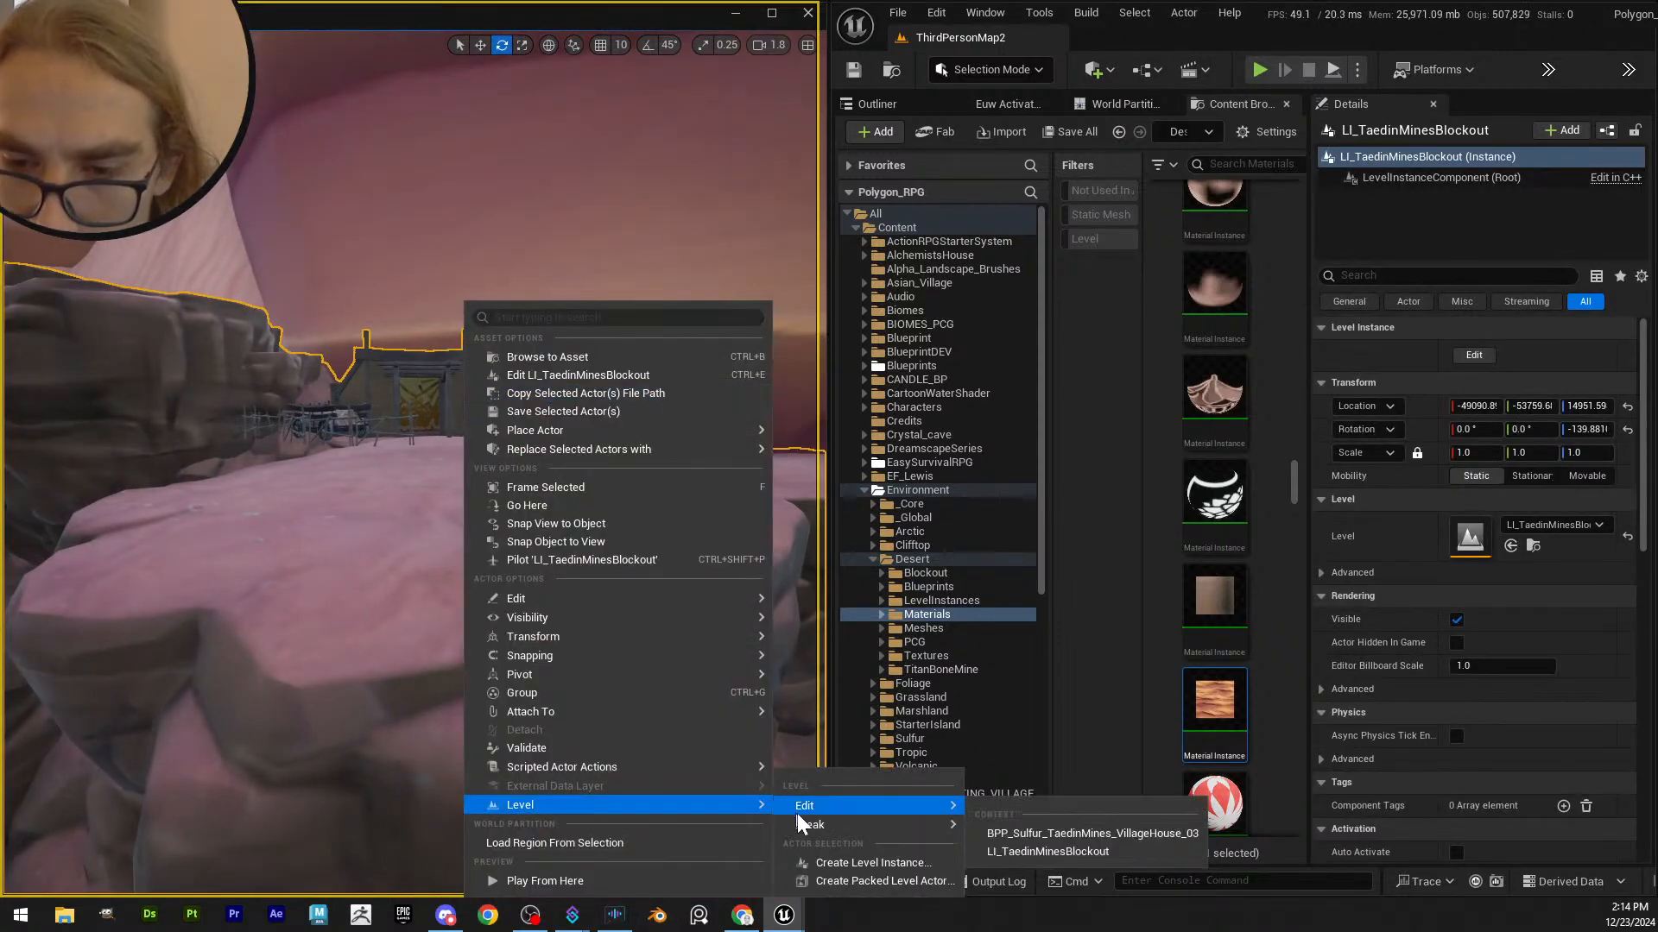
{"action": "left_click", "coordinate": [1036, 849]}
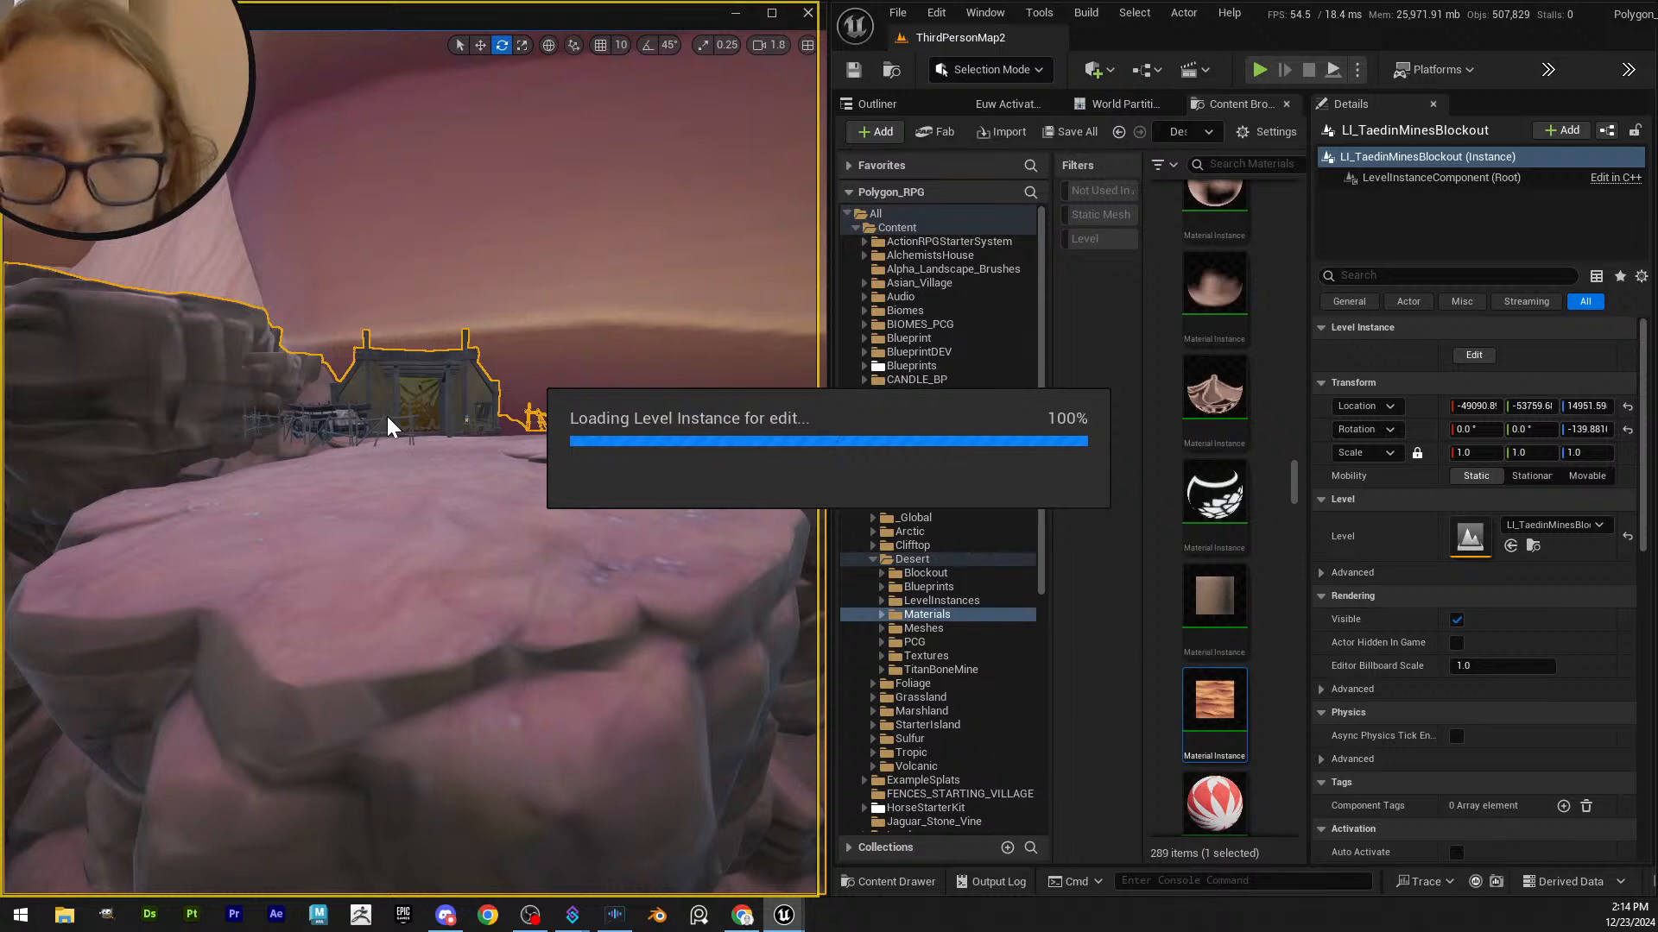
- Box-select the village house with its cart and fences on the ledge, and begin removing the captured rocks from the selection
{"action": "right_click_drag", "start_coordinate": [489, 451], "coordinate": [537, 399]}
{"action": "key", "text": "q"}
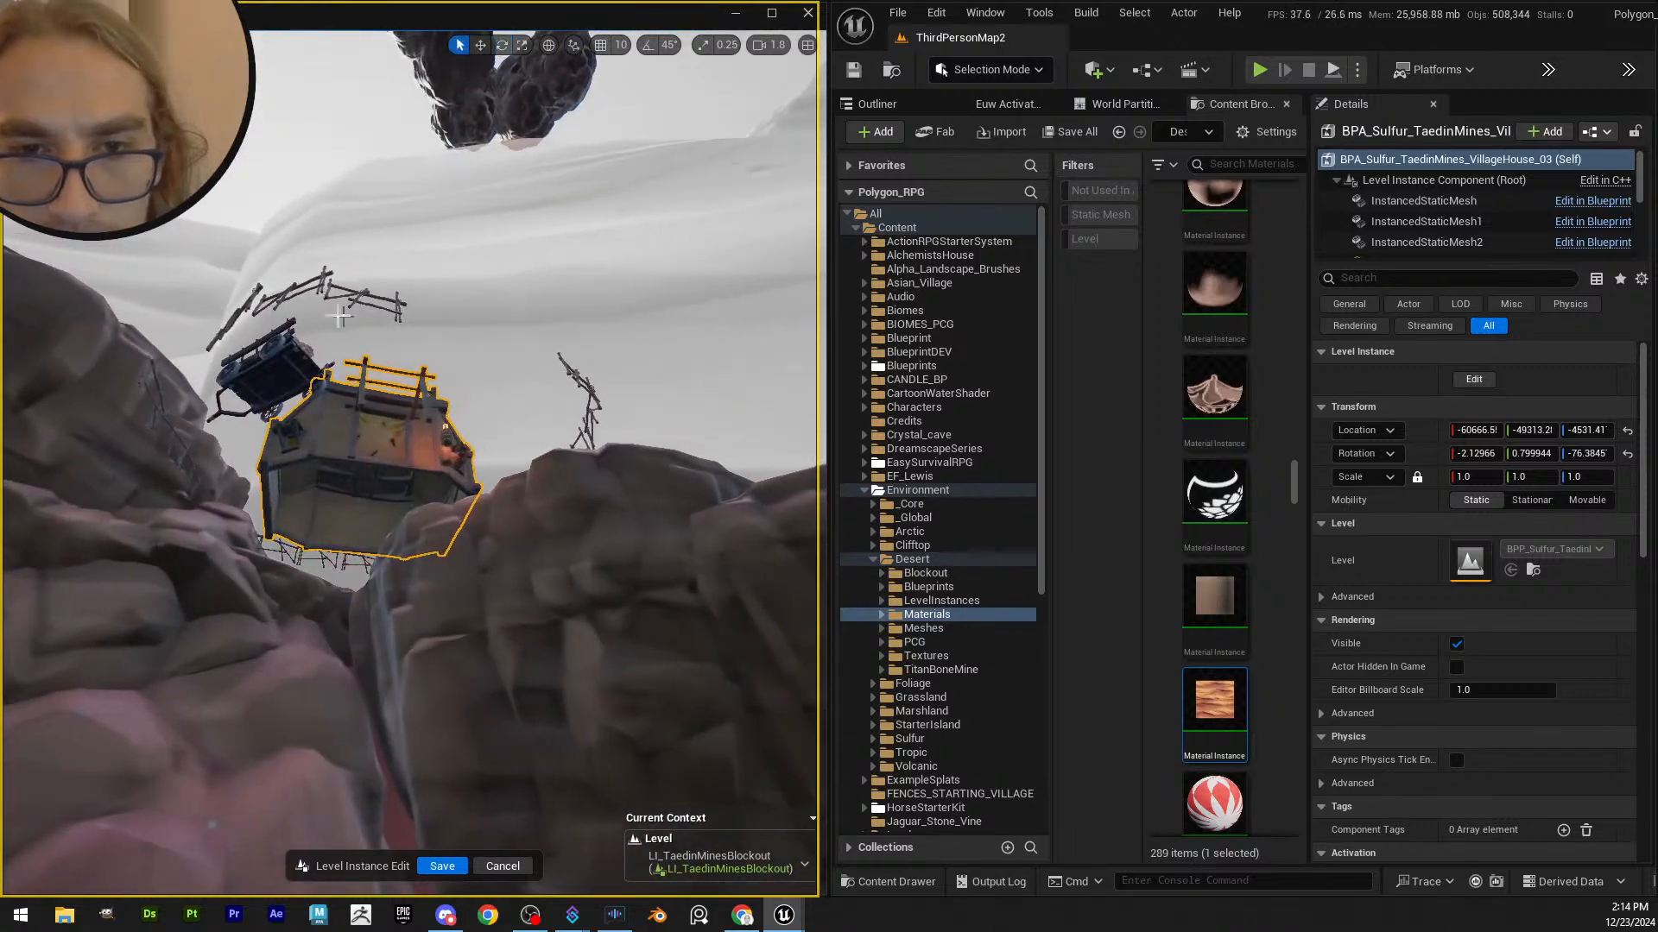
{"action": "left_click_drag", "start_coordinate": [666, 610], "coordinate": [670, 609]}
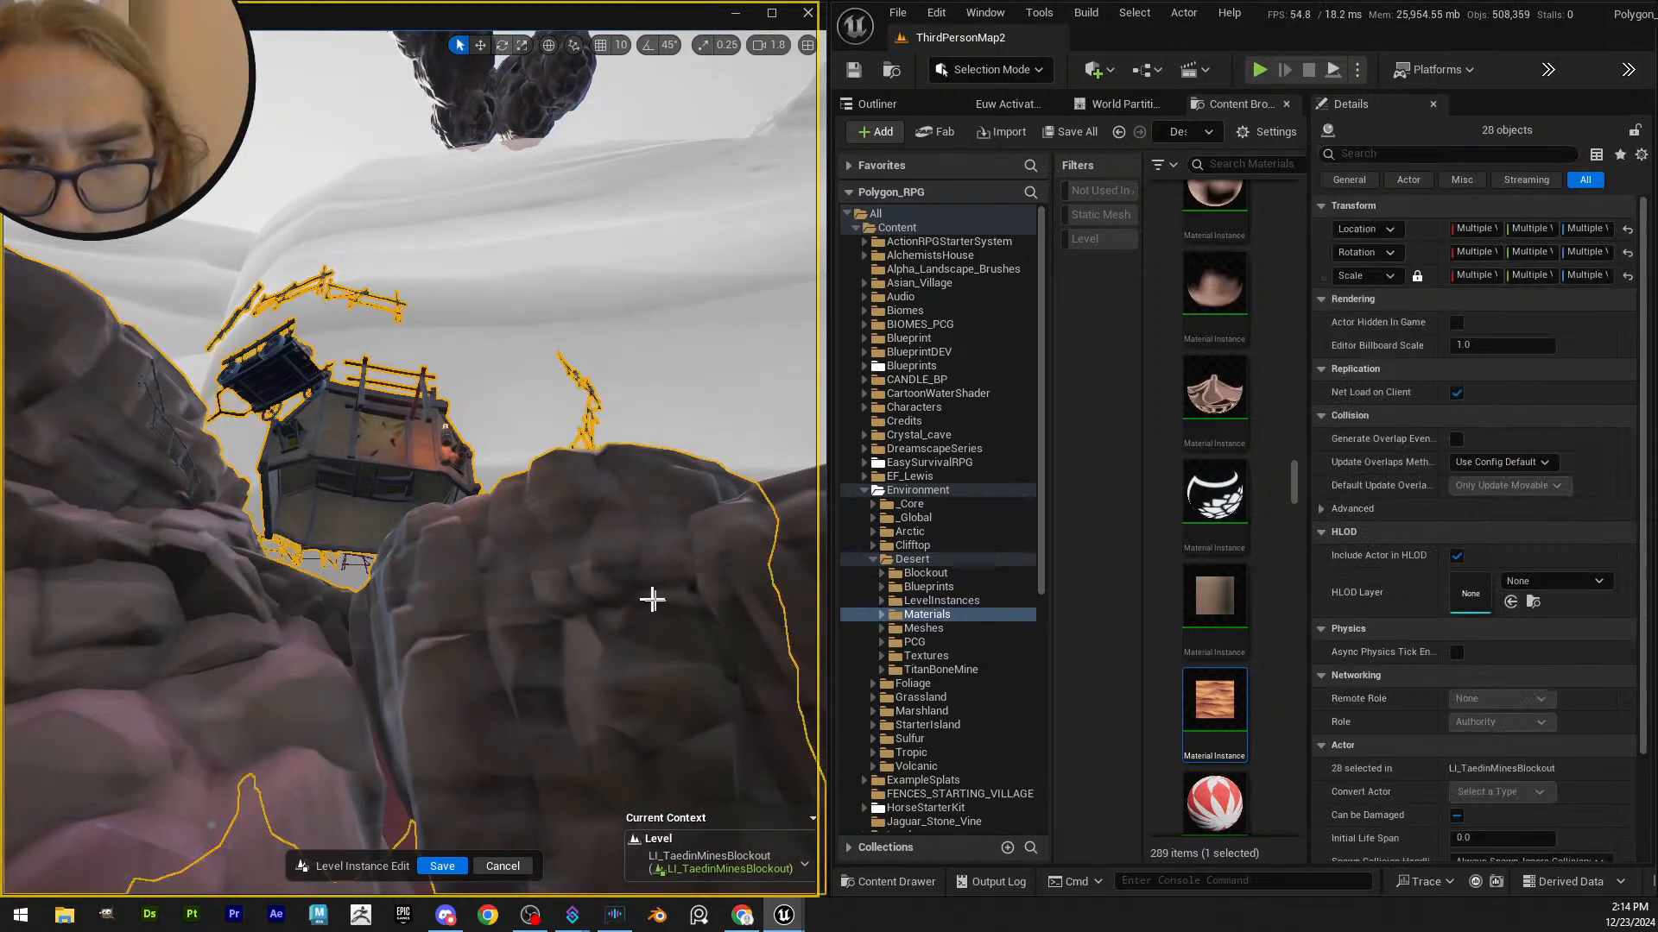
{"action": "right_click_drag", "start_coordinate": [505, 633], "coordinate": [513, 630]}
{"action": "key", "text": "e"}
{"action": "right_click_drag", "start_coordinate": [217, 544], "coordinate": [309, 728]}
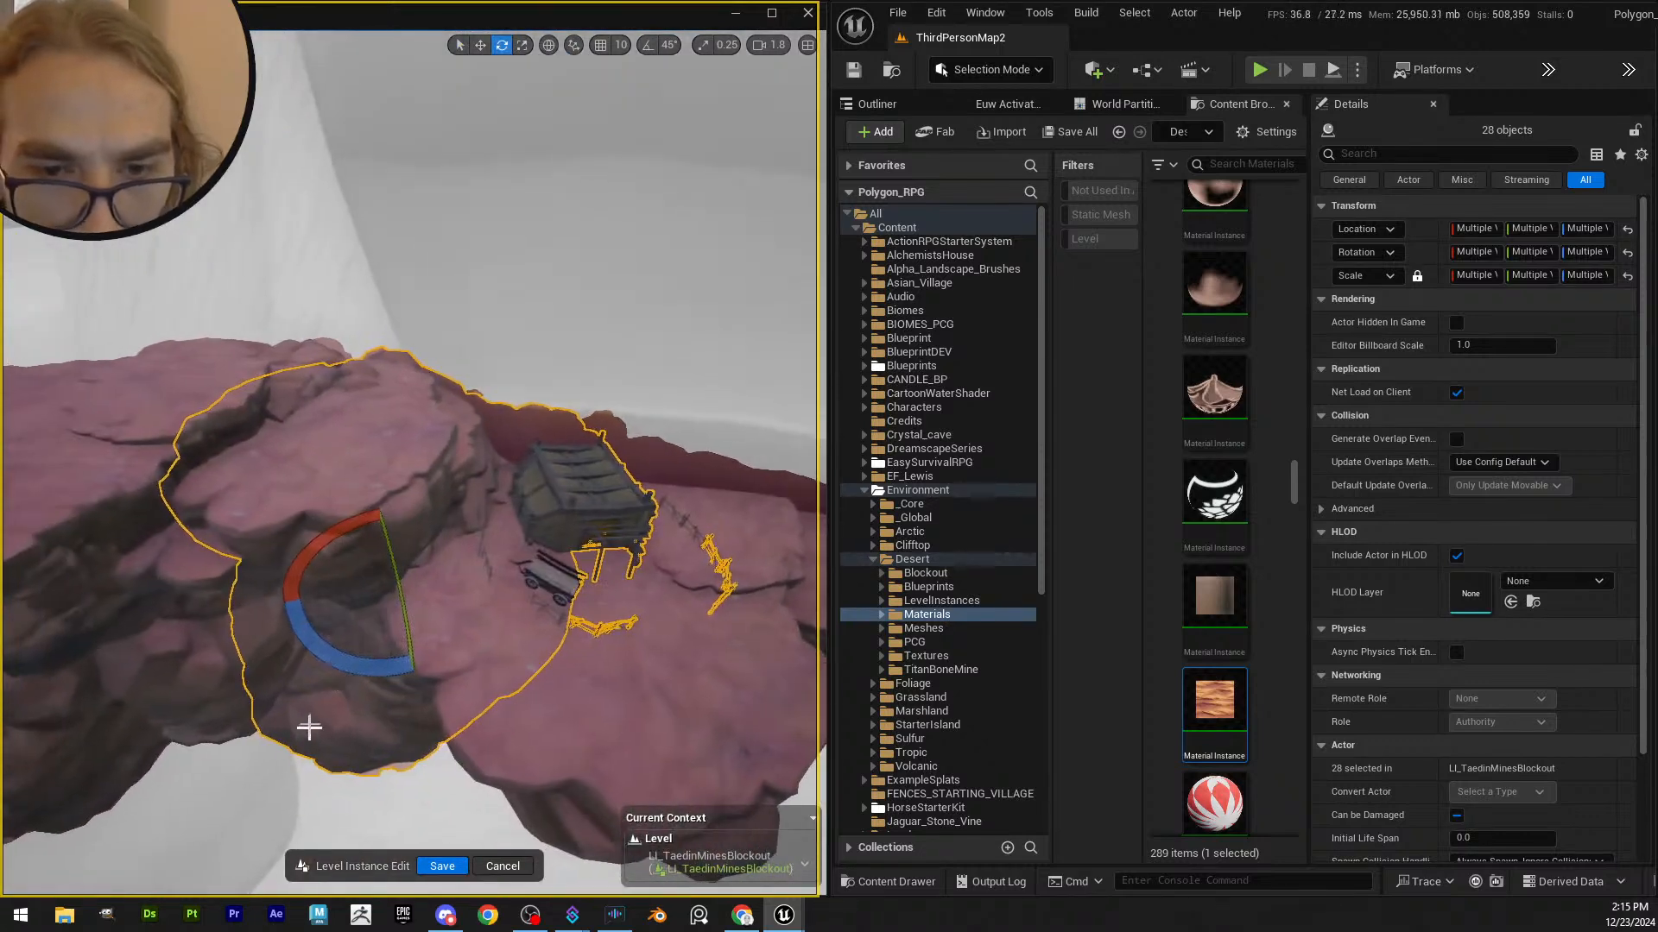
{"action": "right_click_drag", "start_coordinate": [601, 477], "coordinate": [372, 479]}
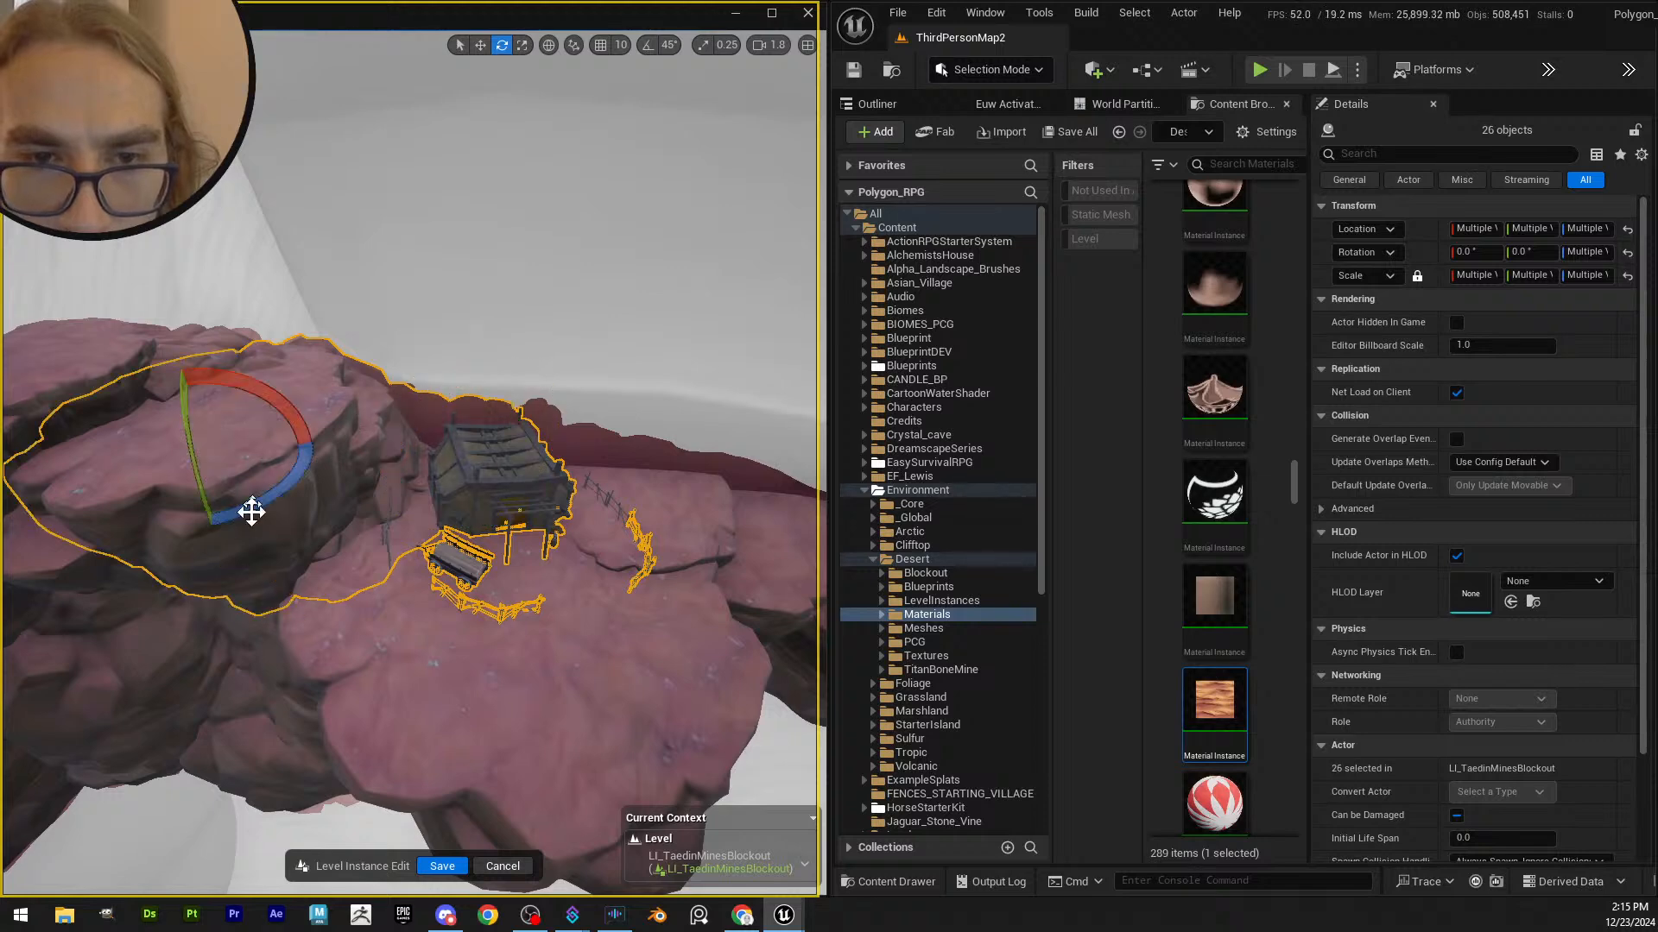
- Deselect the remaining surrounding rocks and unrelated pieces so only the house, cart and nearby props stay selected
{"action": "right_click_drag", "start_coordinate": [445, 440], "coordinate": [450, 464]}
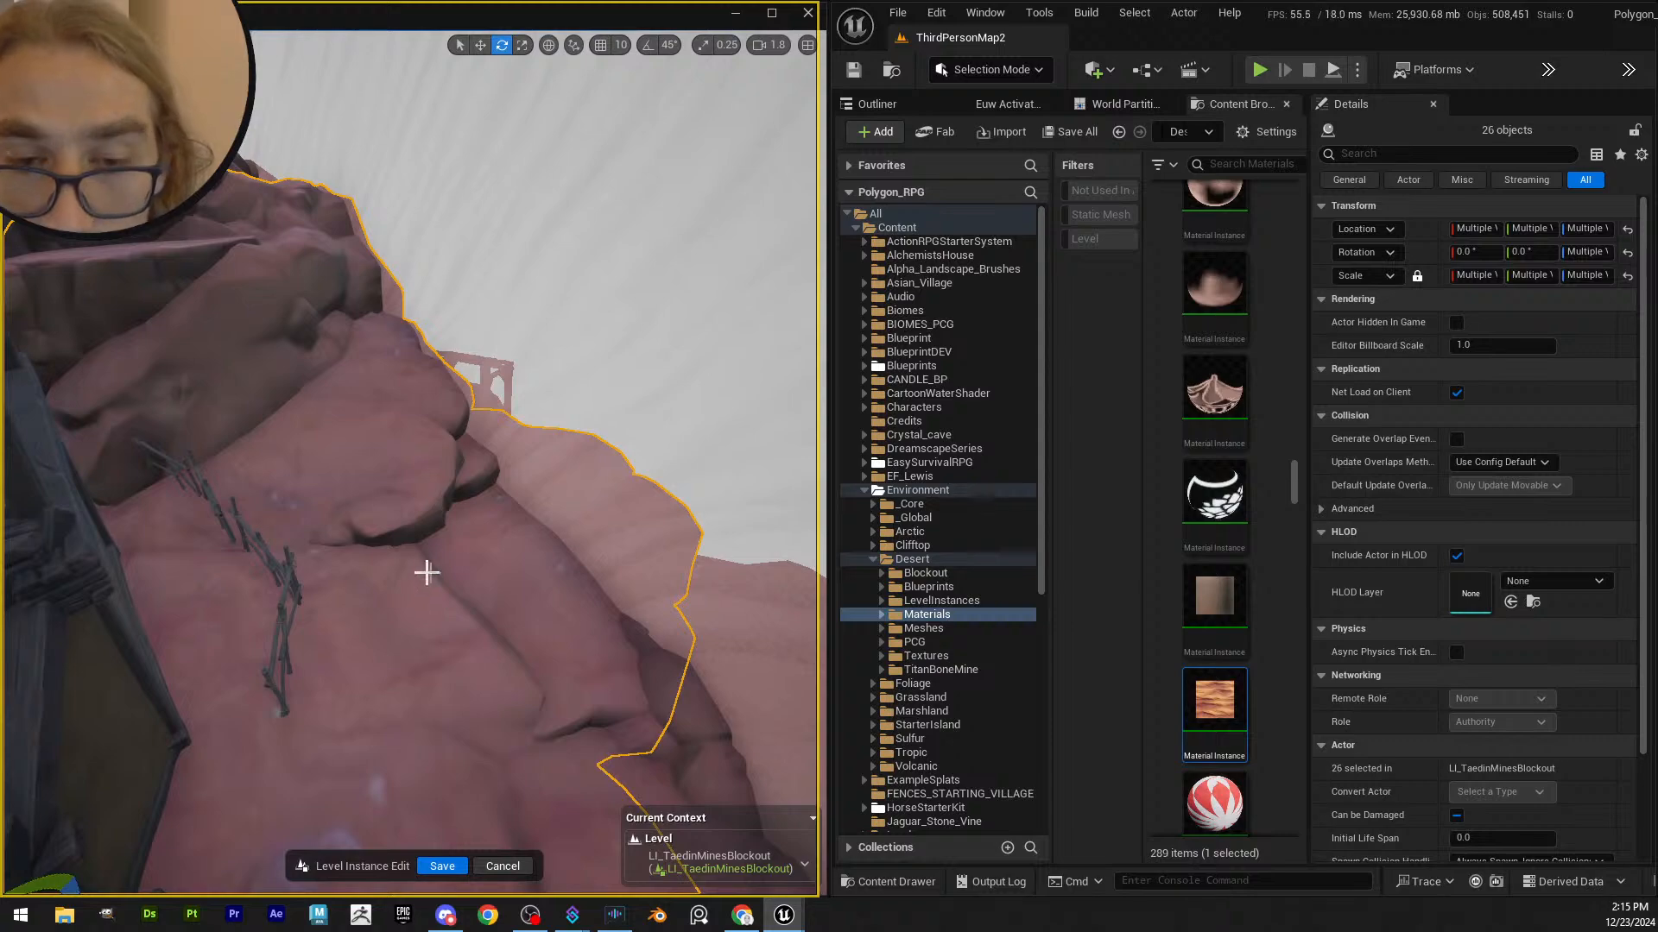
{"action": "right_click_drag", "start_coordinate": [425, 592], "coordinate": [433, 586]}
{"action": "right_click_drag", "start_coordinate": [279, 609], "coordinate": [279, 608]}
{"action": "scroll", "coordinate": [280, 609], "scroll_direction": "down", "scroll_amount": 3}
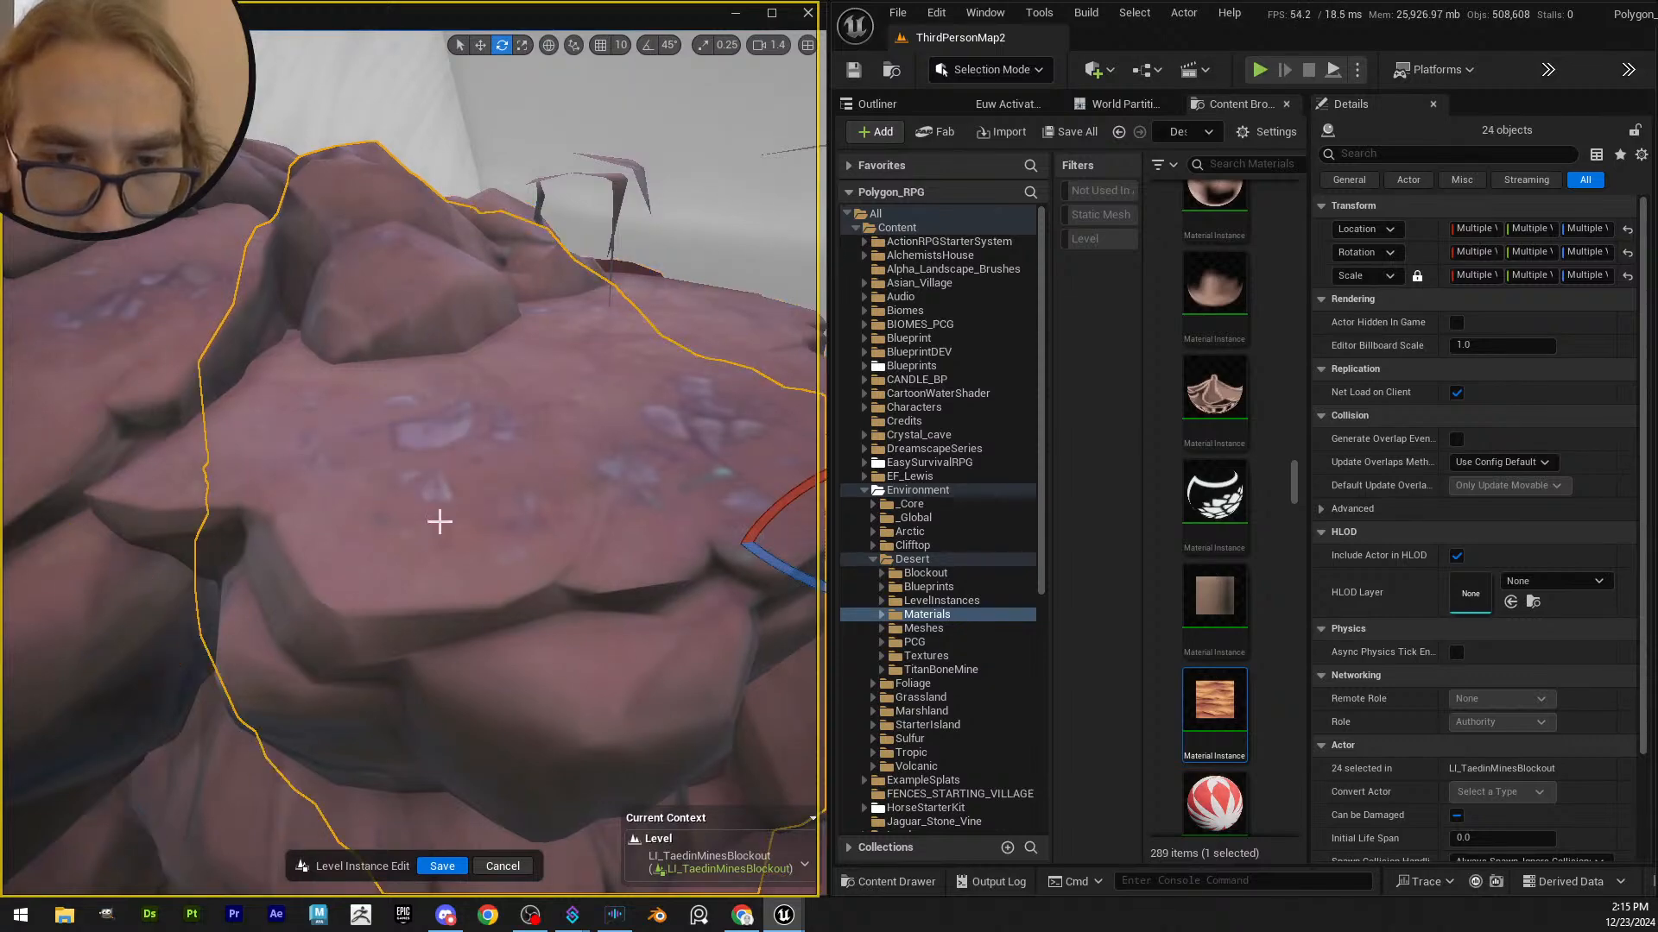
{"action": "right_click_drag", "start_coordinate": [439, 522], "coordinate": [439, 521]}
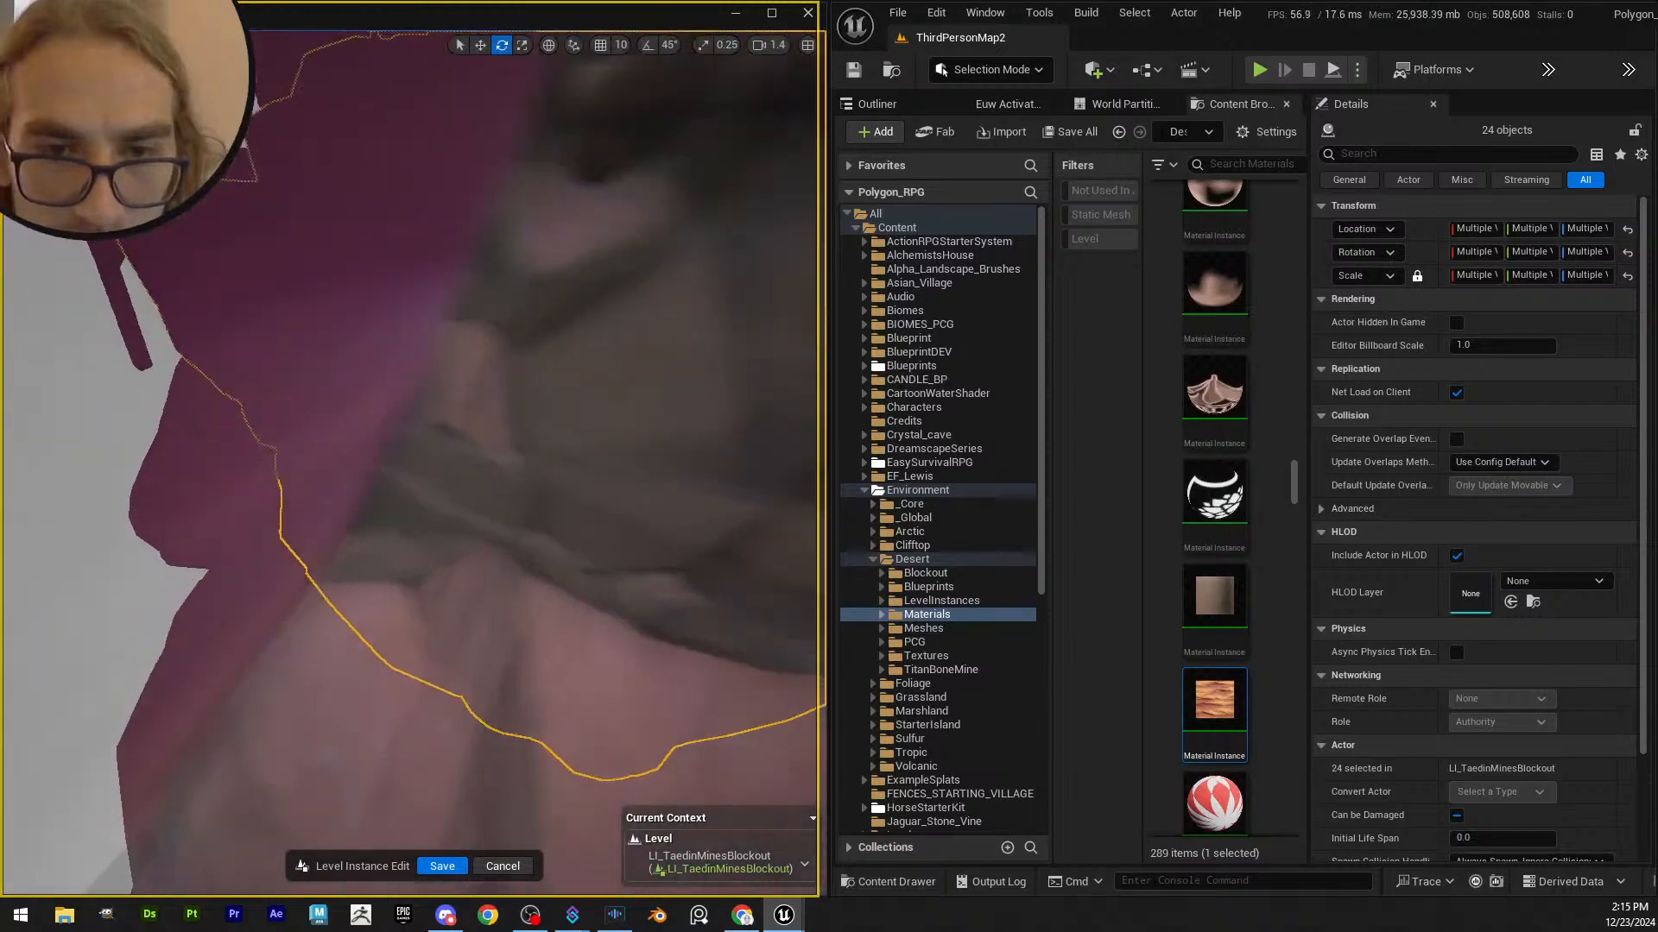
{"action": "right_click_drag", "start_coordinate": [463, 658], "coordinate": [464, 658]}
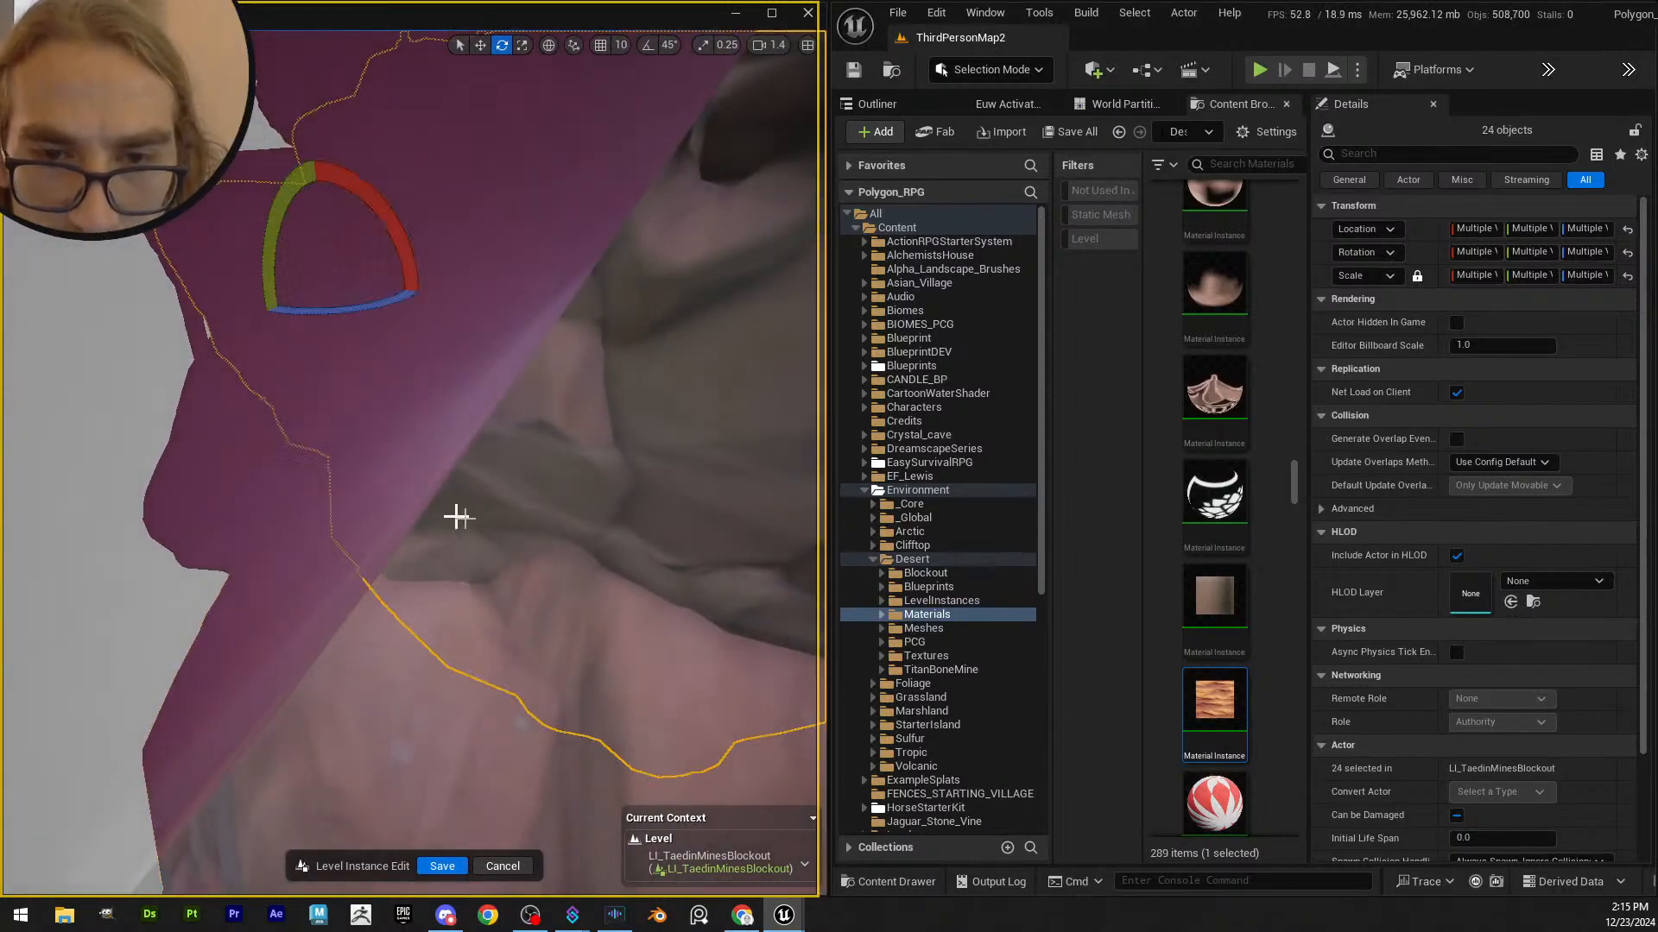
{"action": "right_click_drag", "start_coordinate": [300, 486], "coordinate": [292, 491]}
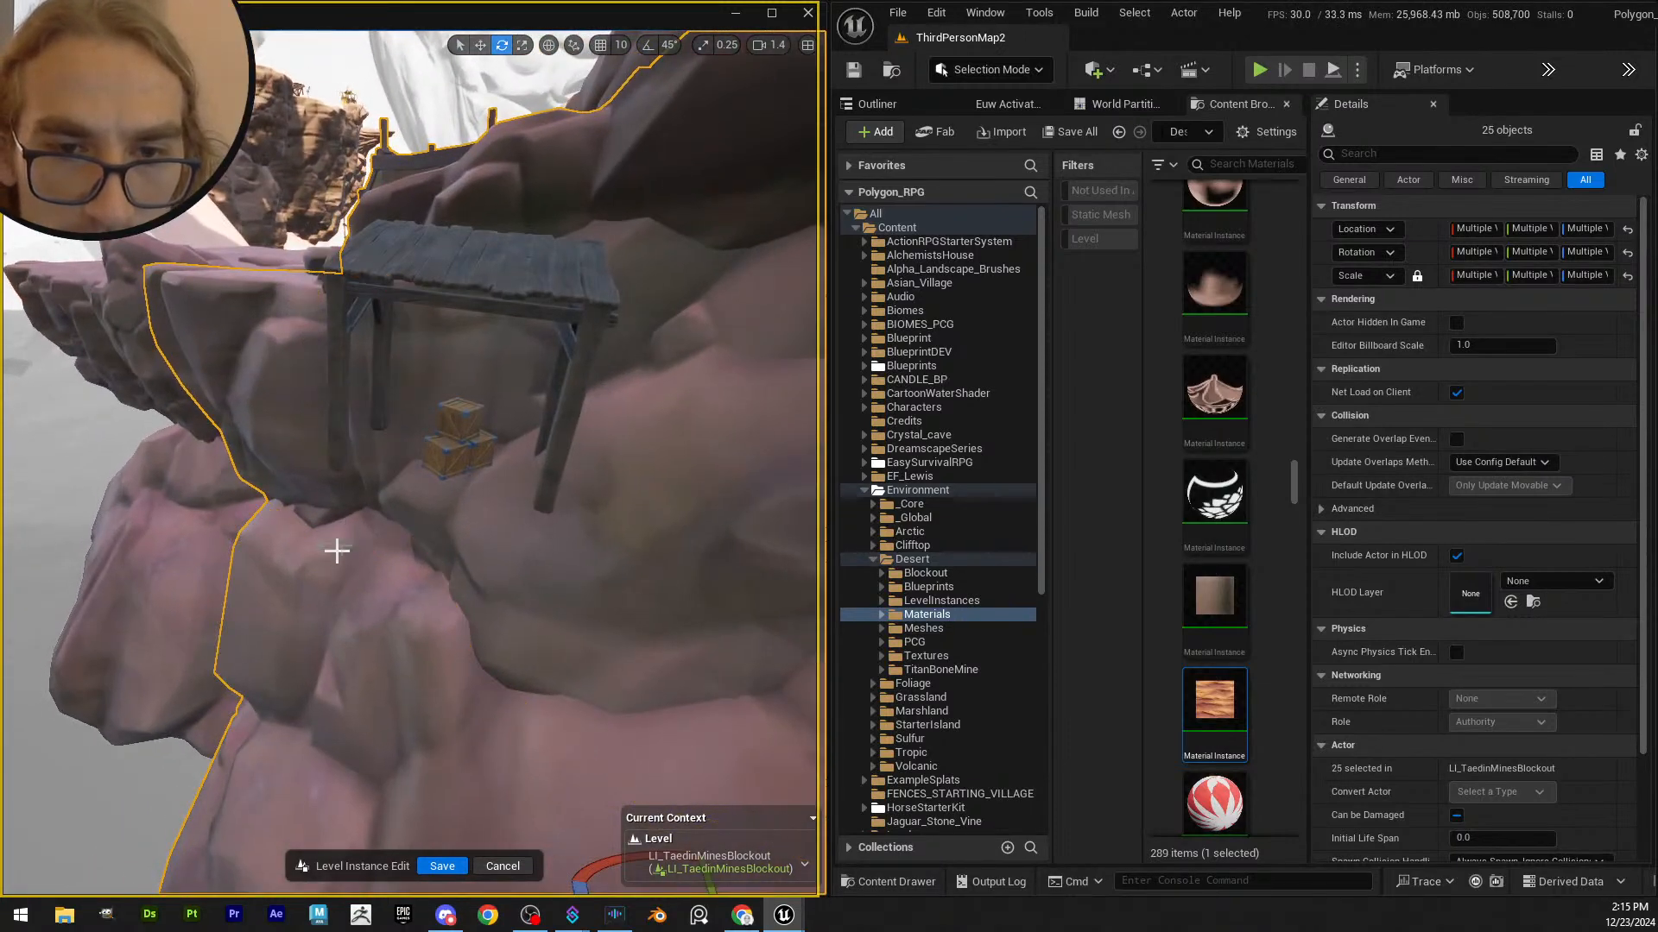
{"action": "right_click_drag", "start_coordinate": [396, 486], "coordinate": [395, 486]}
{"action": "scroll", "coordinate": [395, 486], "scroll_direction": "up", "scroll_amount": 2}
{"action": "right_click_drag", "start_coordinate": [356, 391], "coordinate": [356, 391]}
{"action": "right_click_drag", "start_coordinate": [478, 386], "coordinate": [479, 386]}
{"action": "scroll", "coordinate": [478, 386], "scroll_direction": "down", "scroll_amount": 2}
{"action": "right_click_drag", "start_coordinate": [388, 540], "coordinate": [389, 540]}
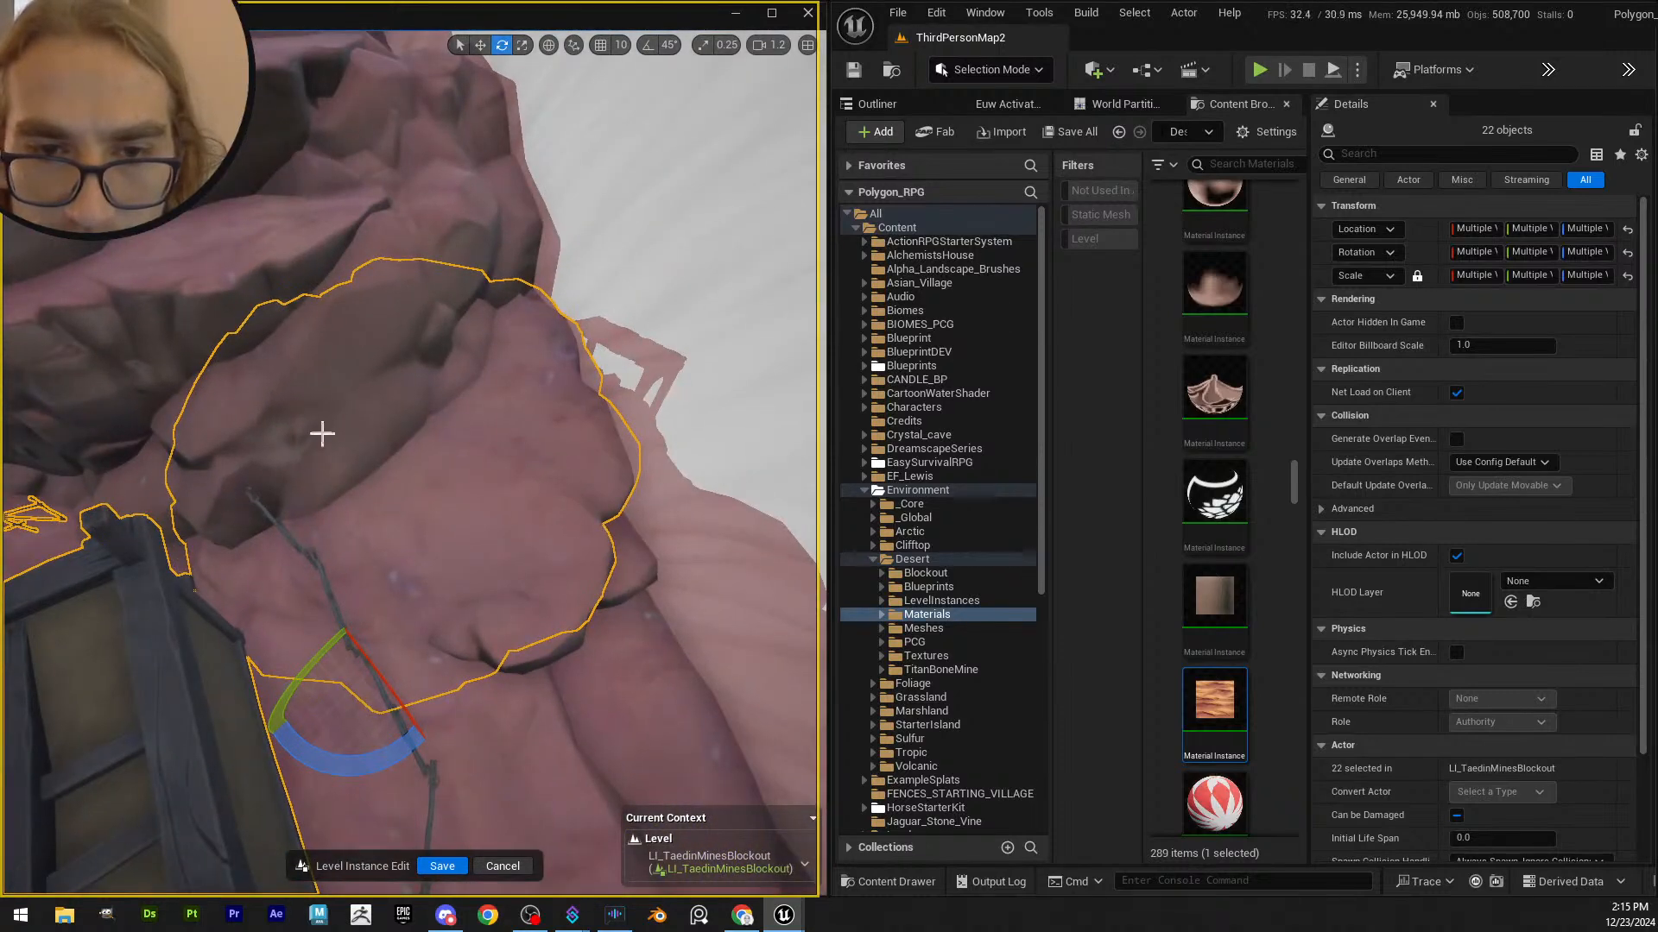
{"action": "right_click_drag", "start_coordinate": [475, 634], "coordinate": [476, 634]}
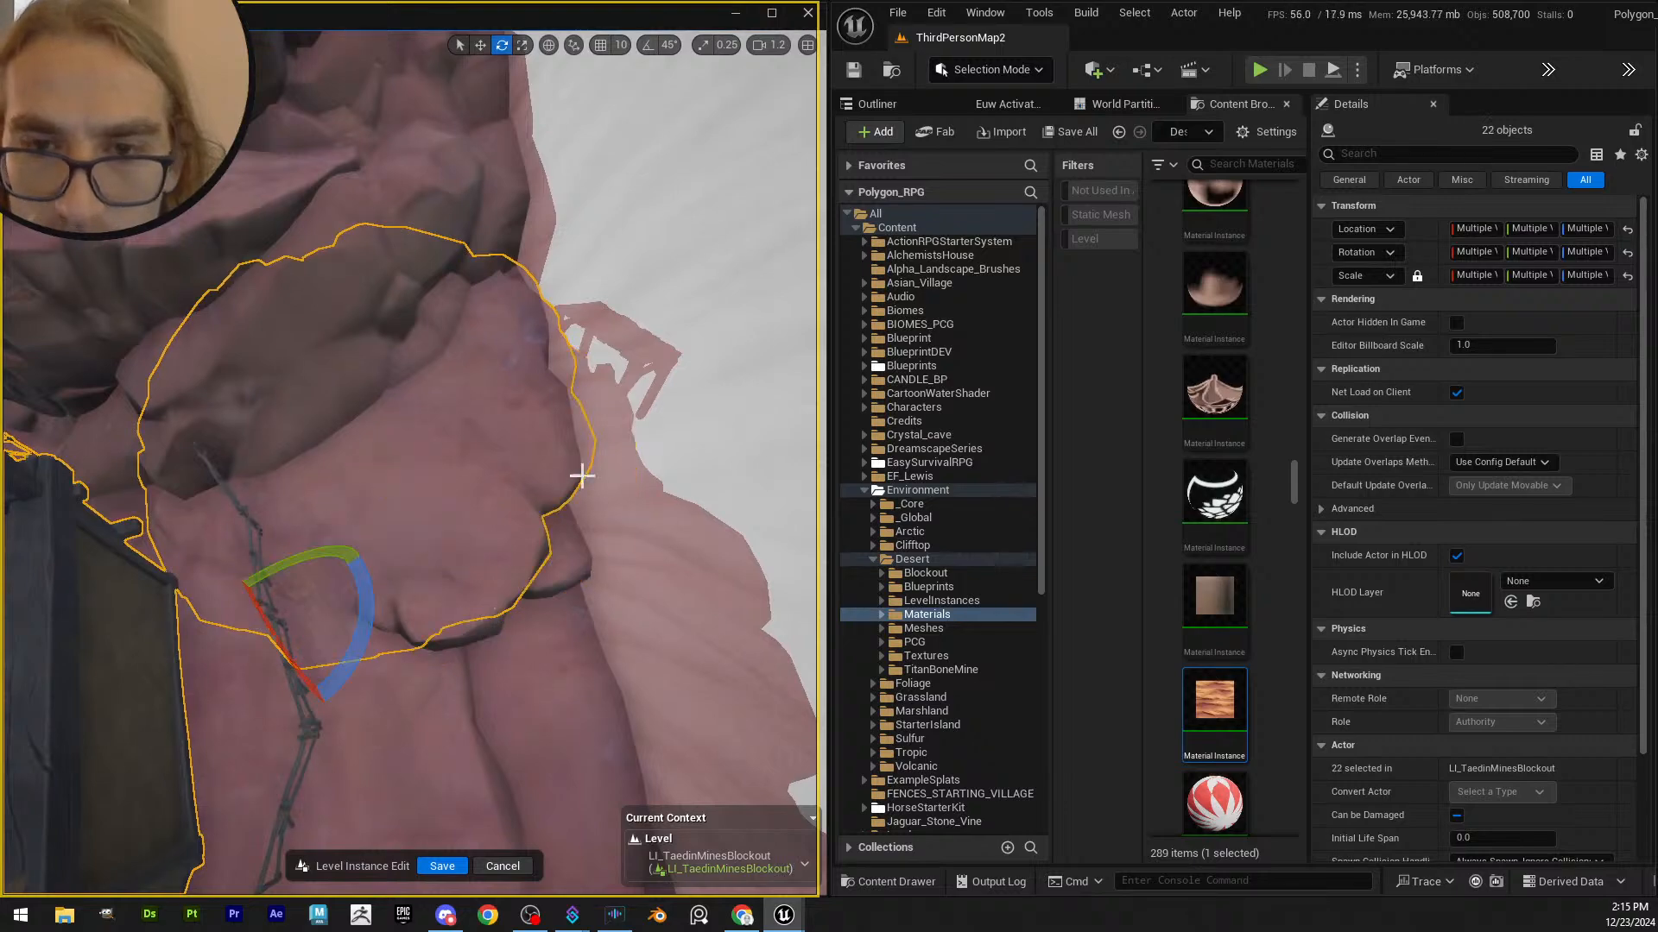
{"action": "right_click_drag", "start_coordinate": [582, 475], "coordinate": [582, 476]}
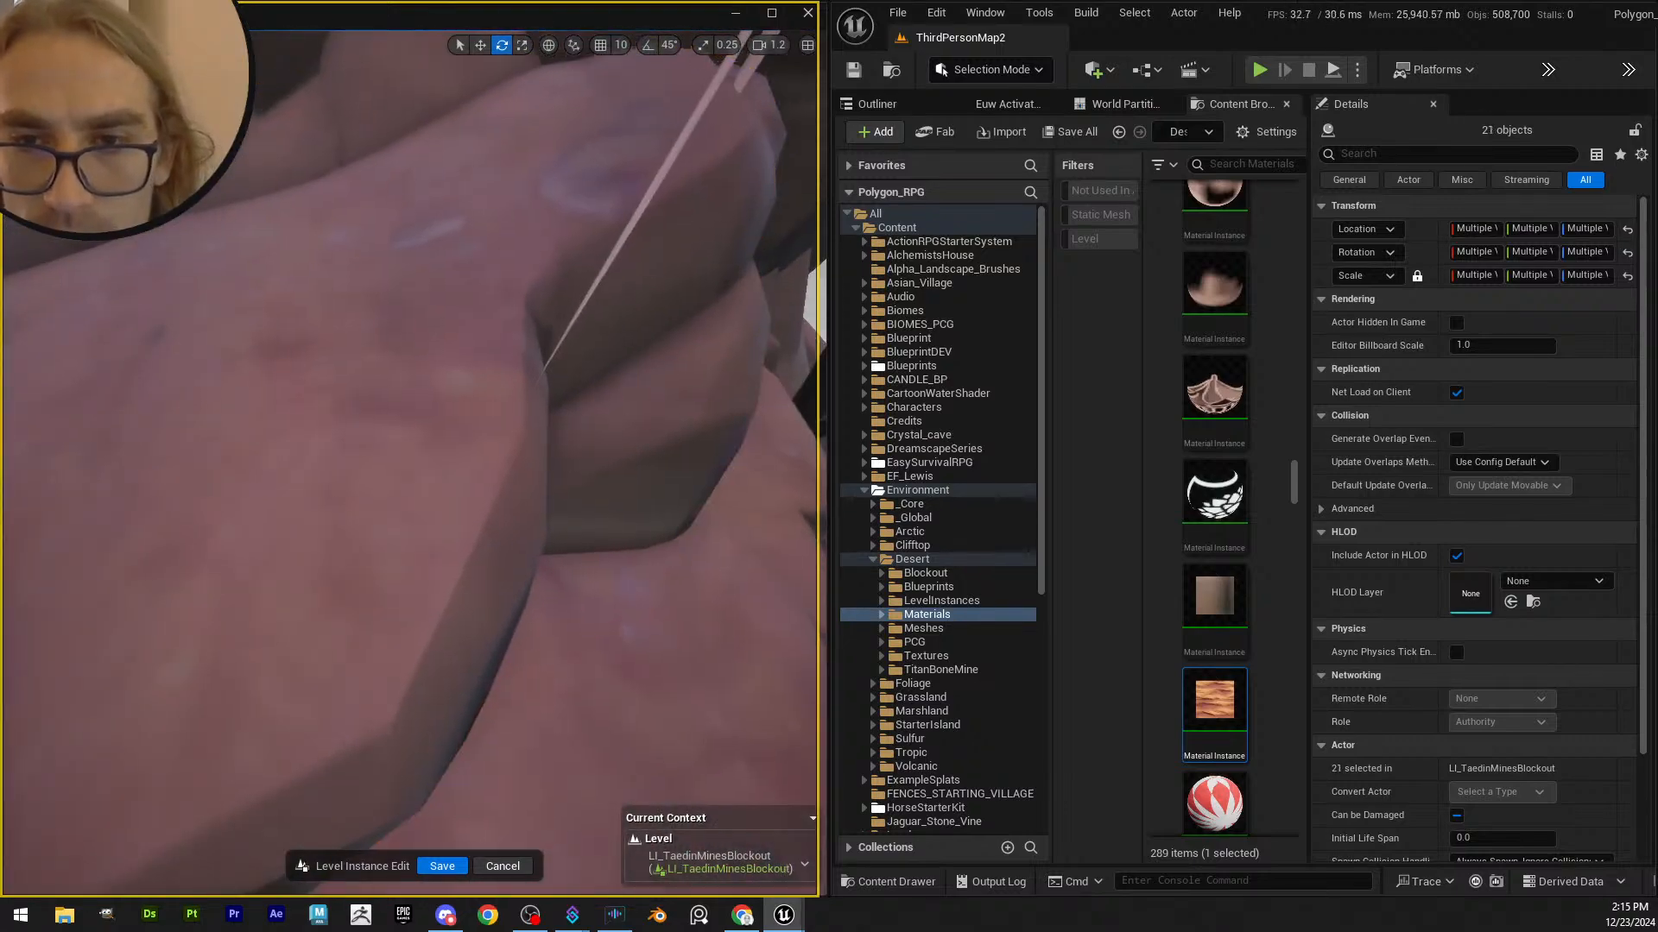
- Adjust the height of the selected house, cart and fences so the group rests on the rock surface
{"action": "key", "text": "f"}
{"action": "key", "text": "w"}
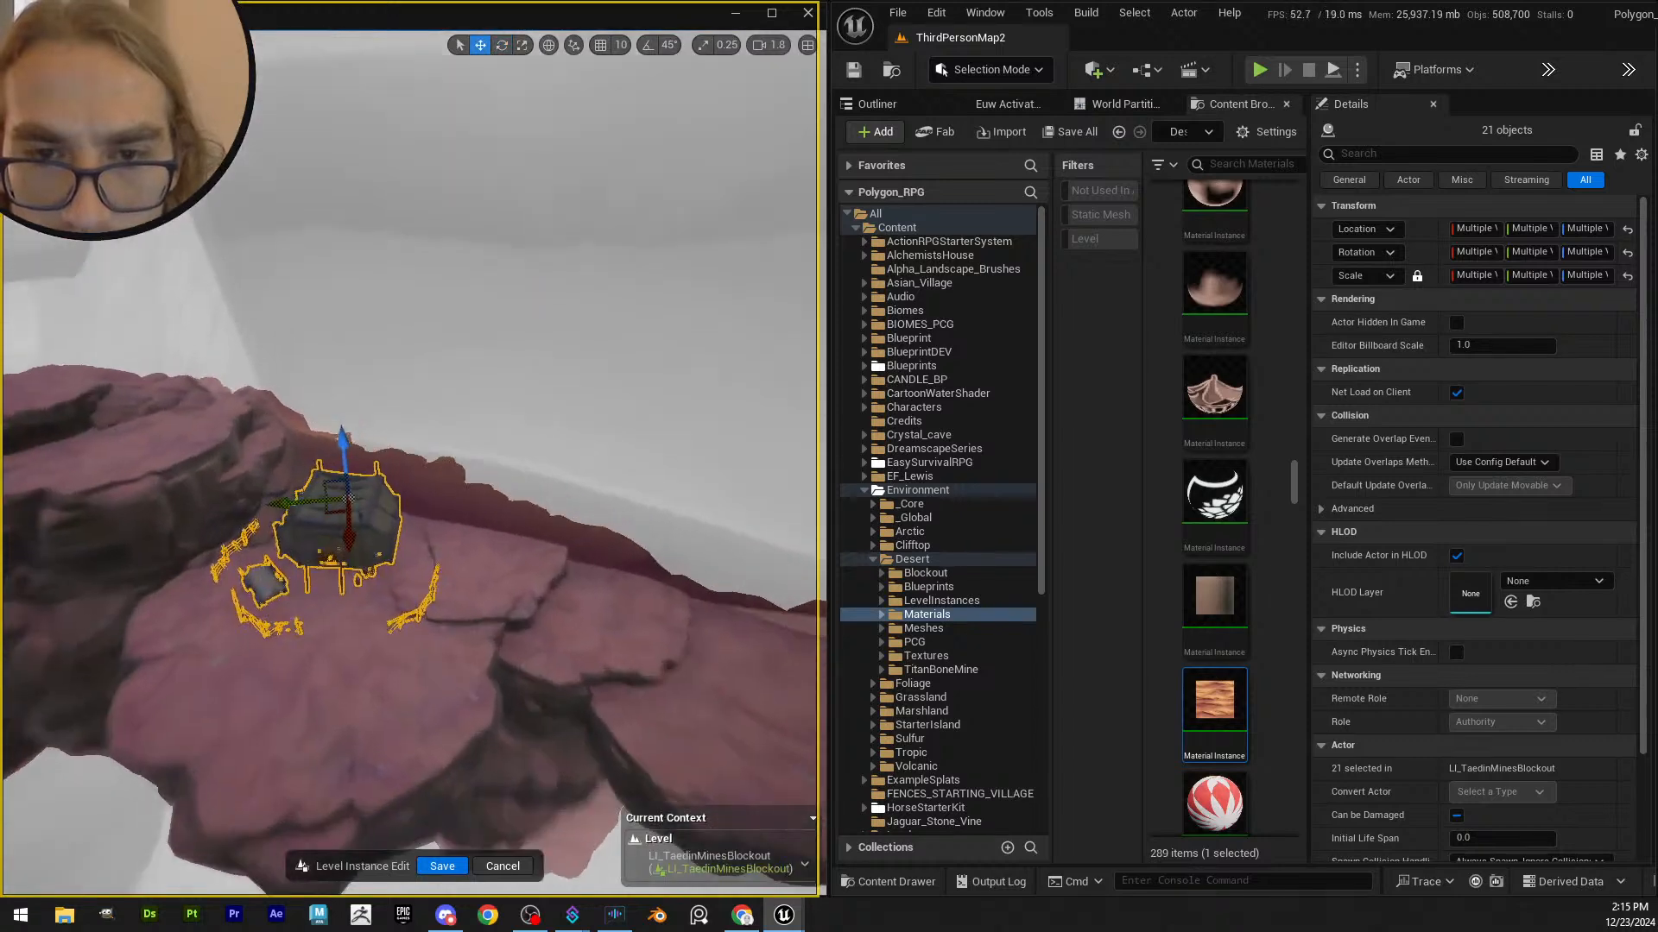
{"action": "right_click_drag", "start_coordinate": [404, 489], "coordinate": [404, 489]}
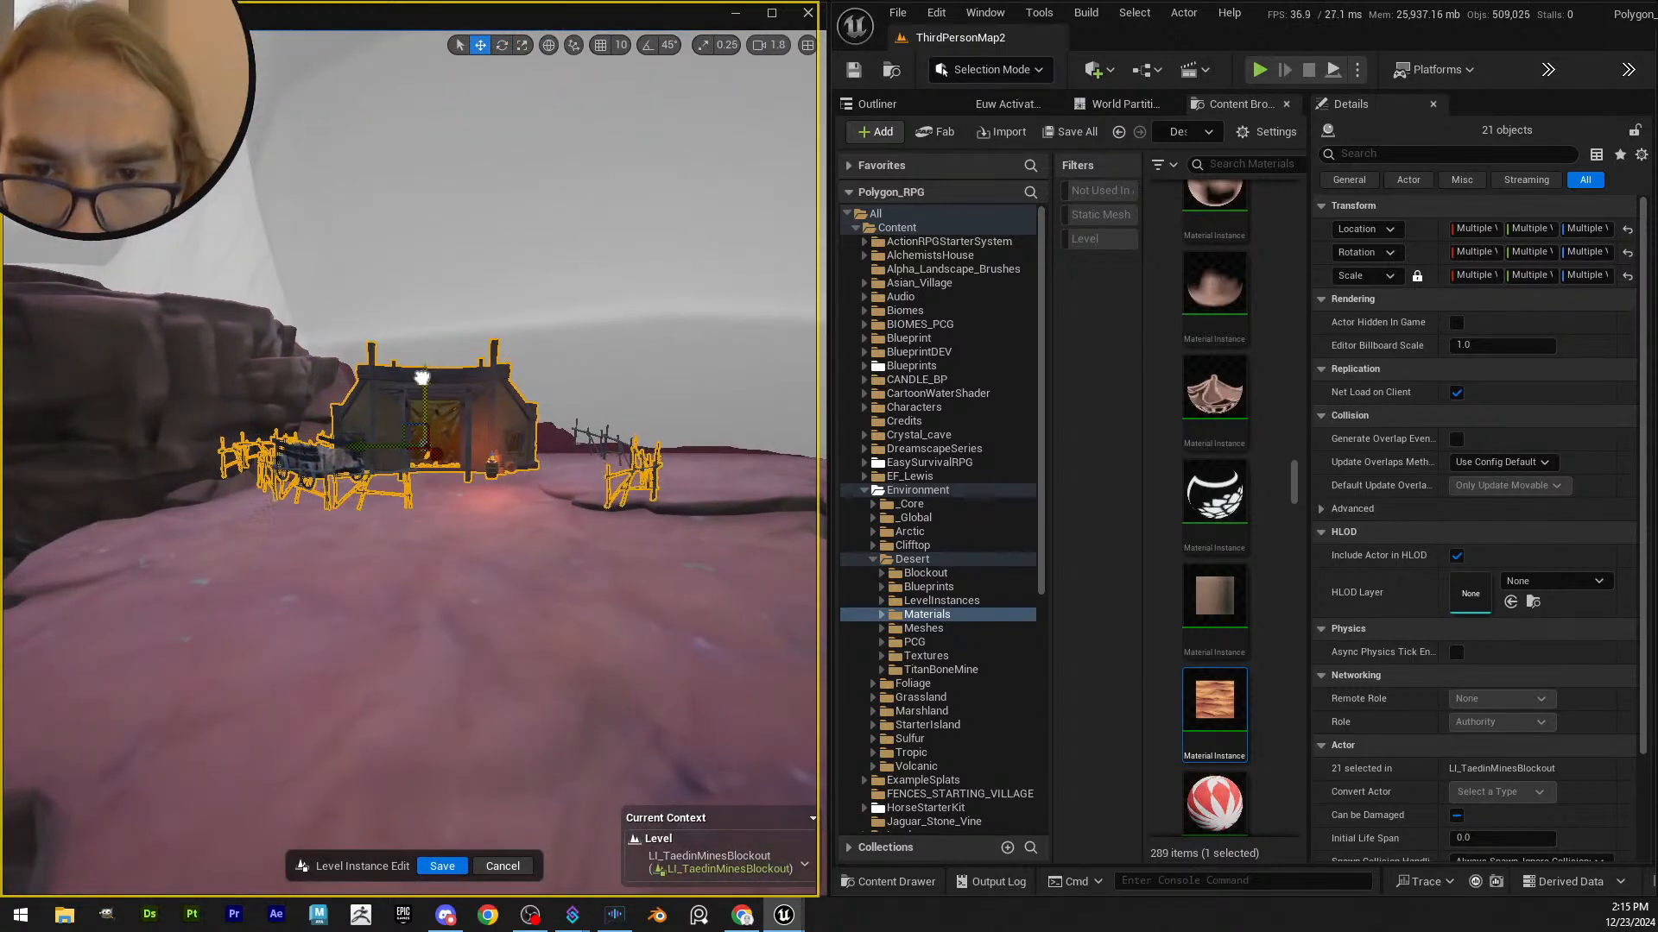
{"action": "right_click_drag", "start_coordinate": [419, 499], "coordinate": [420, 500]}
{"action": "left_click_drag", "start_coordinate": [418, 487], "coordinate": [438, 517]}
{"action": "key", "text": "ctrl+z"}
{"action": "right_click_drag", "start_coordinate": [404, 445], "coordinate": [403, 444]}
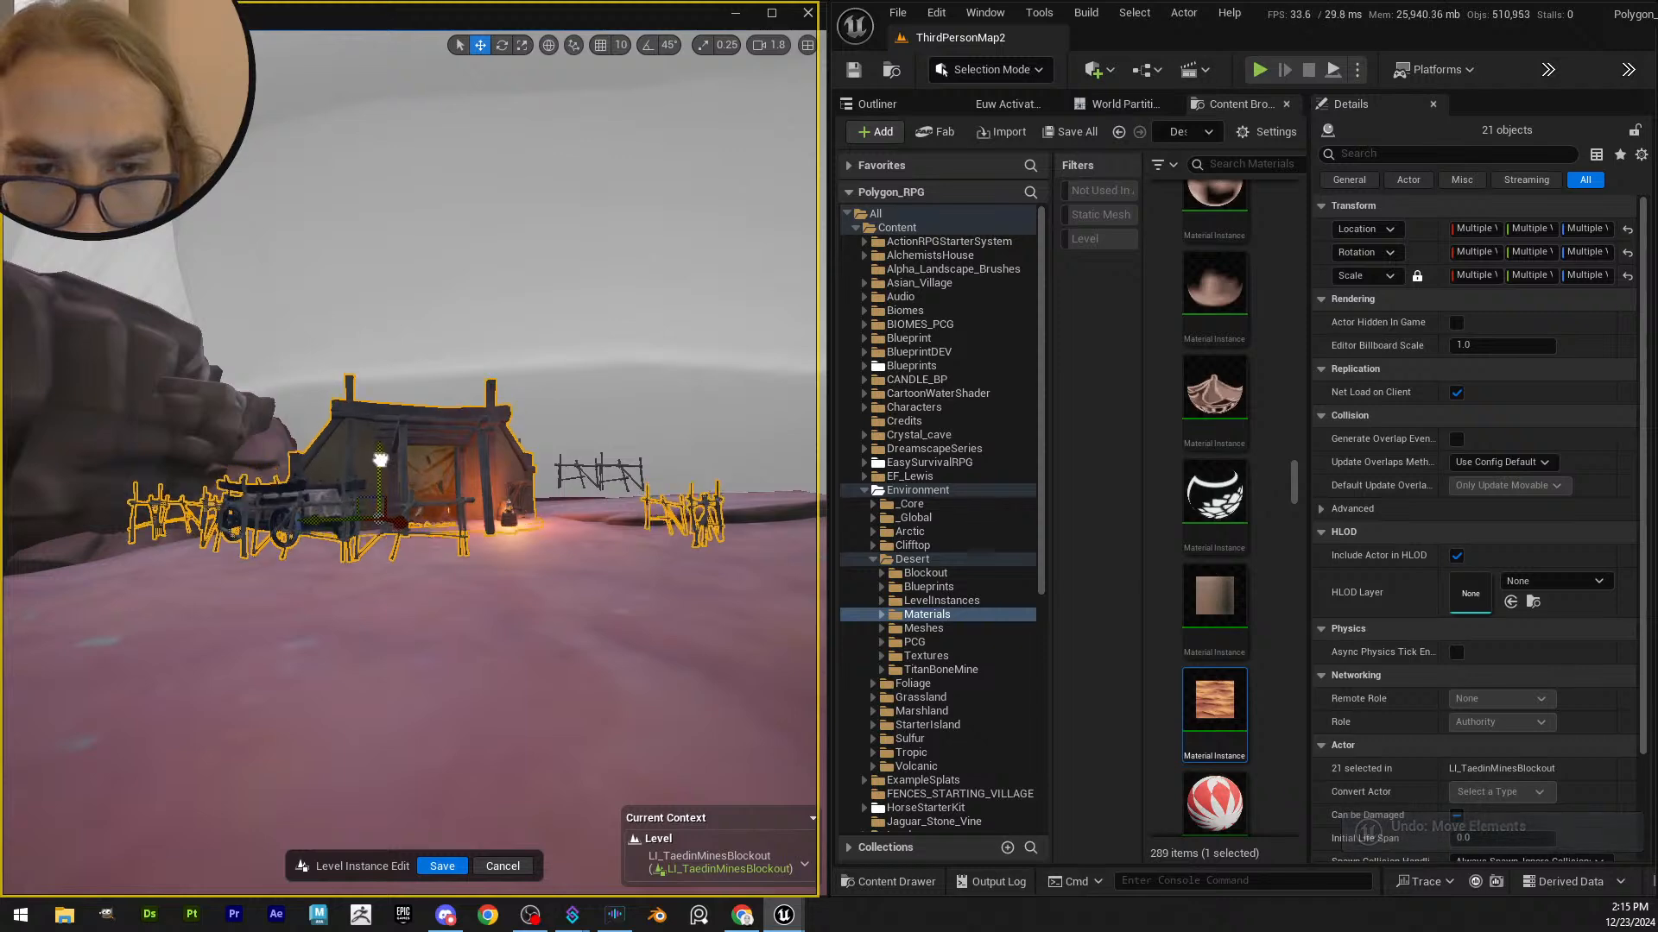
{"action": "left_click_drag", "start_coordinate": [380, 460], "coordinate": [376, 456]}
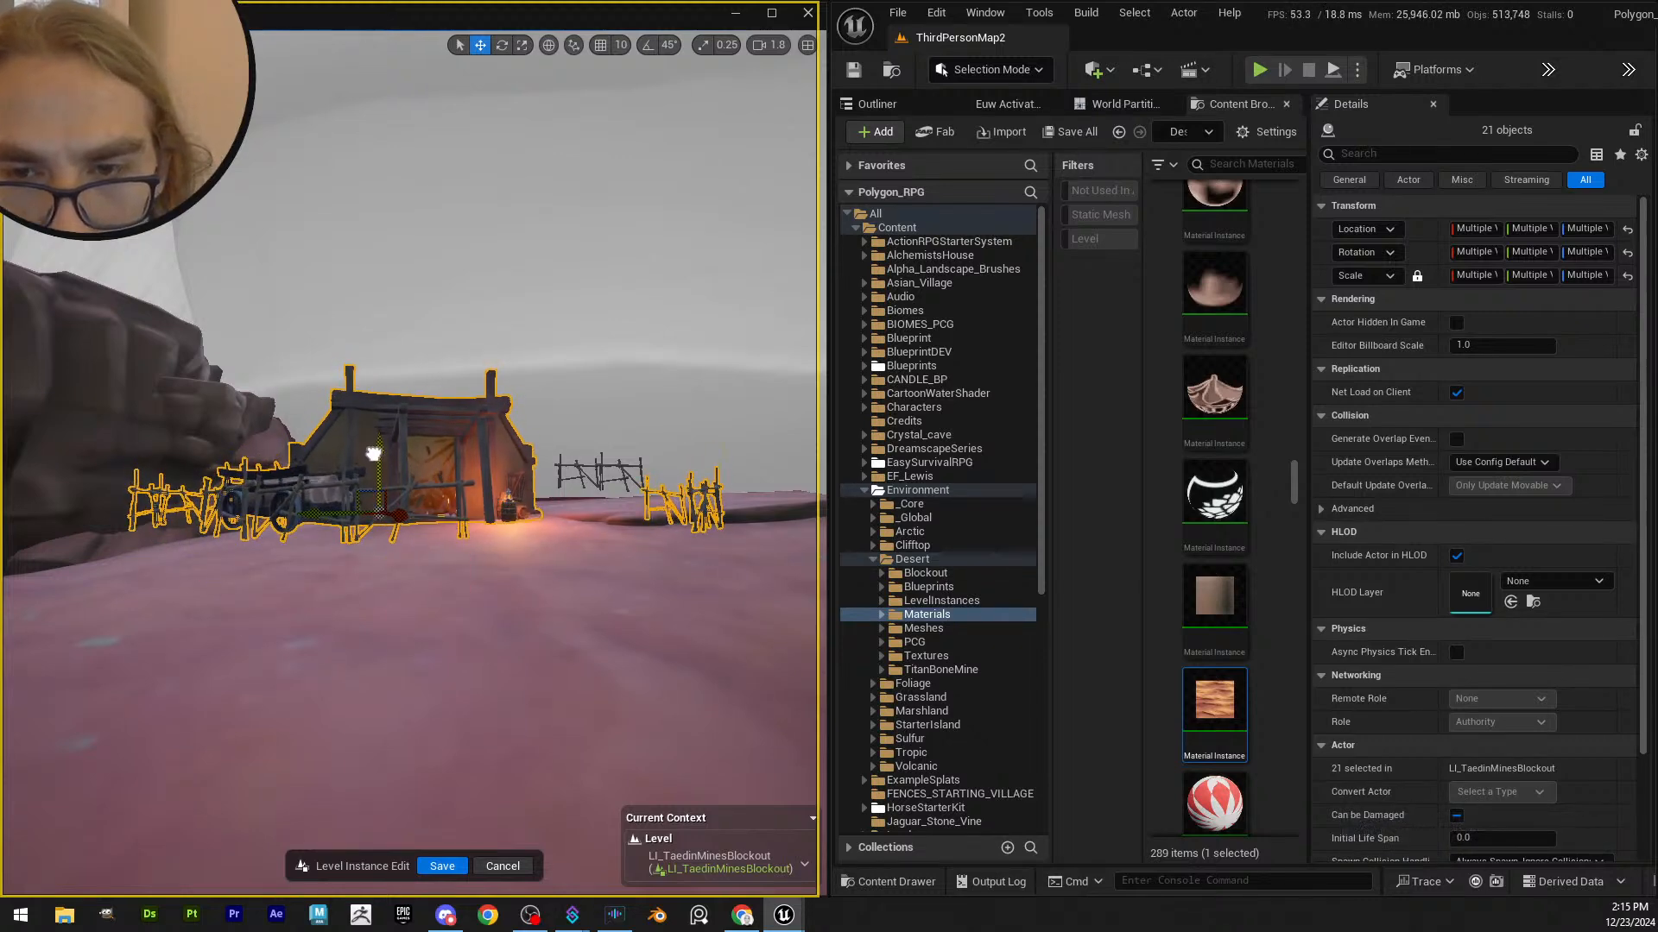
{"action": "key", "text": "w"}
- Lower and slightly rotate the two fence sections behind the house to follow the rock, and save the level instance
{"action": "right_click_drag", "start_coordinate": [380, 455], "coordinate": [379, 456]}
{"action": "scroll", "coordinate": [380, 456], "scroll_direction": "down", "scroll_amount": 4}
{"action": "right_click_drag", "start_coordinate": [275, 457], "coordinate": [275, 457]}
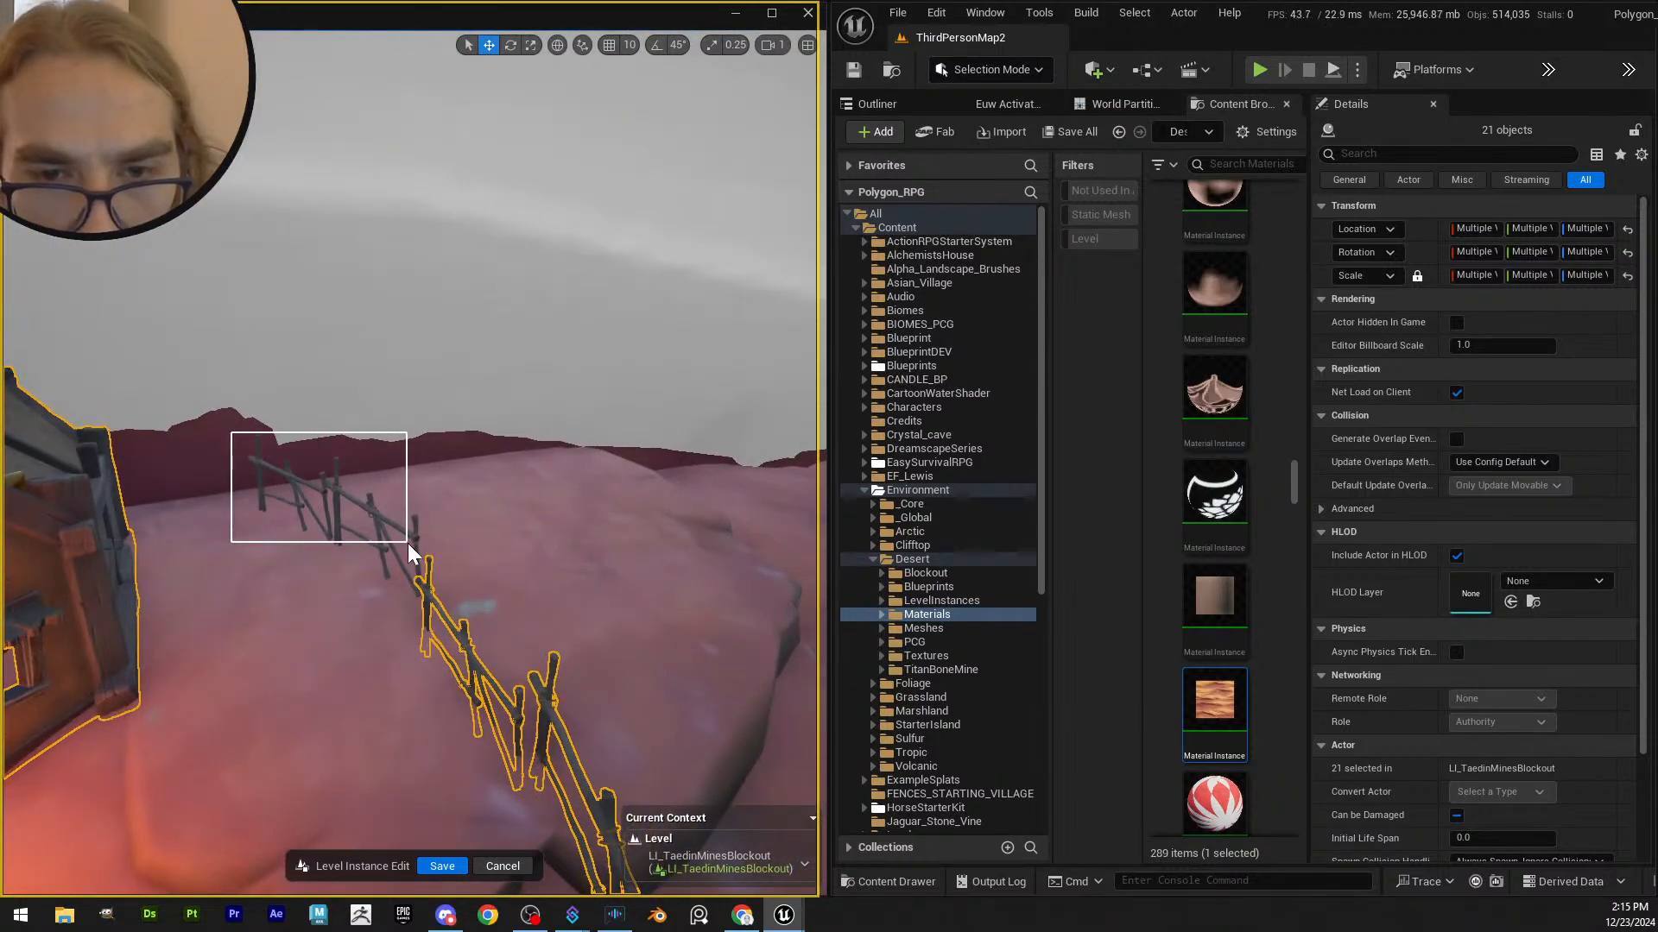
{"action": "left_click_drag", "start_coordinate": [407, 542], "coordinate": [426, 551], "text": "ctrl+alt"}
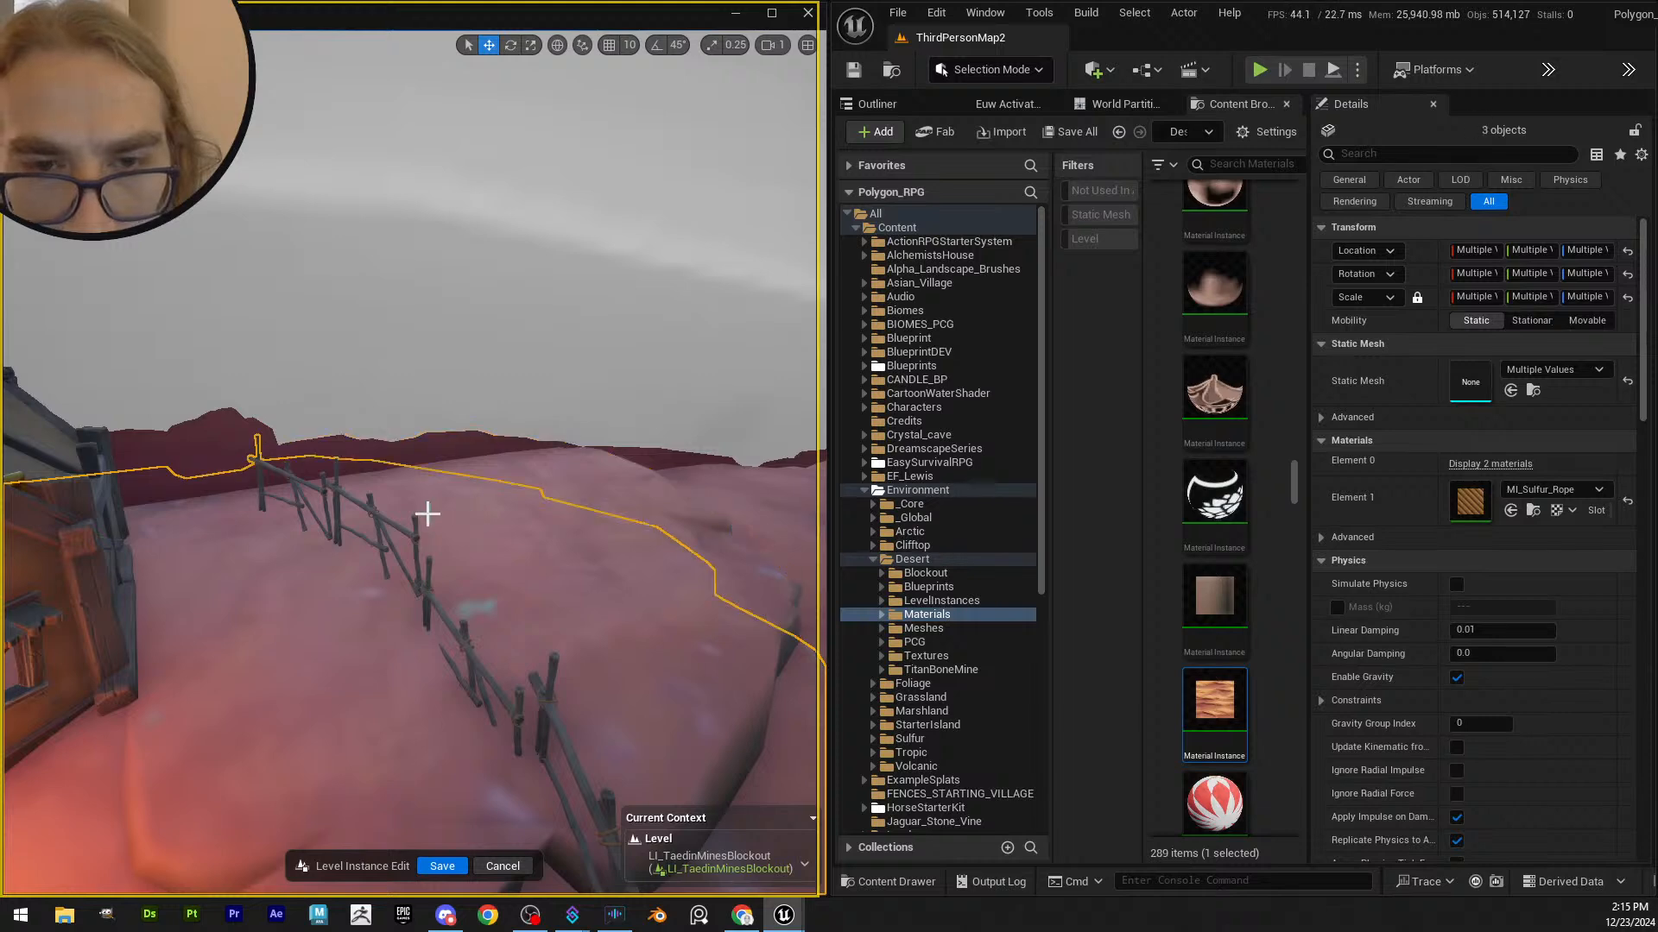
{"action": "left_click", "coordinate": [241, 537]}
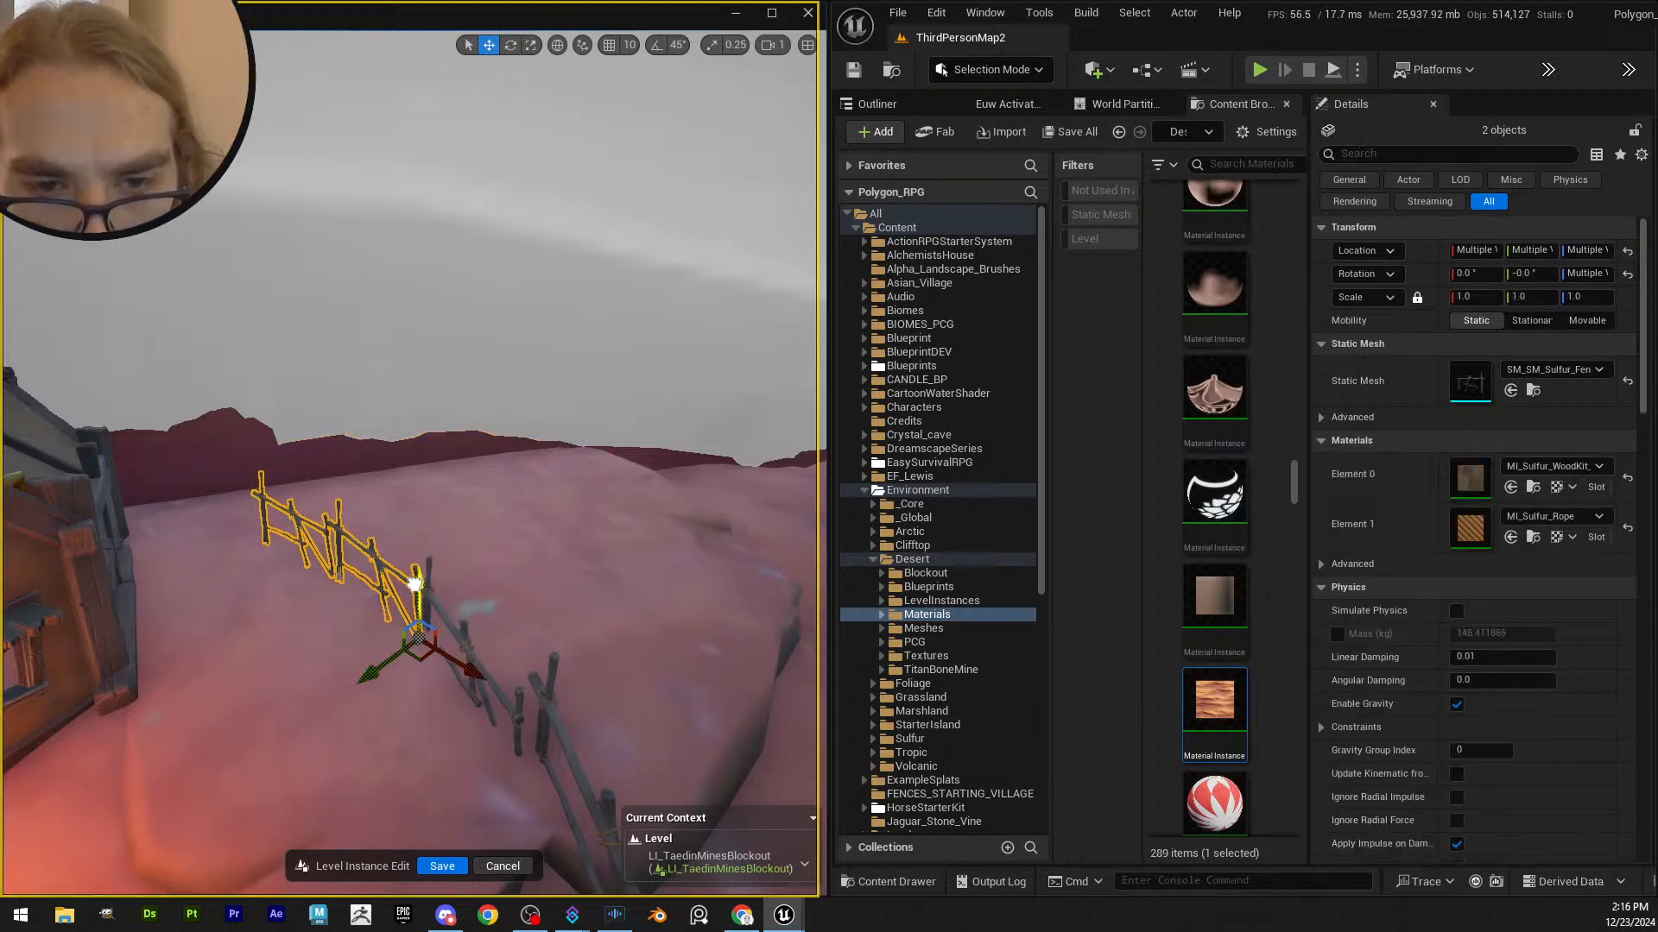
{"action": "right_click_drag", "start_coordinate": [414, 583], "coordinate": [424, 588]}
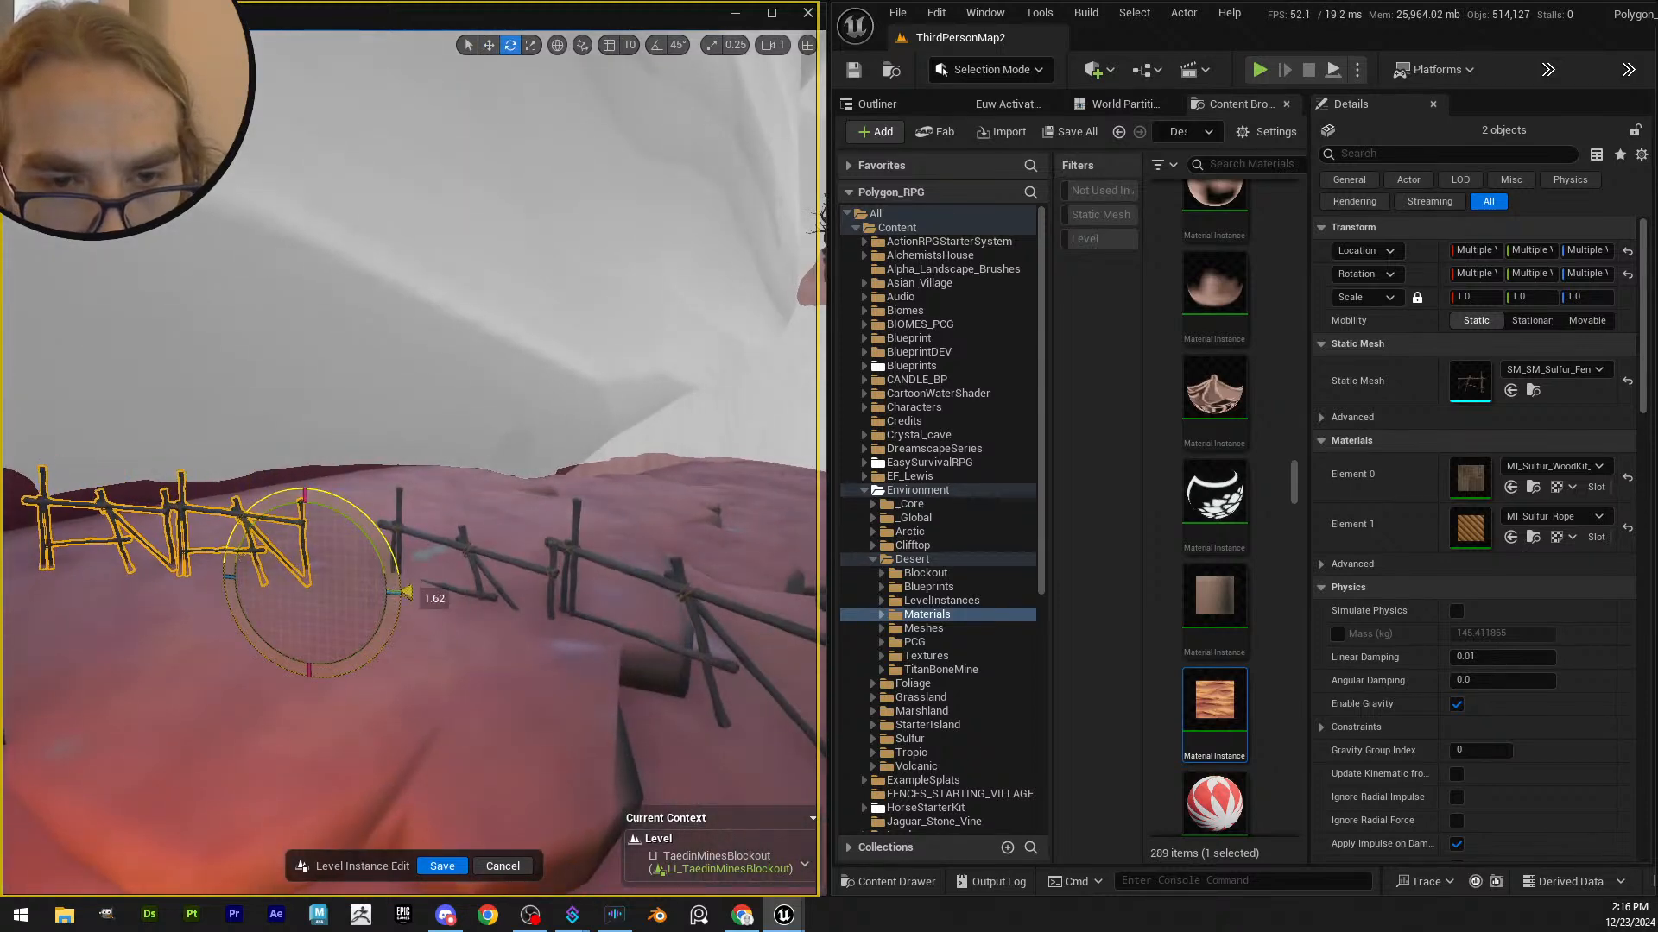
{"action": "left_click", "coordinate": [443, 867]}
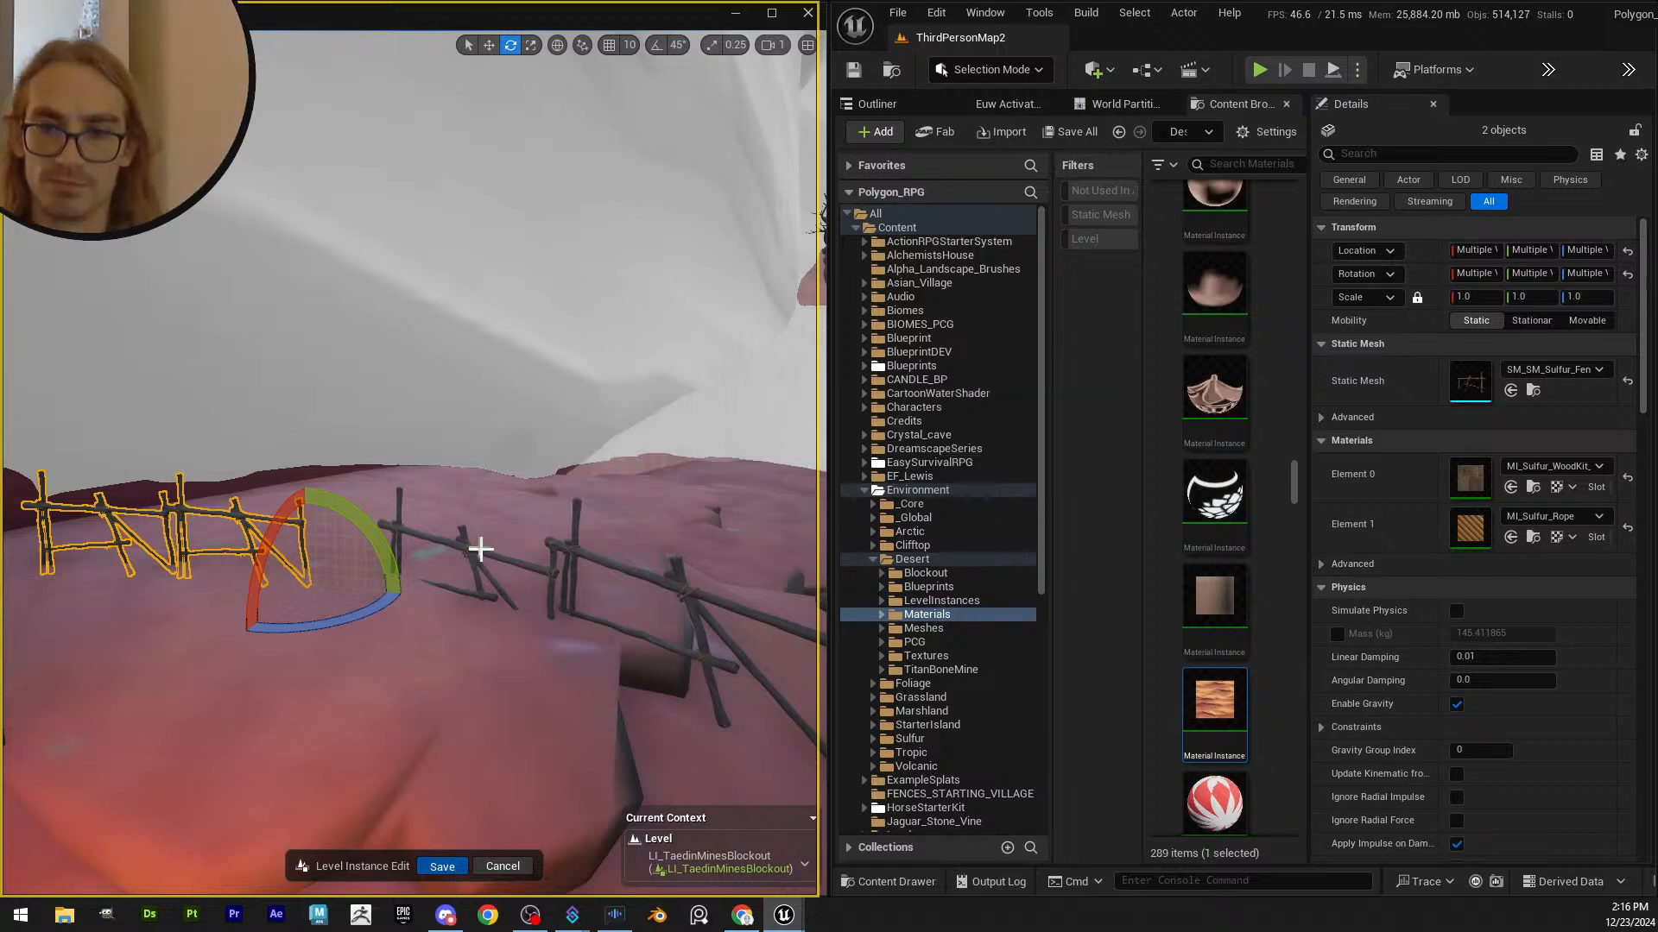
- Open LI_TaedinMinesBlockout for editing again from the large floating rock formation in the sky
{"action": "right_click_drag", "start_coordinate": [475, 551], "coordinate": [592, 474]}
{"action": "key", "text": "Escape"}
{"action": "scroll", "coordinate": [458, 570], "scroll_direction": "up", "scroll_amount": 3}
{"action": "scroll", "coordinate": [604, 600], "scroll_direction": "up", "scroll_amount": 4}
{"action": "right_click", "coordinate": [590, 429]}
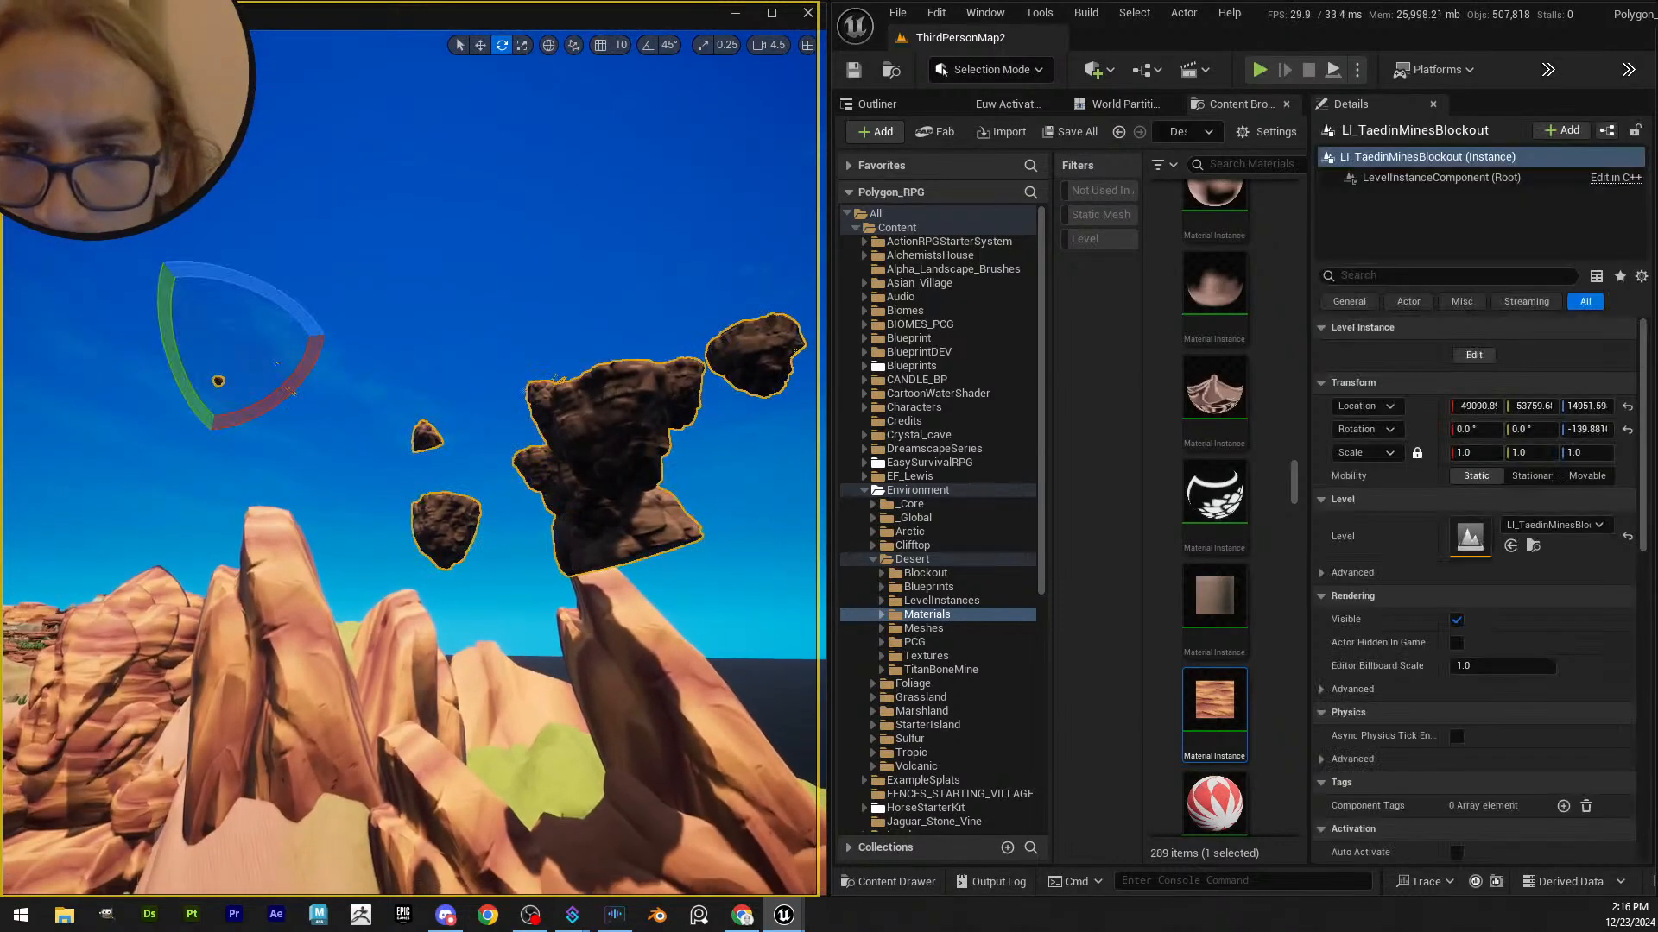
{"action": "mouse_move", "coordinate": [731, 799]}
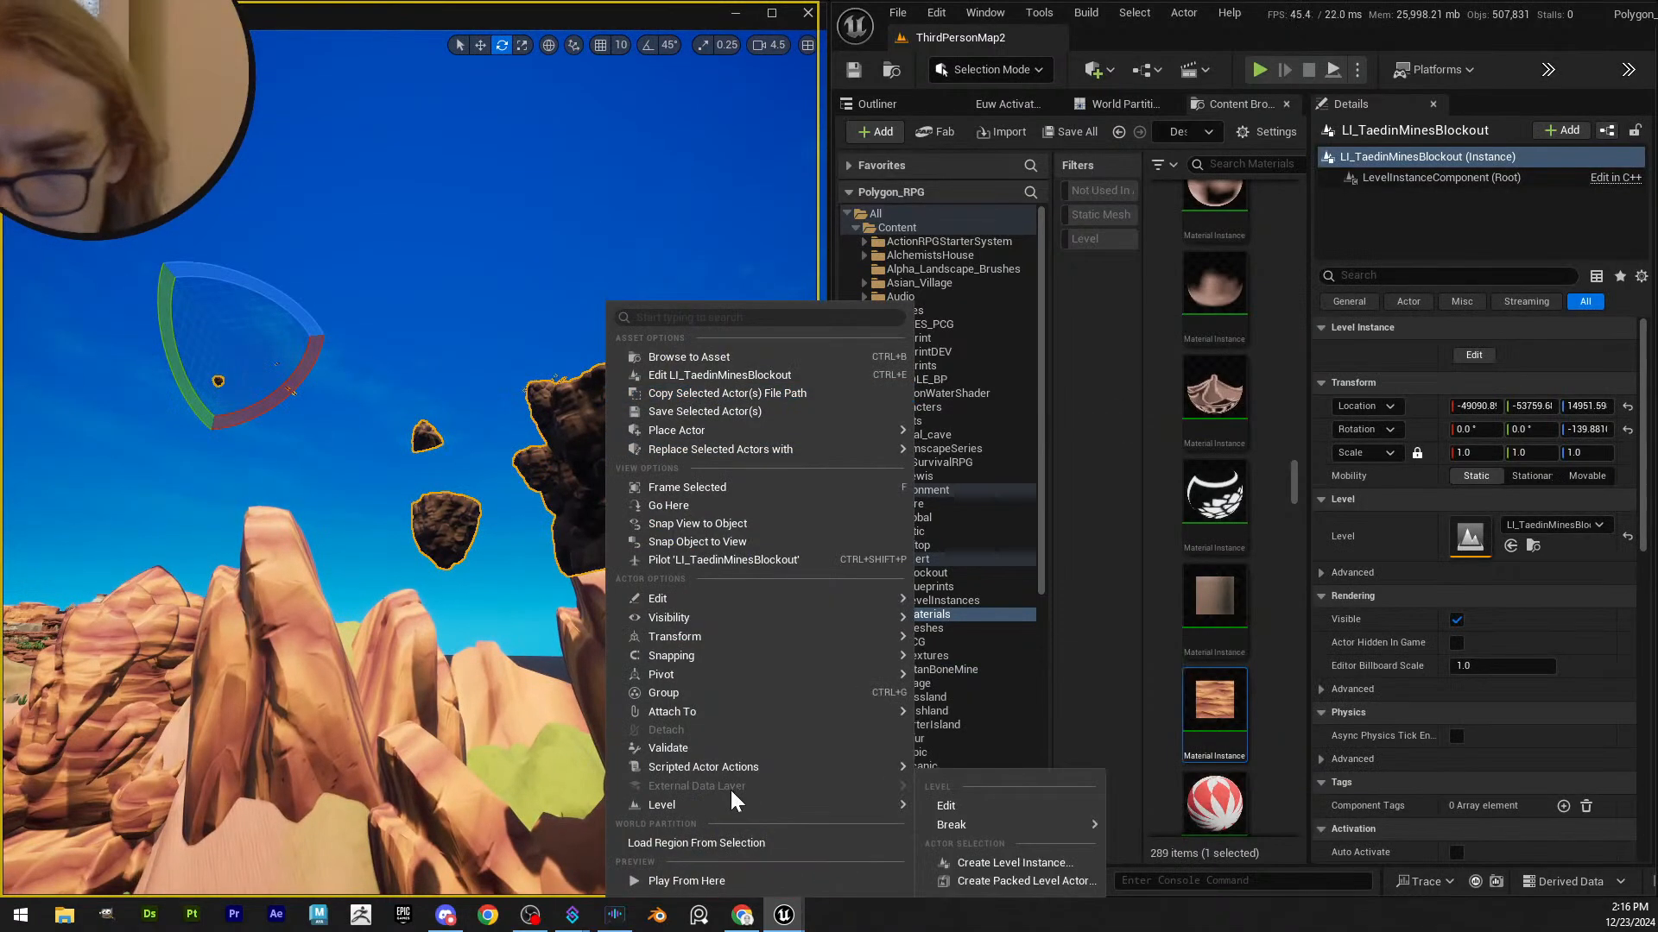
{"action": "left_click", "coordinate": [956, 808]}
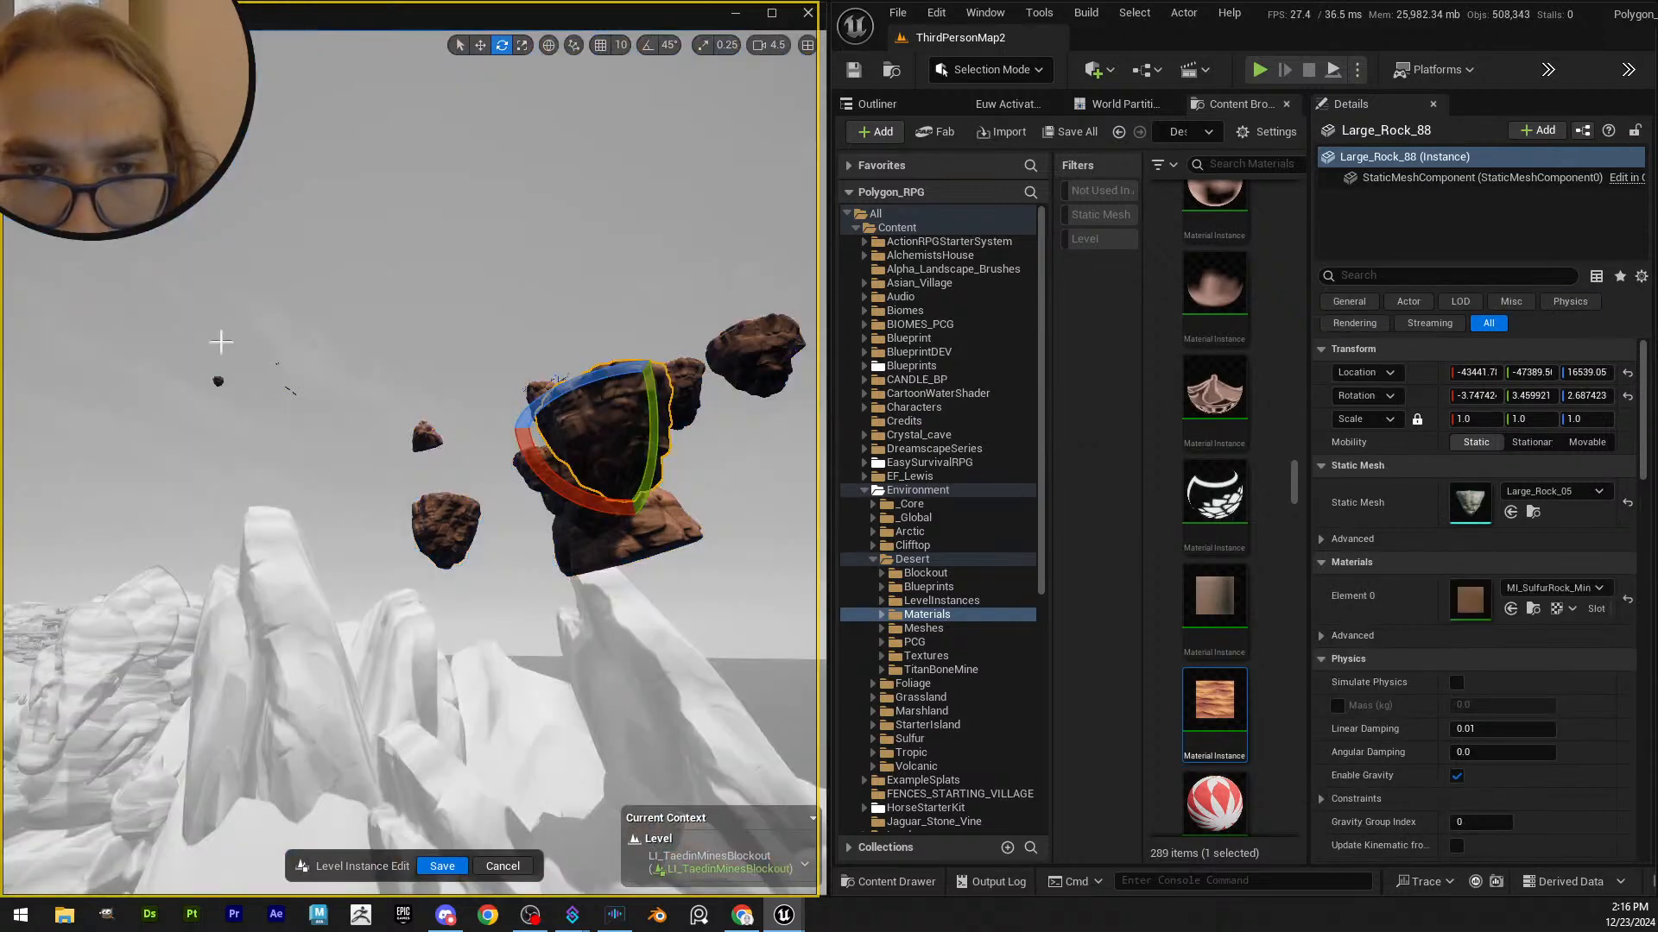
- Select and delete the small floating rocks and loose pieces beside the large floating formation
{"action": "left_click_drag", "start_coordinate": [130, 290], "coordinate": [368, 455], "text": "ctrl+alt"}
{"action": "left_click_drag", "start_coordinate": [442, 500], "coordinate": [442, 499], "text": "ctrl+alt"}
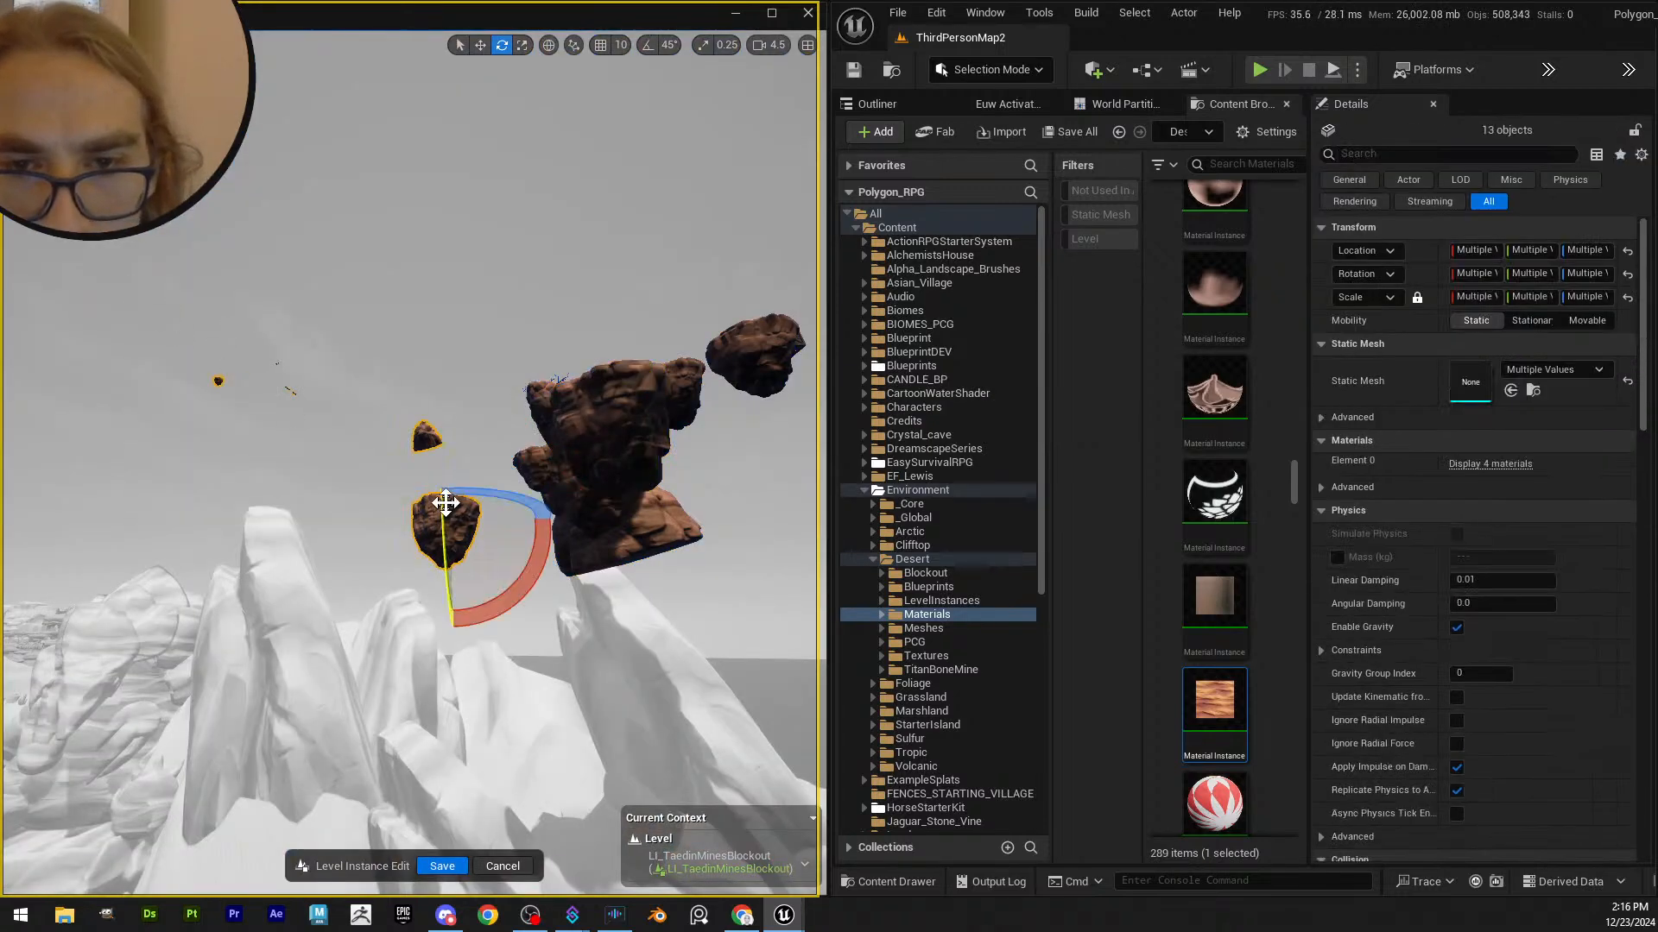
{"action": "left_click", "coordinate": [375, 398]}
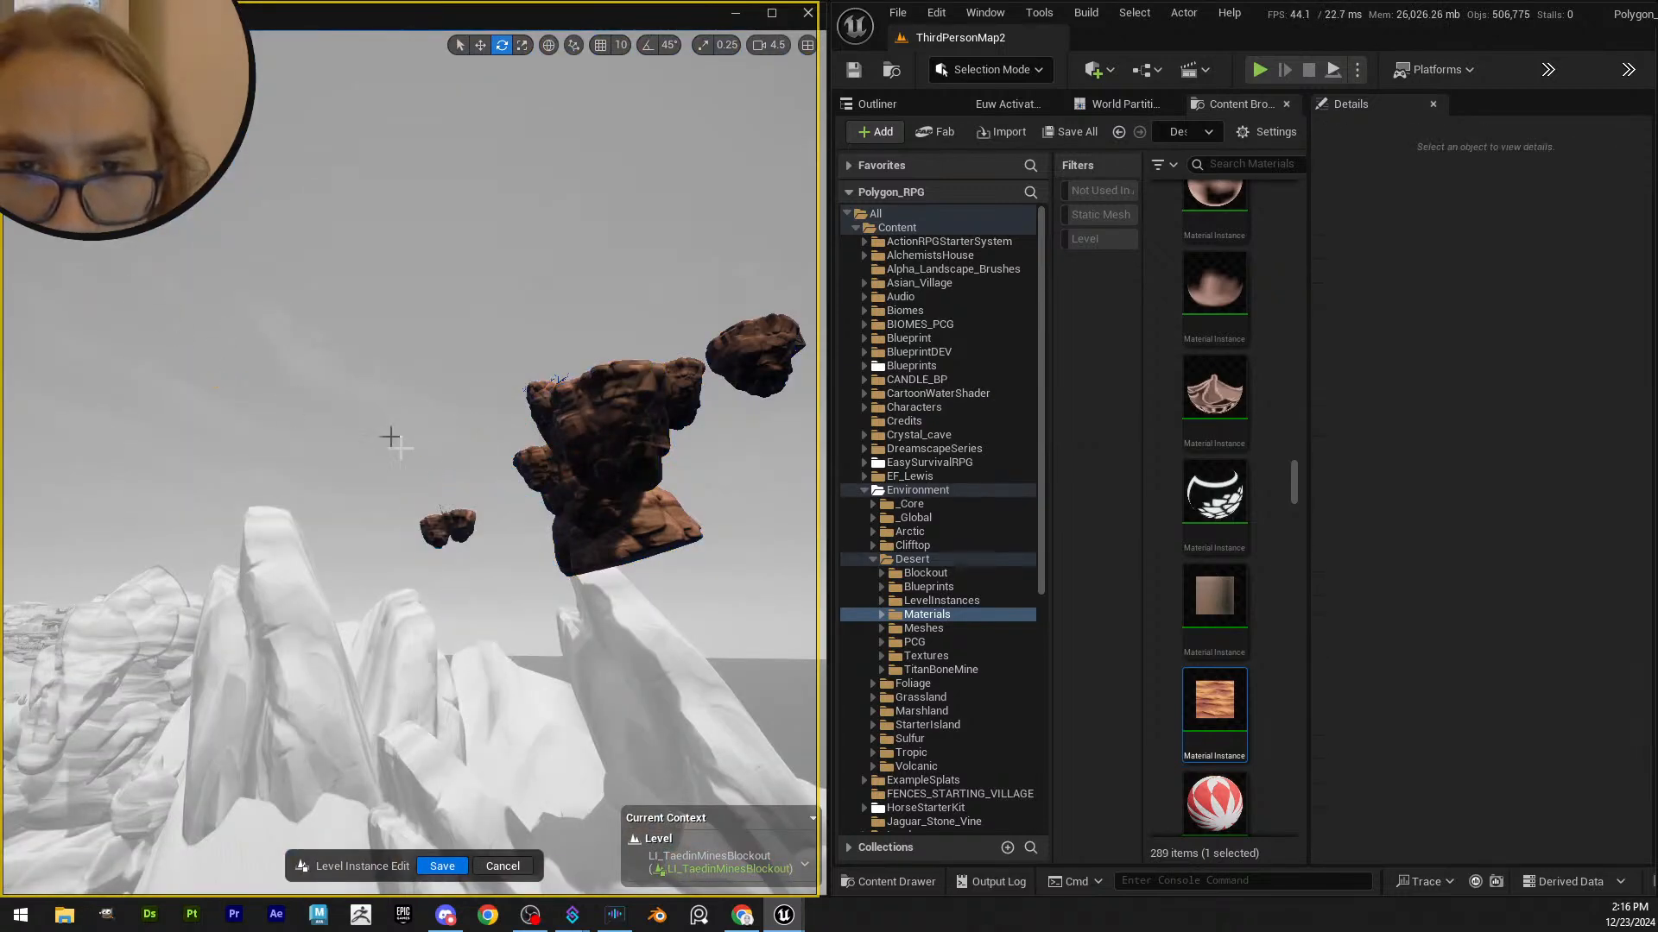
- Select the leftover pair of floating Large_Rock_05 meshes and carry them toward the floating rock ledges in the canyon
{"action": "right_click_drag", "start_coordinate": [388, 437], "coordinate": [488, 419]}
{"action": "left_click_drag", "start_coordinate": [238, 370], "coordinate": [574, 566], "text": "ctrl+alt"}
{"action": "right_click_drag", "start_coordinate": [574, 566], "coordinate": [431, 392]}
{"action": "key", "text": "w"}
{"action": "left_click_drag", "start_coordinate": [512, 248], "coordinate": [431, 484]}
{"action": "left_click_drag", "start_coordinate": [405, 403], "coordinate": [410, 341]}
{"action": "right_click_drag", "start_coordinate": [410, 341], "coordinate": [423, 457]}
- Position the rock pair at the end of the floating rock ledge and rotate it about 57° to fit
{"action": "key", "text": "e"}
{"action": "left_click_drag", "start_coordinate": [423, 456], "coordinate": [375, 459]}
{"action": "mouse_move", "coordinate": [376, 459]}
{"action": "right_mouse_down"}
{"action": "mouse_move", "coordinate": [380, 414]}
{"action": "mouse_move", "coordinate": [383, 441]}
{"action": "right_mouse_up"}
{"action": "key", "text": "w"}
{"action": "left_click_drag", "start_coordinate": [376, 403], "coordinate": [381, 512]}
{"action": "right_click_drag", "start_coordinate": [400, 511], "coordinate": [391, 553]}
{"action": "left_click", "coordinate": [391, 553]}
{"action": "key", "text": "e"}
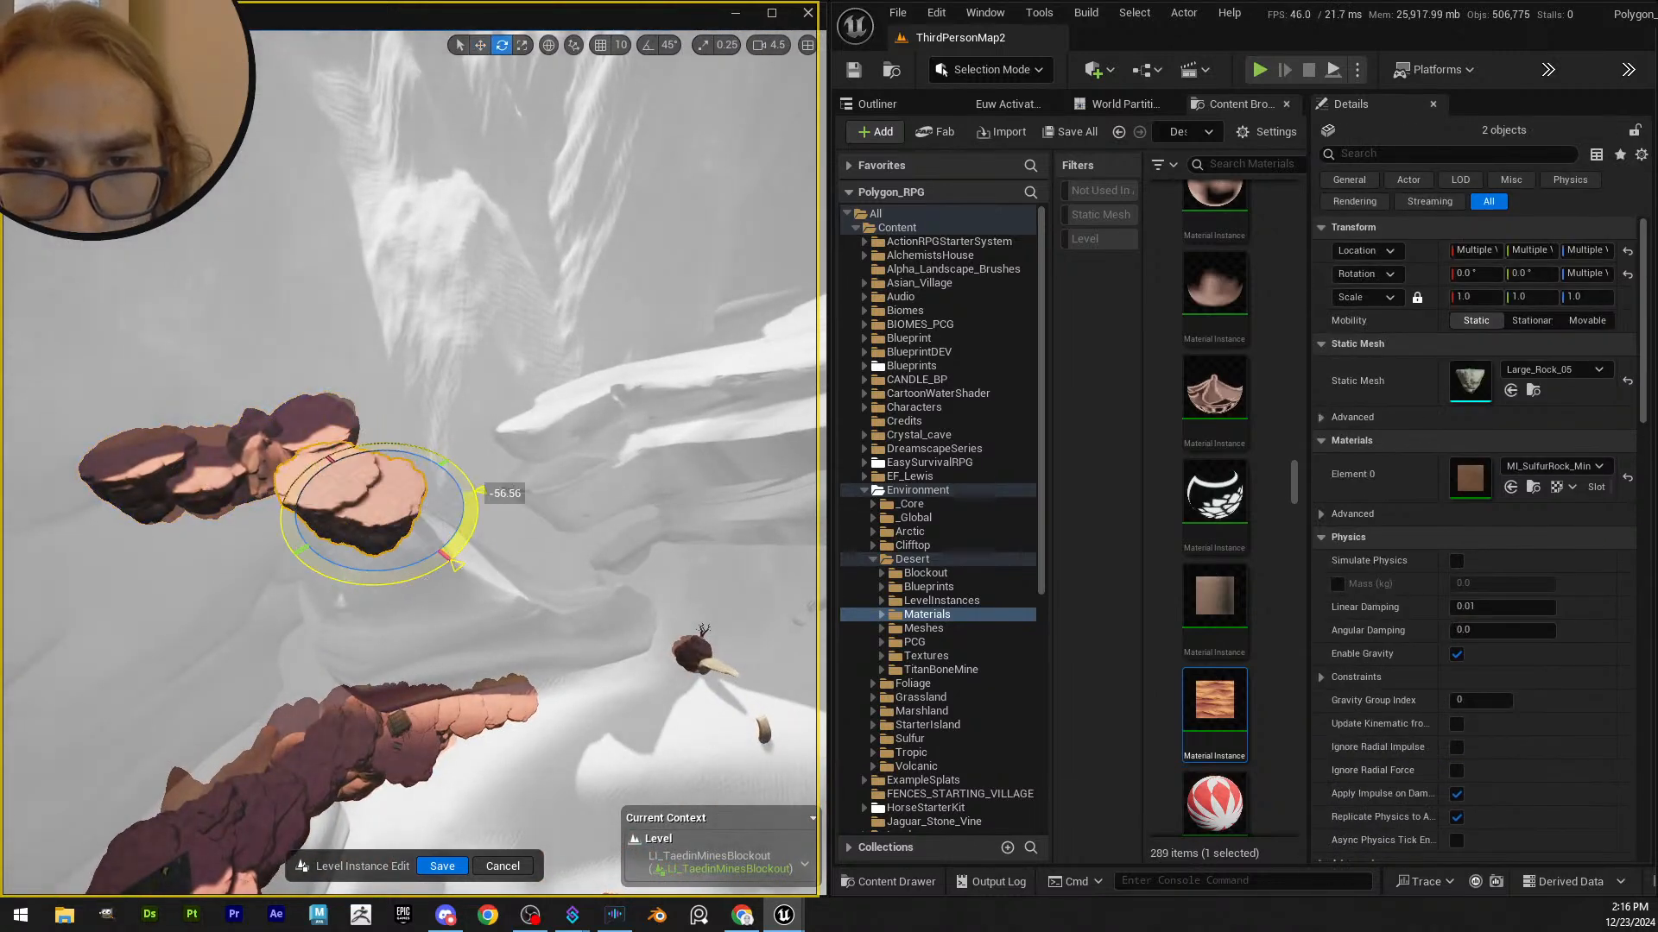
- Select the rocks and shrubs on one side of the distant floating formation and move them down into the canyon
{"action": "right_click_drag", "start_coordinate": [390, 512], "coordinate": [406, 466]}
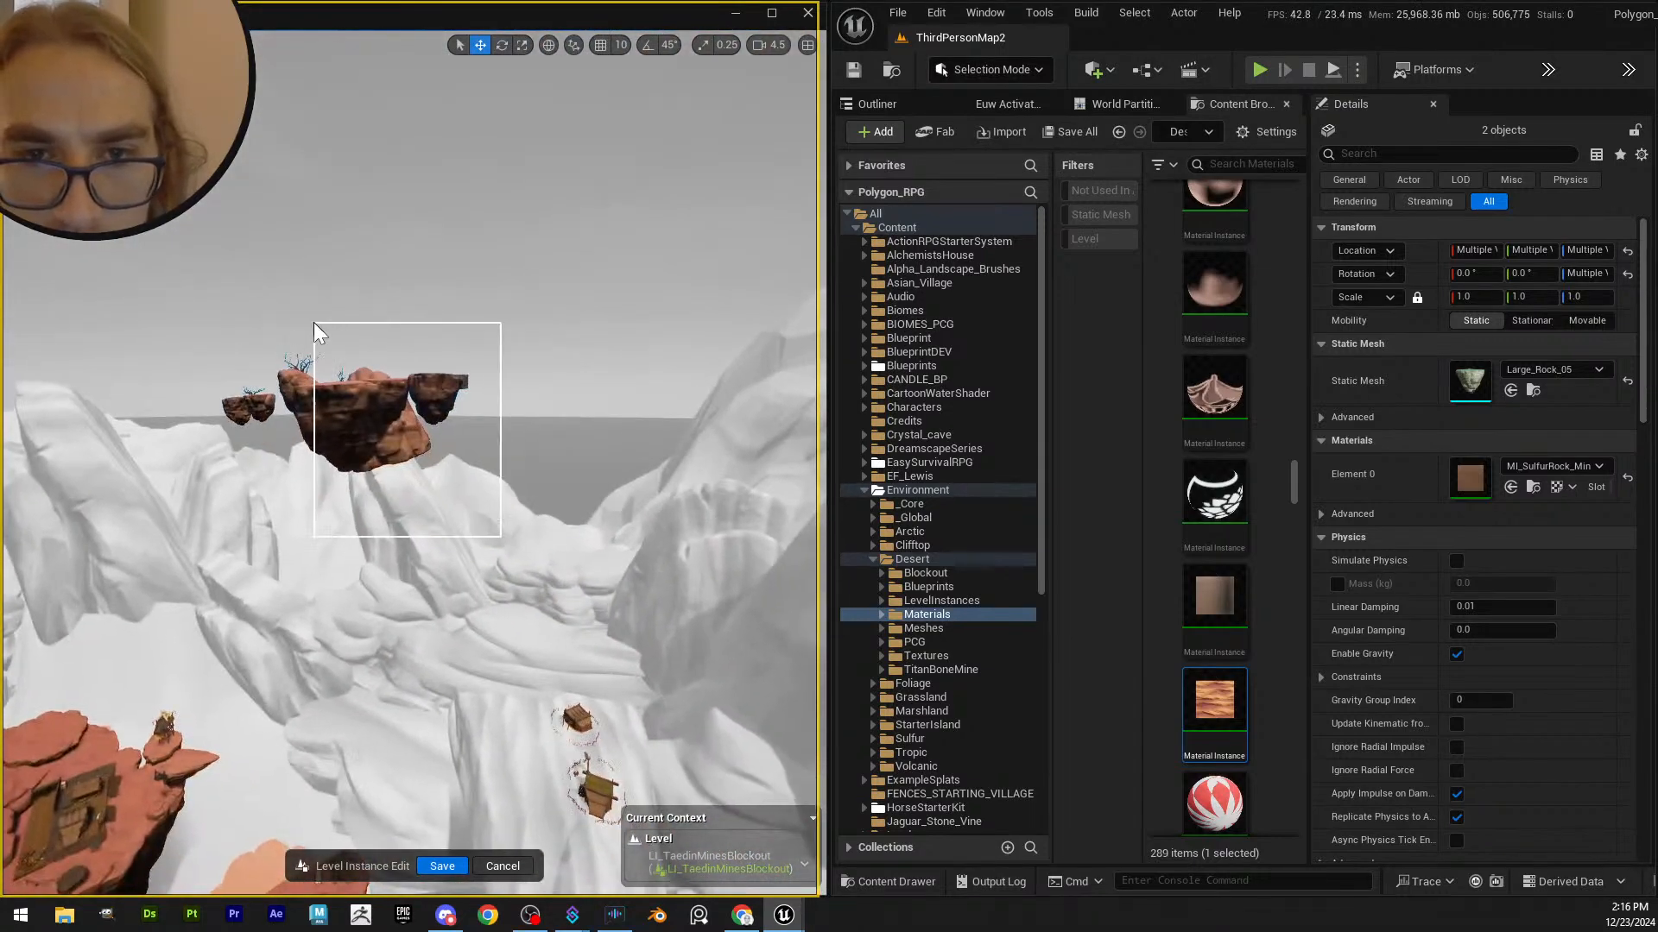
{"action": "left_click_drag", "start_coordinate": [273, 304], "coordinate": [275, 311], "text": "ctrl+alt"}
{"action": "mouse_move", "coordinate": [457, 628]}
{"action": "right_mouse_down"}
{"action": "mouse_move", "coordinate": [460, 656]}
{"action": "mouse_move", "coordinate": [454, 596]}
{"action": "right_mouse_up"}
{"action": "key", "text": "e"}
{"action": "key", "text": "w"}
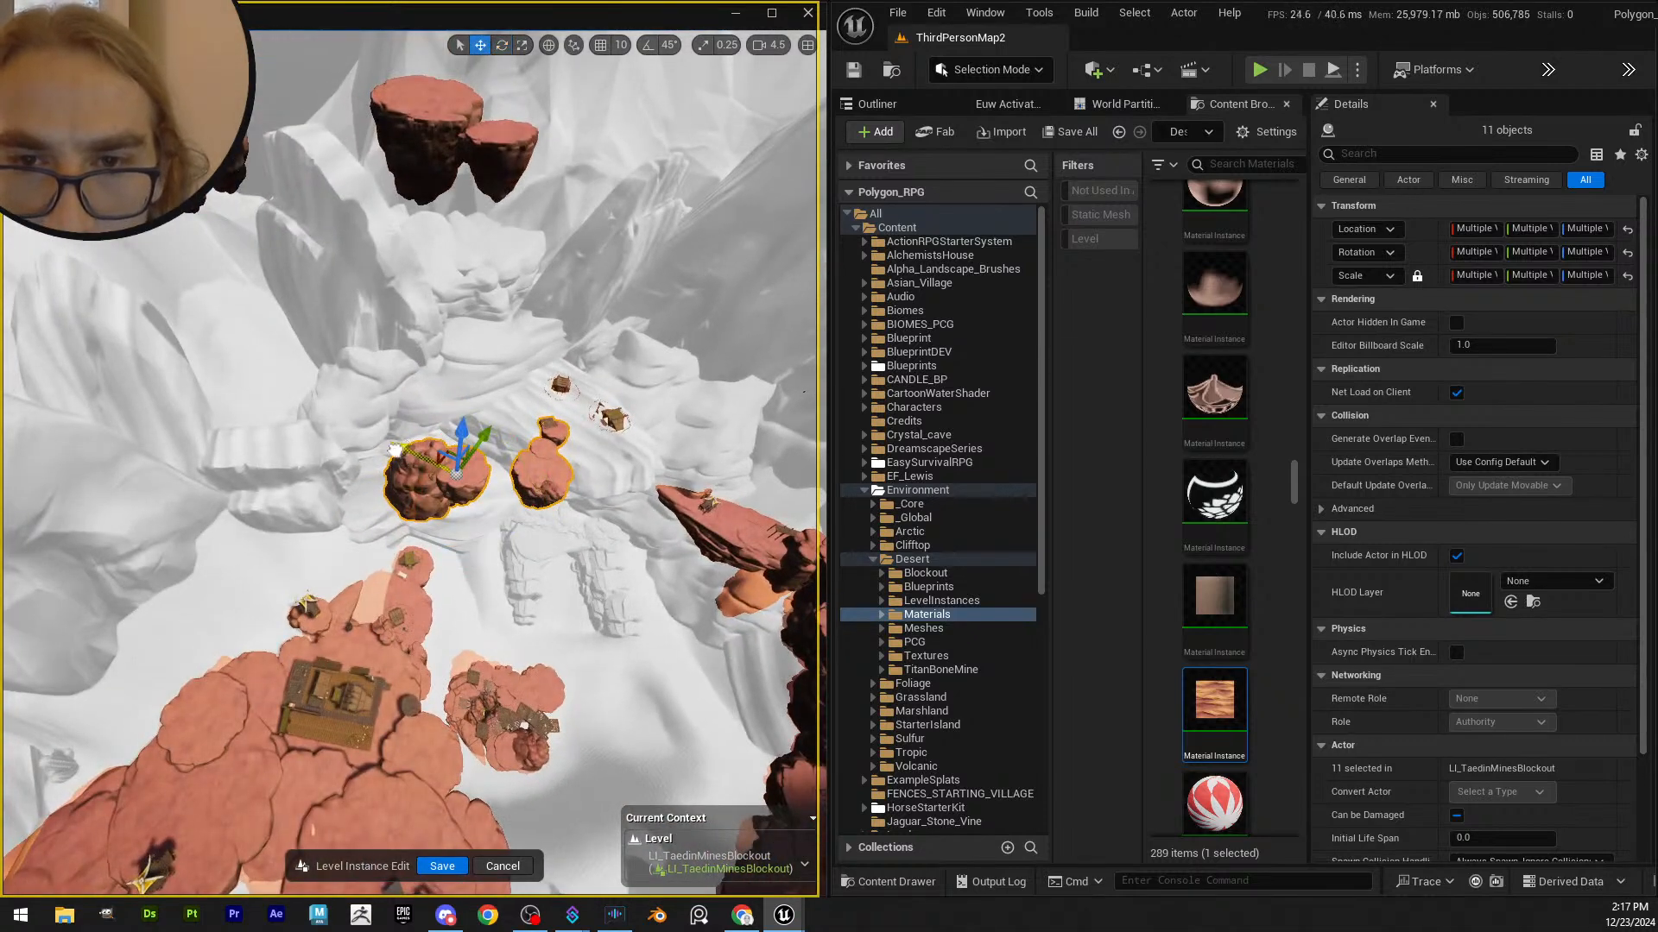
- Lower the selected rock and shrub group against the canyon wall and rotate it to follow the slope
{"action": "right_click_drag", "start_coordinate": [286, 429], "coordinate": [371, 354]}
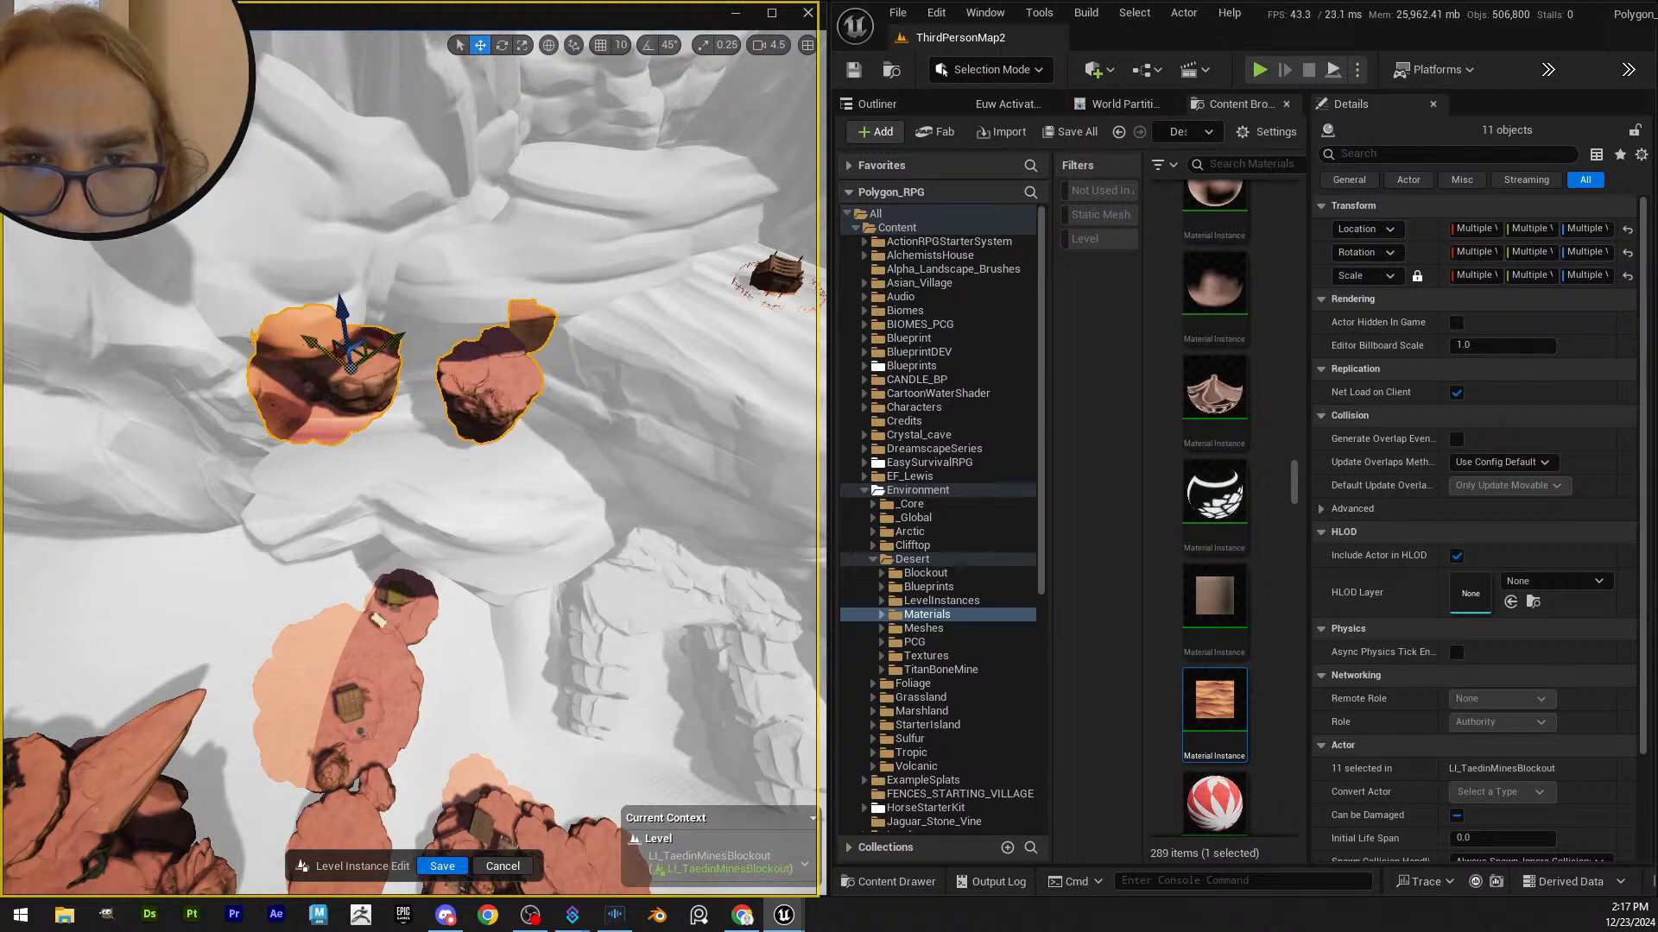
{"action": "left_click_drag", "start_coordinate": [352, 350], "coordinate": [349, 394]}
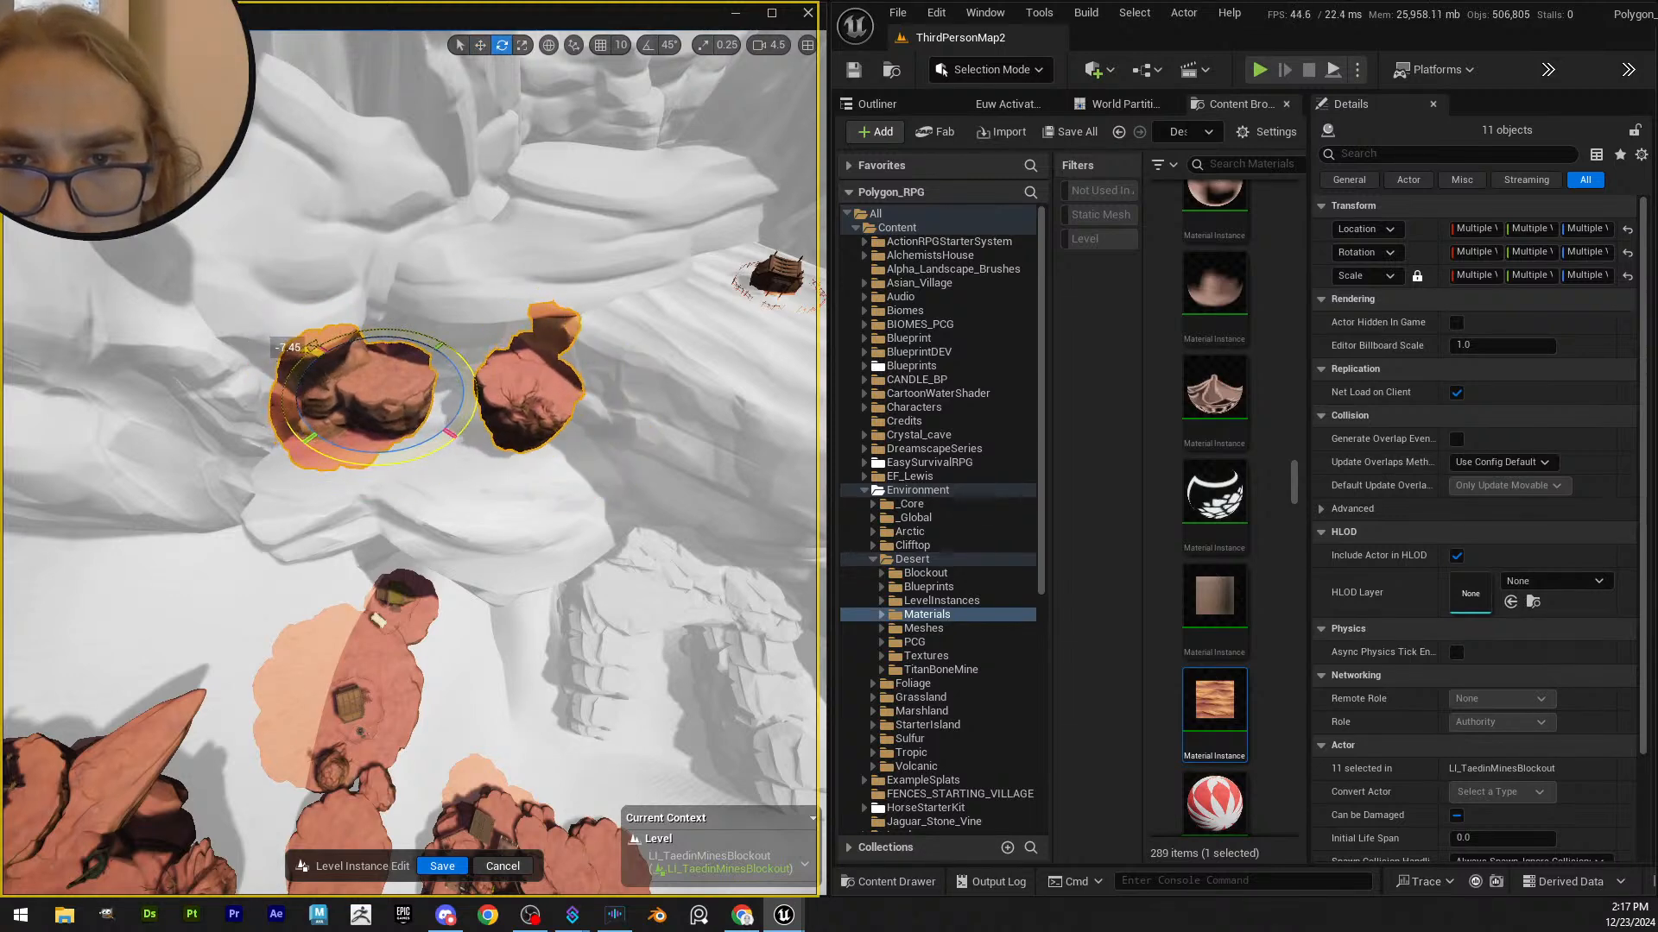
{"action": "right_click_drag", "start_coordinate": [546, 369], "coordinate": [378, 432]}
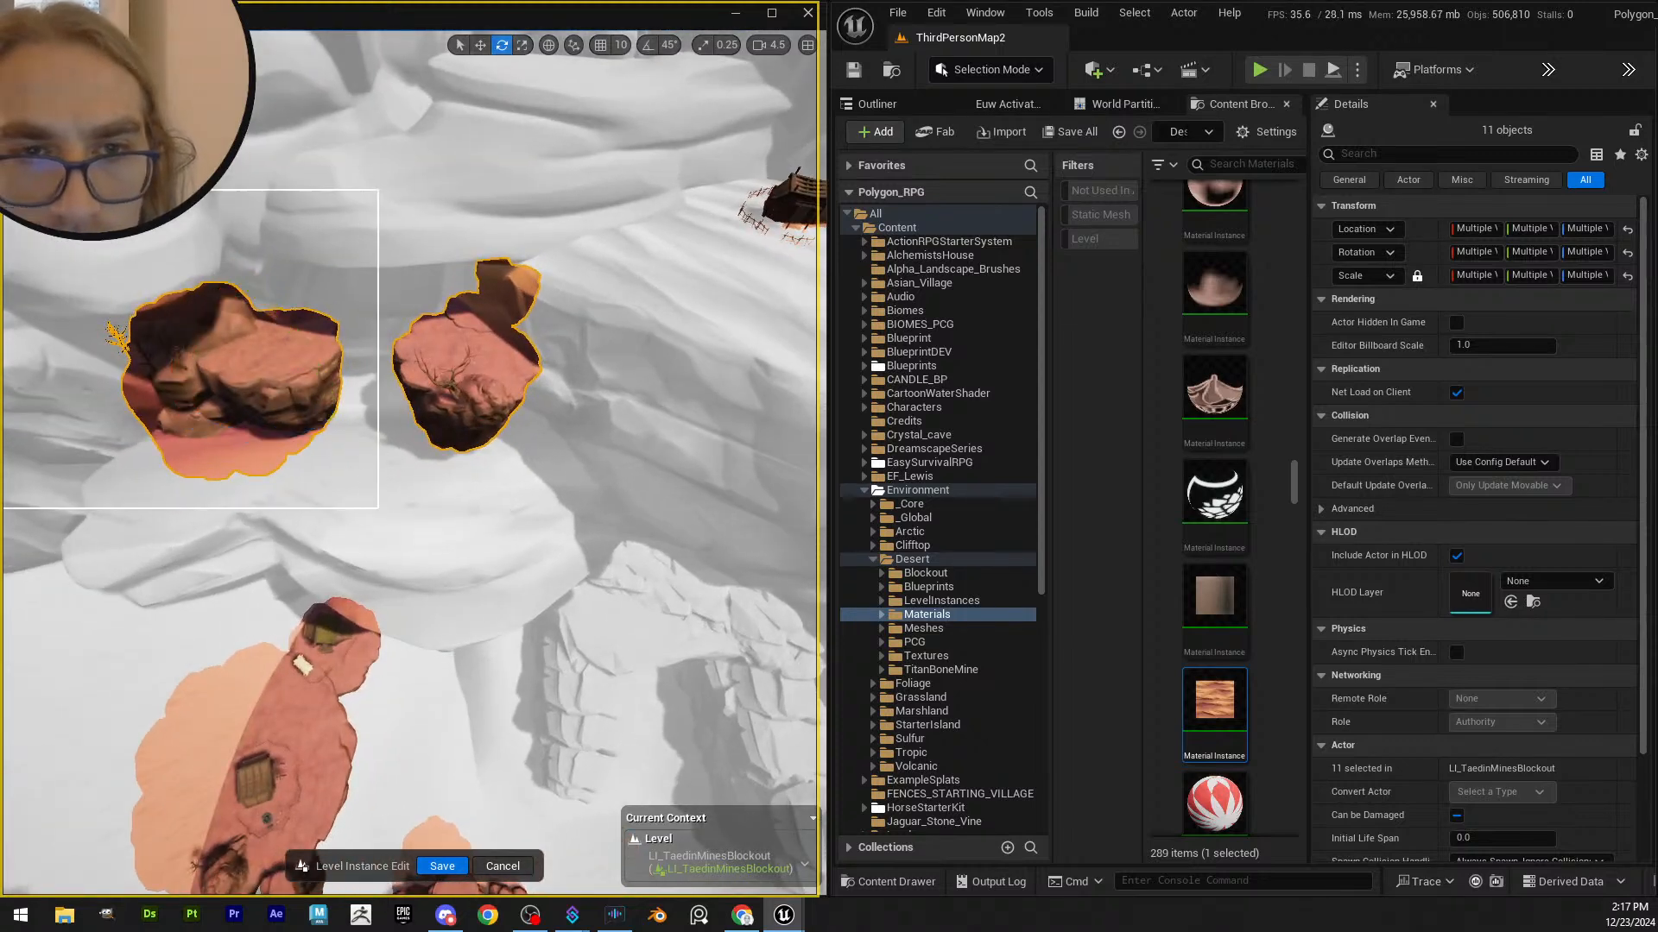
- Ungroup the rocks, select the smaller cluster with its shrubs, and move it against the larger rock cluster
{"action": "key", "text": "shift+g"}
{"action": "left_click_drag", "start_coordinate": [619, 486], "coordinate": [391, 208], "text": "ctrl+alt"}
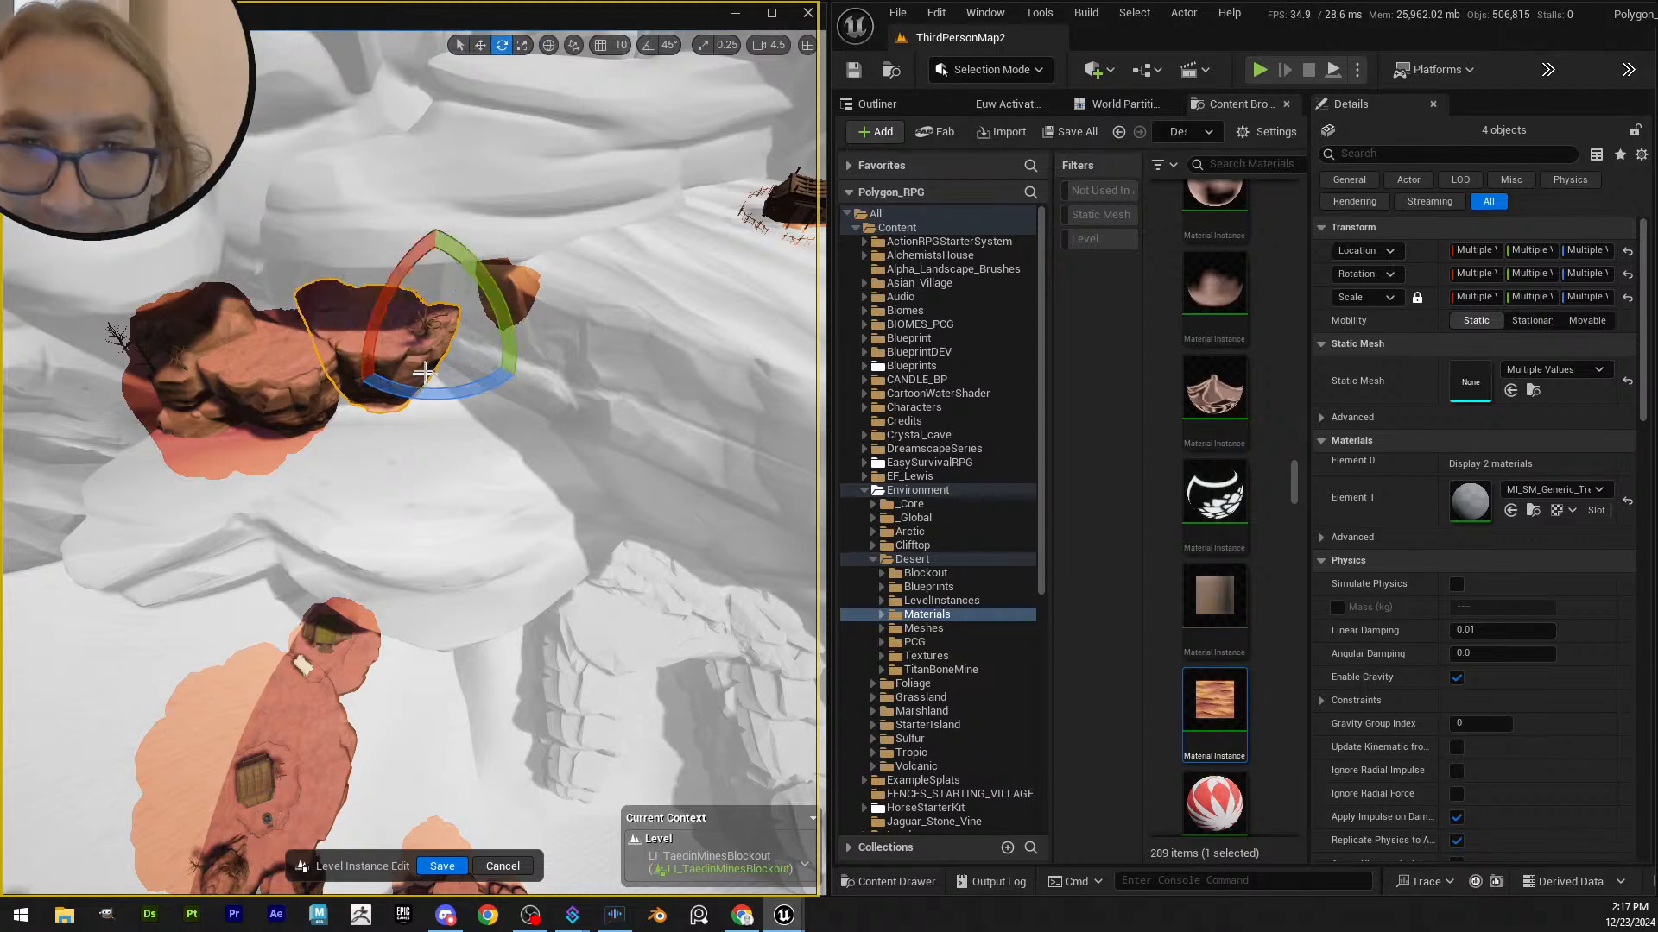
{"action": "key", "text": "w"}
{"action": "right_click_drag", "start_coordinate": [425, 373], "coordinate": [492, 363]}
{"action": "key", "text": "Escape"}
- Find the stray BPA_WallAssembly piece floating by the canyon wall and delete it
{"action": "scroll", "coordinate": [425, 373], "scroll_direction": "down", "scroll_amount": 1}
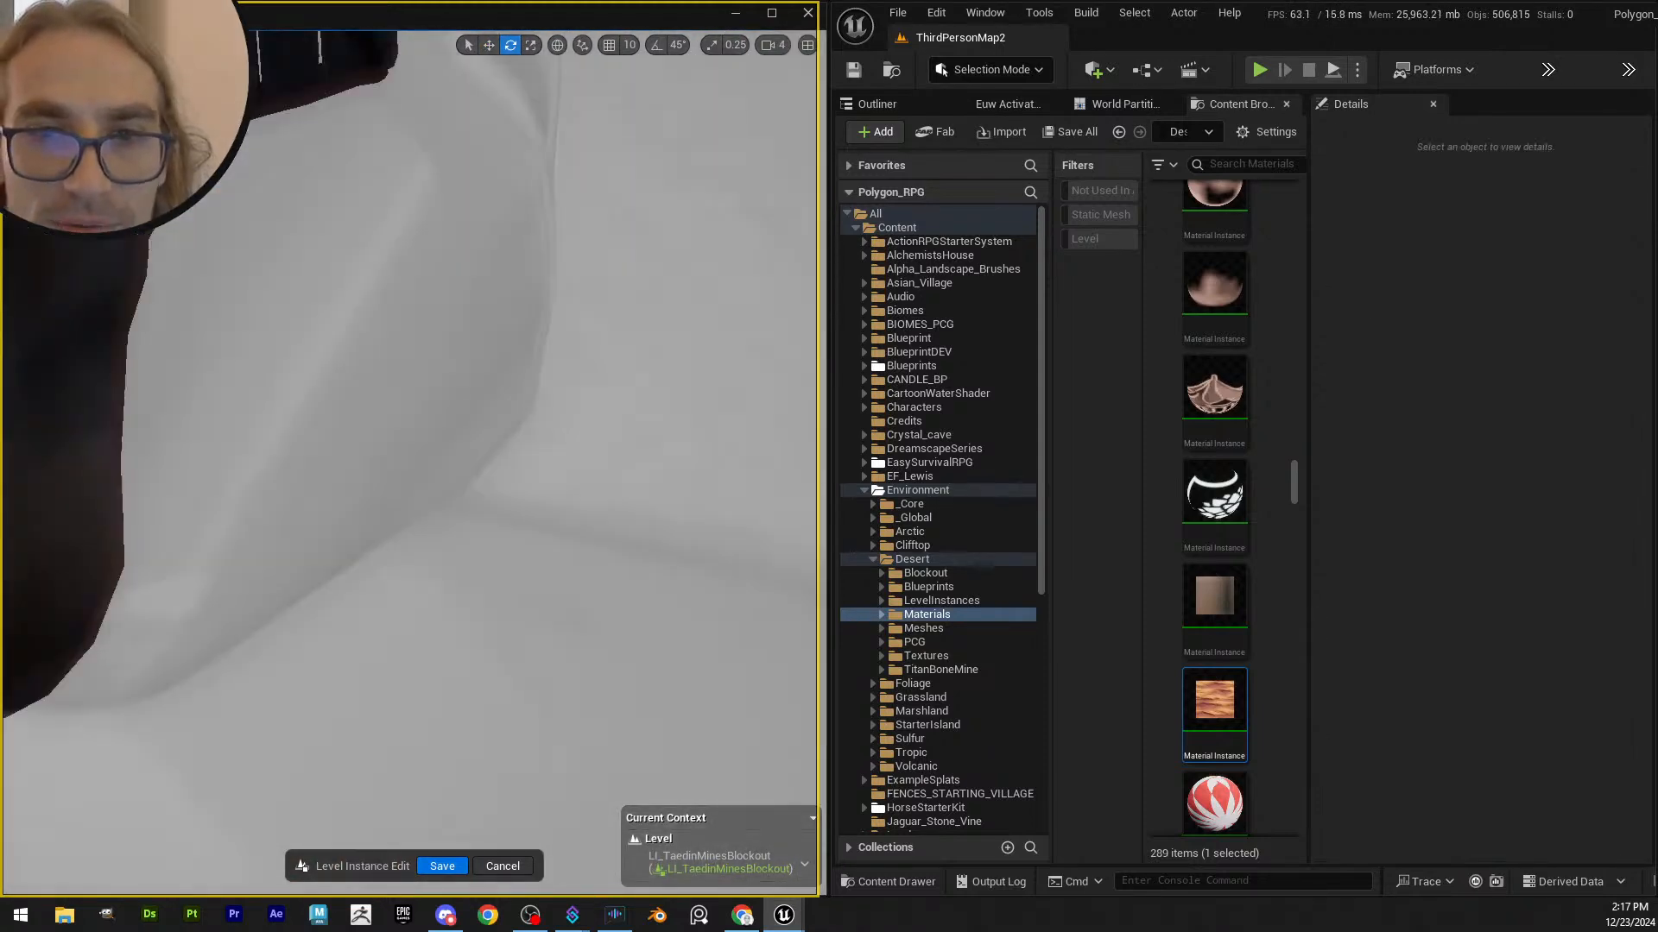
{"action": "key", "text": "s"}
{"action": "mouse_move", "coordinate": [473, 439]}
{"action": "right_mouse_down"}
{"action": "mouse_move", "coordinate": [518, 414]}
{"action": "mouse_move", "coordinate": [484, 518]}
{"action": "mouse_move", "coordinate": [518, 440]}
{"action": "mouse_move", "coordinate": [481, 459]}
{"action": "right_mouse_up"}
{"action": "left_click", "coordinate": [473, 438]}
{"action": "key", "text": "e"}
{"action": "scroll", "coordinate": [473, 439], "scroll_direction": "down", "scroll_amount": 1}
{"action": "key", "text": "w"}
{"action": "left_click", "coordinate": [458, 394]}
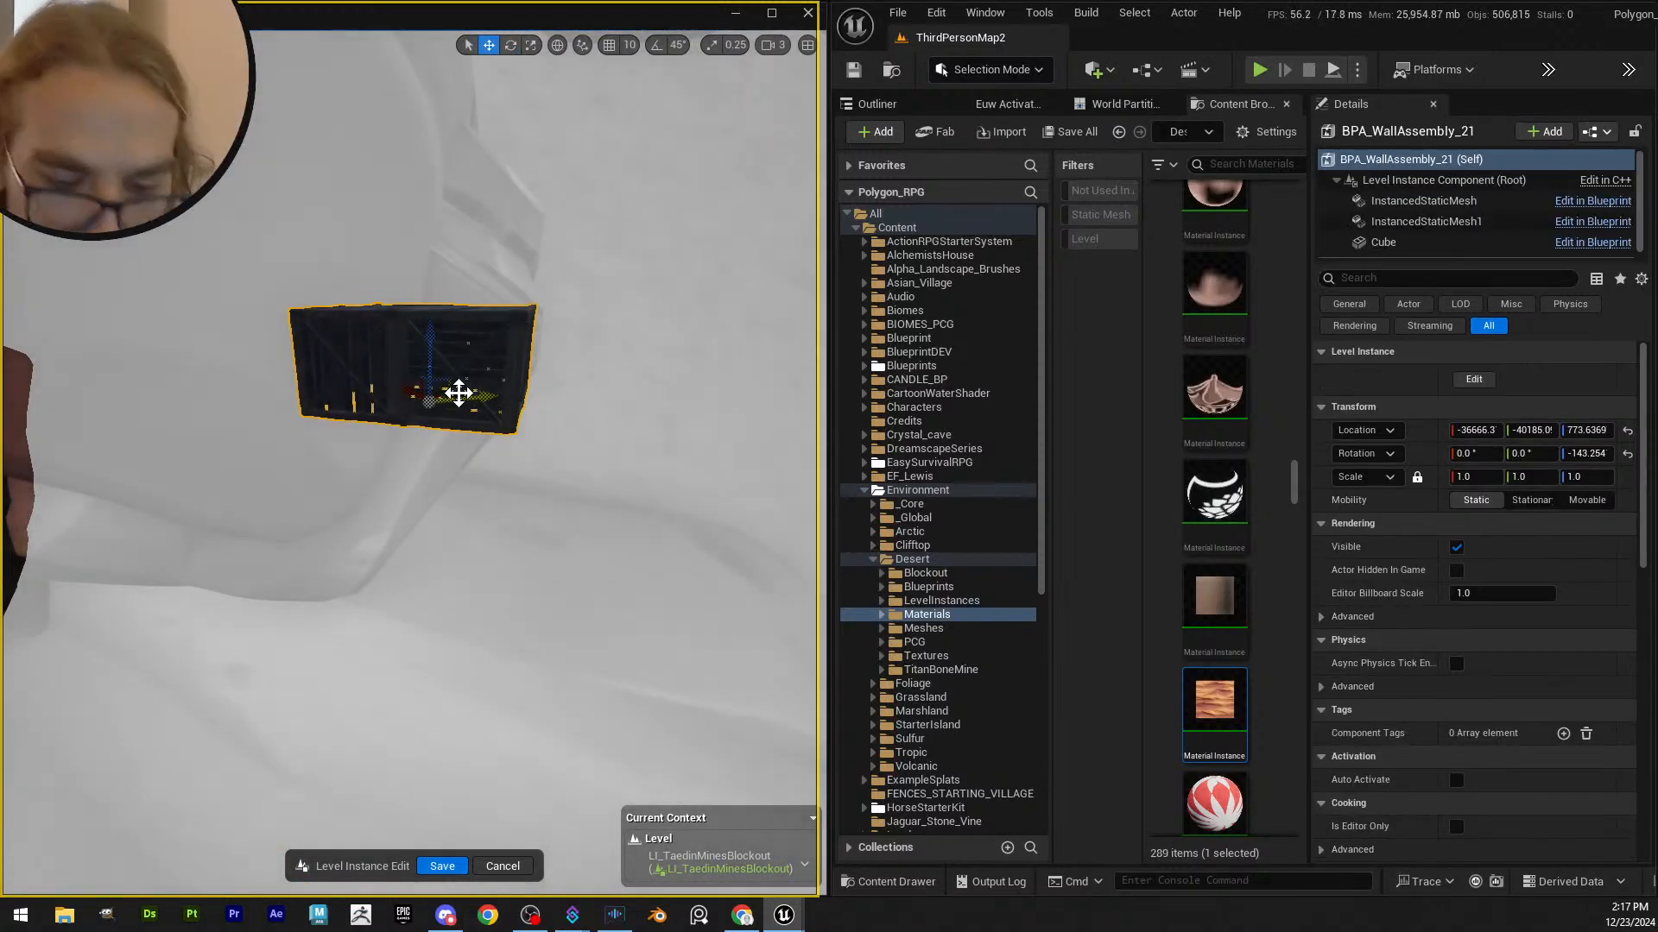
{"action": "key", "text": "Delete"}
- Rotate the Large_Rock_05 boulder between the distant floating ledges and lower it to tuck it under the ledge edge
{"action": "key", "text": "s"}
{"action": "right_click_drag", "start_coordinate": [396, 573], "coordinate": [544, 527]}
{"action": "key", "text": "s"}
{"action": "key", "text": "w"}
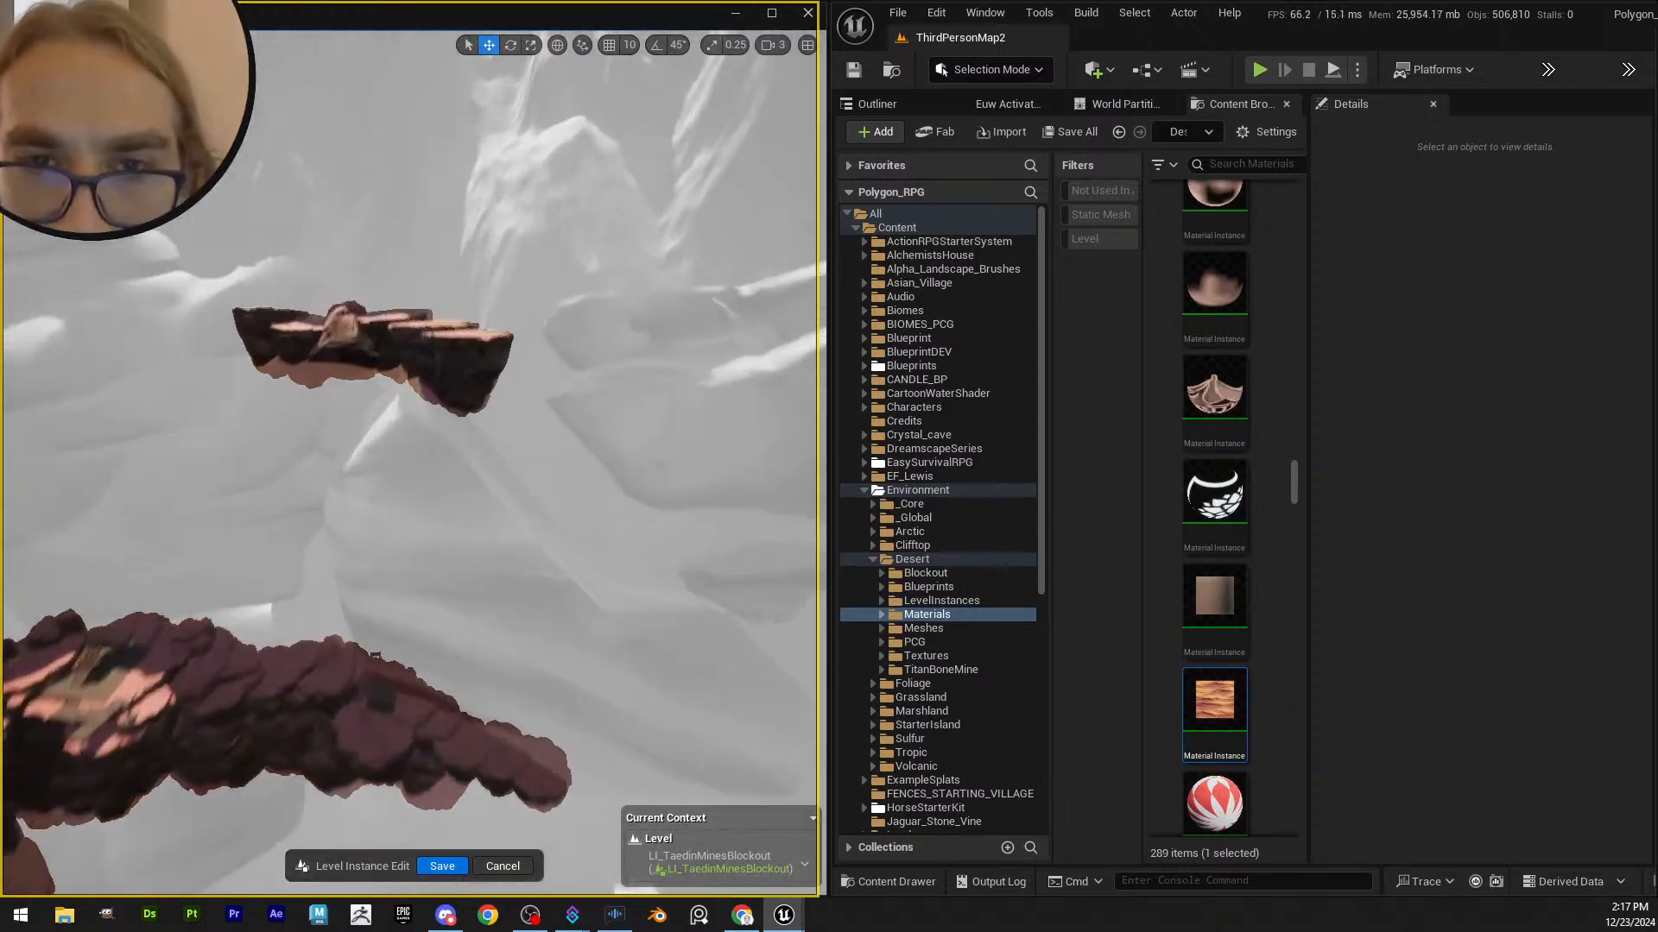
{"action": "mouse_move", "coordinate": [333, 581]}
{"action": "right_mouse_down"}
{"action": "mouse_move", "coordinate": [345, 569]}
{"action": "mouse_move", "coordinate": [334, 581]}
{"action": "right_mouse_up"}
{"action": "left_click", "coordinate": [357, 535]}
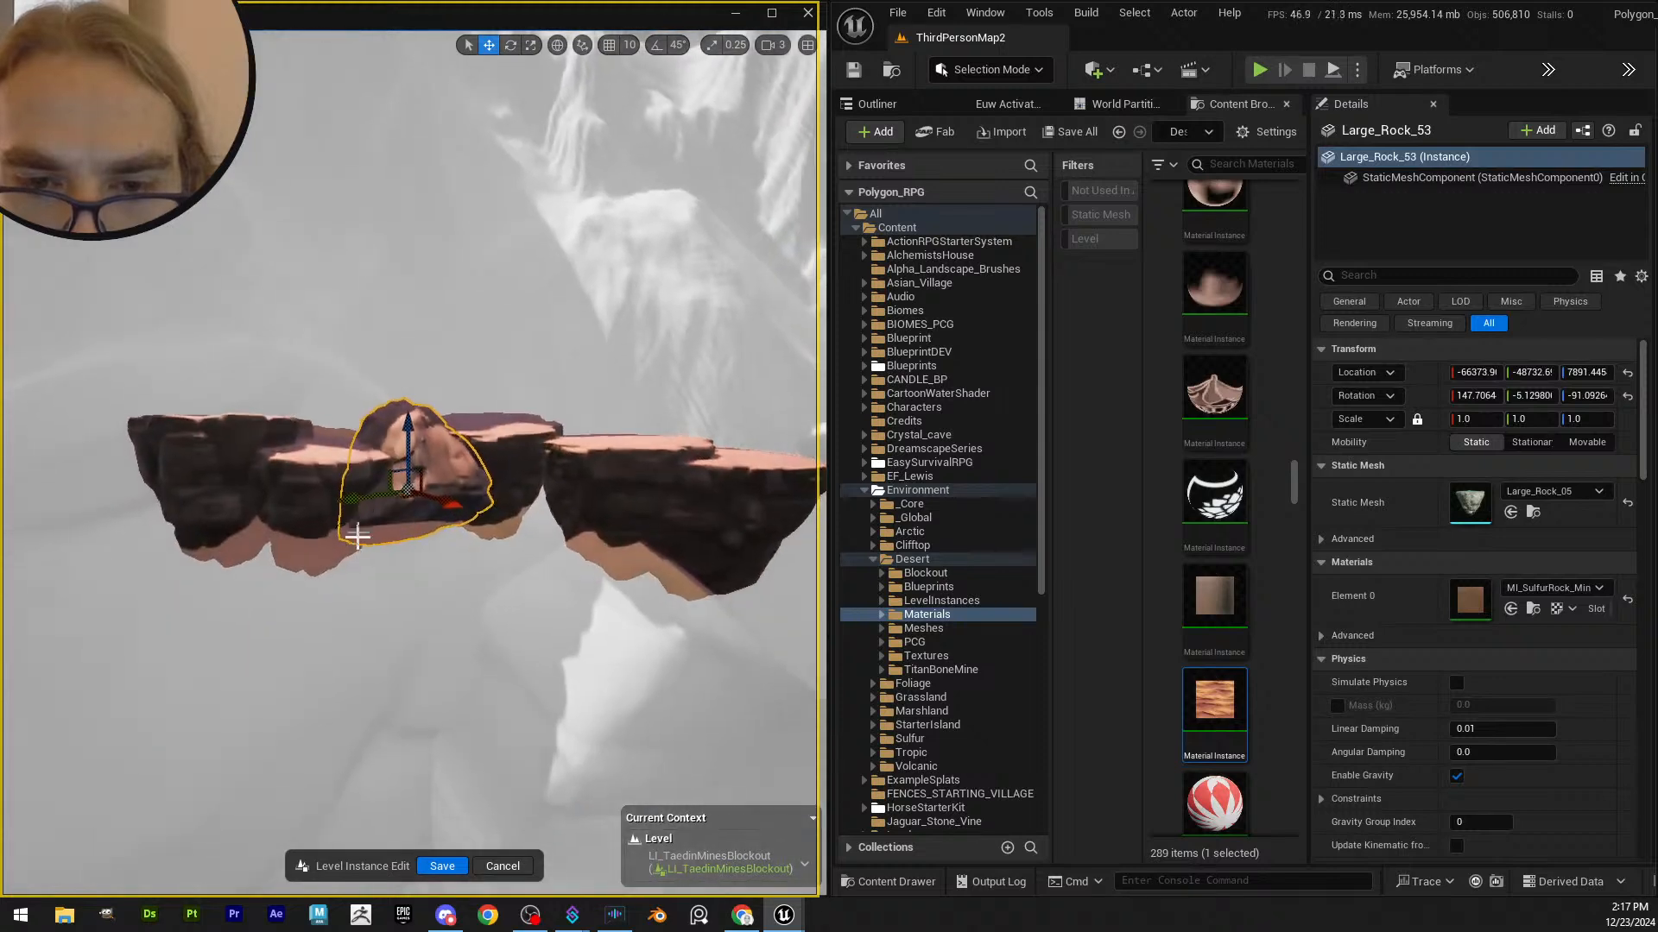
{"action": "key", "text": "e"}
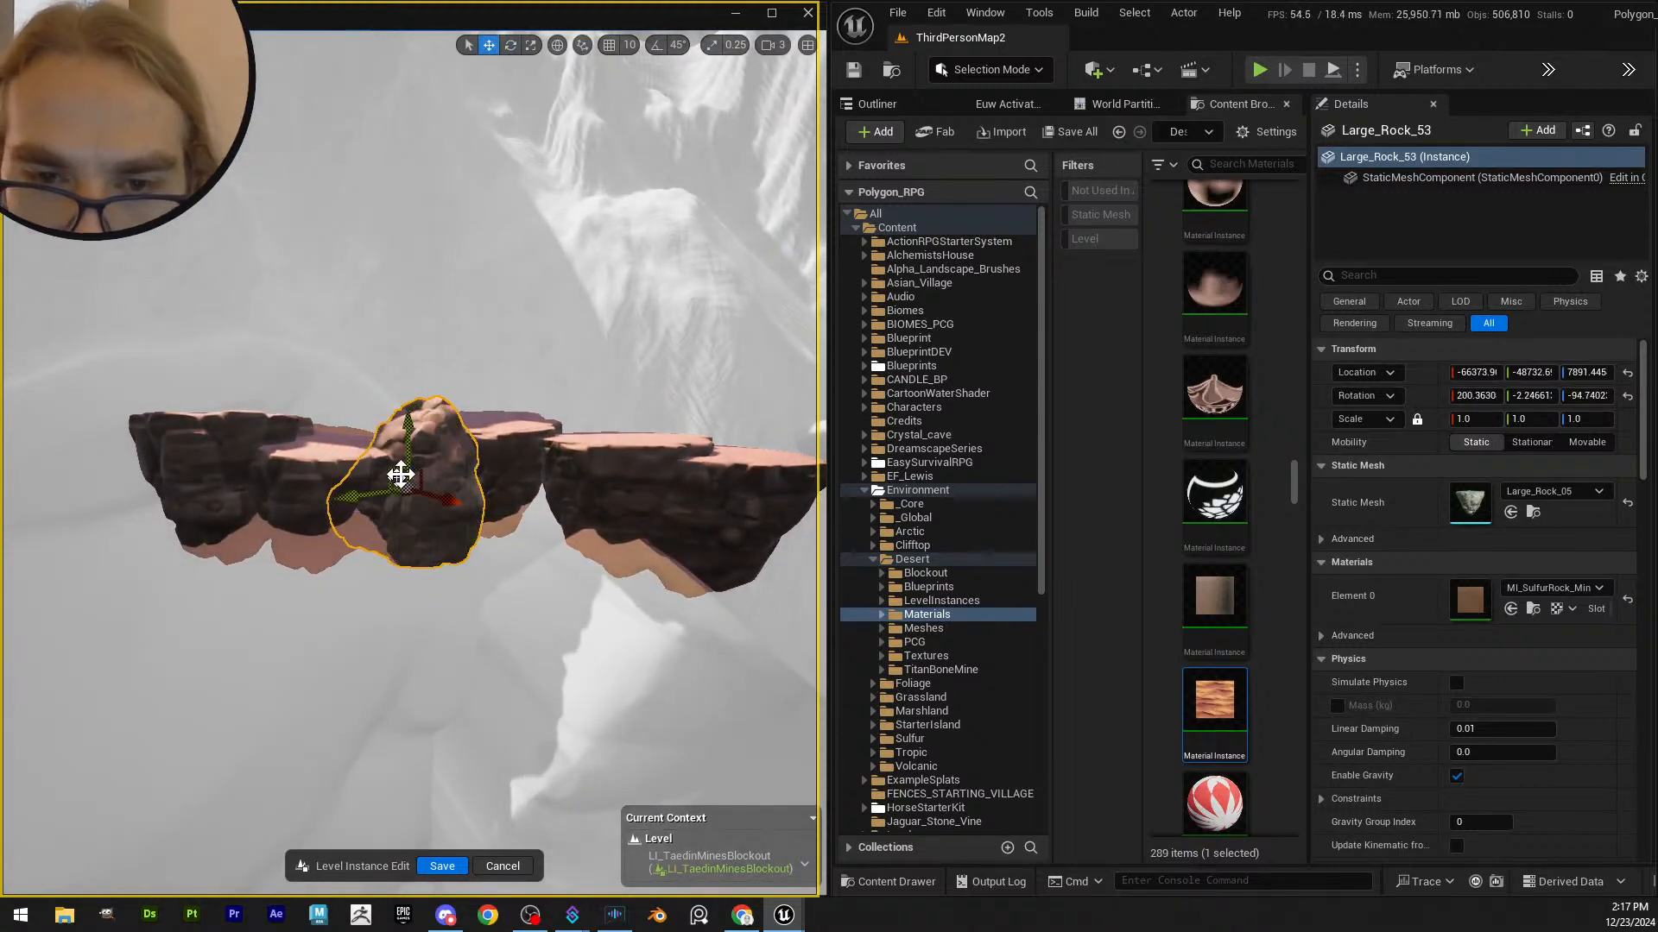
{"action": "left_click_drag", "start_coordinate": [400, 474], "coordinate": [419, 536]}
{"action": "right_click_drag", "start_coordinate": [418, 536], "coordinate": [322, 527]}
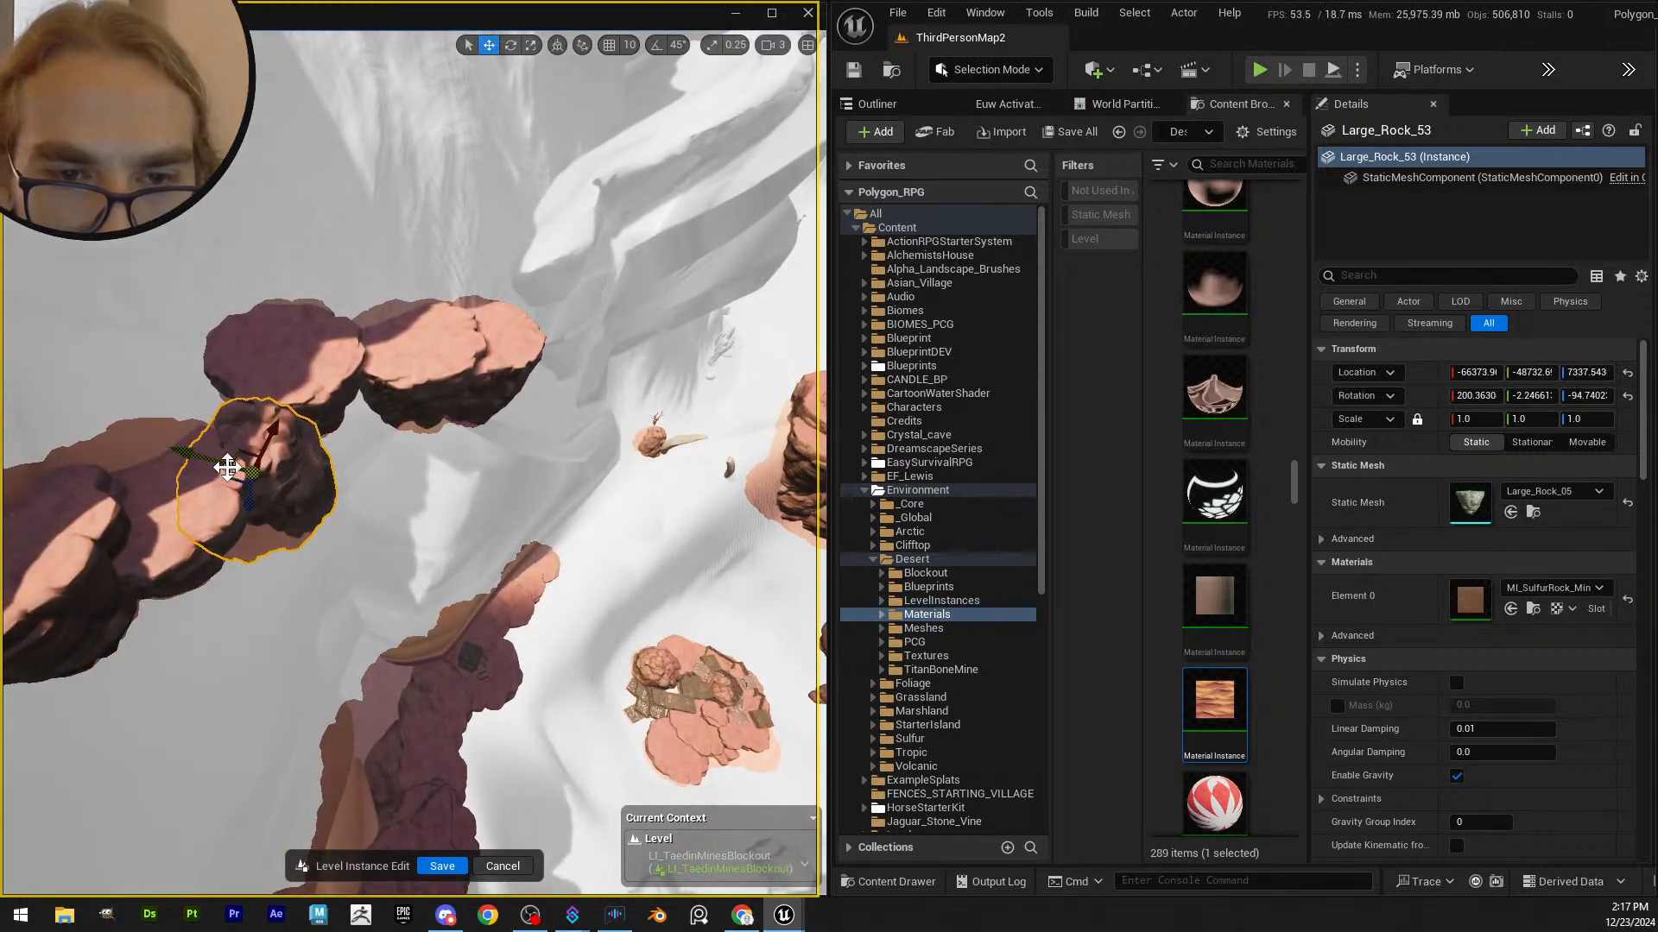
{"action": "left_click_drag", "start_coordinate": [166, 460], "coordinate": [157, 457]}
{"action": "right_click_drag", "start_coordinate": [190, 458], "coordinate": [222, 543]}
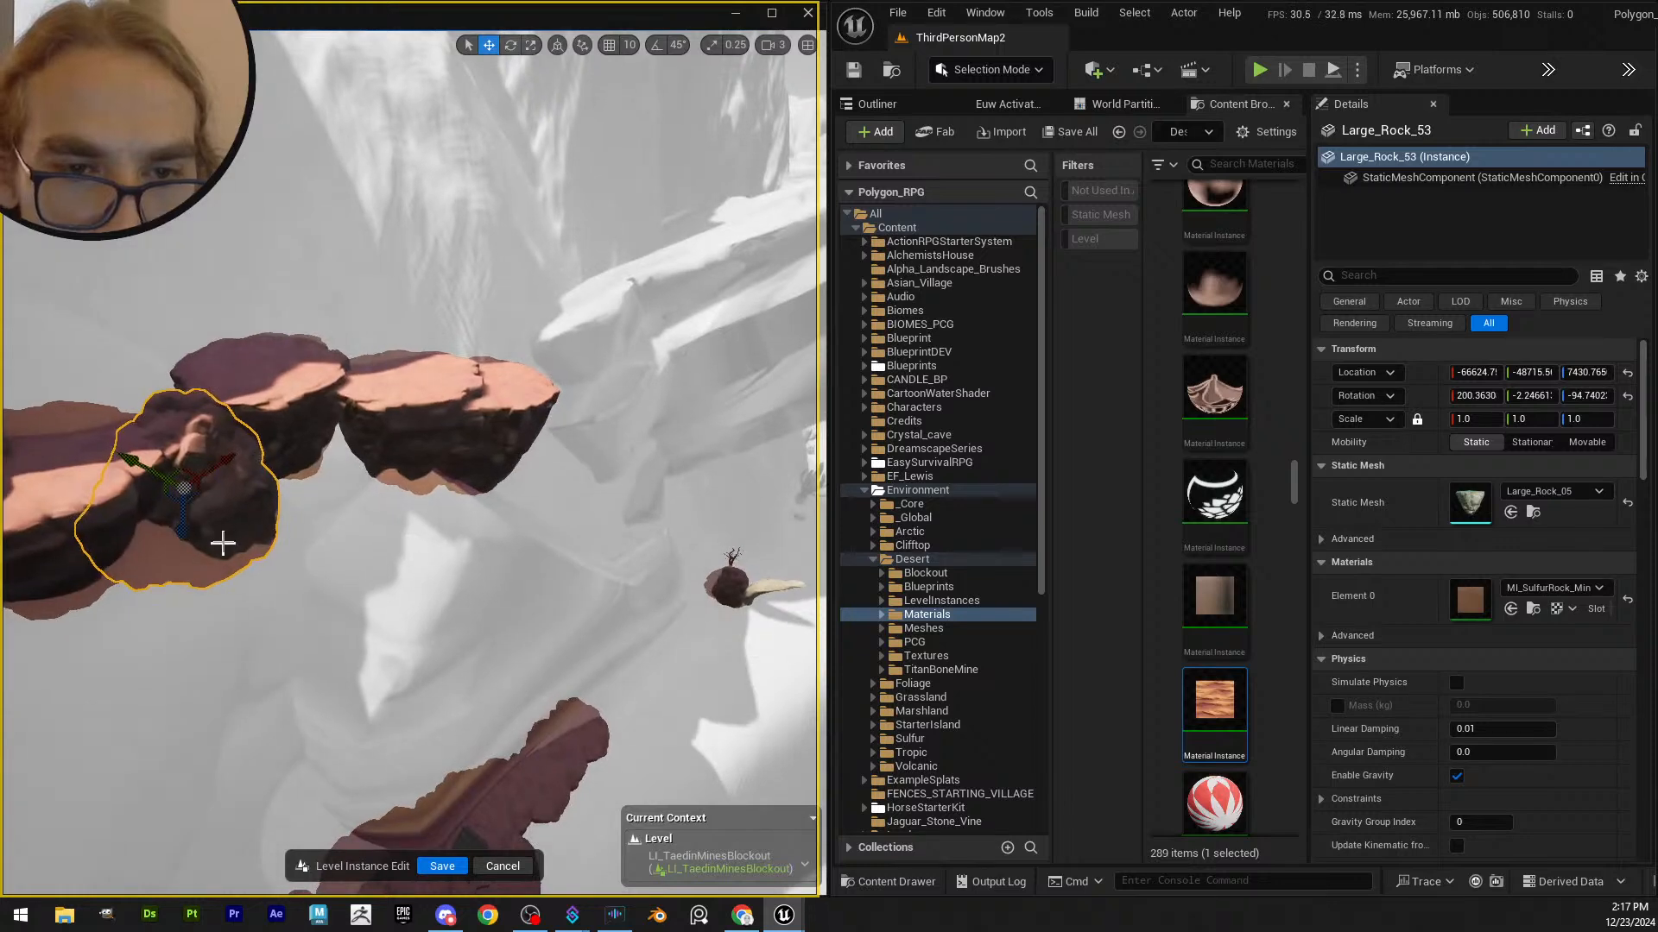
{"action": "right_click_drag", "start_coordinate": [371, 534], "coordinate": [579, 565]}
{"action": "left_click", "coordinate": [392, 551]}
- Select the floating rocks hovering high before the mountain peak, including their small companions, and lower them toward the canyon
{"action": "right_click_drag", "start_coordinate": [414, 518], "coordinate": [298, 544]}
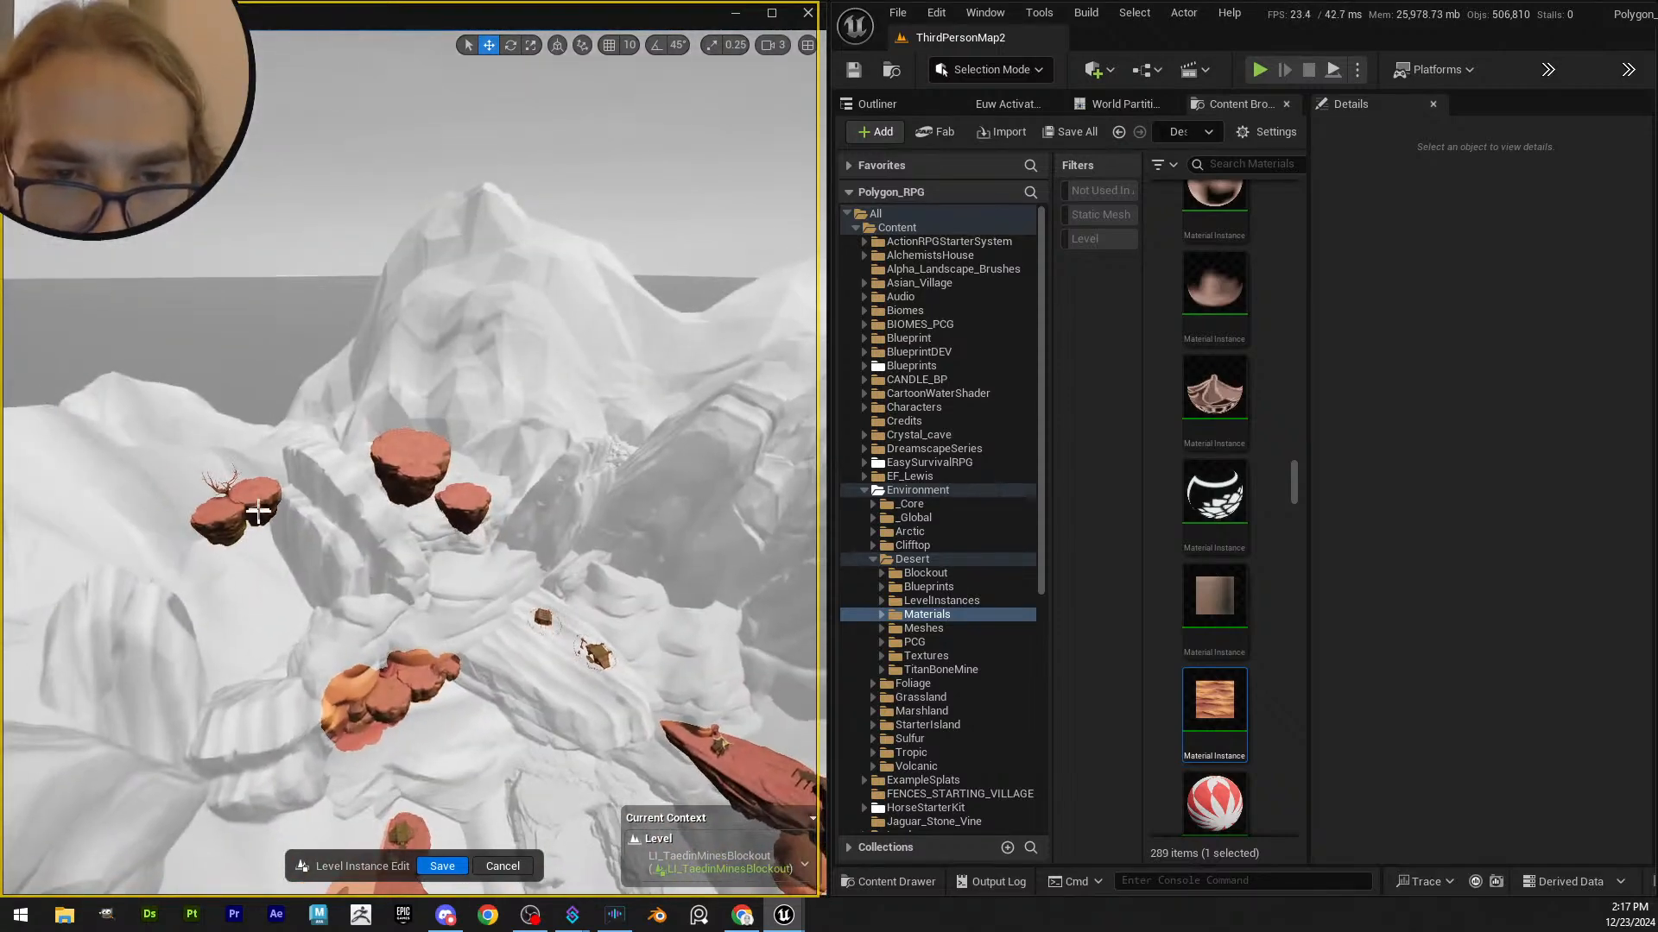
{"action": "left_click", "coordinate": [419, 462]}
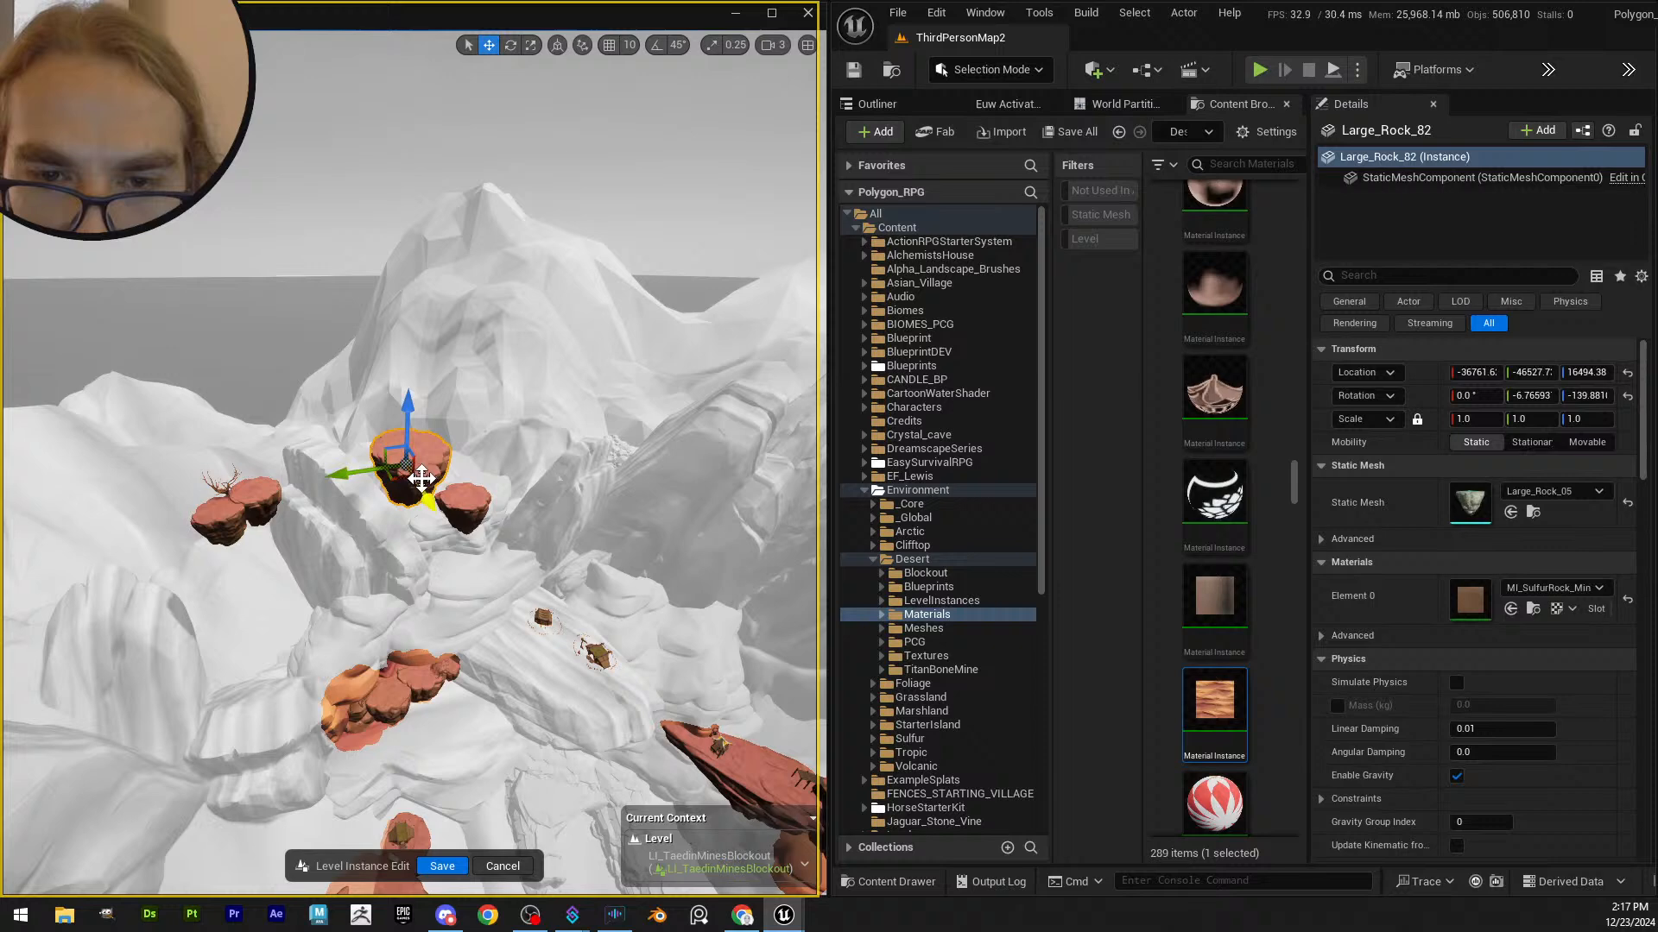
{"action": "left_click", "coordinate": [465, 508], "text": "ctrl"}
{"action": "key", "text": "f"}
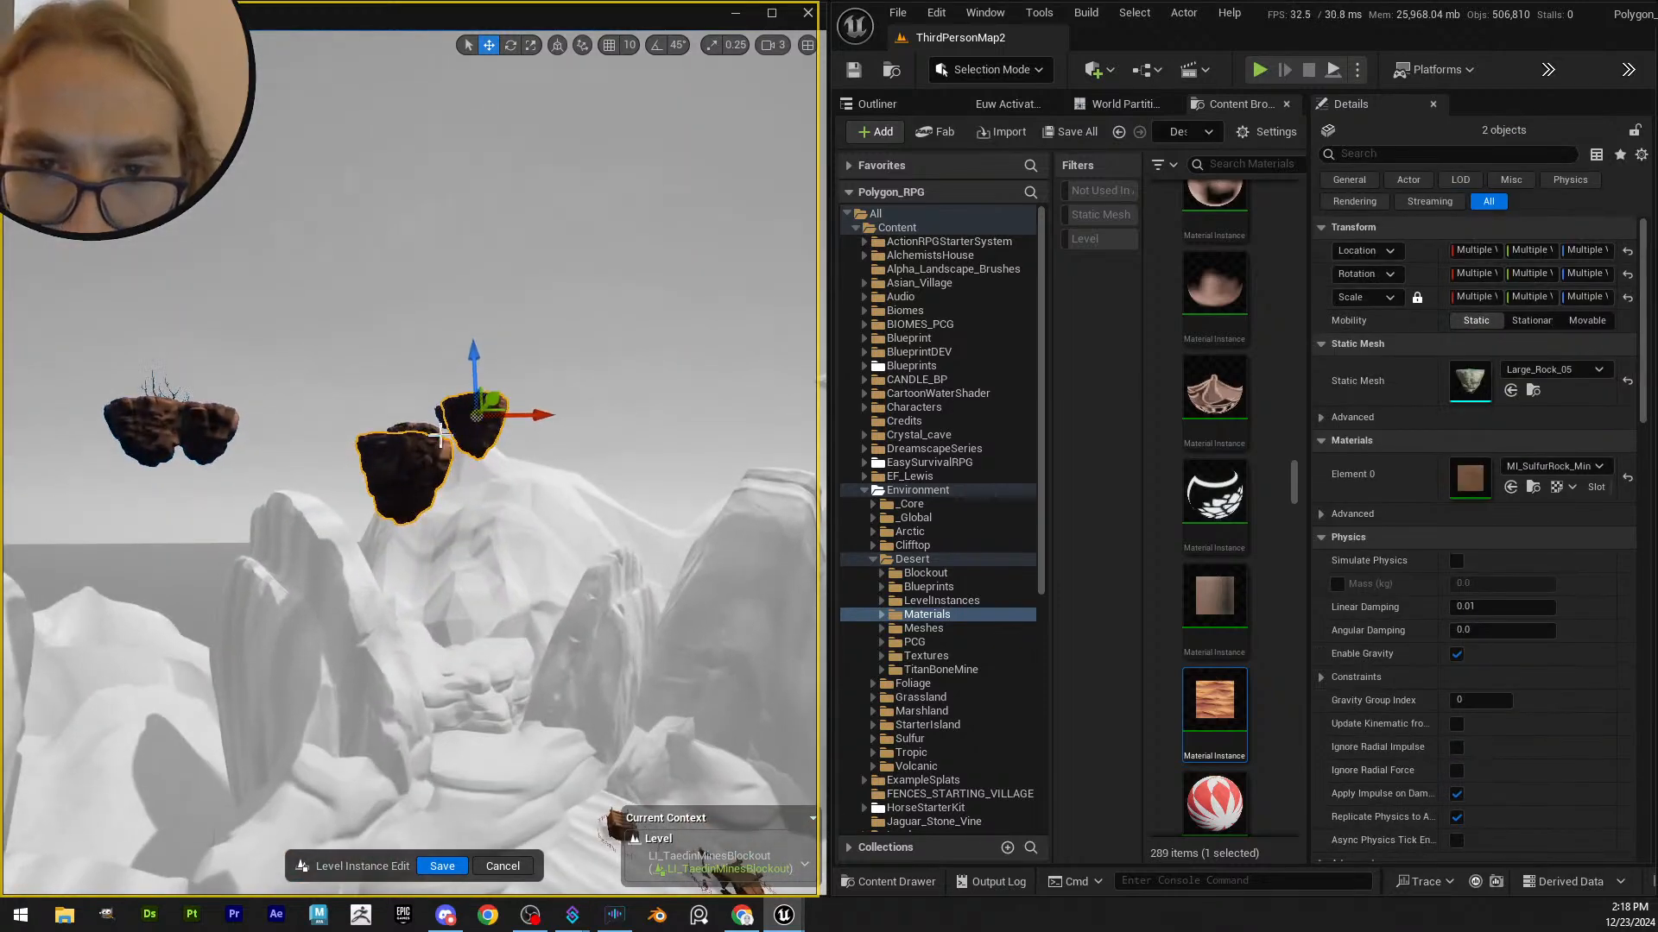
{"action": "right_click_drag", "start_coordinate": [441, 435], "coordinate": [373, 529]}
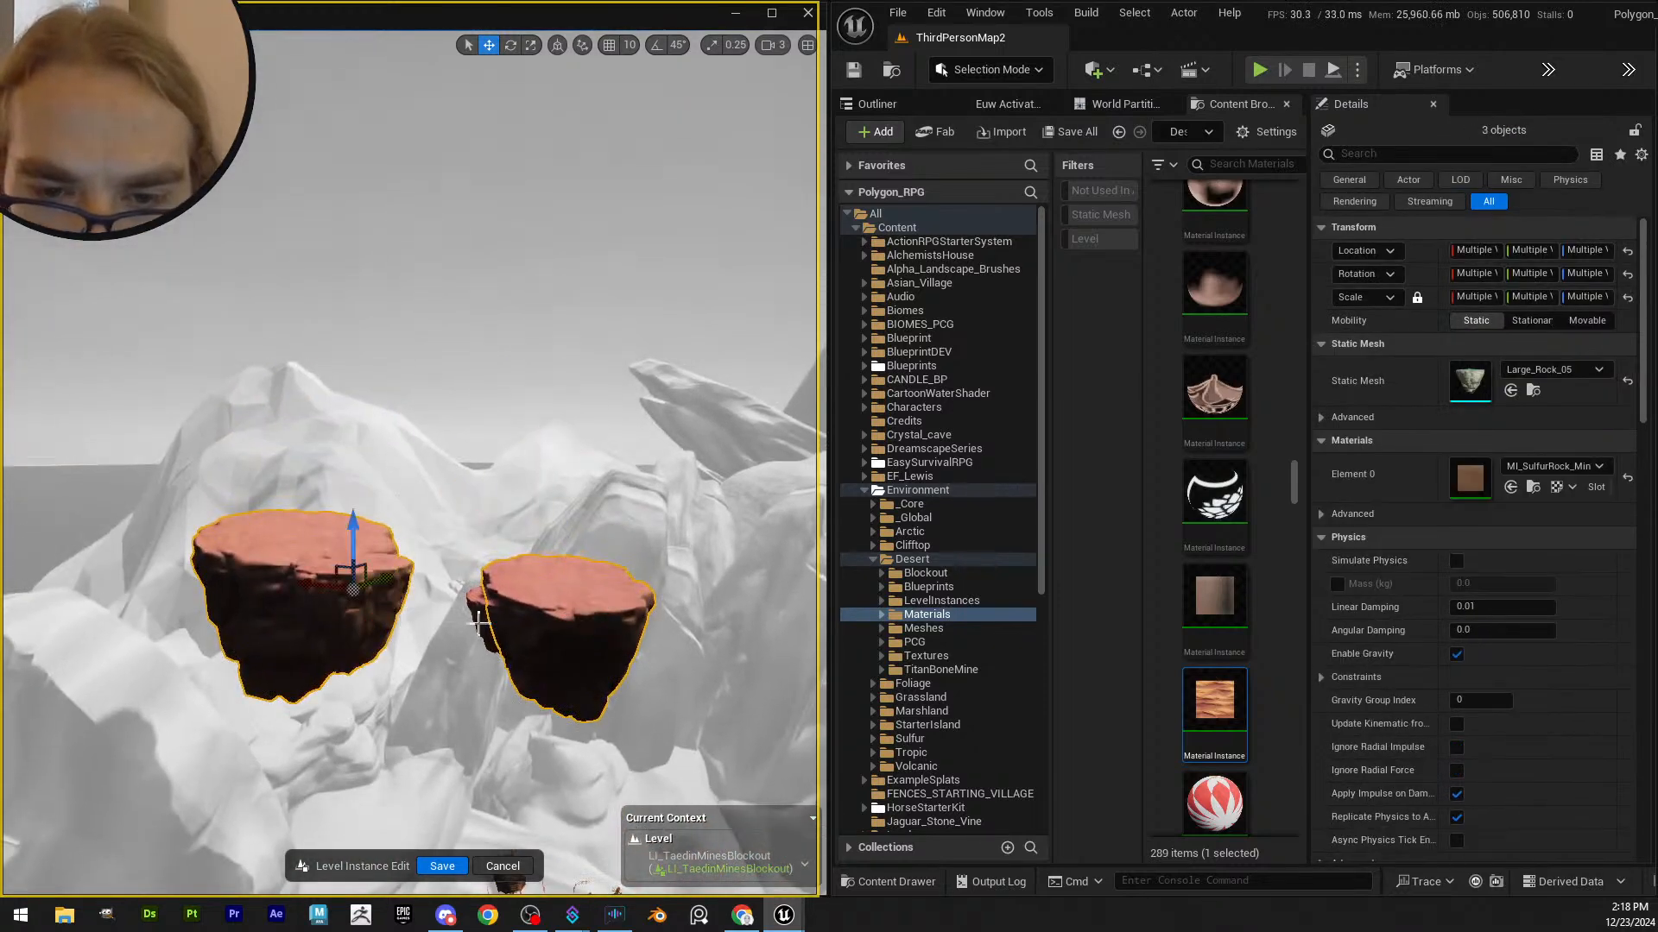
{"action": "right_click_drag", "start_coordinate": [521, 587], "coordinate": [509, 576]}
{"action": "left_click_drag", "start_coordinate": [483, 414], "coordinate": [466, 726]}
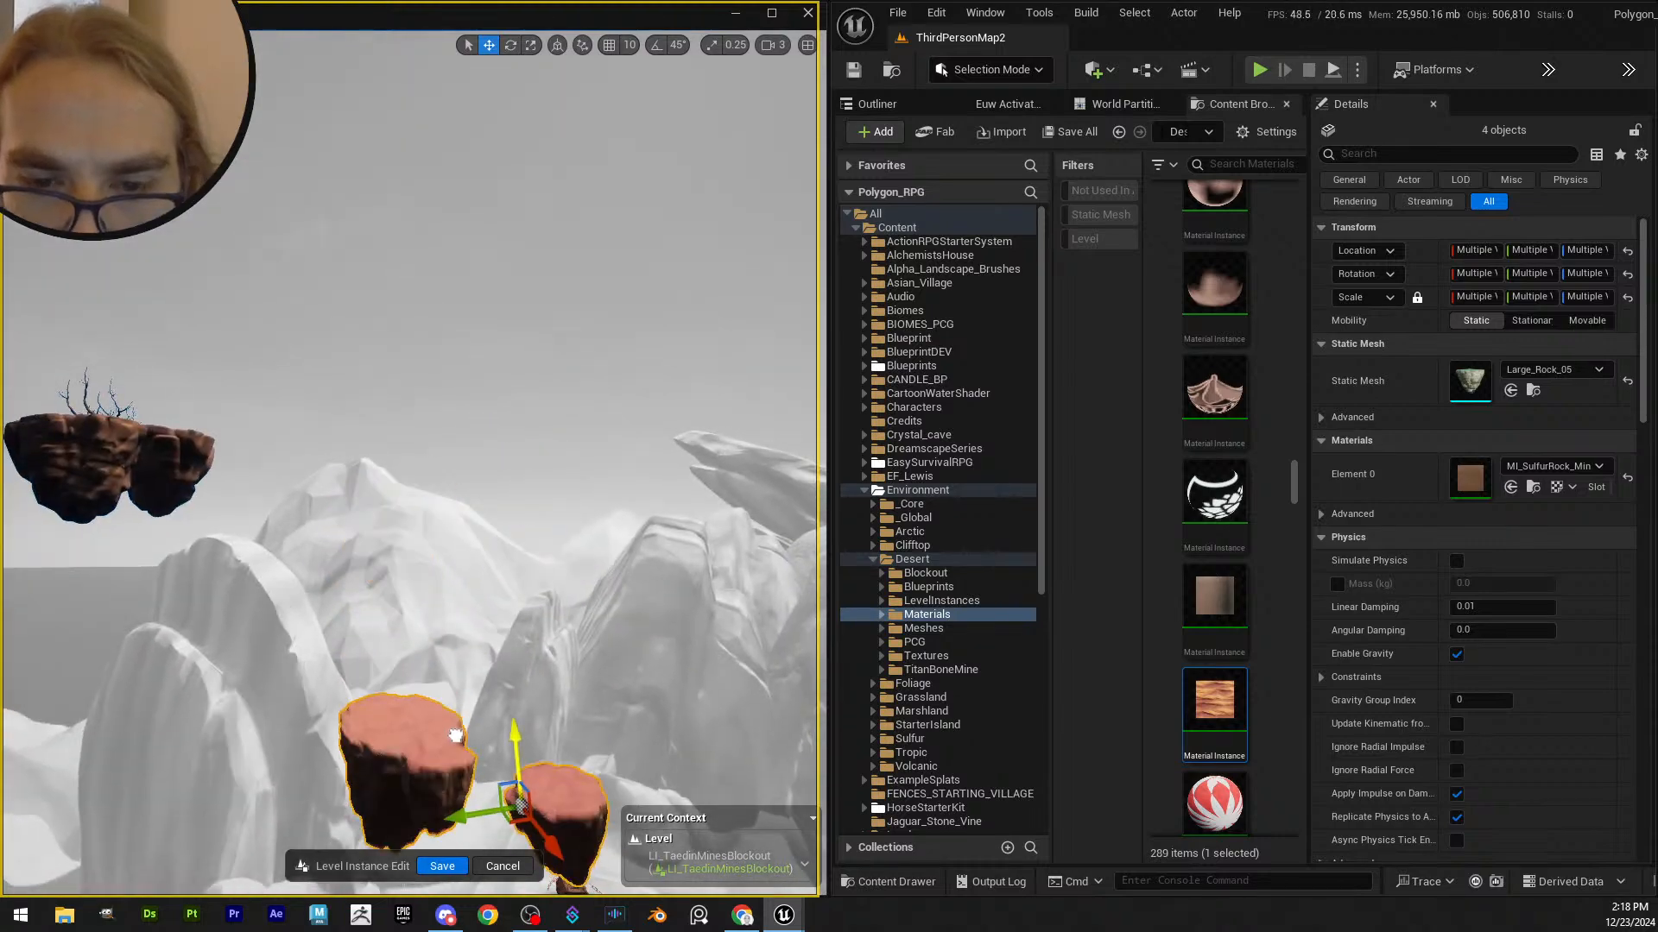
{"action": "right_click_drag", "start_coordinate": [466, 725], "coordinate": [482, 704]}
{"action": "left_click_drag", "start_coordinate": [481, 401], "coordinate": [483, 691]}
- Move the four selected rocks down beside the large mining platform to start a ledge out from the canyon wall
{"action": "right_click_drag", "start_coordinate": [484, 691], "coordinate": [476, 760]}
{"action": "right_click_drag", "start_coordinate": [443, 578], "coordinate": [527, 723]}
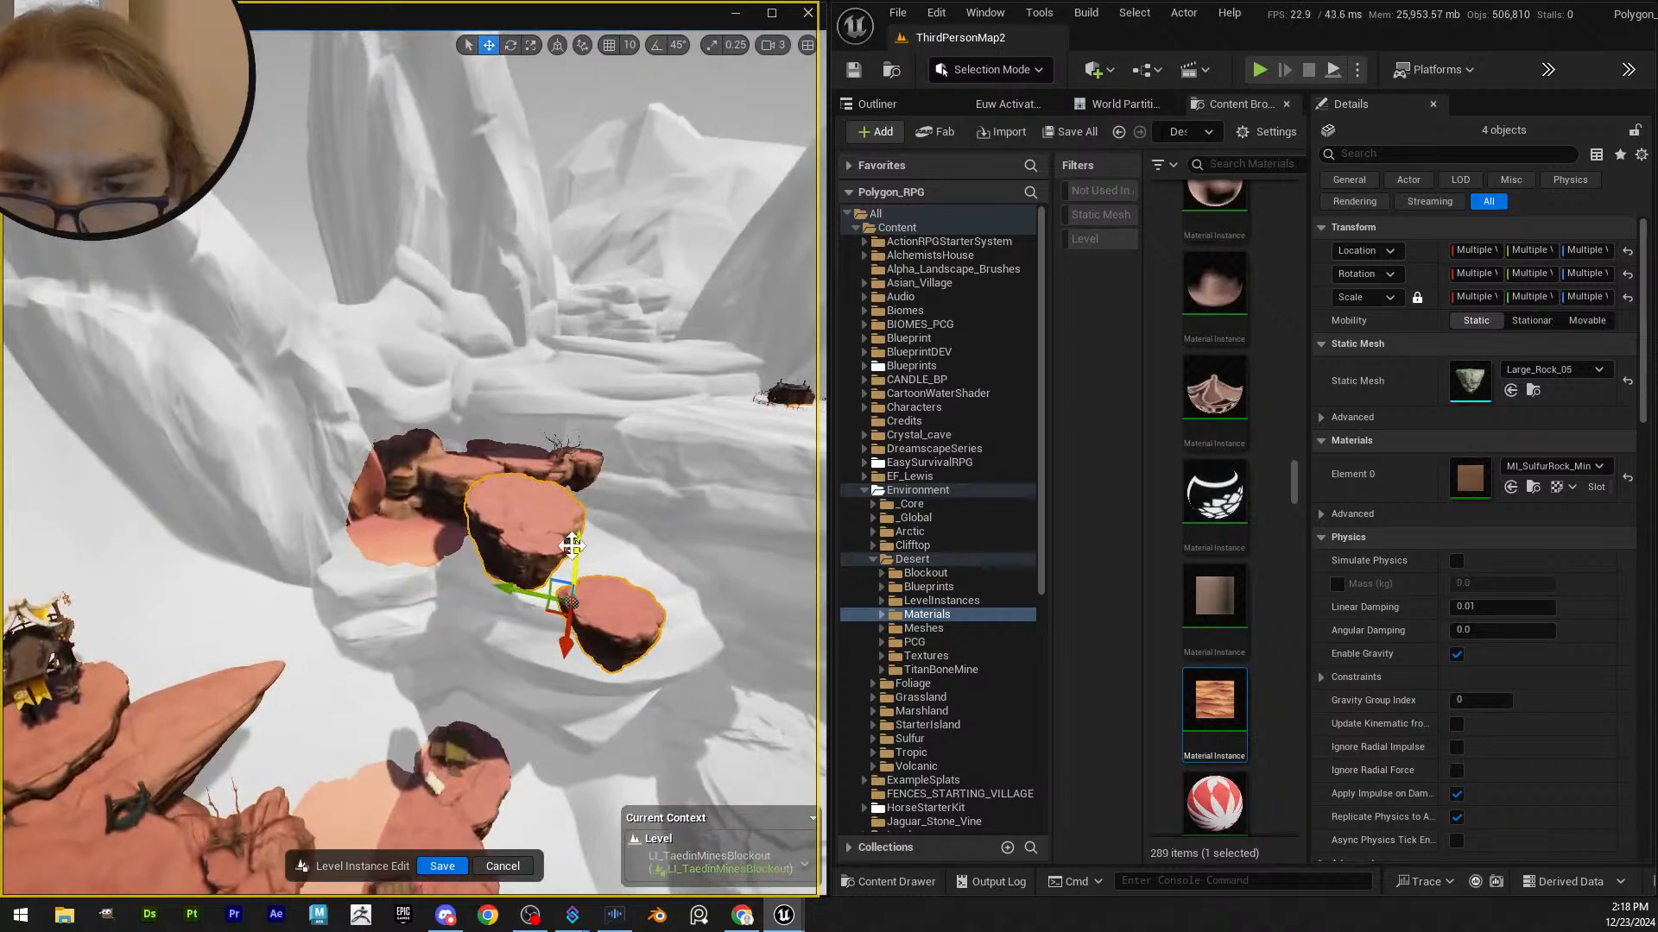
{"action": "left_click_drag", "start_coordinate": [574, 544], "coordinate": [221, 597]}
{"action": "right_click_drag", "start_coordinate": [221, 598], "coordinate": [151, 587]}
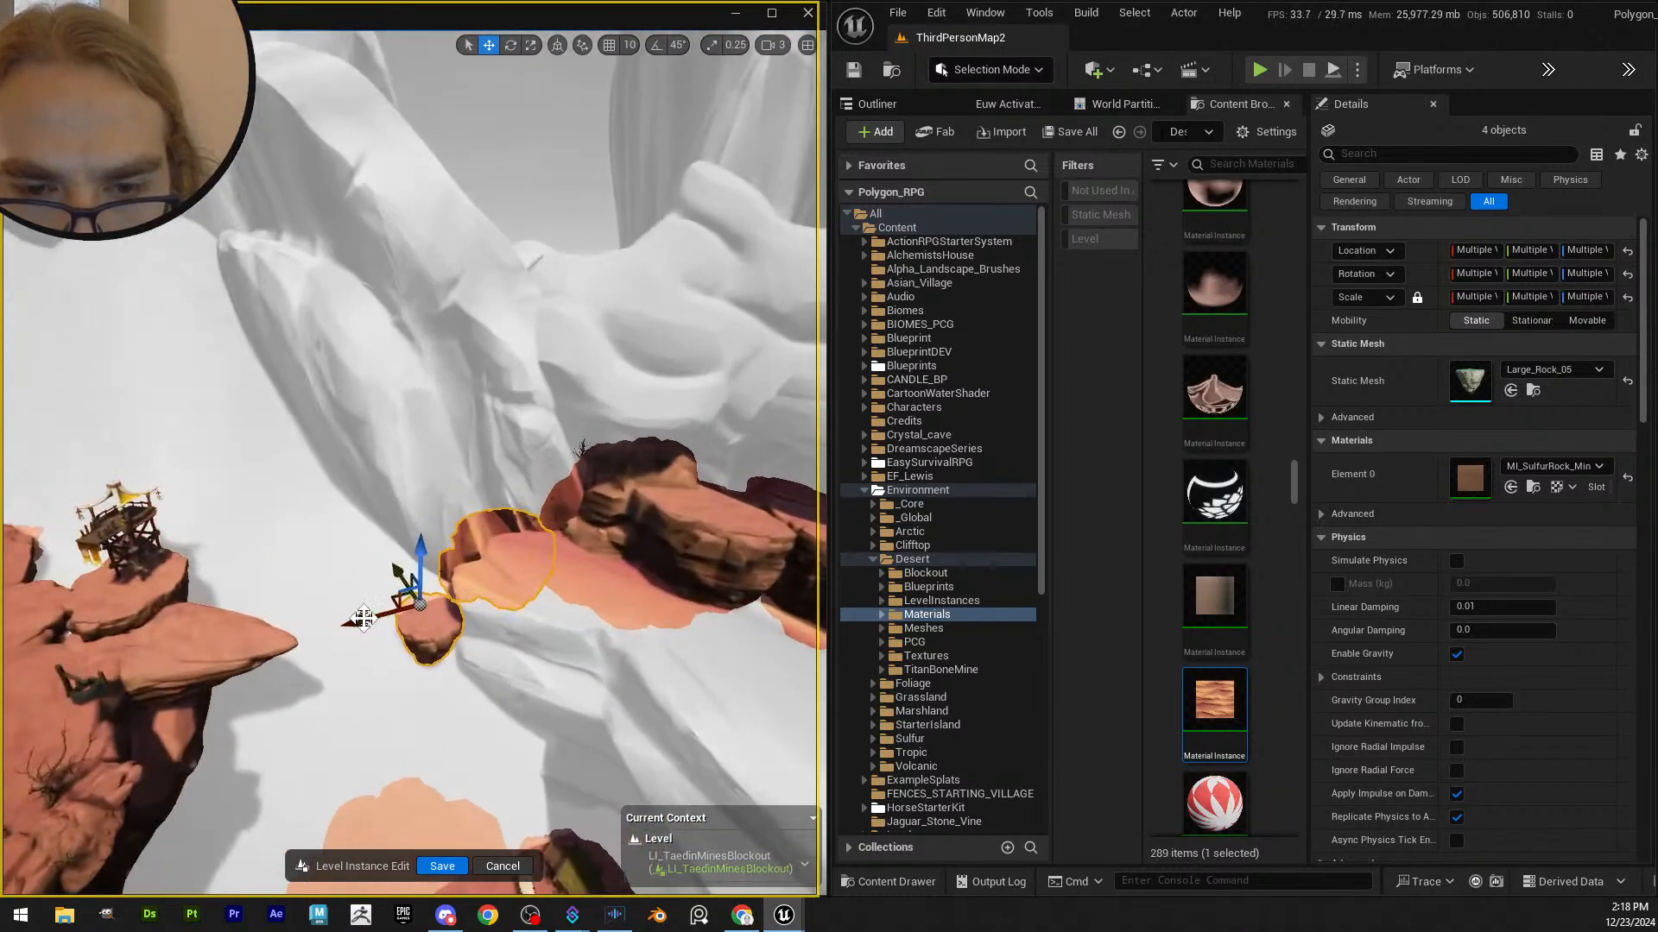
{"action": "left_click_drag", "start_coordinate": [364, 618], "coordinate": [228, 655]}
{"action": "right_click_drag", "start_coordinate": [272, 637], "coordinate": [272, 639]}
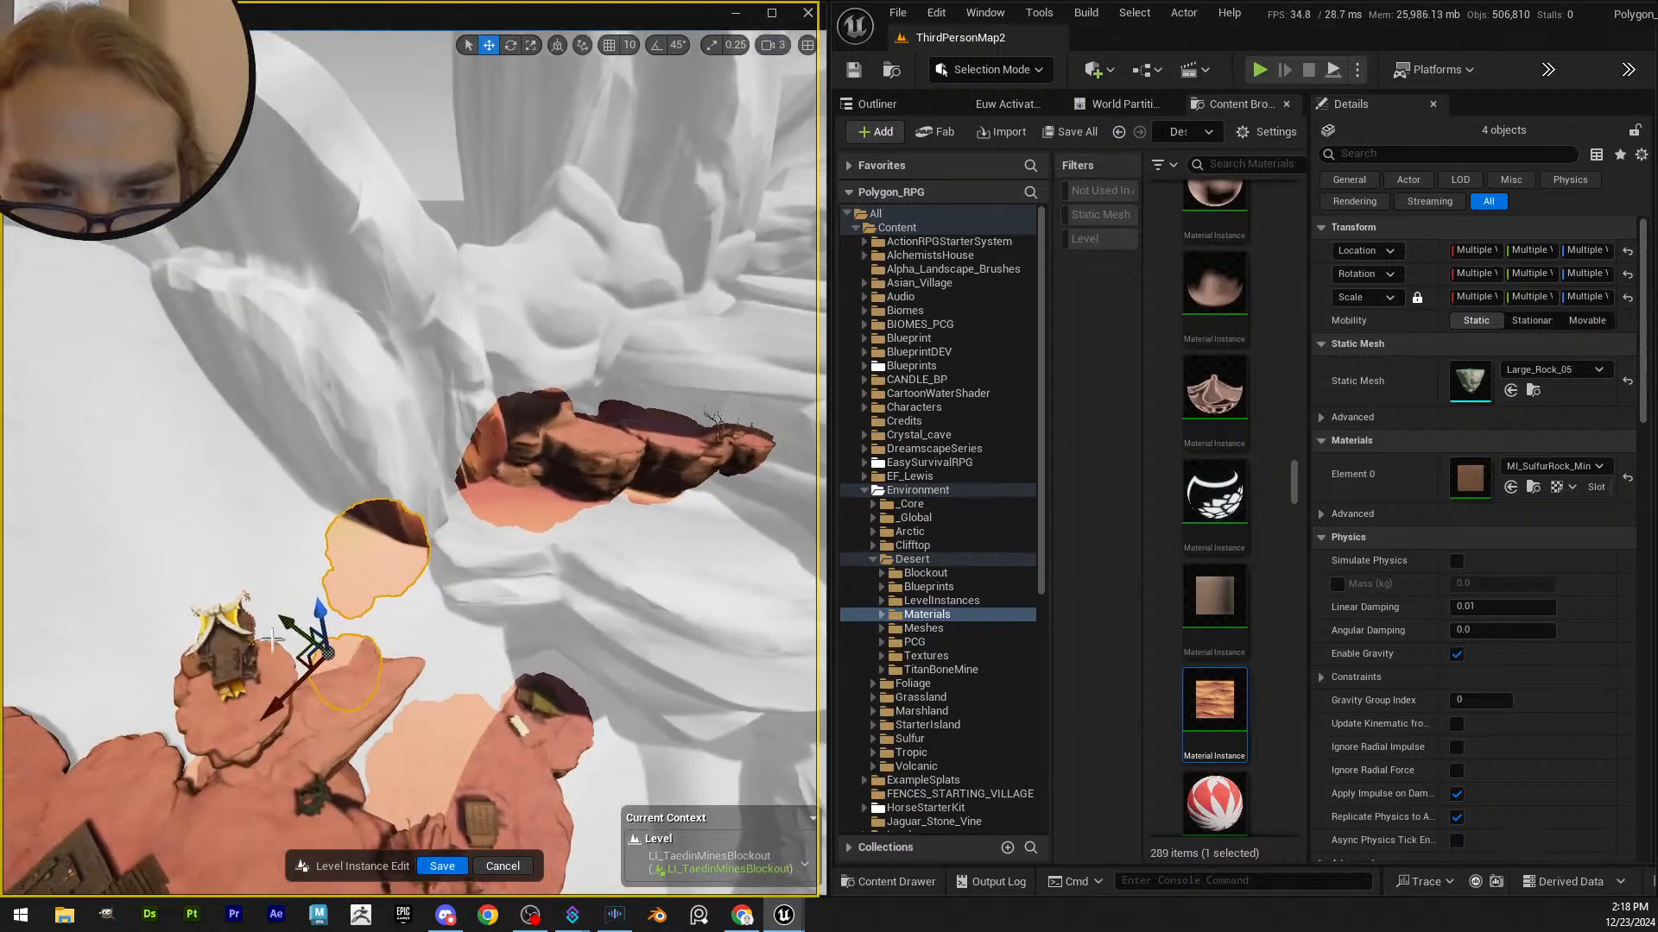
{"action": "left_click_drag", "start_coordinate": [289, 623], "coordinate": [362, 677]}
{"action": "right_click_drag", "start_coordinate": [436, 707], "coordinate": [462, 663]}
- Select the two half-scale rocks and attach them to the end of the larger rocks, extending the ledge toward the platform
{"action": "left_click", "coordinate": [464, 640]}
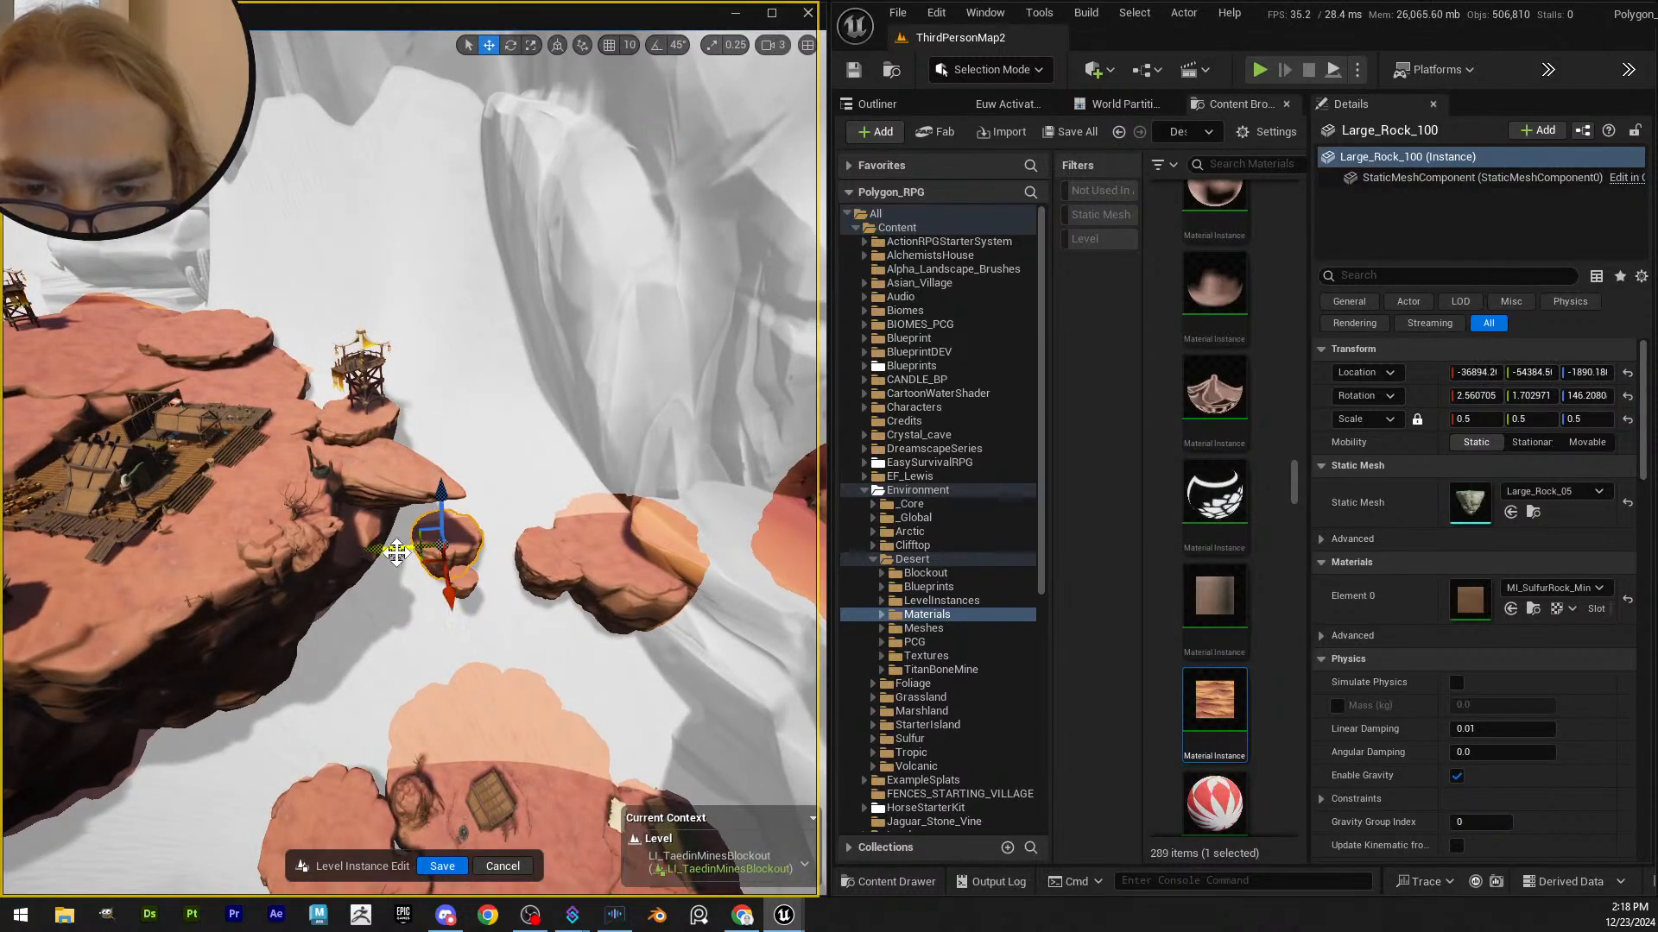
{"action": "left_click", "coordinate": [468, 585], "text": "shift"}
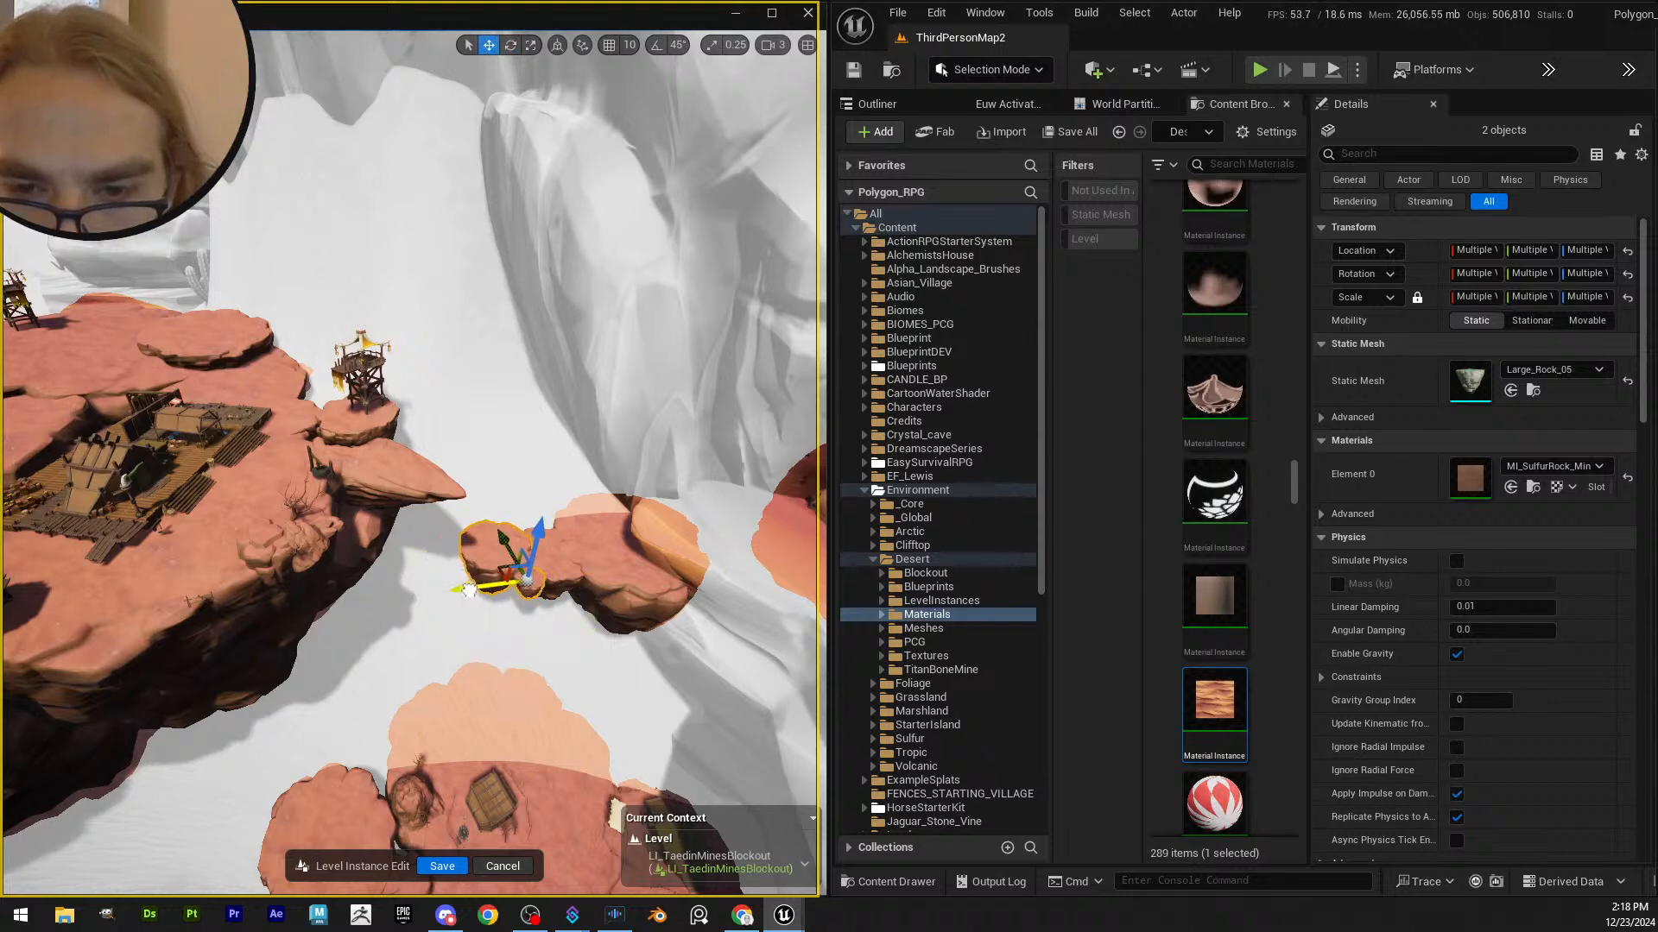
{"action": "right_click_drag", "start_coordinate": [528, 634], "coordinate": [525, 643]}
{"action": "key", "text": "w"}
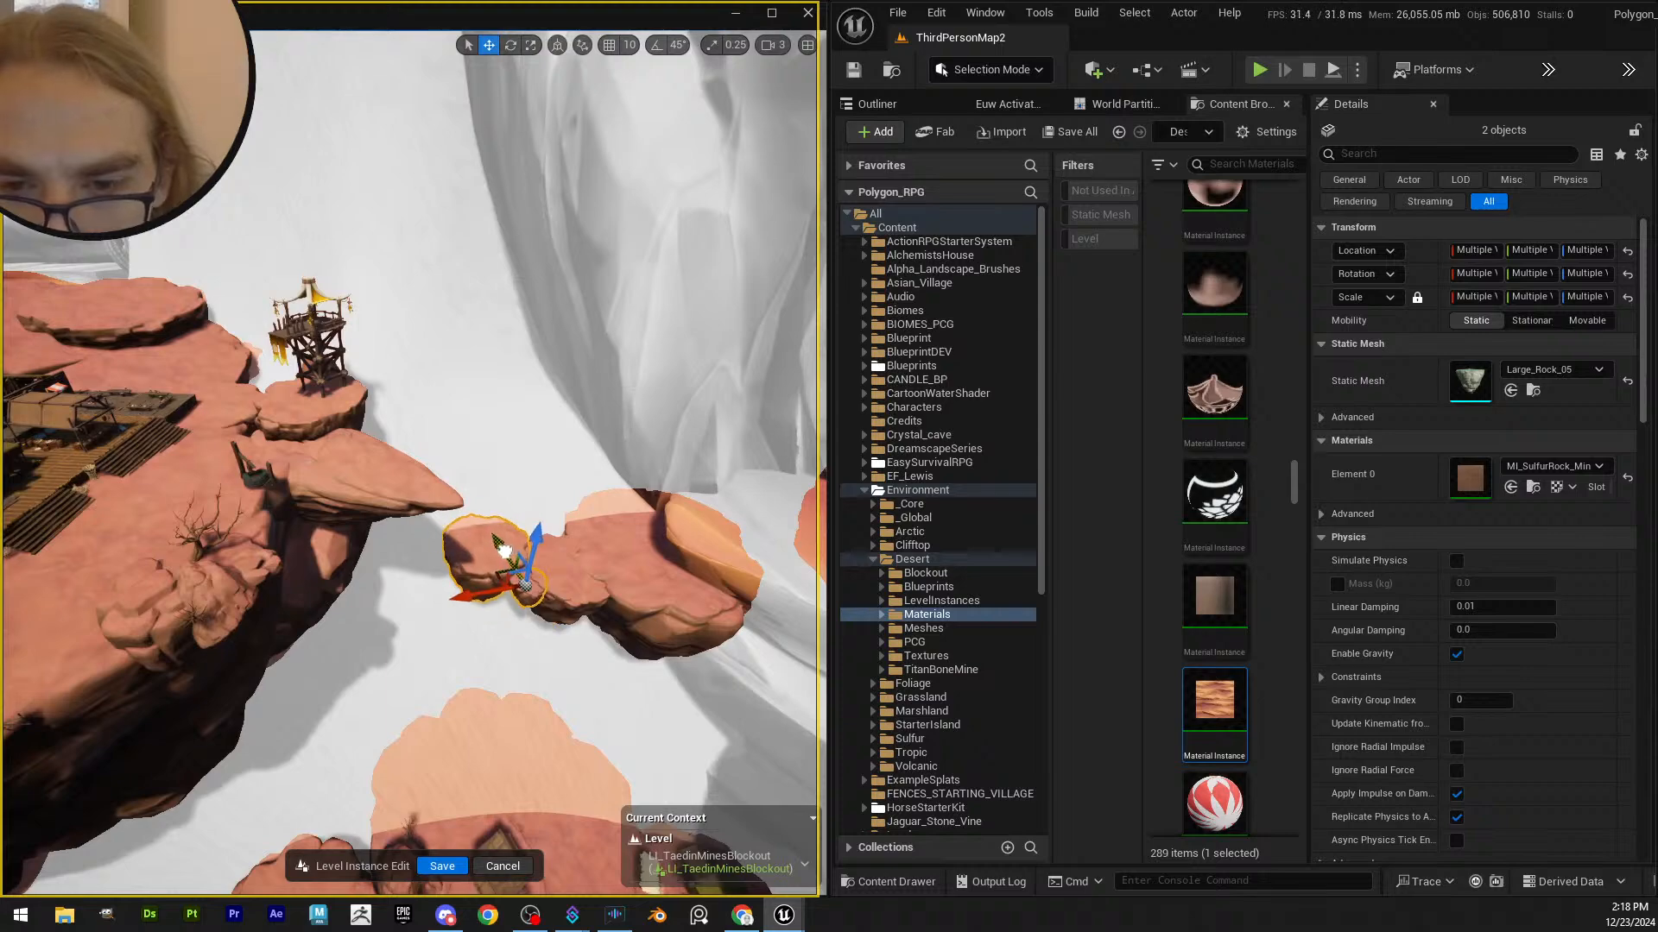
{"action": "left_click", "coordinate": [682, 678]}
- Select the remaining floating rock pair with its dead tree and carry it down to the new ledge beside the platform
{"action": "key", "text": "s"}
{"action": "right_click_drag", "start_coordinate": [682, 677], "coordinate": [781, 621]}
{"action": "key", "text": "w"}
{"action": "right_click_drag", "start_coordinate": [483, 483], "coordinate": [570, 497]}
{"action": "scroll", "coordinate": [570, 501], "scroll_direction": "up", "scroll_amount": 1}
{"action": "key", "text": "s"}
{"action": "key", "text": "w"}
{"action": "scroll", "coordinate": [561, 509], "scroll_direction": "up", "scroll_amount": 1}
{"action": "left_click", "coordinate": [202, 489]}
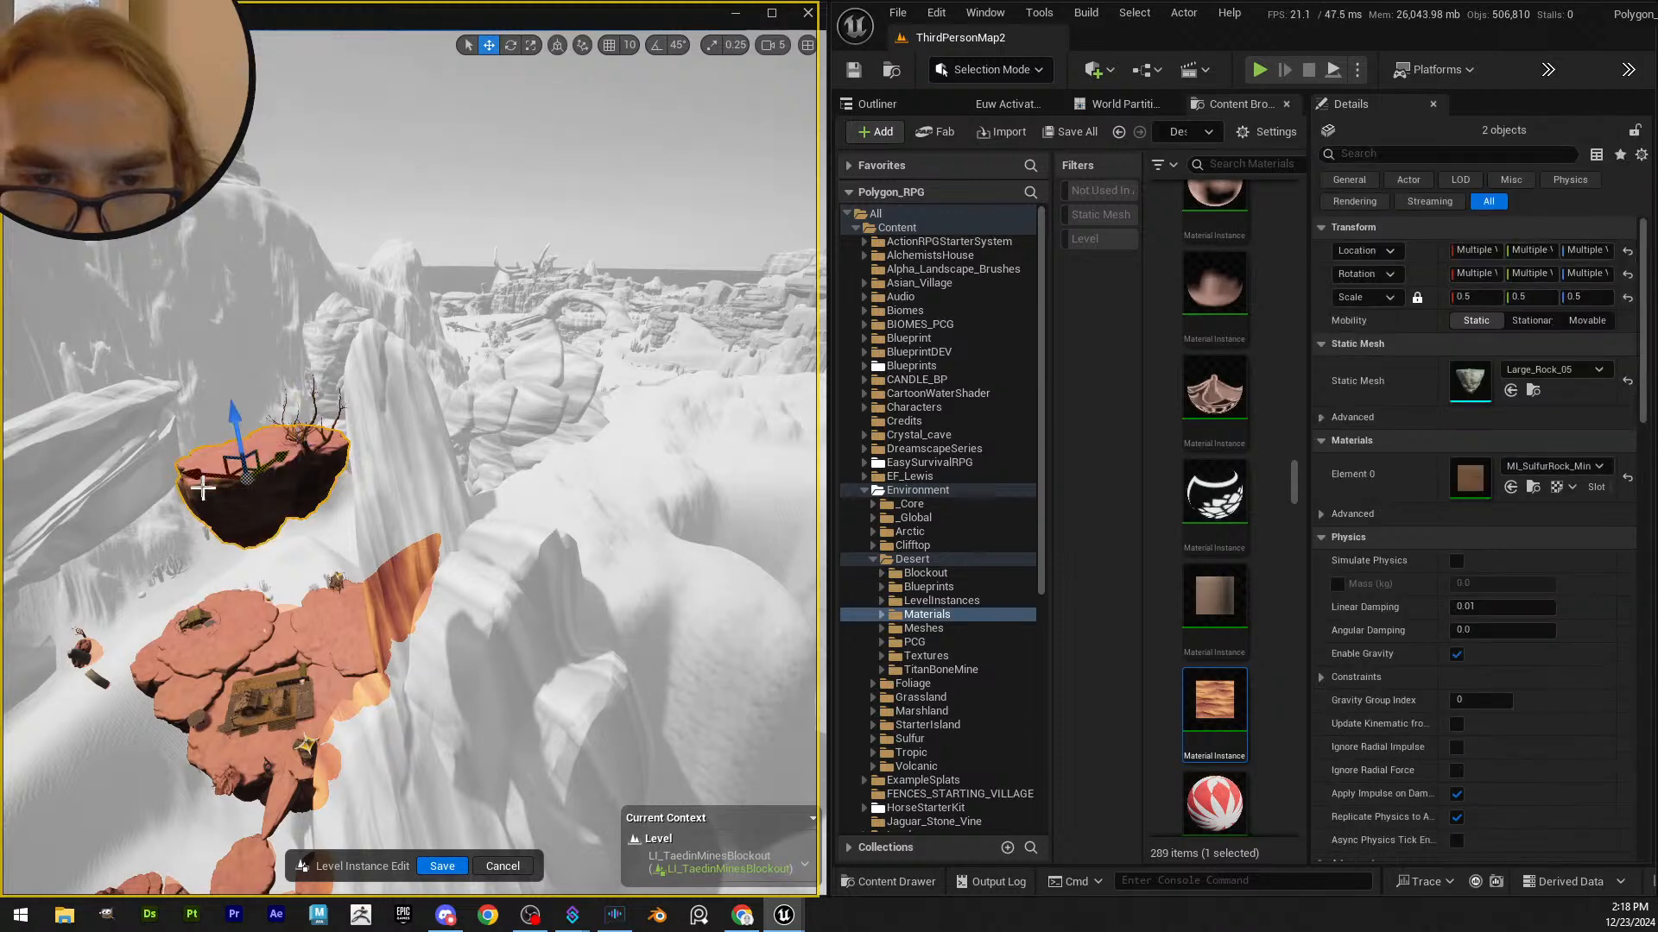
{"action": "left_click", "coordinate": [314, 442], "text": "shift"}
{"action": "right_click_drag", "start_coordinate": [406, 372], "coordinate": [492, 389]}
{"action": "key", "text": "s"}
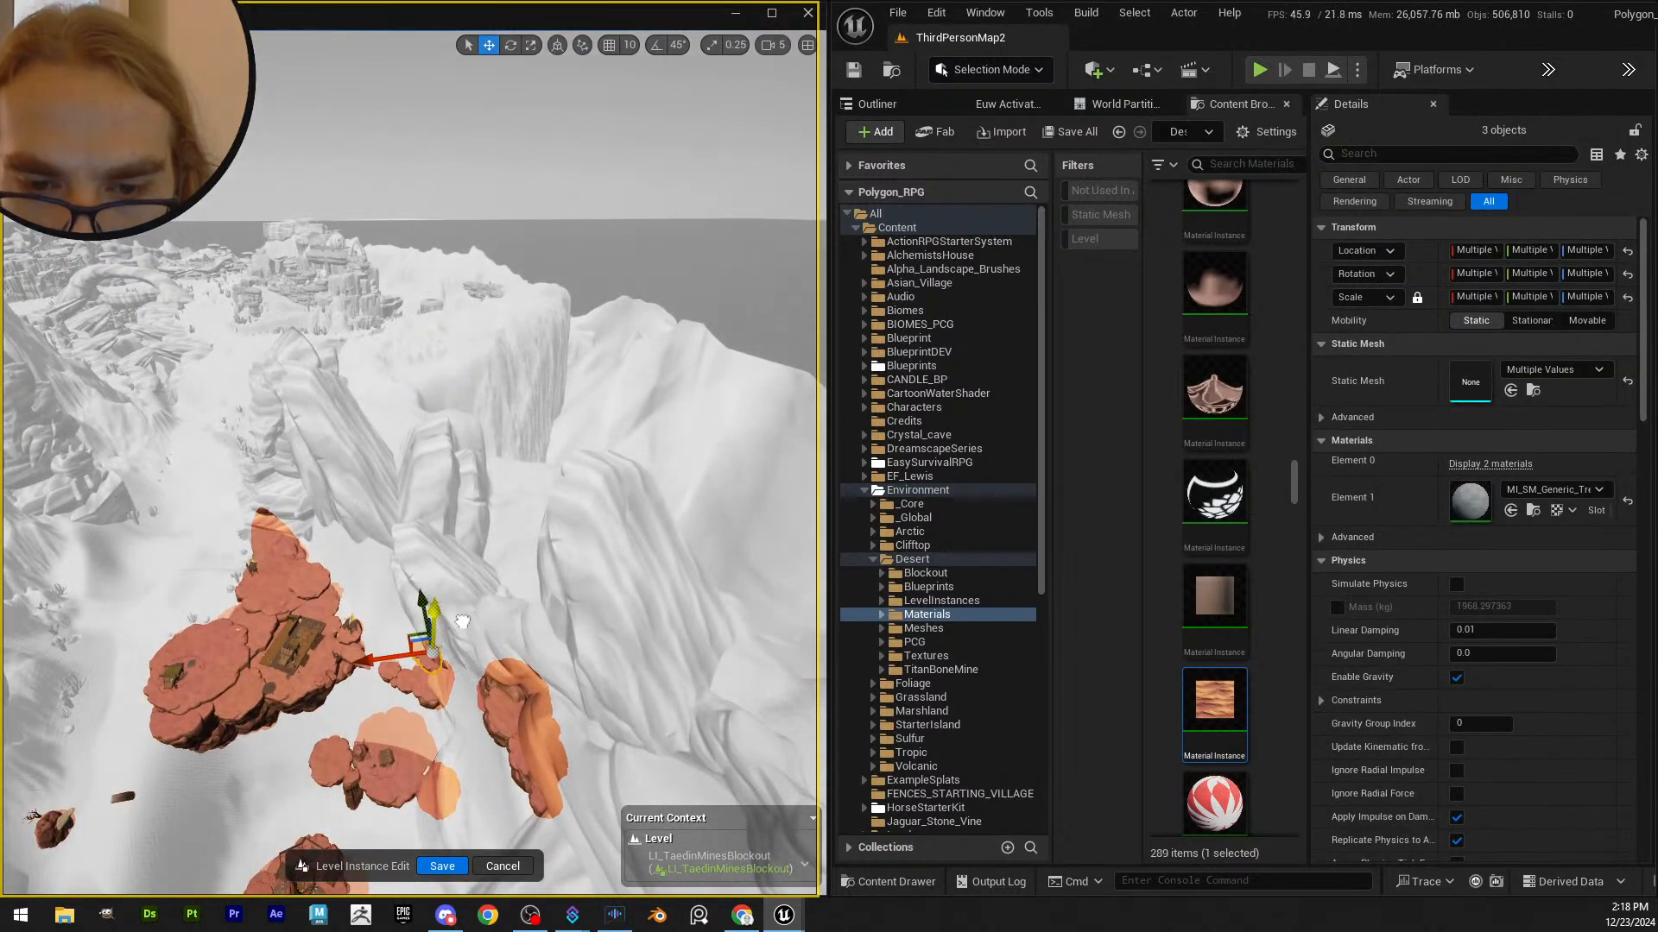
{"action": "key", "text": "w"}
{"action": "right_click_drag", "start_coordinate": [463, 622], "coordinate": [447, 700]}
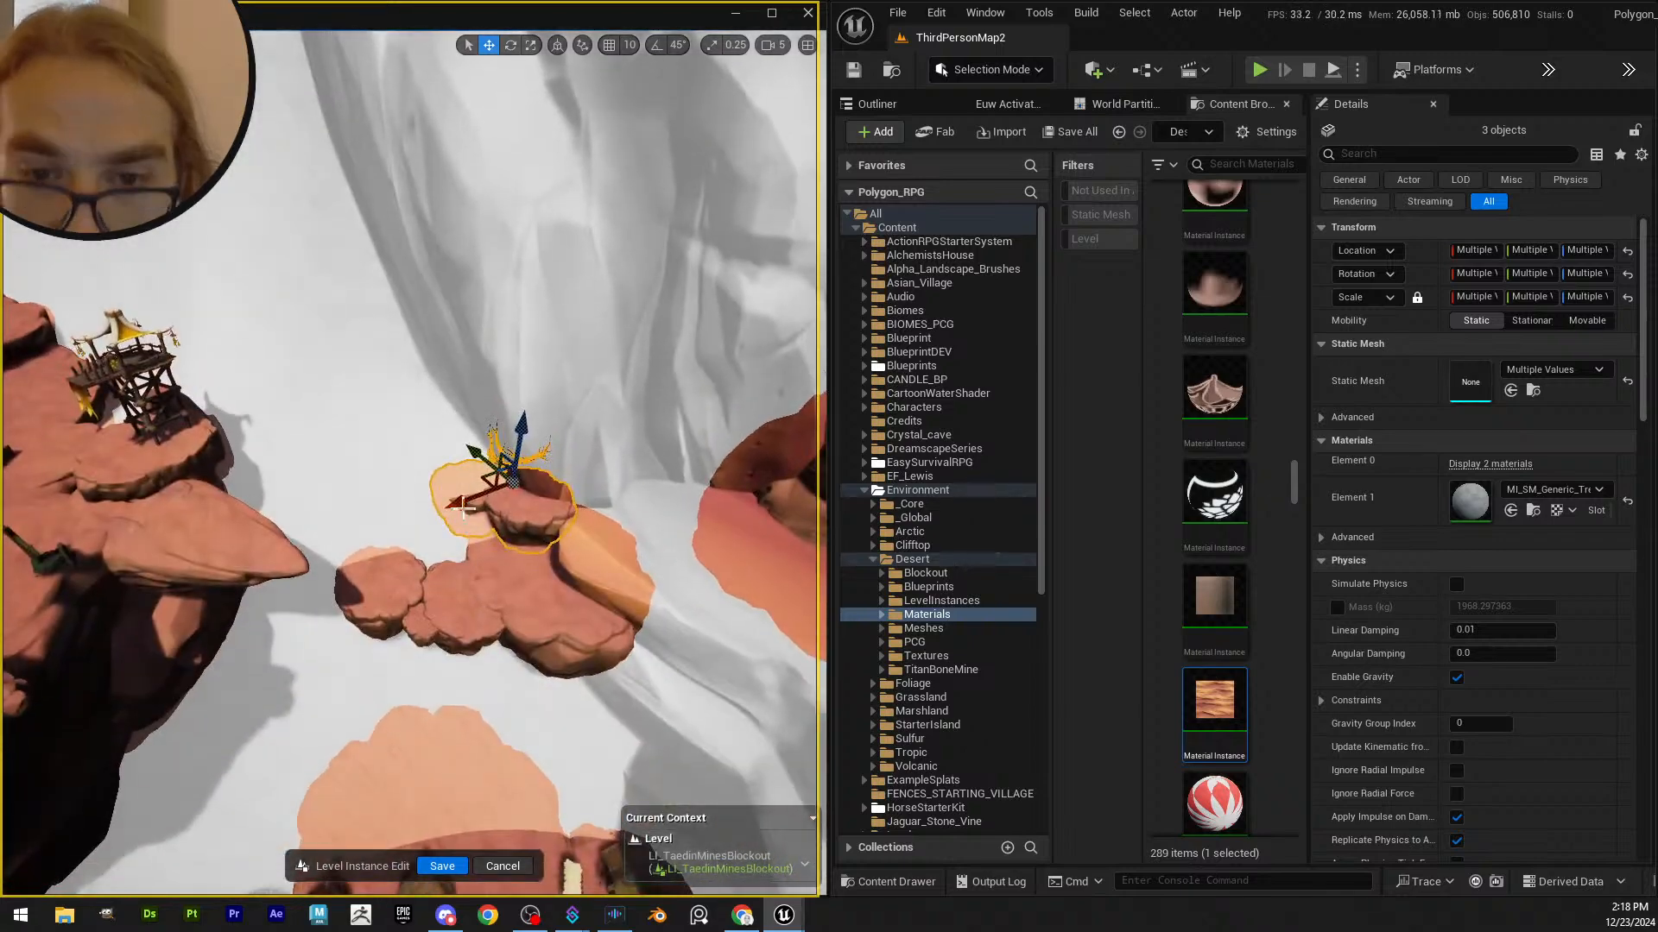
- Lower the rock pair and dead tree into the gap between the small-rock ledge and the mining platform
{"action": "key", "text": "q"}
{"action": "right_click_drag", "start_coordinate": [271, 583], "coordinate": [289, 458]}
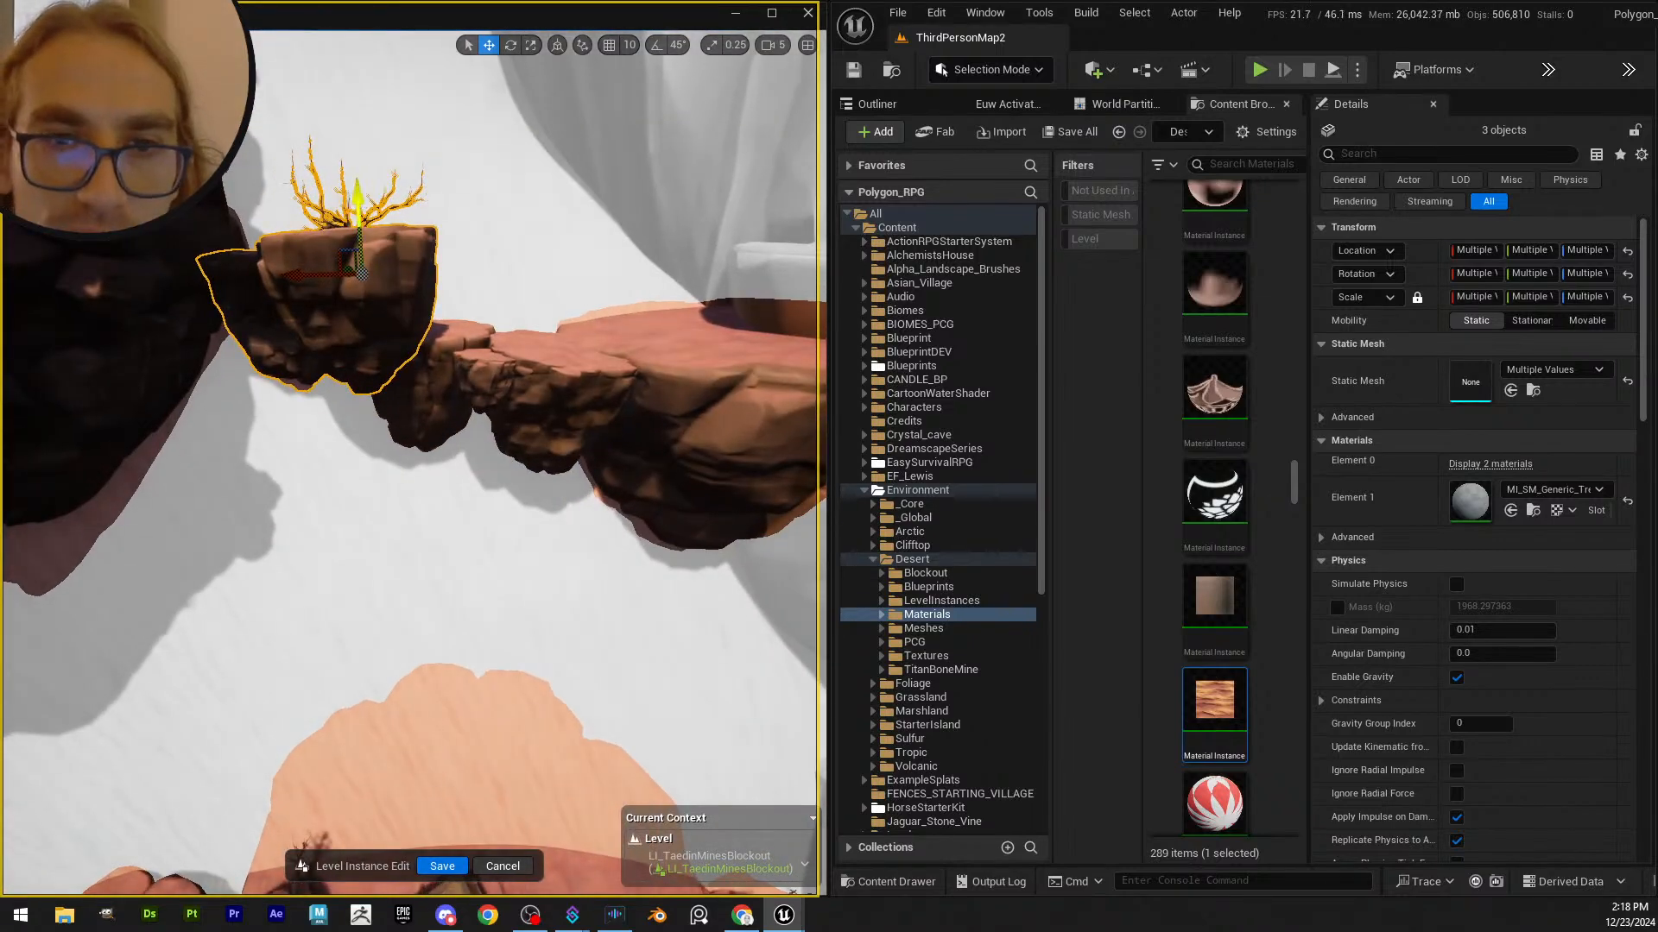
{"action": "left_click_drag", "start_coordinate": [357, 208], "coordinate": [324, 296]}
{"action": "key", "text": "e"}
{"action": "right_click_drag", "start_coordinate": [317, 304], "coordinate": [327, 415]}
{"action": "key", "text": "e"}
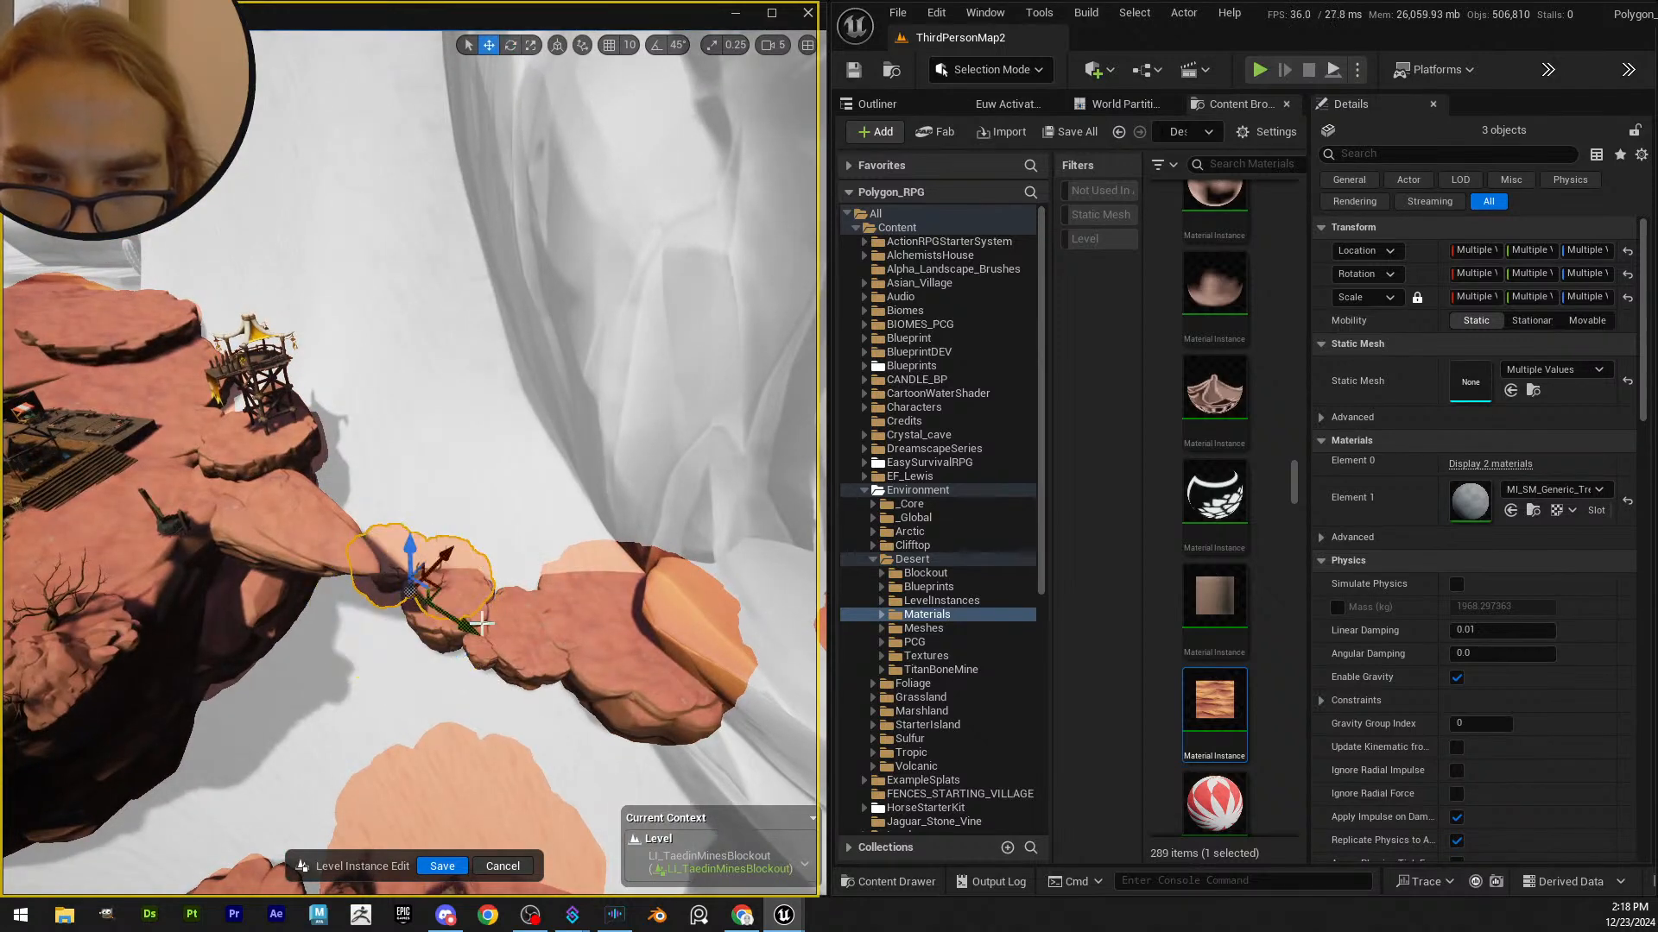
{"action": "key", "text": "w"}
{"action": "right_click_drag", "start_coordinate": [385, 579], "coordinate": [389, 620]}
{"action": "scroll", "coordinate": [385, 578], "scroll_direction": "down", "scroll_amount": 3}
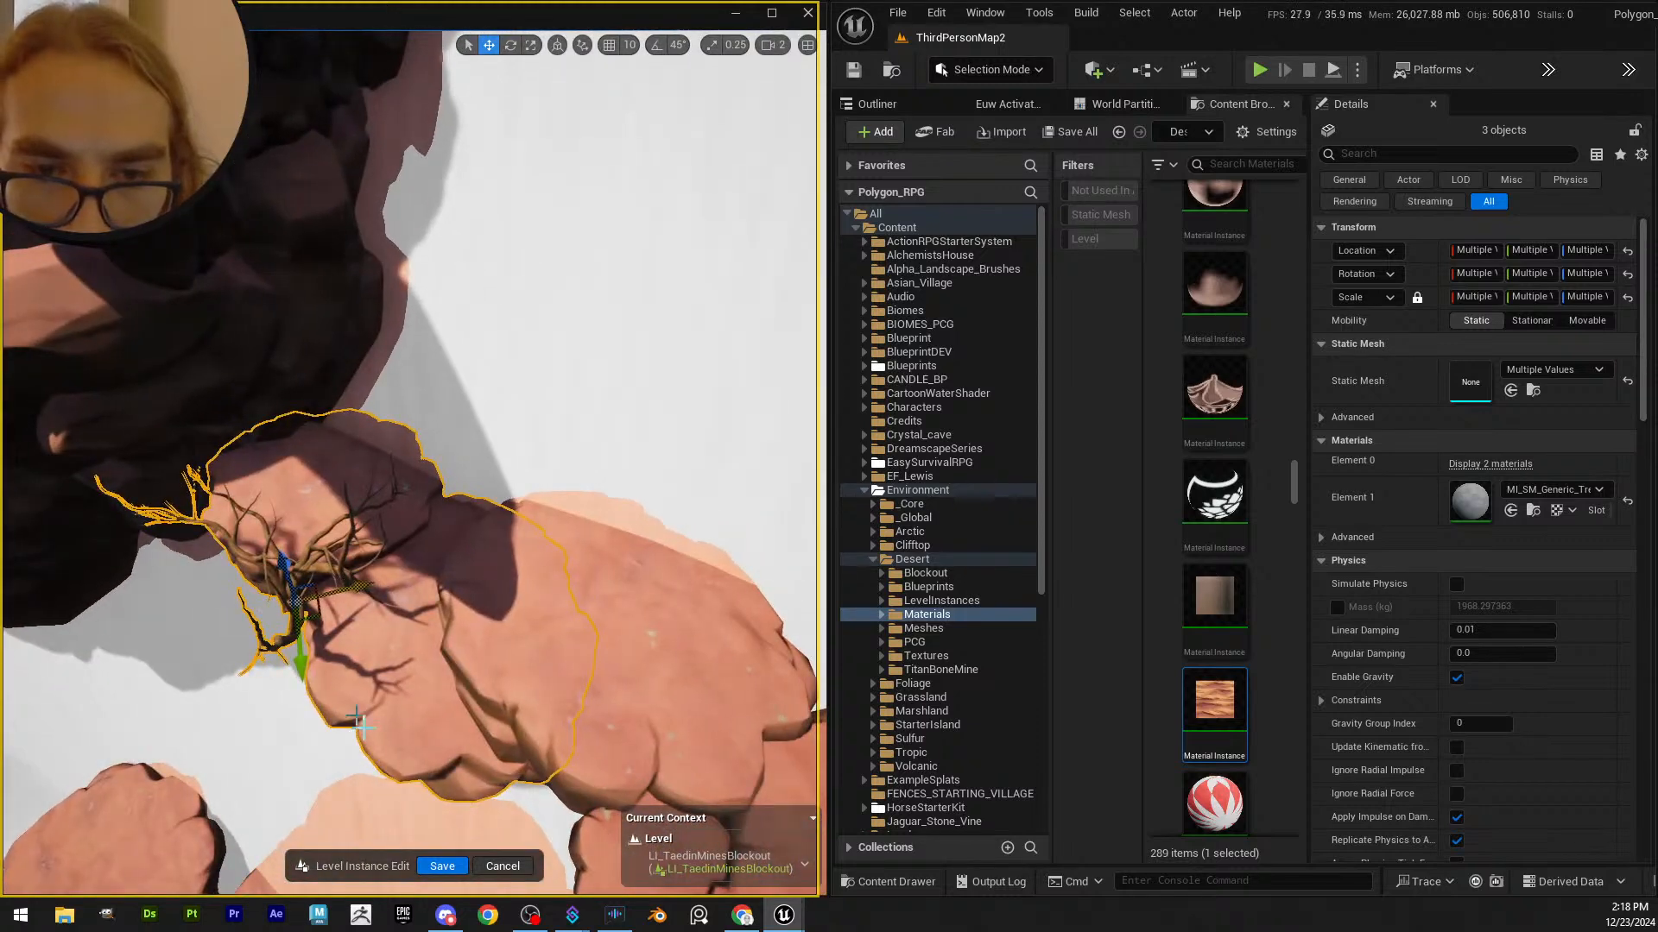
- Rotate and reposition the rock pair with its tree to line up with the end of the ledge beneath the platform
{"action": "left_click_drag", "start_coordinate": [324, 691], "coordinate": [476, 616]}
{"action": "mouse_move", "coordinate": [477, 616]}
{"action": "right_mouse_down"}
{"action": "mouse_move", "coordinate": [482, 587]}
{"action": "mouse_move", "coordinate": [474, 615]}
{"action": "right_mouse_up"}
{"action": "key", "text": "s"}
{"action": "left_click_drag", "start_coordinate": [418, 580], "coordinate": [403, 563]}
{"action": "left_click_drag", "start_coordinate": [310, 607], "coordinate": [292, 680]}
{"action": "right_click_drag", "start_coordinate": [292, 680], "coordinate": [345, 618]}
{"action": "key", "text": "s"}
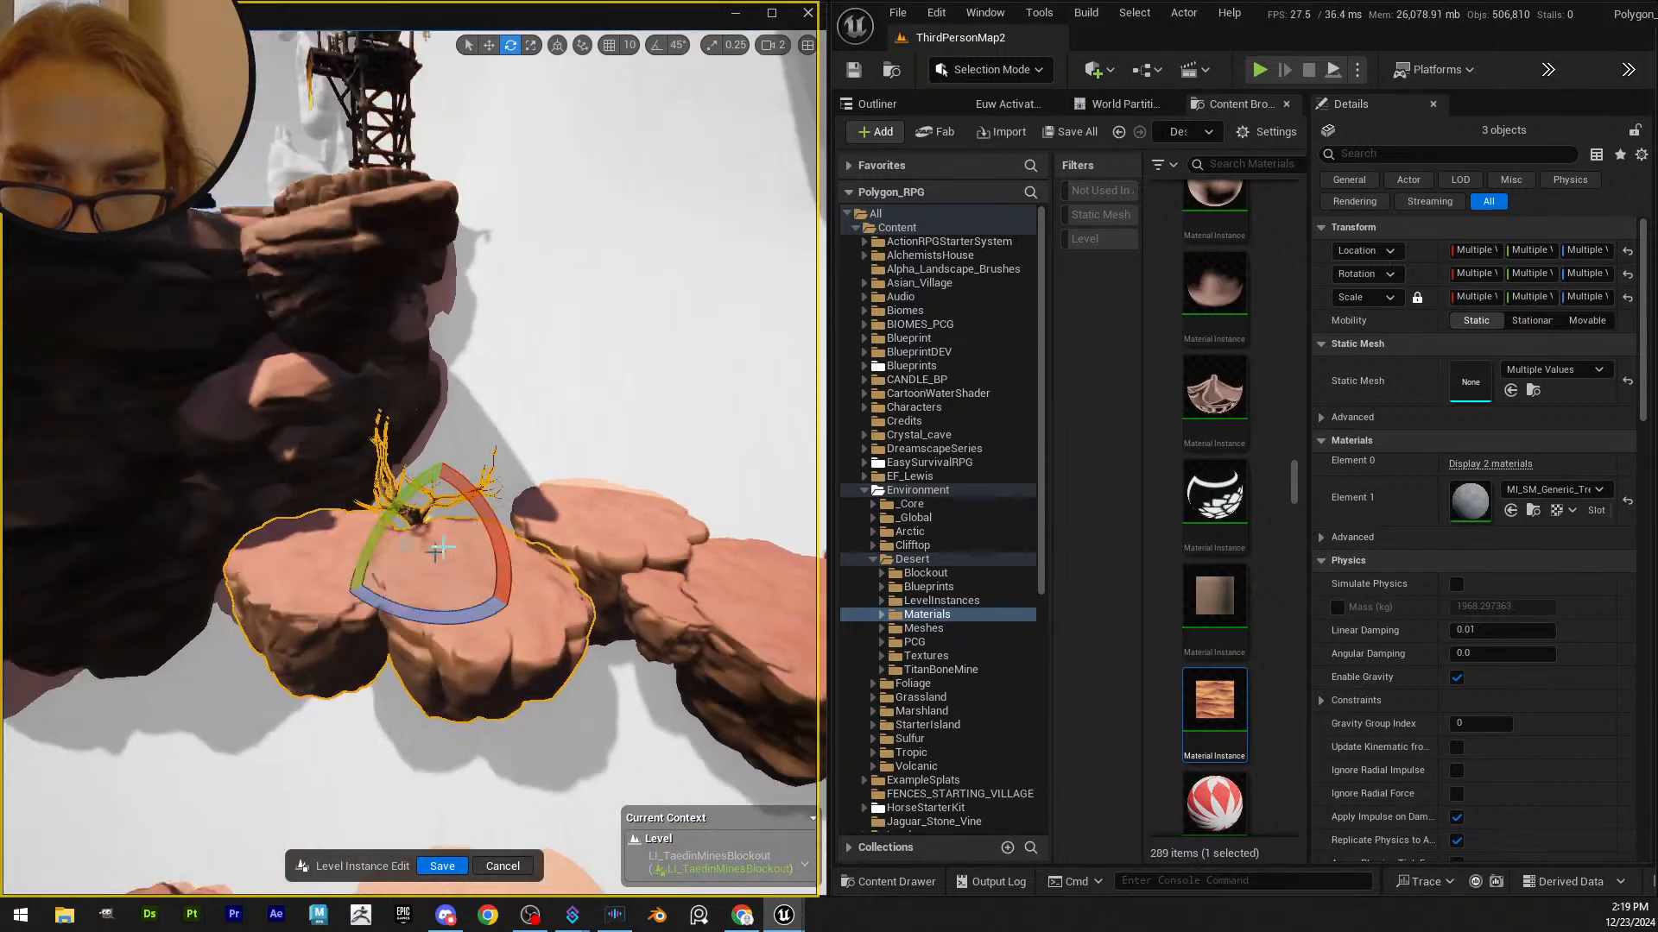
{"action": "key", "text": "w"}
{"action": "left_click_drag", "start_coordinate": [378, 573], "coordinate": [455, 547]}
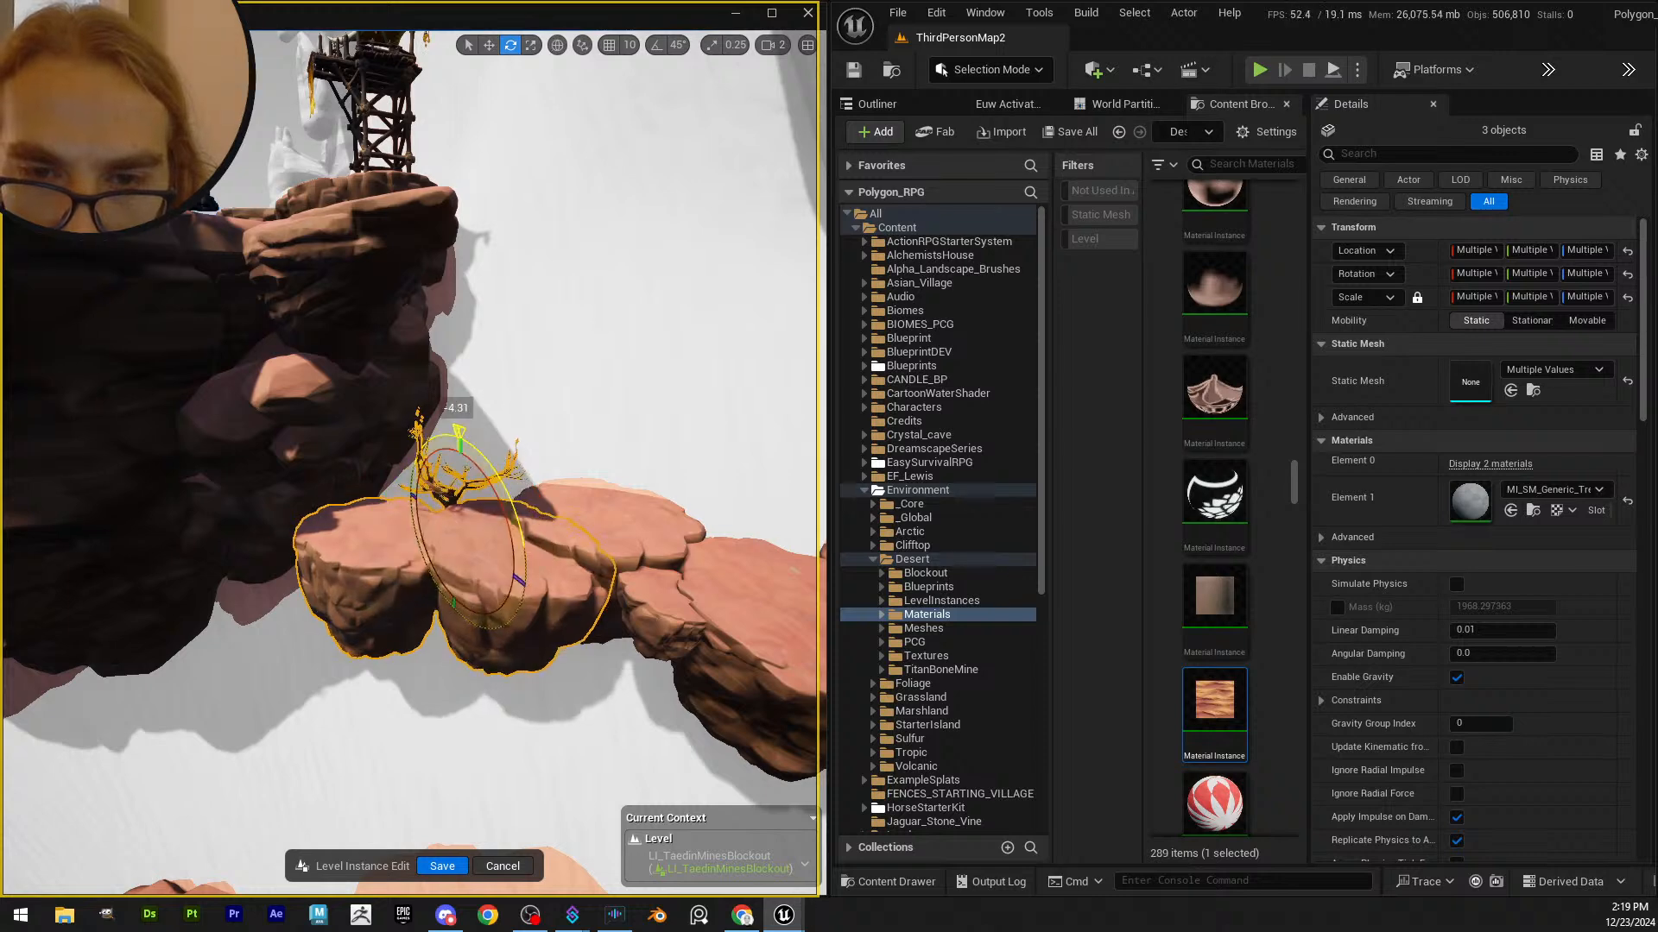
{"action": "right_click_drag", "start_coordinate": [483, 484], "coordinate": [570, 565]}
{"action": "key", "text": "s"}
{"action": "key", "text": "w"}
{"action": "left_click_drag", "start_coordinate": [585, 563], "coordinate": [562, 522]}
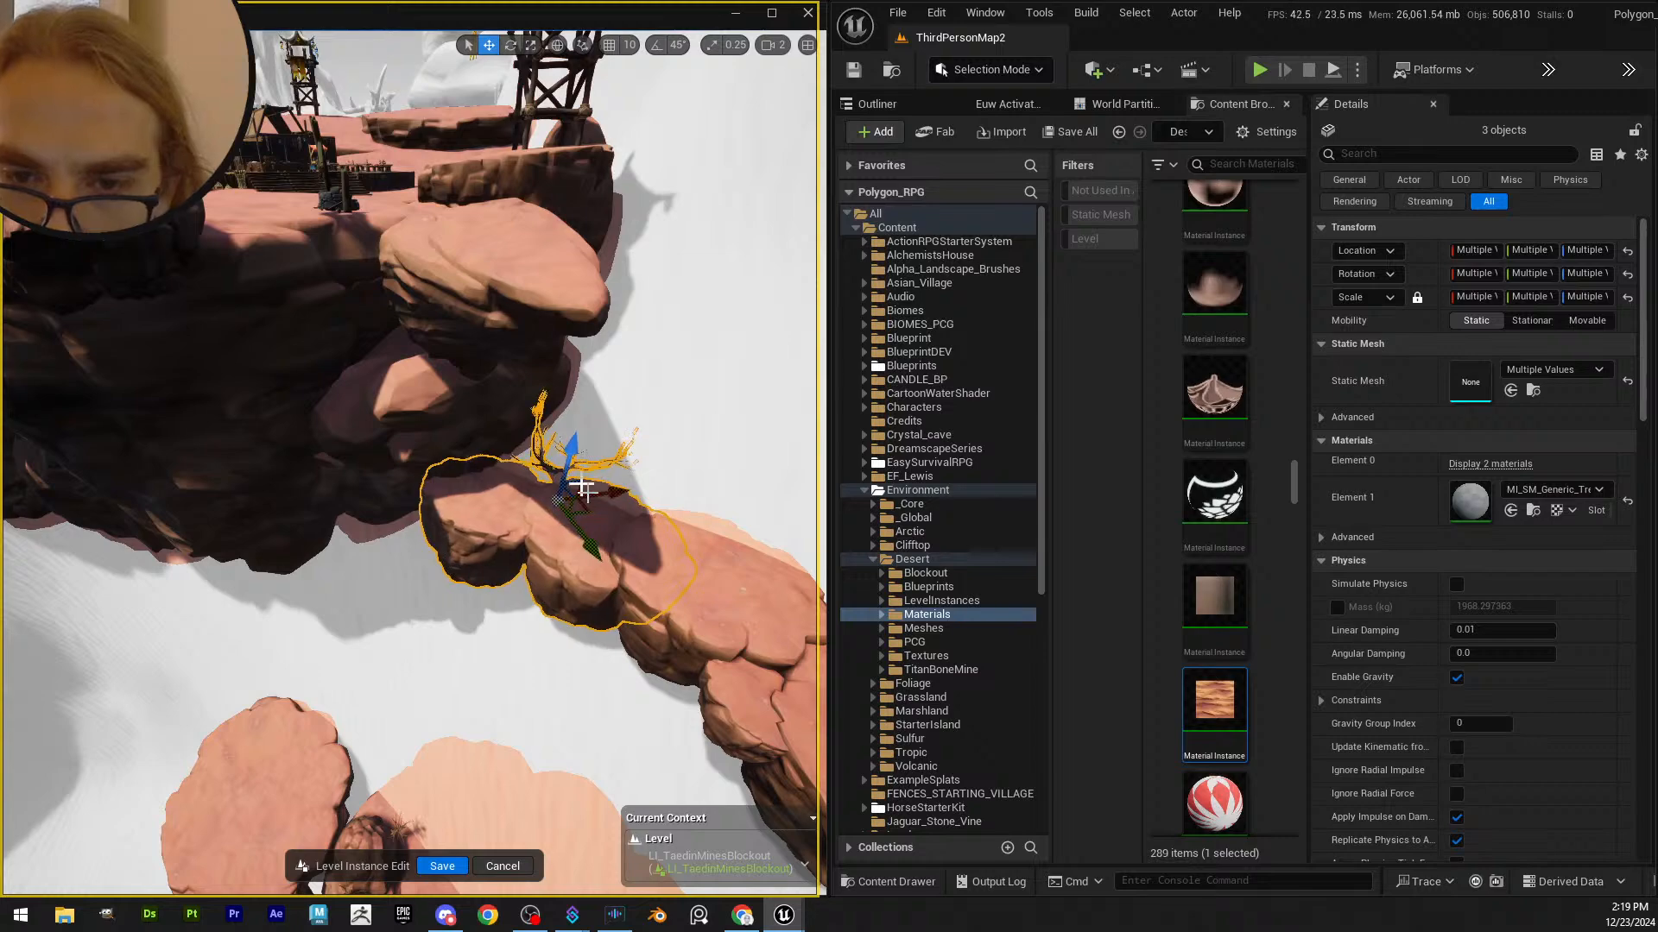
- Select only the dead tree, set it down on the outermost rock of the ledge, and rotate it
{"action": "key", "text": "w"}
{"action": "right_click_drag", "start_coordinate": [588, 493], "coordinate": [618, 630]}
{"action": "key", "text": "Escape"}
{"action": "key", "text": "w"}
{"action": "left_click", "coordinate": [603, 585]}
{"action": "key", "text": "s"}
{"action": "left_click_drag", "start_coordinate": [637, 659], "coordinate": [498, 650]}
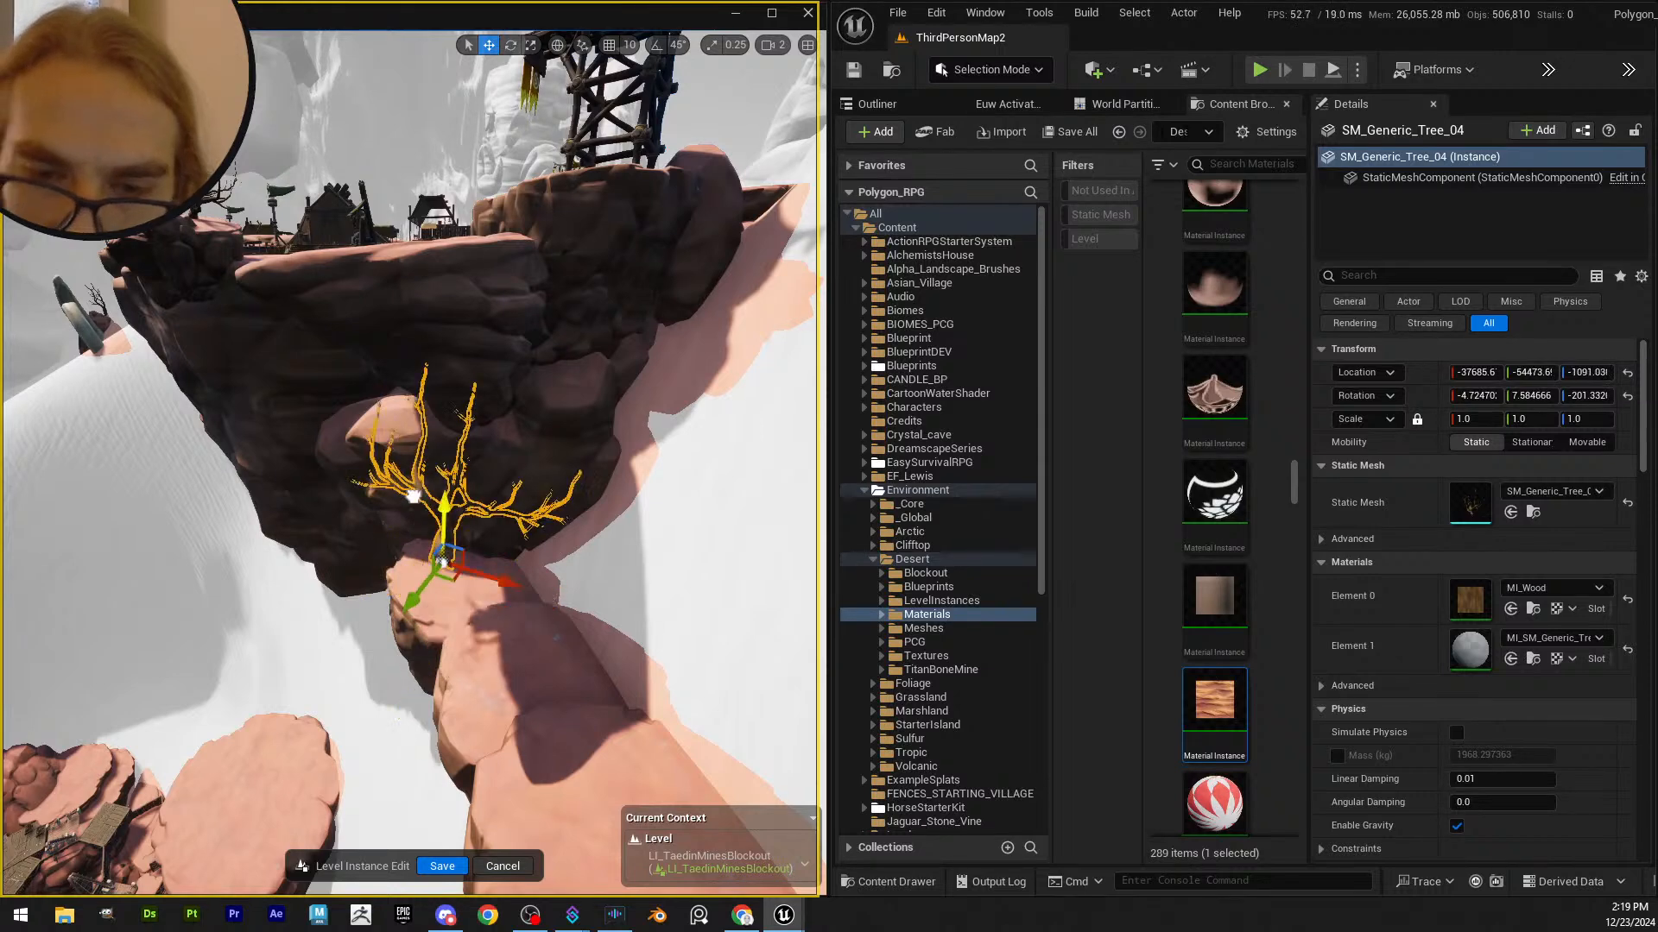
{"action": "left_click_drag", "start_coordinate": [424, 568], "coordinate": [405, 543]}
{"action": "key", "text": "a"}
{"action": "right_click_drag", "start_coordinate": [405, 543], "coordinate": [552, 546]}
{"action": "key", "text": "e"}
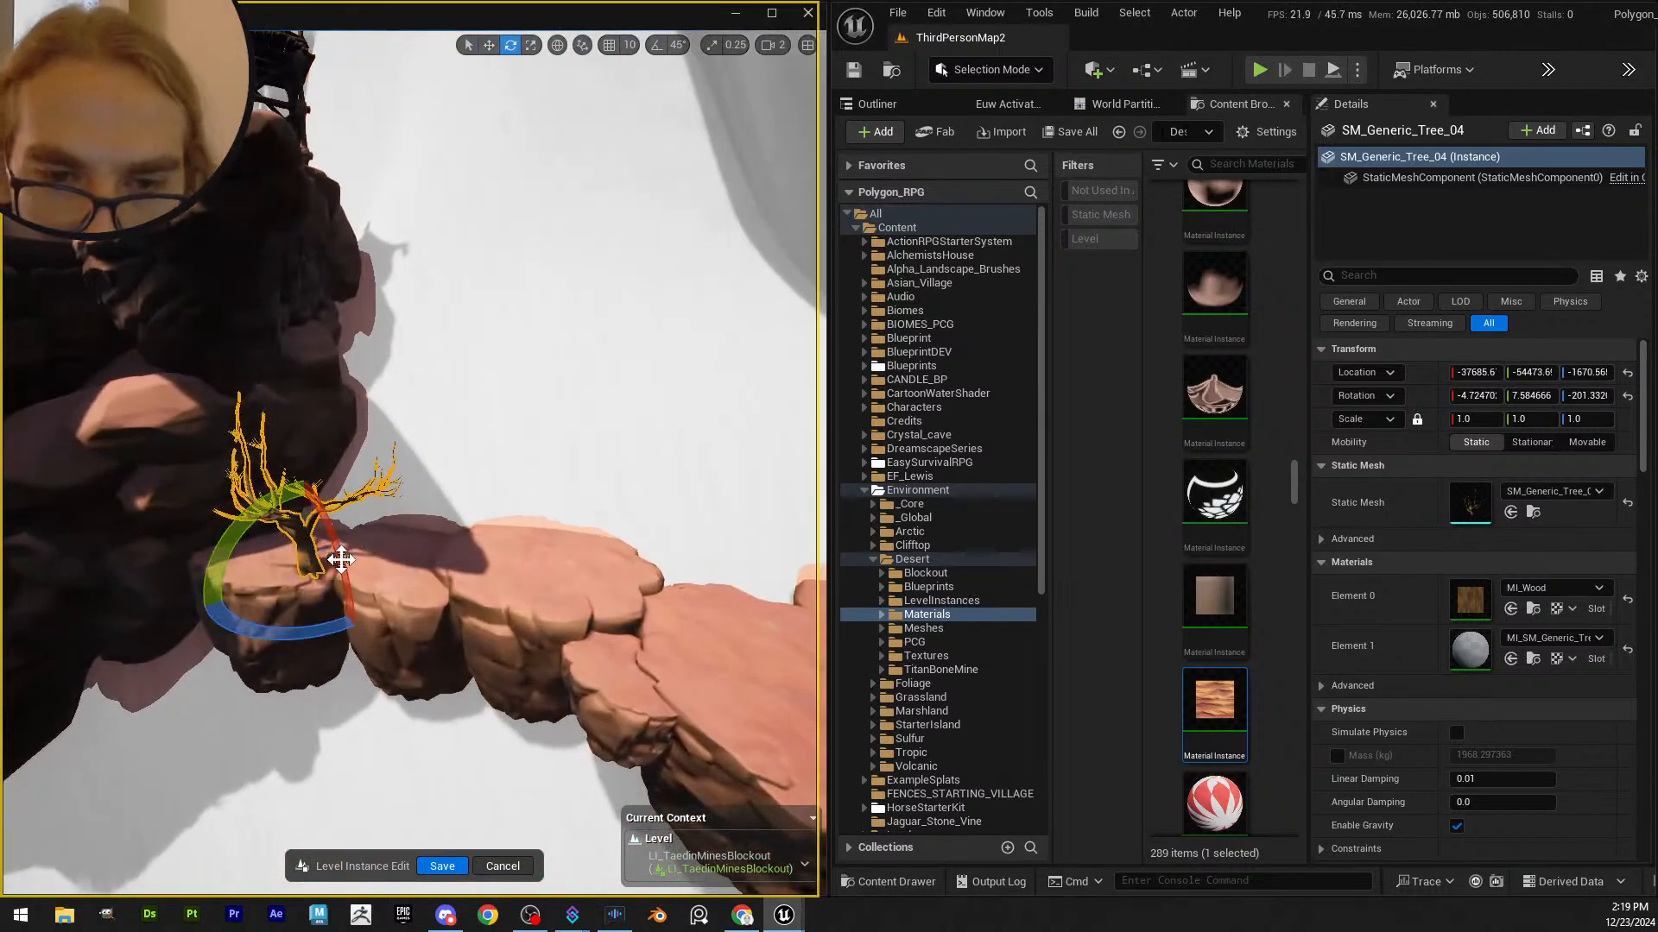
{"action": "left_click_drag", "start_coordinate": [338, 563], "coordinate": [276, 562]}
{"action": "left_click_drag", "start_coordinate": [287, 638], "coordinate": [383, 576]}
- Duplicate the four small rocks that form the ledge and turn the copies upside down
{"action": "key", "text": "Escape"}
{"action": "right_click_drag", "start_coordinate": [382, 577], "coordinate": [401, 462]}
{"action": "right_click_drag", "start_coordinate": [470, 535], "coordinate": [333, 507]}
{"action": "left_click", "coordinate": [349, 460]}
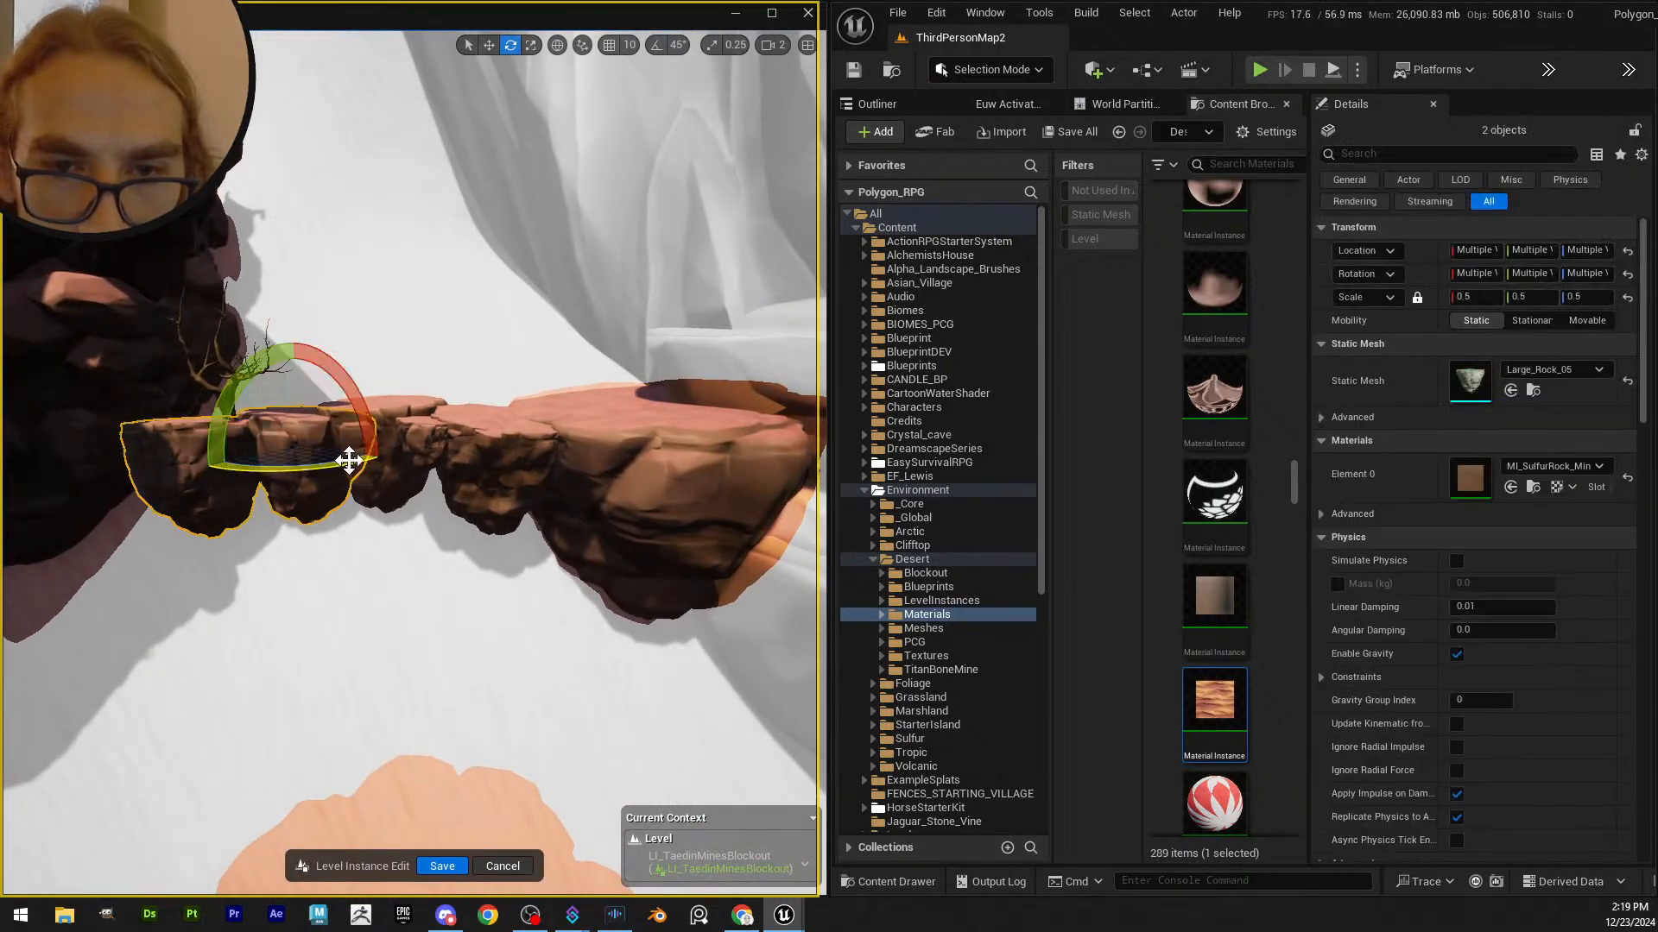
{"action": "left_click", "coordinate": [512, 491], "text": "ctrl"}
{"action": "left_click", "coordinate": [495, 491], "text": "ctrl"}
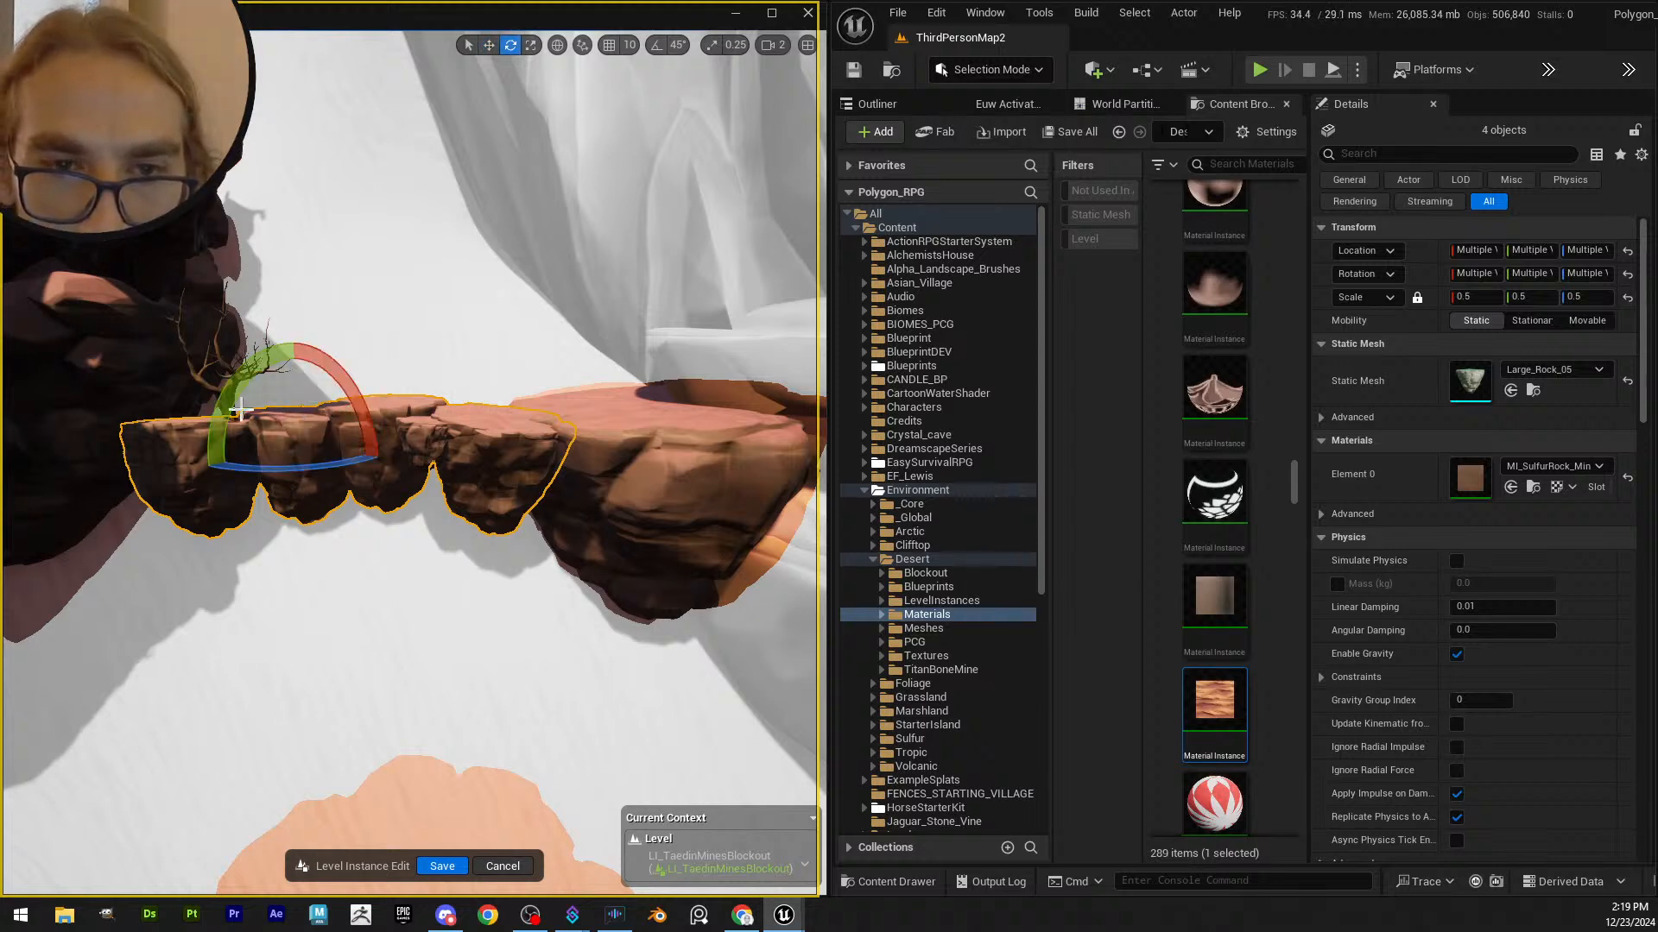
{"action": "left_click_drag", "start_coordinate": [240, 409], "coordinate": [199, 467]}
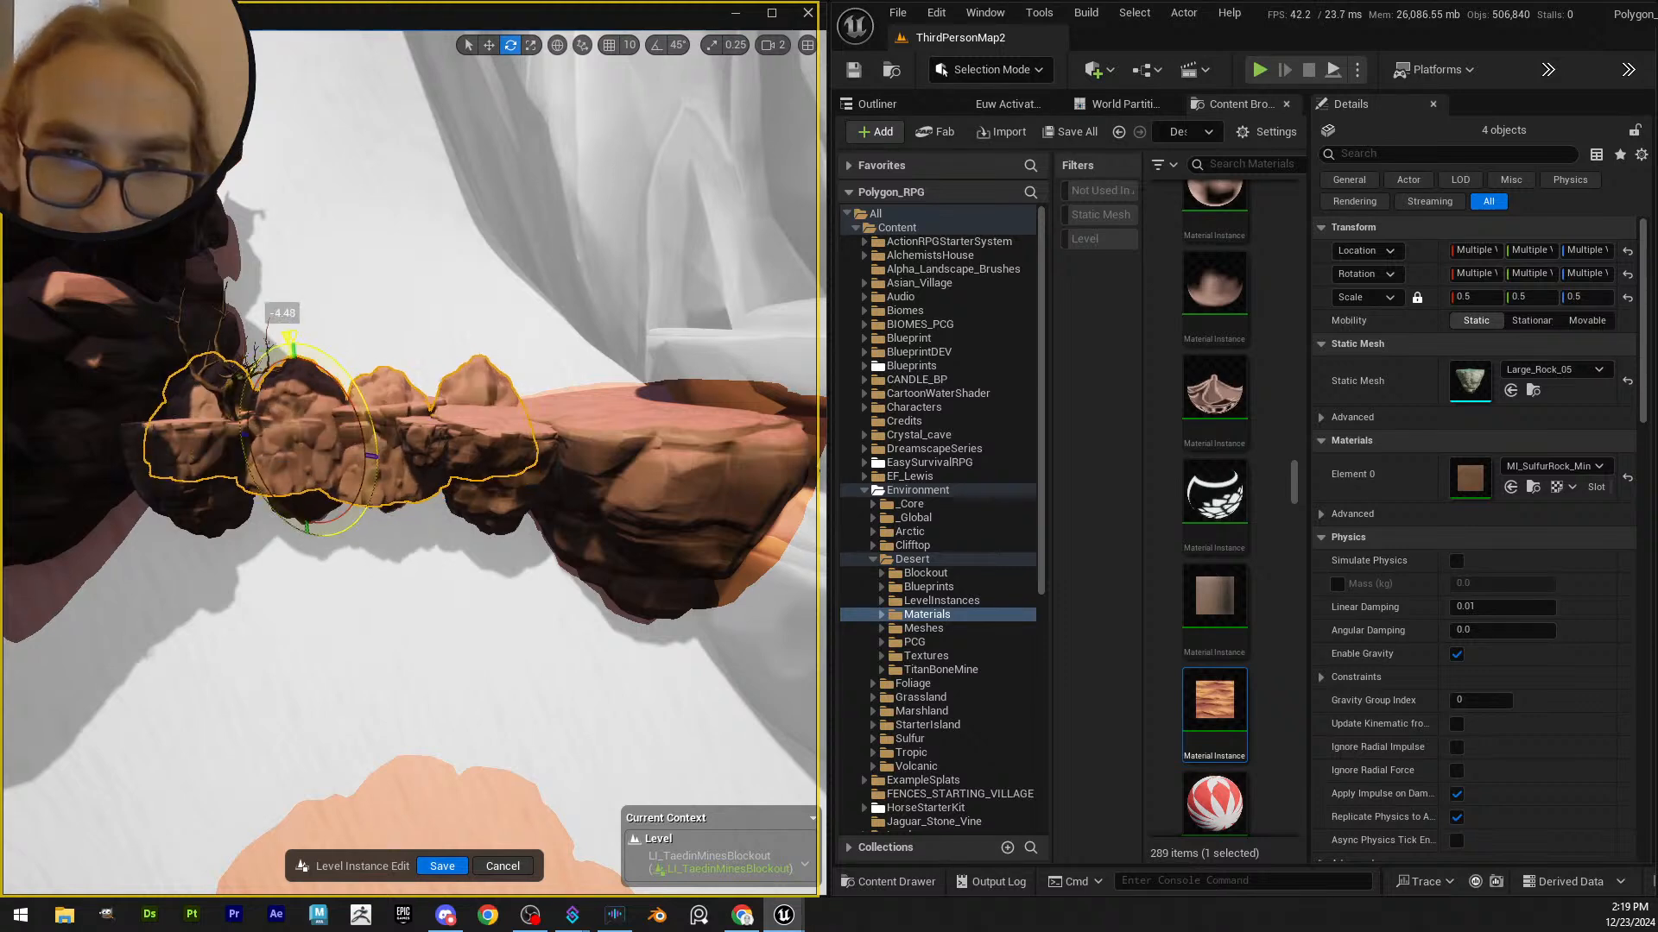
- Lower the four duplicated rocks so they hang beneath the ledge
{"action": "key", "text": "w"}
{"action": "key", "text": "ctrl+z"}
{"action": "key", "text": "ctrl+z"}
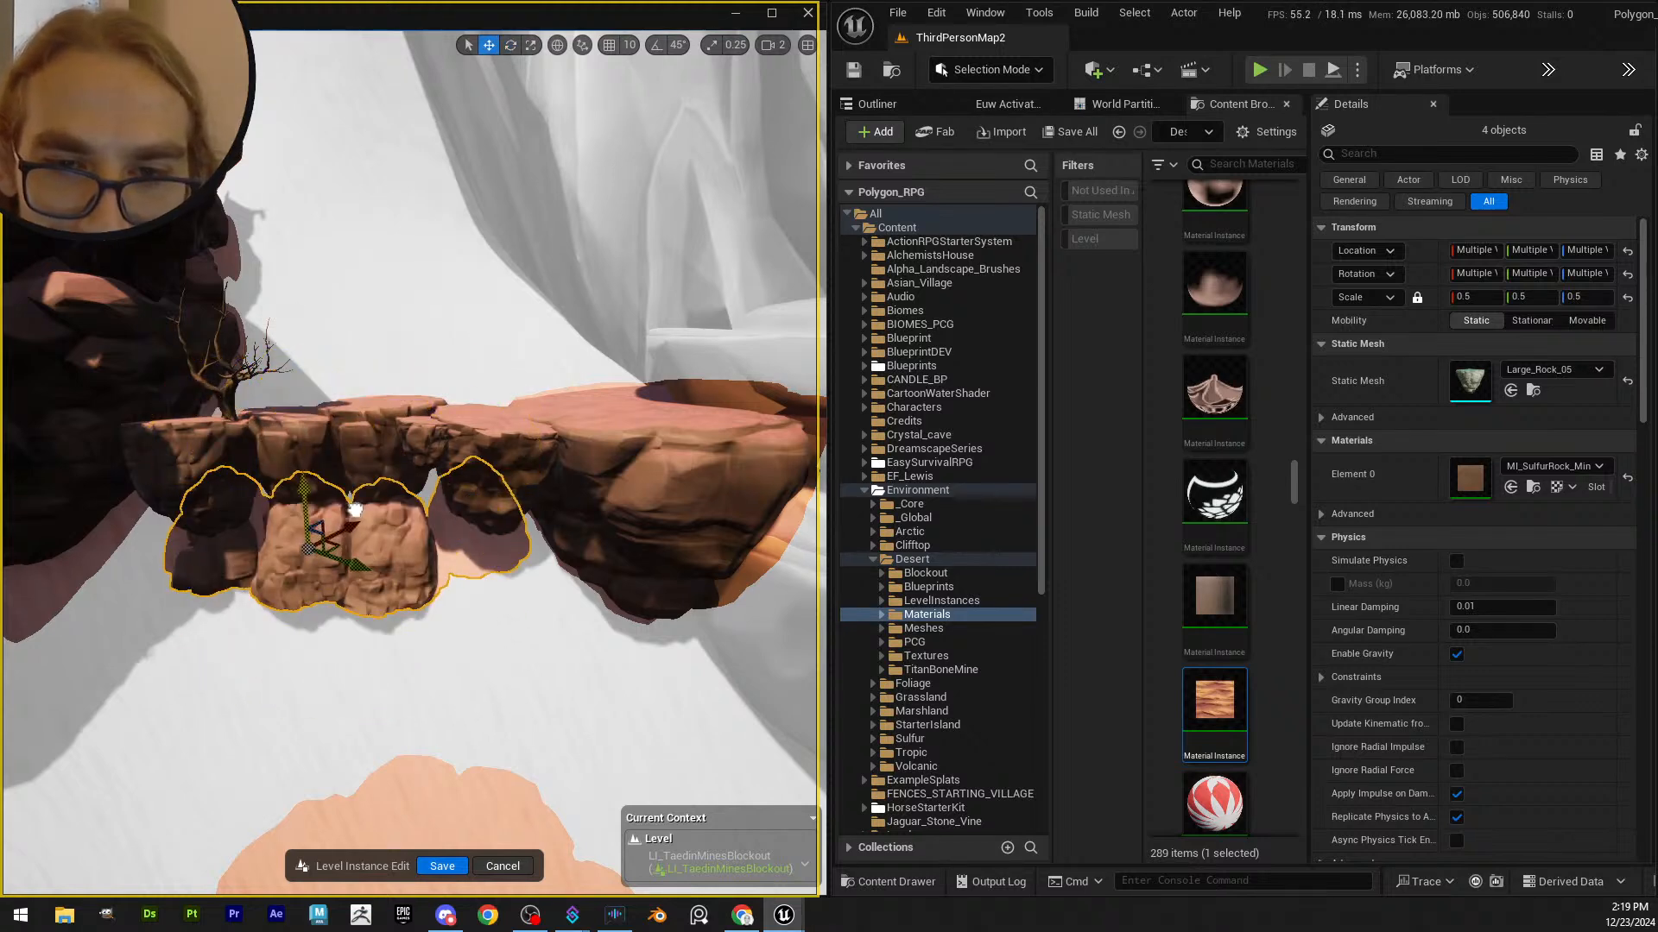
{"action": "left_click_drag", "start_coordinate": [371, 484], "coordinate": [398, 463], "text": "alt"}
- Rotate the four hanging rocks together beneath the ledge
{"action": "key", "text": "e"}
{"action": "left_click_drag", "start_coordinate": [389, 385], "coordinate": [290, 383]}
{"action": "key", "text": "ctrl+z"}
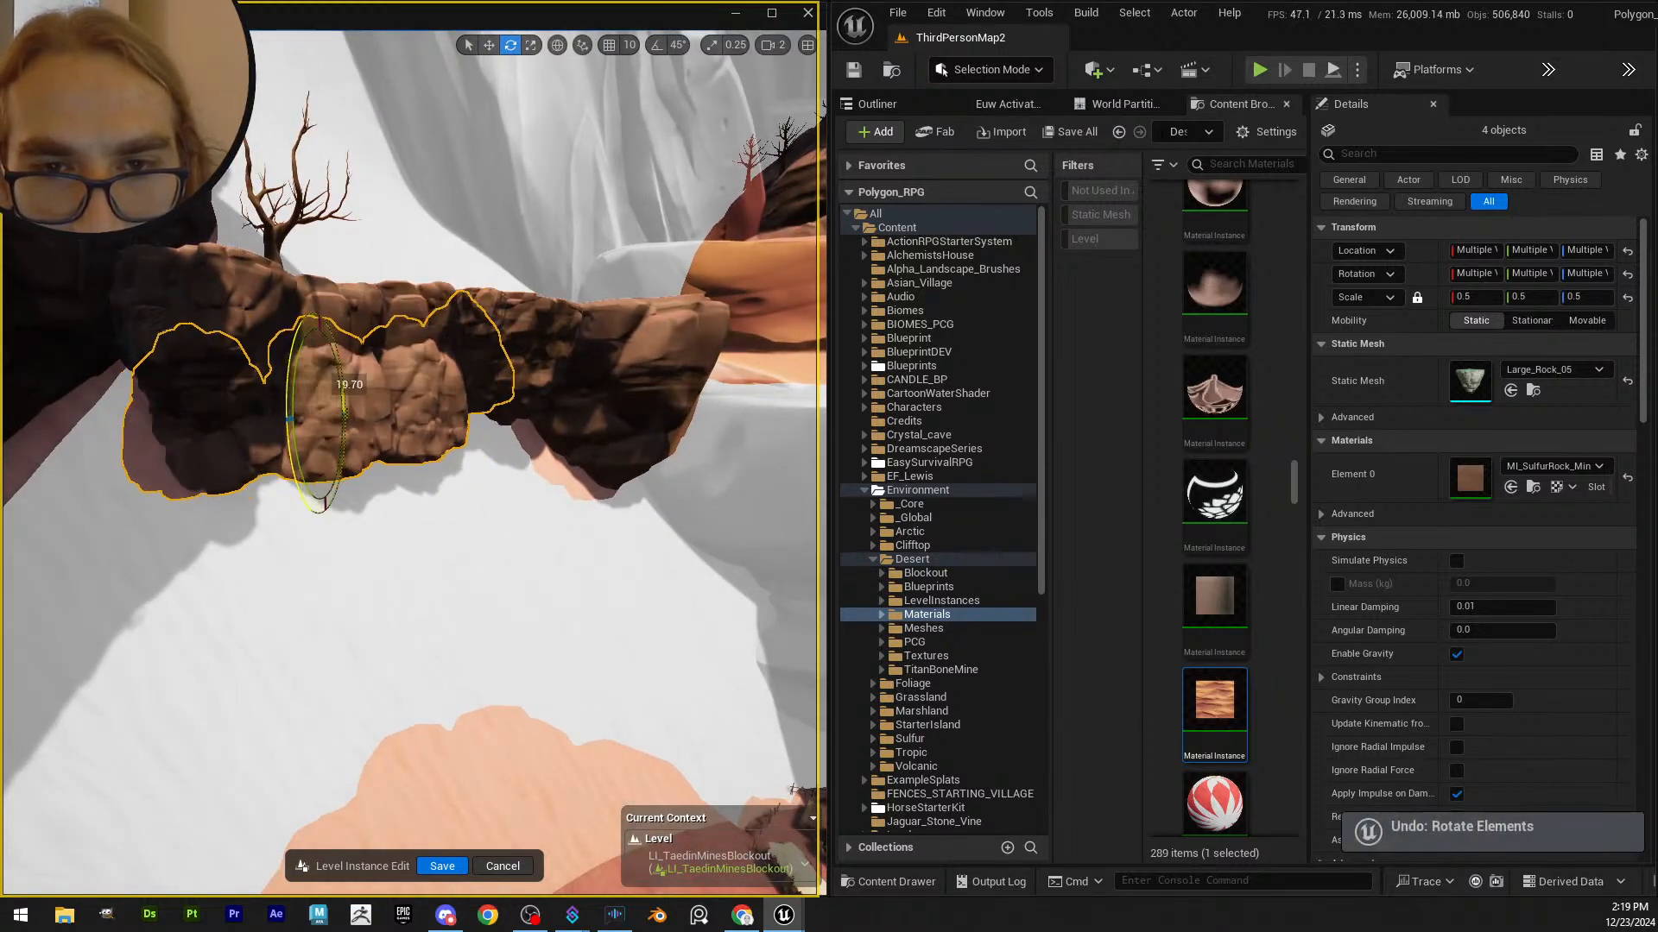
{"action": "left_click_drag", "start_coordinate": [382, 417], "coordinate": [394, 407], "text": "alt"}
{"action": "right_click_drag", "start_coordinate": [354, 380], "coordinate": [355, 406]}
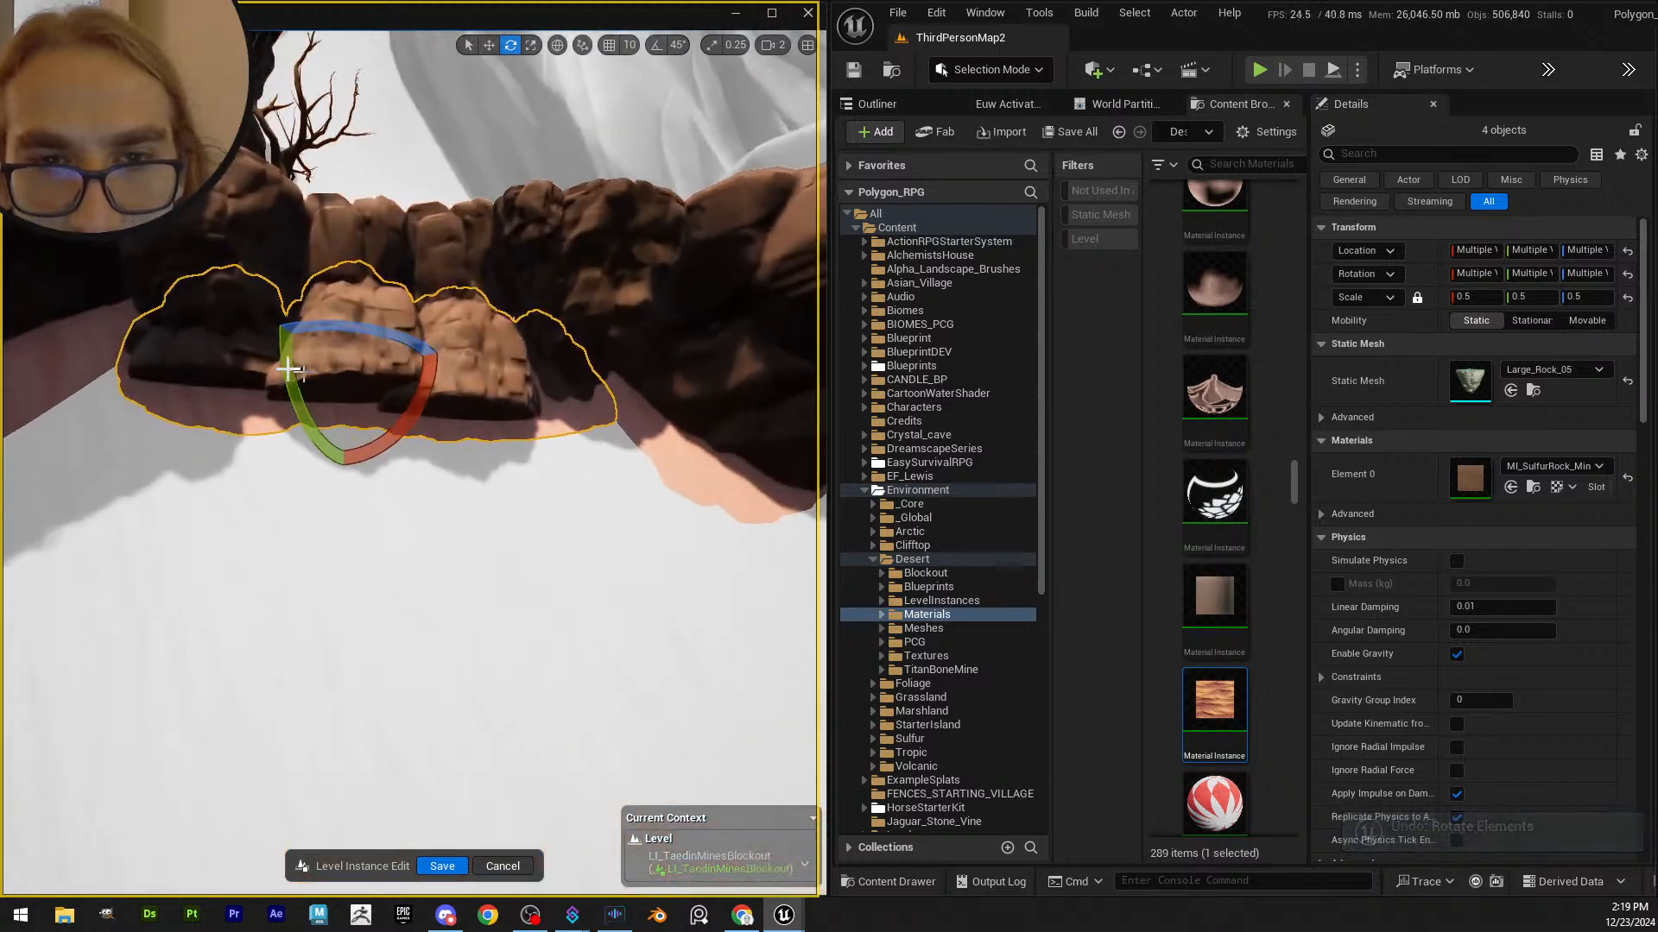
{"action": "key", "text": "r"}
{"action": "left_click_drag", "start_coordinate": [380, 385], "coordinate": [363, 387]}
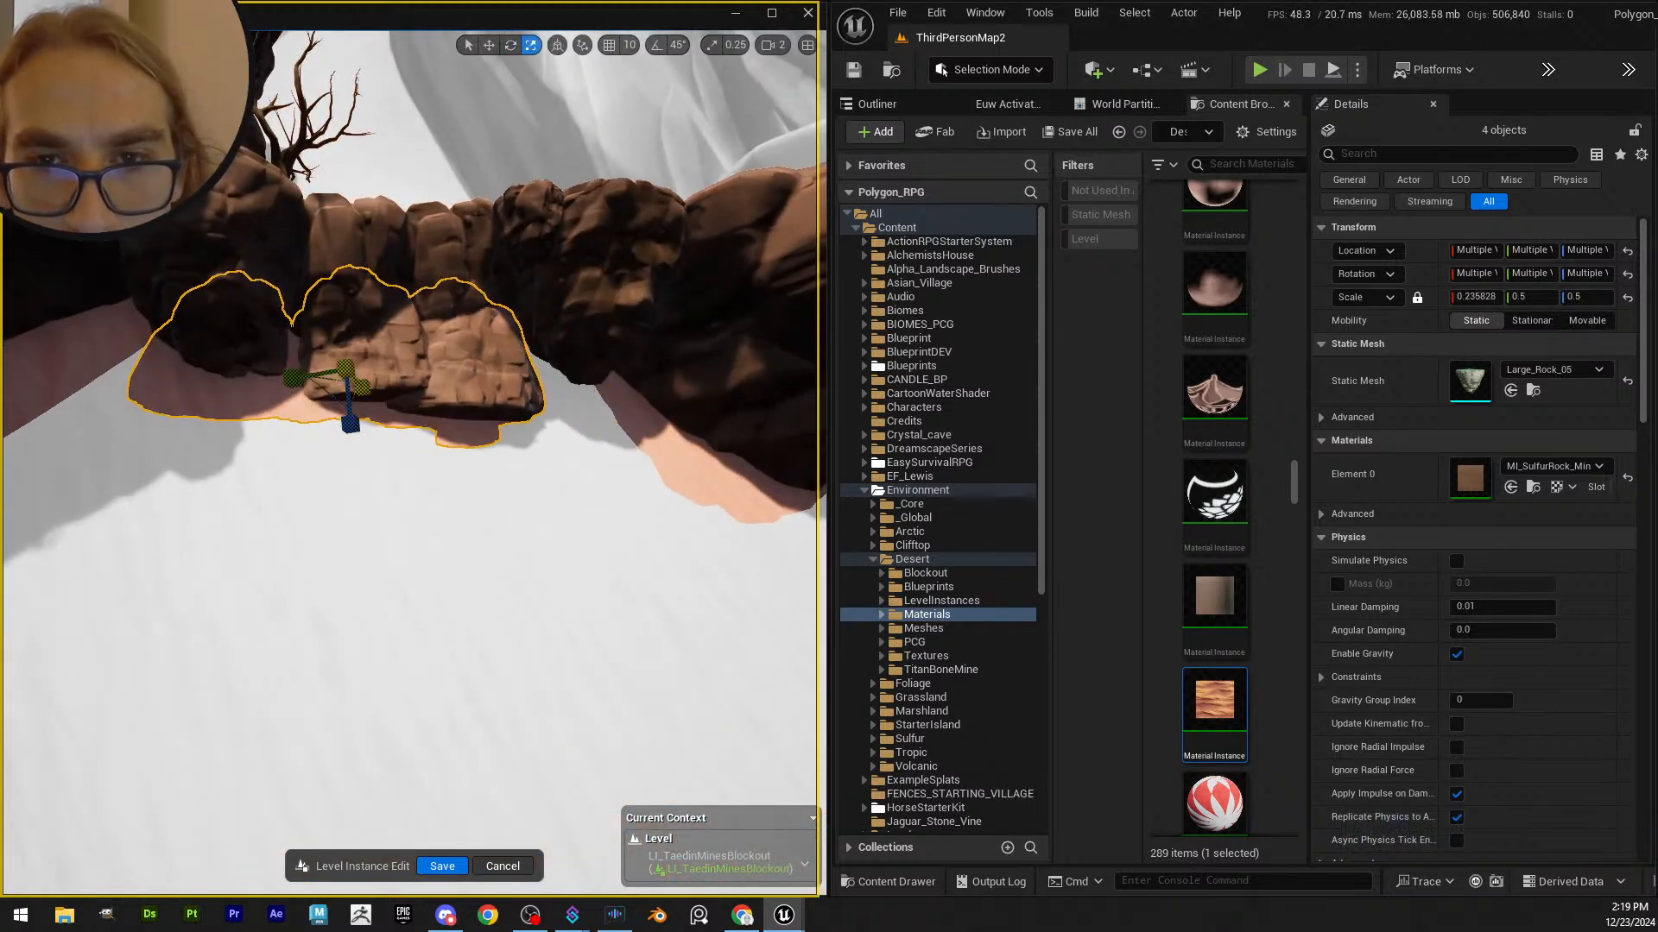
{"action": "key", "text": "ctrl+z"}
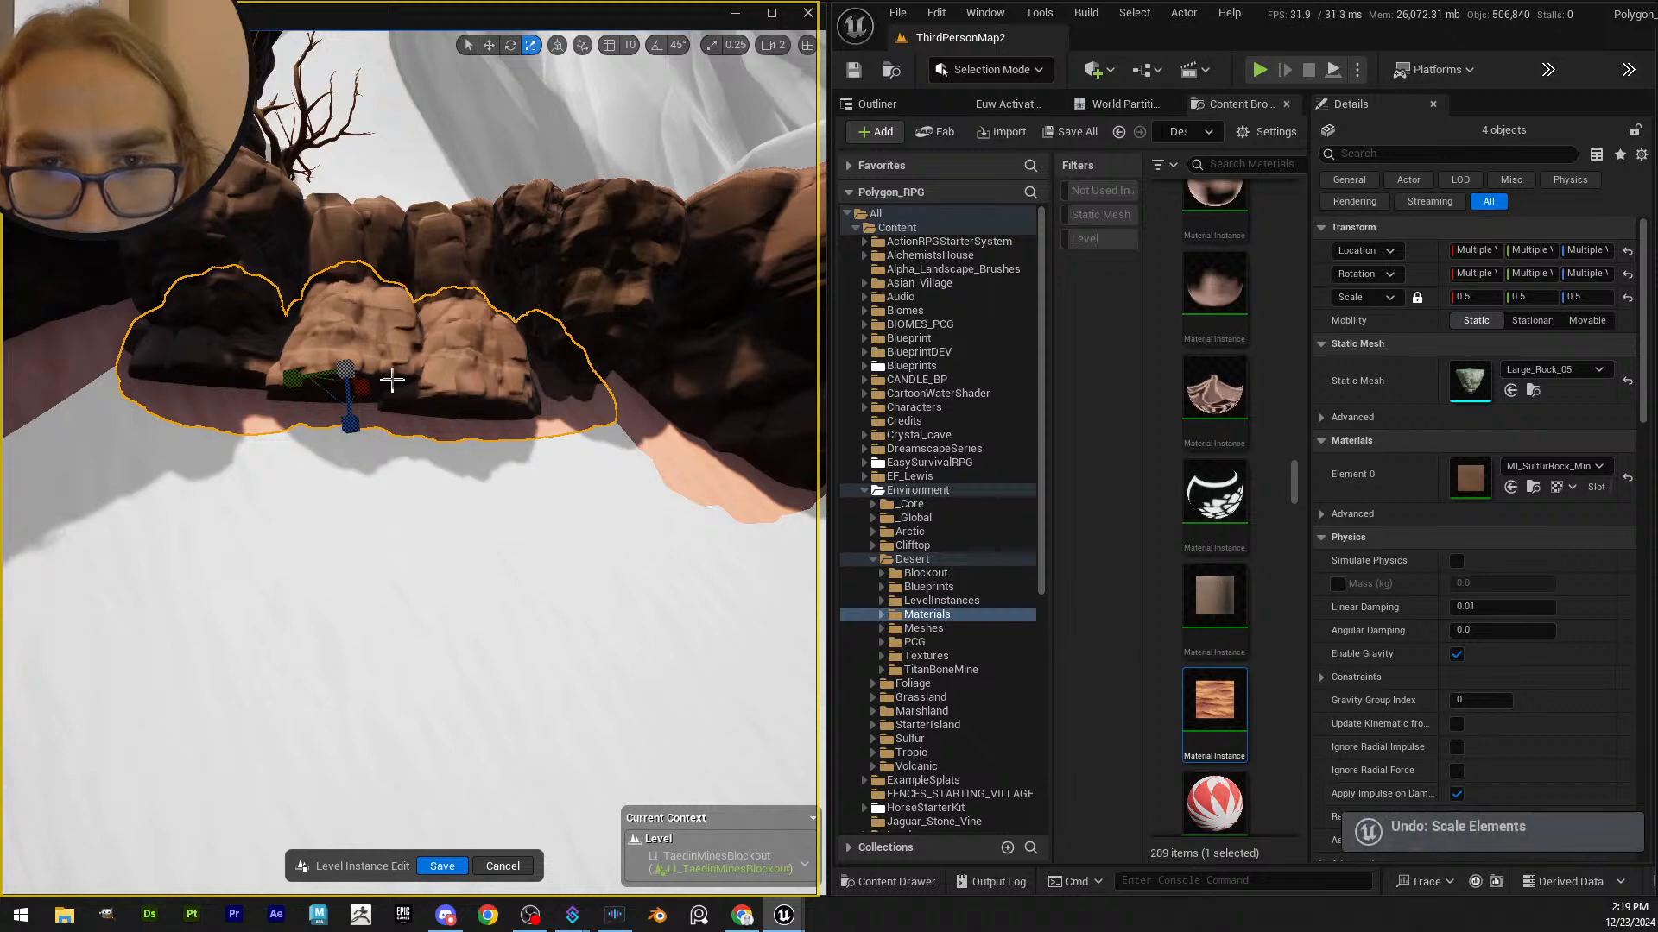
- Tilt the four hanging rocks further so their rough faces stand more upright under the ledge
{"action": "key", "text": "e"}
{"action": "left_click_drag", "start_coordinate": [385, 423], "coordinate": [335, 431]}
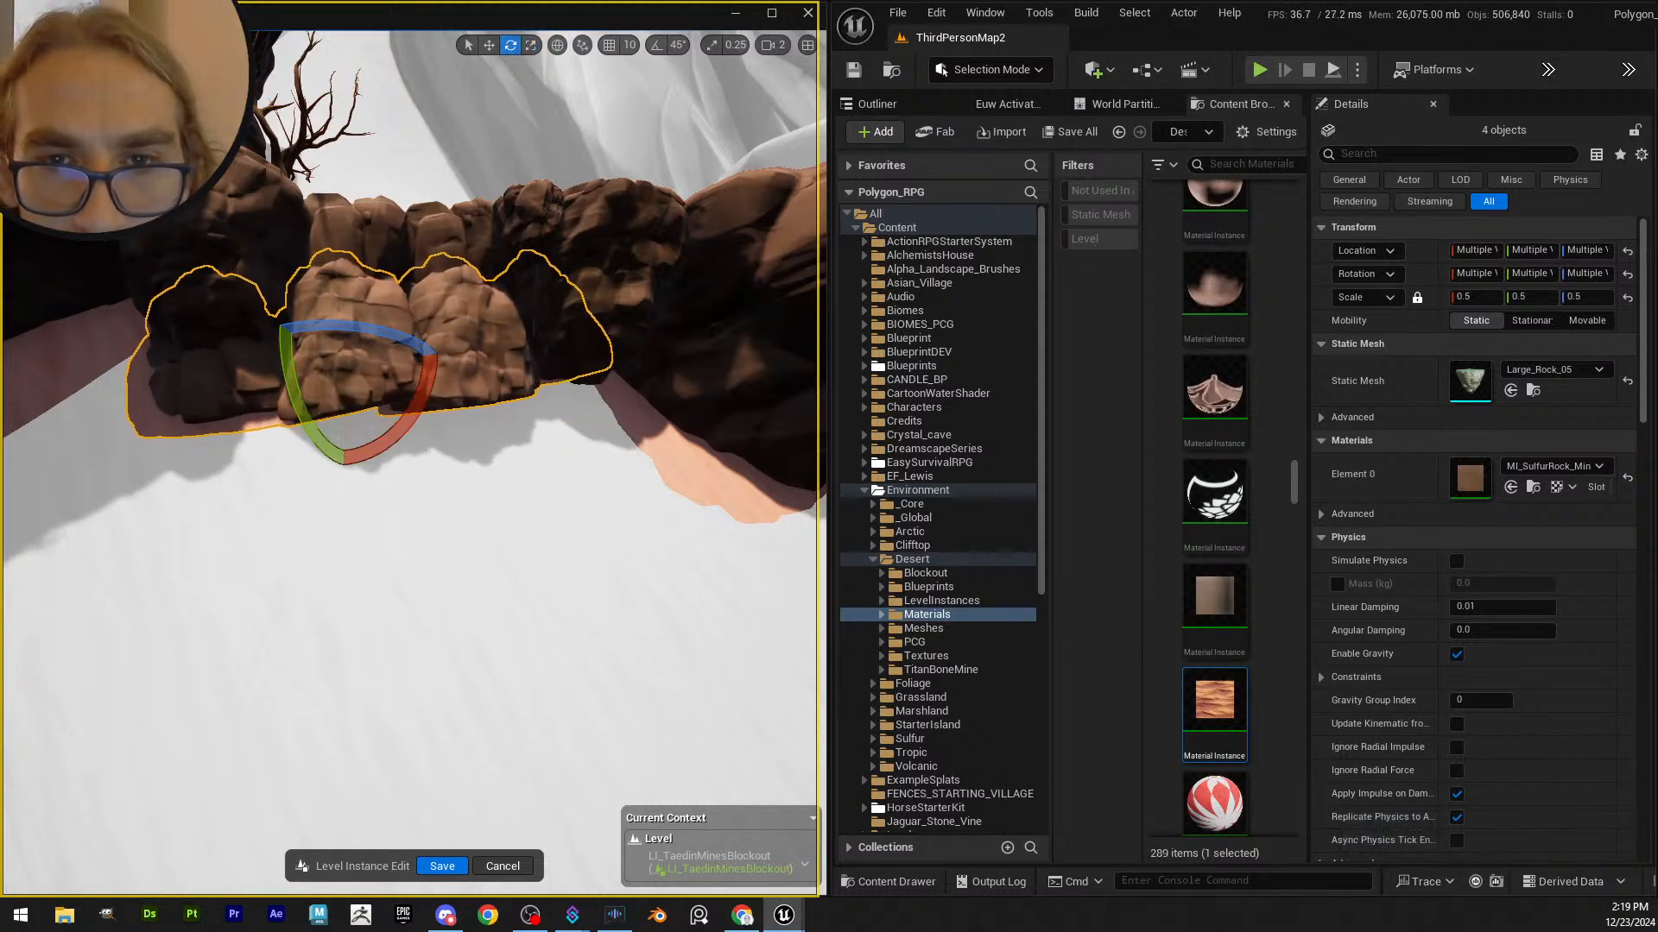
- Select only Large_Rock_132 among the hanging rocks and enlarge it uniformly to a scale of about 0.65
{"action": "left_click", "coordinate": [469, 338]}
{"action": "right_click_drag", "start_coordinate": [468, 339], "coordinate": [473, 410]}
{"action": "left_click", "coordinate": [322, 324]}
{"action": "right_click_drag", "start_coordinate": [322, 324], "coordinate": [345, 414]}
{"action": "left_click_drag", "start_coordinate": [345, 414], "coordinate": [344, 369]}
{"action": "key", "text": "q"}
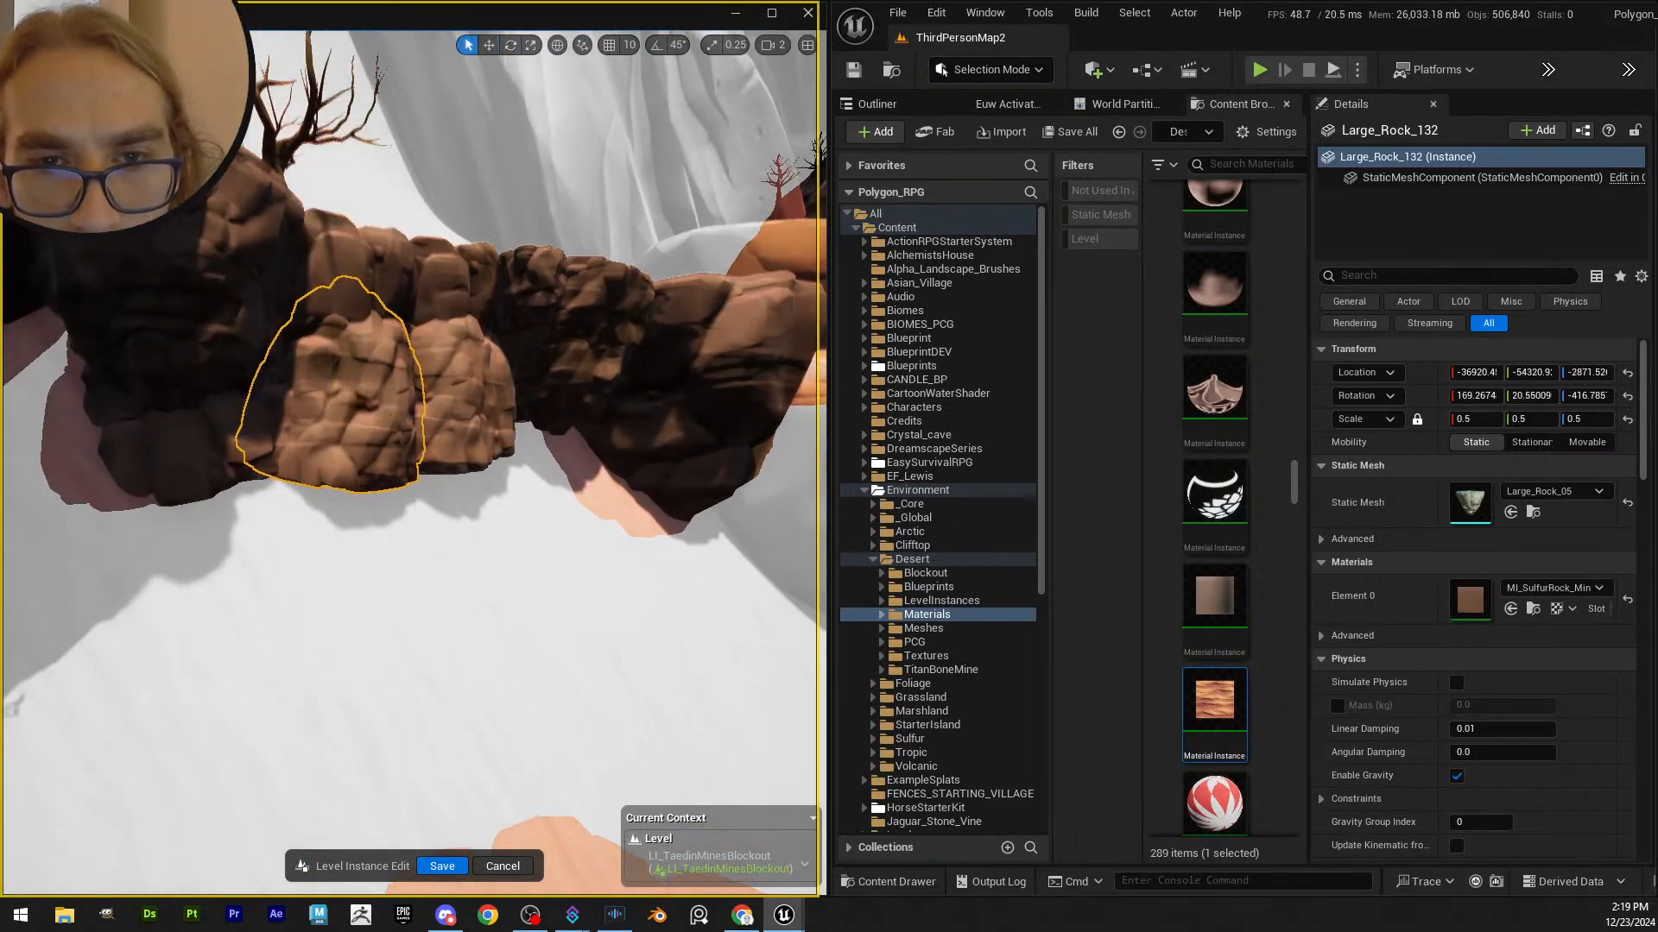
{"action": "mouse_move", "coordinate": [344, 370]}
{"action": "right_mouse_down"}
{"action": "mouse_move", "coordinate": [370, 389]}
{"action": "mouse_move", "coordinate": [325, 366]}
{"action": "right_mouse_up"}
{"action": "key", "text": "r"}
{"action": "mouse_move", "coordinate": [325, 366]}
{"action": "left_mouse_down"}
{"action": "mouse_move", "coordinate": [298, 333]}
{"action": "mouse_move", "coordinate": [329, 316]}
{"action": "mouse_move", "coordinate": [304, 355]}
{"action": "left_mouse_up"}
- Lower the enlarged Large_Rock_132 and shift it slightly along the underside of the ledge
{"action": "key", "text": "w"}
{"action": "key", "text": "e"}
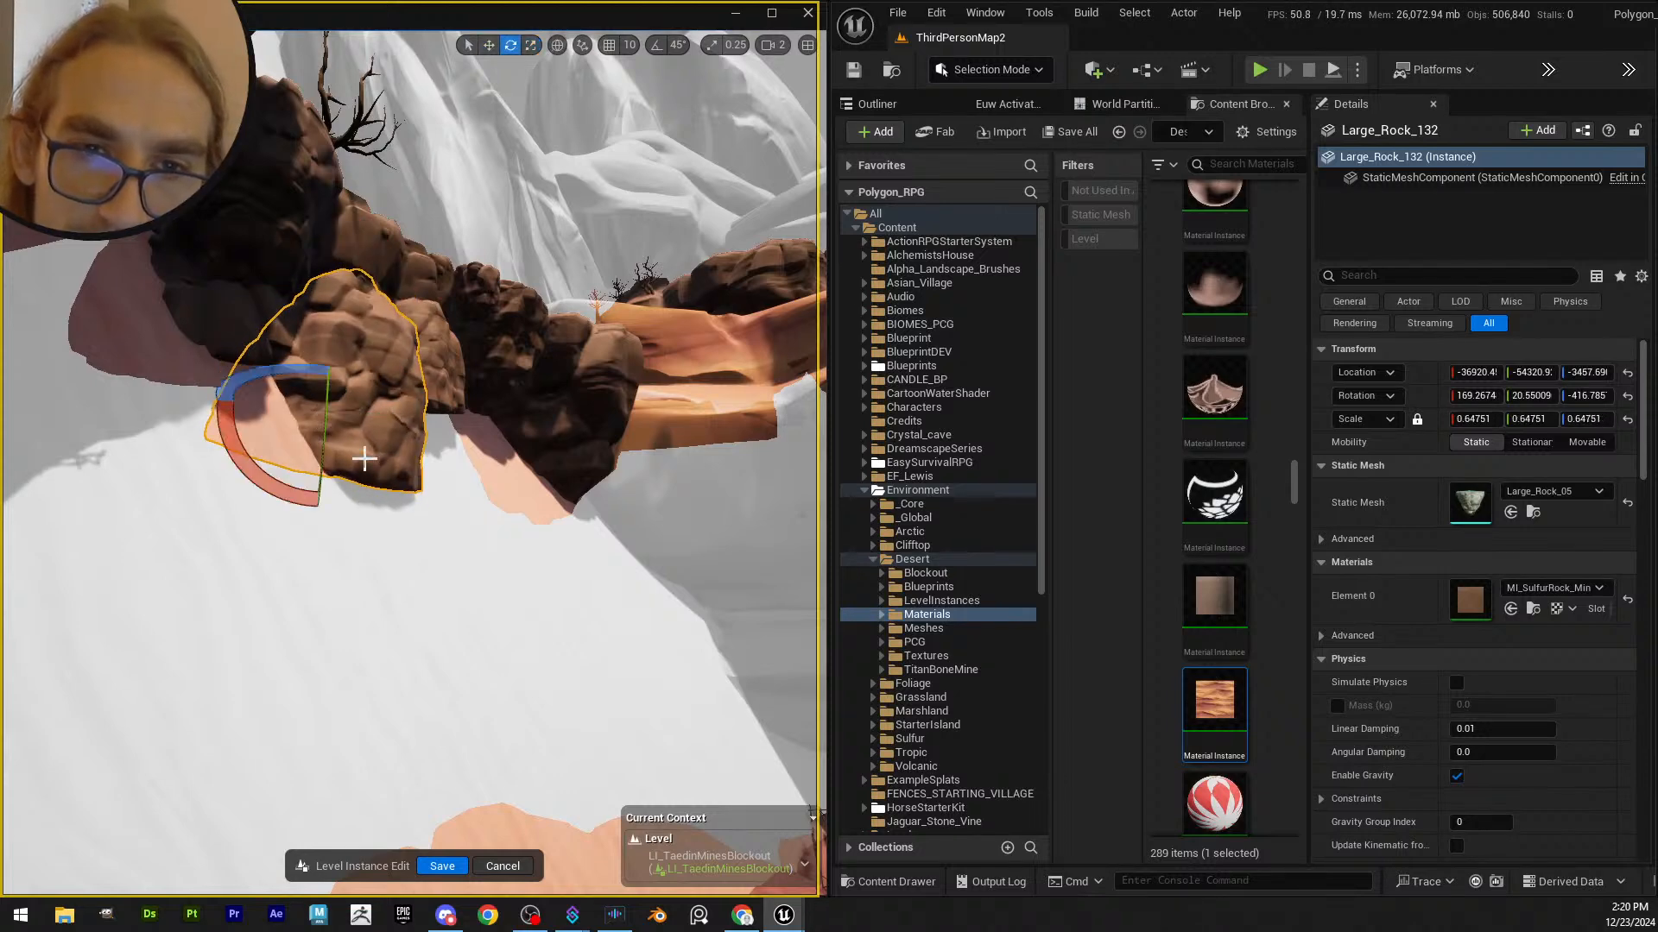
{"action": "left_click_drag", "start_coordinate": [364, 421], "coordinate": [481, 507], "text": "alt"}
{"action": "key", "text": "w"}
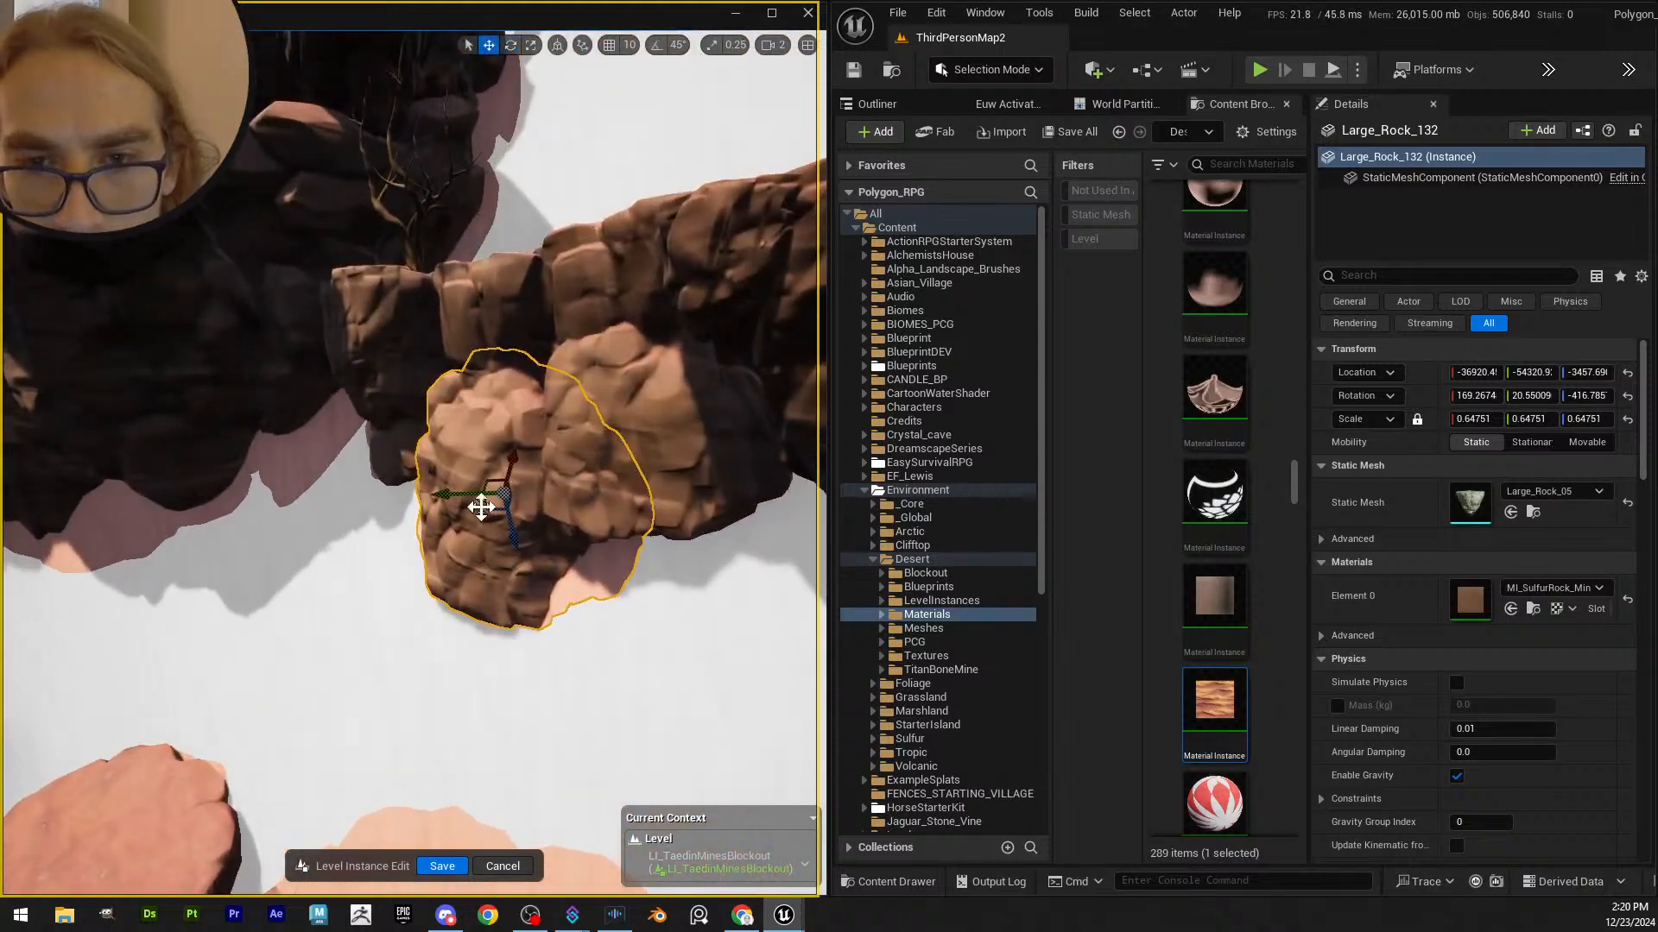
{"action": "left_click", "coordinate": [561, 485]}
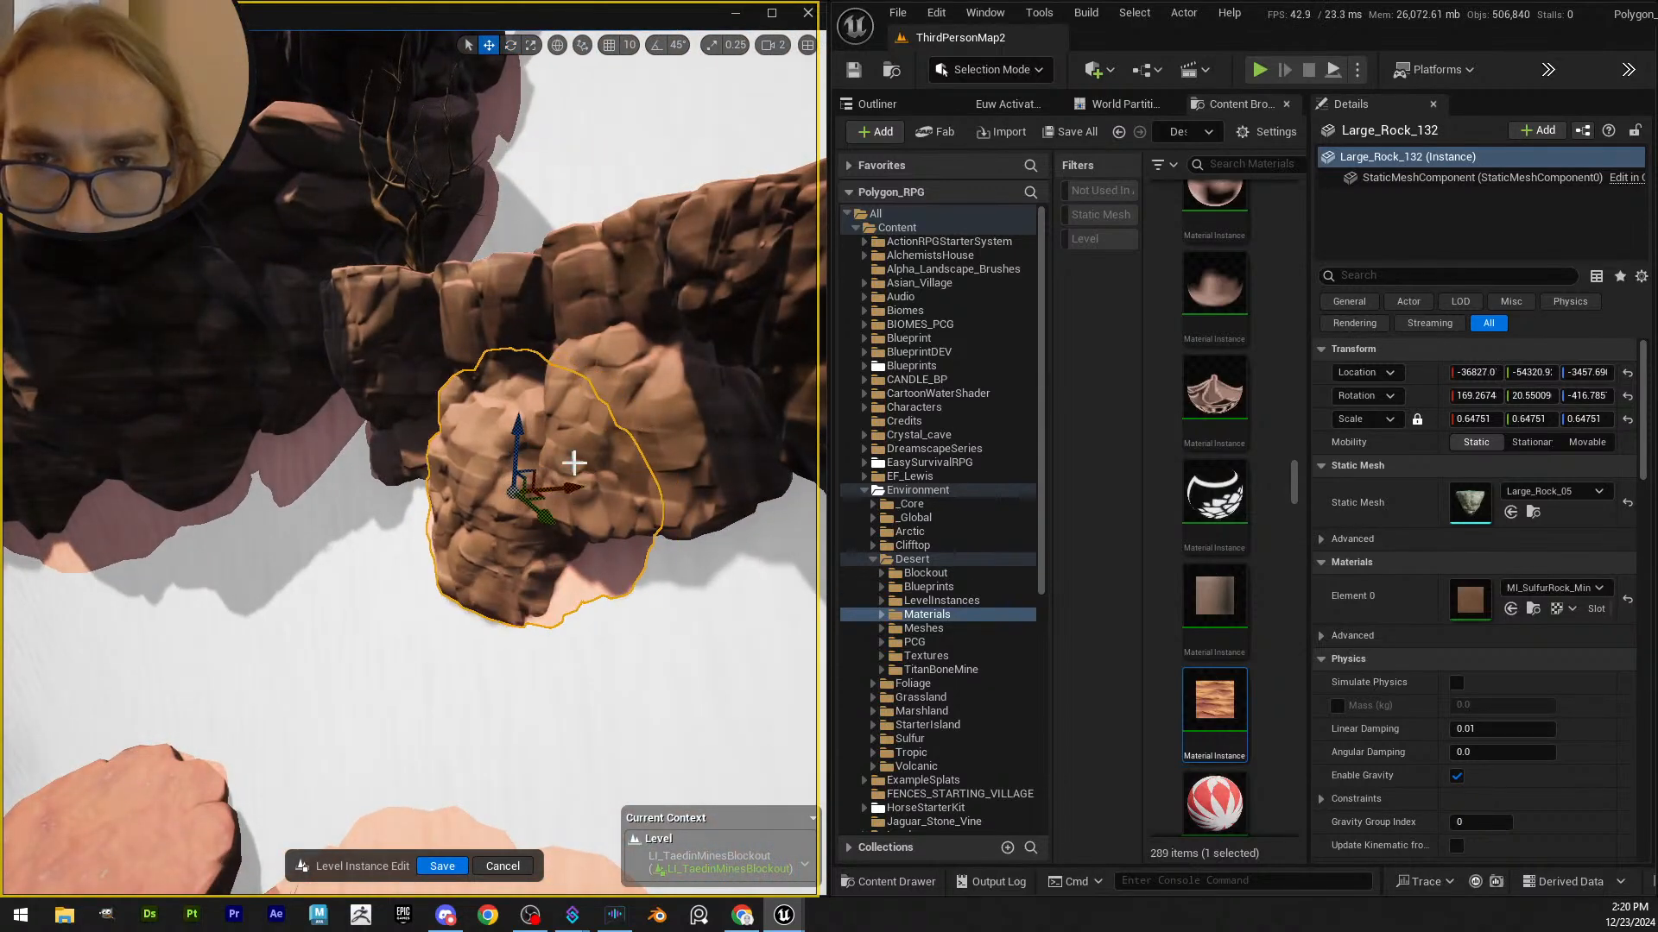
- Reposition the neighbouring hanging rocks Large_Rock_103 and Large_Rock_95 beside the enlarged rock
{"action": "left_click_drag", "start_coordinate": [573, 463], "coordinate": [505, 516], "text": "alt"}
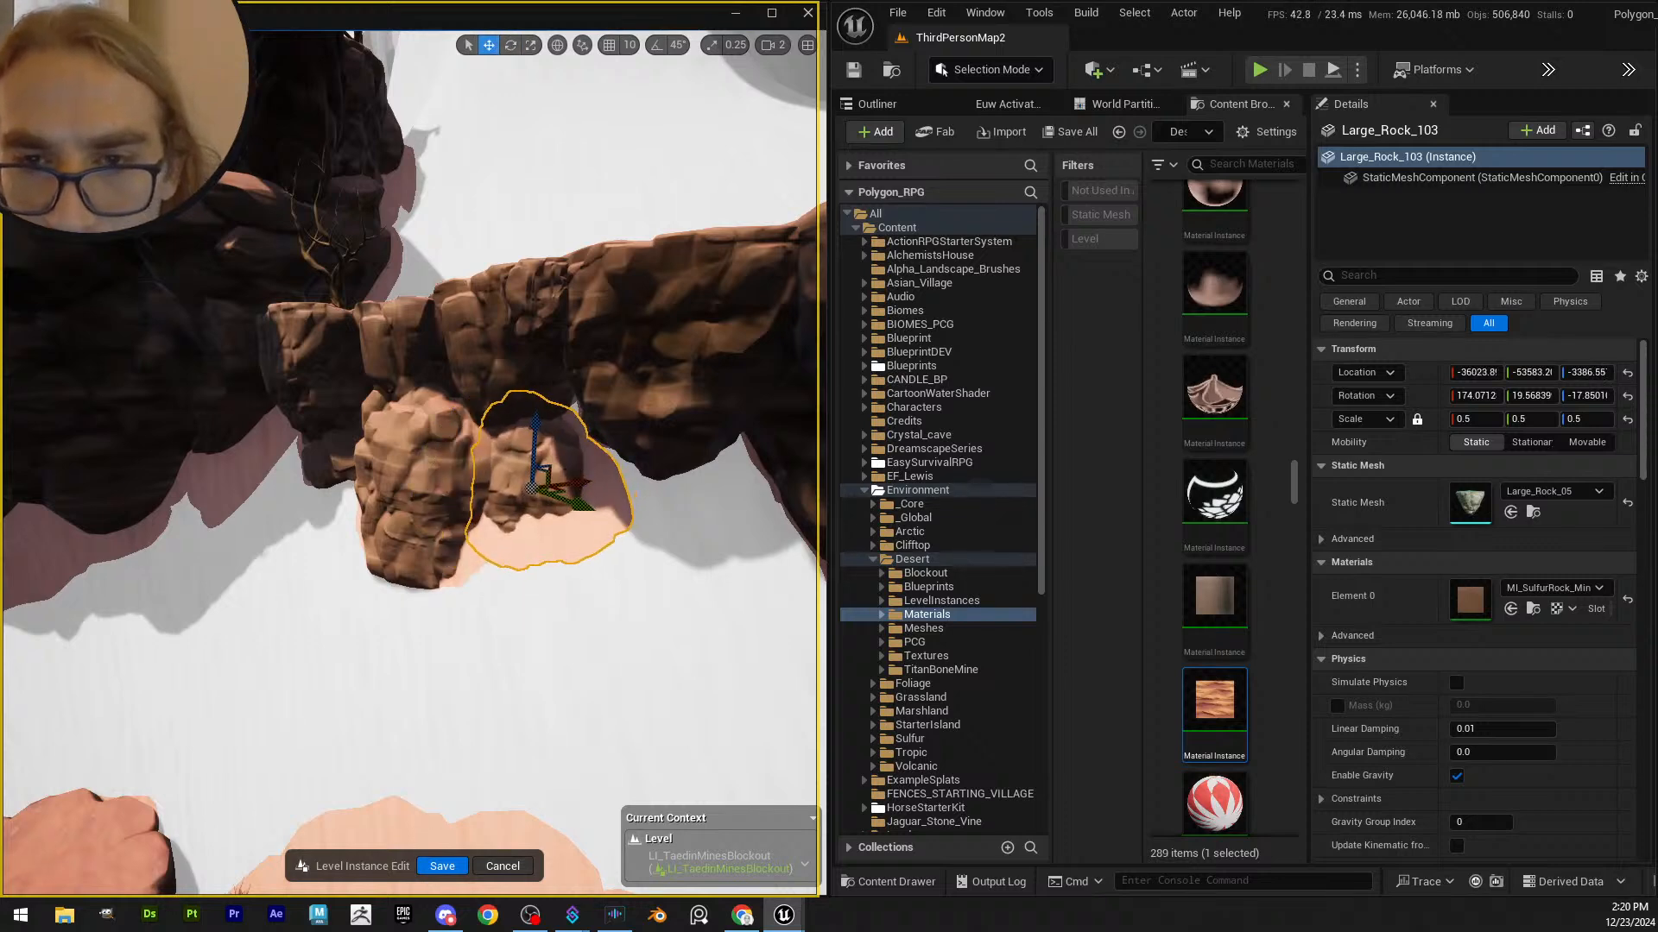
{"action": "right_click_drag", "start_coordinate": [509, 492], "coordinate": [458, 481]}
{"action": "left_click", "coordinate": [459, 481]}
{"action": "left_click_drag", "start_coordinate": [737, 370], "coordinate": [605, 522]}
{"action": "right_click_drag", "start_coordinate": [605, 523], "coordinate": [604, 522]}
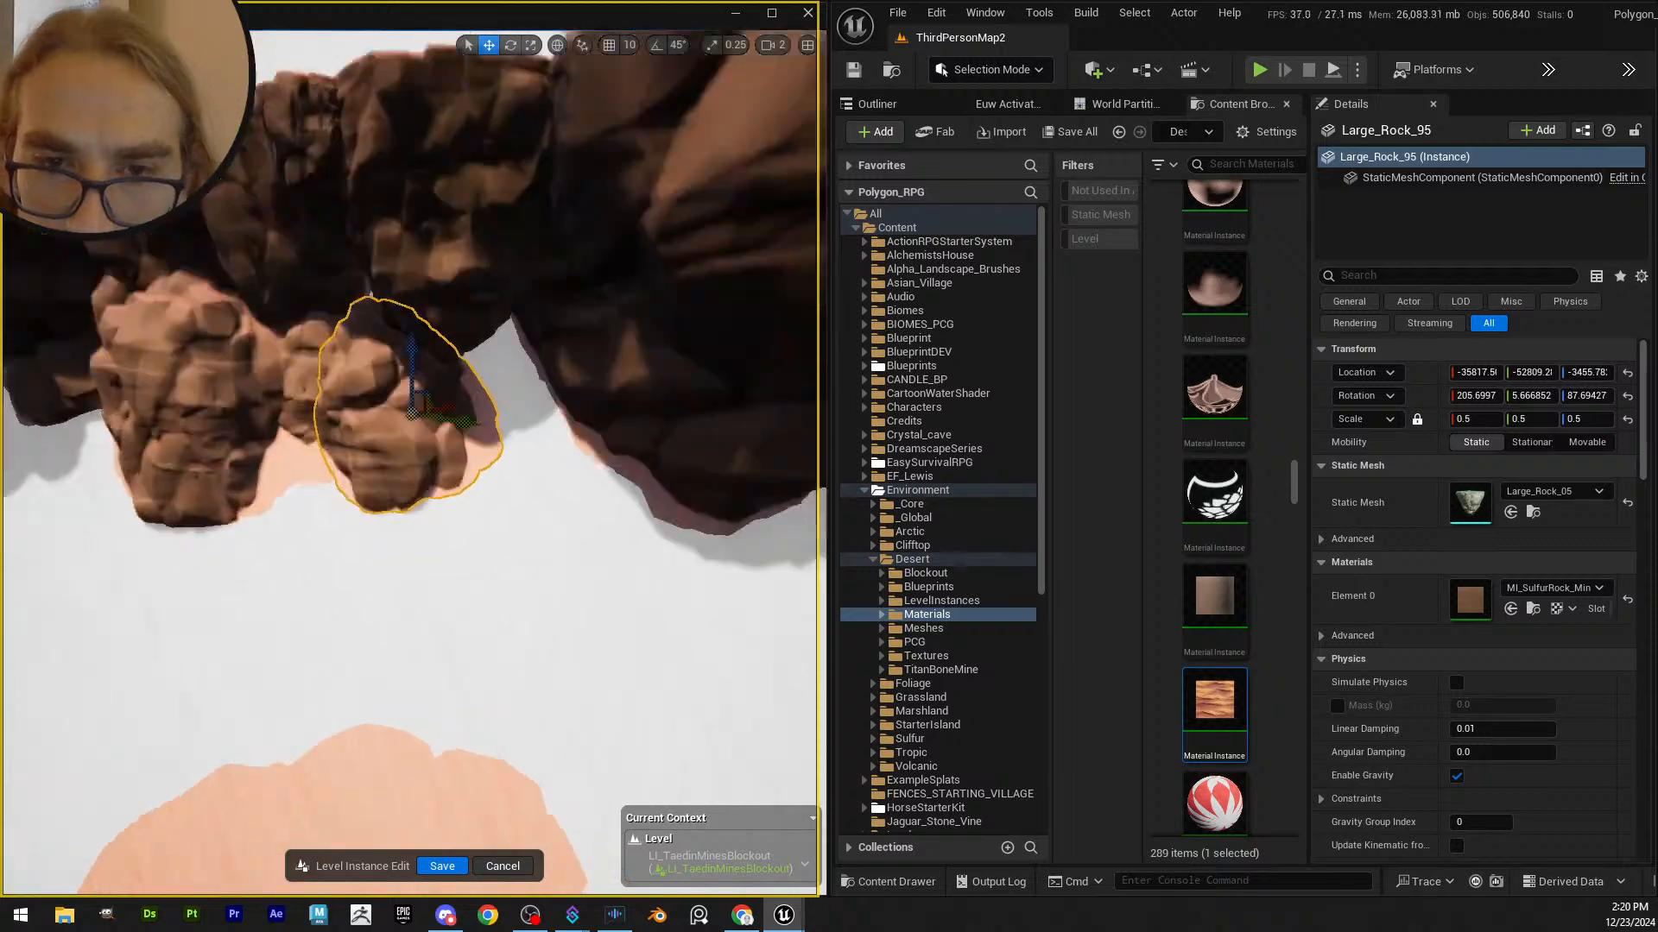
- Enlarge Large_Rock_95 uniformly to a scale of about 0.72
{"action": "right_click_drag", "start_coordinate": [505, 440], "coordinate": [505, 441]}
{"action": "key", "text": "e"}
{"action": "key", "text": "r"}
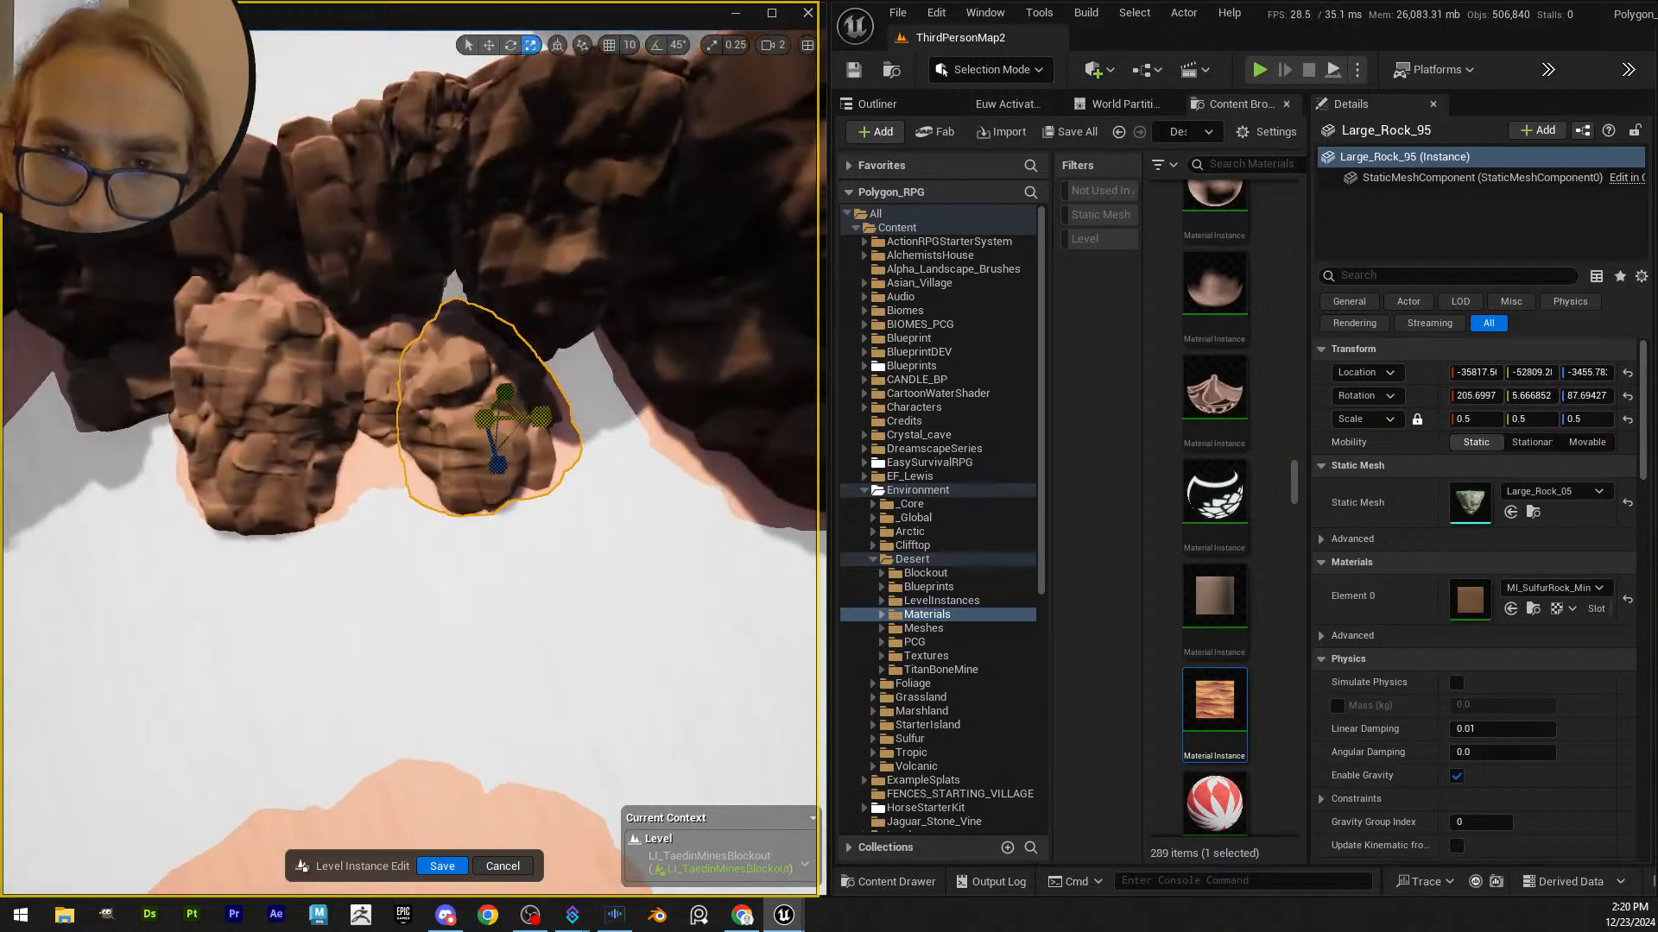
{"action": "left_click_drag", "start_coordinate": [541, 417], "coordinate": [656, 415]}
{"action": "key", "text": "ctrl+z"}
{"action": "left_click_drag", "start_coordinate": [485, 418], "coordinate": [505, 418]}
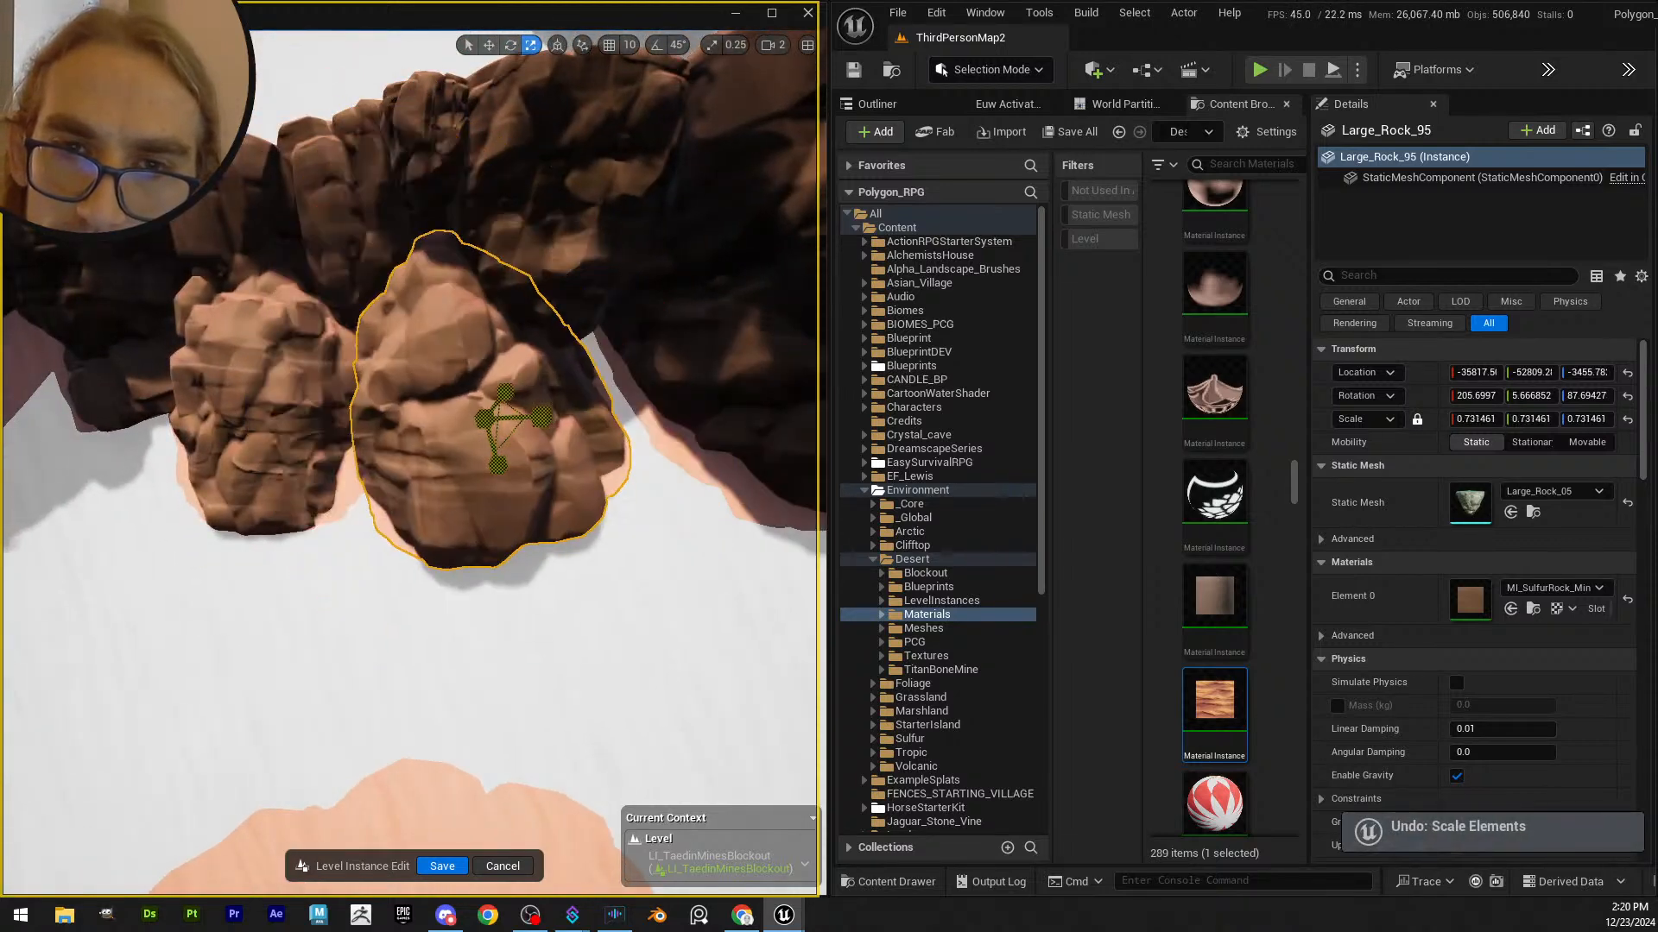
- Rotate Large_Rock_95 so it hangs upright next to the other enlarged rock
{"action": "right_click_drag", "start_coordinate": [494, 413], "coordinate": [494, 413]}
{"action": "key", "text": "e"}
{"action": "left_click_drag", "start_coordinate": [525, 360], "coordinate": [552, 382]}
{"action": "key", "text": "w"}
{"action": "right_click_drag", "start_coordinate": [504, 422], "coordinate": [504, 422]}
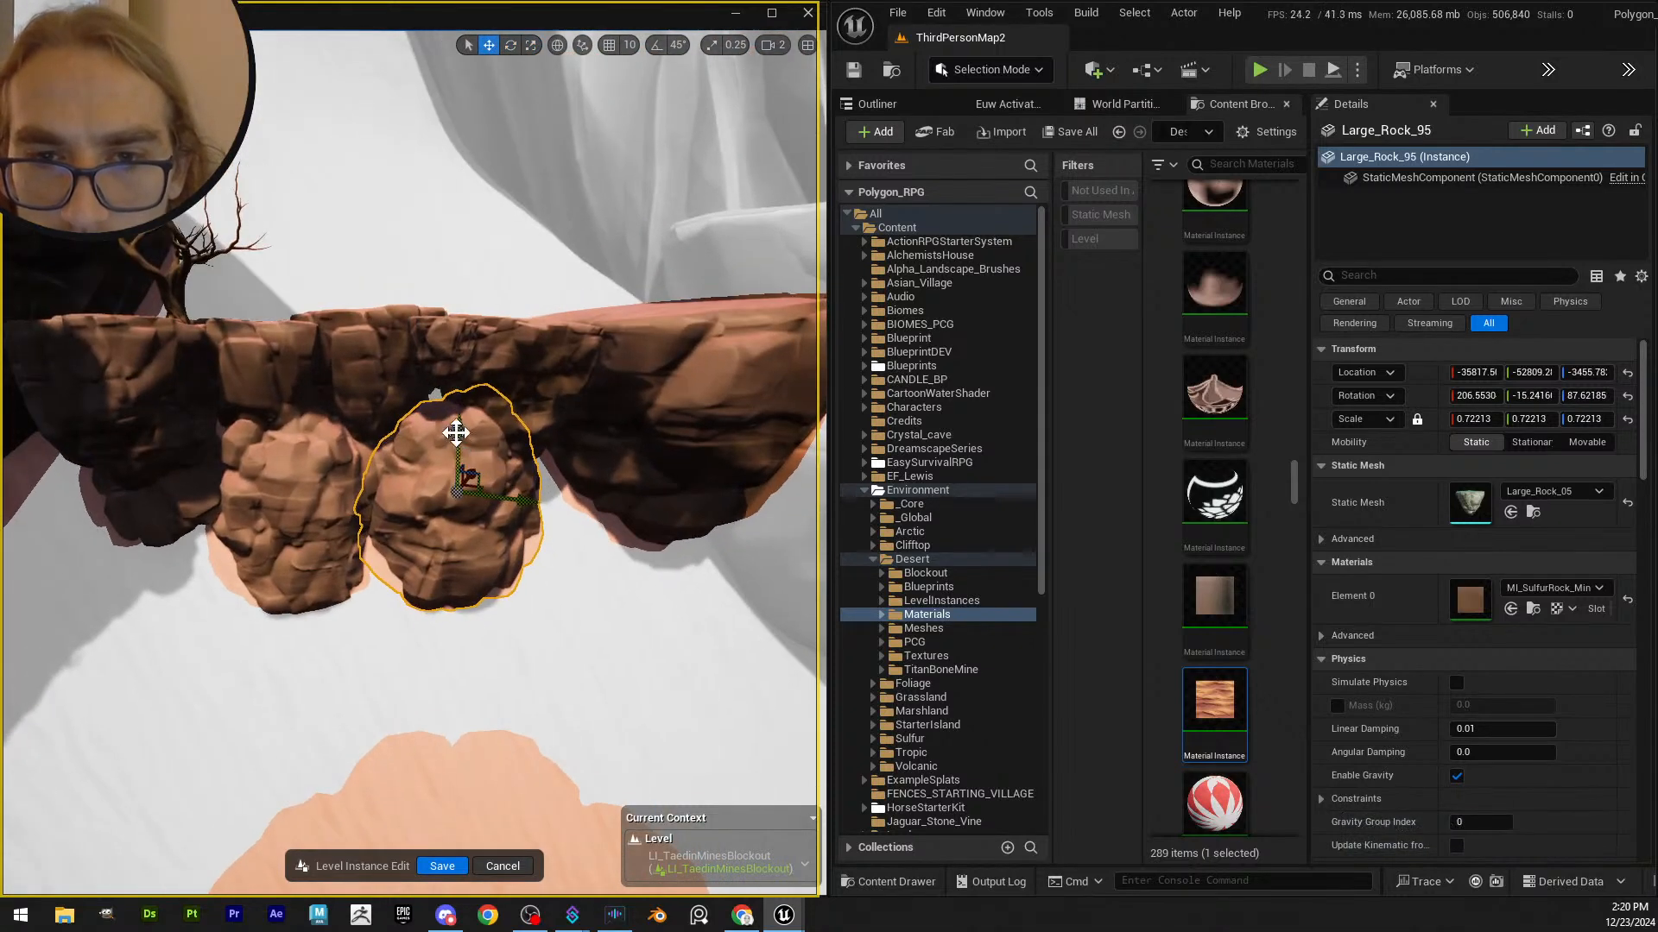
- Raise Large_Rock_95 against the underside of the ledge and shift it sideways into the rock mass
{"action": "left_click_drag", "start_coordinate": [455, 432], "coordinate": [446, 395]}
{"action": "right_click_drag", "start_coordinate": [476, 476], "coordinate": [437, 429]}
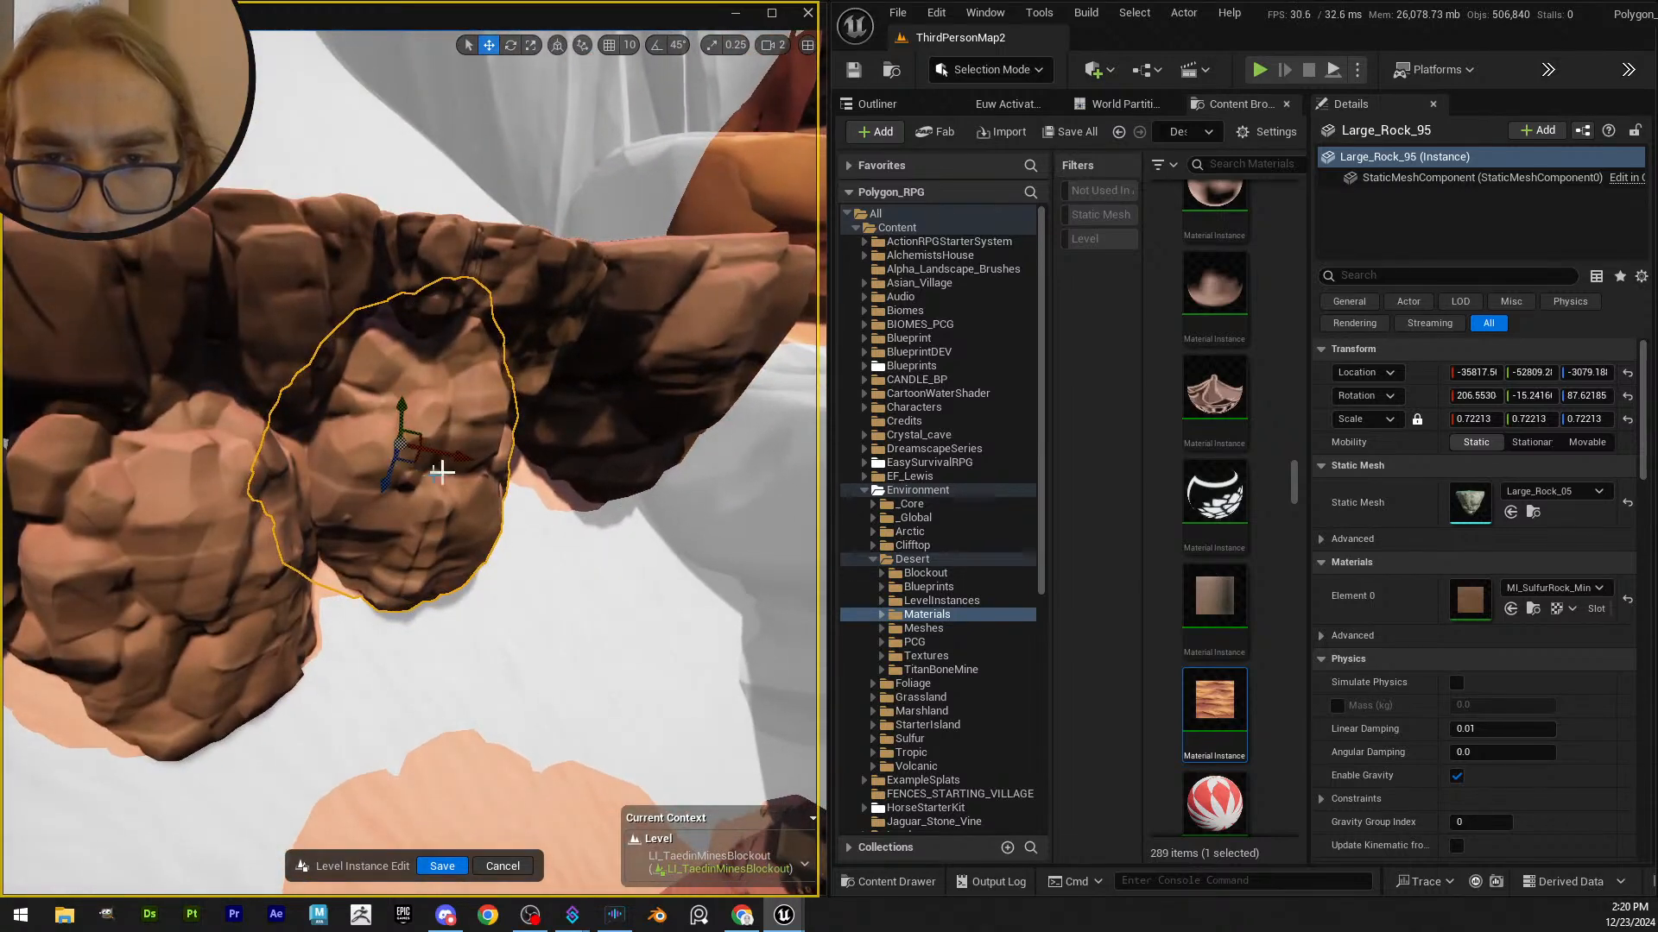
{"action": "left_click_drag", "start_coordinate": [444, 470], "coordinate": [433, 444]}
{"action": "right_click_drag", "start_coordinate": [441, 459], "coordinate": [440, 461]}
{"action": "key", "text": "ctrl+grave"}
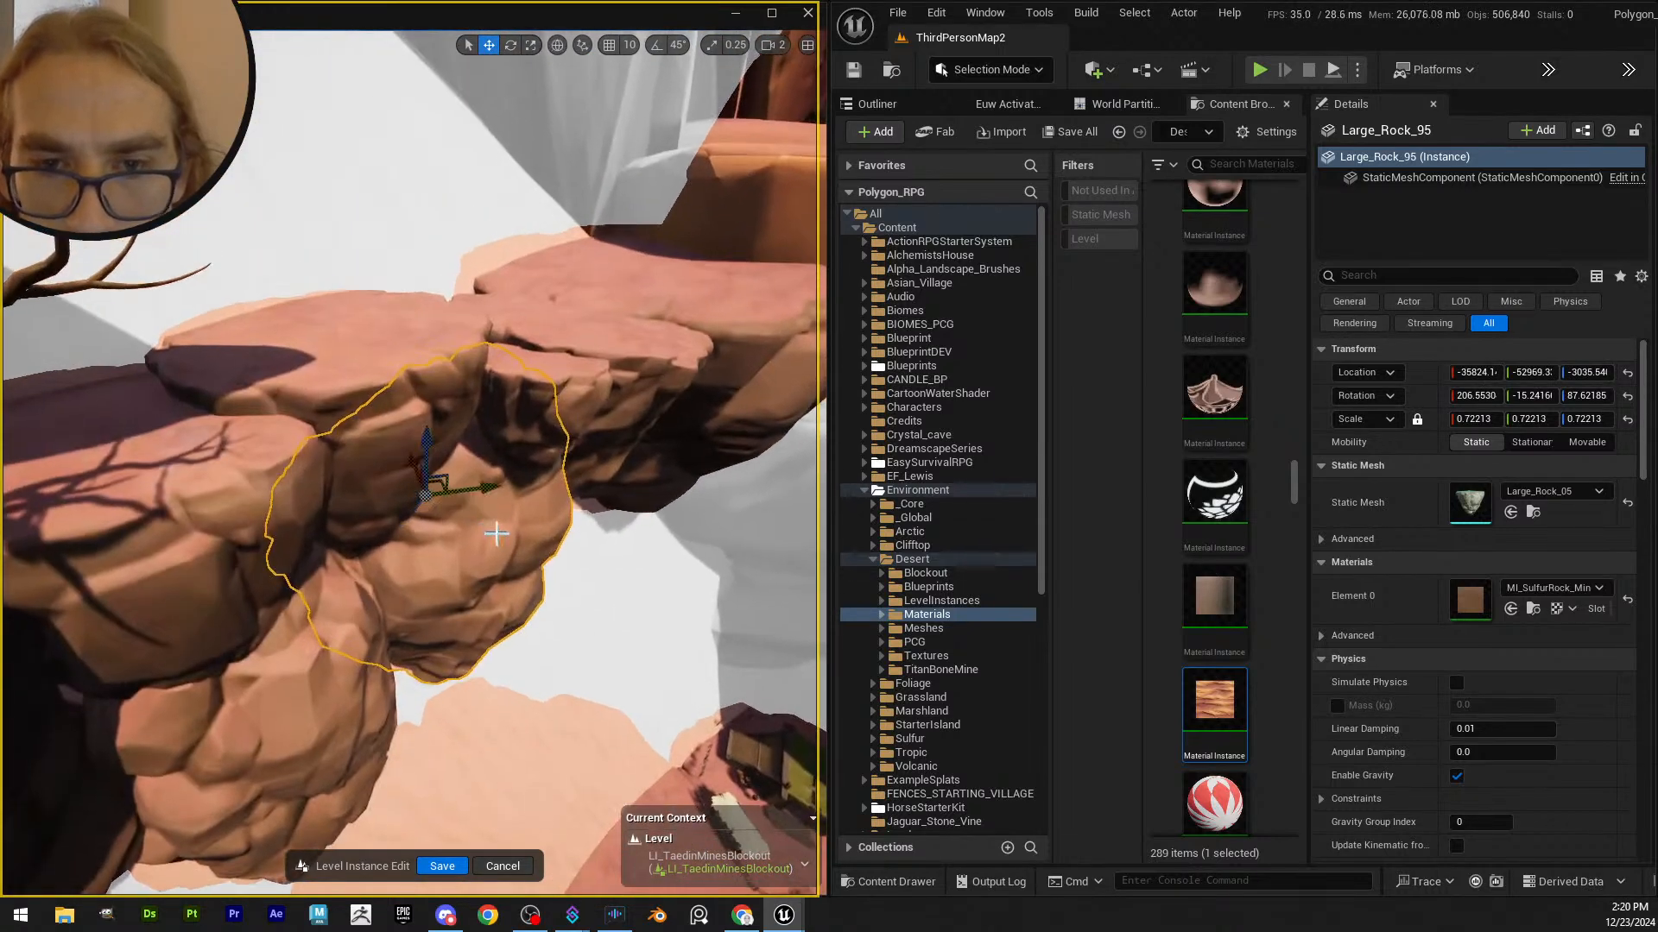
- Fine-tune the position of Large_Rock_95, setting it slightly lower and closer under the ledge
{"action": "mouse_move", "coordinate": [410, 469]}
{"action": "left_mouse_down"}
{"action": "mouse_move", "coordinate": [398, 445]}
{"action": "mouse_move", "coordinate": [407, 460]}
{"action": "left_mouse_up"}
{"action": "right_click_drag", "start_coordinate": [406, 460], "coordinate": [407, 459]}
{"action": "key", "text": "r"}
{"action": "key", "text": "w"}
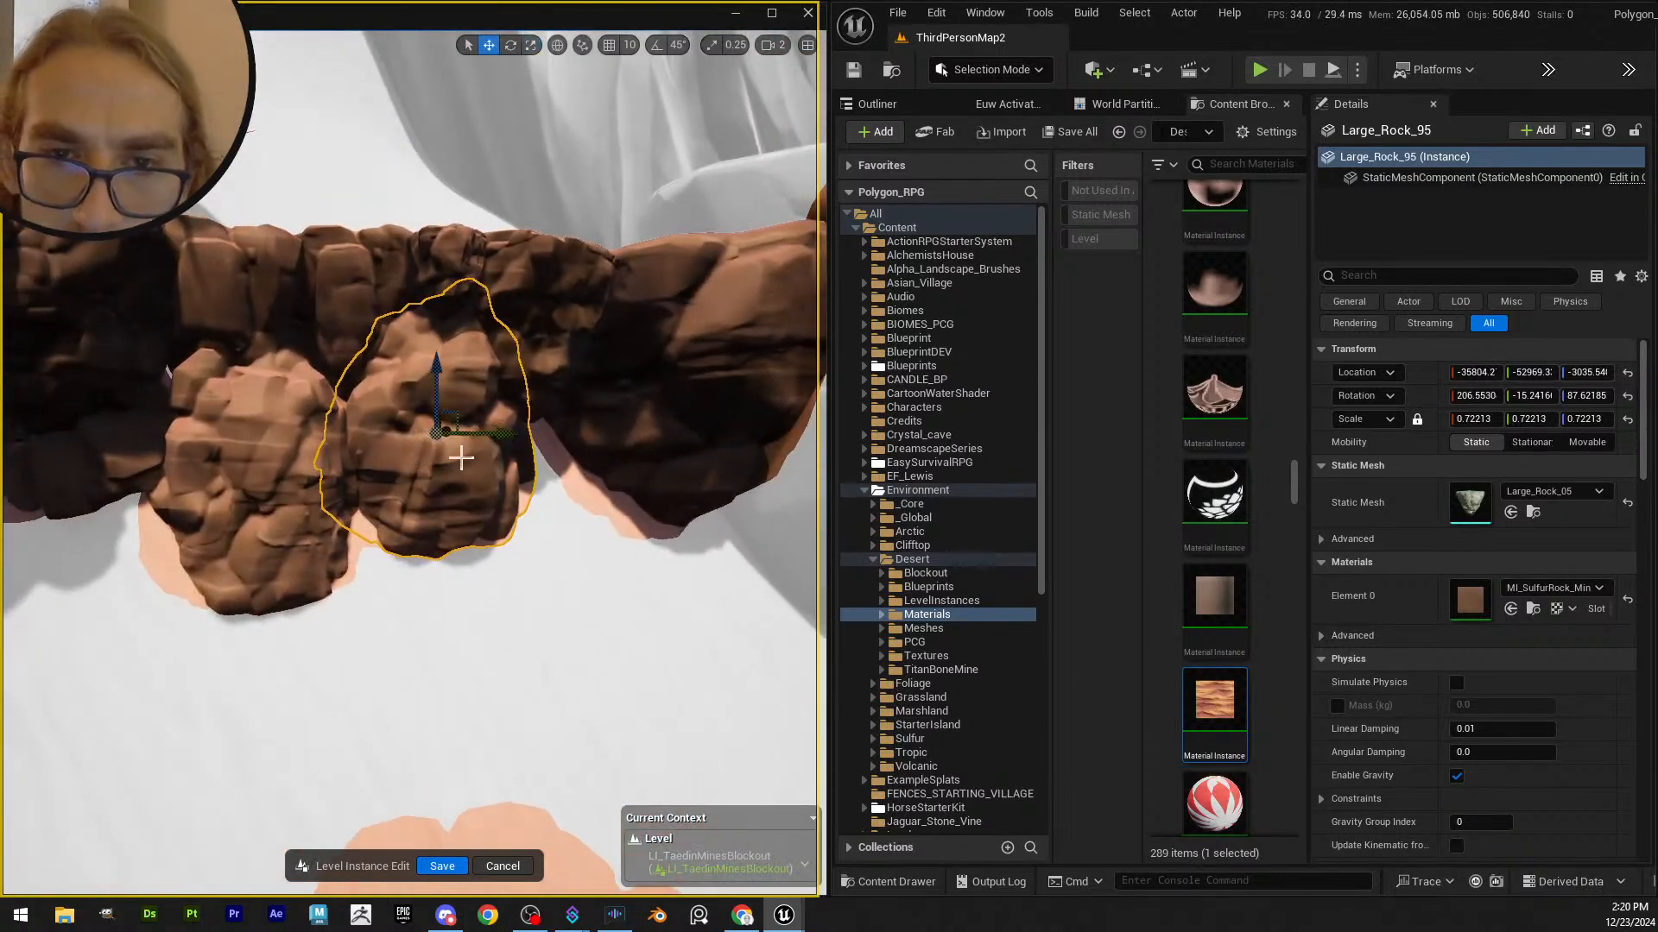
{"action": "right_click_drag", "start_coordinate": [440, 482], "coordinate": [440, 482]}
{"action": "left_click_drag", "start_coordinate": [398, 439], "coordinate": [370, 455]}
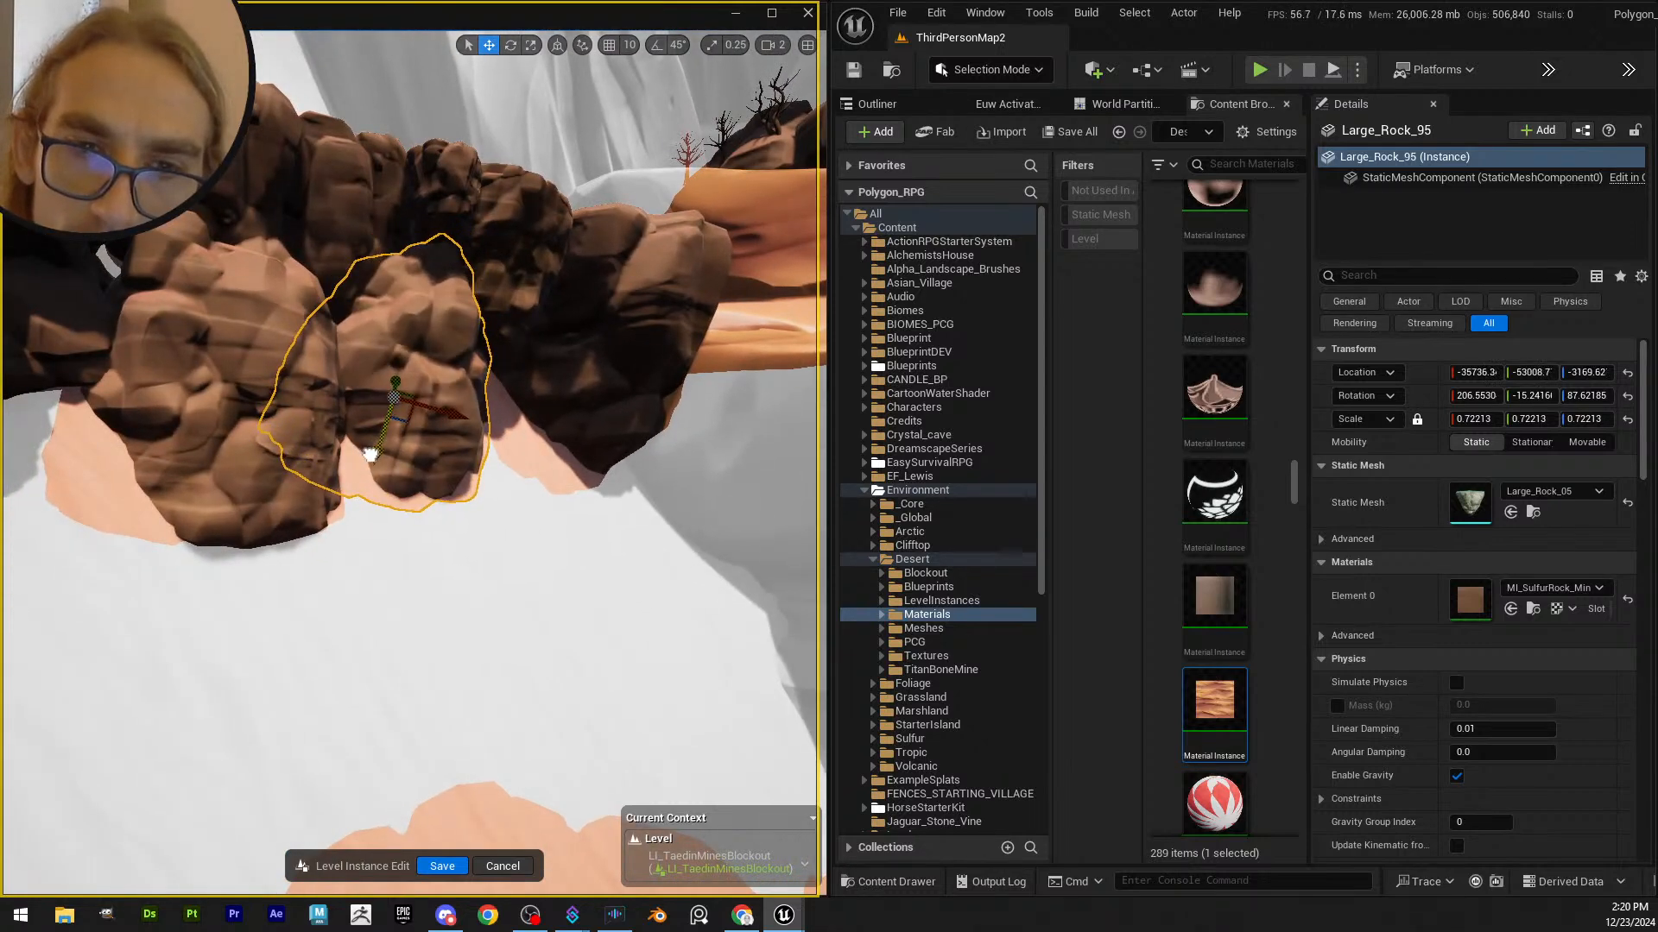
- Select Large_Rock_132 again, shift and rotate it to fit beneath the ledge, and clear the selection
{"action": "right_click_drag", "start_coordinate": [369, 455], "coordinate": [370, 455]}
{"action": "left_click", "coordinate": [212, 419]}
{"action": "key", "text": "e"}
{"action": "key", "text": "w"}
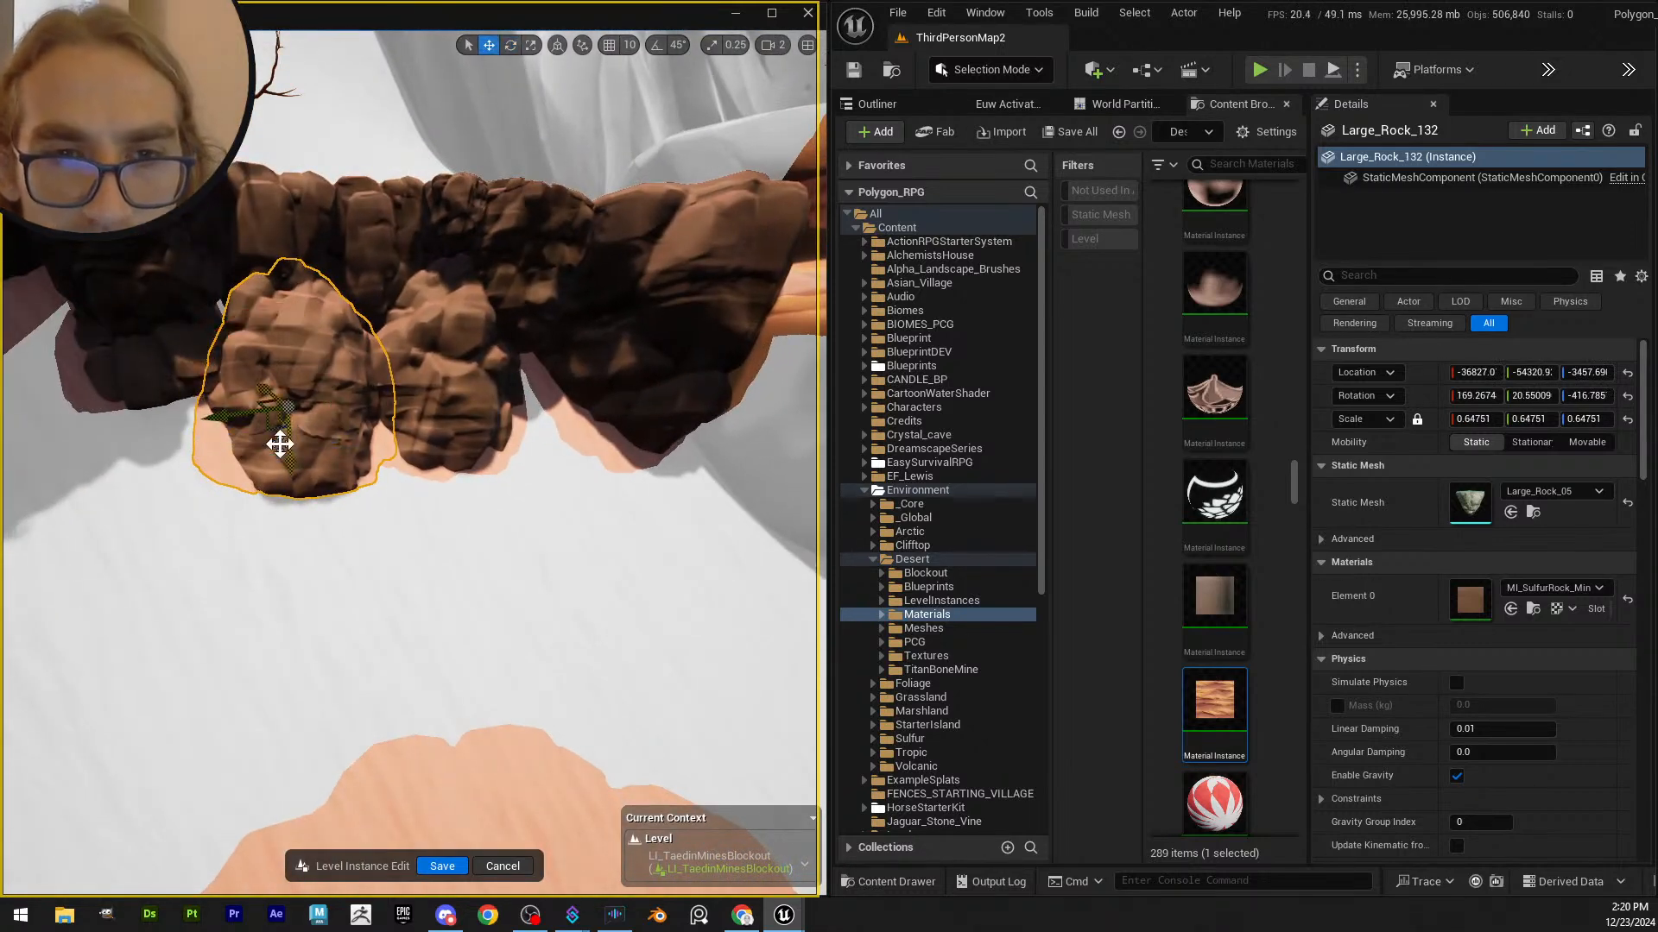
{"action": "key", "text": "e"}
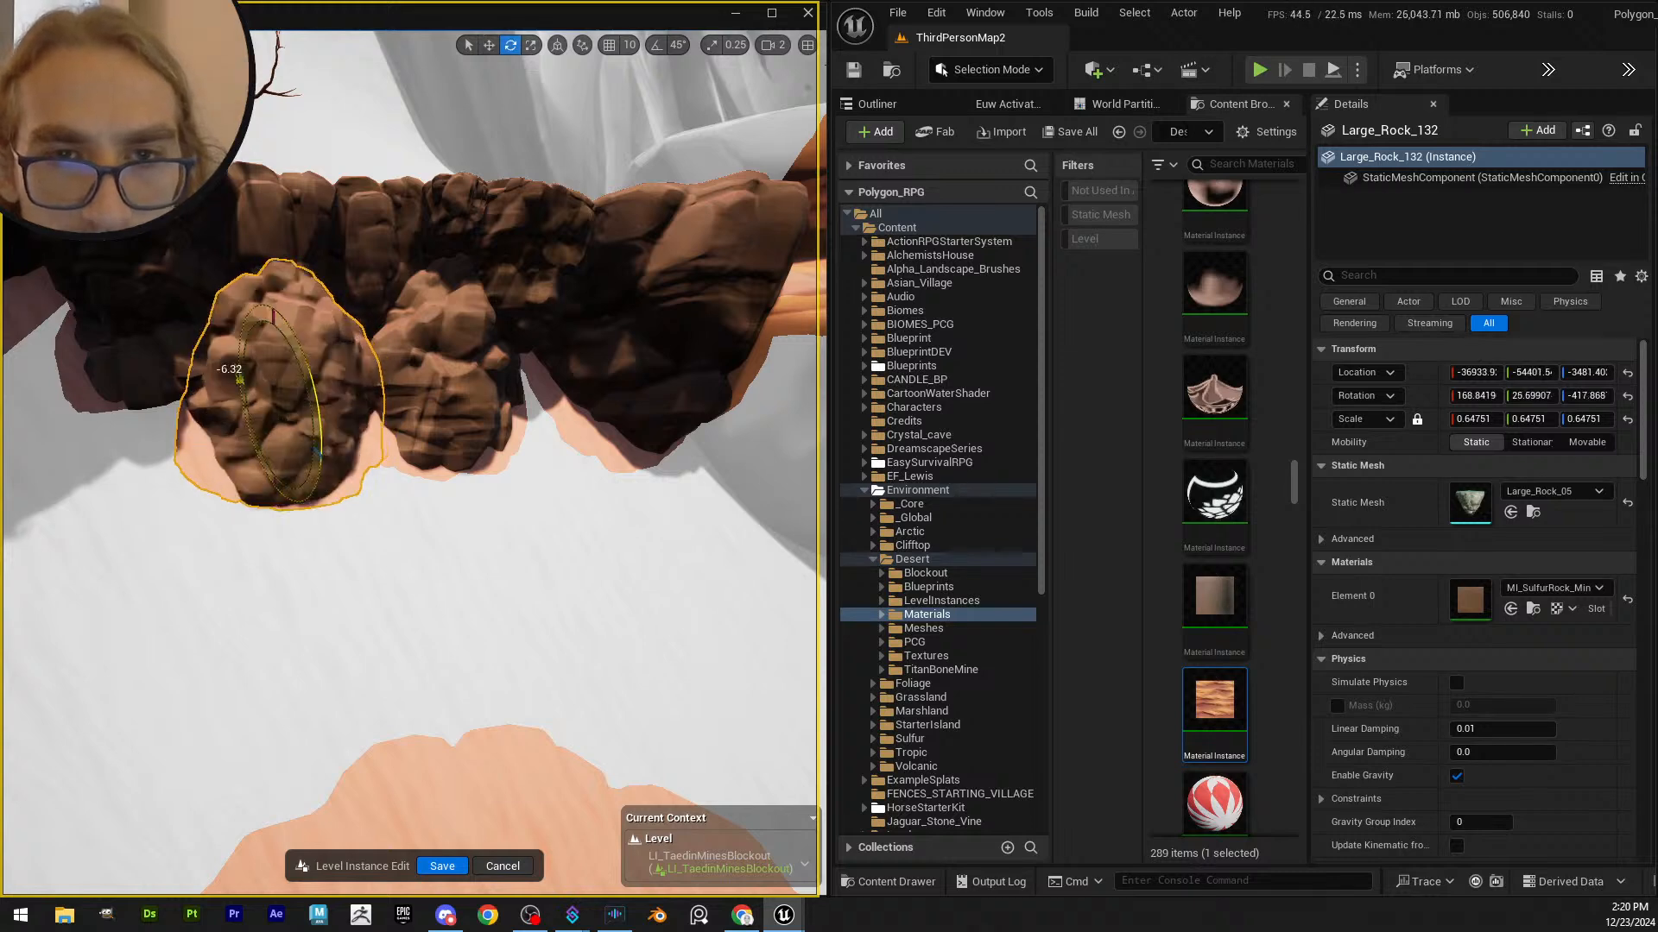
{"action": "key", "text": "w"}
{"action": "right_click_drag", "start_coordinate": [278, 486], "coordinate": [173, 447]}
{"action": "left_click_drag", "start_coordinate": [473, 464], "coordinate": [470, 469]}
{"action": "right_click_drag", "start_coordinate": [471, 469], "coordinate": [333, 470]}
{"action": "key", "text": "Escape"}
- Duplicate Large_Rock_95 towards the large platform rock and rotate the copy to blend into the gap
{"action": "left_click", "coordinate": [305, 483]}
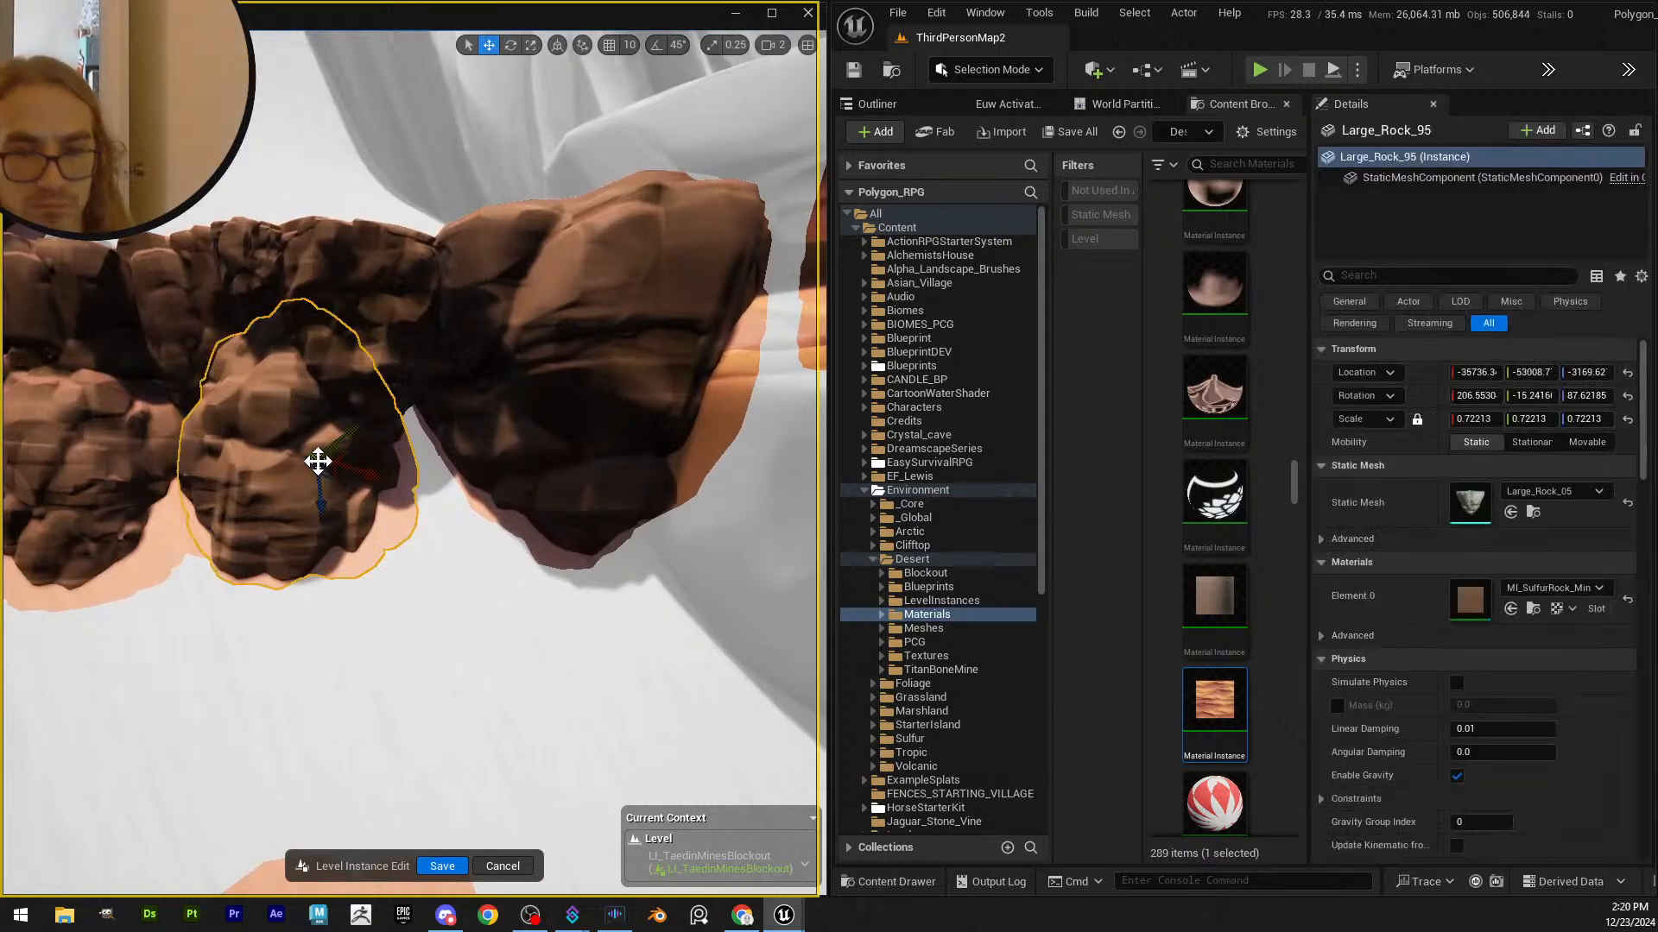
{"action": "left_click_drag", "start_coordinate": [373, 462], "coordinate": [651, 396]}
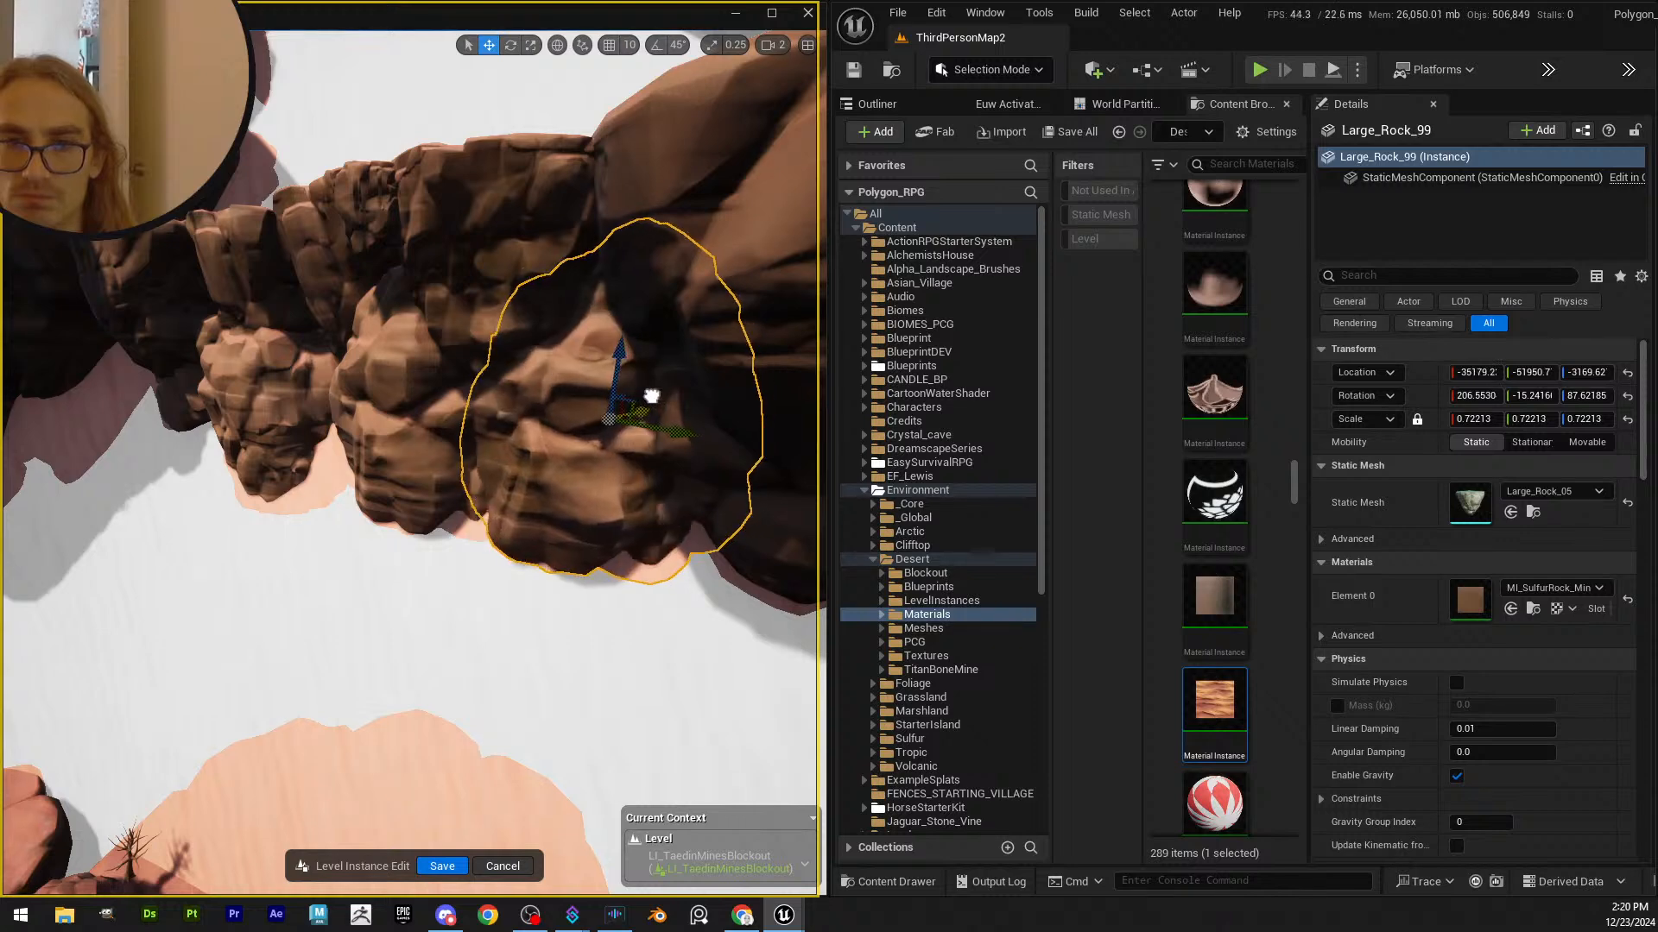
{"action": "right_click_drag", "start_coordinate": [649, 396], "coordinate": [699, 380]}
{"action": "key", "text": "e"}
{"action": "left_click_drag", "start_coordinate": [470, 386], "coordinate": [451, 365]}
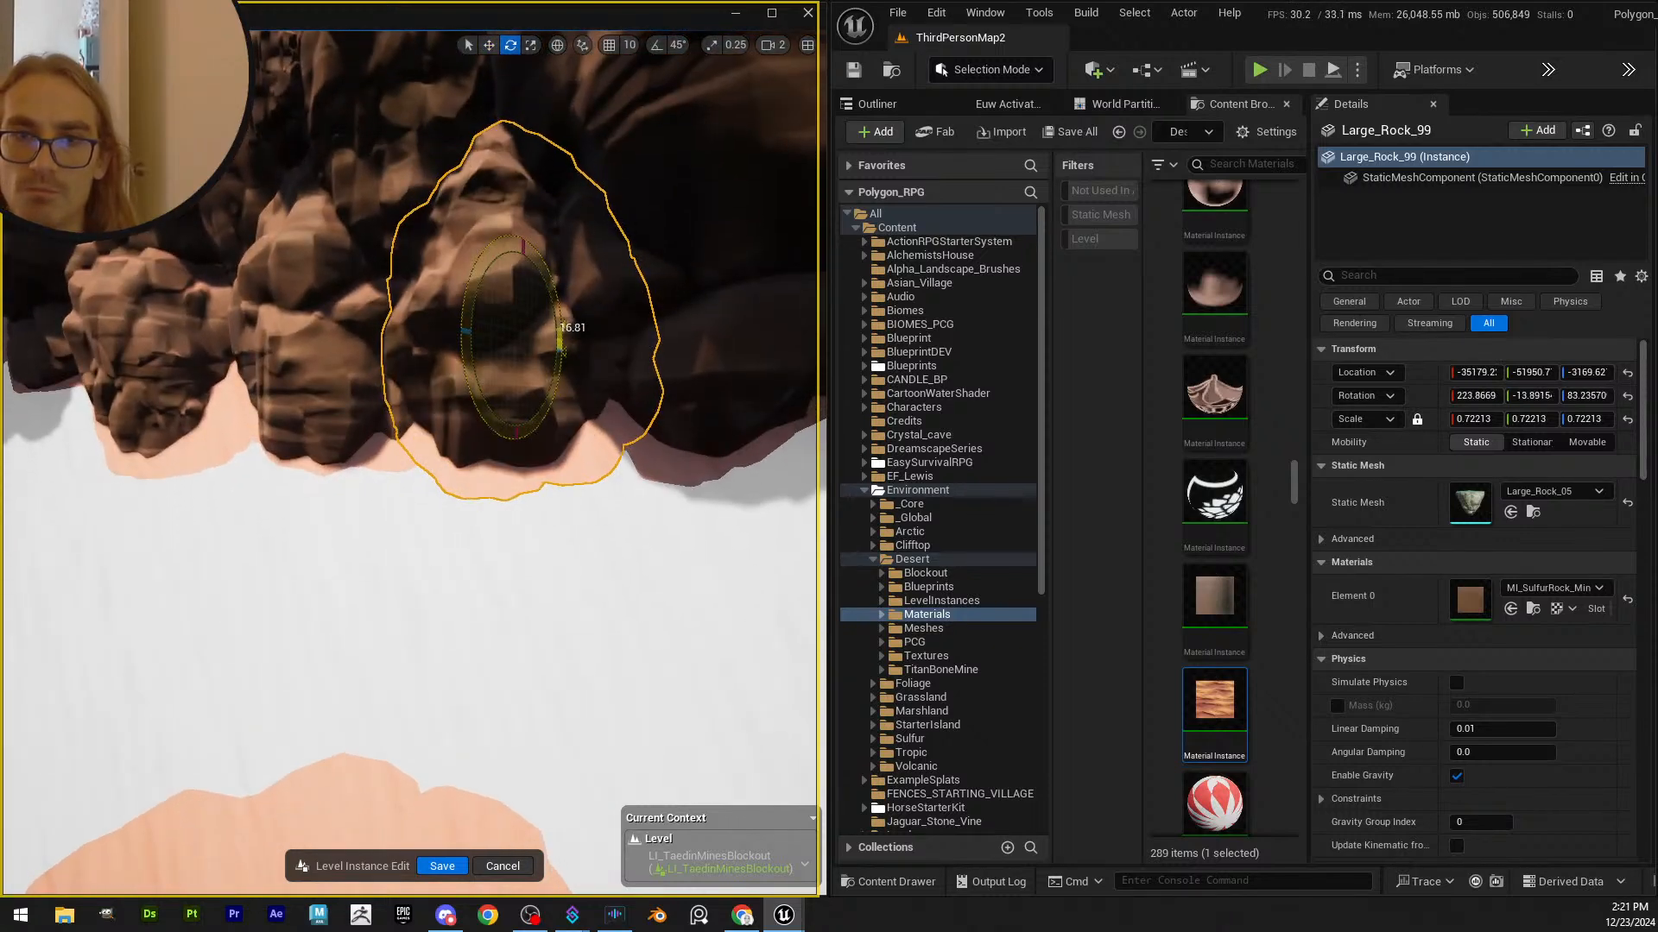
{"action": "right_click_drag", "start_coordinate": [450, 366], "coordinate": [501, 384]}
{"action": "left_click_drag", "start_coordinate": [454, 286], "coordinate": [553, 333]}
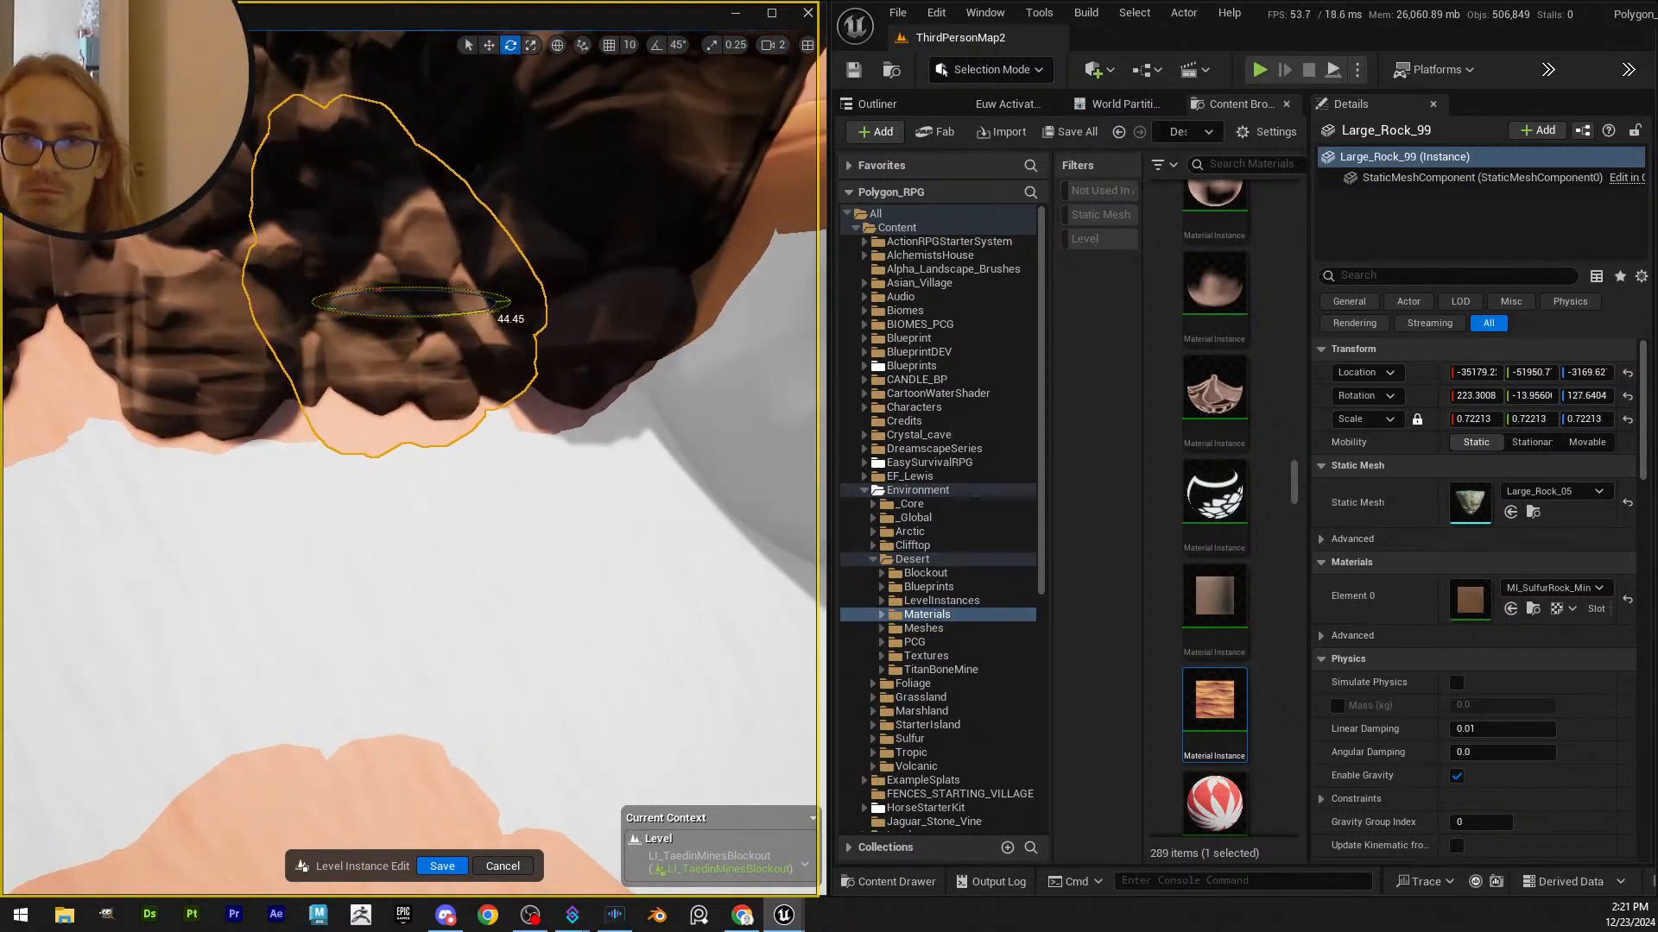
- Deselect the rock and save the LI_TaedinMinesBlockout level instance edit
{"action": "key", "text": "Escape"}
{"action": "mouse_move", "coordinate": [559, 371]}
{"action": "right_mouse_down"}
{"action": "mouse_move", "coordinate": [509, 367]}
{"action": "mouse_move", "coordinate": [562, 370]}
{"action": "right_mouse_up"}
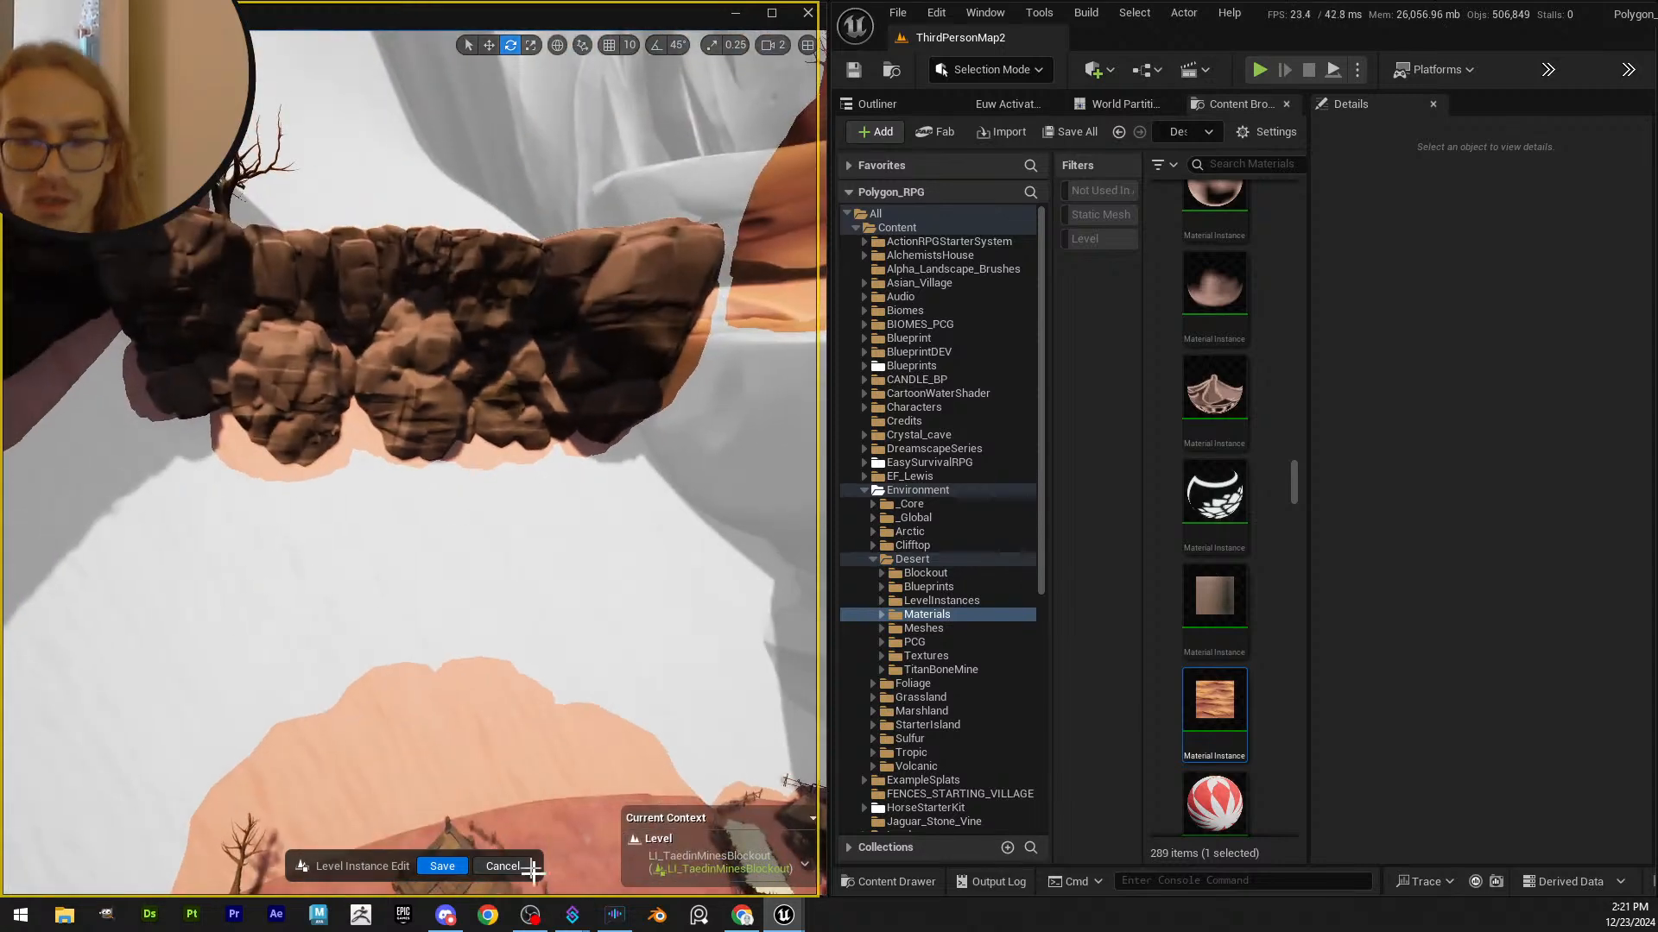
{"action": "left_click", "coordinate": [442, 865]}
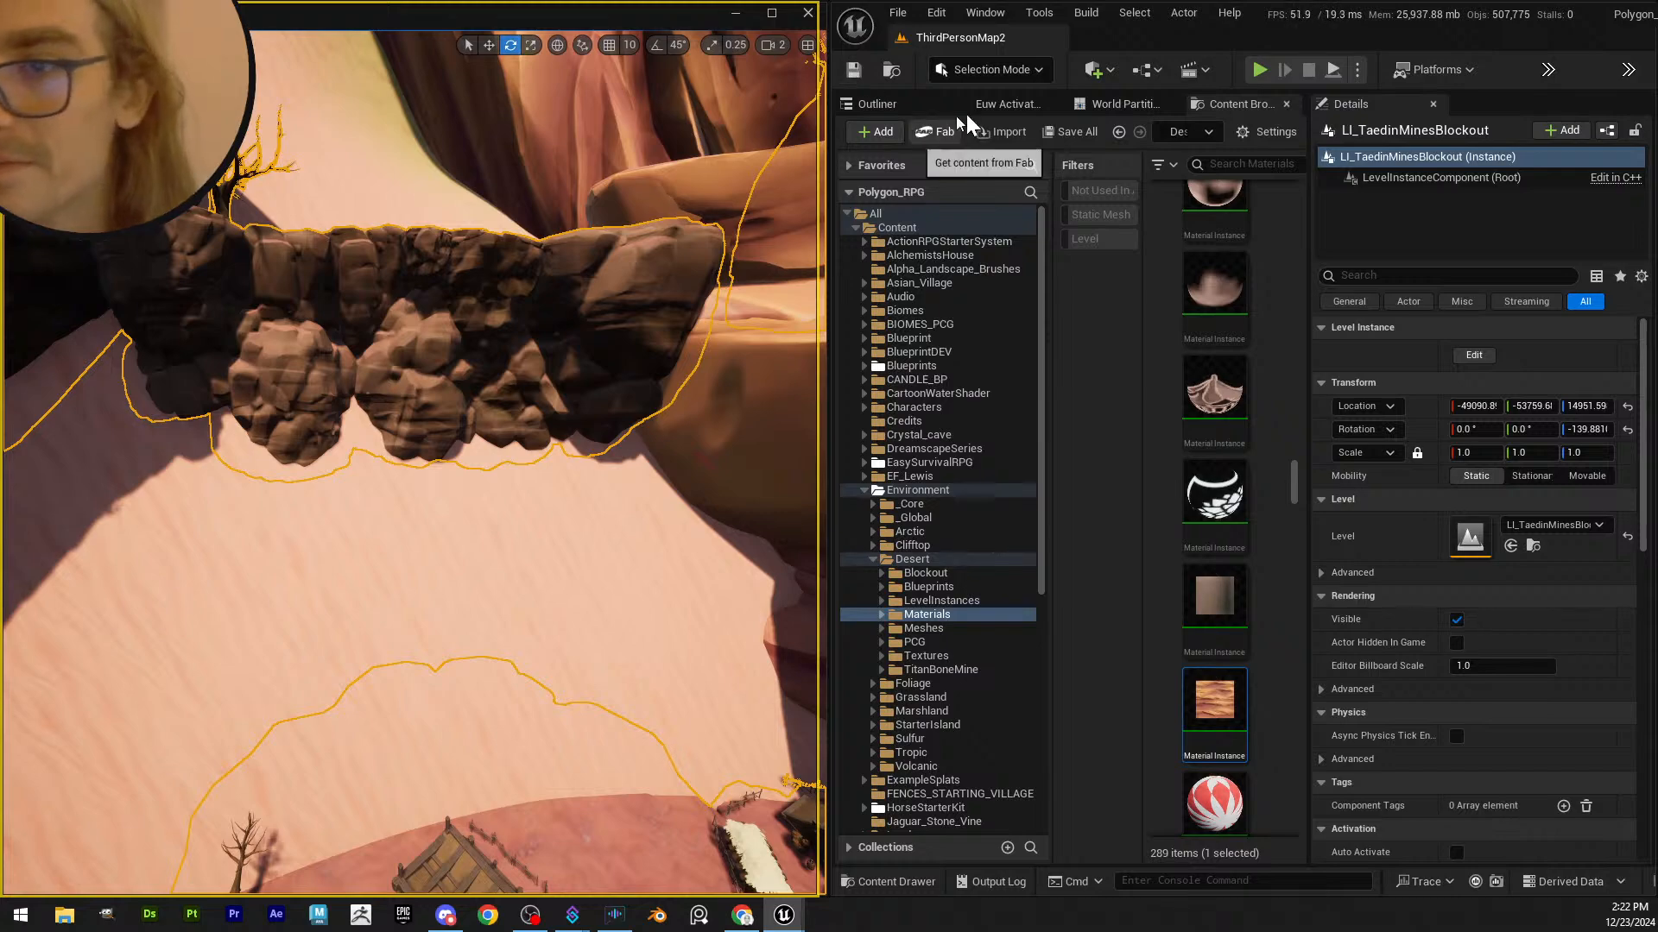
- Deselect the level instance and inspect the rock bridge and the mining platform area in the full level
{"action": "key", "text": "Escape"}
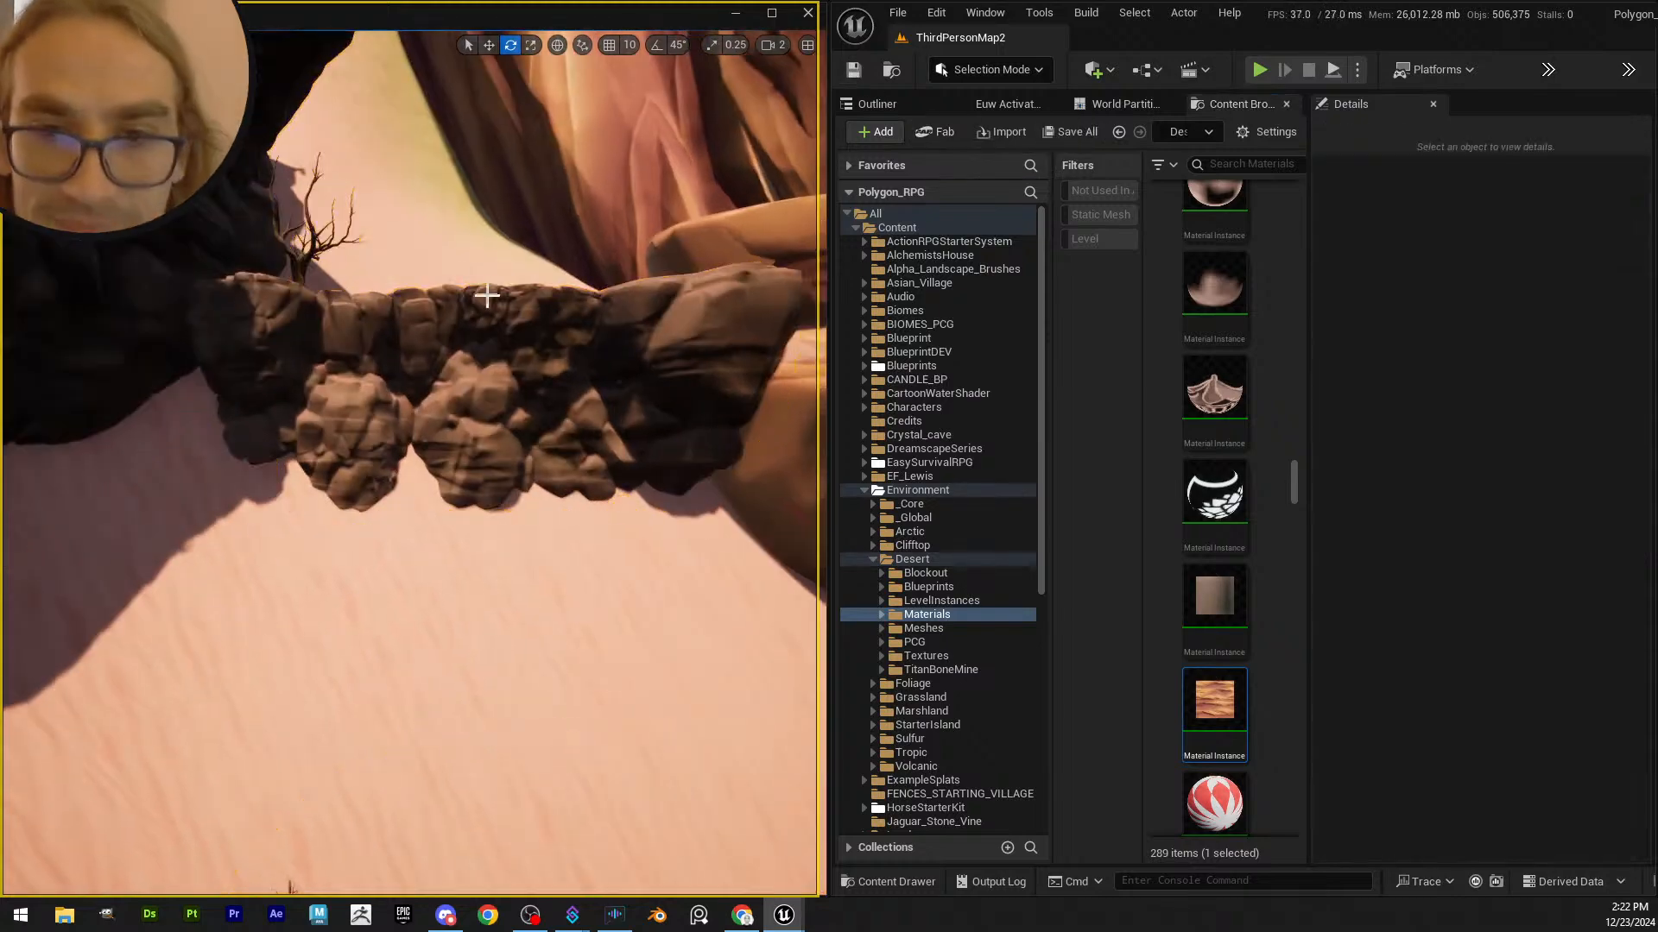
{"action": "right_click_drag", "start_coordinate": [483, 296], "coordinate": [508, 376]}
{"action": "key", "text": "w"}
{"action": "scroll", "coordinate": [484, 296], "scroll_direction": "up", "scroll_amount": 3}
{"action": "key", "text": "w"}
{"action": "scroll", "coordinate": [509, 329], "scroll_direction": "down", "scroll_amount": 3}
{"action": "left_click", "coordinate": [409, 601]}
{"action": "key", "text": "w"}
{"action": "key", "text": "Escape"}
{"action": "scroll", "coordinate": [509, 278], "scroll_direction": "down", "scroll_amount": 1}
{"action": "scroll", "coordinate": [508, 328], "scroll_direction": "up", "scroll_amount": 1}
{"action": "scroll", "coordinate": [508, 367], "scroll_direction": "down", "scroll_amount": 1}
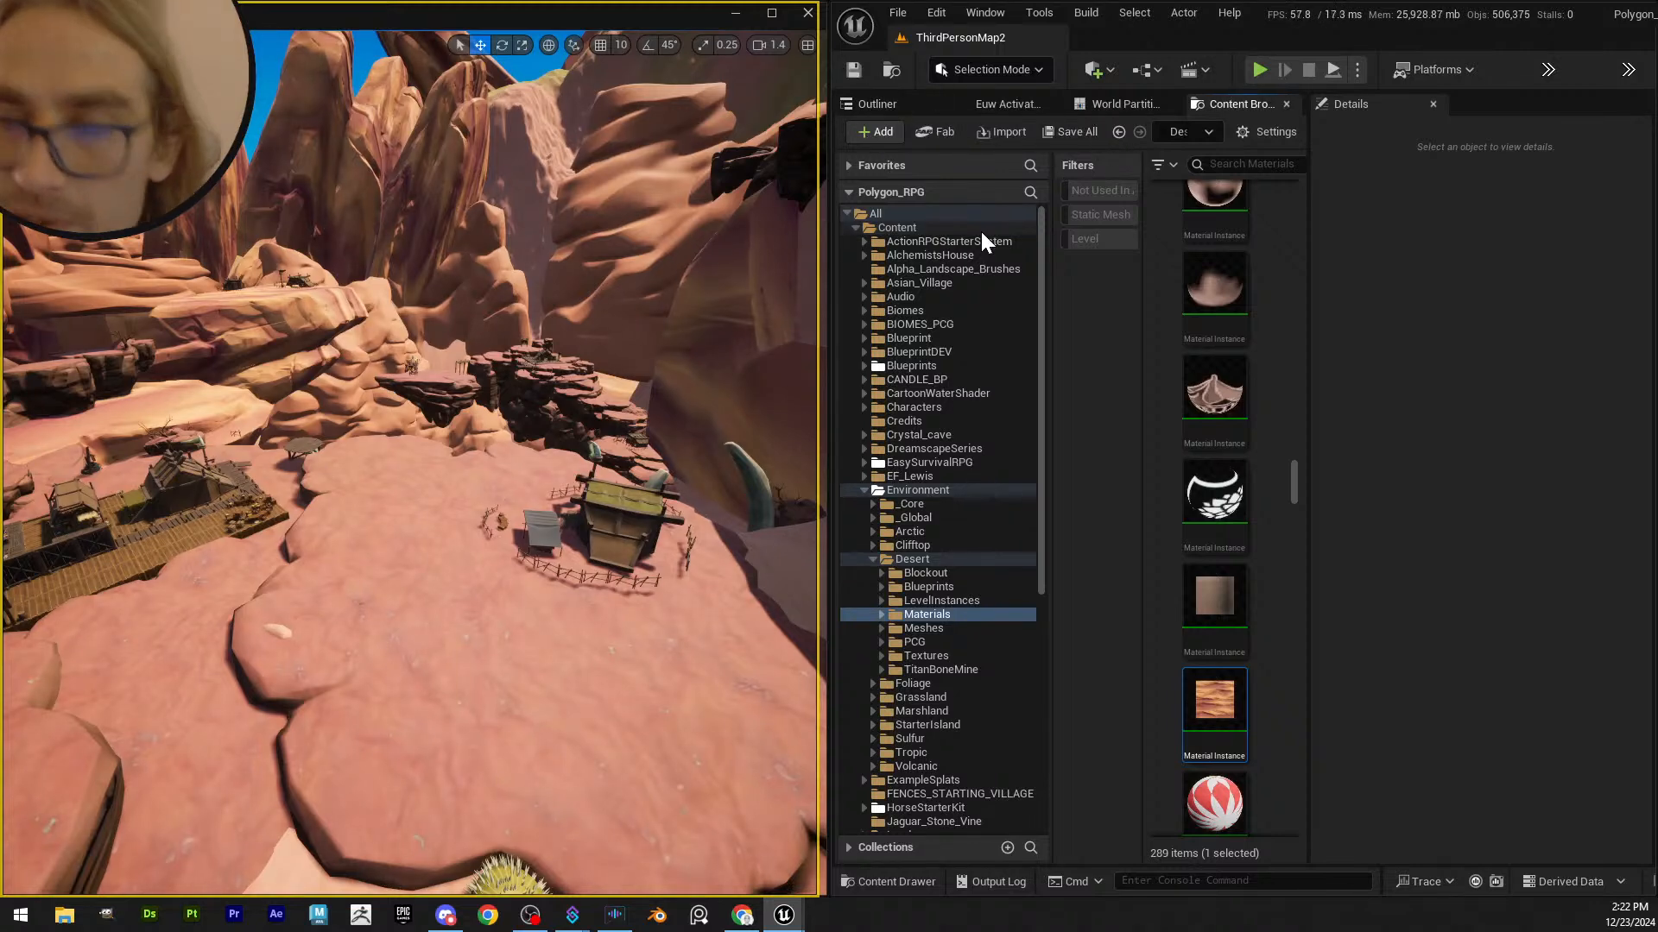
- Survey the whole mining site and surrounding canyon from high above
{"action": "right_click_drag", "start_coordinate": [633, 359], "coordinate": [565, 375]}
{"action": "scroll", "coordinate": [663, 358], "scroll_direction": "down", "scroll_amount": 1}
{"action": "scroll", "coordinate": [663, 357], "scroll_direction": "up", "scroll_amount": 1}
{"action": "right_click_drag", "start_coordinate": [414, 466], "coordinate": [527, 466]}
{"action": "scroll", "coordinate": [415, 467], "scroll_direction": "up", "scroll_amount": 3}
{"action": "scroll", "coordinate": [656, 328], "scroll_direction": "up", "scroll_amount": 1}
{"action": "mouse_move", "coordinate": [662, 311]}
{"action": "right_mouse_down"}
{"action": "mouse_move", "coordinate": [665, 346]}
{"action": "mouse_move", "coordinate": [661, 311]}
{"action": "right_mouse_up"}
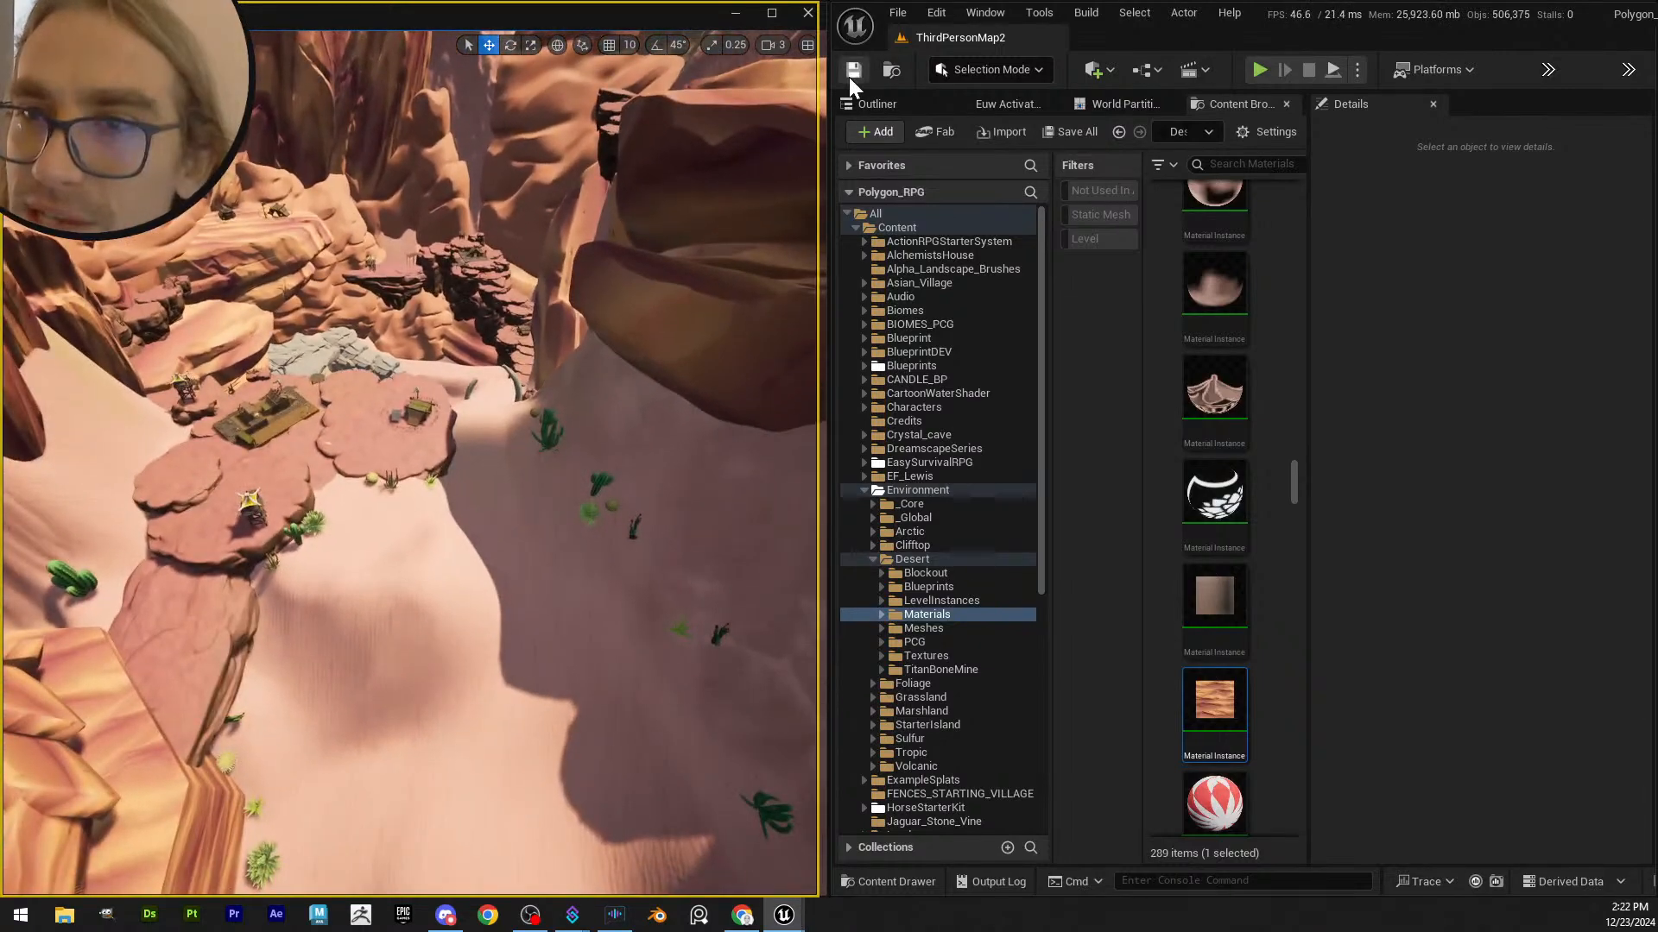
- Bring the view down to the dune overlooking the mining platforms and start playing the level
{"action": "right_click_drag", "start_coordinate": [410, 498], "coordinate": [415, 498]}
{"action": "mouse_move", "coordinate": [455, 611]}
{"action": "right_mouse_down"}
{"action": "mouse_move", "coordinate": [454, 552]}
{"action": "mouse_move", "coordinate": [455, 610]}
{"action": "right_mouse_up"}
{"action": "scroll", "coordinate": [455, 610], "scroll_direction": "down", "scroll_amount": 4}
{"action": "left_click", "coordinate": [516, 613]}
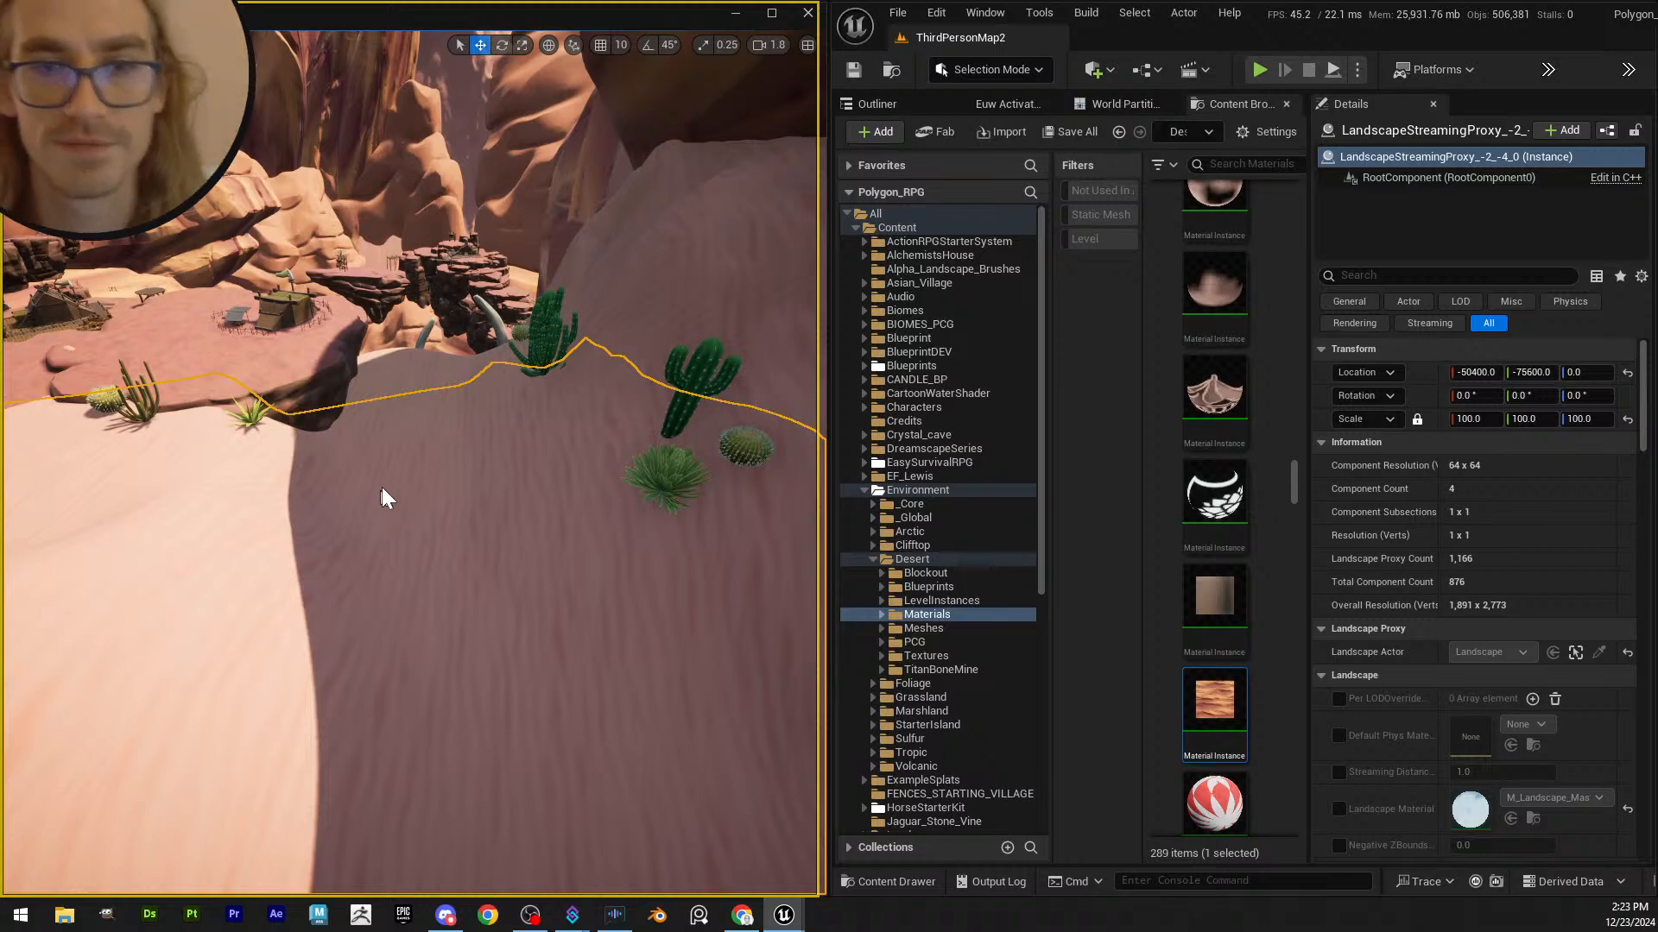
{"action": "key", "text": "alt+p"}
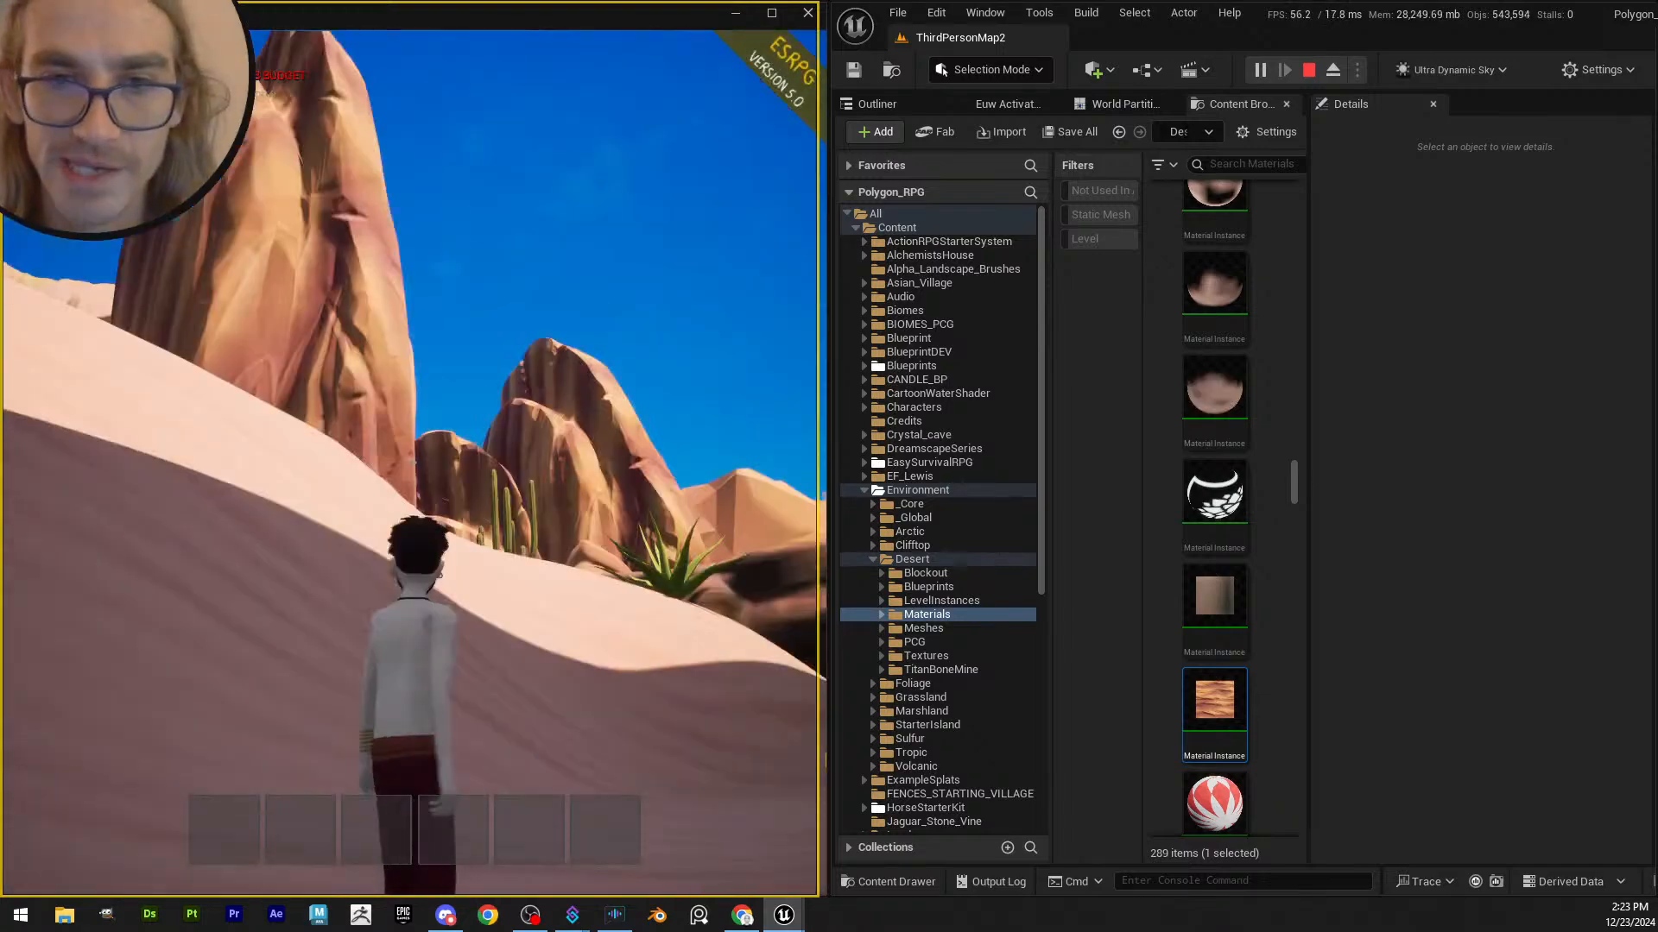
- Playtest the approach by running down the dune and jumping onto the red rock ledge beside the wooden platforms
{"action": "key", "text": "w"}
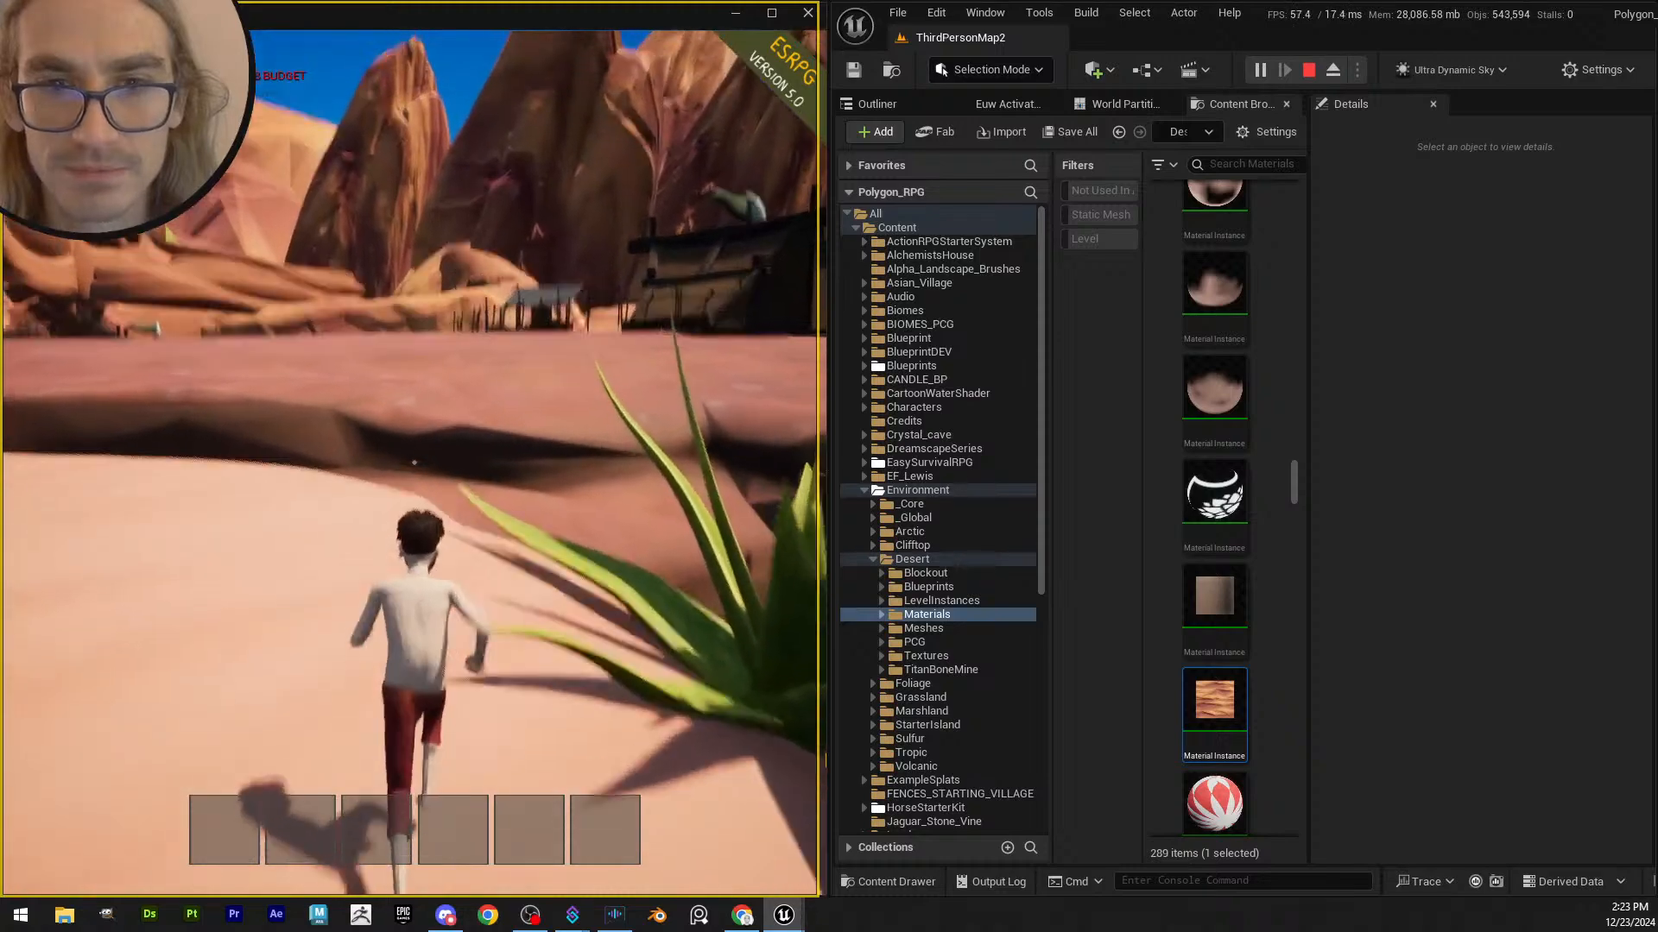
{"action": "key", "text": "space"}
{"action": "key", "text": "space"}
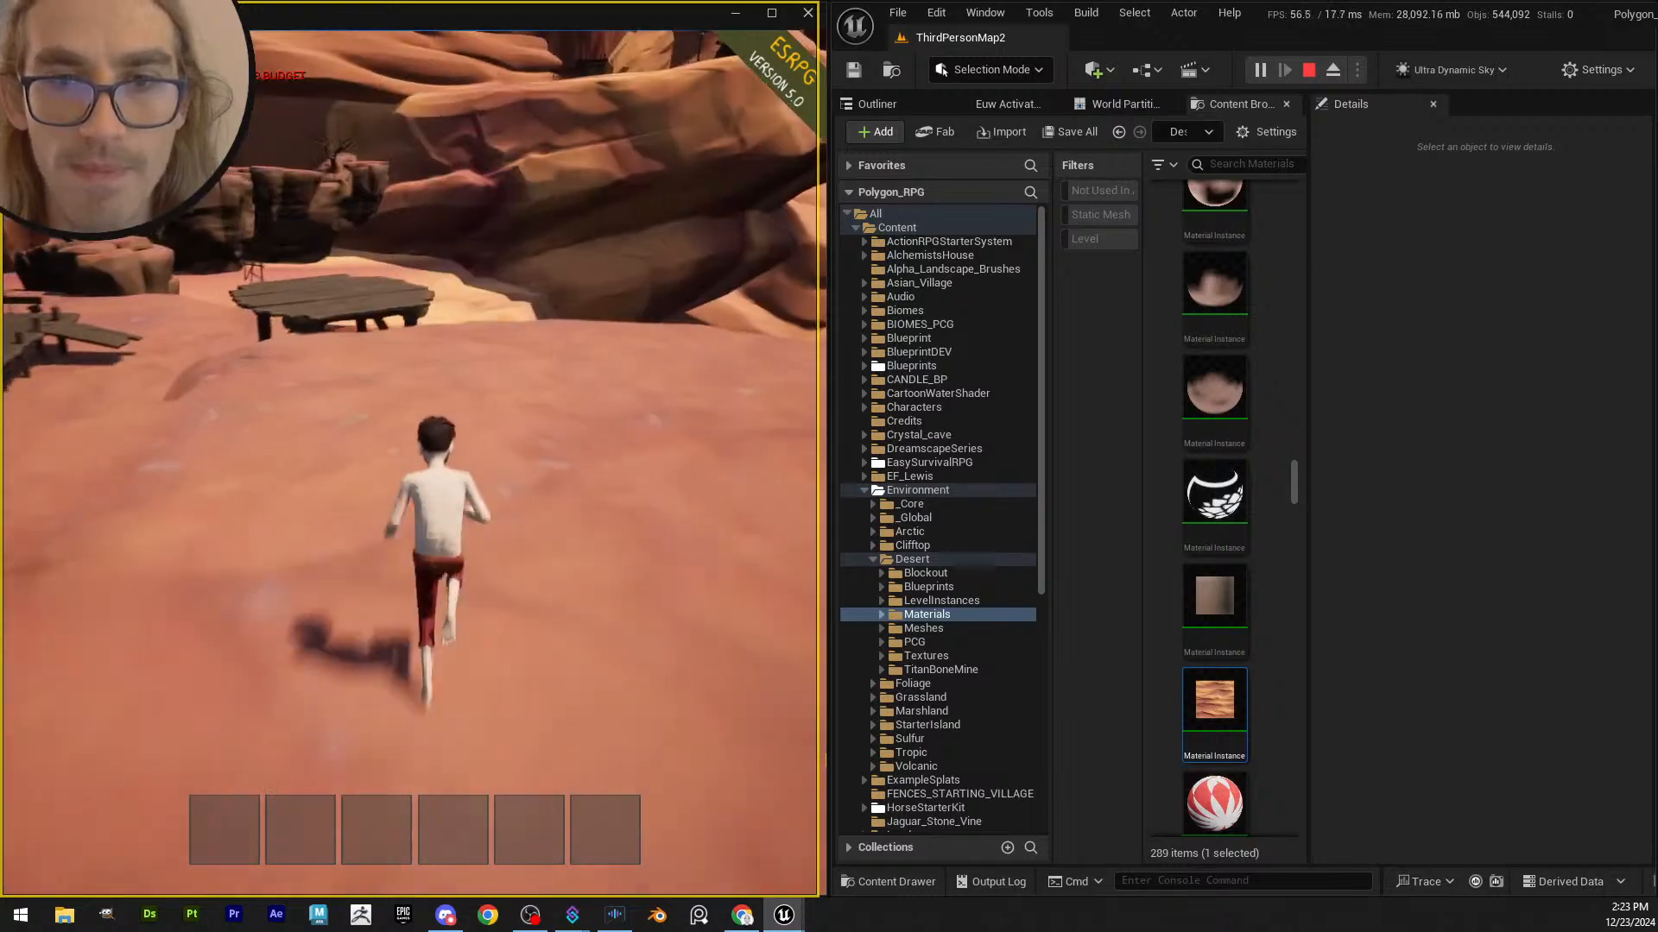
{"action": "key", "text": "space"}
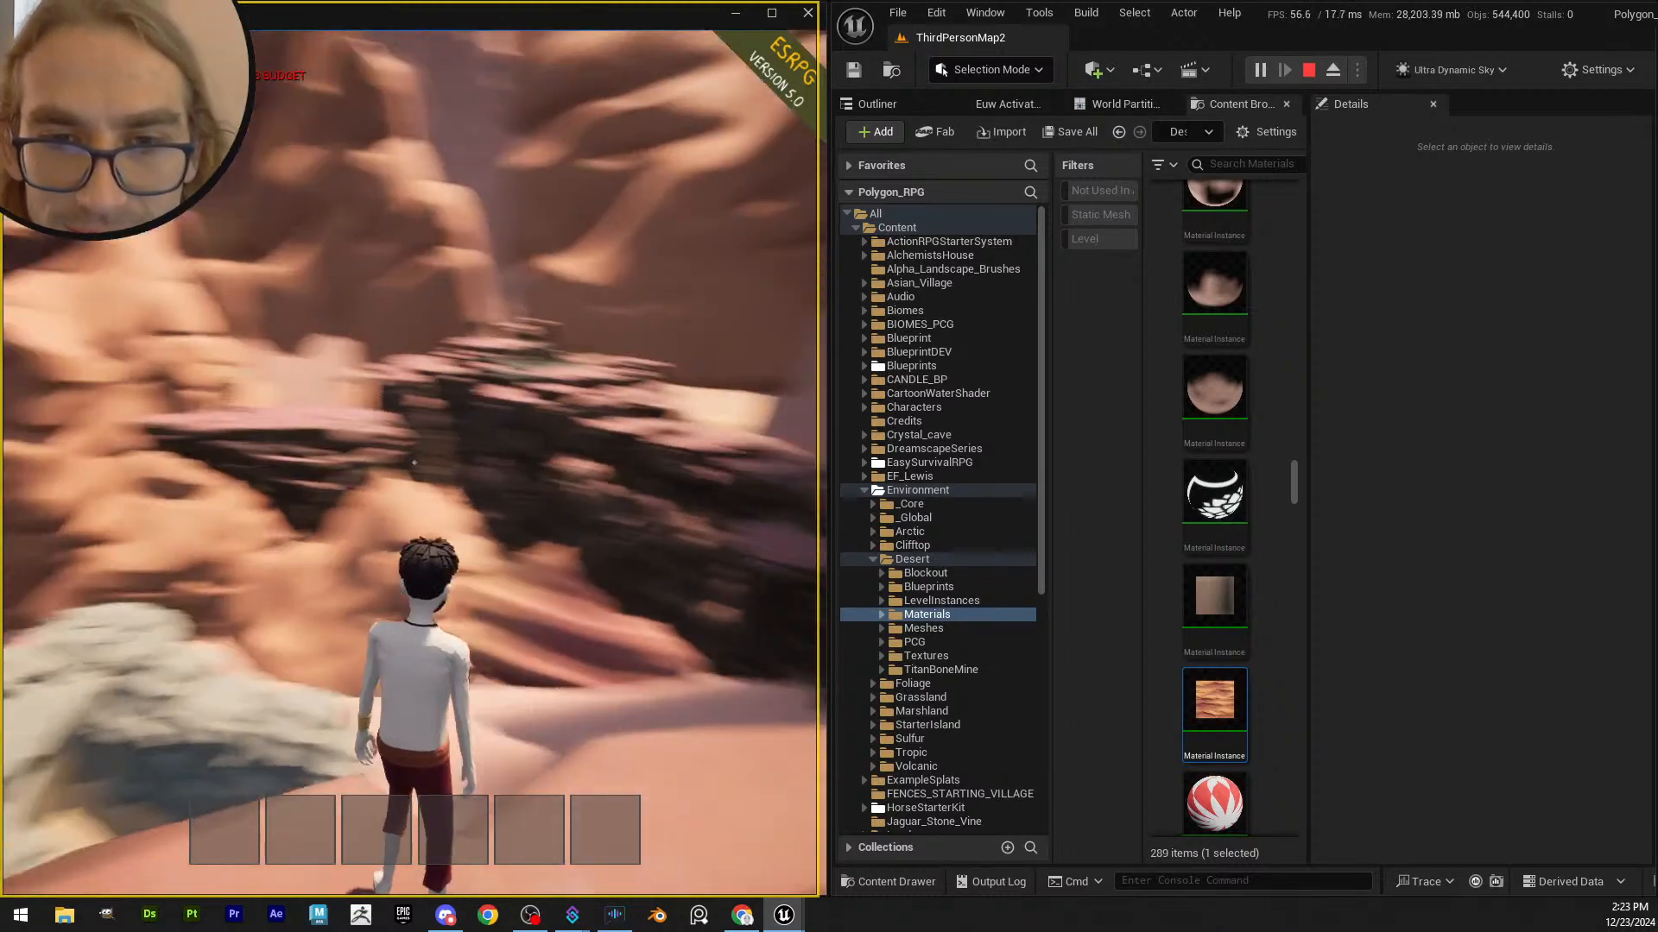
- Playtest the route along the rock ledges and over the surrounding sand dunes
{"action": "key", "text": "w"}
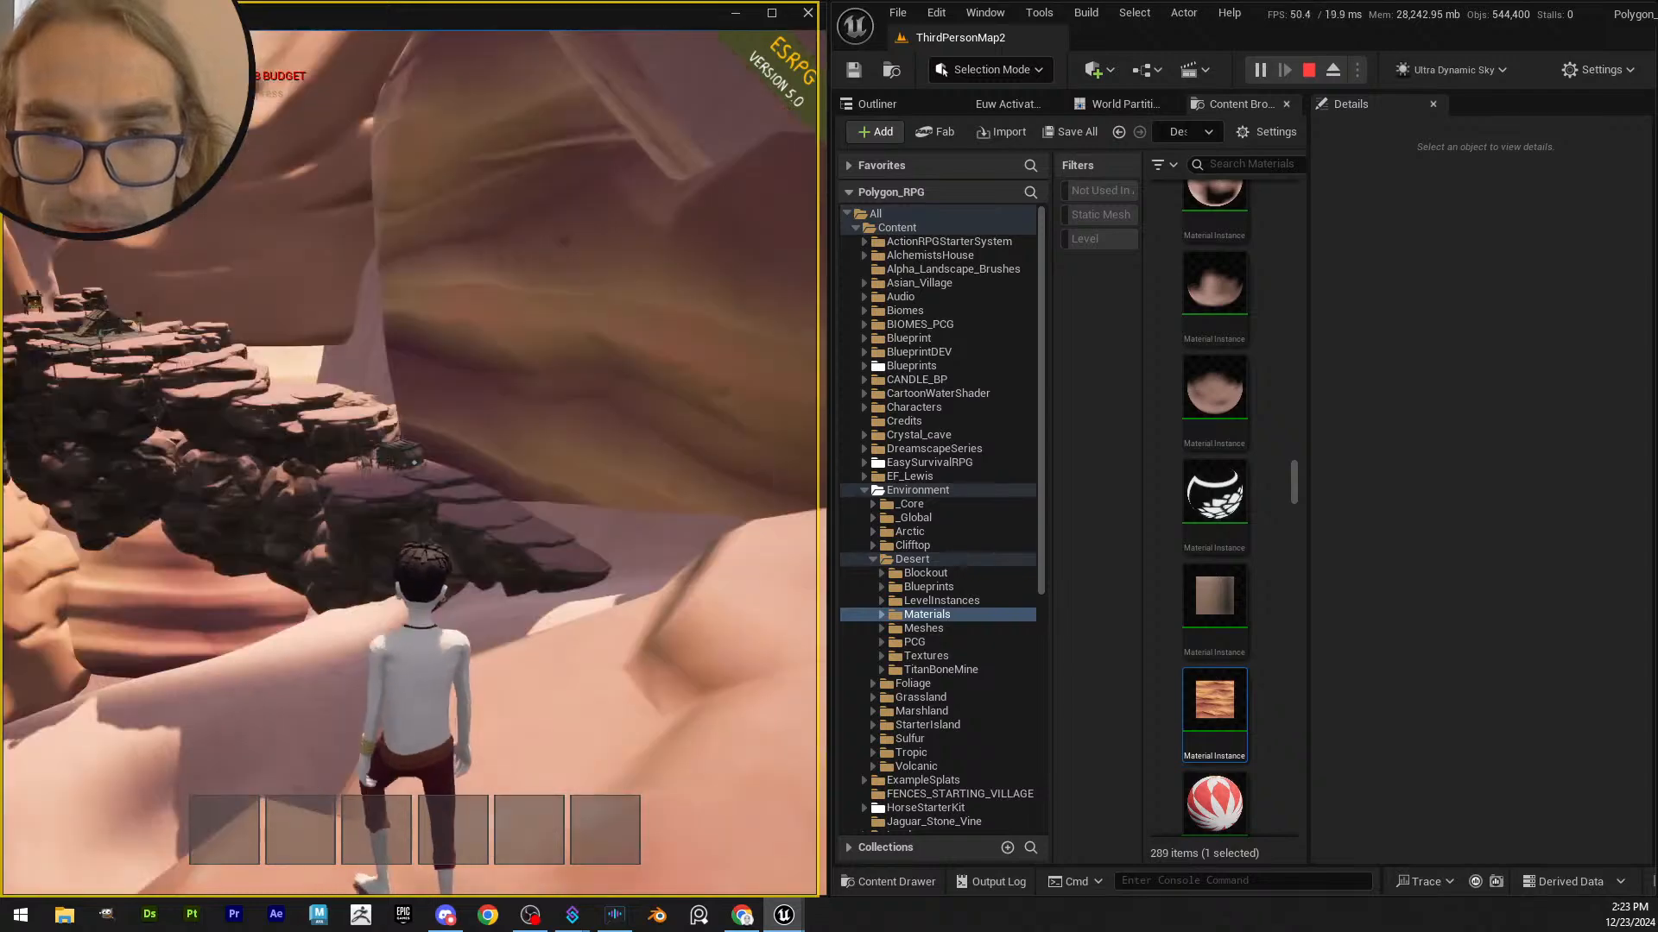
{"action": "key", "text": "w"}
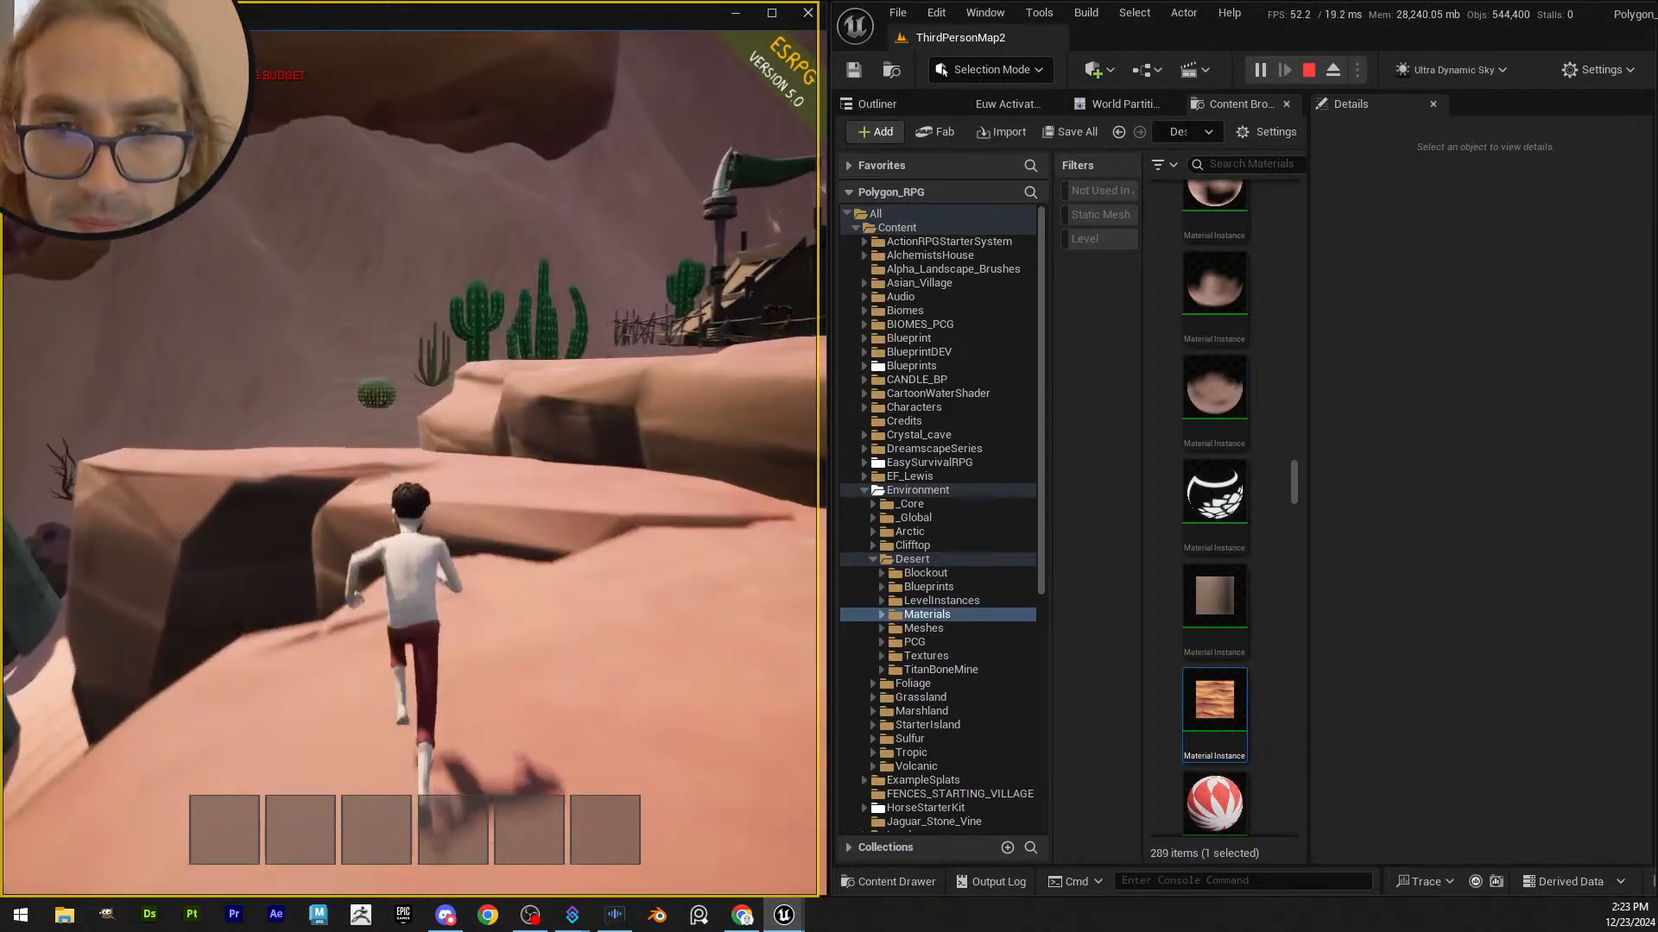
{"action": "key", "text": "w"}
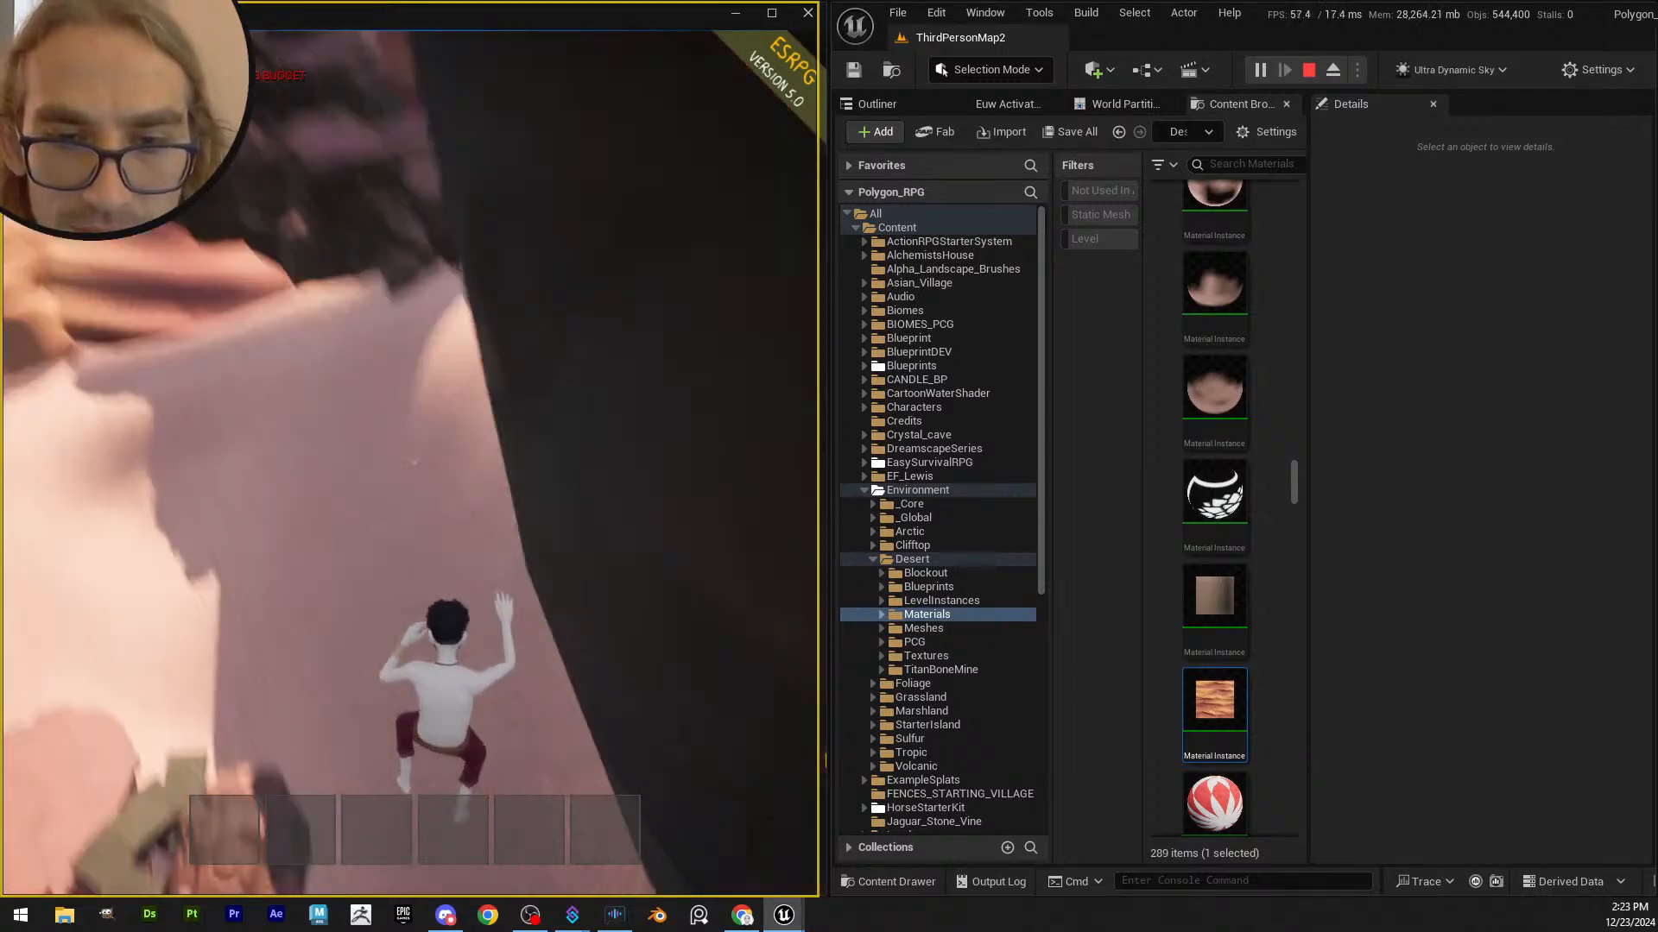
{"action": "key", "text": "w"}
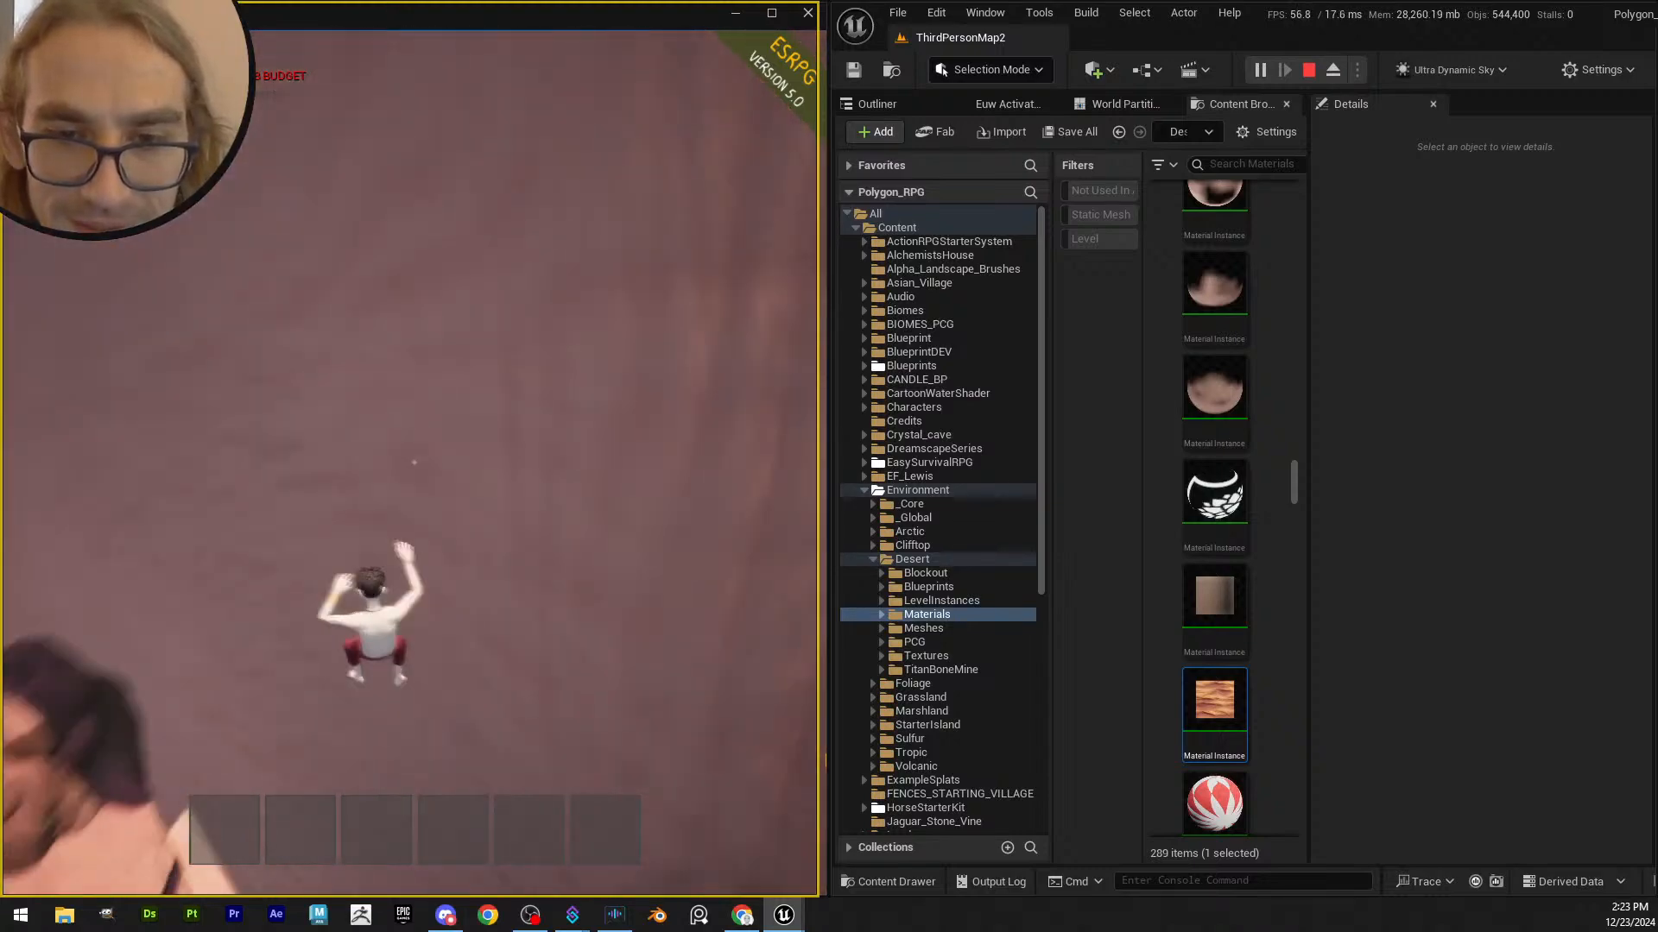
{"action": "key", "text": "w"}
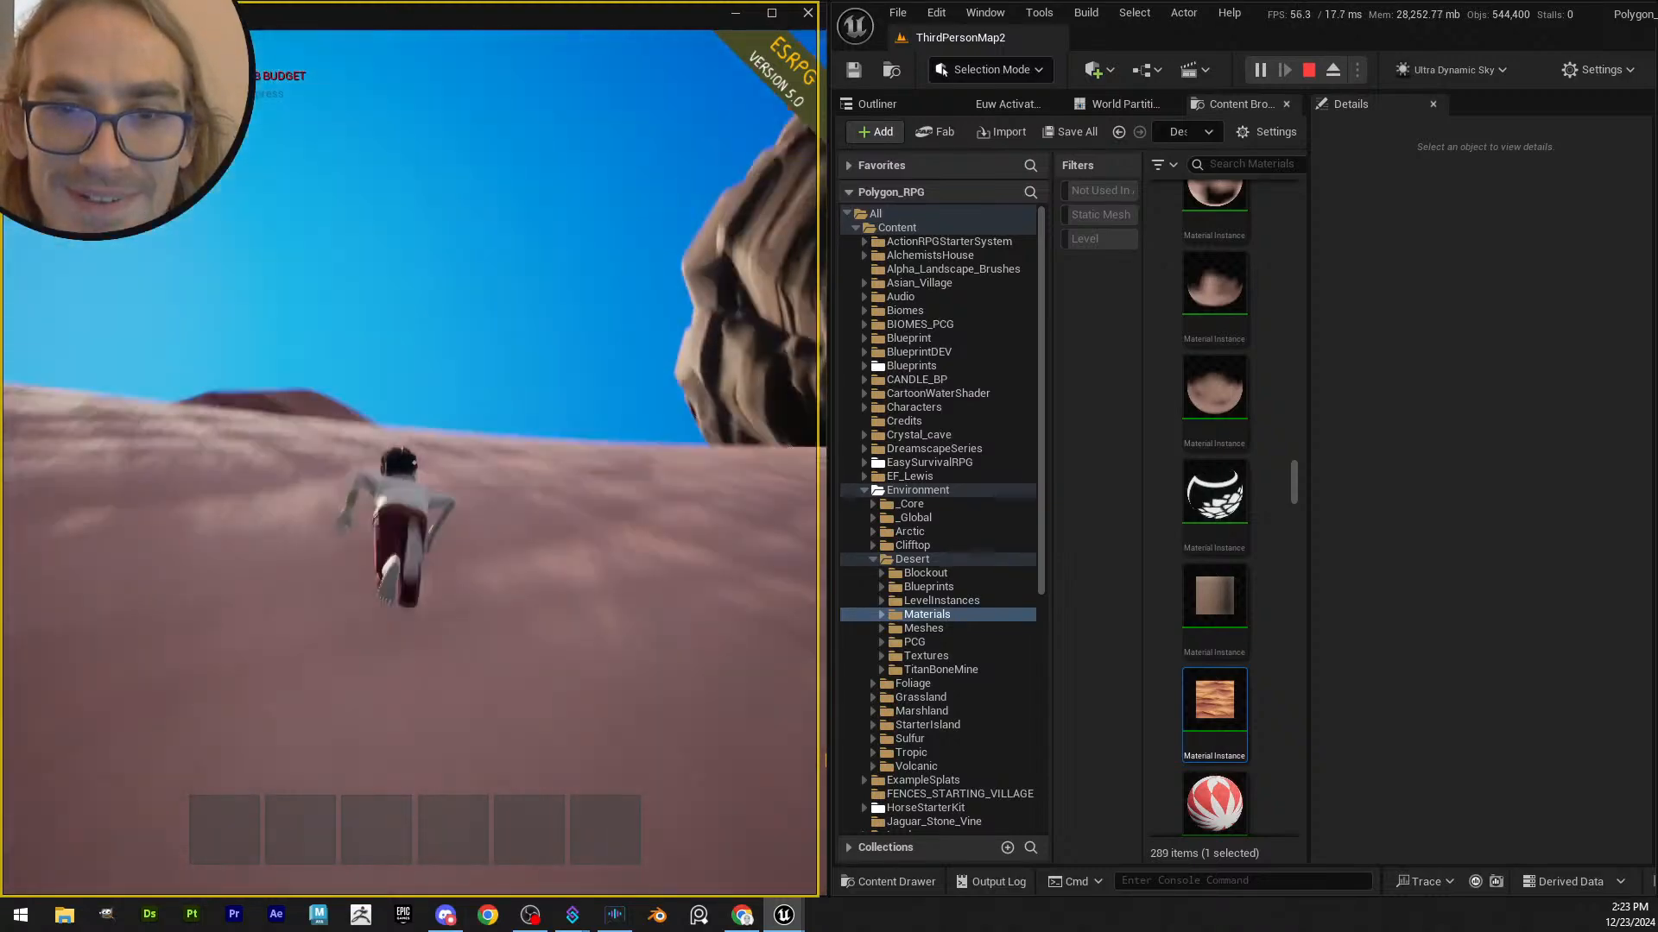
{"action": "key", "text": "w"}
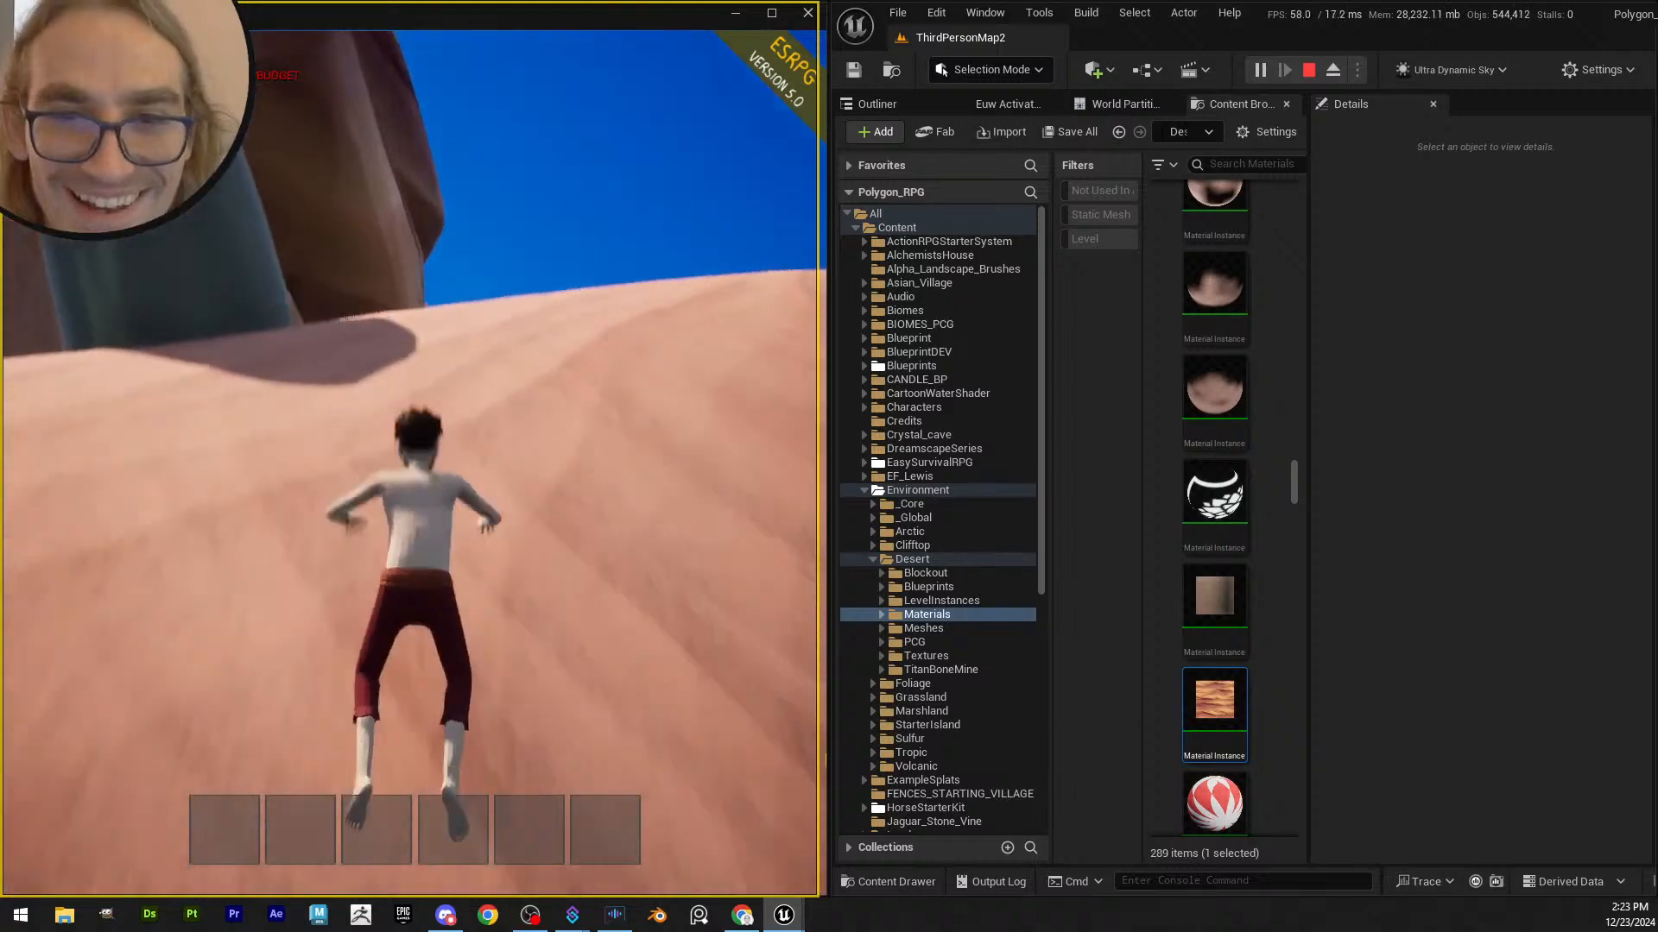
{"action": "key", "text": "w"}
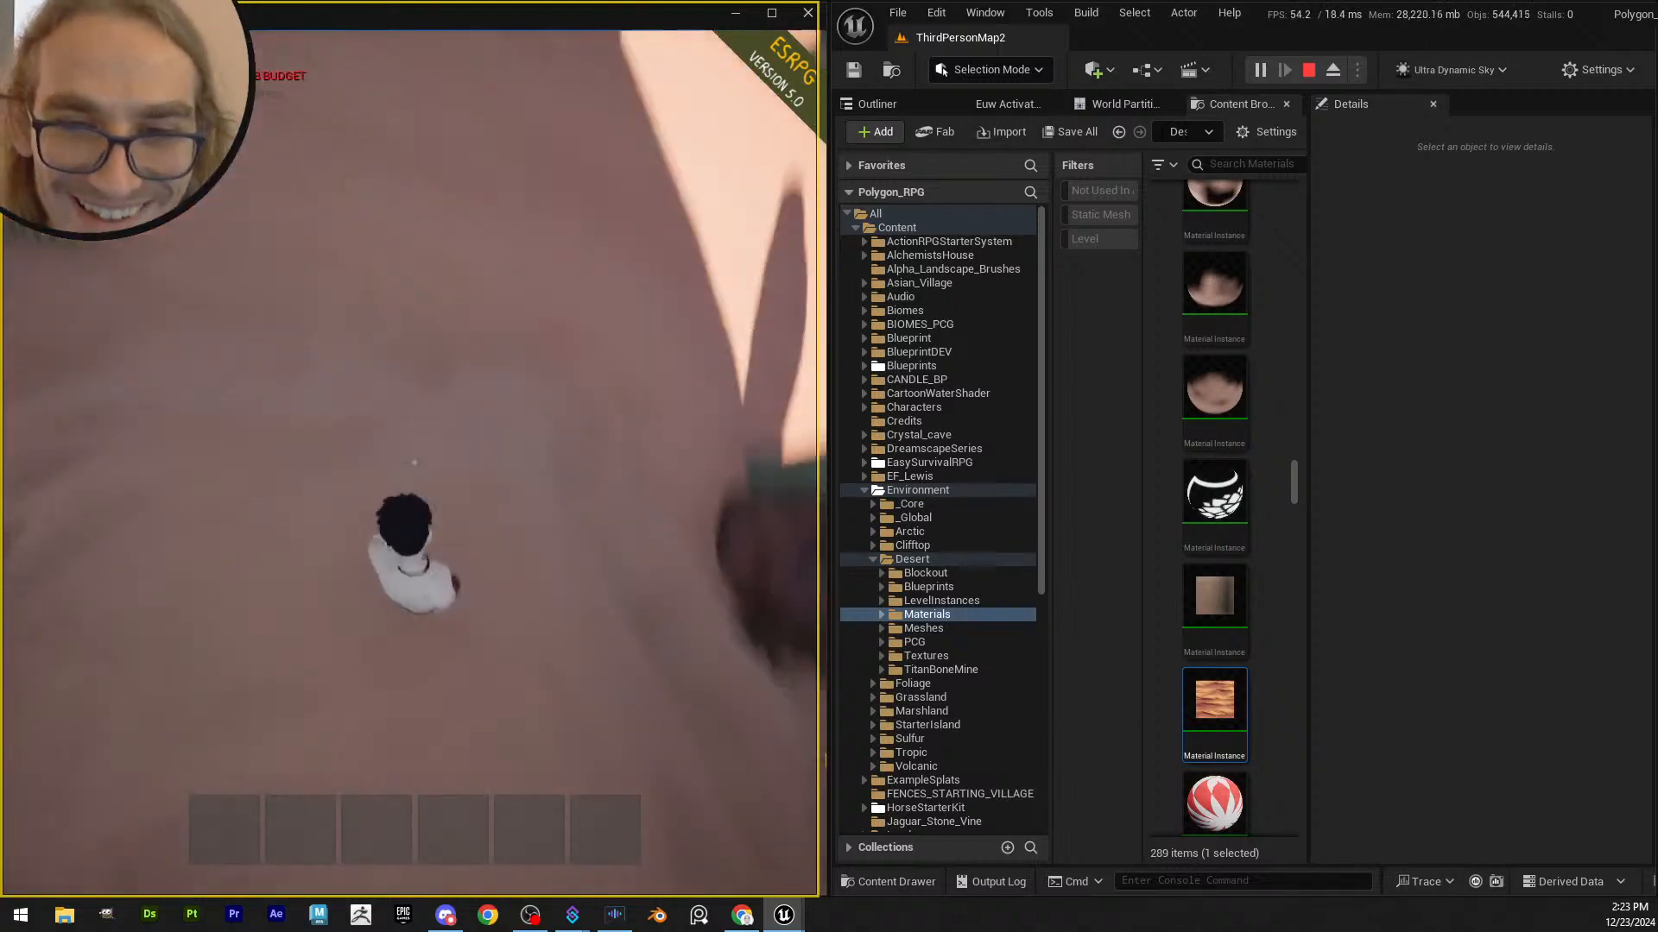
- Run back across the dune, climb onto the red rock ledge and look down over the mining pit
{"action": "key", "text": "w"}
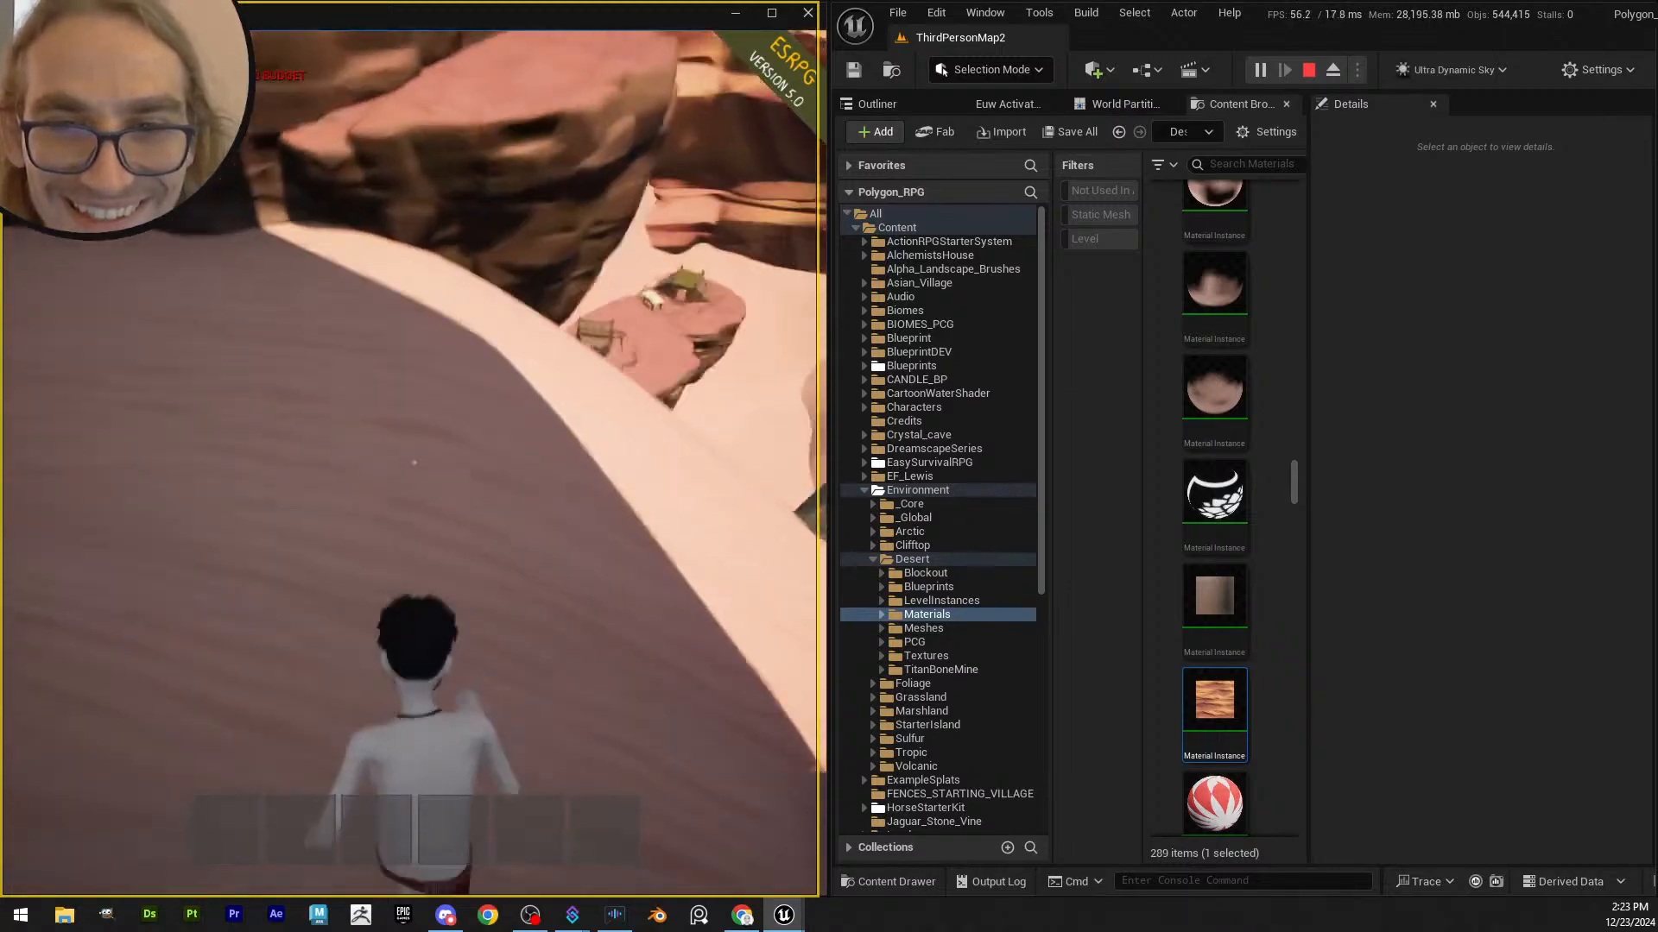
{"action": "key", "text": "w"}
{"action": "key", "text": "w"}
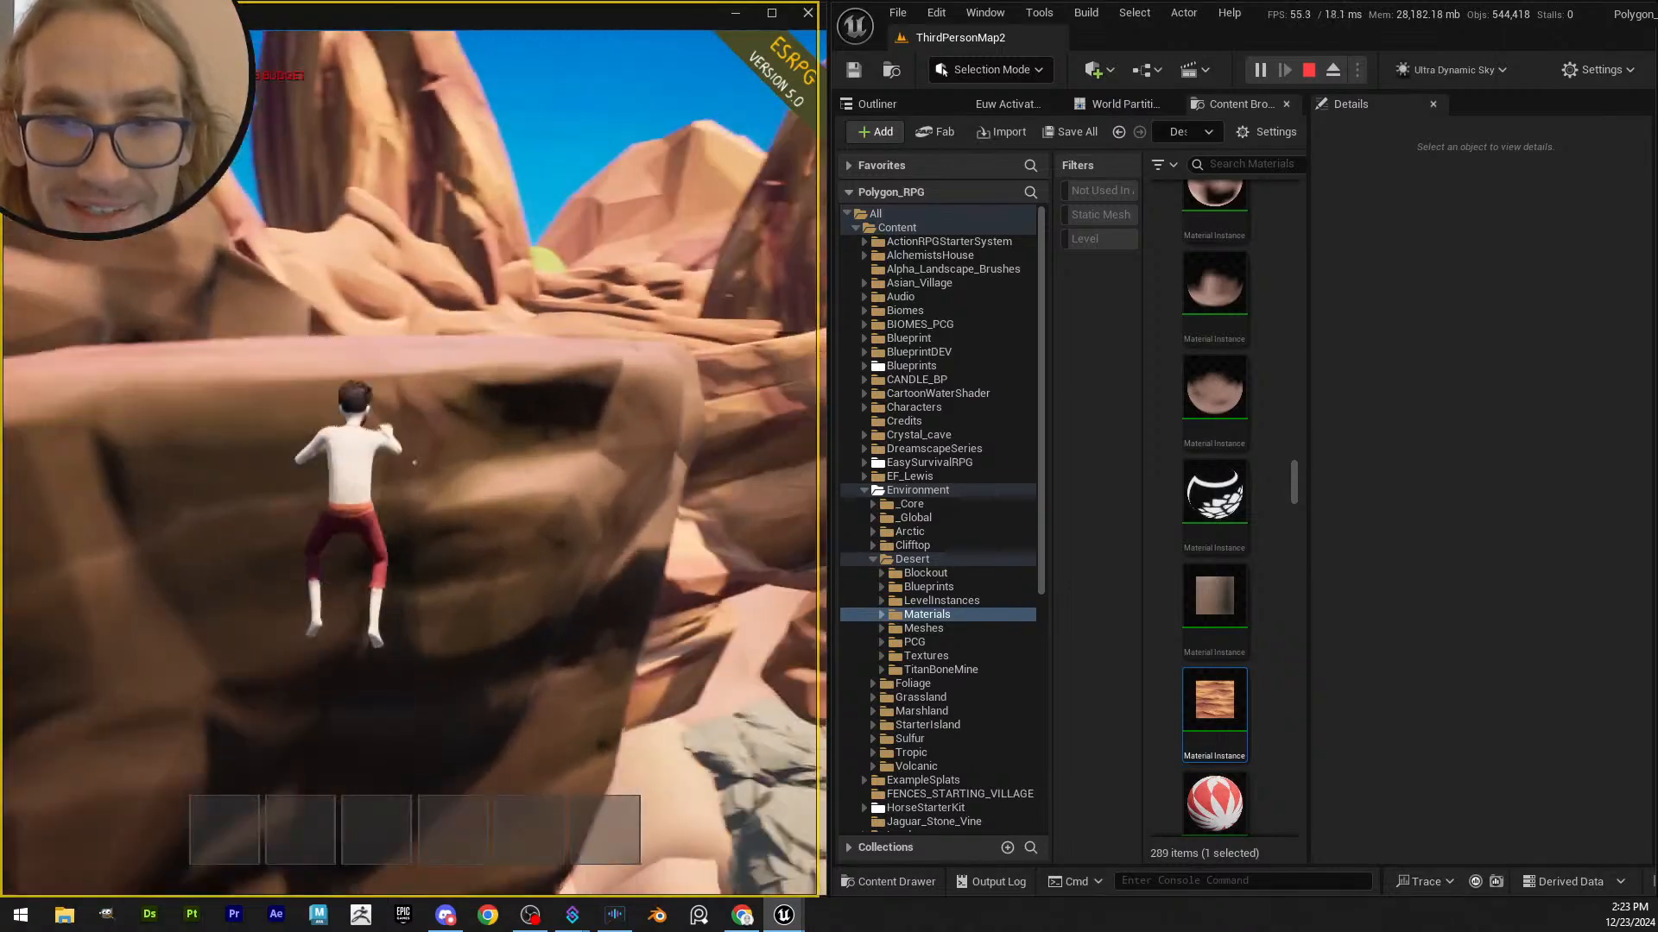
{"action": "key", "text": "w"}
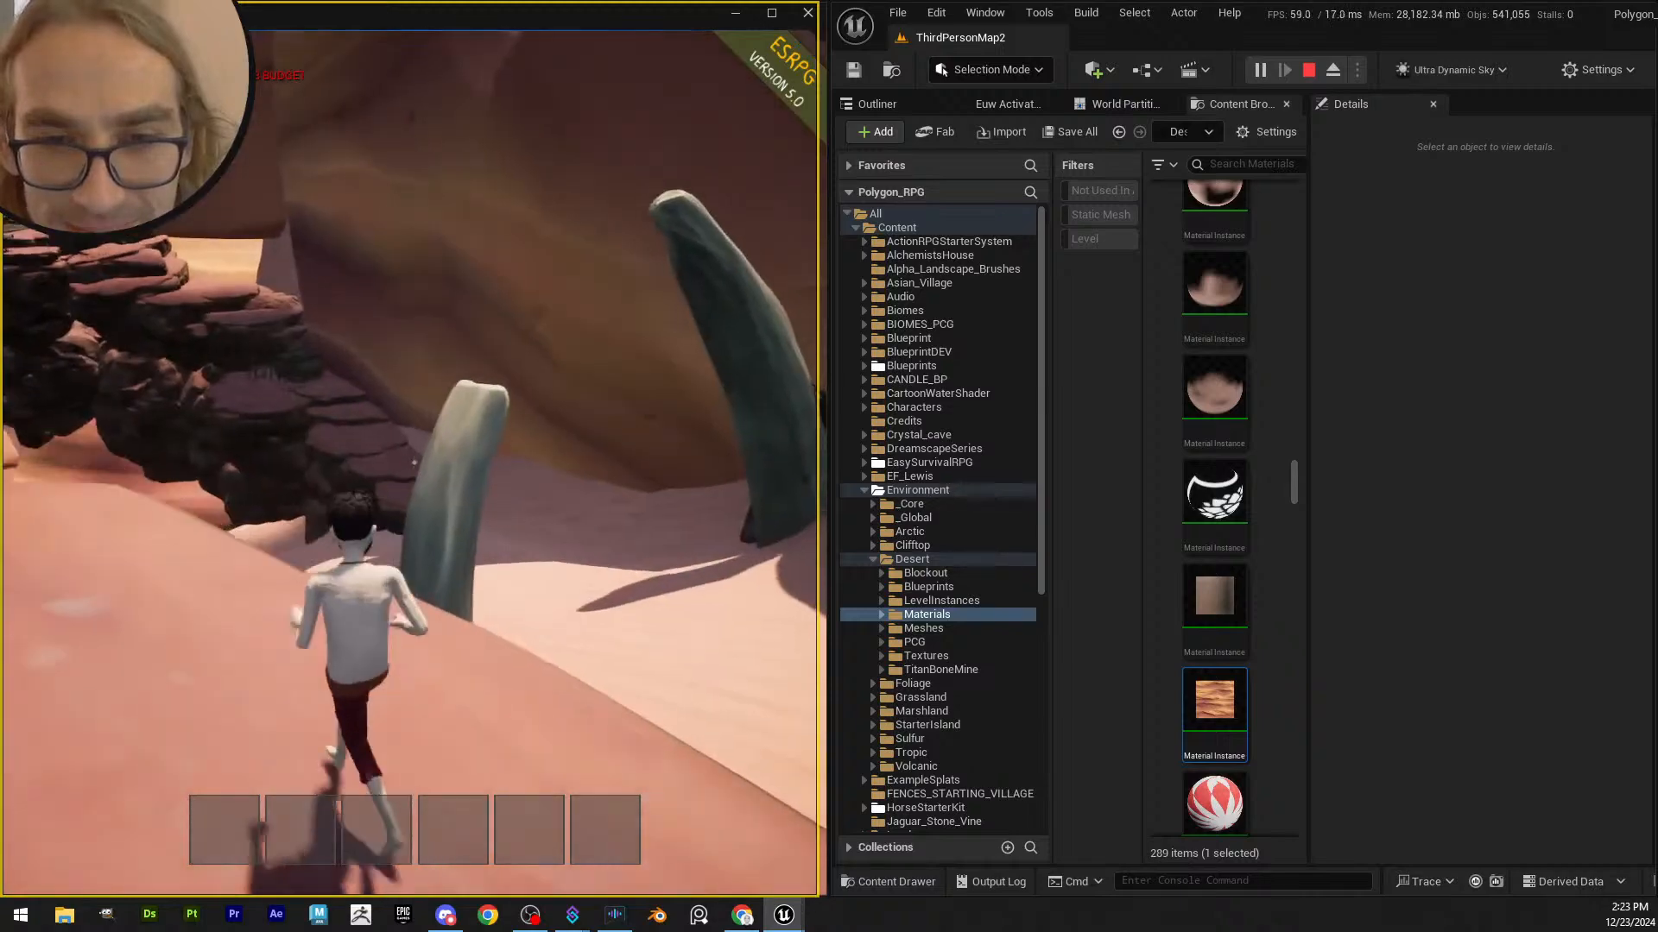
{"action": "key", "text": "w"}
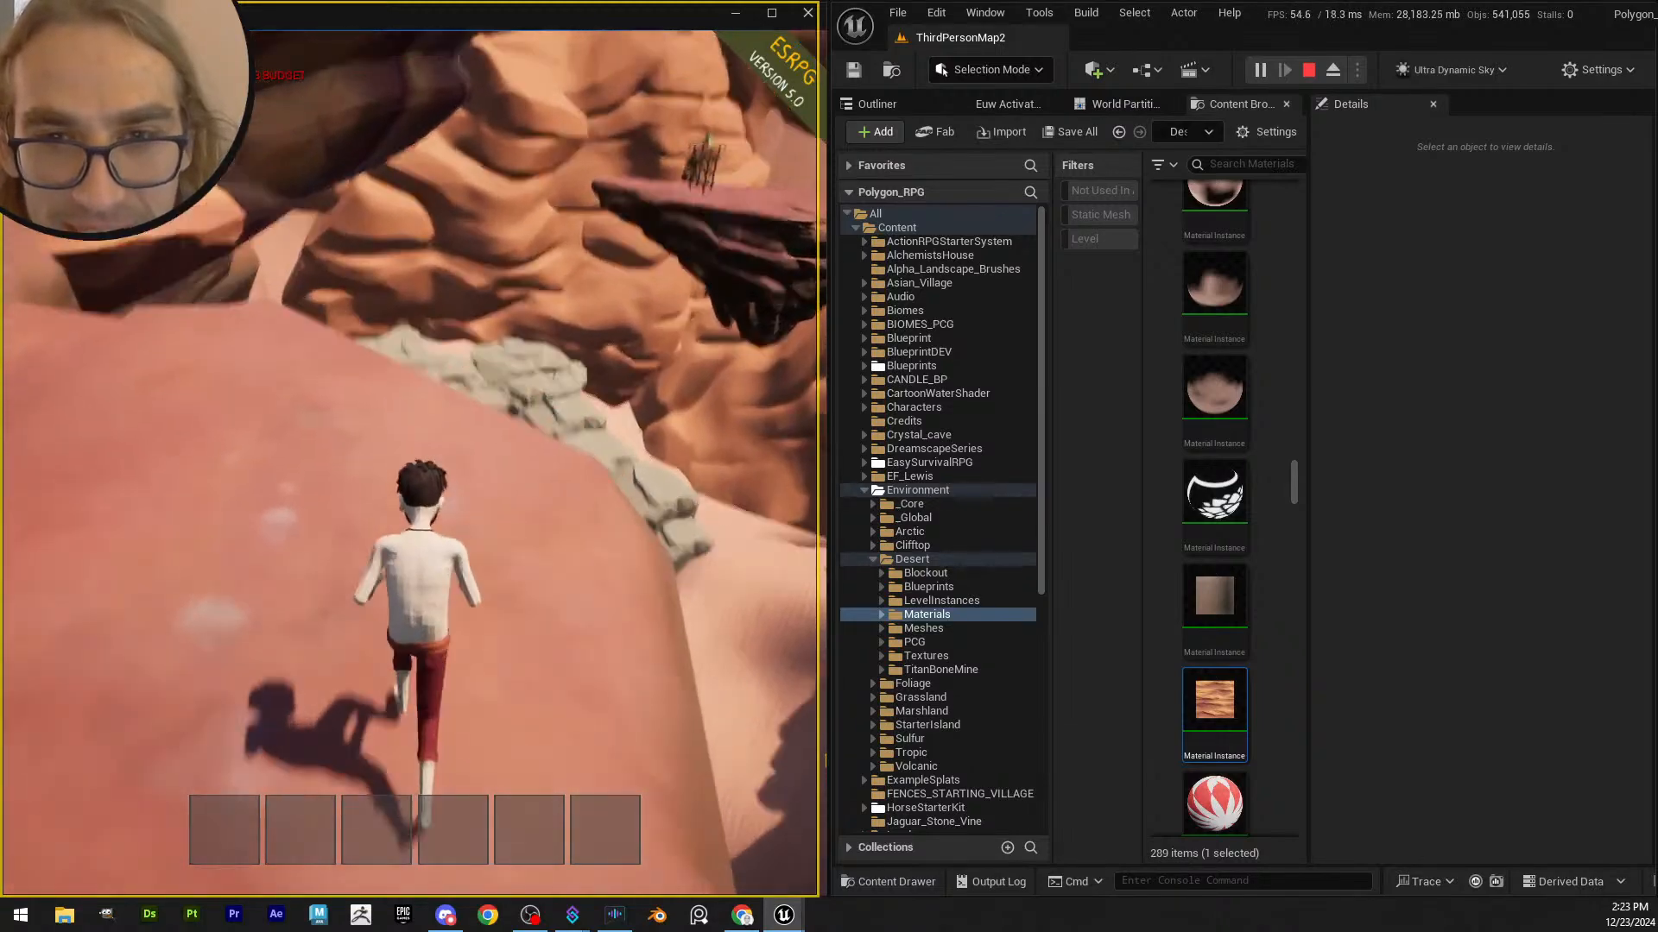
{"action": "key", "text": "w"}
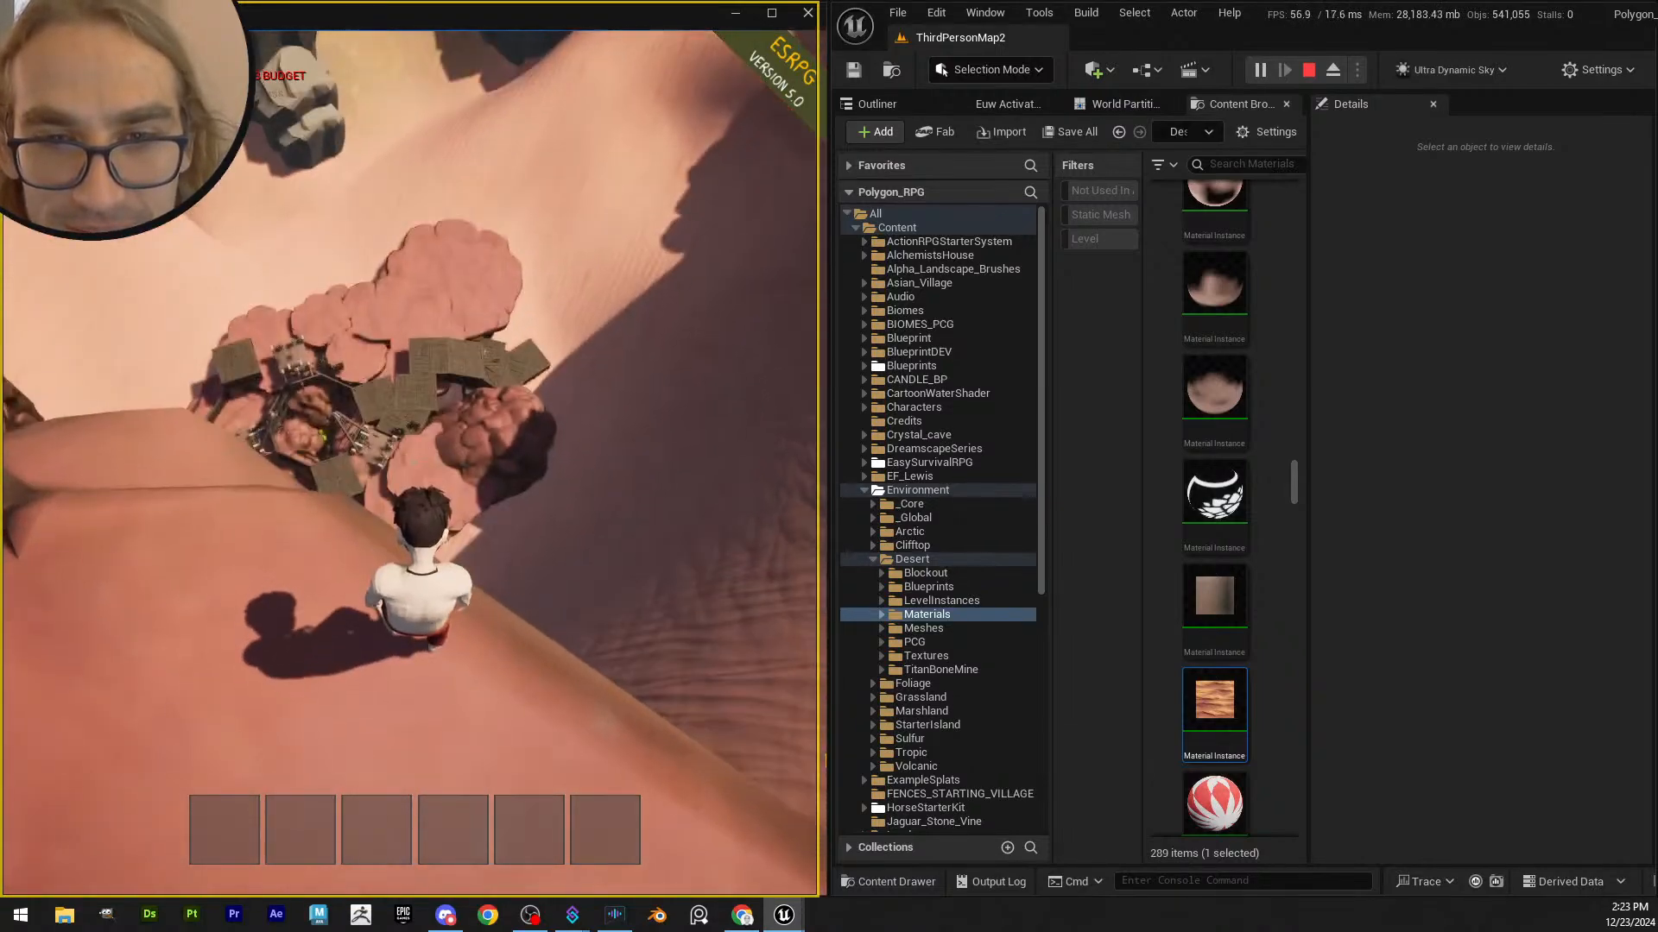
{"action": "key", "text": "w"}
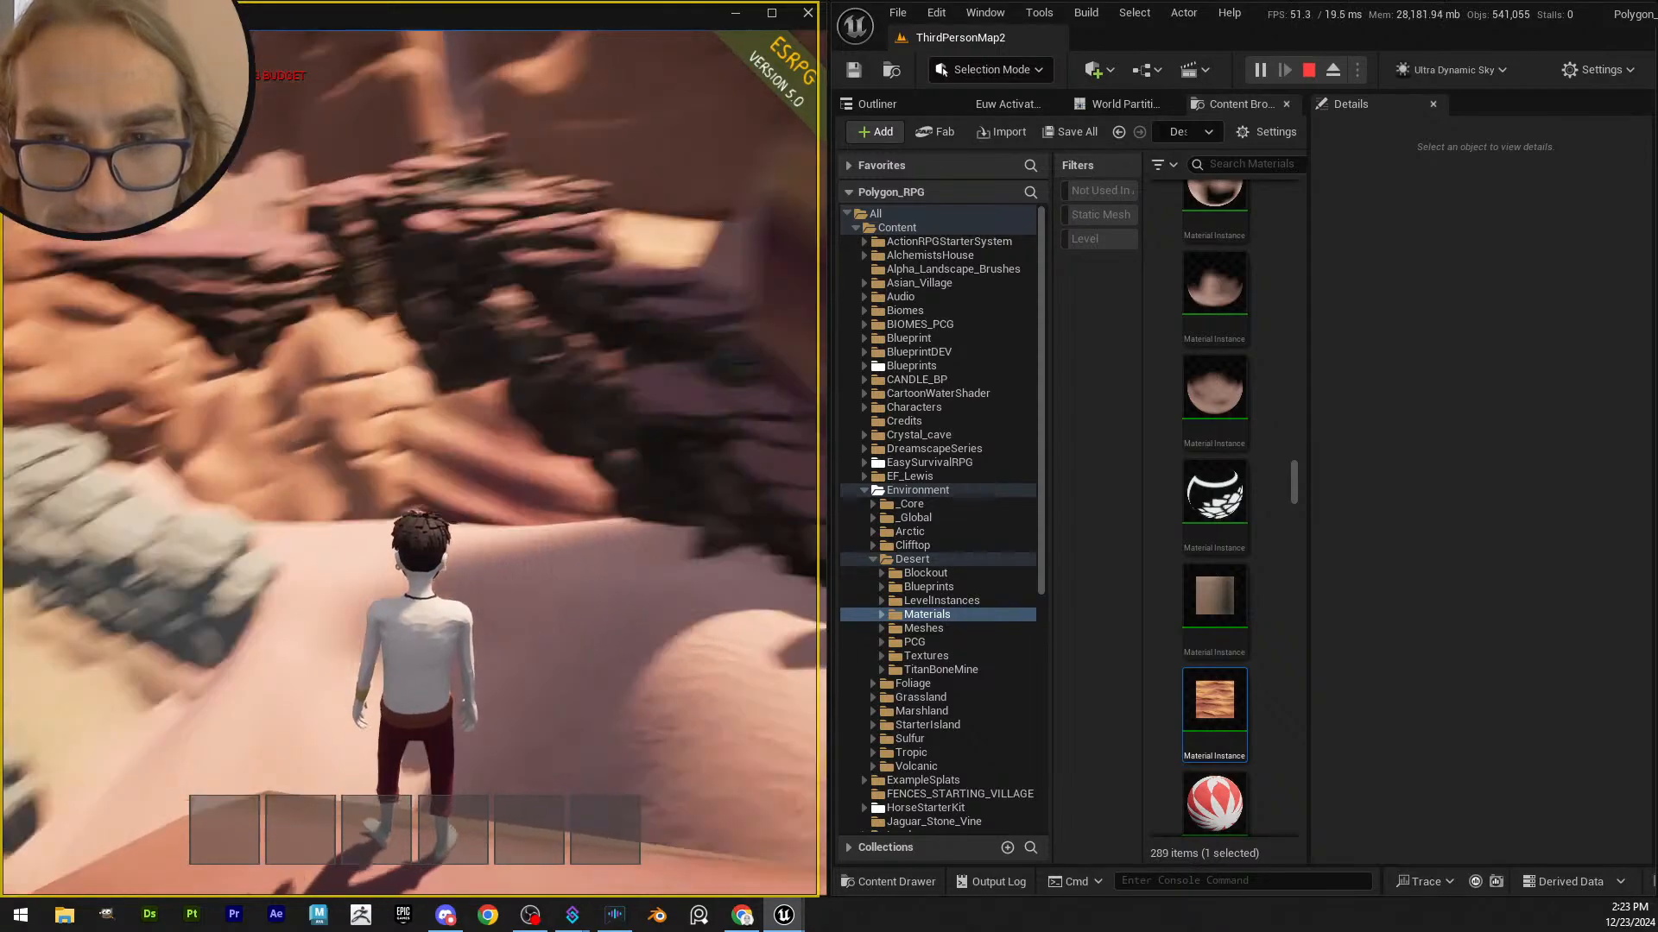
- Leap off the ledge past the giant tusks and run across the sand to the dark rock bridge
{"action": "key", "text": "w"}
{"action": "key", "text": "space"}
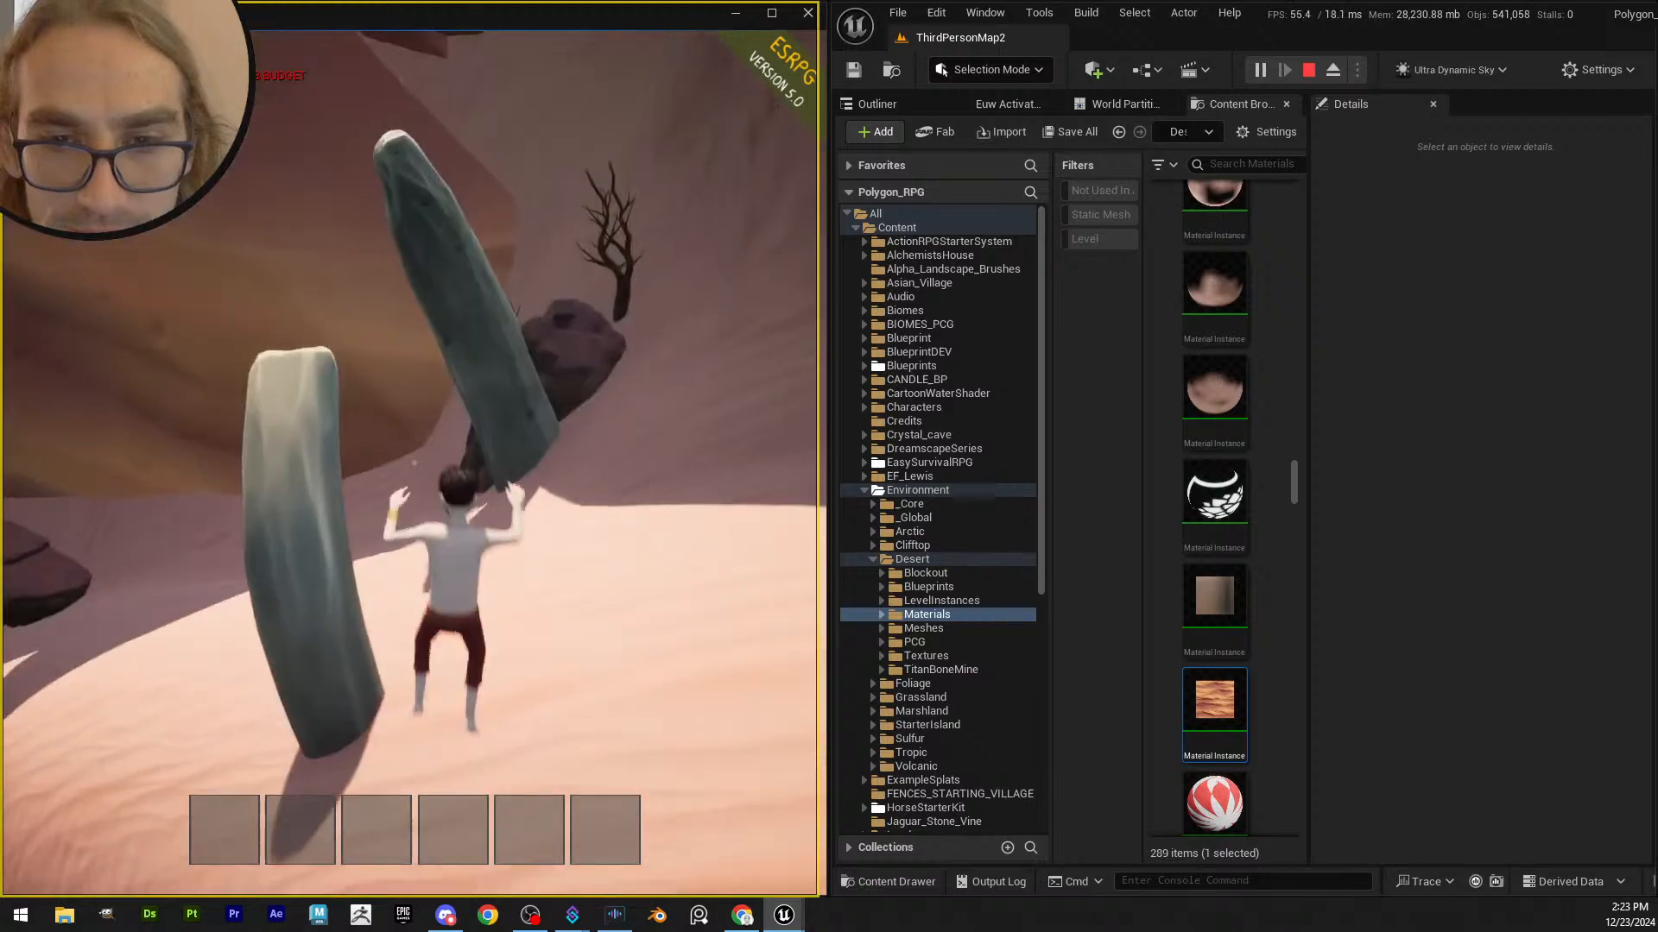
{"action": "key", "text": "w"}
{"action": "key", "text": "w"}
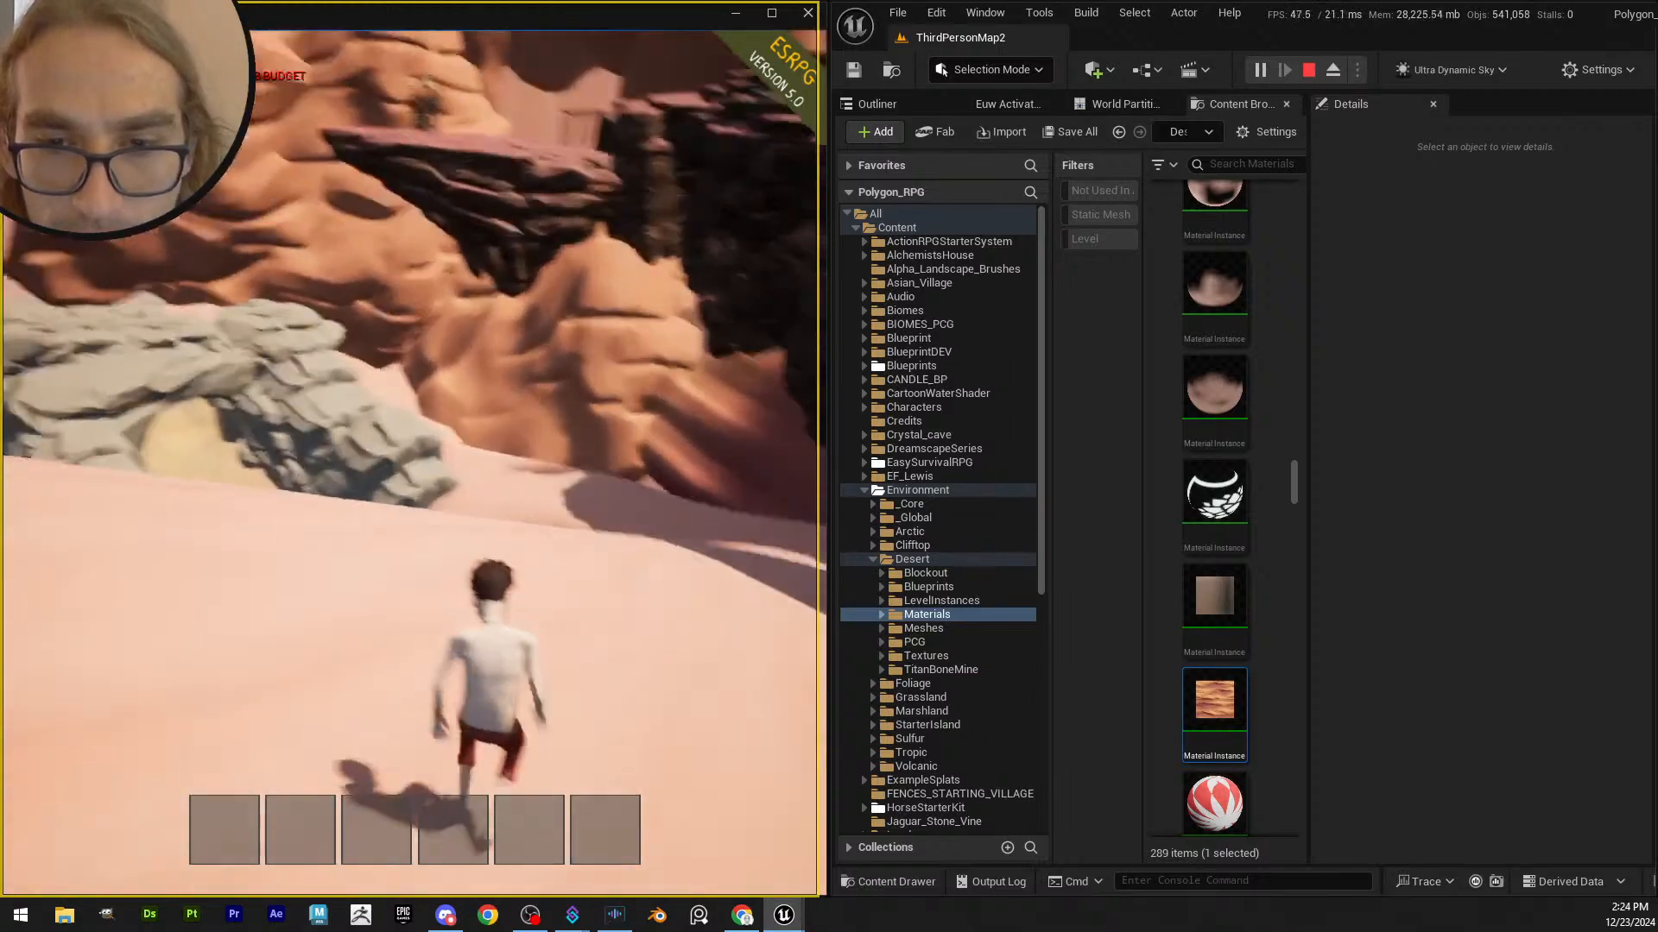
{"action": "key", "text": "w"}
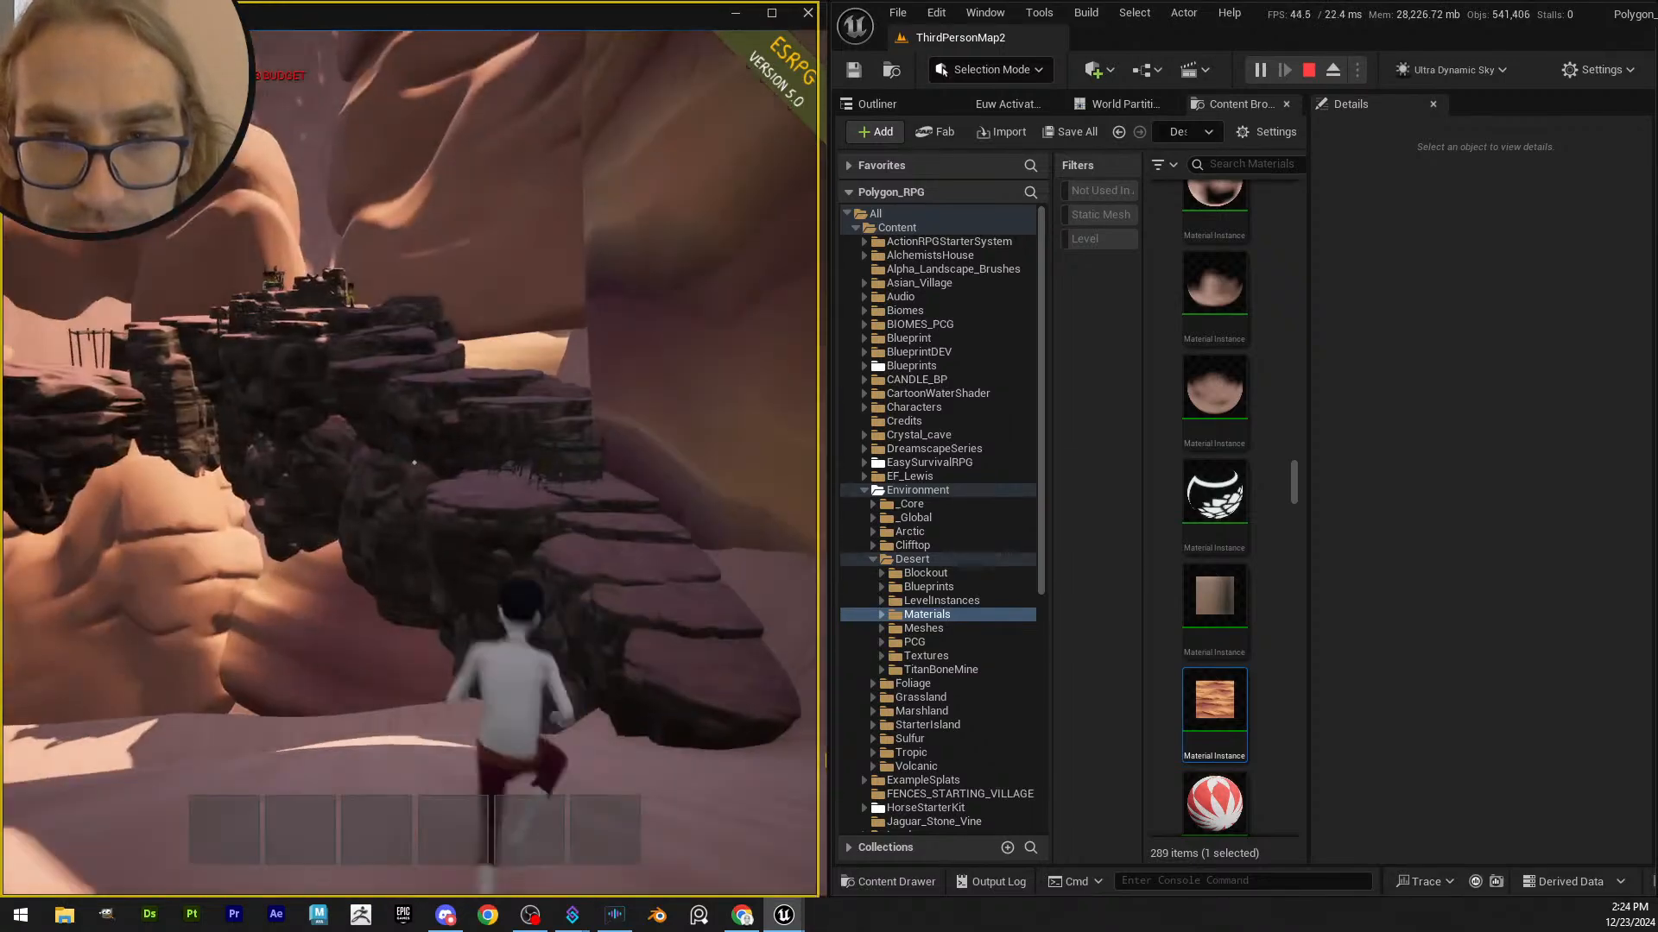
{"action": "key", "text": "w"}
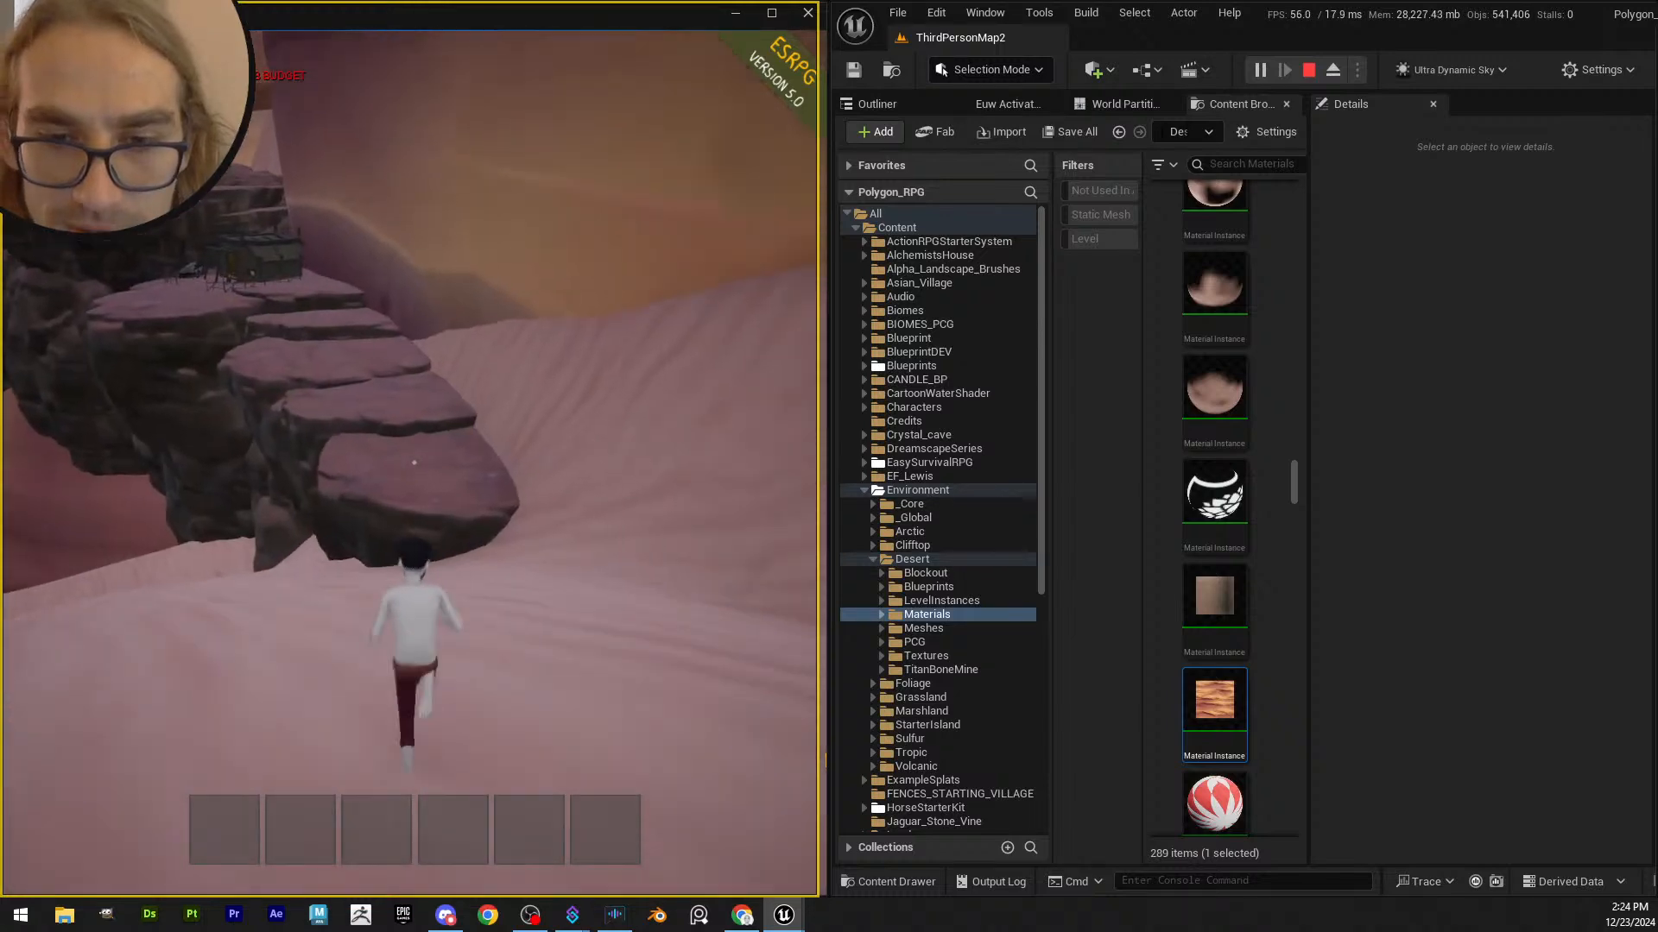
- Playtest the climb up the stepped bridge rocks, past the lit mining camp and onto the upper ledges
{"action": "key", "text": "w"}
{"action": "key", "text": "w"}
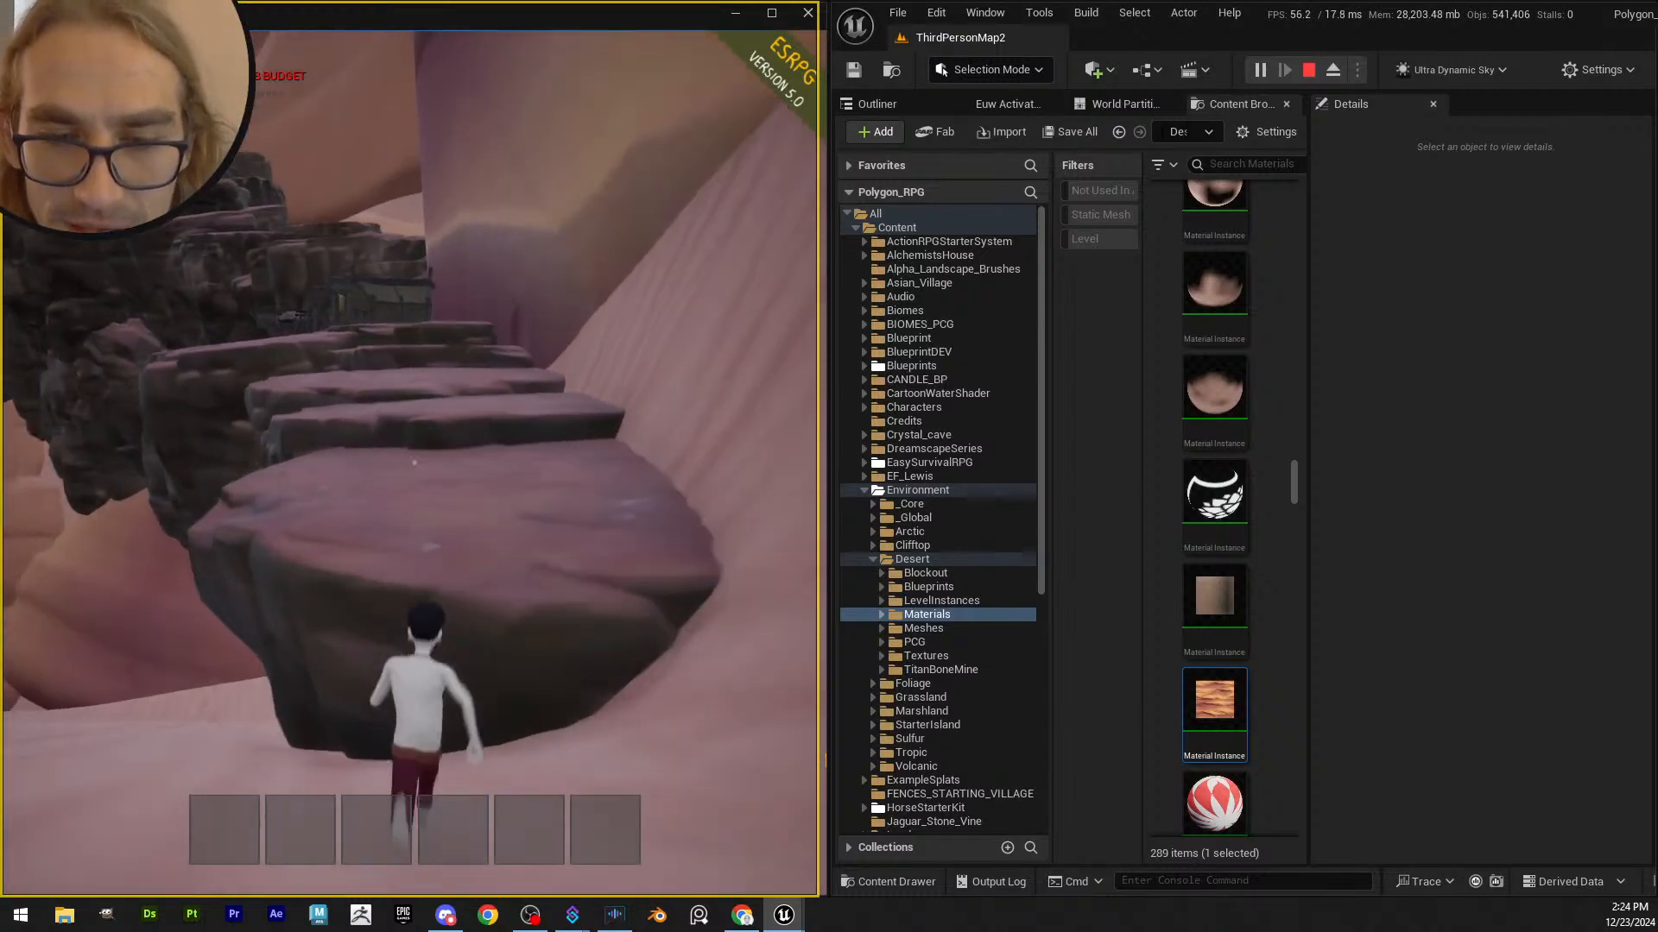
{"action": "key", "text": "w"}
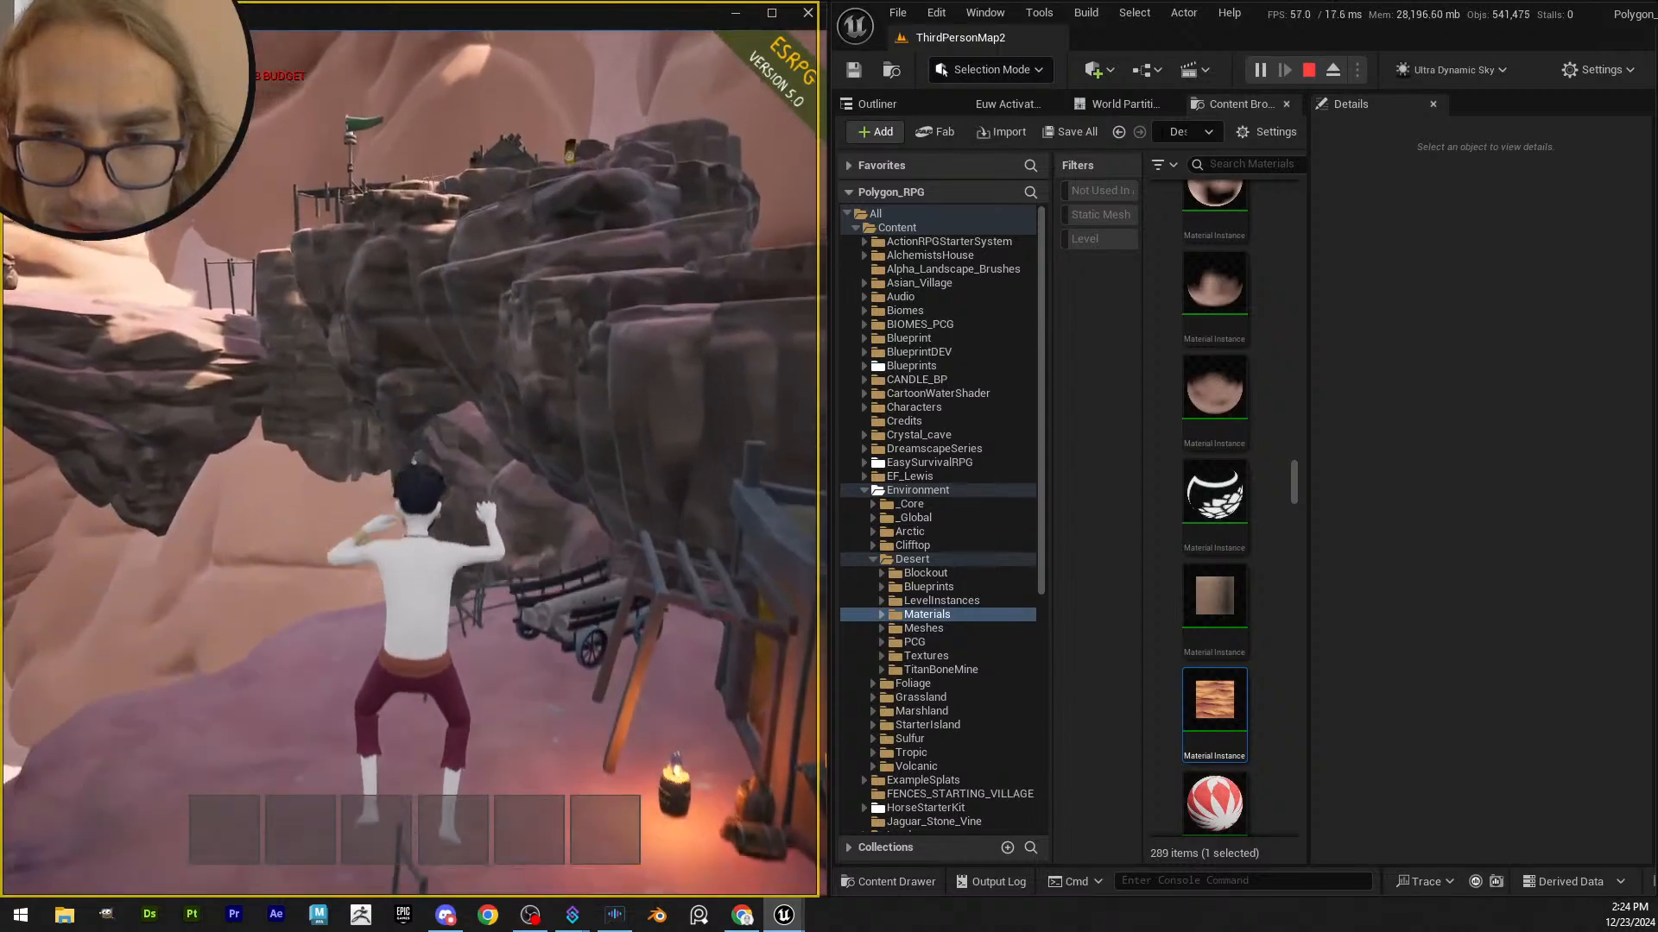
{"action": "key", "text": "w"}
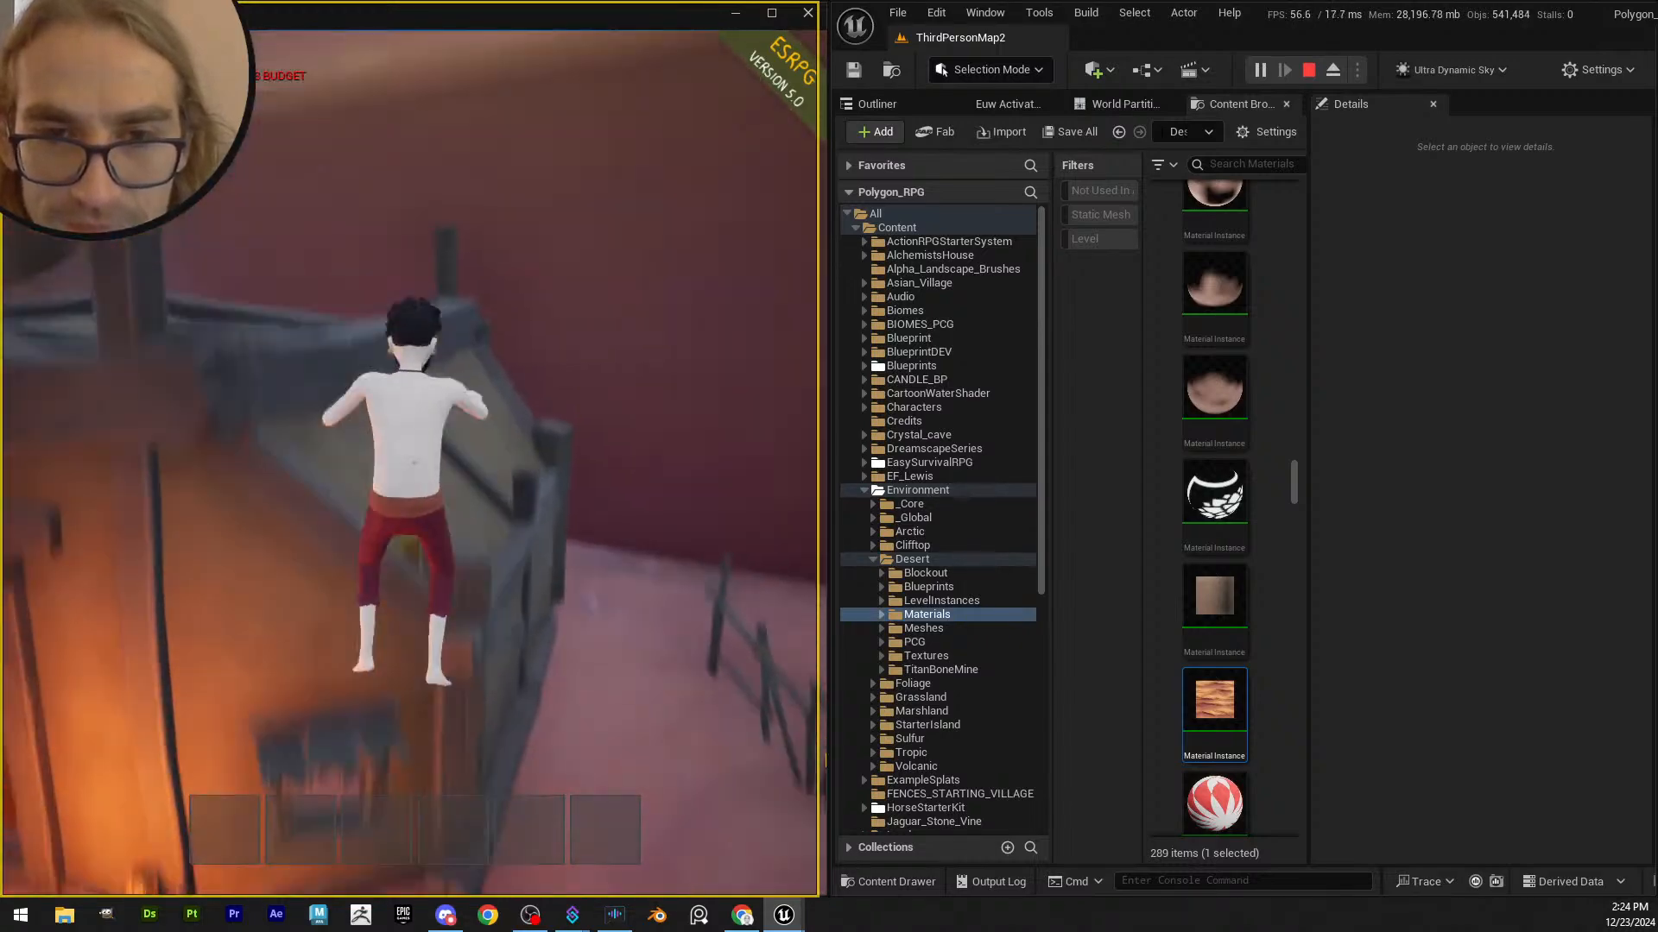
{"action": "key", "text": "w"}
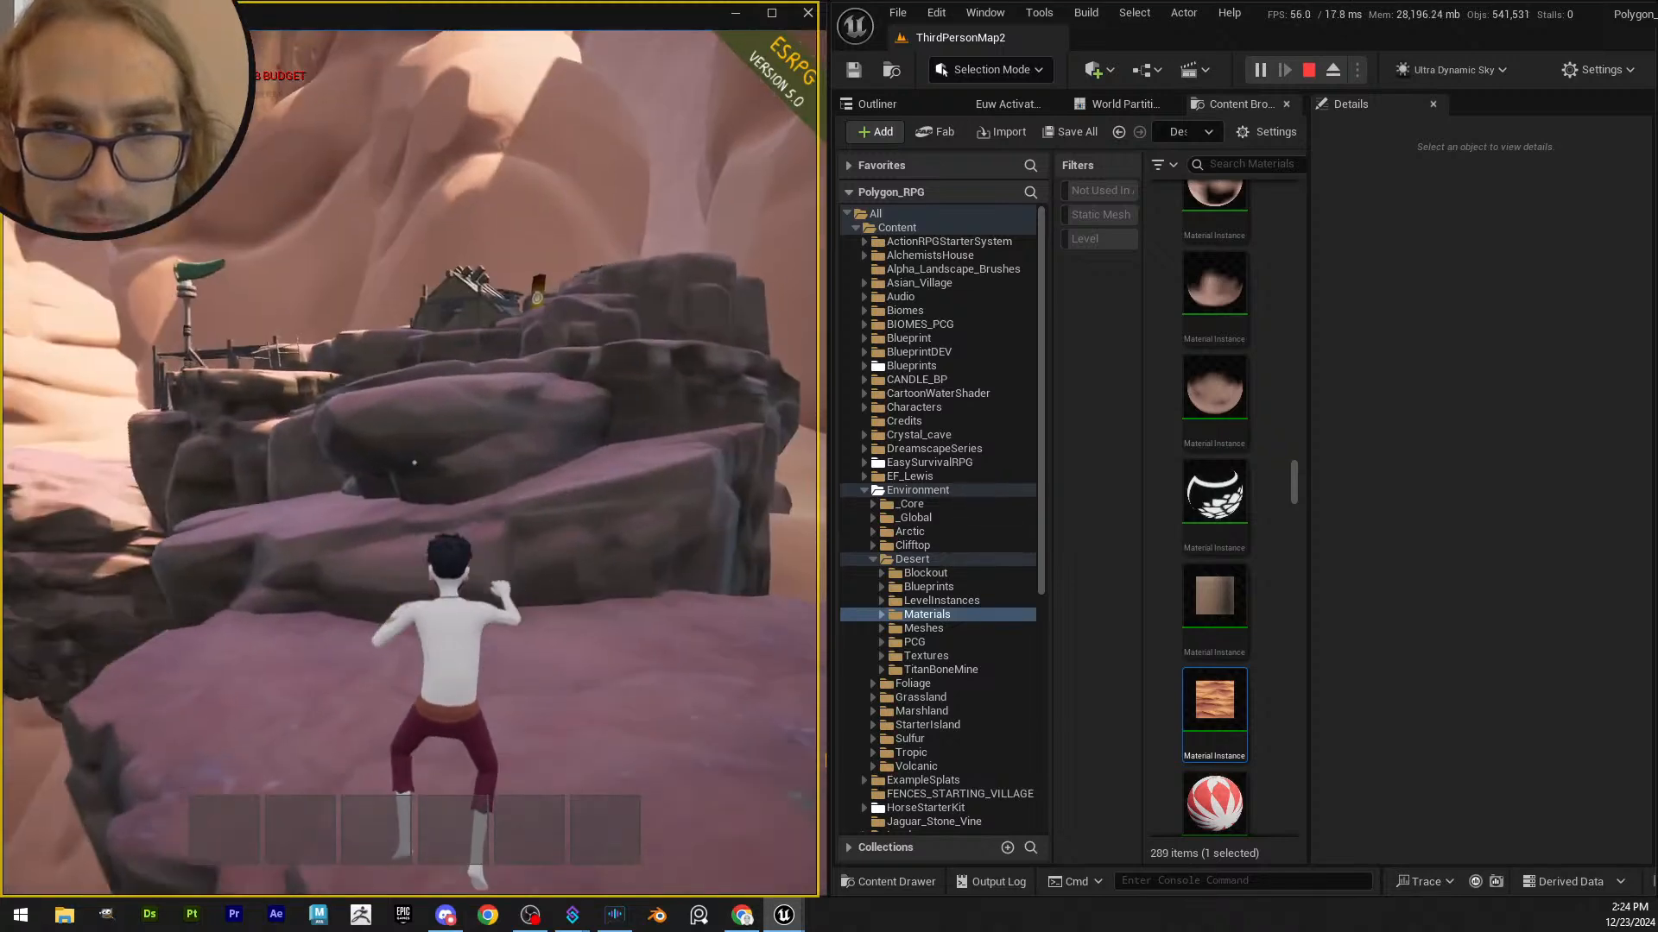
{"action": "key", "text": "w"}
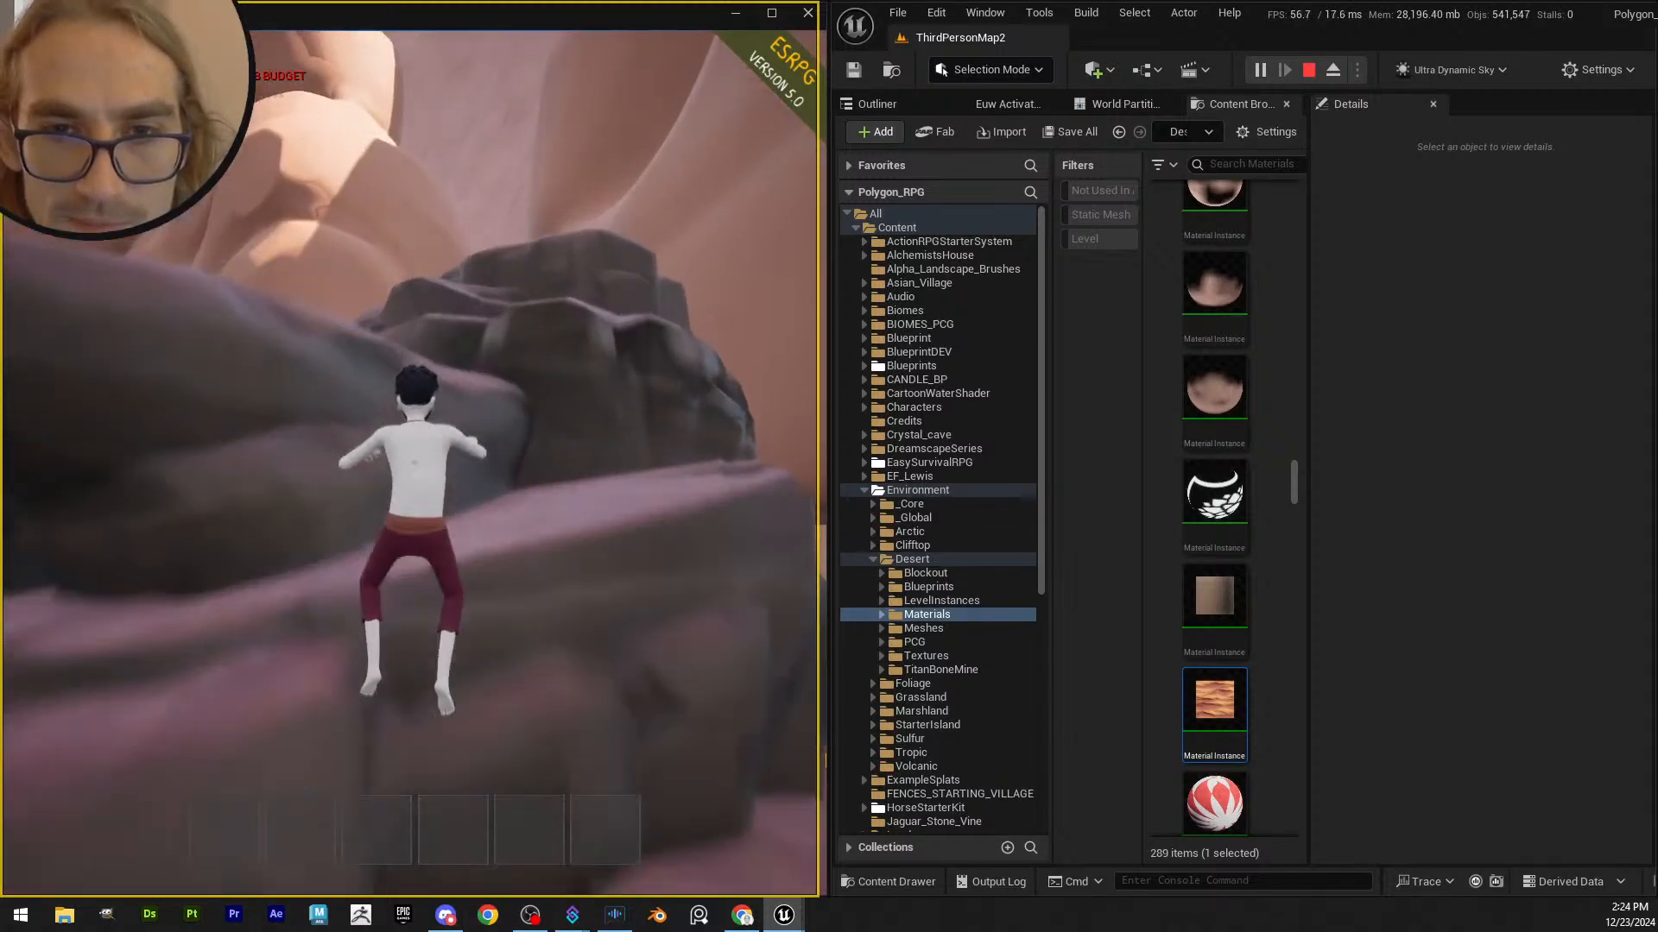
{"action": "key", "text": "w"}
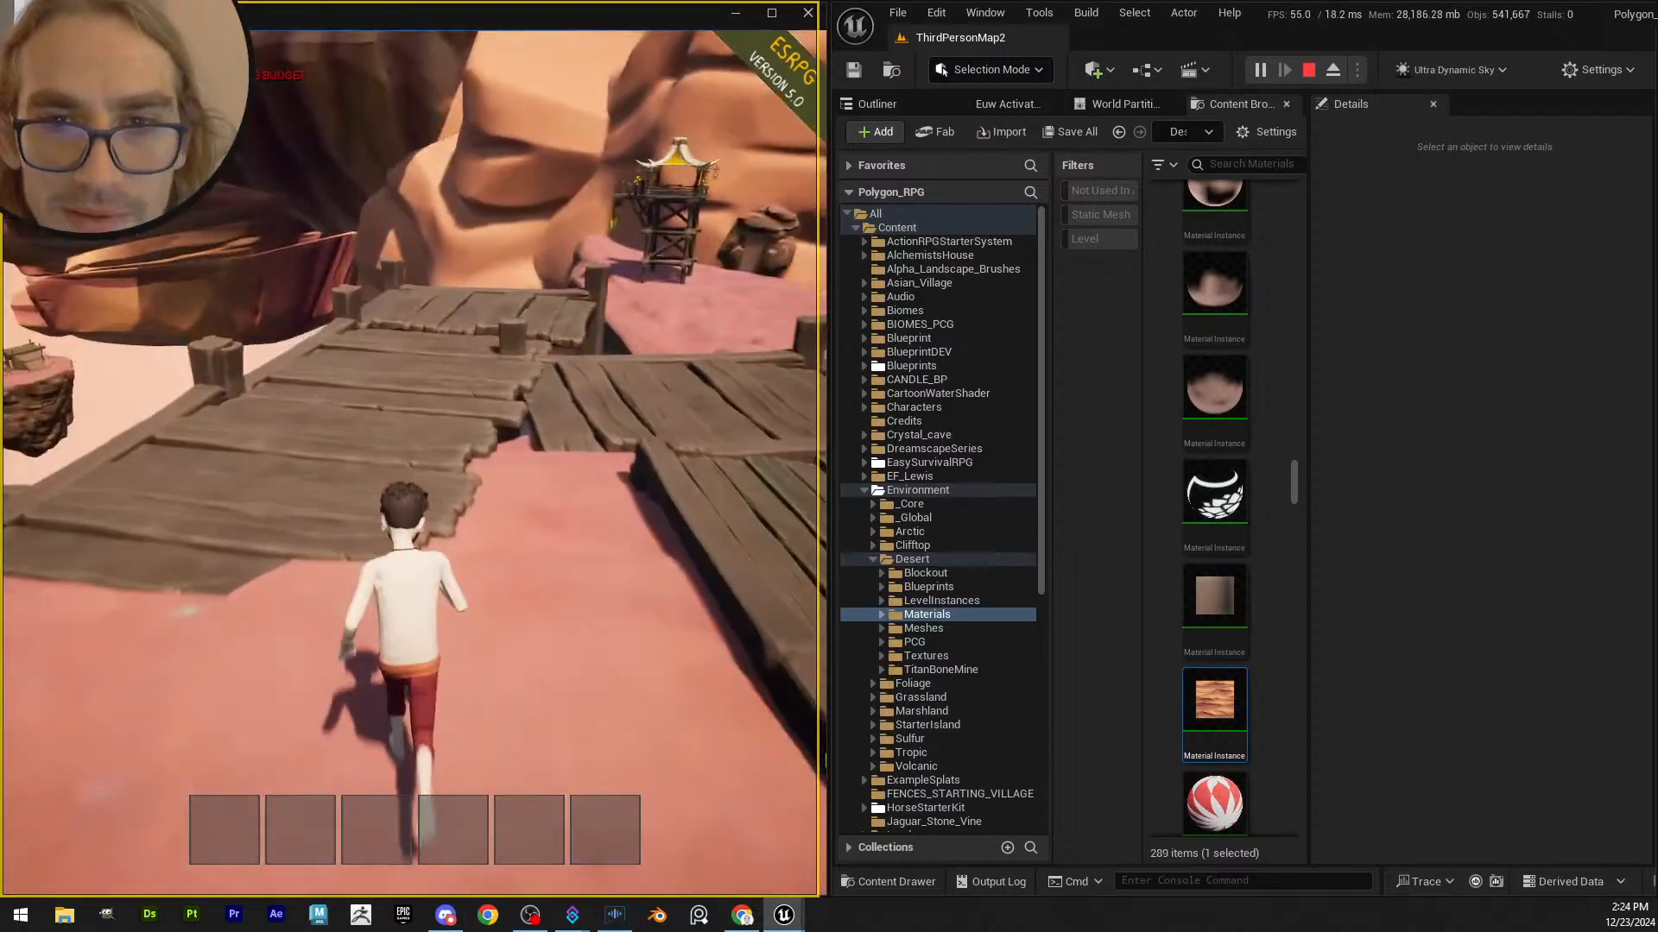
- Run from the wooden walkways over the sand to the shaded dune facing the tusks
{"action": "key", "text": "space"}
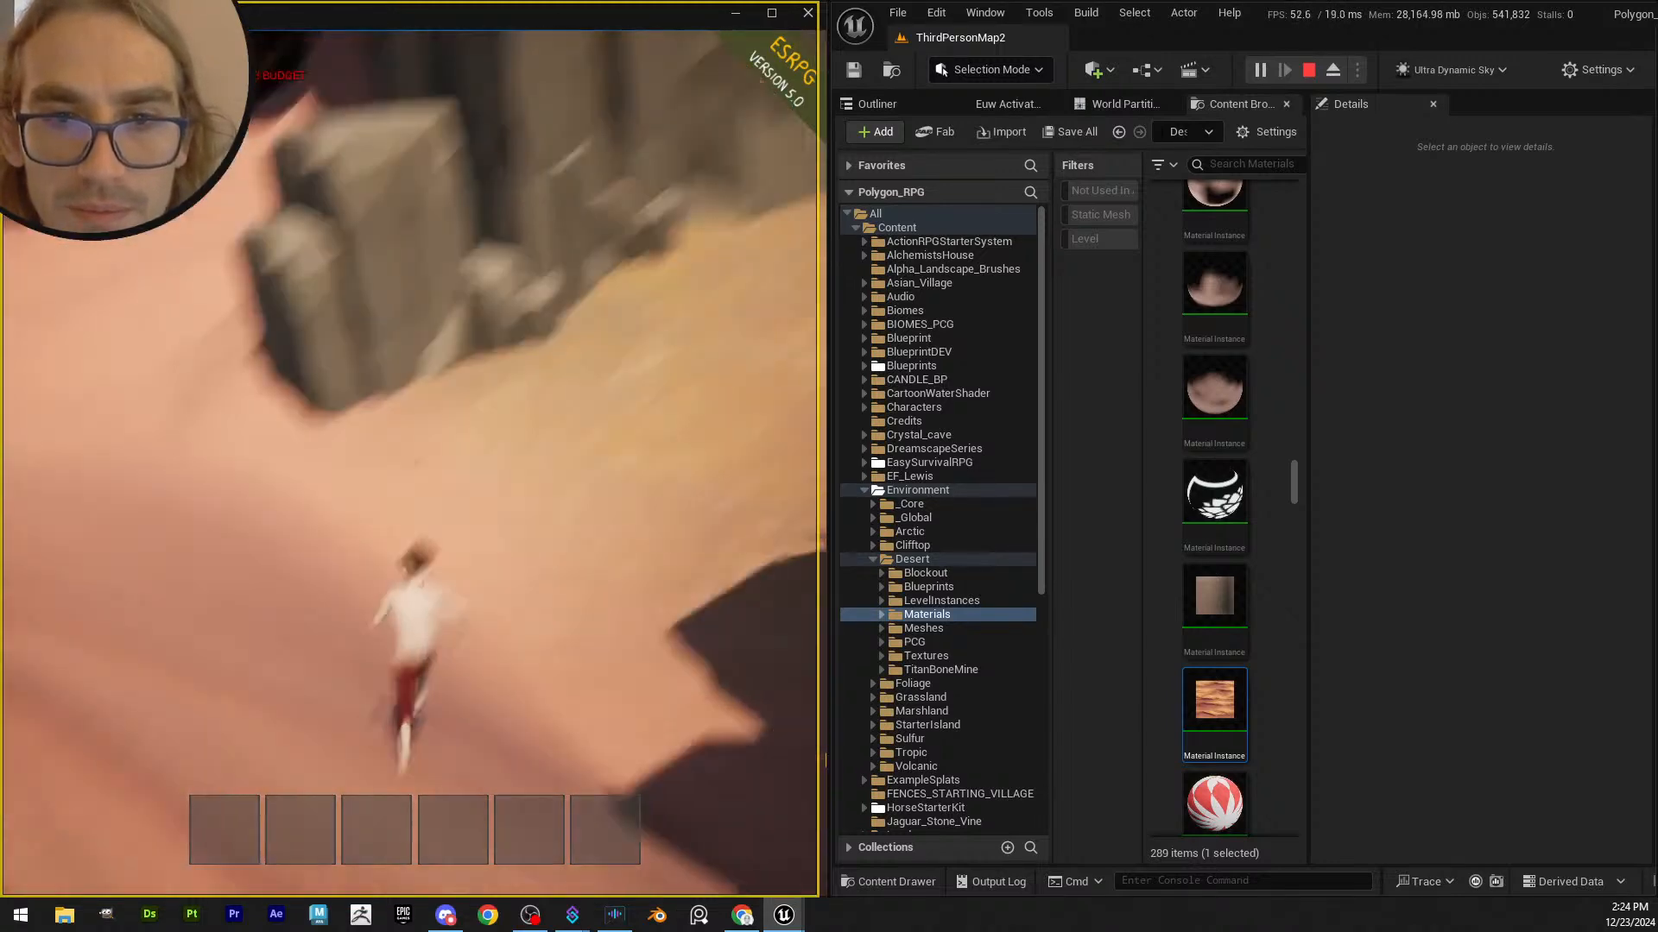
{"action": "key", "text": "w"}
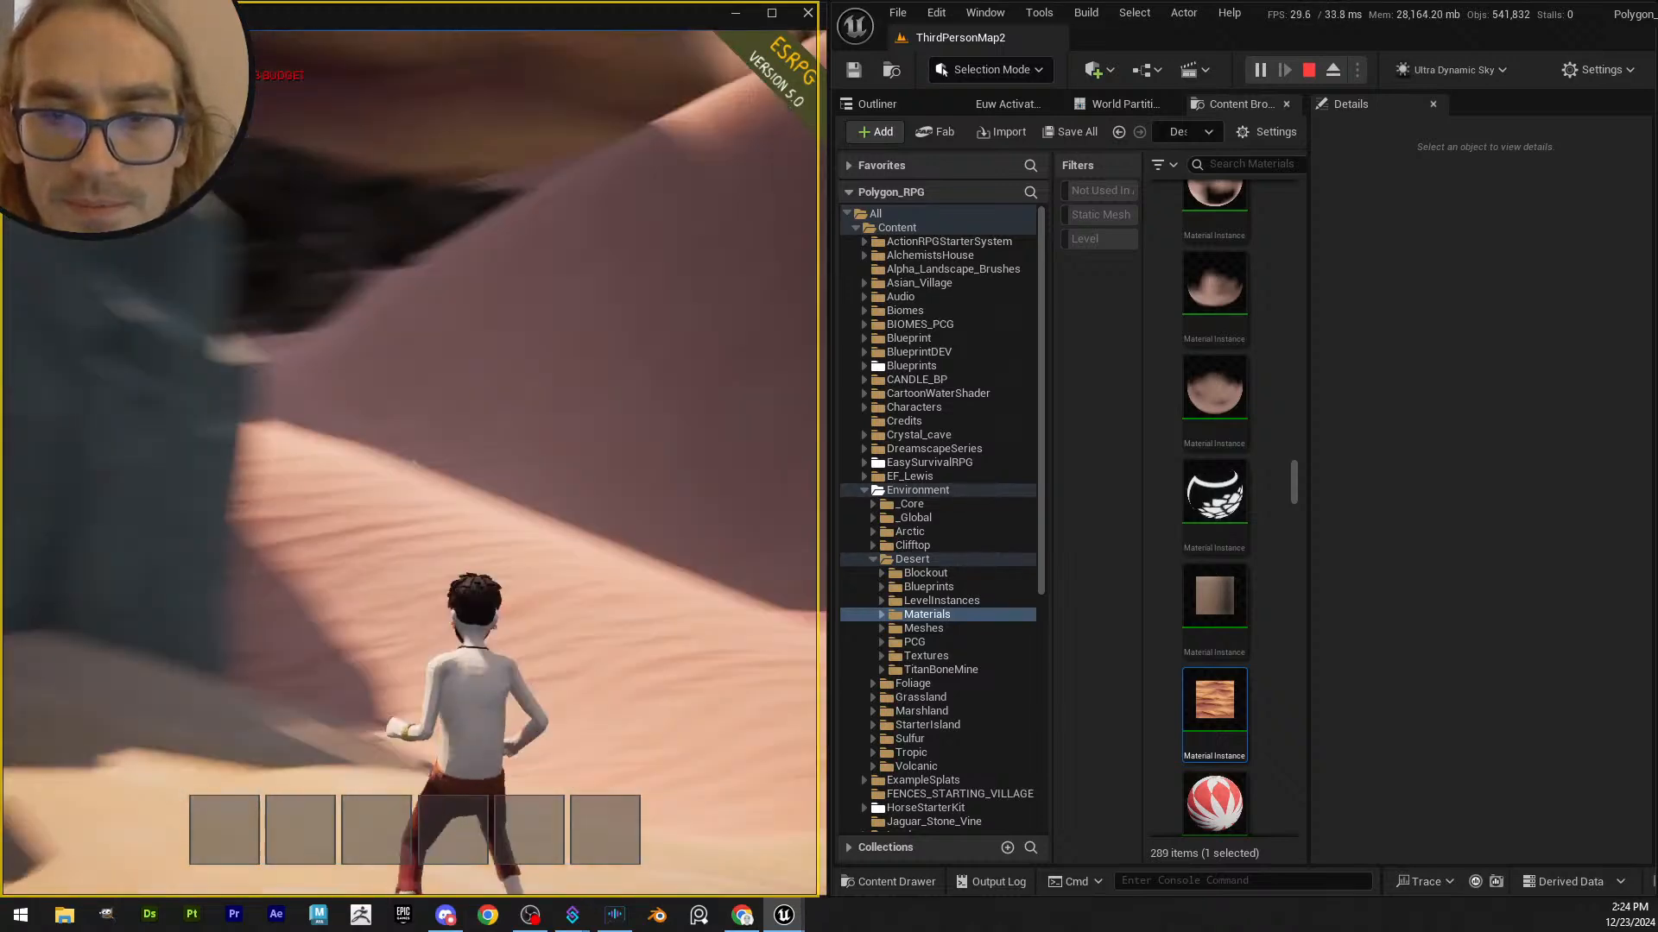
{"action": "key", "text": "w"}
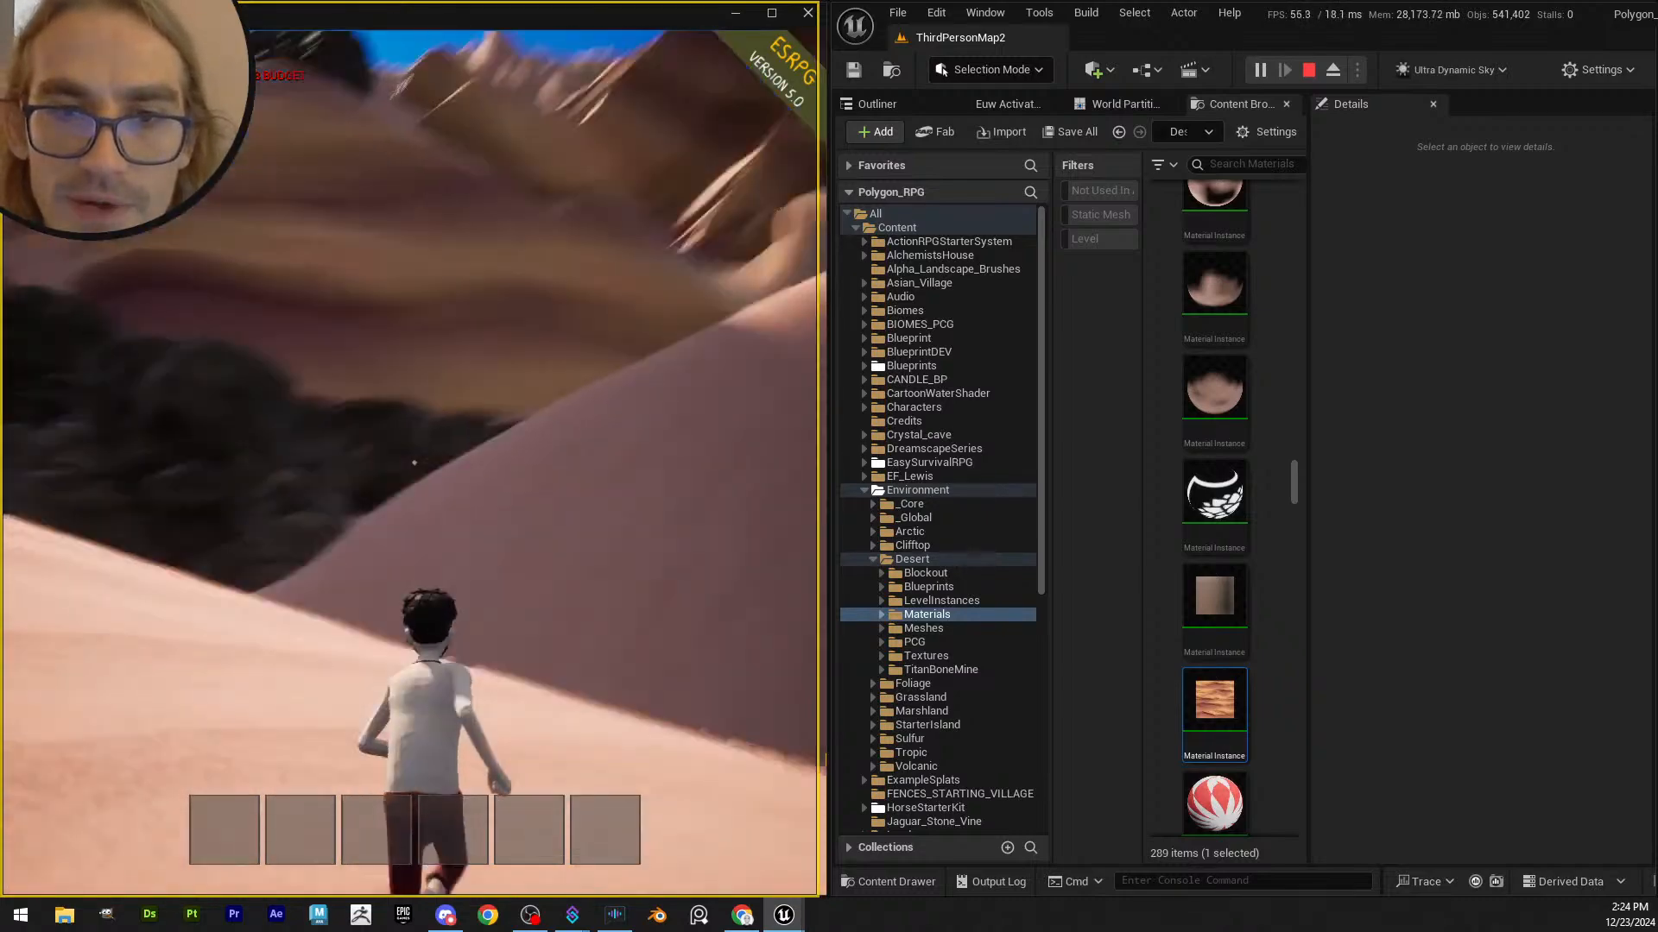
{"action": "key", "text": "space"}
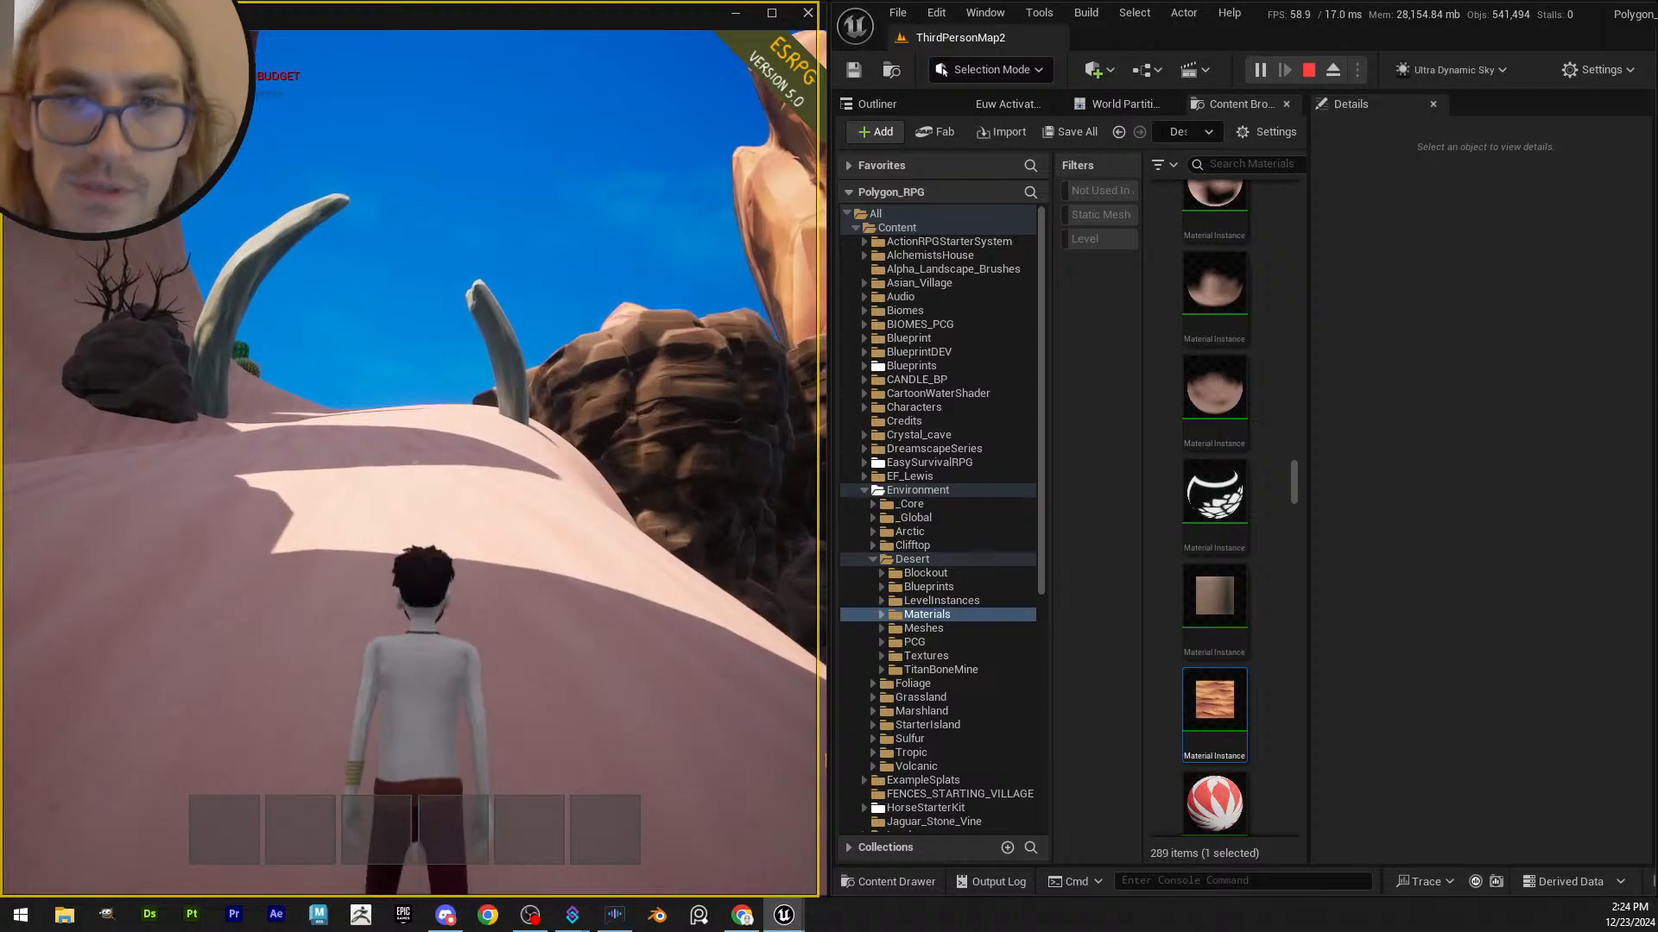
- Stop the play session and survey the canyon mining site from above
{"action": "key", "text": "Escape"}
{"action": "key", "text": "Escape"}
{"action": "right_click_drag", "start_coordinate": [500, 348], "coordinate": [678, 354]}
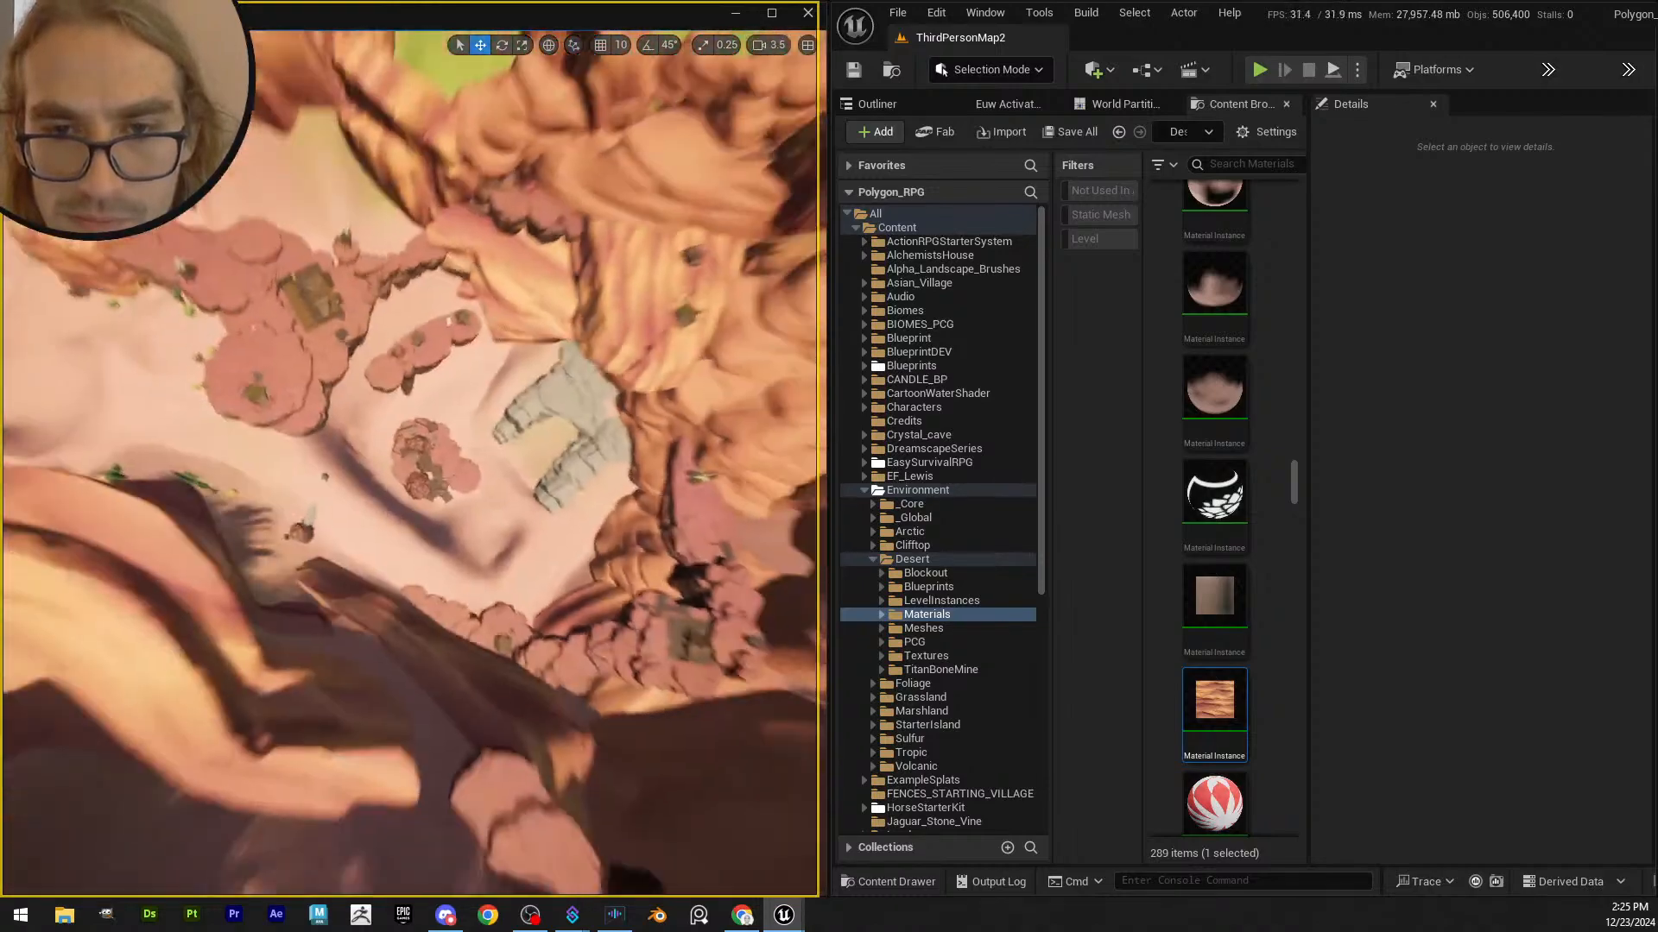
{"action": "scroll", "coordinate": [484, 332], "scroll_direction": "up", "scroll_amount": 2}
{"action": "right_click_drag", "start_coordinate": [500, 348], "coordinate": [379, 186]}
{"action": "right_click_drag", "start_coordinate": [410, 346], "coordinate": [445, 237]}
{"action": "scroll", "coordinate": [462, 290], "scroll_direction": "down", "scroll_amount": 5}
{"action": "scroll", "coordinate": [516, 341], "scroll_direction": "down", "scroll_amount": 2}
{"action": "right_click_drag", "start_coordinate": [516, 341], "coordinate": [330, 388]}
- Clear the selection and inspect the layered red rock ledges that carry the mining huts
{"action": "left_click", "coordinate": [555, 382]}
{"action": "key", "text": "Escape"}
{"action": "scroll", "coordinate": [484, 393], "scroll_direction": "up", "scroll_amount": 1}
{"action": "scroll", "coordinate": [432, 399], "scroll_direction": "down", "scroll_amount": 3}
{"action": "scroll", "coordinate": [321, 393], "scroll_direction": "up", "scroll_amount": 1}
{"action": "scroll", "coordinate": [330, 389], "scroll_direction": "up", "scroll_amount": 2}
{"action": "scroll", "coordinate": [330, 389], "scroll_direction": "down", "scroll_amount": 2}
{"action": "scroll", "coordinate": [330, 388], "scroll_direction": "up", "scroll_amount": 1}
{"action": "scroll", "coordinate": [330, 389], "scroll_direction": "down", "scroll_amount": 2}
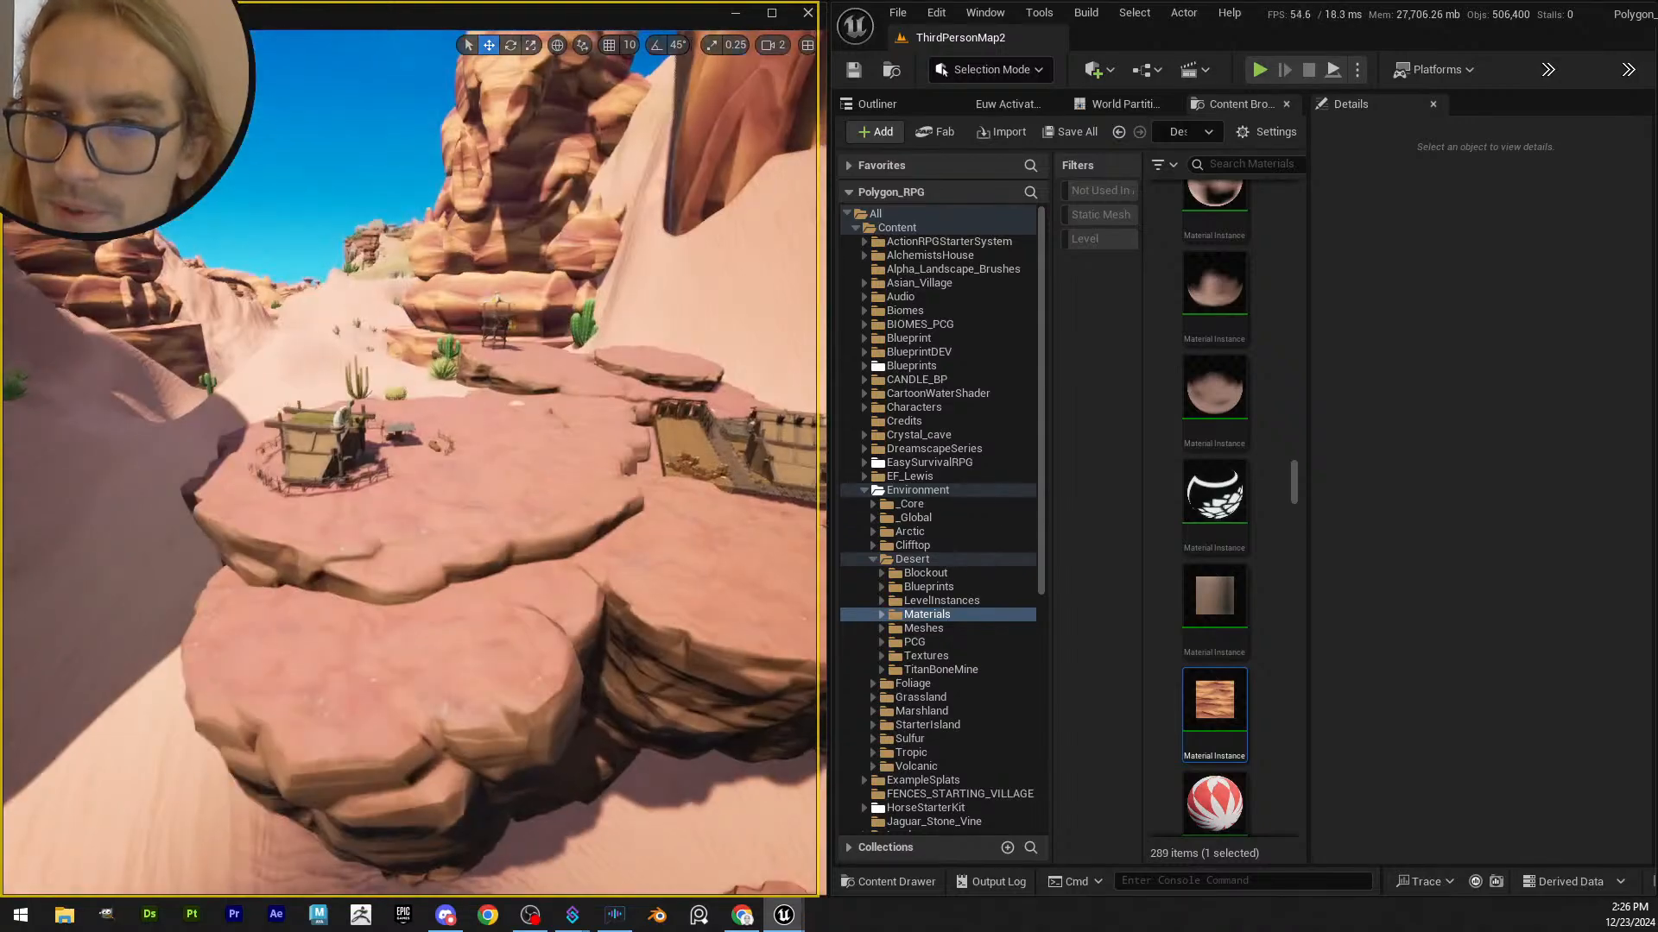
- Open the LI_TaedinMinesBlockout level instance for editing at the round wooden watchtower floor on the red rock
{"action": "key", "text": "w"}
{"action": "right_click_drag", "start_coordinate": [410, 466], "coordinate": [570, 596]}
{"action": "scroll", "coordinate": [553, 570], "scroll_direction": "down", "scroll_amount": 2}
{"action": "right_click_drag", "start_coordinate": [380, 501], "coordinate": [443, 489]}
{"action": "left_click", "coordinate": [455, 488]}
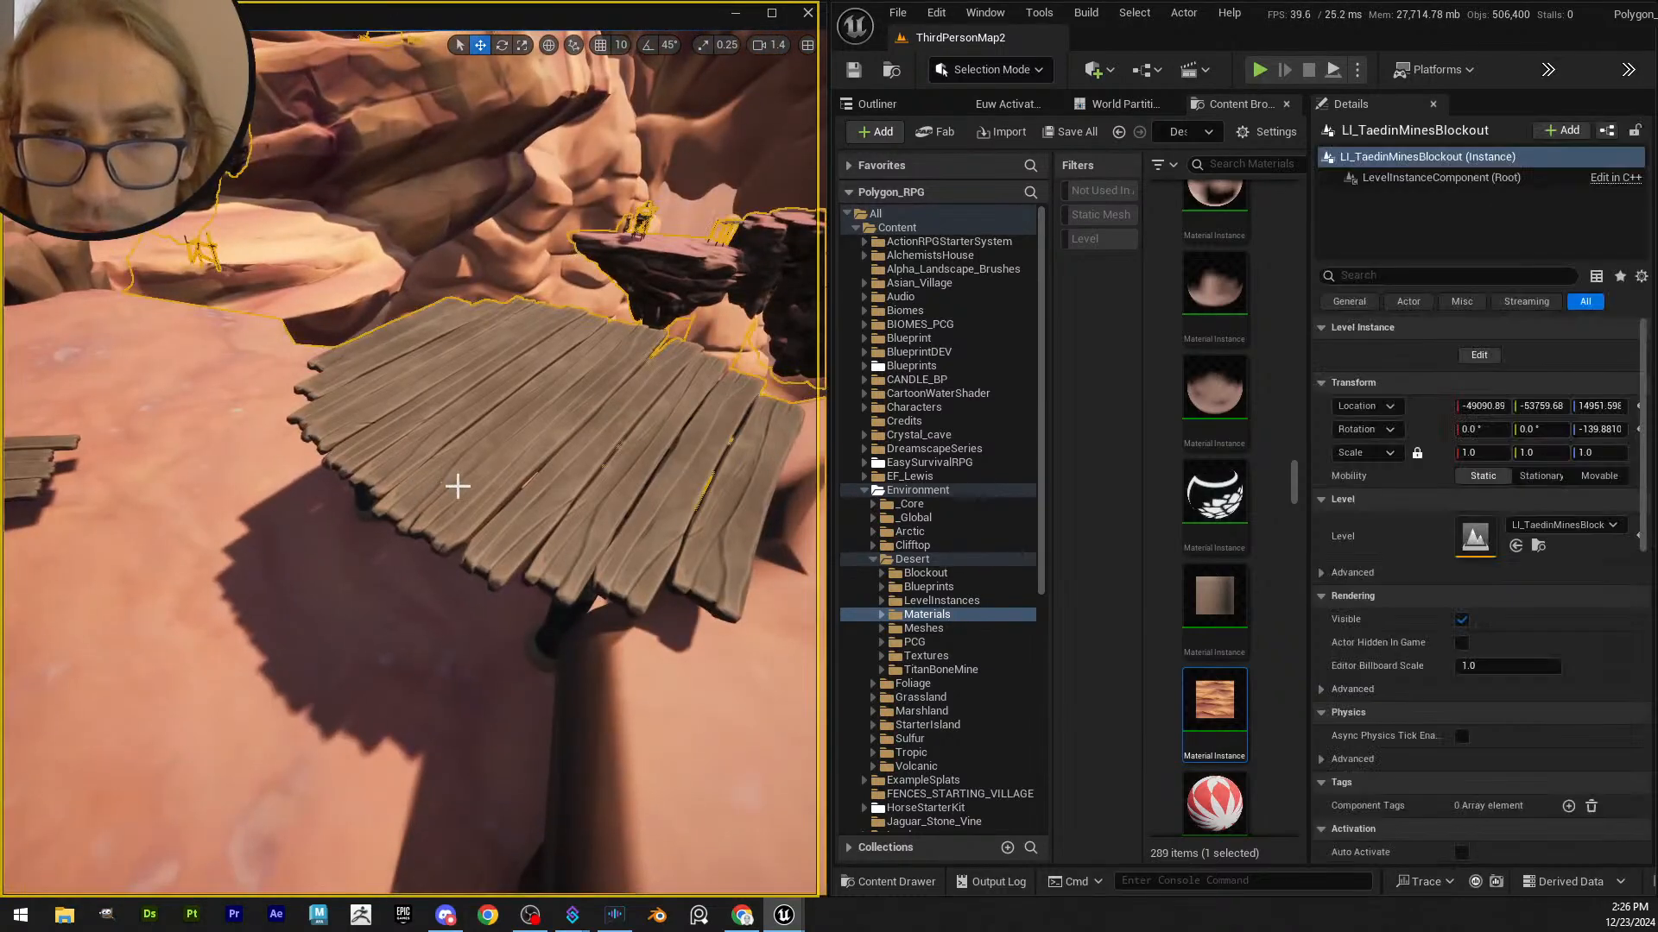
{"action": "scroll", "coordinate": [483, 501], "scroll_direction": "up", "scroll_amount": 2}
{"action": "right_click", "coordinate": [526, 516]}
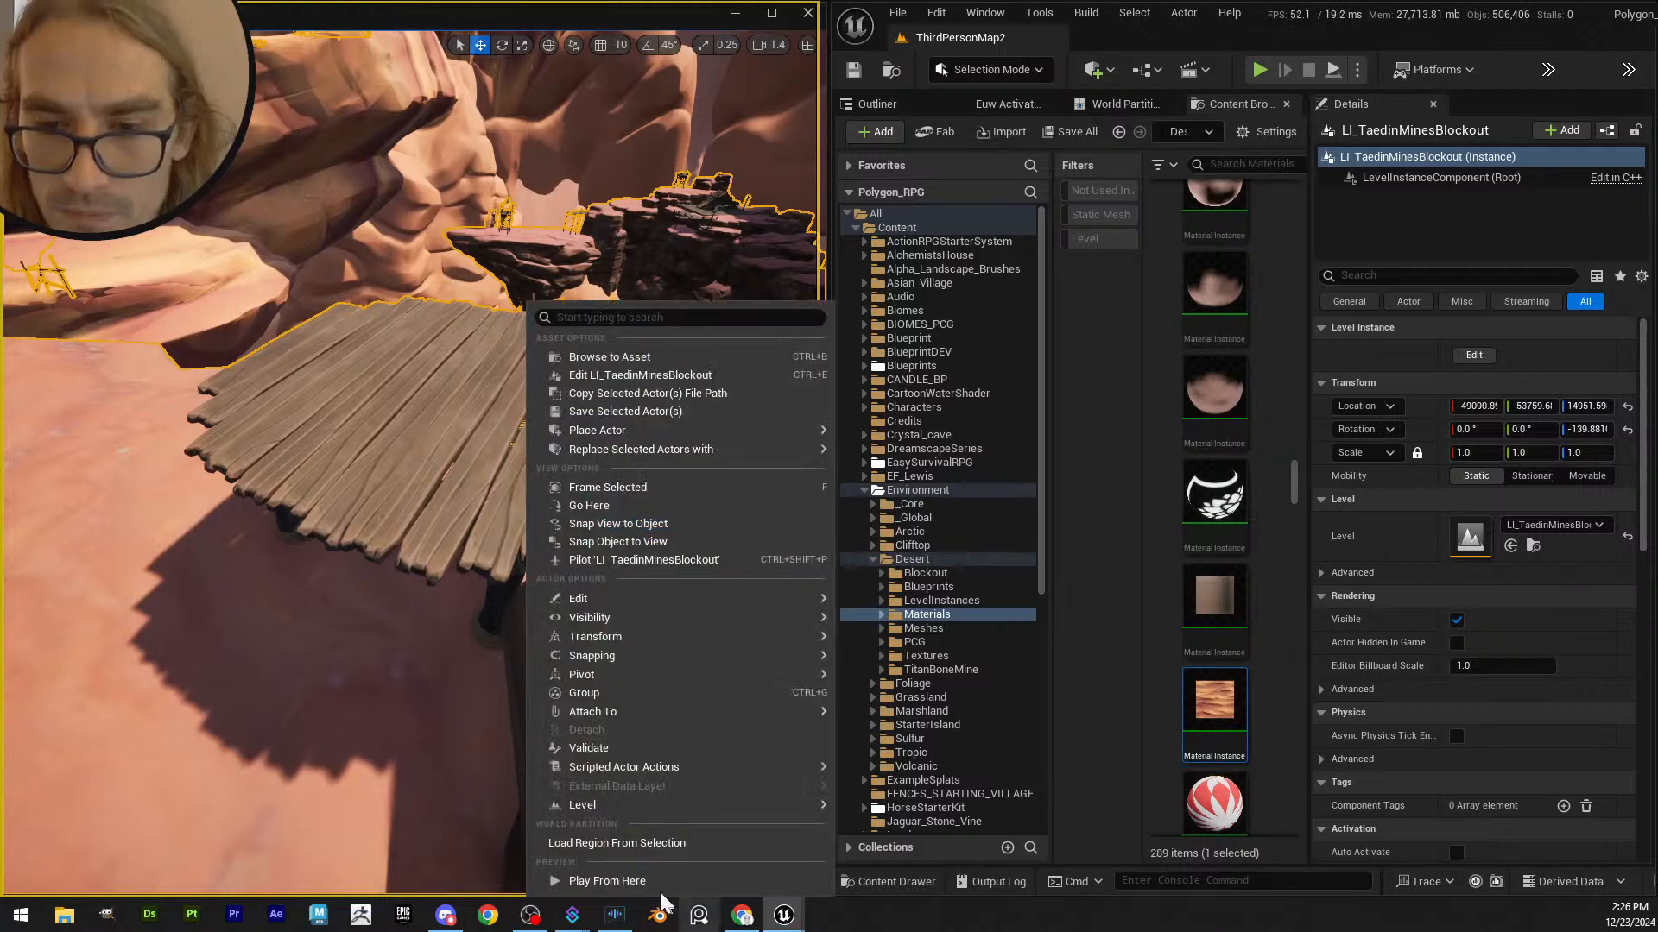
{"action": "mouse_move", "coordinate": [658, 807]}
{"action": "left_click", "coordinate": [938, 812]}
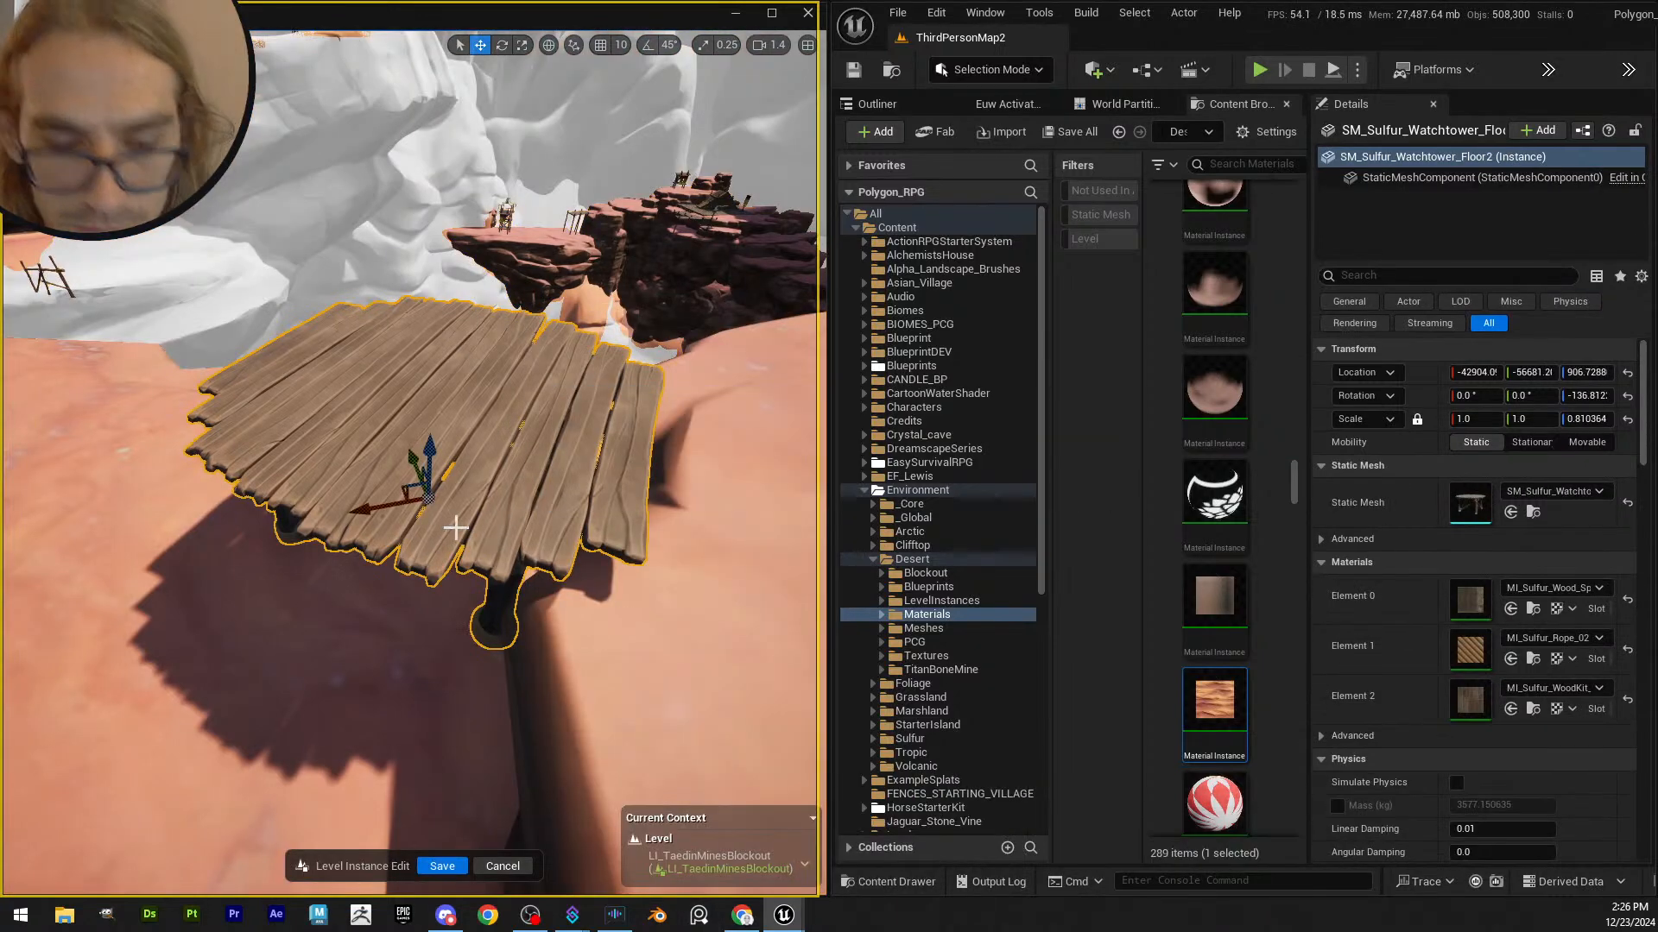
- Locate the selected watchtower floor's mesh in the project assets and place BP_Sulfur_Watchtower_02 on the red rock ledge beyond the plank floor
{"action": "key", "text": "ctrl+b"}
{"action": "right_click_drag", "start_coordinate": [518, 518], "coordinate": [518, 475]}
{"action": "scroll", "coordinate": [518, 475], "scroll_direction": "down", "scroll_amount": 3}
{"action": "scroll", "coordinate": [1233, 477], "scroll_direction": "up", "scroll_amount": 3}
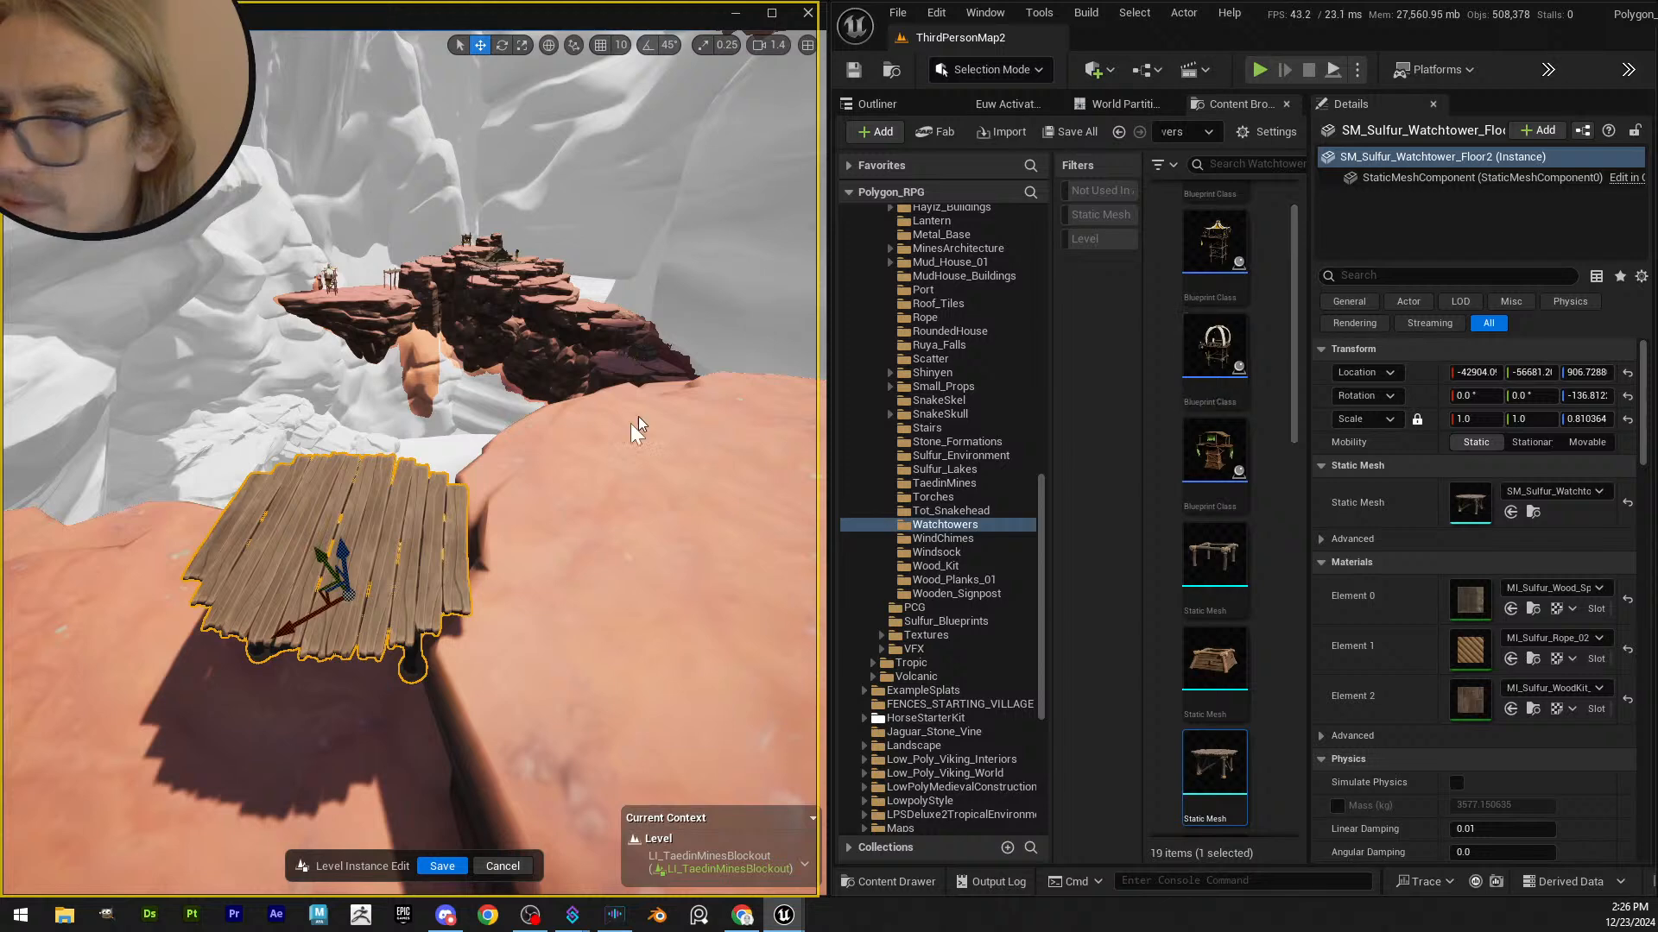
{"action": "right_click_drag", "start_coordinate": [637, 427], "coordinate": [682, 428]}
{"action": "left_click", "coordinate": [1214, 345]}
{"action": "left_click_drag", "start_coordinate": [1215, 345], "coordinate": [470, 380]}
{"action": "key", "text": "f"}
- Rotate the placed rib-roofed watchtower about 113° around the vertical axis and shift it slightly sideways on the ledge
{"action": "key", "text": "e"}
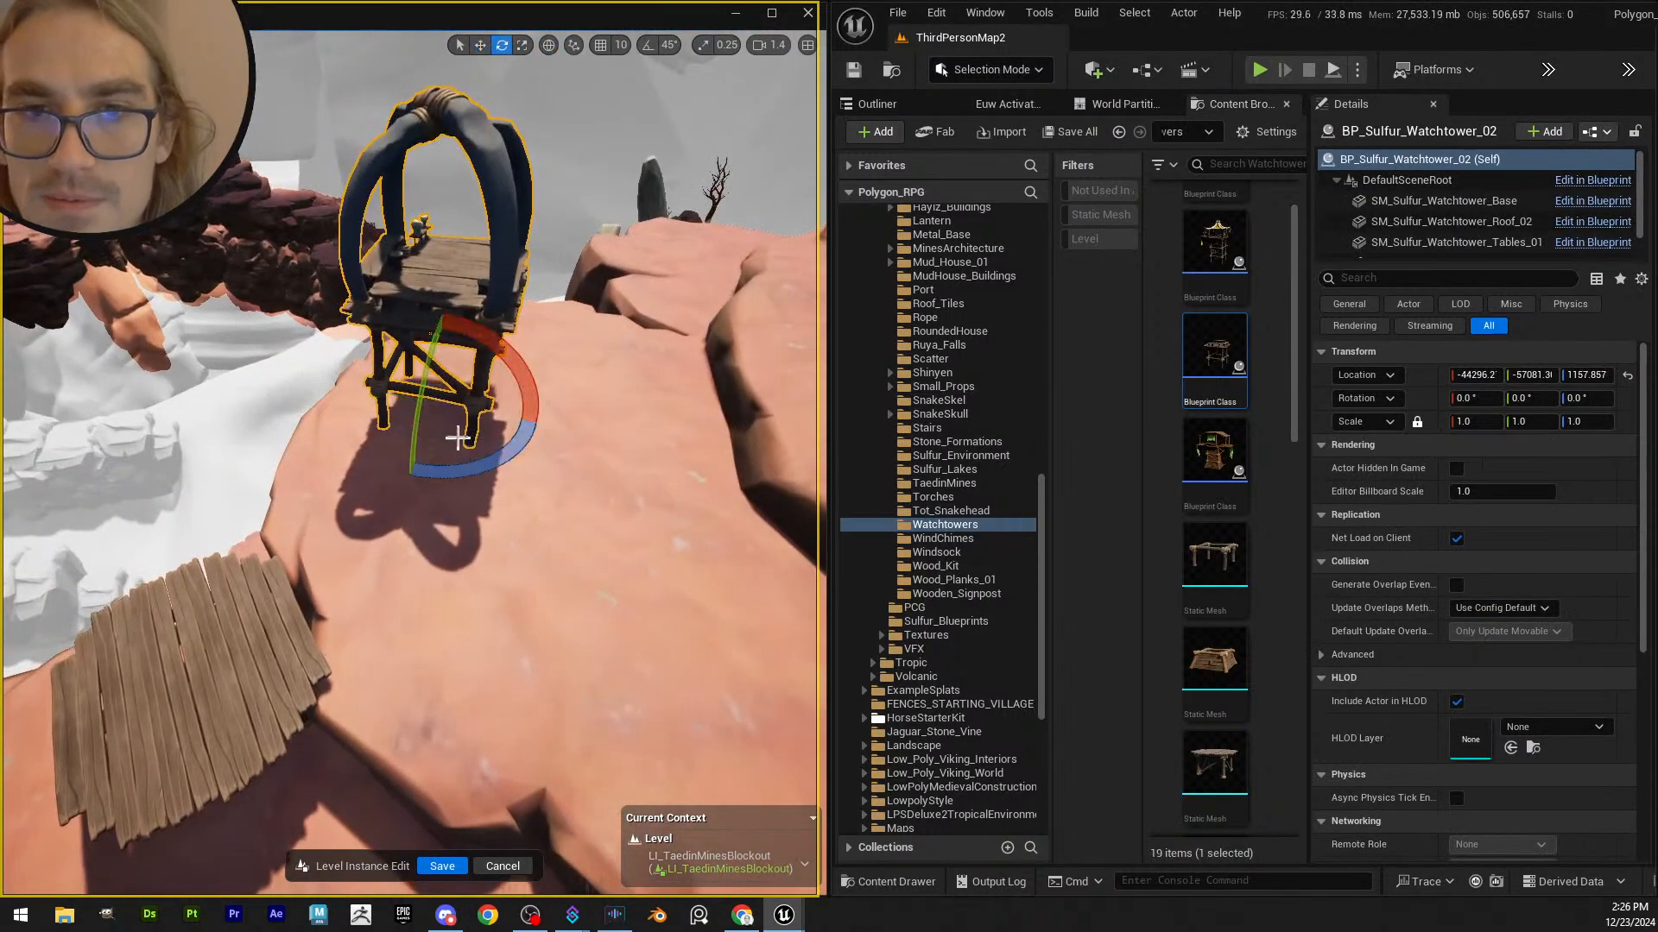
{"action": "left_click_drag", "start_coordinate": [449, 472], "coordinate": [351, 469]}
{"action": "key", "text": "w"}
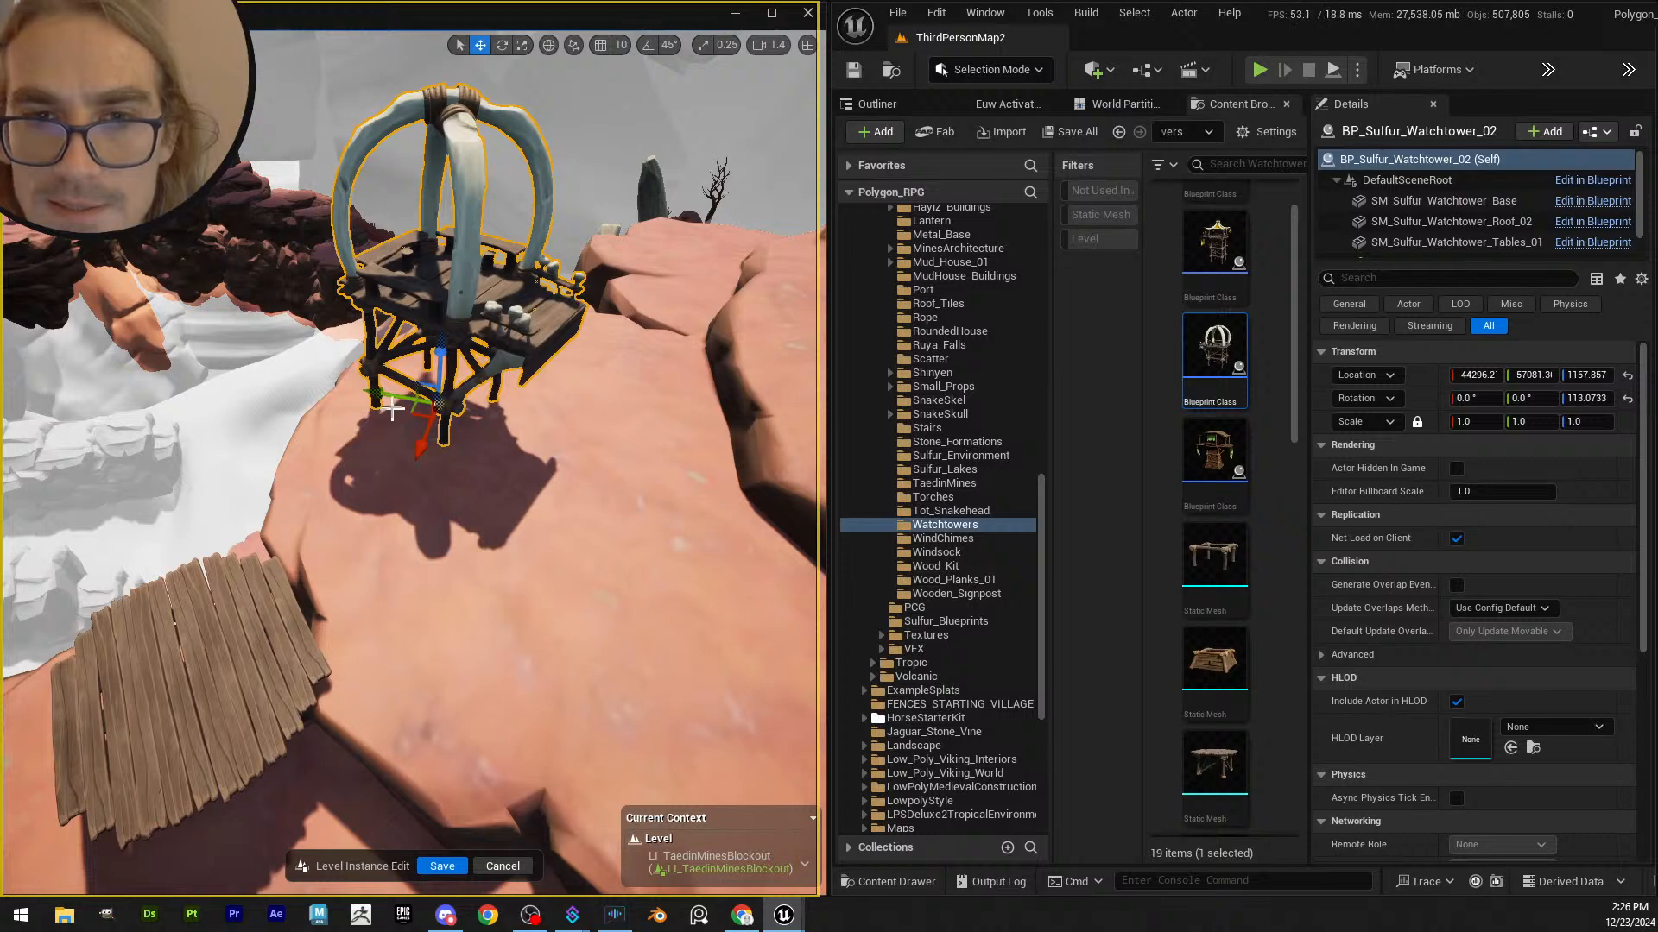
{"action": "left_click_drag", "start_coordinate": [386, 396], "coordinate": [363, 393]}
- Place BP_Sulfur_Camp_02 on the upper rock ledge and the tall yellow-roofed BP_Sulfur_Watchtower_3 behind it
{"action": "right_click_drag", "start_coordinate": [363, 393], "coordinate": [454, 332]}
{"action": "key", "text": "w"}
{"action": "key", "text": "s"}
{"action": "right_click_drag", "start_coordinate": [846, 537], "coordinate": [846, 522]}
{"action": "scroll", "coordinate": [1216, 421], "scroll_direction": "up", "scroll_amount": 2}
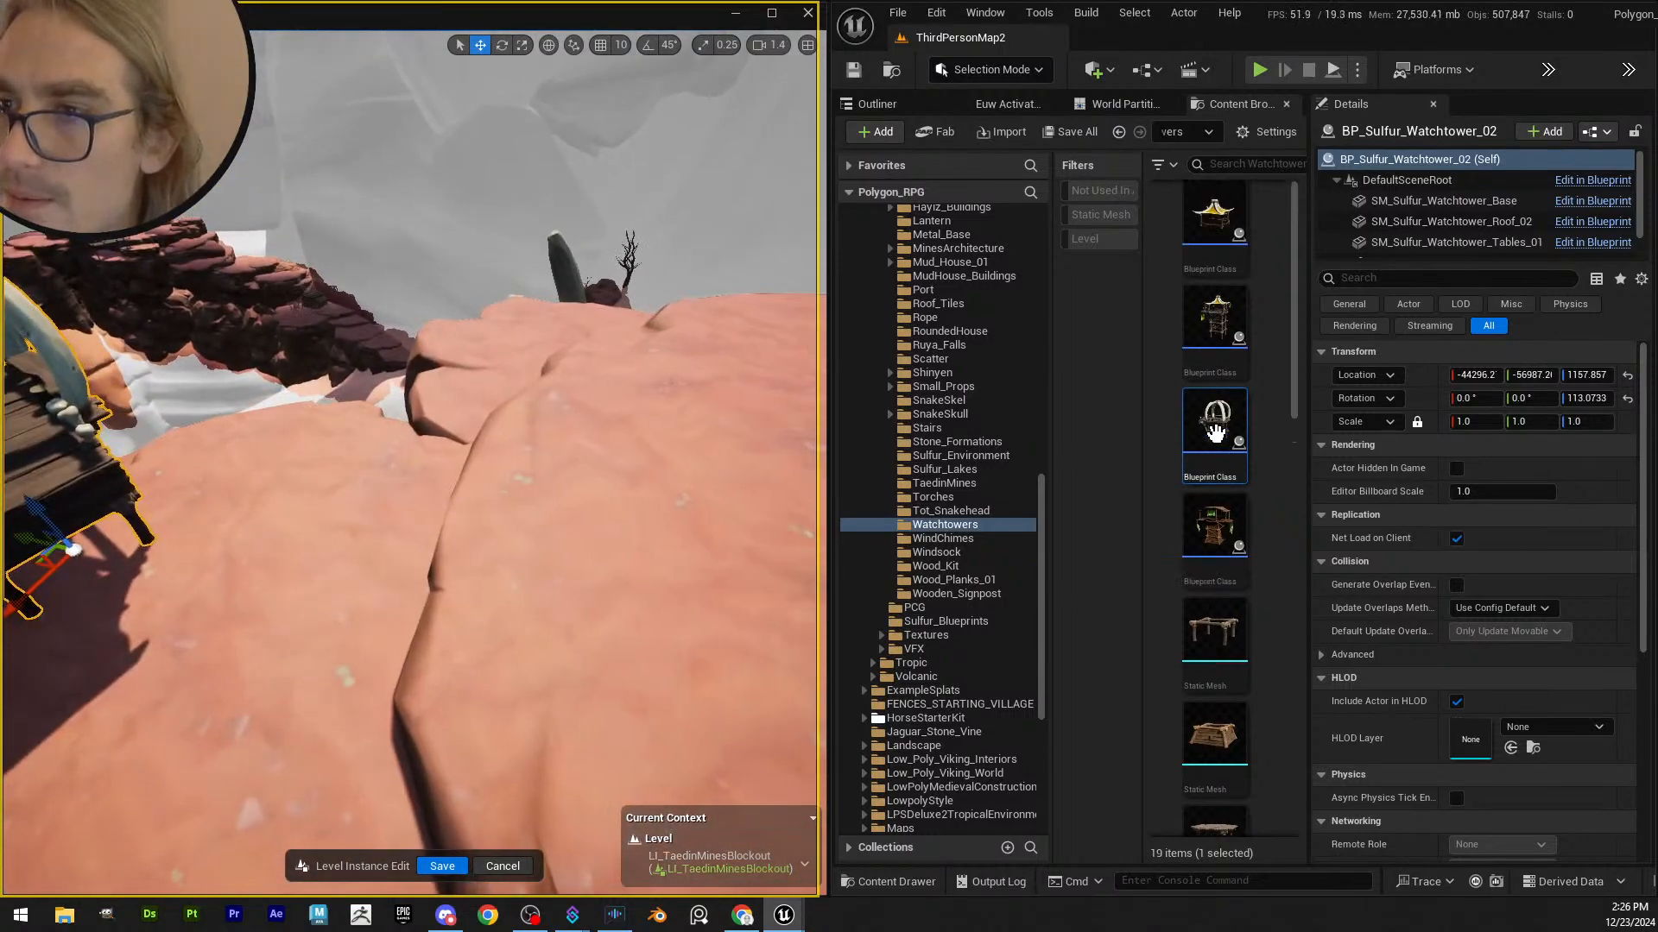
{"action": "left_click_drag", "start_coordinate": [1214, 220], "coordinate": [621, 426]}
{"action": "key", "text": "f"}
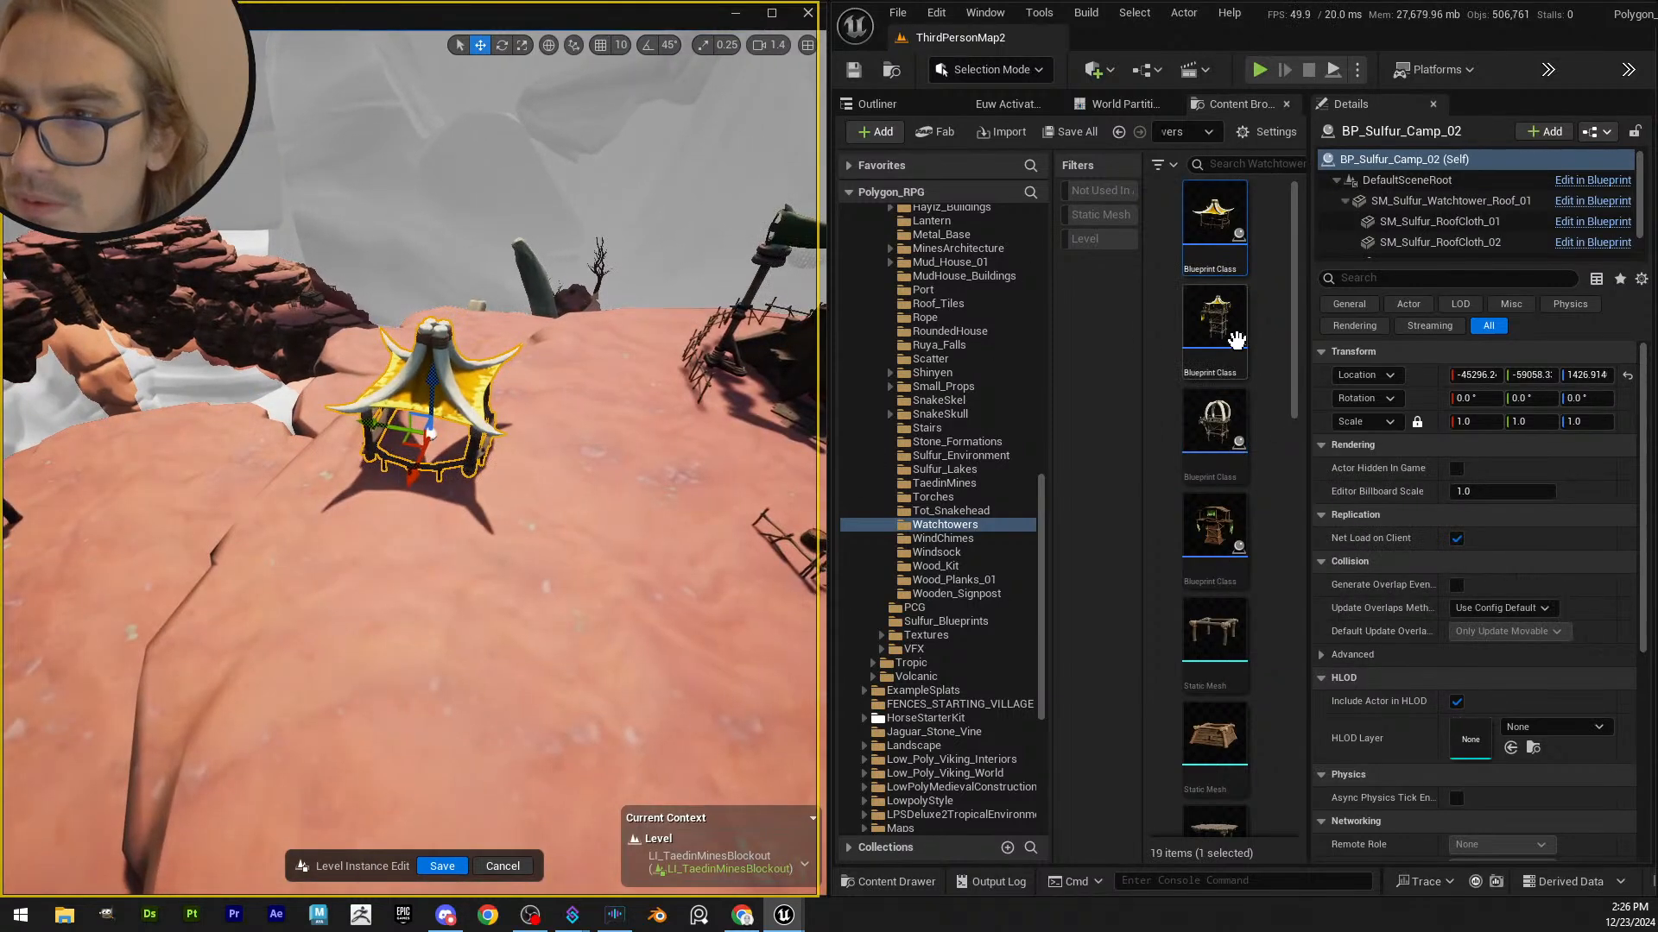
{"action": "left_click_drag", "start_coordinate": [632, 345], "coordinate": [453, 332]}
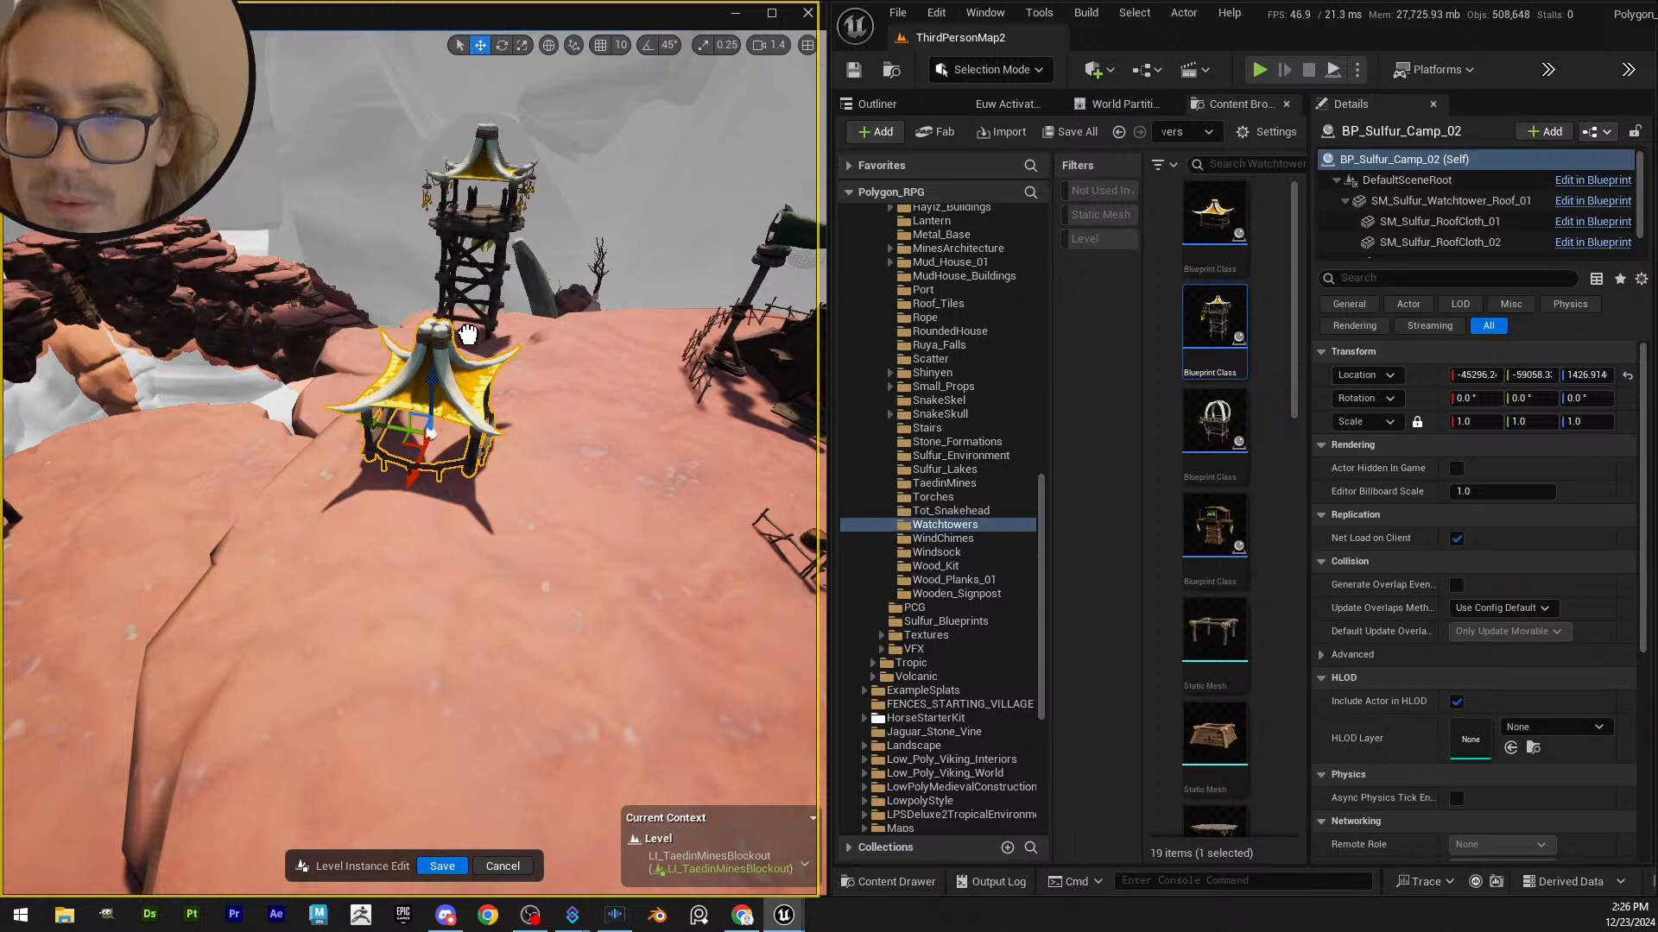
- Find the bone-decorated watchtower ramp mesh and place it at the cliff edge below the camp
{"action": "scroll", "coordinate": [1239, 682], "scroll_direction": "down", "scroll_amount": 6}
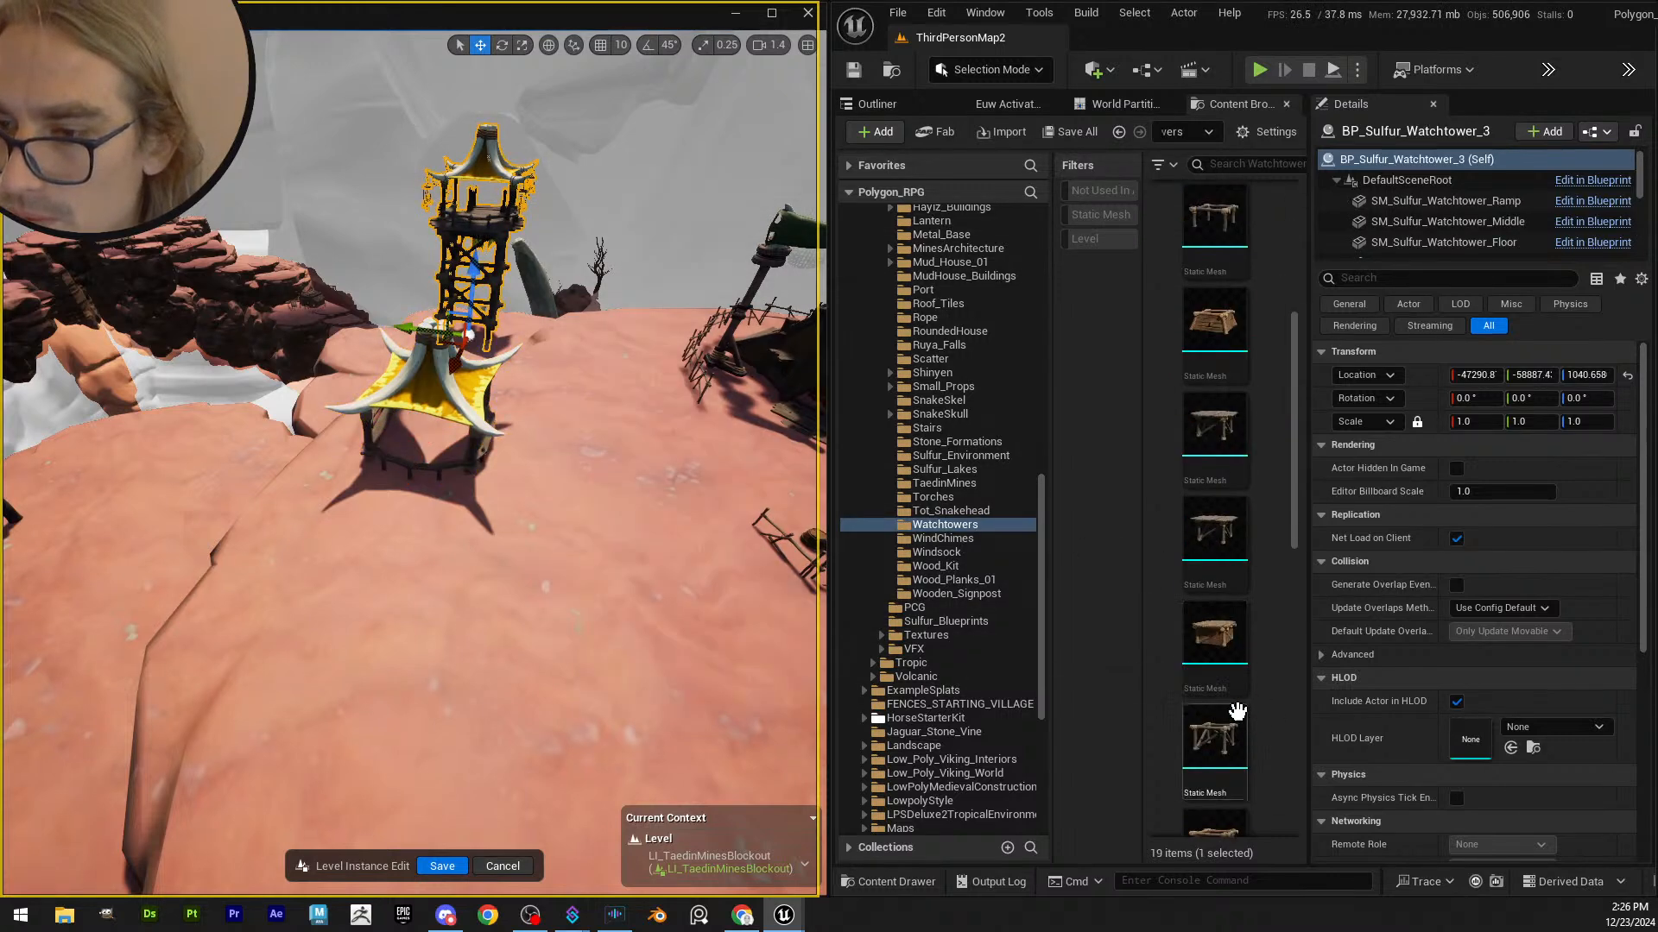
{"action": "scroll", "coordinate": [1244, 711], "scroll_direction": "down", "scroll_amount": 3}
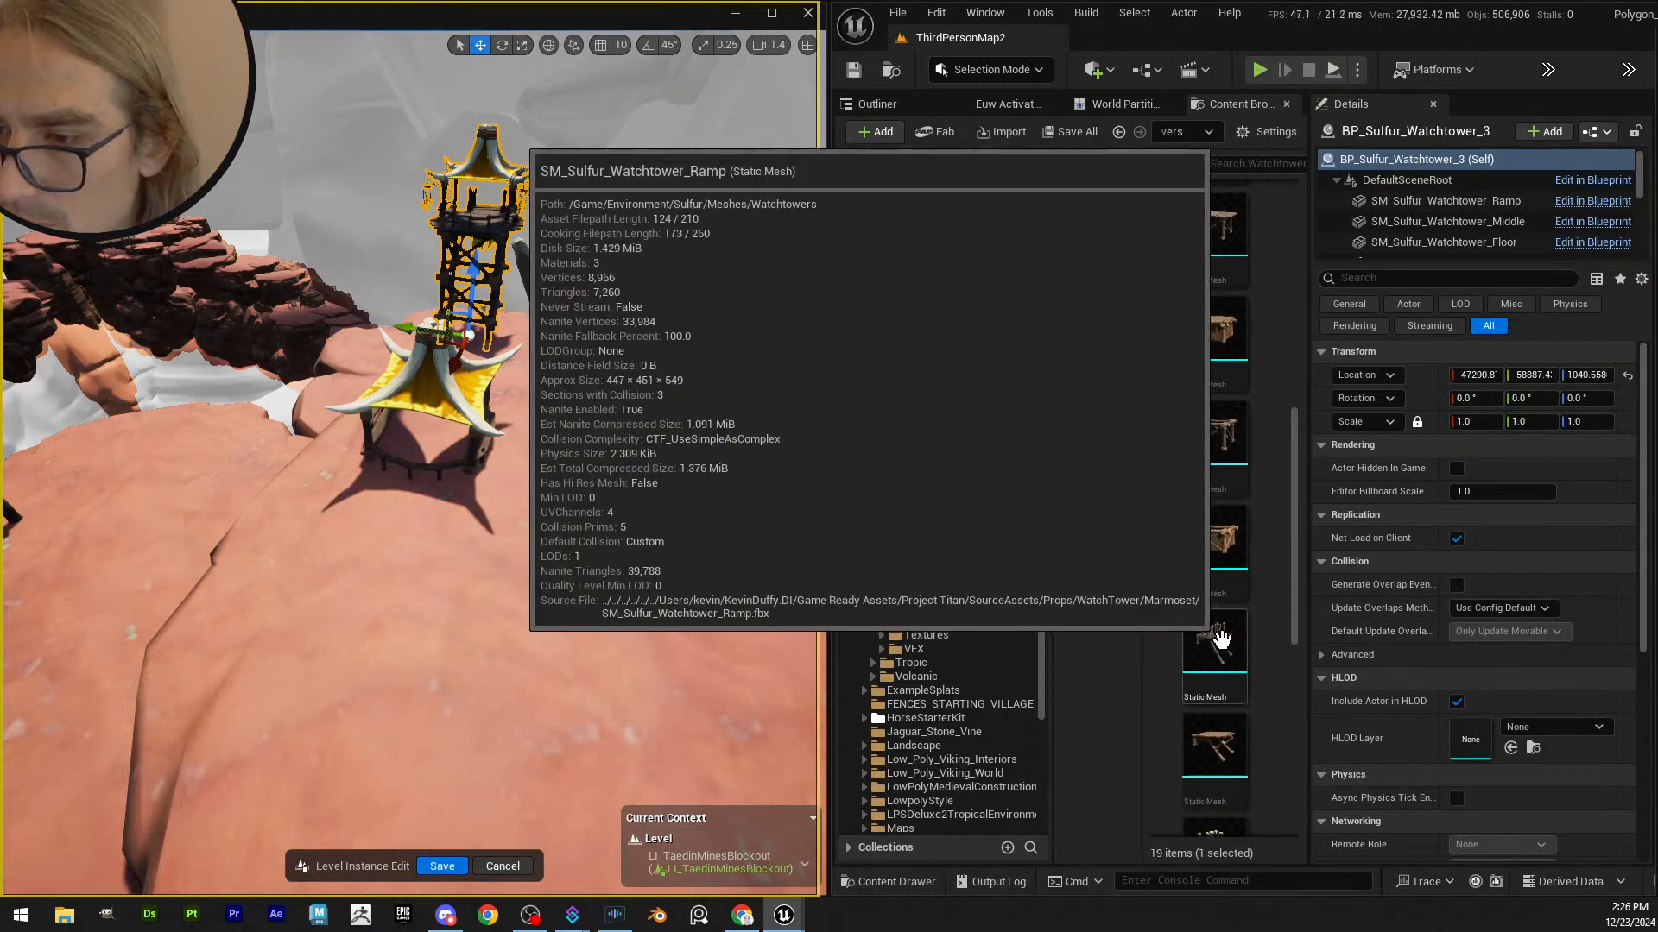
{"action": "scroll", "coordinate": [1208, 682], "scroll_direction": "down", "scroll_amount": 3}
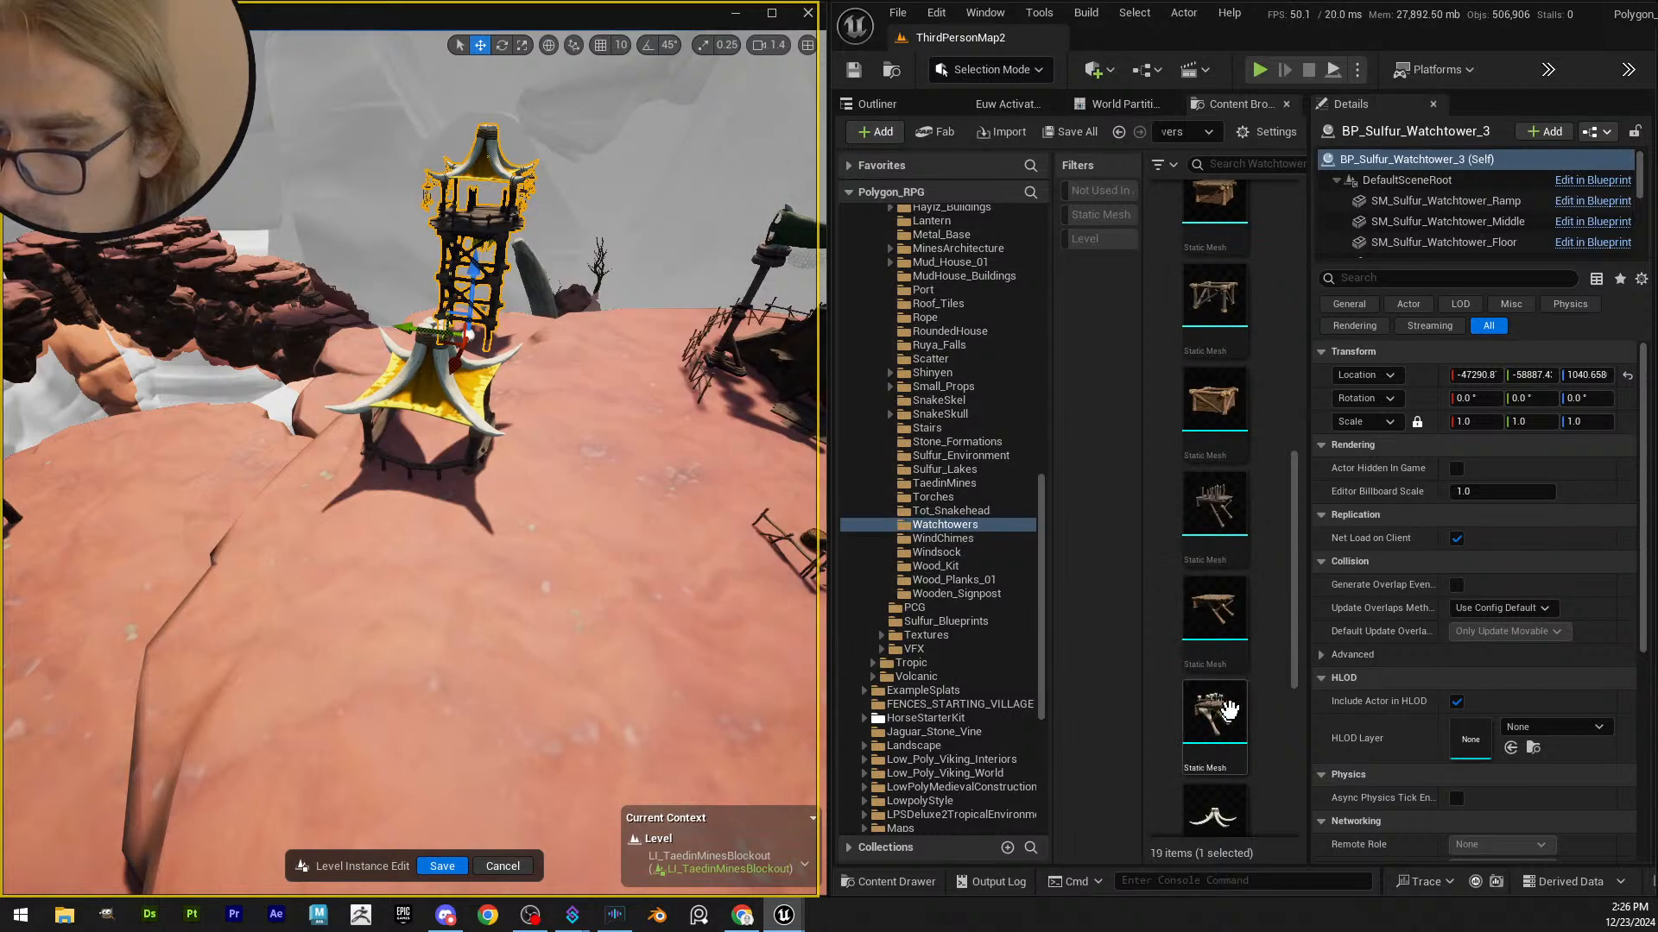
{"action": "scroll", "coordinate": [1217, 616], "scroll_direction": "down", "scroll_amount": 2}
{"action": "left_click_drag", "start_coordinate": [1224, 636], "coordinate": [138, 413]}
{"action": "key", "text": "f"}
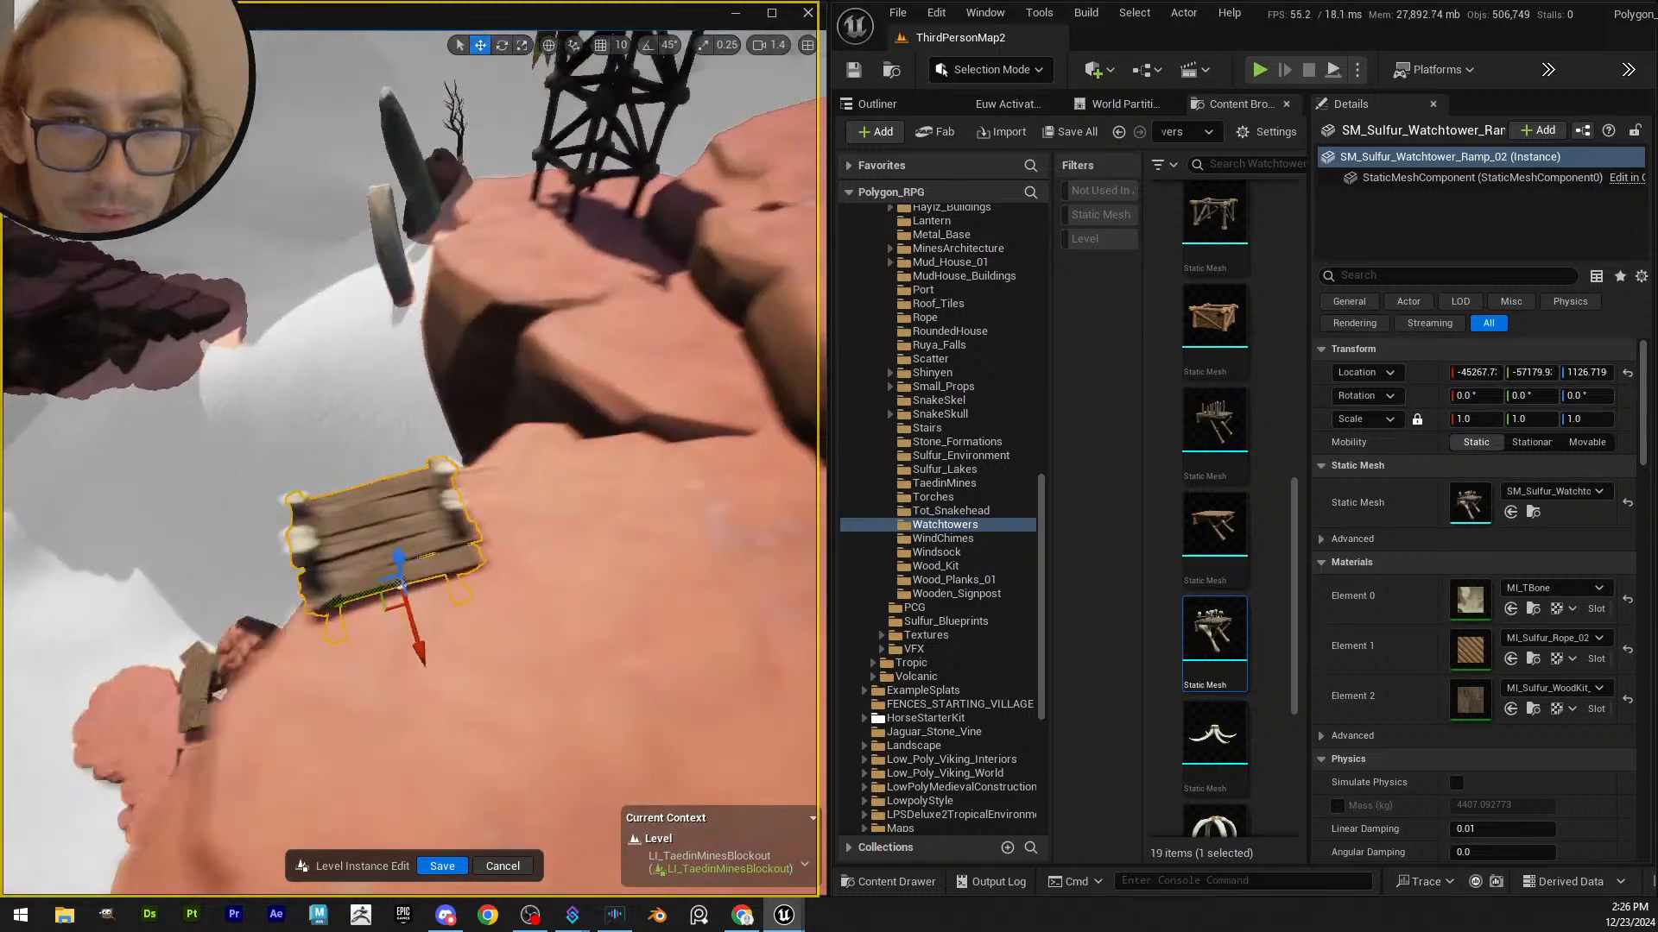
- Rotate the ramp to about -36.5° around the vertical axis and move it against the cliff edge so it overhangs the drop
{"action": "key", "text": "e"}
{"action": "right_click_drag", "start_coordinate": [457, 621], "coordinate": [431, 604]}
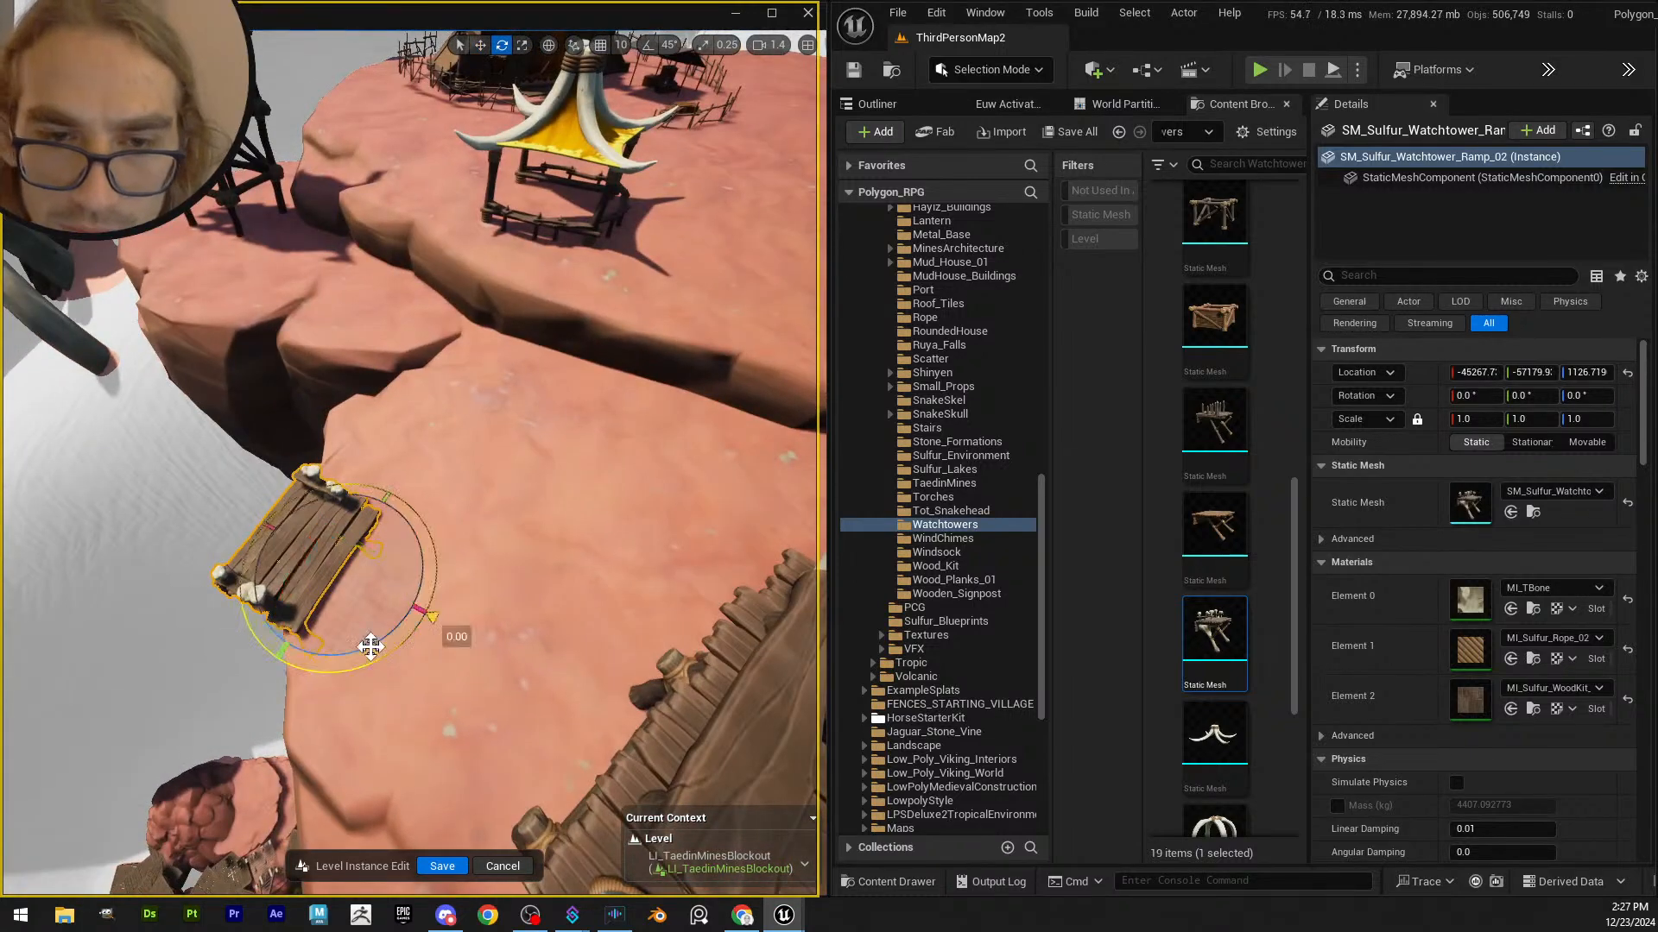
{"action": "left_click_drag", "start_coordinate": [370, 648], "coordinate": [345, 592]}
{"action": "key", "text": "w"}
{"action": "right_click_drag", "start_coordinate": [345, 593], "coordinate": [384, 565]}
{"action": "key", "text": "e"}
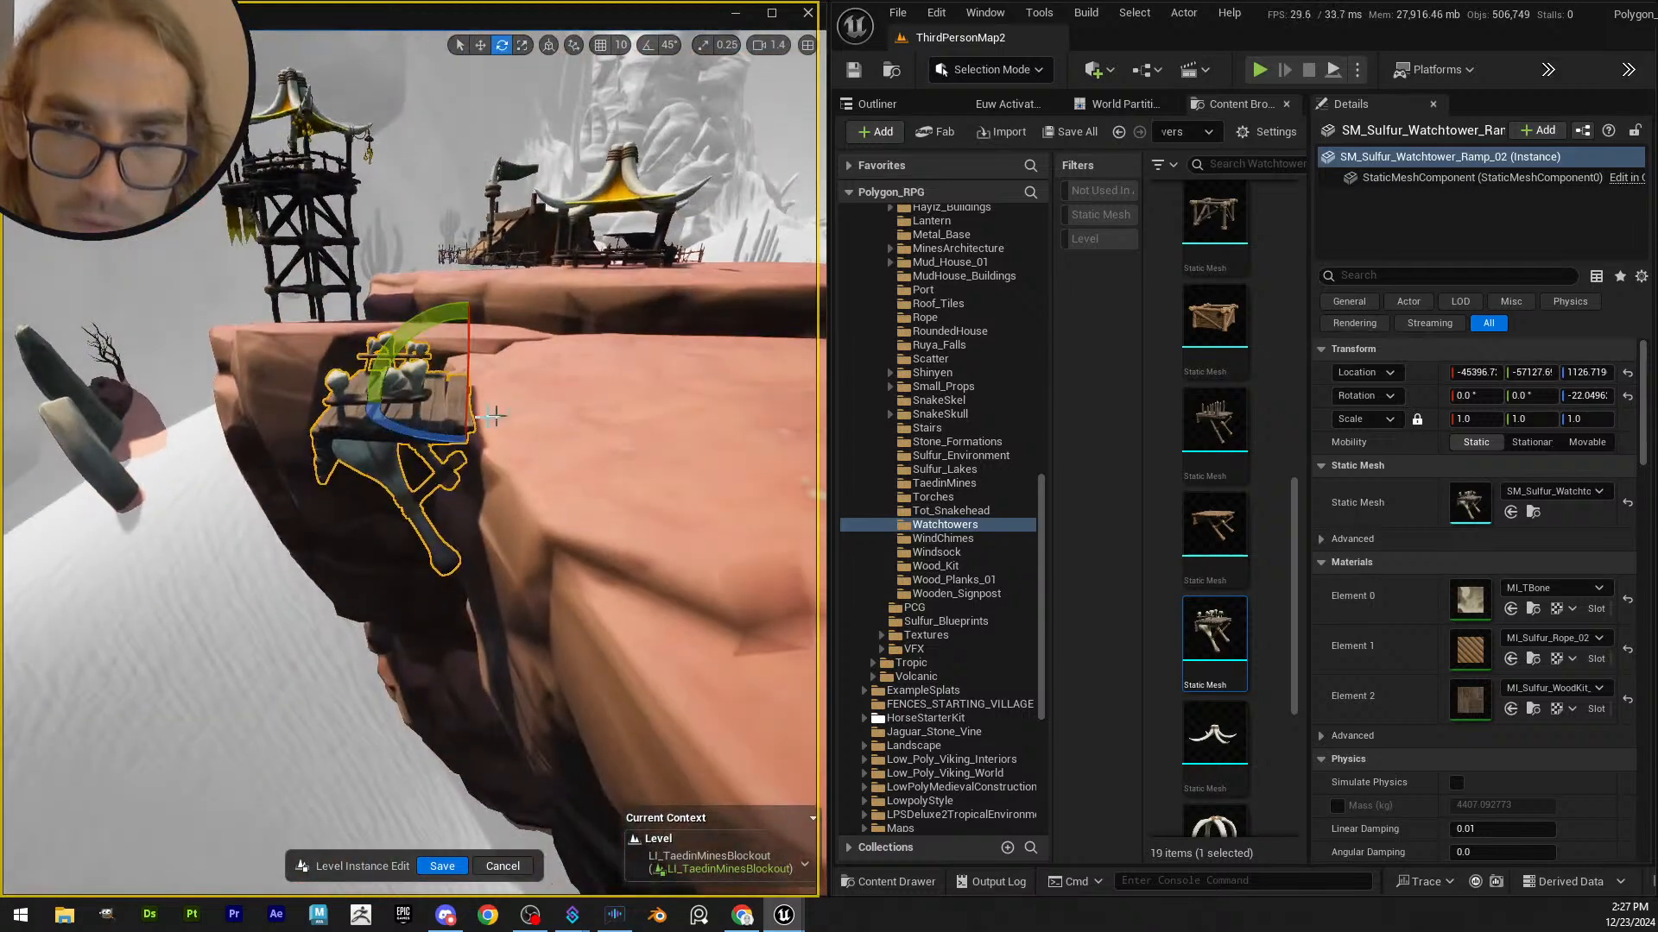
{"action": "left_click_drag", "start_coordinate": [497, 418], "coordinate": [533, 414]}
{"action": "key", "text": "w"}
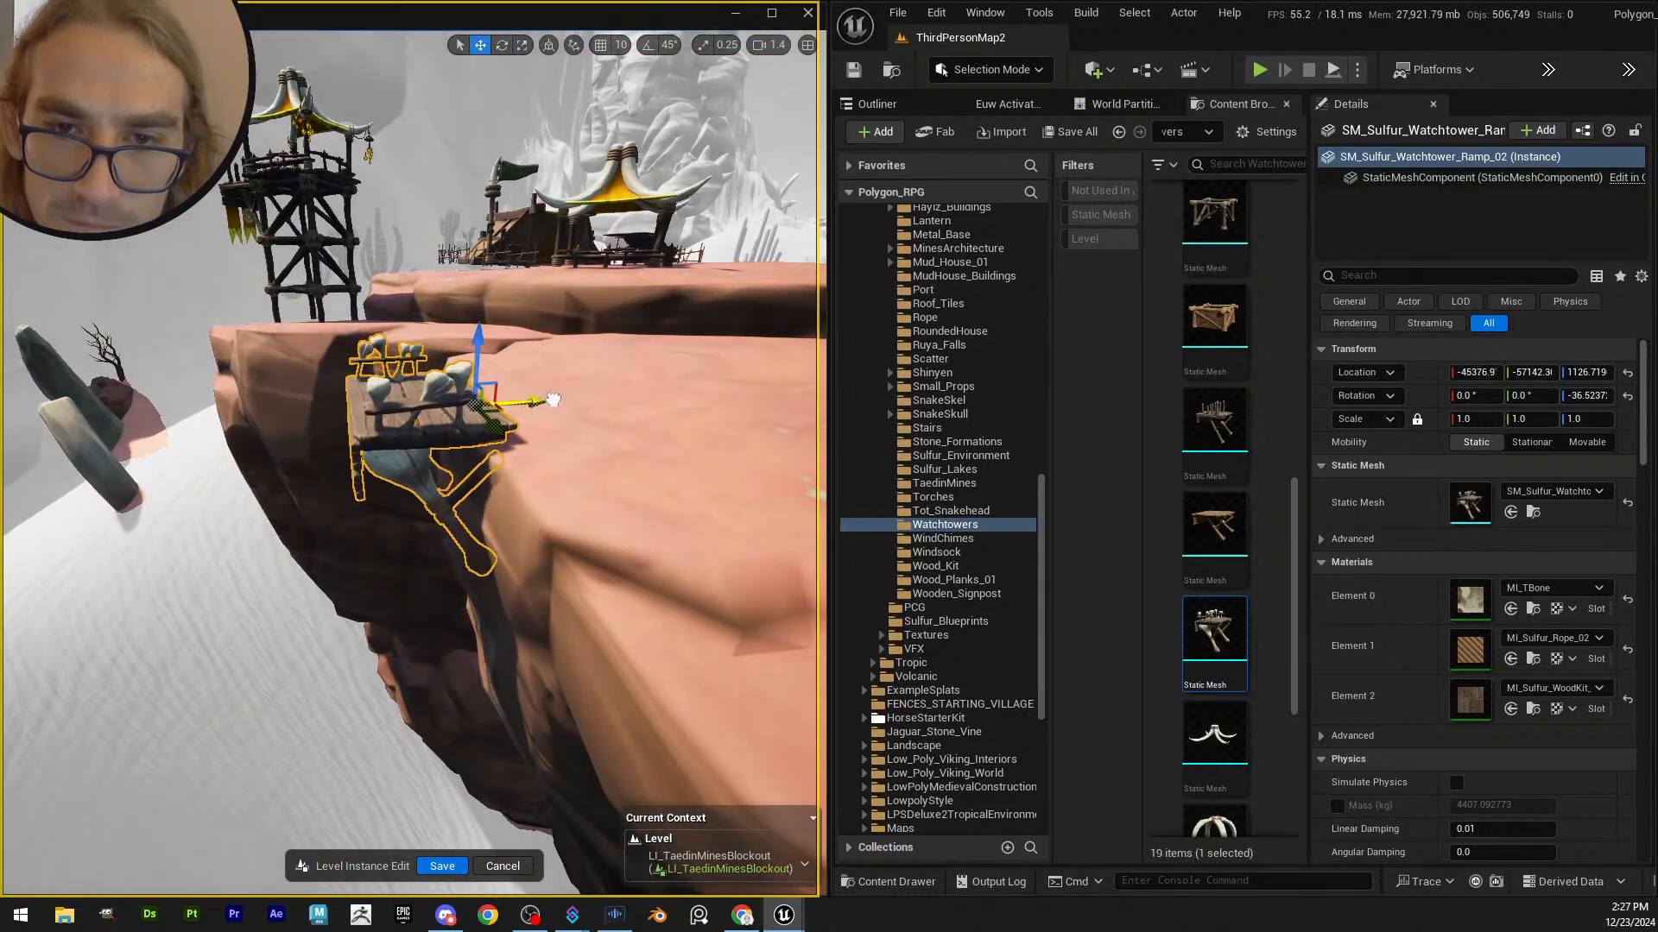
- Lower the ramp to a height of about 1107 and fit its planks flush against the rock edge
{"action": "key", "text": "Escape"}
{"action": "scroll", "coordinate": [535, 393], "scroll_direction": "down", "scroll_amount": 2}
{"action": "right_click_drag", "start_coordinate": [547, 396], "coordinate": [578, 382]}
{"action": "left_click", "coordinate": [578, 383]}
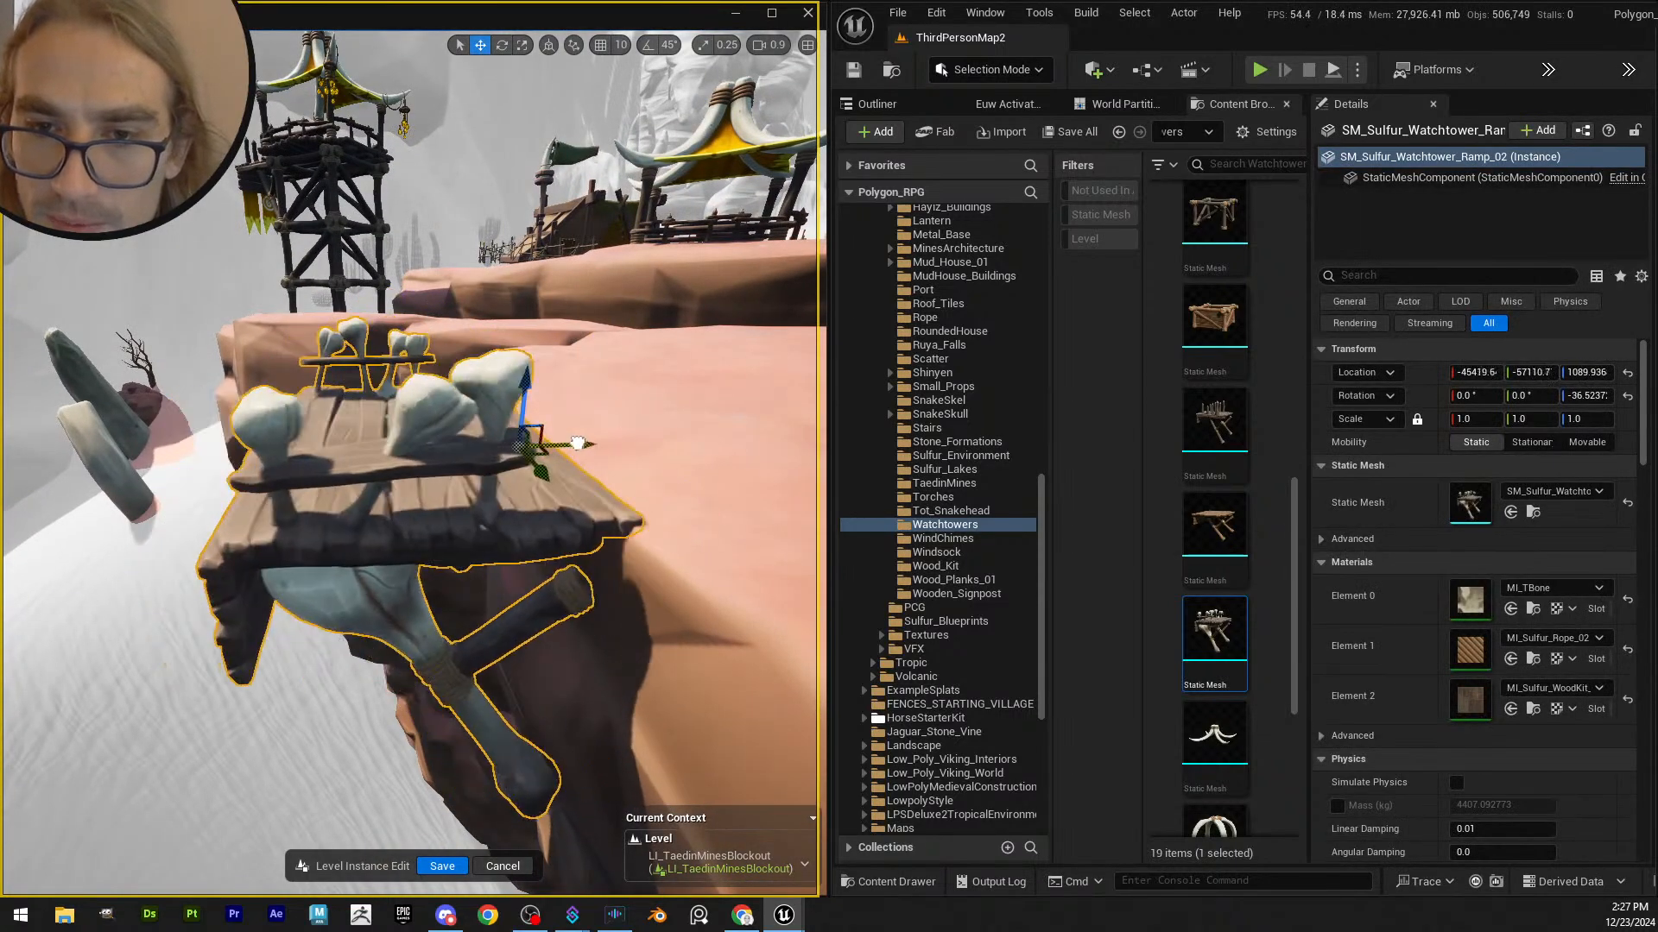
{"action": "key", "text": "Escape"}
{"action": "right_click_drag", "start_coordinate": [607, 447], "coordinate": [560, 412]}
- Move the long Large_Rock_02 boulder to about X -38036, Y -55050, Z 587
{"action": "left_click", "coordinate": [342, 533]}
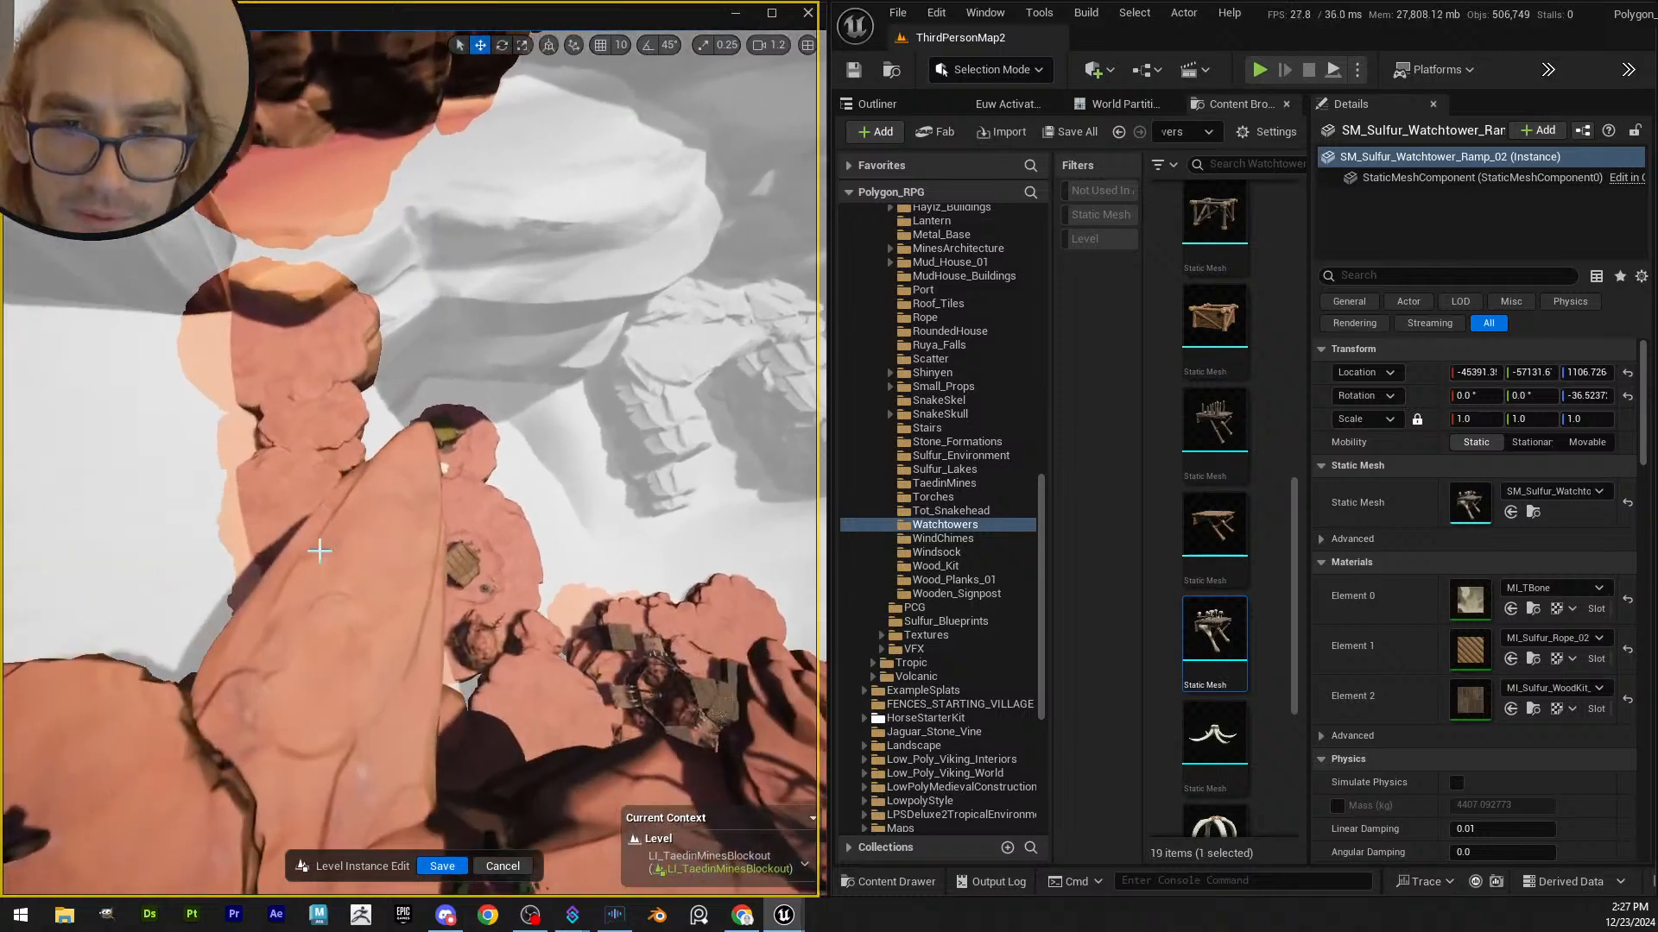
{"action": "left_click", "coordinate": [319, 550]}
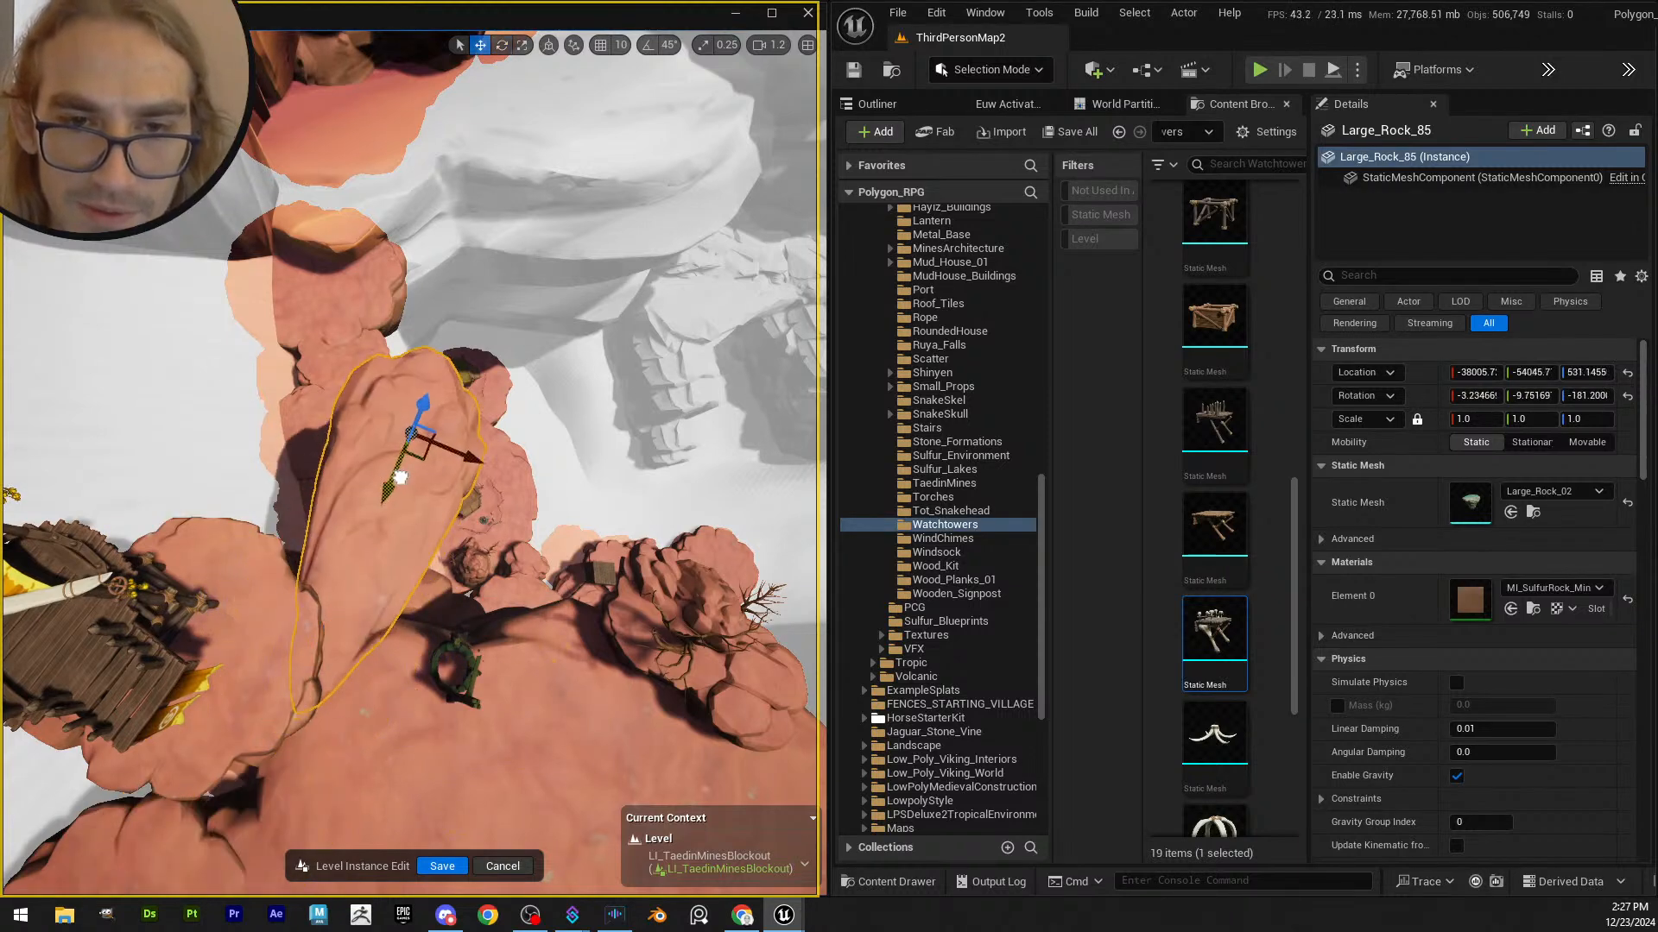
{"action": "right_click_drag", "start_coordinate": [410, 483], "coordinate": [388, 523]}
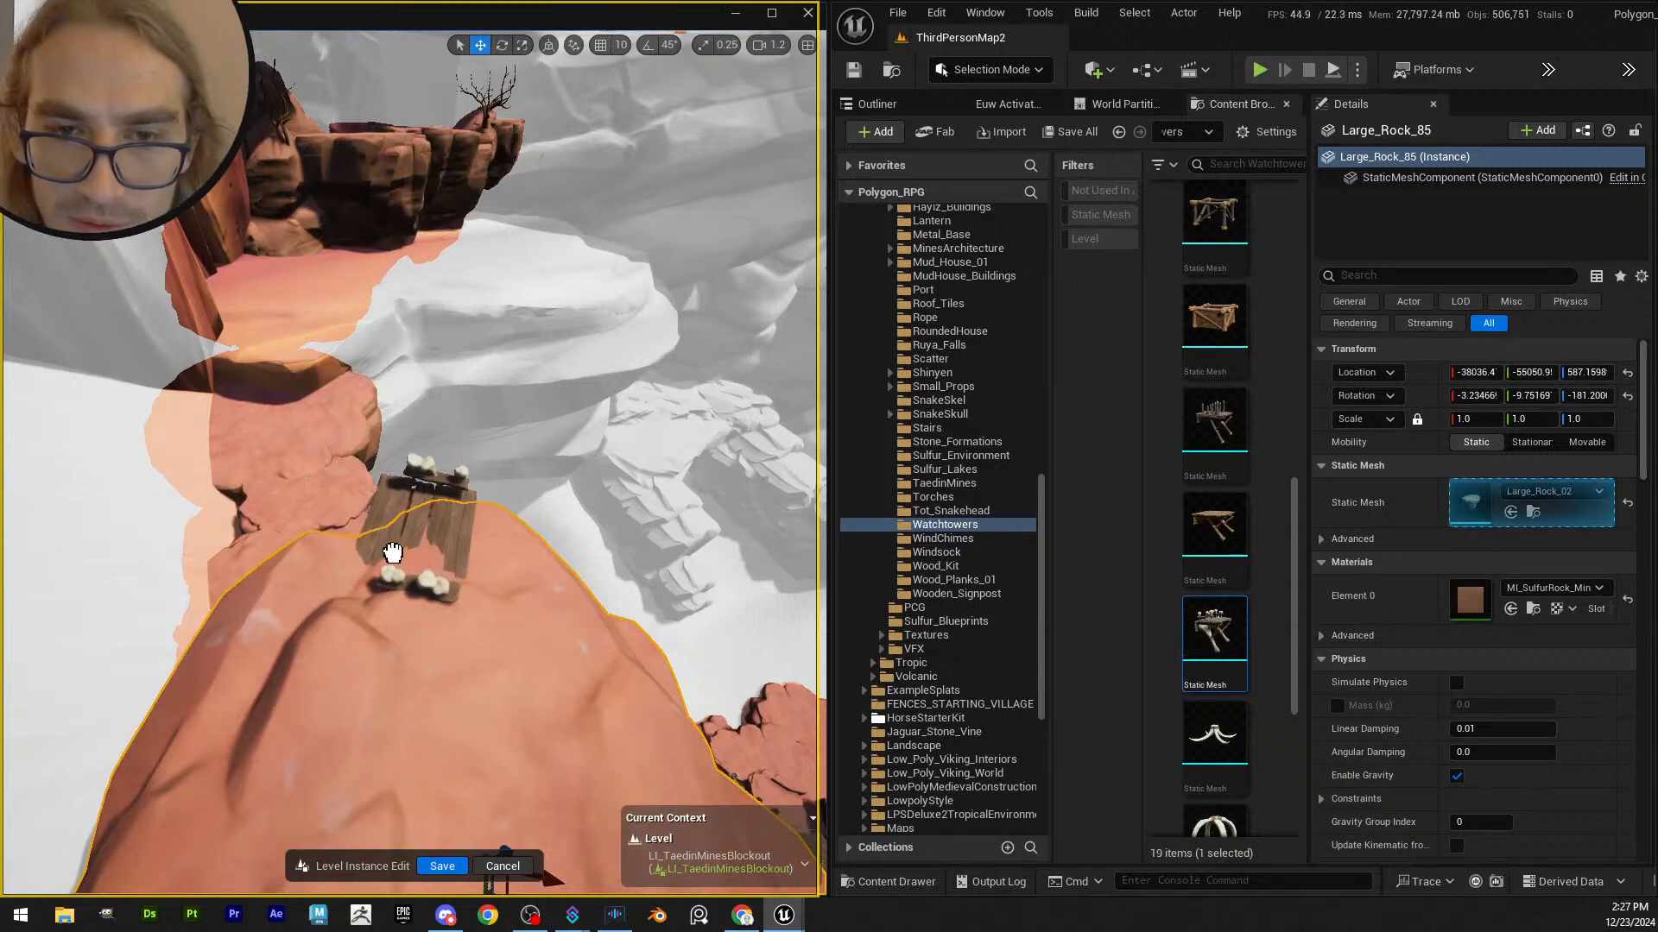
- Place another bone-decorated ramp at the far end of the long rock, rotated to about -111° with a tilt of about -1.5°
{"action": "left_click", "coordinate": [392, 553]}
{"action": "key", "text": "e"}
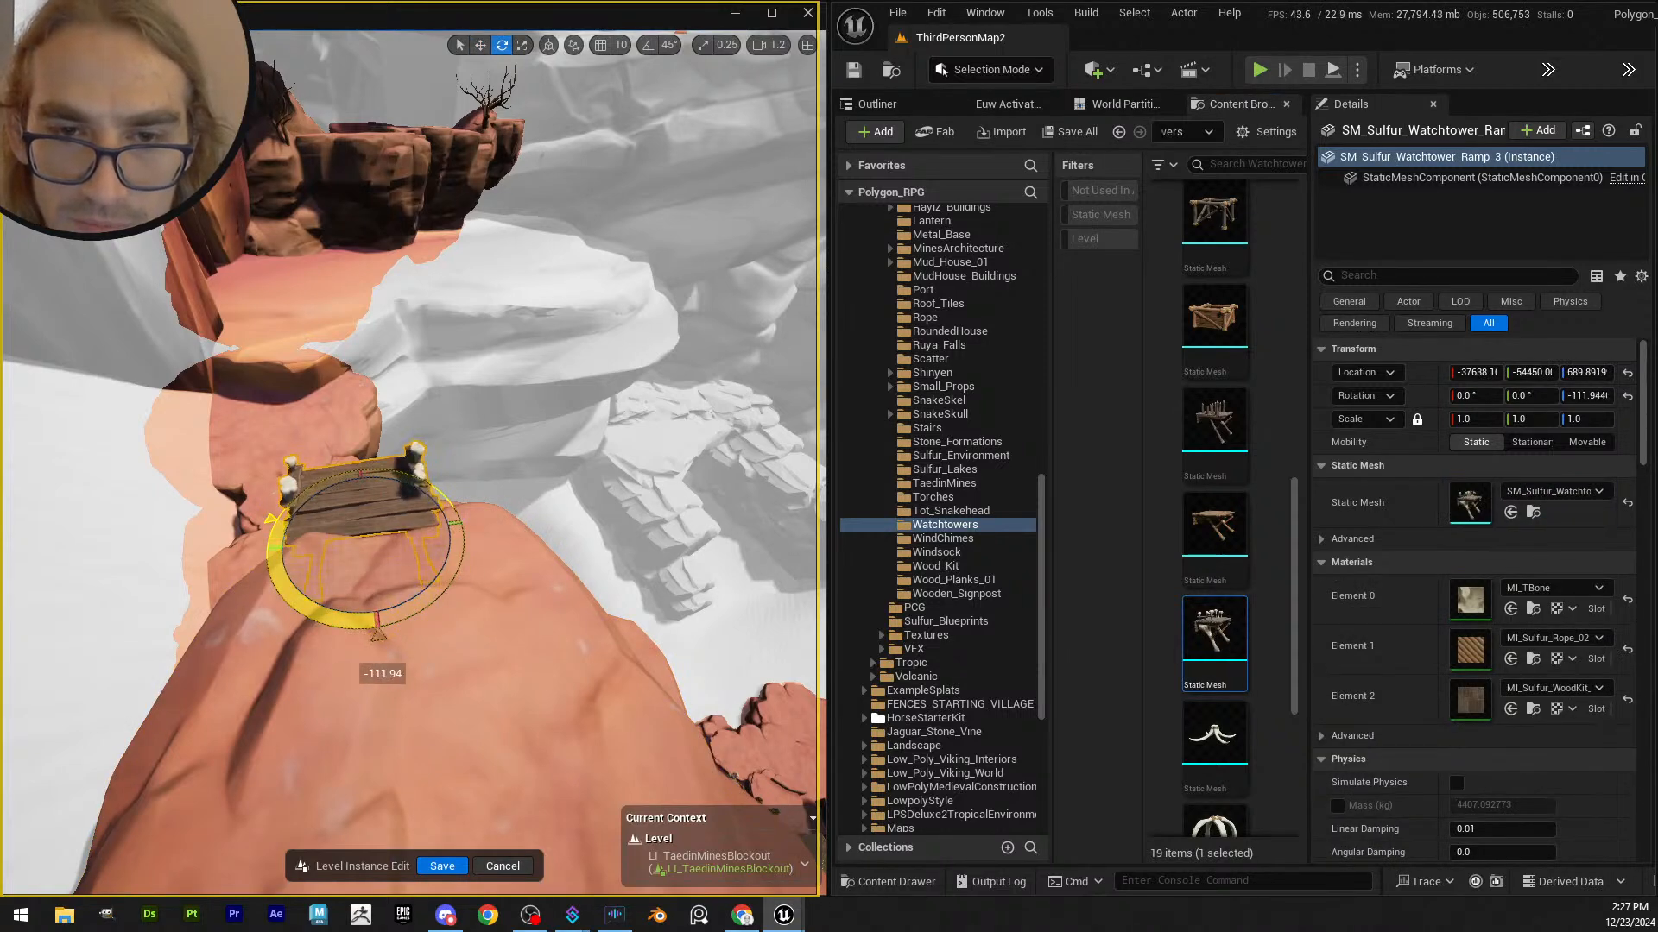
{"action": "right_click_drag", "start_coordinate": [486, 579], "coordinate": [403, 507]}
{"action": "key", "text": "w"}
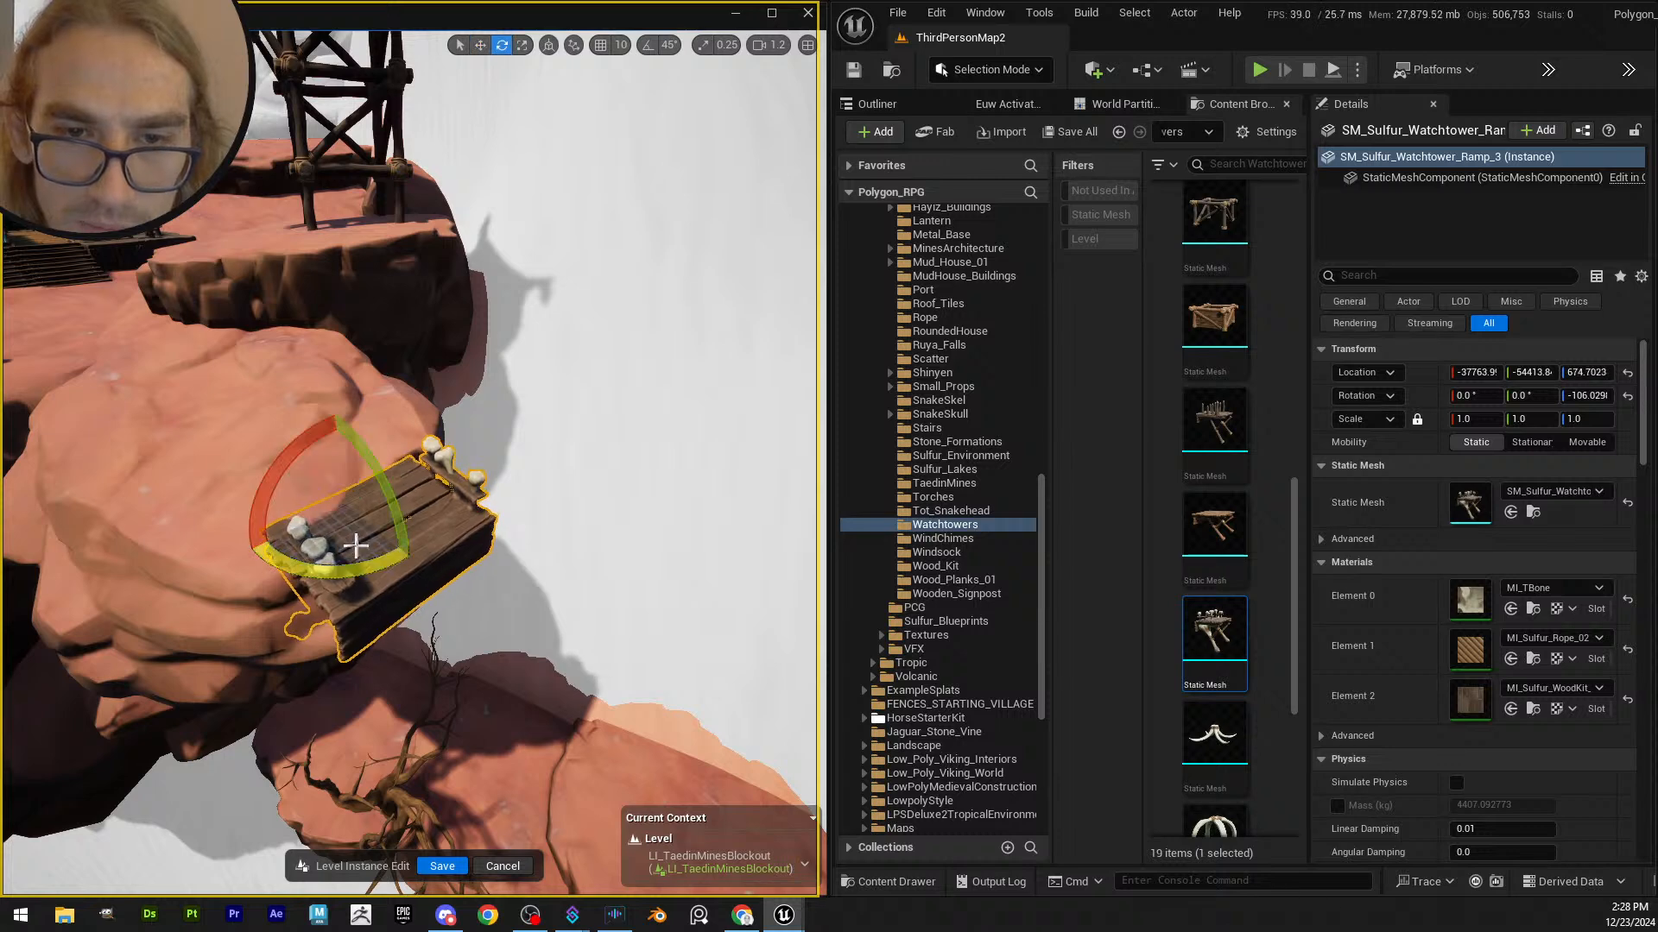
{"action": "right_click_drag", "start_coordinate": [406, 518], "coordinate": [415, 557]}
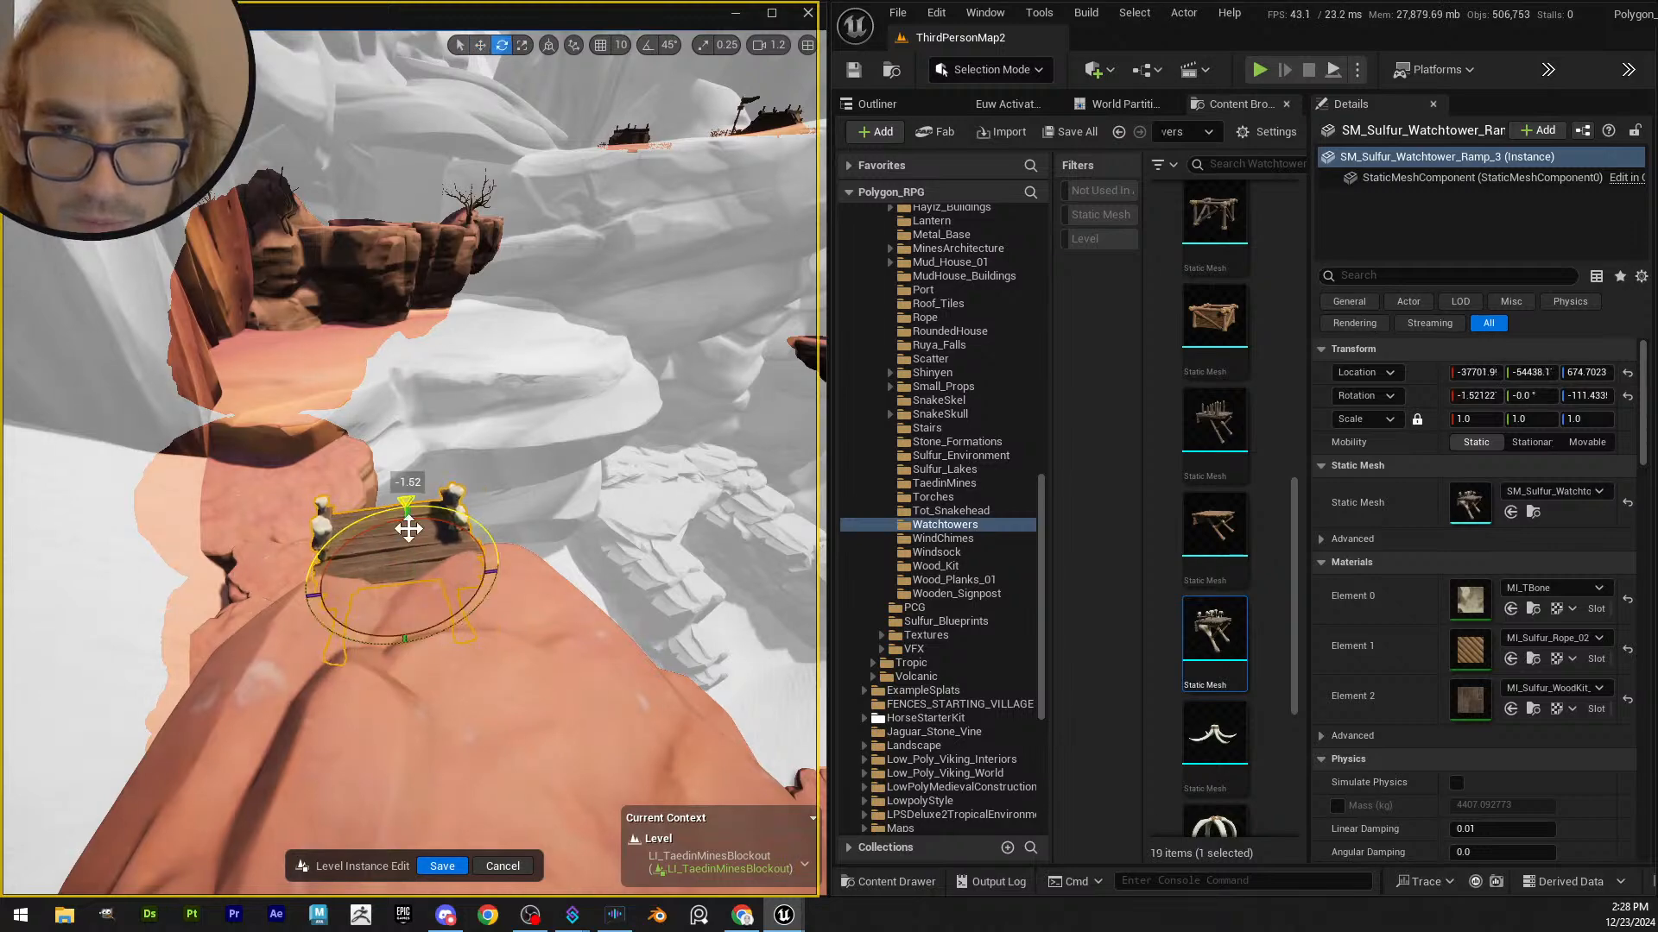
- Place a third ramp on the rock ledge facing the mining island, rotate it to about 76.5°, and slide it down to the ledge's edge
{"action": "right_click_drag", "start_coordinate": [408, 528], "coordinate": [197, 521]}
{"action": "key", "text": "w"}
{"action": "scroll", "coordinate": [408, 528], "scroll_direction": "up", "scroll_amount": 1}
{"action": "scroll", "coordinate": [408, 529], "scroll_direction": "down", "scroll_amount": 1}
{"action": "left_click_drag", "start_coordinate": [1219, 624], "coordinate": [431, 600]}
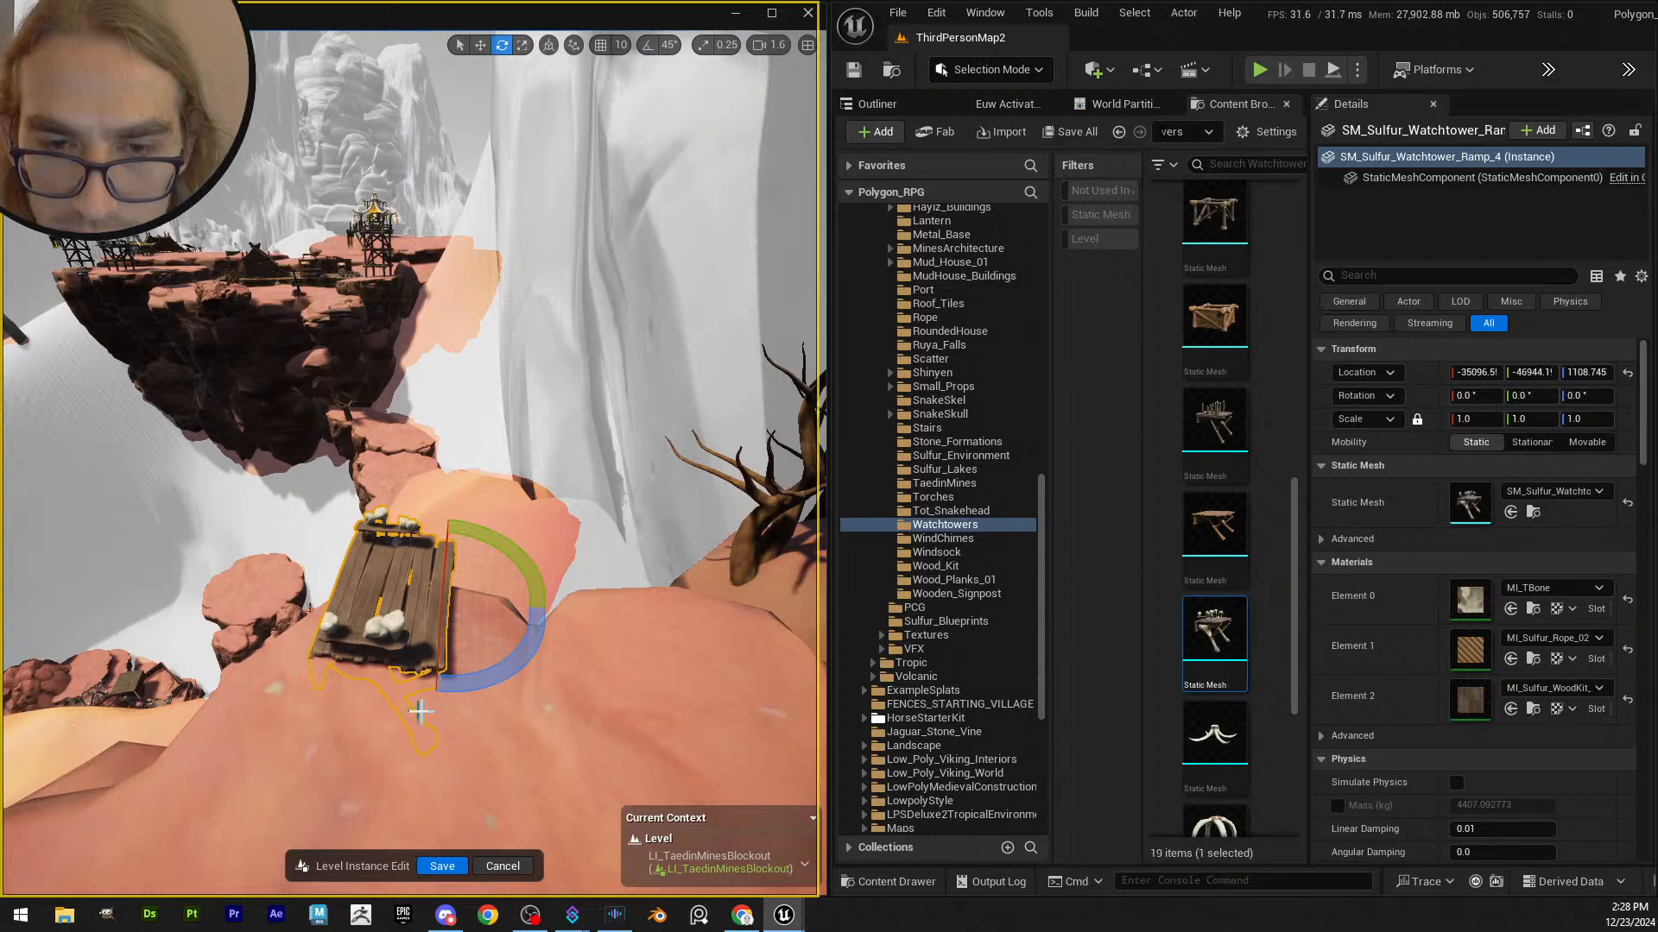
{"action": "left_click_drag", "start_coordinate": [436, 691], "coordinate": [492, 665]}
{"action": "key", "text": "w"}
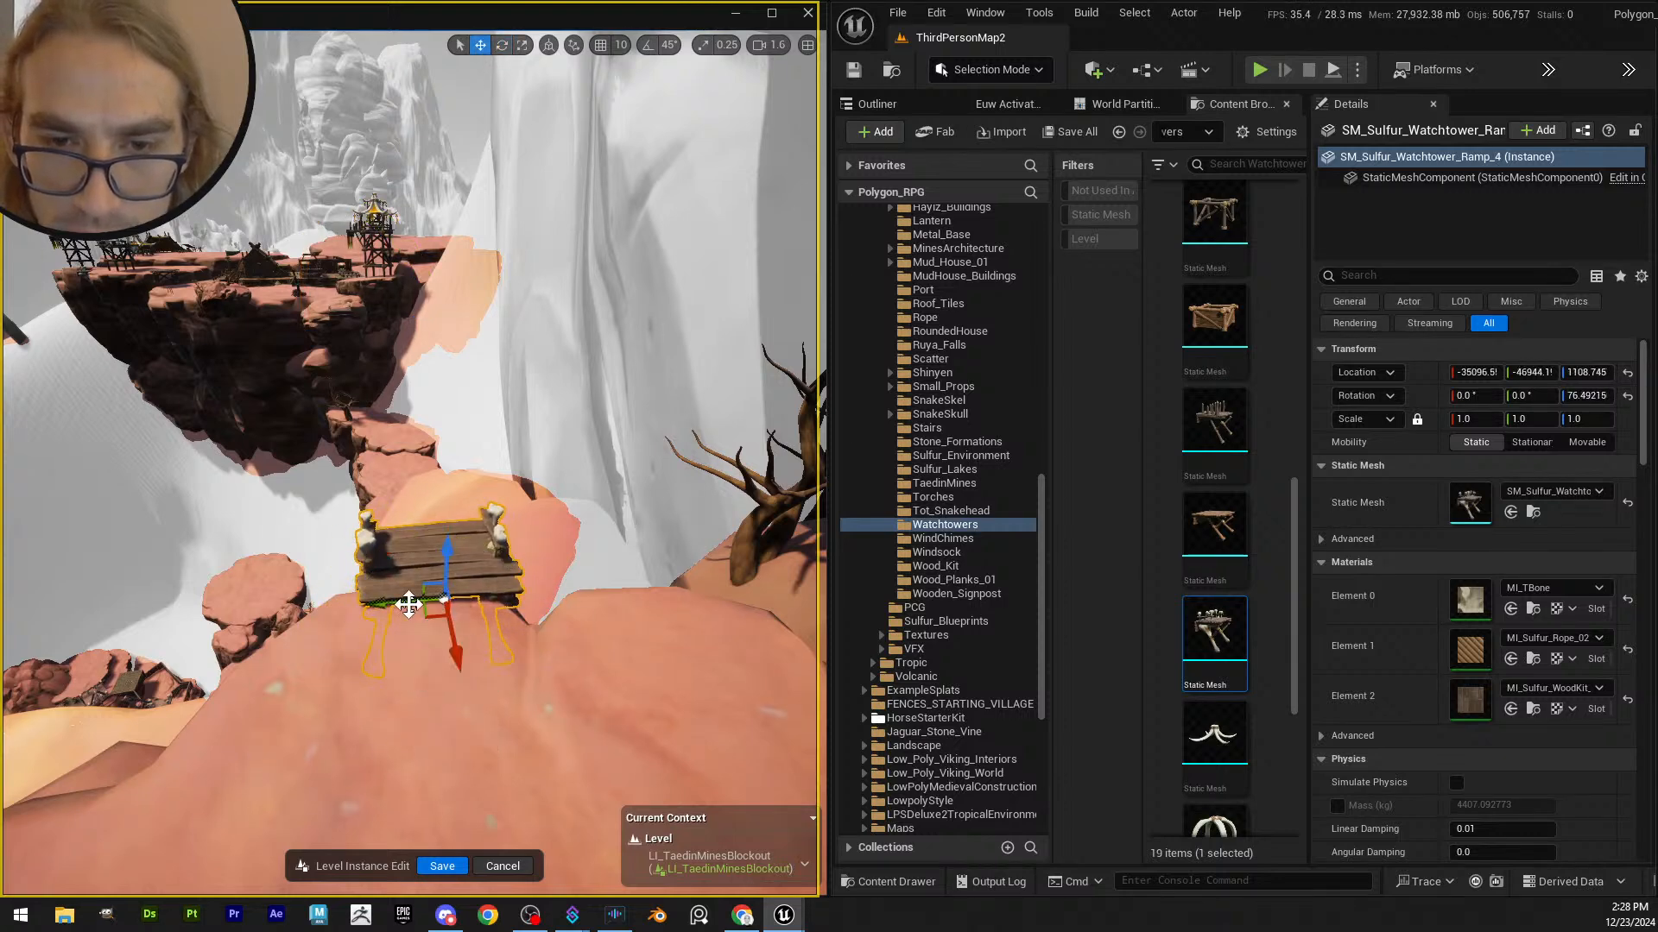
{"action": "left_click_drag", "start_coordinate": [408, 604], "coordinate": [347, 606]}
{"action": "left_click_drag", "start_coordinate": [399, 551], "coordinate": [393, 556]}
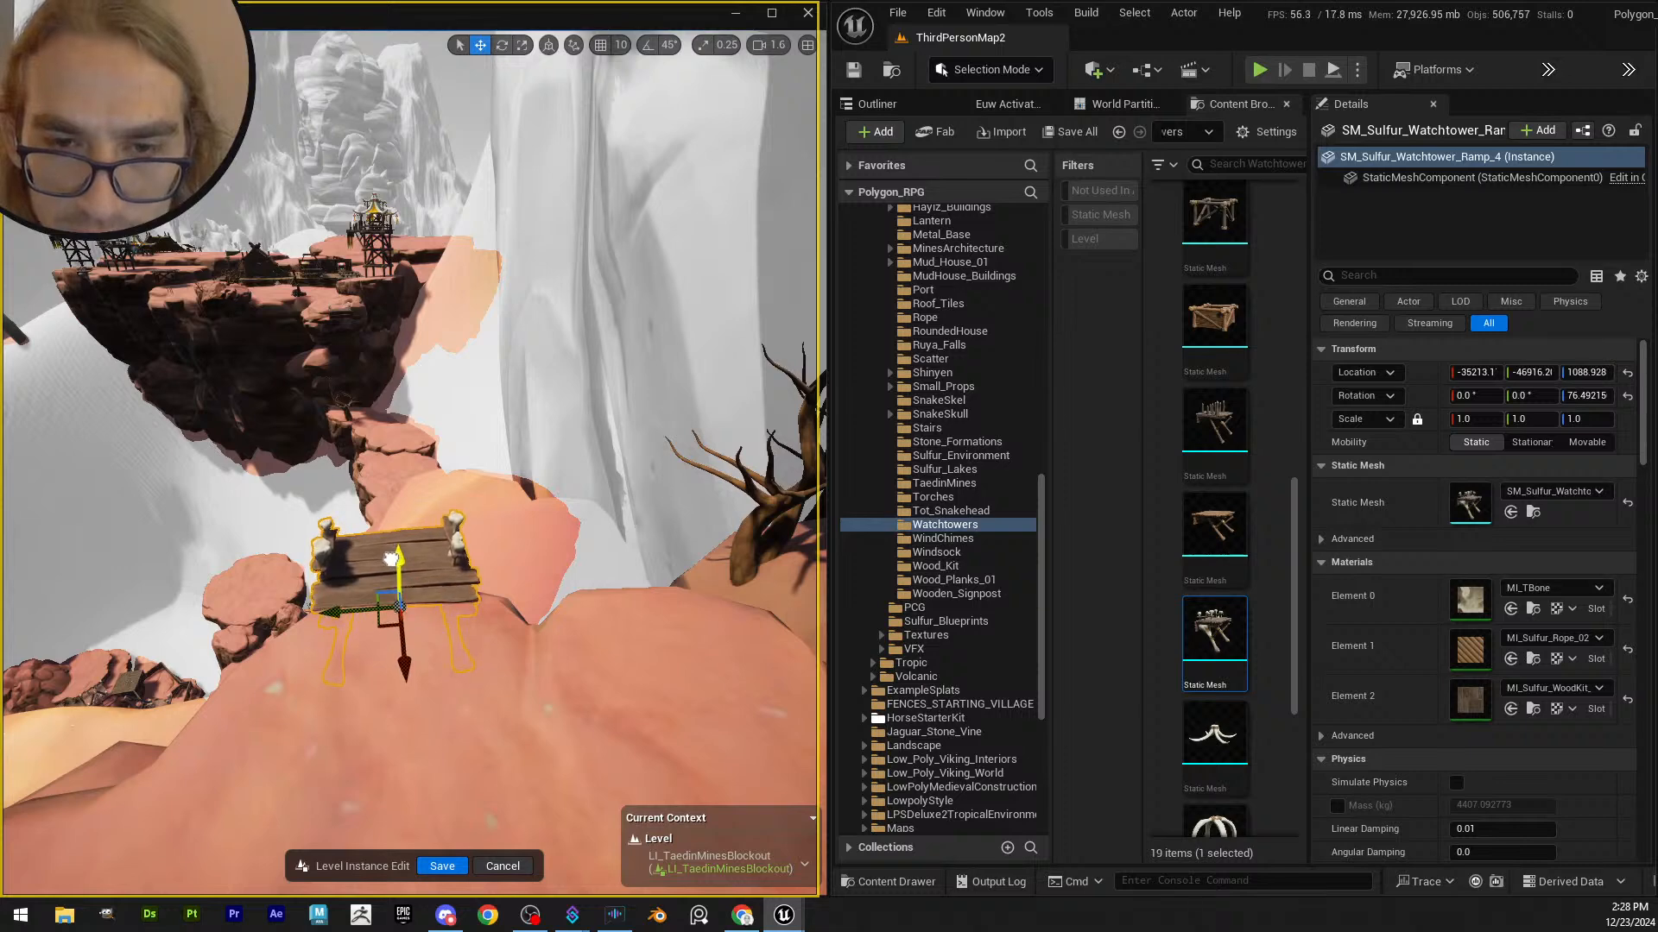
- Fine-tune the third ramp's rotation and save the LI_TaedinMinesBlockout level instance edits
{"action": "right_click_drag", "start_coordinate": [437, 591], "coordinate": [420, 577]}
{"action": "key", "text": "e"}
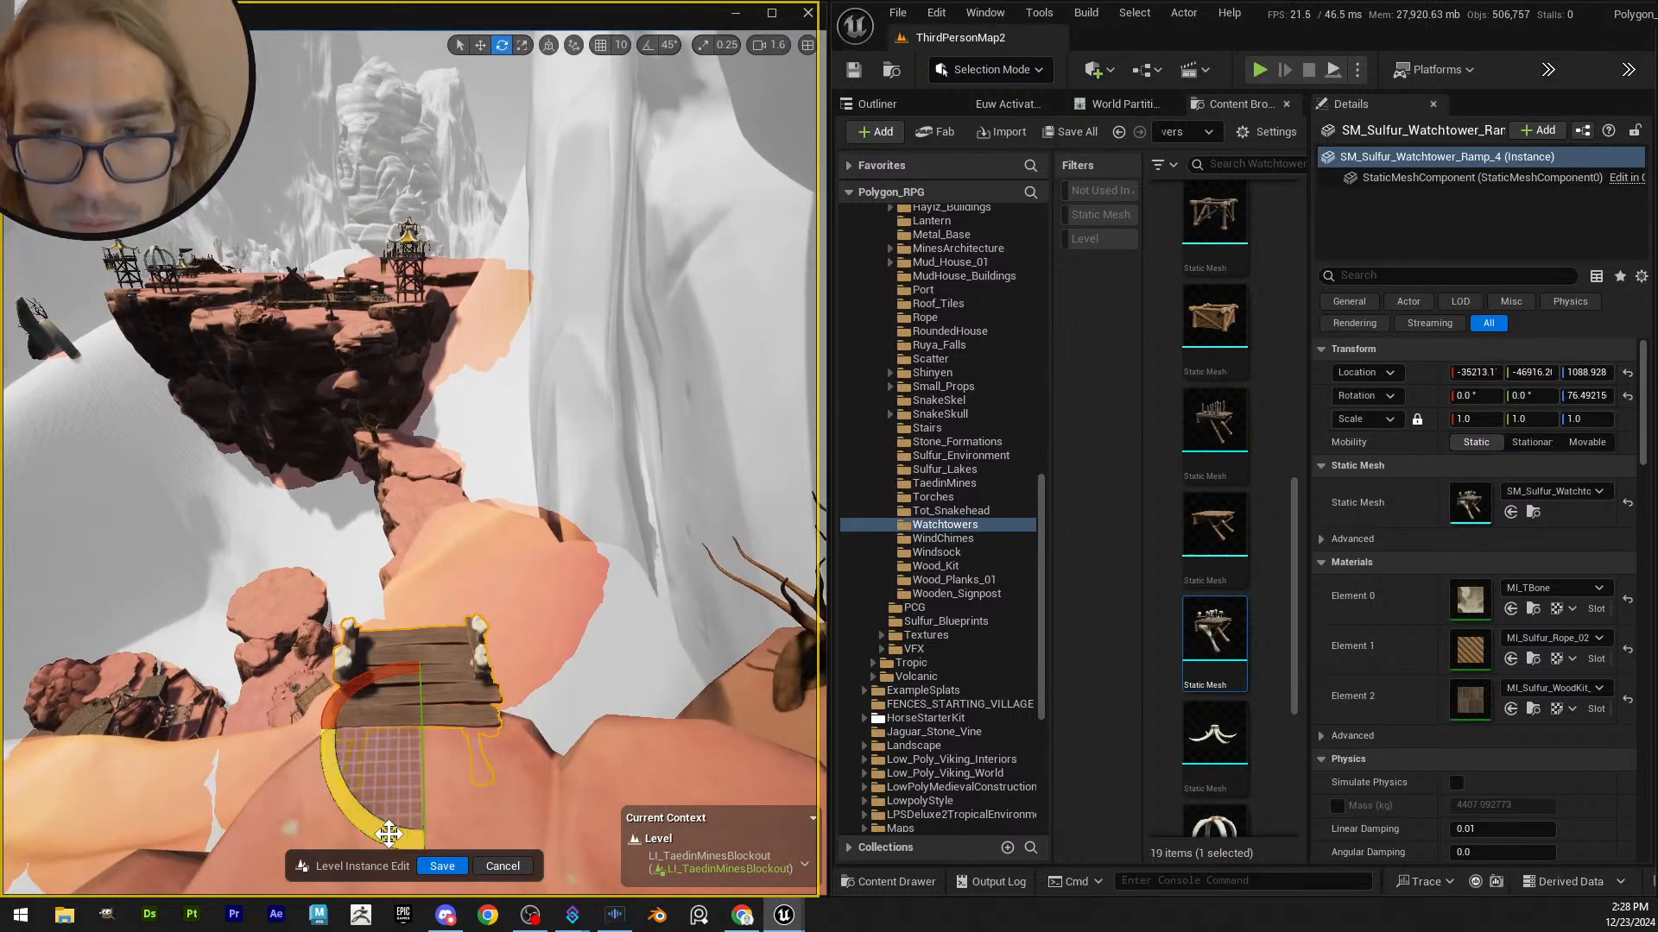
{"action": "left_click_drag", "start_coordinate": [389, 834], "coordinate": [383, 836]}
{"action": "left_click", "coordinate": [442, 866]}
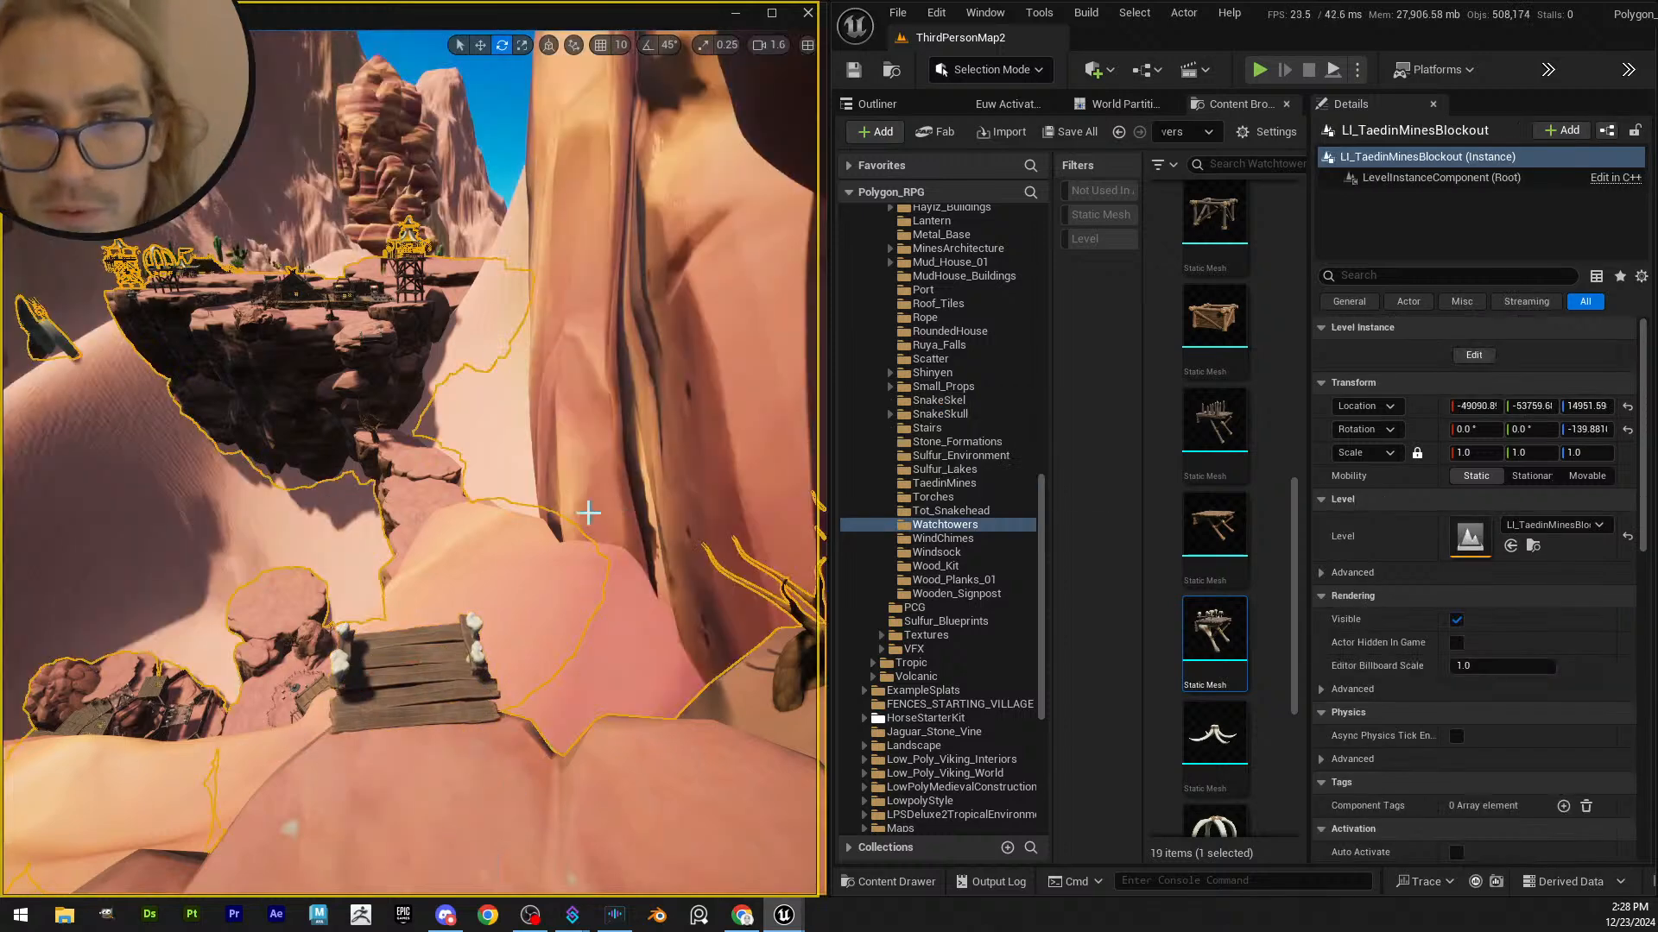
- Clear the selection, place the SM_Sulfur_Watchtower_Roof_03 plank roof on the sand beneath the rock overhang, and rotate it to about -74°
{"action": "key", "text": "Escape"}
{"action": "right_click_drag", "start_coordinate": [437, 581], "coordinate": [536, 596]}
{"action": "right_click_drag", "start_coordinate": [410, 466], "coordinate": [501, 444]}
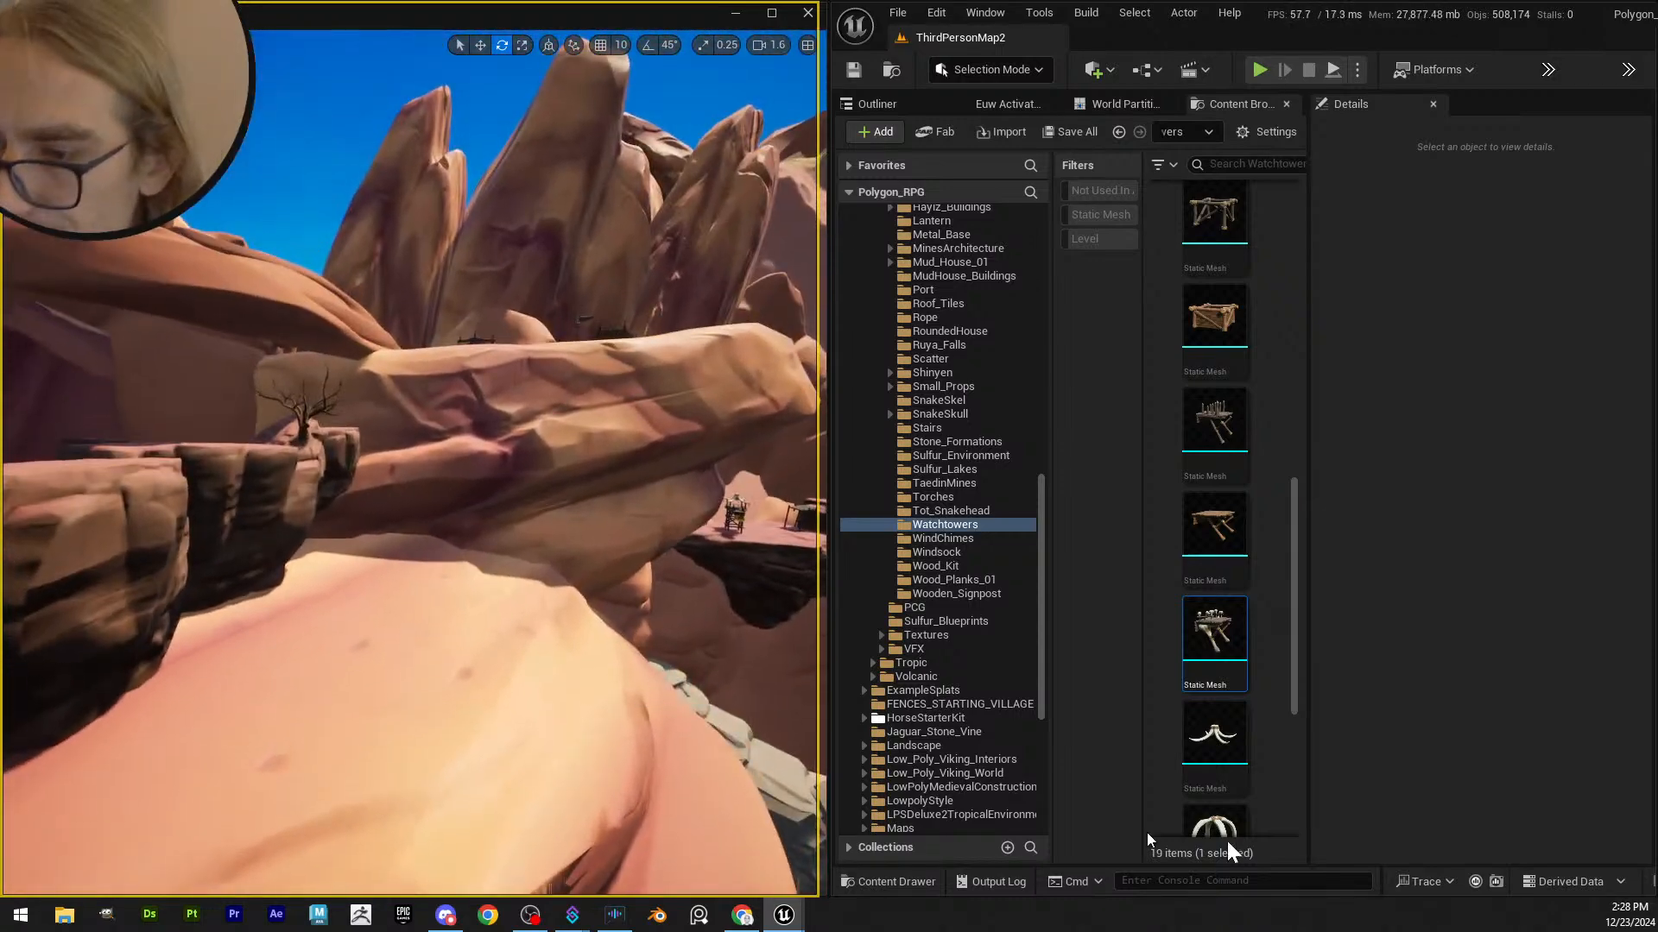
{"action": "scroll", "coordinate": [1226, 841], "scroll_direction": "down", "scroll_amount": 3}
{"action": "right_click_drag", "start_coordinate": [484, 518], "coordinate": [380, 522]}
{"action": "scroll", "coordinate": [501, 510], "scroll_direction": "up", "scroll_amount": 4}
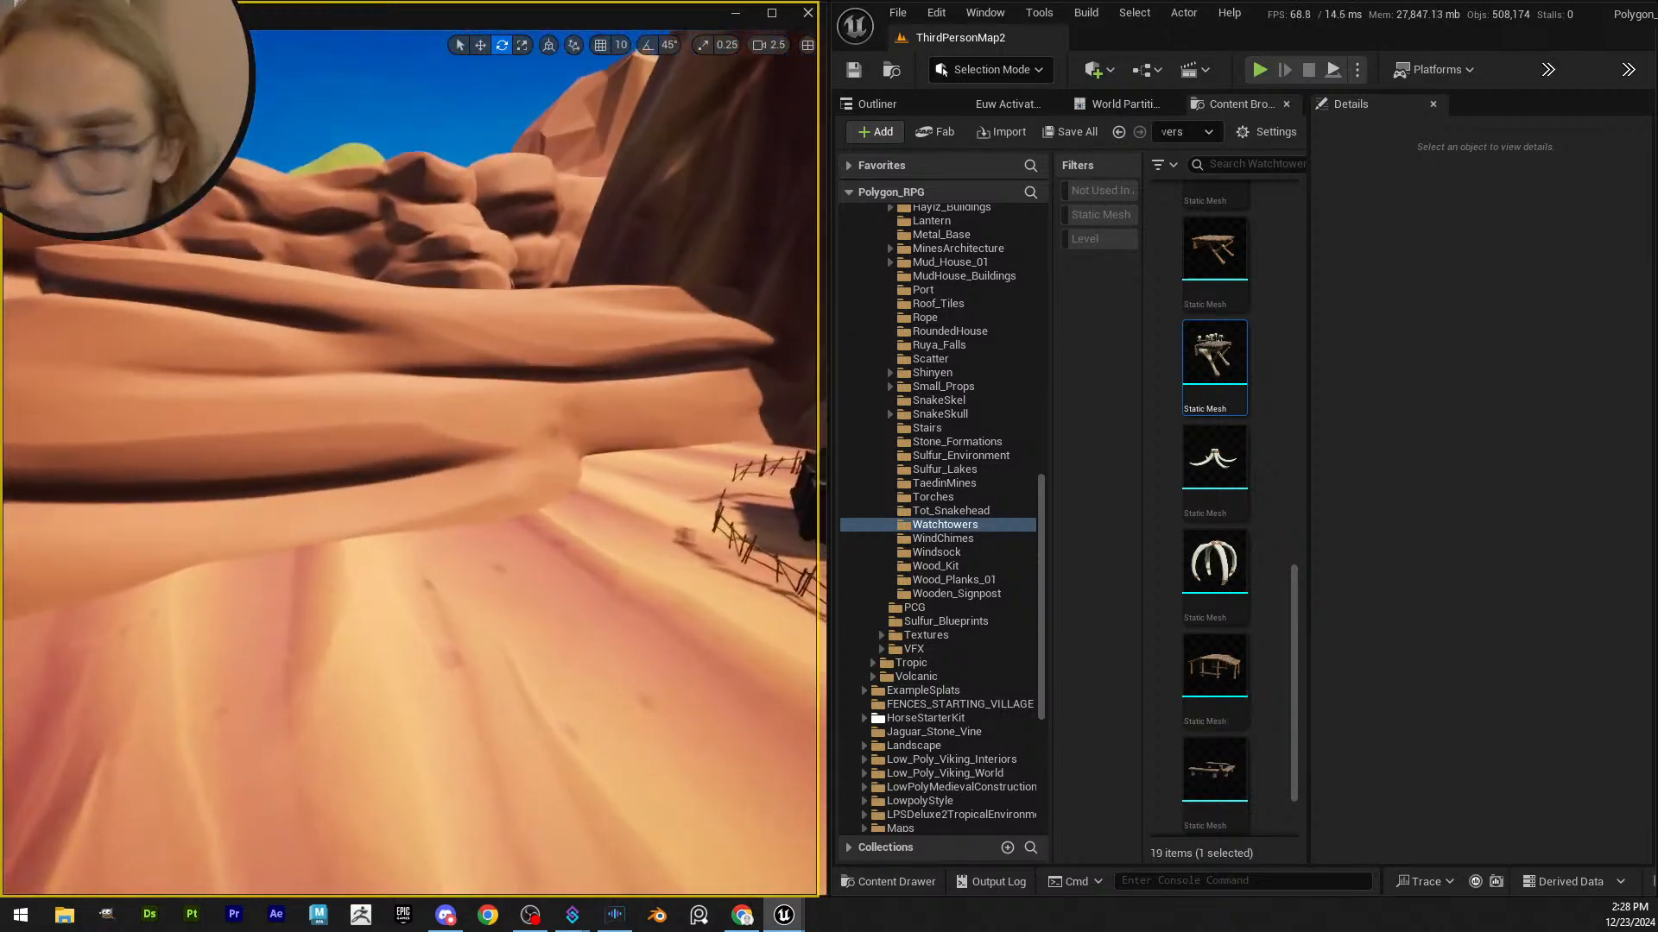
{"action": "left_click_drag", "start_coordinate": [1221, 671], "coordinate": [380, 583]}
{"action": "left_click_drag", "start_coordinate": [422, 669], "coordinate": [191, 675]}
{"action": "right_click_drag", "start_coordinate": [447, 656], "coordinate": [452, 682]}
{"action": "key", "text": "w"}
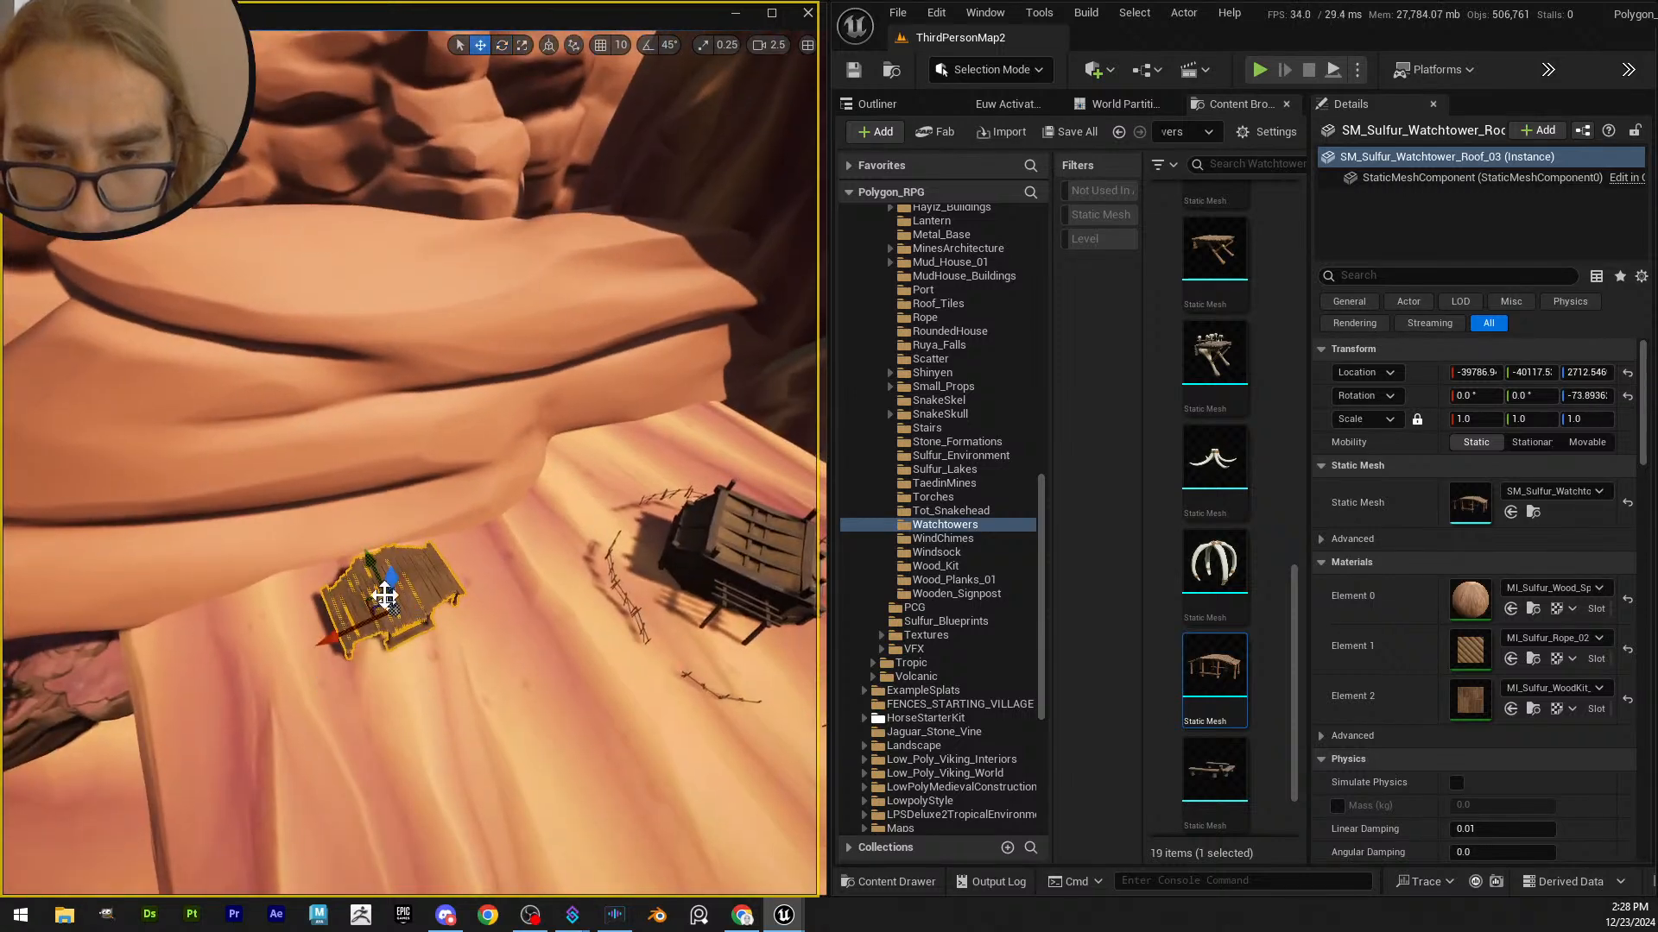
- Nudge the plank roof closer to the rock wall and set its vertical rotation to about -67°
{"action": "left_click_drag", "start_coordinate": [367, 570], "coordinate": [360, 557]}
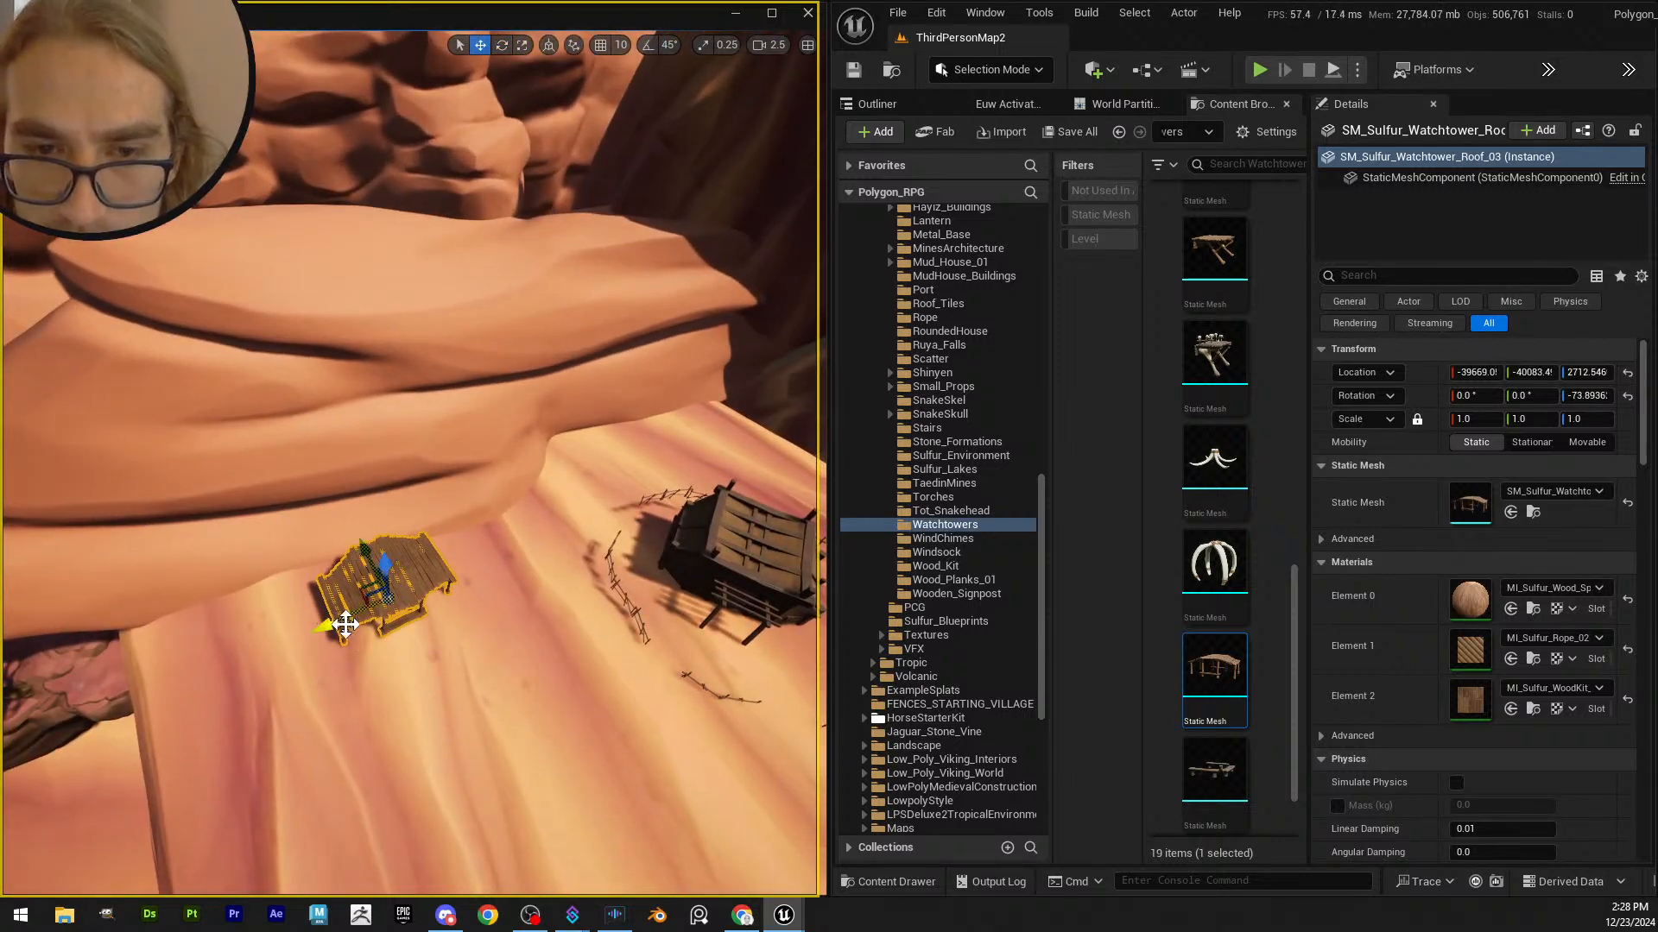
{"action": "key", "text": "e"}
{"action": "left_click_drag", "start_coordinate": [374, 702], "coordinate": [364, 702]}
{"action": "right_click_drag", "start_coordinate": [573, 648], "coordinate": [366, 693]}
- Place the SM_Sulfur_Watchtower_Walls_01 railing on the sand between the plank roof and the hut, rotated to about 60.6°
{"action": "scroll", "coordinate": [1213, 715], "scroll_direction": "down", "scroll_amount": 1}
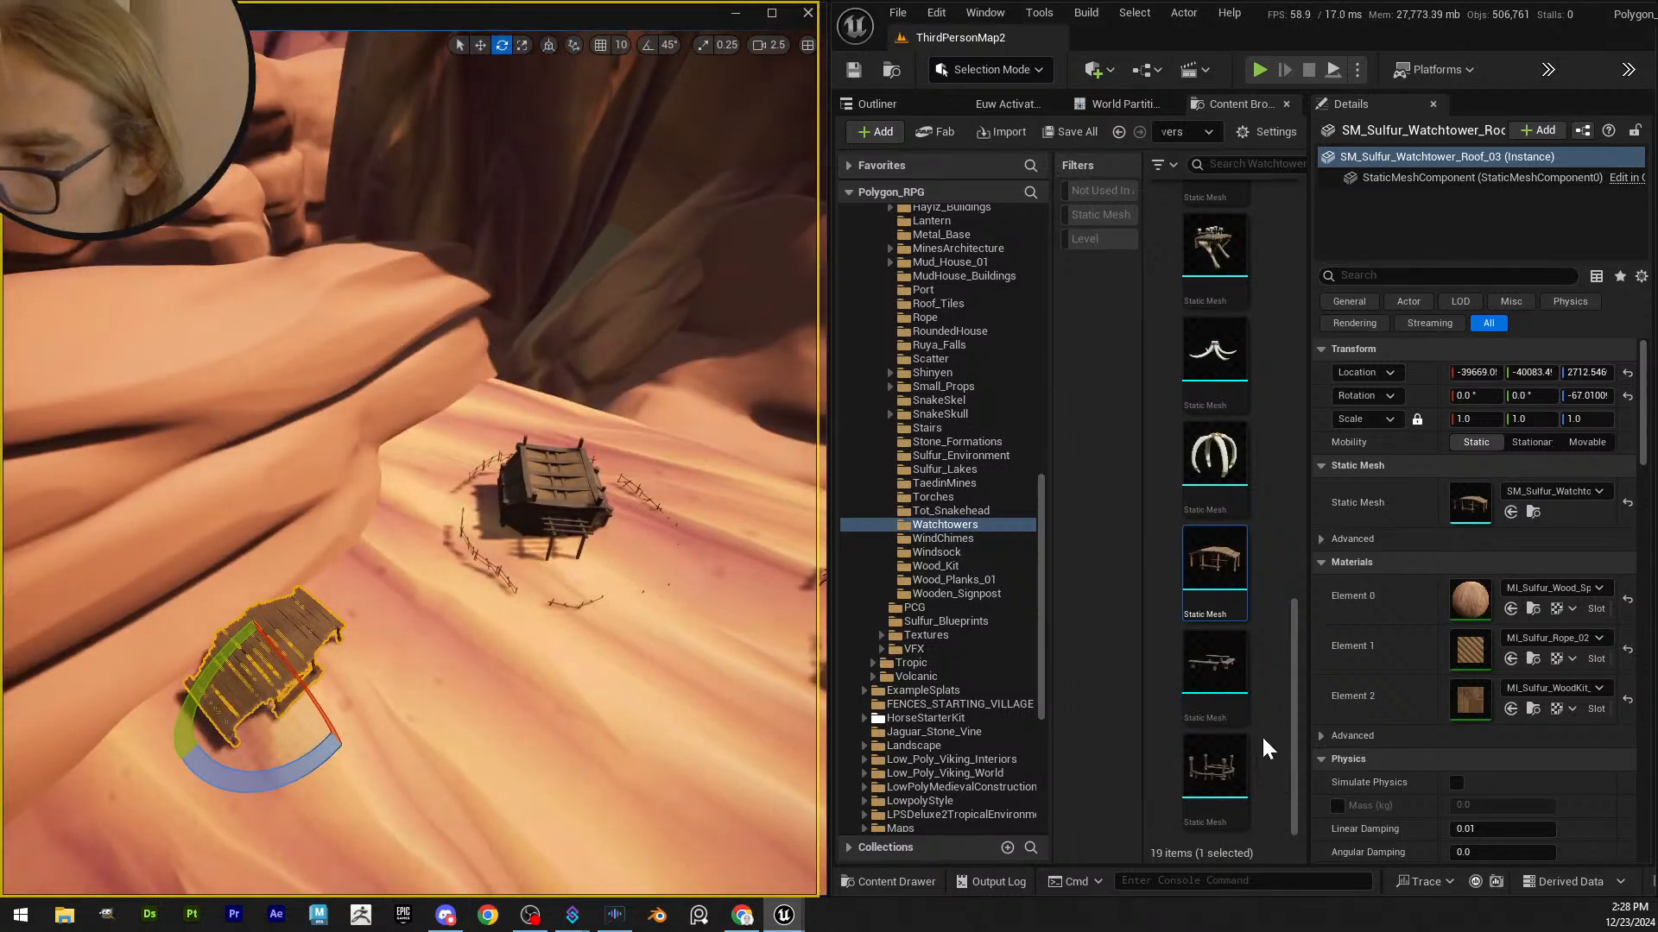
{"action": "left_click_drag", "start_coordinate": [1226, 764], "coordinate": [380, 587]}
{"action": "mouse_move", "coordinate": [411, 686]}
{"action": "right_mouse_down"}
{"action": "mouse_move", "coordinate": [346, 656]}
{"action": "mouse_move", "coordinate": [431, 683]}
{"action": "right_mouse_up"}
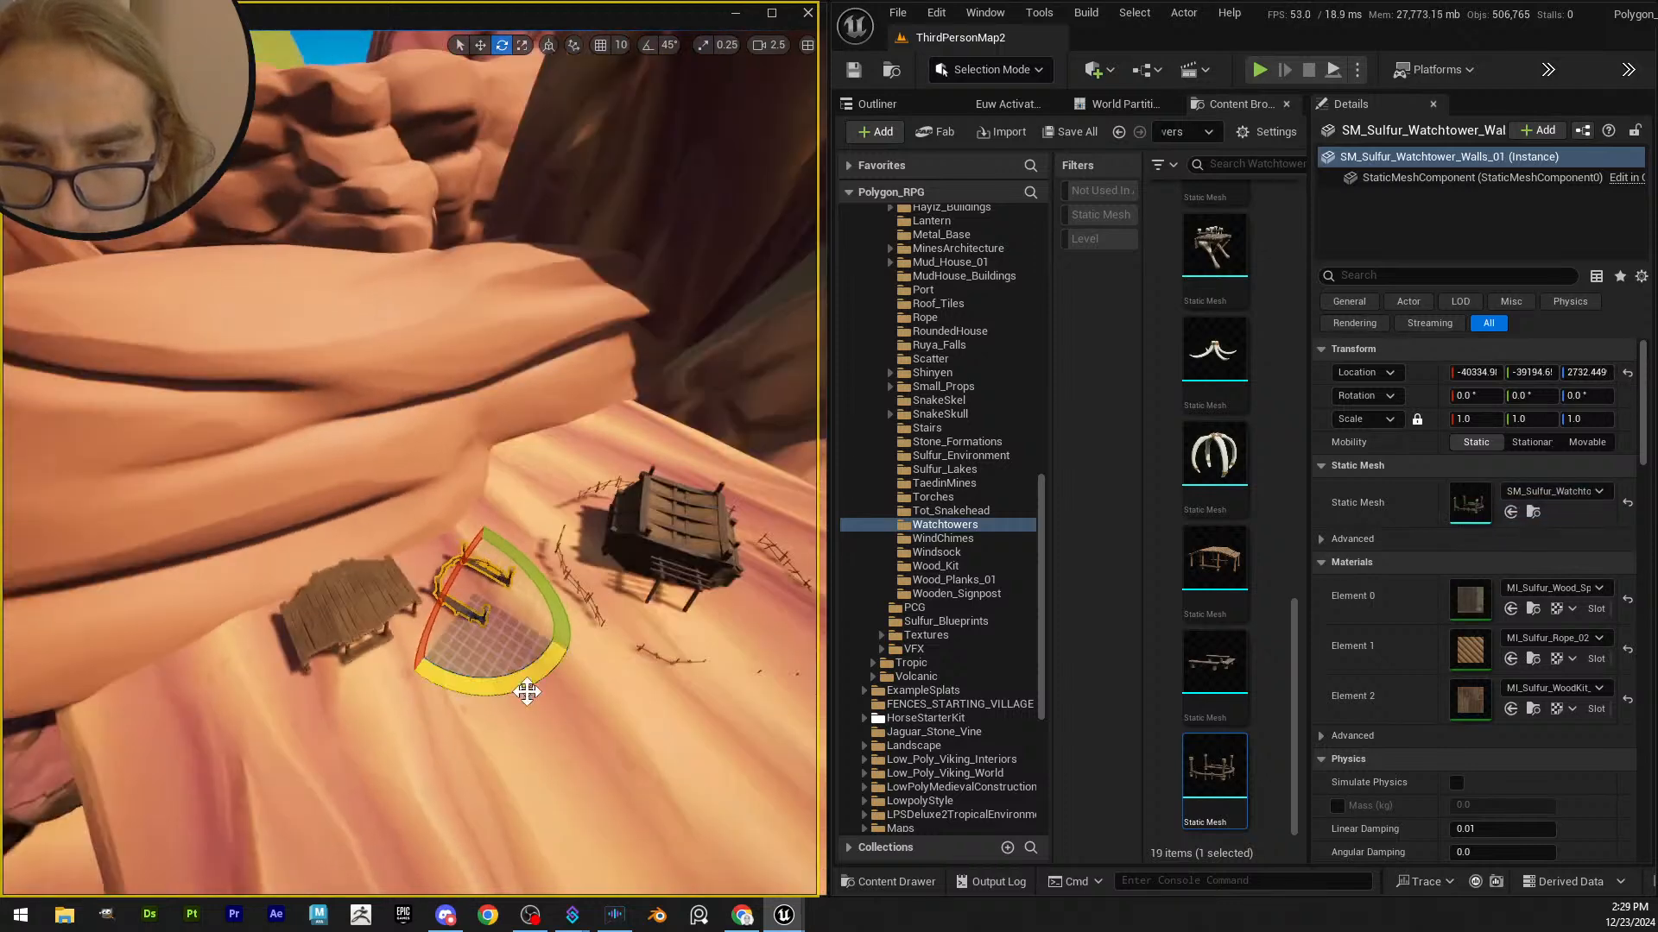
{"action": "left_click_drag", "start_coordinate": [525, 691], "coordinate": [469, 694]}
{"action": "right_click_drag", "start_coordinate": [468, 694], "coordinate": [621, 691]}
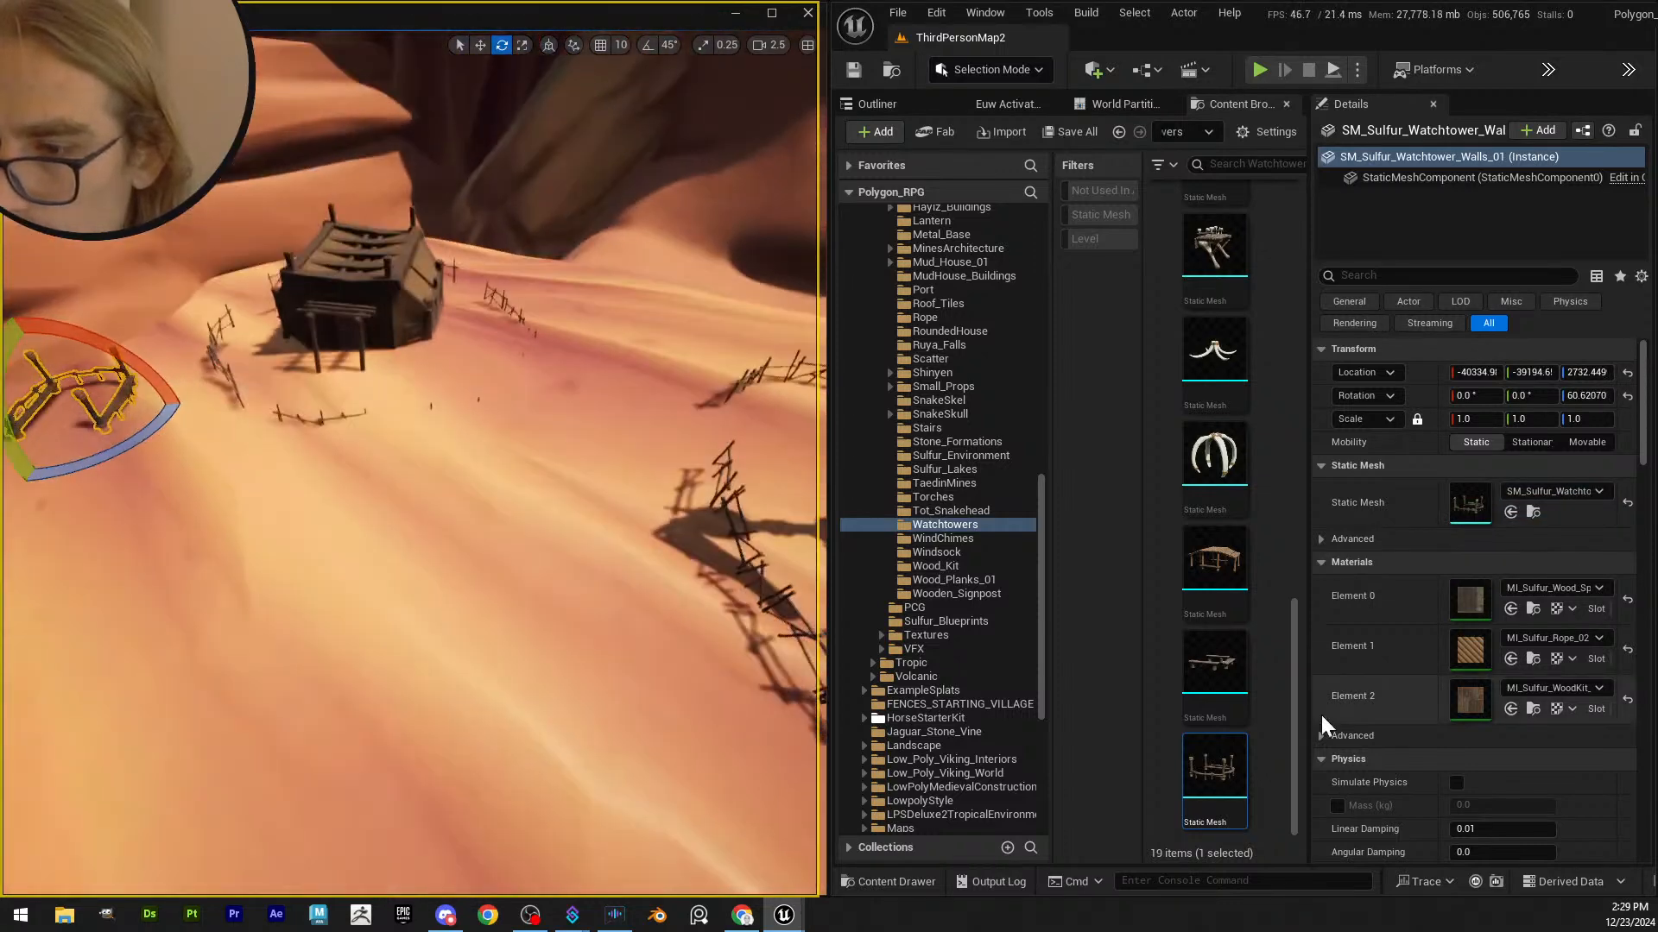
- Place the SM_Sulfur_Watchtower_Roof_02 rib roof on the sand beside the telescope near the mossy hut, rotated to about -77.4°
{"action": "left_click_drag", "start_coordinate": [1214, 453], "coordinate": [566, 452]}
{"action": "right_click_drag", "start_coordinate": [522, 421], "coordinate": [777, 410]}
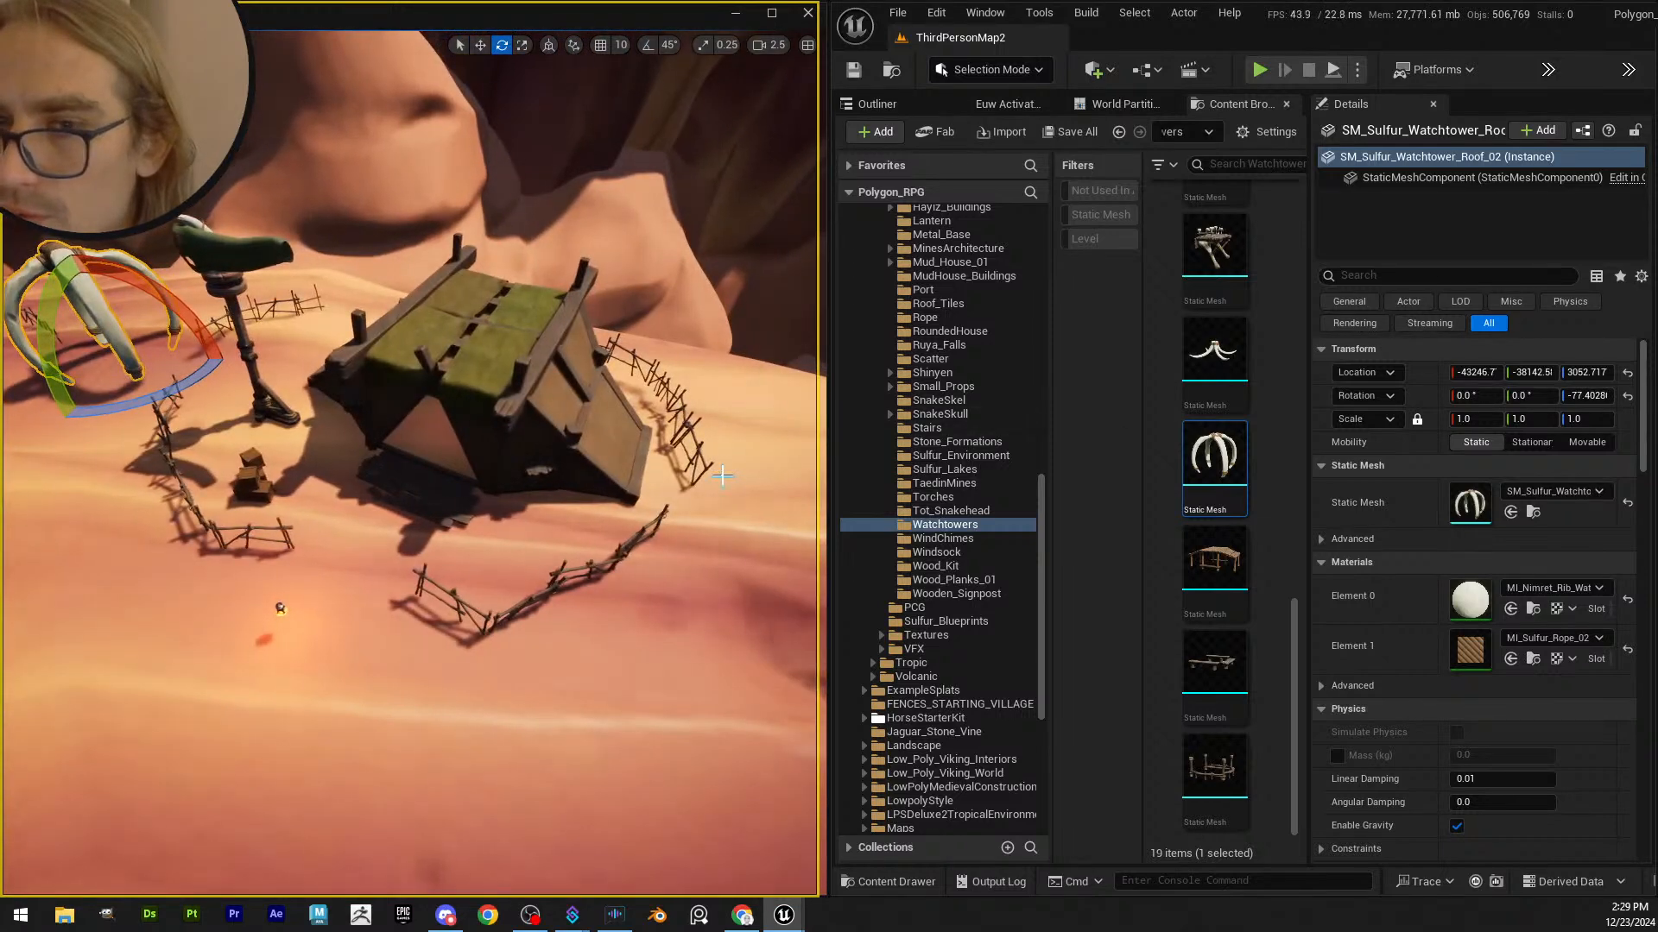
{"action": "right_click_drag", "start_coordinate": [722, 476], "coordinate": [708, 441]}
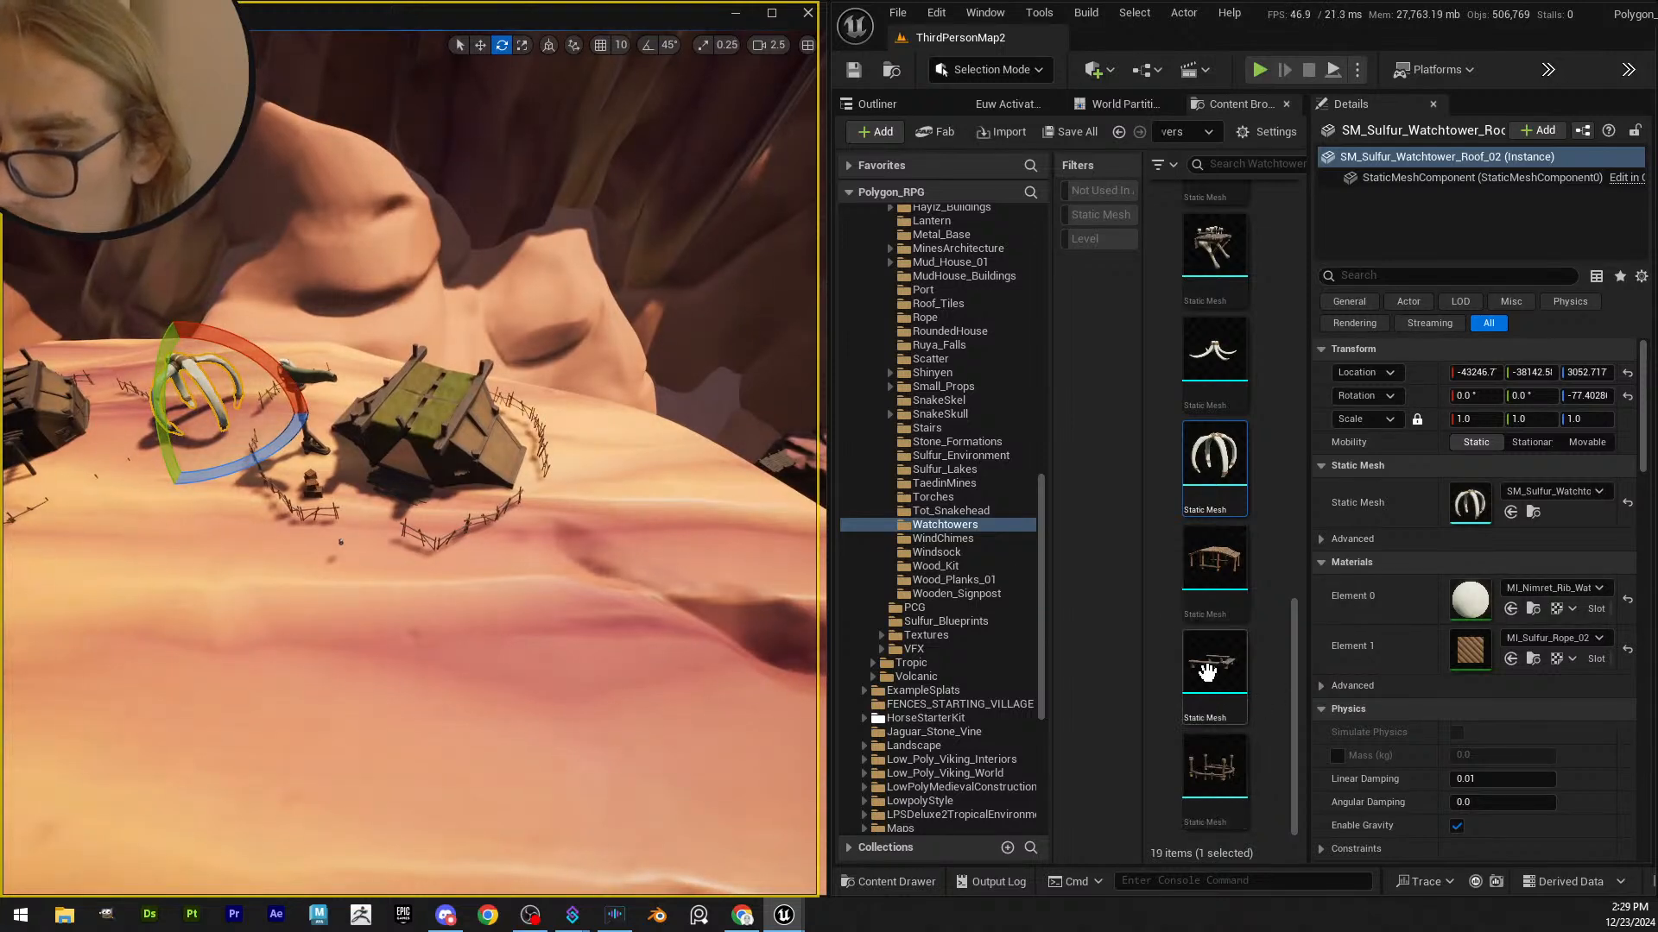
- Place the Sulfur watchtower tables mesh on the sand outside the fence on the mossy hut's far side, rotated to about 118.7°
{"action": "left_click_drag", "start_coordinate": [1156, 651], "coordinate": [131, 424]}
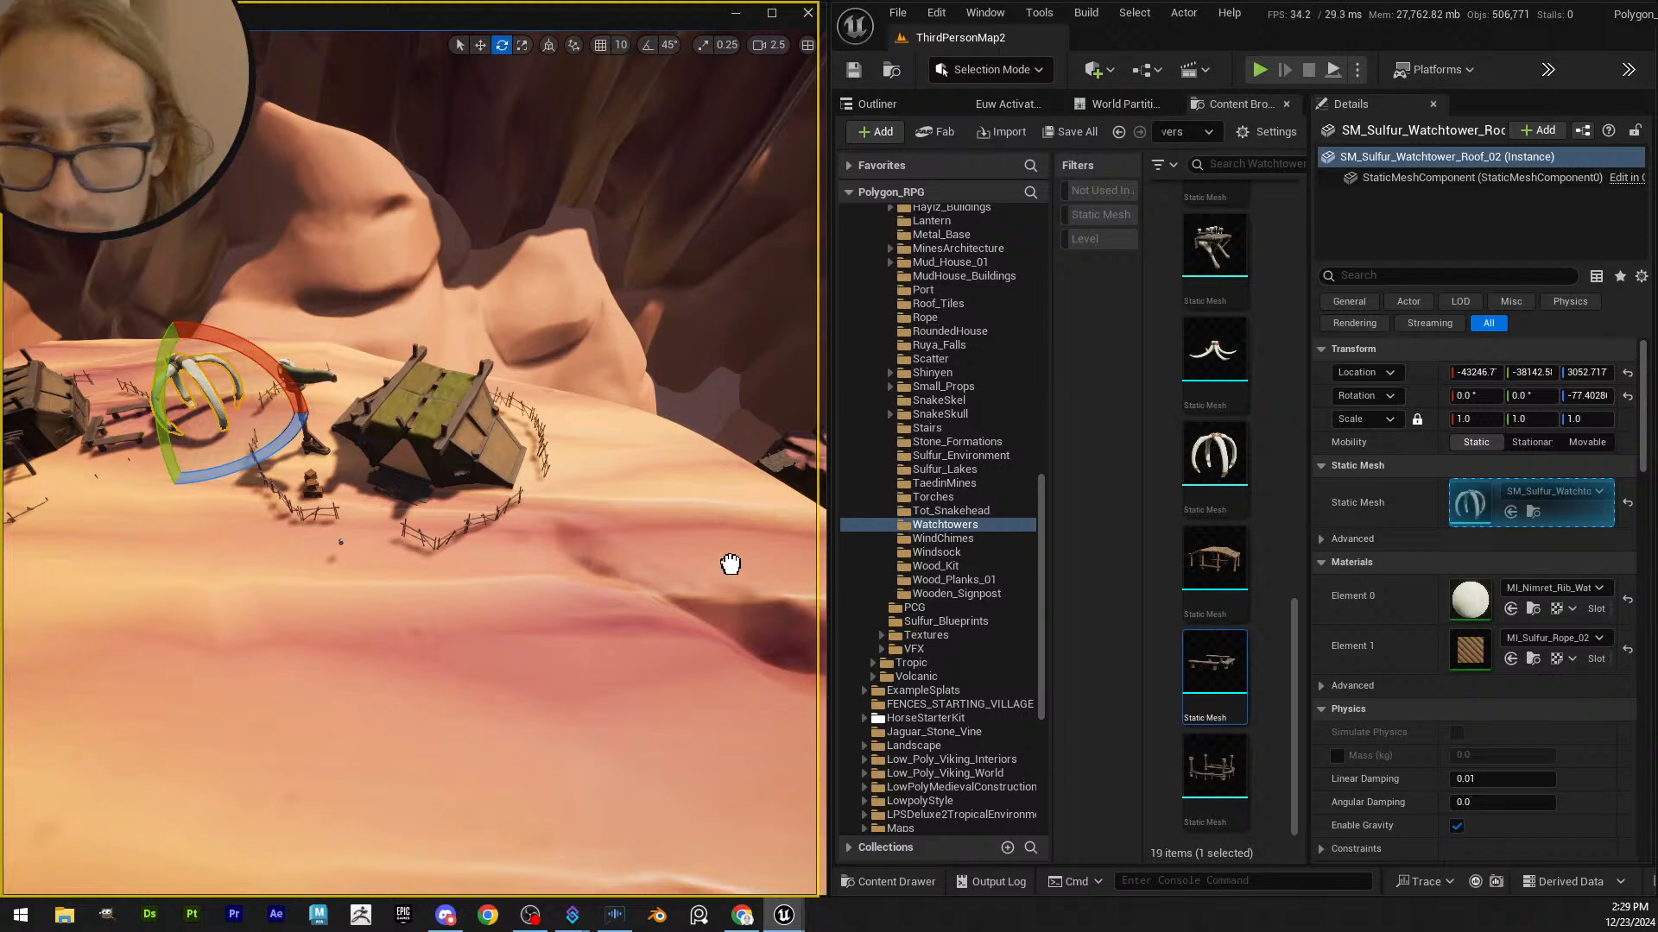
{"action": "left_click", "coordinate": [621, 518]}
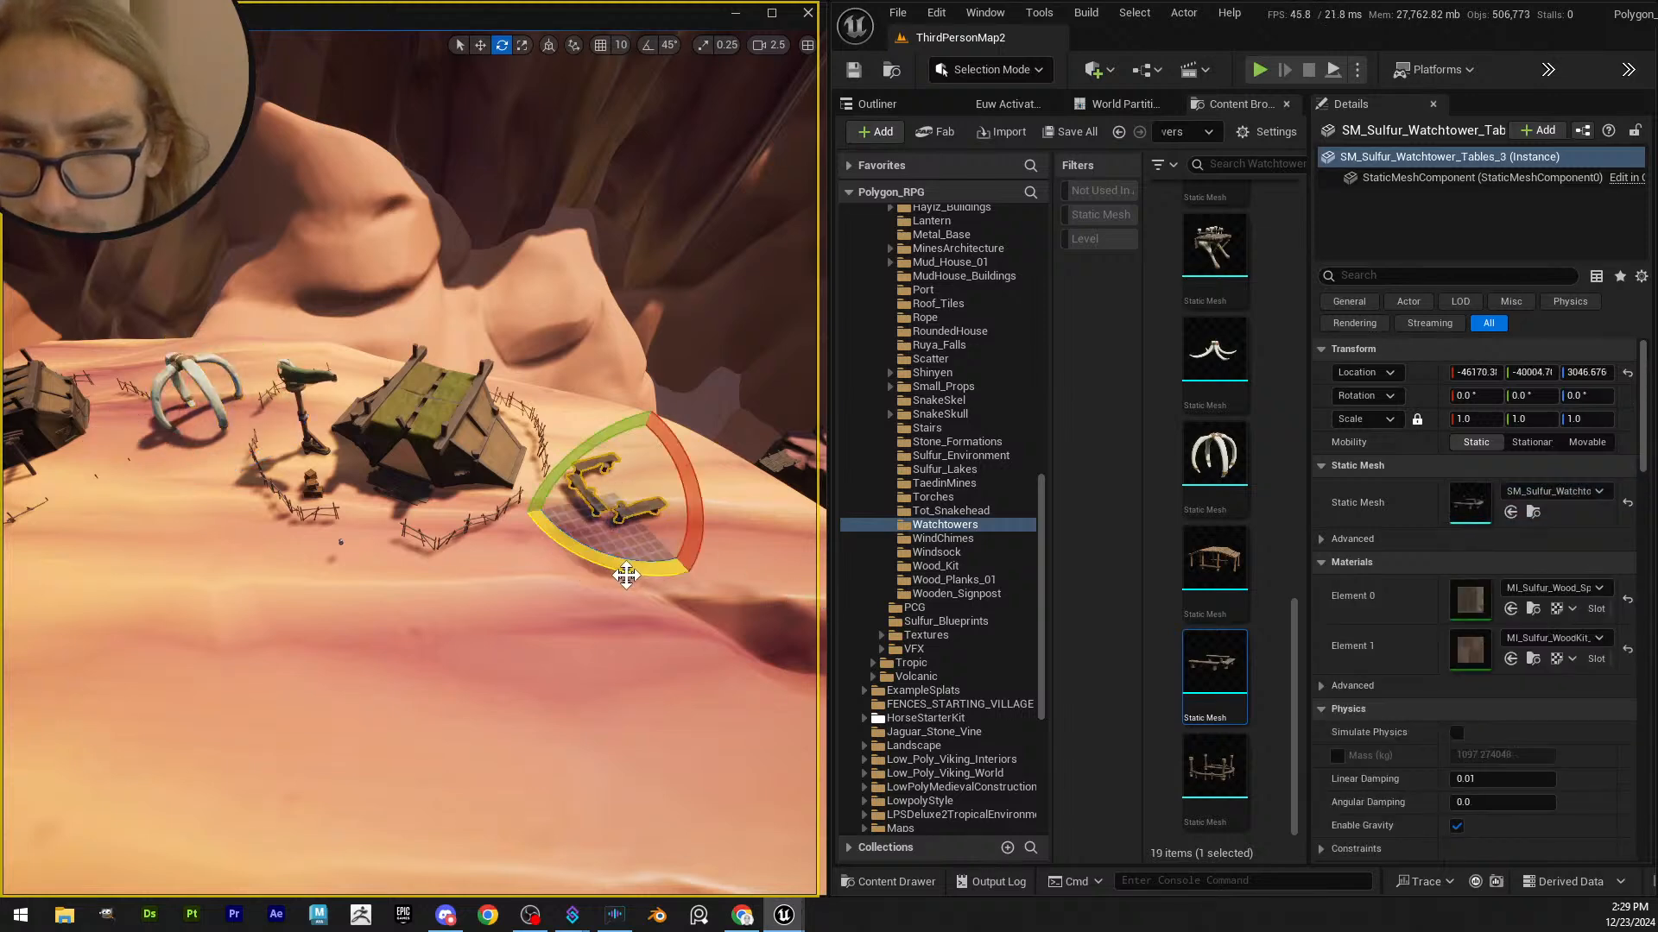
{"action": "left_click_drag", "start_coordinate": [603, 437], "coordinate": [604, 439]}
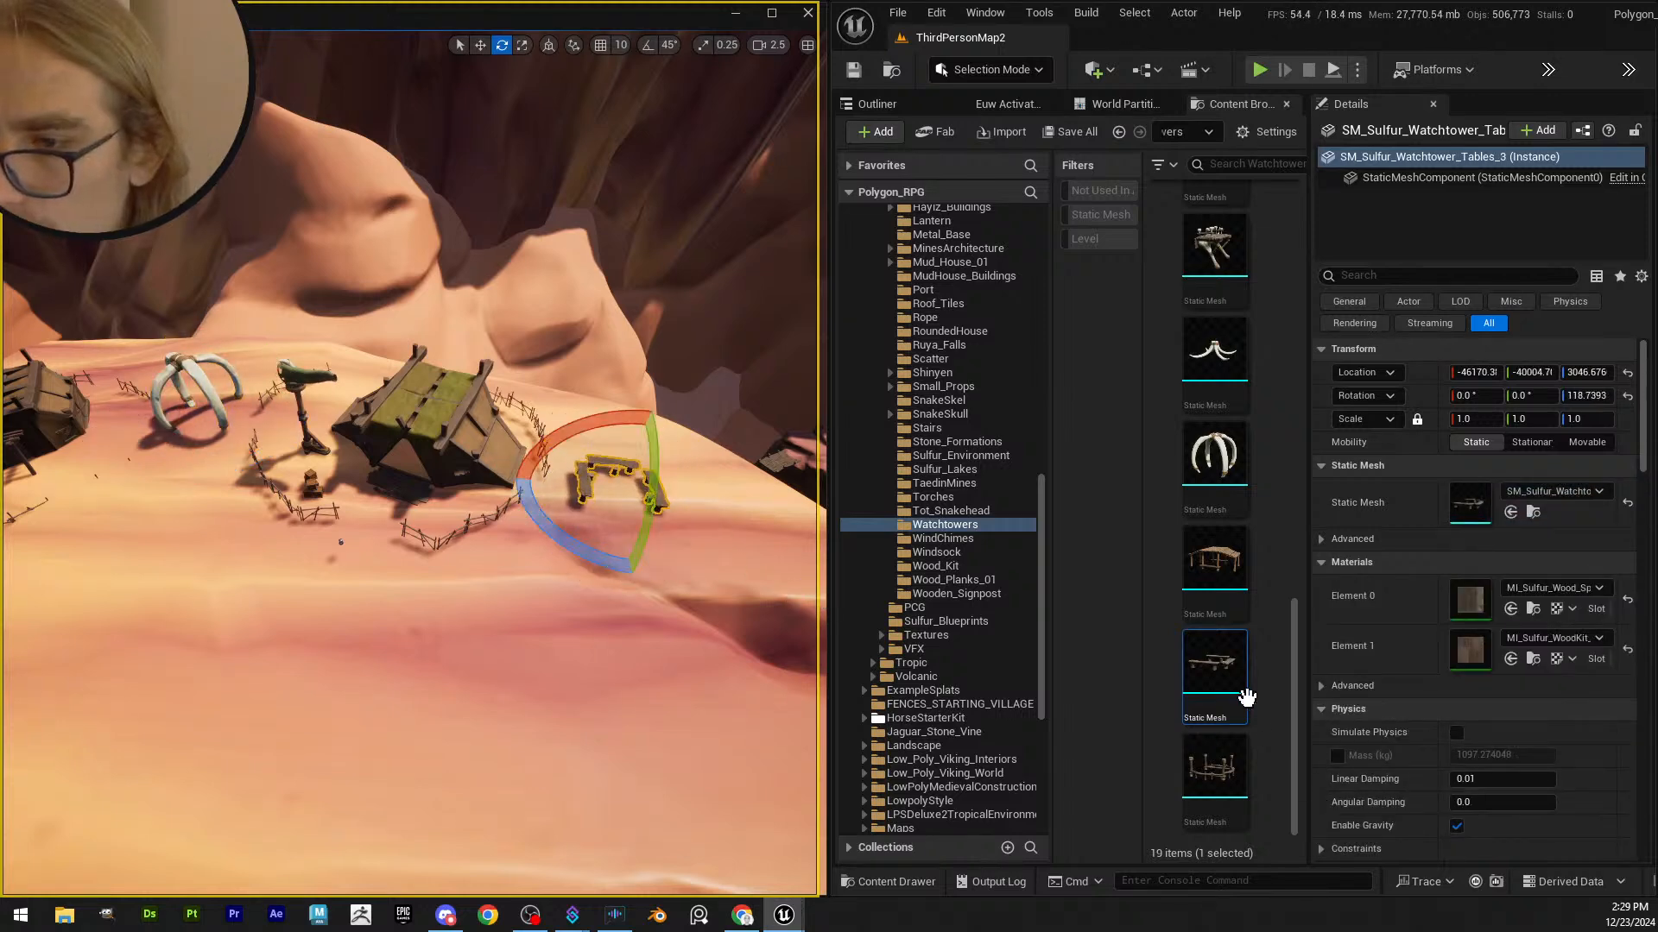
{"action": "right_click_drag", "start_coordinate": [723, 546], "coordinate": [726, 483]}
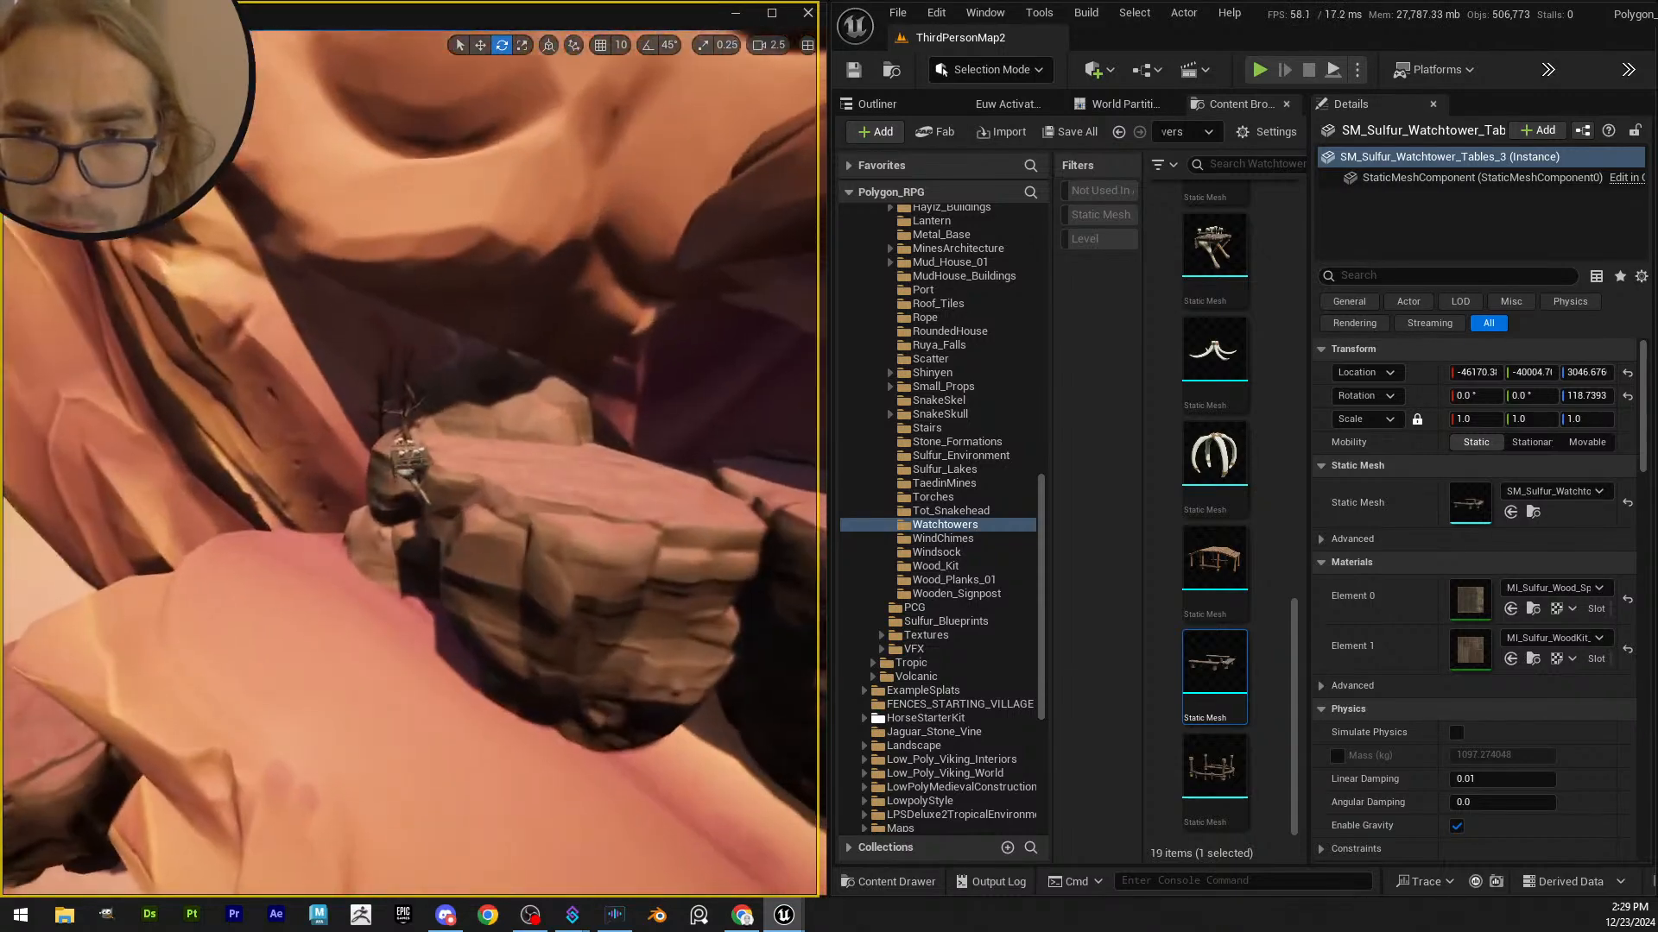
- Save all modified level and asset content
{"action": "mouse_move", "coordinate": [555, 463]}
{"action": "right_mouse_down"}
{"action": "mouse_move", "coordinate": [572, 480]}
{"action": "mouse_move", "coordinate": [557, 462]}
{"action": "right_mouse_up"}
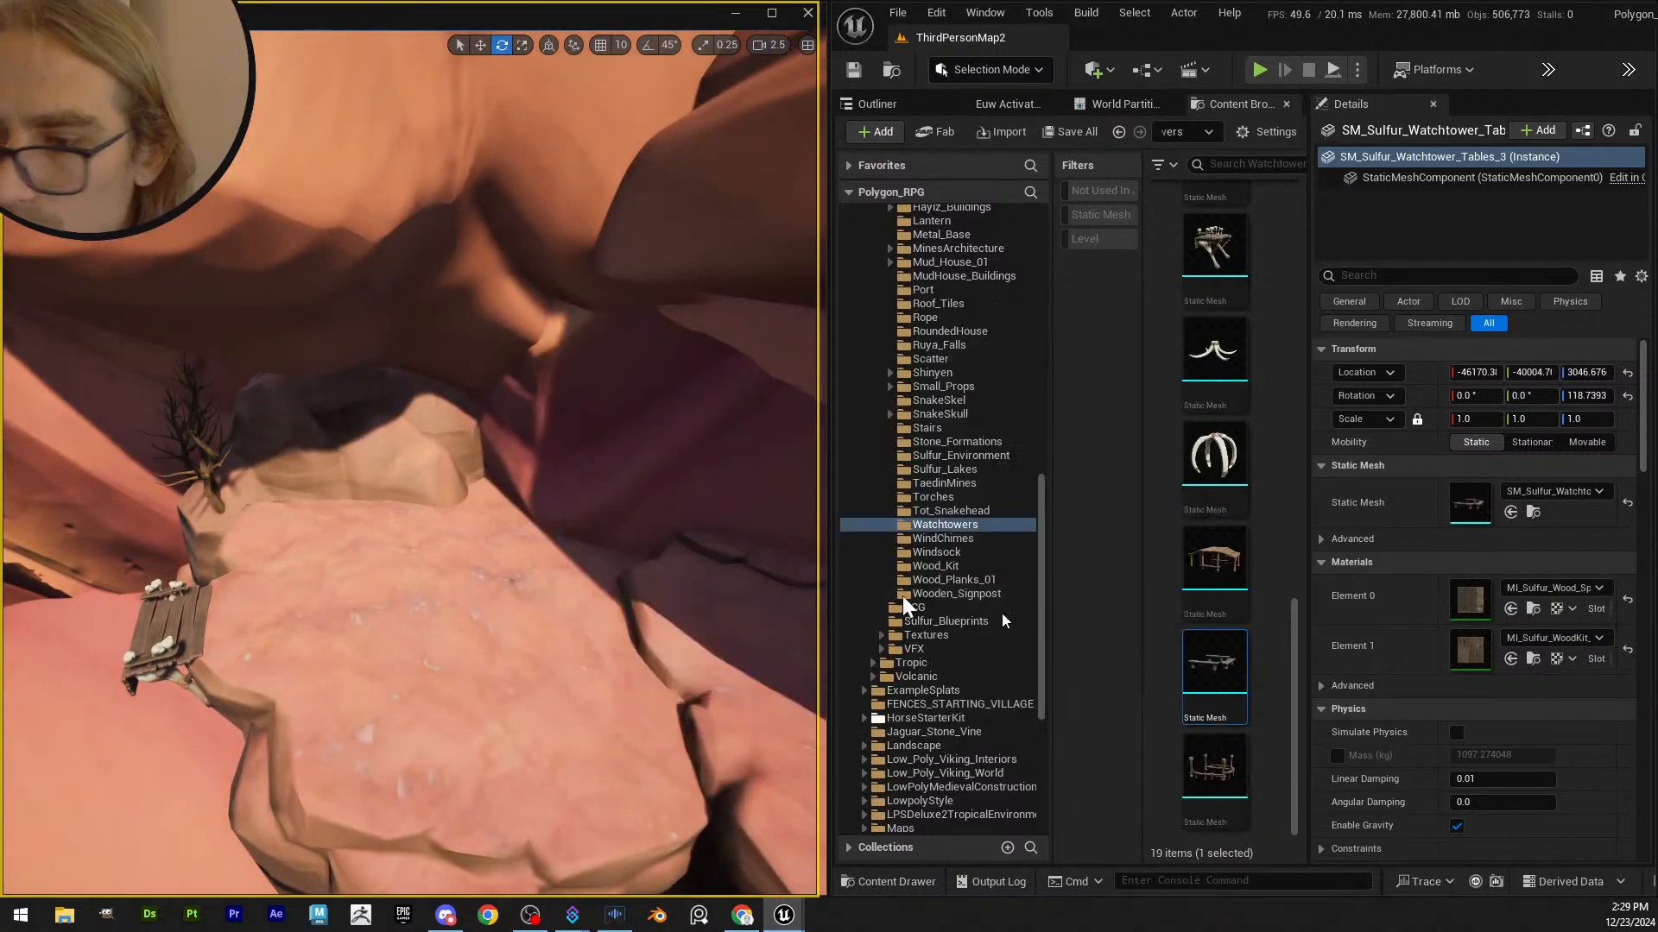
{"action": "right_click_drag", "start_coordinate": [285, 565], "coordinate": [156, 648]}
{"action": "right_click_drag", "start_coordinate": [510, 454], "coordinate": [410, 414]}
{"action": "key", "text": "q"}
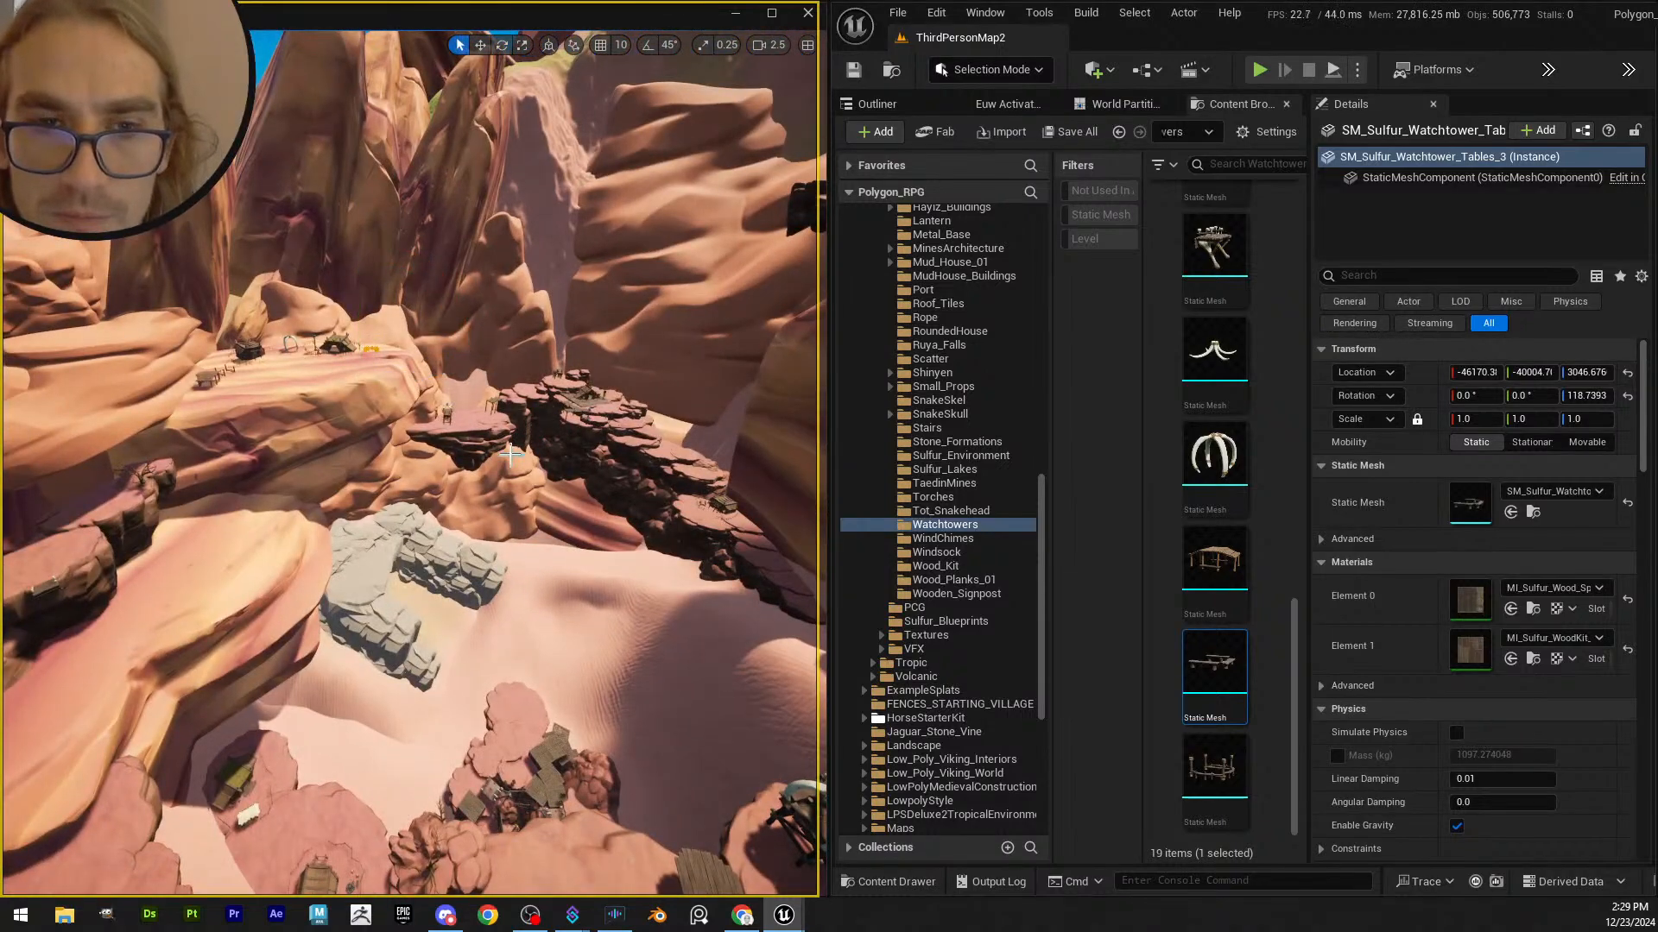
{"action": "left_click", "coordinate": [1077, 132]}
{"action": "left_click", "coordinate": [972, 653]}
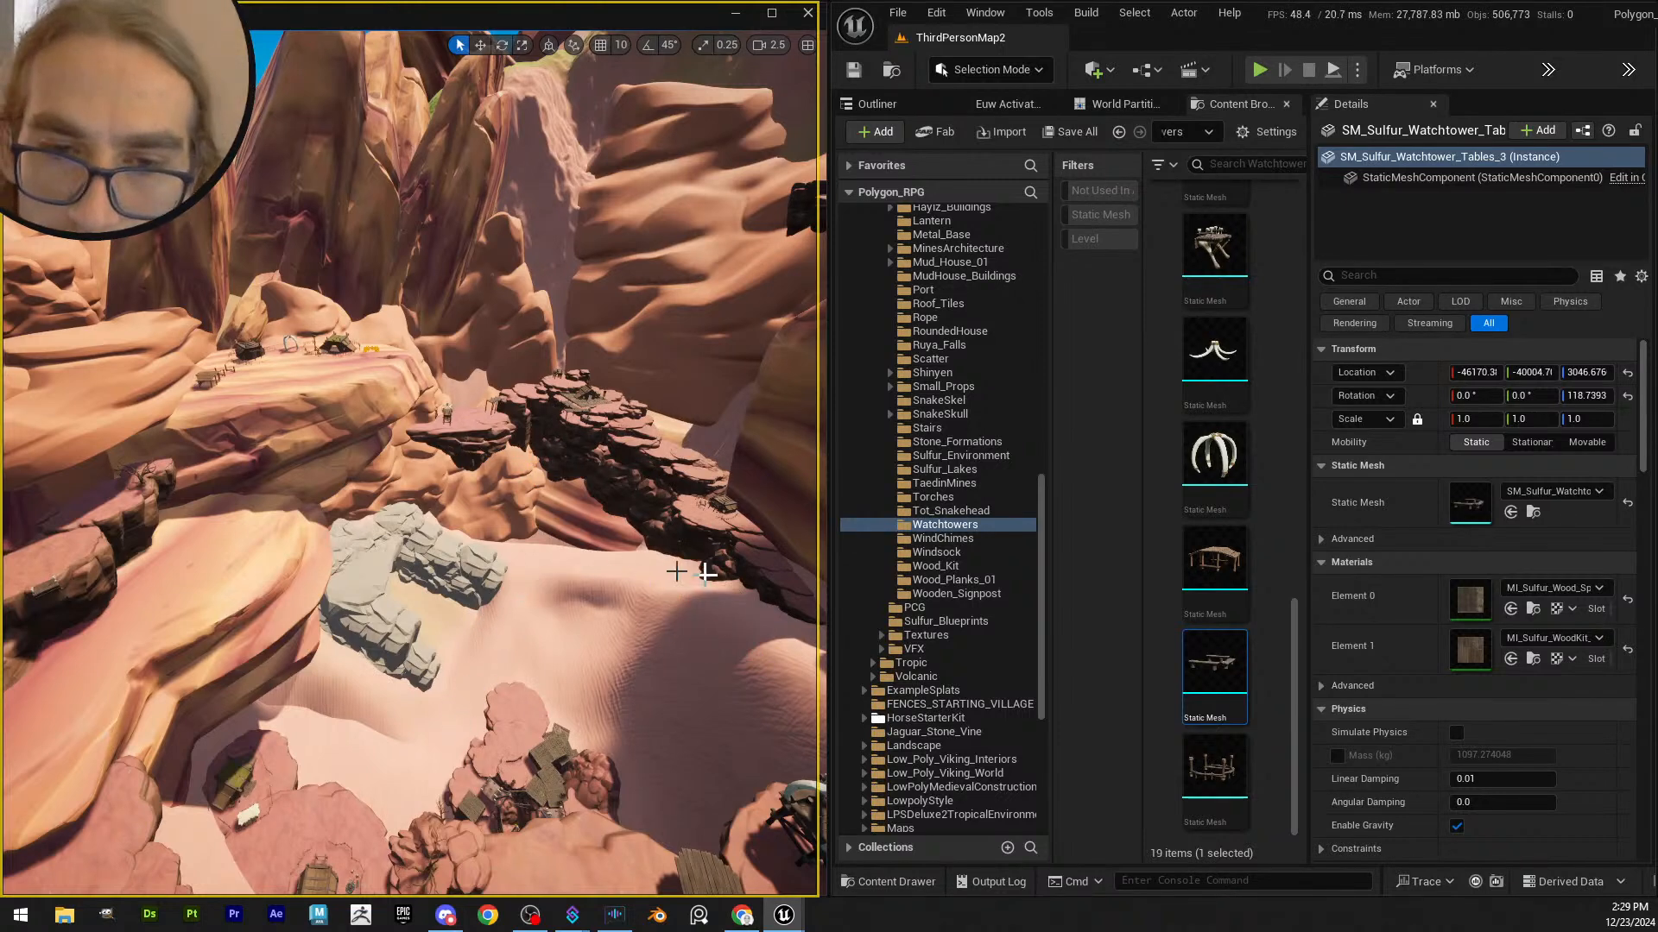
- Fly over the surrounding landscape to look for an existing hanging bridge
{"action": "right_click_drag", "start_coordinate": [614, 576], "coordinate": [544, 584]}
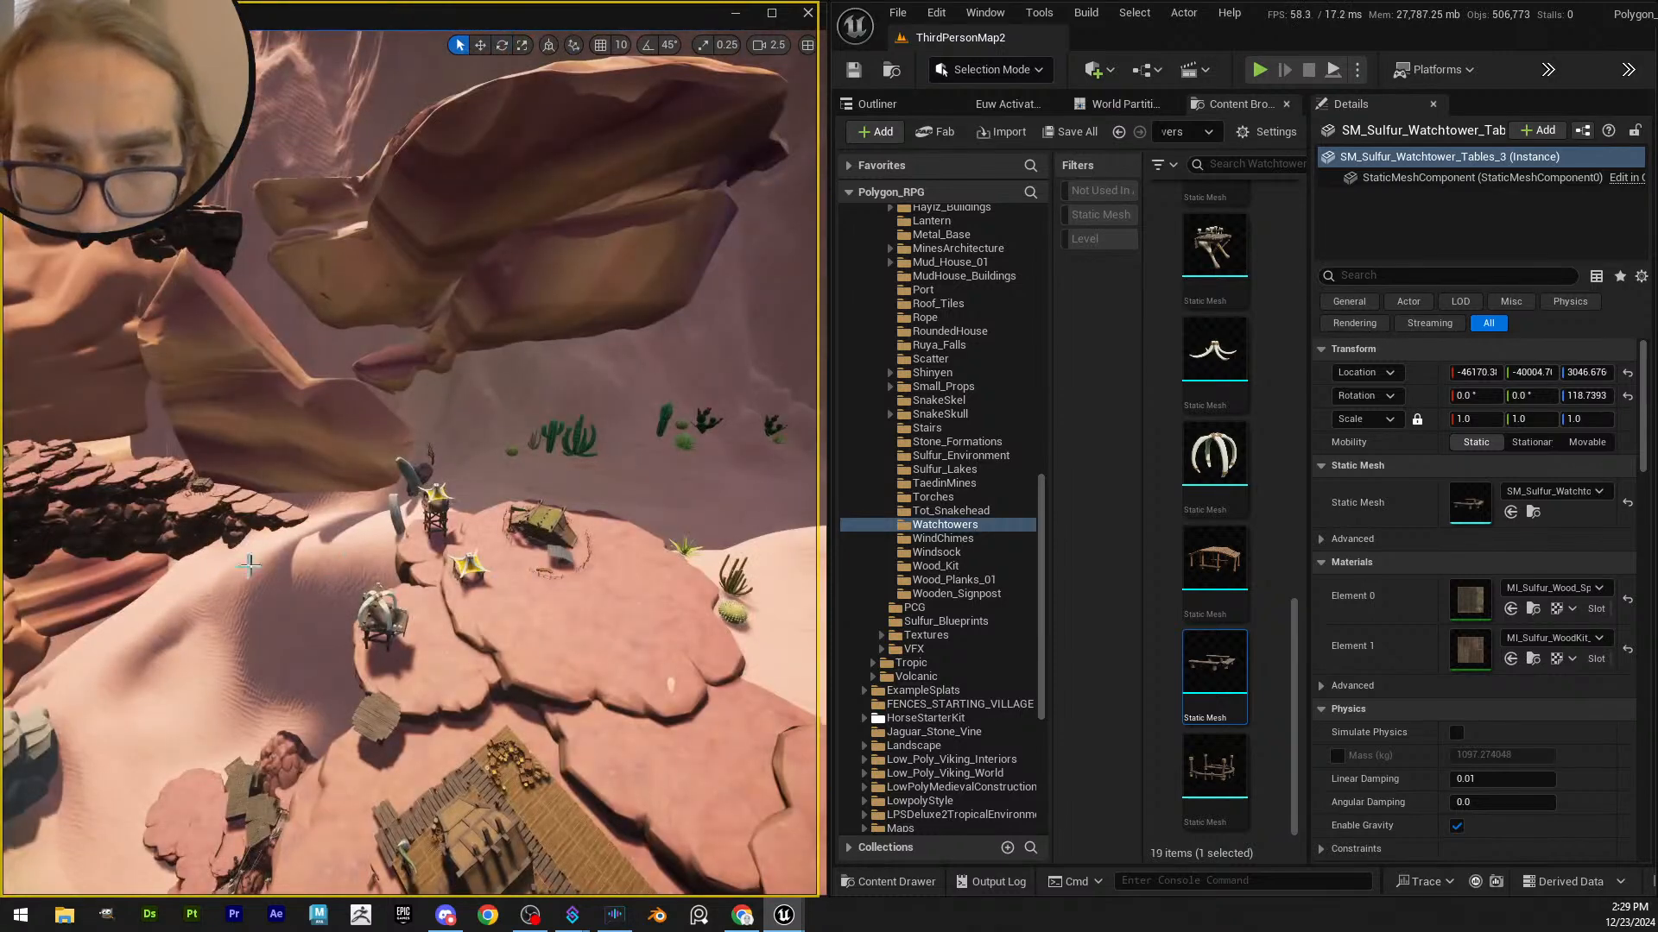
{"action": "key", "text": "w"}
{"action": "right_click_drag", "start_coordinate": [249, 566], "coordinate": [446, 639]}
{"action": "scroll", "coordinate": [656, 509], "scroll_direction": "up", "scroll_amount": 2}
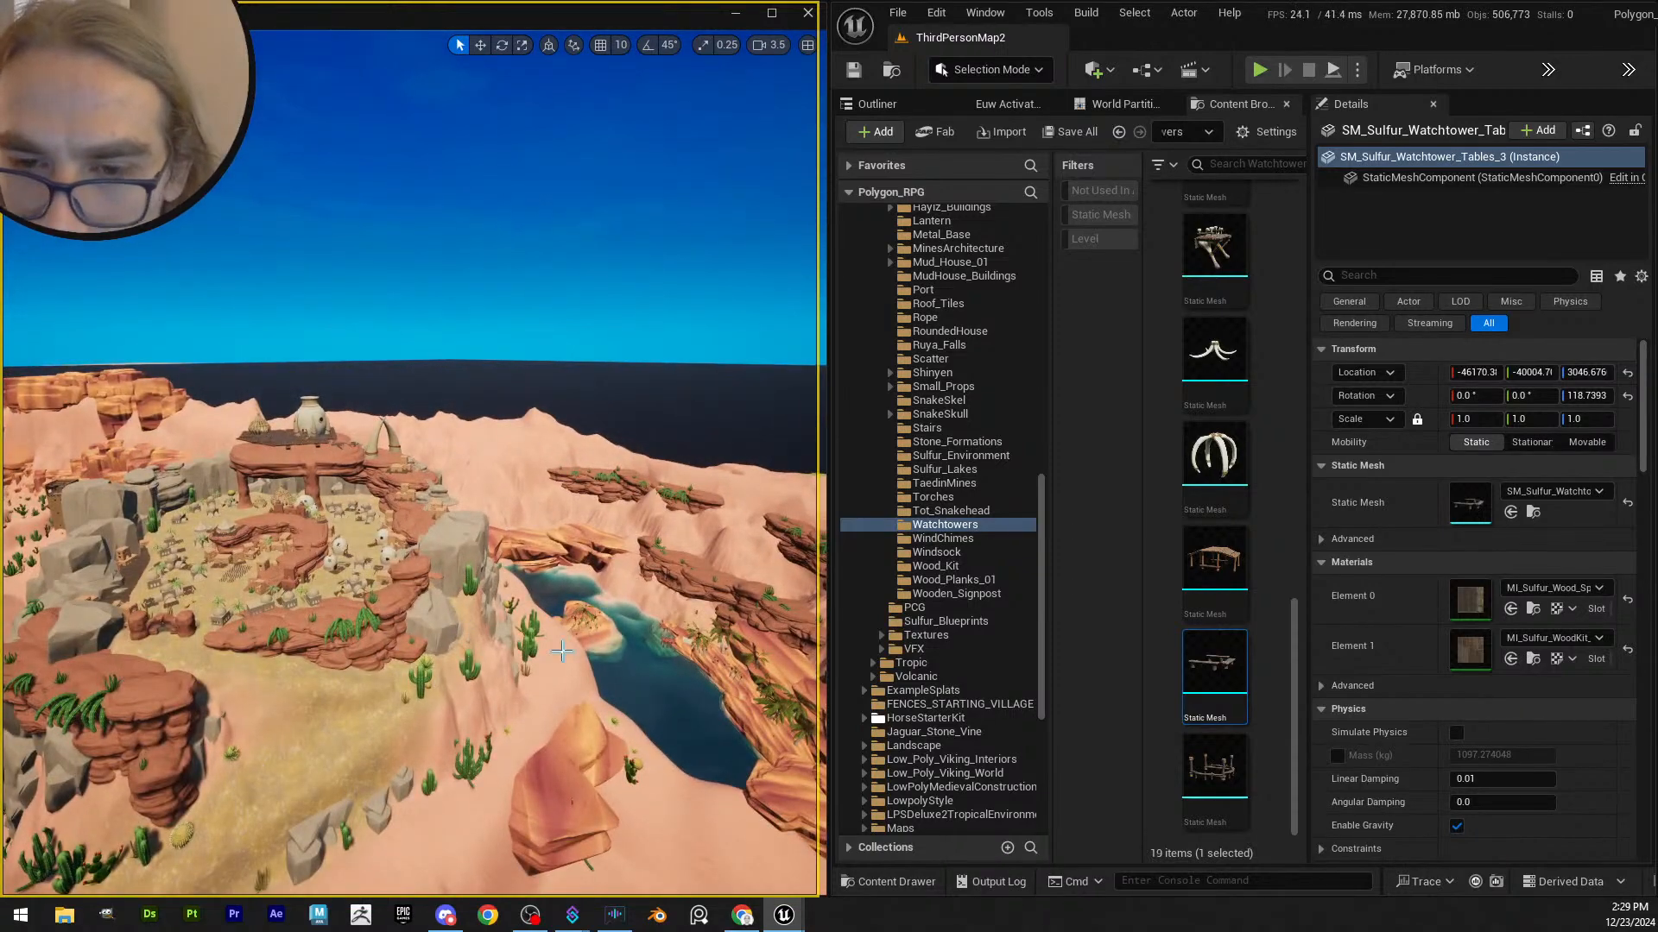
{"action": "right_click_drag", "start_coordinate": [562, 652], "coordinate": [591, 603]}
{"action": "scroll", "coordinate": [388, 604], "scroll_direction": "up", "scroll_amount": 1}
{"action": "scroll", "coordinate": [406, 592], "scroll_direction": "down", "scroll_amount": 3}
{"action": "scroll", "coordinate": [406, 592], "scroll_direction": "up", "scroll_amount": 1}
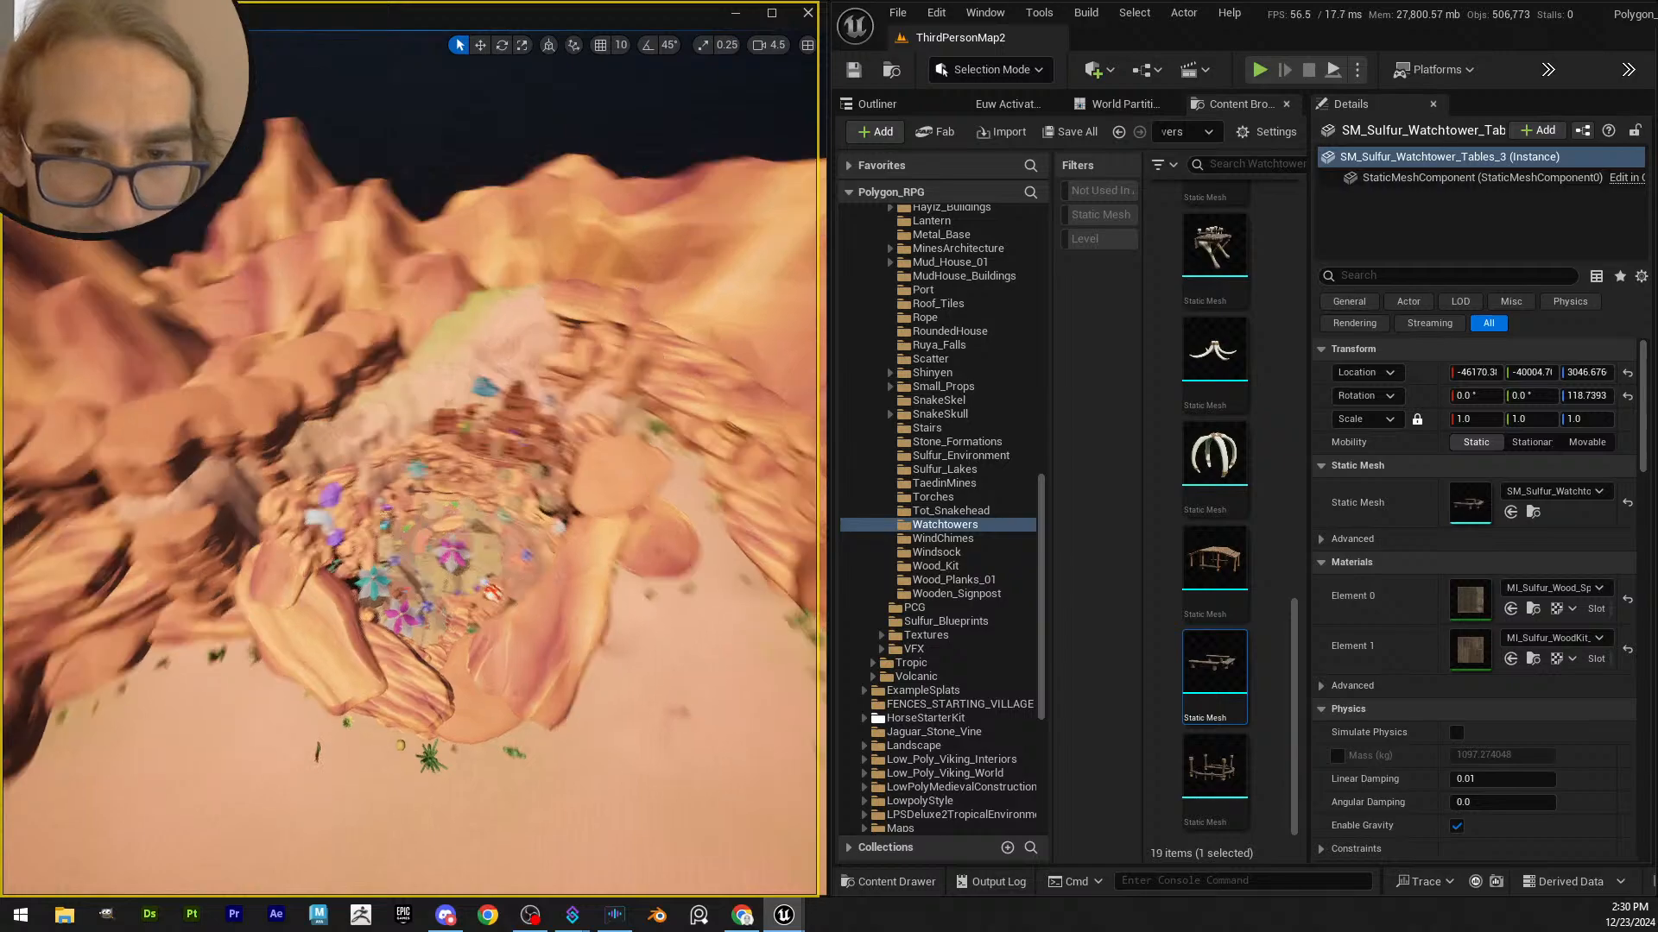
{"action": "right_click_drag", "start_coordinate": [591, 602], "coordinate": [591, 518]}
{"action": "scroll", "coordinate": [591, 517], "scroll_direction": "down", "scroll_amount": 2}
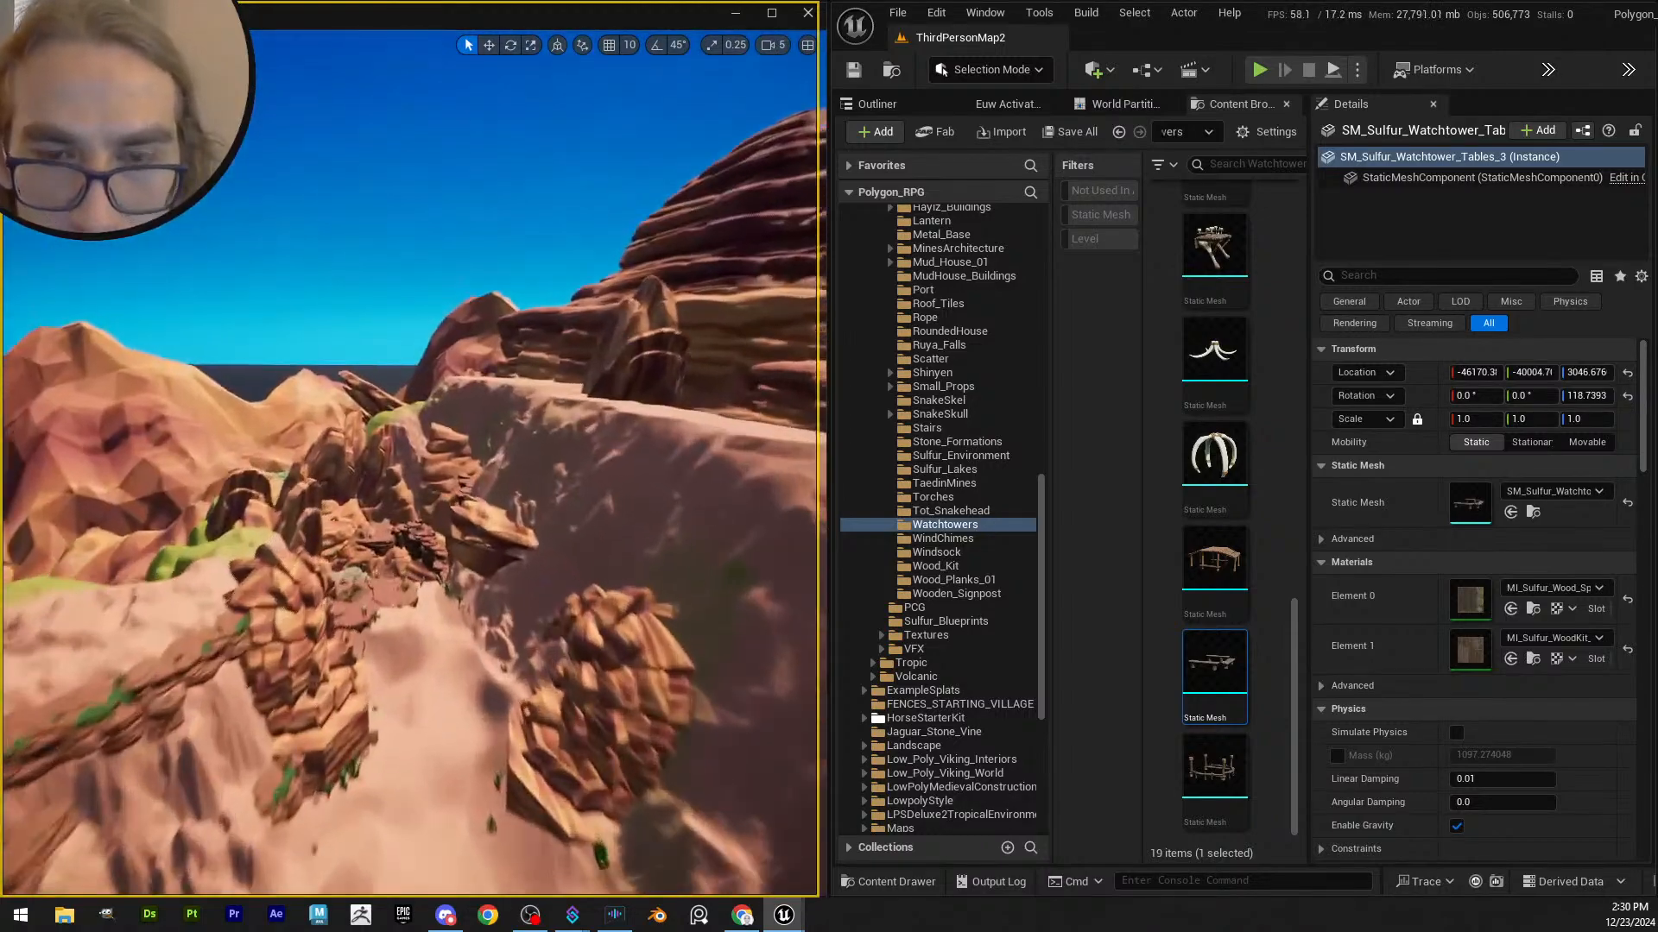
{"action": "key", "text": "w"}
{"action": "right_click_drag", "start_coordinate": [410, 467], "coordinate": [540, 514]}
{"action": "scroll", "coordinate": [411, 466], "scroll_direction": "up", "scroll_amount": 1}
{"action": "scroll", "coordinate": [458, 501], "scroll_direction": "down", "scroll_amount": 1}
- Select the BP_Hanging_Bridge6 rope bridge and move it across the map to the mines canyon, at about X -51972, Y -37127
{"action": "left_click", "coordinate": [672, 498]}
{"action": "scroll", "coordinate": [639, 535], "scroll_direction": "up", "scroll_amount": 2}
{"action": "key", "text": "w"}
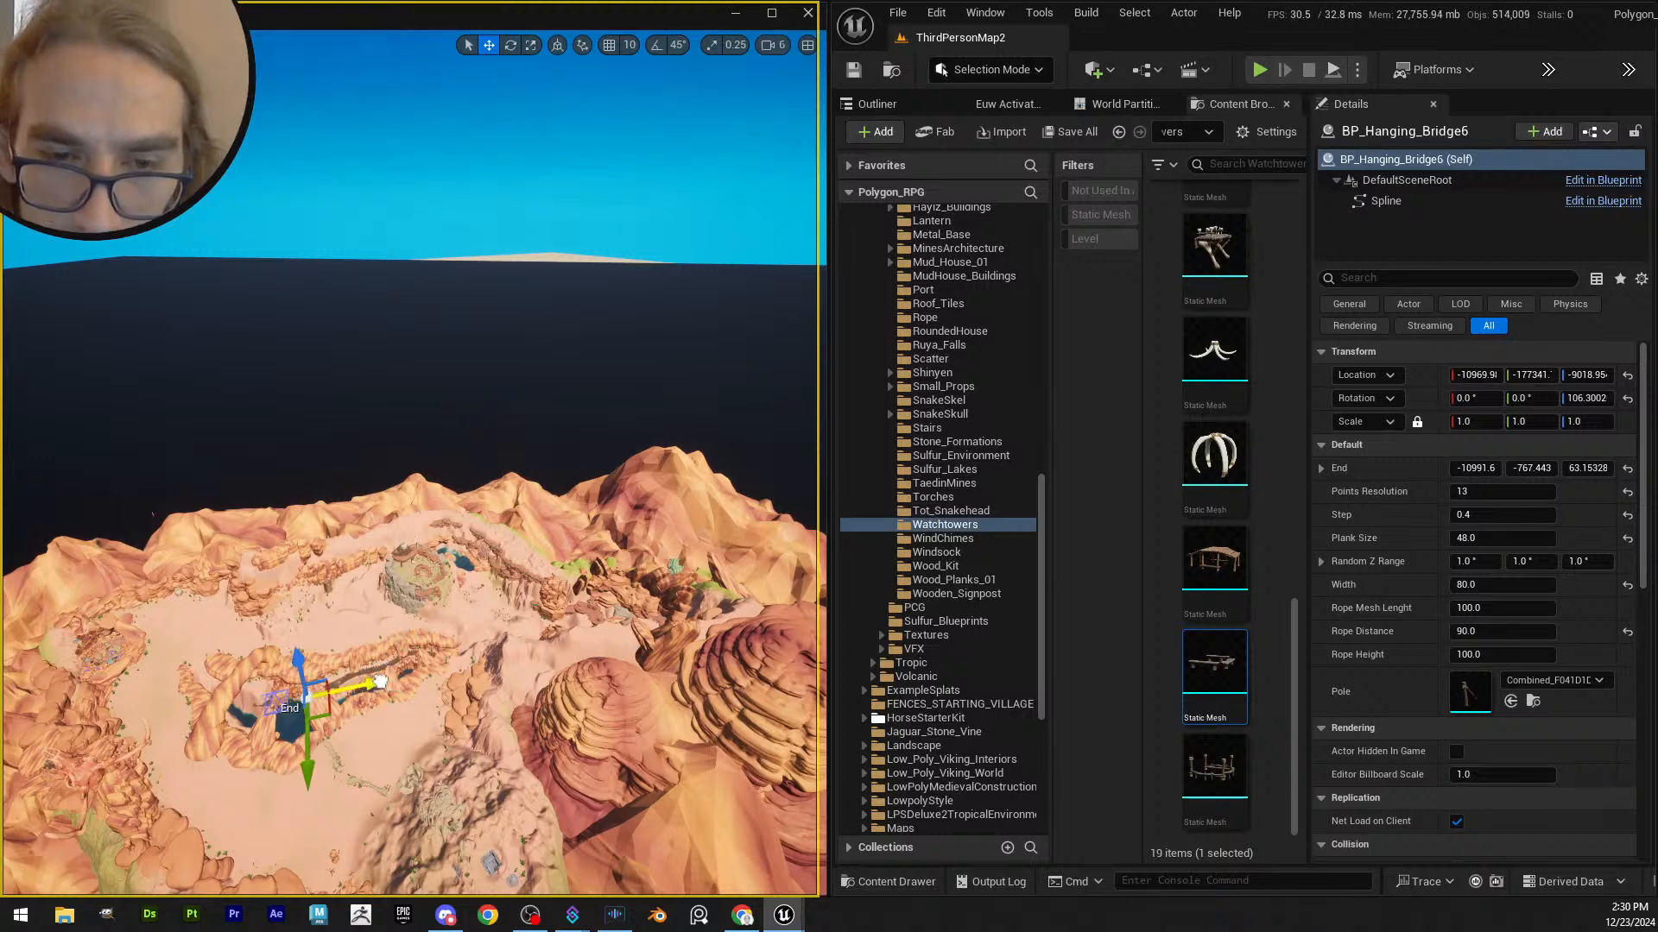
{"action": "left_click_drag", "start_coordinate": [380, 682], "coordinate": [683, 653]}
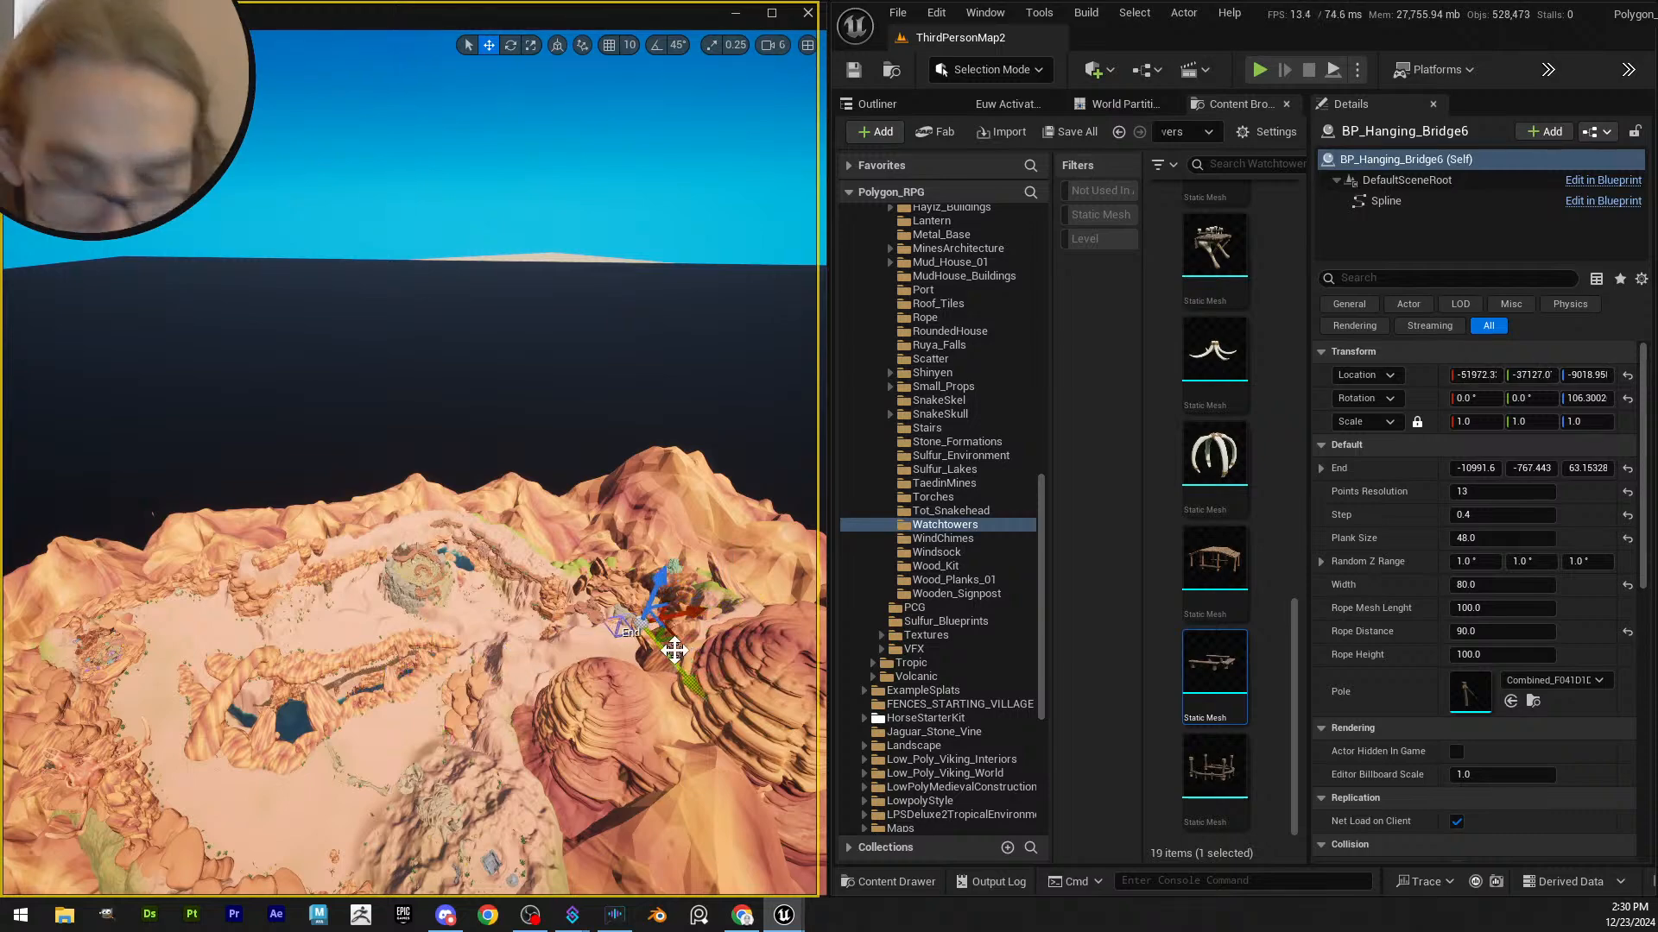
{"action": "key", "text": "f"}
{"action": "right_click_drag", "start_coordinate": [588, 639], "coordinate": [659, 639]}
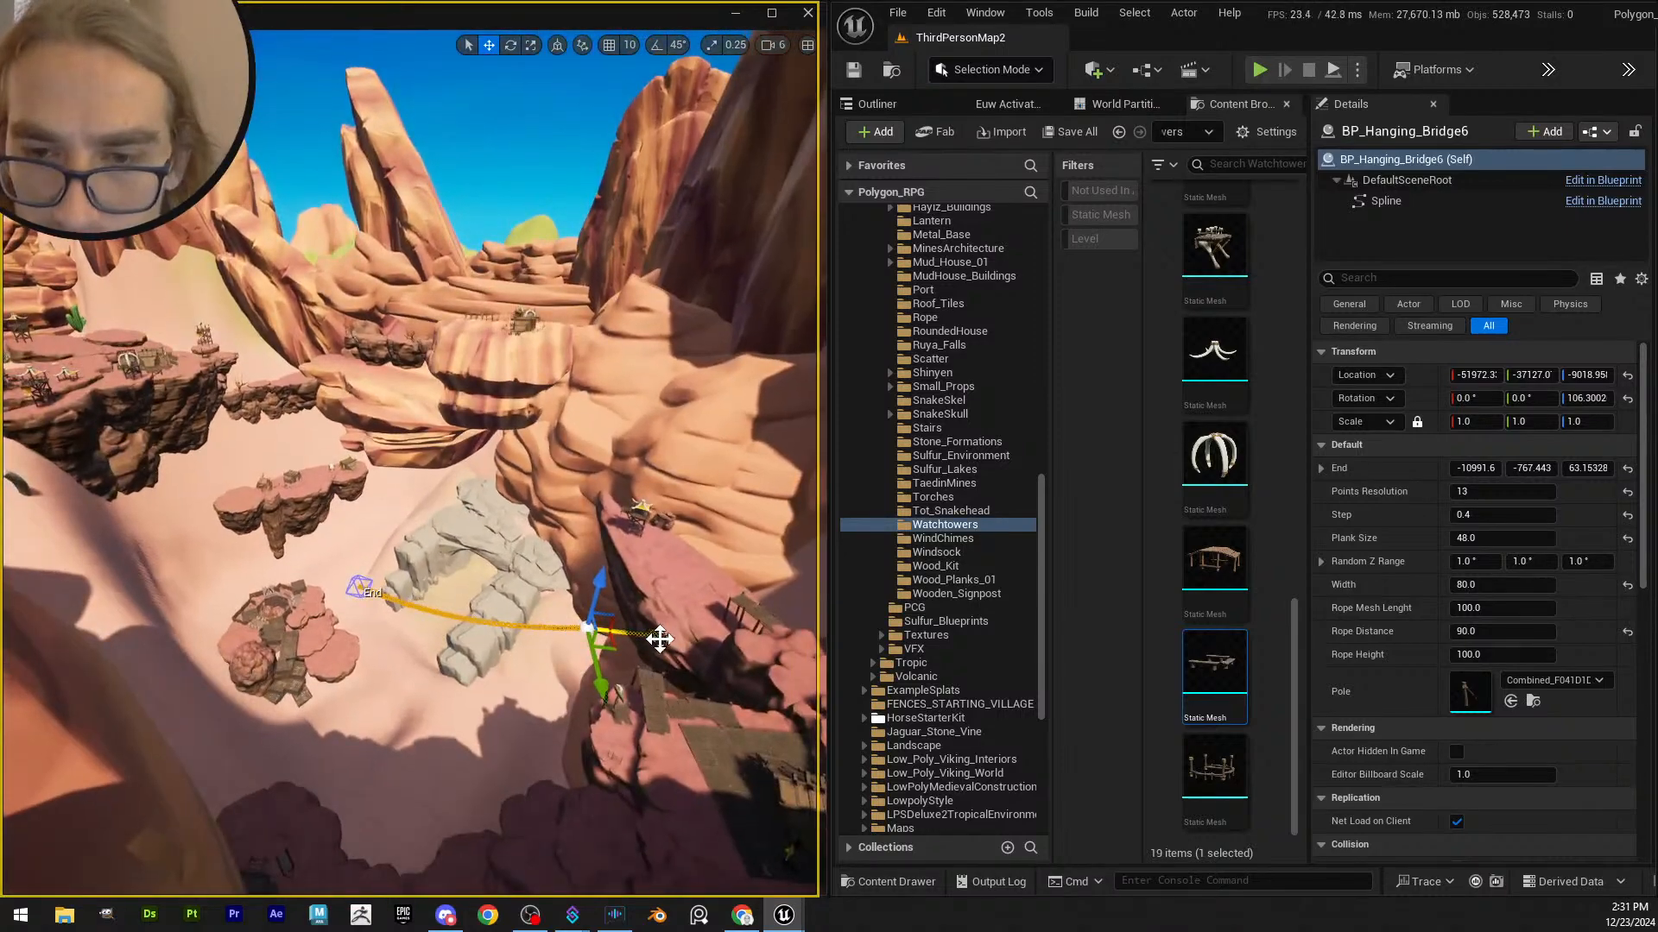
- Raise the hanging bridge to the height of the floating ledges, at about X -48475, Y -49085, Z 2184
{"action": "left_click_drag", "start_coordinate": [660, 639], "coordinate": [297, 414]}
{"action": "left_click_drag", "start_coordinate": [237, 323], "coordinate": [214, 238]}
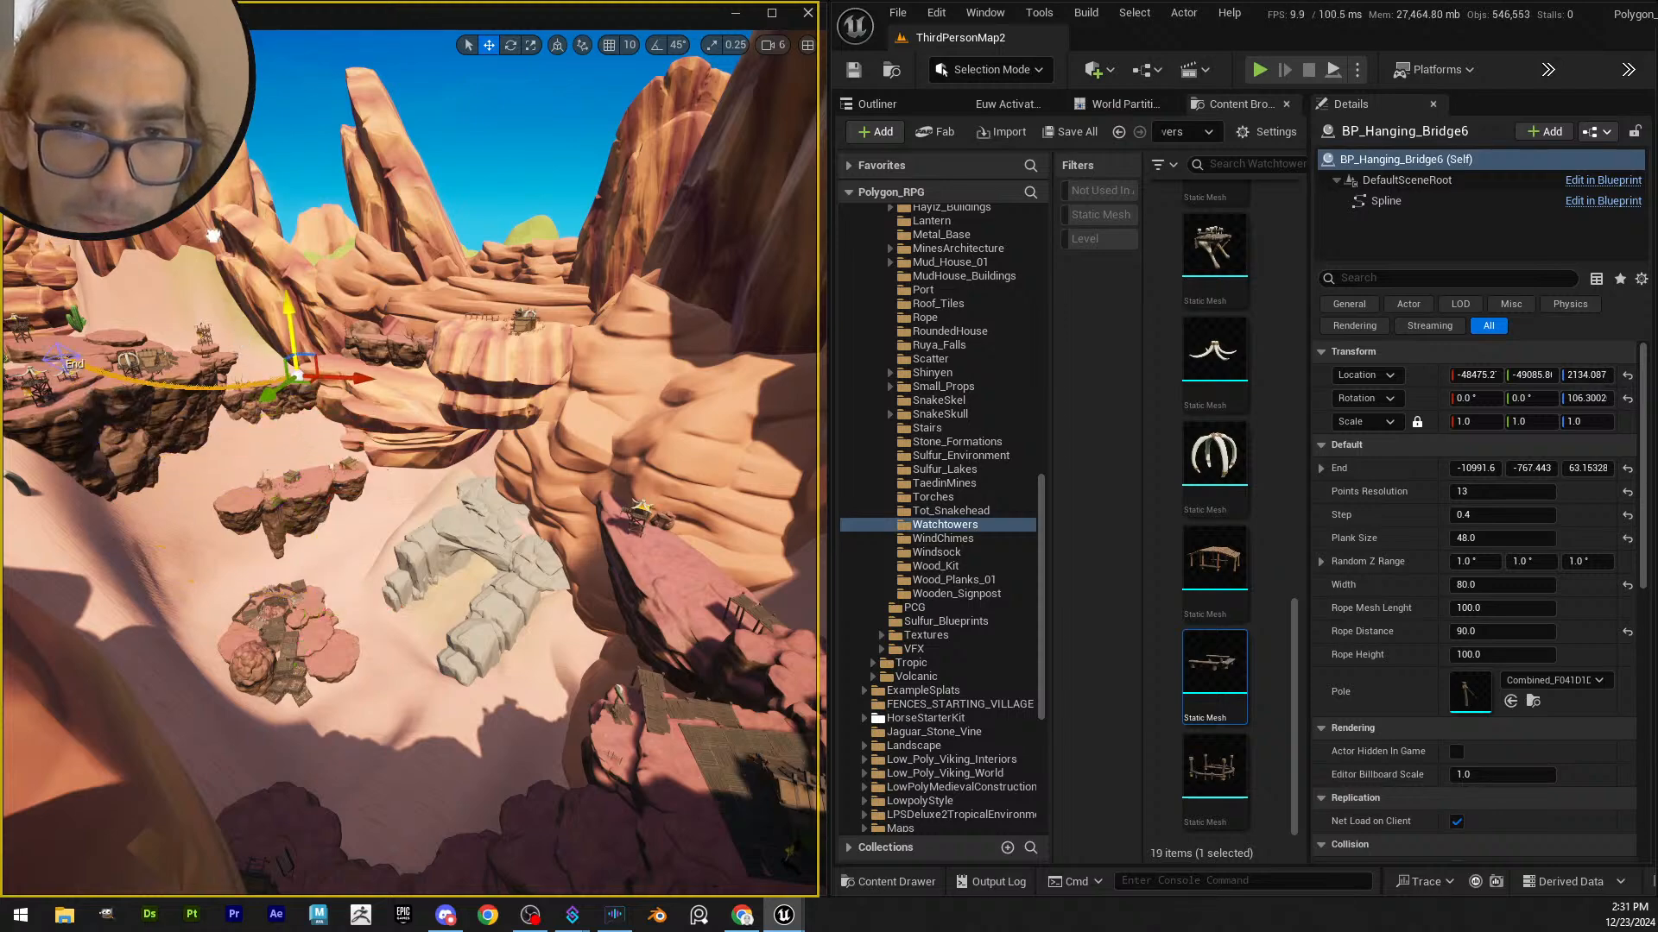
{"action": "right_click_drag", "start_coordinate": [434, 369], "coordinate": [434, 509]}
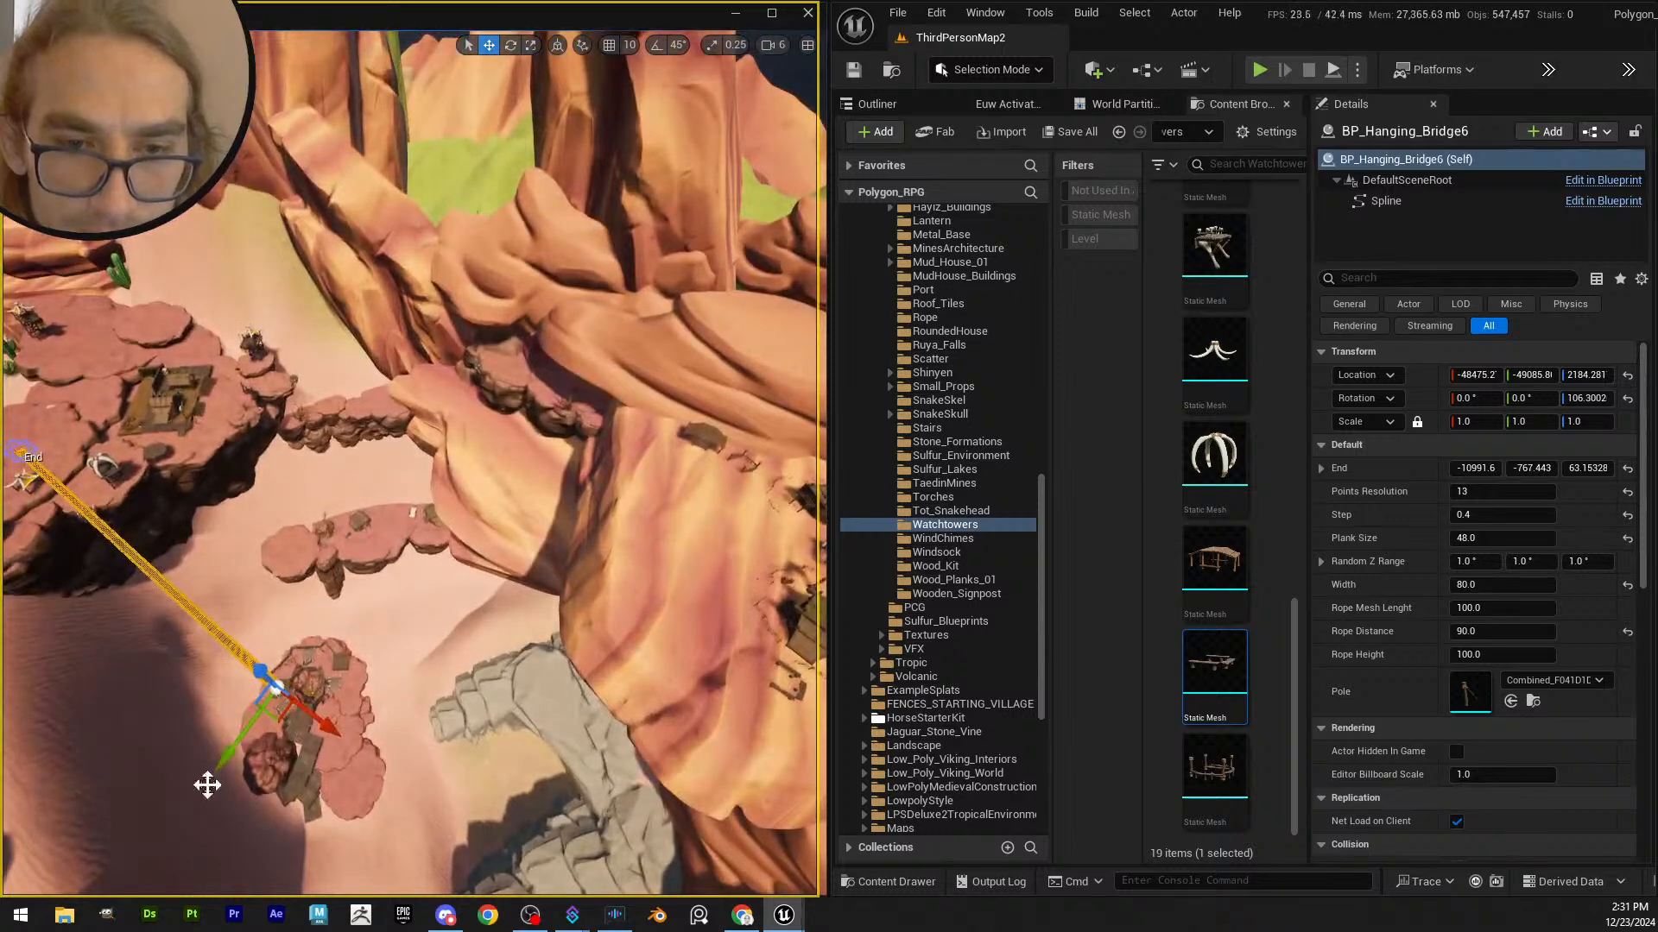
- Shift the hanging bridge over to the cliffside ledge with the plank ramp, at about X -37432, Y -45856, Z 2936
{"action": "left_click_drag", "start_coordinate": [233, 757], "coordinate": [455, 422]}
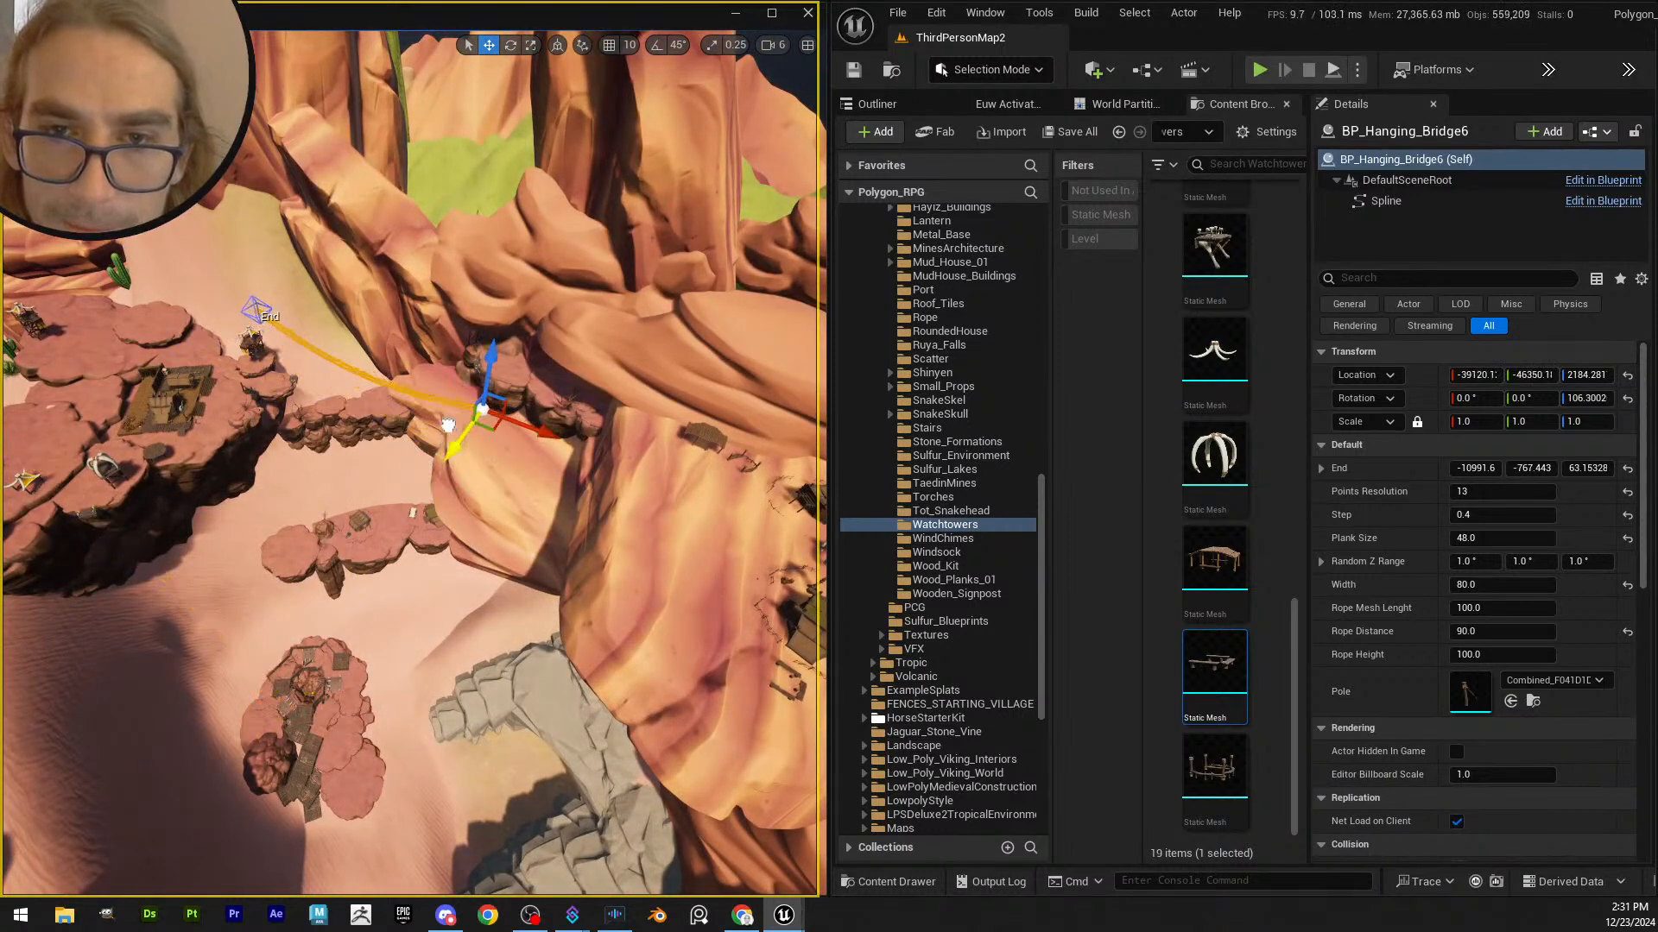
{"action": "left_click_drag", "start_coordinate": [490, 350], "coordinate": [480, 256]}
{"action": "scroll", "coordinate": [480, 255], "scroll_direction": "up", "scroll_amount": 3}
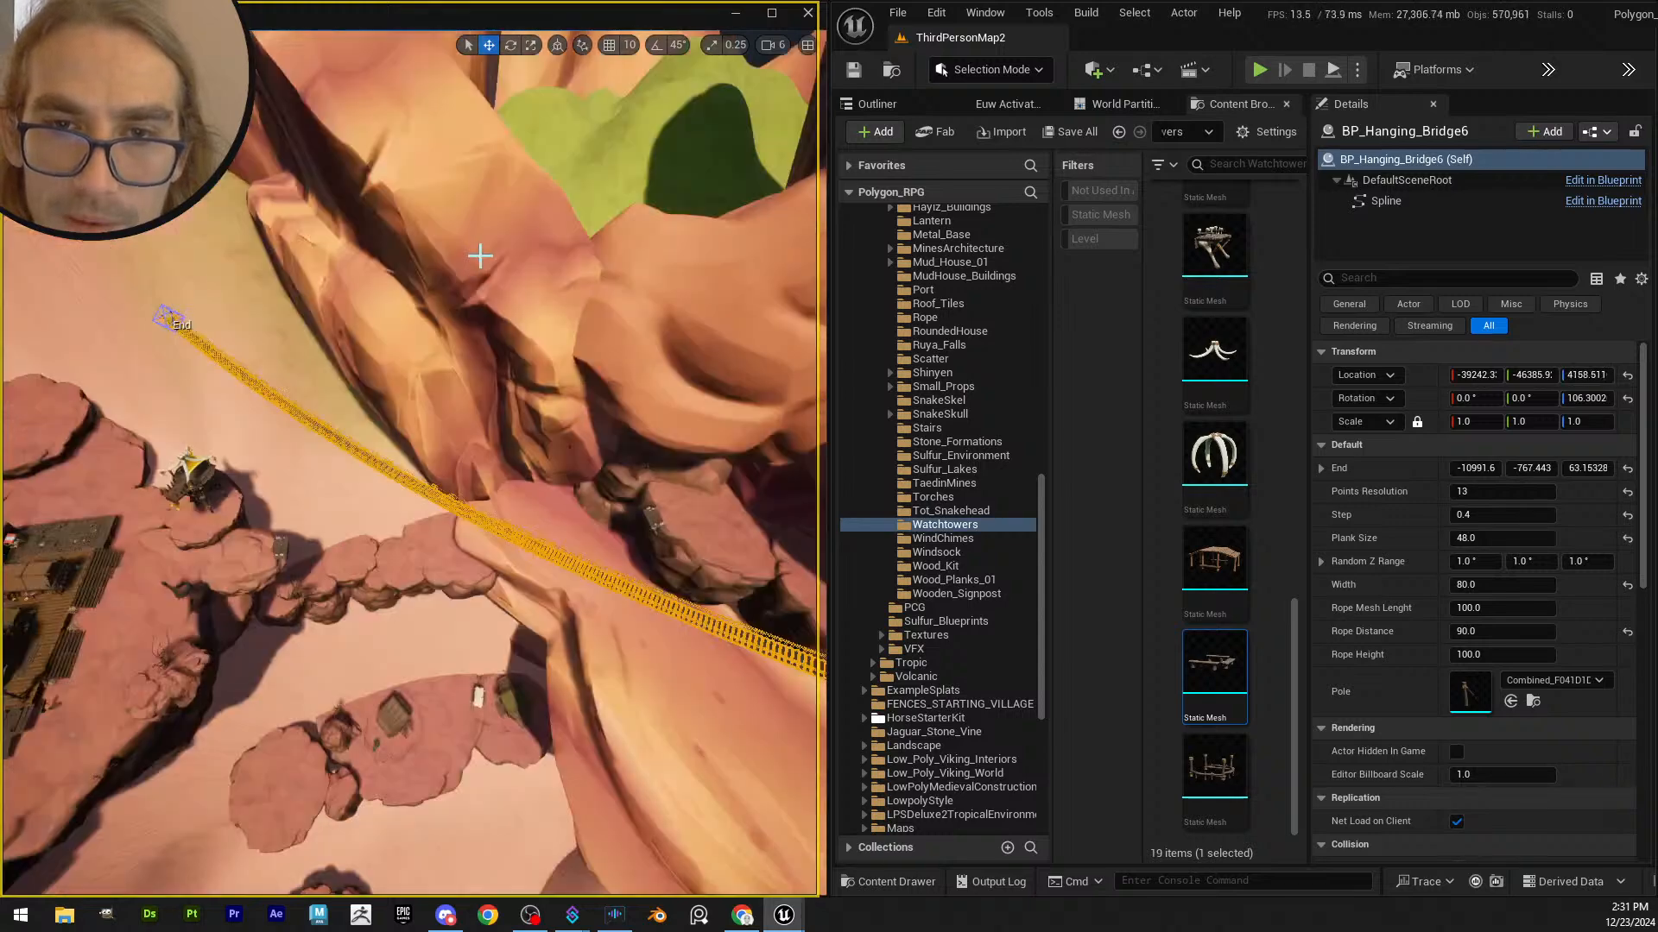
{"action": "right_click_drag", "start_coordinate": [452, 443], "coordinate": [457, 406]}
{"action": "scroll", "coordinate": [453, 443], "scroll_direction": "down", "scroll_amount": 5}
{"action": "left_click_drag", "start_coordinate": [334, 426], "coordinate": [535, 420]}
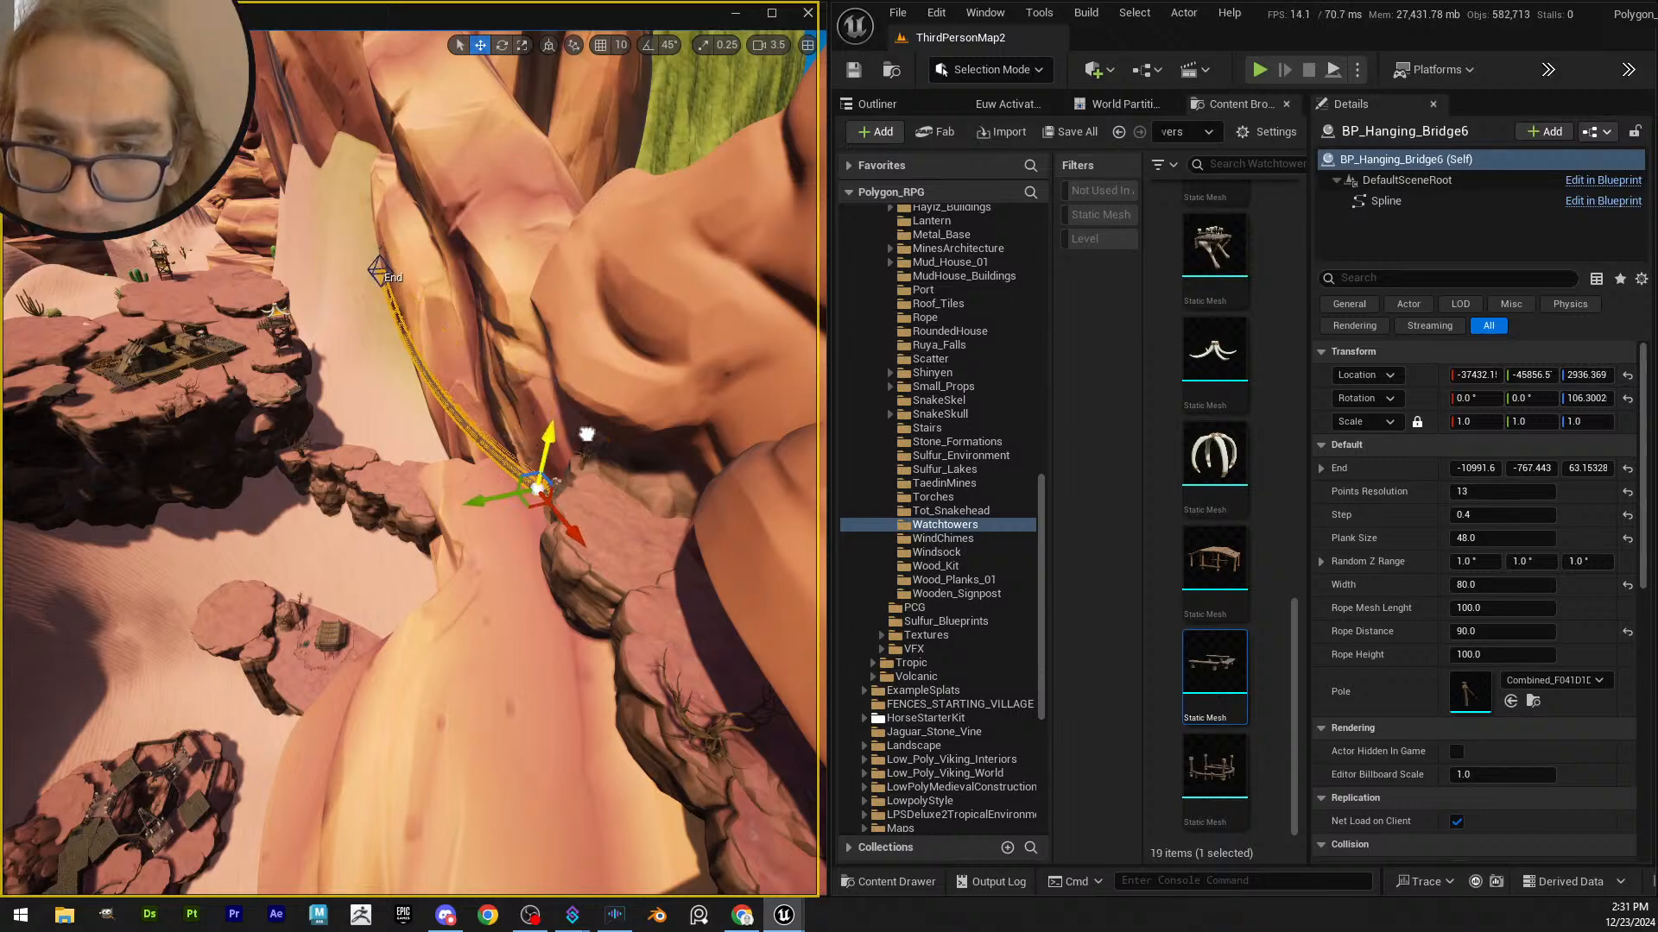
- Raise the hanging bridge to about Z 3075 and slide it toward the cliff, at about X -36152, Y -46294
{"action": "key", "text": "w"}
{"action": "right_click_drag", "start_coordinate": [589, 426], "coordinate": [604, 578]}
{"action": "scroll", "coordinate": [553, 509], "scroll_direction": "down", "scroll_amount": 5}
{"action": "right_click_drag", "start_coordinate": [449, 431], "coordinate": [407, 413]}
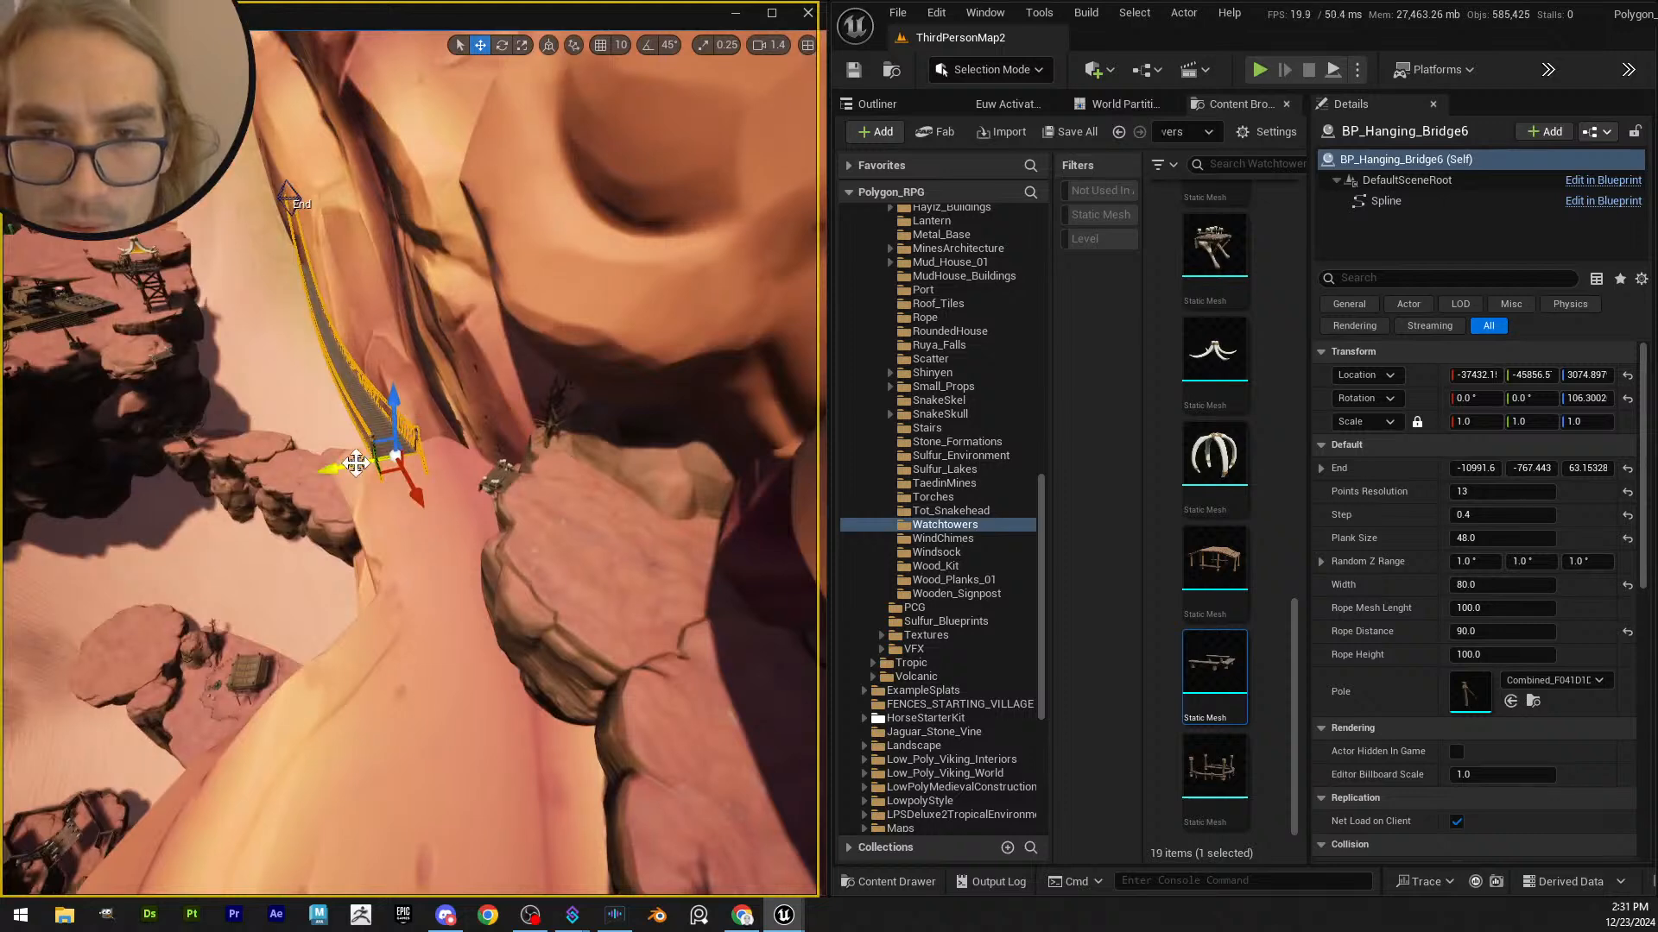
{"action": "left_click_drag", "start_coordinate": [390, 458], "coordinate": [478, 390]}
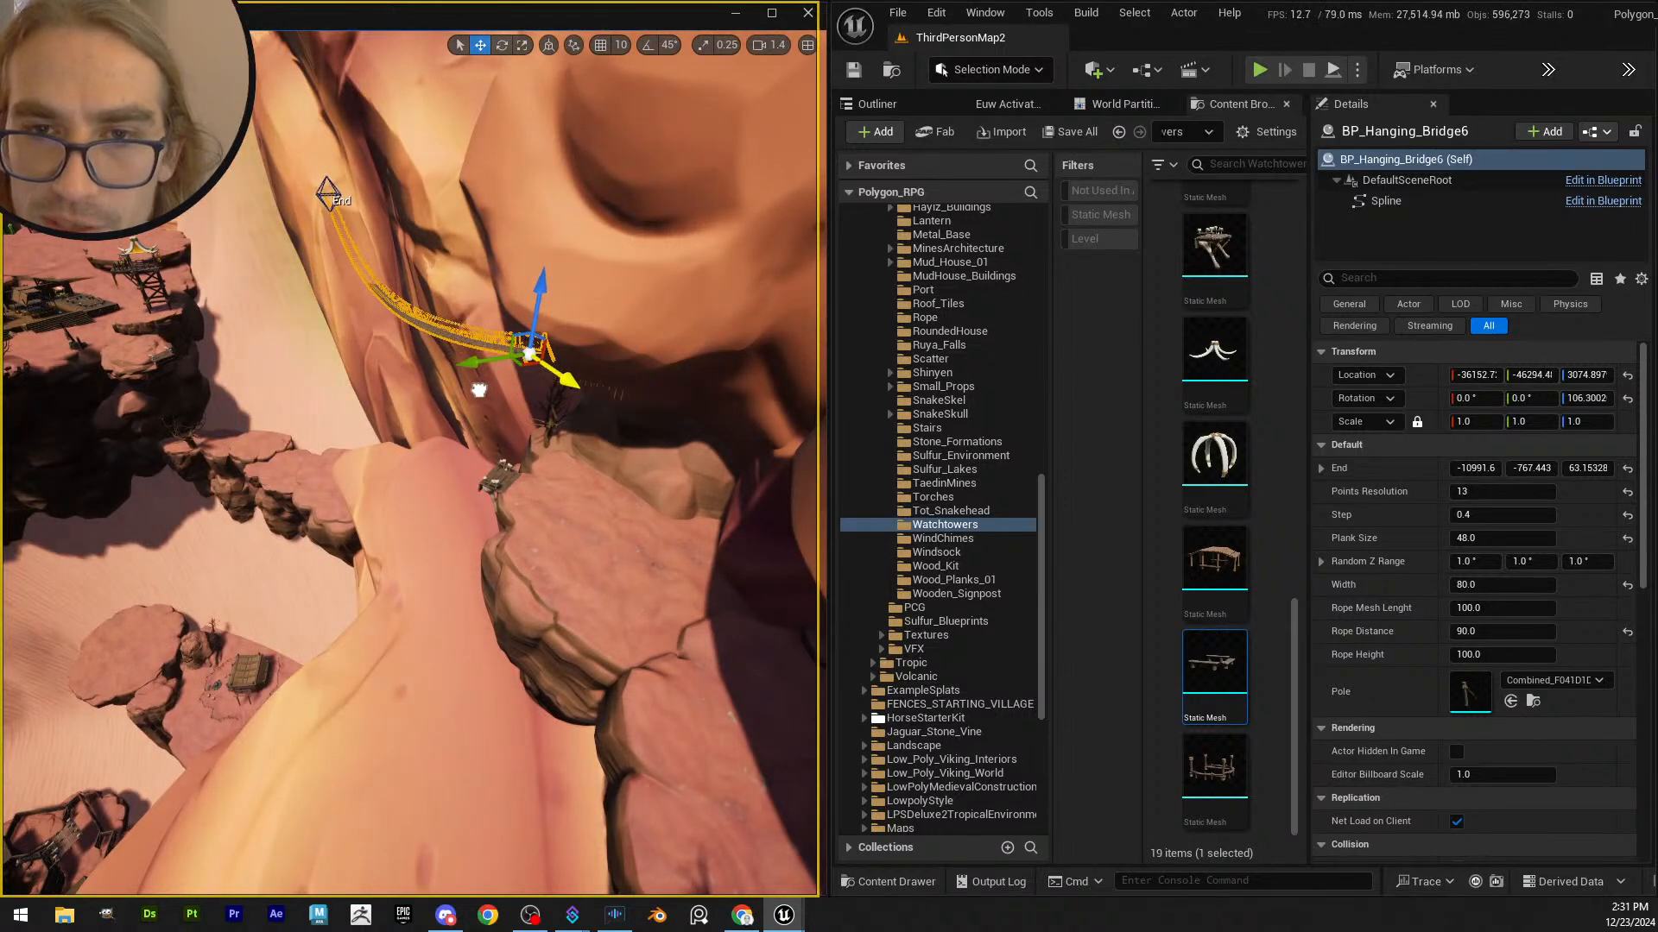
- Lower the hanging bridge to about Z 1307 and bring its near end to the rocky ledge, at about X -35885, Y -47042
{"action": "left_click_drag", "start_coordinate": [535, 287], "coordinate": [526, 441]}
{"action": "key", "text": "w"}
{"action": "right_click_drag", "start_coordinate": [526, 441], "coordinate": [565, 588]}
{"action": "scroll", "coordinate": [518, 551], "scroll_direction": "down", "scroll_amount": 4}
{"action": "scroll", "coordinate": [565, 588], "scroll_direction": "up", "scroll_amount": 4}
{"action": "key", "text": "q"}
{"action": "left_click_drag", "start_coordinate": [557, 447], "coordinate": [544, 552]}
{"action": "left_click_drag", "start_coordinate": [593, 623], "coordinate": [521, 575]}
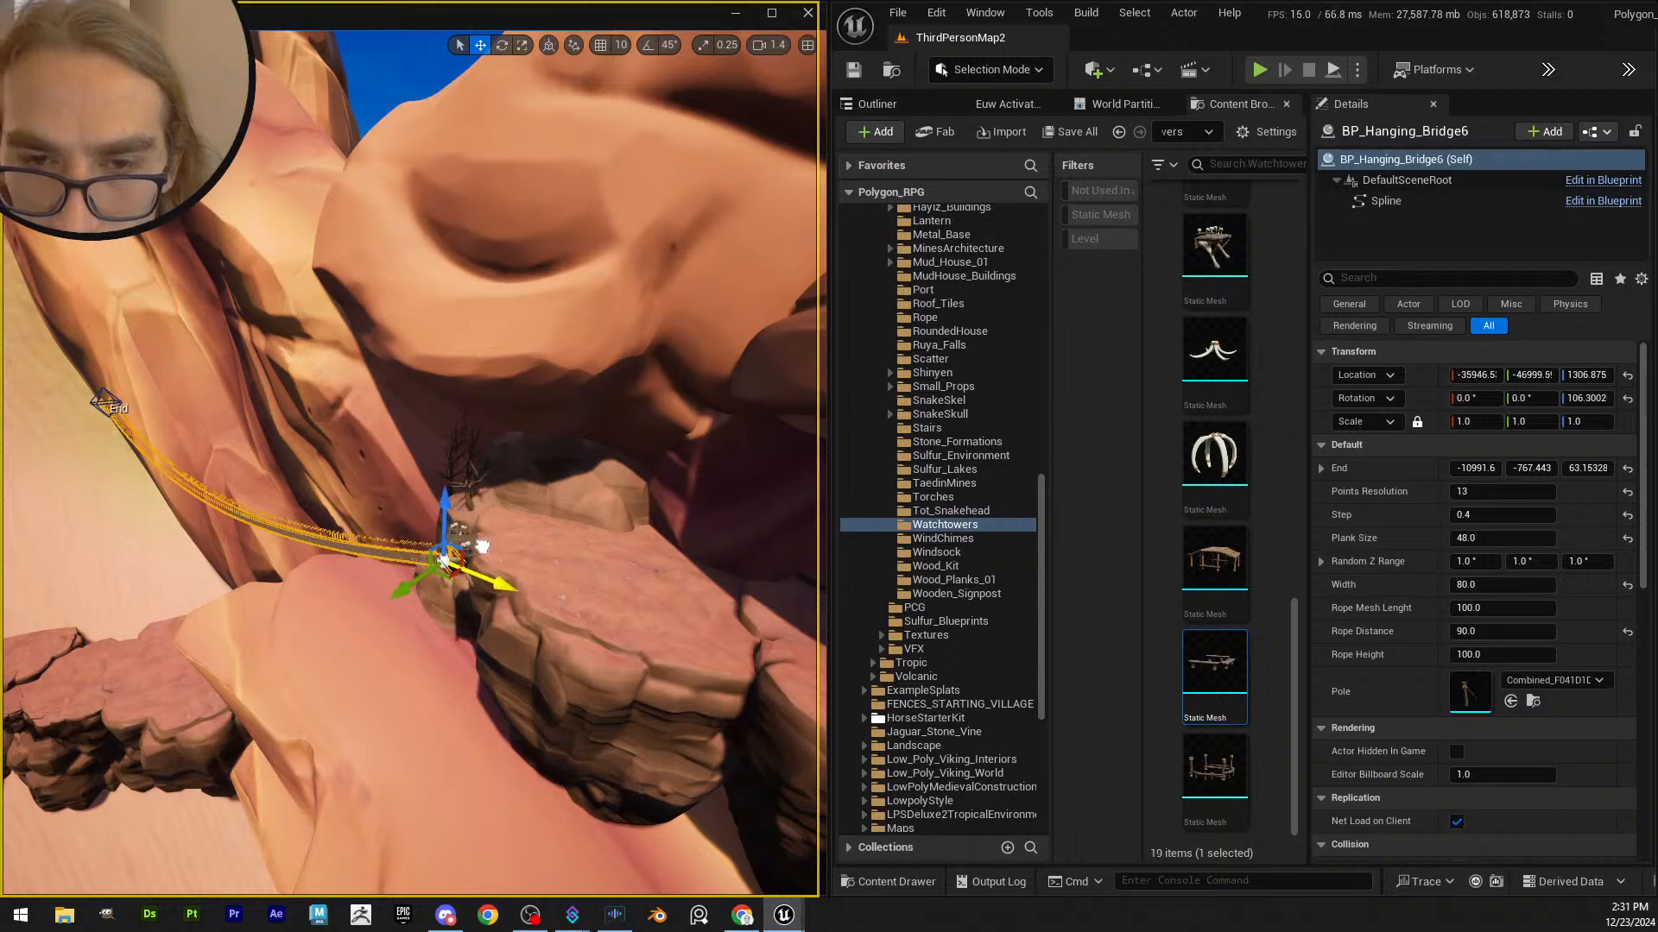
{"action": "left_click_drag", "start_coordinate": [395, 586], "coordinate": [415, 566]}
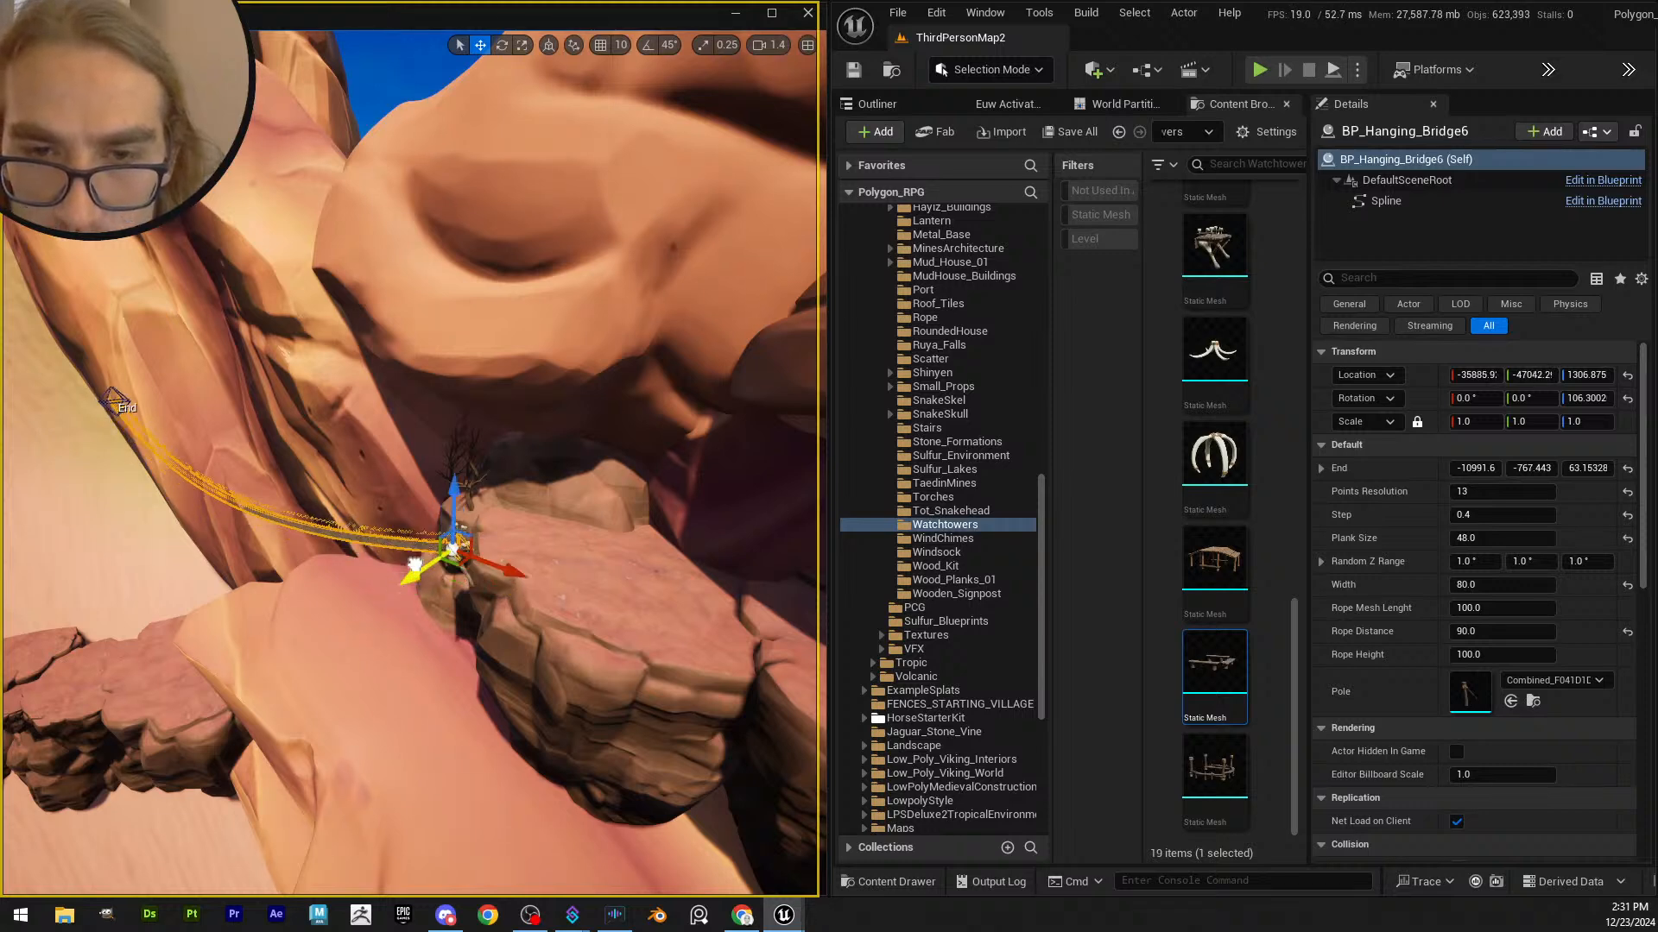
- Rotate the hanging bridge to about 66.3° so it spans toward the watchtower platform across the canyon
{"action": "key", "text": "w"}
{"action": "right_click_drag", "start_coordinate": [420, 561], "coordinate": [379, 552]}
{"action": "scroll", "coordinate": [426, 551], "scroll_direction": "down", "scroll_amount": 2}
{"action": "key", "text": "s"}
{"action": "key", "text": "e"}
{"action": "left_click_drag", "start_coordinate": [443, 707], "coordinate": [609, 699]}
- Slide the bridge's near end onto the plank ramp and lower it, at about X -35400, Y -47034, Z 1191
{"action": "key", "text": "w"}
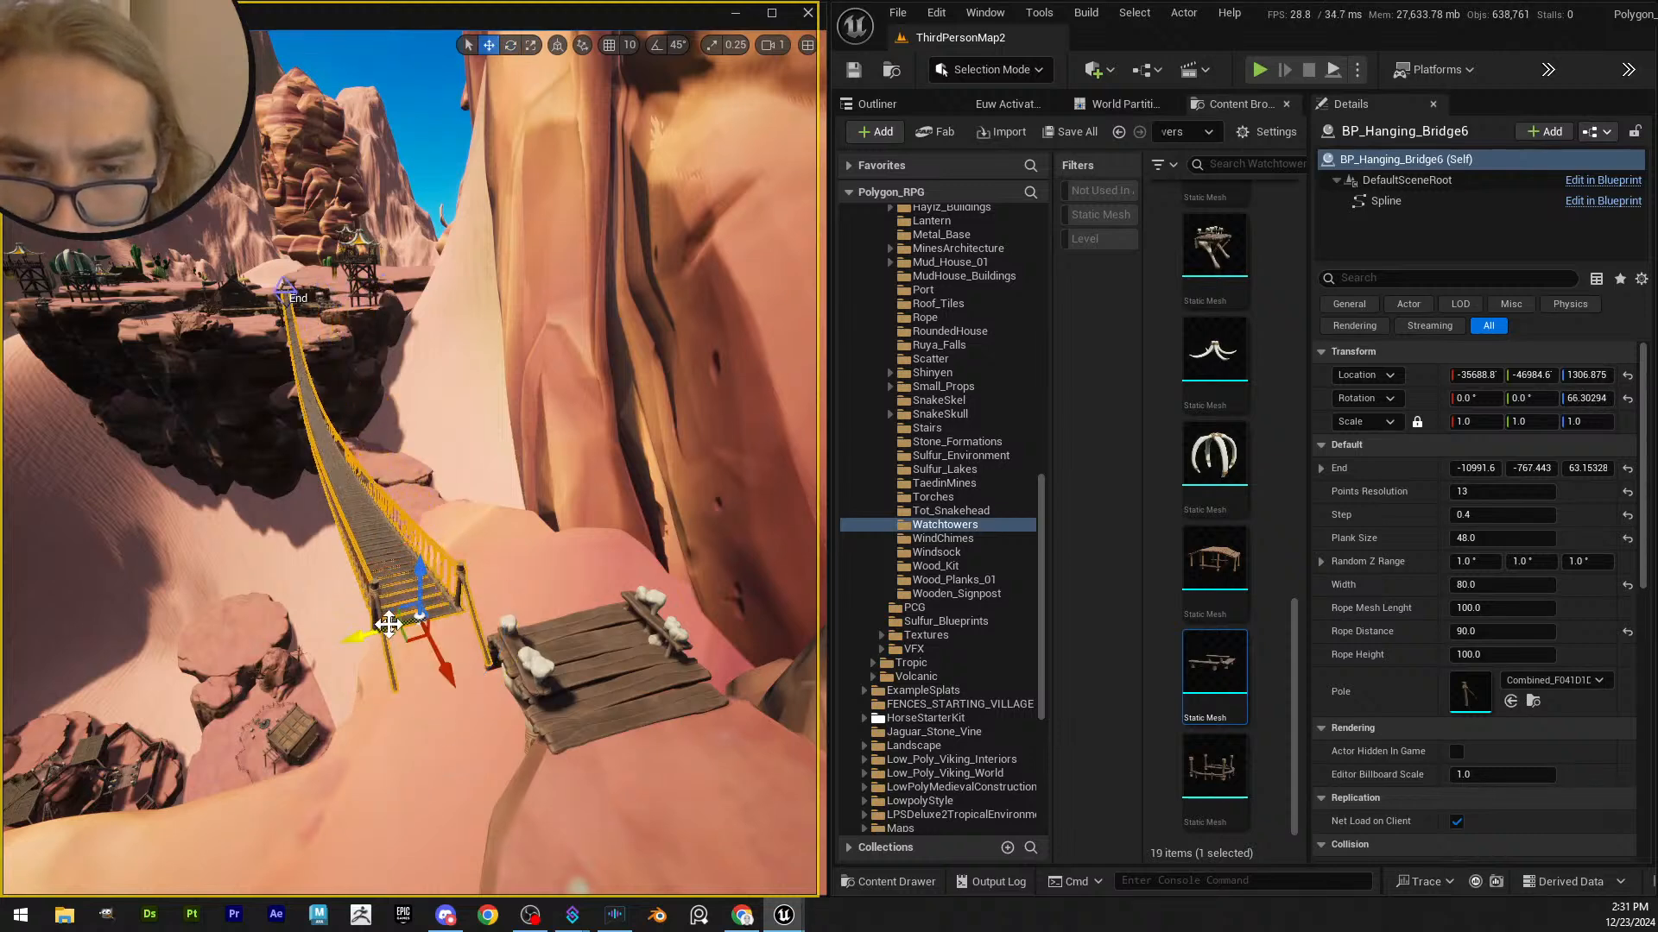
{"action": "left_click_drag", "start_coordinate": [360, 640], "coordinate": [418, 640]}
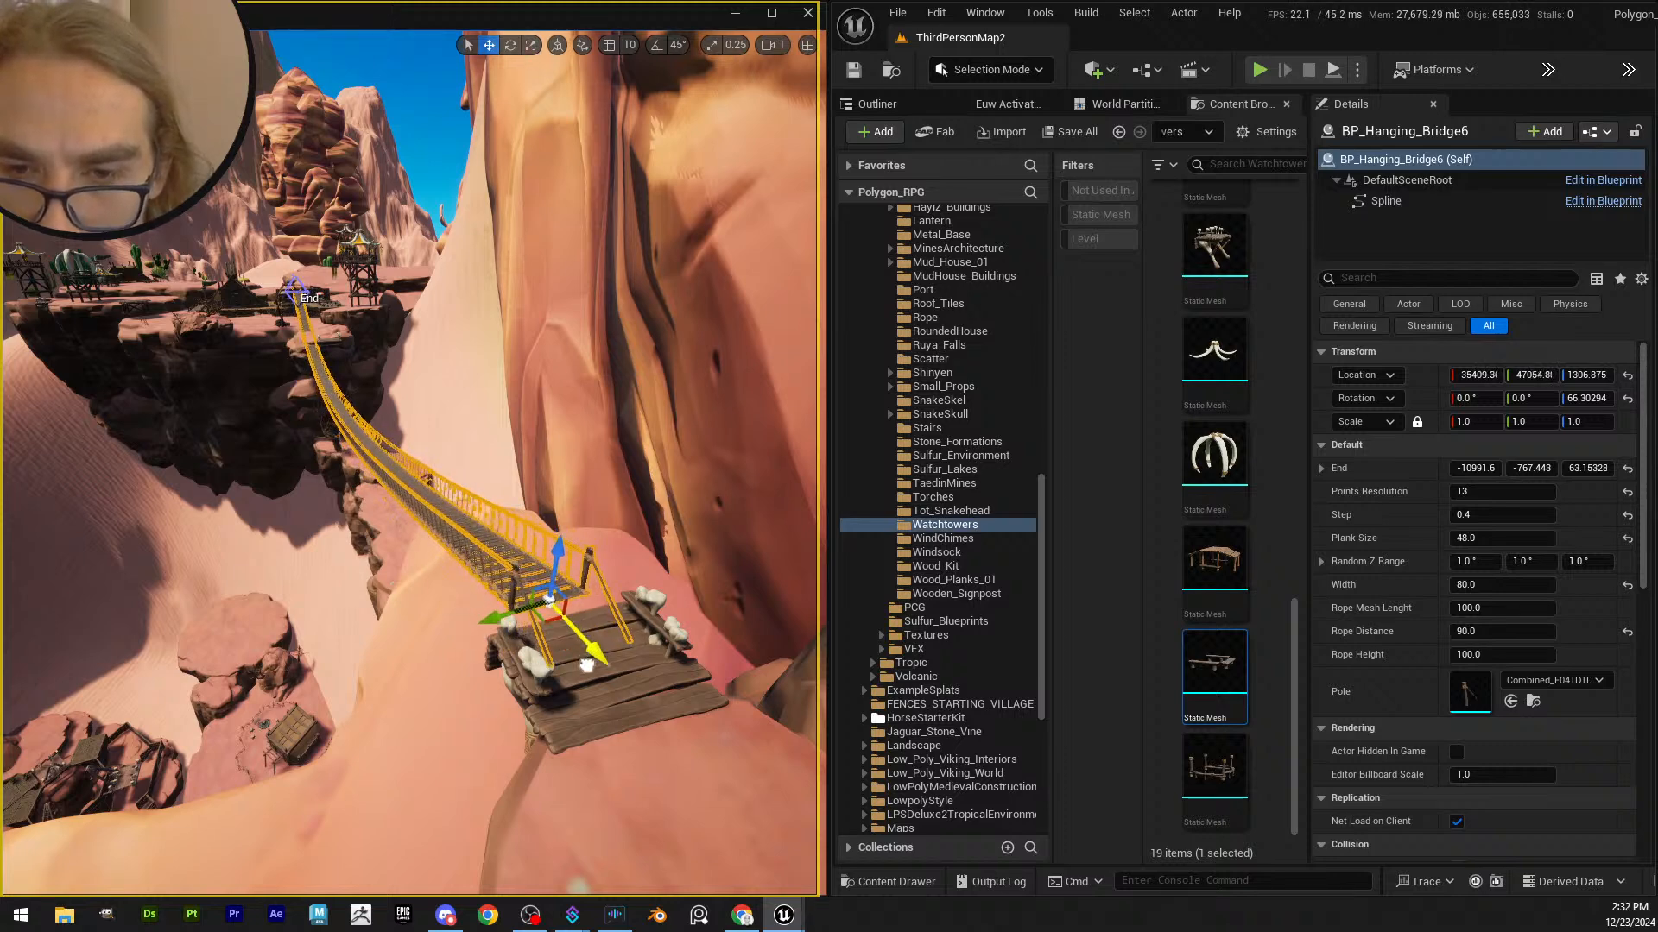
{"action": "left_click_drag", "start_coordinate": [587, 666], "coordinate": [594, 675]}
{"action": "right_click_drag", "start_coordinate": [594, 676], "coordinate": [464, 607]}
{"action": "key", "text": "d"}
{"action": "scroll", "coordinate": [557, 652], "scroll_direction": "down", "scroll_amount": 2}
{"action": "key", "text": "w"}
{"action": "key", "text": "q"}
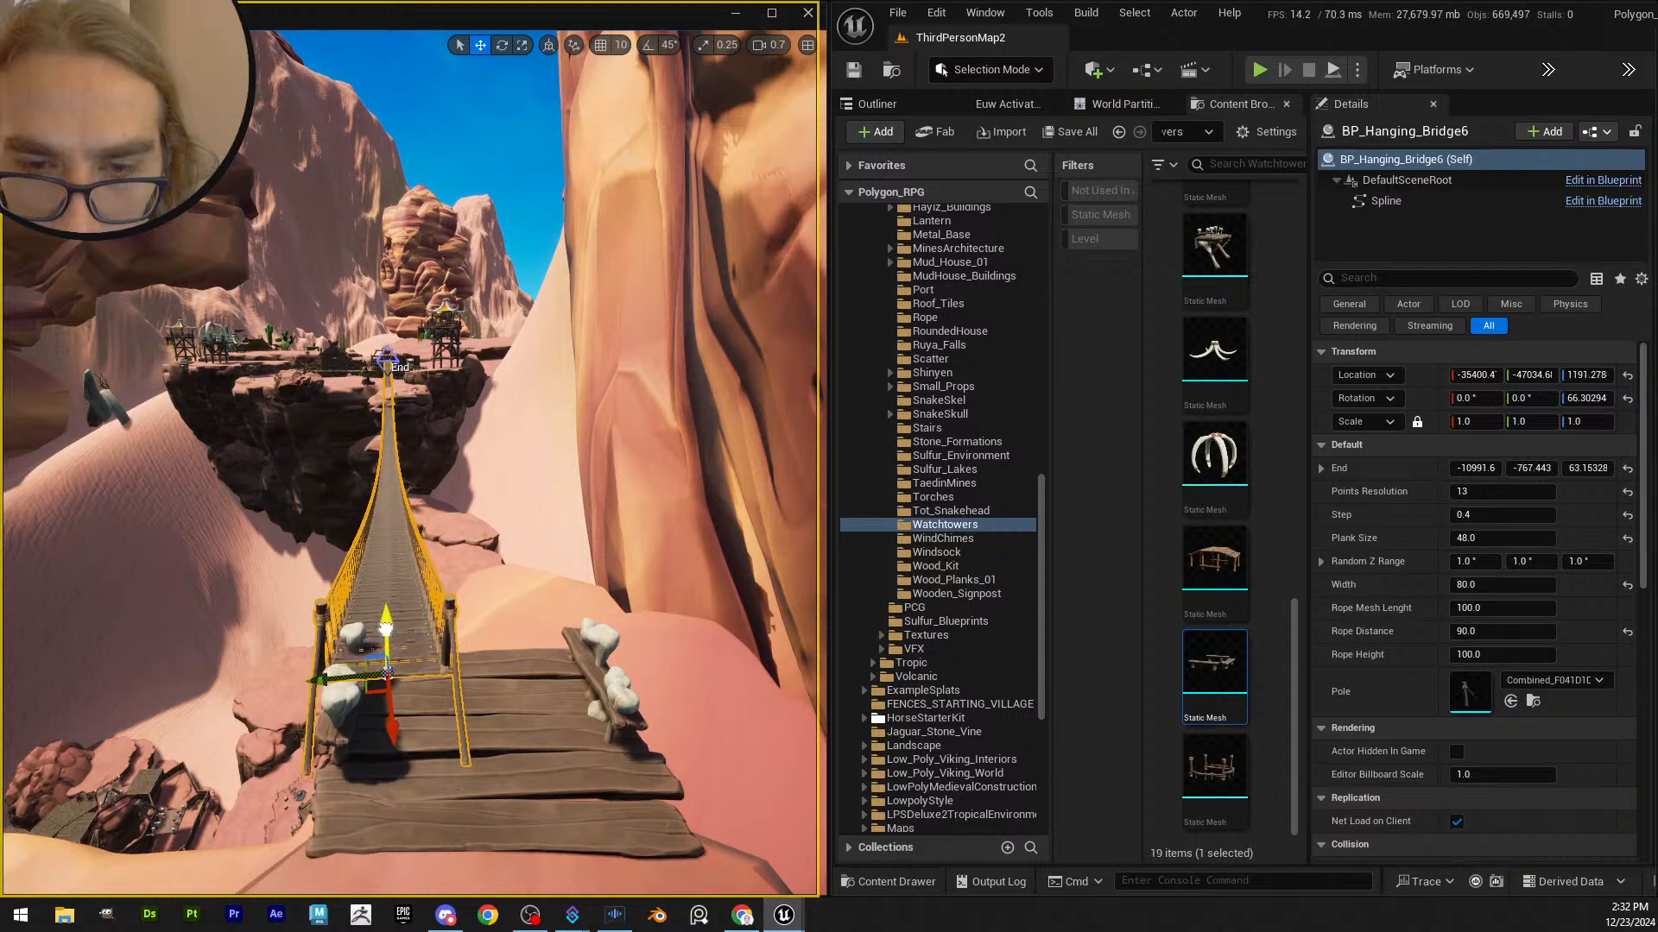
- Move the bridge farther over the plank ramp and lower it onto the planks, at about X -35278, Y -47088, Z 1132
{"action": "left_click_drag", "start_coordinate": [319, 691], "coordinate": [451, 706]}
{"action": "right_click_drag", "start_coordinate": [440, 705], "coordinate": [440, 705]}
{"action": "key", "text": "w"}
{"action": "scroll", "coordinate": [440, 706], "scroll_direction": "down", "scroll_amount": 3}
{"action": "key", "text": "q"}
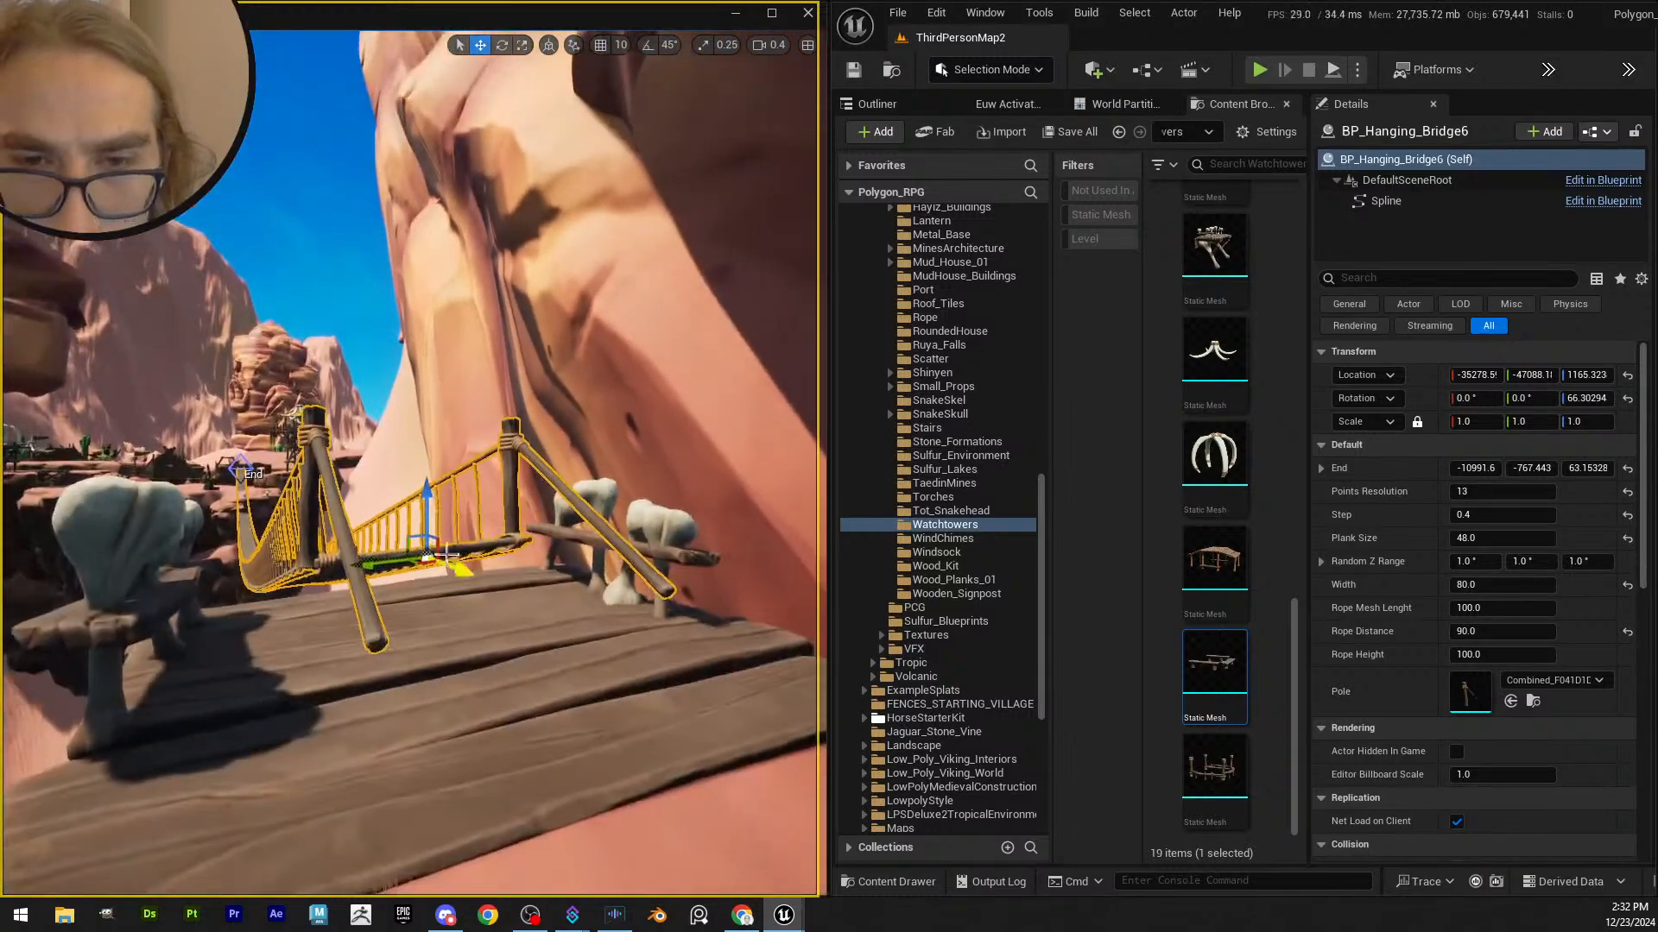
{"action": "left_click_drag", "start_coordinate": [430, 507], "coordinate": [421, 541]}
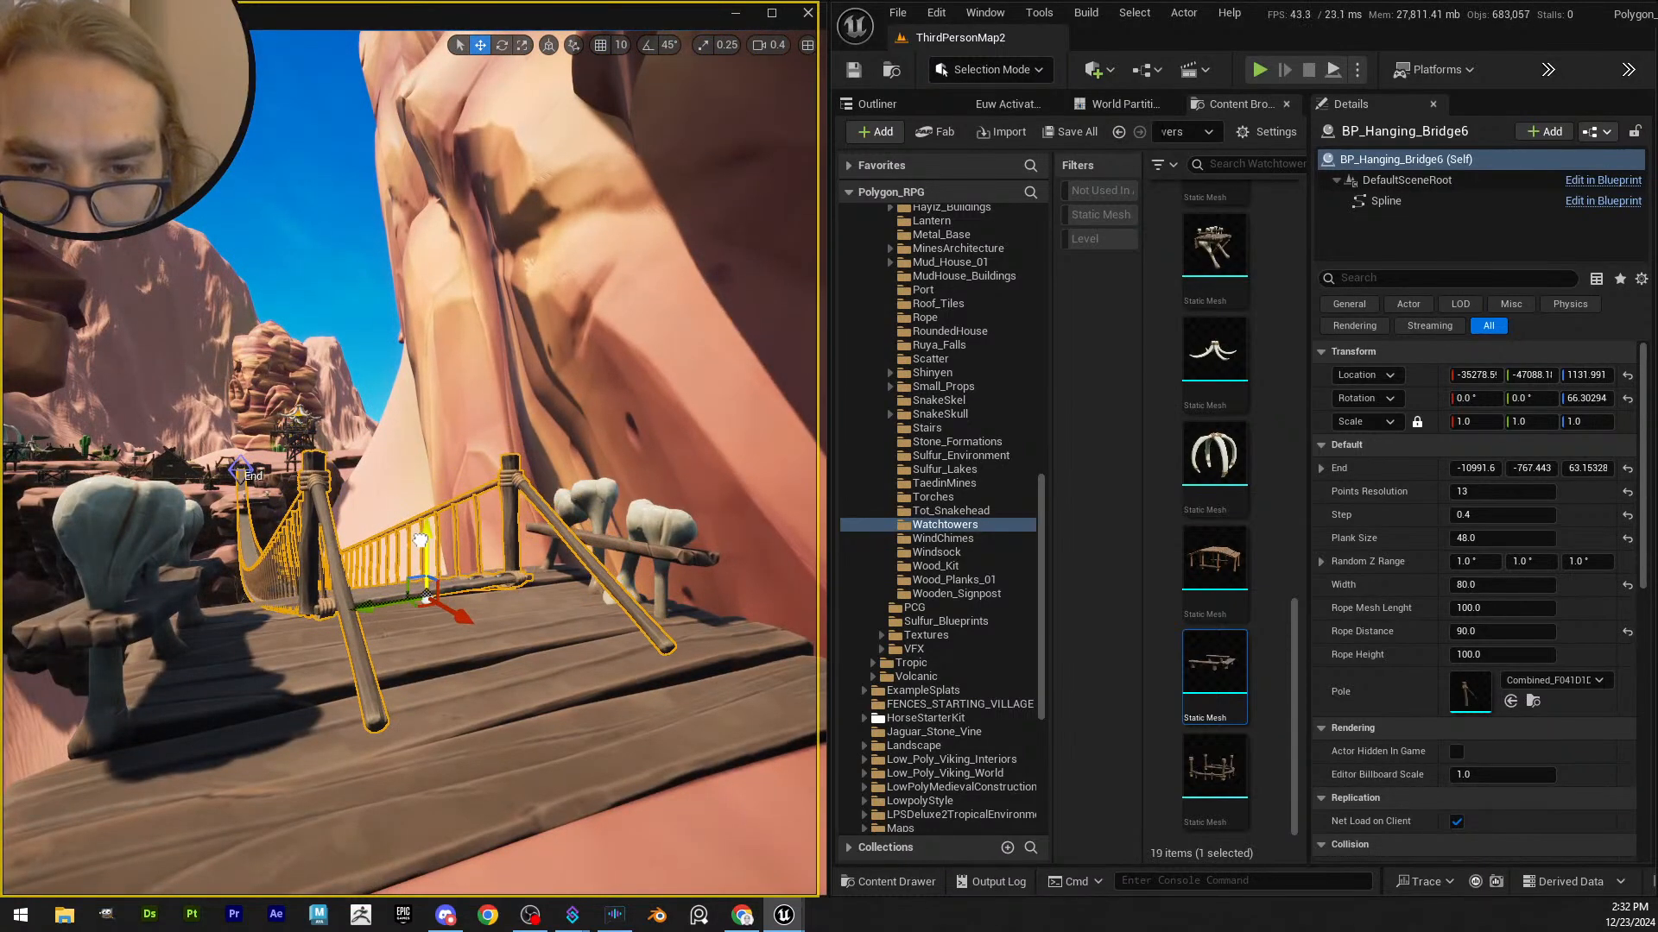
- Pull the bridge end back and center it on the plank ramp, at about X -35313, Y -47166
{"action": "right_click_drag", "start_coordinate": [421, 541], "coordinate": [420, 540]}
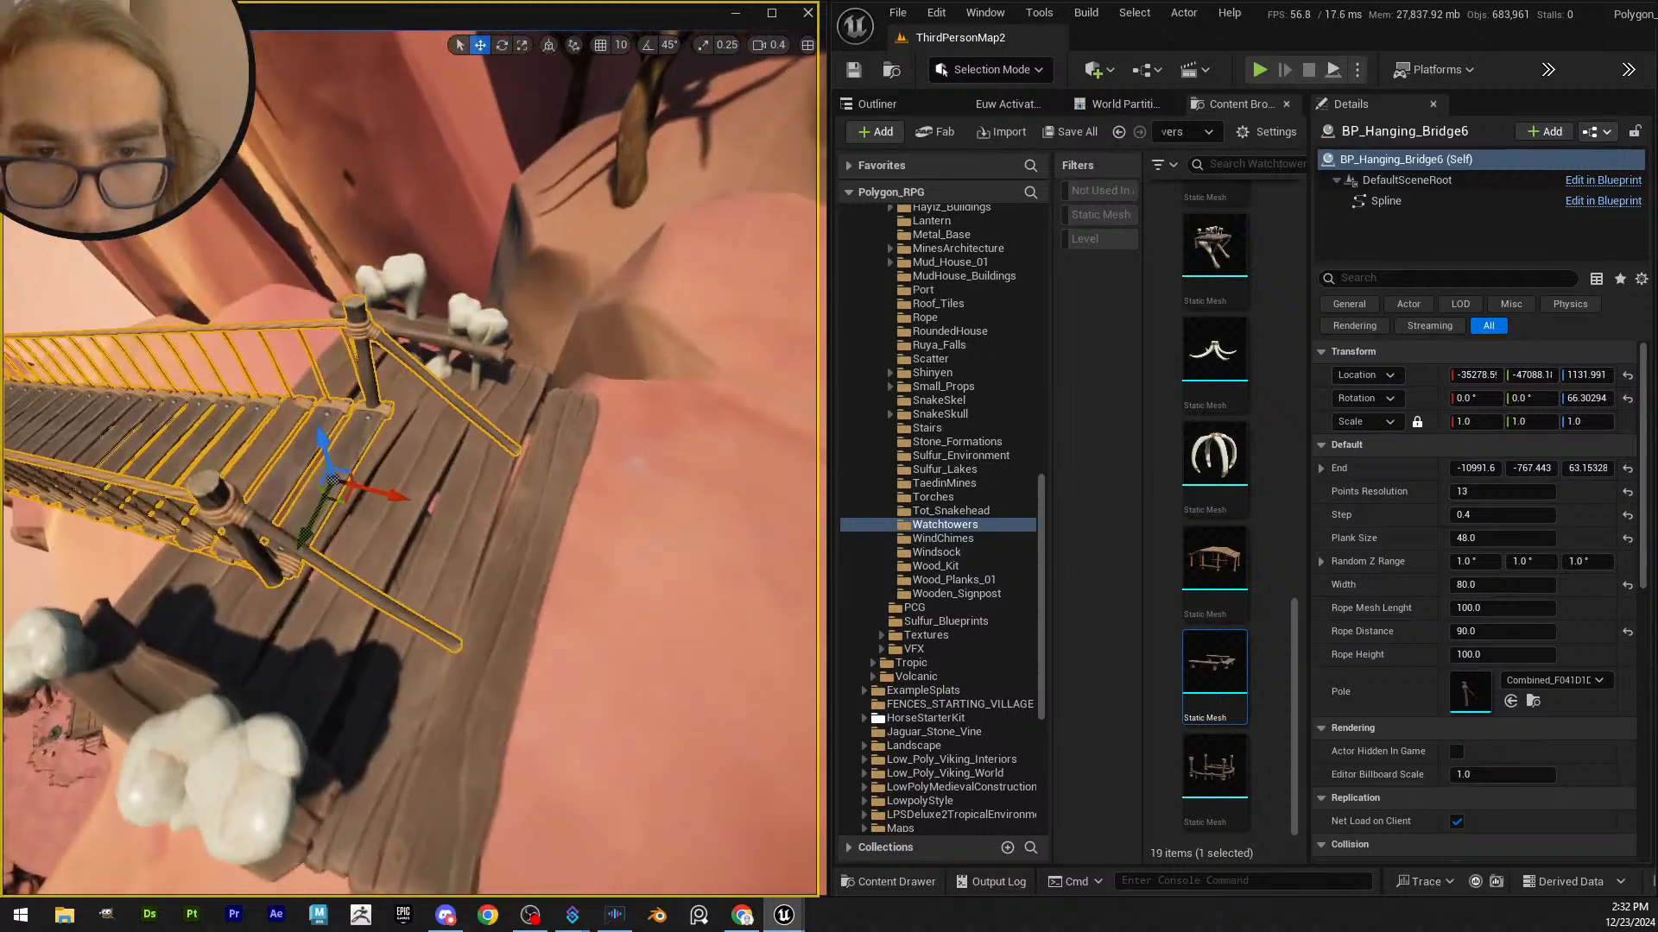
{"action": "right_click_drag", "start_coordinate": [203, 486], "coordinate": [203, 486]}
{"action": "left_click_drag", "start_coordinate": [408, 499], "coordinate": [297, 490]}
{"action": "scroll", "coordinate": [440, 570], "scroll_direction": "down", "scroll_amount": 2}
{"action": "mouse_move", "coordinate": [439, 584]}
{"action": "right_mouse_down"}
{"action": "mouse_move", "coordinate": [440, 544]}
{"action": "mouse_move", "coordinate": [432, 570]}
{"action": "right_mouse_up"}
- Rotate the hanging bridge to about 67.6° and nudge its near end along the ramp, to about X -35307, Y -47183
{"action": "scroll", "coordinate": [437, 552], "scroll_direction": "up", "scroll_amount": 1}
{"action": "key", "text": "e"}
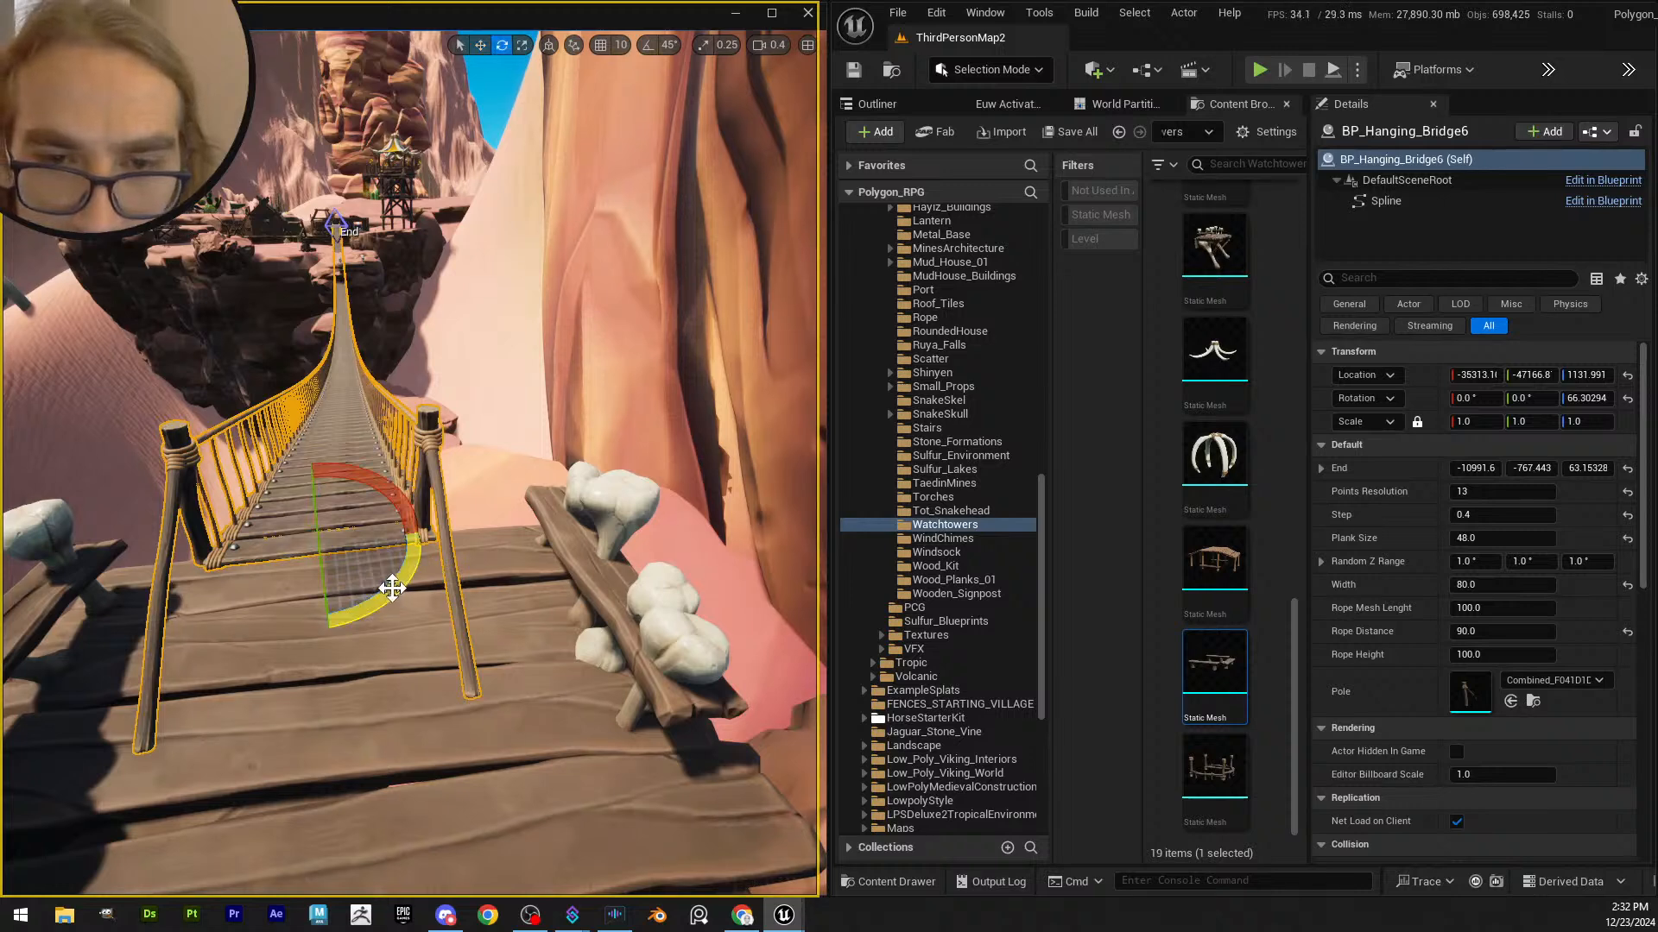
{"action": "mouse_move", "coordinate": [392, 589]}
{"action": "left_mouse_down"}
{"action": "mouse_move", "coordinate": [367, 600]}
{"action": "mouse_move", "coordinate": [387, 595]}
{"action": "left_mouse_up"}
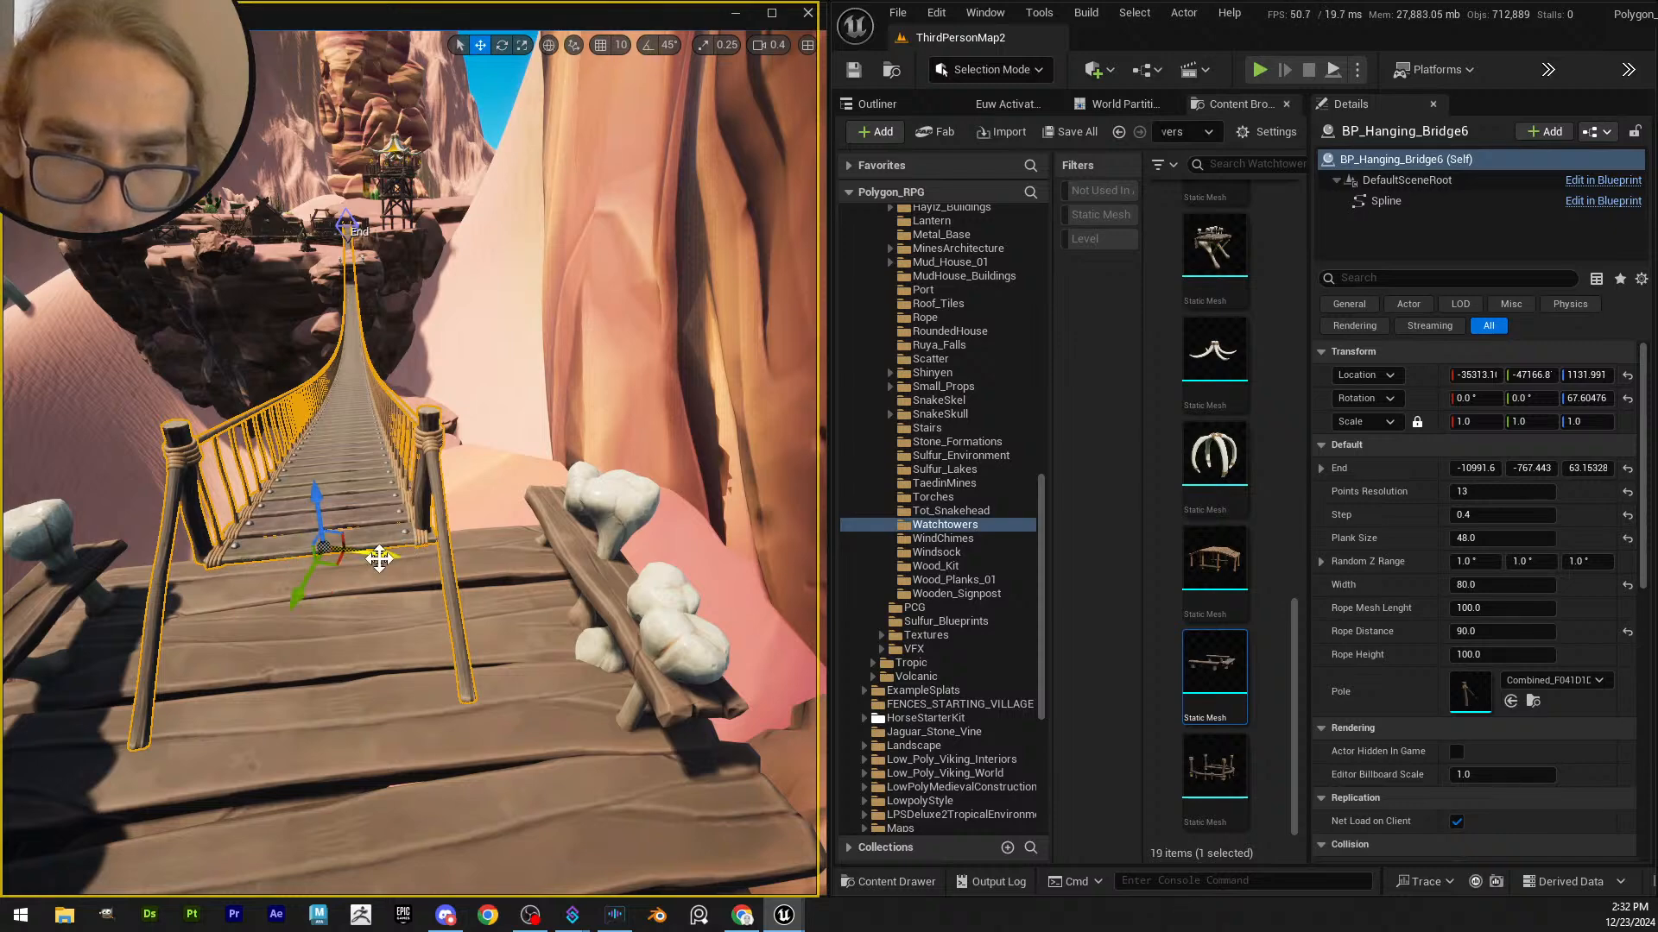
{"action": "left_click_drag", "start_coordinate": [275, 555], "coordinate": [291, 556]}
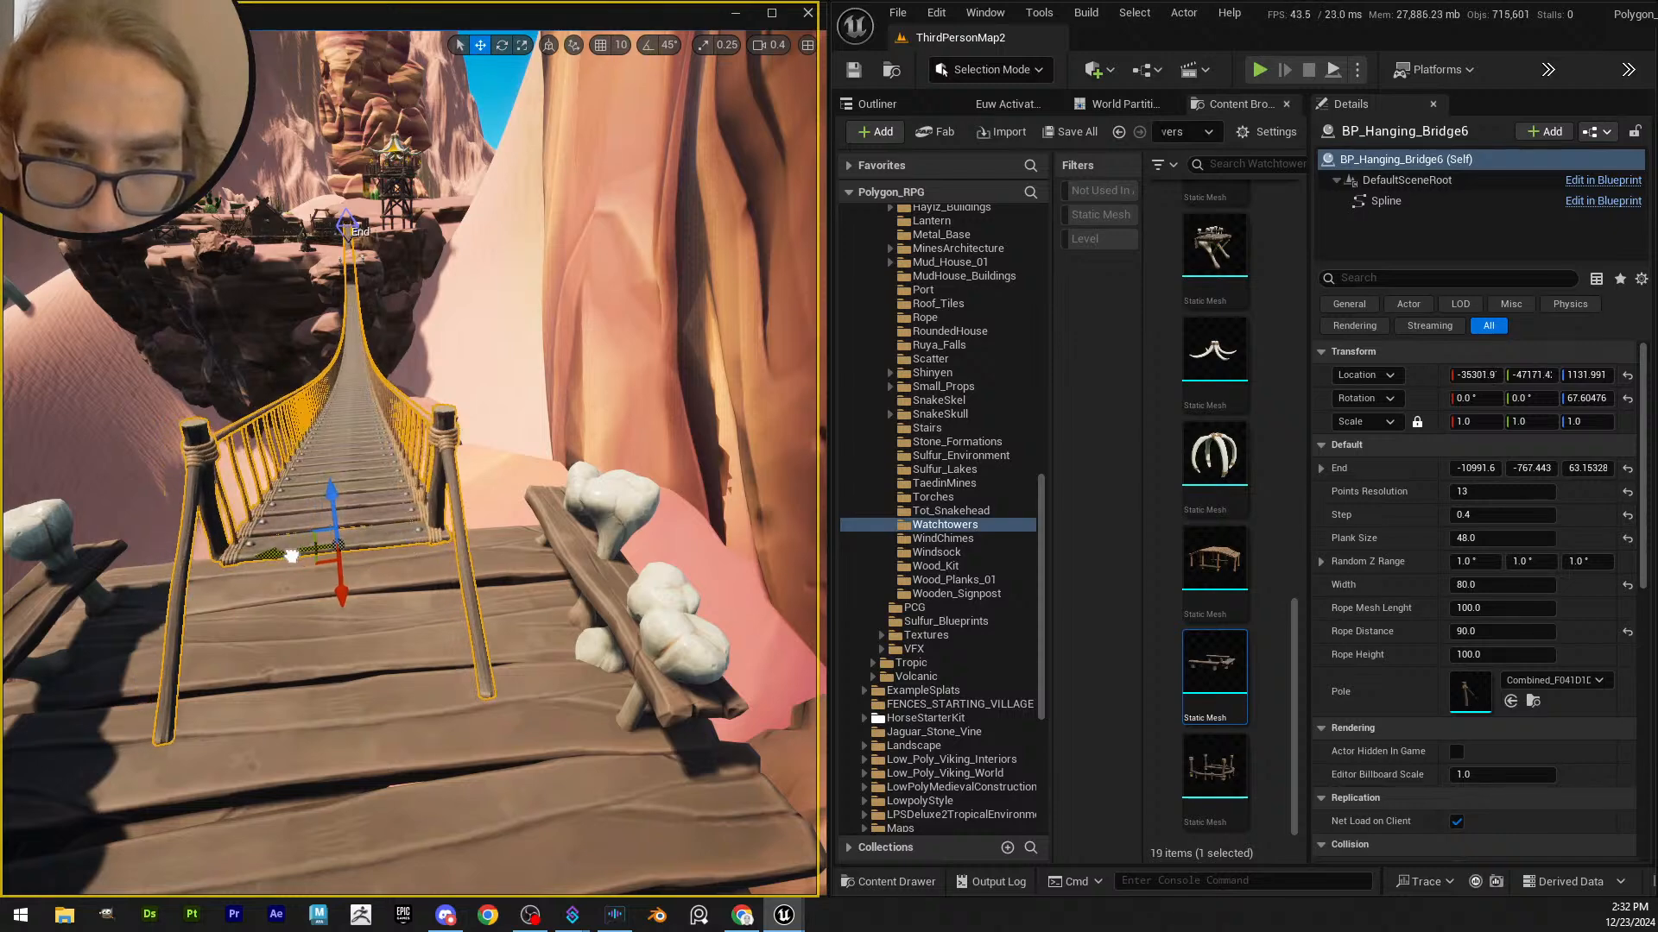
{"action": "right_click_drag", "start_coordinate": [291, 557], "coordinate": [458, 587]}
{"action": "mouse_move", "coordinate": [372, 555]}
{"action": "right_mouse_down"}
{"action": "mouse_move", "coordinate": [394, 545]}
{"action": "mouse_move", "coordinate": [372, 555]}
{"action": "right_mouse_up"}
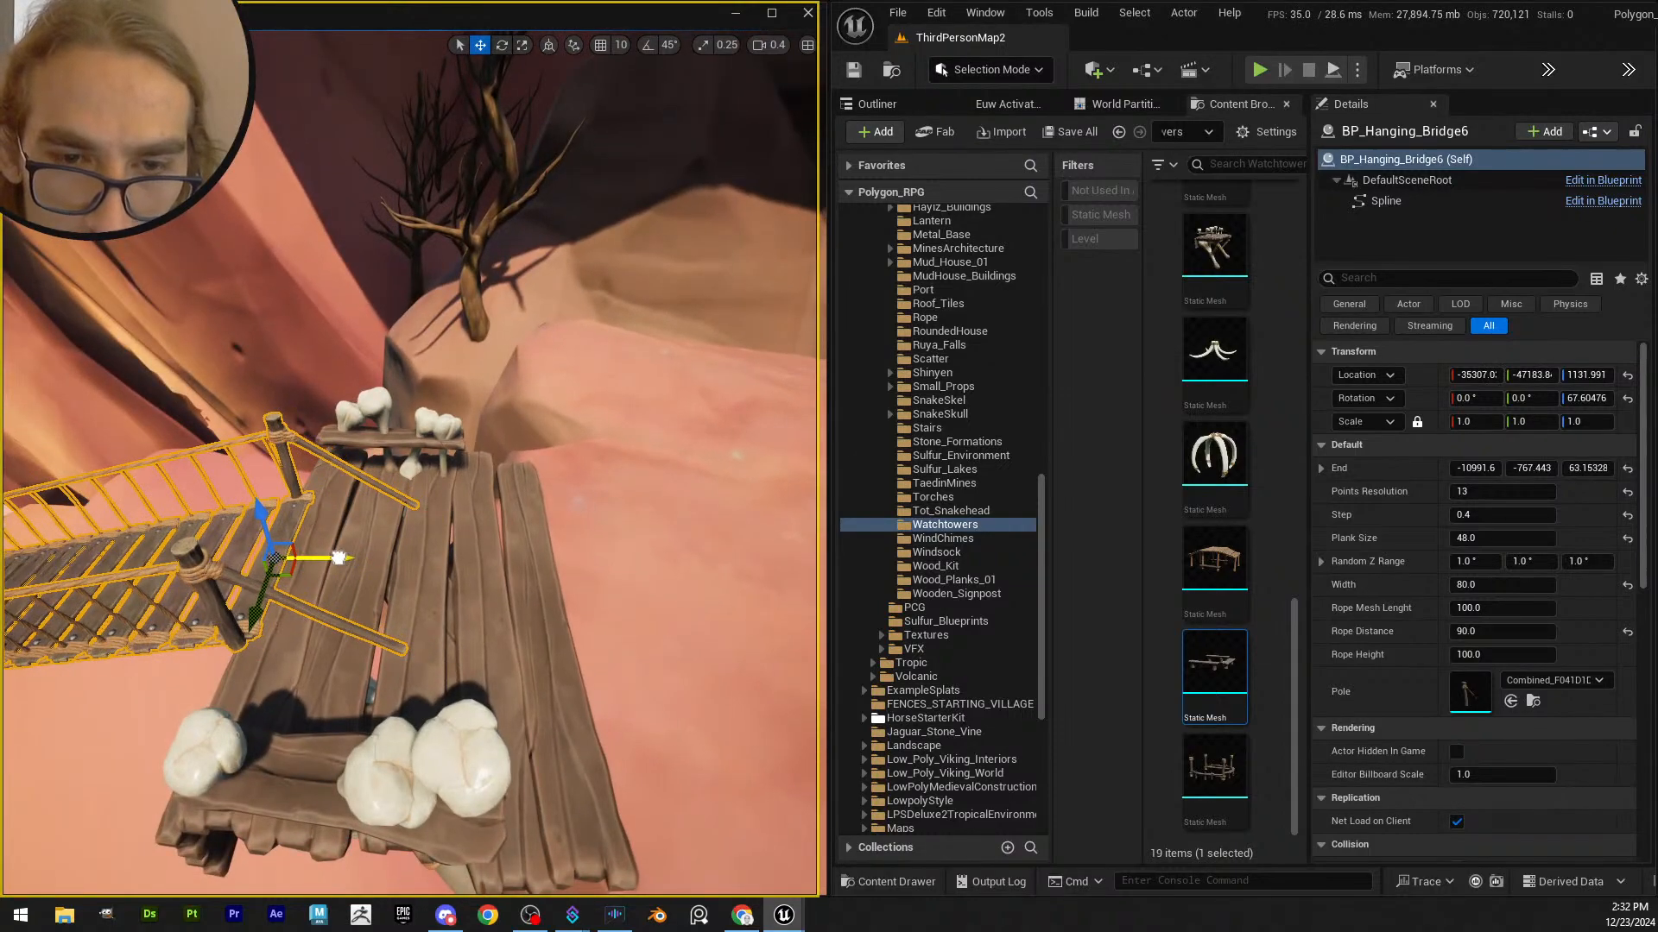
- Lower the hanging bridge's near end to about Z 1100 and rotate the bridge to about 67.9°
{"action": "right_click_drag", "start_coordinate": [345, 560], "coordinate": [349, 537]}
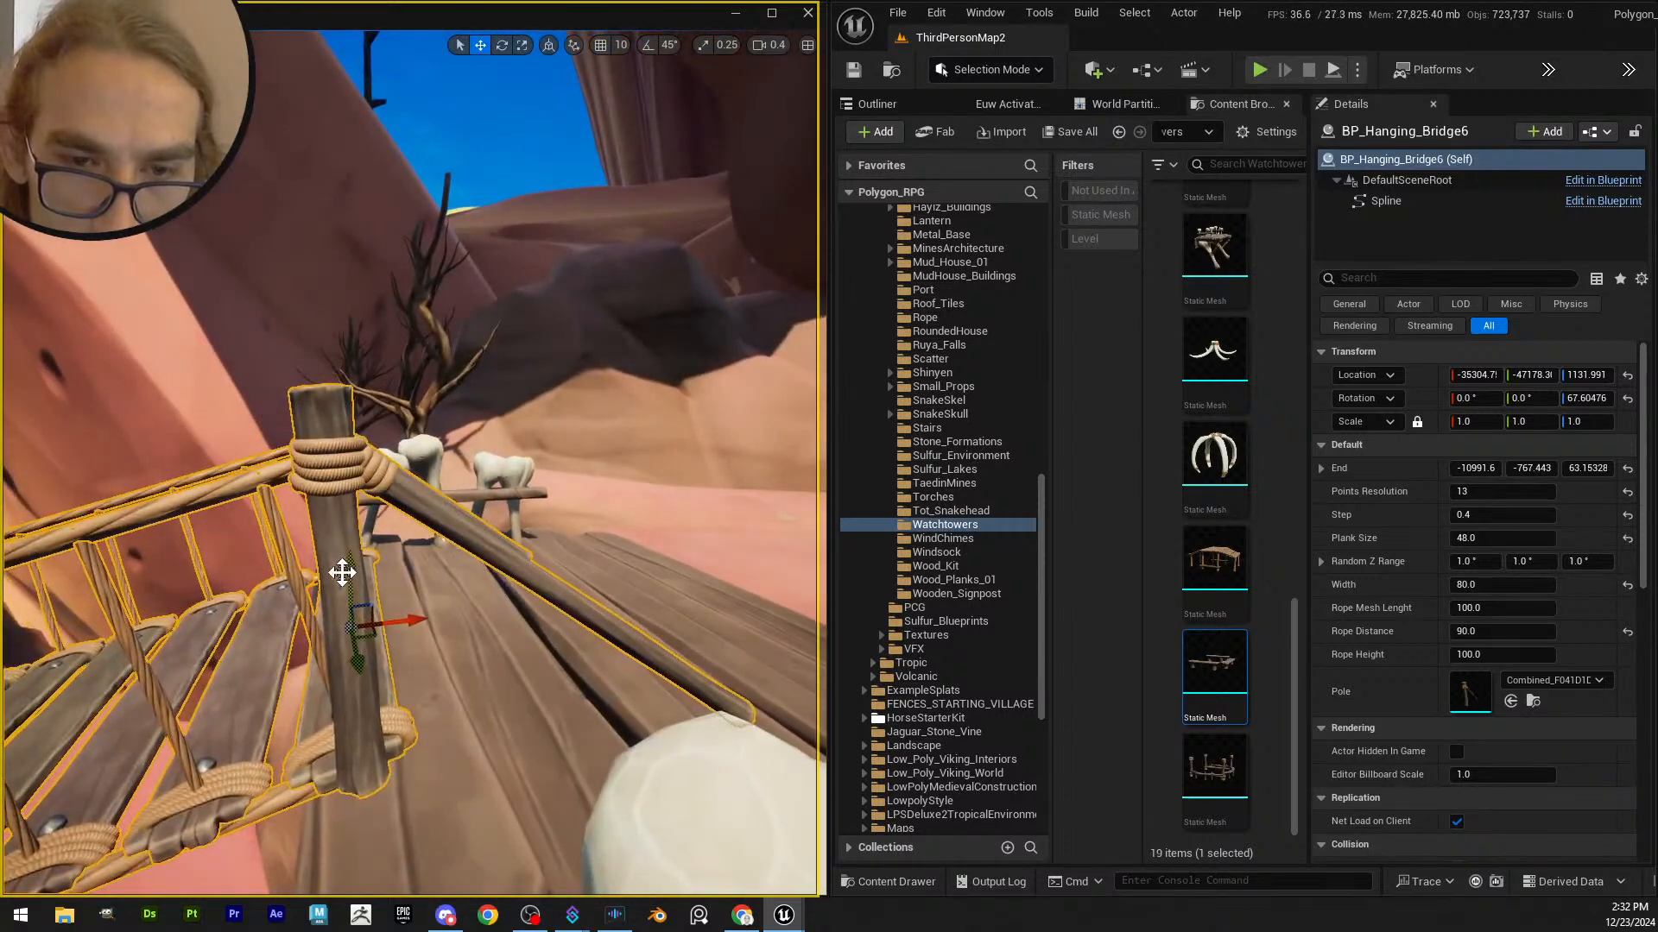
{"action": "left_click_drag", "start_coordinate": [348, 574], "coordinate": [363, 623]}
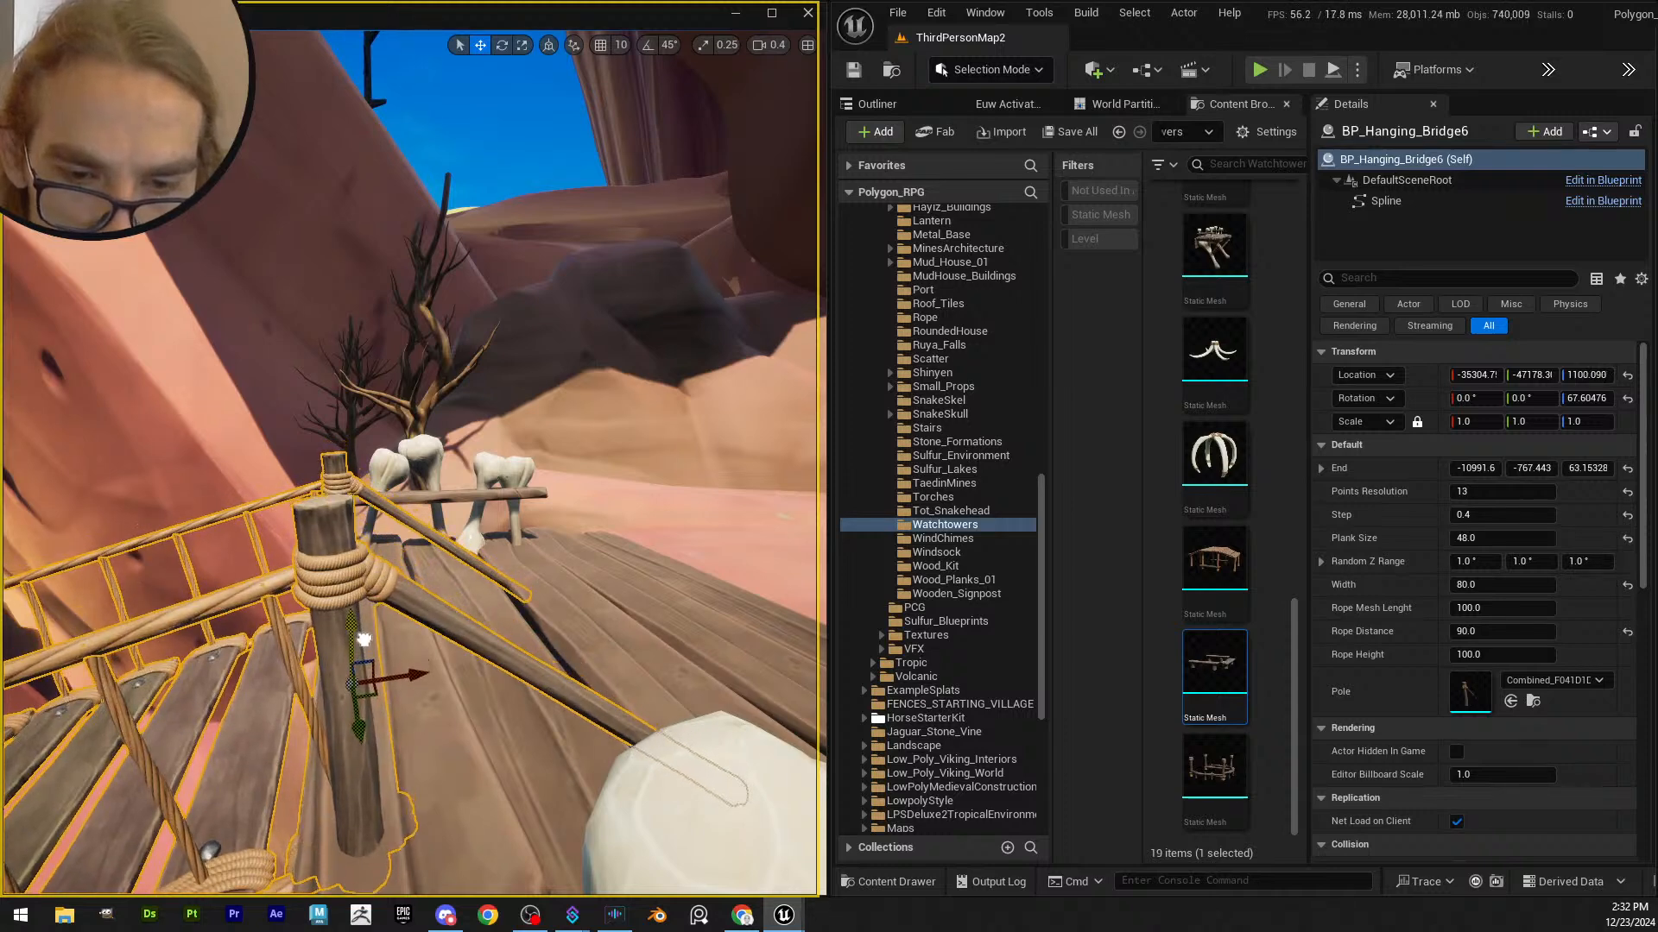
{"action": "right_click_drag", "start_coordinate": [363, 639], "coordinate": [448, 640]}
{"action": "scroll", "coordinate": [404, 664], "scroll_direction": "down", "scroll_amount": 5}
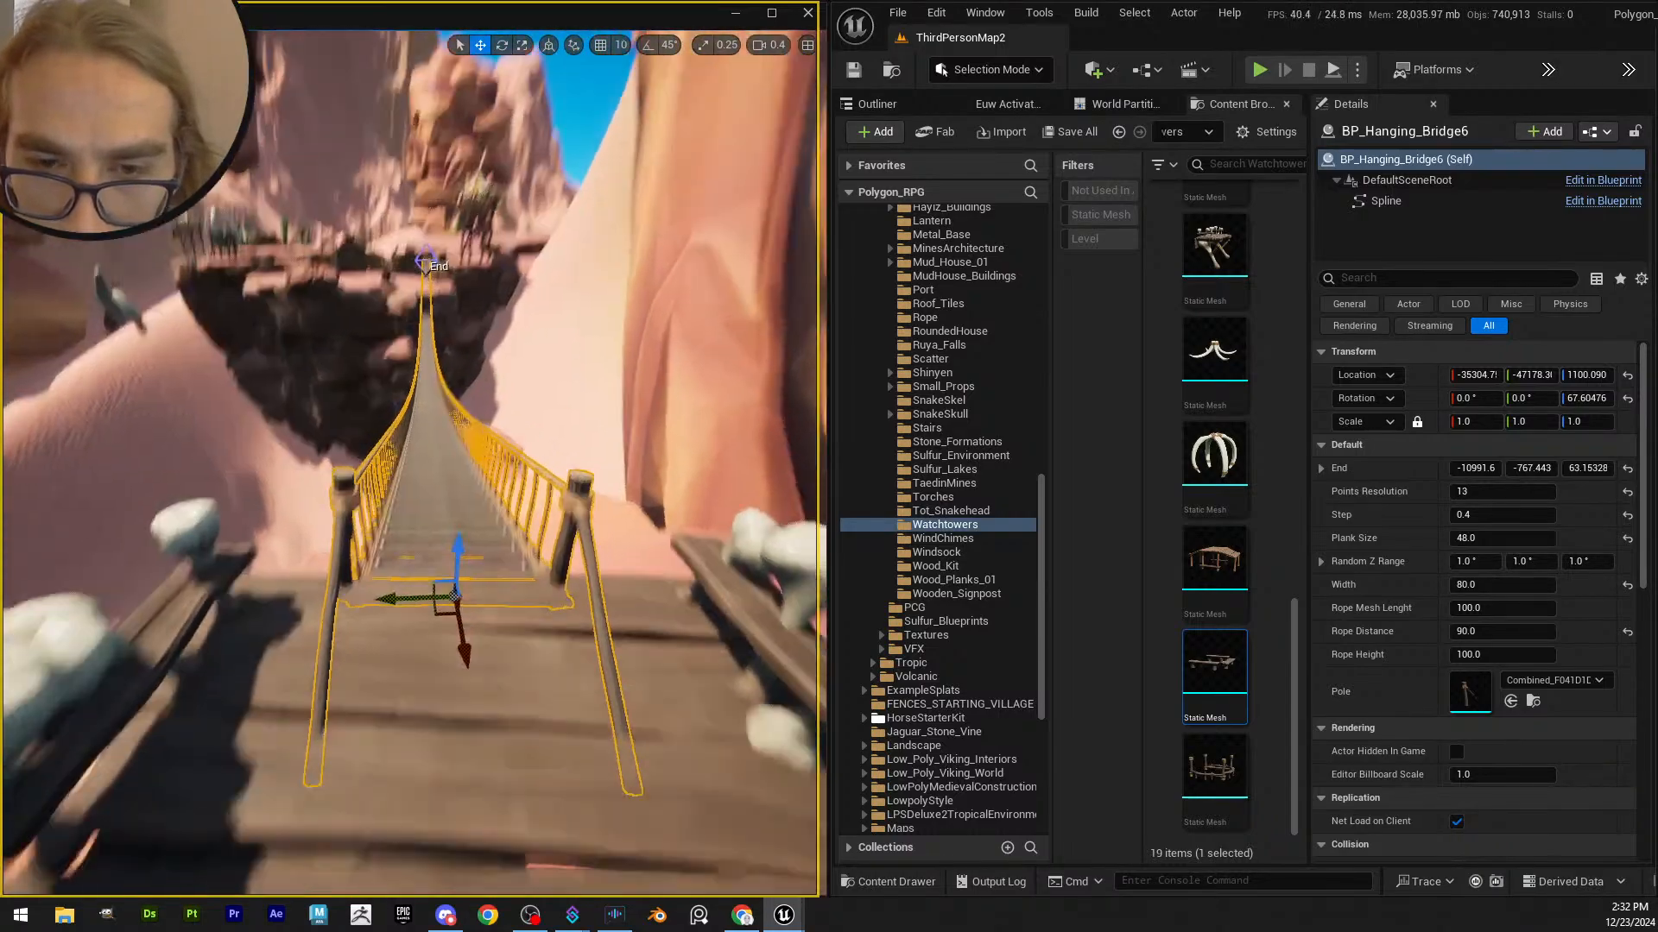
{"action": "key", "text": "e"}
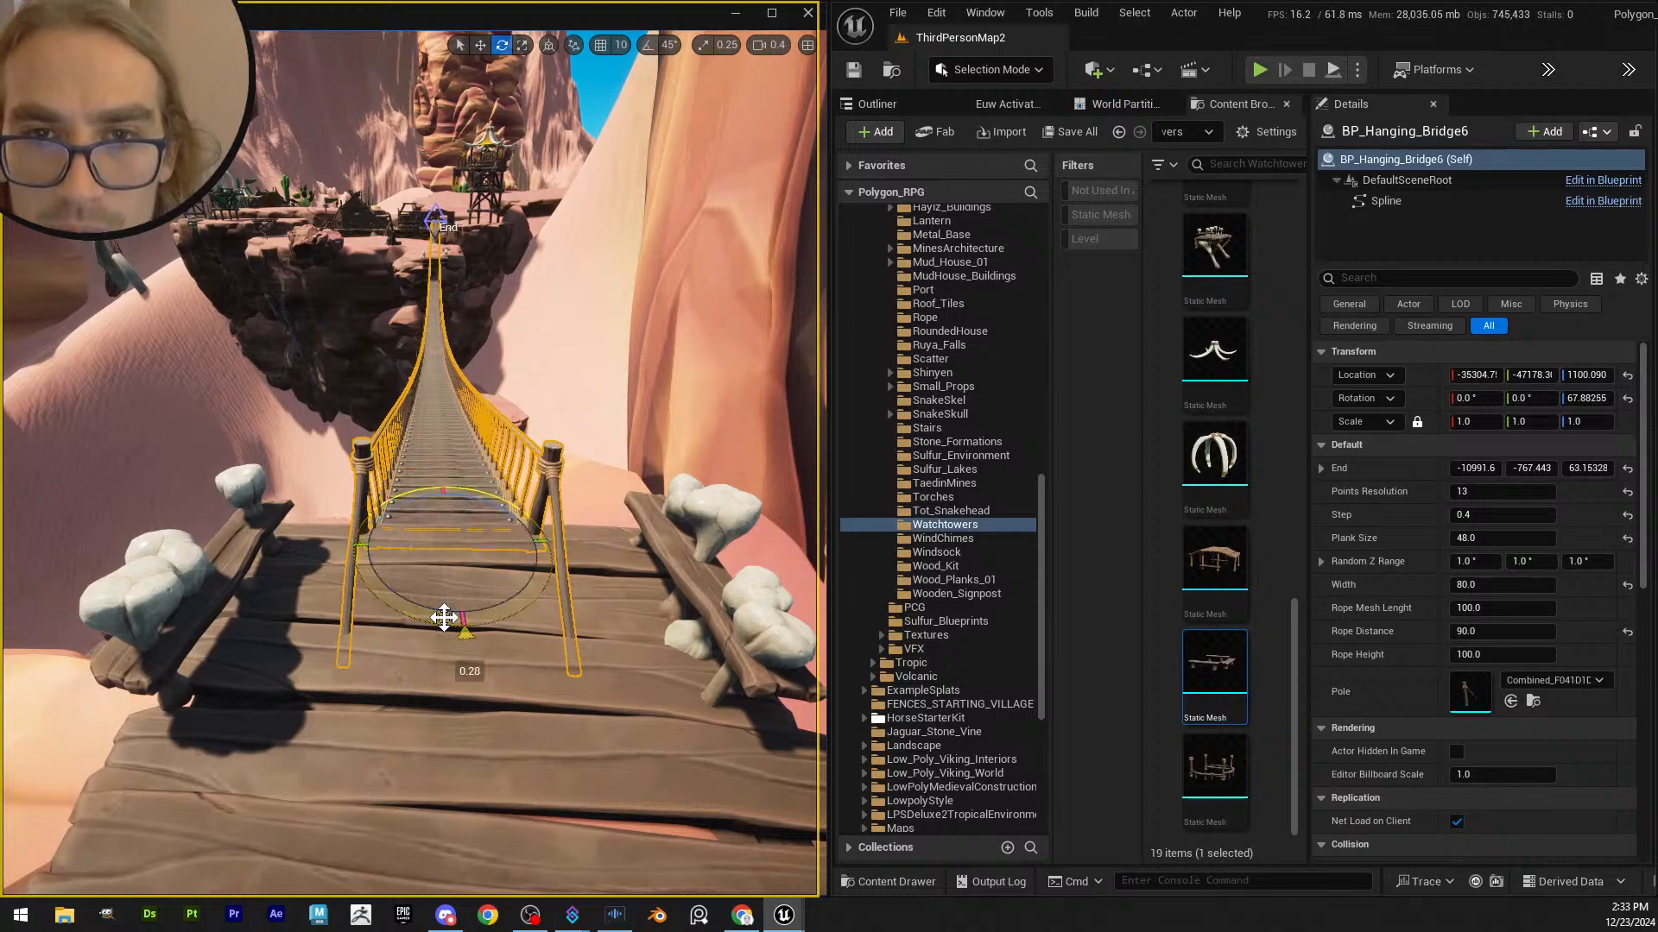
{"action": "left_click", "coordinate": [515, 676]}
{"action": "key", "text": "Escape"}
- Pull the bridge's End point back and down onto the plank ramp on the lower rock, to about X -7485, Z -596
{"action": "key", "text": "w"}
{"action": "mouse_move", "coordinate": [488, 672]}
{"action": "right_mouse_down"}
{"action": "mouse_move", "coordinate": [483, 583]}
{"action": "mouse_move", "coordinate": [527, 673]}
{"action": "mouse_move", "coordinate": [509, 665]}
{"action": "right_mouse_up"}
{"action": "scroll", "coordinate": [485, 596], "scroll_direction": "up", "scroll_amount": 4}
{"action": "scroll", "coordinate": [484, 595], "scroll_direction": "up", "scroll_amount": 1}
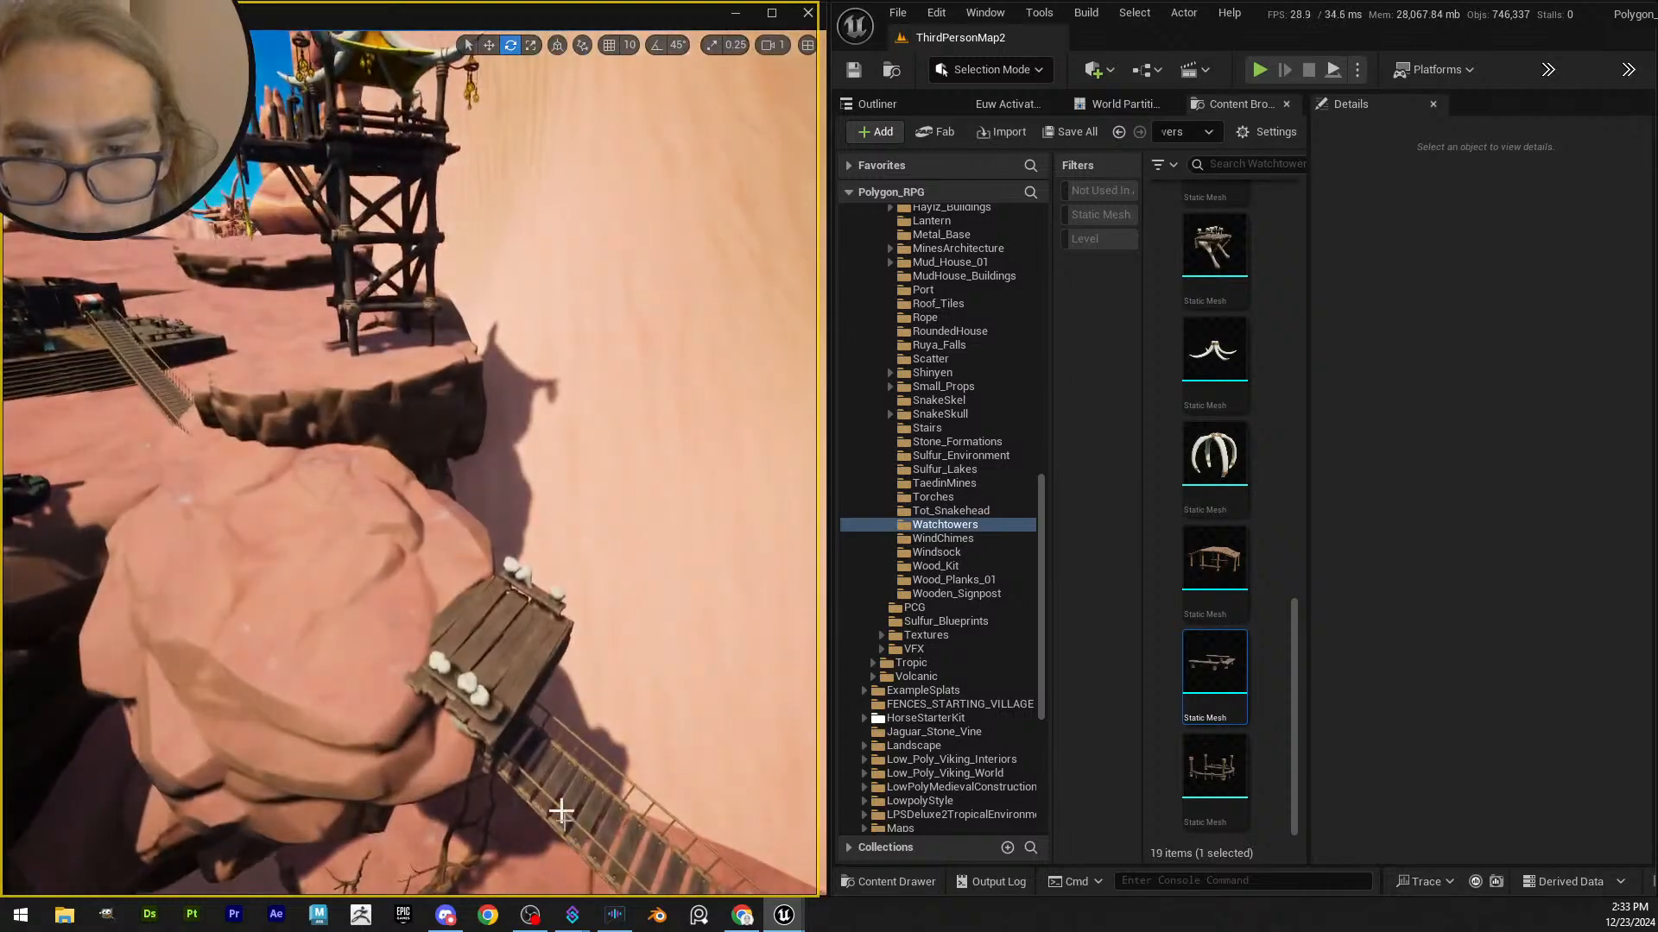
{"action": "left_click", "coordinate": [563, 813]}
{"action": "right_click_drag", "start_coordinate": [562, 814], "coordinate": [561, 781]}
{"action": "left_click", "coordinate": [592, 769]}
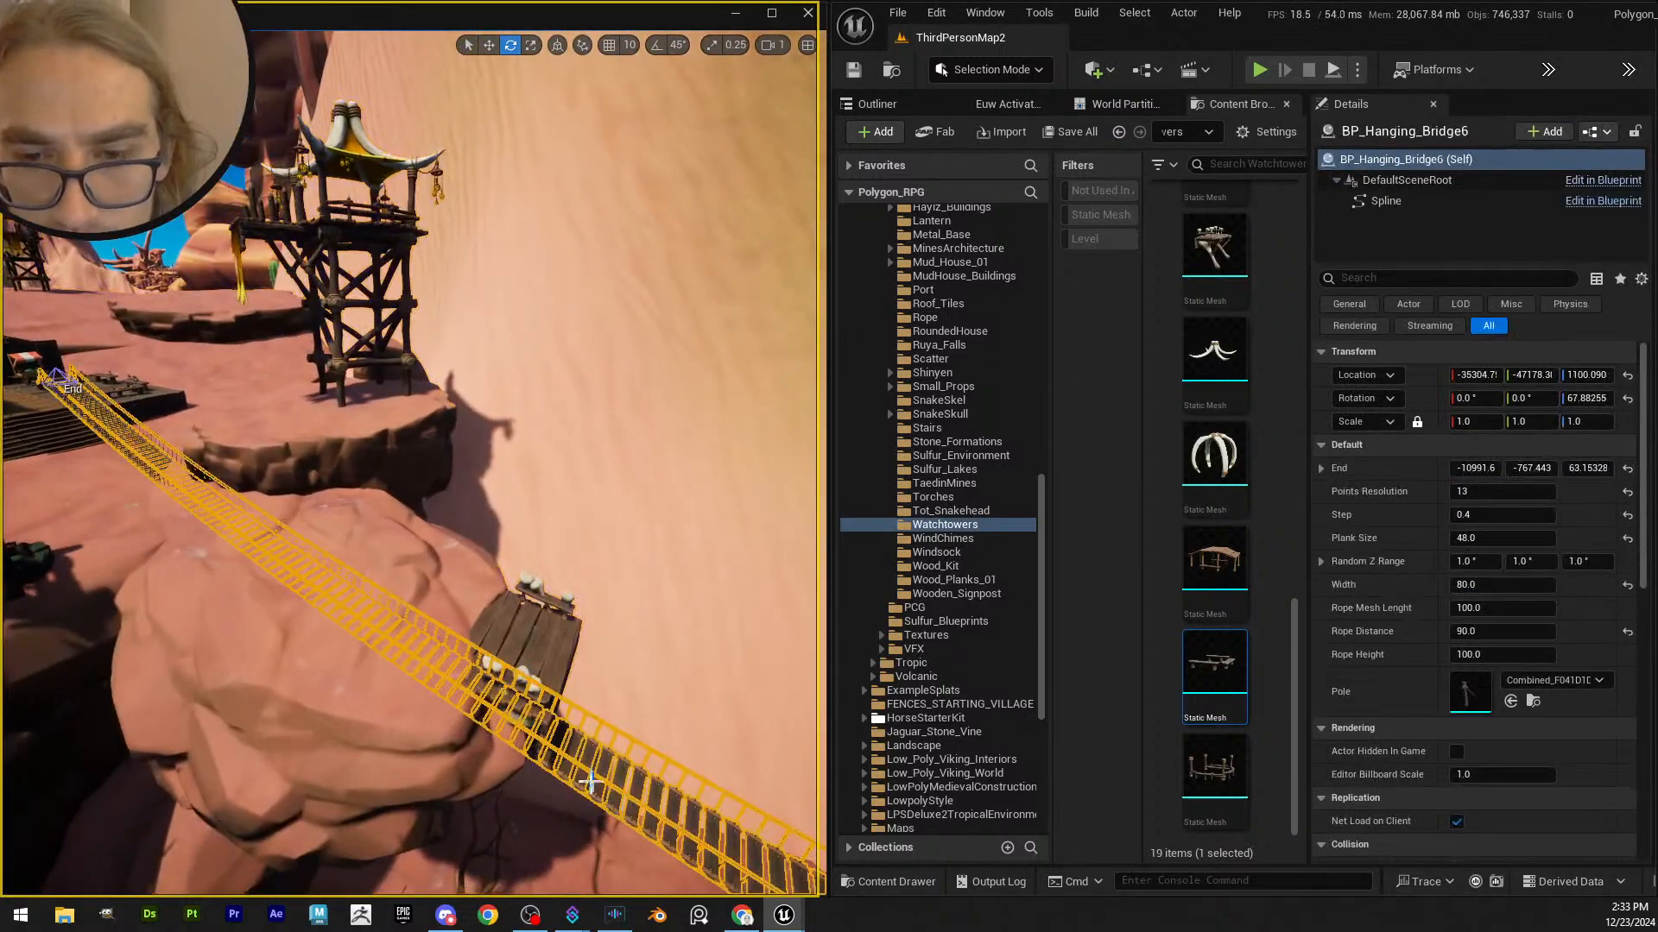
{"action": "right_click_drag", "start_coordinate": [123, 442], "coordinate": [78, 397]}
{"action": "left_click", "coordinate": [76, 401]}
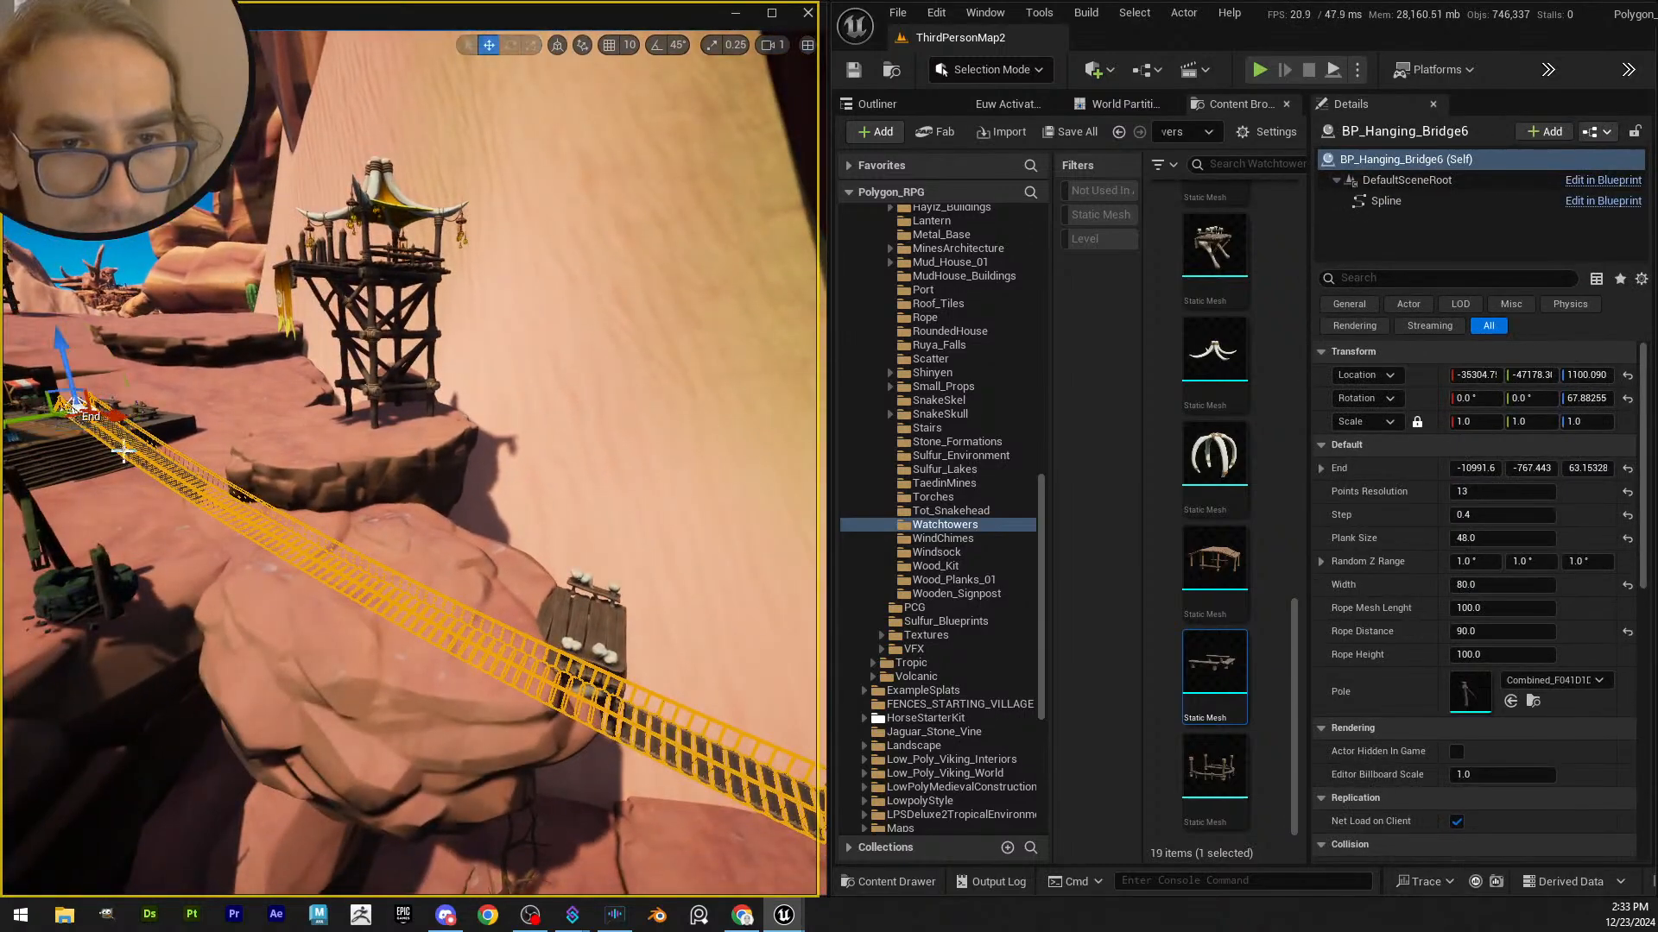
{"action": "left_click_drag", "start_coordinate": [435, 618], "coordinate": [708, 712]}
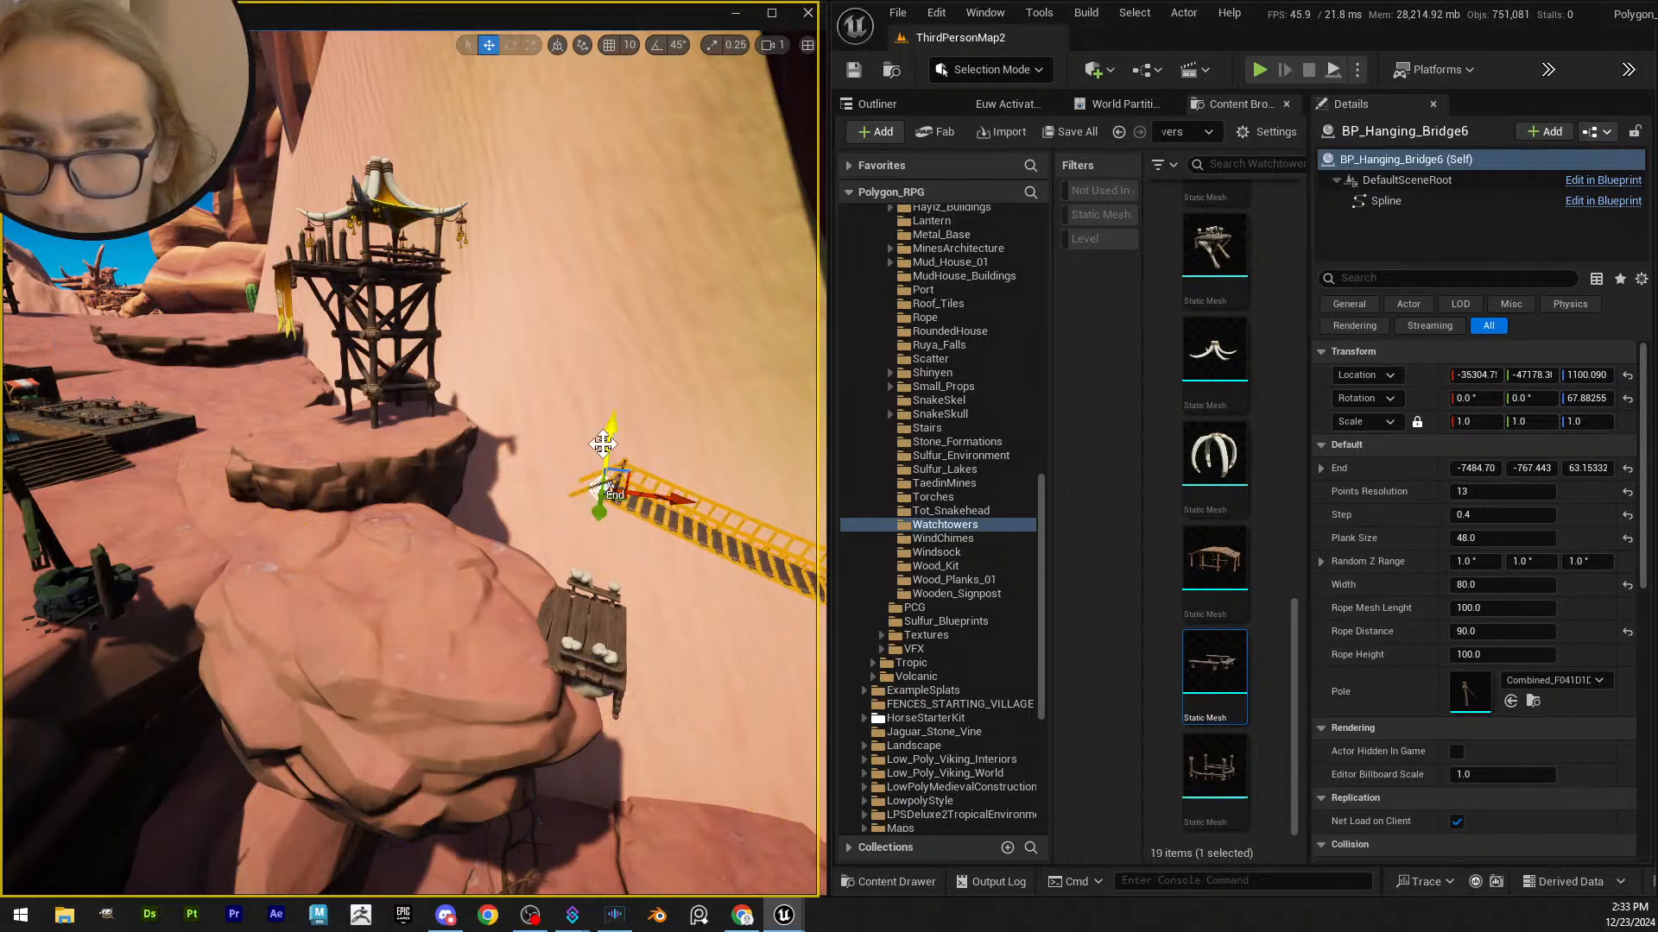
{"action": "left_click_drag", "start_coordinate": [614, 440], "coordinate": [628, 602]}
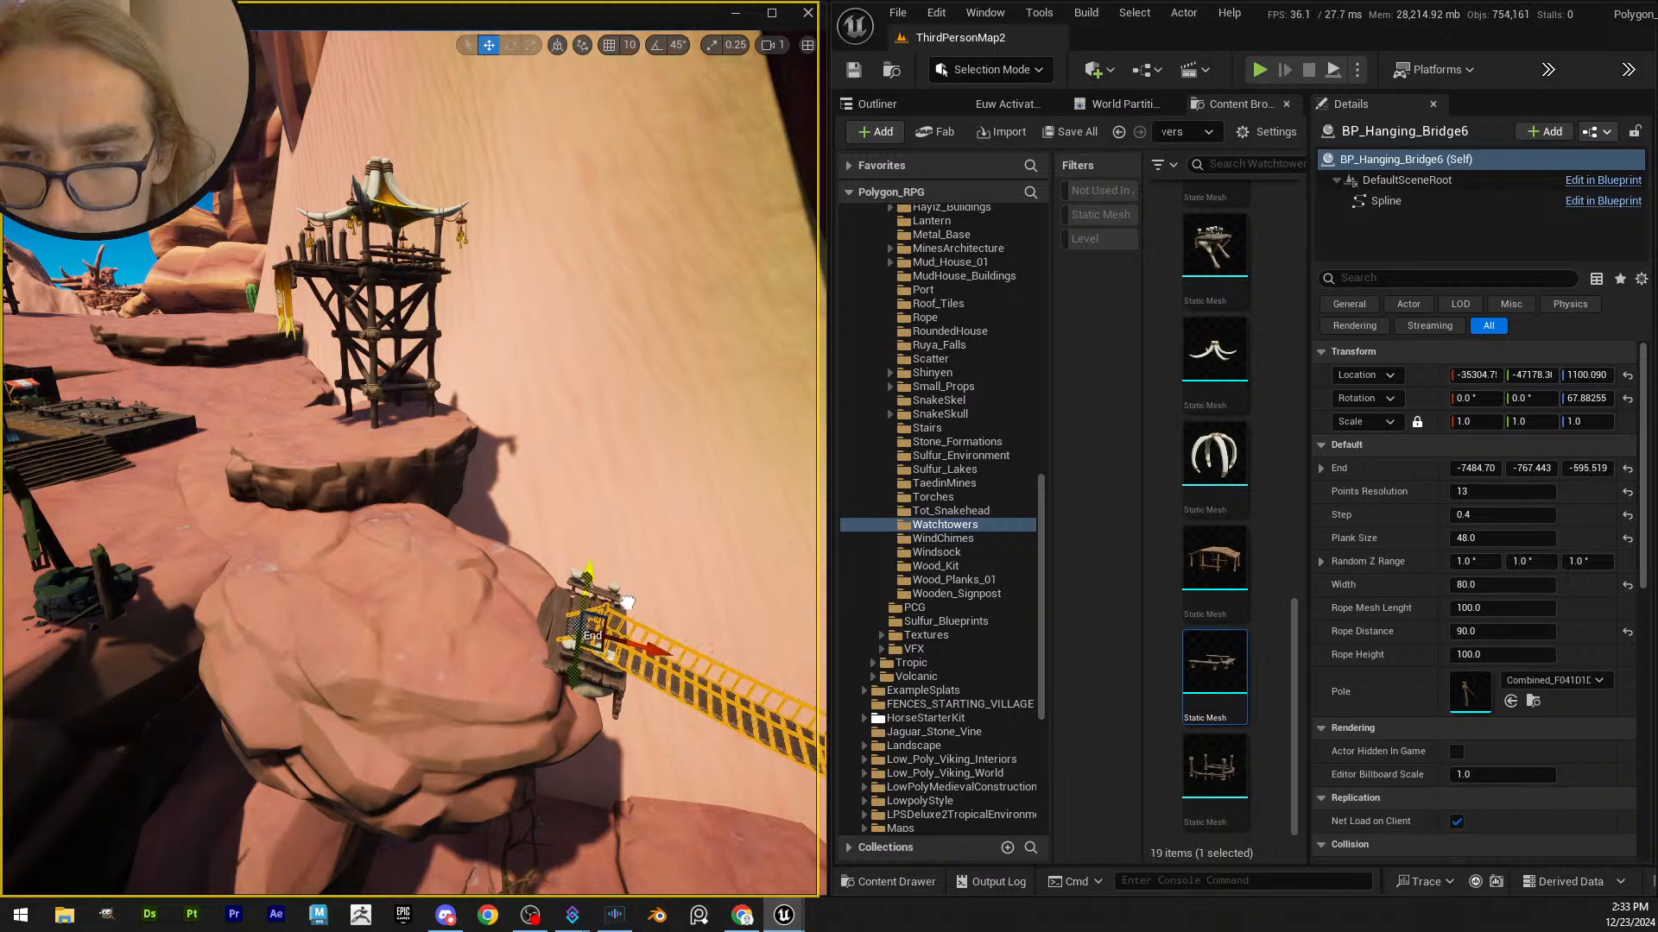
- Shift the bridge's End point sideways, raise it and pull it to the ramp's edge, at about X -7363, Y -490, Z -401
{"action": "right_click_drag", "start_coordinate": [628, 602], "coordinate": [410, 681]}
{"action": "left_click_drag", "start_coordinate": [358, 671], "coordinate": [556, 689]}
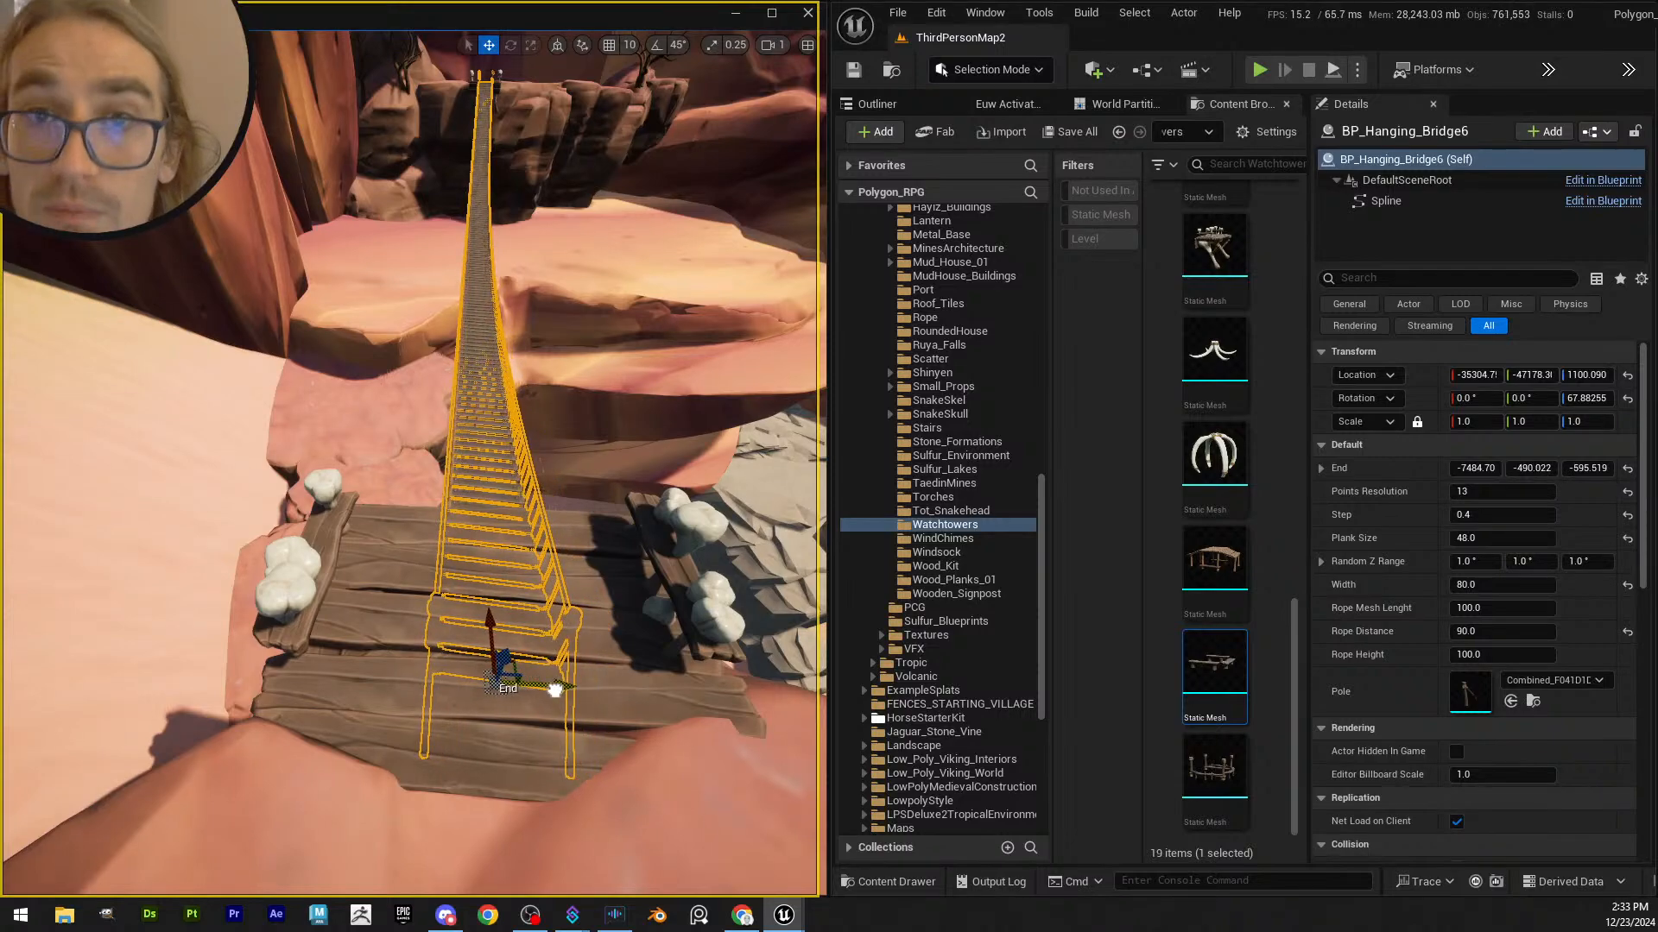
{"action": "right_click_drag", "start_coordinate": [555, 690], "coordinate": [352, 689]}
{"action": "left_click_drag", "start_coordinate": [314, 665], "coordinate": [318, 505]}
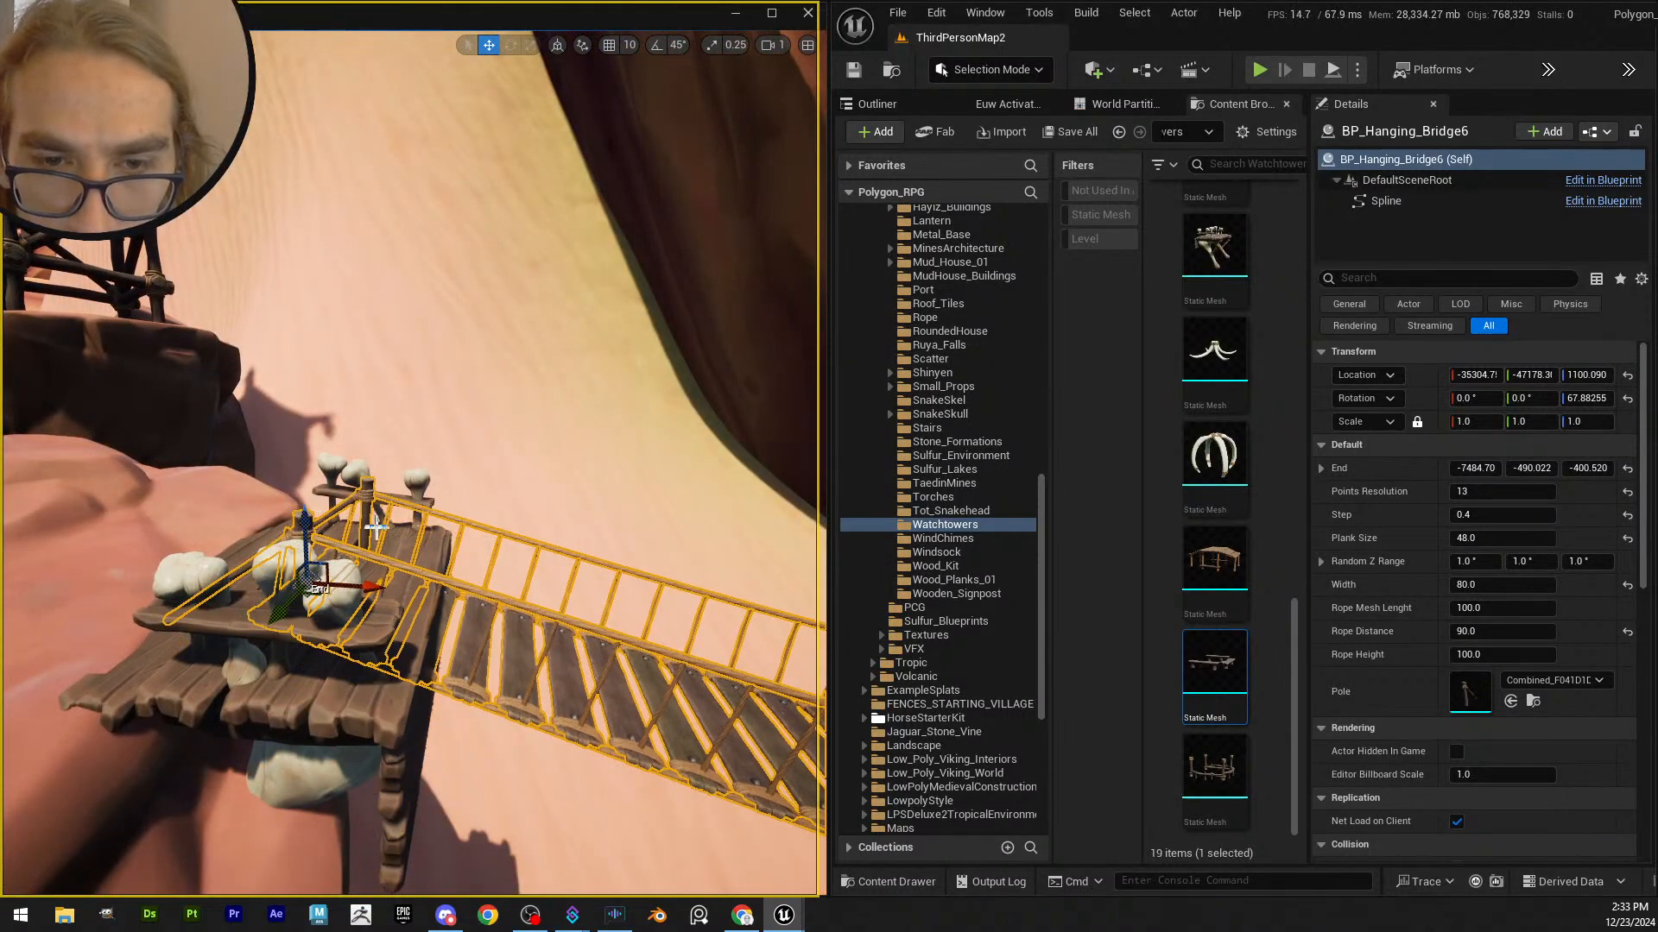
{"action": "left_click_drag", "start_coordinate": [374, 589], "coordinate": [484, 612]}
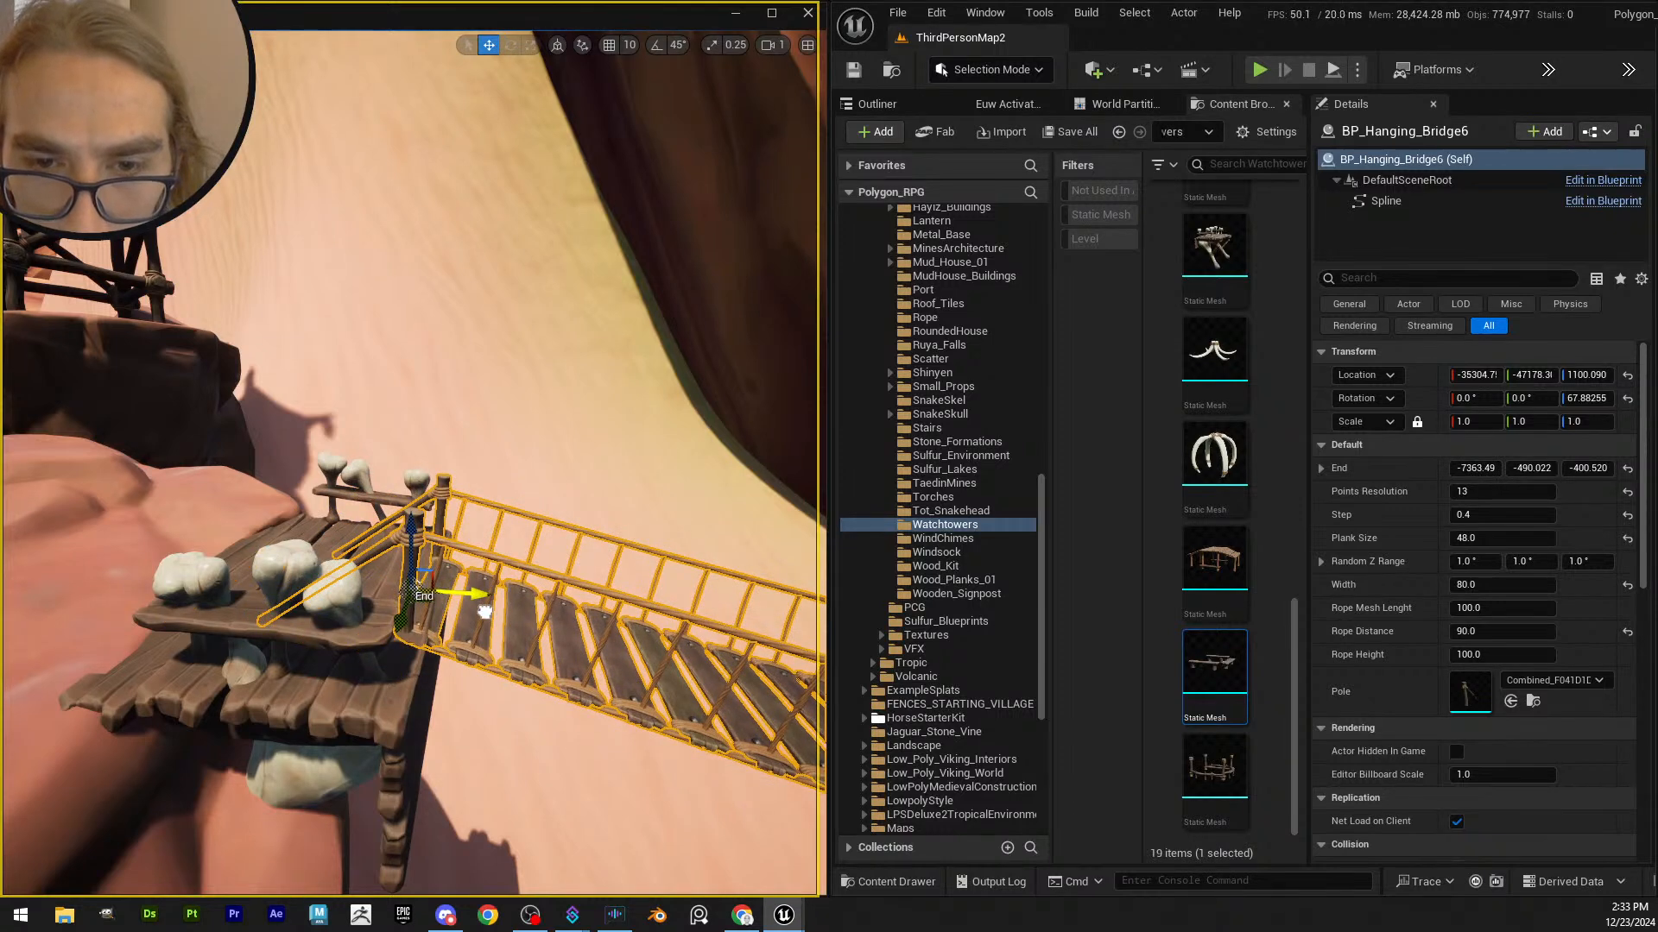
- Center the bridge's End point sideways between the lower ramp's railings, at about Y -522
{"action": "right_click_drag", "start_coordinate": [460, 619], "coordinate": [574, 556]}
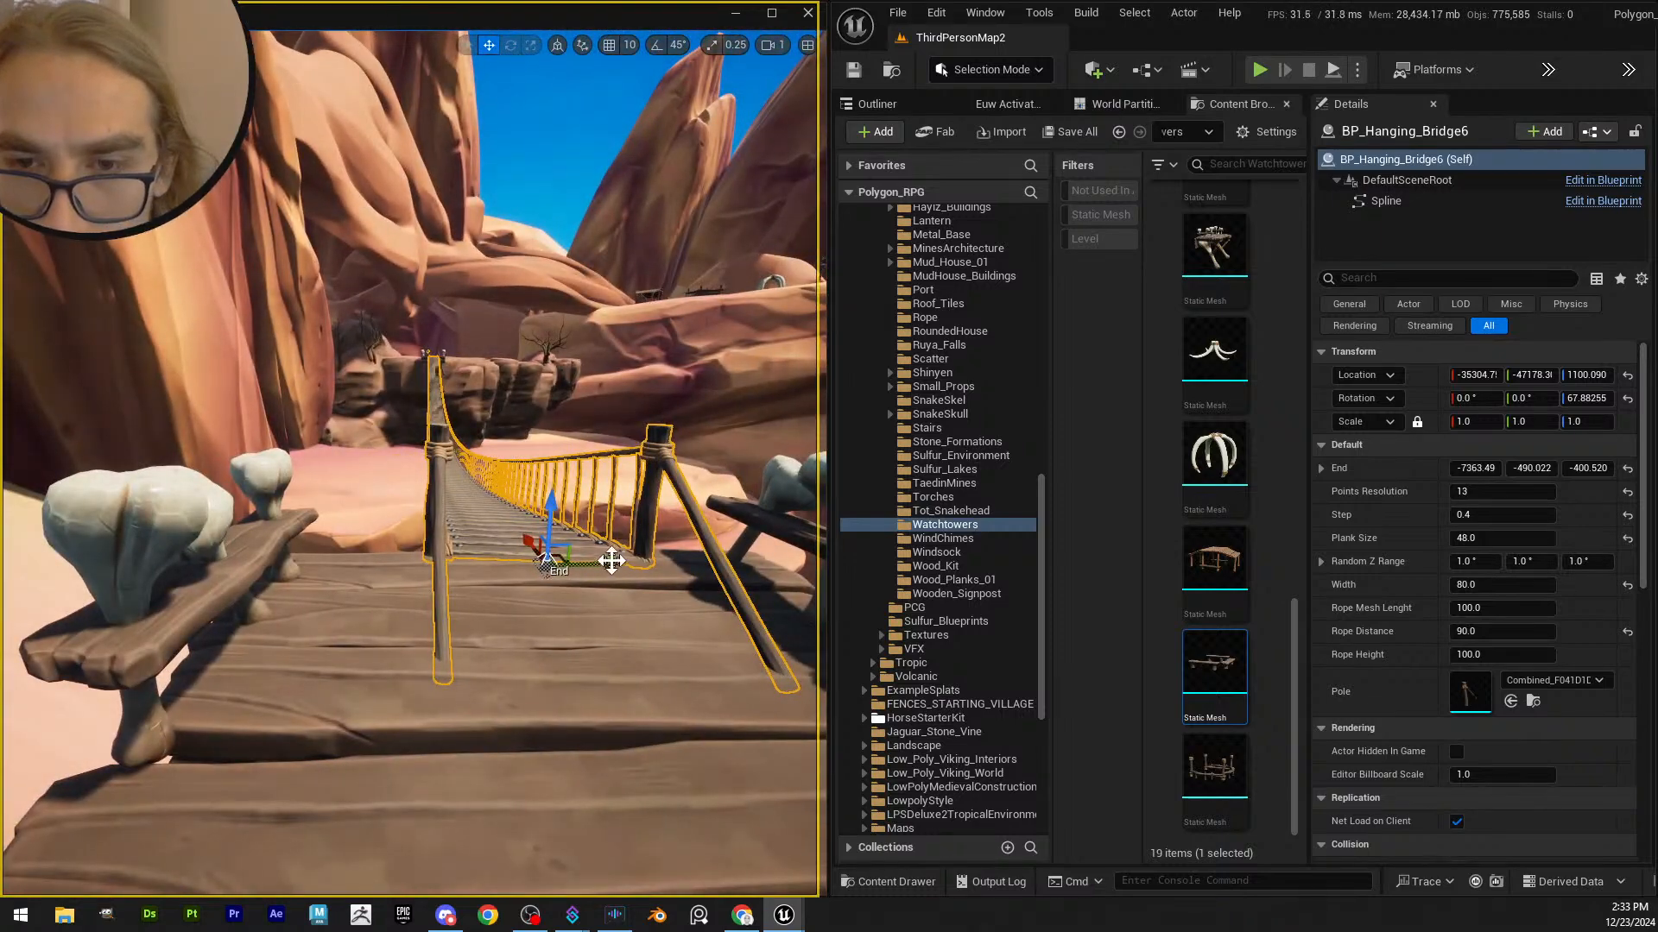
{"action": "left_click_drag", "start_coordinate": [542, 561], "coordinate": [505, 562]}
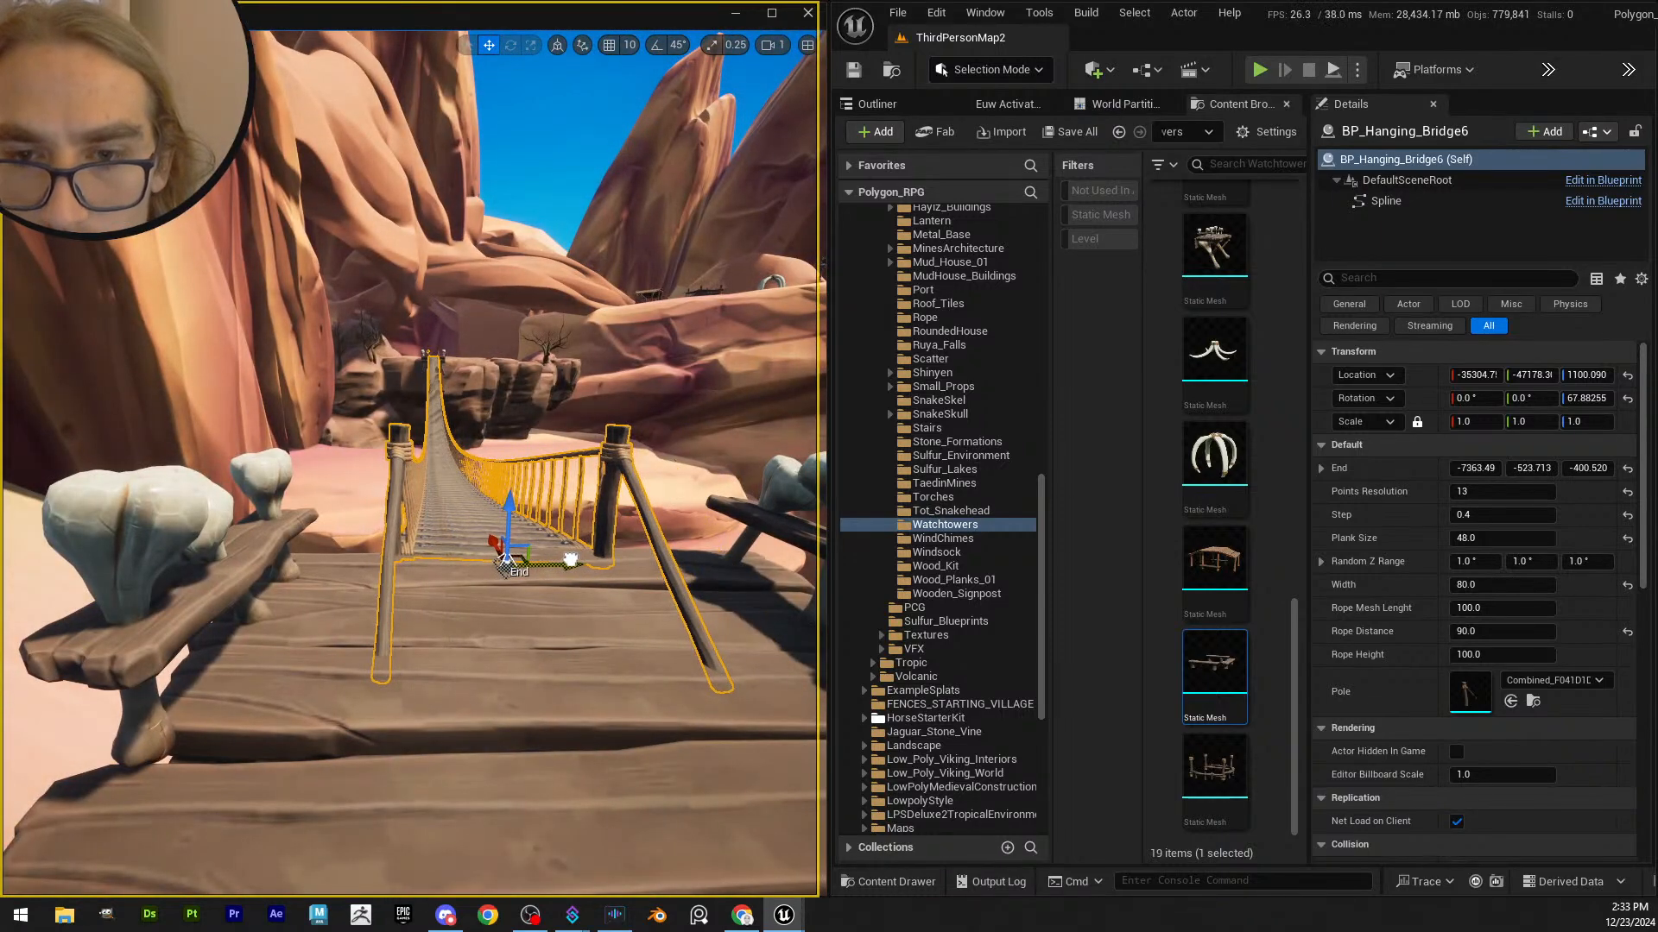
{"action": "key", "text": "w"}
{"action": "right_click_drag", "start_coordinate": [570, 560], "coordinate": [515, 520]}
{"action": "scroll", "coordinate": [570, 542], "scroll_direction": "down", "scroll_amount": 1}
{"action": "key", "text": "s"}
{"action": "scroll", "coordinate": [569, 543], "scroll_direction": "down", "scroll_amount": 1}
{"action": "left_click_drag", "start_coordinate": [528, 549], "coordinate": [538, 547]}
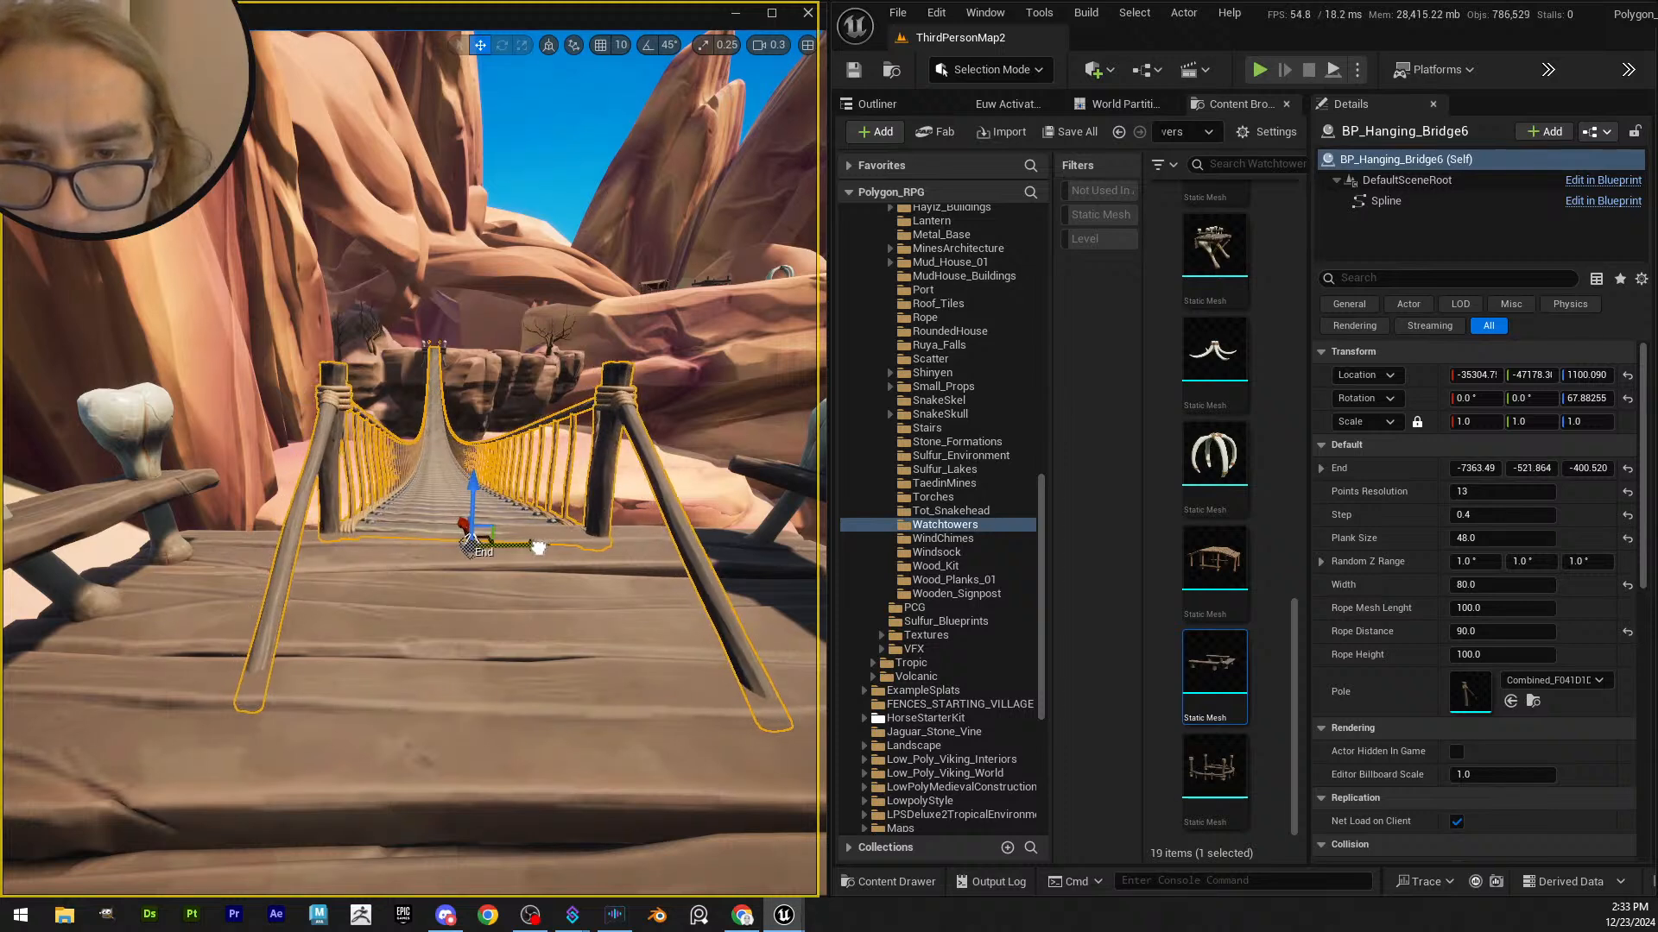
- Fine-tune the End point's sideways alignment with the lower ramp to about Y -517
{"action": "right_click_drag", "start_coordinate": [528, 585], "coordinate": [431, 658]}
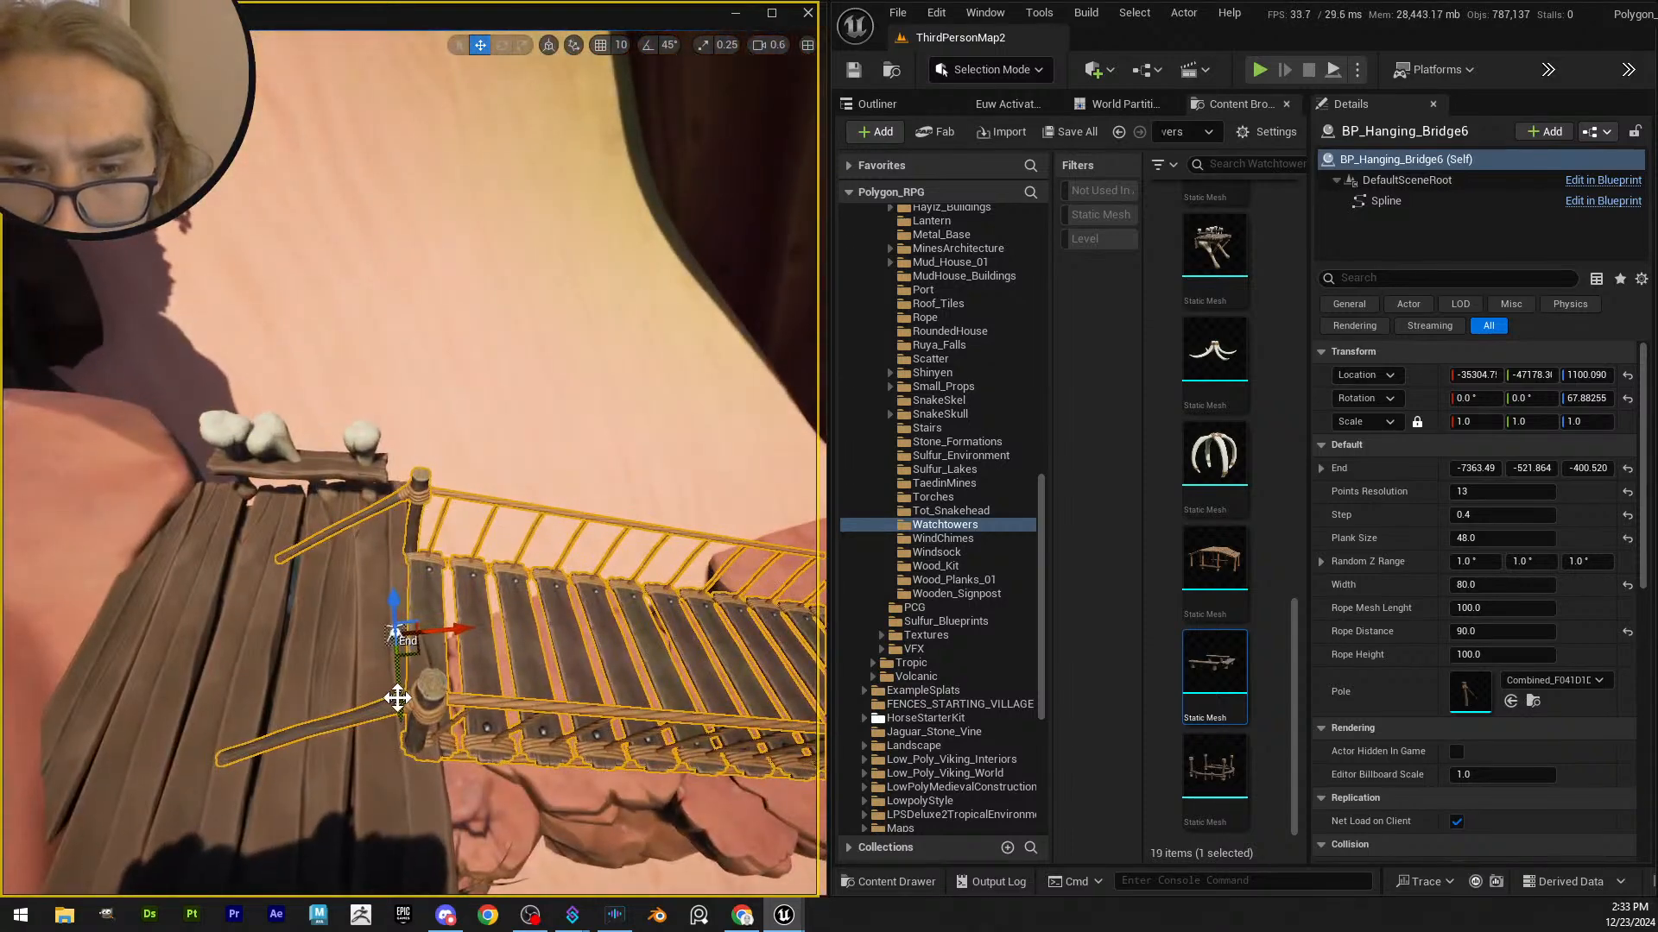
{"action": "left_click_drag", "start_coordinate": [397, 698], "coordinate": [419, 729]}
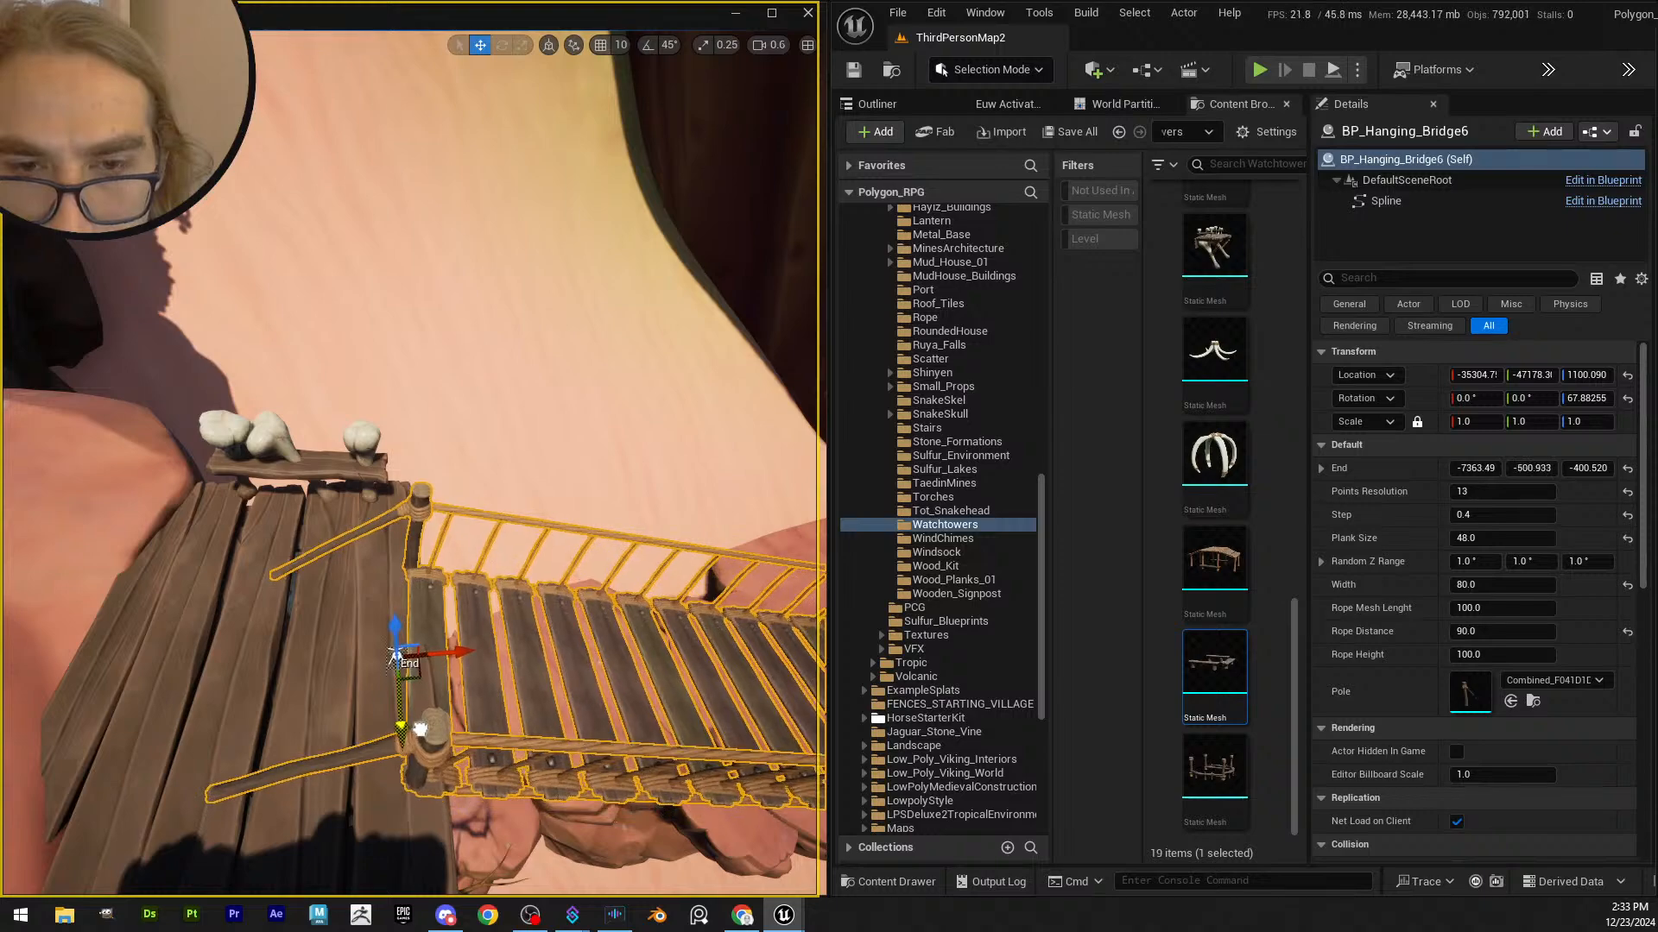
{"action": "right_click_drag", "start_coordinate": [420, 730], "coordinate": [403, 544]}
{"action": "left_click_drag", "start_coordinate": [341, 550], "coordinate": [355, 553]}
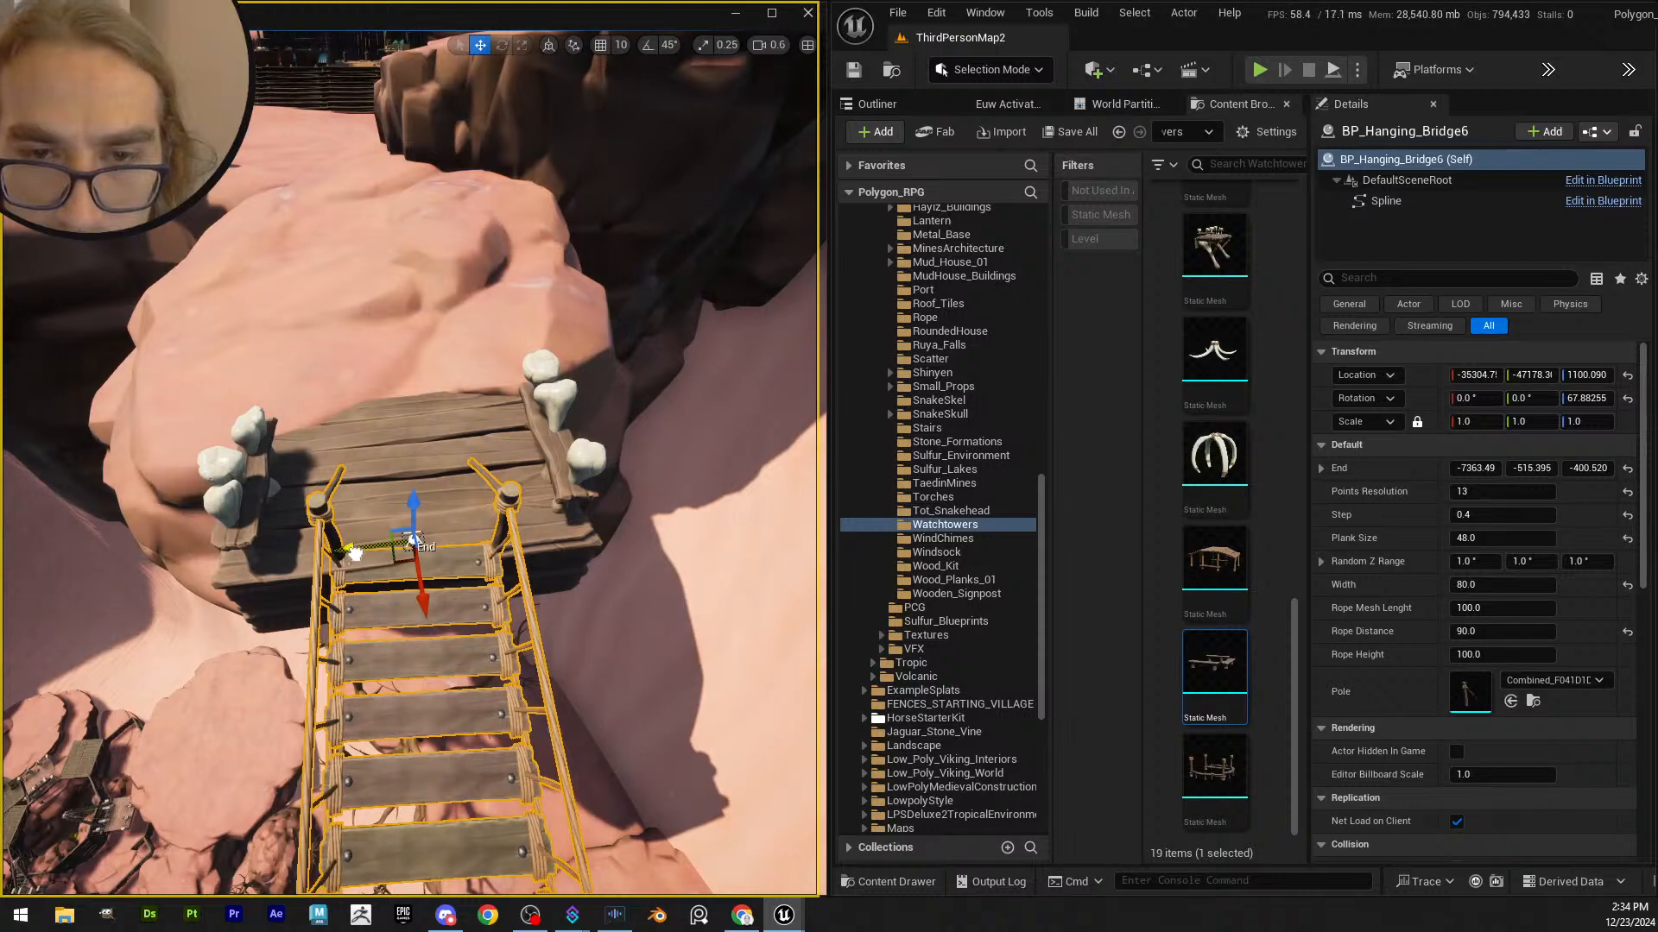
{"action": "left_click_drag", "start_coordinate": [355, 554], "coordinate": [355, 553]}
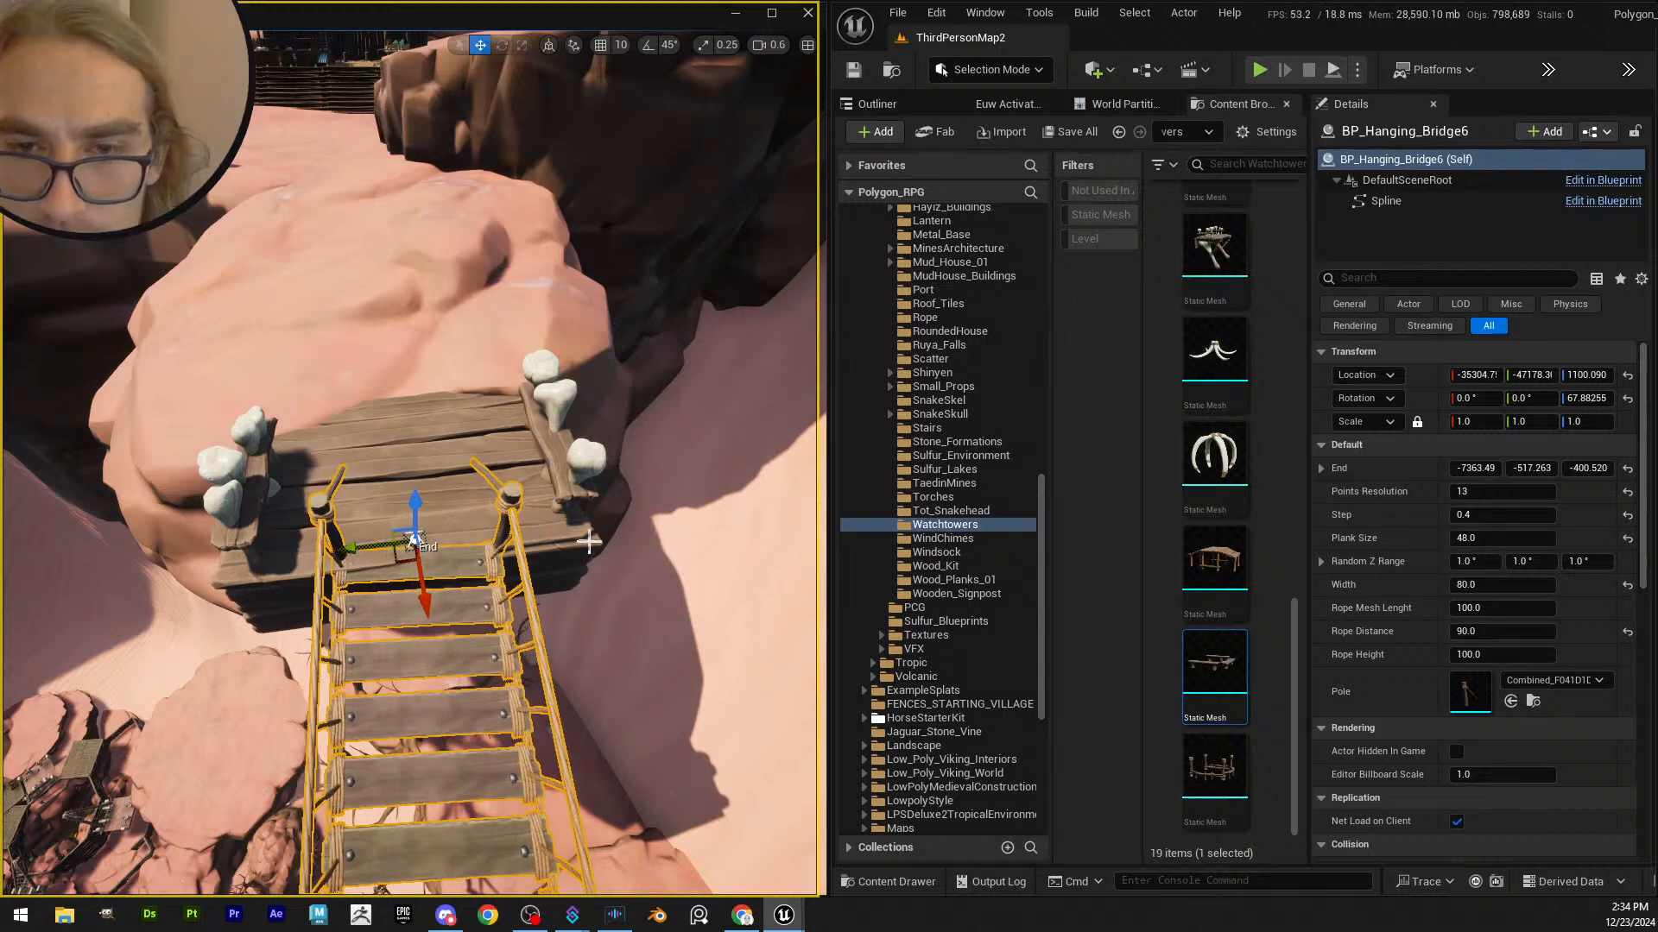
- In the LI_TaedinMinesBlockout level instance, rotate the lower watchtower ramp to about -106.7° and center it on the bridge, at about X -37681, Y -54444
{"action": "left_click", "coordinate": [494, 551]}
{"action": "right_click", "coordinate": [547, 541]}
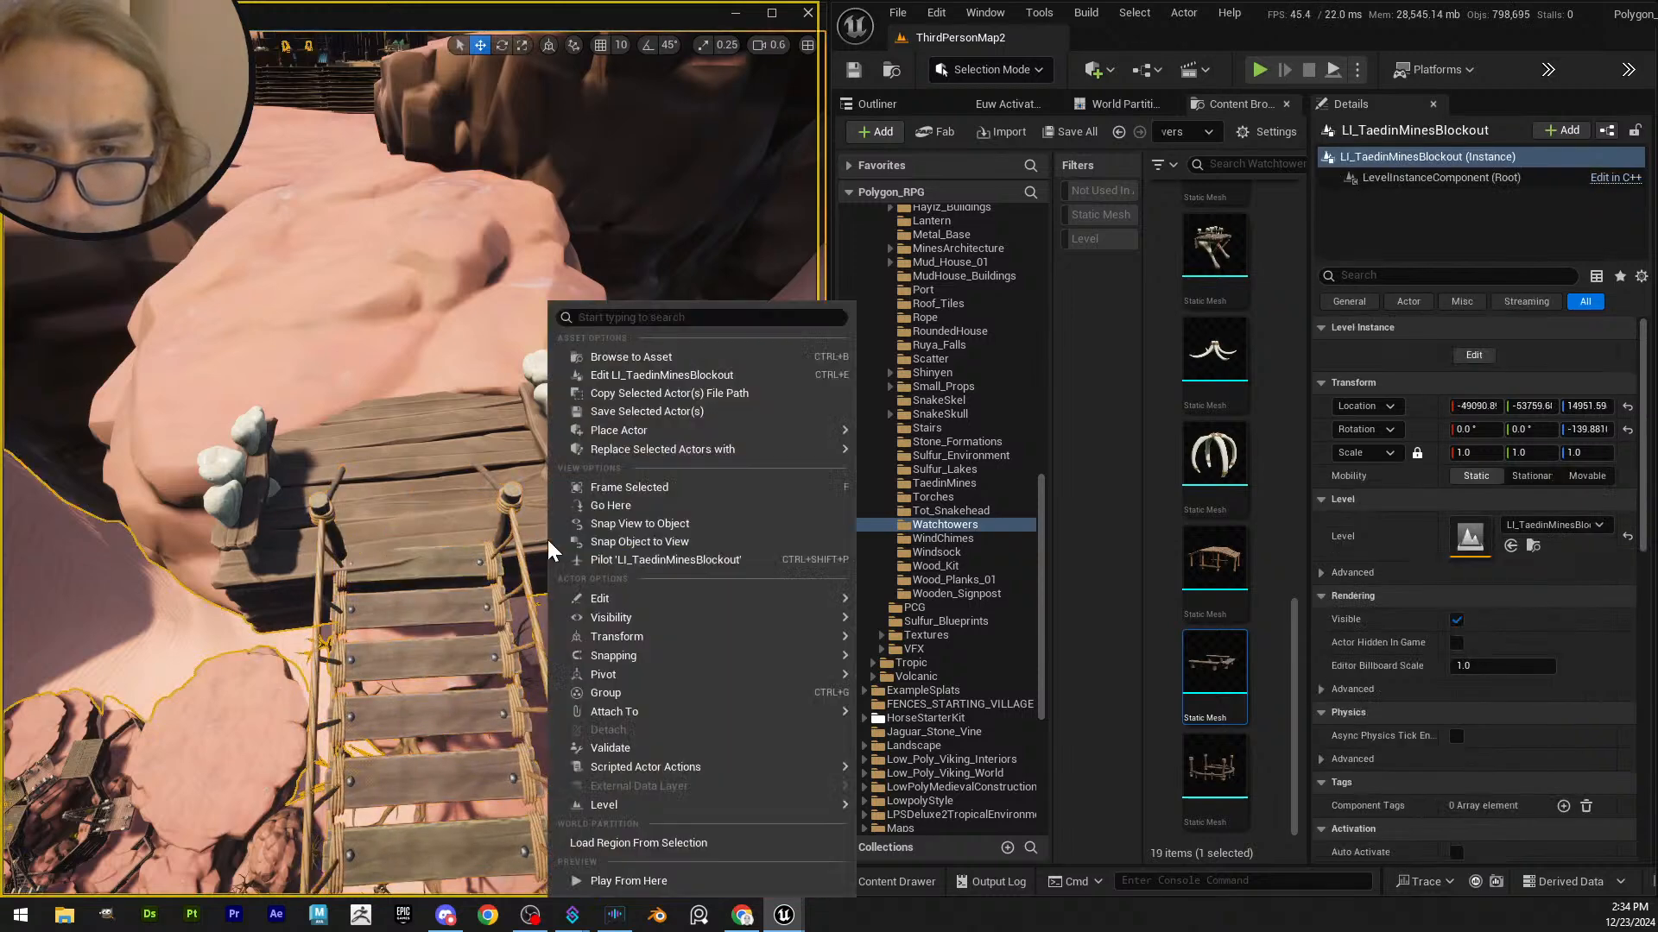
{"action": "mouse_move", "coordinate": [829, 804]}
{"action": "left_click", "coordinate": [917, 805]}
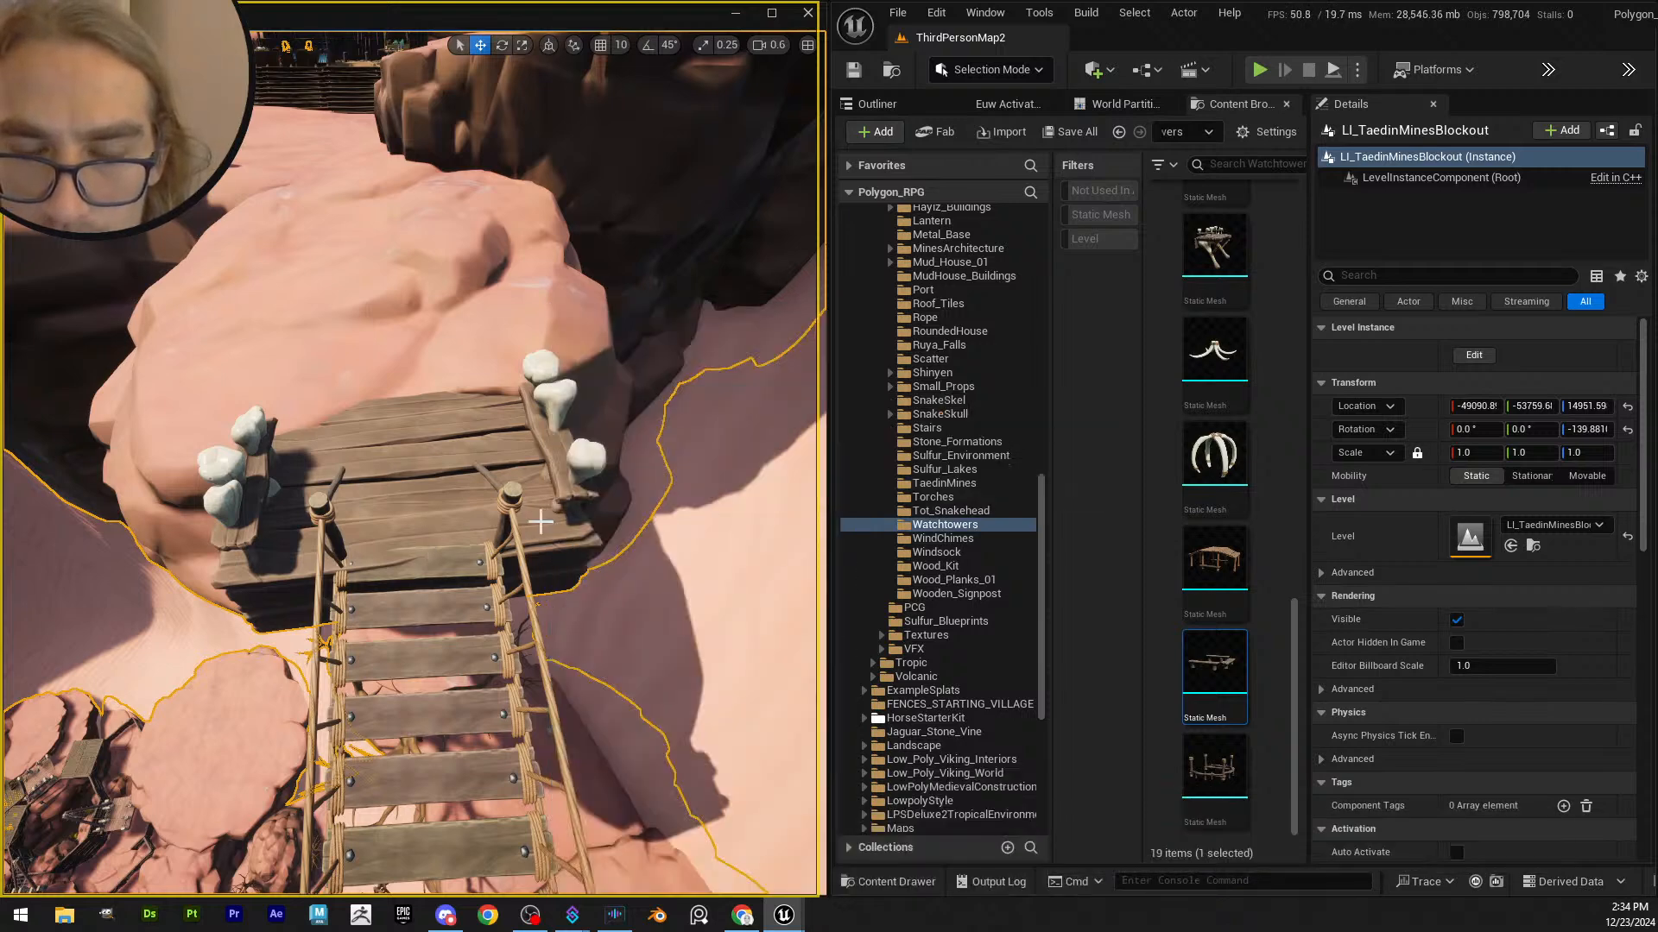
{"action": "key", "text": "e"}
{"action": "left_click_drag", "start_coordinate": [377, 474], "coordinate": [393, 482]}
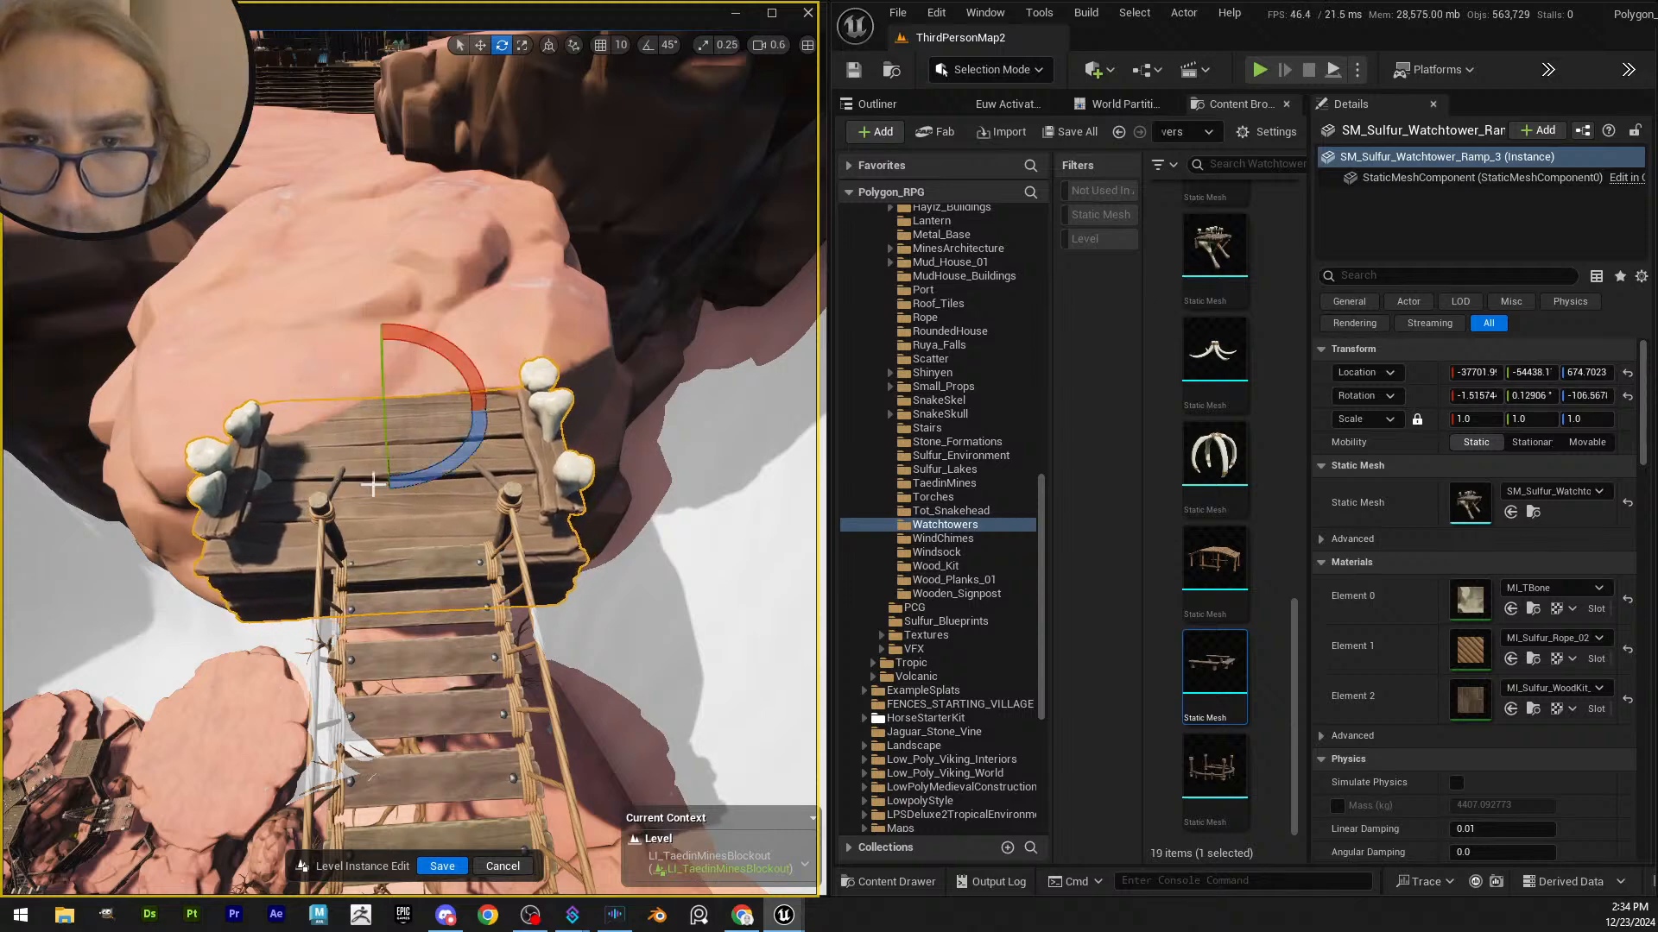
{"action": "key", "text": "w"}
{"action": "left_click_drag", "start_coordinate": [439, 414], "coordinate": [456, 412]}
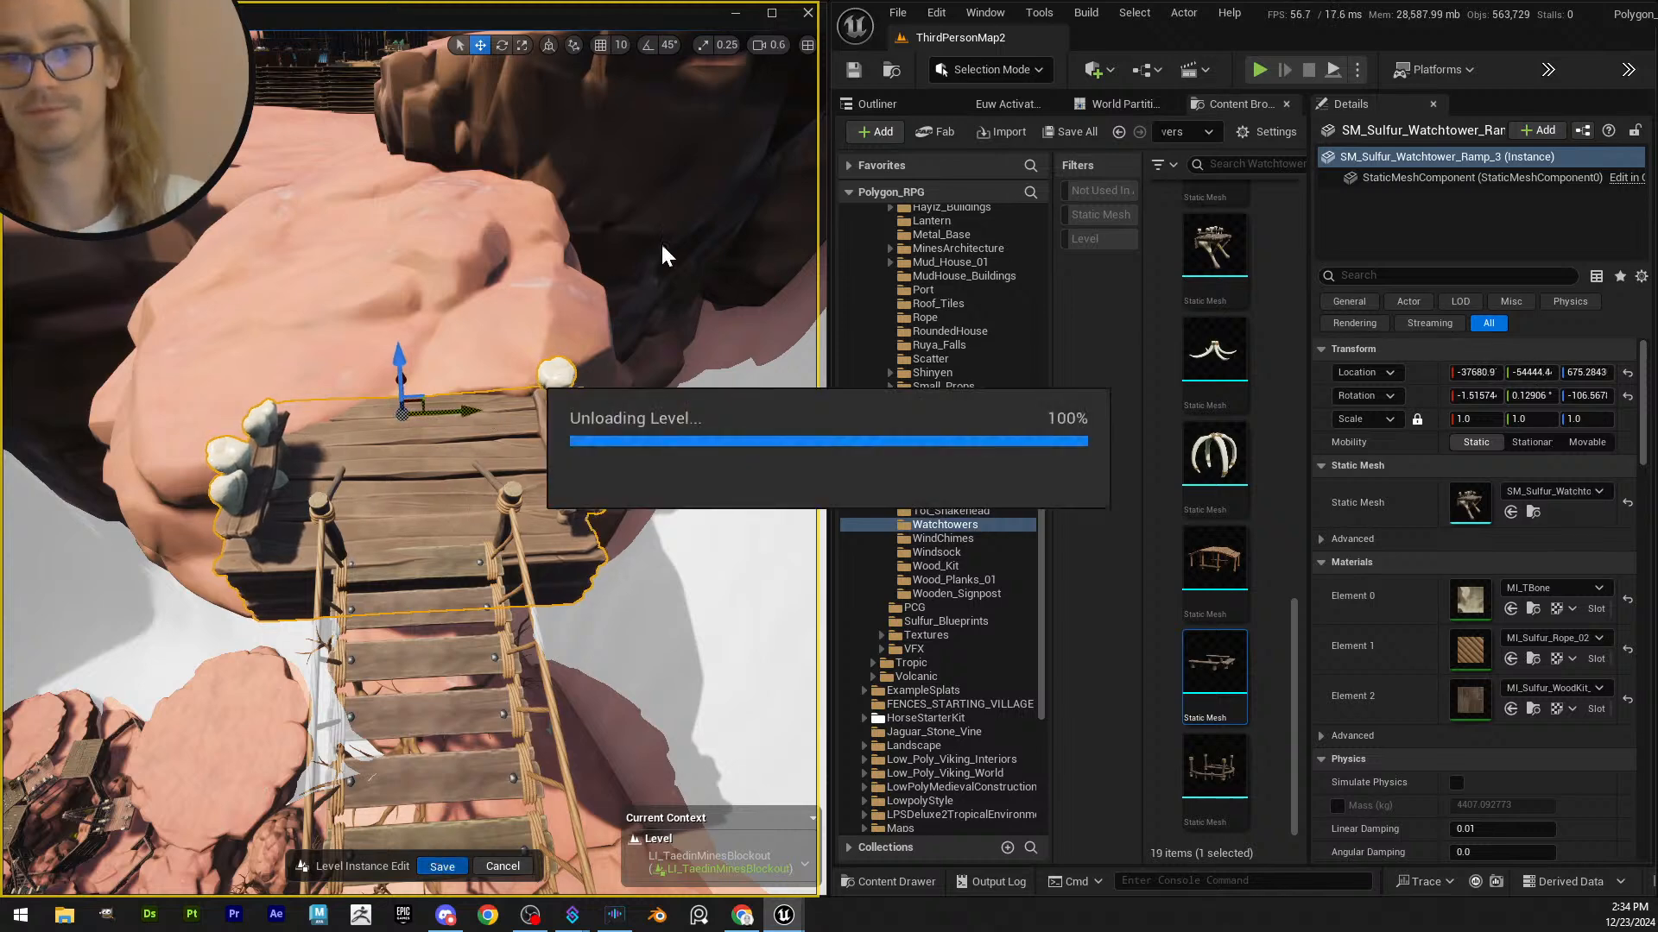
- Save the pending changes to BP_Hanging_Bridge6
{"action": "left_click", "coordinate": [970, 67]}
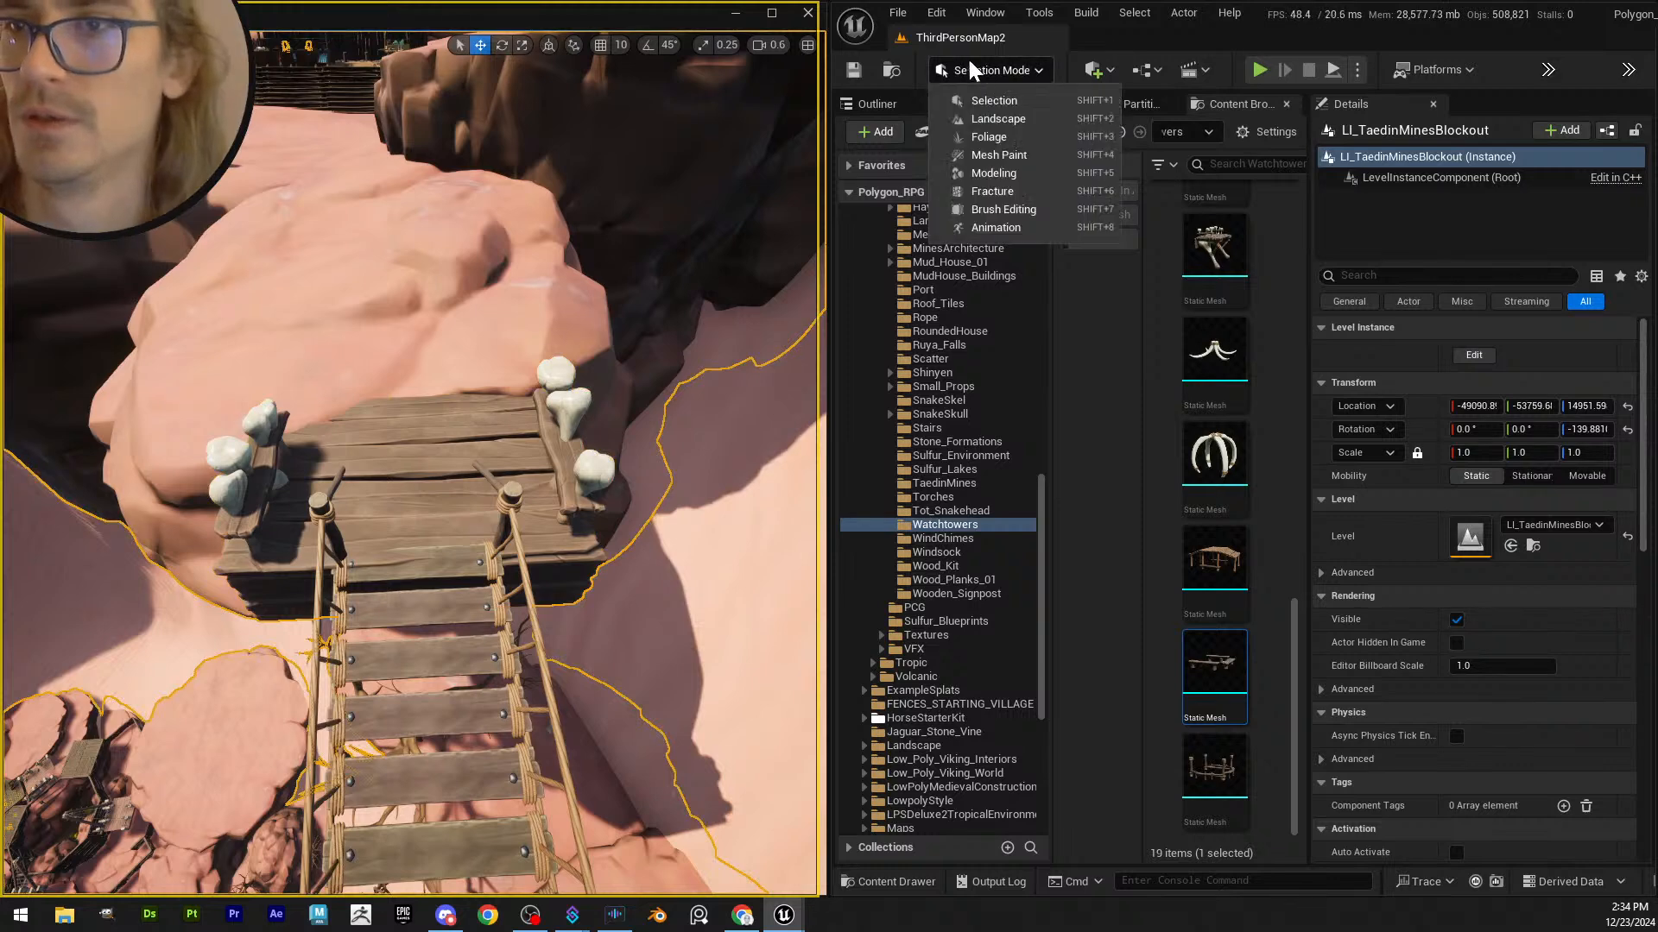
{"action": "left_click", "coordinate": [997, 101]}
{"action": "left_click", "coordinate": [1073, 131]}
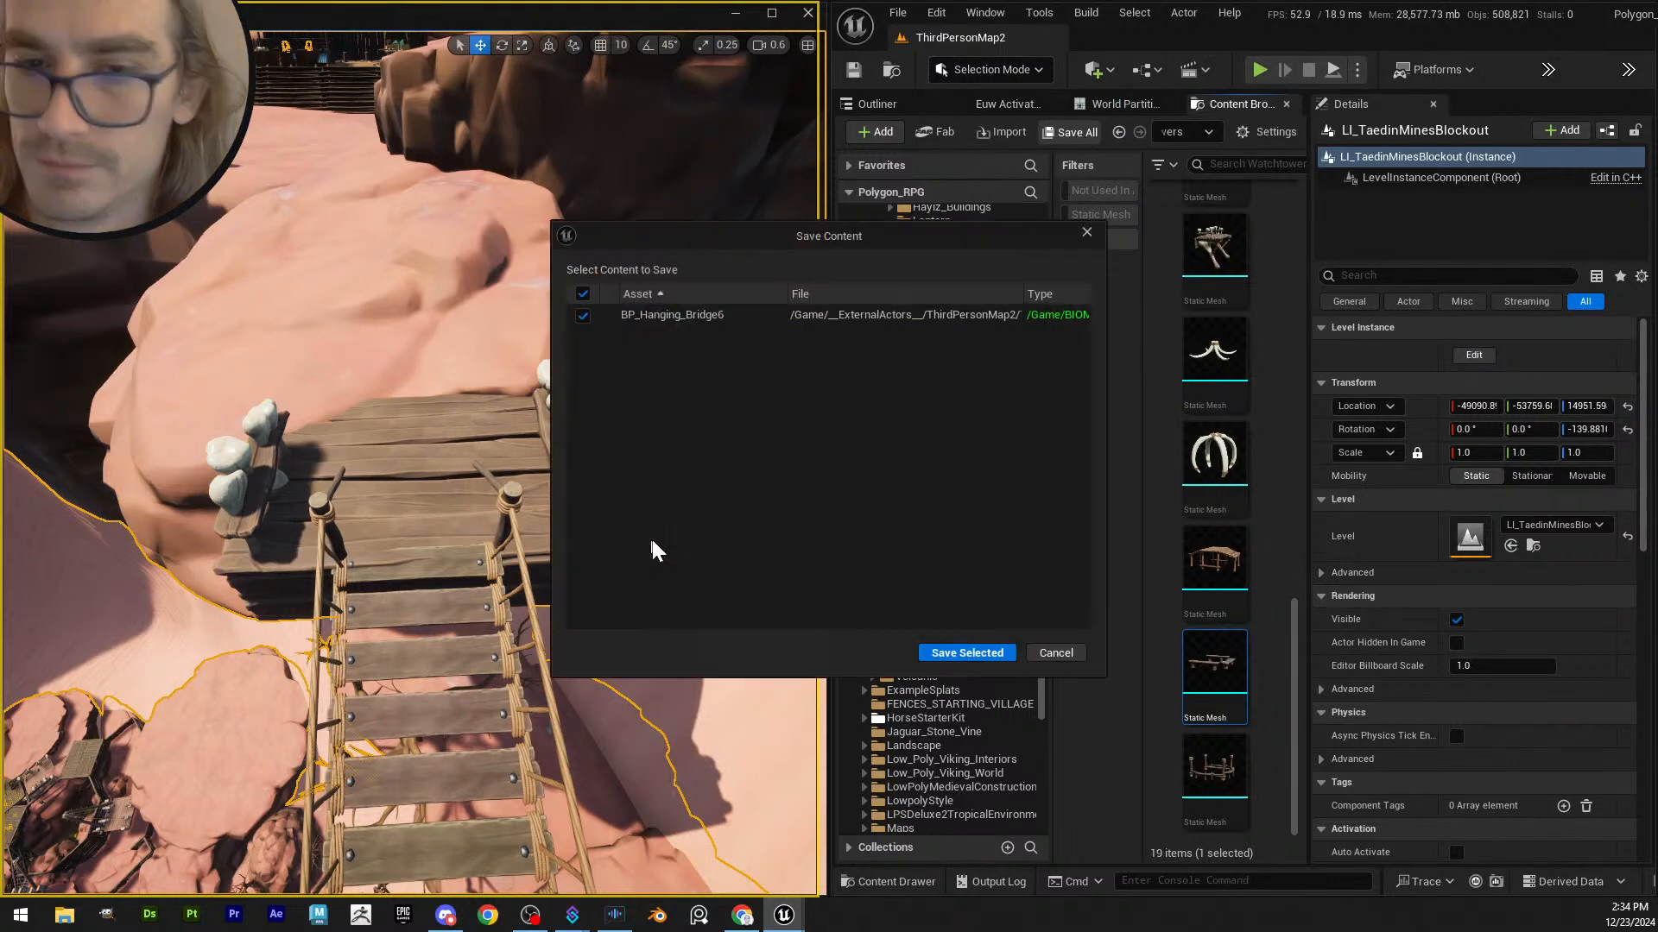
{"action": "left_click", "coordinate": [967, 653]}
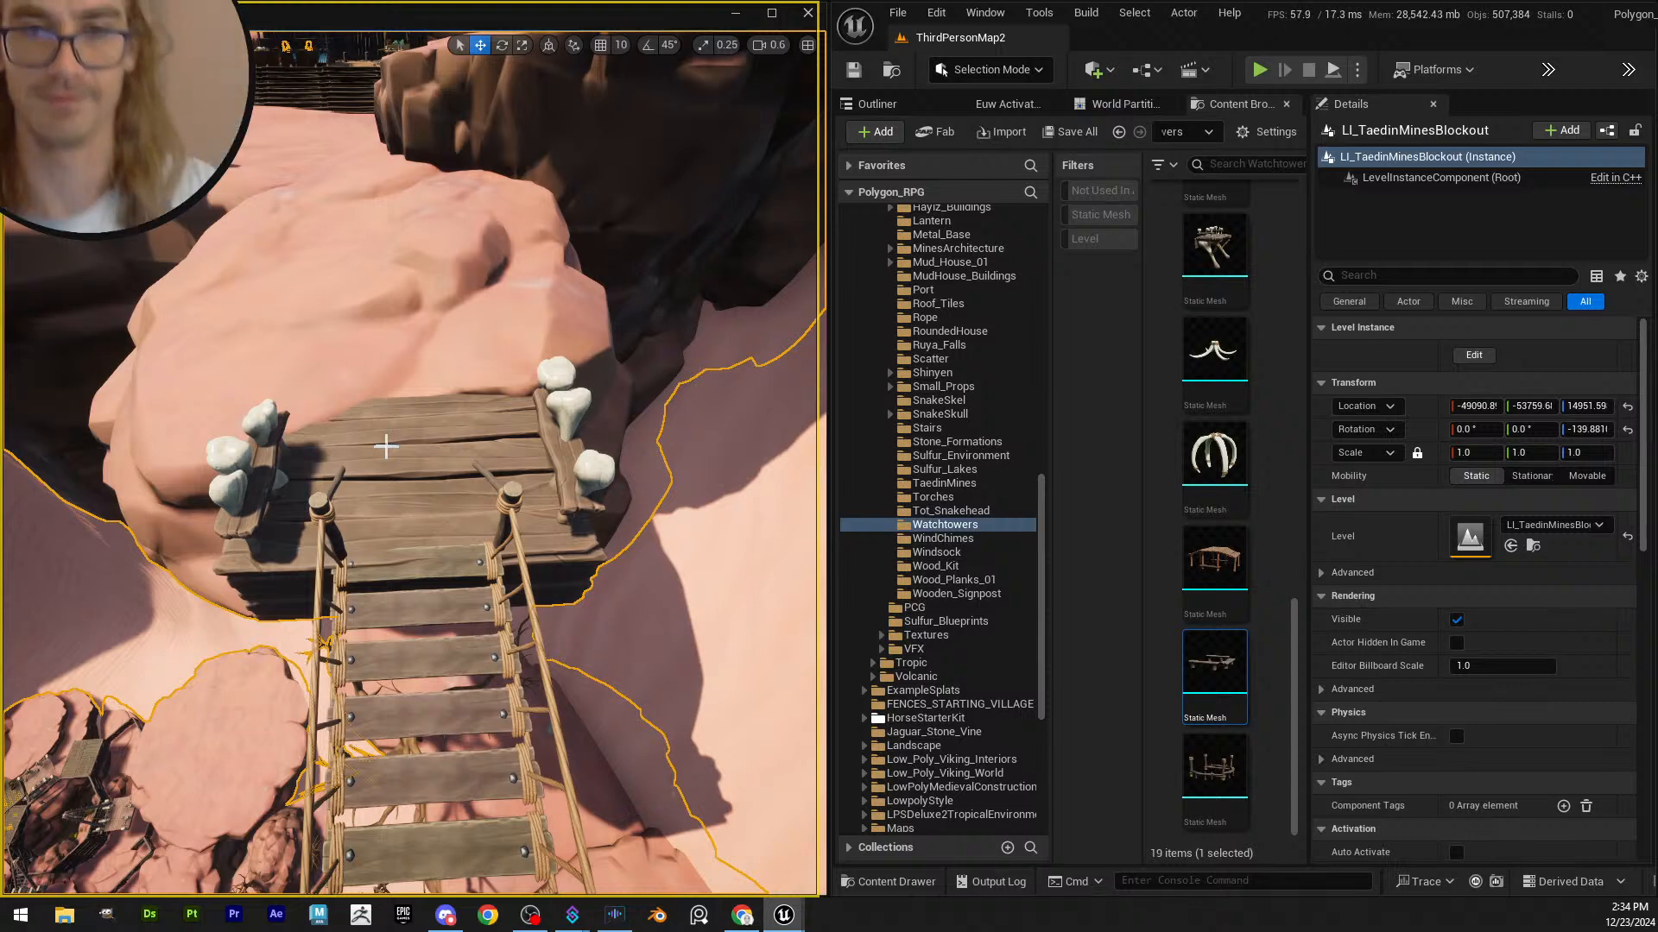
- Start a playtest from the lower plank ramp, facing along the hanging bridge
{"action": "right_click_drag", "start_coordinate": [458, 399], "coordinate": [794, 211]}
{"action": "key", "text": "Escape"}
{"action": "key", "text": "s"}
{"action": "scroll", "coordinate": [803, 233], "scroll_direction": "down", "scroll_amount": 1}
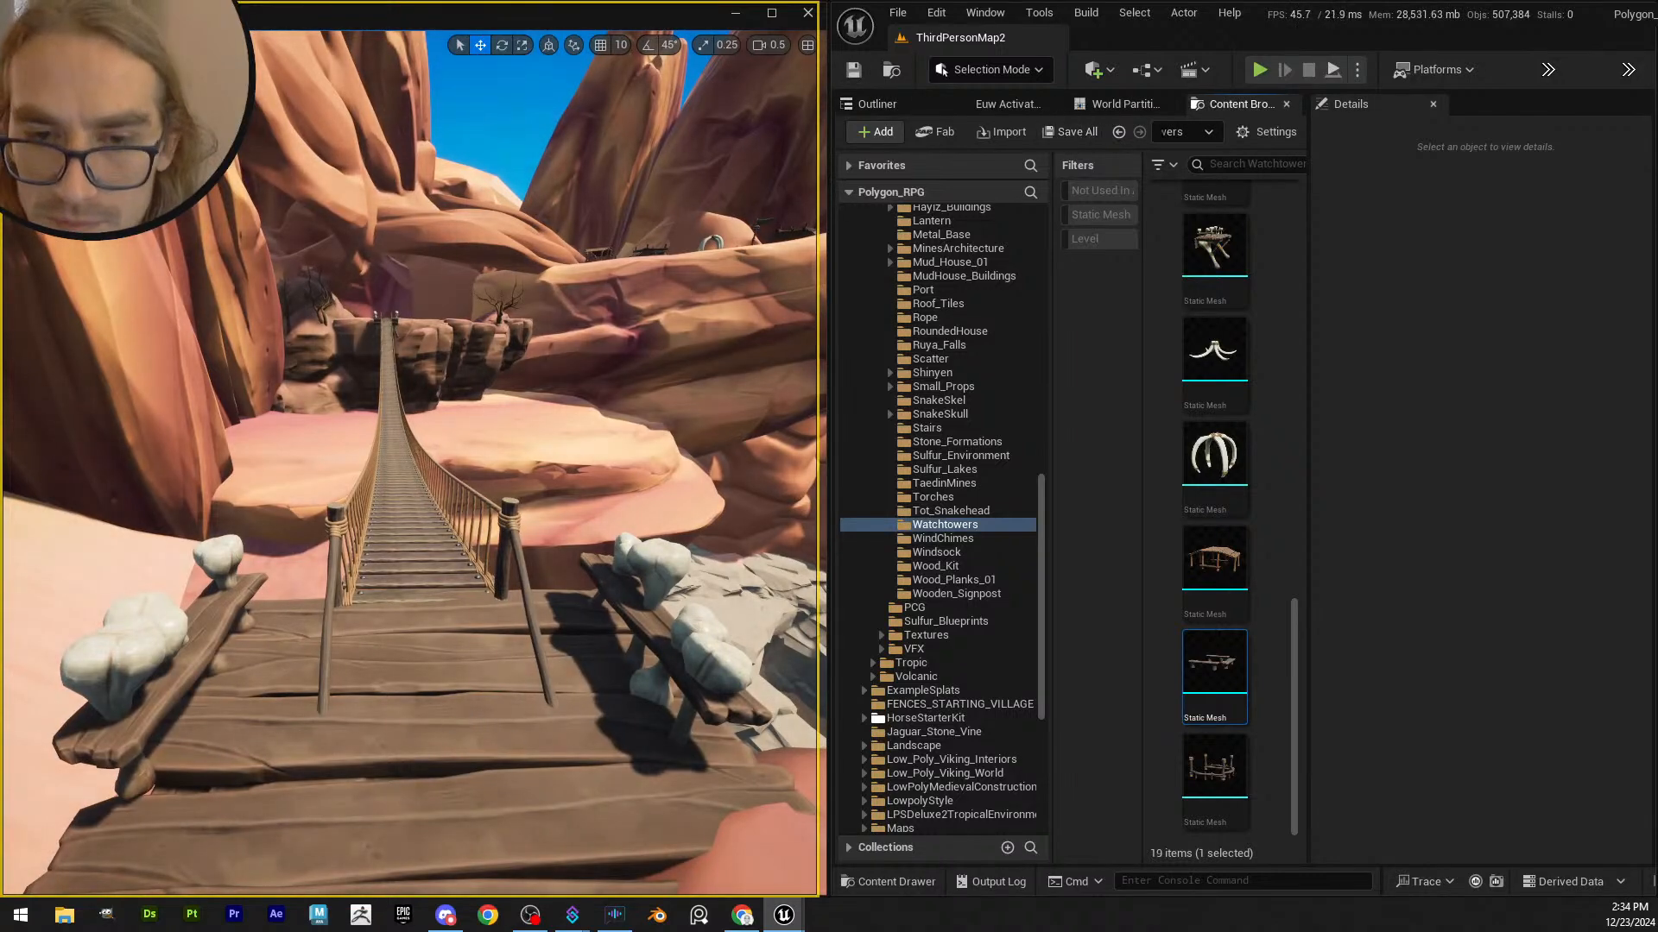
{"action": "right_click", "coordinate": [453, 728]}
{"action": "left_click", "coordinate": [496, 717]}
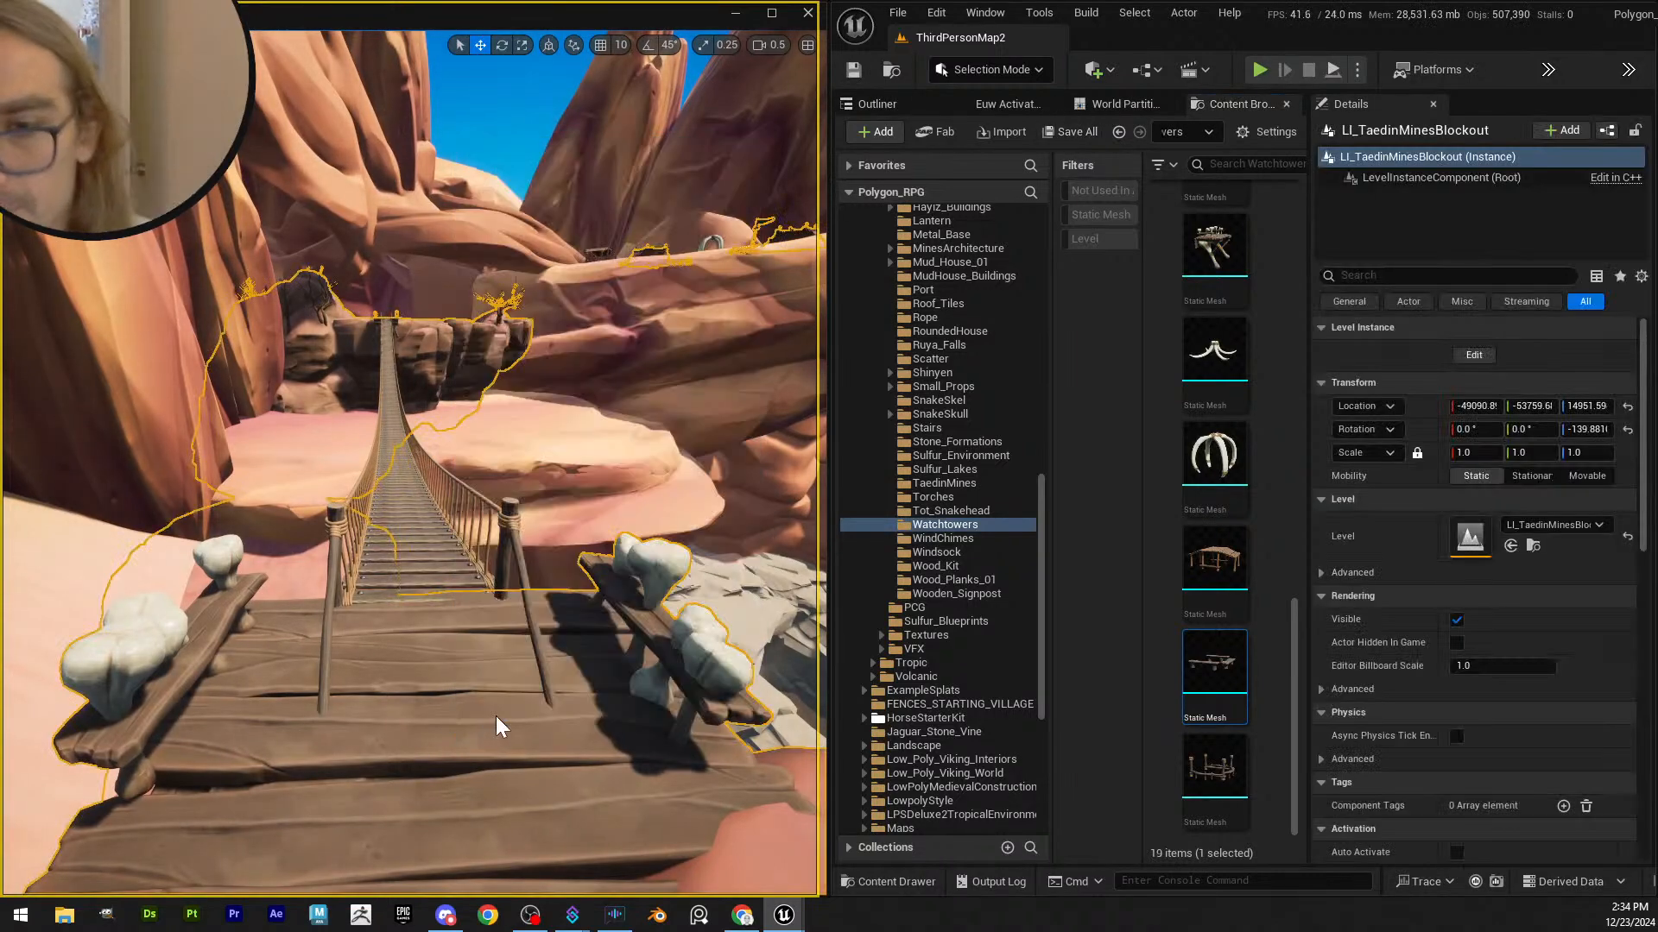
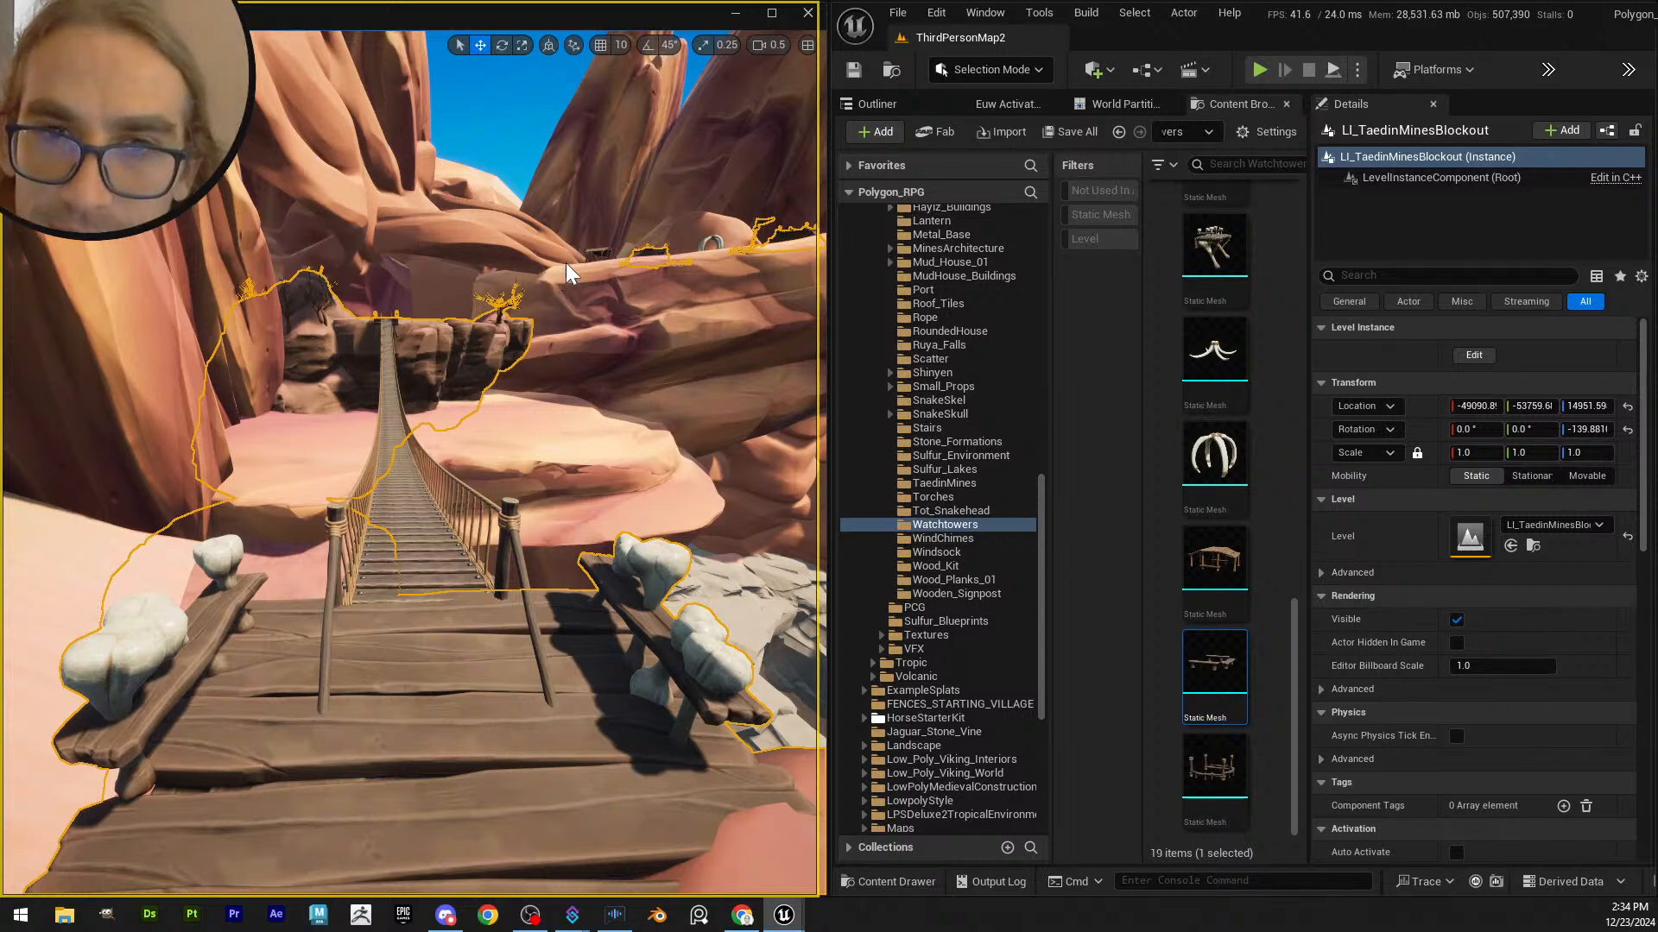
{"action": "key", "text": "alt+p"}
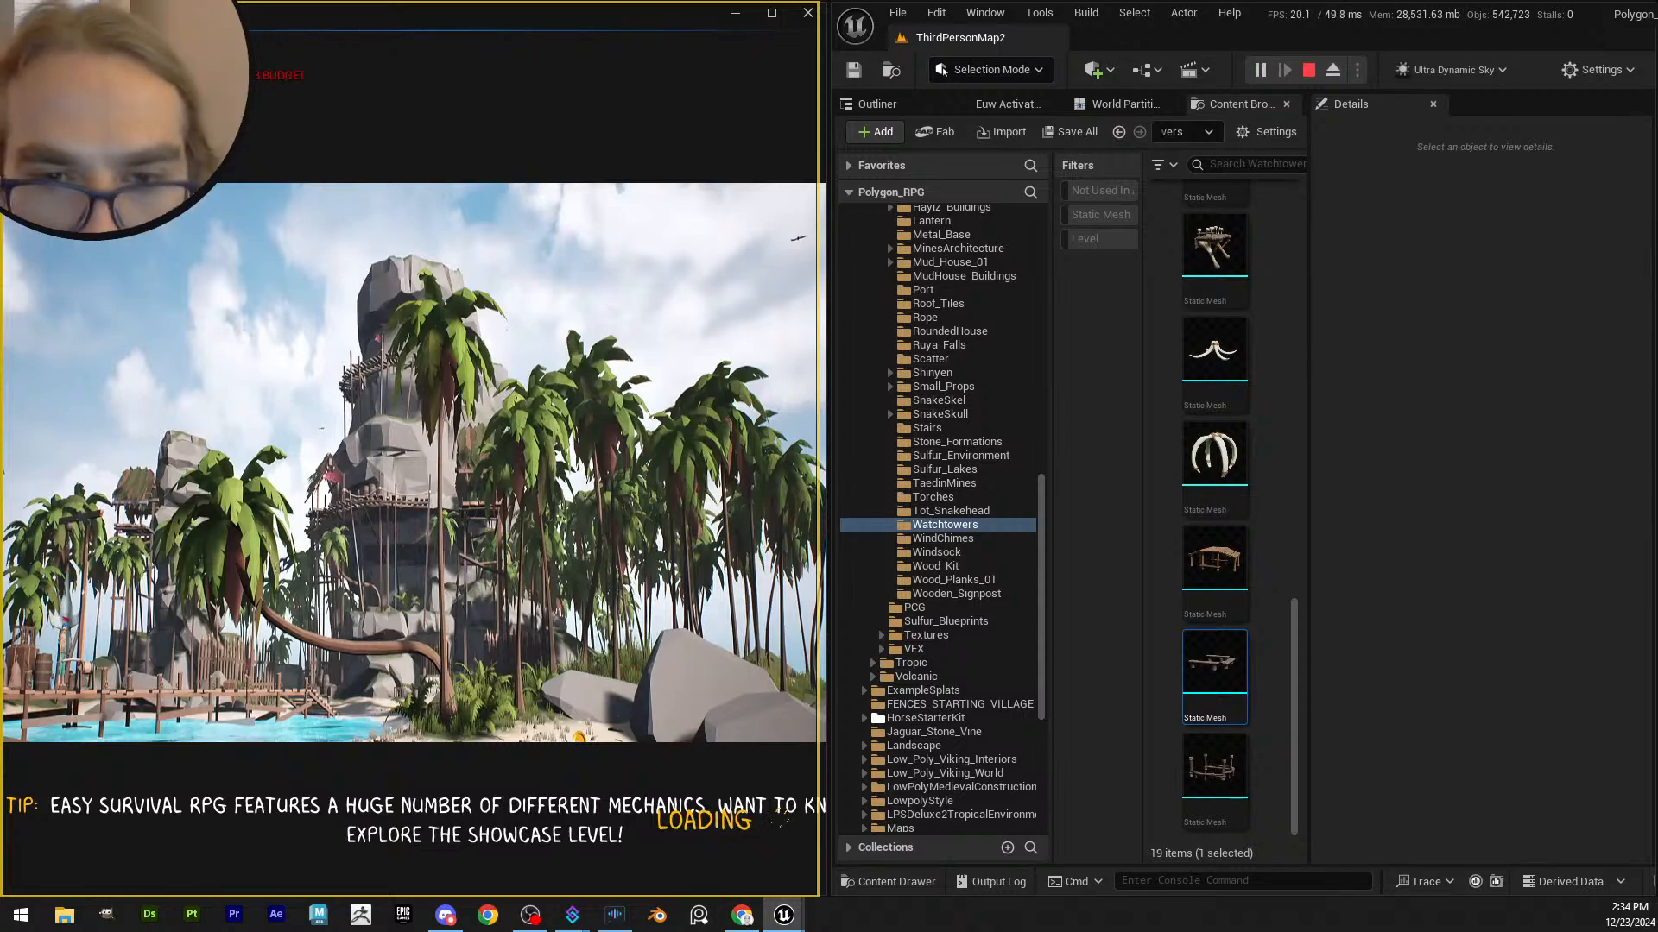
- Playtest the hanging bridge by running and jumping up from the lower plank ramp to the tree-topped far ledge
{"action": "key", "text": "s"}
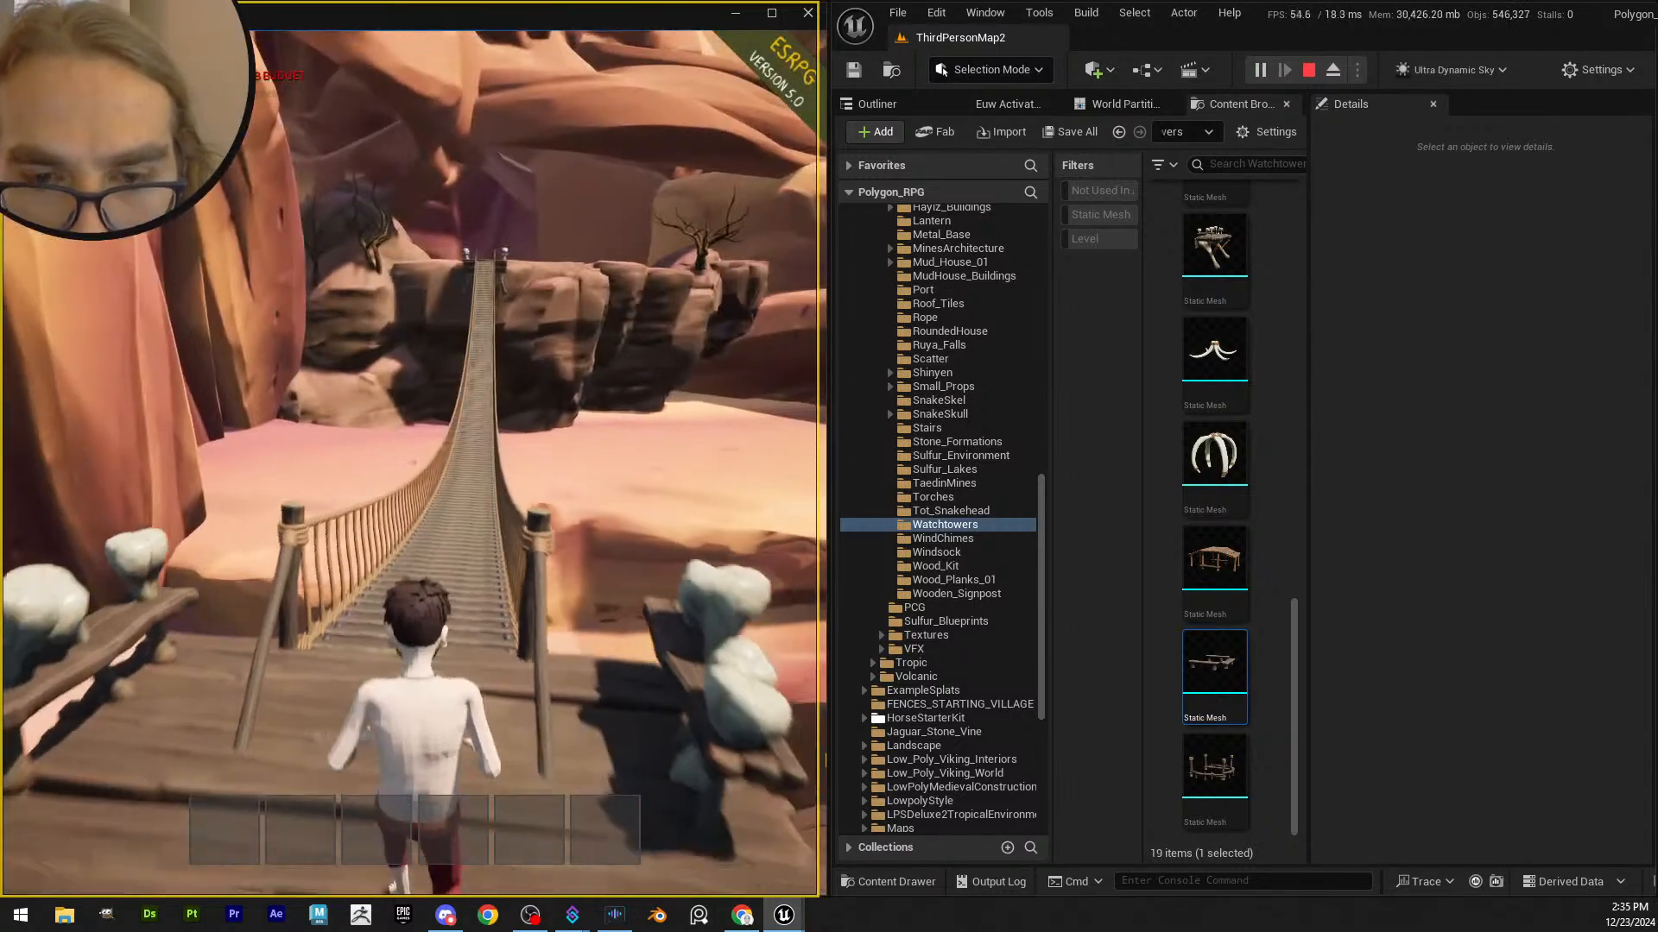
{"action": "key", "text": "w"}
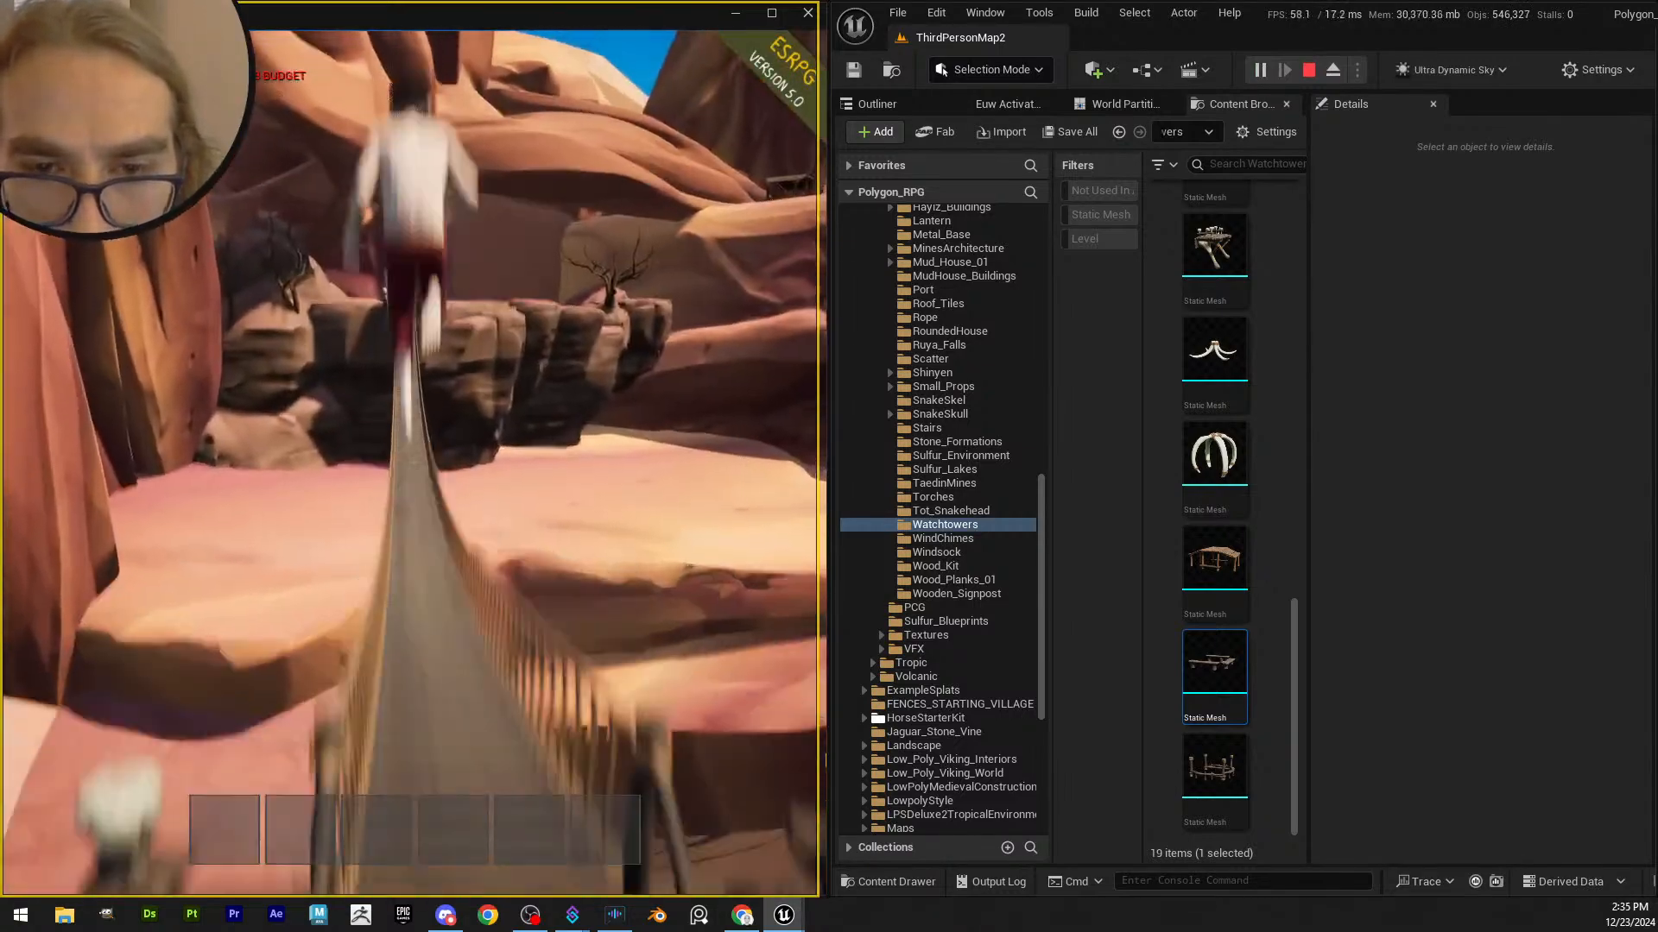
{"action": "key", "text": "w"}
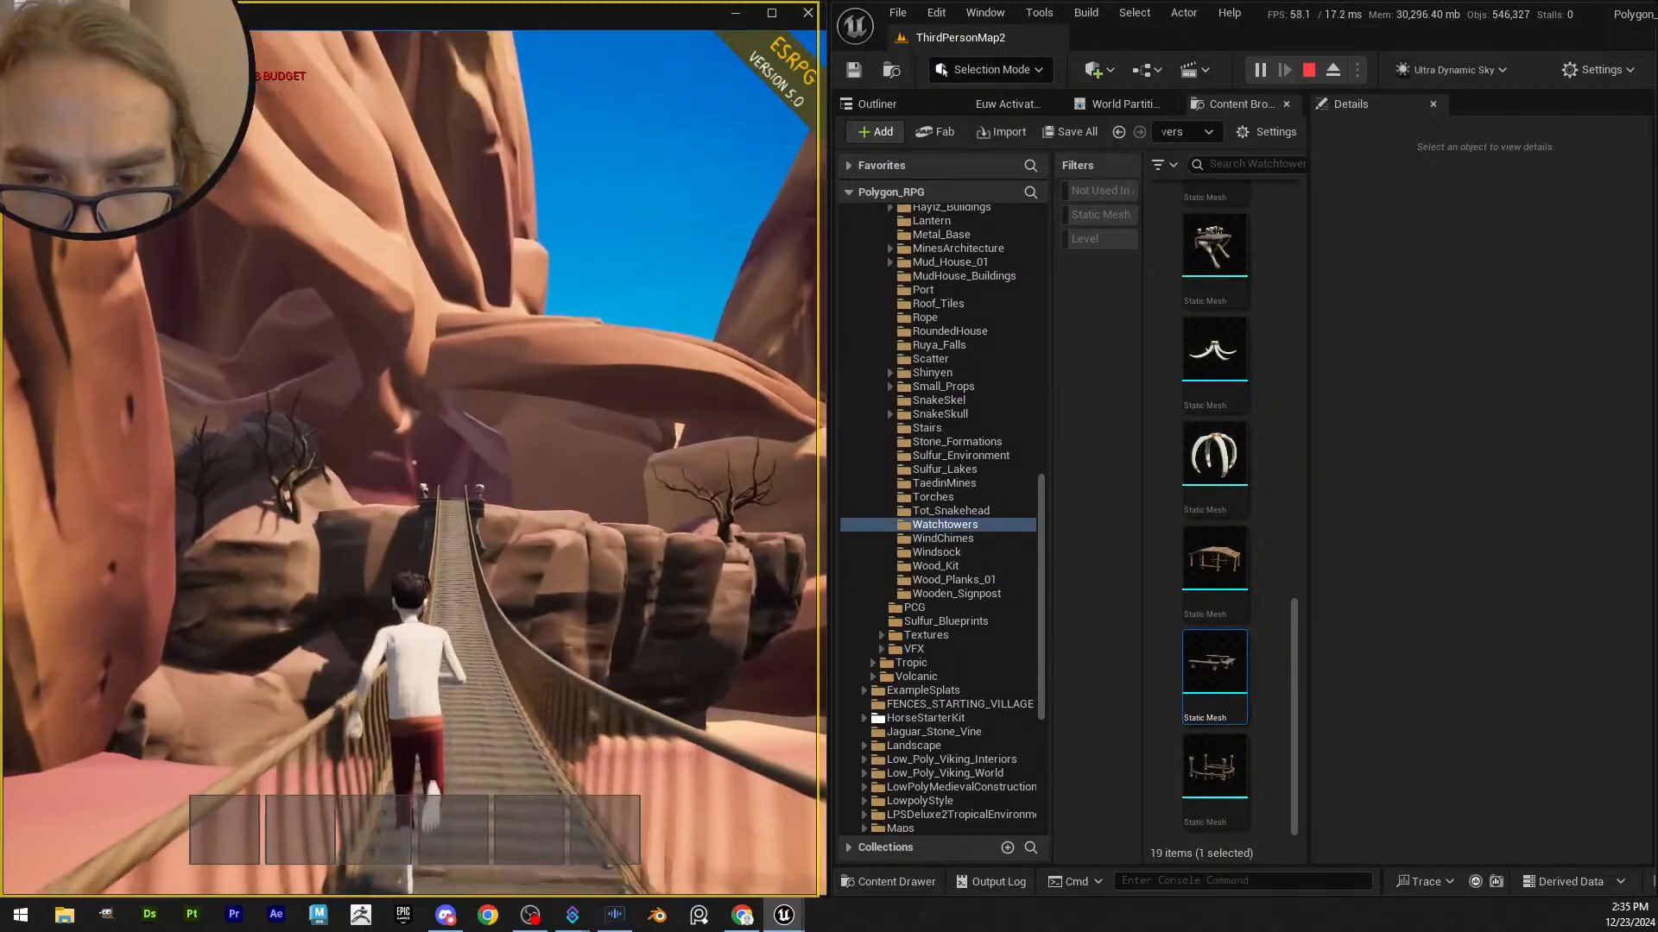
{"action": "key", "text": "space"}
{"action": "key", "text": "w"}
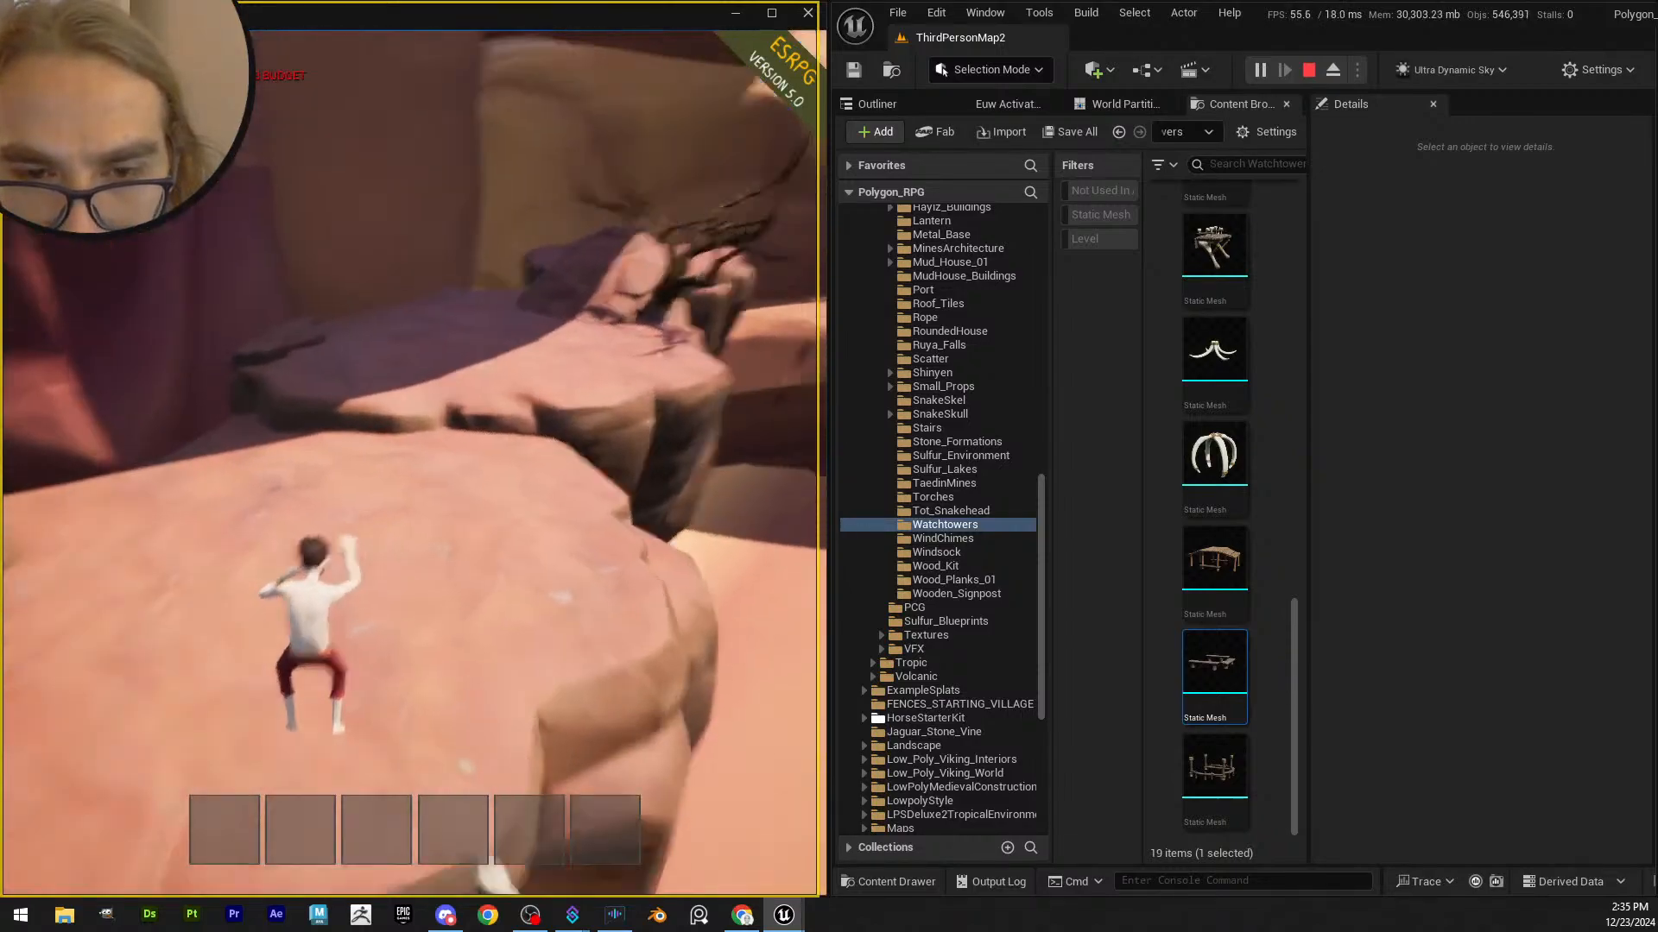
{"action": "key", "text": "w"}
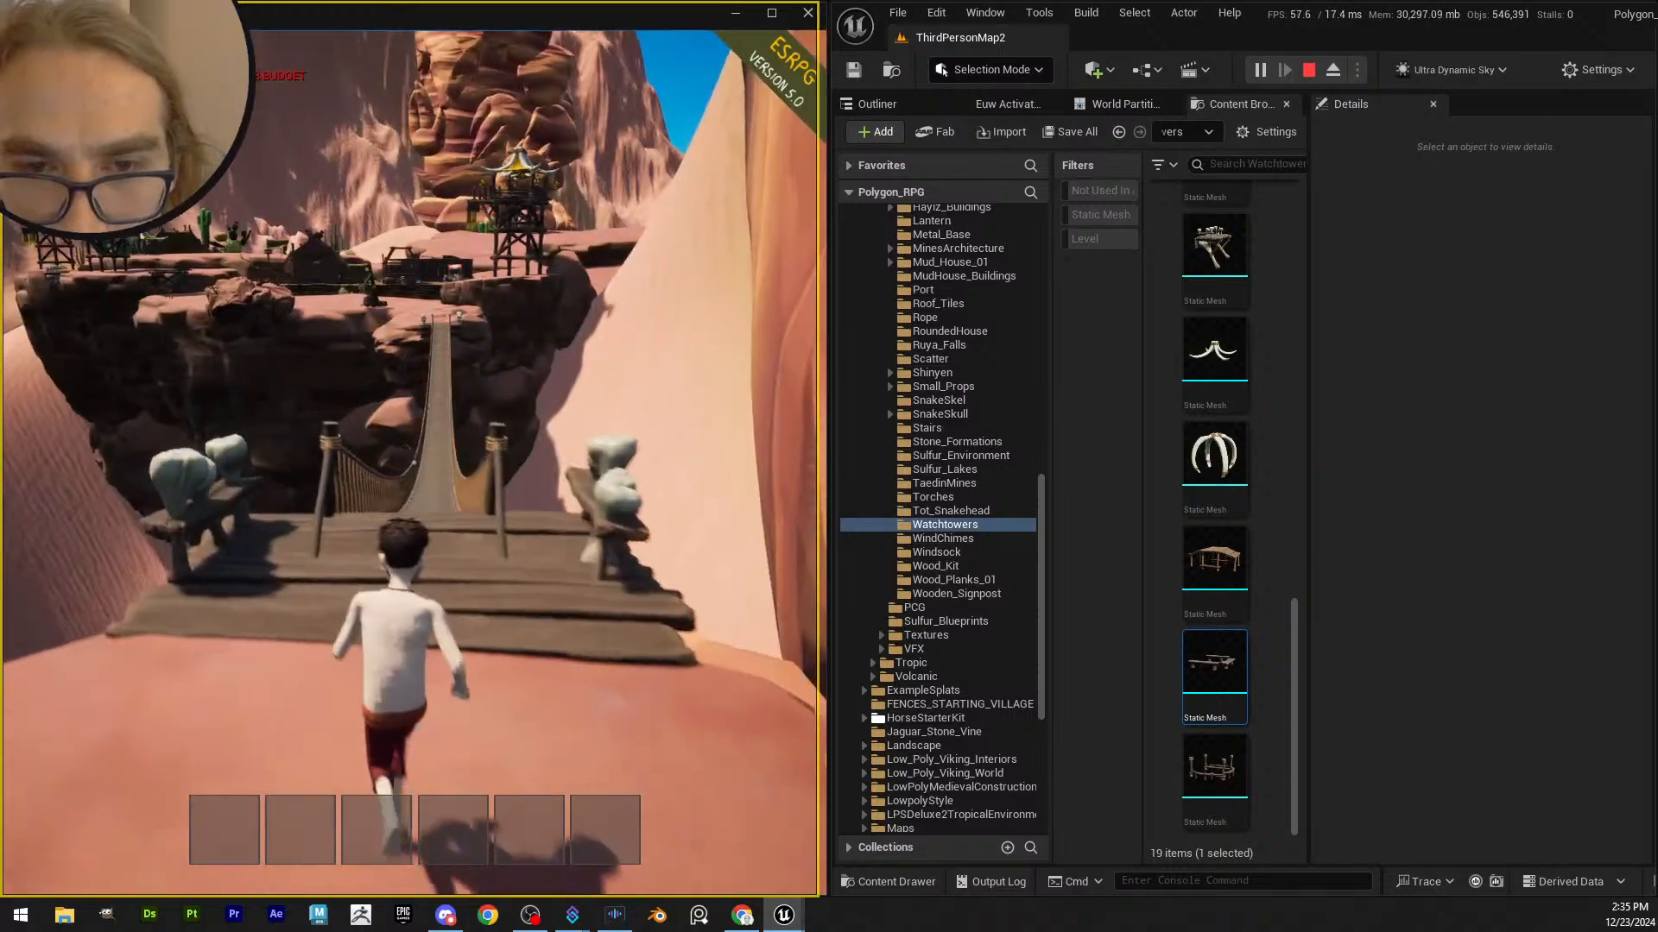
- Run the character back down across the hanging bridge from the far ledge to the mining camp ledge
{"action": "key", "text": "w"}
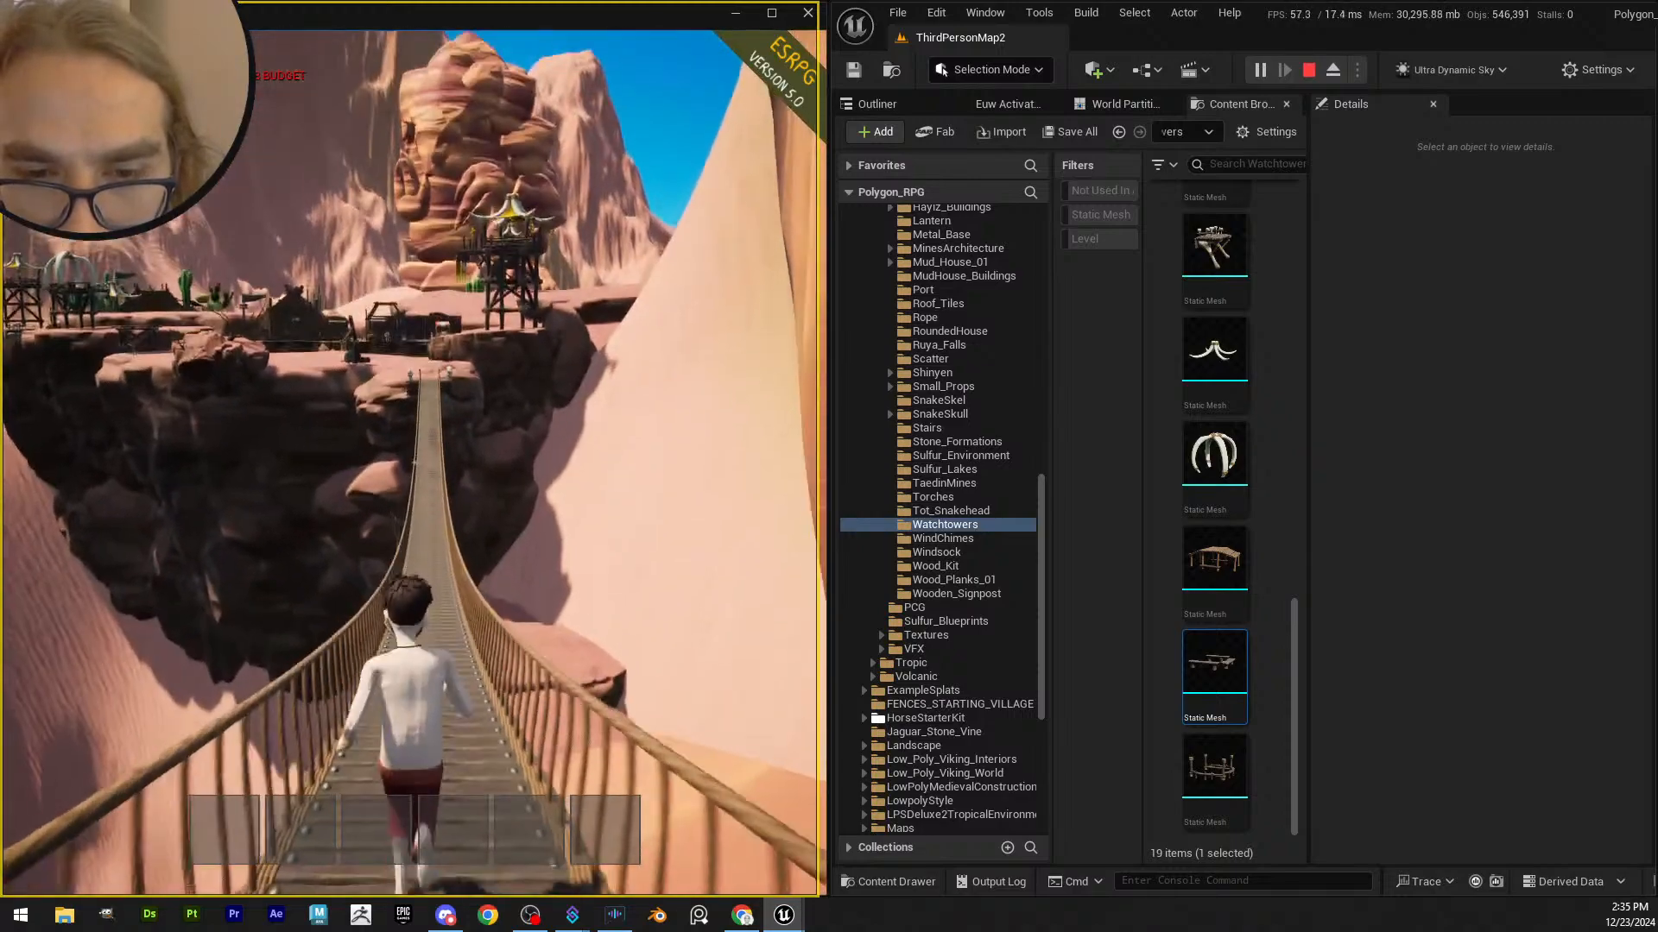
{"action": "key", "text": "w"}
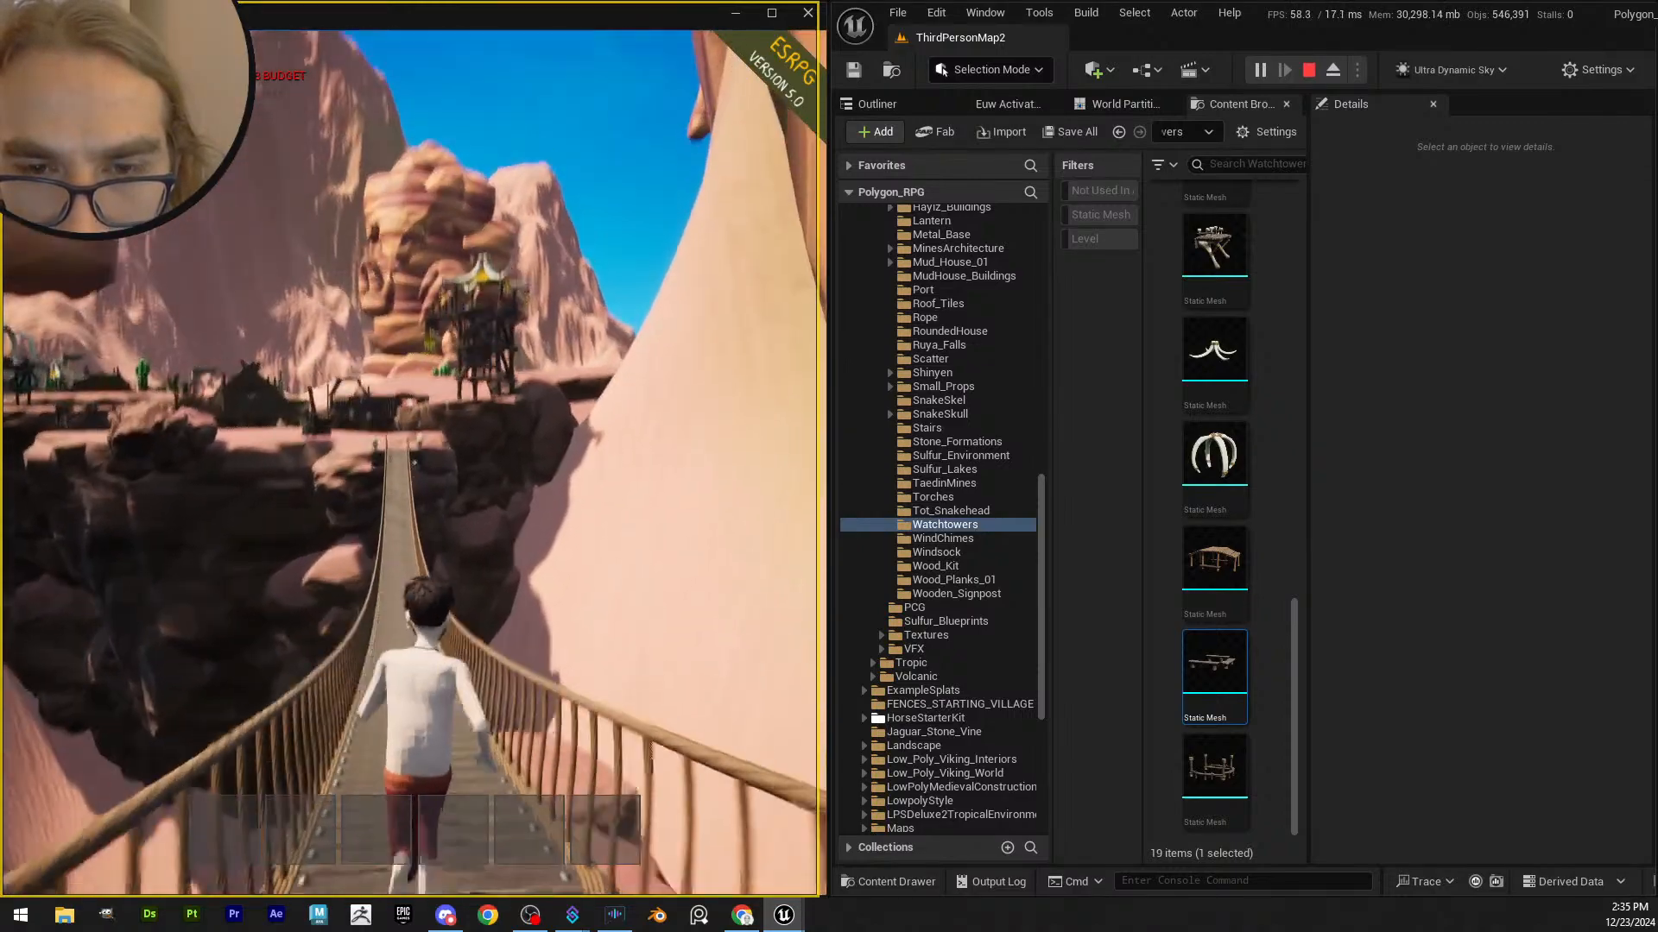
{"action": "key", "text": "w"}
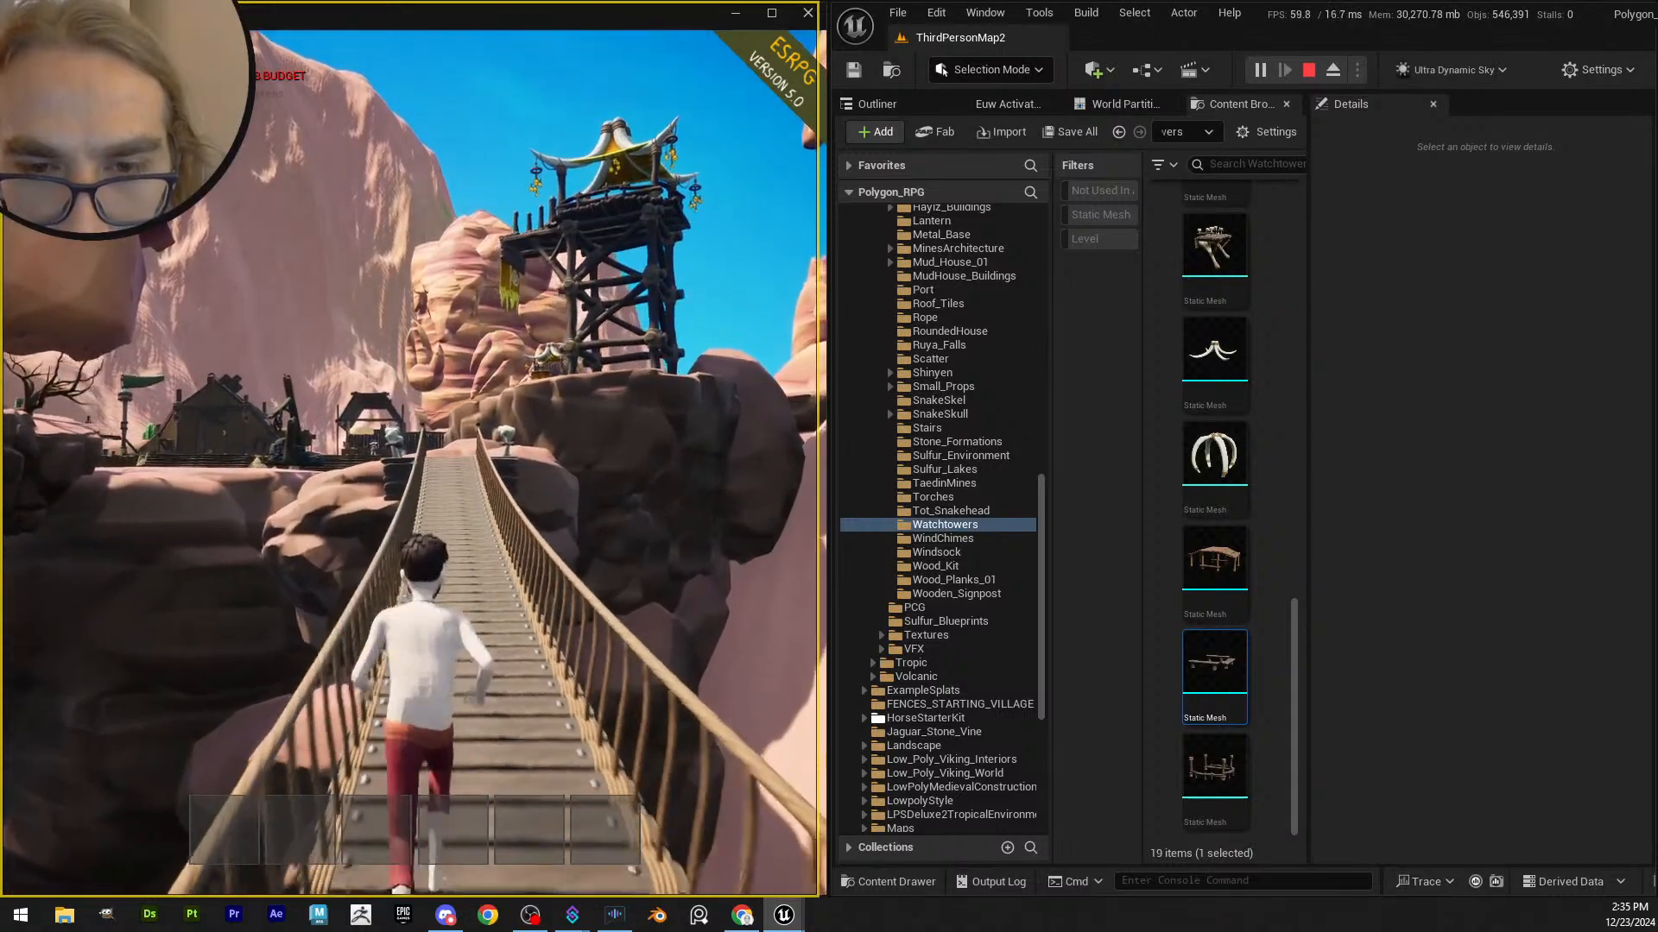
{"action": "key", "text": "w"}
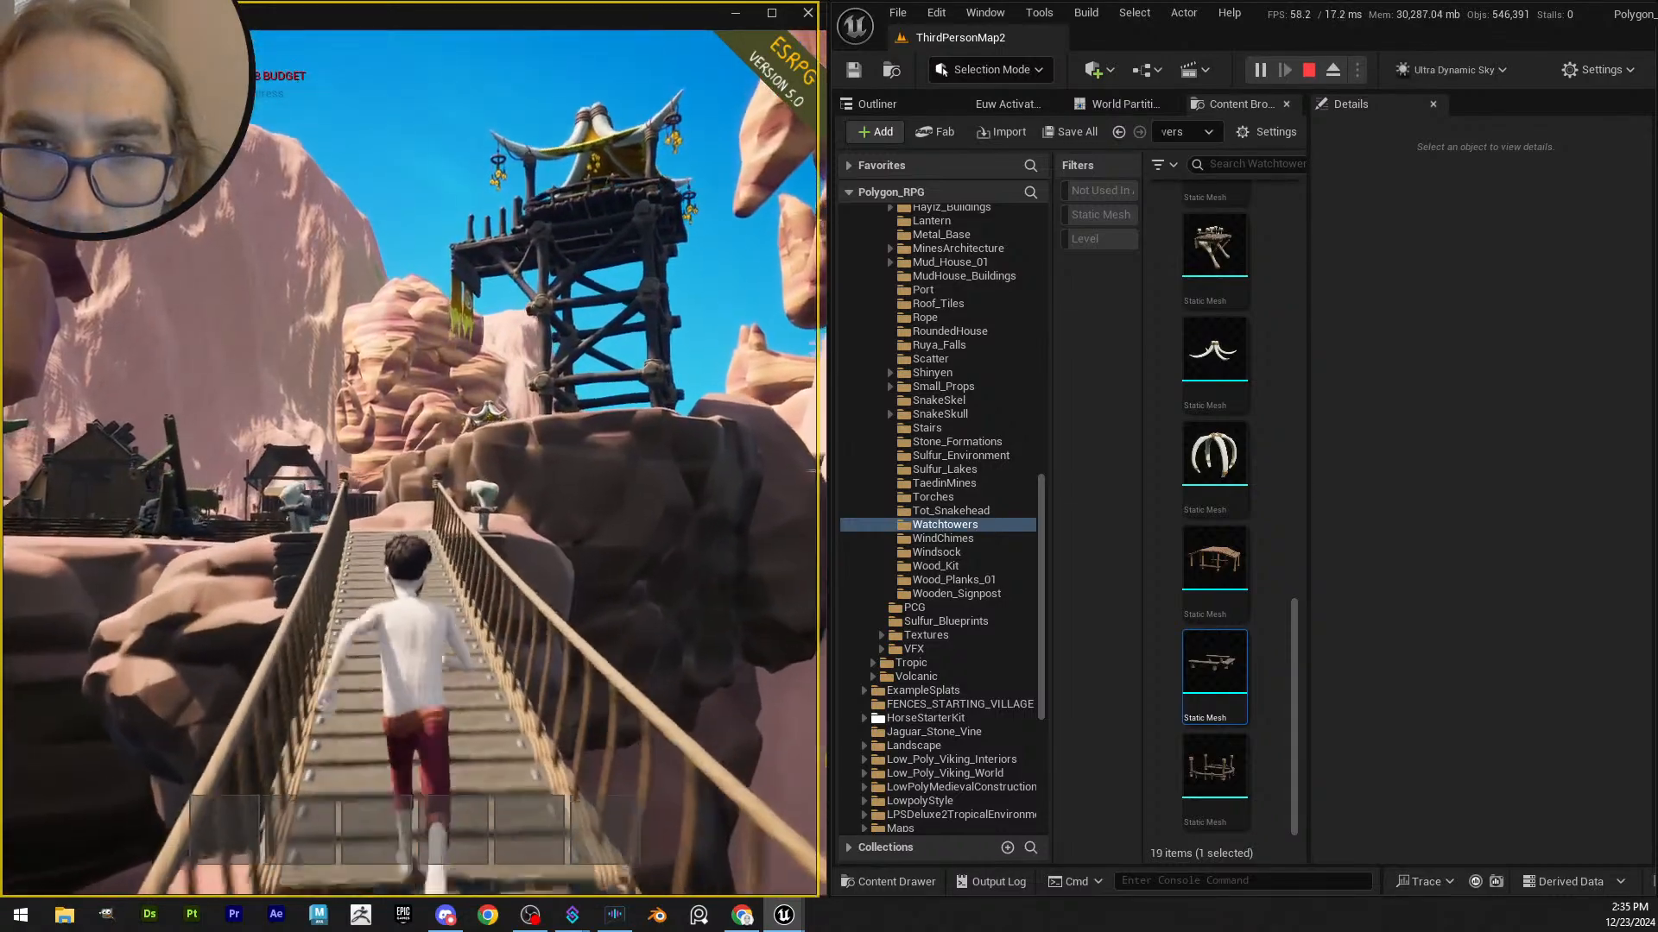
{"action": "key", "text": "w"}
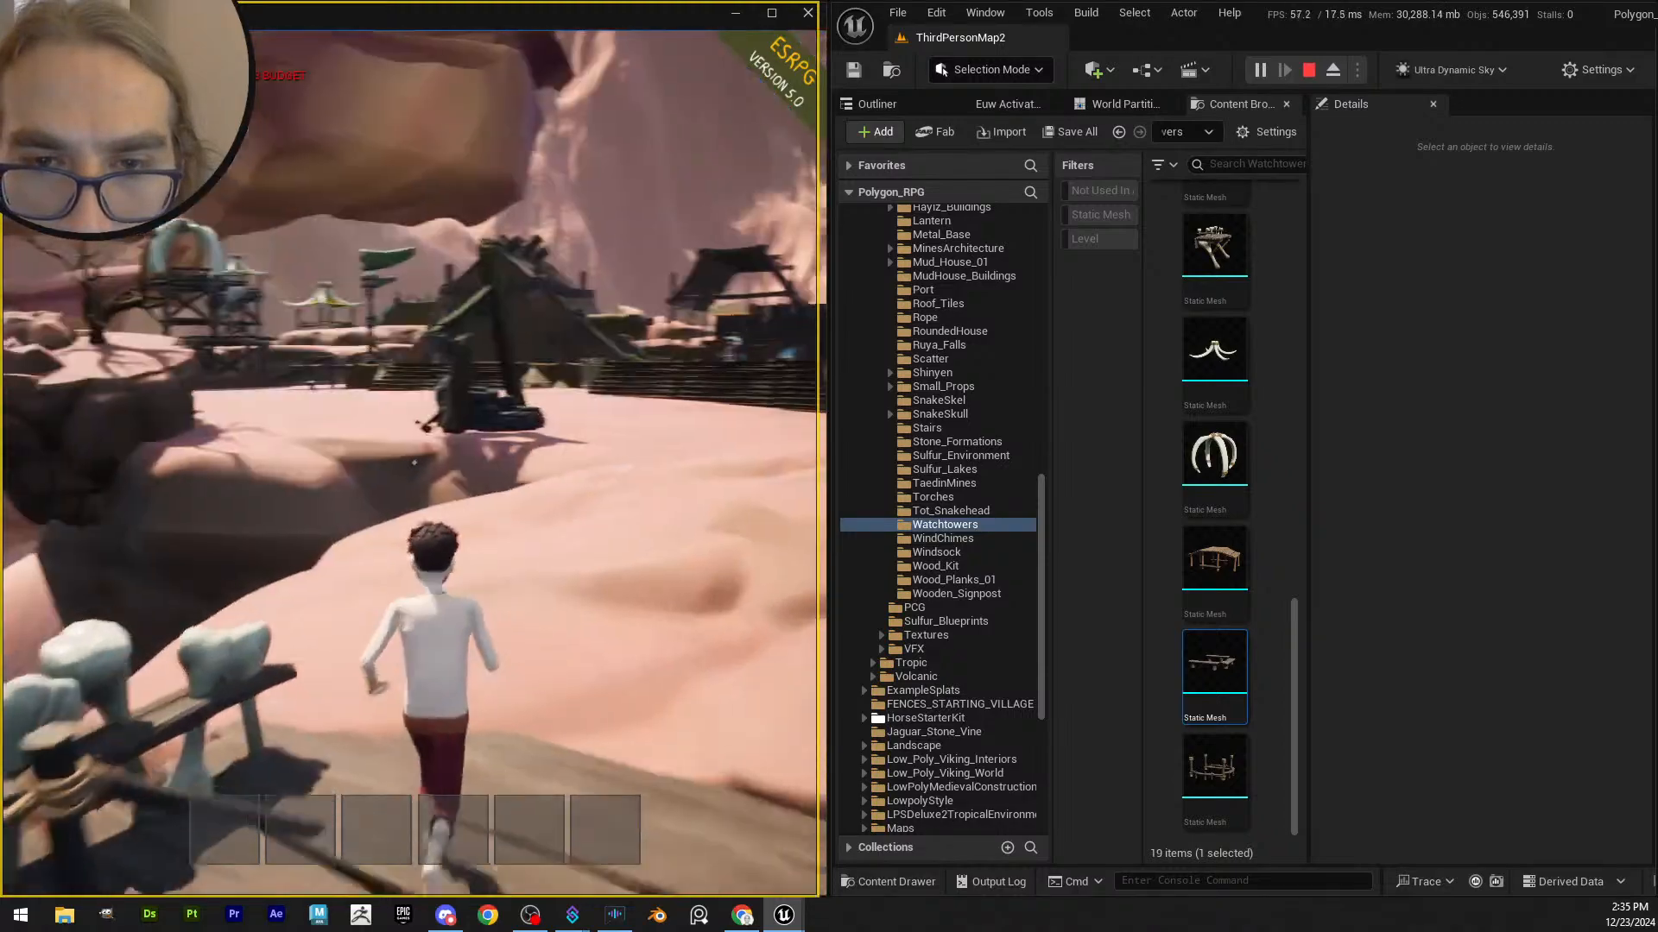
- Examine the bridge from the camp ledge, inspect the derelict well up close, and end the playtest
{"action": "key", "text": "w"}
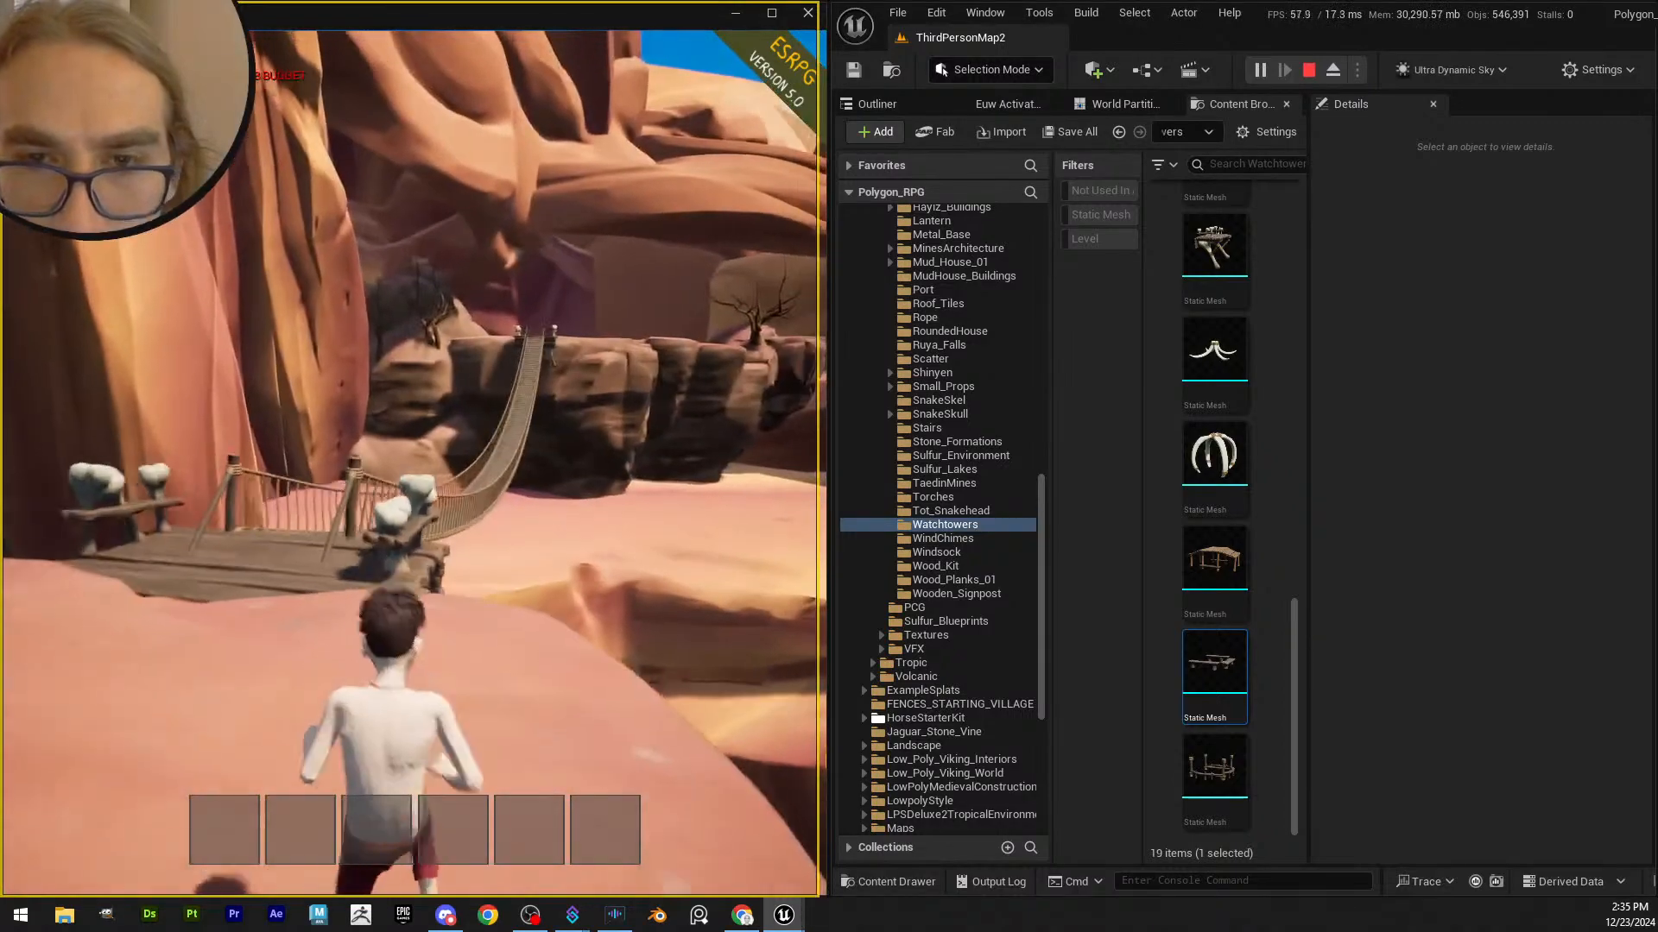
{"action": "key", "text": "w"}
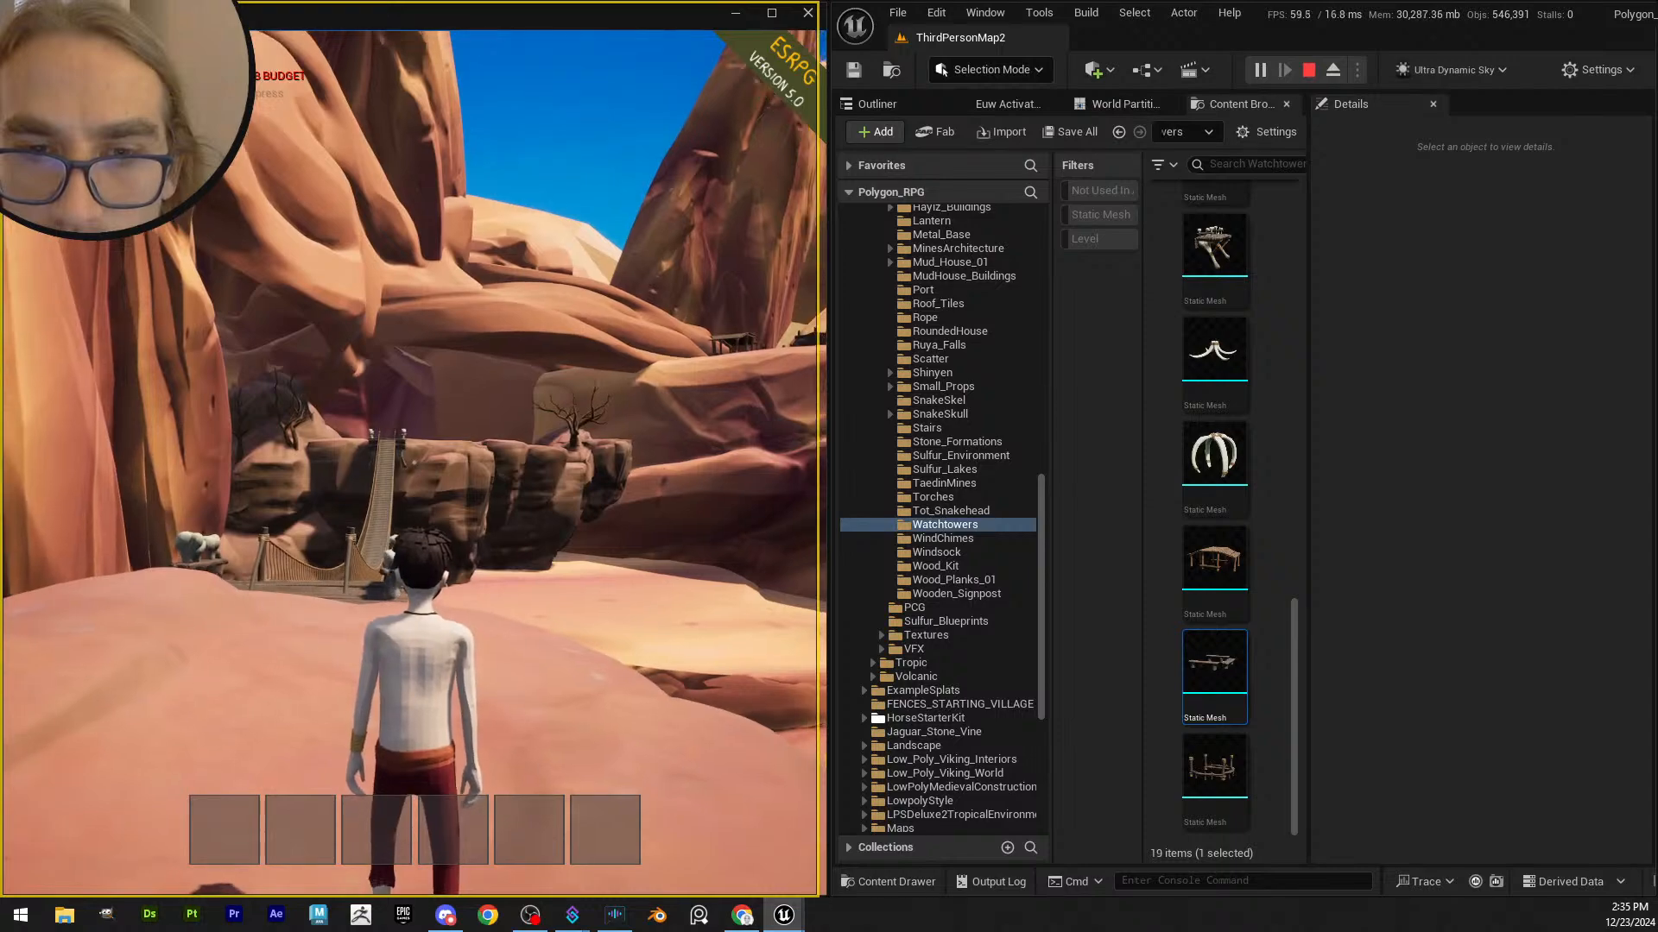
{"action": "key", "text": "w"}
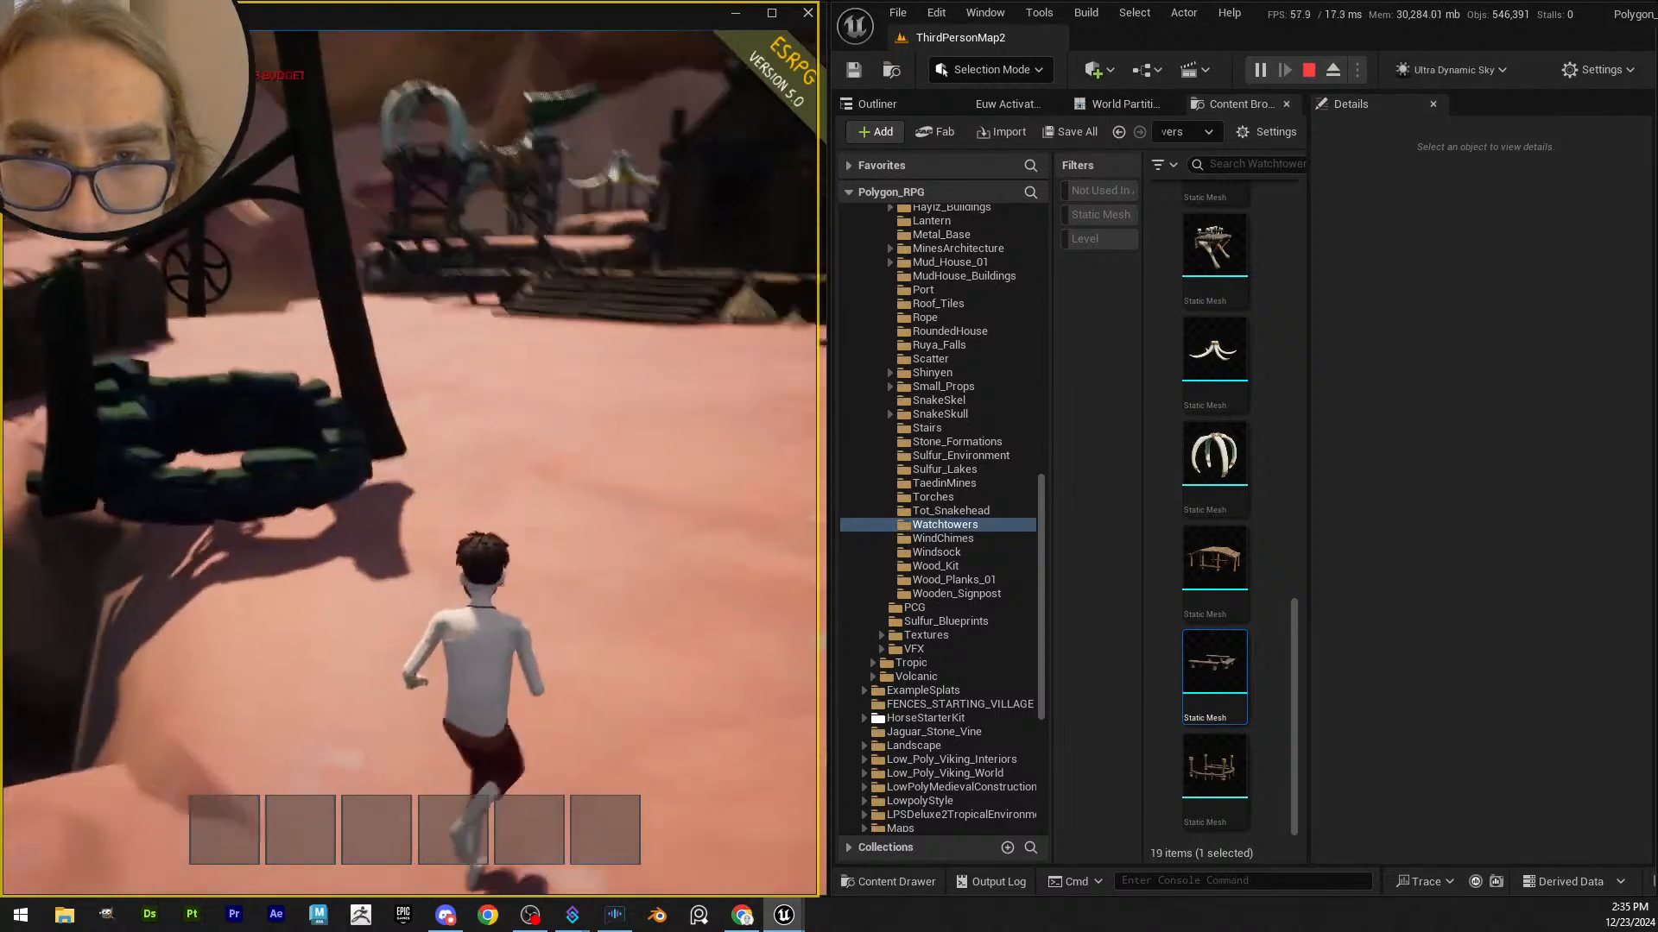
{"action": "key", "text": "w"}
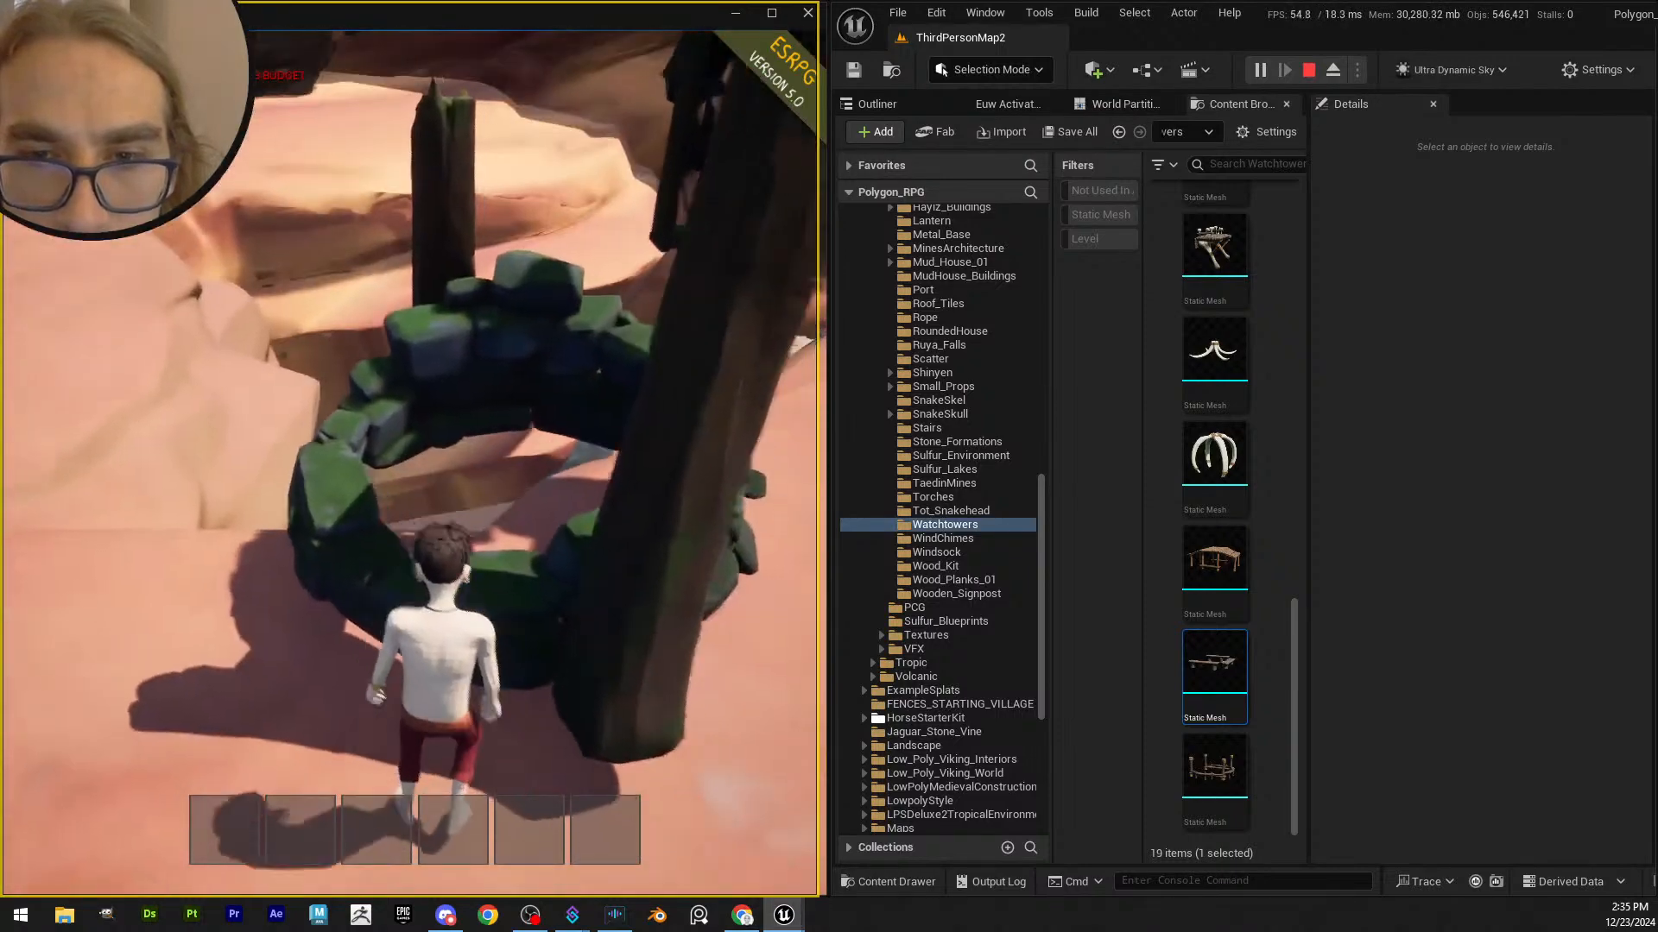
{"action": "key", "text": "w"}
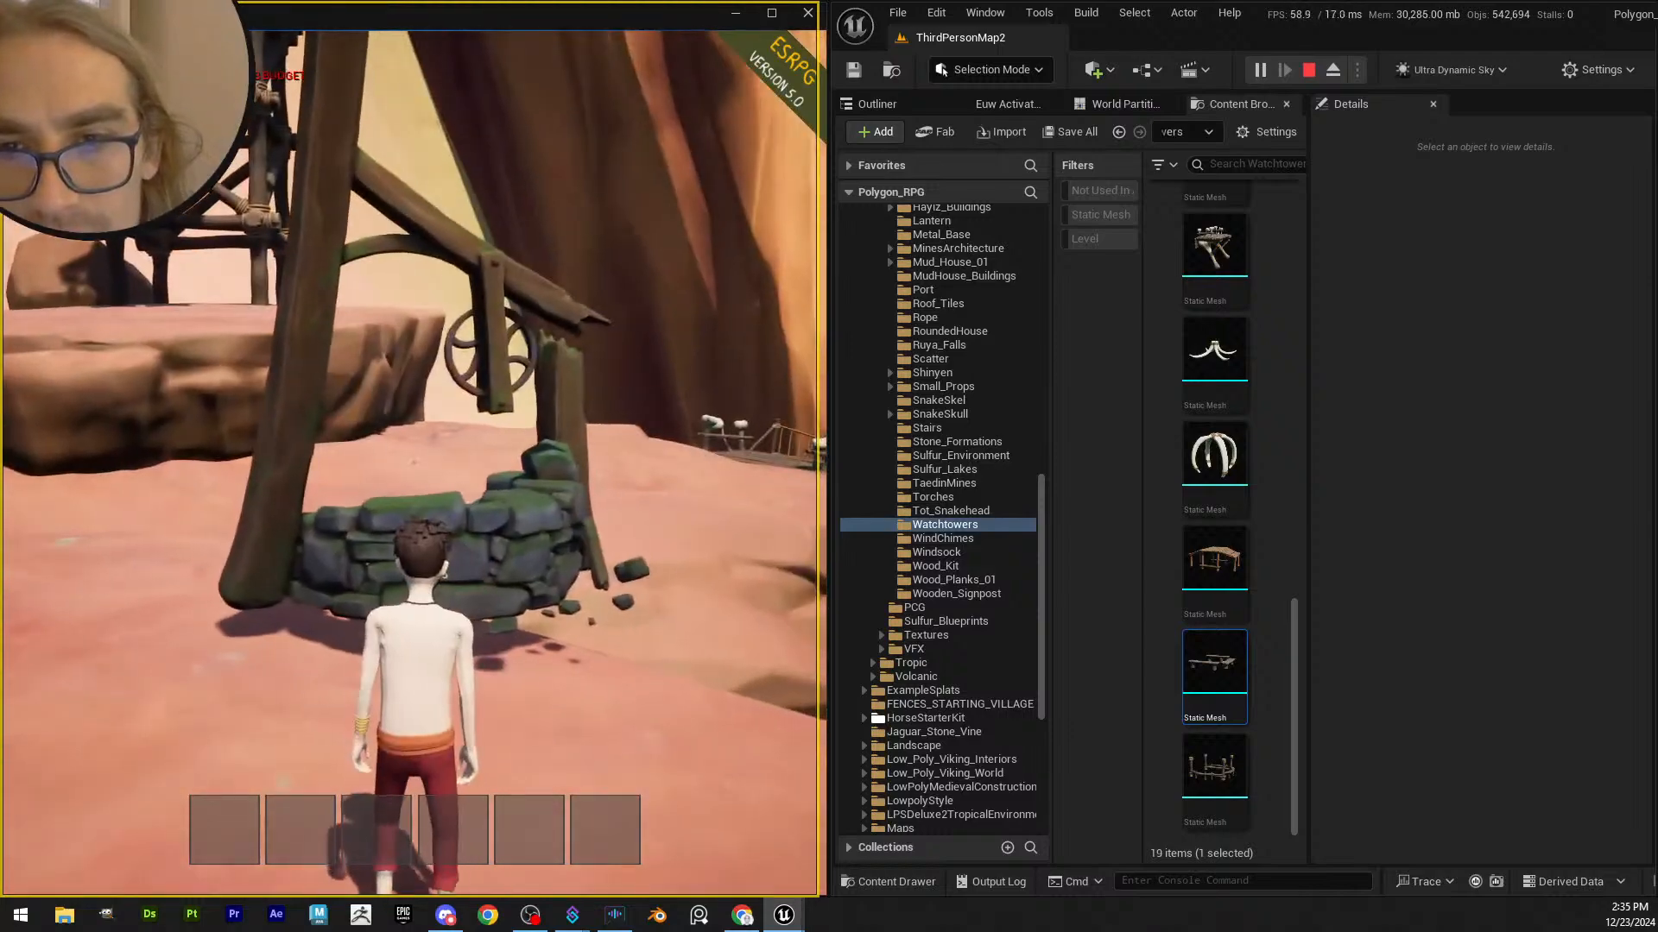
{"action": "key", "text": "Escape"}
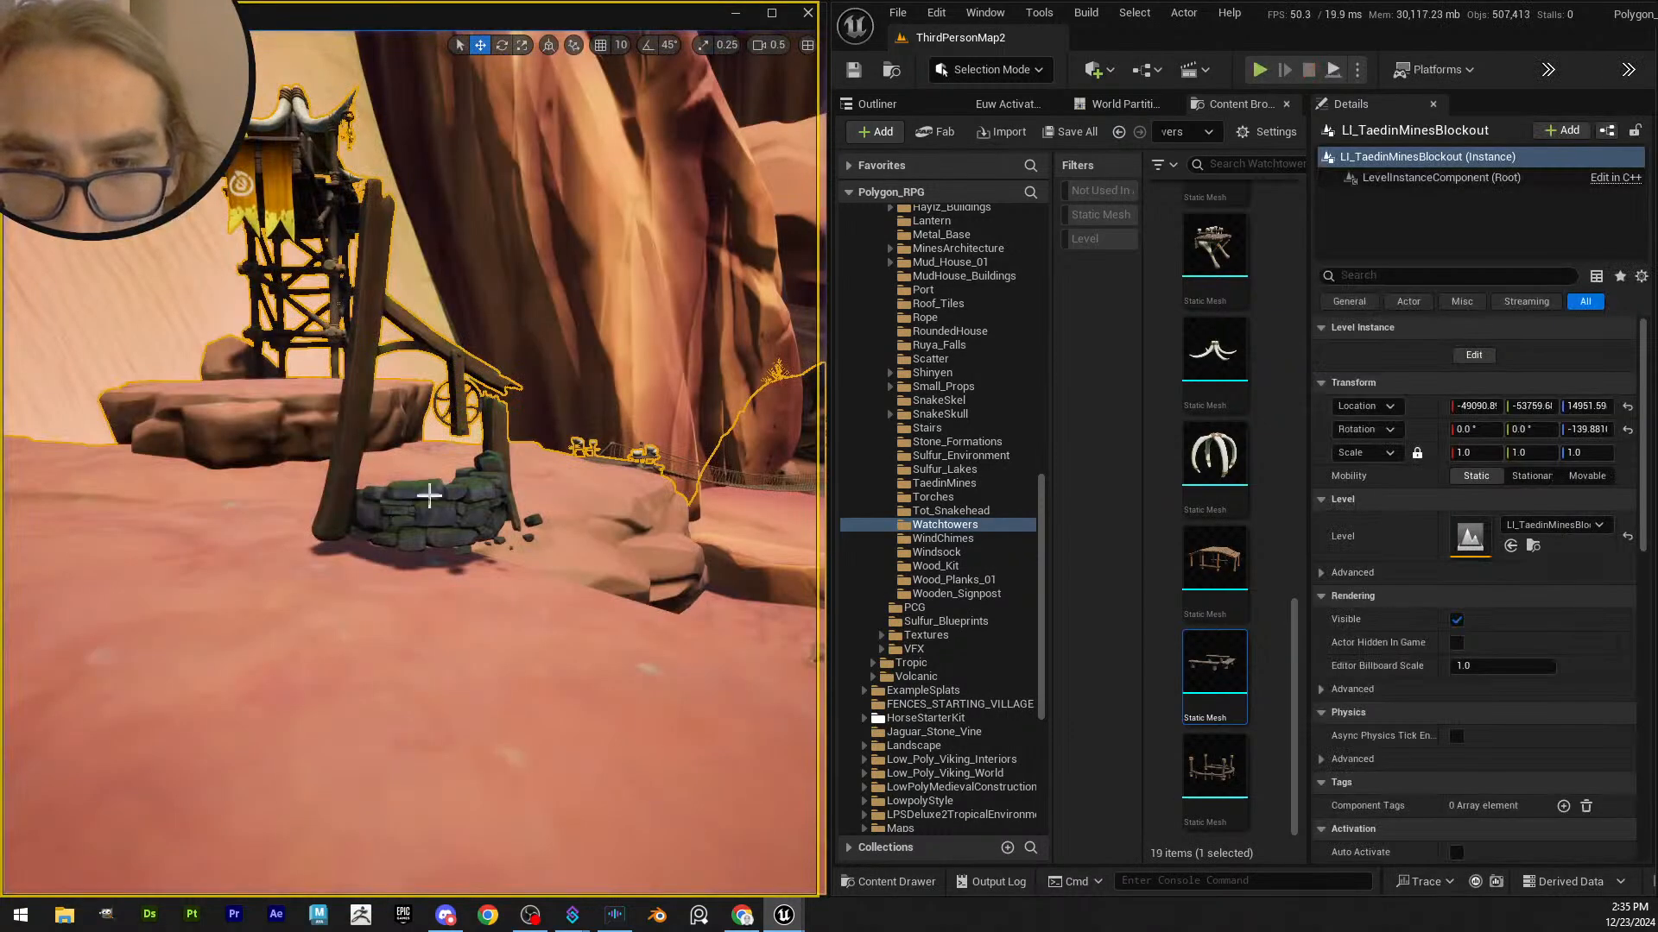
- Open the LI_TaedinMinesBlockout level instance for editing and delete the derelict well with the debris beside it
{"action": "right_click", "coordinate": [438, 504]}
{"action": "mouse_move", "coordinate": [549, 805]}
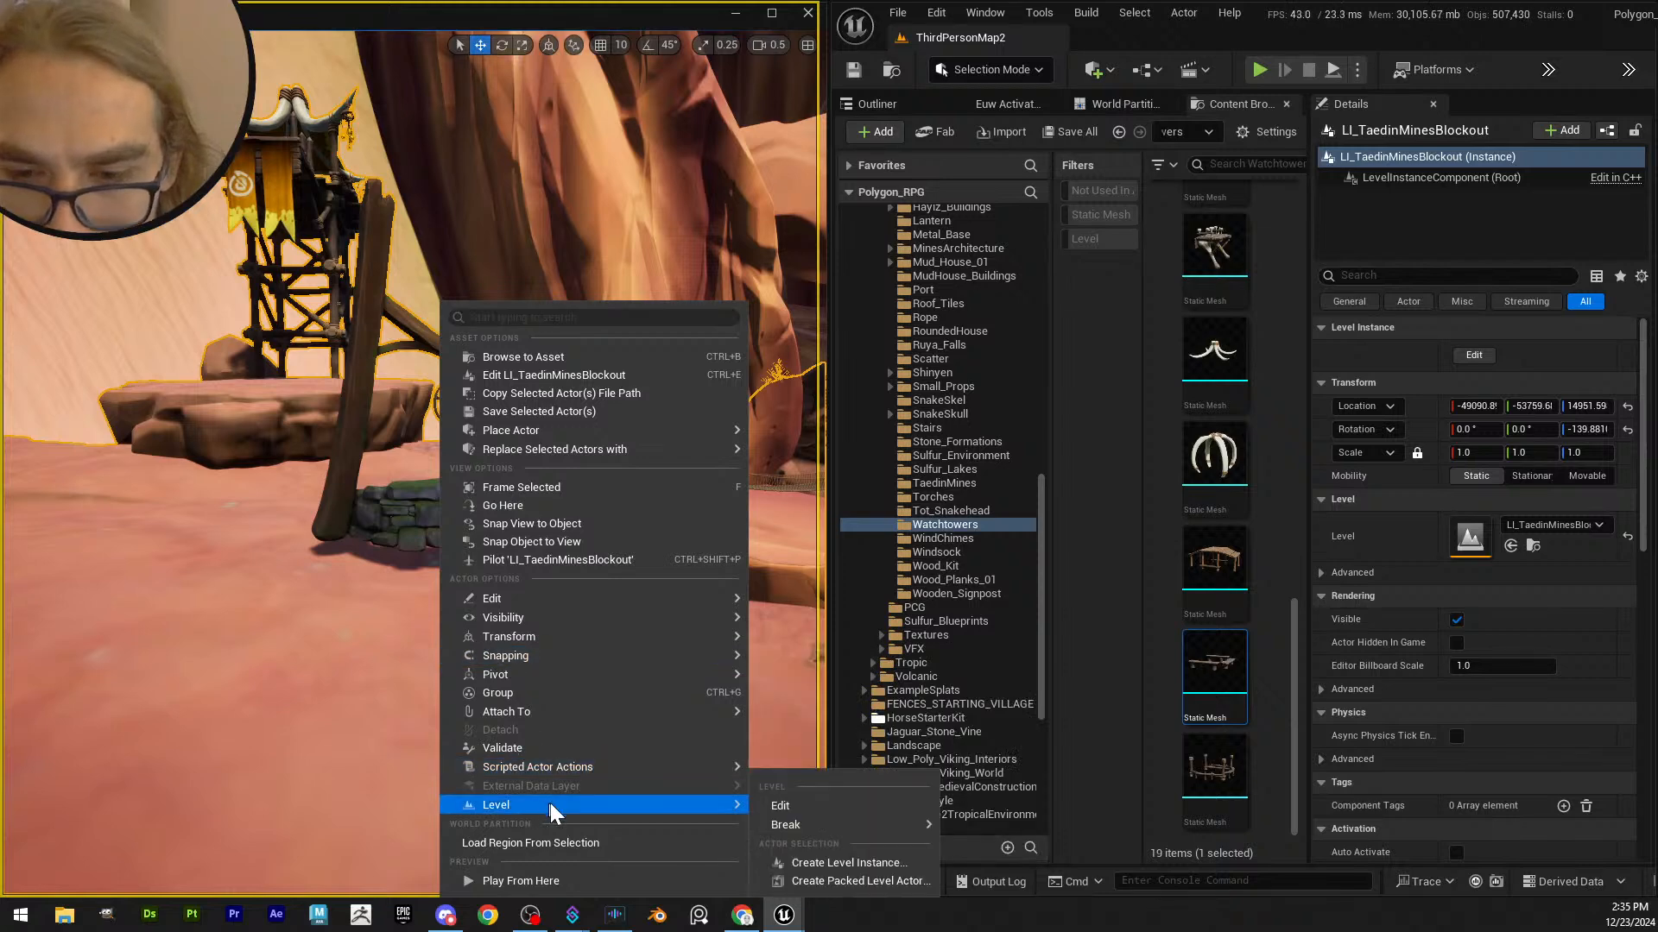
{"action": "left_click", "coordinate": [816, 810]}
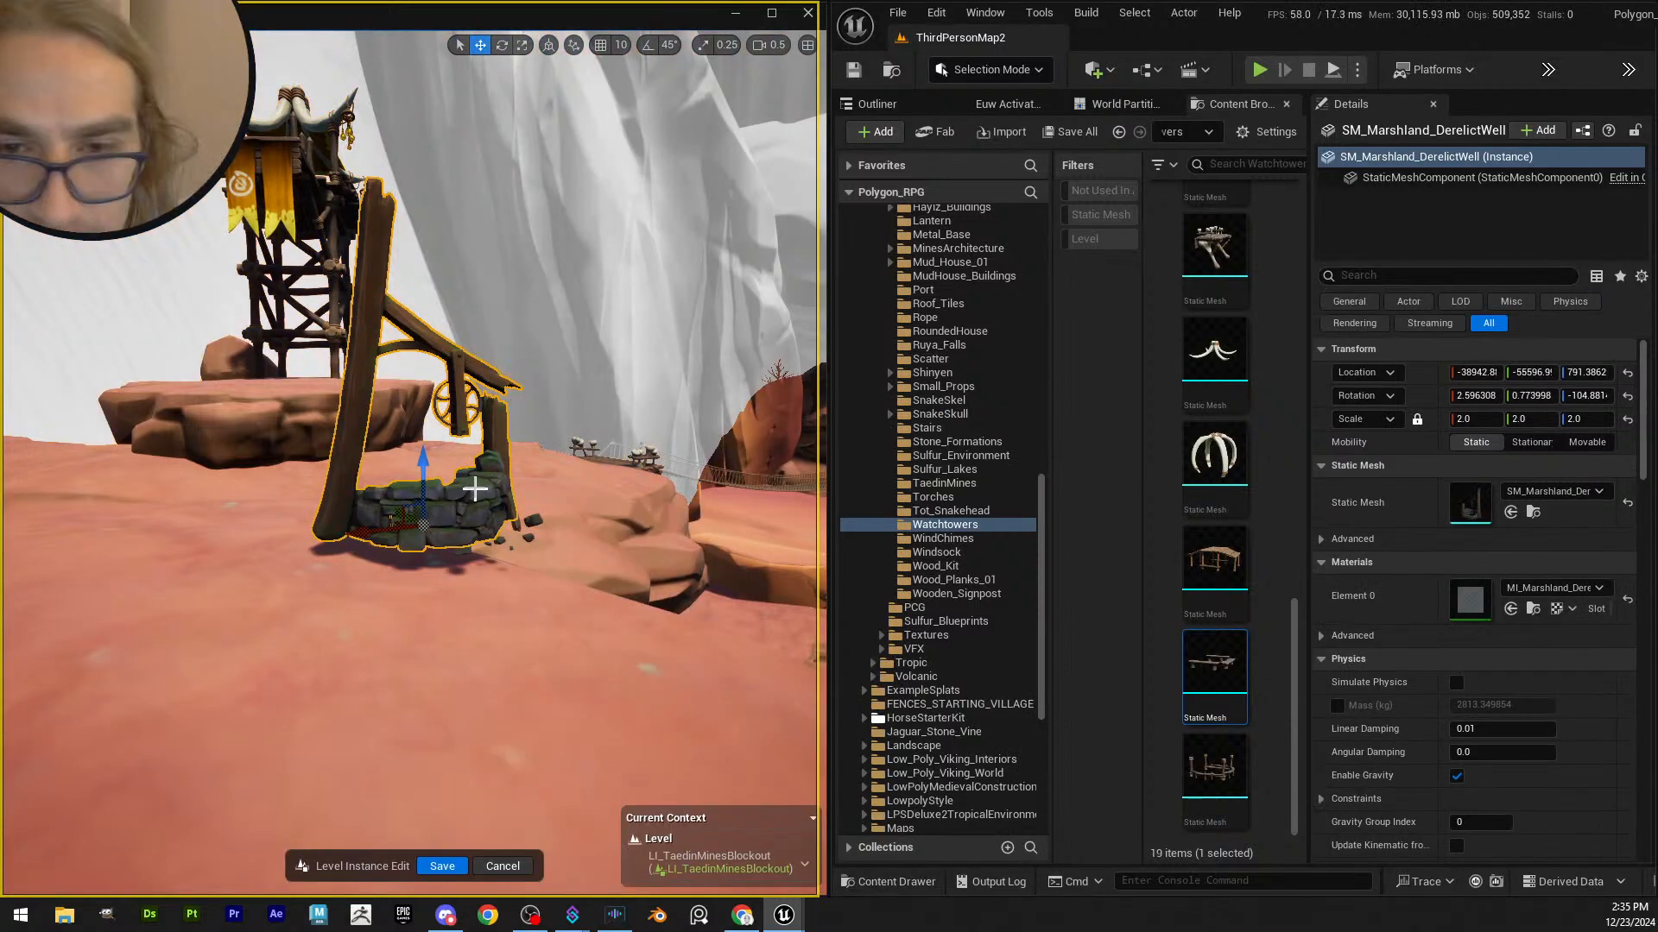
{"action": "key", "text": "Delete"}
{"action": "left_click", "coordinate": [534, 523]}
{"action": "key", "text": "Delete"}
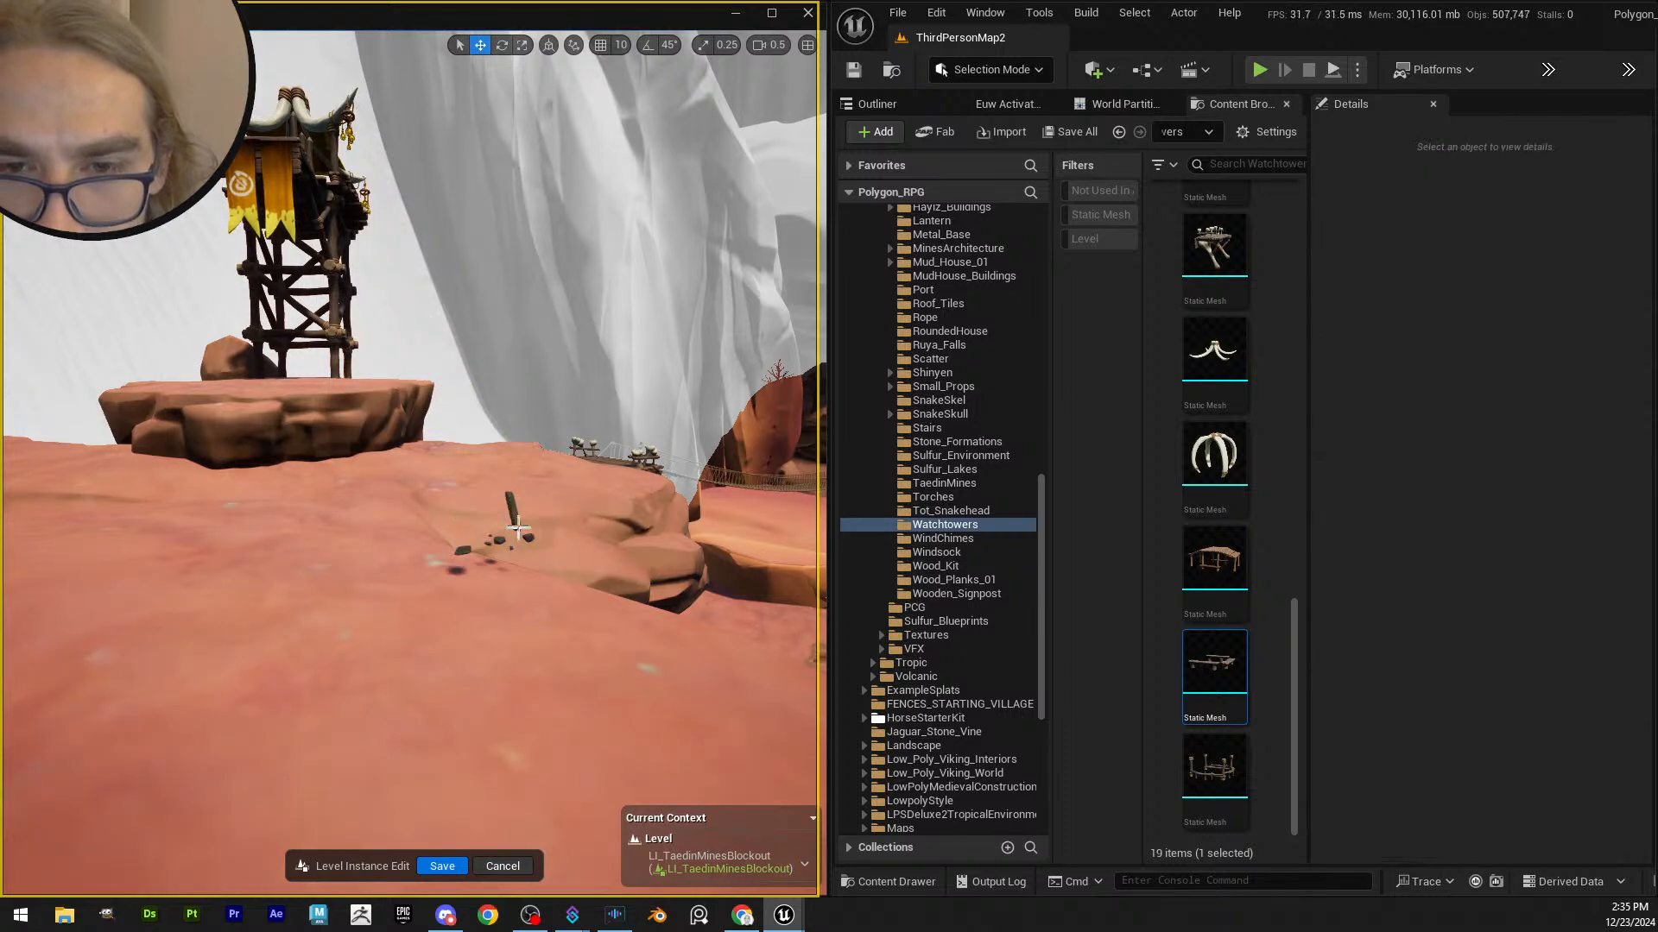
- Delete the leftover plank and stone fragments around the former well site, and save the level instance edits
{"action": "right_click_drag", "start_coordinate": [547, 480], "coordinate": [614, 556]}
{"action": "key", "text": "w"}
{"action": "scroll", "coordinate": [568, 480], "scroll_direction": "up", "scroll_amount": 2}
{"action": "left_click", "coordinate": [272, 695]}
{"action": "left_click", "coordinate": [384, 594], "text": "ctrl"}
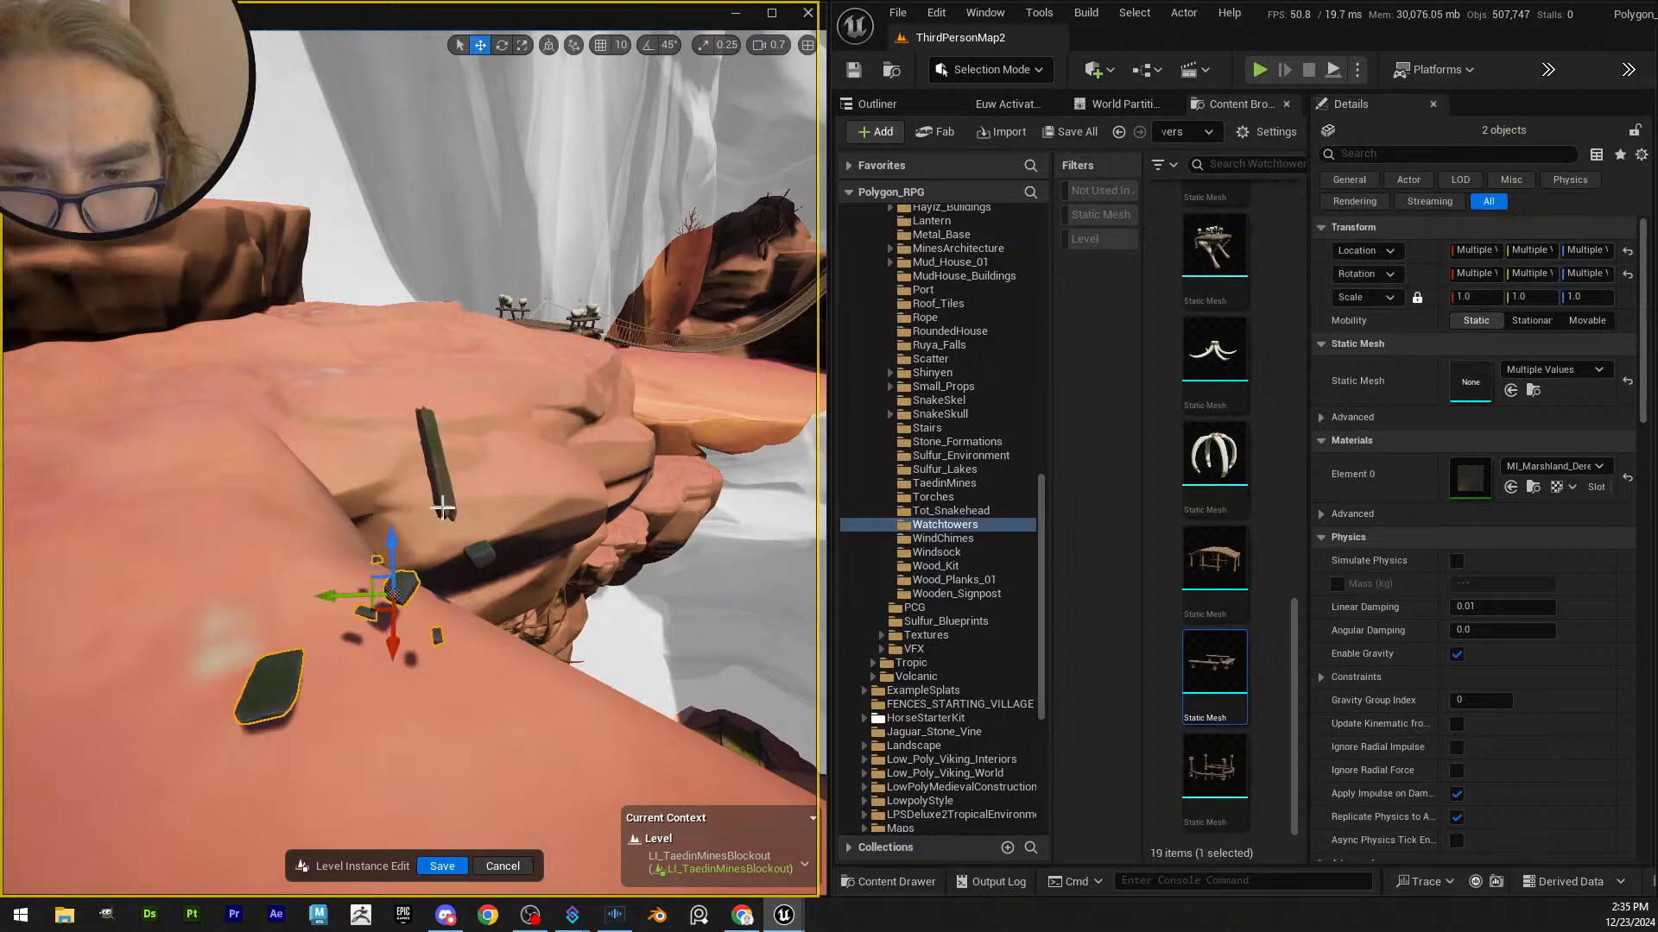
{"action": "key", "text": "Delete"}
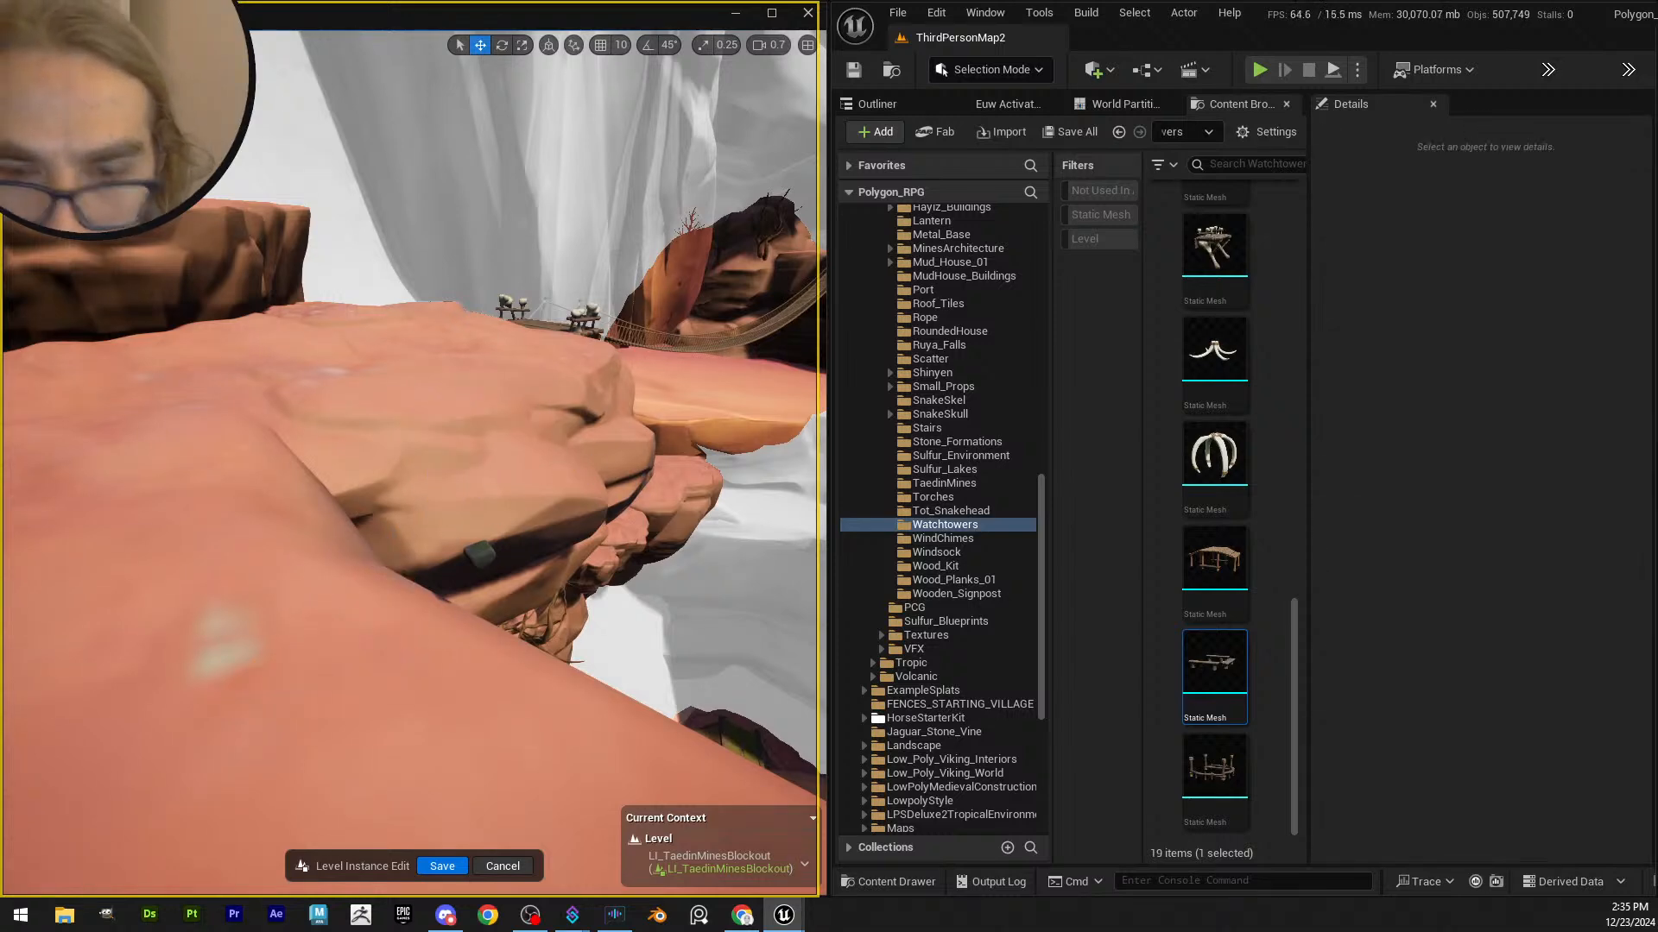
{"action": "left_click", "coordinate": [480, 553]}
{"action": "key", "text": "Delete"}
{"action": "left_click", "coordinate": [437, 866]}
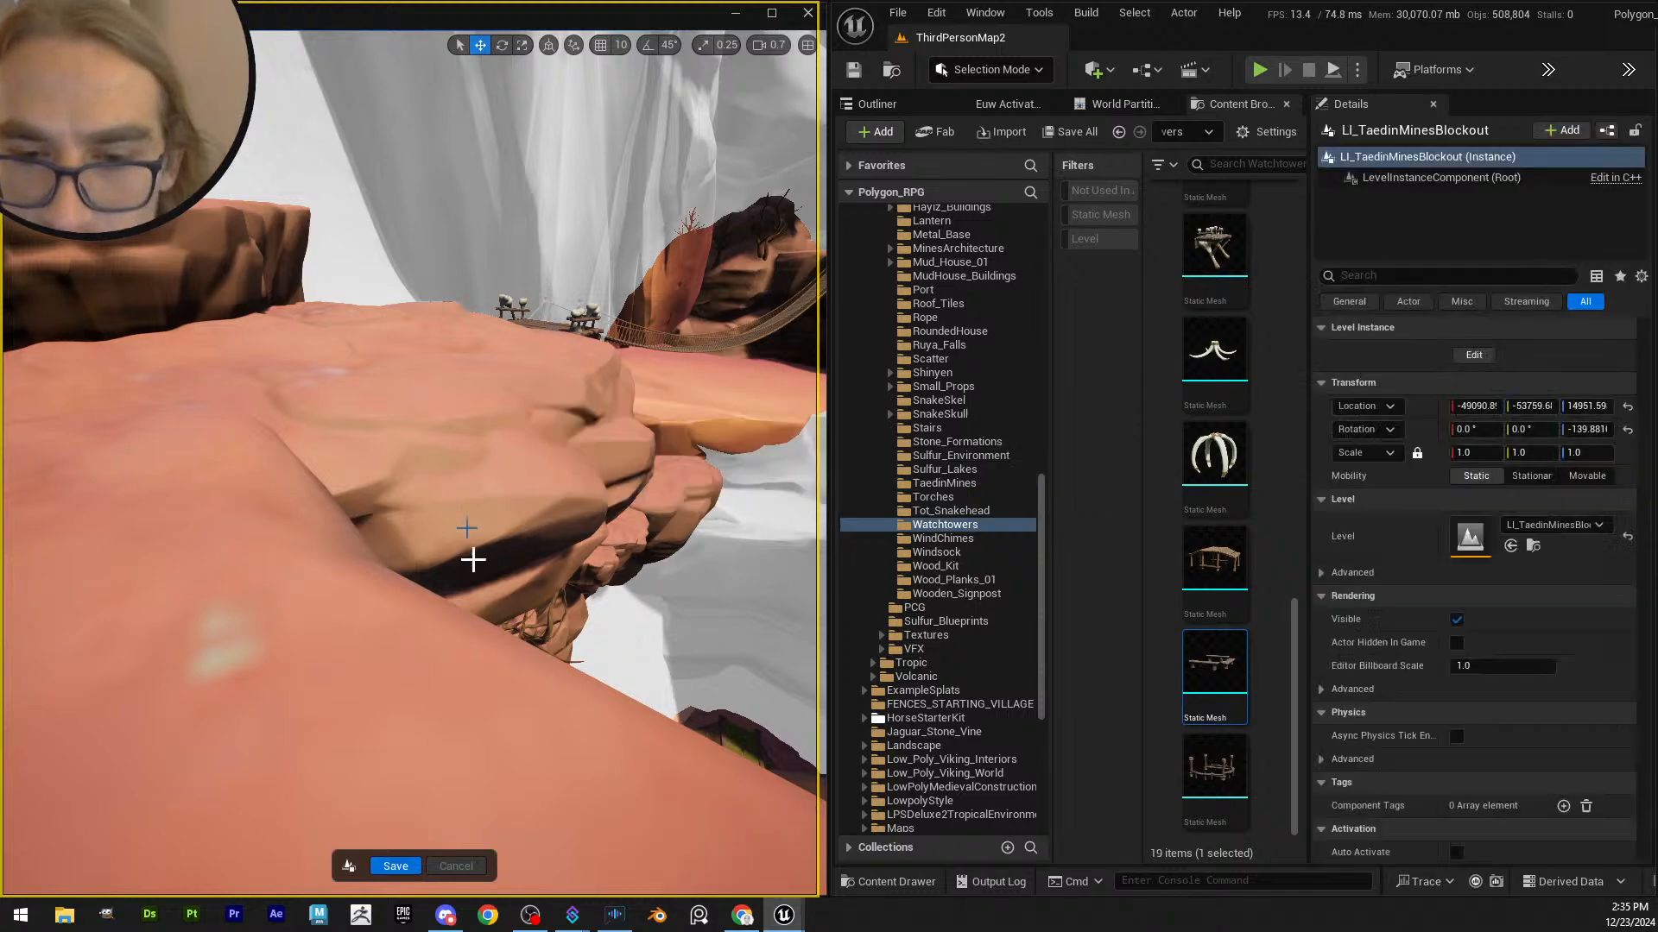
- Open the LI_SmallOasis level instance, containing the cliffs beyond the bridge, for editing
{"action": "key", "text": "Escape"}
{"action": "right_click_drag", "start_coordinate": [544, 510], "coordinate": [657, 423]}
{"action": "scroll", "coordinate": [544, 511], "scroll_direction": "up", "scroll_amount": 2}
{"action": "key", "text": "w"}
{"action": "scroll", "coordinate": [545, 510], "scroll_direction": "up", "scroll_amount": 3}
{"action": "mouse_move", "coordinate": [503, 499]}
{"action": "right_mouse_down"}
{"action": "mouse_move", "coordinate": [528, 505]}
{"action": "mouse_move", "coordinate": [504, 500]}
{"action": "right_mouse_up"}
{"action": "left_click", "coordinate": [337, 406]}
{"action": "right_click_drag", "start_coordinate": [337, 407], "coordinate": [345, 440]}
{"action": "right_click", "coordinate": [404, 393]}
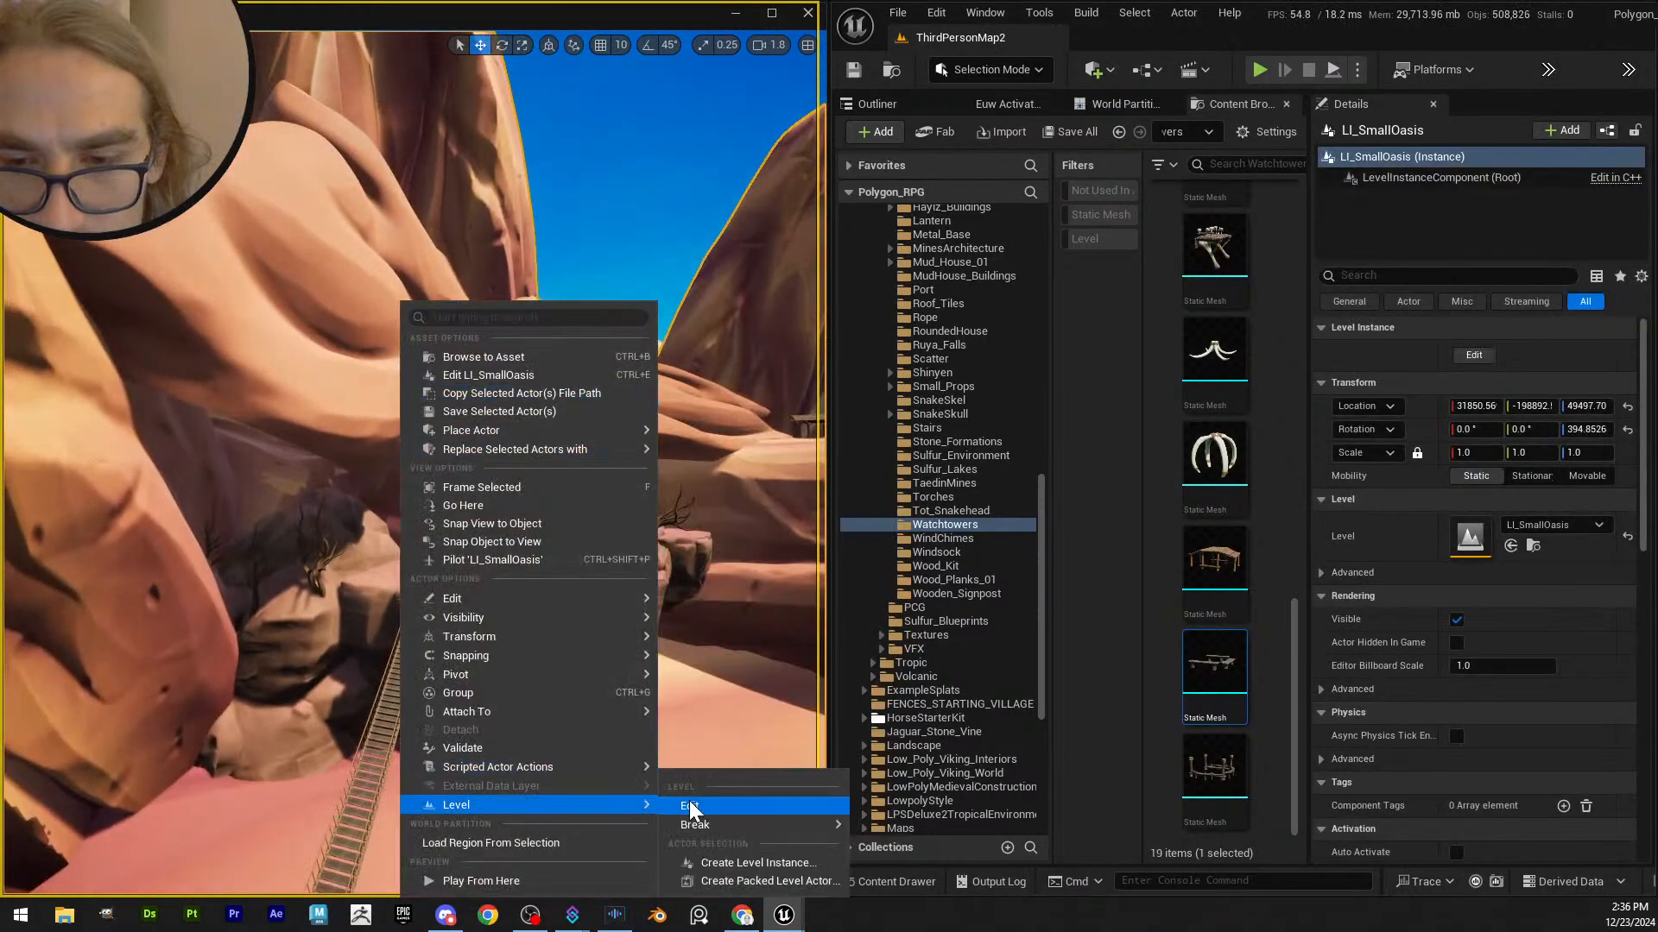
{"action": "left_click", "coordinate": [689, 803]}
- Tilt the SM_RzeshowCamp_Landscape_31 cliff behind the far bridge end and move it to about X -31547, Y -45434, Z 2593
{"action": "right_click_drag", "start_coordinate": [440, 382], "coordinate": [469, 422]}
{"action": "key", "text": "e"}
{"action": "left_click_drag", "start_coordinate": [497, 502], "coordinate": [498, 397]}
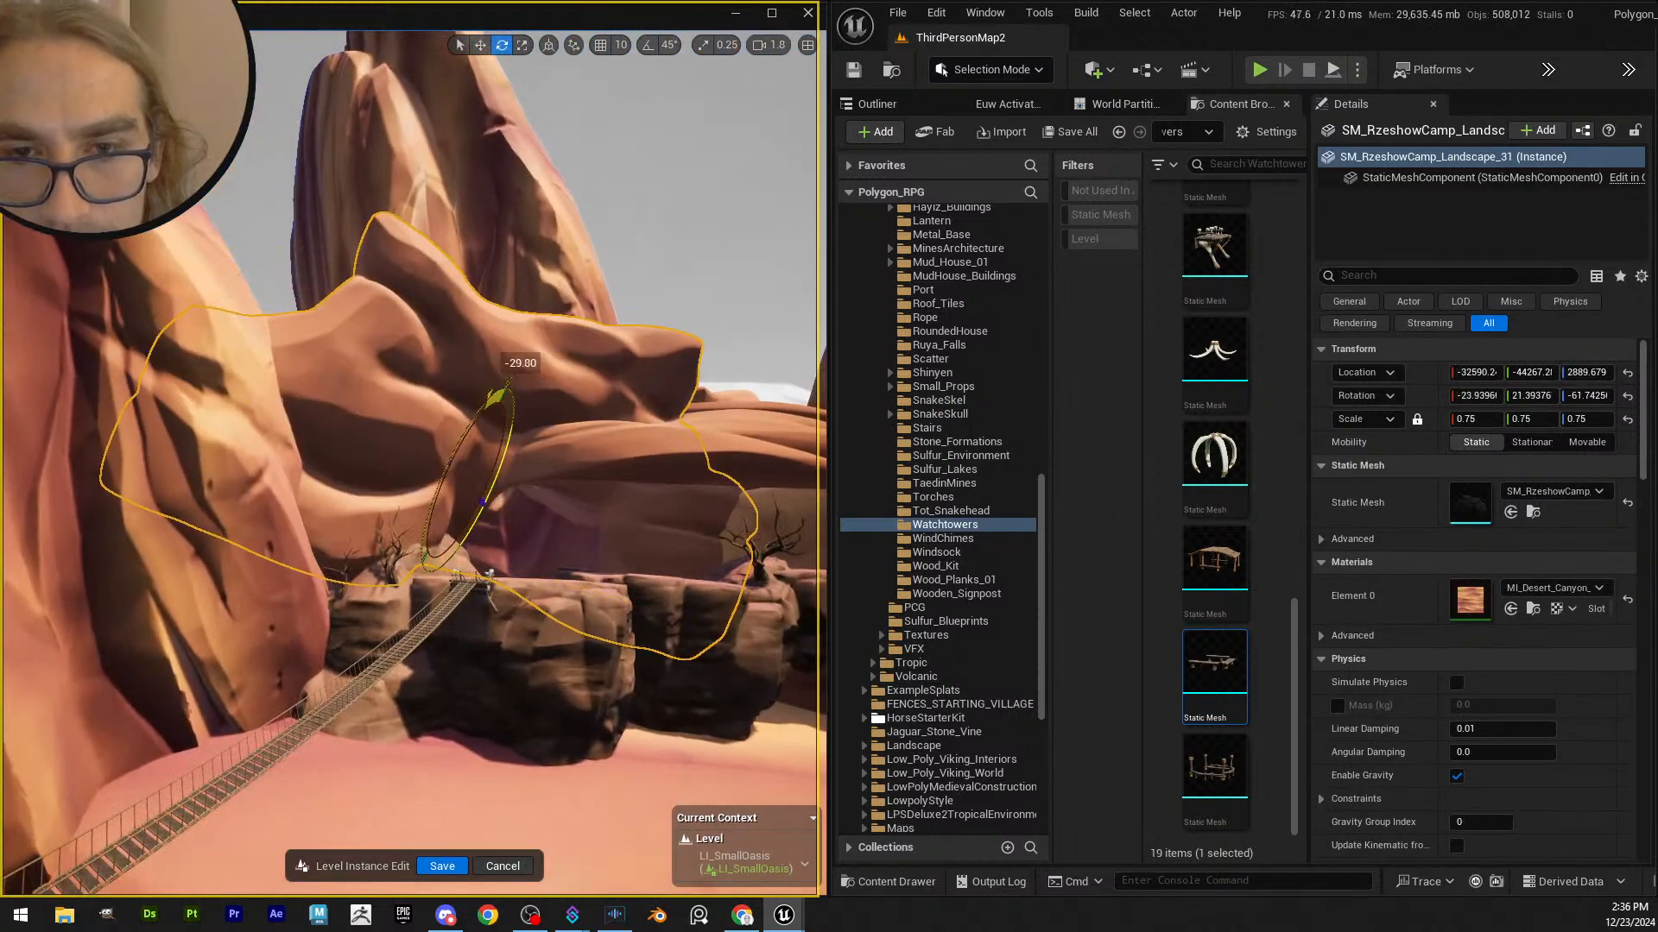
{"action": "left_click_drag", "start_coordinate": [409, 467], "coordinate": [374, 451]}
{"action": "left_click_drag", "start_coordinate": [433, 397], "coordinate": [414, 437]}
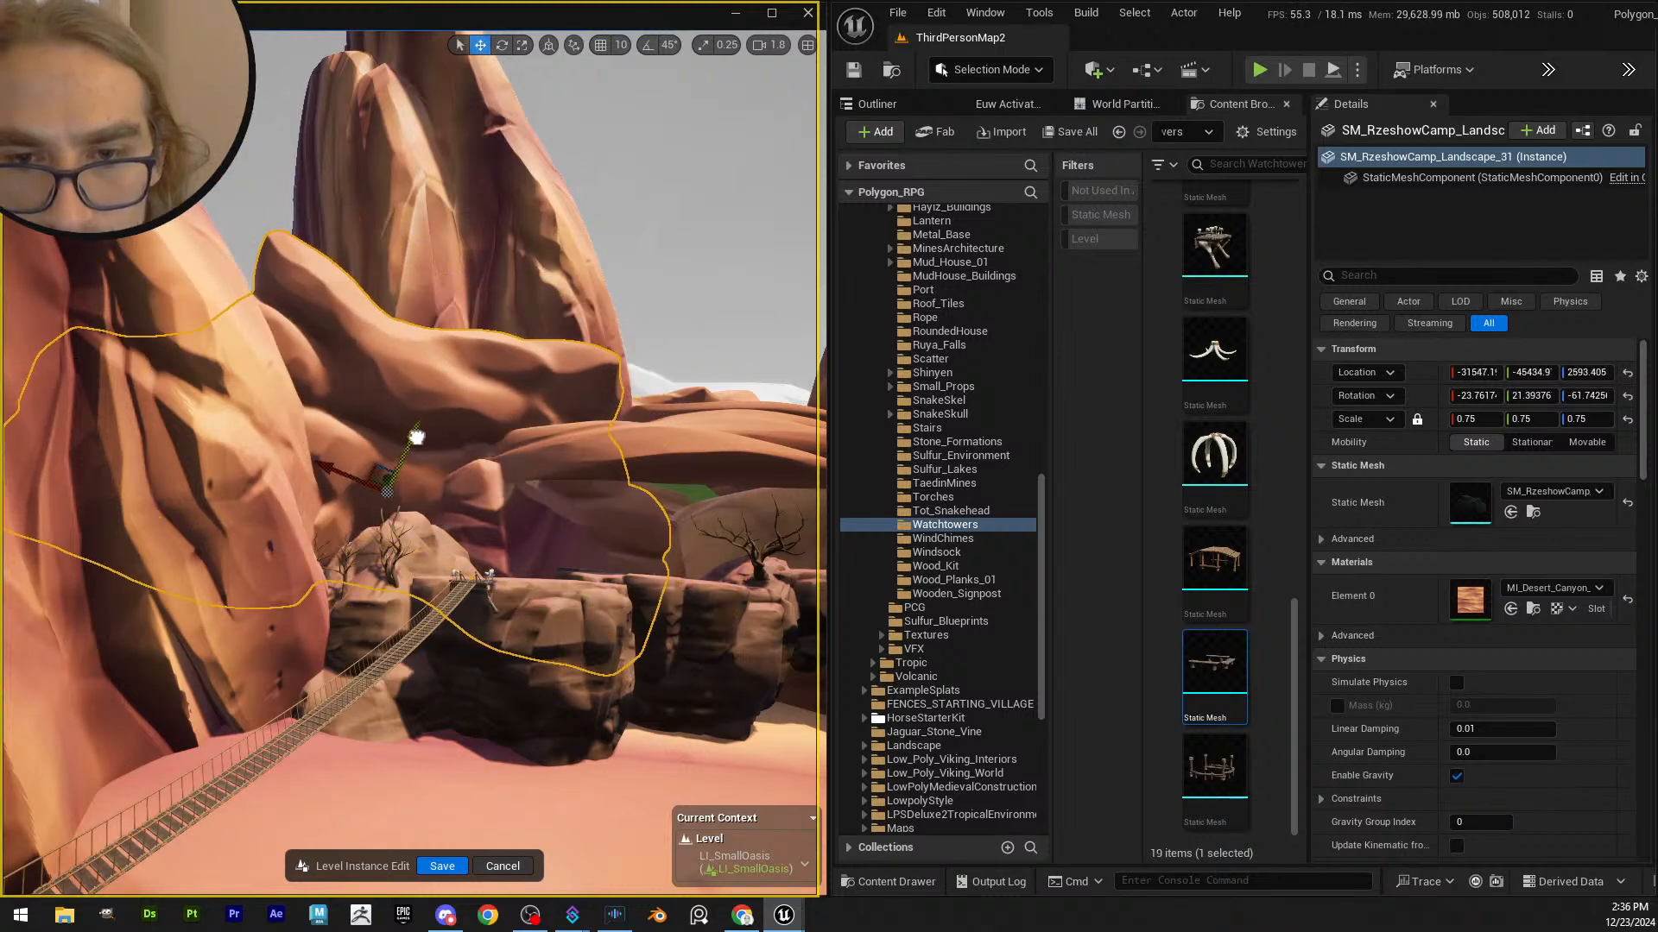
{"action": "key", "text": "Escape"}
- Slightly adjust the SM_RzeshowCamp_Landscape_46 cliff stretching behind the far ledge
{"action": "right_click_drag", "start_coordinate": [526, 444], "coordinate": [660, 451]}
{"action": "left_click", "coordinate": [559, 432]}
{"action": "key", "text": "e"}
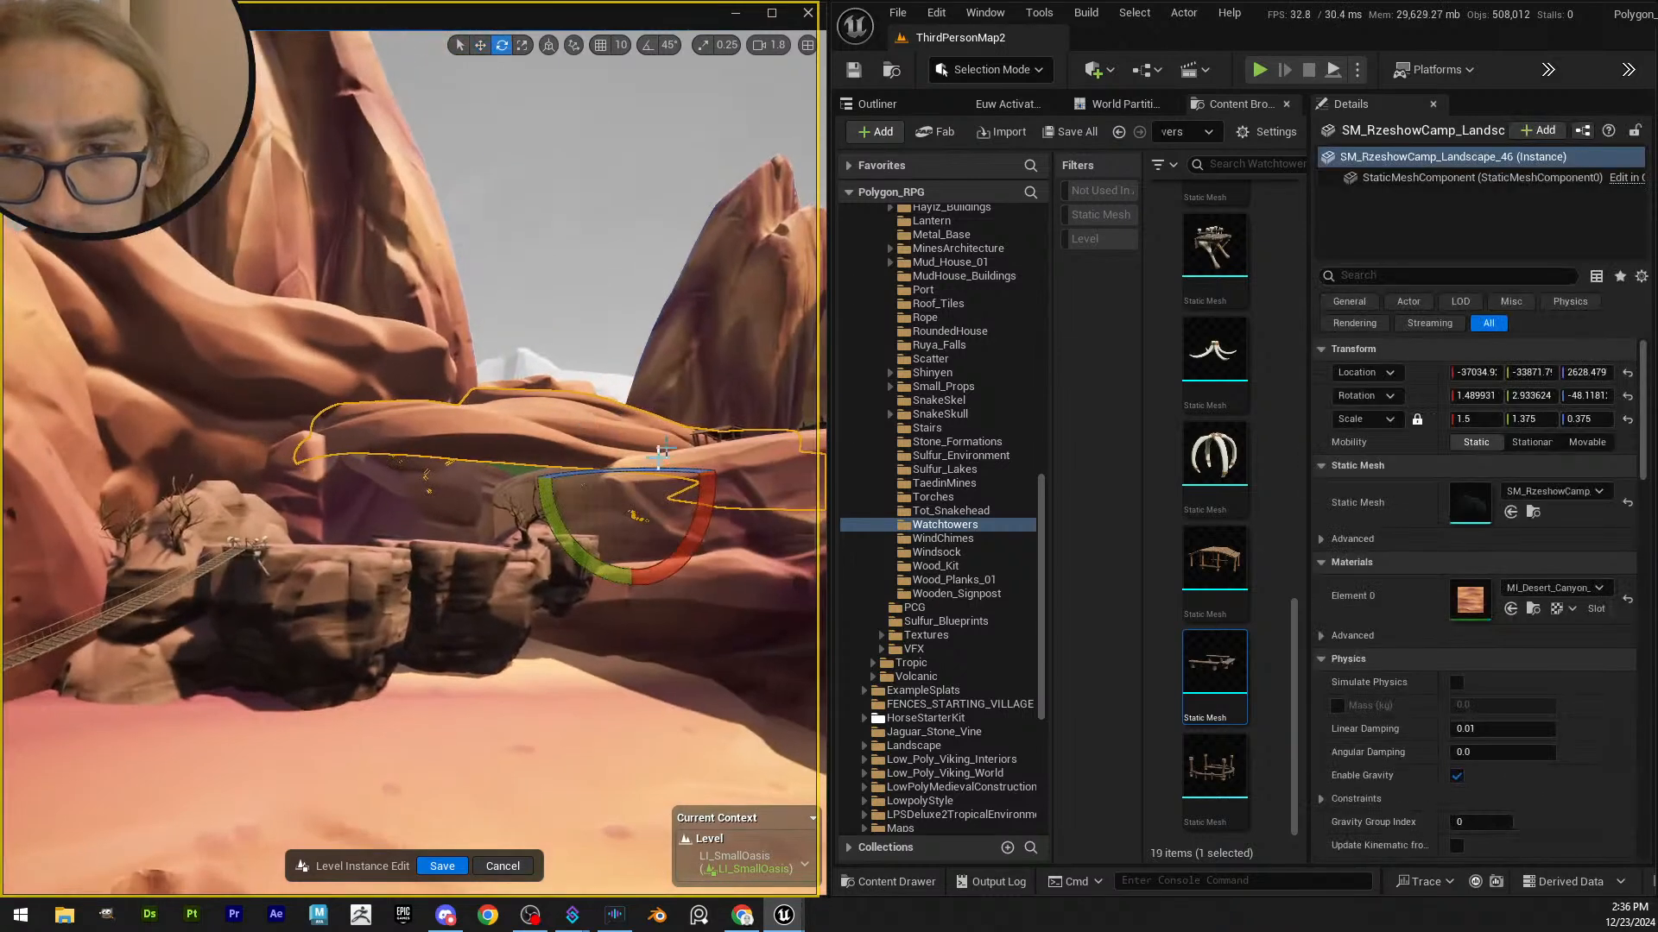
{"action": "left_click_drag", "start_coordinate": [656, 390], "coordinate": [658, 392]}
{"action": "key", "text": "w"}
{"action": "mouse_move", "coordinate": [658, 391]}
{"action": "right_mouse_down"}
{"action": "mouse_move", "coordinate": [682, 431]}
{"action": "mouse_move", "coordinate": [661, 401]}
{"action": "right_mouse_up"}
{"action": "key", "text": "s"}
{"action": "scroll", "coordinate": [648, 462], "scroll_direction": "up", "scroll_amount": 3}
- Try a rotated duplicate of the square rock platform beneath the oasis cliffs at a scale of about 7.8, and delete it
{"action": "right_click_drag", "start_coordinate": [648, 462], "coordinate": [541, 437]}
{"action": "key", "text": "Escape"}
{"action": "key", "text": "s"}
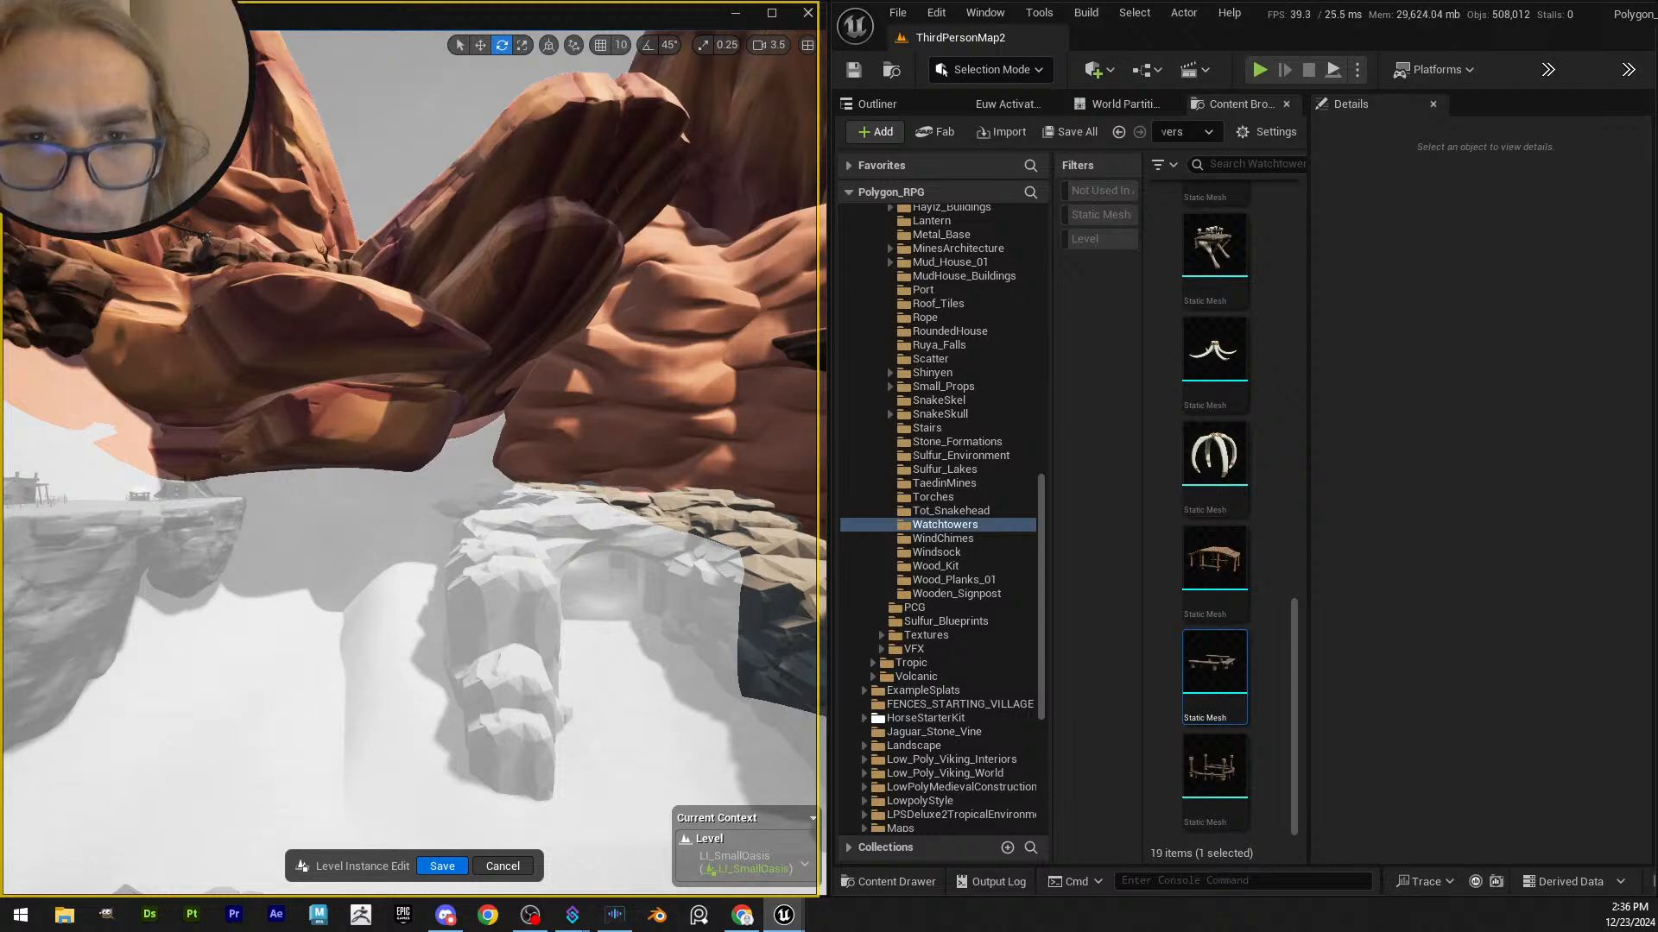
{"action": "left_click", "coordinate": [389, 380]}
{"action": "right_click_drag", "start_coordinate": [388, 380], "coordinate": [336, 380]}
{"action": "left_click", "coordinate": [415, 388]}
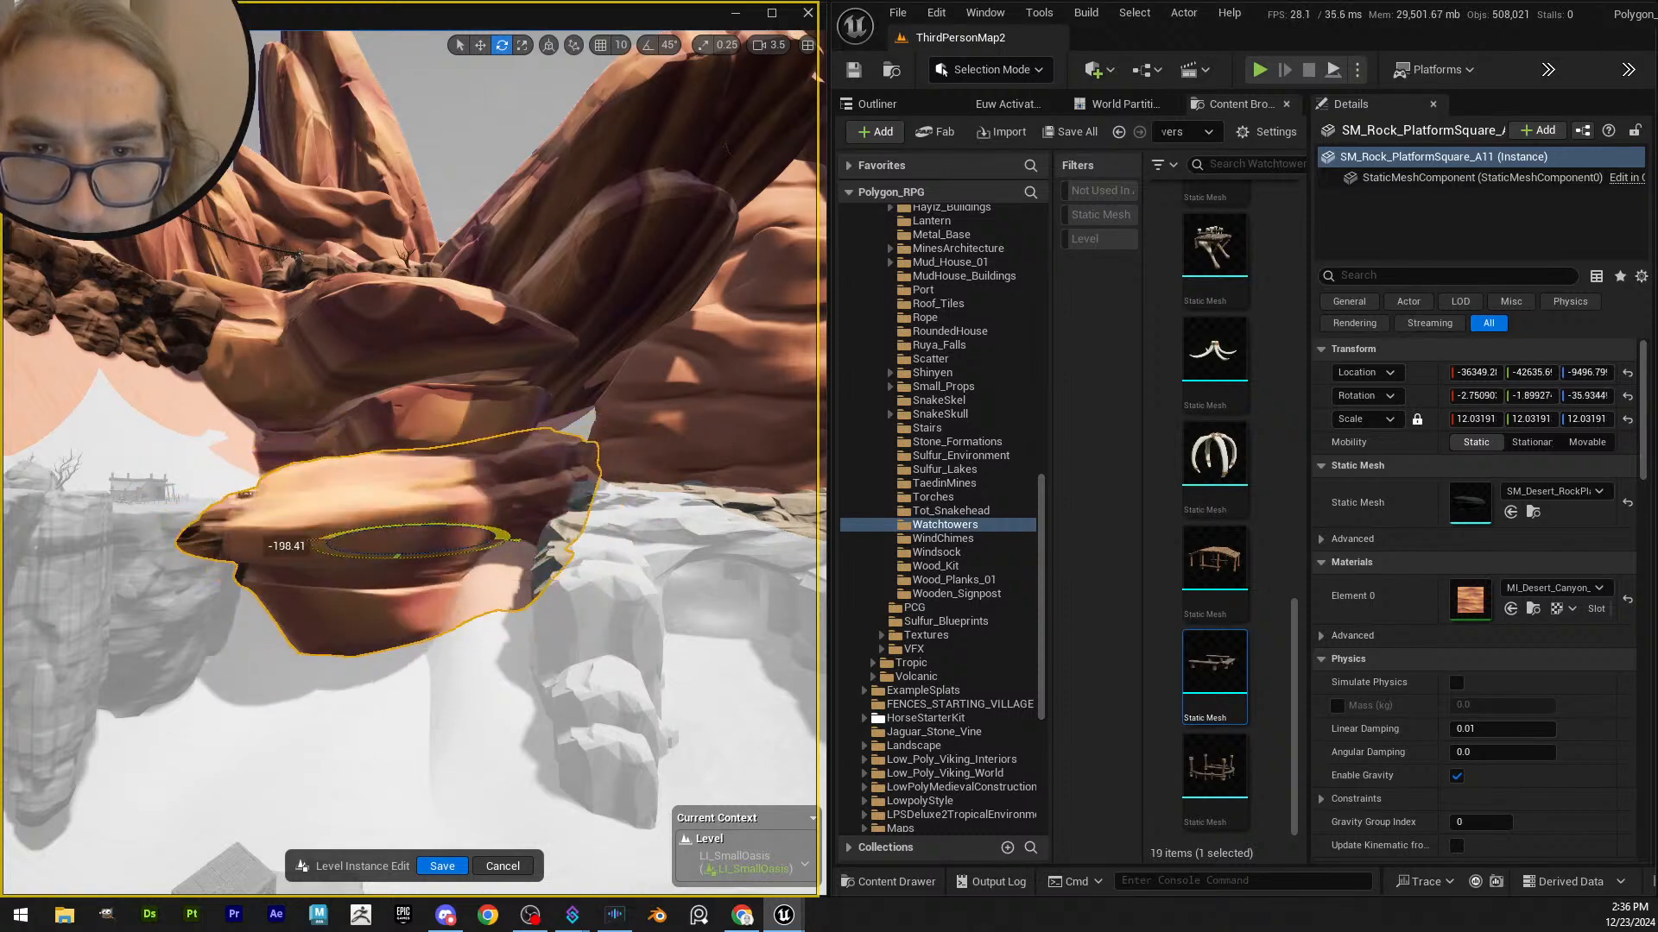
{"action": "scroll", "coordinate": [306, 462], "scroll_direction": "up", "scroll_amount": 3}
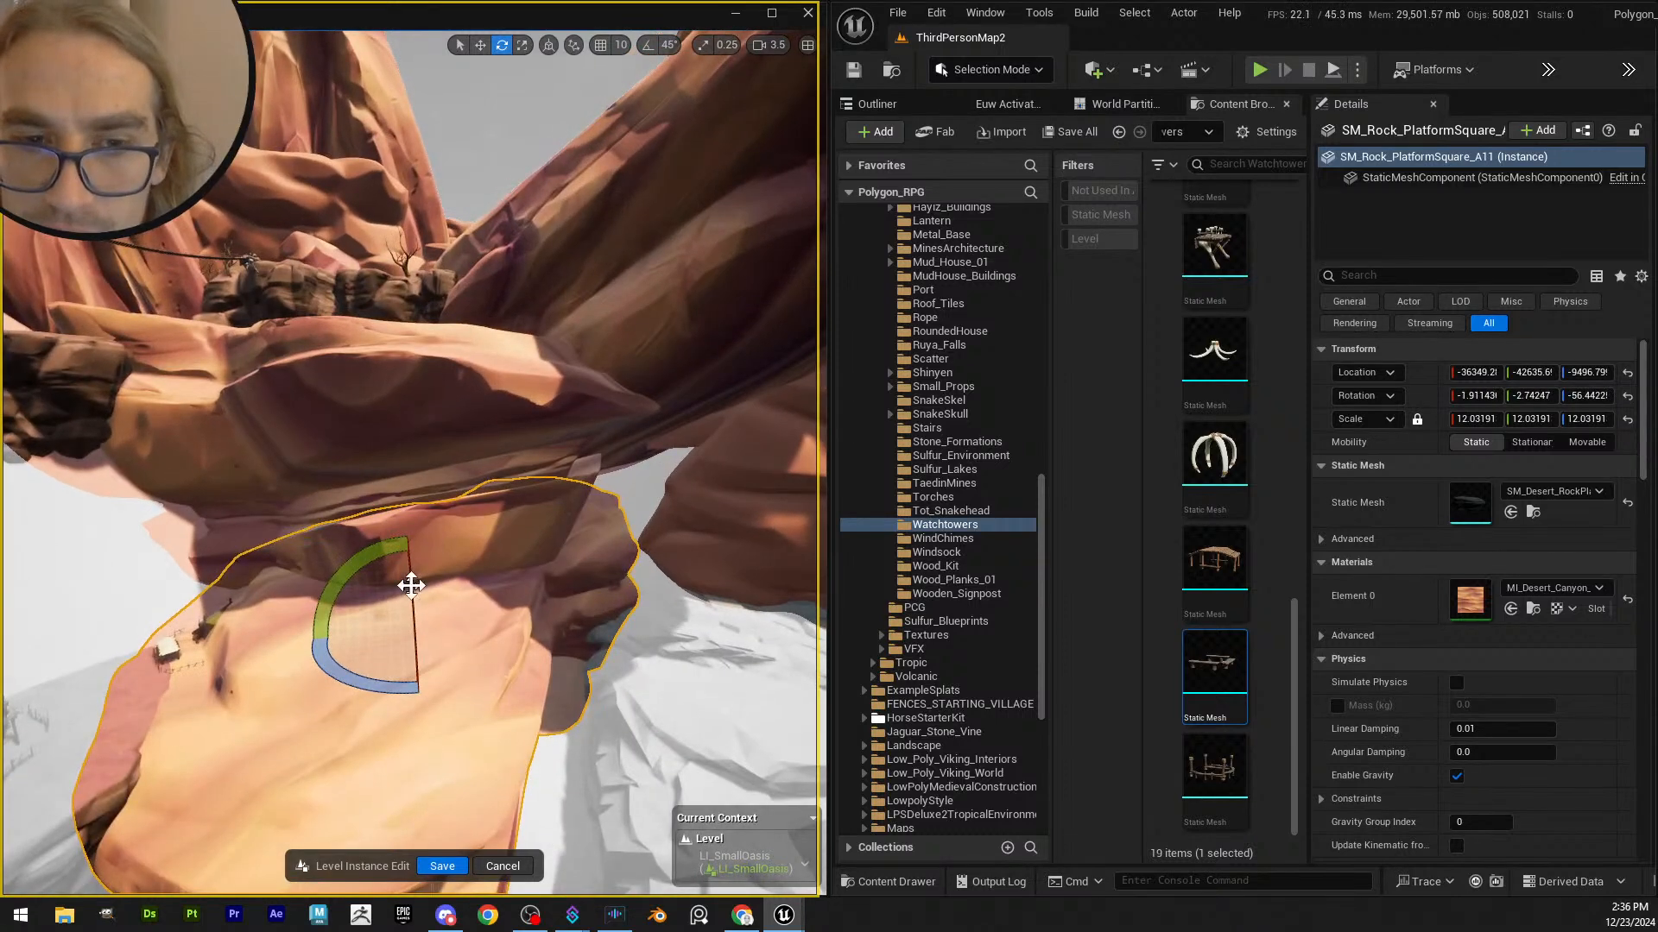
{"action": "scroll", "coordinate": [411, 585], "scroll_direction": "down", "scroll_amount": 3}
{"action": "key", "text": "w"}
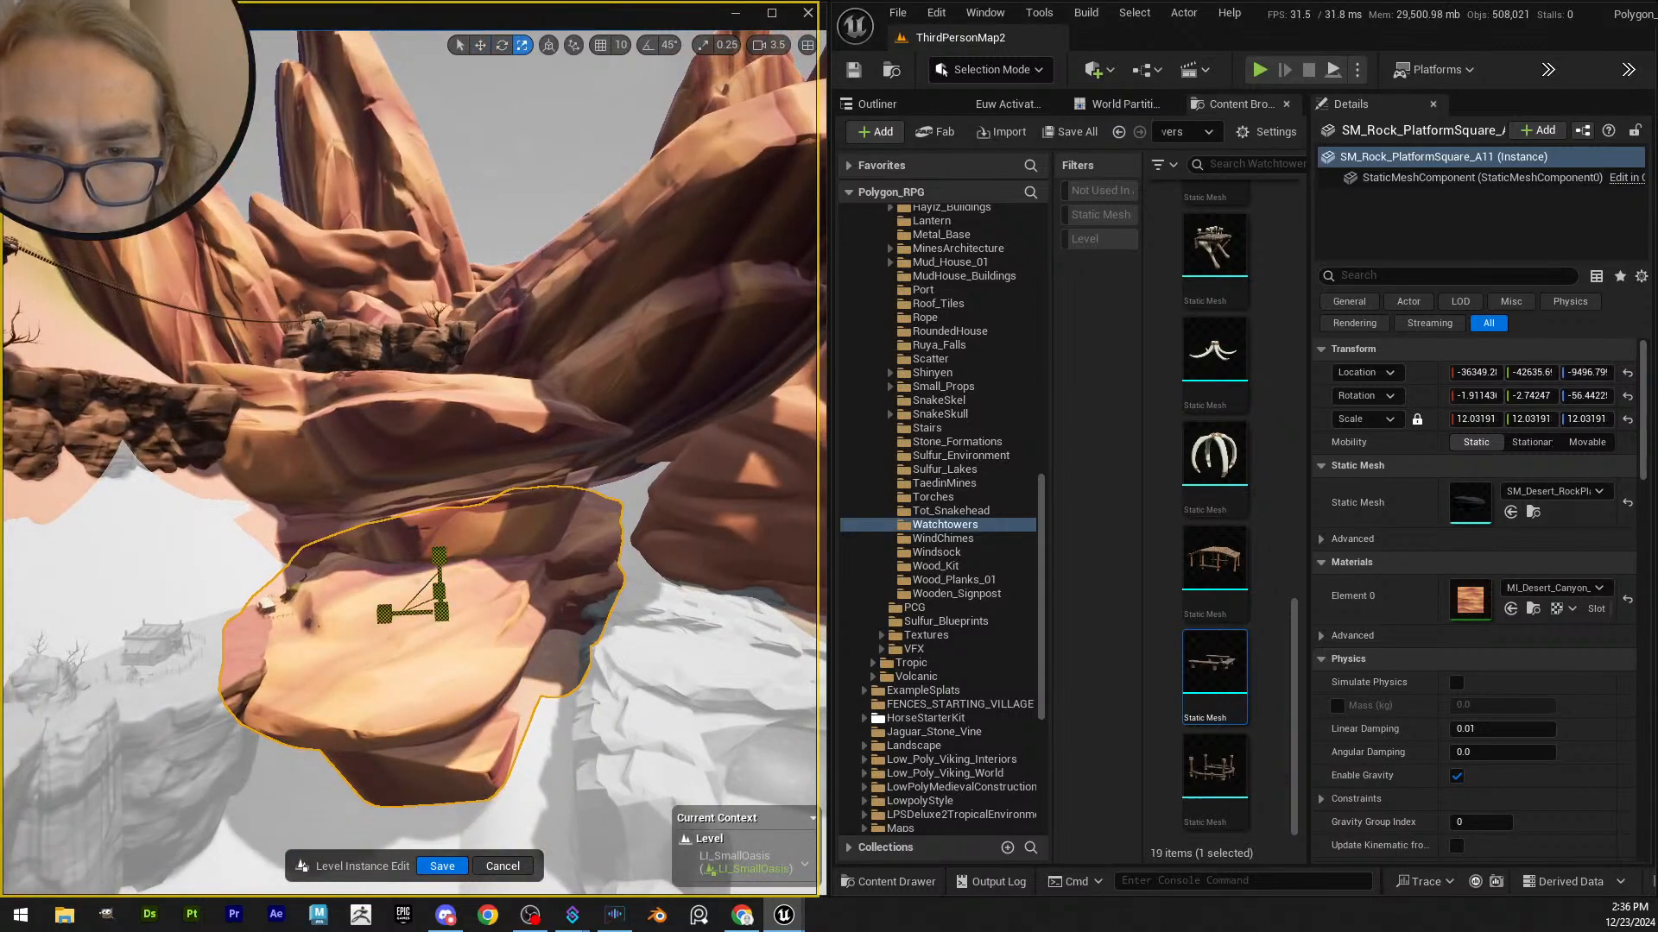
{"action": "left_click_drag", "start_coordinate": [439, 592], "coordinate": [405, 621]}
{"action": "right_click_drag", "start_coordinate": [414, 604], "coordinate": [439, 521]}
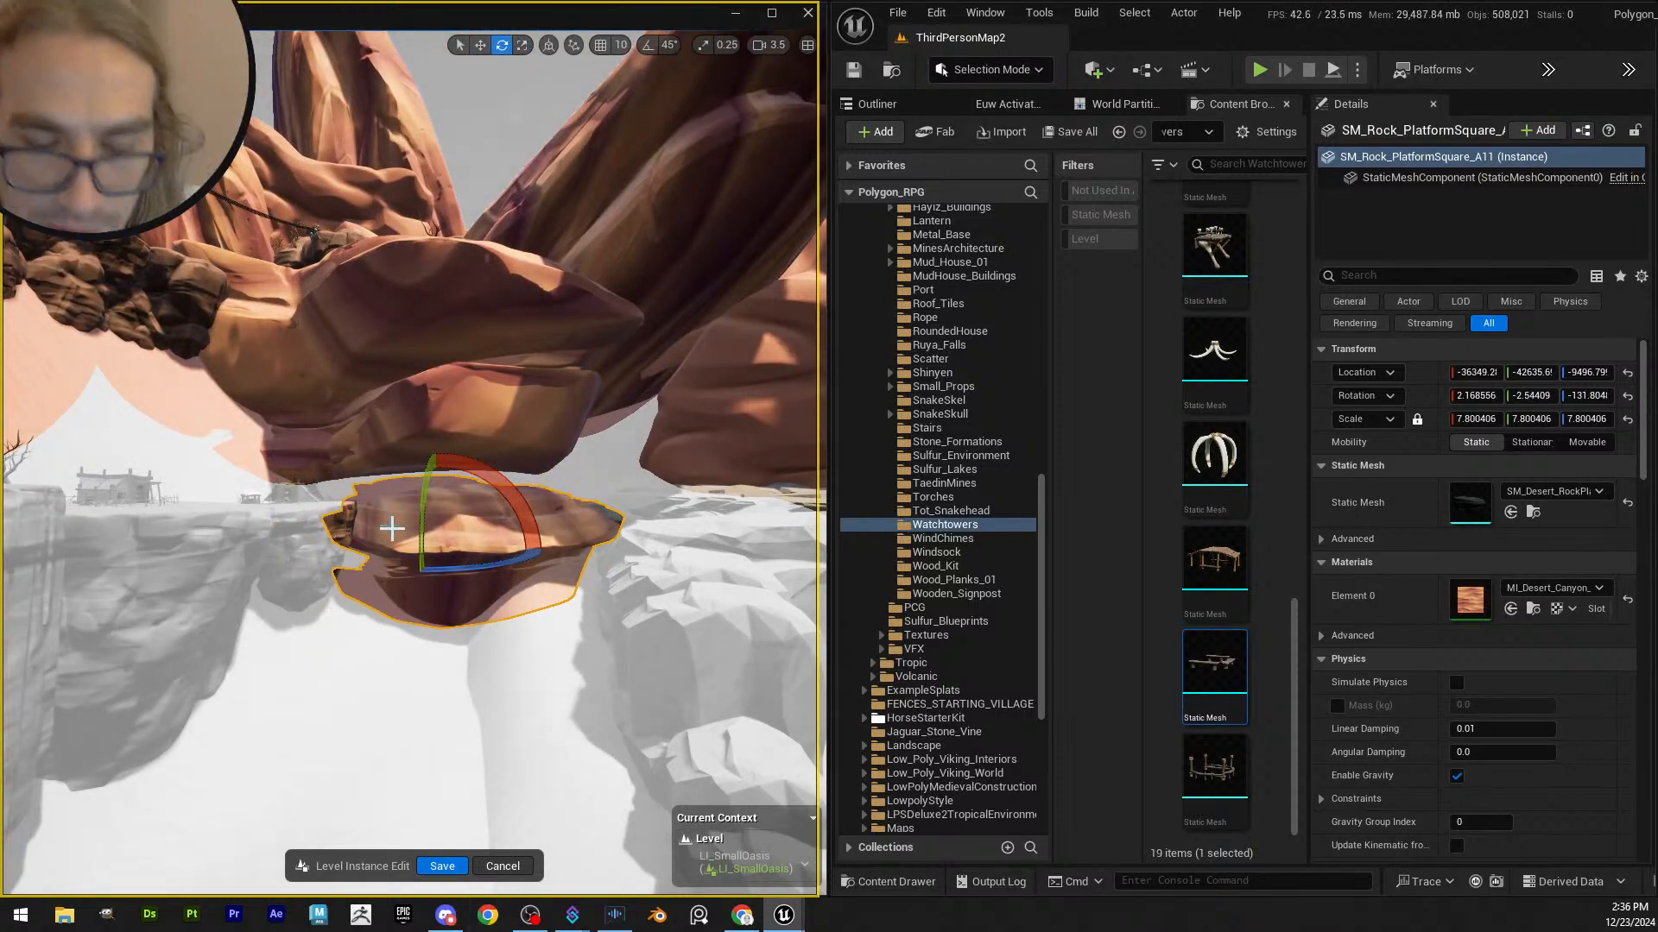
{"action": "key", "text": "Delete"}
- Save the LI_SmallOasis level instance edits and leave its editing context
{"action": "right_click_drag", "start_coordinate": [359, 544], "coordinate": [410, 533]}
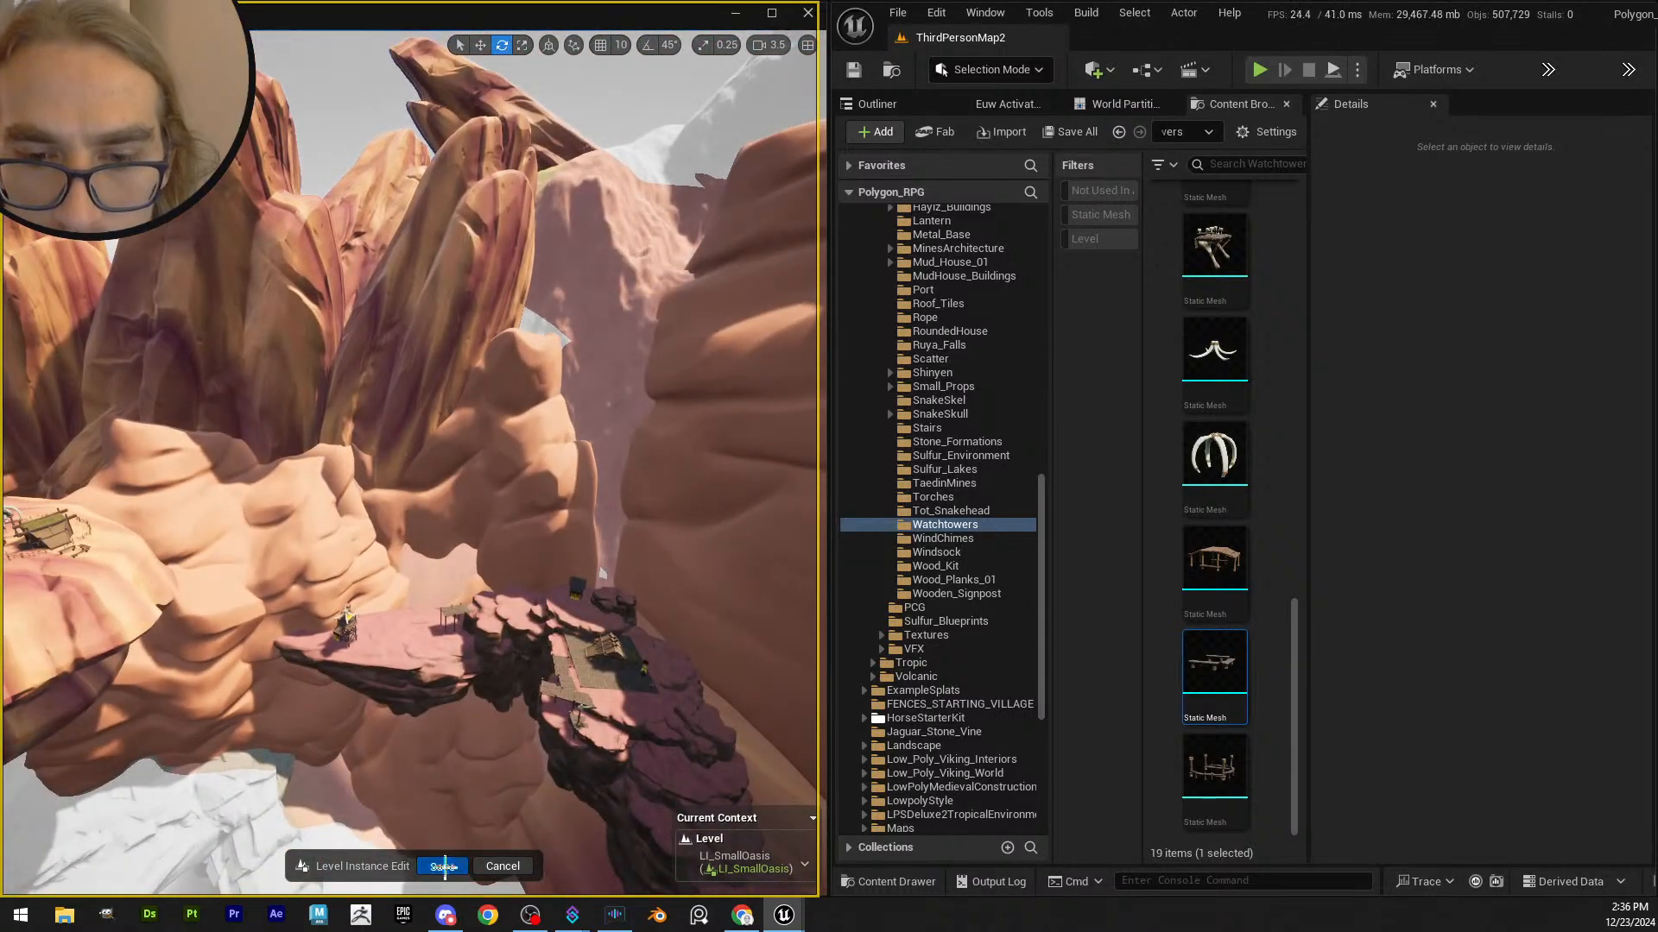
{"action": "right_click_drag", "start_coordinate": [413, 649], "coordinate": [536, 569]}
{"action": "left_click", "coordinate": [594, 491]}
{"action": "key", "text": "Escape"}
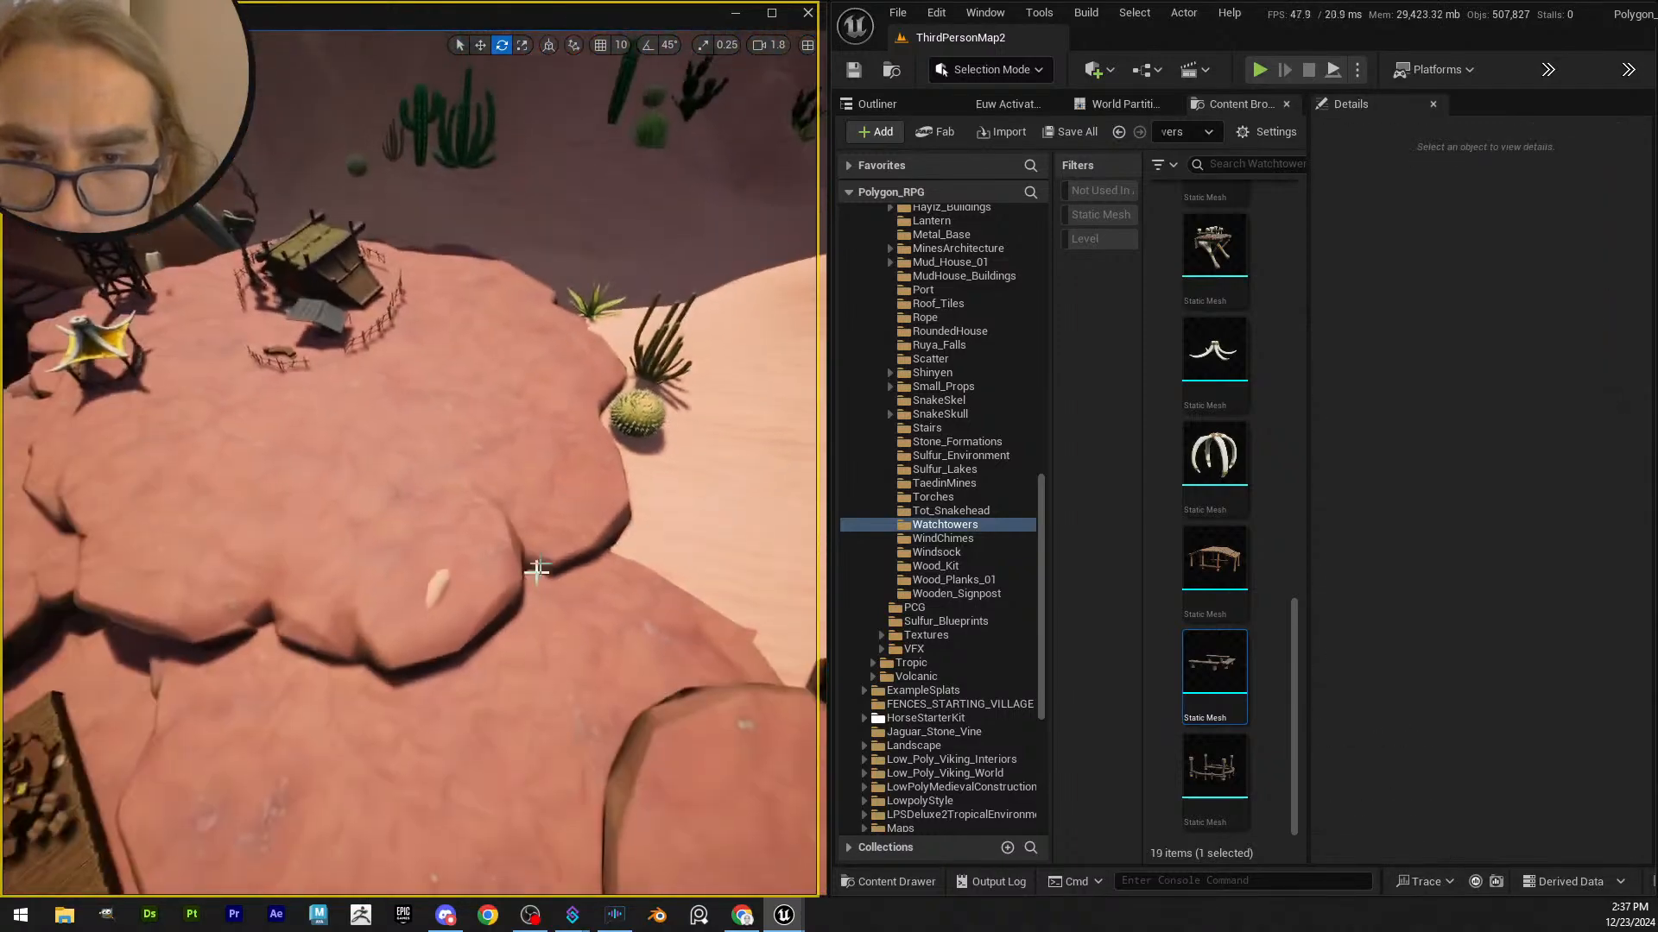
- Touch up the sand landscape beside the cactus-lined rock platform in Landscape Mode and return to Selection Mode
{"action": "left_click", "coordinate": [723, 535]}
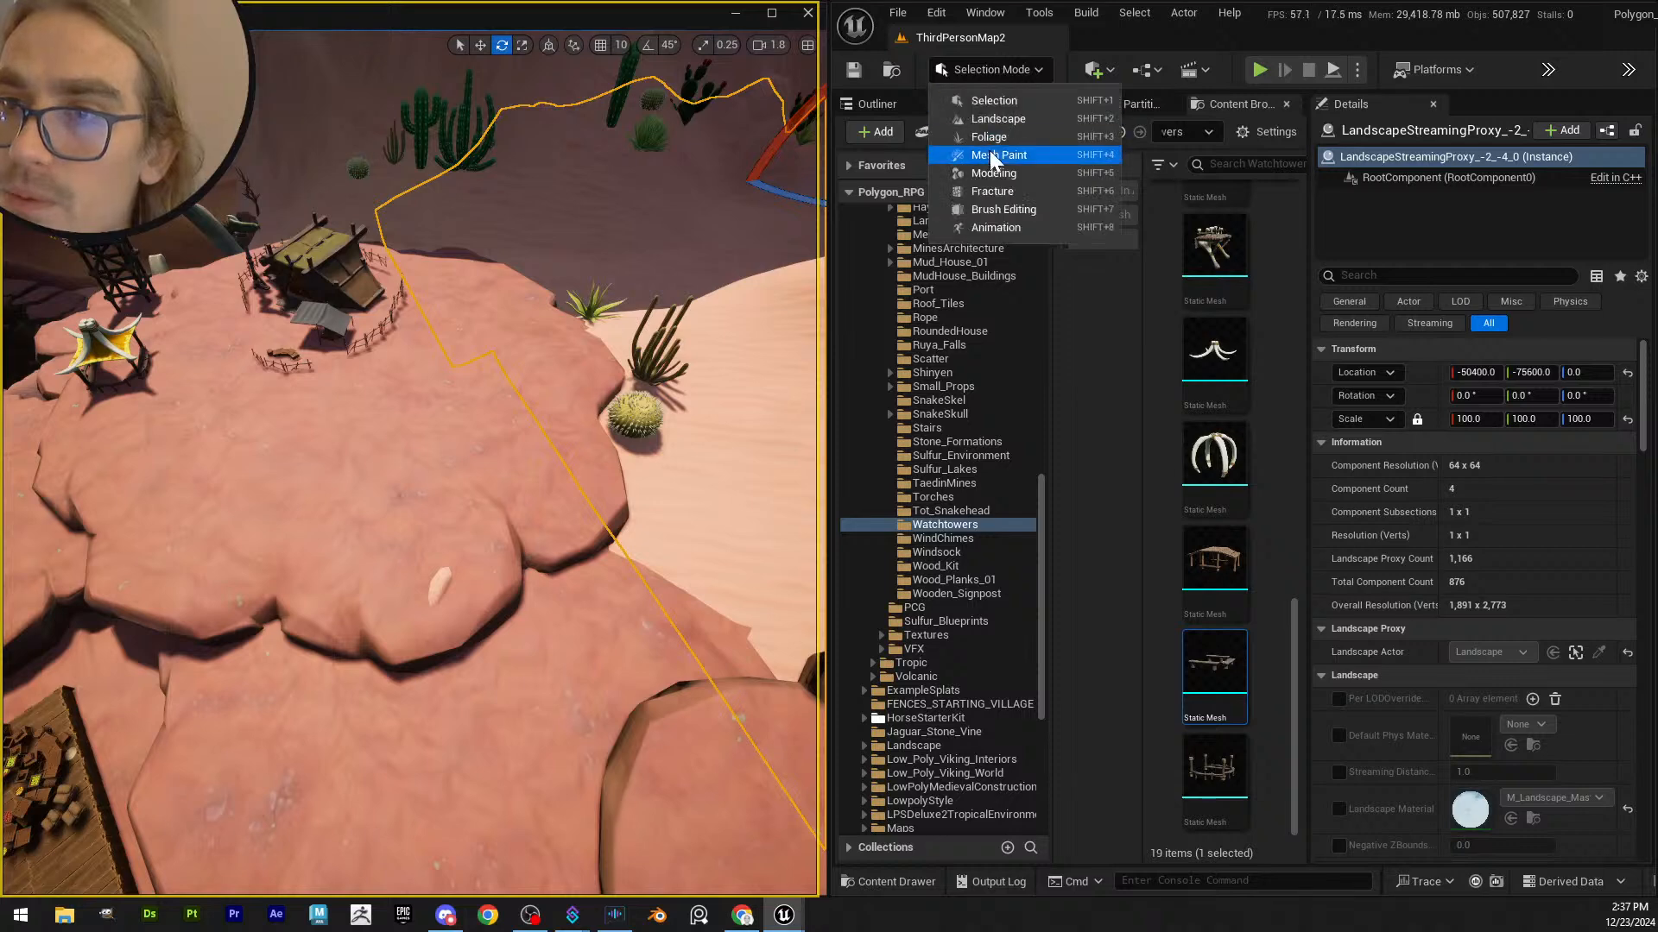
{"action": "left_click", "coordinate": [967, 118]}
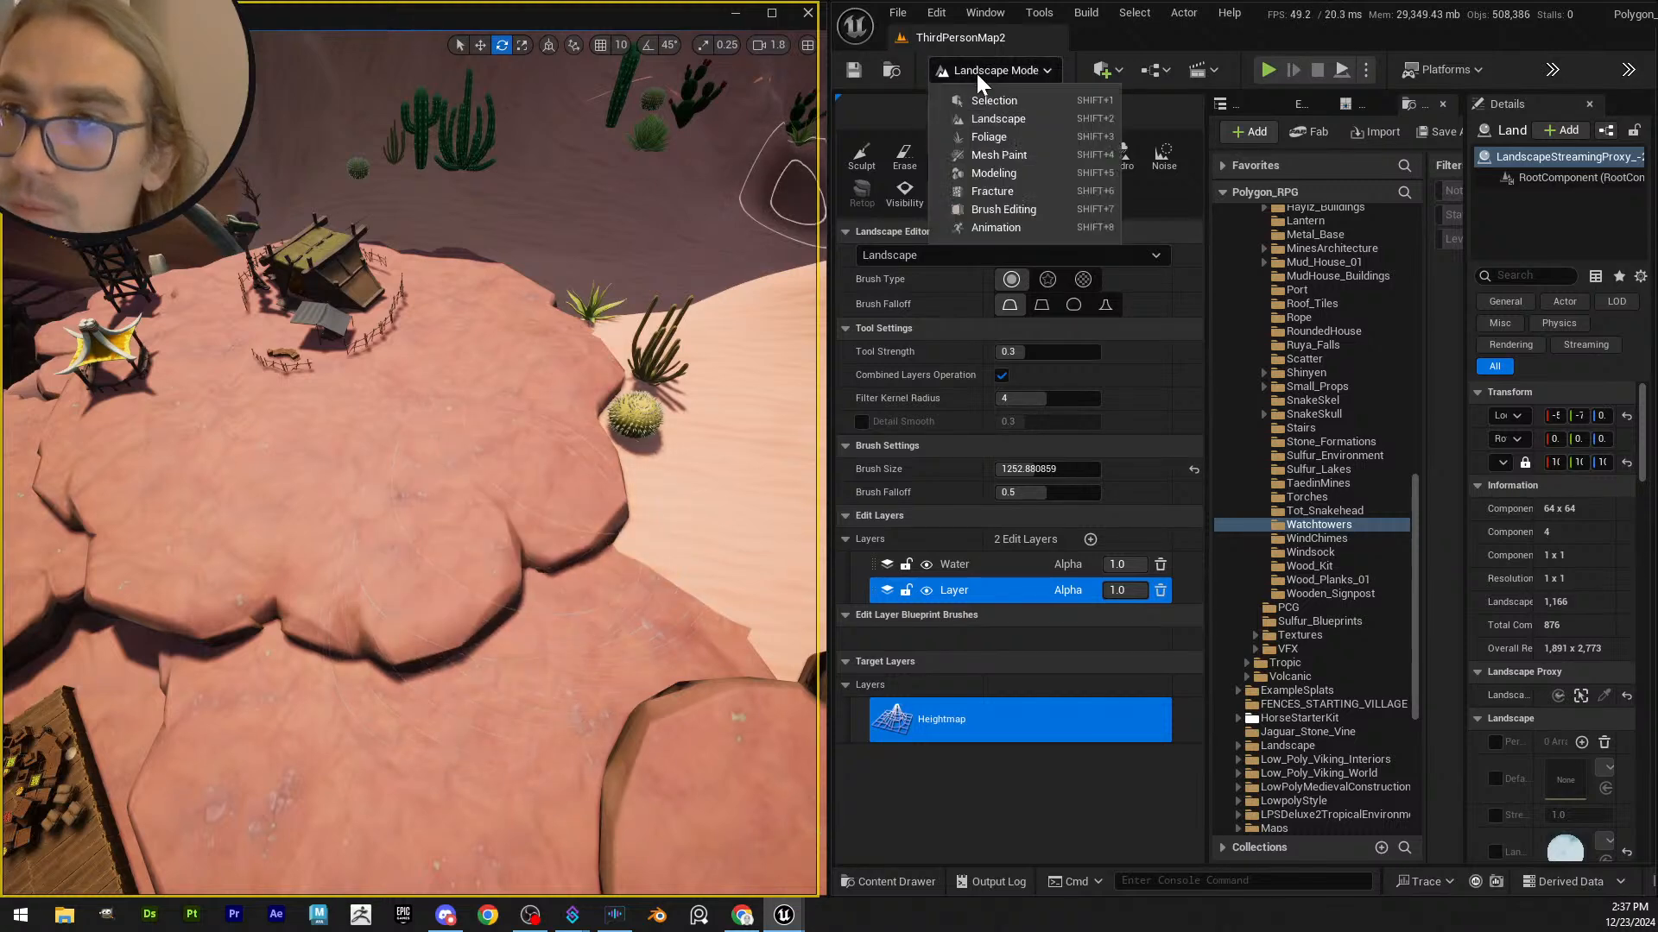
{"action": "left_click", "coordinate": [989, 101]}
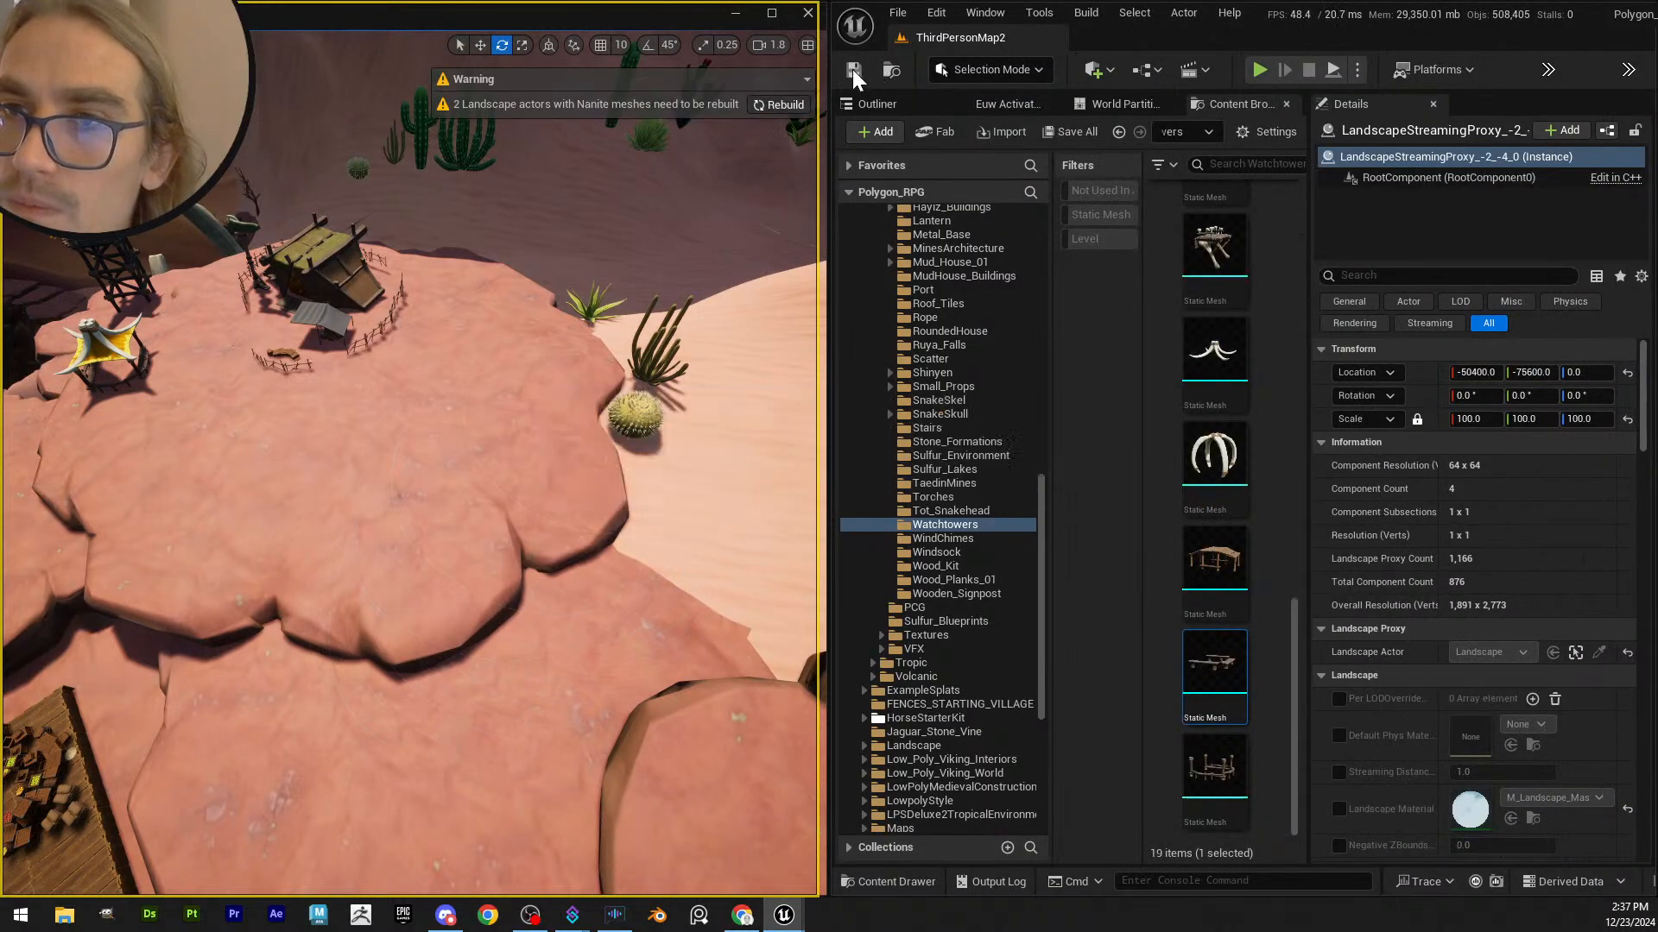
- Pull the end point of the BP_PCG_Desert_Rocks_Mine_Cave spline back toward the cave mouth to shorten that rock wall
{"action": "right_click_drag", "start_coordinate": [483, 457], "coordinate": [444, 470]}
{"action": "key", "text": "w"}
{"action": "scroll", "coordinate": [519, 418], "scroll_direction": "down", "scroll_amount": 2}
{"action": "scroll", "coordinate": [519, 418], "scroll_direction": "up", "scroll_amount": 2}
{"action": "scroll", "coordinate": [519, 418], "scroll_direction": "up", "scroll_amount": 2}
{"action": "scroll", "coordinate": [519, 418], "scroll_direction": "up", "scroll_amount": 2}
{"action": "left_click", "coordinate": [643, 501]}
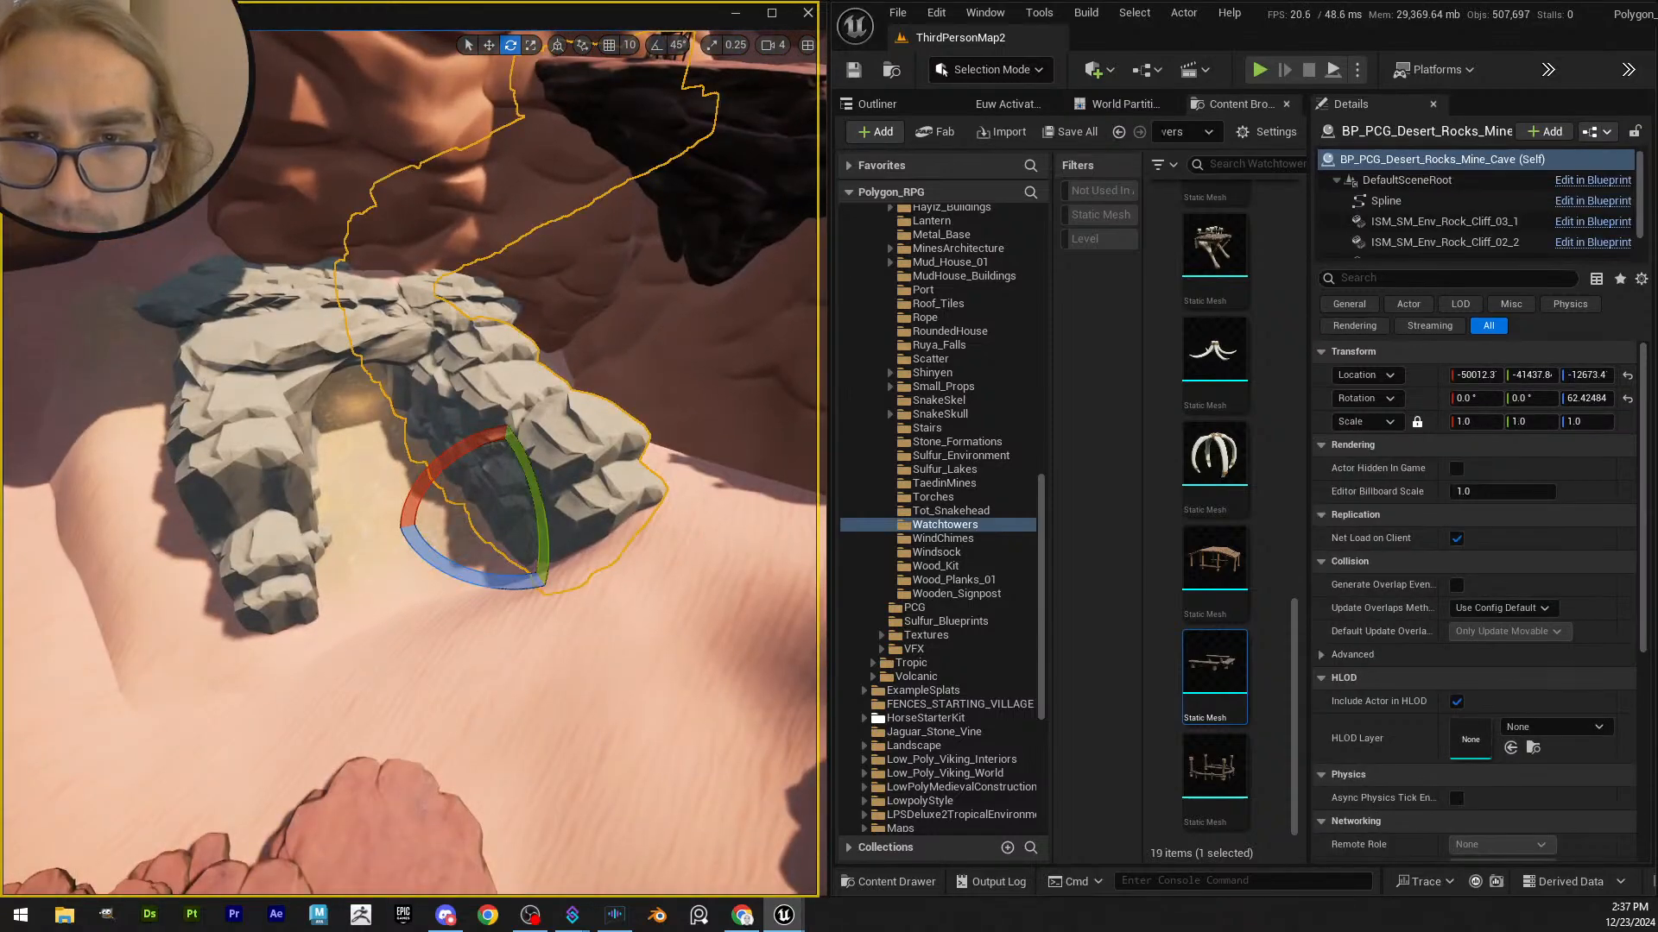
{"action": "right_click_drag", "start_coordinate": [358, 516], "coordinate": [358, 517]}
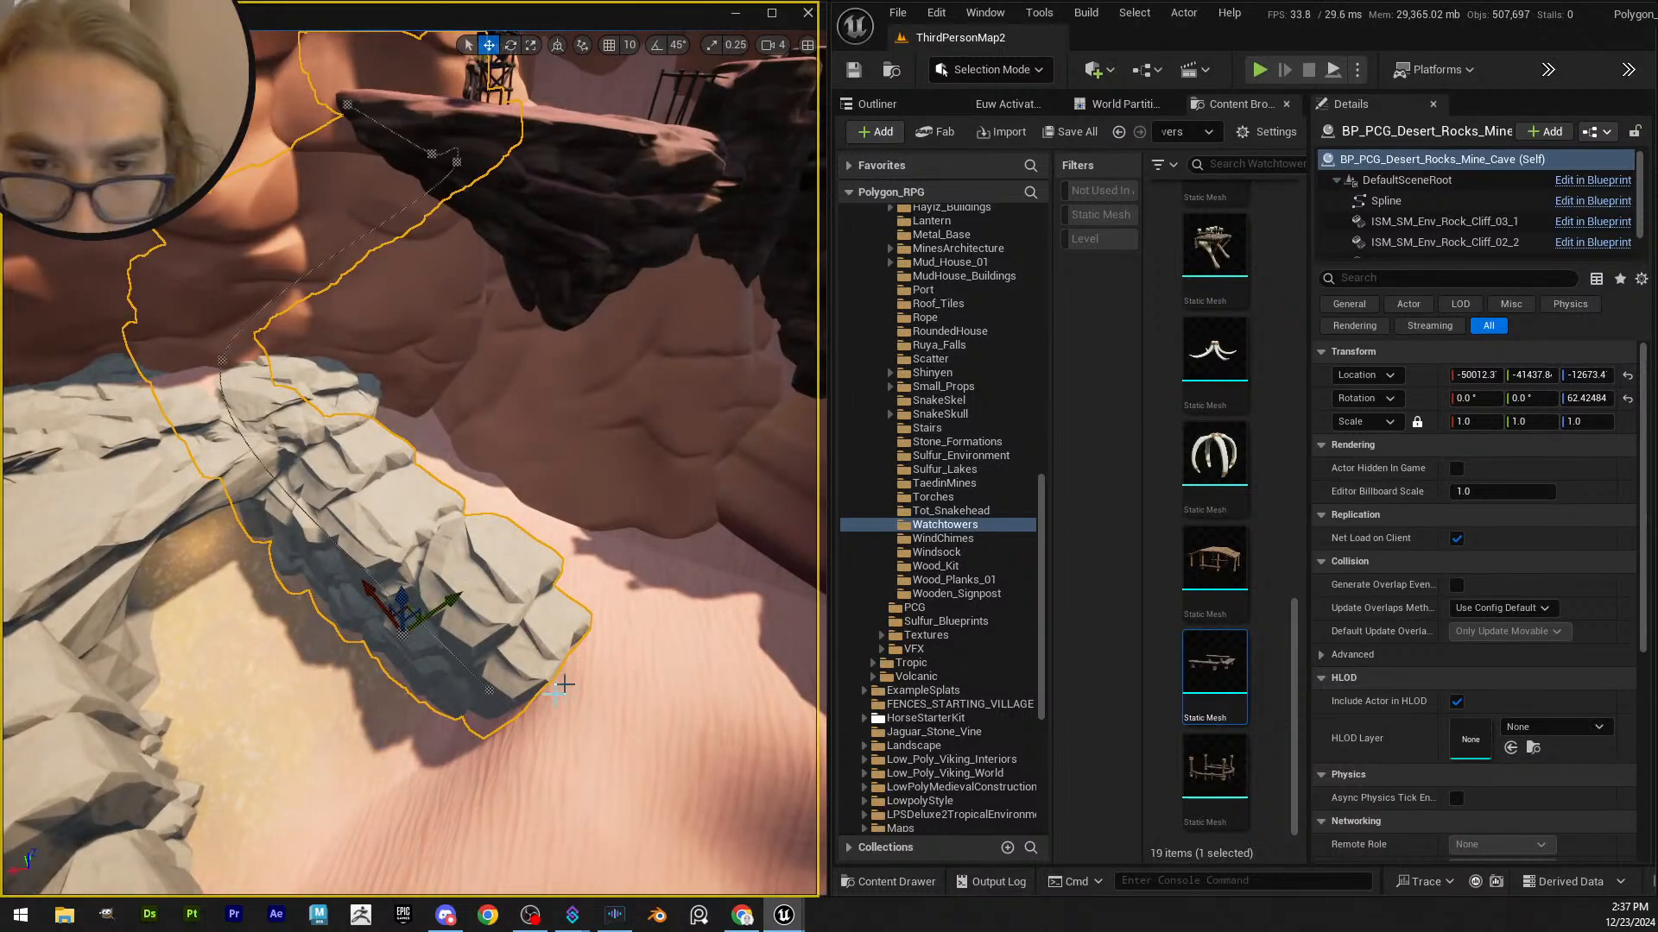
{"action": "left_click", "coordinate": [481, 692]}
{"action": "left_click_drag", "start_coordinate": [458, 661], "coordinate": [431, 636]}
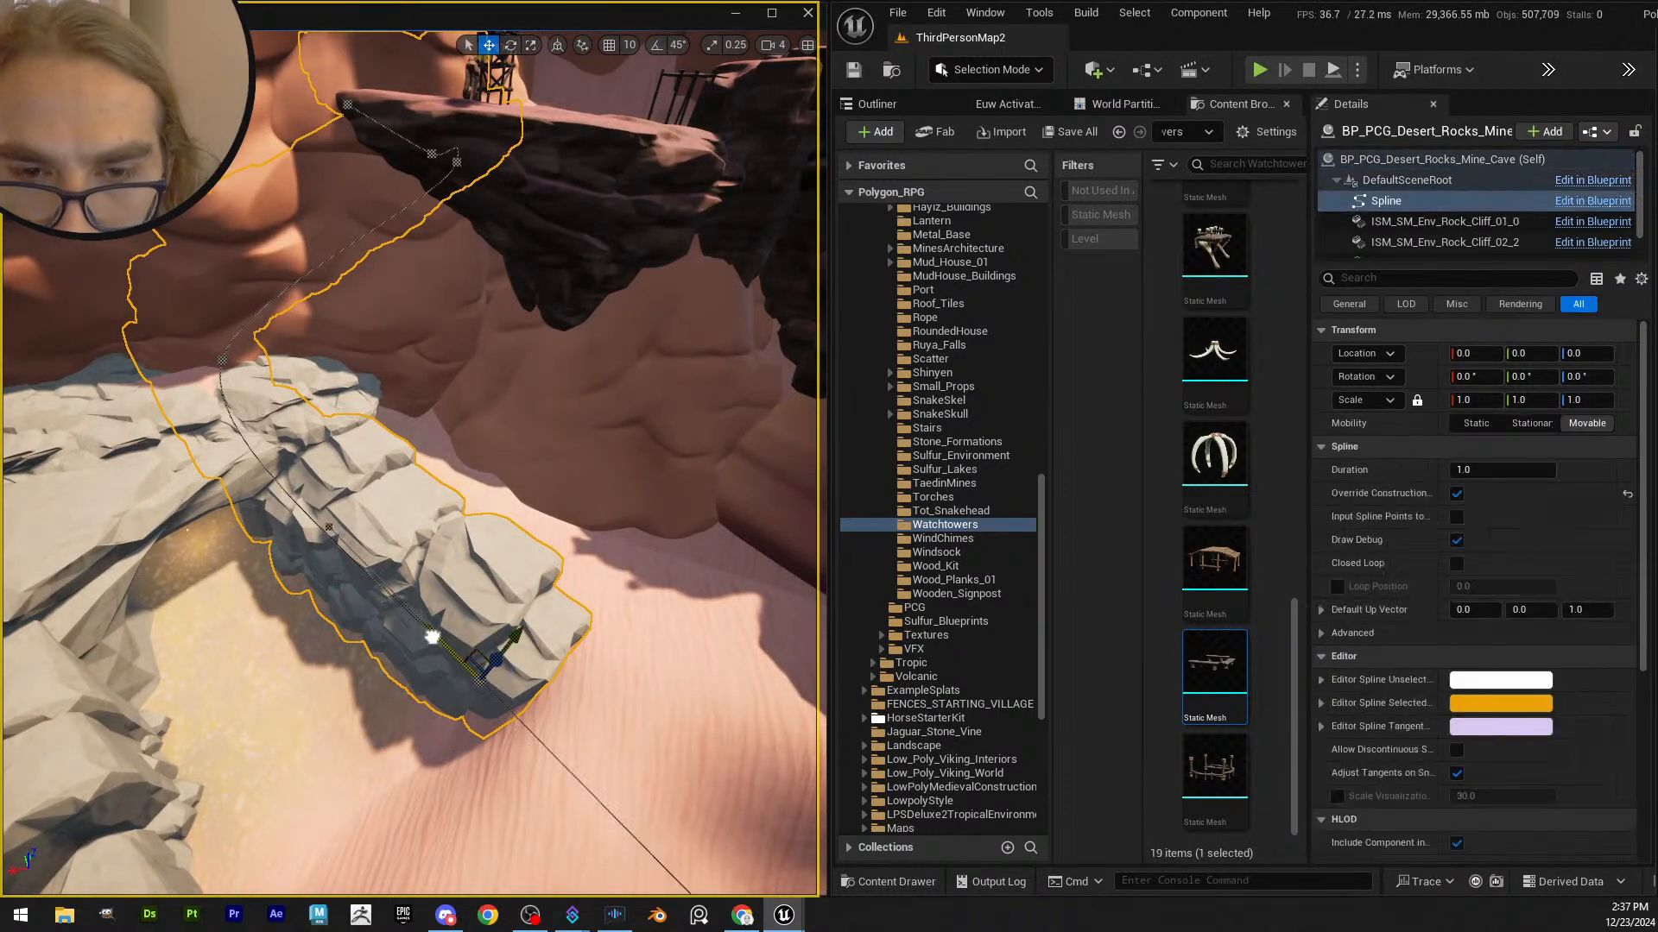
{"action": "left_click_drag", "start_coordinate": [343, 582], "coordinate": [331, 535]}
- Shorten the opposite entrance wall by moving the BP_PCG_Desert_Rocks_Mine_Cave2 spline's end point to about X 1342, Y 3545, Z 213
{"action": "right_click_drag", "start_coordinate": [479, 591], "coordinate": [506, 532]}
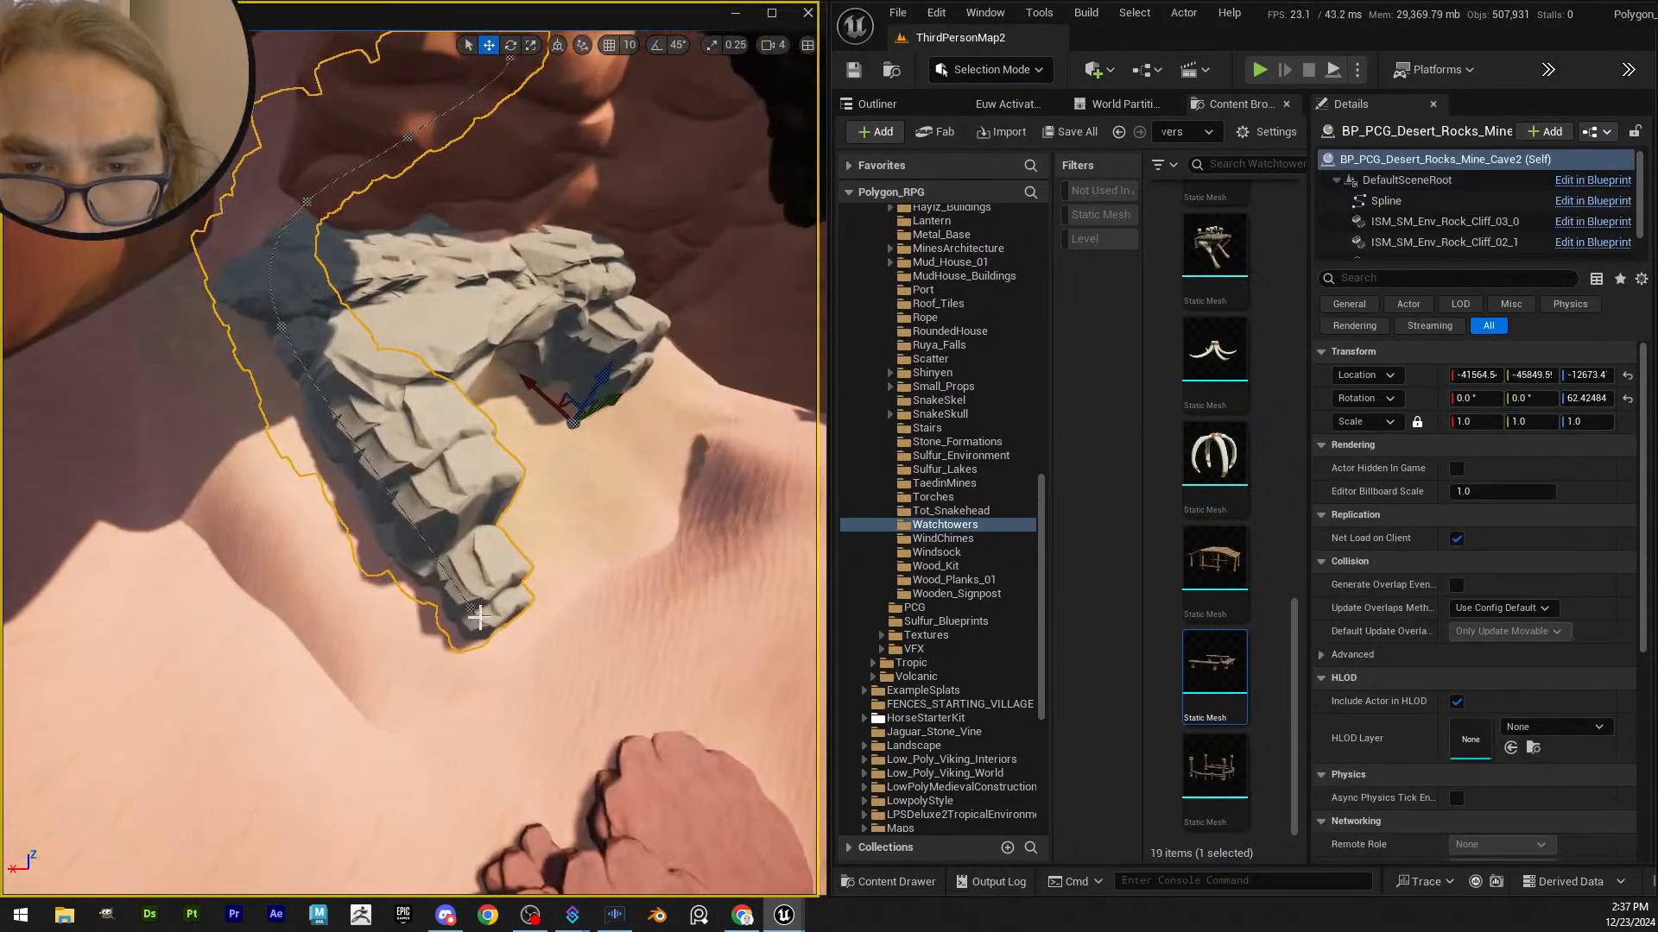
{"action": "left_click_drag", "start_coordinate": [438, 561], "coordinate": [391, 478]}
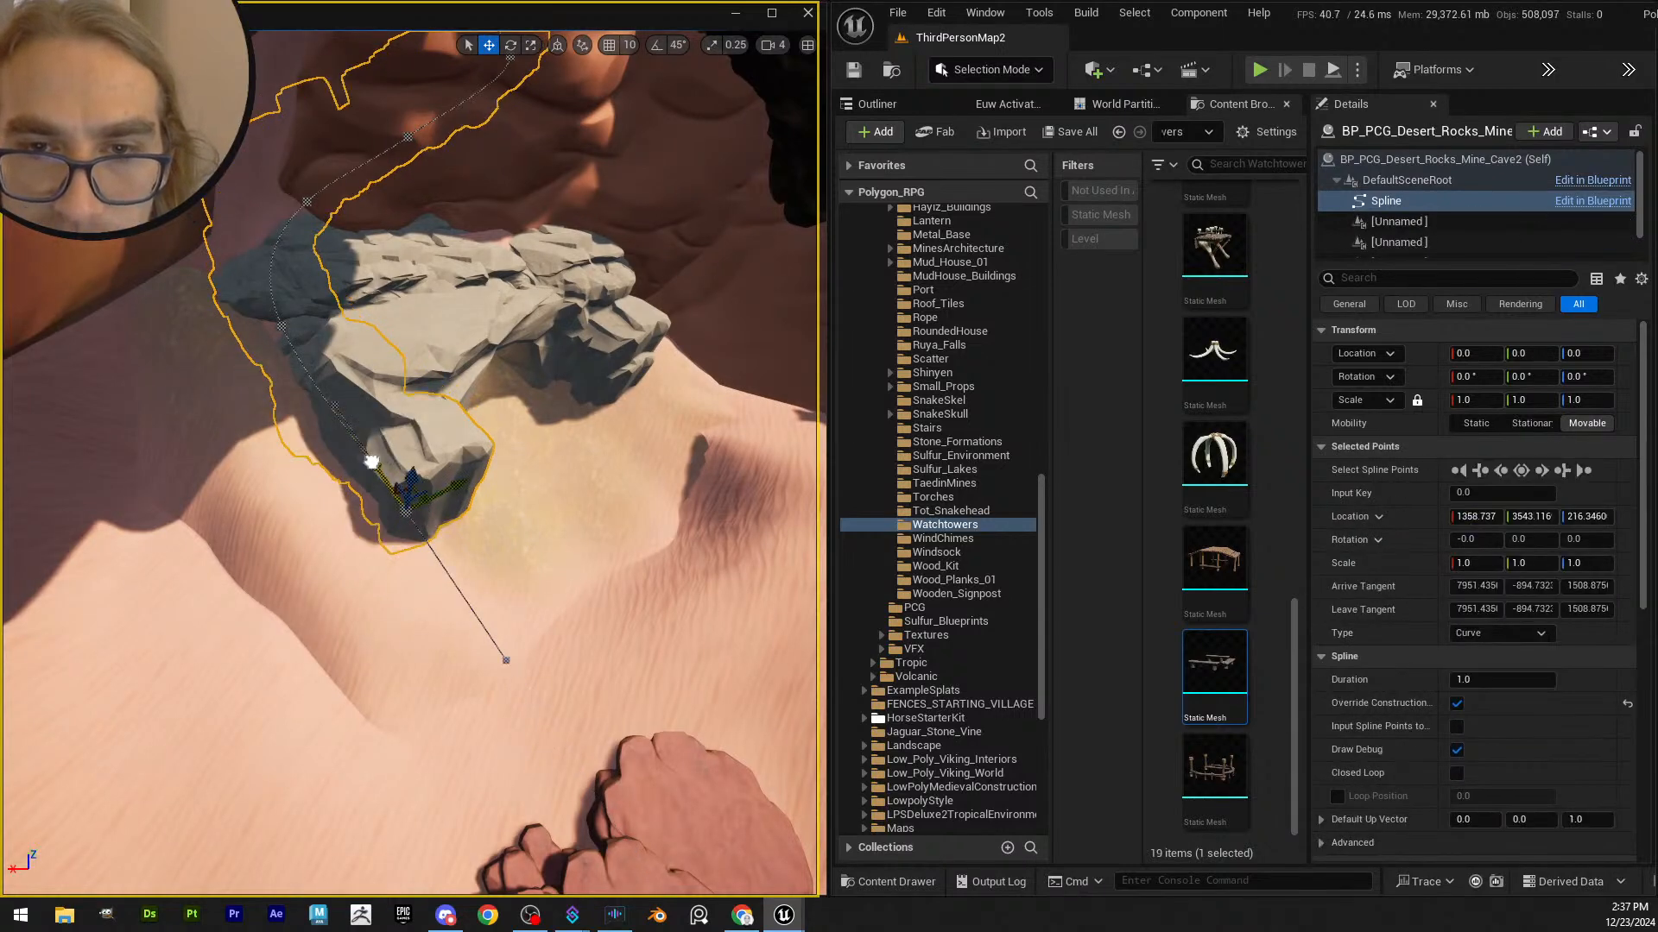
{"action": "right_click_drag", "start_coordinate": [495, 522], "coordinate": [416, 613]}
{"action": "left_click_drag", "start_coordinate": [346, 594], "coordinate": [370, 634]}
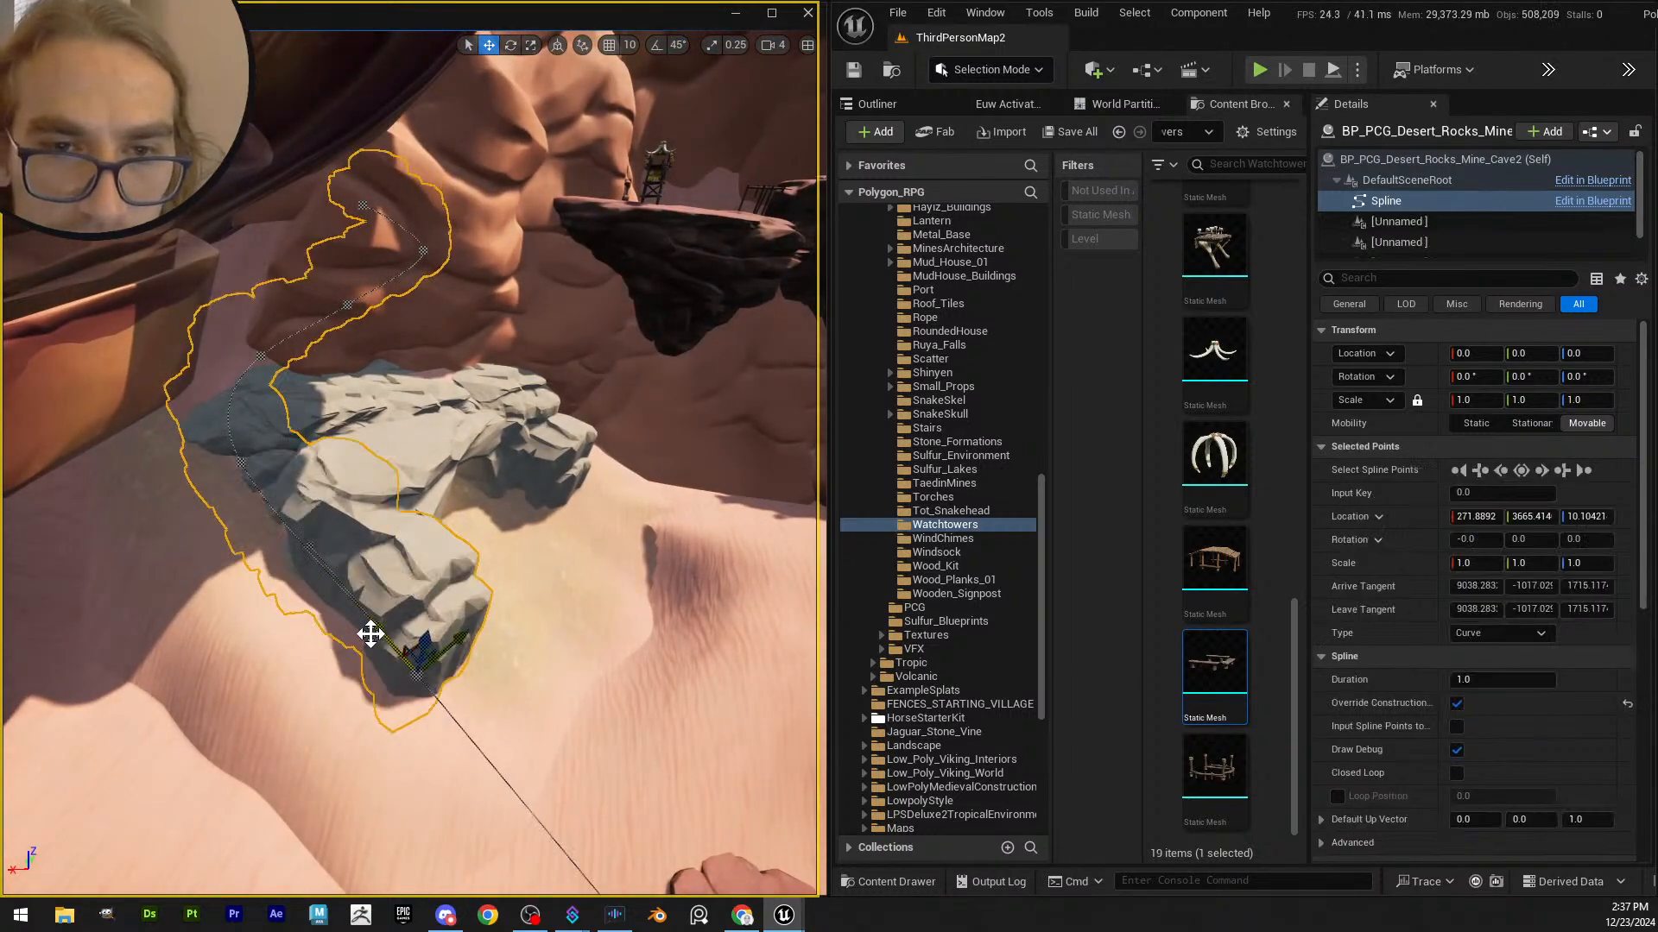
{"action": "right_click_drag", "start_coordinate": [506, 663], "coordinate": [389, 614]}
{"action": "left_click_drag", "start_coordinate": [352, 599], "coordinate": [350, 567]}
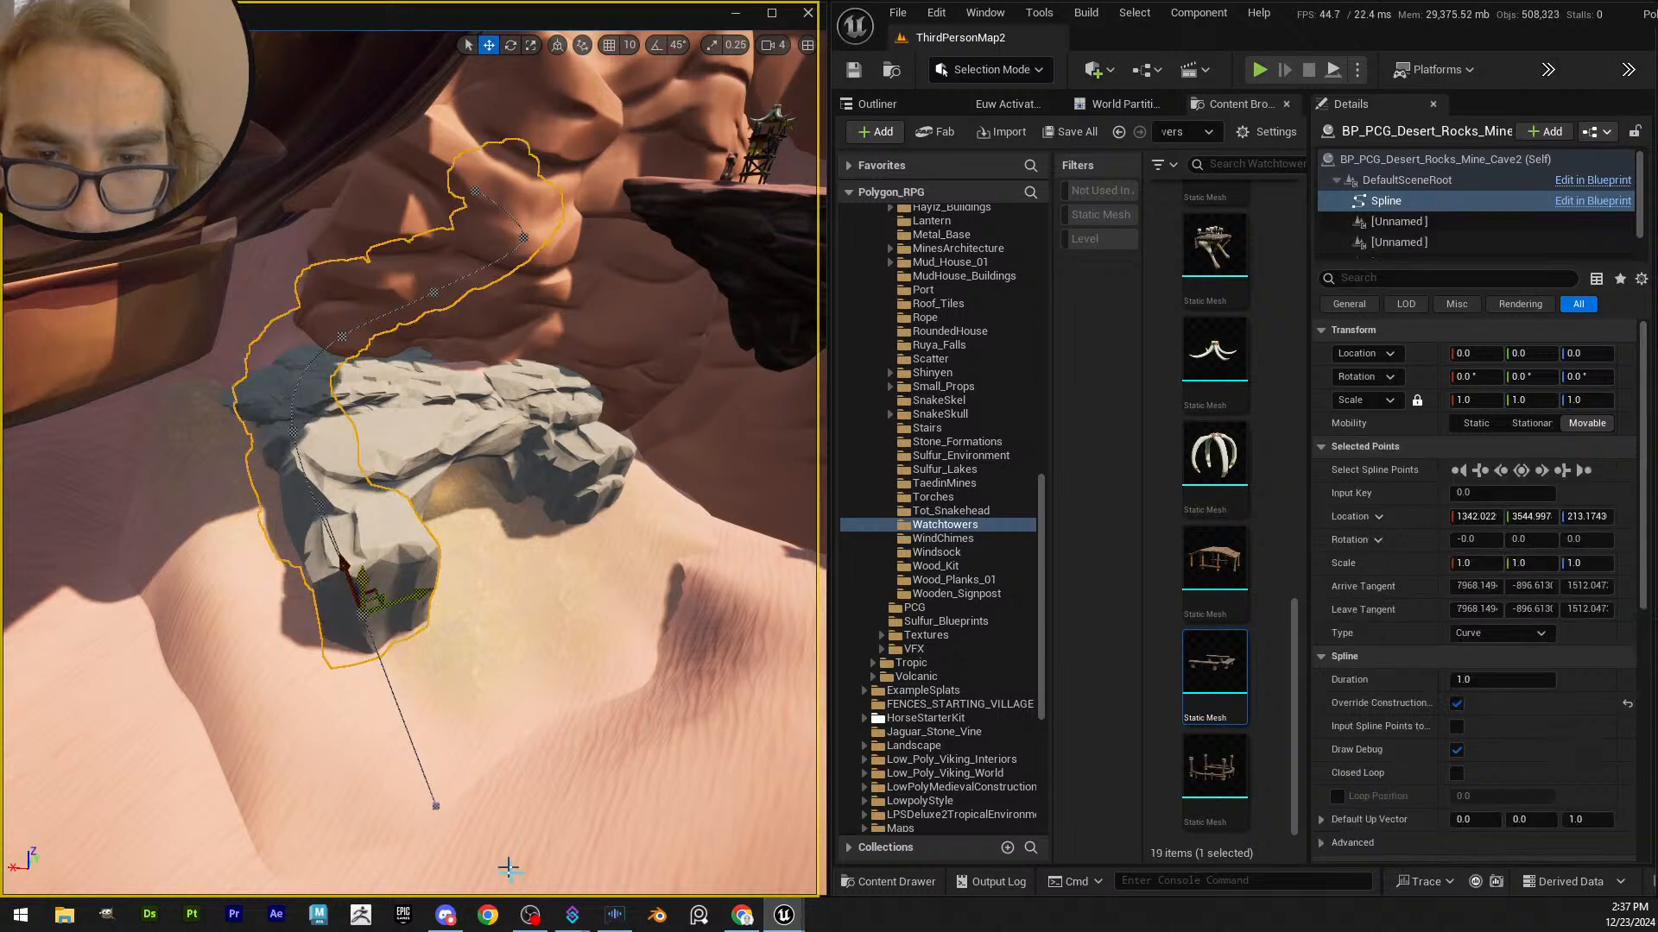
- Inspect the mine cave's interior passage and the reshaped rock walls around its entrance
{"action": "key", "text": "Escape"}
{"action": "right_click_drag", "start_coordinate": [542, 505], "coordinate": [371, 431]}
{"action": "key", "text": "w"}
{"action": "scroll", "coordinate": [542, 504], "scroll_direction": "down", "scroll_amount": 3}
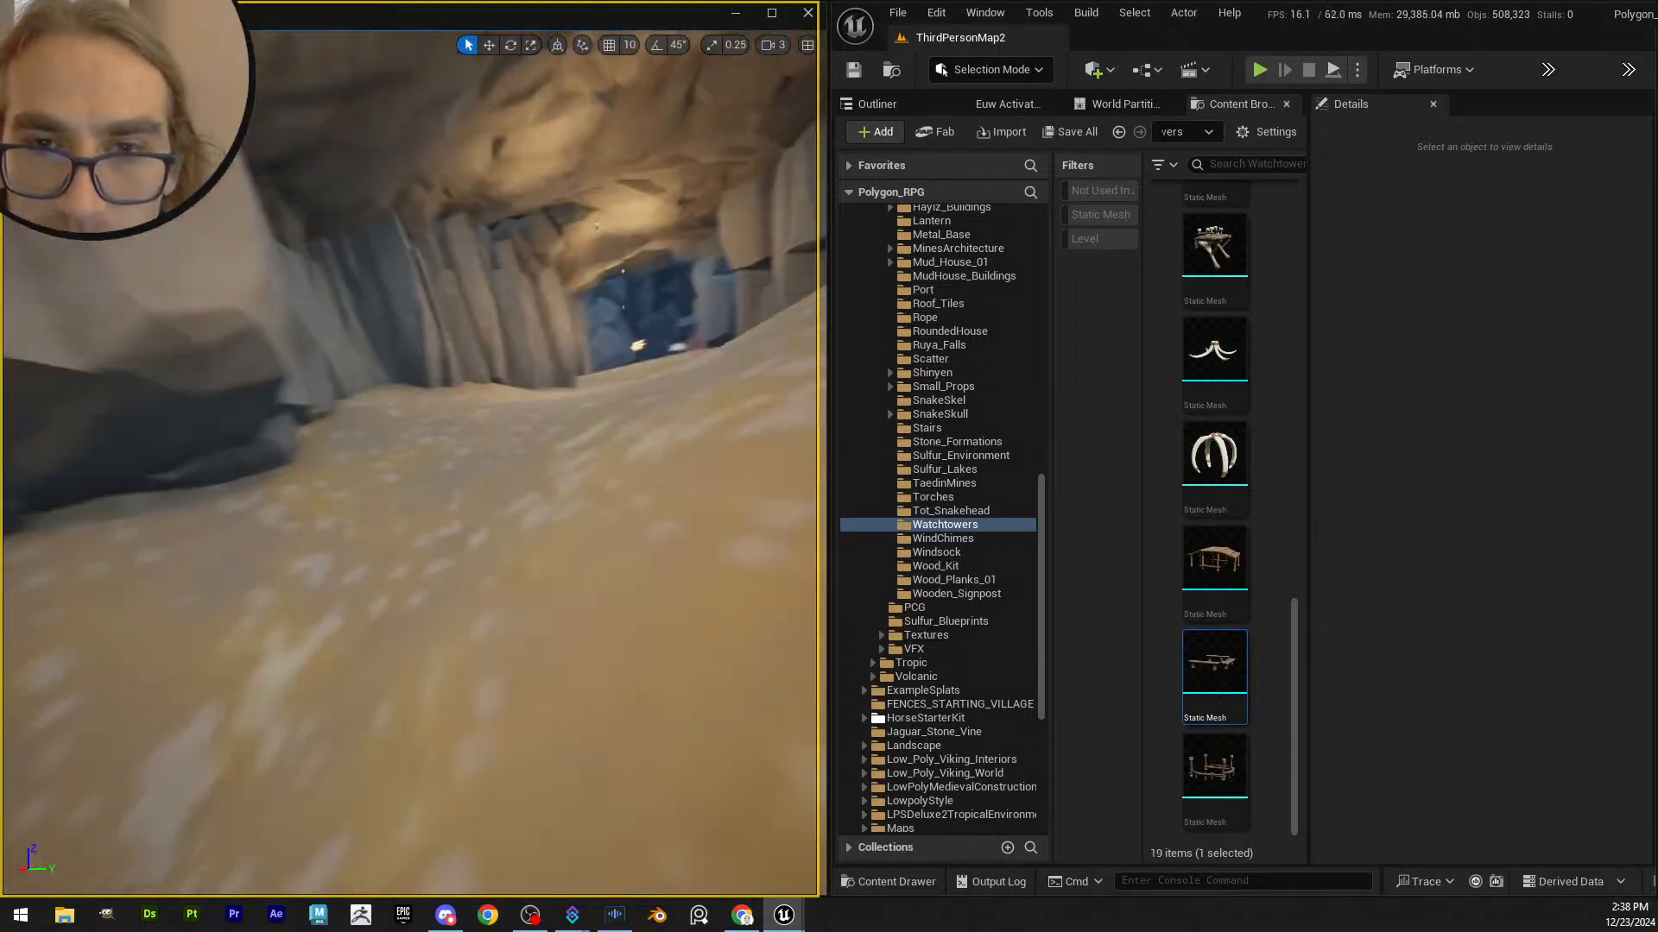
{"action": "key", "text": "w"}
{"action": "right_click_drag", "start_coordinate": [410, 466], "coordinate": [103, 472]}
{"action": "scroll", "coordinate": [449, 471], "scroll_direction": "down", "scroll_amount": 5}
{"action": "key", "text": "w"}
{"action": "scroll", "coordinate": [151, 471], "scroll_direction": "up", "scroll_amount": 1}
{"action": "key", "text": "w"}
{"action": "scroll", "coordinate": [229, 466], "scroll_direction": "up", "scroll_amount": 1}
{"action": "key", "text": "w"}
{"action": "right_click_drag", "start_coordinate": [561, 553], "coordinate": [522, 529]}
{"action": "key", "text": "s"}
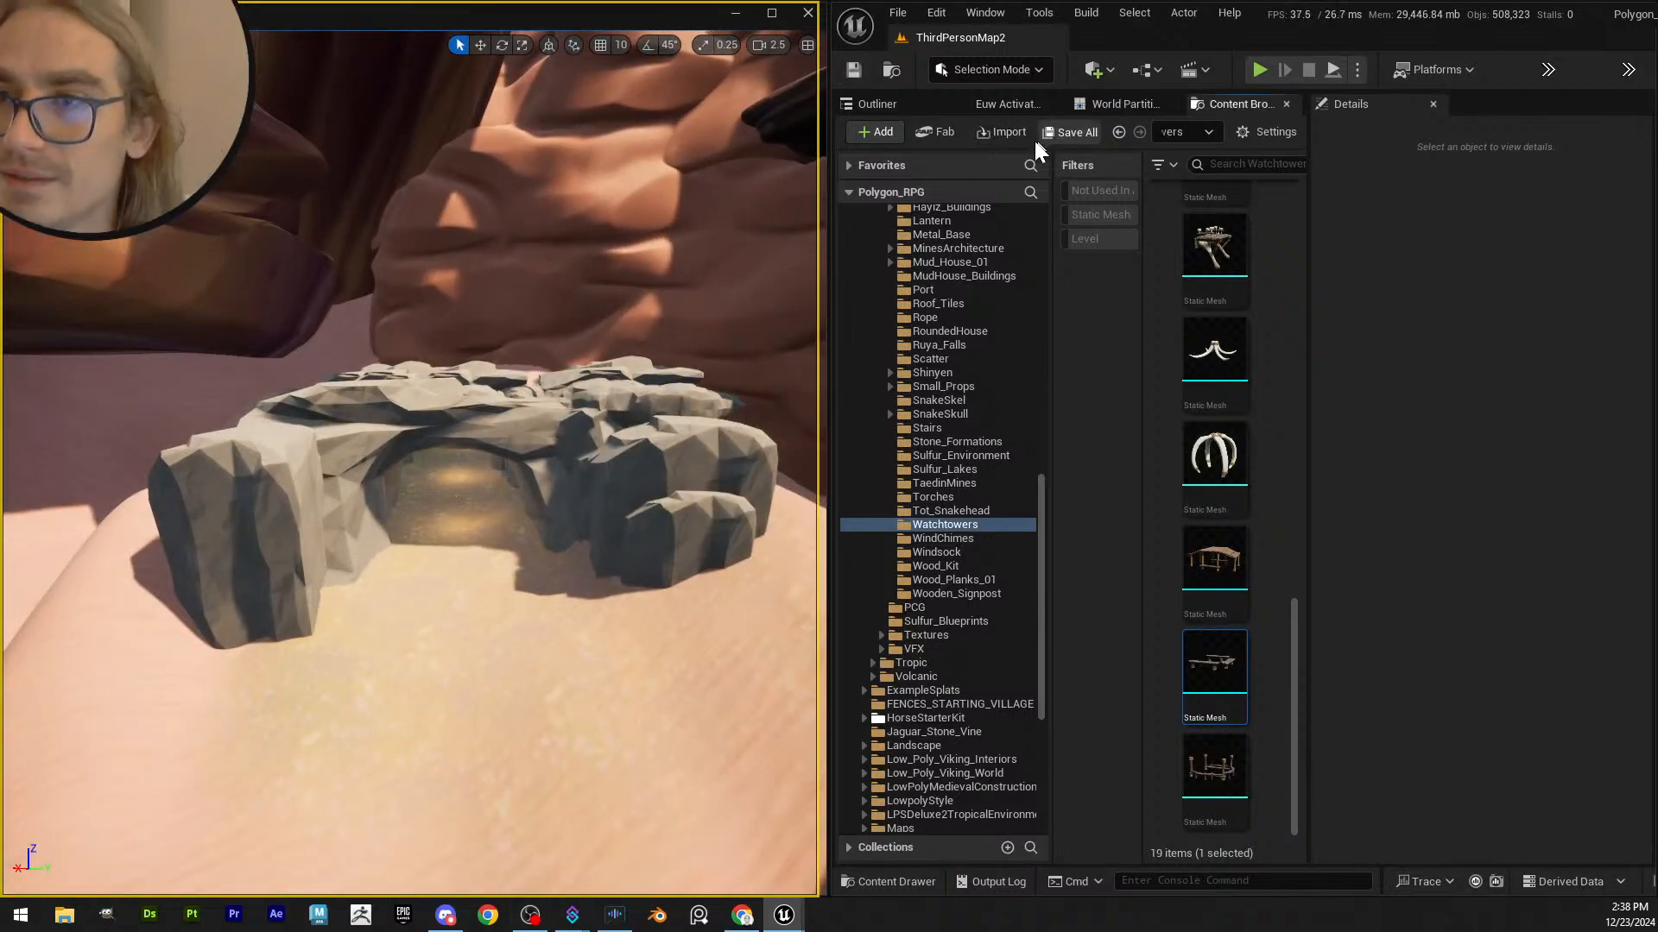
- Select the unwanted object near the mine cave and delete it
{"action": "key", "text": "s"}
{"action": "right_click_drag", "start_coordinate": [385, 463], "coordinate": [500, 501]}
{"action": "key", "text": "w"}
{"action": "right_click_drag", "start_coordinate": [501, 414], "coordinate": [551, 400]}
{"action": "key", "text": "w"}
{"action": "left_click", "coordinate": [470, 433]}
{"action": "key", "text": "s"}
{"action": "right_click_drag", "start_coordinate": [437, 397], "coordinate": [623, 435]}
{"action": "key", "text": "a"}
{"action": "right_click_drag", "start_coordinate": [390, 455], "coordinate": [400, 455]}
{"action": "right_click_drag", "start_coordinate": [437, 536], "coordinate": [606, 647]}
{"action": "key", "text": "Delete"}
- Smooth the steep sand ridge on the main Landscape between the mine cave and the stepped red rock platforms
{"action": "left_click", "coordinate": [350, 542]}
{"action": "right_click_drag", "start_coordinate": [363, 543], "coordinate": [272, 514]}
{"action": "right_click_drag", "start_coordinate": [559, 562], "coordinate": [509, 540]}
{"action": "right_click_drag", "start_coordinate": [414, 423], "coordinate": [437, 372]}
{"action": "key", "text": "s"}
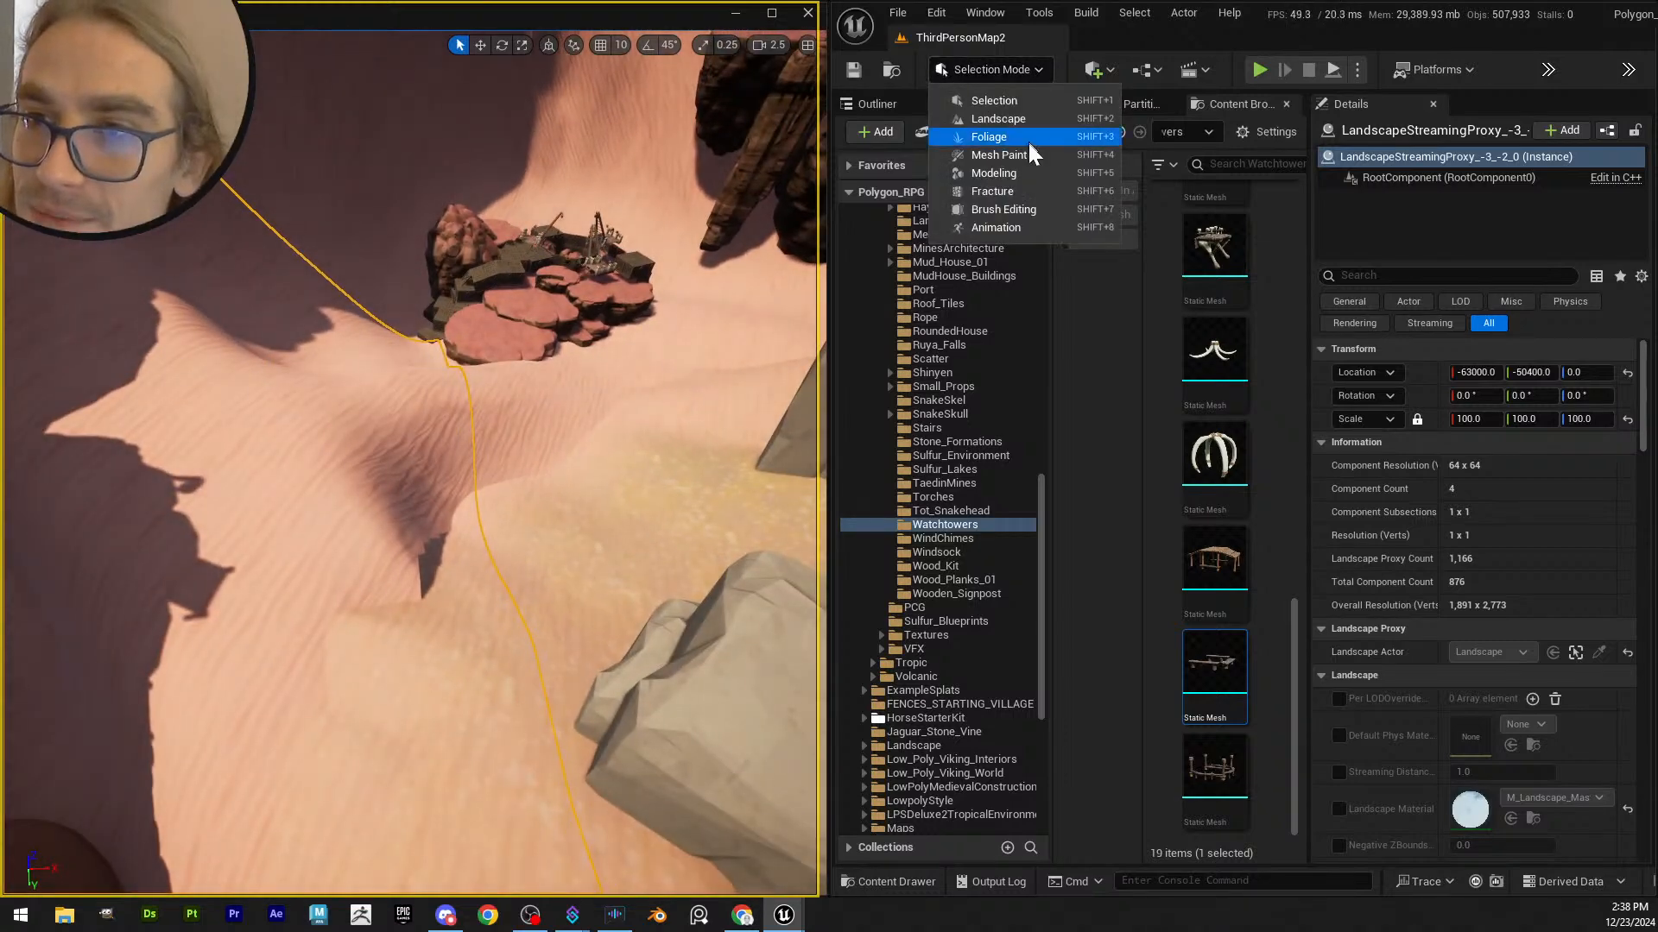
{"action": "left_click", "coordinate": [1029, 117]}
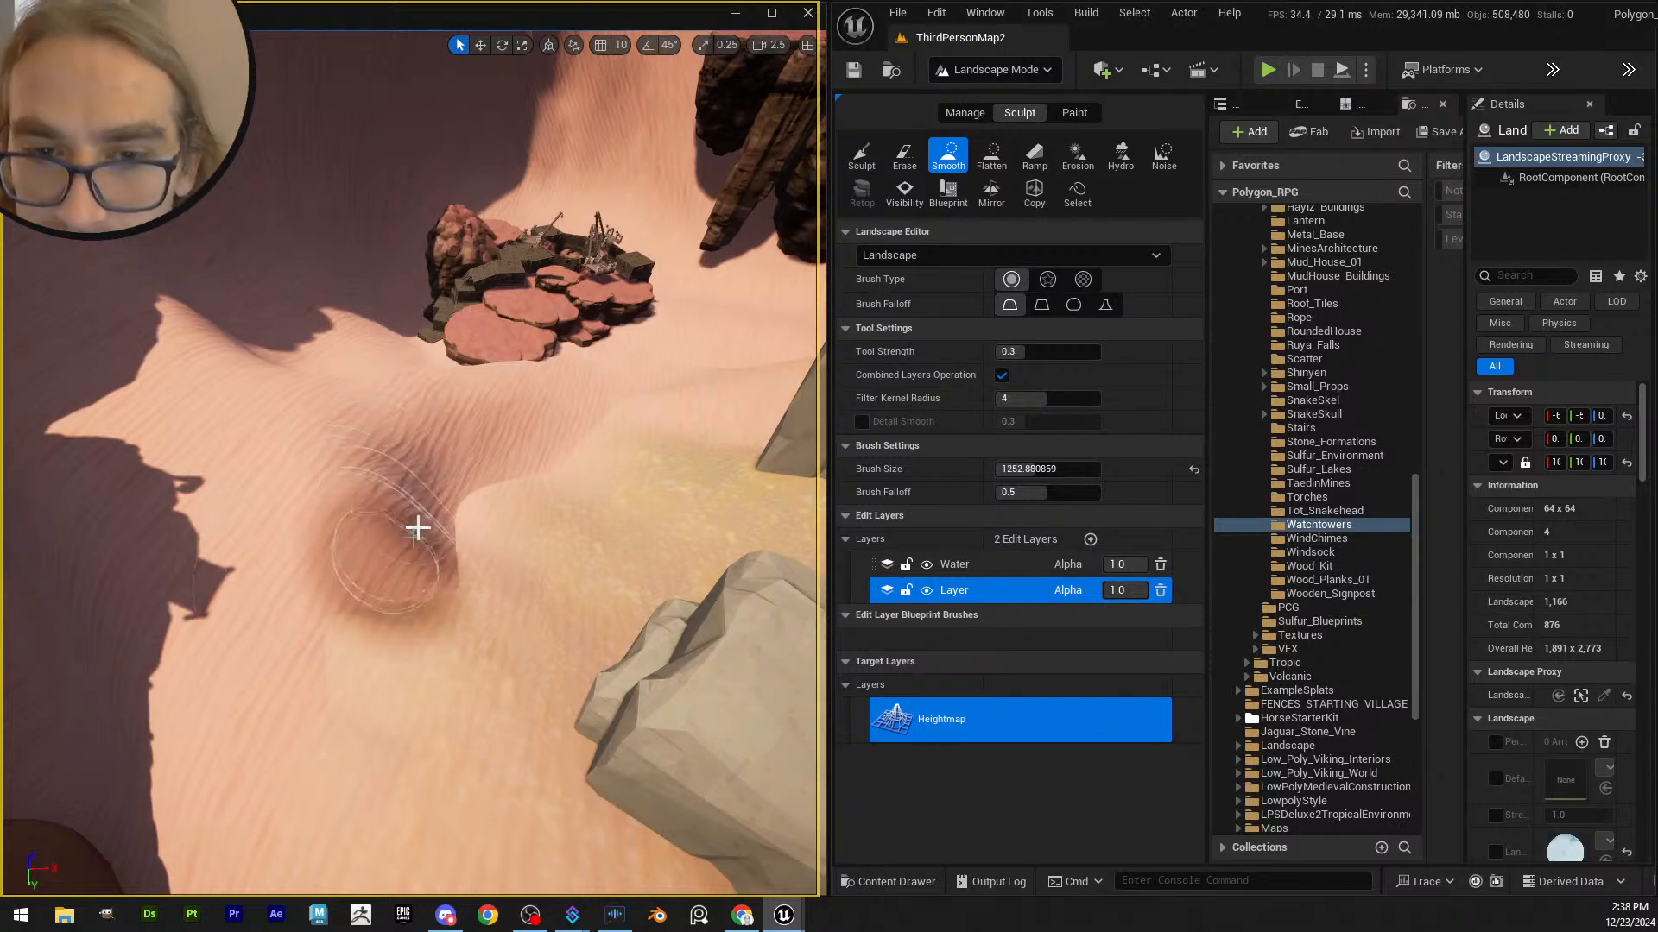
{"action": "mouse_move", "coordinate": [531, 475]}
{"action": "left_mouse_down"}
{"action": "mouse_move", "coordinate": [311, 745]}
{"action": "mouse_move", "coordinate": [553, 454]}
{"action": "left_mouse_up"}
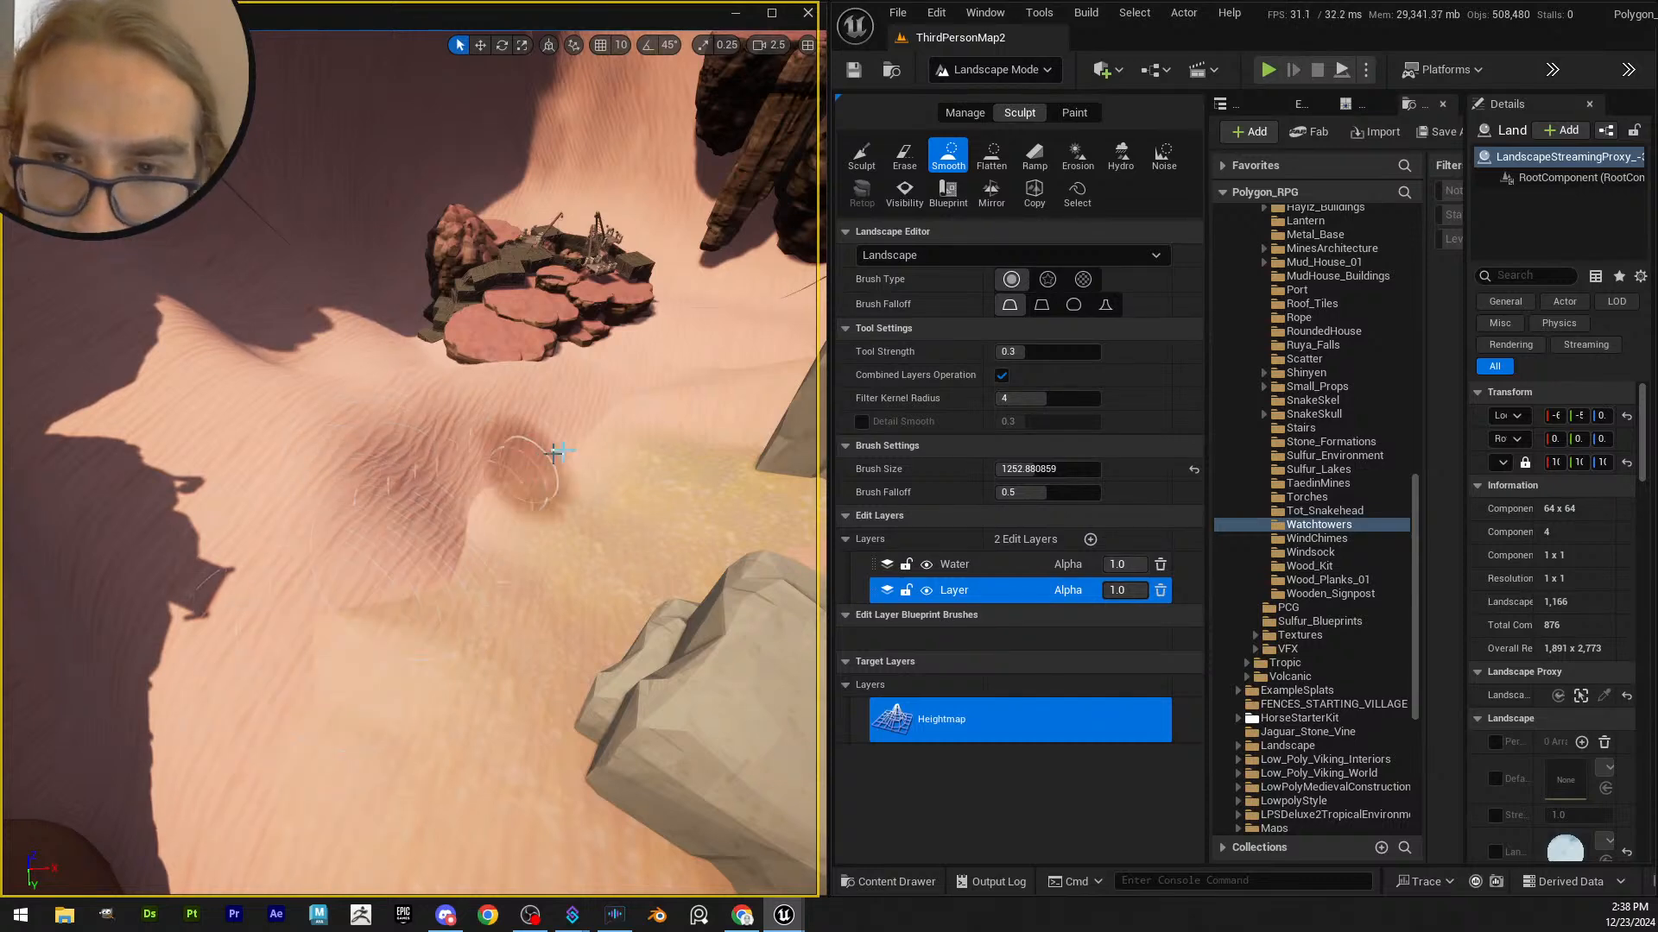
{"action": "mouse_move", "coordinate": [438, 552]}
{"action": "left_mouse_down"}
{"action": "mouse_move", "coordinate": [307, 740]}
{"action": "mouse_move", "coordinate": [494, 524]}
{"action": "left_mouse_up"}
{"action": "key", "text": "w"}
{"action": "mouse_move", "coordinate": [494, 523]}
{"action": "right_mouse_down"}
{"action": "mouse_move", "coordinate": [448, 518]}
{"action": "mouse_move", "coordinate": [319, 431]}
{"action": "mouse_move", "coordinate": [233, 406]}
{"action": "mouse_move", "coordinate": [189, 414]}
{"action": "mouse_move", "coordinate": [164, 458]}
{"action": "mouse_move", "coordinate": [113, 441]}
{"action": "mouse_move", "coordinate": [77, 457]}
{"action": "right_mouse_up"}
{"action": "scroll", "coordinate": [448, 518], "scroll_direction": "down", "scroll_amount": 3}
{"action": "key", "text": "w"}
{"action": "key", "text": "s"}
{"action": "mouse_move", "coordinate": [518, 492]}
{"action": "right_mouse_down"}
{"action": "mouse_move", "coordinate": [596, 488]}
{"action": "mouse_move", "coordinate": [579, 496]}
{"action": "right_mouse_up"}
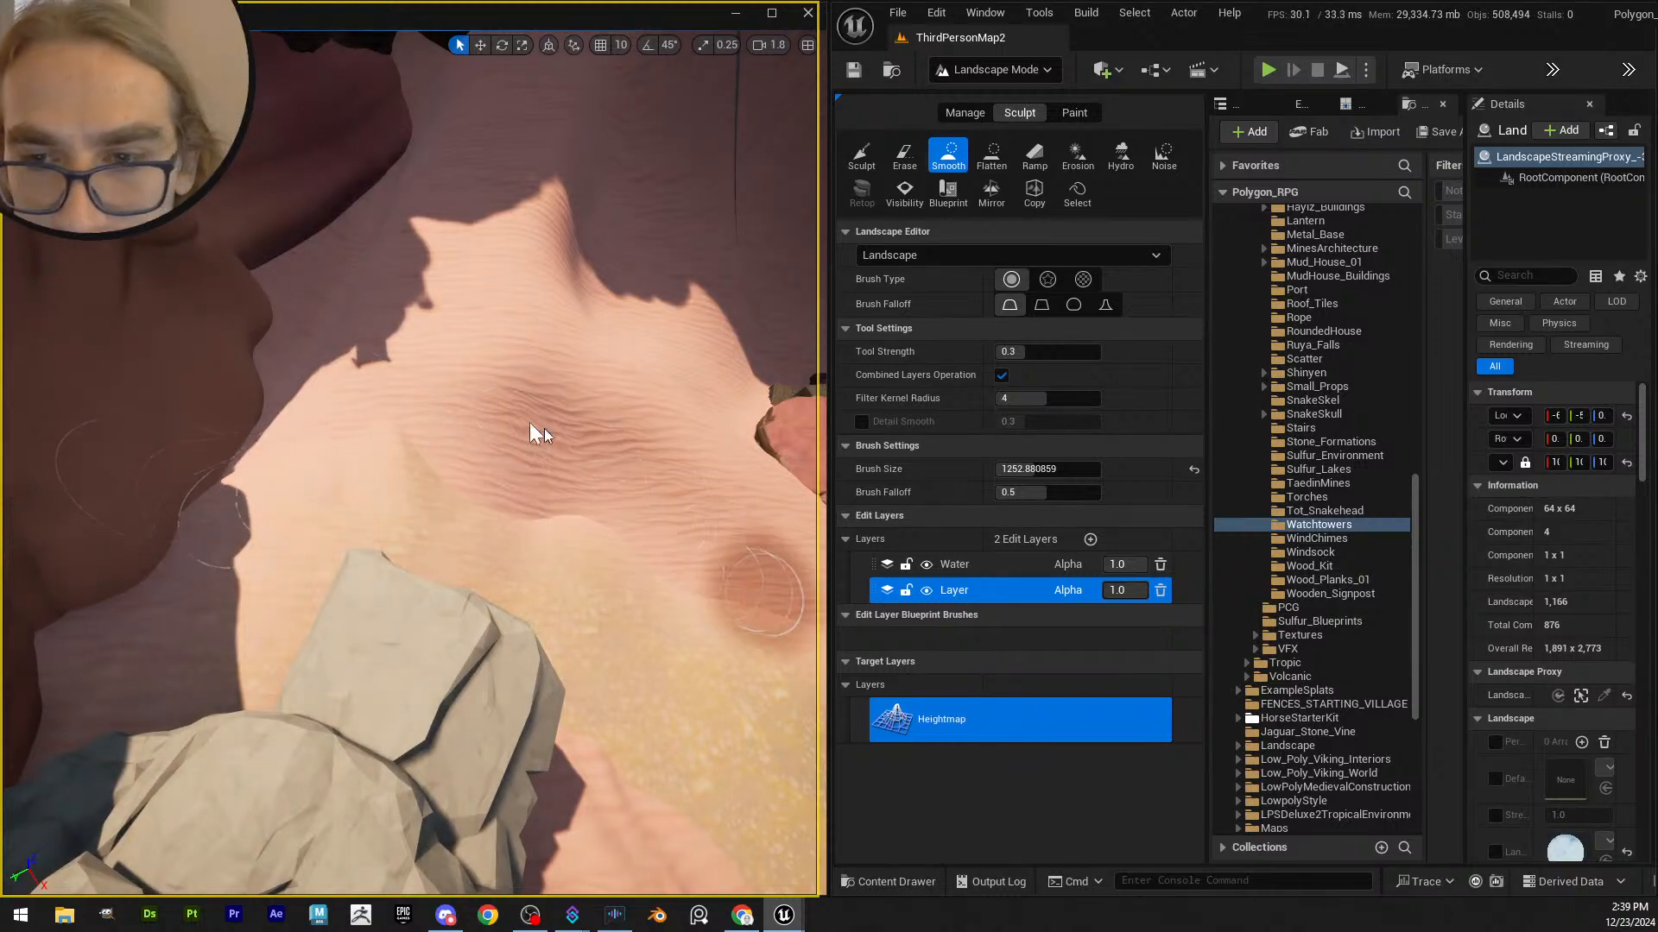
{"action": "mouse_move", "coordinate": [530, 422]}
{"action": "right_mouse_down"}
{"action": "mouse_move", "coordinate": [432, 397]}
{"action": "mouse_move", "coordinate": [440, 337]}
{"action": "mouse_move", "coordinate": [506, 510]}
{"action": "right_mouse_up"}
{"action": "scroll", "coordinate": [457, 401], "scroll_direction": "up", "scroll_amount": 1}
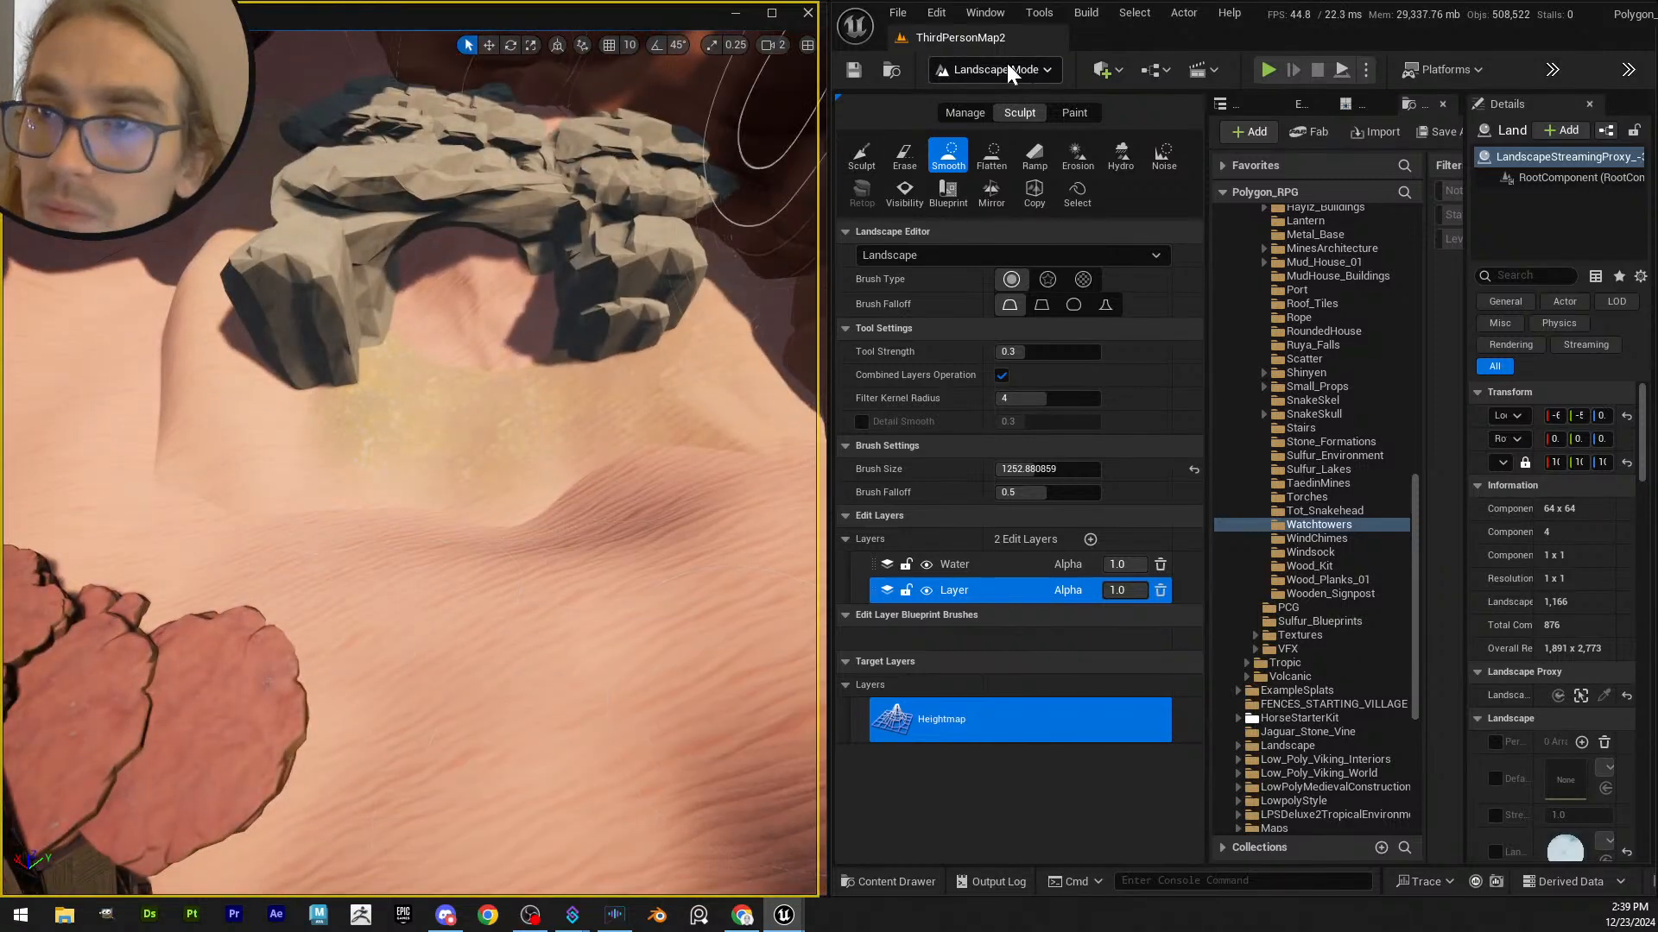
- Return to Selection Mode, rebuild the outdated landscape Nanite meshes and save all modified content
{"action": "key", "text": "shift+1"}
{"action": "left_click", "coordinate": [777, 104]}
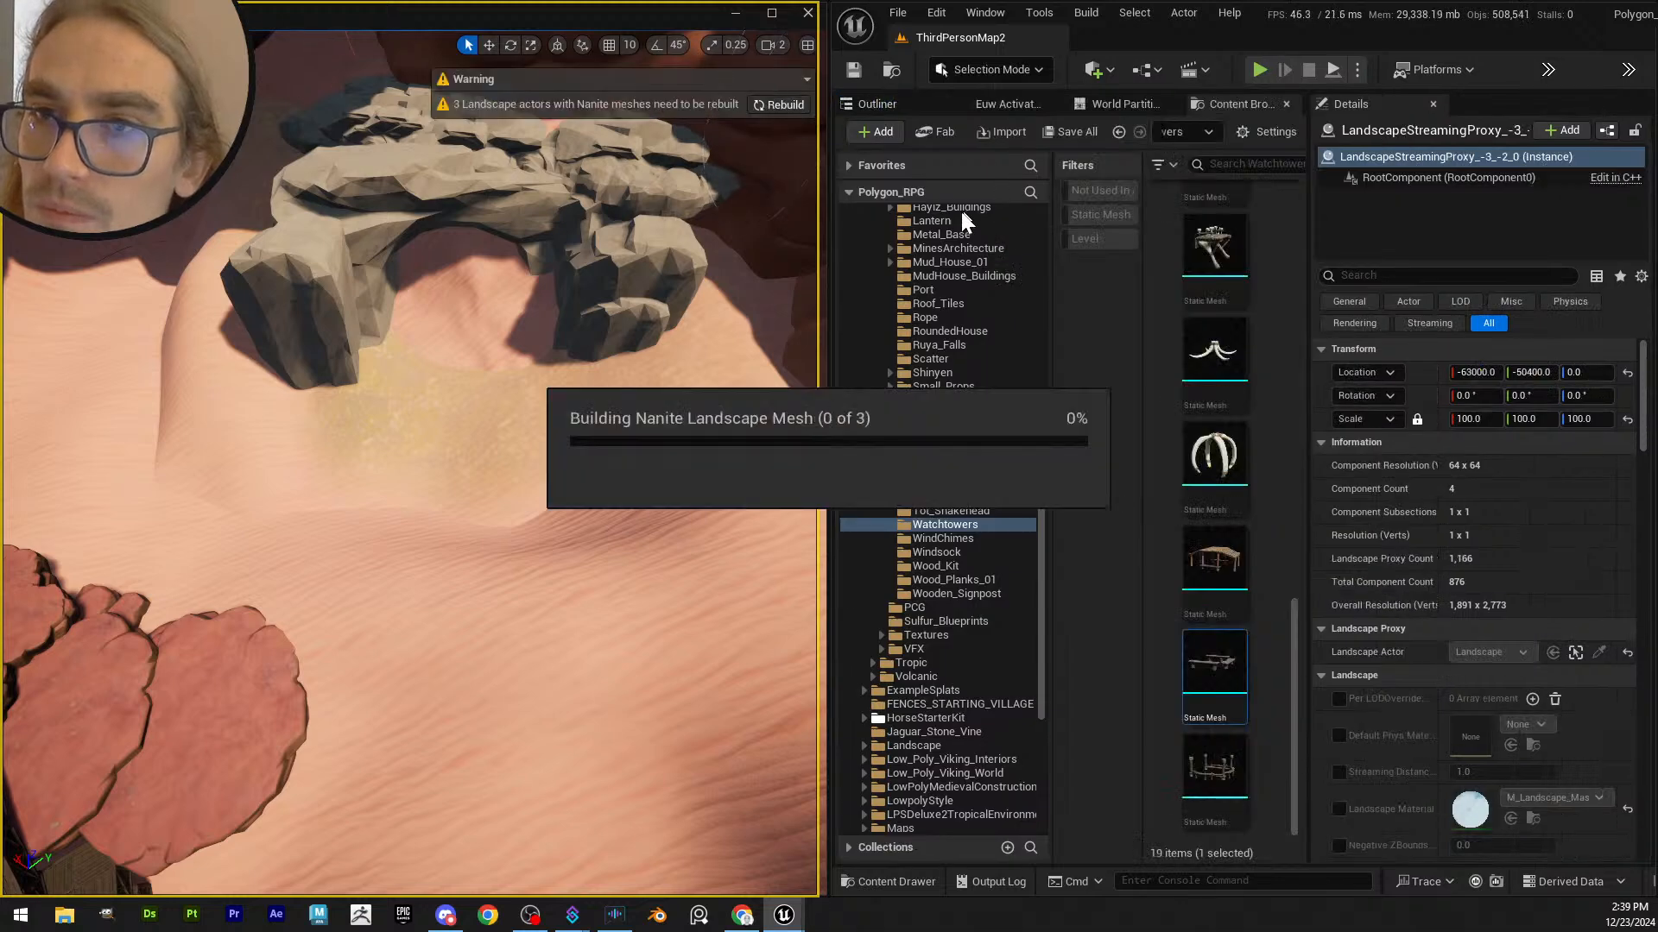
{"action": "left_click", "coordinate": [1052, 134]}
{"action": "left_click", "coordinate": [931, 653]}
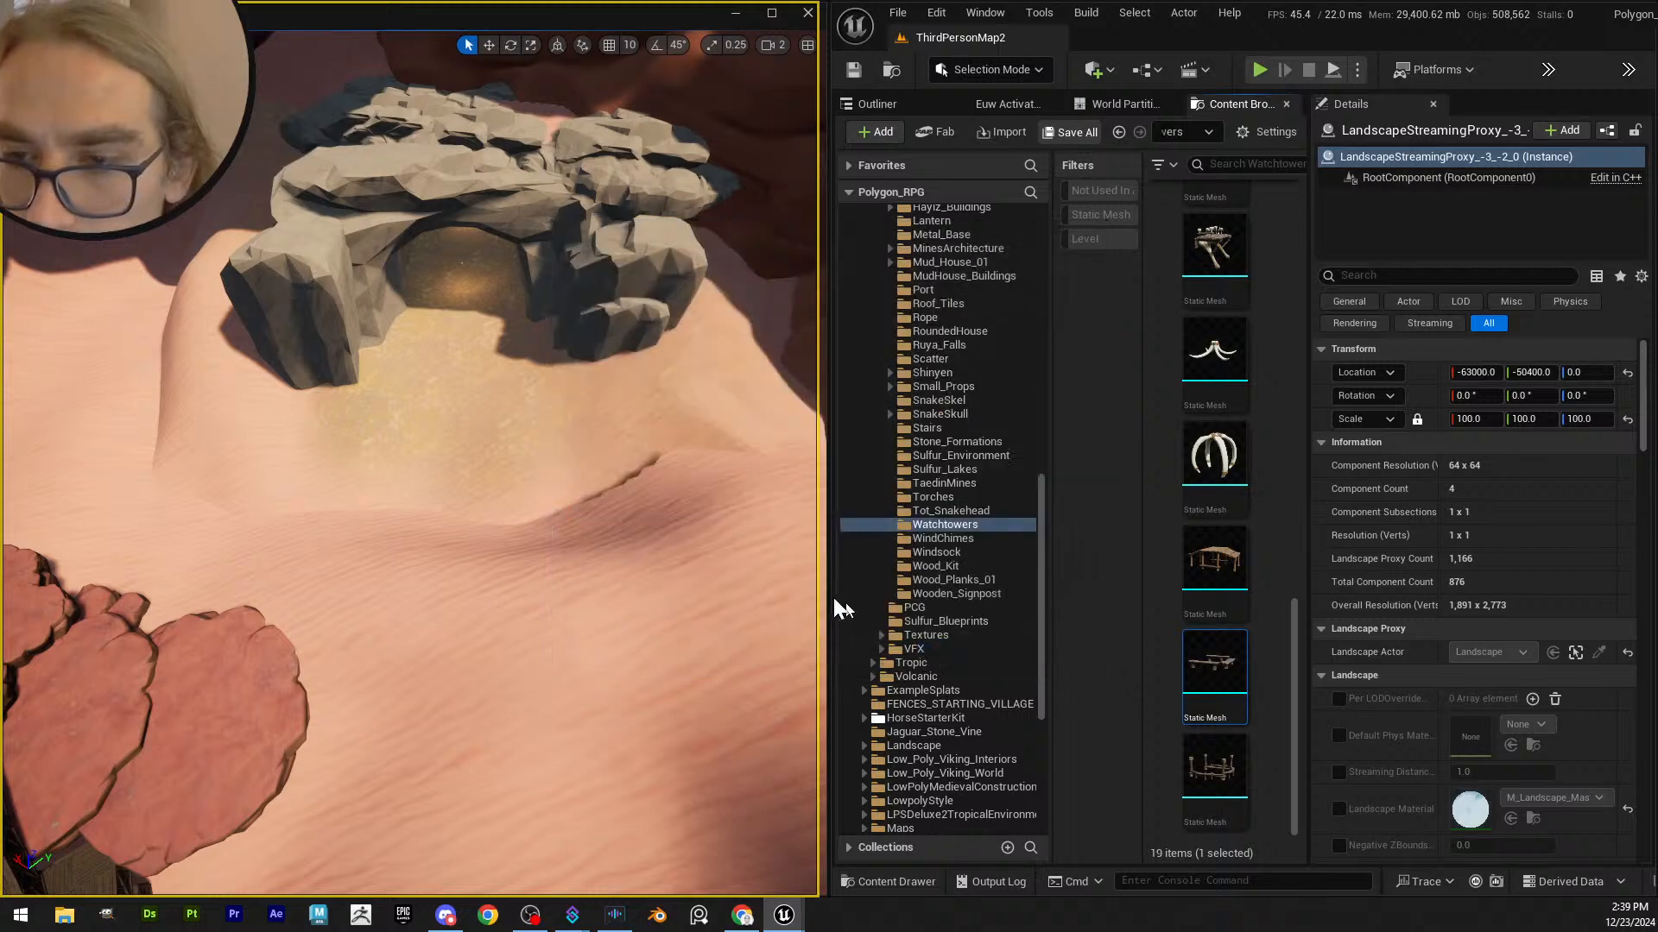
- Raise the Landscape2 terrain with the Sculpt tool along the jagged seam beside the mine cave entrance
{"action": "right_click_drag", "start_coordinate": [511, 474], "coordinate": [760, 431]}
{"action": "key", "text": "w"}
{"action": "scroll", "coordinate": [359, 510], "scroll_direction": "down", "scroll_amount": 6}
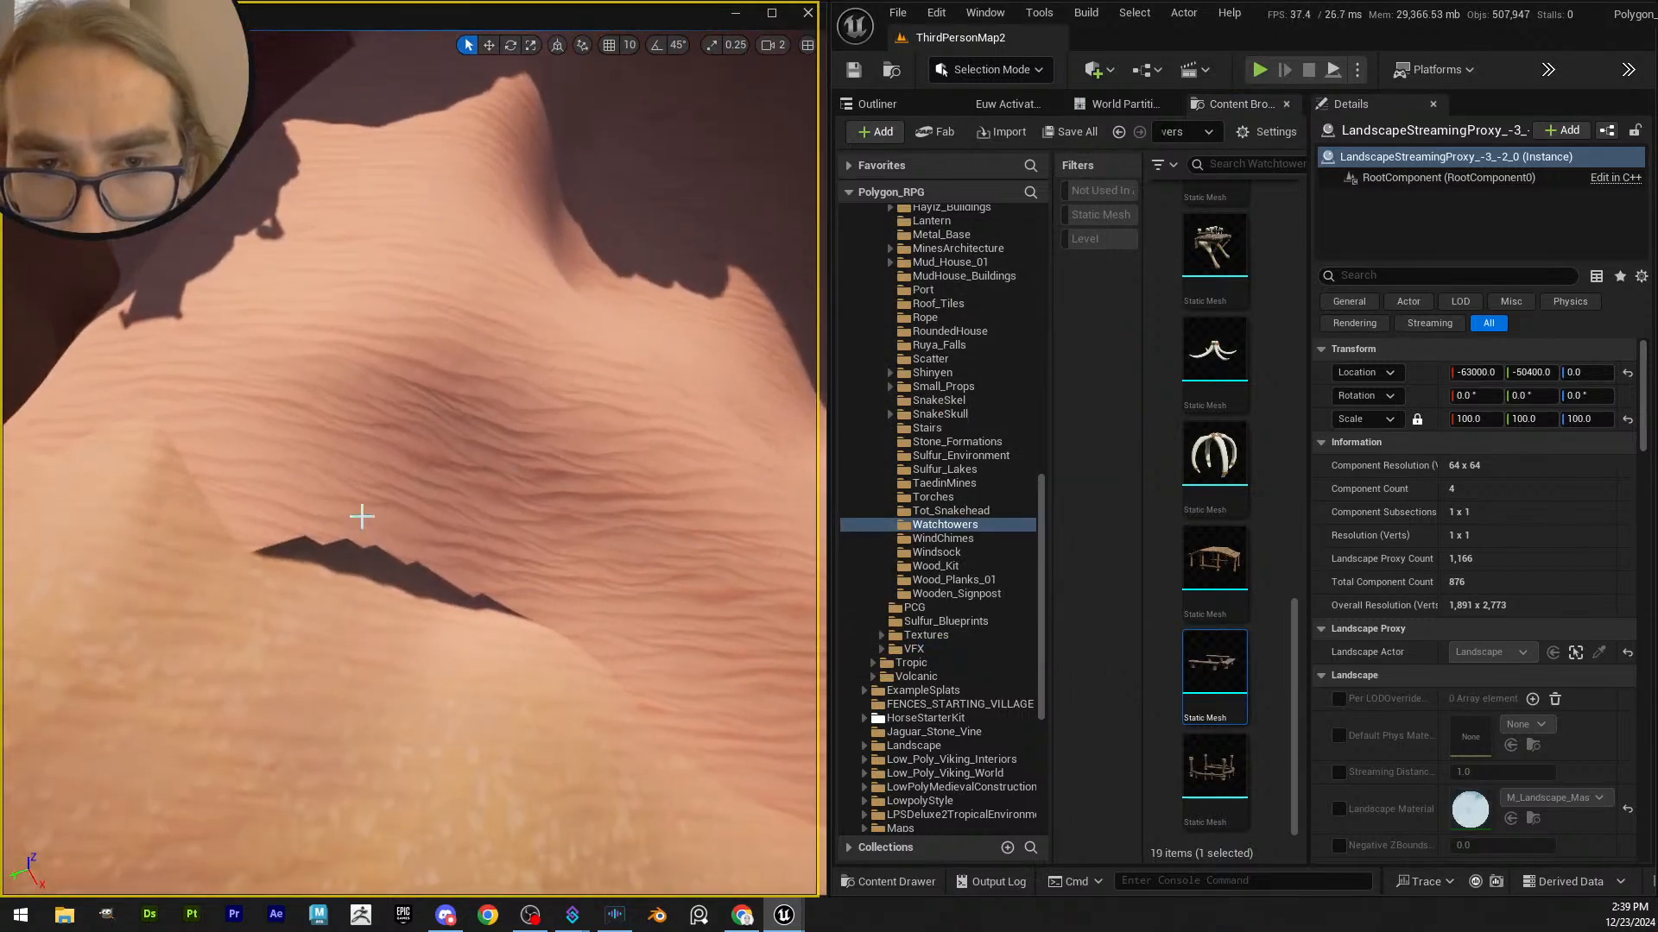
{"action": "left_click_drag", "start_coordinate": [359, 580], "coordinate": [319, 565], "text": "alt"}
{"action": "left_click", "coordinate": [356, 577]}
{"action": "left_click_drag", "start_coordinate": [405, 506], "coordinate": [319, 485], "text": "alt"}
{"action": "left_click_drag", "start_coordinate": [452, 452], "coordinate": [419, 464], "text": "alt"}
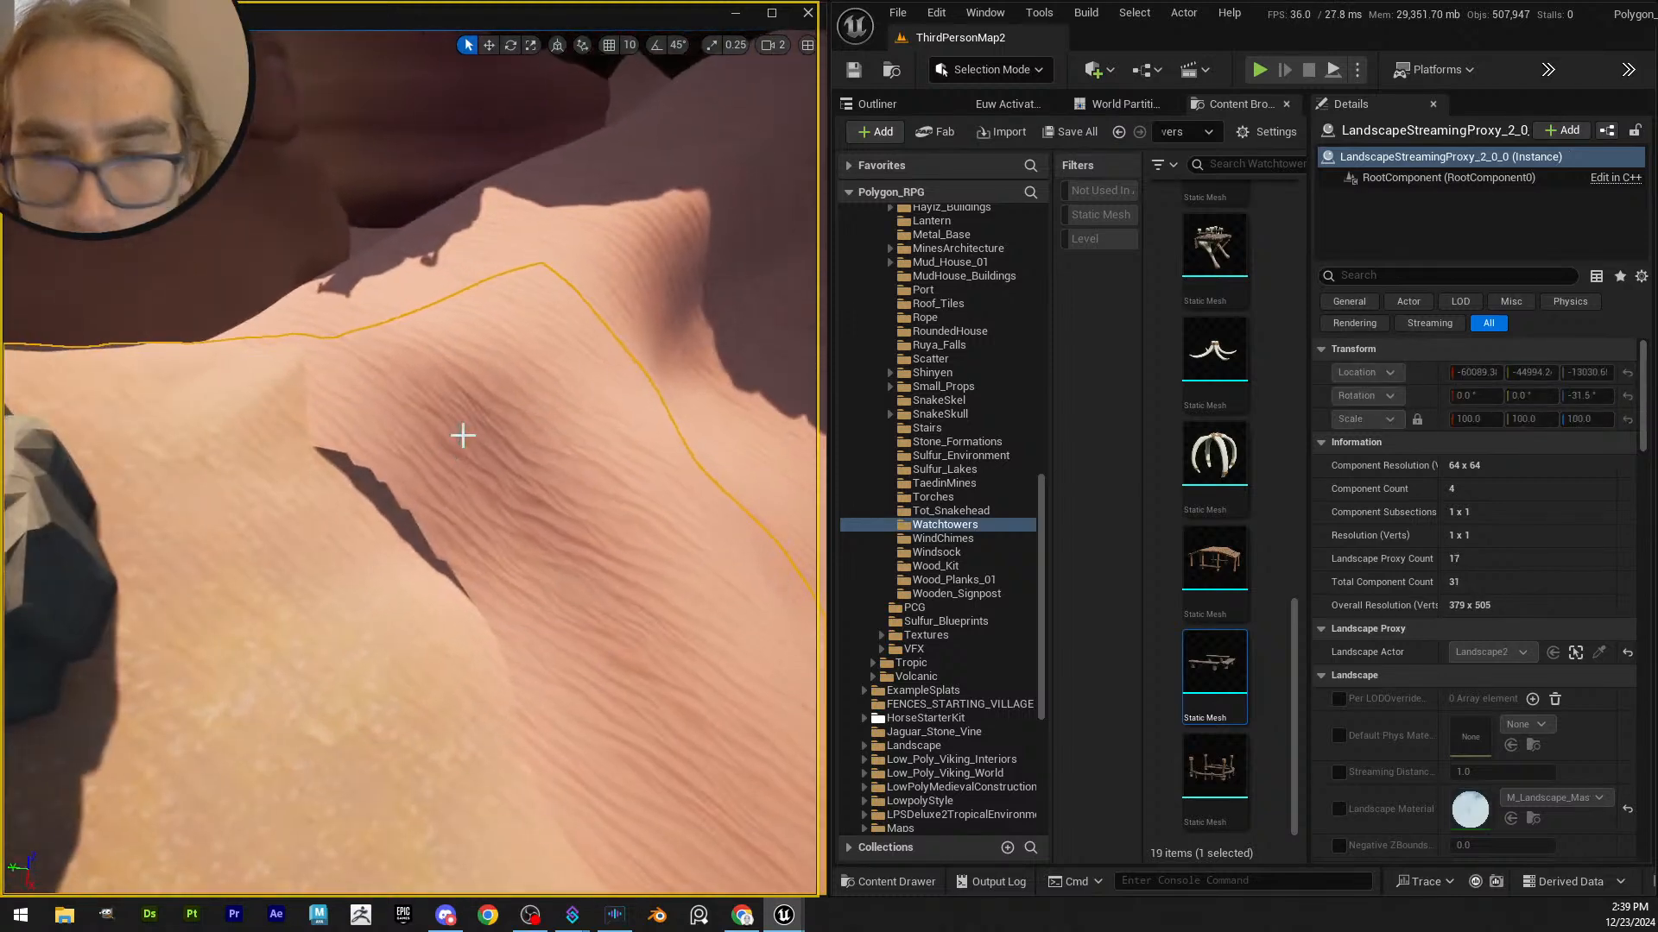
{"action": "left_click", "coordinate": [1039, 70]}
{"action": "key", "text": "Escape"}
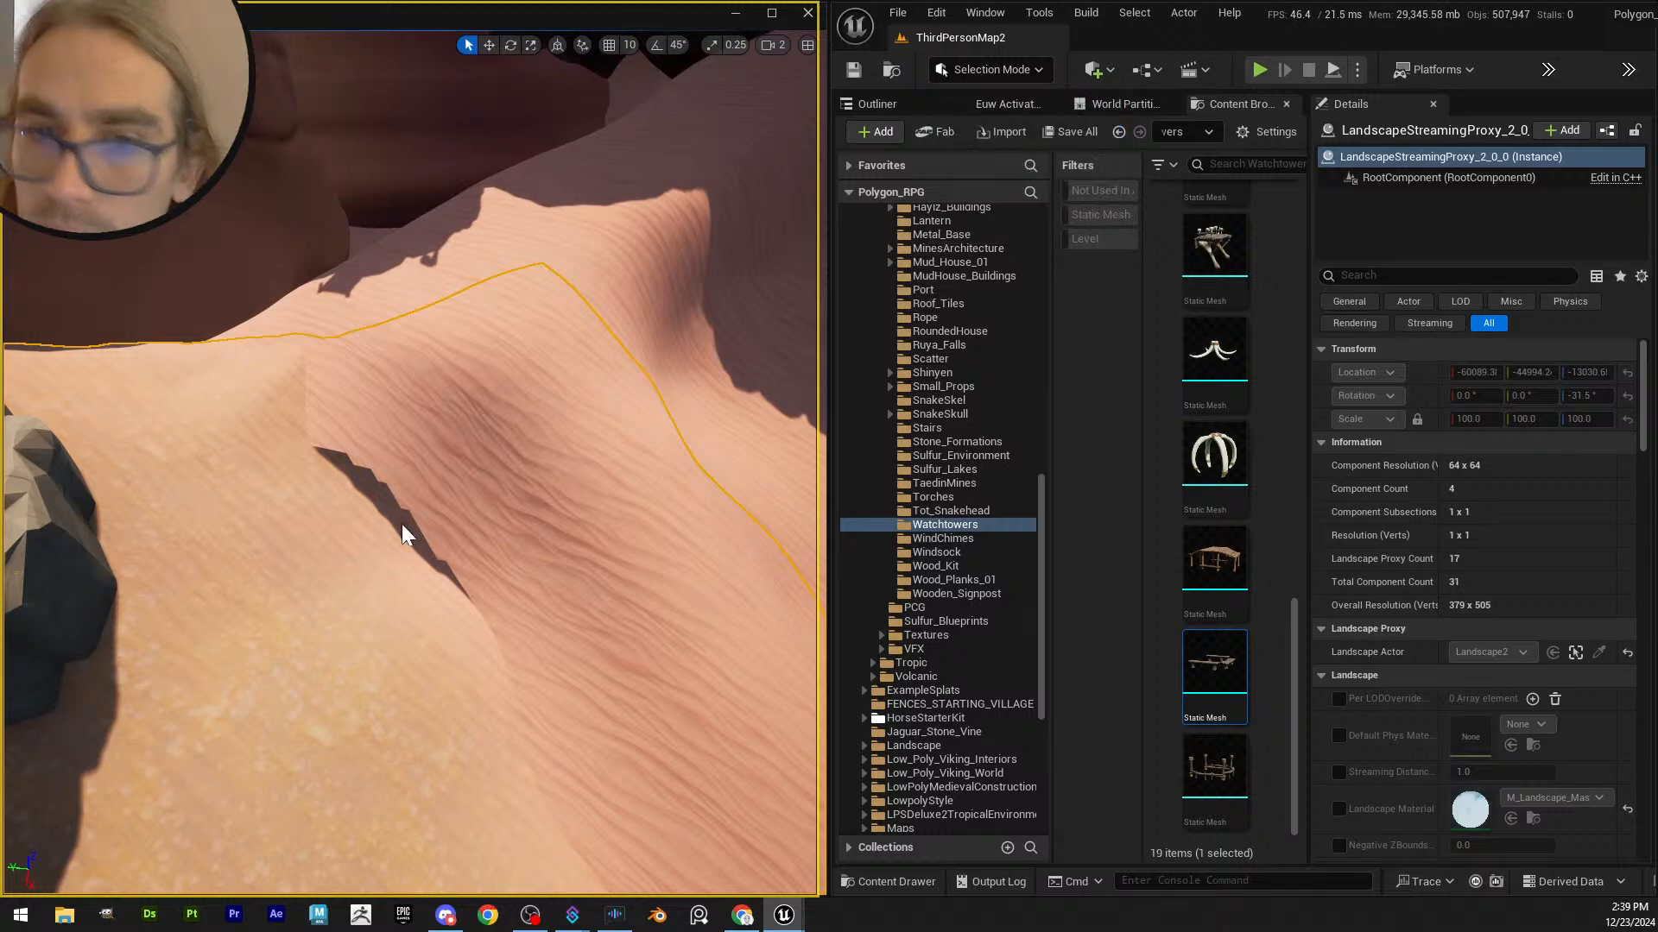
{"action": "key", "text": "shift+2"}
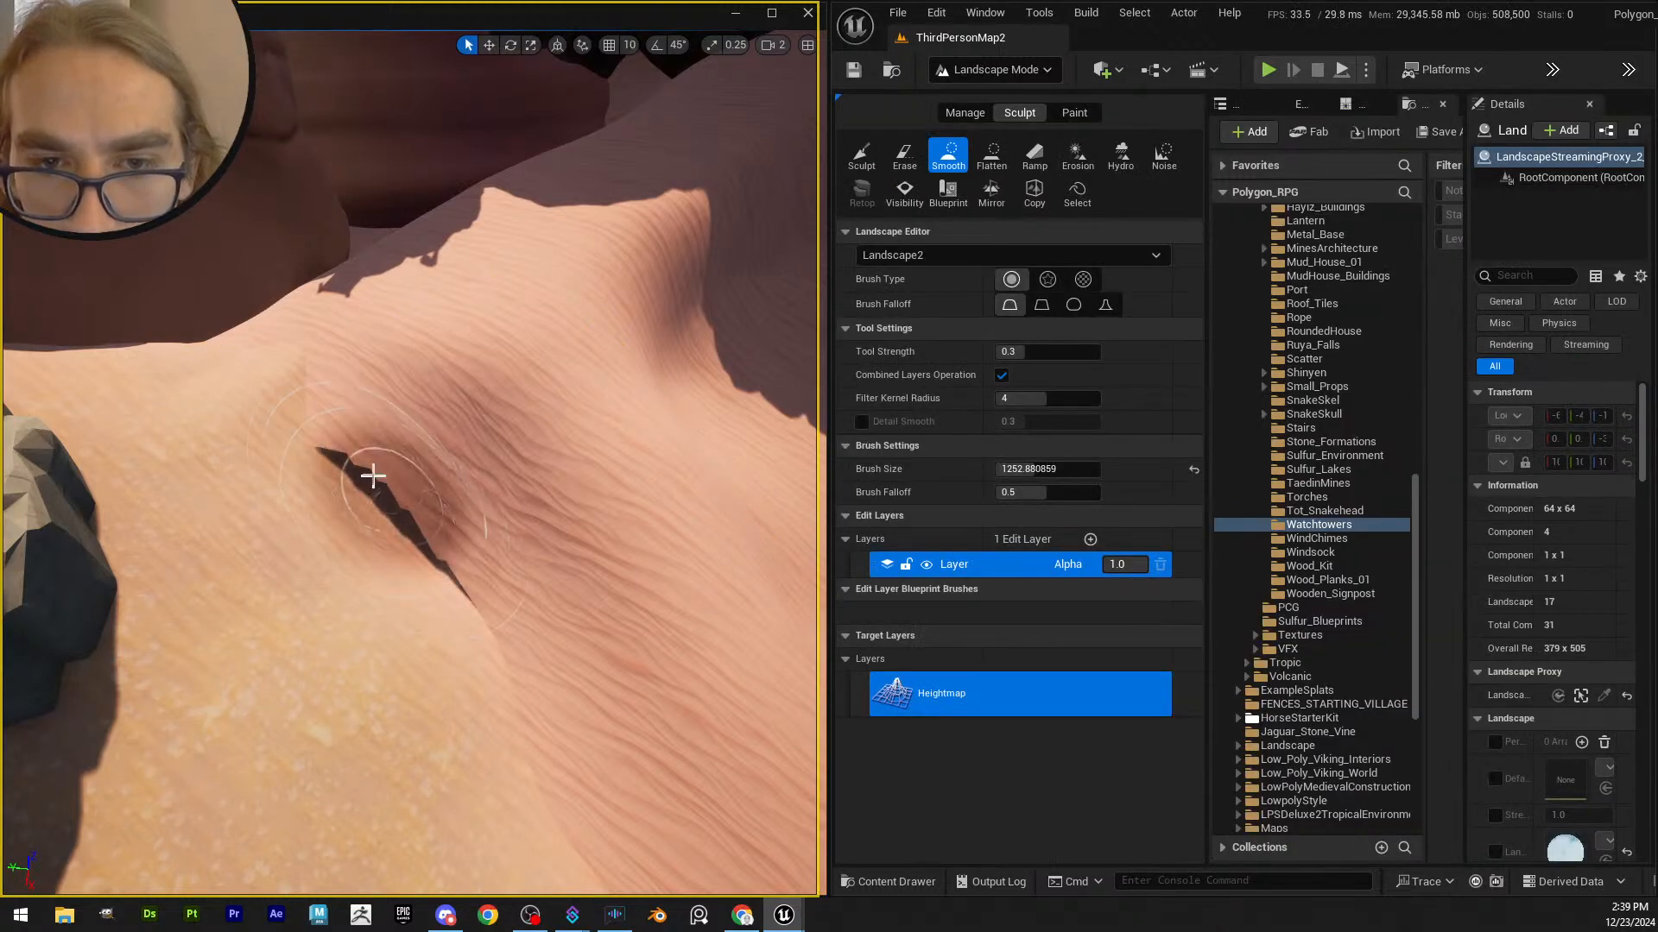
{"action": "left_click", "coordinate": [859, 159]}
{"action": "mouse_move", "coordinate": [346, 527]}
{"action": "left_mouse_down"}
{"action": "mouse_move", "coordinate": [400, 503]}
{"action": "mouse_move", "coordinate": [451, 581]}
{"action": "mouse_move", "coordinate": [337, 440]}
{"action": "mouse_move", "coordinate": [612, 596]}
{"action": "left_mouse_up"}
- Smooth the newly raised Landscape2 sand in front of the mine cave
{"action": "right_click_drag", "start_coordinate": [612, 596], "coordinate": [579, 678]}
{"action": "mouse_move", "coordinate": [441, 574]}
{"action": "left_mouse_down"}
{"action": "mouse_move", "coordinate": [470, 521]}
{"action": "mouse_move", "coordinate": [363, 406]}
{"action": "mouse_move", "coordinate": [400, 522]}
{"action": "mouse_move", "coordinate": [251, 452]}
{"action": "mouse_move", "coordinate": [340, 384]}
{"action": "mouse_move", "coordinate": [529, 536]}
{"action": "mouse_move", "coordinate": [396, 374]}
{"action": "mouse_move", "coordinate": [429, 622]}
{"action": "left_mouse_up"}
{"action": "left_click", "coordinate": [955, 156]}
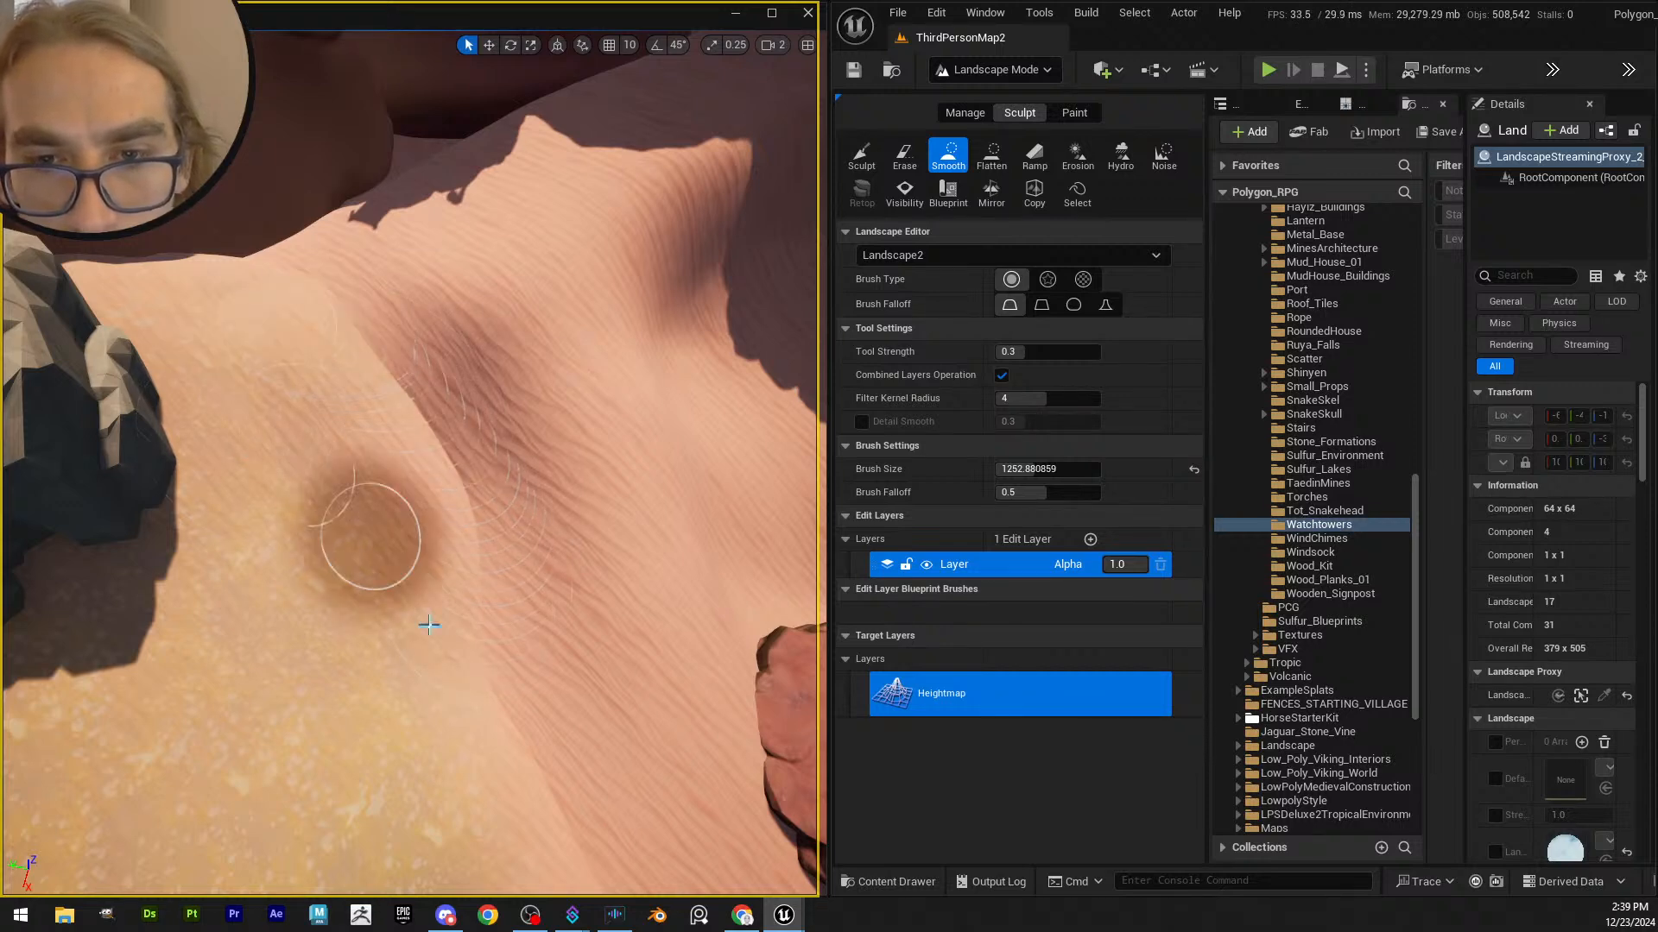
- Leave Landscape Mode, rebuild the Nanite mesh of the edited Landscape2 section and save all changes
{"action": "left_click", "coordinate": [992, 69]}
{"action": "left_click", "coordinate": [982, 111]}
{"action": "left_click", "coordinate": [769, 103]}
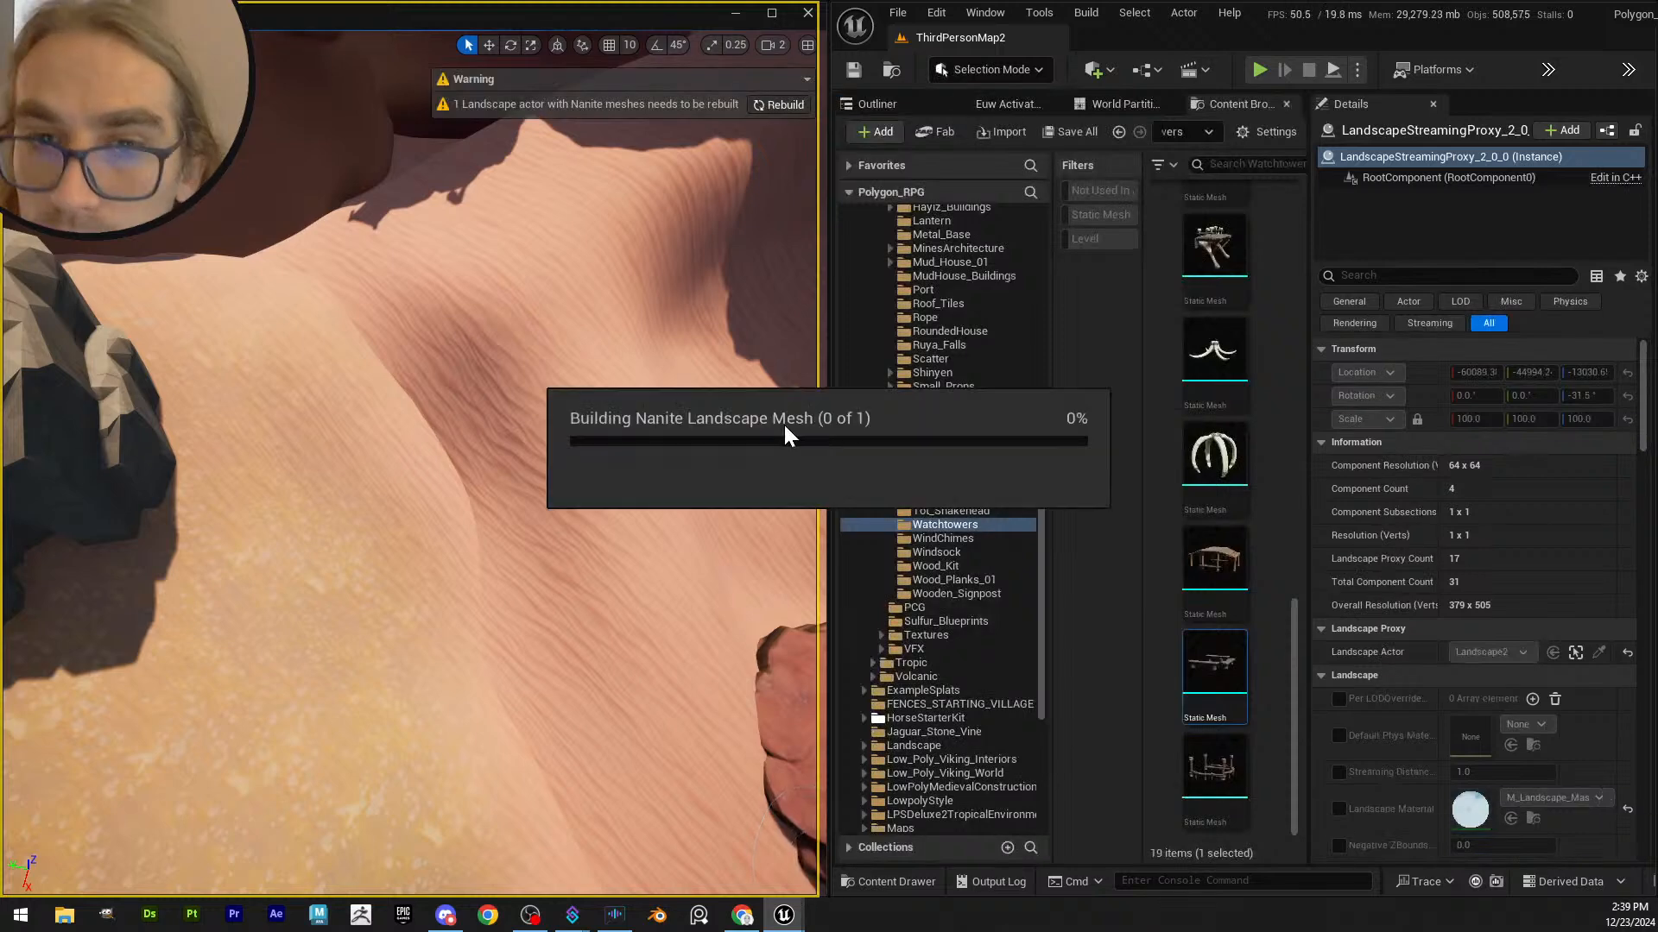
{"action": "right_click_drag", "start_coordinate": [563, 441], "coordinate": [563, 440]}
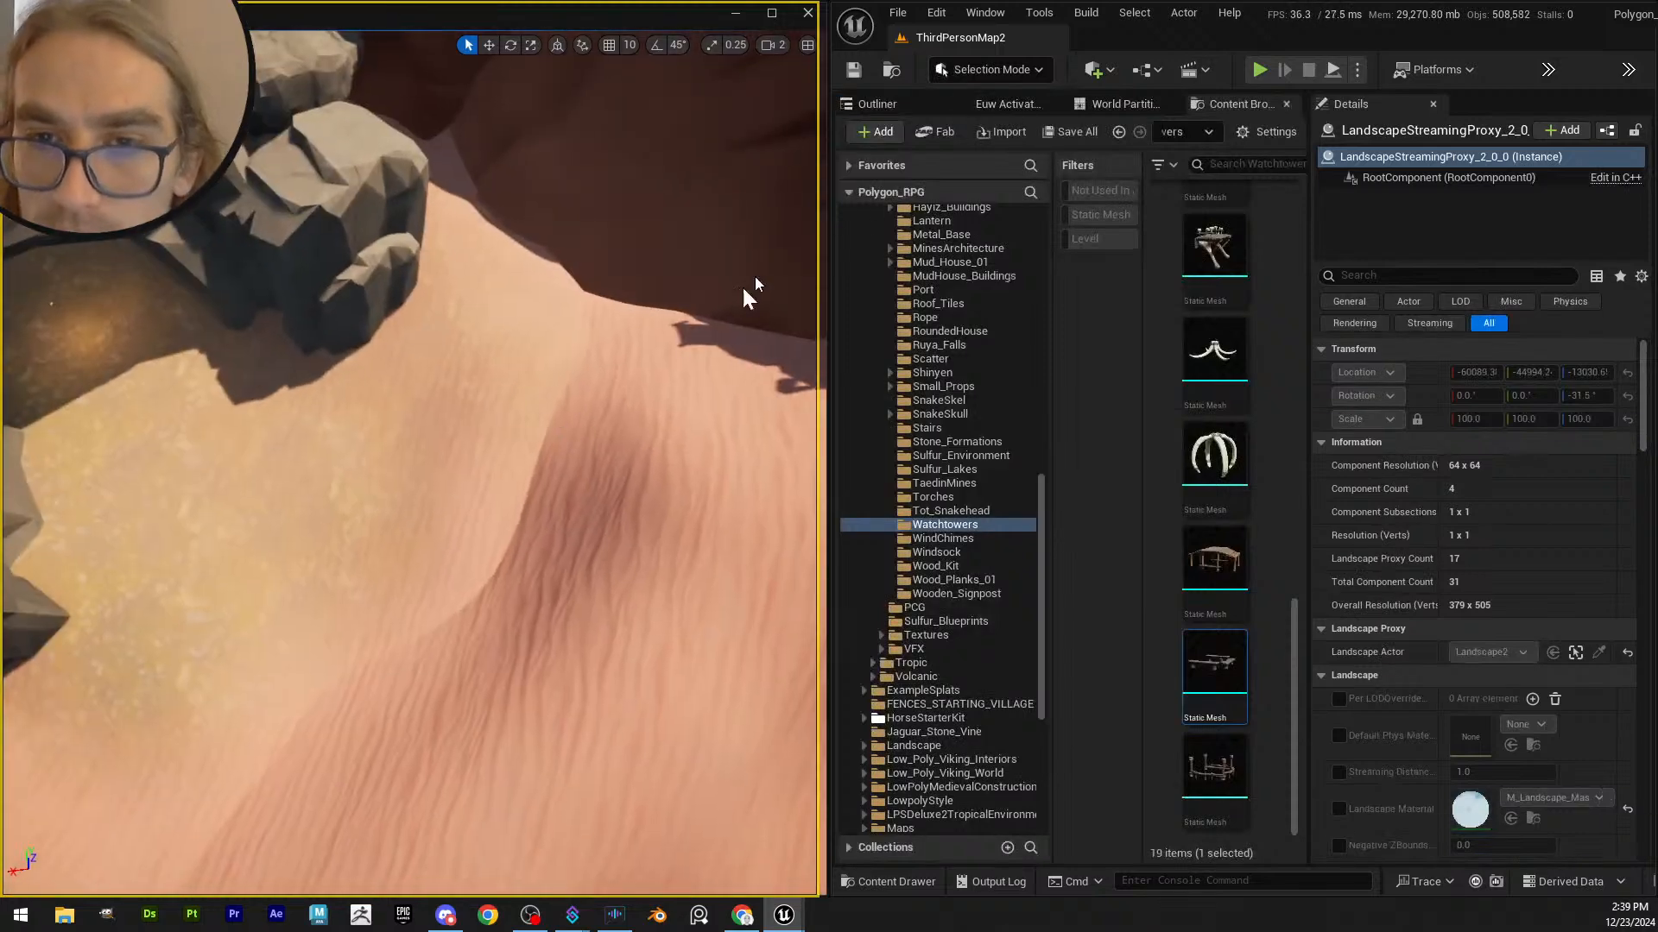
{"action": "right_click_drag", "start_coordinate": [748, 285], "coordinate": [748, 285]}
{"action": "scroll", "coordinate": [748, 285], "scroll_direction": "up", "scroll_amount": 1}
{"action": "right_click_drag", "start_coordinate": [710, 442], "coordinate": [674, 682]}
{"action": "scroll", "coordinate": [710, 442], "scroll_direction": "up", "scroll_amount": 1}
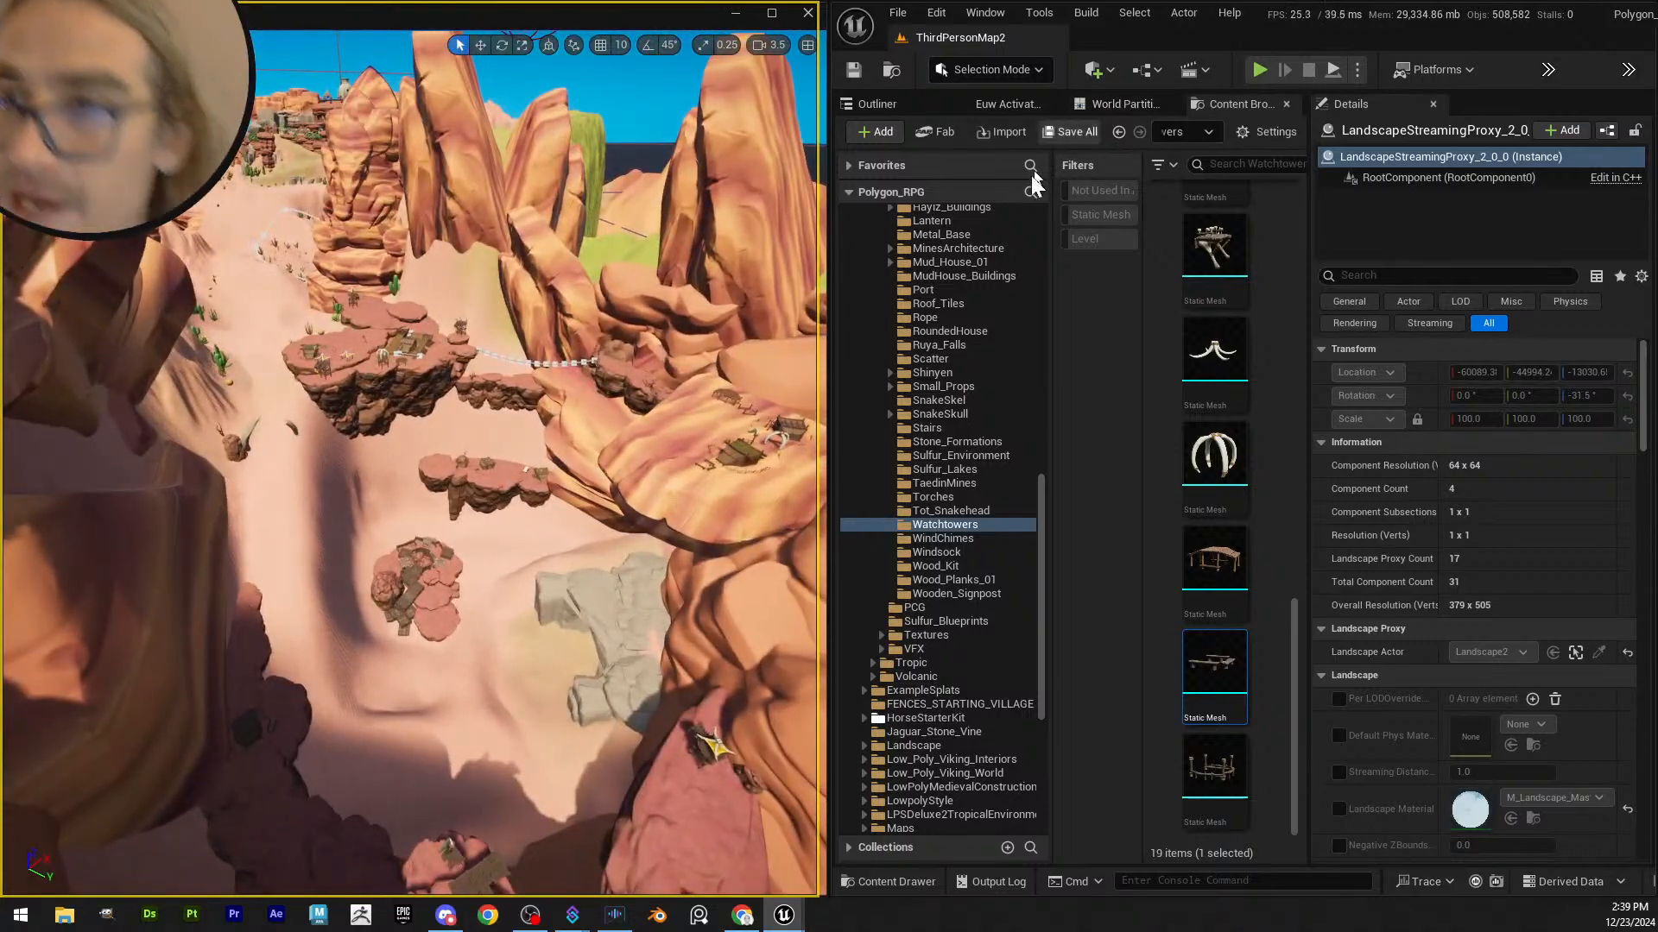
{"action": "left_click", "coordinate": [1077, 133]}
{"action": "left_click", "coordinate": [979, 653]}
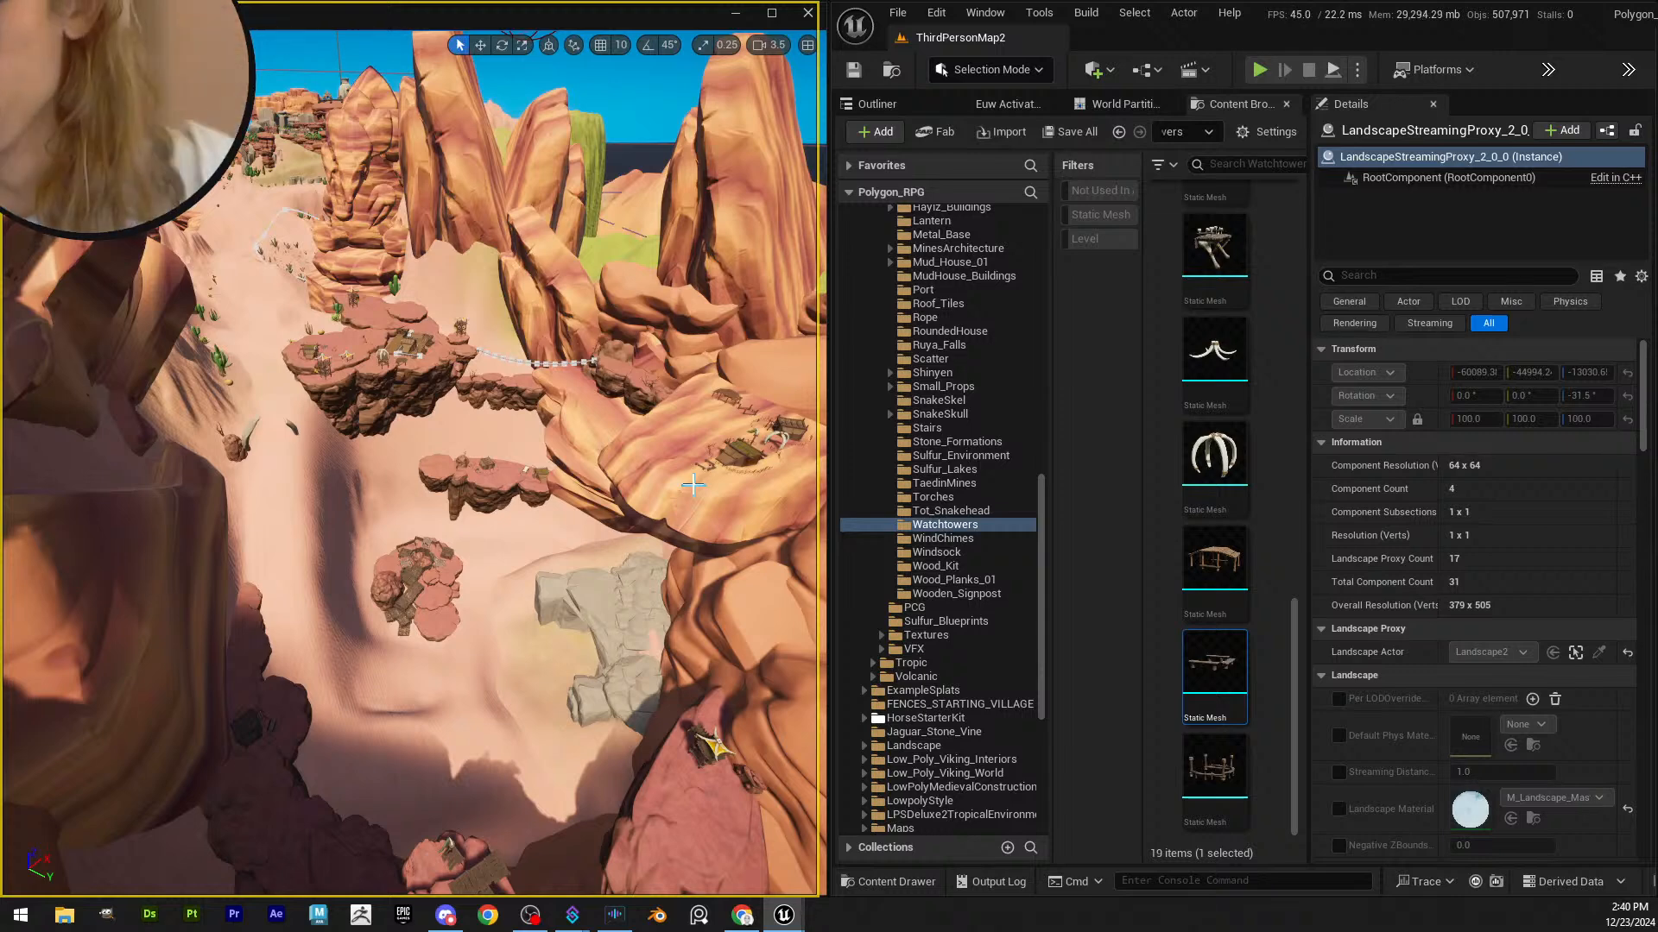
- Examine the canyon layout from above, along the hanging bridge and around the cliff ledge near the mining camp
{"action": "right_click_drag", "start_coordinate": [590, 446], "coordinate": [643, 380]}
{"action": "right_click_drag", "start_coordinate": [485, 434], "coordinate": [608, 754]}
{"action": "scroll", "coordinate": [608, 754], "scroll_direction": "down", "scroll_amount": 1}
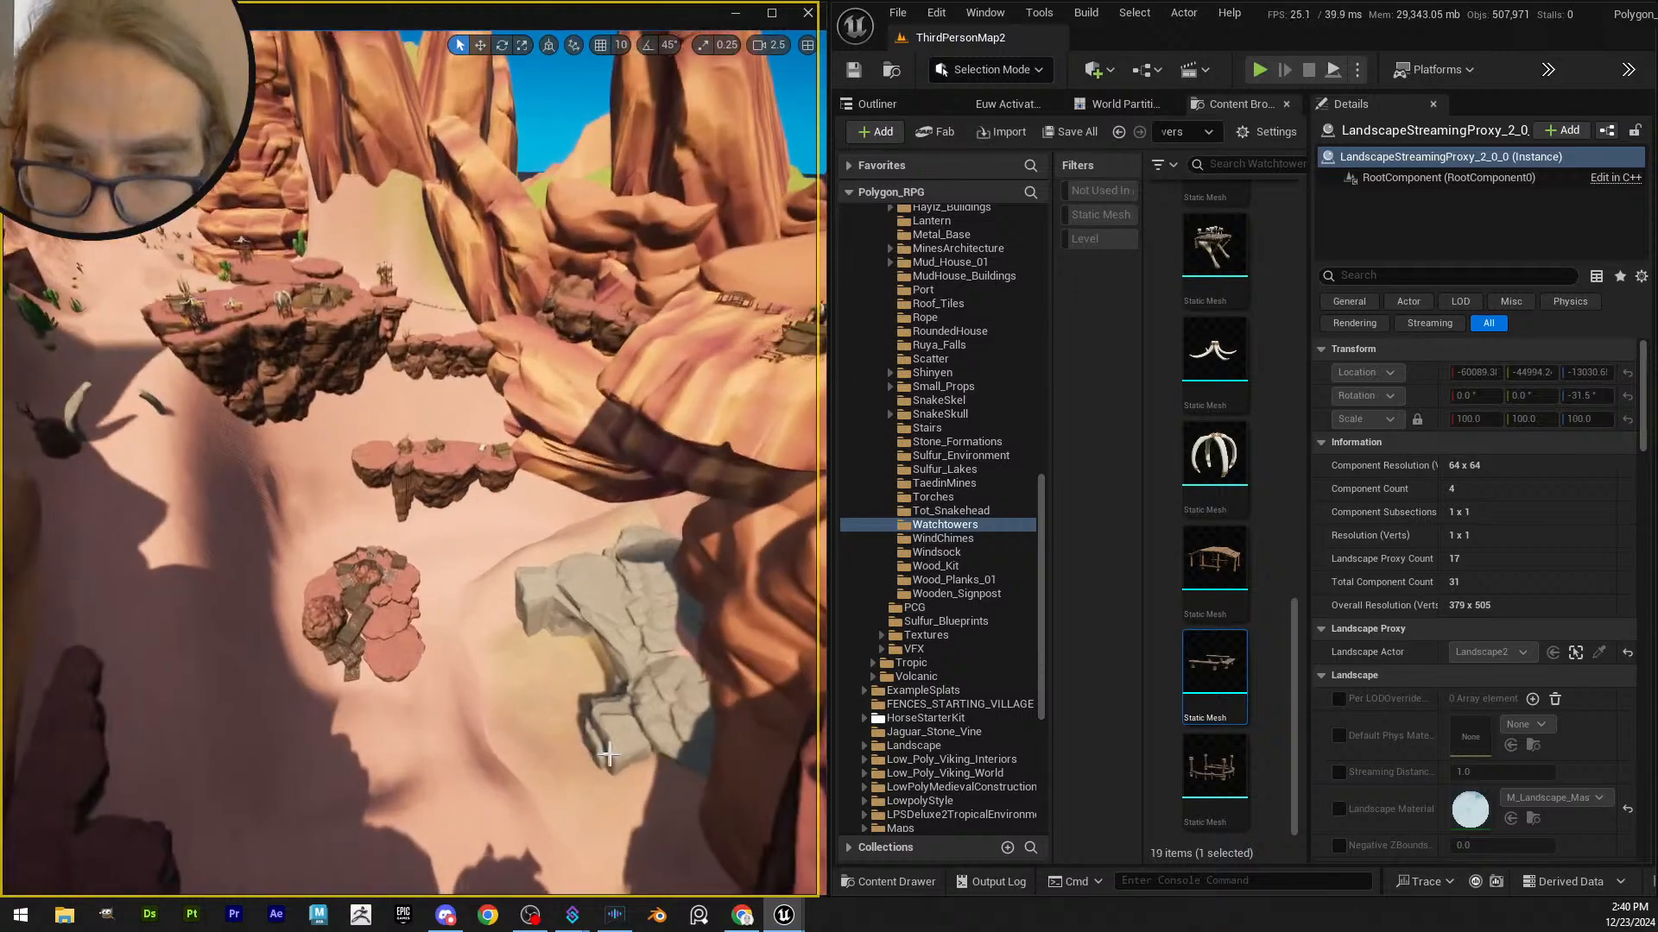
{"action": "right_click_drag", "start_coordinate": [500, 572], "coordinate": [548, 604]}
{"action": "key", "text": "w"}
{"action": "scroll", "coordinate": [544, 587], "scroll_direction": "down", "scroll_amount": 1}
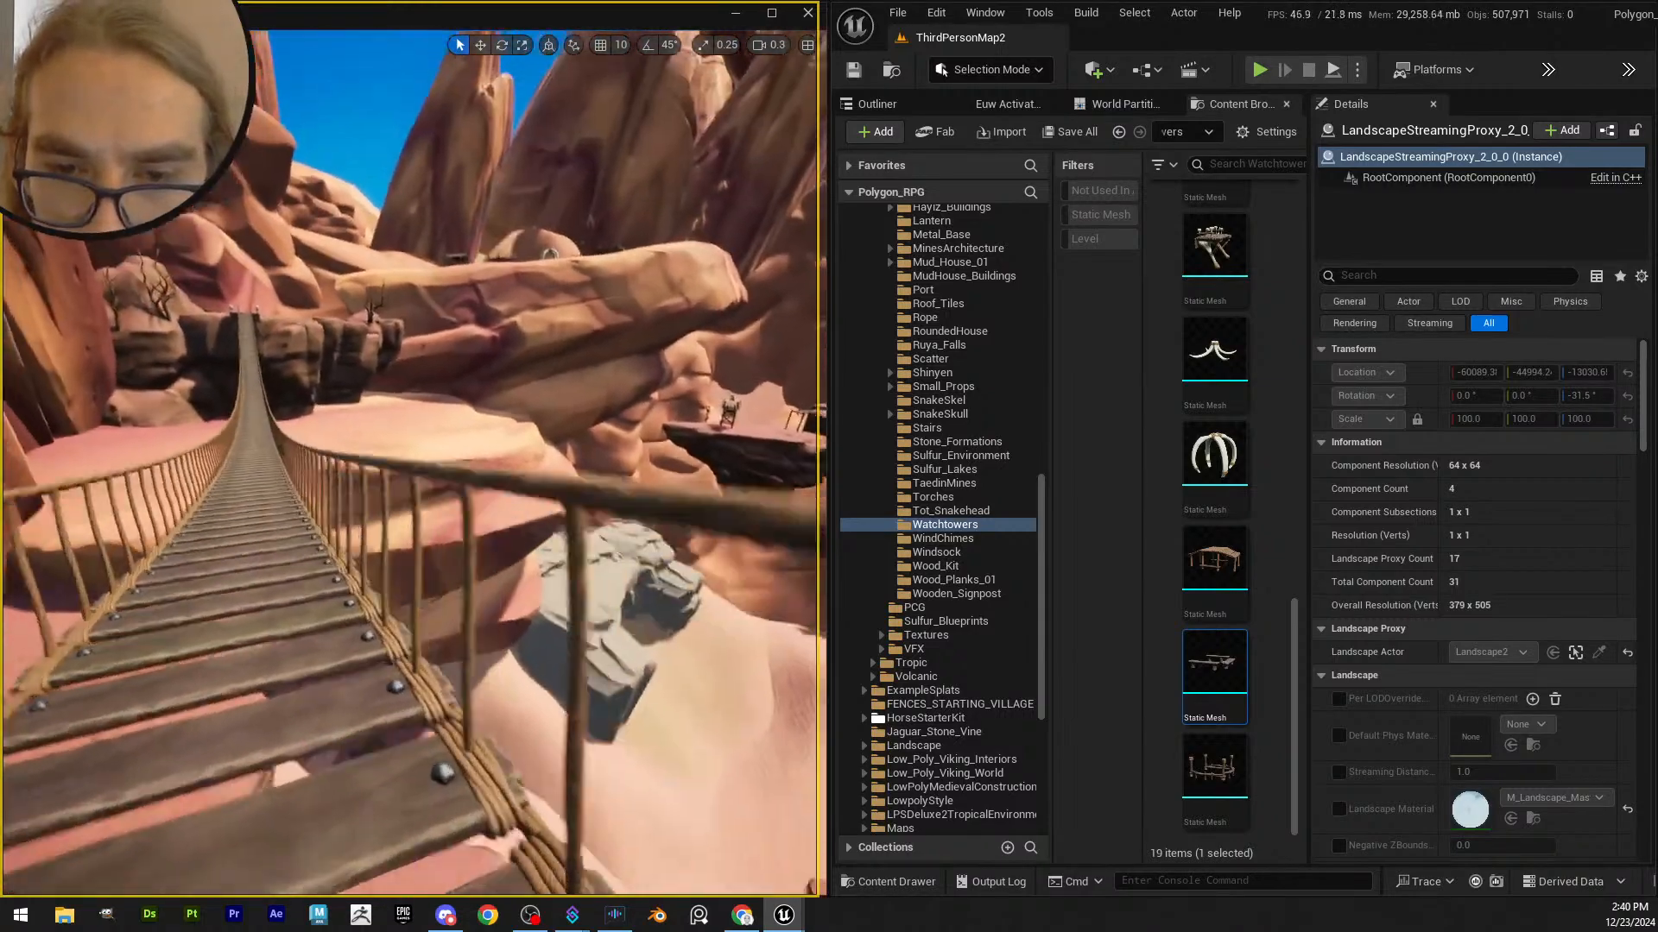
{"action": "right_click_drag", "start_coordinate": [306, 490], "coordinate": [323, 522]}
{"action": "key", "text": "w"}
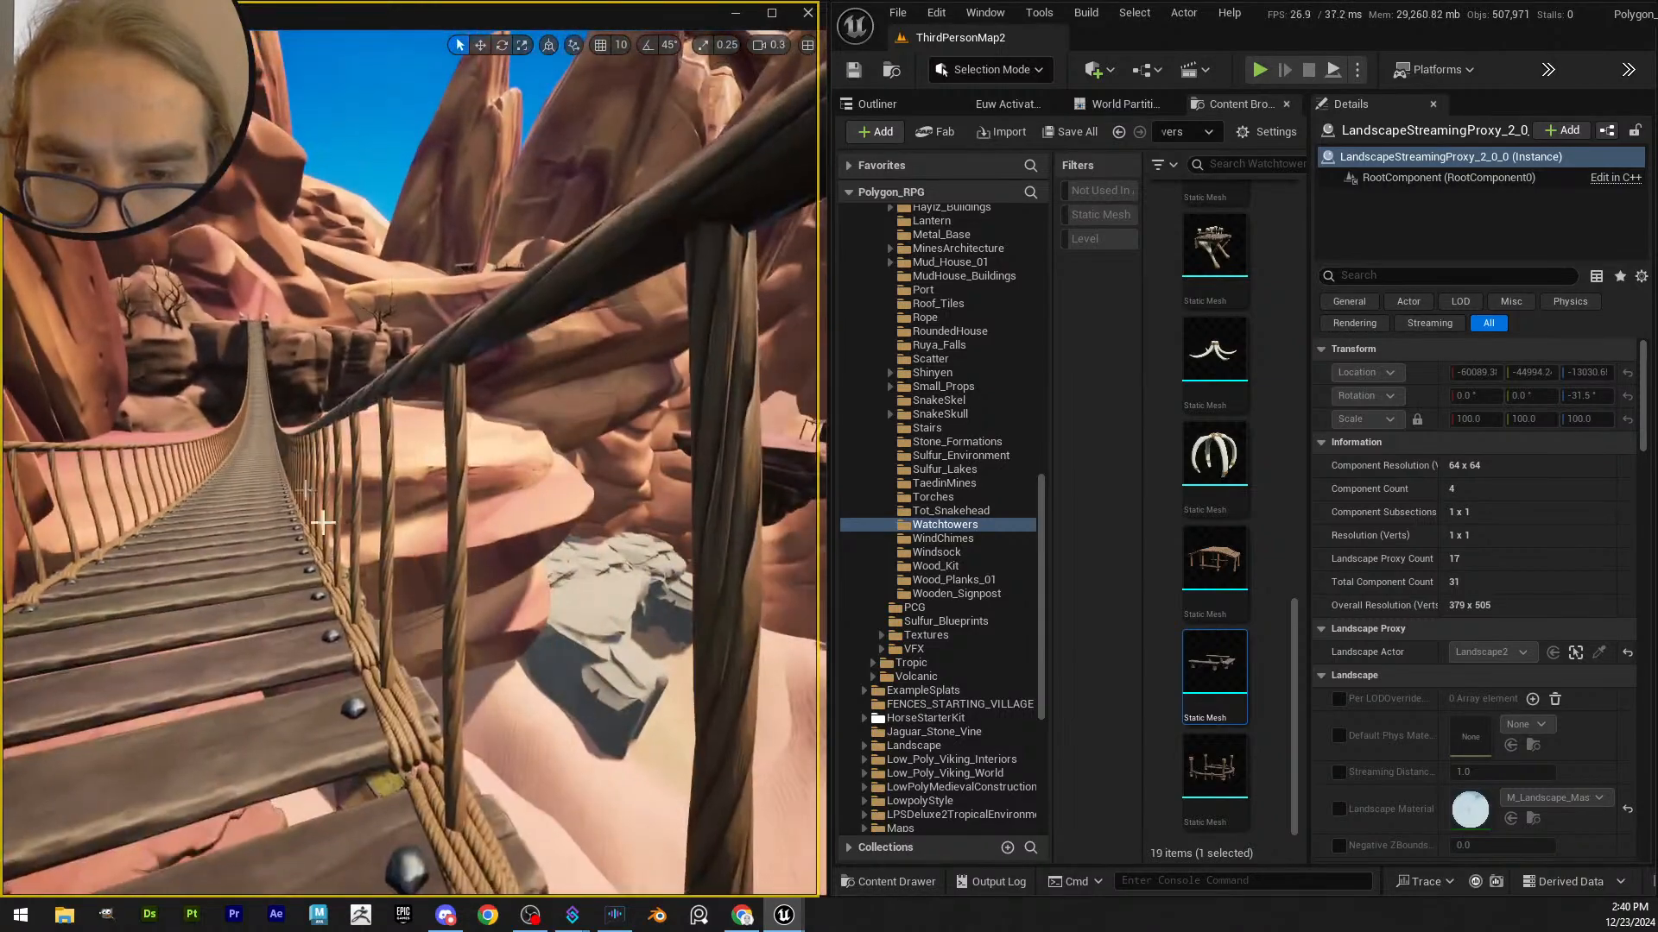
{"action": "key", "text": "s"}
{"action": "mouse_move", "coordinate": [451, 555]}
{"action": "right_mouse_down"}
{"action": "mouse_move", "coordinate": [342, 523]}
{"action": "mouse_move", "coordinate": [408, 629]}
{"action": "mouse_move", "coordinate": [487, 583]}
{"action": "mouse_move", "coordinate": [579, 591]}
{"action": "mouse_move", "coordinate": [451, 585]}
{"action": "right_mouse_up"}
{"action": "scroll", "coordinate": [451, 556], "scroll_direction": "up", "scroll_amount": 3}
{"action": "key", "text": "w"}
{"action": "scroll", "coordinate": [572, 595], "scroll_direction": "up", "scroll_amount": 3}
{"action": "scroll", "coordinate": [565, 584], "scroll_direction": "up", "scroll_amount": 2}
{"action": "key", "text": "s"}
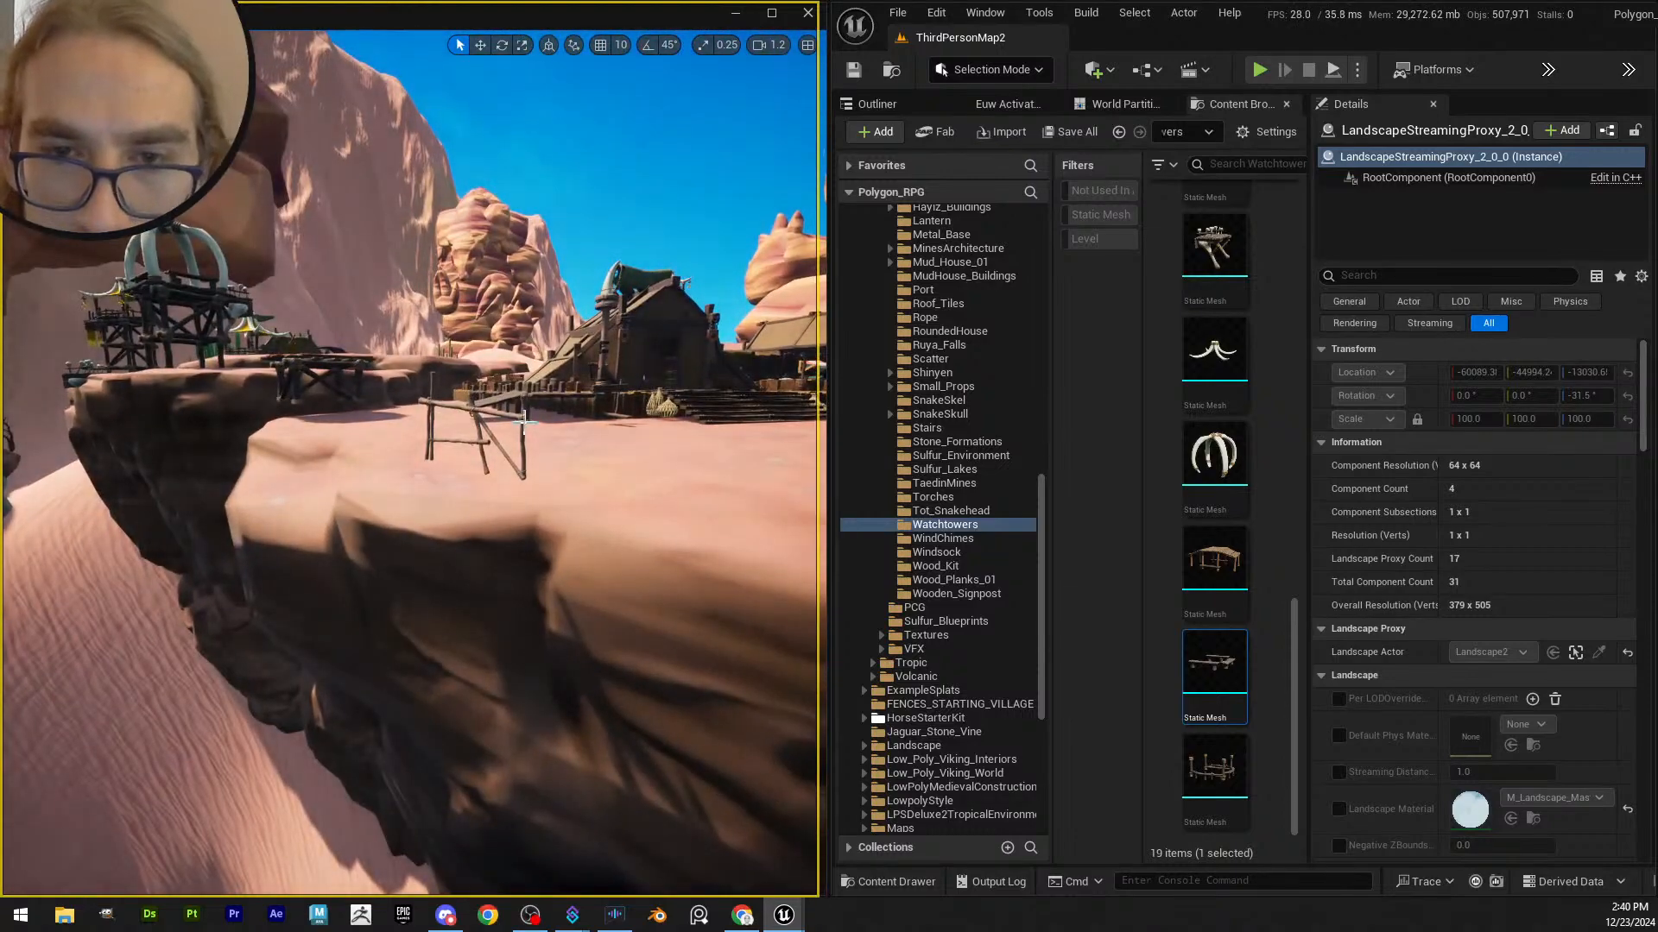
- Open the LI_TaedinMinesBlockout level instance for editing and select the large rock under the cliff-ledge fence
{"action": "left_click", "coordinate": [524, 420]}
{"action": "right_click", "coordinate": [557, 432]}
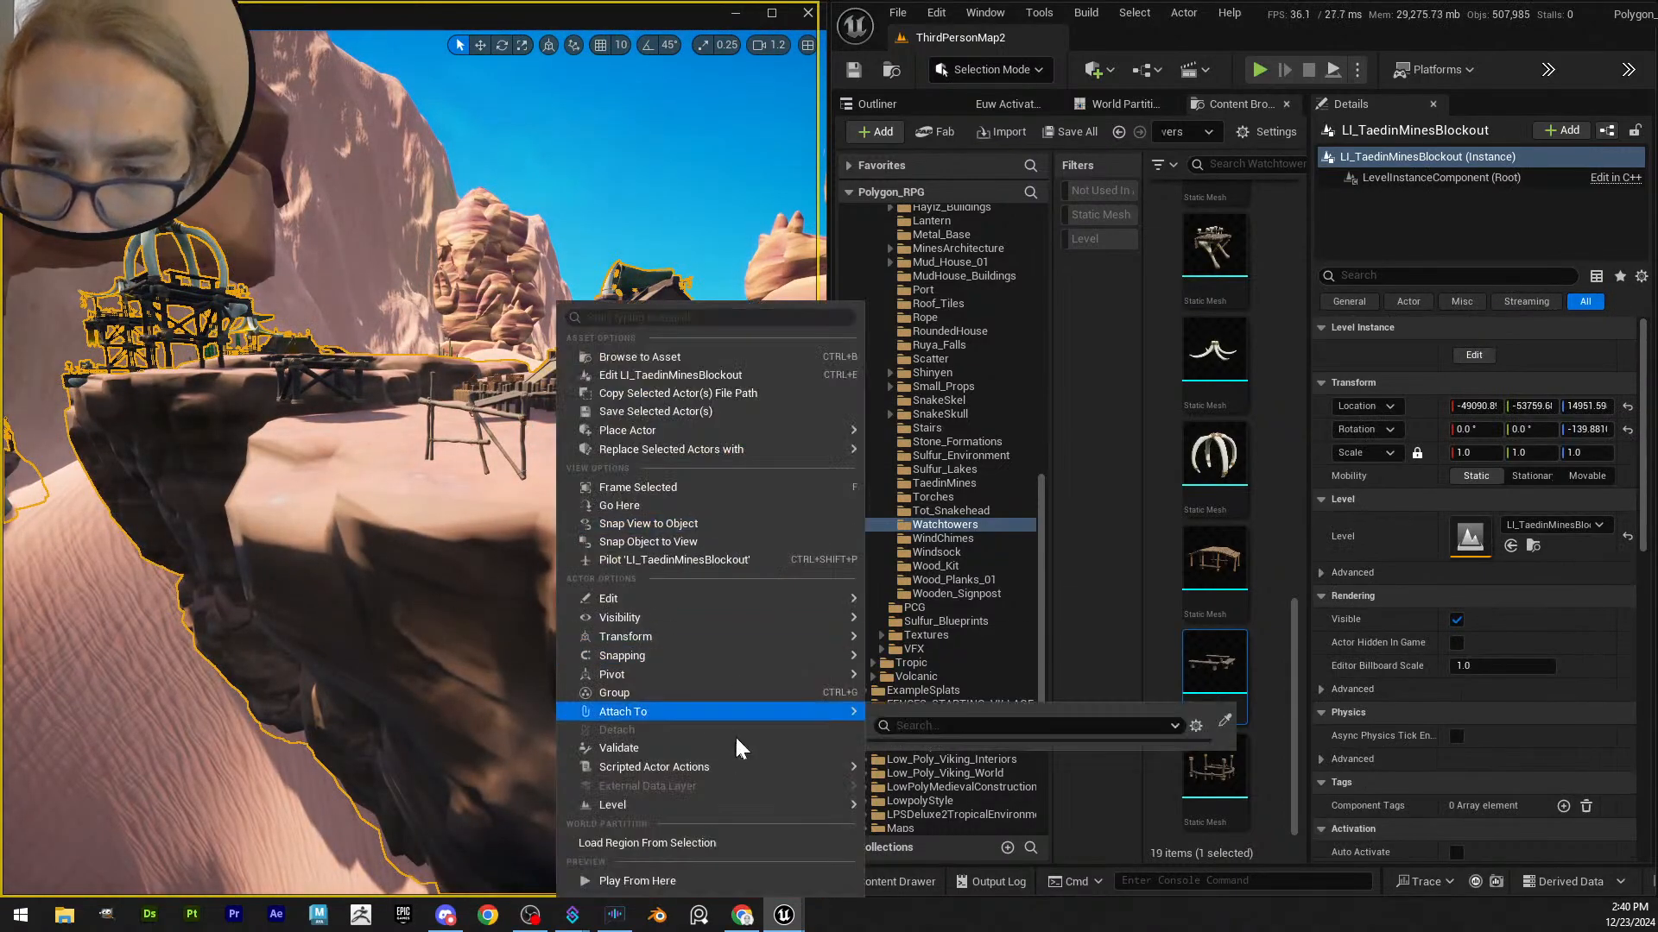
{"action": "mouse_move", "coordinate": [760, 805]}
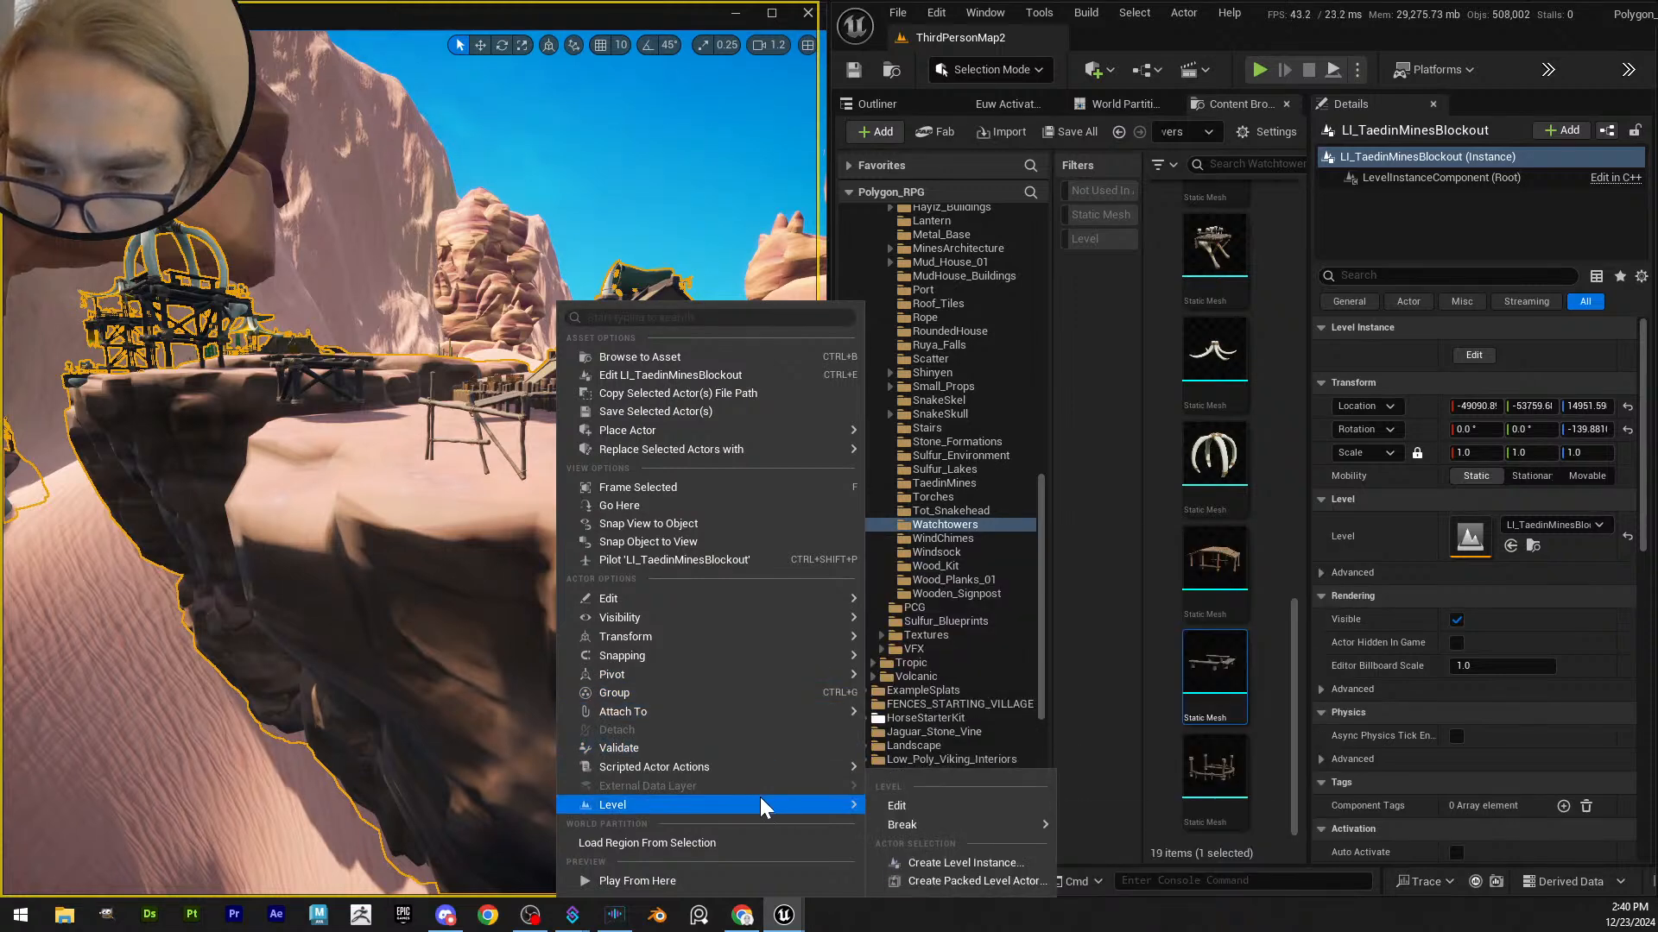
{"action": "left_click", "coordinate": [957, 803]}
{"action": "left_click", "coordinate": [490, 428]}
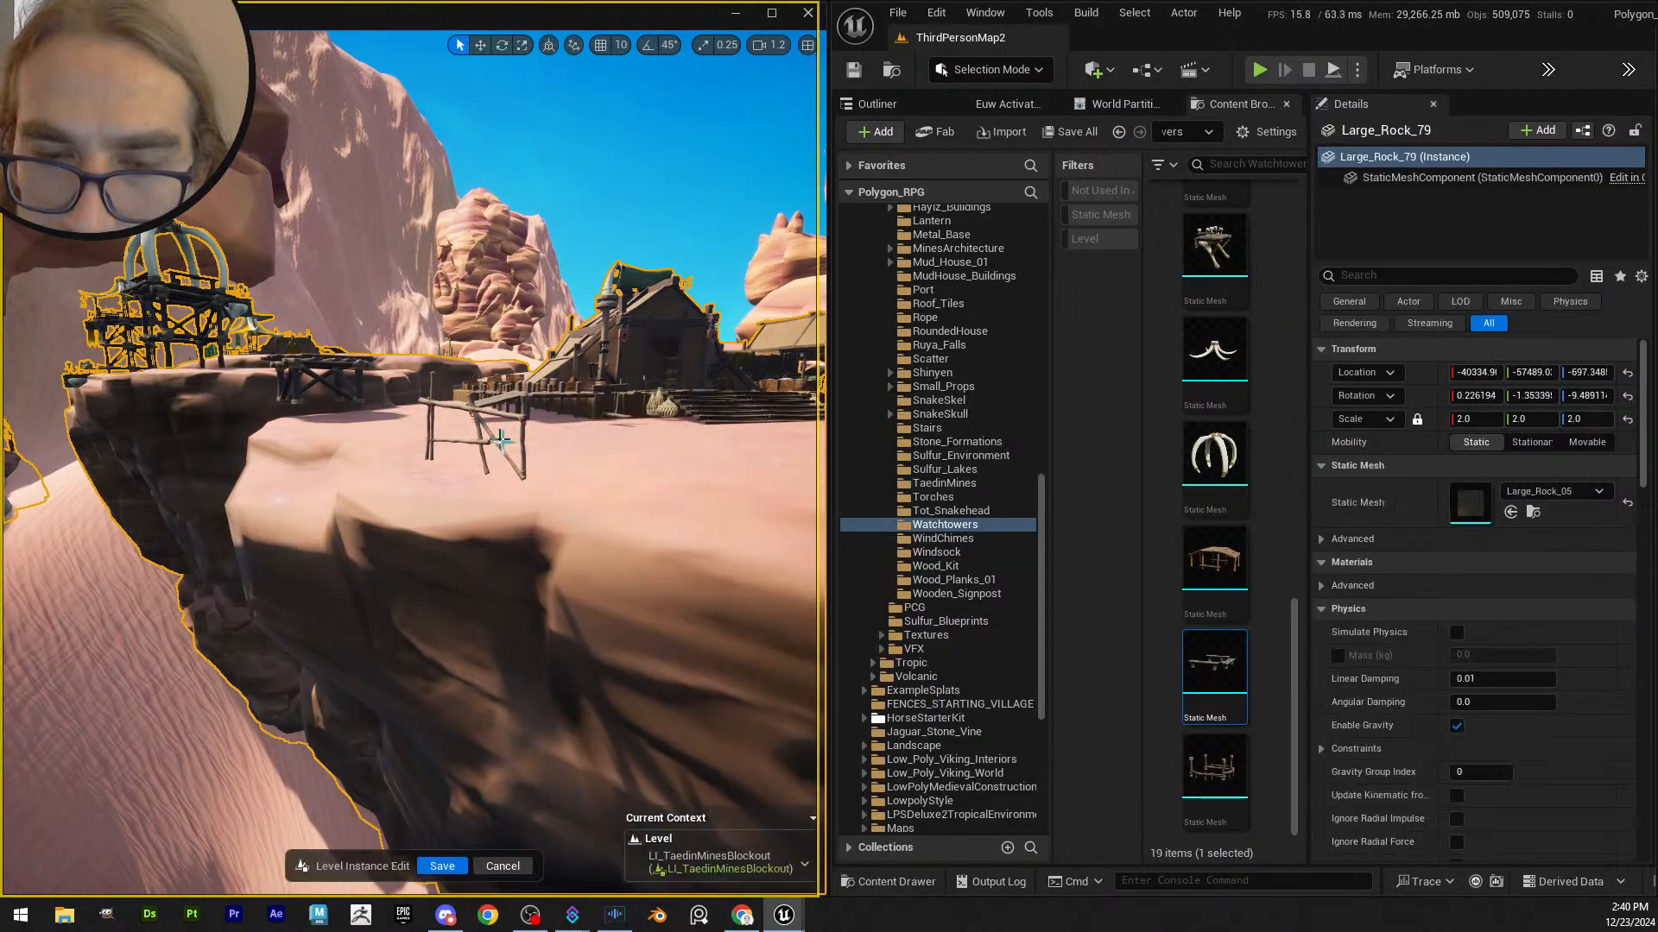
- Select the wooden fence on the cliff ledge, move it along the rock and try to snap it to the floor
{"action": "scroll", "coordinate": [538, 452], "scroll_direction": "up", "scroll_amount": 5}
{"action": "right_click_drag", "start_coordinate": [374, 420], "coordinate": [374, 420]}
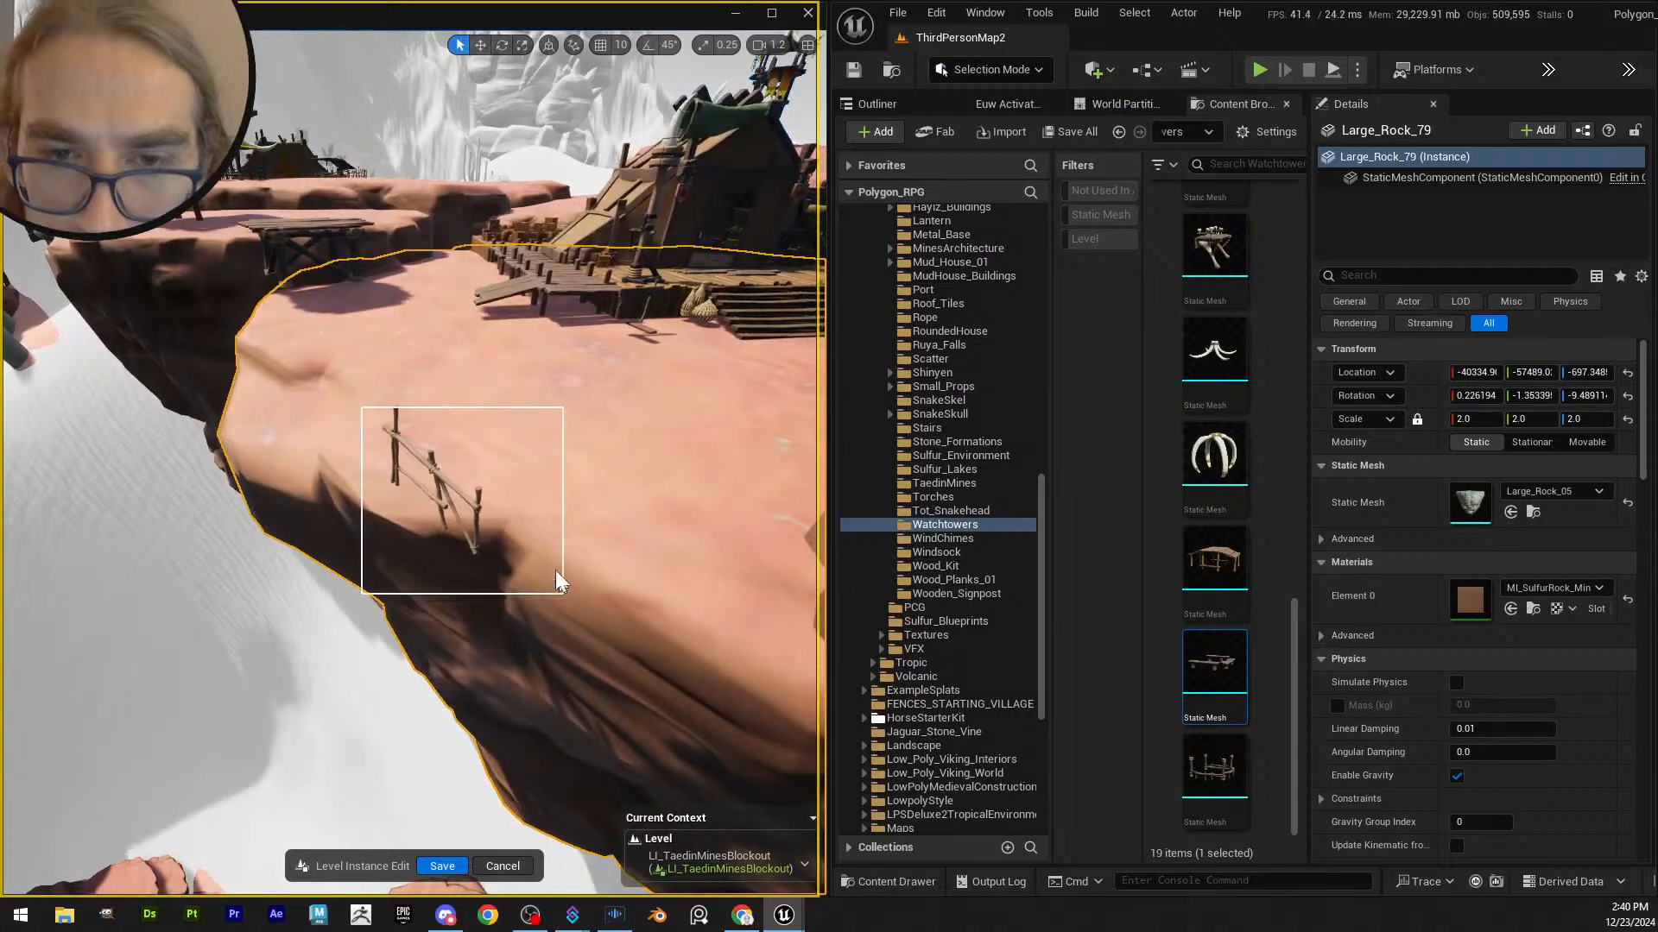
{"action": "left_click_drag", "start_coordinate": [558, 575], "coordinate": [526, 552], "text": "ctrl+alt"}
{"action": "right_click_drag", "start_coordinate": [399, 478], "coordinate": [422, 436]}
{"action": "left_click", "coordinate": [375, 366]}
{"action": "key", "text": "w"}
{"action": "left_click_drag", "start_coordinate": [403, 438], "coordinate": [577, 443]}
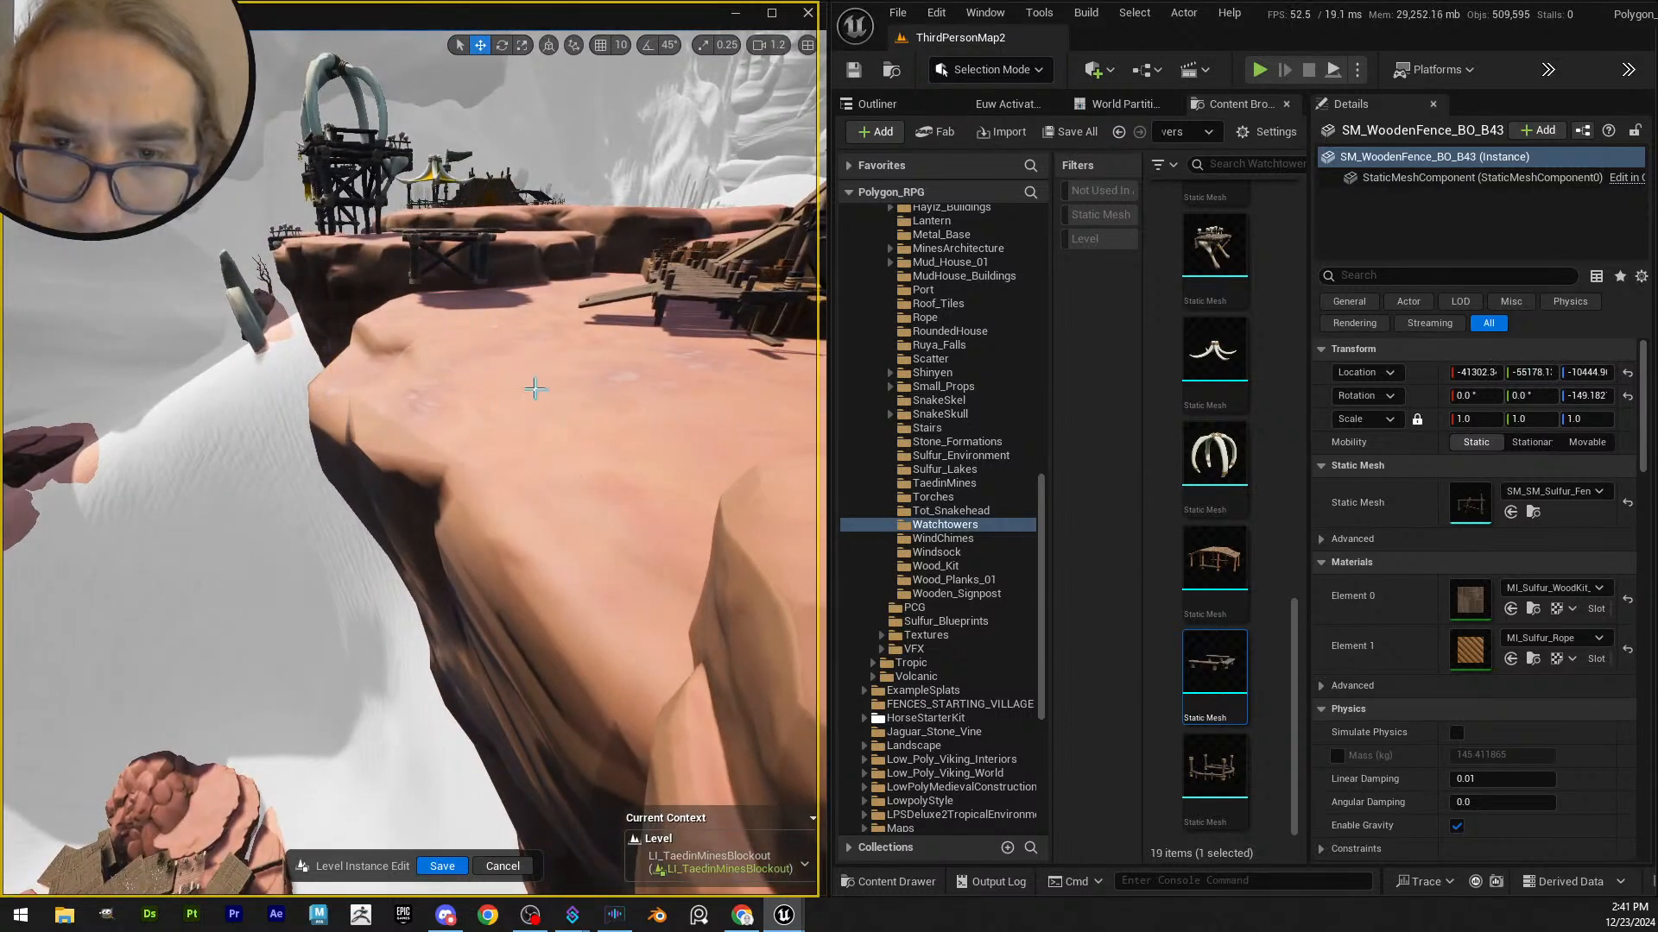
{"action": "key", "text": "End"}
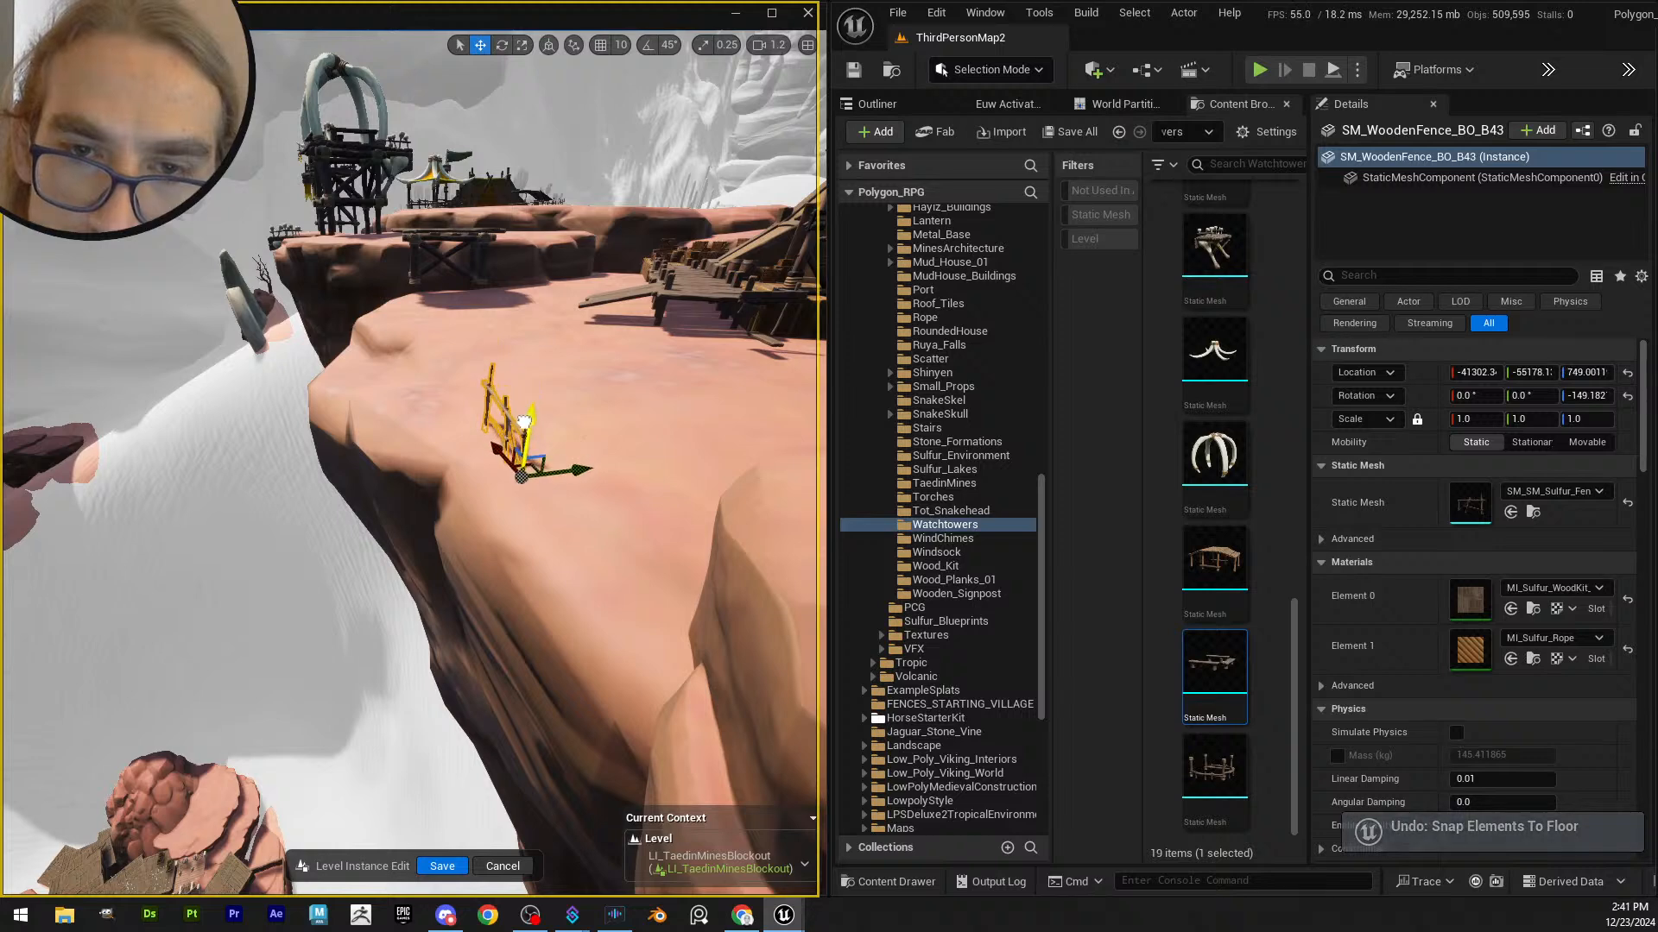
- Shift the wooden fence up against the boulder pile and rotate it to about -171° so it follows the cliff edge
{"action": "right_click_drag", "start_coordinate": [481, 459], "coordinate": [481, 458]}
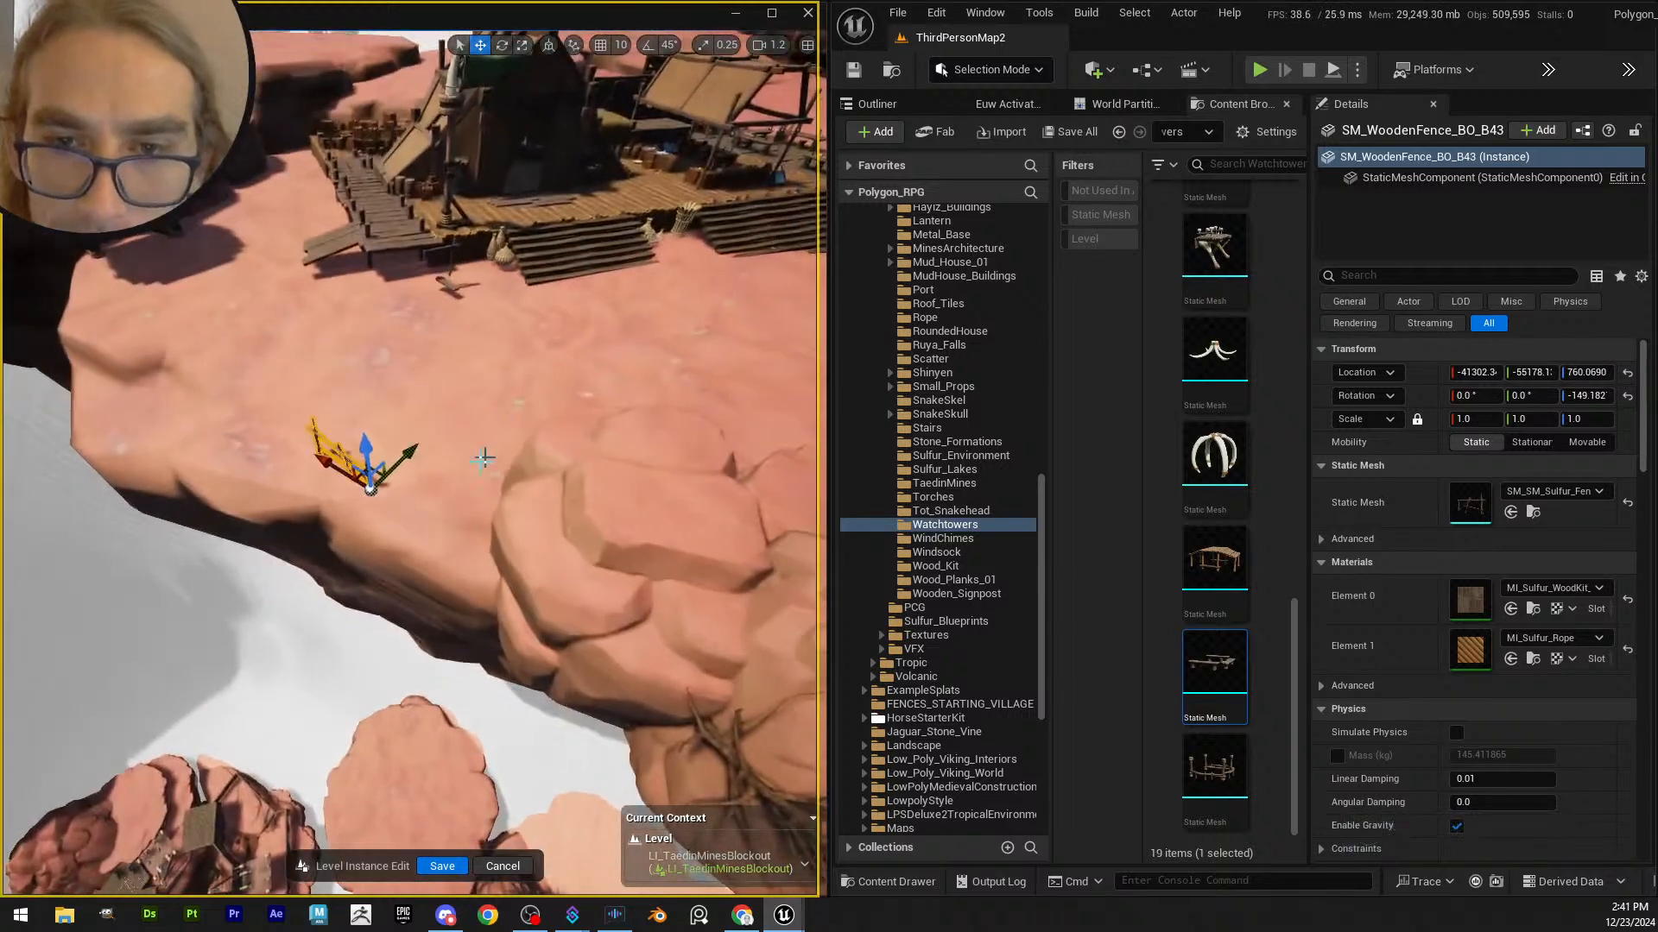
{"action": "left_click_drag", "start_coordinate": [395, 518], "coordinate": [393, 518]}
{"action": "key", "text": "e"}
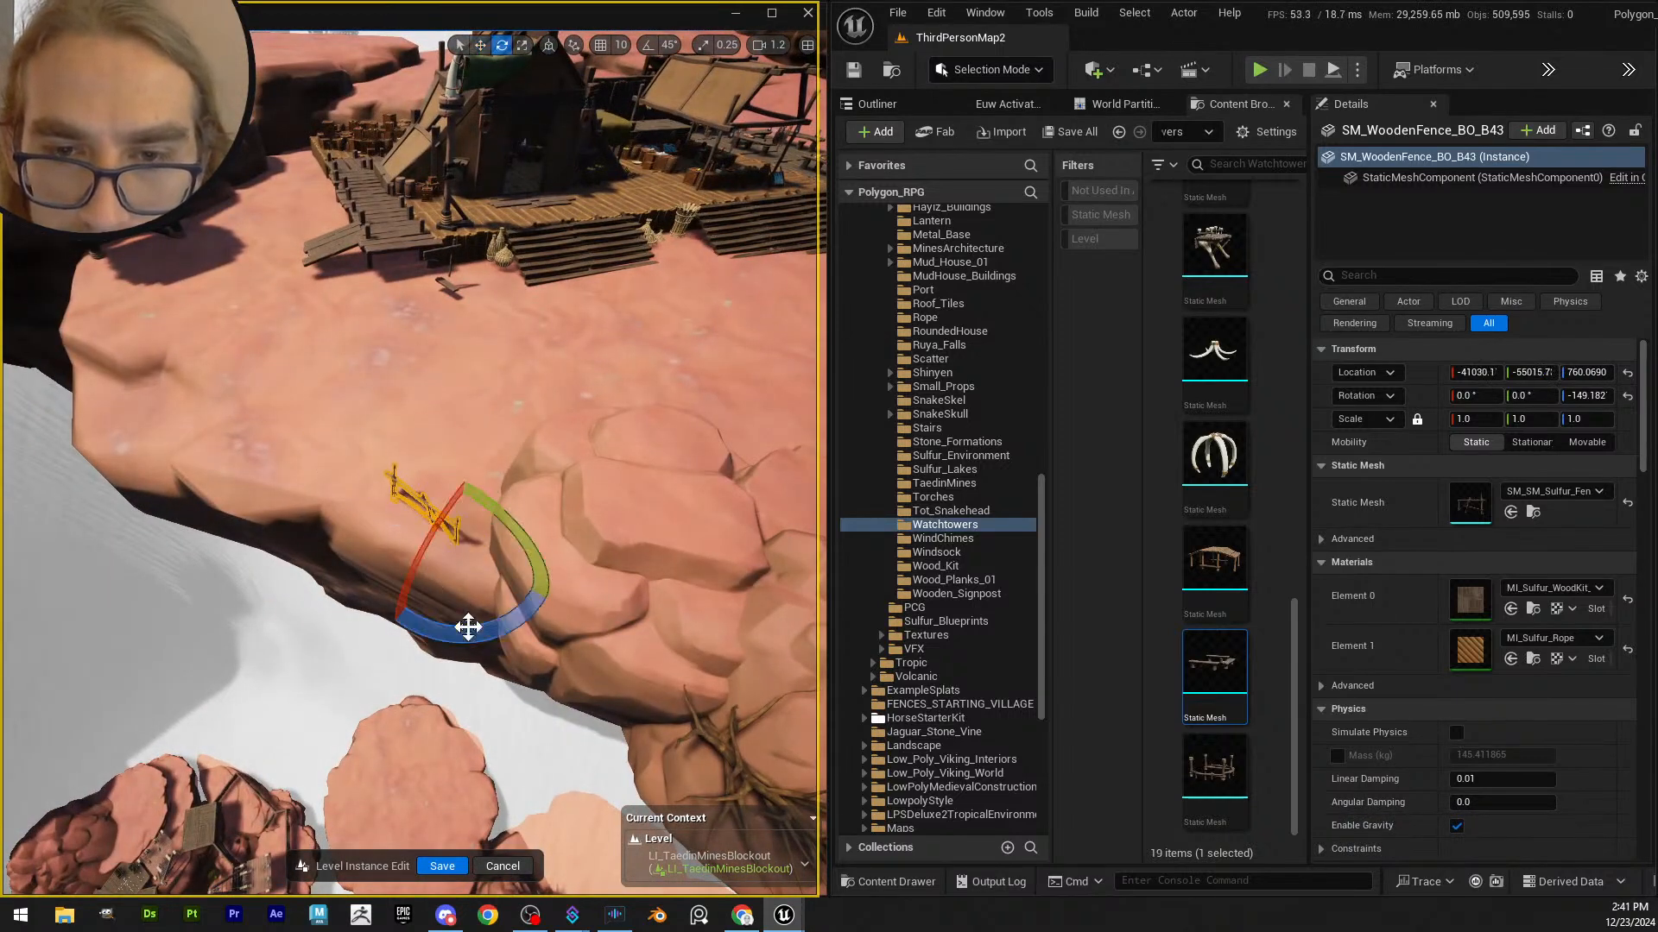
{"action": "left_click_drag", "start_coordinate": [469, 628], "coordinate": [477, 618]}
{"action": "key", "text": "w"}
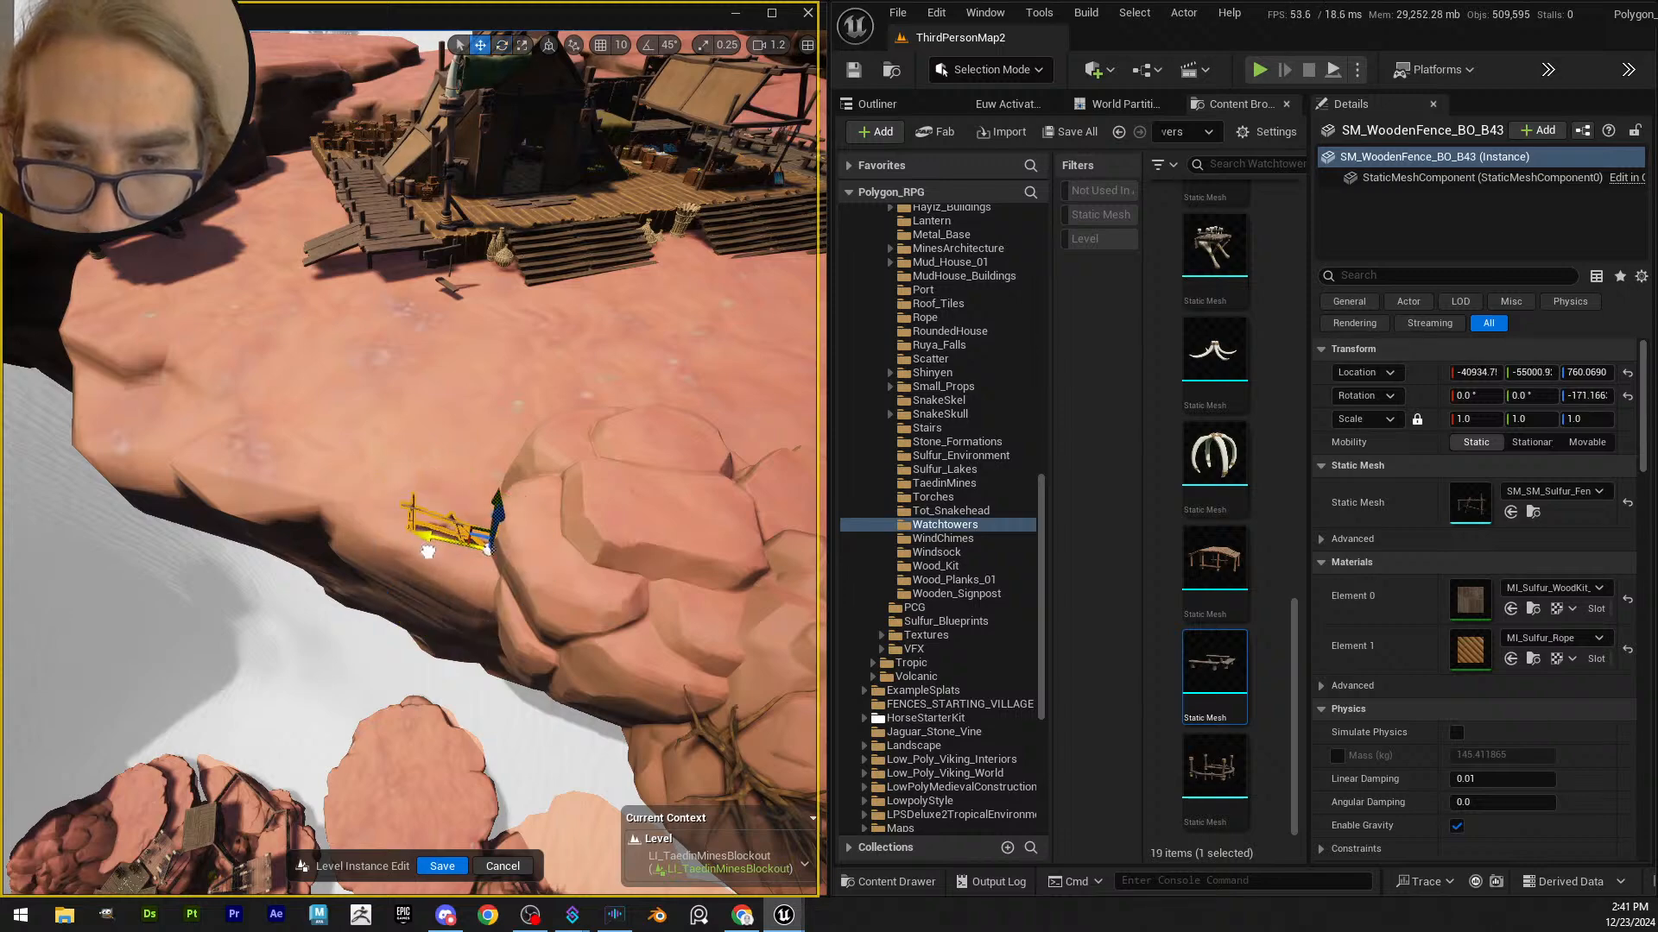
{"action": "key", "text": "e"}
{"action": "key", "text": "w"}
- Lower the round watchtower floor to a height of about 797, nudge it toward the cliff edge and save the level instance edit
{"action": "right_click_drag", "start_coordinate": [458, 562], "coordinate": [384, 264]}
{"action": "left_click", "coordinate": [384, 264]}
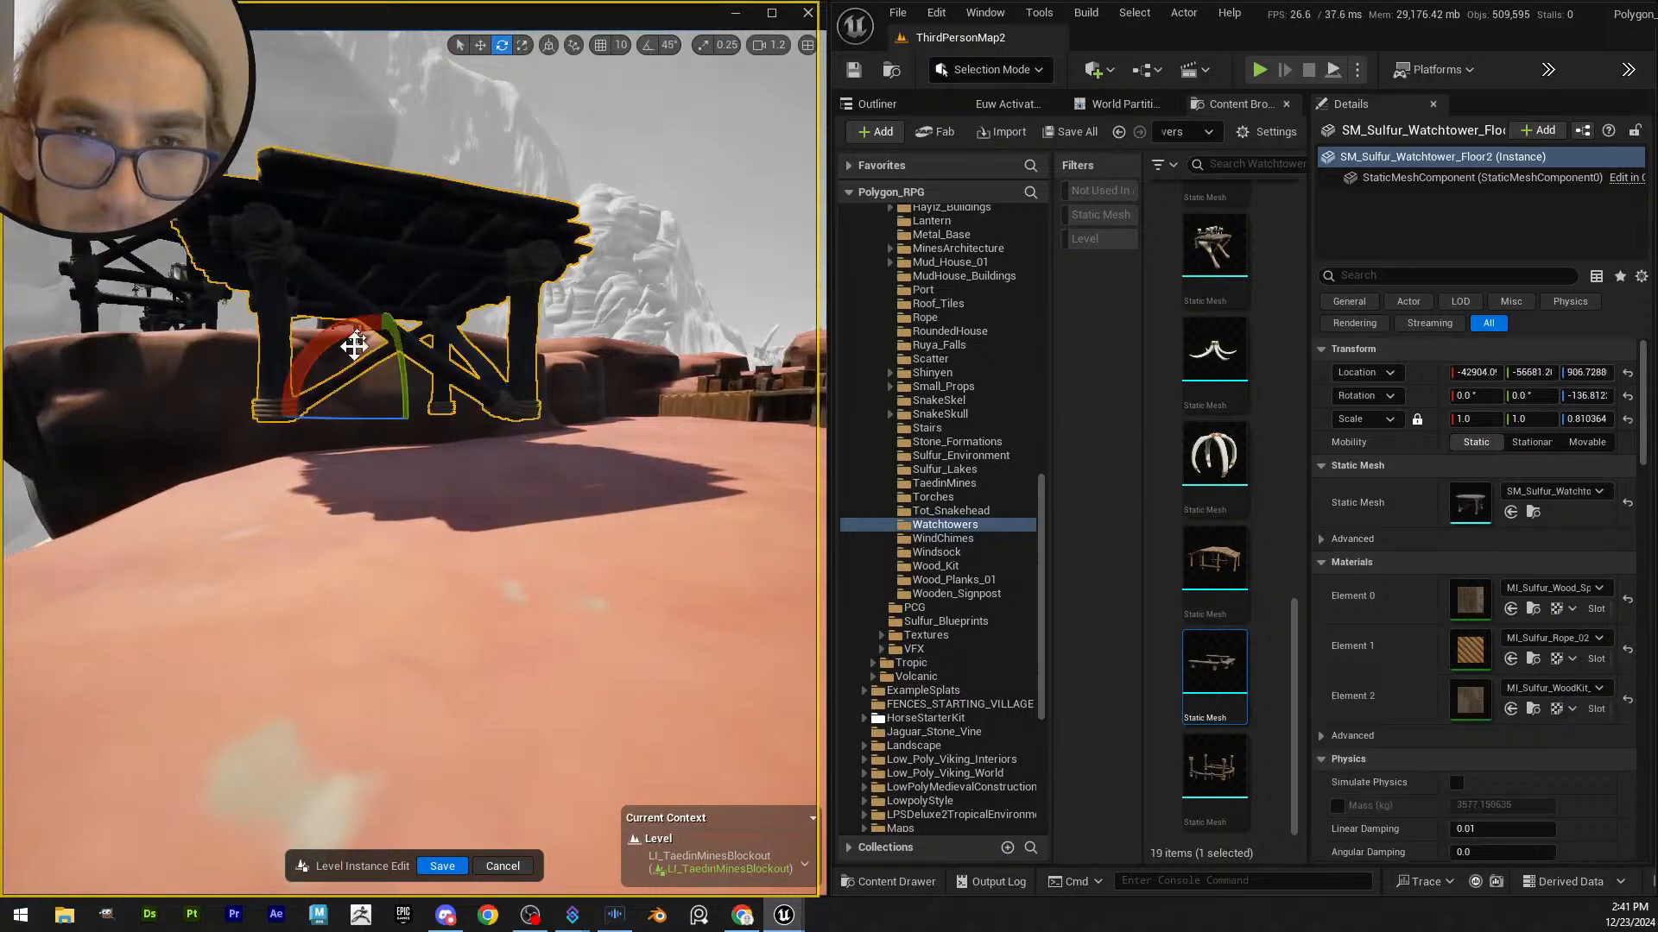
{"action": "left_click_drag", "start_coordinate": [386, 342], "coordinate": [388, 404]}
{"action": "key", "text": "e"}
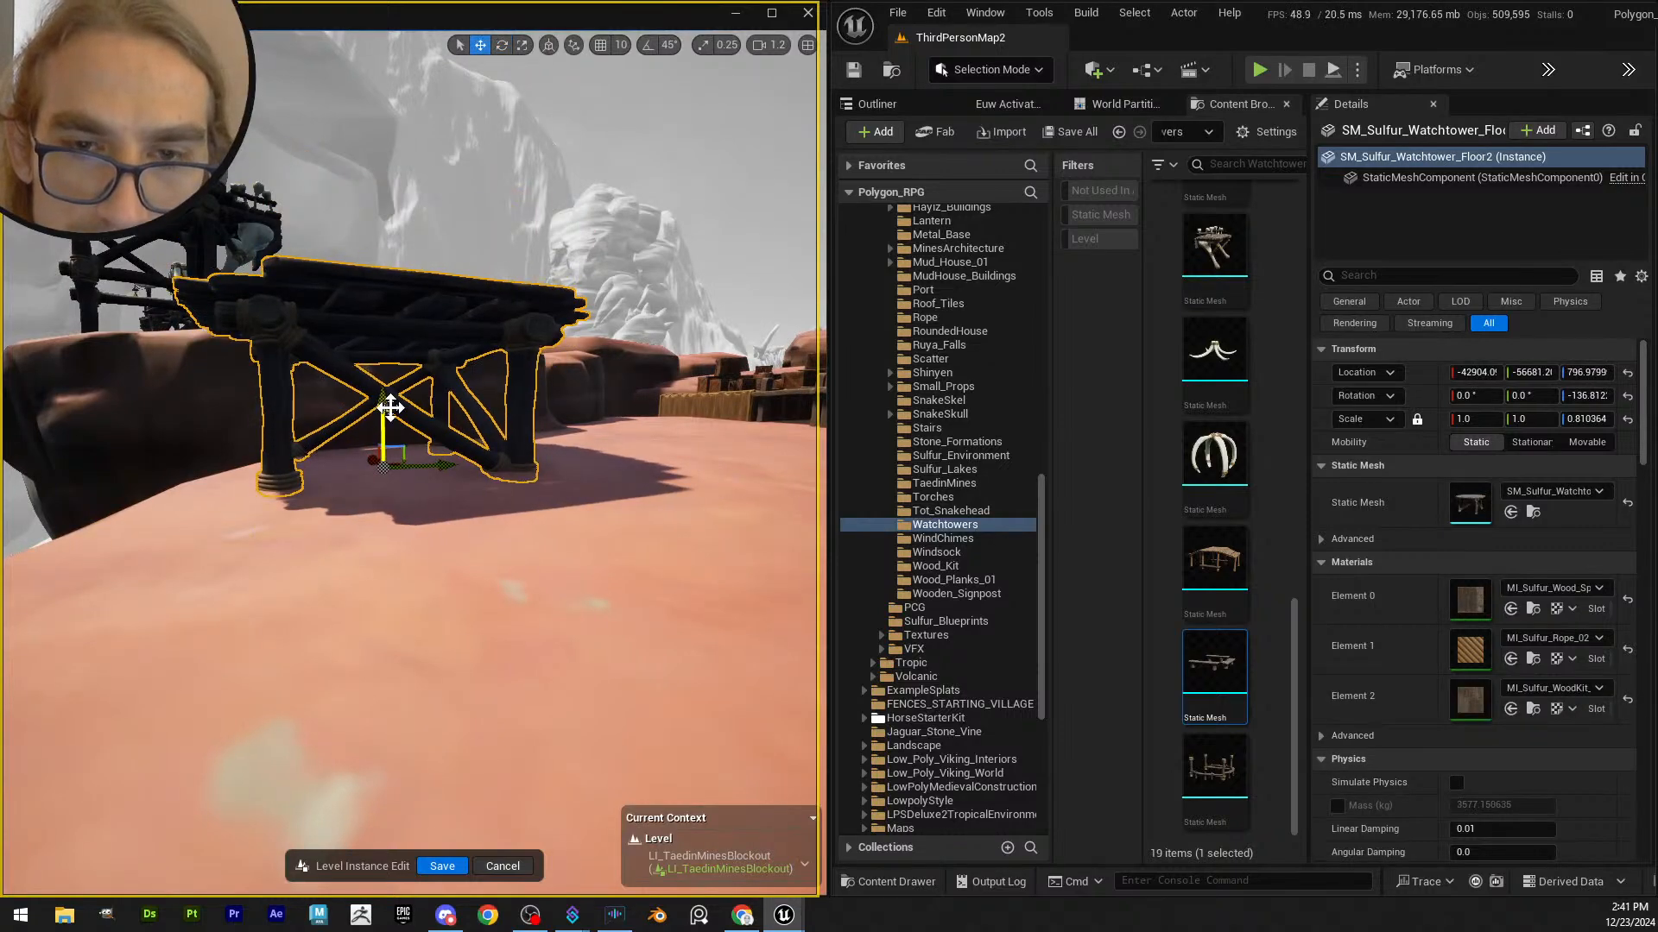
{"action": "right_click_drag", "start_coordinate": [388, 404], "coordinate": [389, 404]}
{"action": "right_click_drag", "start_coordinate": [418, 572], "coordinate": [418, 572]}
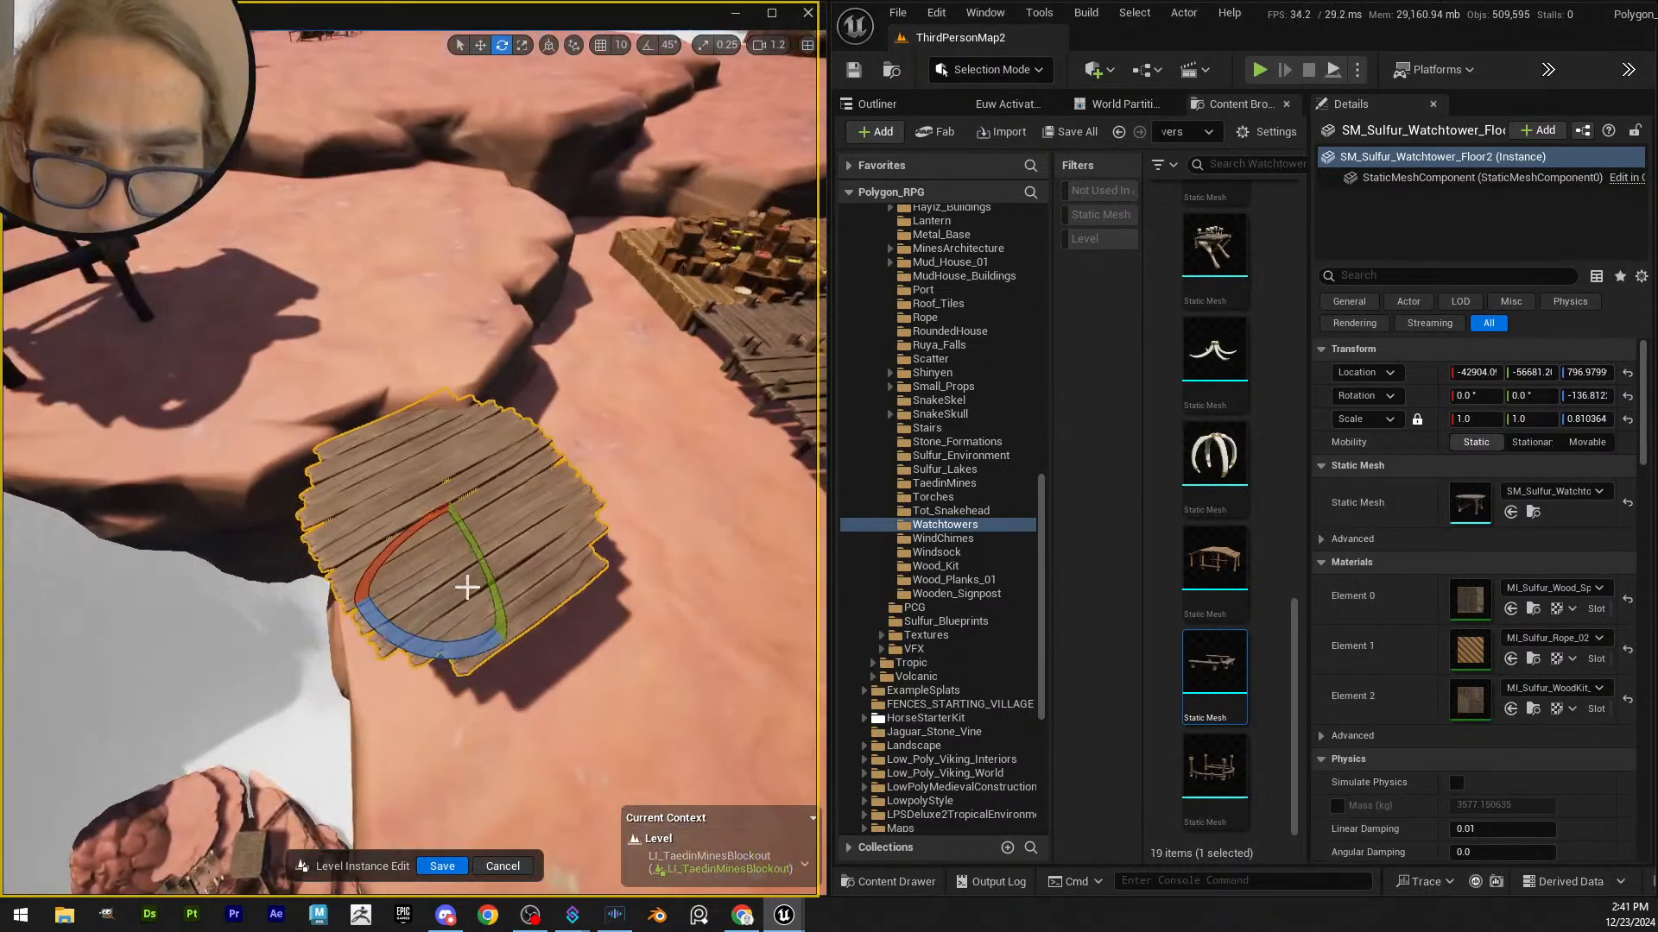
{"action": "key", "text": "w"}
{"action": "left_click_drag", "start_coordinate": [418, 518], "coordinate": [405, 505]}
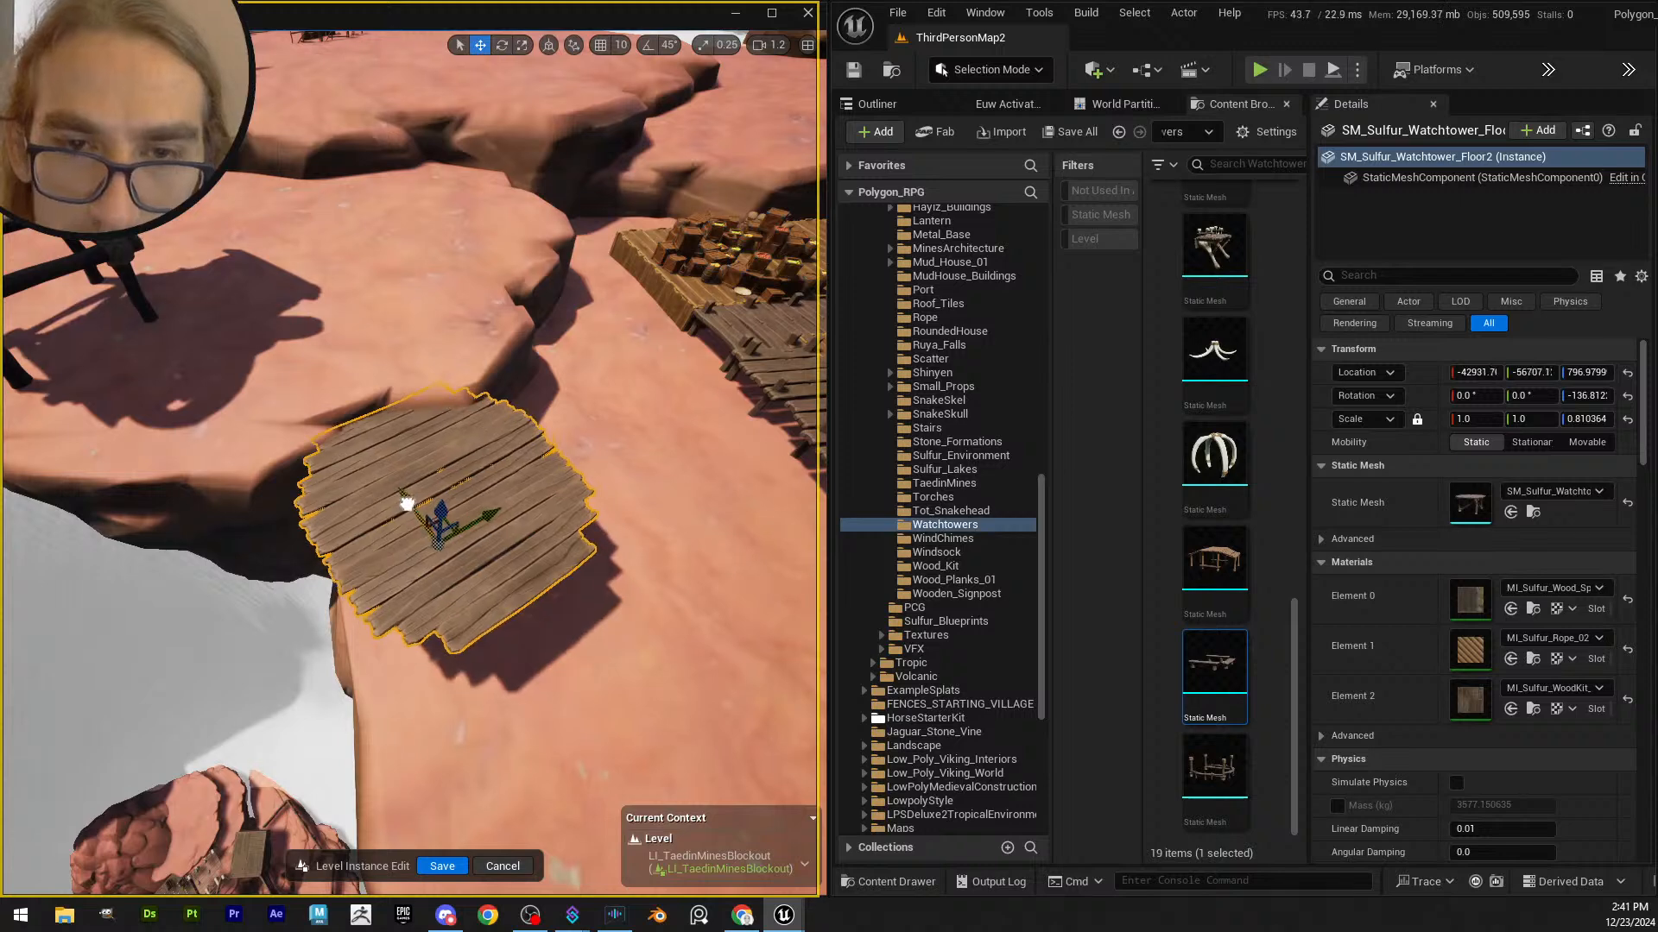
{"action": "left_click", "coordinate": [442, 866]}
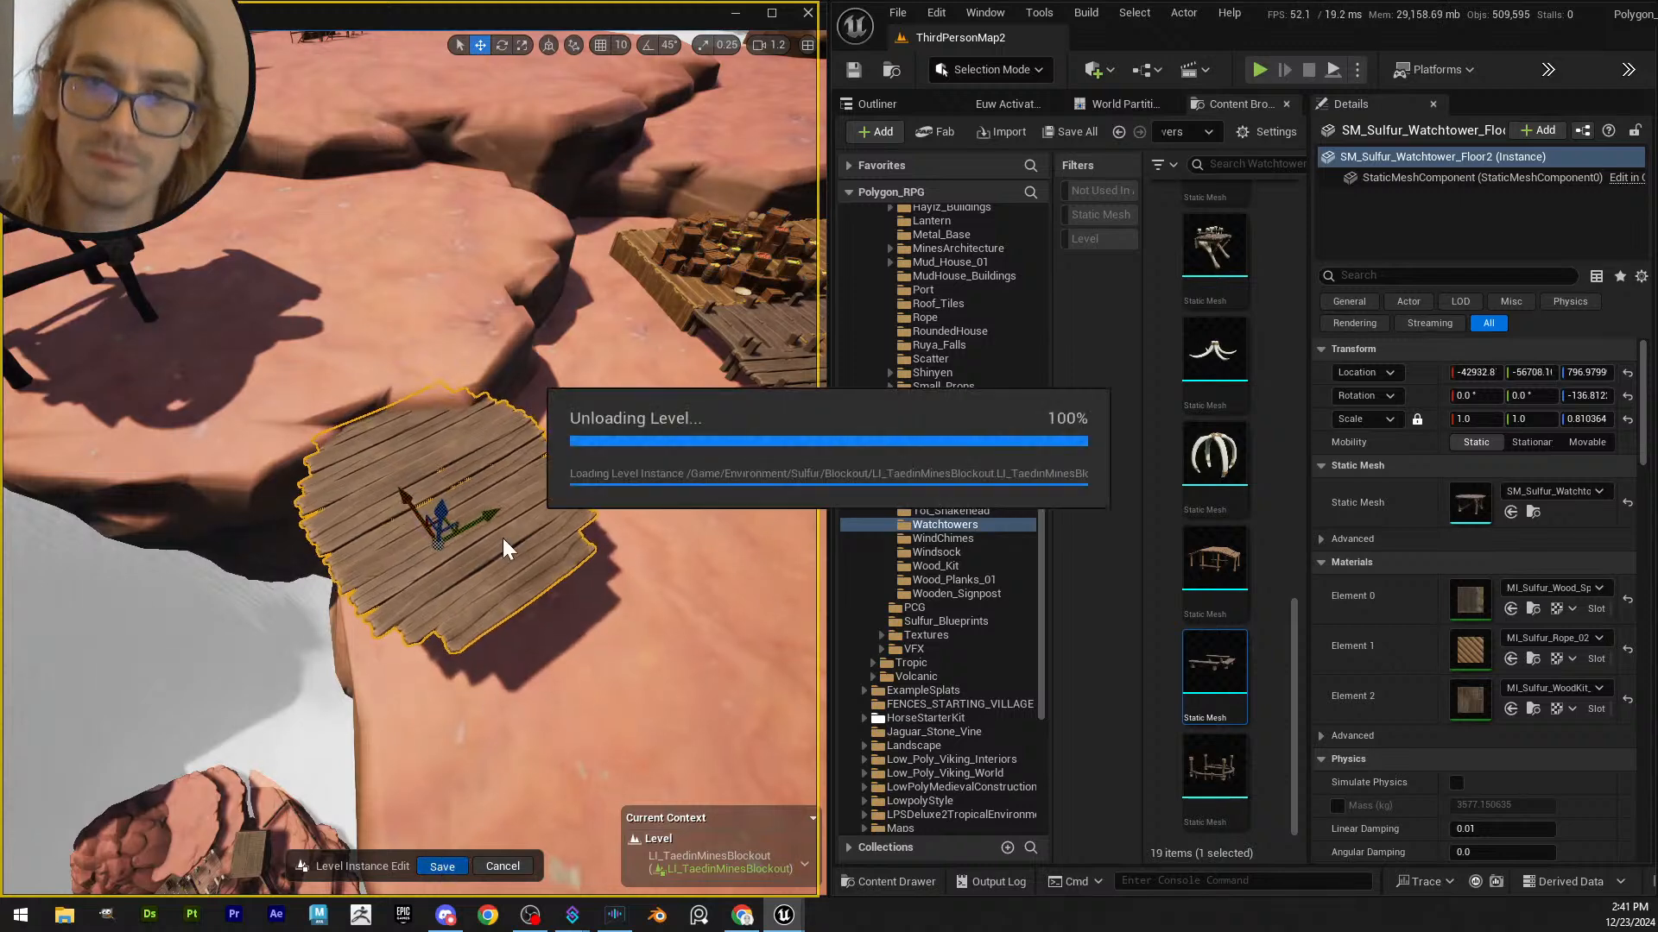
- Flatten the sand slope beneath the dark overhanging rocks with the Landscape Flatten tool at strength 0.3 and brush size about 1253
{"action": "right_click_drag", "start_coordinate": [548, 385], "coordinate": [548, 385]}
{"action": "scroll", "coordinate": [547, 385], "scroll_direction": "up", "scroll_amount": 3}
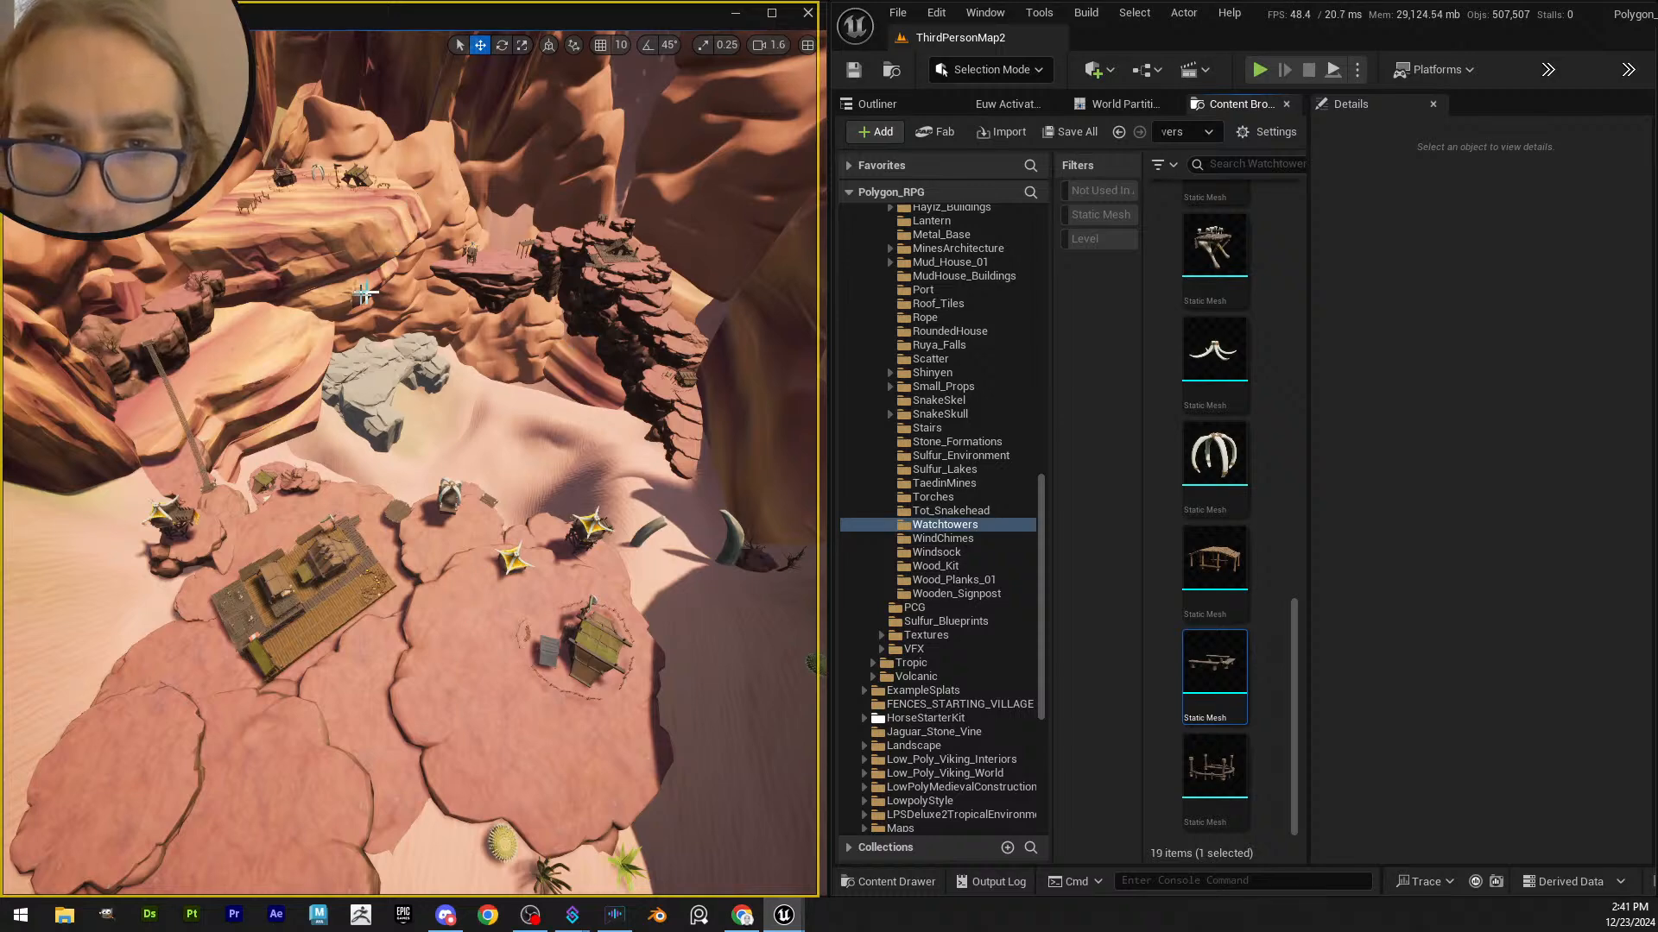
{"action": "right_click_drag", "start_coordinate": [364, 293], "coordinate": [364, 294]}
{"action": "scroll", "coordinate": [364, 293], "scroll_direction": "up", "scroll_amount": 1}
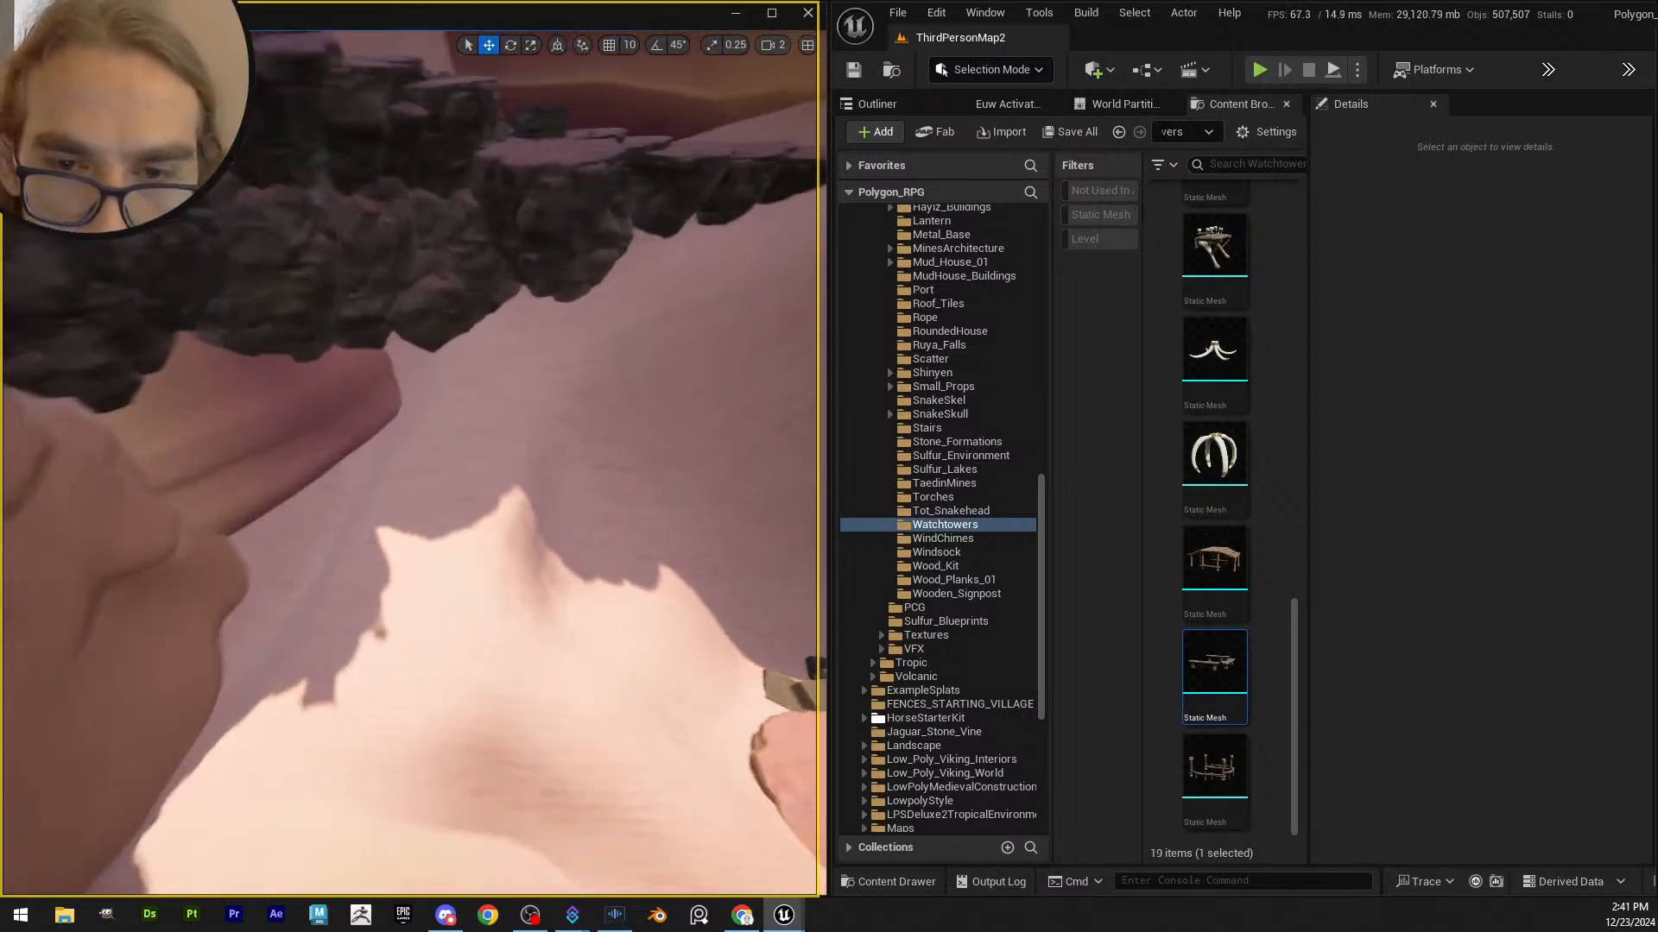
{"action": "right_click_drag", "start_coordinate": [366, 477], "coordinate": [366, 478]}
{"action": "right_click_drag", "start_coordinate": [411, 530], "coordinate": [411, 529]}
{"action": "left_click", "coordinate": [411, 530]}
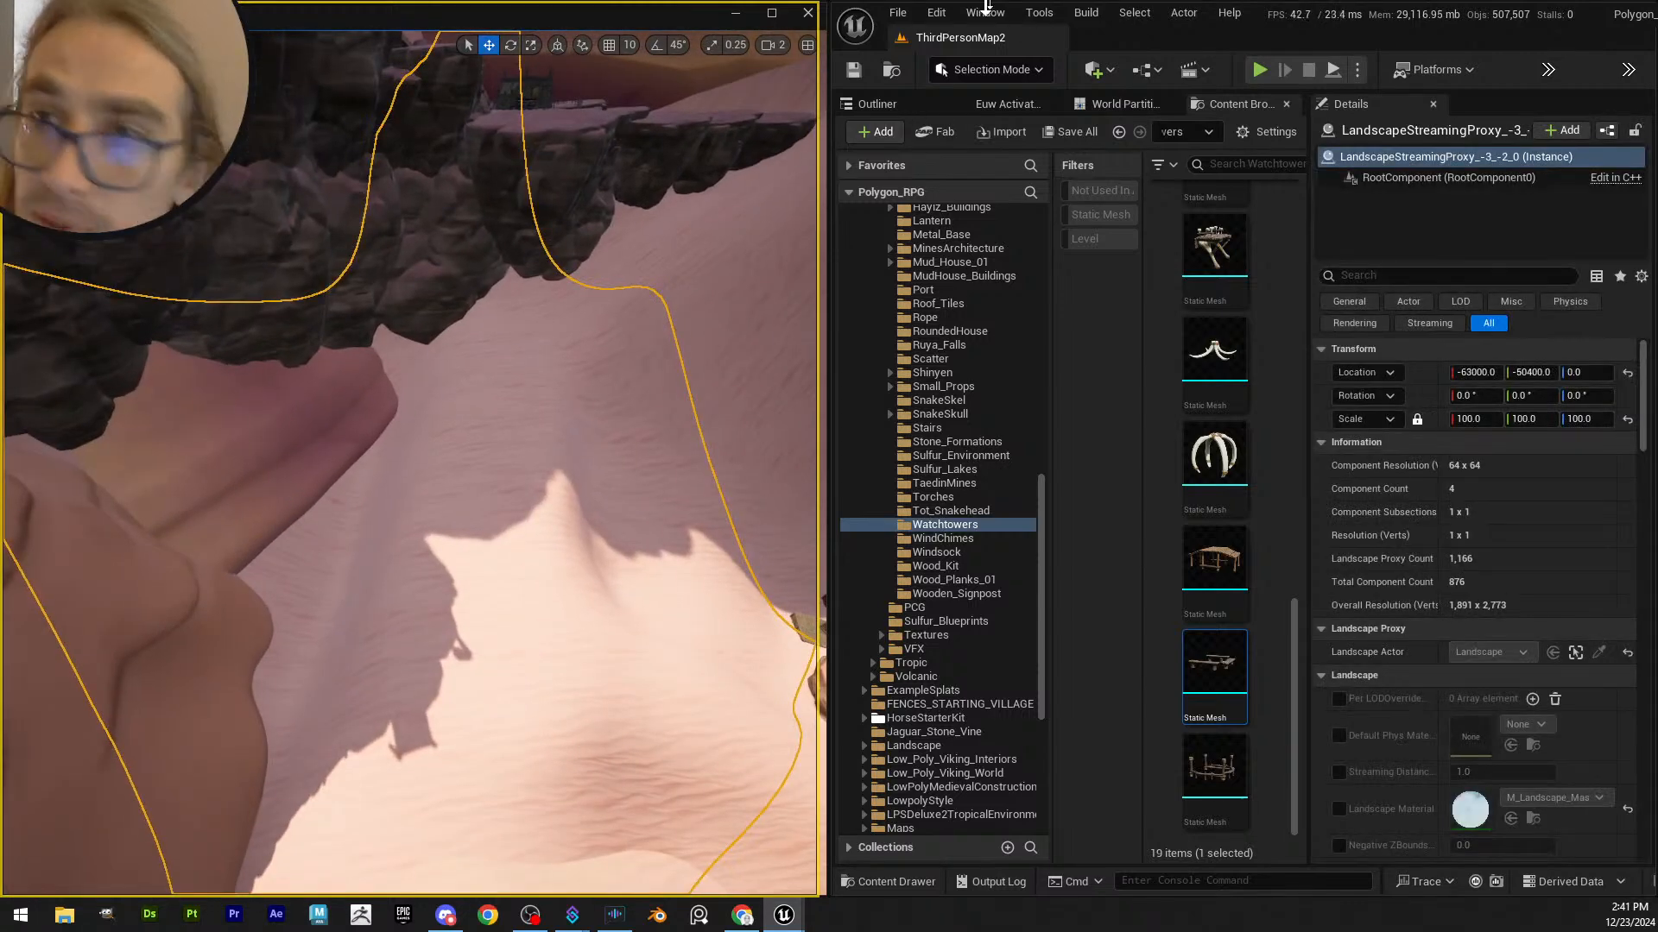
{"action": "left_click", "coordinate": [989, 71]}
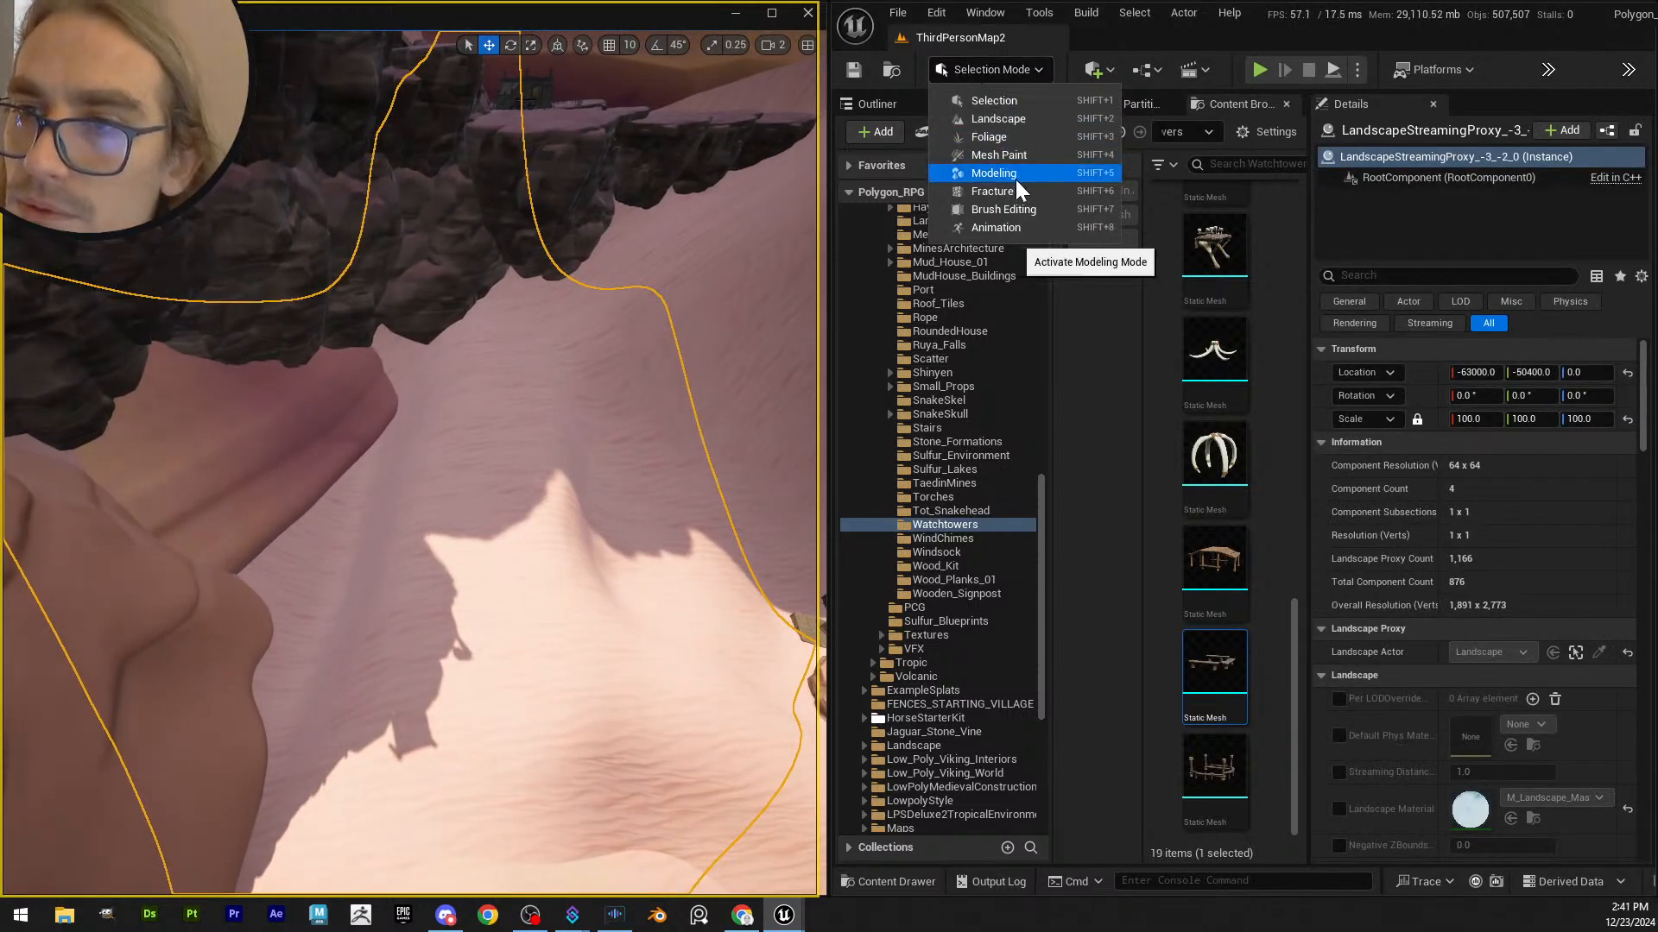
{"action": "left_click", "coordinate": [1034, 122]}
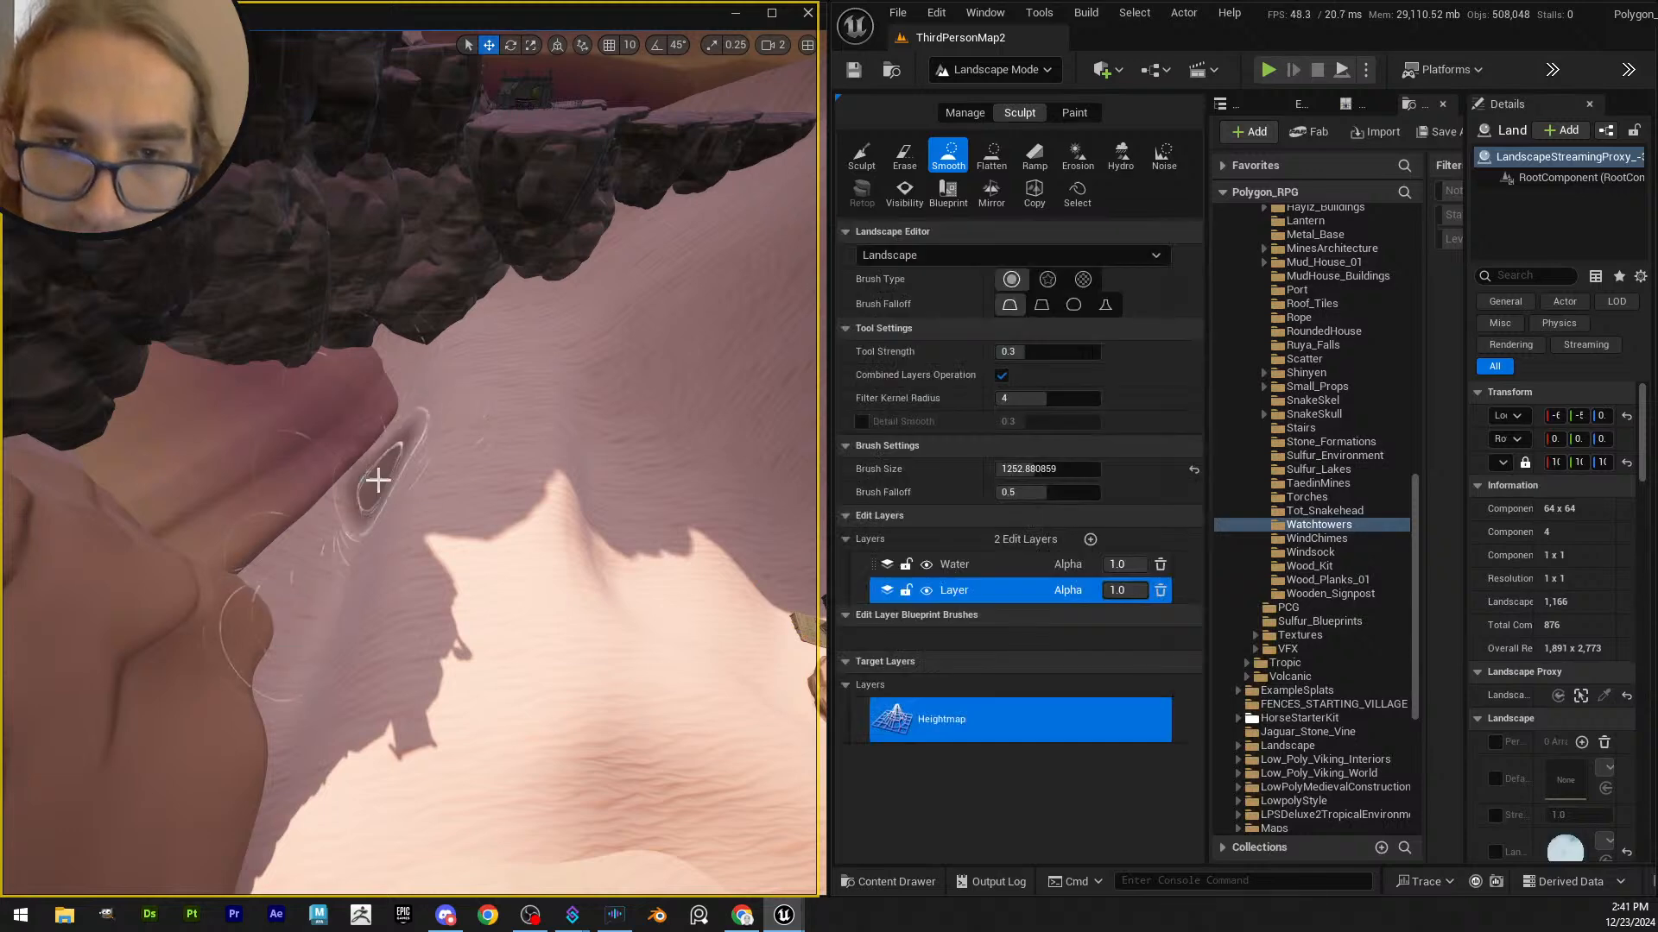
{"action": "right_click_drag", "start_coordinate": [381, 481], "coordinate": [380, 481]}
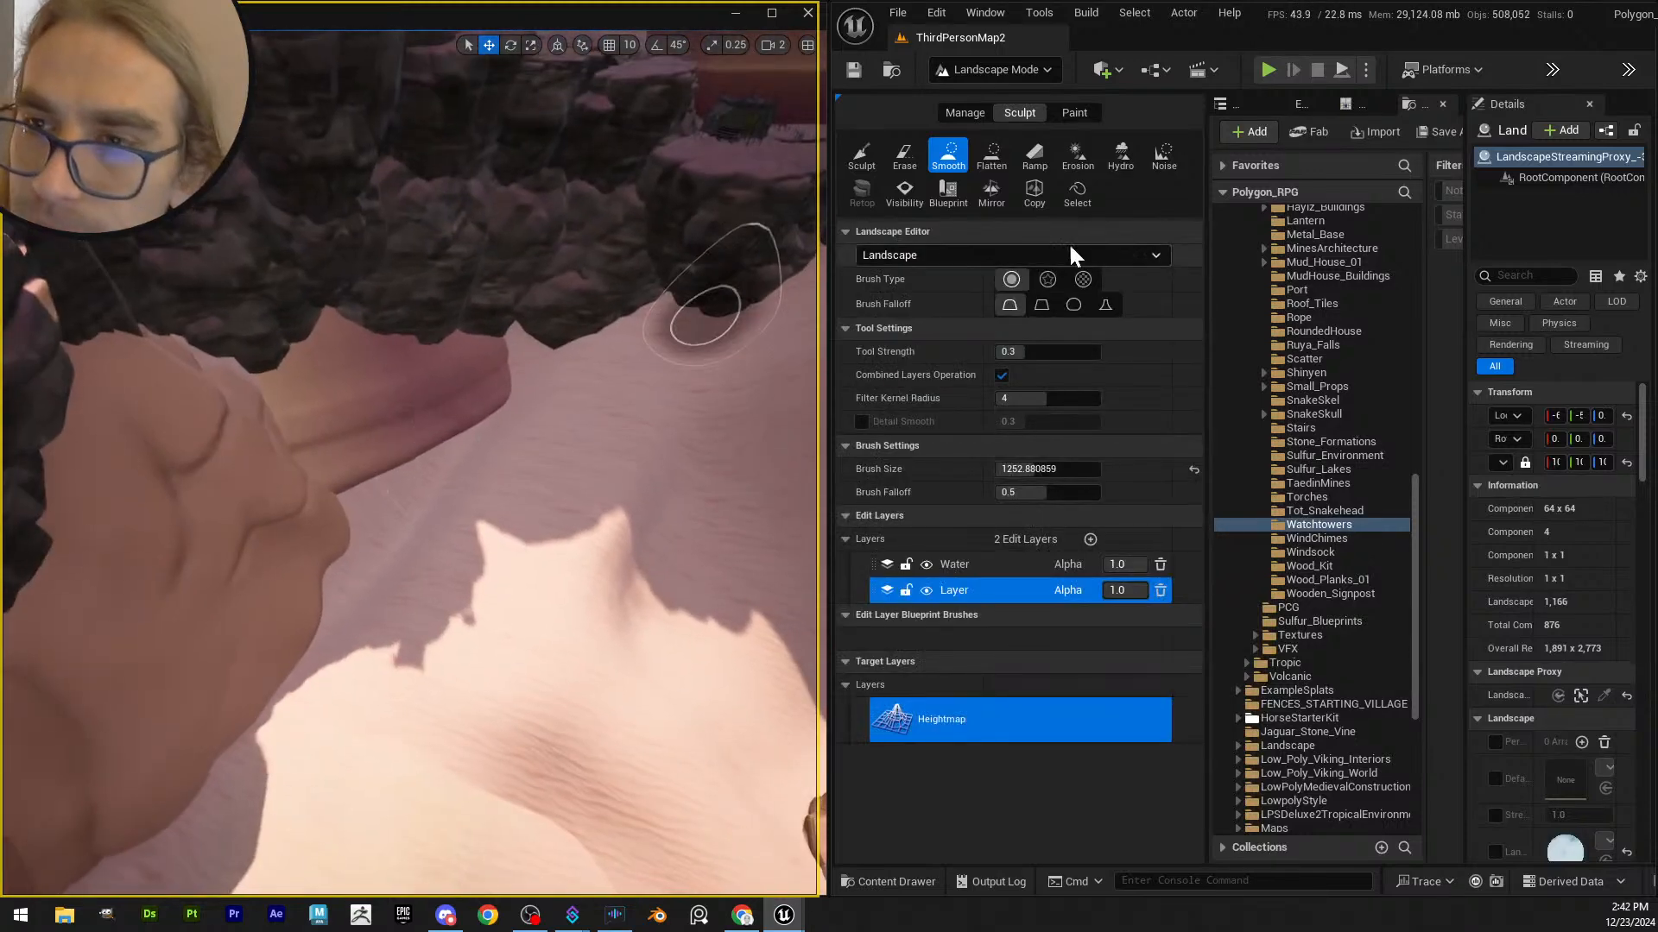
{"action": "left_click", "coordinate": [990, 160]}
{"action": "mouse_move", "coordinate": [518, 372]}
{"action": "left_mouse_down"}
{"action": "mouse_move", "coordinate": [518, 407]}
{"action": "mouse_move", "coordinate": [500, 389]}
{"action": "mouse_move", "coordinate": [426, 440]}
{"action": "left_mouse_up"}
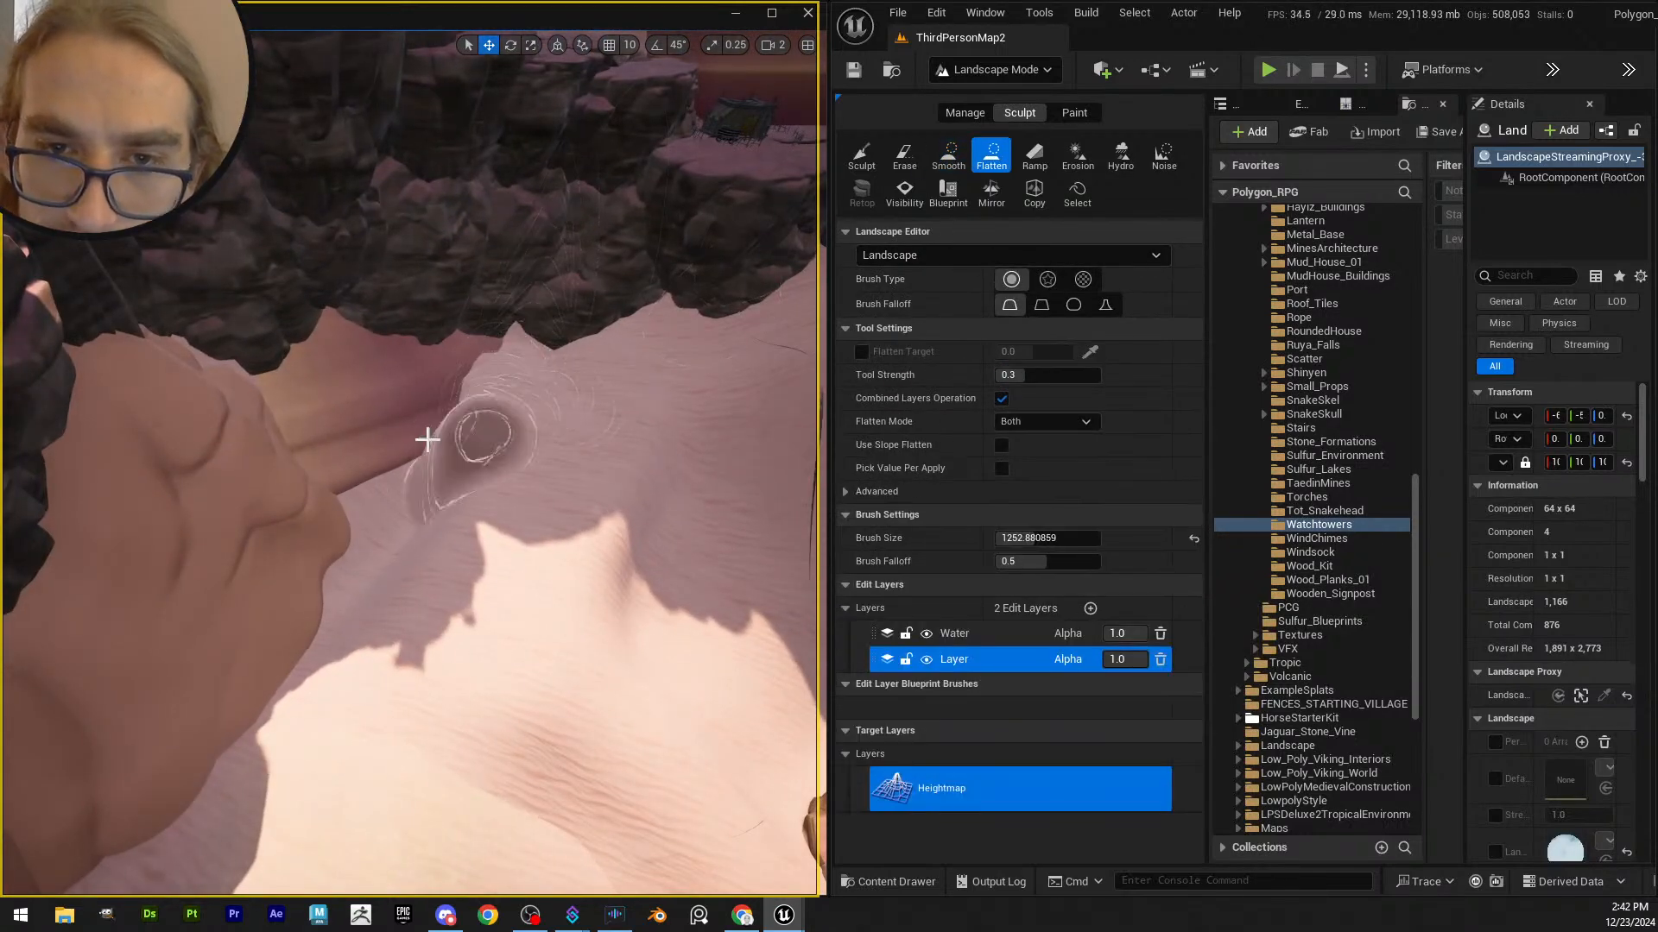
- Flatten the shaded sand slope beside the pink cliff and smooth its ridge with the Smooth brush at strength 0.3
{"action": "mouse_move", "coordinate": [400, 547]}
{"action": "left_mouse_down"}
{"action": "mouse_move", "coordinate": [334, 648]}
{"action": "mouse_move", "coordinate": [477, 399]}
{"action": "mouse_move", "coordinate": [306, 632]}
{"action": "mouse_move", "coordinate": [441, 459]}
{"action": "left_mouse_up"}
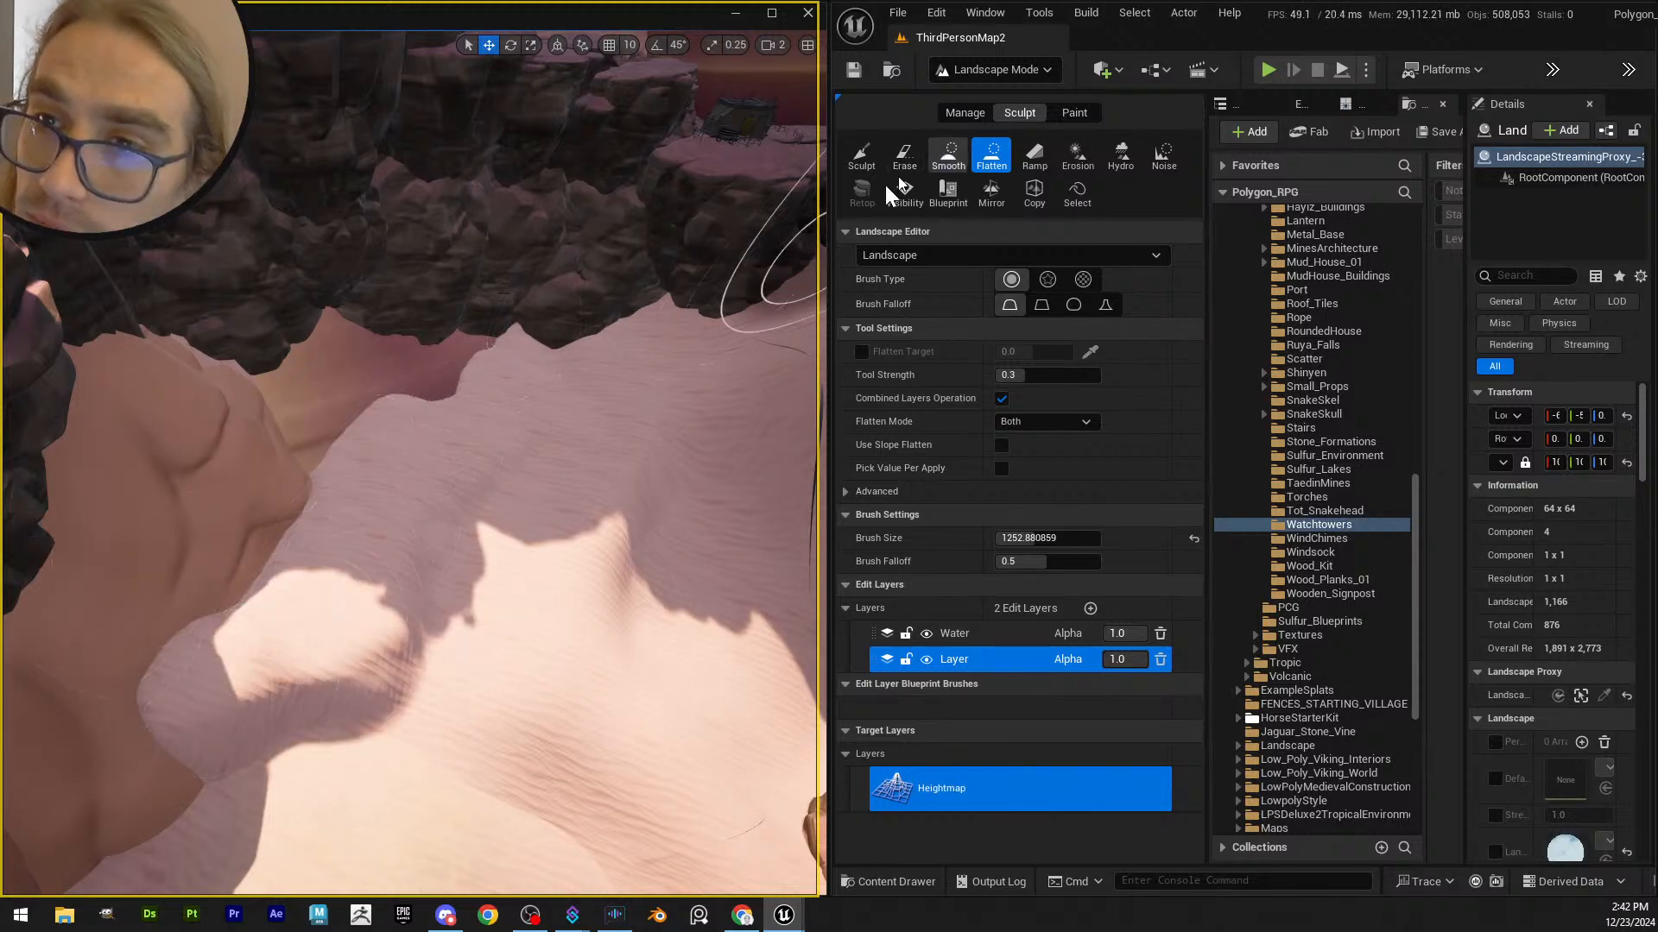
{"action": "left_click", "coordinate": [948, 155]}
{"action": "mouse_move", "coordinate": [341, 655]}
{"action": "left_mouse_down"}
{"action": "mouse_move", "coordinate": [159, 722]}
{"action": "mouse_move", "coordinate": [428, 387]}
{"action": "mouse_move", "coordinate": [526, 345]}
{"action": "mouse_move", "coordinate": [381, 655]}
{"action": "mouse_move", "coordinate": [374, 634]}
{"action": "mouse_move", "coordinate": [418, 662]}
{"action": "mouse_move", "coordinate": [245, 699]}
{"action": "mouse_move", "coordinate": [293, 598]}
{"action": "mouse_move", "coordinate": [262, 544]}
{"action": "mouse_move", "coordinate": [197, 688]}
{"action": "mouse_move", "coordinate": [309, 484]}
{"action": "mouse_move", "coordinate": [385, 447]}
{"action": "left_mouse_up"}
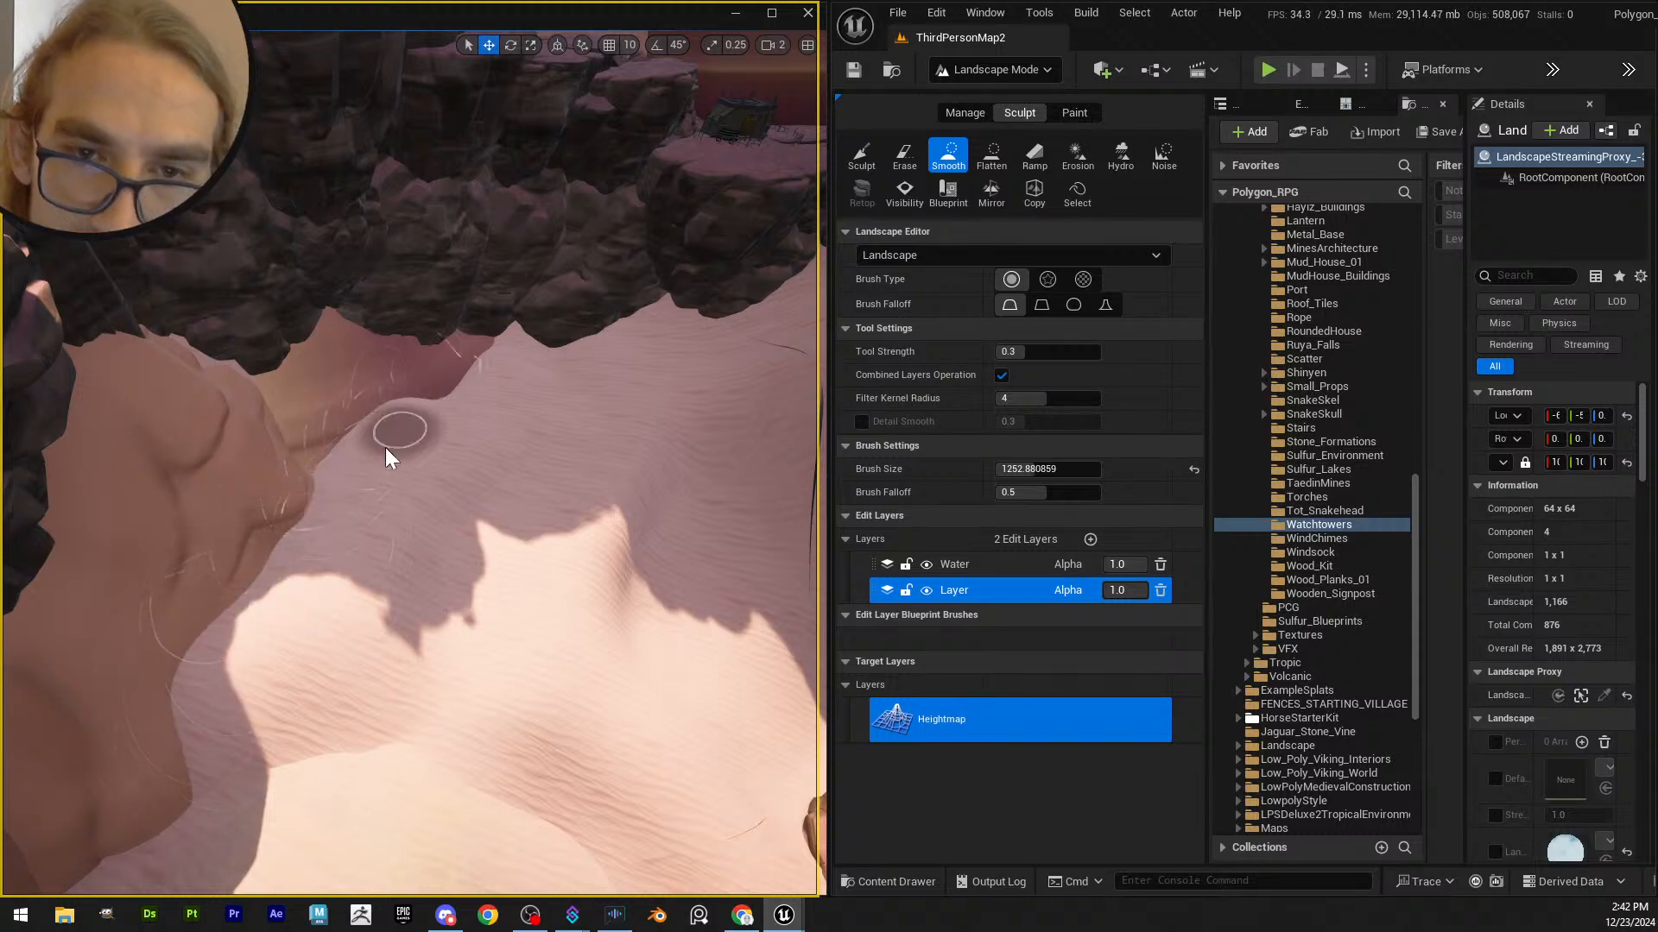
{"action": "right_click_drag", "start_coordinate": [466, 389], "coordinate": [405, 513]}
{"action": "left_click_drag", "start_coordinate": [381, 509], "coordinate": [423, 575]}
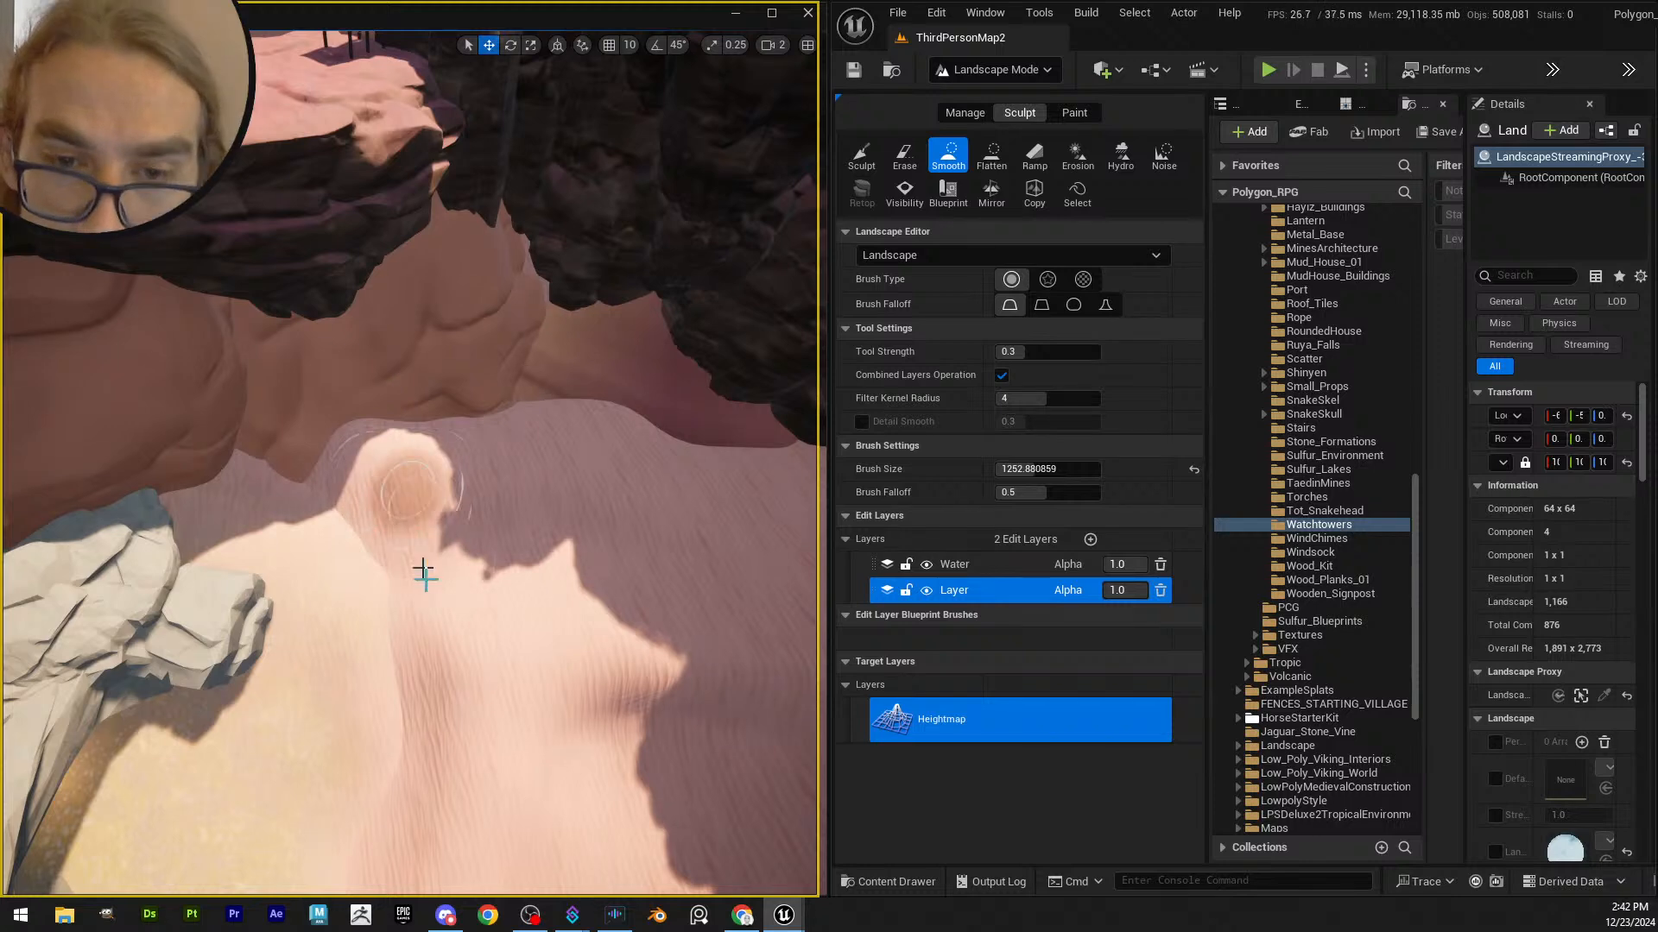
{"action": "mouse_move", "coordinate": [396, 468]}
{"action": "left_mouse_down"}
{"action": "mouse_move", "coordinate": [562, 495]}
{"action": "mouse_move", "coordinate": [514, 518]}
{"action": "mouse_move", "coordinate": [467, 455]}
{"action": "left_mouse_up"}
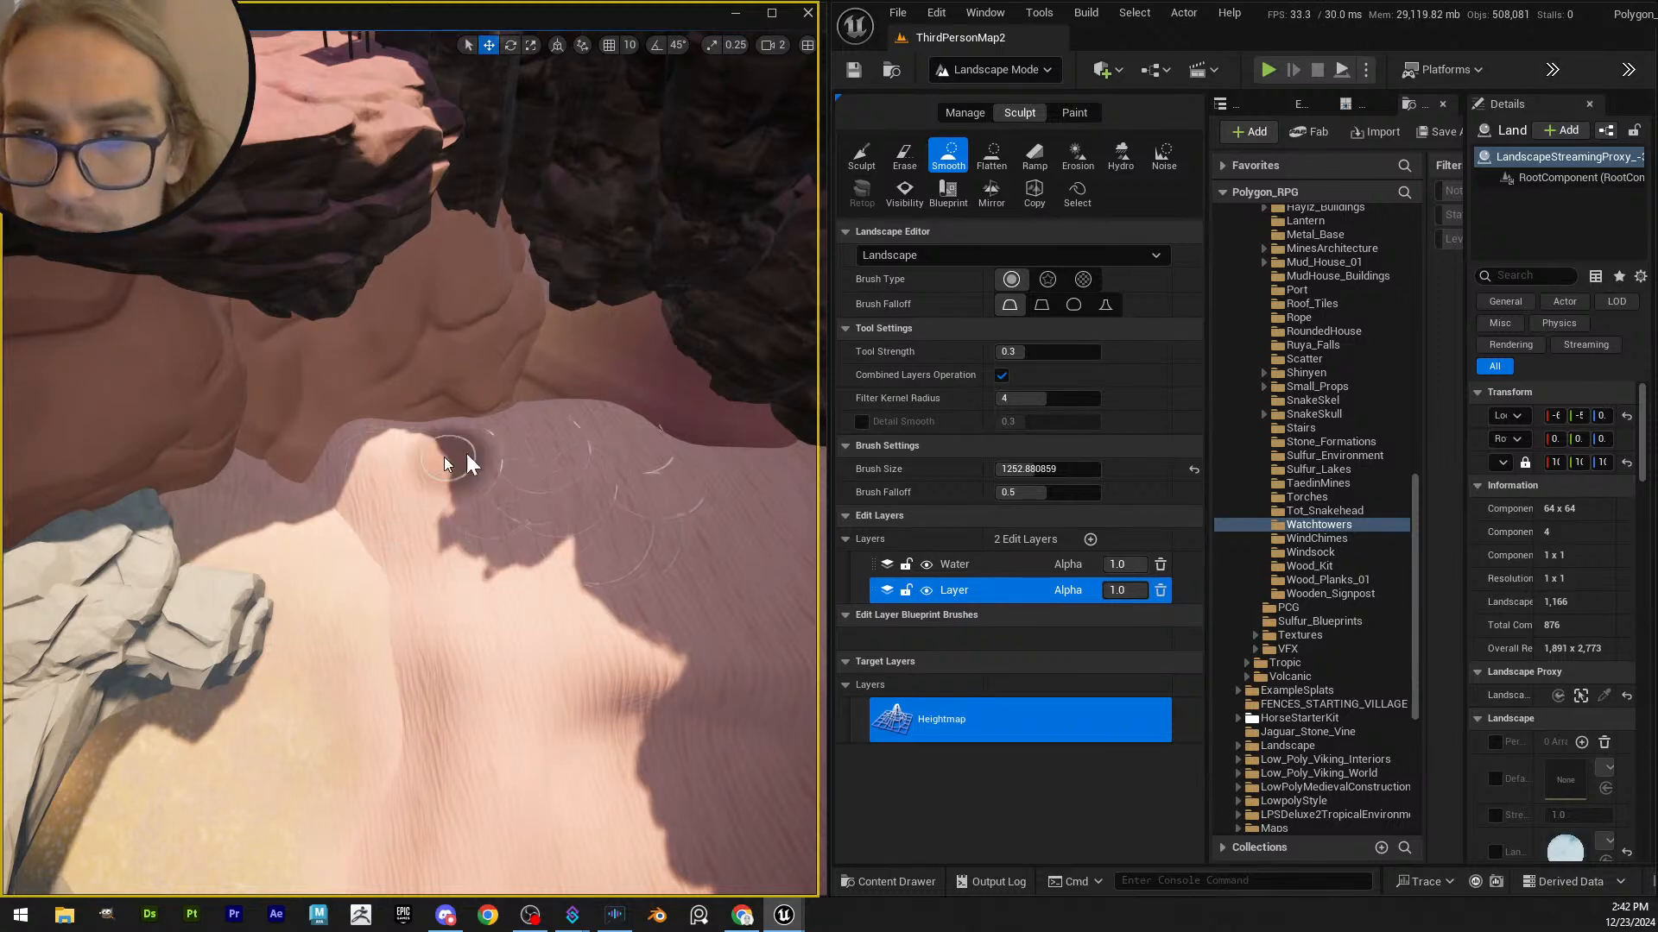
{"action": "mouse_move", "coordinate": [547, 444]}
{"action": "right_mouse_down"}
{"action": "mouse_move", "coordinate": [557, 453]}
{"action": "mouse_move", "coordinate": [518, 446]}
{"action": "right_mouse_up"}
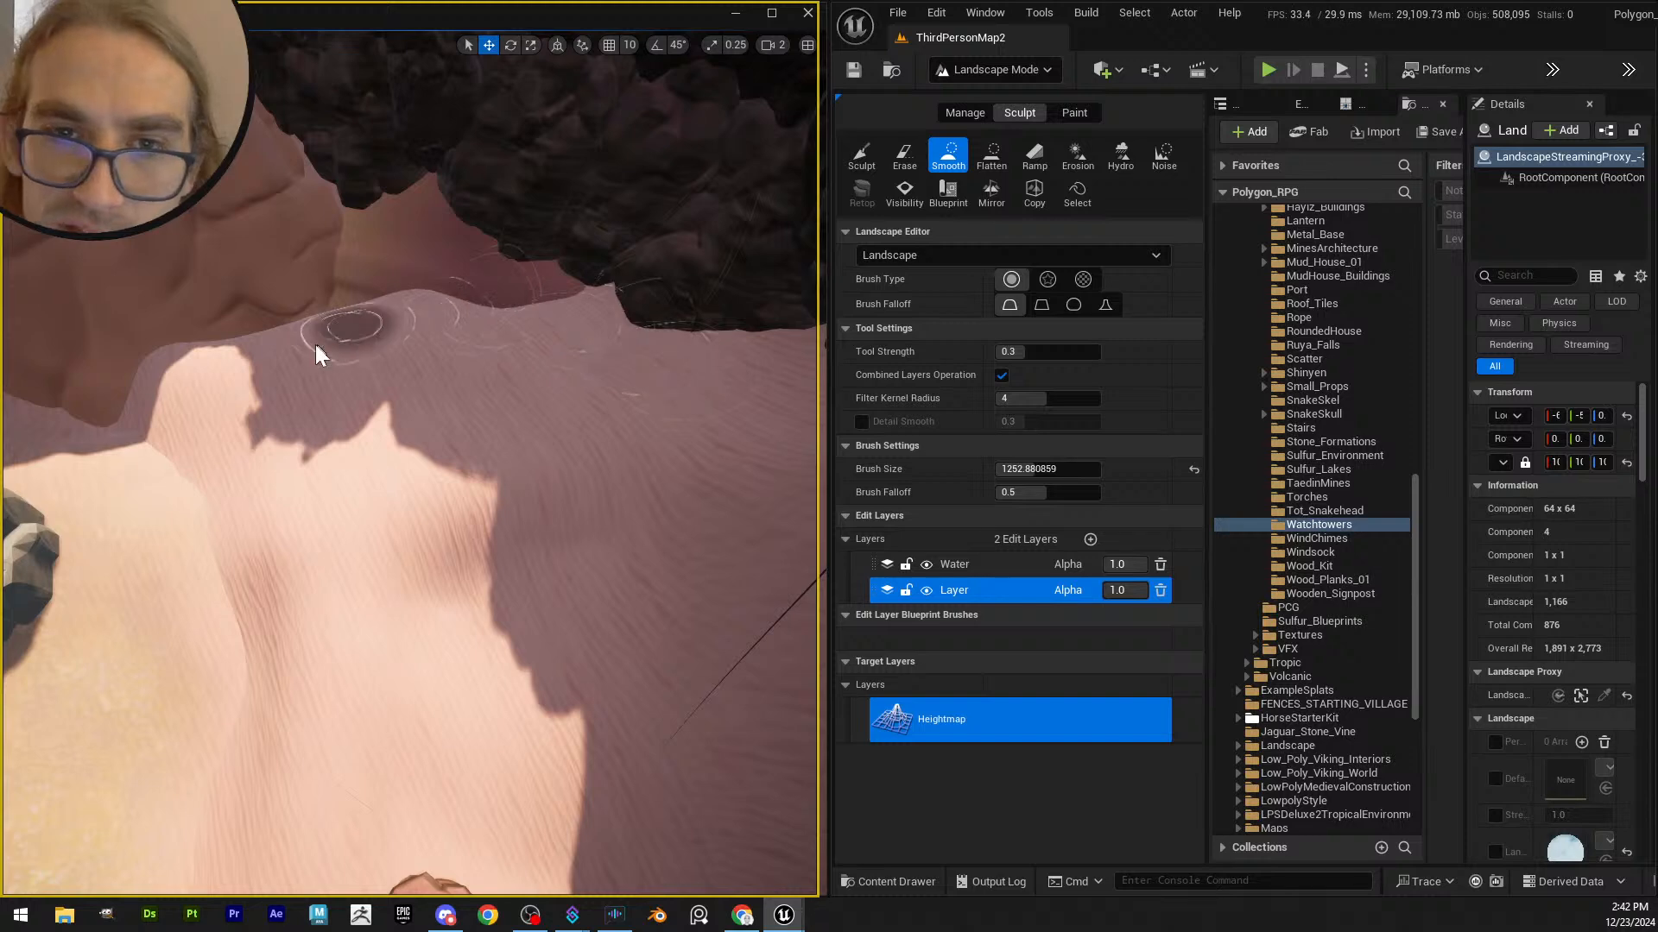
{"action": "mouse_move", "coordinate": [322, 344]}
{"action": "right_mouse_down"}
{"action": "mouse_move", "coordinate": [302, 345]}
{"action": "mouse_move", "coordinate": [381, 371]}
{"action": "right_mouse_up"}
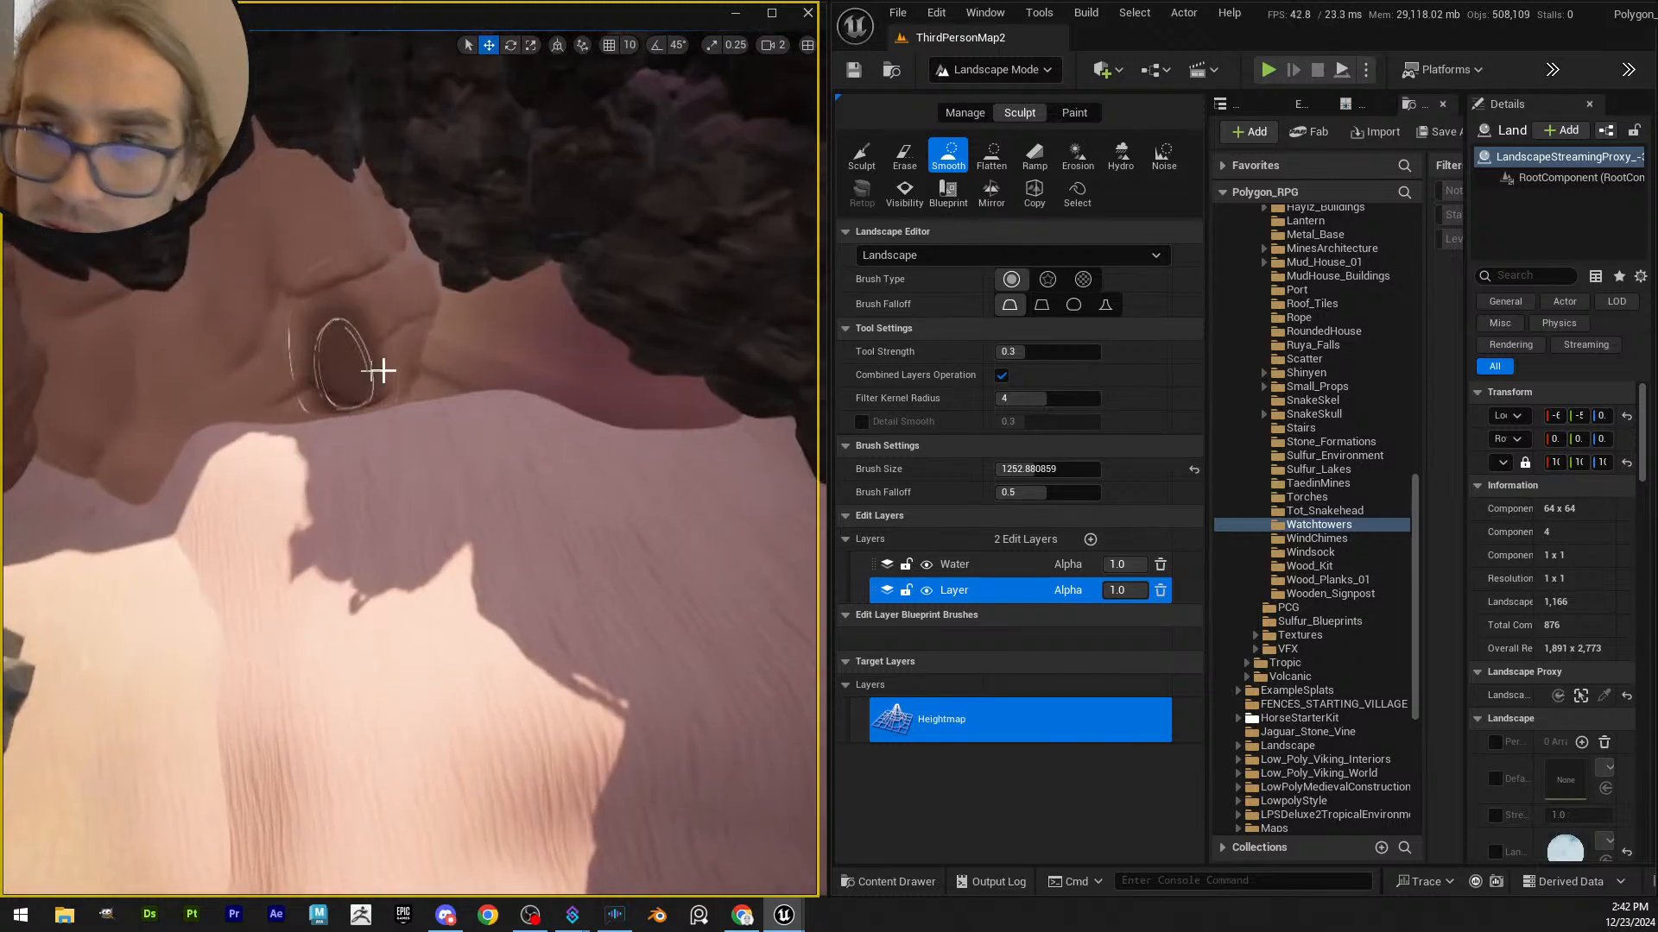
- Flatten the top of the sand ridge along the foot of the pink cliff at tool strength 0.3
{"action": "left_click", "coordinate": [994, 164]}
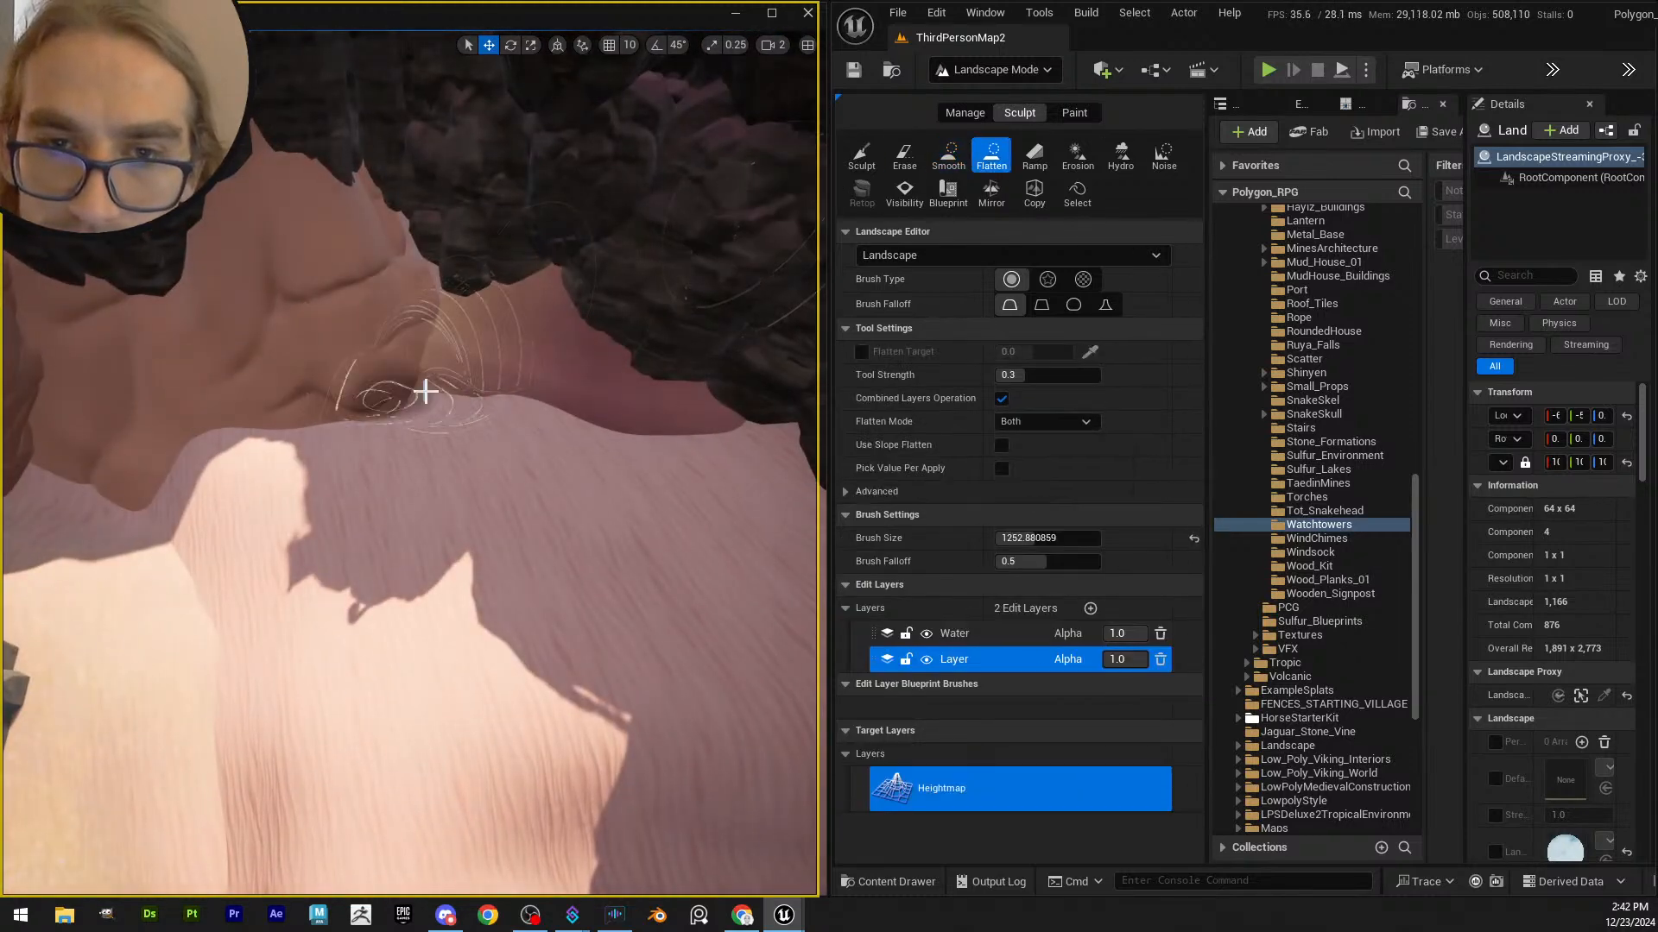
{"action": "mouse_move", "coordinate": [436, 445]}
{"action": "left_mouse_down"}
{"action": "mouse_move", "coordinate": [381, 479]}
{"action": "mouse_move", "coordinate": [682, 462]}
{"action": "mouse_move", "coordinate": [321, 496]}
{"action": "left_mouse_up"}
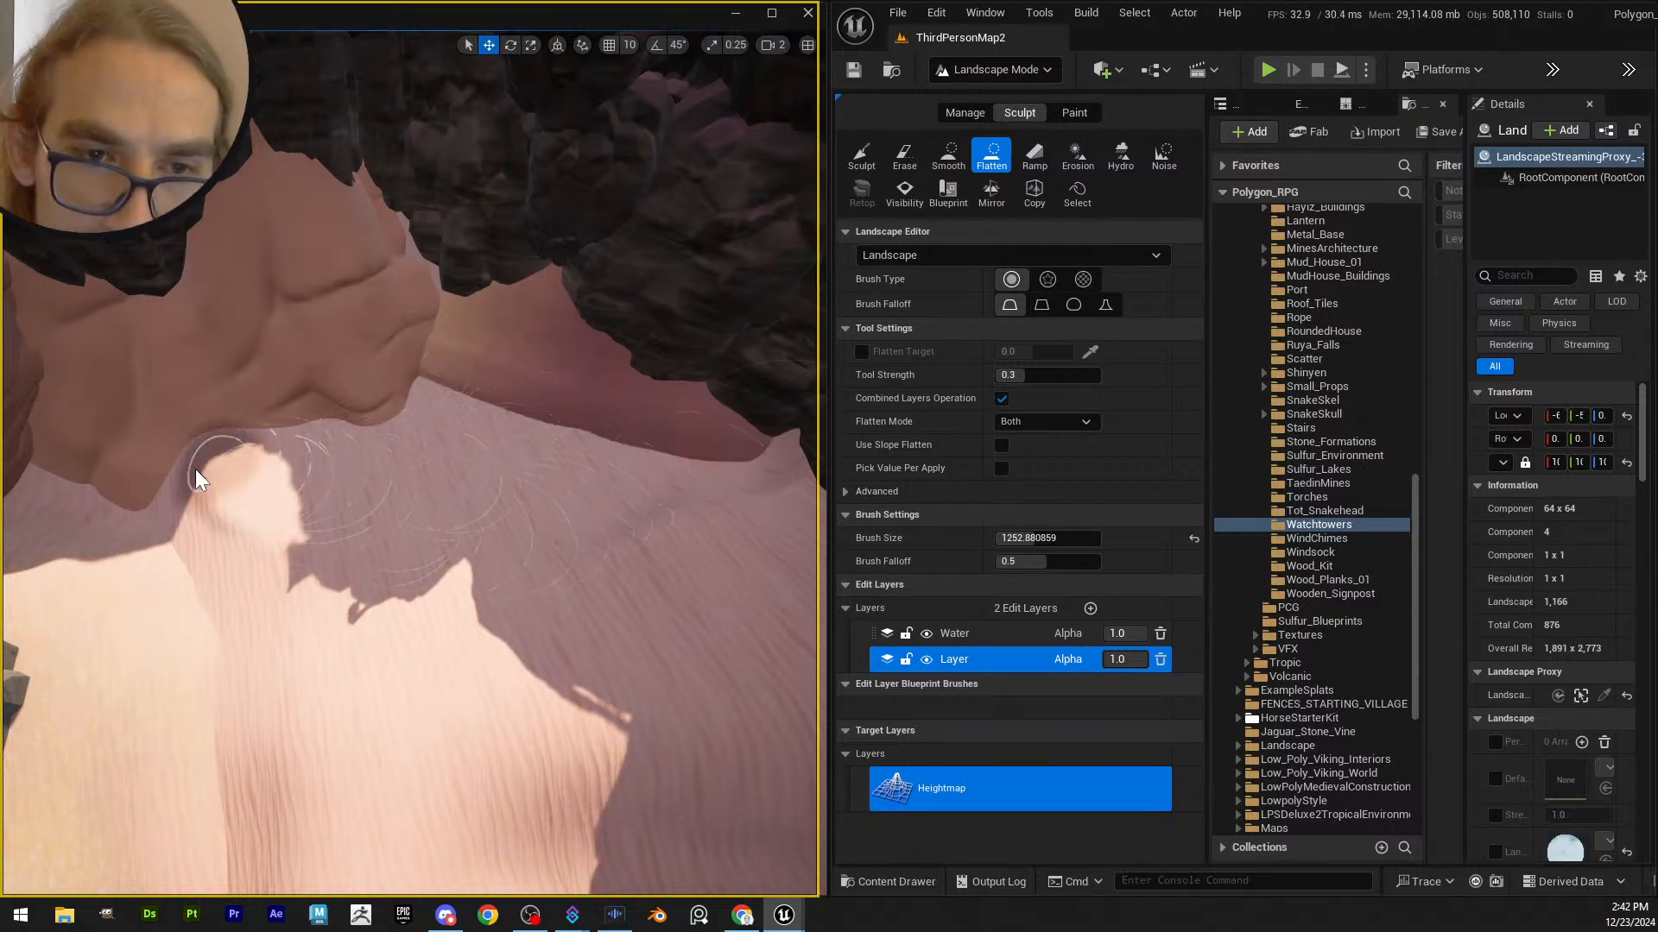
{"action": "mouse_move", "coordinate": [195, 469]}
{"action": "left_mouse_down"}
{"action": "mouse_move", "coordinate": [419, 539]}
{"action": "mouse_move", "coordinate": [722, 474]}
{"action": "left_mouse_up"}
- Smooth the flattened sand around the ridge and the shaded slope between the dark cliff and the pink rock pile
{"action": "mouse_move", "coordinate": [483, 492]}
{"action": "right_mouse_down"}
{"action": "mouse_move", "coordinate": [415, 518]}
{"action": "mouse_move", "coordinate": [518, 466]}
{"action": "mouse_move", "coordinate": [484, 492]}
{"action": "right_mouse_up"}
{"action": "key", "text": "s"}
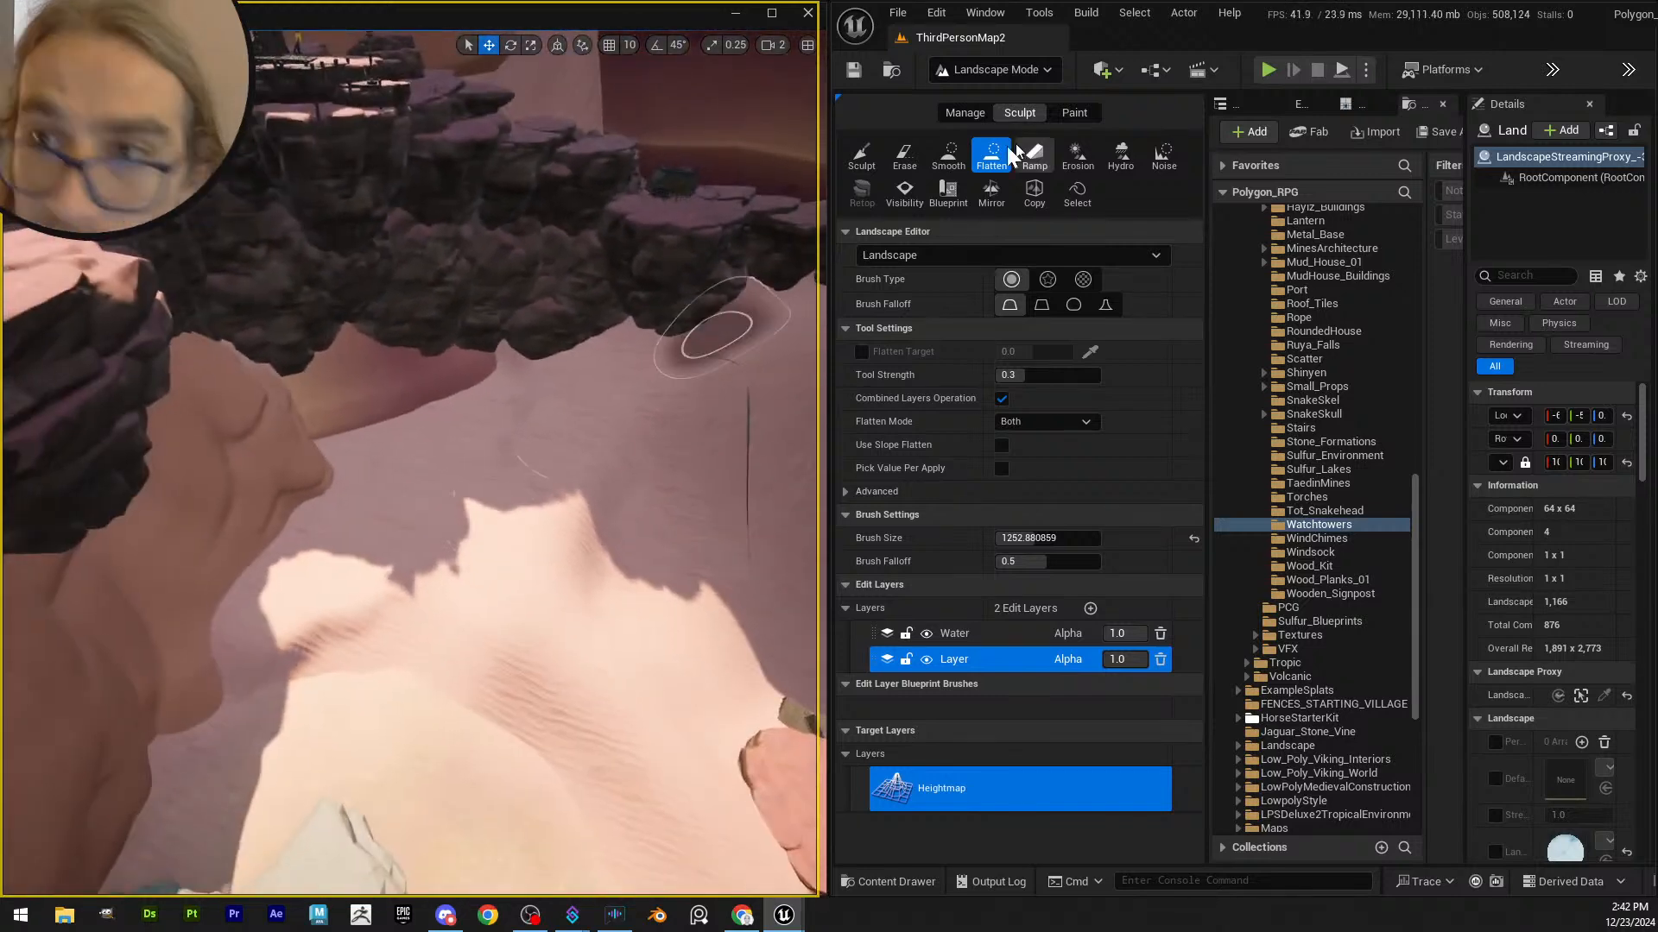
{"action": "left_click", "coordinate": [948, 157]}
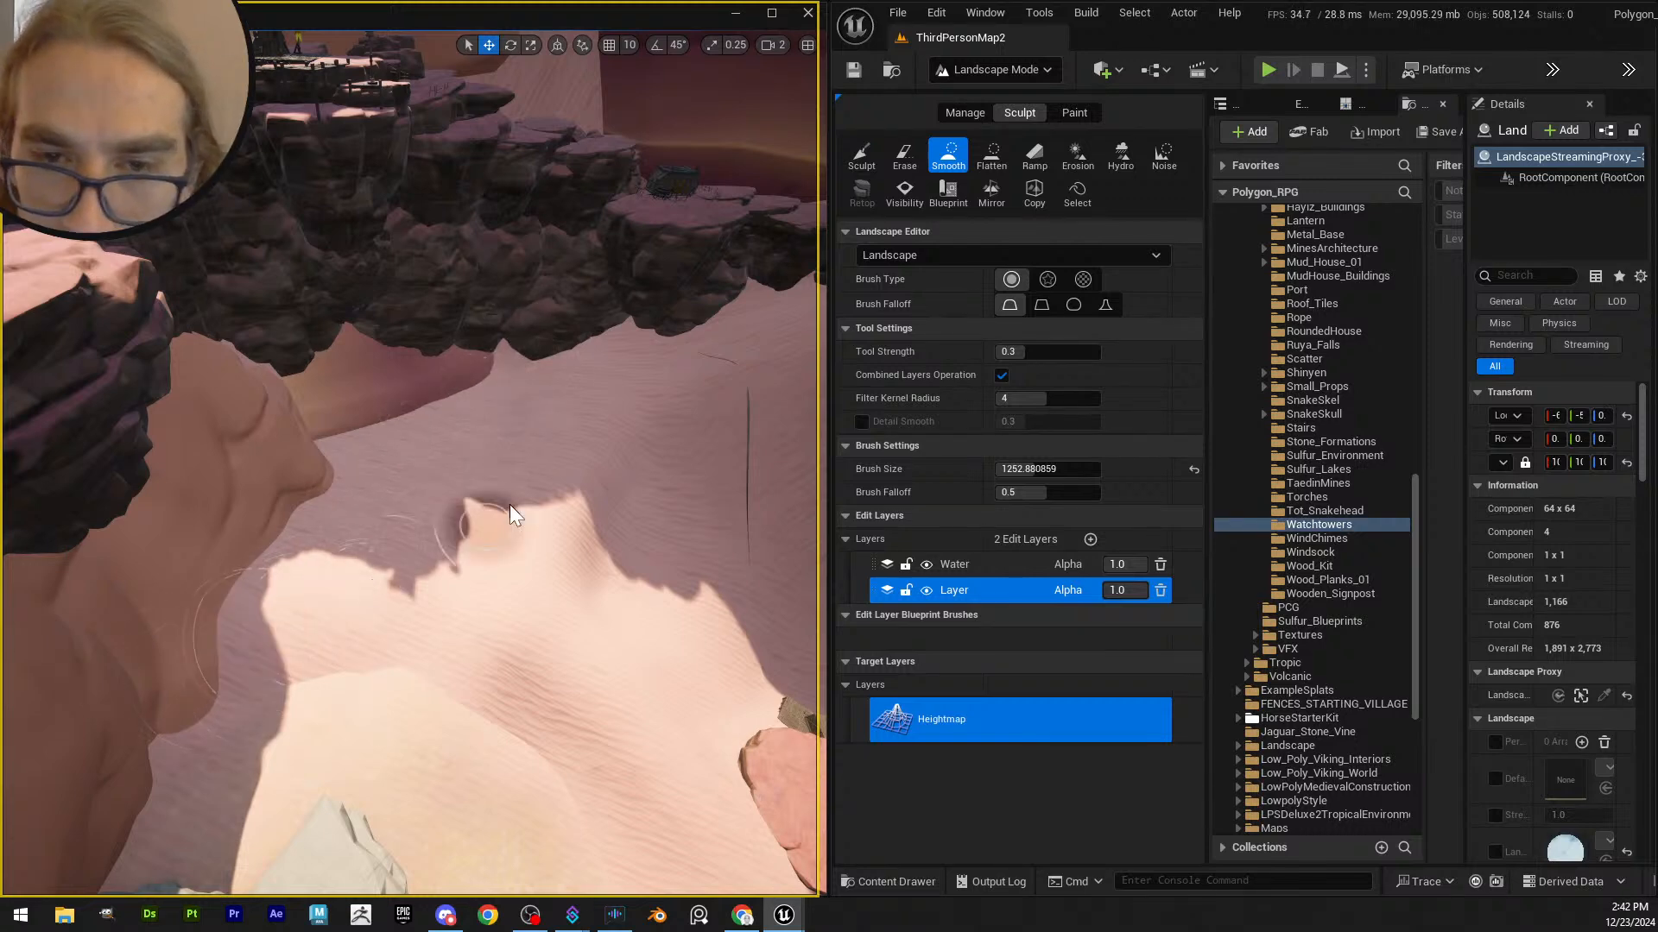
{"action": "right_click_drag", "start_coordinate": [593, 439], "coordinate": [661, 509]}
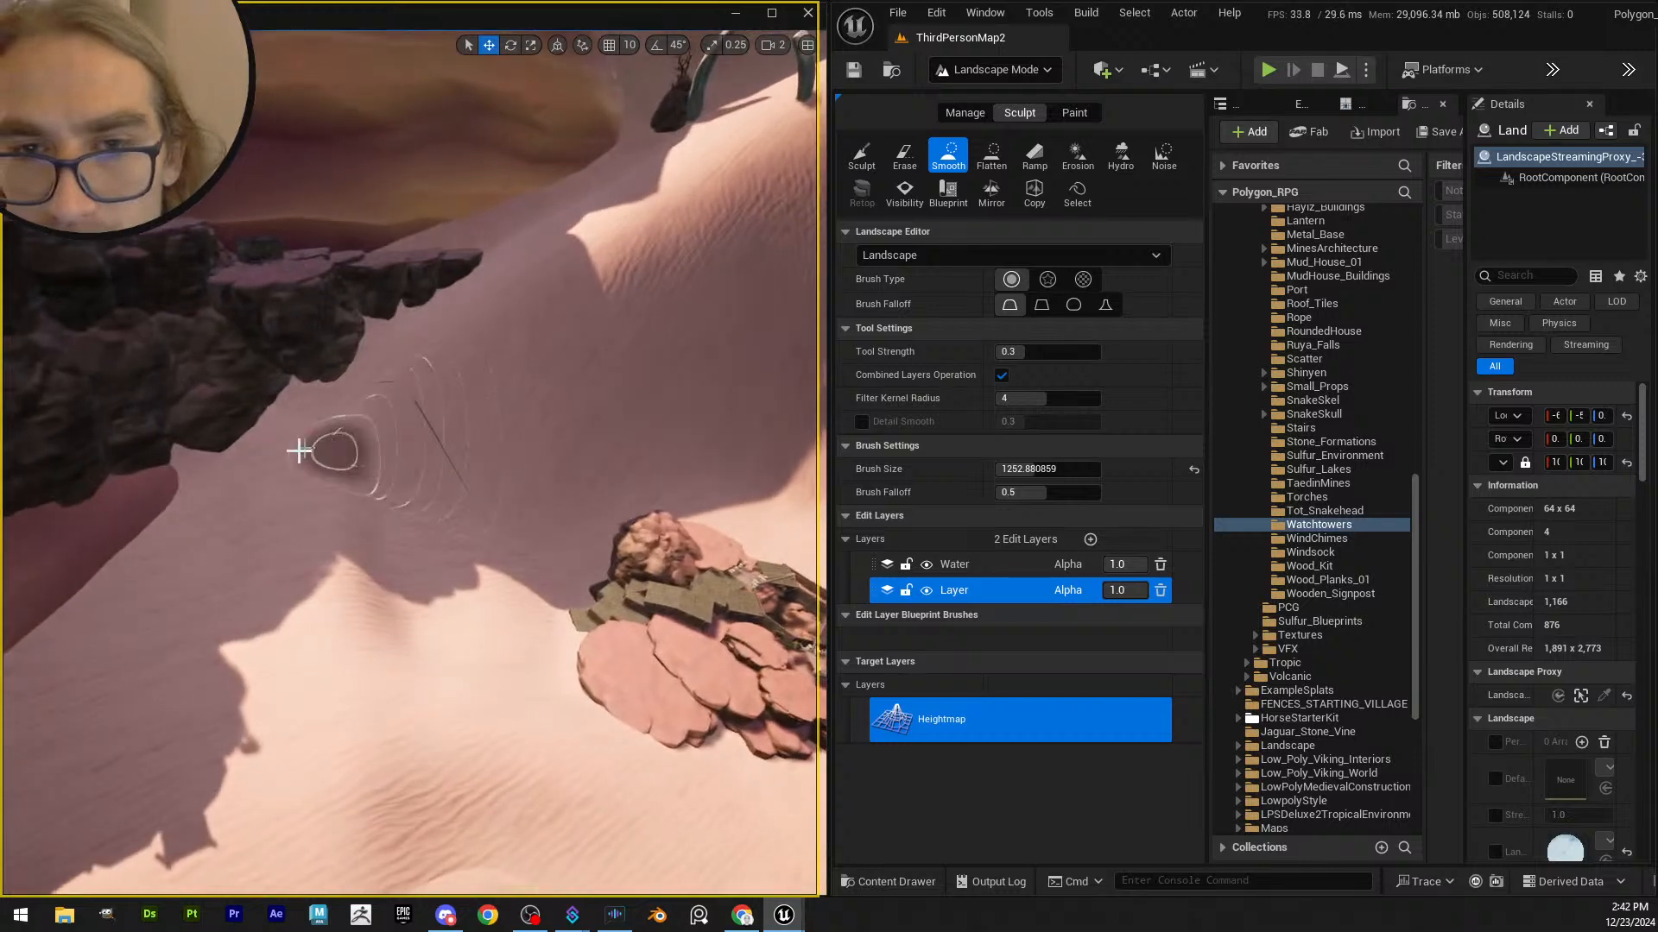
{"action": "key", "text": "s"}
{"action": "mouse_move", "coordinate": [300, 452]}
{"action": "right_mouse_down"}
{"action": "mouse_move", "coordinate": [389, 562]}
{"action": "mouse_move", "coordinate": [270, 462]}
{"action": "mouse_move", "coordinate": [436, 625]}
{"action": "right_mouse_up"}
{"action": "scroll", "coordinate": [300, 451], "scroll_direction": "up", "scroll_amount": 1}
{"action": "key", "text": "s"}
{"action": "key", "text": "w"}
{"action": "right_click_drag", "start_coordinate": [308, 492], "coordinate": [396, 492]}
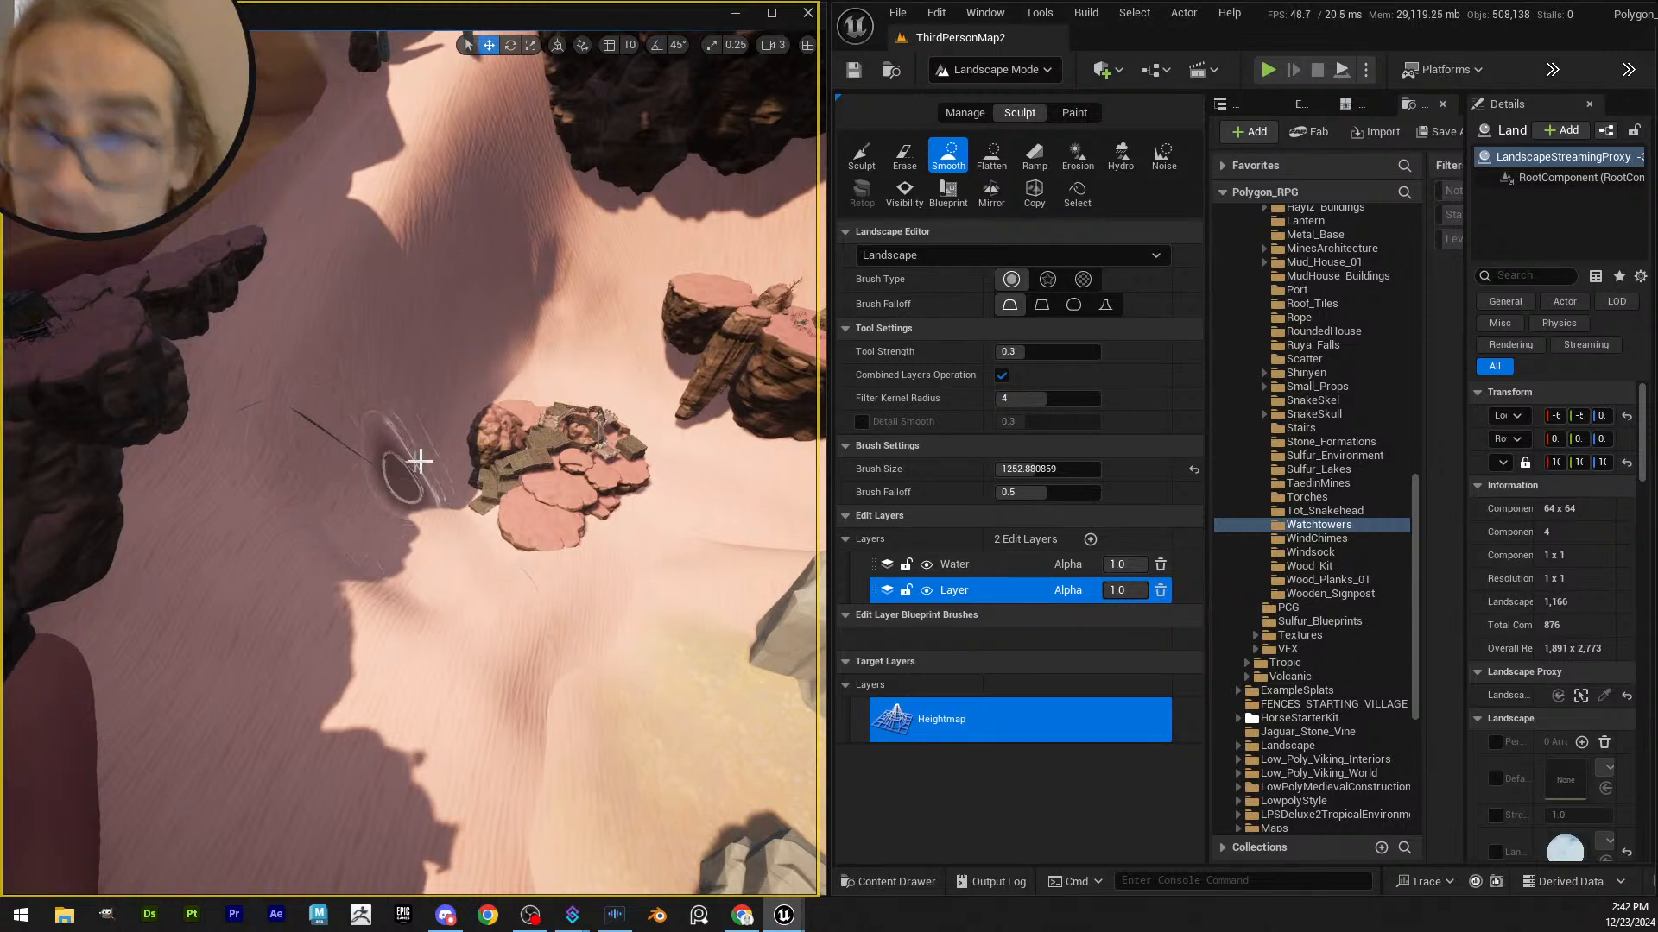
- Return to Selection mode, rebuild the outdated Nanite landscape meshes and save all modified content
{"action": "left_click", "coordinate": [1004, 76]}
{"action": "left_click", "coordinate": [1002, 100]}
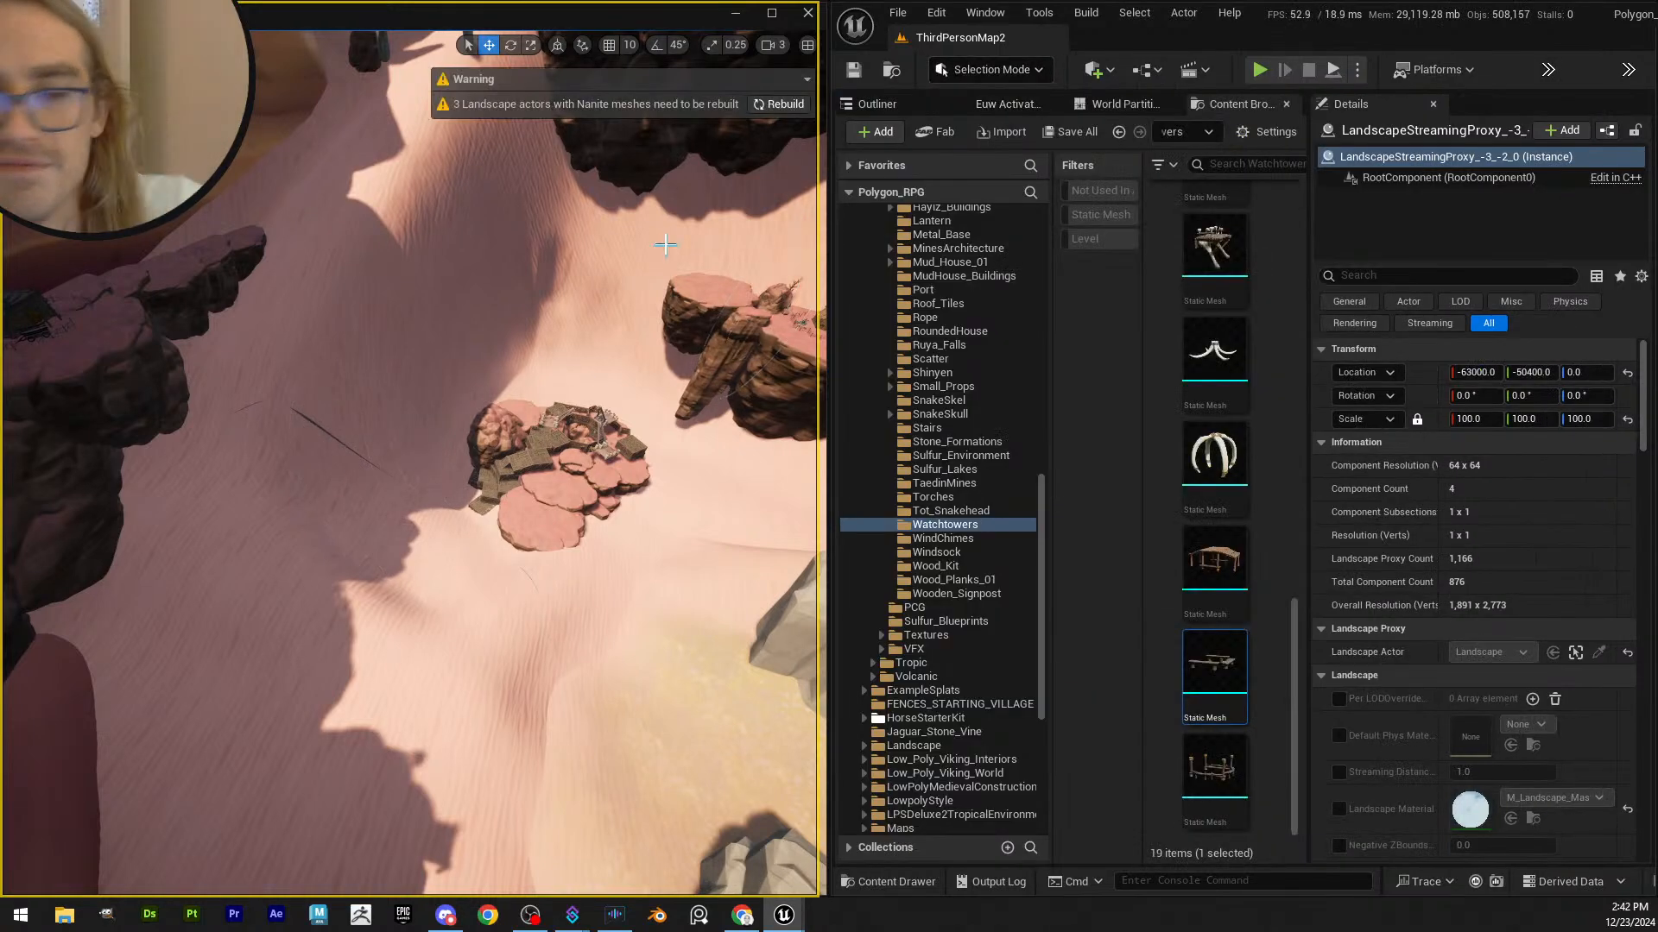
{"action": "left_click", "coordinate": [770, 107]}
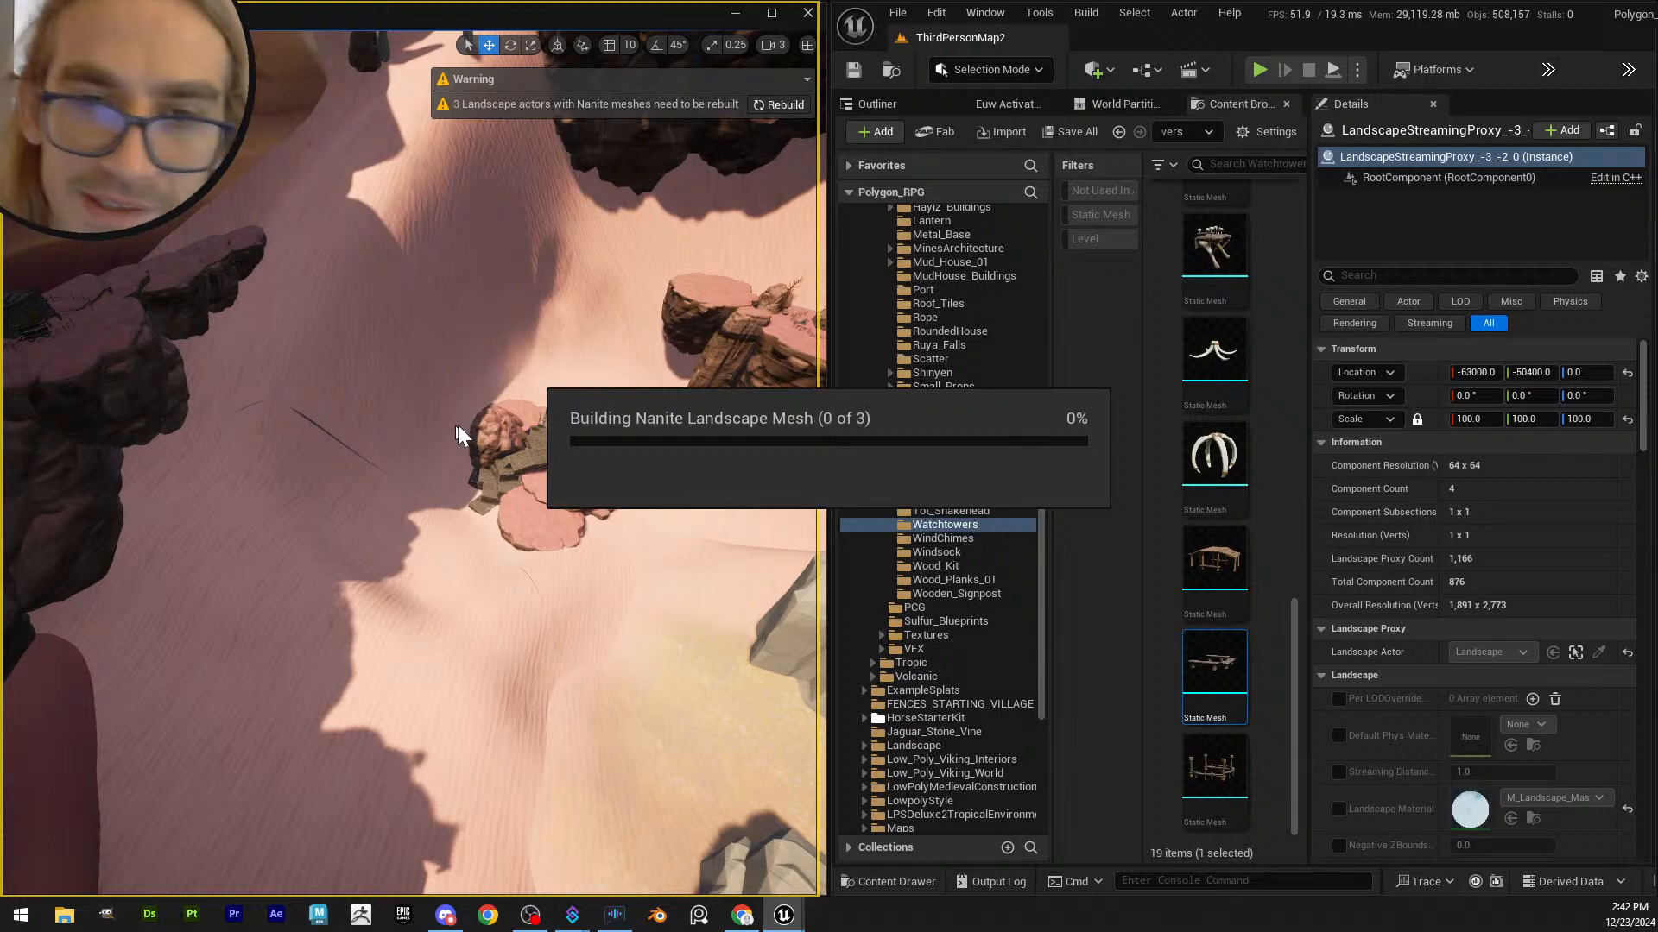
{"action": "left_click", "coordinate": [1075, 134]}
{"action": "left_click", "coordinate": [967, 651]}
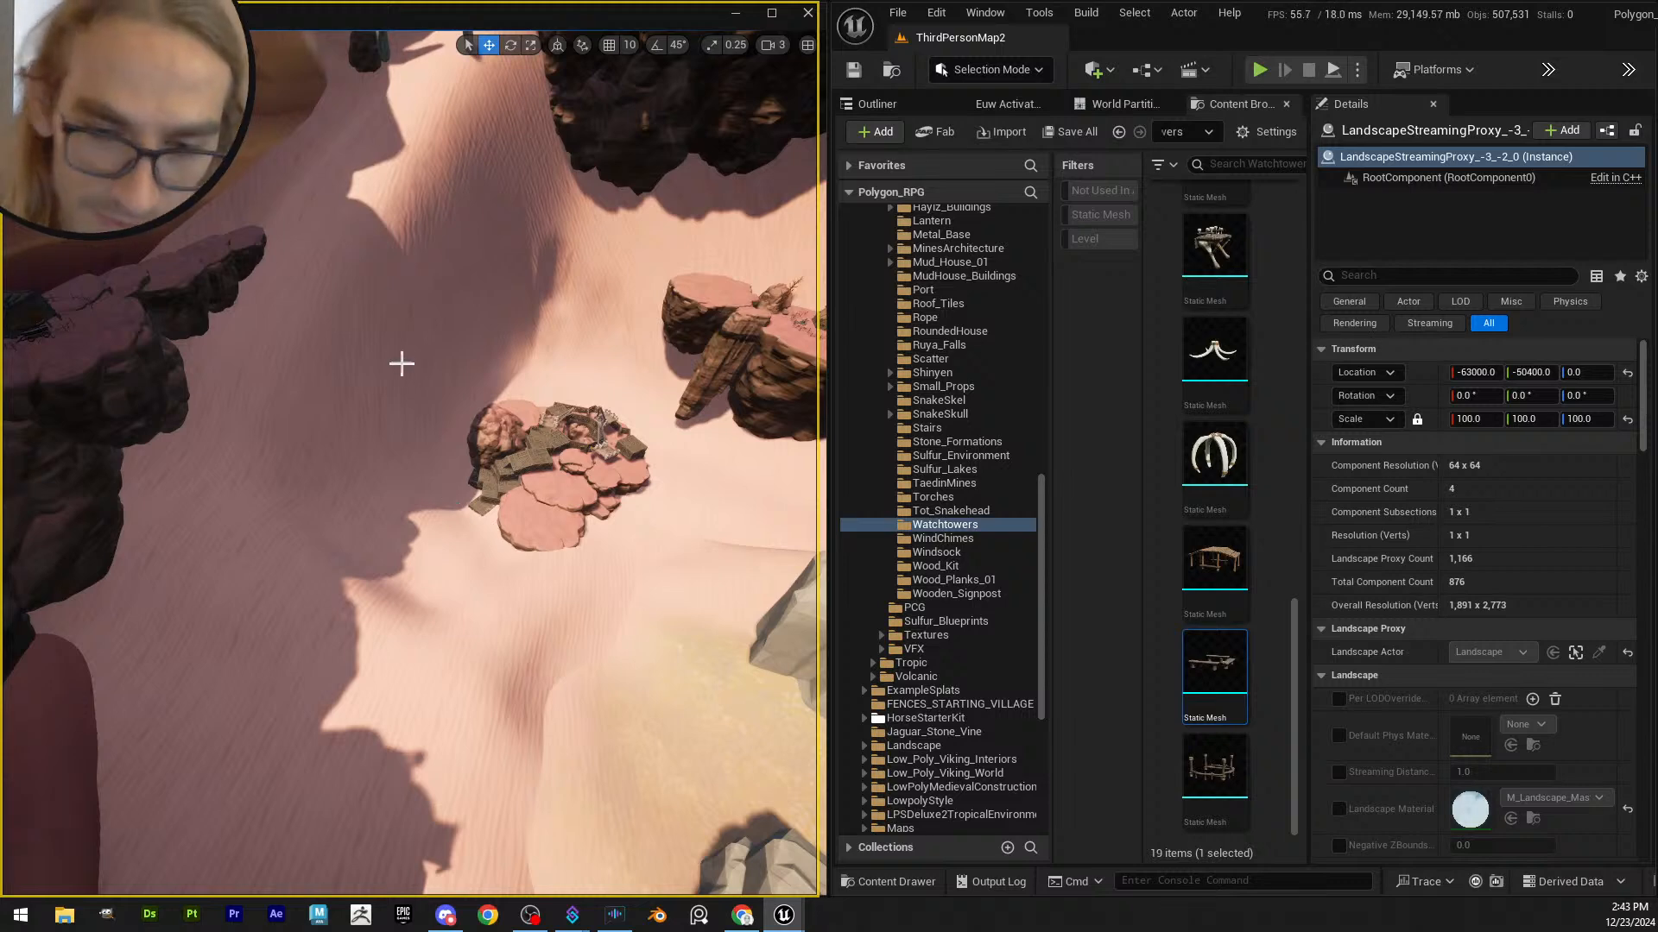
{"action": "right_click_drag", "start_coordinate": [401, 363], "coordinate": [404, 277]}
{"action": "scroll", "coordinate": [403, 298], "scroll_direction": "down", "scroll_amount": 2}
{"action": "scroll", "coordinate": [411, 250], "scroll_direction": "up", "scroll_amount": 2}
{"action": "left_click", "coordinate": [381, 521]}
{"action": "left_click", "coordinate": [467, 493], "text": "shift"}
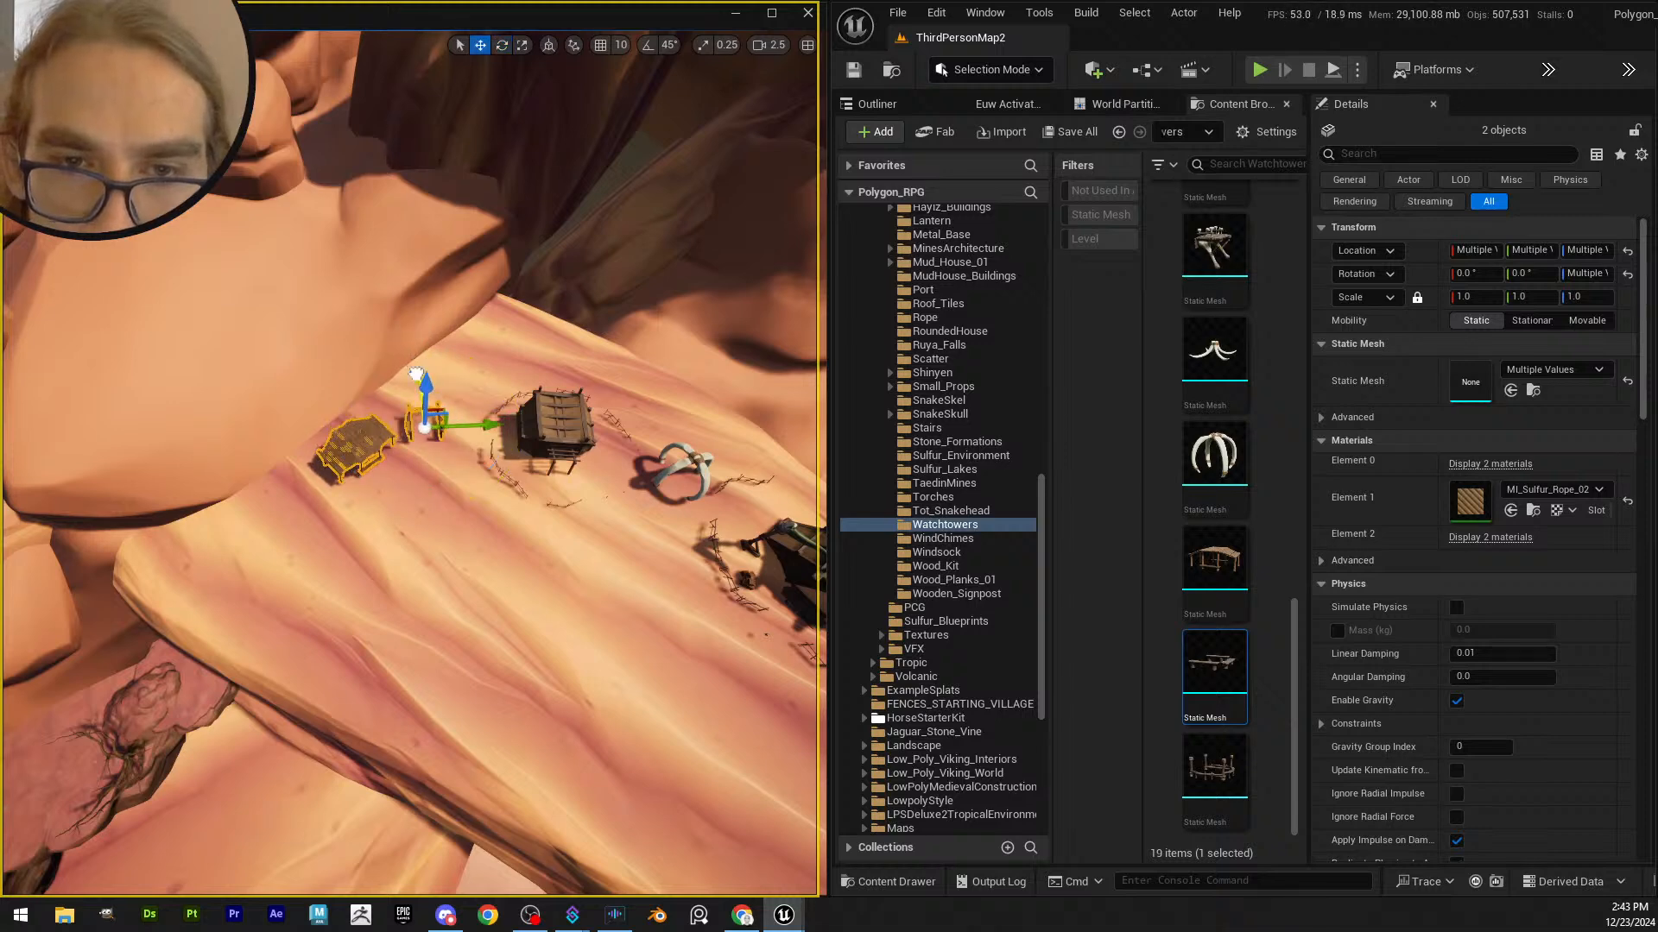
{"action": "key", "text": "Escape"}
- Smooth the landscape of the cactus-dotted desert, including the saddle between the sandy slope and the steep rocky hillside, in Landscape mode
{"action": "right_click_drag", "start_coordinate": [548, 481], "coordinate": [507, 514]}
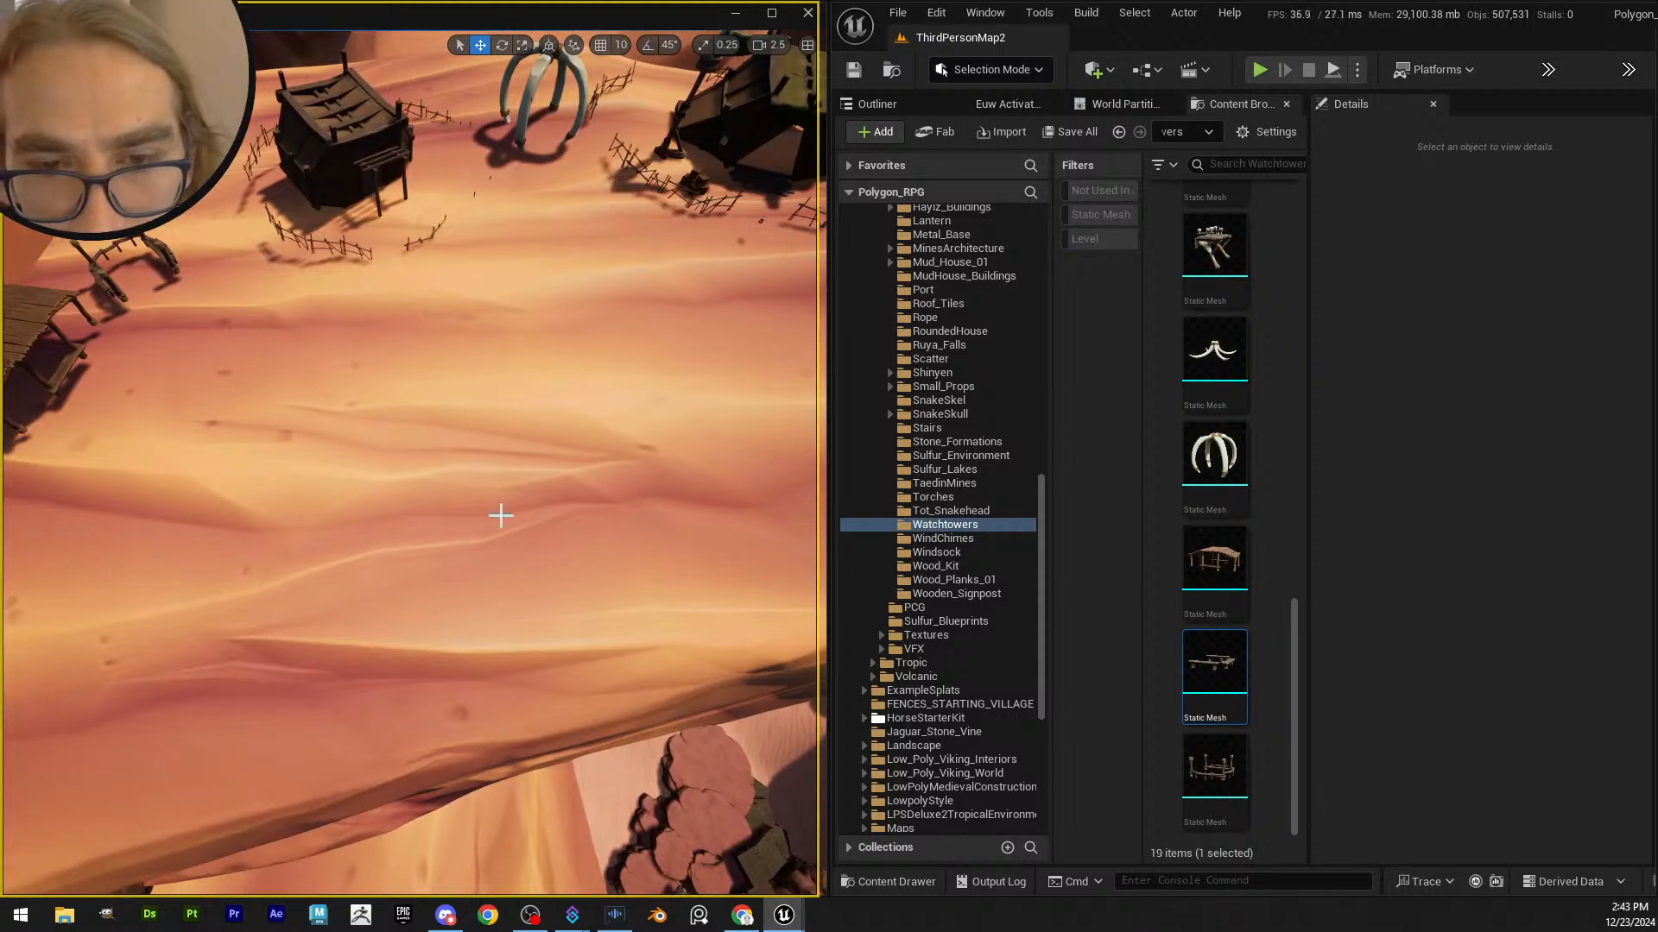
{"action": "scroll", "coordinate": [501, 515], "scroll_direction": "down", "scroll_amount": 5}
{"action": "right_click_drag", "start_coordinate": [233, 567], "coordinate": [495, 505]}
{"action": "left_click", "coordinate": [494, 505]}
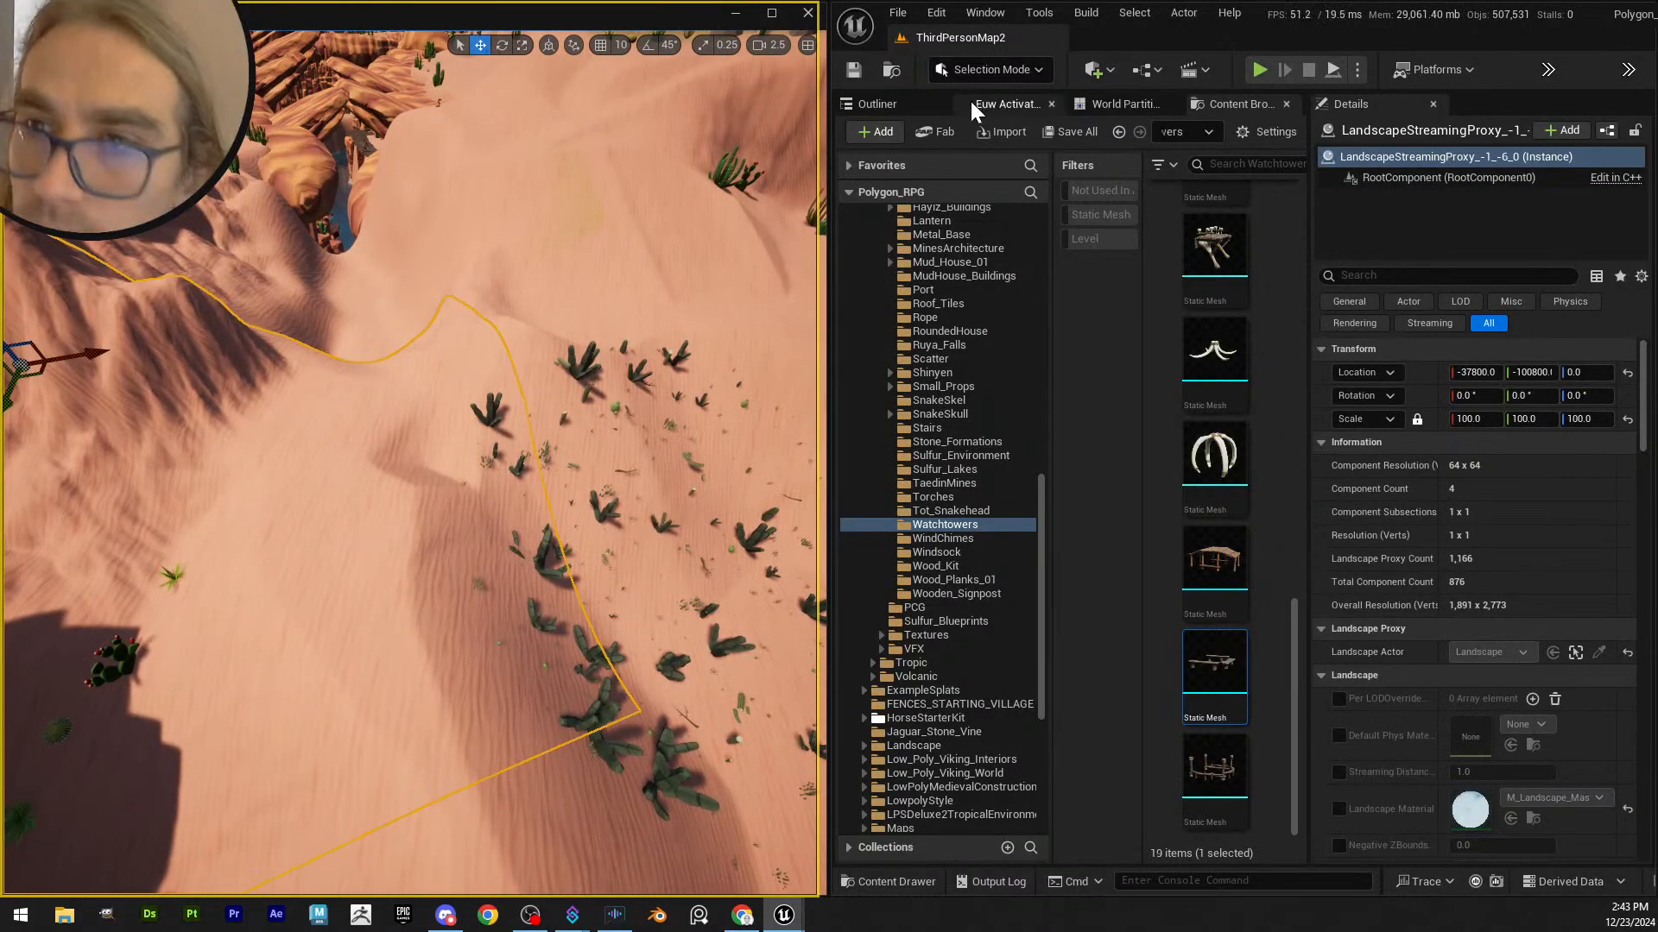
{"action": "left_click", "coordinate": [989, 69]}
{"action": "left_click", "coordinate": [1018, 118]}
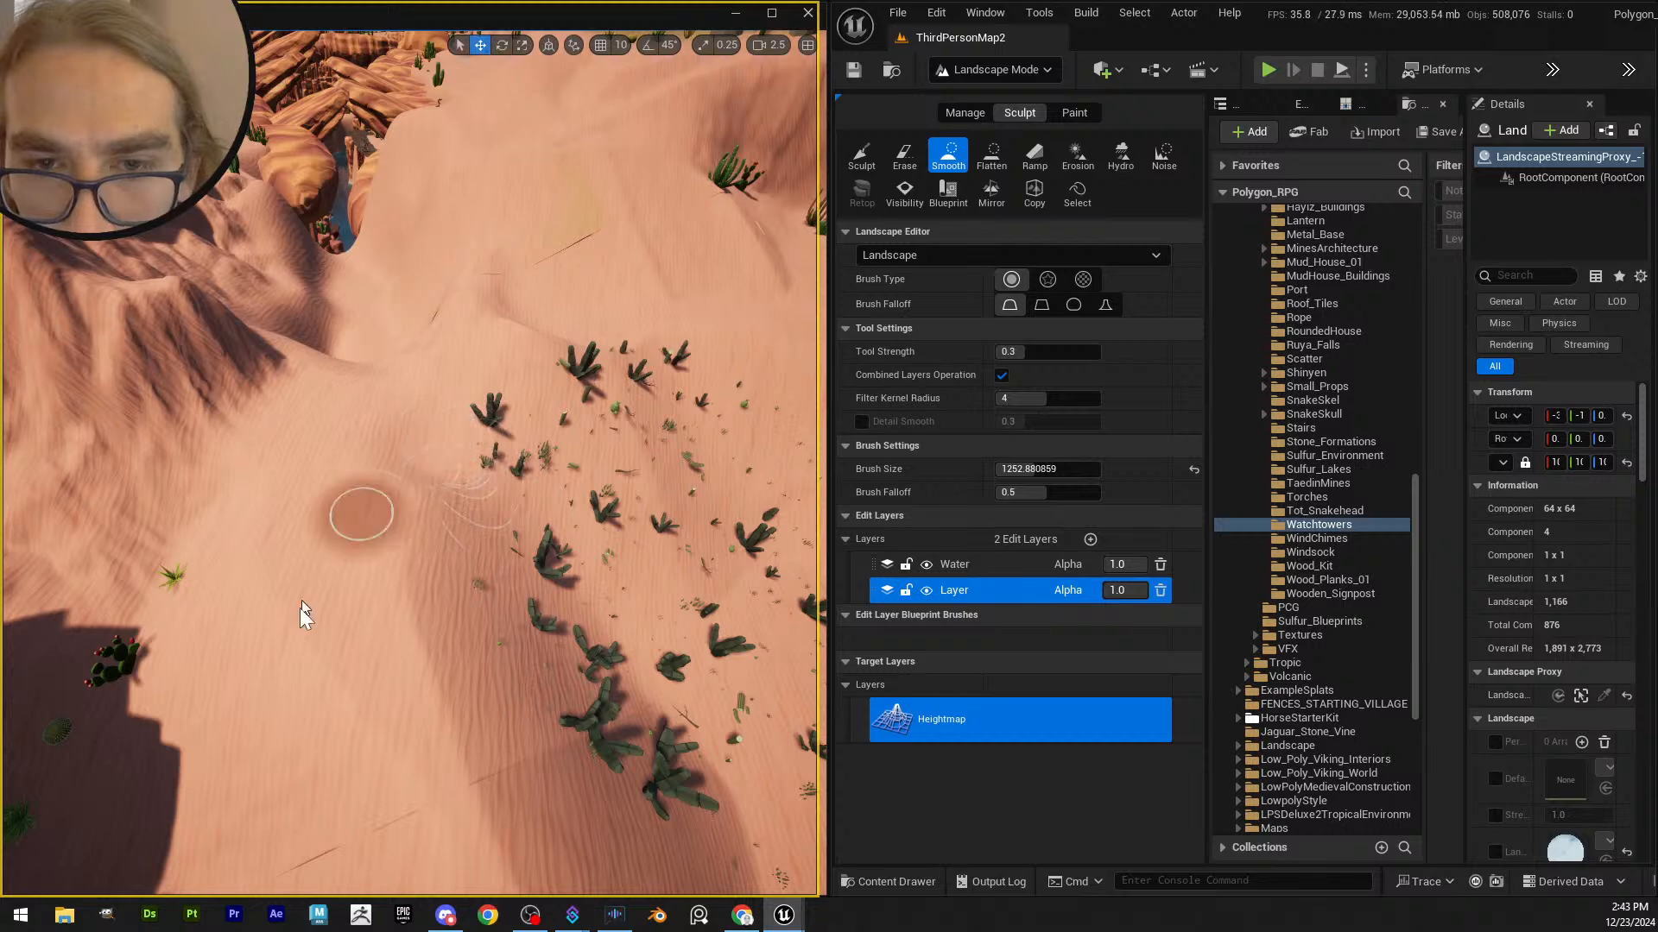
{"action": "right_click_drag", "start_coordinate": [317, 607], "coordinate": [367, 639]}
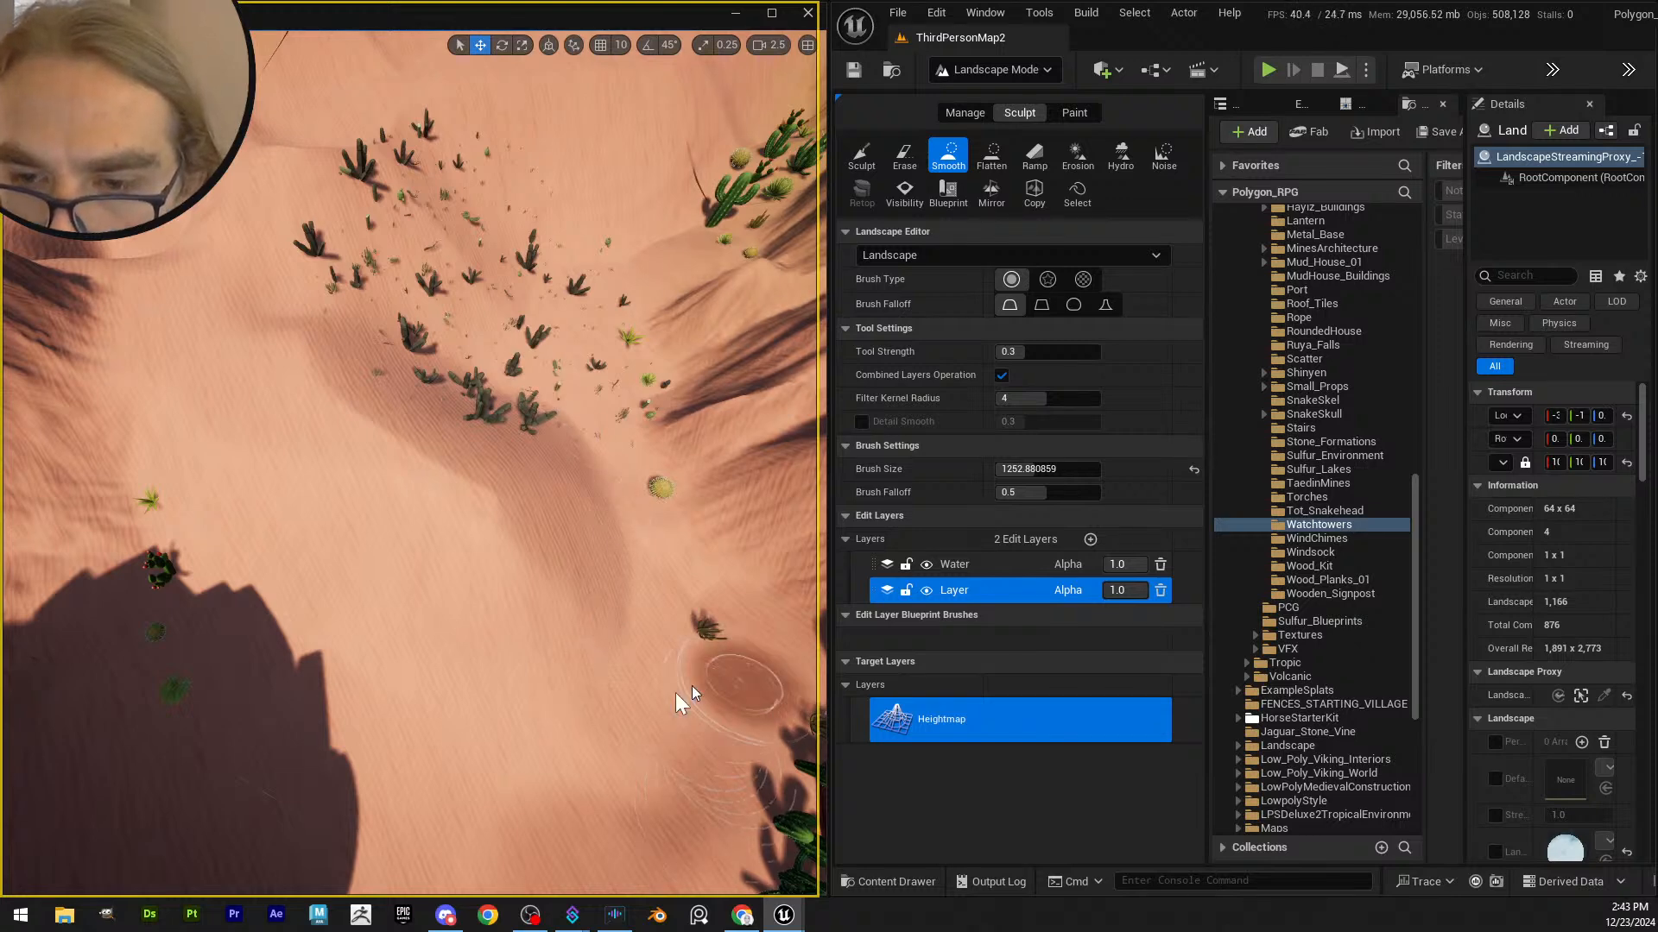
{"action": "right_click_drag", "start_coordinate": [685, 696], "coordinate": [436, 722]}
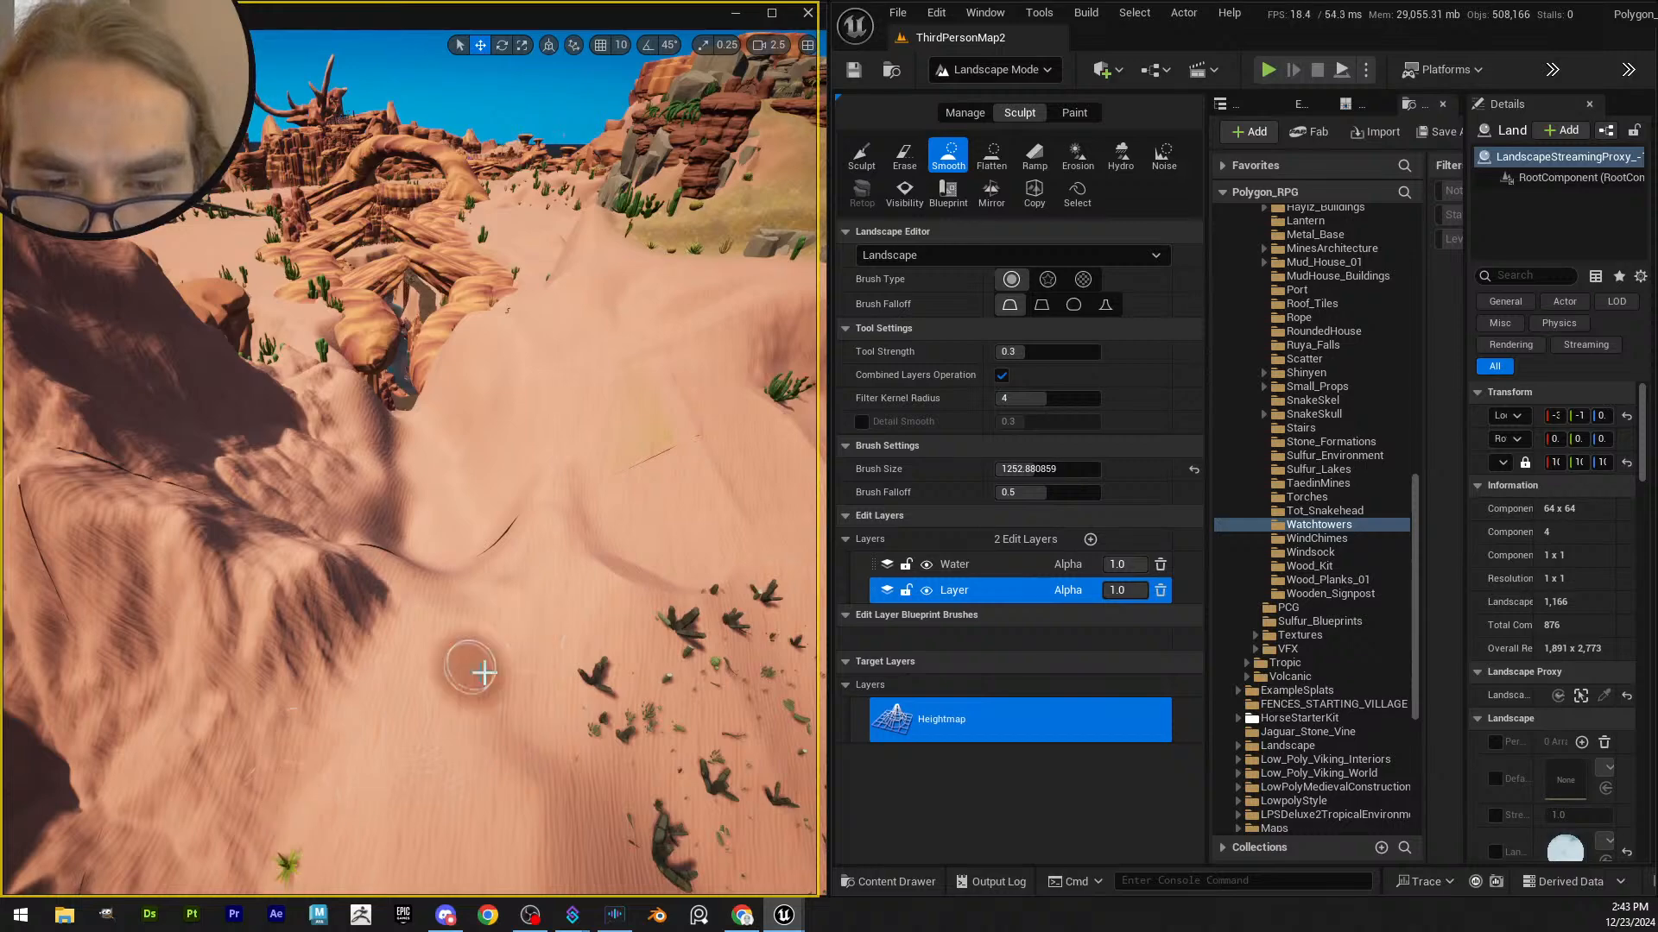
{"action": "mouse_move", "coordinate": [470, 666]}
{"action": "right_mouse_down"}
{"action": "mouse_move", "coordinate": [470, 604]}
{"action": "mouse_move", "coordinate": [294, 673]}
{"action": "right_mouse_up"}
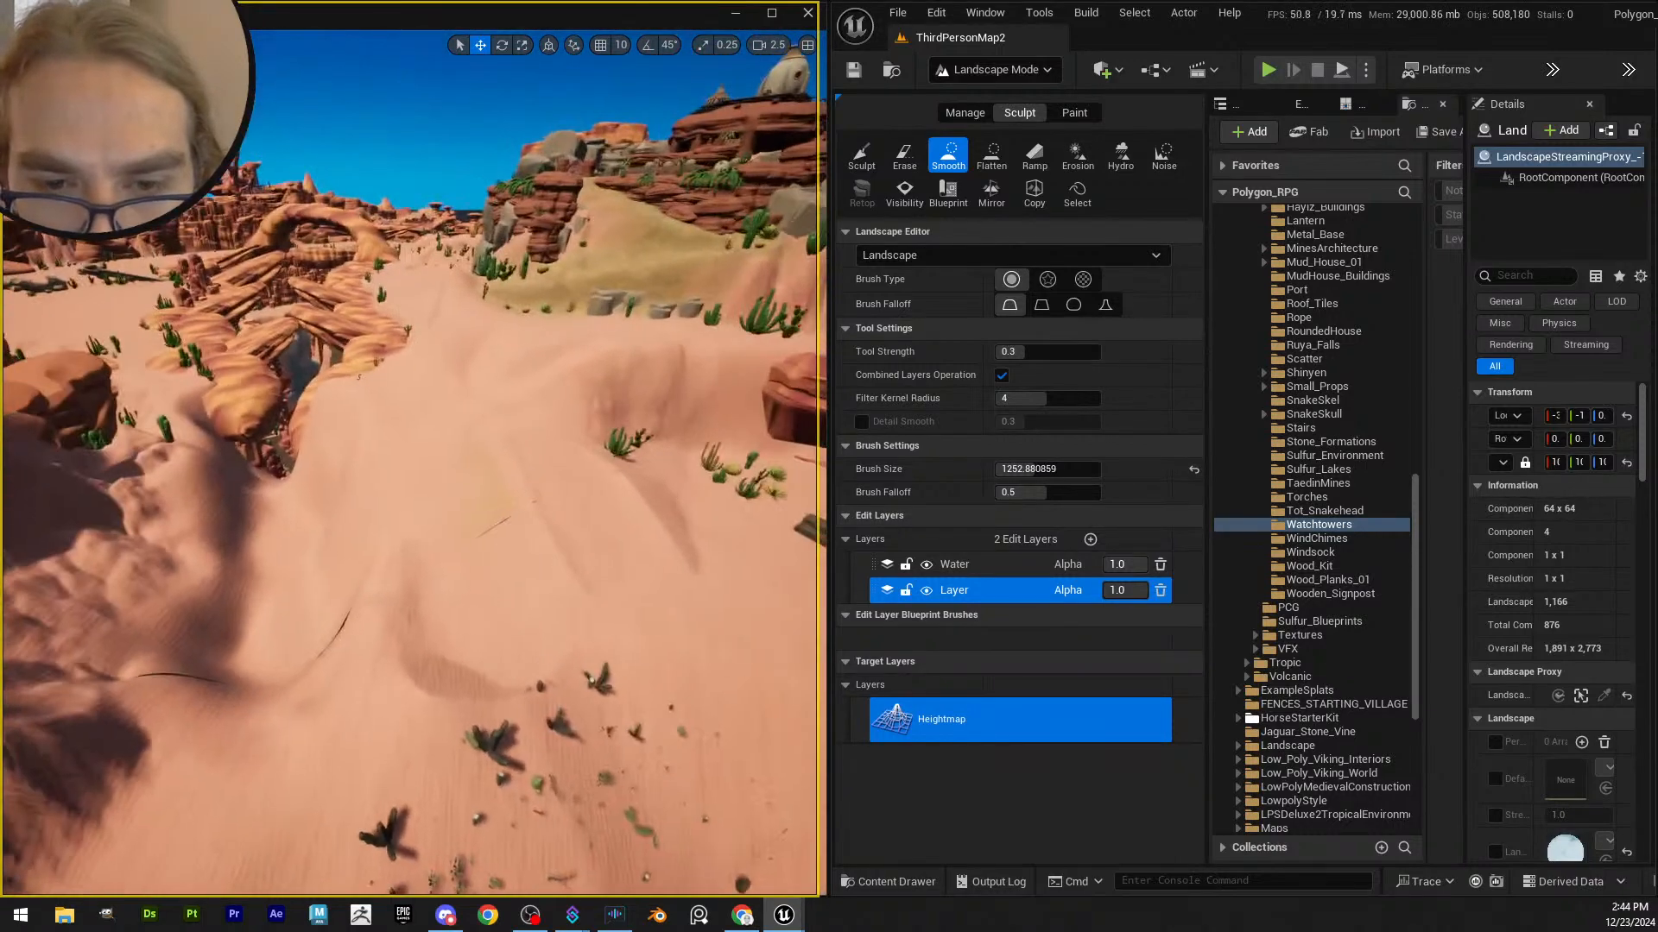
{"action": "left_click_drag", "start_coordinate": [327, 717], "coordinate": [214, 685]}
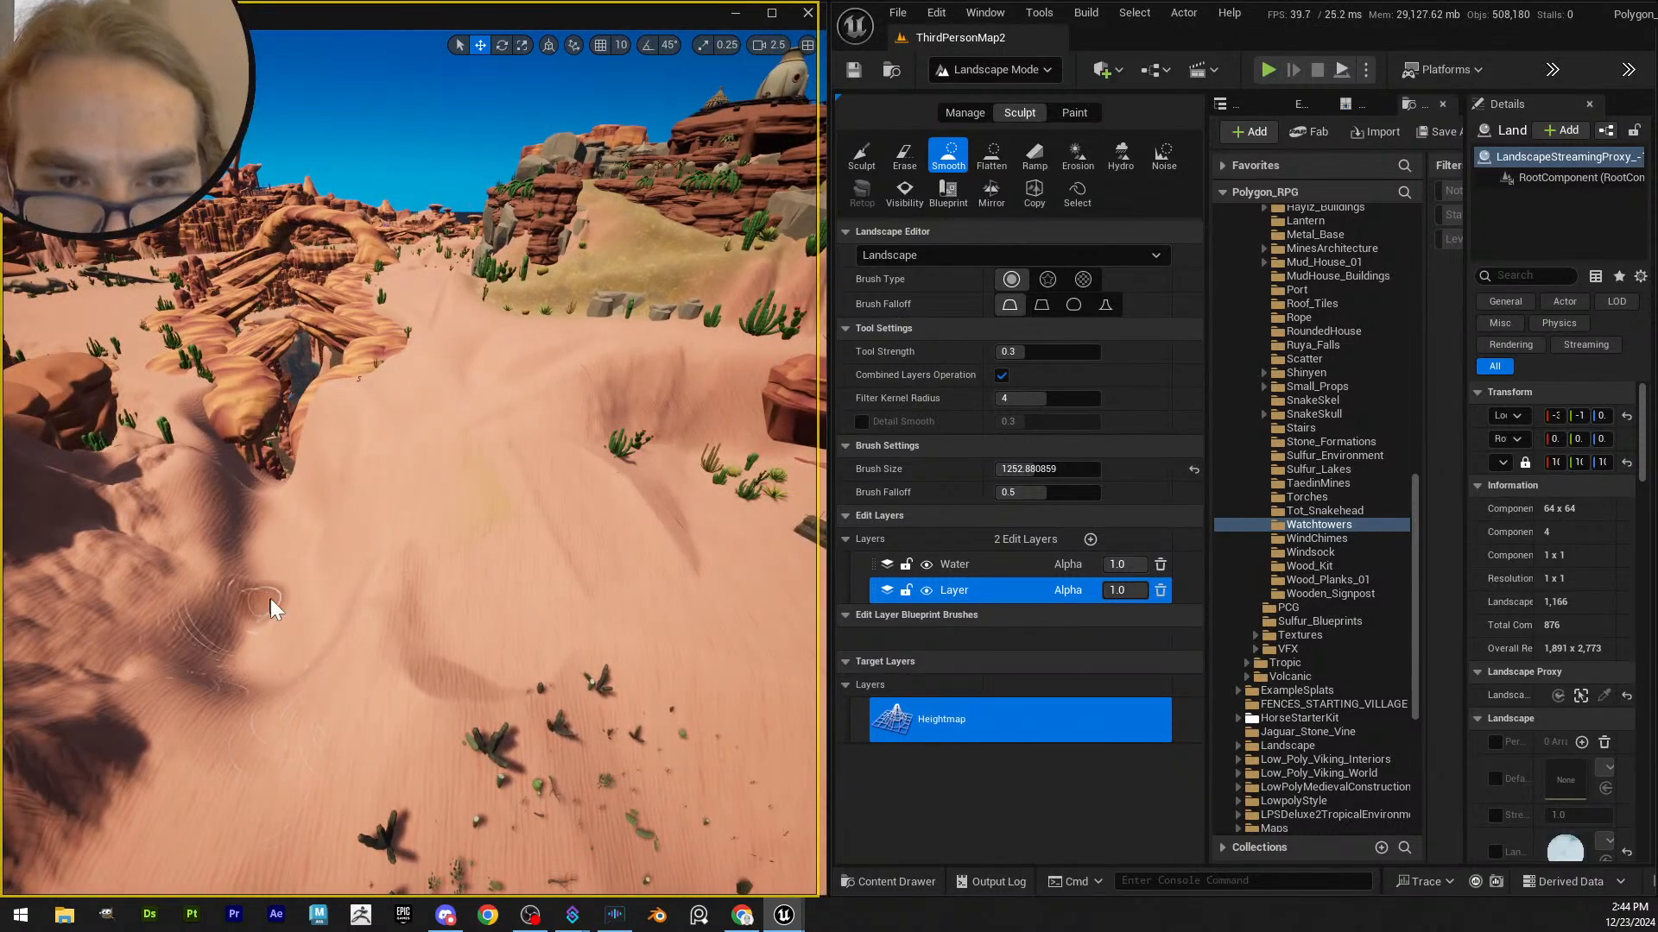
{"action": "mouse_move", "coordinate": [270, 609]}
{"action": "right_mouse_down"}
{"action": "mouse_move", "coordinate": [259, 599]}
{"action": "mouse_move", "coordinate": [311, 587]}
{"action": "mouse_move", "coordinate": [246, 635]}
{"action": "mouse_move", "coordinate": [299, 563]}
{"action": "right_mouse_up"}
- Examine the terrain around the wooden watchtowers and the horse with its rider on the red dune
{"action": "key", "text": "w"}
{"action": "mouse_move", "coordinate": [533, 682]}
{"action": "right_mouse_down"}
{"action": "mouse_move", "coordinate": [556, 691]}
{"action": "mouse_move", "coordinate": [561, 652]}
{"action": "mouse_move", "coordinate": [600, 626]}
{"action": "mouse_move", "coordinate": [471, 528]}
{"action": "right_mouse_up"}
{"action": "scroll", "coordinate": [561, 652], "scroll_direction": "down", "scroll_amount": 3}
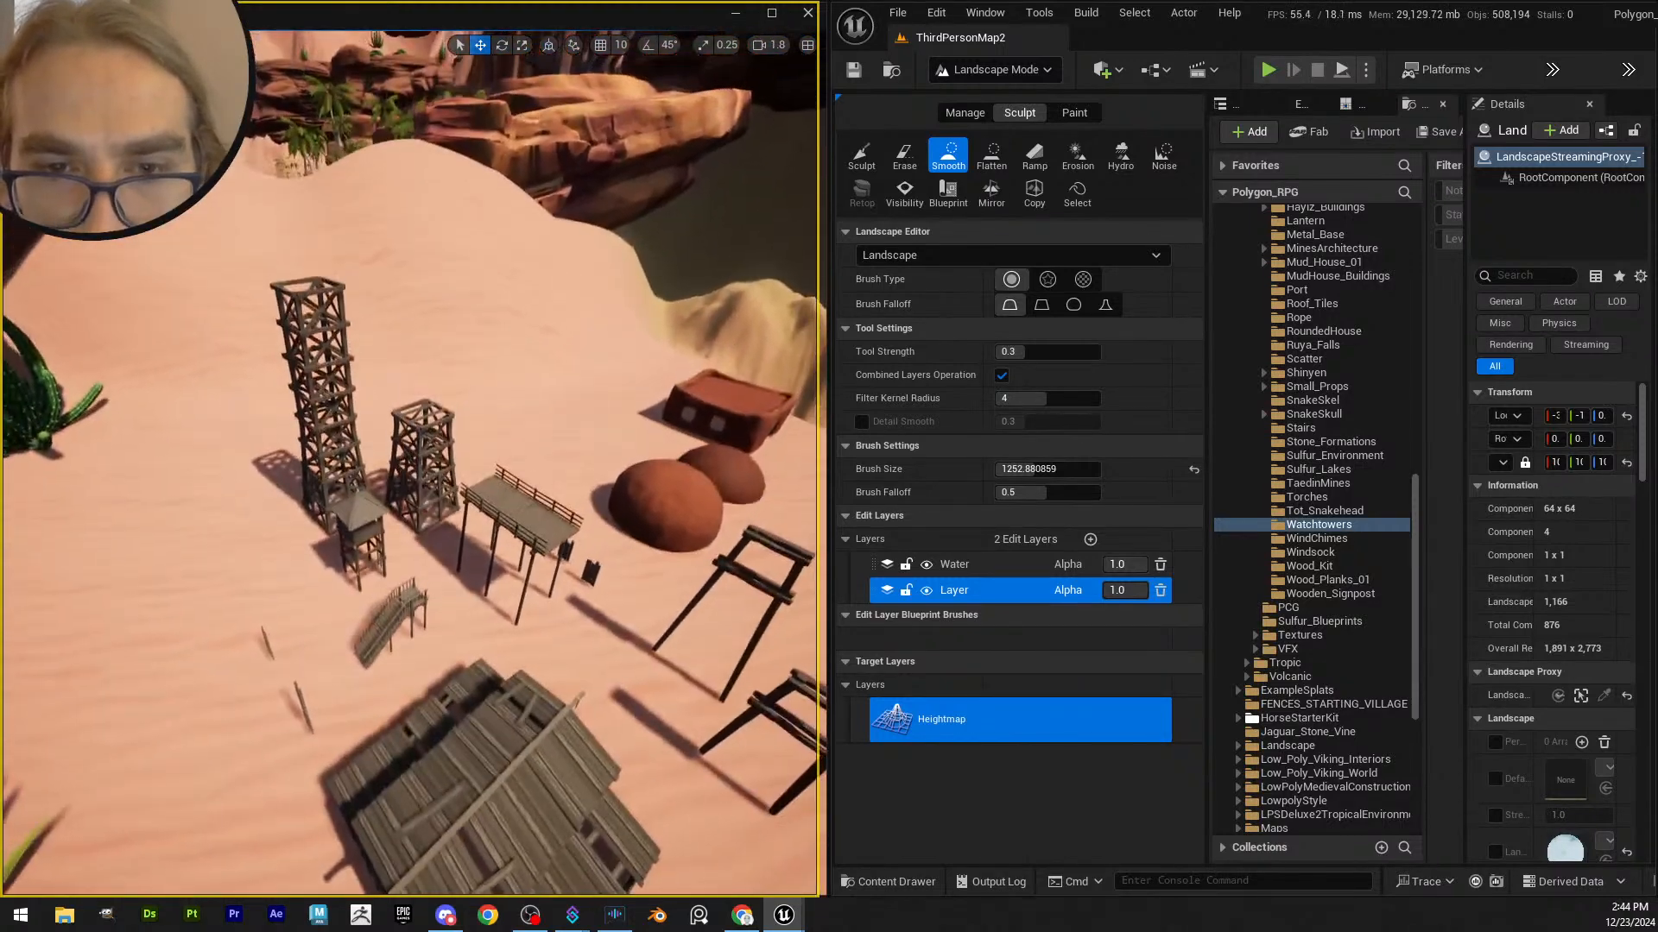
{"action": "key", "text": "e"}
{"action": "mouse_move", "coordinate": [563, 609]}
{"action": "right_mouse_down"}
{"action": "mouse_move", "coordinate": [542, 596]}
{"action": "mouse_move", "coordinate": [549, 540]}
{"action": "mouse_move", "coordinate": [590, 529]}
{"action": "mouse_move", "coordinate": [546, 531]}
{"action": "right_mouse_up"}
{"action": "key", "text": "w"}
{"action": "scroll", "coordinate": [570, 521], "scroll_direction": "down", "scroll_amount": 6}
{"action": "key", "text": "w"}
{"action": "key", "text": "s"}
{"action": "key", "text": "s"}
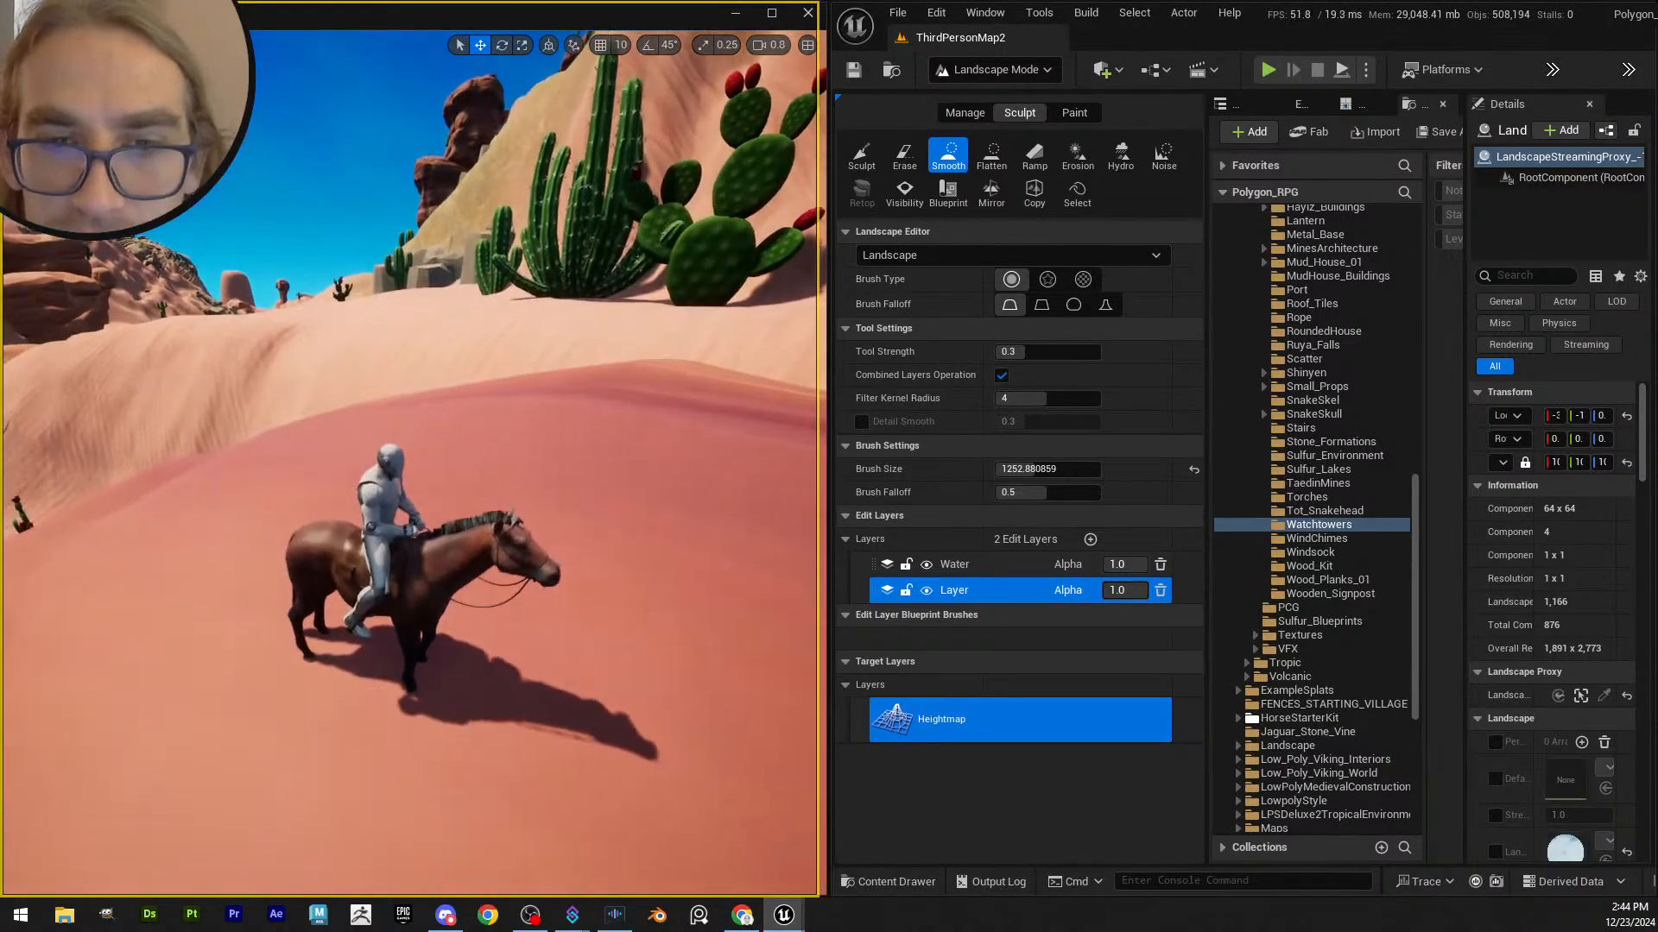
- Leave Landscape mode for Selection mode, rebuild the landscape's Nanite meshes for the smoothed desert area and save everything
{"action": "left_click", "coordinate": [993, 69]}
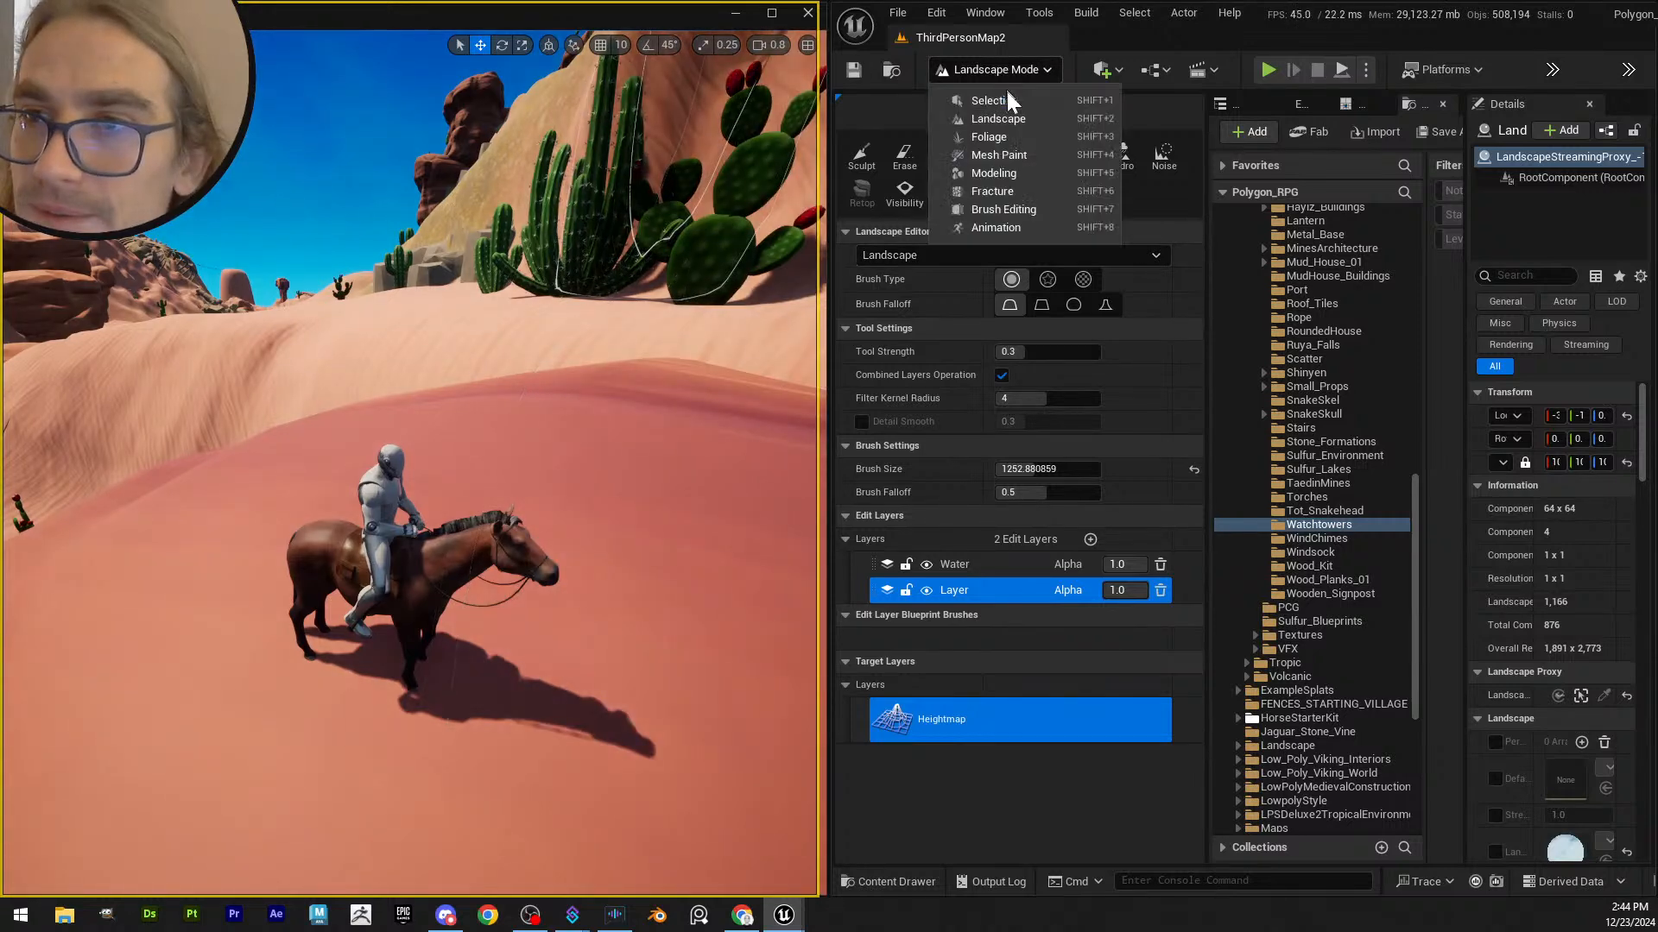
{"action": "left_click", "coordinate": [939, 102]}
{"action": "left_click", "coordinate": [777, 105]}
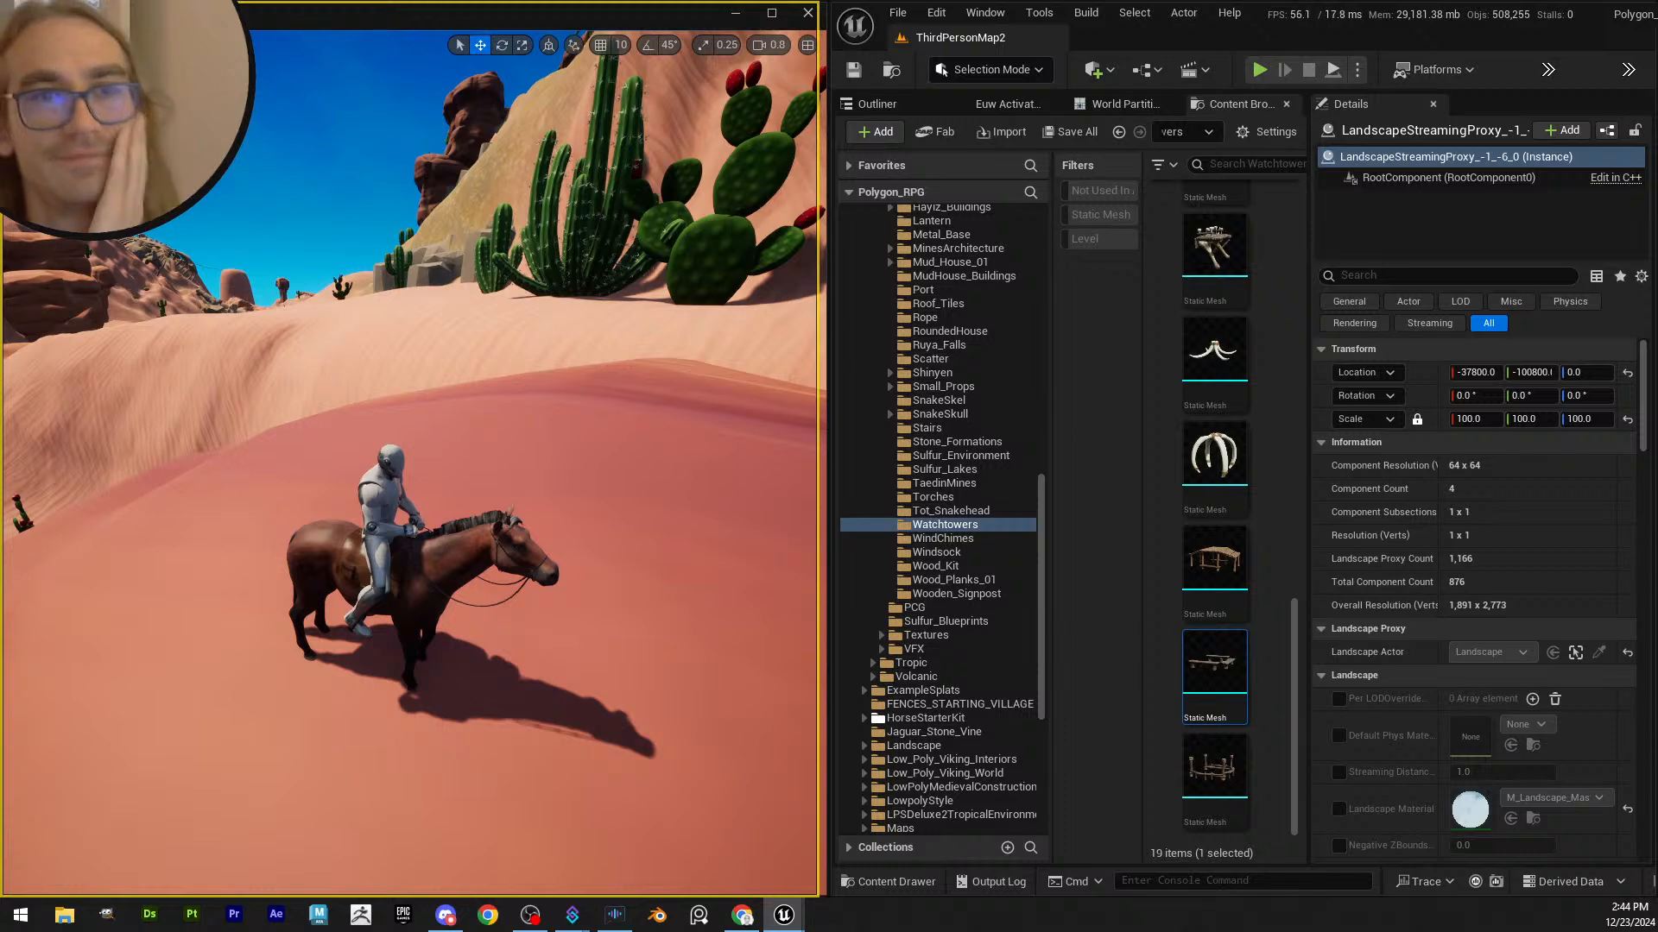
{"action": "left_click", "coordinate": [1077, 132]}
{"action": "left_click", "coordinate": [967, 655]}
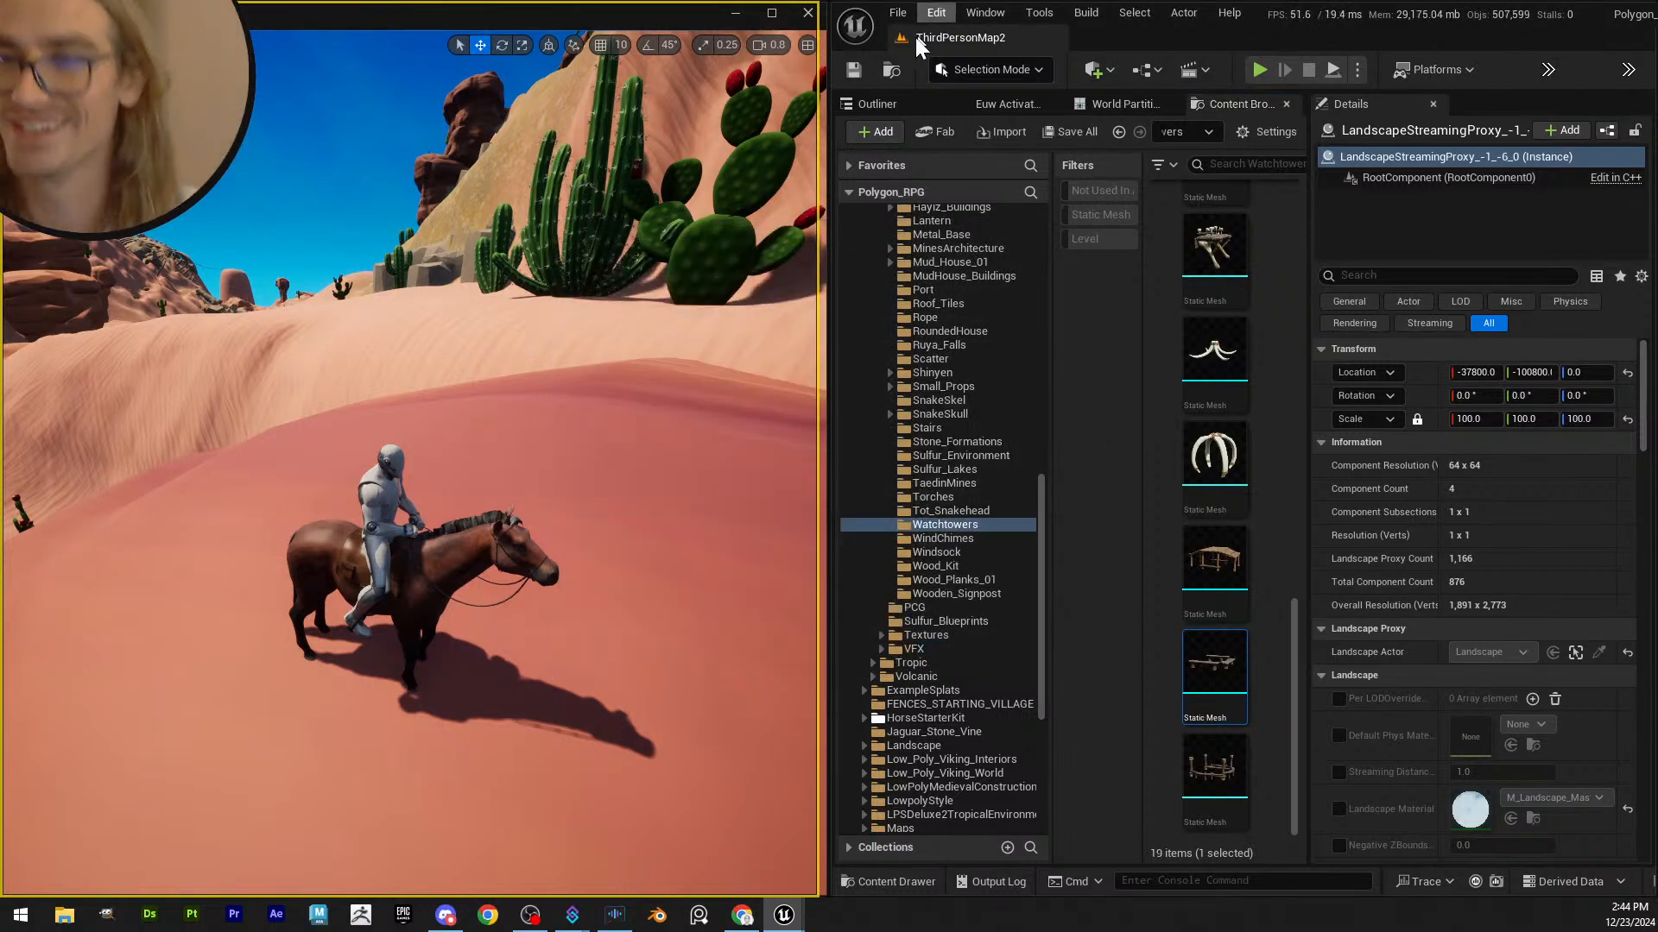
- Start a play test from the red sand in front of the horse
{"action": "right_click_drag", "start_coordinate": [416, 374], "coordinate": [424, 416]}
{"action": "key", "text": "s"}
{"action": "right_click", "coordinate": [419, 375]}
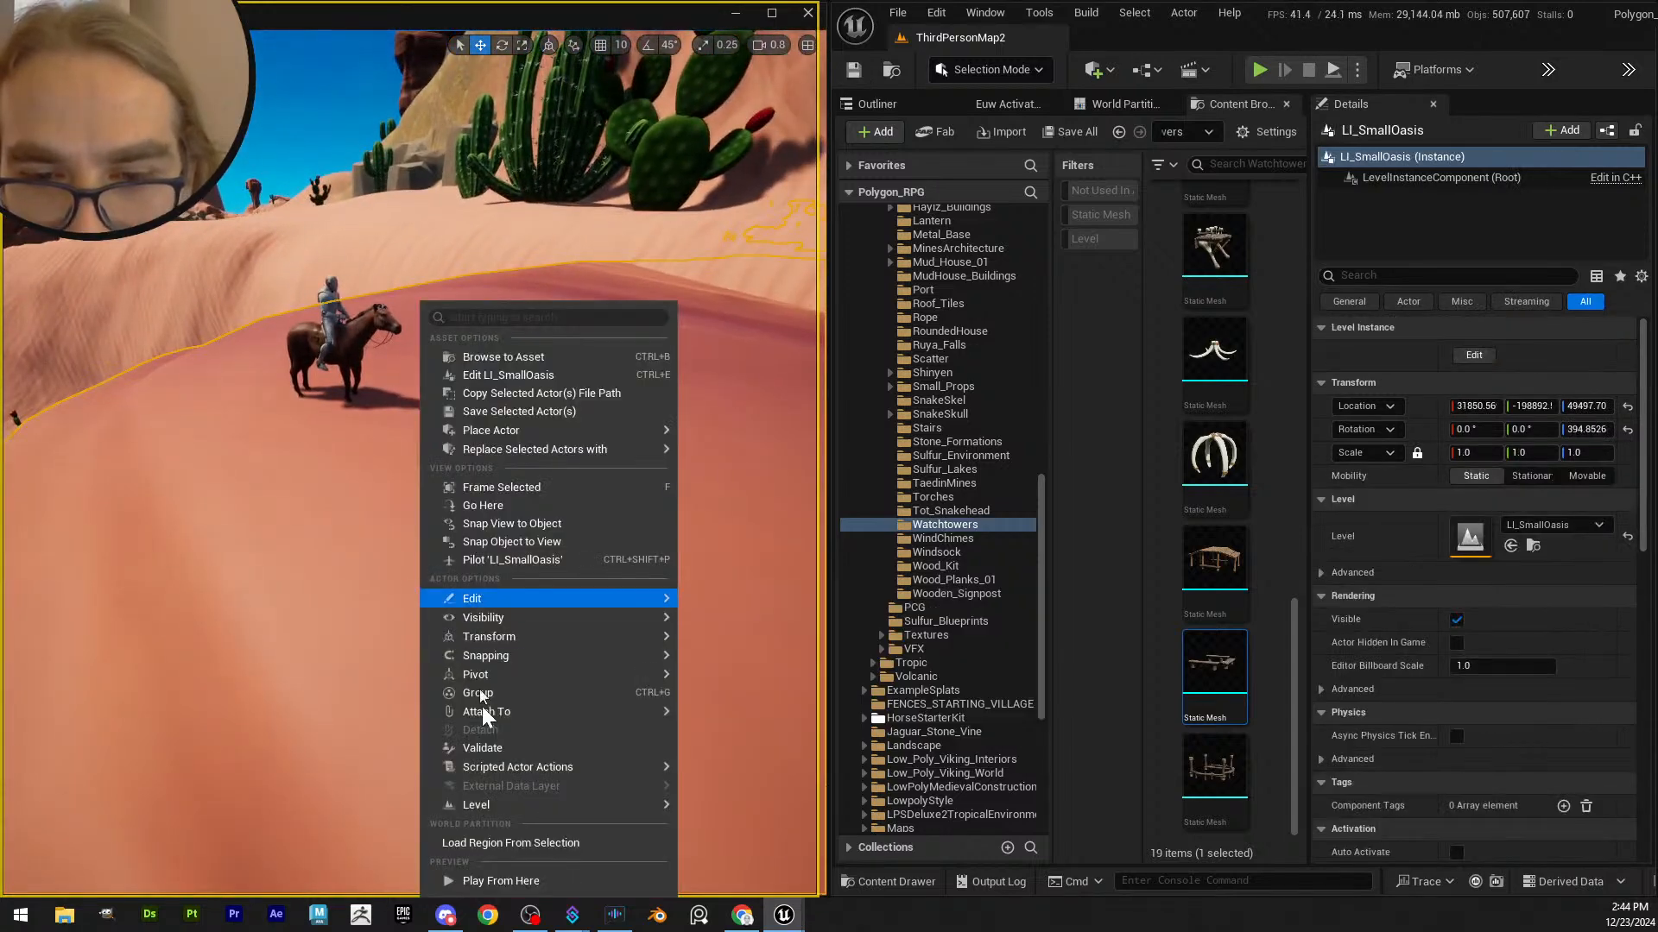
{"action": "left_click", "coordinate": [511, 880]}
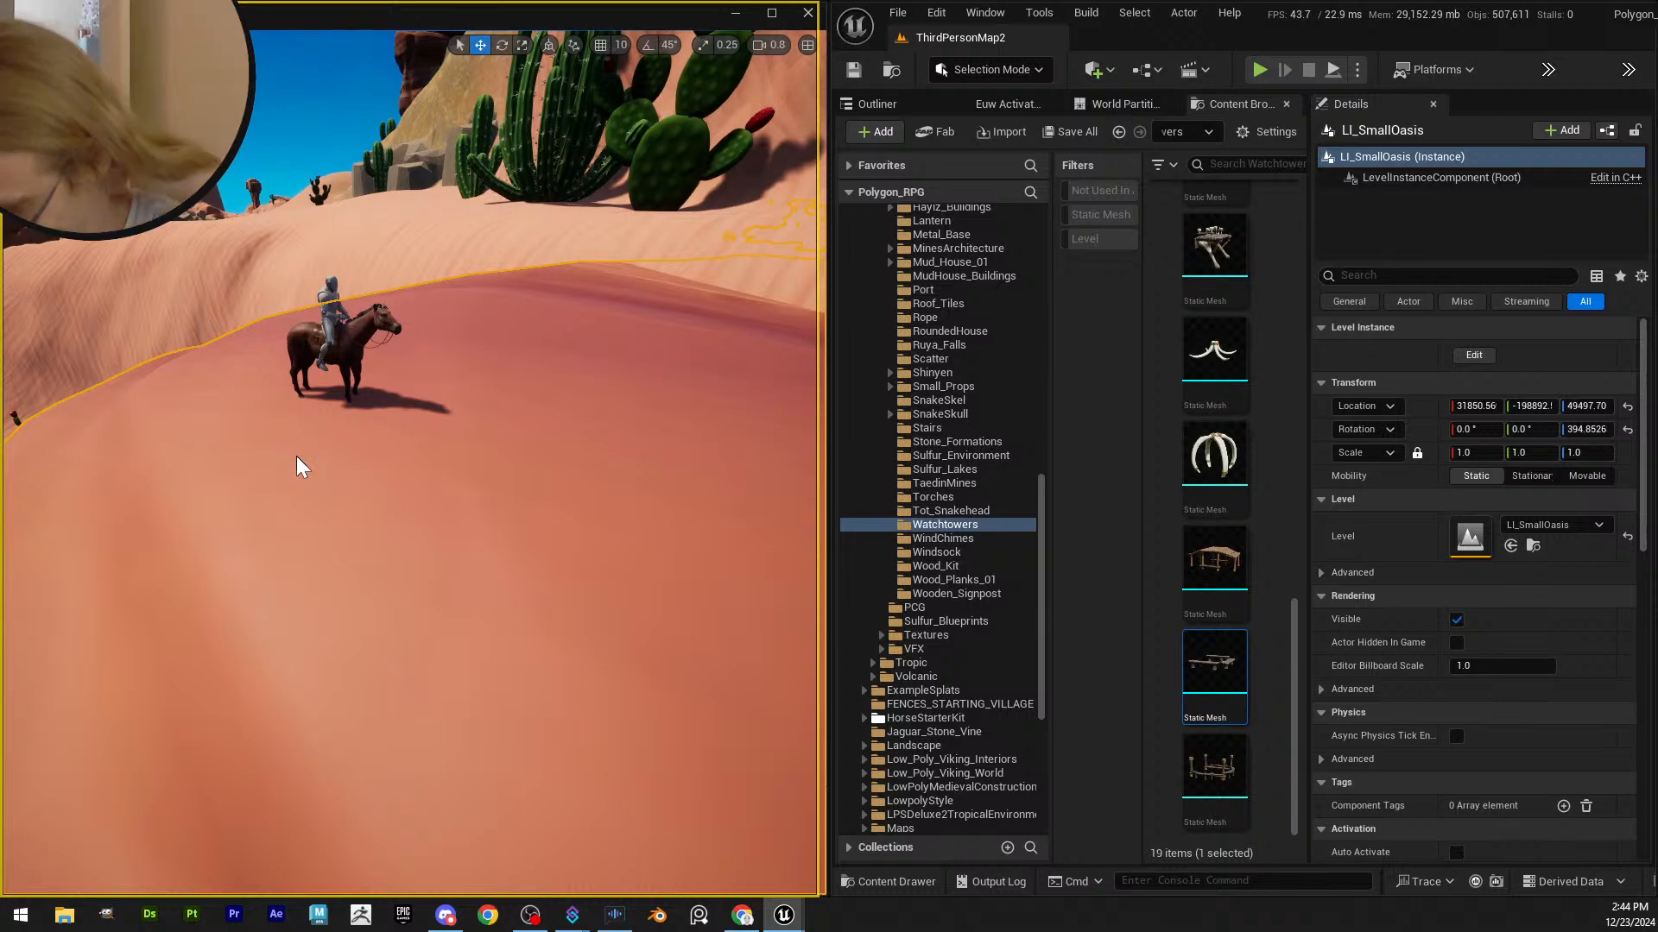
{"action": "key", "text": "alt+p"}
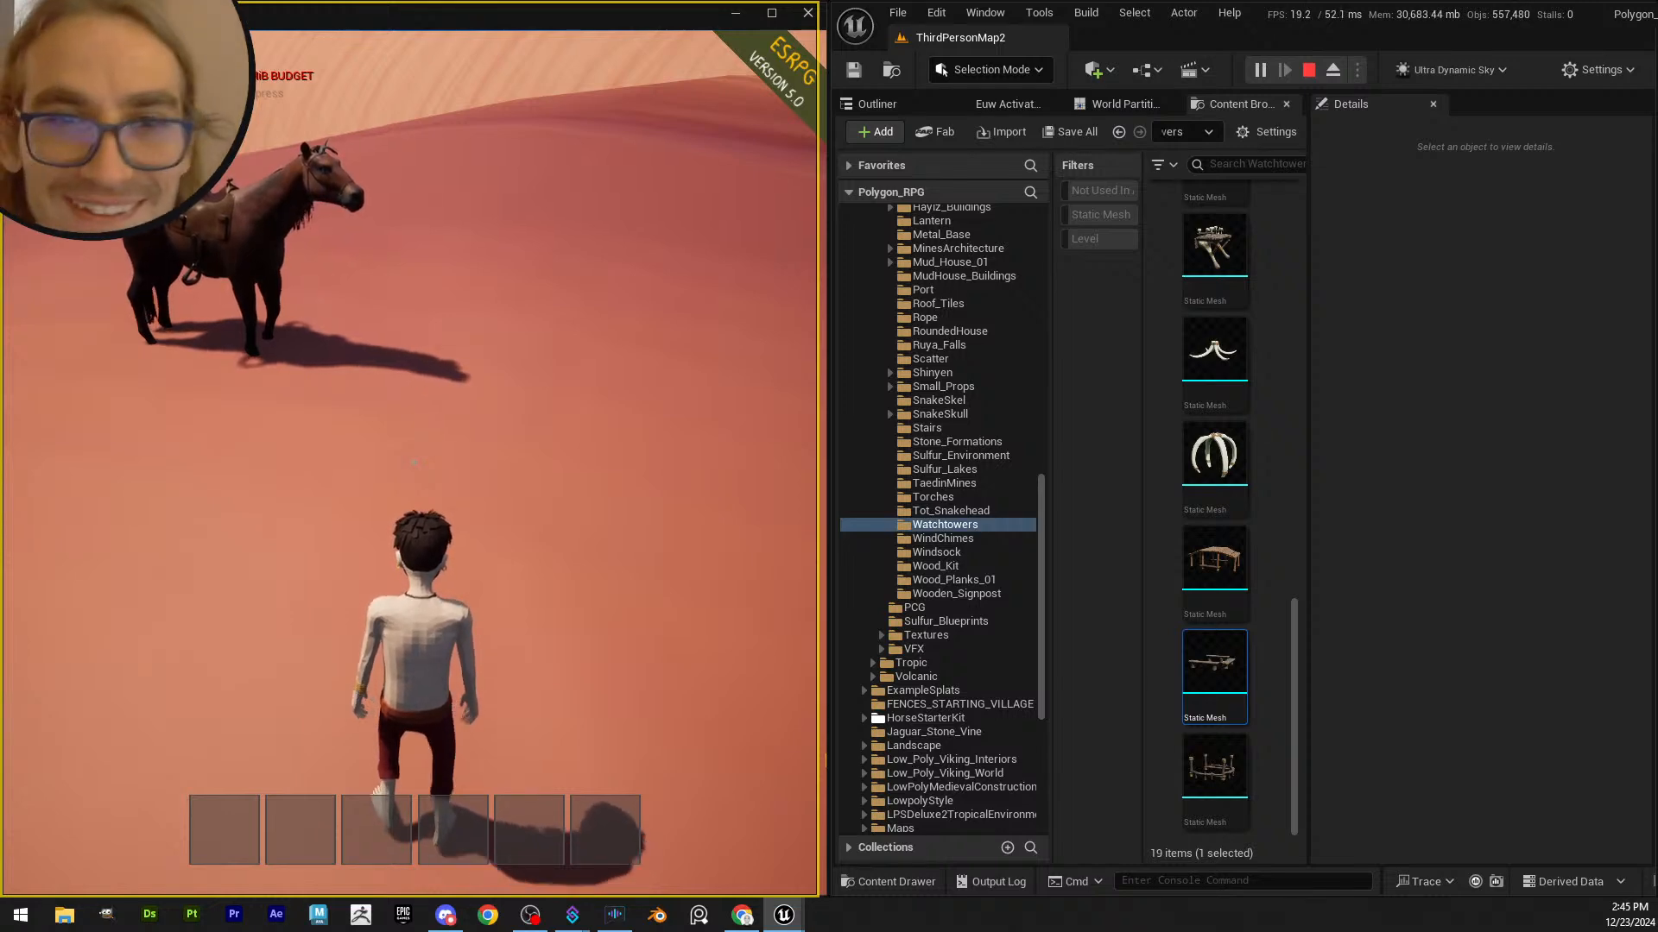
- Walk the player character around the horse on the red dune to view it from the side and front
{"action": "key", "text": "w"}
{"action": "key", "text": "s"}
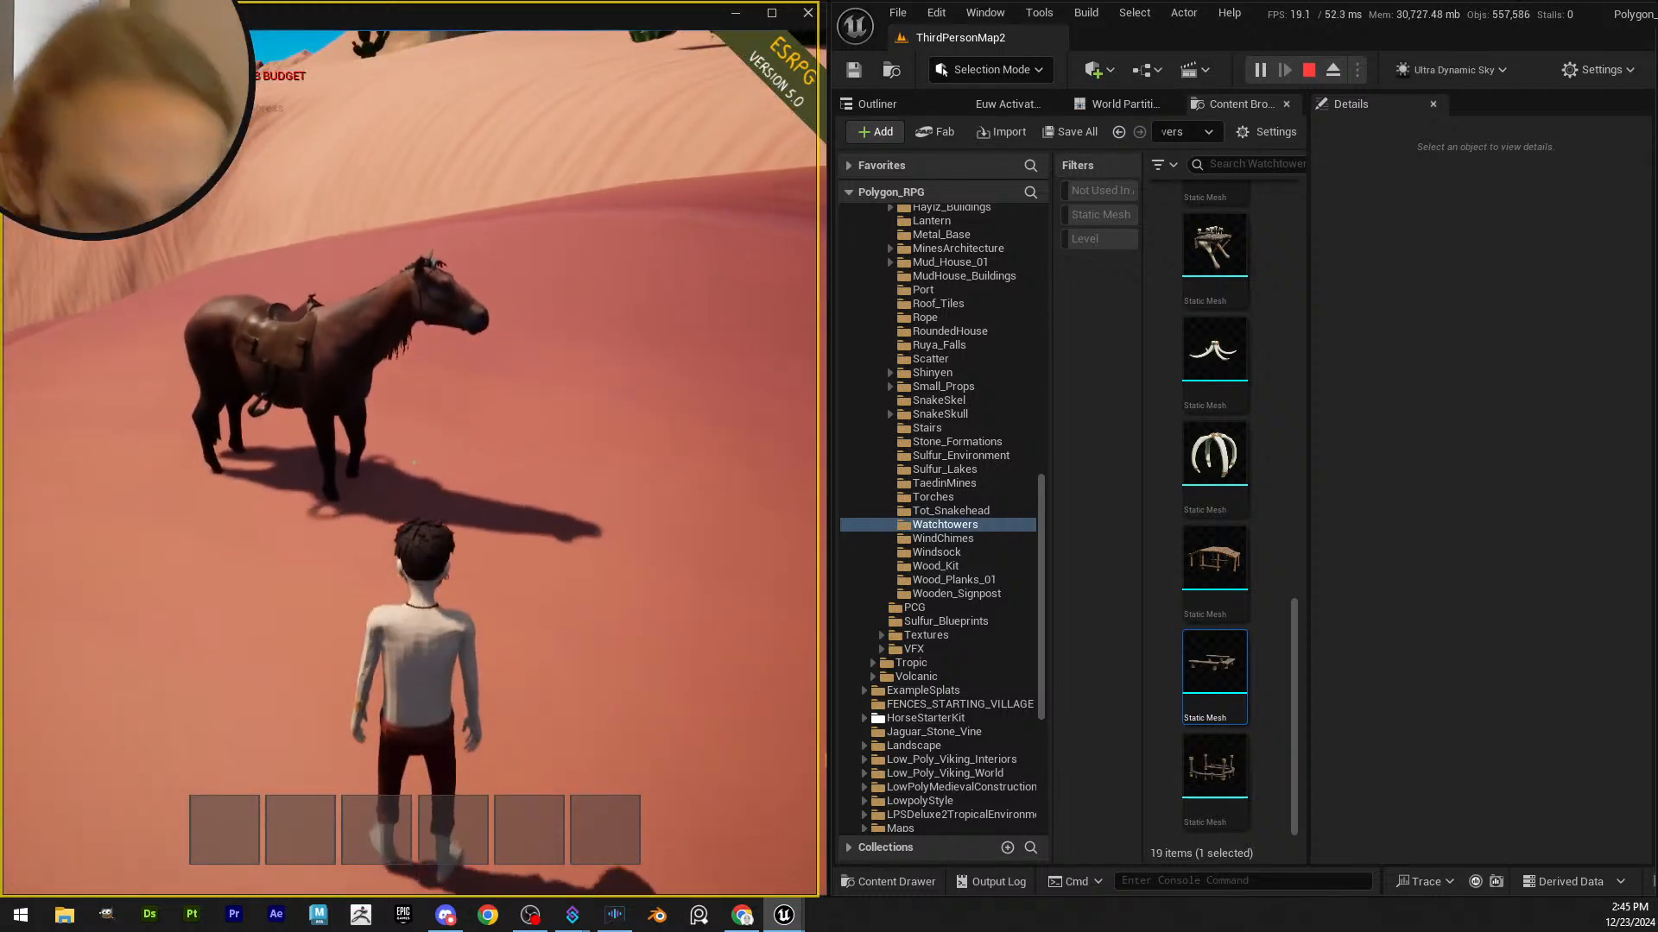
{"action": "key", "text": "w"}
{"action": "key", "text": "w"}
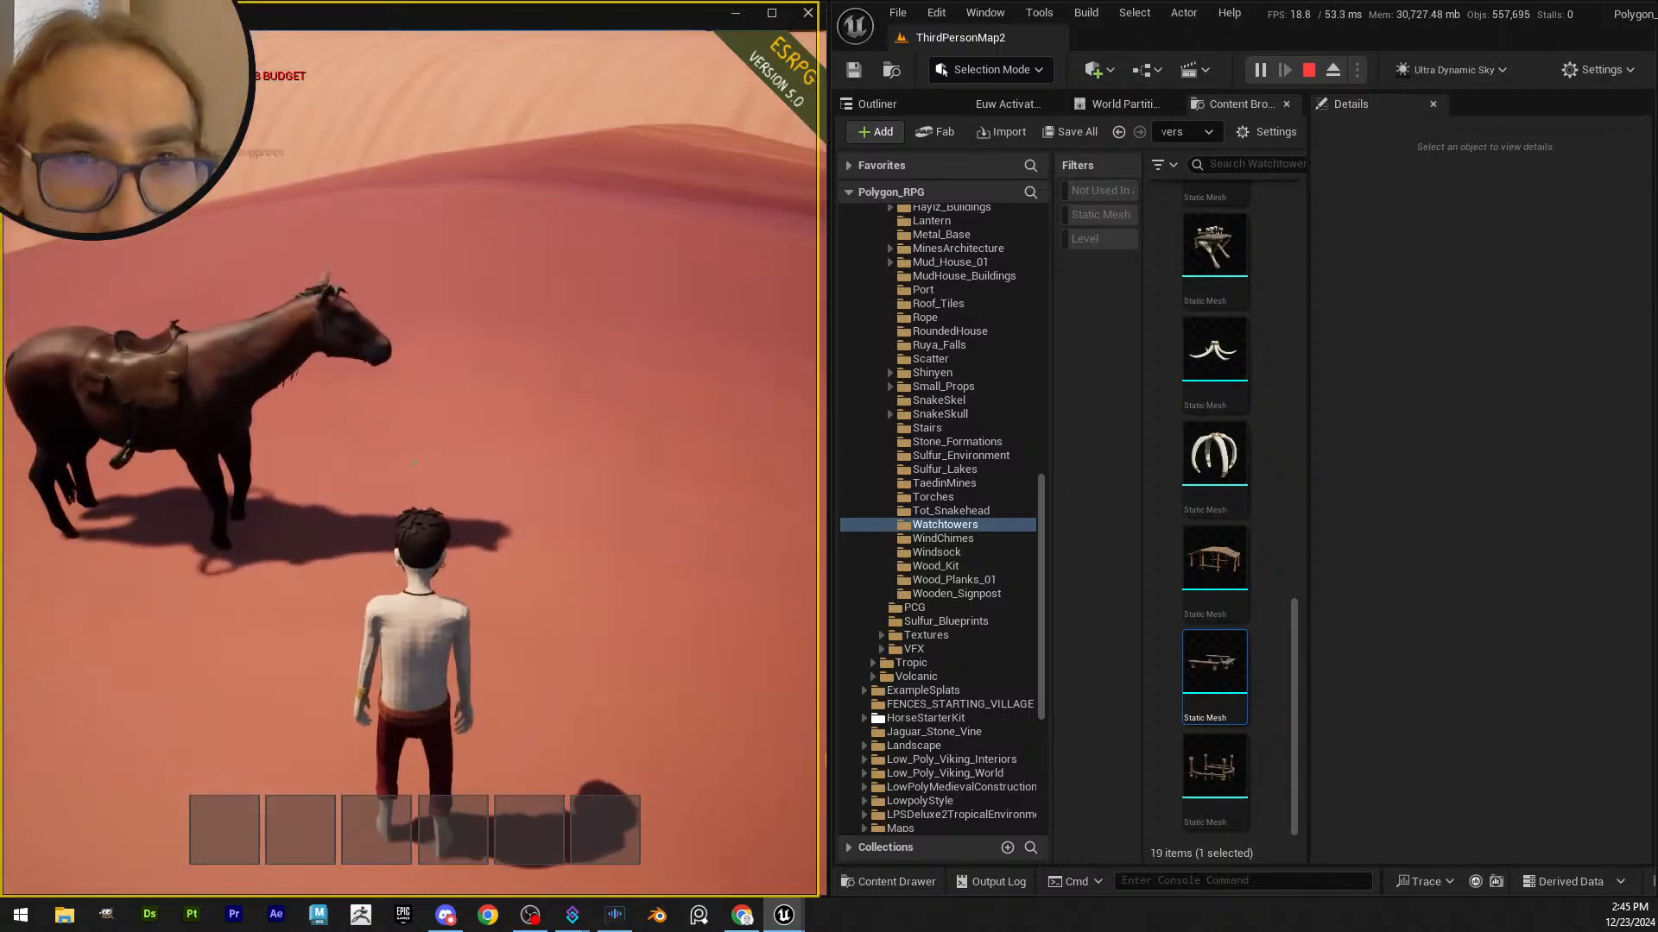
{"action": "key", "text": "d"}
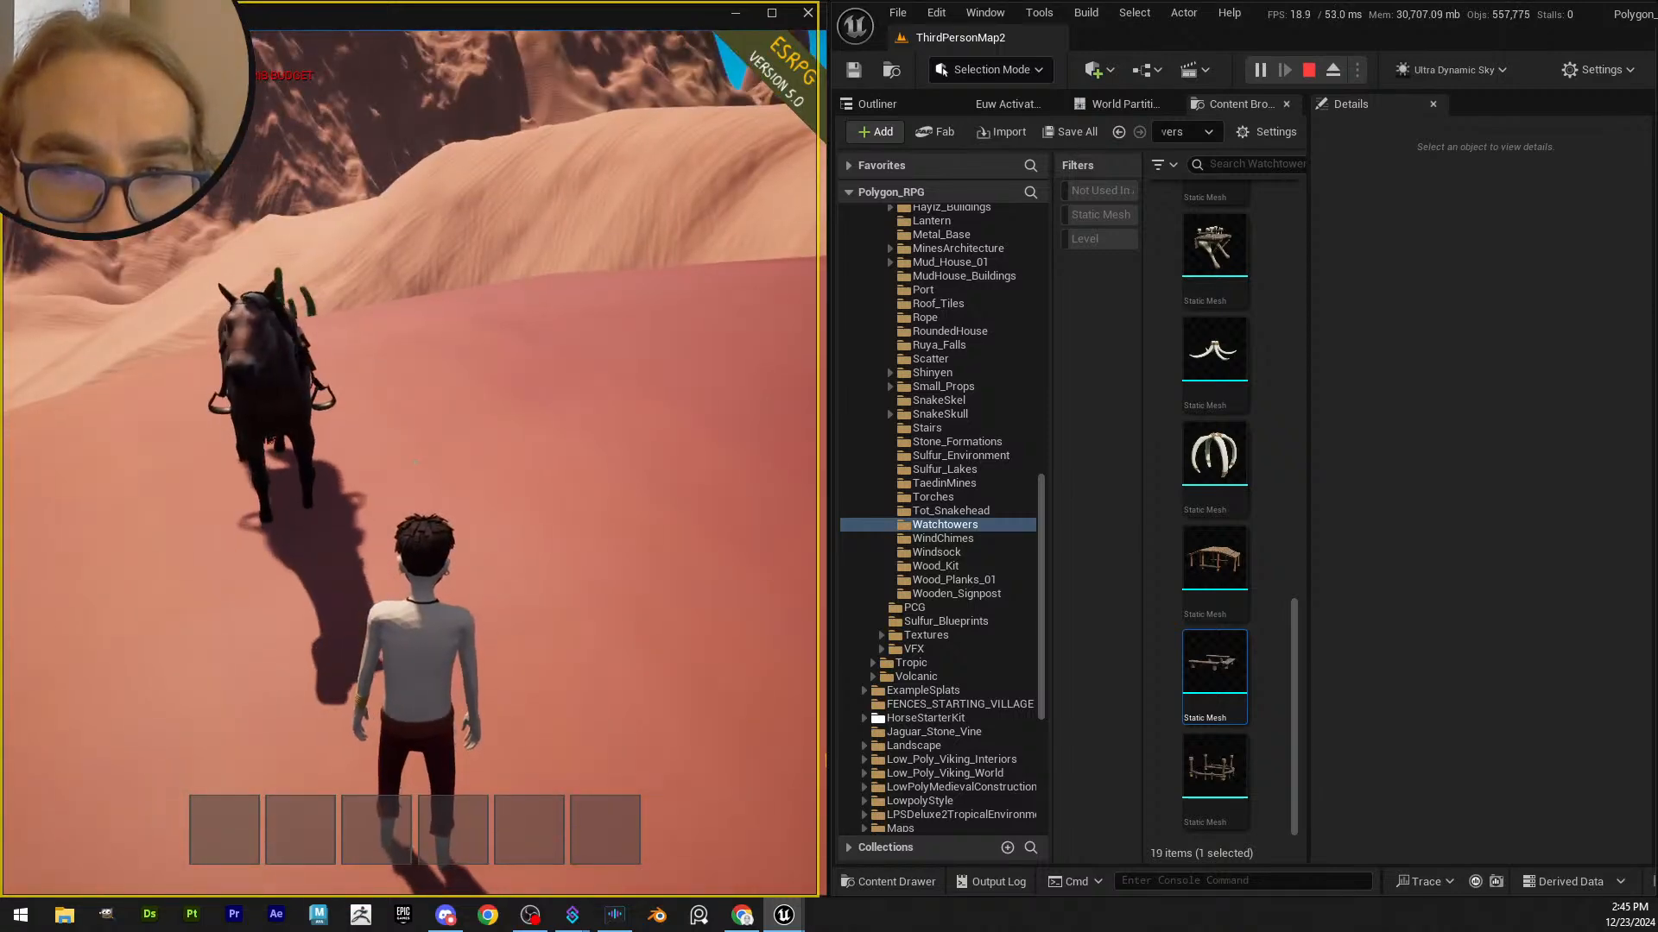
{"action": "key", "text": "s"}
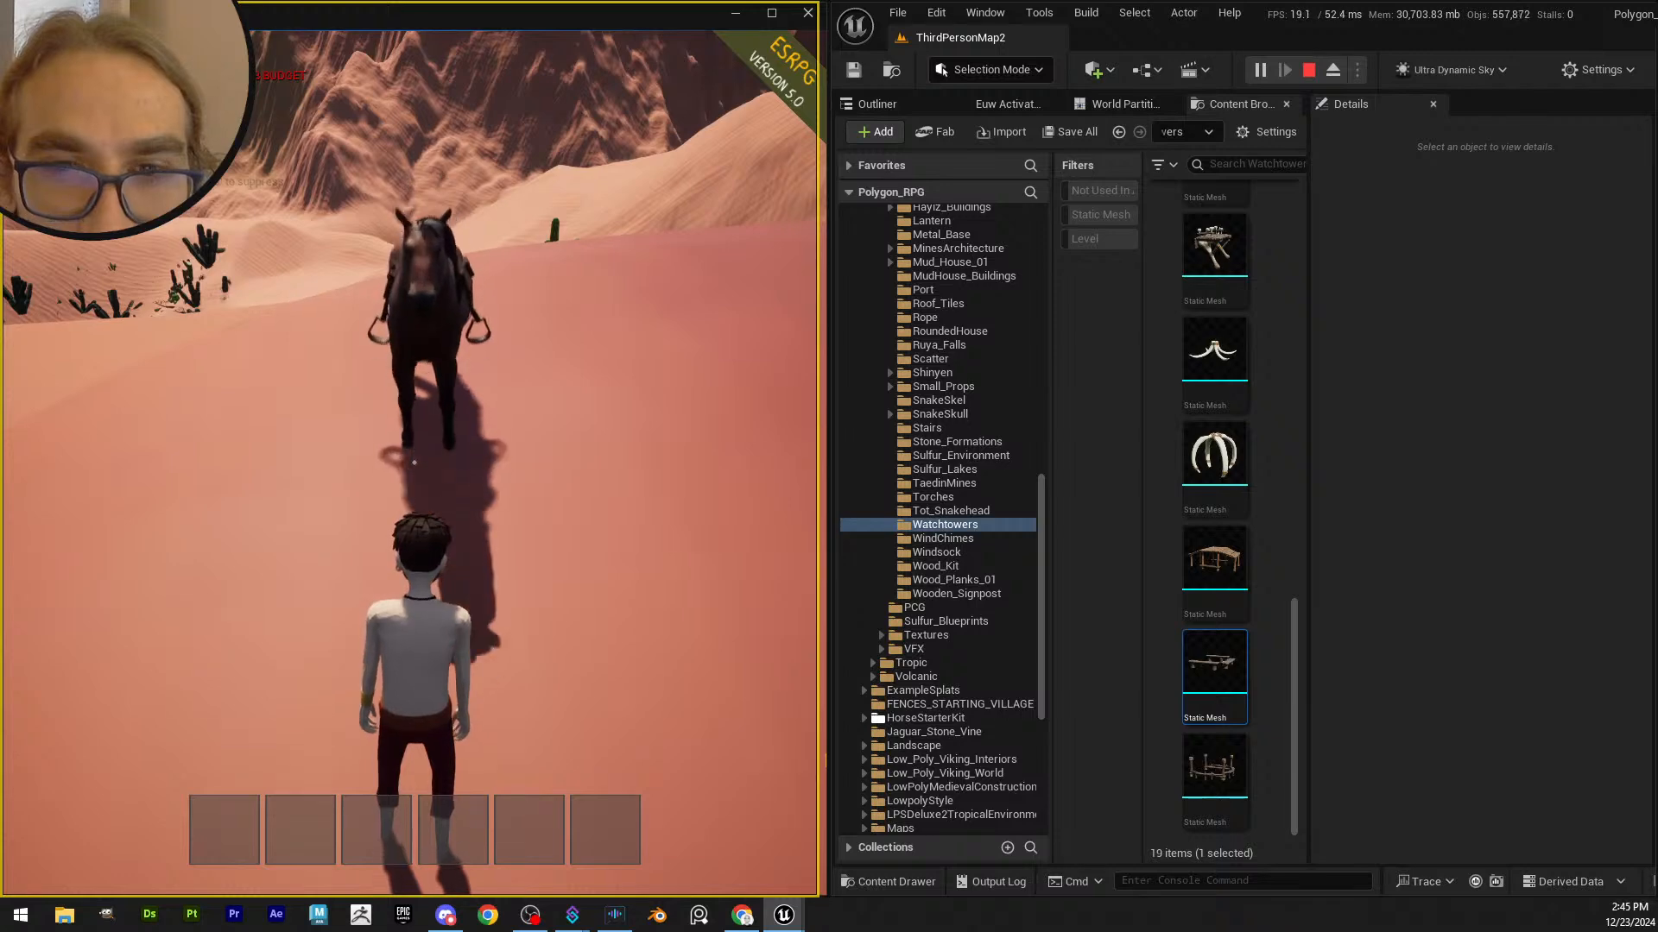
- Run the player character around the horse on the red dune, viewing it from the front, rear and side
{"action": "key", "text": "d"}
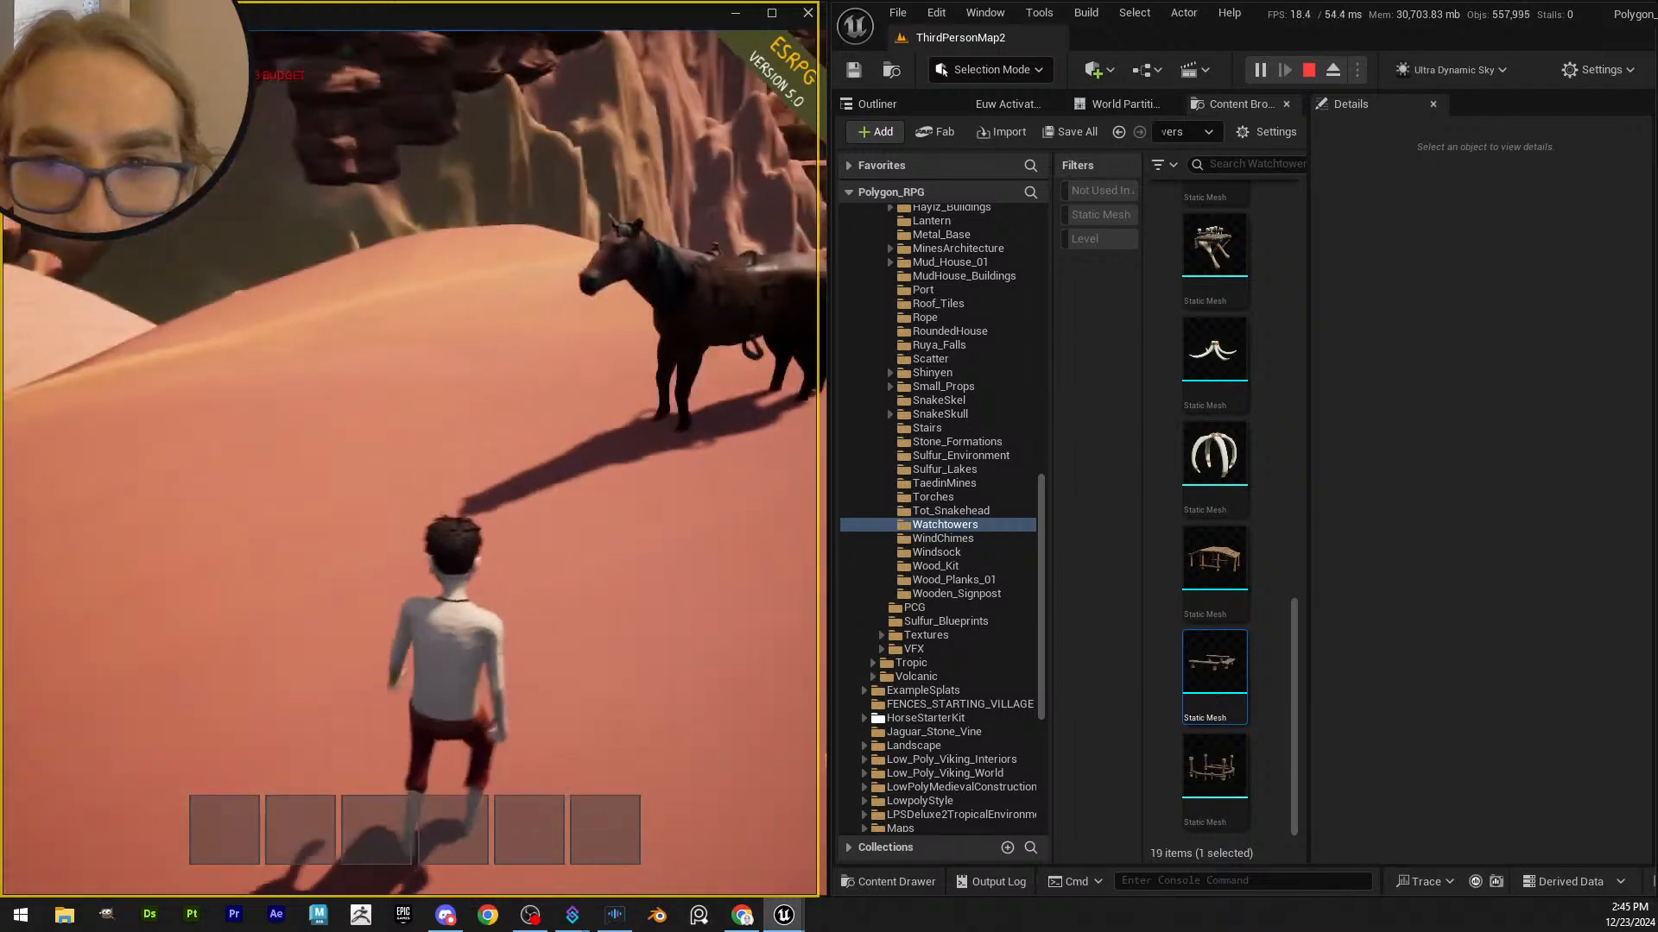
{"action": "key", "text": "w"}
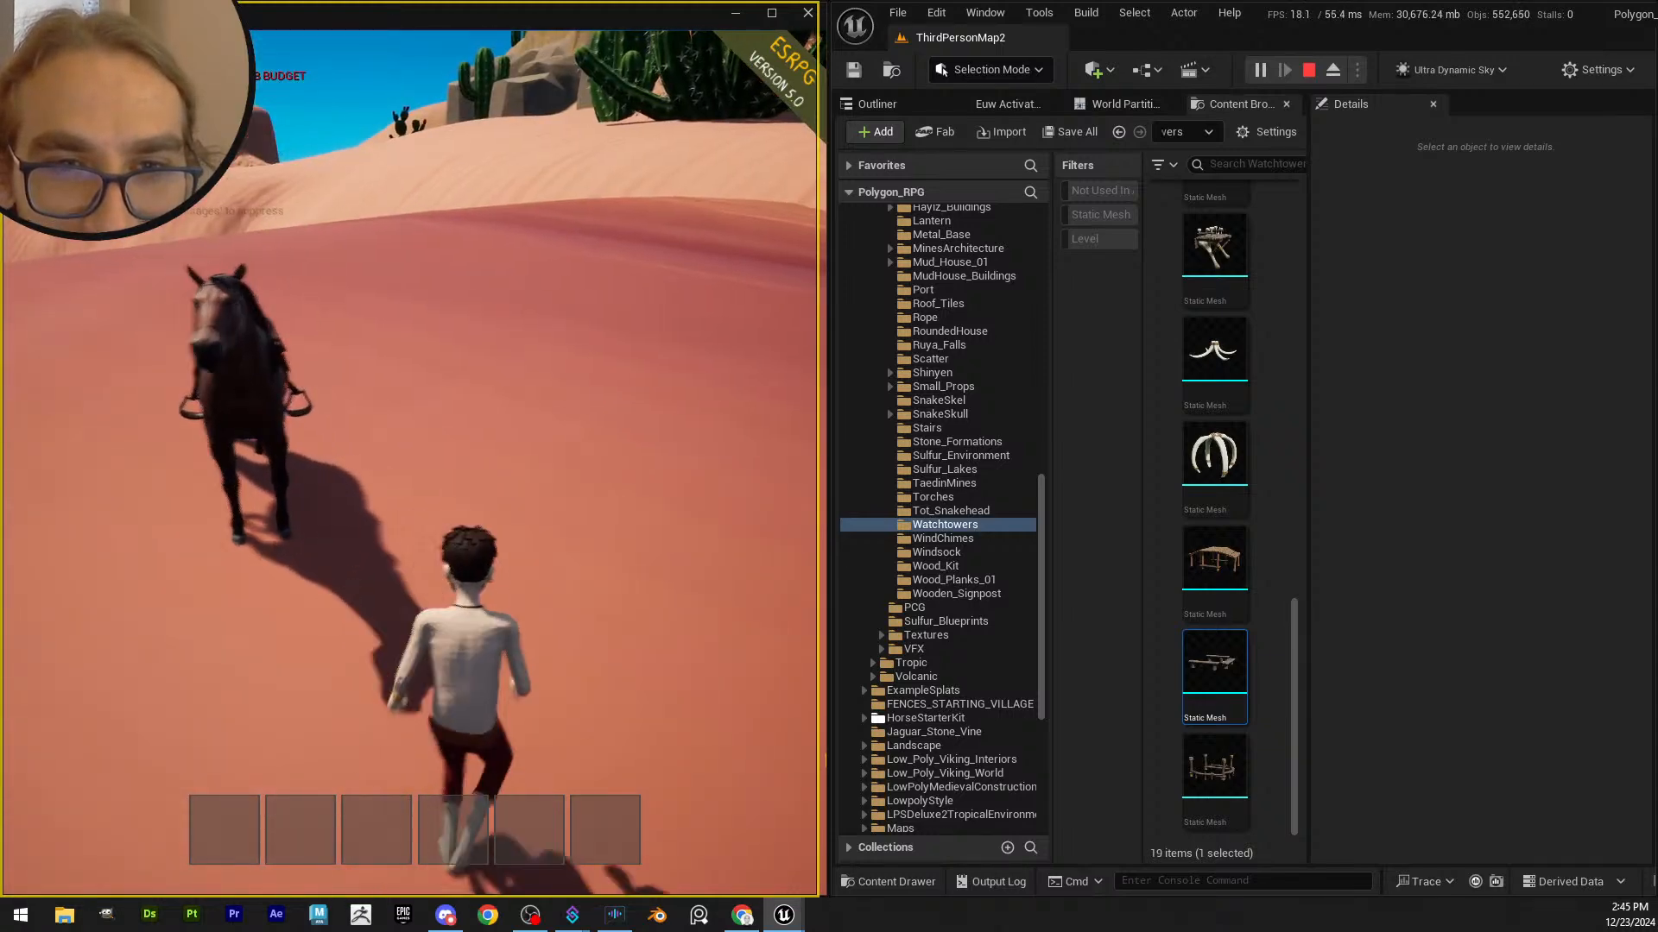
{"action": "key", "text": "w"}
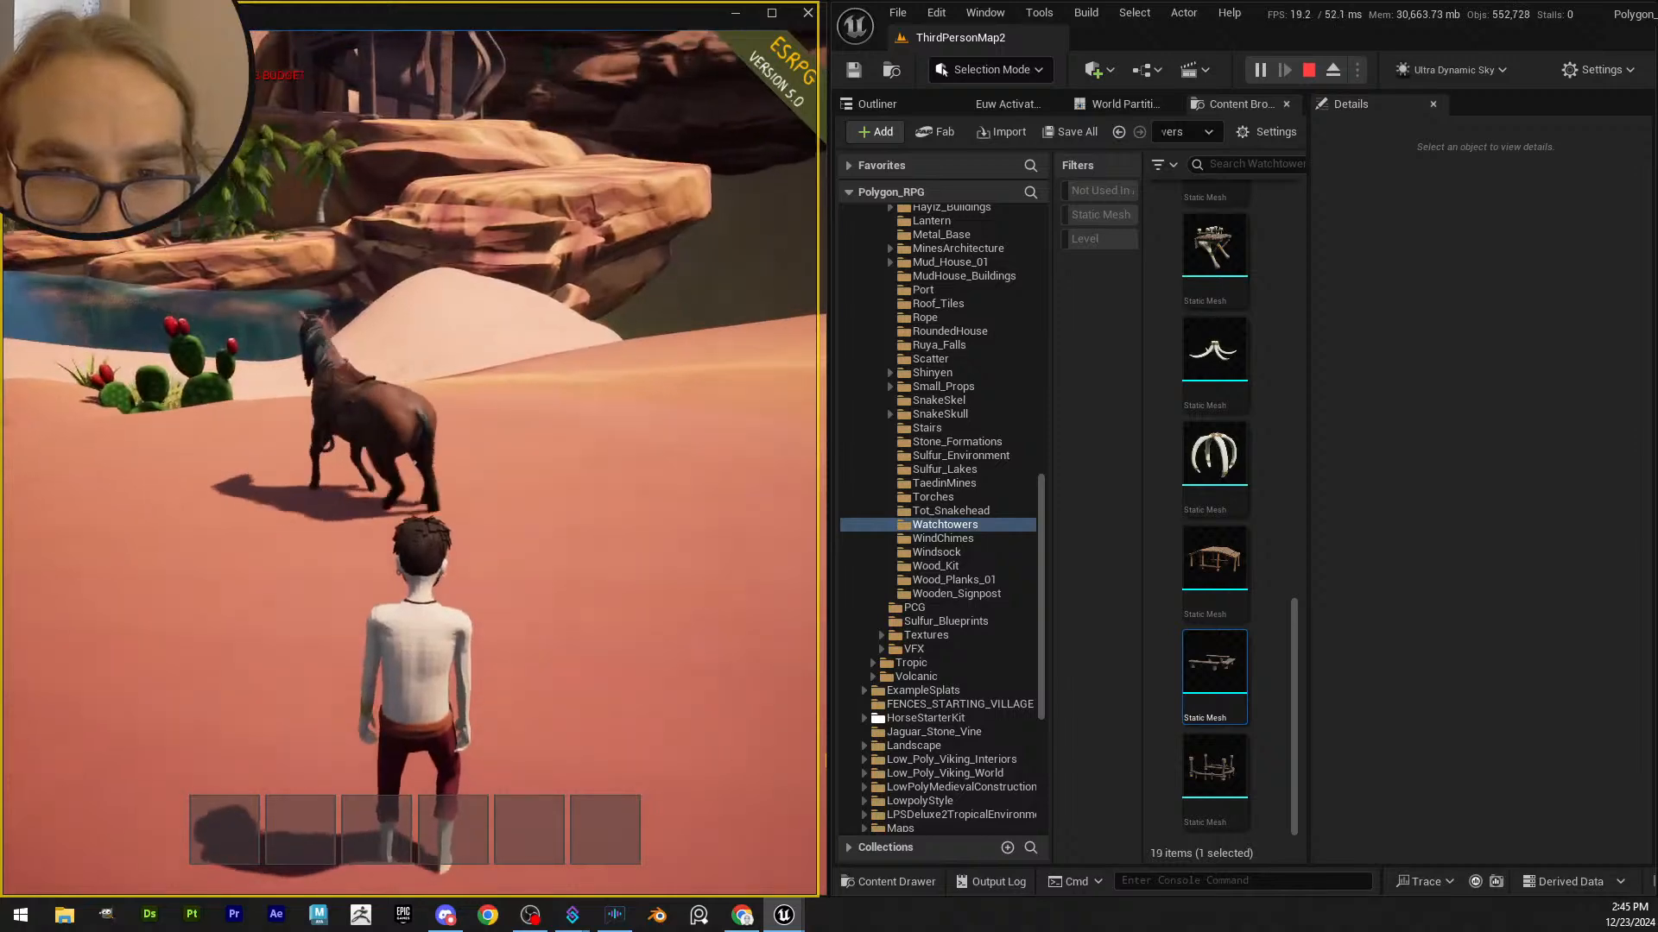
{"action": "key", "text": "w"}
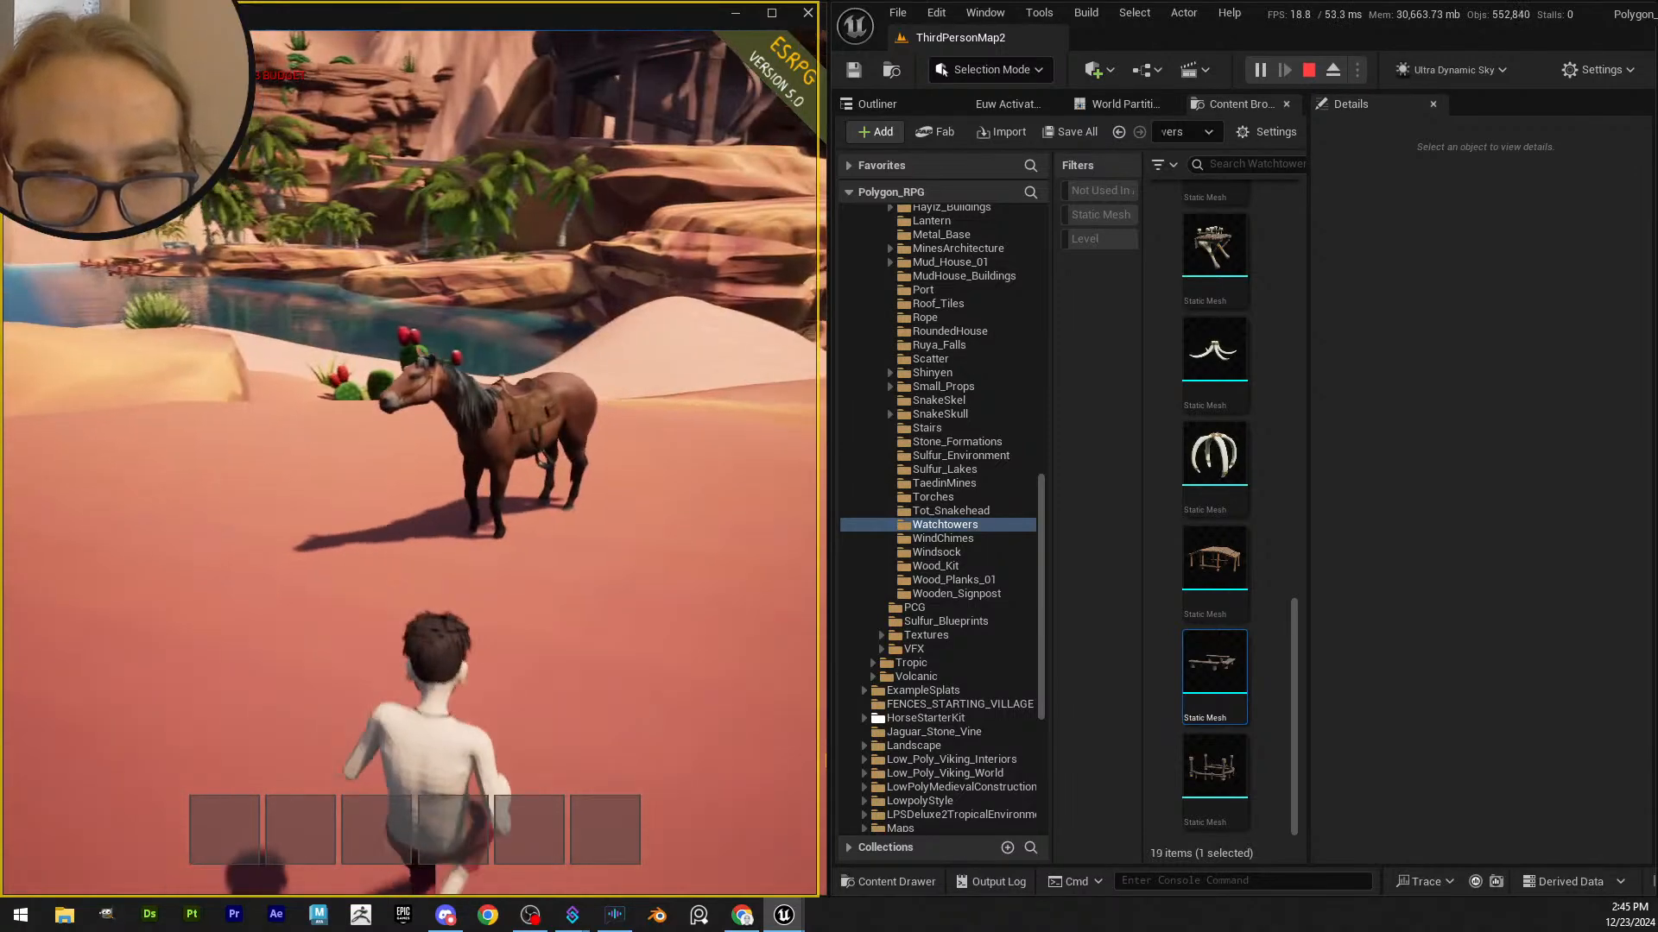
{"action": "key", "text": "w"}
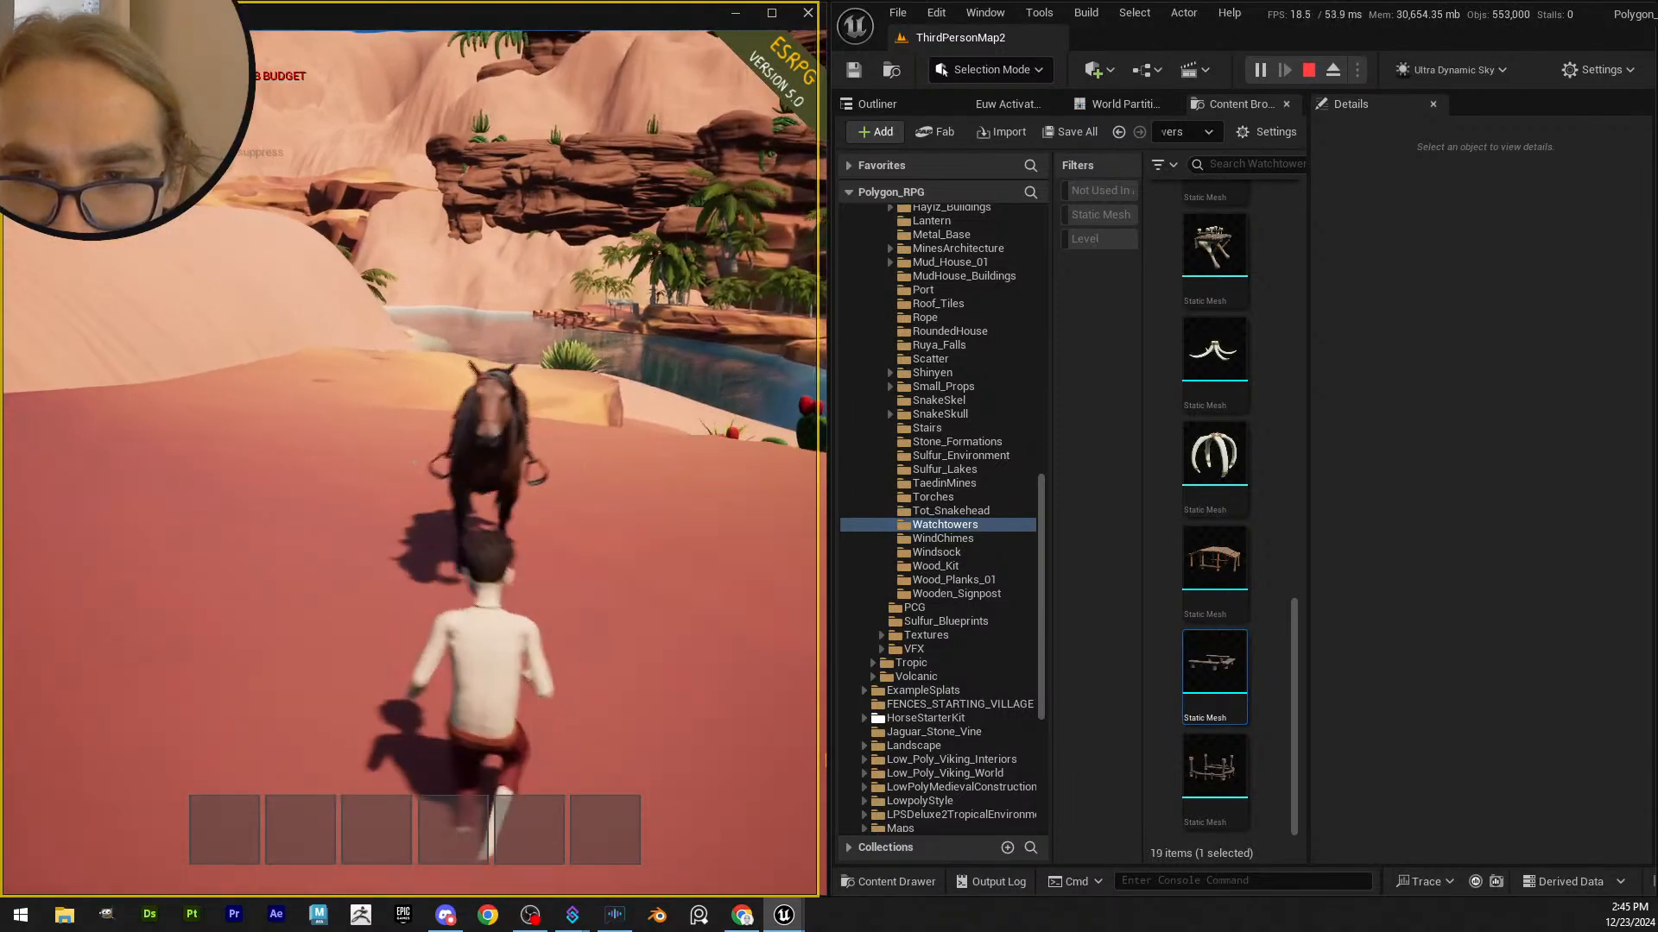
{"action": "key", "text": "w"}
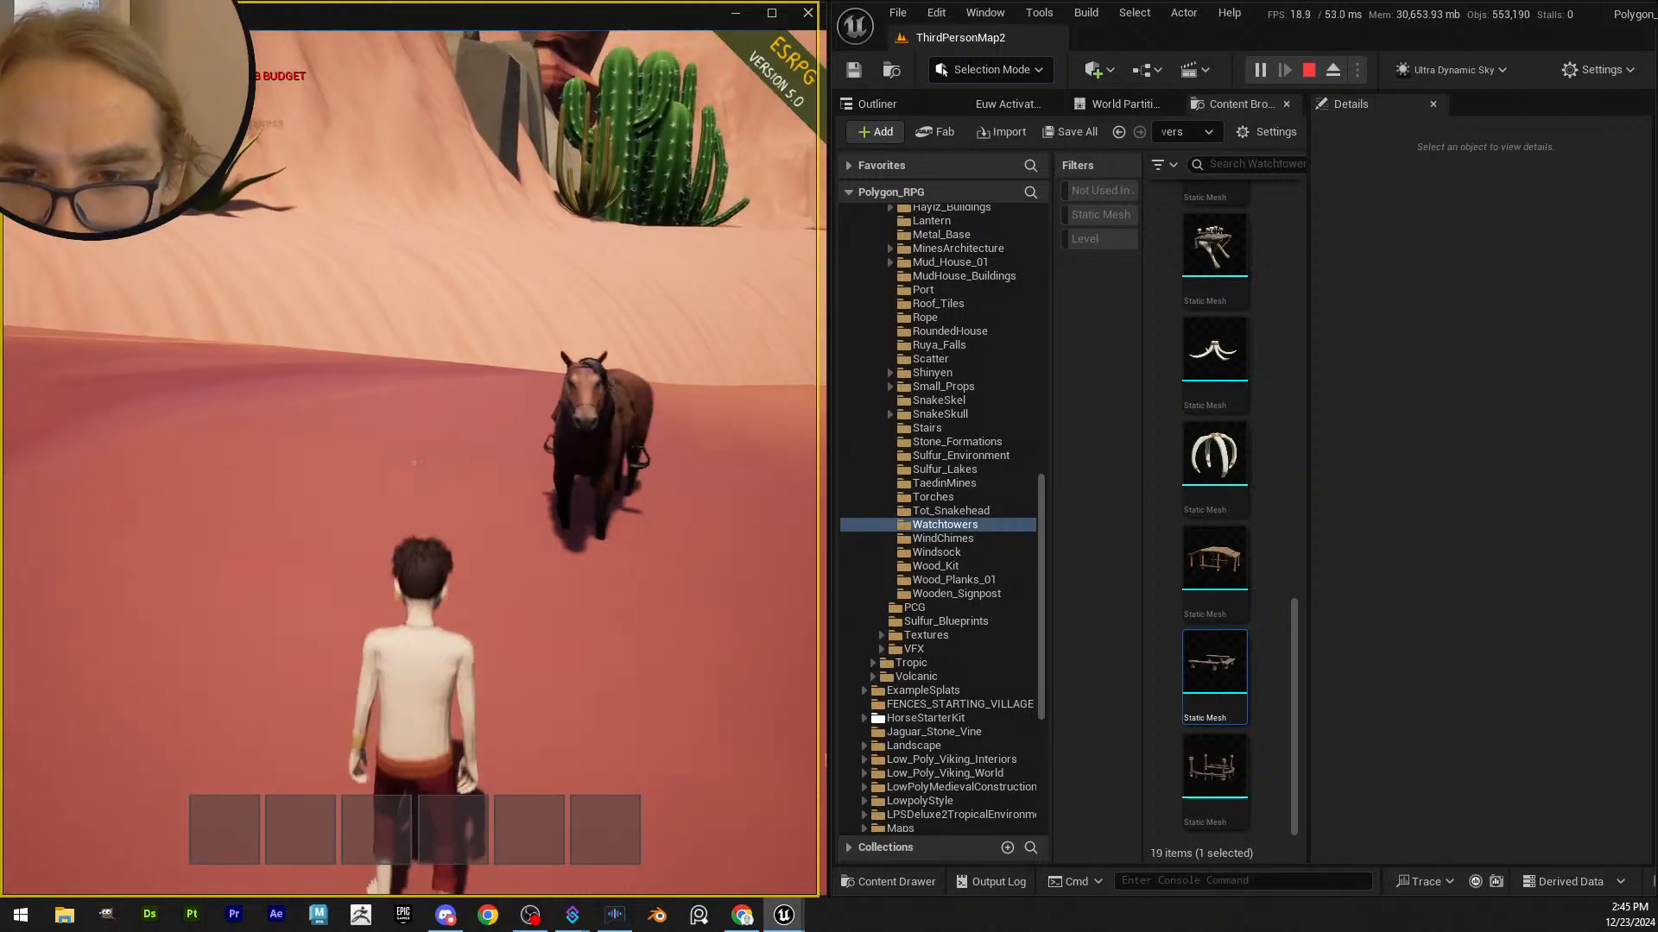
{"action": "key", "text": "w"}
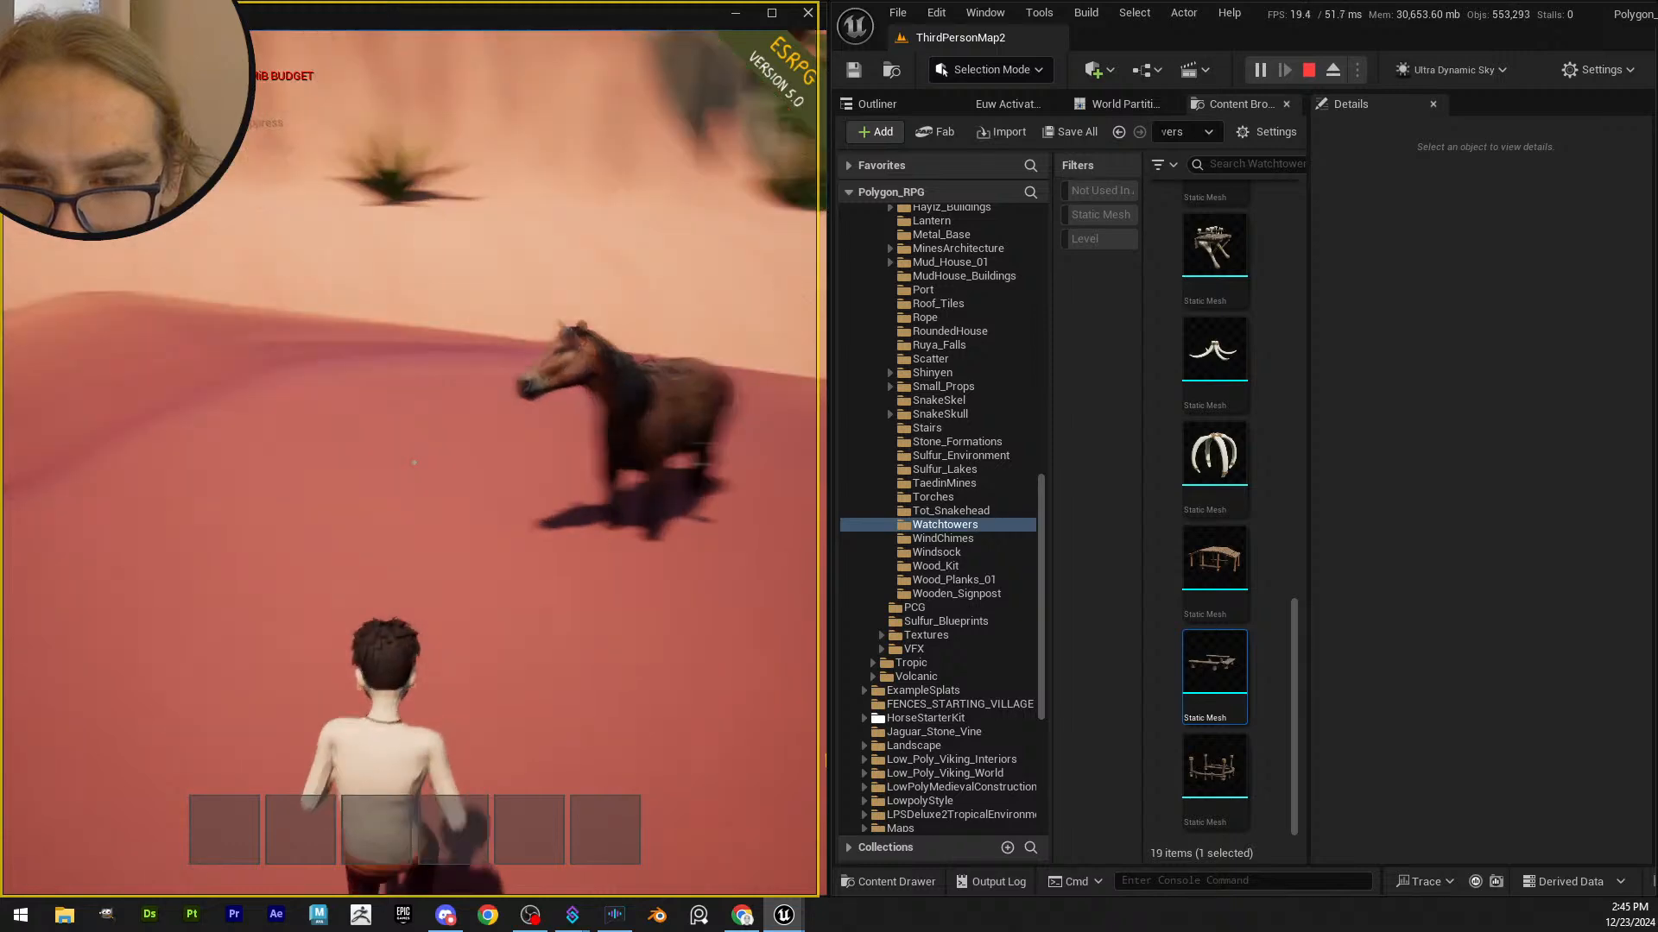
- Bring the character close to the horse and circle it to examine its saddle, both flanks and head
{"action": "key", "text": "d"}
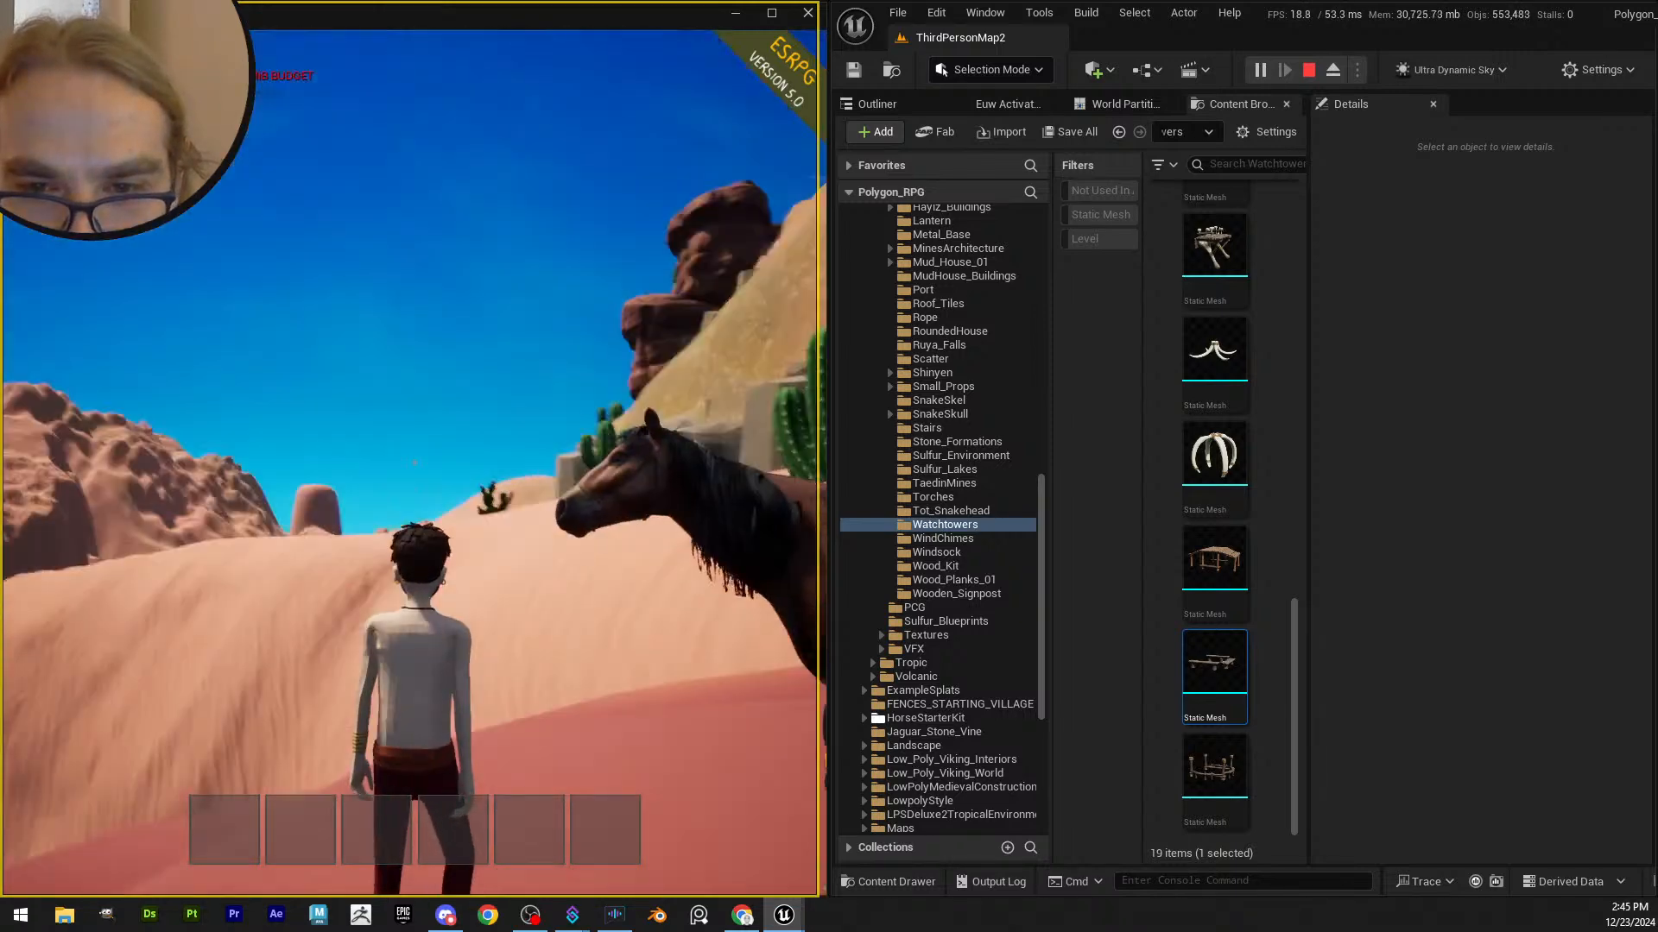
{"action": "key", "text": "w"}
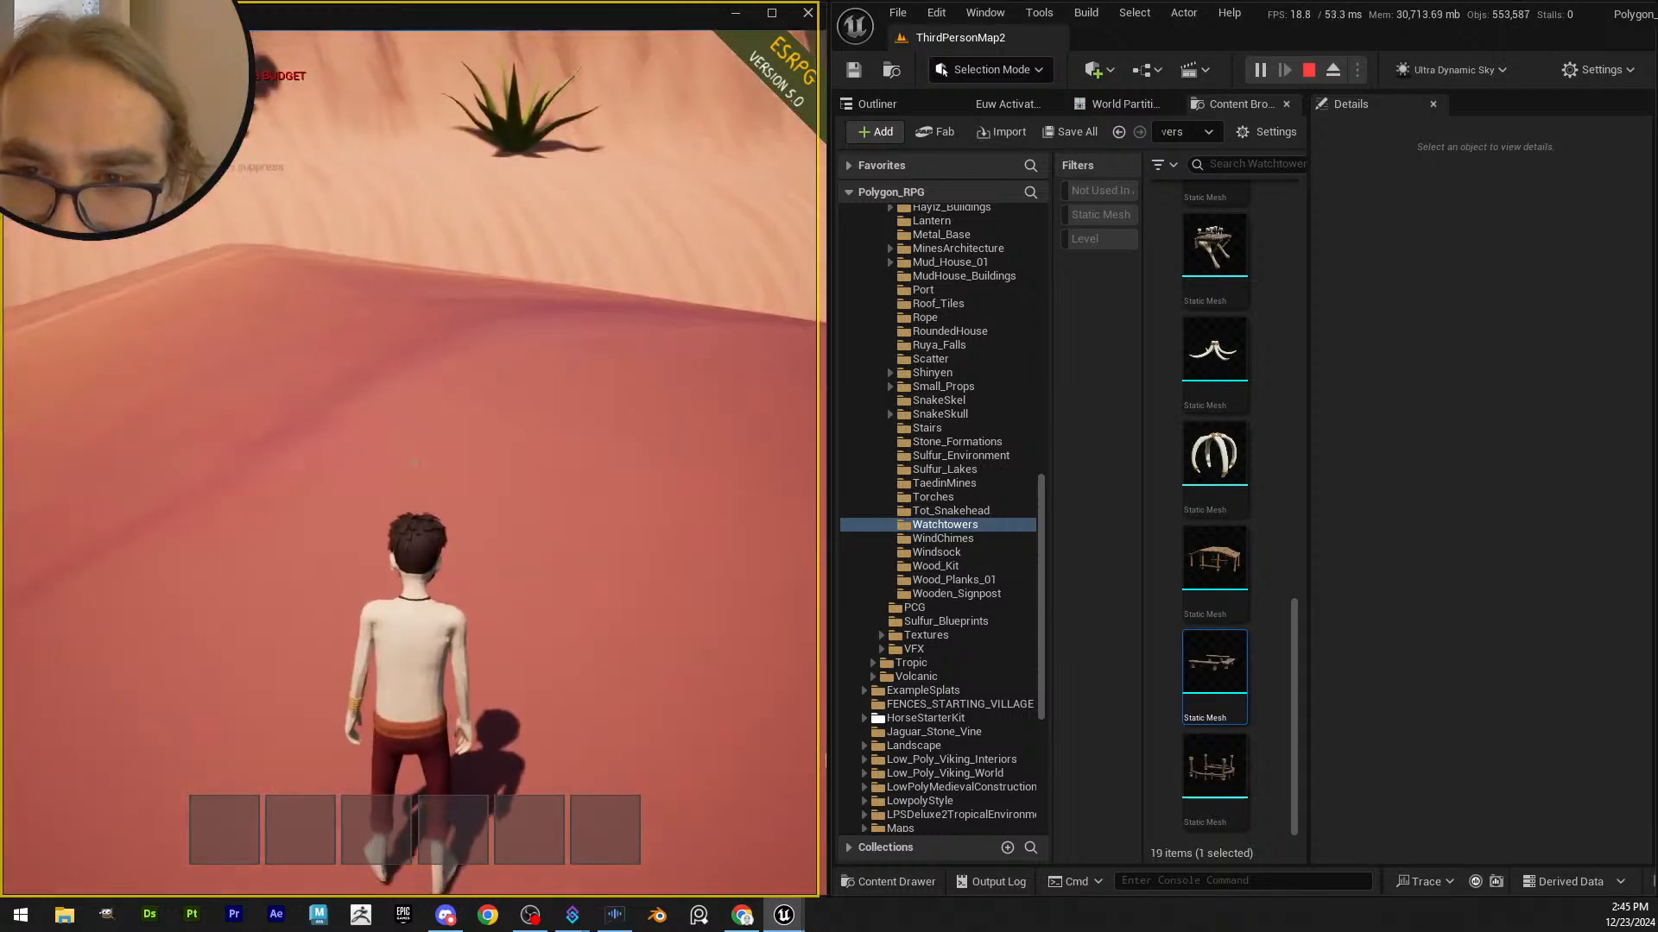
{"action": "key", "text": "w"}
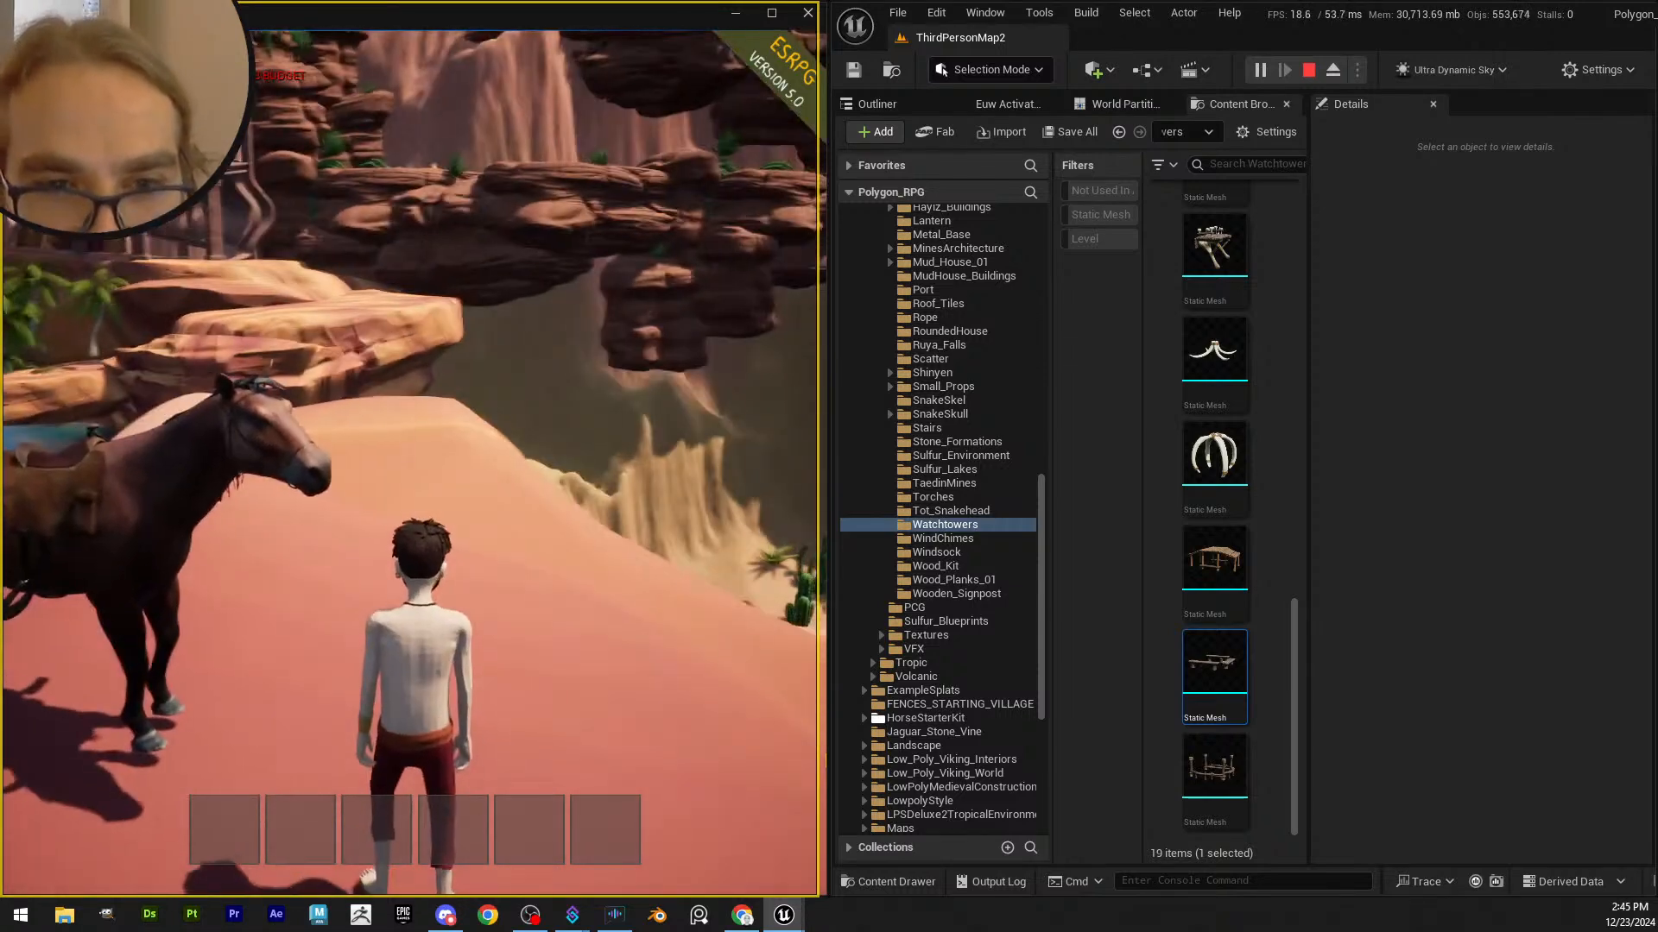
{"action": "key", "text": "w"}
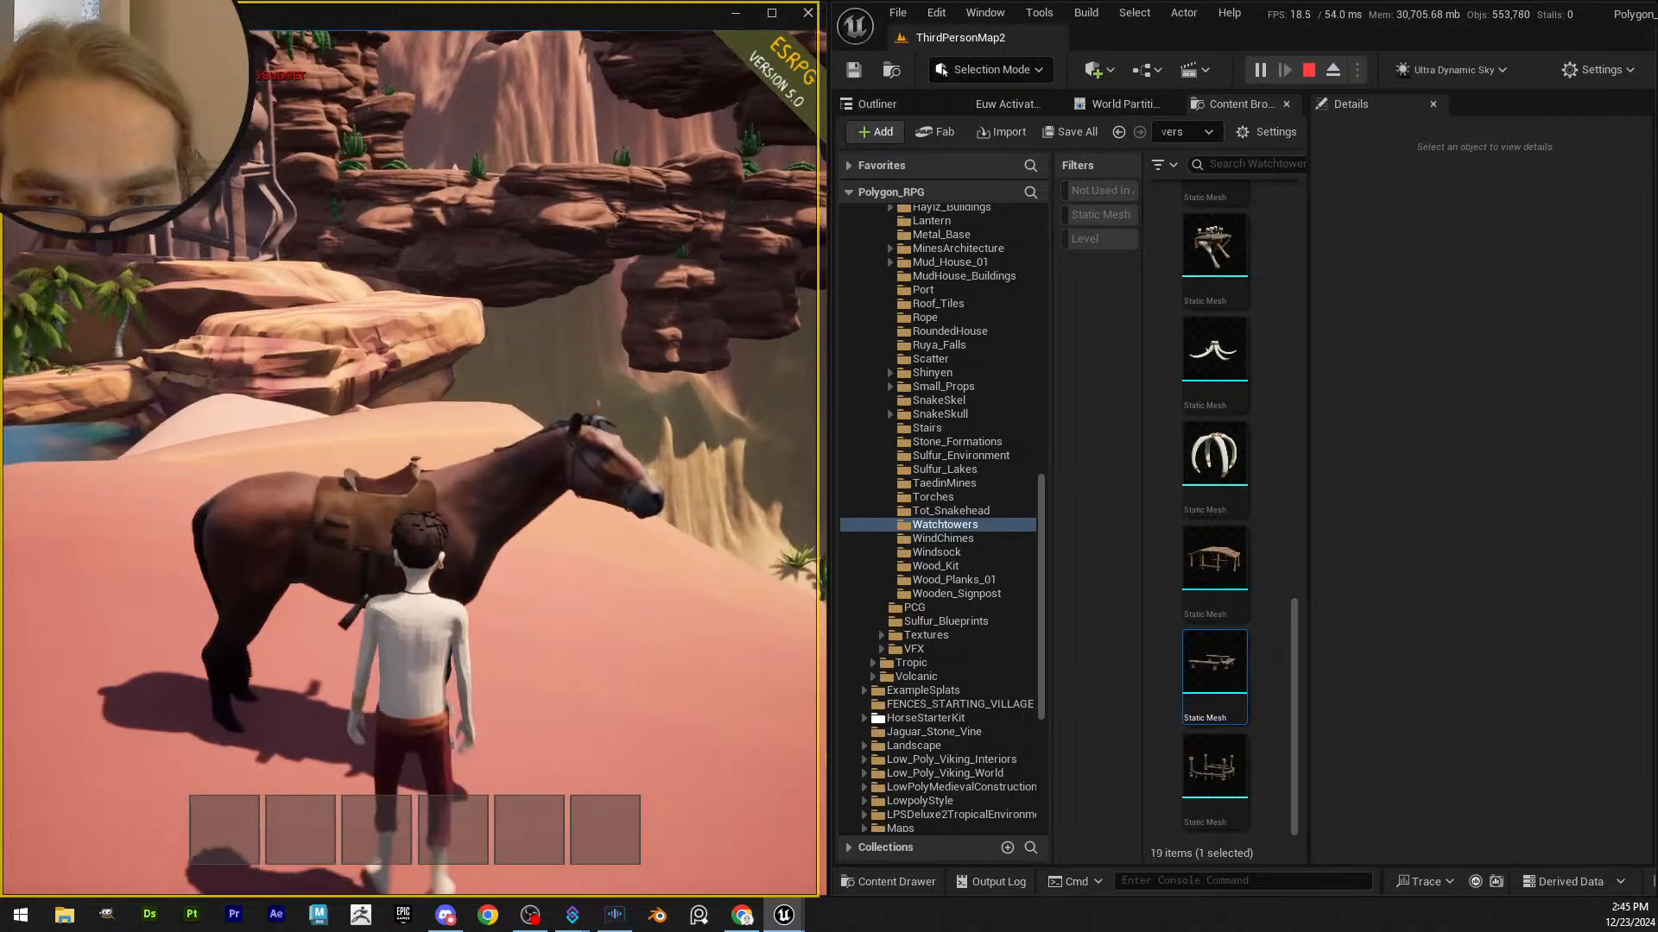
{"action": "key", "text": "w"}
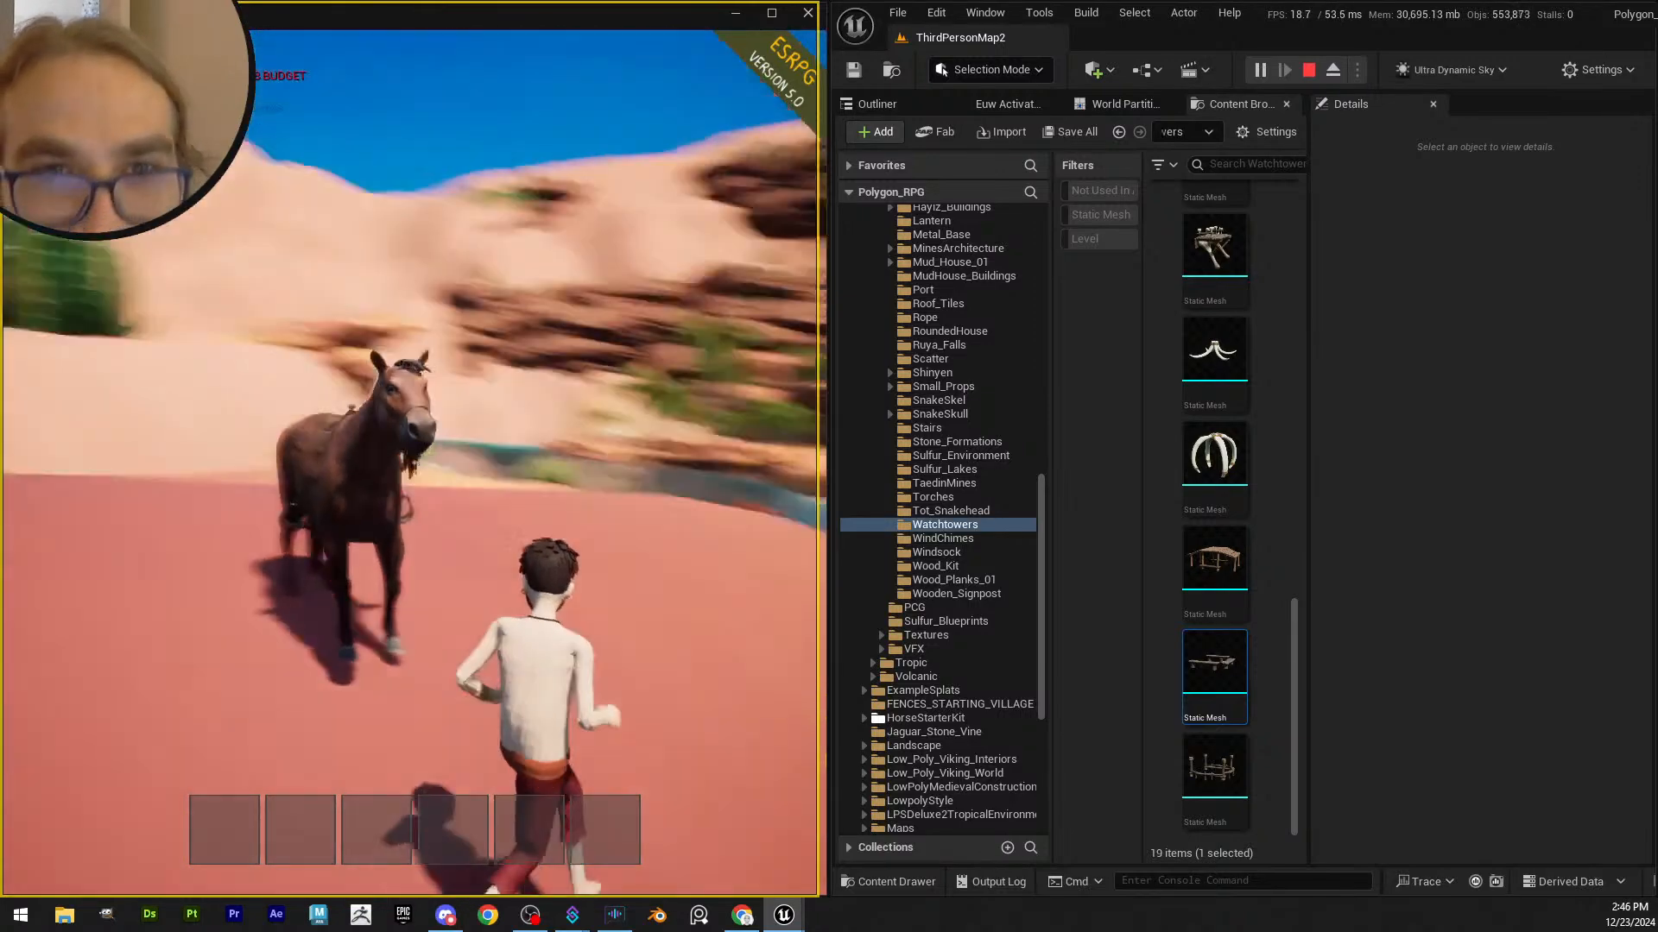
{"action": "key", "text": "w"}
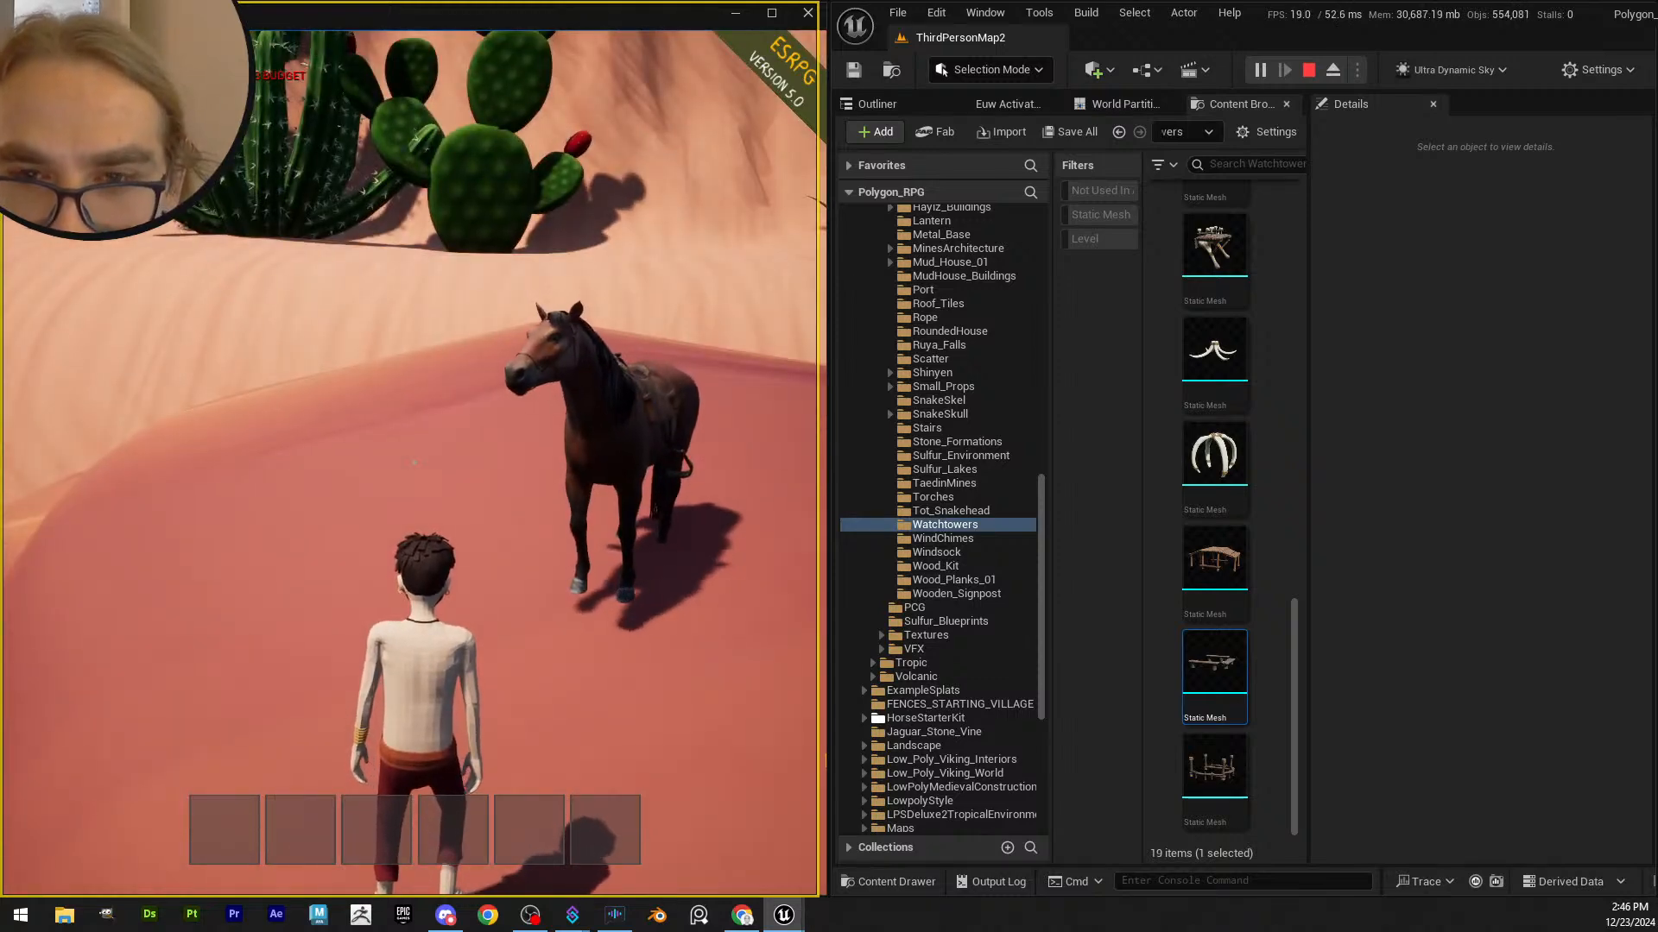
{"action": "key", "text": "w"}
{"action": "key", "text": "w"}
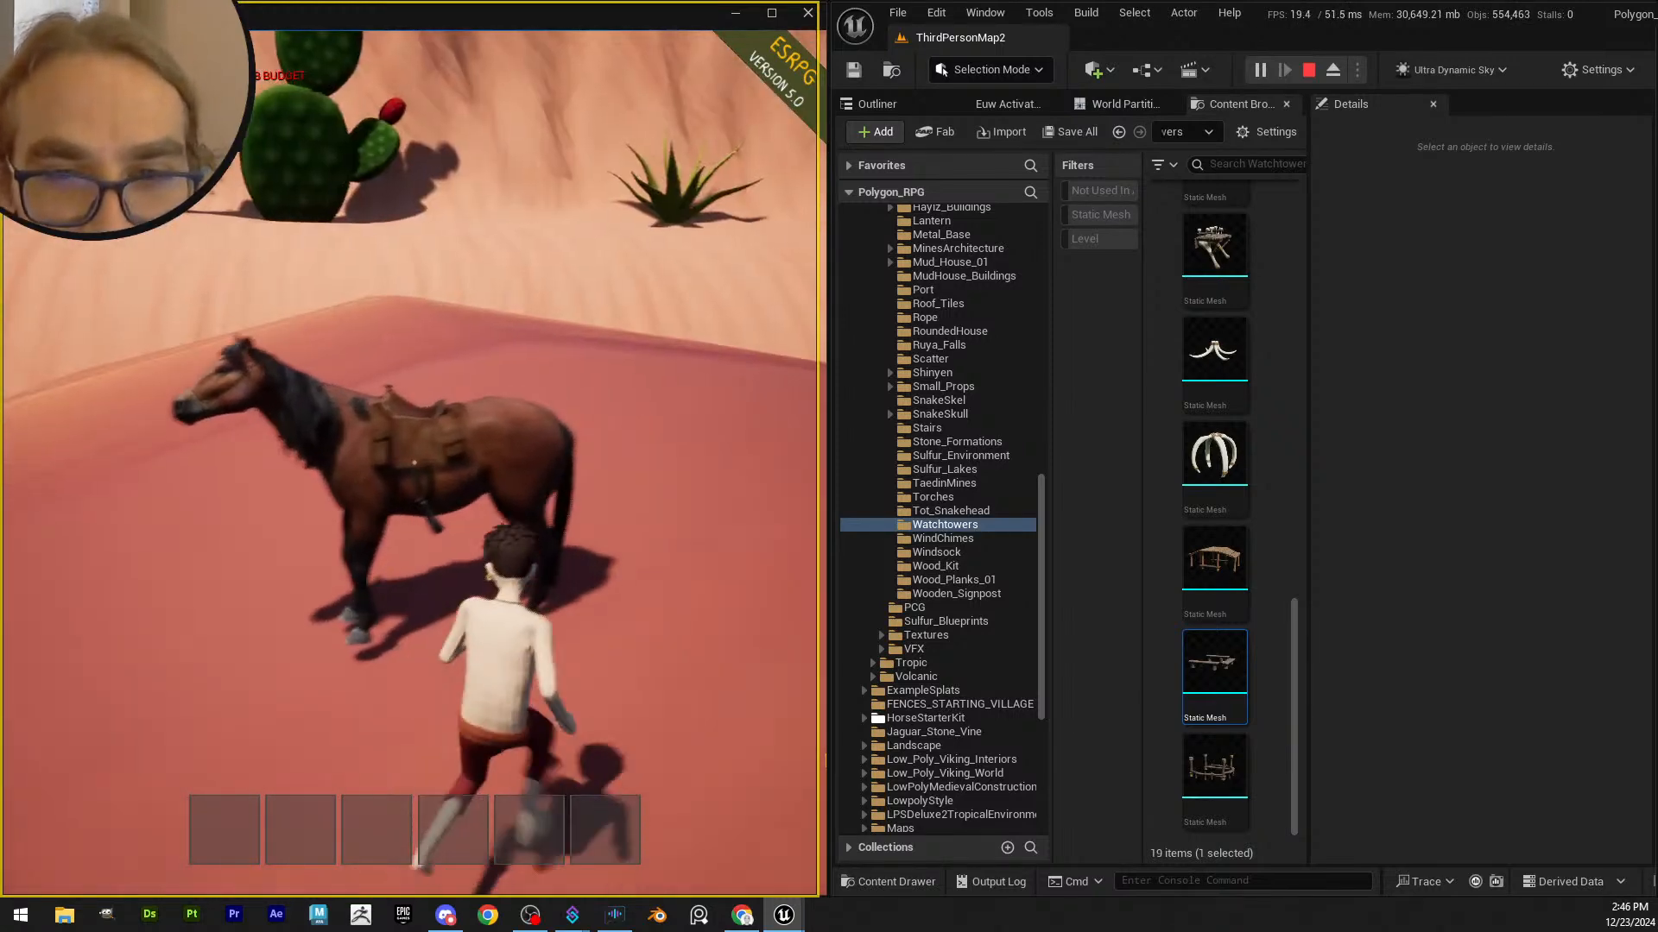
{"action": "key", "text": "w"}
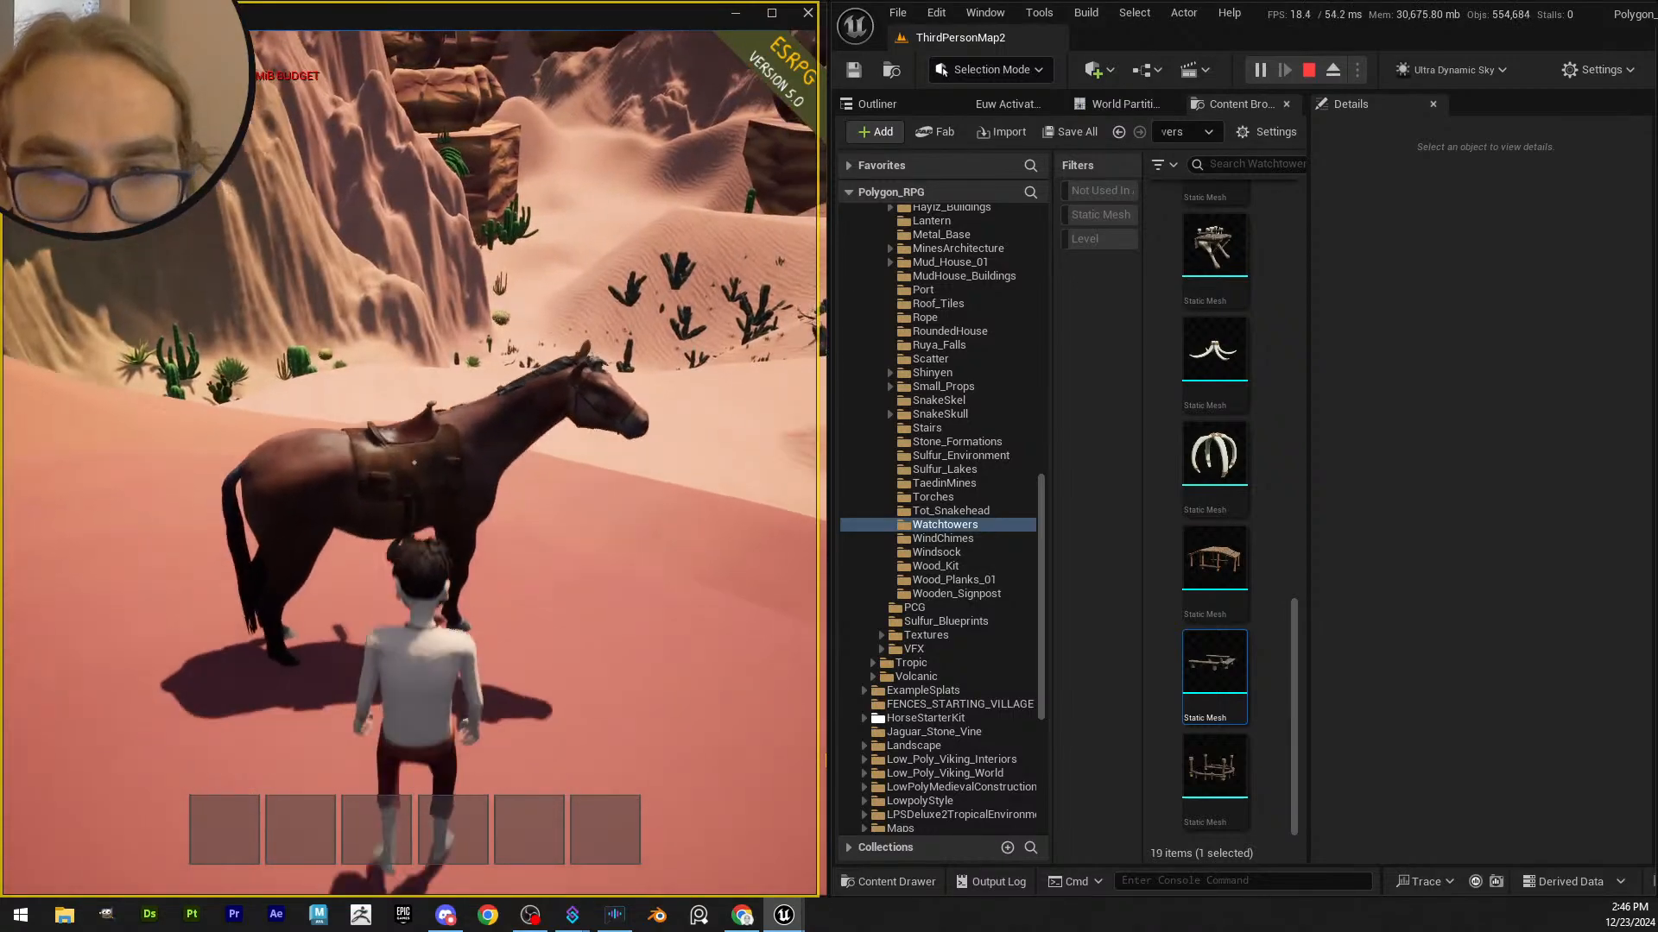
- Test jumping with the character over and around the horse on the red dune
{"action": "key", "text": "w"}
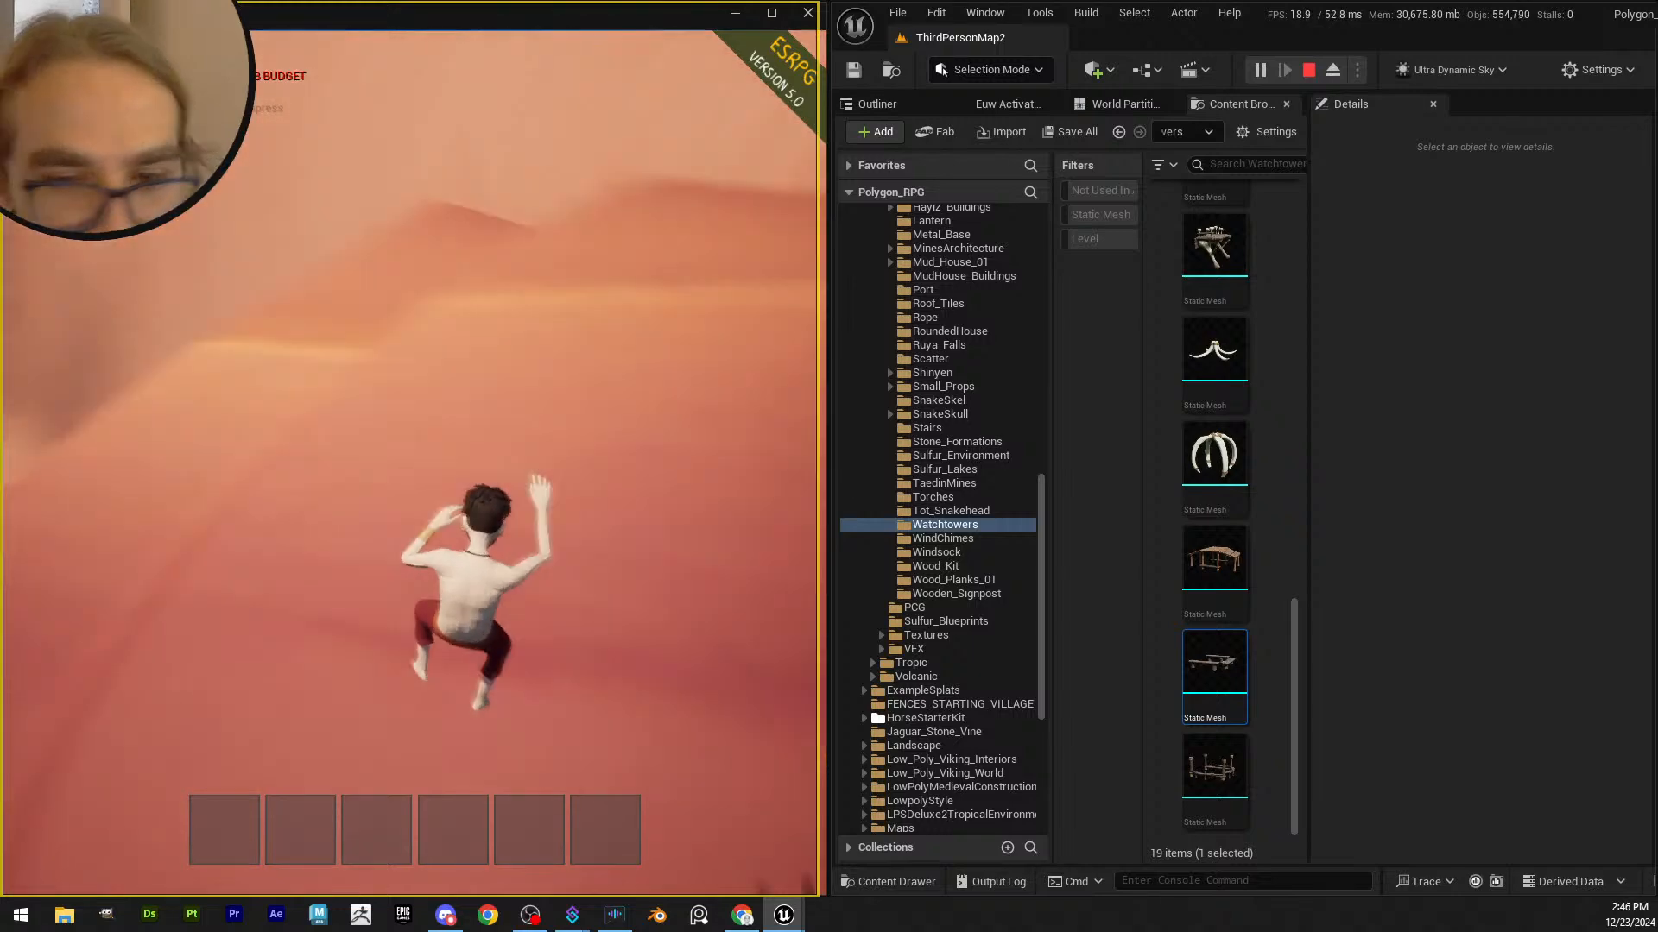
{"action": "key", "text": "w"}
{"action": "key", "text": "w"}
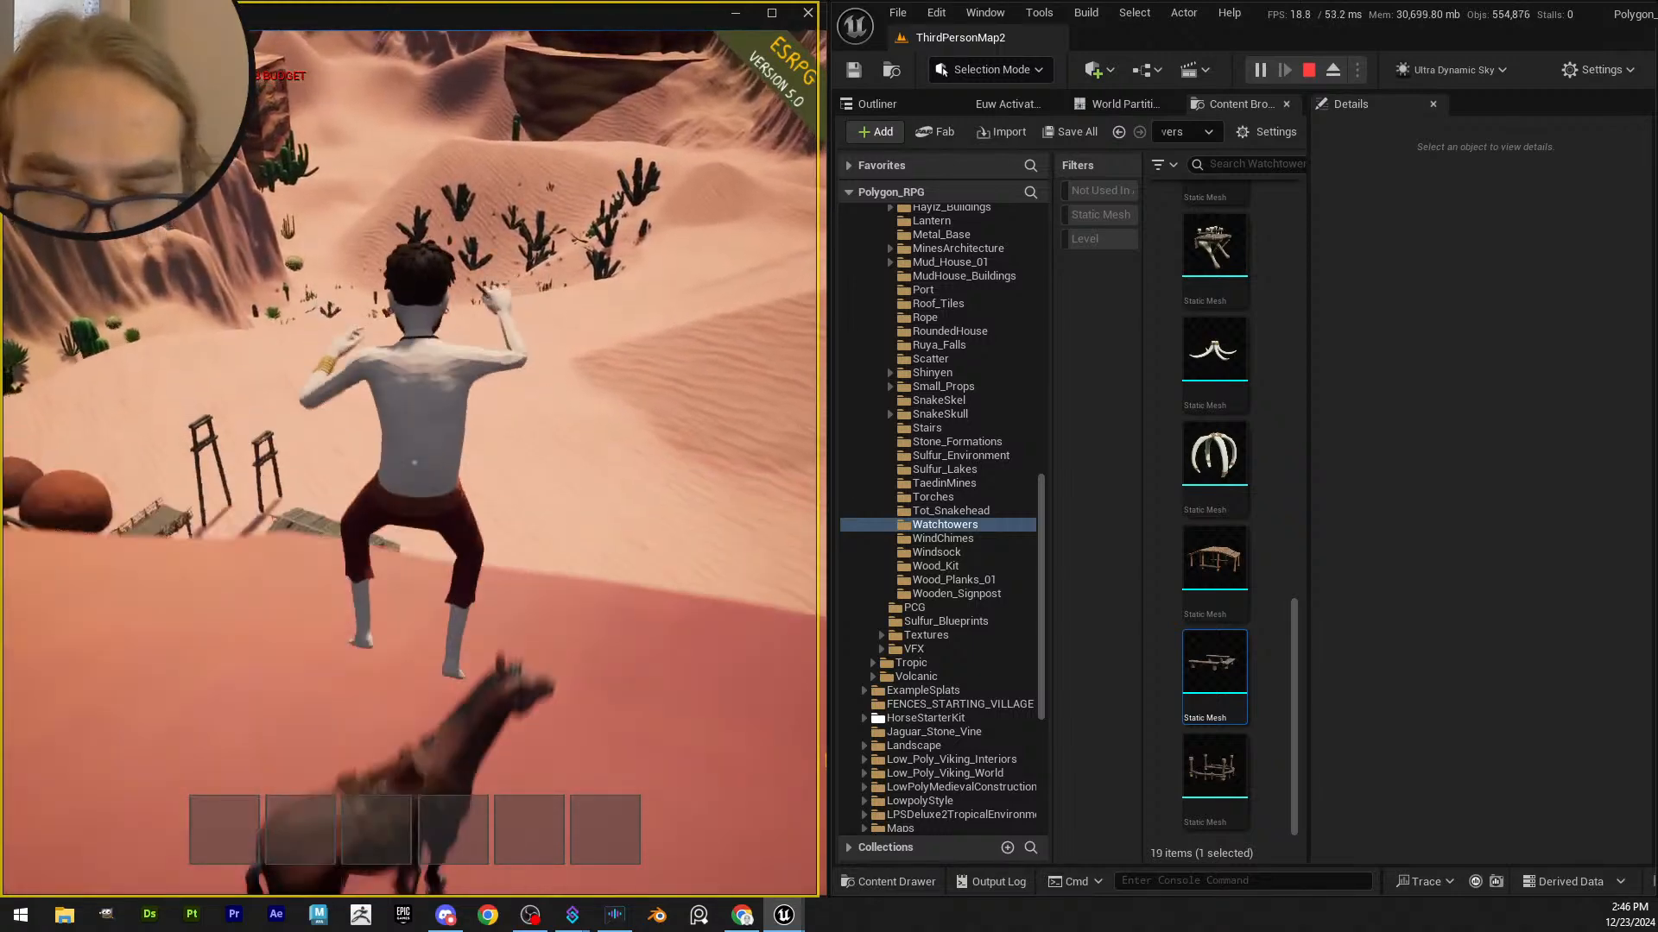
{"action": "key", "text": "w"}
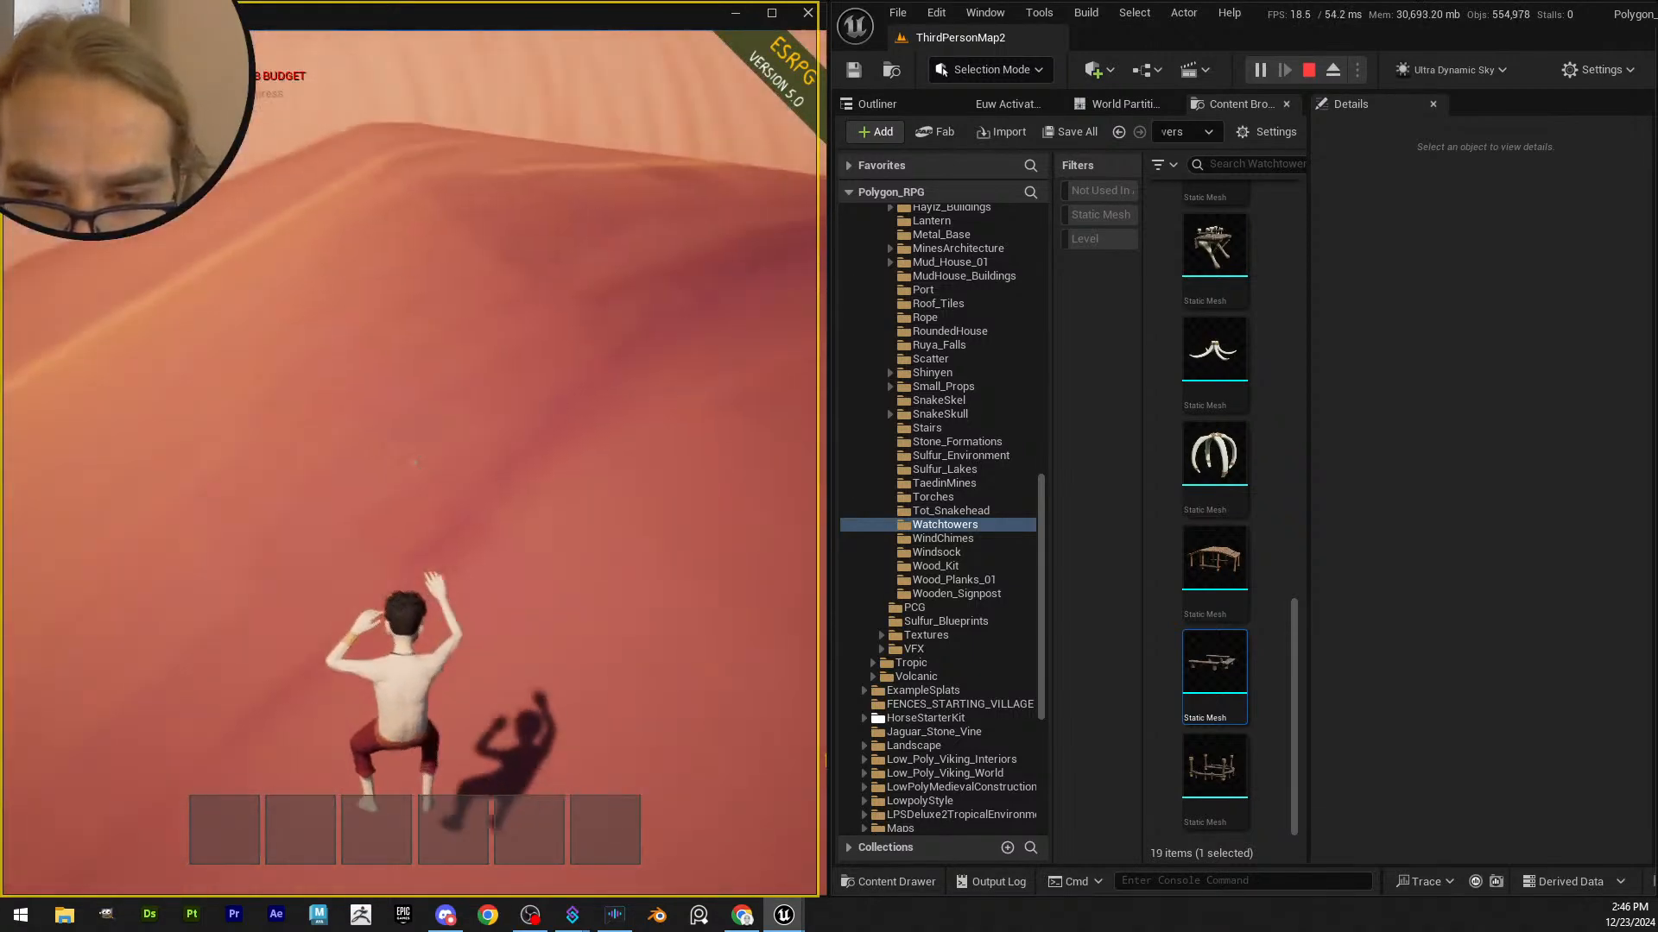
{"action": "key", "text": "w"}
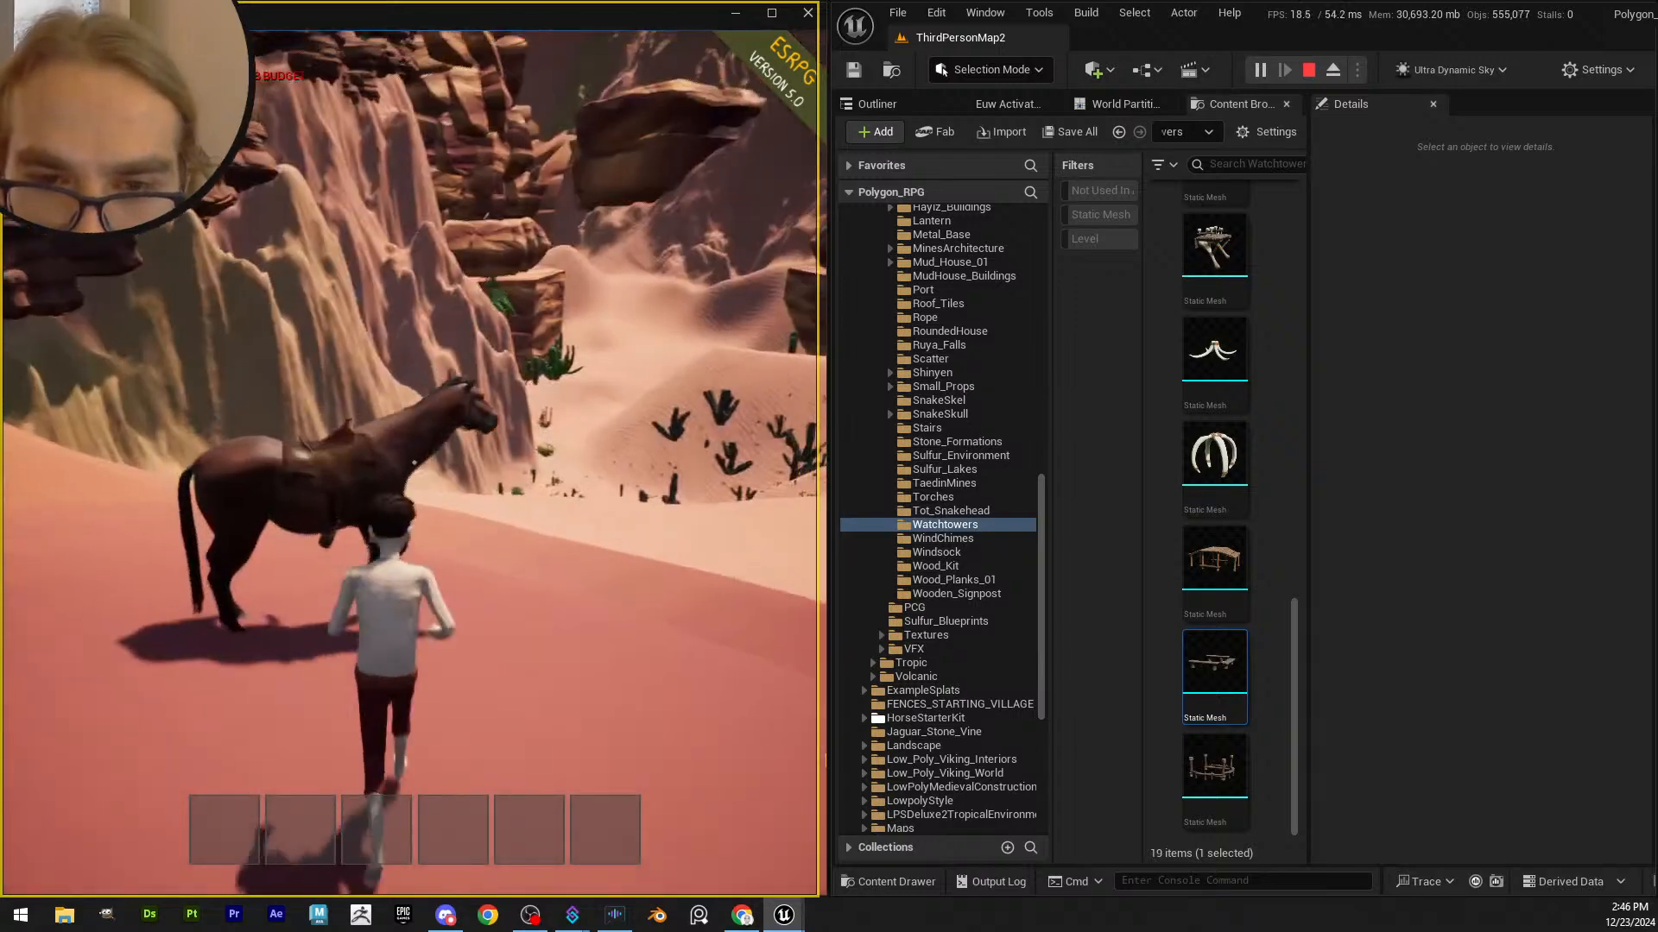
{"action": "key", "text": "w"}
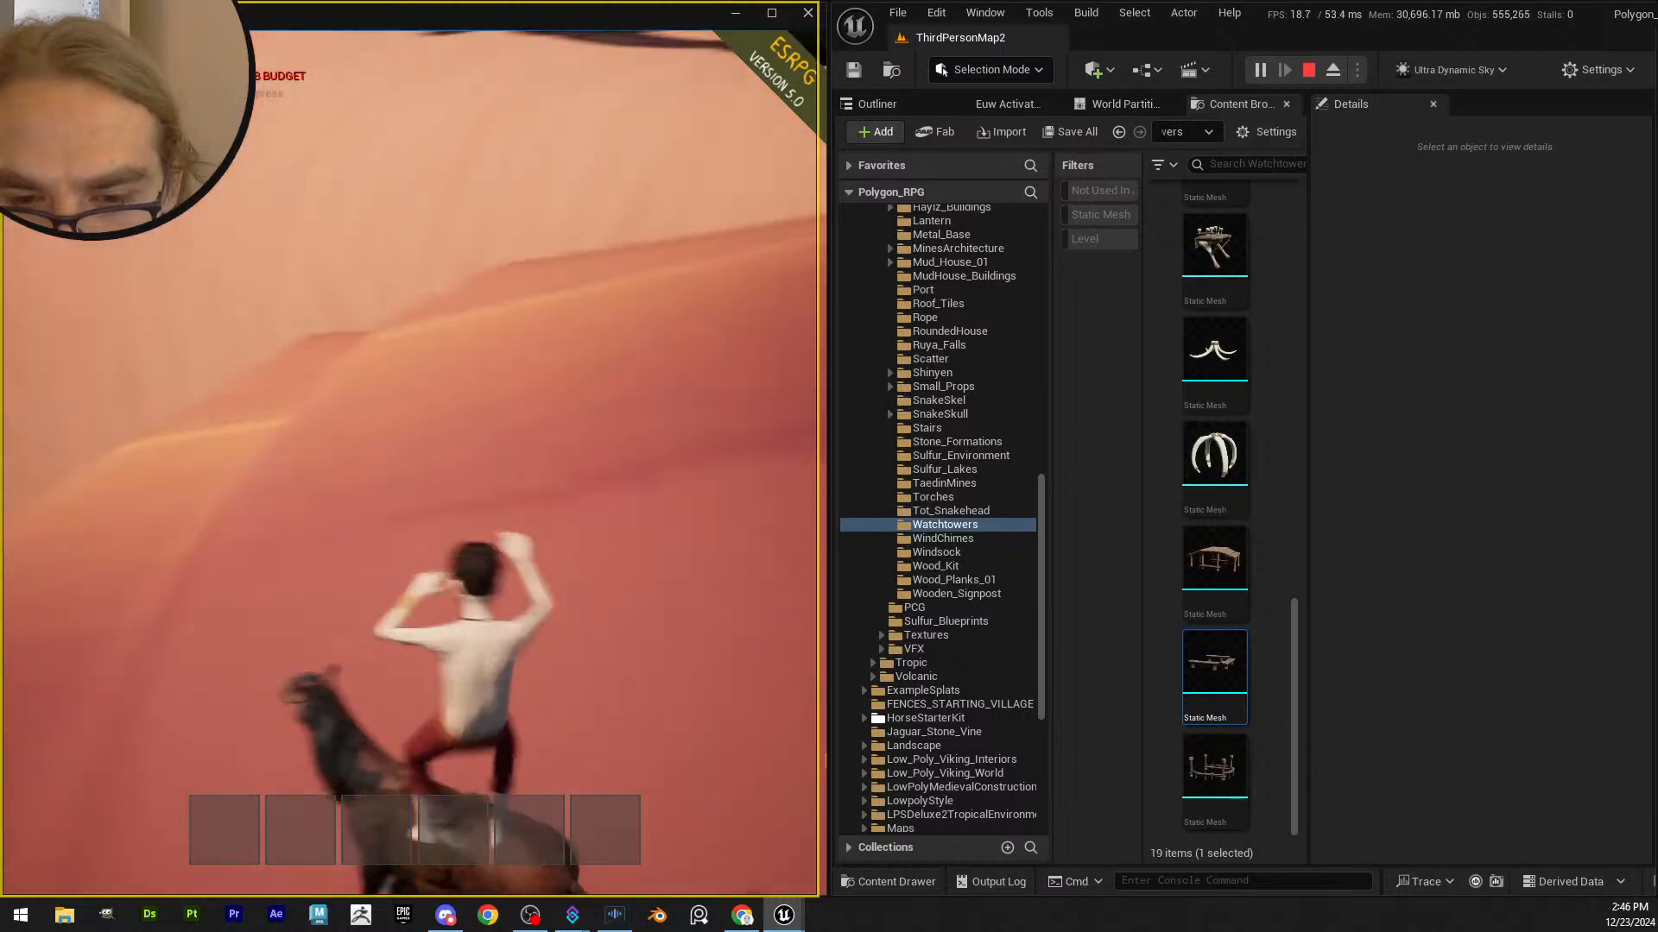
{"action": "key", "text": "w"}
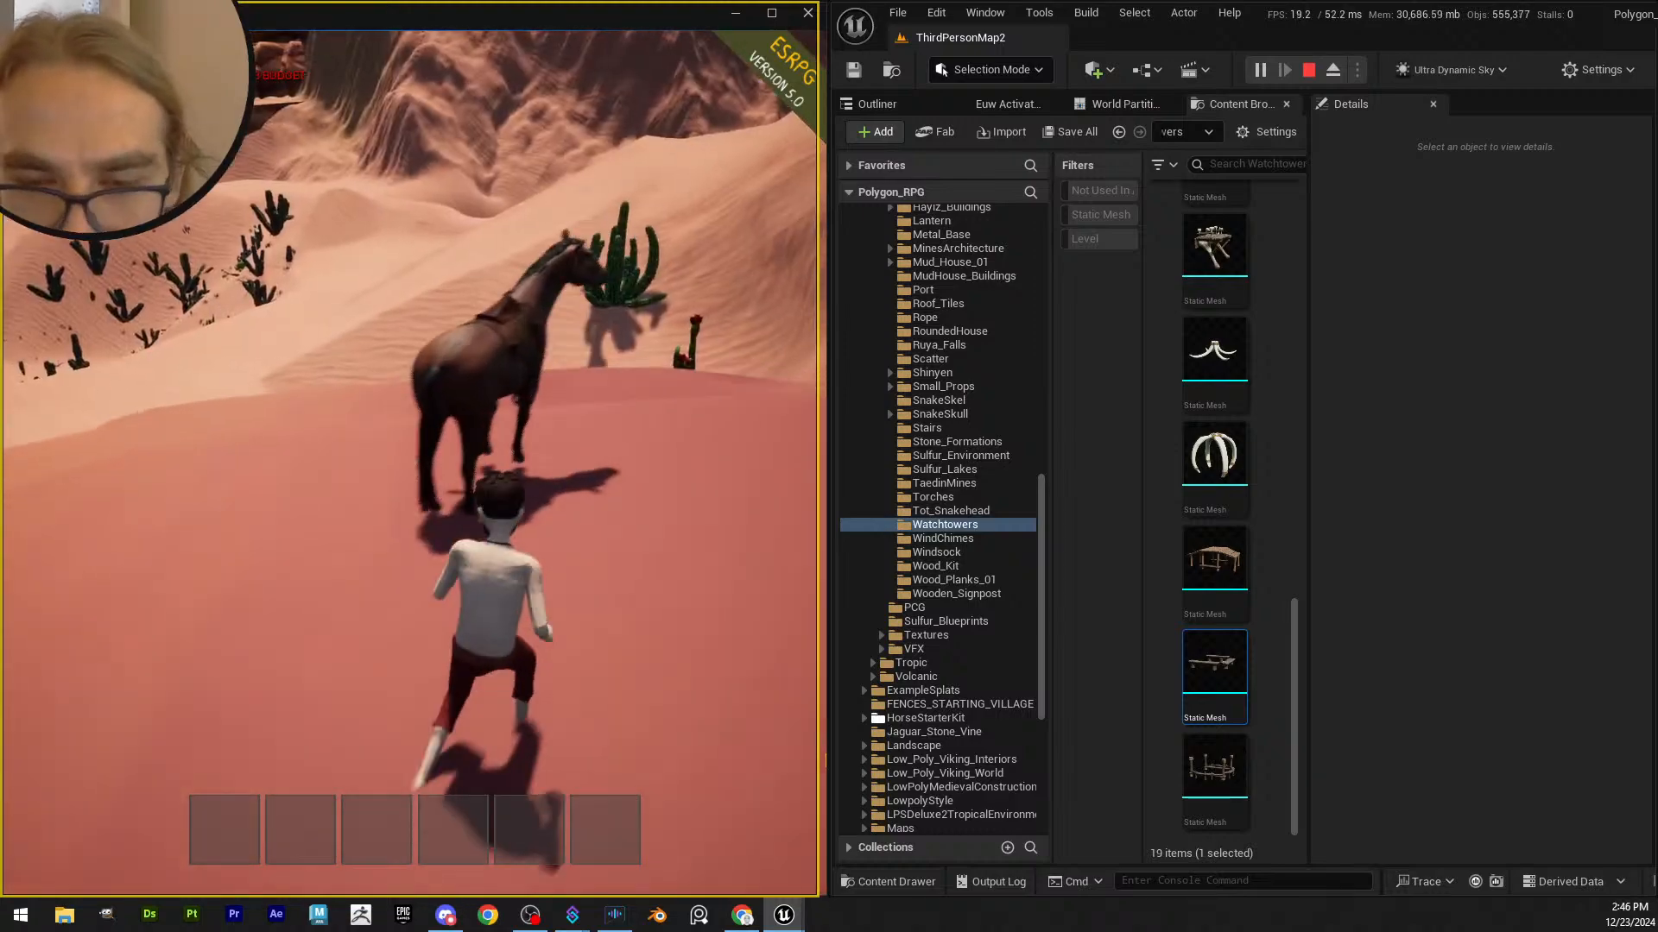
- Run from the horse over the pale dune, past the cacti and up the yellow sand slope to the red rocks
{"action": "key", "text": "w"}
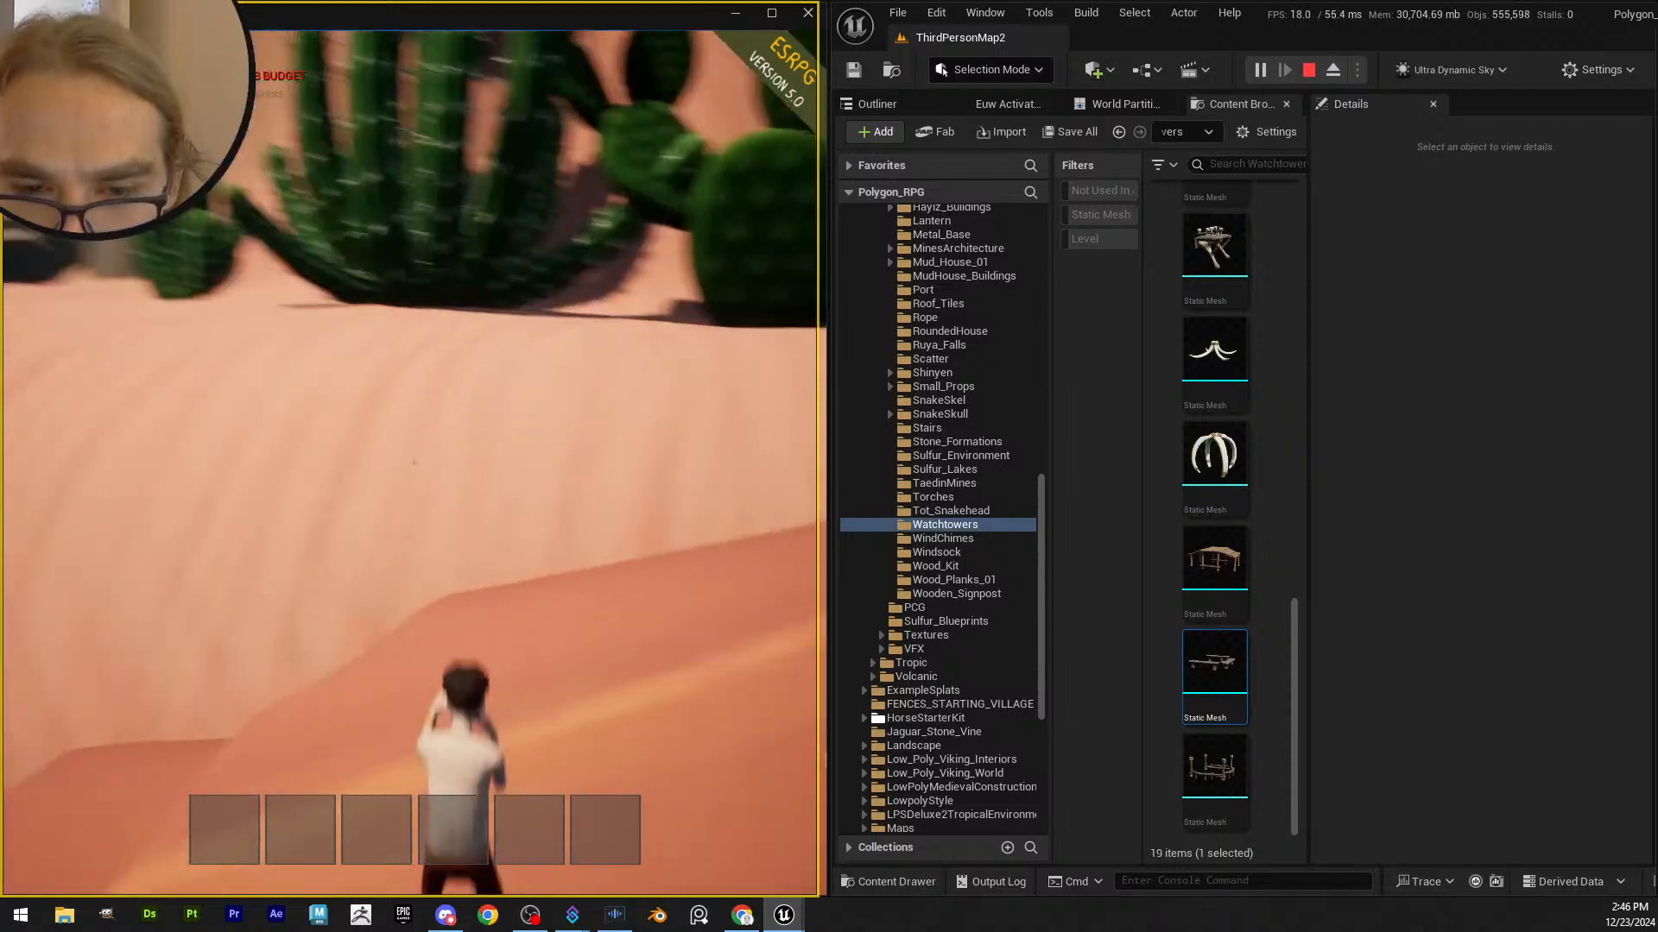
{"action": "key", "text": "w"}
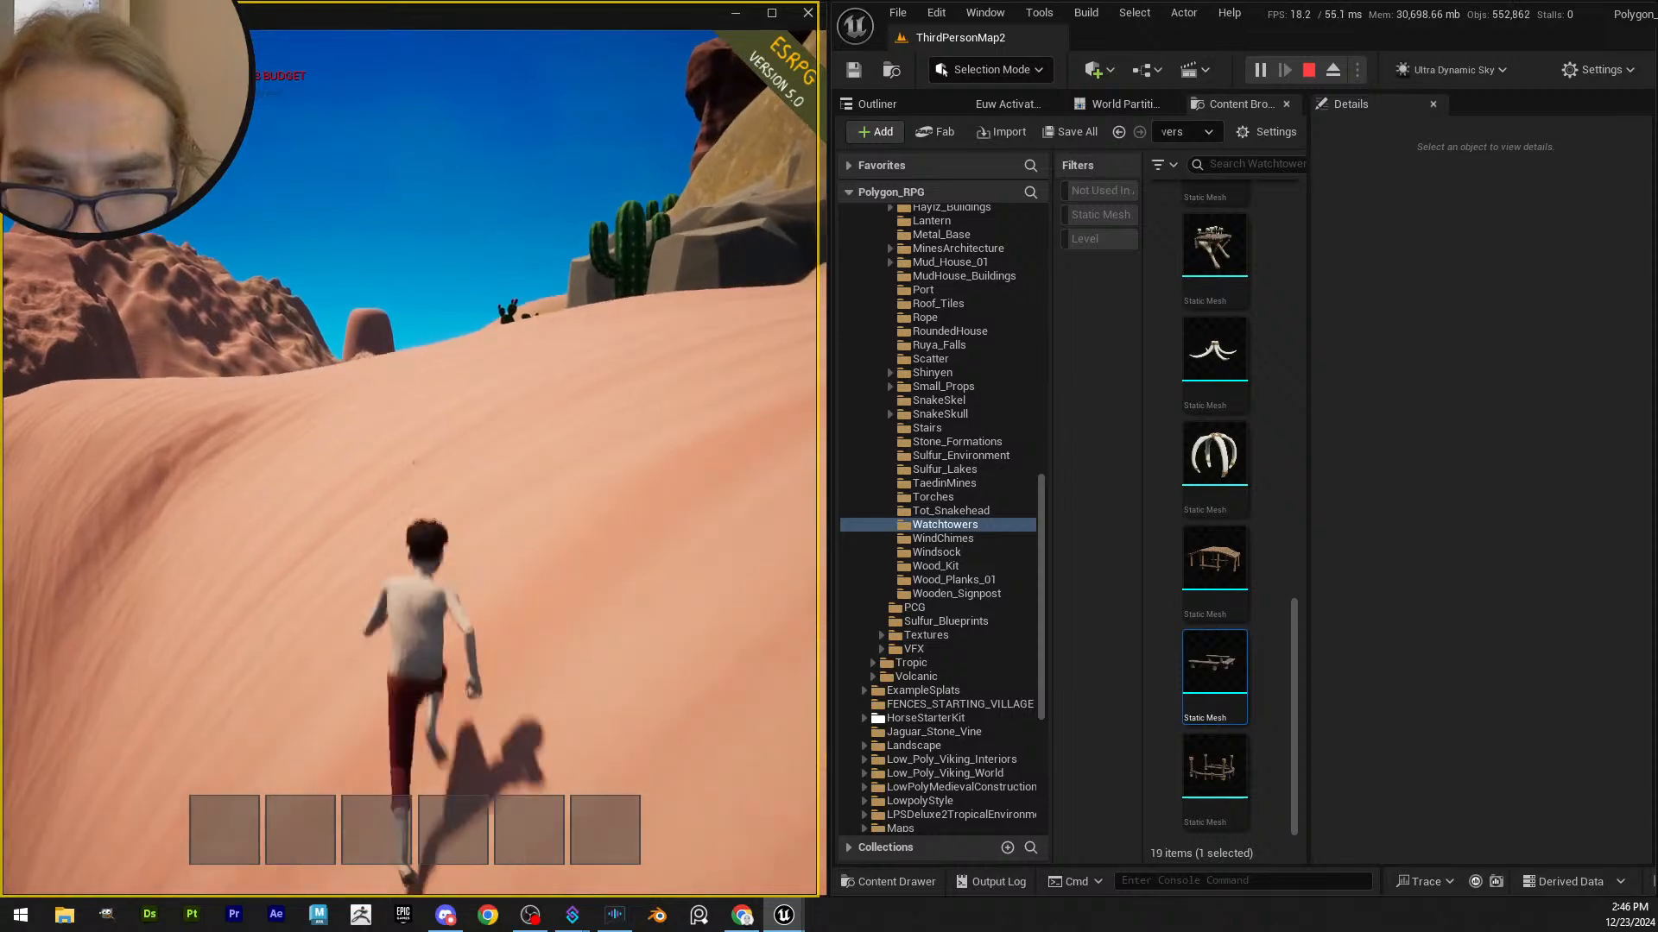
{"action": "key", "text": "w"}
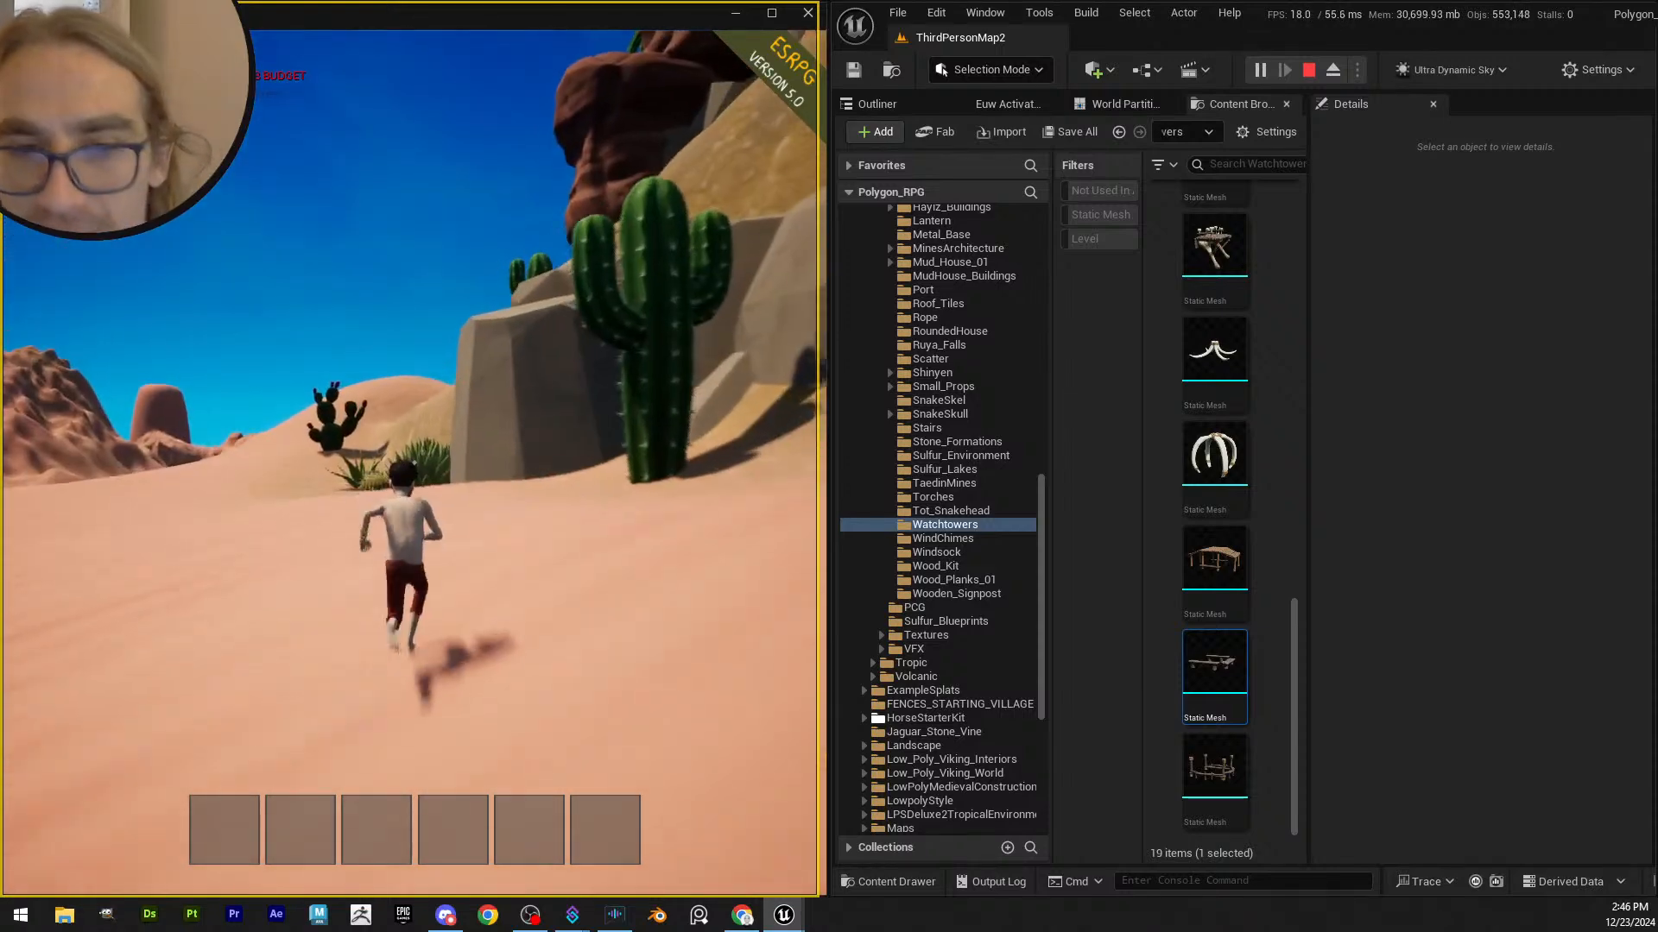
{"action": "key", "text": "w"}
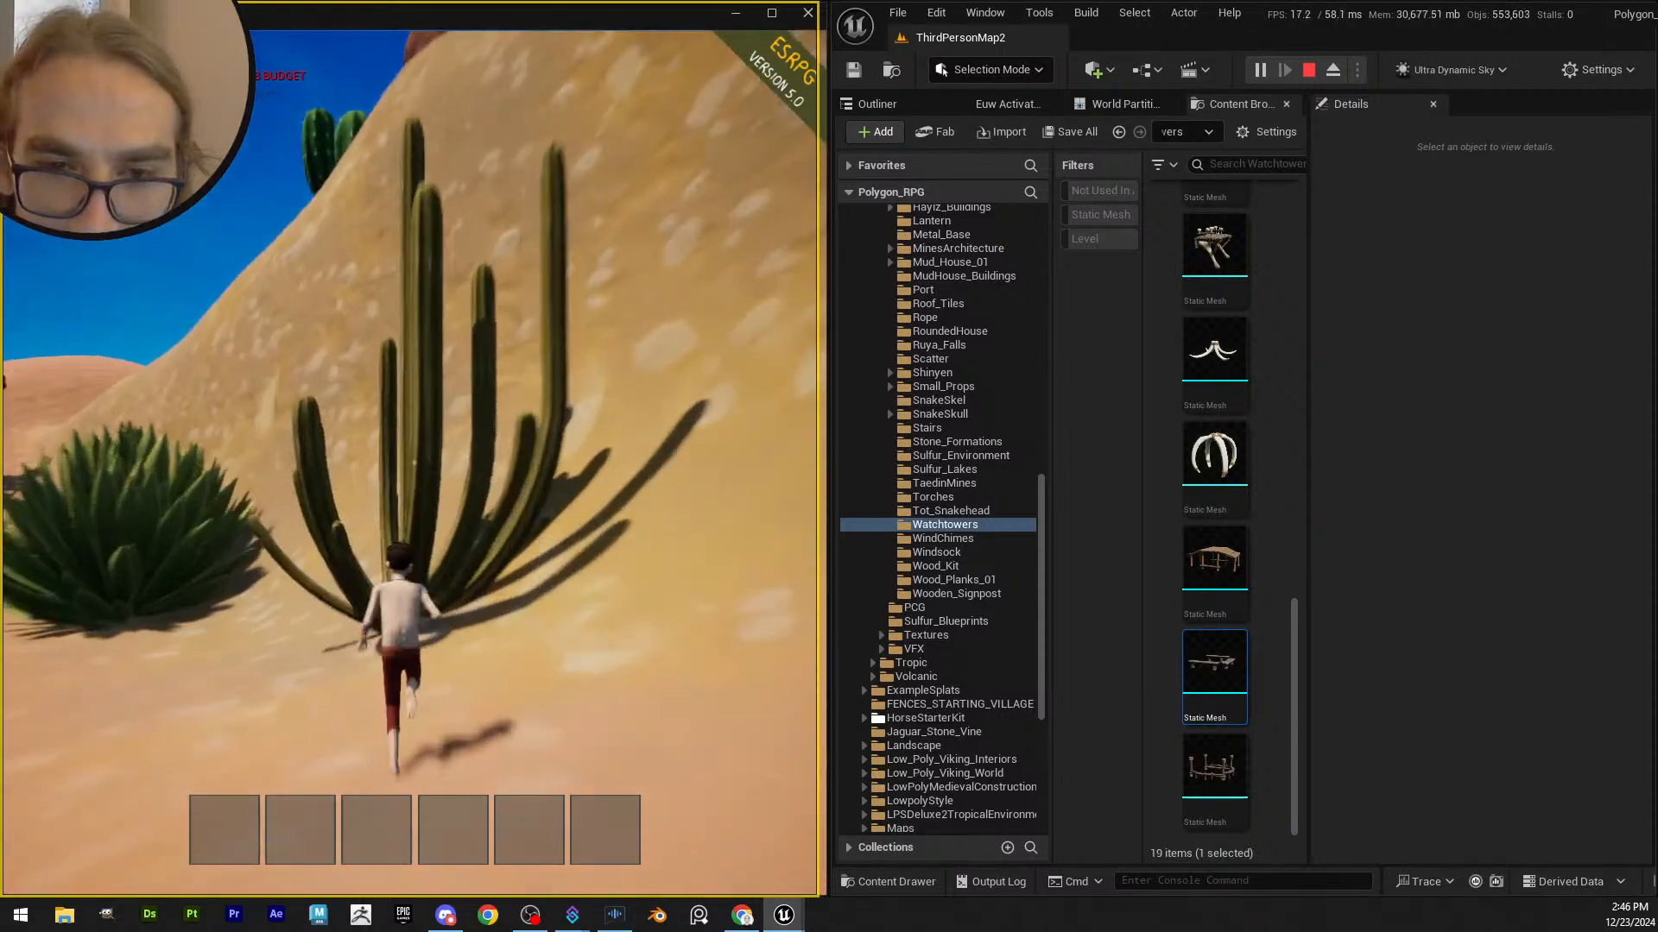
{"action": "key", "text": "w"}
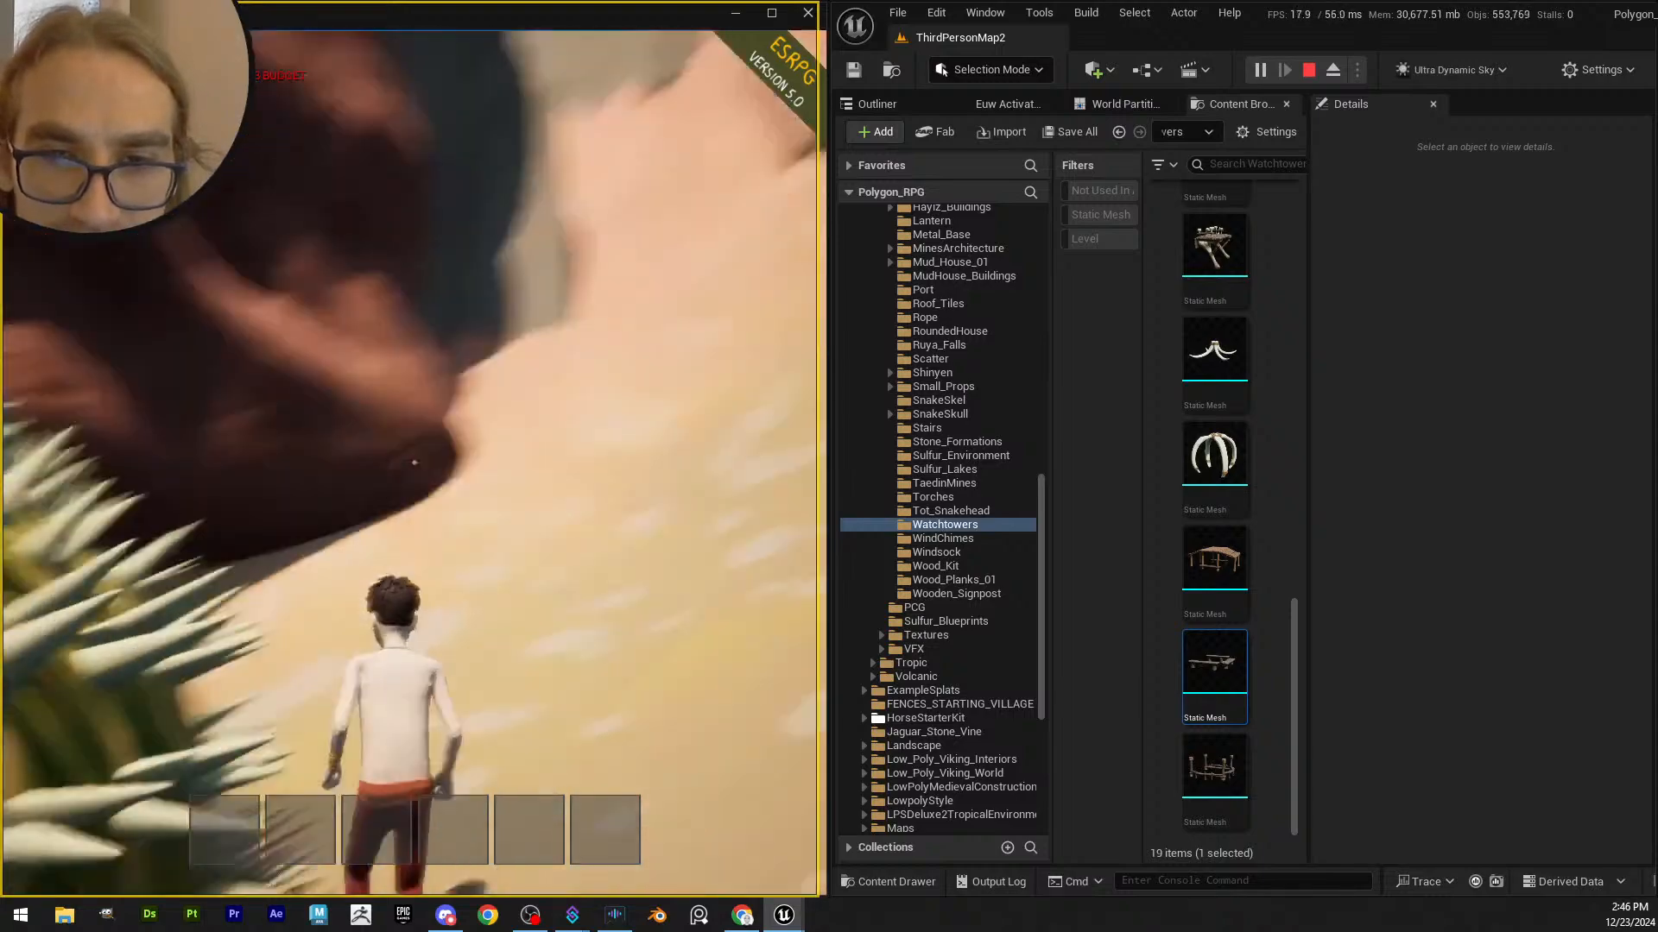
{"action": "key", "text": "w"}
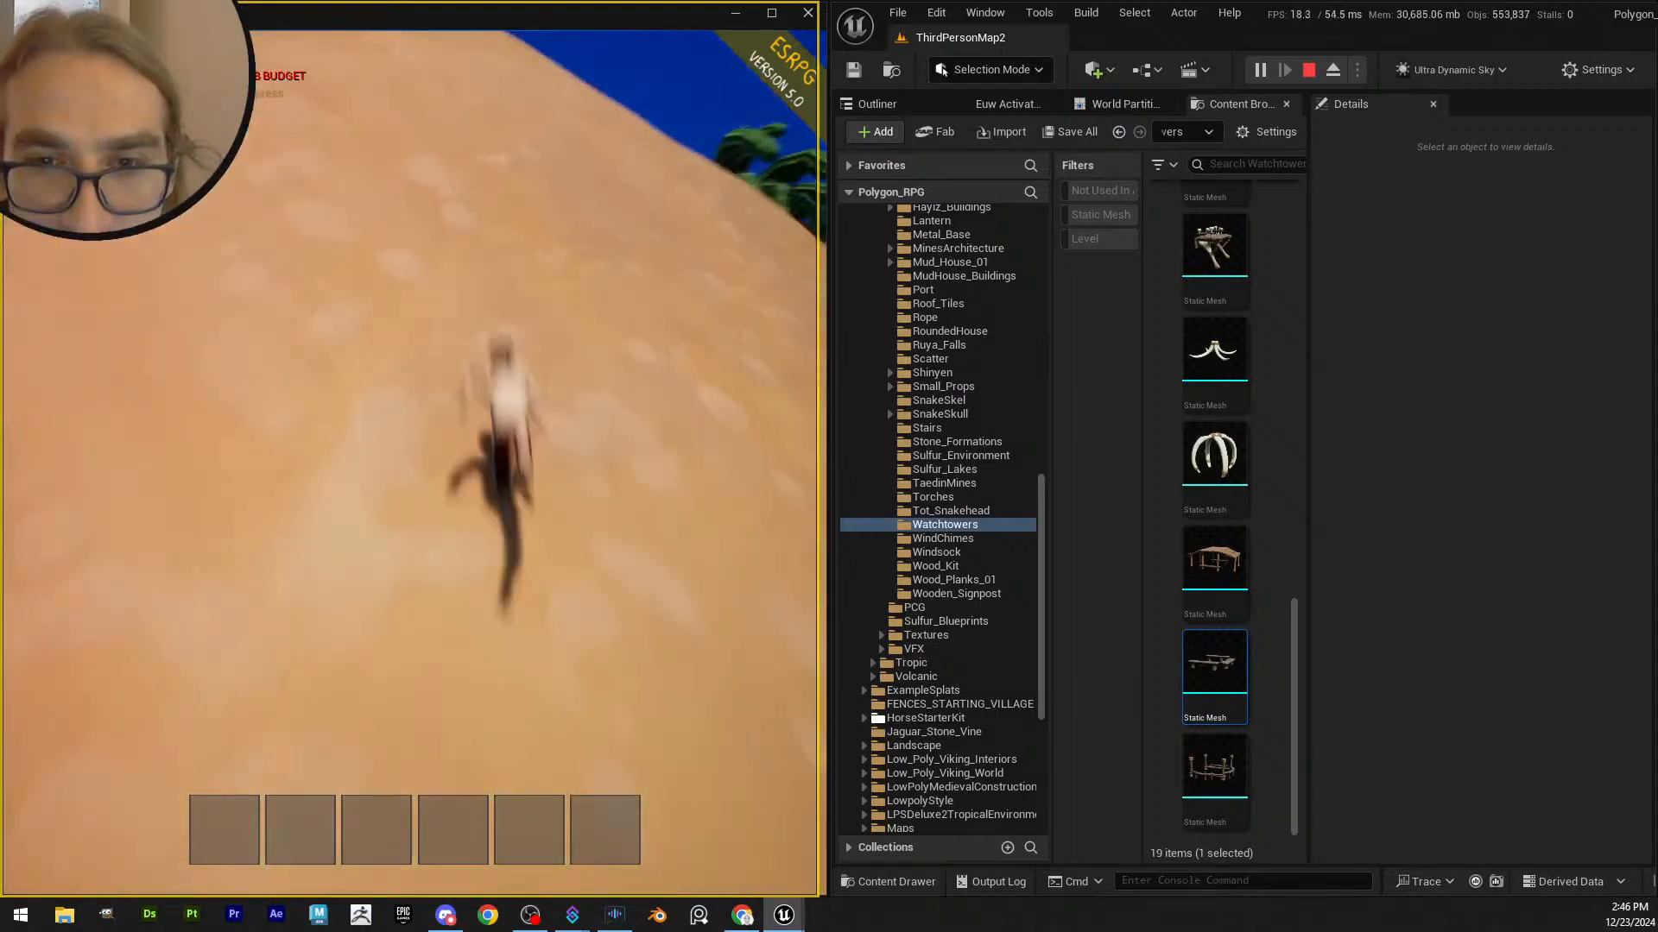
{"action": "key", "text": "w"}
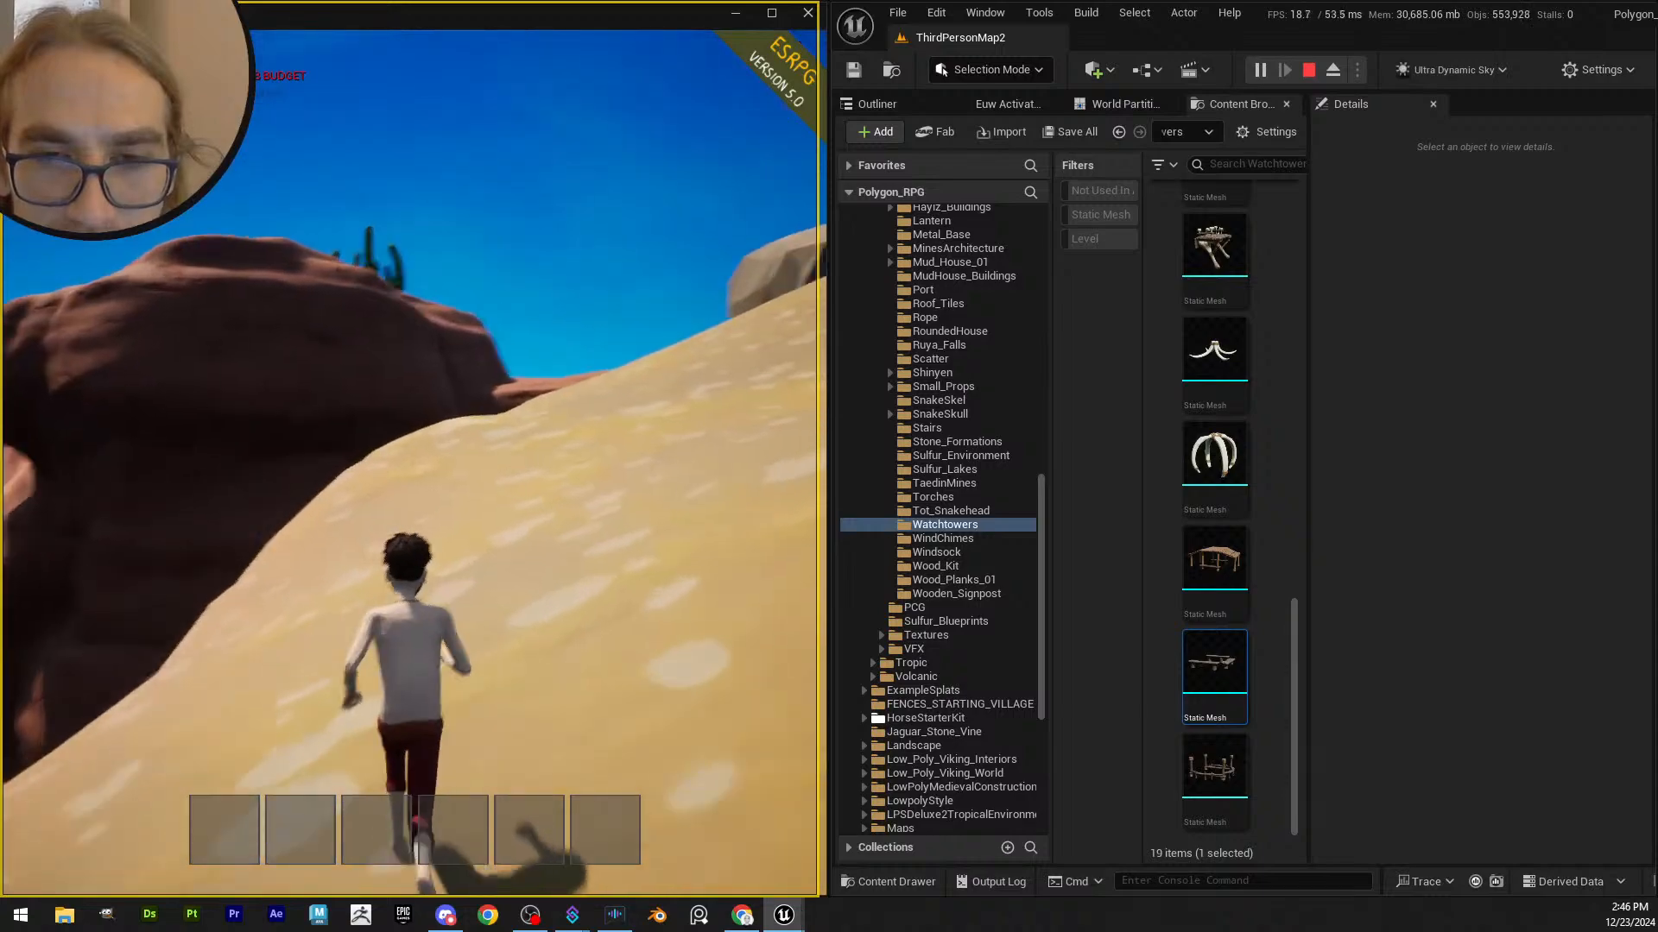
{"action": "key", "text": "w"}
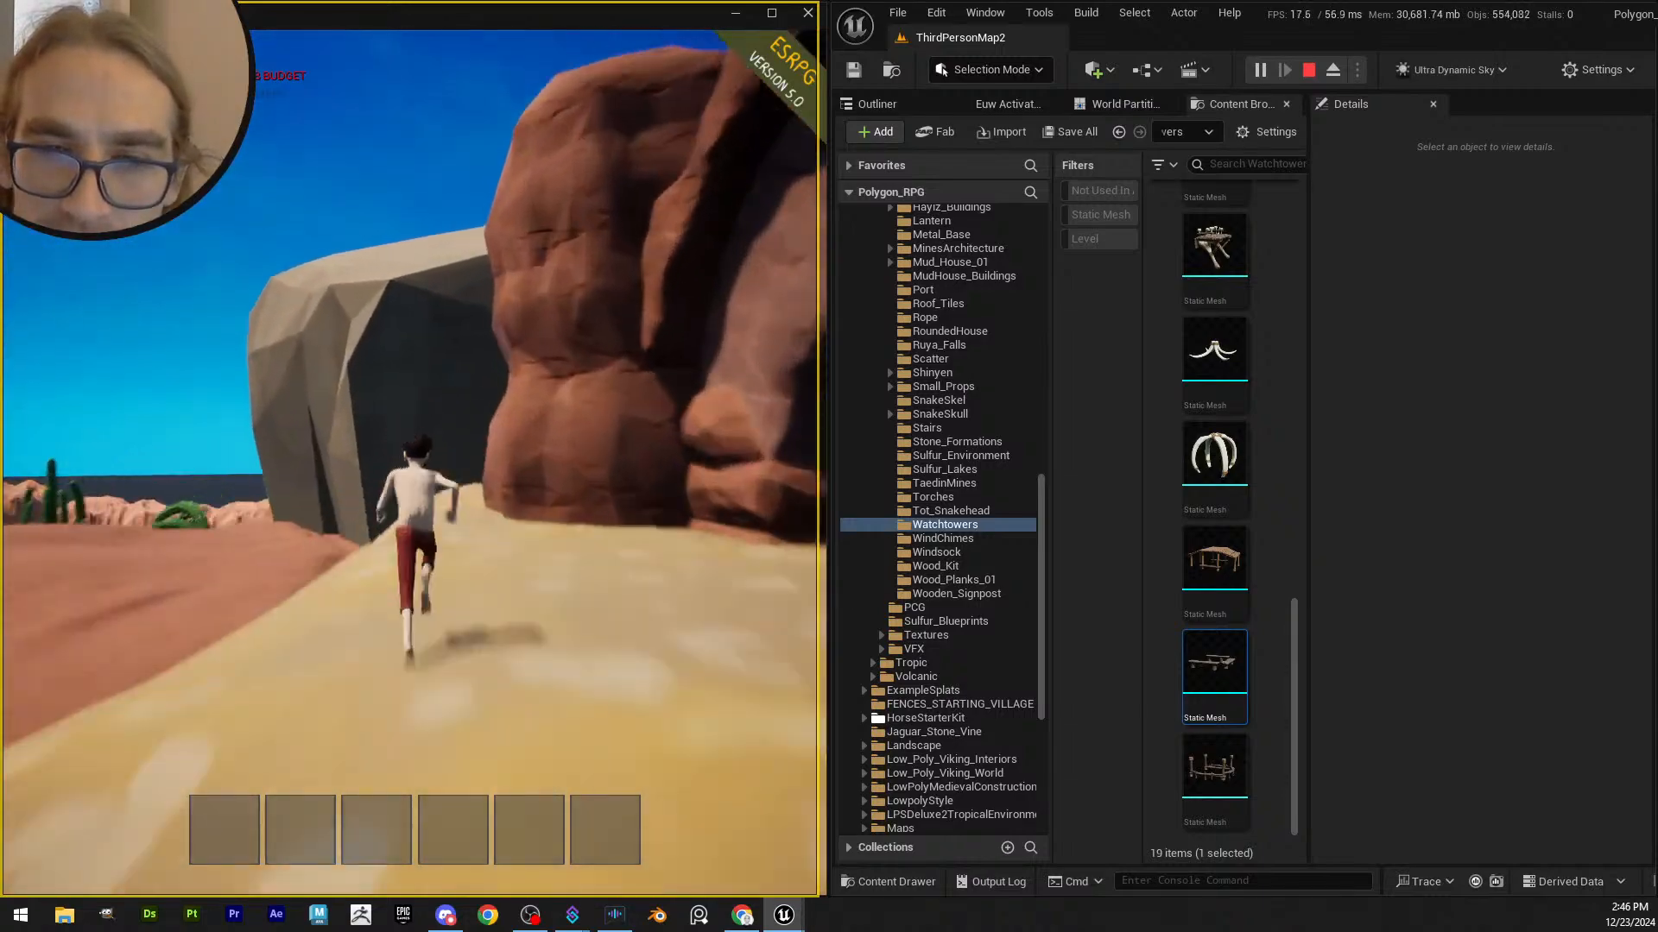
- Run through the rock arch toward the mud-brick settlement and pick up the gun standing on the sand
{"action": "key", "text": "w"}
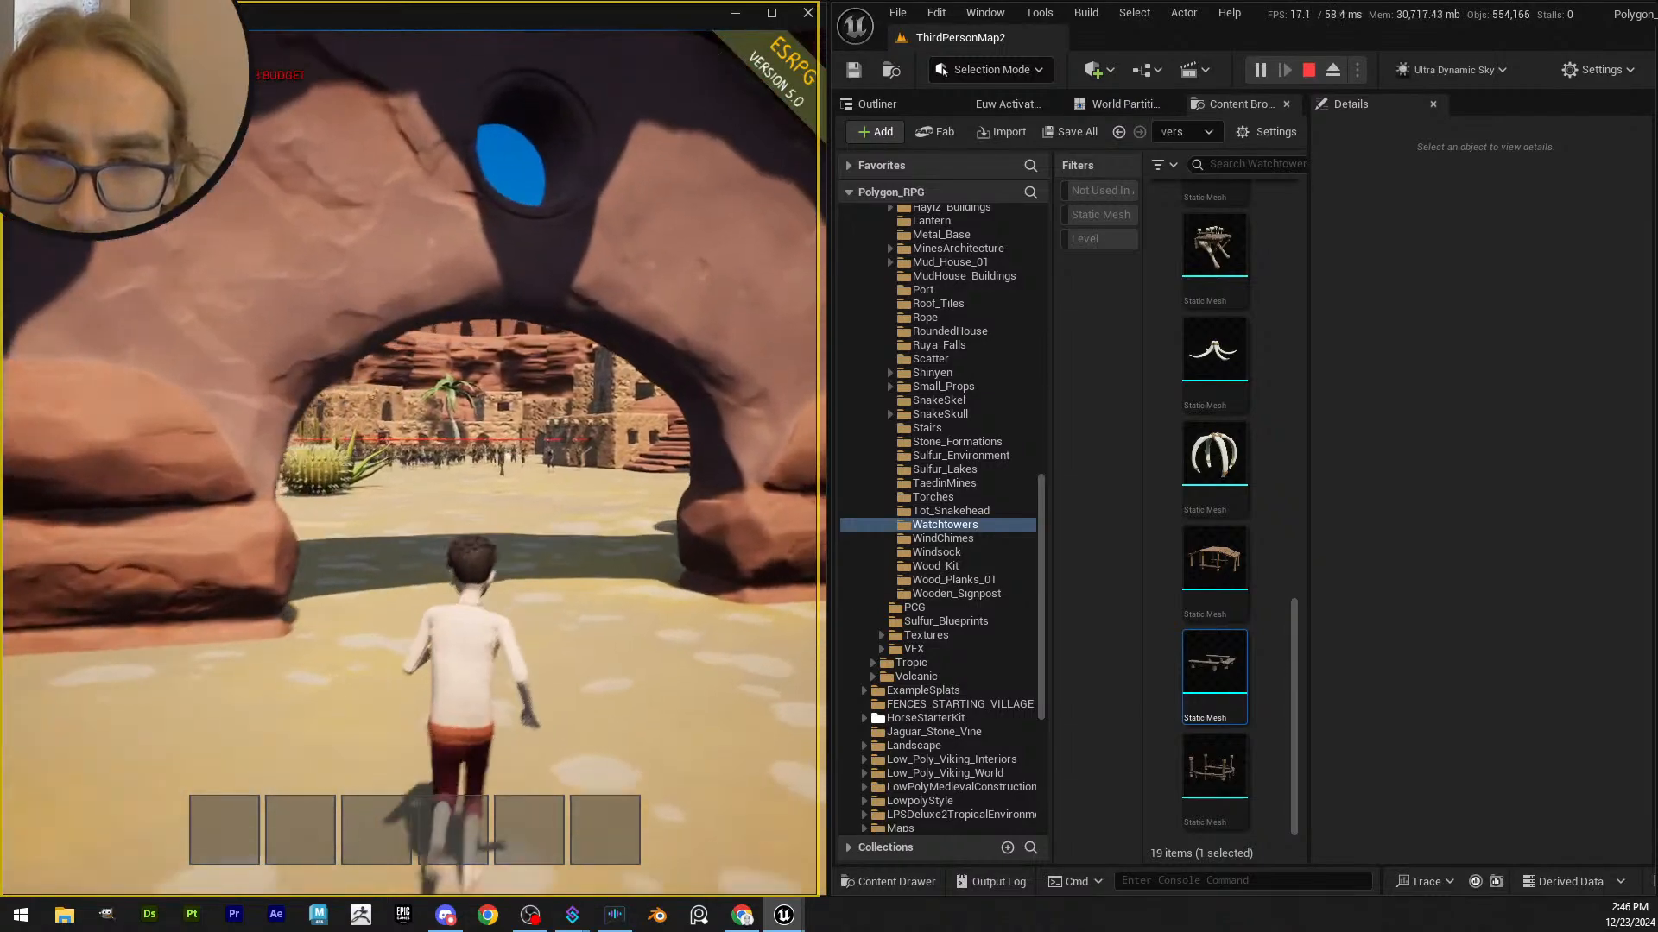
{"action": "key", "text": "w"}
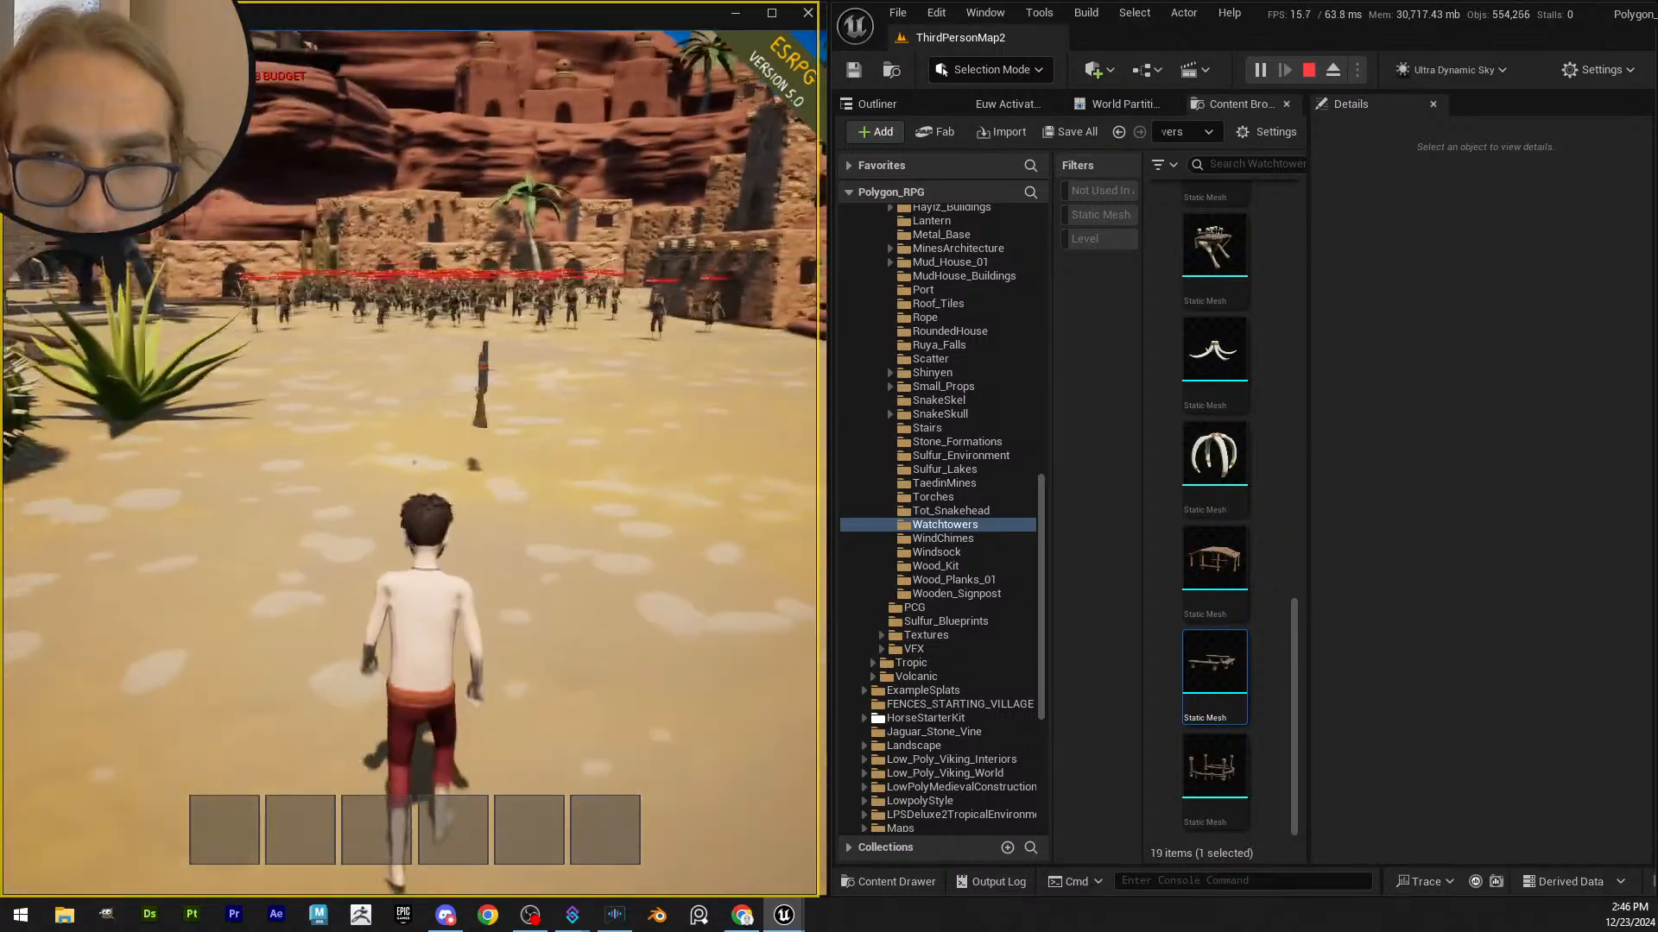
{"action": "key", "text": "w"}
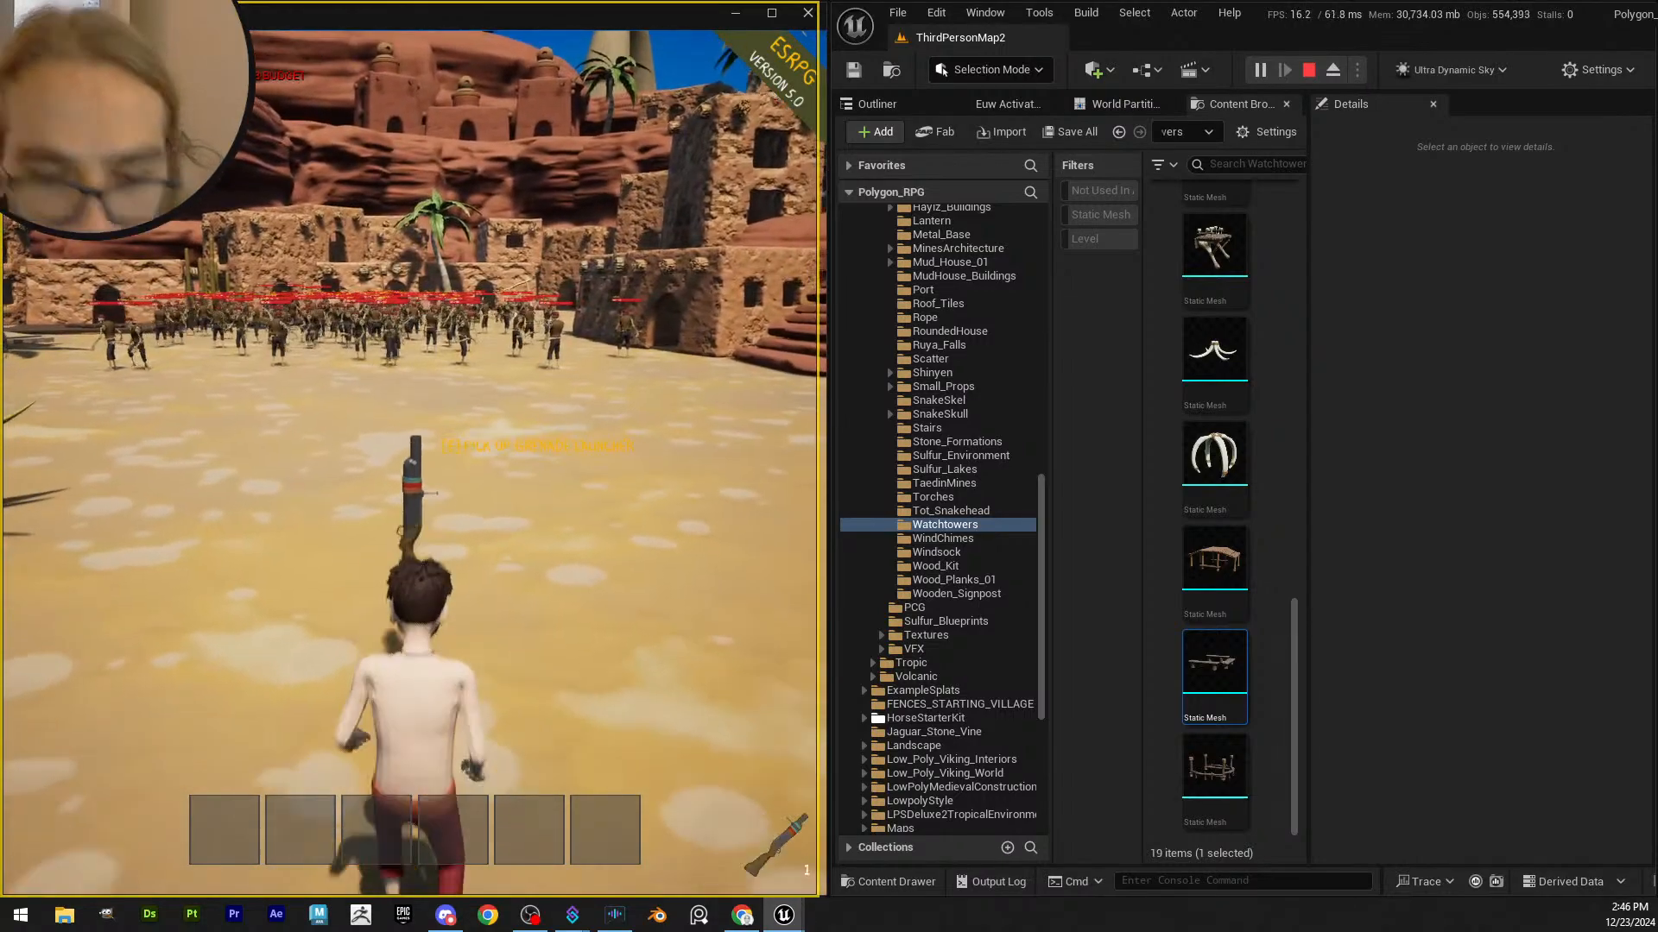
- Put the gun in the first hotbar slot, equip it and run up the red rock overlooking the enemy crowd
{"action": "key", "text": "Tab"}
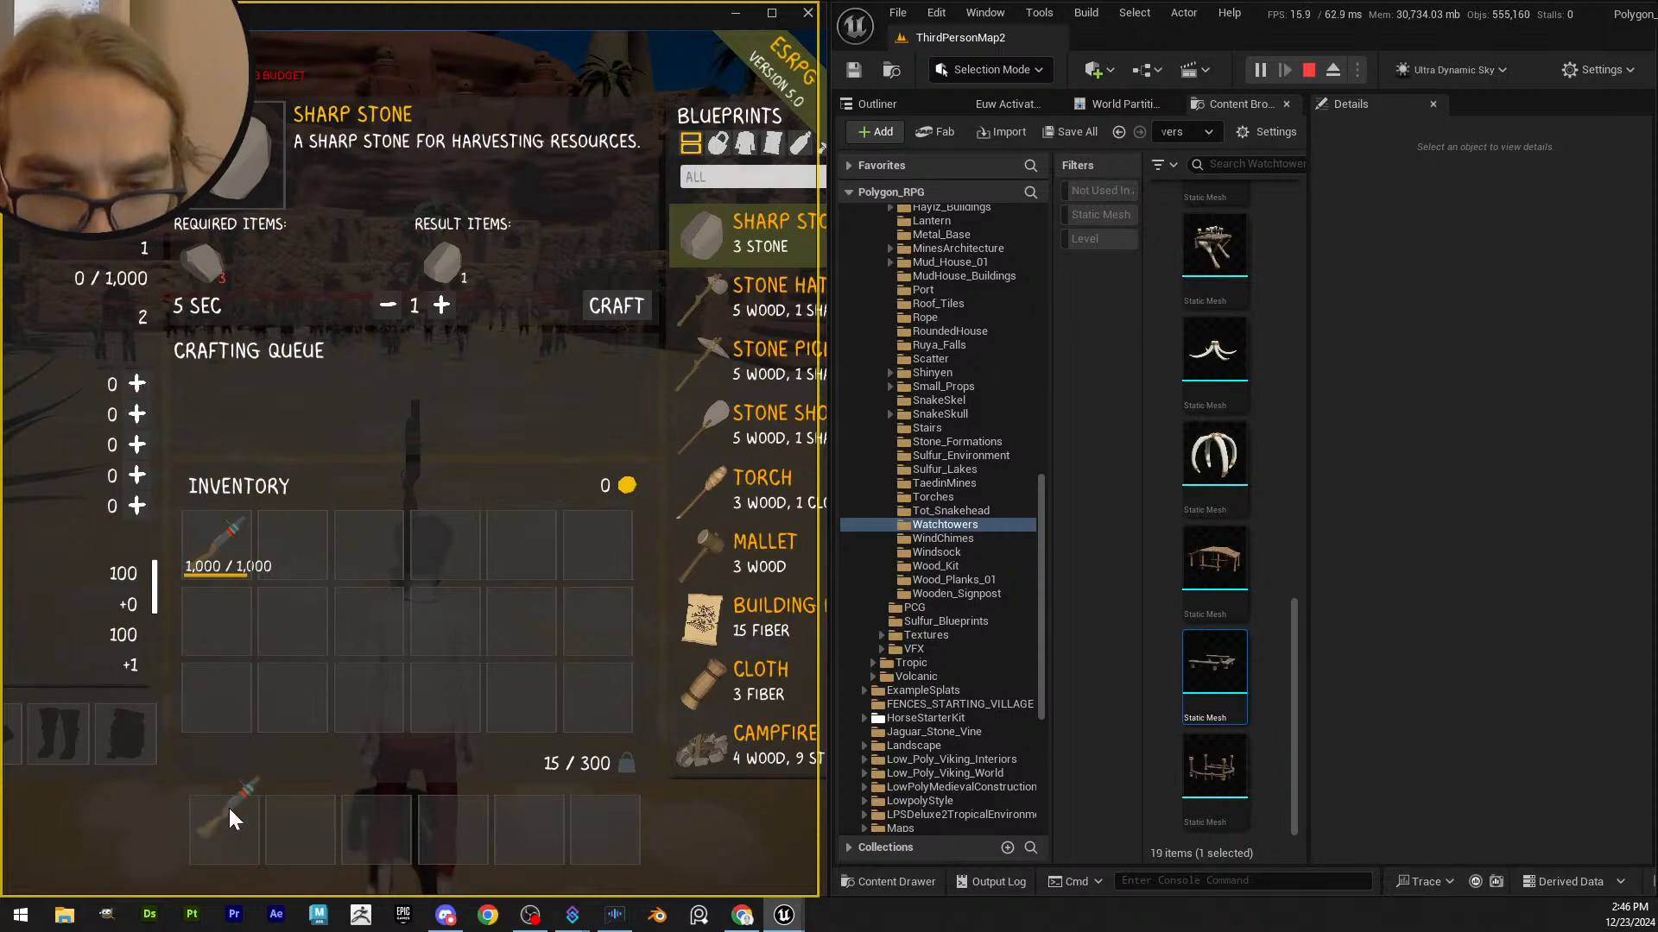
{"action": "key", "text": "Tab"}
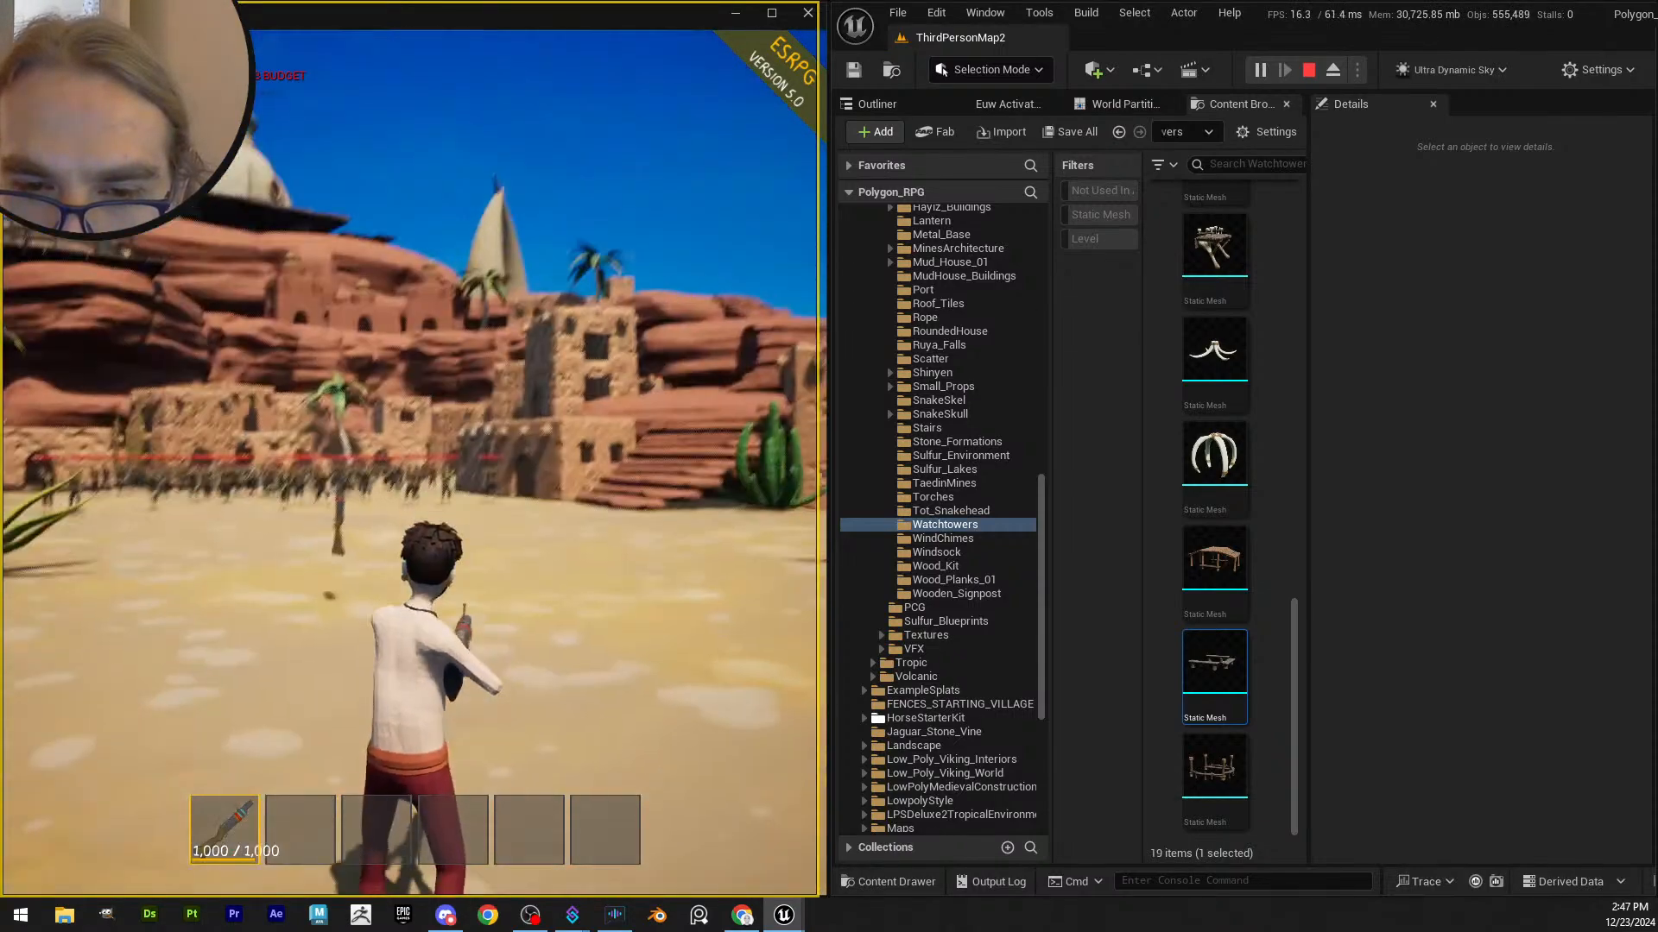
{"action": "key", "text": "w"}
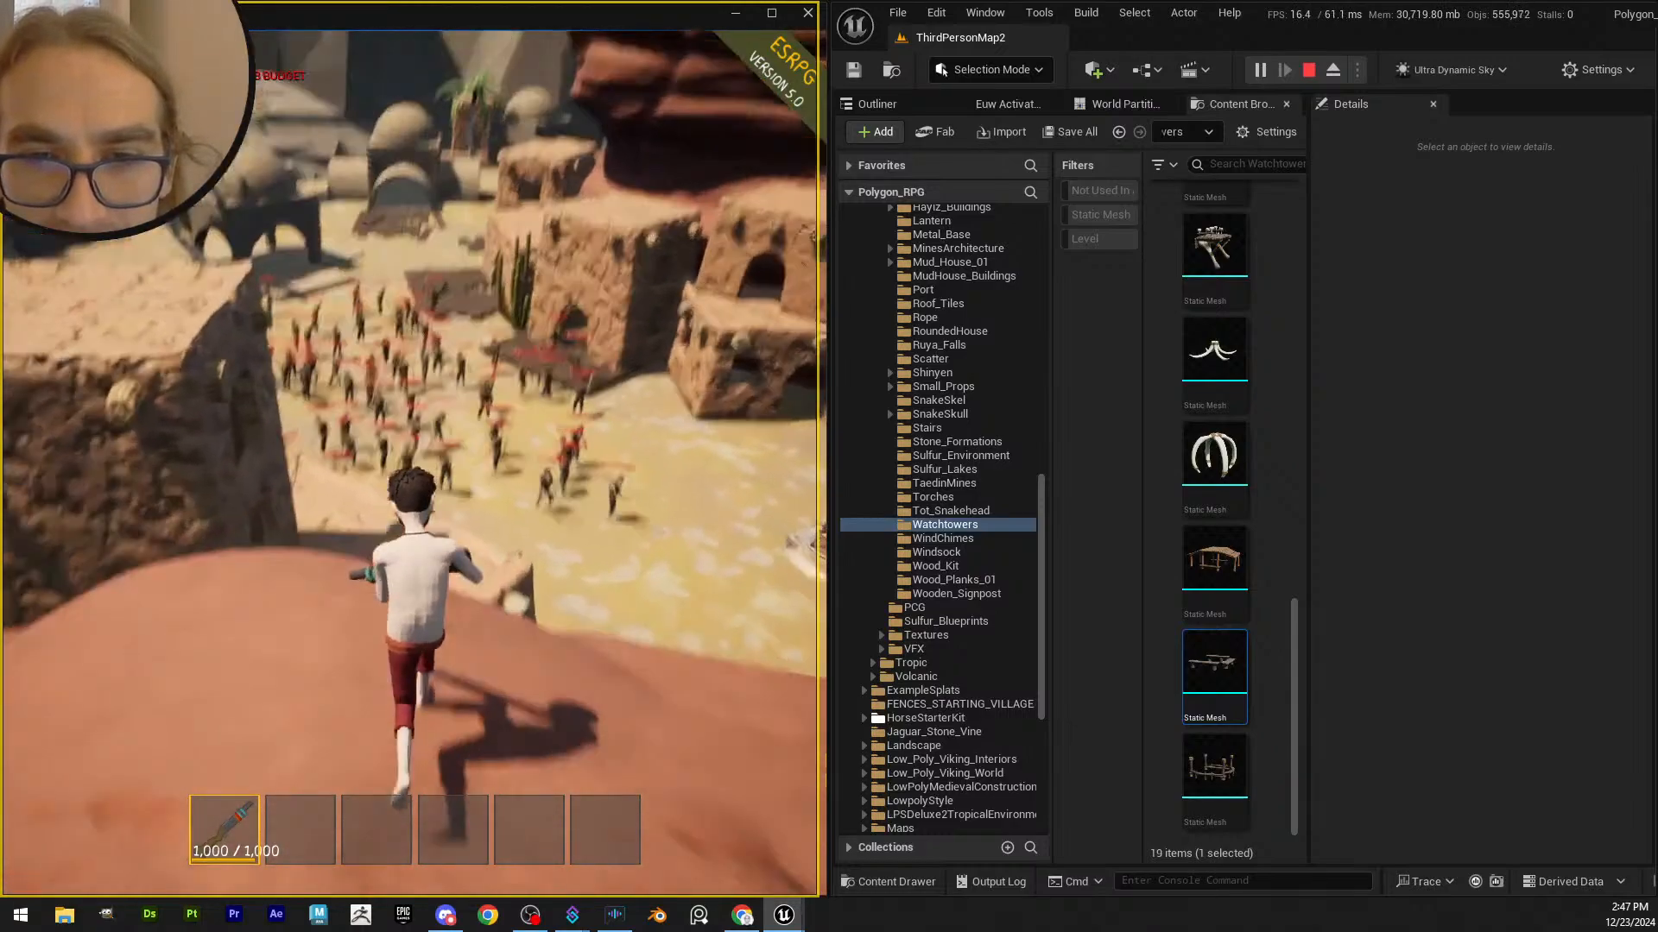
- Fire the gun from the red rock at the enemy crowd gathered in the desert settlement
{"action": "left_click", "coordinate": [410, 463]}
{"action": "left_click", "coordinate": [410, 462]}
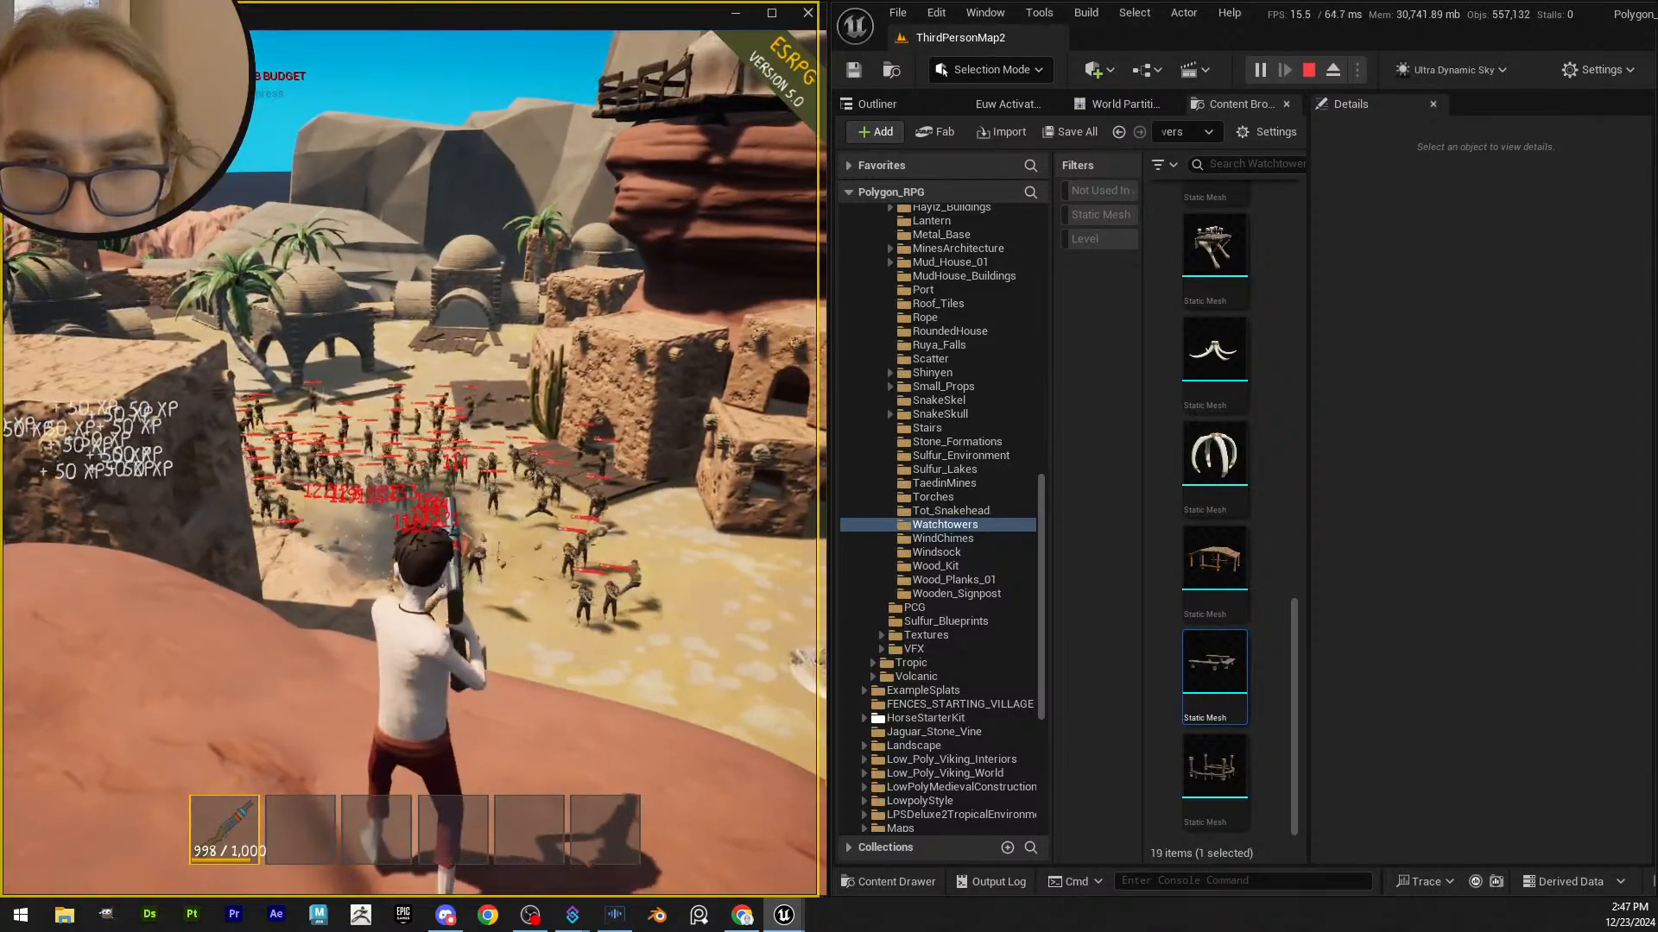
{"action": "left_click", "coordinate": [410, 462]}
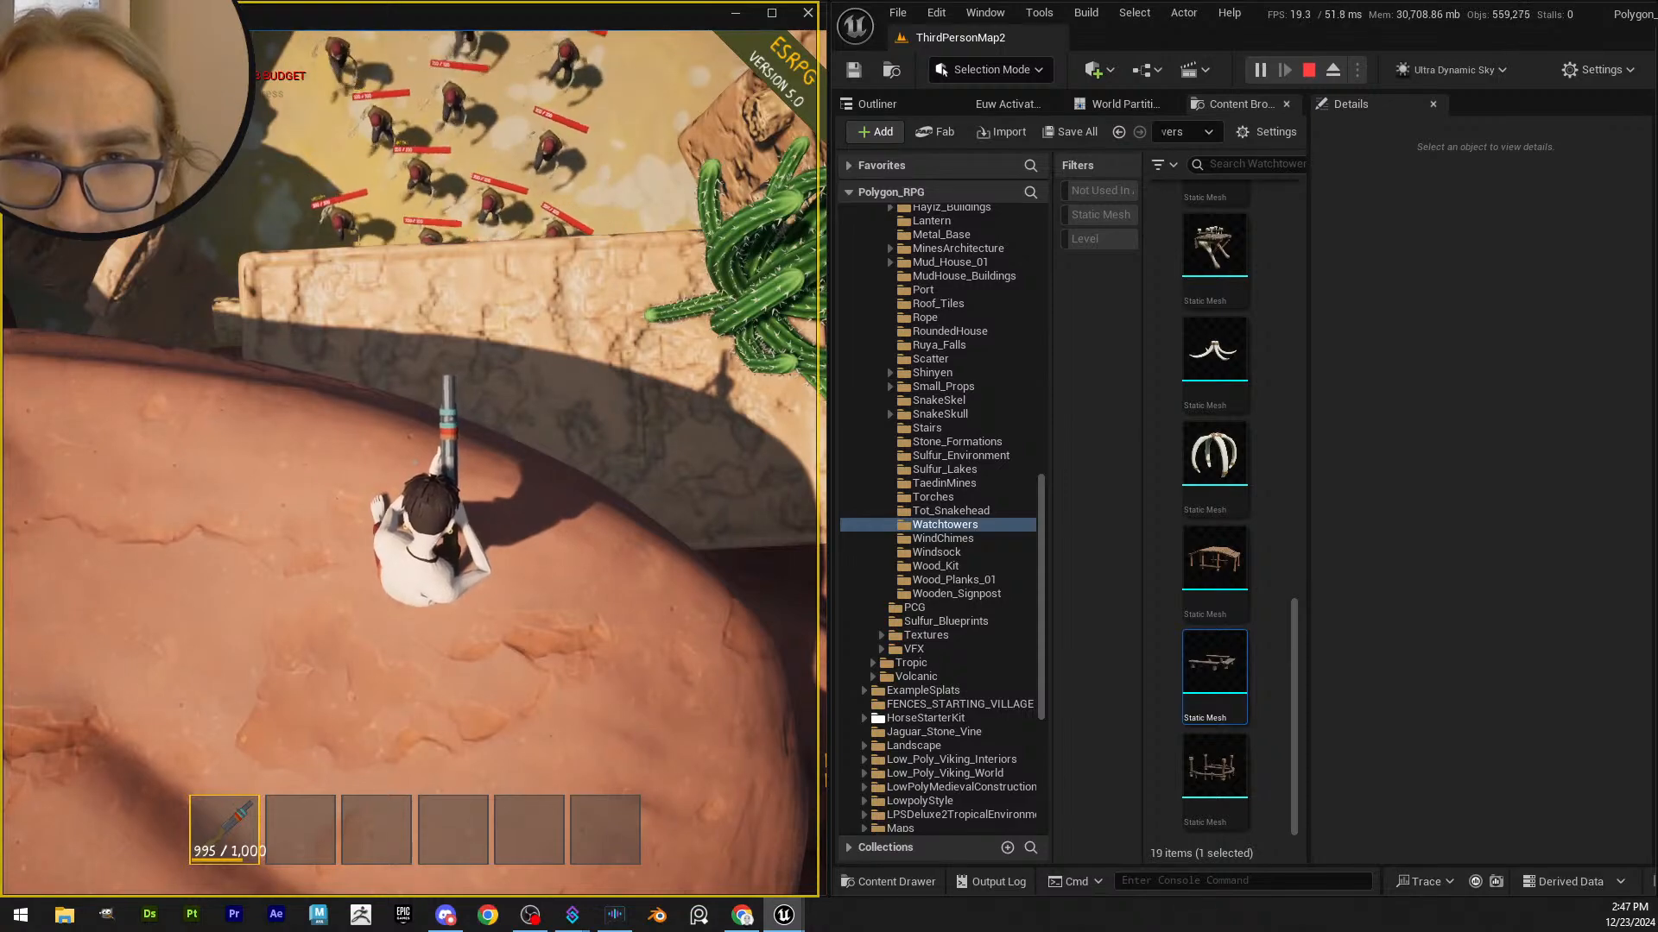
{"action": "left_click", "coordinate": [414, 463]}
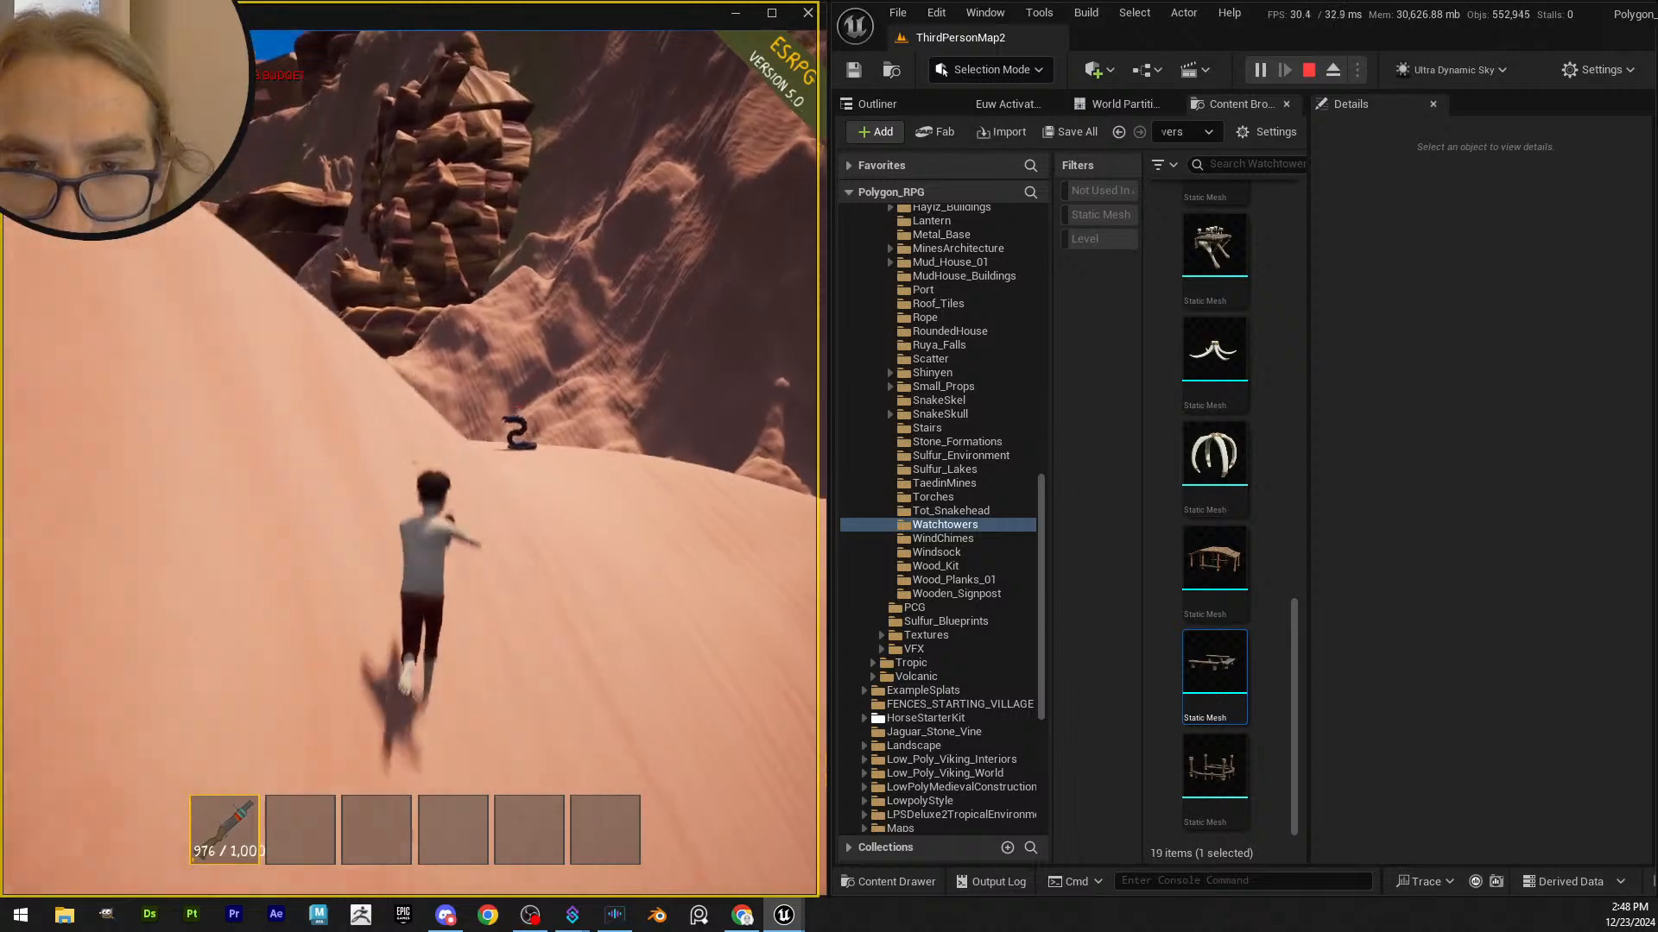
- Run up the pink dune to the blue snake, aim the gun at it and back away
{"action": "key", "text": "w"}
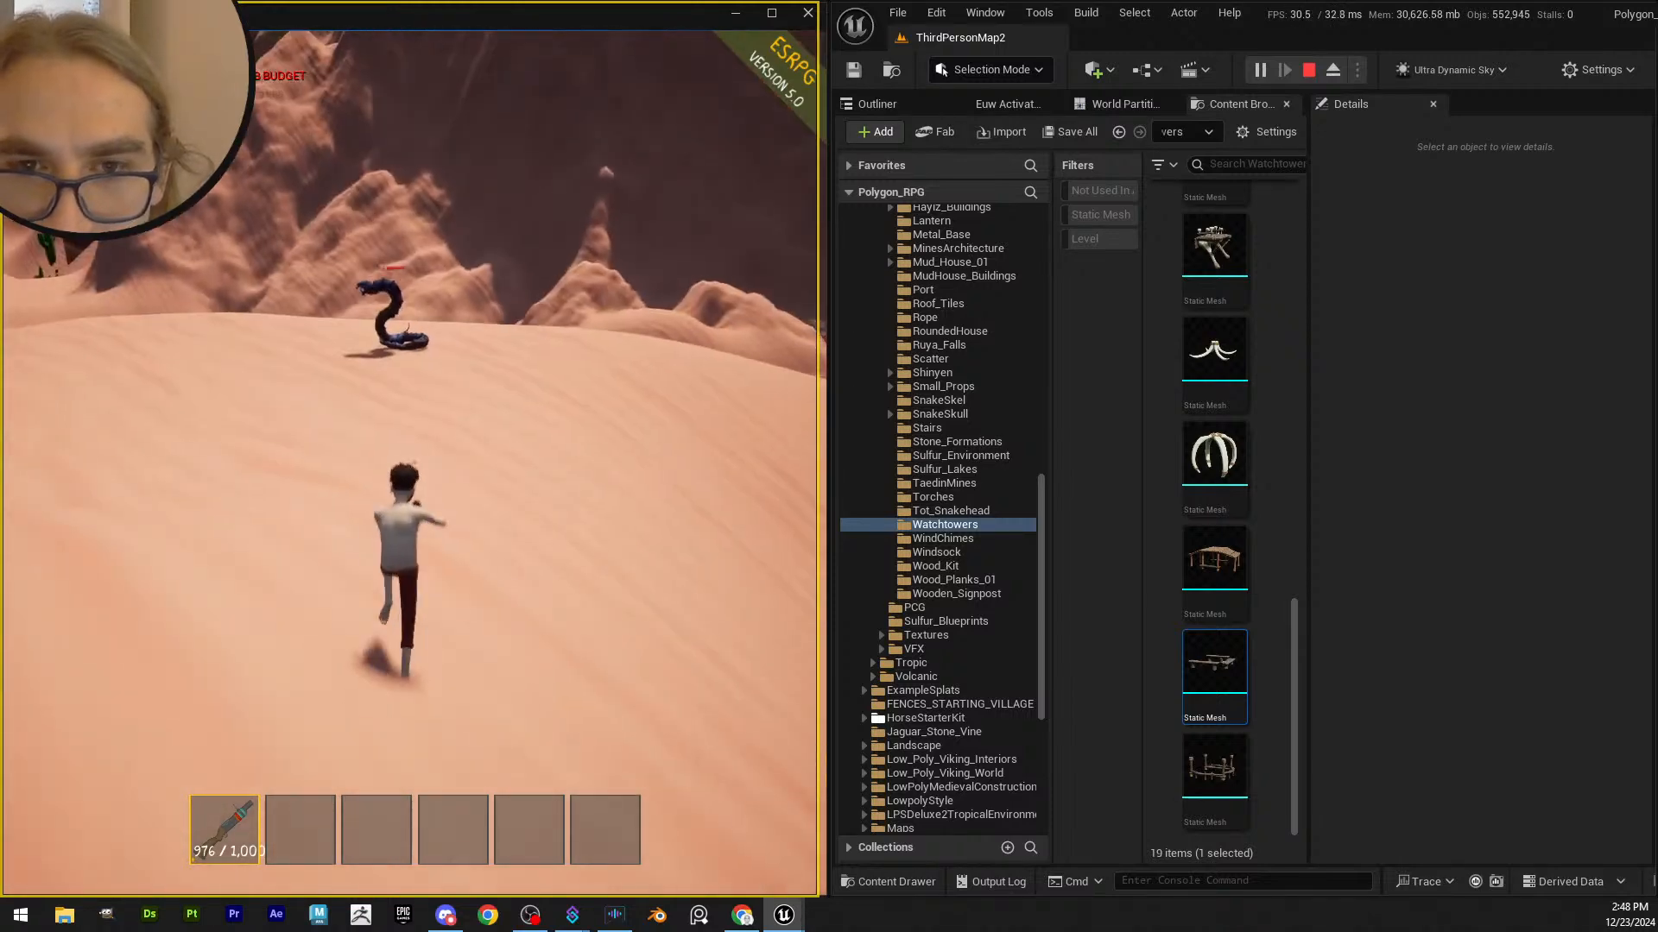
{"action": "key", "text": "w"}
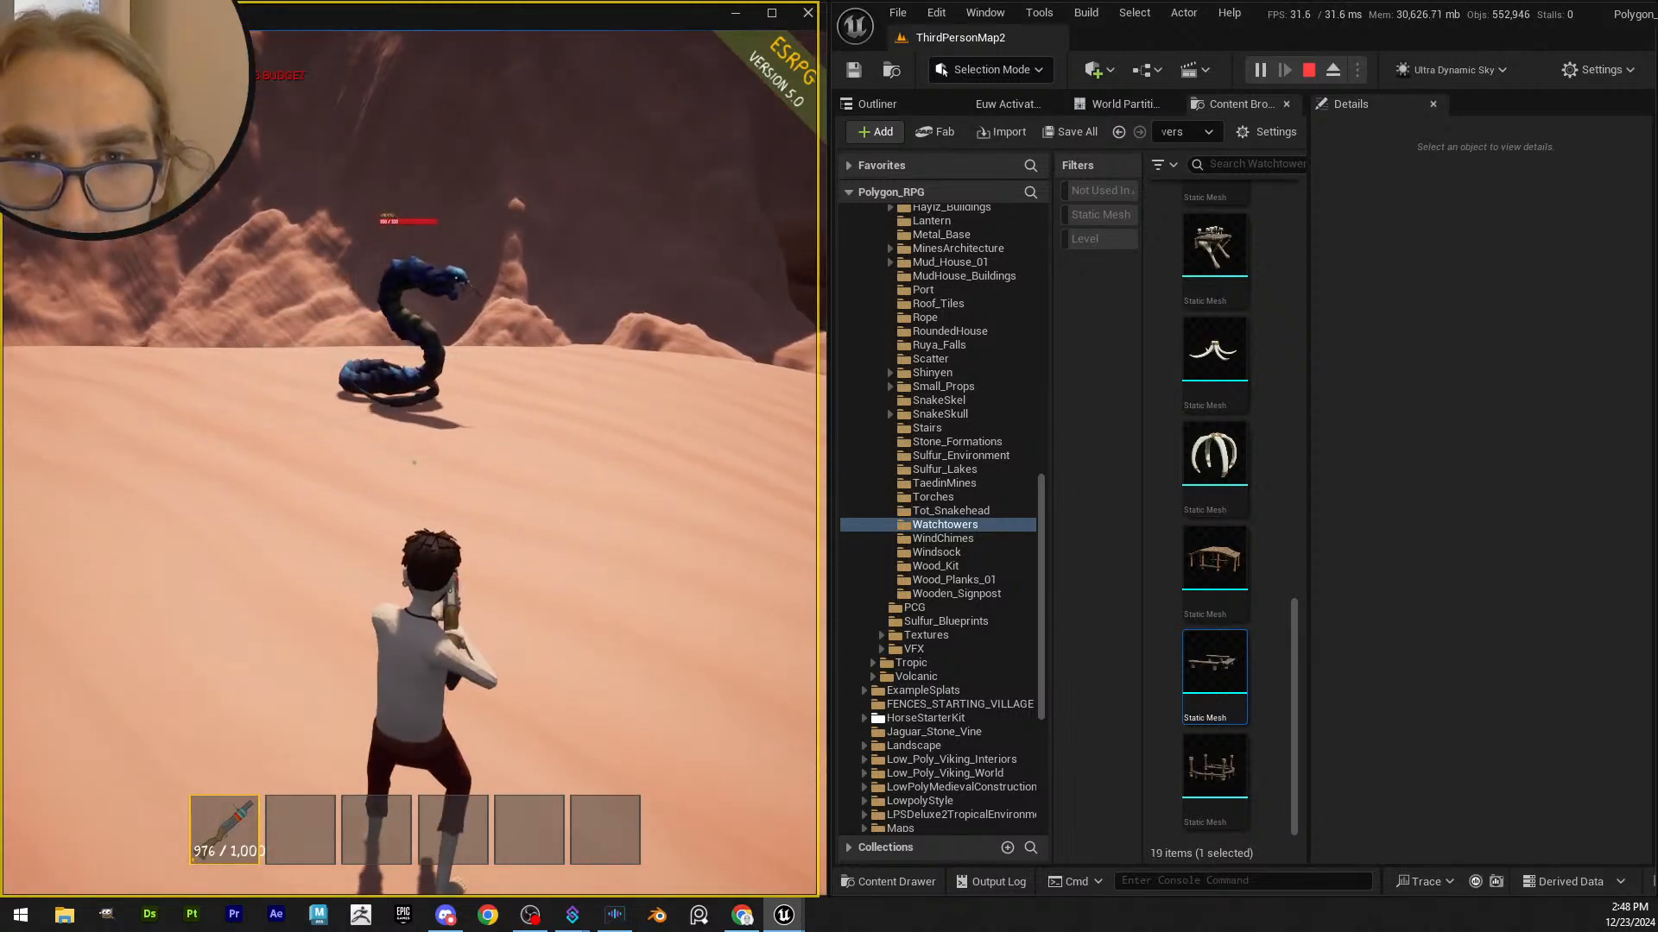
{"action": "key", "text": "s"}
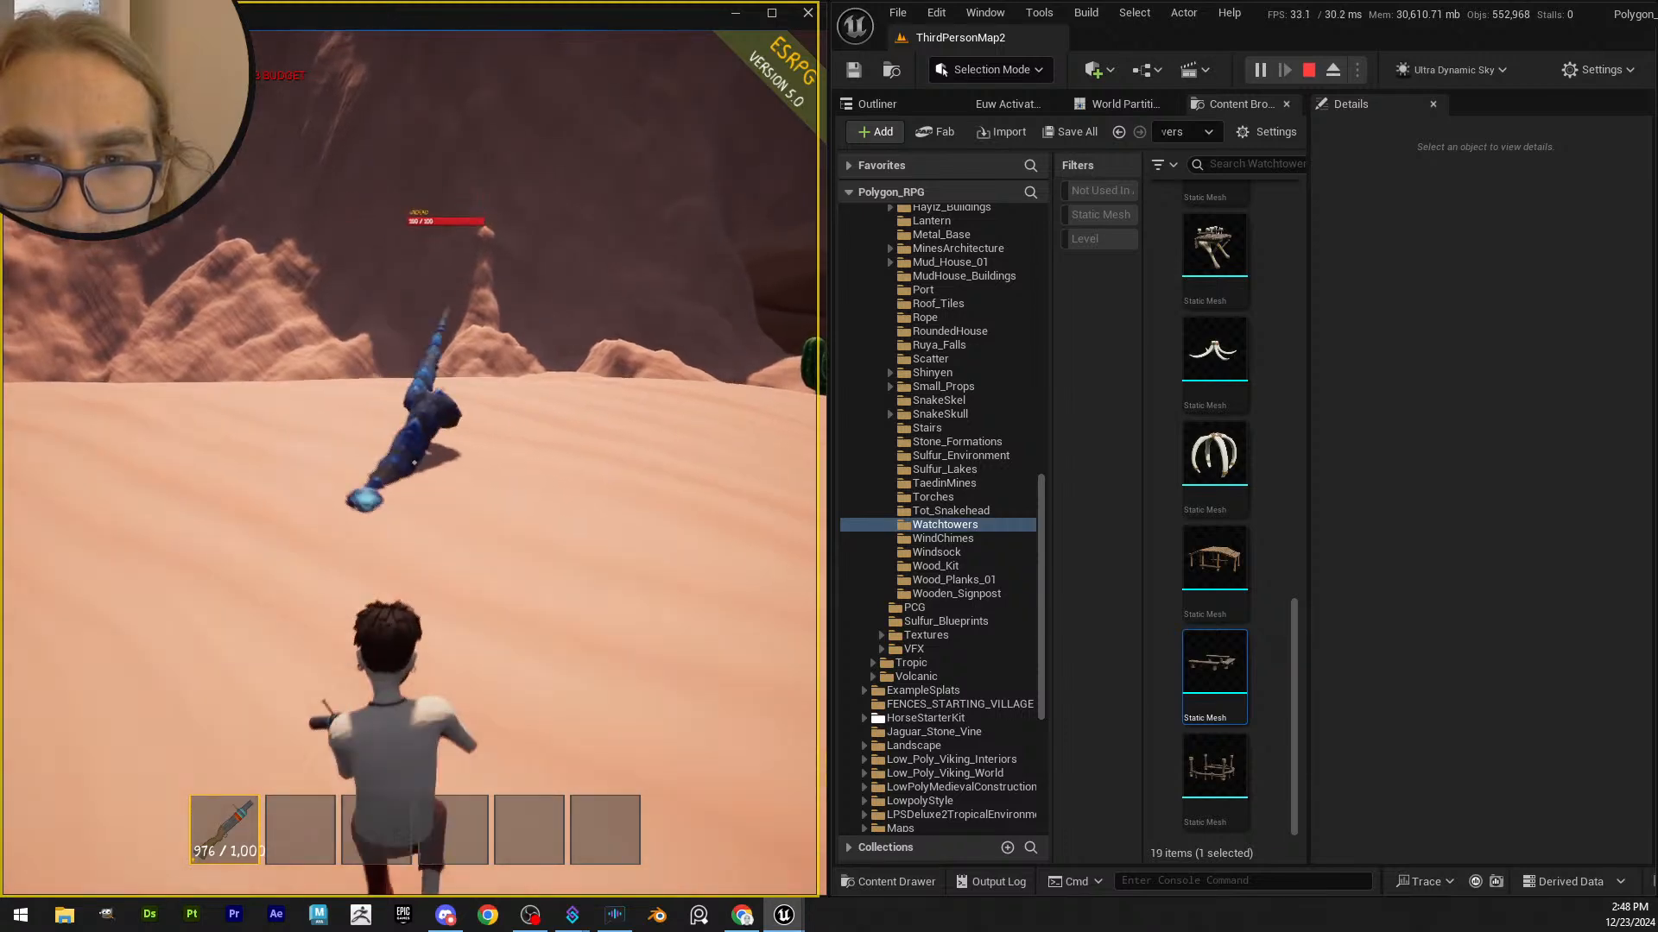
- Test the snake's pursuit by dodging and circling around it across the dune slope
{"action": "key", "text": "d"}
{"action": "key", "text": "a"}
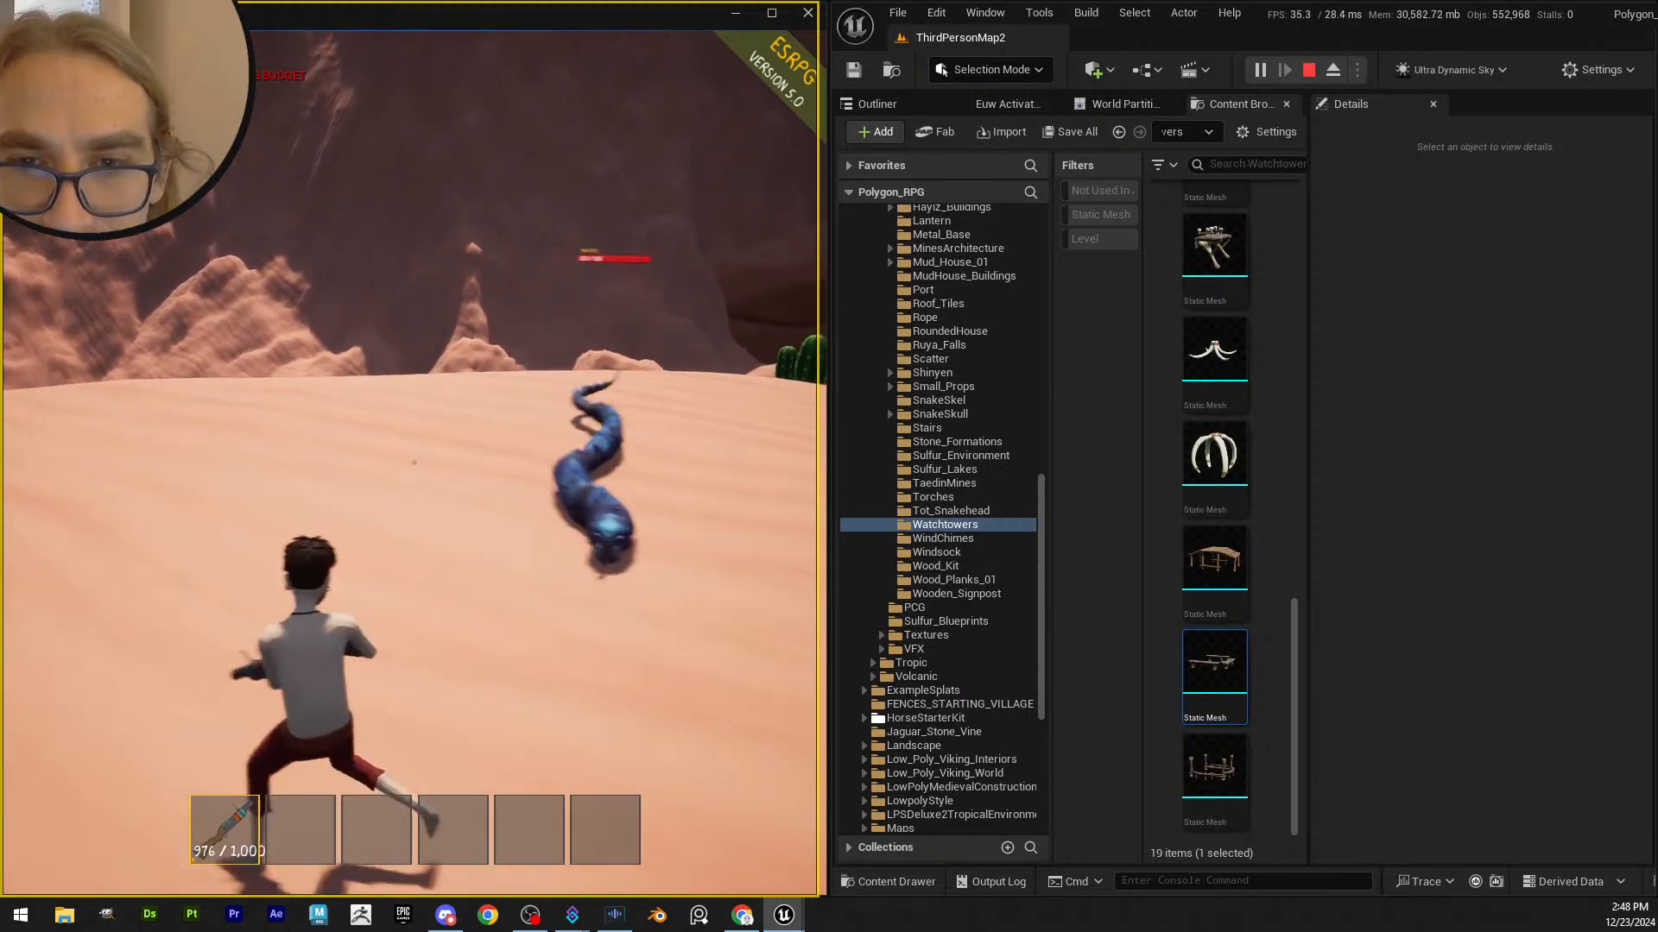
{"action": "key", "text": "a"}
{"action": "key", "text": "s"}
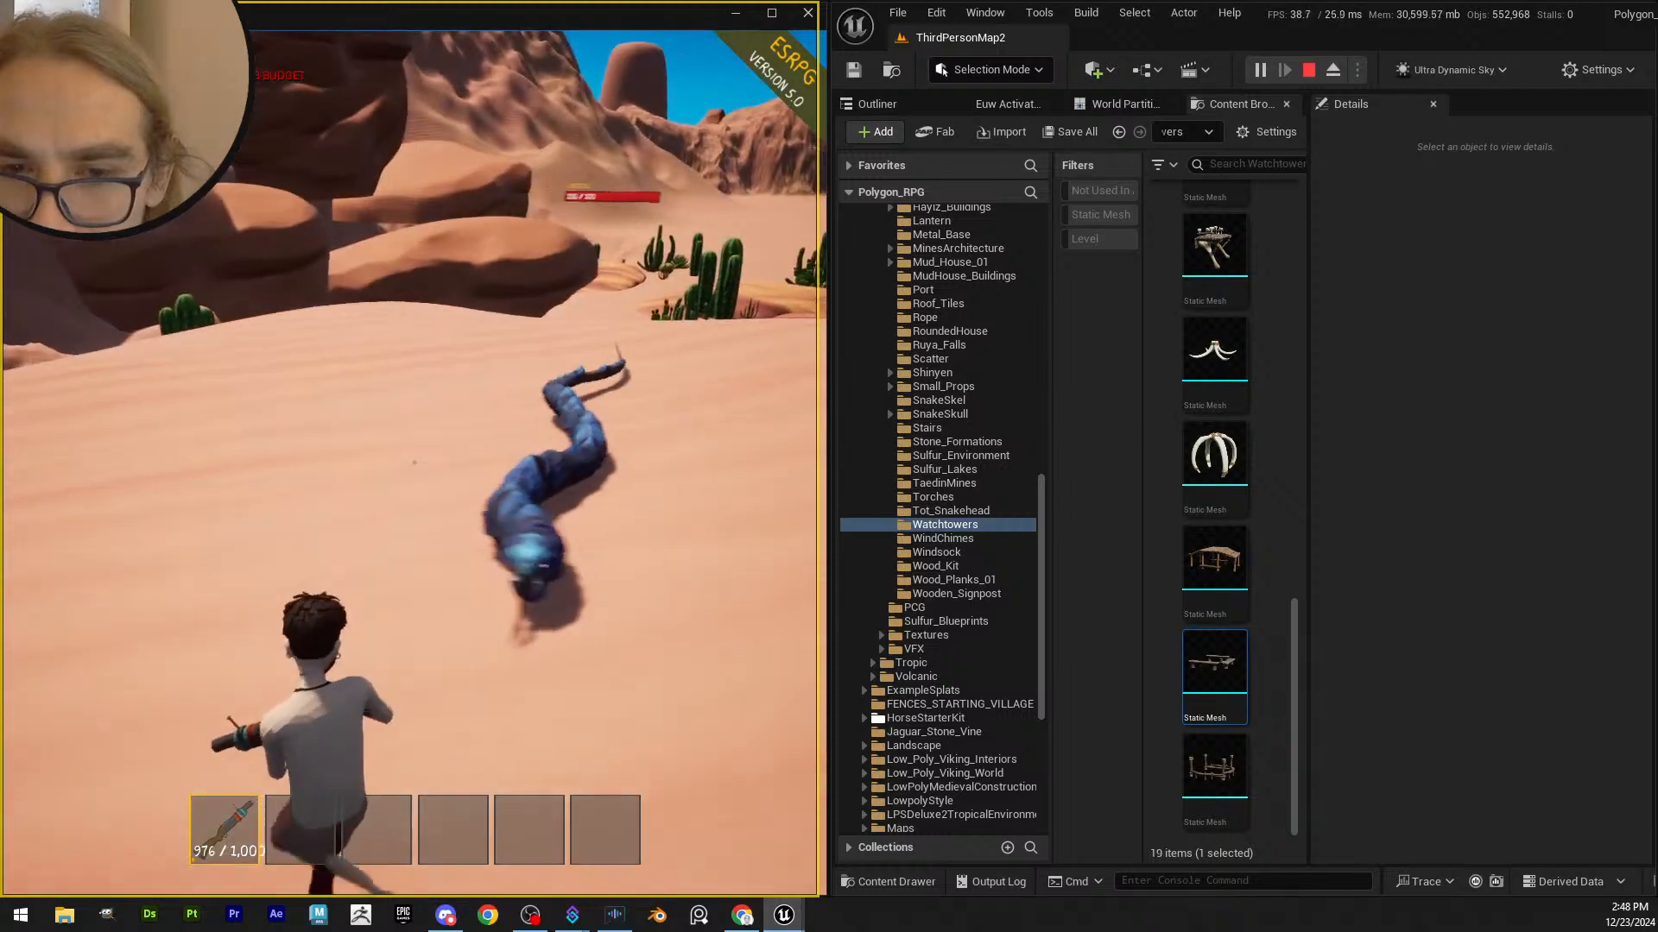
{"action": "key", "text": "a"}
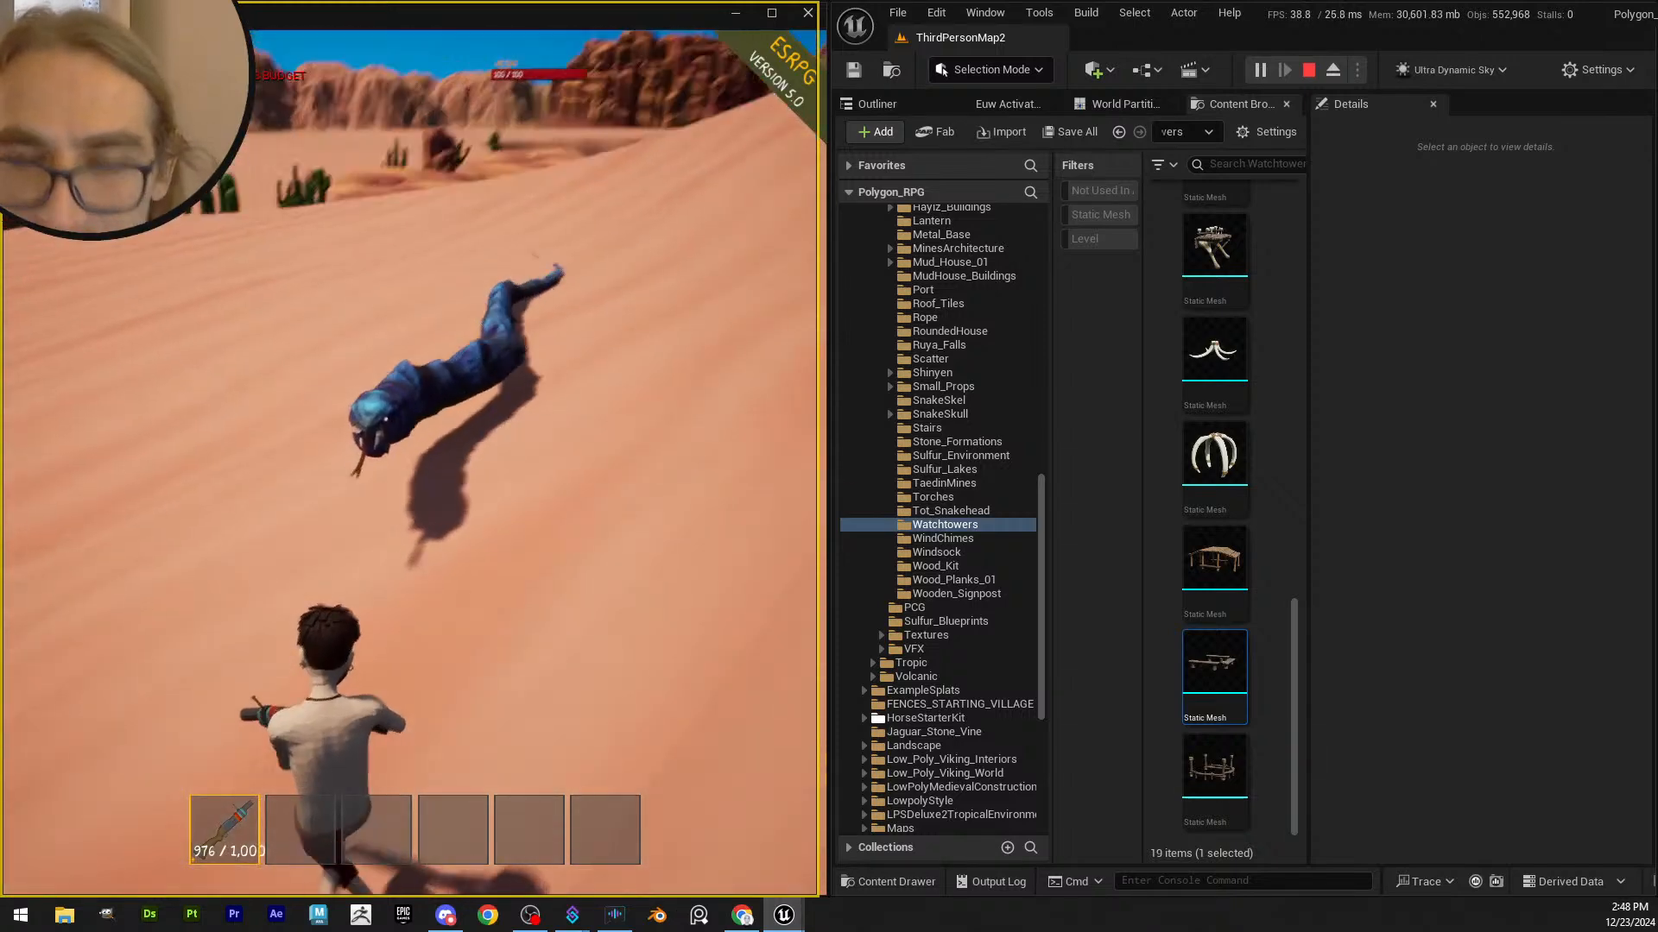
{"action": "key", "text": "s"}
{"action": "key", "text": "d"}
{"action": "key", "text": "a"}
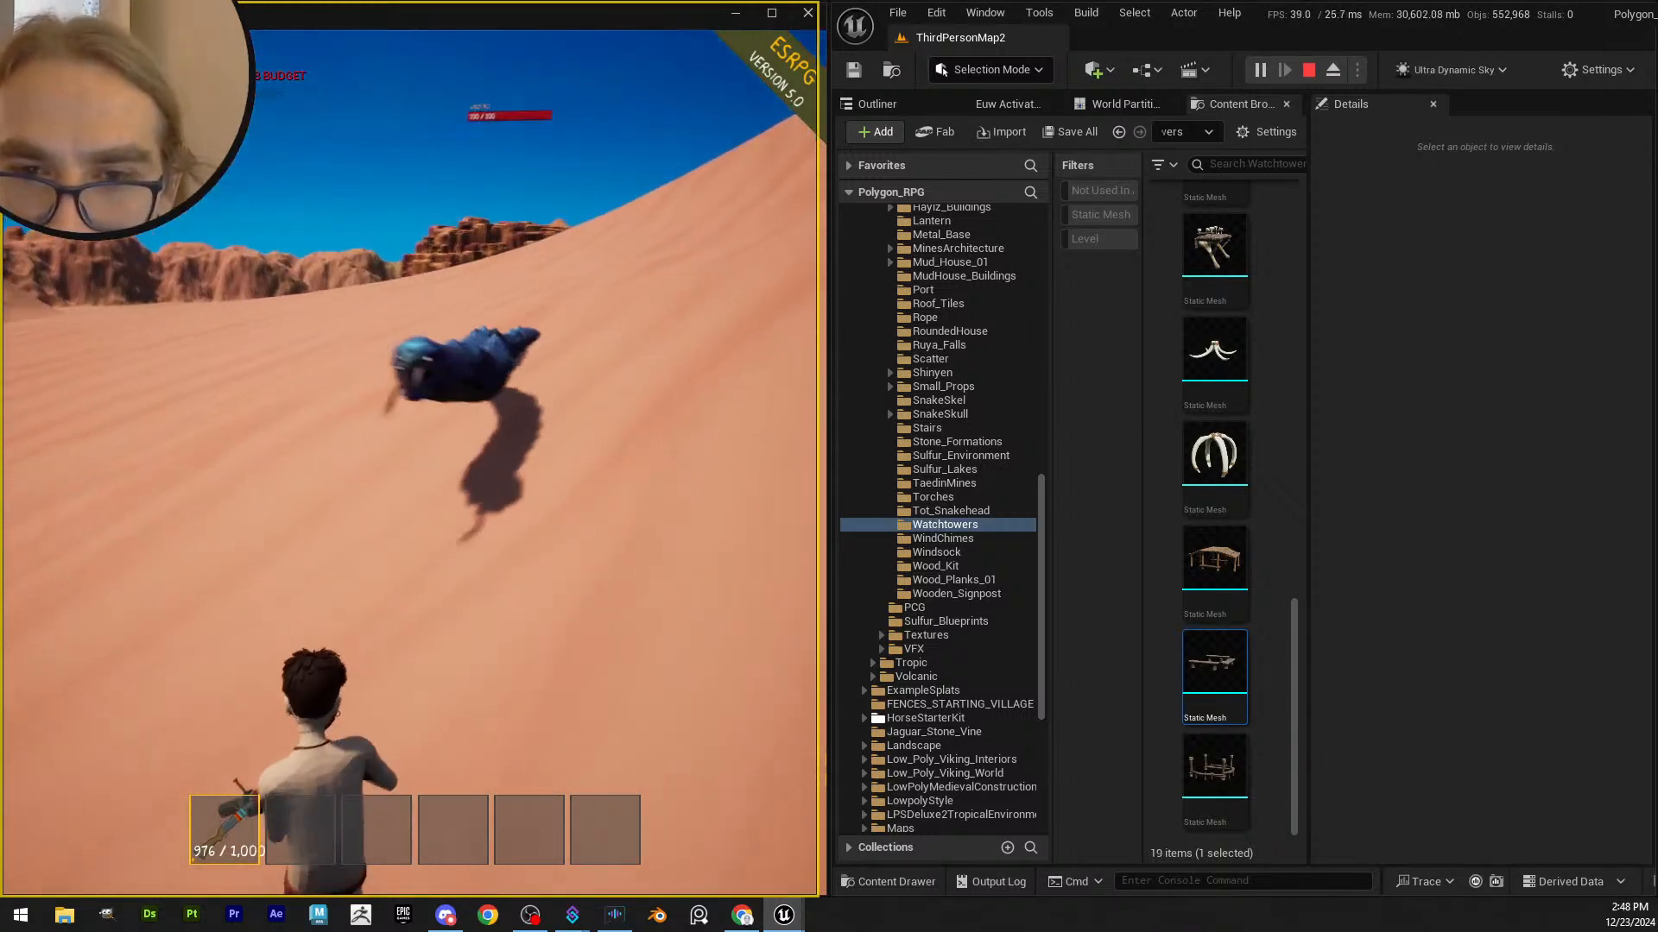
{"action": "key", "text": "a"}
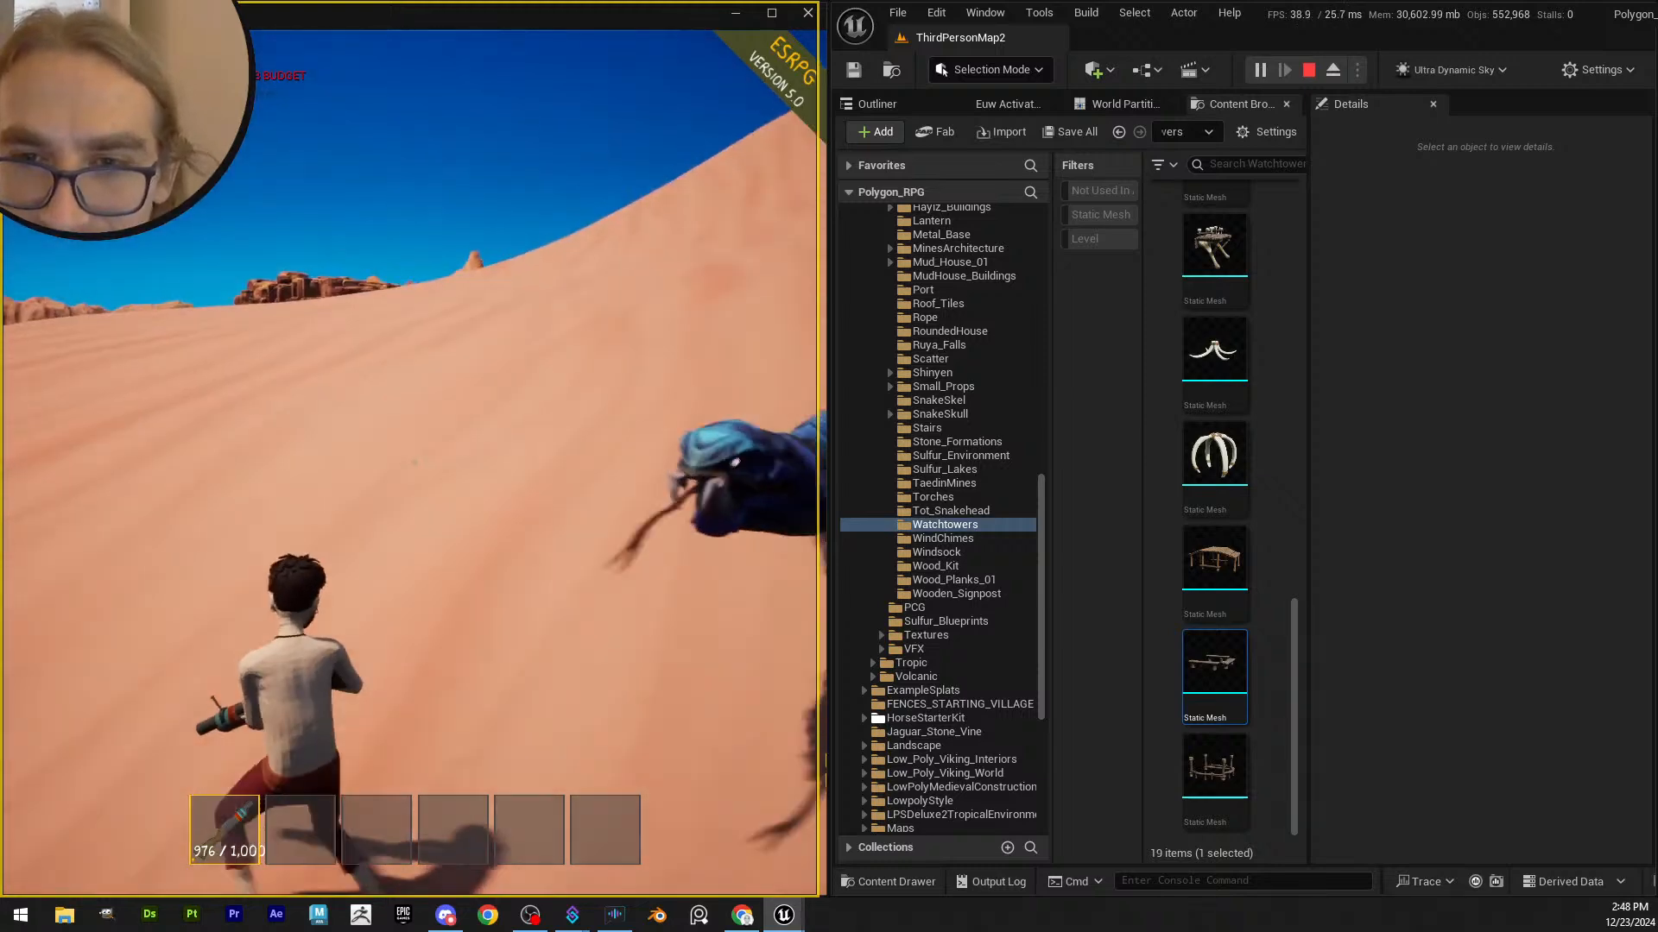
{"action": "key", "text": "a"}
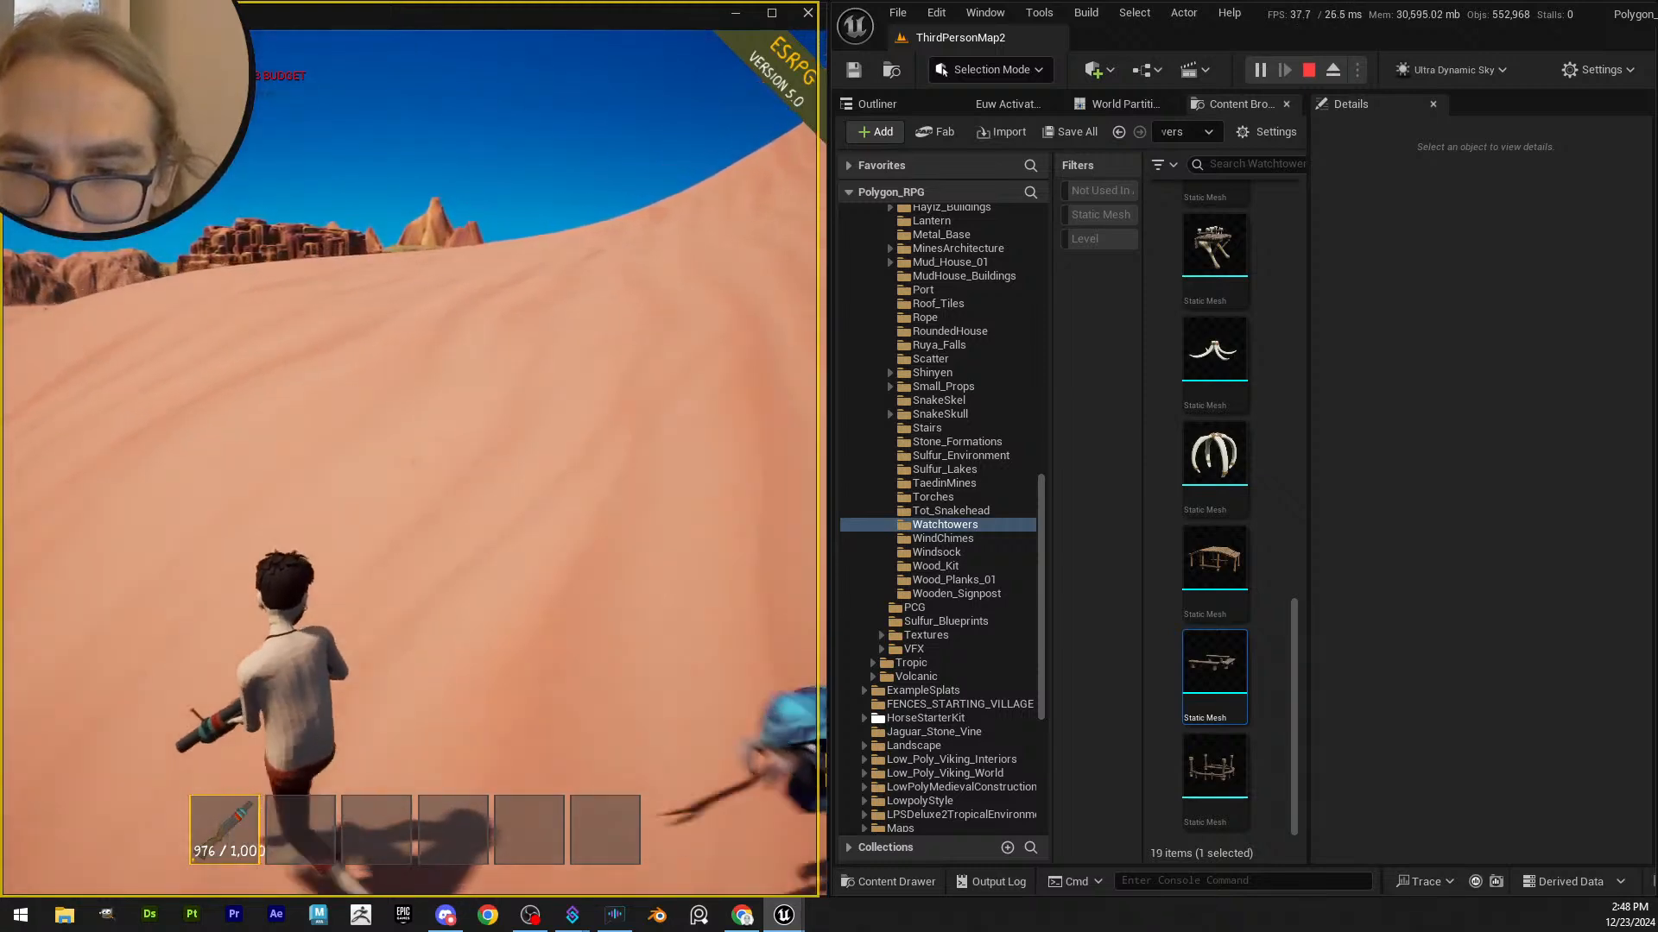
- Face the snake at close range with the gun and test its attacks on the character
{"action": "key", "text": "a"}
{"action": "key", "text": "d"}
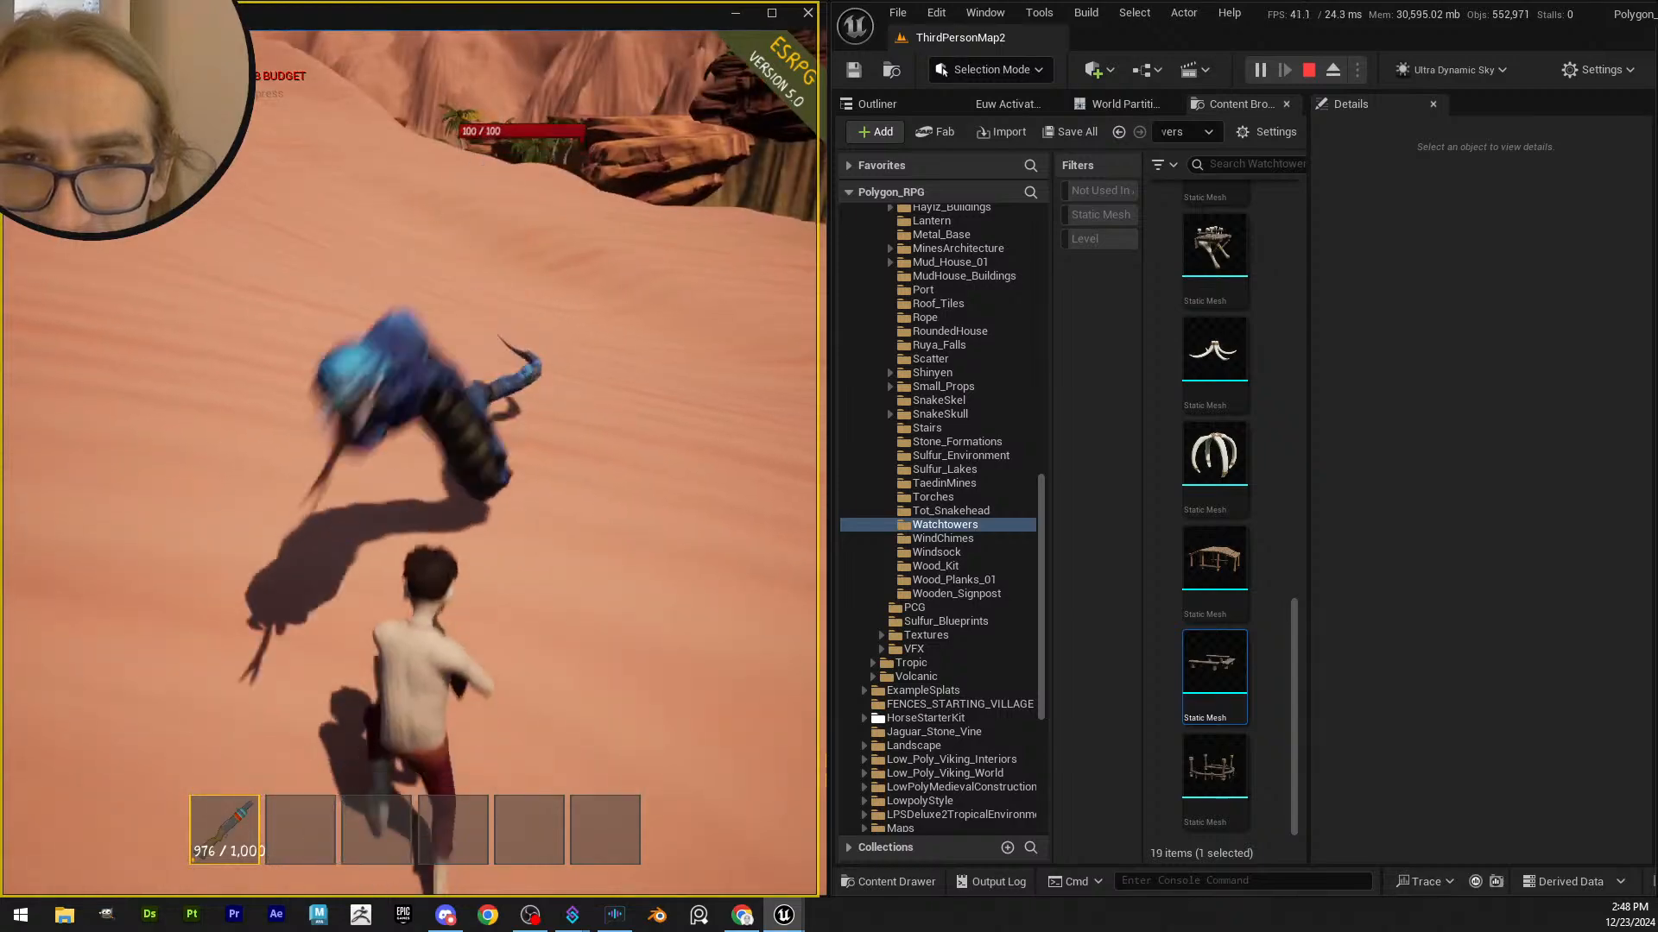
{"action": "key", "text": "a"}
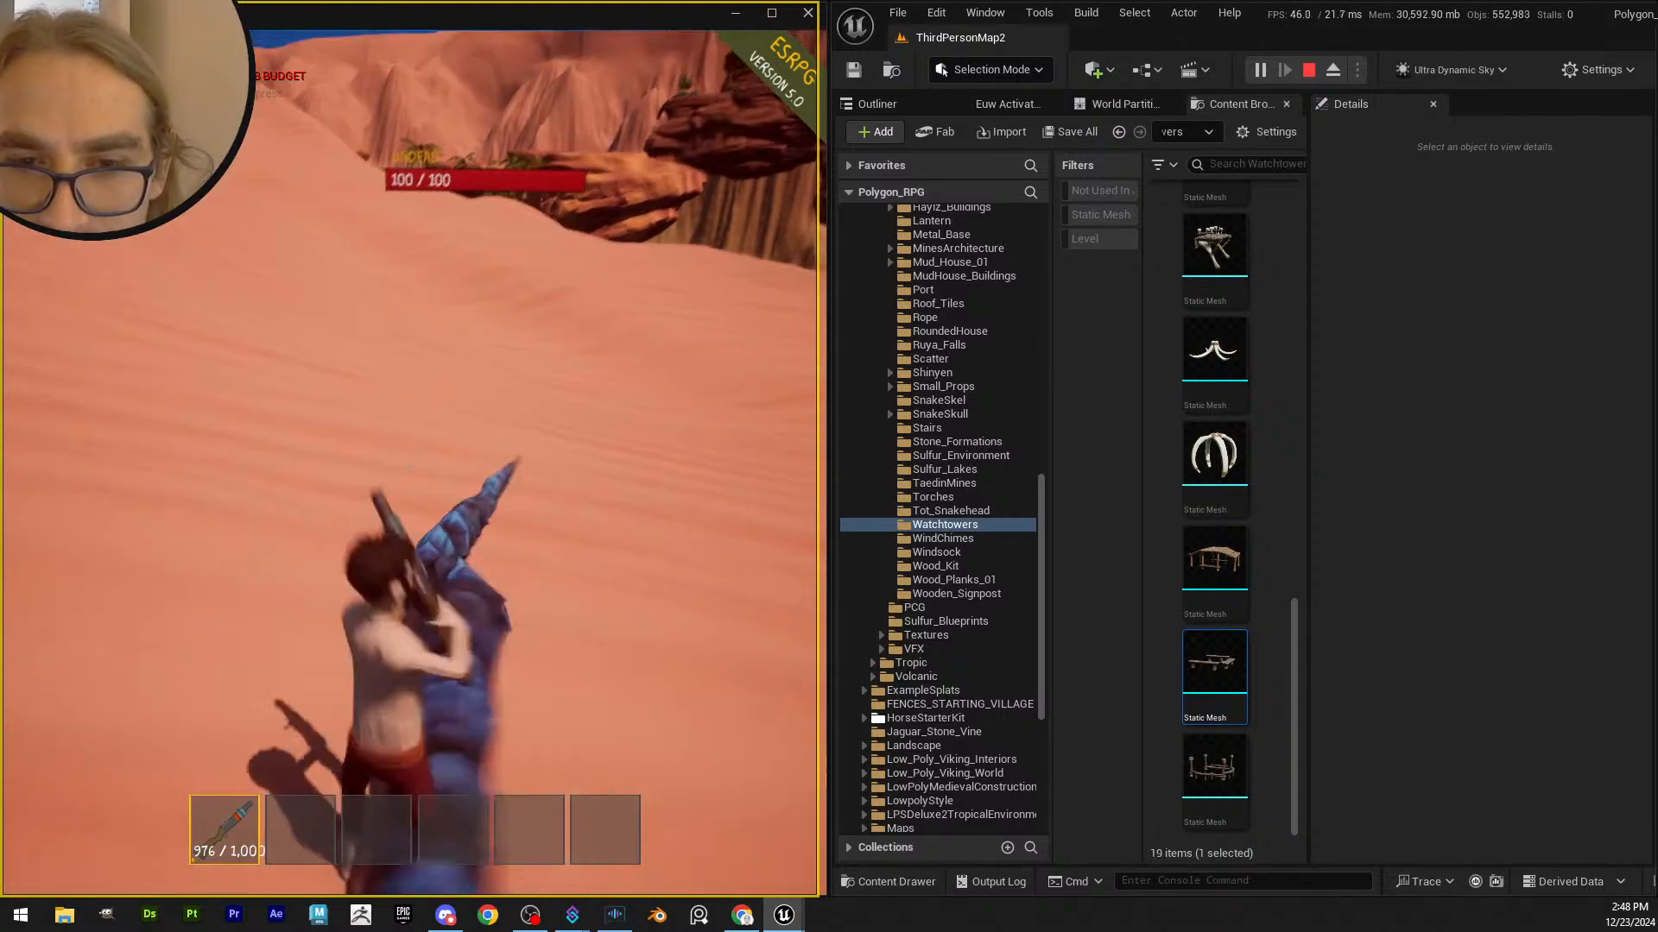
{"action": "key", "text": "d"}
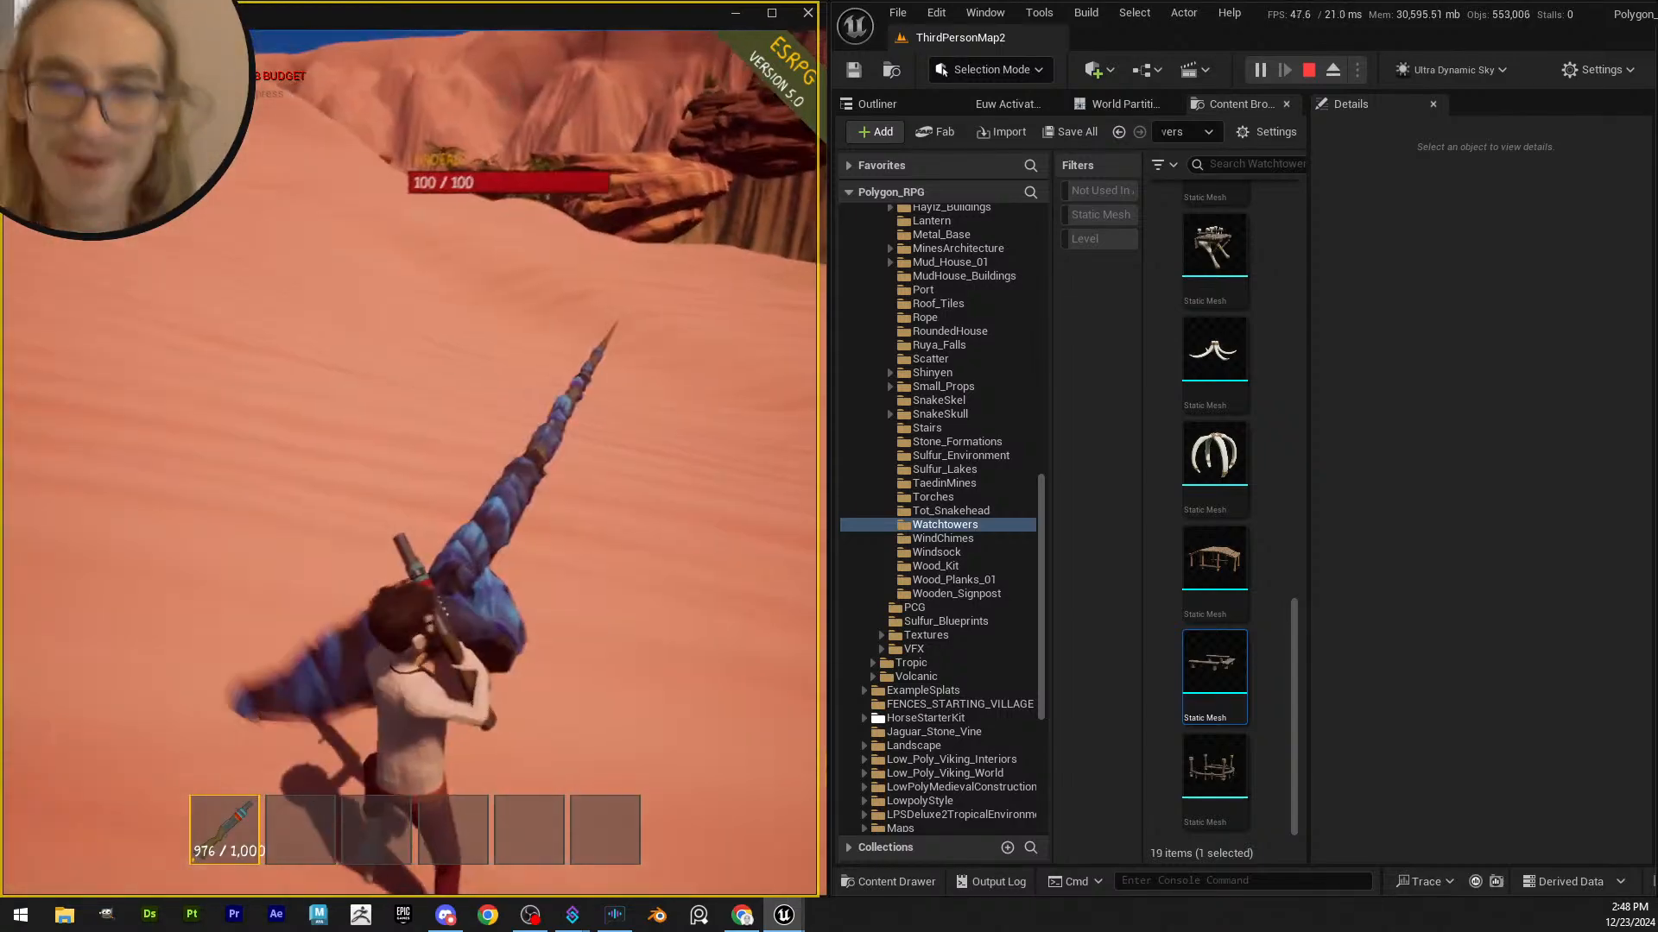
{"action": "key", "text": "s"}
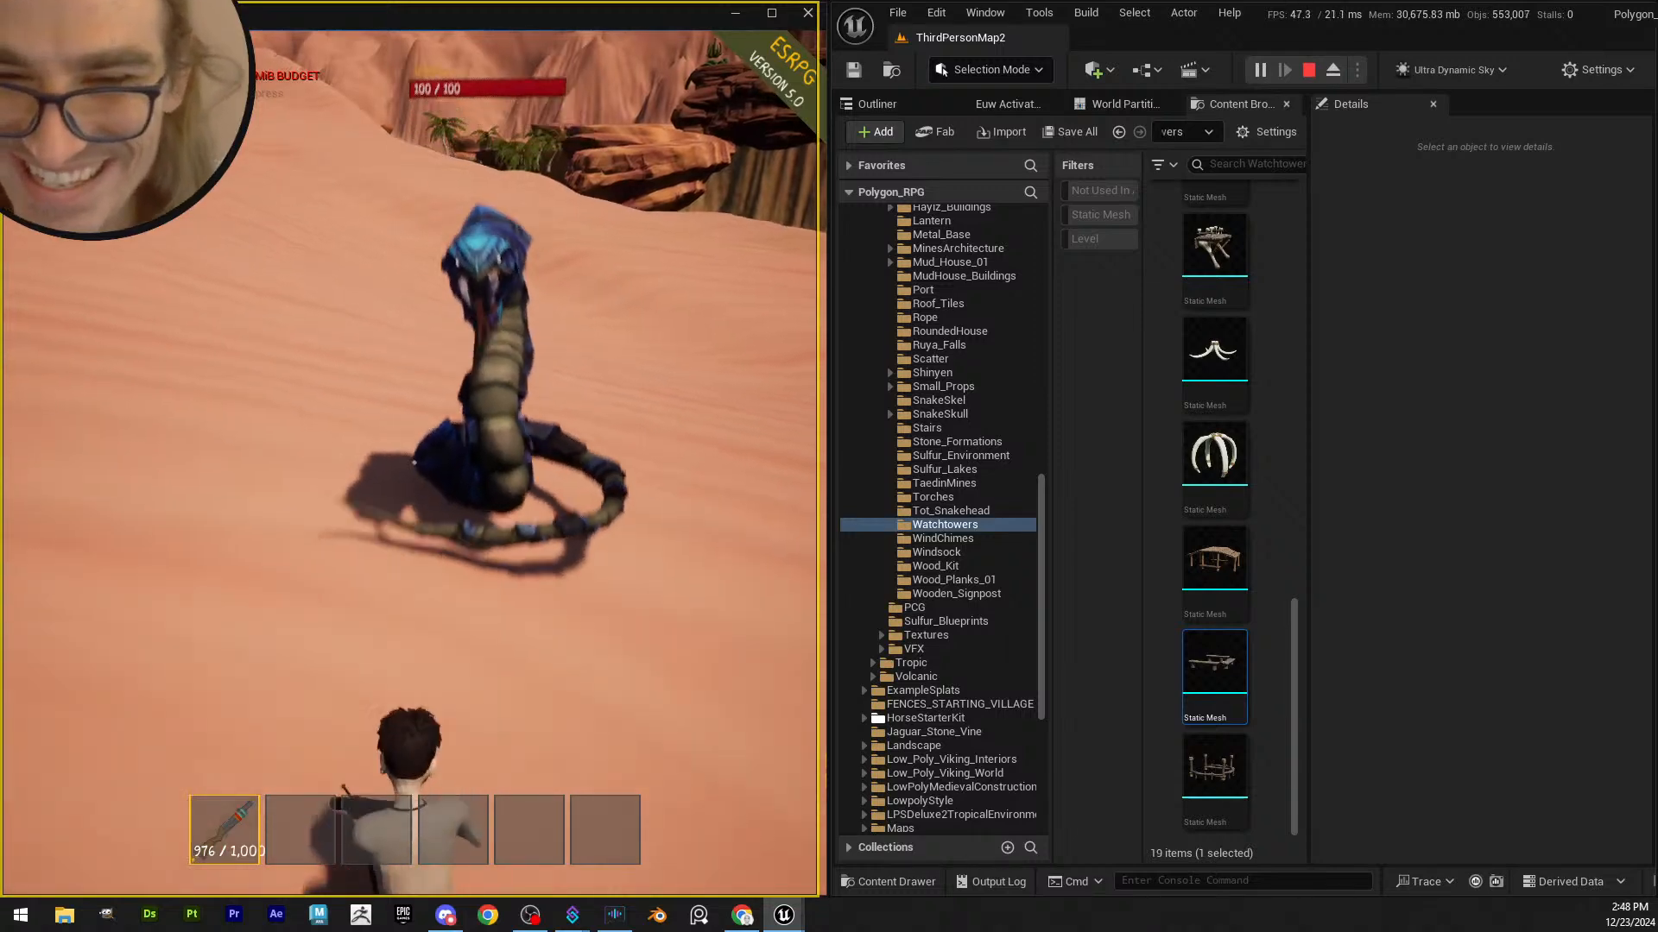
{"action": "key", "text": "w"}
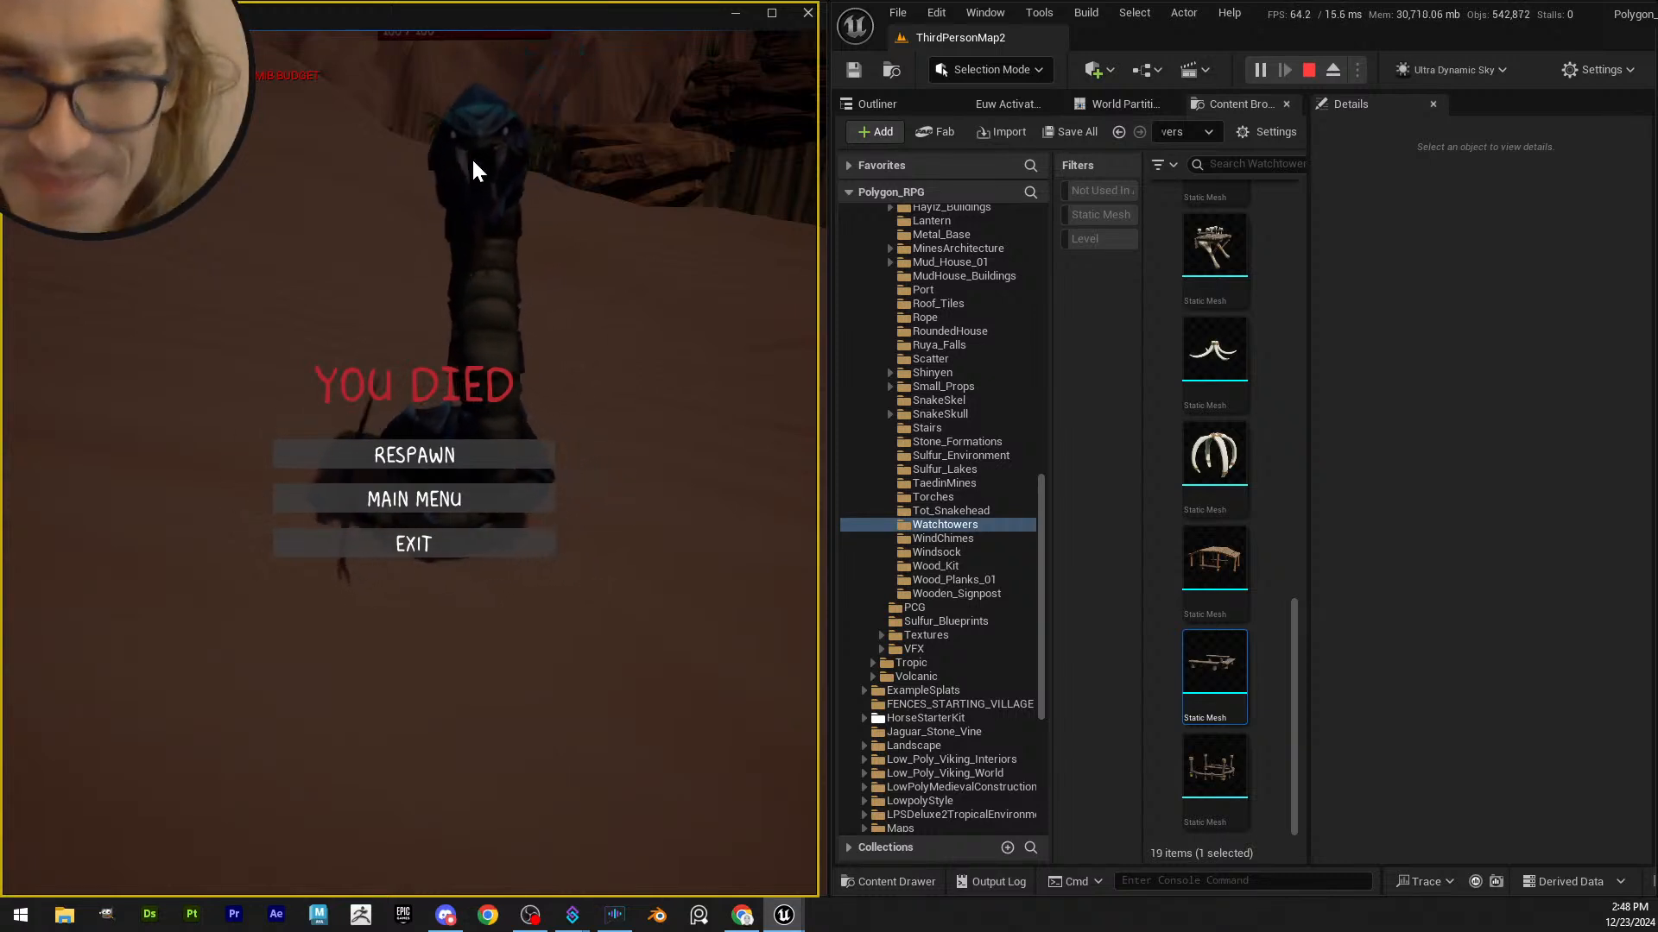
- Leave the play test from the death screen and deselect the small oasis level instance
{"action": "left_click", "coordinate": [466, 522]}
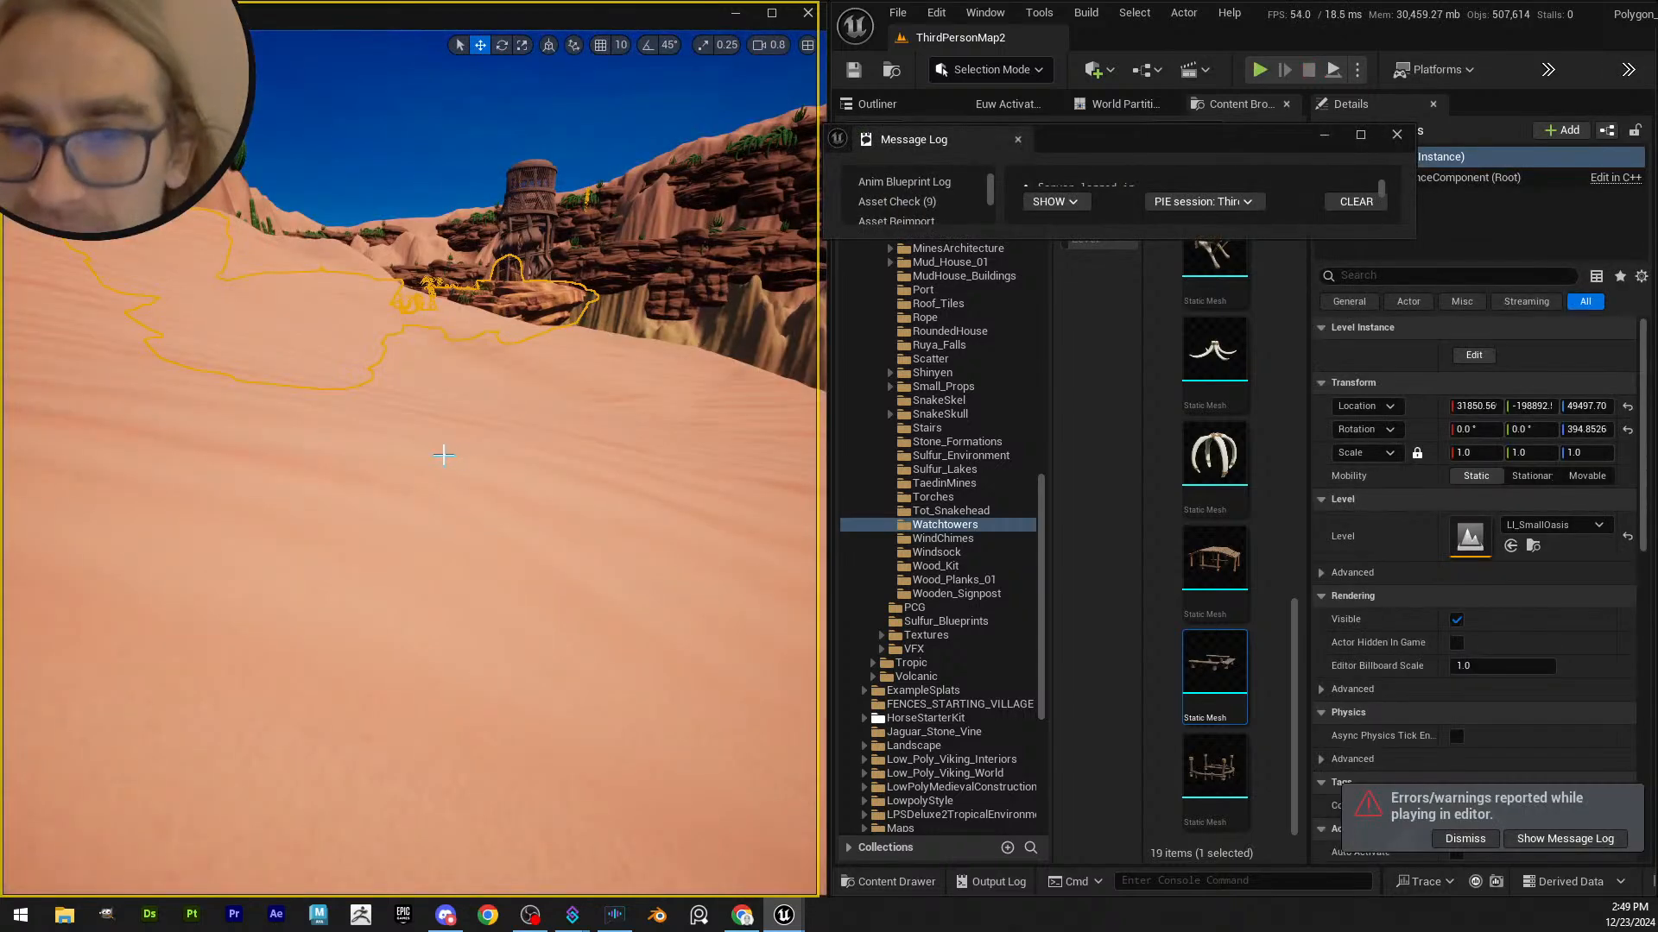
{"action": "right_click_drag", "start_coordinate": [444, 455], "coordinate": [418, 404]}
{"action": "key", "text": "Escape"}
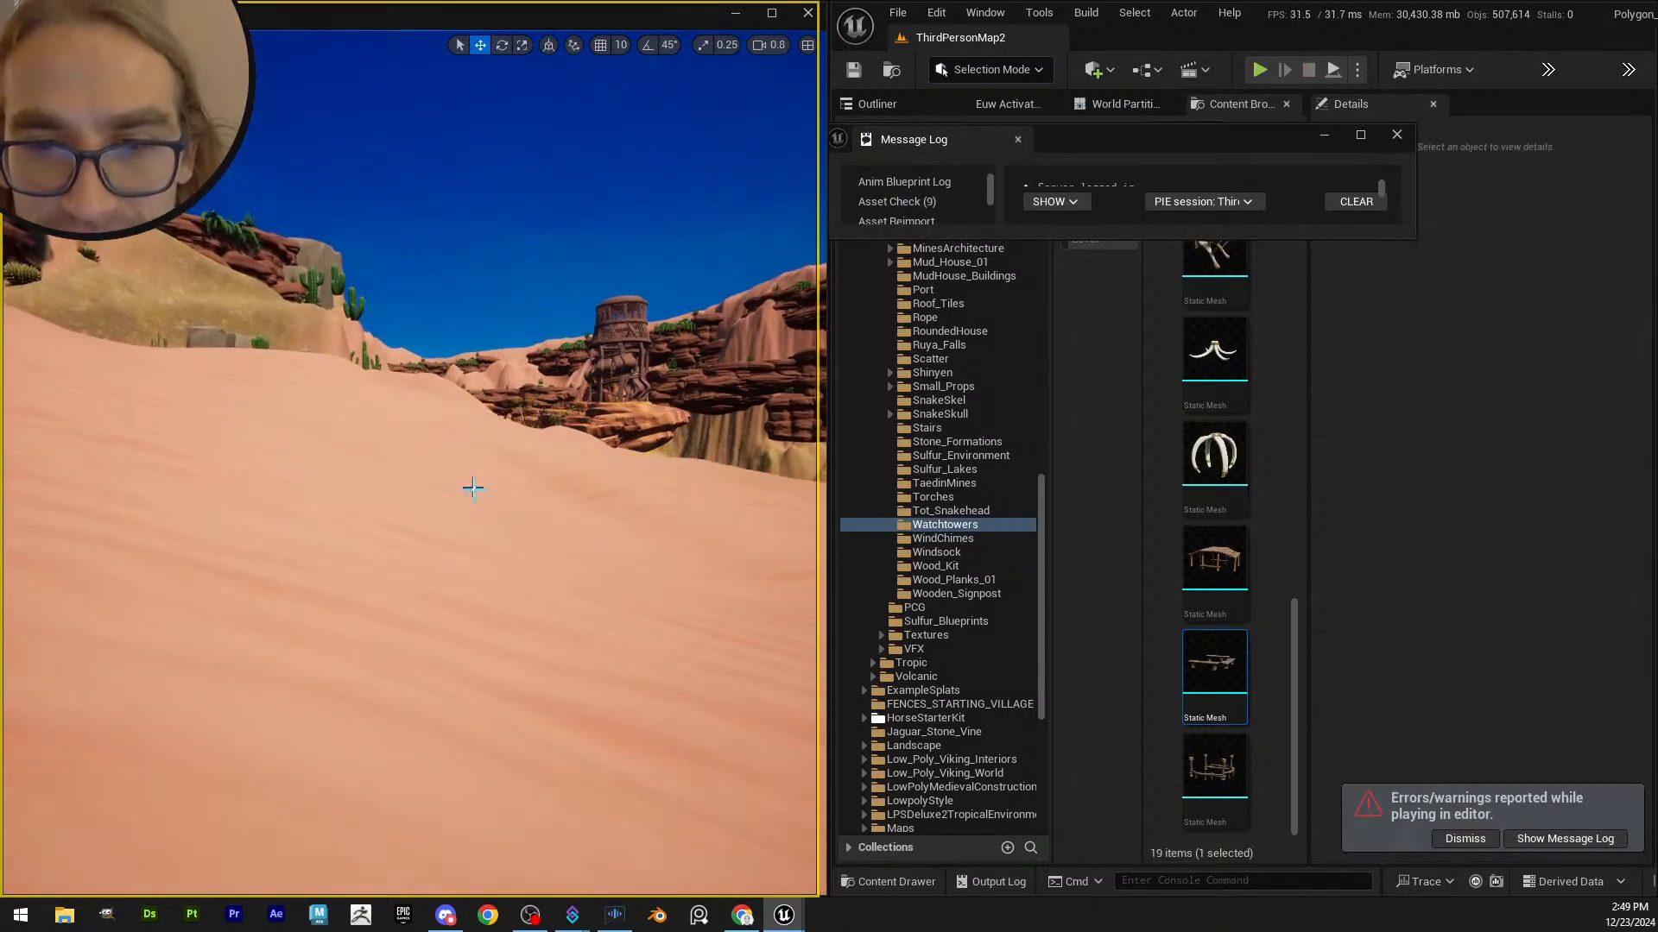
- Fly the editor camera to the blue snake on the dune and close the message log
{"action": "right_click_drag", "start_coordinate": [473, 487], "coordinate": [543, 473]}
{"action": "scroll", "coordinate": [484, 505], "scroll_direction": "up", "scroll_amount": 2}
{"action": "key", "text": "w"}
{"action": "key", "text": "w"}
{"action": "scroll", "coordinate": [445, 492], "scroll_direction": "down", "scroll_amount": 3}
{"action": "key", "text": "s"}
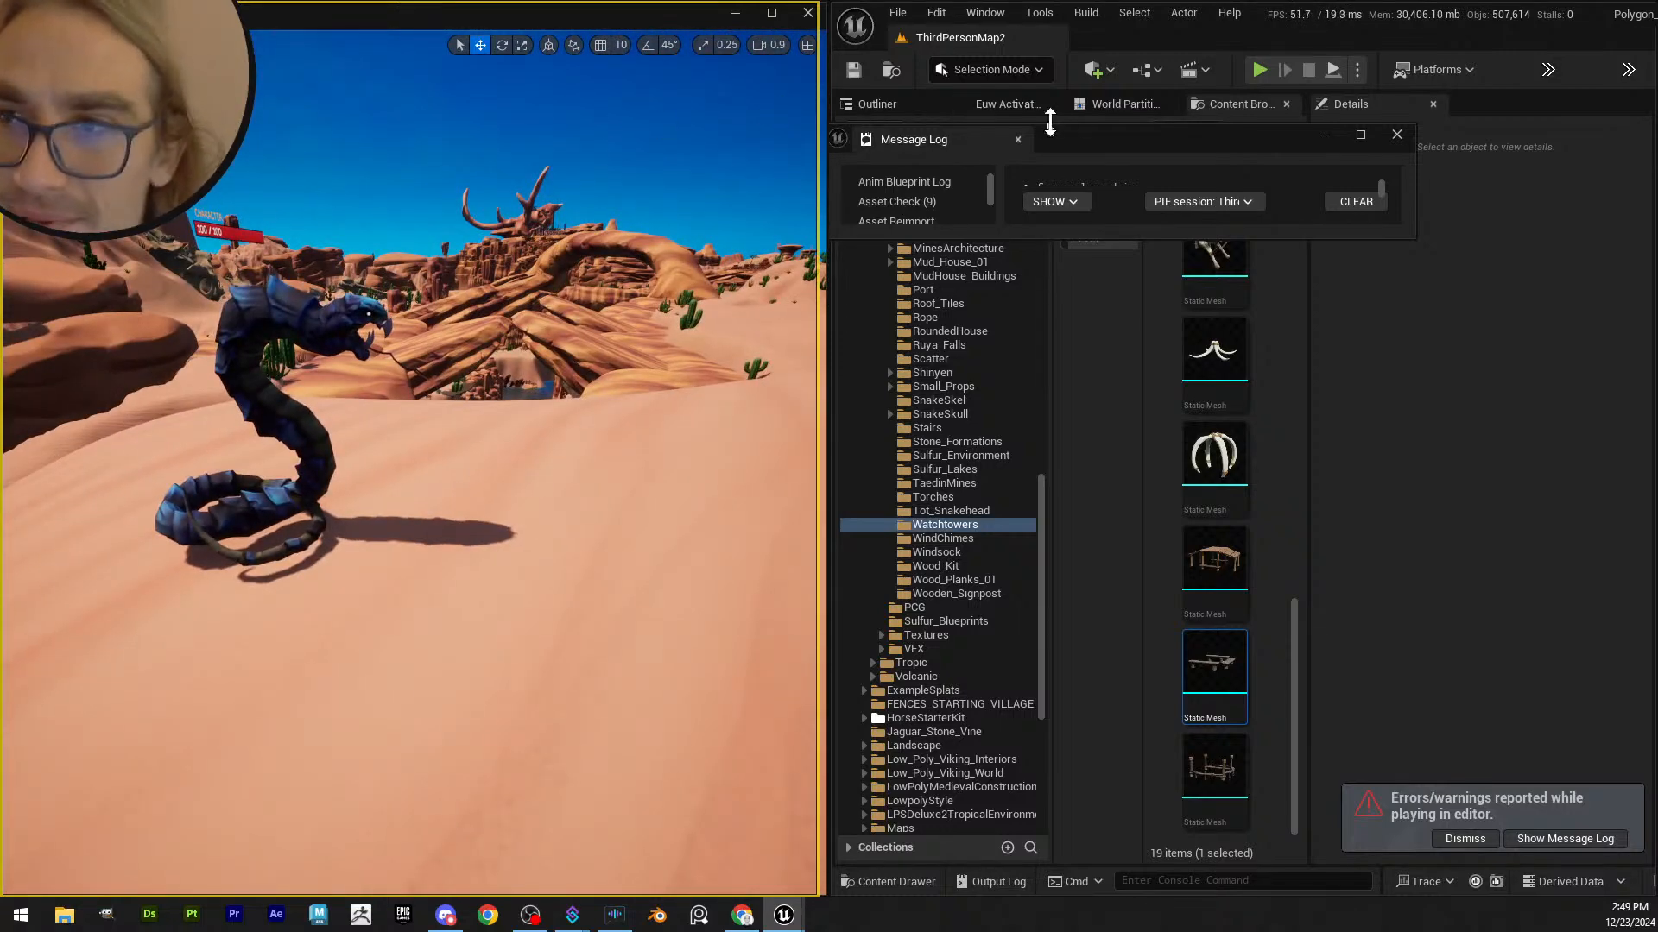
{"action": "left_click", "coordinate": [1396, 138]}
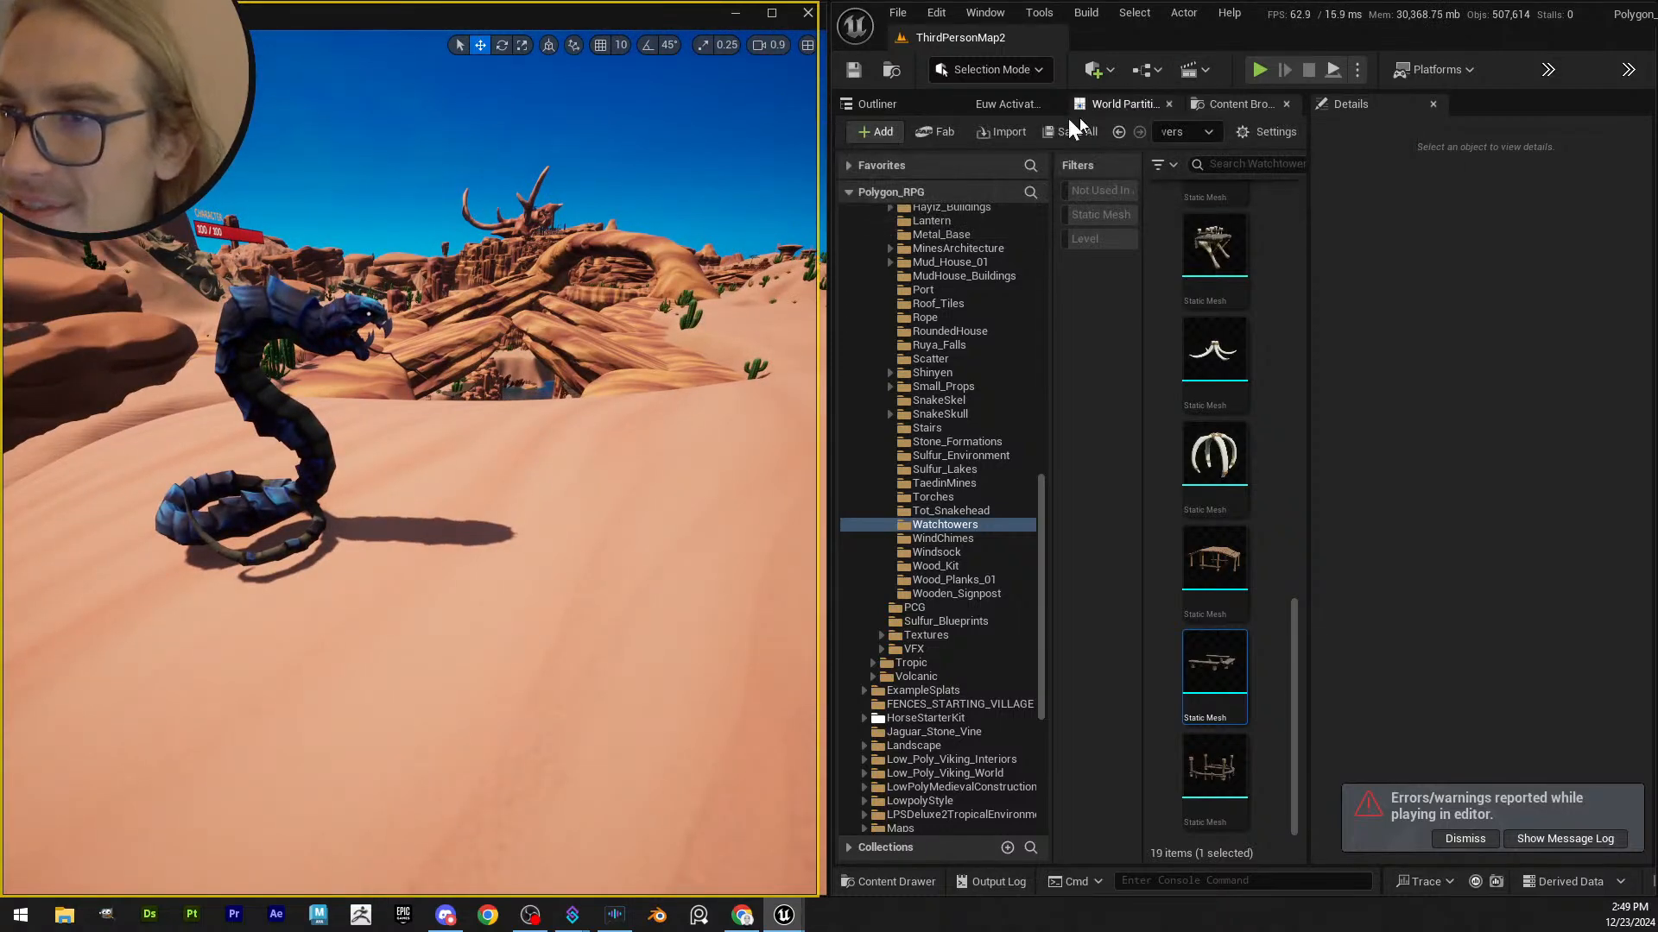
{"action": "left_click", "coordinate": [898, 103]}
{"action": "left_click", "coordinate": [994, 103]}
{"action": "left_click", "coordinate": [1155, 103]}
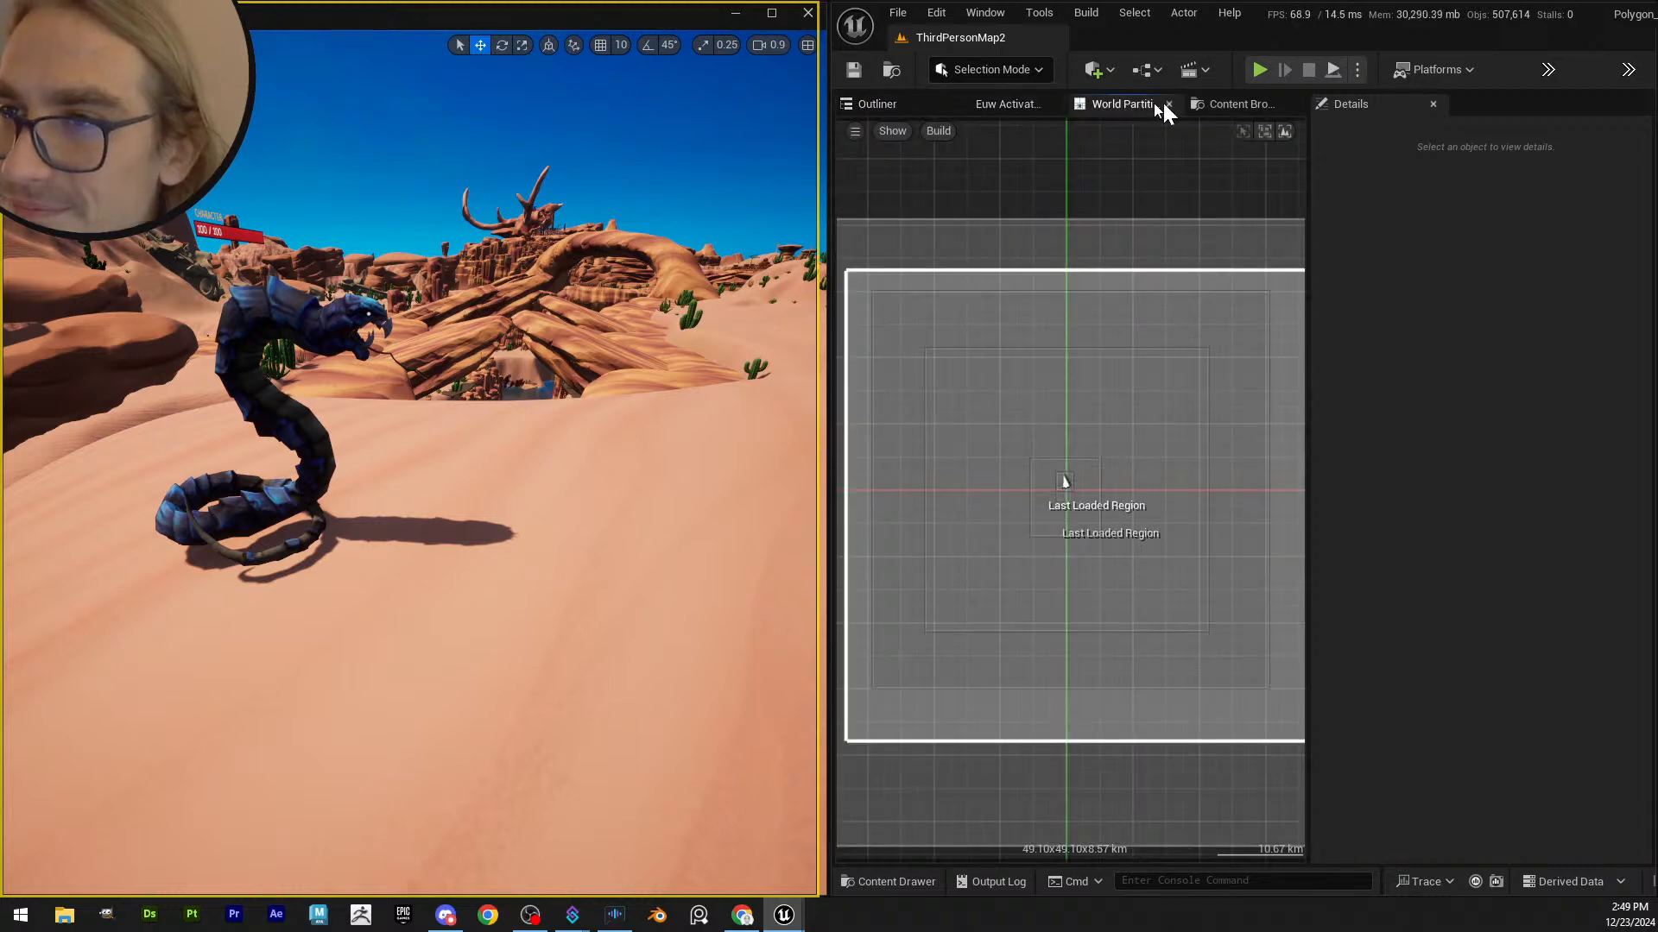
{"action": "left_click", "coordinate": [1254, 103]}
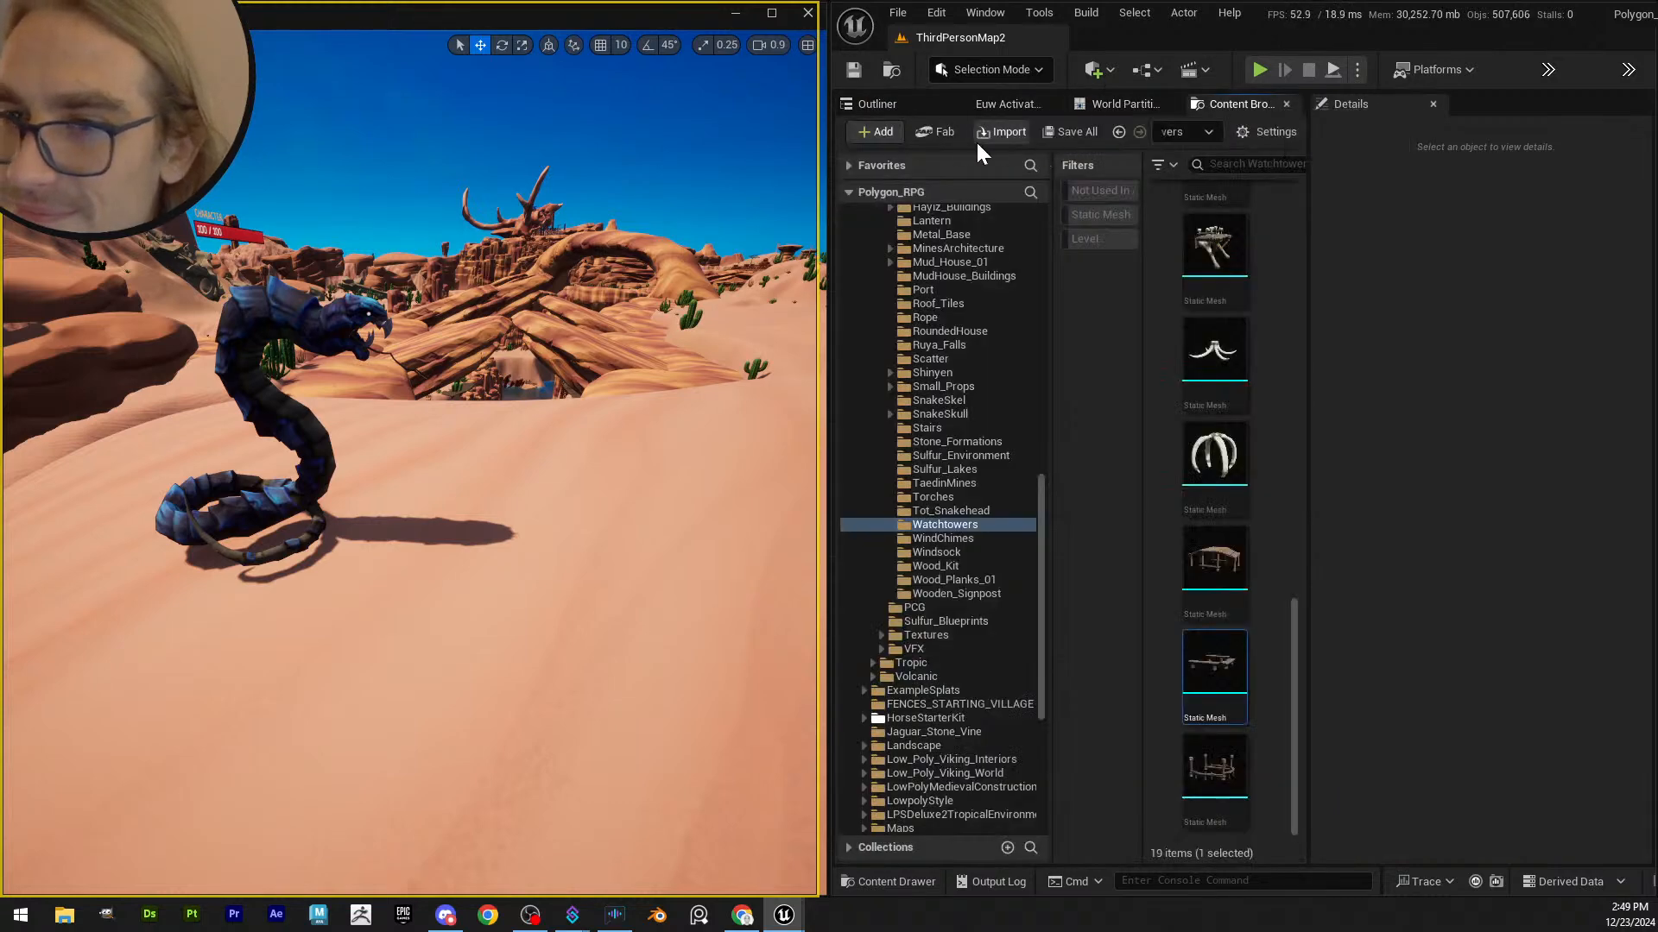
- Examine the snake's model and its placement on the dune from close up and from above
{"action": "key", "text": "d"}
{"action": "right_click_drag", "start_coordinate": [484, 466], "coordinate": [388, 436]}
{"action": "scroll", "coordinate": [410, 466], "scroll_direction": "down", "scroll_amount": 4}
{"action": "key", "text": "a"}
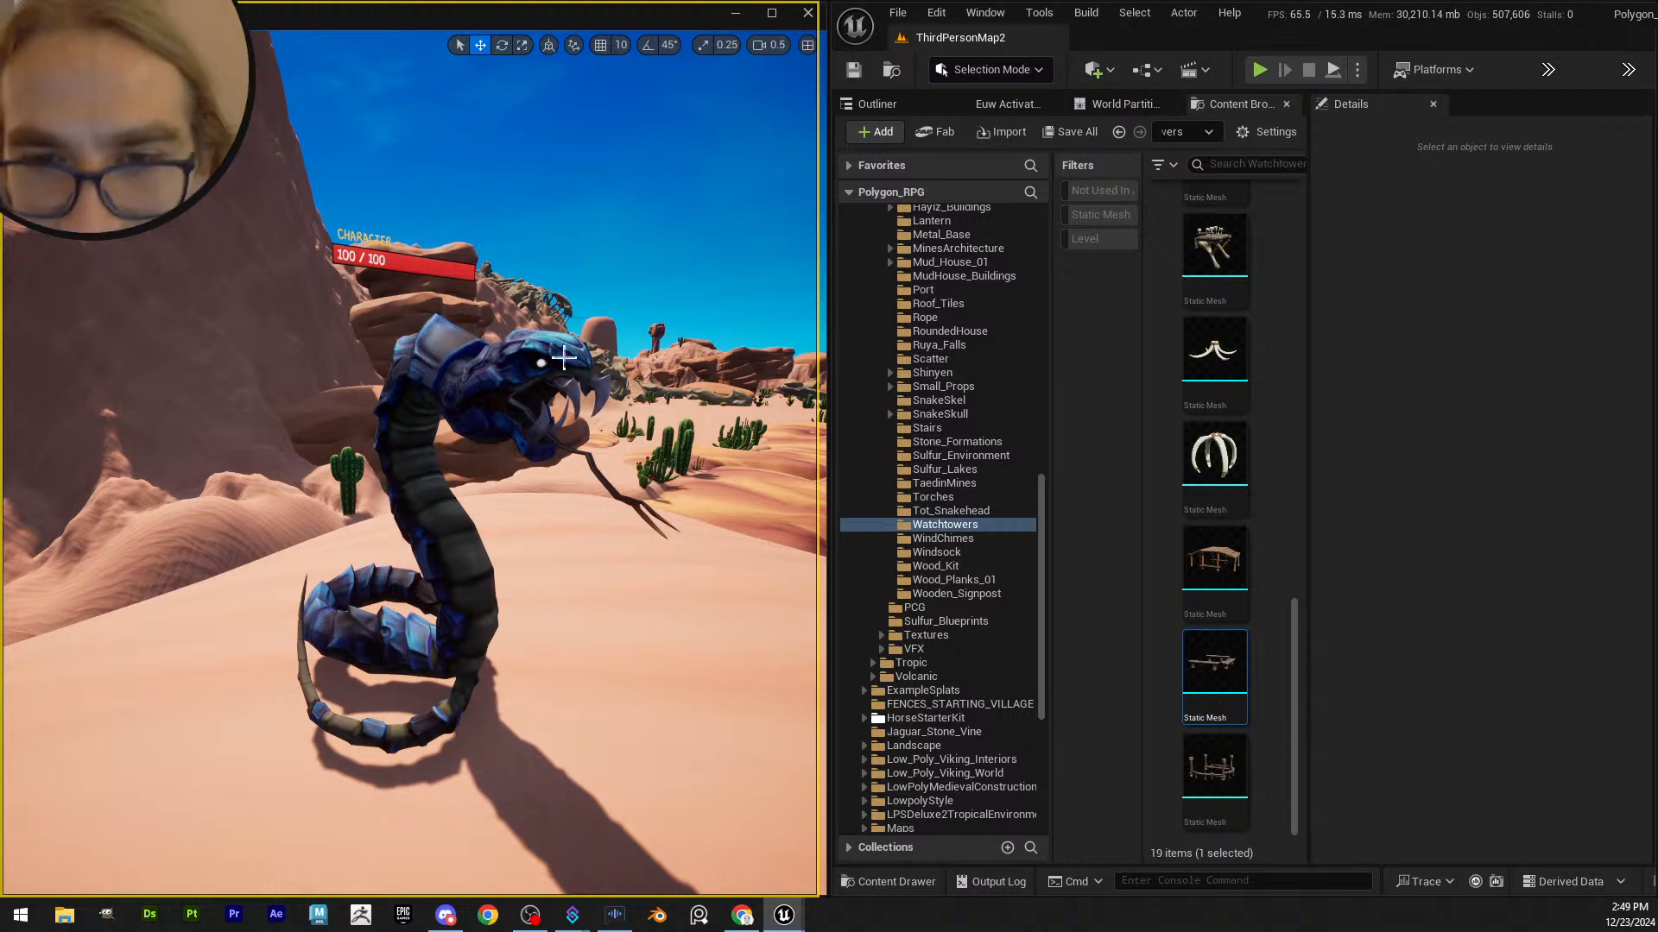
{"action": "key", "text": "s"}
{"action": "right_click_drag", "start_coordinate": [563, 357], "coordinate": [617, 414]}
{"action": "key", "text": "e"}
{"action": "key", "text": "w"}
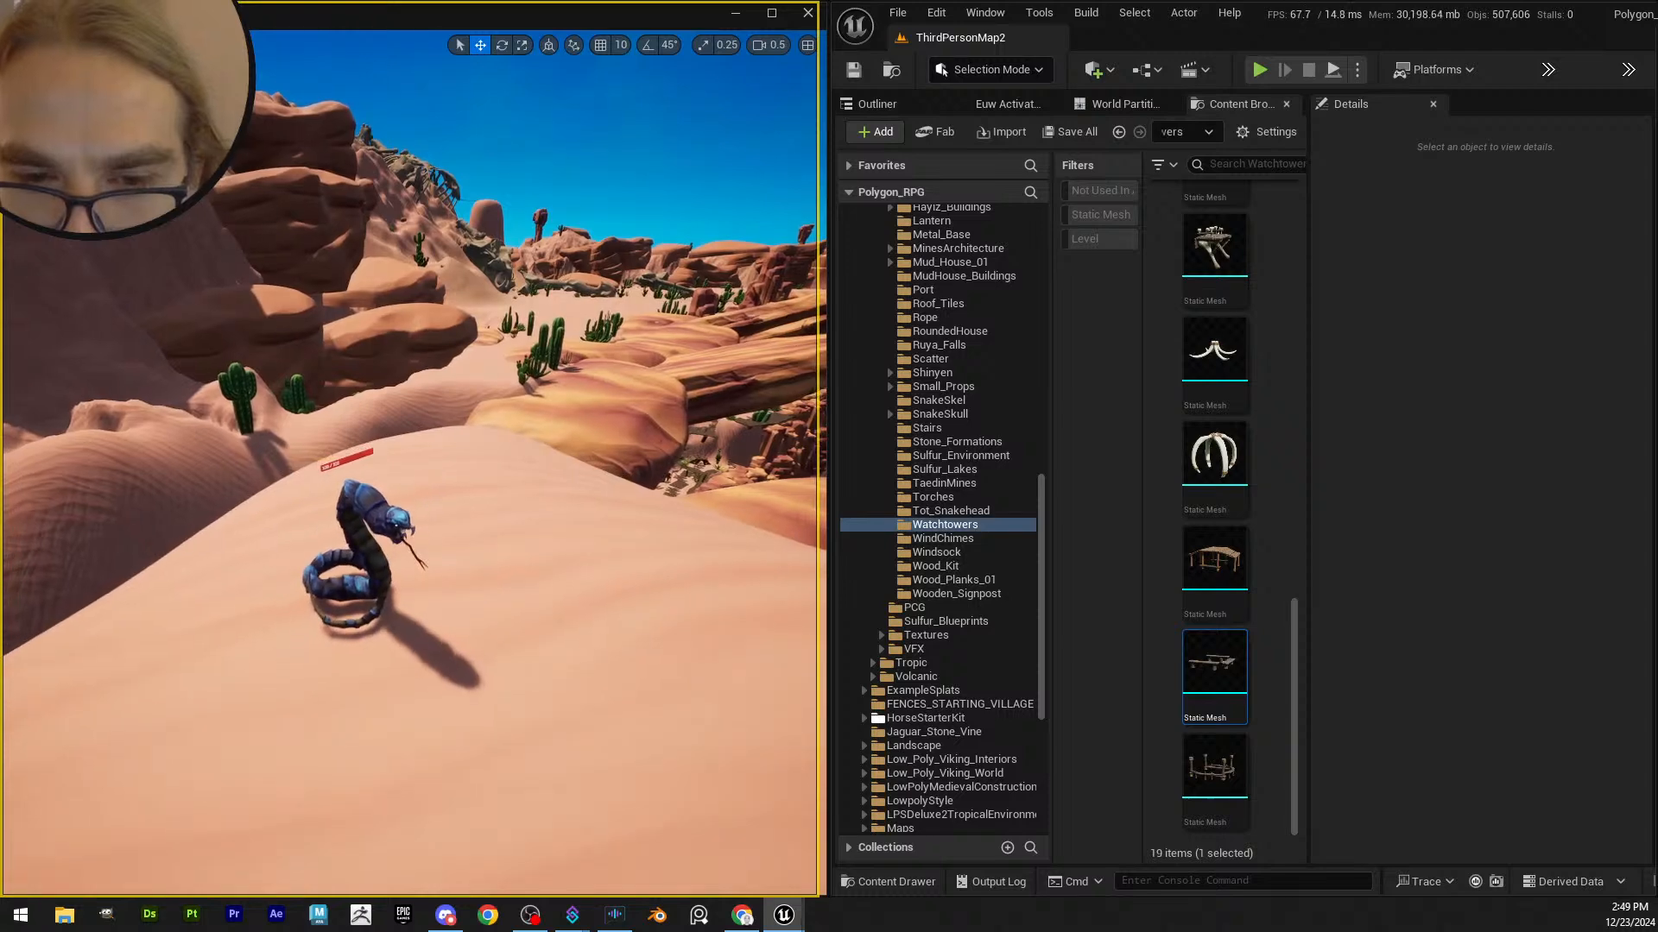
- Survey the desert settlement and the rock platforms in the sandy canyon from the air
{"action": "key", "text": "w"}
{"action": "right_click_drag", "start_coordinate": [410, 467], "coordinate": [587, 436]}
{"action": "scroll", "coordinate": [706, 438], "scroll_direction": "up", "scroll_amount": 1}
{"action": "scroll", "coordinate": [596, 435], "scroll_direction": "up", "scroll_amount": 1}
{"action": "scroll", "coordinate": [609, 440], "scroll_direction": "up", "scroll_amount": 2}
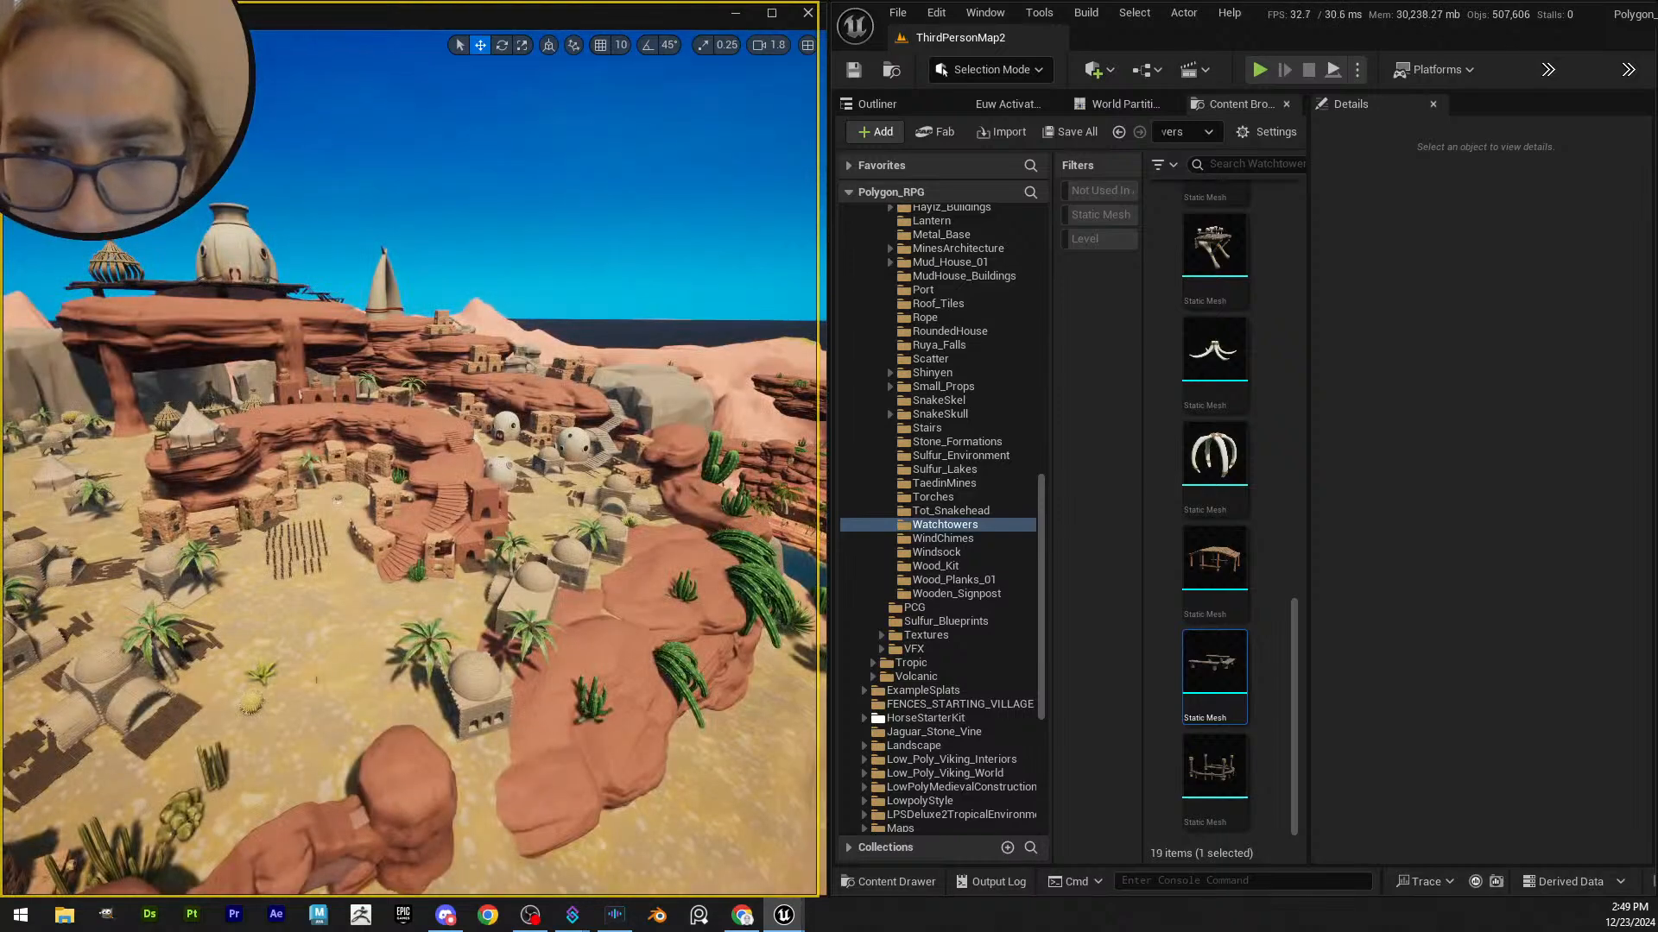
{"action": "right_click_drag", "start_coordinate": [587, 436], "coordinate": [519, 435]}
{"action": "scroll", "coordinate": [524, 410], "scroll_direction": "up", "scroll_amount": 1}
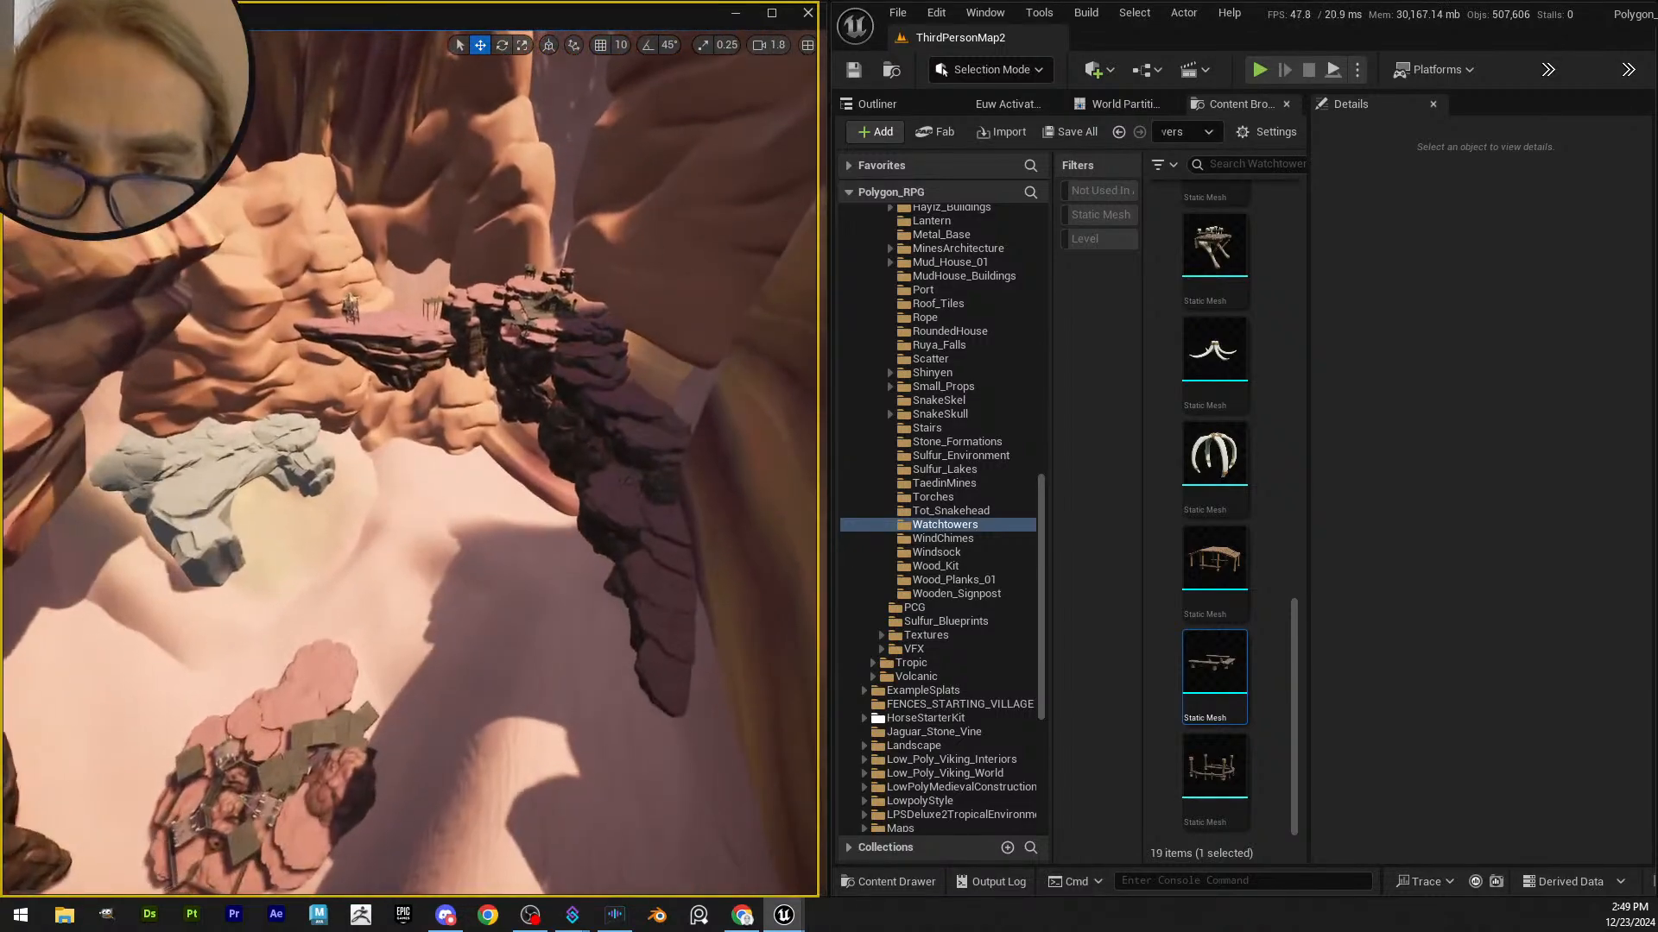
{"action": "right_click_drag", "start_coordinate": [519, 436], "coordinate": [426, 484]}
{"action": "scroll", "coordinate": [483, 531], "scroll_direction": "up", "scroll_amount": 2}
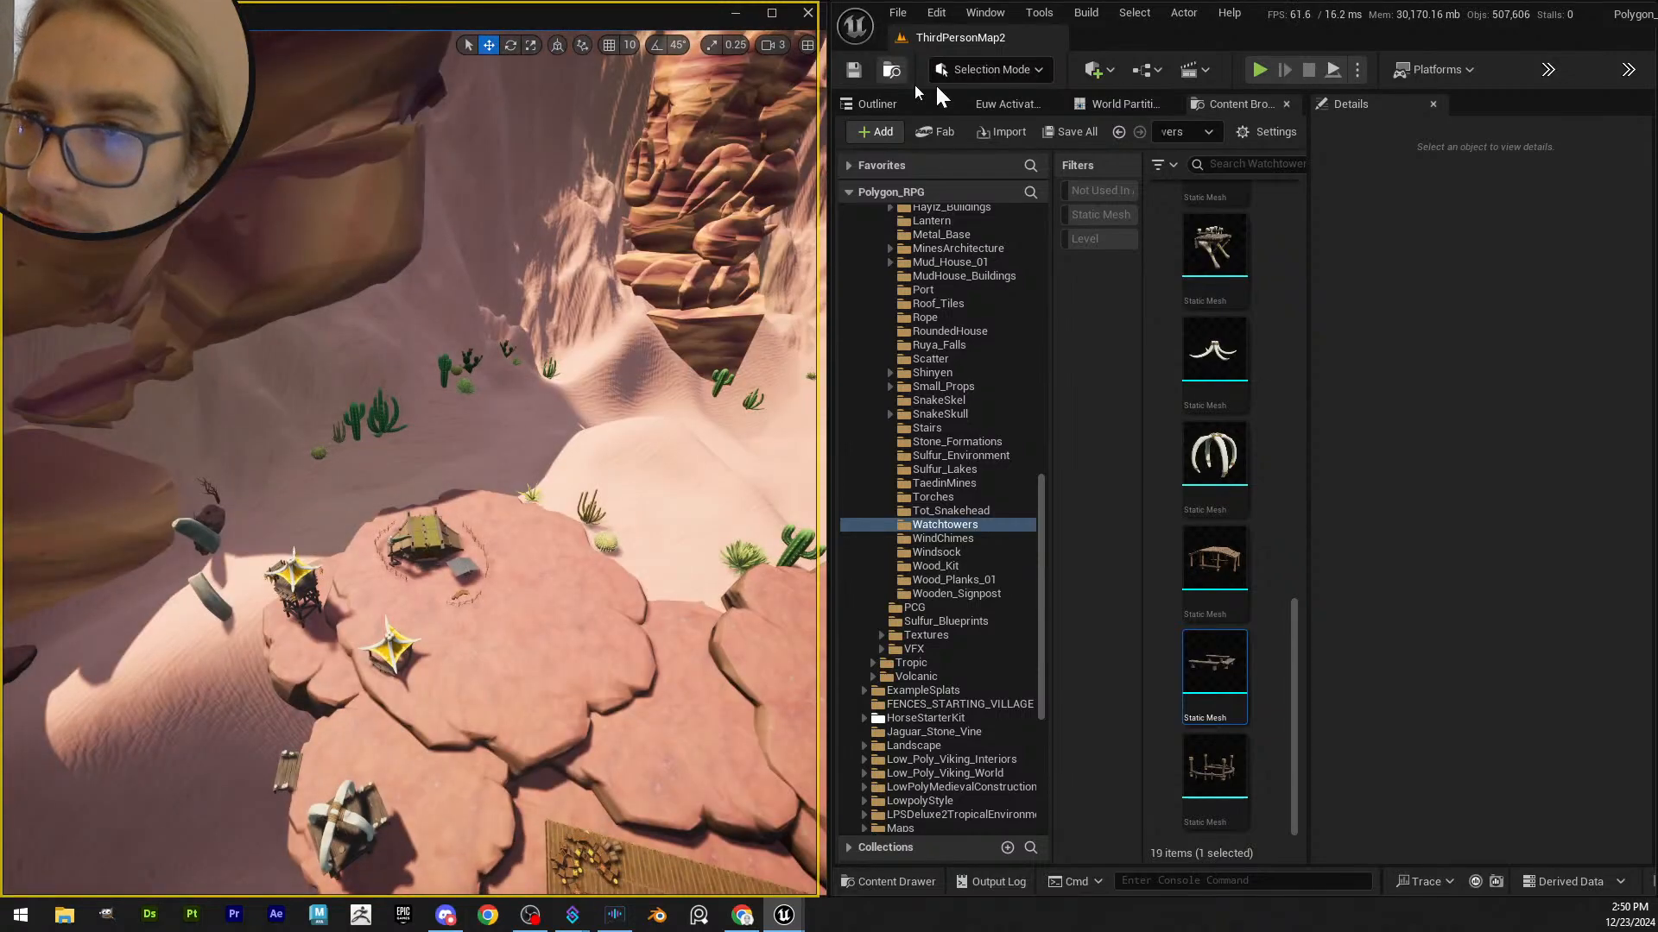
- Select a broken wood floor piece on the canyon walkway and locate its source mesh among the project assets
{"action": "right_click_drag", "start_coordinate": [555, 463], "coordinate": [515, 533]}
{"action": "scroll", "coordinate": [549, 436], "scroll_direction": "up", "scroll_amount": 1}
{"action": "scroll", "coordinate": [543, 432], "scroll_direction": "down", "scroll_amount": 1}
{"action": "left_click", "coordinate": [514, 533]}
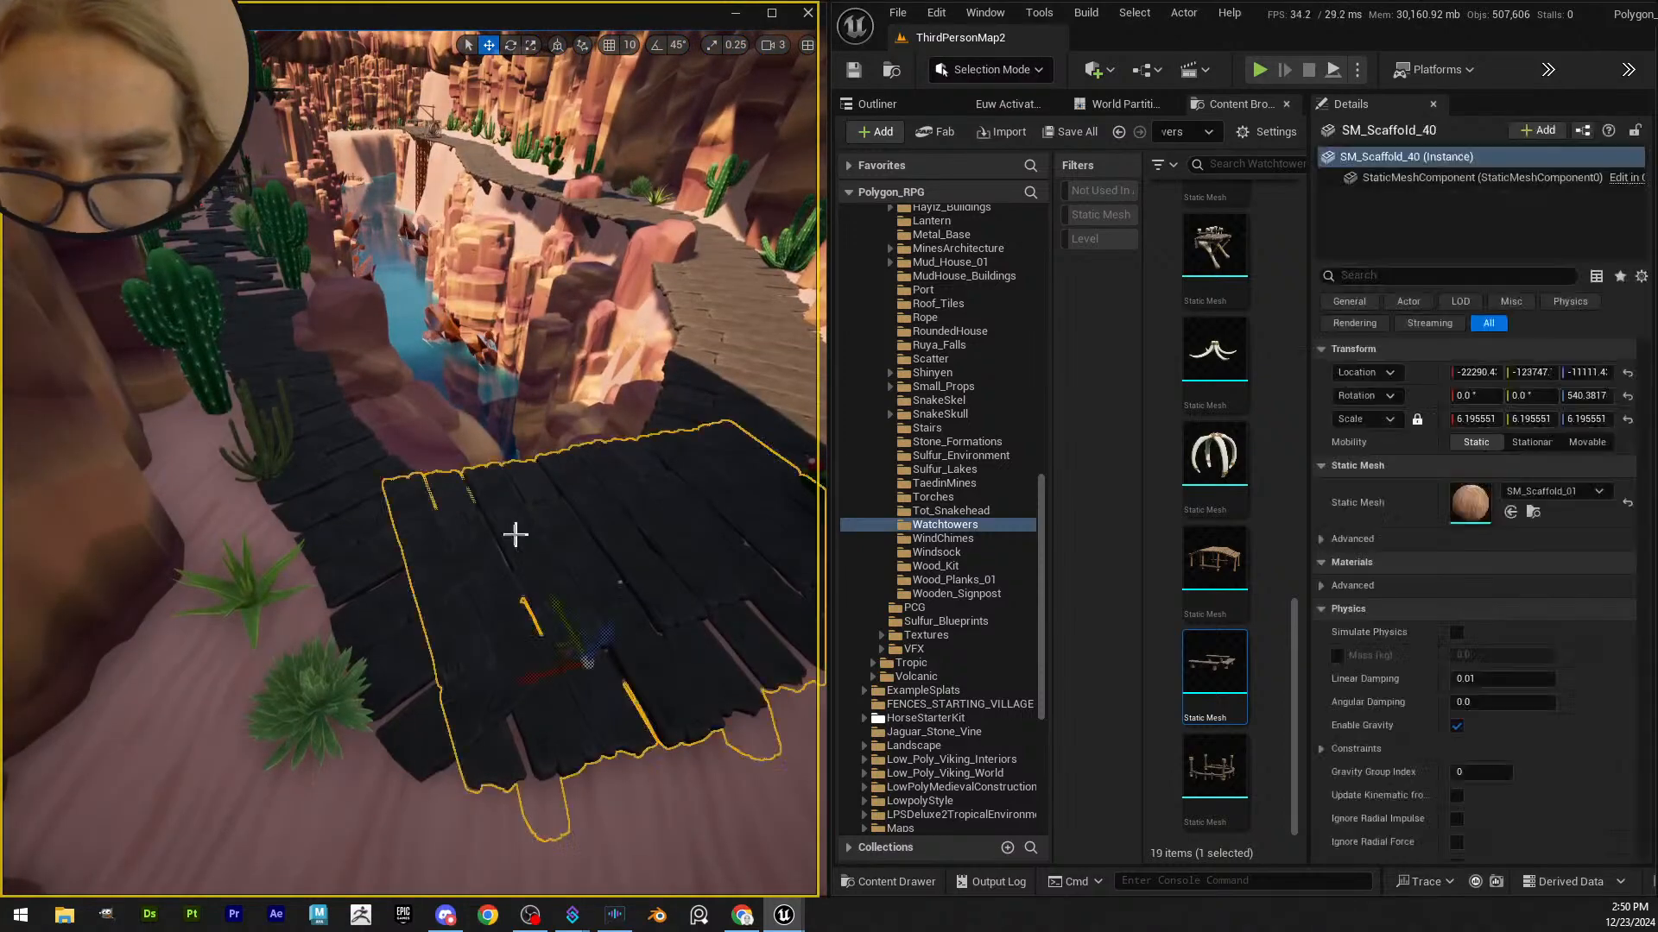
{"action": "right_click_drag", "start_coordinate": [496, 451], "coordinate": [462, 447]}
{"action": "scroll", "coordinate": [475, 456], "scroll_direction": "down", "scroll_amount": 2}
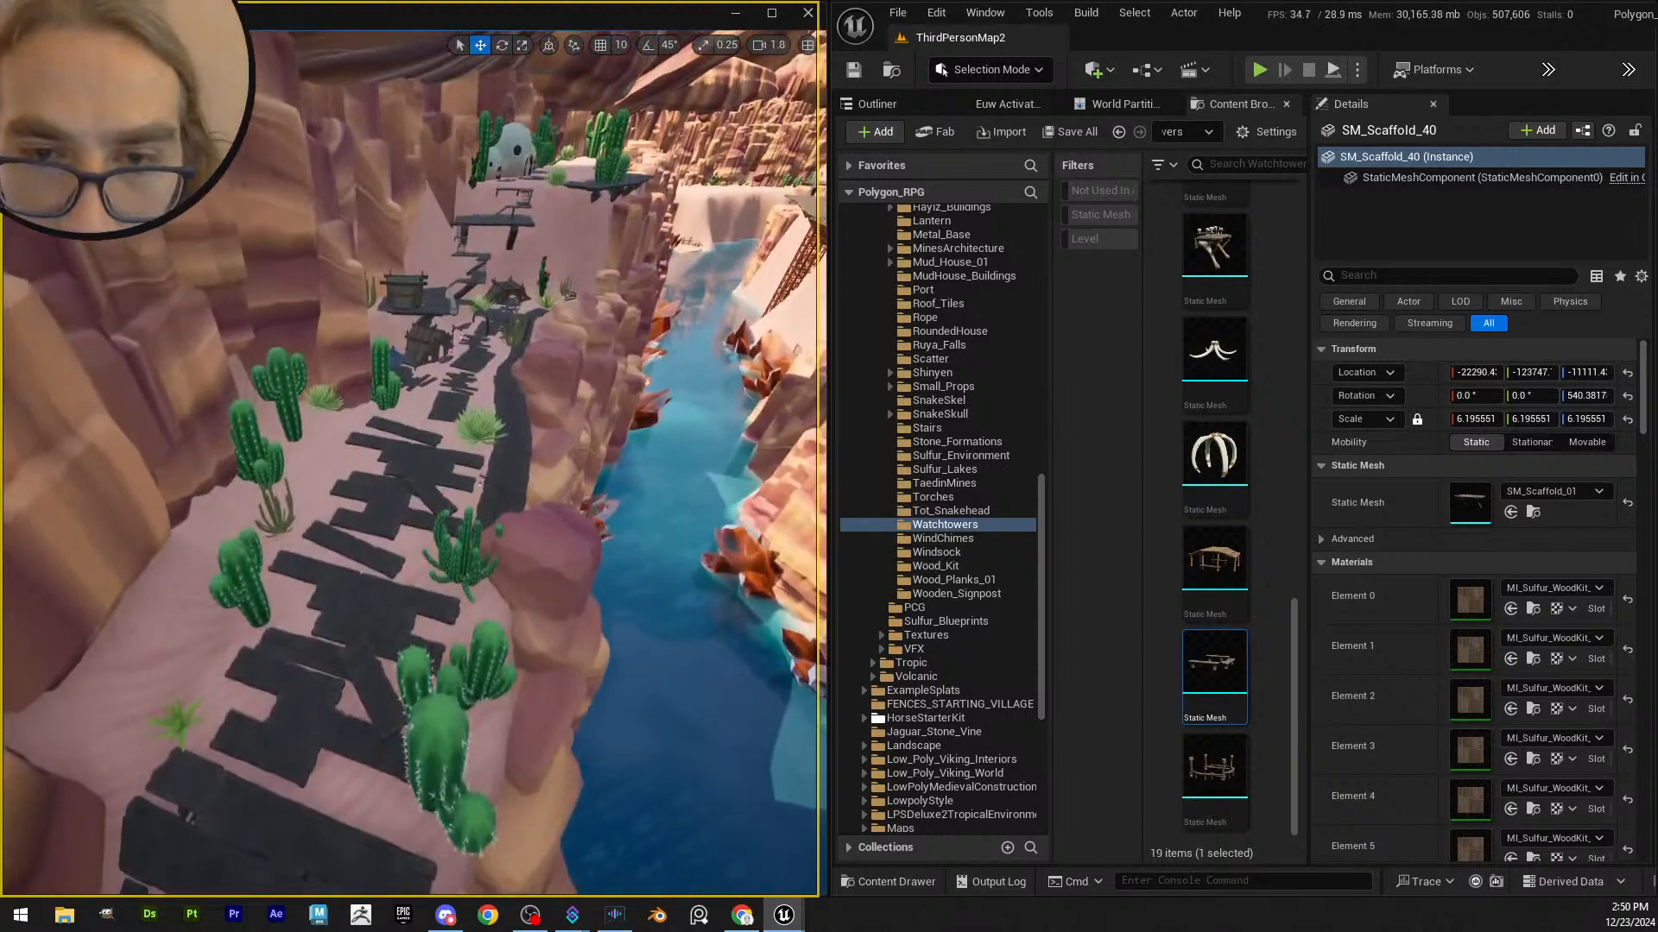
{"action": "left_click", "coordinate": [478, 479]}
{"action": "key", "text": "ctrl+b"}
{"action": "key", "text": "f"}
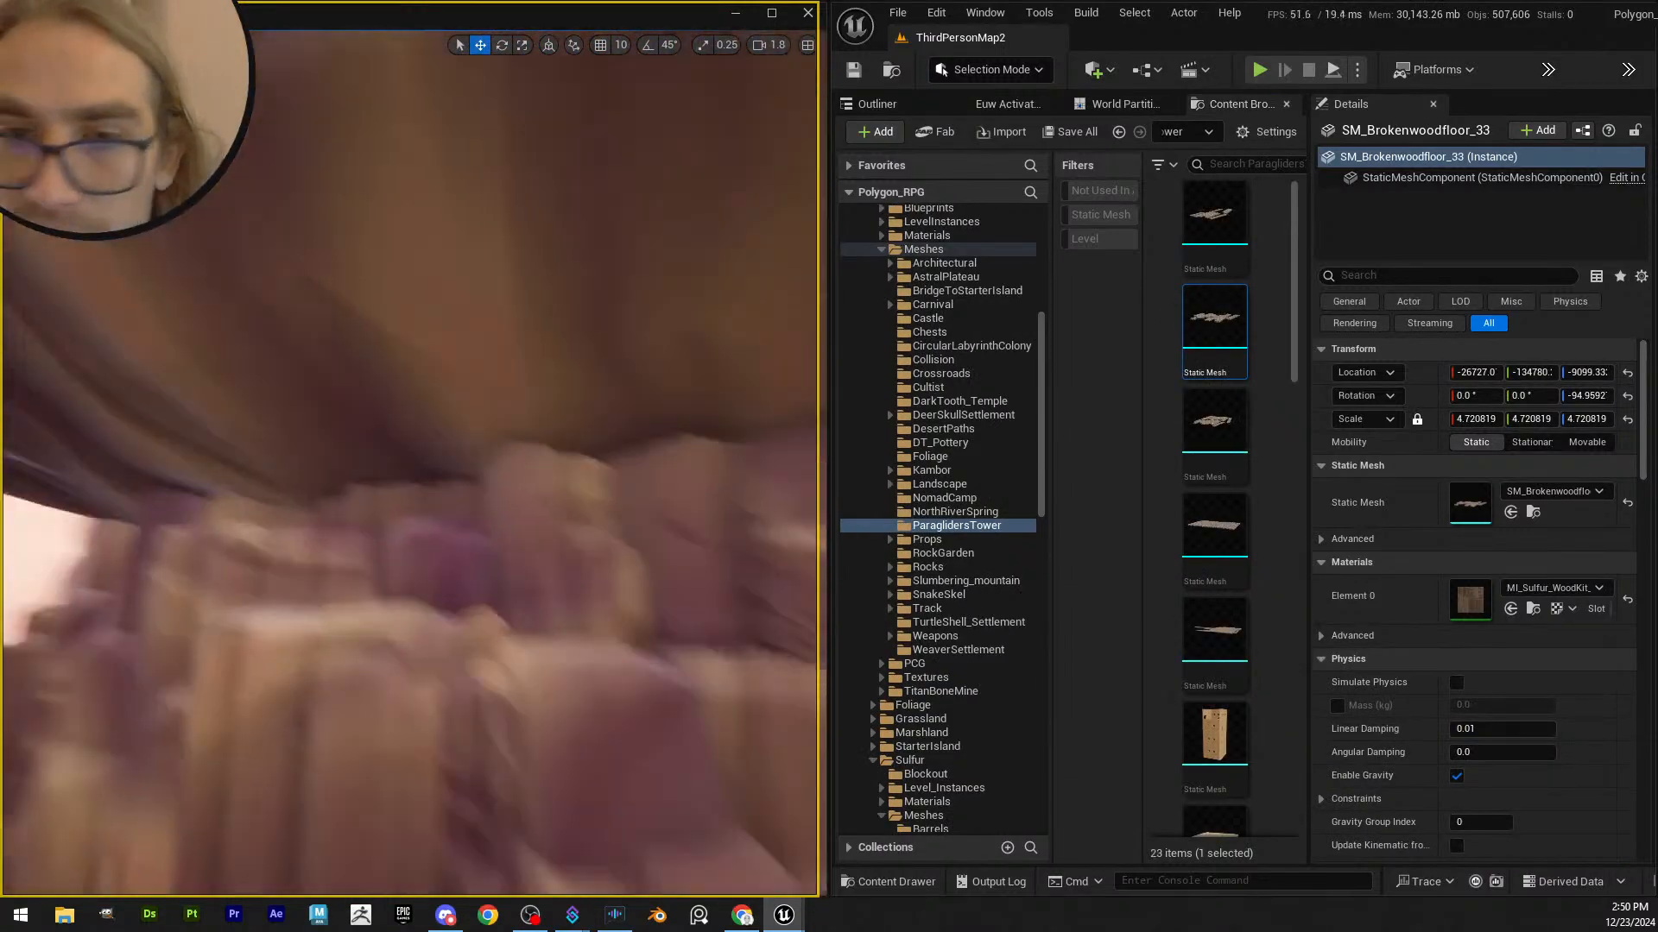
- Try a broken wood floor mesh on the sand slope between the two curved bones, then delete it
{"action": "right_click_drag", "start_coordinate": [596, 457], "coordinate": [612, 473]}
{"action": "scroll", "coordinate": [605, 465], "scroll_direction": "up", "scroll_amount": 3}
{"action": "scroll", "coordinate": [609, 469], "scroll_direction": "down", "scroll_amount": 2}
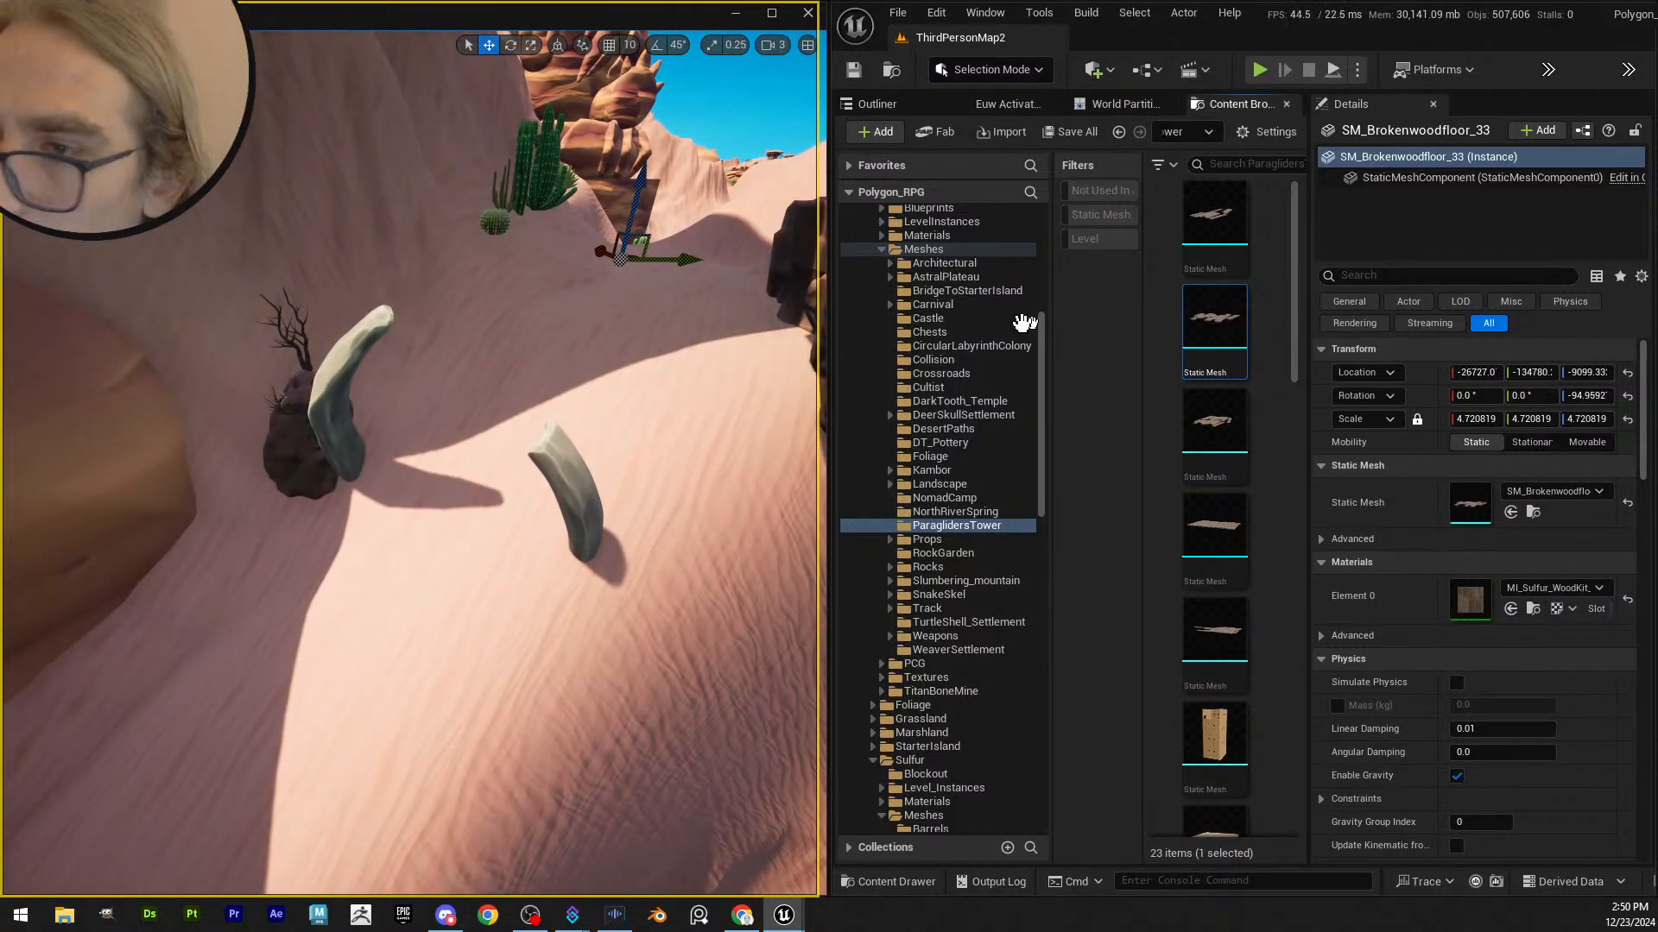
{"action": "left_click_drag", "start_coordinate": [1024, 322], "coordinate": [446, 525]}
{"action": "scroll", "coordinate": [448, 525], "scroll_direction": "down", "scroll_amount": 2}
{"action": "right_click_drag", "start_coordinate": [446, 525], "coordinate": [493, 497]}
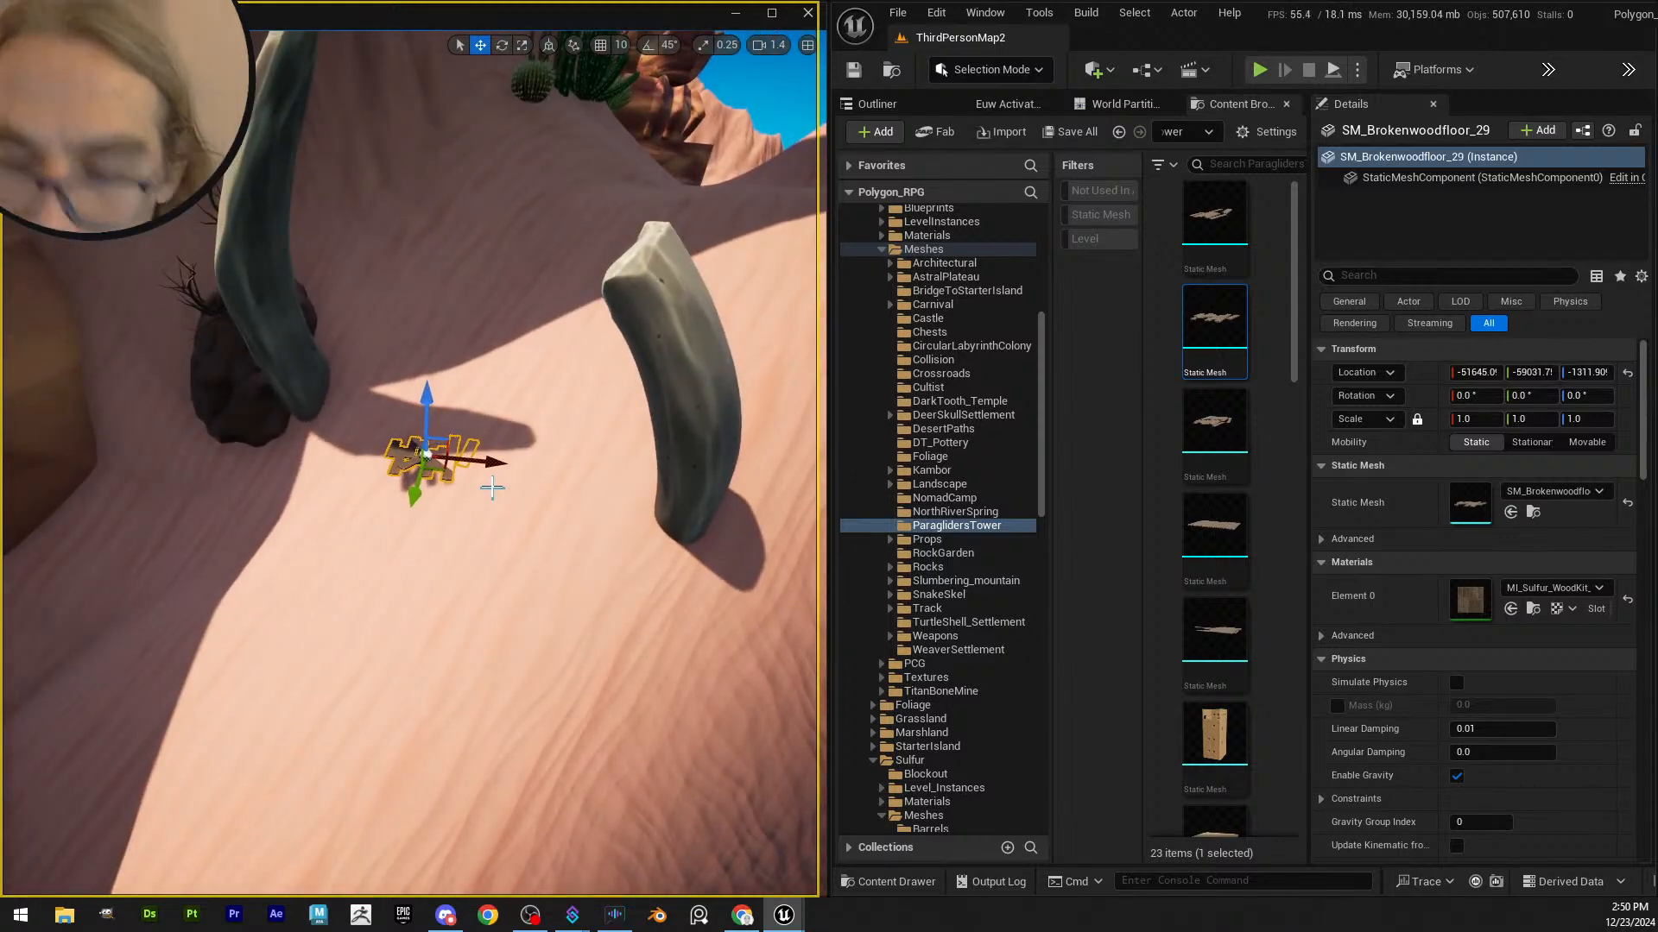
{"action": "key", "text": "Delete"}
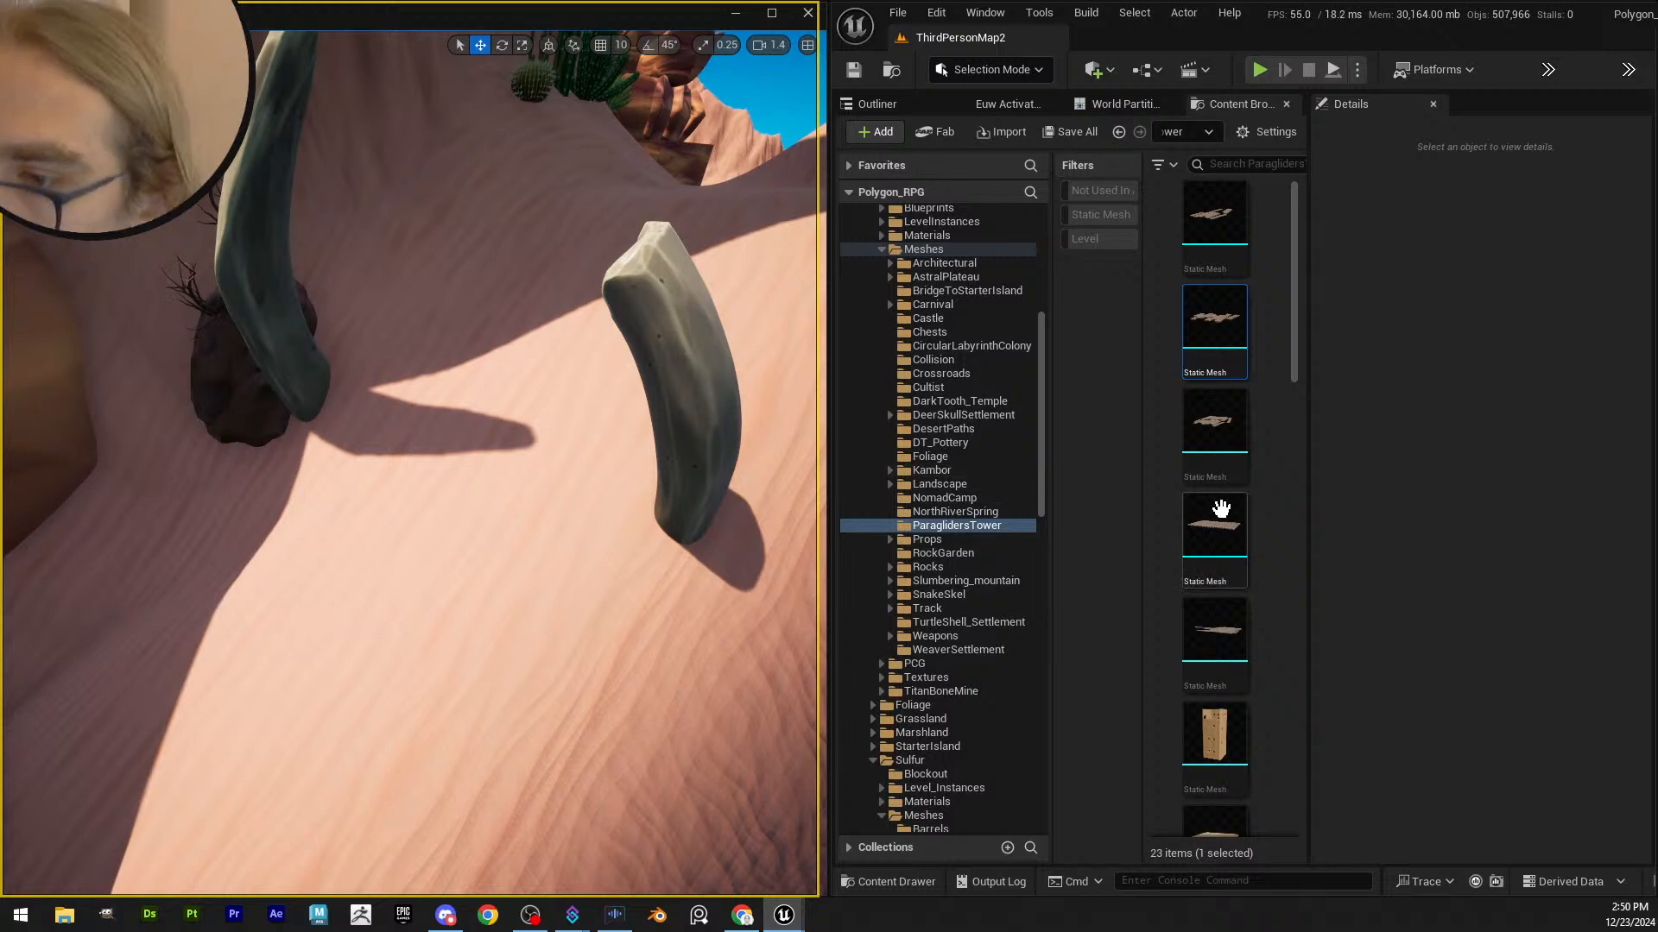
- Place a long wooden platform mesh on the sand slope between the curved bones and tilt it about 31° to follow the slope
{"action": "left_click_drag", "start_coordinate": [406, 526], "coordinate": [406, 526]}
{"action": "right_click_drag", "start_coordinate": [406, 526], "coordinate": [511, 584]}
{"action": "key", "text": "e"}
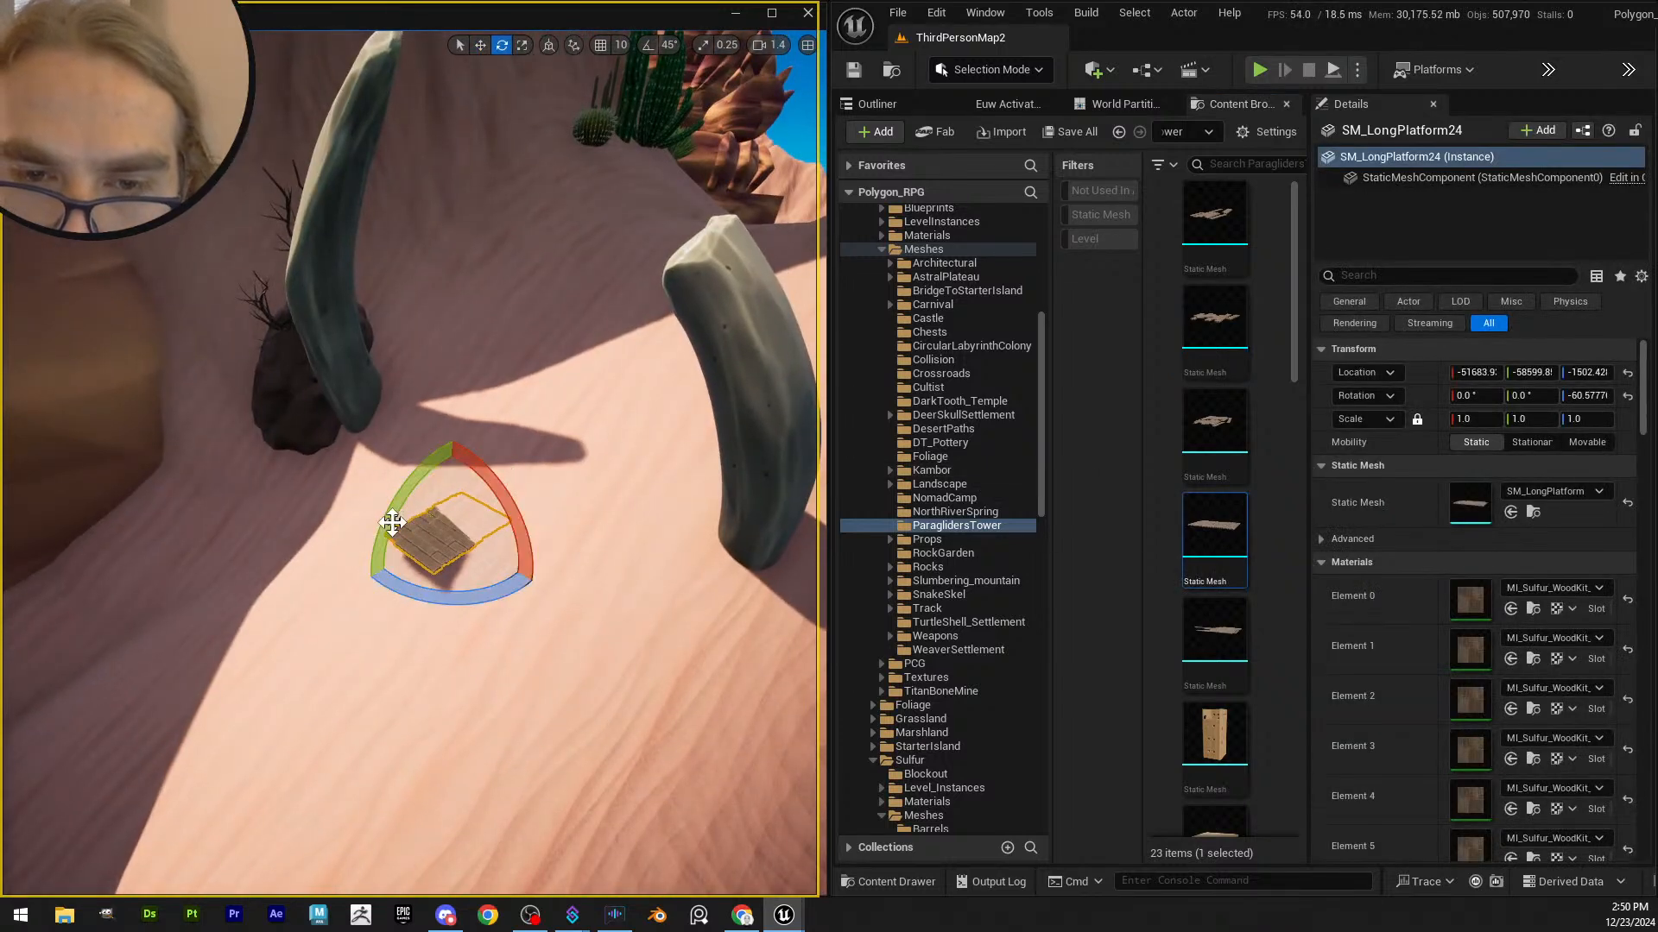
{"action": "left_click_drag", "start_coordinate": [393, 523], "coordinate": [505, 467]}
{"action": "key", "text": "Escape"}
{"action": "key", "text": "s"}
{"action": "right_click_drag", "start_coordinate": [536, 526], "coordinate": [578, 518]}
{"action": "right_click_drag", "start_coordinate": [462, 518], "coordinate": [509, 535]}
{"action": "right_click_drag", "start_coordinate": [415, 451], "coordinate": [367, 431]}
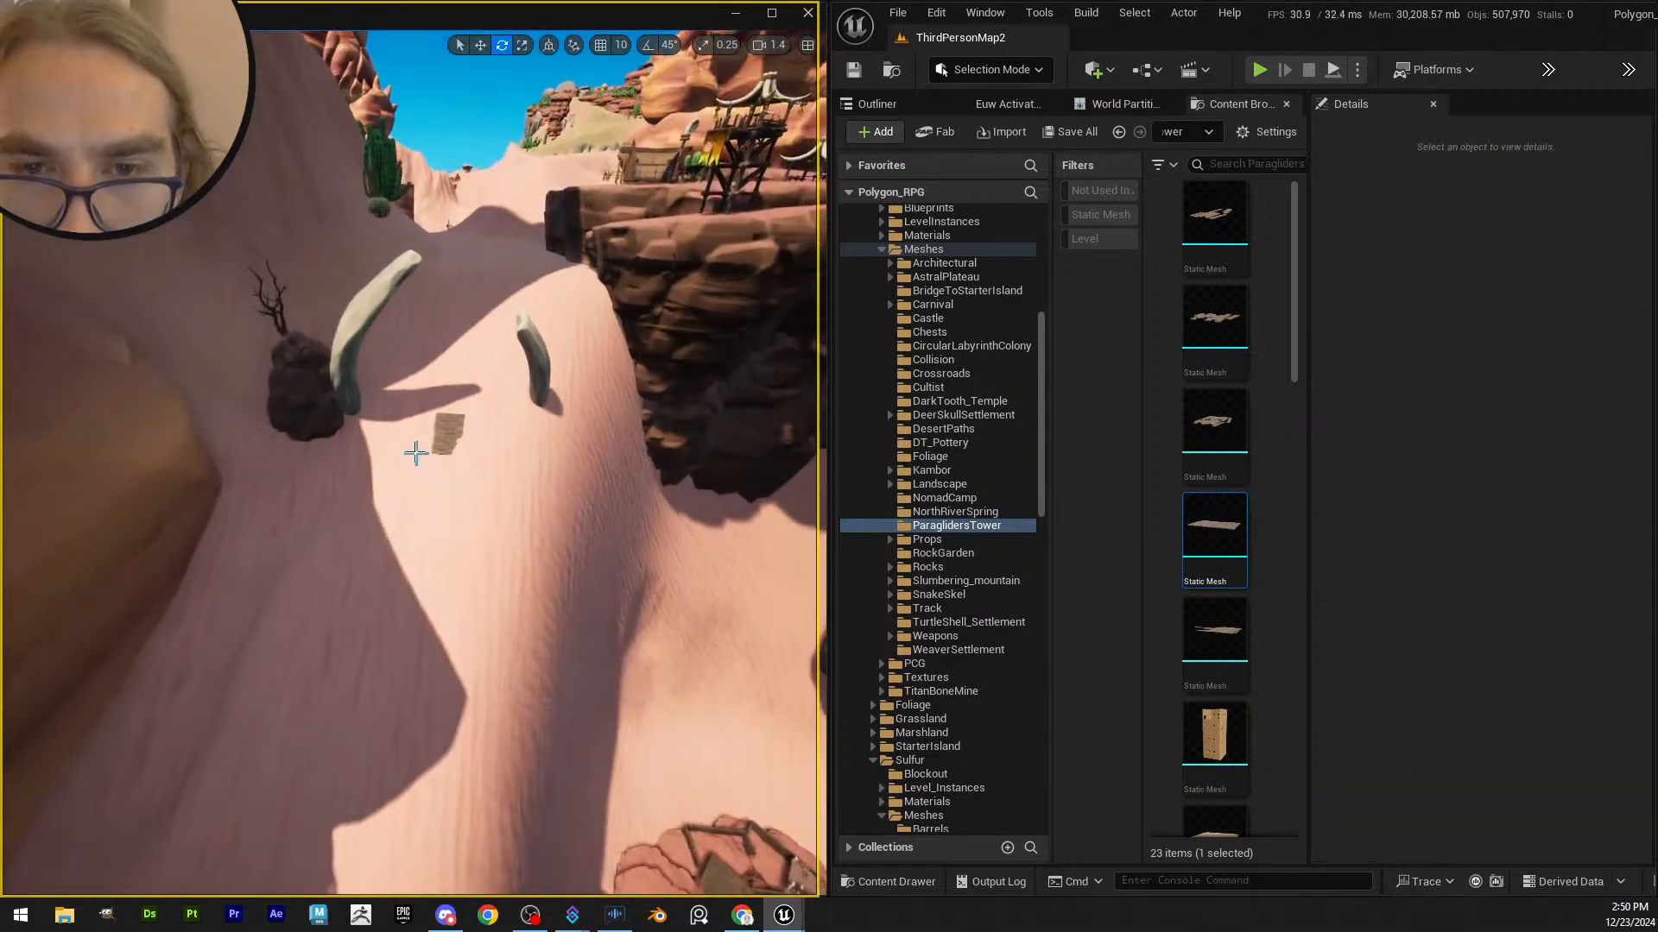
- Inspect the new platform on the sand slope from several angles and browse the remaining ParaglidersTower meshes for suitable pieces
{"action": "left_click", "coordinate": [447, 442]}
{"action": "key", "text": "w"}
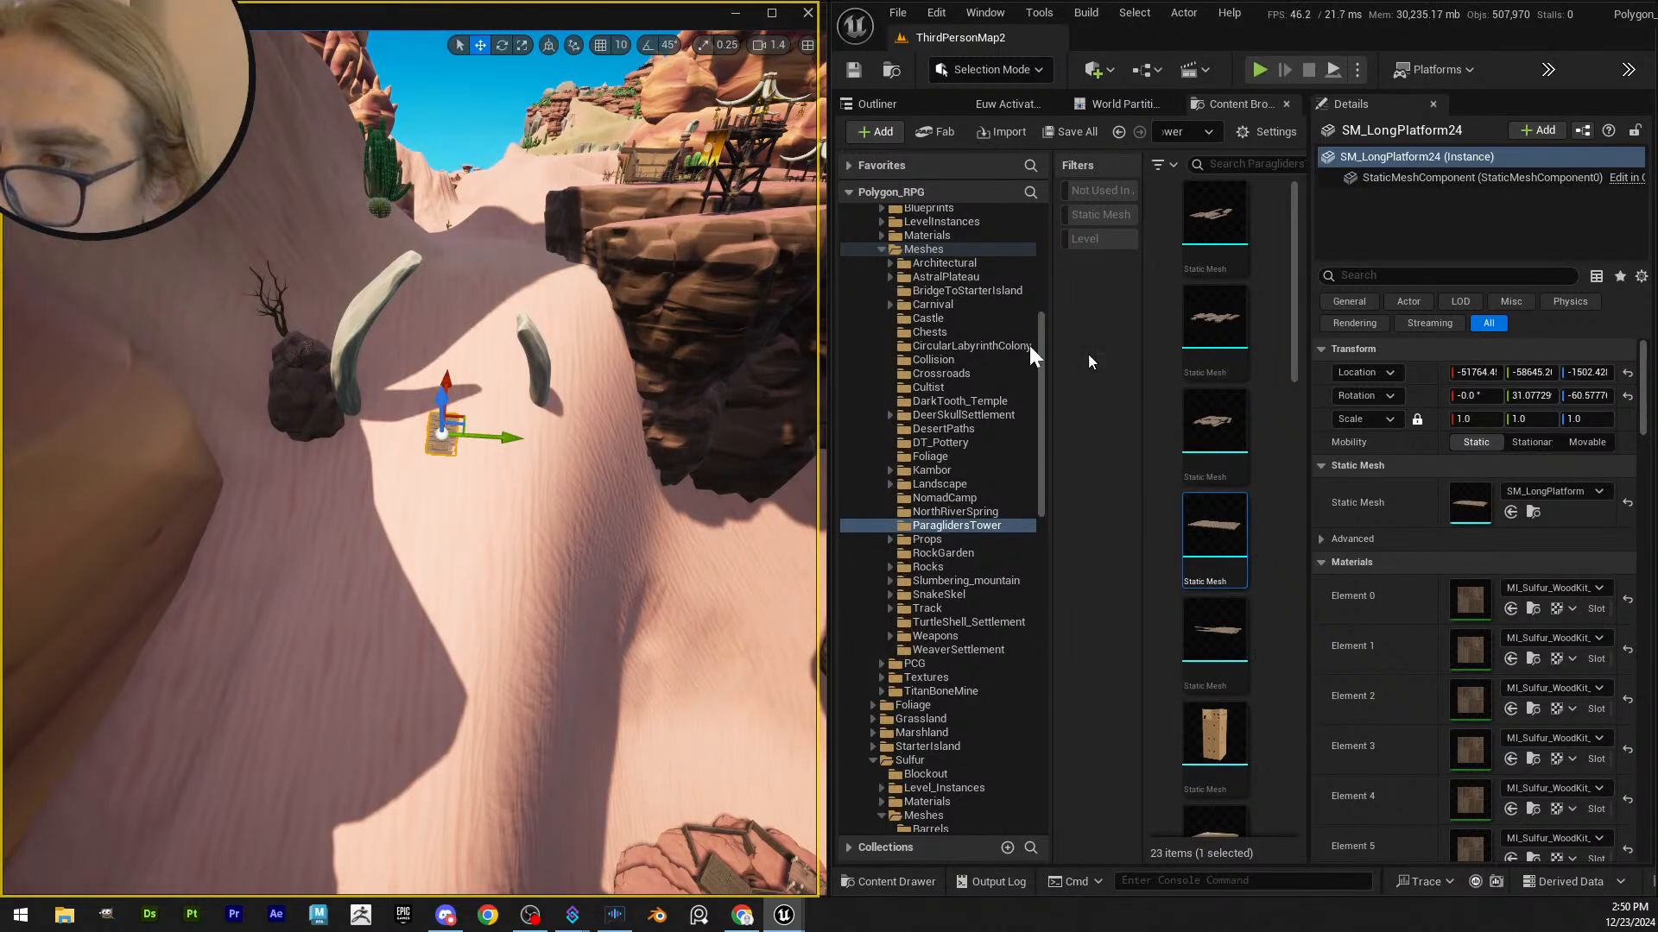
{"action": "right_click_drag", "start_coordinate": [652, 432], "coordinate": [526, 397]}
{"action": "key", "text": "d"}
{"action": "scroll", "coordinate": [652, 432], "scroll_direction": "up", "scroll_amount": 1}
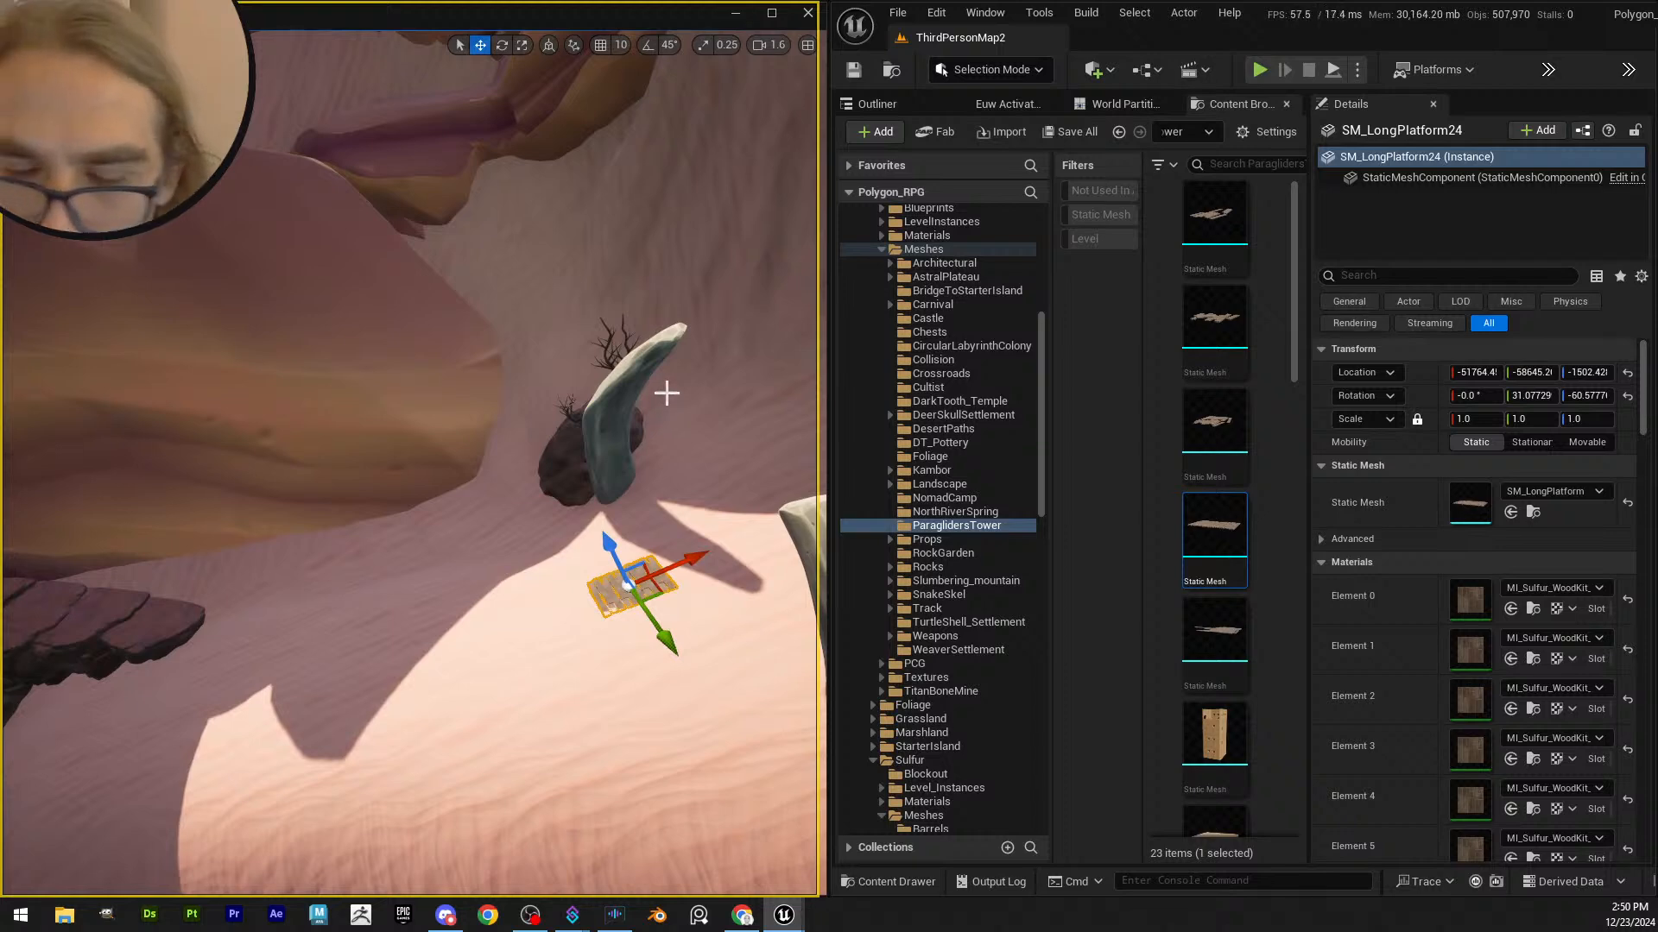
{"action": "right_click_drag", "start_coordinate": [666, 394], "coordinate": [699, 419]}
{"action": "key", "text": "w"}
{"action": "scroll", "coordinate": [1224, 592], "scroll_direction": "down", "scroll_amount": 3}
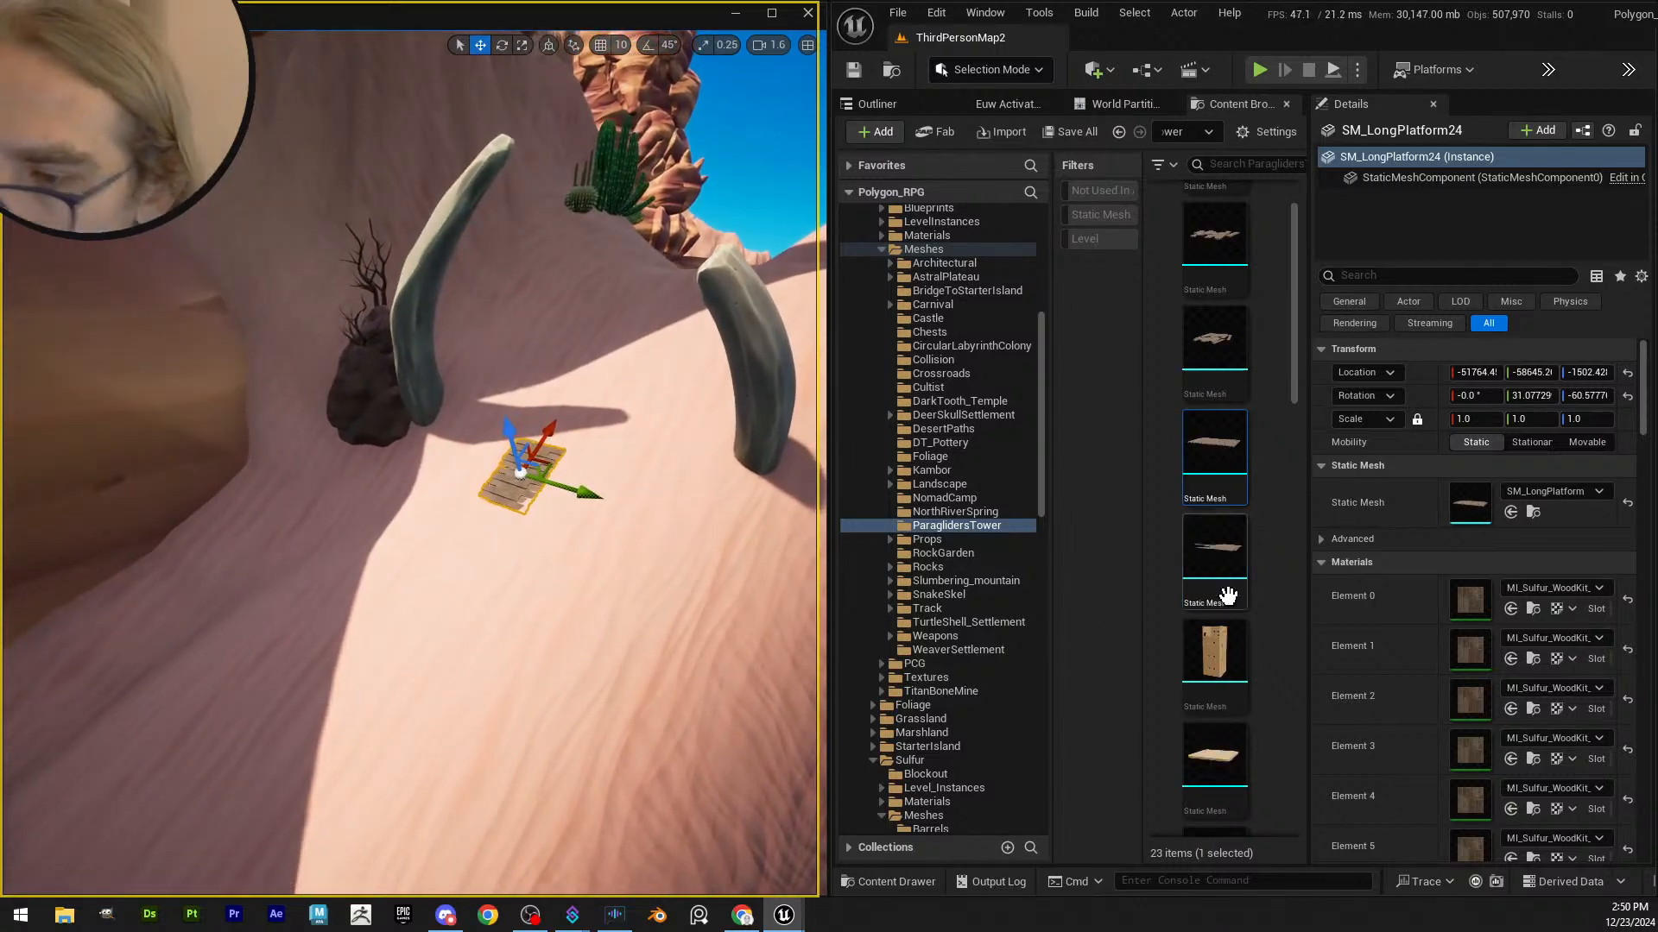
{"action": "scroll", "coordinate": [1238, 641], "scroll_direction": "down", "scroll_amount": 3}
{"action": "scroll", "coordinate": [1240, 742], "scroll_direction": "down", "scroll_amount": 2}
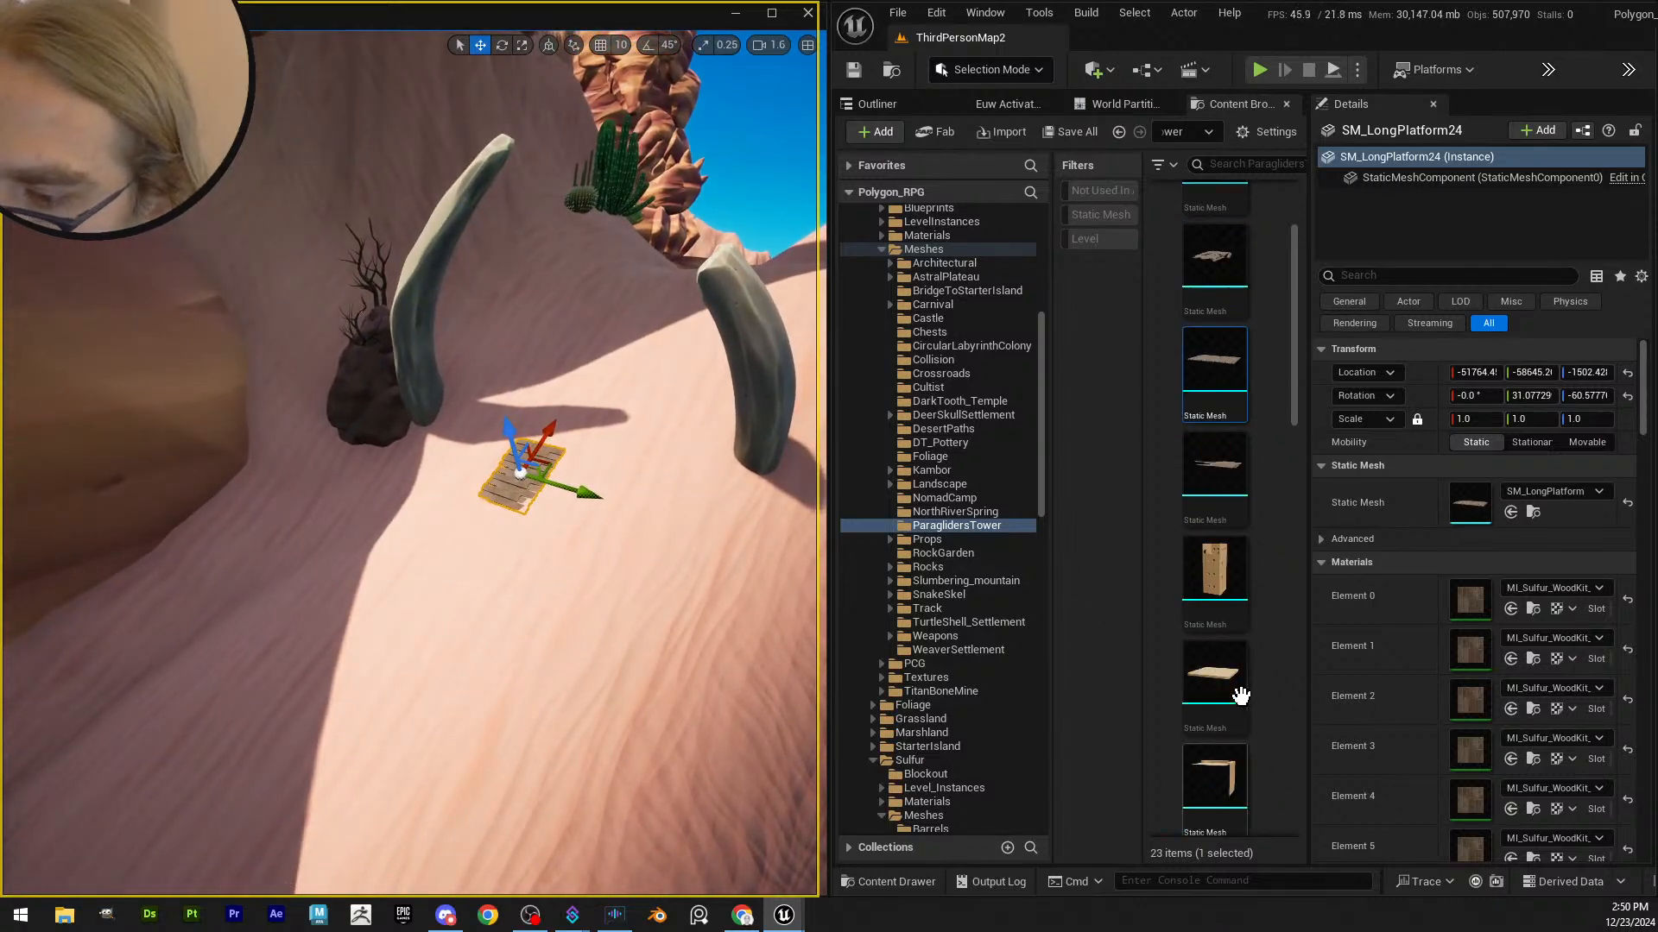
{"action": "scroll", "coordinate": [1240, 771], "scroll_direction": "down", "scroll_amount": 2}
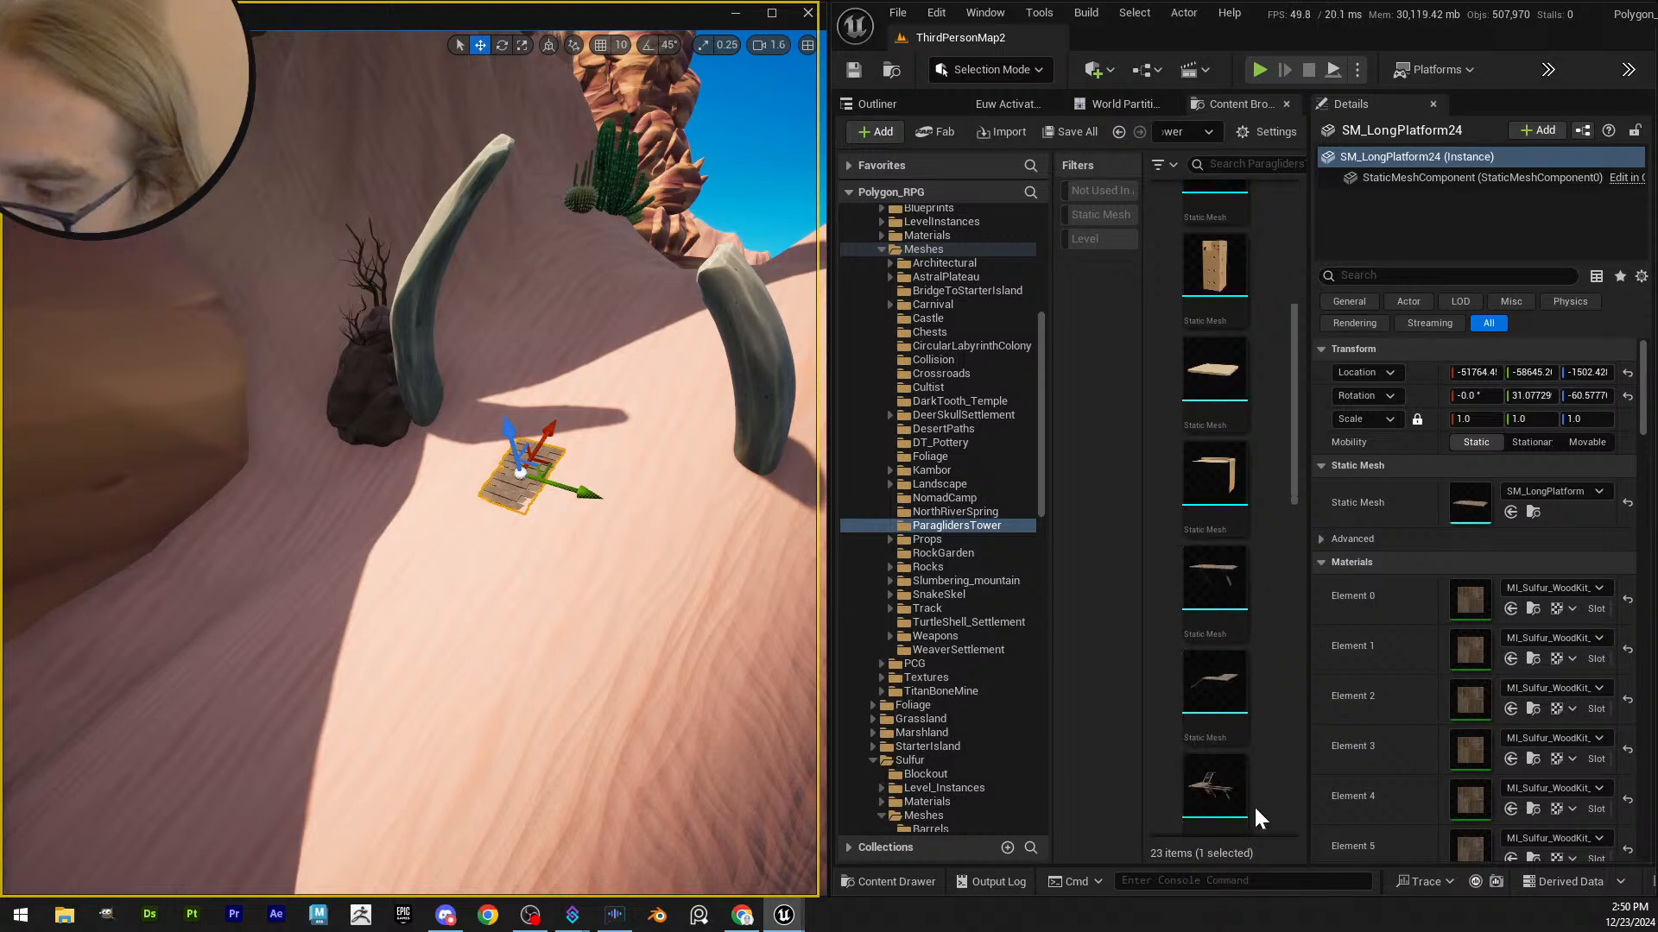
- Save all modified level and project content
{"action": "right_click_drag", "start_coordinate": [738, 558], "coordinate": [660, 455]}
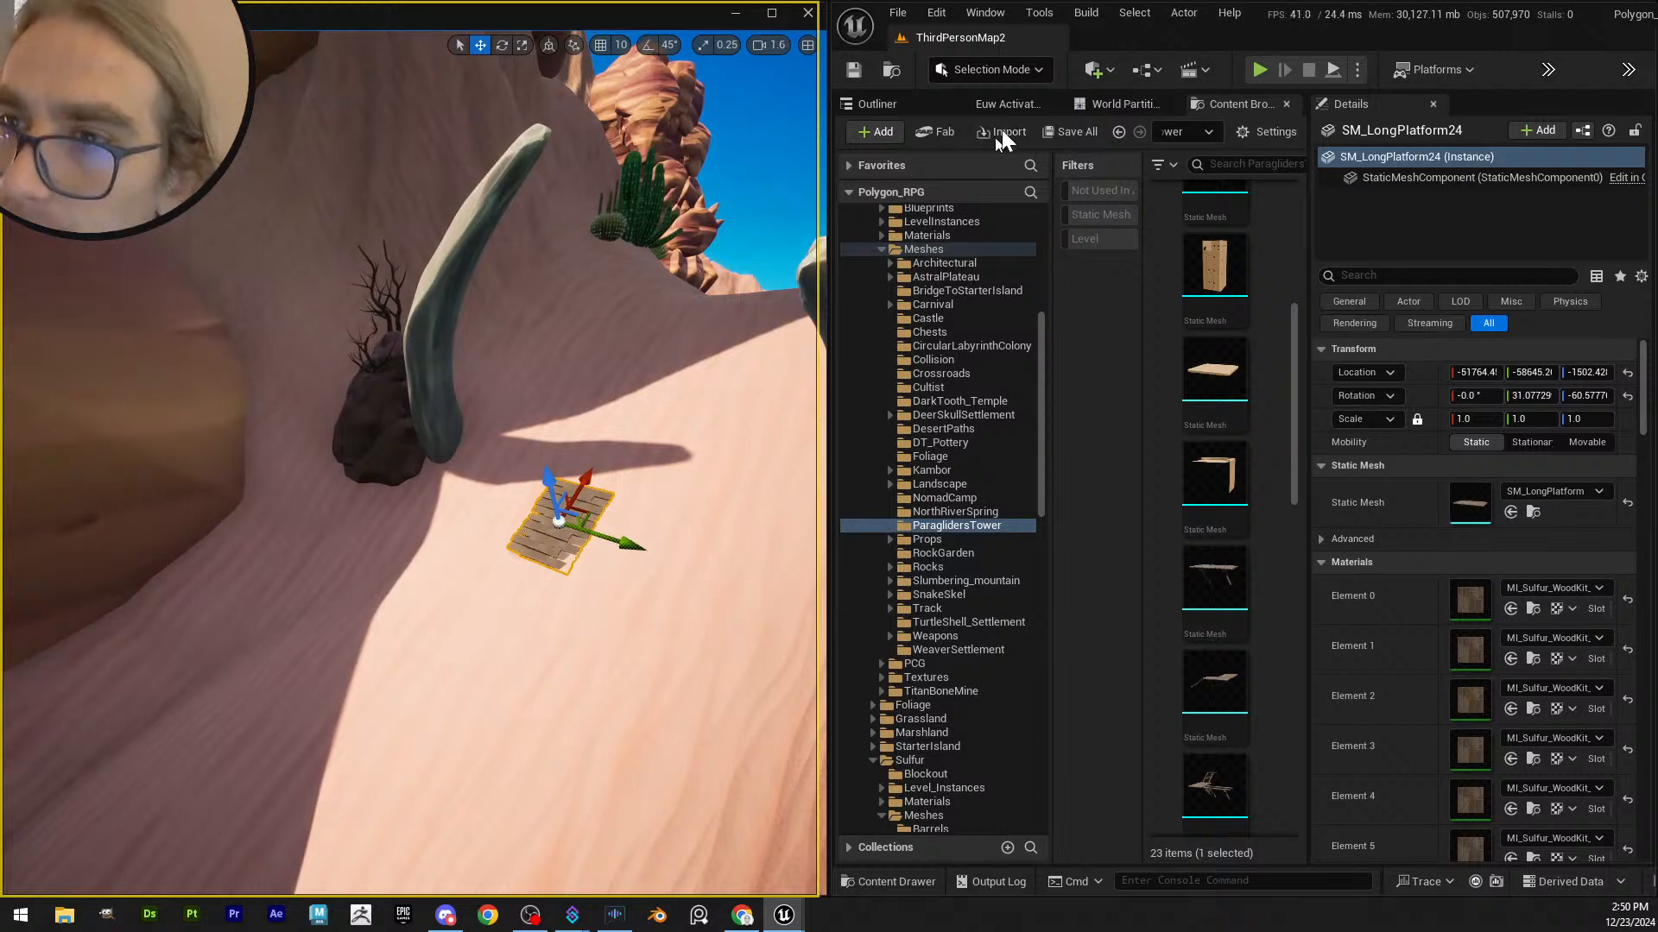
{"action": "left_click", "coordinate": [1048, 130]}
{"action": "left_click", "coordinate": [976, 654]}
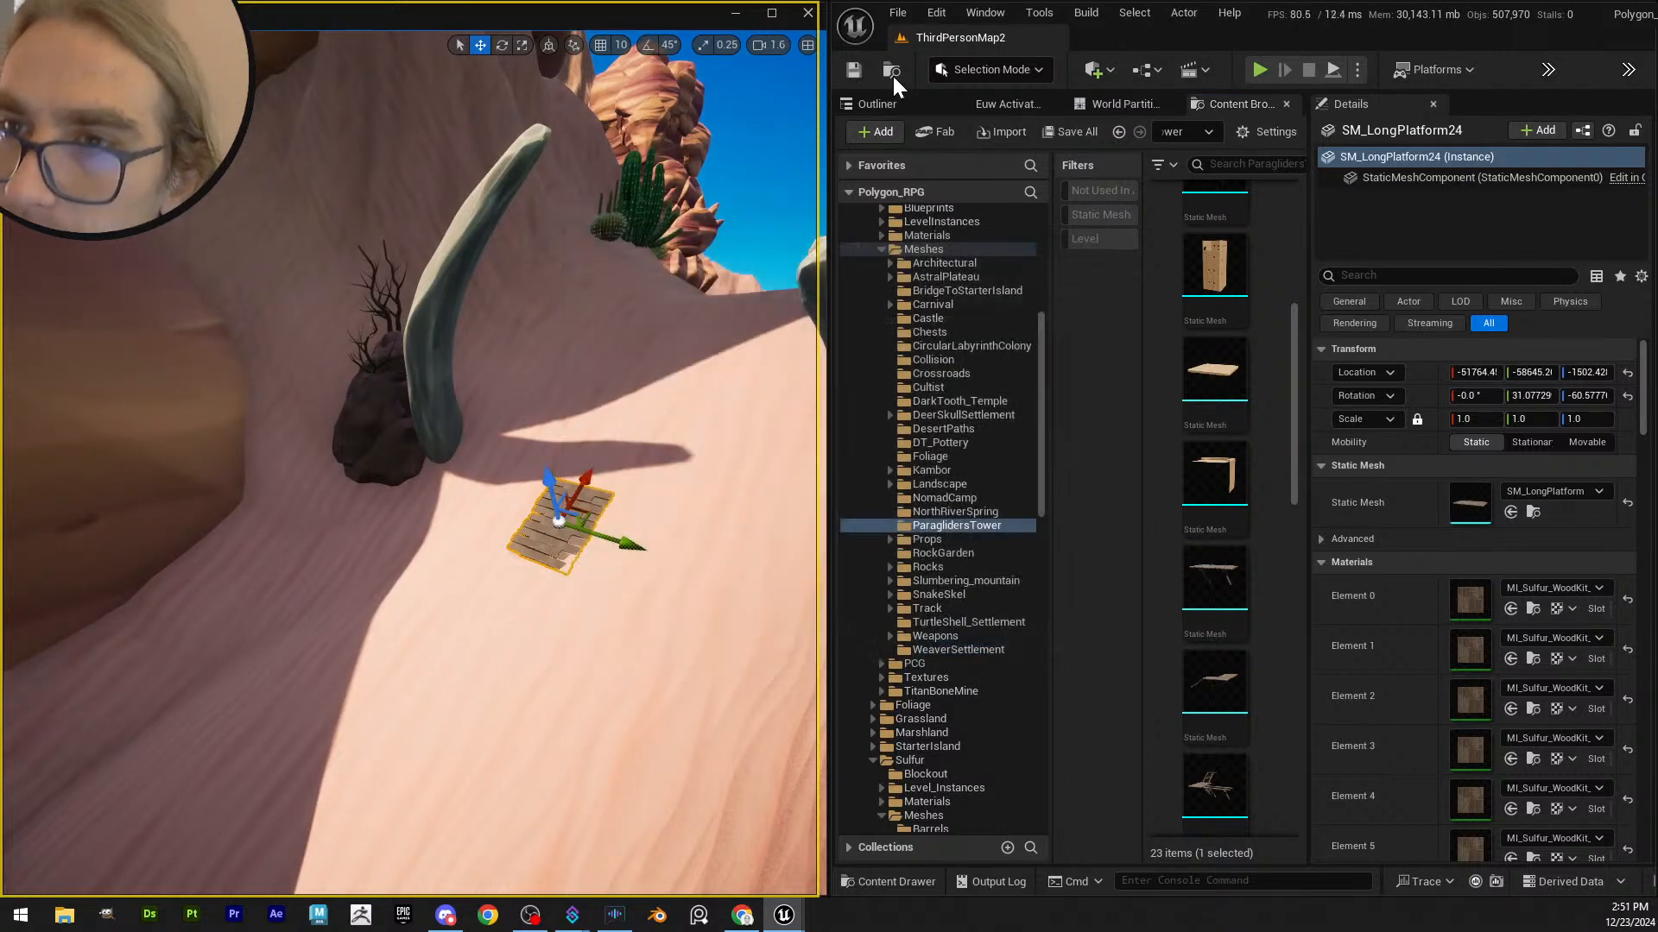
- Place the SM_Scaffold_03 mesh on the pink rock beside the existing wooden platform in the canyon
{"action": "right_click_drag", "start_coordinate": [640, 474], "coordinate": [449, 508]}
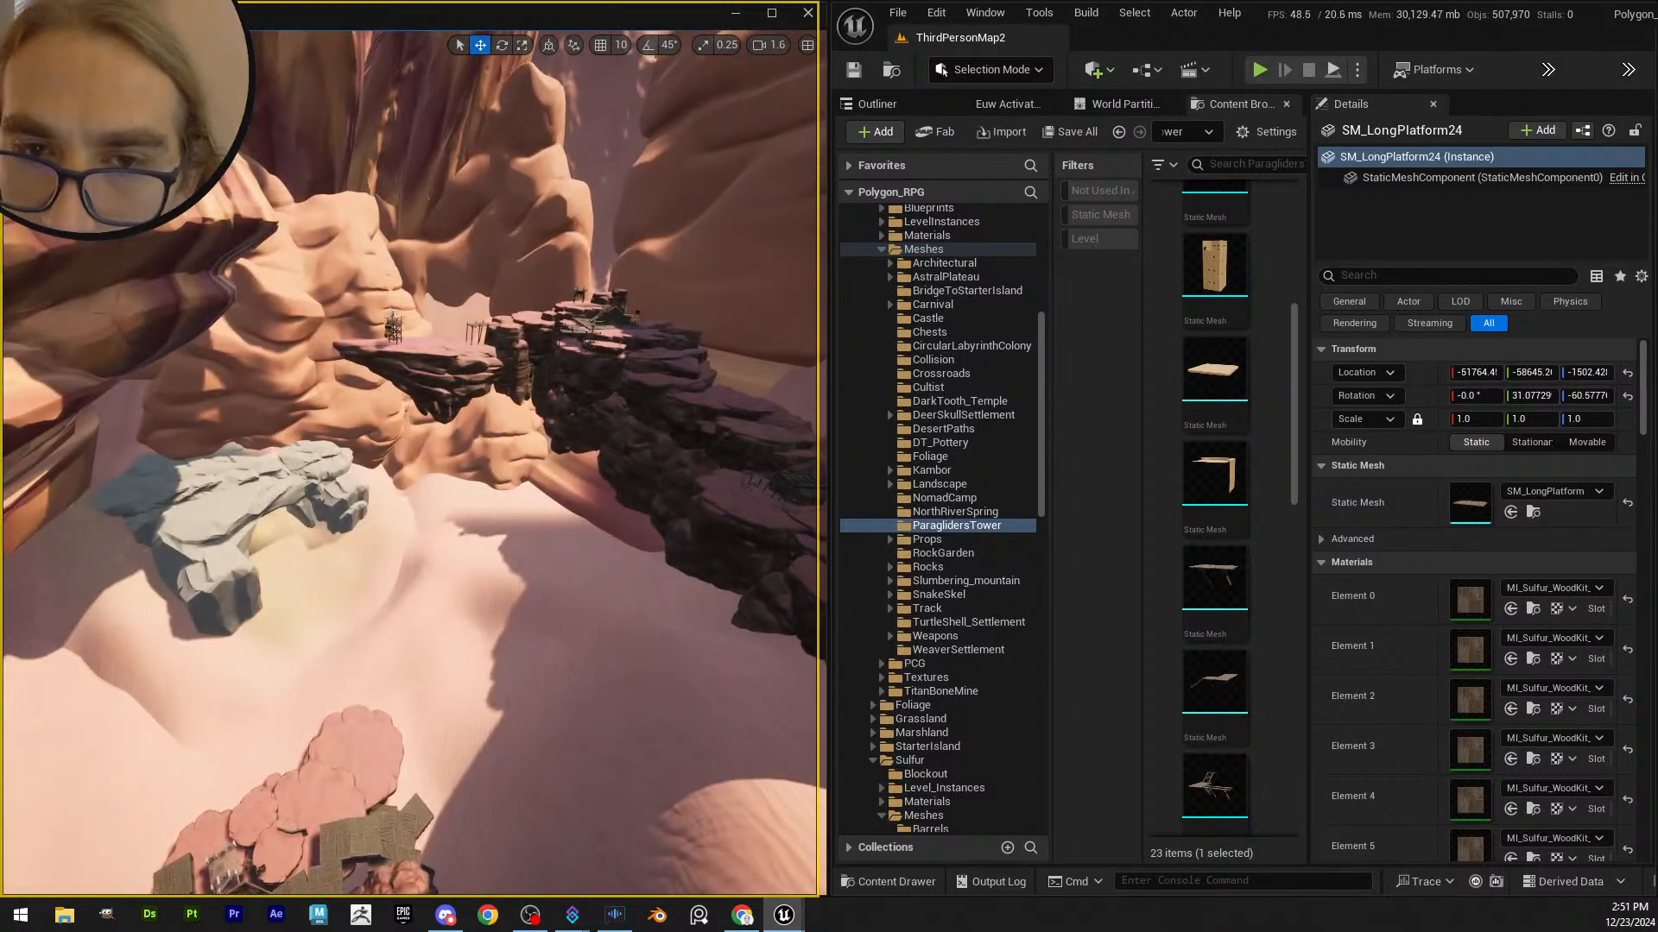
{"action": "key", "text": "f"}
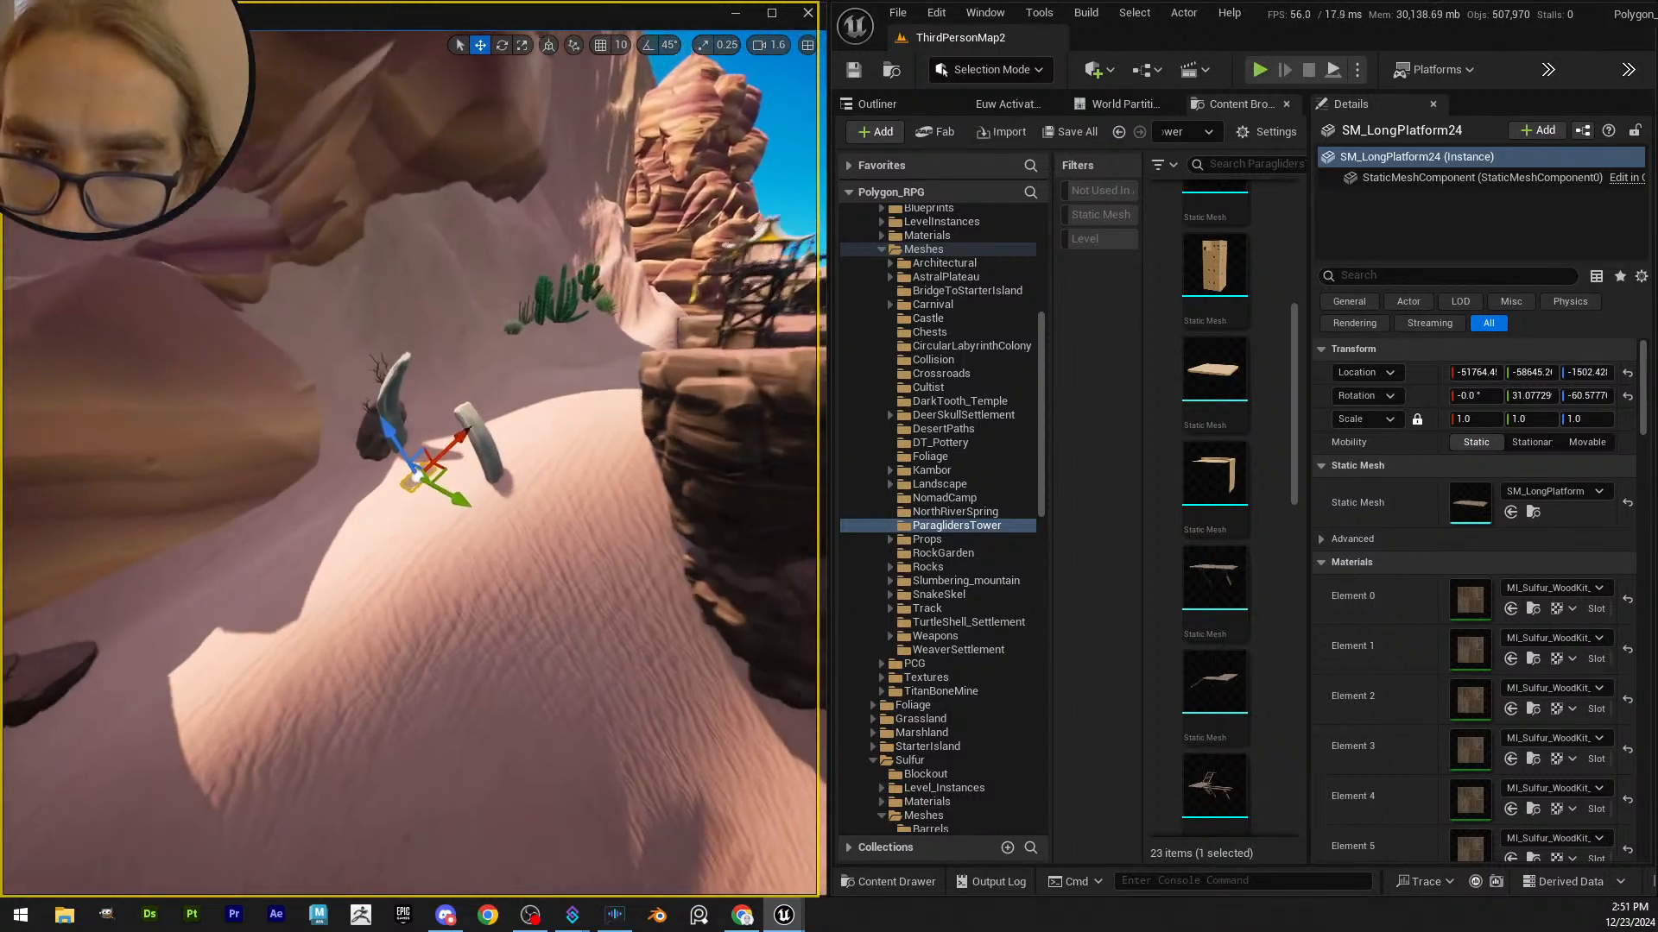
{"action": "right_click_drag", "start_coordinate": [414, 475], "coordinate": [639, 513]}
{"action": "key", "text": "w"}
{"action": "scroll", "coordinate": [631, 488], "scroll_direction": "up", "scroll_amount": 3}
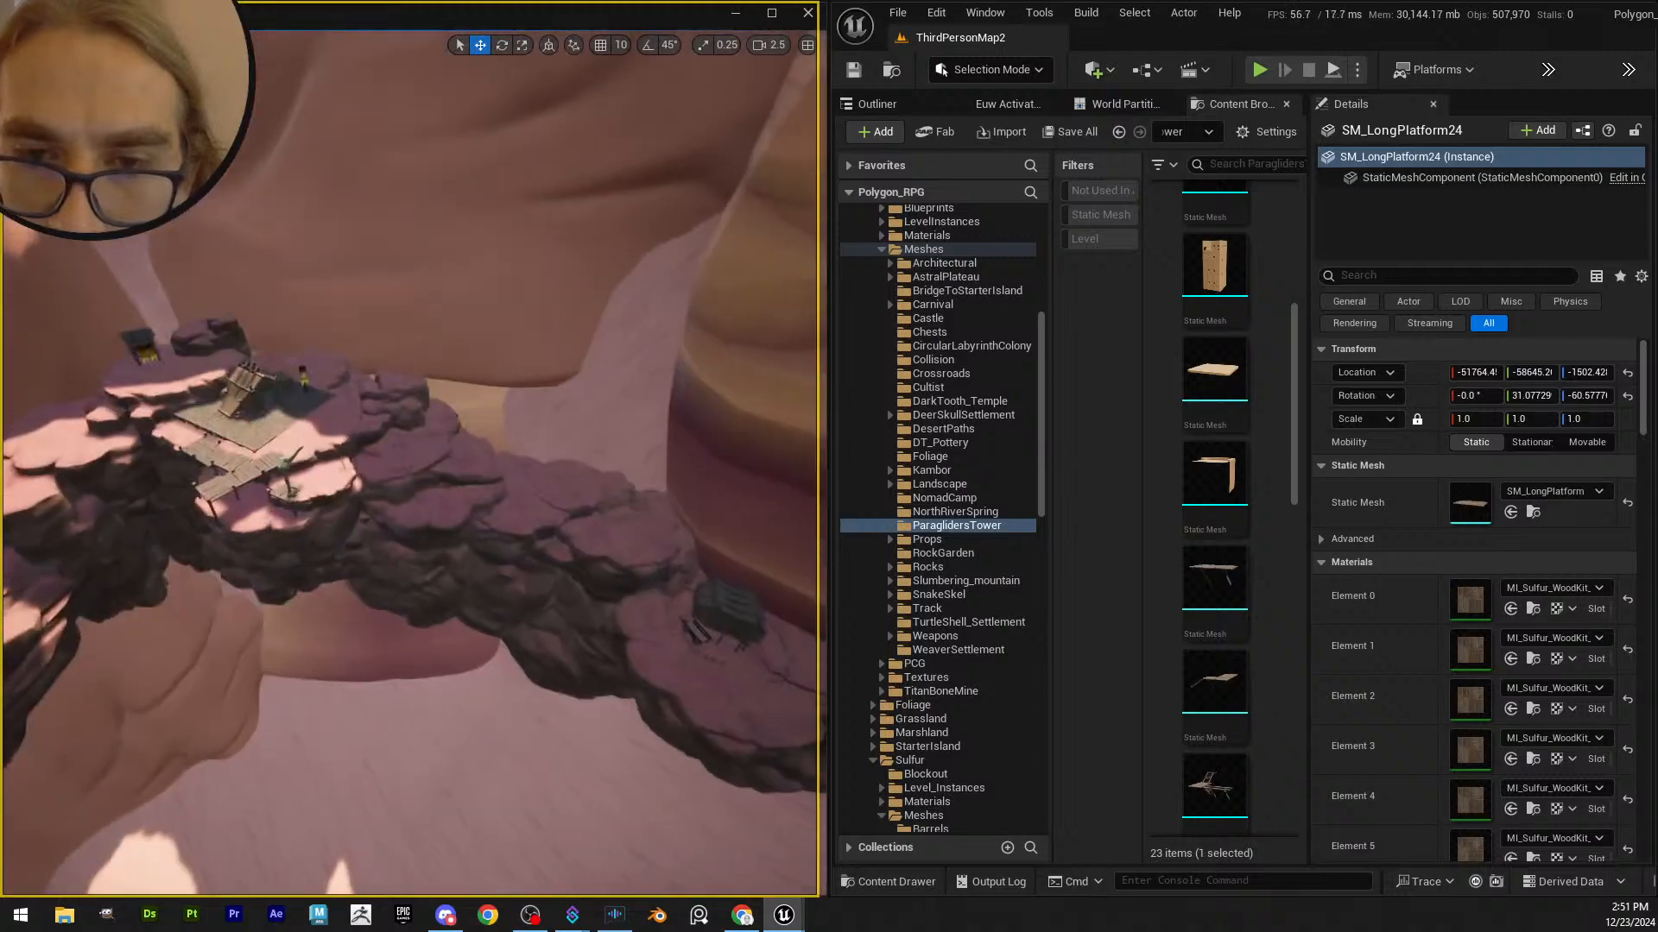
{"action": "key", "text": "w"}
{"action": "right_click_drag", "start_coordinate": [518, 484], "coordinate": [380, 483]}
{"action": "scroll", "coordinate": [1243, 673], "scroll_direction": "down", "scroll_amount": 2}
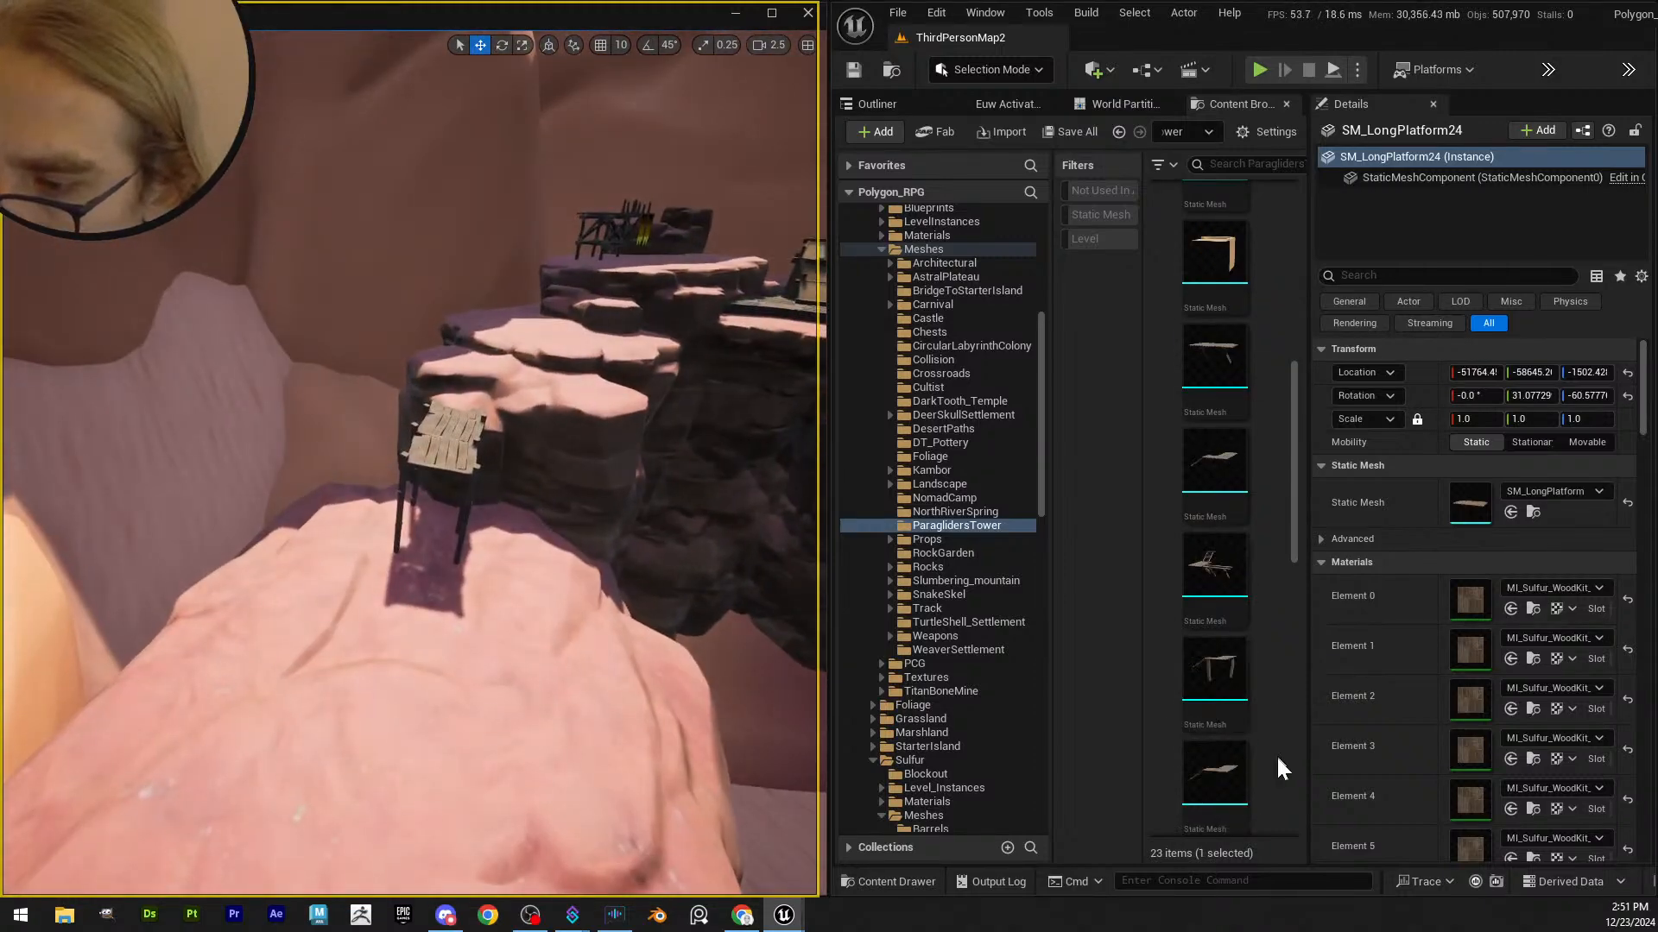
{"action": "left_click_drag", "start_coordinate": [1226, 613], "coordinate": [380, 613]}
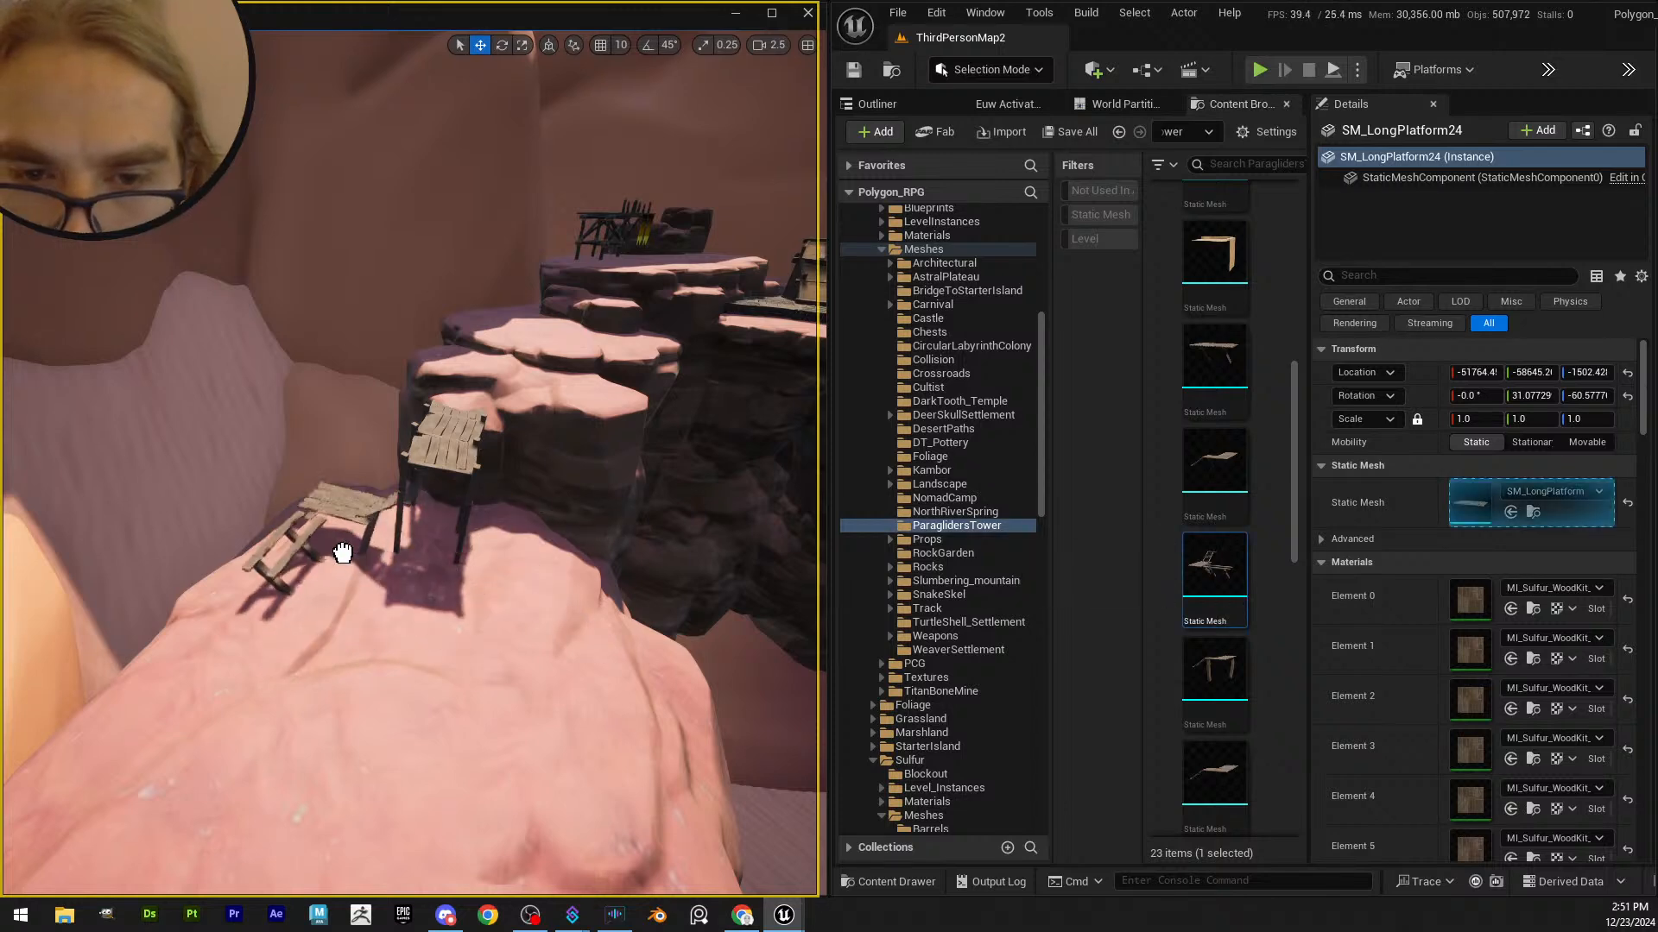
{"action": "left_click_drag", "start_coordinate": [328, 540], "coordinate": [328, 539]}
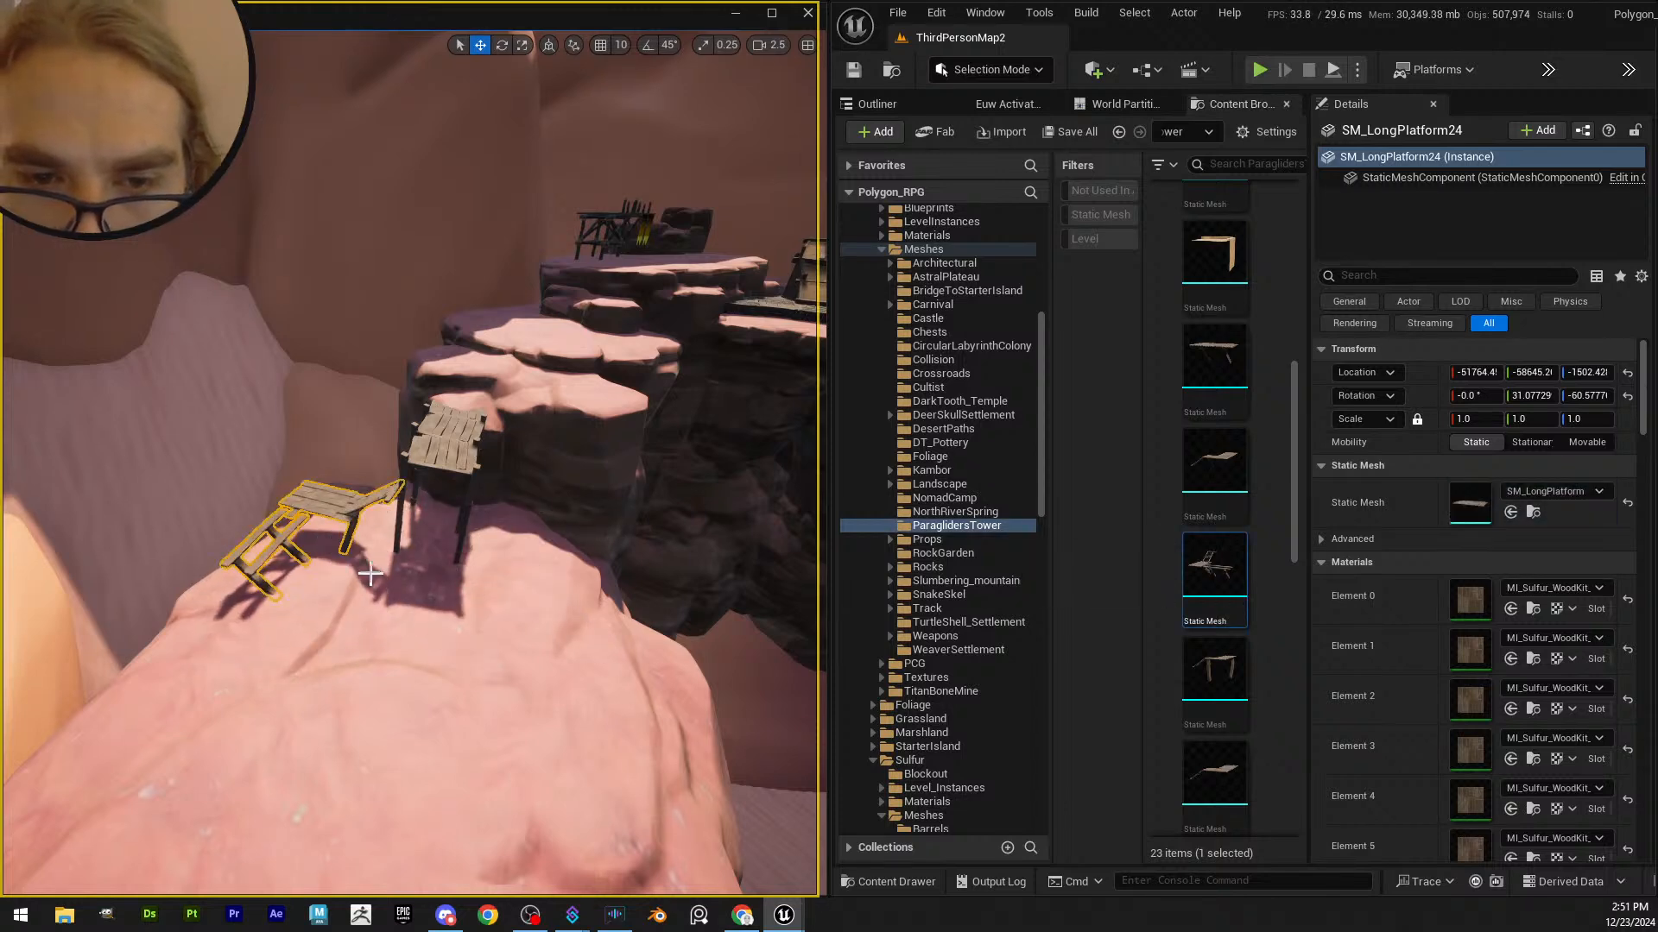
- Rotate the new scaffold about -10.6° and raise and shift it so its stairs lead to the existing platform
{"action": "key", "text": "w"}
{"action": "right_click_drag", "start_coordinate": [328, 539], "coordinate": [423, 643]}
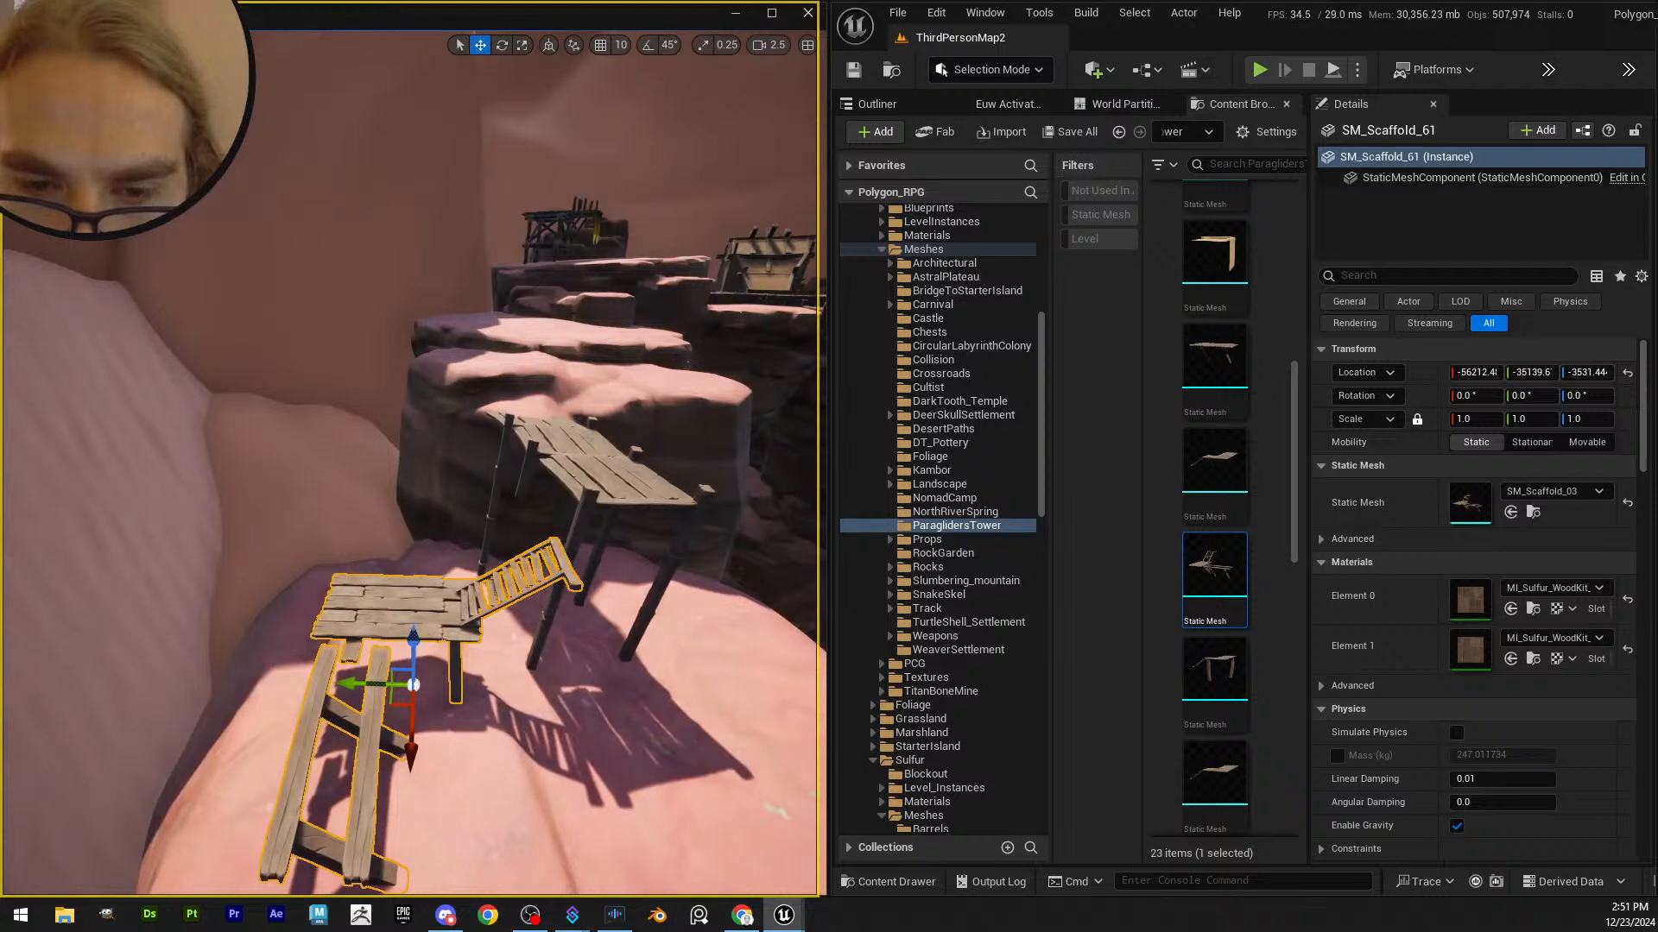
{"action": "scroll", "coordinate": [401, 630], "scroll_direction": "down", "scroll_amount": 5}
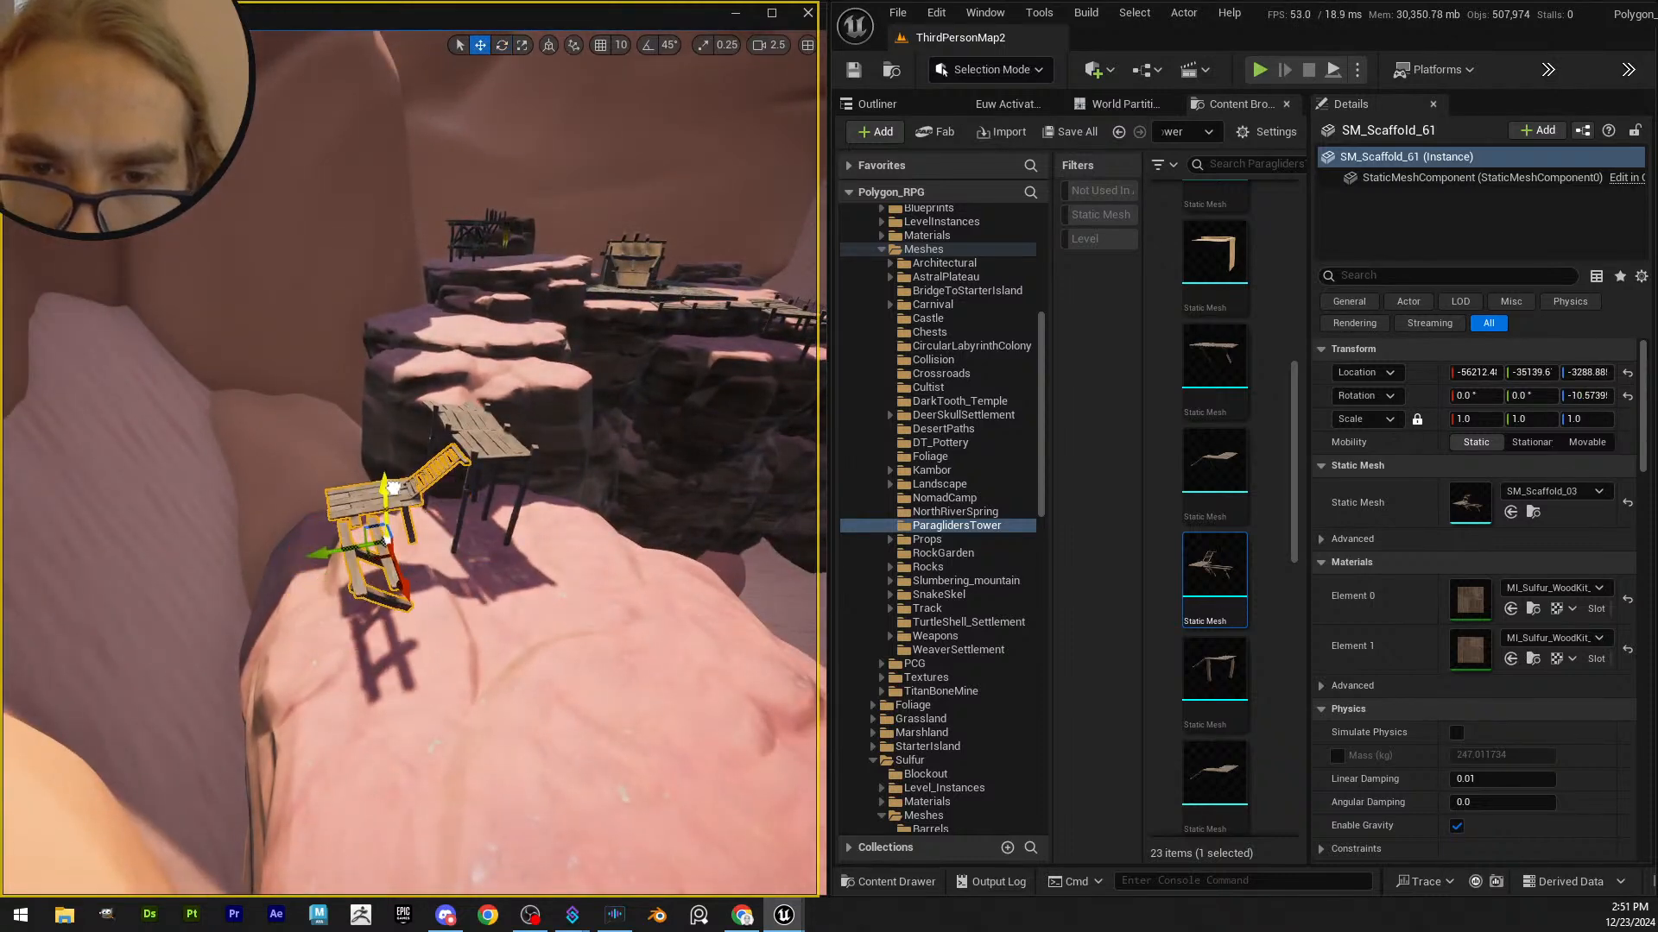
{"action": "left_click_drag", "start_coordinate": [387, 479], "coordinate": [387, 489]}
{"action": "right_click_drag", "start_coordinate": [388, 489], "coordinate": [432, 732]}
{"action": "key", "text": "w"}
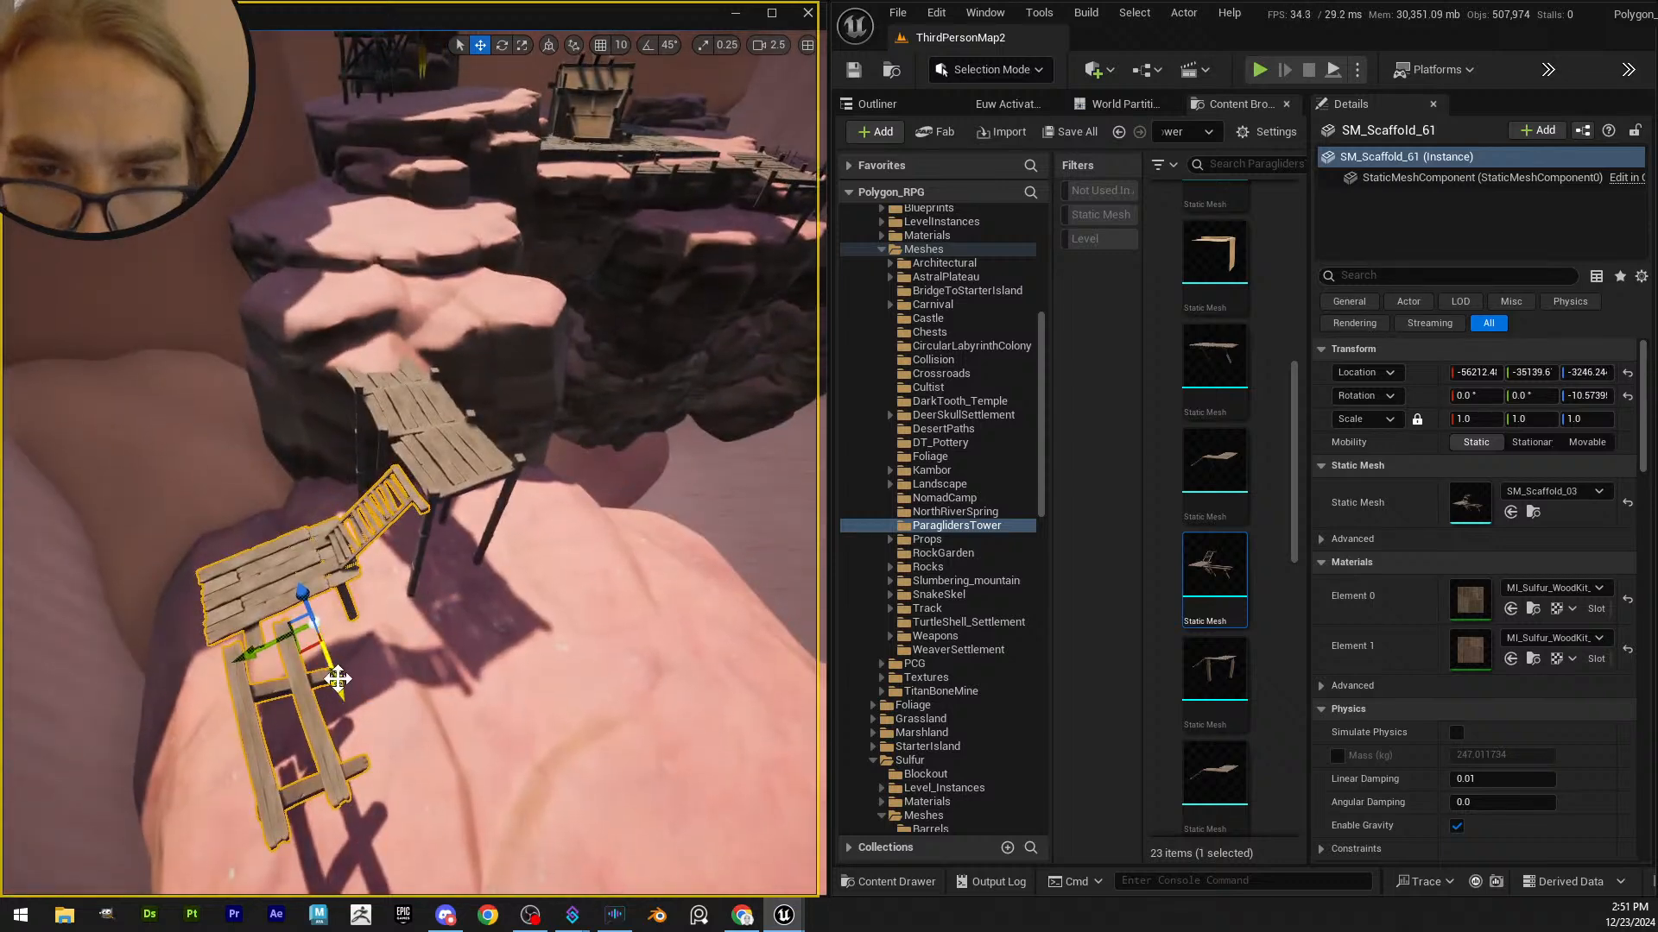
{"action": "left_click_drag", "start_coordinate": [333, 677], "coordinate": [263, 637]}
{"action": "key", "text": "w"}
{"action": "right_click_drag", "start_coordinate": [338, 671], "coordinate": [352, 635]}
{"action": "scroll", "coordinate": [346, 587], "scroll_direction": "down", "scroll_amount": 3}
- Try the SM_Scaffold_04 mesh on the rock below the raised scaffold, rotated about -9.5° and shifted toward its ramp
{"action": "key", "text": "e"}
{"action": "left_click_drag", "start_coordinate": [1237, 715], "coordinate": [418, 593]}
{"action": "right_click_drag", "start_coordinate": [507, 604], "coordinate": [501, 587]}
{"action": "key", "text": "q"}
{"action": "mouse_move", "coordinate": [434, 349]}
{"action": "left_mouse_down"}
{"action": "mouse_move", "coordinate": [433, 371]}
{"action": "mouse_move", "coordinate": [439, 357]}
{"action": "left_mouse_up"}
{"action": "right_click_drag", "start_coordinate": [472, 374], "coordinate": [471, 423]}
{"action": "key", "text": "e"}
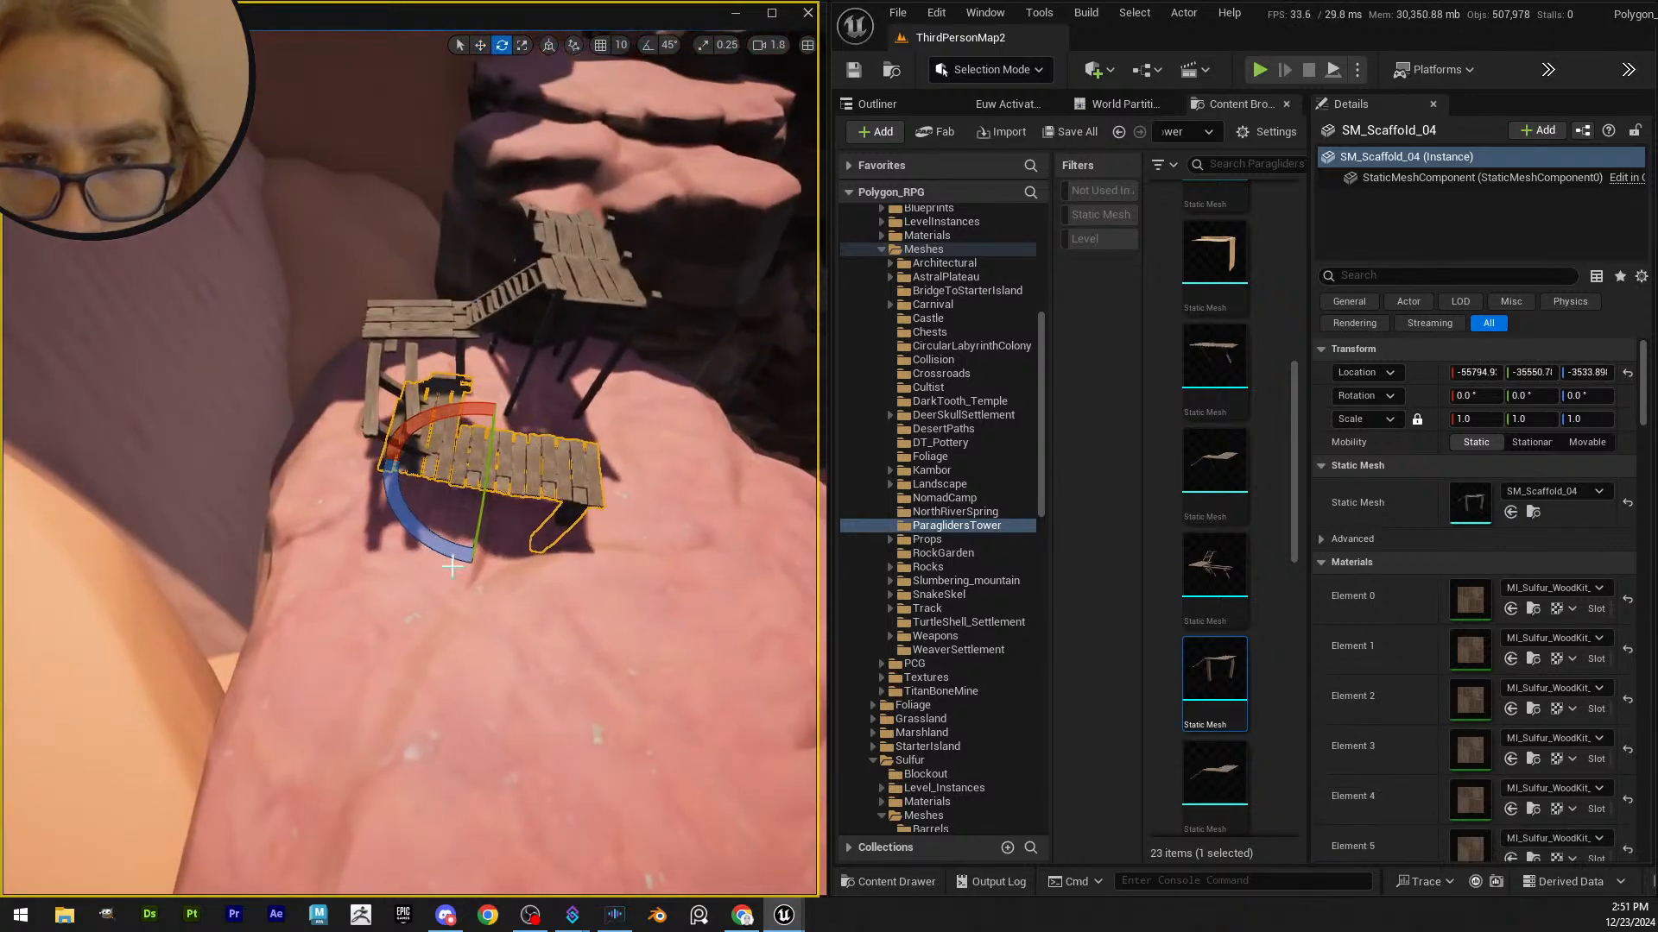
{"action": "left_click_drag", "start_coordinate": [421, 533], "coordinate": [437, 543]}
{"action": "key", "text": "w"}
{"action": "left_click_drag", "start_coordinate": [429, 472], "coordinate": [440, 472]}
{"action": "right_click_drag", "start_coordinate": [655, 482], "coordinate": [690, 484]}
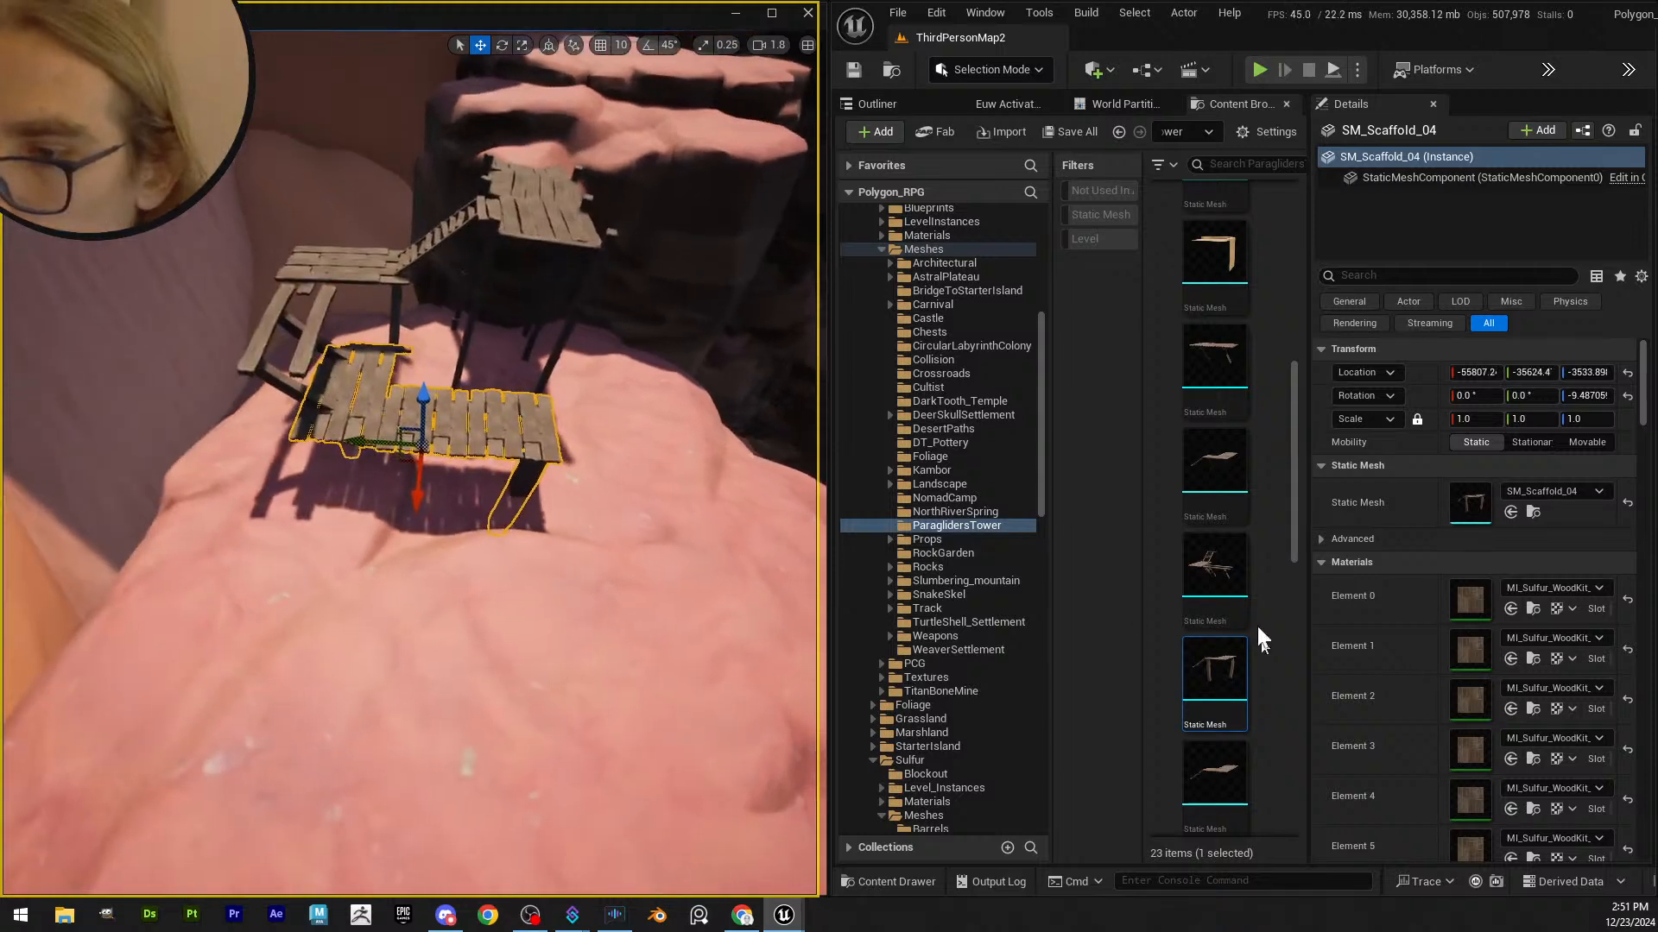
- Try other scaffold meshes, including SM_Scaffold_07, in front of the lower platform and remove each one again
{"action": "scroll", "coordinate": [1244, 703], "scroll_direction": "down", "scroll_amount": 1}
{"action": "left_click_drag", "start_coordinate": [1230, 688], "coordinate": [563, 584]}
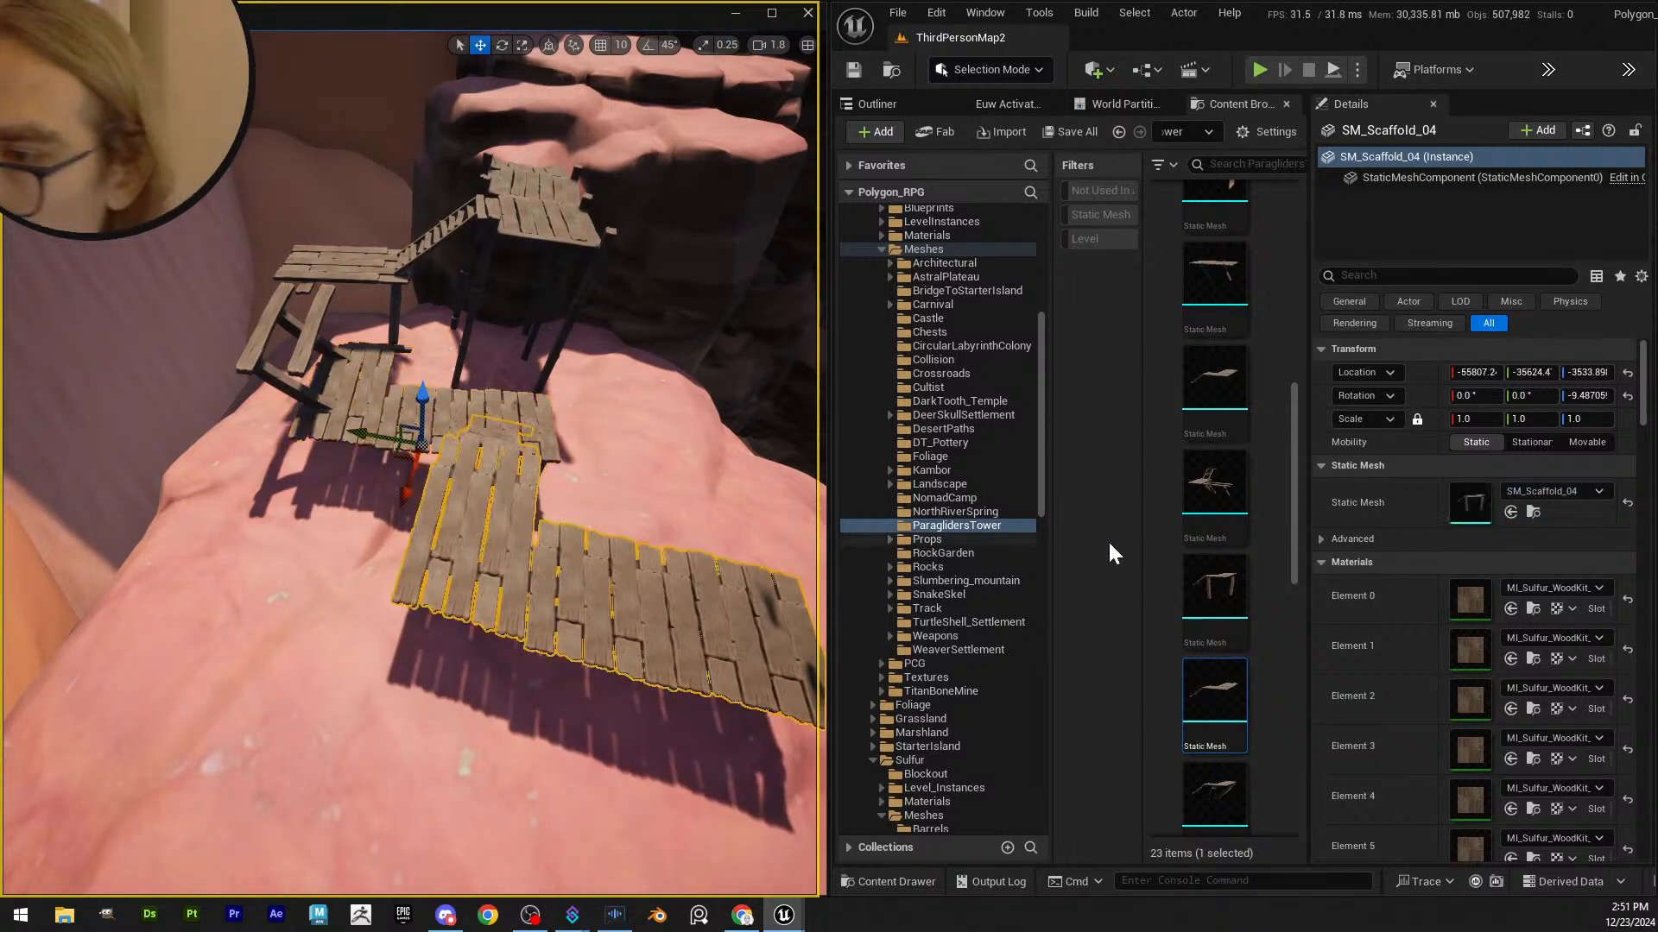
{"action": "key", "text": "ctrl+z"}
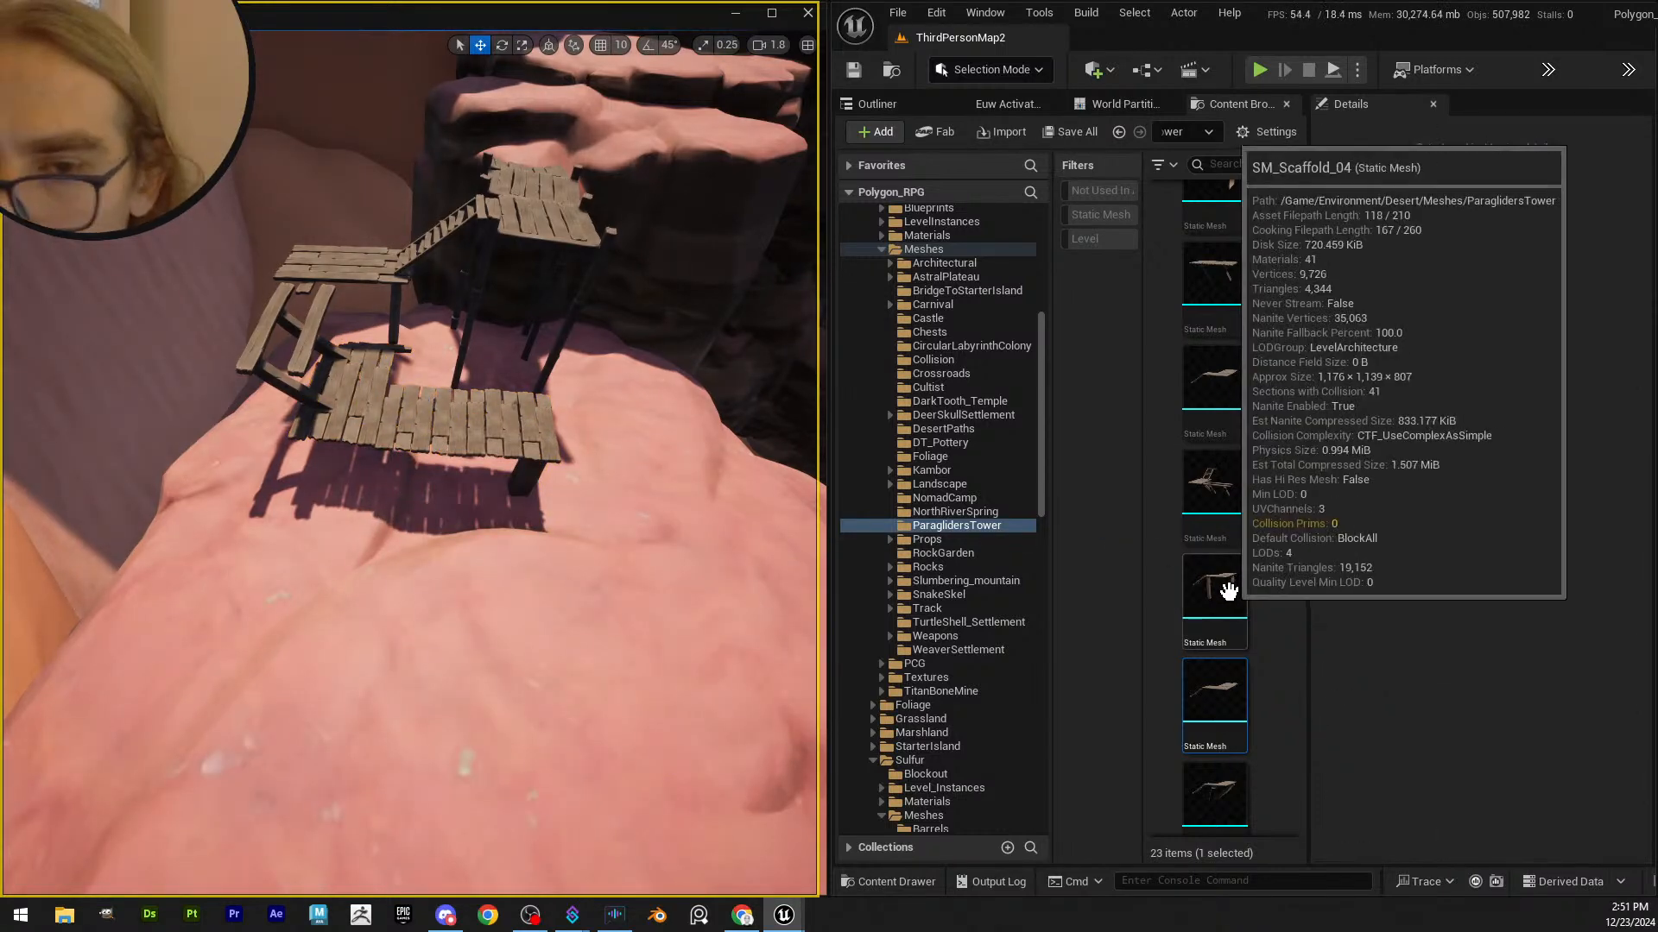
{"action": "scroll", "coordinate": [1247, 362], "scroll_direction": "down", "scroll_amount": 2}
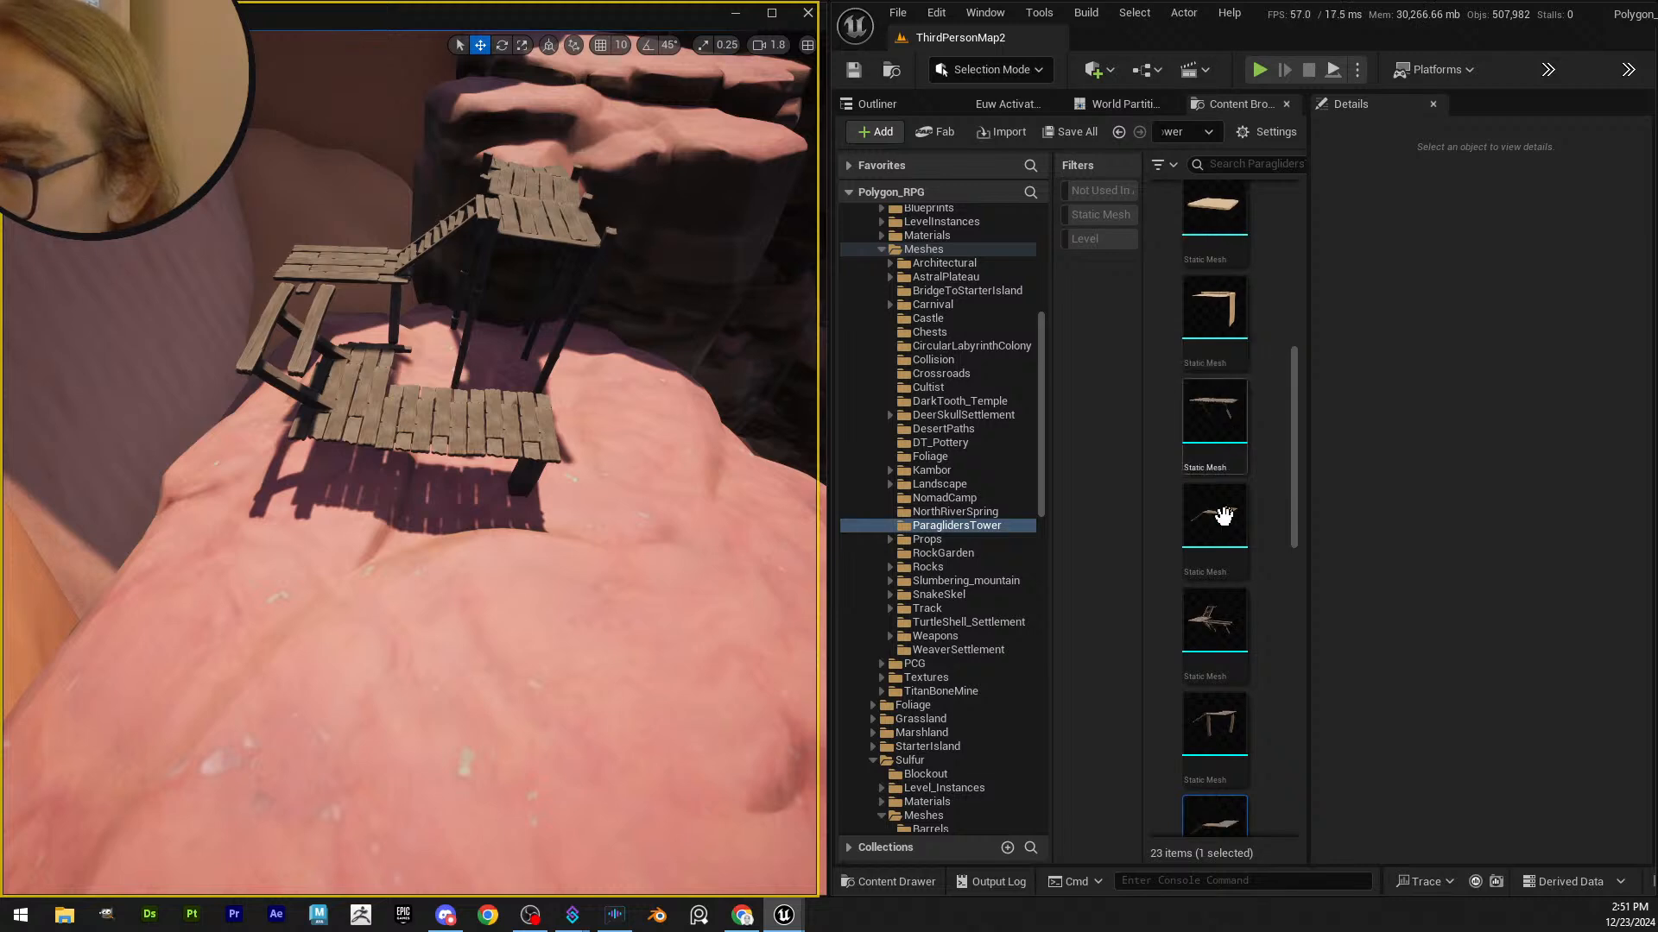
{"action": "scroll", "coordinate": [1278, 643], "scroll_direction": "down", "scroll_amount": 1}
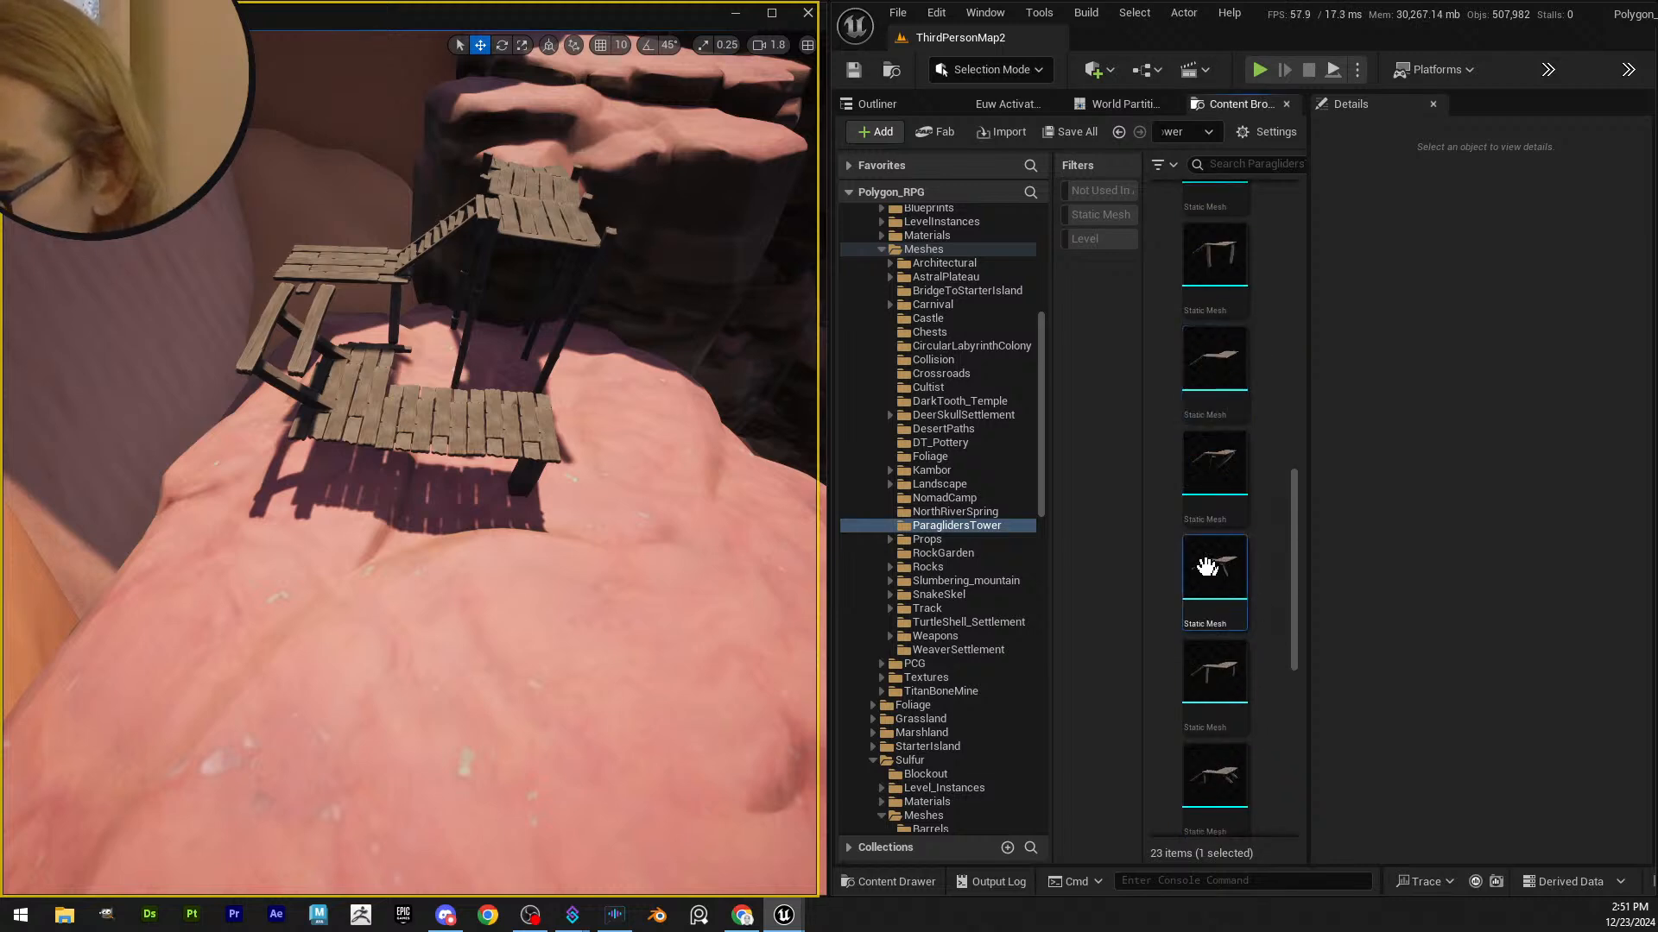
{"action": "left_click_drag", "start_coordinate": [1206, 565], "coordinate": [516, 589]}
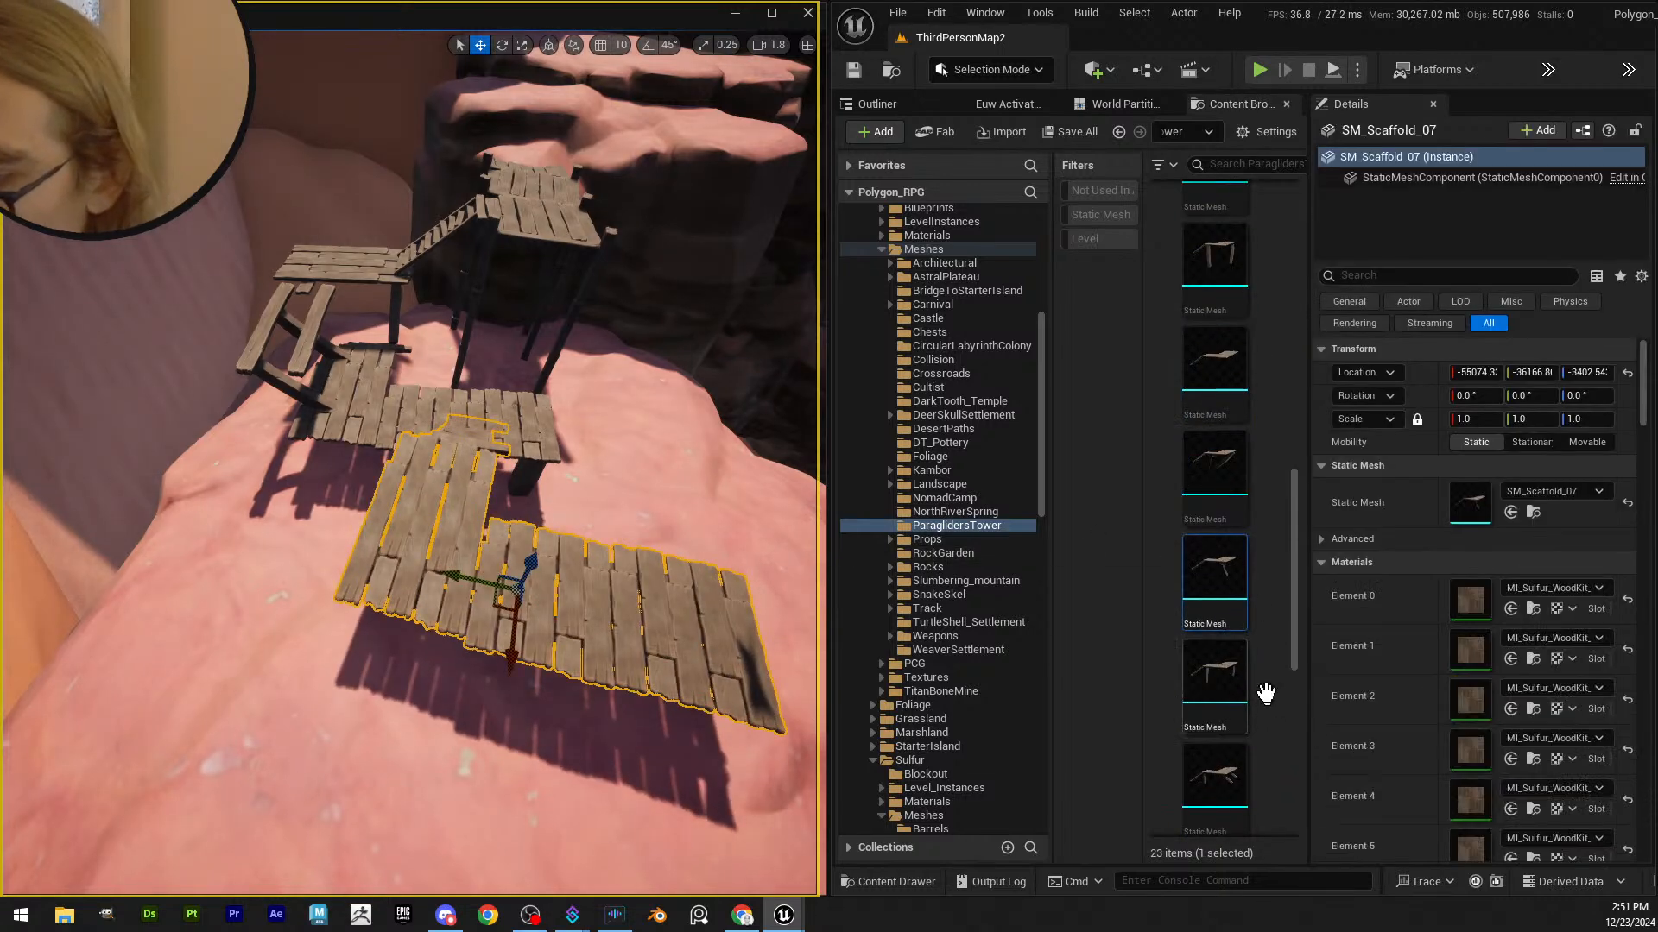
{"action": "key", "text": "ctrl+z"}
{"action": "left_click_drag", "start_coordinate": [568, 541], "coordinate": [521, 672]}
{"action": "key", "text": "Delete"}
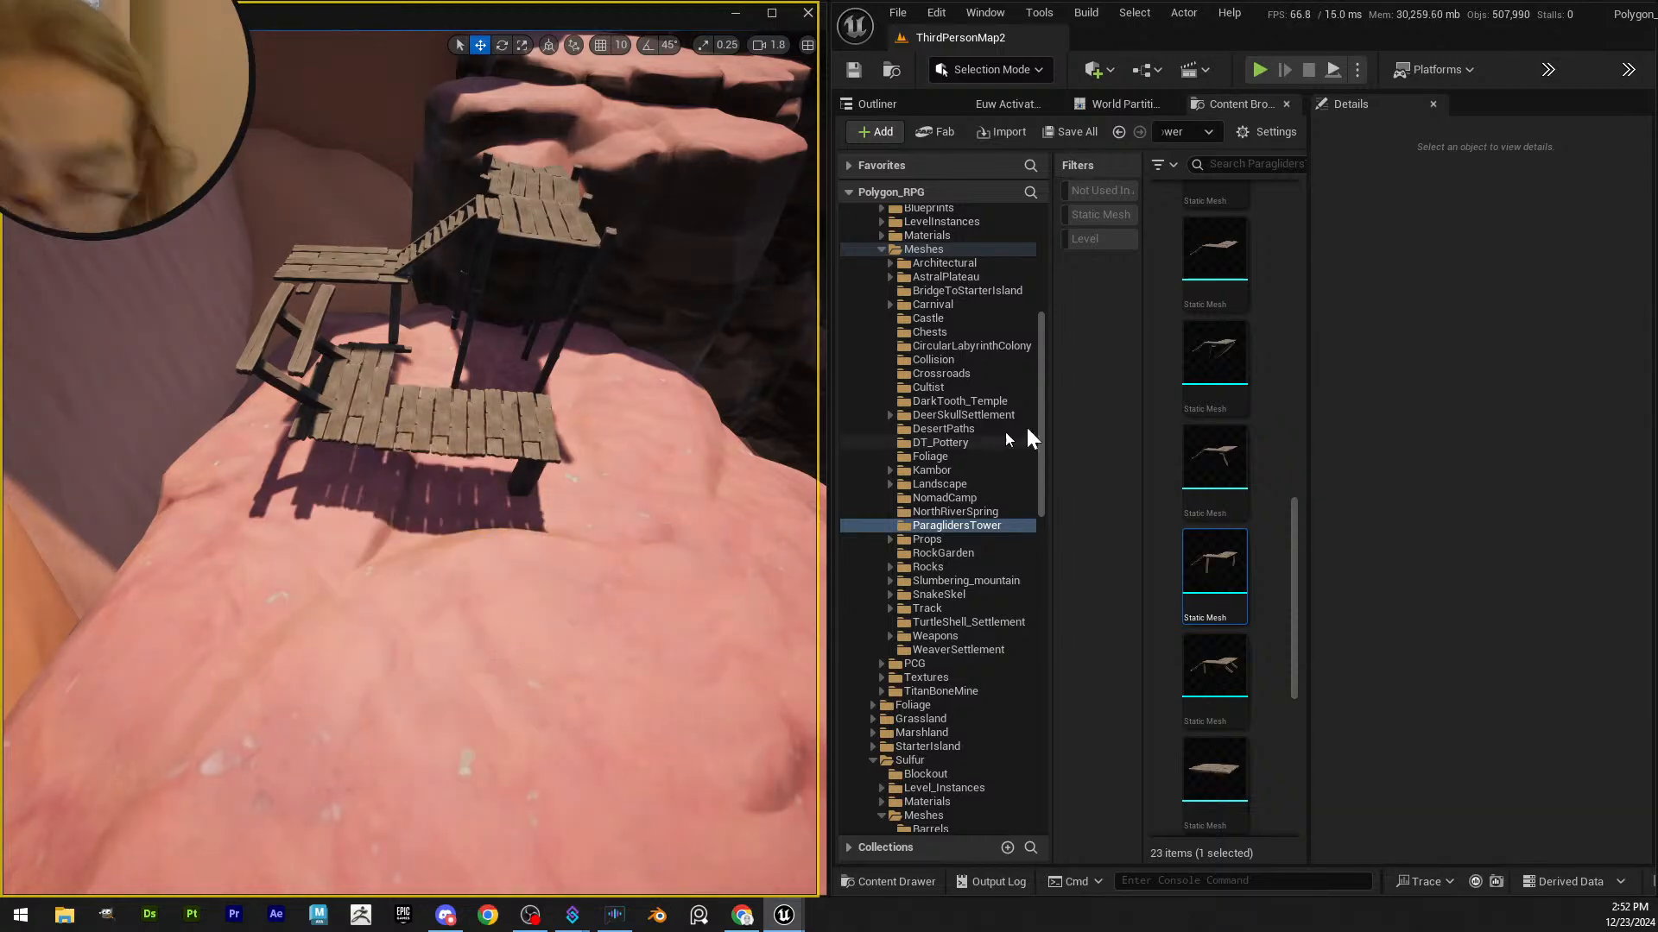
- Place the SM_Scaffold_08 mesh on the pink rock, rotate it about 170° and delete the SM_Scaffold_04 piece behind it
{"action": "left_click_drag", "start_coordinate": [1166, 557], "coordinate": [497, 596]}
{"action": "key", "text": "e"}
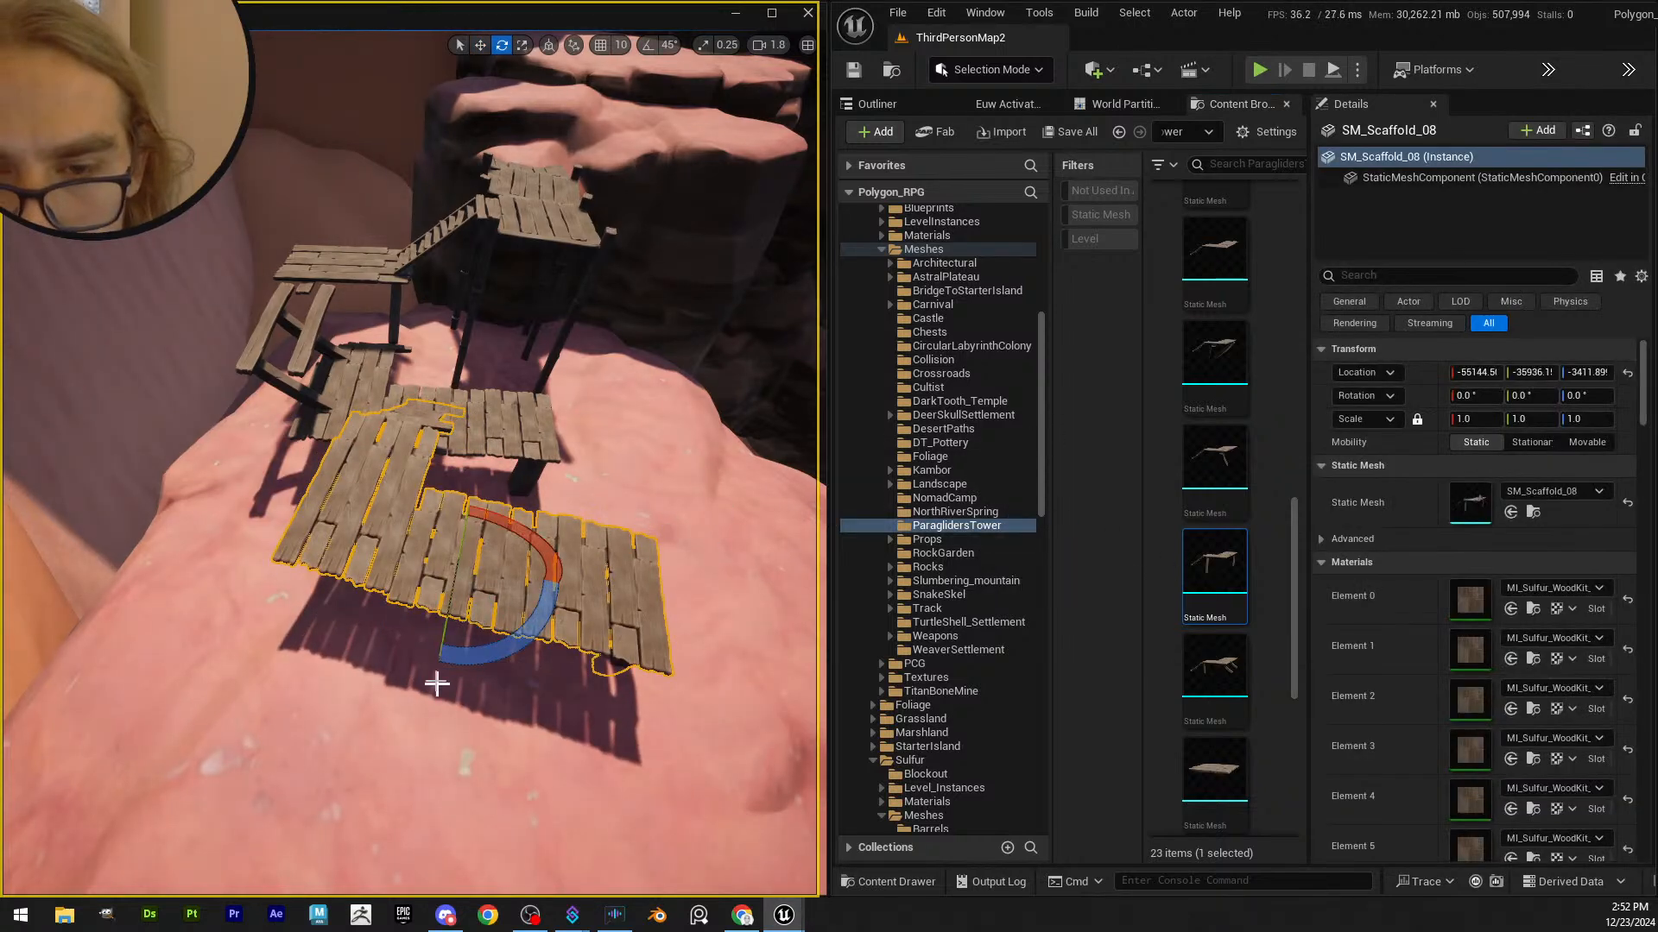
{"action": "left_click_drag", "start_coordinate": [437, 672], "coordinate": [497, 483]}
{"action": "right_click_drag", "start_coordinate": [509, 488], "coordinate": [618, 396]}
{"action": "left_click", "coordinate": [637, 448]}
{"action": "left_click", "coordinate": [623, 485]}
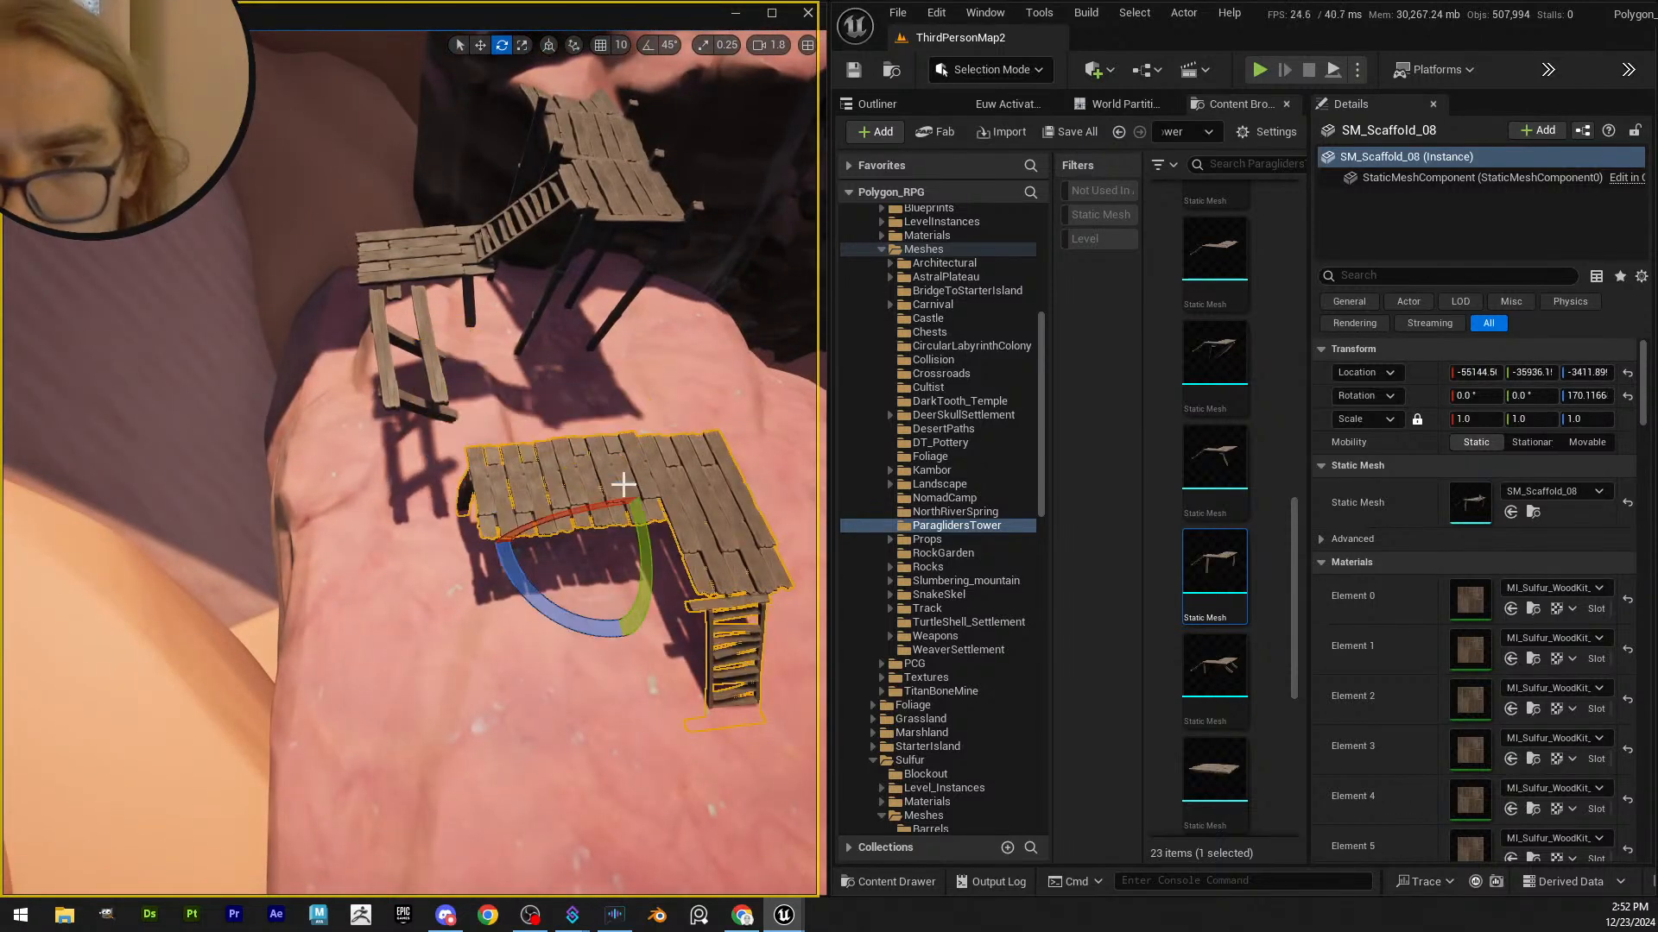
- Move the laddered scaffold up against the raised scaffold's ramp and lower it toward the rock surface
{"action": "left_click_drag", "start_coordinate": [593, 546], "coordinate": [497, 377]}
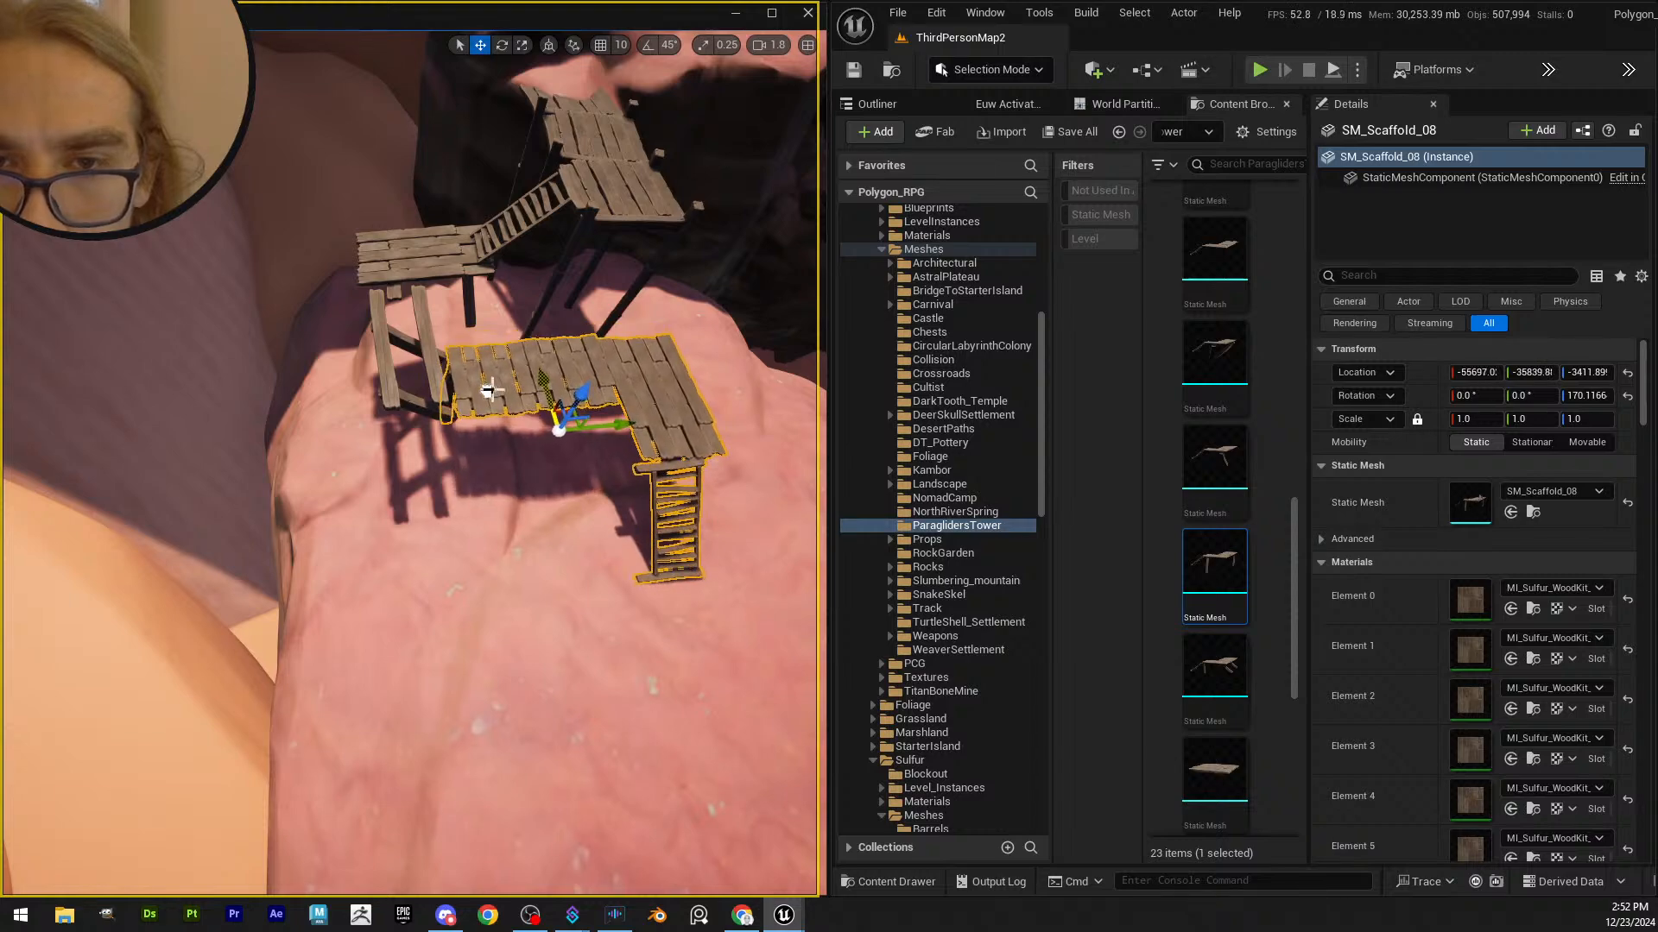
{"action": "left_click_drag", "start_coordinate": [594, 433], "coordinate": [576, 432]}
{"action": "right_click_drag", "start_coordinate": [576, 431], "coordinate": [461, 355]}
{"action": "key", "text": "w"}
{"action": "key", "text": "w"}
{"action": "left_click_drag", "start_coordinate": [461, 355], "coordinate": [469, 395]}
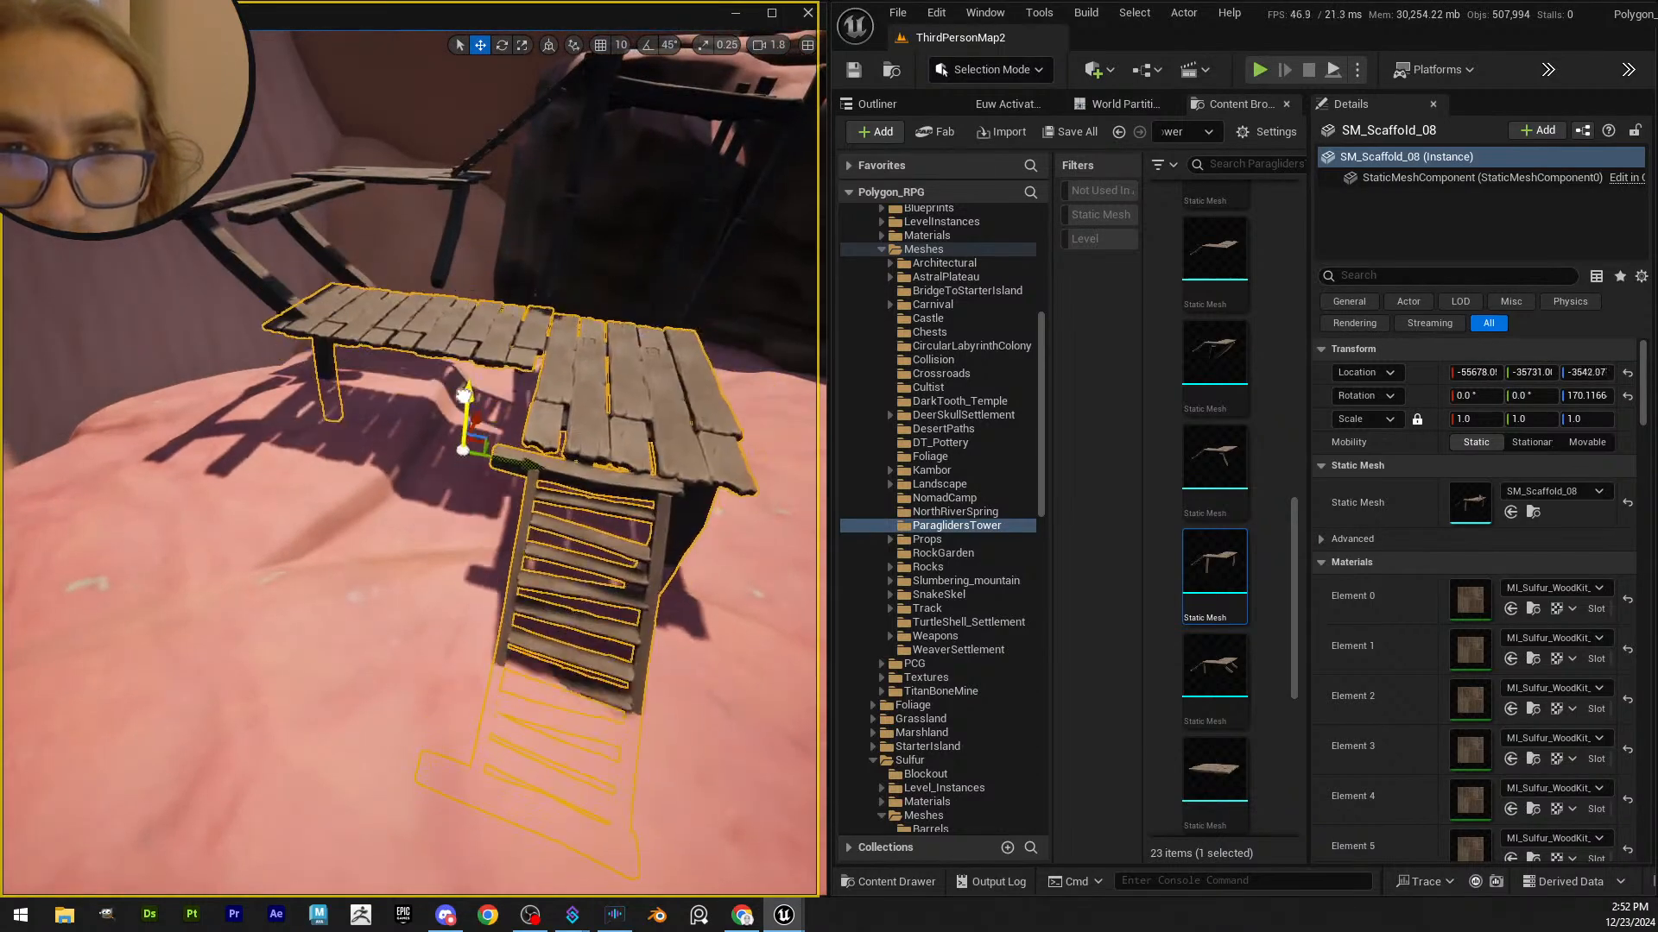
- Fine-tune the laddered scaffold's position and height so its deck meets the ramp and its ladder sinks into the rock
{"action": "key", "text": "e"}
{"action": "right_click_drag", "start_coordinate": [469, 395], "coordinate": [480, 466]}
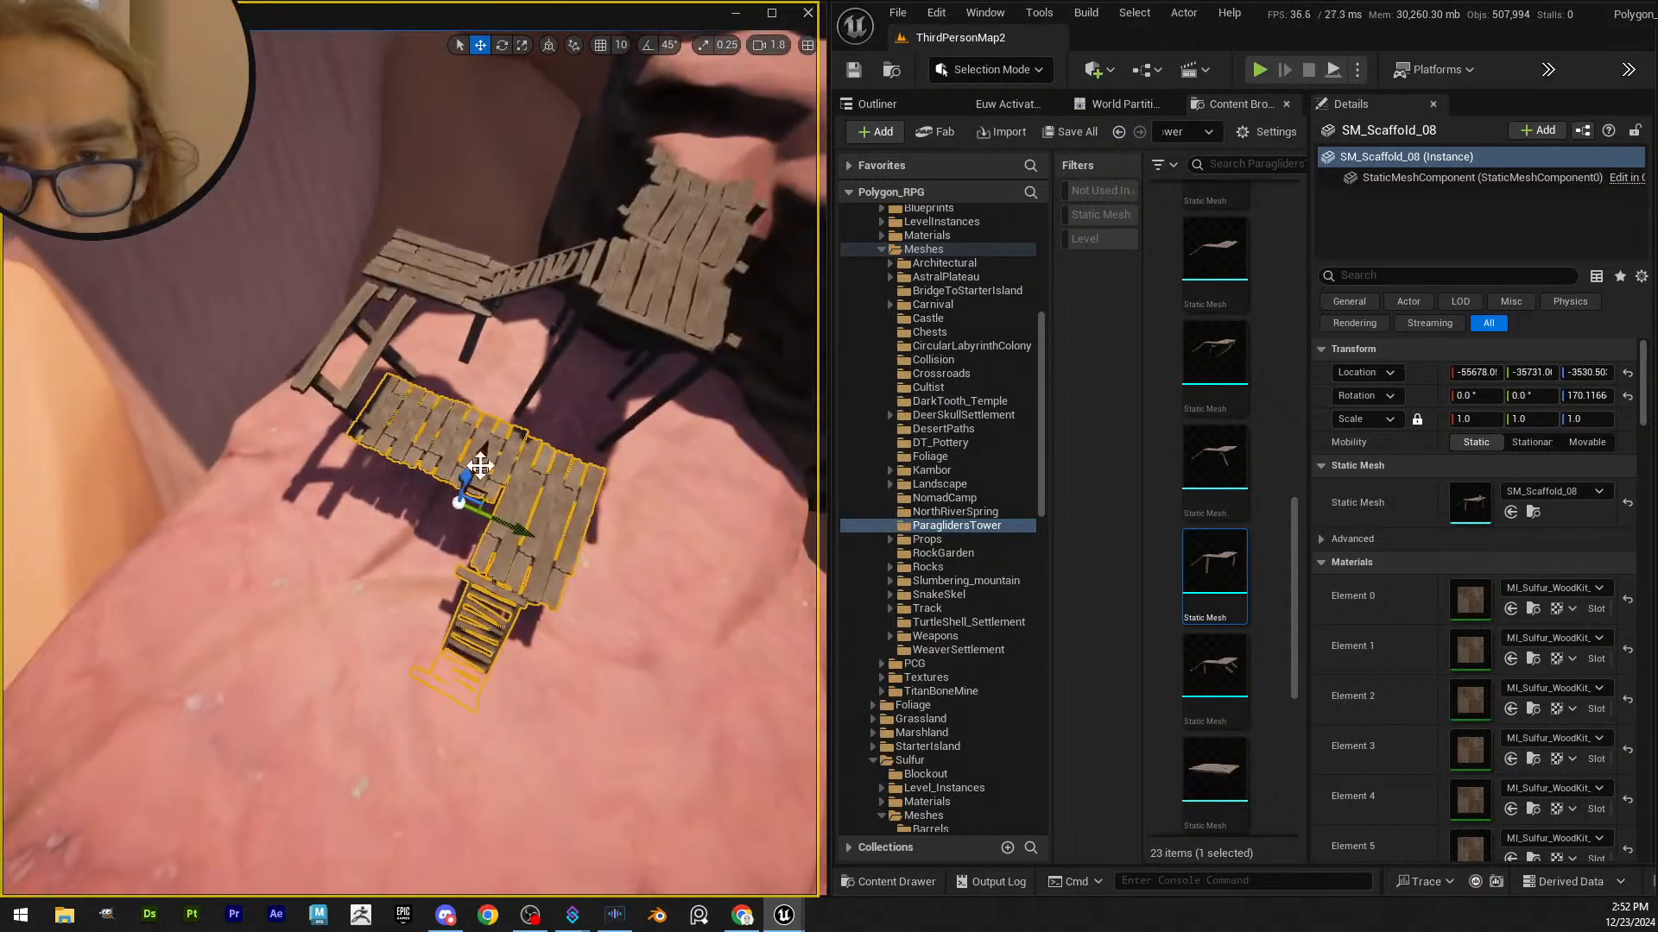
{"action": "left_click_drag", "start_coordinate": [491, 444], "coordinate": [487, 450]}
{"action": "key", "text": "q"}
{"action": "right_click_drag", "start_coordinate": [487, 450], "coordinate": [470, 358]}
{"action": "scroll", "coordinate": [475, 415], "scroll_direction": "down", "scroll_amount": 3}
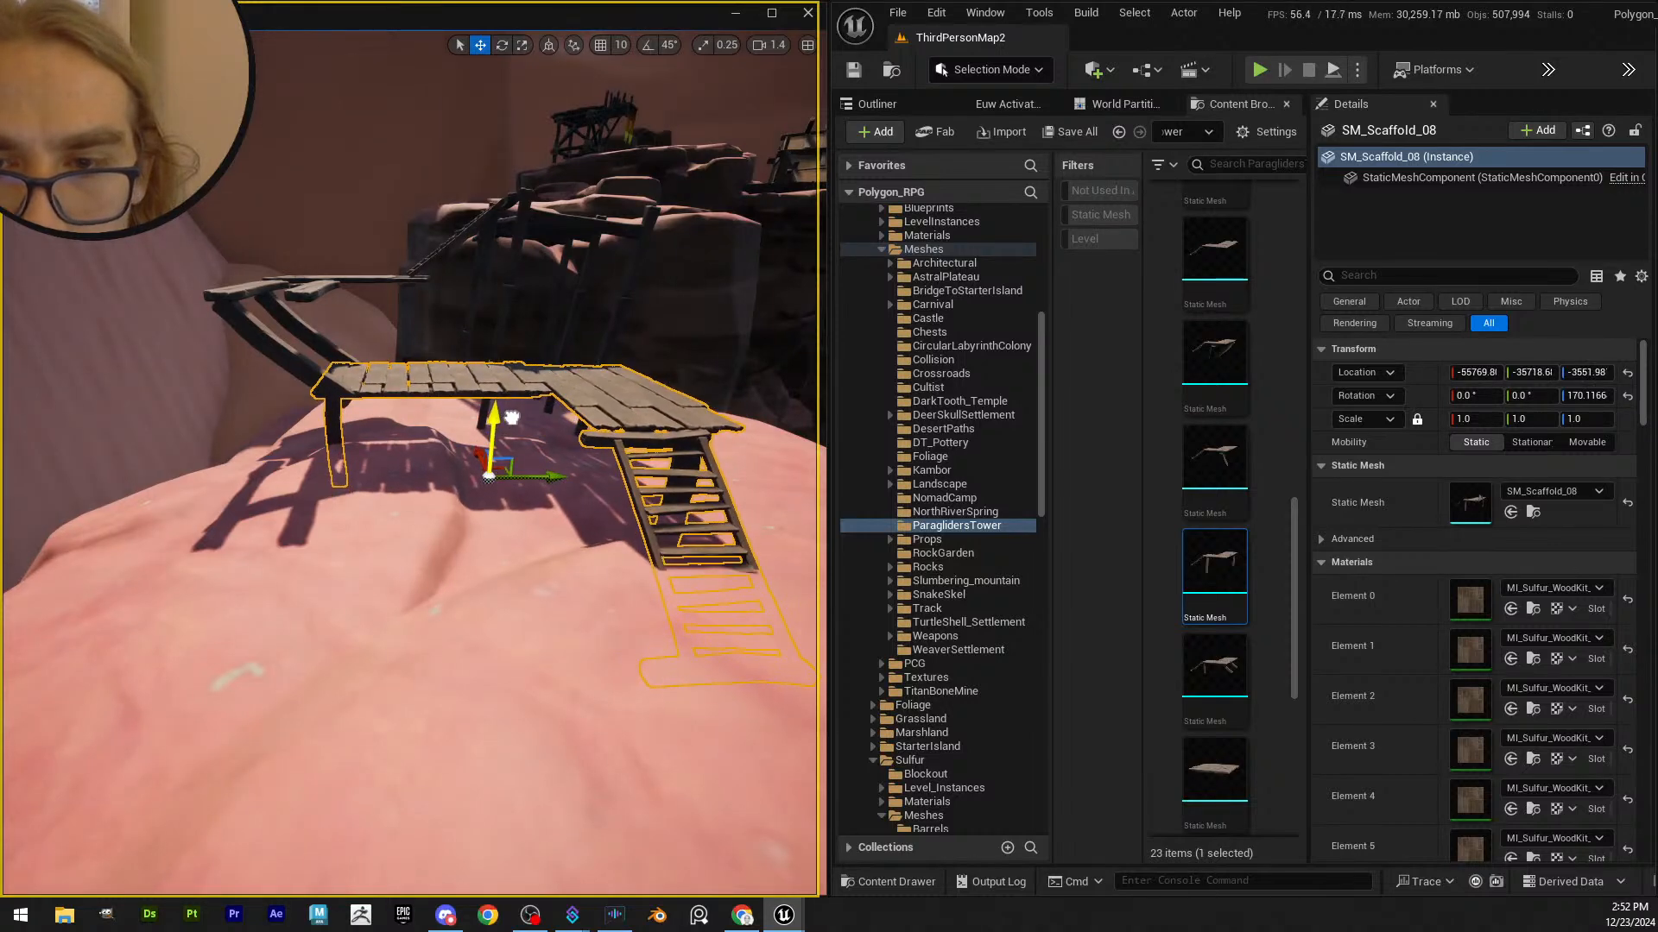
{"action": "key", "text": "Escape"}
- Lower the laddered scaffold slightly toward the pink rock and clear the selection
{"action": "right_click_drag", "start_coordinate": [520, 421], "coordinate": [565, 511]}
{"action": "key", "text": "e"}
{"action": "left_click", "coordinate": [444, 458]}
{"action": "right_click_drag", "start_coordinate": [444, 458], "coordinate": [455, 448]}
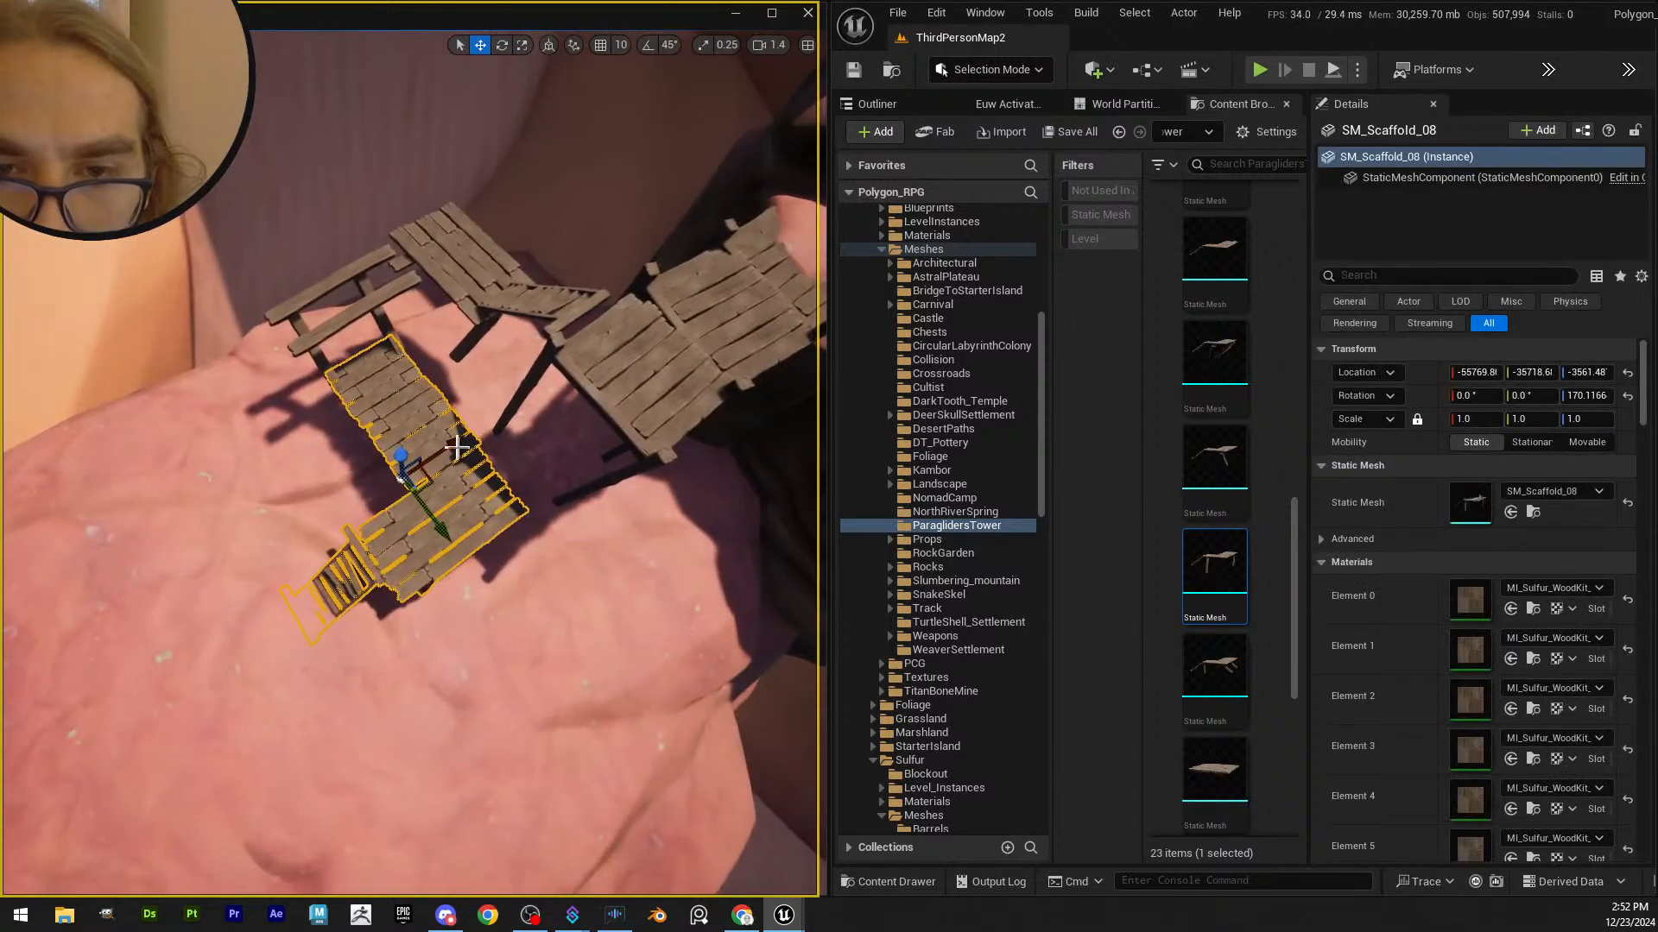
{"action": "key", "text": "Escape"}
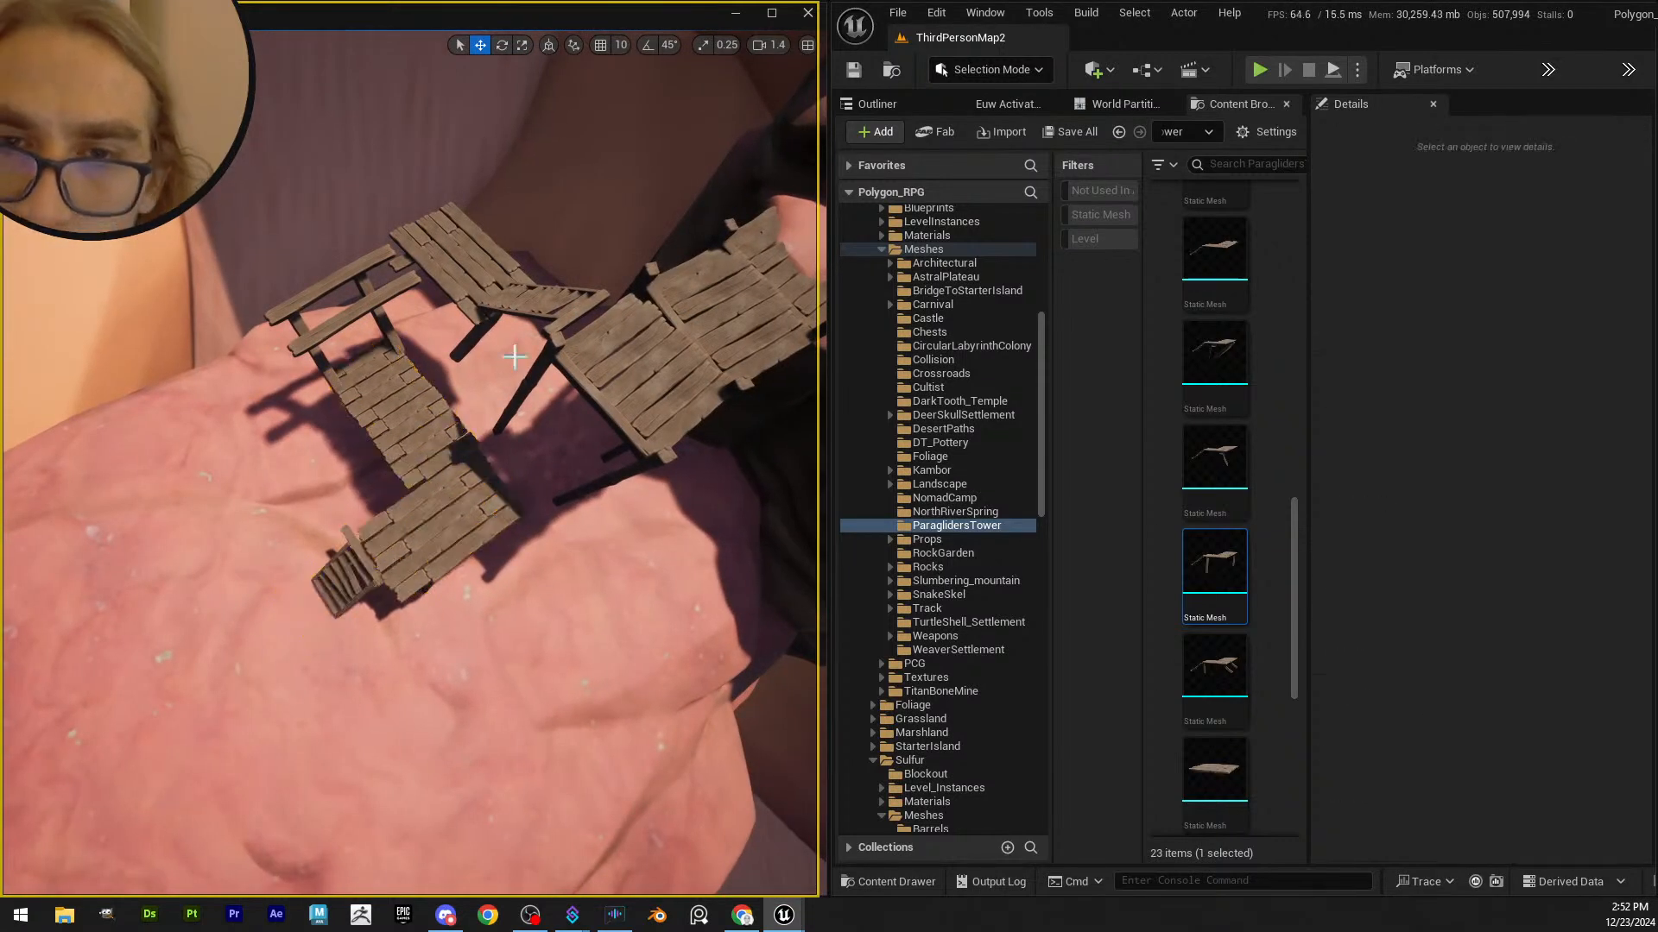
- Select the raised ramp scaffold together with the laddered scaffold and lower both about 50 units toward the rock
{"action": "left_click", "coordinate": [406, 297]}
{"action": "left_click", "coordinate": [444, 462], "text": "ctrl"}
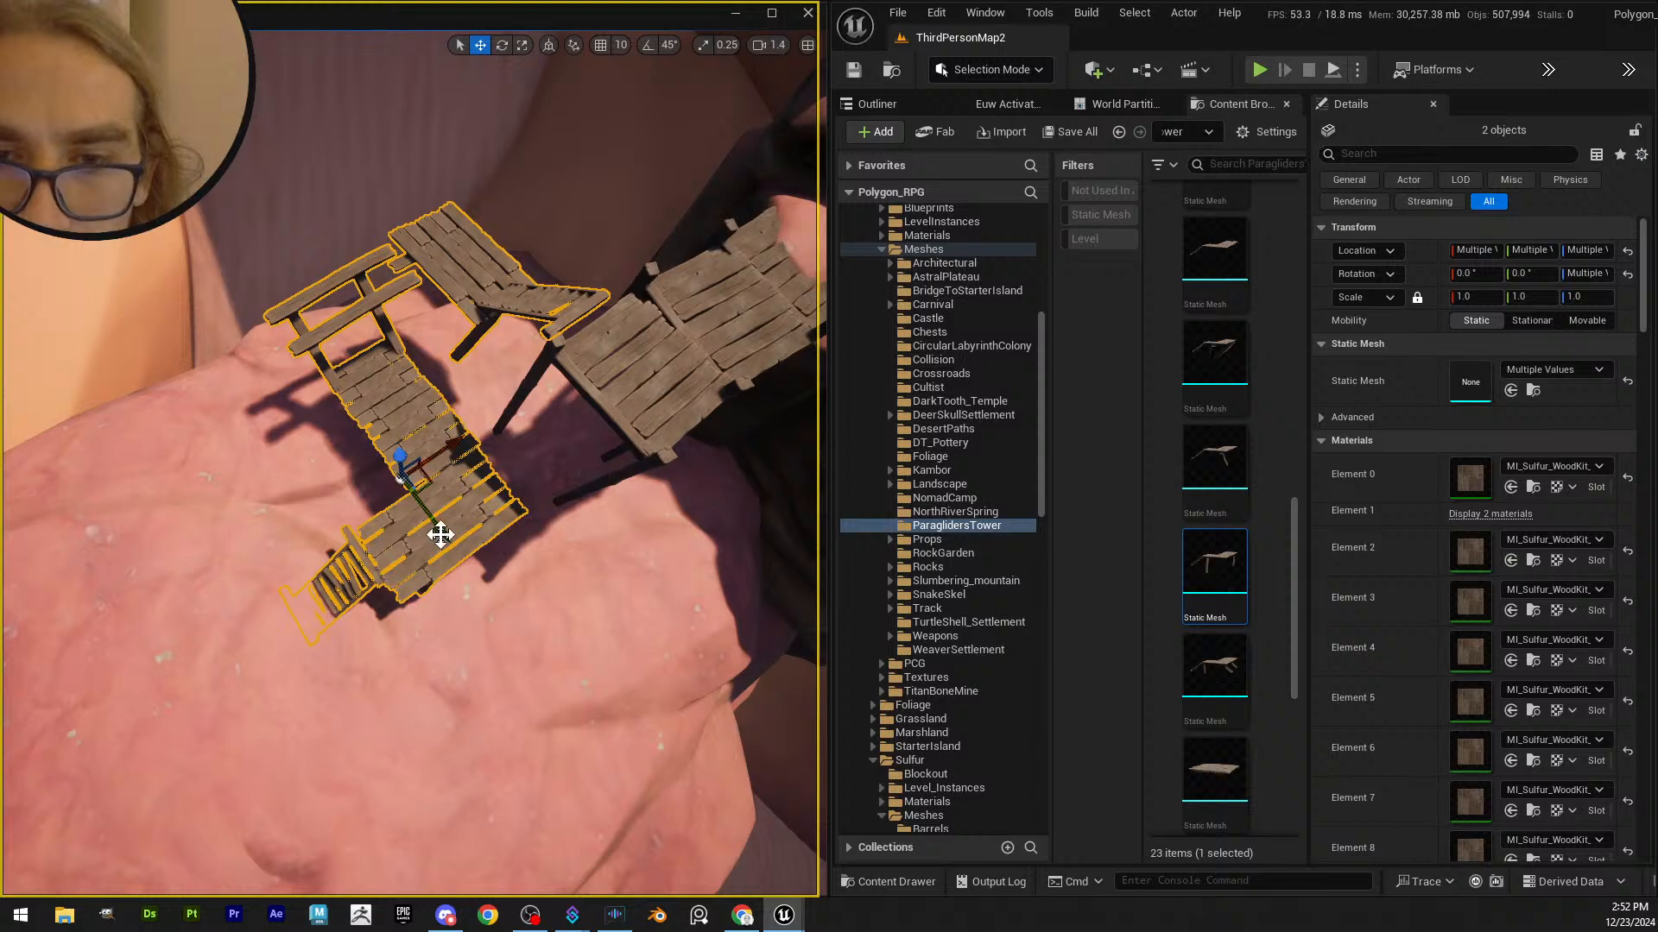
{"action": "right_click_drag", "start_coordinate": [445, 539], "coordinate": [406, 495]}
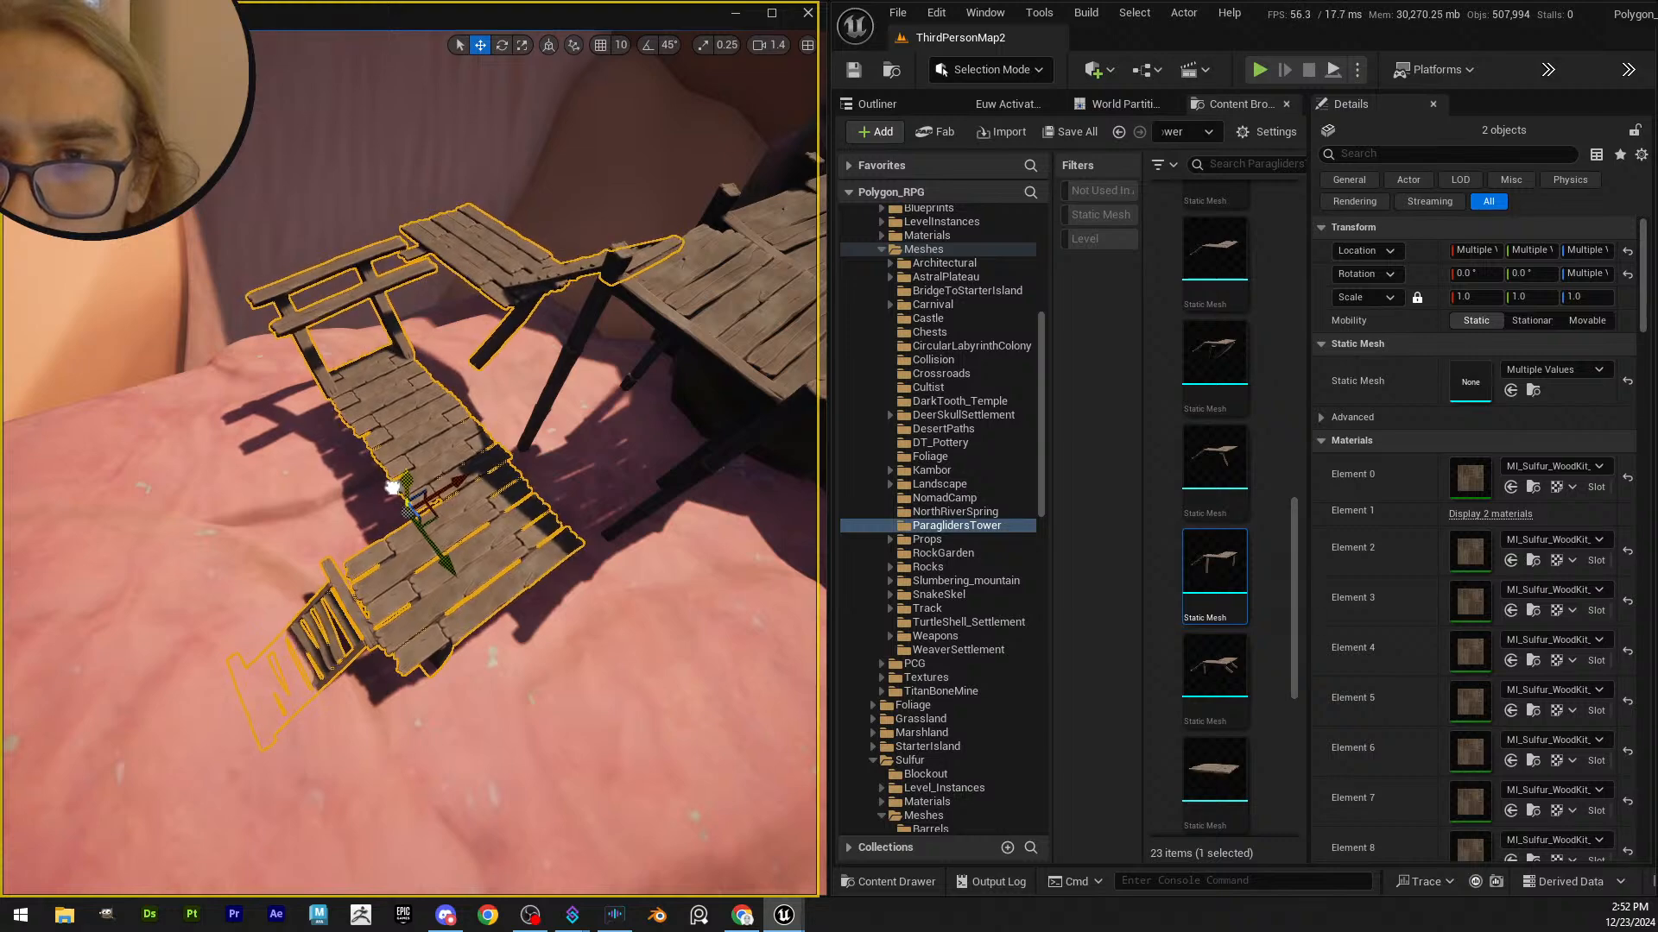
{"action": "key", "text": "Escape"}
- Inspect the scaffold's supports on the pink rock and its surroundings, and save the level
{"action": "right_click_drag", "start_coordinate": [477, 566], "coordinate": [591, 497]}
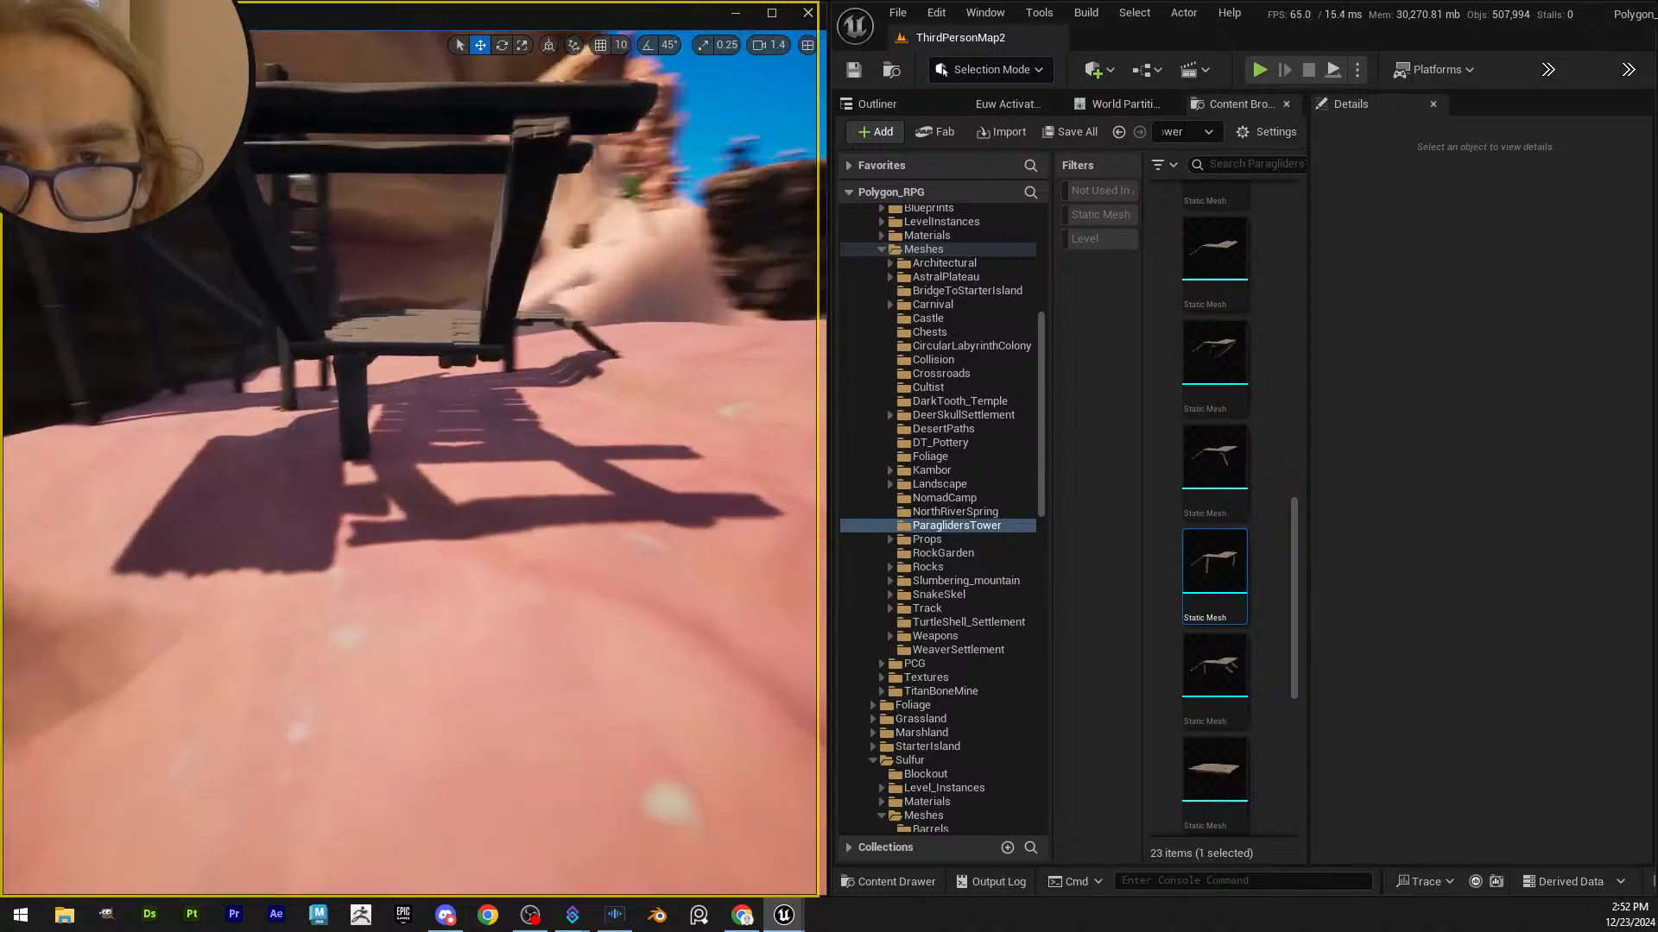
{"action": "left_click", "coordinate": [389, 393]}
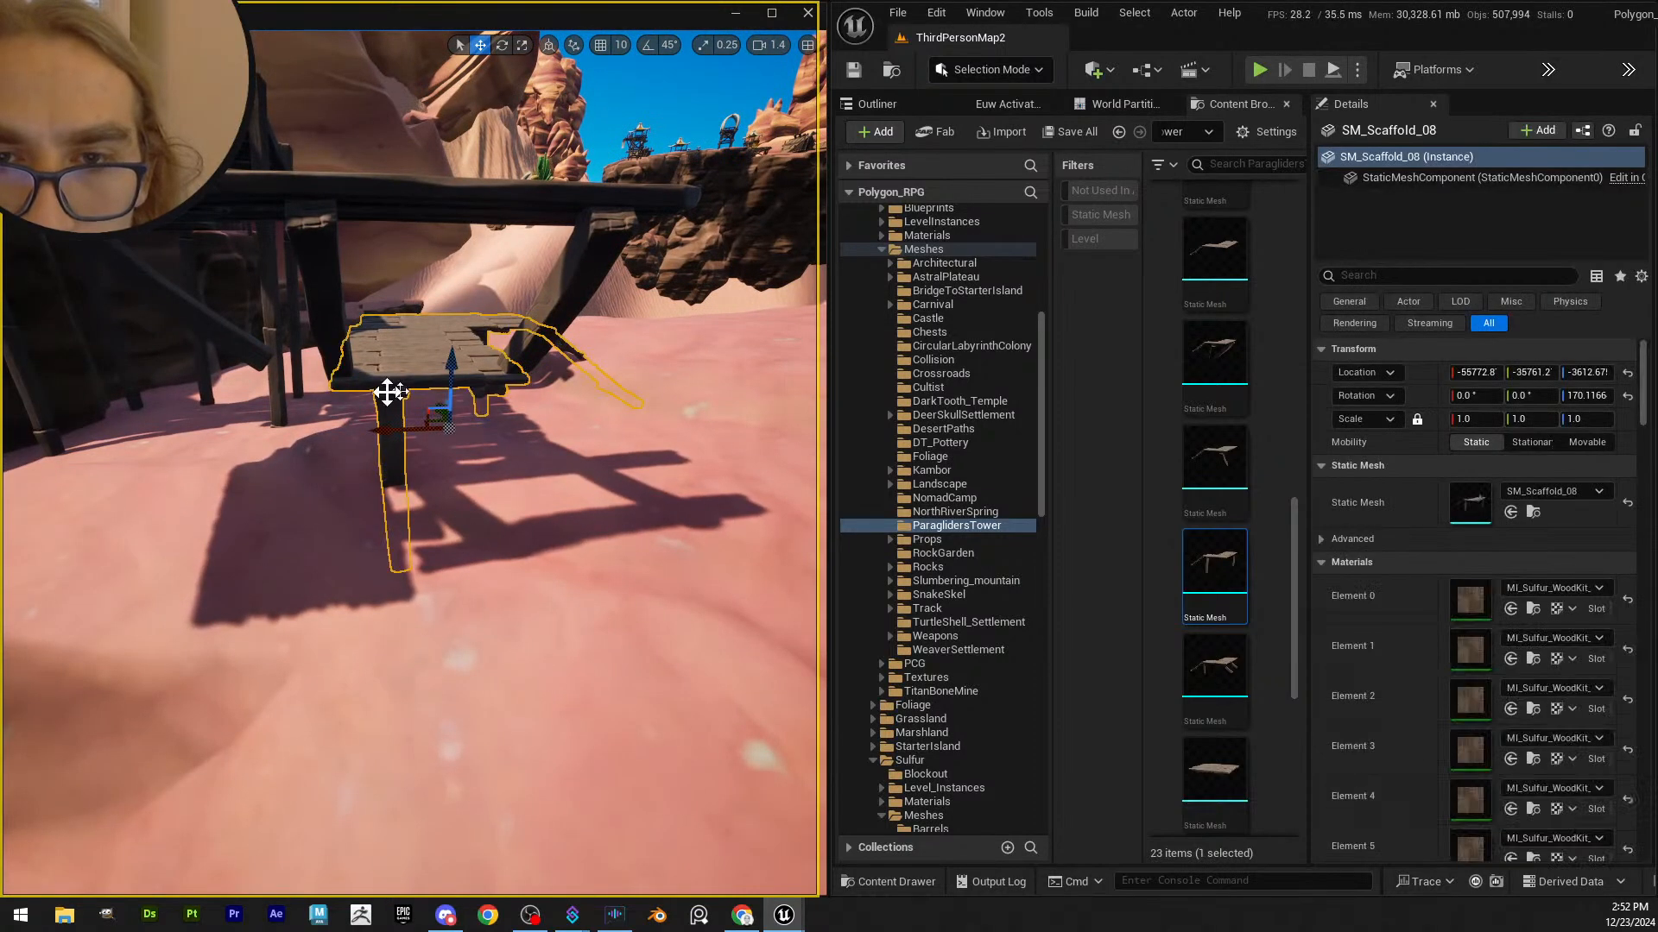
{"action": "key", "text": "Escape"}
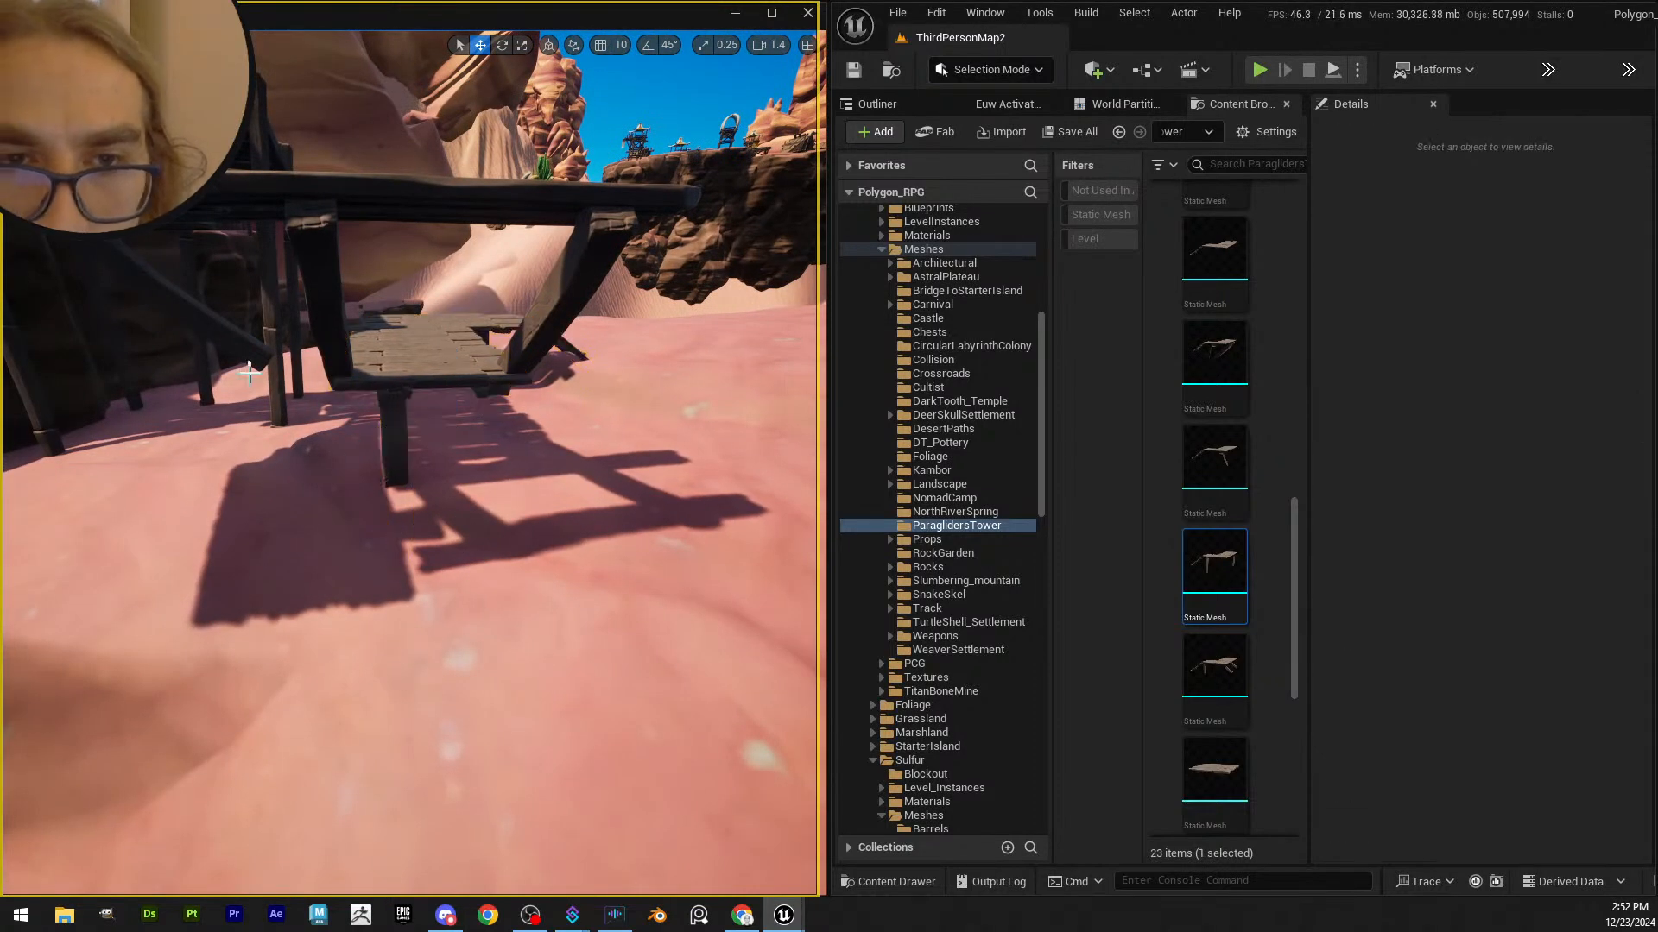
{"action": "right_click_drag", "start_coordinate": [281, 410], "coordinate": [240, 412]}
{"action": "right_click_drag", "start_coordinate": [588, 394], "coordinate": [628, 366]}
{"action": "right_click_drag", "start_coordinate": [411, 463], "coordinate": [691, 461]}
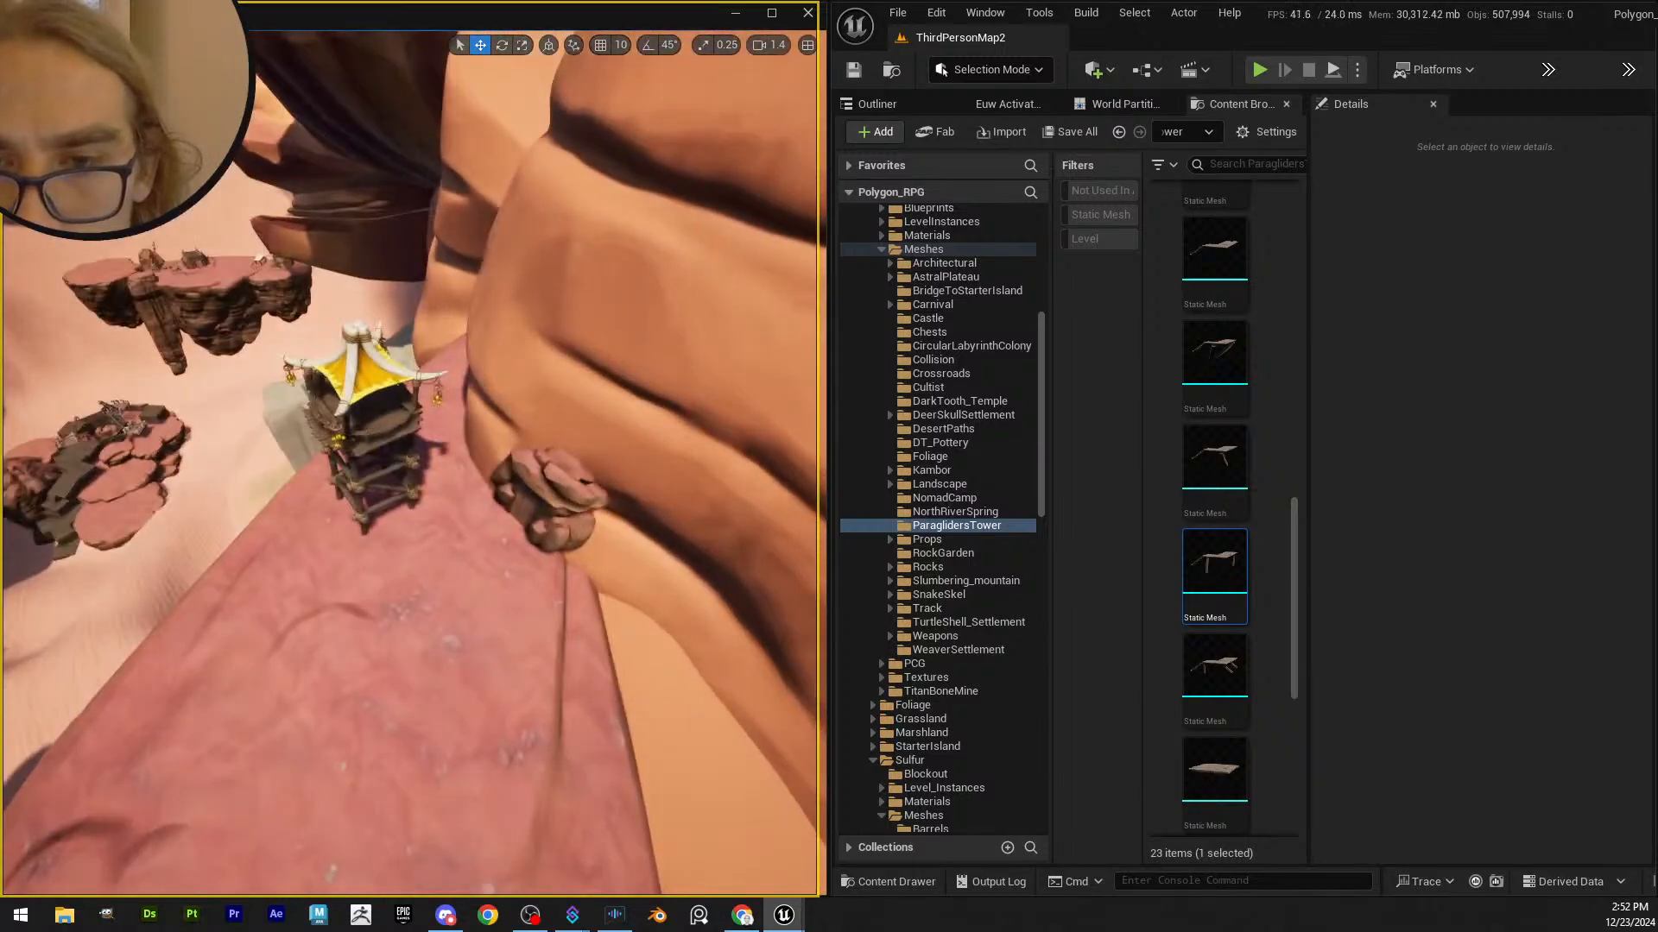
{"action": "right_click_drag", "start_coordinate": [499, 474], "coordinate": [337, 436]}
{"action": "key", "text": "ctrl+s"}
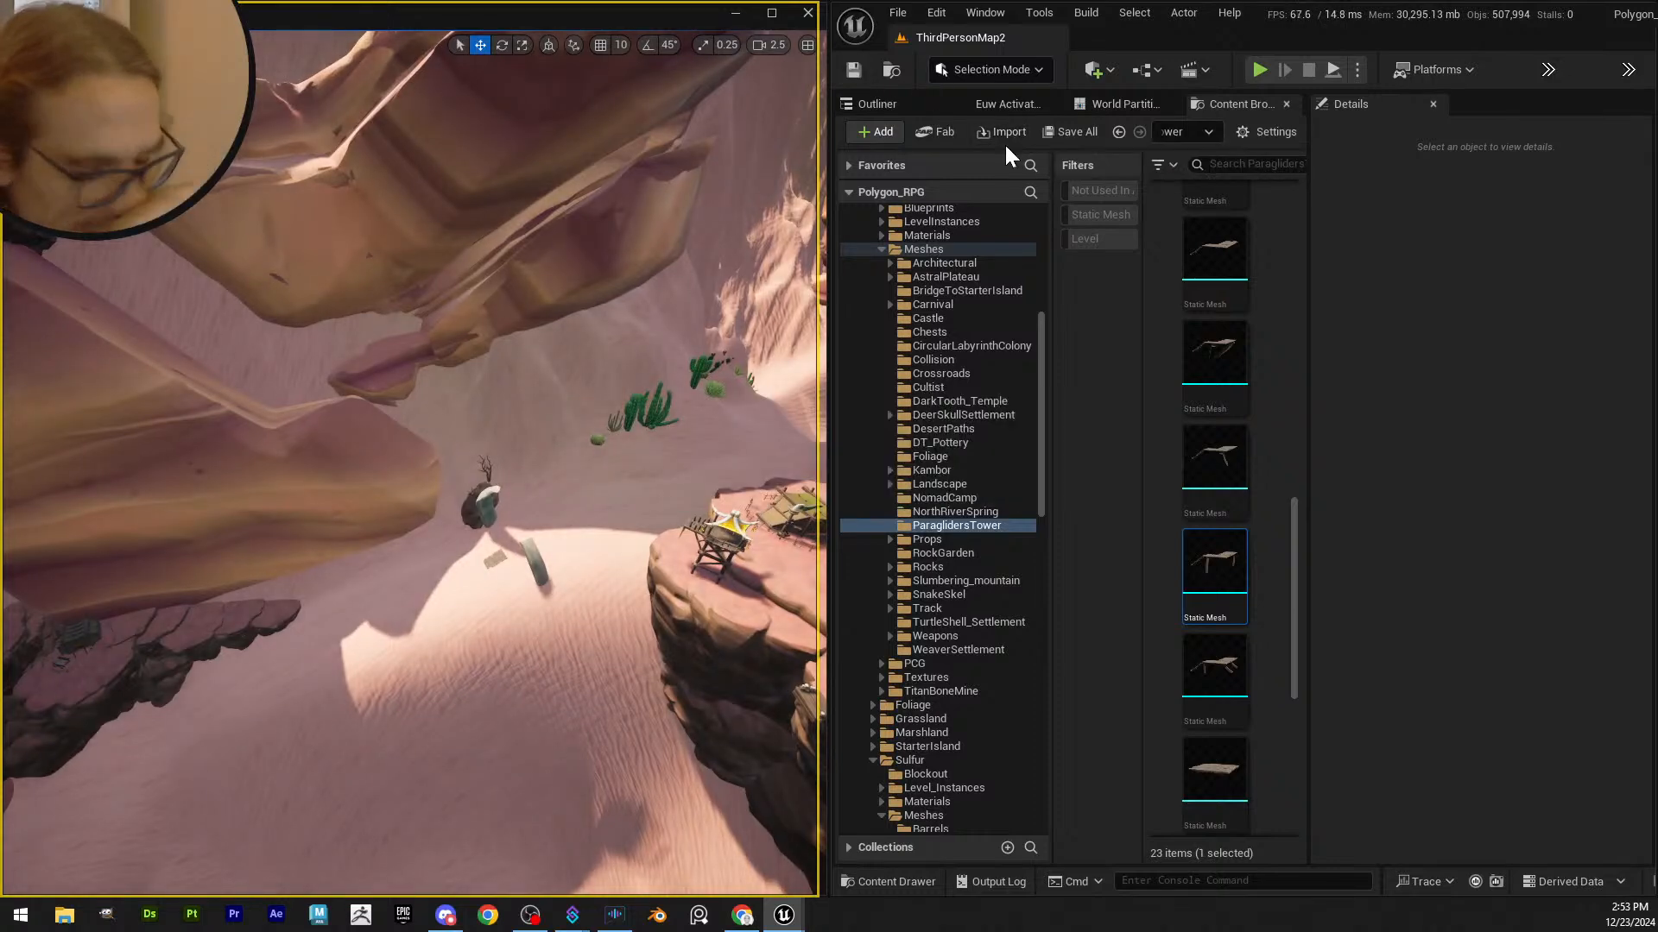
- Open the LI_TaedinMinesBlockout level instance for editing and browse to the mesh asset of the bone rib beside the dark rock
{"action": "right_click_drag", "start_coordinate": [533, 593], "coordinate": [449, 491]}
{"action": "scroll", "coordinate": [363, 596], "scroll_direction": "down", "scroll_amount": 3}
{"action": "scroll", "coordinate": [272, 518], "scroll_direction": "up", "scroll_amount": 1}
{"action": "scroll", "coordinate": [337, 513], "scroll_direction": "up", "scroll_amount": 4}
{"action": "scroll", "coordinate": [371, 600], "scroll_direction": "up", "scroll_amount": 2}
{"action": "scroll", "coordinate": [402, 505], "scroll_direction": "down", "scroll_amount": 2}
{"action": "left_click", "coordinate": [390, 394]}
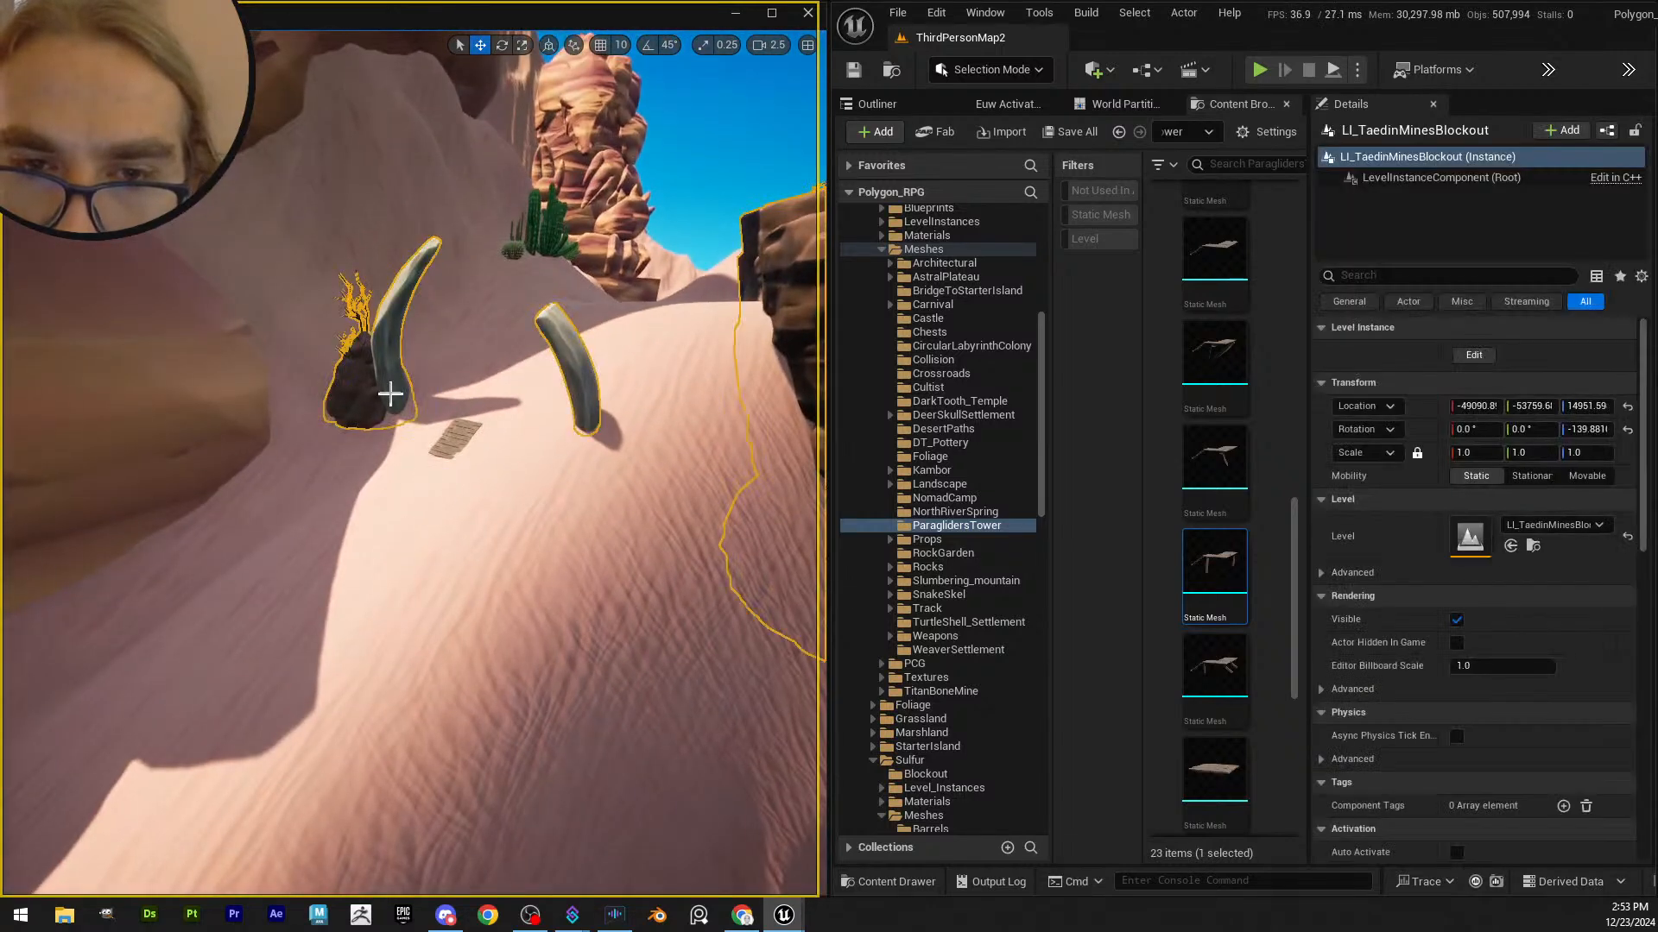
{"action": "right_click", "coordinate": [568, 391]}
{"action": "mouse_move", "coordinate": [734, 769]}
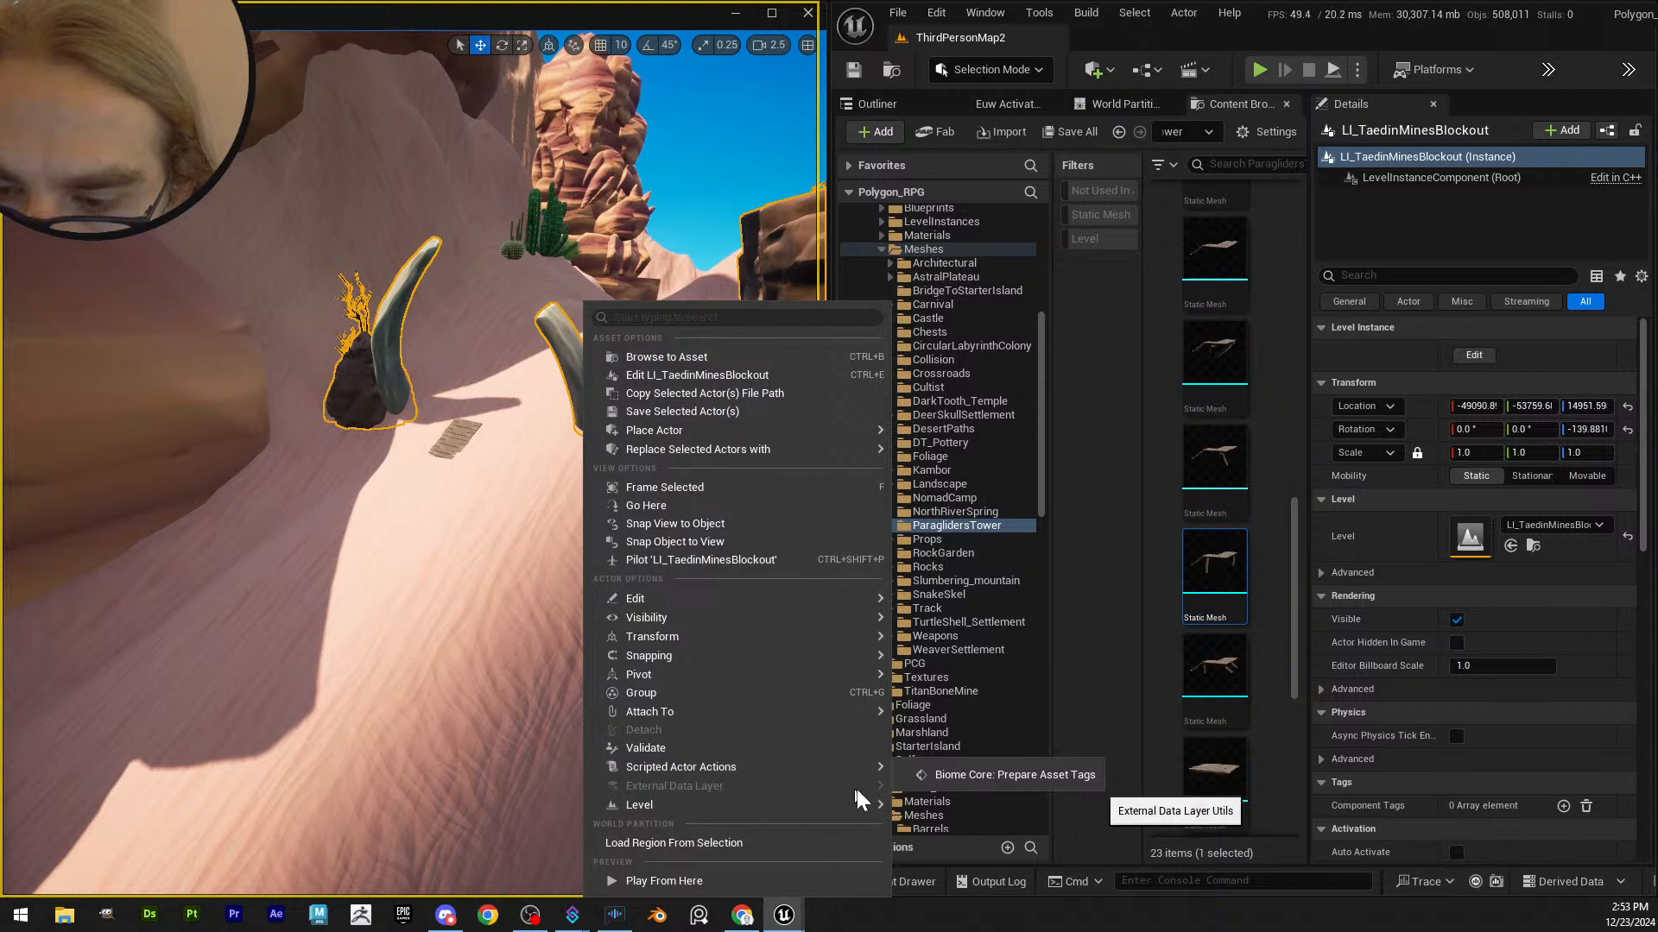
{"action": "left_click", "coordinate": [911, 805]}
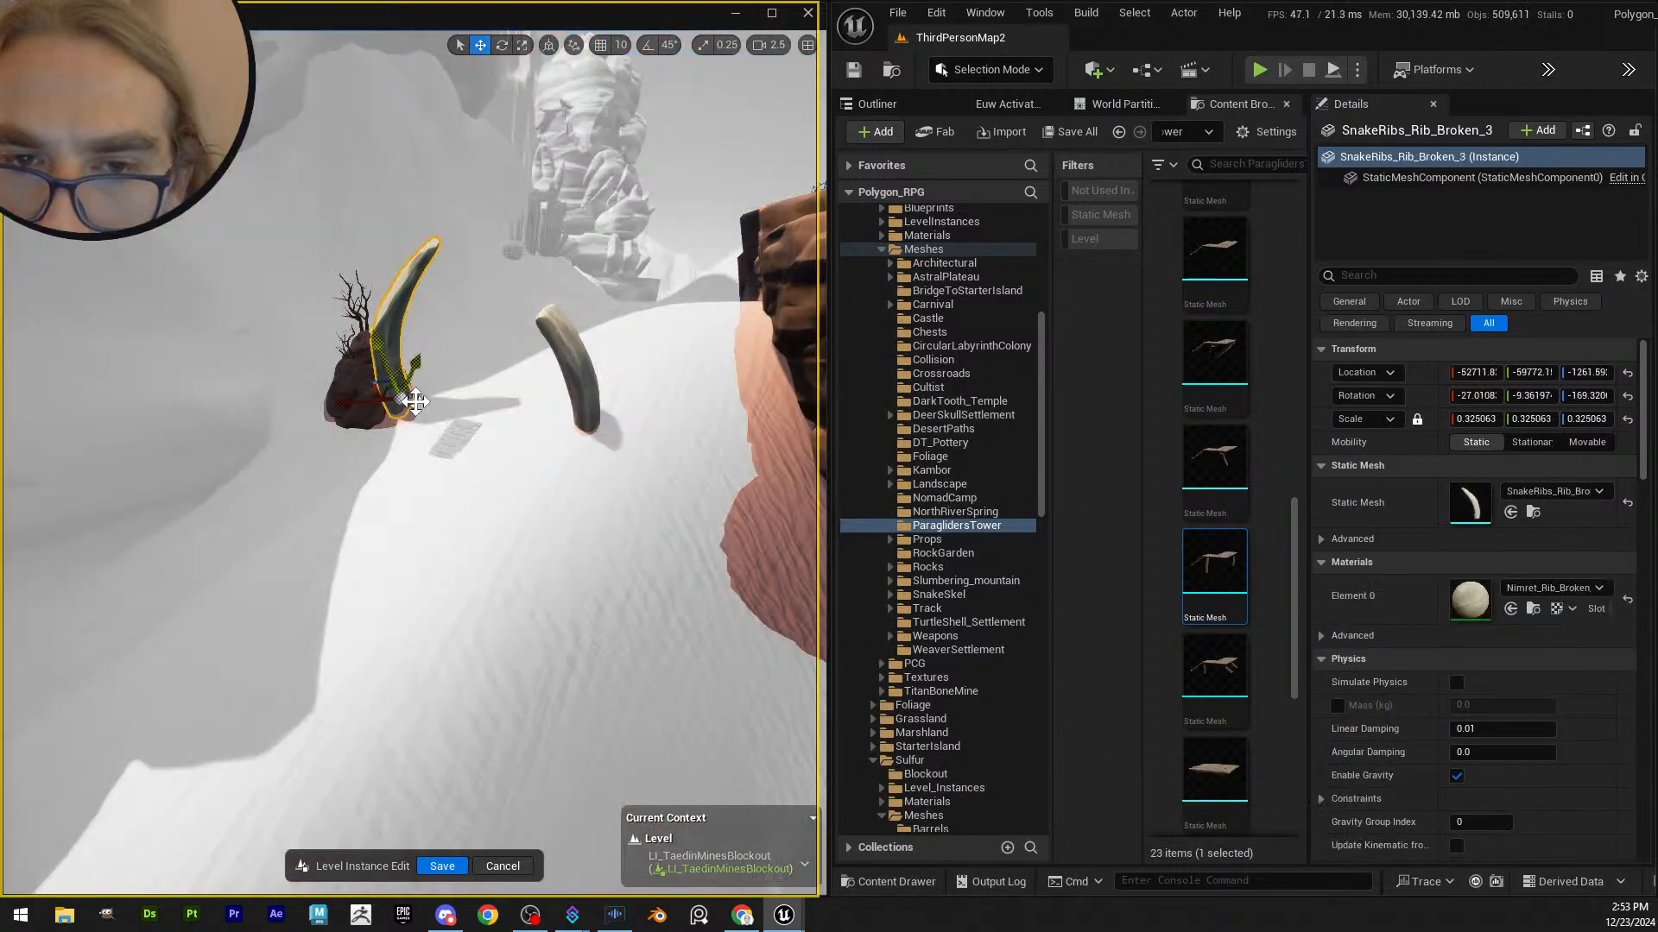
{"action": "left_click", "coordinate": [1534, 512]}
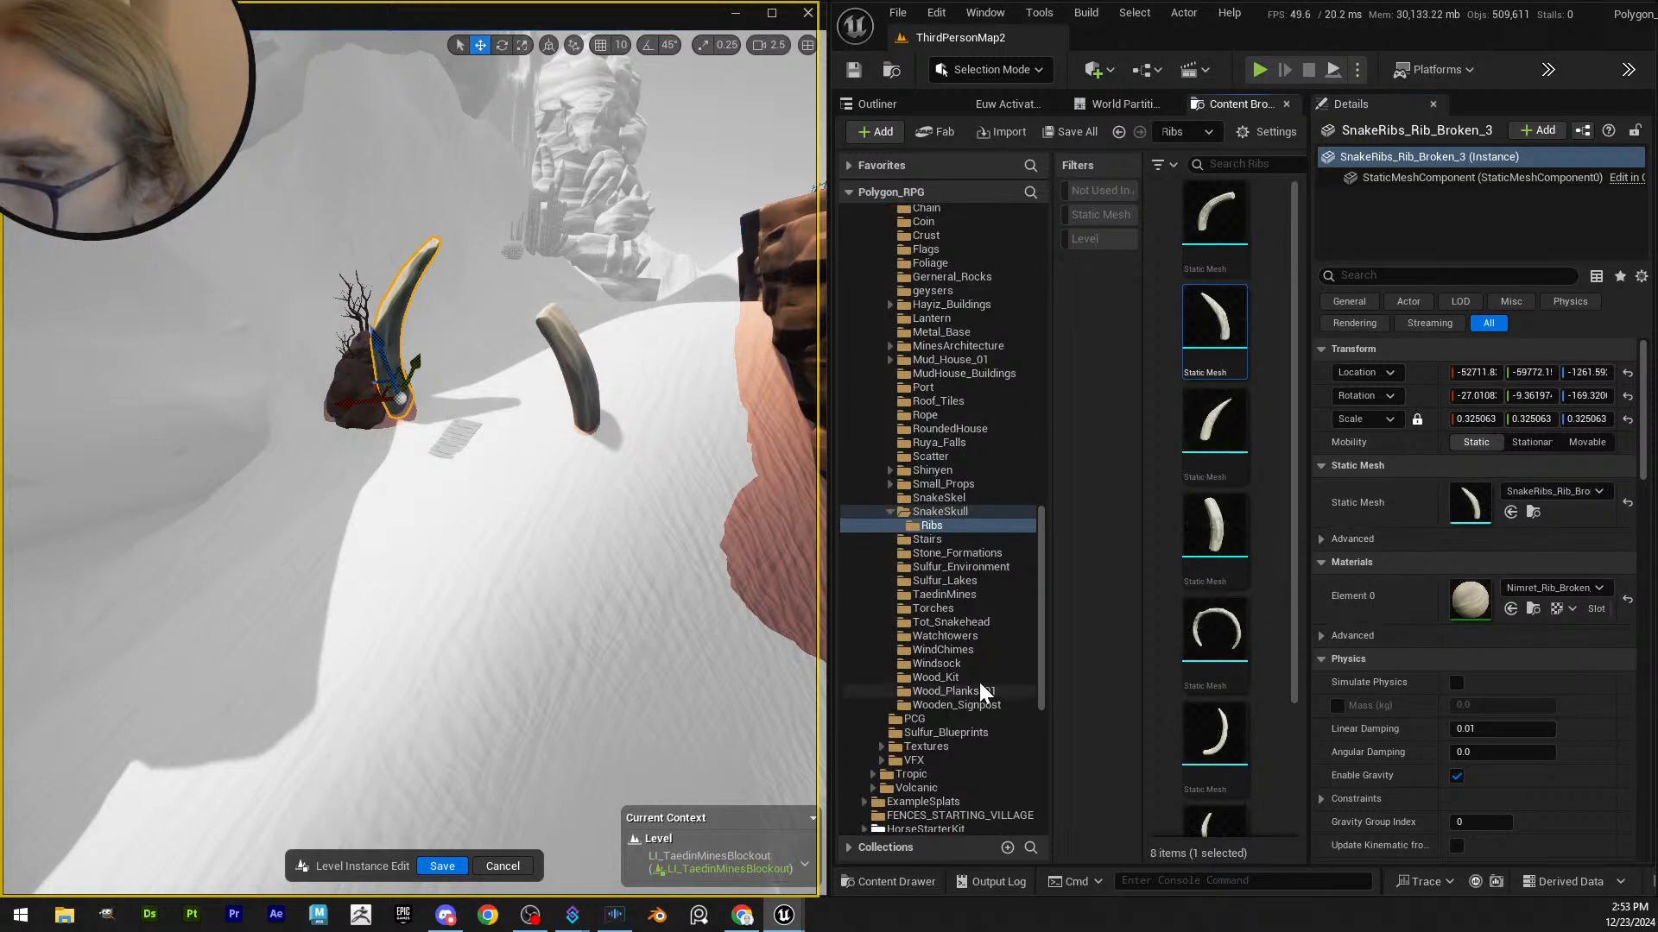
- Look through the snake rib meshes and cancel the level instance edit
{"action": "scroll", "coordinate": [429, 462], "scroll_direction": "down", "scroll_amount": 3}
{"action": "scroll", "coordinate": [1213, 535], "scroll_direction": "down", "scroll_amount": 1}
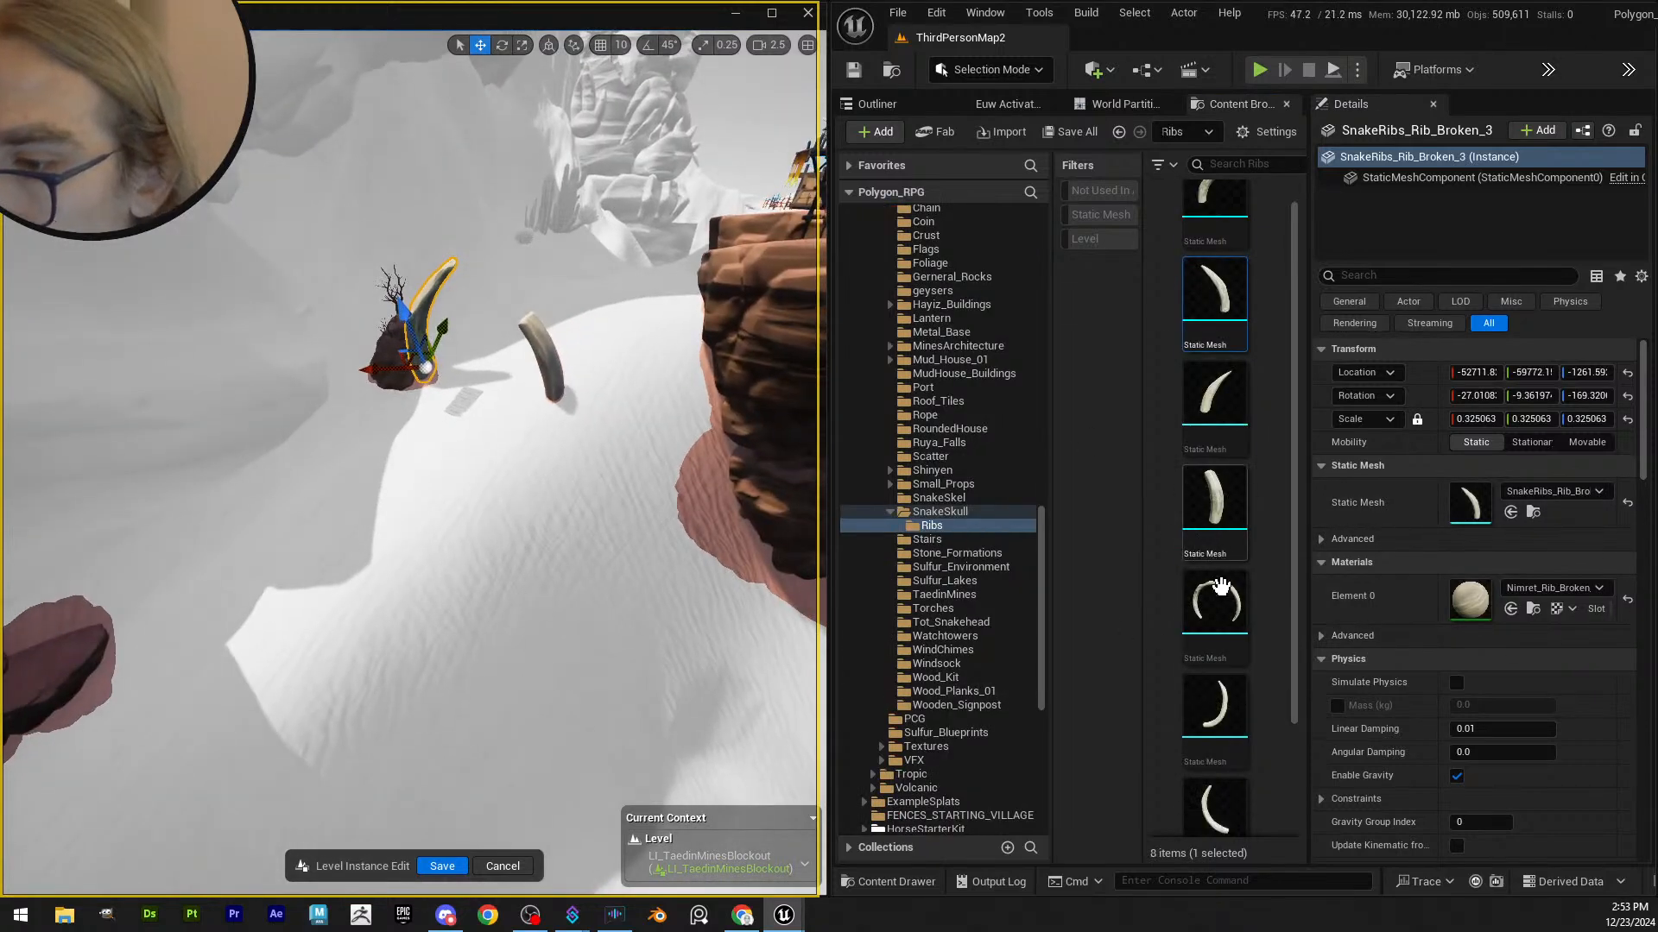
{"action": "scroll", "coordinate": [1239, 578], "scroll_direction": "down", "scroll_amount": 1}
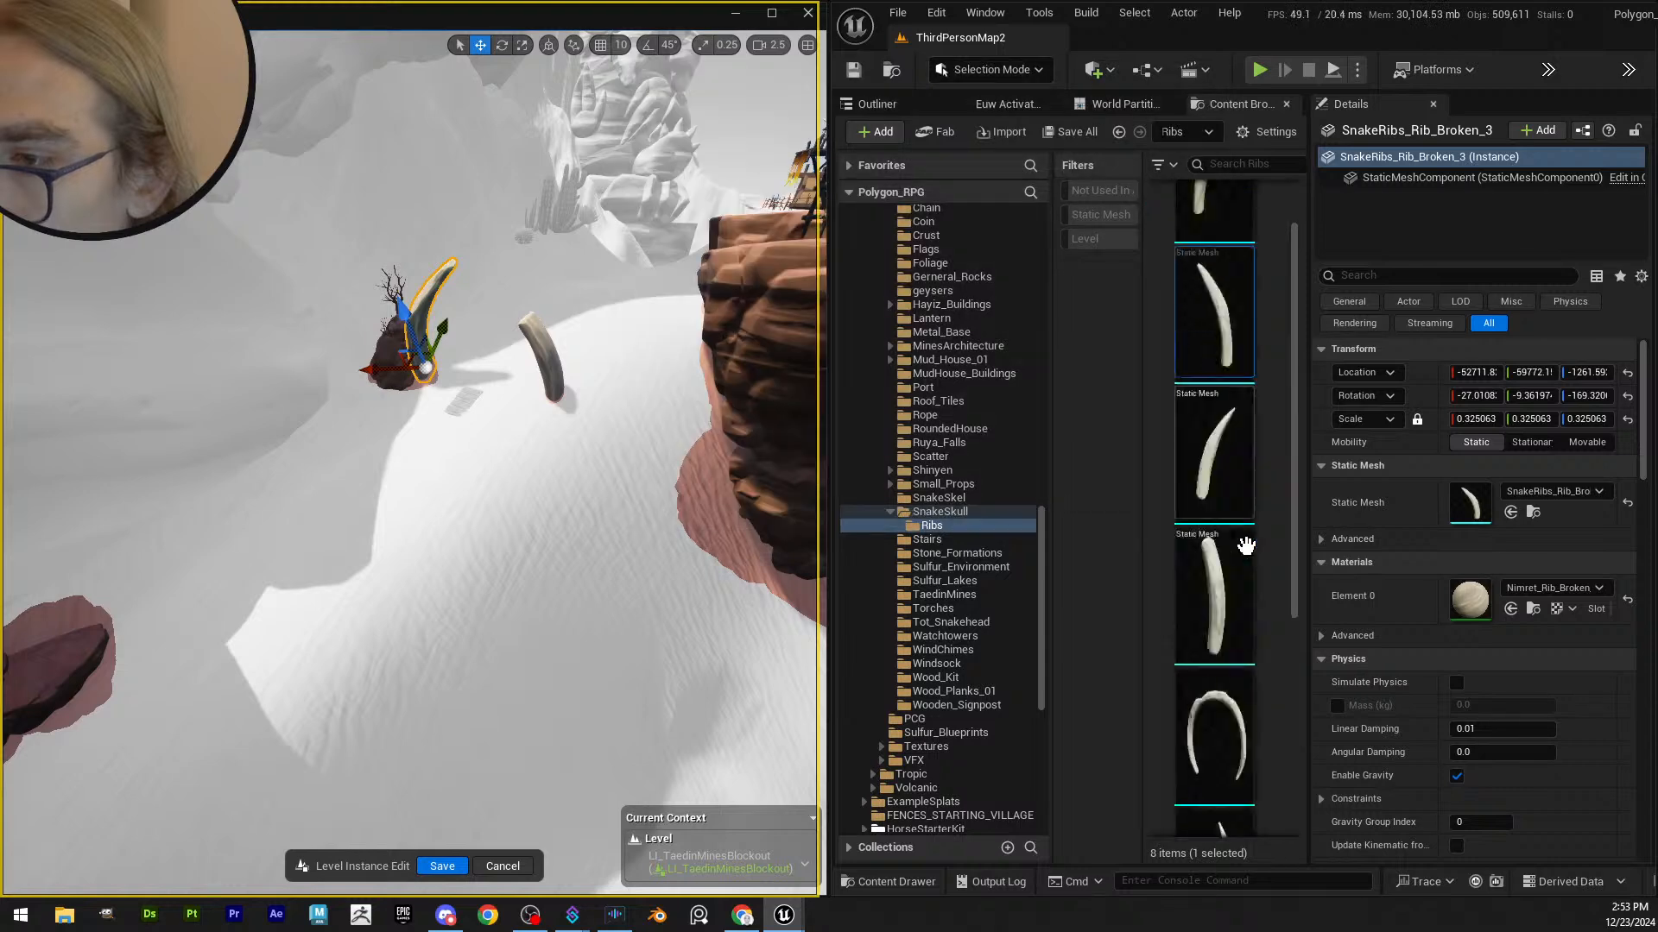
{"action": "scroll", "coordinate": [1227, 618], "scroll_direction": "up", "scroll_amount": 2}
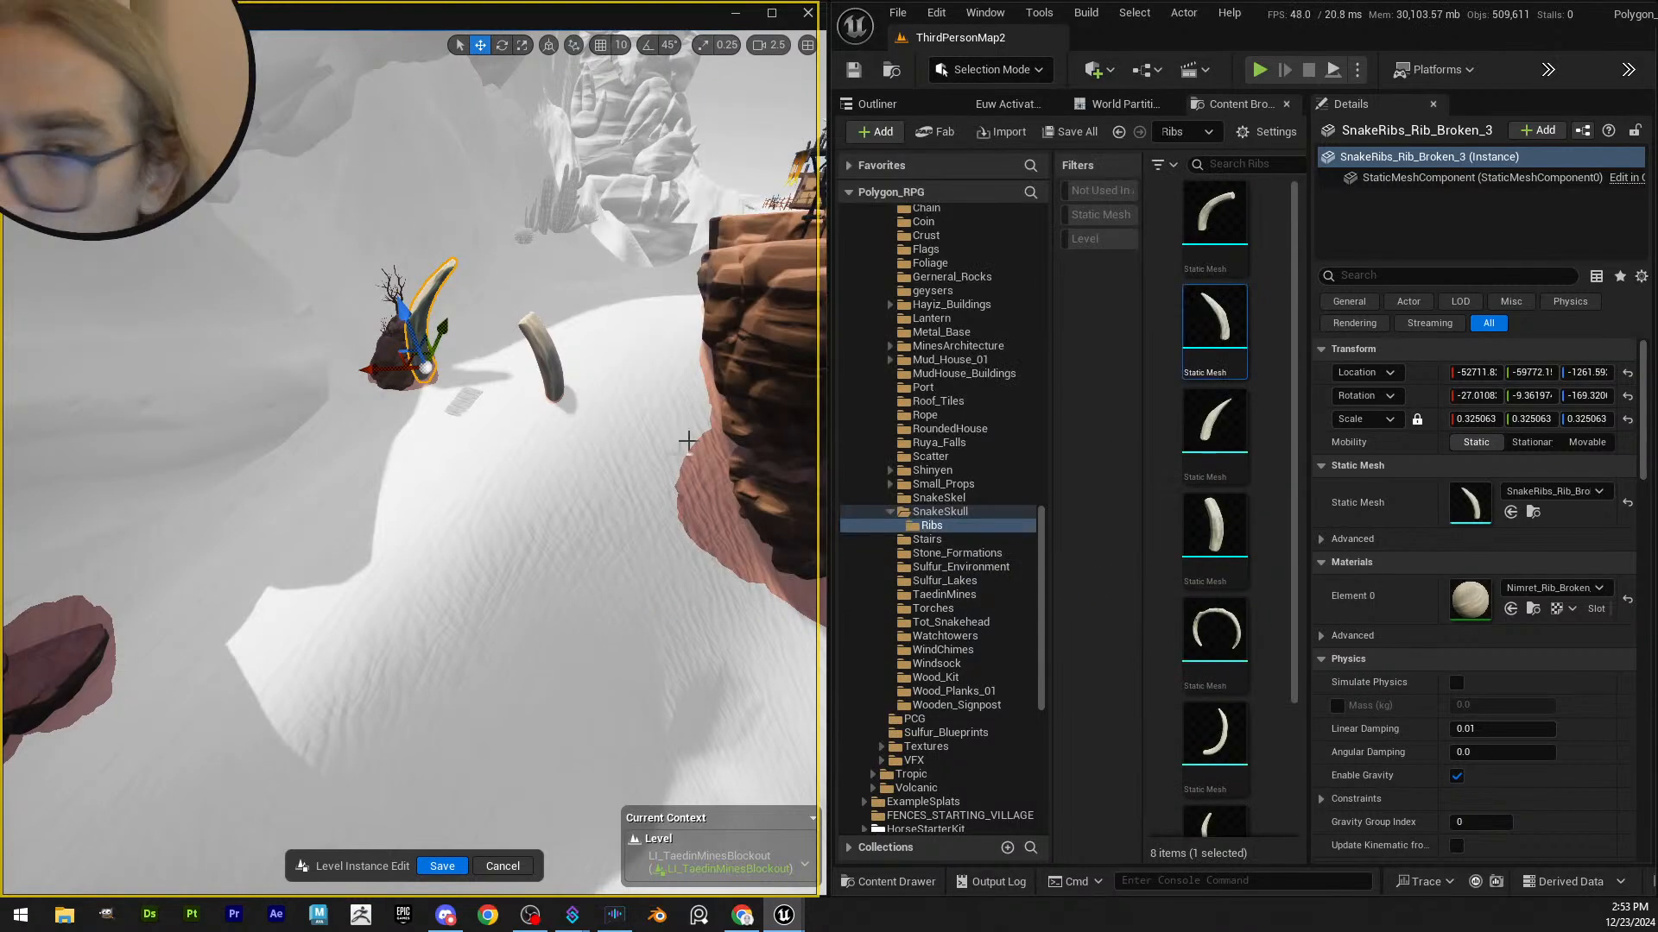
{"action": "scroll", "coordinate": [691, 436], "scroll_direction": "up", "scroll_amount": 3}
{"action": "scroll", "coordinate": [414, 466], "scroll_direction": "down", "scroll_amount": 2}
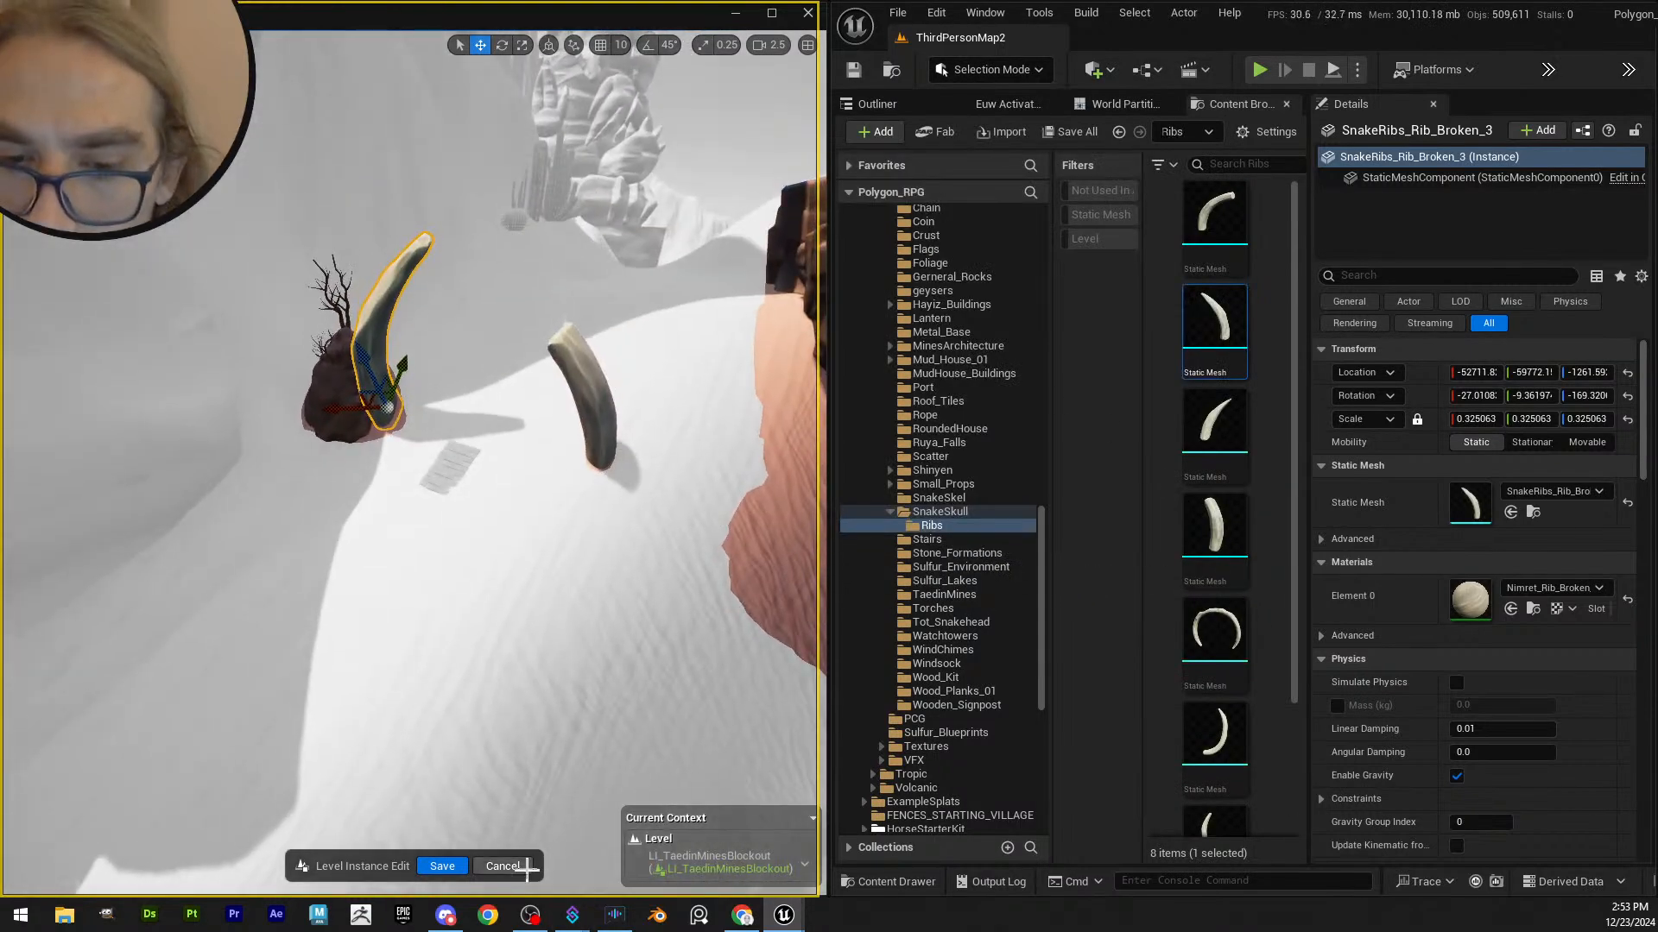
{"action": "left_click", "coordinate": [503, 867]}
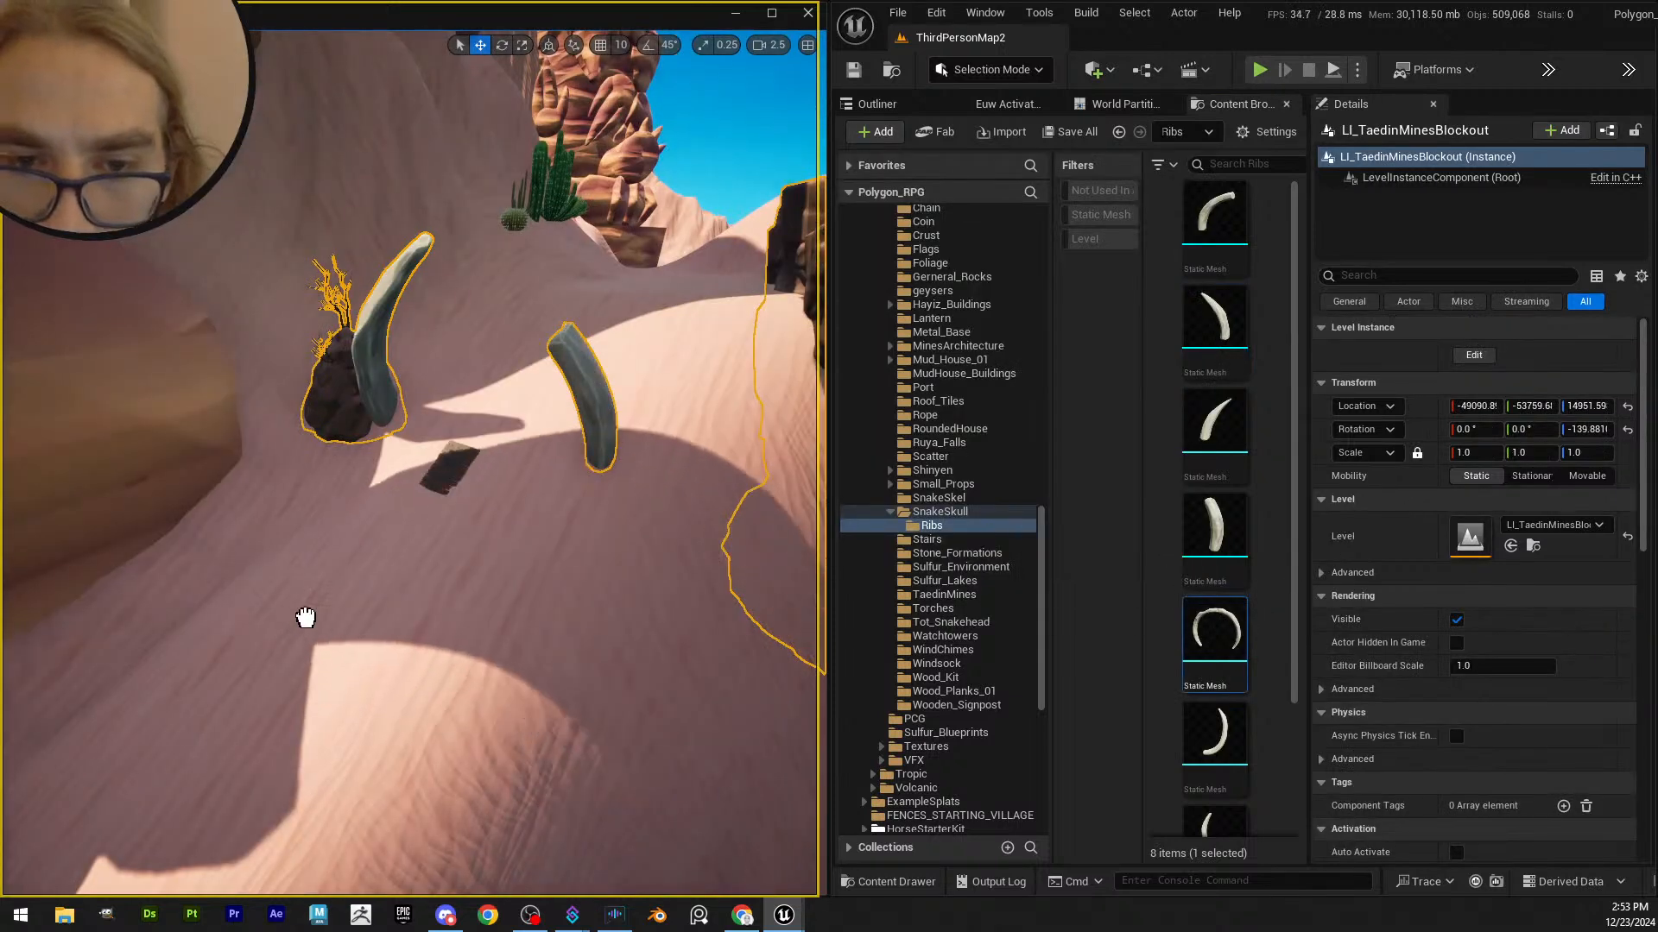
- Place the SnakeRibs_Rib_Full_1 mesh on the sand slope in front of the two existing ribs
{"action": "left_click", "coordinate": [306, 618]}
{"action": "key", "text": "f"}
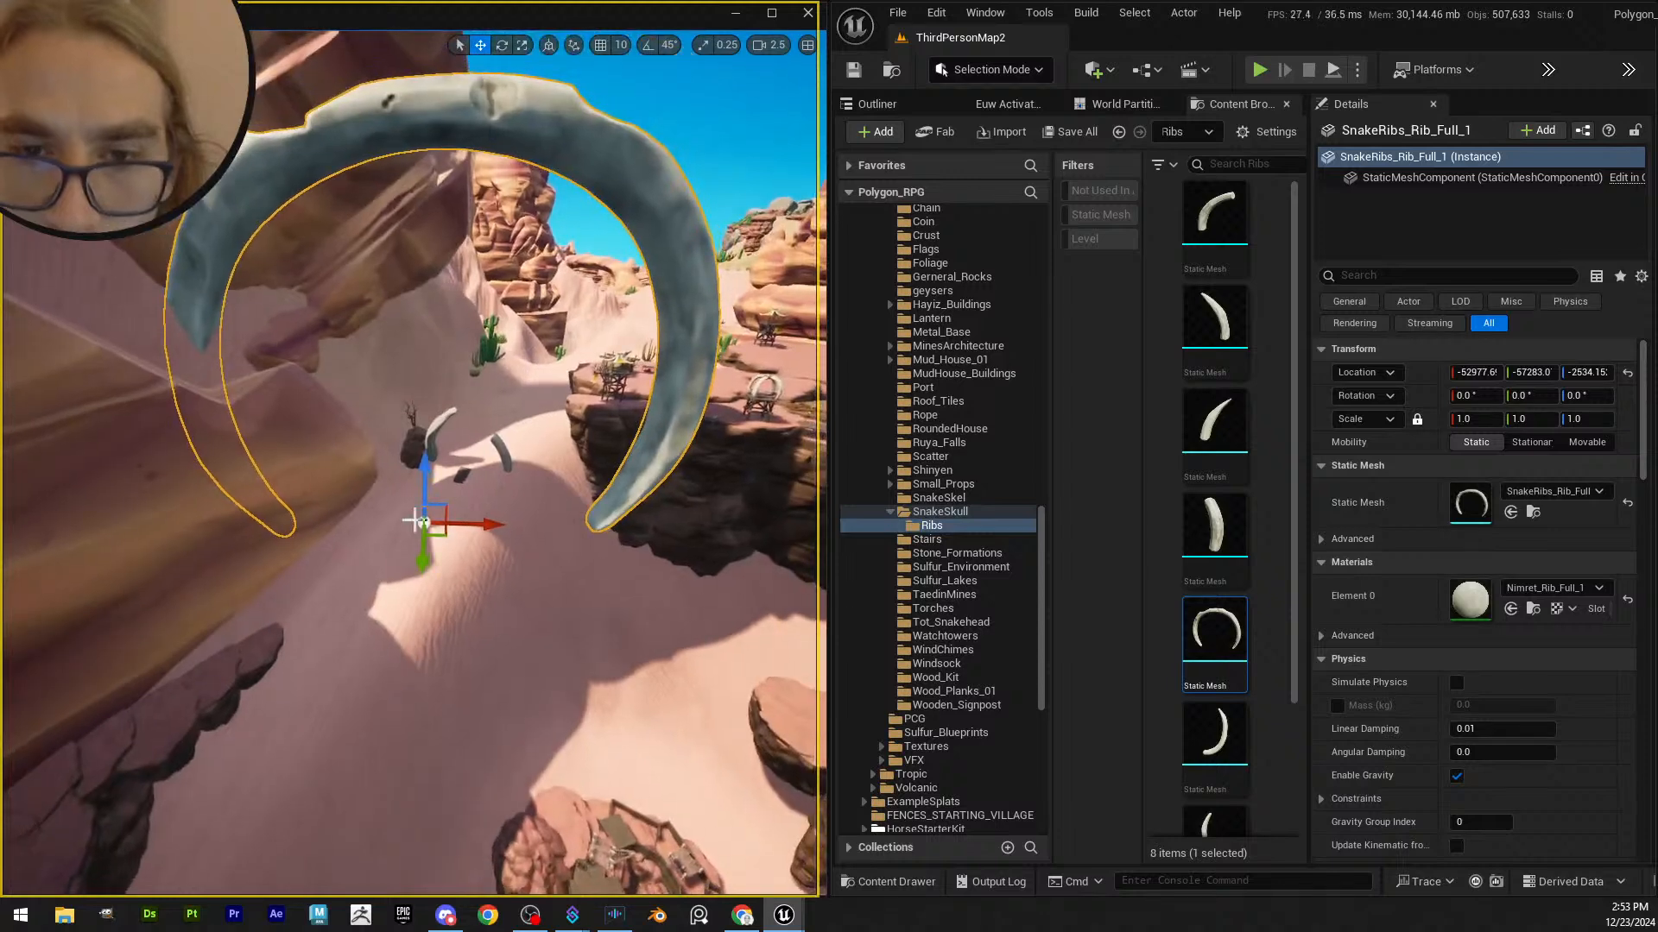
{"action": "left_click_drag", "start_coordinate": [423, 524], "coordinate": [409, 596]}
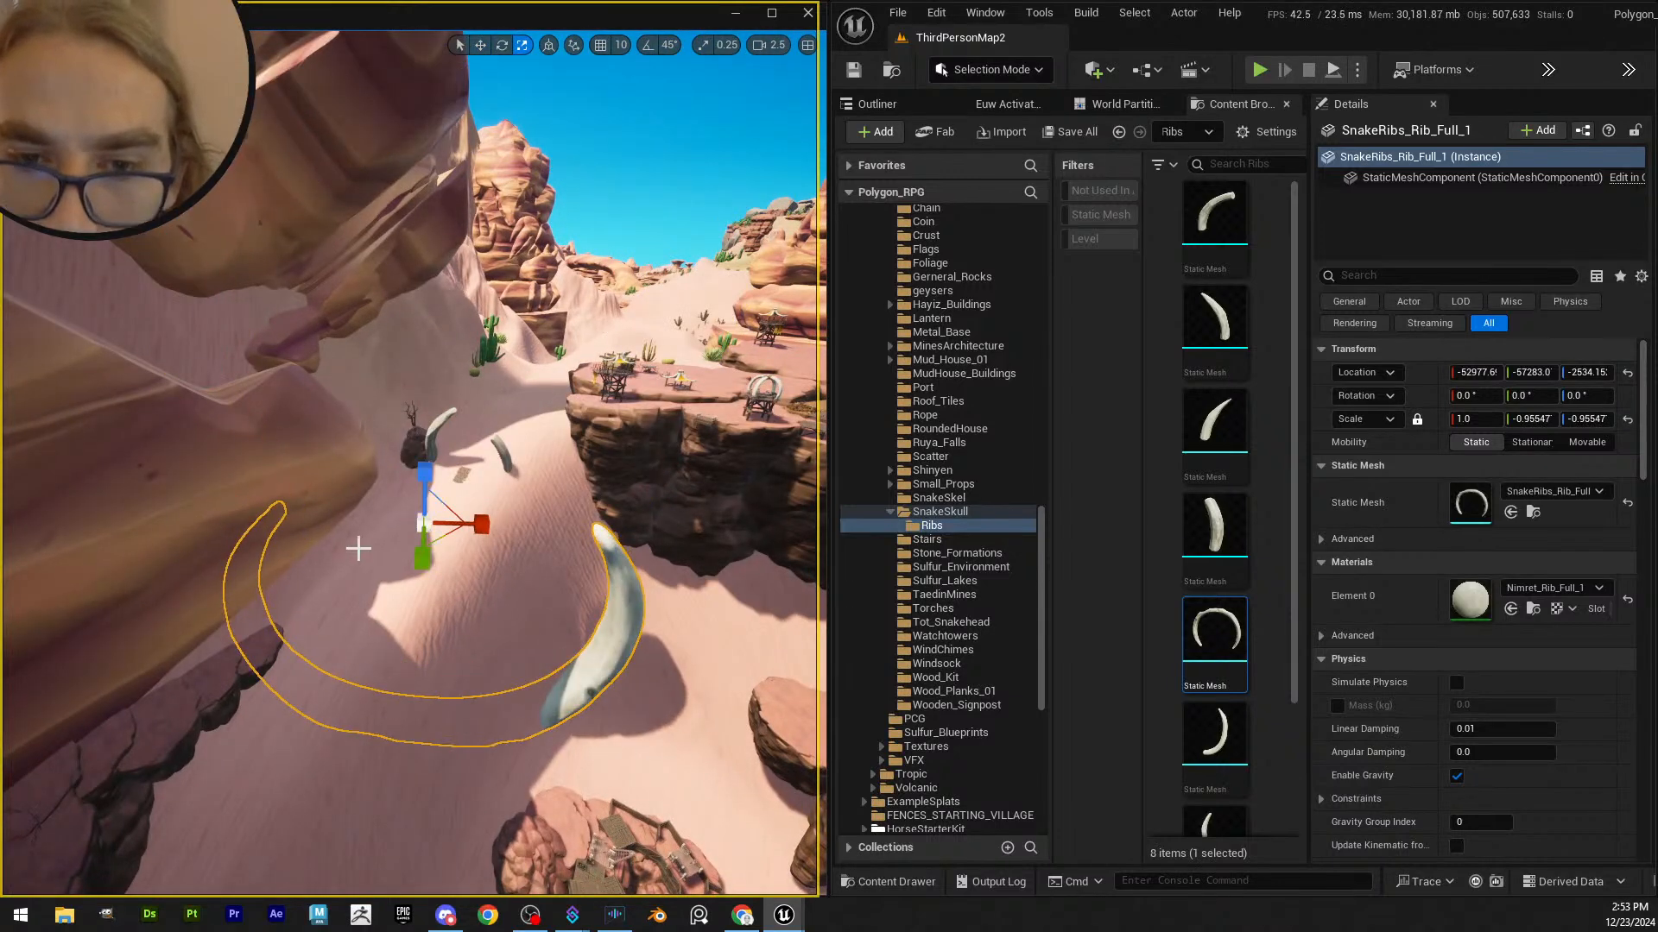
{"action": "key", "text": "ctrl+z"}
{"action": "key", "text": "ctrl+z"}
{"action": "key", "text": "ctrl+z"}
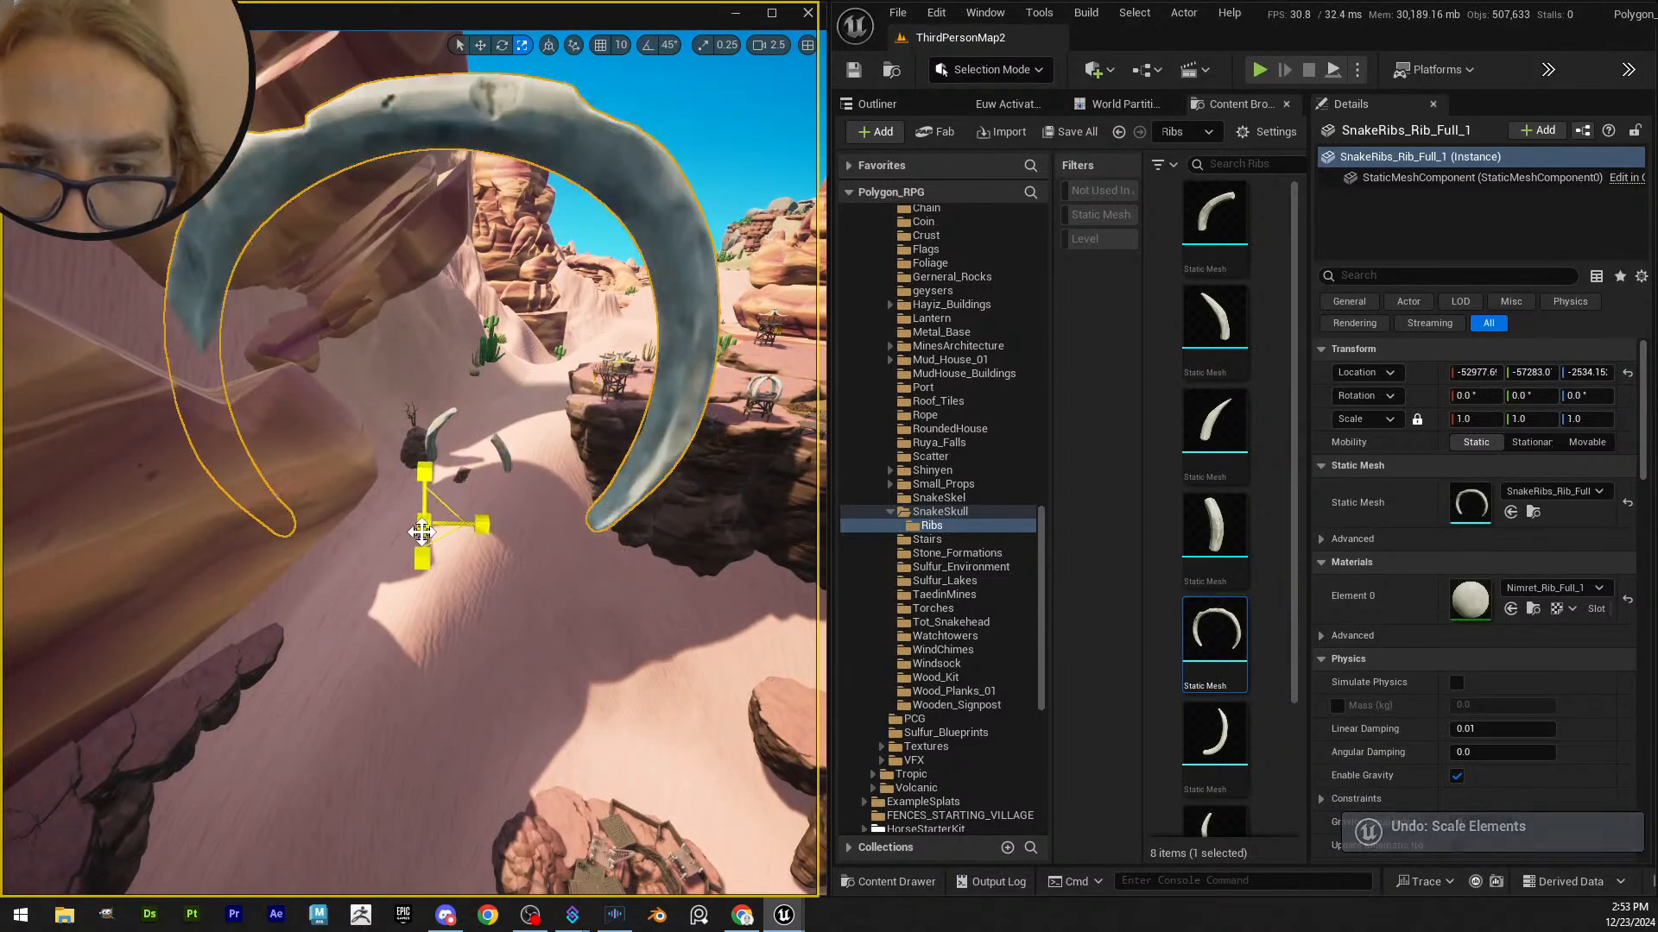
- Scale the full rib arch down uniformly to about 0.3
{"action": "left_click_drag", "start_coordinate": [423, 527], "coordinate": [401, 557]}
{"action": "key", "text": "ctrl+z"}
{"action": "key", "text": "ctrl+z"}
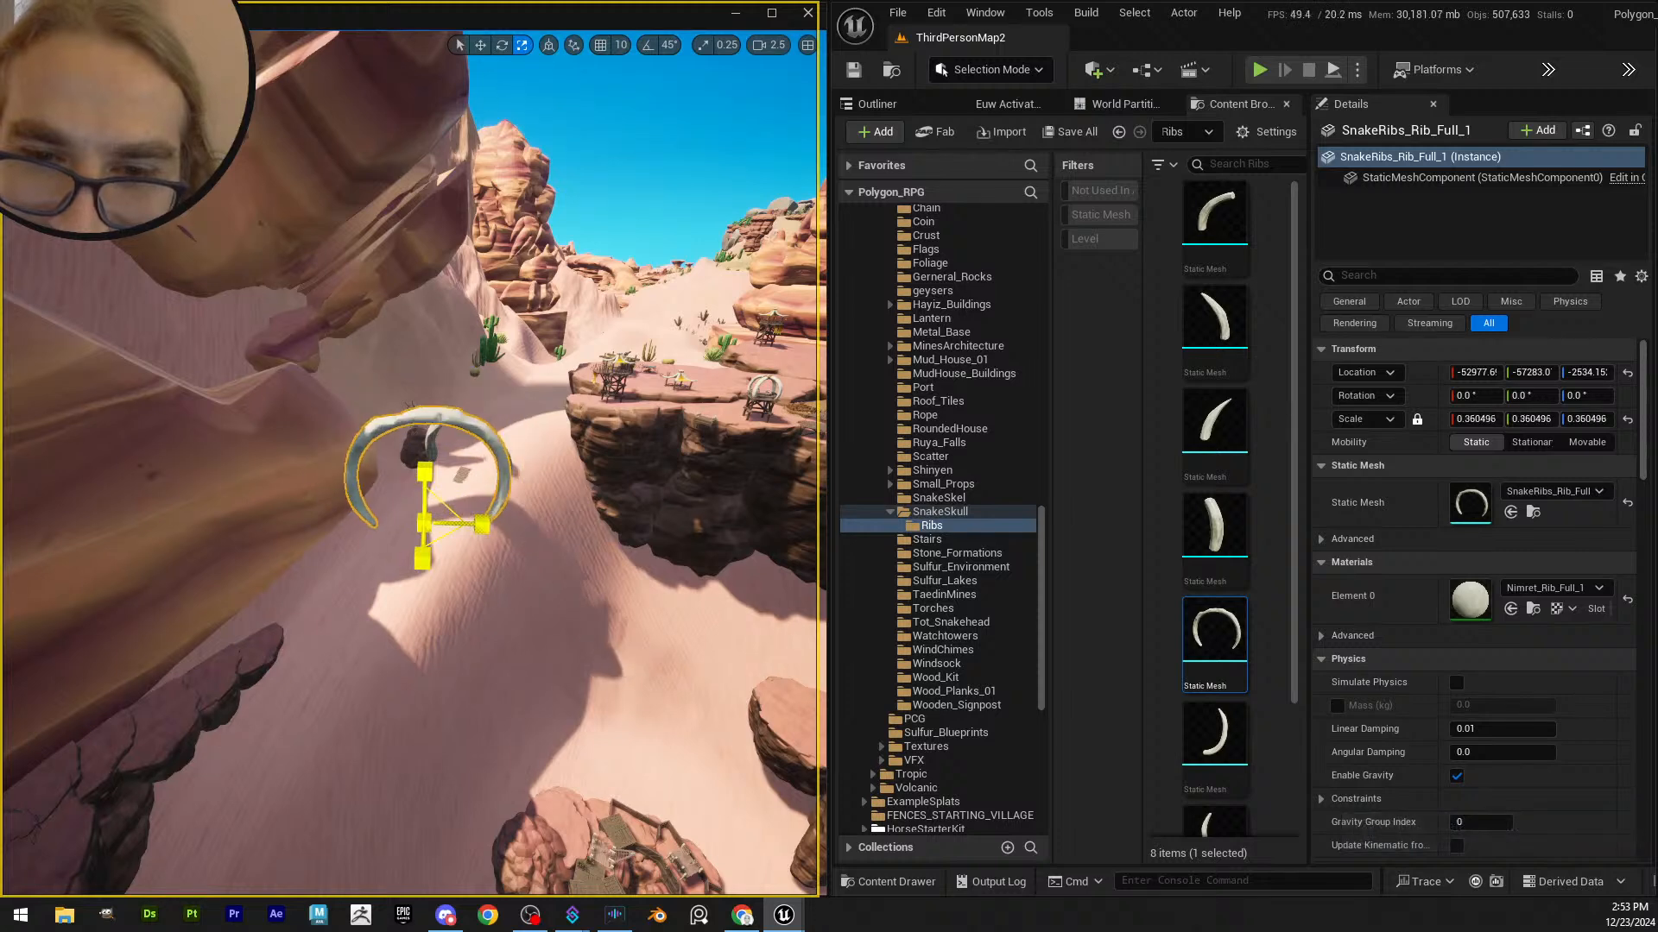
- Turn the rib arch to about 39° around the vertical axis and lower it onto the crest of the sand slope
{"action": "key", "text": "e"}
{"action": "right_click_drag", "start_coordinate": [443, 541], "coordinate": [443, 542]}
{"action": "left_click_drag", "start_coordinate": [443, 541], "coordinate": [352, 472]}
{"action": "key", "text": "w"}
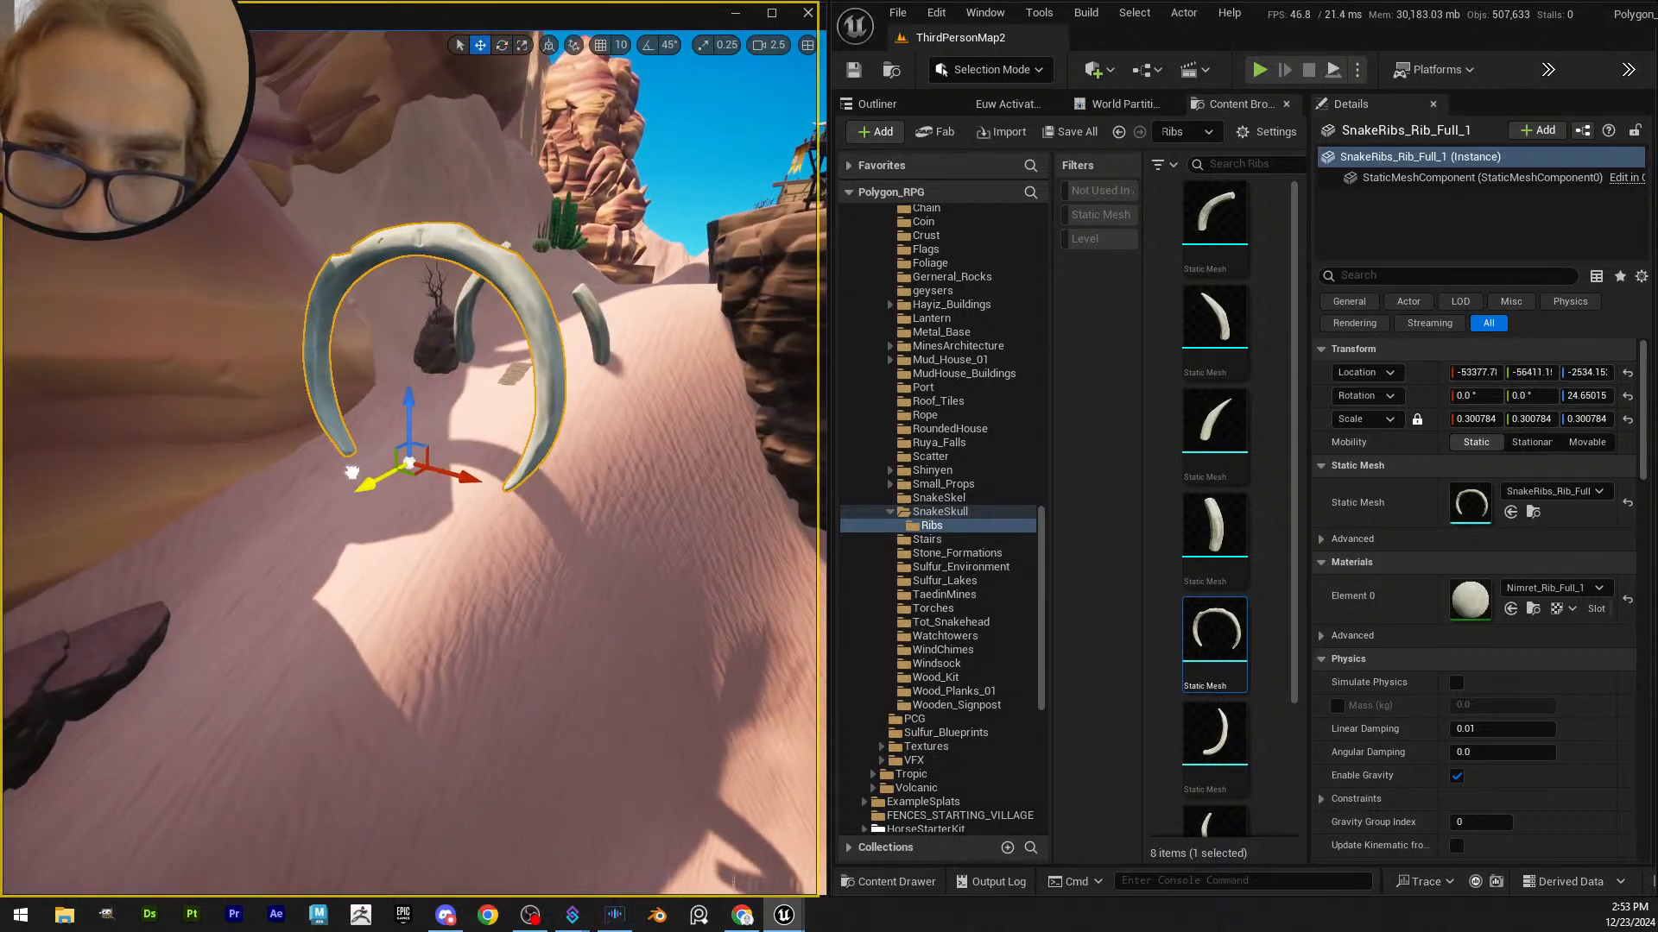
{"action": "left_click_drag", "start_coordinate": [406, 409], "coordinate": [432, 380]}
{"action": "key", "text": "e"}
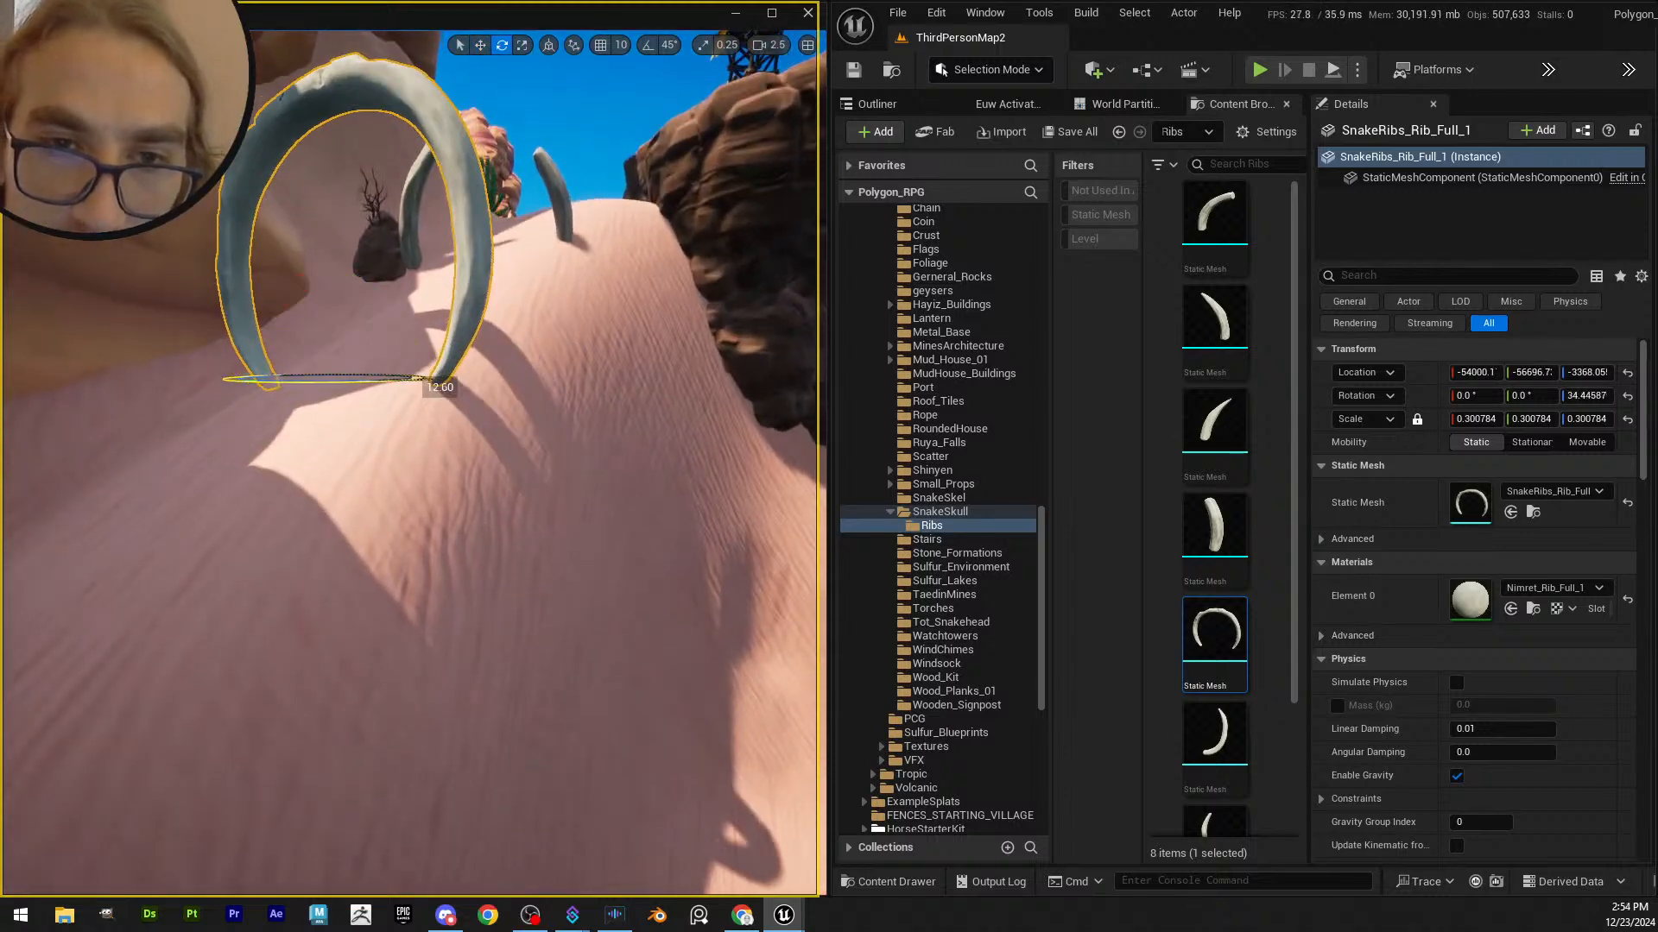
{"action": "right_click_drag", "start_coordinate": [370, 381], "coordinate": [435, 381]}
{"action": "key", "text": "w"}
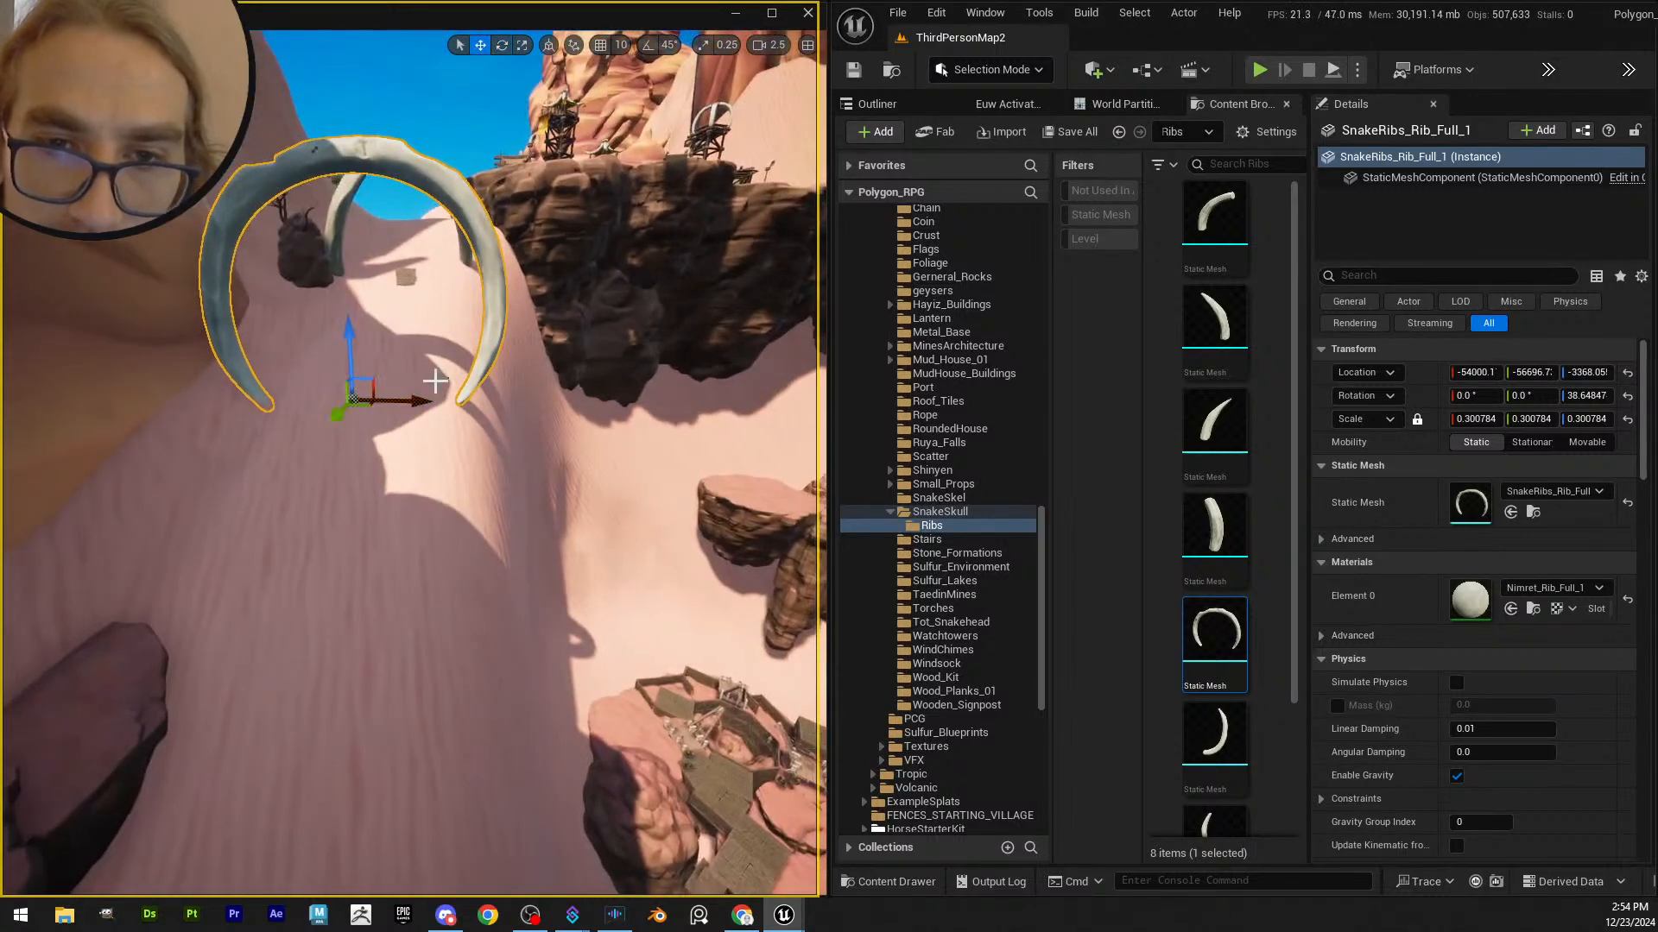
- Shift the rib arch sideways along the dune and tilt it about 14° and -7° to follow the slope
{"action": "left_click_drag", "start_coordinate": [410, 401], "coordinate": [381, 404]}
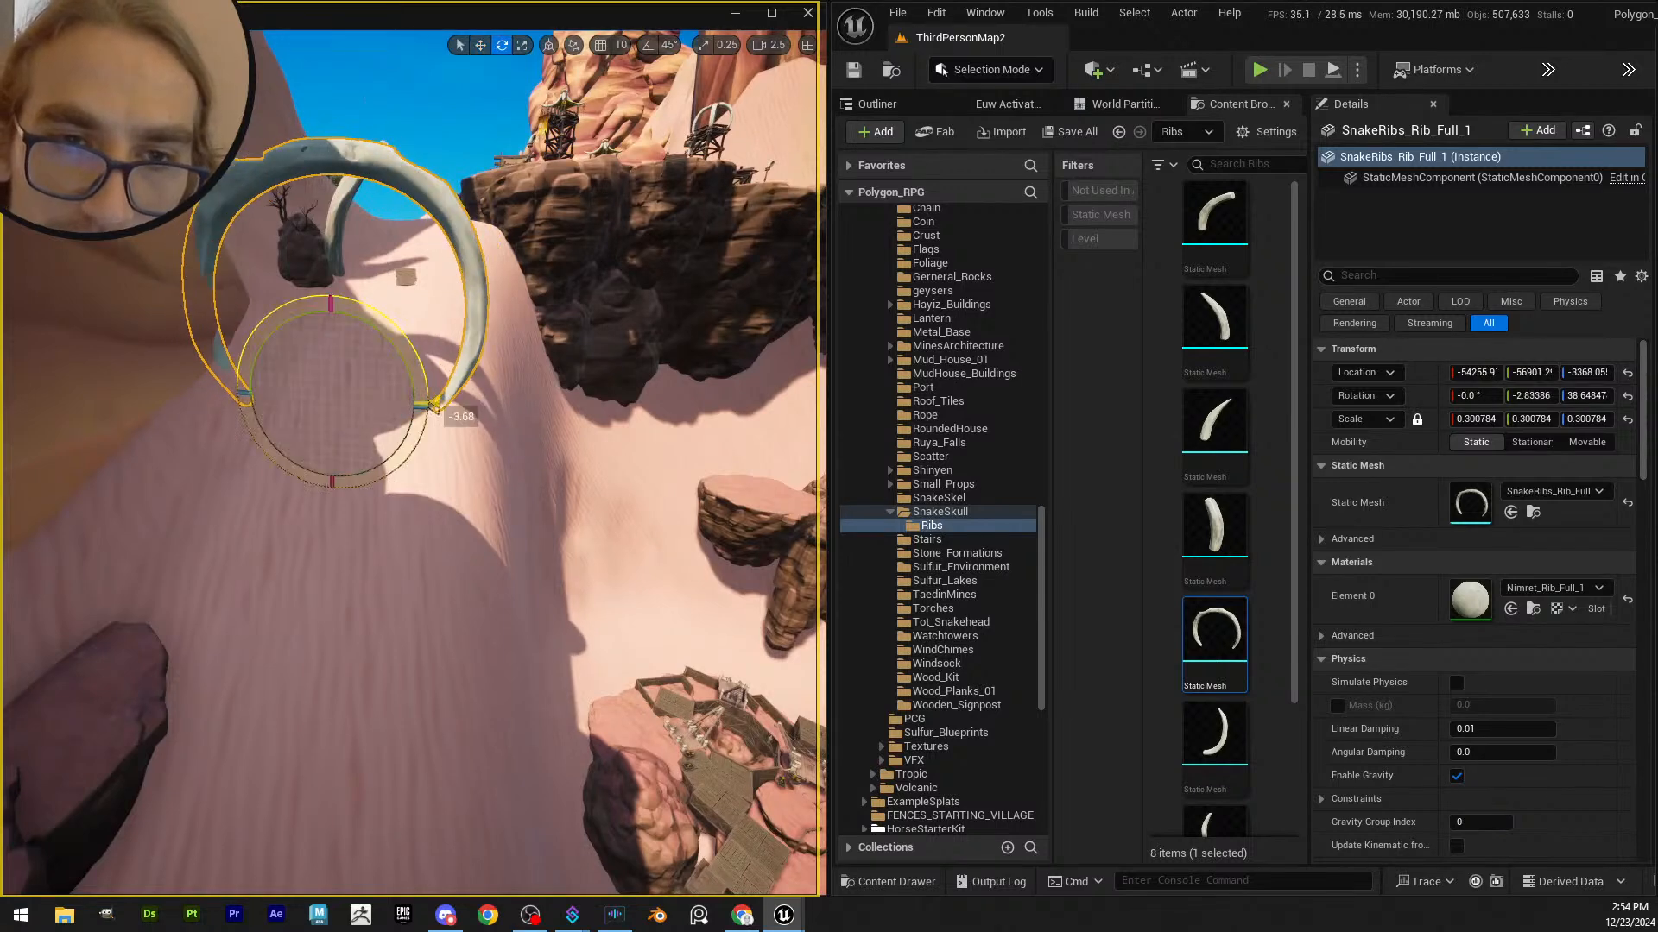
{"action": "right_click_drag", "start_coordinate": [406, 346], "coordinate": [352, 355]}
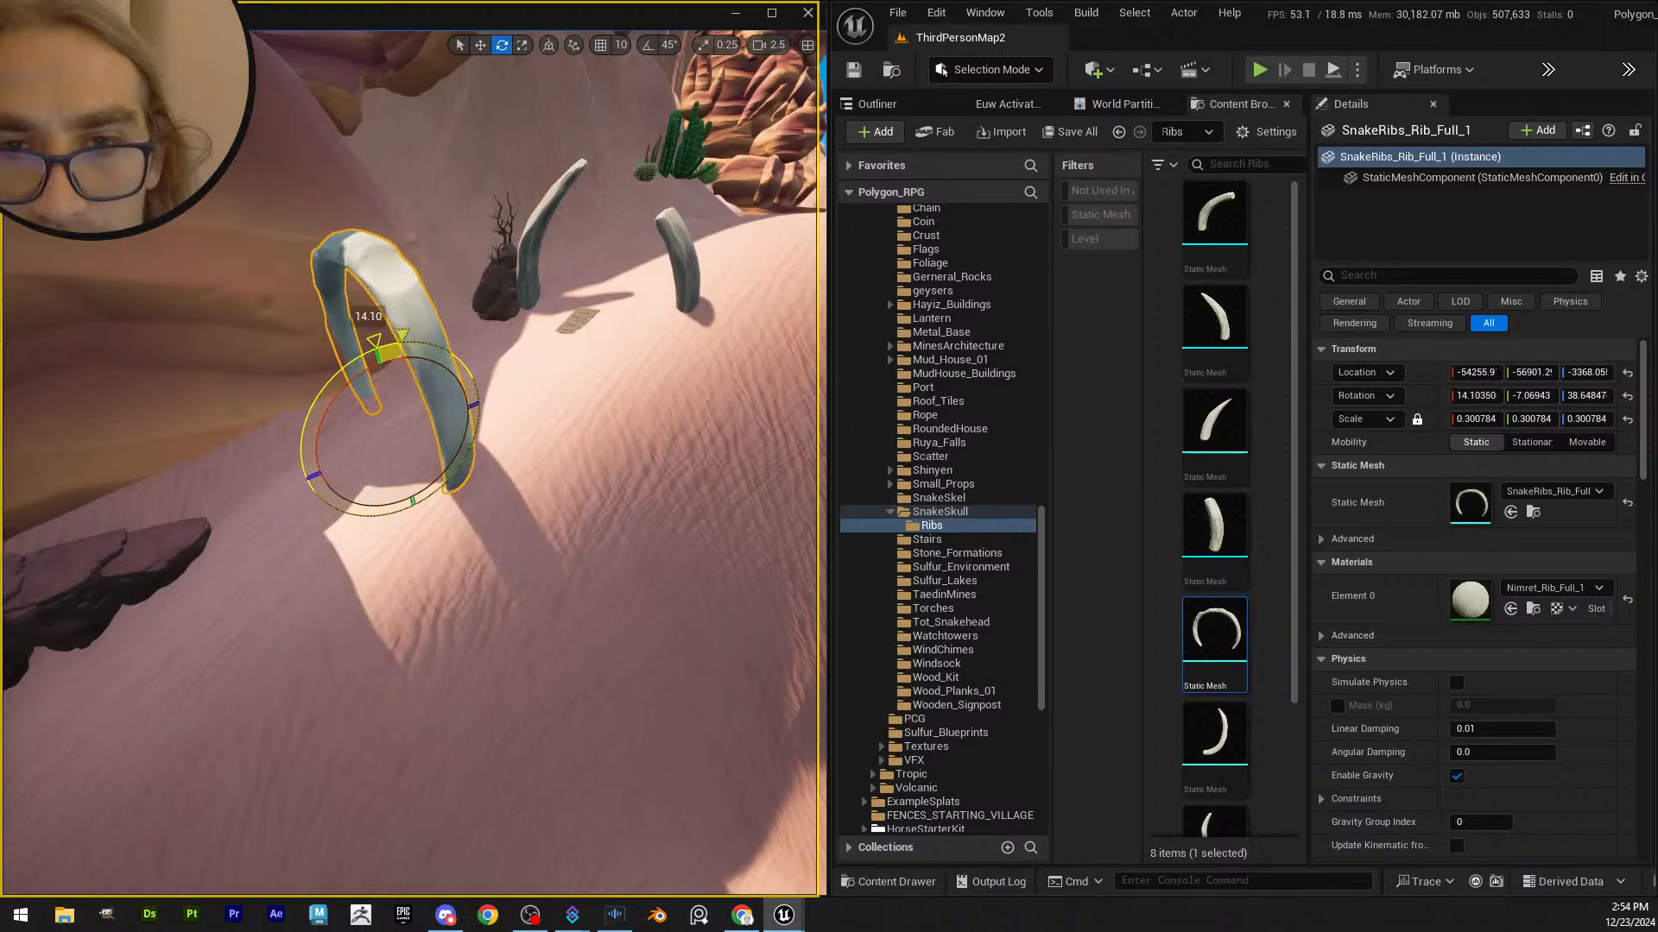
{"action": "right_click_drag", "start_coordinate": [386, 399], "coordinate": [455, 391]}
- Scale the rib arch to about 0.27, sink its ends into the sand and fine-tune its tilt and position
{"action": "key", "text": "r"}
{"action": "left_click_drag", "start_coordinate": [314, 562], "coordinate": [312, 528]}
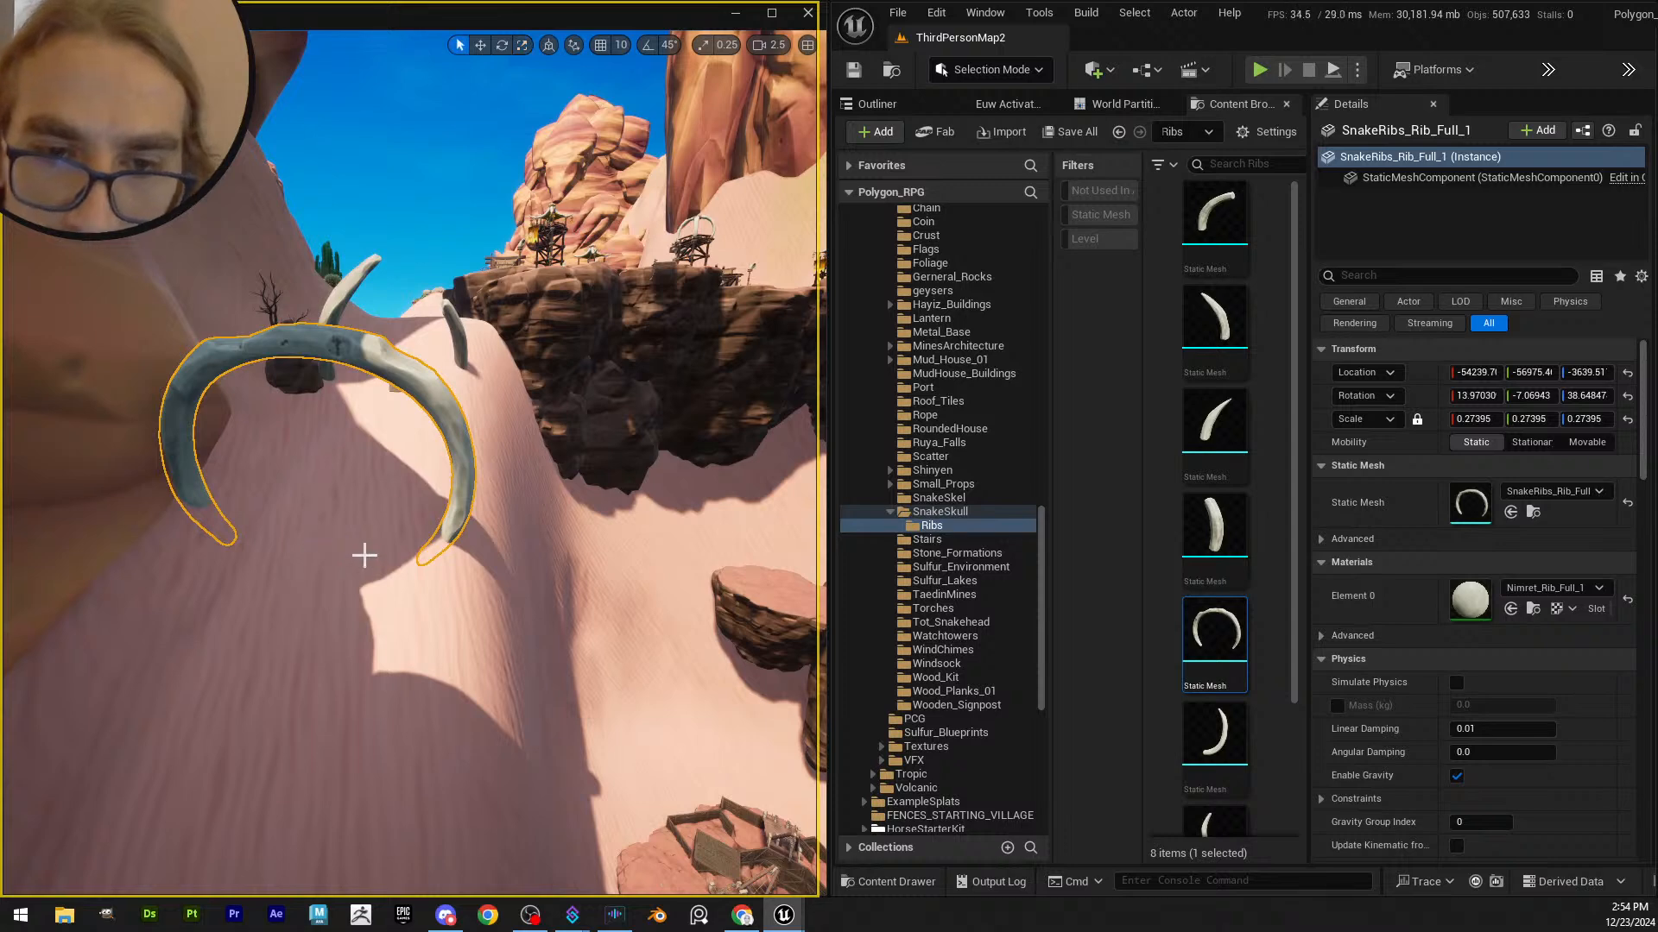
{"action": "key", "text": "e"}
{"action": "key", "text": "Escape"}
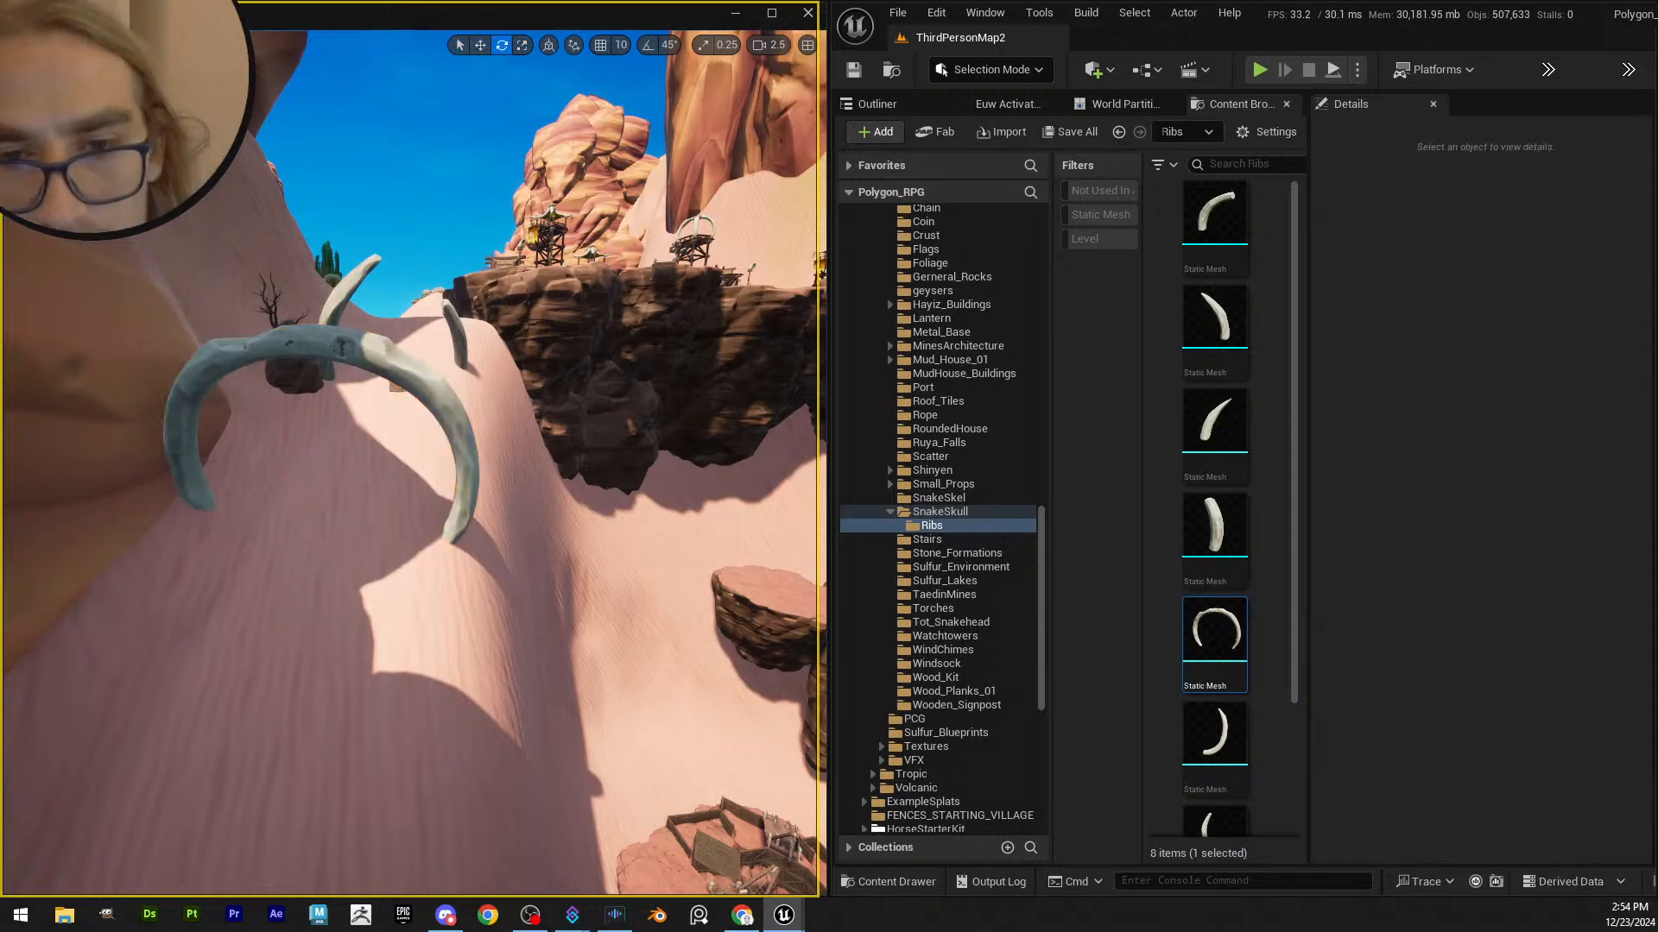
{"action": "right_click_drag", "start_coordinate": [522, 518], "coordinate": [587, 503]}
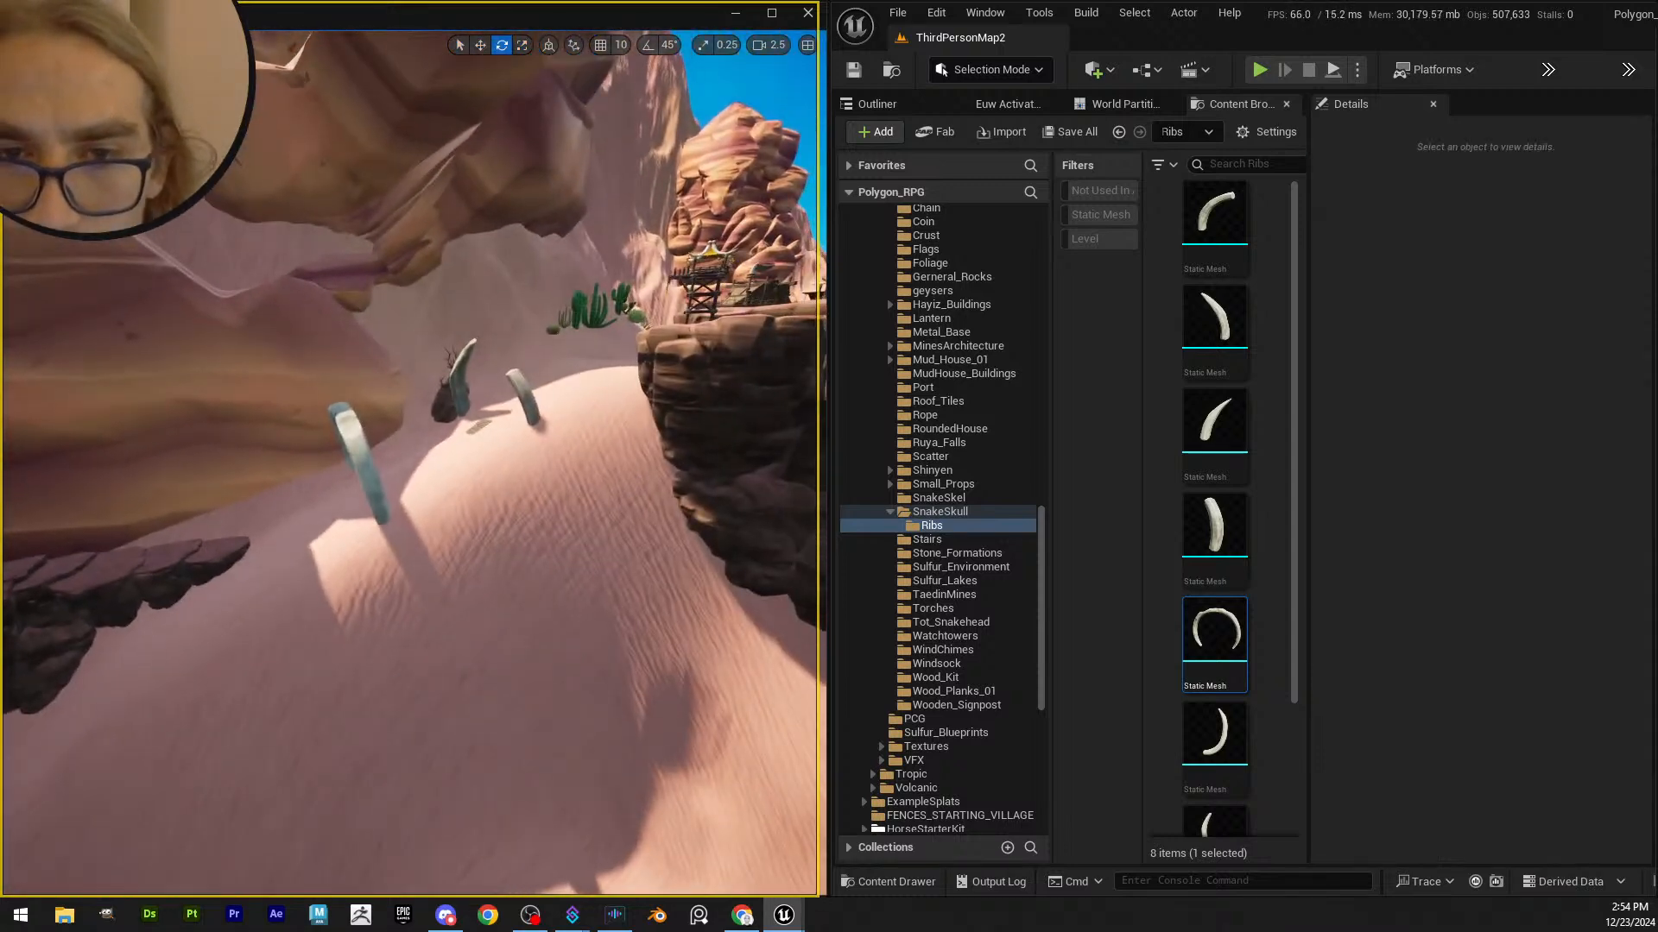
{"action": "left_click", "coordinate": [377, 459]}
{"action": "key", "text": "w"}
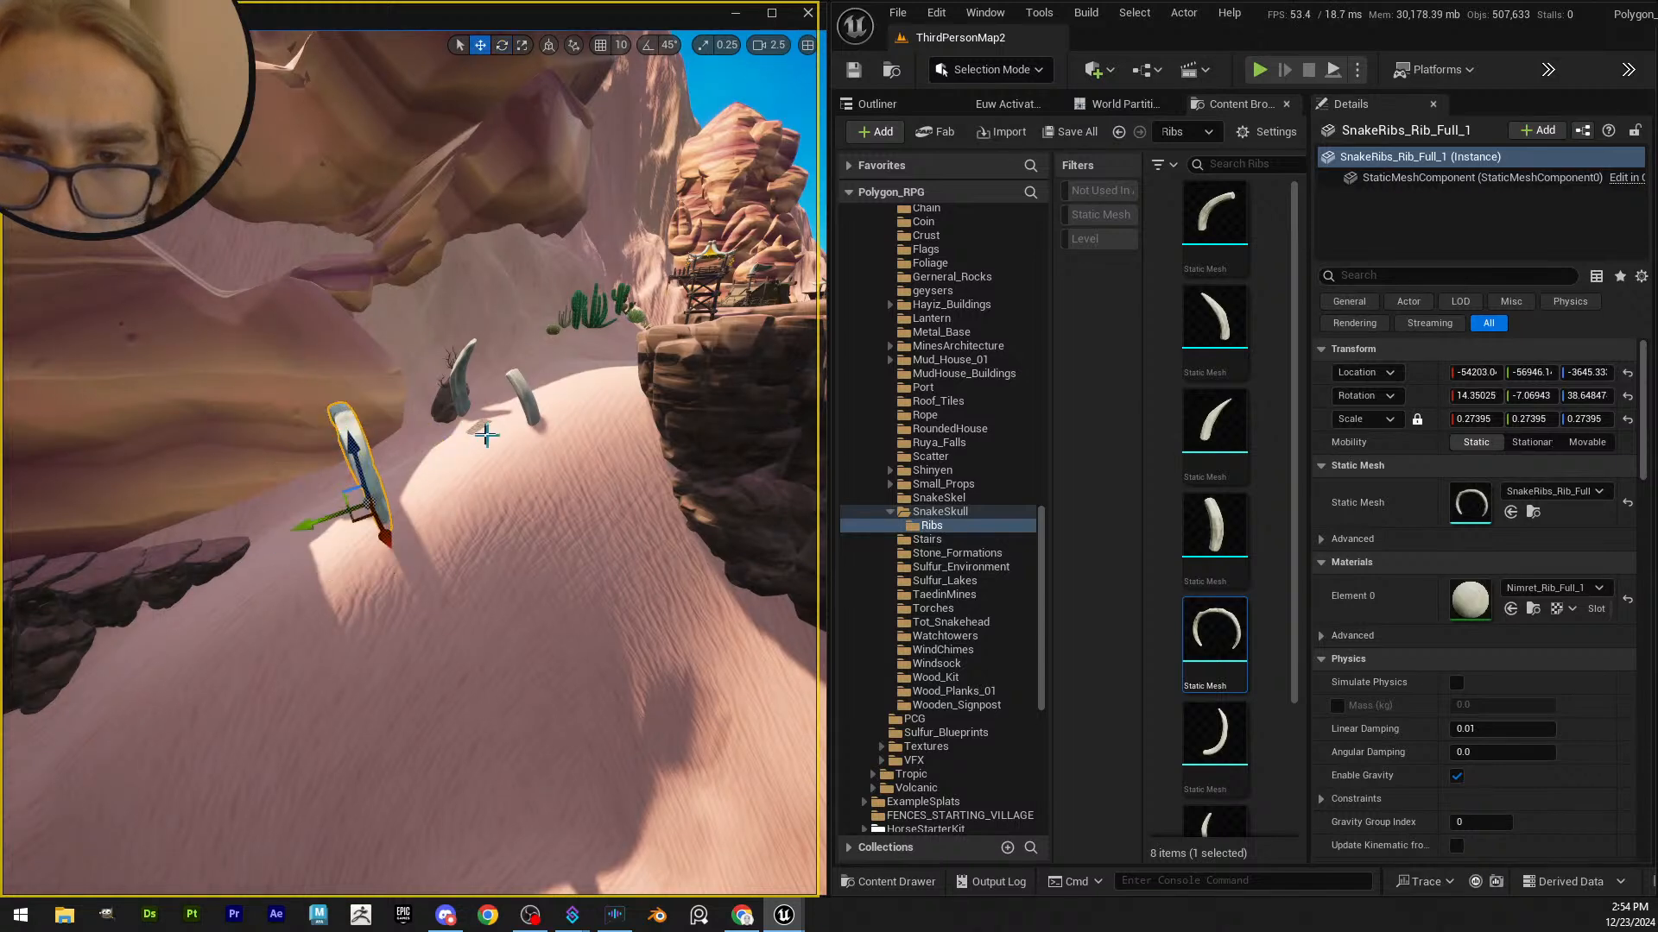
- Place the SnakeRibs_Rib_Split_1 mesh at the dune's edge near the cliff and scale it uniformly to about 0.26
{"action": "right_click_drag", "start_coordinate": [486, 436], "coordinate": [444, 488]}
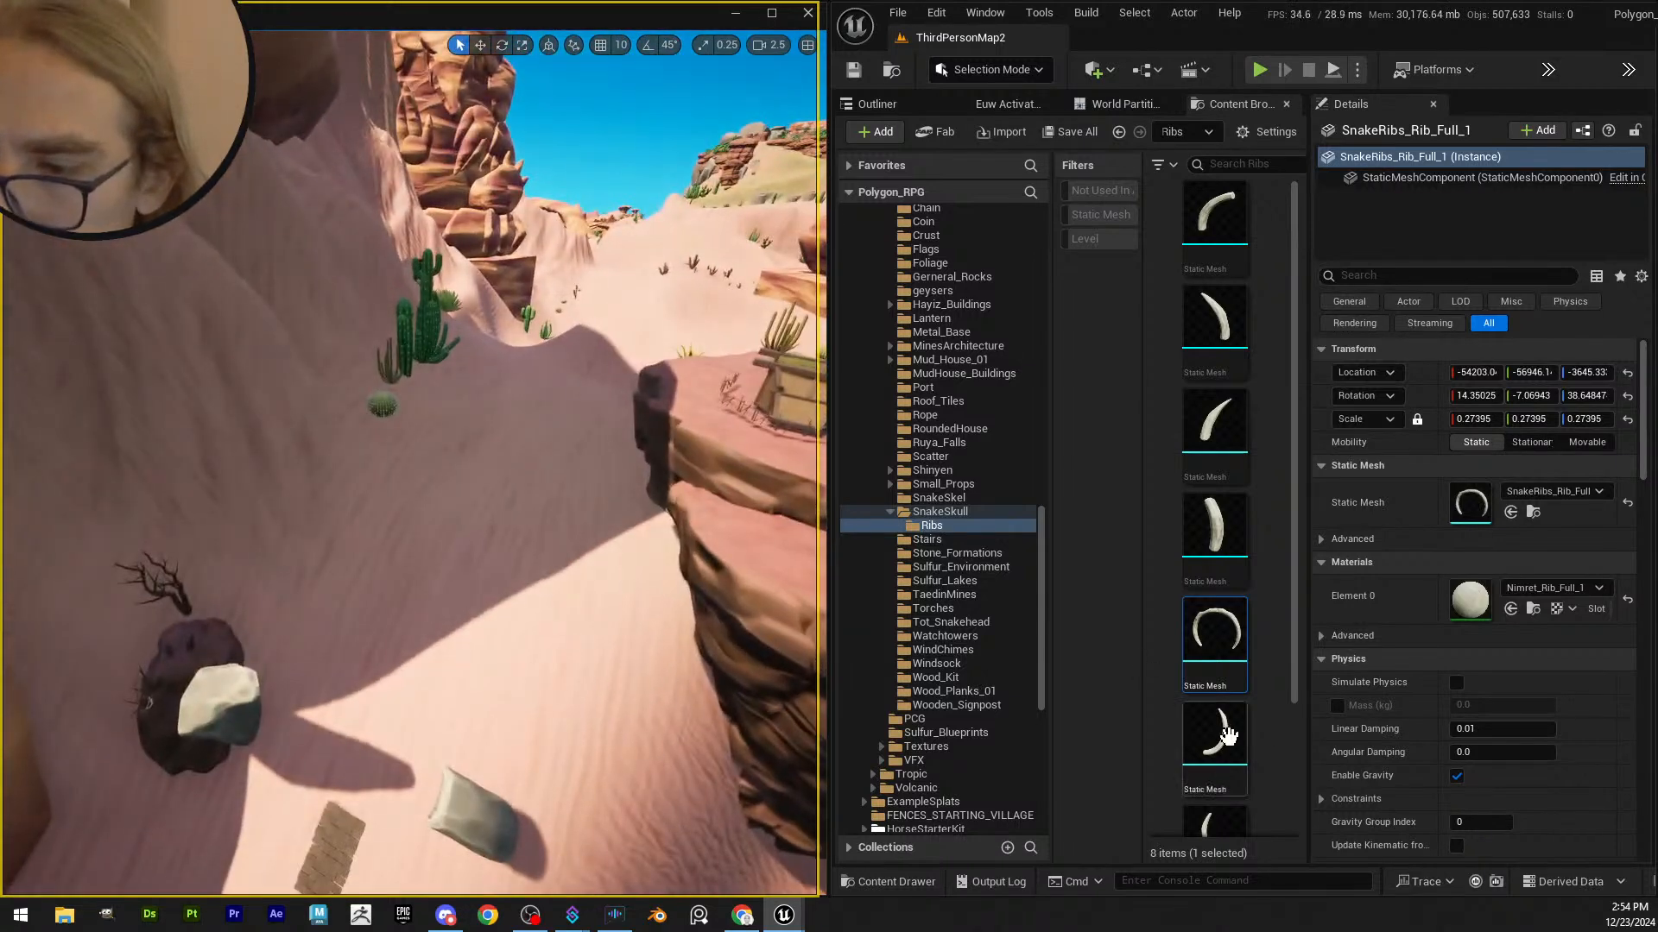
{"action": "left_click_drag", "start_coordinate": [1228, 735], "coordinate": [577, 488]}
{"action": "right_click_drag", "start_coordinate": [576, 488], "coordinate": [445, 567]}
{"action": "key", "text": "r"}
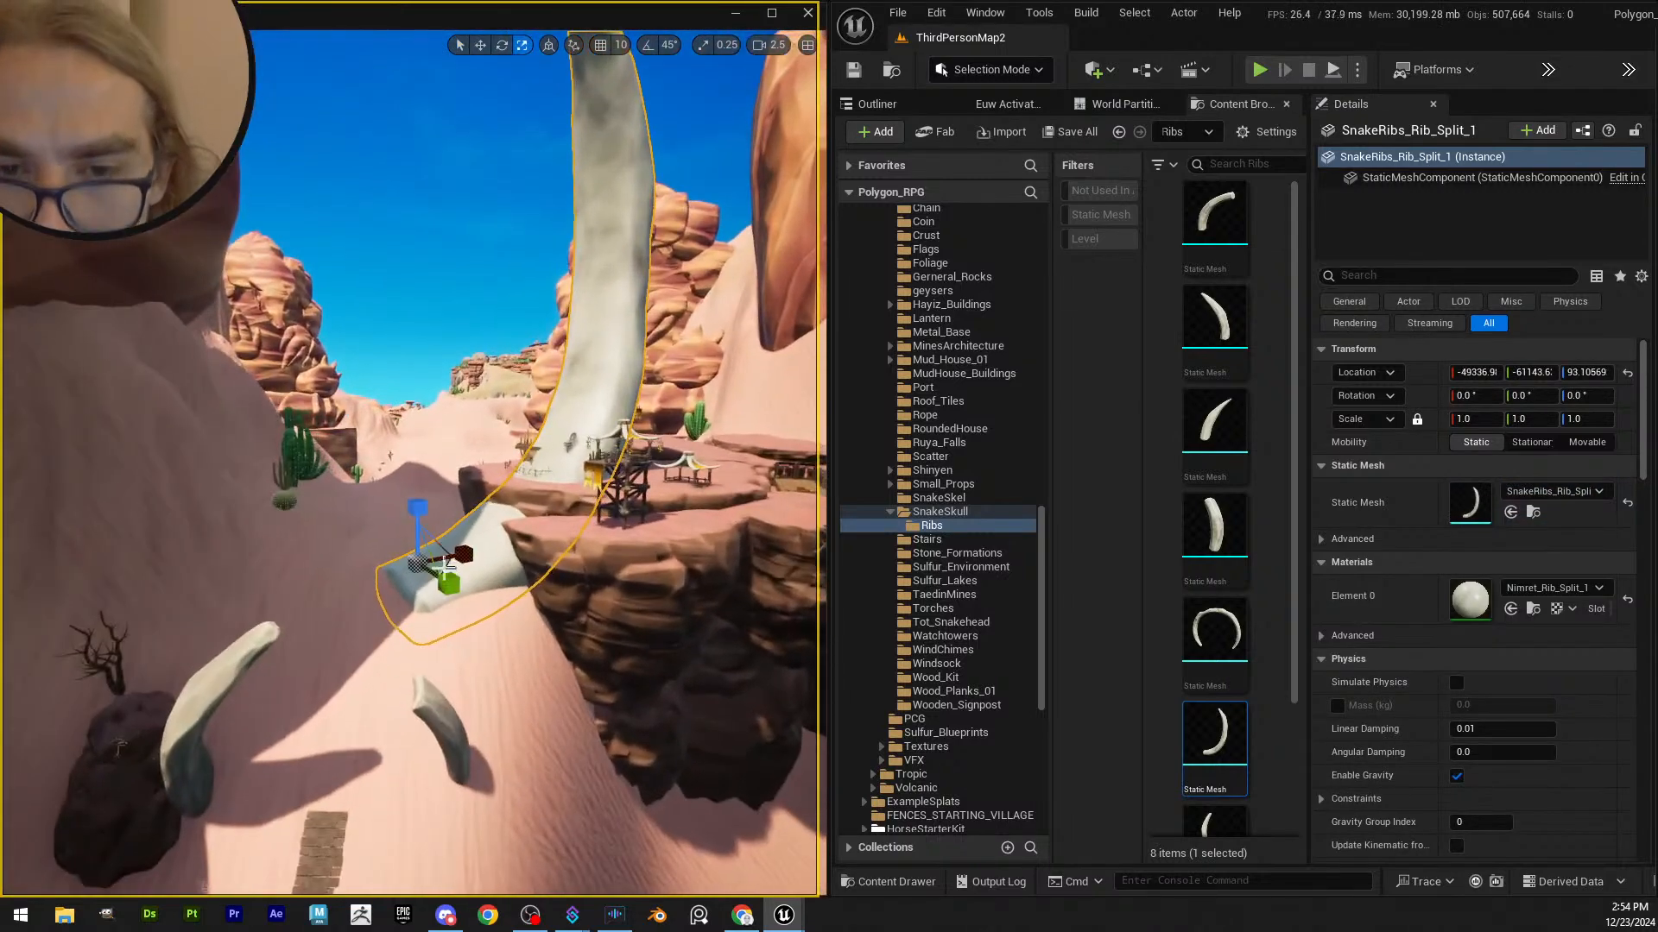
{"action": "left_click_drag", "start_coordinate": [419, 565], "coordinate": [399, 591]}
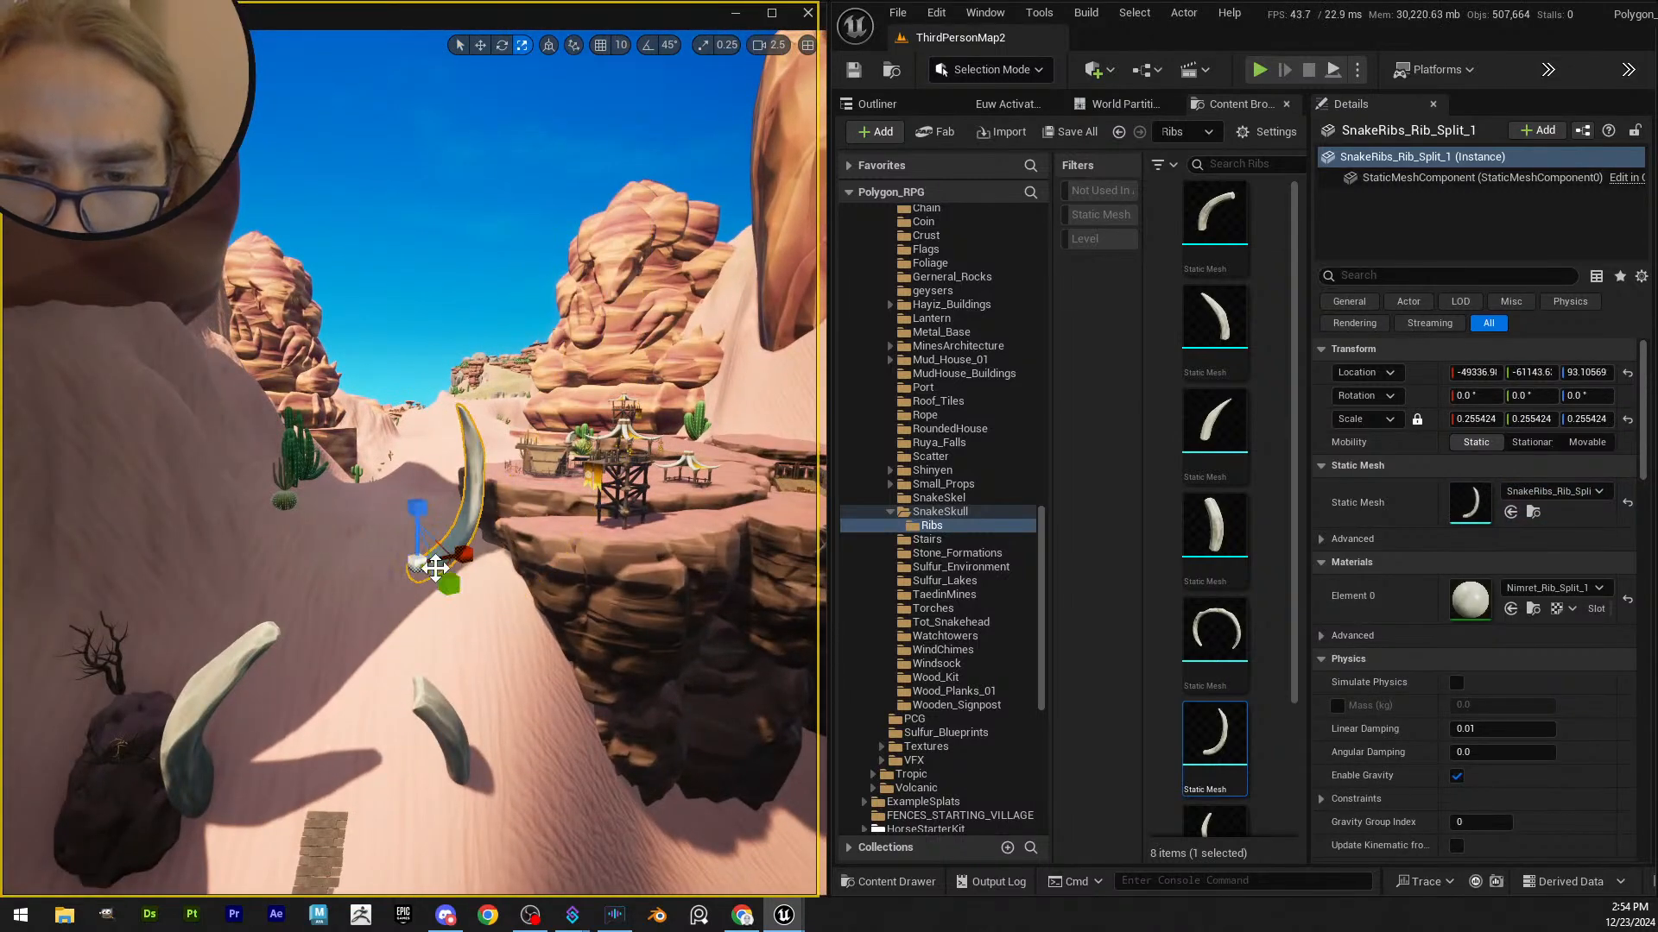
{"action": "scroll", "coordinate": [437, 567], "scroll_direction": "up", "scroll_amount": 4}
- Rotate the split rib about 40.5° around its Y axis and move it along the dune's edge beside the cliff
{"action": "key", "text": "e"}
{"action": "left_click_drag", "start_coordinate": [432, 528], "coordinate": [570, 575]}
{"action": "key", "text": "w"}
{"action": "key", "text": "s"}
{"action": "mouse_move", "coordinate": [570, 575]}
{"action": "right_mouse_down"}
{"action": "mouse_move", "coordinate": [518, 596]}
{"action": "mouse_move", "coordinate": [580, 580]}
{"action": "right_mouse_up"}
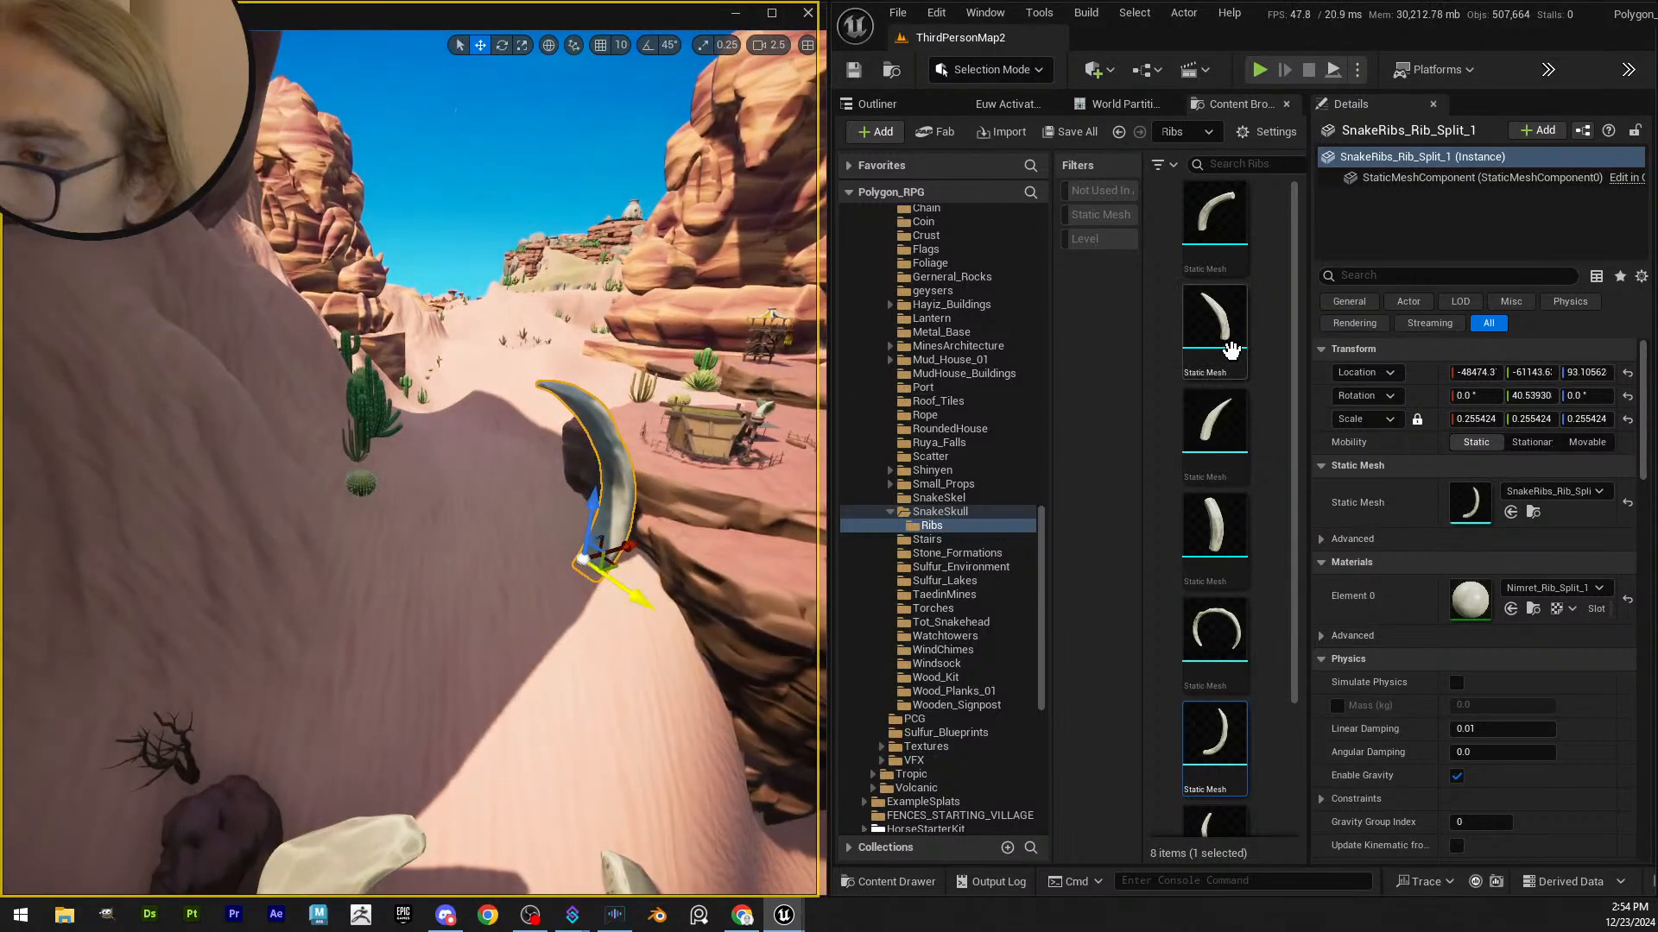
- Place the SnakeRibs_Rib_Broken_5 mesh on the sand slope, scaled uniformly to about 0.47 and rotated about 61° around Y
{"action": "left_click_drag", "start_coordinate": [1232, 418], "coordinate": [322, 582]}
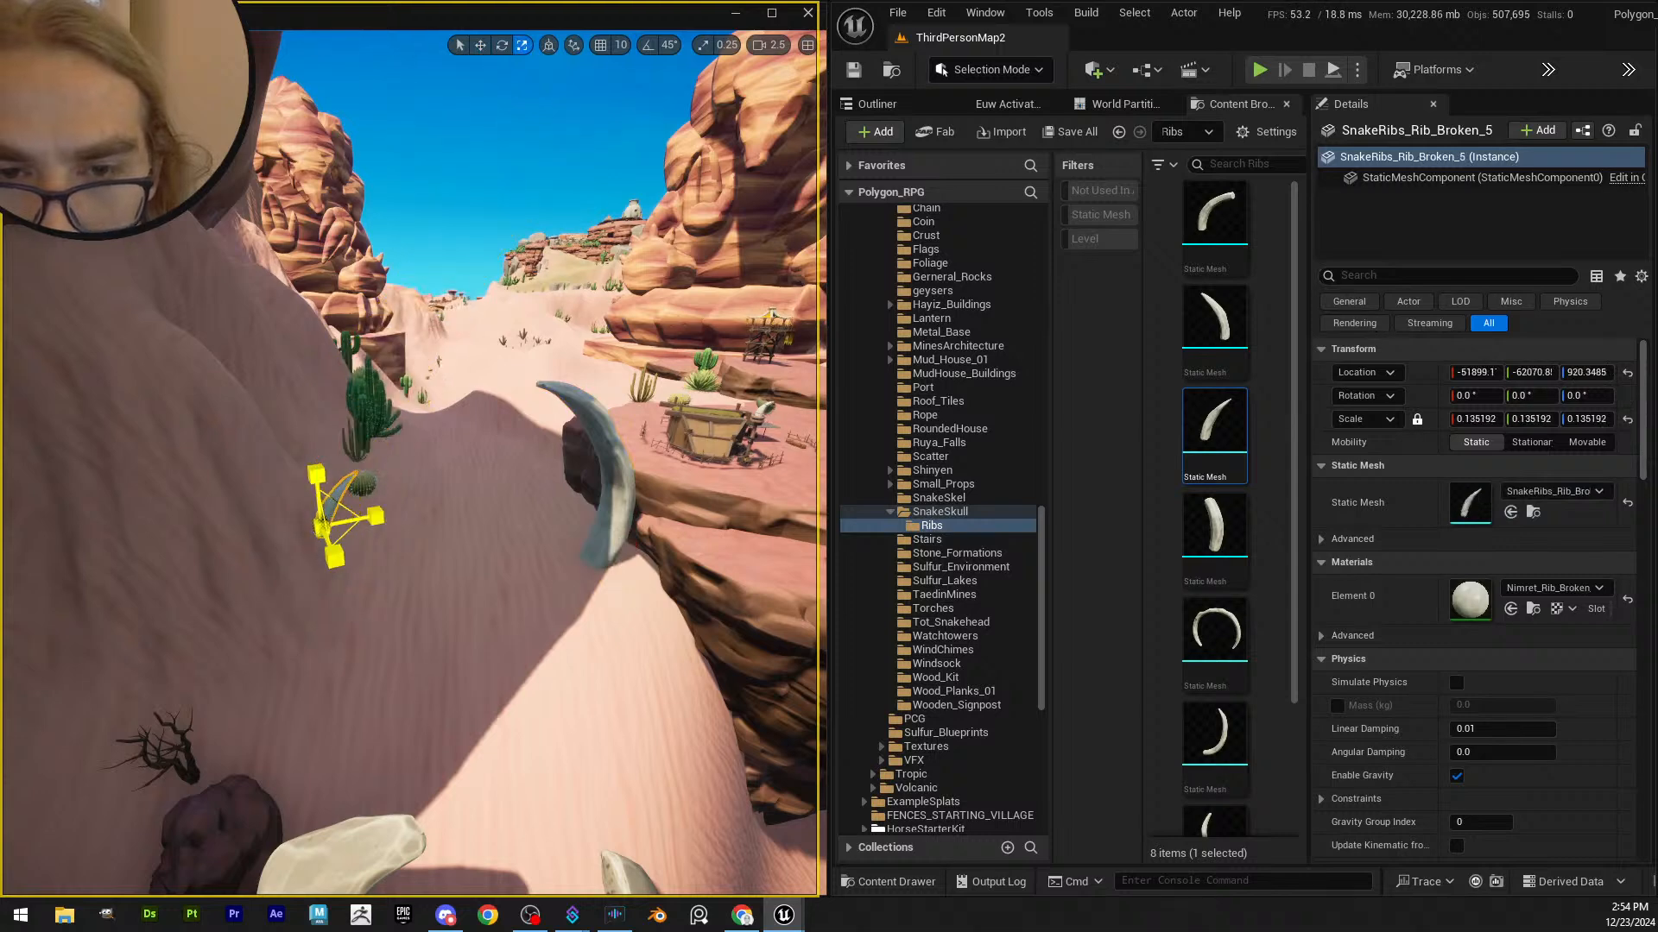
{"action": "key", "text": "e"}
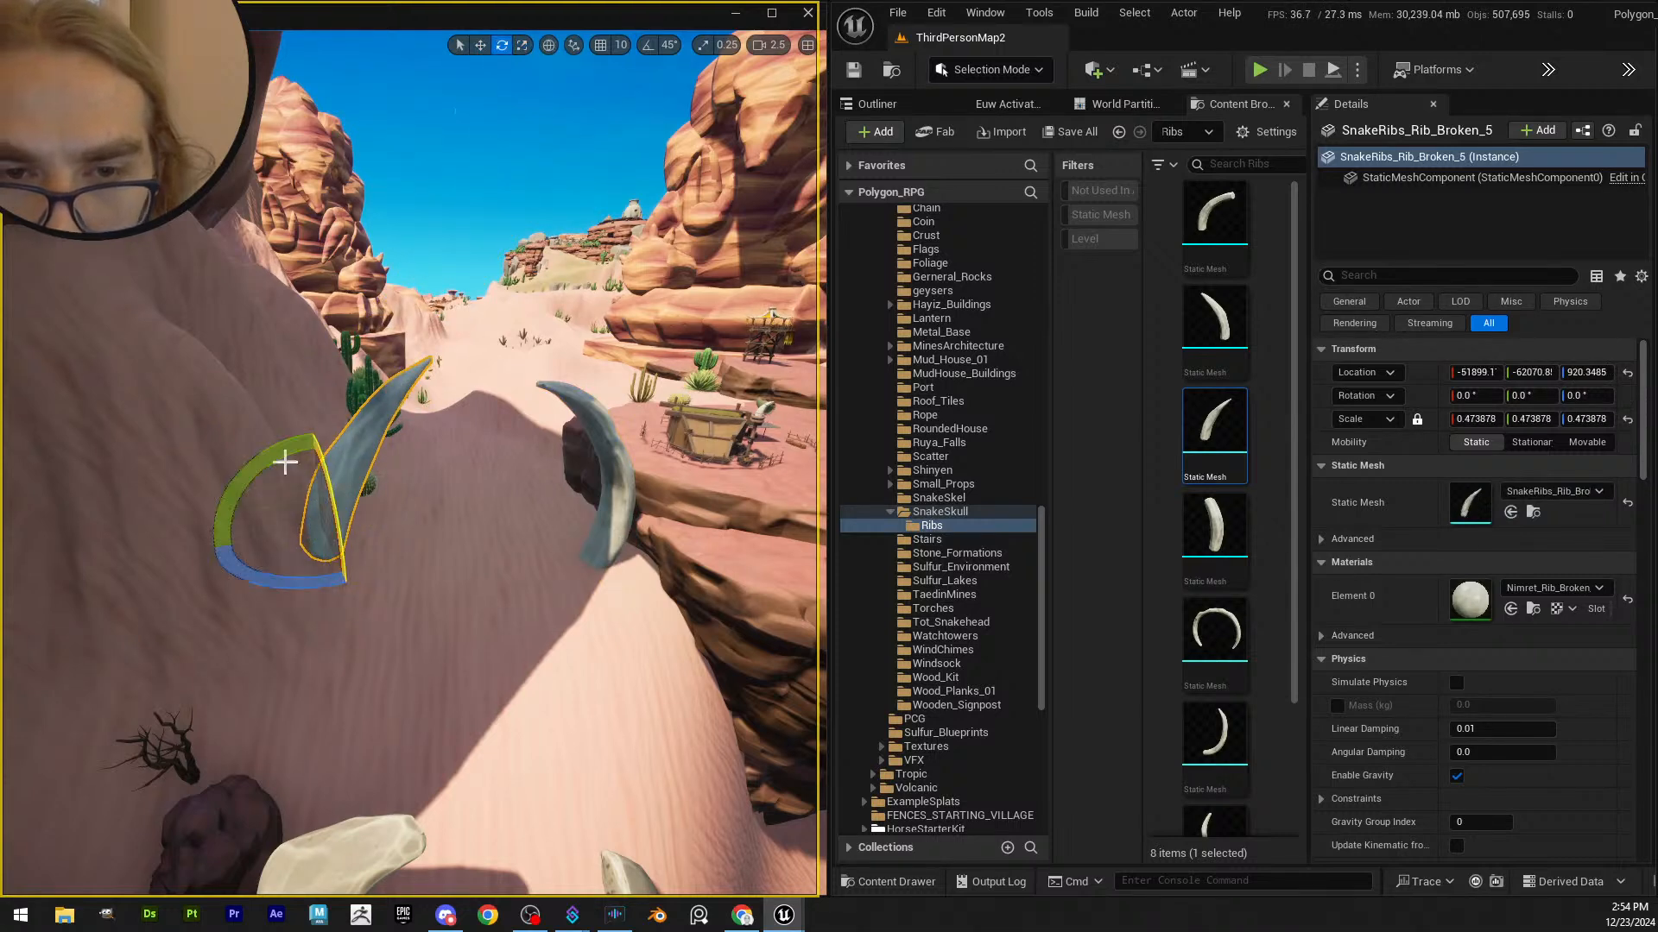
{"action": "left_click_drag", "start_coordinate": [404, 516], "coordinate": [396, 452]}
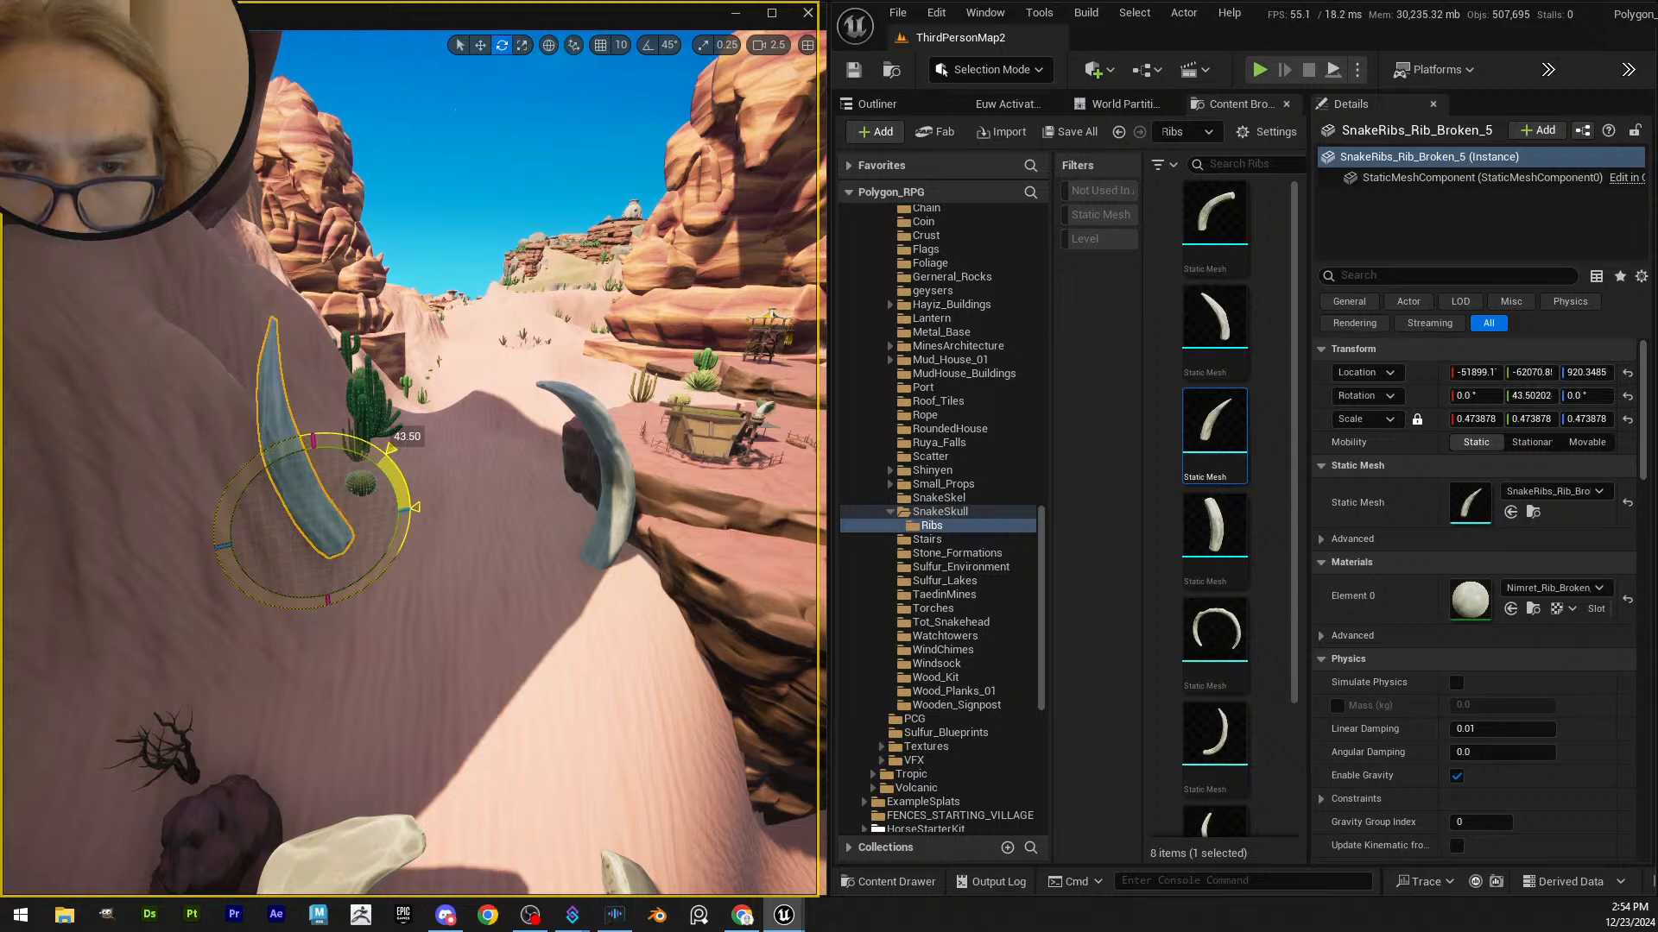
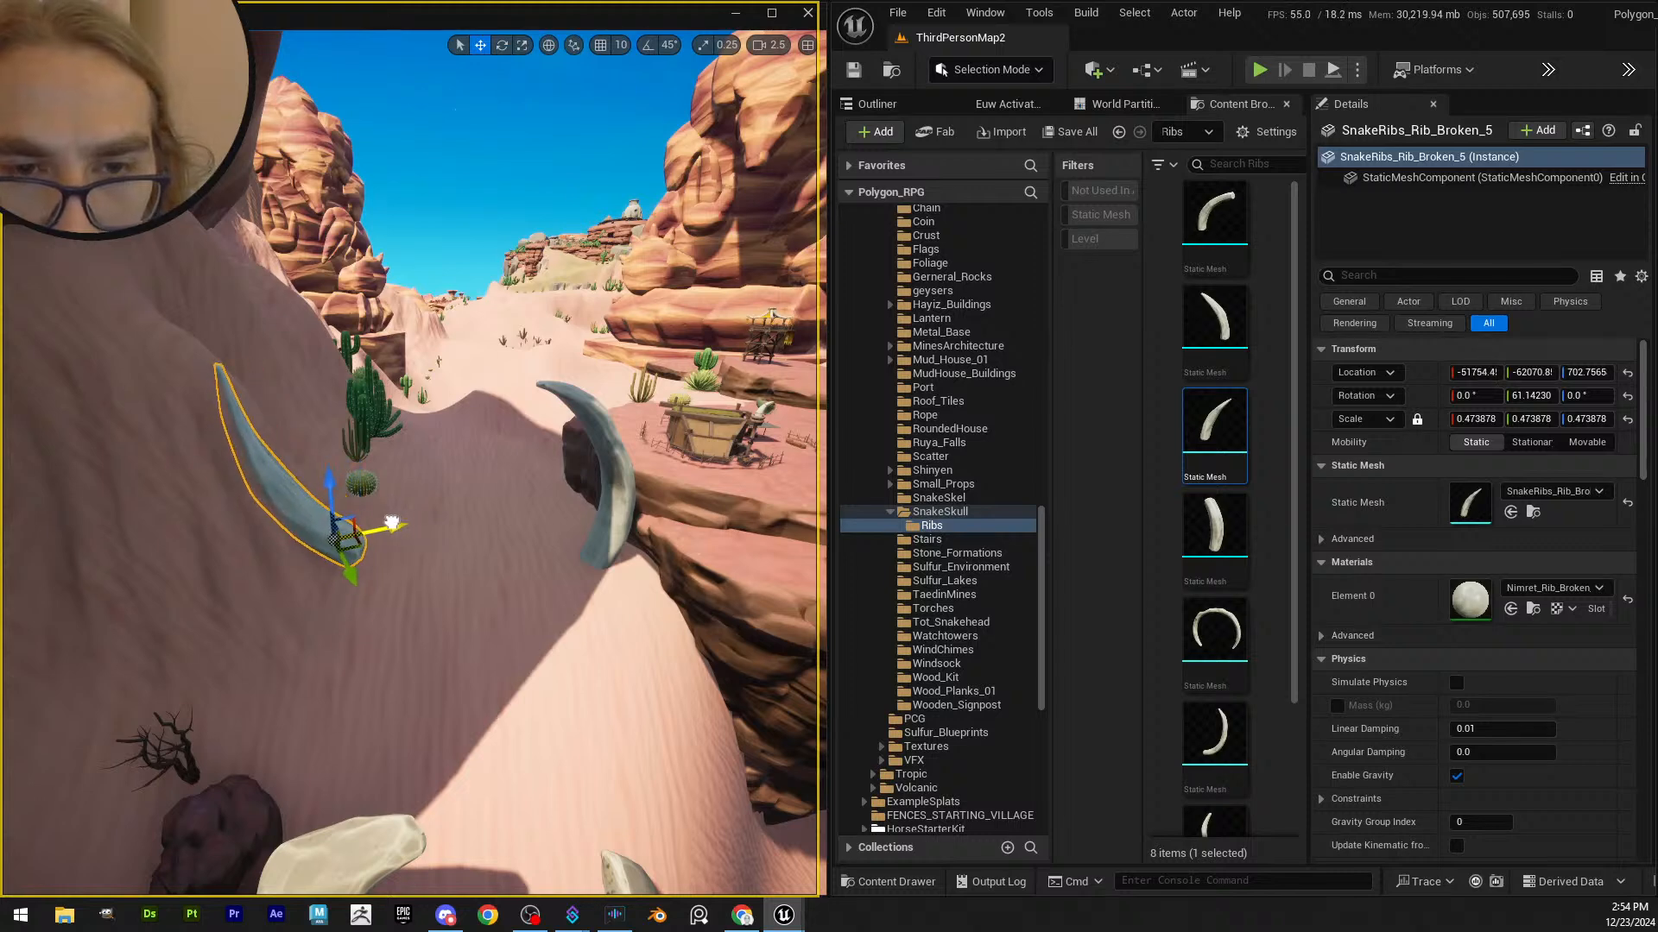
- Shift the broken rib across the slope and lower it so its base sinks into the sand near the cactus
{"action": "key", "text": "Escape"}
{"action": "key", "text": "s"}
{"action": "right_click_drag", "start_coordinate": [477, 488], "coordinate": [385, 413]}
{"action": "key", "text": "w"}
{"action": "left_click", "coordinate": [352, 432]}
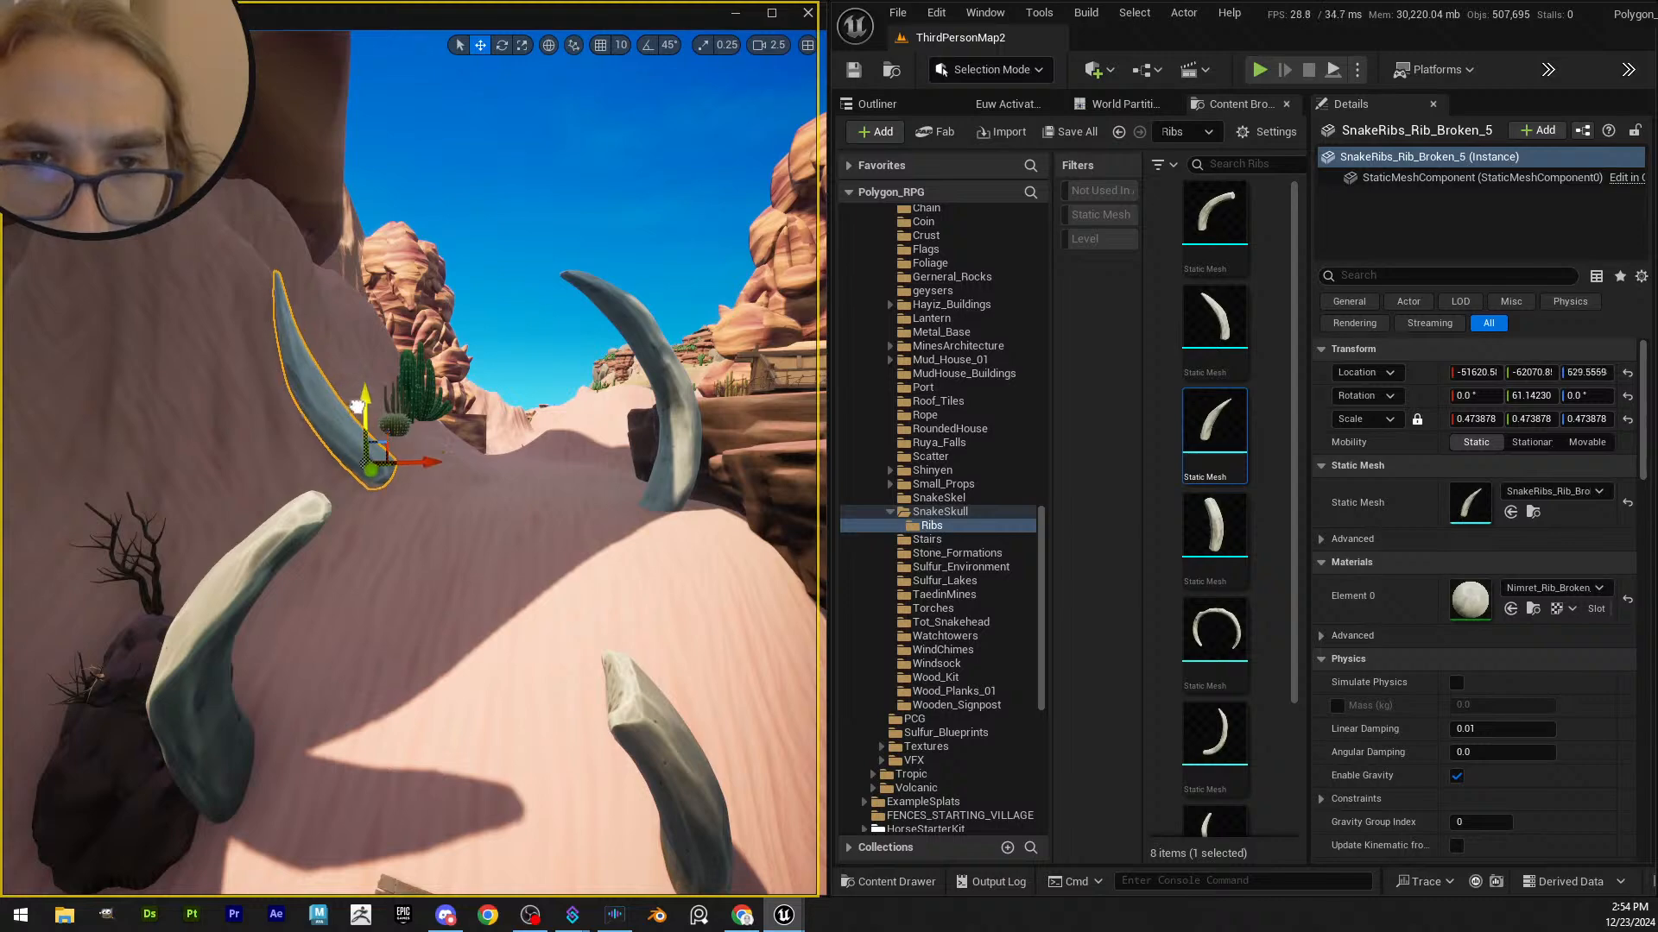
{"action": "key", "text": "Escape"}
{"action": "right_click_drag", "start_coordinate": [437, 458], "coordinate": [407, 433]}
{"action": "key", "text": "w"}
- Lower the split rib at the dune's edge and set its tilt to about 35° around Y
{"action": "right_click_drag", "start_coordinate": [307, 533], "coordinate": [267, 566]}
{"action": "key", "text": "w"}
{"action": "key", "text": "s"}
{"action": "right_click_drag", "start_coordinate": [565, 452], "coordinate": [604, 423]}
{"action": "key", "text": "s"}
{"action": "key", "text": "w"}
{"action": "left_click", "coordinate": [571, 445]}
{"action": "key", "text": "e"}
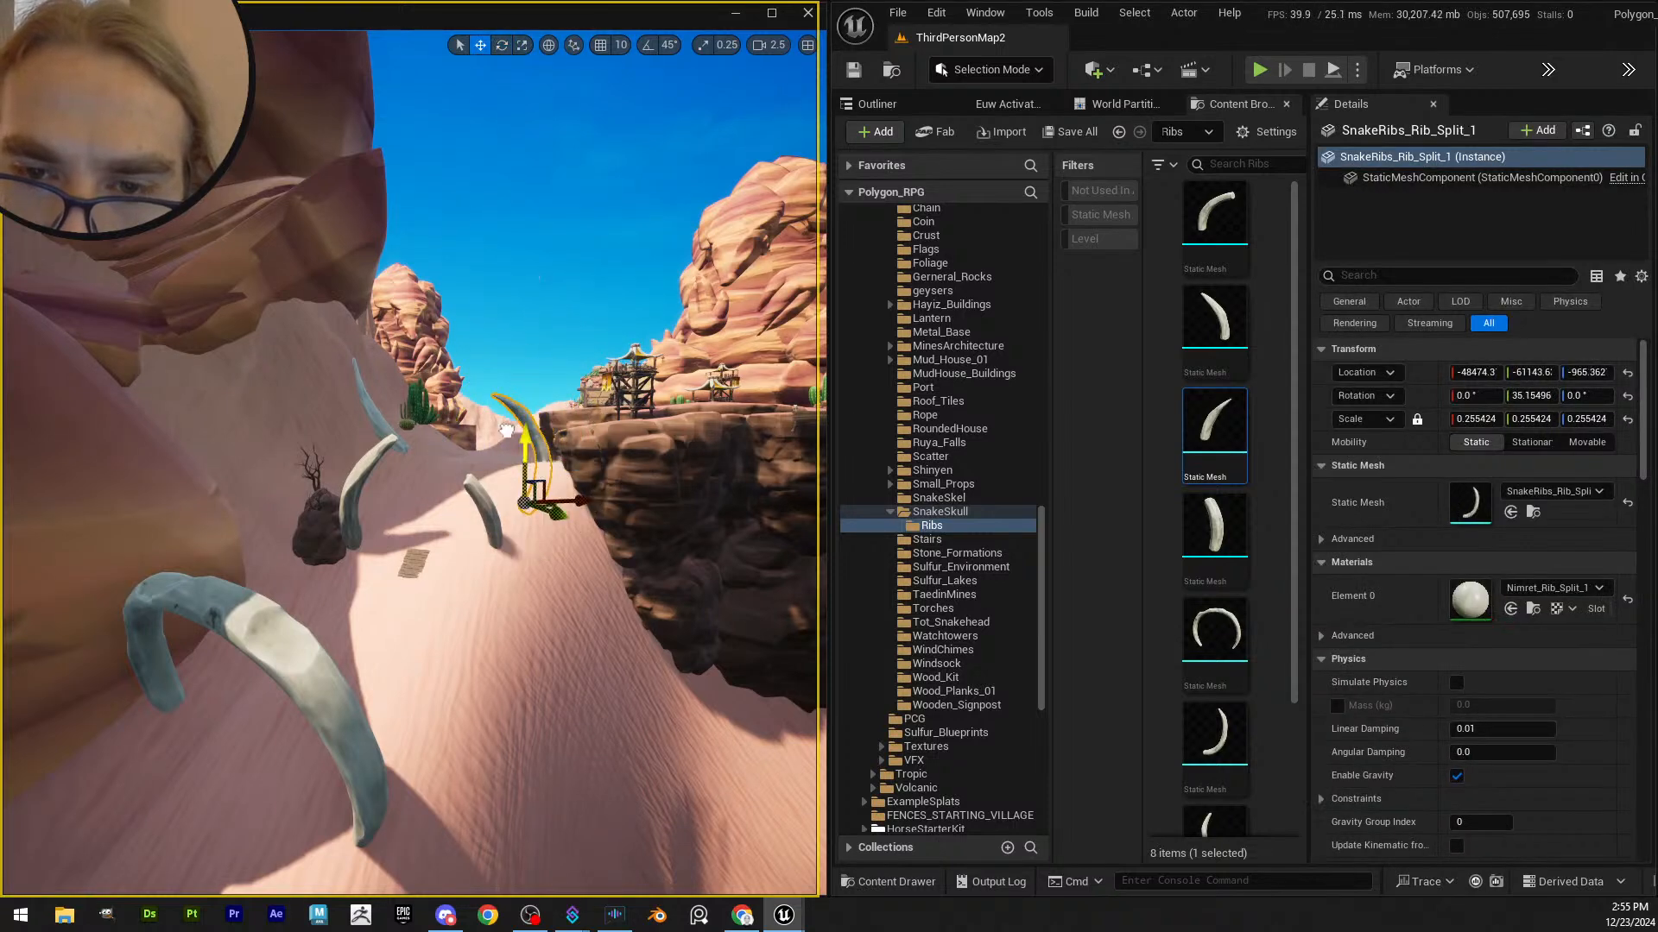
{"action": "left_click_drag", "start_coordinate": [523, 407], "coordinate": [523, 408]}
- Shift the split rib along the cliff-side edge and straighten it to about 2.7° around Y
{"action": "key", "text": "w"}
{"action": "right_click_drag", "start_coordinate": [476, 513], "coordinate": [555, 574]}
{"action": "key", "text": "e"}
{"action": "key", "text": "Escape"}
{"action": "key", "text": "s"}
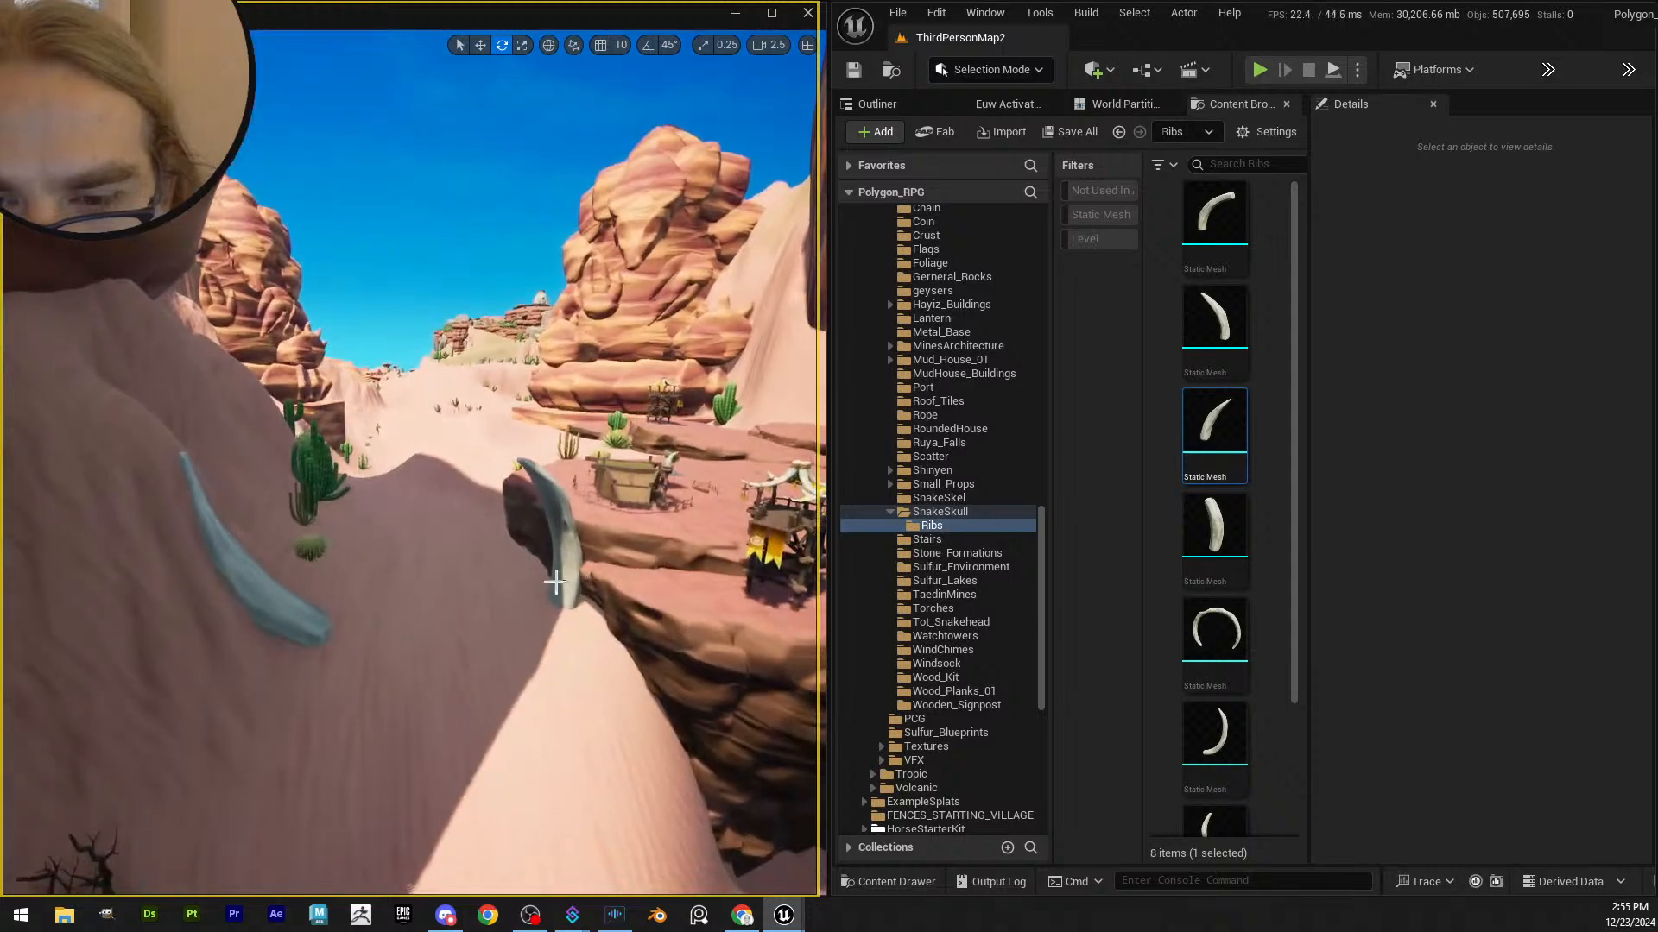
{"action": "left_click", "coordinate": [558, 592]}
{"action": "key", "text": "w"}
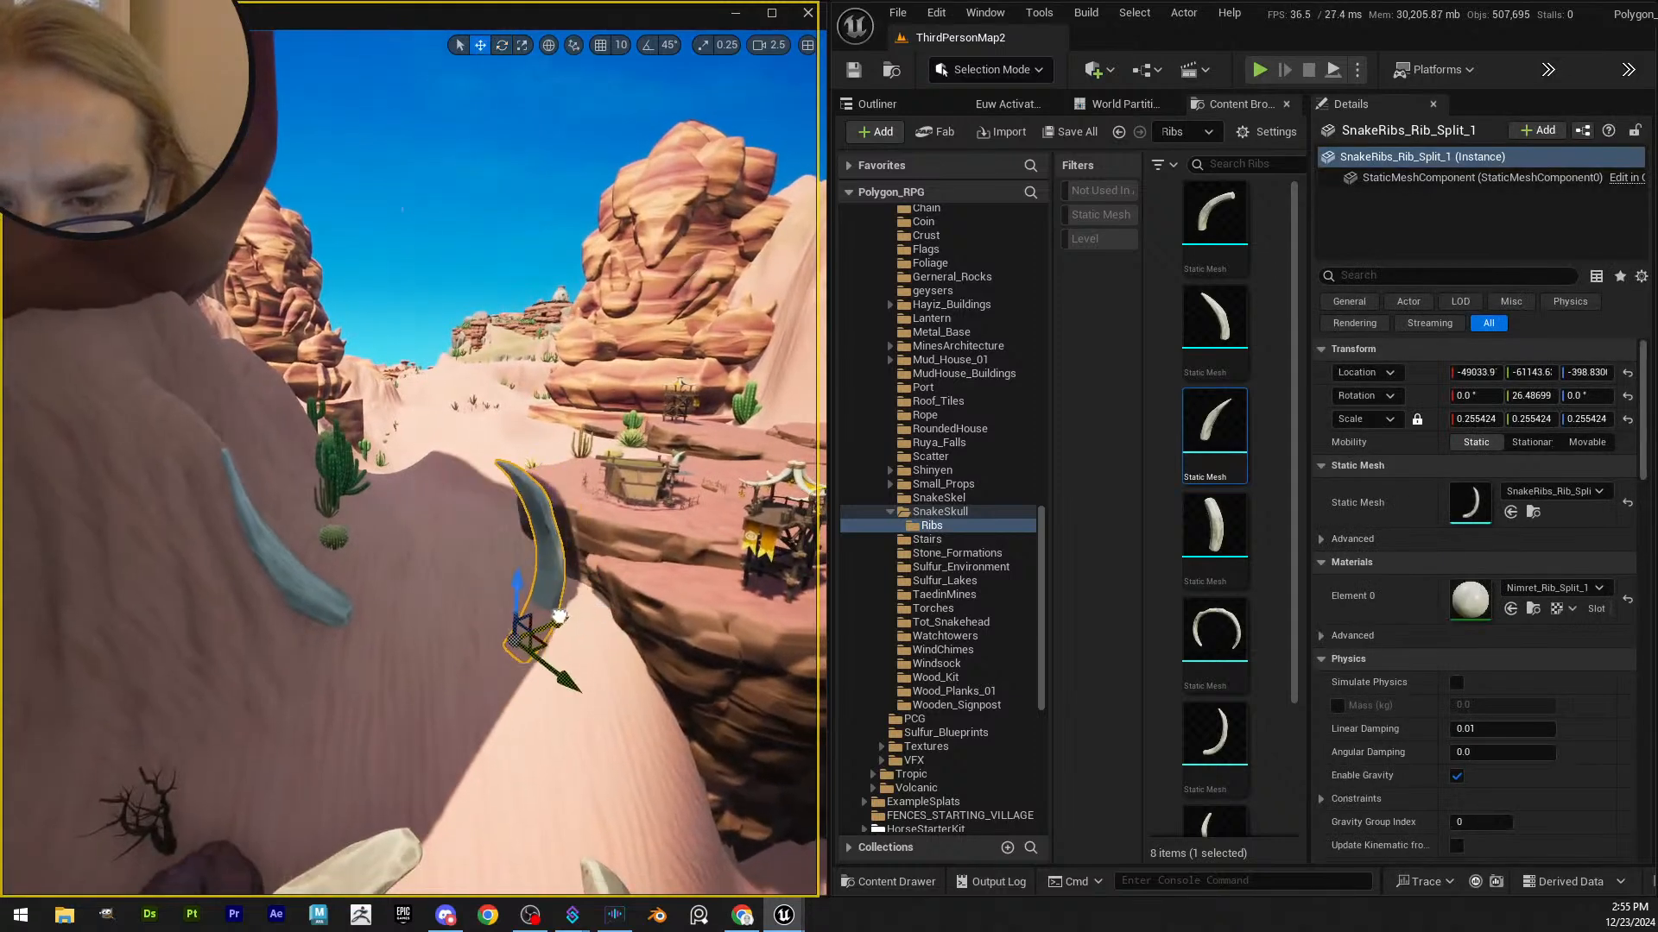
{"action": "key", "text": "e"}
{"action": "left_click_drag", "start_coordinate": [566, 604], "coordinate": [580, 623]}
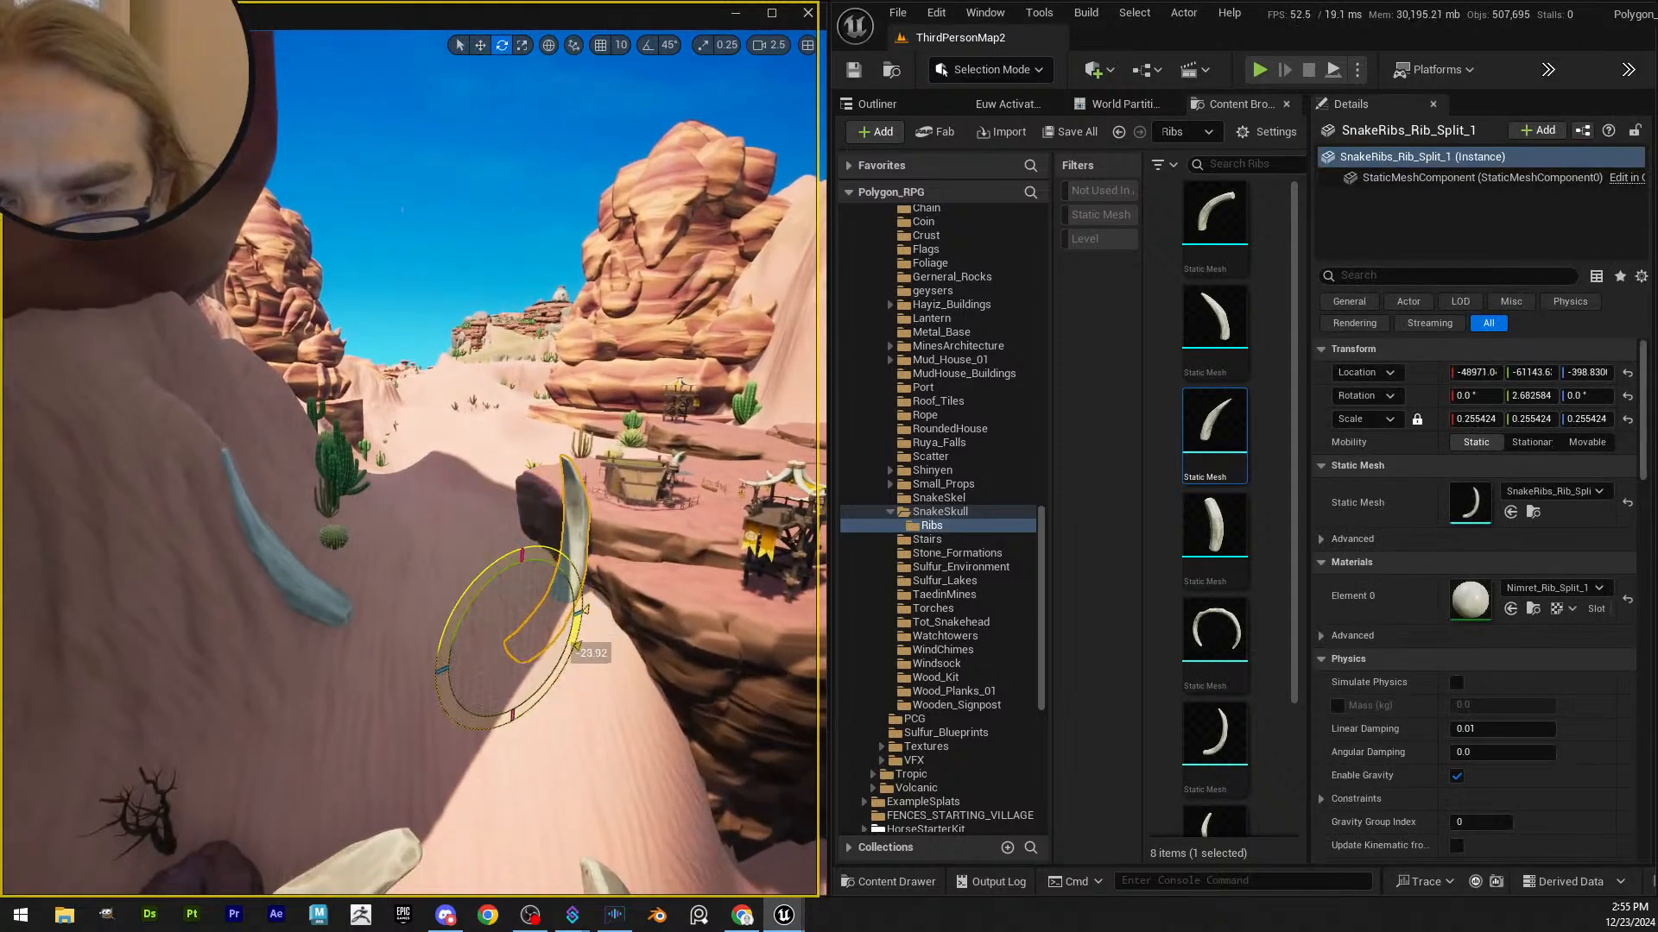
{"action": "key", "text": "Escape"}
- Rotate the broken rib near the cactus to about 57.6° around its Z axis
{"action": "right_click_drag", "start_coordinate": [503, 572], "coordinate": [487, 553]}
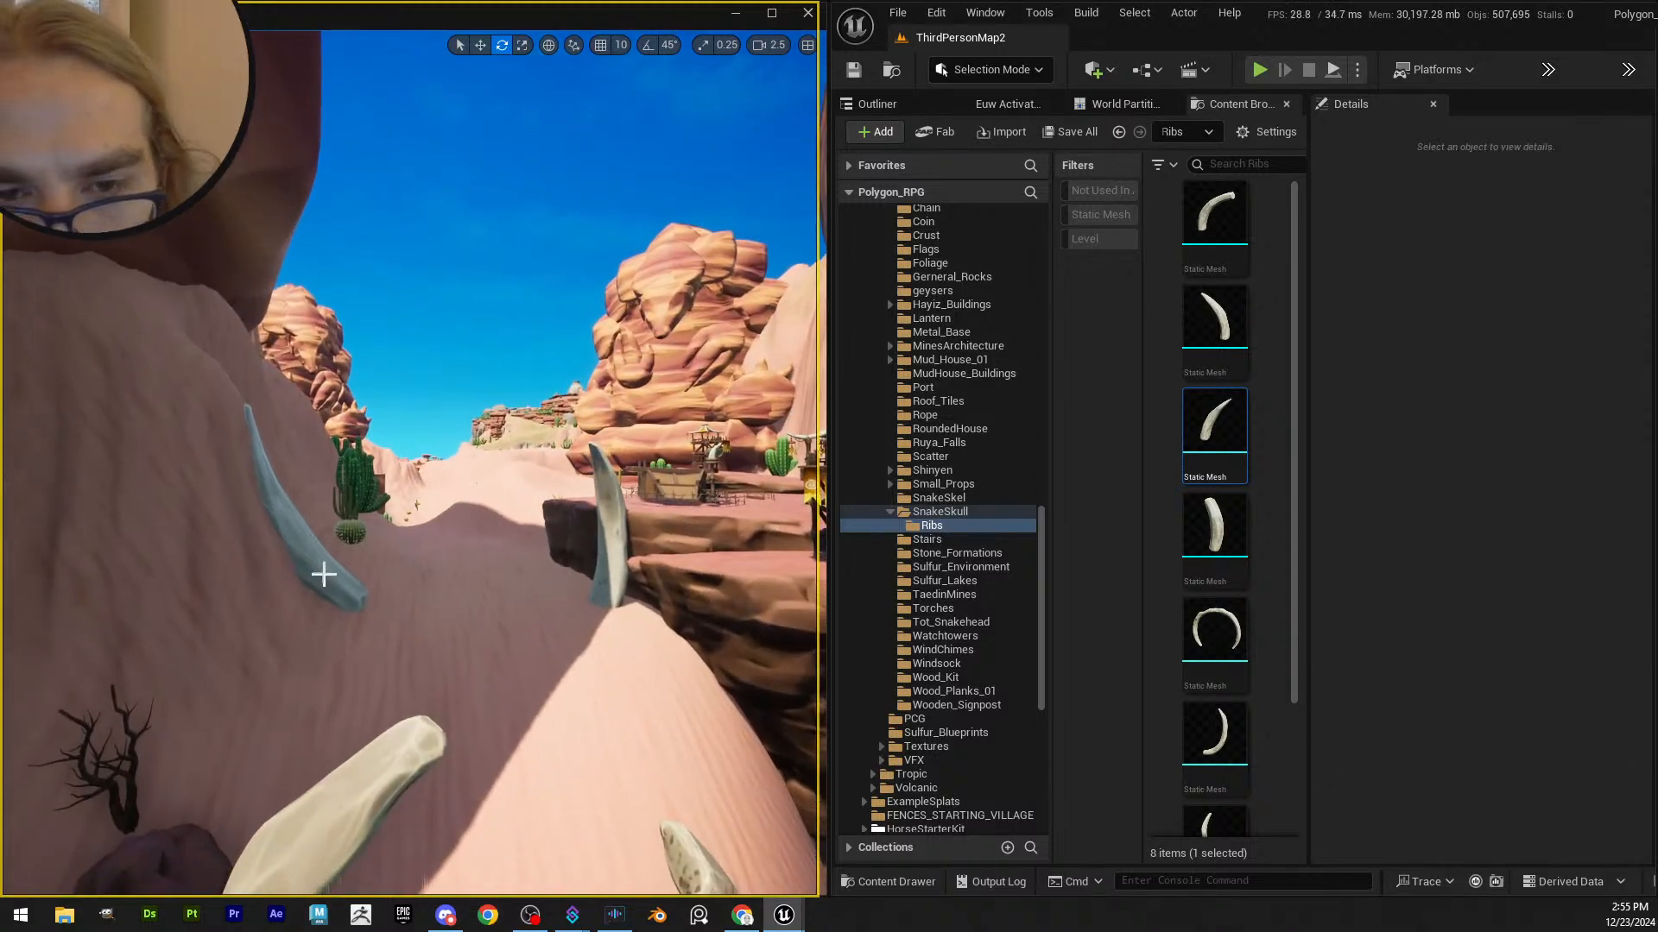
{"action": "left_click", "coordinate": [322, 573]}
{"action": "right_click_drag", "start_coordinate": [322, 573], "coordinate": [423, 562]}
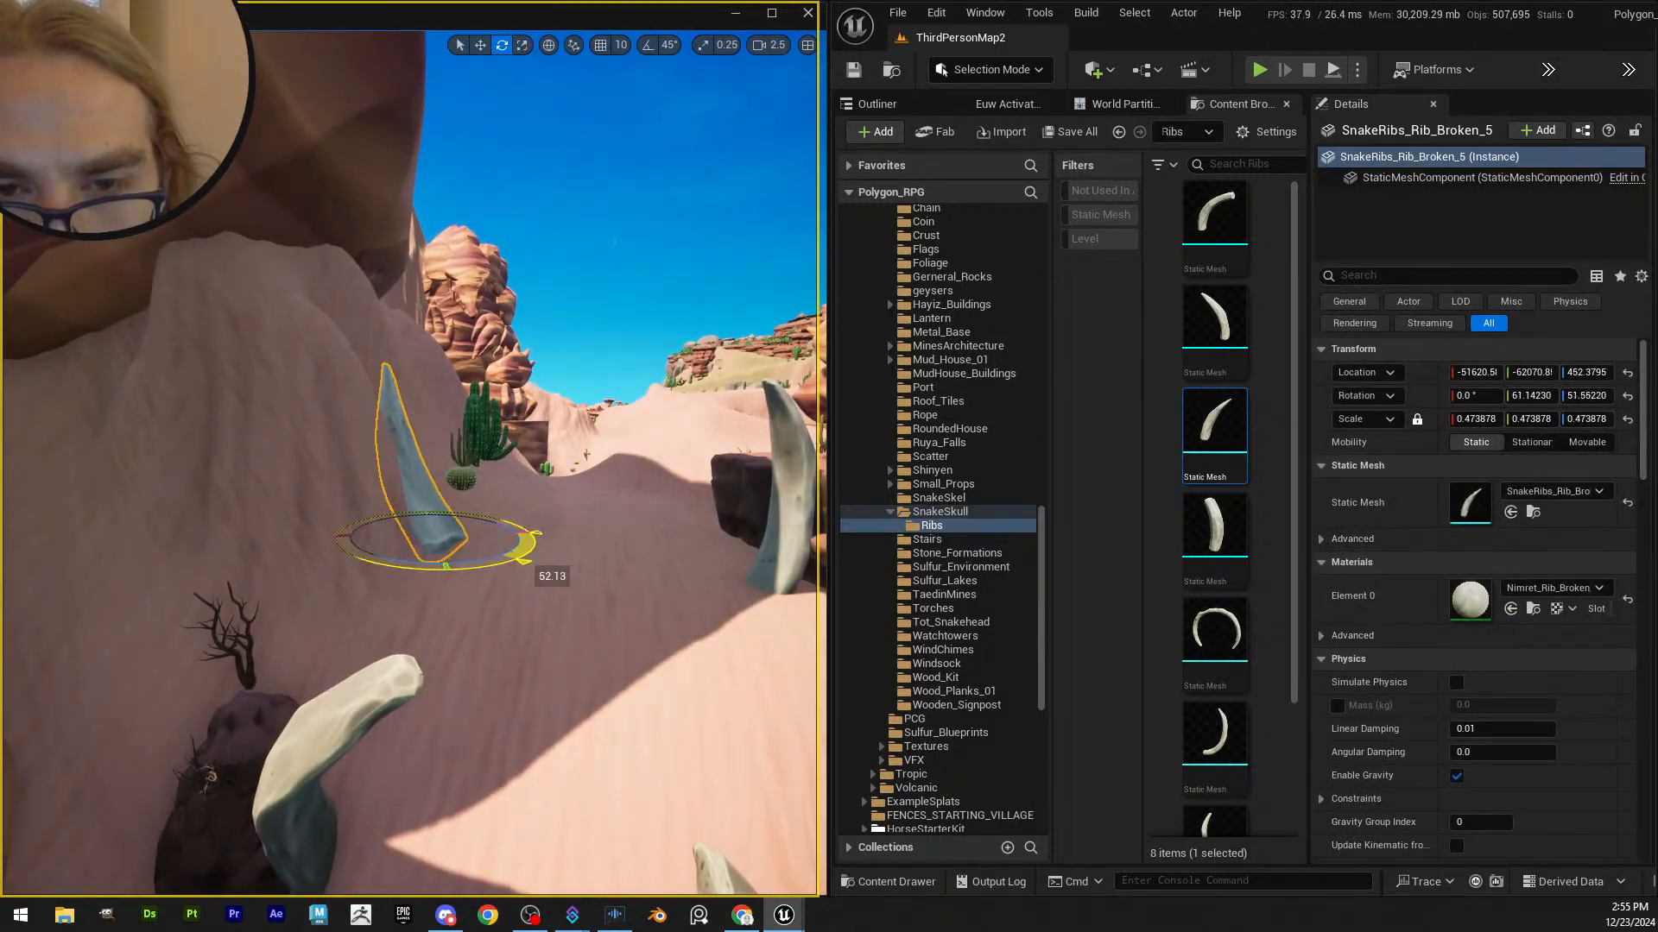
{"action": "left_click_drag", "start_coordinate": [509, 527], "coordinate": [506, 525]}
{"action": "key", "text": "Escape"}
{"action": "right_click_drag", "start_coordinate": [507, 525], "coordinate": [455, 474]}
- Move the broken rib down the slope and turn it to about 88.5° around Z
{"action": "left_click", "coordinate": [375, 535]}
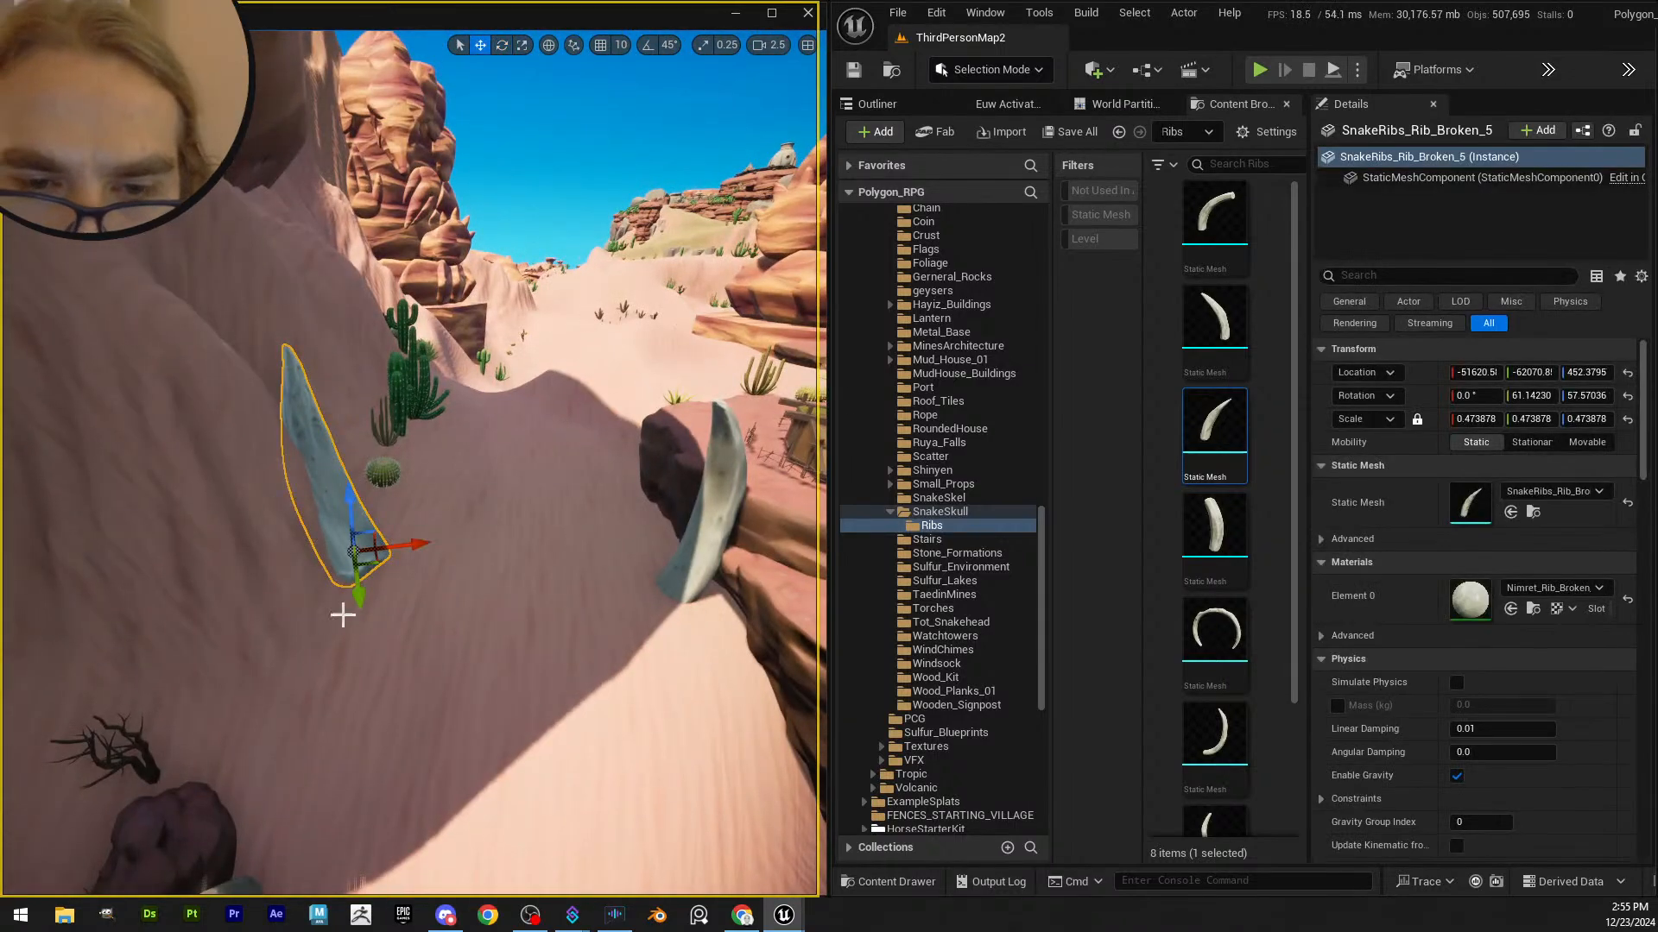
{"action": "key", "text": "e"}
{"action": "left_click_drag", "start_coordinate": [348, 754], "coordinate": [454, 677]}
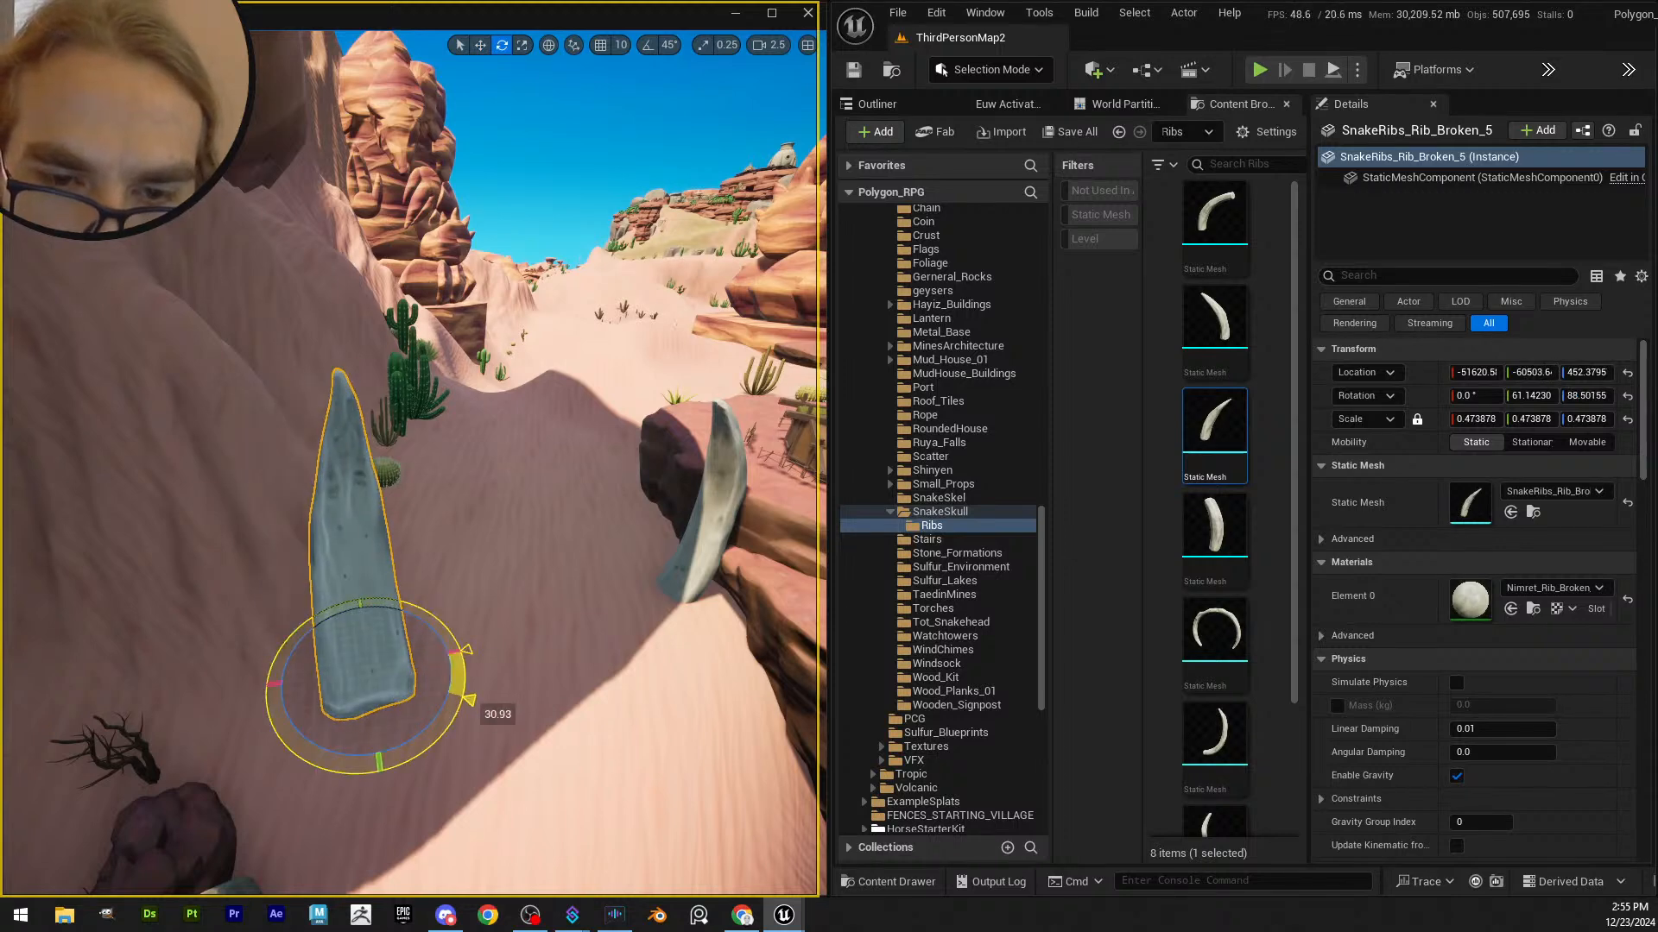
{"action": "right_click_drag", "start_coordinate": [455, 677], "coordinate": [304, 549]}
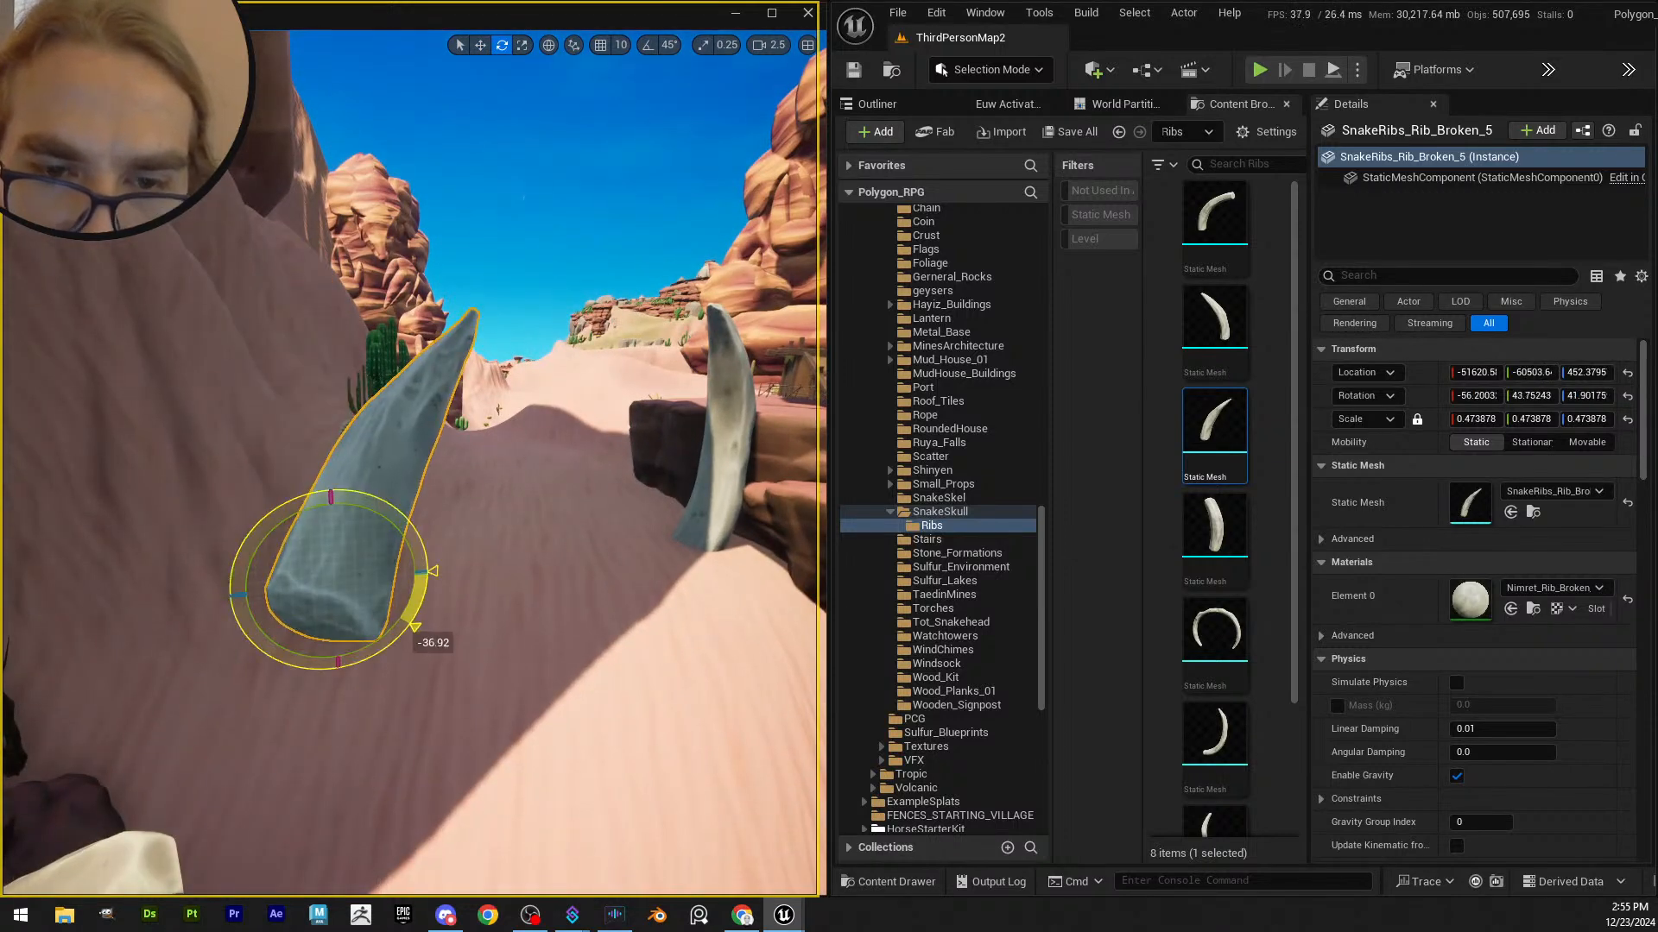
- Reorient the broken rib to about -75° around X and 22° around Y, and move it back up beside the cactus
{"action": "left_click_drag", "start_coordinate": [286, 550], "coordinate": [423, 595]}
{"action": "left_click_drag", "start_coordinate": [278, 595], "coordinate": [335, 558]}
{"action": "right_click_drag", "start_coordinate": [337, 541], "coordinate": [338, 406]}
{"action": "left_click_drag", "start_coordinate": [198, 346], "coordinate": [202, 409]}
{"action": "right_click_drag", "start_coordinate": [202, 409], "coordinate": [297, 518]}
{"action": "key", "text": "e"}
{"action": "key", "text": "w"}
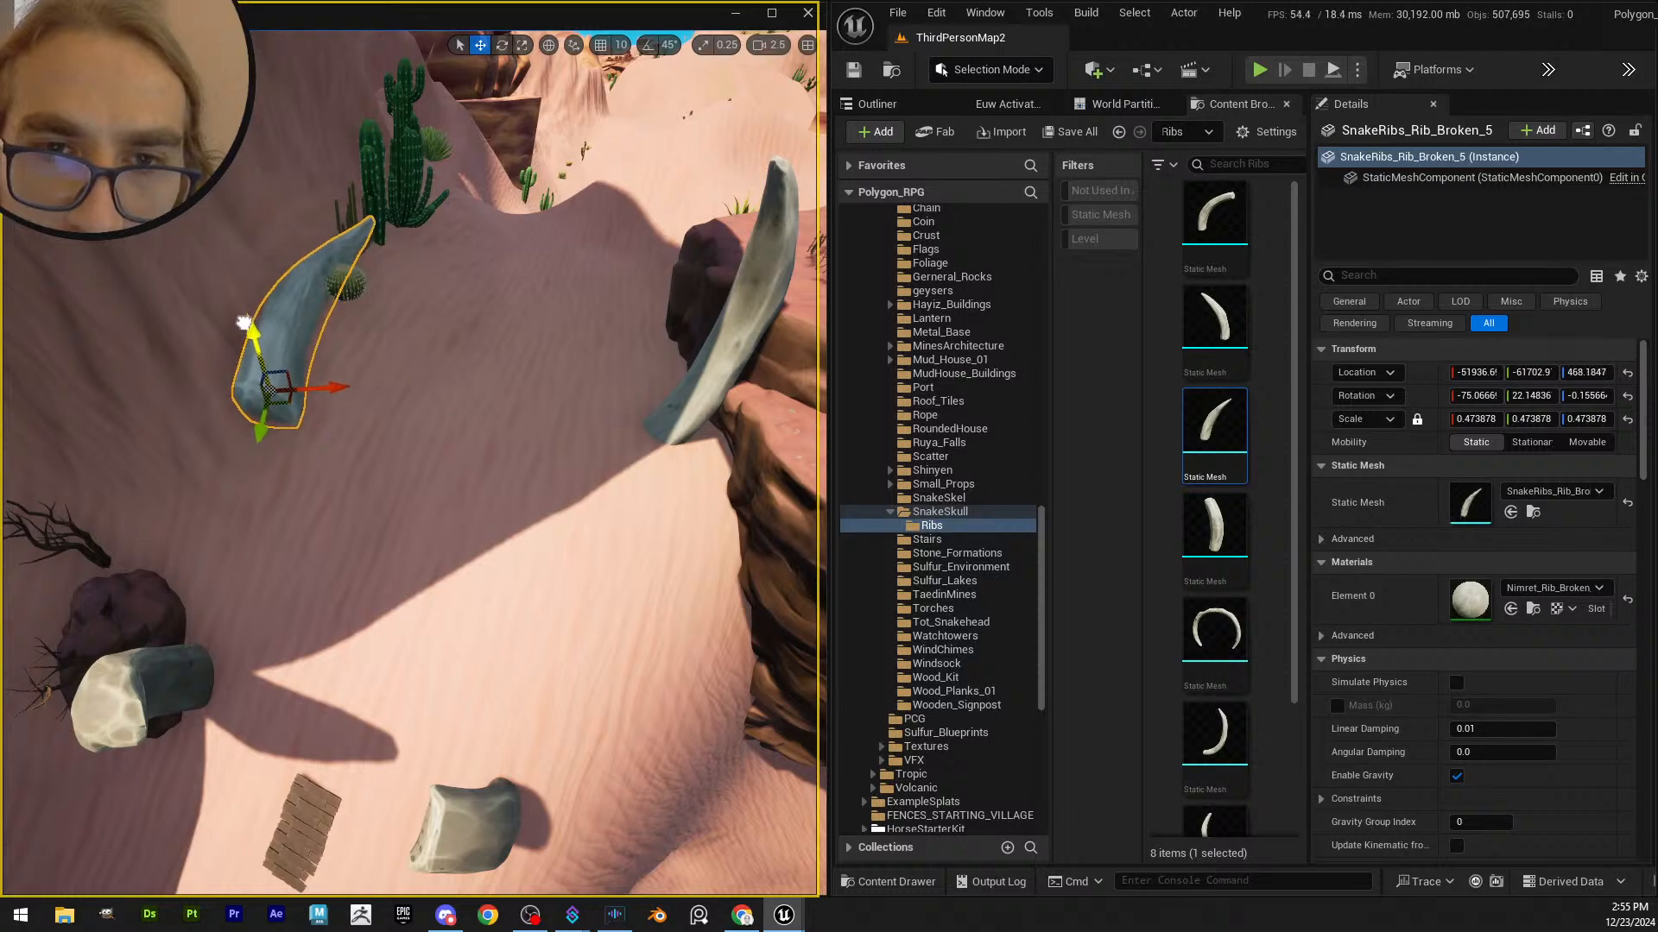
- Scale the broken rib to about 0.465 and sink its base deeper into the sand
{"action": "key", "text": "Escape"}
{"action": "right_click_drag", "start_coordinate": [253, 326], "coordinate": [277, 403]}
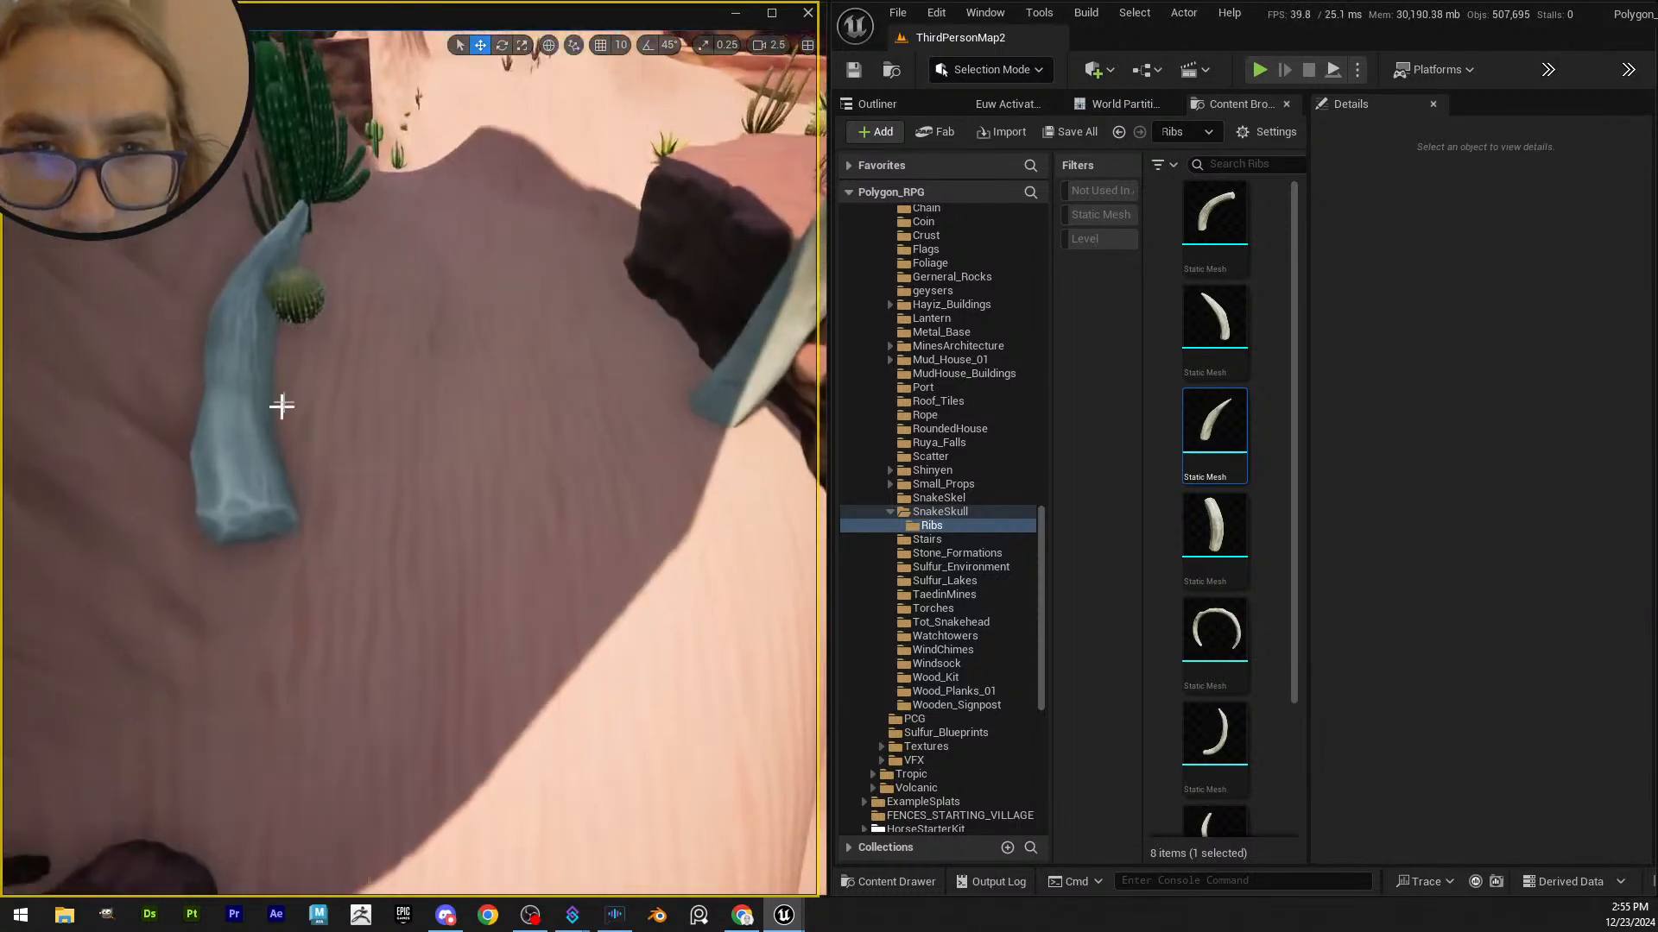
{"action": "left_click", "coordinate": [277, 410]}
{"action": "key", "text": "r"}
{"action": "left_click", "coordinate": [273, 445]}
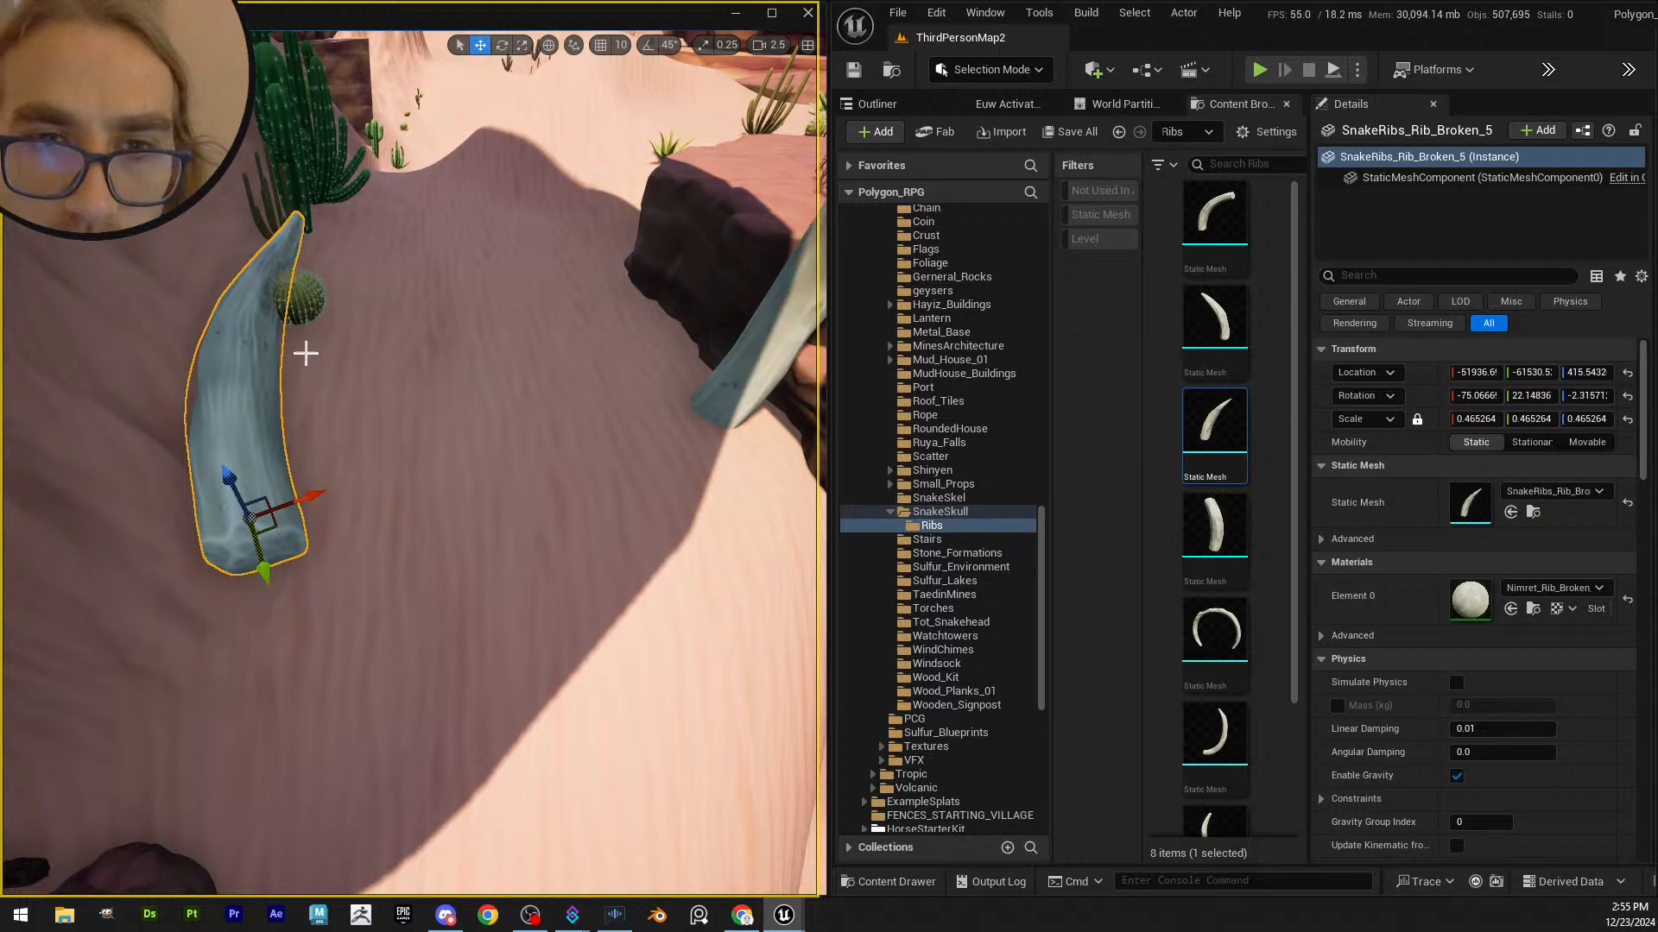
{"action": "right_click_drag", "start_coordinate": [342, 366], "coordinate": [277, 381]}
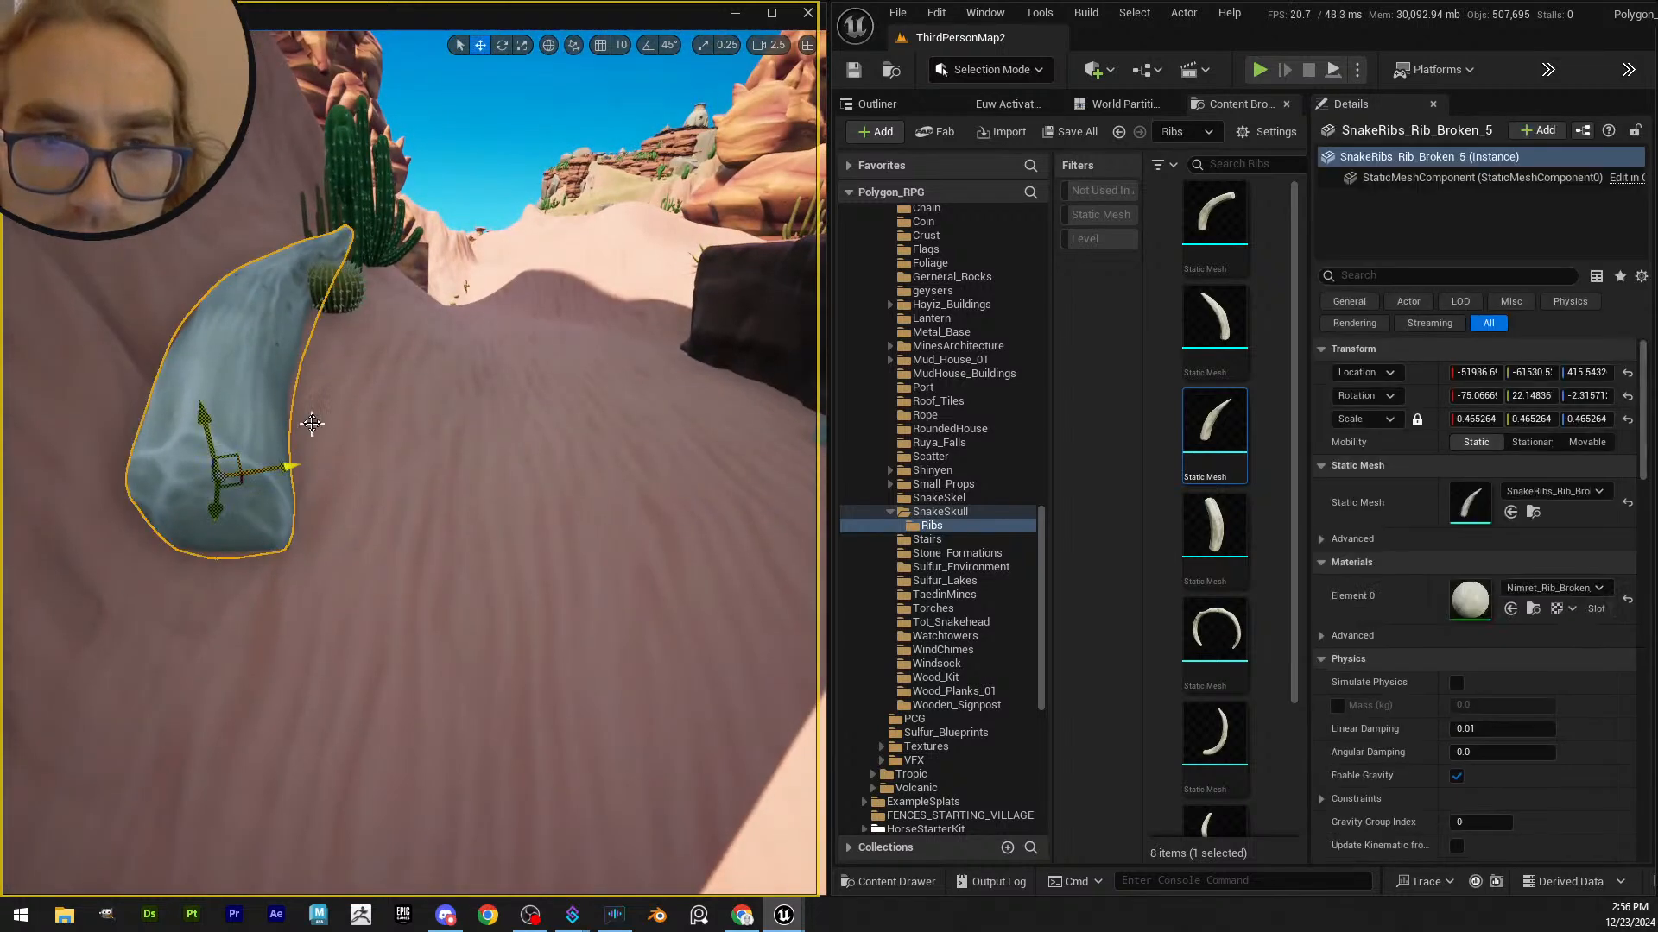
- Set the full rib arch's tilt on the dune to about 8.3° around X
{"action": "key", "text": "Escape"}
{"action": "key", "text": "s"}
{"action": "right_click_drag", "start_coordinate": [243, 476], "coordinate": [344, 389]}
{"action": "left_click", "coordinate": [354, 397]}
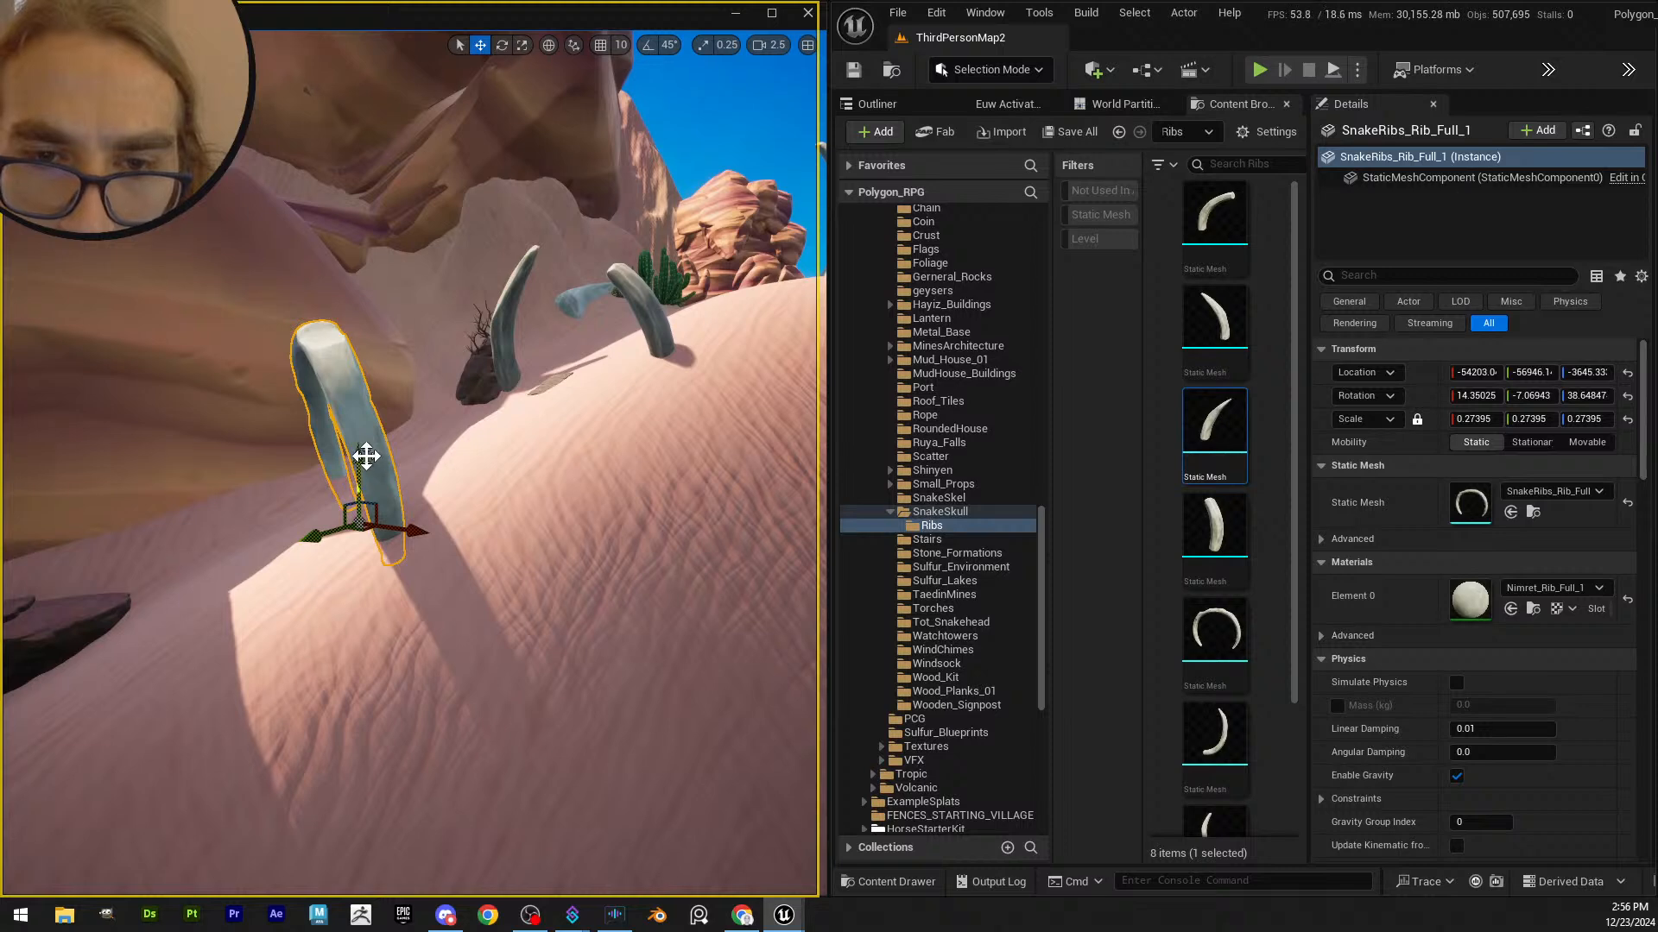
{"action": "left_click_drag", "start_coordinate": [388, 447], "coordinate": [372, 471]}
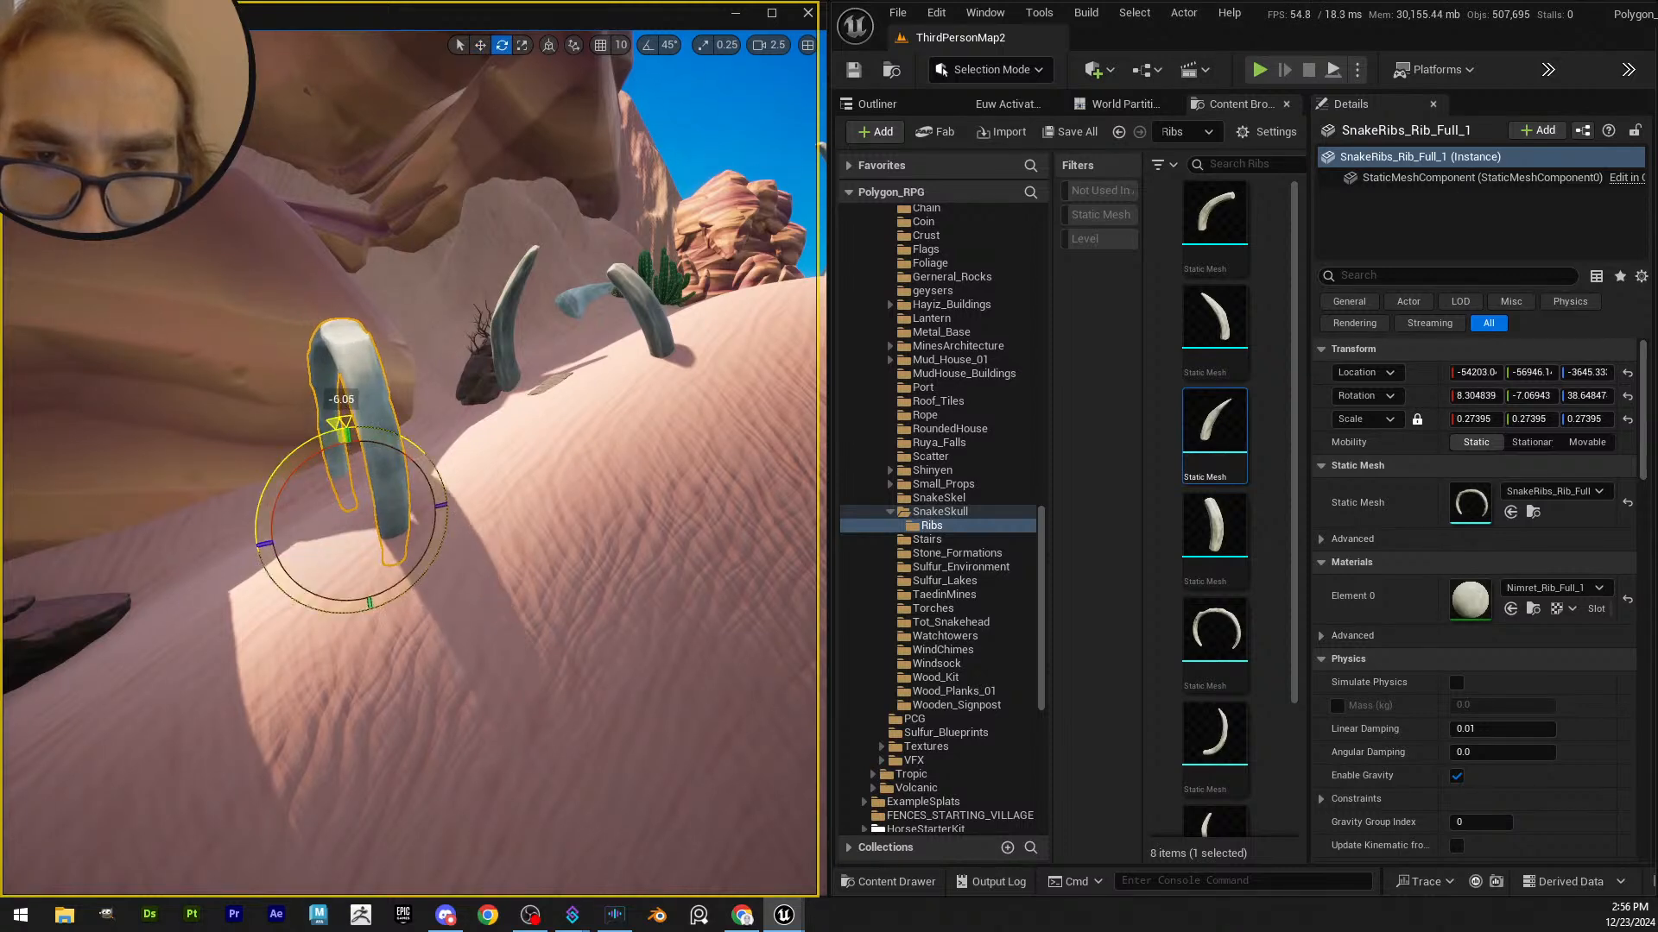
- Place another split rib on the dune below the arch, scaled to about 0.25 and turned about 54.6° around Z
{"action": "left_click", "coordinate": [507, 447]}
{"action": "right_click_drag", "start_coordinate": [510, 448], "coordinate": [1057, 618]}
{"action": "left_click_drag", "start_coordinate": [1215, 734], "coordinate": [453, 471]}
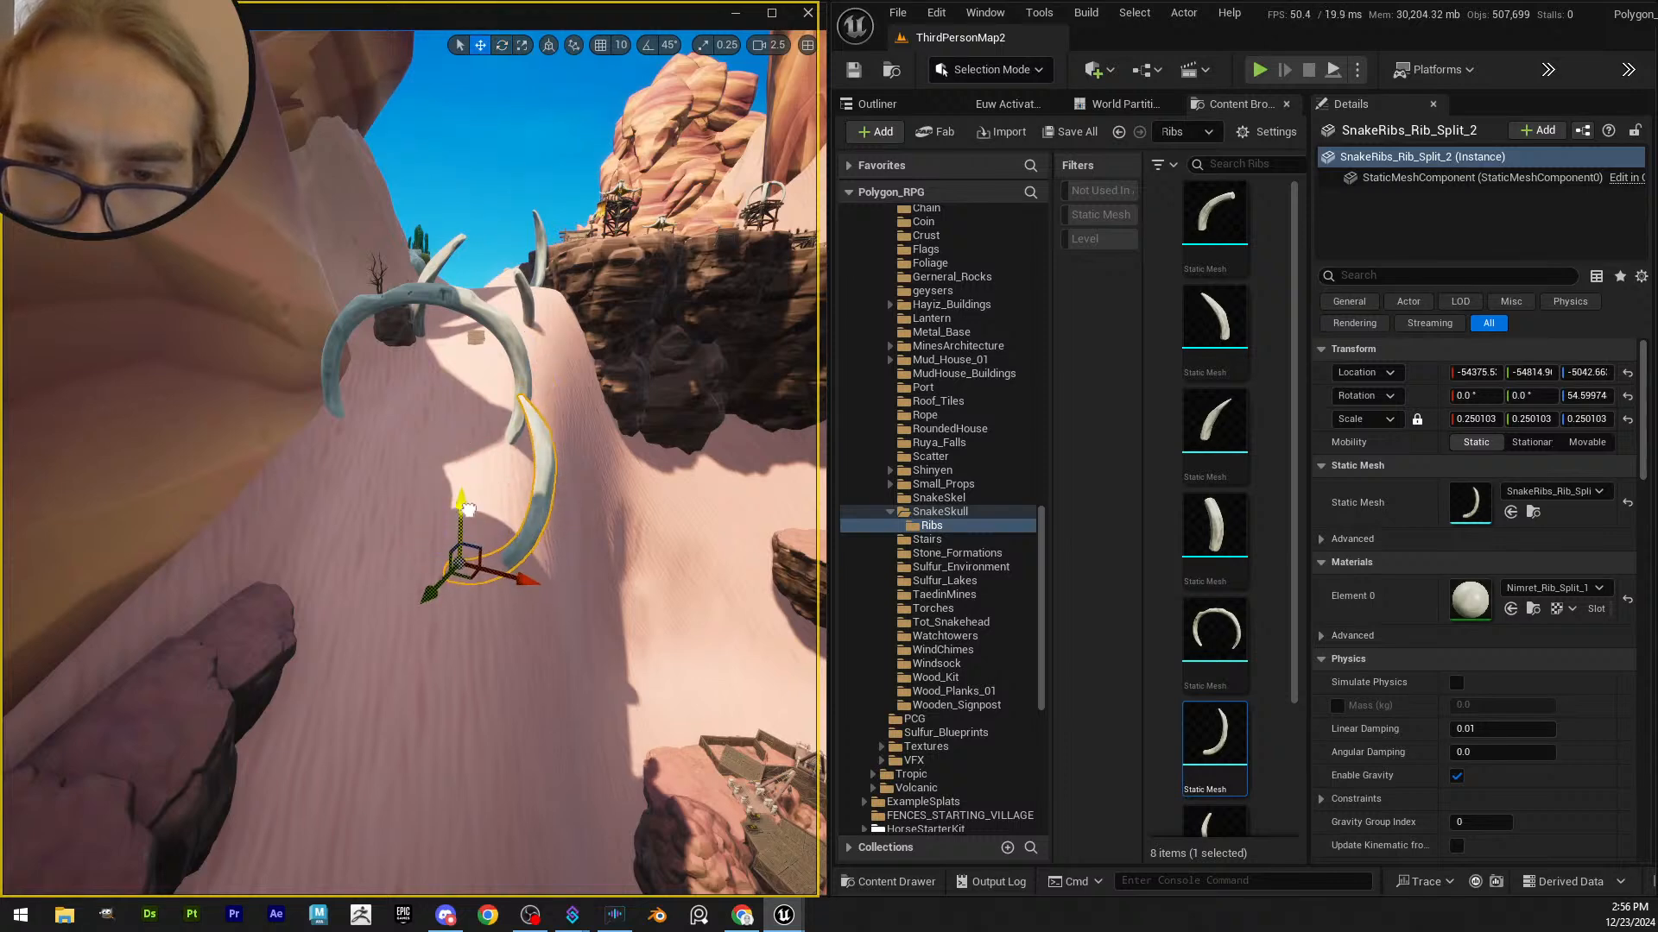
- Move the new split rib down the dune and tilt it to about 16° around X and 13° around Y
{"action": "left_click_drag", "start_coordinate": [552, 571], "coordinate": [544, 566]}
{"action": "right_click_drag", "start_coordinate": [482, 550], "coordinate": [482, 550]}
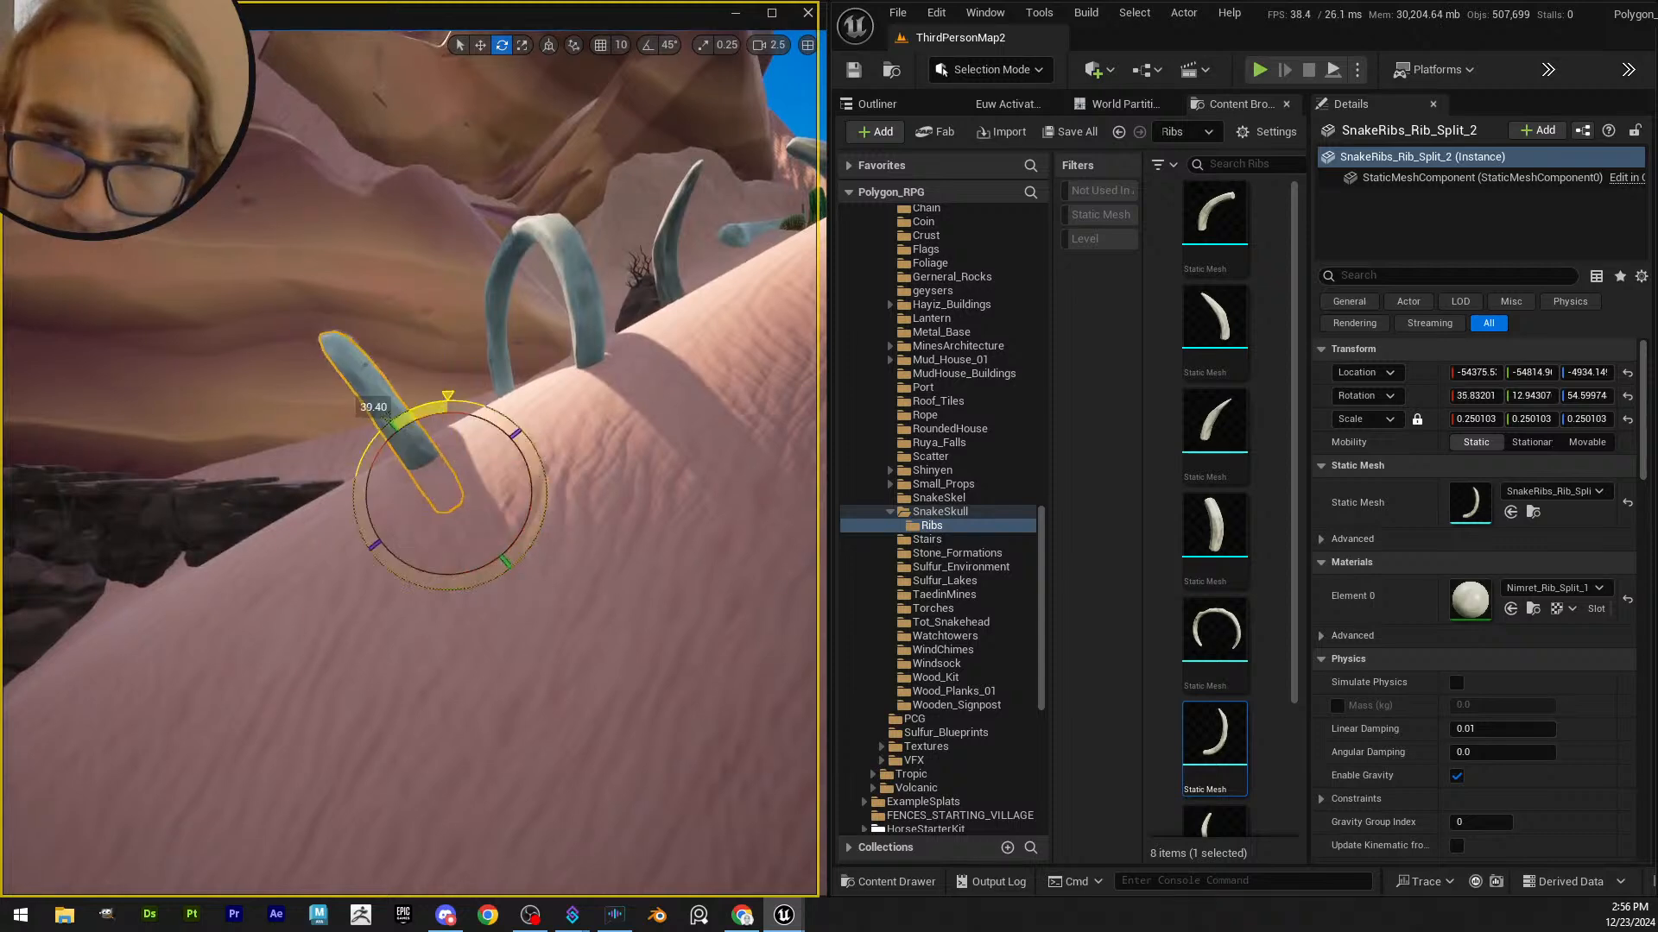
{"action": "left_click_drag", "start_coordinate": [400, 511], "coordinate": [370, 593], "text": "shift"}
{"action": "key", "text": "e"}
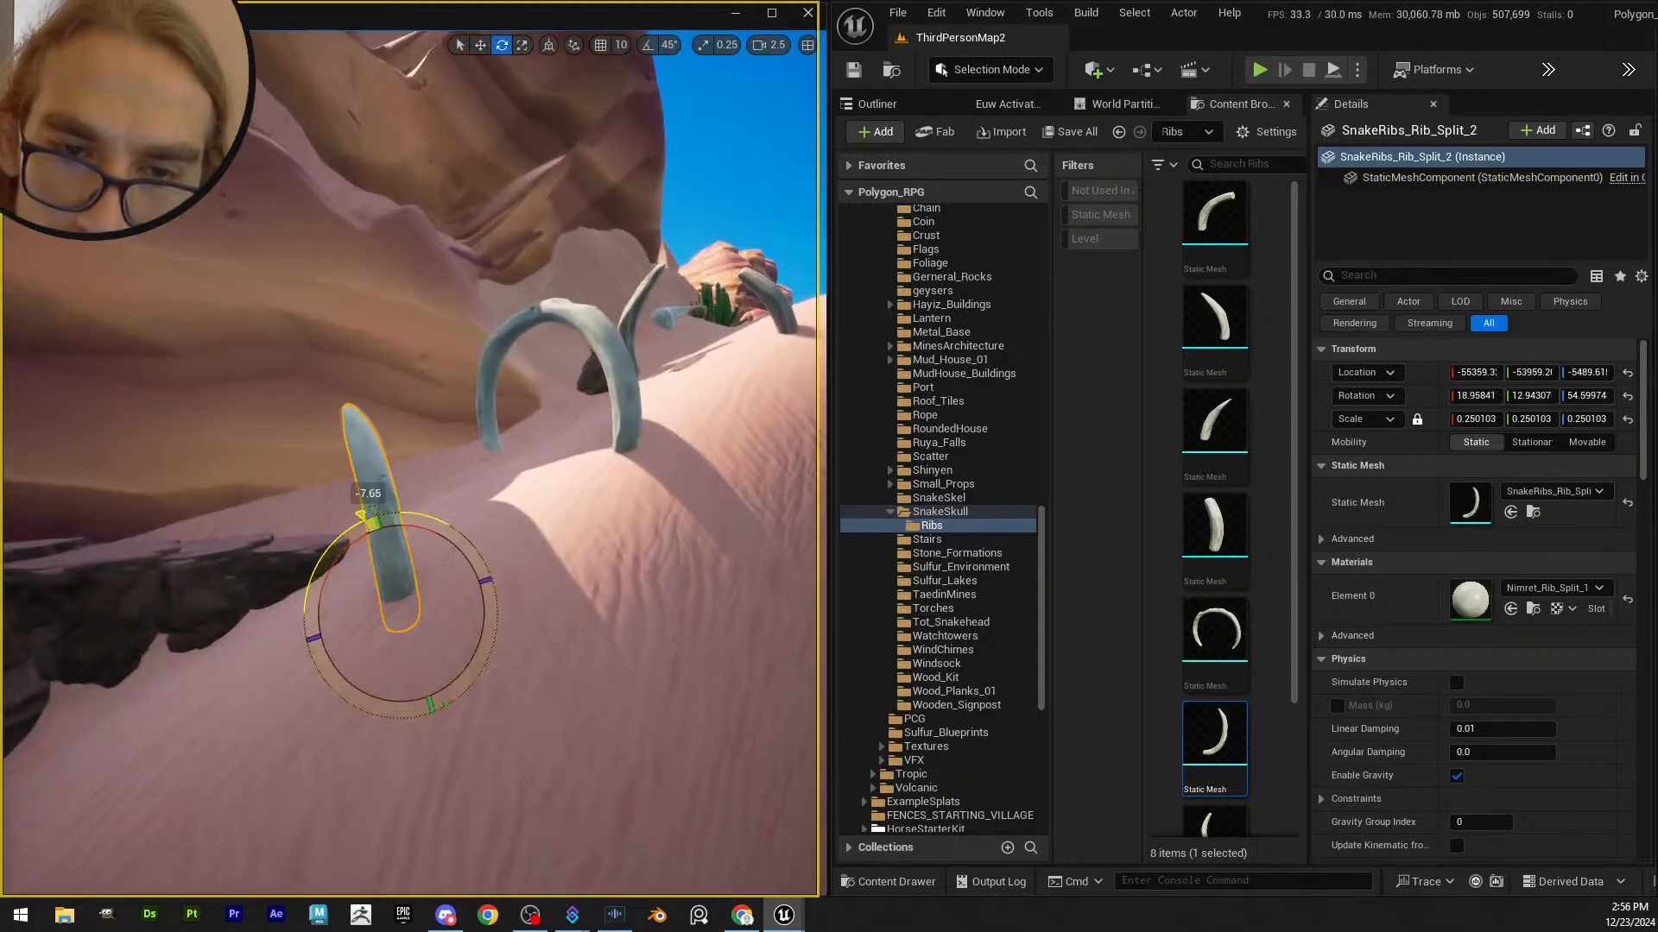
{"action": "right_click_drag", "start_coordinate": [370, 541], "coordinate": [406, 514]}
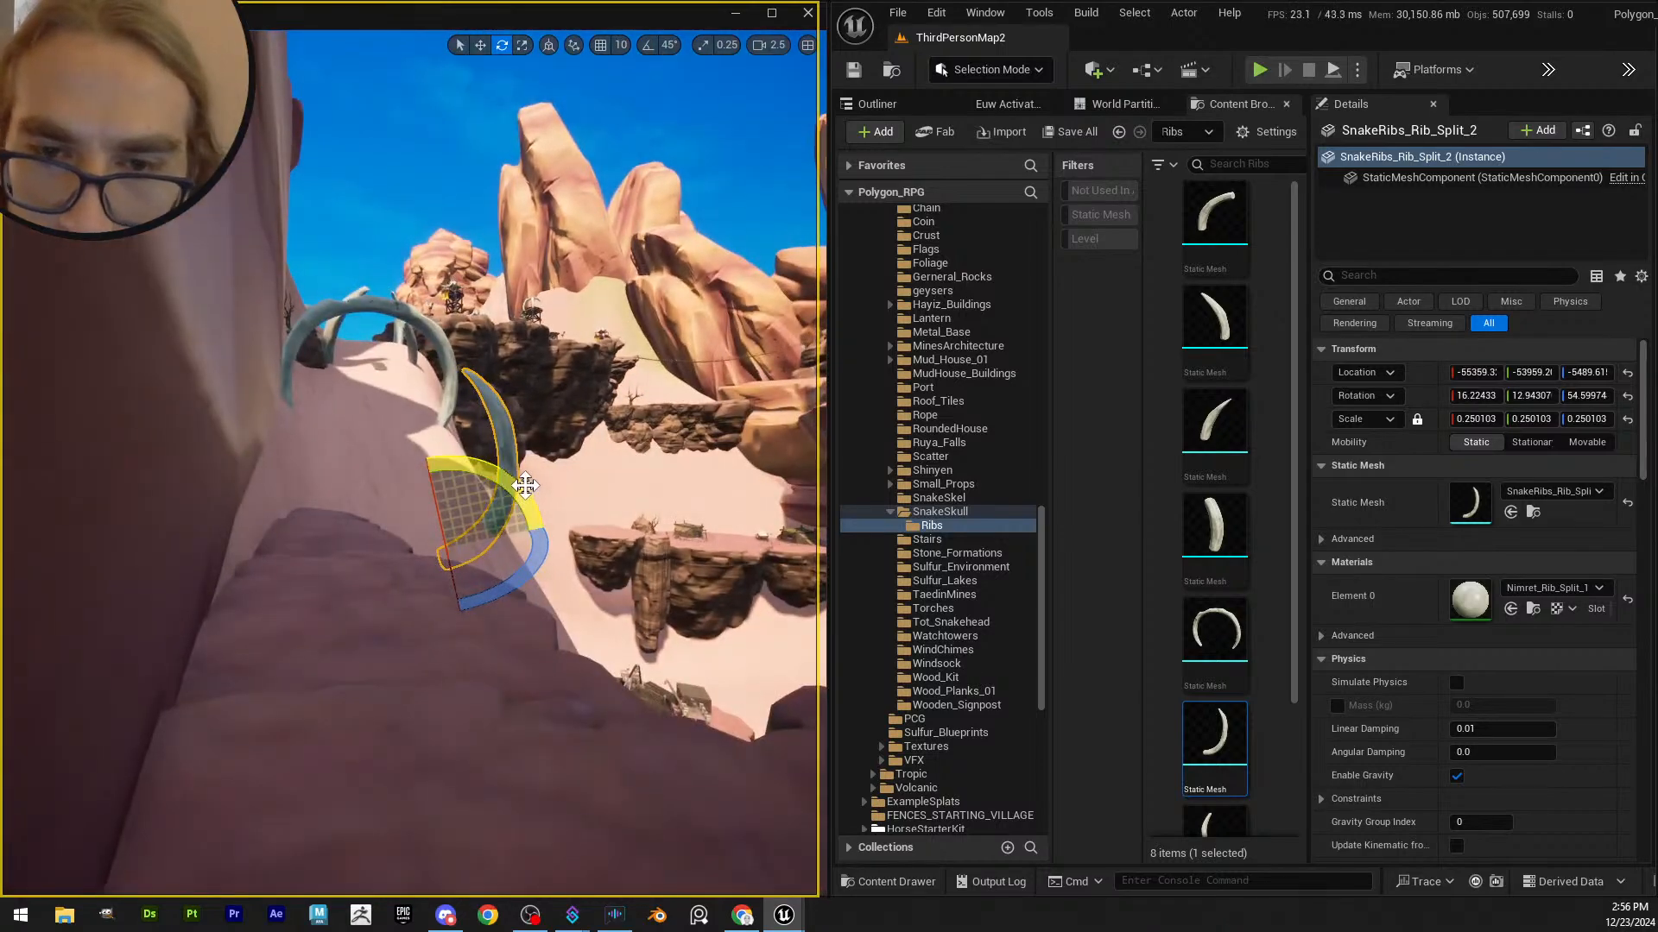
{"action": "right_click_drag", "start_coordinate": [546, 528], "coordinate": [530, 496]}
{"action": "key", "text": "Escape"}
- Survey the canyon from above, examining the rib trail, the rock platforms and the stone statue on its pedestal
{"action": "scroll", "coordinate": [1231, 707], "scroll_direction": "down", "scroll_amount": 3}
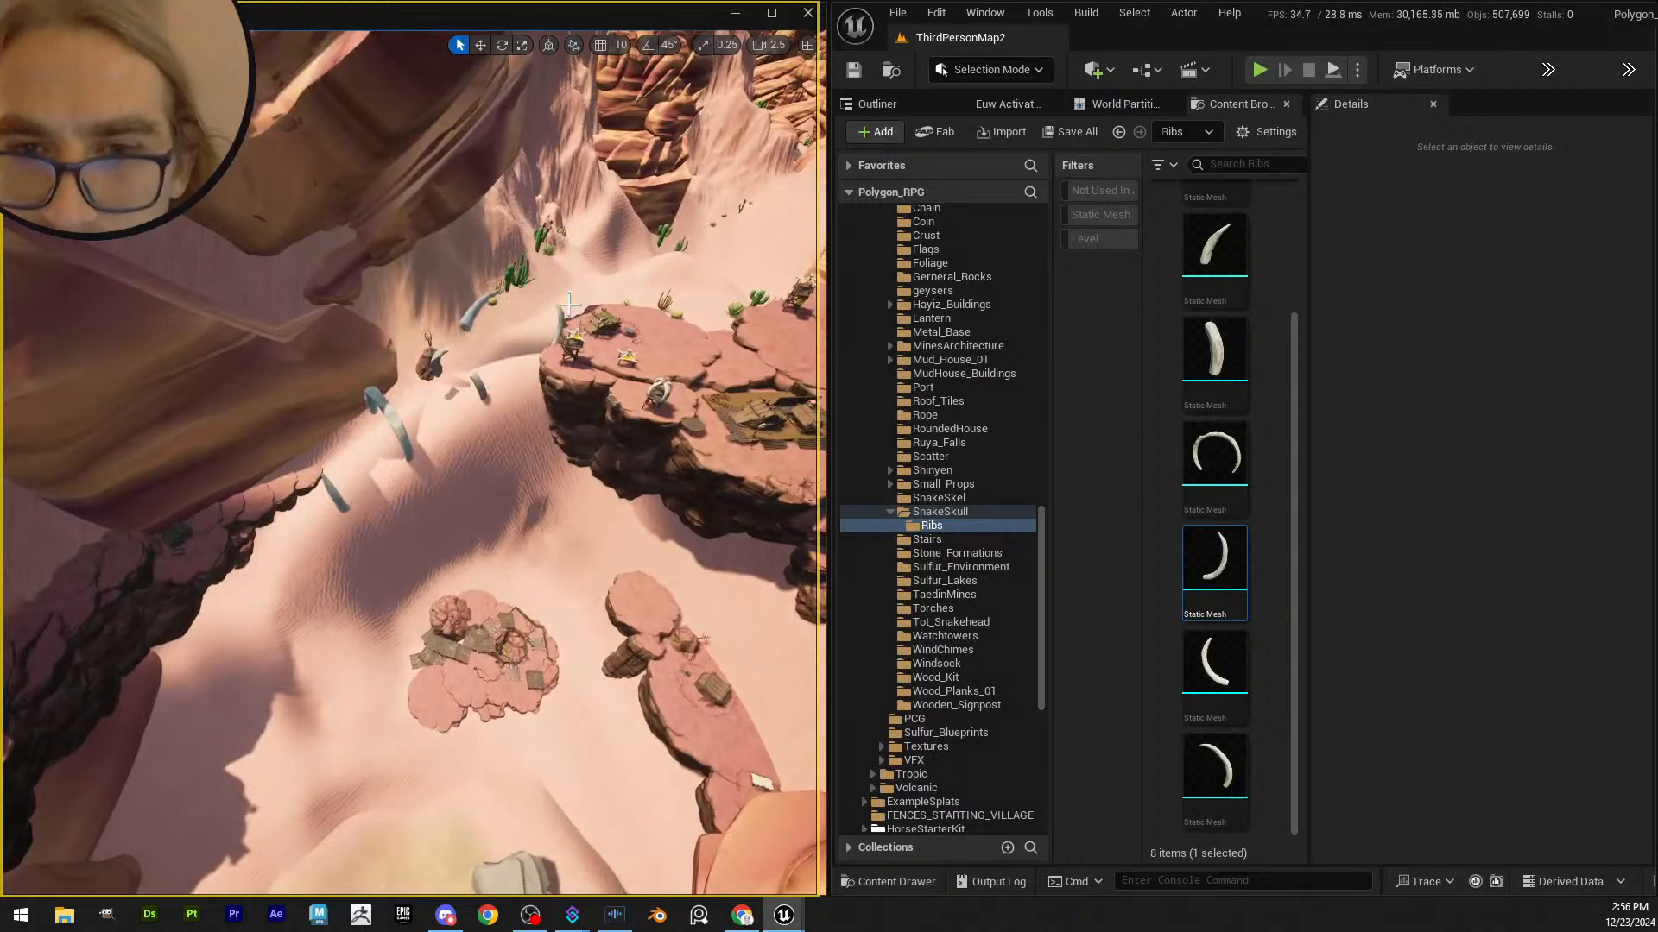
{"action": "scroll", "coordinate": [565, 302], "scroll_direction": "up", "scroll_amount": 5}
{"action": "right_click_drag", "start_coordinate": [225, 607], "coordinate": [465, 715]}
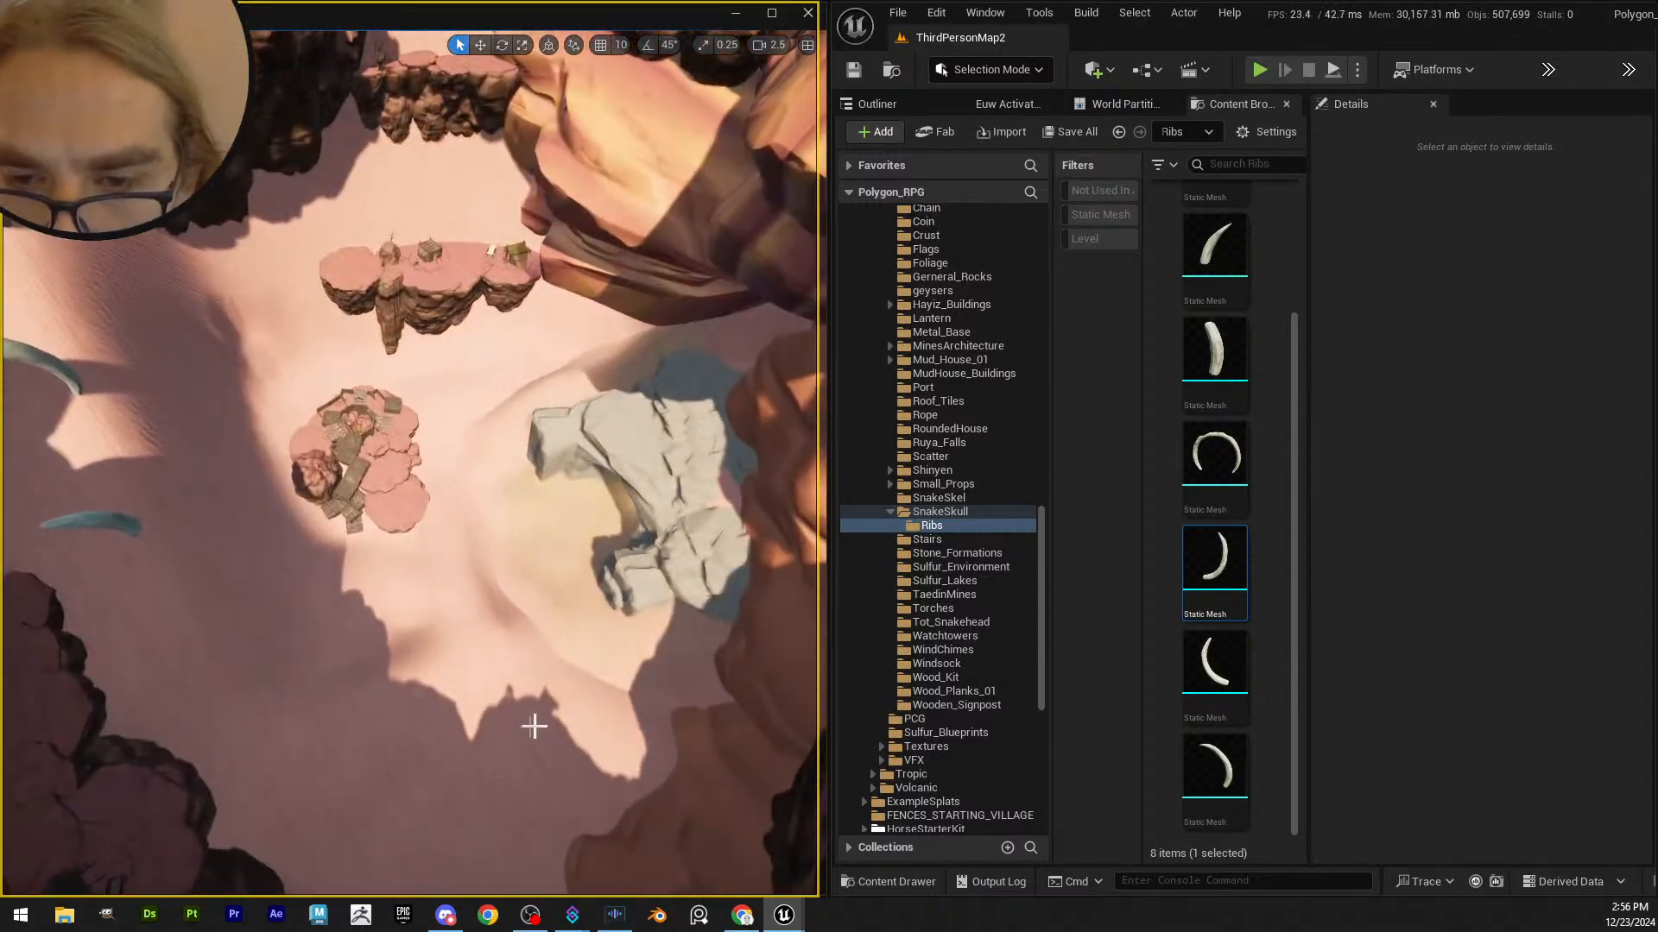
{"action": "right_click_drag", "start_coordinate": [552, 375], "coordinate": [384, 536]}
{"action": "right_click_drag", "start_coordinate": [435, 381], "coordinate": [393, 298]}
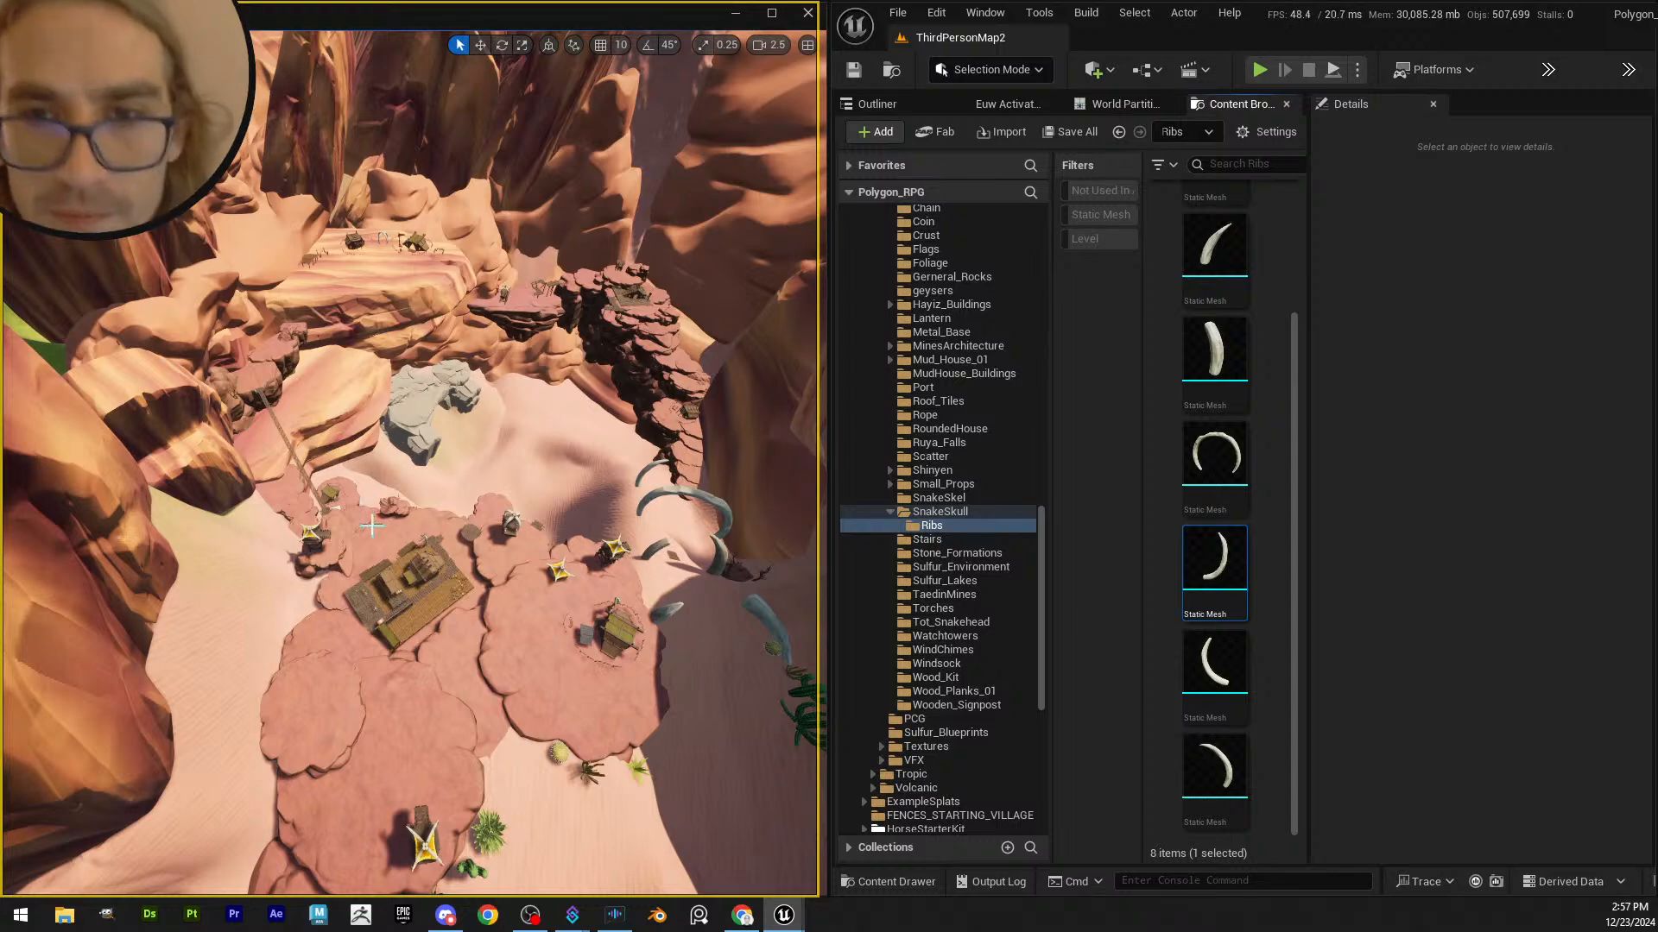
{"action": "right_click_drag", "start_coordinate": [410, 449], "coordinate": [461, 589]}
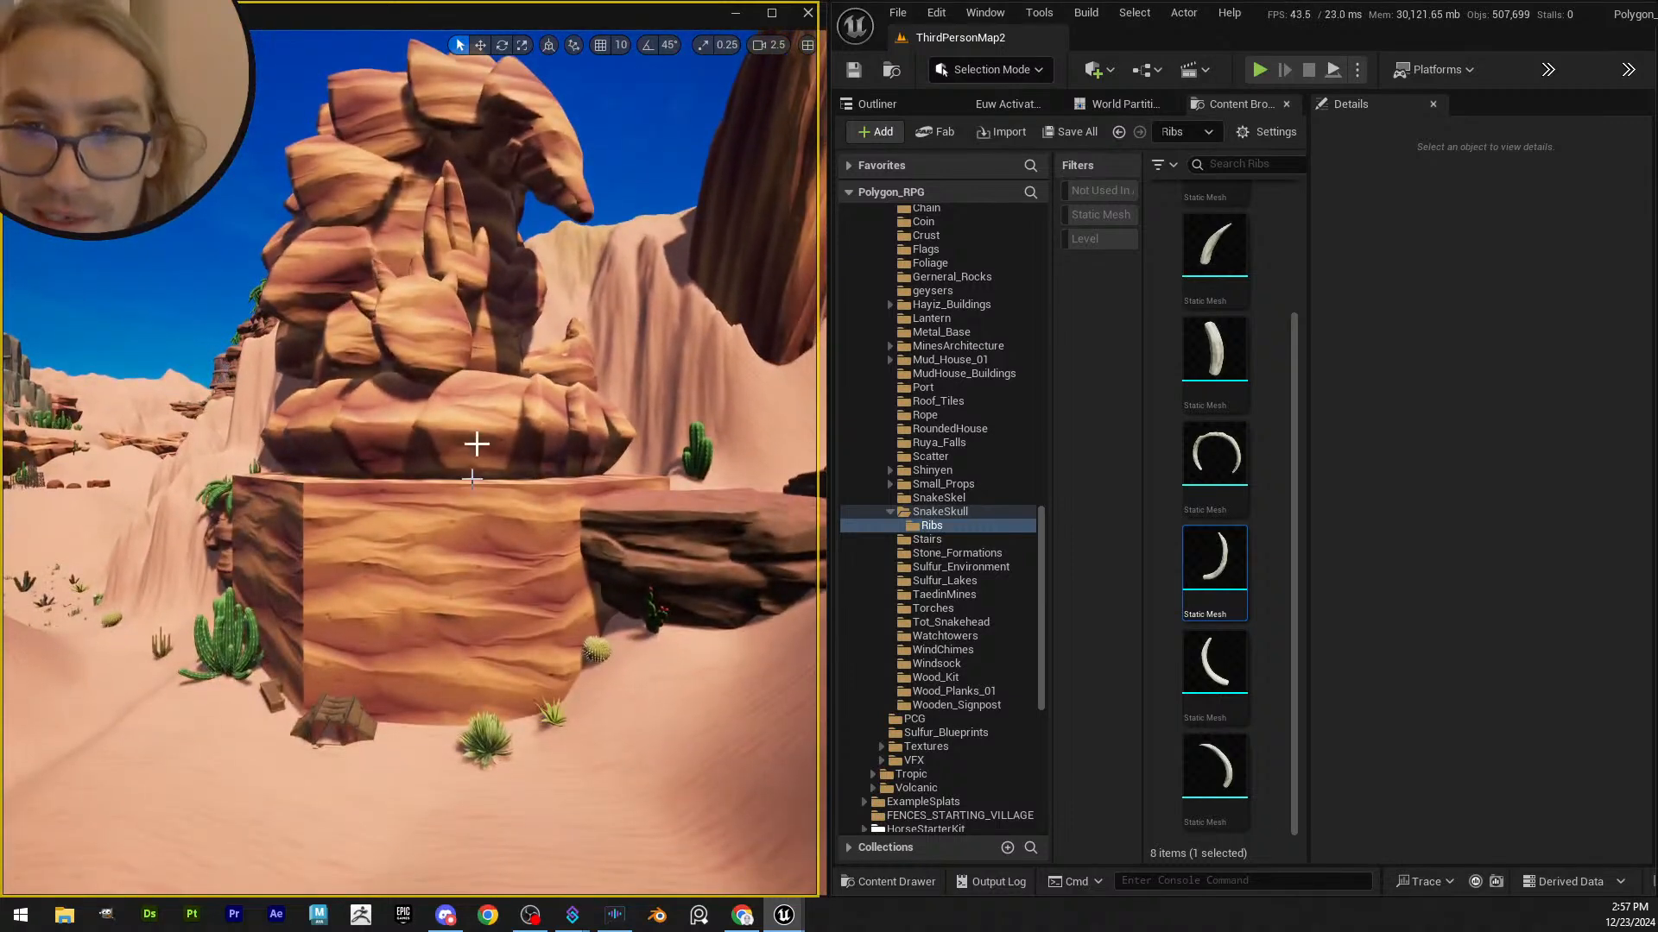
{"action": "scroll", "coordinate": [389, 463], "scroll_direction": "up", "scroll_amount": 3}
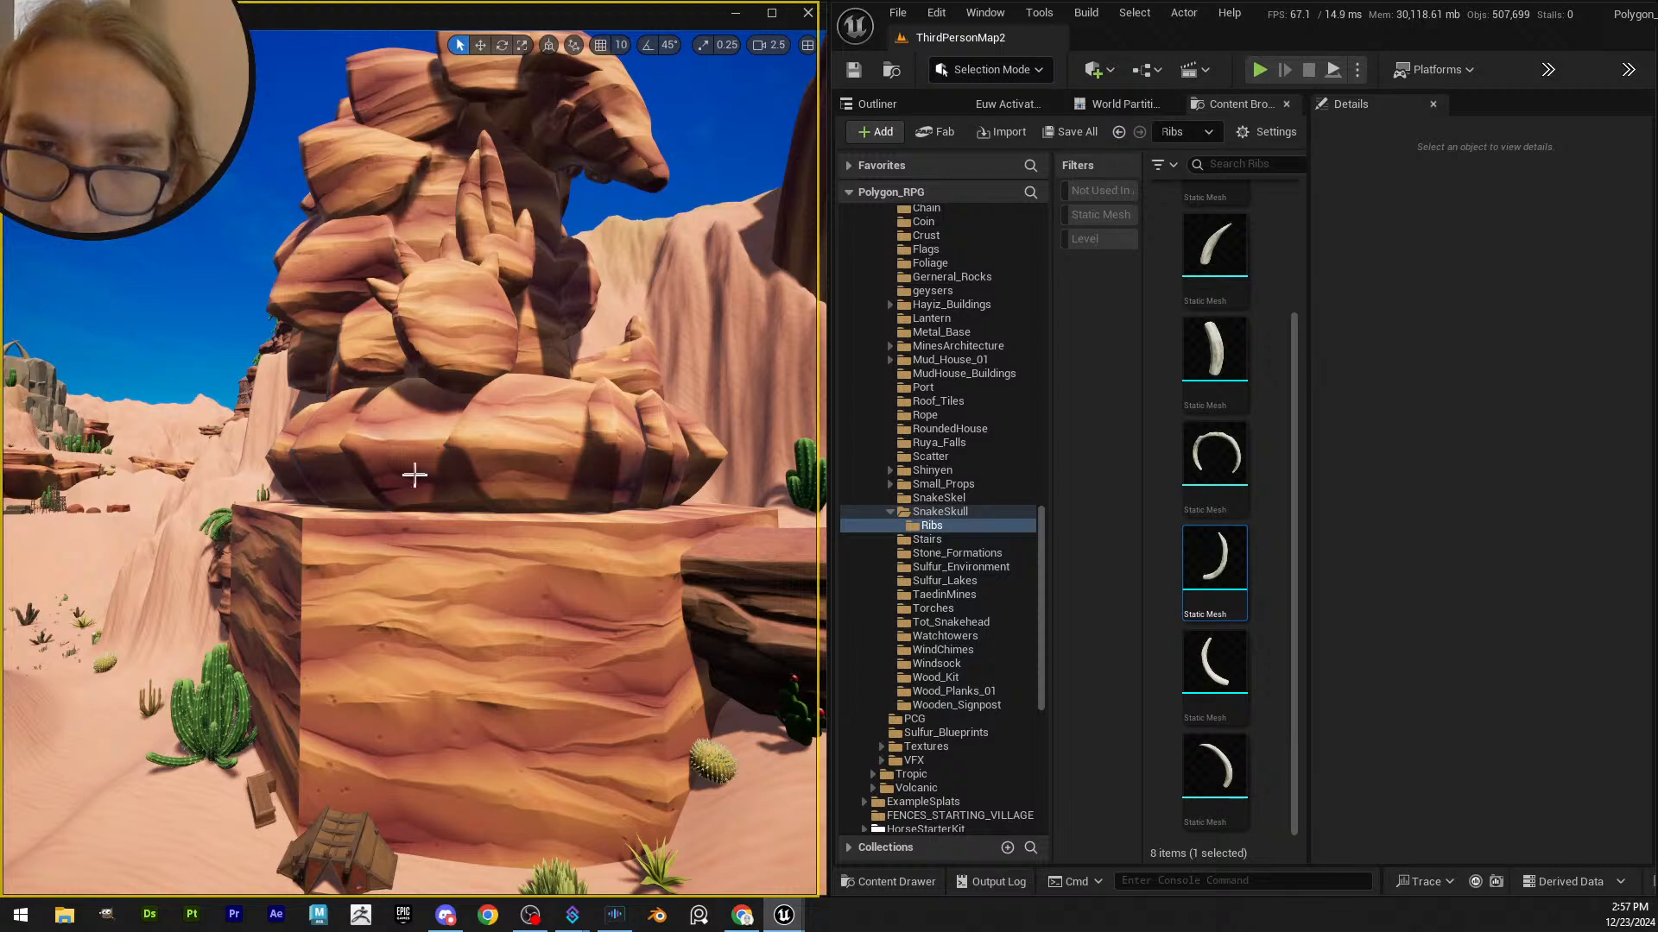
{"action": "right_click_drag", "start_coordinate": [494, 397], "coordinate": [458, 423]}
{"action": "scroll", "coordinate": [476, 399], "scroll_direction": "up", "scroll_amount": 1}
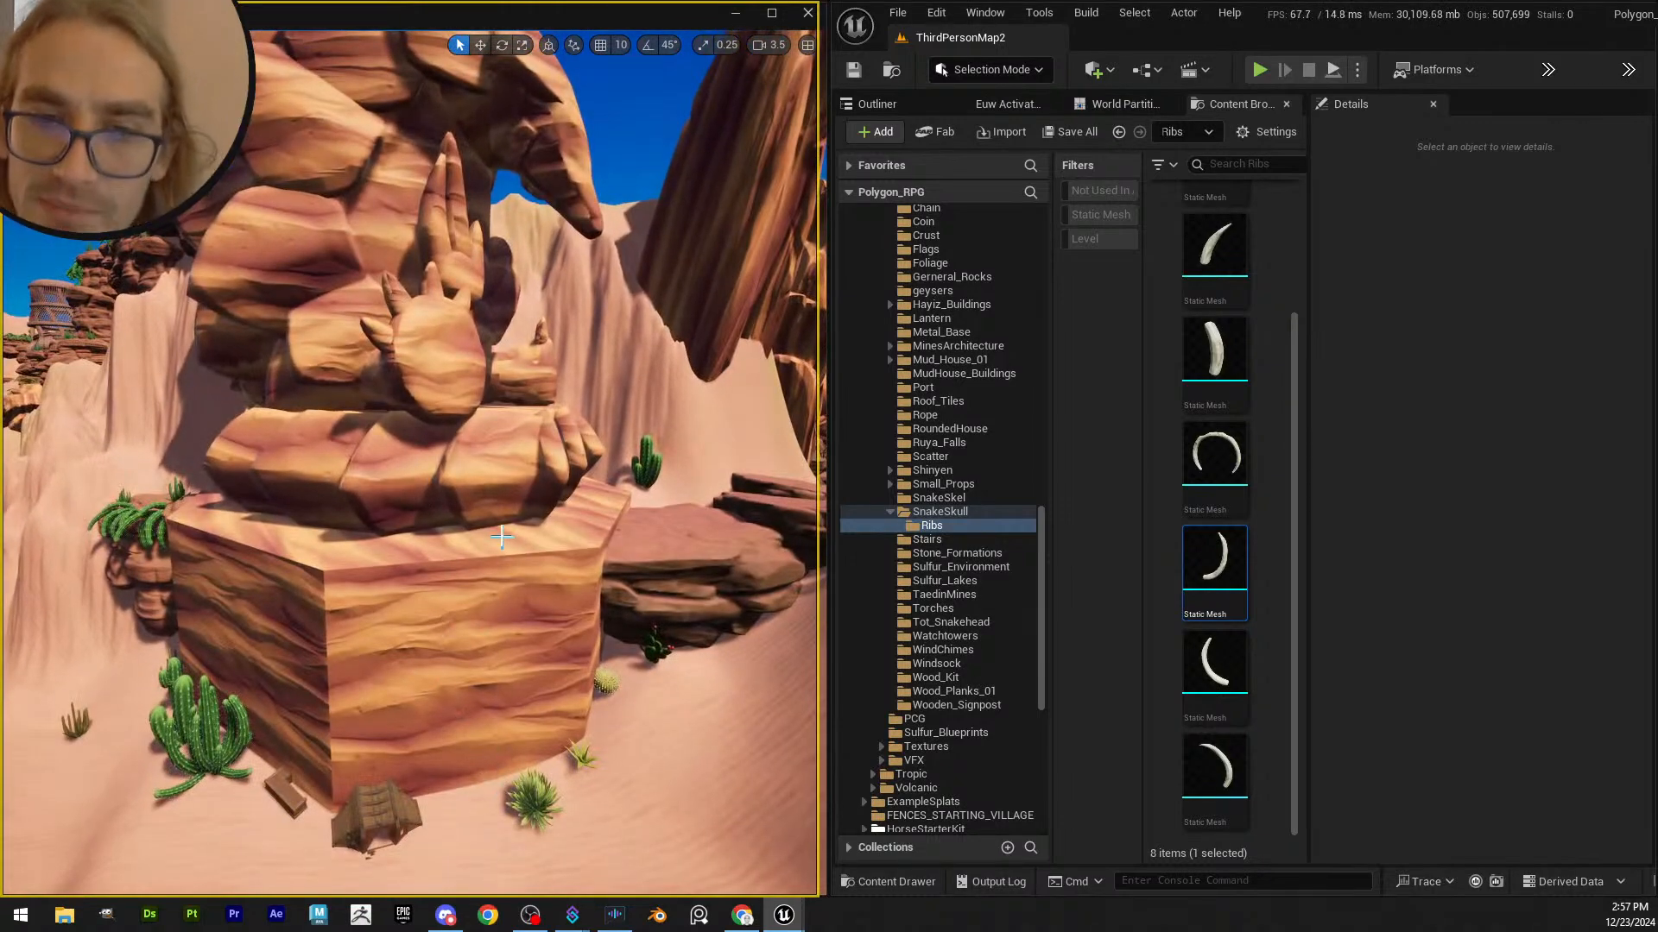
{"action": "scroll", "coordinate": [483, 471], "scroll_direction": "down", "scroll_amount": 1}
{"action": "mouse_move", "coordinate": [502, 484]}
{"action": "right_mouse_down"}
{"action": "mouse_move", "coordinate": [484, 470]}
{"action": "mouse_move", "coordinate": [484, 518]}
{"action": "mouse_move", "coordinate": [528, 570]}
{"action": "mouse_move", "coordinate": [462, 522]}
{"action": "mouse_move", "coordinate": [470, 505]}
{"action": "right_mouse_up"}
{"action": "scroll", "coordinate": [496, 536], "scroll_direction": "down", "scroll_amount": 2}
{"action": "scroll", "coordinate": [470, 505], "scroll_direction": "up", "scroll_amount": 1}
{"action": "scroll", "coordinate": [466, 502], "scroll_direction": "up", "scroll_amount": 1}
{"action": "left_click", "coordinate": [992, 71]}
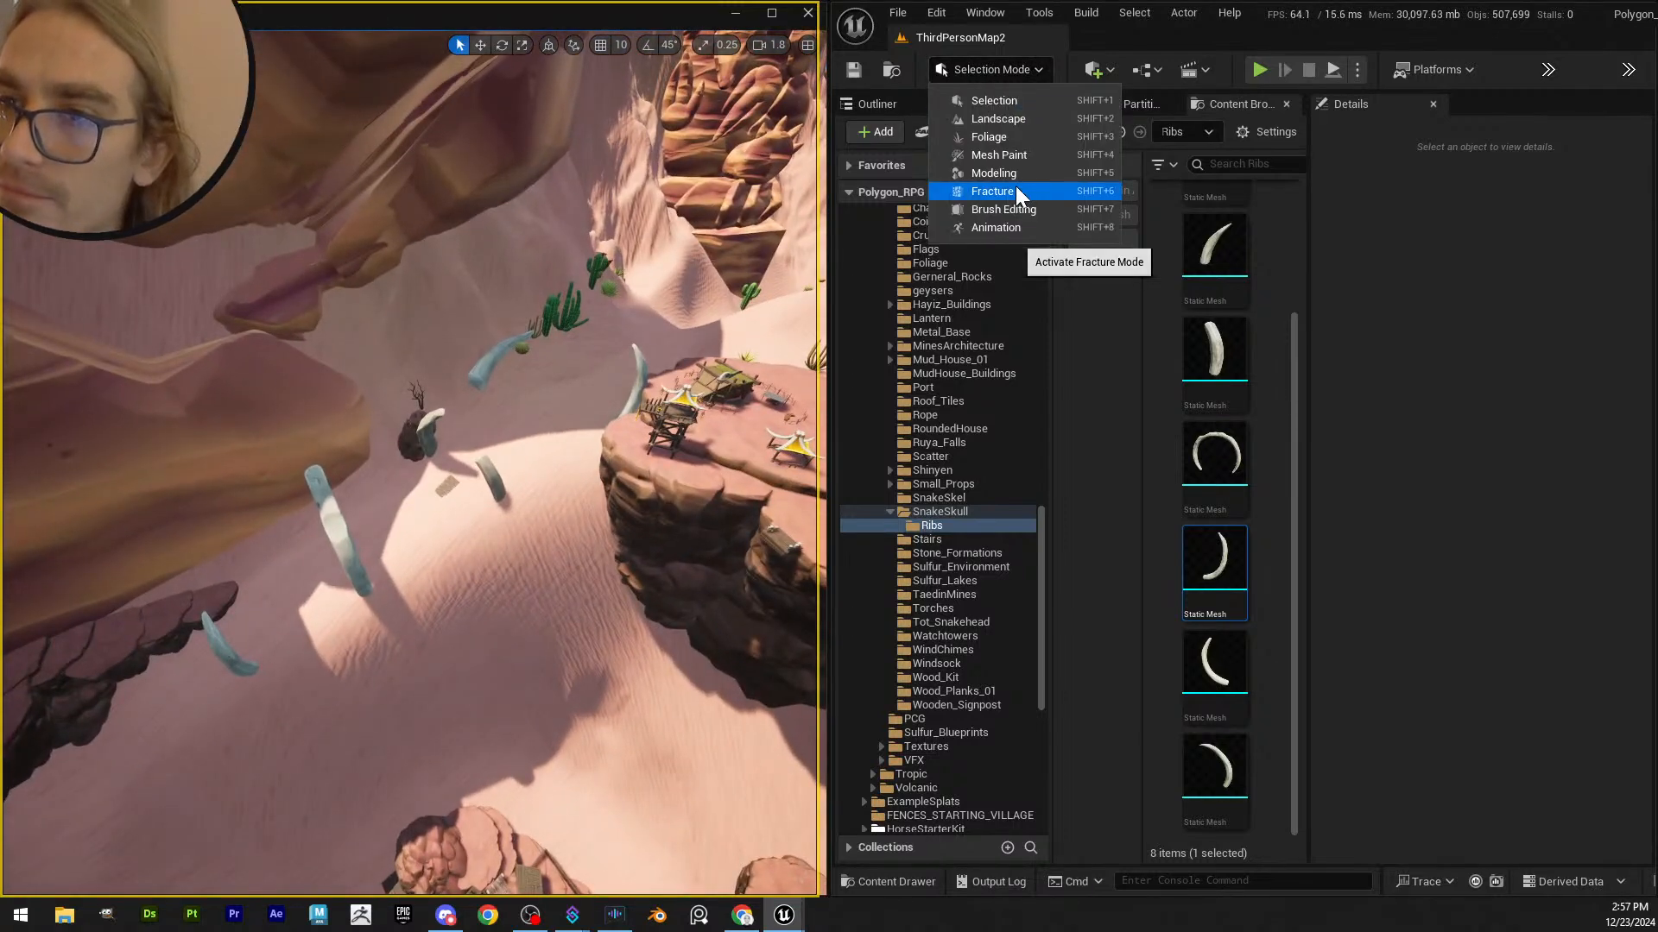
{"action": "left_click", "coordinate": [1027, 119]}
{"action": "left_click", "coordinate": [1004, 70]}
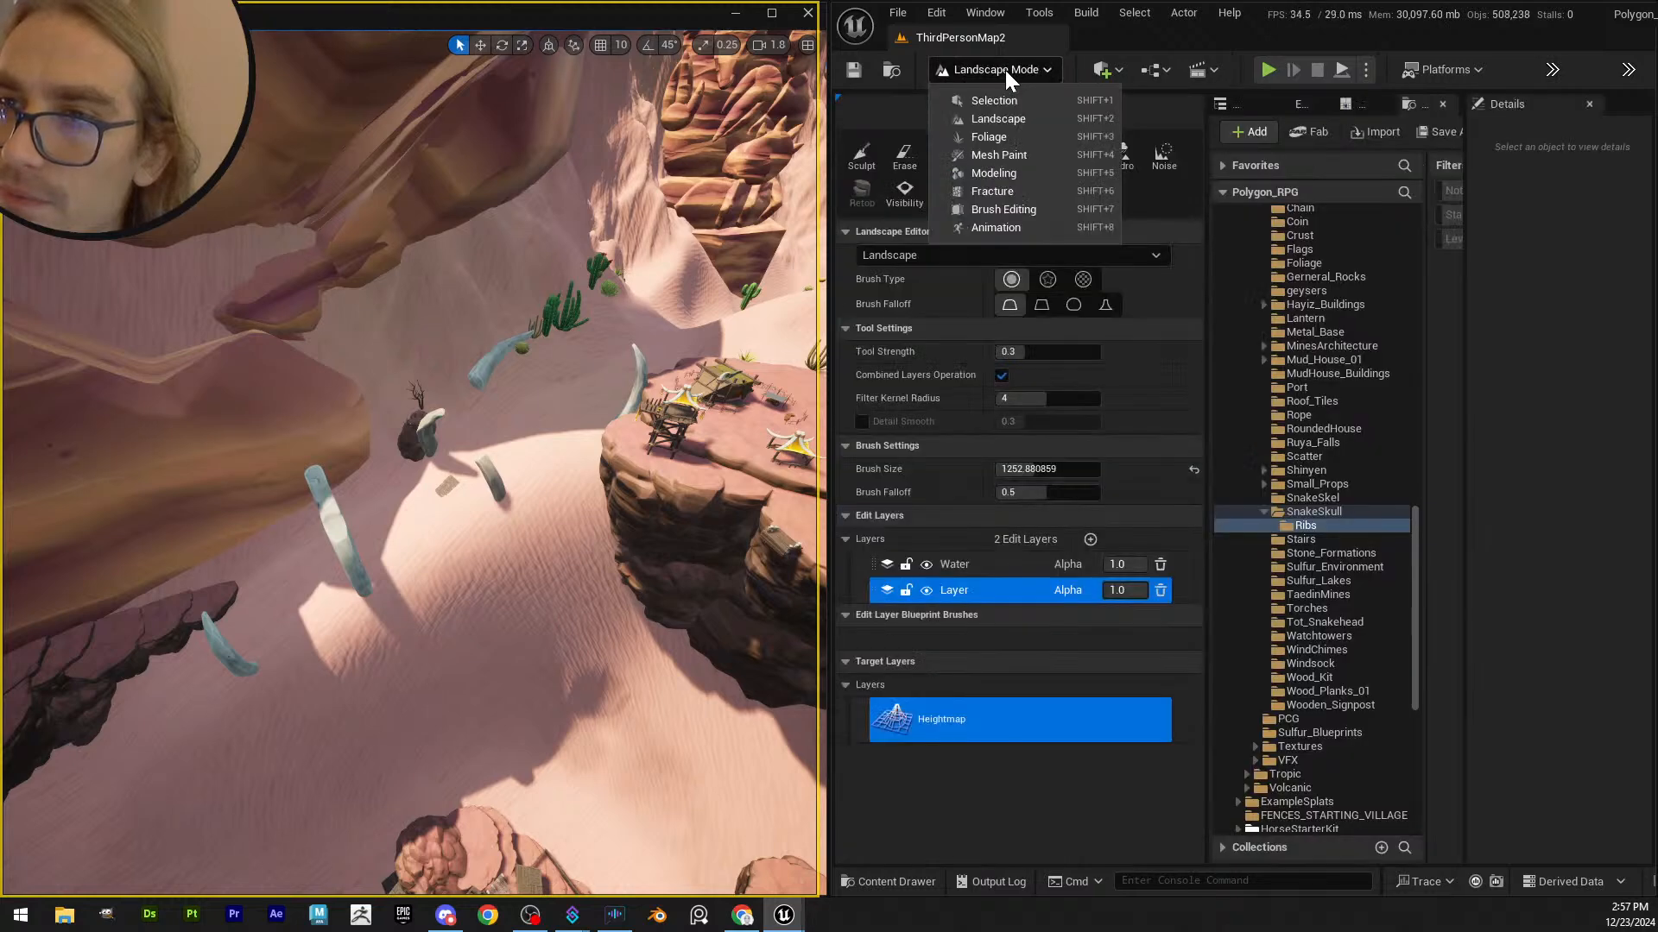
{"action": "left_click", "coordinate": [1006, 118]}
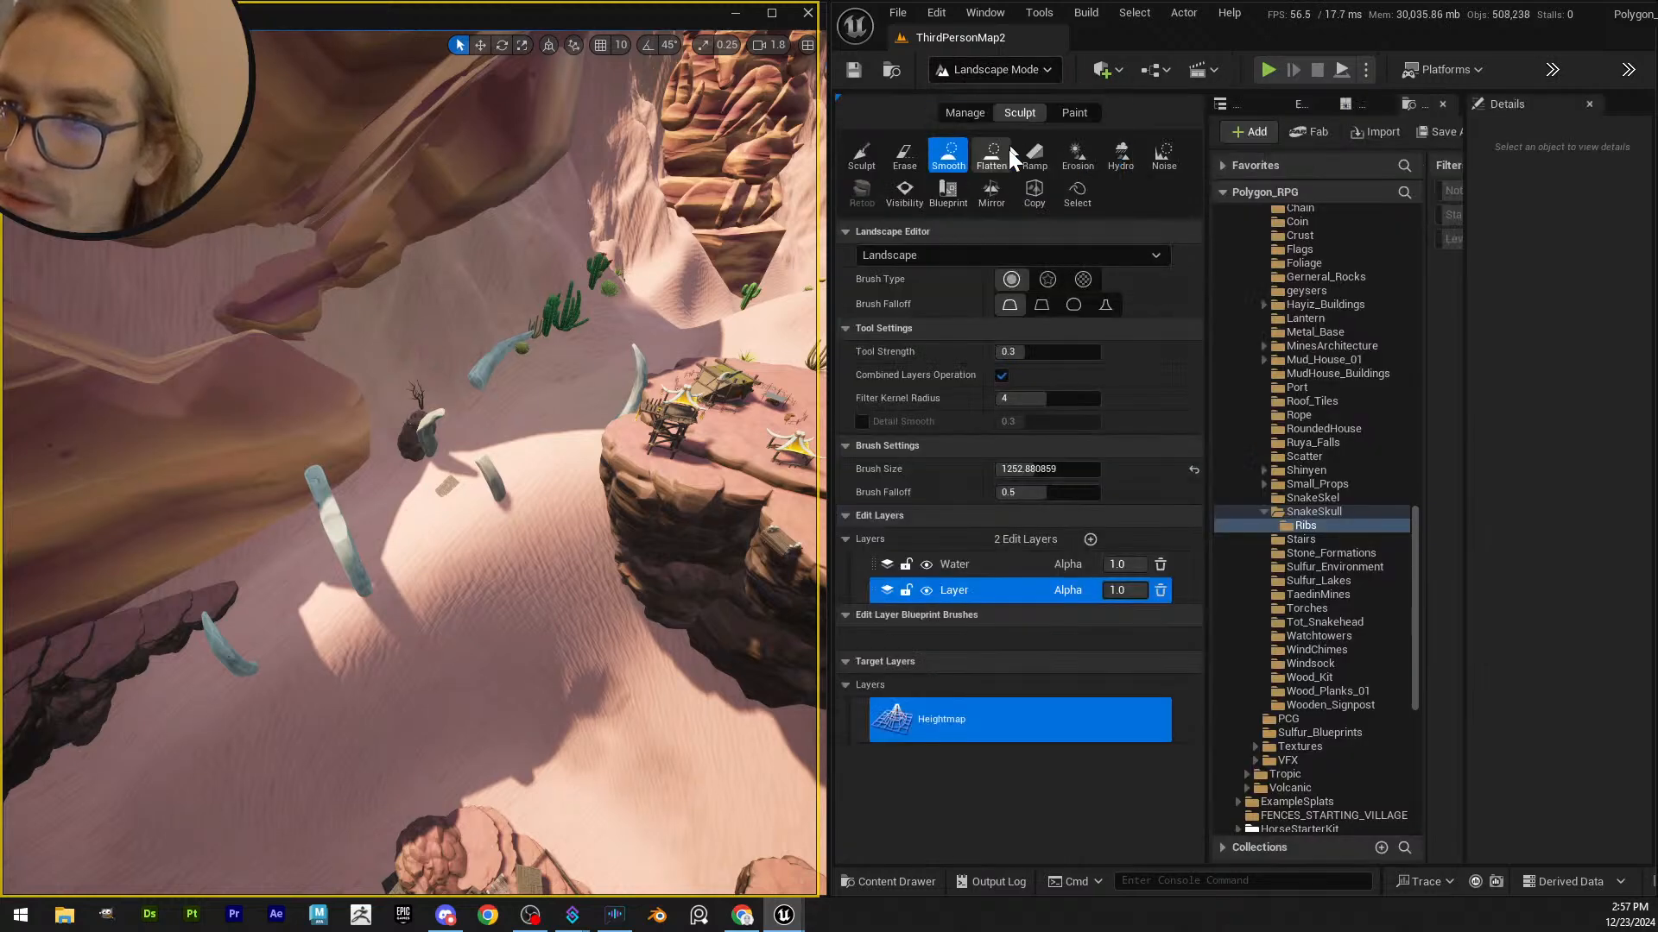
- Switch to Foliage mode and select all eight cactus and plant foliage types
{"action": "left_click", "coordinate": [993, 68]}
{"action": "left_click", "coordinate": [1001, 145]}
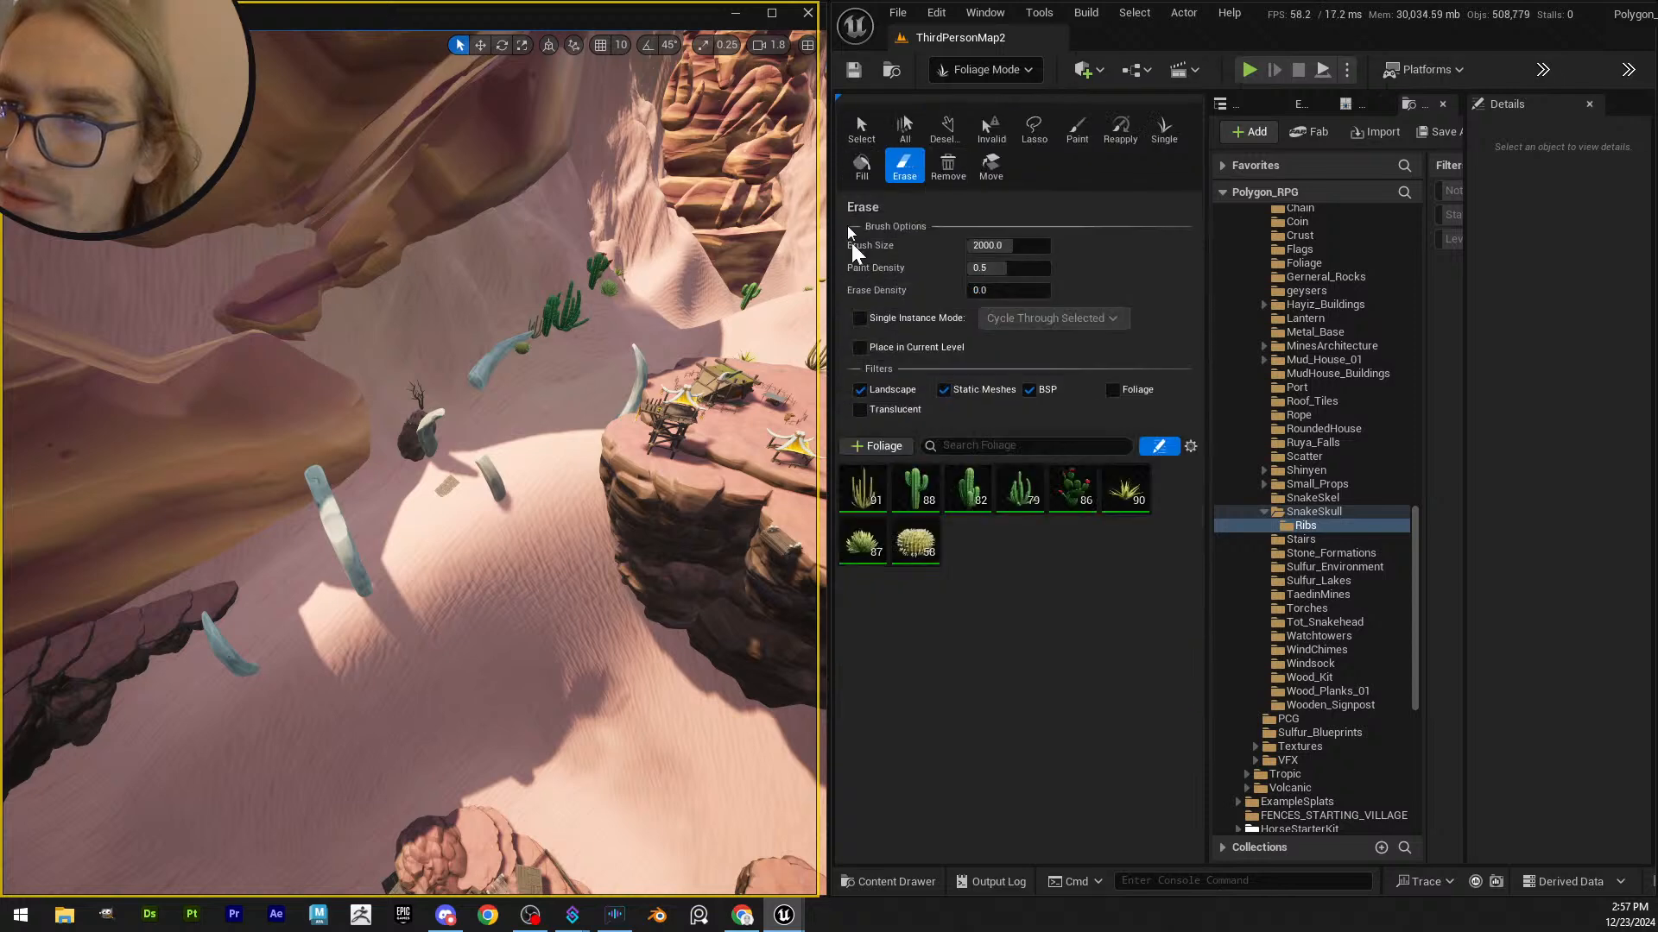
{"action": "left_click", "coordinate": [871, 494]}
{"action": "left_click", "coordinate": [921, 529], "text": "shift"}
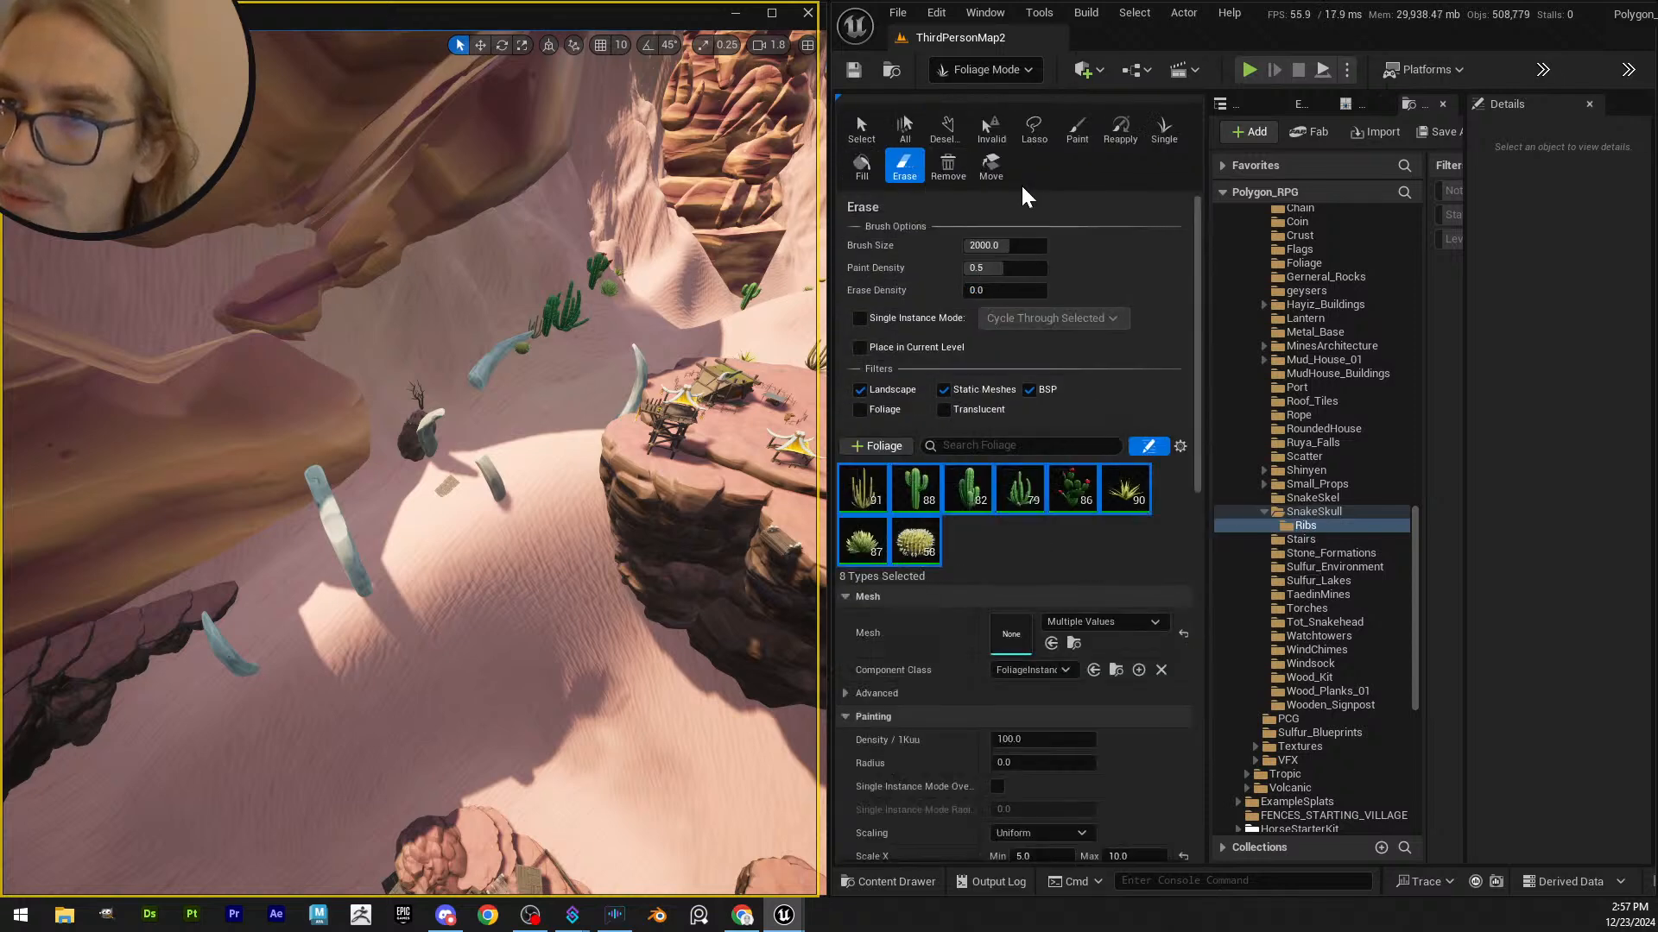
- Activate the Single placement tool, test one cactus on the dune crest and undo it
{"action": "left_click", "coordinate": [1077, 131]}
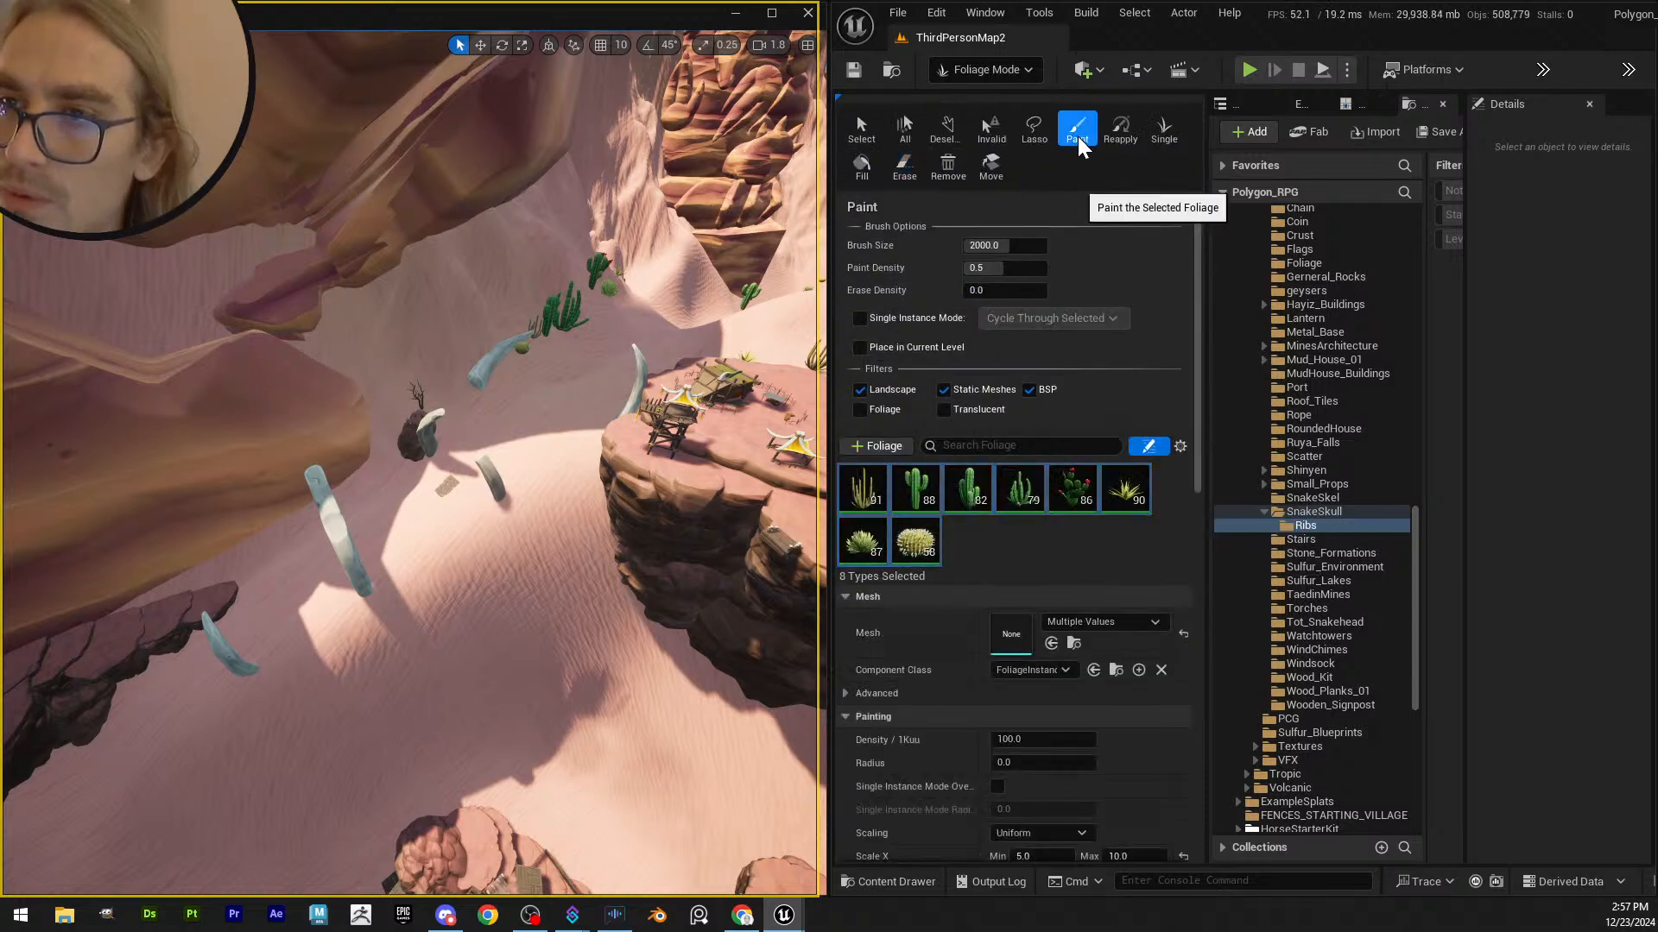
{"action": "left_click", "coordinate": [1162, 129]}
{"action": "right_click_drag", "start_coordinate": [530, 532], "coordinate": [479, 534]}
{"action": "left_click", "coordinate": [499, 511]}
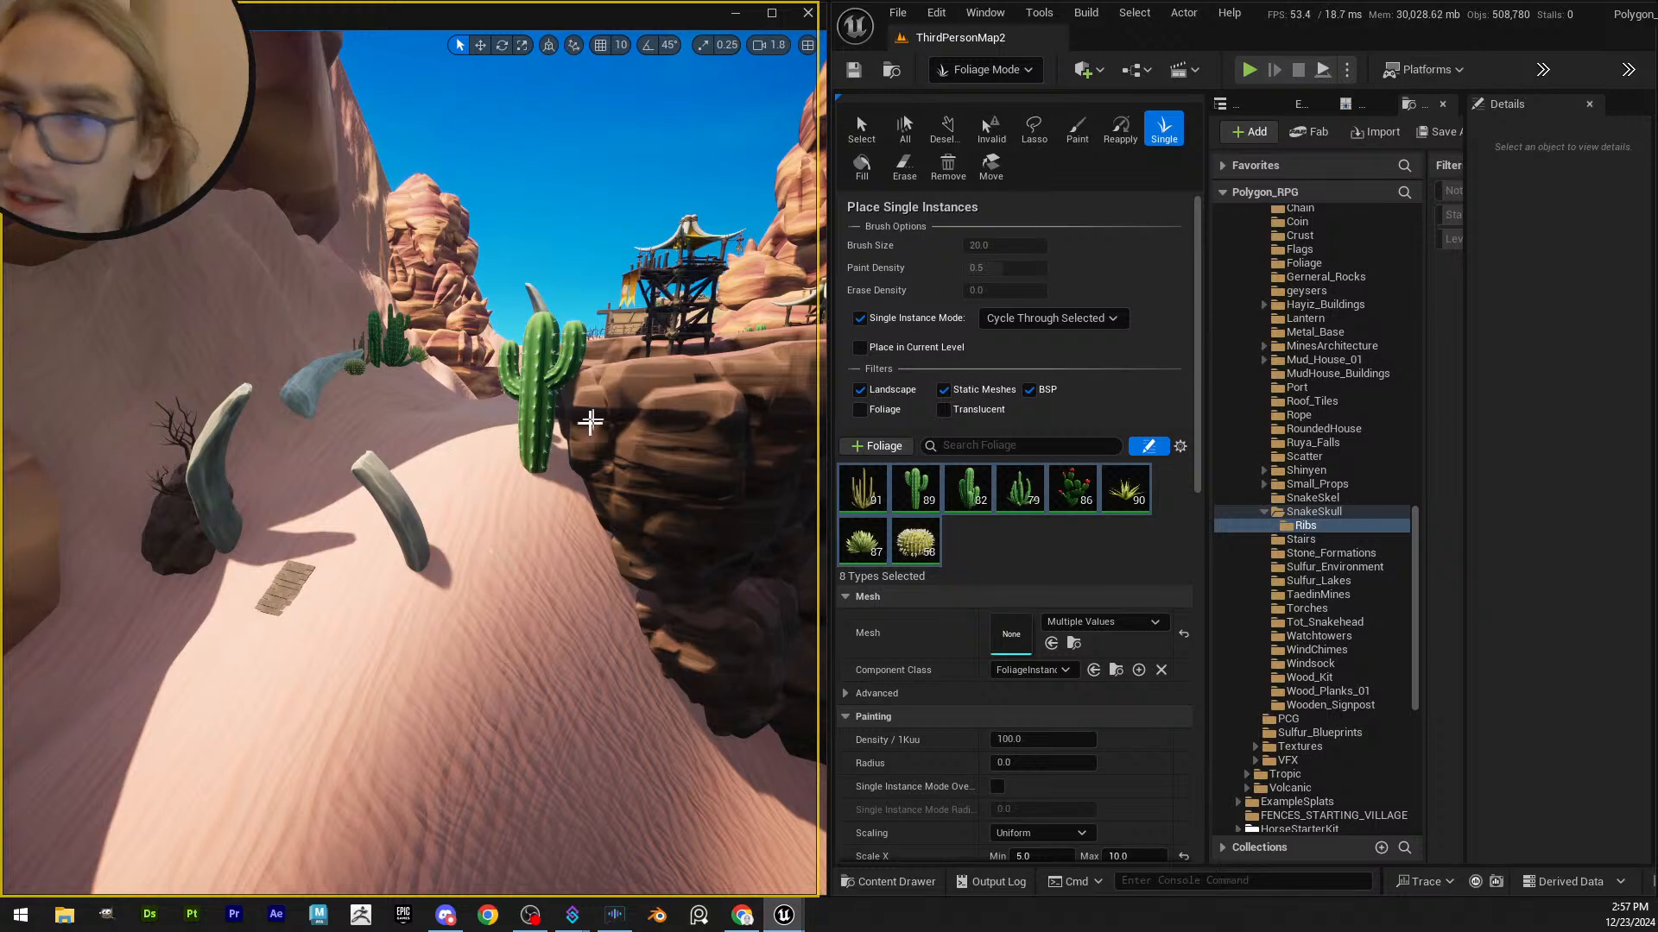
{"action": "right_click_drag", "start_coordinate": [588, 425], "coordinate": [561, 431]}
{"action": "key", "text": "ctrl+z"}
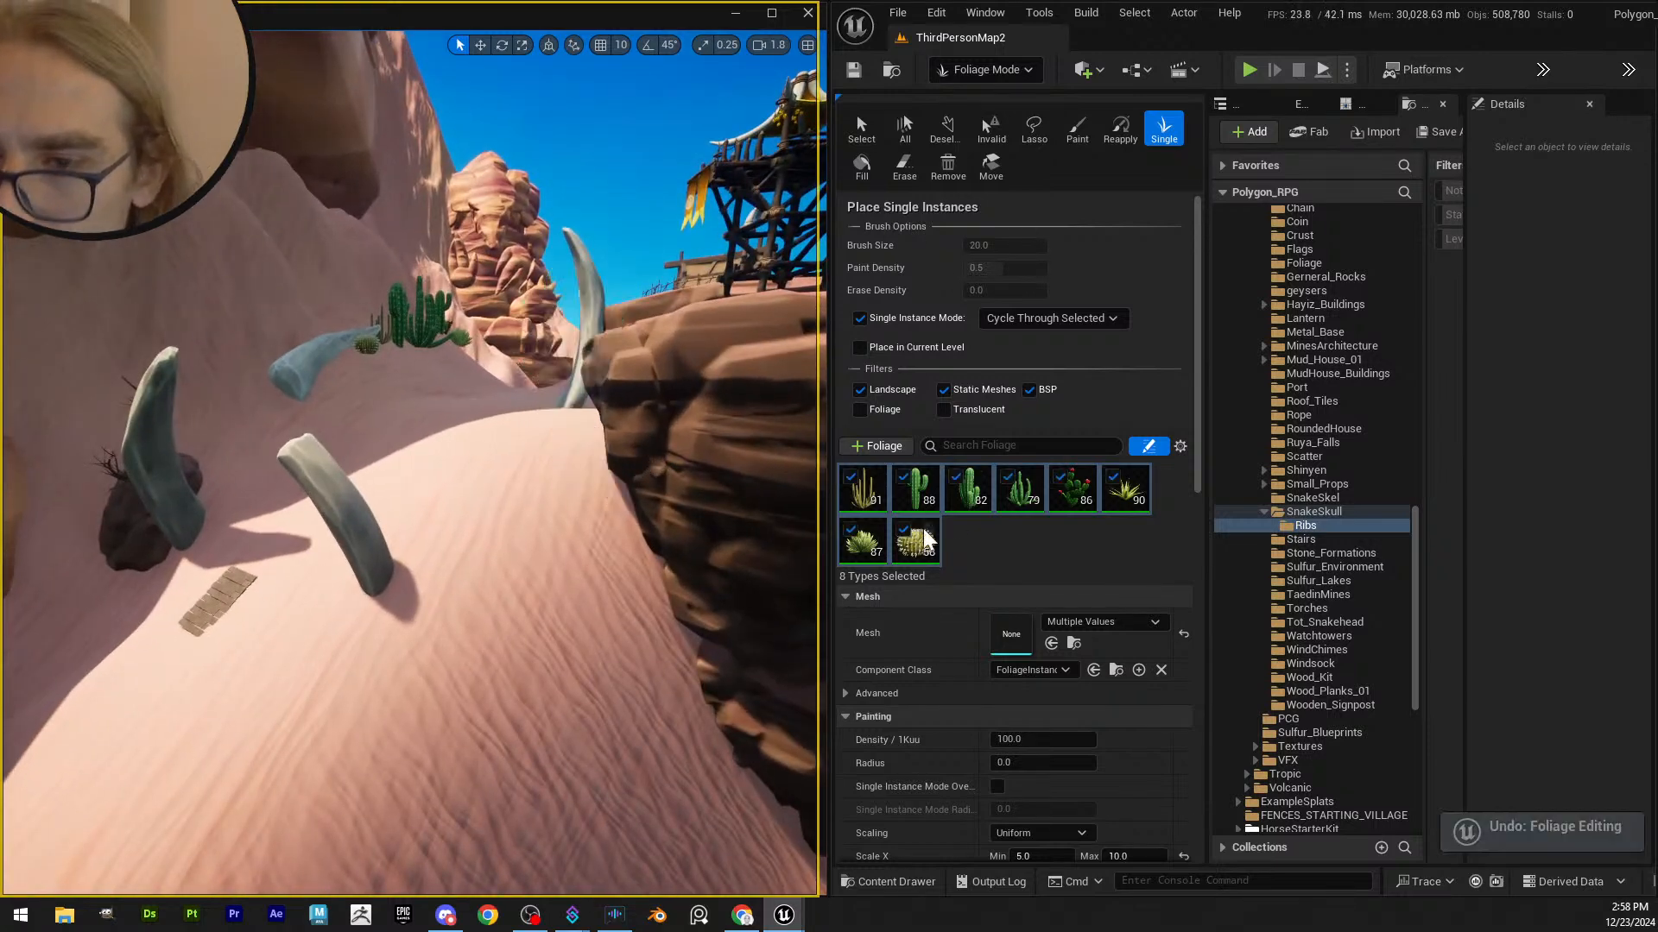
- Set the Scale X range of the three upright green cactus types to 2.5–5
{"action": "left_click", "coordinate": [915, 488]}
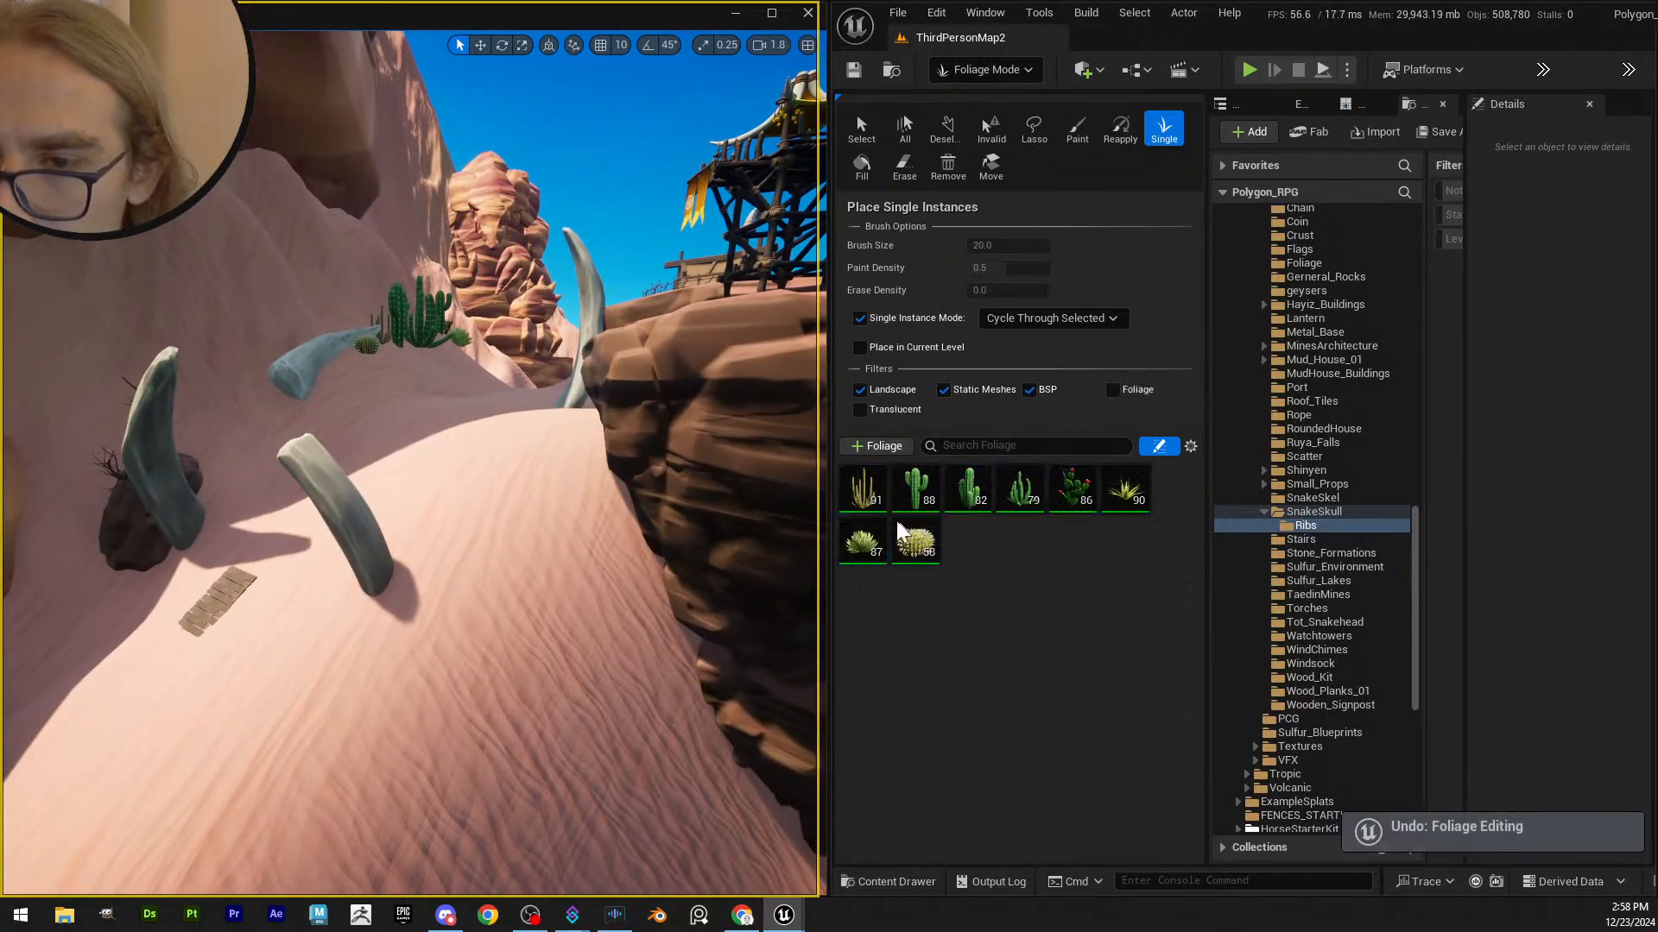
{"action": "left_click", "coordinate": [1022, 505], "text": "shift"}
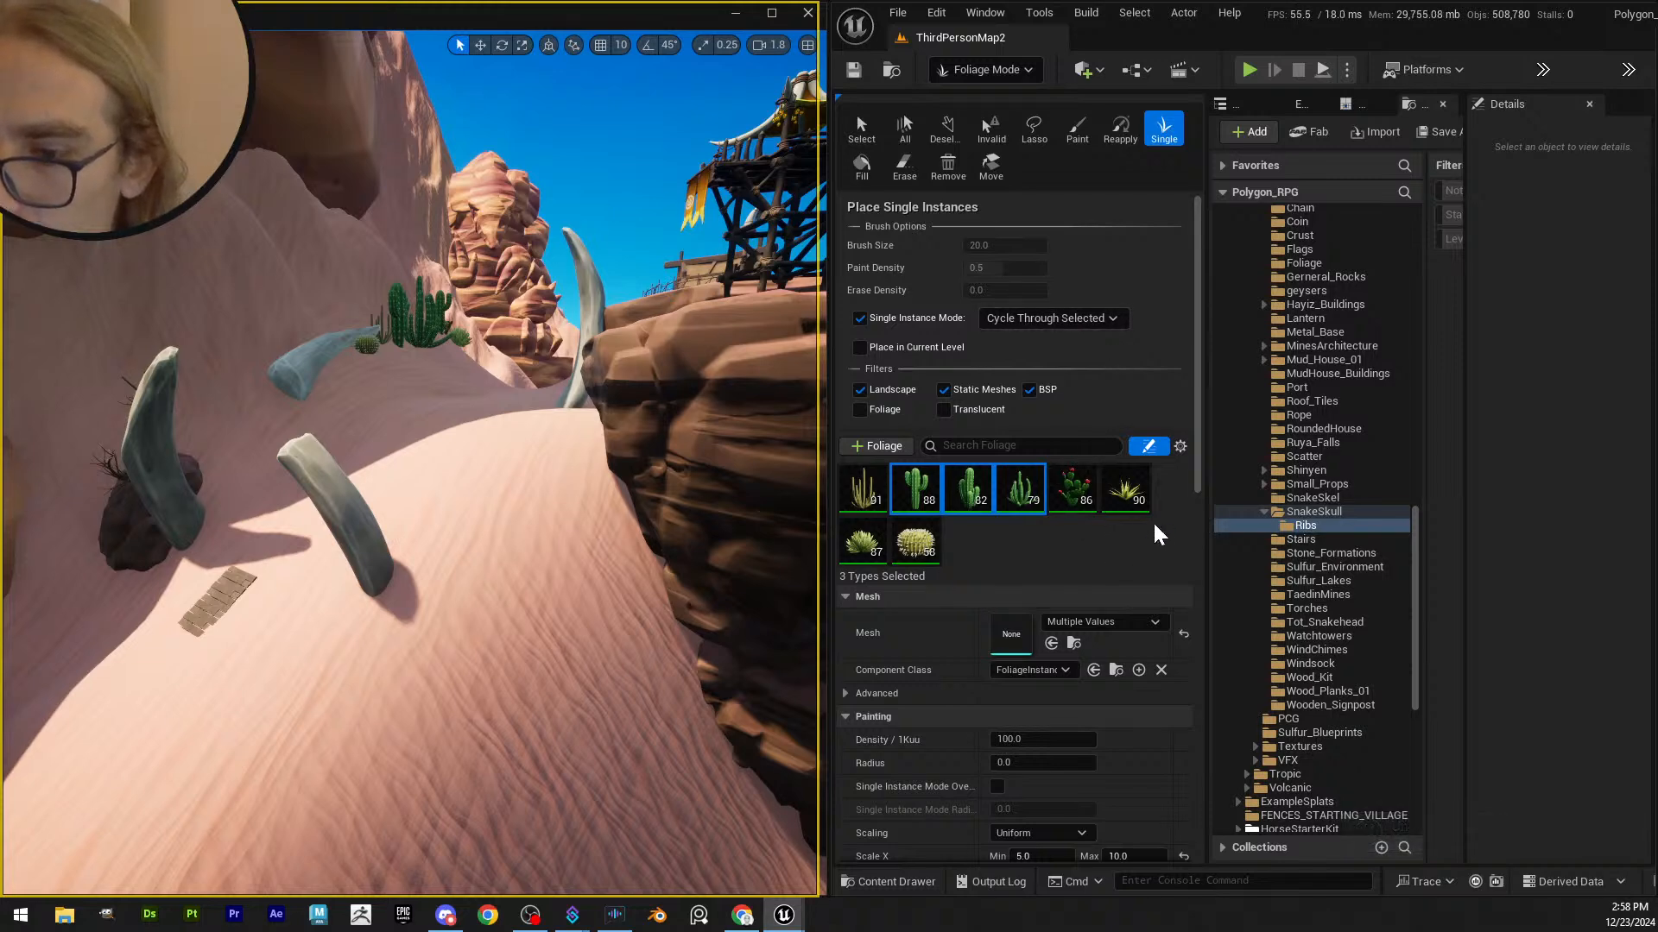
{"action": "scroll", "coordinate": [1157, 592], "scroll_direction": "down", "scroll_amount": 4}
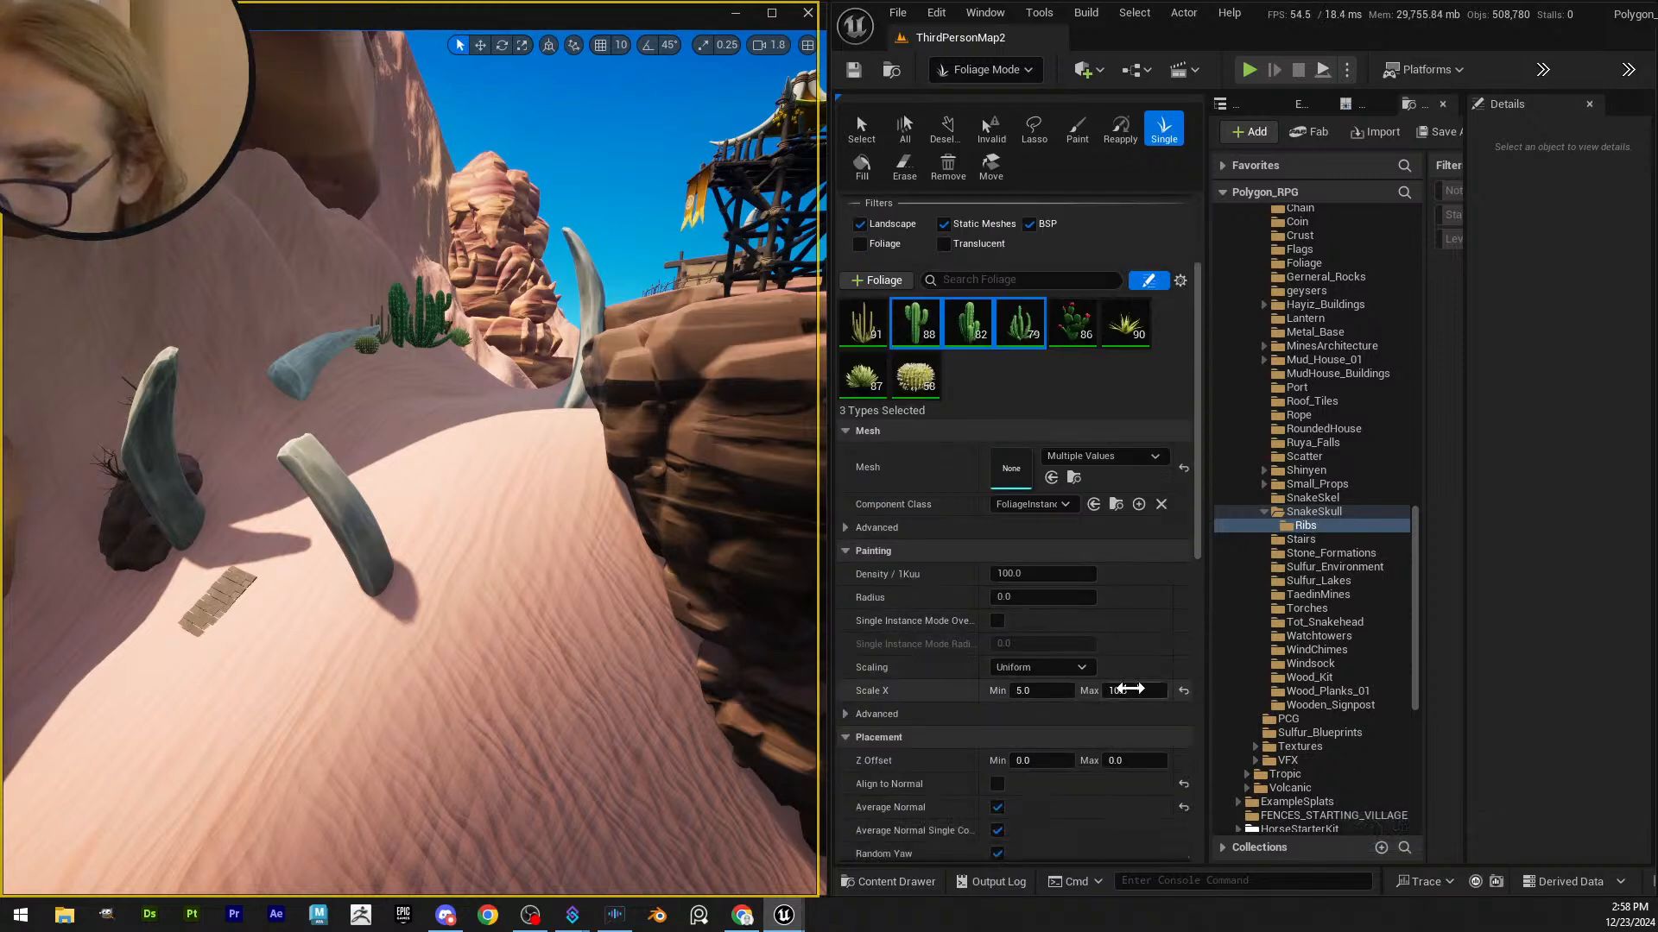
{"action": "left_click", "coordinate": [1131, 690]}
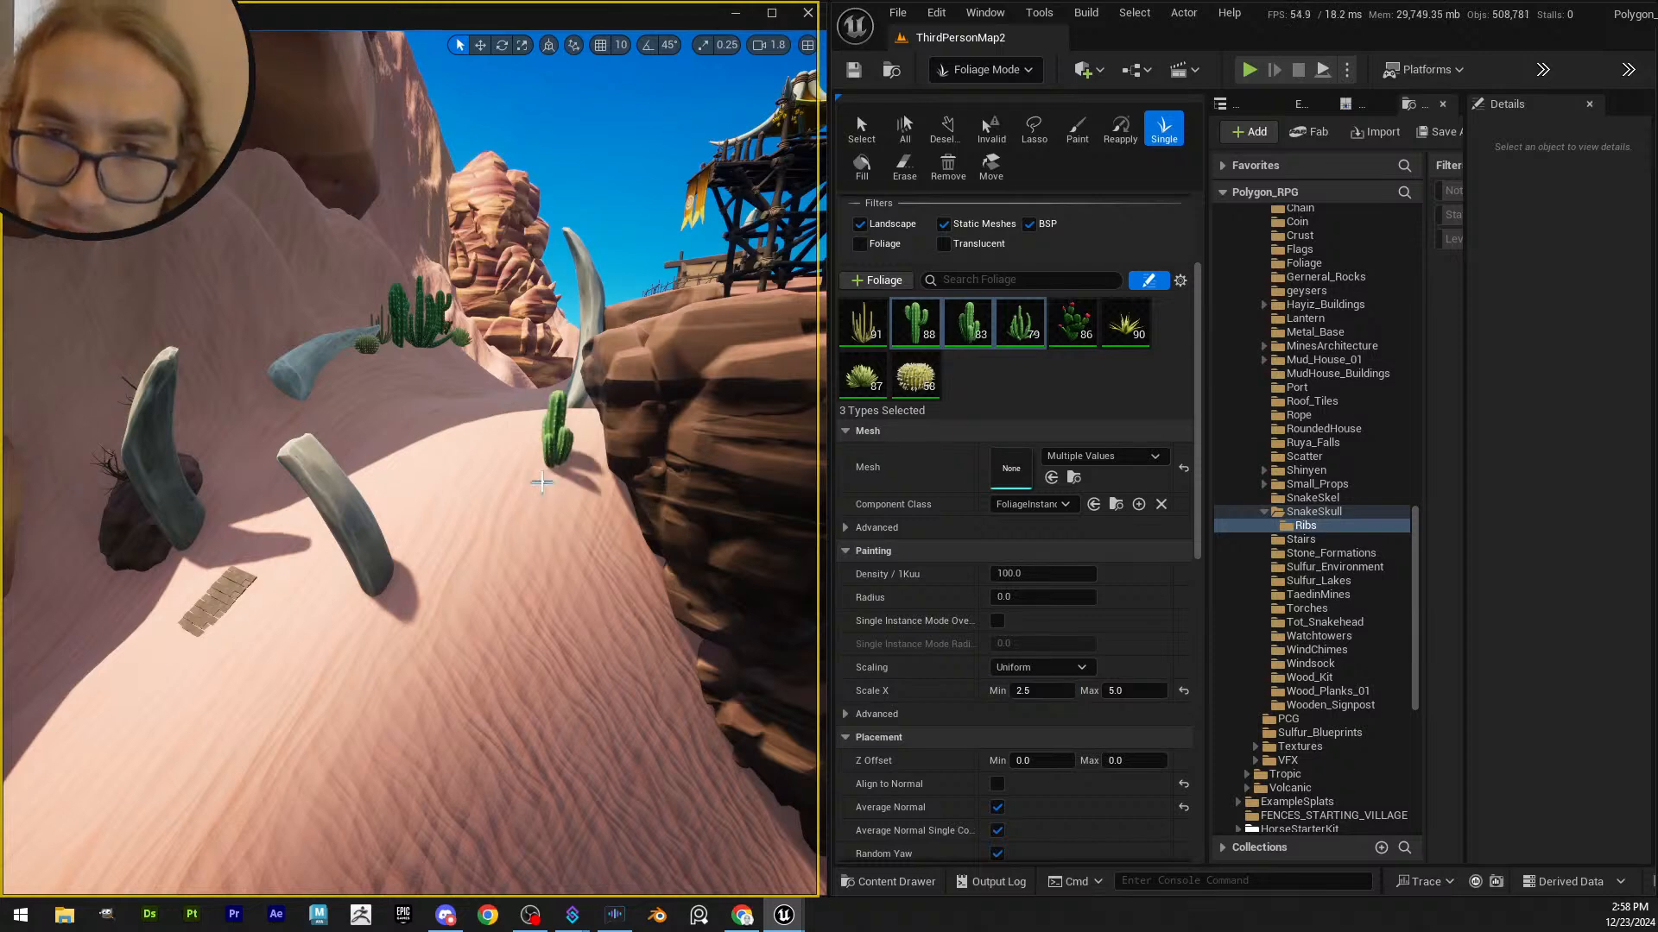
- Place a single cactus on the shaded sand near the farther snake rib
{"action": "key", "text": "w"}
{"action": "right_click_drag", "start_coordinate": [542, 484], "coordinate": [467, 475]}
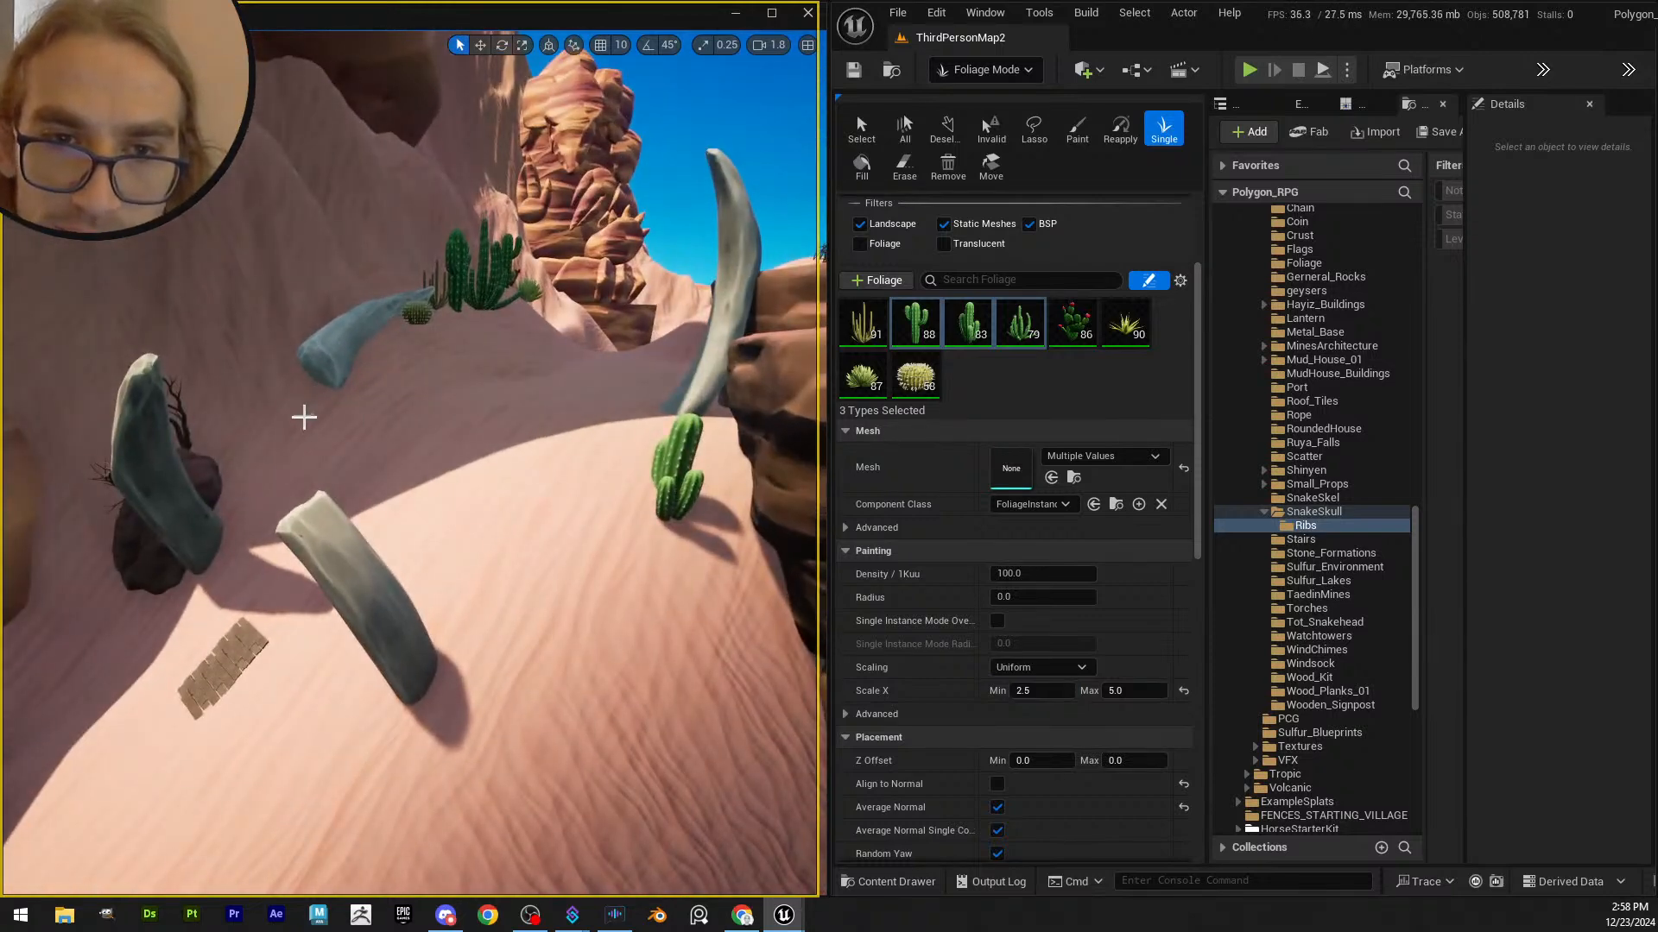
{"action": "left_click", "coordinate": [302, 418]}
{"action": "key", "text": "s"}
{"action": "right_click_drag", "start_coordinate": [330, 461], "coordinate": [389, 489]}
- Try a fruiting prickly pear cactus beside the middle rib and undo it
{"action": "left_click", "coordinate": [534, 605]}
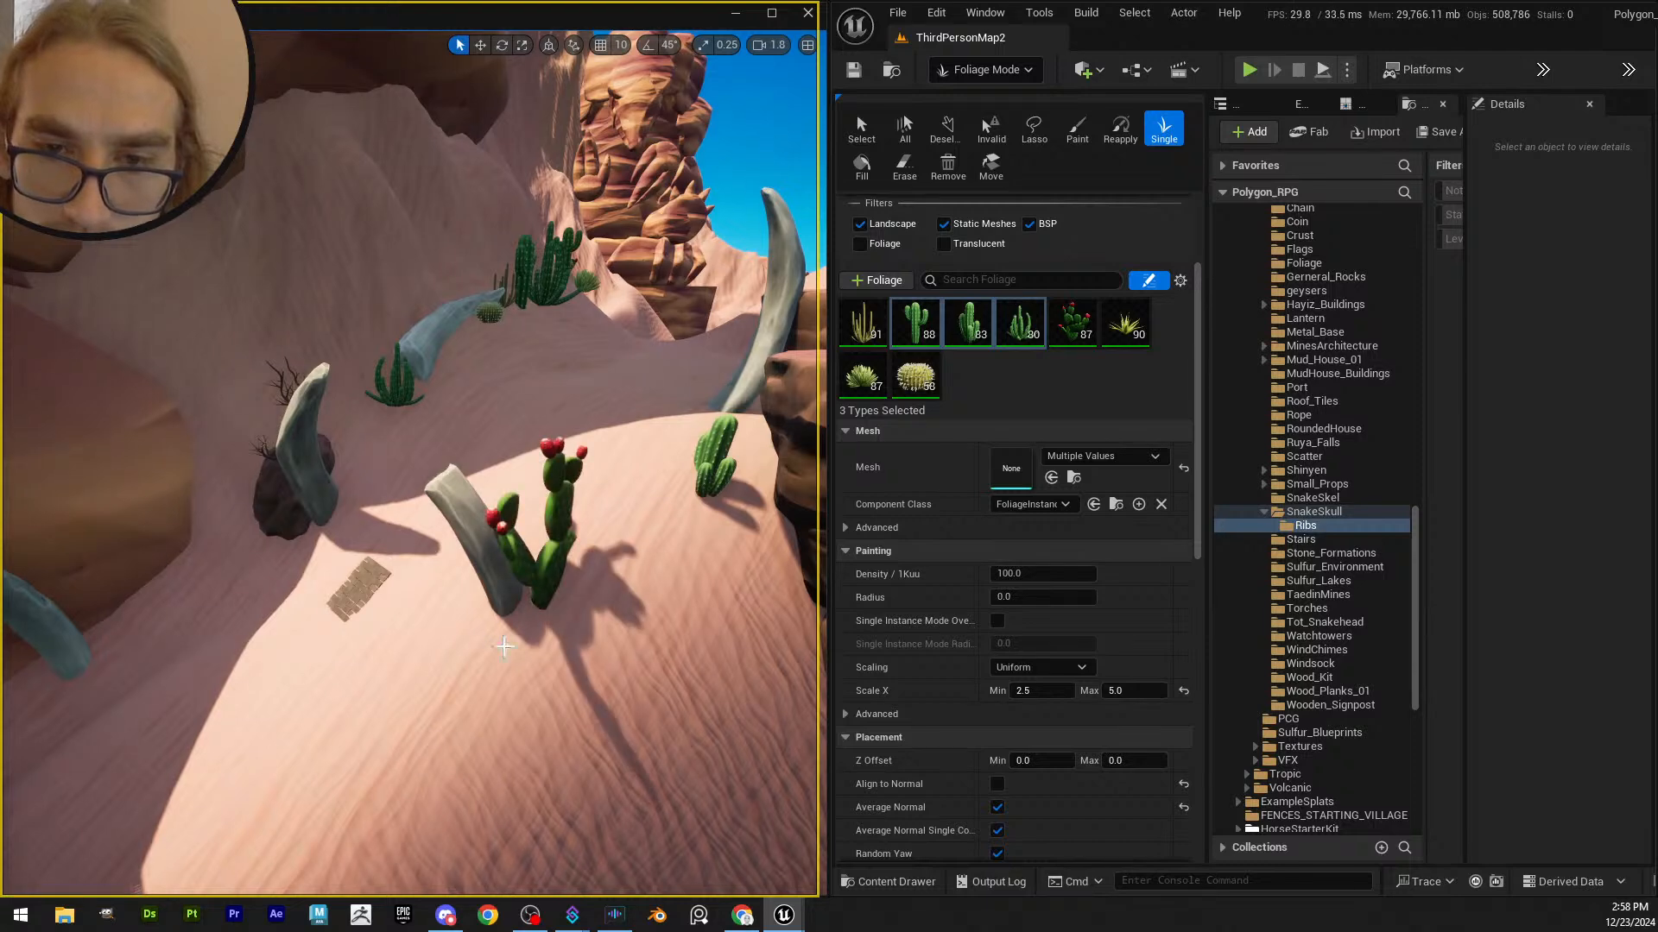
{"action": "mouse_move", "coordinate": [505, 647]}
{"action": "right_mouse_down"}
{"action": "mouse_move", "coordinate": [474, 637]}
{"action": "mouse_move", "coordinate": [493, 629]}
{"action": "right_mouse_up"}
{"action": "key", "text": "w"}
{"action": "key", "text": "ctrl+z"}
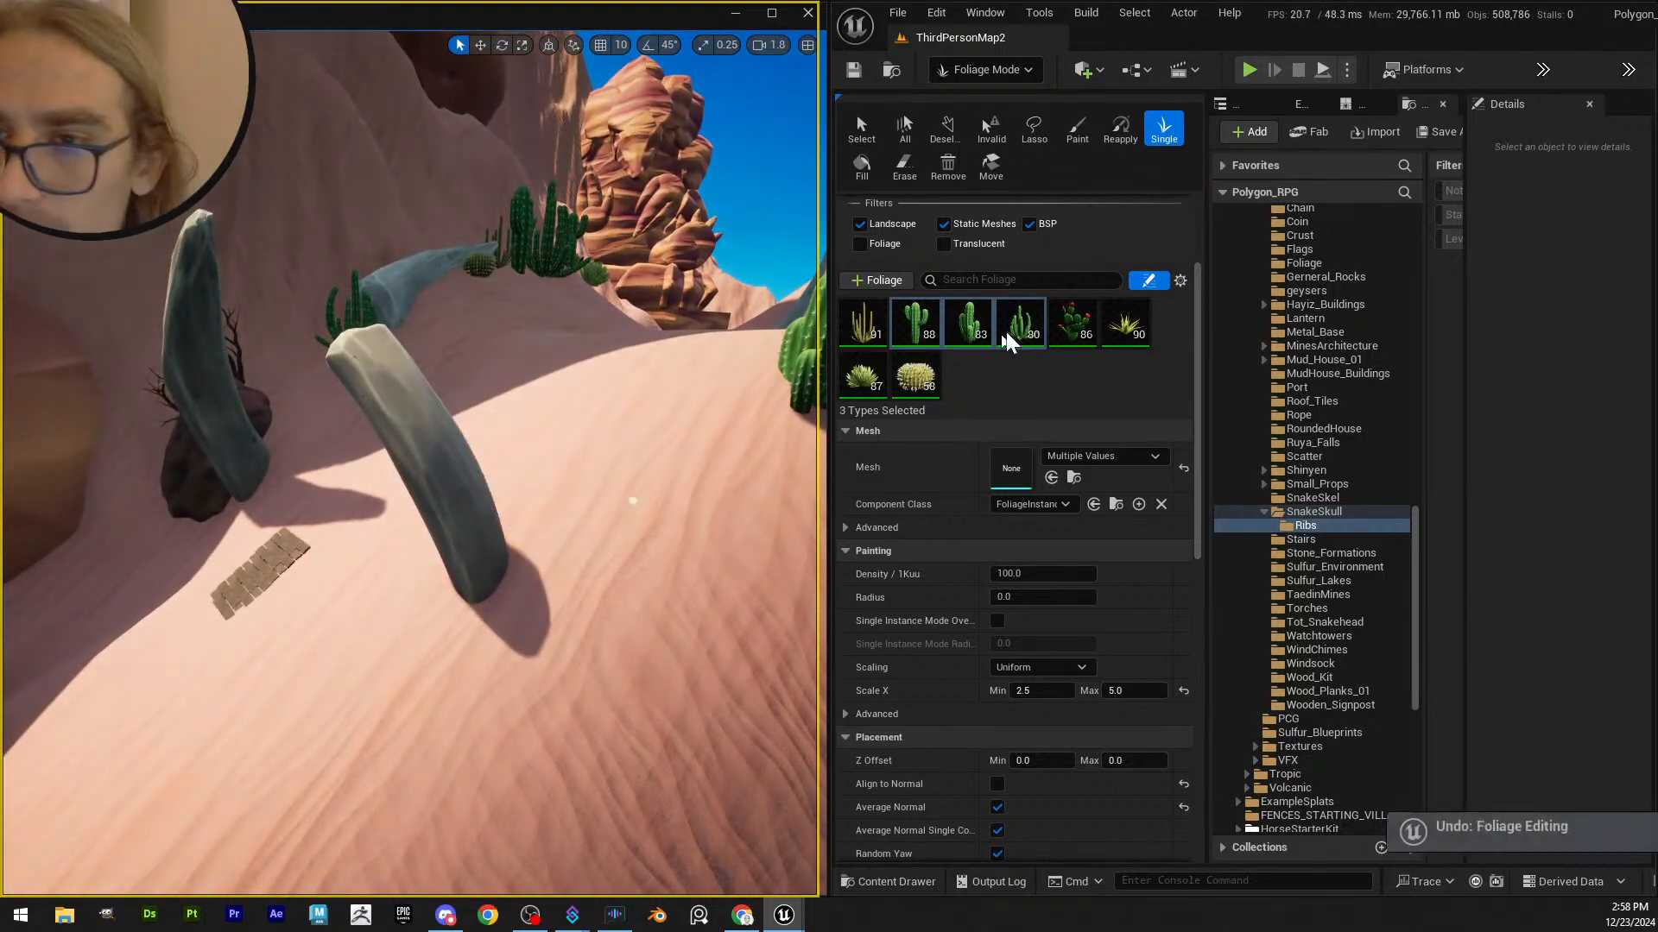
- Set the Scale X range of the fruiting prickly pear cactus to 2.5–5
{"action": "left_click", "coordinate": [1073, 325]}
{"action": "left_click", "coordinate": [1155, 693]}
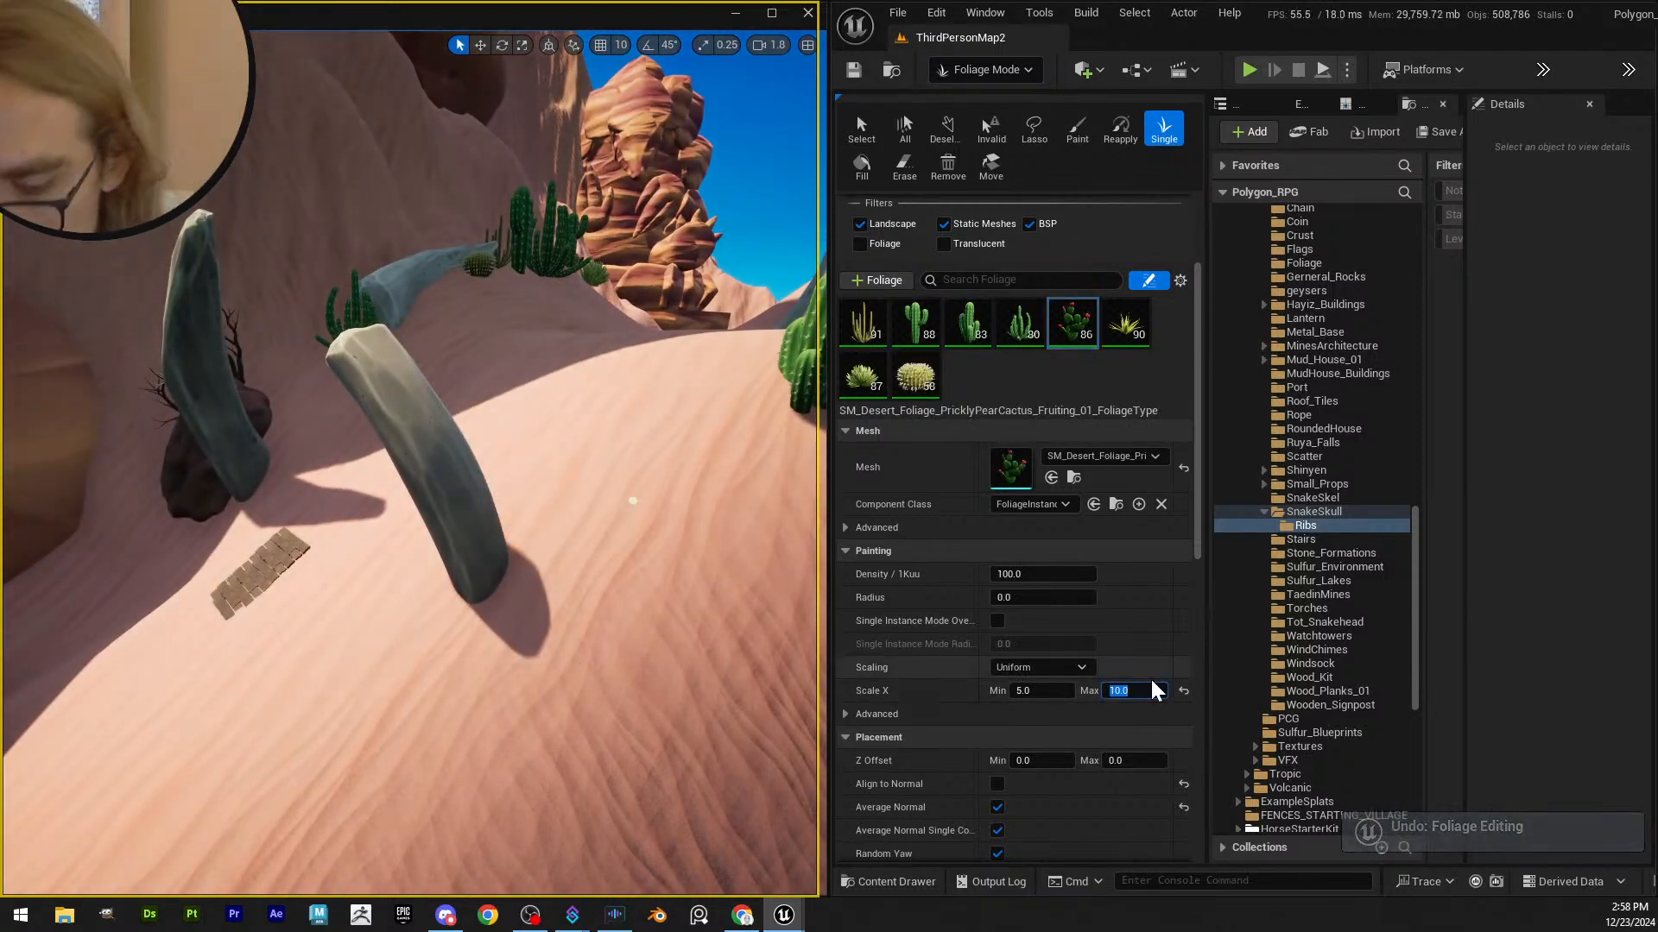
{"action": "key", "text": "Return"}
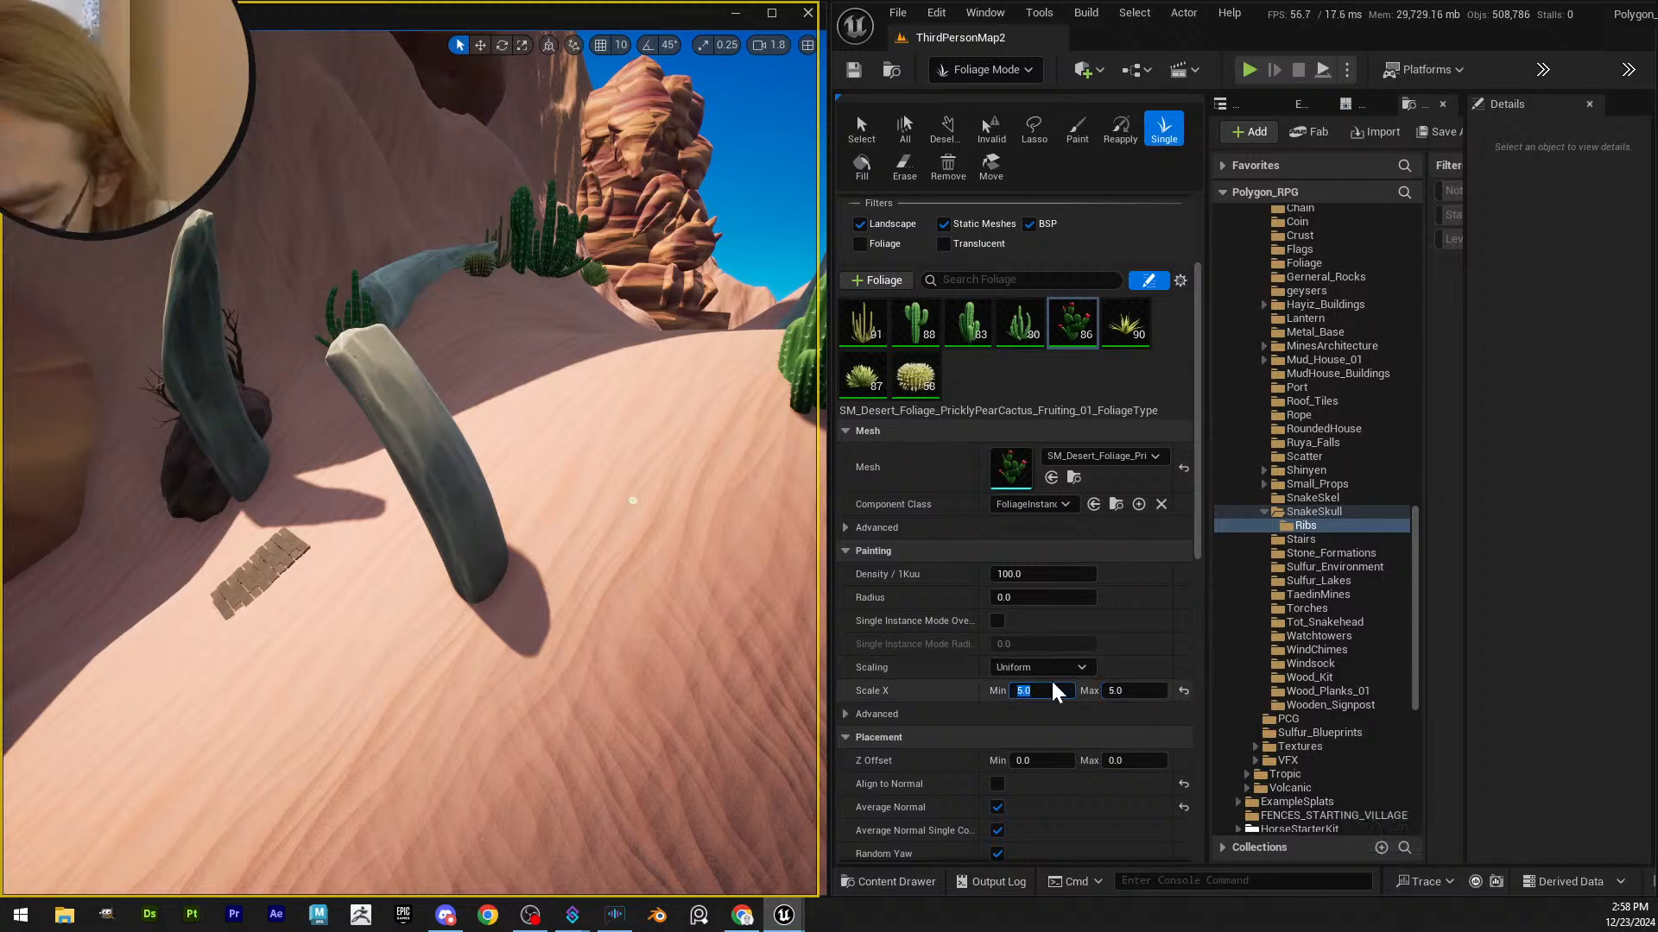
- Place an agave at the base of the middle rib and more single plants on the sand toward the dark ledge
{"action": "left_click", "coordinate": [531, 570]}
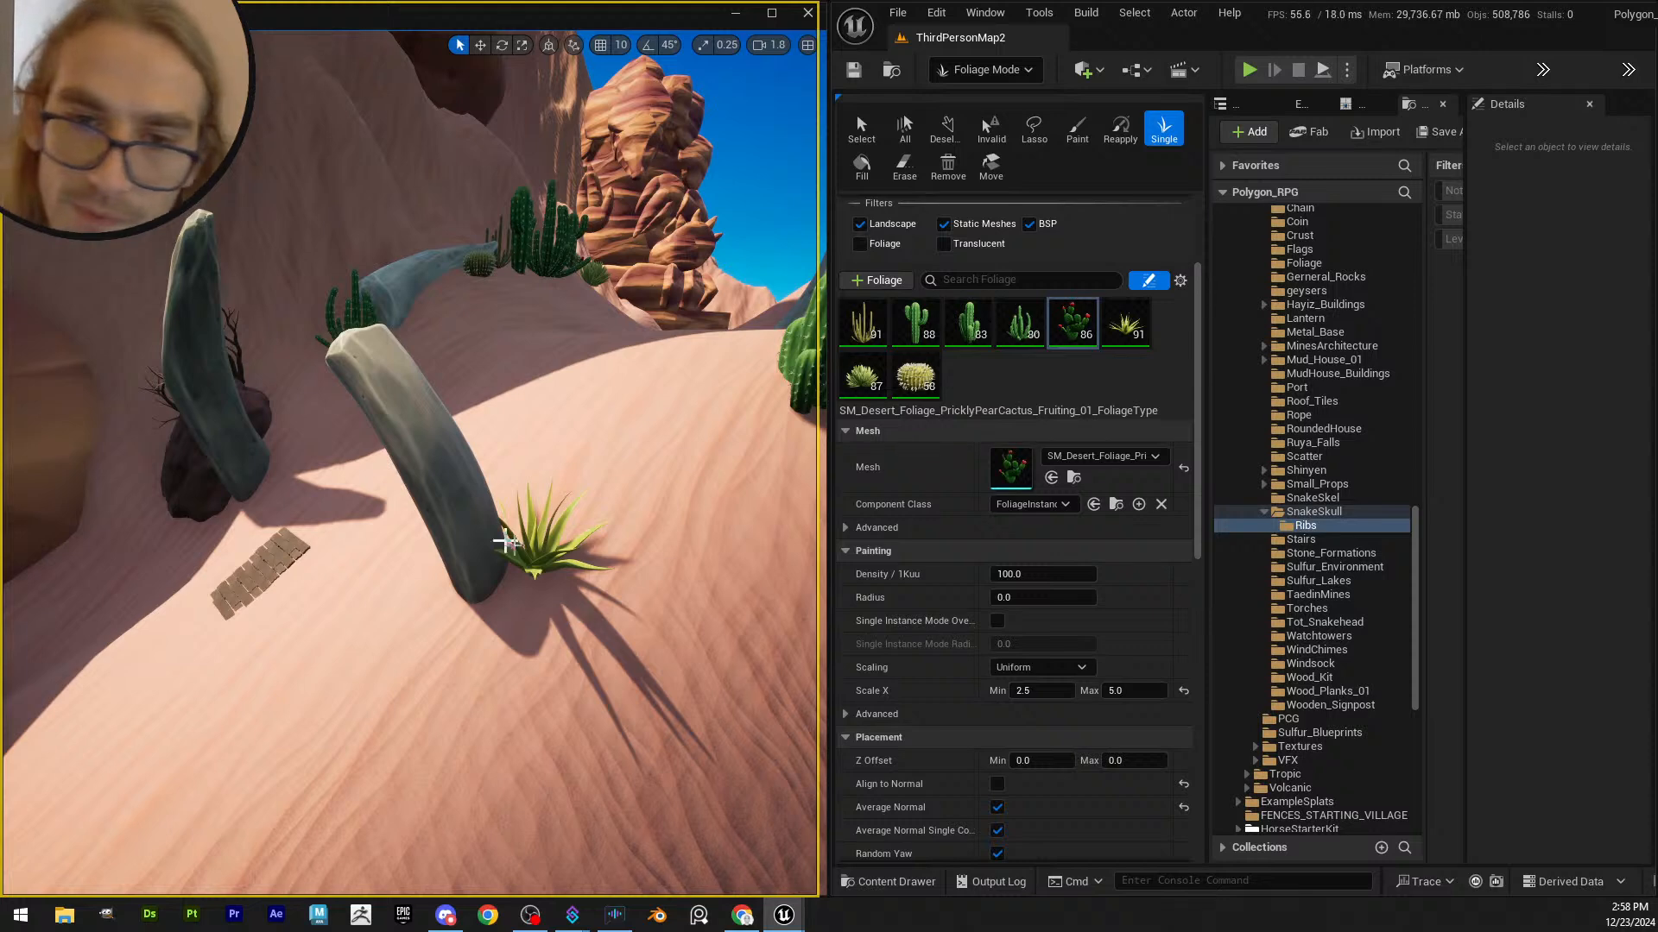
{"action": "right_click_drag", "start_coordinate": [504, 543], "coordinate": [259, 561]}
{"action": "left_click", "coordinate": [518, 645]}
{"action": "right_click_drag", "start_coordinate": [519, 646], "coordinate": [389, 652]}
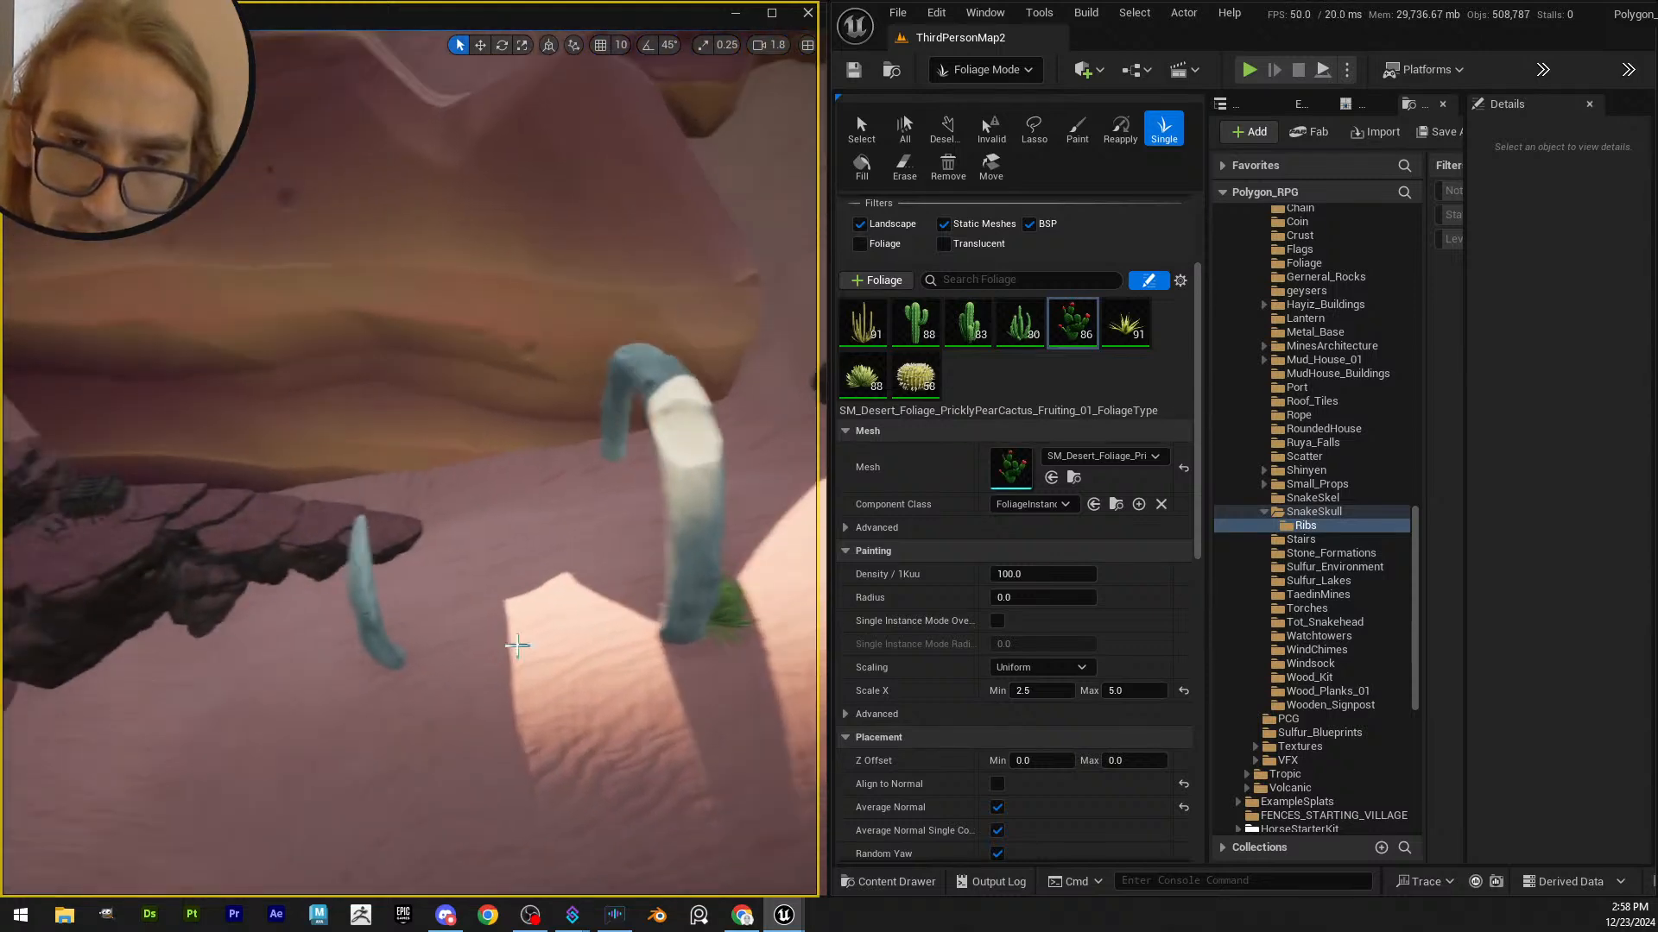
{"action": "left_click", "coordinate": [448, 681]}
{"action": "right_click_drag", "start_coordinate": [536, 629], "coordinate": [559, 584]}
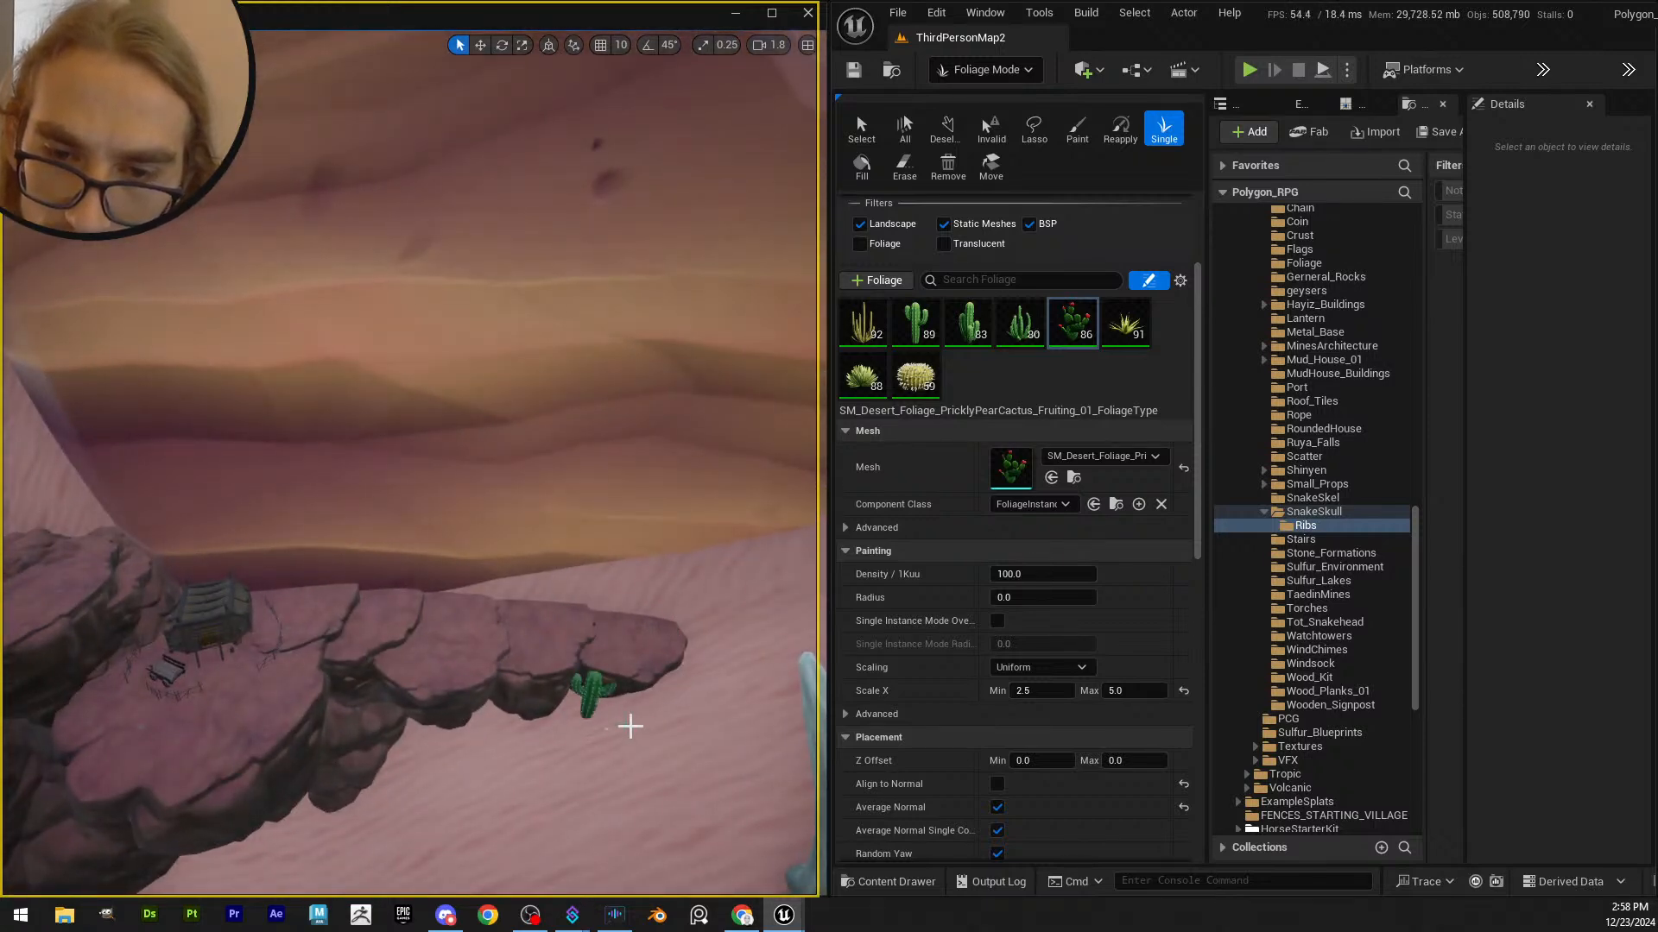
- Replace the cactus under the rock ledge with other plants on the sand below it, undoing the last stray placement
{"action": "right_click_drag", "start_coordinate": [630, 726], "coordinate": [574, 703]}
{"action": "key", "text": "ctrl+z"}
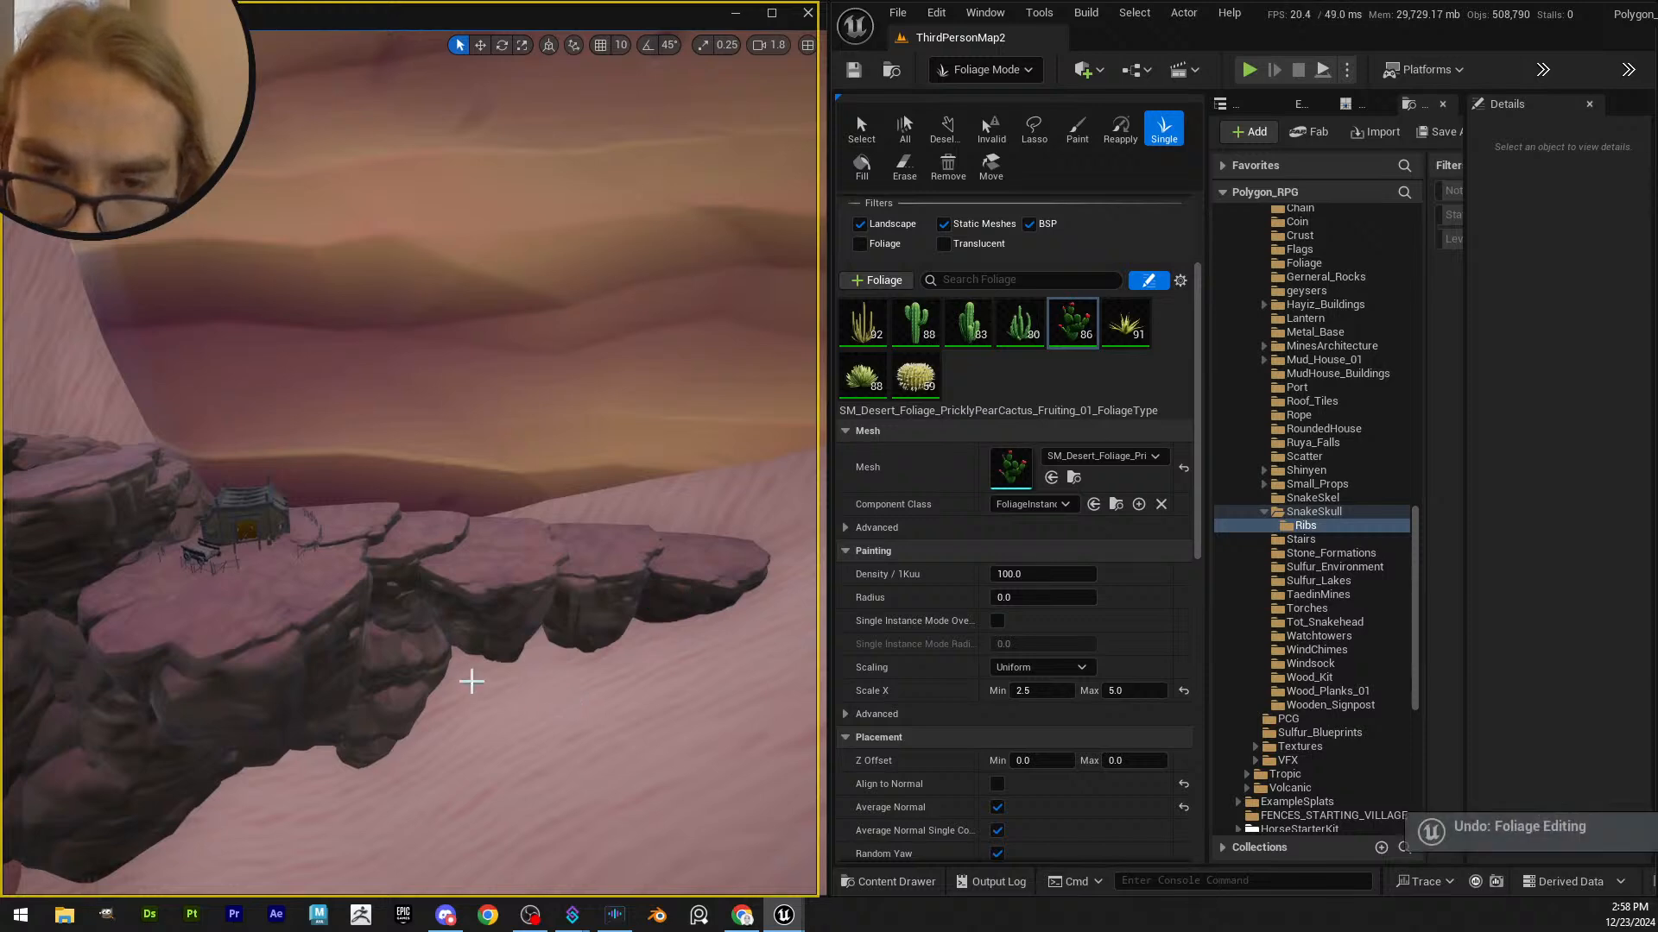
{"action": "left_click", "coordinate": [471, 681]}
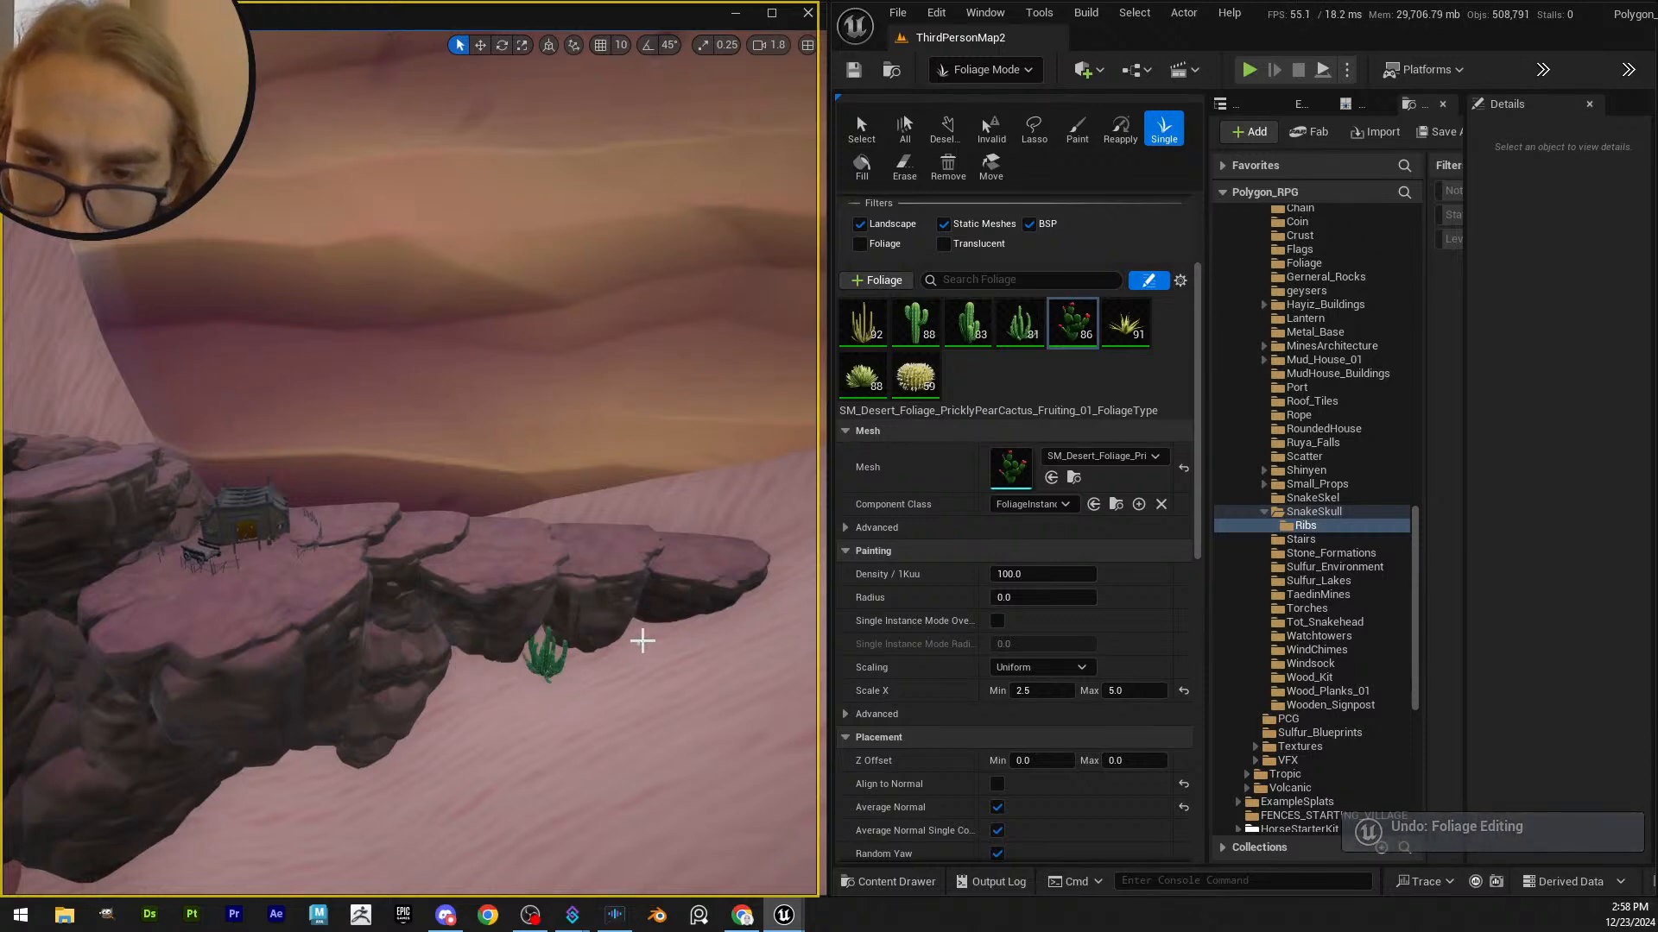
{"action": "left_click", "coordinate": [581, 694]}
{"action": "right_click_drag", "start_coordinate": [581, 694], "coordinate": [288, 588]}
{"action": "left_click", "coordinate": [491, 646]}
{"action": "key", "text": "ctrl+z"}
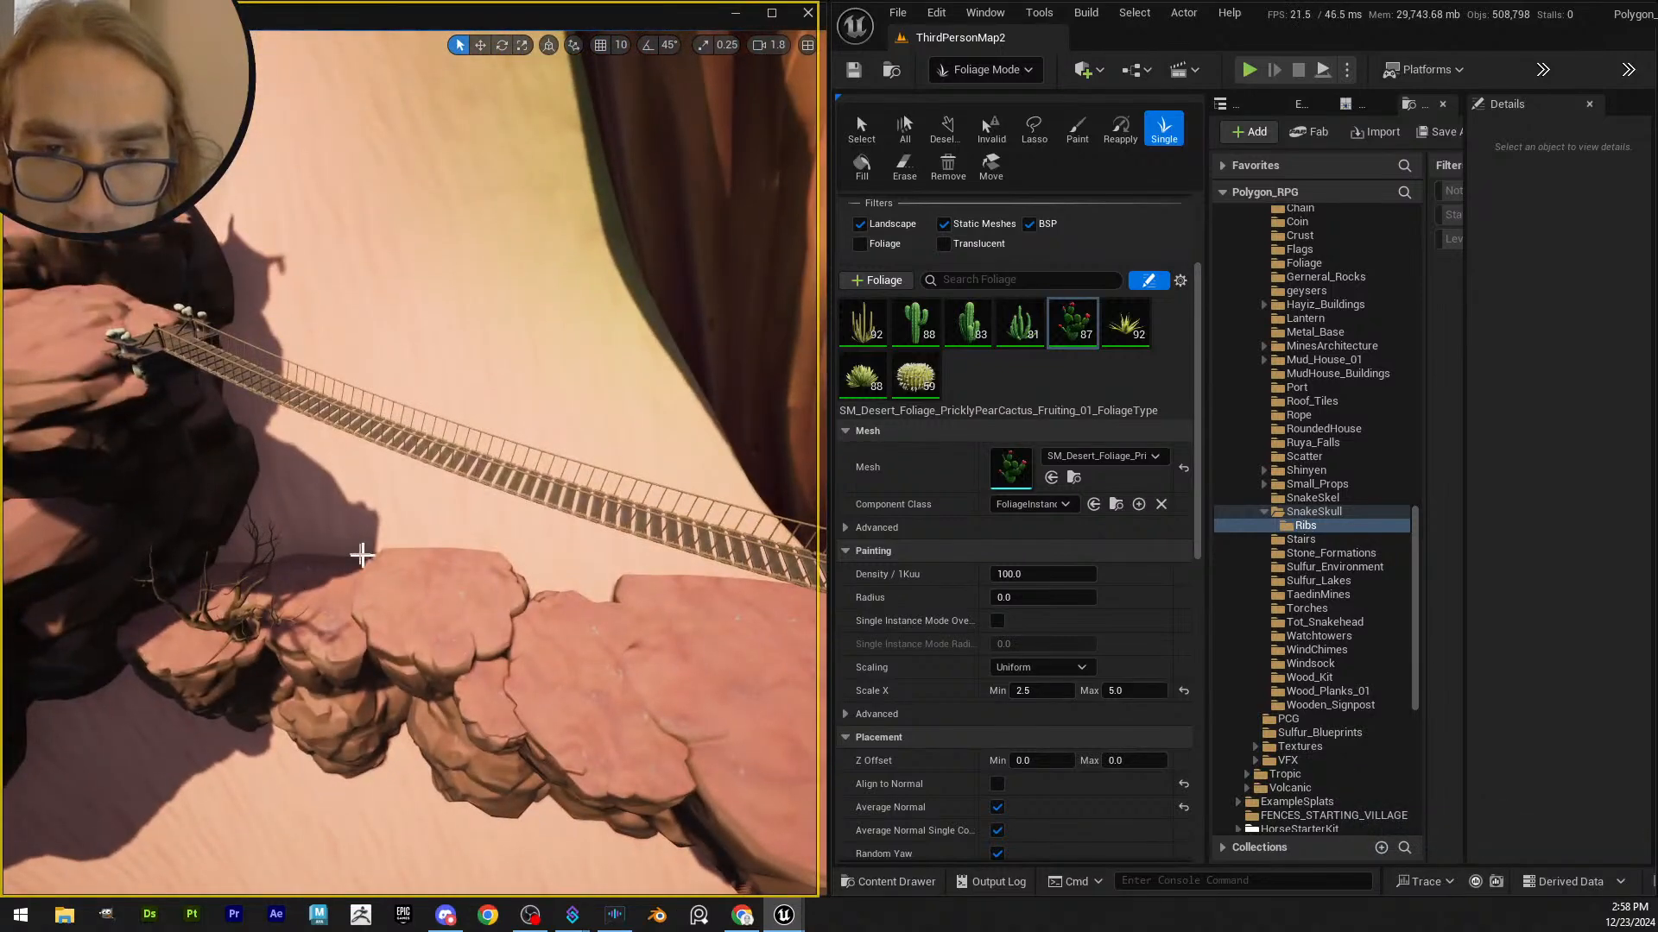
- Place small cacti on the sand along the foot of the cliff below the watchtower platform
{"action": "right_click_drag", "start_coordinate": [542, 584], "coordinate": [526, 481]}
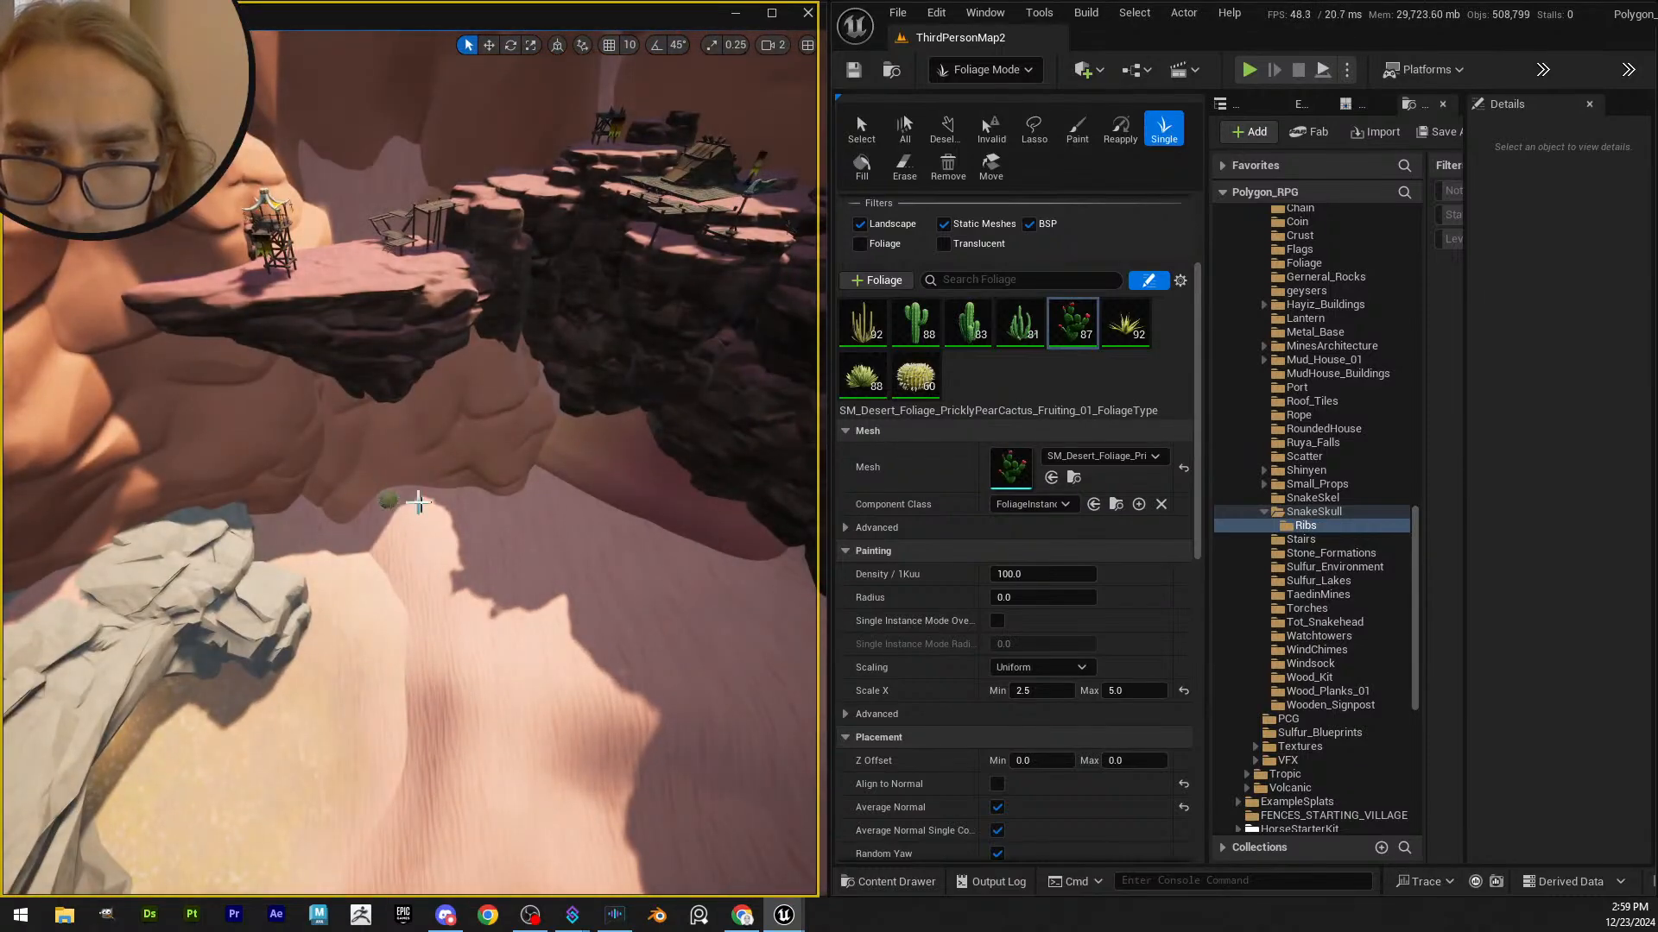
{"action": "left_click", "coordinate": [541, 485]}
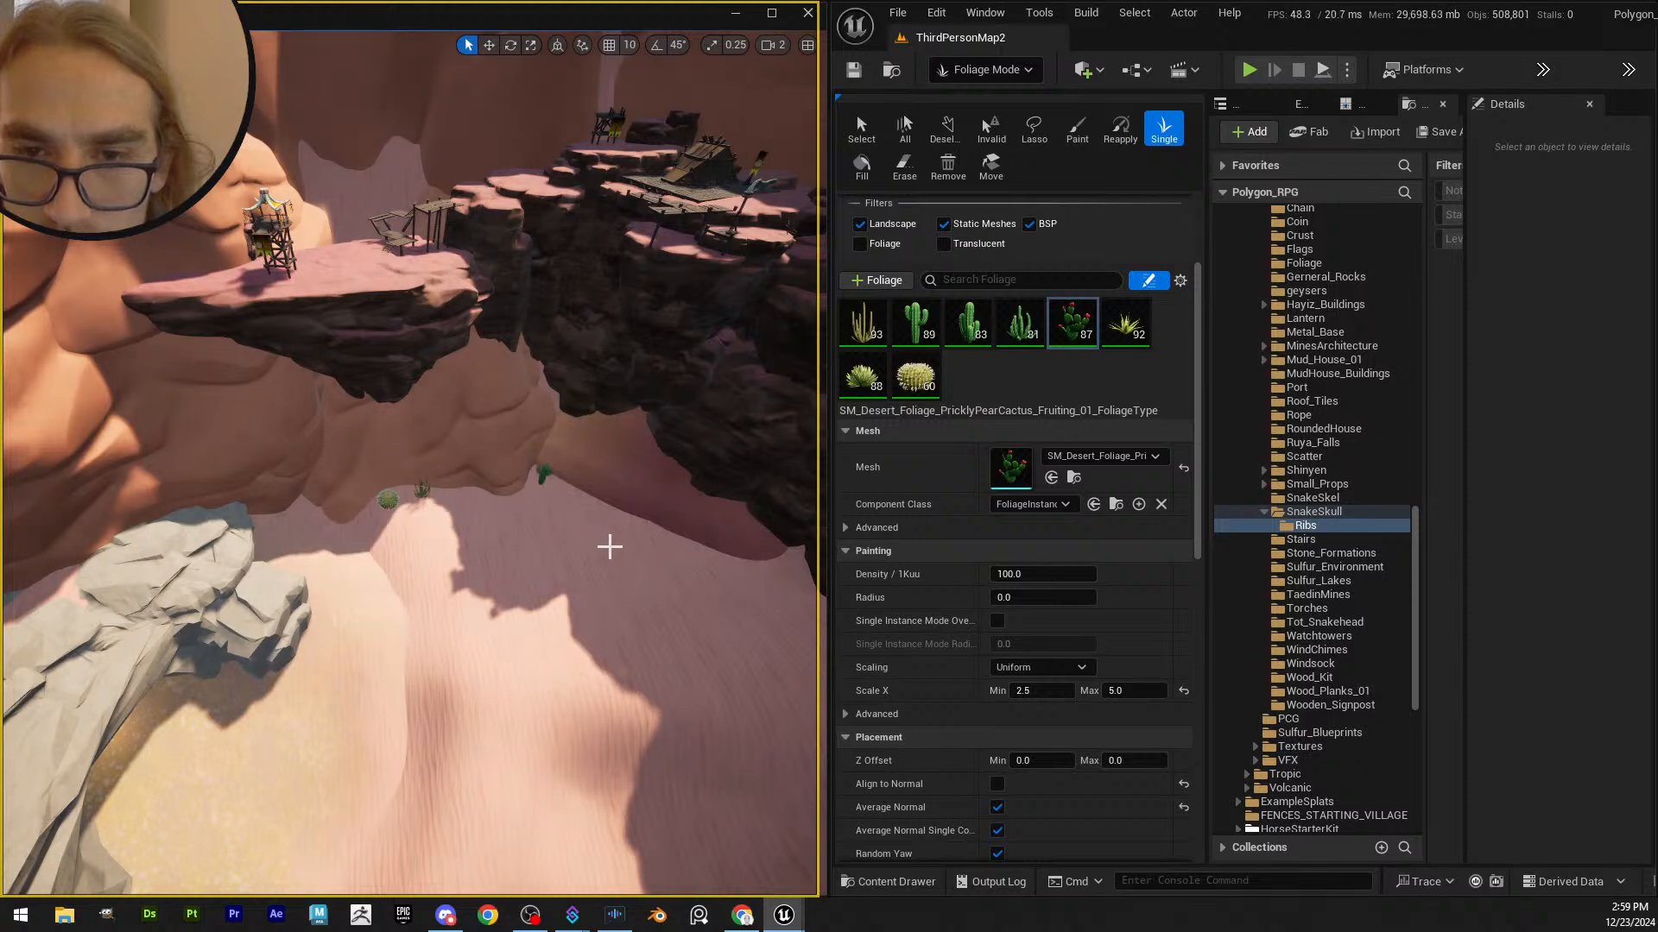
{"action": "right_click_drag", "start_coordinate": [611, 547], "coordinate": [596, 503]}
- Place clusters of cacti and succulents on the sand around the wooden outpost and below the neighbouring rock platform
{"action": "right_click_drag", "start_coordinate": [559, 570], "coordinate": [372, 508]}
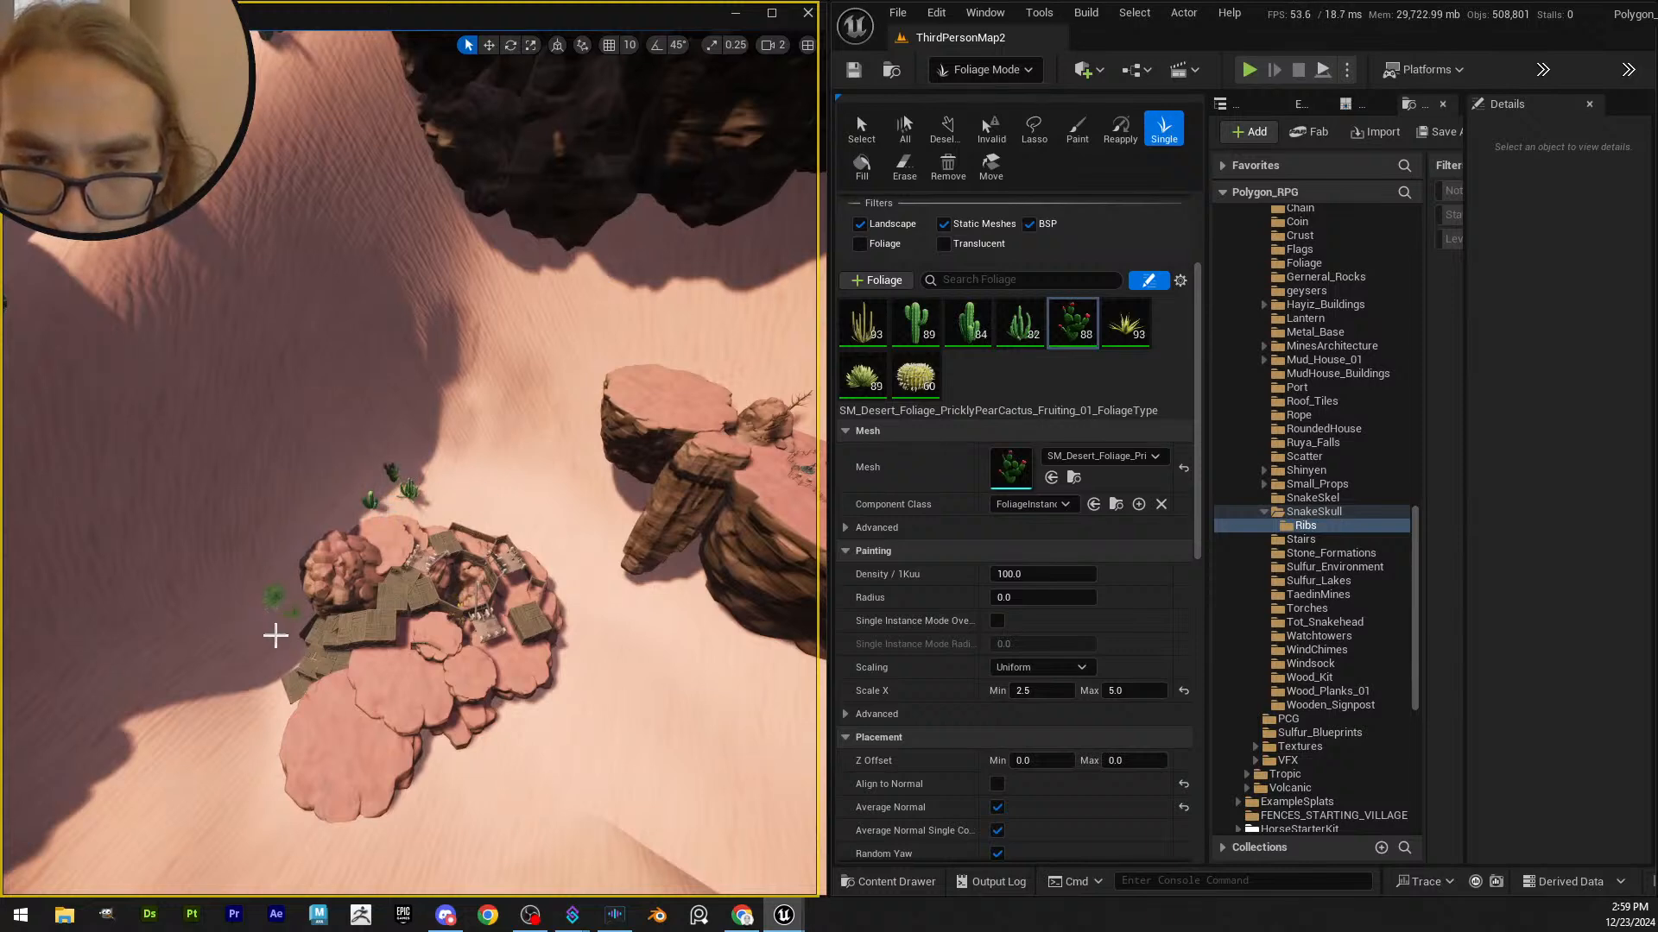
{"action": "mouse_move", "coordinate": [556, 543]}
{"action": "right_mouse_down"}
{"action": "mouse_move", "coordinate": [476, 558]}
{"action": "mouse_move", "coordinate": [560, 559]}
{"action": "right_mouse_up"}
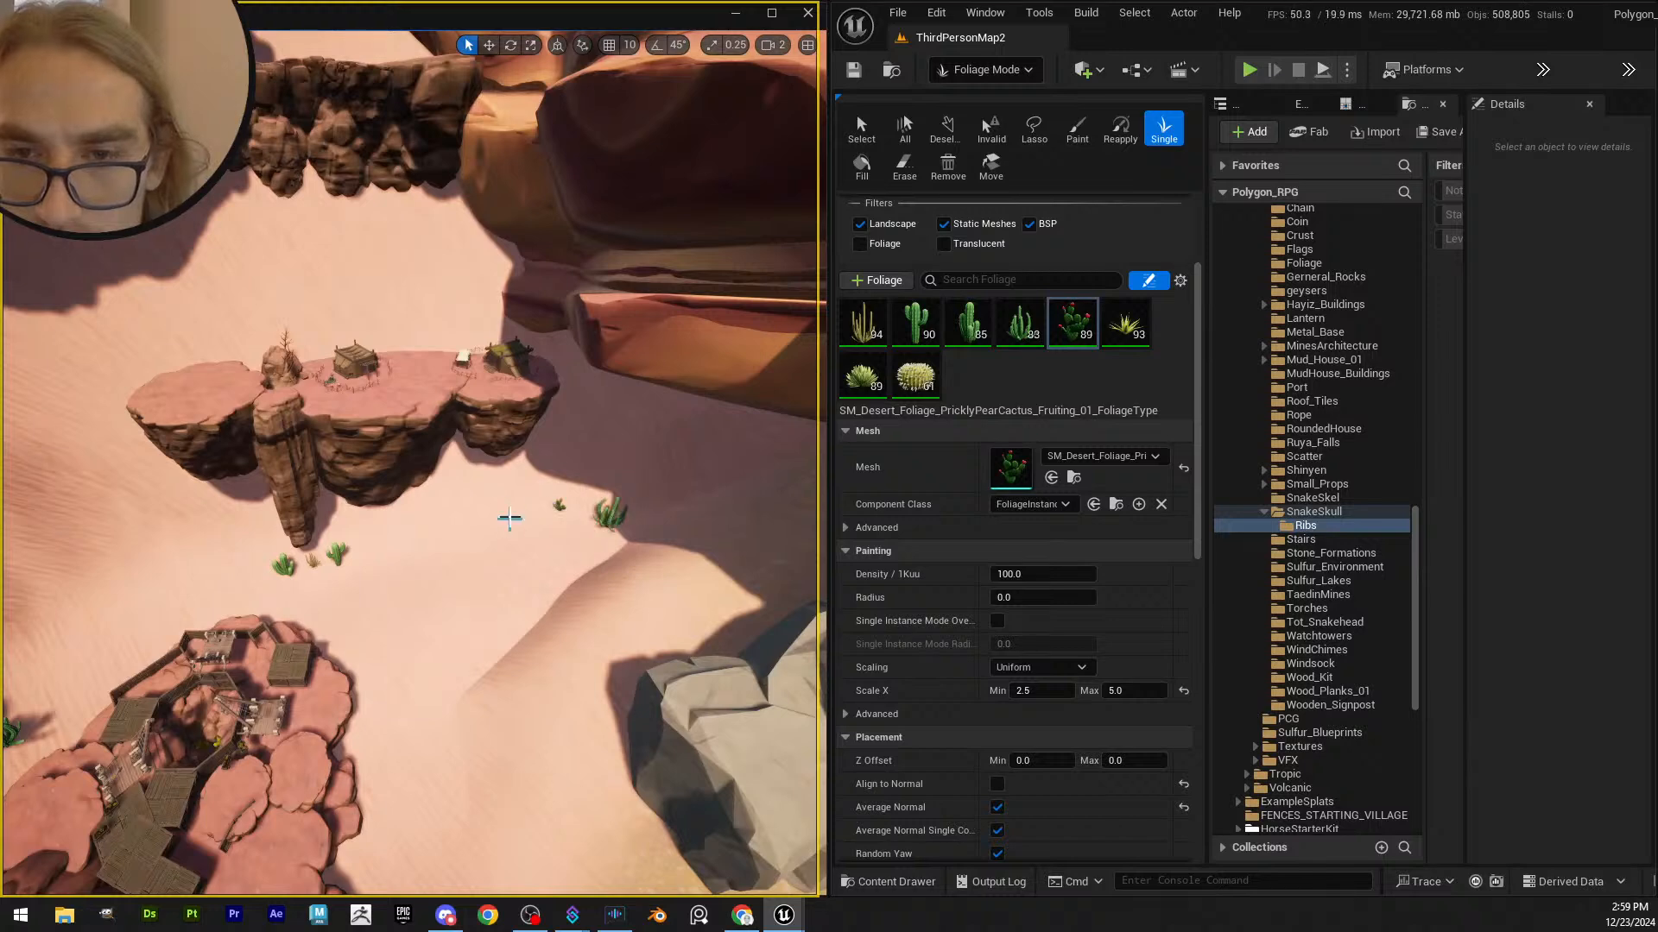
{"action": "right_click_drag", "start_coordinate": [574, 562], "coordinate": [483, 608]}
{"action": "key", "text": "w"}
{"action": "left_click", "coordinate": [450, 625]}
- Add plants at the edge of the outpost's flat rocks, undoing one placement and putting another plant there instead
{"action": "right_click_drag", "start_coordinate": [410, 650], "coordinate": [421, 581]}
{"action": "key", "text": "q"}
{"action": "left_click", "coordinate": [349, 549]}
{"action": "key", "text": "ctrl+z"}
{"action": "left_click", "coordinate": [417, 552]}
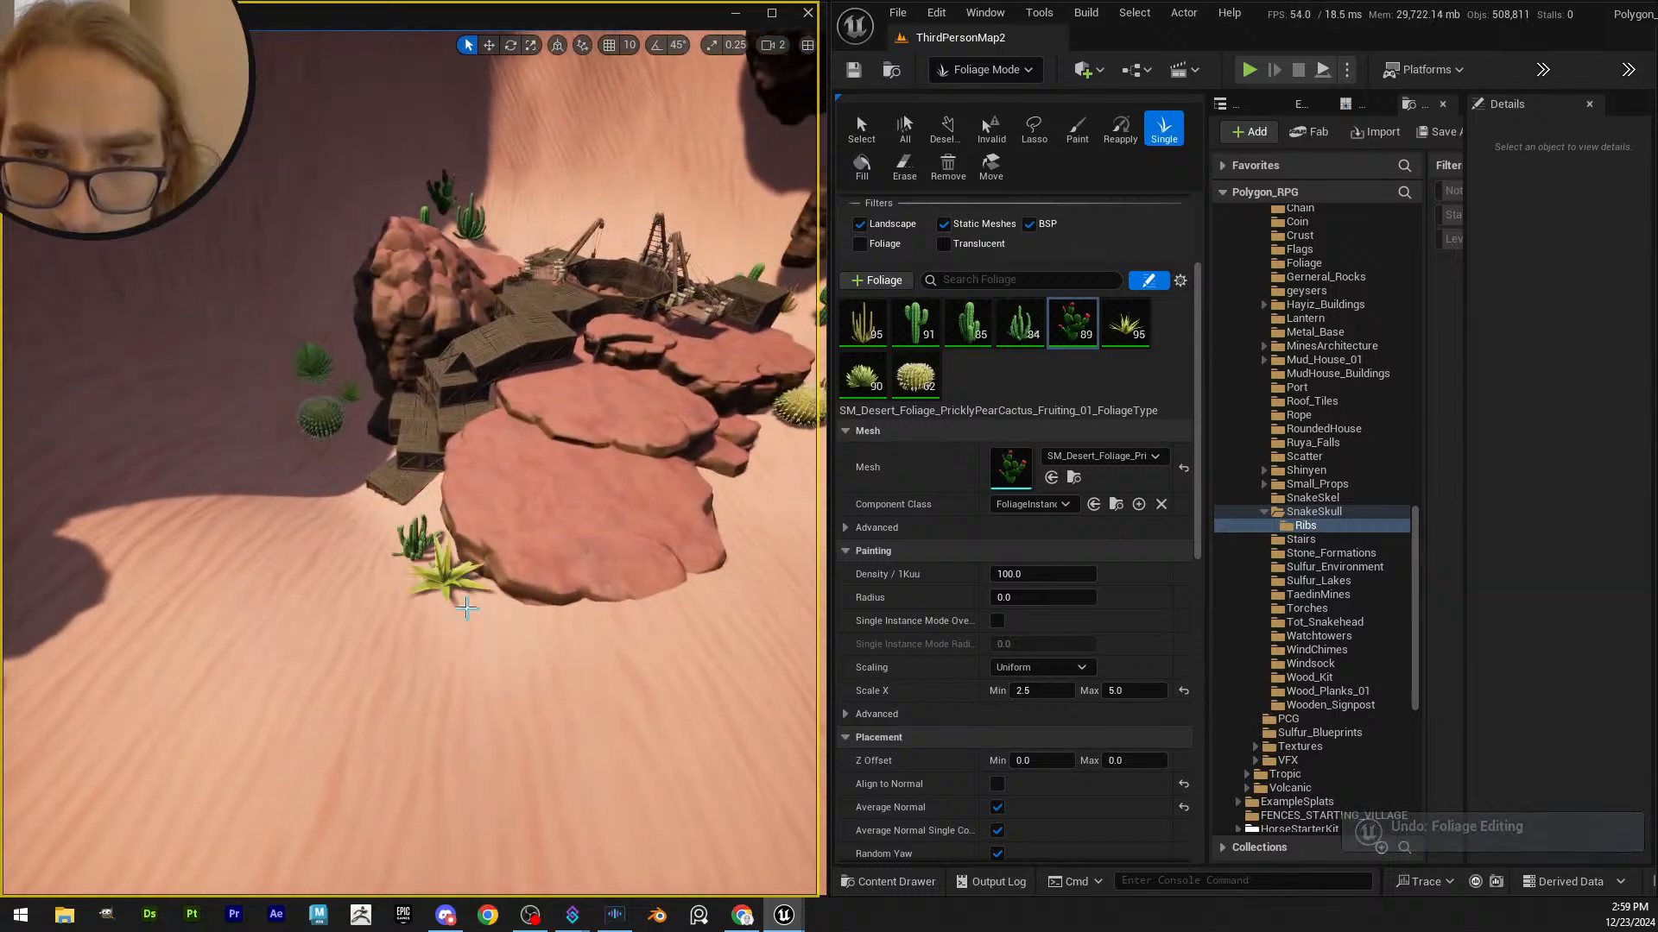
- Place a cluster of a barrel cactus, an aloe and a green cactus on the shaded slope, undoing the unwanted organ pipe cactus
{"action": "right_click_drag", "start_coordinate": [442, 586], "coordinate": [494, 570]}
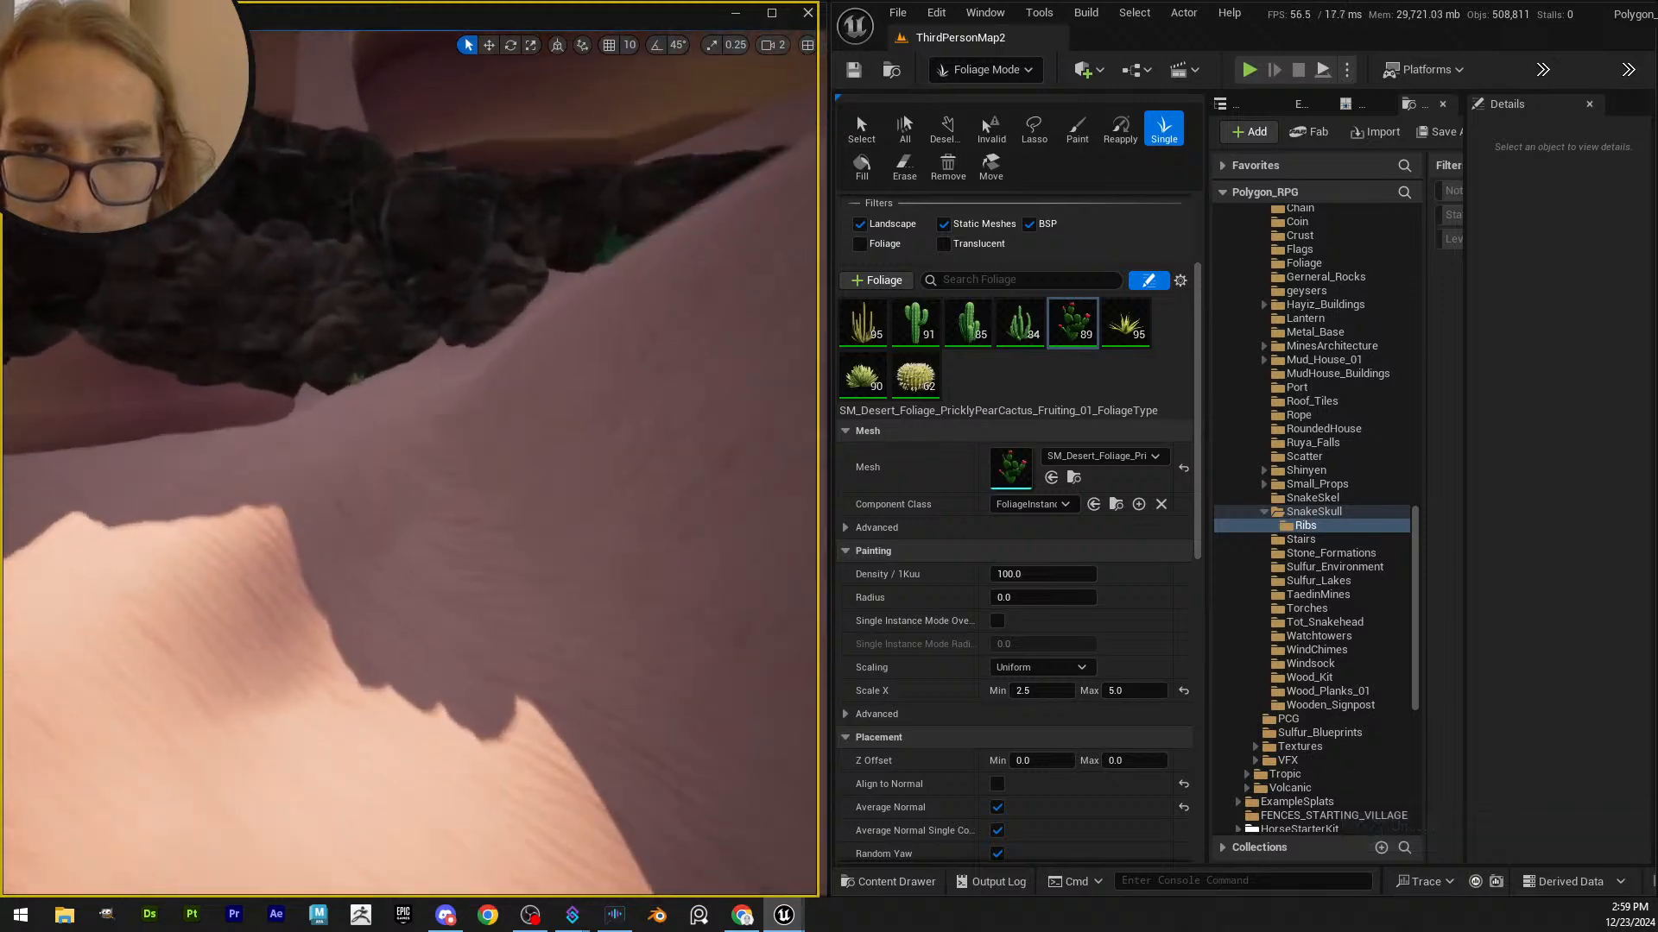
{"action": "left_click", "coordinate": [494, 571]}
{"action": "mouse_move", "coordinate": [532, 625]}
{"action": "right_mouse_down"}
{"action": "mouse_move", "coordinate": [536, 587]}
{"action": "mouse_move", "coordinate": [562, 614]}
{"action": "mouse_move", "coordinate": [537, 620]}
{"action": "right_mouse_up"}
{"action": "left_click", "coordinate": [536, 587]}
{"action": "key", "text": "ctrl+z"}
{"action": "key", "text": "ctrl+z"}
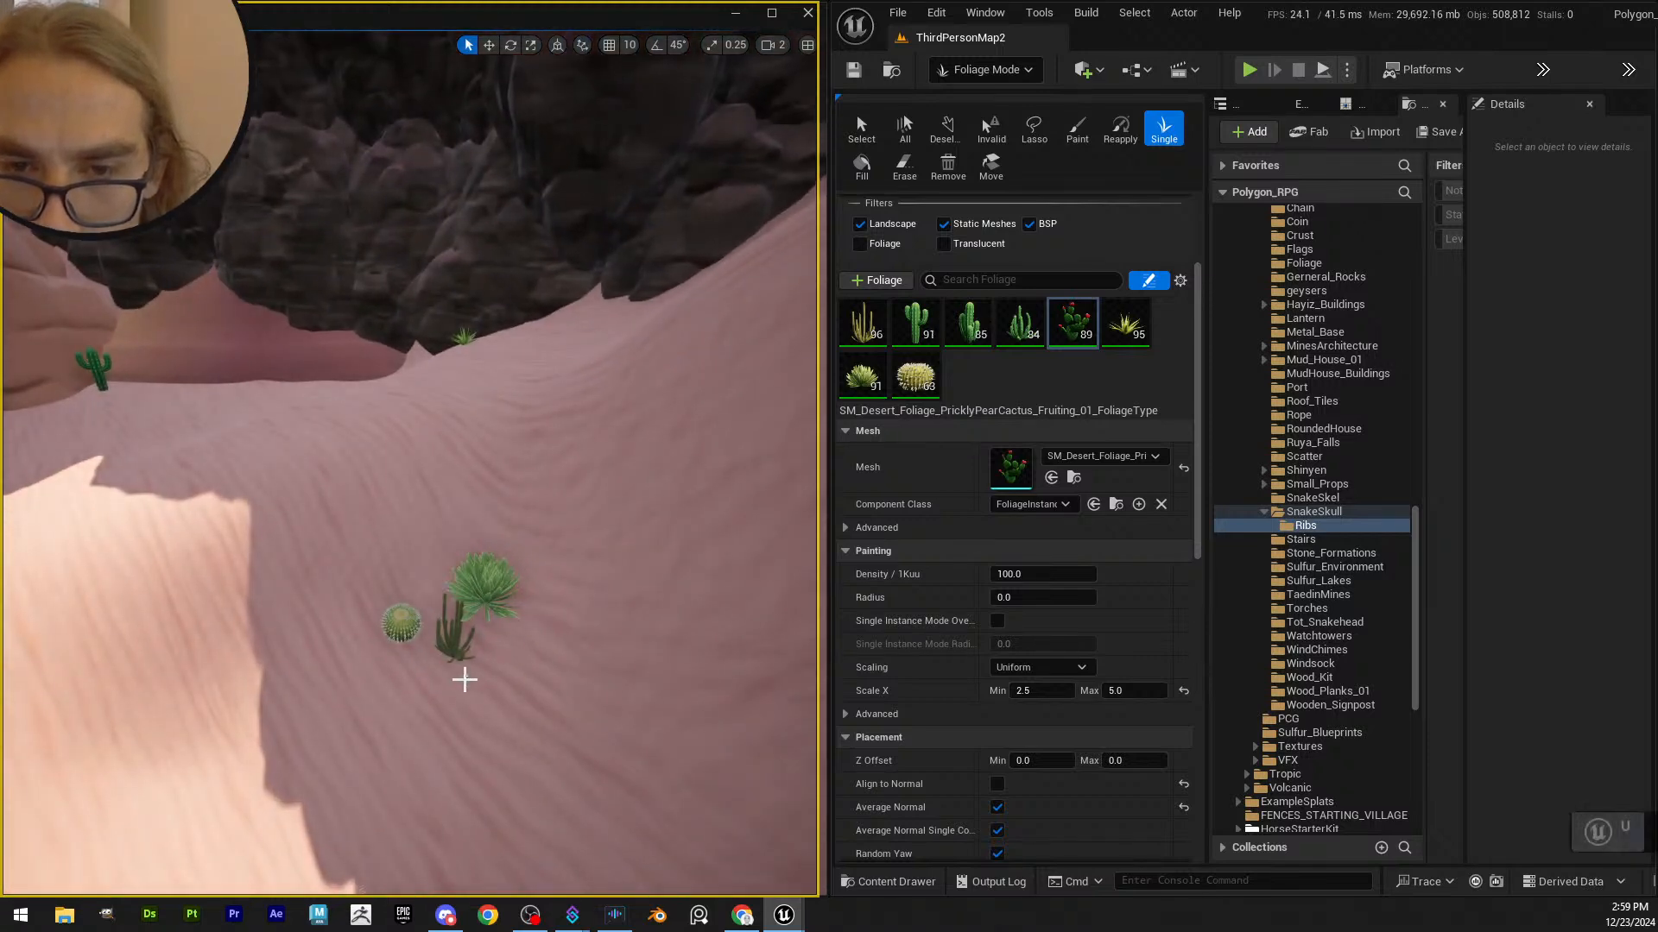
{"action": "key", "text": "ctrl+z"}
{"action": "left_click", "coordinate": [430, 601]}
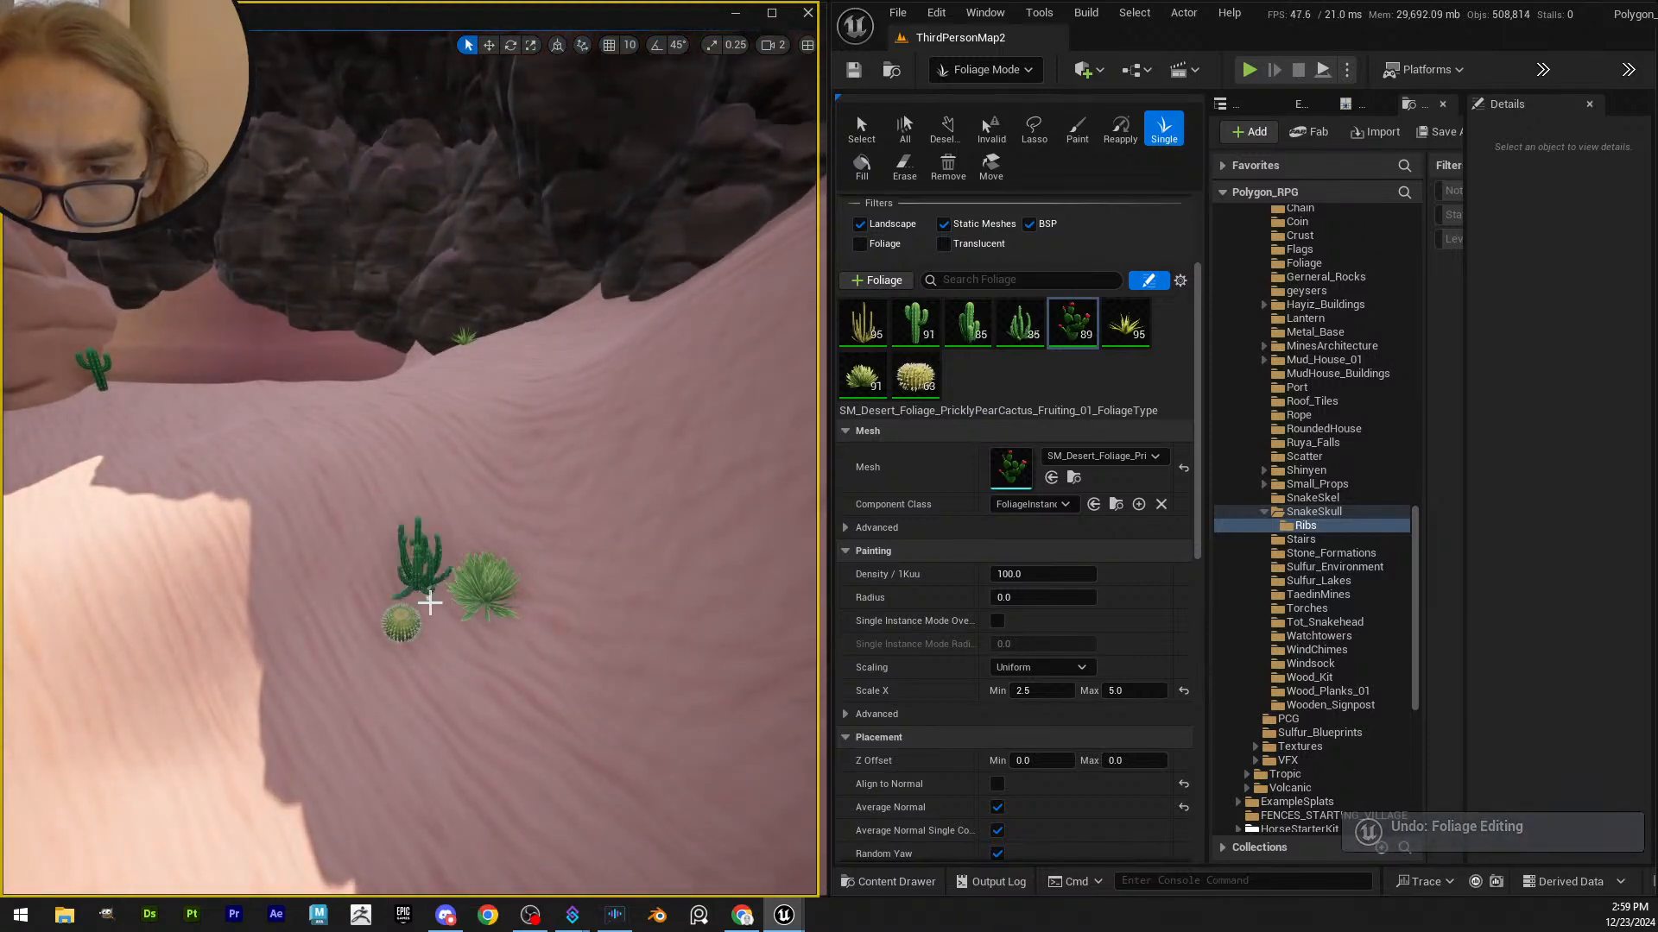
- Set the minimum Scale X of the organ pipe cactus foliage type to 7.5
{"action": "left_click", "coordinate": [868, 345]}
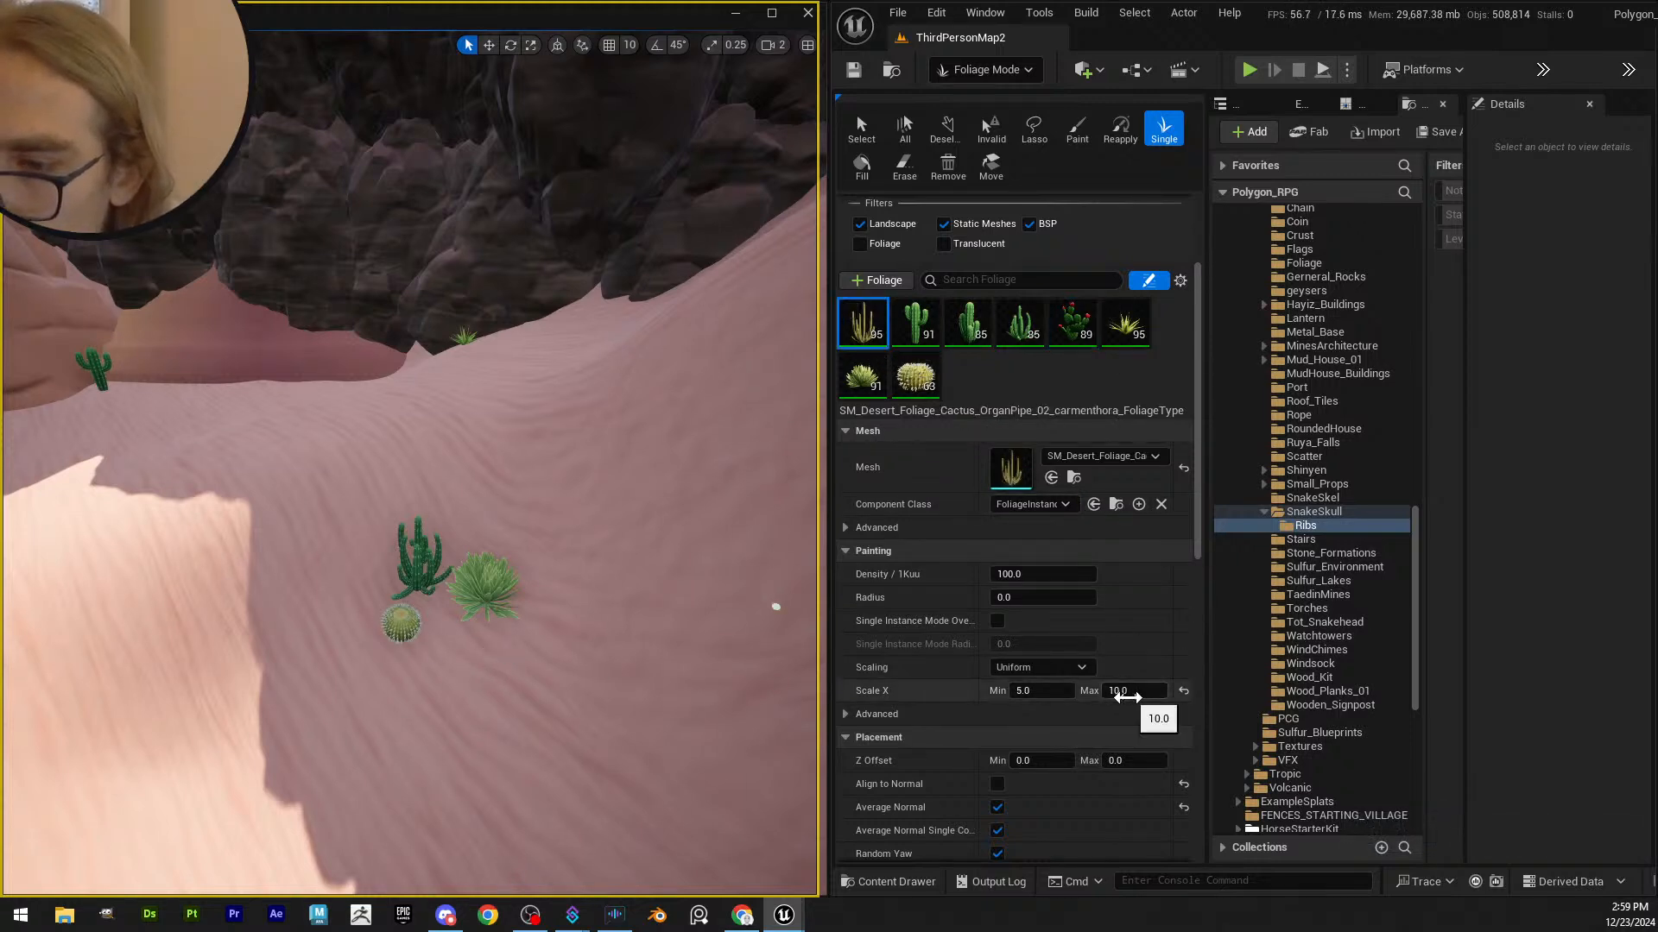
{"action": "left_click", "coordinate": [1035, 691]}
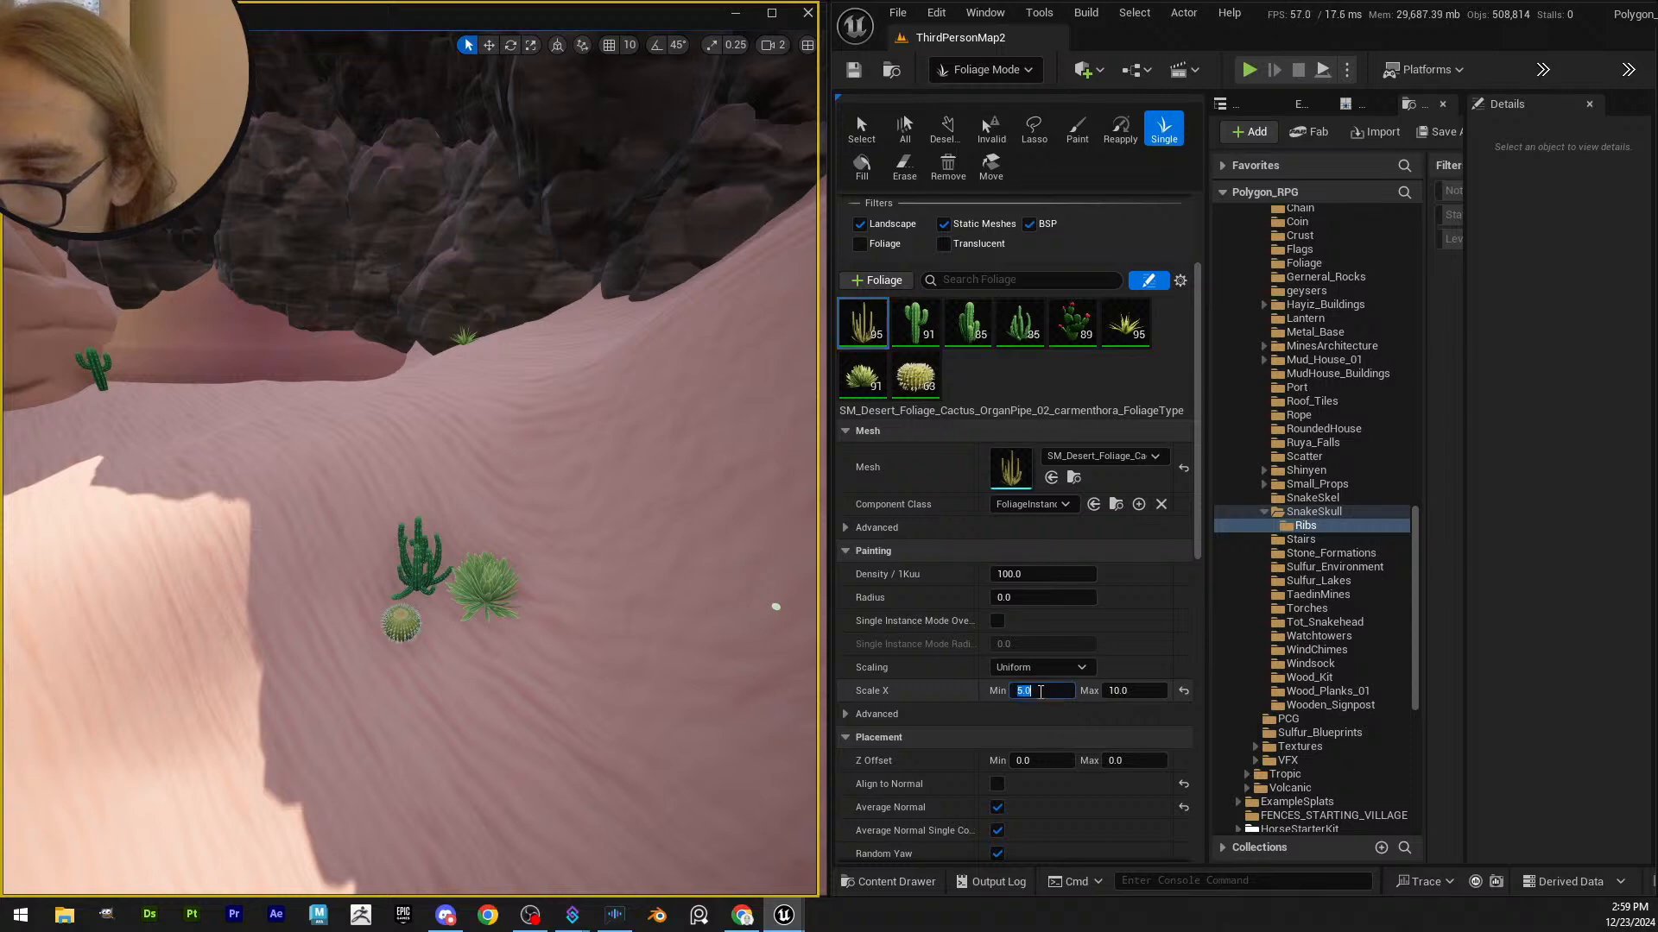
{"action": "type", "text": "7.5"}
{"action": "key", "text": "Return"}
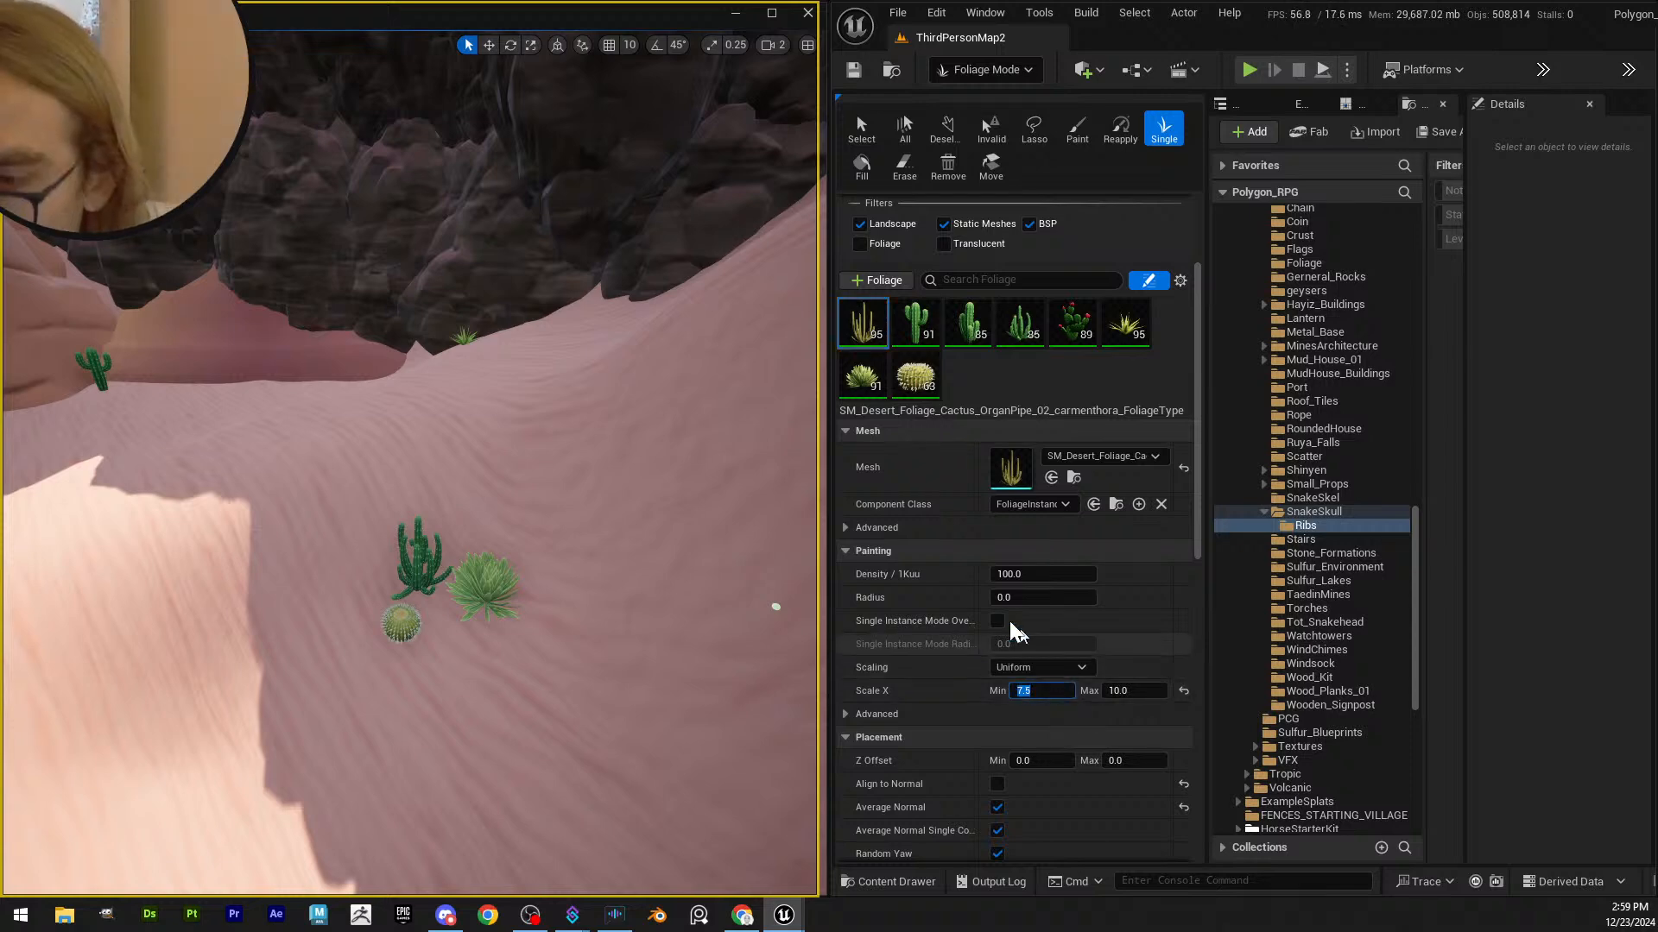
- Place a prickly pear and an agave on the sand beneath the dark overhanging rocks and undo the last extra placement
{"action": "right_click_drag", "start_coordinate": [482, 484], "coordinate": [435, 433]}
{"action": "key", "text": "w"}
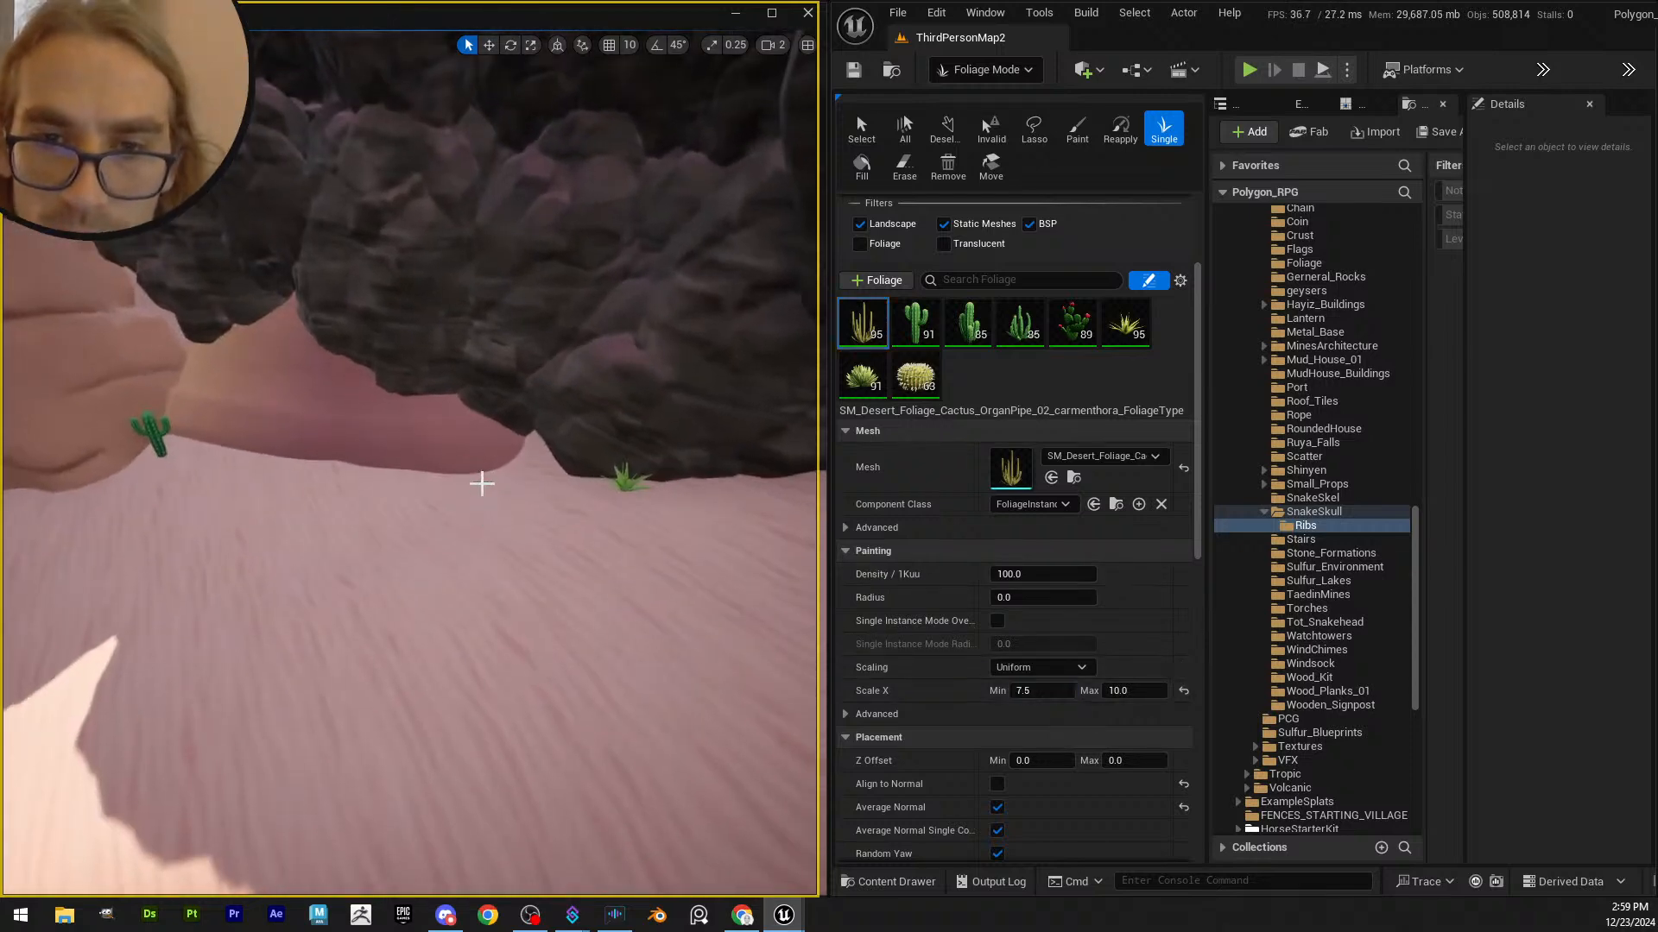
{"action": "key", "text": "w"}
{"action": "right_click_drag", "start_coordinate": [526, 506], "coordinate": [553, 517]}
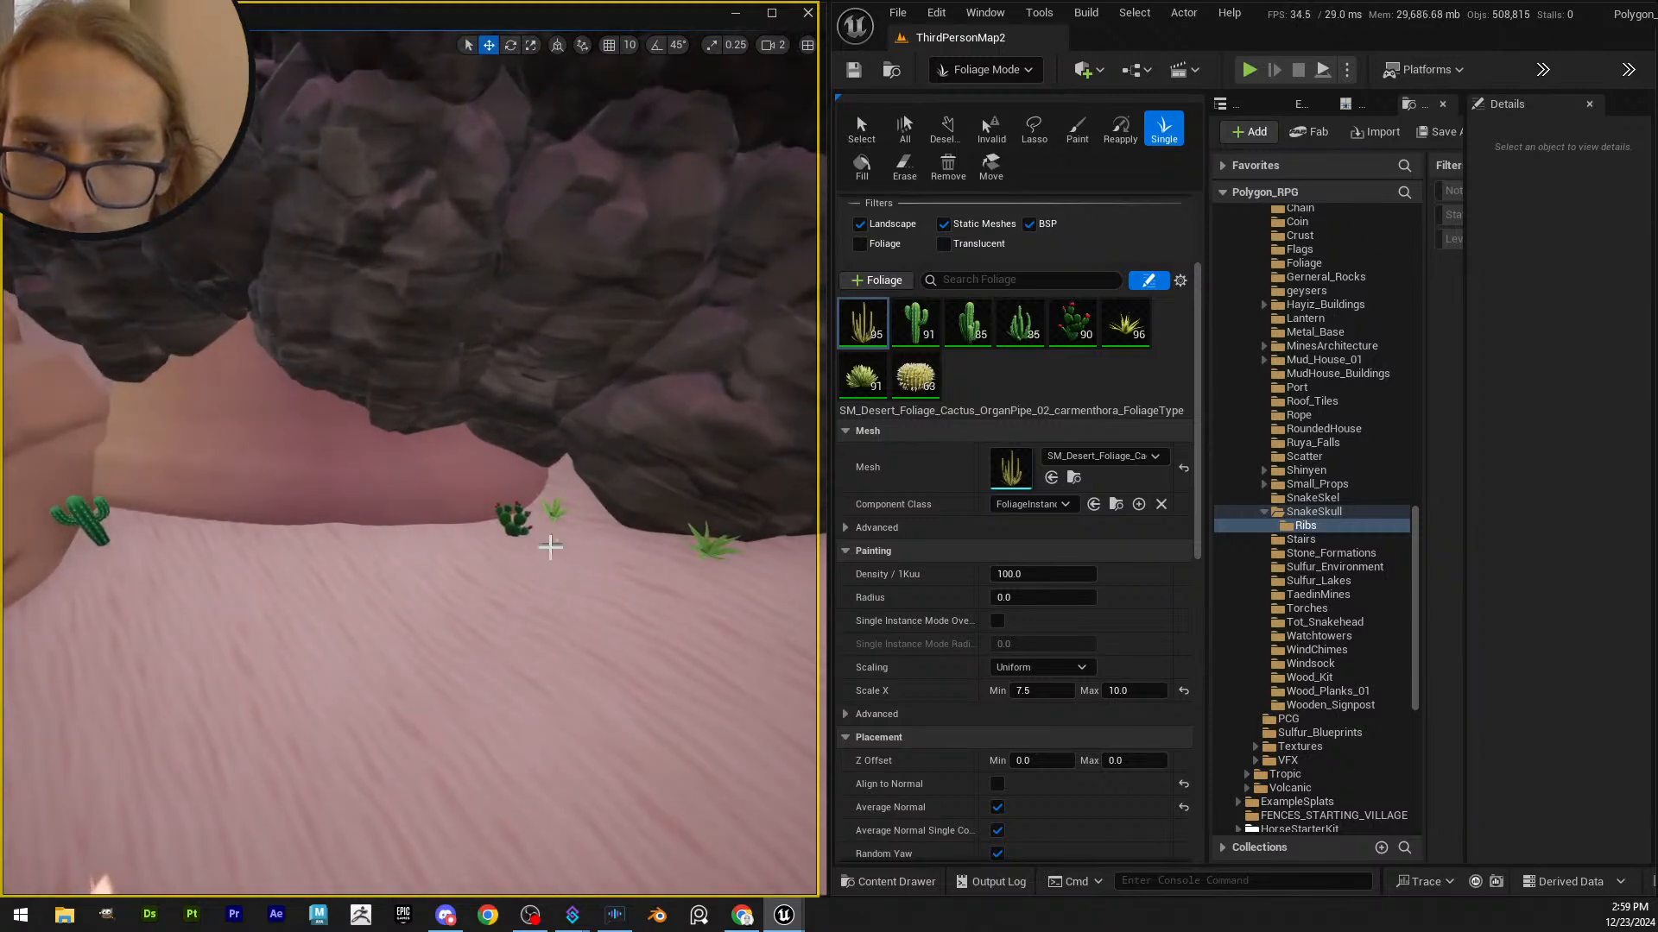
{"action": "key", "text": "s"}
{"action": "right_click_drag", "start_coordinate": [584, 578], "coordinate": [657, 581]}
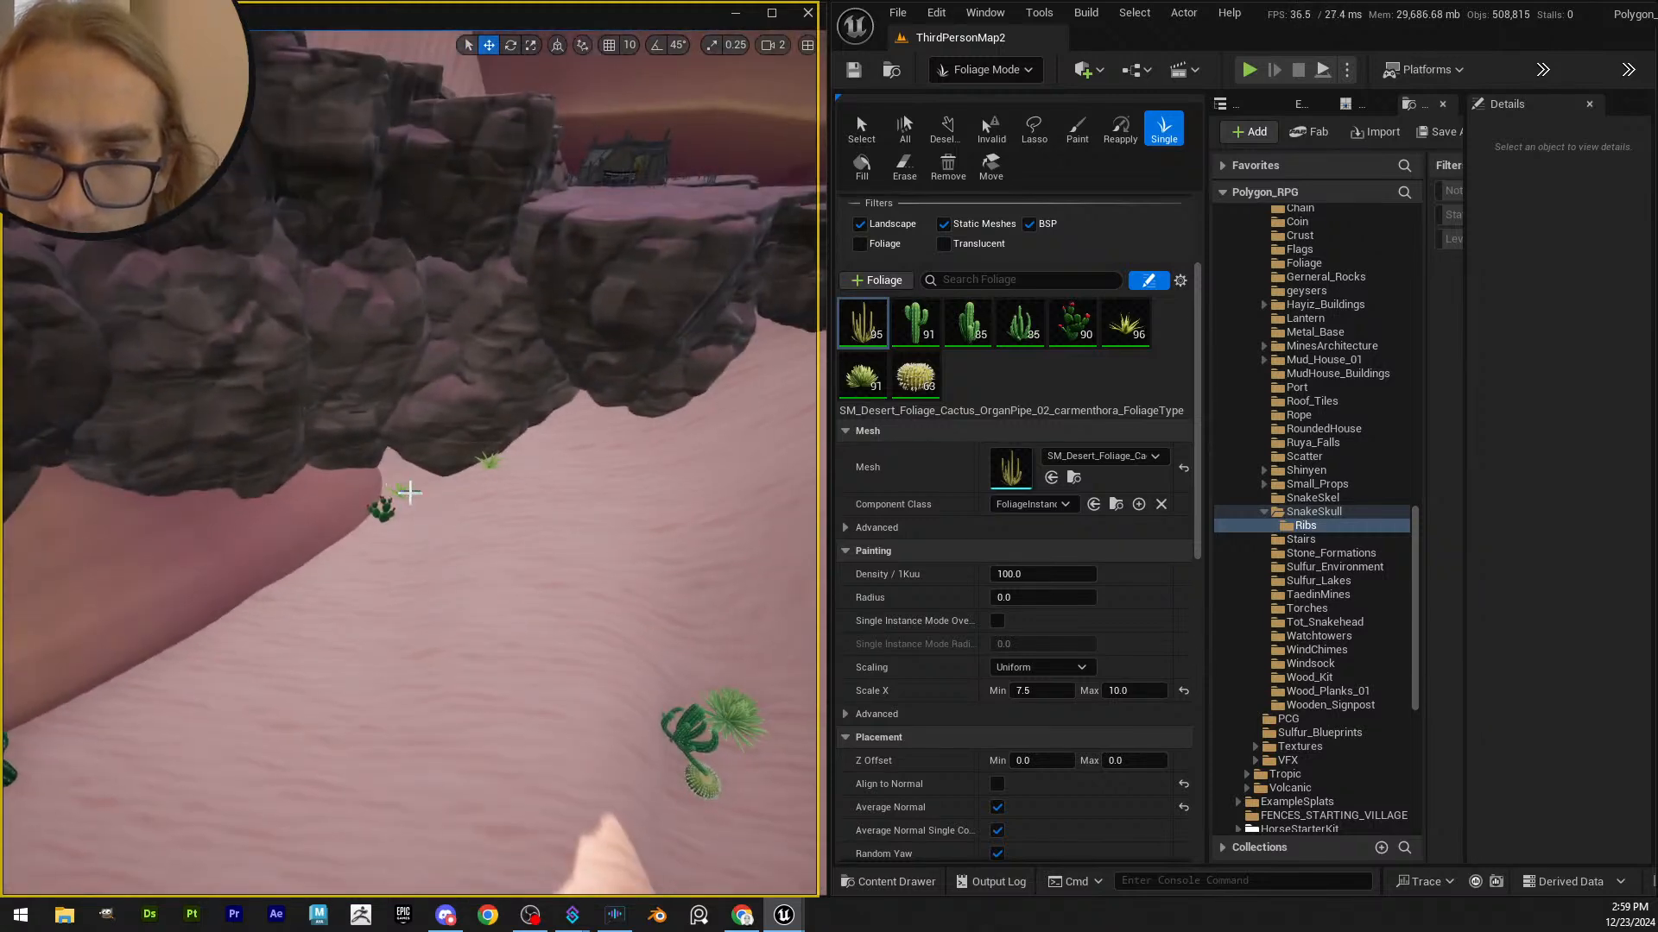
{"action": "key", "text": "ctrl+z"}
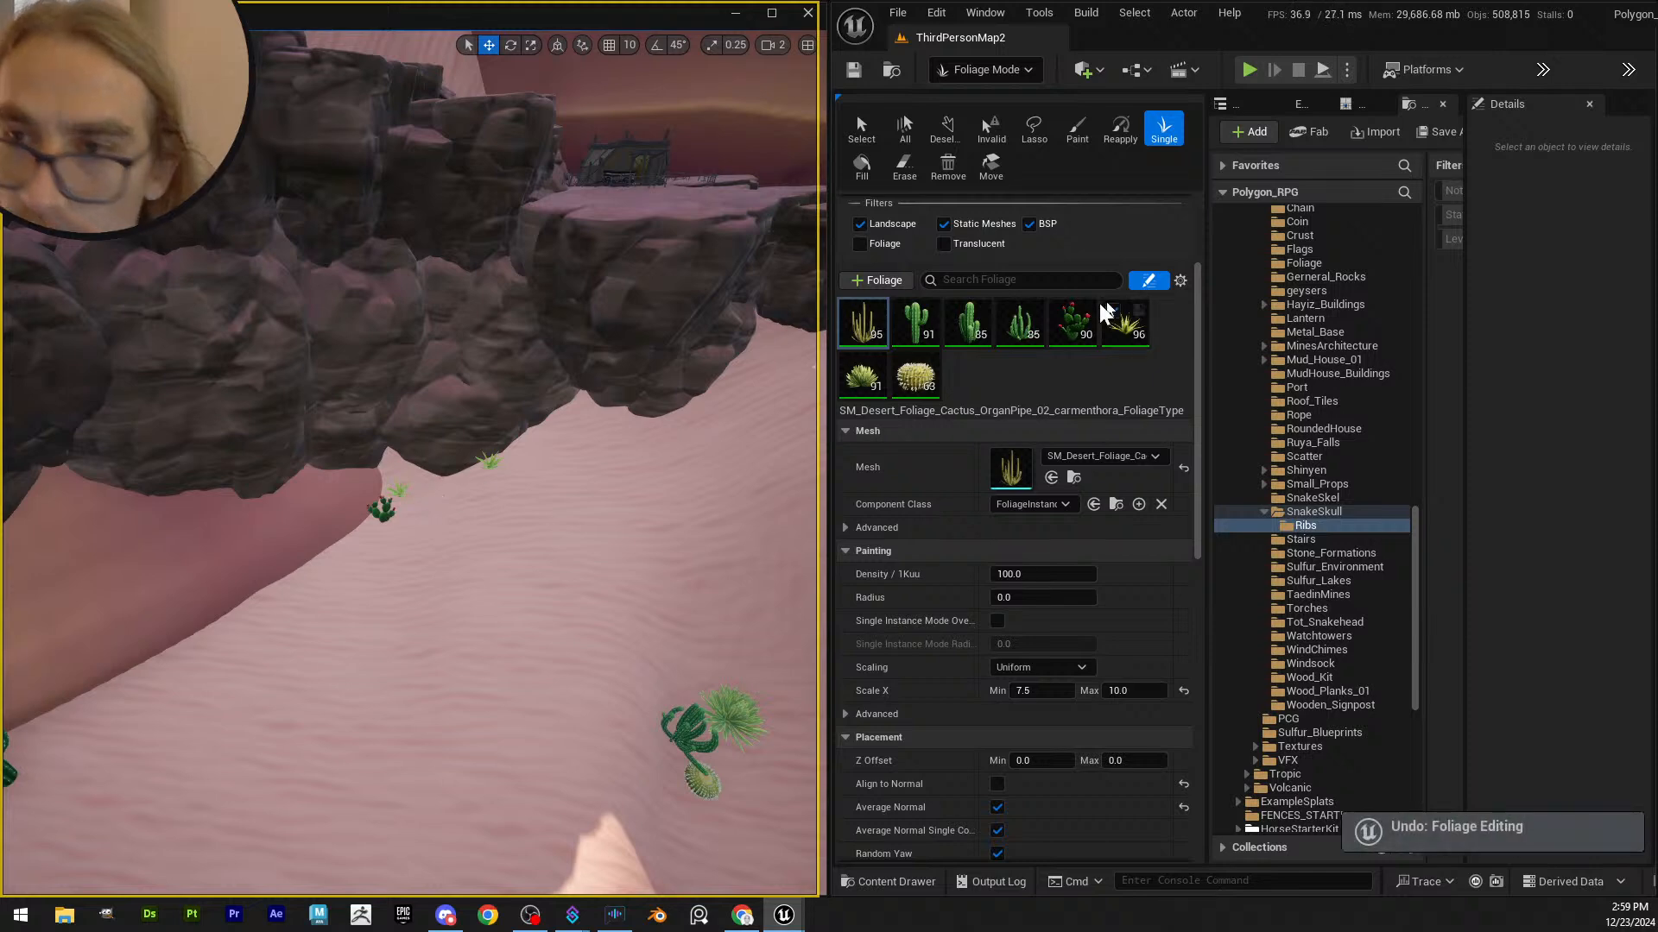
- Set the Scale X range of the aloe succulent foliage type to 2.5–5
{"action": "scroll", "coordinate": [980, 367], "scroll_direction": "up", "scroll_amount": 3}
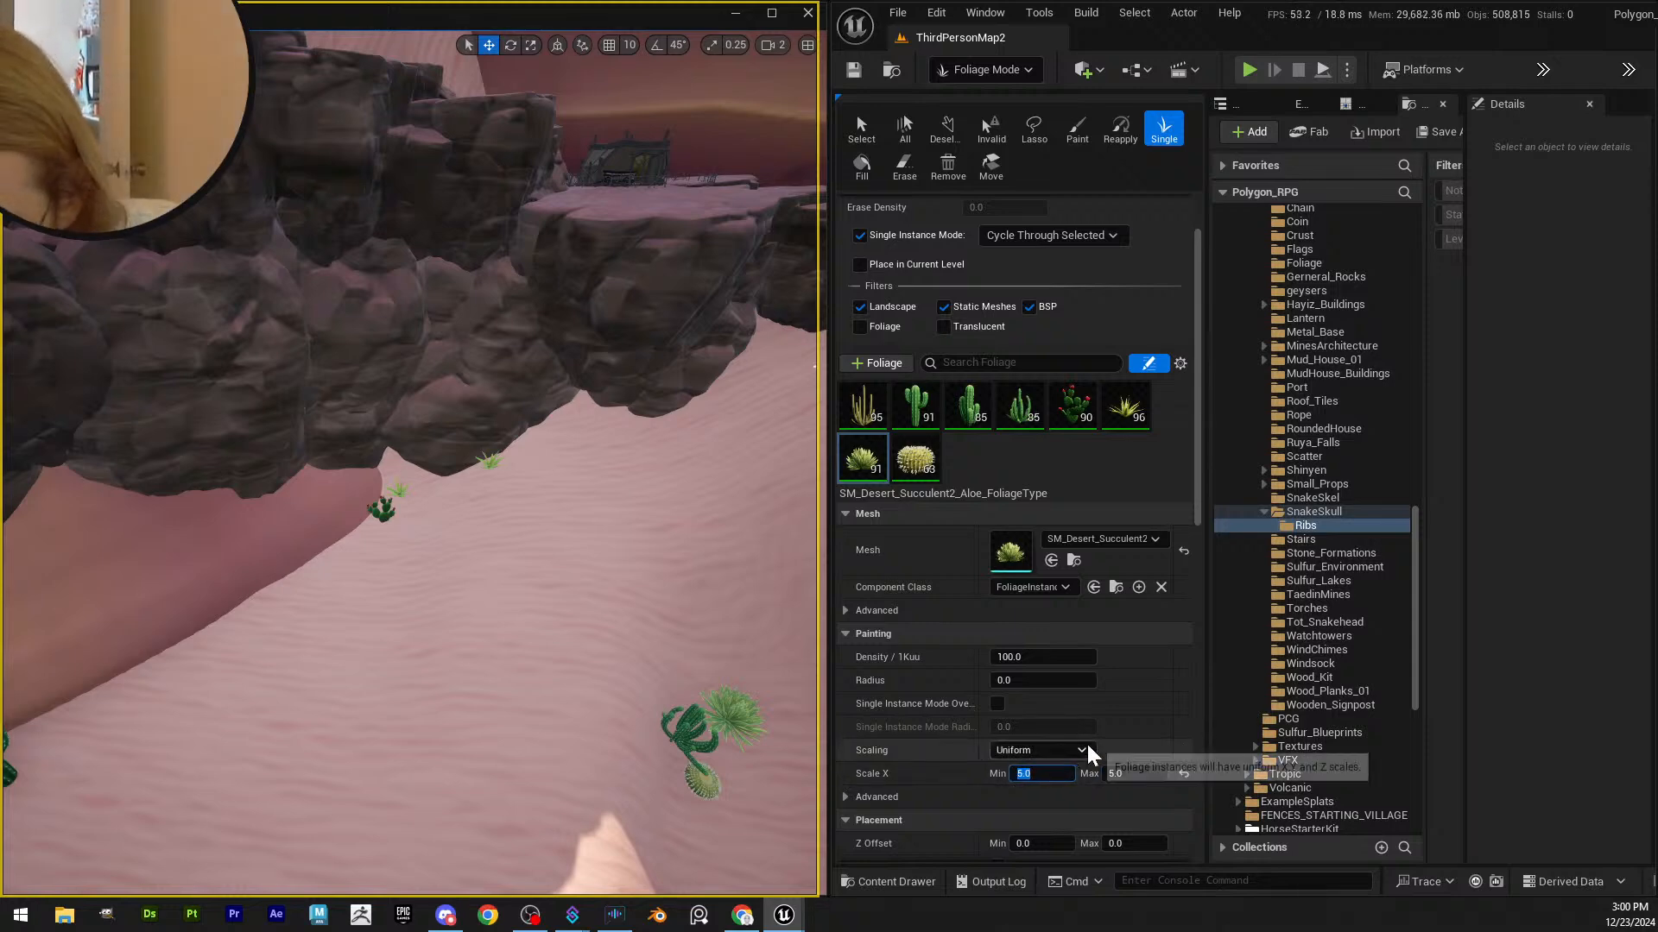
{"action": "type", "text": "2.5"}
{"action": "key", "text": "Return"}
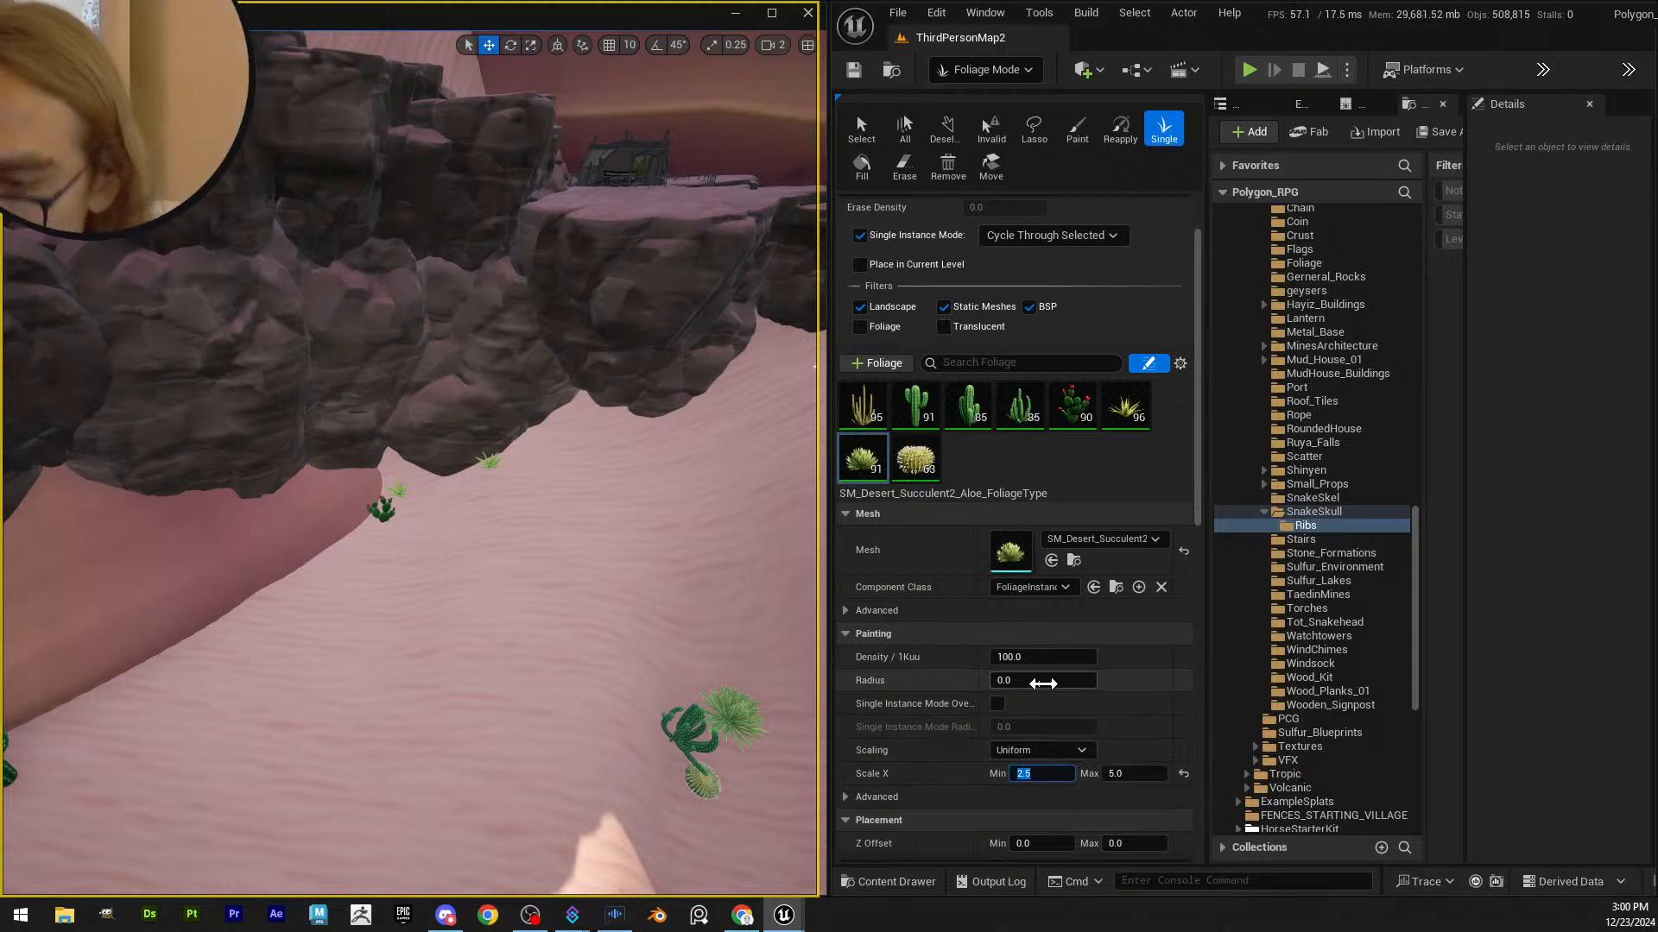
- Place an organ pipe cactus beside the prickly pear beneath the dark overhanging rocks, undoing the unwanted placement
{"action": "left_click", "coordinate": [439, 500]}
{"action": "scroll", "coordinate": [442, 535], "scroll_direction": "up", "scroll_amount": 4}
{"action": "key", "text": "ctrl+z"}
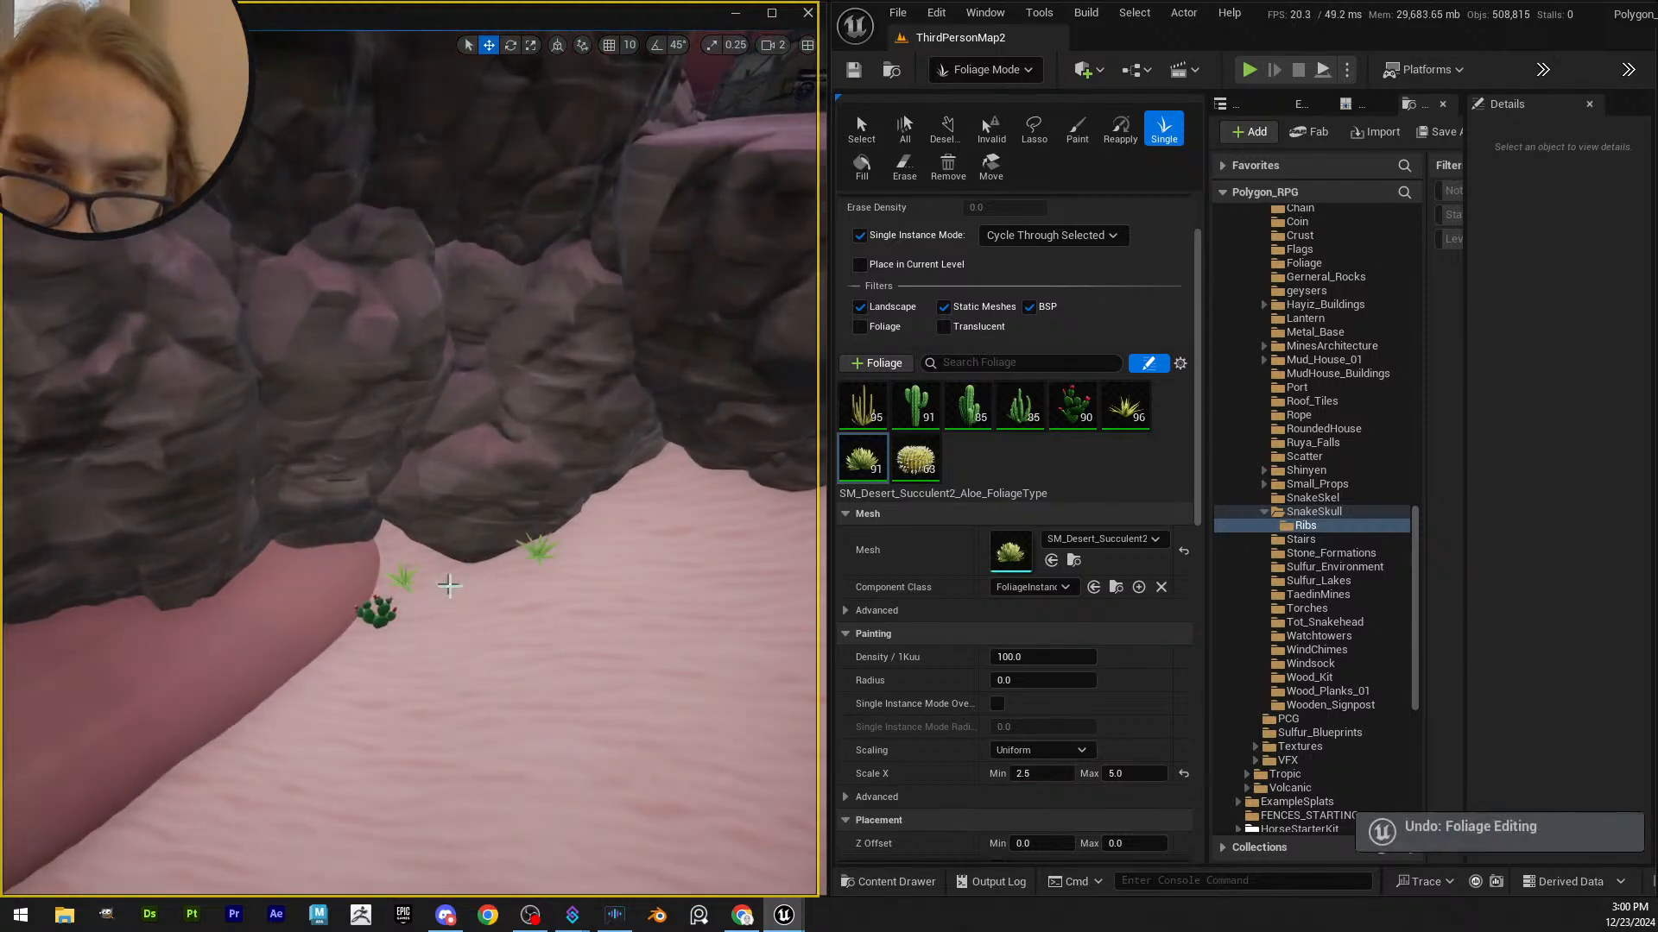
{"action": "scroll", "coordinate": [451, 611], "scroll_direction": "up", "scroll_amount": 3}
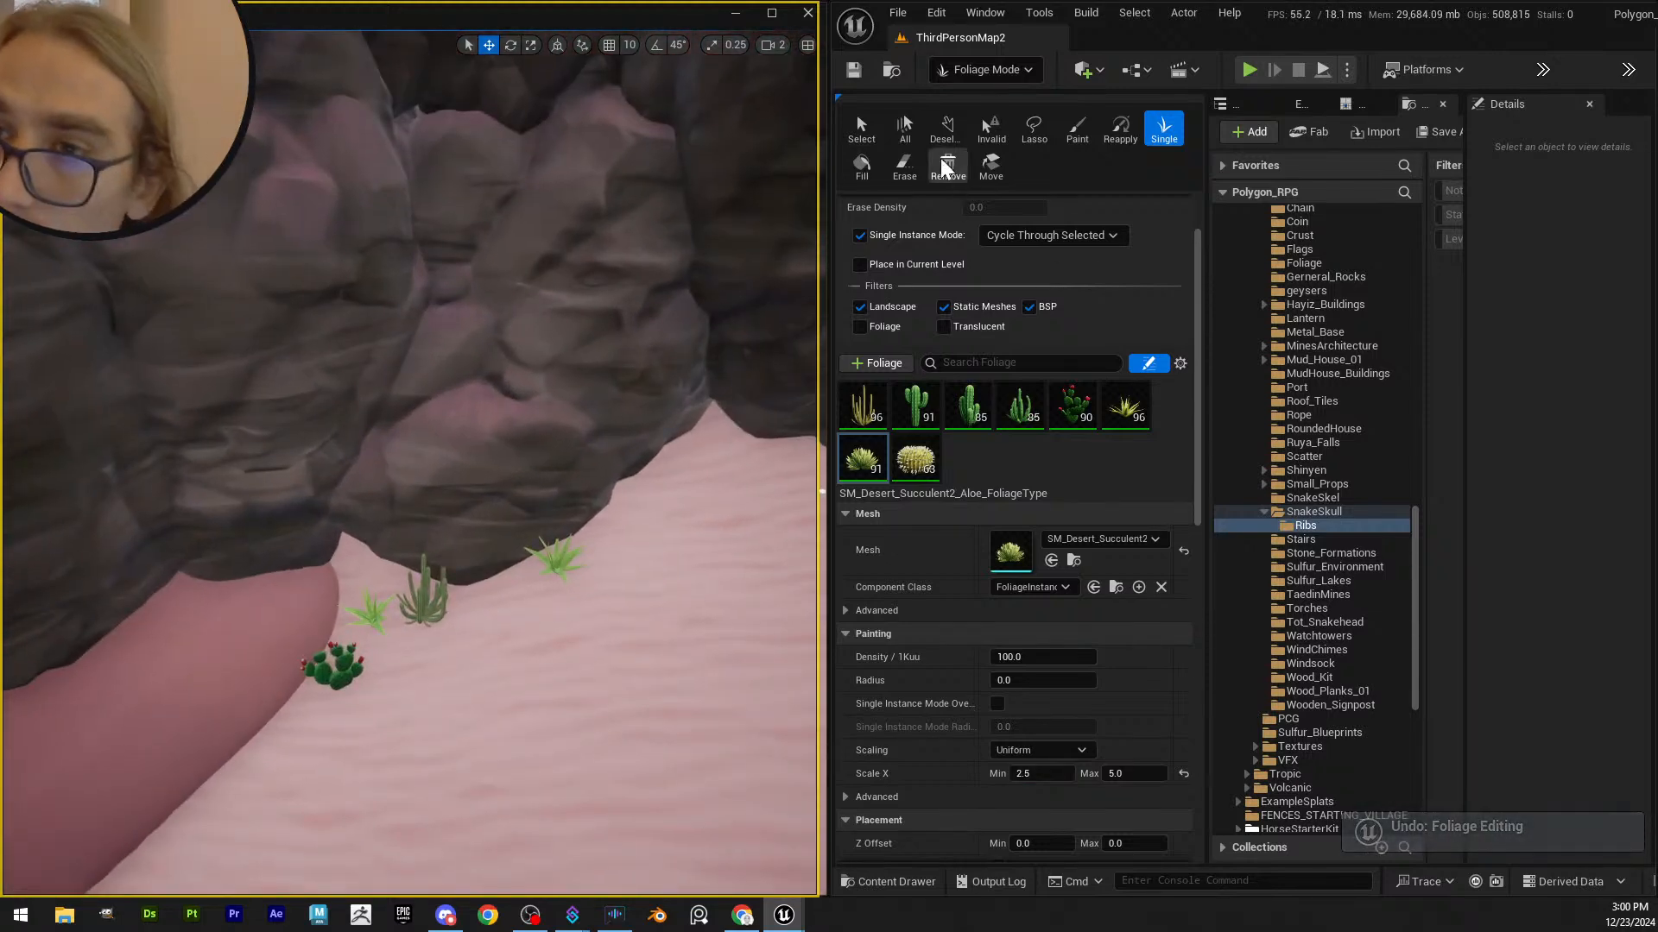
- Erase the agave on the sand to the right of the organ pipe cactus under the dark rocks
{"action": "left_click", "coordinate": [904, 166]}
{"action": "right_click_drag", "start_coordinate": [621, 526], "coordinate": [535, 432]}
{"action": "left_click", "coordinate": [575, 485]}
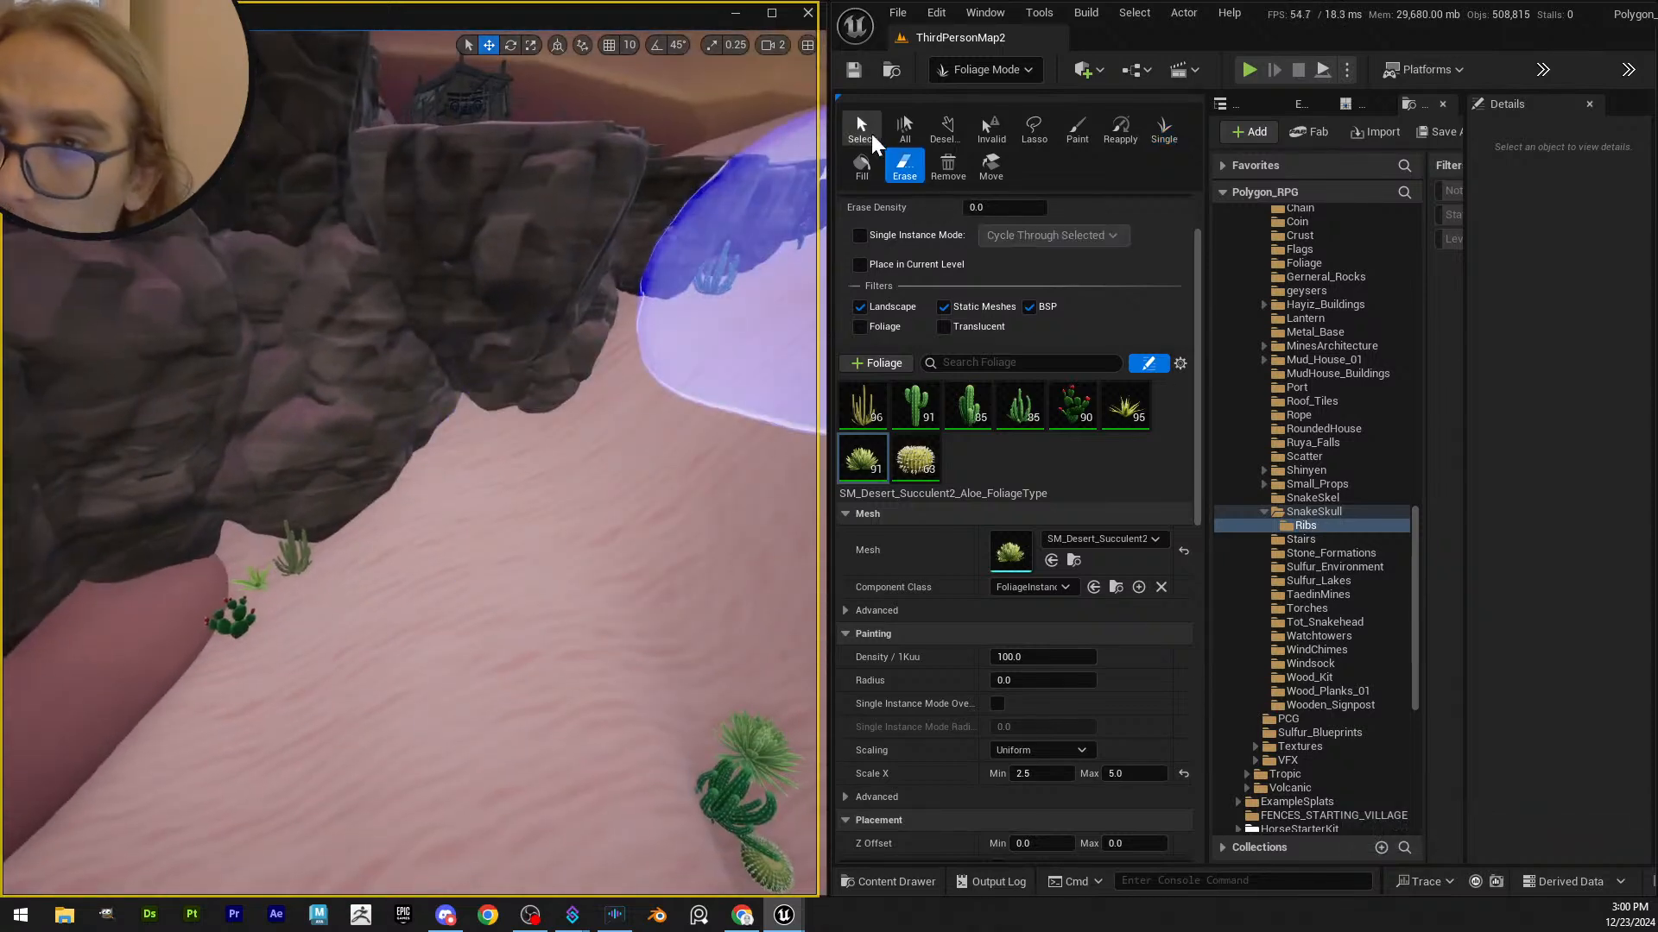
- Place a green cactus and a prickly pear along the base of the dark rocks, undoing the unwanted cactus between them
{"action": "left_click", "coordinate": [1163, 128]}
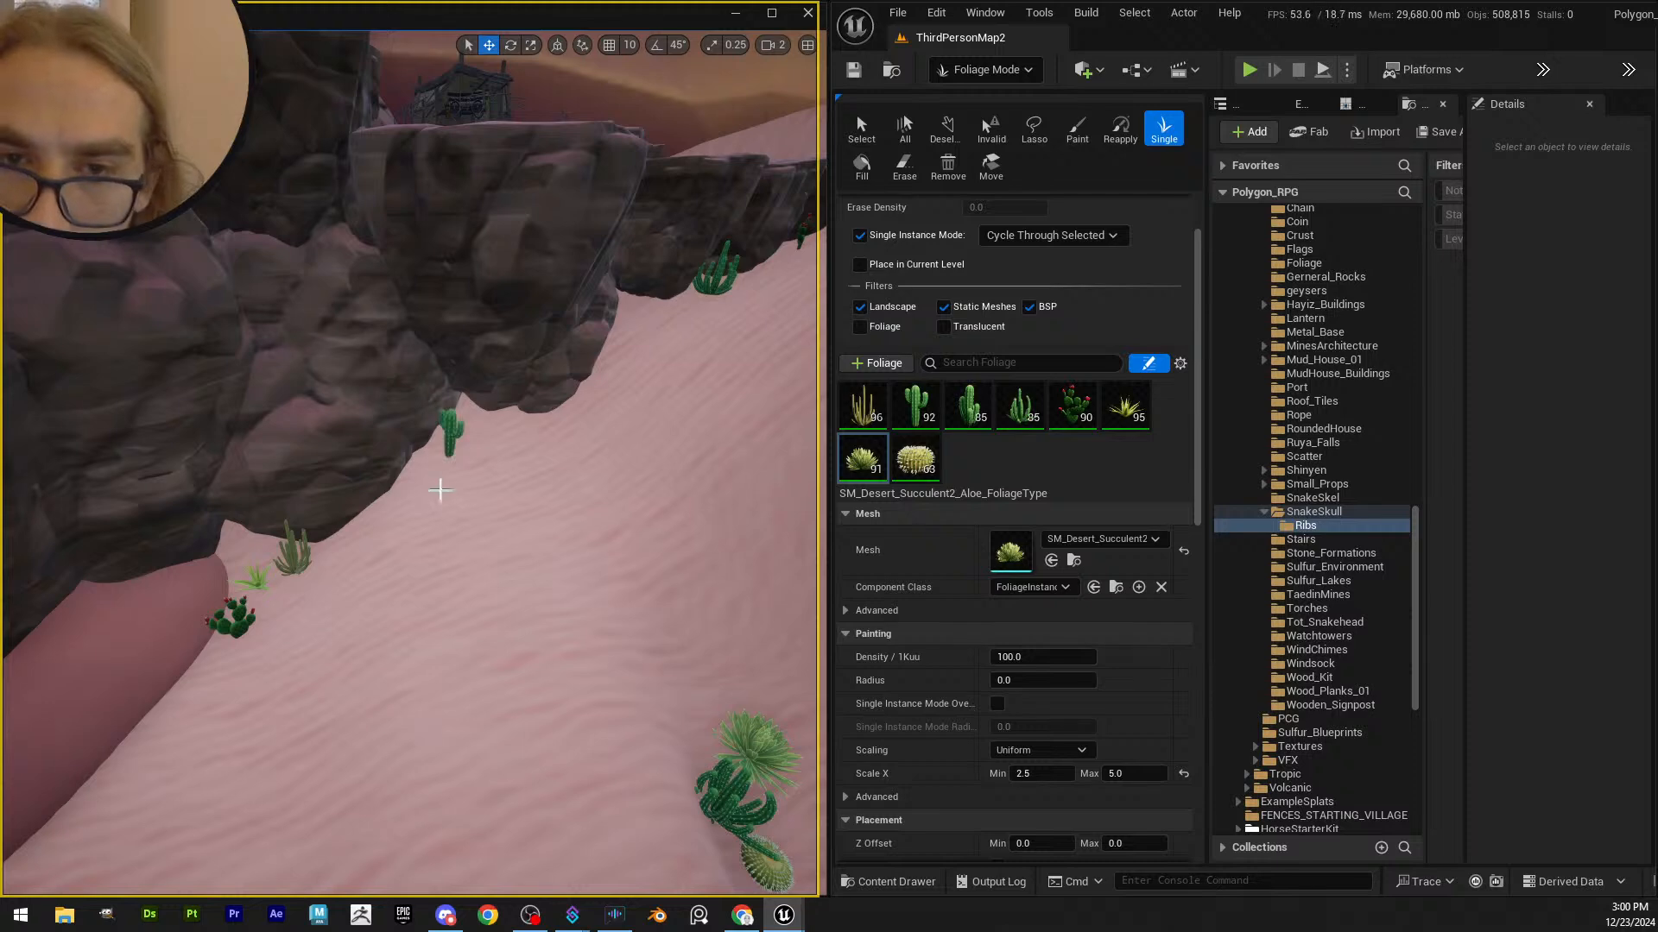
{"action": "key", "text": "ctrl+z"}
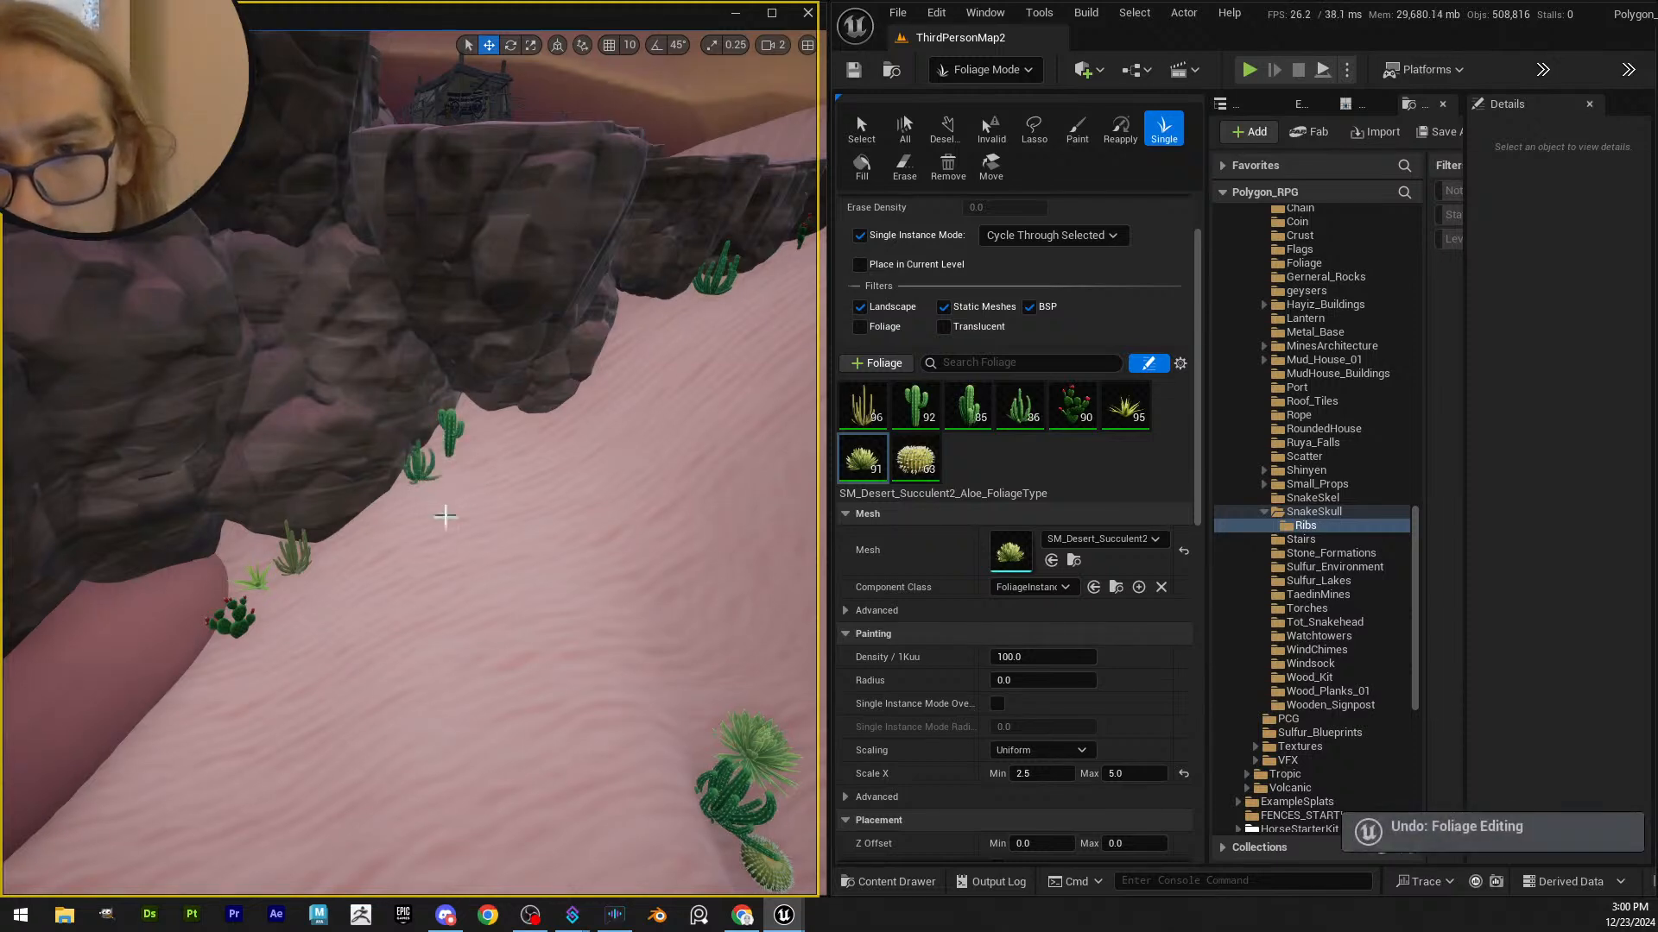
{"action": "left_click", "coordinate": [412, 475]}
- Replace the large aloe at the foot of the curved snake rib with a small one, undoing the agave placed there
{"action": "right_click_drag", "start_coordinate": [536, 506], "coordinate": [496, 363]}
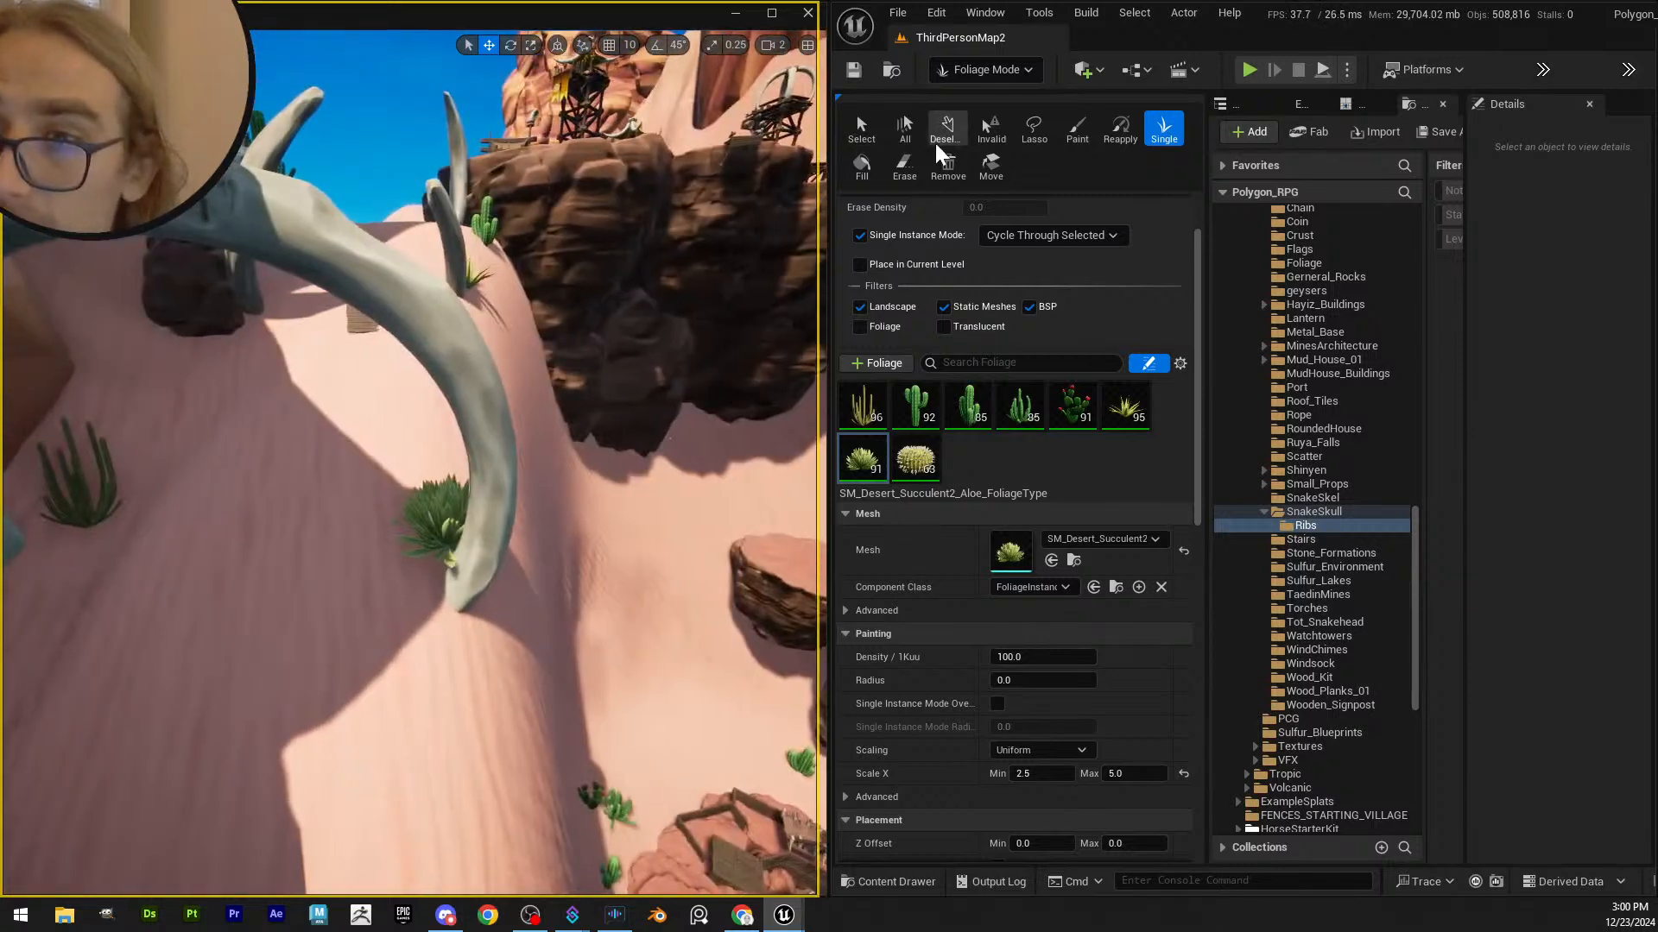
{"action": "left_click", "coordinate": [904, 165]}
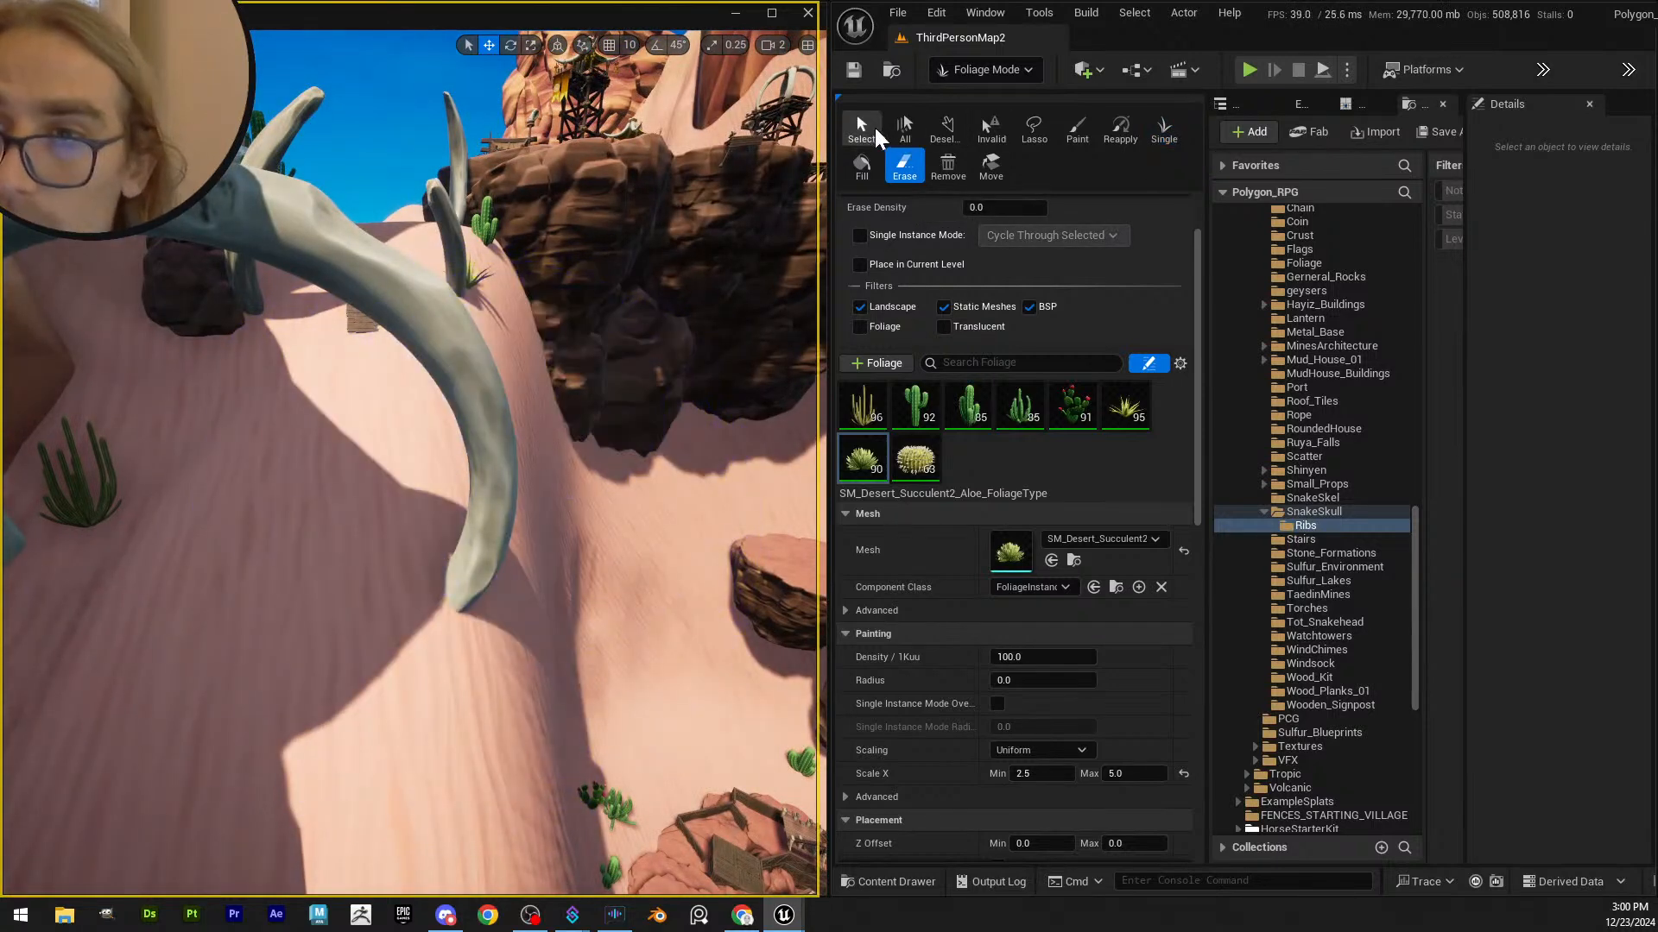
{"action": "left_click", "coordinate": [1164, 129]}
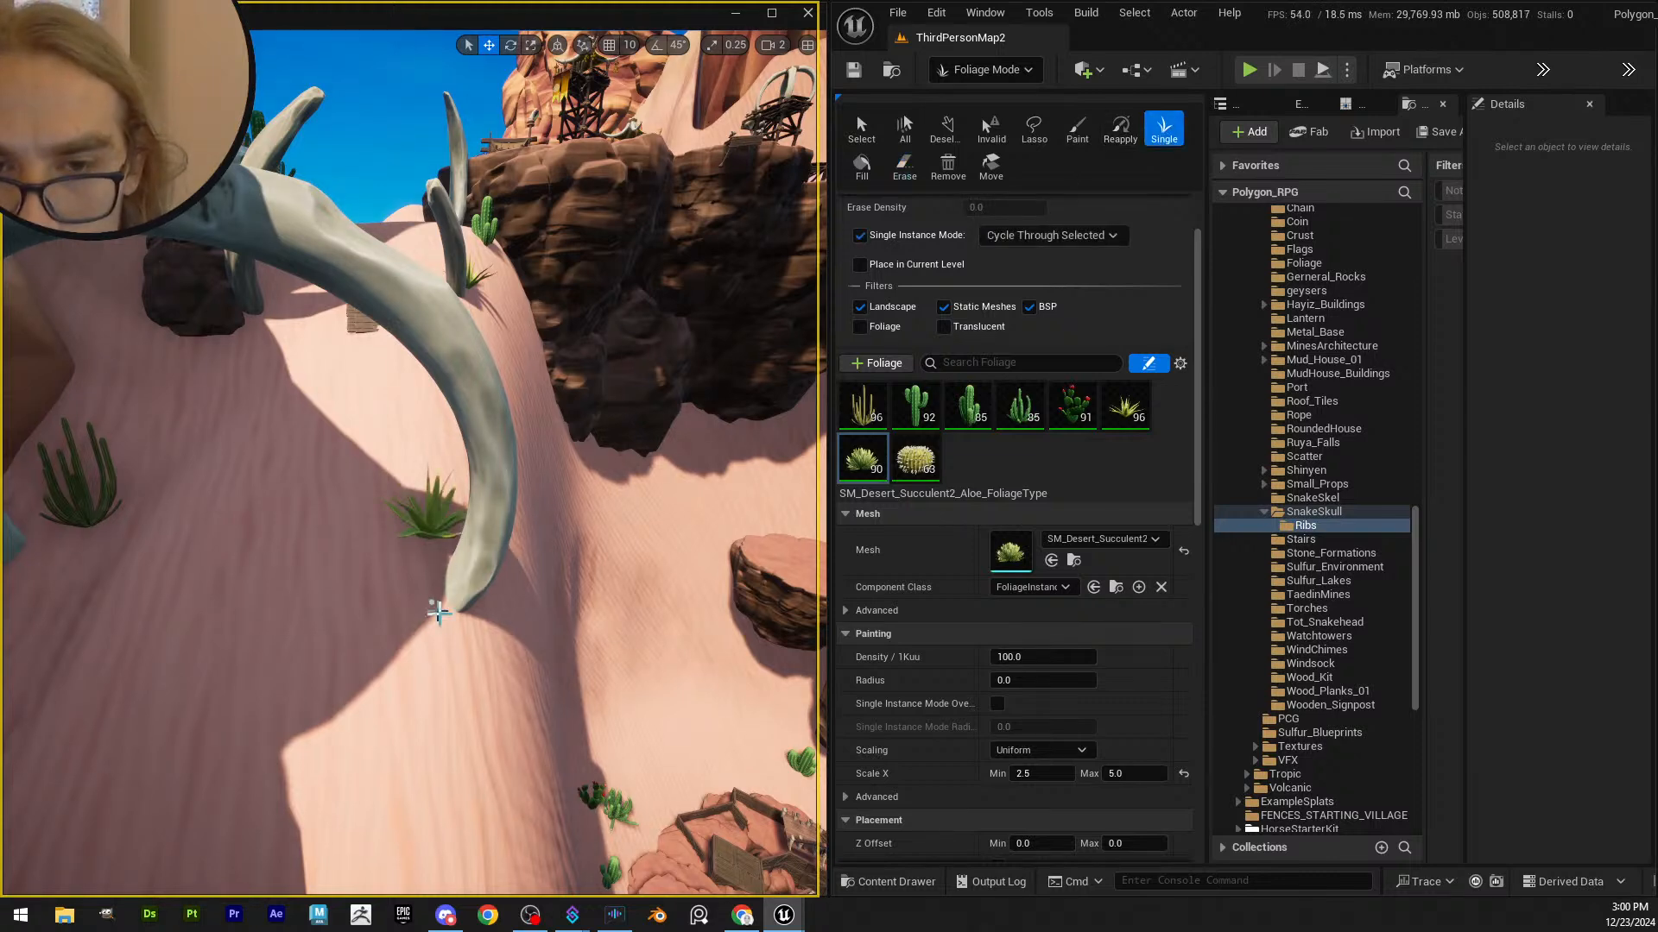
{"action": "key", "text": "ctrl+z"}
{"action": "left_click", "coordinate": [448, 631]}
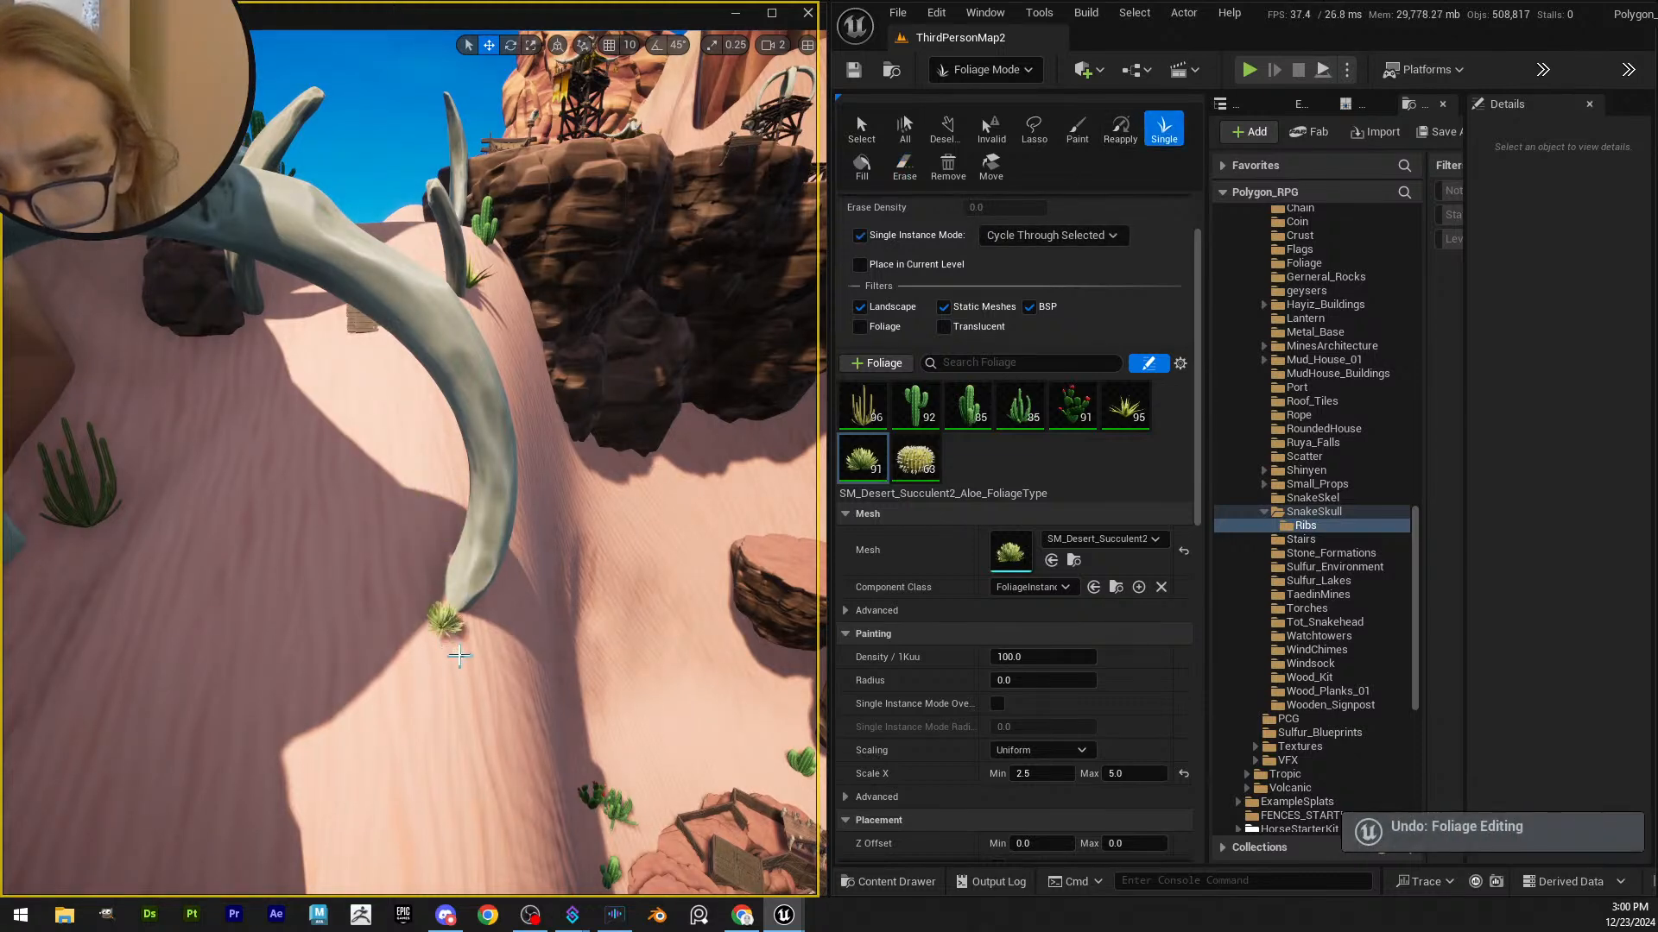
- Set the Scale X range of the Rock Garden aloe foliage type to 2.5–5 and undo the oversized round cactus placement
{"action": "left_click", "coordinate": [1131, 425]}
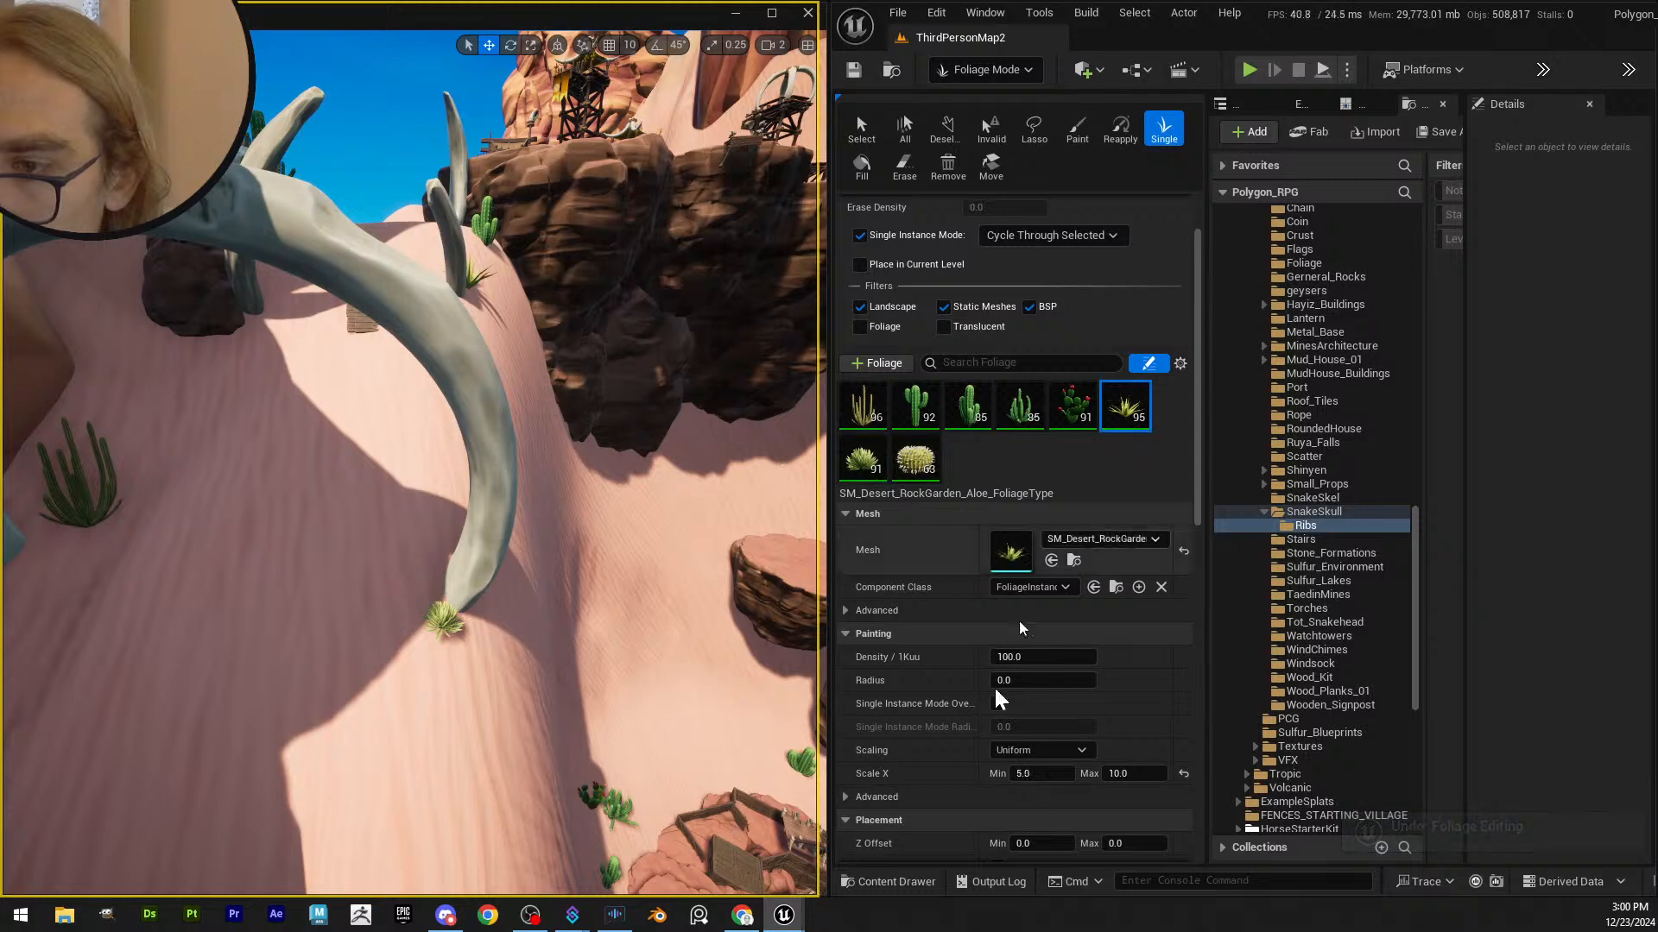
{"action": "scroll", "coordinate": [1002, 596], "scroll_direction": "down", "scroll_amount": 2}
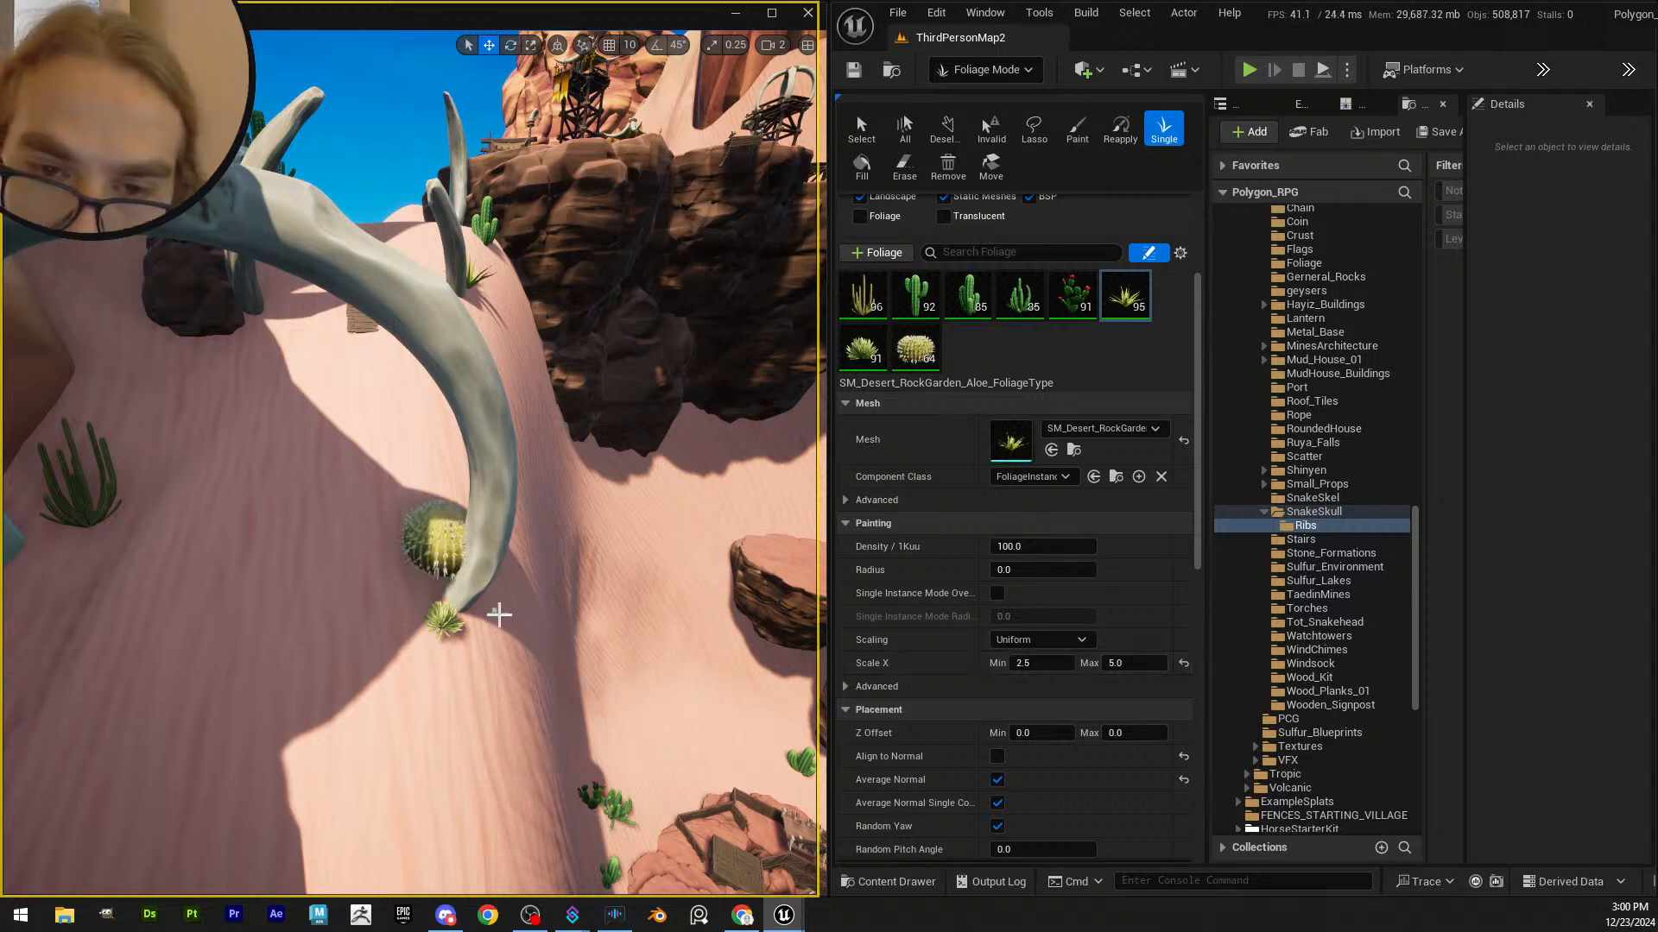
{"action": "key", "text": "ctrl+z"}
- Set the Scale X range of the SM_Desert_Succulent2_Cactus foliage type to 2.5–5
{"action": "left_click", "coordinate": [915, 346]}
{"action": "left_click", "coordinate": [1152, 661]}
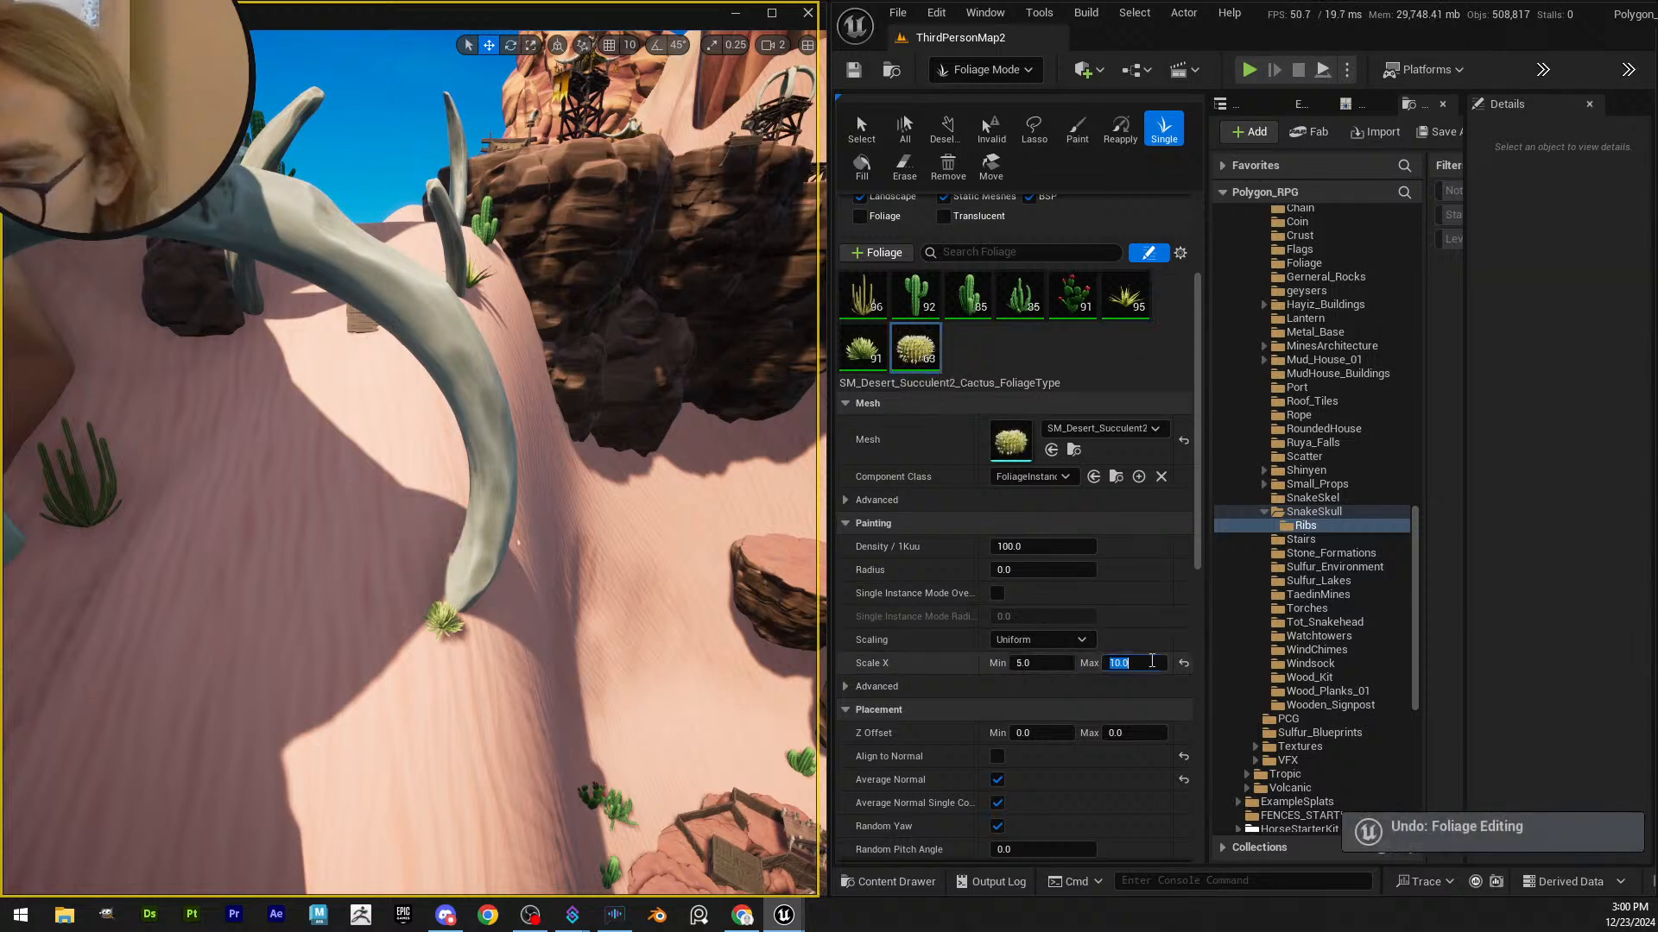
{"action": "type", "text": "2.5"}
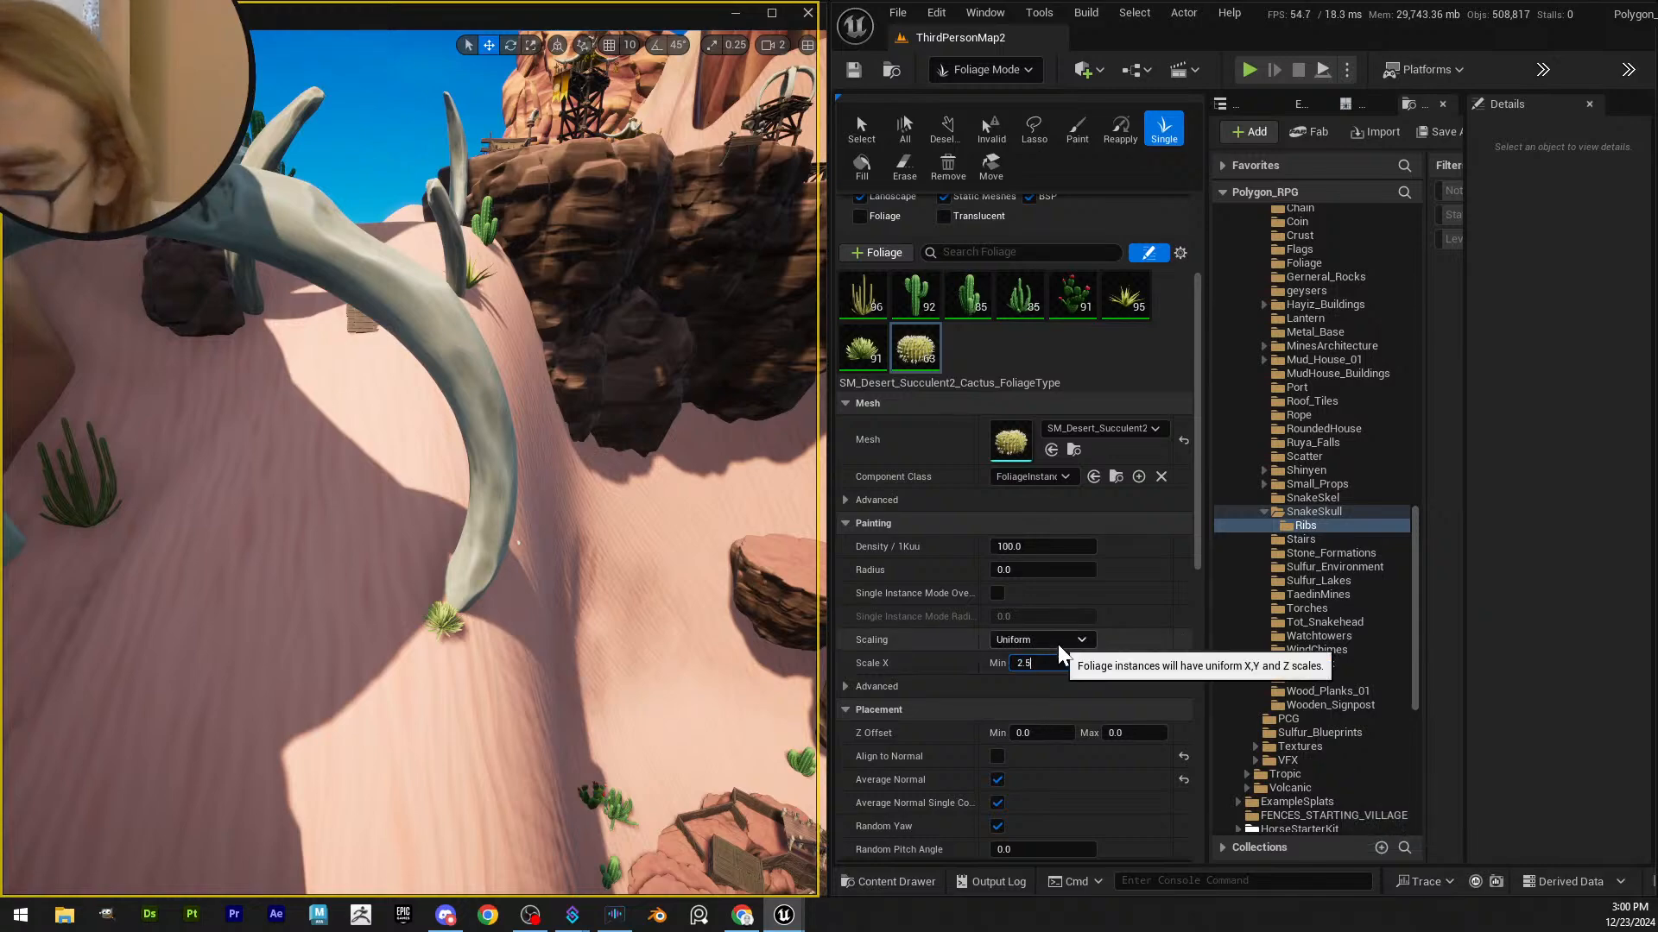
{"action": "key", "text": "Return"}
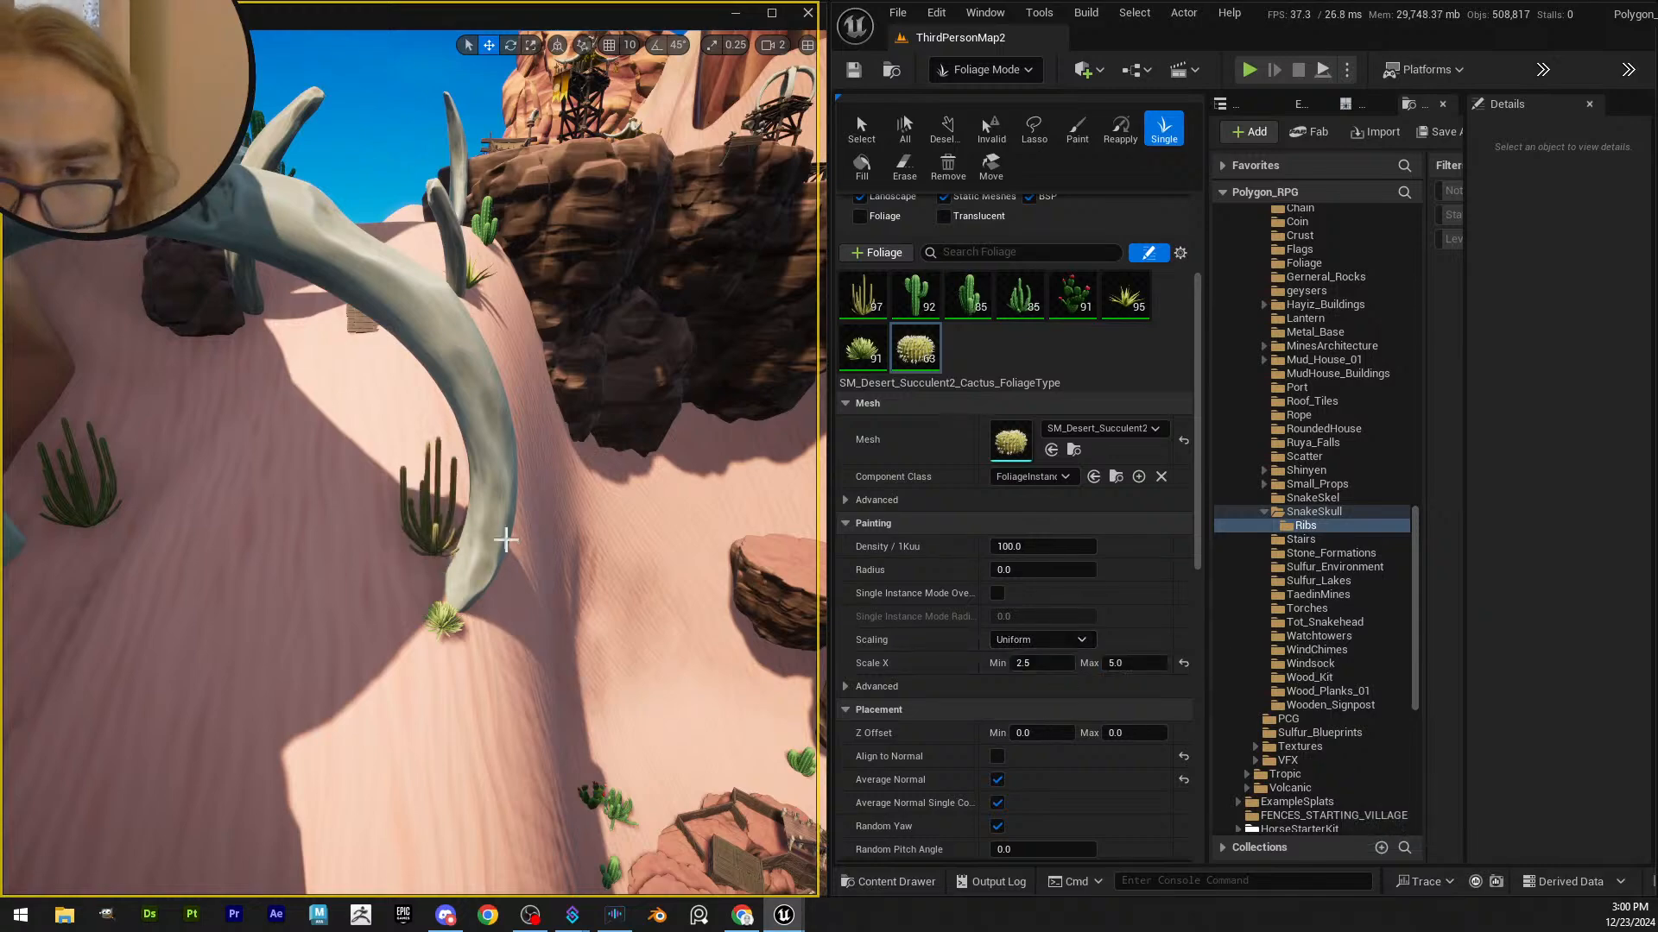
- Place cacti at the foot of the short rib and on the sand beneath the rock ledge, undoing the unwanted placement
{"action": "right_click_drag", "start_coordinate": [414, 615], "coordinate": [492, 663]}
{"action": "key", "text": "ctrl+z"}
{"action": "left_click", "coordinate": [540, 643]}
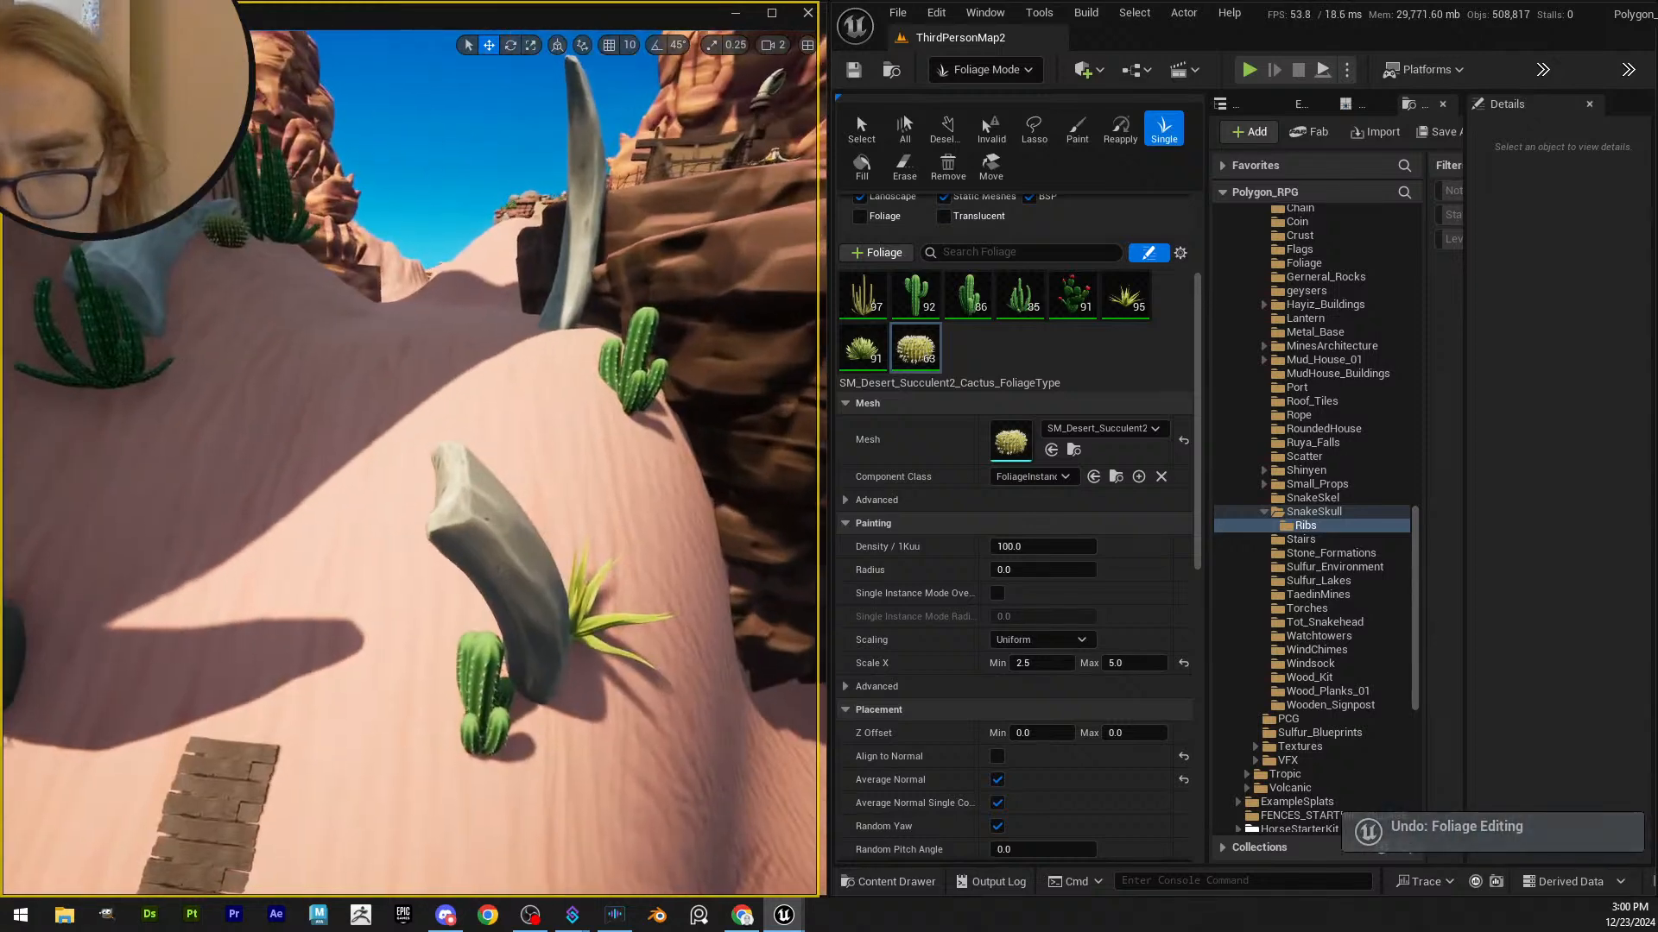
{"action": "right_click_drag", "start_coordinate": [637, 577], "coordinate": [540, 630]}
{"action": "left_click", "coordinate": [557, 520]}
- Erase the prickly pear under the flat rock ledge and place a small aloe, agave and round cactus along the cliff base
{"action": "left_click", "coordinate": [904, 166]}
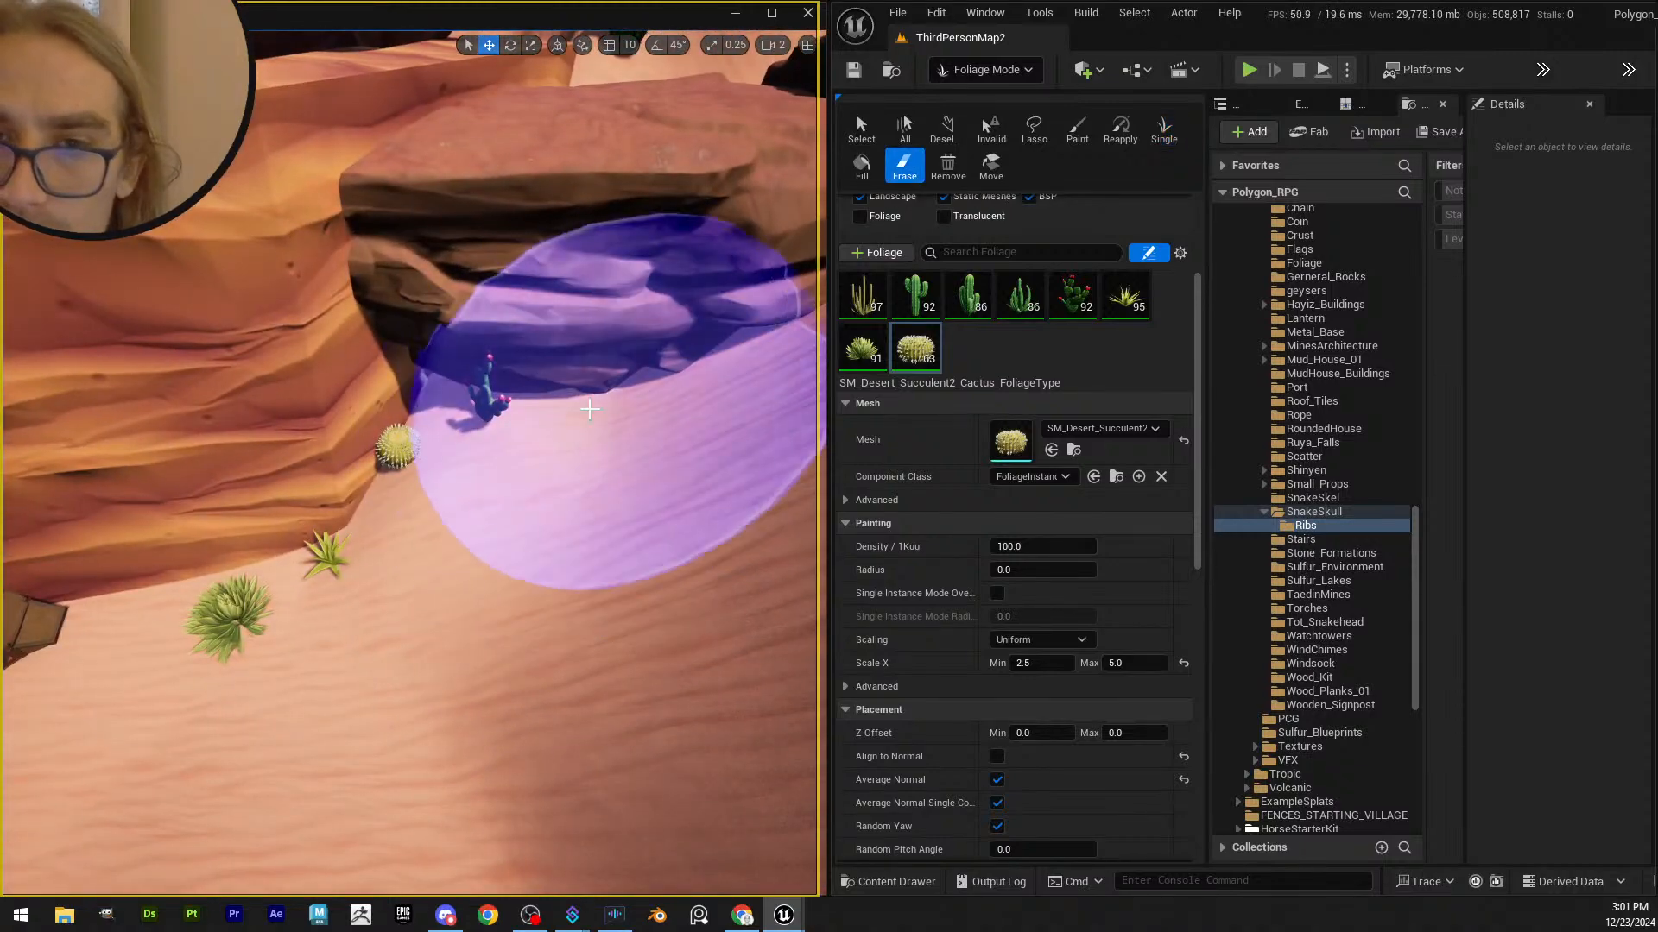
{"action": "right_click_drag", "start_coordinate": [585, 414], "coordinate": [535, 428]}
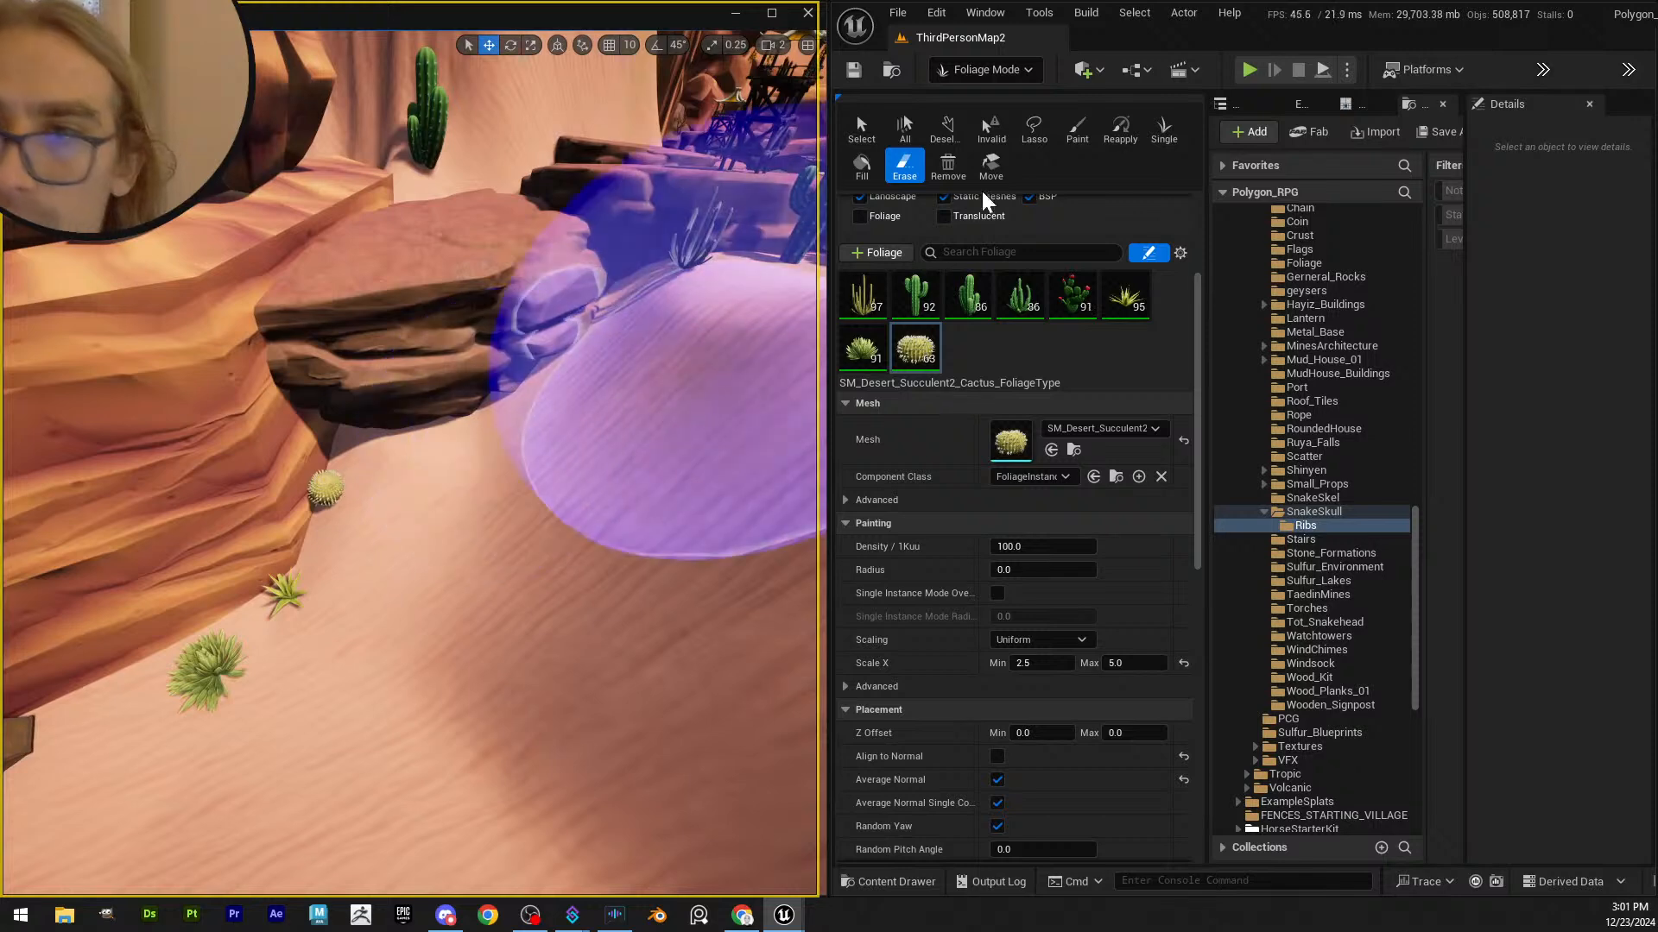
{"action": "left_click", "coordinate": [1077, 129]}
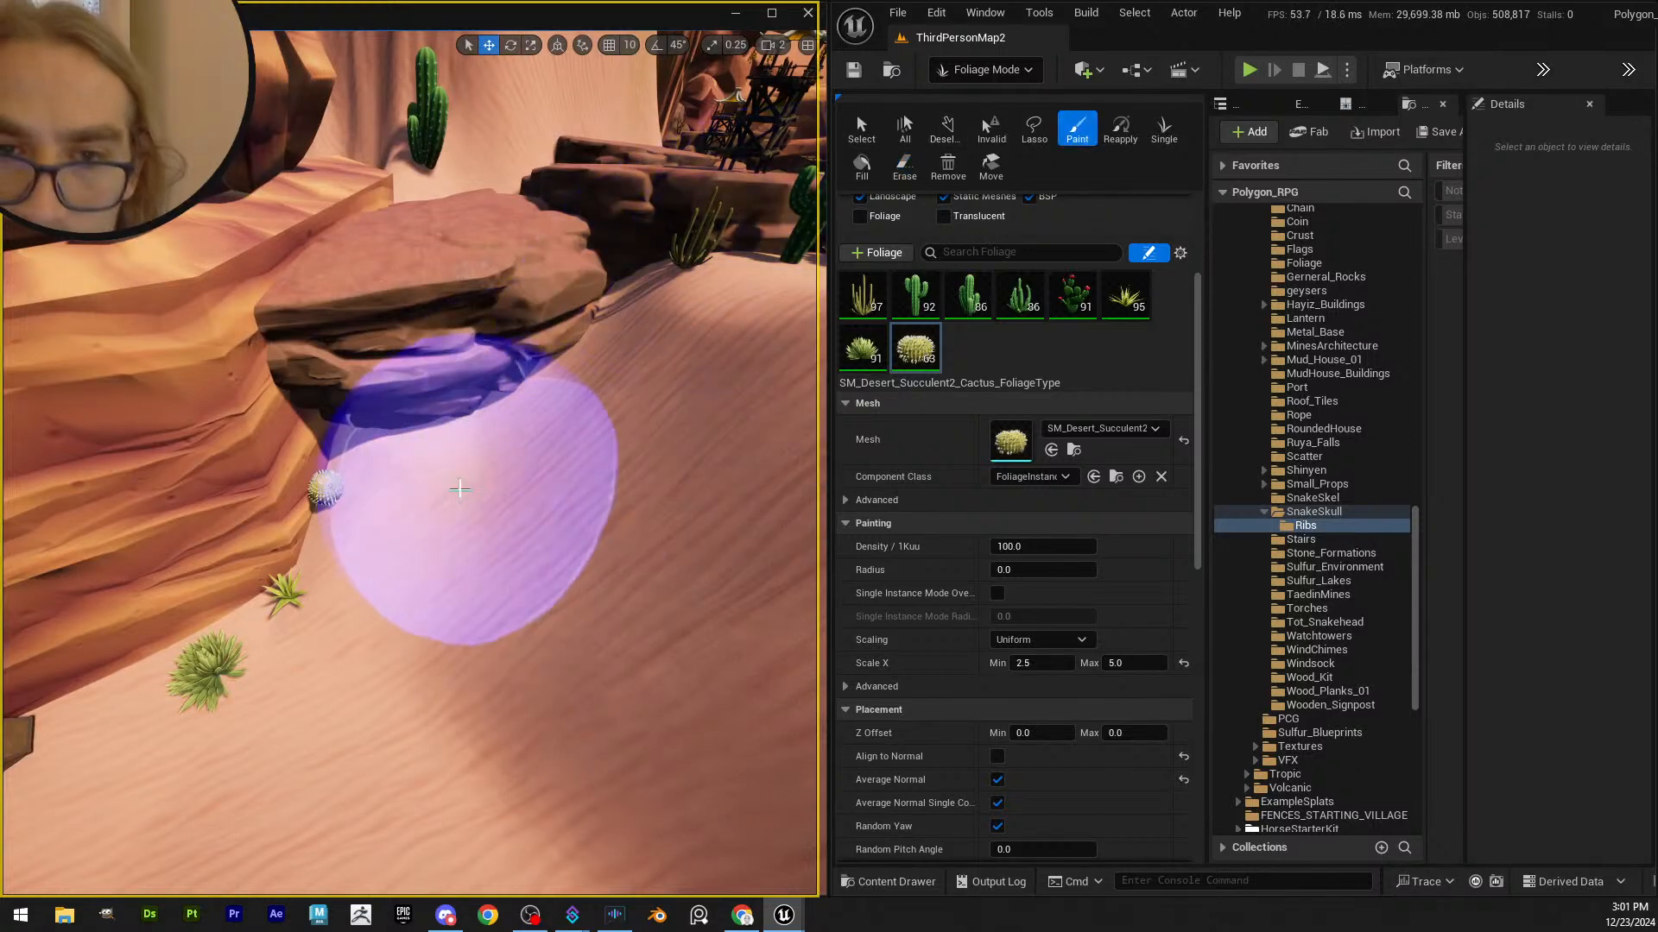
{"action": "left_click", "coordinate": [1122, 129]}
{"action": "left_click", "coordinate": [1180, 133]}
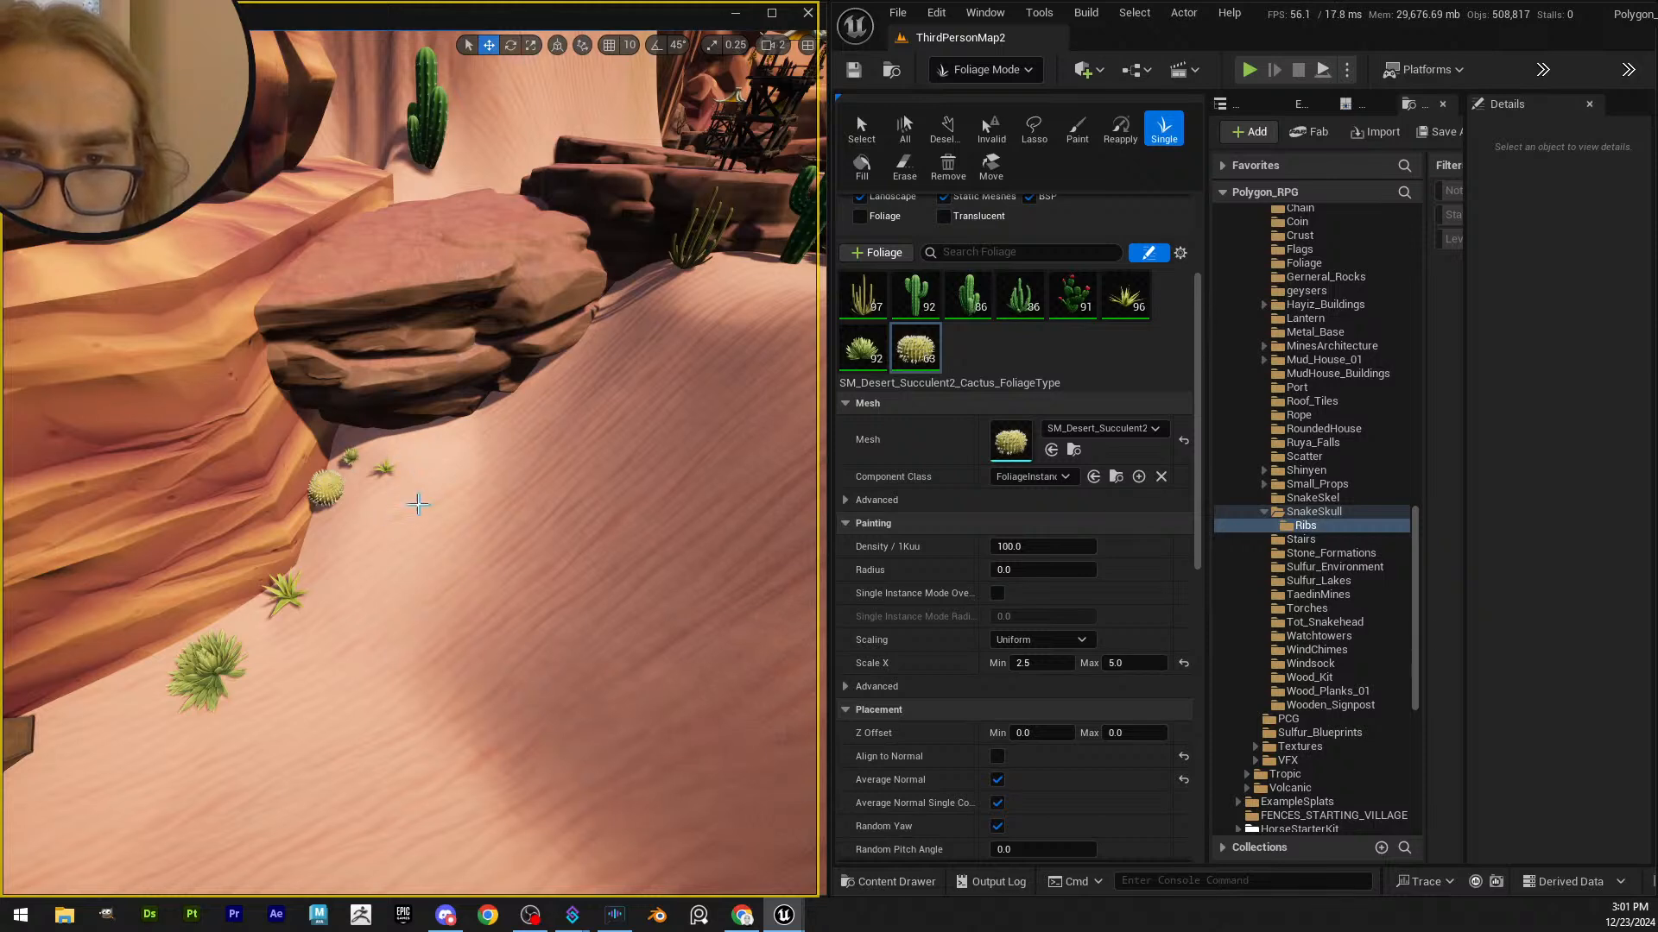
{"action": "right_click_drag", "start_coordinate": [418, 505], "coordinate": [312, 467]}
{"action": "left_click", "coordinate": [252, 472]}
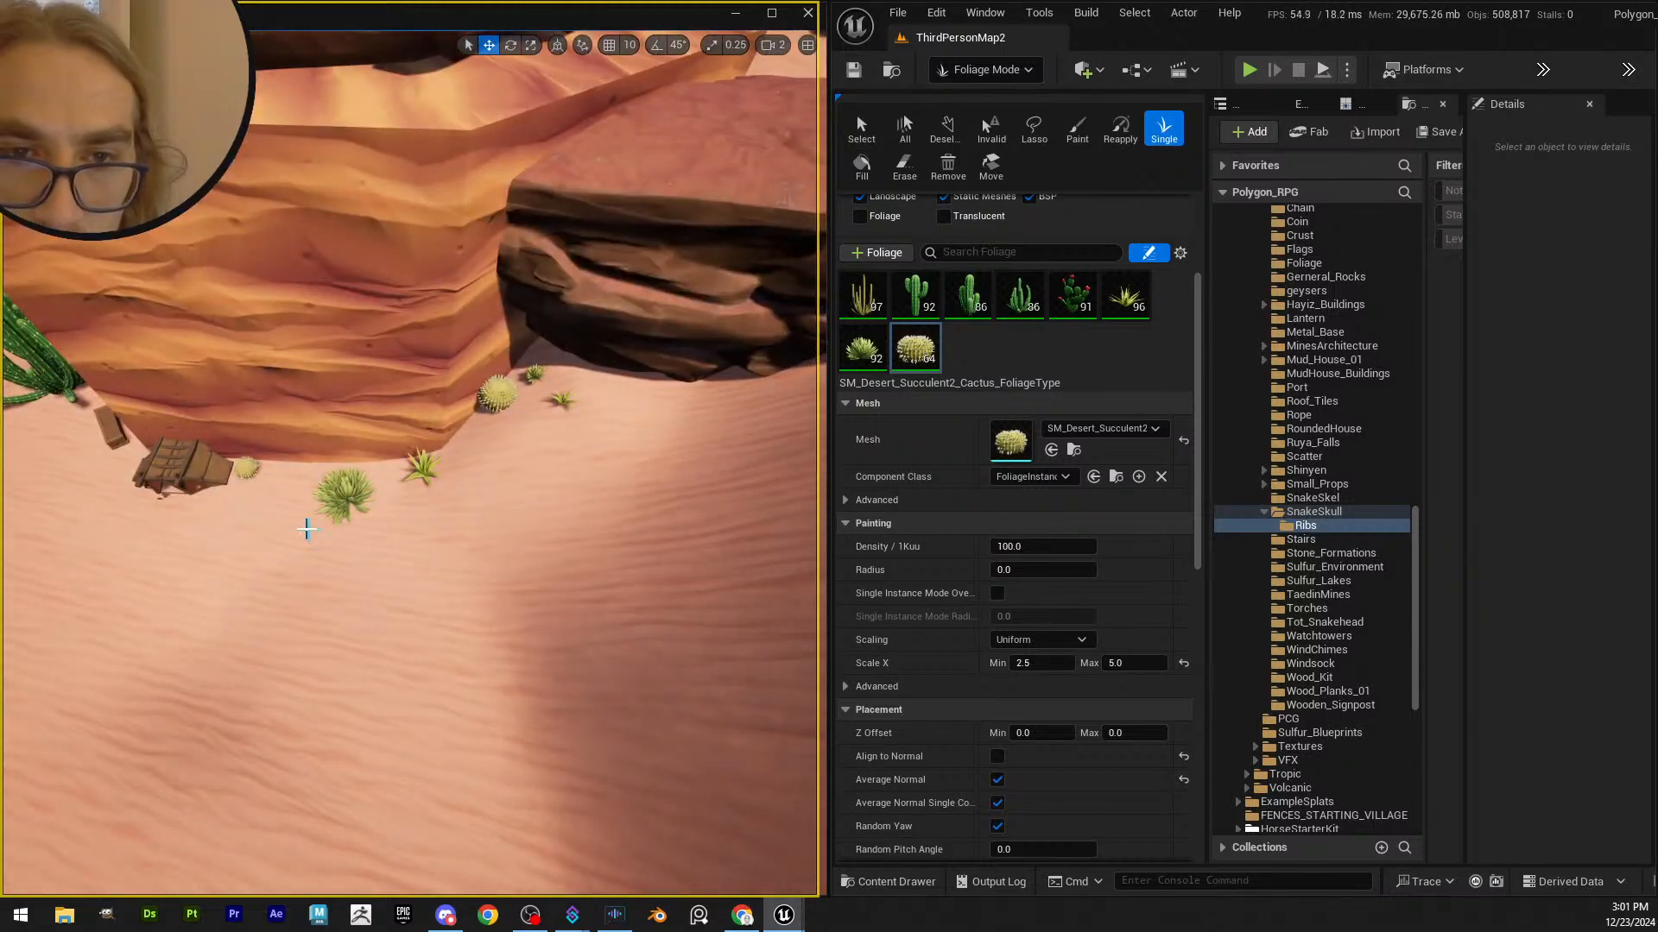
- Return from Foliage to Selection Mode near the broken wooden crate and save all changes
{"action": "mouse_move", "coordinate": [307, 526]}
{"action": "right_mouse_down"}
{"action": "mouse_move", "coordinate": [130, 457]}
{"action": "mouse_move", "coordinate": [307, 500]}
{"action": "right_mouse_up"}
{"action": "key", "text": "w"}
{"action": "right_click_drag", "start_coordinate": [432, 499], "coordinate": [587, 509]}
{"action": "left_click", "coordinate": [986, 69]}
{"action": "left_click", "coordinate": [985, 102]}
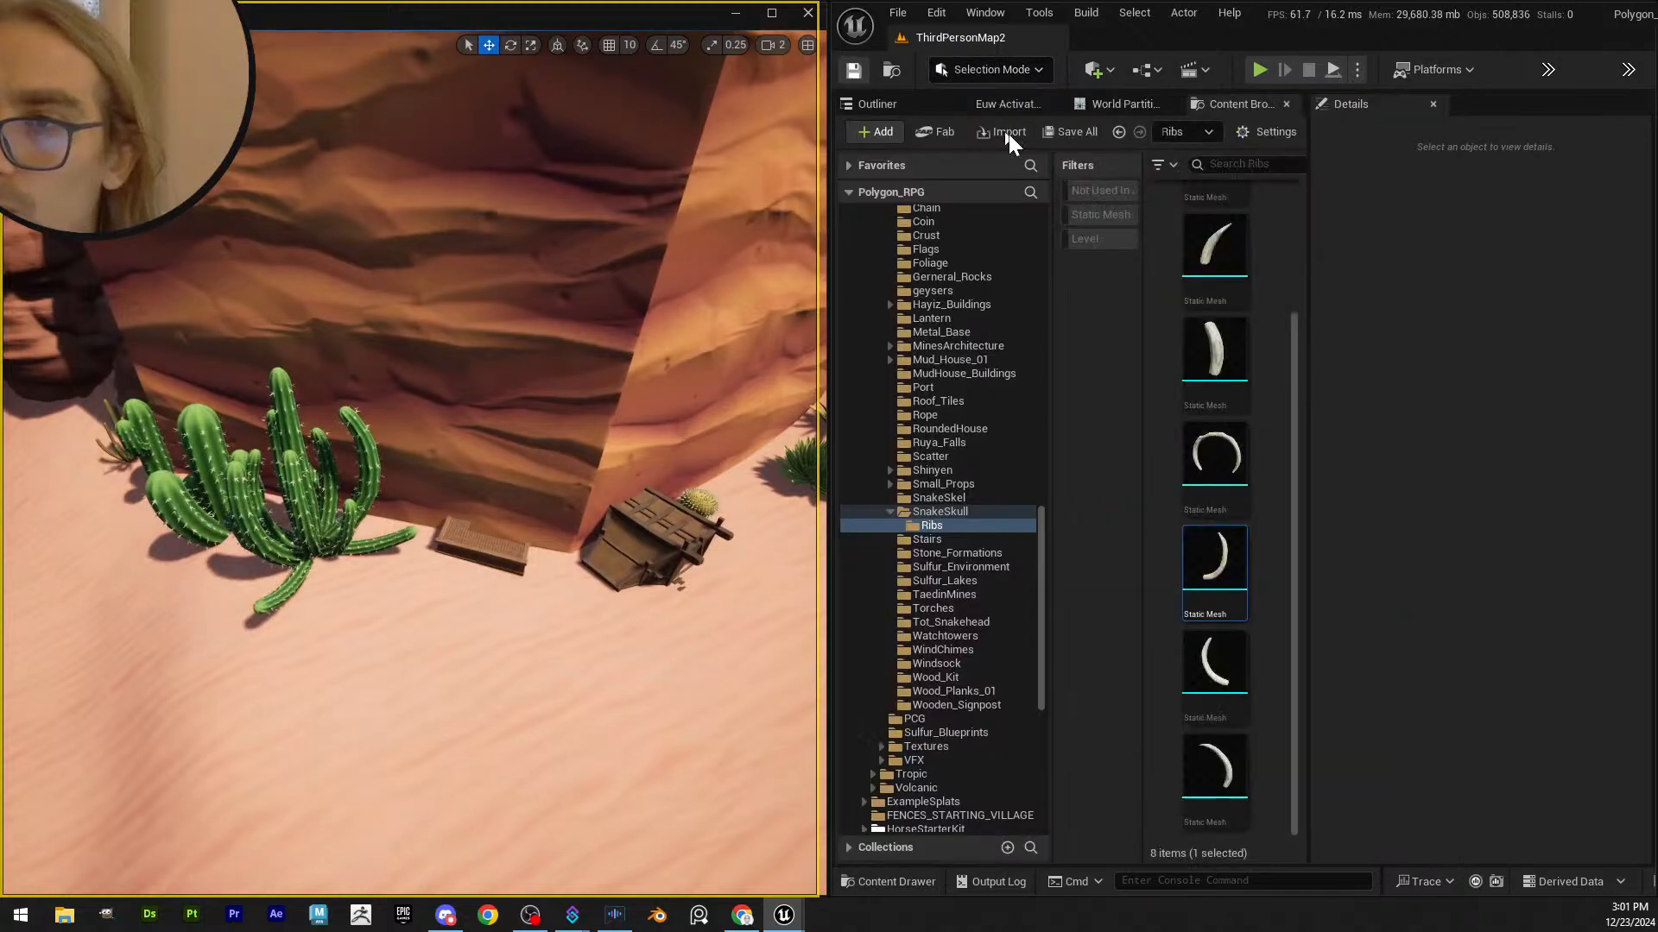
{"action": "left_click", "coordinate": [1062, 131]}
{"action": "left_click", "coordinate": [967, 653]}
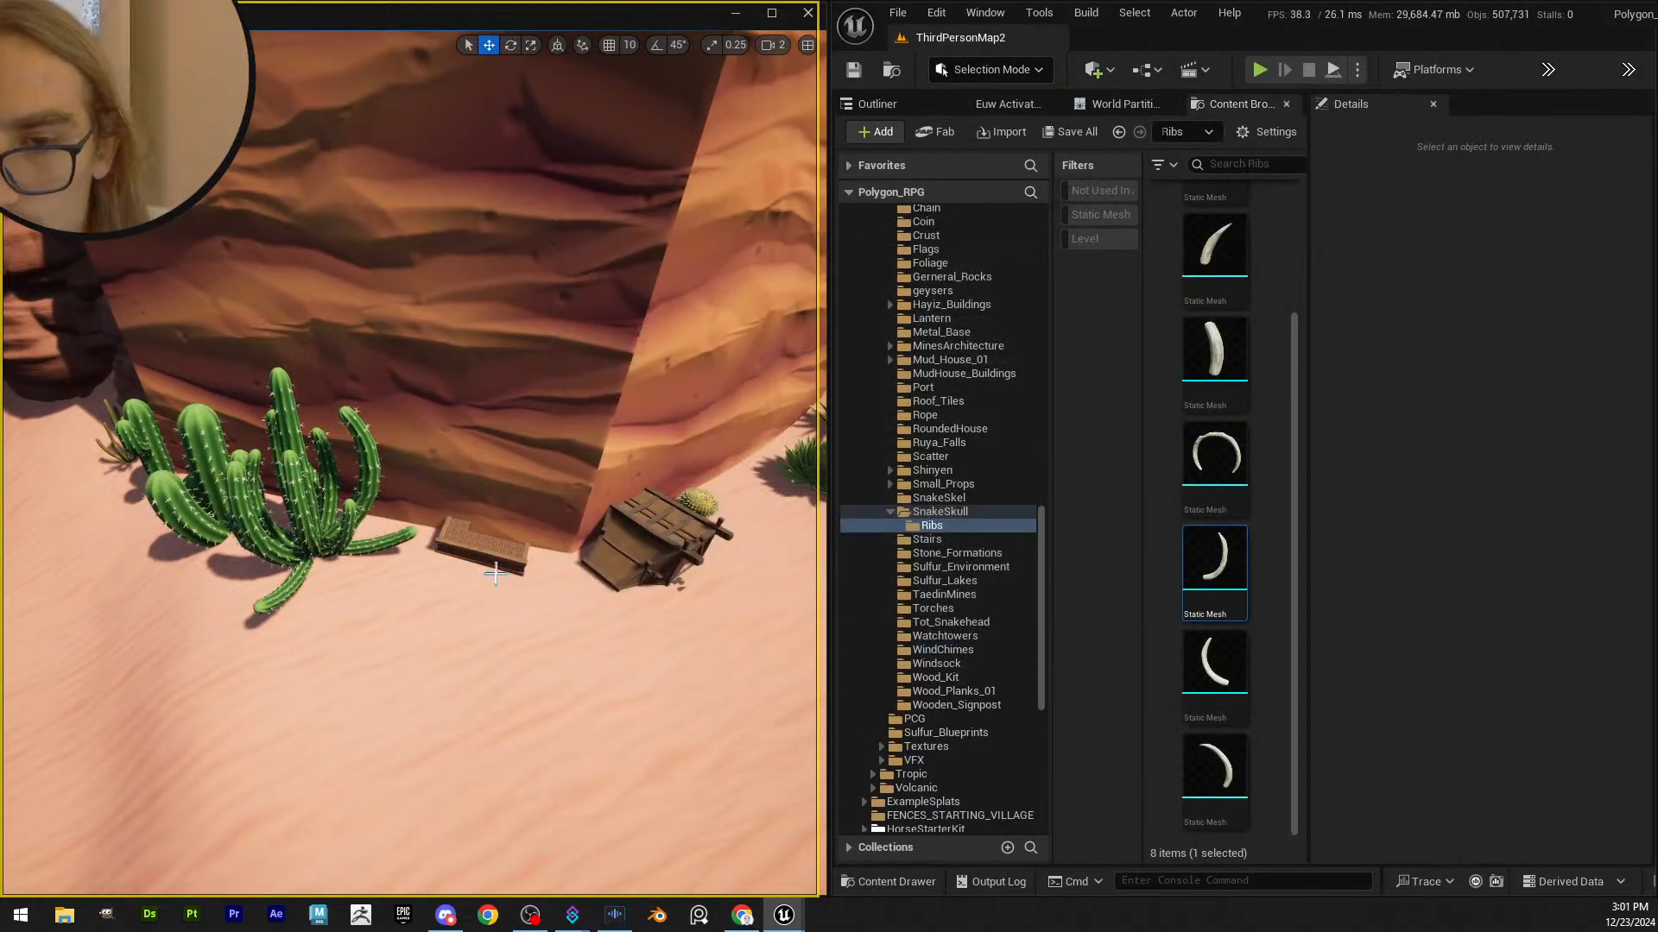
- Delete the wooden plank lying on the sand between the large cactus and the broken crate
{"action": "left_click", "coordinate": [496, 570]}
{"action": "key", "text": "Delete"}
- Set up landscape sculpting at the rock platform with the Flatten tool and a brush size of 500
{"action": "scroll", "coordinate": [497, 518], "scroll_direction": "up", "scroll_amount": 3}
{"action": "right_click_drag", "start_coordinate": [497, 518], "coordinate": [558, 524]}
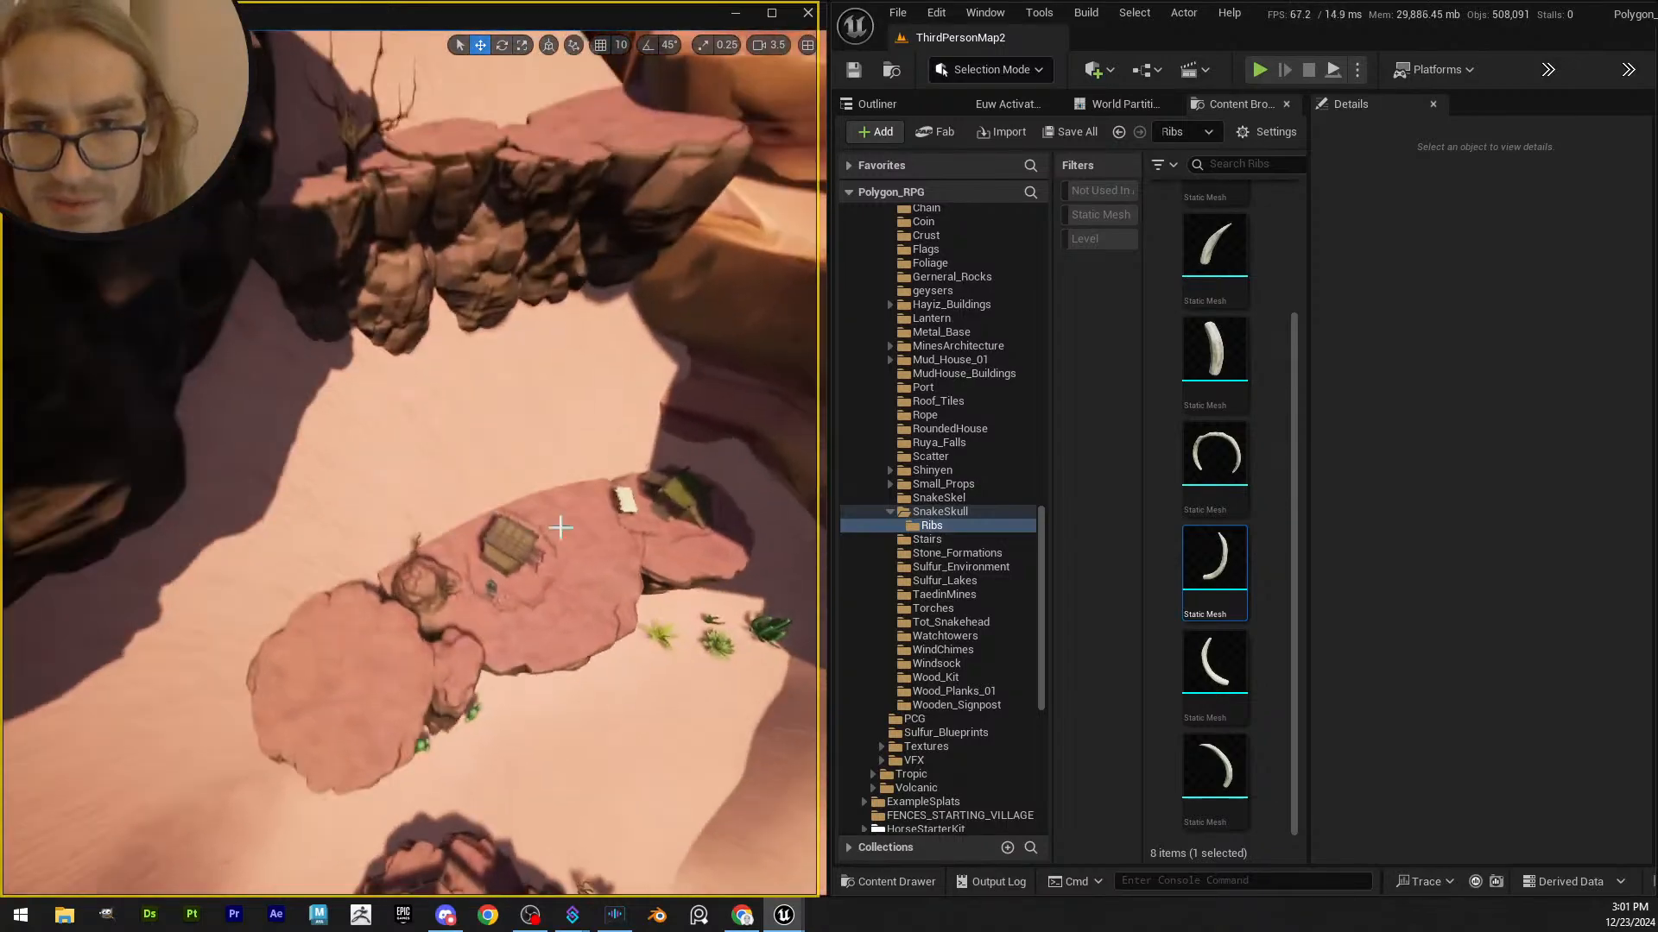
{"action": "right_click_drag", "start_coordinate": [429, 511], "coordinate": [429, 510]}
{"action": "left_click", "coordinate": [441, 484]}
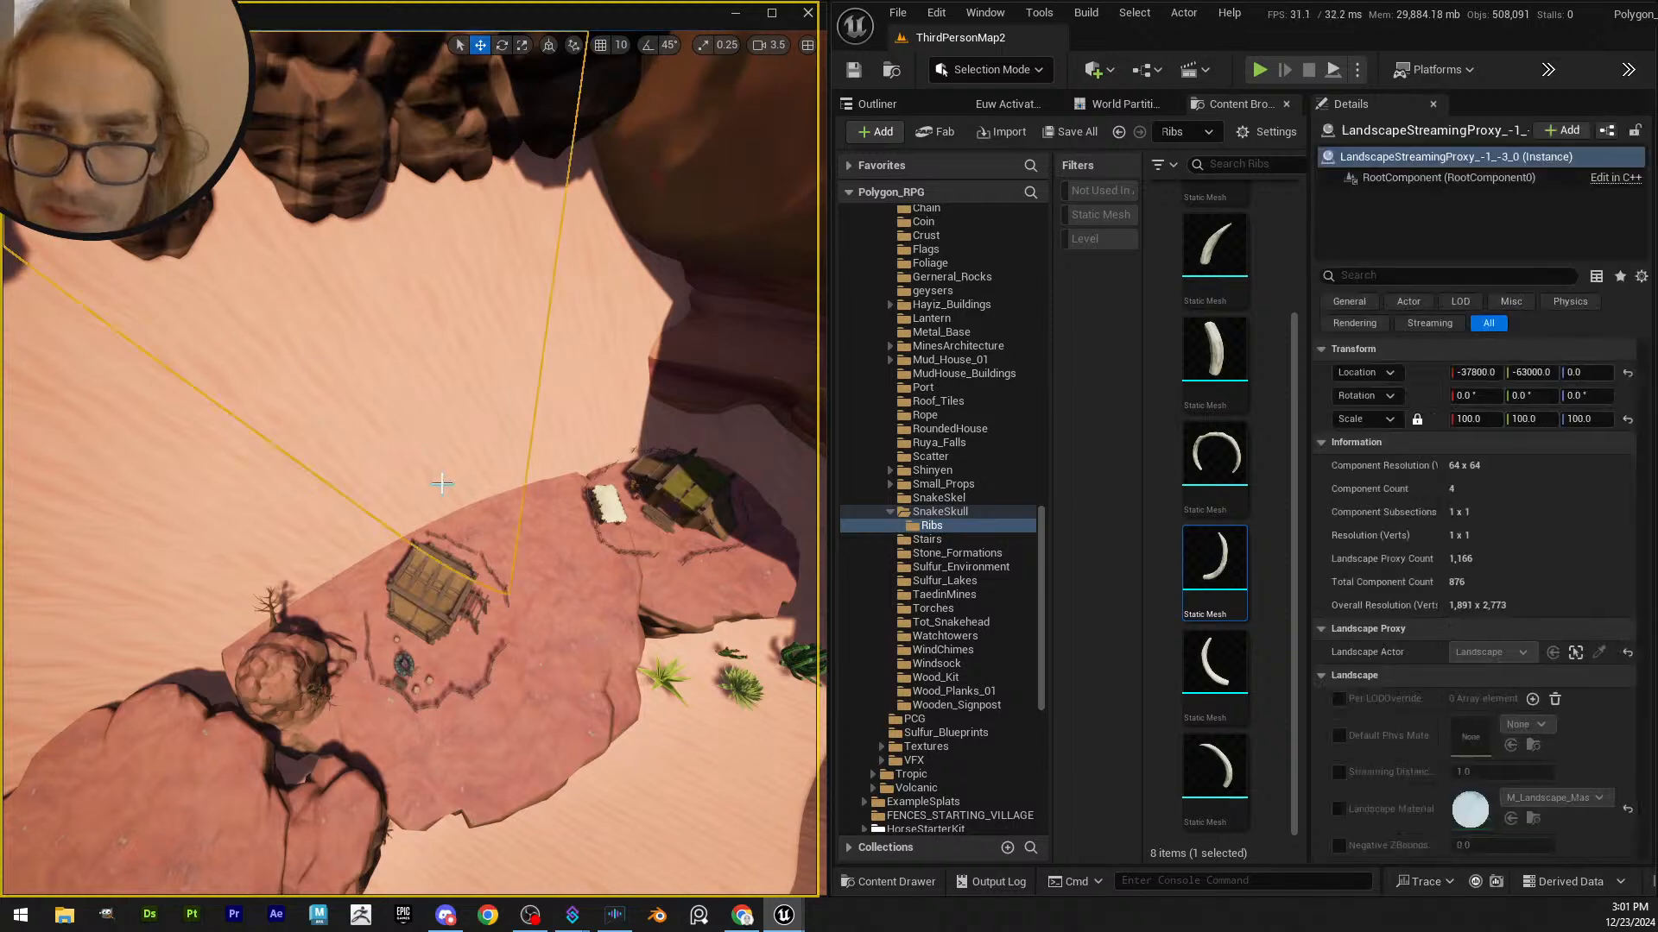
{"action": "left_click", "coordinate": [1034, 70]}
{"action": "left_click", "coordinate": [1057, 134]}
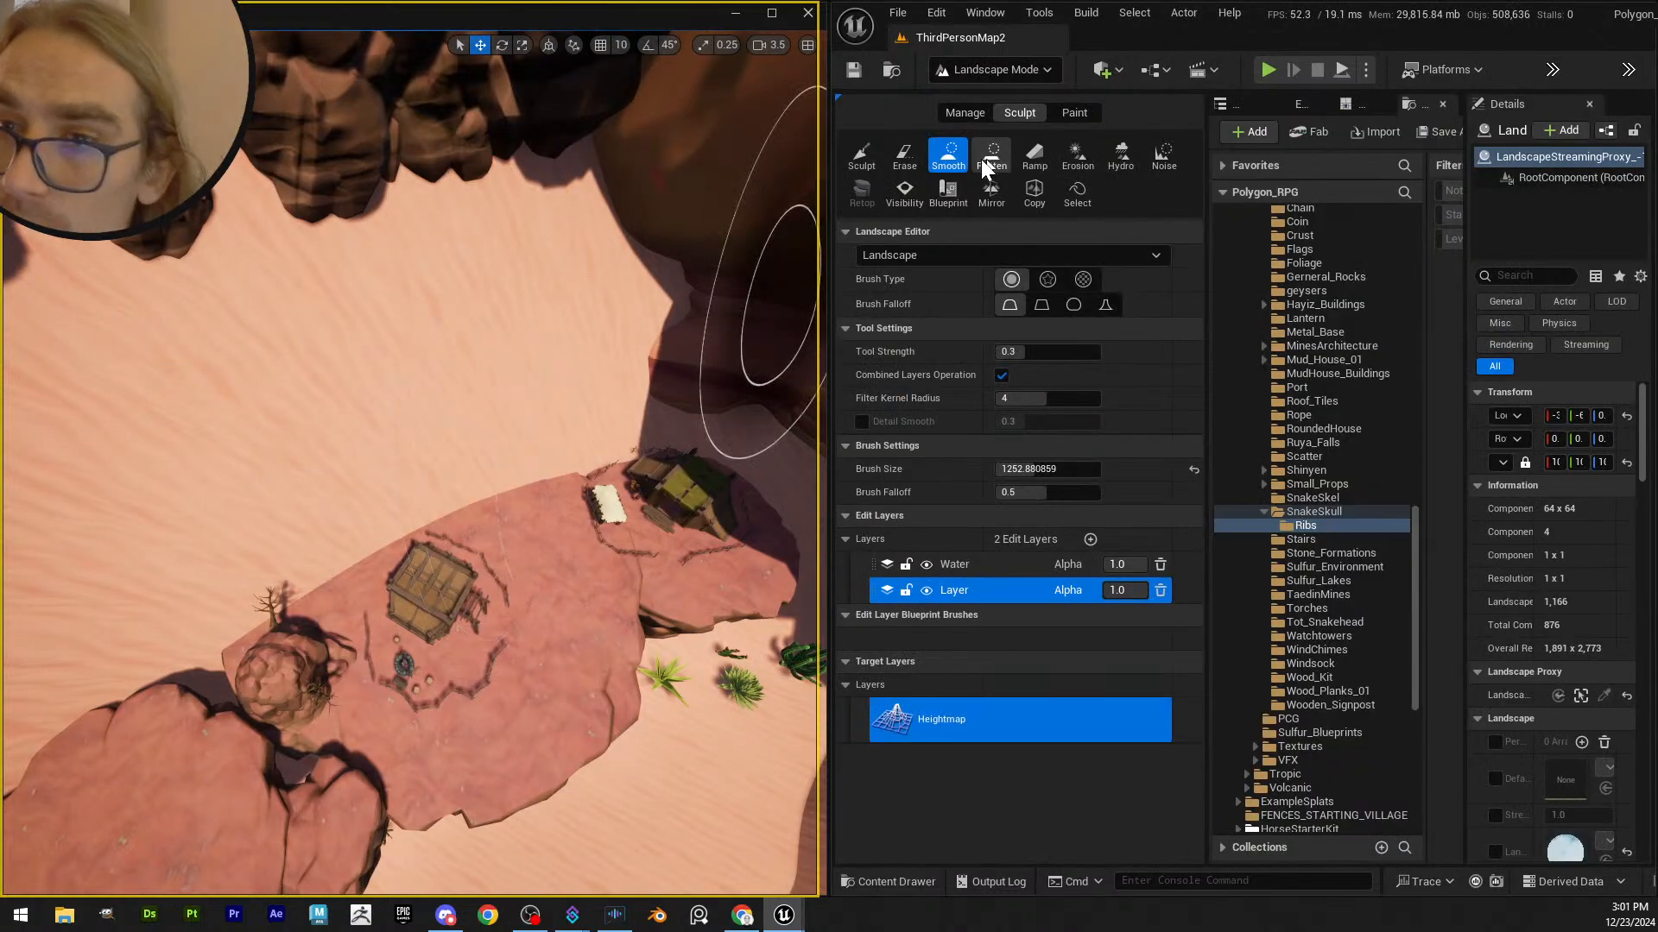
{"action": "left_click", "coordinate": [982, 158]}
{"action": "left_click", "coordinate": [1061, 537]}
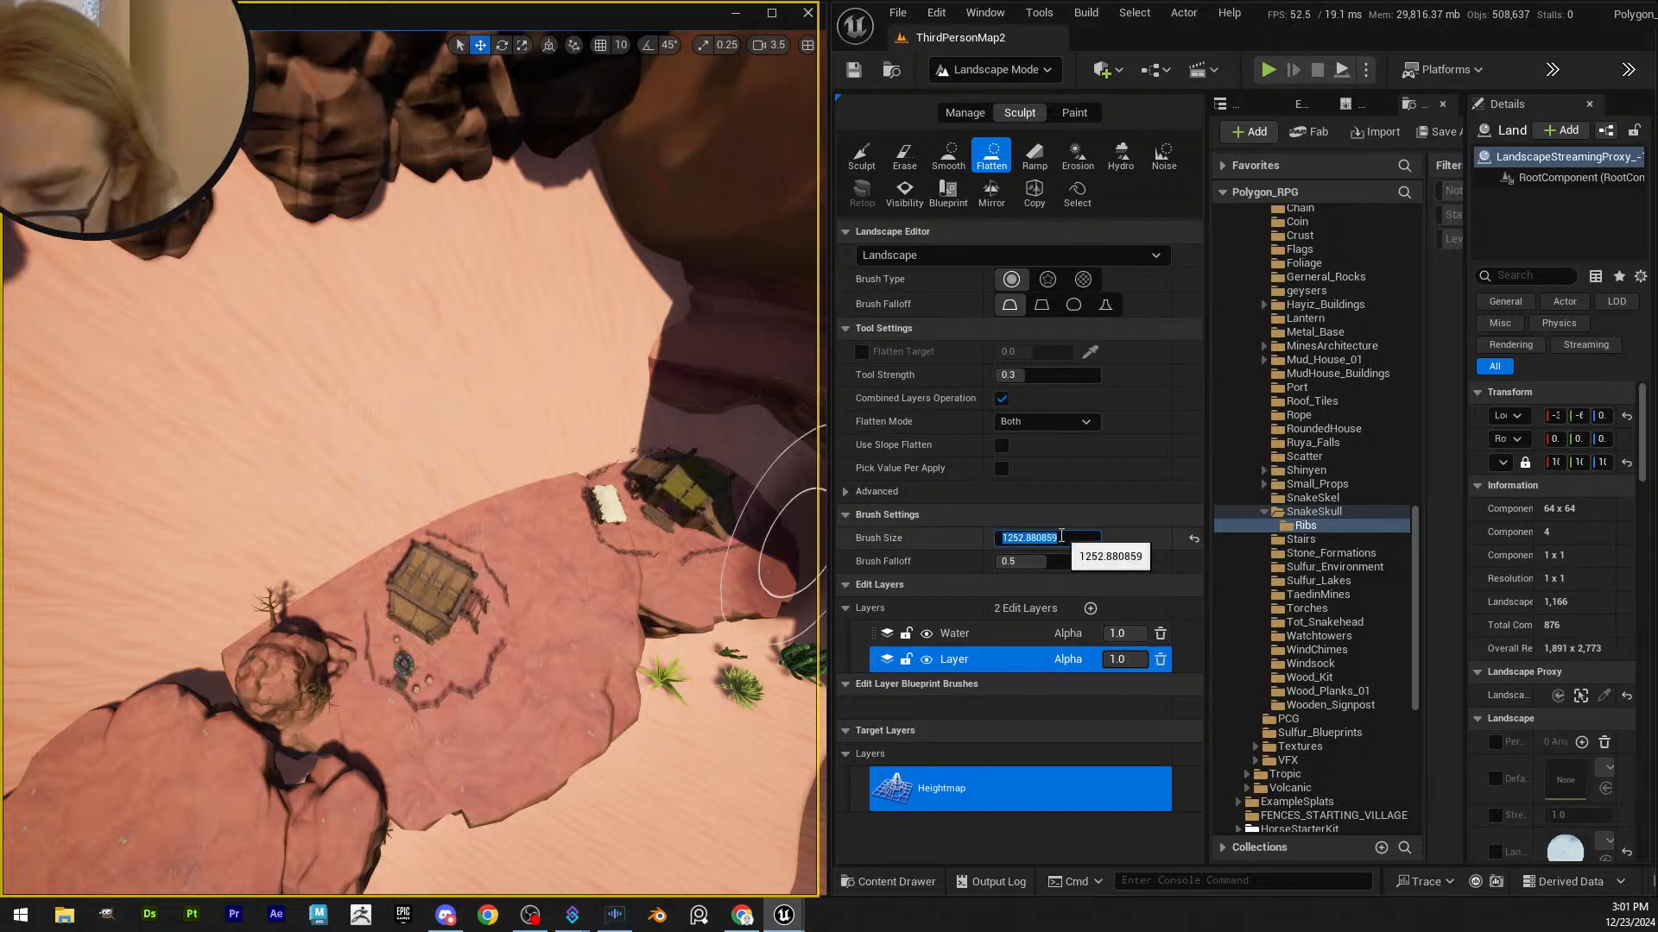
{"action": "type", "text": "500"}
{"action": "key", "text": "Return"}
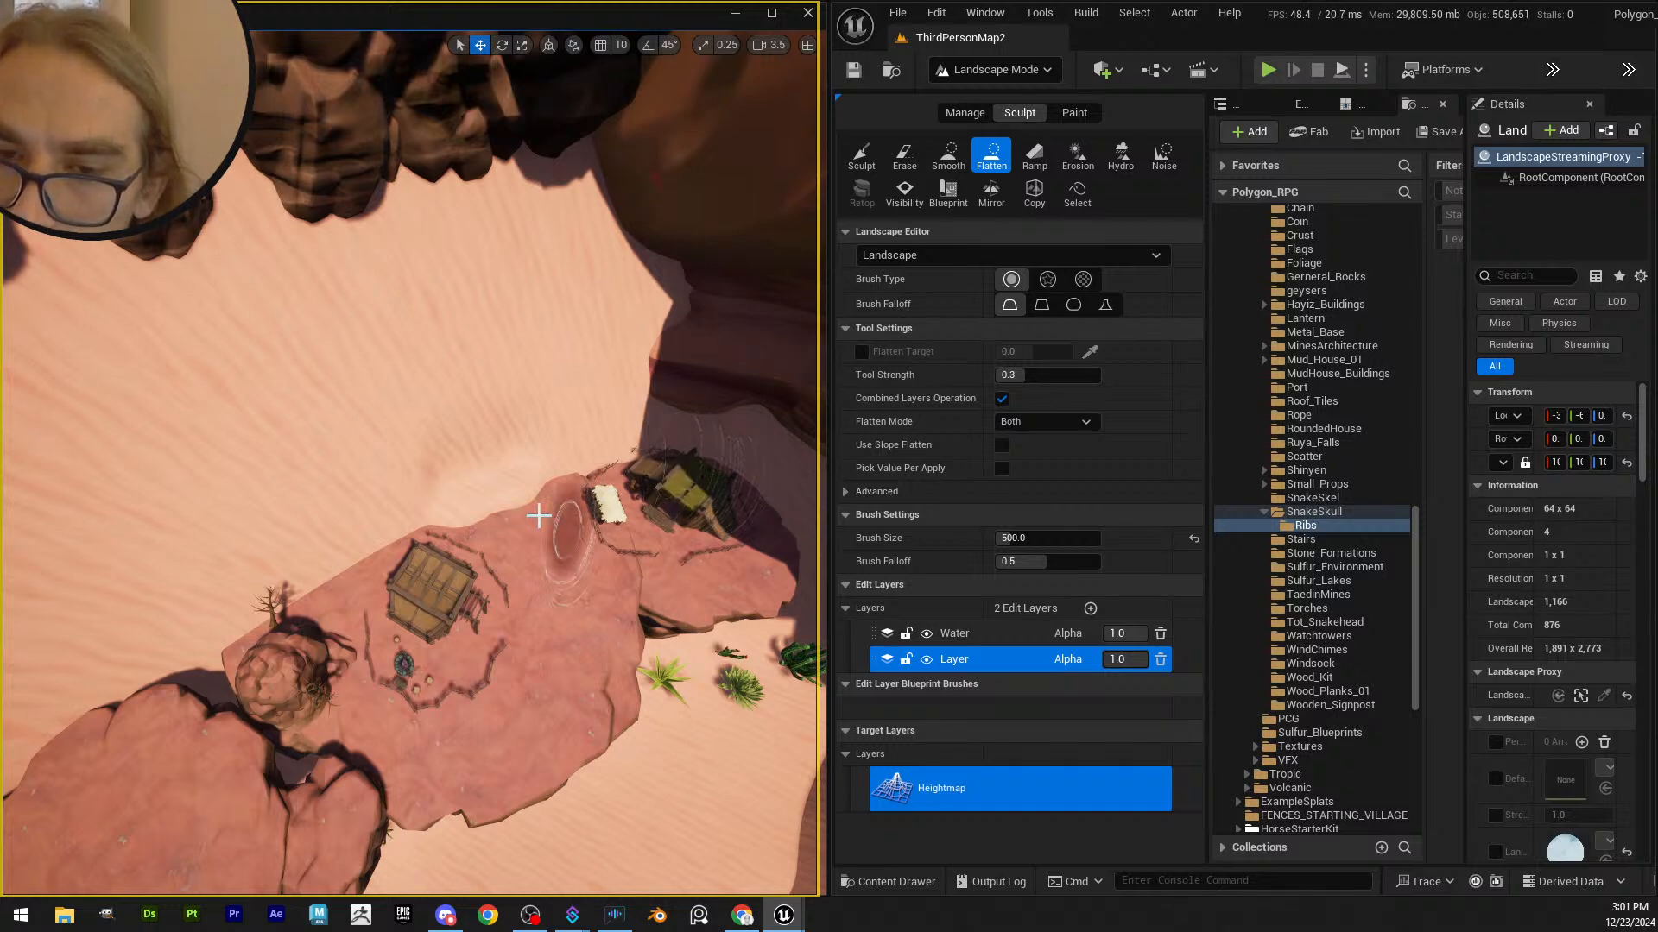
- Undo the first flatten stroke and flatten the sand along the far edge of the rock platform with the huts
{"action": "key", "text": "ctrl+z"}
{"action": "mouse_move", "coordinate": [540, 526]}
{"action": "left_mouse_down"}
{"action": "mouse_move", "coordinate": [507, 492]}
{"action": "mouse_move", "coordinate": [251, 614]}
{"action": "mouse_move", "coordinate": [354, 551]}
{"action": "mouse_move", "coordinate": [581, 492]}
{"action": "mouse_move", "coordinate": [547, 484]}
{"action": "mouse_move", "coordinate": [370, 562]}
{"action": "mouse_move", "coordinate": [333, 556]}
{"action": "mouse_move", "coordinate": [393, 513]}
{"action": "mouse_move", "coordinate": [314, 559]}
{"action": "mouse_move", "coordinate": [581, 510]}
{"action": "left_mouse_up"}
{"action": "mouse_move", "coordinate": [581, 510]}
{"action": "right_mouse_down"}
{"action": "mouse_move", "coordinate": [527, 505]}
{"action": "mouse_move", "coordinate": [636, 504]}
{"action": "mouse_move", "coordinate": [514, 478]}
{"action": "right_mouse_up"}
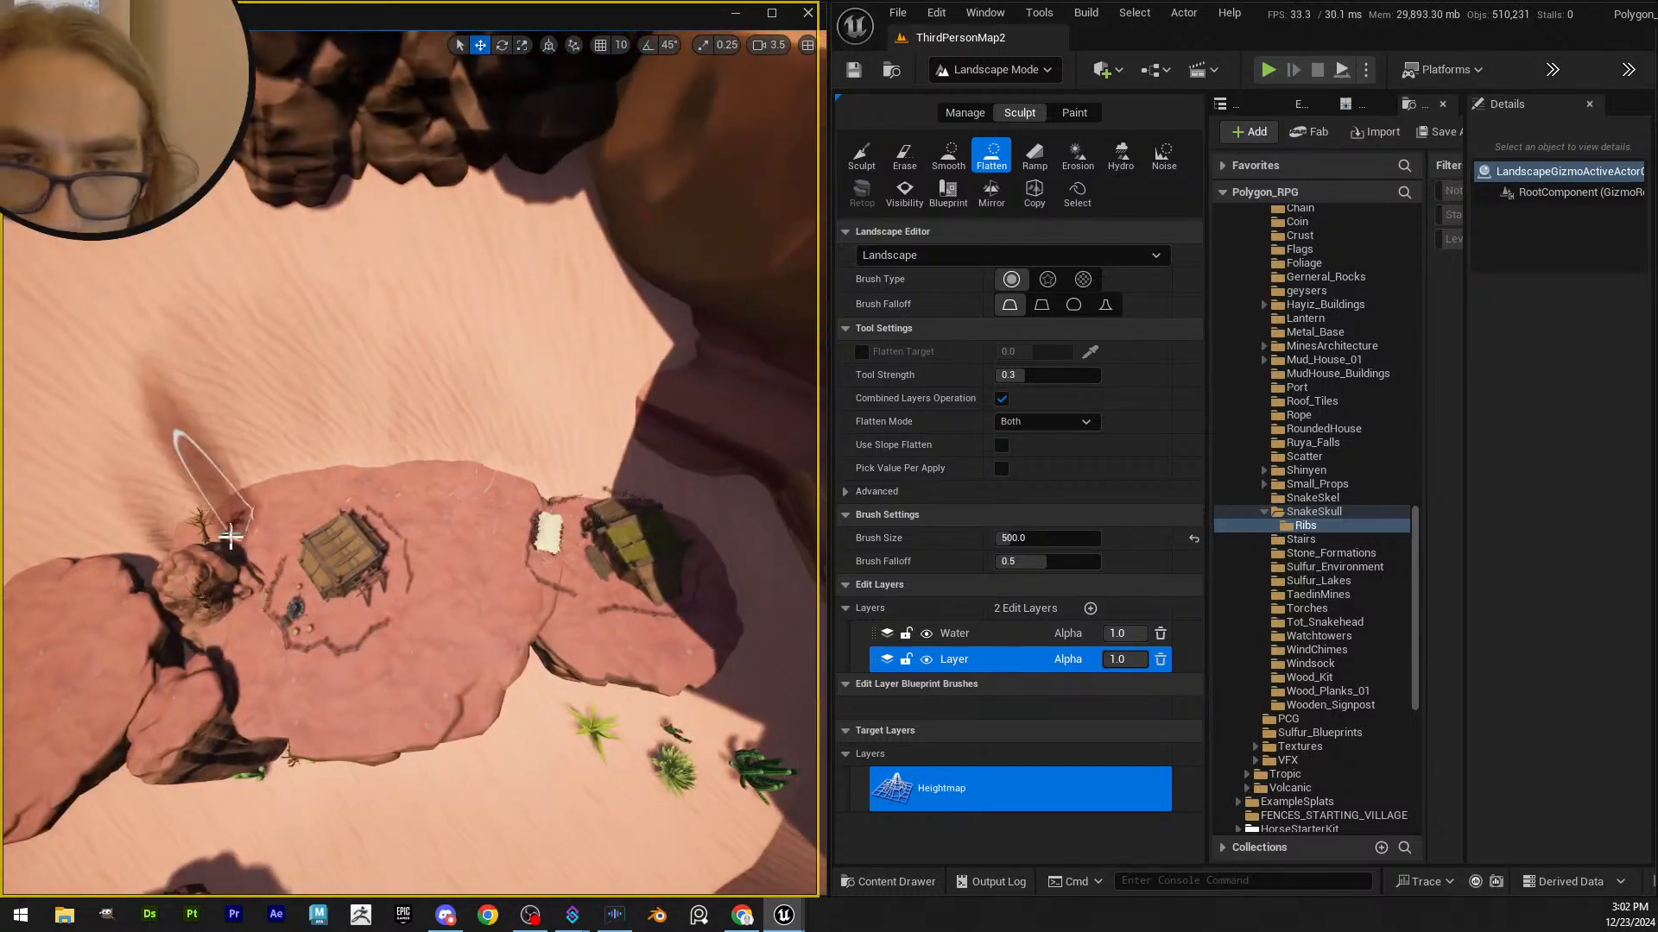
- Smooth the flattened sand slope behind the rock platform with the Smooth sculpting tool
{"action": "left_click", "coordinate": [945, 160]}
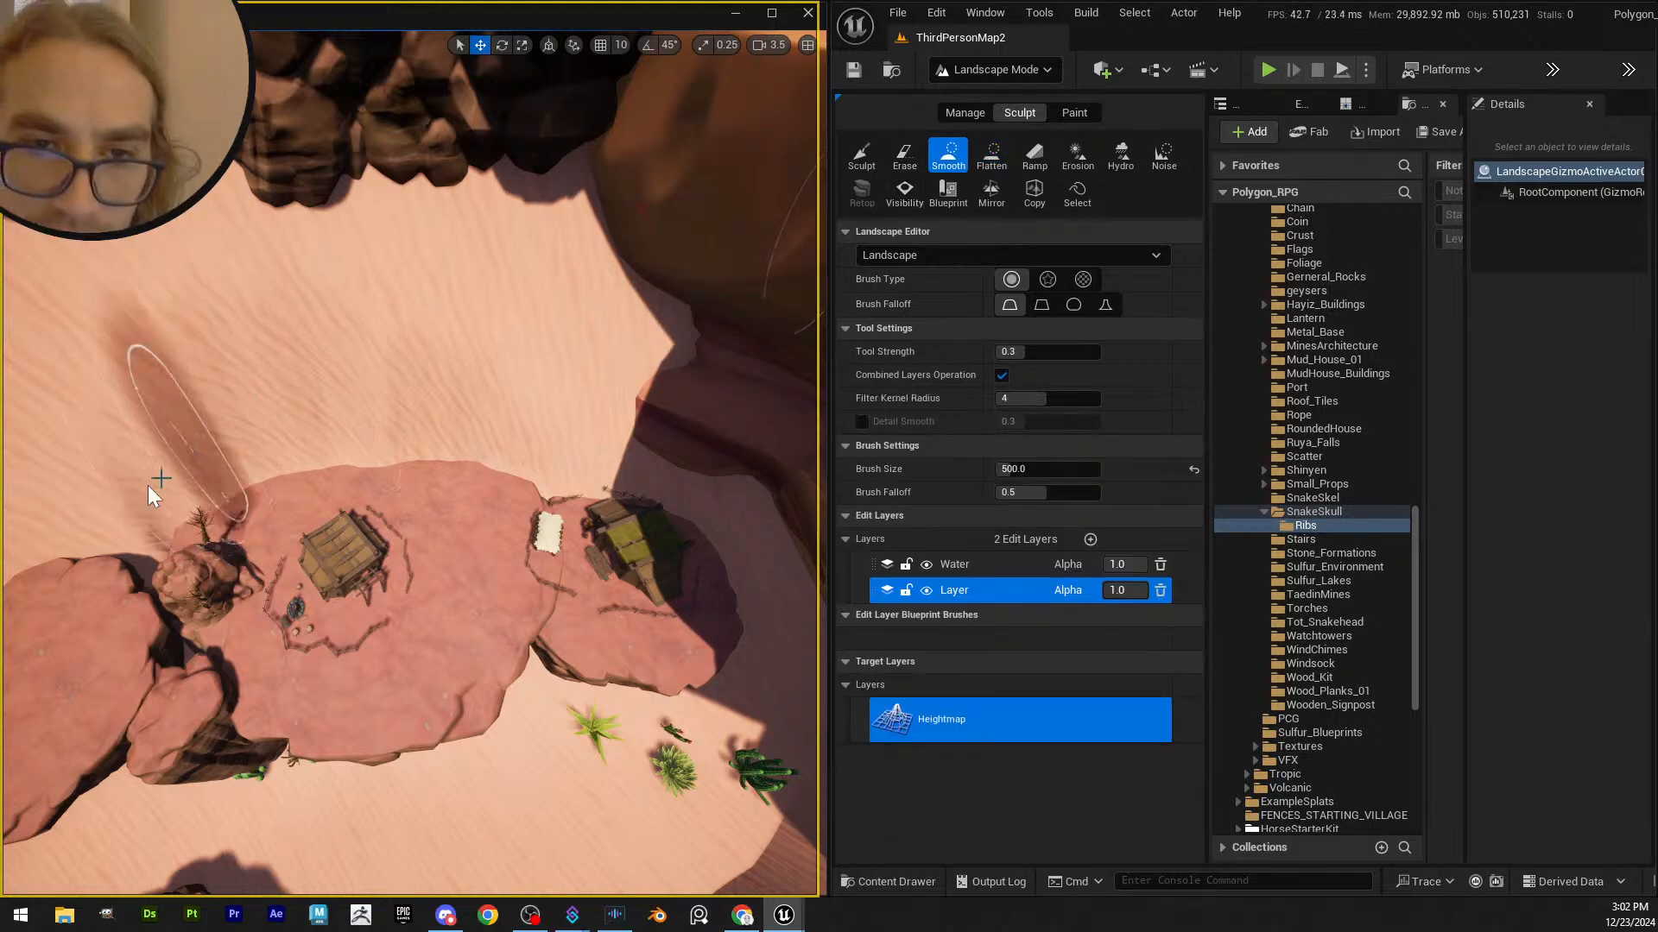
{"action": "mouse_move", "coordinate": [473, 390]}
{"action": "left_mouse_down"}
{"action": "mouse_move", "coordinate": [255, 342]}
{"action": "mouse_move", "coordinate": [299, 395]}
{"action": "mouse_move", "coordinate": [147, 456]}
{"action": "mouse_move", "coordinate": [231, 394]}
{"action": "mouse_move", "coordinate": [552, 463]}
{"action": "mouse_move", "coordinate": [483, 448]}
{"action": "left_mouse_up"}
{"action": "mouse_move", "coordinate": [535, 432]}
{"action": "right_mouse_down"}
{"action": "mouse_move", "coordinate": [380, 423]}
{"action": "mouse_move", "coordinate": [518, 397]}
{"action": "right_mouse_up"}
{"action": "left_click_drag", "start_coordinate": [437, 400], "coordinate": [348, 468]}
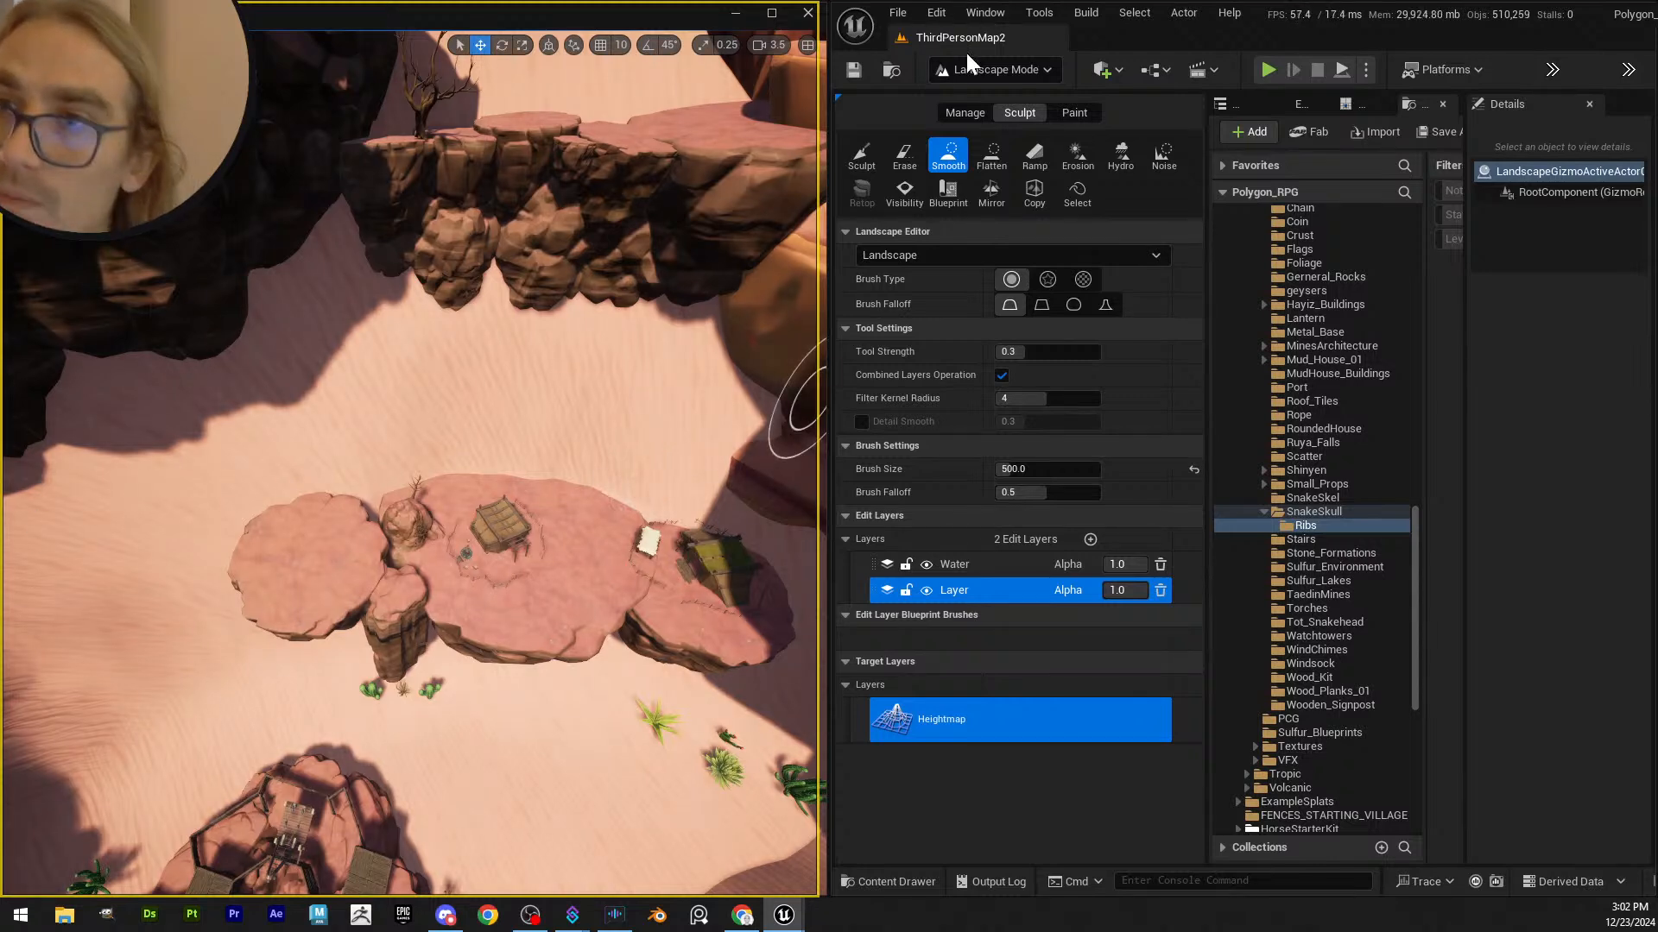
- Return to Selection Mode, rebuild the landscape's Nanite meshes and save all changes
{"action": "left_click", "coordinate": [984, 69]}
{"action": "left_click", "coordinate": [1009, 101]}
{"action": "left_click", "coordinate": [779, 105]}
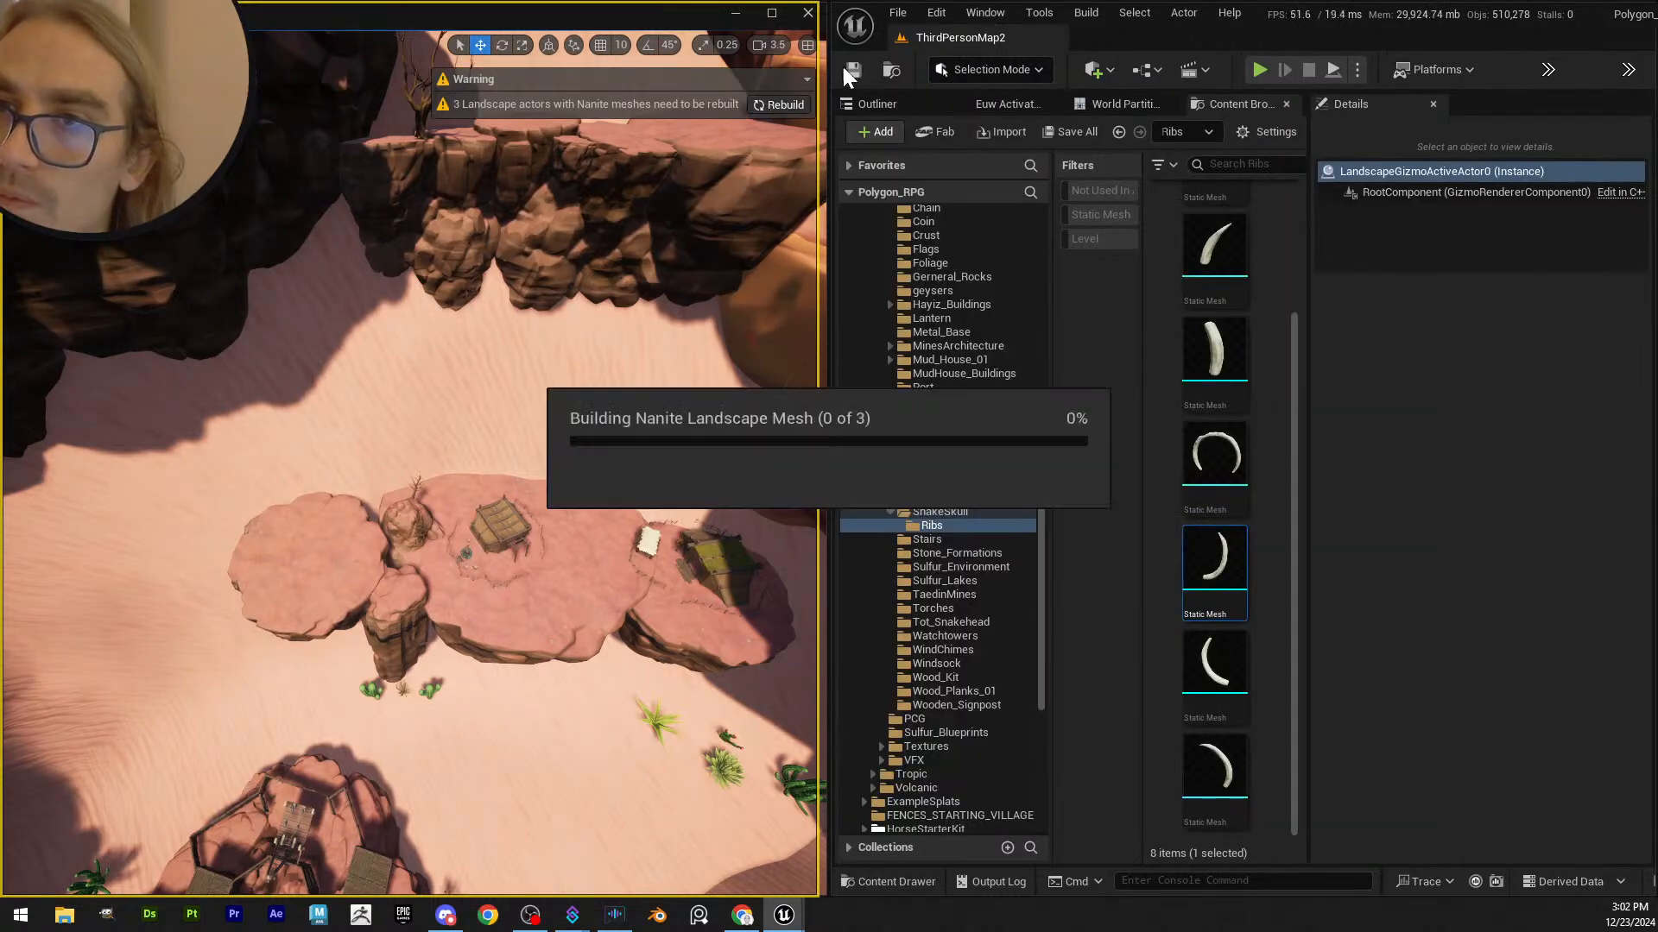
{"action": "left_click", "coordinate": [1076, 132]}
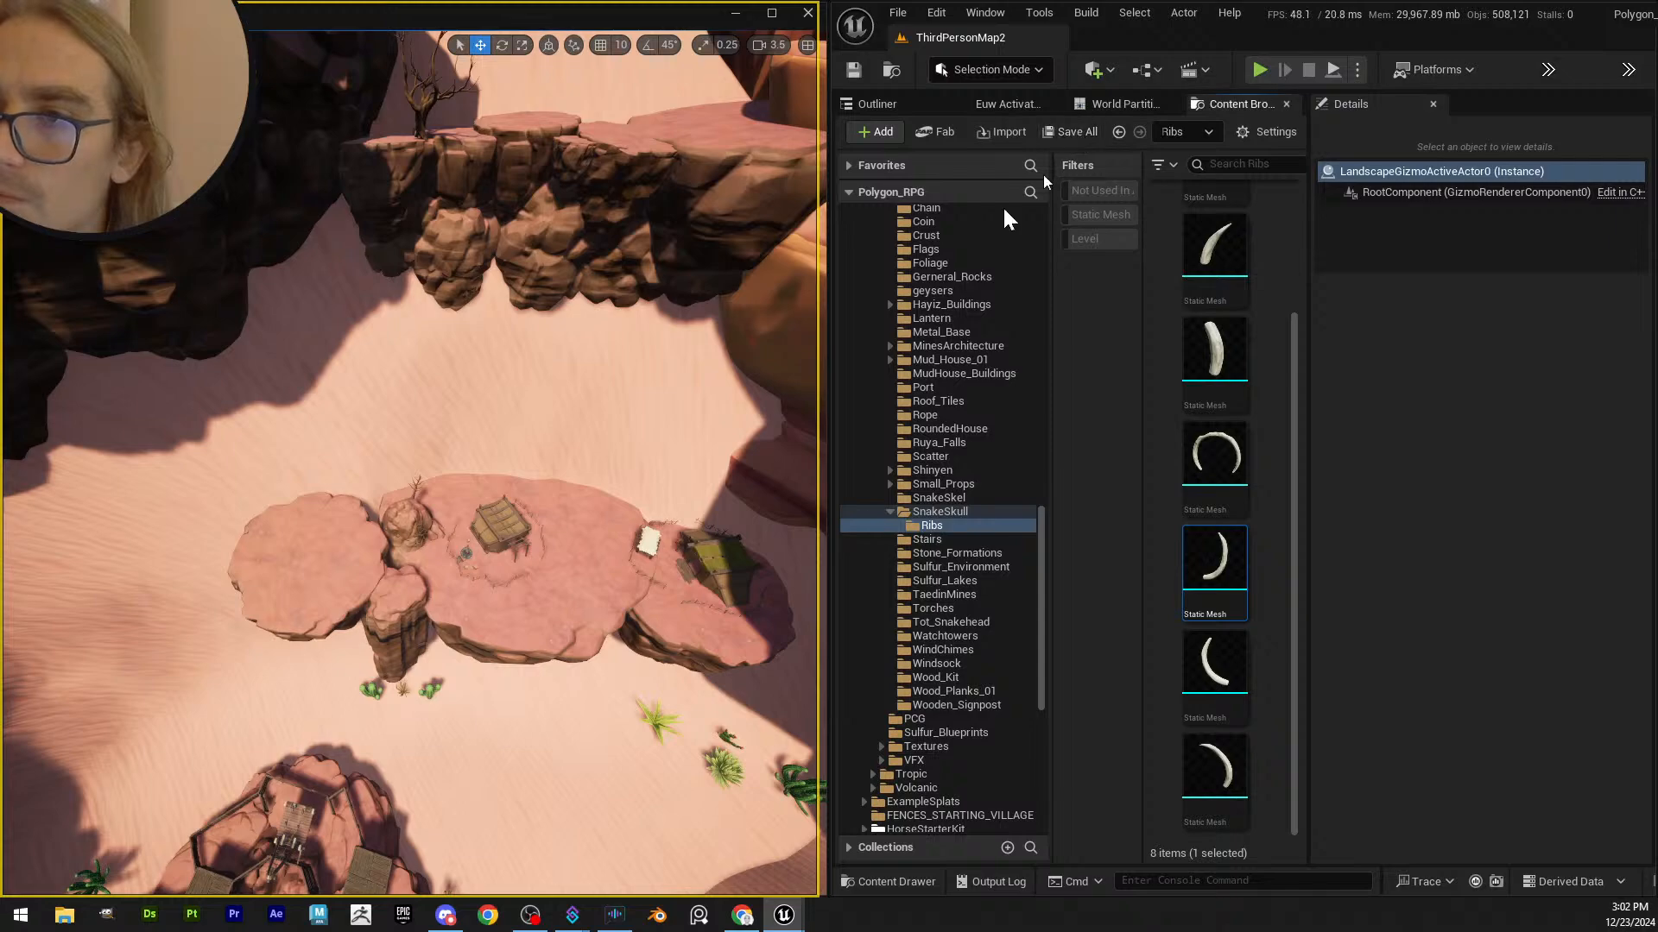
- Examine the rocks and landscape around the mine cave entrance
{"action": "key", "text": "s"}
{"action": "right_click_drag", "start_coordinate": [539, 452], "coordinate": [540, 451]}
{"action": "scroll", "coordinate": [540, 451], "scroll_direction": "down", "scroll_amount": 2}
{"action": "key", "text": "w"}
{"action": "right_click_drag", "start_coordinate": [569, 382], "coordinate": [570, 382]}
{"action": "scroll", "coordinate": [570, 382], "scroll_direction": "down", "scroll_amount": 1}
{"action": "right_click_drag", "start_coordinate": [480, 211], "coordinate": [452, 248]}
{"action": "left_click", "coordinate": [481, 211]}
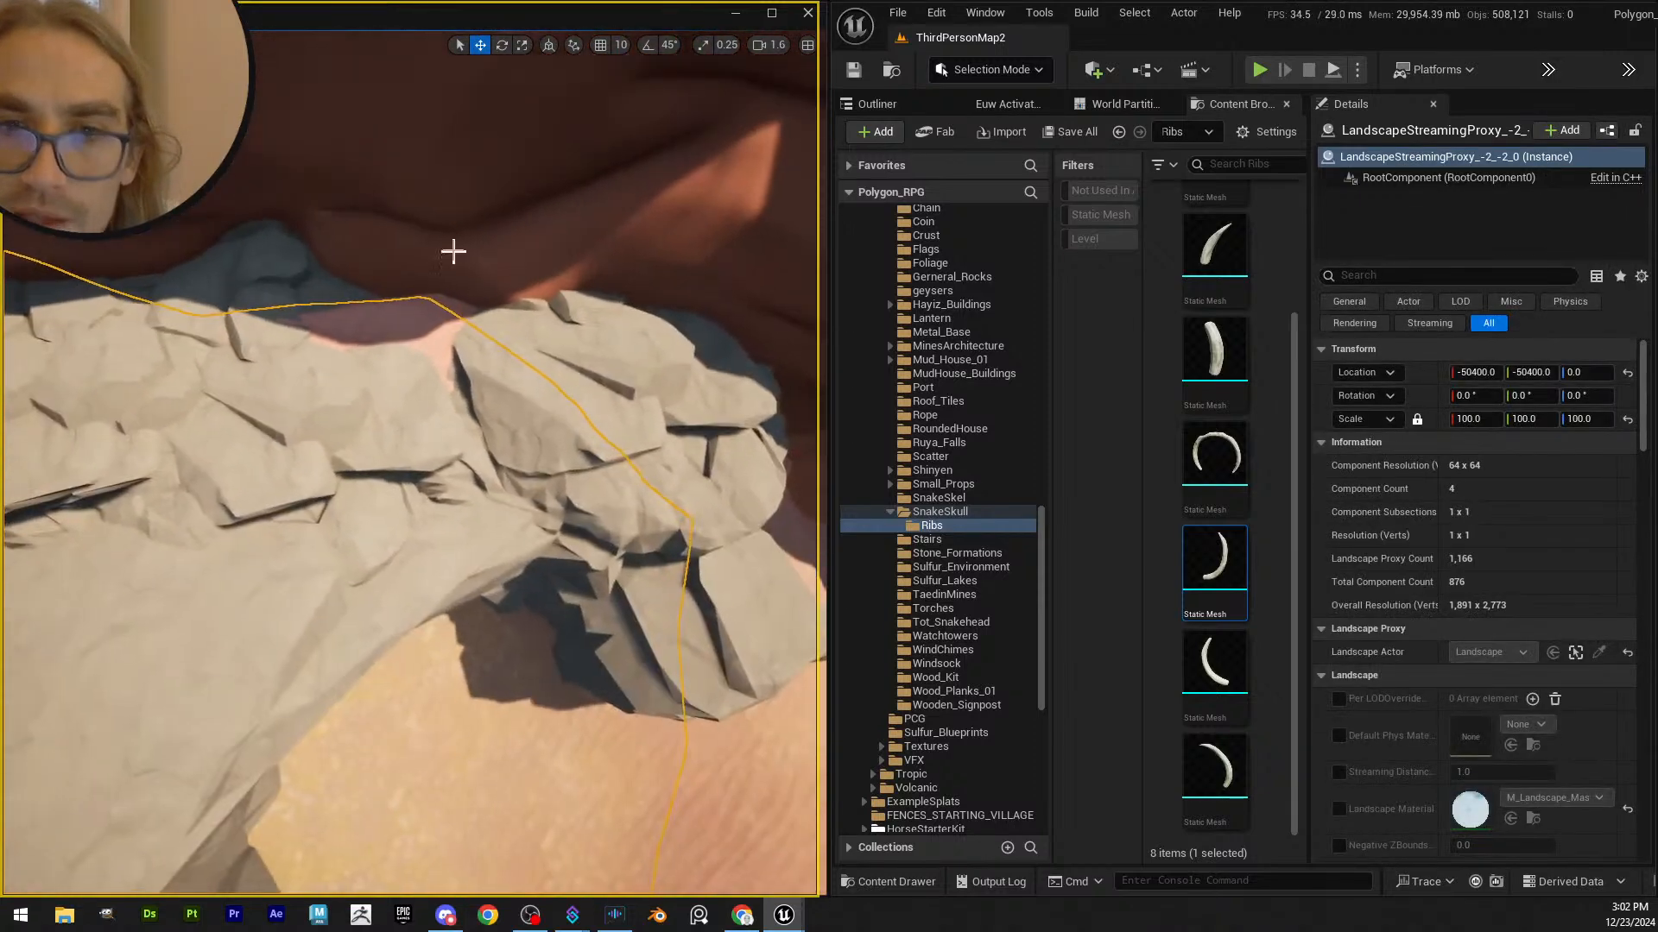
{"action": "left_click", "coordinate": [455, 382]}
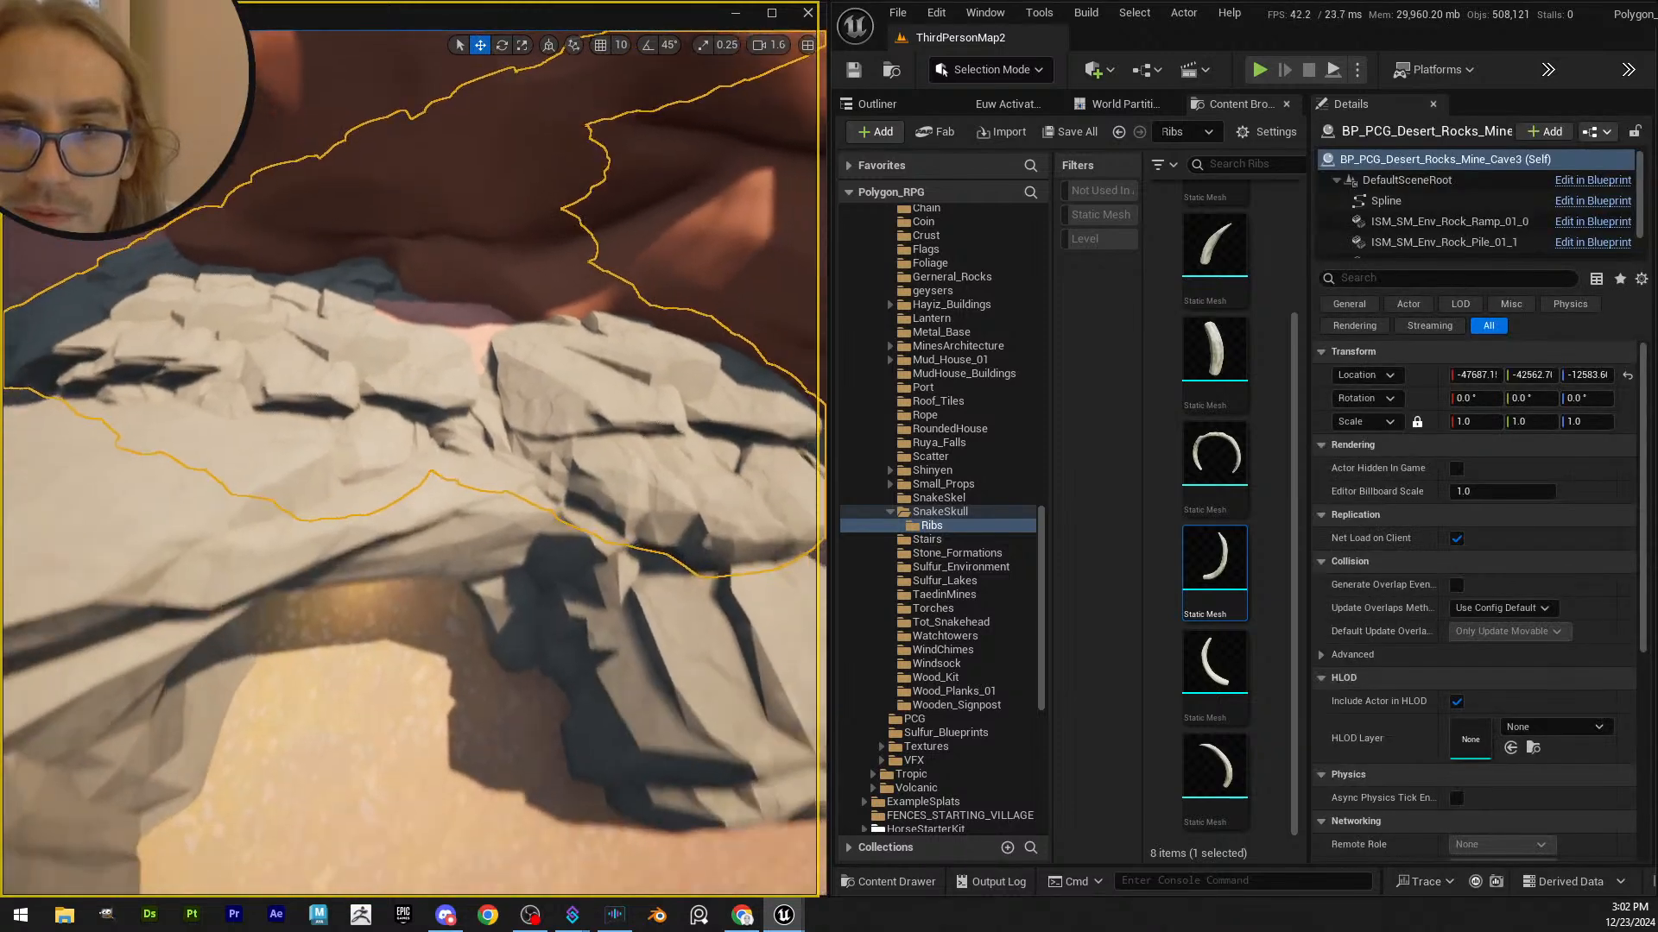
{"action": "key", "text": "Escape"}
{"action": "right_click_drag", "start_coordinate": [456, 381], "coordinate": [455, 381]}
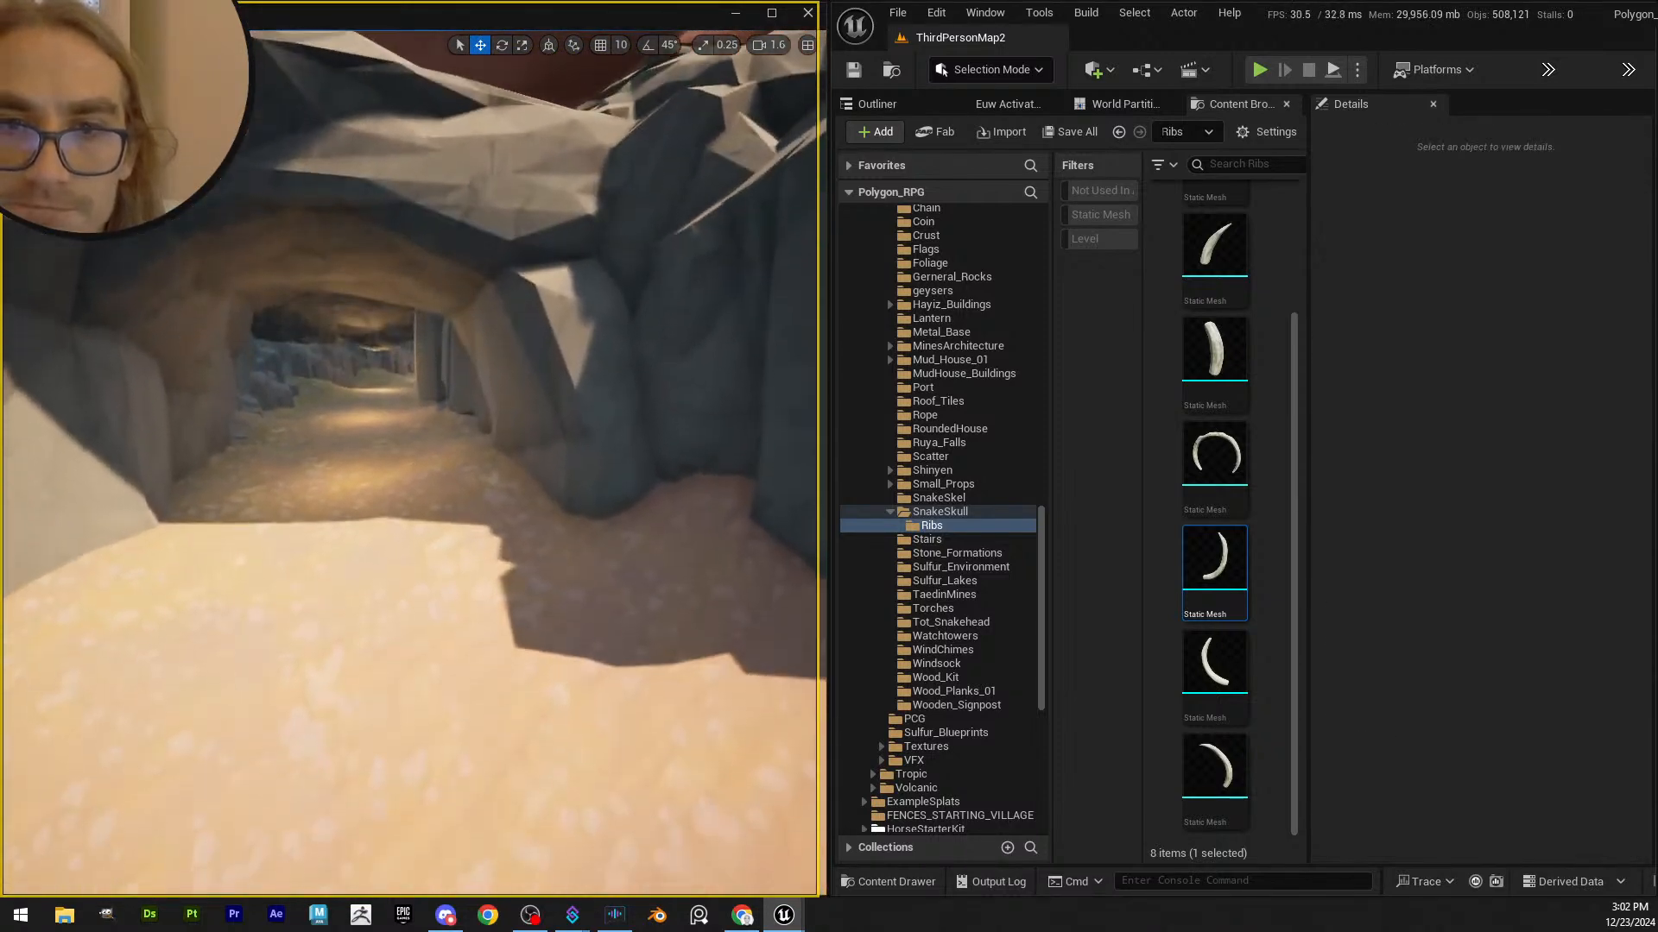
- Flatten the sand ridge and the shaded slope beside the small plank-covered rock platform with the Landscape Flatten tool
{"action": "right_click_drag", "start_coordinate": [411, 484], "coordinate": [242, 354]}
{"action": "right_click_drag", "start_coordinate": [334, 325], "coordinate": [453, 371]}
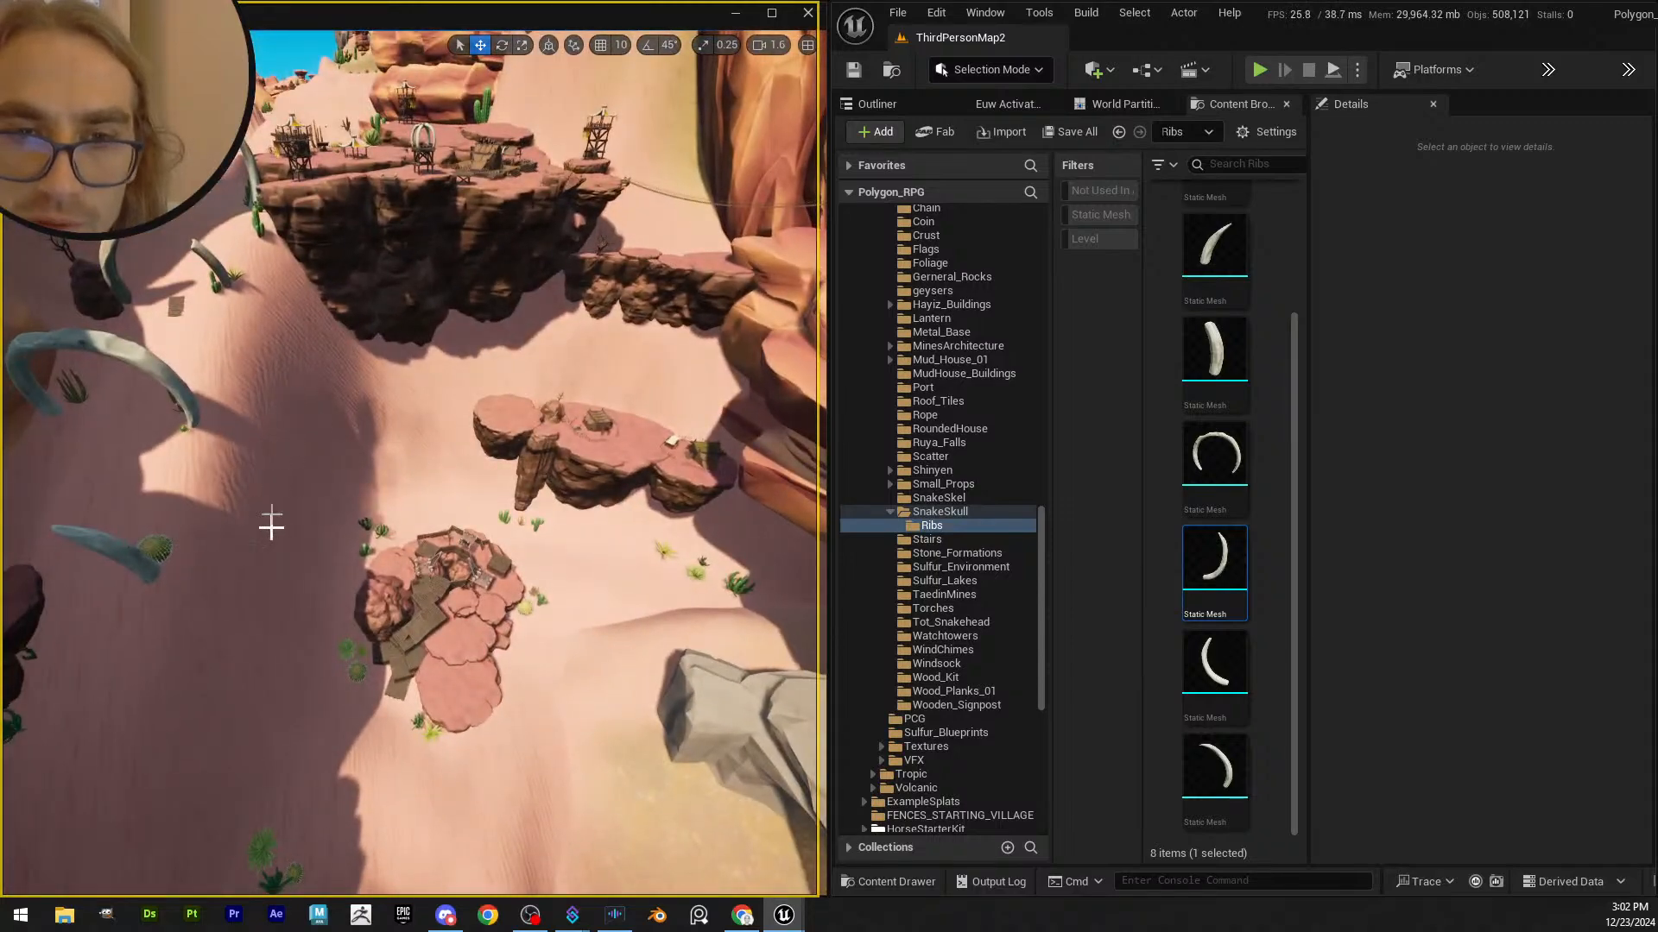
{"action": "right_click_drag", "start_coordinate": [303, 645], "coordinate": [491, 651]}
{"action": "scroll", "coordinate": [398, 548], "scroll_direction": "up", "scroll_amount": 5}
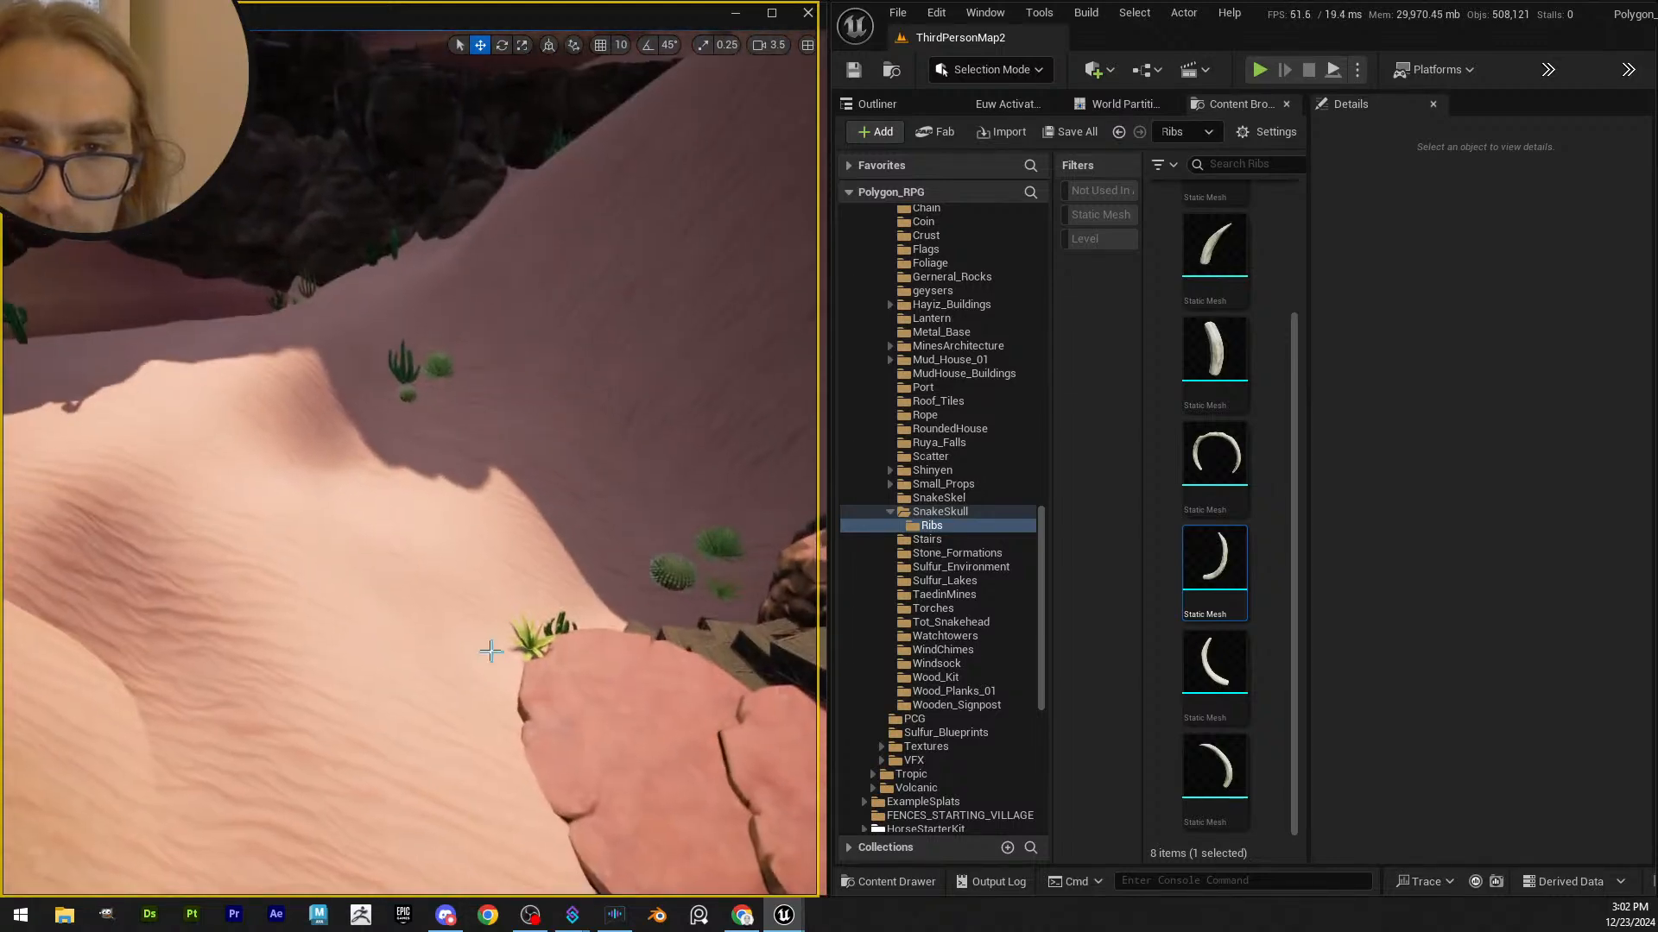
{"action": "left_click", "coordinate": [1021, 70]}
{"action": "left_click", "coordinate": [1024, 134]}
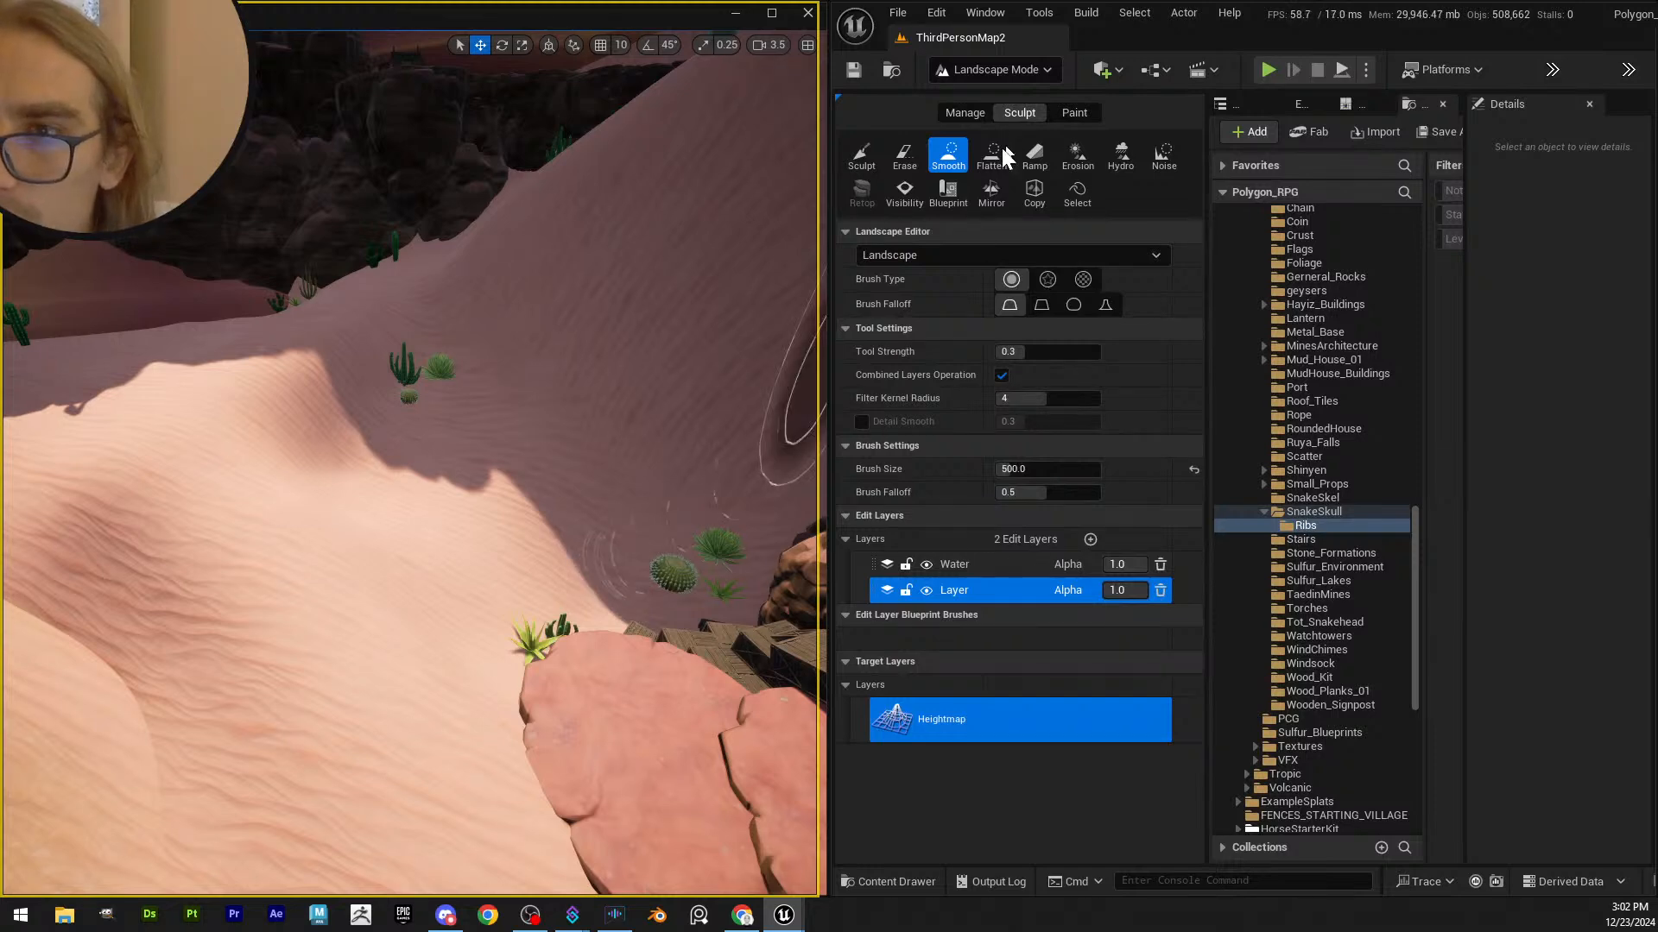
{"action": "left_click", "coordinate": [999, 160]}
{"action": "left_click_drag", "start_coordinate": [599, 573], "coordinate": [541, 595]}
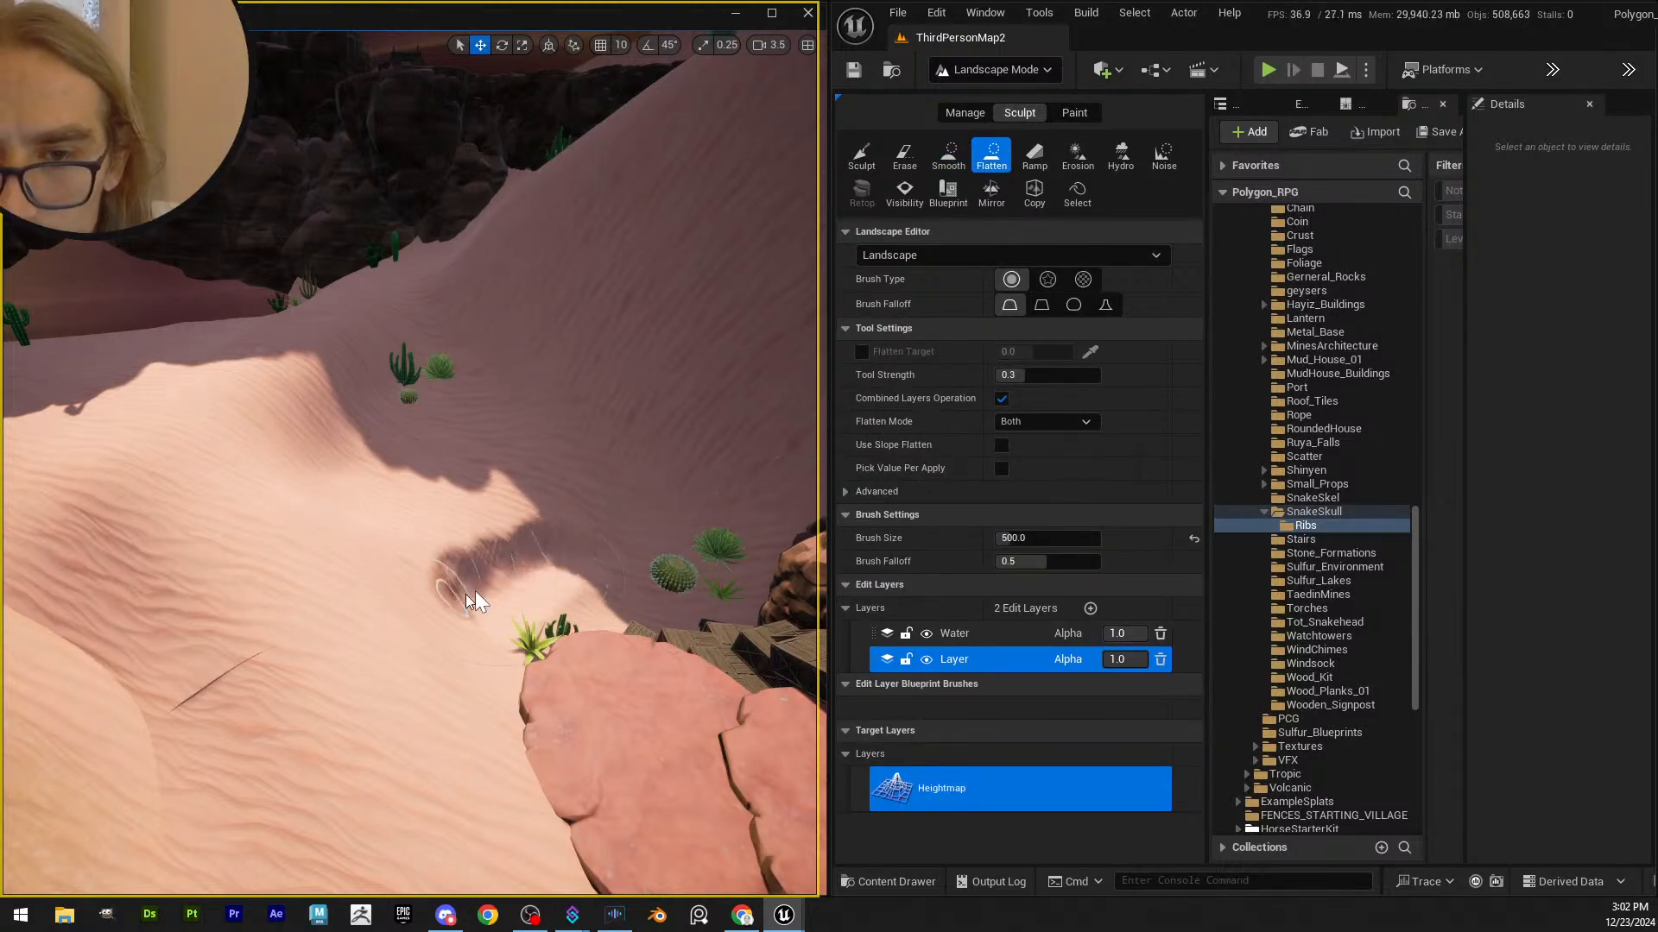
{"action": "mouse_move", "coordinate": [447, 547]}
{"action": "left_mouse_down"}
{"action": "mouse_move", "coordinate": [388, 481]}
{"action": "mouse_move", "coordinate": [537, 552]}
{"action": "left_mouse_up"}
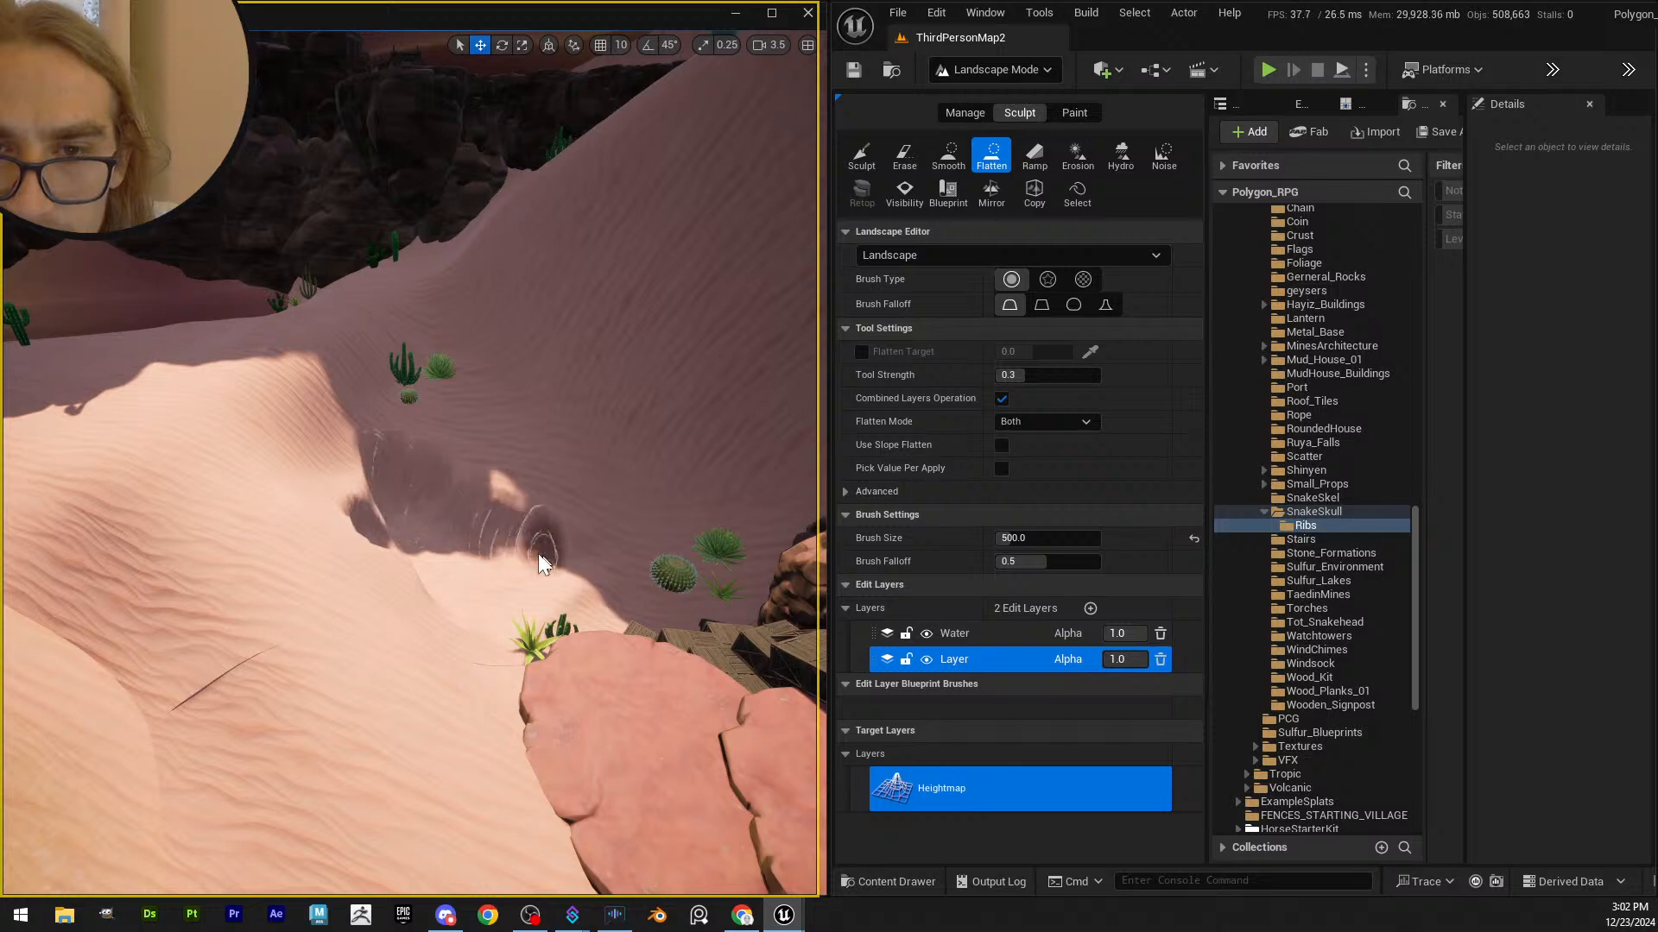
{"action": "left_click_drag", "start_coordinate": [376, 568], "coordinate": [440, 559]}
{"action": "right_click_drag", "start_coordinate": [440, 560], "coordinate": [432, 562]}
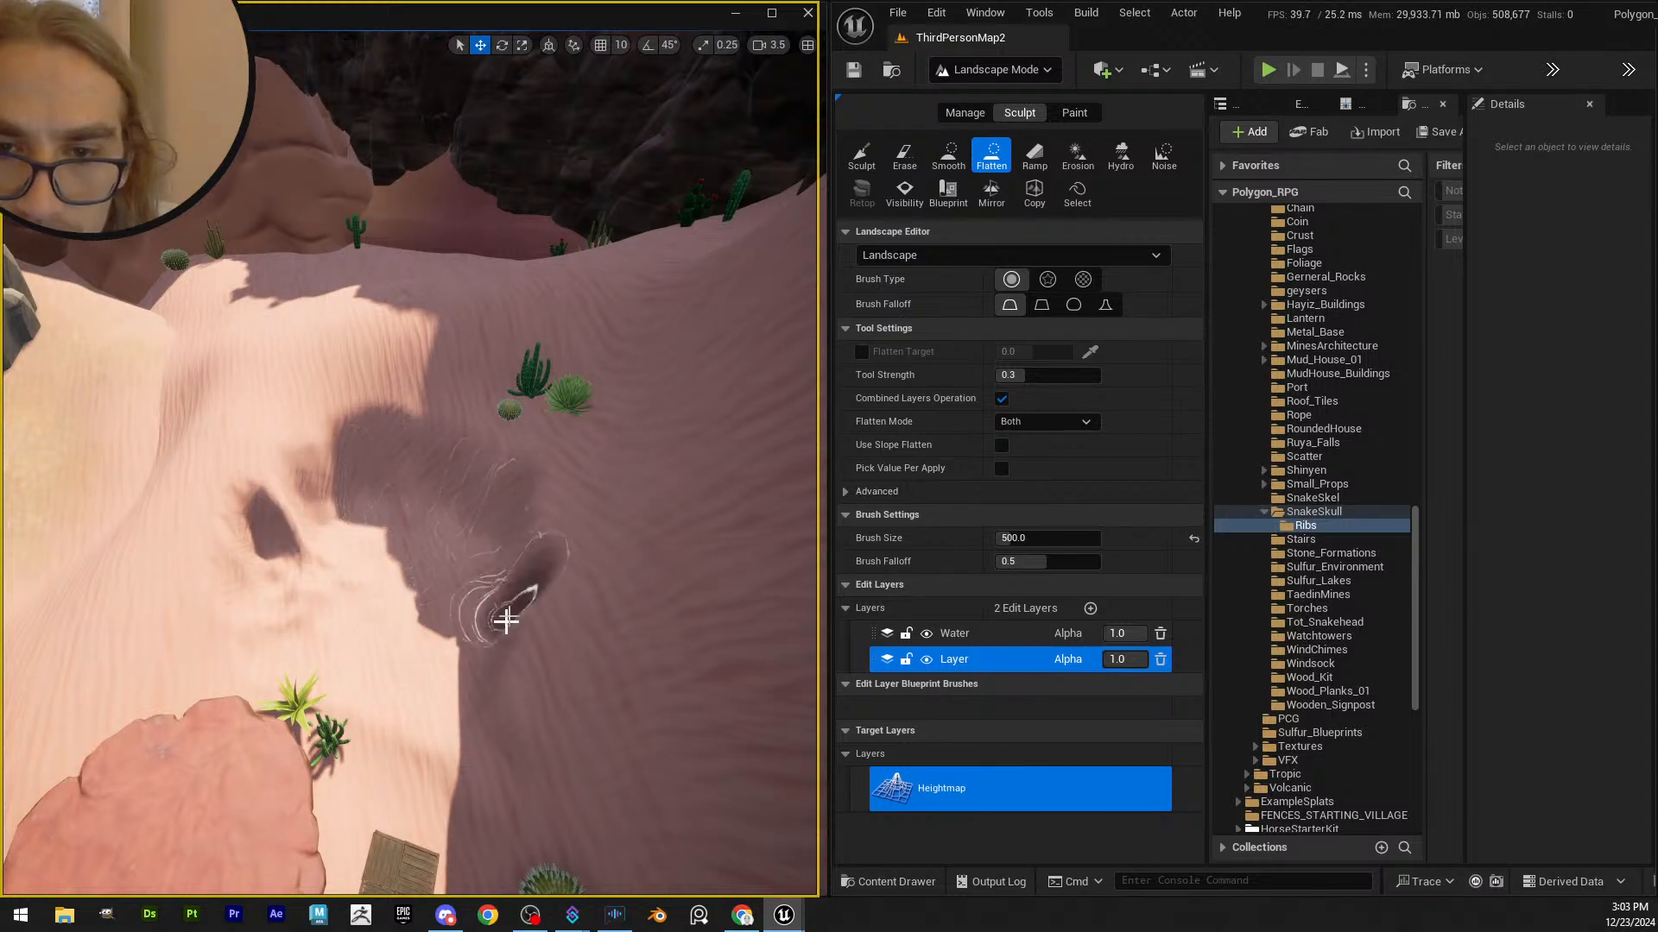
{"action": "mouse_move", "coordinate": [505, 619]}
{"action": "left_mouse_down"}
{"action": "mouse_move", "coordinate": [519, 666]}
{"action": "mouse_move", "coordinate": [488, 701]}
{"action": "left_mouse_up"}
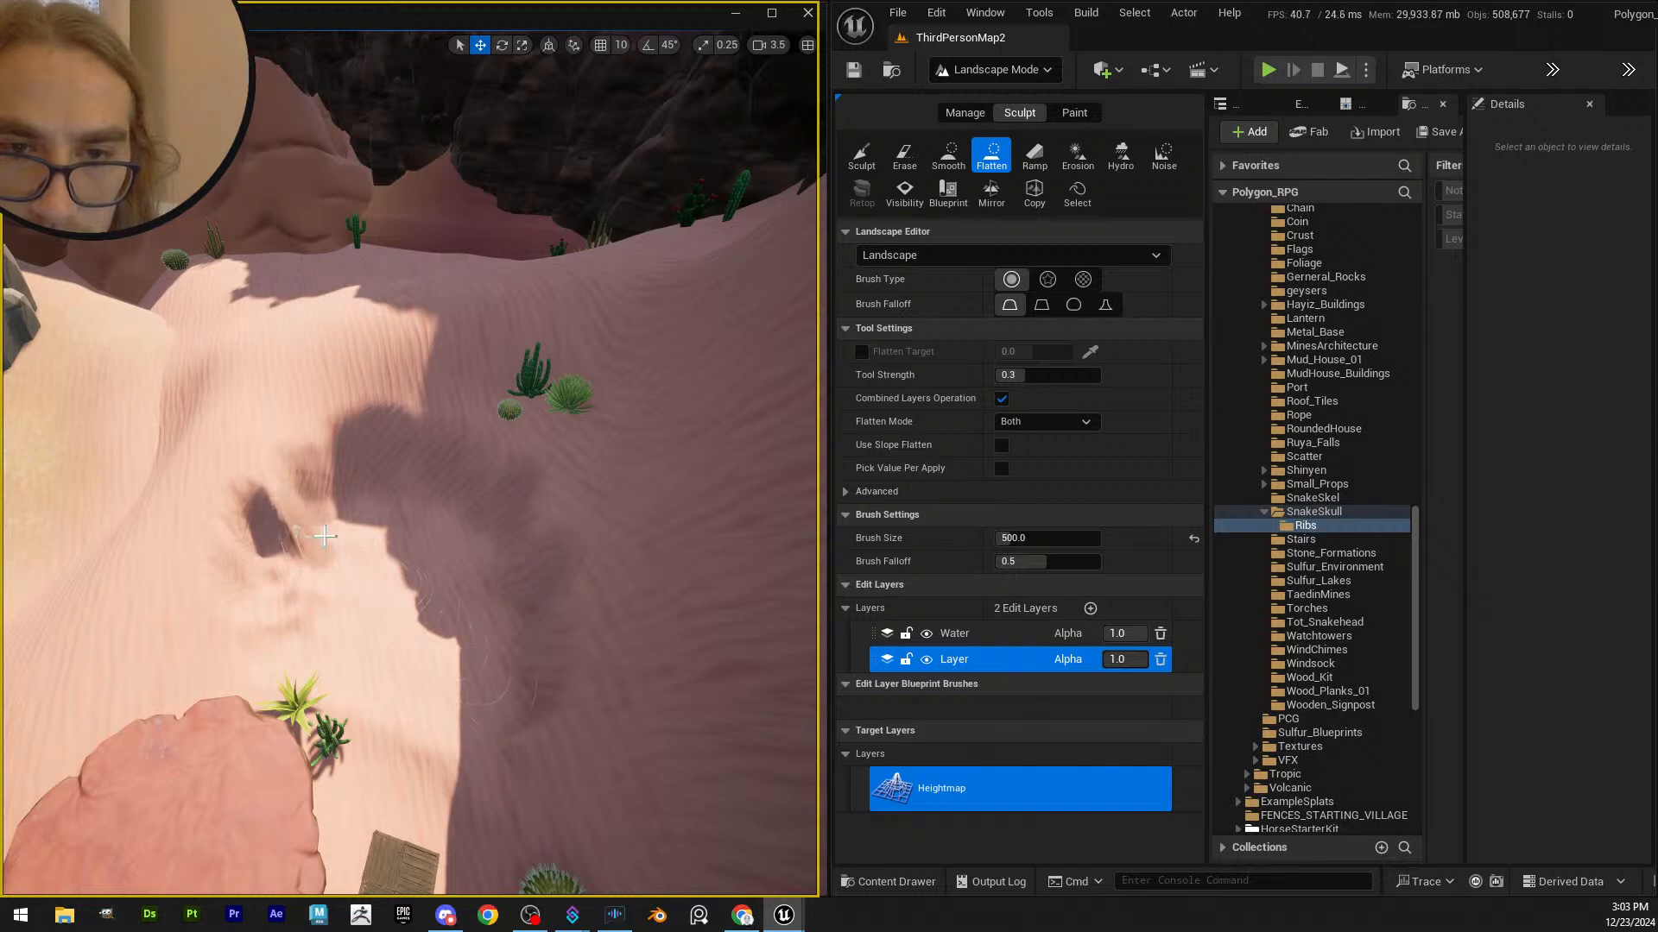
{"action": "right_click_drag", "start_coordinate": [469, 633], "coordinate": [469, 604]}
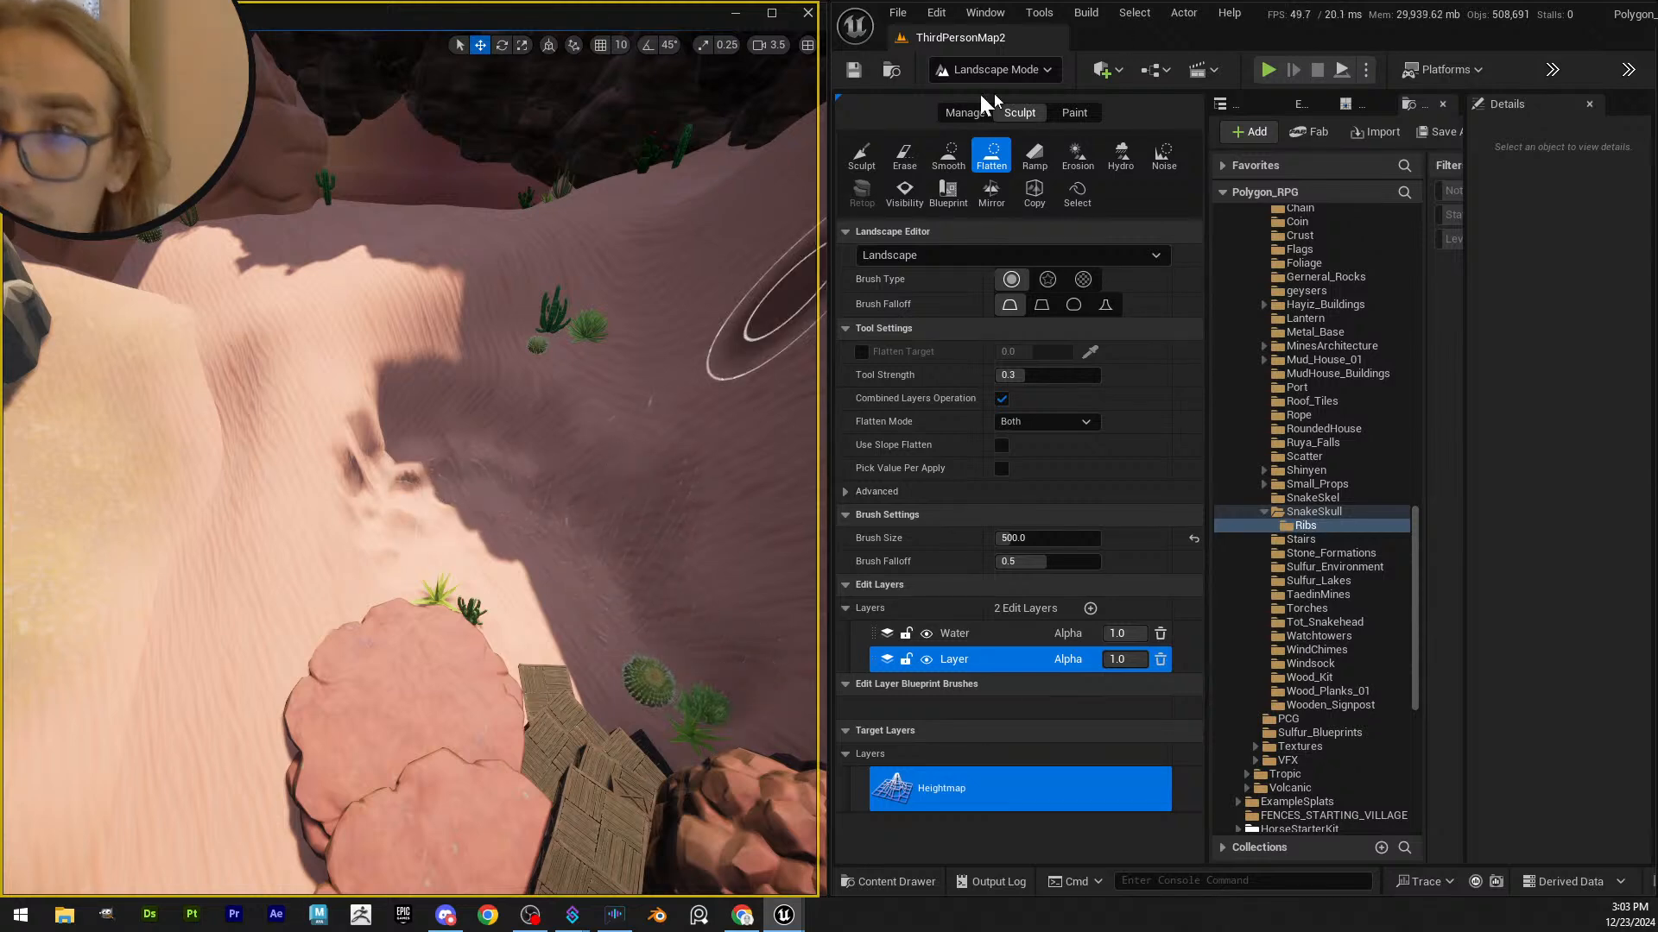
- Smooth the flattened sand beside the small rock platform, enlarging the Smooth brush from 500 to about 1298
{"action": "left_click", "coordinate": [948, 155]}
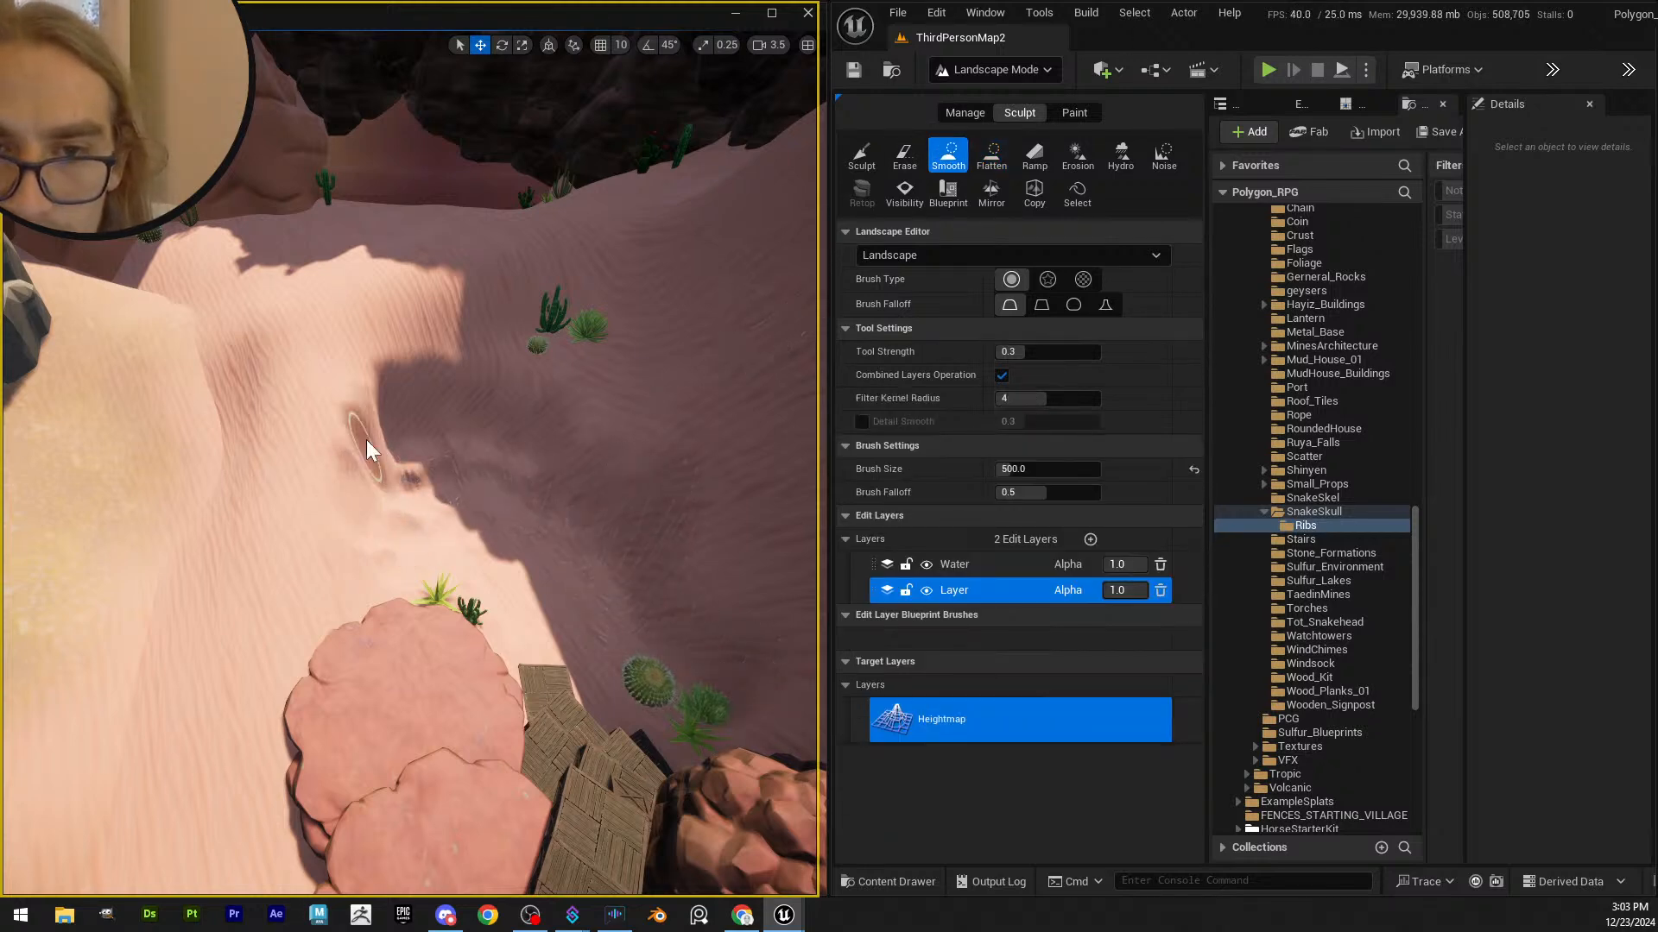
{"action": "mouse_move", "coordinate": [365, 470]}
{"action": "left_mouse_down"}
{"action": "mouse_move", "coordinate": [399, 436]}
{"action": "mouse_move", "coordinate": [386, 422]}
{"action": "mouse_move", "coordinate": [408, 451]}
{"action": "left_mouse_up"}
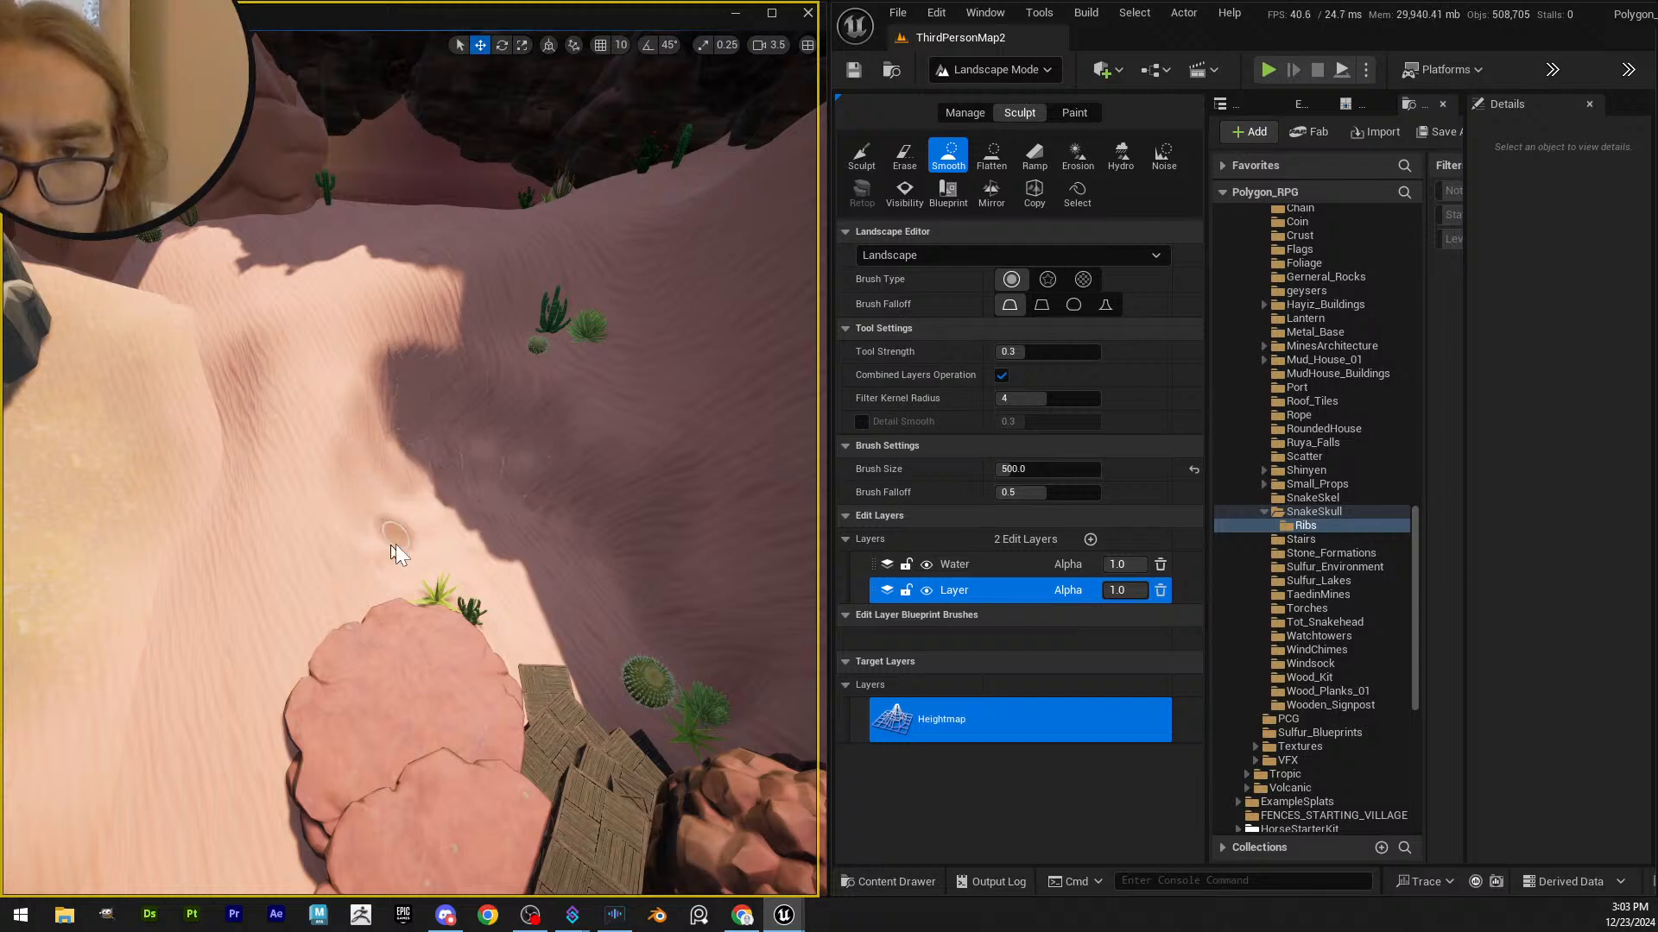
{"action": "left_click_drag", "start_coordinate": [1047, 468], "coordinate": [1192, 469]}
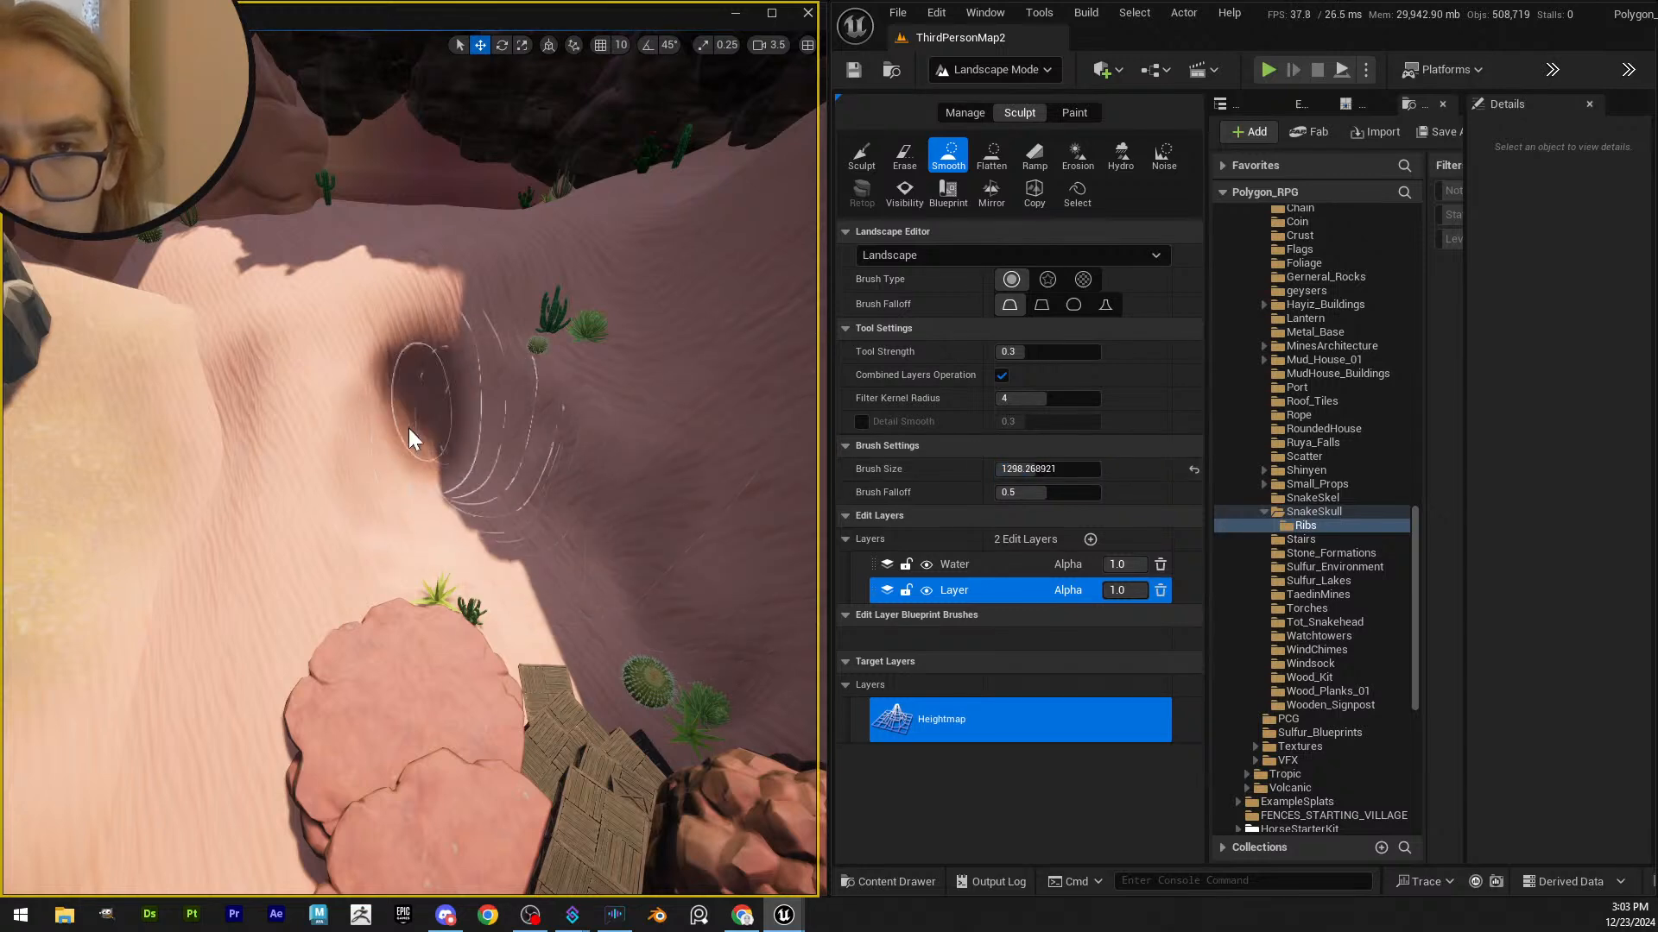
{"action": "mouse_move", "coordinate": [408, 429]}
{"action": "left_mouse_down"}
{"action": "mouse_move", "coordinate": [618, 500]}
{"action": "mouse_move", "coordinate": [521, 518]}
{"action": "mouse_move", "coordinate": [592, 607]}
{"action": "mouse_move", "coordinate": [370, 325]}
{"action": "left_mouse_up"}
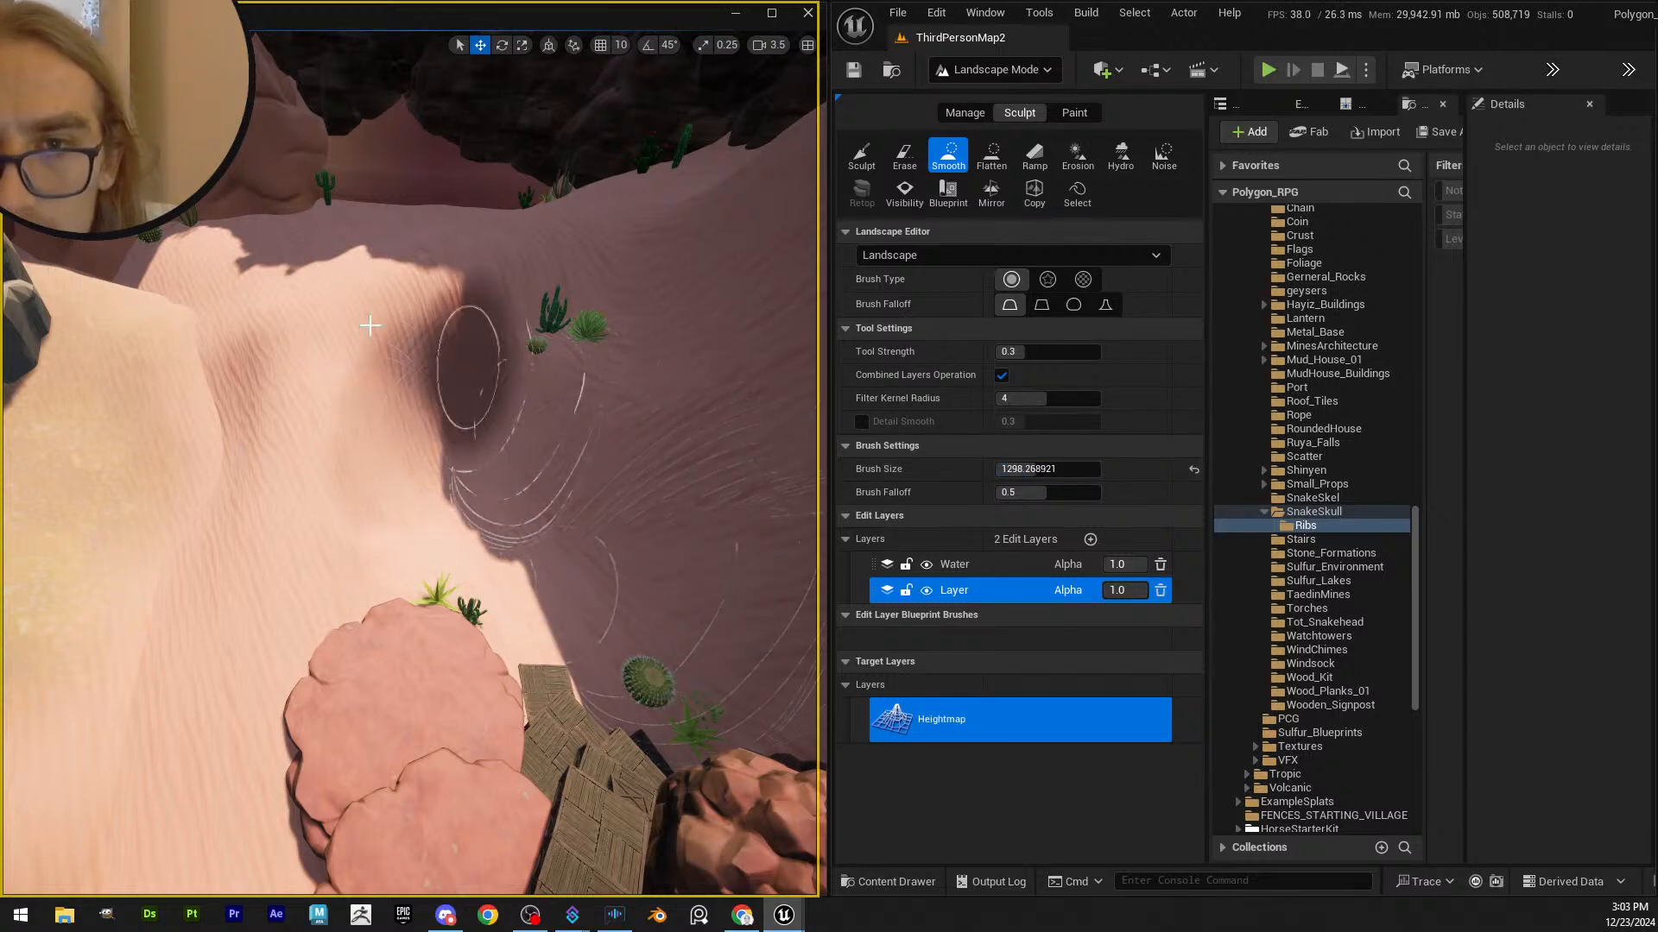
{"action": "right_click_drag", "start_coordinate": [371, 325], "coordinate": [518, 518]}
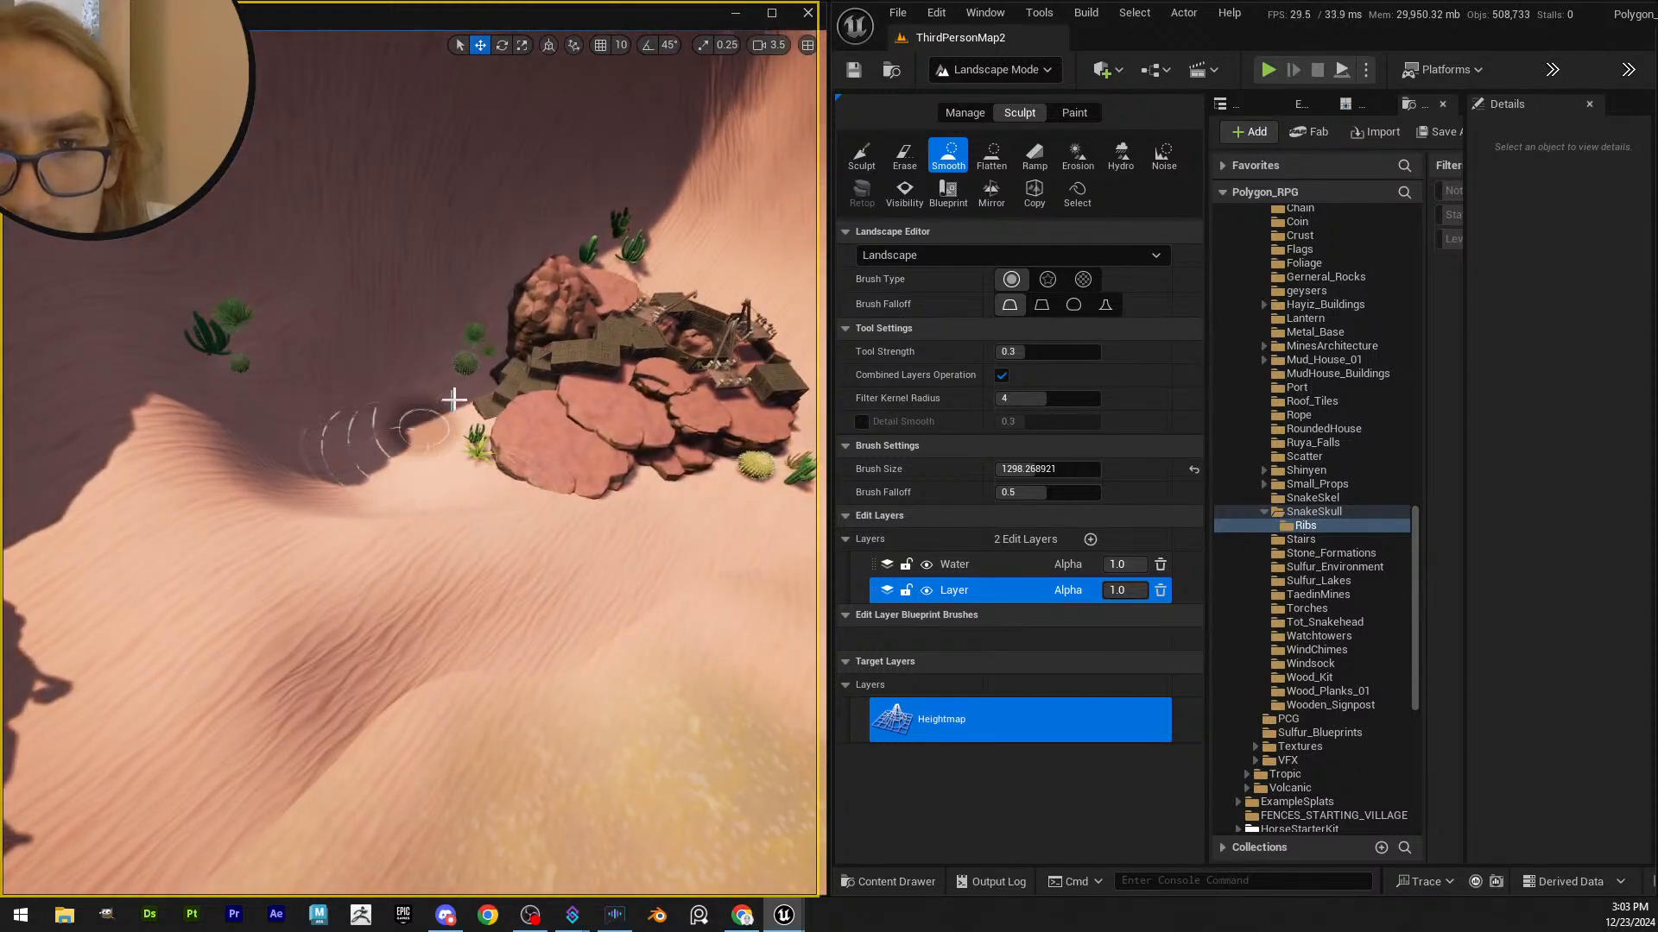
{"action": "mouse_move", "coordinate": [453, 399]}
{"action": "left_mouse_down"}
{"action": "mouse_move", "coordinate": [359, 429]}
{"action": "mouse_move", "coordinate": [423, 399]}
{"action": "left_mouse_up"}
- Smooth the sand dip in front of the small rock platform and the dune slope behind it
{"action": "mouse_move", "coordinate": [423, 399]}
{"action": "right_mouse_down"}
{"action": "mouse_move", "coordinate": [333, 470]}
{"action": "mouse_move", "coordinate": [368, 602]}
{"action": "right_mouse_up"}
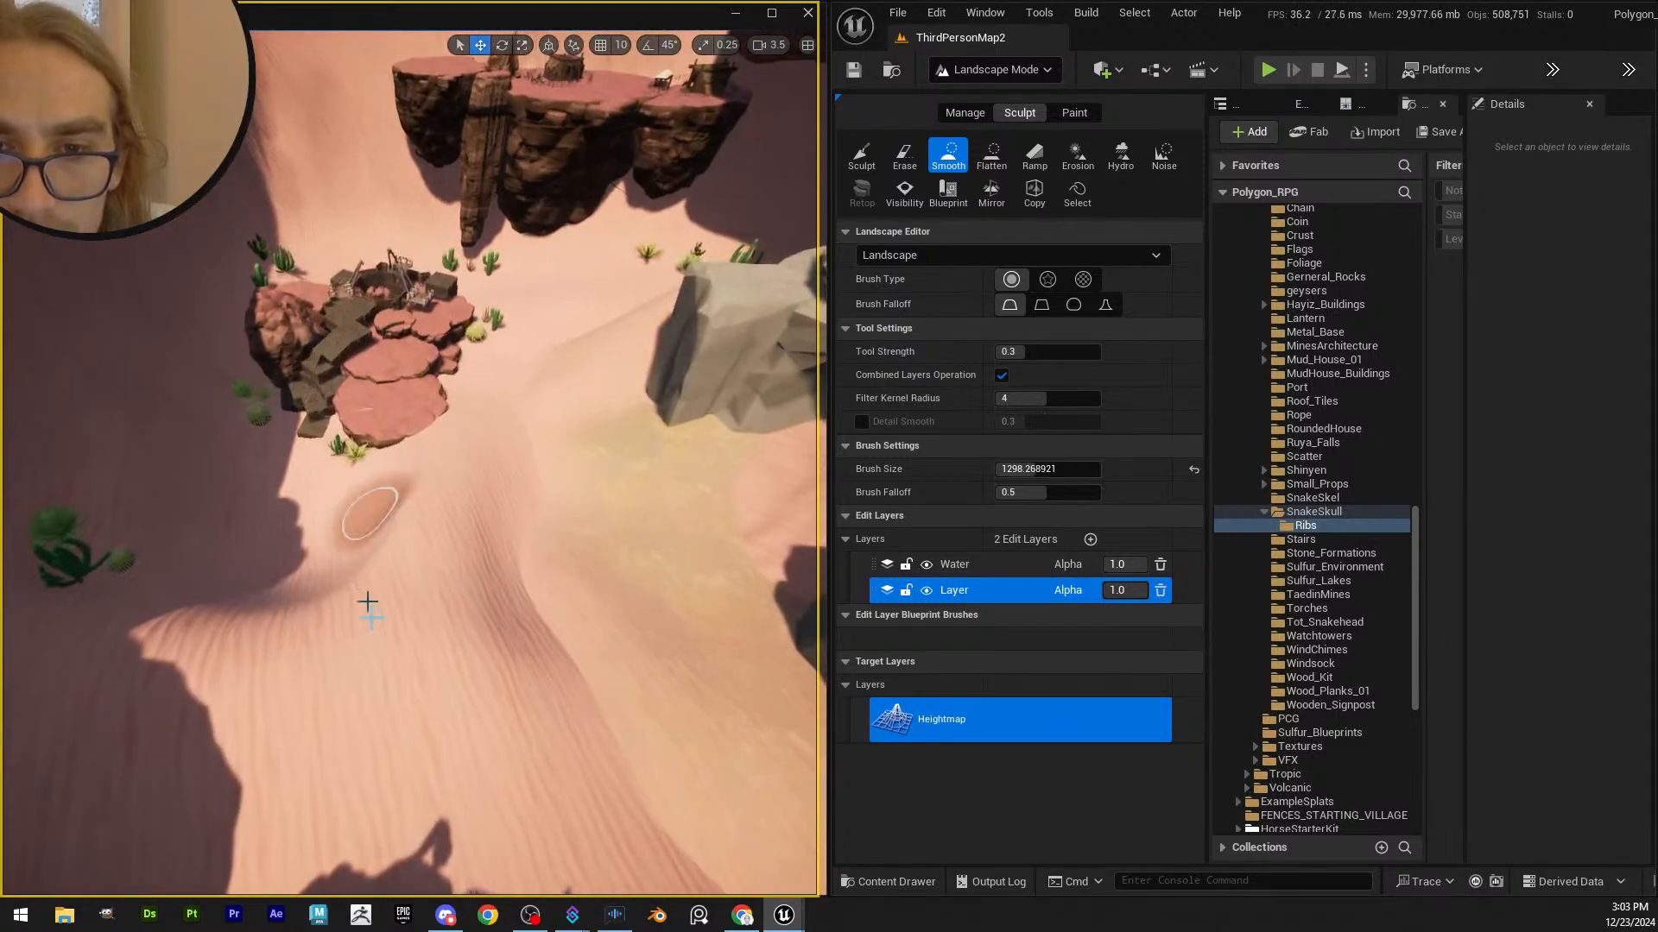
{"action": "mouse_move", "coordinate": [368, 602]}
{"action": "left_mouse_down"}
{"action": "mouse_move", "coordinate": [423, 573]}
{"action": "mouse_move", "coordinate": [419, 518]}
{"action": "left_mouse_up"}
{"action": "right_click_drag", "start_coordinate": [419, 518], "coordinate": [345, 525]}
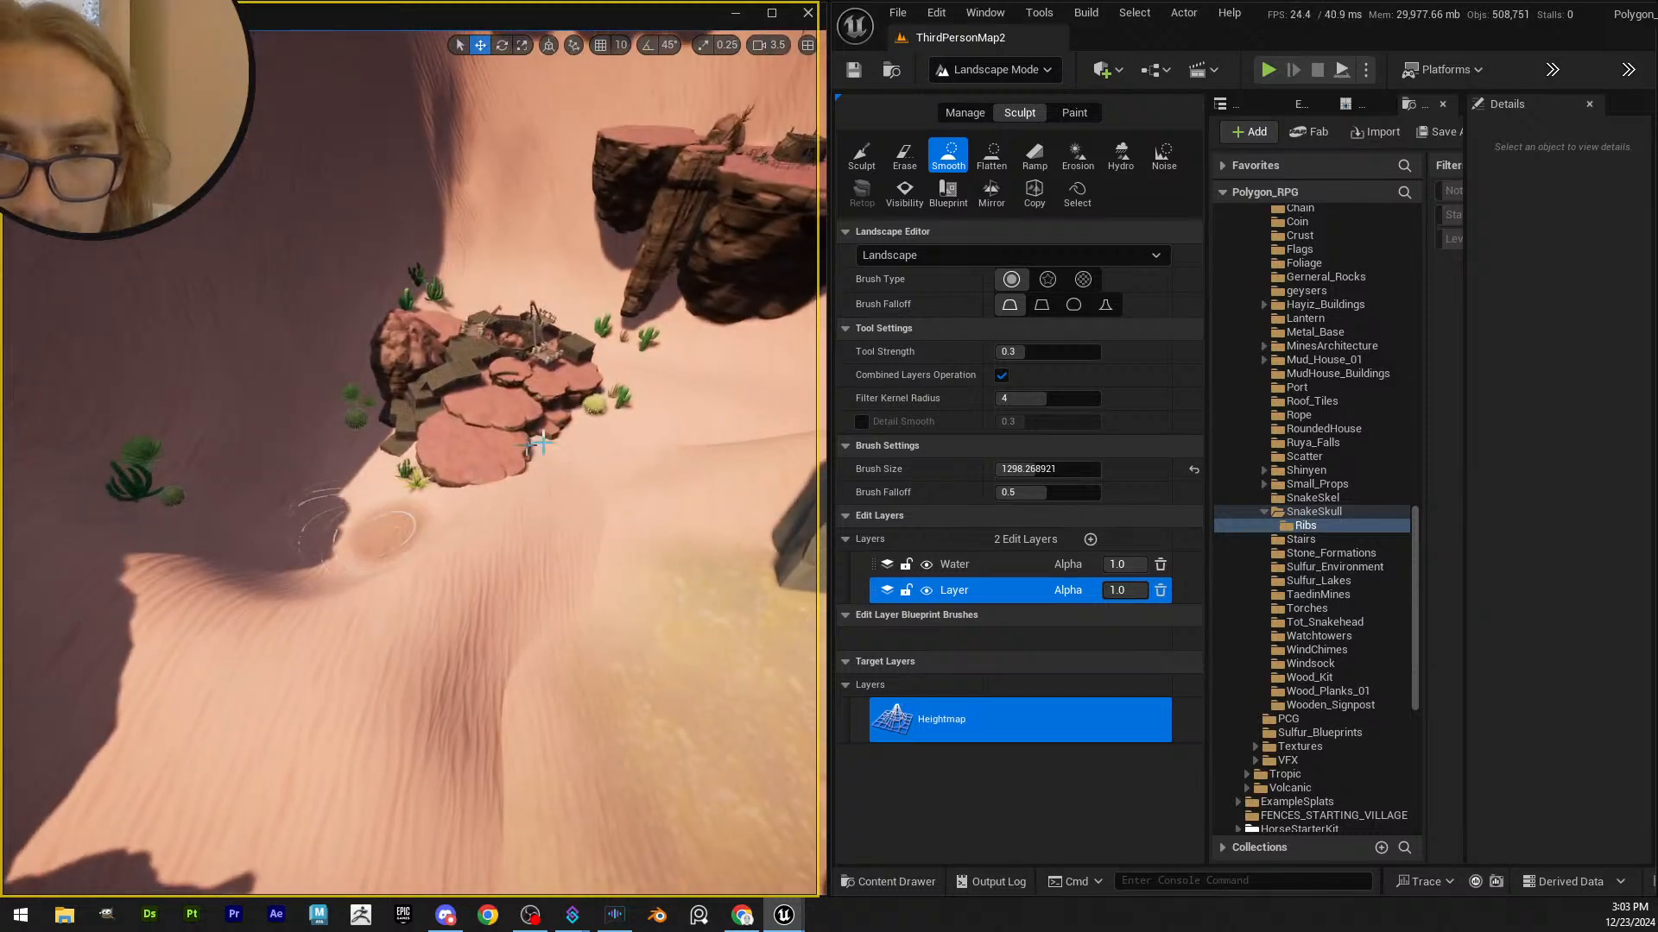
{"action": "right_click_drag", "start_coordinate": [627, 437], "coordinate": [525, 447]}
{"action": "left_click_drag", "start_coordinate": [525, 447], "coordinate": [510, 406]}
{"action": "right_click_drag", "start_coordinate": [510, 406], "coordinate": [493, 418]}
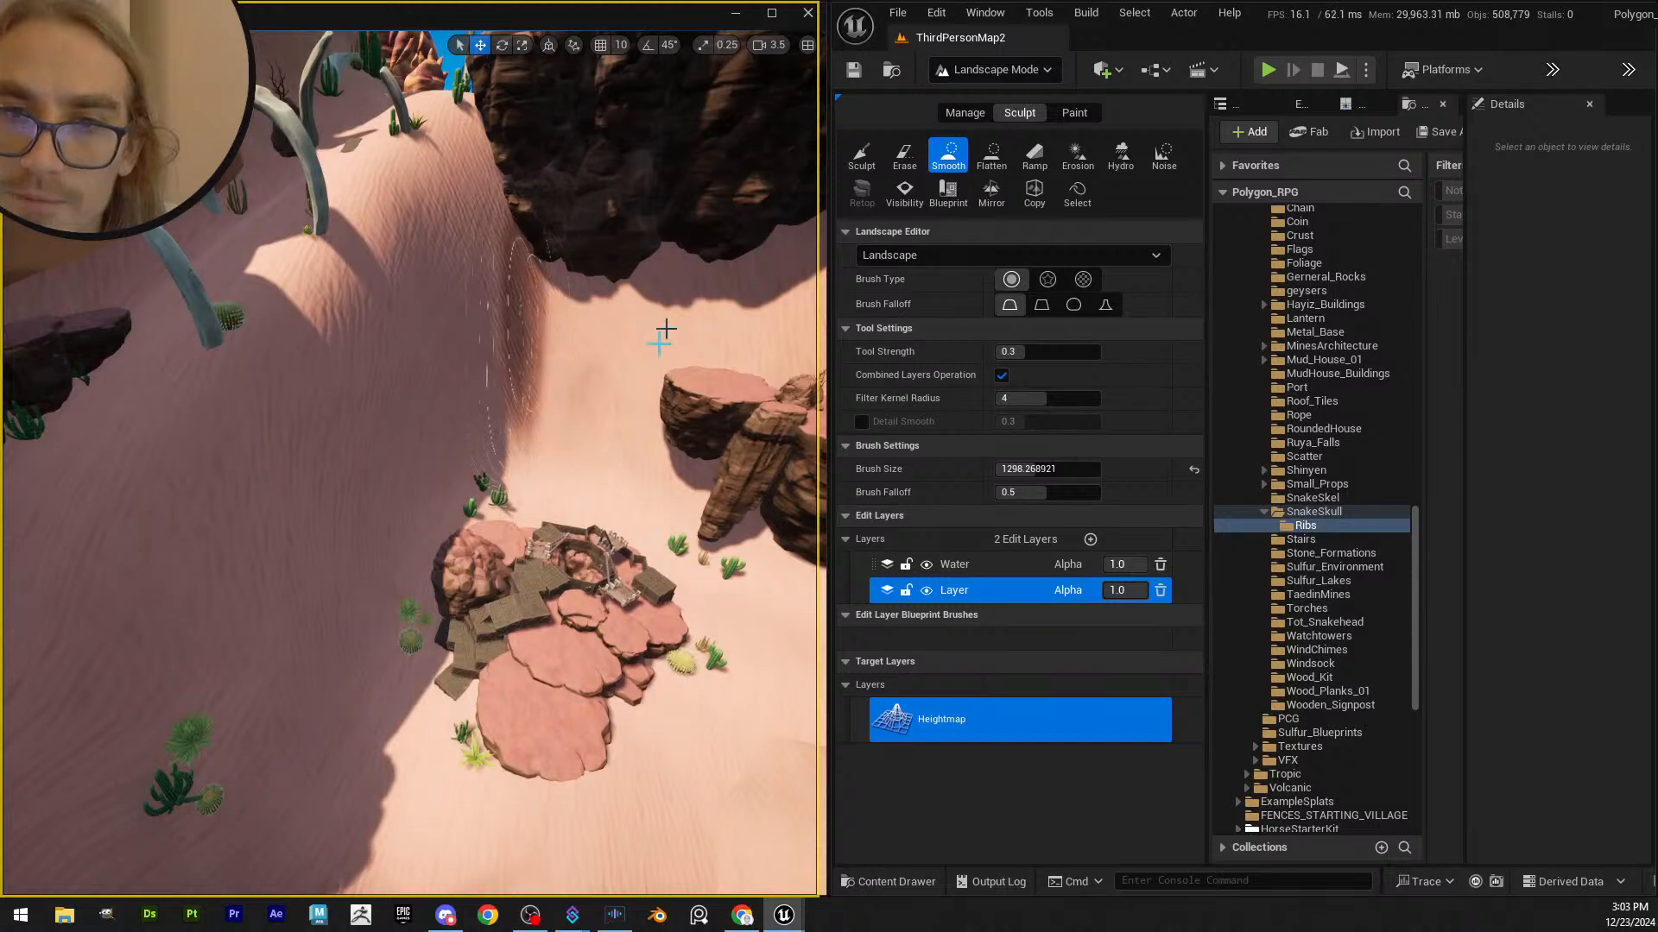
- Return to Selection Mode and rebuild the landscape's Nanite meshes
{"action": "right_click_drag", "start_coordinate": [666, 329], "coordinate": [568, 360]}
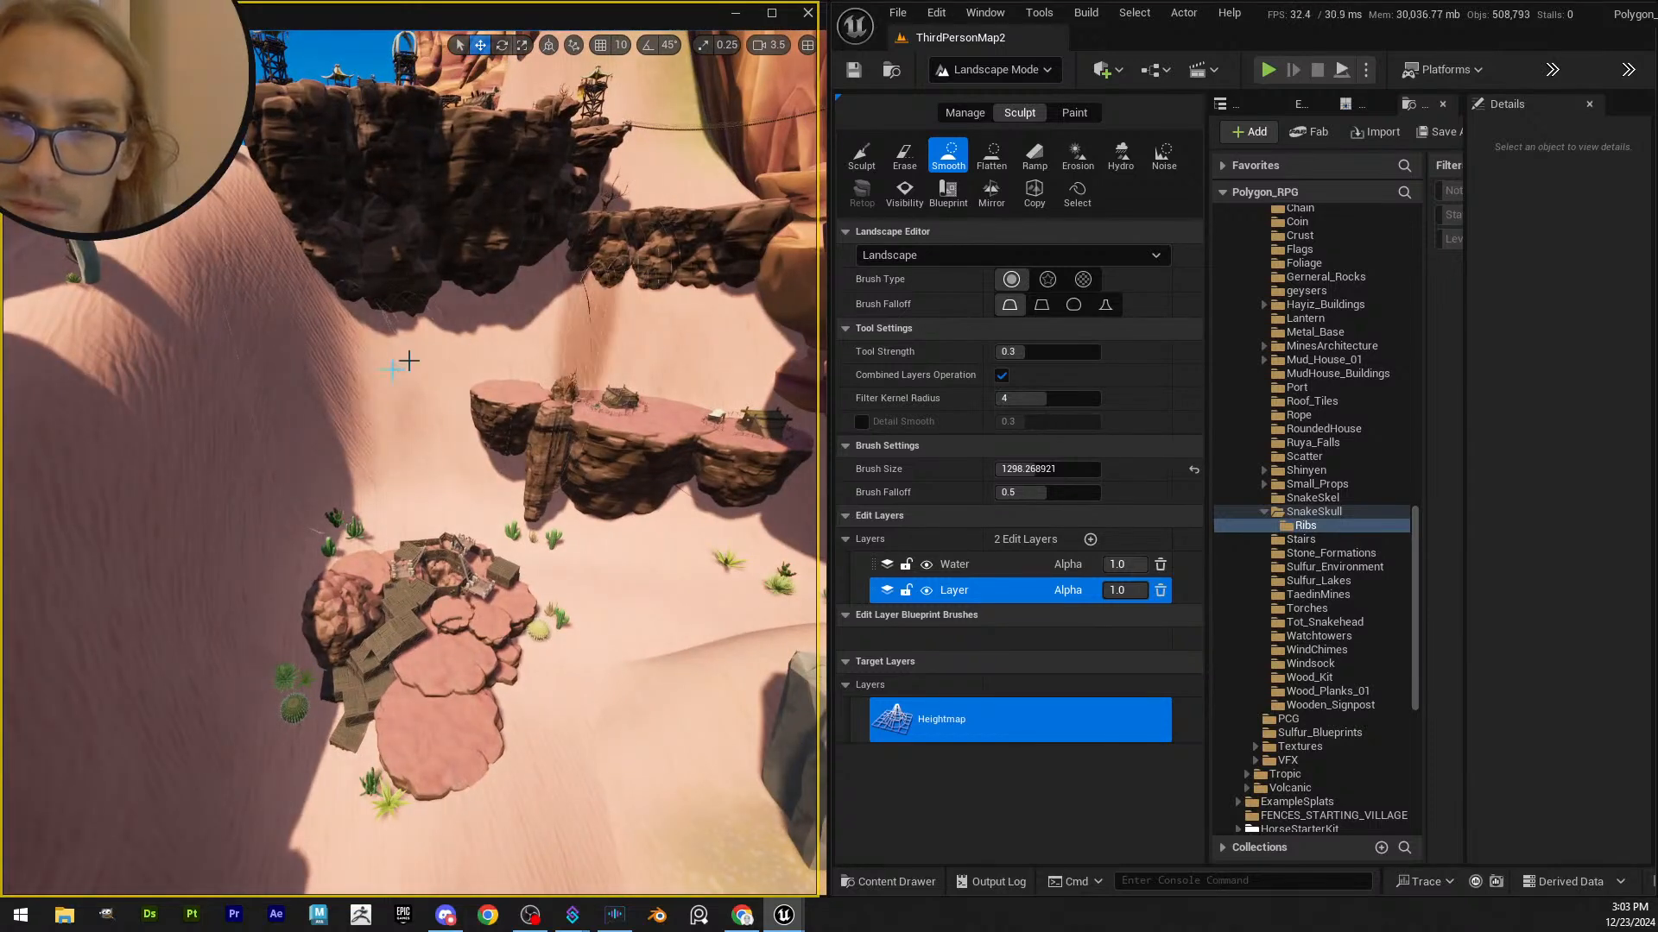
{"action": "right_click_drag", "start_coordinate": [344, 470], "coordinate": [467, 464]}
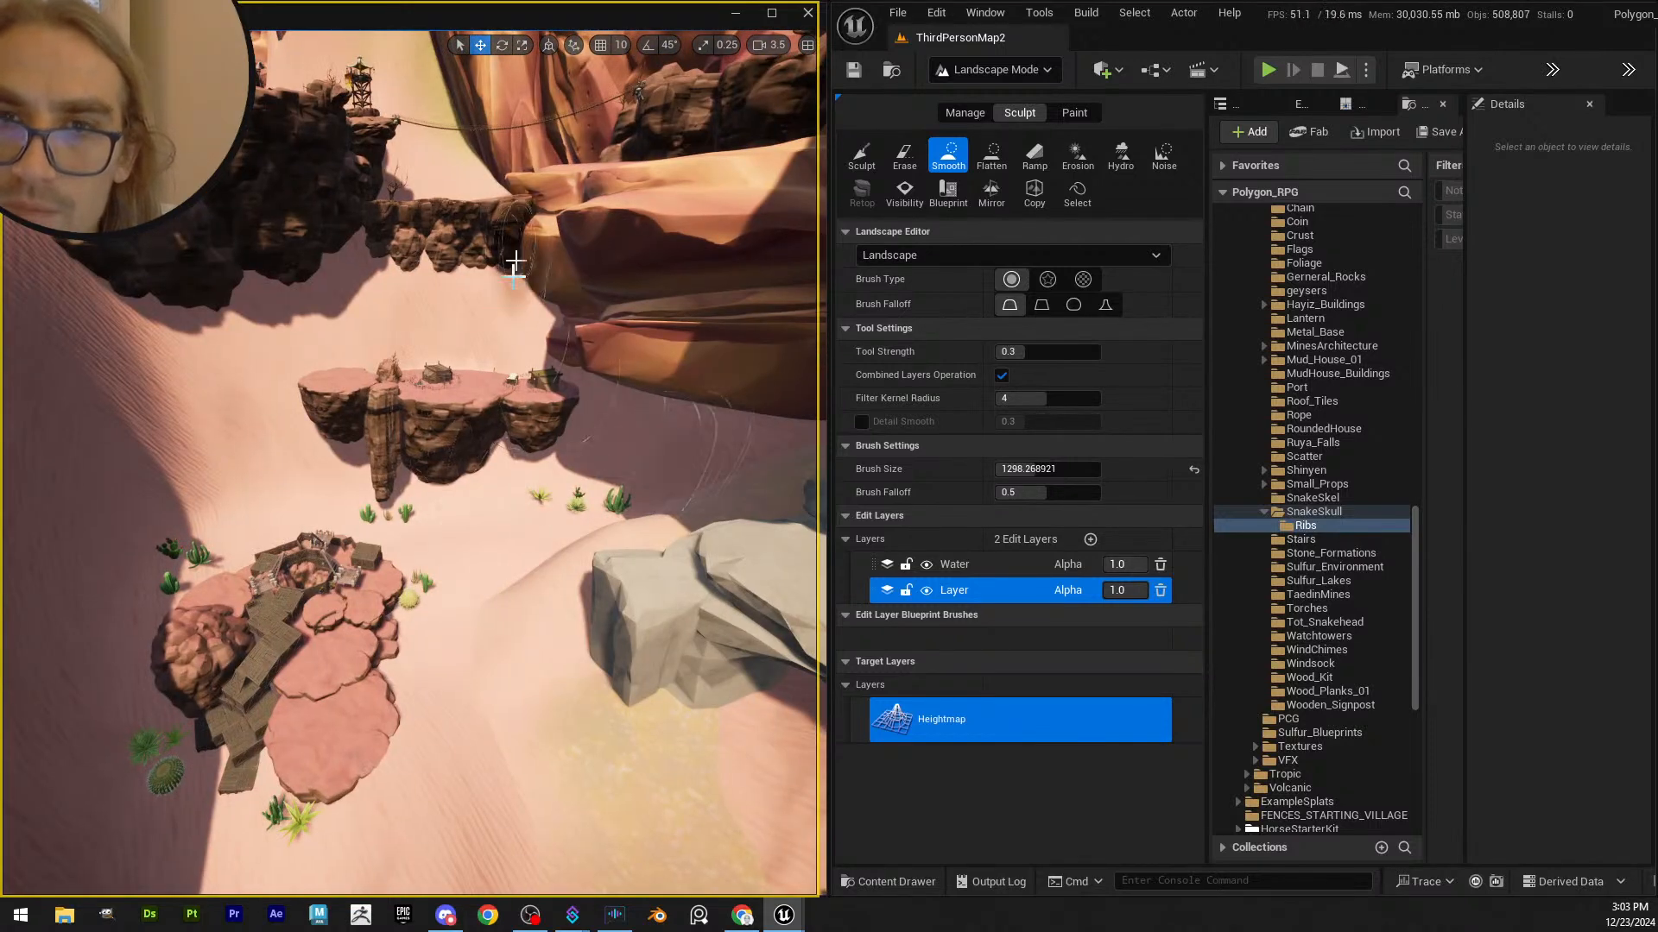
{"action": "right_click_drag", "start_coordinate": [515, 261], "coordinate": [448, 272]}
{"action": "scroll", "coordinate": [380, 298], "scroll_direction": "down", "scroll_amount": 2}
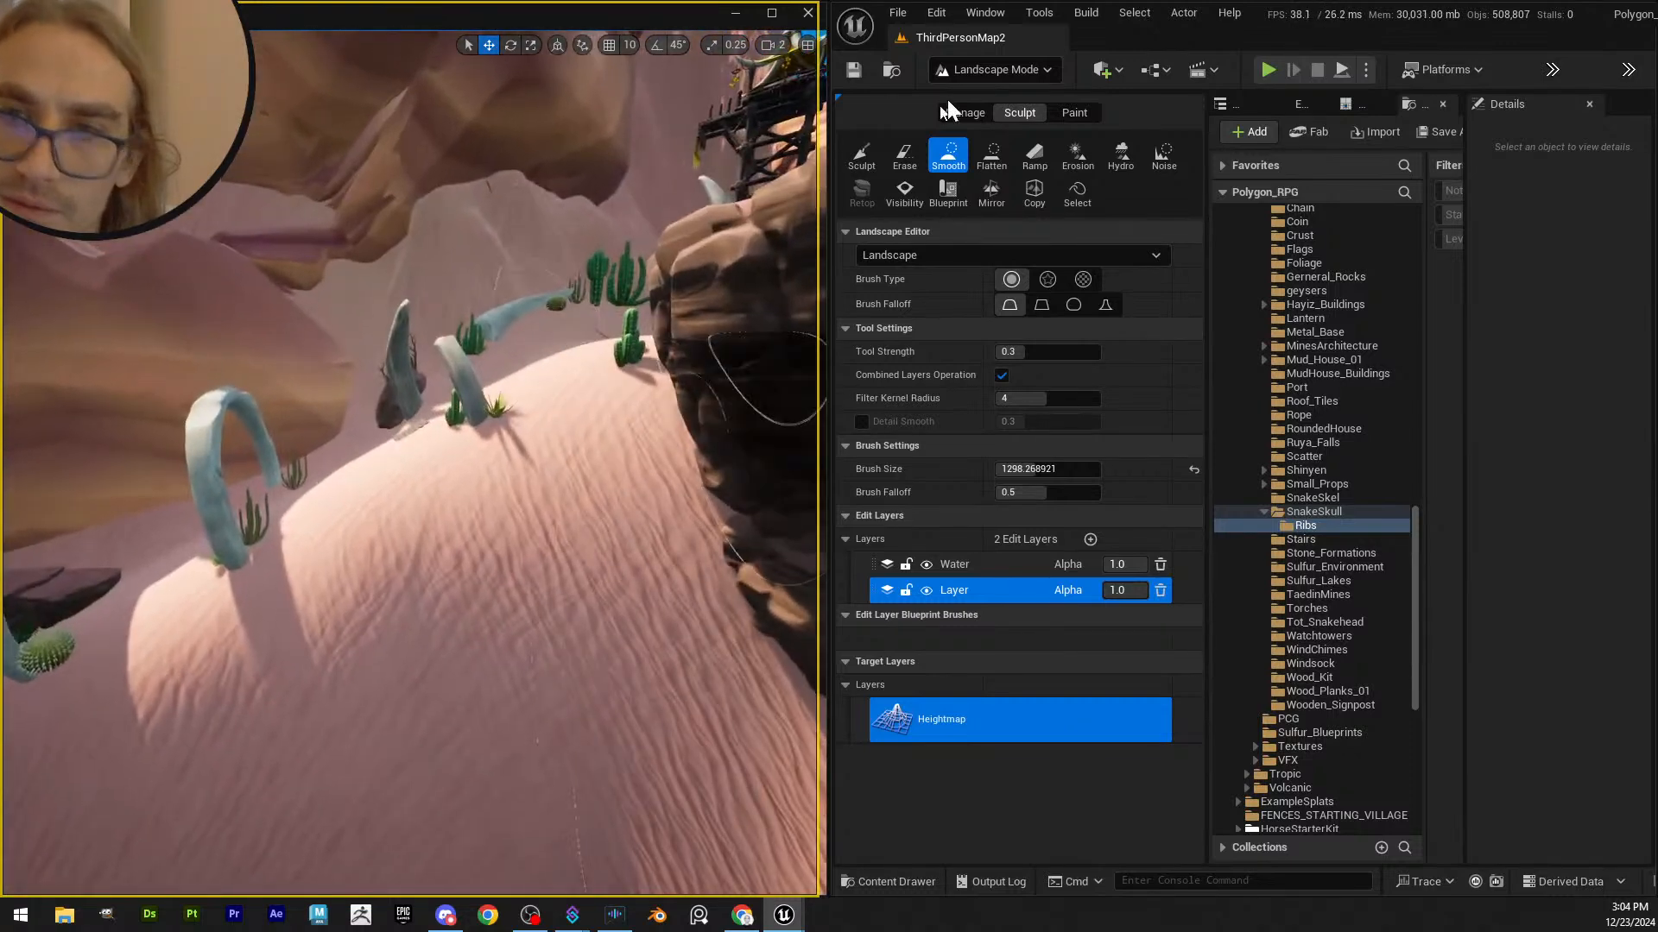
{"action": "left_click", "coordinate": [991, 71]}
{"action": "left_click", "coordinate": [977, 97]}
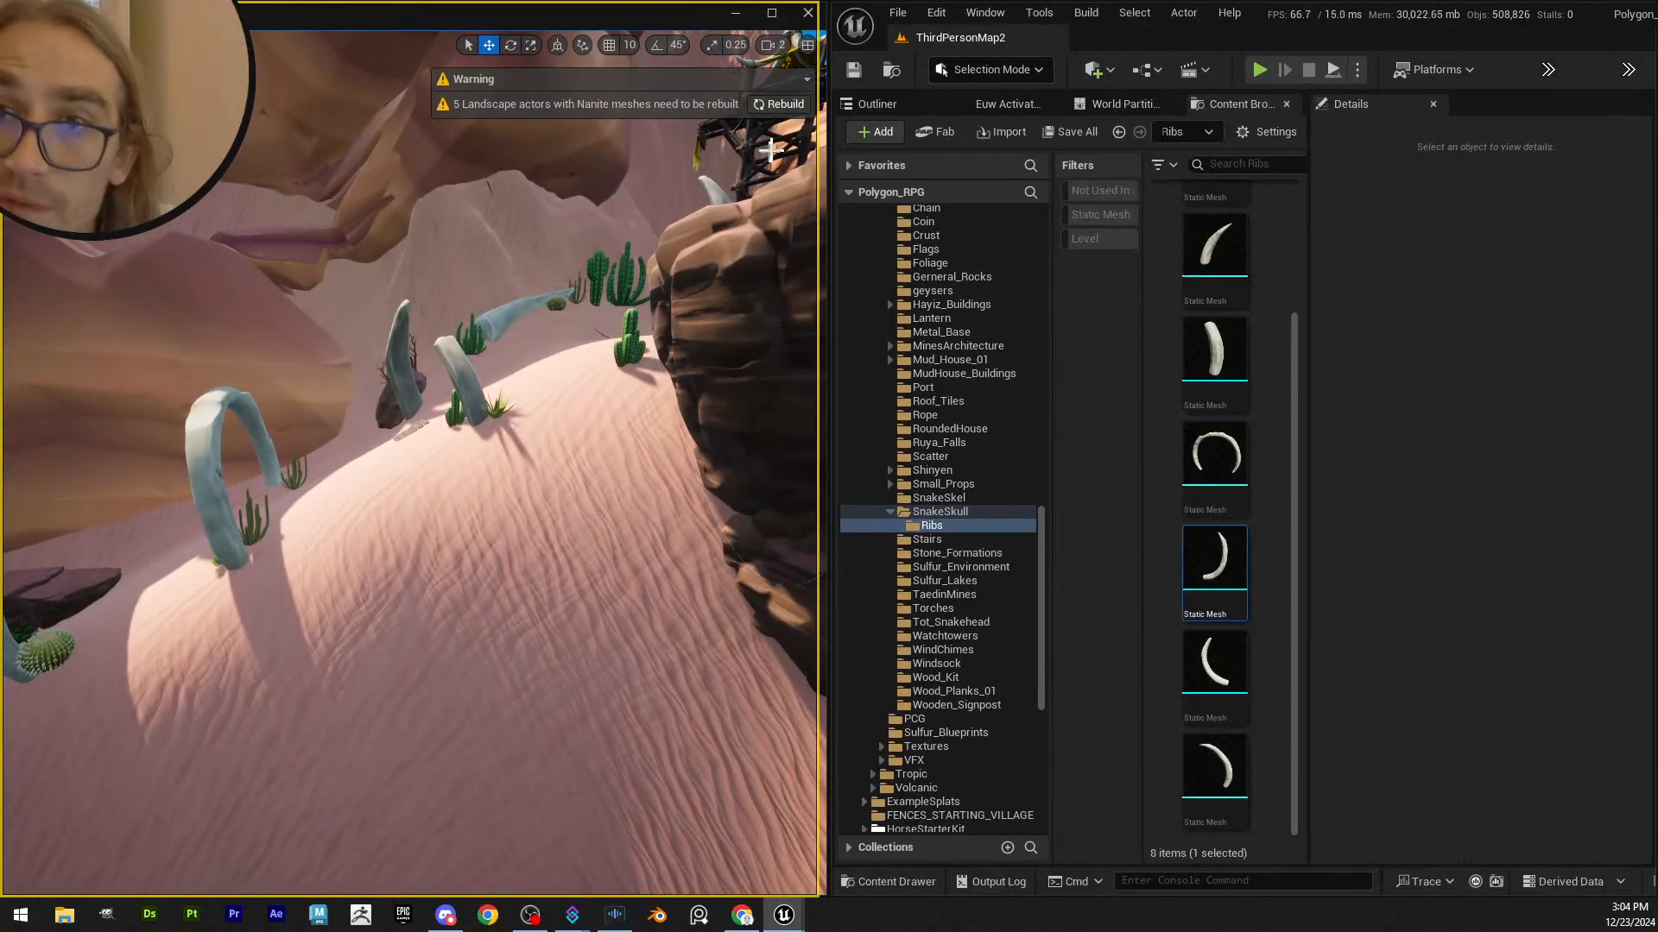
{"action": "left_click", "coordinate": [765, 105]}
- Open the LI_TaedinMinesBlockout level instance containing the short broken rib on the dune for editing
{"action": "right_click_drag", "start_coordinate": [487, 337], "coordinate": [468, 401]}
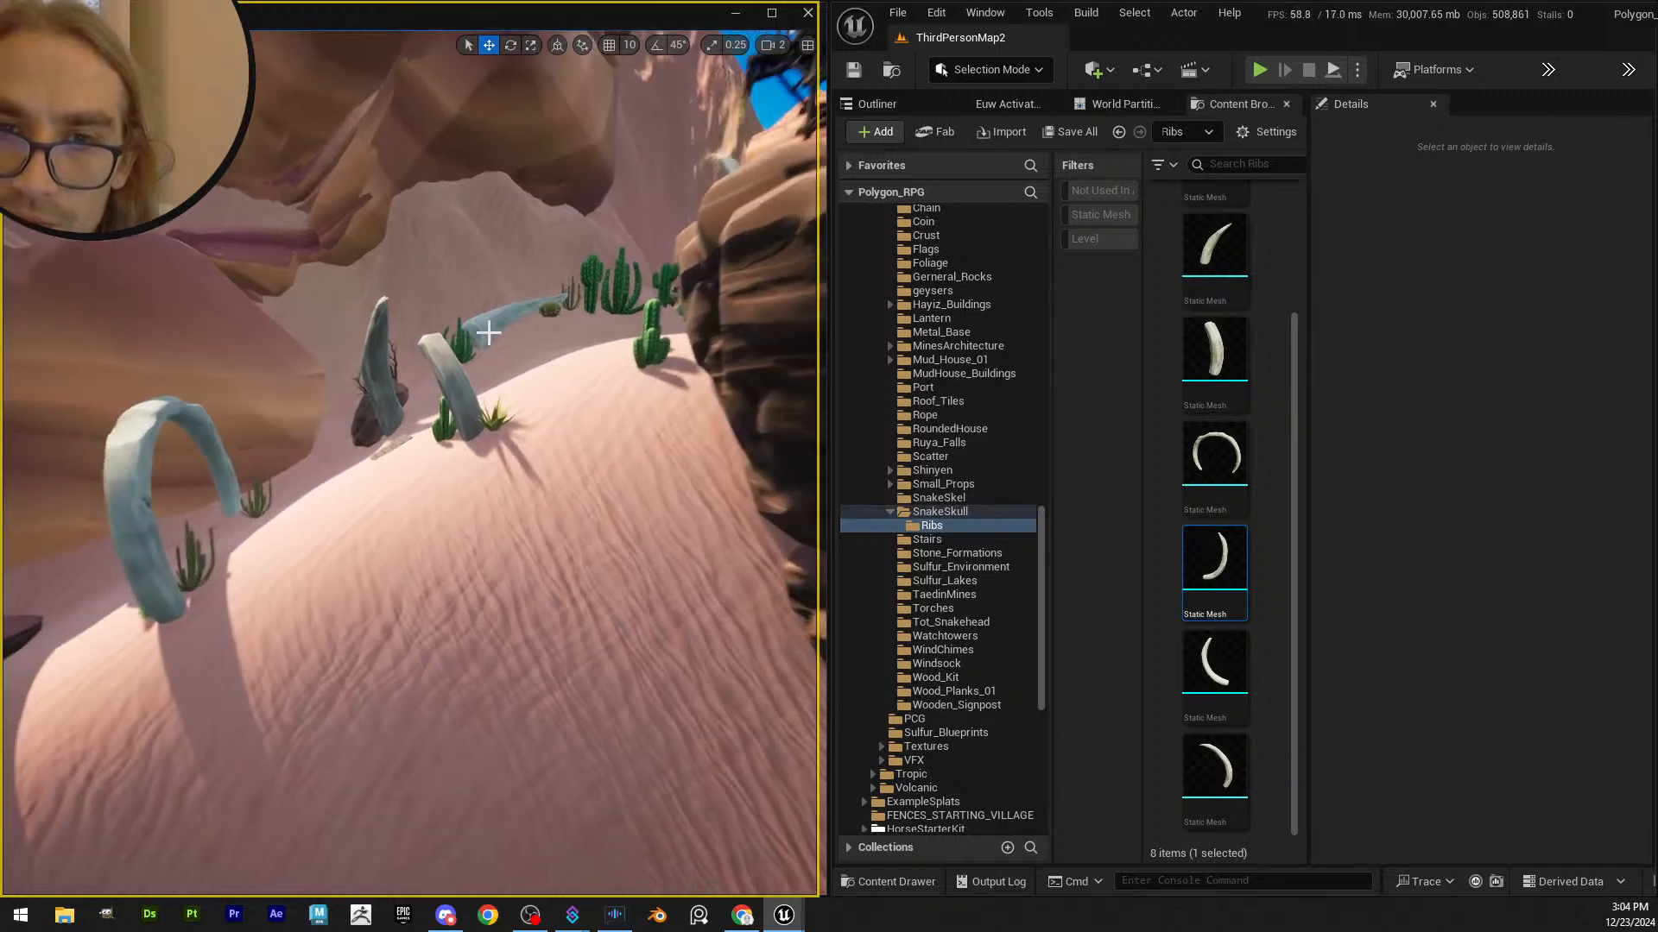
{"action": "left_click", "coordinate": [469, 401]}
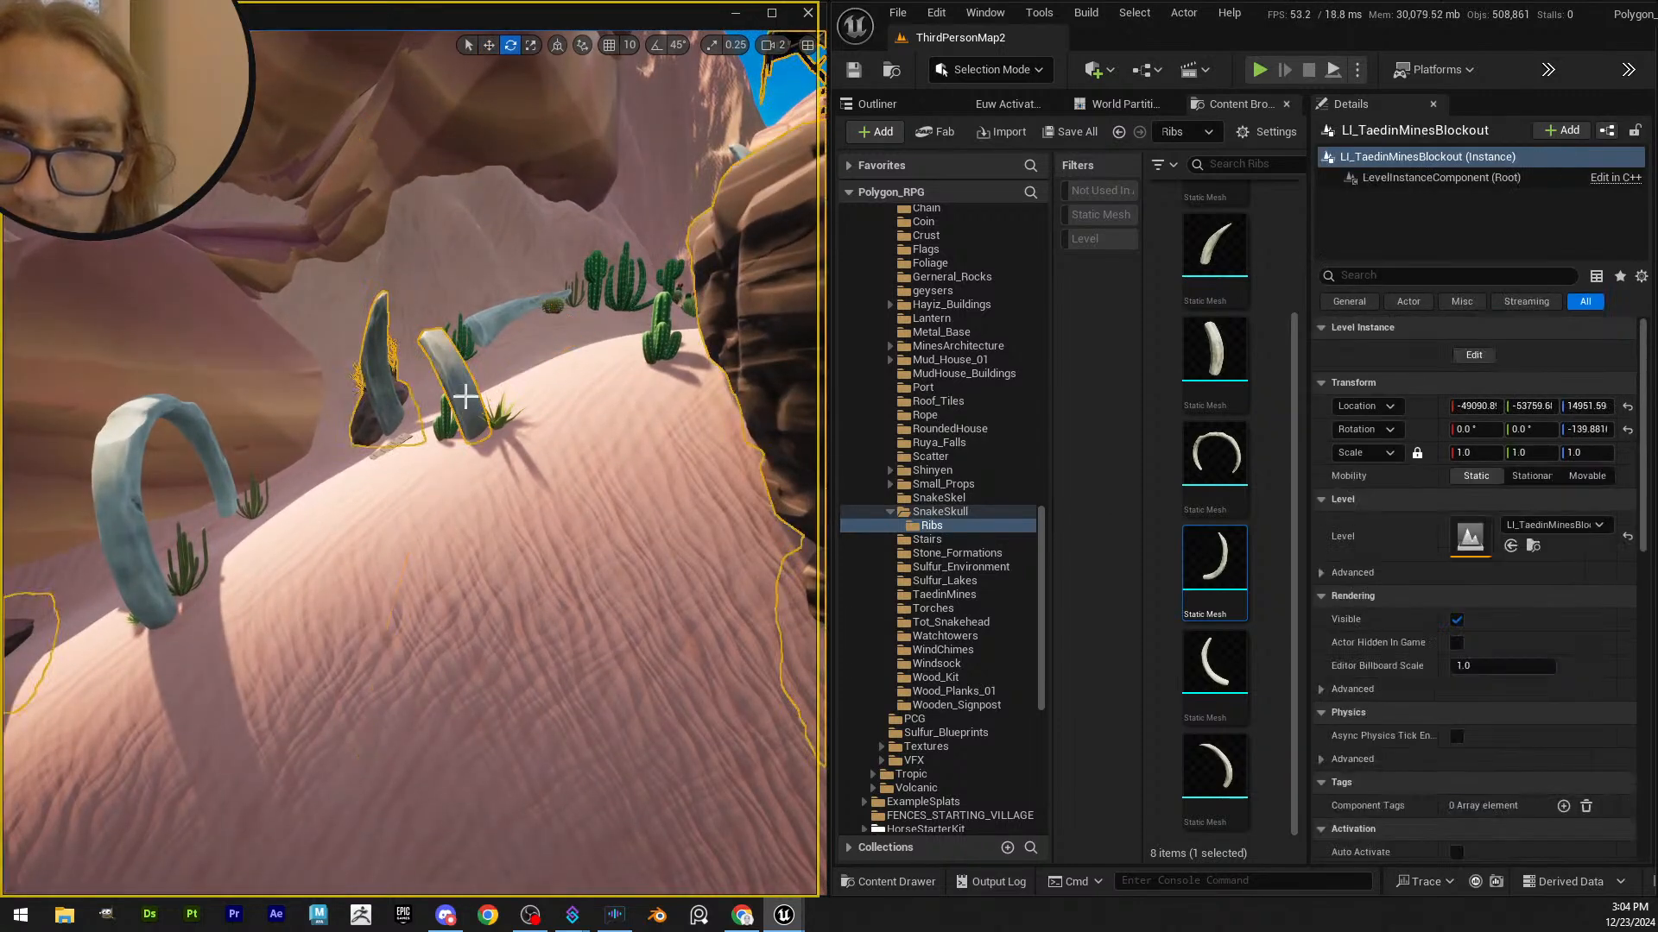
{"action": "scroll", "coordinate": [466, 395], "scroll_direction": "up", "scroll_amount": 3}
{"action": "left_click", "coordinate": [57, 601]}
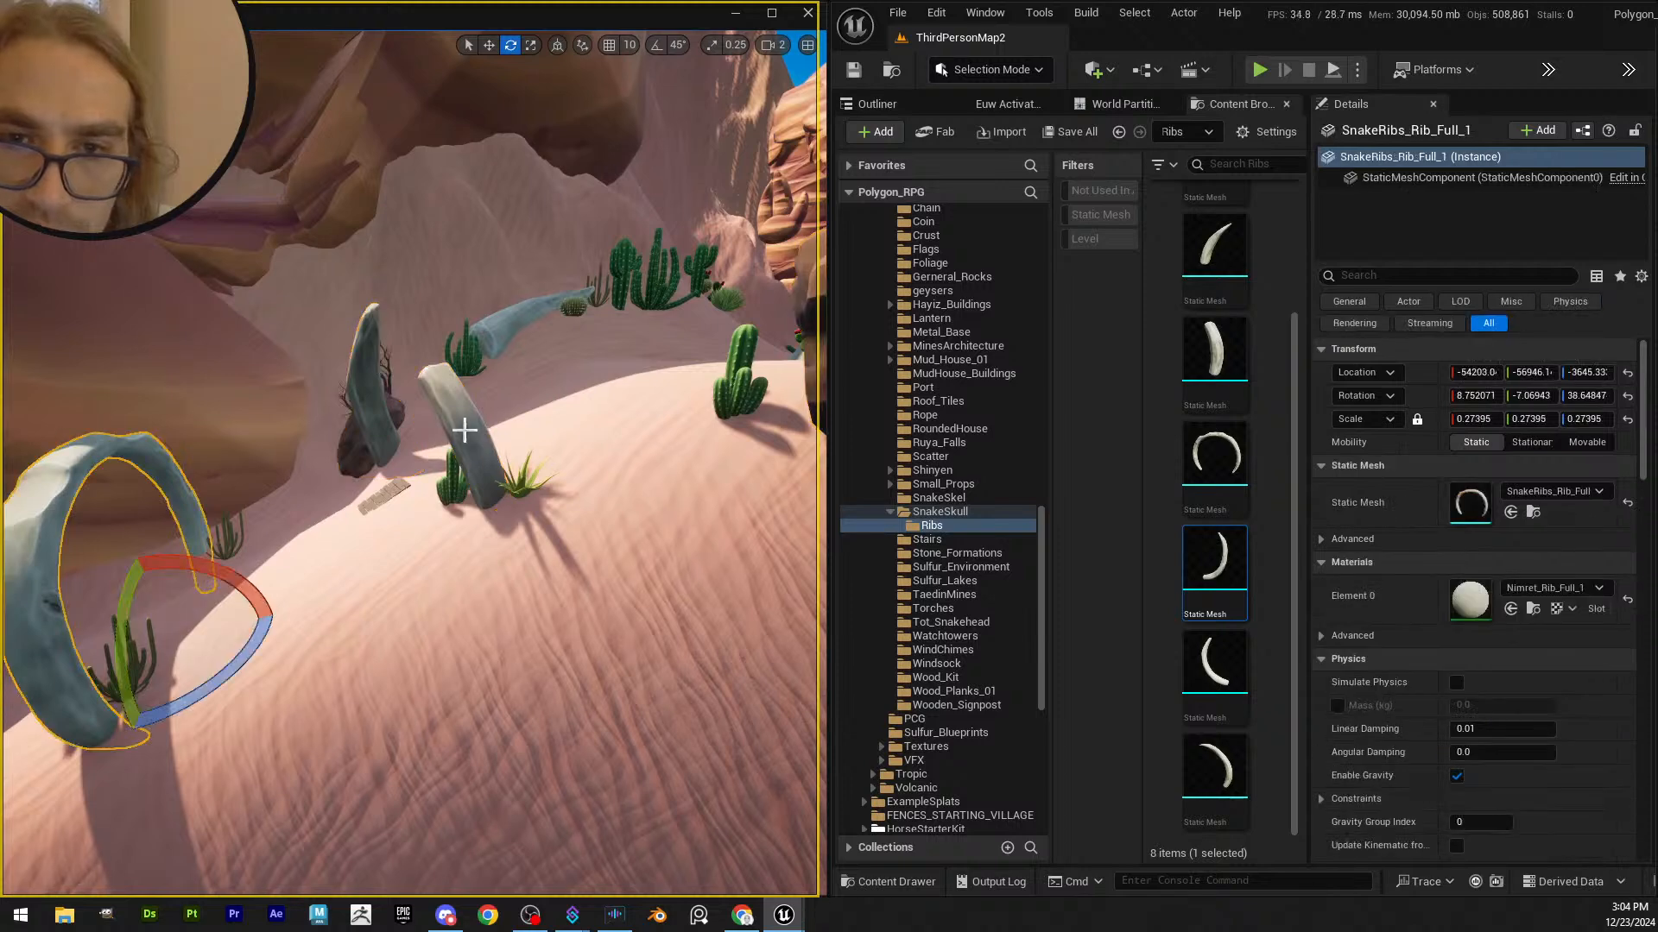
{"action": "left_click", "coordinate": [466, 429]}
{"action": "right_click", "coordinate": [465, 428]}
{"action": "mouse_move", "coordinate": [615, 811]}
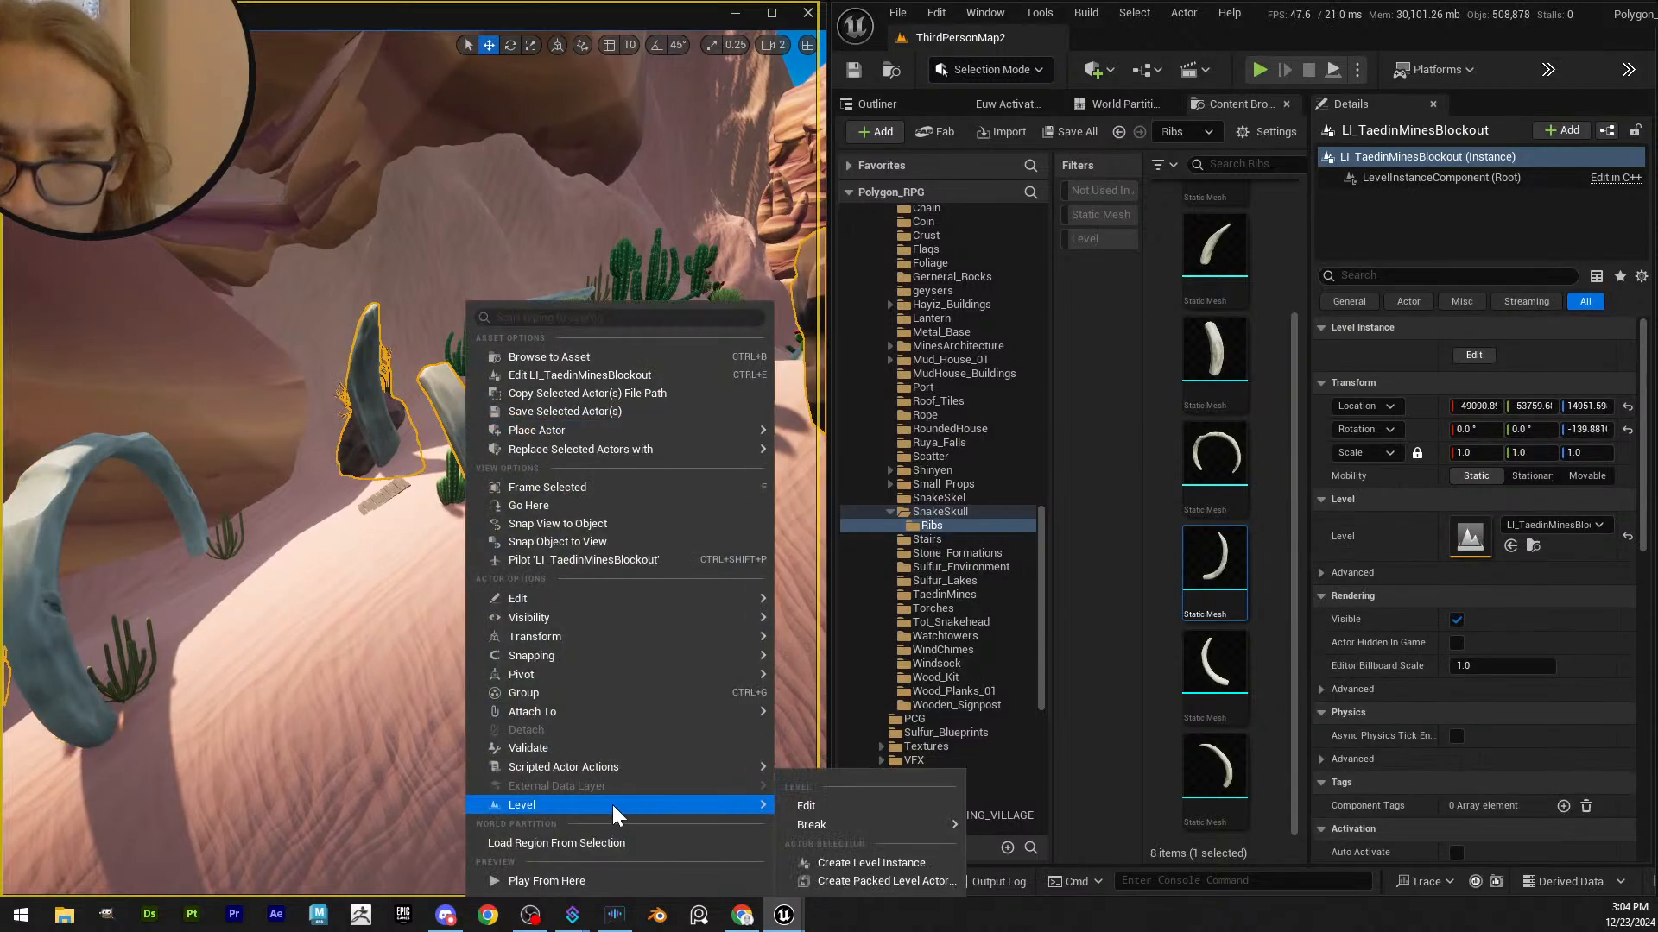
{"action": "left_click", "coordinate": [816, 807]}
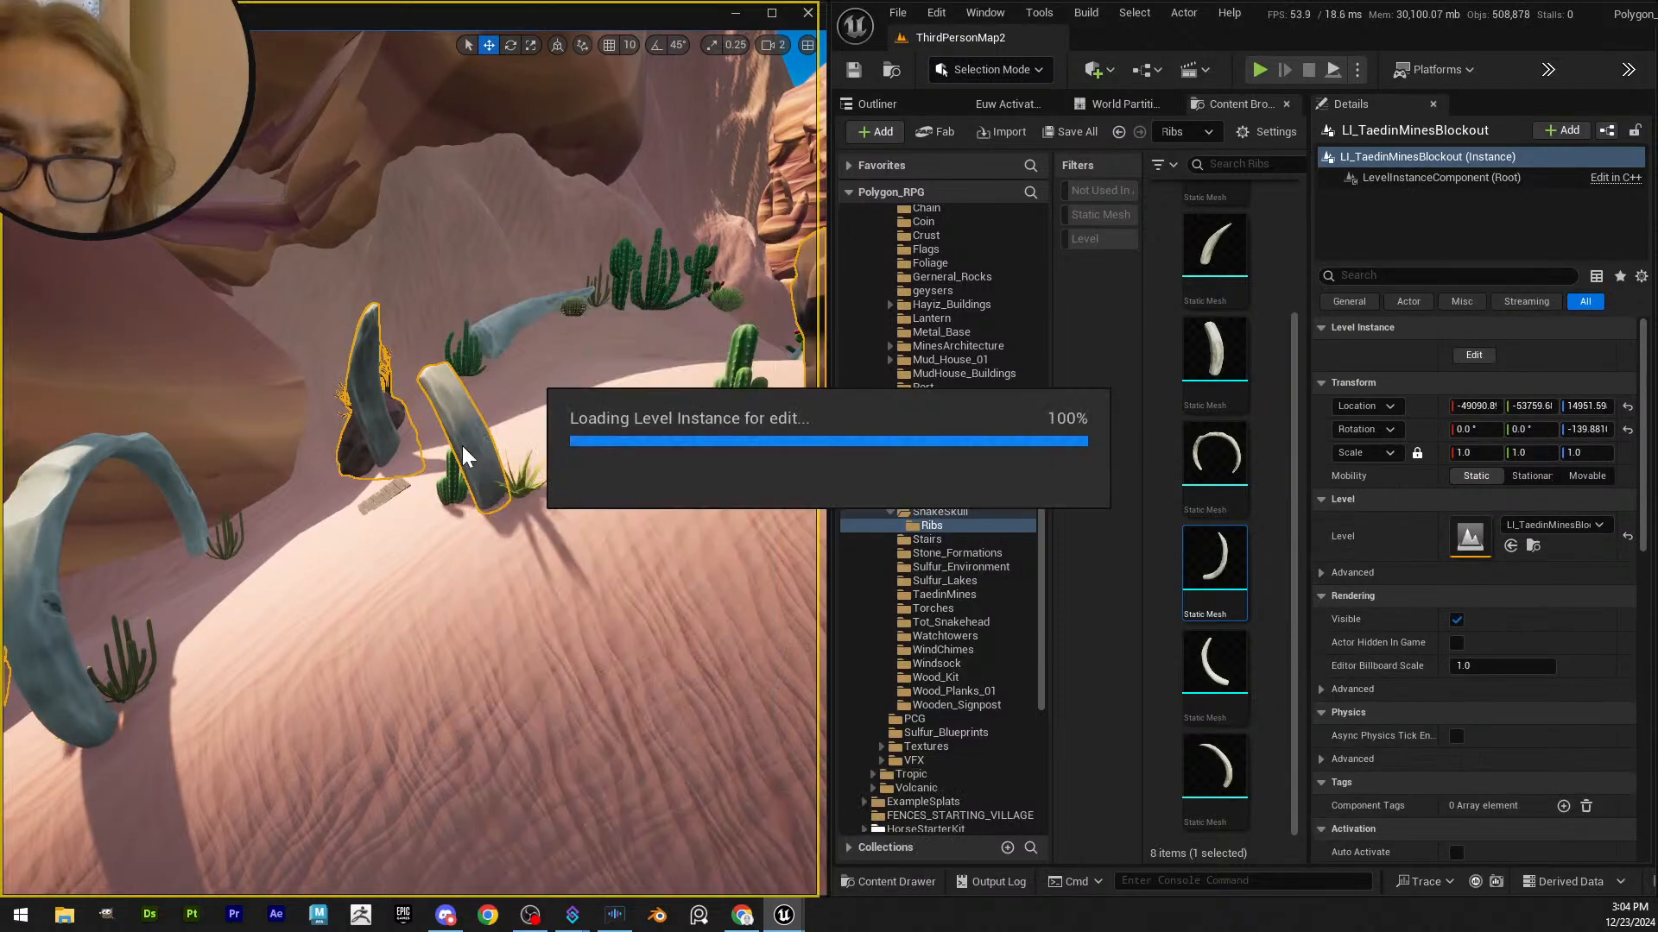
- Rotate the short broken rib on the dune beside the rock cliff and save the level instance edit
{"action": "left_click", "coordinate": [463, 436]}
{"action": "key", "text": "e"}
{"action": "mouse_move", "coordinate": [457, 436]}
{"action": "left_mouse_down"}
{"action": "mouse_move", "coordinate": [410, 464]}
{"action": "mouse_move", "coordinate": [337, 428]}
{"action": "mouse_move", "coordinate": [449, 432]}
{"action": "mouse_move", "coordinate": [435, 423]}
{"action": "left_mouse_up"}
{"action": "left_click", "coordinate": [345, 442]}
{"action": "left_click", "coordinate": [471, 414]}
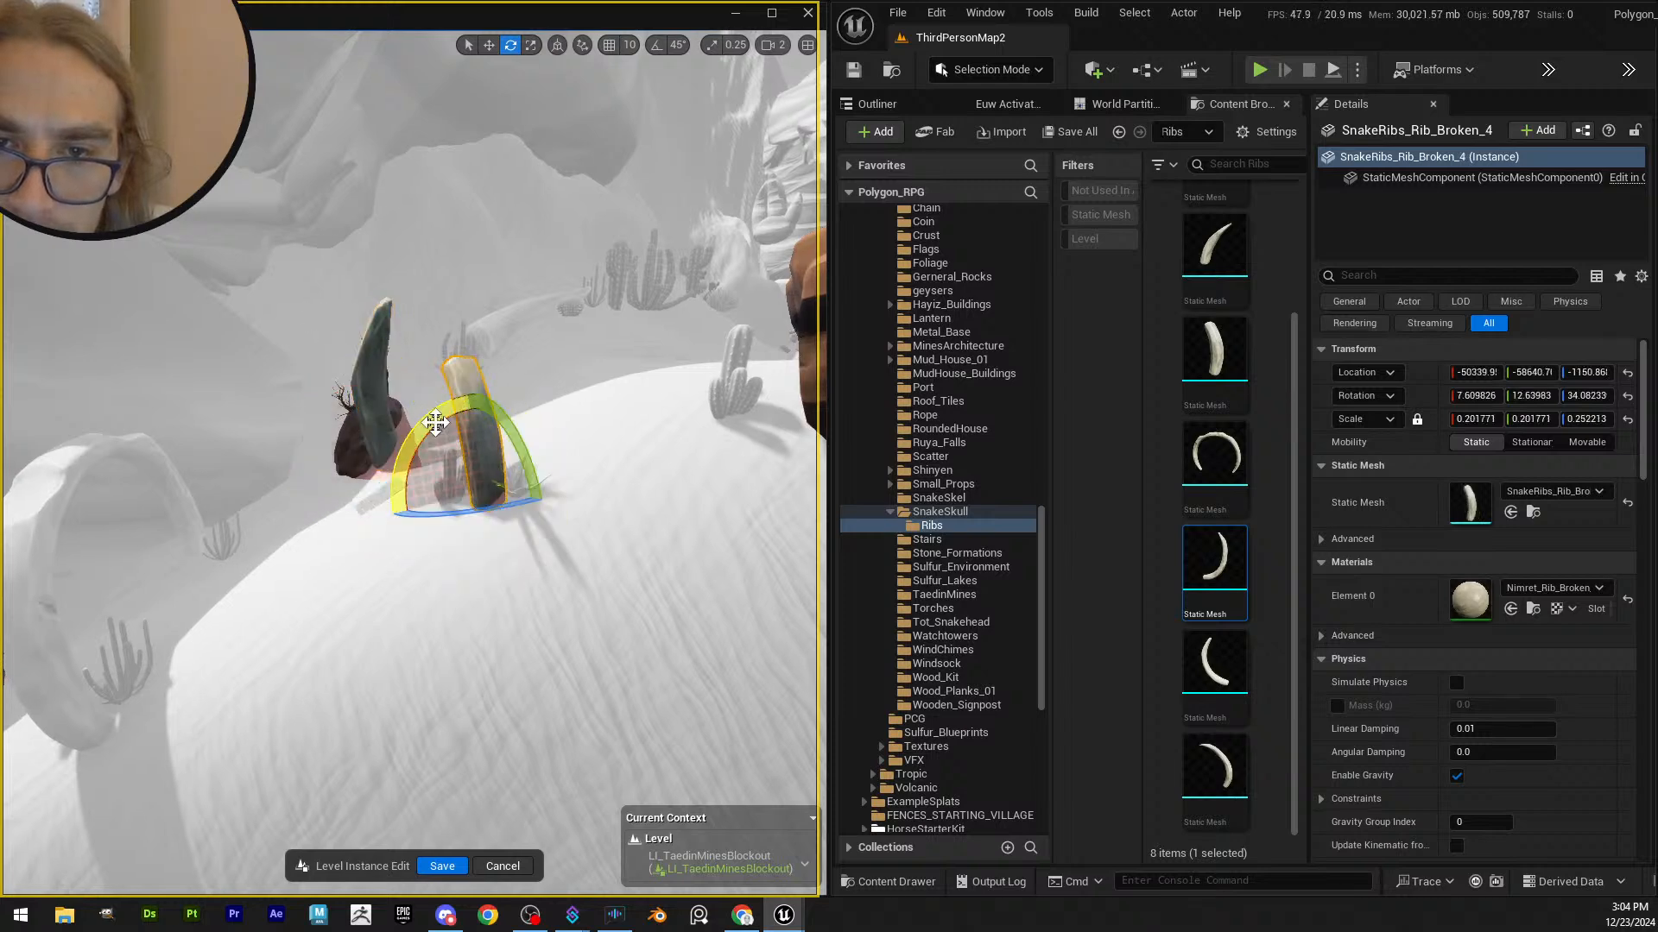
{"action": "right_click_drag", "start_coordinate": [528, 437], "coordinate": [725, 436]}
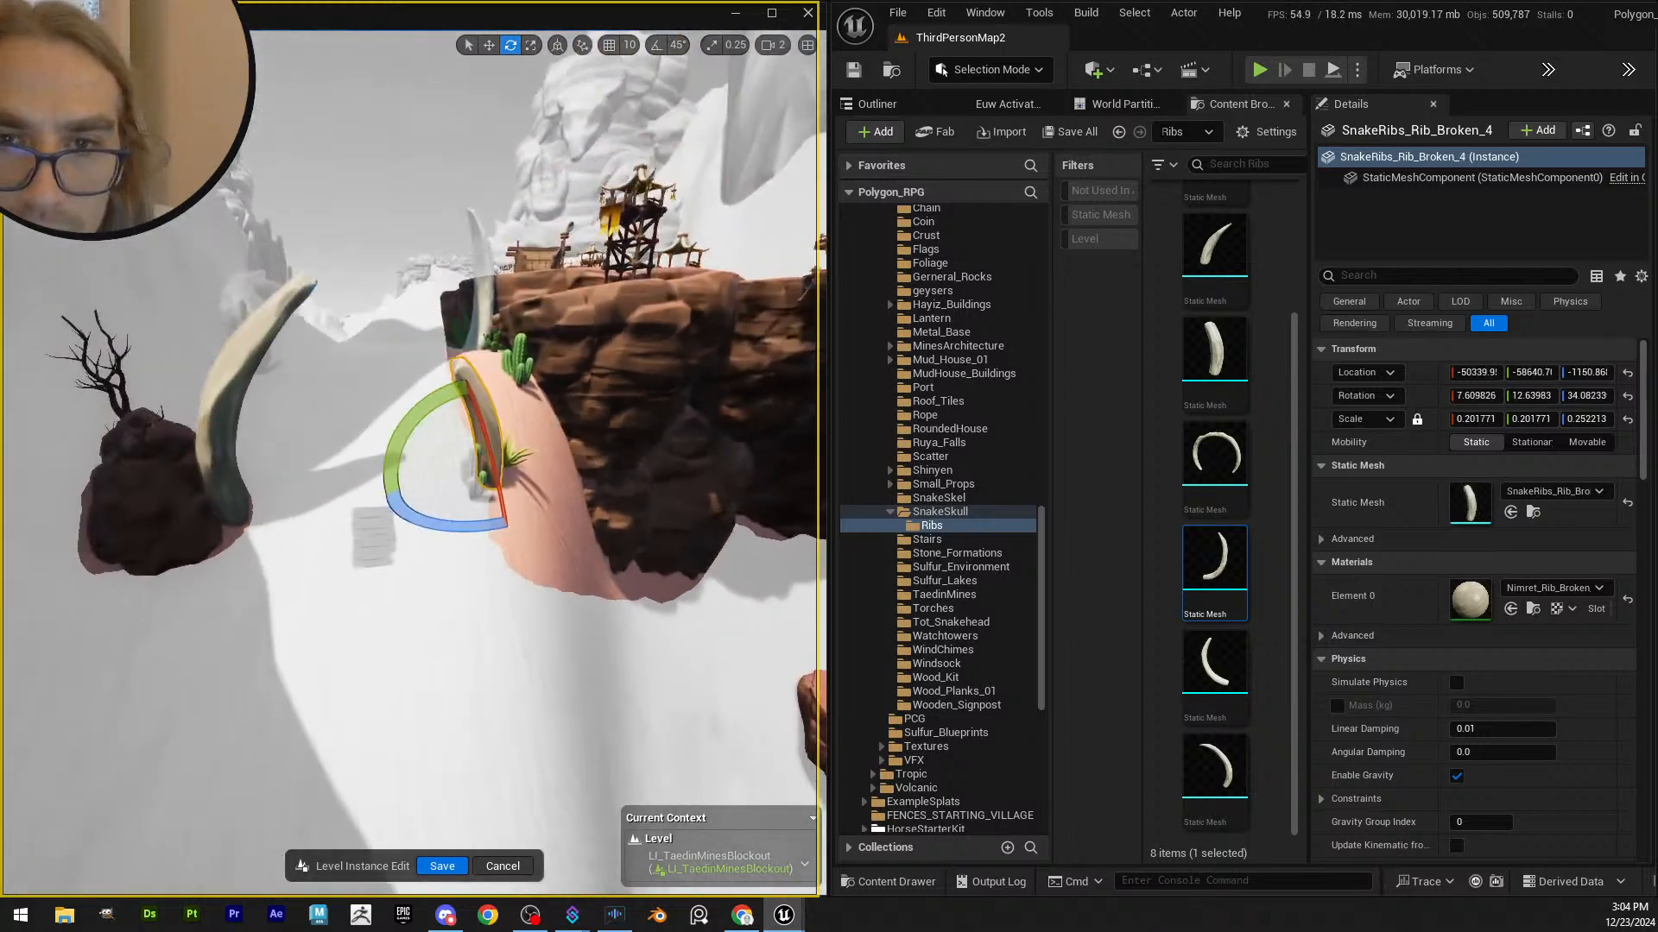
{"action": "left_click_drag", "start_coordinate": [420, 415], "coordinate": [417, 421]}
{"action": "left_click", "coordinate": [444, 866]}
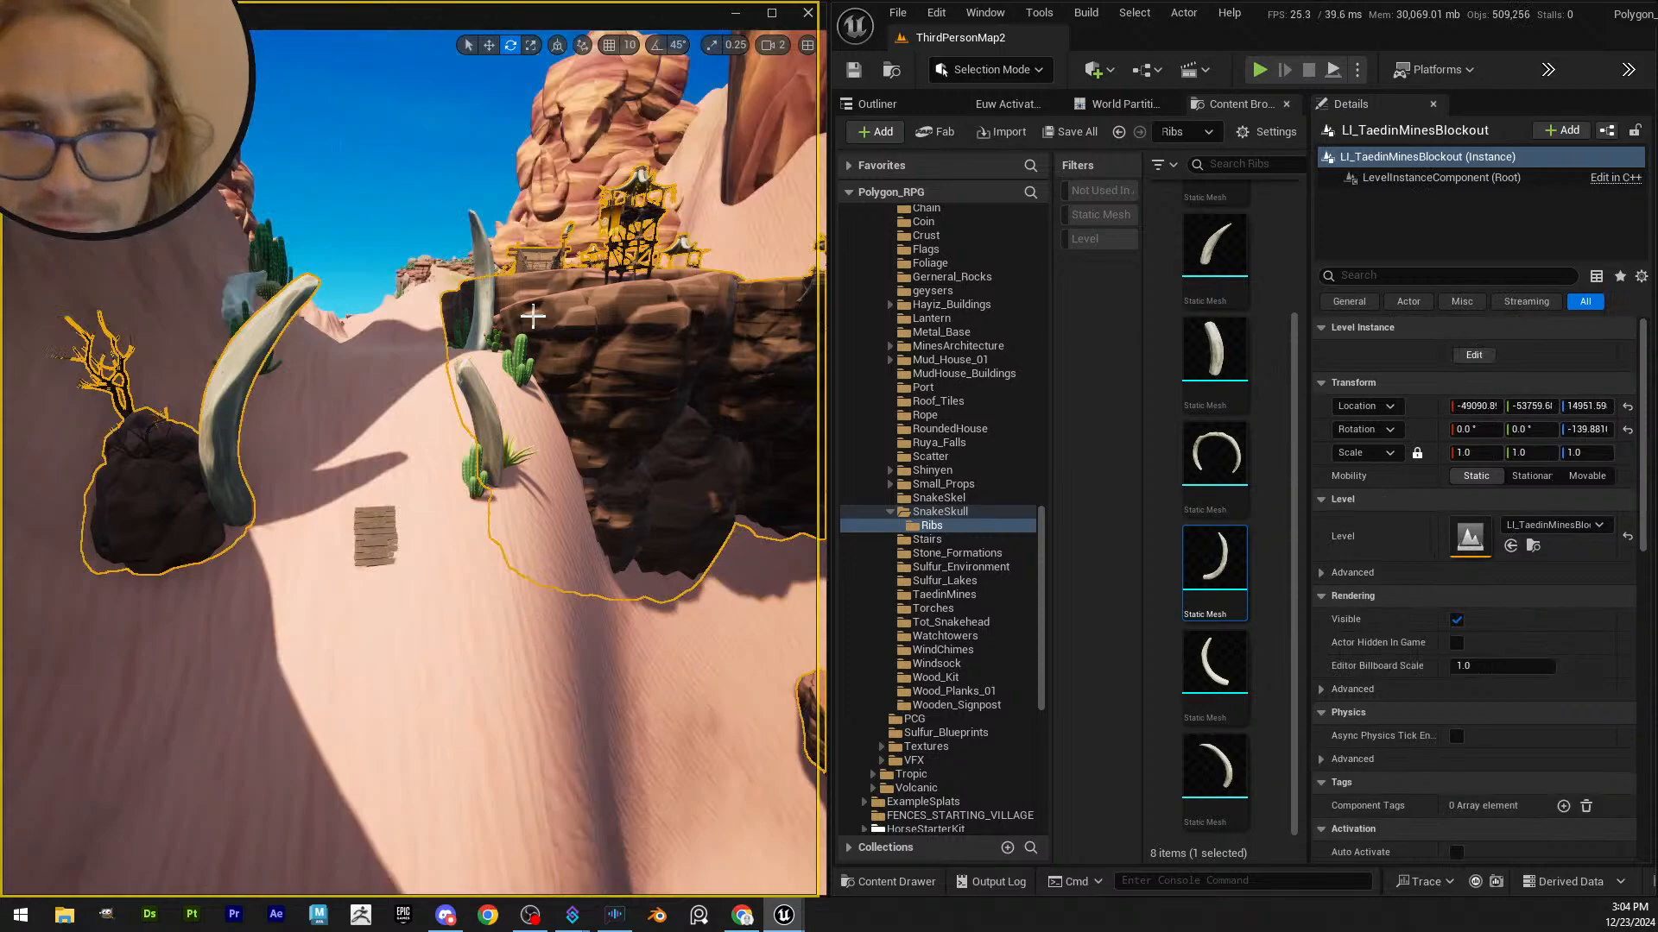
- Select the round barrel cactus at the base of the rib in Foliage Mode and scale it down to roughly half size
{"action": "scroll", "coordinate": [531, 316], "scroll_direction": "up", "scroll_amount": 1}
{"action": "right_click_drag", "start_coordinate": [531, 316], "coordinate": [531, 315]}
{"action": "scroll", "coordinate": [531, 316], "scroll_direction": "down", "scroll_amount": 1}
{"action": "right_click_drag", "start_coordinate": [463, 495], "coordinate": [463, 495]}
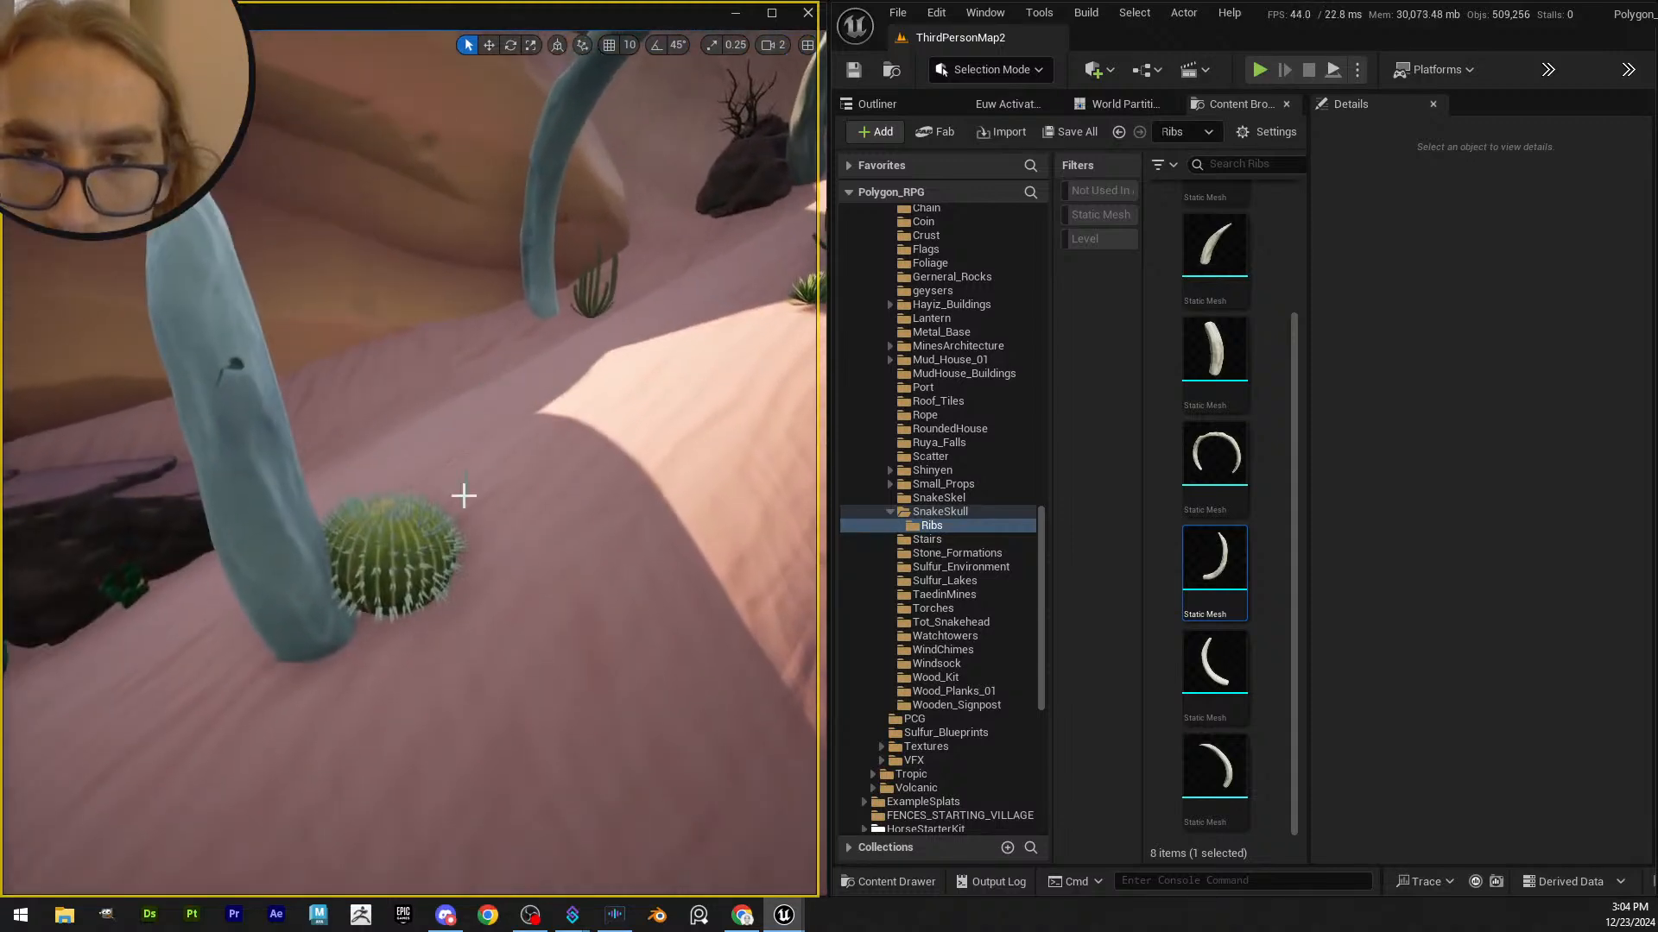
{"action": "left_click", "coordinate": [968, 67]}
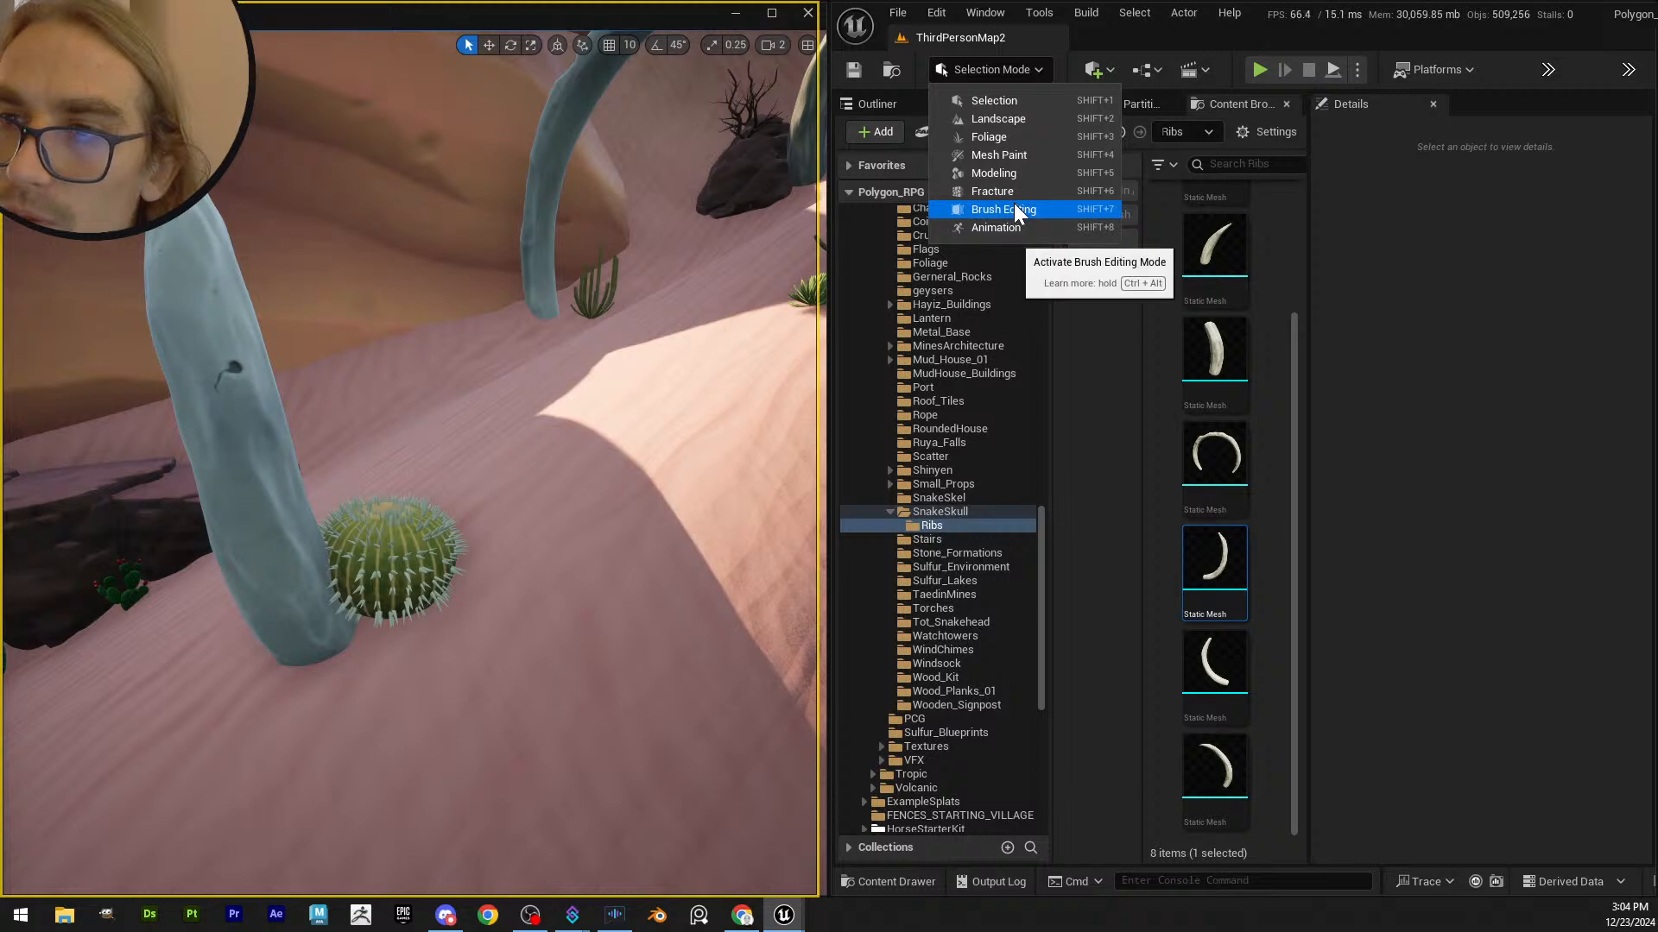
{"action": "left_click", "coordinate": [1022, 138]}
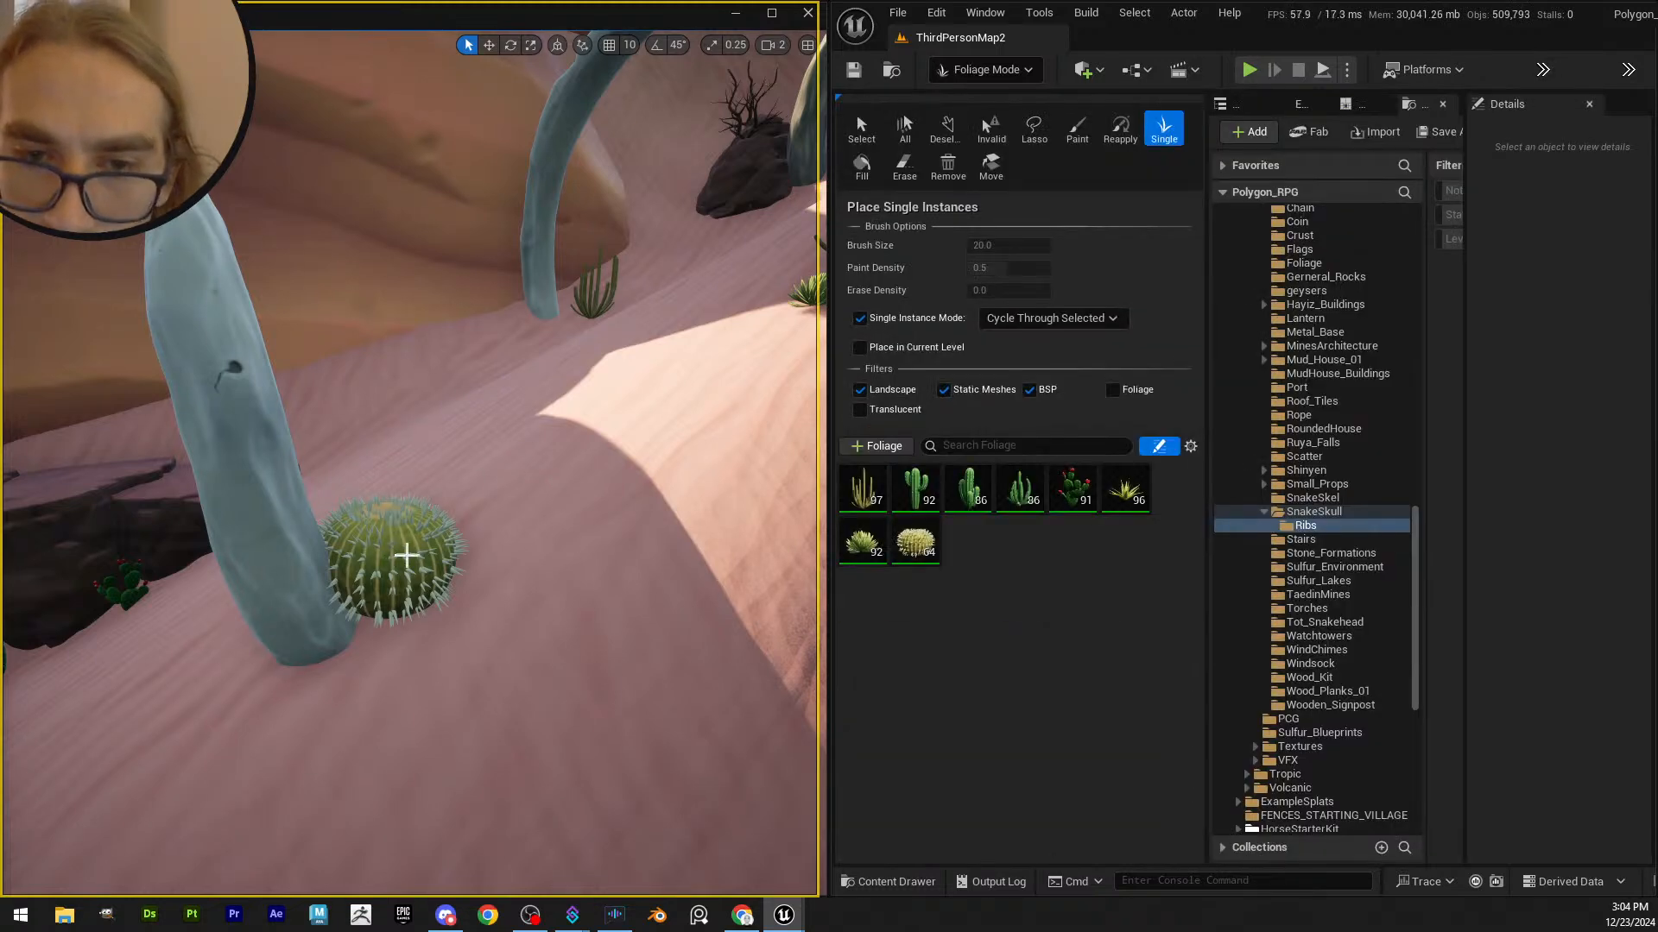
{"action": "left_click", "coordinate": [861, 130]}
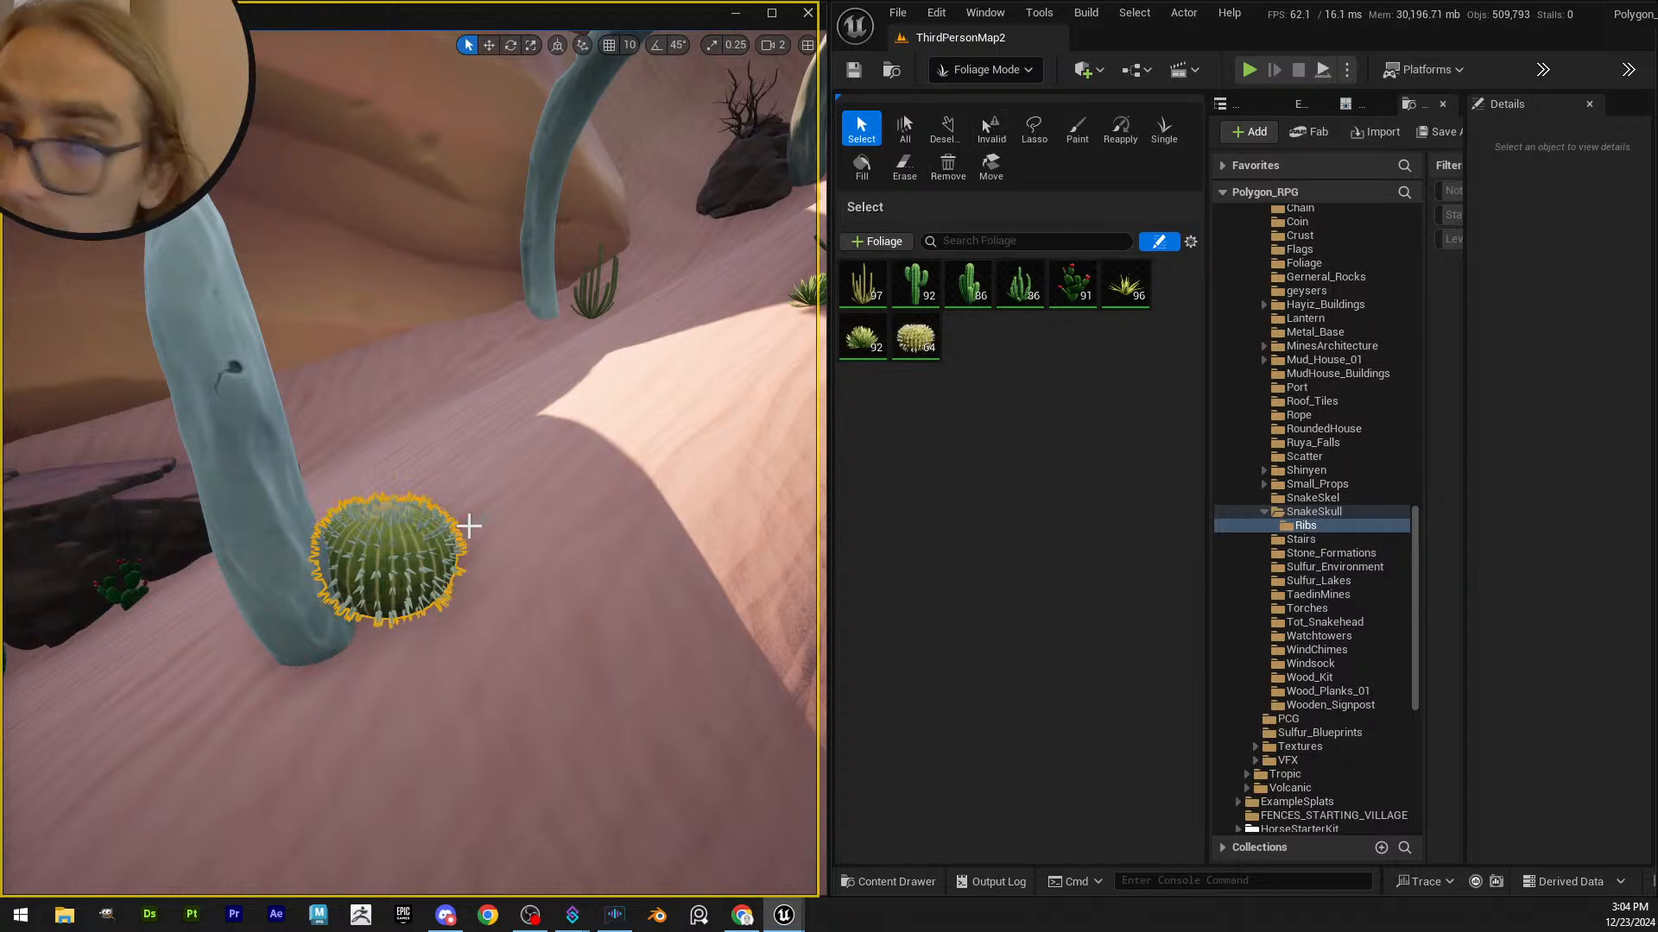
{"action": "left_click_drag", "start_coordinate": [380, 601], "coordinate": [367, 608]}
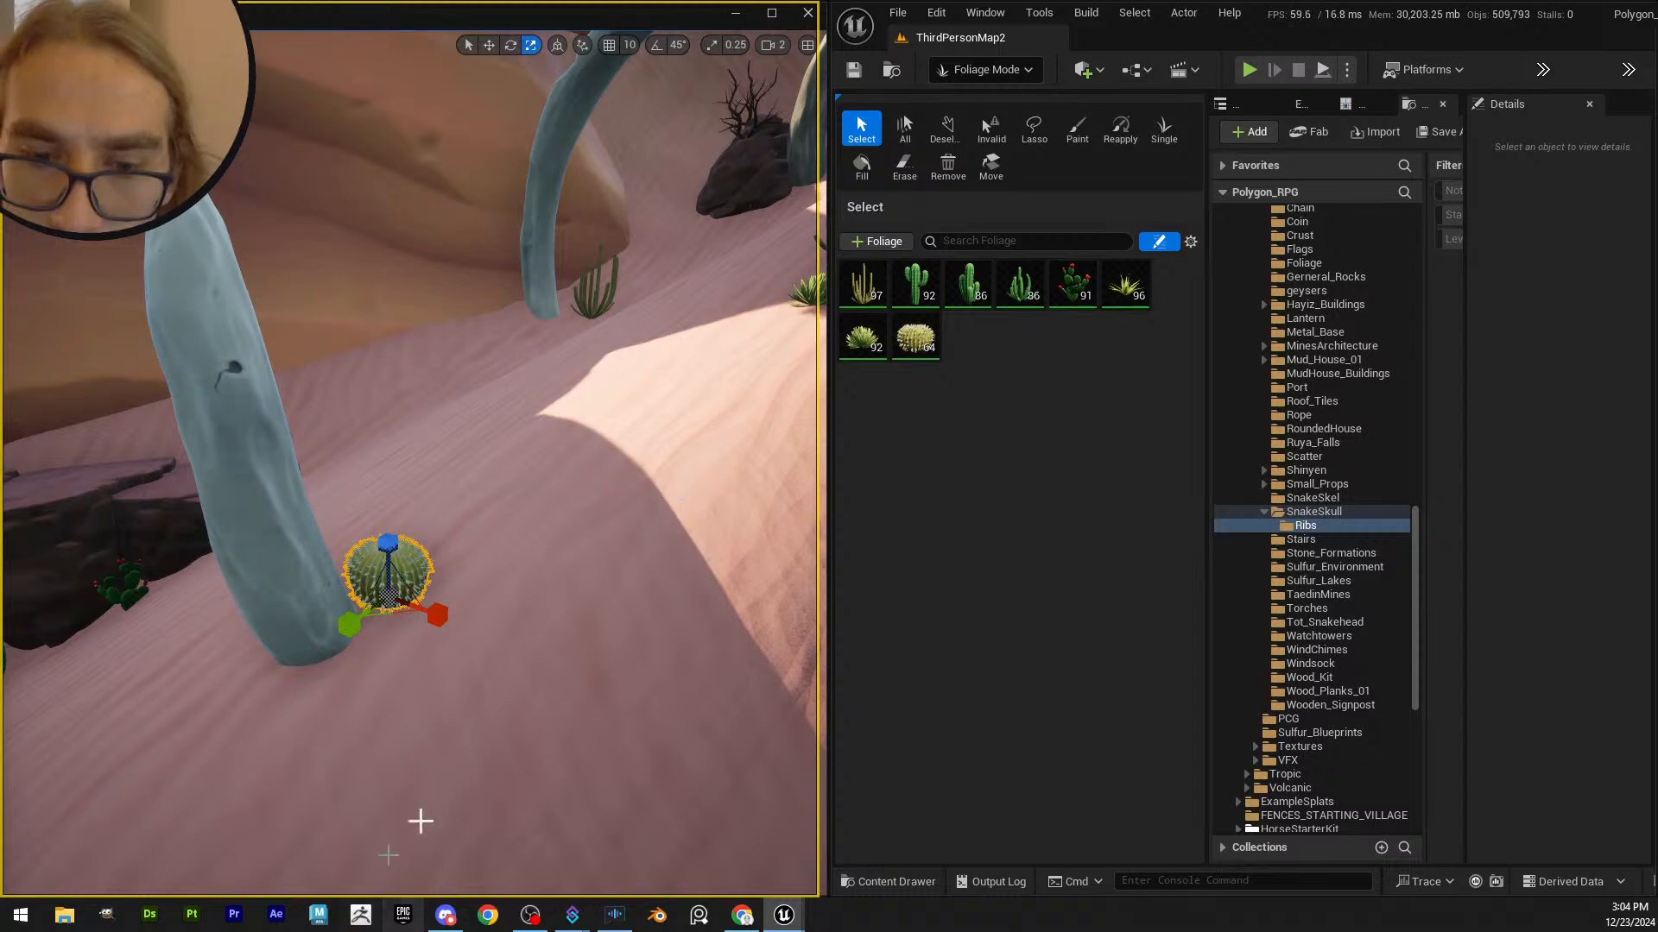
- Return to Selection Mode and save the changes
{"action": "left_click", "coordinate": [985, 69]}
{"action": "left_click", "coordinate": [949, 98]}
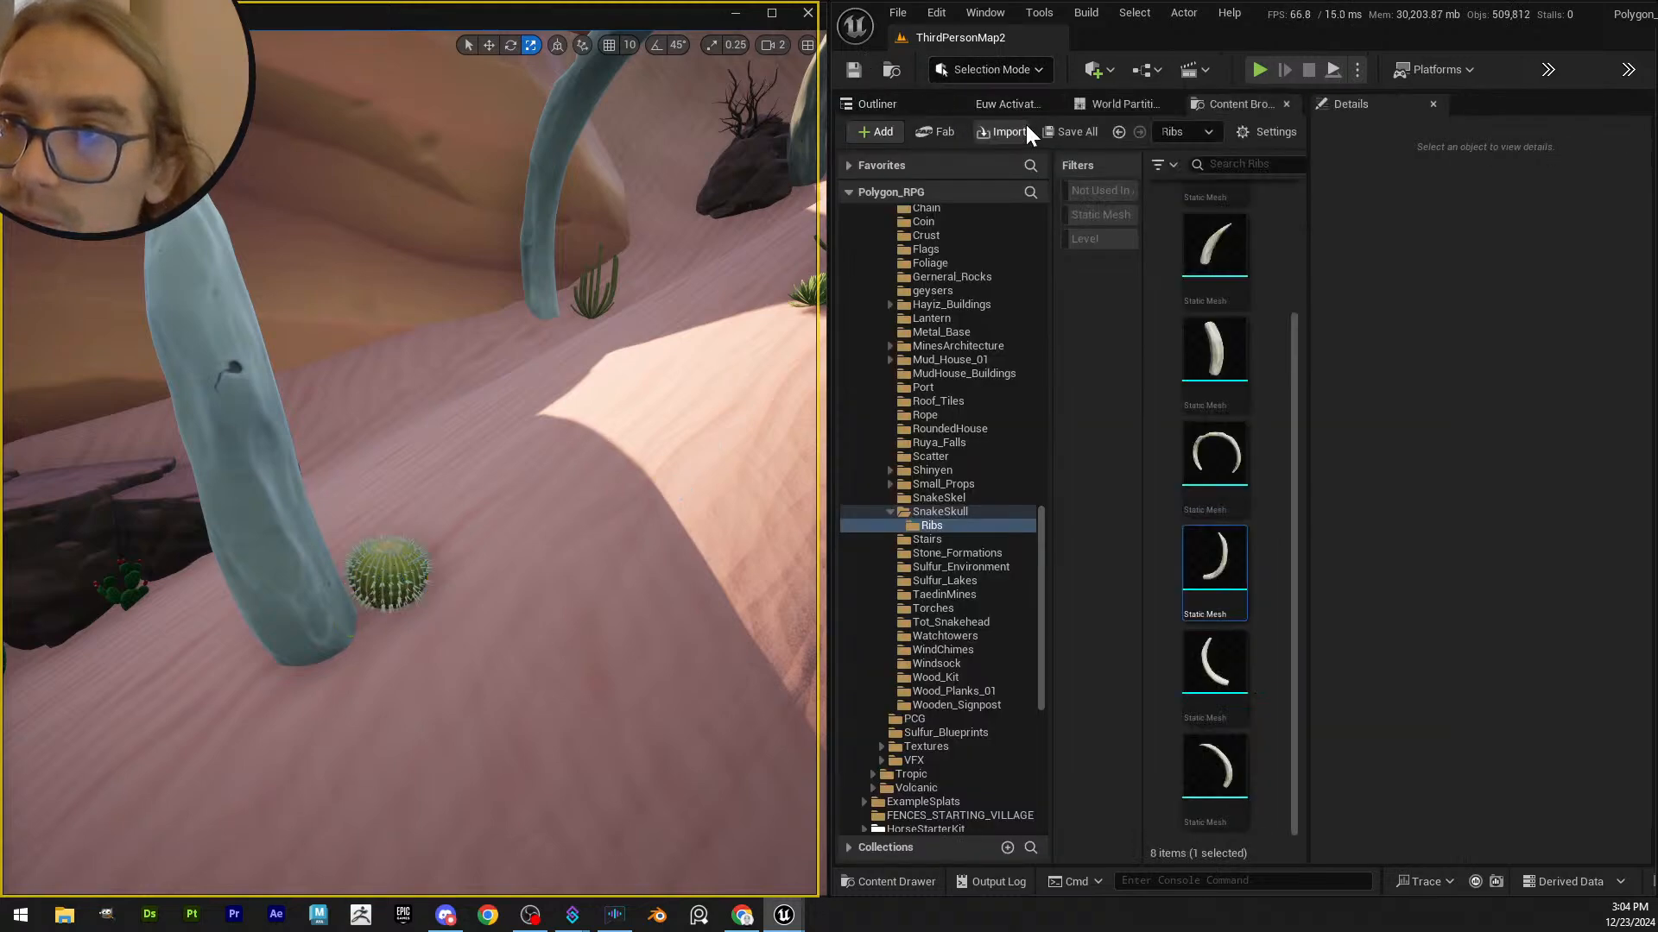
{"action": "key", "text": "ctrl+s"}
{"action": "left_click", "coordinate": [960, 652]}
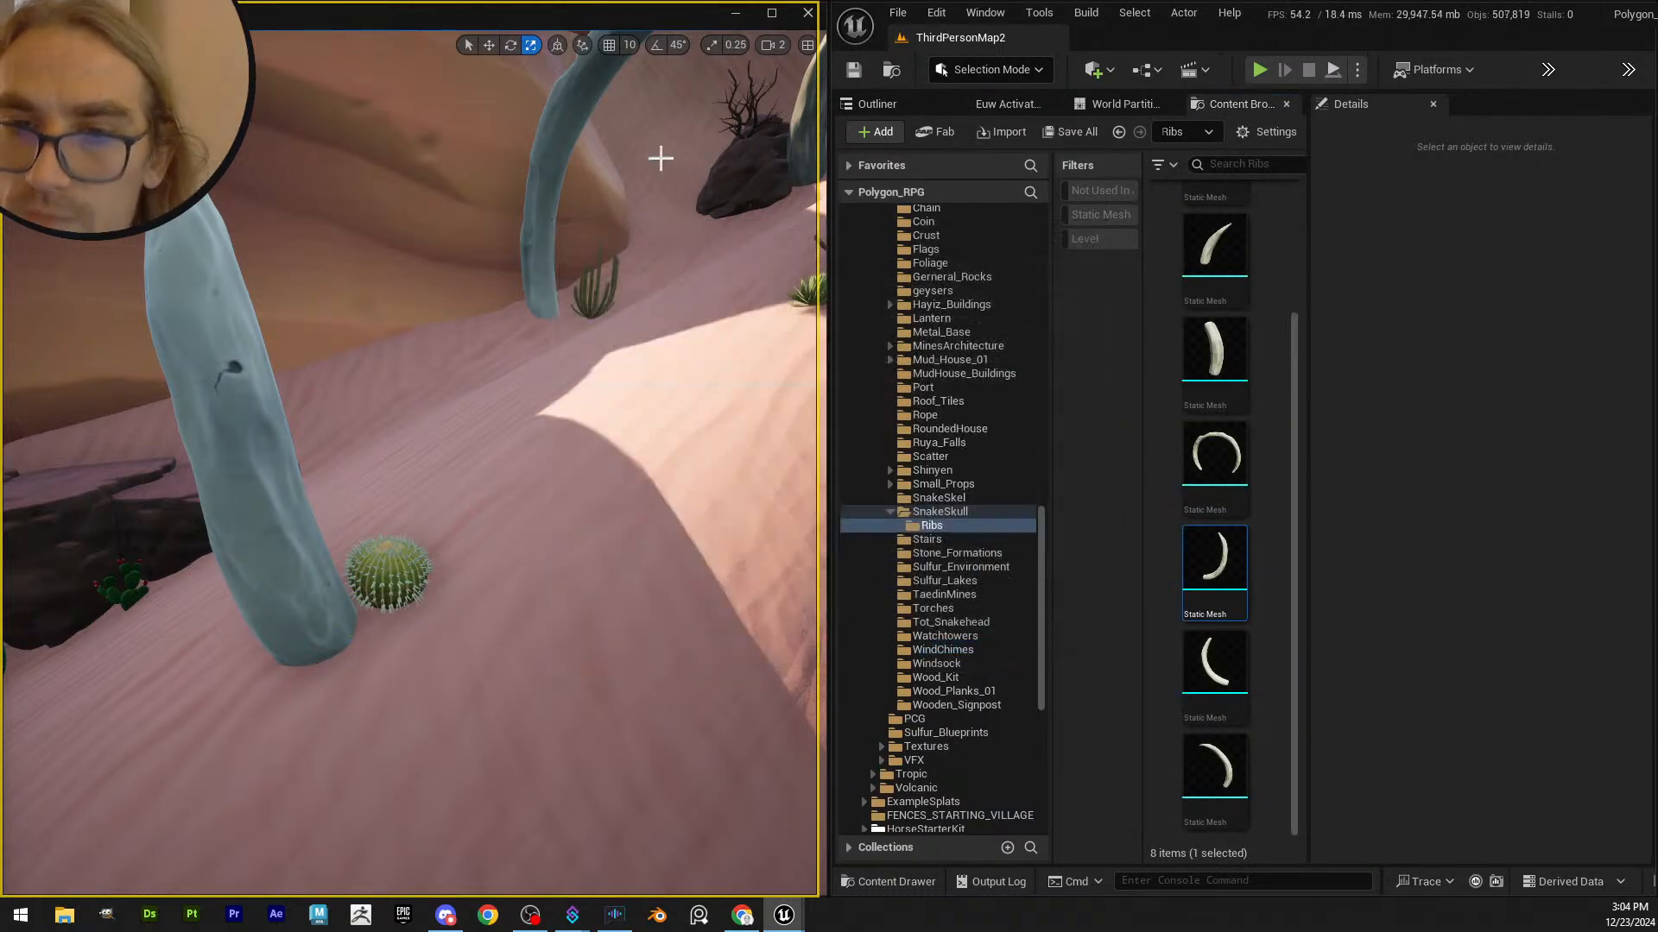
- Examine the rib-lined dune, the striped rock plateau and the camp structures on it for spots that still need cleanup
{"action": "right_click_drag", "start_coordinate": [504, 378], "coordinate": [565, 373]}
{"action": "key", "text": "s"}
{"action": "scroll", "coordinate": [507, 381], "scroll_direction": "up", "scroll_amount": 2}
{"action": "key", "text": "s"}
{"action": "key", "text": "w"}
{"action": "key", "text": "s"}
{"action": "scroll", "coordinate": [531, 449], "scroll_direction": "up", "scroll_amount": 1}
{"action": "key", "text": "w"}
{"action": "scroll", "coordinate": [530, 449], "scroll_direction": "down", "scroll_amount": 3}
{"action": "right_click_drag", "start_coordinate": [531, 449], "coordinate": [521, 433]}
{"action": "key", "text": "e"}
{"action": "mouse_move", "coordinate": [568, 355]}
{"action": "right_mouse_down"}
{"action": "mouse_move", "coordinate": [609, 352]}
{"action": "mouse_move", "coordinate": [558, 362]}
{"action": "right_mouse_up"}
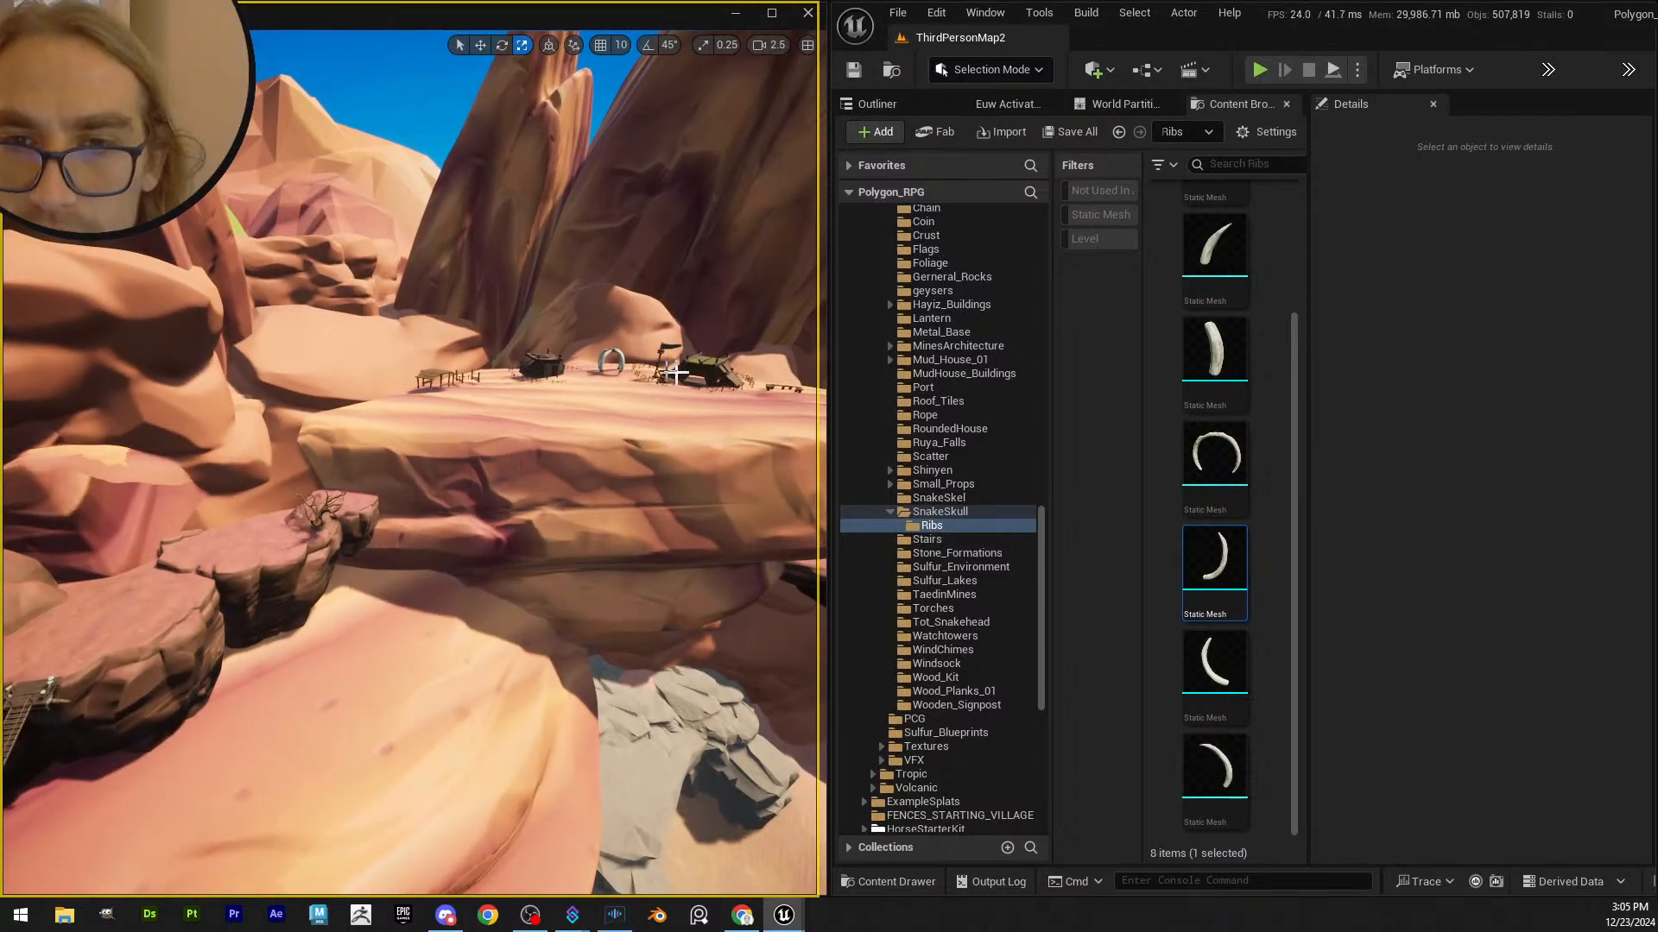
{"action": "key", "text": "w"}
{"action": "right_click_drag", "start_coordinate": [676, 373], "coordinate": [716, 389]}
{"action": "scroll", "coordinate": [676, 373], "scroll_direction": "down", "scroll_amount": 1}
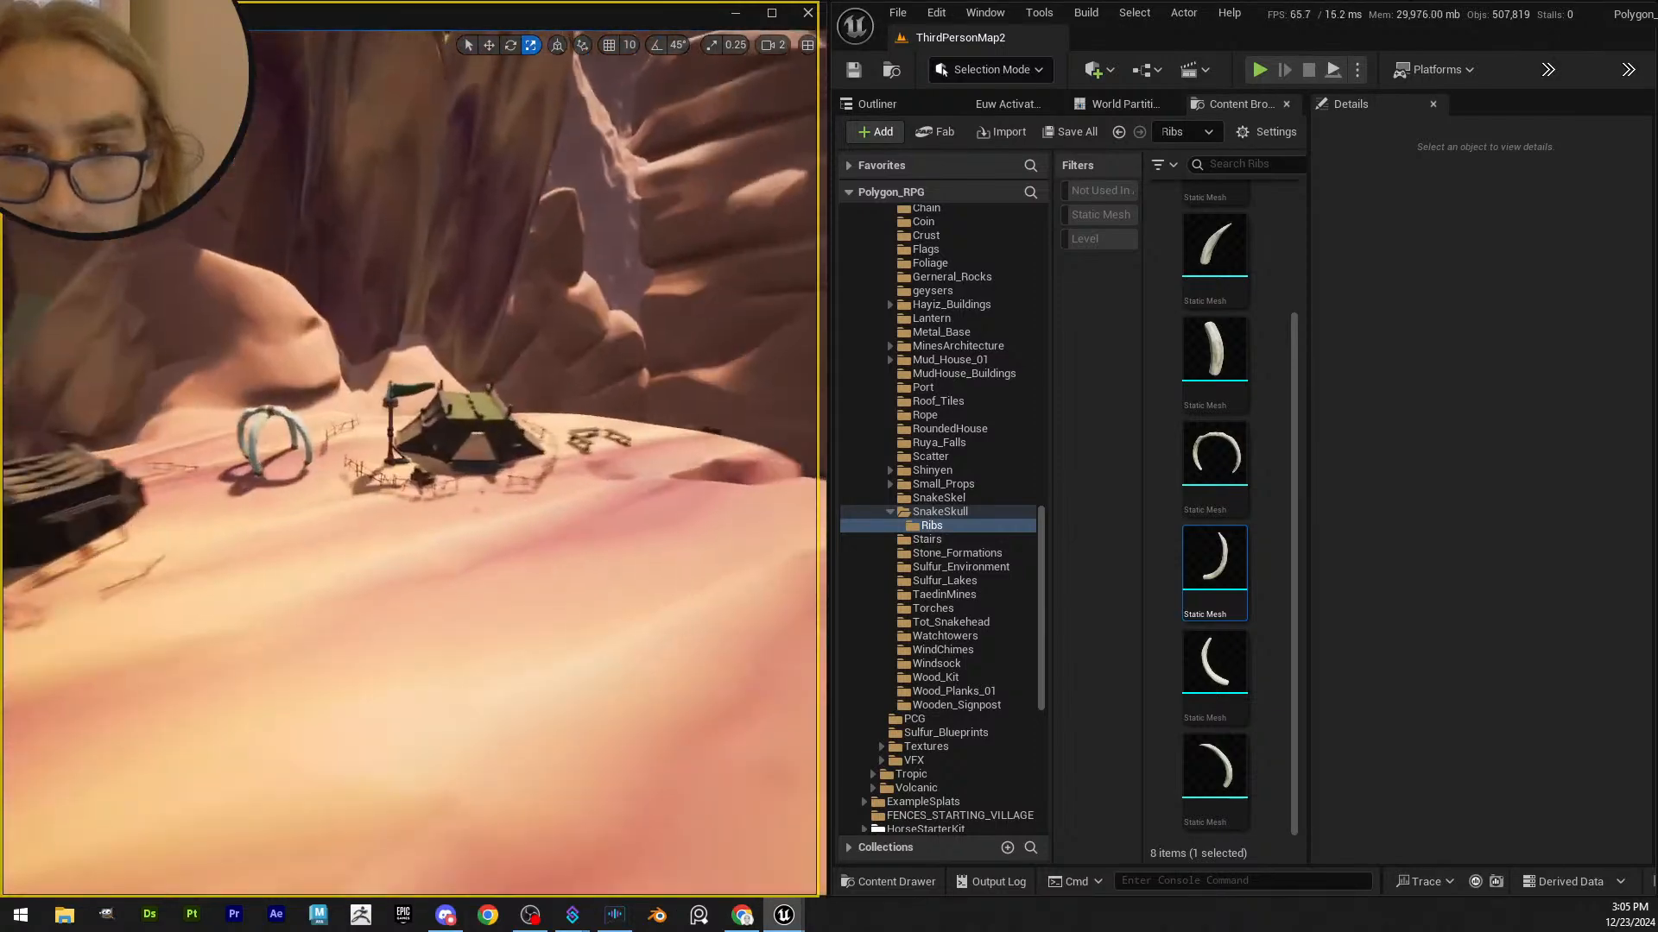
{"action": "right_click_drag", "start_coordinate": [466, 367], "coordinate": [518, 372]}
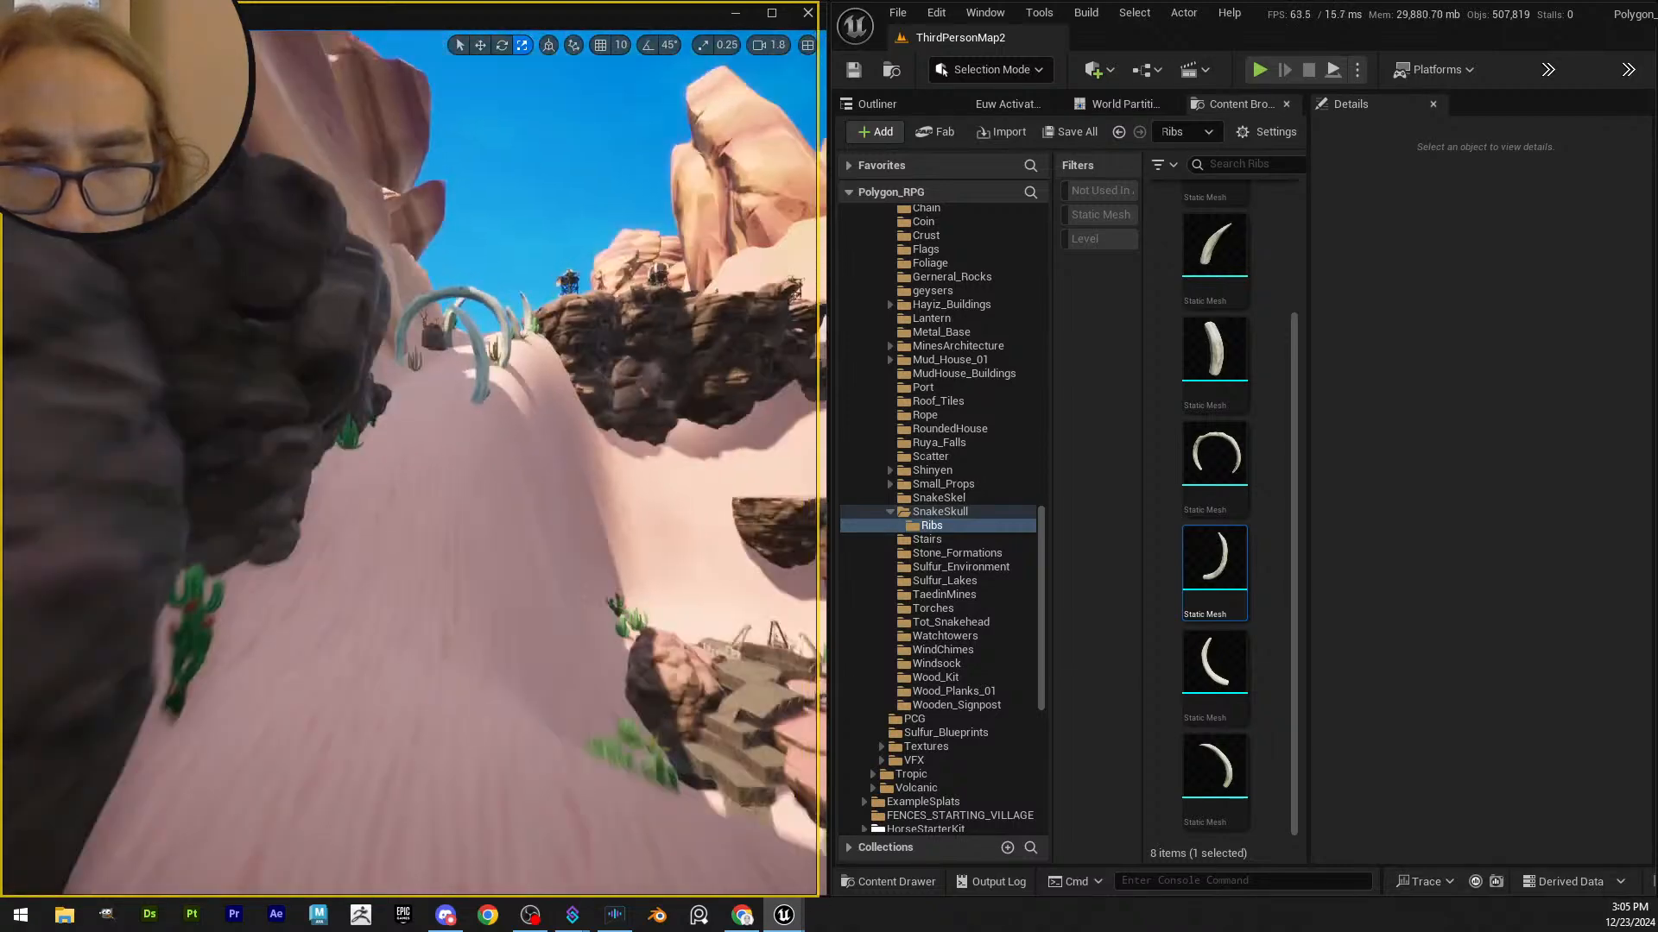
- Smooth the sand on the dune between the cliff and the ribs with the landscape Smooth tool
{"action": "key", "text": "s"}
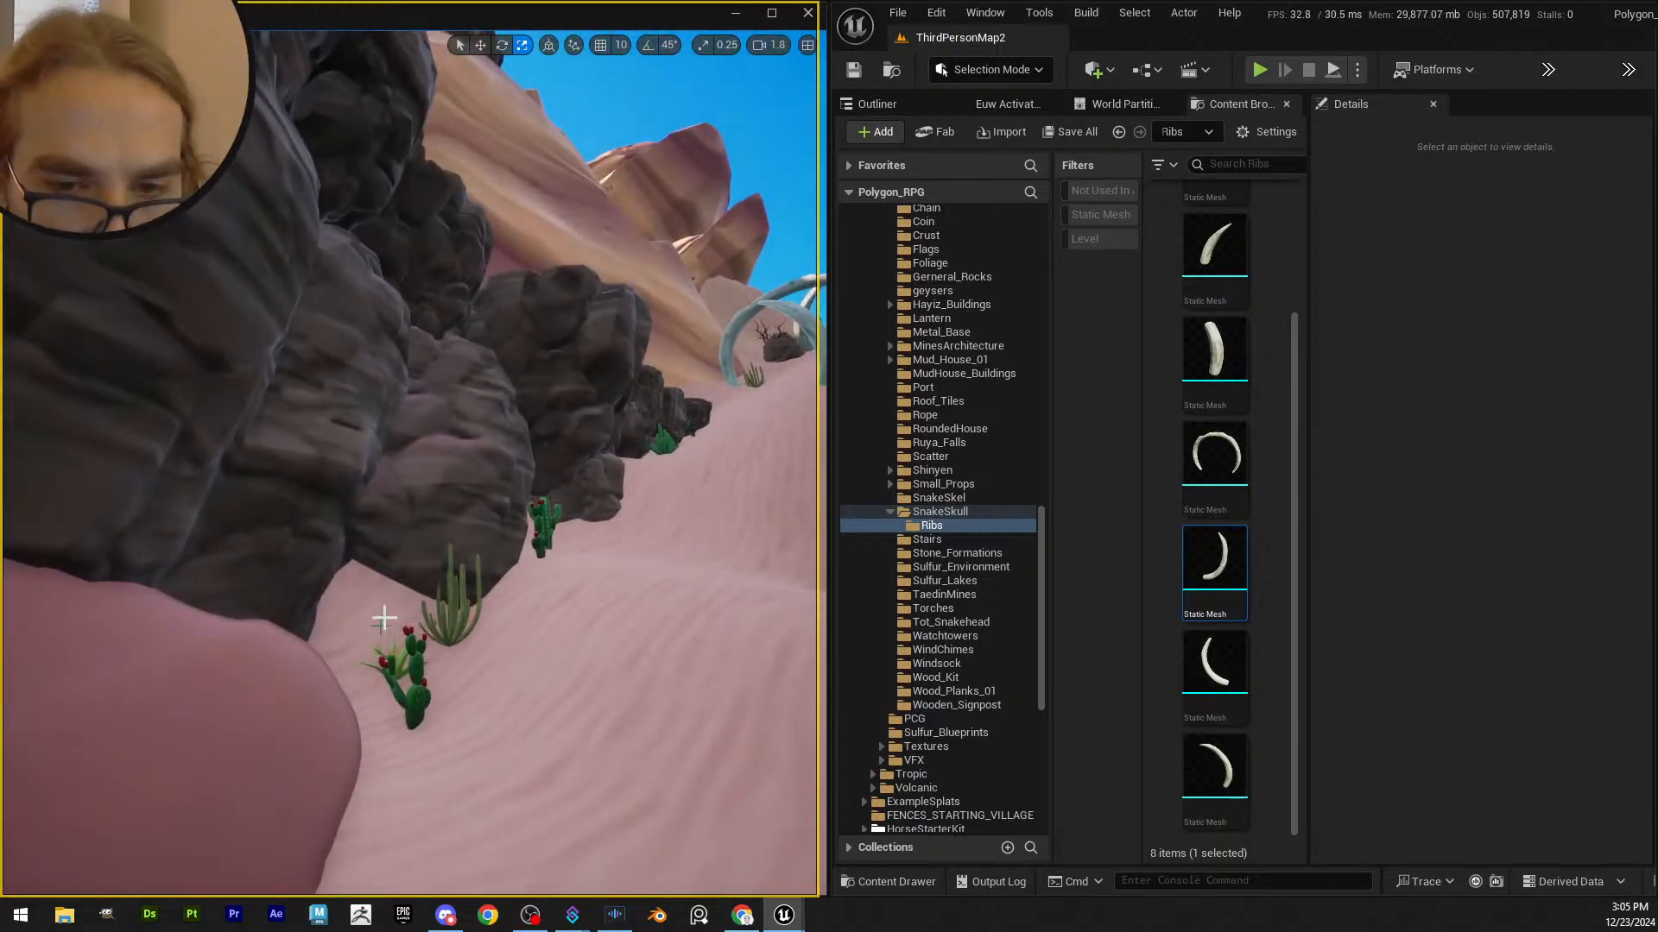
{"action": "mouse_move", "coordinate": [384, 619]}
{"action": "right_mouse_down"}
{"action": "mouse_move", "coordinate": [583, 558]}
{"action": "mouse_move", "coordinate": [528, 649]}
{"action": "mouse_move", "coordinate": [381, 592]}
{"action": "right_mouse_up"}
{"action": "key", "text": "w"}
{"action": "scroll", "coordinate": [582, 559], "scroll_direction": "up", "scroll_amount": 1}
{"action": "key", "text": "s"}
{"action": "key", "text": "w"}
{"action": "key", "text": "s"}
{"action": "left_click", "coordinate": [411, 573]}
{"action": "left_click", "coordinate": [992, 71]}
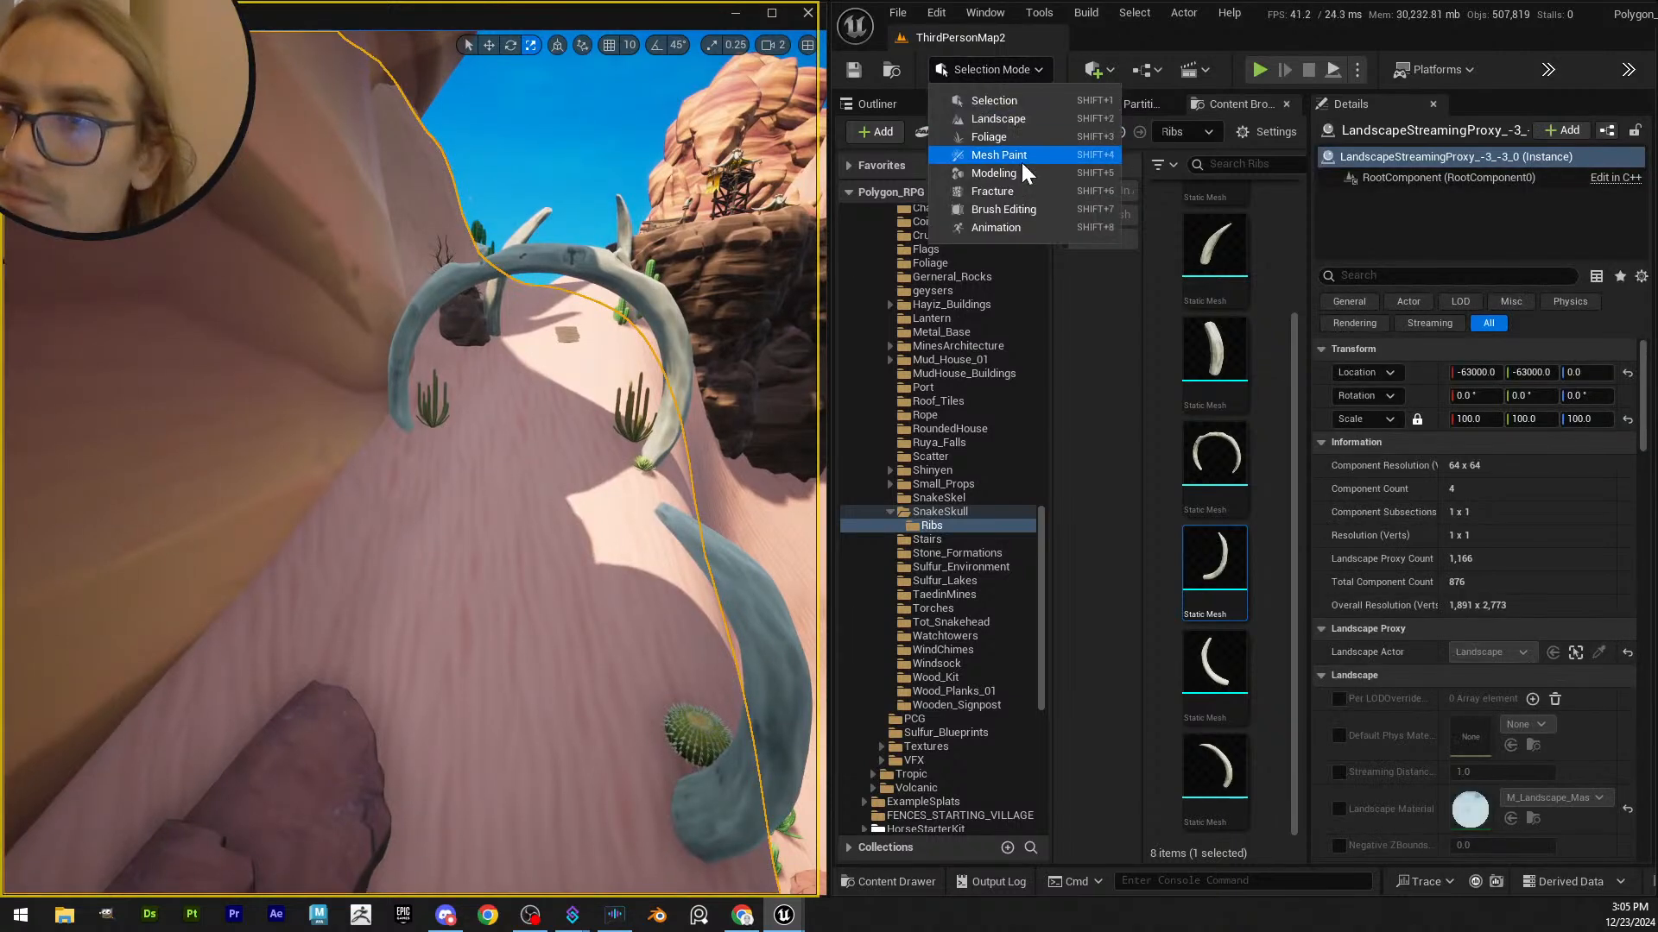
{"action": "left_click", "coordinate": [1029, 118]}
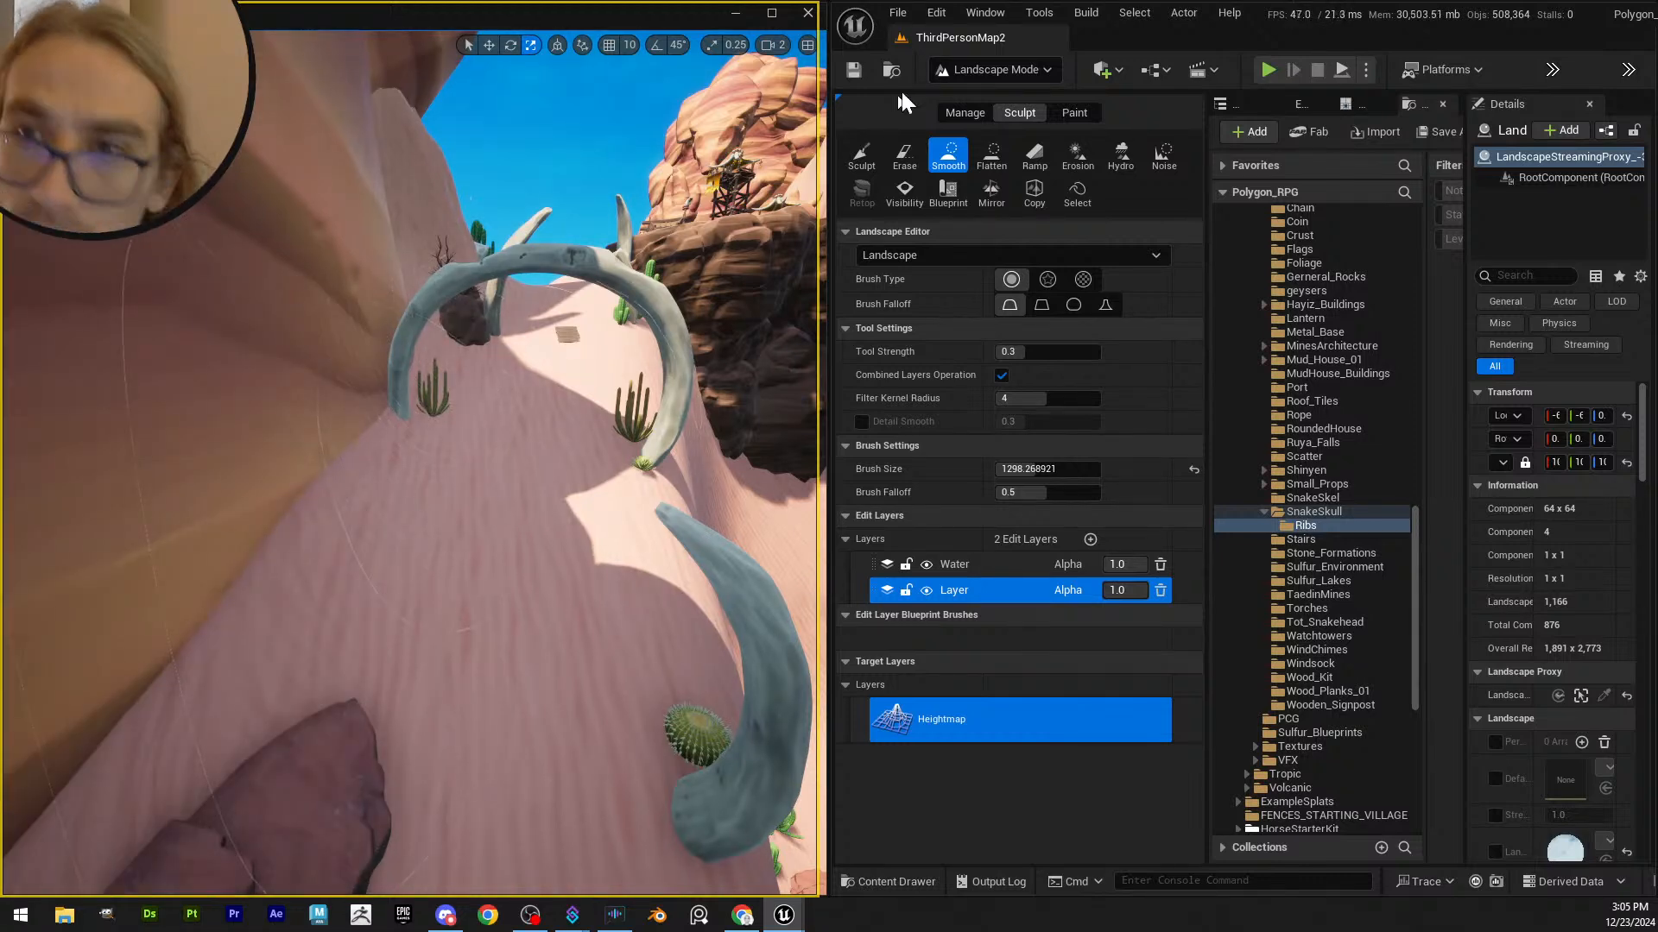
{"action": "mouse_move", "coordinate": [535, 371]}
{"action": "right_mouse_down"}
{"action": "mouse_move", "coordinate": [471, 436]}
{"action": "mouse_move", "coordinate": [507, 385]}
{"action": "right_mouse_up"}
{"action": "scroll", "coordinate": [507, 385], "scroll_direction": "down", "scroll_amount": 2}
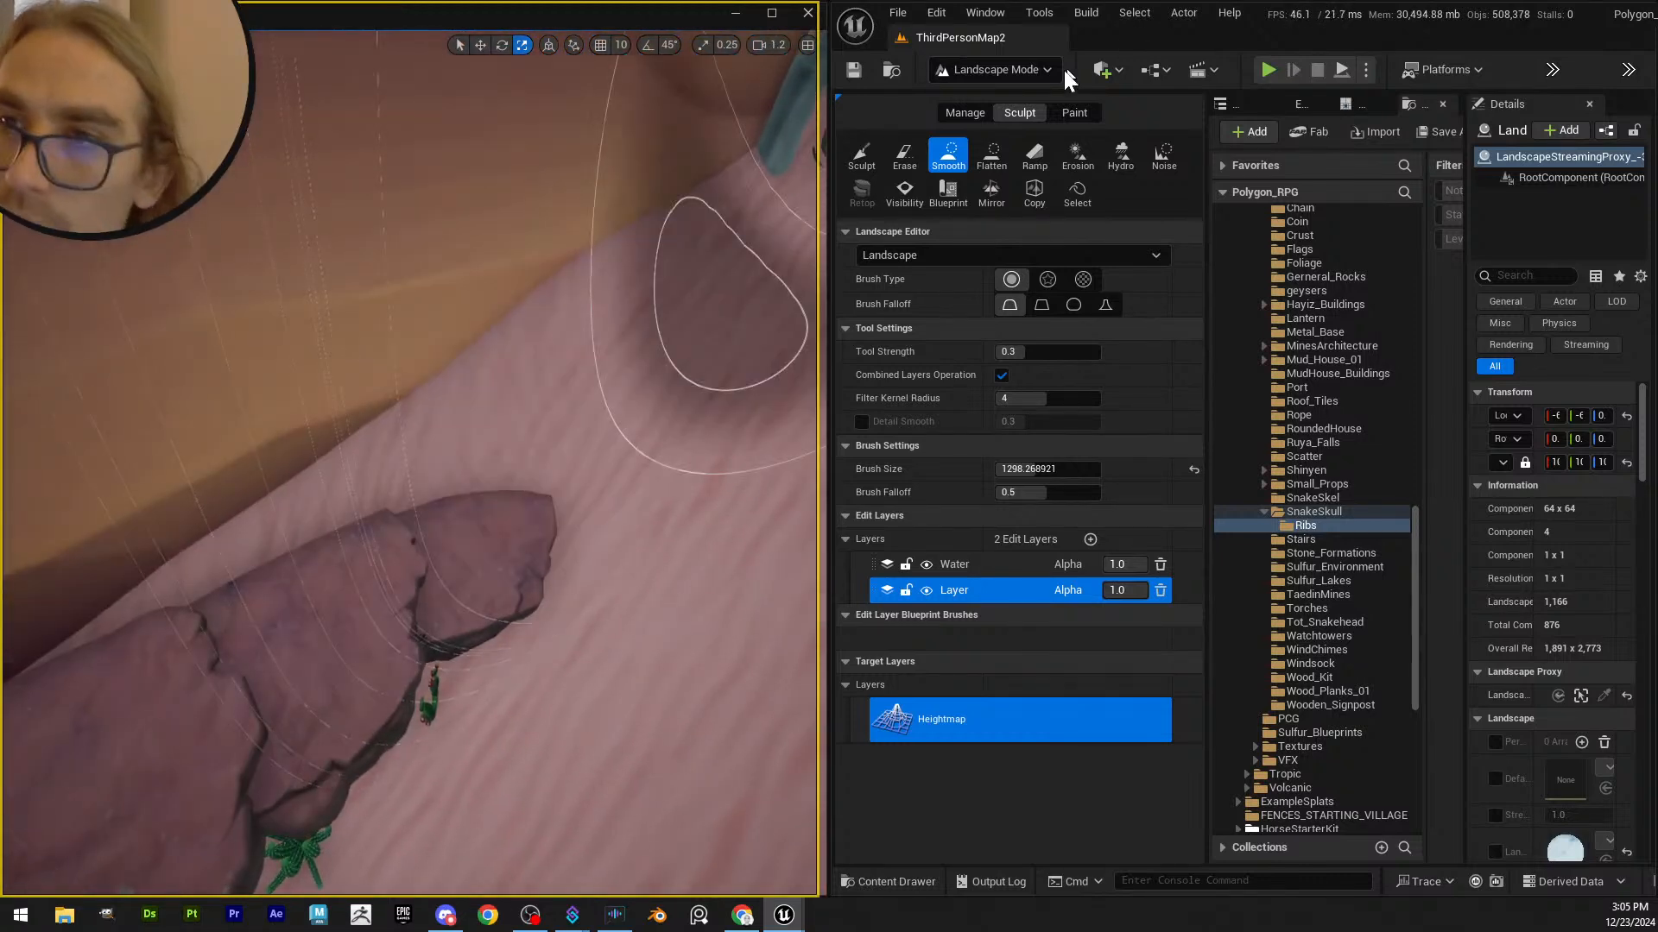
- Return to Selection Mode and save all modified landscape, foliage and PCG volume assets
{"action": "left_click", "coordinate": [1040, 70]}
{"action": "left_click", "coordinate": [1003, 100]}
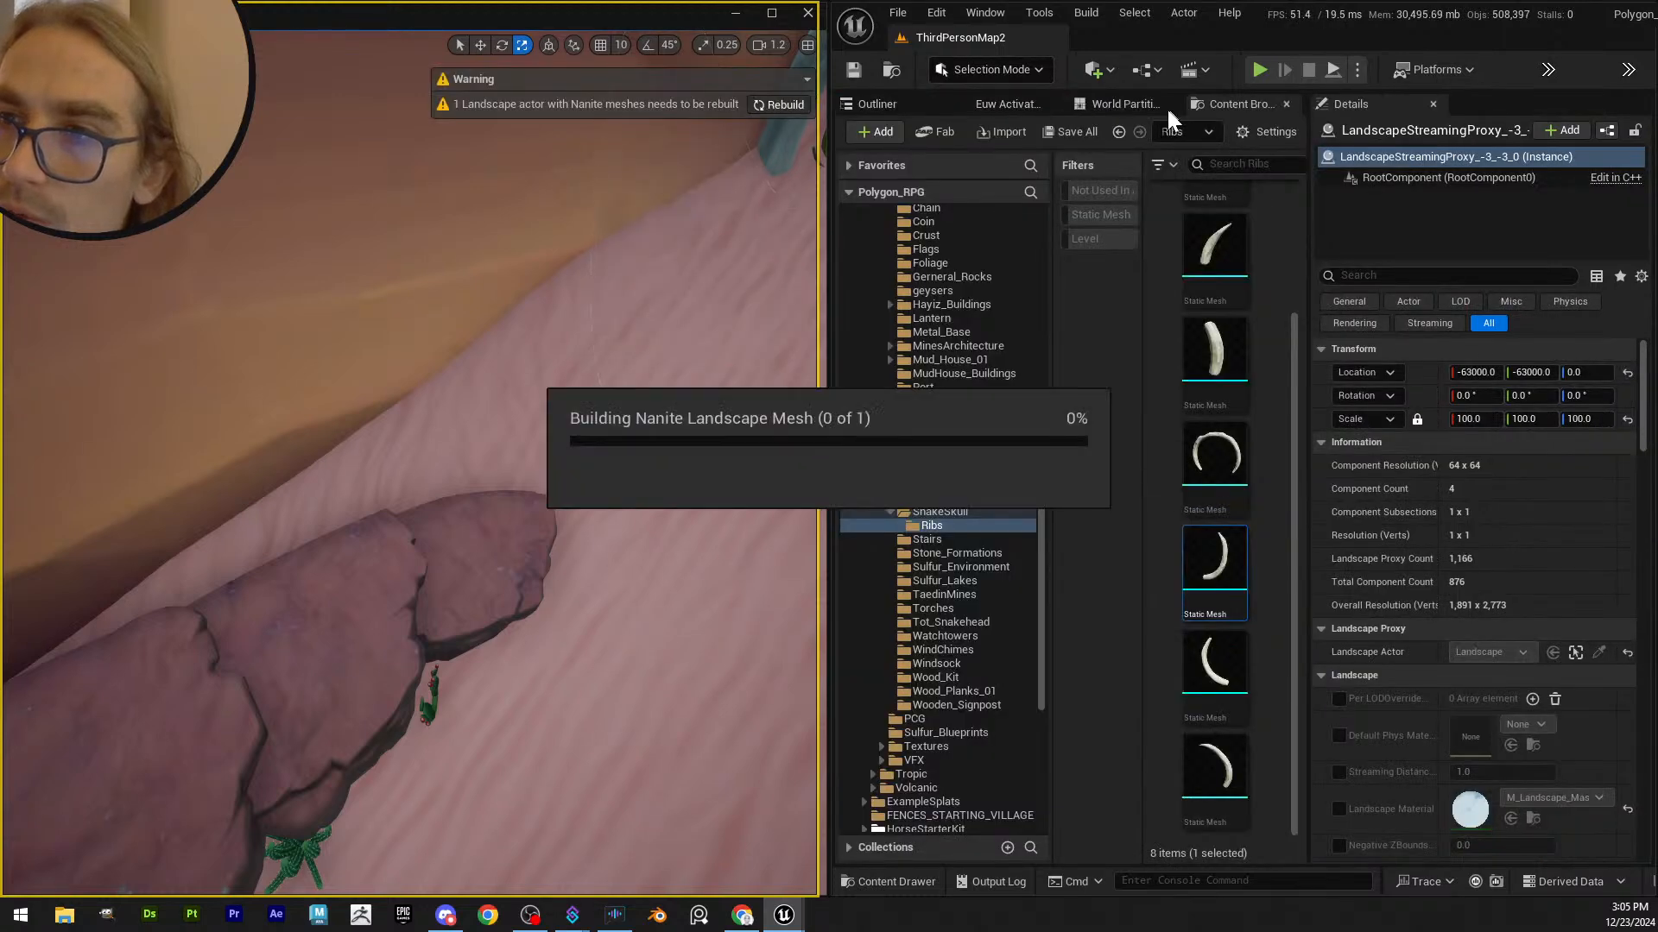
{"action": "left_click", "coordinate": [1058, 133]}
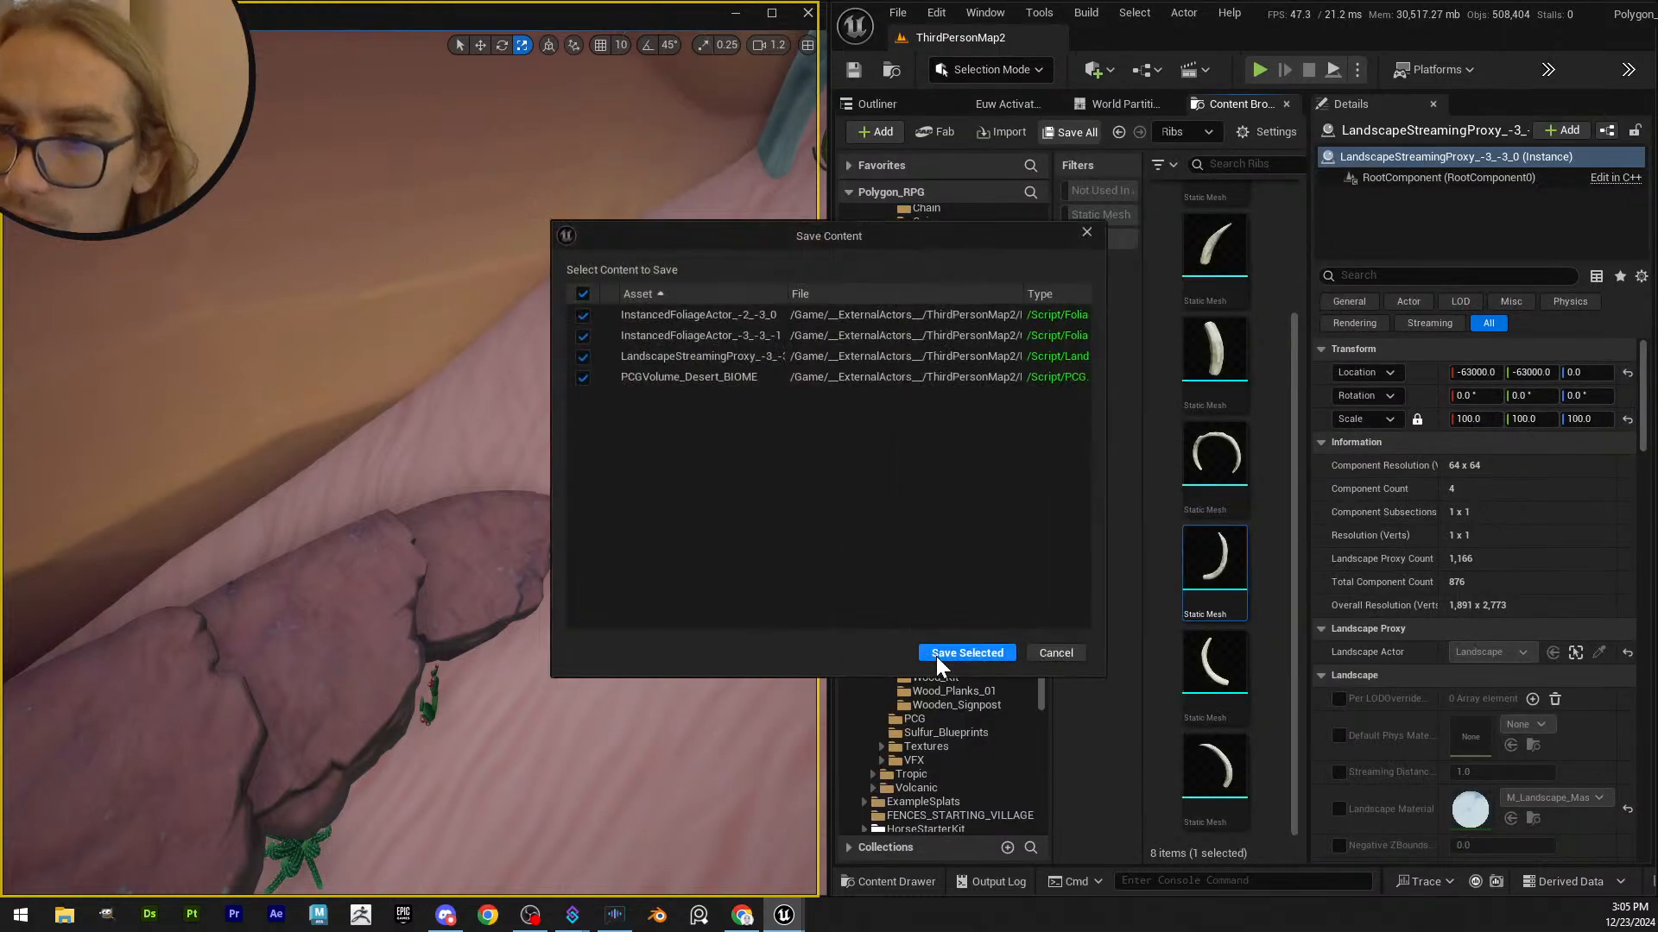
{"action": "left_click", "coordinate": [966, 652]}
- Select the wooden plank platform lying on the dune near the ribs and shift it sideways
{"action": "right_click_drag", "start_coordinate": [562, 389], "coordinate": [604, 380]}
{"action": "key", "text": "w"}
{"action": "scroll", "coordinate": [533, 432], "scroll_direction": "down", "scroll_amount": 3}
{"action": "scroll", "coordinate": [556, 399], "scroll_direction": "up", "scroll_amount": 1}
{"action": "scroll", "coordinate": [583, 362], "scroll_direction": "up", "scroll_amount": 2}
{"action": "left_click", "coordinate": [429, 500]}
{"action": "left_click_drag", "start_coordinate": [451, 502], "coordinate": [415, 500]}
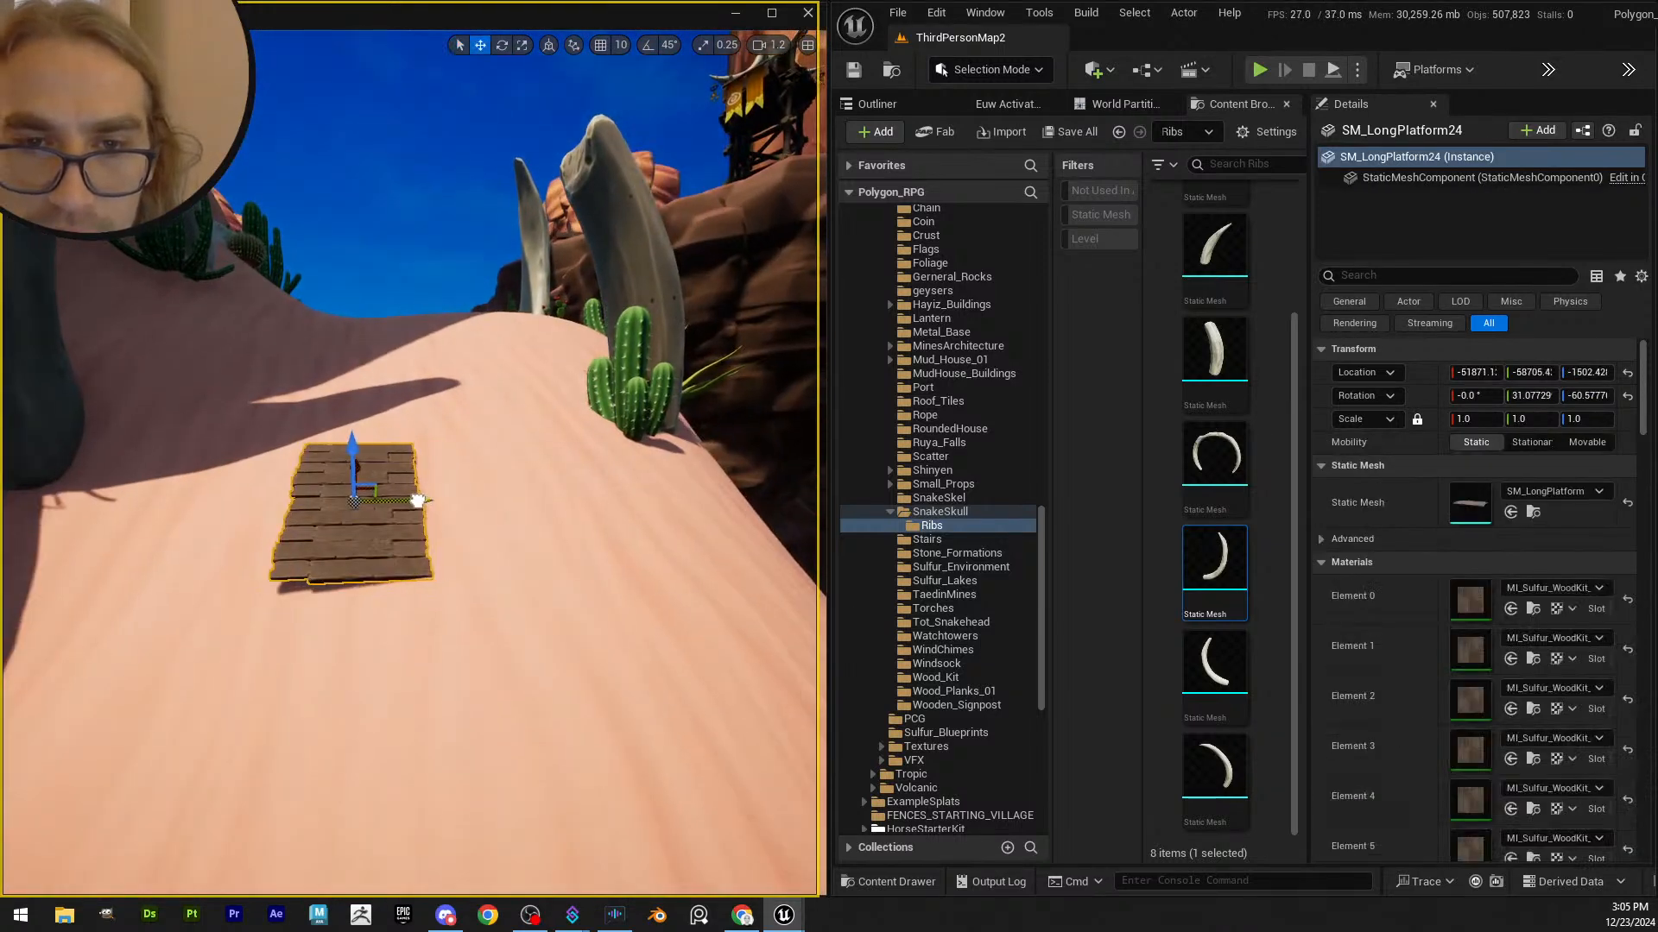
- Tilt and turn the wooden plank platform to follow the dune's slope and sink it slightly into the sand
{"action": "right_click_drag", "start_coordinate": [409, 468], "coordinate": [402, 460]}
{"action": "key", "text": "e"}
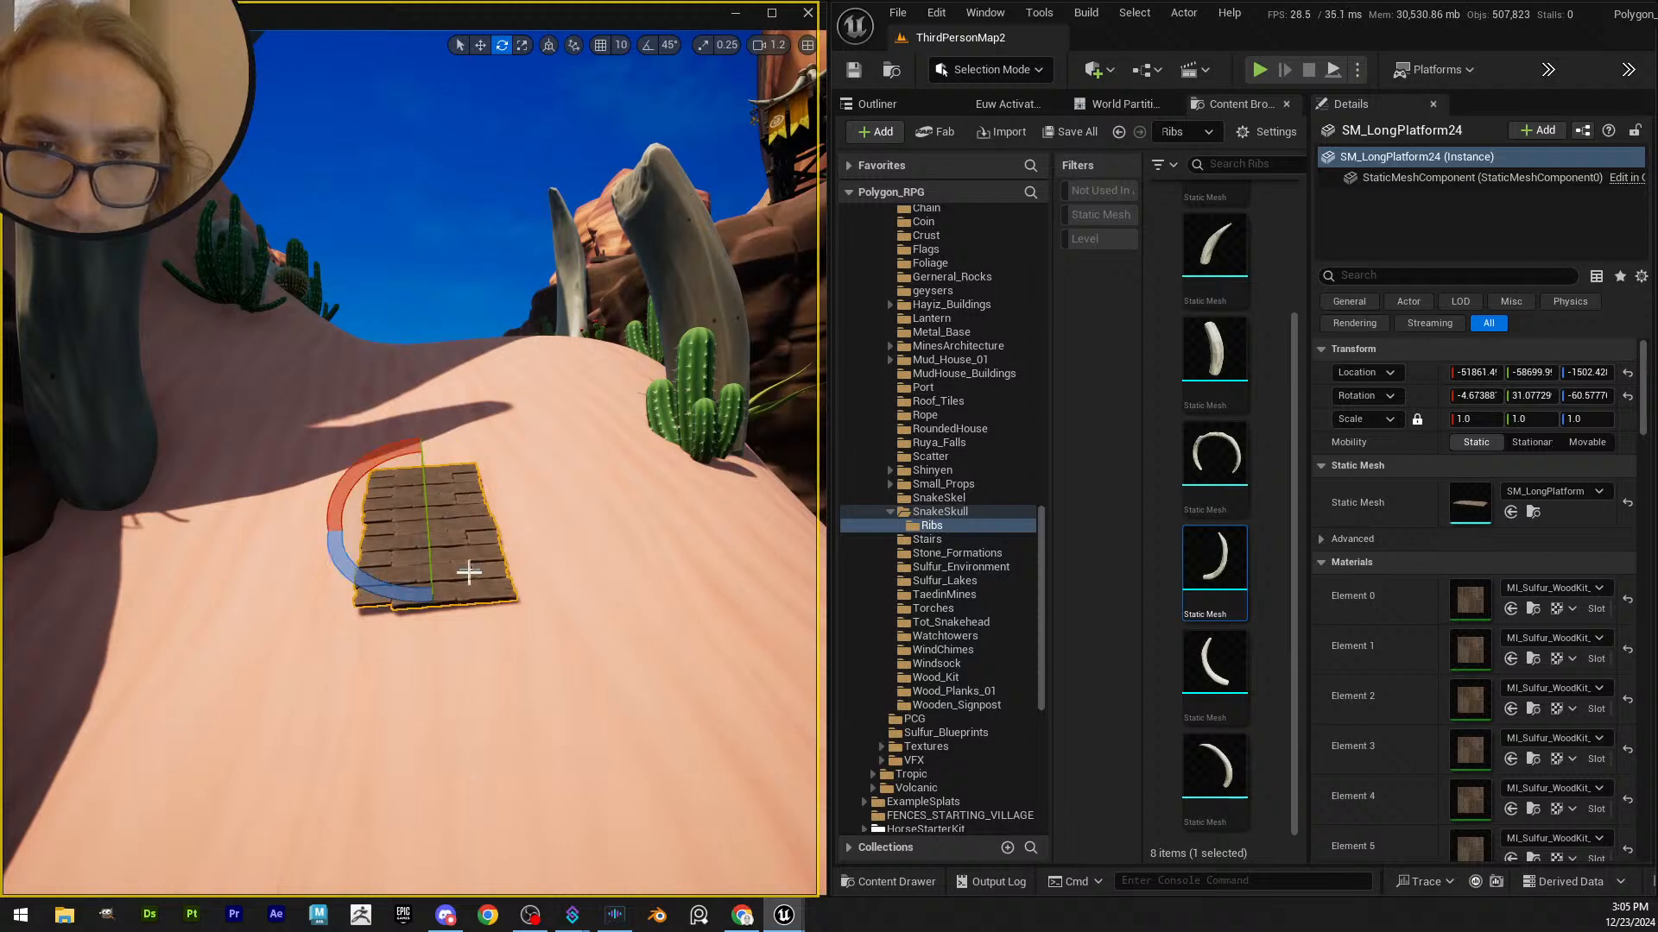
{"action": "left_click_drag", "start_coordinate": [423, 466], "coordinate": [407, 481]}
{"action": "key", "text": "w"}
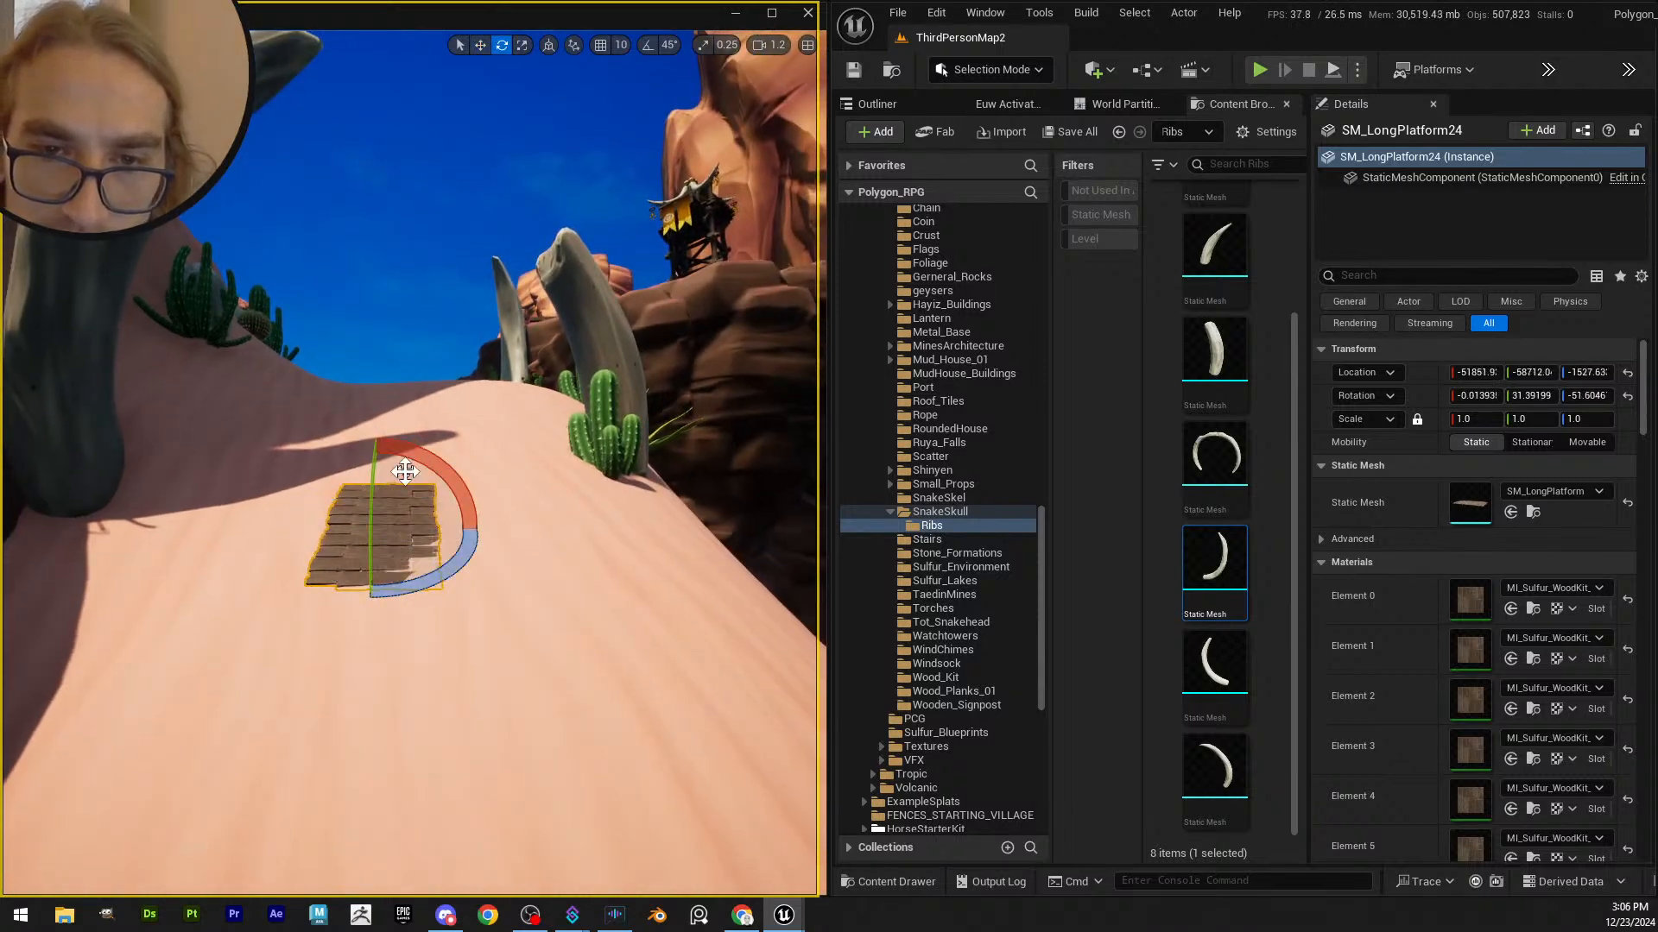
{"action": "right_click_drag", "start_coordinate": [446, 486], "coordinate": [446, 485]}
{"action": "key", "text": "Escape"}
{"action": "scroll", "coordinate": [447, 485], "scroll_direction": "up", "scroll_amount": 2}
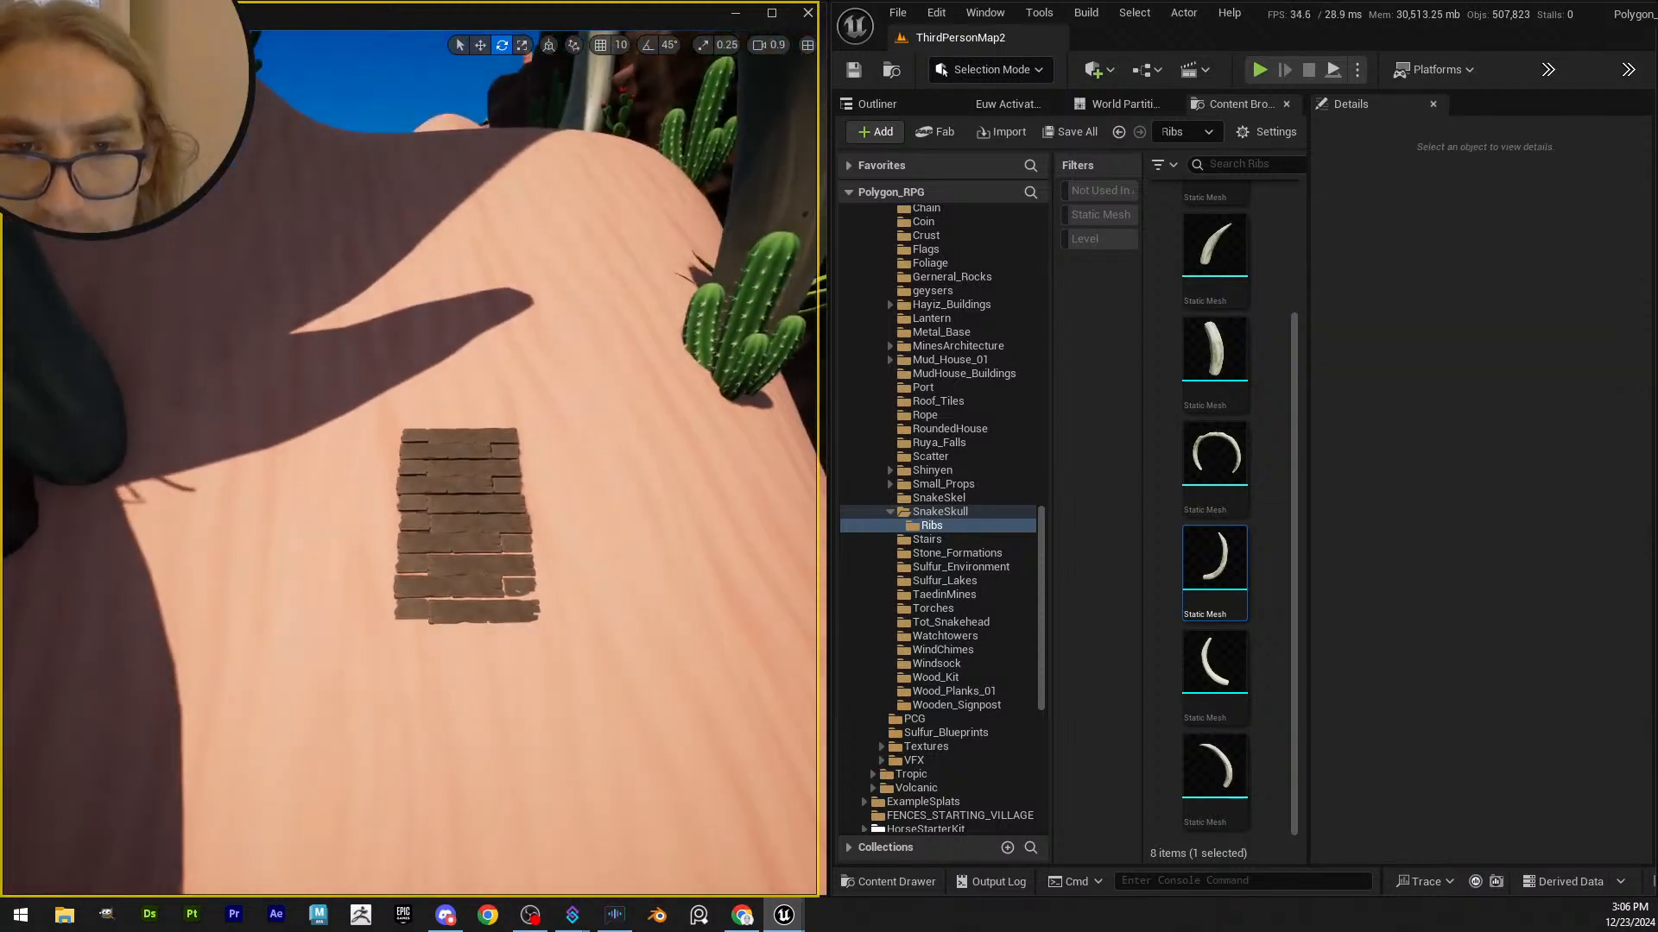
{"action": "left_click", "coordinate": [492, 459]}
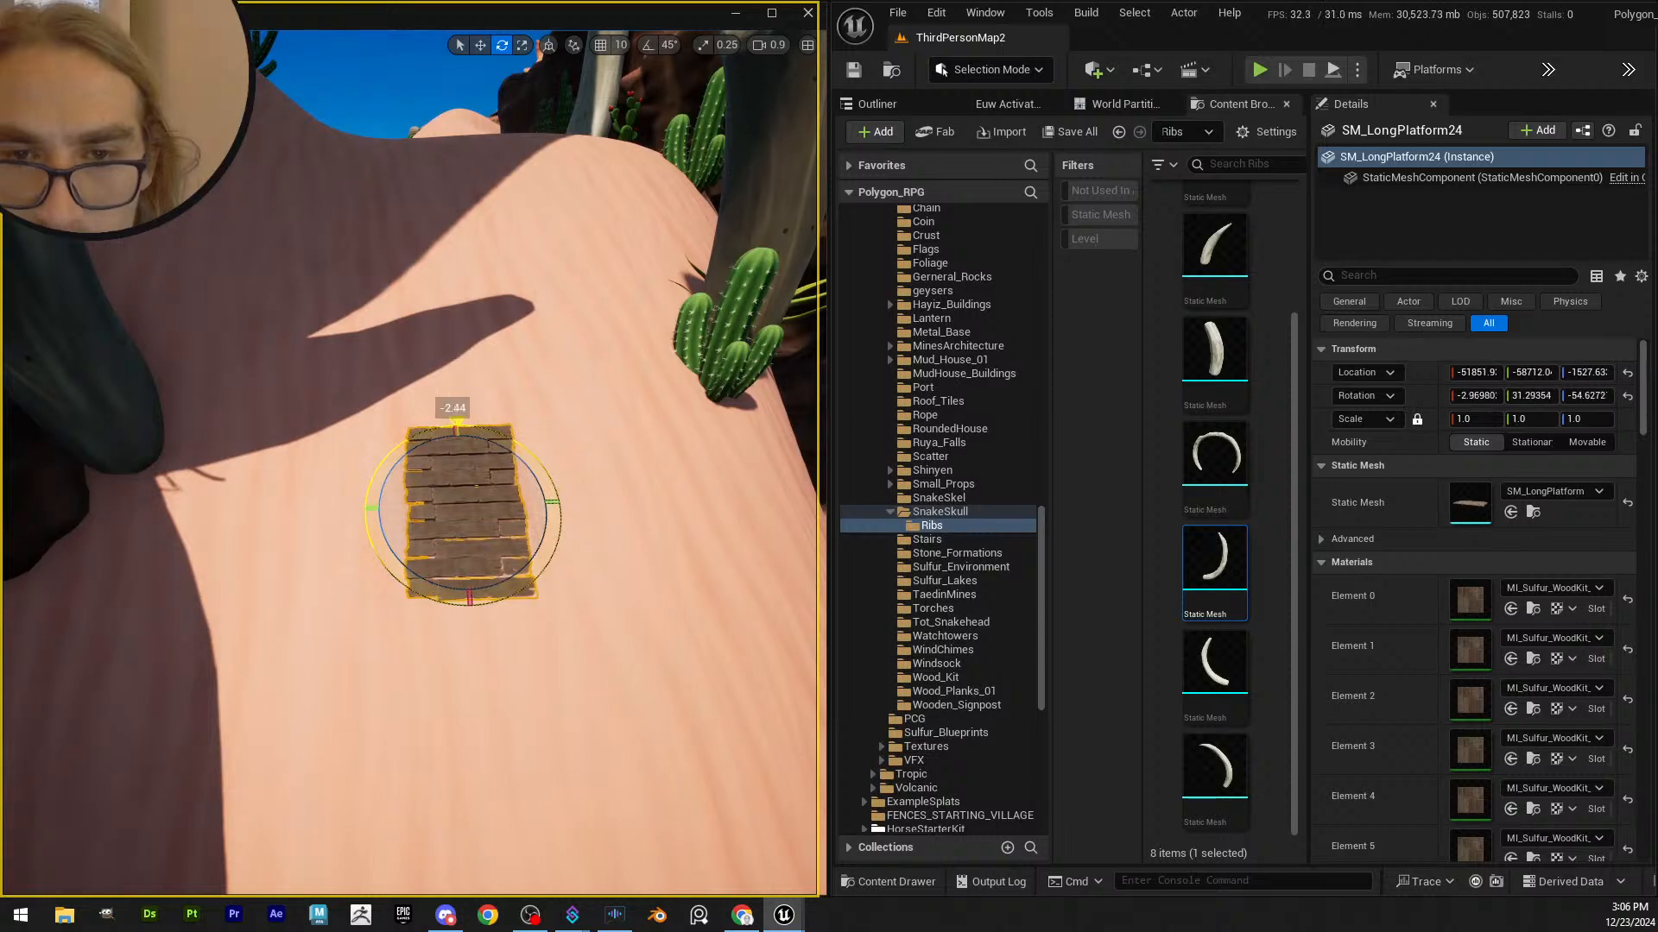
{"action": "key", "text": "Escape"}
- Smooth the dark sand ridge near the small rib and the central rock platform in Landscape Mode
{"action": "key", "text": "q"}
{"action": "right_click_drag", "start_coordinate": [466, 567], "coordinate": [496, 514]}
{"action": "scroll", "coordinate": [496, 515], "scroll_direction": "up", "scroll_amount": 2}
{"action": "scroll", "coordinate": [496, 515], "scroll_direction": "up", "scroll_amount": 1}
{"action": "right_click_drag", "start_coordinate": [603, 419], "coordinate": [603, 418]}
{"action": "scroll", "coordinate": [407, 550], "scroll_direction": "down", "scroll_amount": 6}
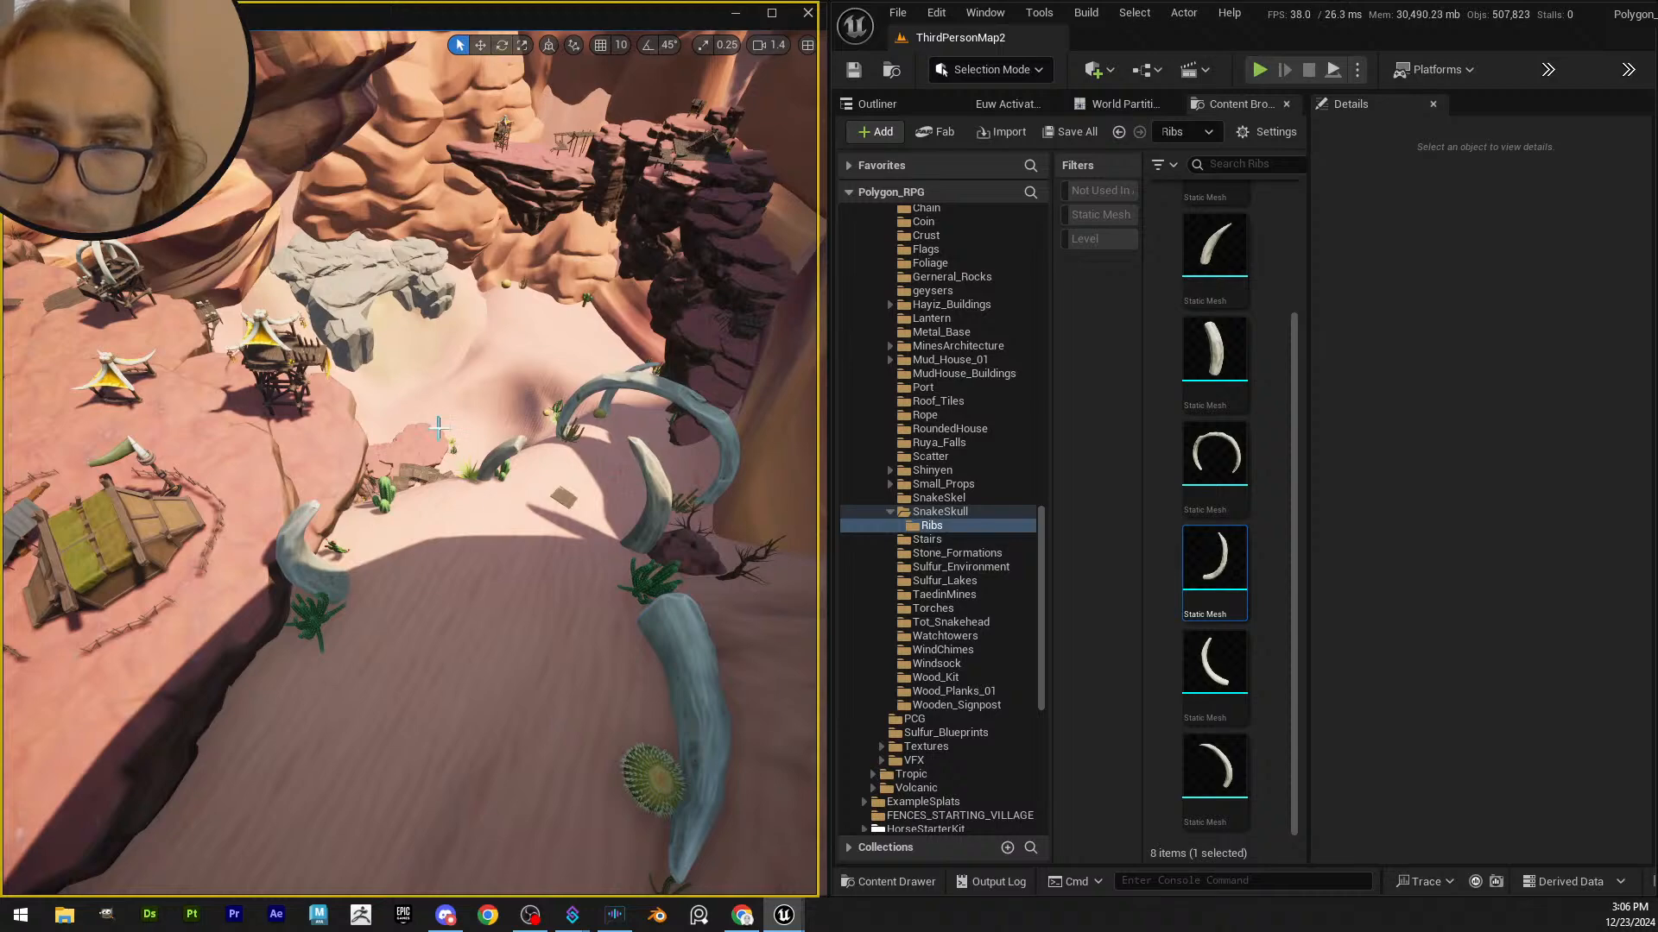
{"action": "scroll", "coordinate": [439, 427], "scroll_direction": "up", "scroll_amount": 2}
{"action": "mouse_move", "coordinate": [439, 426]}
{"action": "right_mouse_down"}
{"action": "mouse_move", "coordinate": [382, 419]}
{"action": "mouse_move", "coordinate": [422, 481]}
{"action": "mouse_move", "coordinate": [424, 436]}
{"action": "right_mouse_up"}
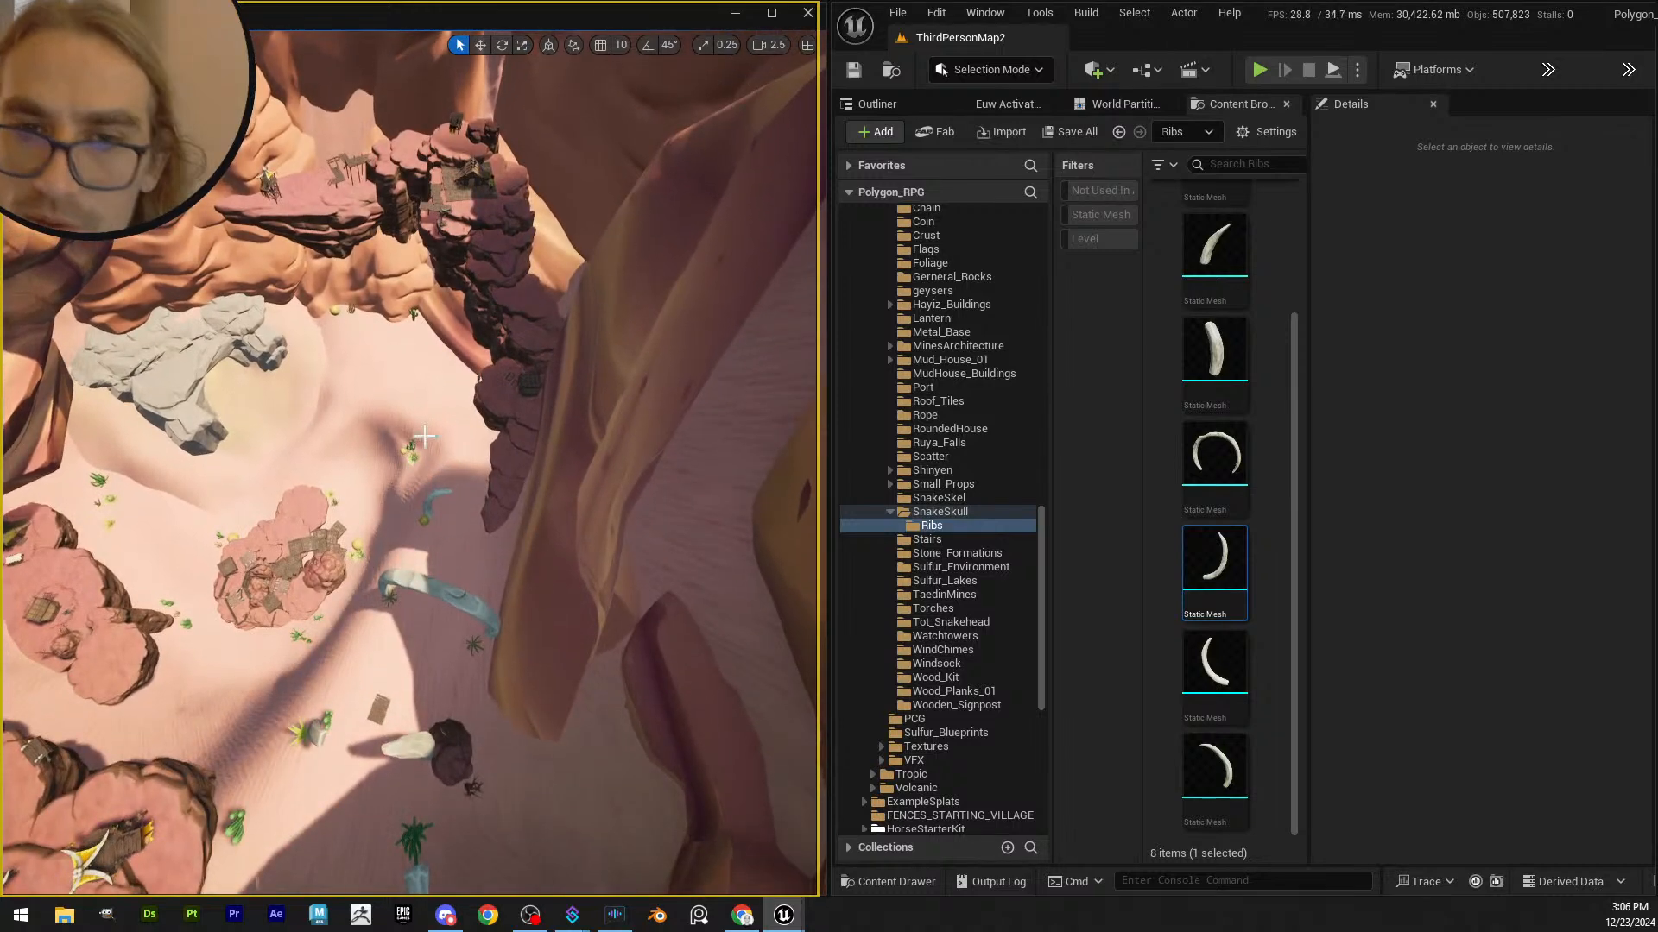
{"action": "left_click", "coordinate": [1041, 69]}
{"action": "left_click", "coordinate": [1039, 121]}
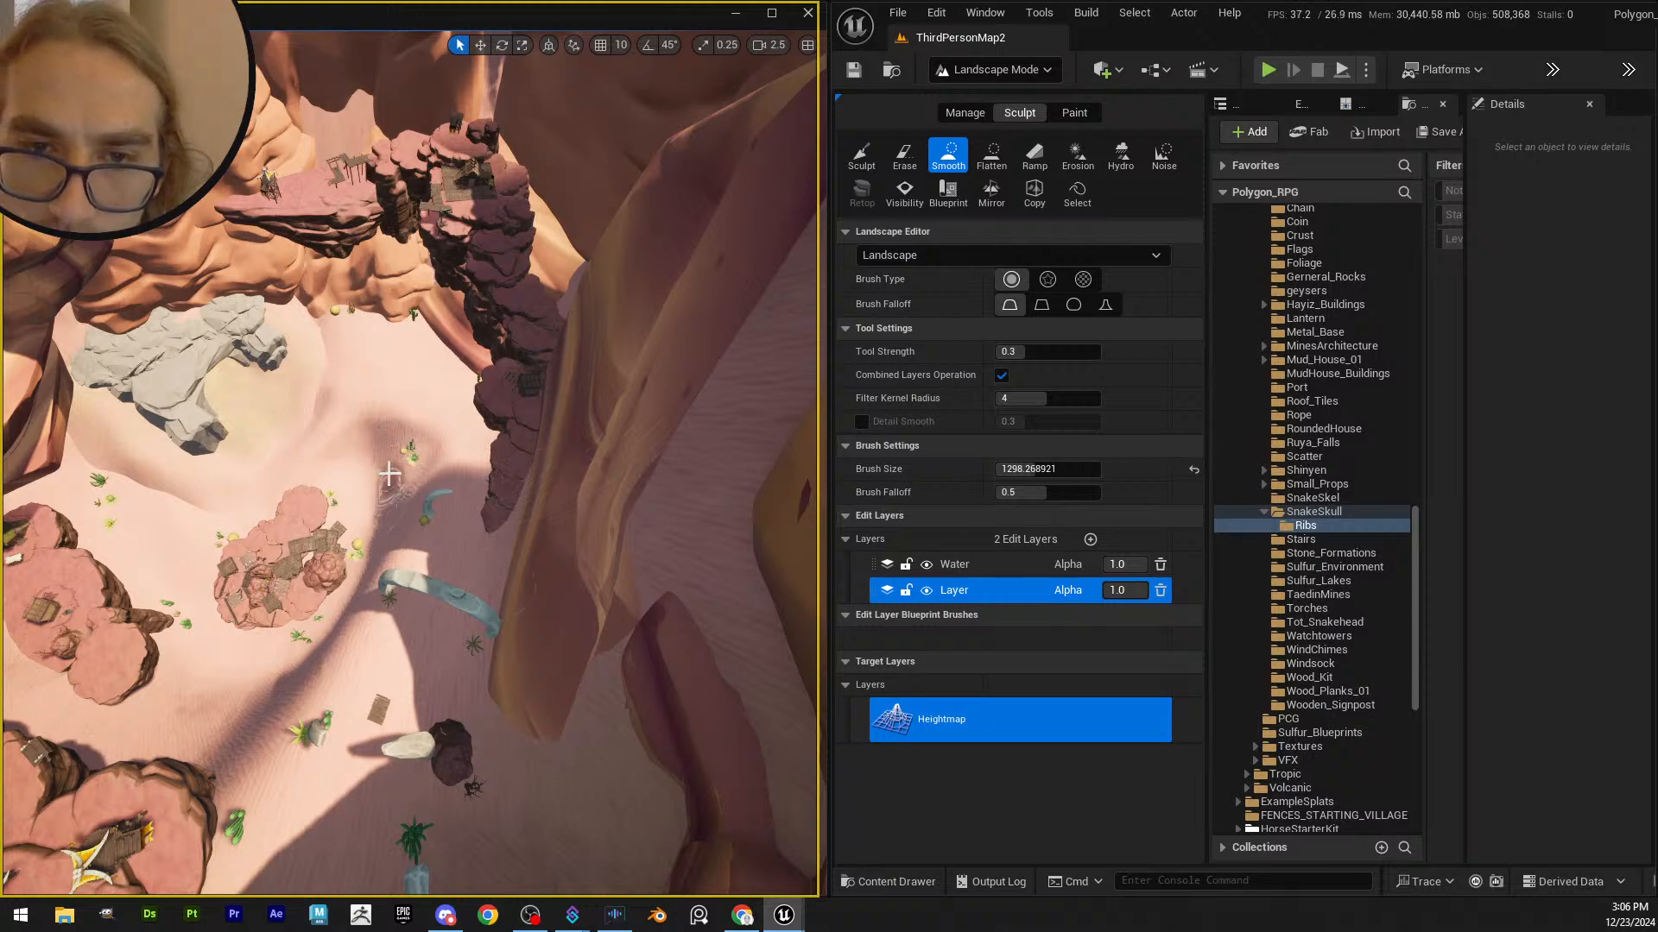
{"action": "mouse_move", "coordinate": [390, 473]}
{"action": "left_mouse_down"}
{"action": "mouse_move", "coordinate": [438, 476]}
{"action": "mouse_move", "coordinate": [436, 452]}
{"action": "left_mouse_up"}
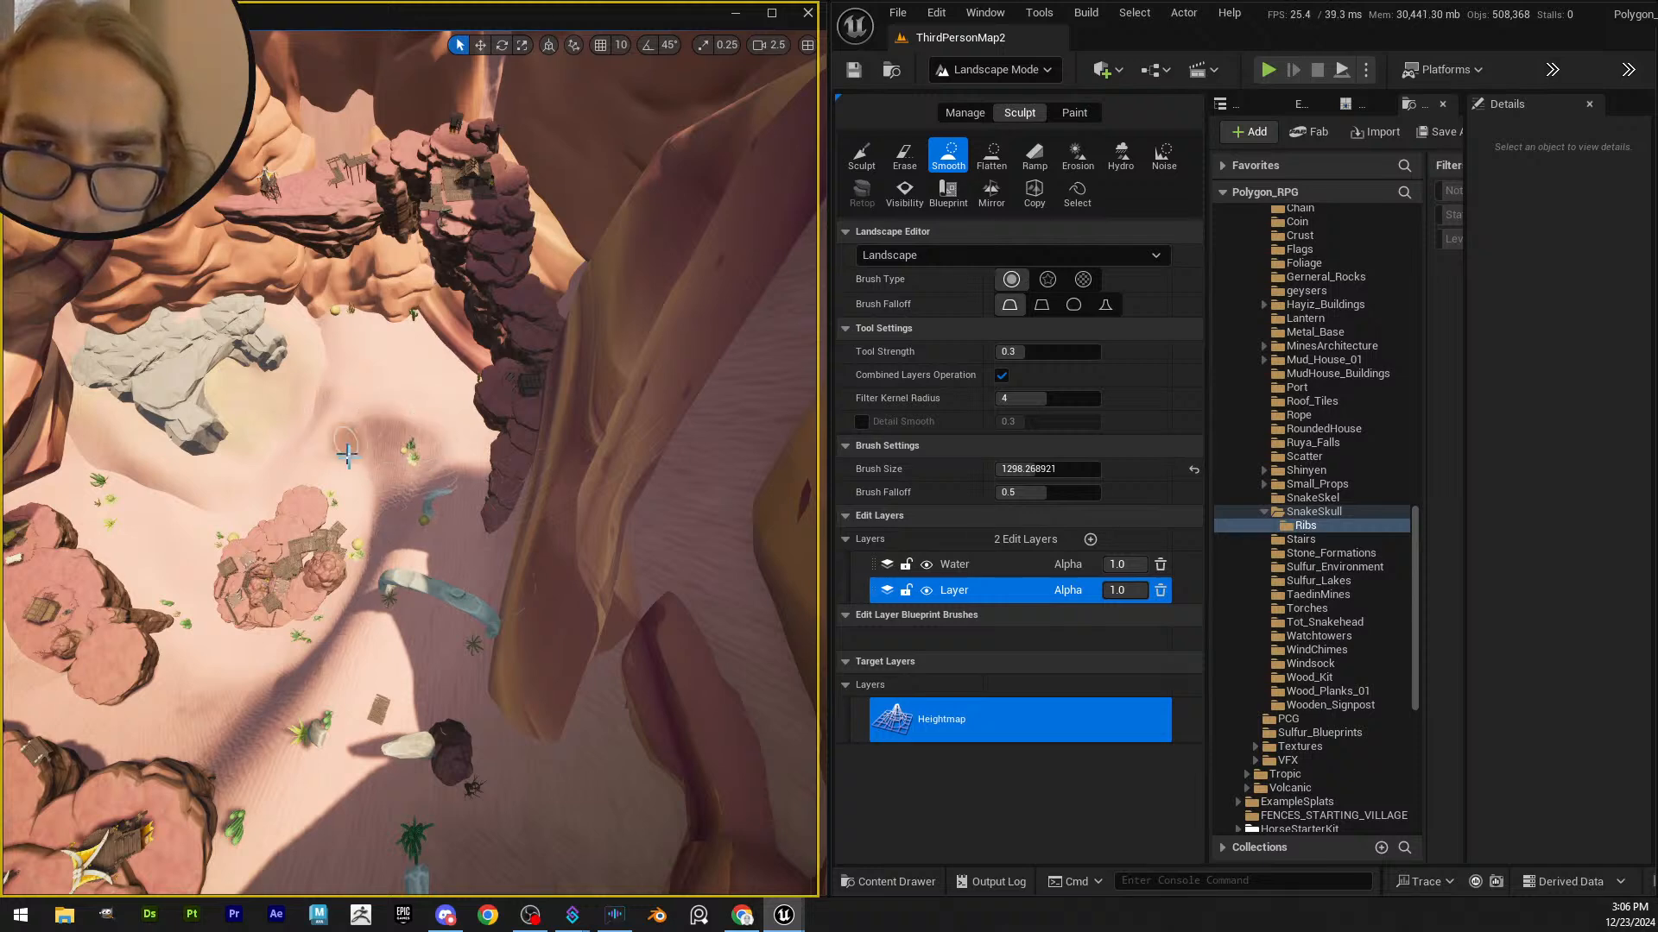
- Switch back to Selection Mode and save all changed content
{"action": "right_click_drag", "start_coordinate": [455, 499], "coordinate": [406, 475]}
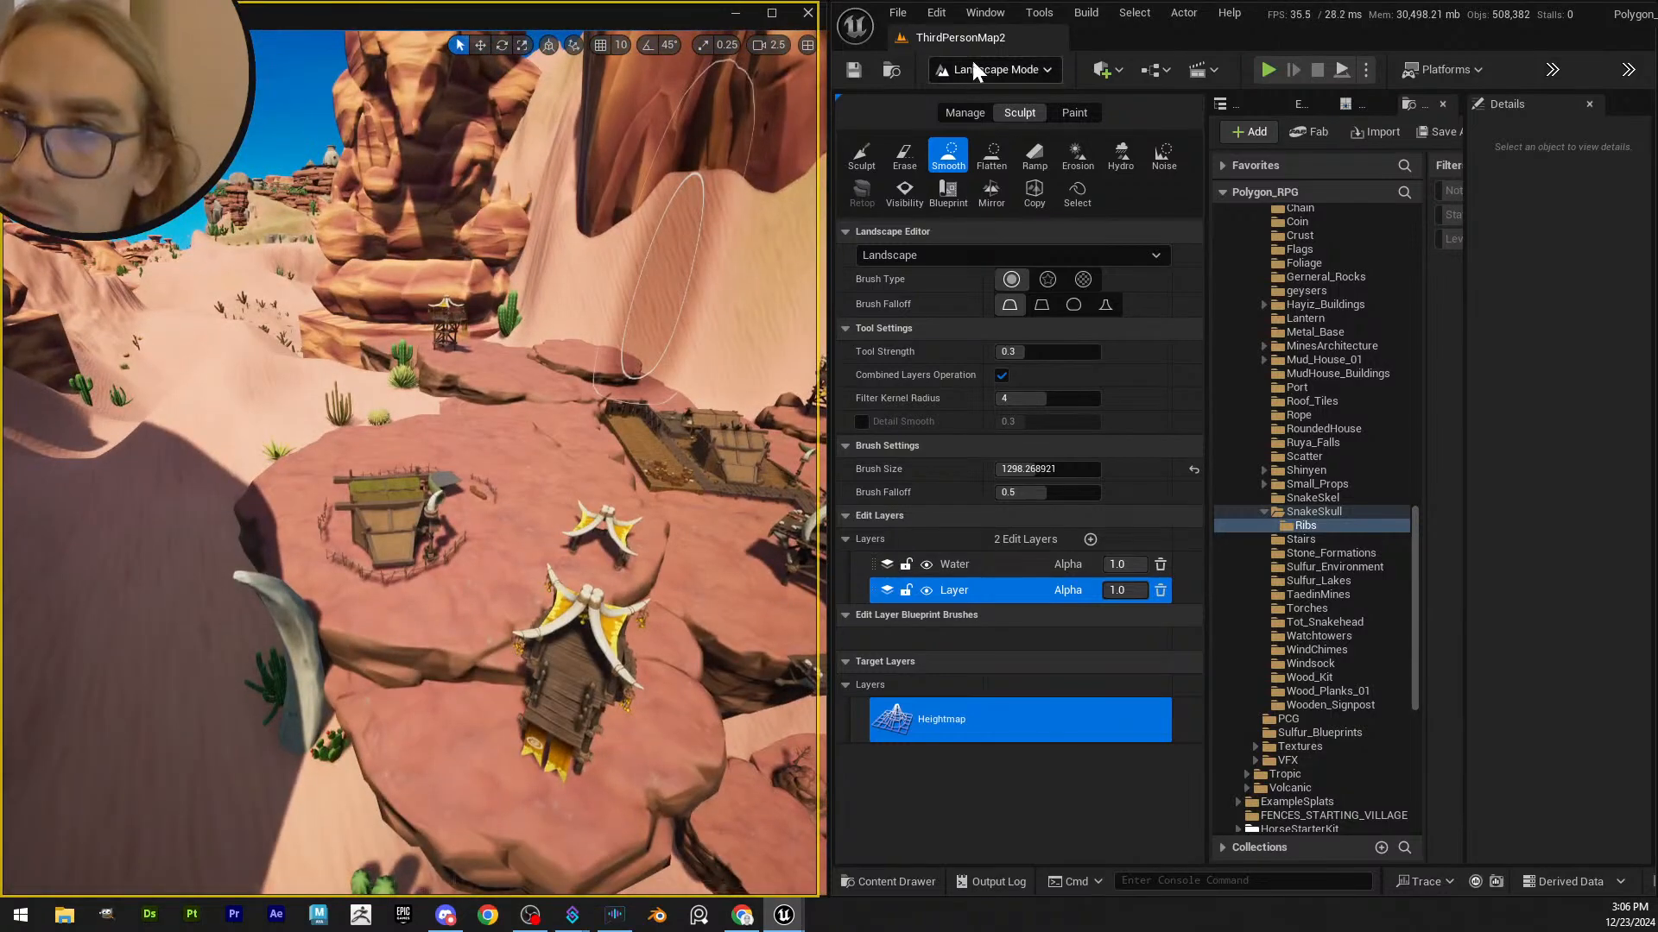
{"action": "key", "text": "shift+1"}
{"action": "left_click", "coordinate": [1075, 128]}
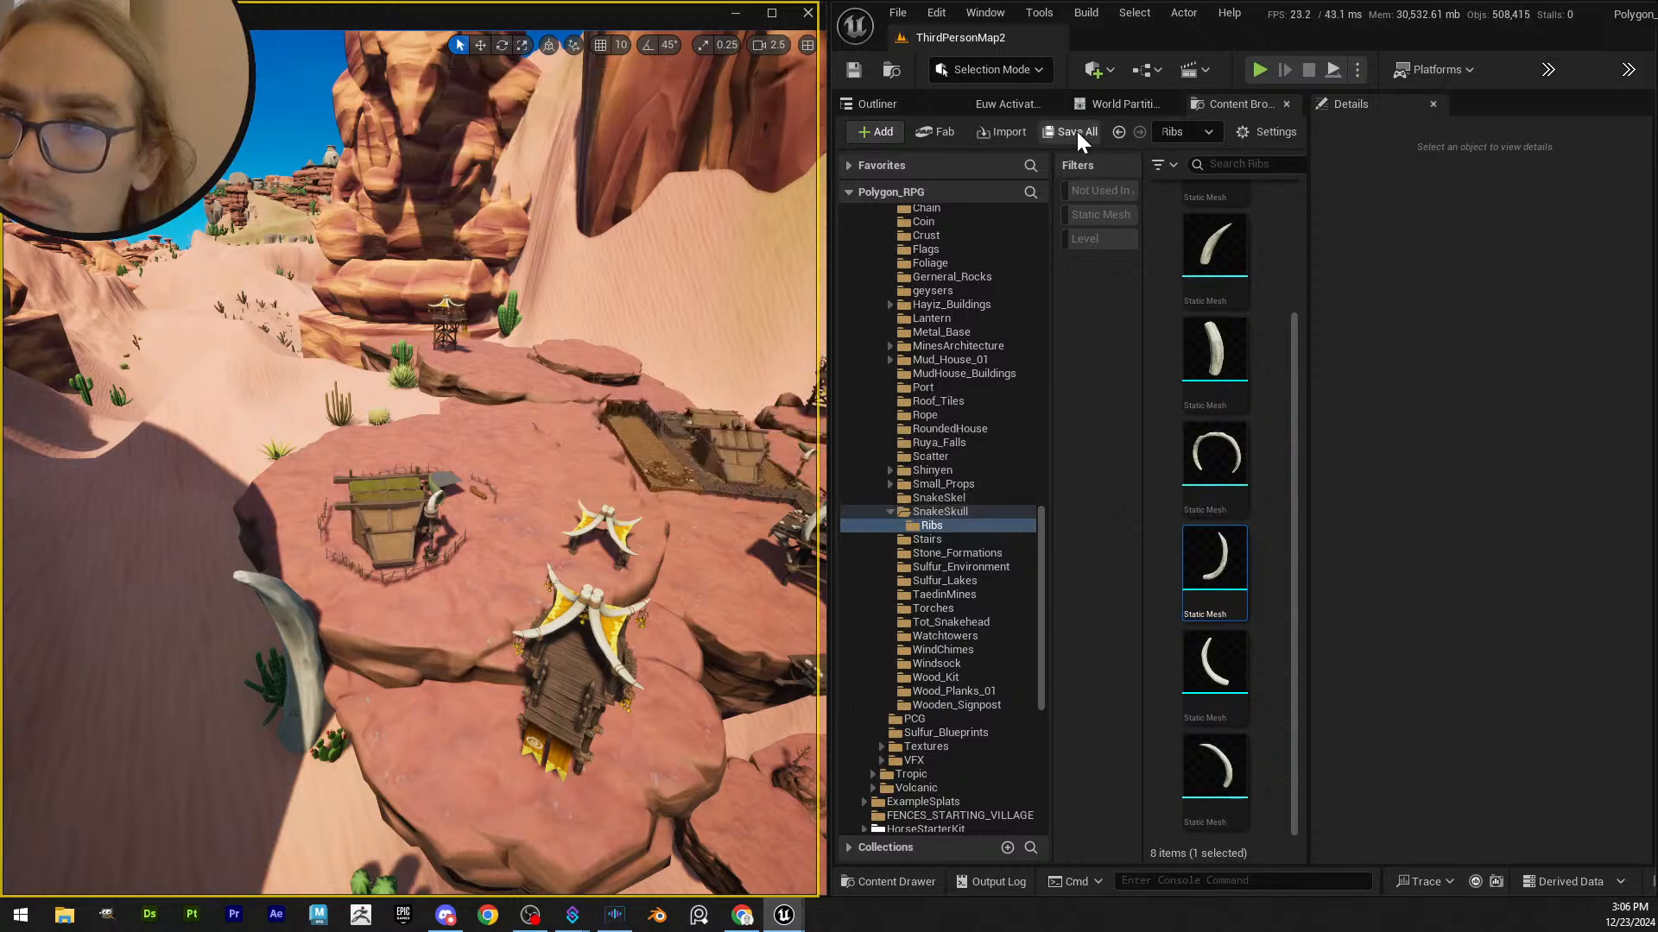
{"action": "left_click", "coordinate": [950, 654]}
- Rotate the wooden sulfur hut at the foot of the cliff and adjust its height on the sand
{"action": "right_click_drag", "start_coordinate": [594, 443], "coordinate": [566, 471]}
{"action": "scroll", "coordinate": [570, 435], "scroll_direction": "down", "scroll_amount": 5}
{"action": "scroll", "coordinate": [569, 440], "scroll_direction": "up", "scroll_amount": 3}
{"action": "right_click_drag", "start_coordinate": [463, 457], "coordinate": [463, 458]}
{"action": "scroll", "coordinate": [464, 458], "scroll_direction": "down", "scroll_amount": 1}
{"action": "left_click", "coordinate": [463, 458]}
{"action": "key", "text": "e"}
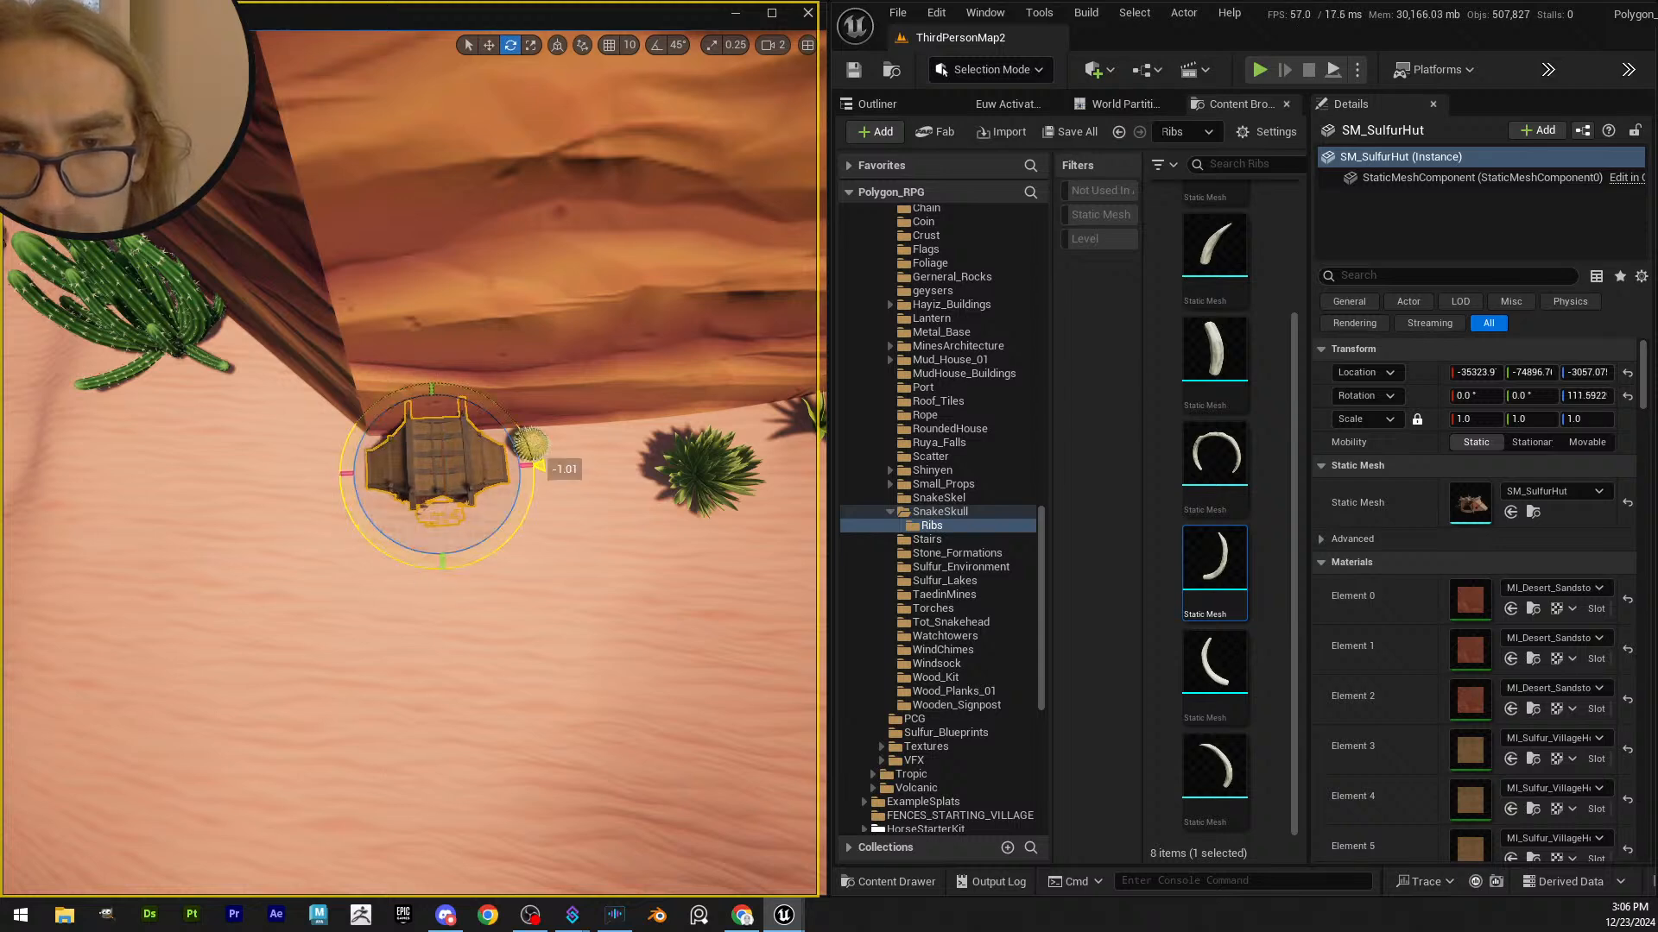
{"action": "key", "text": "w"}
{"action": "right_click_drag", "start_coordinate": [424, 567], "coordinate": [492, 389]}
{"action": "scroll", "coordinate": [471, 449], "scroll_direction": "down", "scroll_amount": 1}
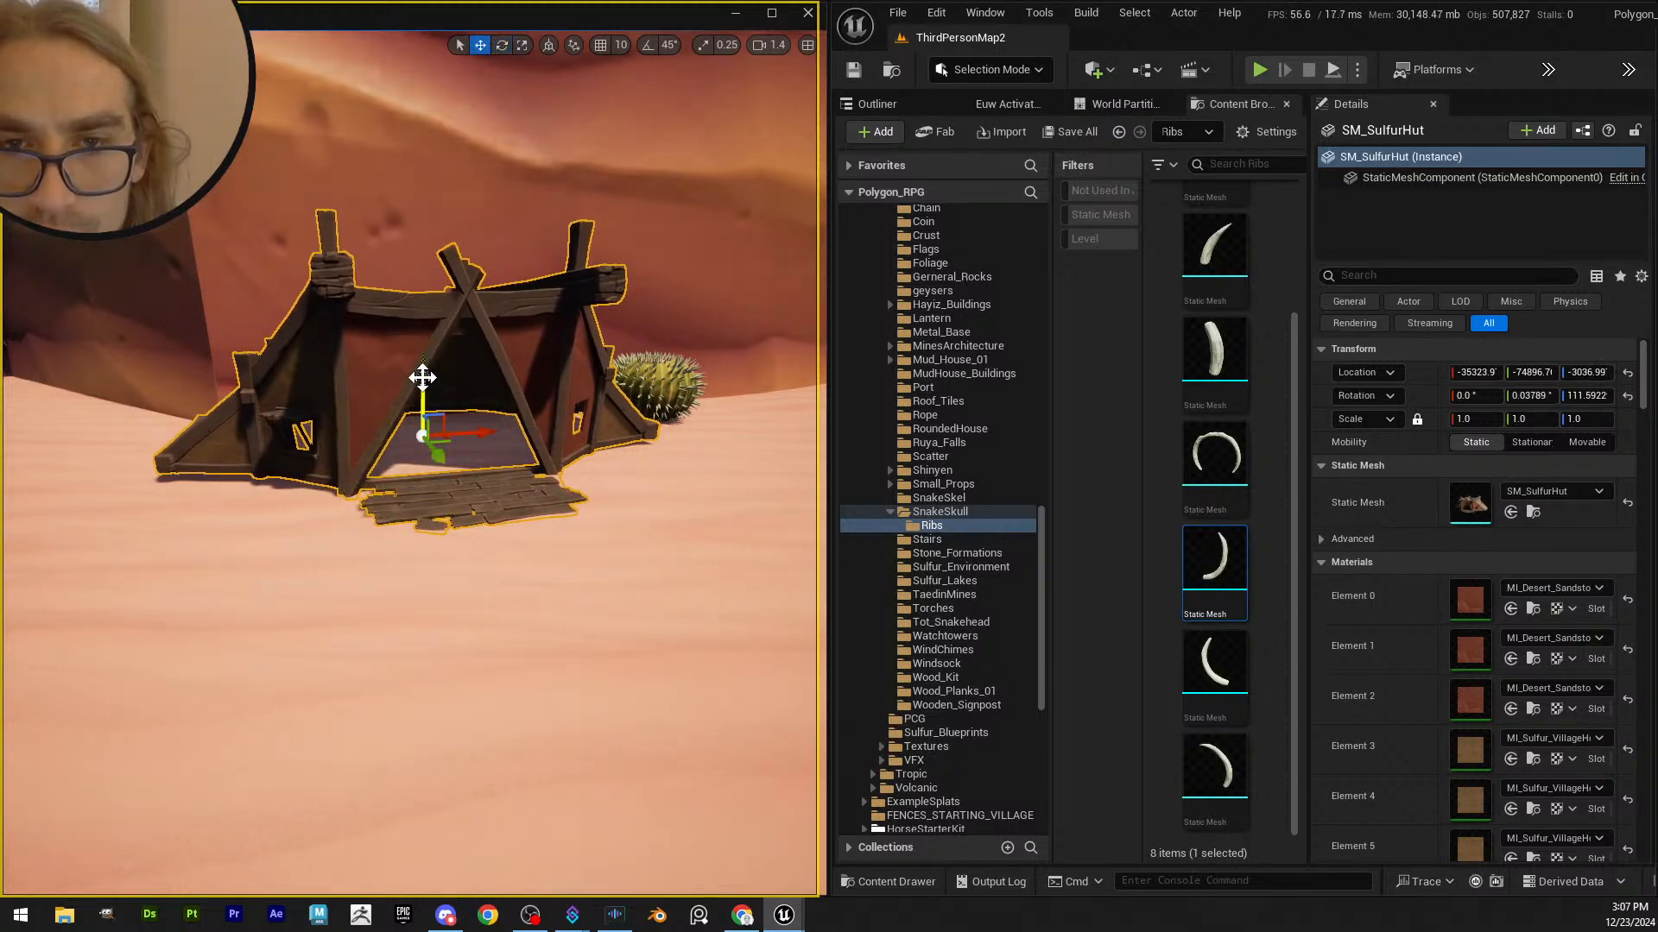
{"action": "key", "text": "Escape"}
- Survey the river canyon, the open desert and the walled carnival village from above
{"action": "right_click_drag", "start_coordinate": [419, 376], "coordinate": [336, 366]}
{"action": "key", "text": "w"}
{"action": "scroll", "coordinate": [380, 406], "scroll_direction": "up", "scroll_amount": 2}
{"action": "scroll", "coordinate": [393, 380], "scroll_direction": "up", "scroll_amount": 1}
{"action": "scroll", "coordinate": [393, 397], "scroll_direction": "down", "scroll_amount": 4}
{"action": "scroll", "coordinate": [396, 371], "scroll_direction": "up", "scroll_amount": 1}
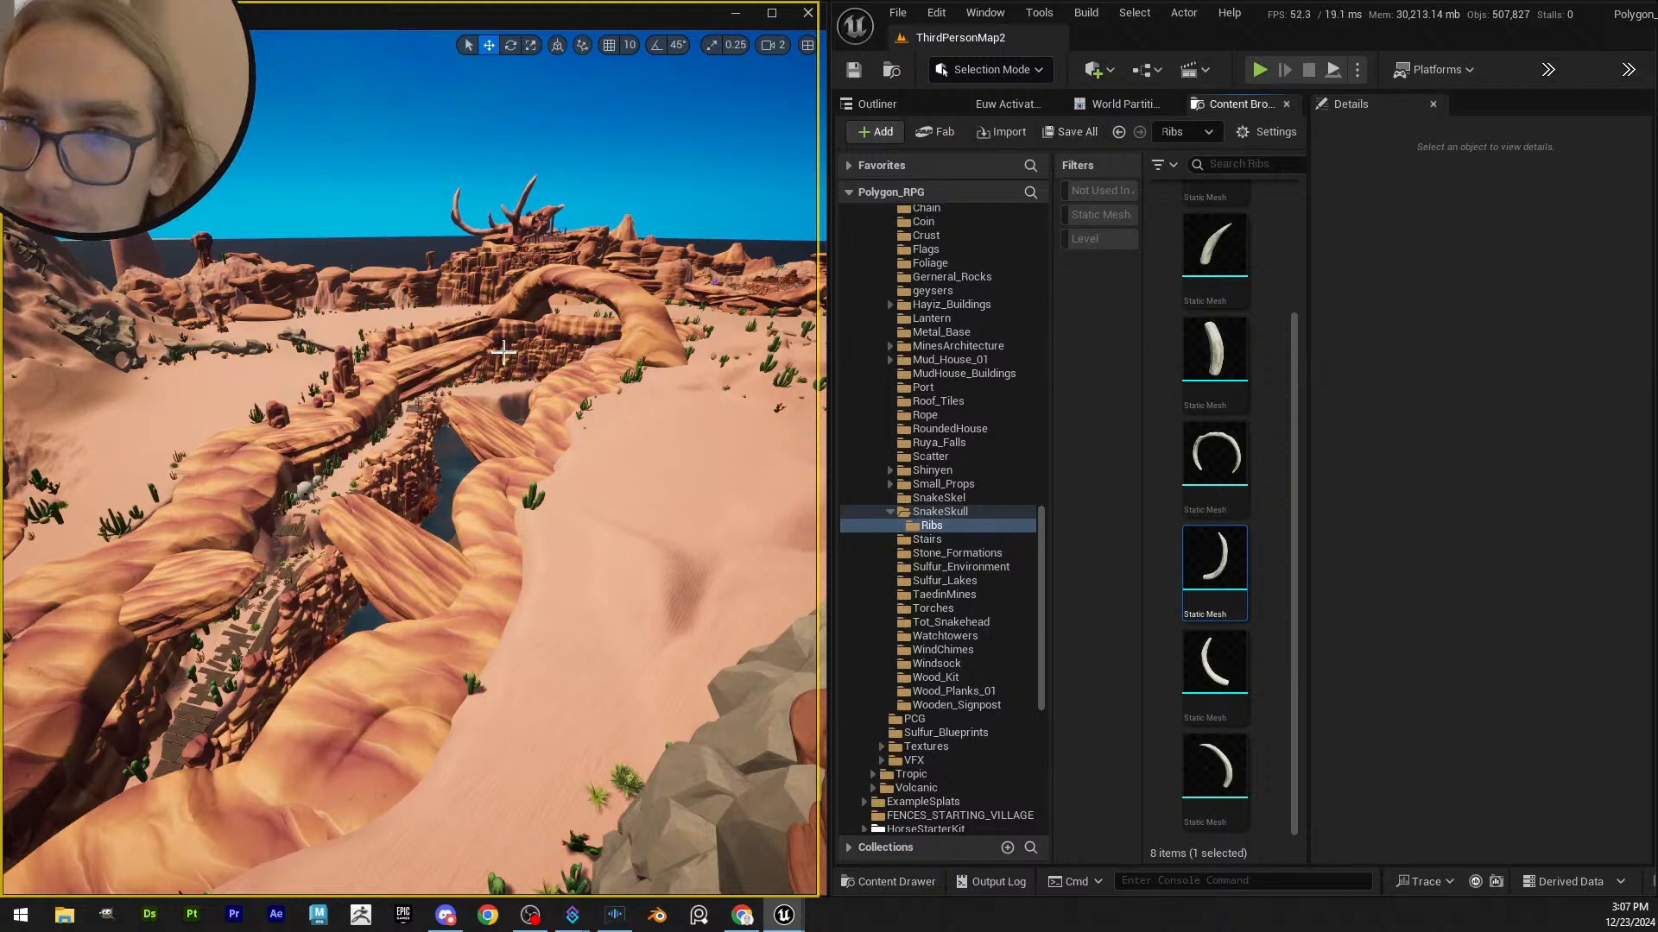
{"action": "right_click_drag", "start_coordinate": [541, 344], "coordinate": [432, 338]}
{"action": "scroll", "coordinate": [542, 343], "scroll_direction": "up", "scroll_amount": 1}
{"action": "scroll", "coordinate": [421, 330], "scroll_direction": "down", "scroll_amount": 2}
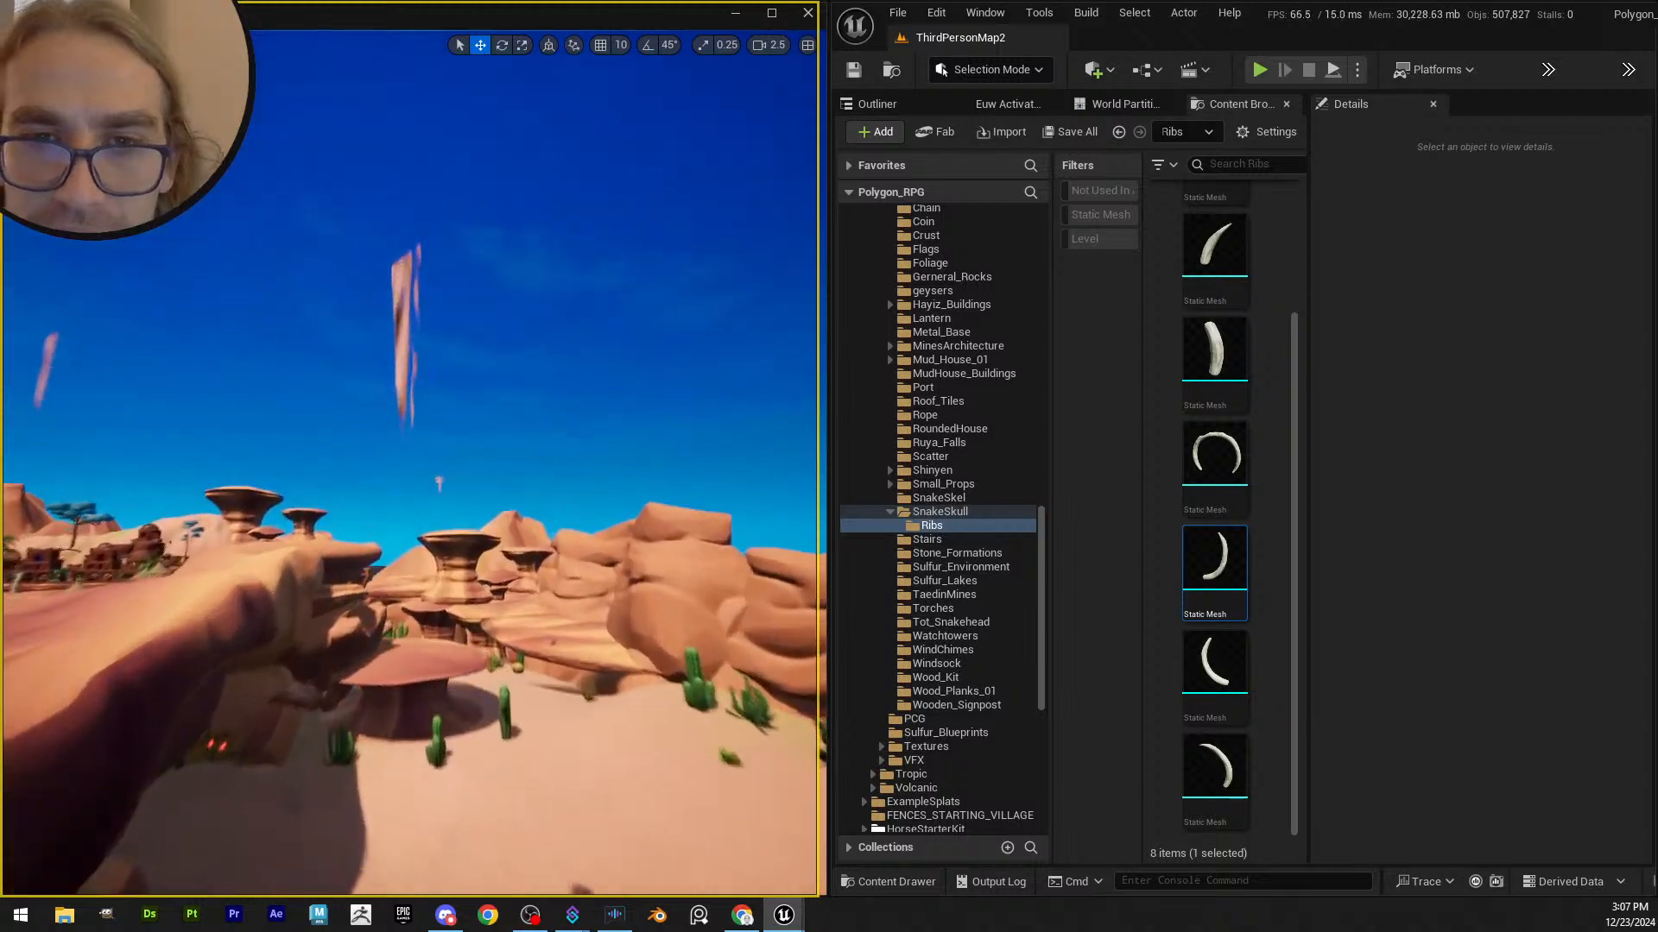
{"action": "right_click_drag", "start_coordinate": [431, 339], "coordinate": [383, 446]}
{"action": "scroll", "coordinate": [397, 392], "scroll_direction": "up", "scroll_amount": 1}
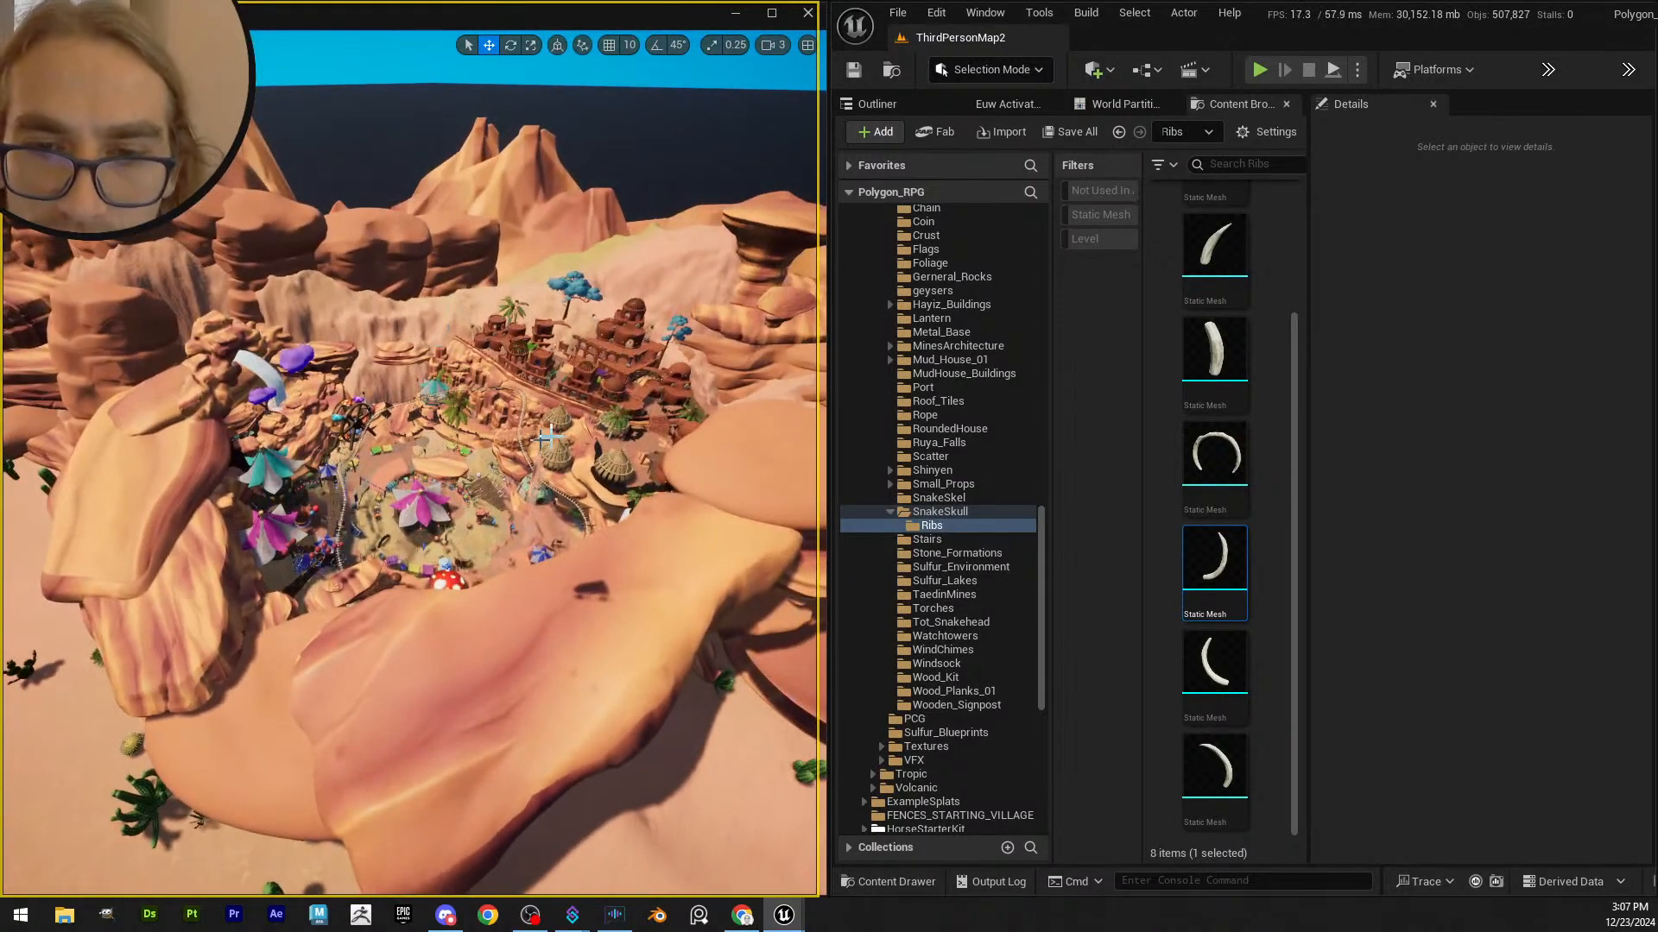
{"action": "right_click_drag", "start_coordinate": [497, 362], "coordinate": [497, 404]}
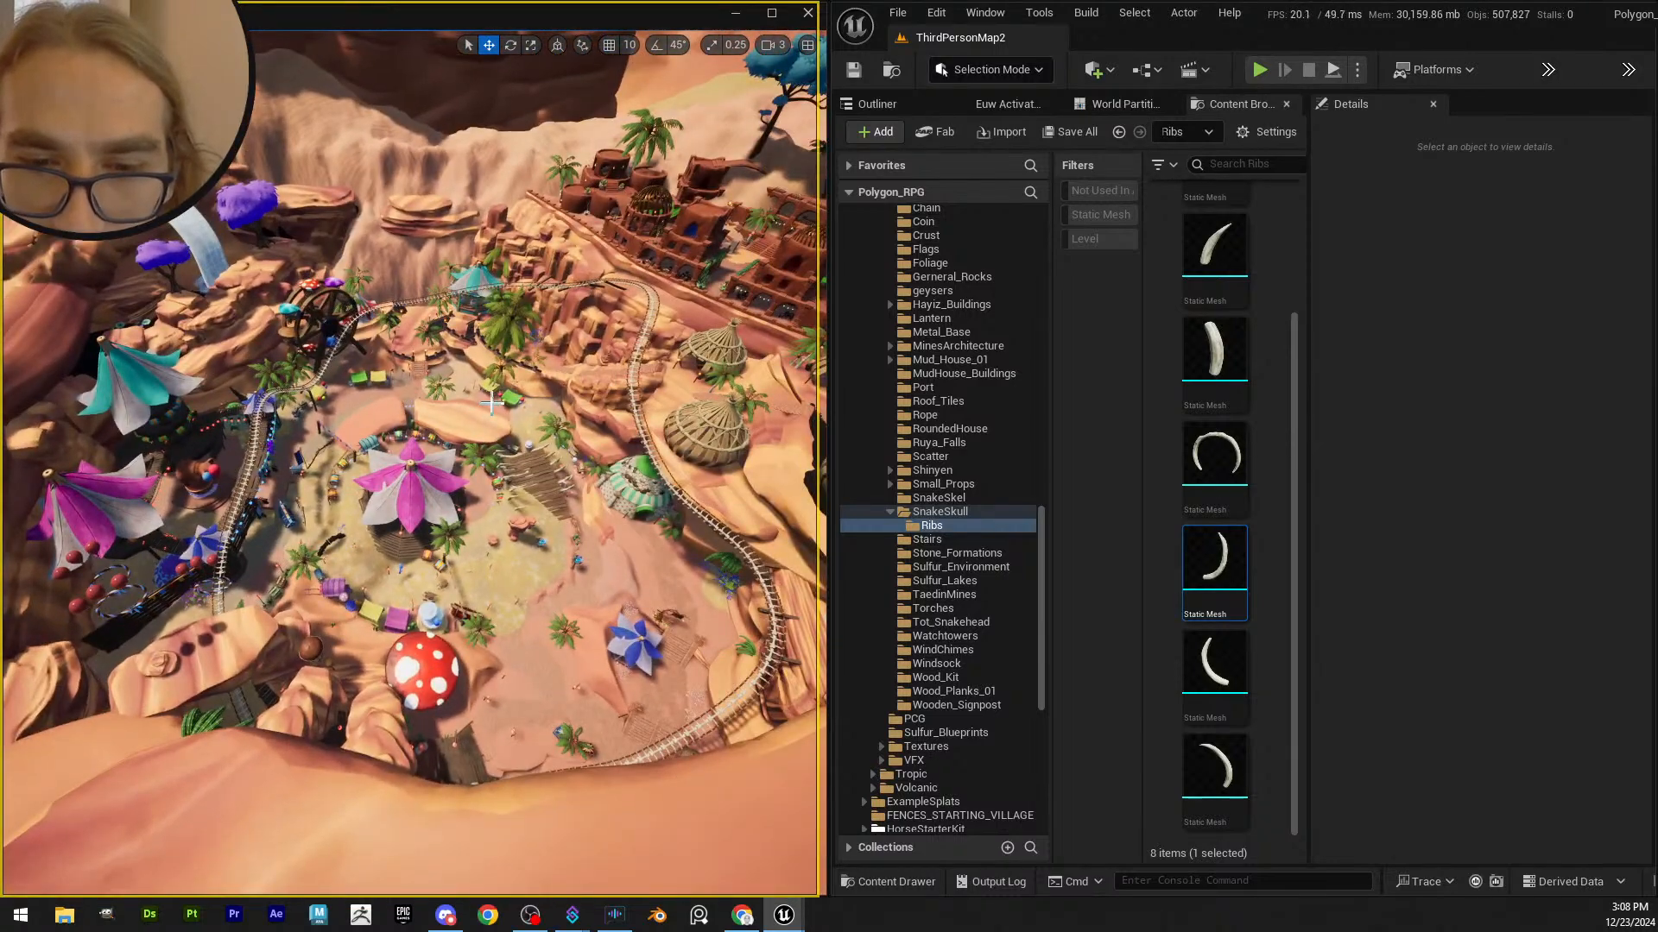
{"action": "right_click_drag", "start_coordinate": [581, 269], "coordinate": [585, 259]}
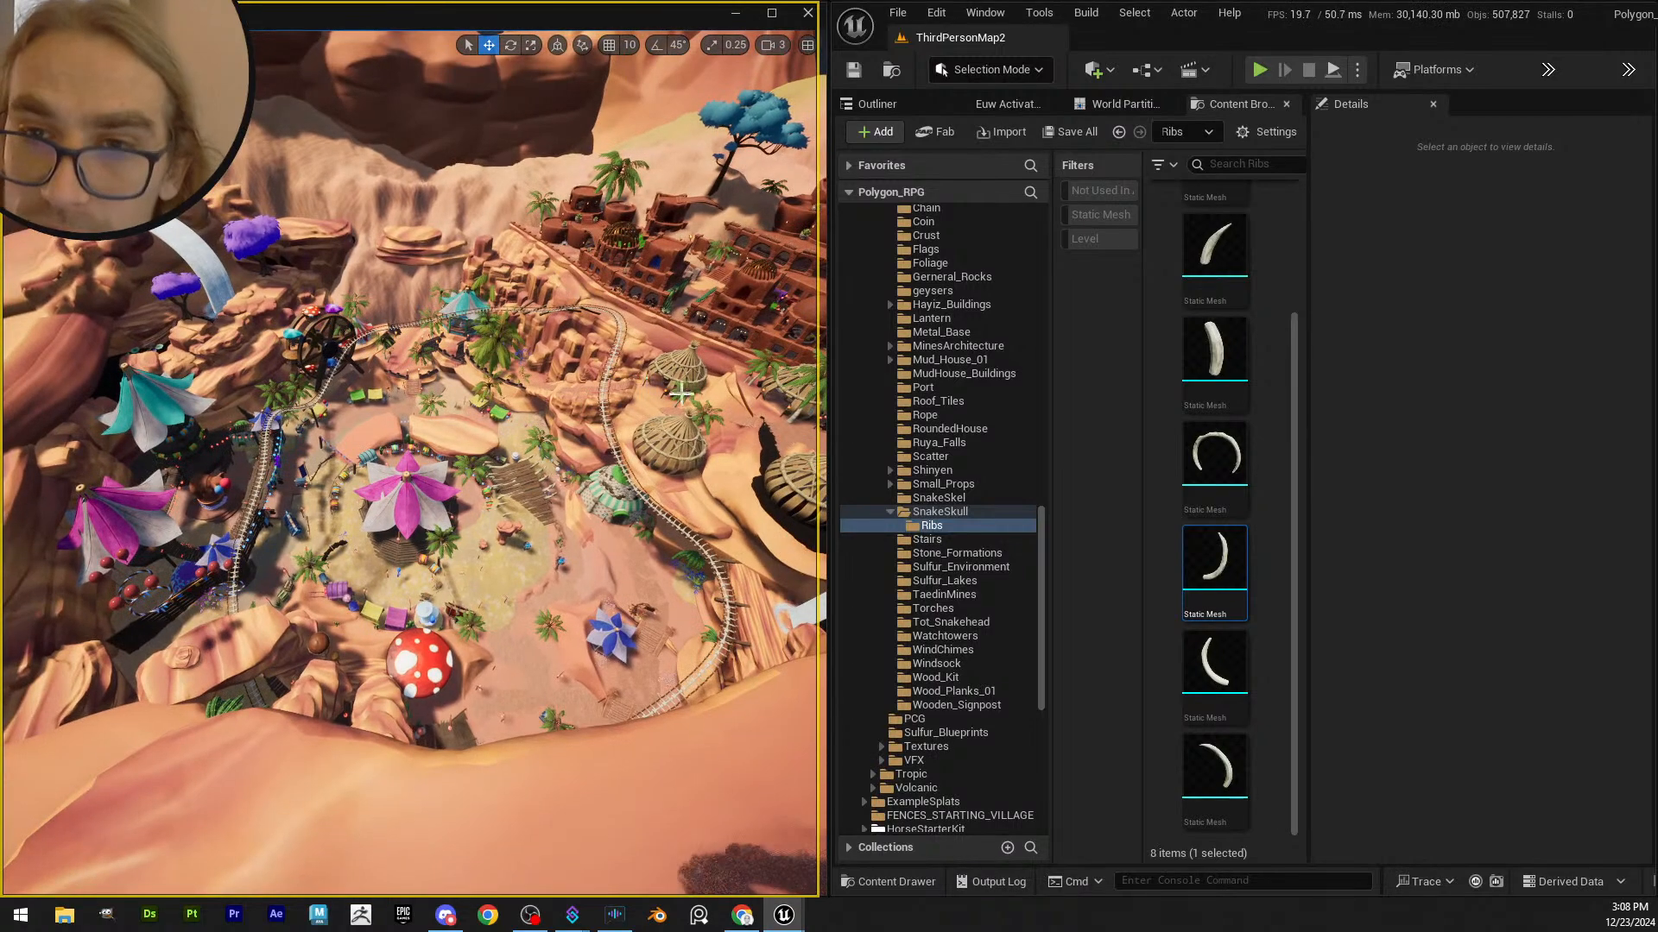
- Inspect the desert around the giant skeleton and the waterfall cliffs, and view the whole island from above
{"action": "right_click_drag", "start_coordinate": [586, 259], "coordinate": [402, 226]}
{"action": "scroll", "coordinate": [414, 237], "scroll_direction": "down", "scroll_amount": 3}
{"action": "scroll", "coordinate": [460, 214], "scroll_direction": "up", "scroll_amount": 3}
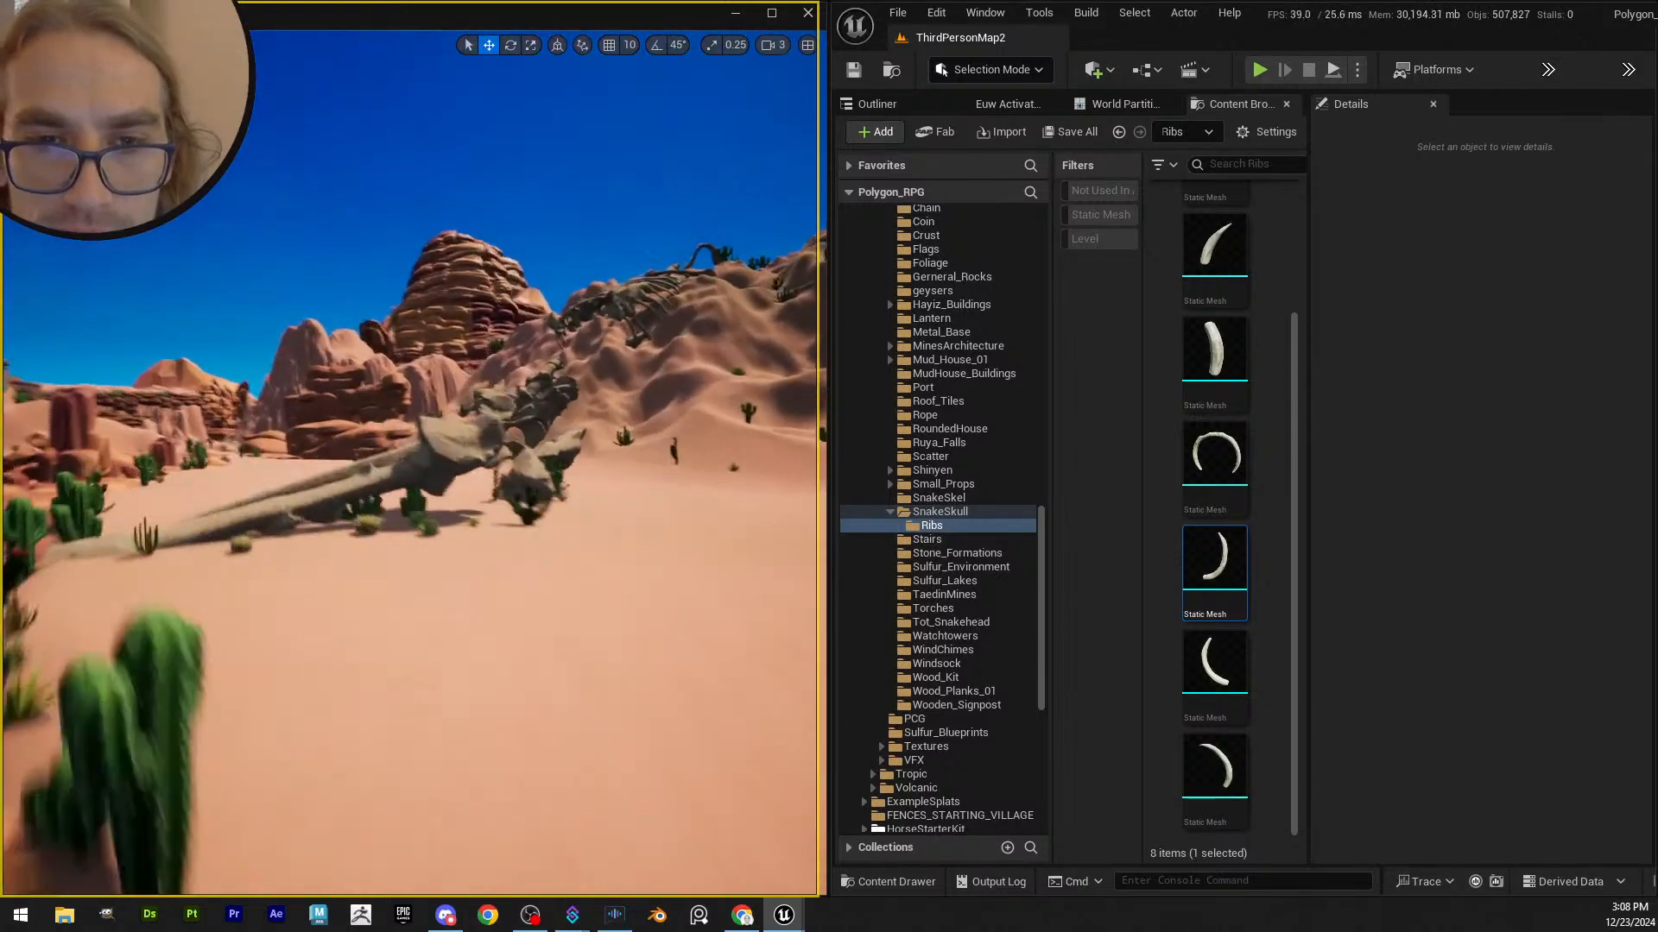
{"action": "scroll", "coordinate": [393, 227], "scroll_direction": "down", "scroll_amount": 3}
{"action": "right_click_drag", "start_coordinate": [401, 226], "coordinate": [379, 253]}
{"action": "scroll", "coordinate": [377, 229], "scroll_direction": "up", "scroll_amount": 1}
{"action": "scroll", "coordinate": [378, 230], "scroll_direction": "down", "scroll_amount": 2}
{"action": "scroll", "coordinate": [391, 237], "scroll_direction": "down", "scroll_amount": 1}
{"action": "scroll", "coordinate": [376, 245], "scroll_direction": "up", "scroll_amount": 2}
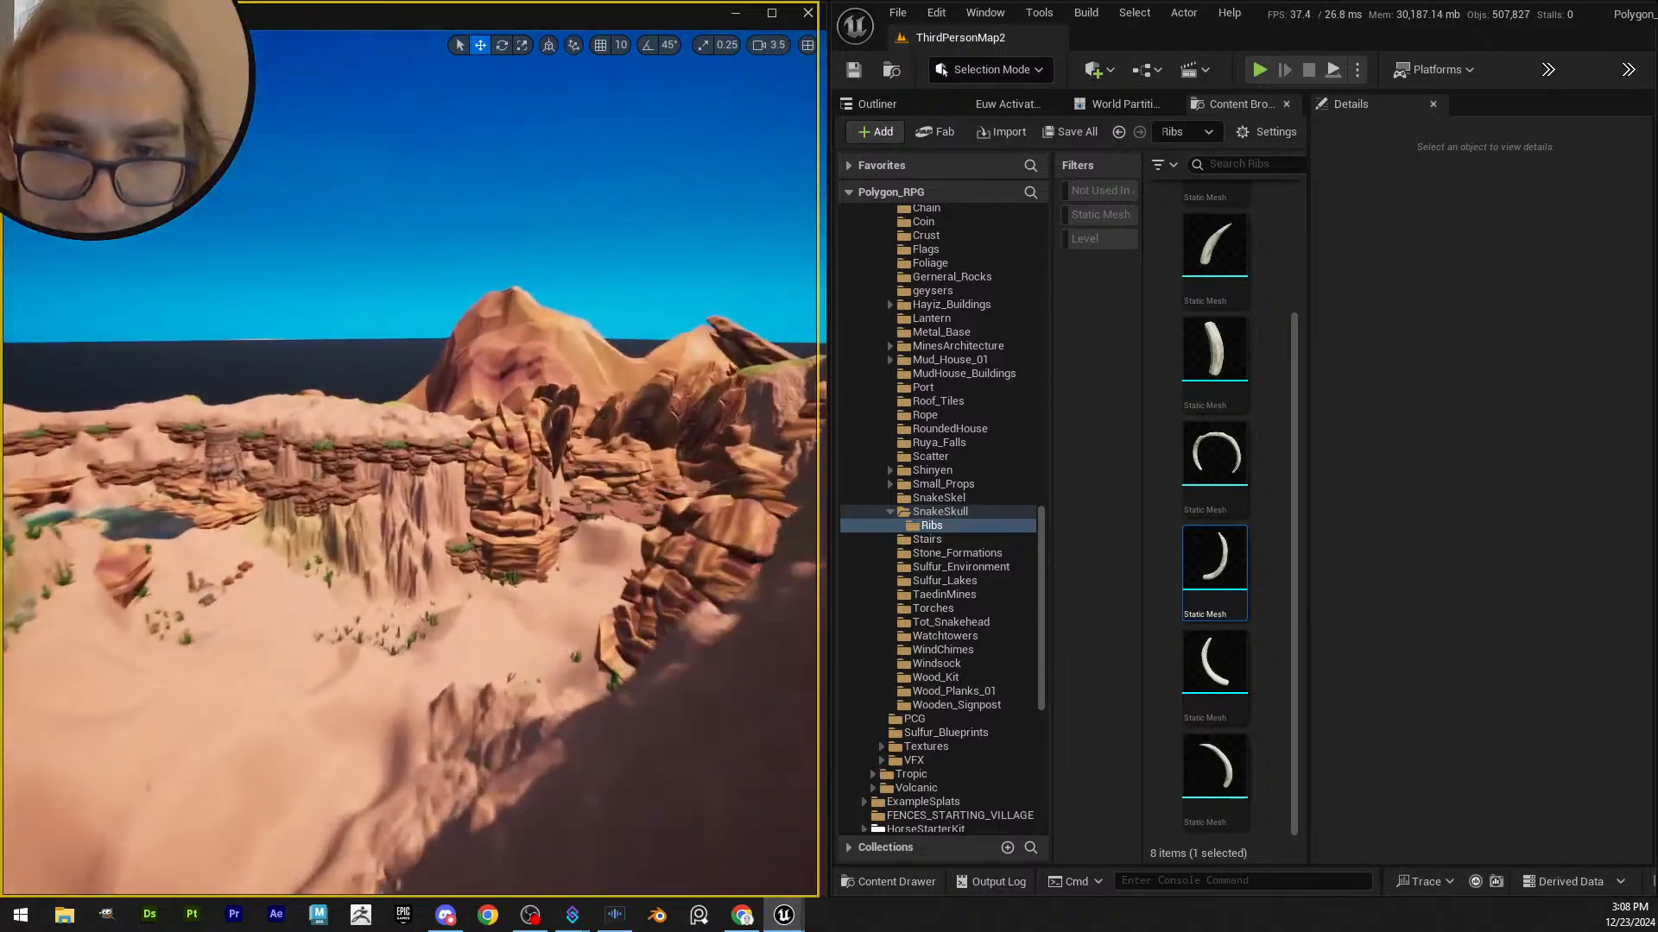
{"action": "key", "text": "w"}
{"action": "scroll", "coordinate": [409, 497], "scroll_direction": "up", "scroll_amount": 2}
{"action": "right_click_drag", "start_coordinate": [409, 464], "coordinate": [147, 483]}
{"action": "key", "text": "s"}
{"action": "scroll", "coordinate": [91, 484], "scroll_direction": "up", "scroll_amount": 5}
{"action": "scroll", "coordinate": [147, 484], "scroll_direction": "up", "scroll_amount": 1}
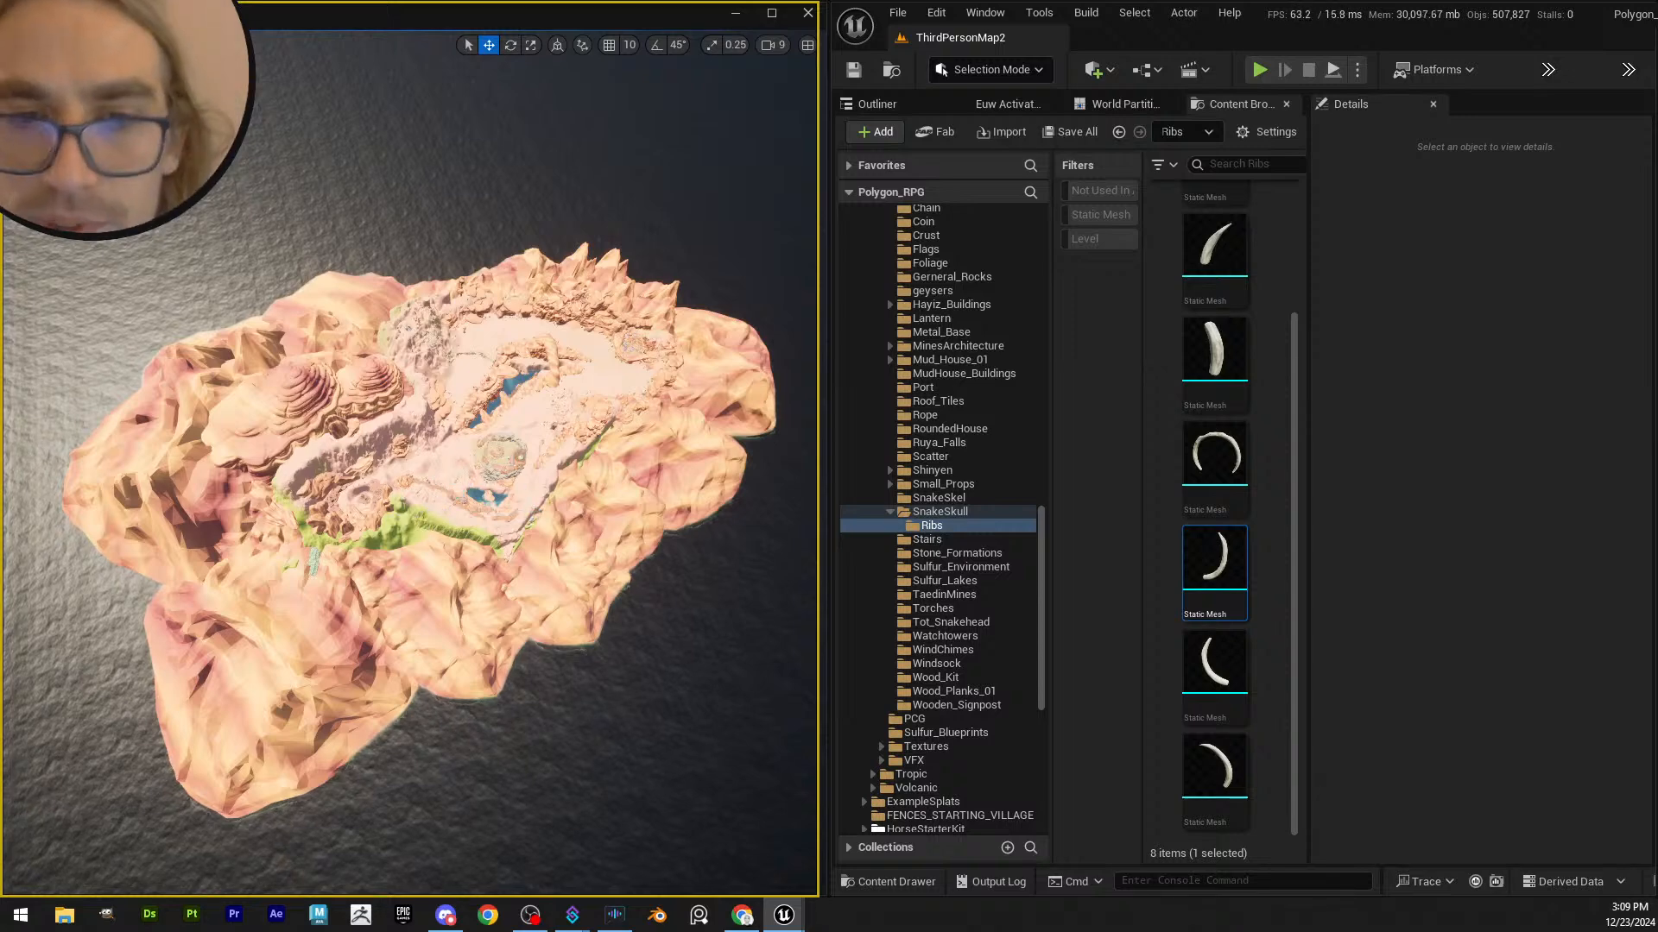
- Inspect the rib canyon's rock platforms, plateau and grey rock formation from above and from ground level
{"action": "right_click_drag", "start_coordinate": [562, 526], "coordinate": [562, 523]}
{"action": "key", "text": "w"}
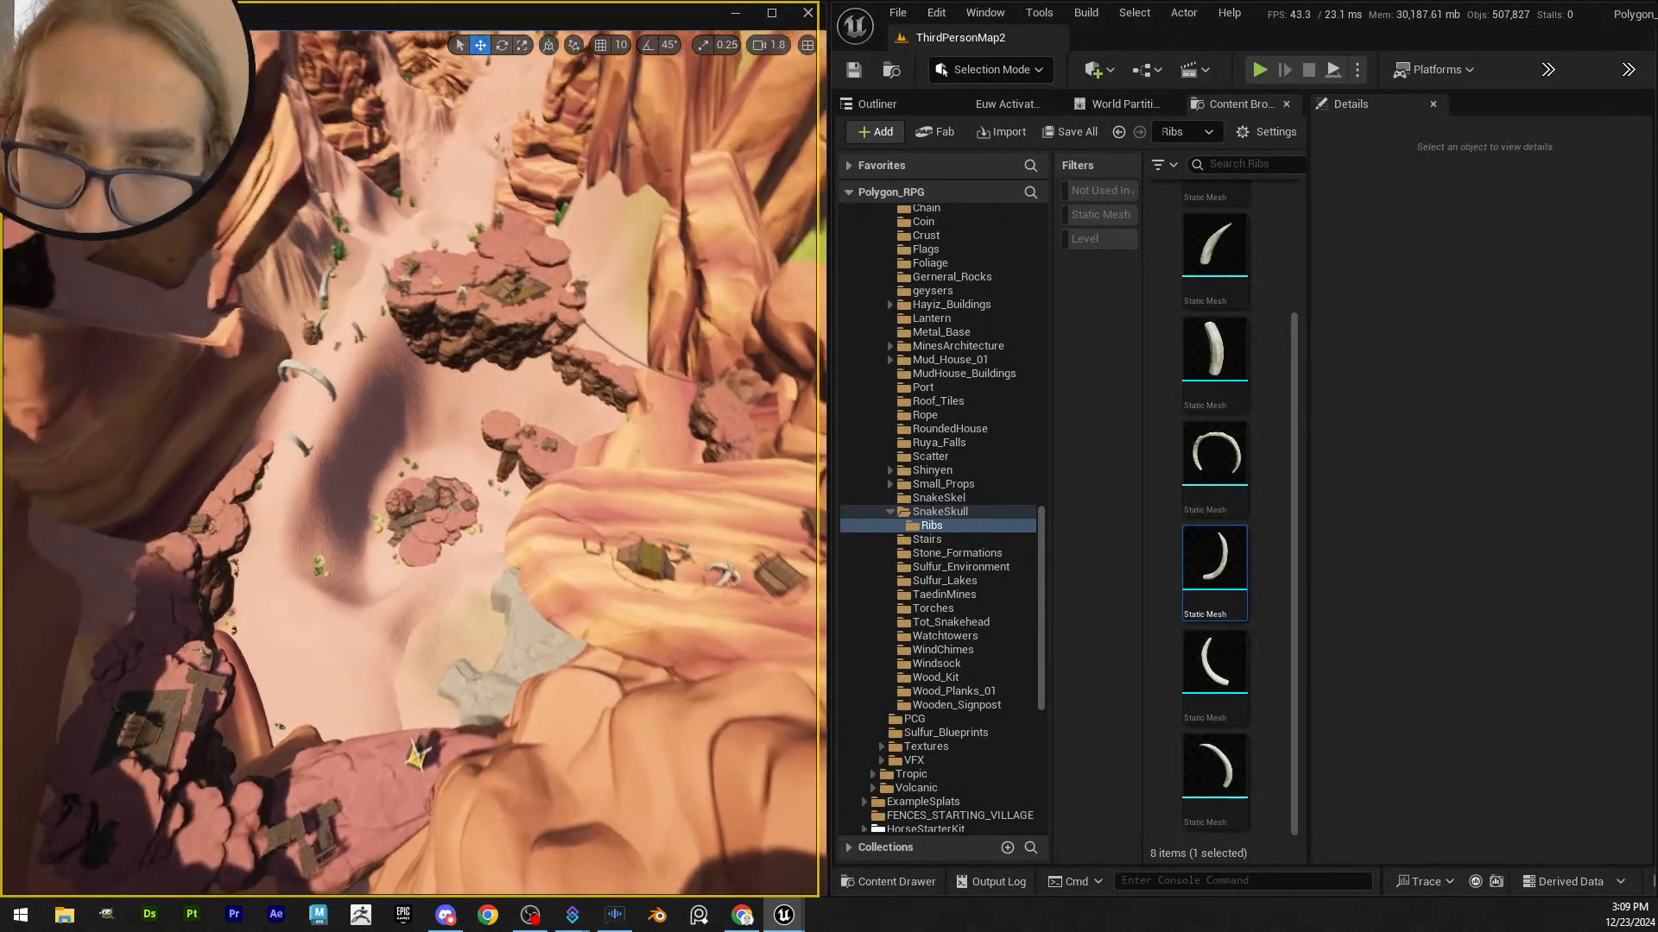
{"action": "right_click_drag", "start_coordinate": [411, 464], "coordinate": [400, 454]}
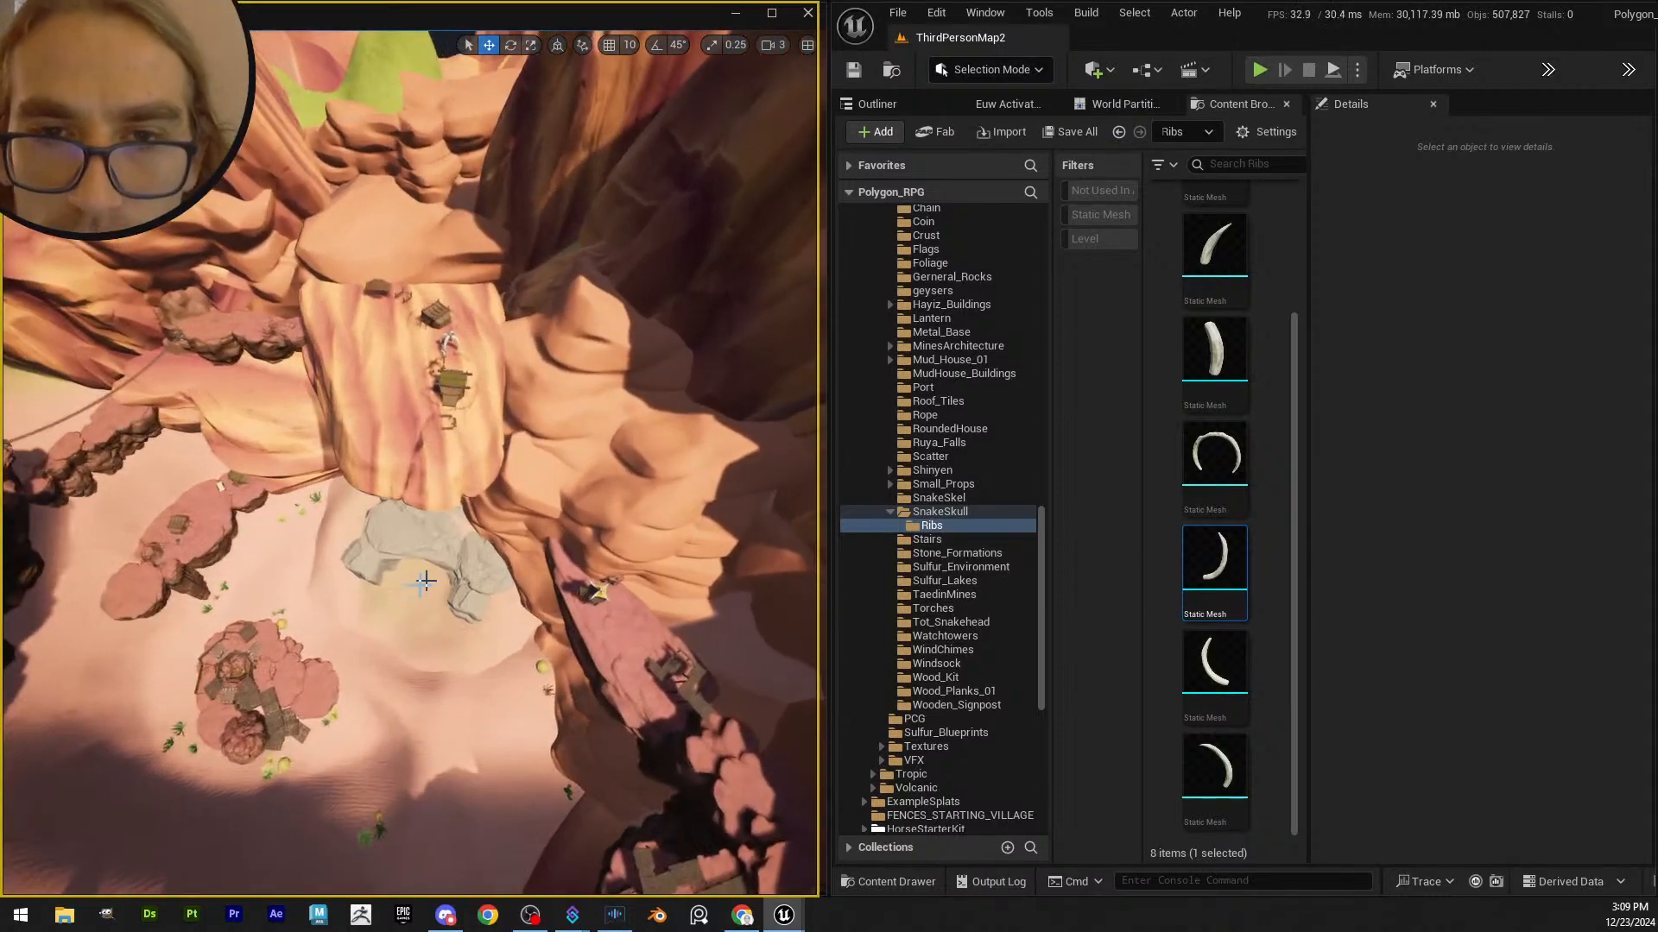
{"action": "left_click", "coordinate": [440, 502]}
{"action": "key", "text": "e"}
{"action": "key", "text": "Escape"}
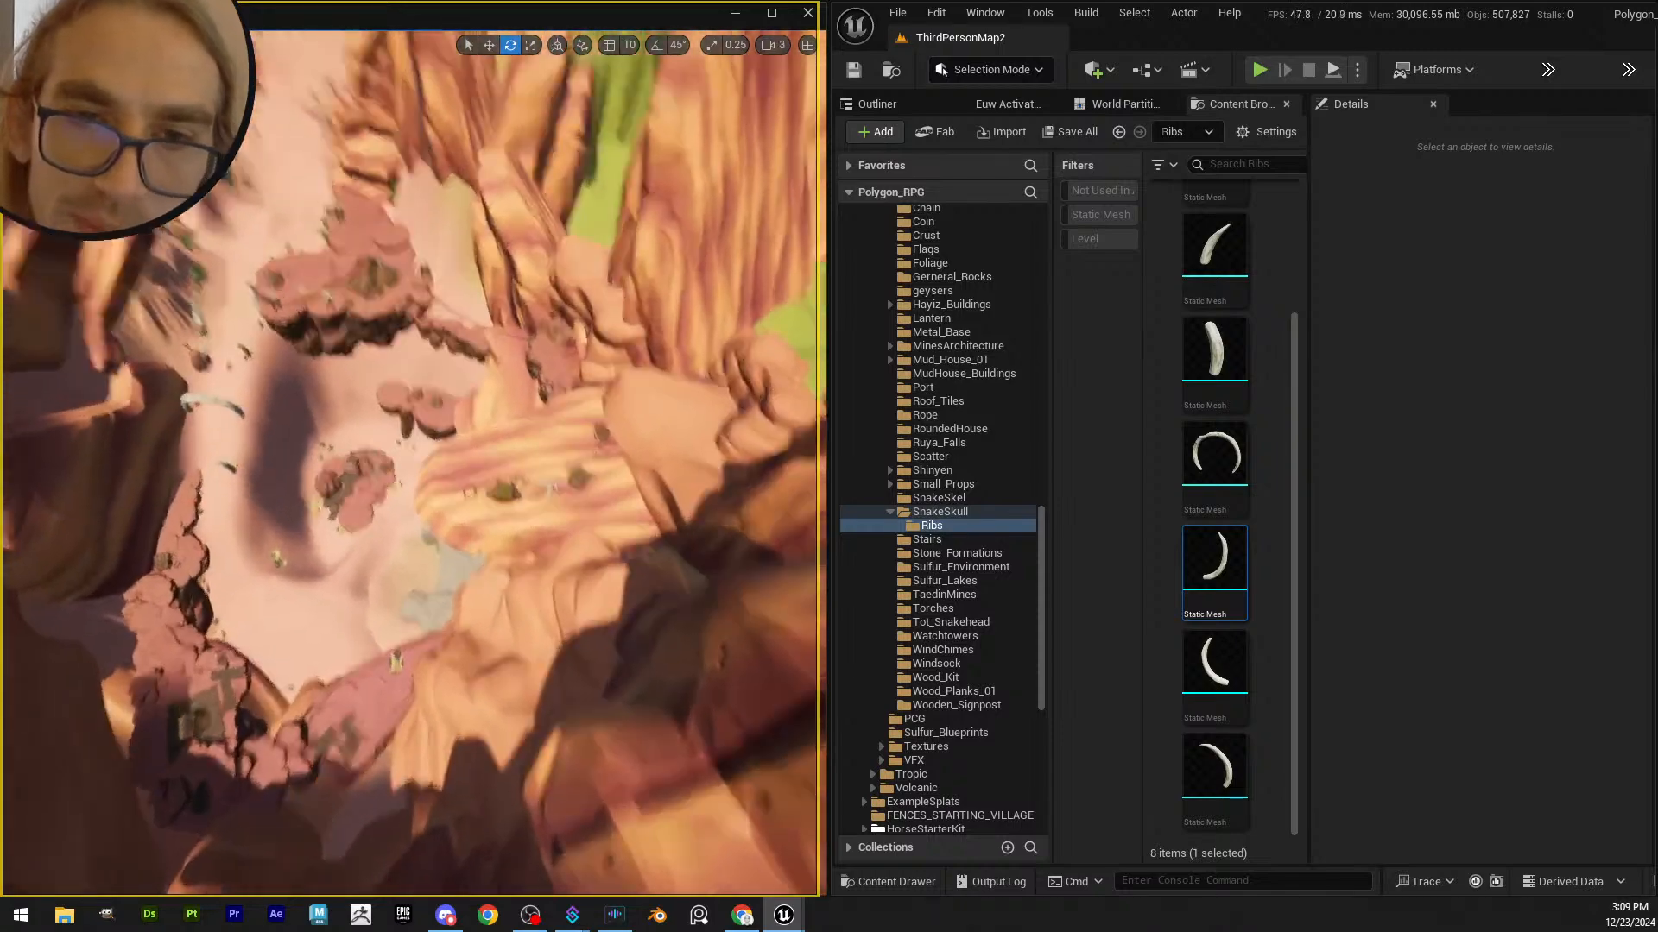
{"action": "right_click_drag", "start_coordinate": [410, 466], "coordinate": [405, 345]}
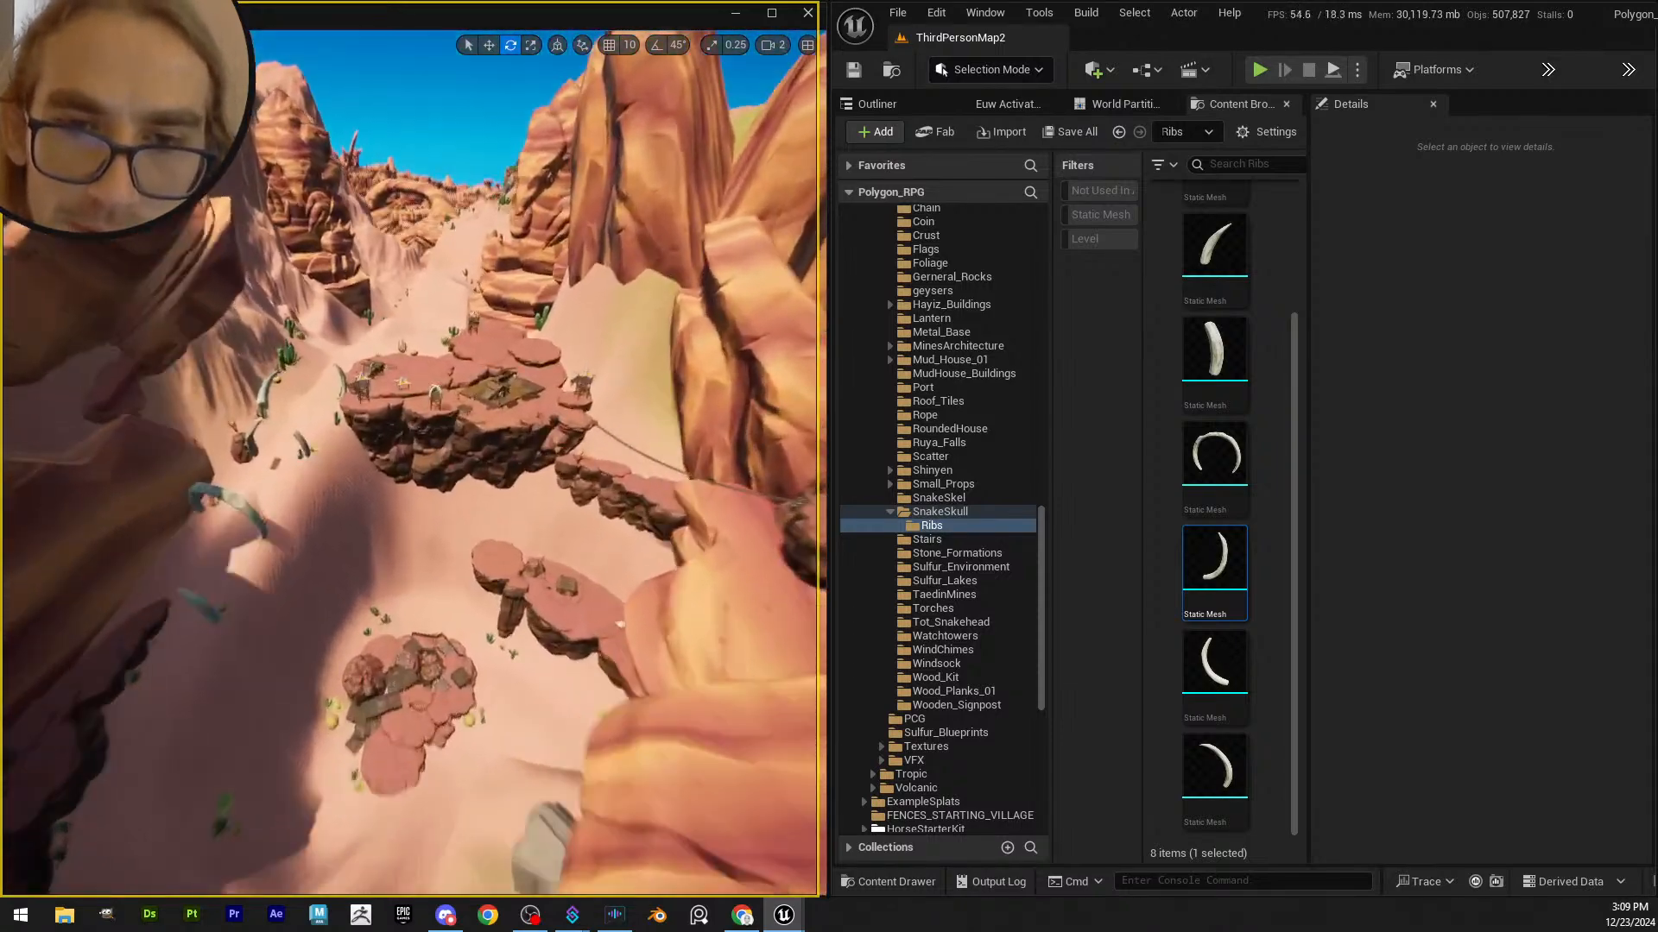
{"action": "right_click_drag", "start_coordinate": [410, 466], "coordinate": [410, 432]}
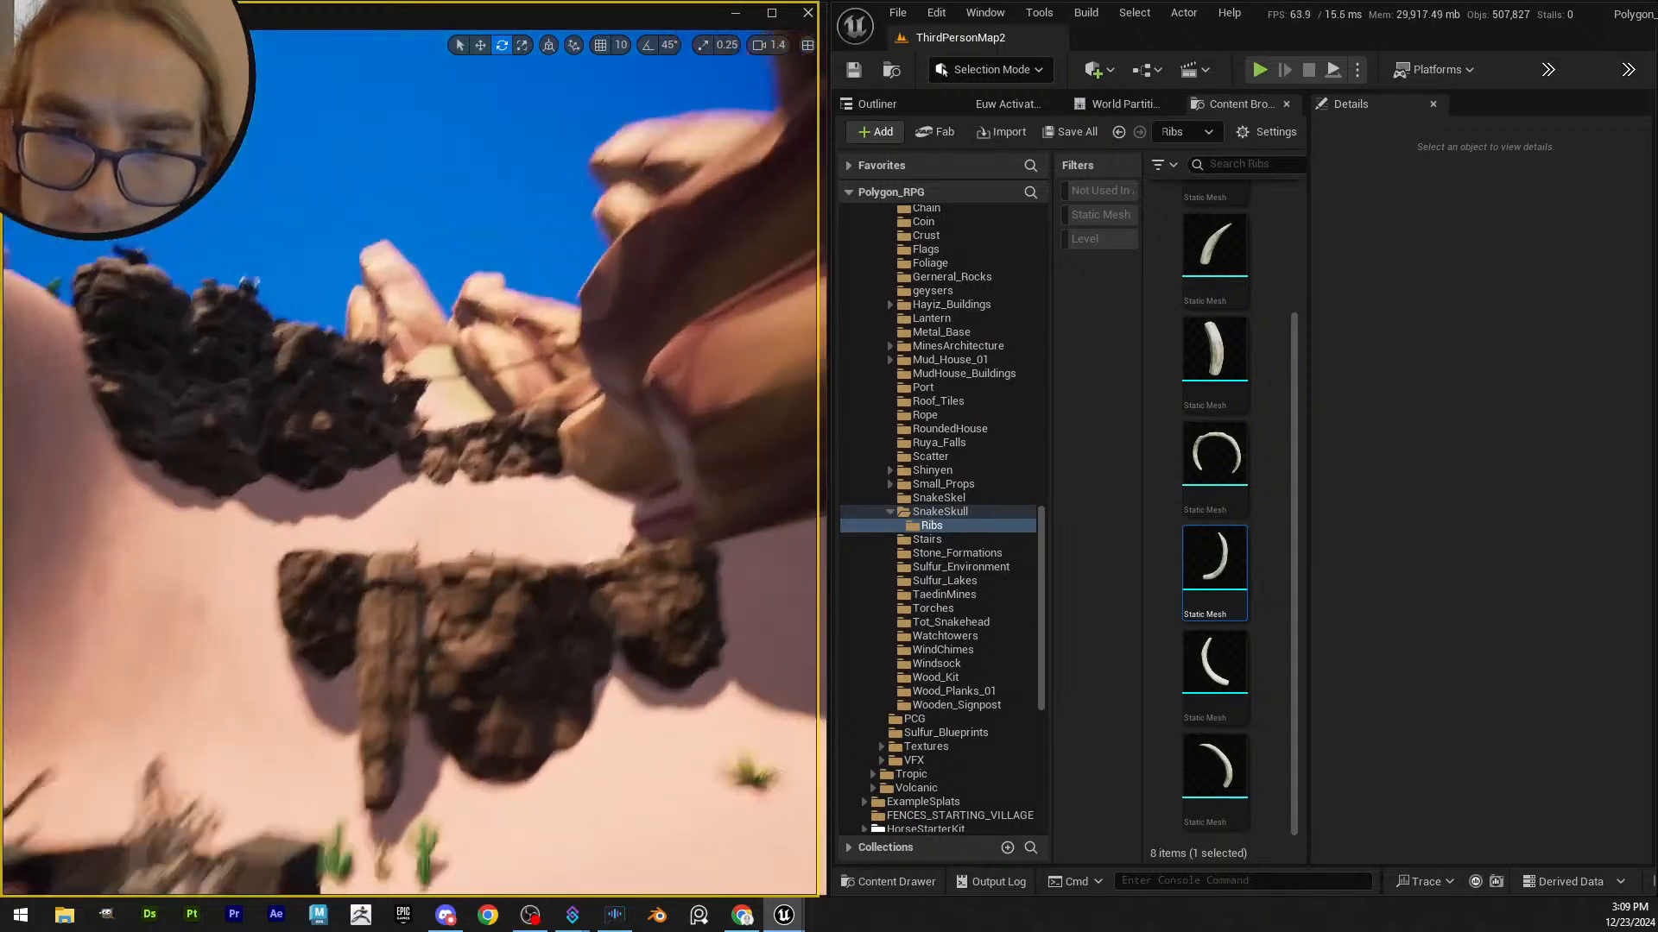
- Inspect the wooden mining pit, its cranes and the pulley ropes from above and close up
{"action": "right_click_drag", "start_coordinate": [410, 466], "coordinate": [397, 518]}
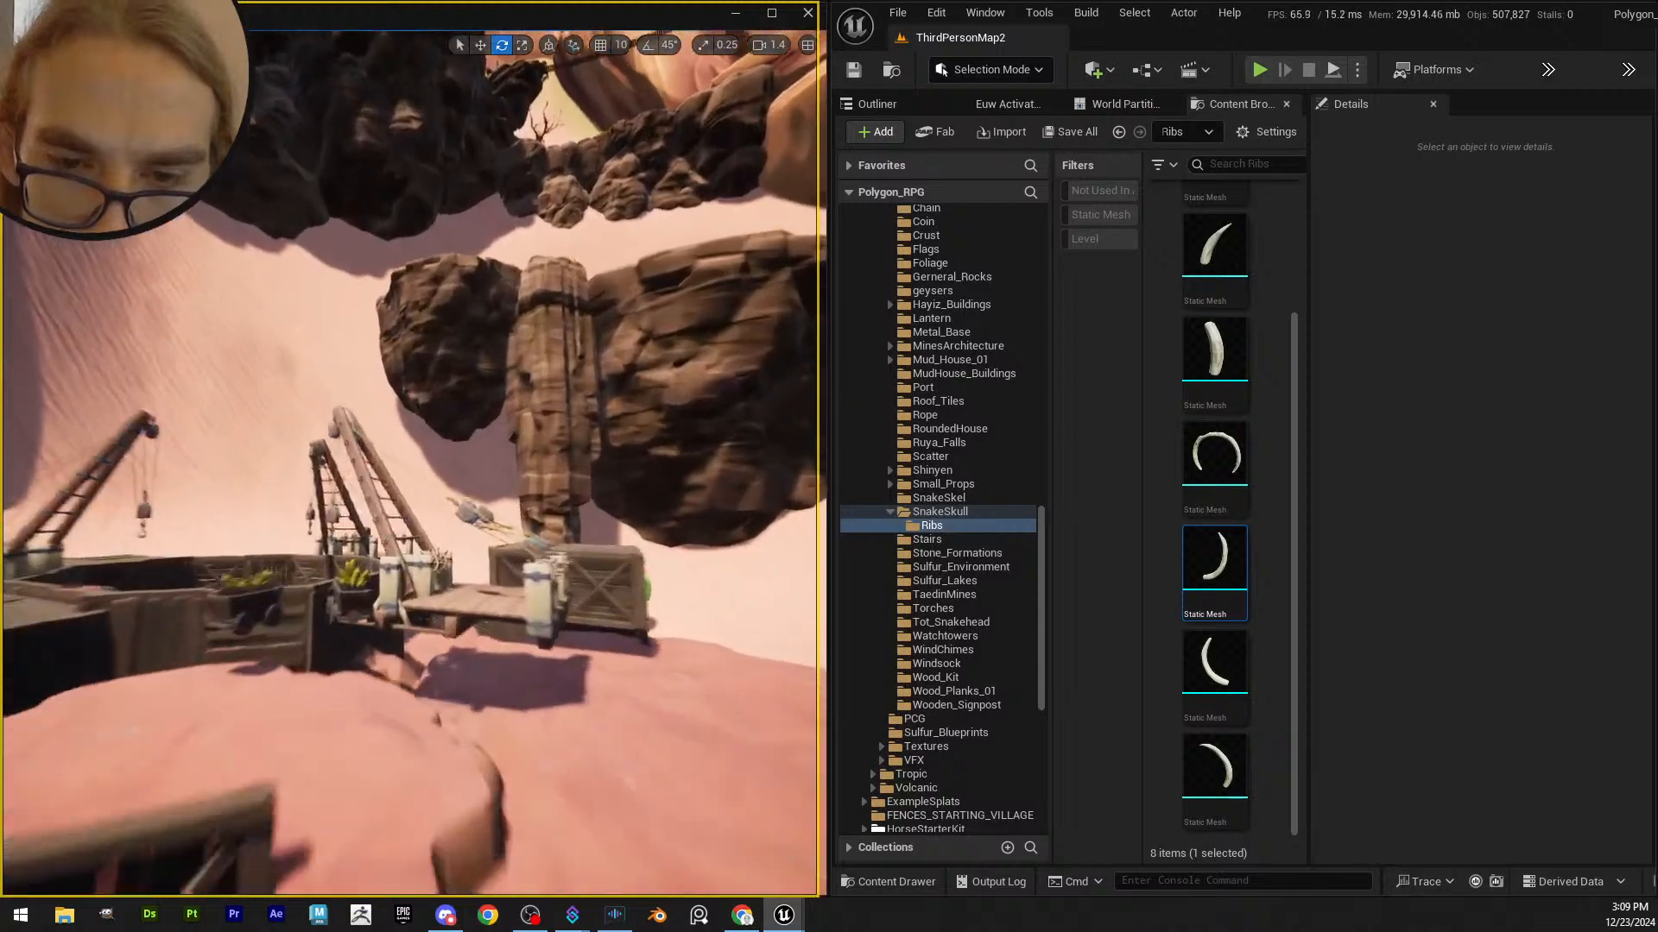
{"action": "key", "text": "q"}
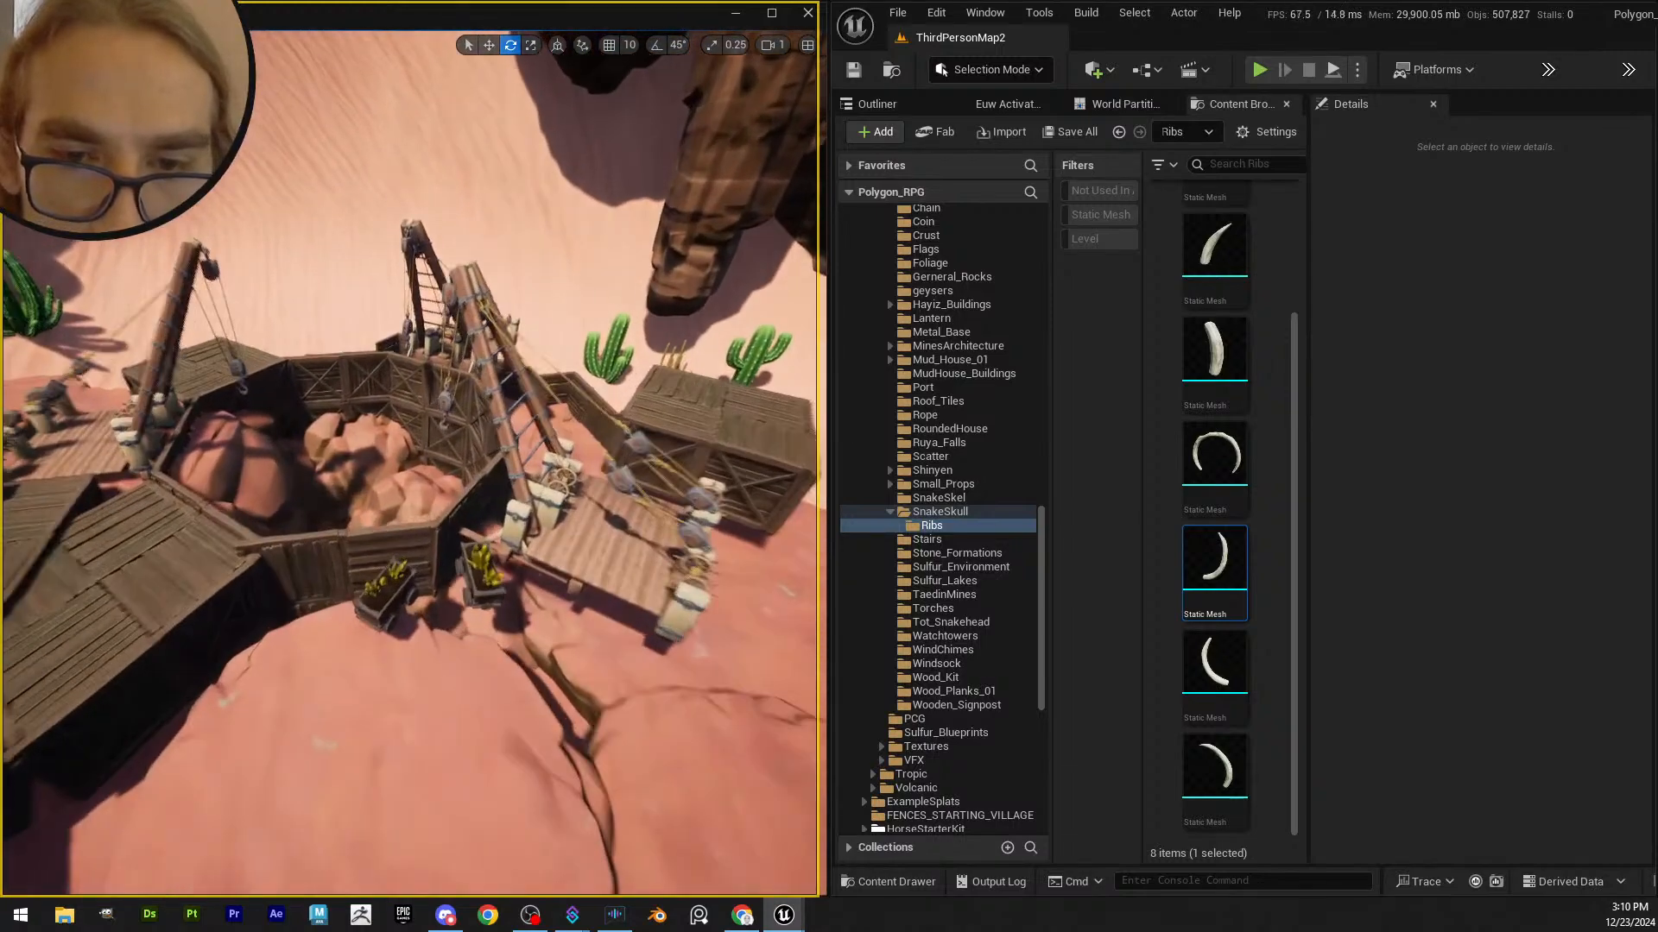
{"action": "right_click_drag", "start_coordinate": [410, 464], "coordinate": [341, 458]}
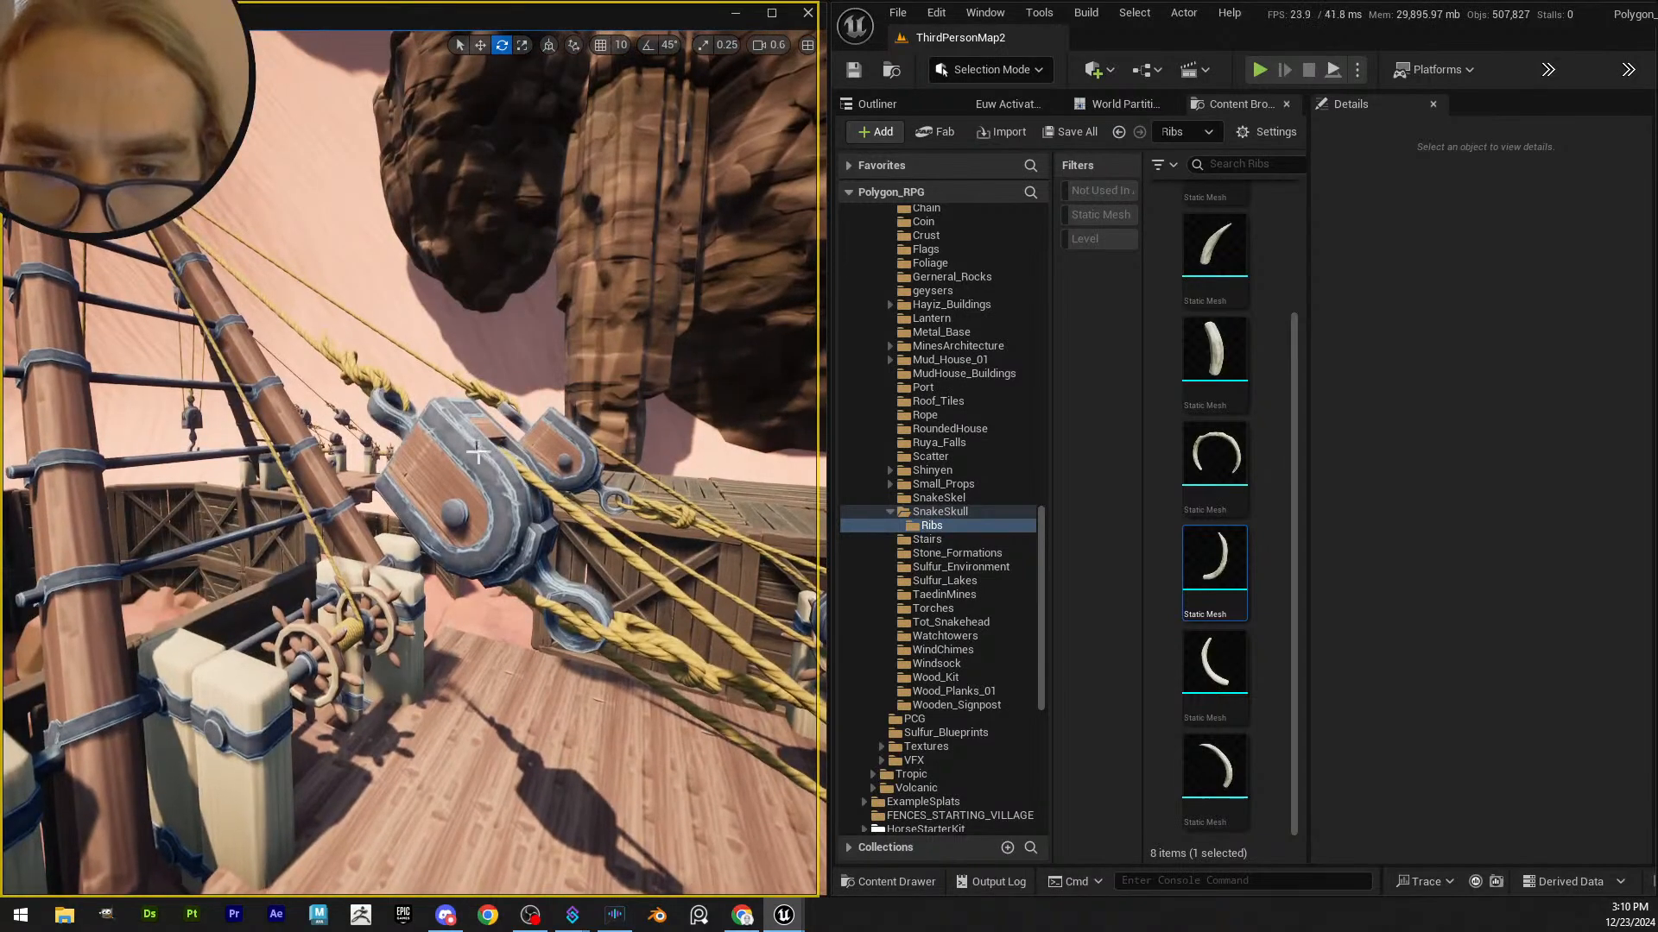
{"action": "right_click_drag", "start_coordinate": [484, 447], "coordinate": [518, 445]}
{"action": "key", "text": "s"}
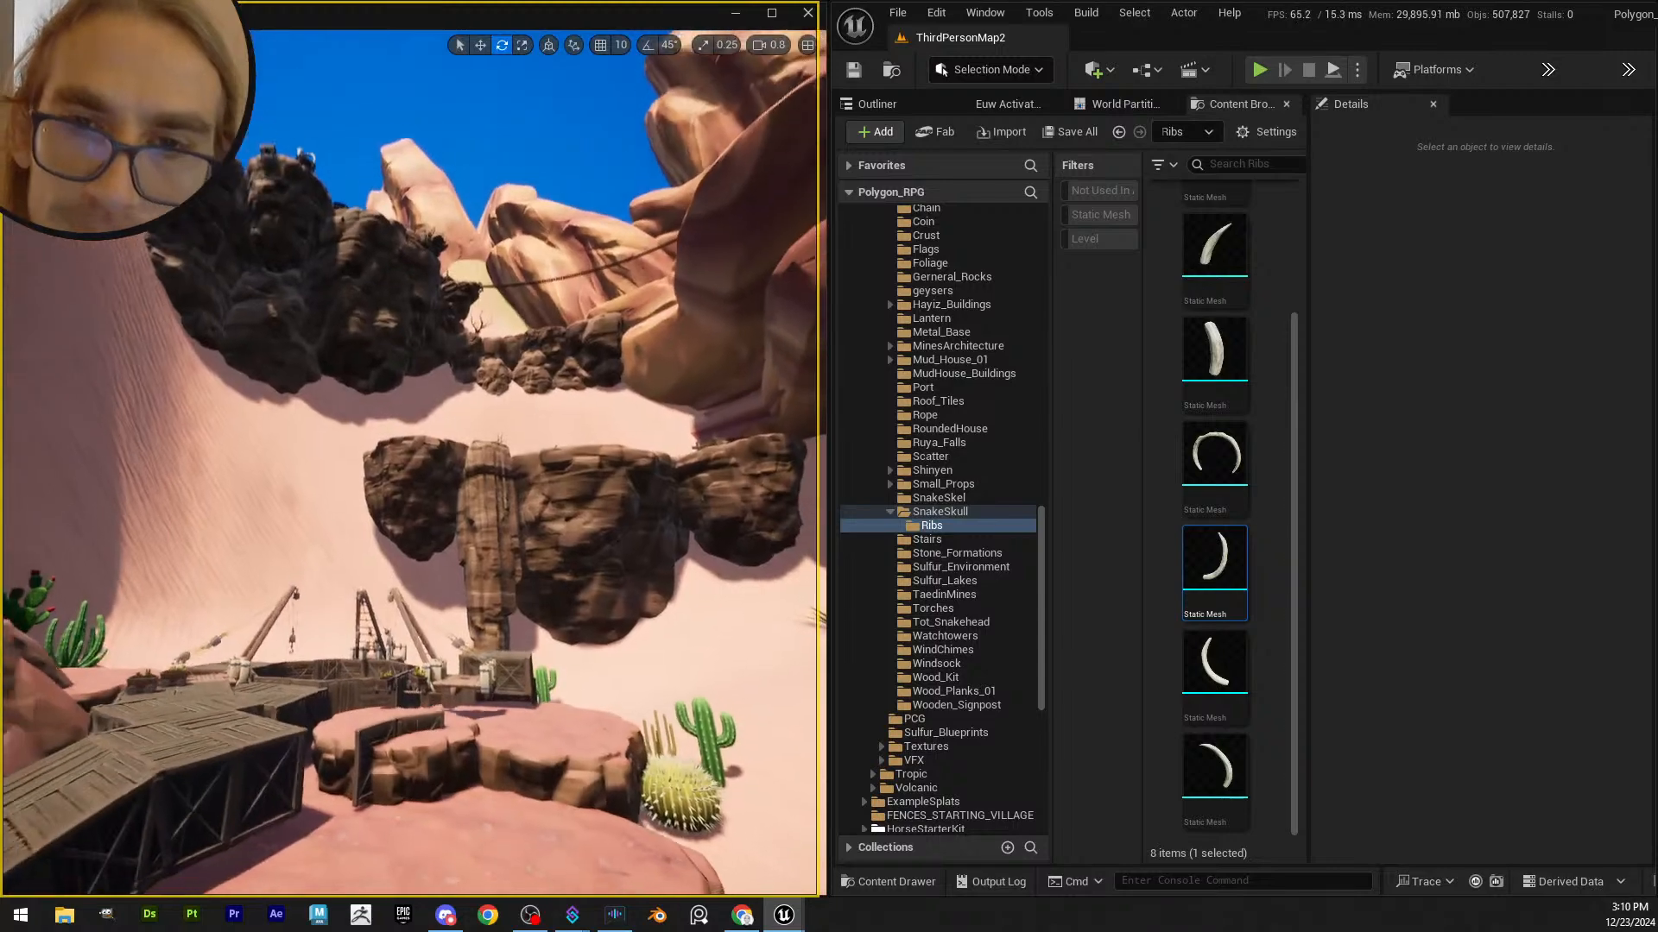
{"action": "right_click_drag", "start_coordinate": [410, 466], "coordinate": [371, 596]}
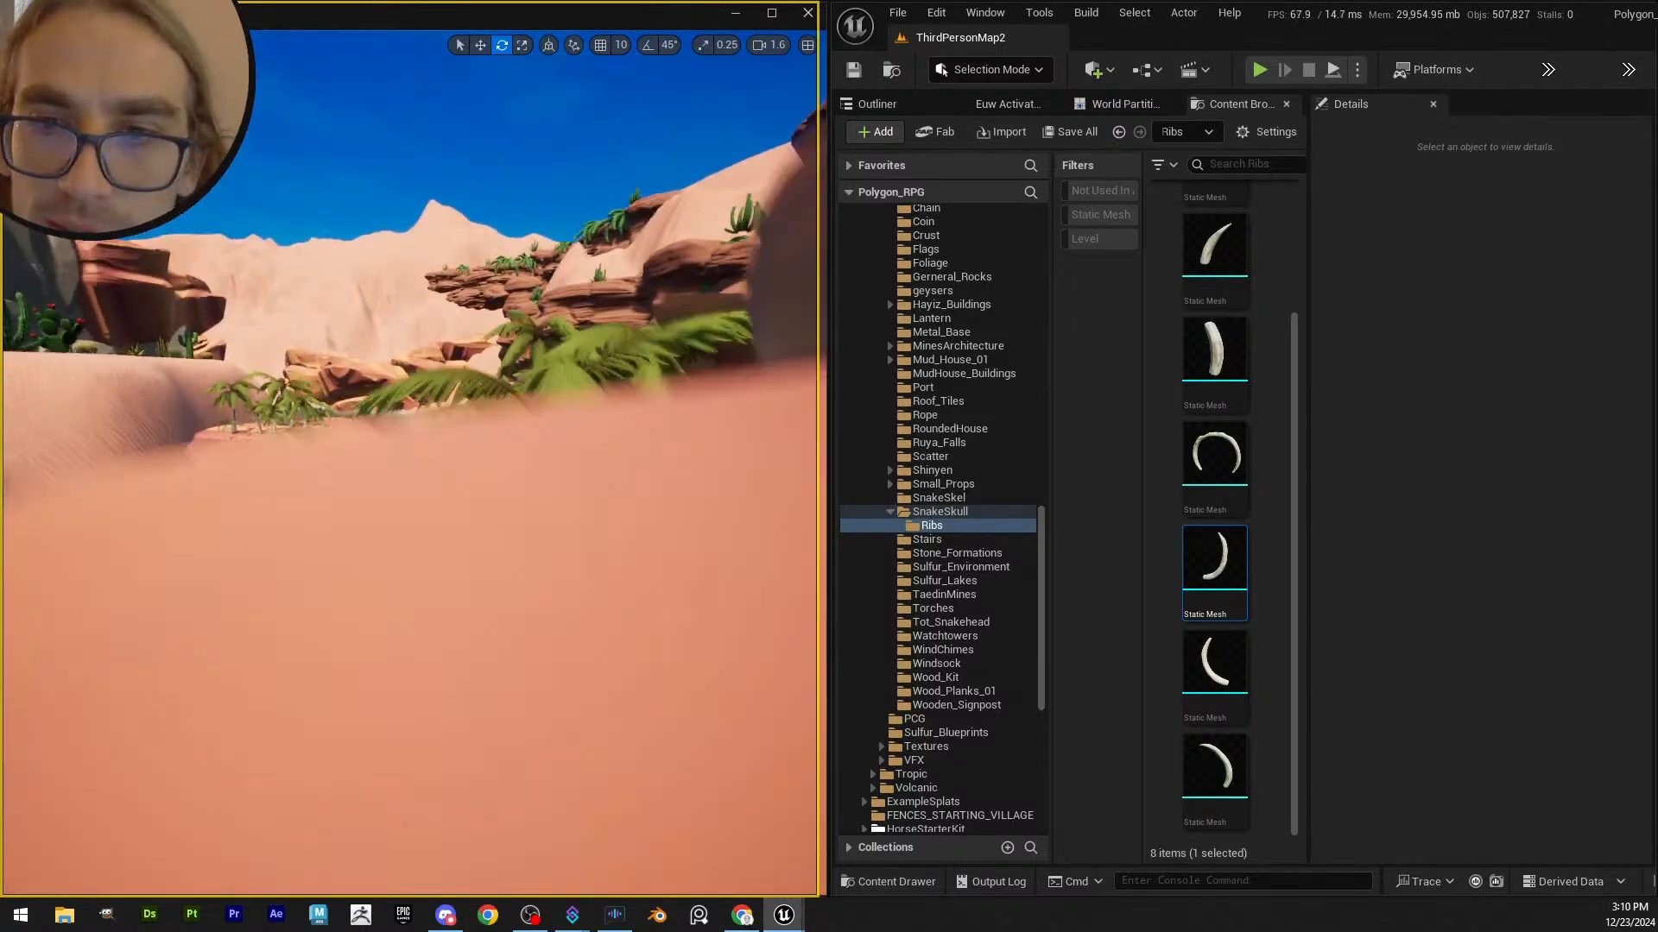
- Examine the palm-lined oasis river, its shoreline and the small wooden docks
{"action": "key", "text": "w"}
{"action": "scroll", "coordinate": [409, 463], "scroll_direction": "down", "scroll_amount": 3}
{"action": "right_click_drag", "start_coordinate": [409, 463], "coordinate": [407, 496]}
{"action": "key", "text": "e"}
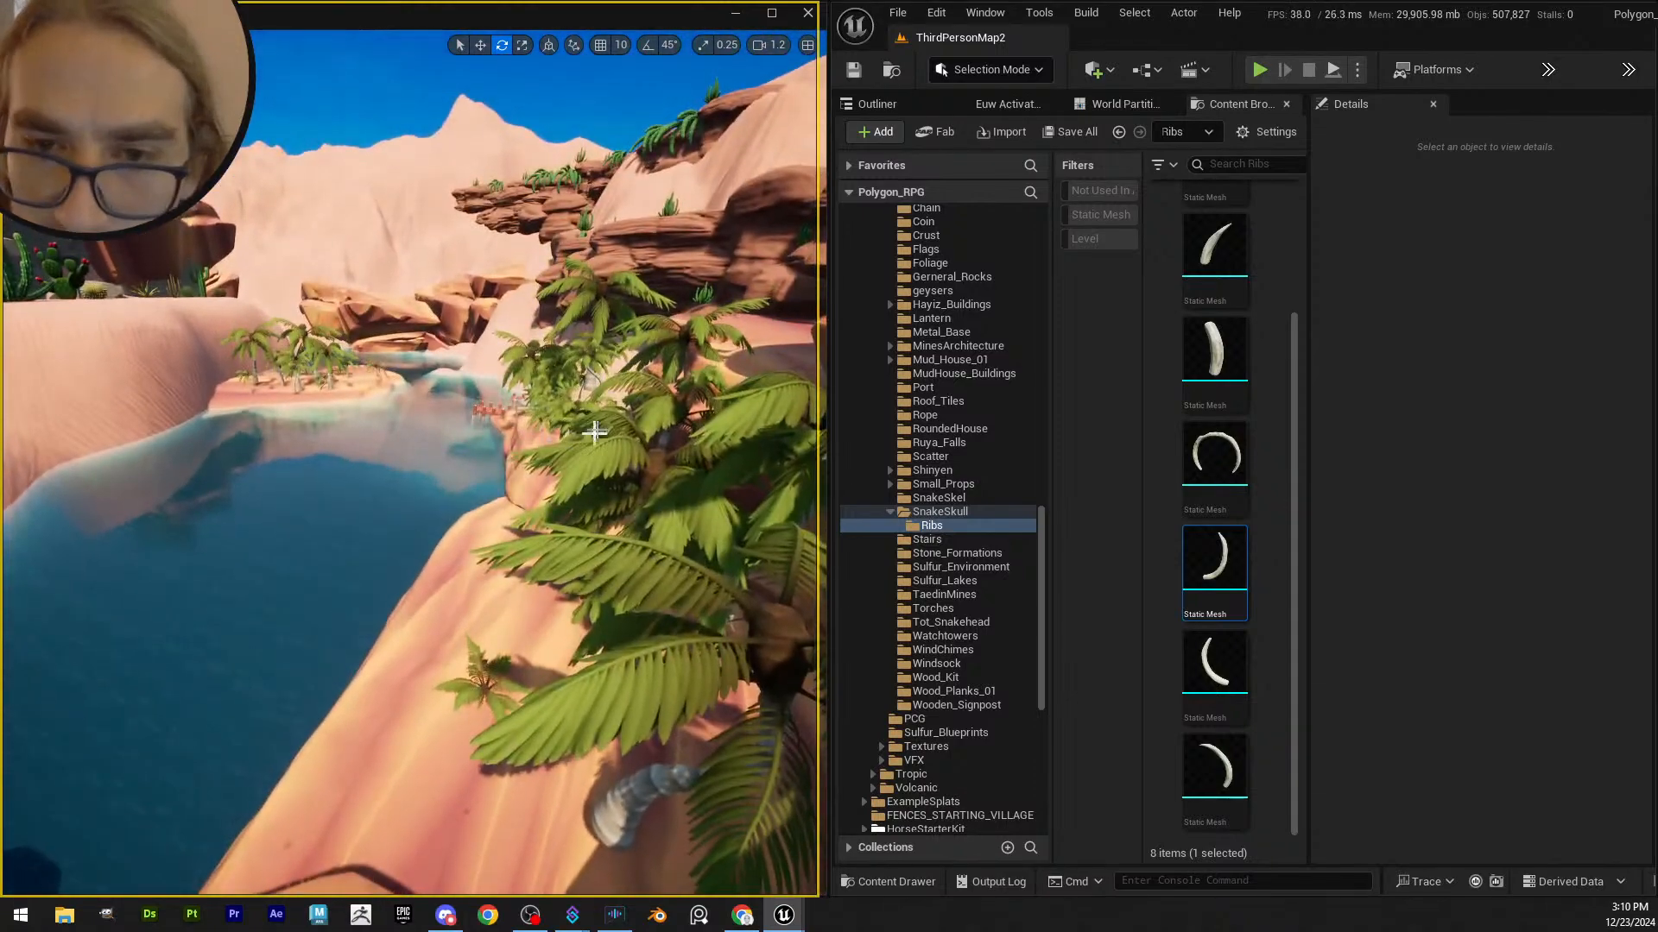
{"action": "key", "text": "w"}
{"action": "right_click_drag", "start_coordinate": [595, 432], "coordinate": [628, 415]}
{"action": "key", "text": "s"}
{"action": "key", "text": "e"}
{"action": "key", "text": "w"}
{"action": "key", "text": "w"}
{"action": "key", "text": "s"}
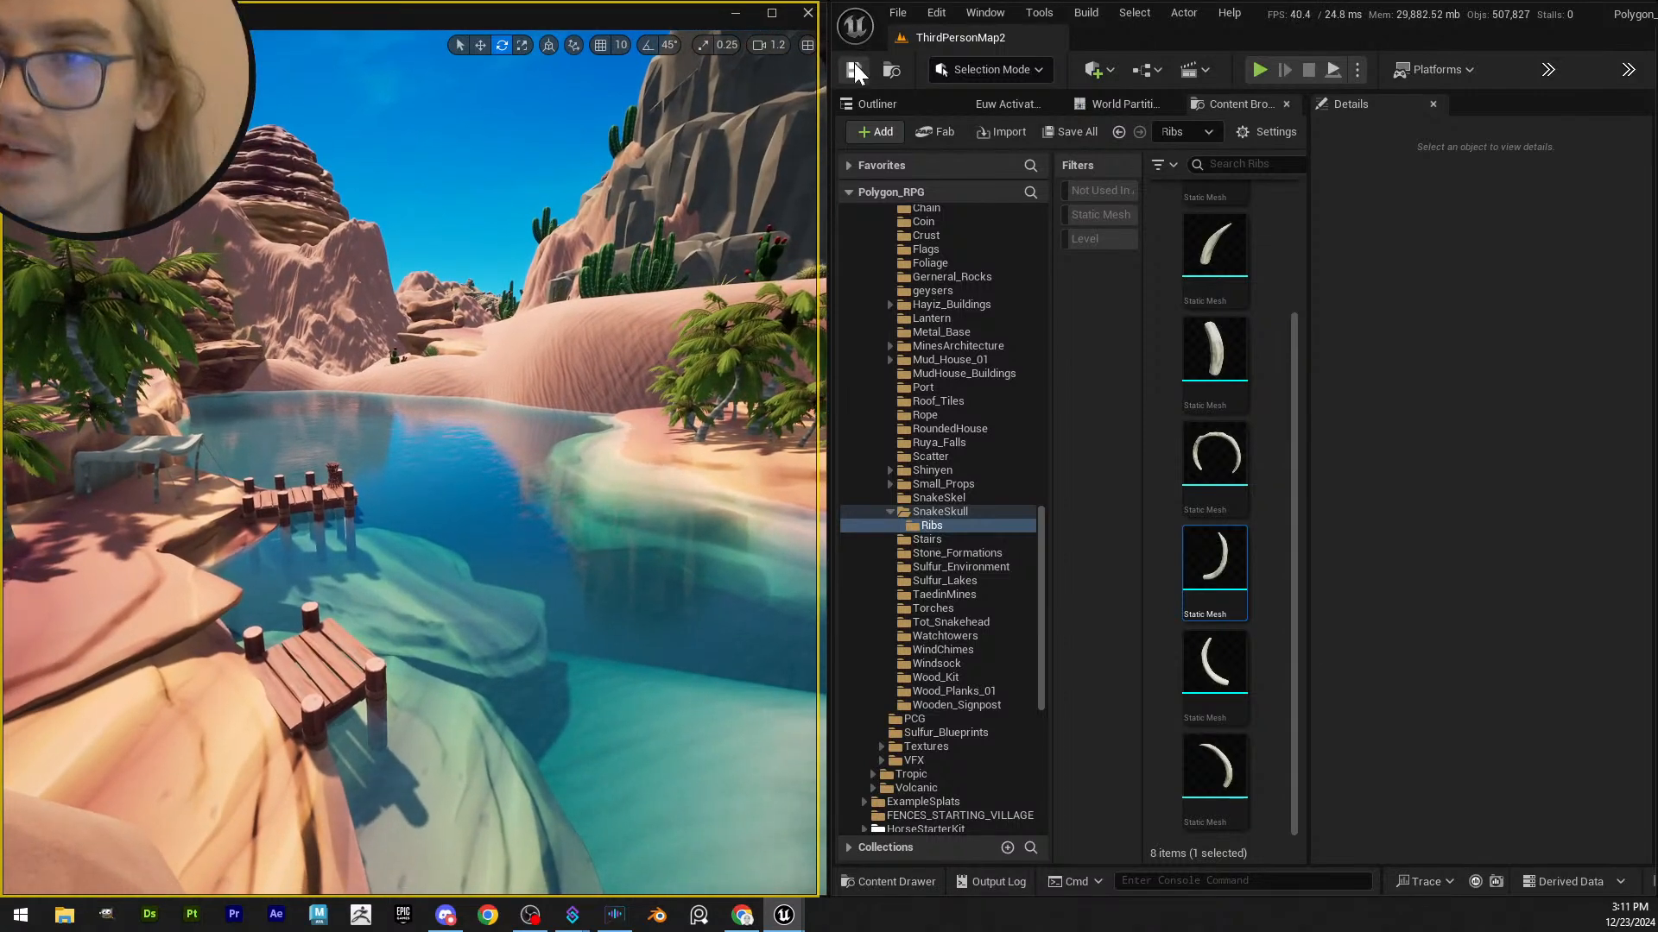